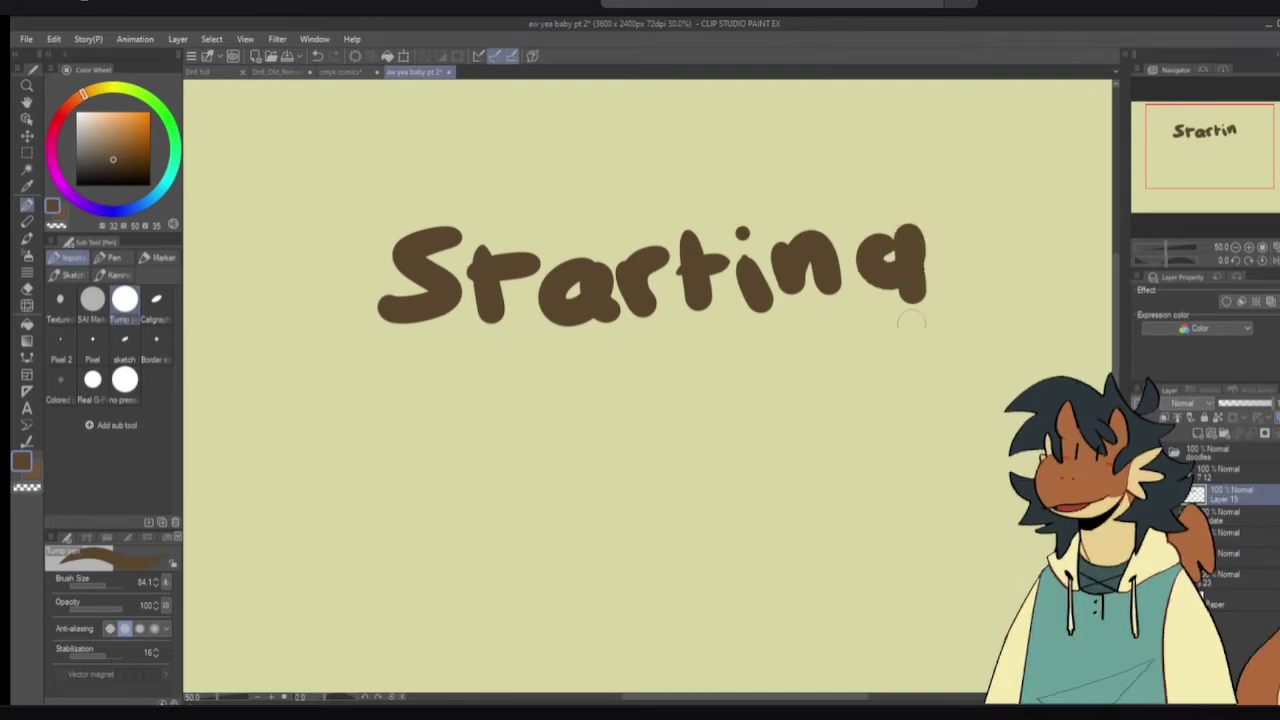
- Finish hand-lettering "Starting soon" by writing "soon" in thick brown strokes, and switch to the sketch pen
{"action": "left_click_drag", "start_coordinate": [534, 403], "coordinate": [485, 470]}
{"action": "left_click_drag", "start_coordinate": [580, 417], "coordinate": [592, 402]}
{"action": "left_click_drag", "start_coordinate": [665, 420], "coordinate": [800, 468]}
{"action": "left_click", "coordinate": [124, 340]}
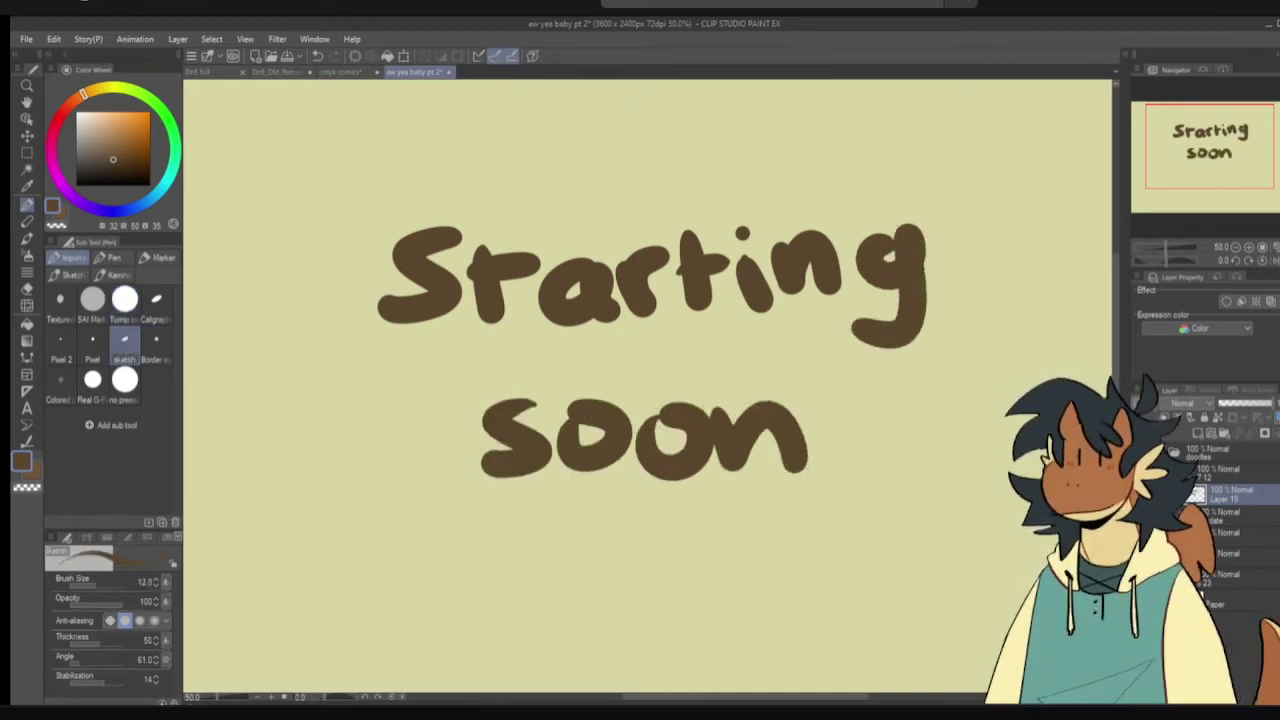
{"action": "mouse_move", "coordinate": [301, 452]}
{"action": "left_mouse_down"}
{"action": "mouse_move", "coordinate": [332, 432]}
{"action": "mouse_move", "coordinate": [356, 492]}
{"action": "mouse_move", "coordinate": [361, 468]}
{"action": "mouse_move", "coordinate": [333, 502]}
{"action": "left_mouse_up"}
{"action": "key", "text": "ctrl+z"}
{"action": "left_click_drag", "start_coordinate": [265, 468], "coordinate": [362, 470]}
{"action": "mouse_move", "coordinate": [266, 513]}
{"action": "left_mouse_down"}
{"action": "mouse_move", "coordinate": [197, 521]}
{"action": "mouse_move", "coordinate": [234, 532]}
{"action": "mouse_move", "coordinate": [214, 504]}
{"action": "left_mouse_up"}
{"action": "key", "text": "ctrl+z"}
{"action": "key", "text": "ctrl+z"}
{"action": "key", "text": "ctrl+z"}
{"action": "key", "text": "ctrl+z"}
{"action": "key", "text": "ctrl+z"}
{"action": "key", "text": "ctrl+z"}
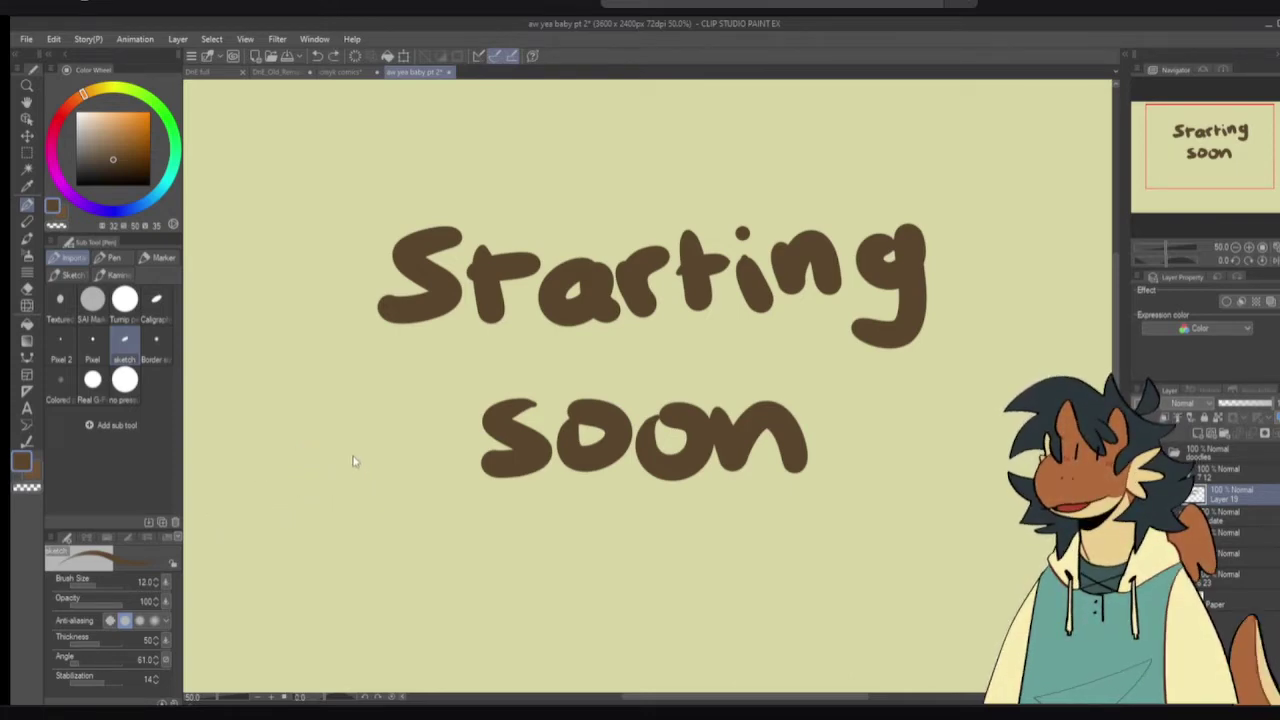
- Doodle a small smiling creature with ears, spiky hair and a tail beside "soon" and add an exclamation mark to the lettering
{"action": "mouse_move", "coordinate": [337, 453]}
{"action": "left_mouse_down"}
{"action": "mouse_move", "coordinate": [372, 490]}
{"action": "mouse_move", "coordinate": [292, 472]}
{"action": "mouse_move", "coordinate": [344, 458]}
{"action": "mouse_move", "coordinate": [294, 450]}
{"action": "mouse_move", "coordinate": [340, 450]}
{"action": "mouse_move", "coordinate": [342, 430]}
{"action": "left_mouse_up"}
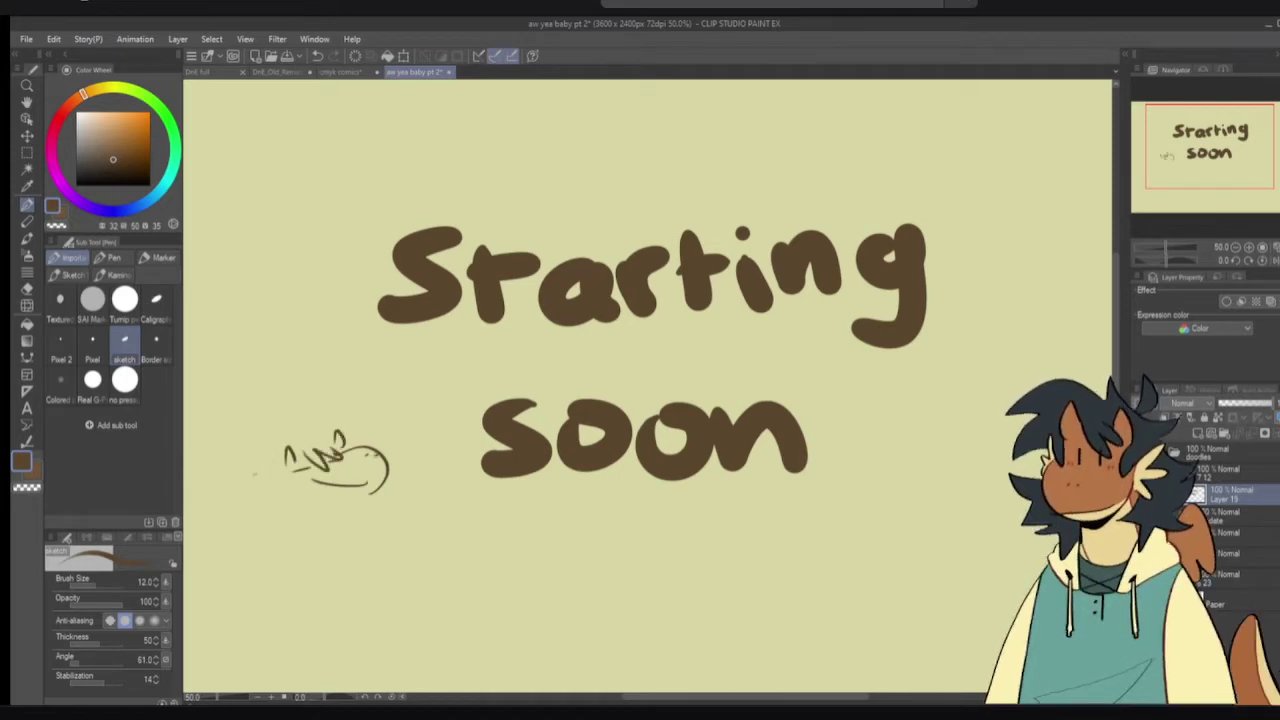
{"action": "mouse_move", "coordinate": [237, 476]}
{"action": "left_mouse_down"}
{"action": "mouse_move", "coordinate": [300, 453]}
{"action": "mouse_move", "coordinate": [333, 412]}
{"action": "mouse_move", "coordinate": [364, 440]}
{"action": "left_mouse_up"}
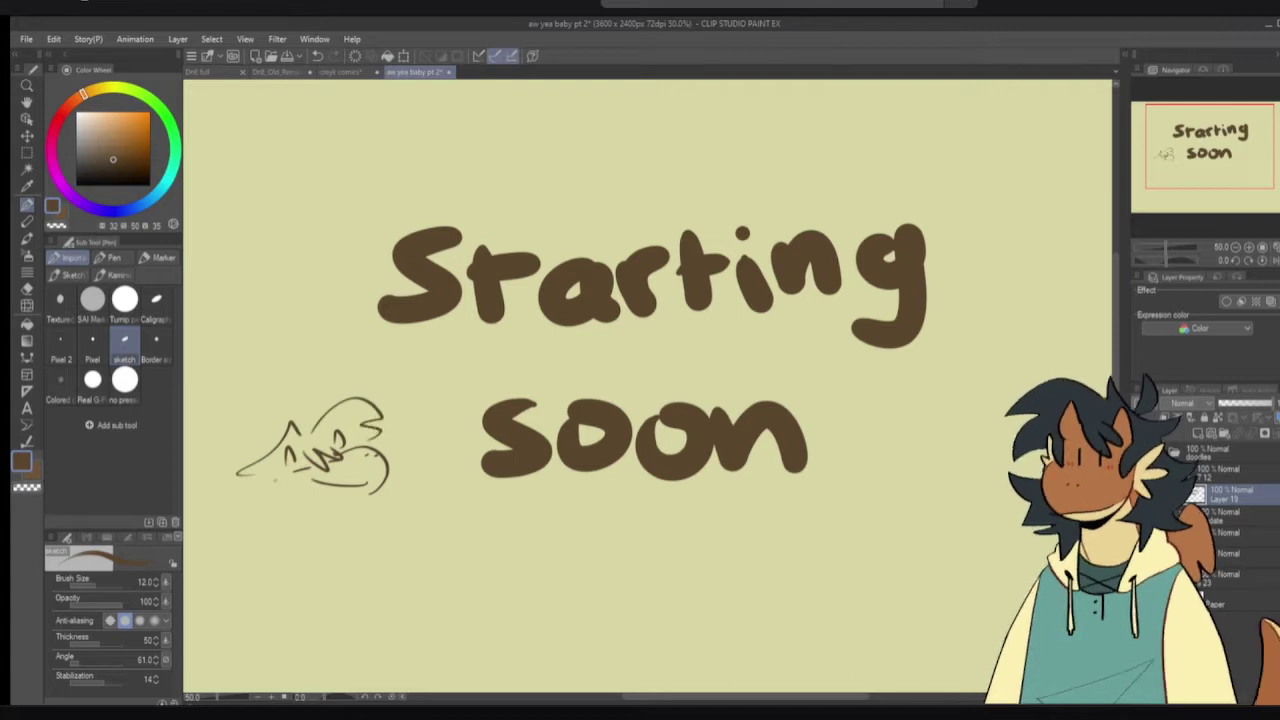
{"action": "mouse_move", "coordinate": [278, 476]}
{"action": "left_mouse_down"}
{"action": "mouse_move", "coordinate": [260, 496]}
{"action": "mouse_move", "coordinate": [296, 490]}
{"action": "left_mouse_up"}
{"action": "left_click_drag", "start_coordinate": [268, 434], "coordinate": [254, 452]}
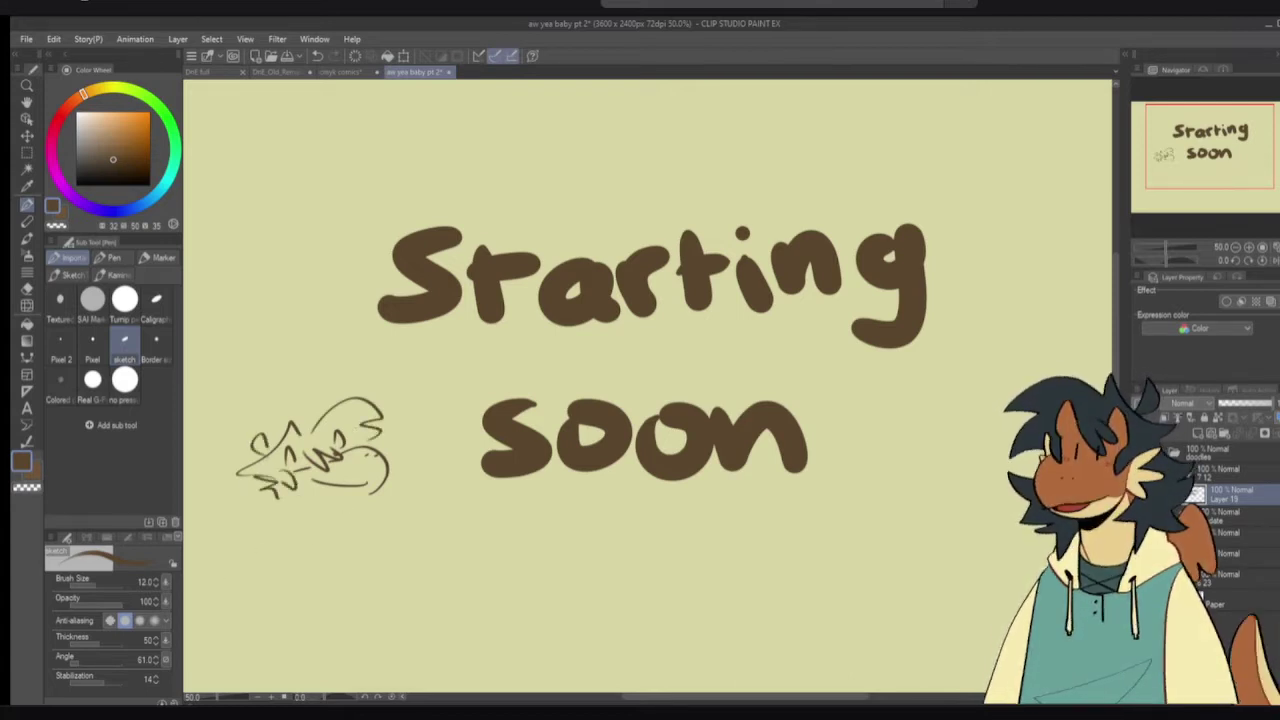
{"action": "left_click_drag", "start_coordinate": [270, 486], "coordinate": [330, 520]}
{"action": "left_click_drag", "start_coordinate": [246, 518], "coordinate": [326, 512]}
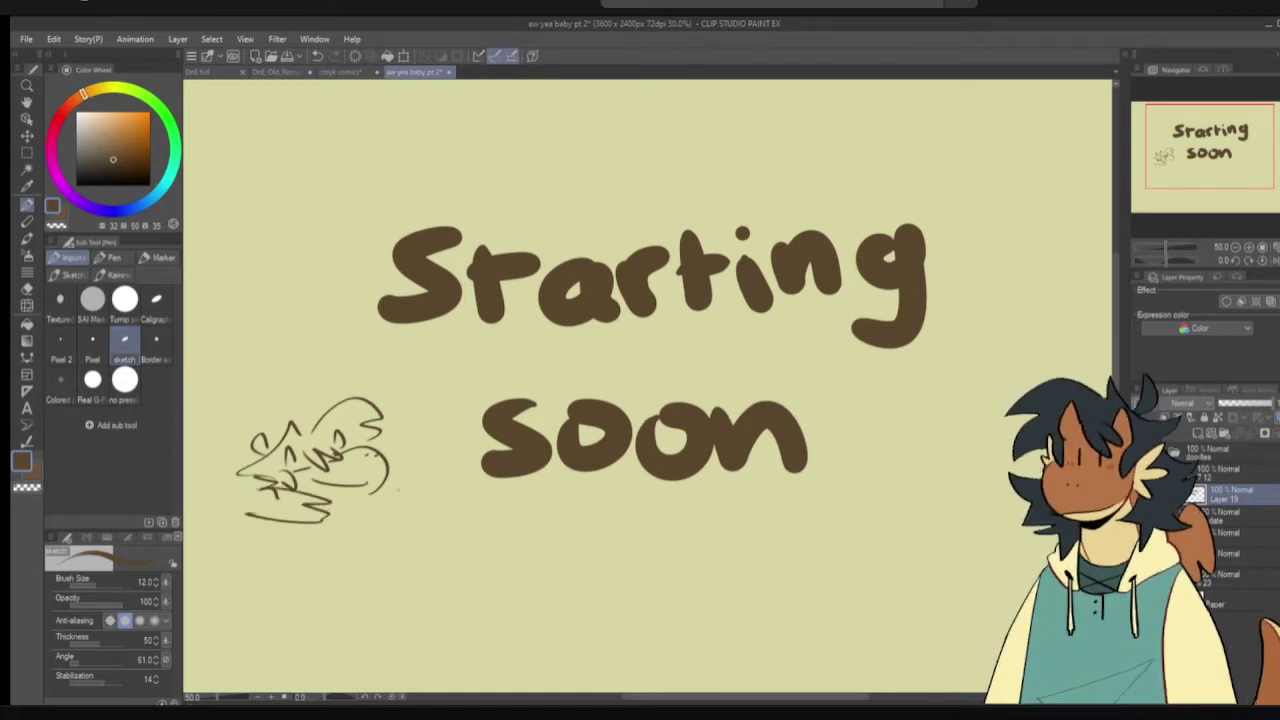
{"action": "left_click_drag", "start_coordinate": [396, 488], "coordinate": [438, 502]}
{"action": "mouse_move", "coordinate": [198, 450]}
{"action": "left_mouse_down"}
{"action": "mouse_move", "coordinate": [222, 406]}
{"action": "mouse_move", "coordinate": [276, 373]}
{"action": "mouse_move", "coordinate": [268, 356]}
{"action": "mouse_move", "coordinate": [188, 418]}
{"action": "left_mouse_up"}
{"action": "left_click_drag", "start_coordinate": [555, 453], "coordinate": [622, 483]}
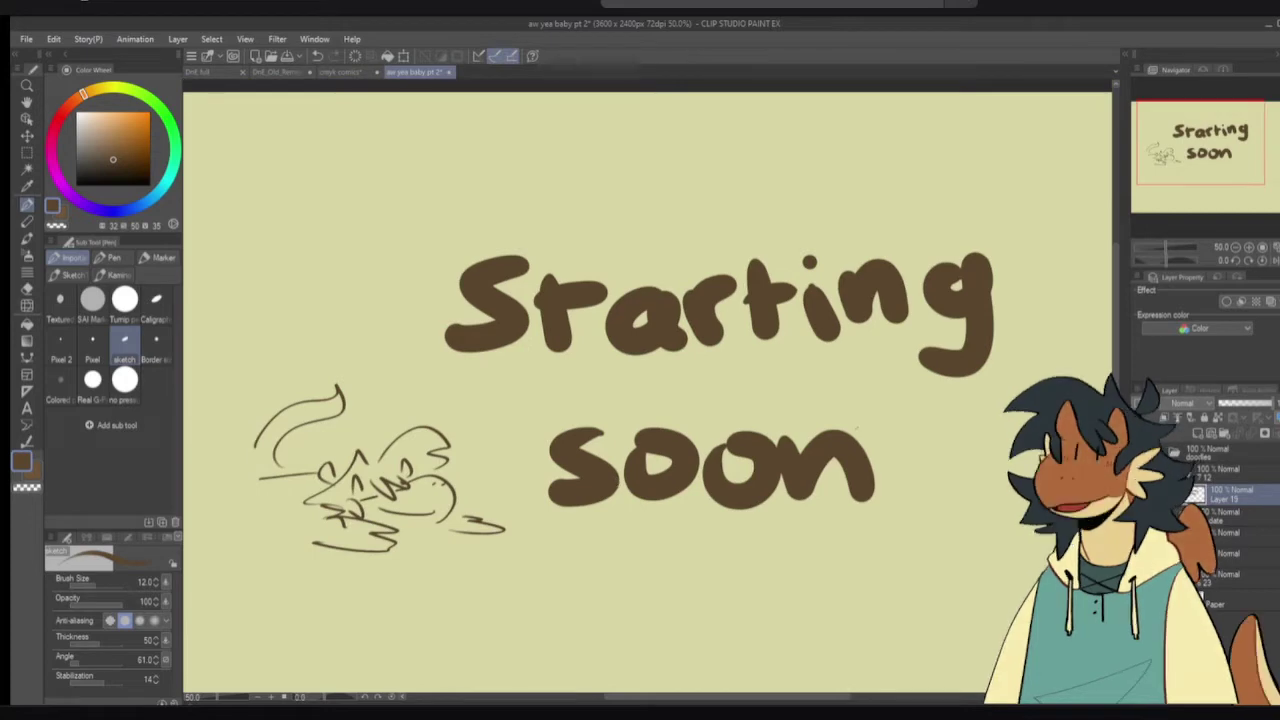
{"action": "left_click_drag", "start_coordinate": [902, 418], "coordinate": [900, 462]}
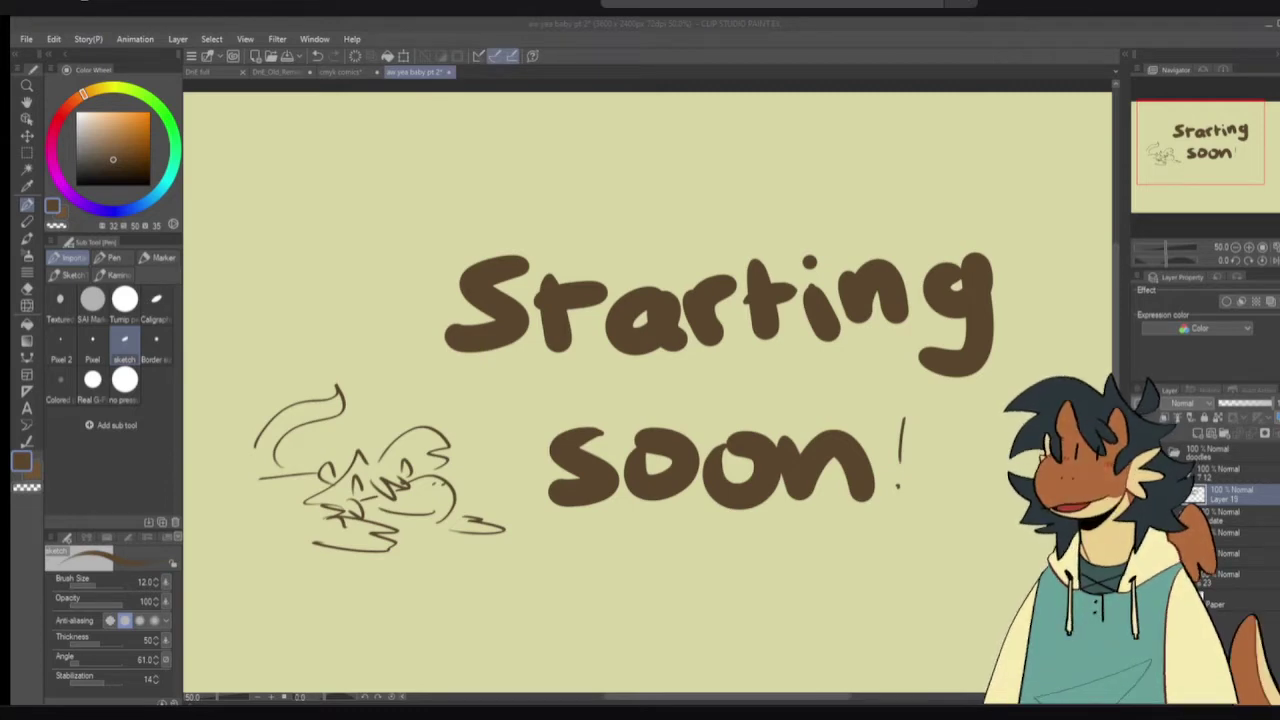
- Clear the lettering and the doodle from the current layer
{"action": "left_click", "coordinate": [126, 468]}
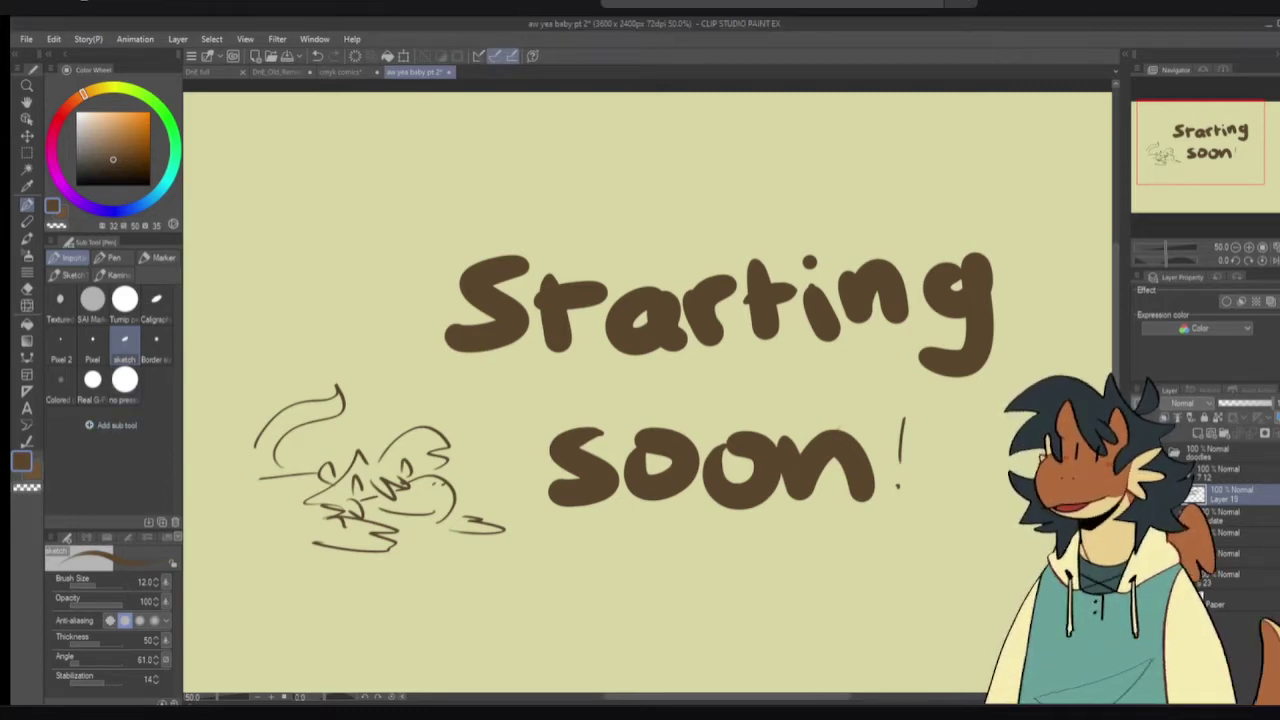
{"action": "key", "text": "Delete"}
- Sketch a double-lined circle for the head, erase its lower part and draw a rounded muzzle curve there
{"action": "scroll", "coordinate": [530, 320], "scroll_direction": "up", "scroll_amount": 1}
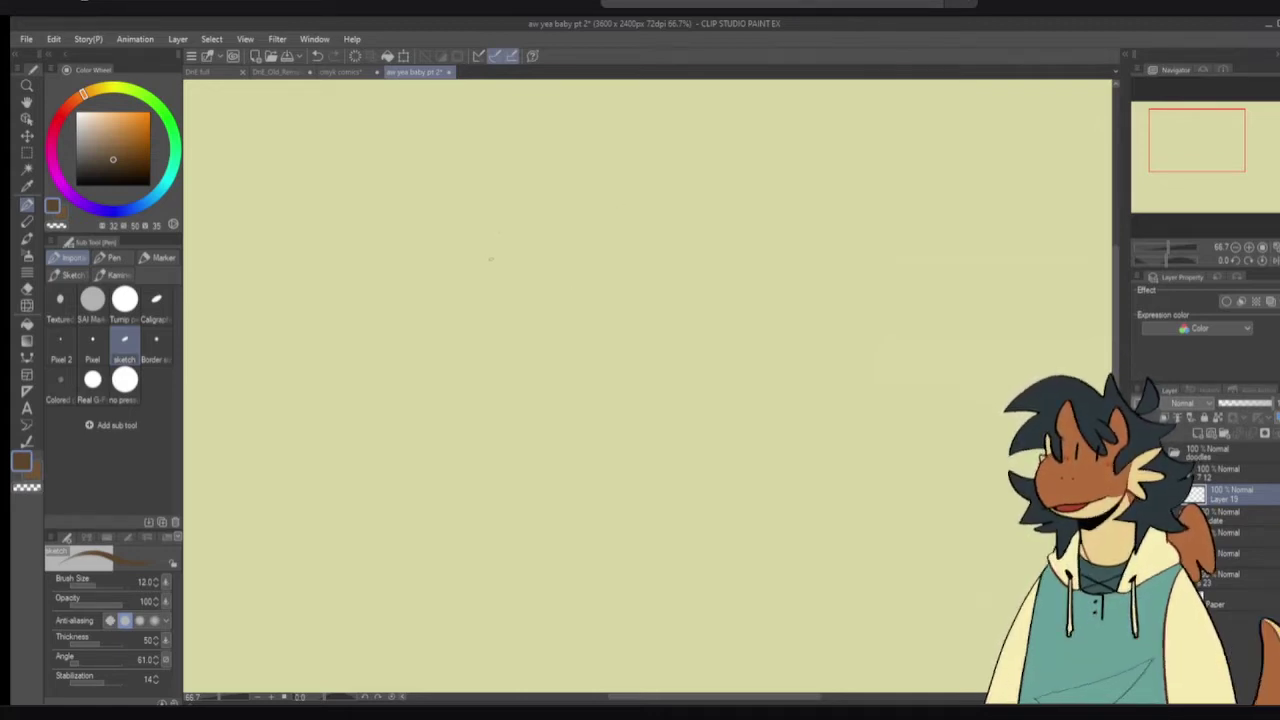
{"action": "left_click_drag", "start_coordinate": [474, 237], "coordinate": [558, 300]}
{"action": "key", "text": "e"}
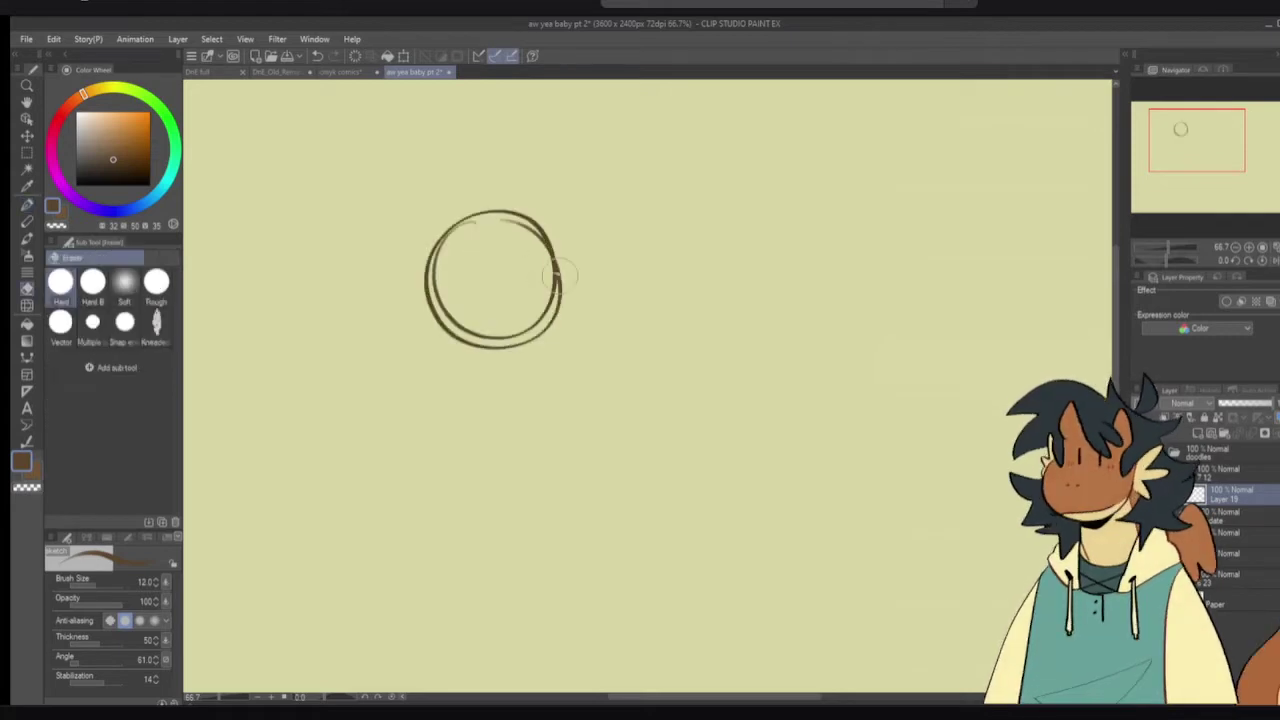
{"action": "mouse_move", "coordinate": [455, 338]}
{"action": "left_mouse_down"}
{"action": "mouse_move", "coordinate": [557, 288]}
{"action": "mouse_move", "coordinate": [530, 259]}
{"action": "mouse_move", "coordinate": [538, 252]}
{"action": "mouse_move", "coordinate": [588, 318]}
{"action": "left_mouse_up"}
{"action": "key", "text": "p"}
{"action": "key", "text": "ctrl+z"}
{"action": "key", "text": "ctrl+z"}
{"action": "mouse_move", "coordinate": [555, 276]}
{"action": "left_mouse_down"}
{"action": "mouse_move", "coordinate": [586, 328]}
{"action": "mouse_move", "coordinate": [541, 351]}
{"action": "left_mouse_up"}
{"action": "key", "text": "ctrl+z"}
{"action": "key", "text": "ctrl+z"}
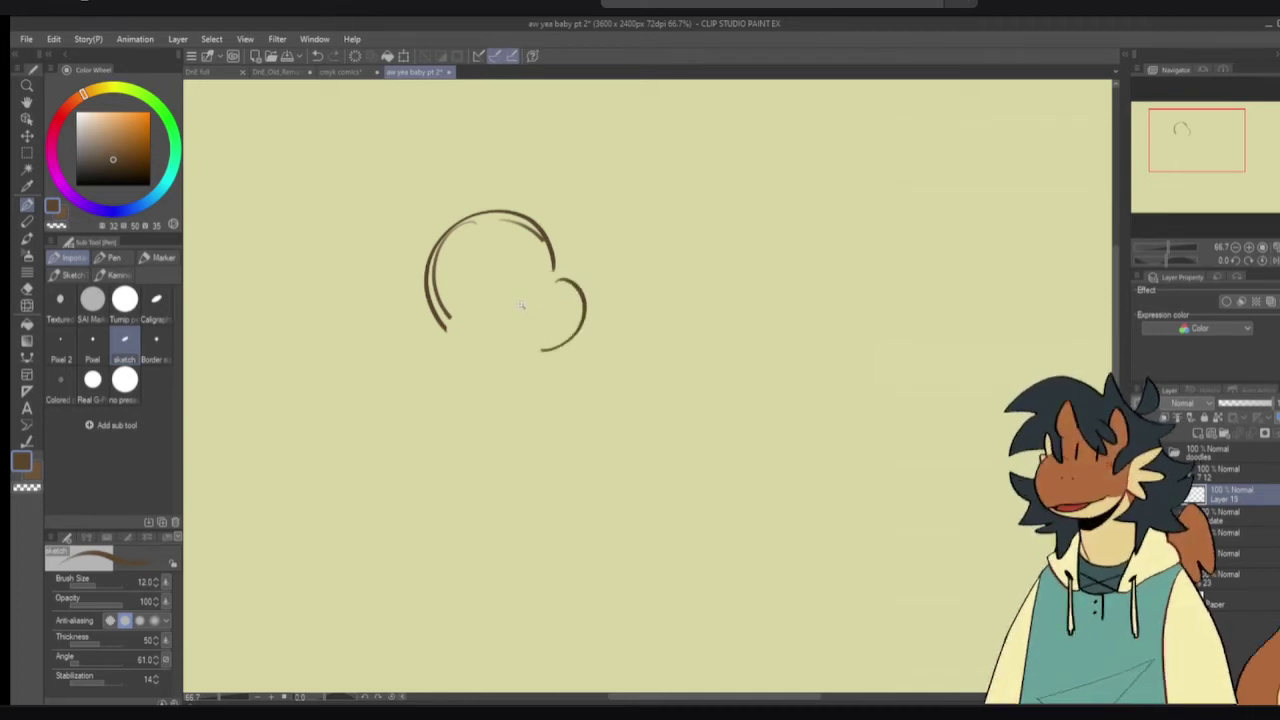
- Draw two short vertical strokes as eyes inside the head circle, undoing unsatisfactory attempts
{"action": "scroll", "coordinate": [522, 306], "scroll_direction": "up", "scroll_amount": 1}
{"action": "left_click_drag", "start_coordinate": [474, 258], "coordinate": [476, 289]}
{"action": "mouse_move", "coordinate": [526, 250]}
{"action": "left_mouse_down"}
{"action": "mouse_move", "coordinate": [528, 280]}
{"action": "mouse_move", "coordinate": [479, 275]}
{"action": "mouse_move", "coordinate": [476, 291]}
{"action": "mouse_move", "coordinate": [525, 281]}
{"action": "mouse_move", "coordinate": [520, 246]}
{"action": "left_mouse_up"}
{"action": "key", "text": "ctrl+z"}
{"action": "key", "text": "ctrl+z"}
{"action": "key", "text": "ctrl+z"}
{"action": "key", "text": "ctrl+z"}
{"action": "key", "text": "ctrl+z"}
{"action": "key", "text": "ctrl+z"}
- Draw the mouth line and the jaw curve under the muzzle and add two nostril dots
{"action": "left_click_drag", "start_coordinate": [490, 334], "coordinate": [547, 368]}
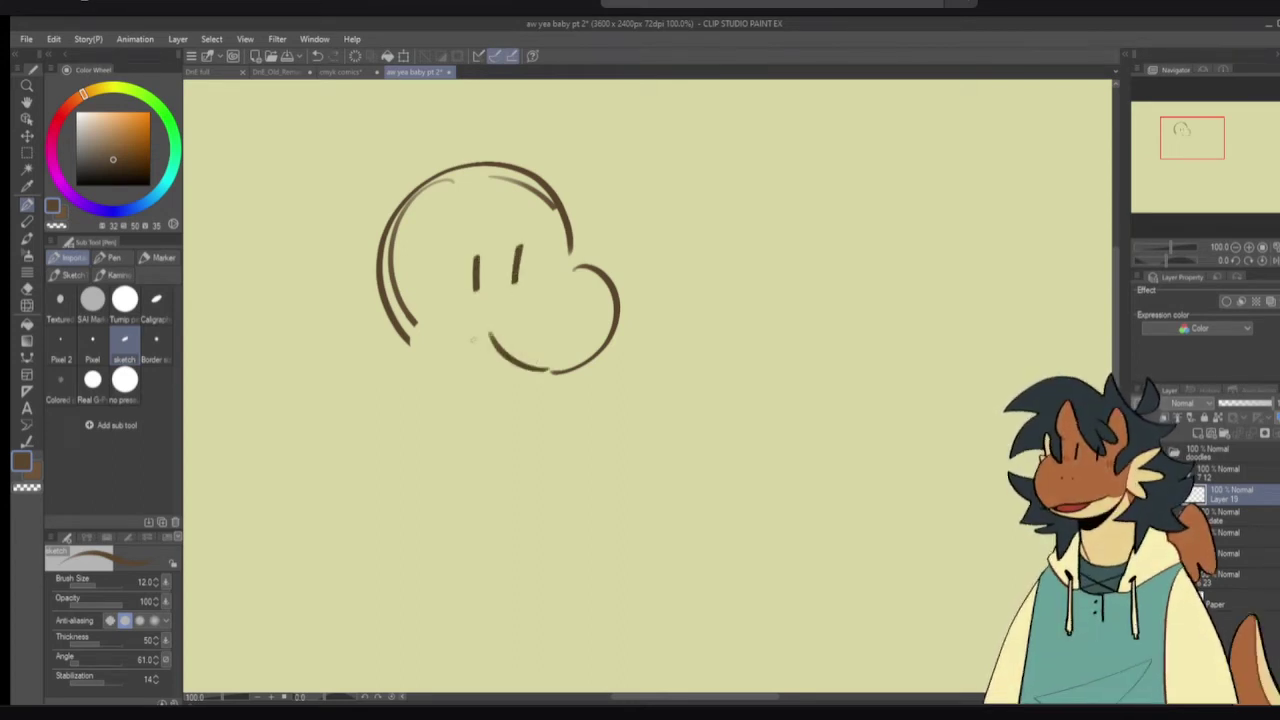
{"action": "left_click_drag", "start_coordinate": [438, 337], "coordinate": [548, 374]}
{"action": "key", "text": "ctrl+z"}
{"action": "mouse_move", "coordinate": [440, 336]}
{"action": "left_mouse_down"}
{"action": "mouse_move", "coordinate": [490, 375]}
{"action": "mouse_move", "coordinate": [544, 378]}
{"action": "left_mouse_up"}
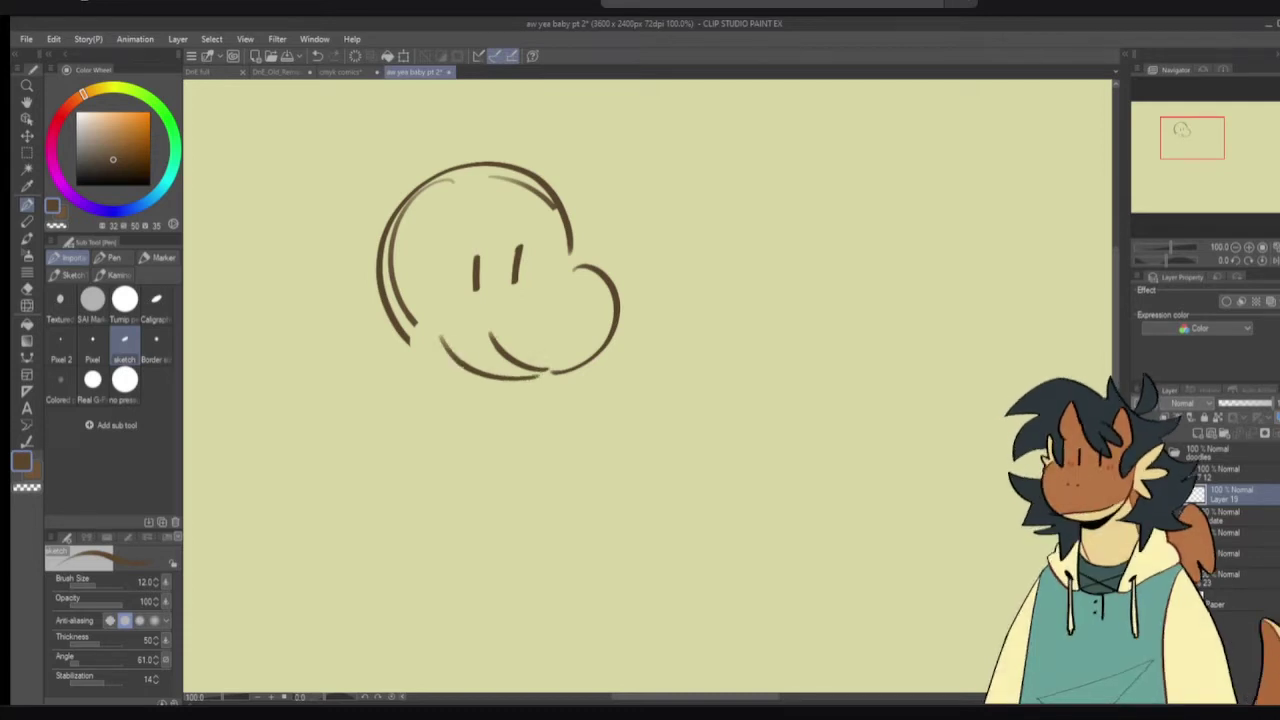
{"action": "left_click", "coordinate": [572, 328]}
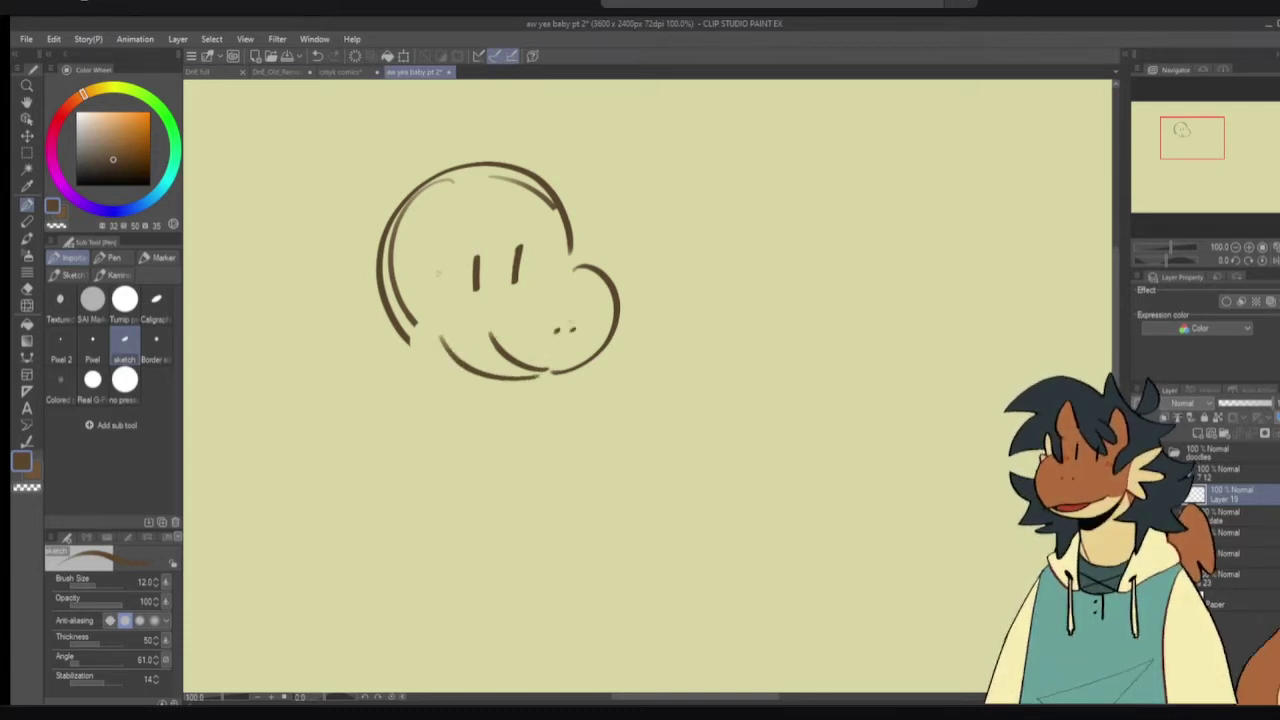
- Erase the lower back edge of the head circle and draw a three-pronged fin ear in its place
{"action": "key", "text": "e"}
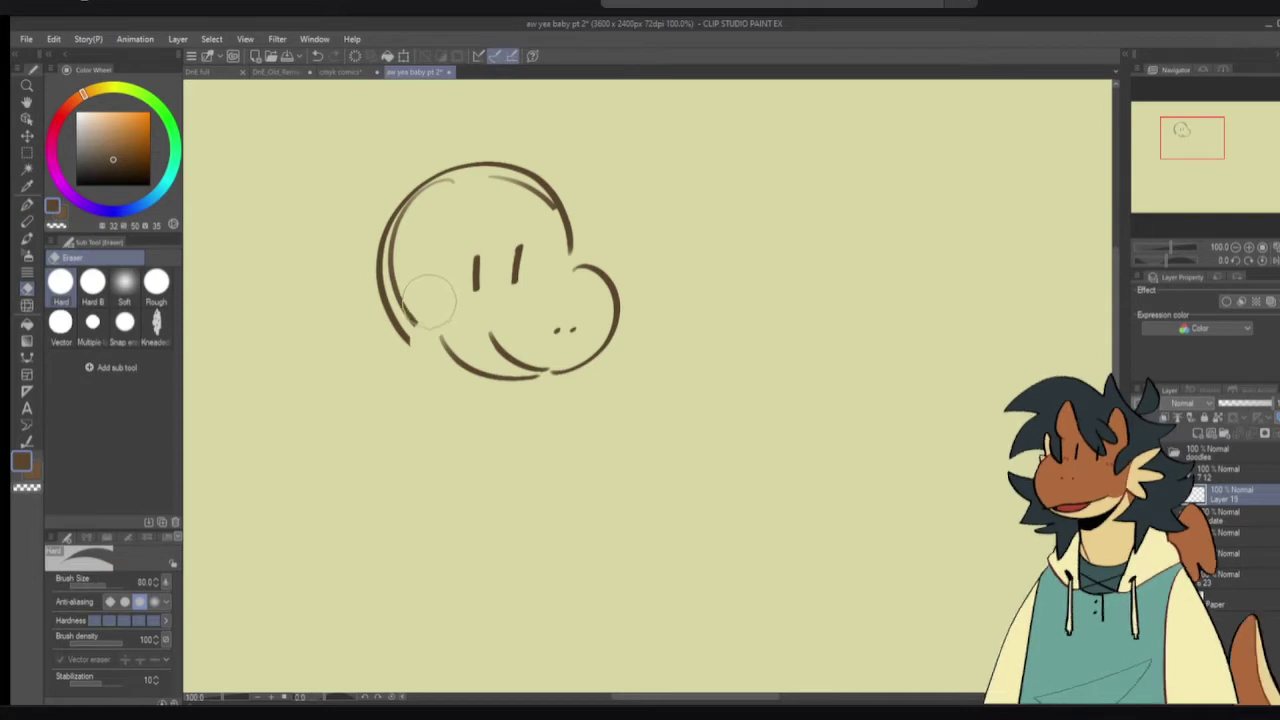
{"action": "mouse_move", "coordinate": [430, 300]}
{"action": "left_mouse_down"}
{"action": "mouse_move", "coordinate": [386, 285]}
{"action": "mouse_move", "coordinate": [401, 298]}
{"action": "mouse_move", "coordinate": [396, 318]}
{"action": "mouse_move", "coordinate": [426, 334]}
{"action": "left_mouse_up"}
{"action": "key", "text": "p"}
- Erase the rest of the head circle's top and back and draw a pointed ear above the muzzle
{"action": "key", "text": "e"}
{"action": "mouse_move", "coordinate": [570, 222]}
{"action": "left_mouse_down"}
{"action": "mouse_move", "coordinate": [503, 177]}
{"action": "mouse_move", "coordinate": [462, 172]}
{"action": "left_mouse_up"}
{"action": "key", "text": "p"}
{"action": "left_click_drag", "start_coordinate": [558, 196], "coordinate": [588, 212]}
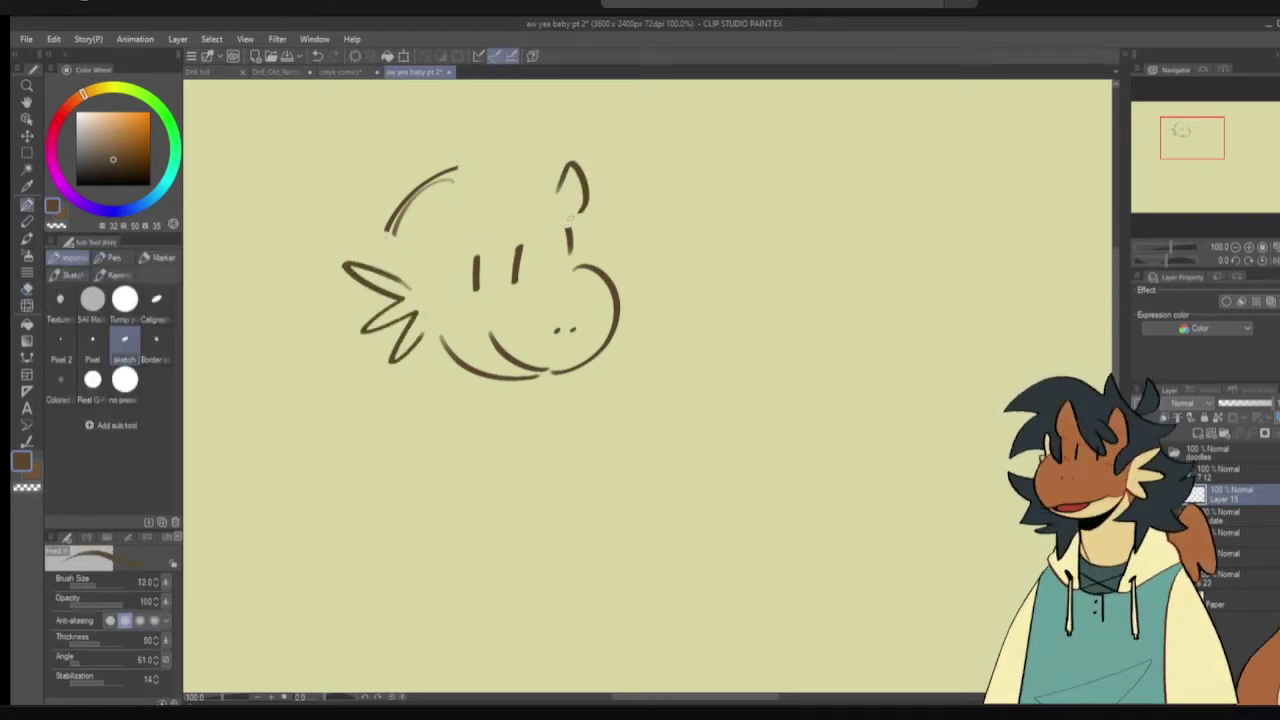
{"action": "key", "text": "e"}
{"action": "mouse_move", "coordinate": [425, 228]}
{"action": "left_mouse_down"}
{"action": "mouse_move", "coordinate": [437, 171]}
{"action": "mouse_move", "coordinate": [394, 225]}
{"action": "mouse_move", "coordinate": [440, 190]}
{"action": "left_mouse_up"}
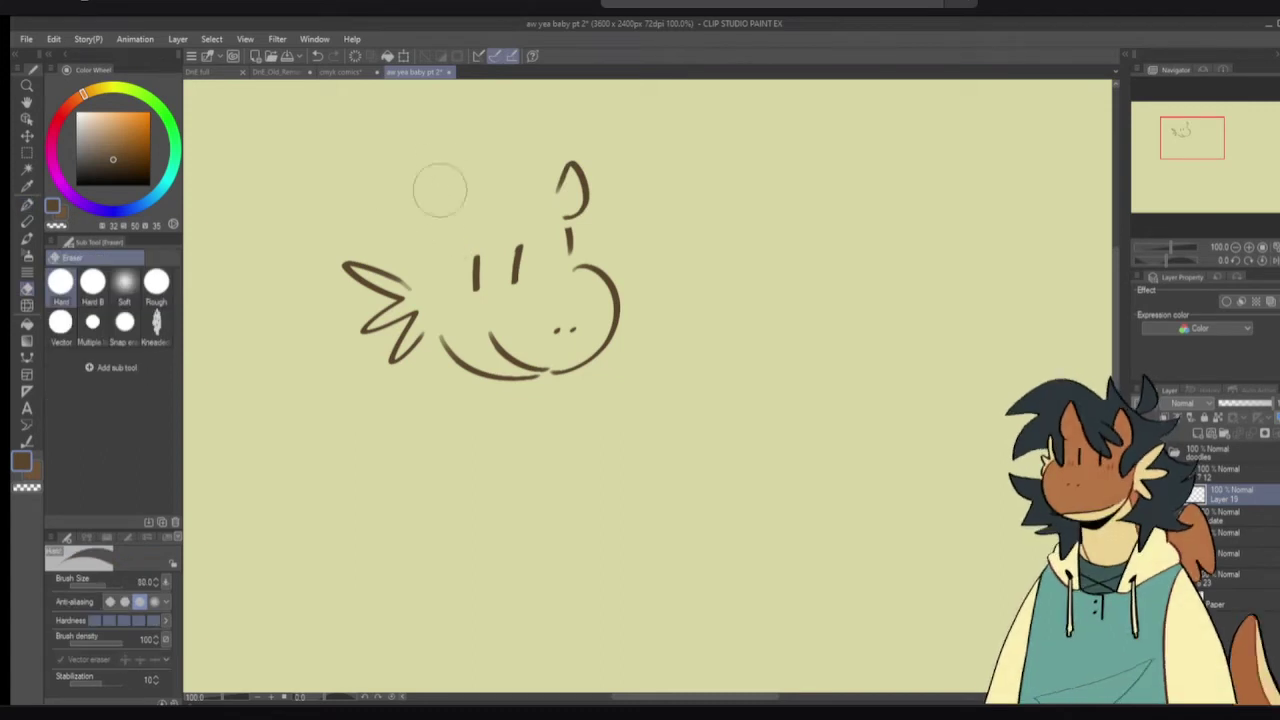
{"action": "mouse_move", "coordinate": [580, 167]}
{"action": "left_mouse_down"}
{"action": "mouse_move", "coordinate": [551, 163]}
{"action": "mouse_move", "coordinate": [546, 194]}
{"action": "mouse_move", "coordinate": [581, 212]}
{"action": "mouse_move", "coordinate": [566, 231]}
{"action": "mouse_move", "coordinate": [566, 217]}
{"action": "left_mouse_up"}
{"action": "key", "text": "p"}
{"action": "key", "text": "ctrl+z"}
{"action": "left_click_drag", "start_coordinate": [550, 192], "coordinate": [555, 233]}
- Draw the second pointed ear and a jagged fringe of hair between the ears, down over the eyes
{"action": "mouse_move", "coordinate": [468, 202]}
{"action": "left_mouse_down"}
{"action": "mouse_move", "coordinate": [540, 214]}
{"action": "mouse_move", "coordinate": [563, 203]}
{"action": "mouse_move", "coordinate": [566, 218]}
{"action": "mouse_move", "coordinate": [560, 153]}
{"action": "mouse_move", "coordinate": [568, 232]}
{"action": "mouse_move", "coordinate": [452, 178]}
{"action": "mouse_move", "coordinate": [443, 240]}
{"action": "mouse_move", "coordinate": [520, 260]}
{"action": "mouse_move", "coordinate": [472, 182]}
{"action": "mouse_move", "coordinate": [455, 237]}
{"action": "mouse_move", "coordinate": [558, 221]}
{"action": "mouse_move", "coordinate": [538, 205]}
{"action": "mouse_move", "coordinate": [519, 215]}
{"action": "mouse_move", "coordinate": [530, 198]}
{"action": "left_mouse_up"}
{"action": "key", "text": "ctrl+z"}
{"action": "key", "text": "ctrl+z"}
{"action": "key", "text": "e"}
{"action": "key", "text": "p"}
{"action": "key", "text": "ctrl+z"}
{"action": "key", "text": "ctrl+z"}
{"action": "key", "text": "ctrl+z"}
{"action": "key", "text": "ctrl+z"}
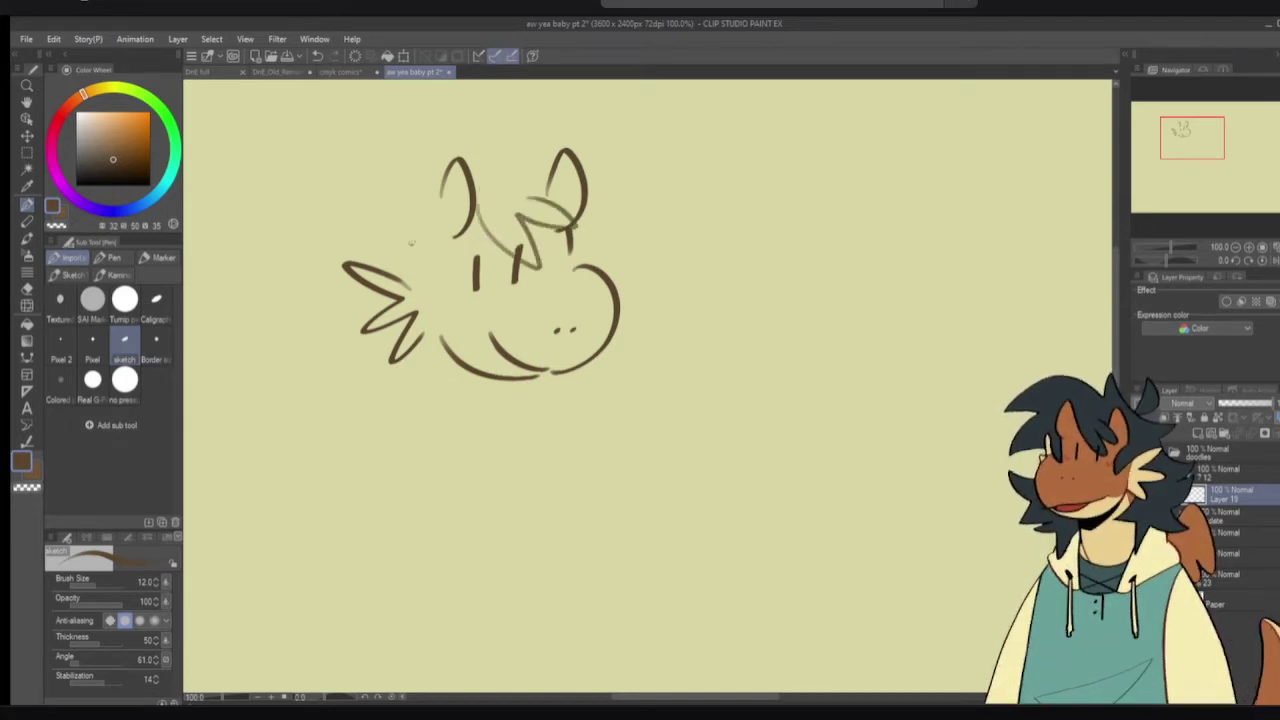
- Erase the mouth line inside the muzzle and redraw the jaw as one smooth curve
{"action": "left_click_drag", "start_coordinate": [411, 243], "coordinate": [452, 290]}
{"action": "key", "text": "ctrl+z"}
{"action": "key", "text": "e"}
{"action": "mouse_move", "coordinate": [525, 357]}
{"action": "left_mouse_down"}
{"action": "mouse_move", "coordinate": [461, 349]}
{"action": "mouse_move", "coordinate": [556, 380]}
{"action": "left_mouse_up"}
{"action": "key", "text": "p"}
{"action": "key", "text": "e"}
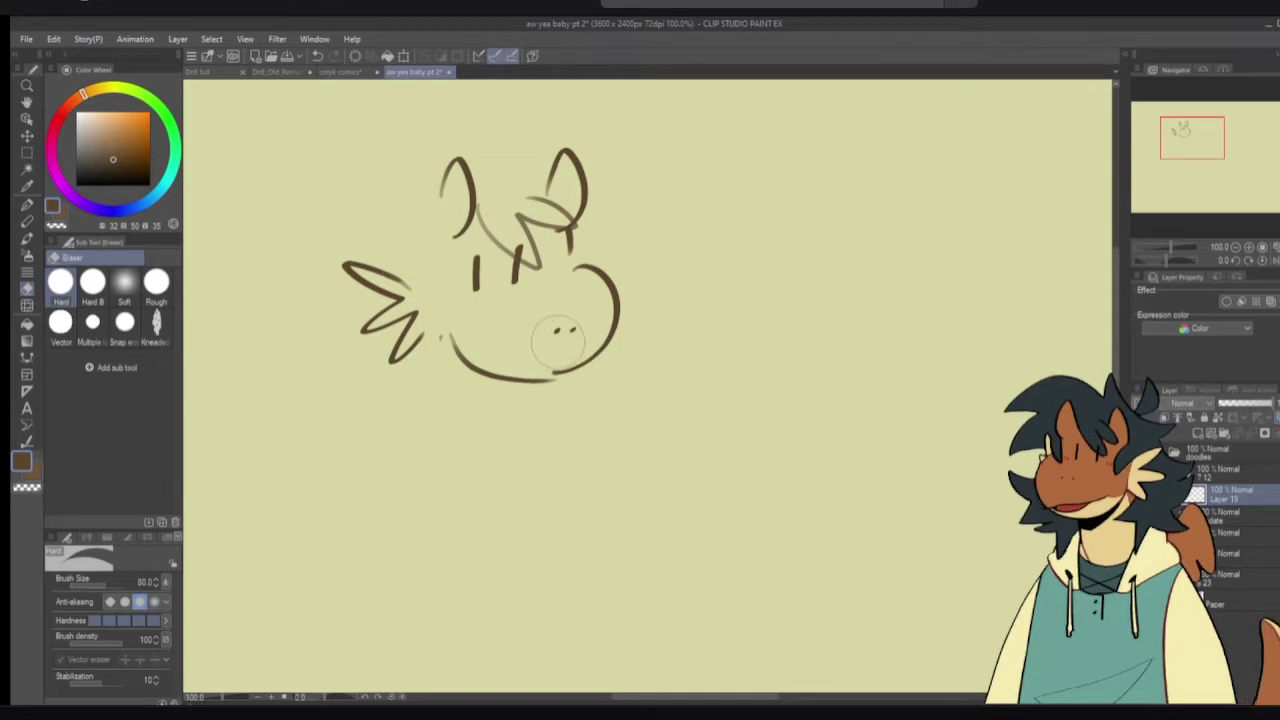
{"action": "key", "text": "p"}
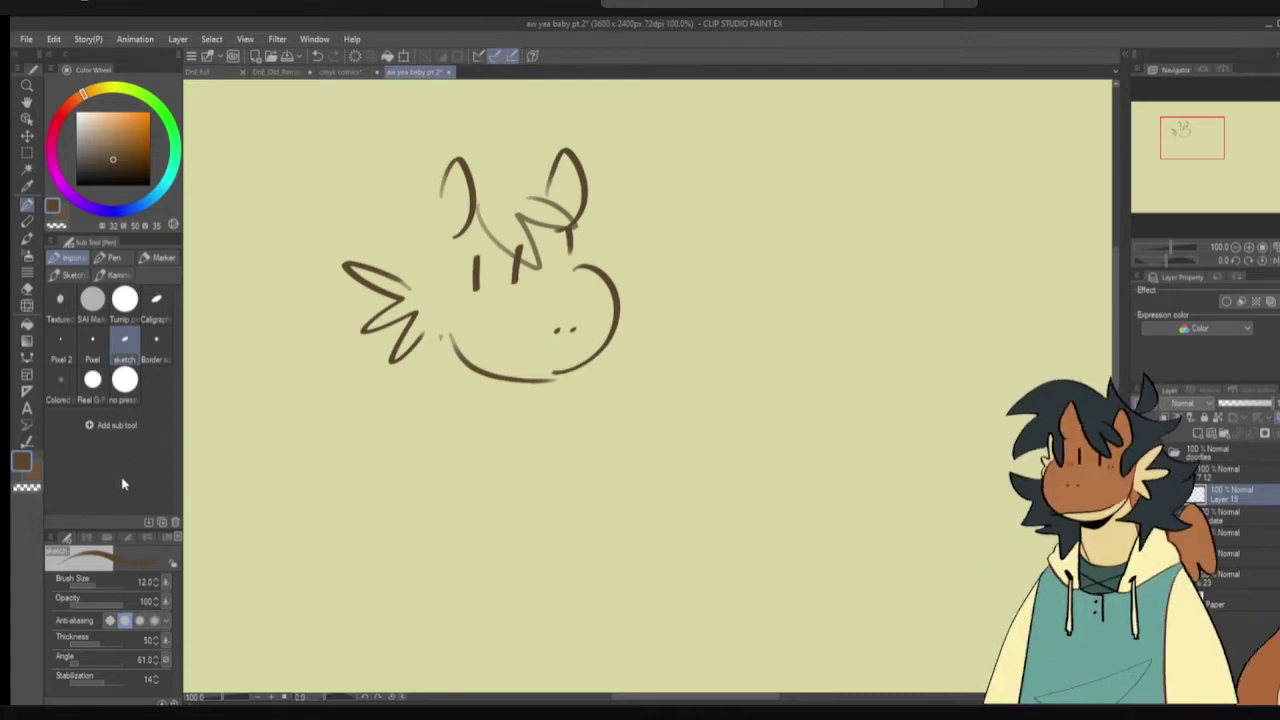
- Erase the jaw curve and redraw it slightly lower and rounder beneath the muzzle
{"action": "key", "text": "e"}
{"action": "left_click_drag", "start_coordinate": [444, 336], "coordinate": [540, 374]}
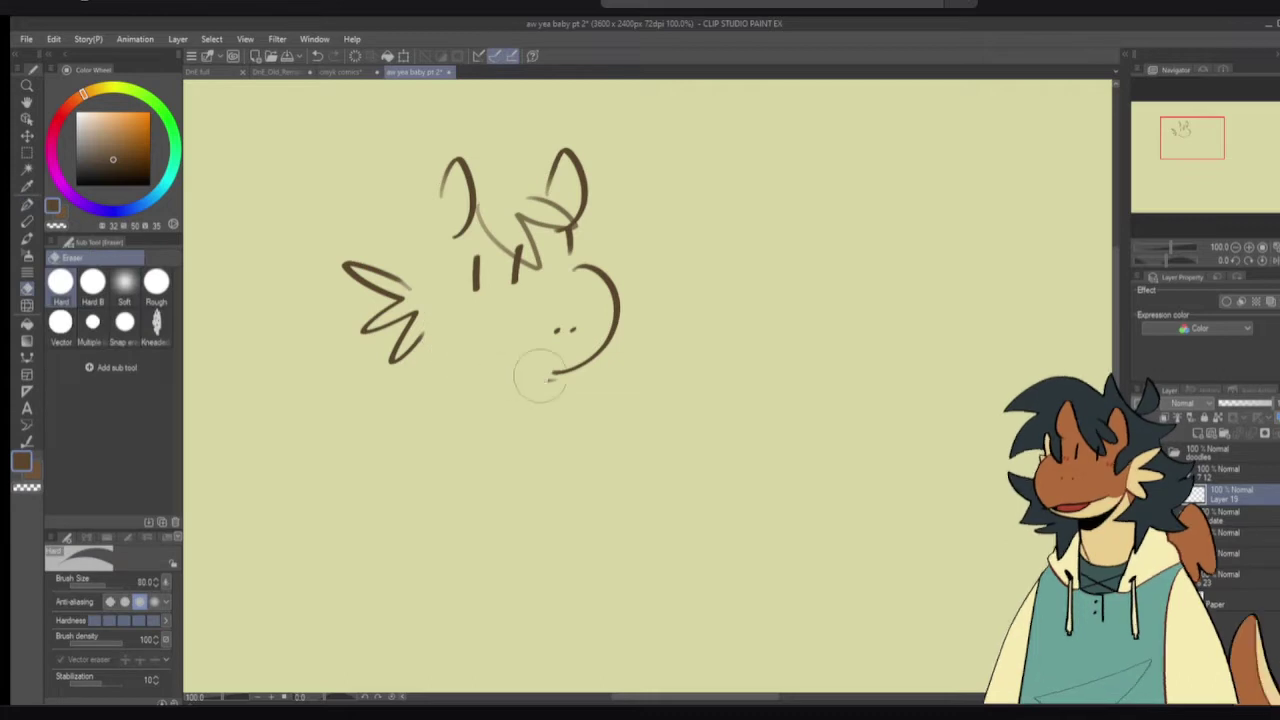
{"action": "key", "text": "p"}
{"action": "left_click_drag", "start_coordinate": [437, 342], "coordinate": [542, 379]}
{"action": "key", "text": "ctrl+z"}
{"action": "mouse_move", "coordinate": [445, 345]}
{"action": "left_mouse_down"}
{"action": "mouse_move", "coordinate": [485, 381]}
{"action": "mouse_move", "coordinate": [556, 382]}
{"action": "left_mouse_up"}
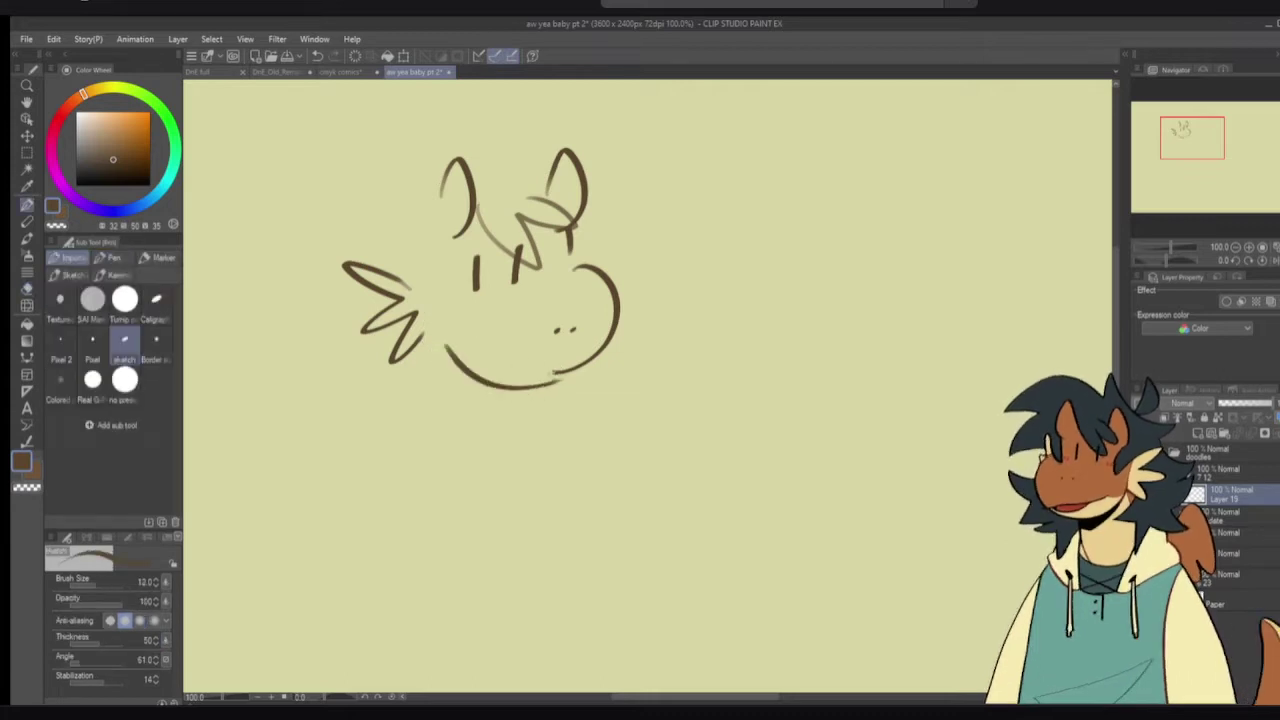
- Erase and reshape the lower end of the muzzle curve so it stops short of the jaw line
{"action": "key", "text": "e"}
{"action": "mouse_move", "coordinate": [600, 340]}
{"action": "left_mouse_down"}
{"action": "mouse_move", "coordinate": [591, 271]}
{"action": "mouse_move", "coordinate": [612, 290]}
{"action": "mouse_move", "coordinate": [580, 372]}
{"action": "left_mouse_up"}
{"action": "key", "text": "p"}
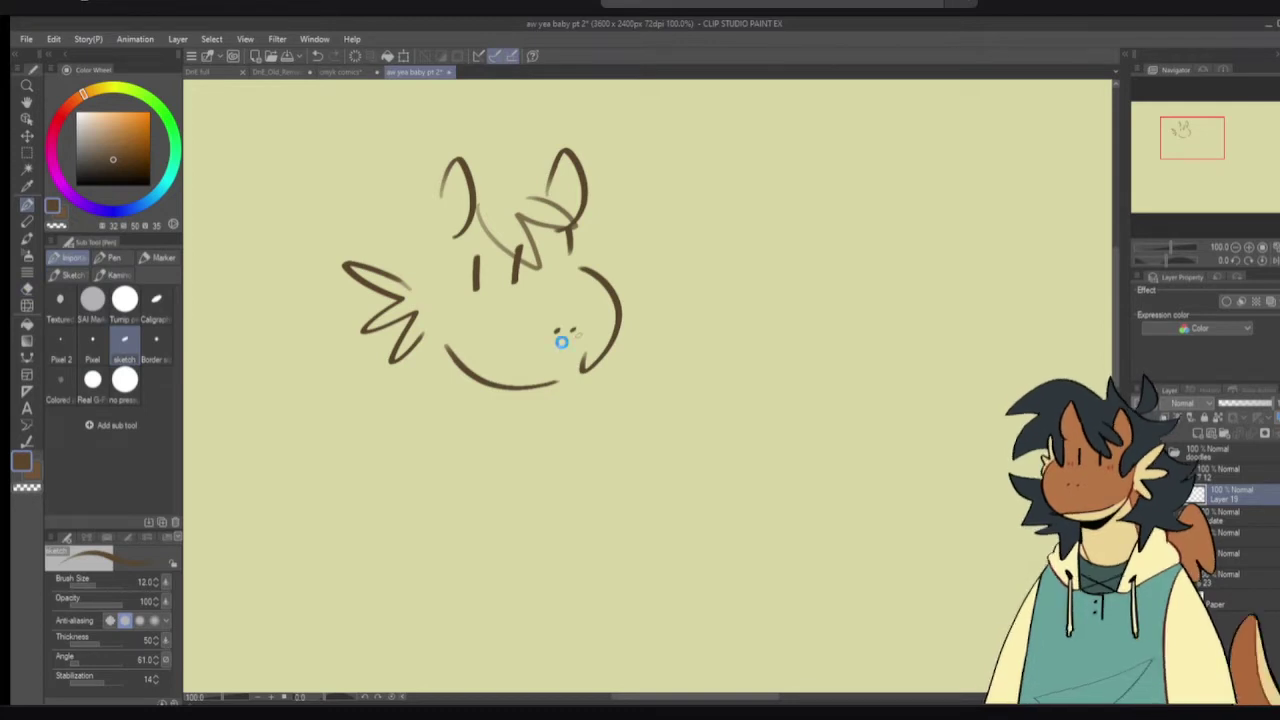
{"action": "key", "text": "e"}
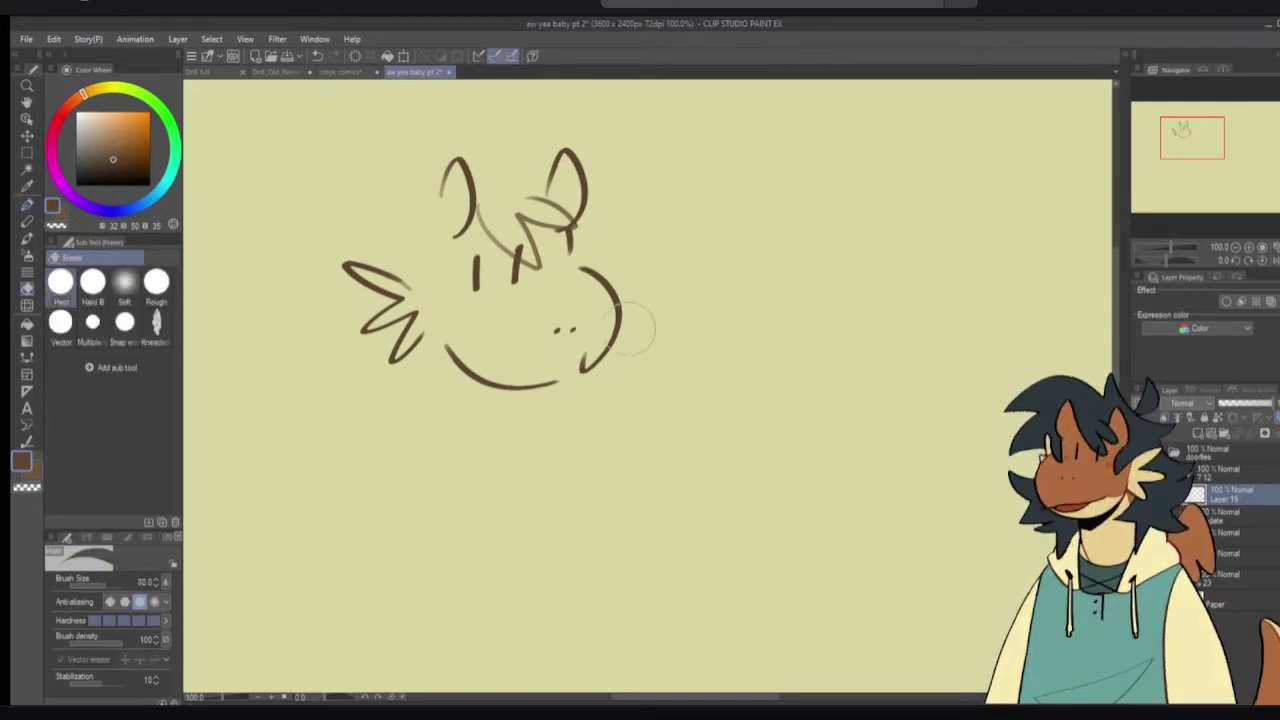
{"action": "left_click_drag", "start_coordinate": [592, 368], "coordinate": [575, 360]}
{"action": "key", "text": "p"}
- Add a short stroke across the back of the jaw and a pointed hair lock beside the rear eye
{"action": "left_click_drag", "start_coordinate": [461, 329], "coordinate": [494, 392]}
{"action": "key", "text": "ctrl+z"}
{"action": "key", "text": "ctrl+z"}
- Draw the hair outline from a pointed back tuft over the top of the head to two front spikes
{"action": "mouse_move", "coordinate": [452, 252]}
{"action": "left_mouse_down"}
{"action": "mouse_move", "coordinate": [460, 336]}
{"action": "mouse_move", "coordinate": [432, 313]}
{"action": "mouse_move", "coordinate": [405, 319]}
{"action": "mouse_move", "coordinate": [440, 196]}
{"action": "mouse_move", "coordinate": [455, 228]}
{"action": "left_mouse_up"}
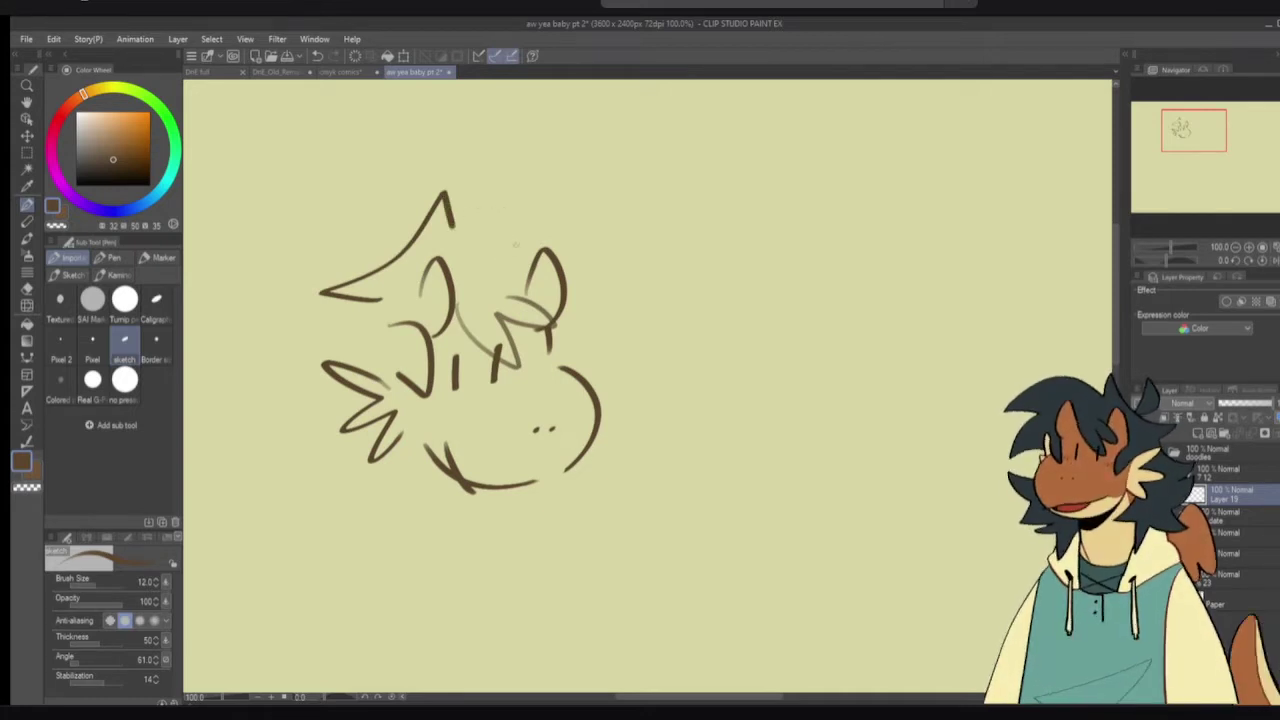
{"action": "key", "text": "ctrl+z"}
{"action": "mouse_move", "coordinate": [376, 294]}
{"action": "left_mouse_down"}
{"action": "mouse_move", "coordinate": [310, 292]}
{"action": "mouse_move", "coordinate": [358, 272]}
{"action": "mouse_move", "coordinate": [420, 198]}
{"action": "mouse_move", "coordinate": [442, 242]}
{"action": "mouse_move", "coordinate": [622, 225]}
{"action": "mouse_move", "coordinate": [645, 250]}
{"action": "left_mouse_up"}
{"action": "mouse_move", "coordinate": [590, 258]}
{"action": "left_mouse_down"}
{"action": "mouse_move", "coordinate": [628, 293]}
{"action": "mouse_move", "coordinate": [641, 338]}
{"action": "left_mouse_up"}
{"action": "left_click_drag", "start_coordinate": [578, 316], "coordinate": [640, 336]}
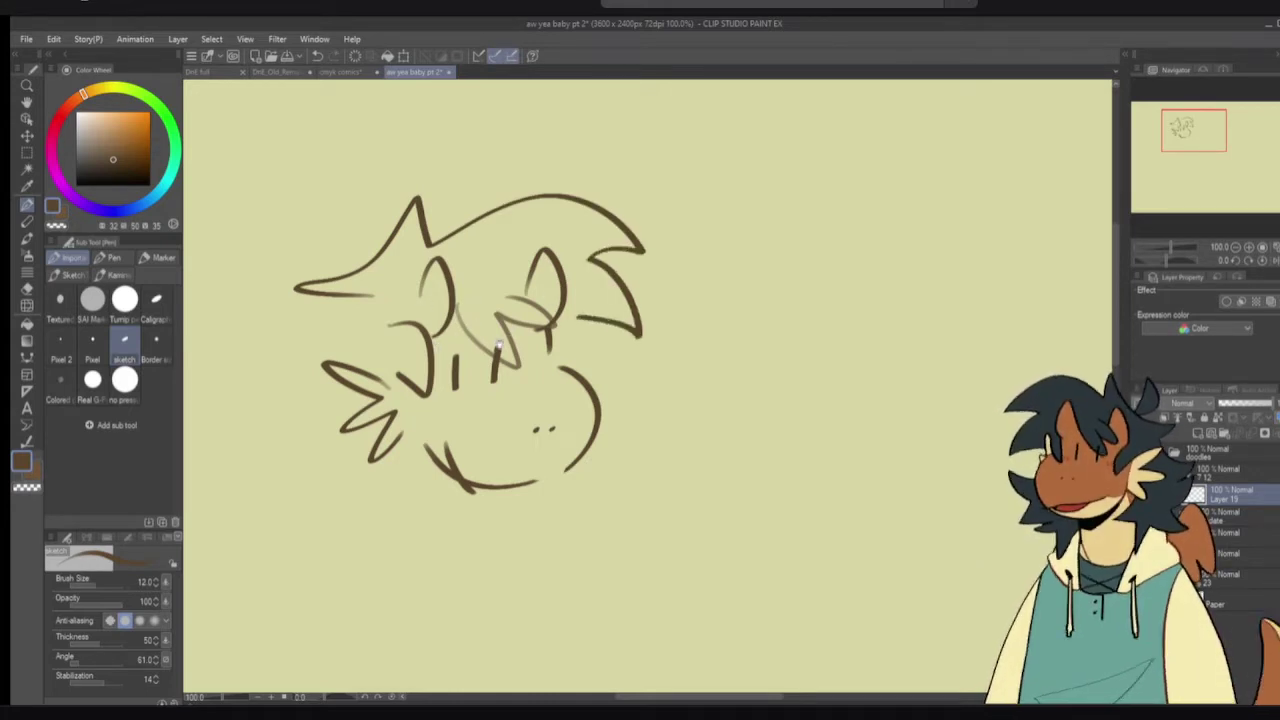
- Add an upright hair tuft at the crown and another pointed lock at the back of the head
{"action": "mouse_move", "coordinate": [438, 310]}
{"action": "left_mouse_down"}
{"action": "mouse_move", "coordinate": [519, 300]}
{"action": "mouse_move", "coordinate": [520, 339]}
{"action": "mouse_move", "coordinate": [418, 280]}
{"action": "mouse_move", "coordinate": [456, 290]}
{"action": "left_mouse_up"}
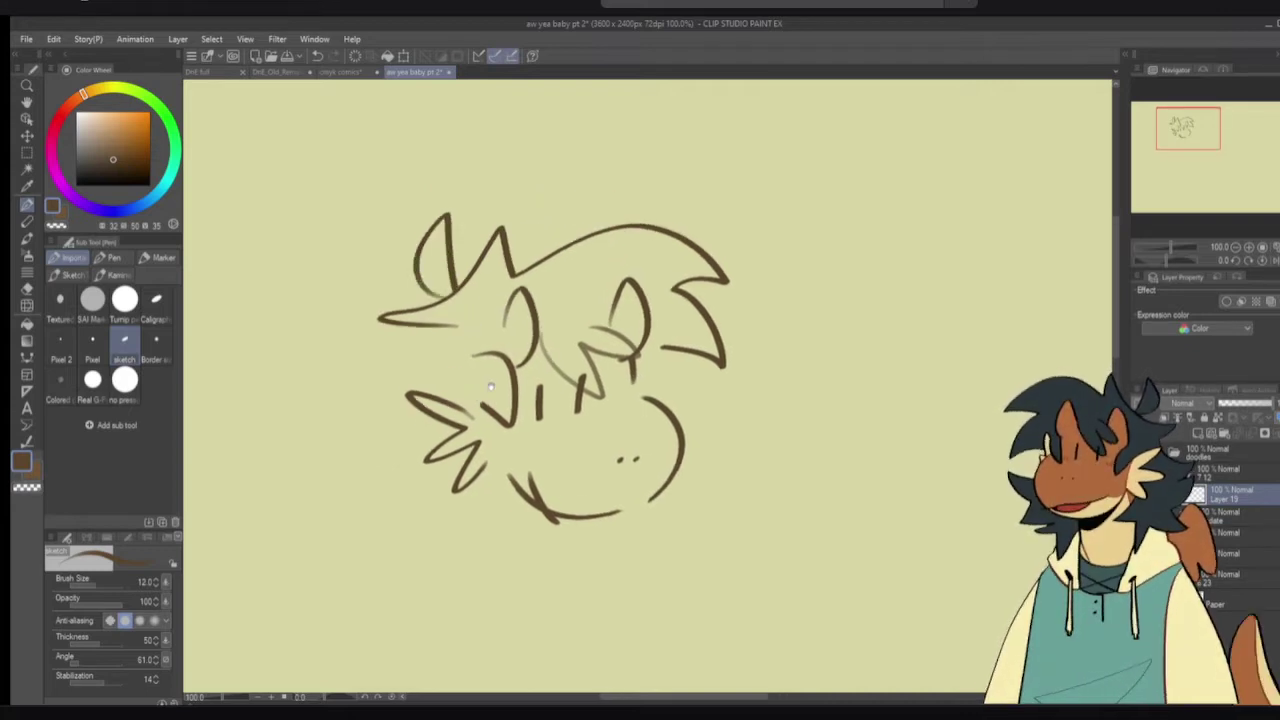
{"action": "left_click_drag", "start_coordinate": [489, 372], "coordinate": [549, 357]}
{"action": "mouse_move", "coordinate": [490, 319]}
{"action": "left_mouse_down"}
{"action": "mouse_move", "coordinate": [427, 370]}
{"action": "mouse_move", "coordinate": [439, 372]}
{"action": "mouse_move", "coordinate": [451, 343]}
{"action": "mouse_move", "coordinate": [449, 373]}
{"action": "left_mouse_up"}
{"action": "key", "text": "ctrl+z"}
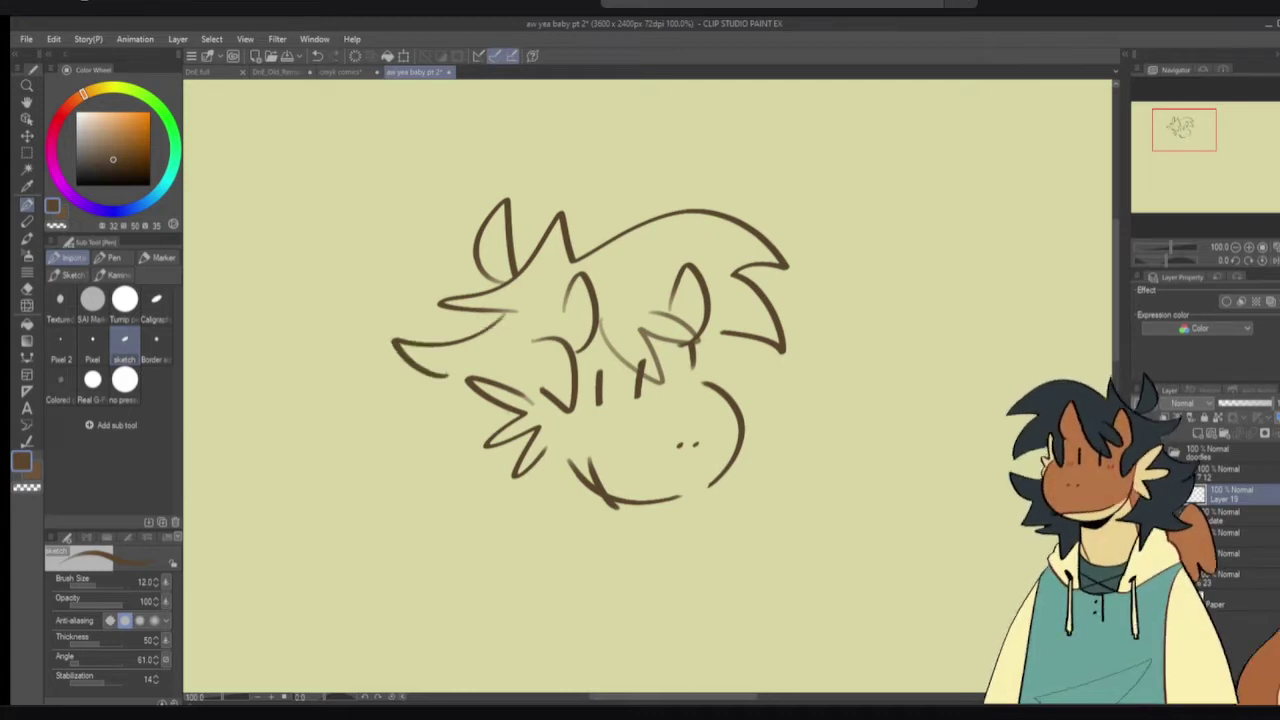
- Draw a cheek line from the fin ear to the jaw and add small blush marks near the front eye
{"action": "mouse_move", "coordinate": [548, 458]}
{"action": "left_mouse_down"}
{"action": "mouse_move", "coordinate": [590, 450]}
{"action": "mouse_move", "coordinate": [538, 528]}
{"action": "mouse_move", "coordinate": [524, 514]}
{"action": "left_mouse_up"}
{"action": "key", "text": "ctrl+z"}
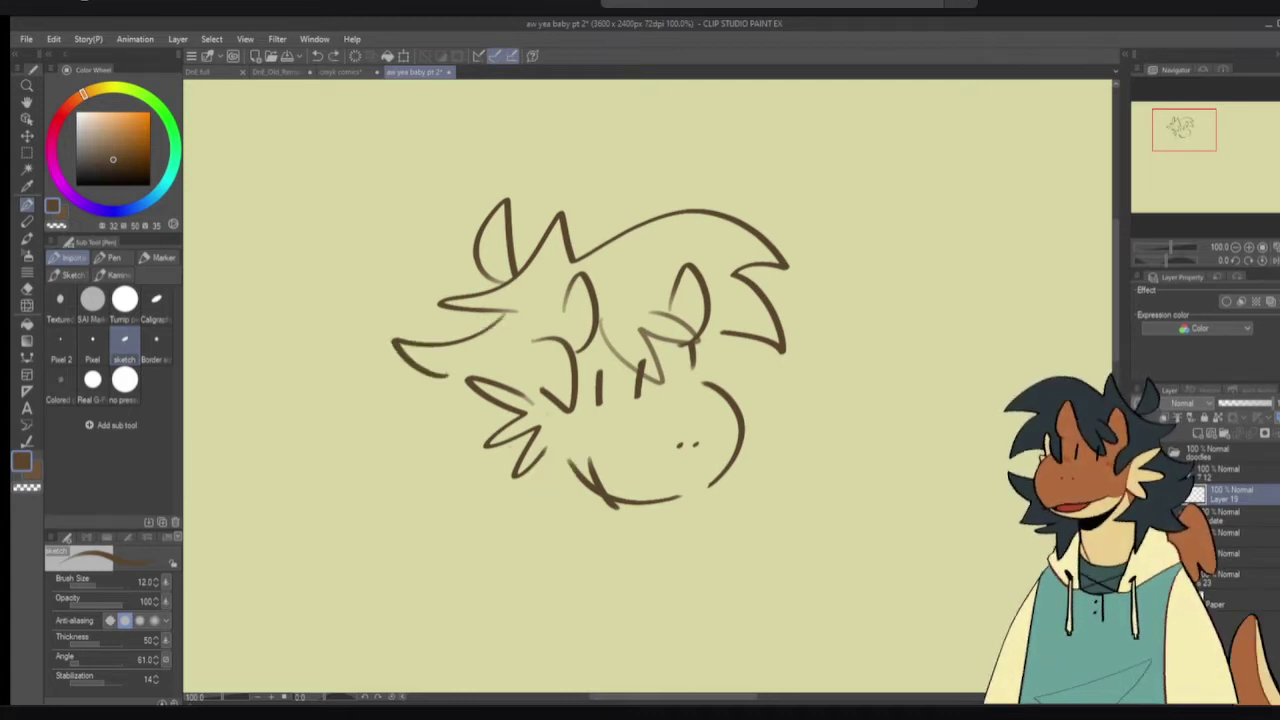
{"action": "left_click_drag", "start_coordinate": [542, 404], "coordinate": [589, 463]}
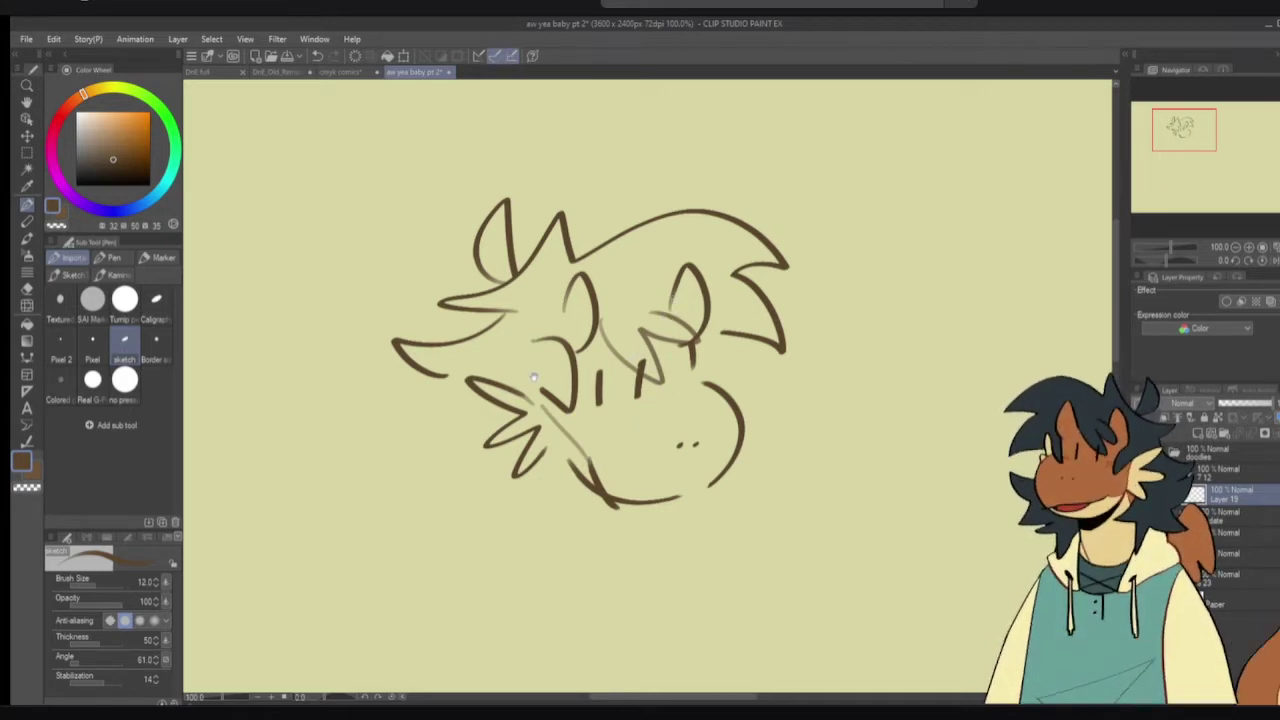
{"action": "left_click_drag", "start_coordinate": [451, 402], "coordinate": [465, 370]}
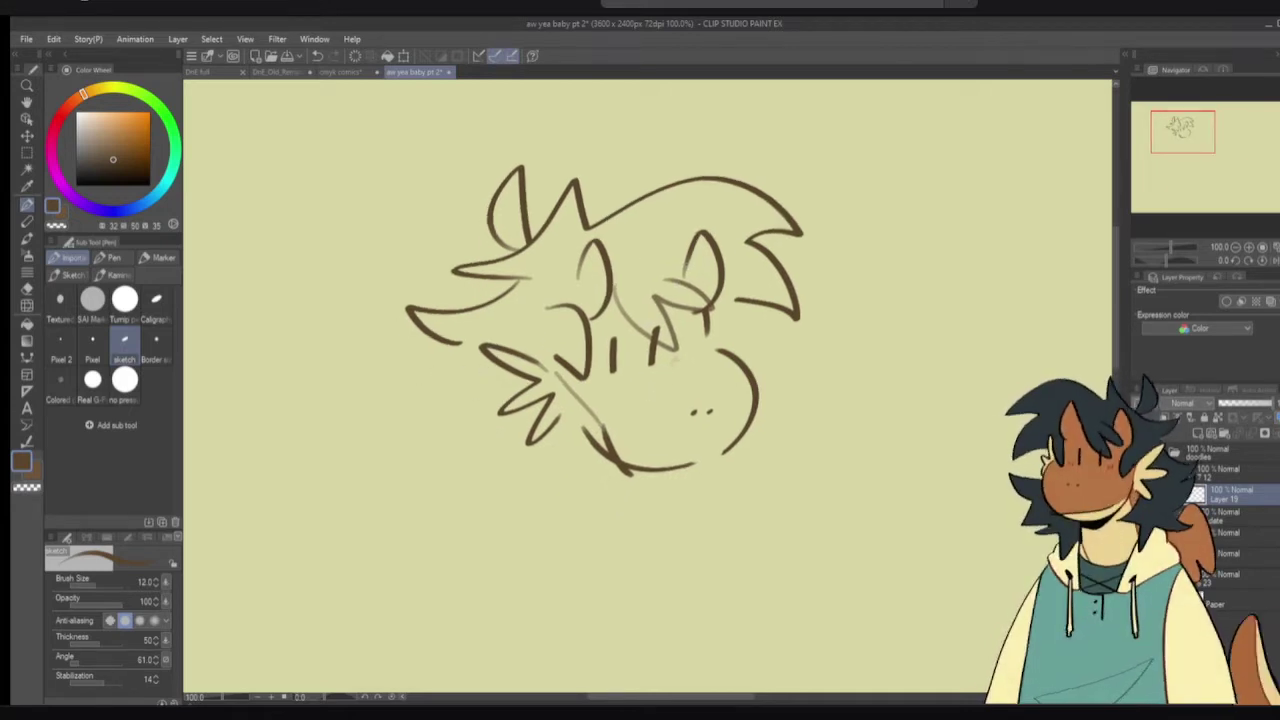
{"action": "left_click_drag", "start_coordinate": [692, 347], "coordinate": [695, 356]}
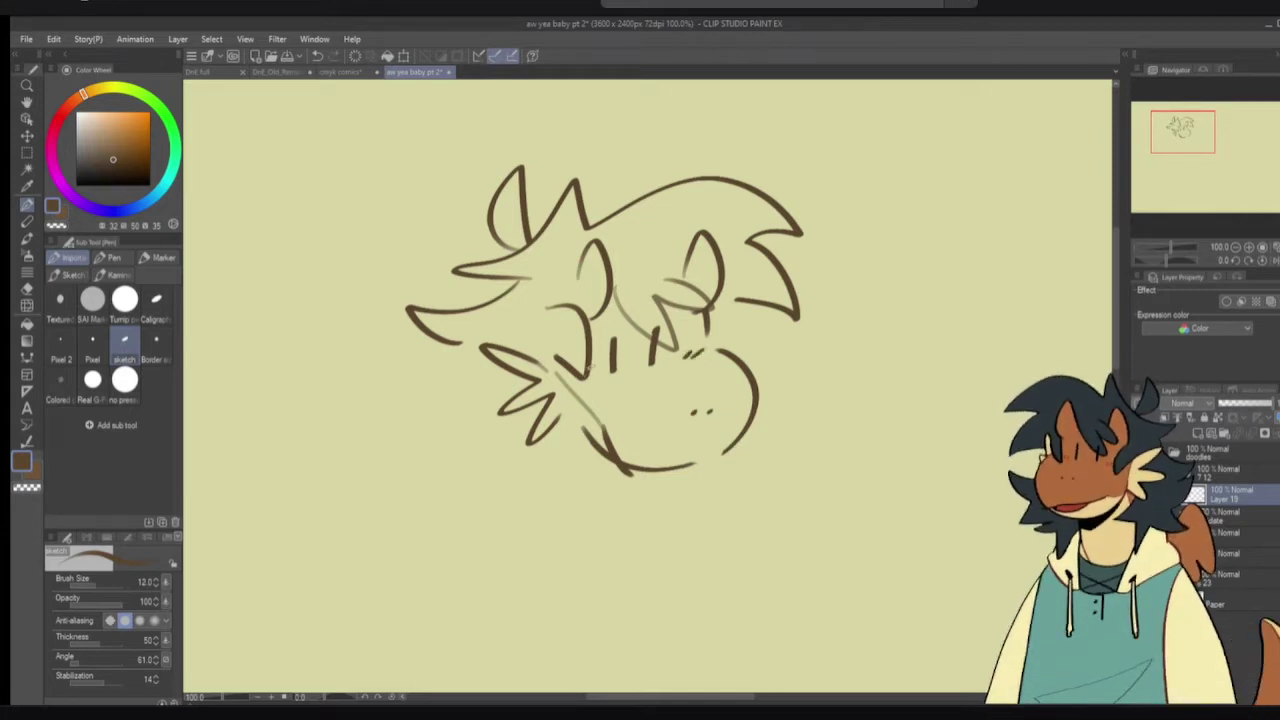
- Draw a pointed hair lock below the fin ear, behind the jaw
{"action": "mouse_move", "coordinate": [455, 342]}
{"action": "left_mouse_down"}
{"action": "mouse_move", "coordinate": [384, 338]}
{"action": "mouse_move", "coordinate": [438, 384]}
{"action": "left_mouse_up"}
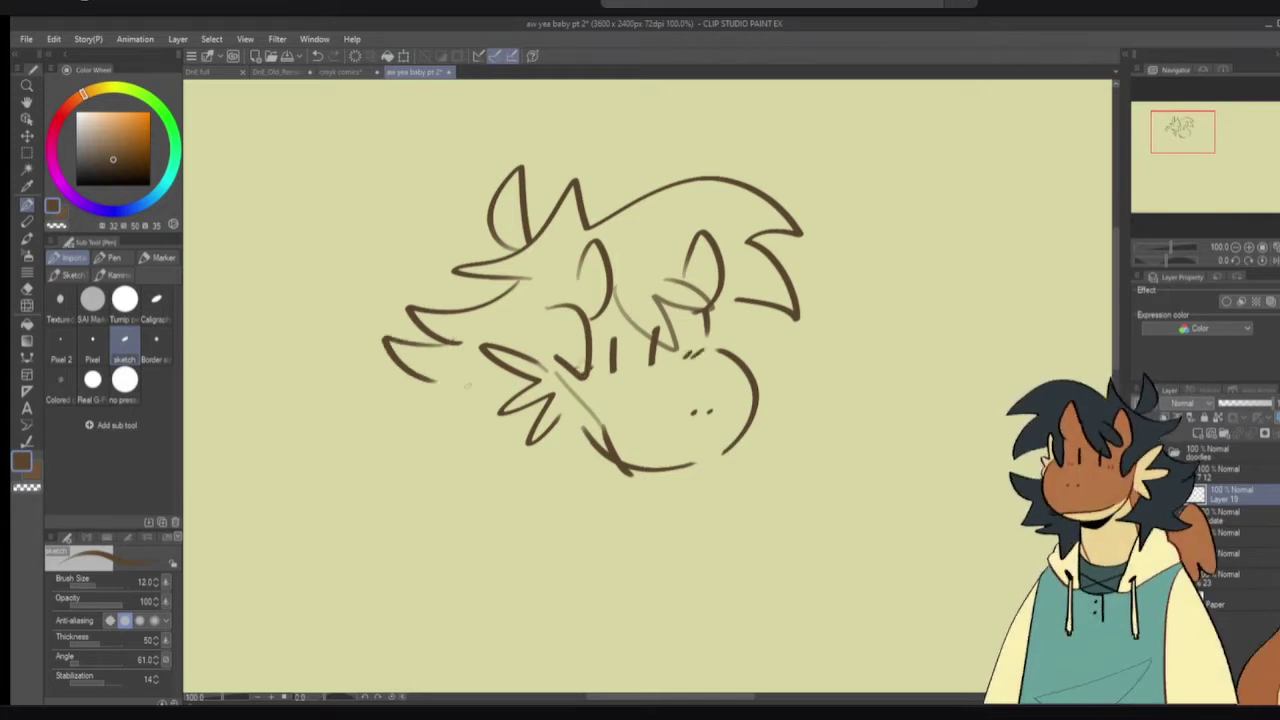
{"action": "key", "text": "ctrl+z"}
{"action": "mouse_move", "coordinate": [530, 444]}
{"action": "left_mouse_down"}
{"action": "mouse_move", "coordinate": [553, 462]}
{"action": "mouse_move", "coordinate": [479, 440]}
{"action": "mouse_move", "coordinate": [474, 412]}
{"action": "left_mouse_up"}
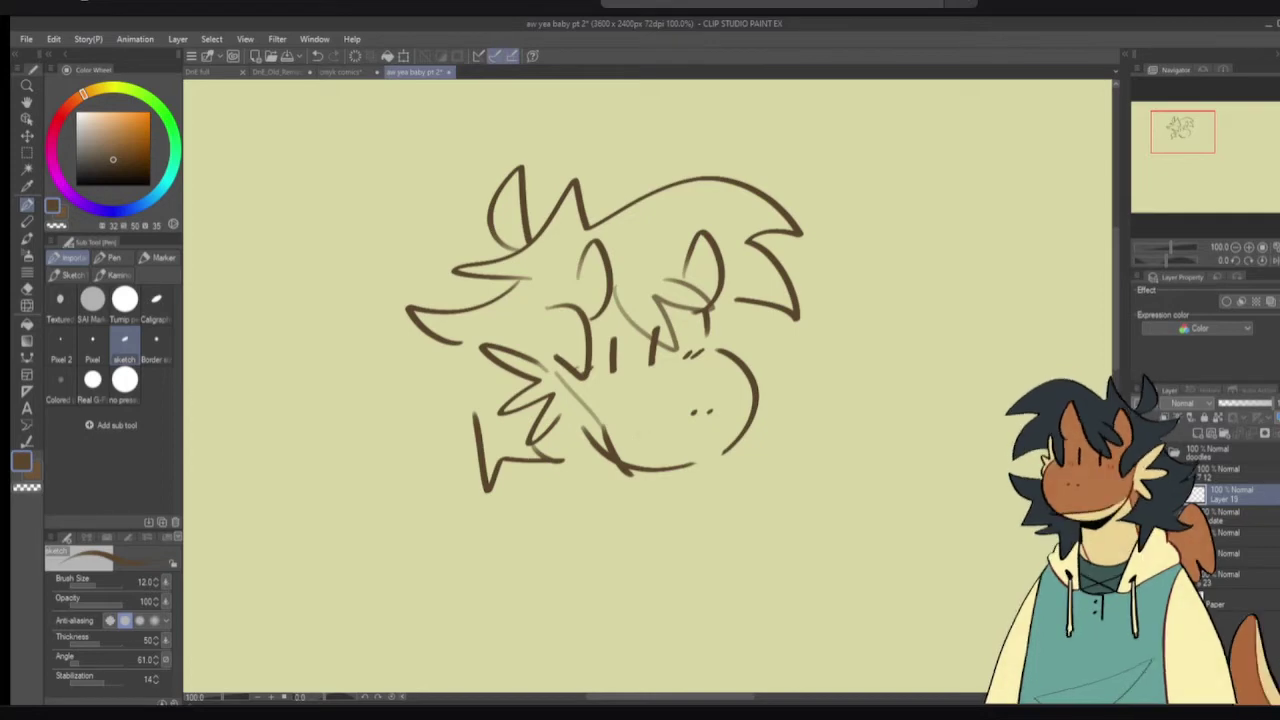
- Erase the back of the jaw and replace it with a rounded shape and a short stroke under the mouth
{"action": "key", "text": "e"}
{"action": "mouse_move", "coordinate": [602, 436]}
{"action": "left_mouse_down"}
{"action": "mouse_move", "coordinate": [586, 449]}
{"action": "mouse_move", "coordinate": [635, 460]}
{"action": "mouse_move", "coordinate": [631, 431]}
{"action": "mouse_move", "coordinate": [631, 474]}
{"action": "mouse_move", "coordinate": [611, 490]}
{"action": "left_mouse_up"}
{"action": "key", "text": "p"}
{"action": "key", "text": "ctrl+z"}
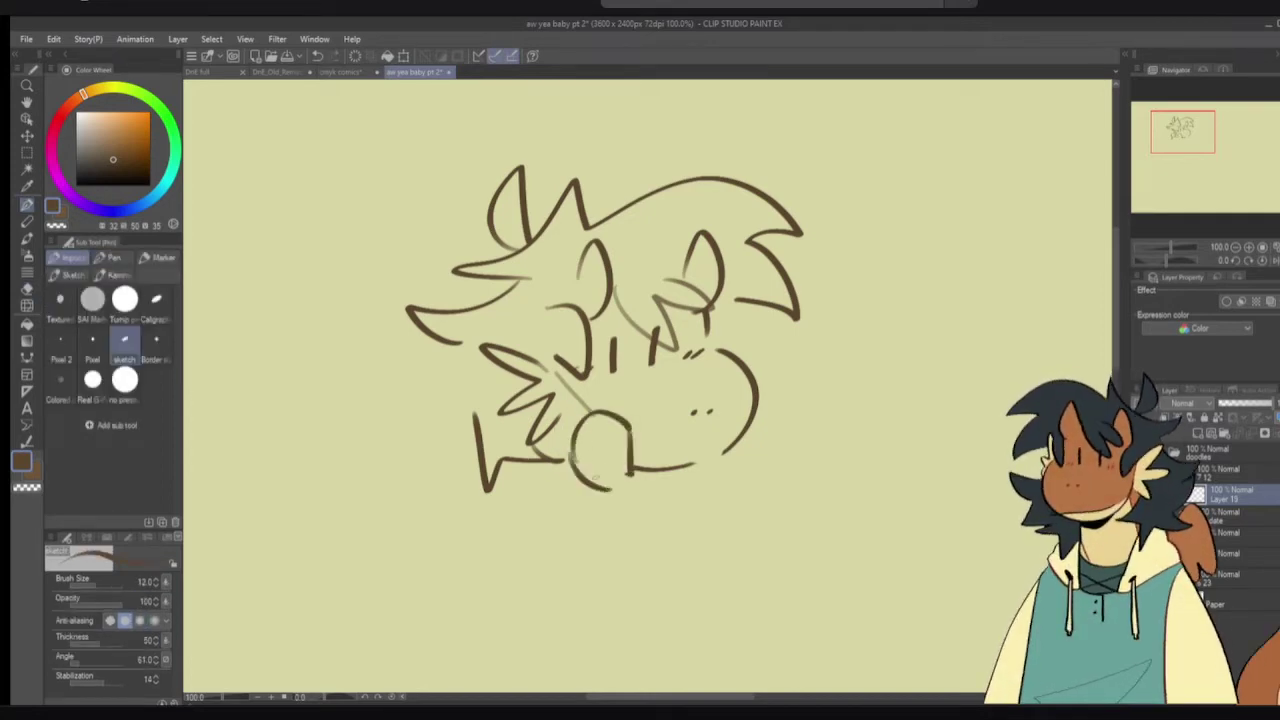
{"action": "key", "text": "ctrl+z"}
{"action": "mouse_move", "coordinate": [567, 448]}
{"action": "left_mouse_down"}
{"action": "mouse_move", "coordinate": [577, 472]}
{"action": "mouse_move", "coordinate": [658, 500]}
{"action": "left_mouse_up"}
{"action": "key", "text": "ctrl+z"}
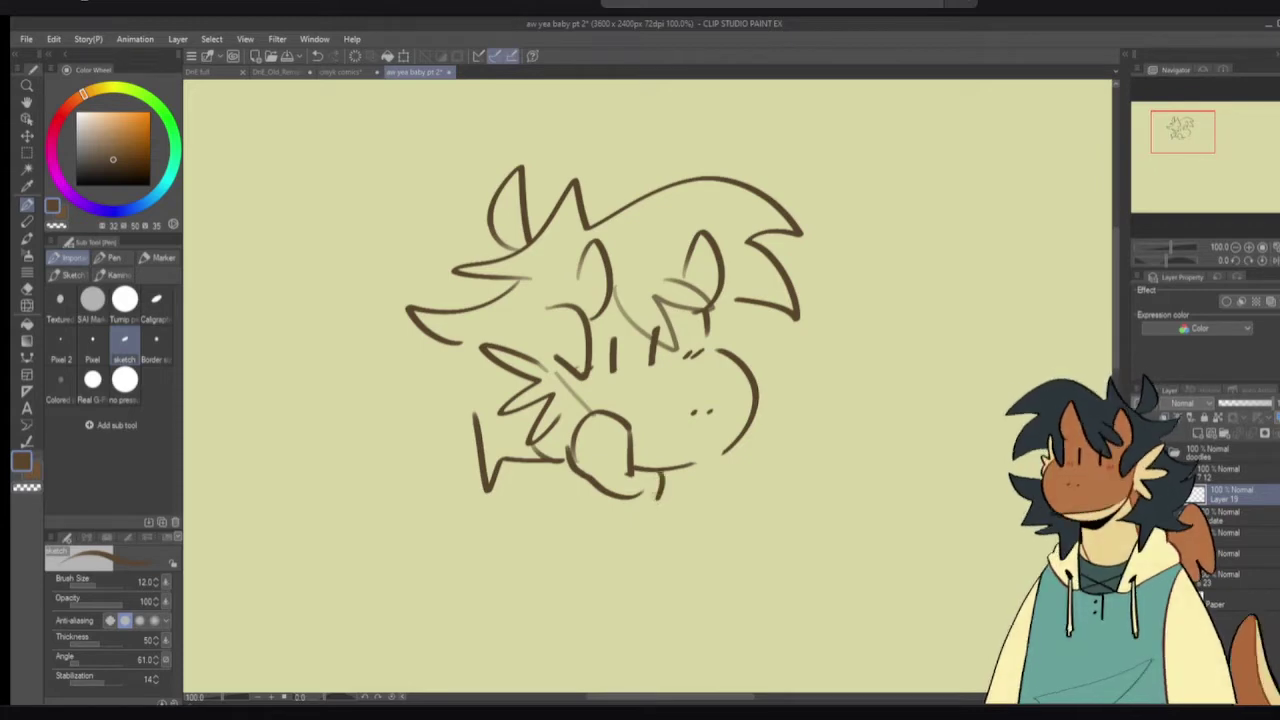
{"action": "left_click_drag", "start_coordinate": [556, 482], "coordinate": [566, 632]}
{"action": "key", "text": "ctrl+z"}
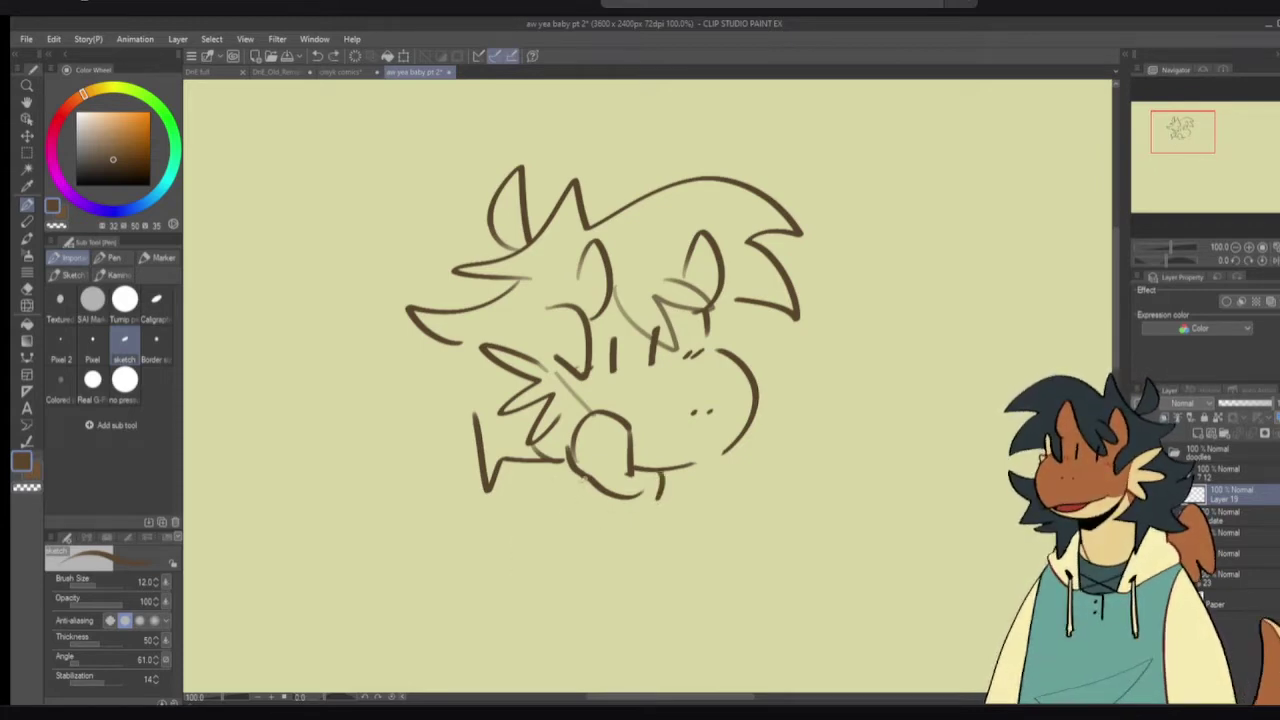
{"action": "left_click_drag", "start_coordinate": [588, 478], "coordinate": [568, 636]}
{"action": "left_click_drag", "start_coordinate": [662, 488], "coordinate": [634, 616]}
{"action": "key", "text": "ctrl+z"}
{"action": "key", "text": "ctrl+z"}
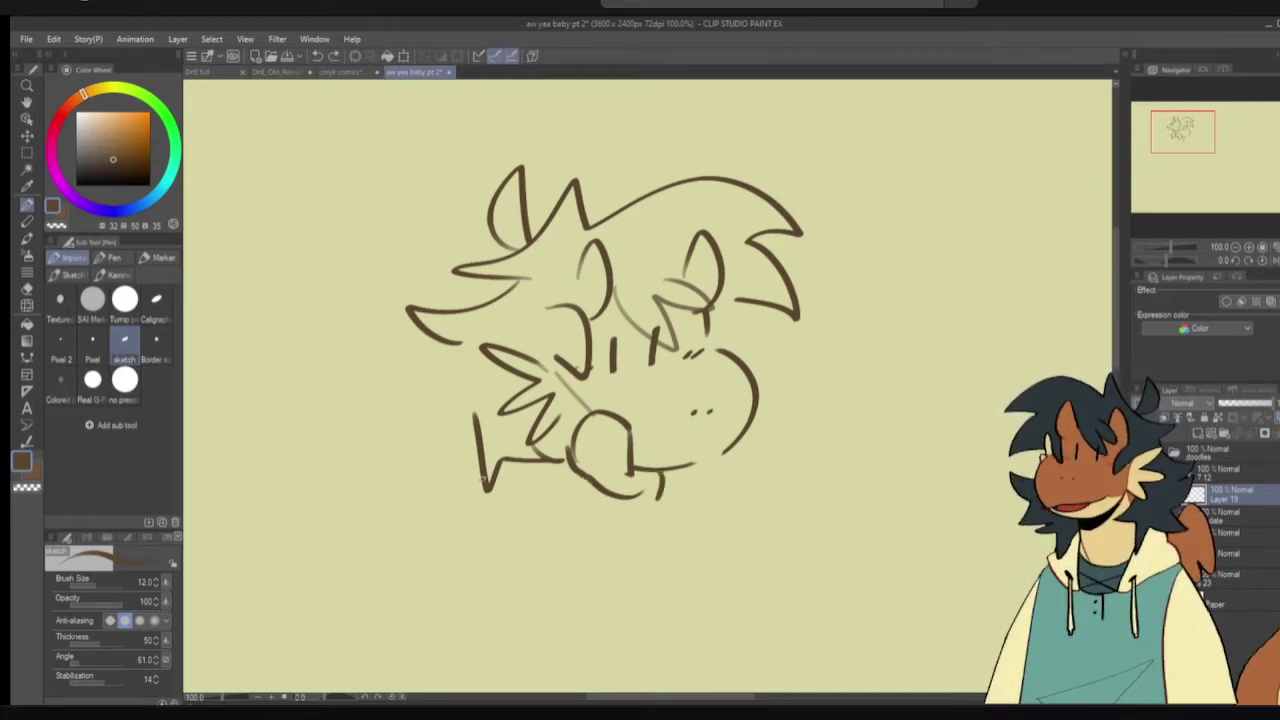
{"action": "mouse_move", "coordinate": [436, 400]}
{"action": "left_mouse_down"}
{"action": "mouse_move", "coordinate": [498, 625]}
{"action": "mouse_move", "coordinate": [462, 545]}
{"action": "mouse_move", "coordinate": [552, 612]}
{"action": "left_mouse_up"}
{"action": "key", "text": "ctrl+z"}
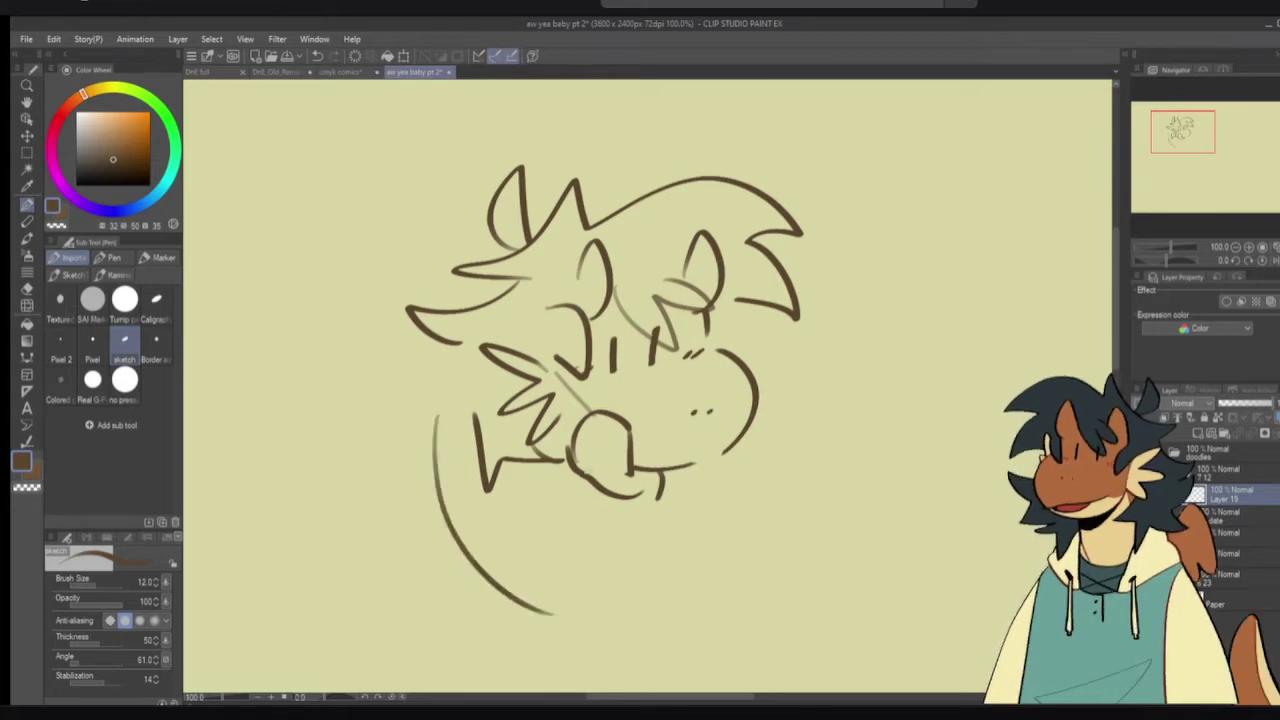
{"action": "left_click_drag", "start_coordinate": [578, 478], "coordinate": [533, 578]}
{"action": "key", "text": "ctrl+z"}
{"action": "key", "text": "ctrl+z"}
- Sketch a long curved back line and a narrow rounded torso beneath the head
{"action": "mouse_move", "coordinate": [432, 406]}
{"action": "left_mouse_down"}
{"action": "mouse_move", "coordinate": [487, 596]}
{"action": "mouse_move", "coordinate": [556, 646]}
{"action": "left_mouse_up"}
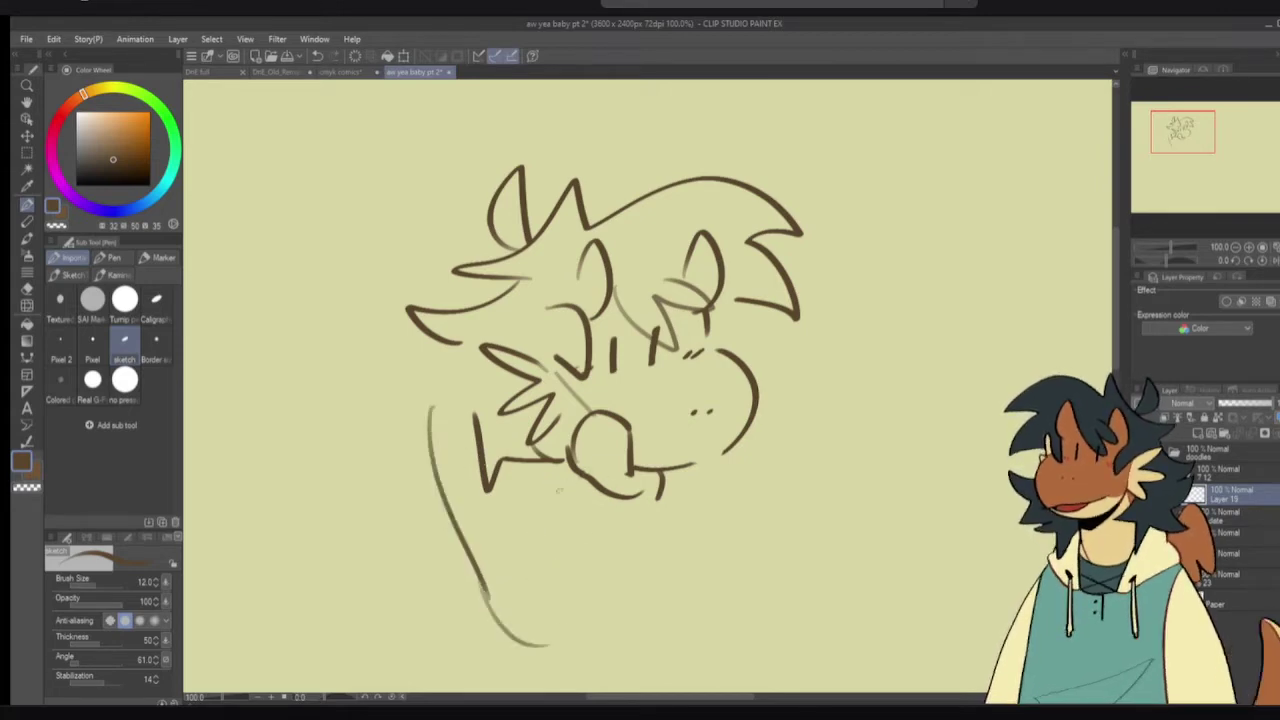
{"action": "key", "text": "ctrl+z"}
{"action": "mouse_move", "coordinate": [574, 476]}
{"action": "left_mouse_down"}
{"action": "mouse_move", "coordinate": [548, 497]}
{"action": "mouse_move", "coordinate": [503, 596]}
{"action": "mouse_move", "coordinate": [548, 632]}
{"action": "left_mouse_up"}
{"action": "mouse_move", "coordinate": [660, 490]}
{"action": "left_mouse_down"}
{"action": "mouse_move", "coordinate": [606, 604]}
{"action": "mouse_move", "coordinate": [548, 630]}
{"action": "left_mouse_up"}
{"action": "left_click_drag", "start_coordinate": [478, 564], "coordinate": [512, 606]}
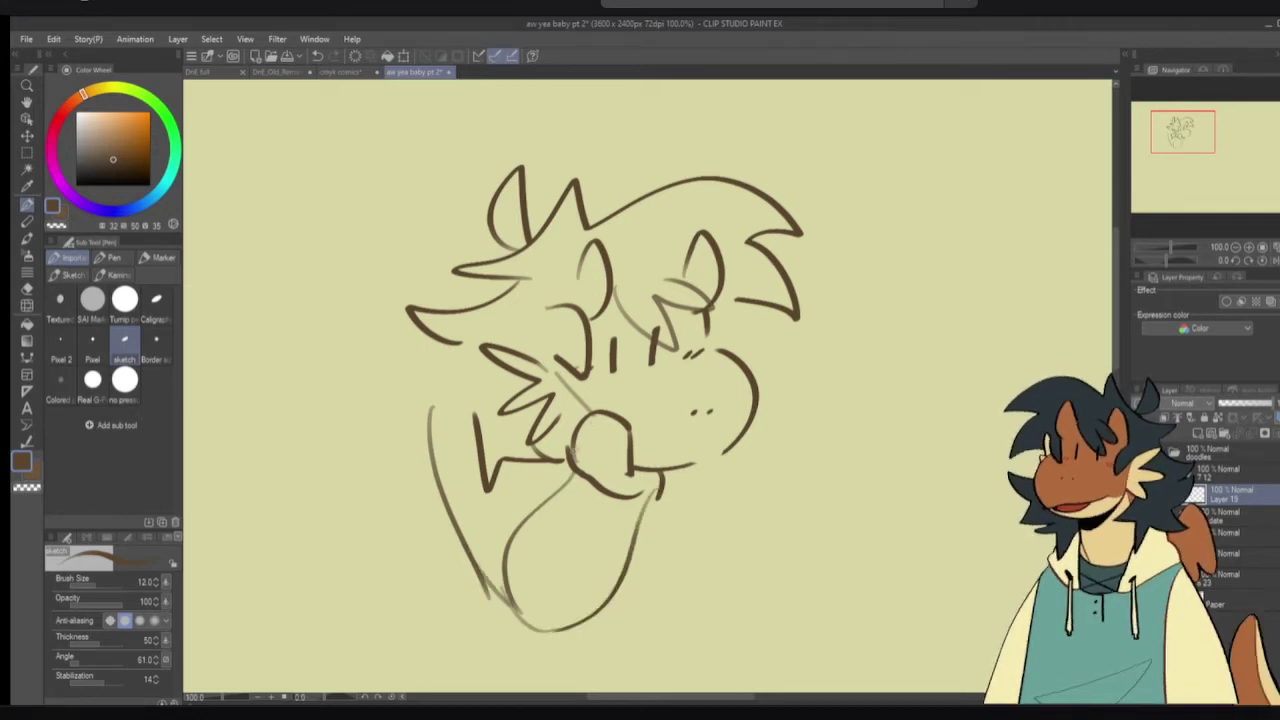
- Erase and redraw the back edge of the rounded shape at the rear of the jaw
{"action": "key", "text": "e"}
{"action": "mouse_move", "coordinate": [597, 480]}
{"action": "left_mouse_down"}
{"action": "mouse_move", "coordinate": [576, 455]}
{"action": "mouse_move", "coordinate": [583, 430]}
{"action": "mouse_move", "coordinate": [566, 457]}
{"action": "left_mouse_up"}
{"action": "key", "text": "p"}
{"action": "mouse_move", "coordinate": [590, 408]}
{"action": "left_mouse_down"}
{"action": "mouse_move", "coordinate": [579, 466]}
{"action": "mouse_move", "coordinate": [633, 437]}
{"action": "left_mouse_up"}
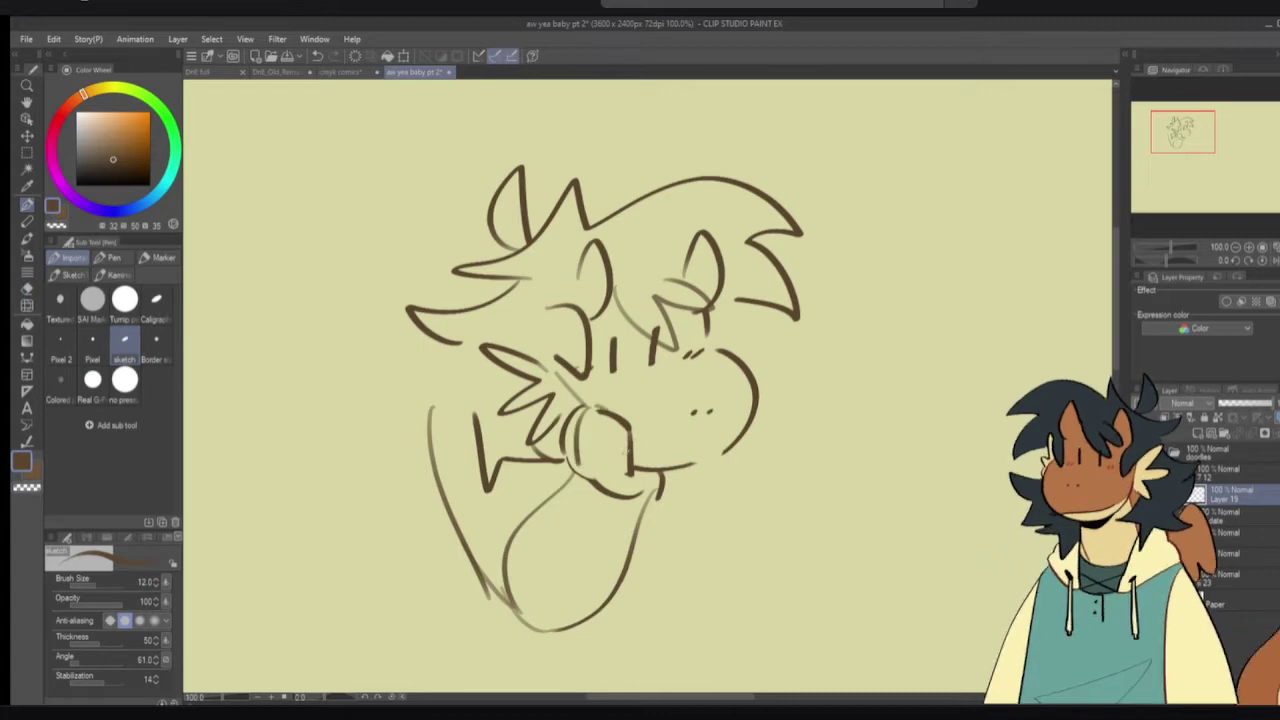
{"action": "left_click_drag", "start_coordinate": [750, 460], "coordinate": [778, 550]}
{"action": "key", "text": "ctrl+z"}
{"action": "left_click_drag", "start_coordinate": [713, 468], "coordinate": [789, 567]}
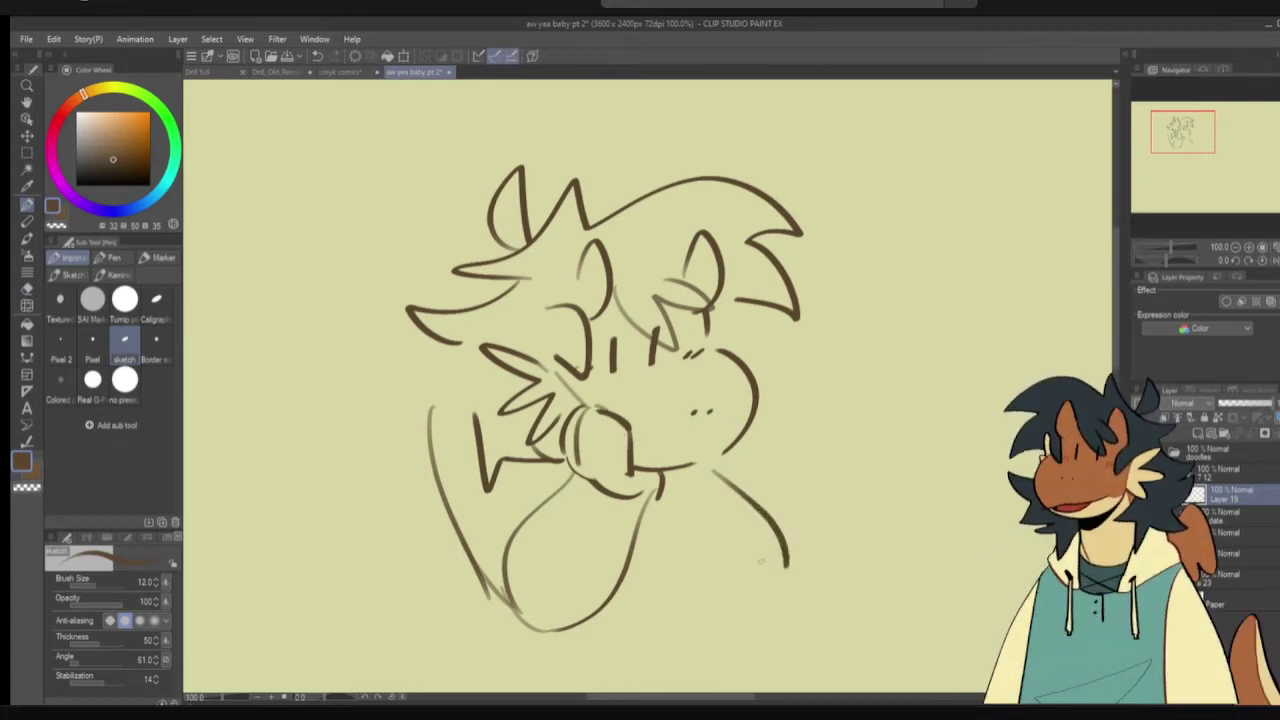
{"action": "left_click_drag", "start_coordinate": [661, 560], "coordinate": [777, 548]}
{"action": "key", "text": "ctrl+z"}
{"action": "mouse_move", "coordinate": [737, 506]}
{"action": "left_mouse_down"}
{"action": "mouse_move", "coordinate": [695, 512]}
{"action": "mouse_move", "coordinate": [674, 547]}
{"action": "left_mouse_up"}
{"action": "mouse_move", "coordinate": [735, 503]}
{"action": "left_mouse_down"}
{"action": "mouse_move", "coordinate": [698, 507]}
{"action": "mouse_move", "coordinate": [662, 579]}
{"action": "mouse_move", "coordinate": [697, 574]}
{"action": "mouse_move", "coordinate": [703, 618]}
{"action": "left_mouse_up"}
{"action": "key", "text": "ctrl+z"}
{"action": "mouse_move", "coordinate": [661, 573]}
{"action": "left_mouse_down"}
{"action": "mouse_move", "coordinate": [704, 620]}
{"action": "mouse_move", "coordinate": [729, 607]}
{"action": "left_mouse_up"}
{"action": "mouse_move", "coordinate": [705, 556]}
{"action": "left_mouse_down"}
{"action": "mouse_move", "coordinate": [758, 592]}
{"action": "mouse_move", "coordinate": [744, 611]}
{"action": "left_mouse_up"}
{"action": "key", "text": "ctrl+z"}
{"action": "key", "text": "ctrl+z"}
{"action": "key", "text": "ctrl+z"}
{"action": "key", "text": "ctrl+z"}
{"action": "key", "text": "ctrl+z"}
{"action": "key", "text": "ctrl+z"}
{"action": "key", "text": "ctrl+z"}
{"action": "key", "text": "ctrl+z"}
- Erase most of the torso sketch and draw a feathered wing and a small hair lock behind the head
{"action": "key", "text": "e"}
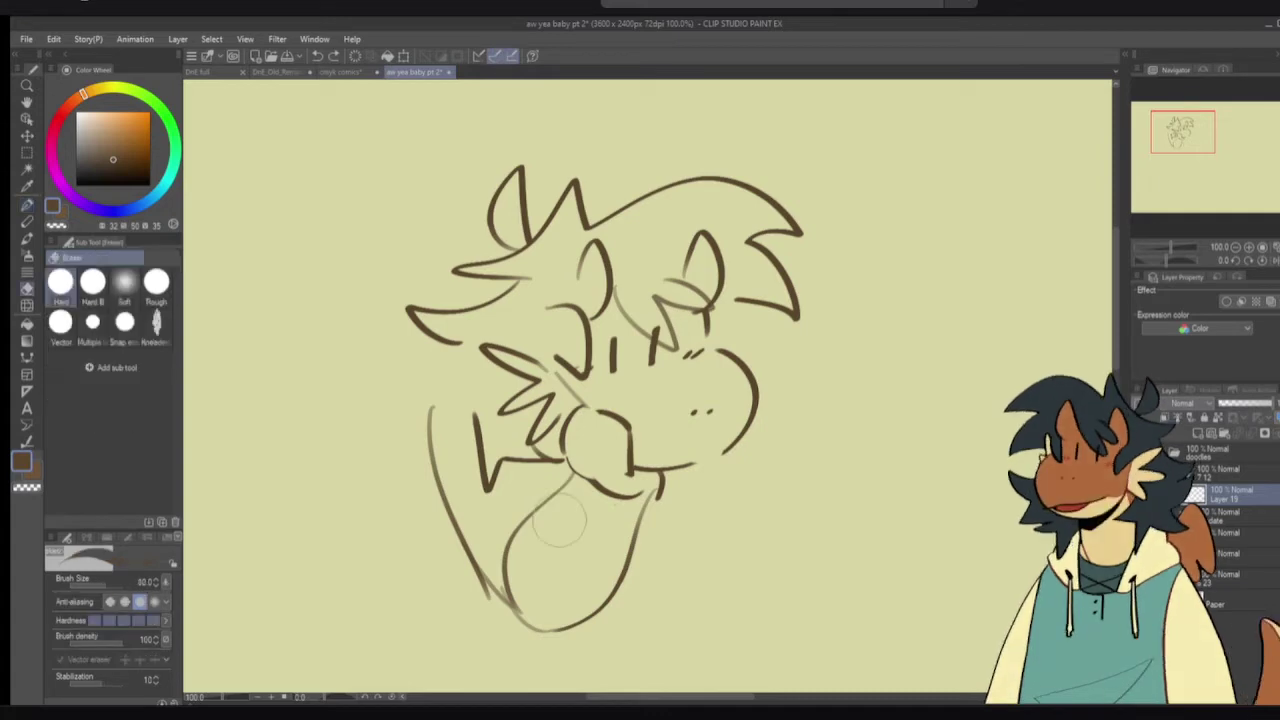
{"action": "mouse_move", "coordinate": [563, 523]}
{"action": "left_mouse_down"}
{"action": "mouse_move", "coordinate": [625, 567]}
{"action": "mouse_move", "coordinate": [498, 571]}
{"action": "mouse_move", "coordinate": [463, 407]}
{"action": "mouse_move", "coordinate": [429, 433]}
{"action": "mouse_move", "coordinate": [460, 379]}
{"action": "left_mouse_up"}
{"action": "key", "text": "p"}
{"action": "mouse_move", "coordinate": [400, 350]}
{"action": "left_mouse_down"}
{"action": "mouse_move", "coordinate": [430, 388]}
{"action": "mouse_move", "coordinate": [456, 390]}
{"action": "mouse_move", "coordinate": [345, 240]}
{"action": "mouse_move", "coordinate": [288, 393]}
{"action": "mouse_move", "coordinate": [364, 380]}
{"action": "mouse_move", "coordinate": [278, 346]}
{"action": "mouse_move", "coordinate": [285, 378]}
{"action": "mouse_move", "coordinate": [358, 397]}
{"action": "left_mouse_up"}
{"action": "key", "text": "e"}
{"action": "key", "text": "p"}
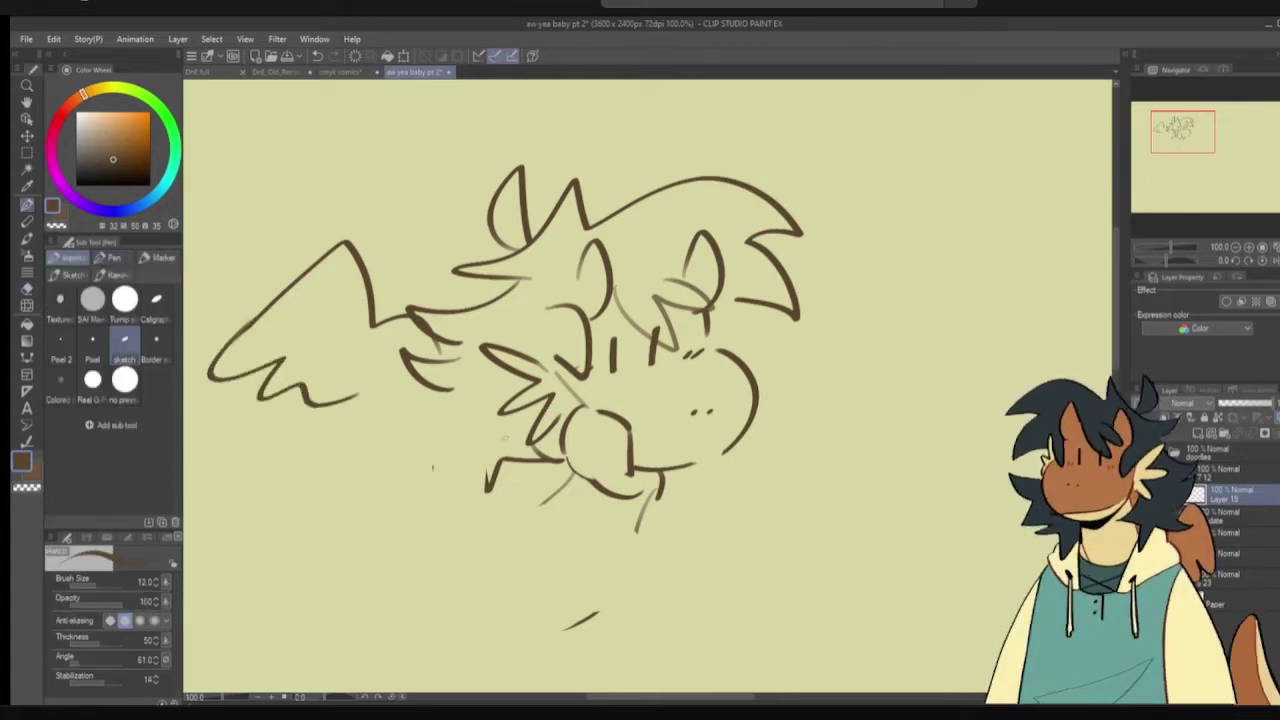
- Erase the stray mark below the wing and redraw the curved outer edge of the lock under the fin ear
{"action": "key", "text": "e"}
{"action": "left_click_drag", "start_coordinate": [432, 467], "coordinate": [471, 471]}
{"action": "key", "text": "p"}
{"action": "mouse_move", "coordinate": [465, 395]}
{"action": "left_mouse_down"}
{"action": "mouse_move", "coordinate": [498, 488]}
{"action": "mouse_move", "coordinate": [505, 459]}
{"action": "left_mouse_up"}
- Draw a long curved back line and replace the leftover torso strokes with a wider rounded torso beneath the head
{"action": "mouse_move", "coordinate": [434, 414]}
{"action": "left_mouse_down"}
{"action": "mouse_move", "coordinate": [400, 473]}
{"action": "mouse_move", "coordinate": [411, 550]}
{"action": "left_mouse_up"}
{"action": "key", "text": "ctrl+z"}
{"action": "left_click_drag", "start_coordinate": [396, 458], "coordinate": [498, 631]}
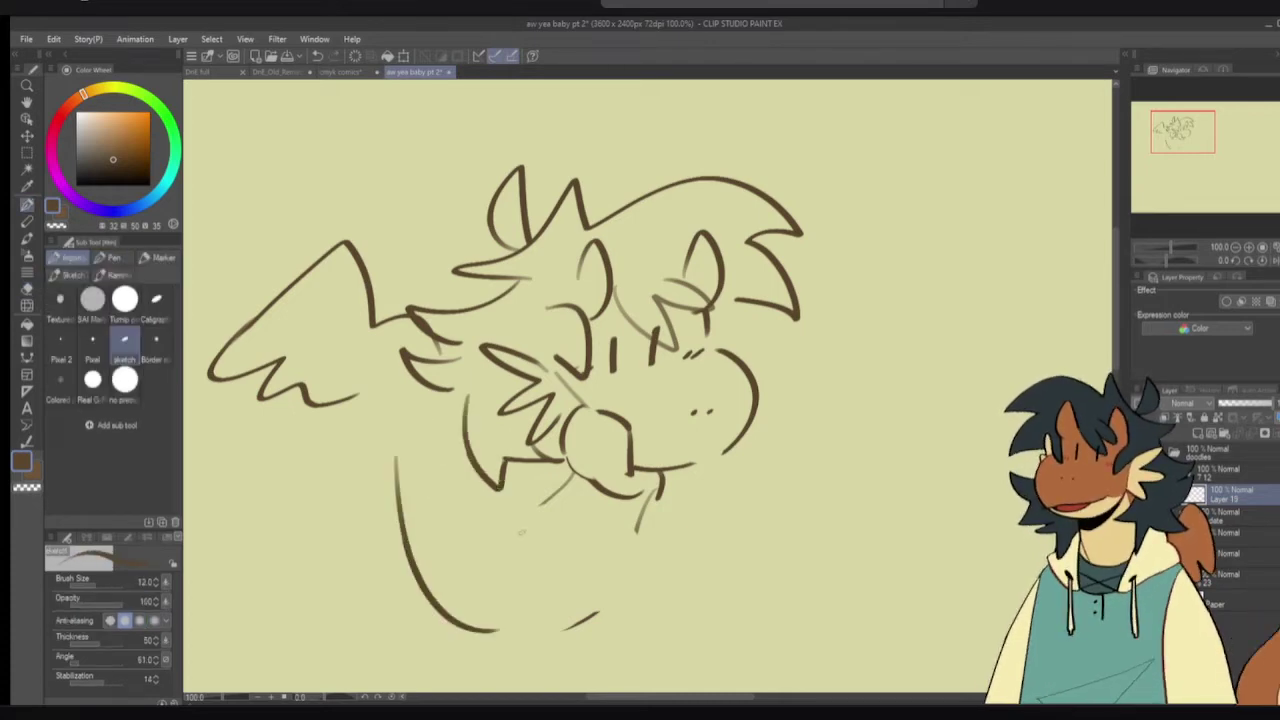
{"action": "key", "text": "e"}
{"action": "left_click_drag", "start_coordinate": [551, 515], "coordinate": [636, 558]}
{"action": "left_click_drag", "start_coordinate": [598, 605], "coordinate": [560, 608]}
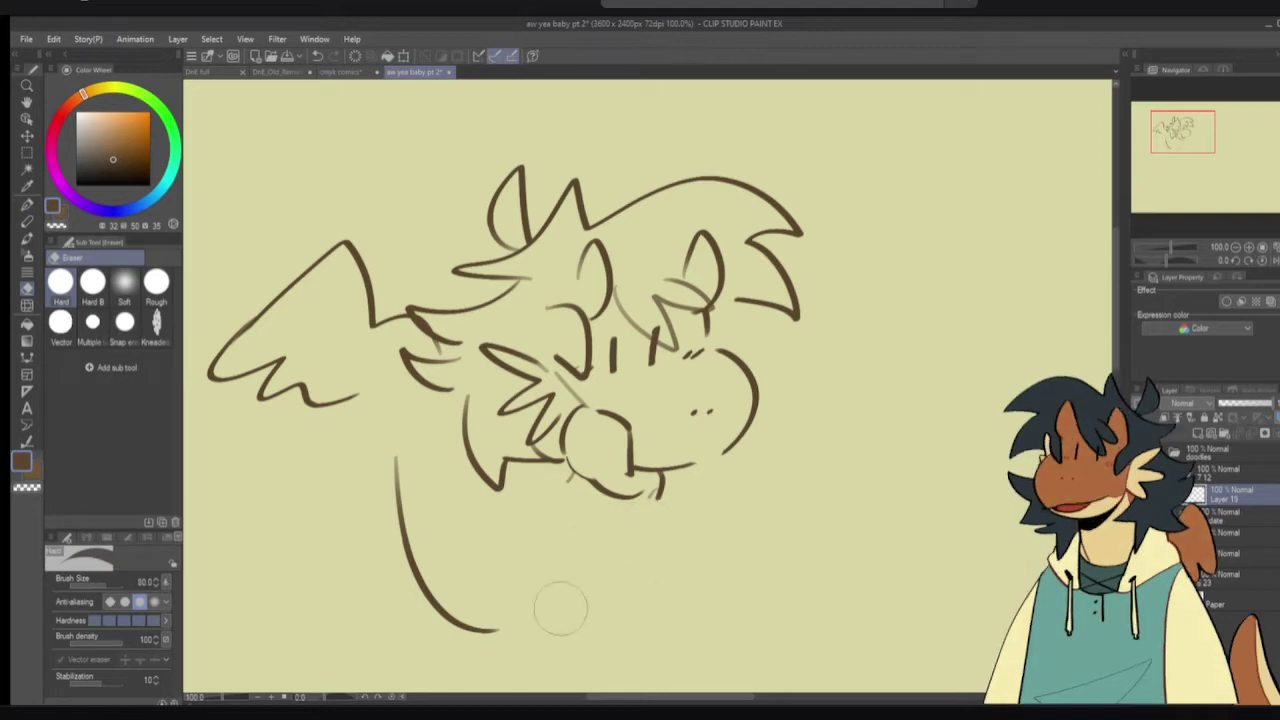
{"action": "key", "text": "p"}
{"action": "mouse_move", "coordinate": [563, 463]}
{"action": "left_mouse_down"}
{"action": "mouse_move", "coordinate": [446, 568]}
{"action": "mouse_move", "coordinate": [553, 630]}
{"action": "left_mouse_up"}
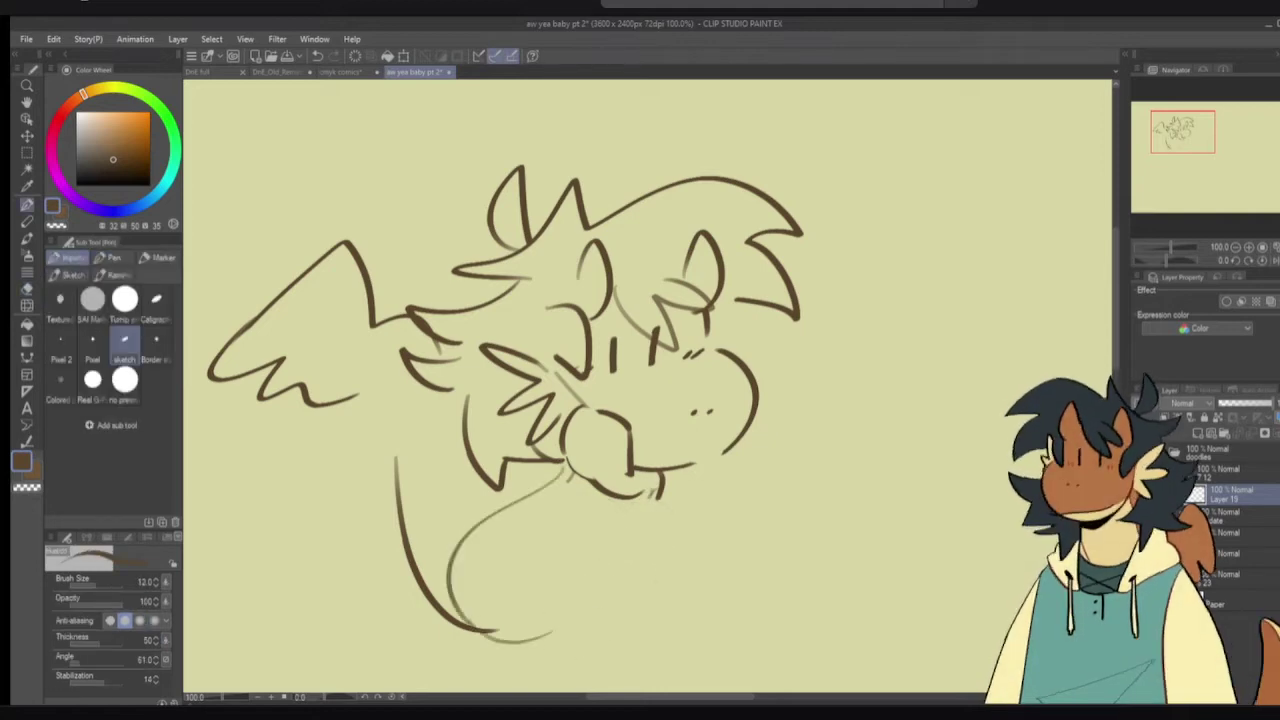
{"action": "left_click_drag", "start_coordinate": [654, 494], "coordinate": [572, 614]}
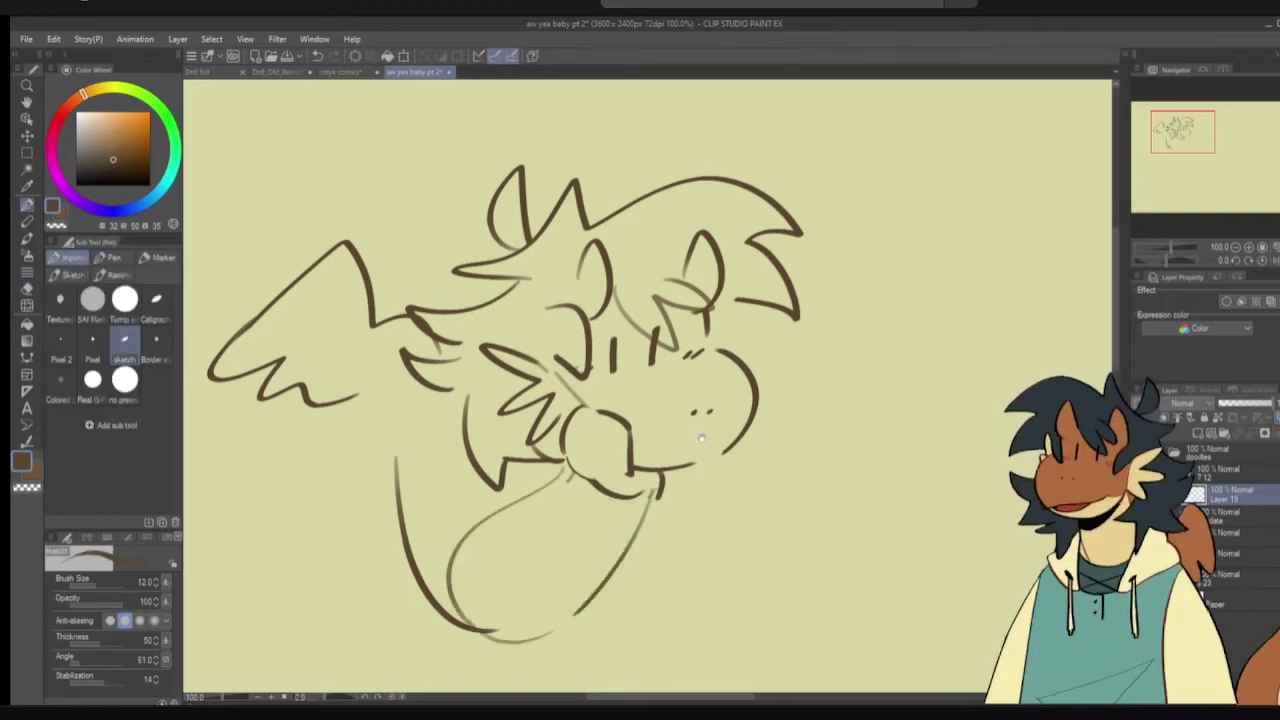
- Rough in a round second head on the blank canvas beside the first sketch and replace its upper side with spiky hair
{"action": "mouse_move", "coordinate": [917, 378]}
{"action": "left_mouse_down"}
{"action": "mouse_move", "coordinate": [690, 326]}
{"action": "mouse_move", "coordinate": [455, 357]}
{"action": "left_mouse_up"}
{"action": "mouse_move", "coordinate": [683, 208]}
{"action": "left_mouse_down"}
{"action": "mouse_move", "coordinate": [675, 375]}
{"action": "mouse_move", "coordinate": [712, 206]}
{"action": "left_mouse_up"}
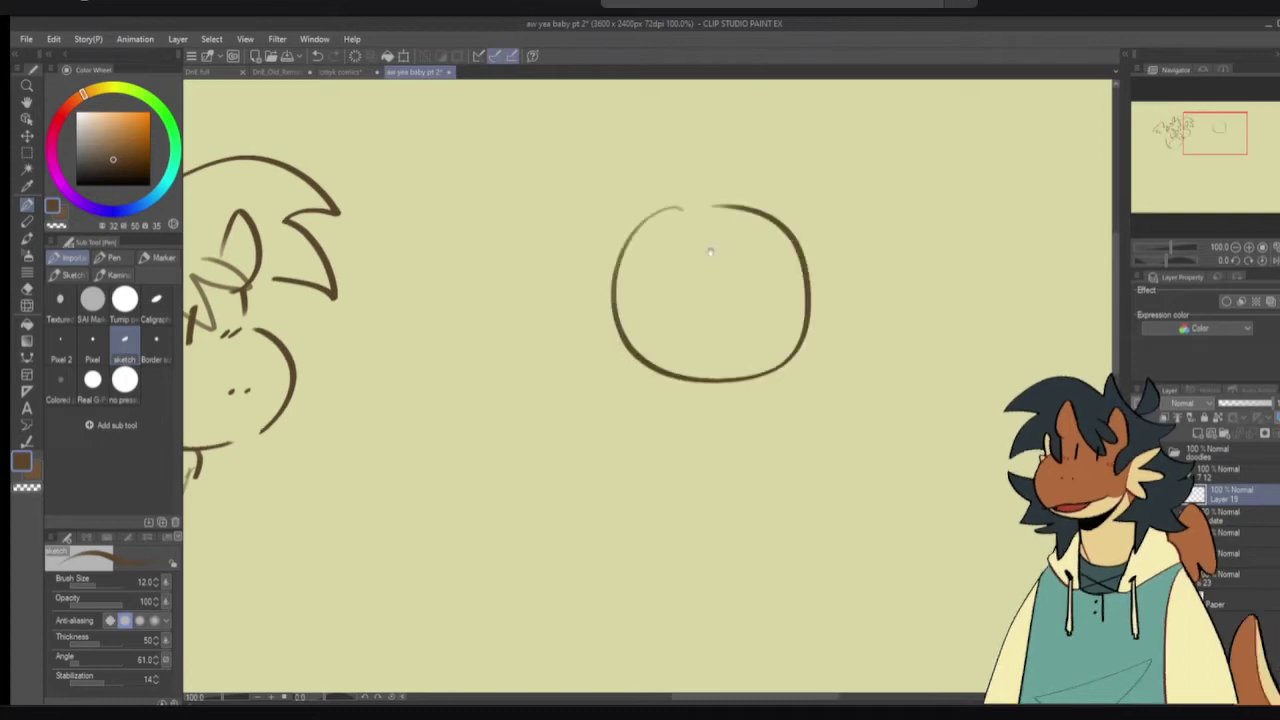
{"action": "mouse_move", "coordinate": [710, 252]}
{"action": "left_mouse_down"}
{"action": "mouse_move", "coordinate": [640, 296]}
{"action": "mouse_move", "coordinate": [686, 266]}
{"action": "mouse_move", "coordinate": [572, 266]}
{"action": "mouse_move", "coordinate": [703, 235]}
{"action": "mouse_move", "coordinate": [760, 266]}
{"action": "mouse_move", "coordinate": [712, 287]}
{"action": "mouse_move", "coordinate": [666, 422]}
{"action": "left_mouse_up"}
{"action": "key", "text": "e"}
{"action": "key", "text": "p"}
{"action": "key", "text": "e"}
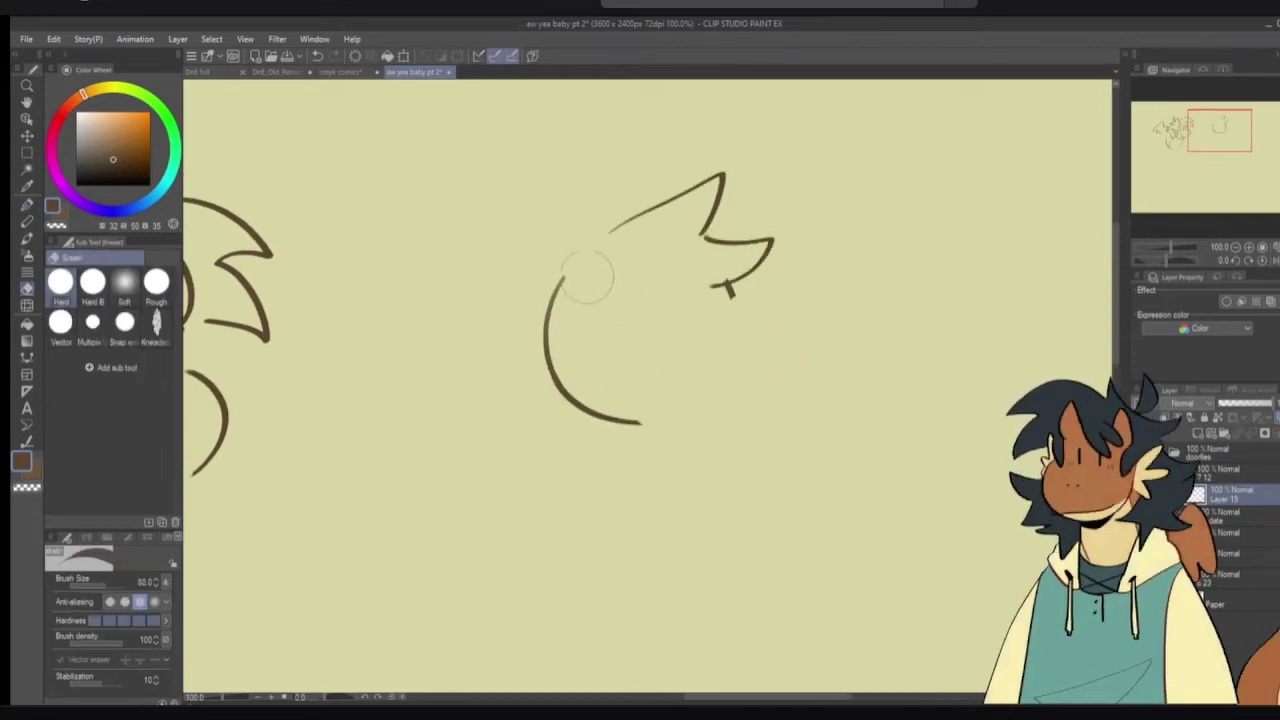
- Erase the remaining circle guide and draw a pointed ear on each side of the second head
{"action": "left_click_drag", "start_coordinate": [588, 276], "coordinate": [551, 357]}
{"action": "key", "text": "p"}
{"action": "mouse_move", "coordinate": [576, 272]}
{"action": "left_mouse_down"}
{"action": "mouse_move", "coordinate": [518, 262]}
{"action": "mouse_move", "coordinate": [565, 325]}
{"action": "left_mouse_up"}
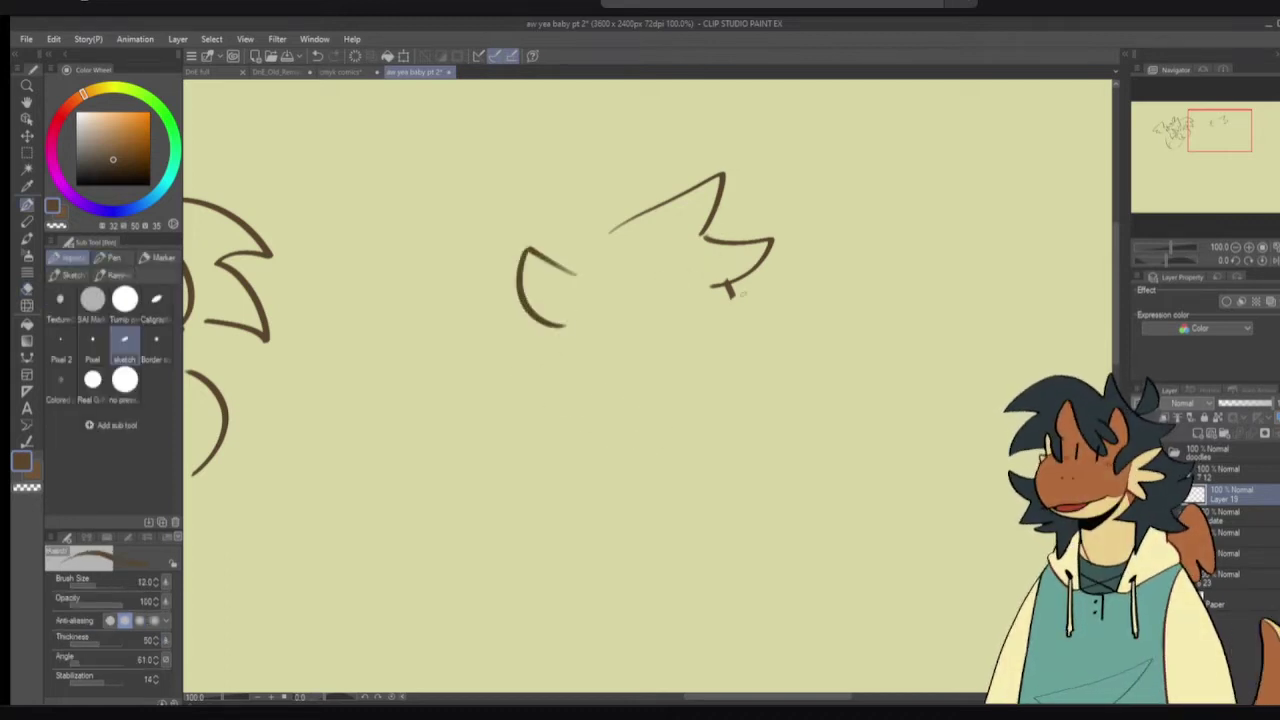
{"action": "mouse_move", "coordinate": [735, 288]}
{"action": "left_mouse_down"}
{"action": "mouse_move", "coordinate": [786, 300]}
{"action": "mouse_move", "coordinate": [722, 345]}
{"action": "left_mouse_up"}
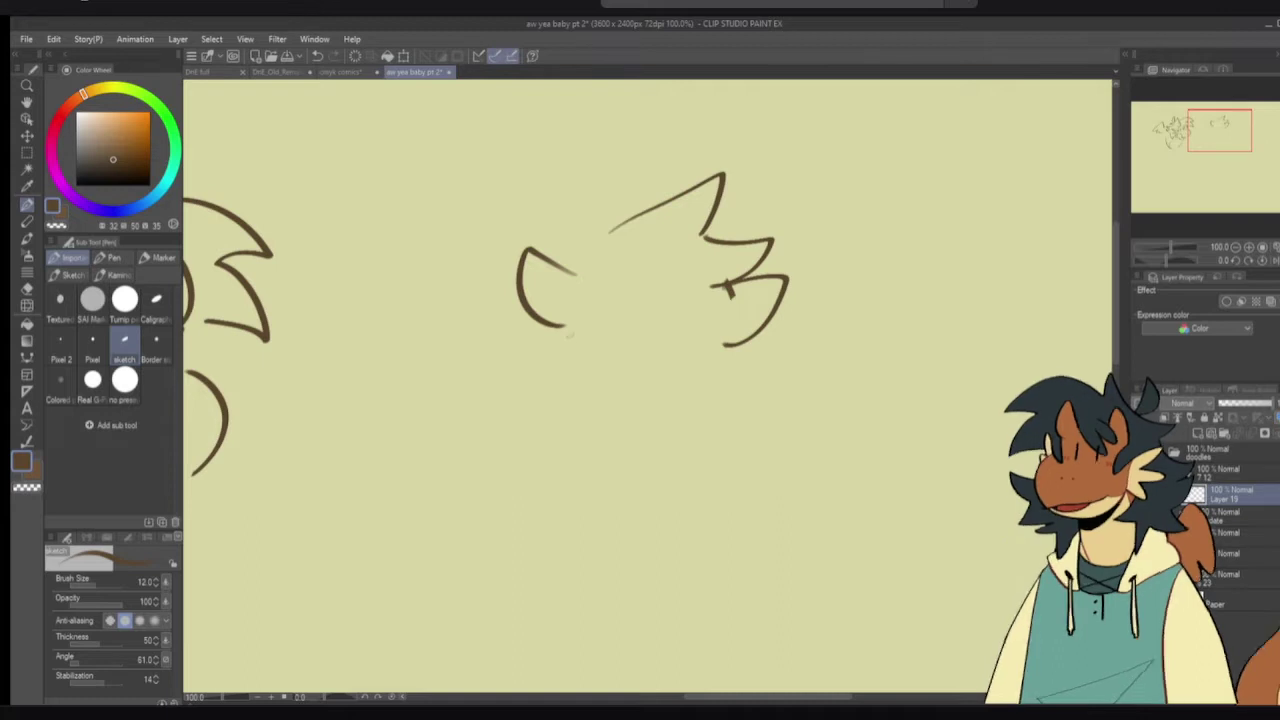
- Draw jagged cheek fur below both ears and join it with a curved chin line
{"action": "mouse_move", "coordinate": [568, 337]}
{"action": "left_mouse_down"}
{"action": "mouse_move", "coordinate": [566, 384]}
{"action": "mouse_move", "coordinate": [587, 395]}
{"action": "left_mouse_up"}
{"action": "mouse_move", "coordinate": [718, 348]}
{"action": "left_mouse_down"}
{"action": "mouse_move", "coordinate": [733, 378]}
{"action": "mouse_move", "coordinate": [686, 405]}
{"action": "left_mouse_up"}
{"action": "left_click_drag", "start_coordinate": [594, 398], "coordinate": [686, 409]}
- Draw a small curved nose with a vertical line down to a wavy mouth in the middle of the face
{"action": "mouse_move", "coordinate": [632, 320]}
{"action": "left_mouse_down"}
{"action": "mouse_move", "coordinate": [648, 332]}
{"action": "mouse_move", "coordinate": [667, 323]}
{"action": "left_mouse_up"}
{"action": "mouse_move", "coordinate": [646, 333]}
{"action": "left_mouse_down"}
{"action": "mouse_move", "coordinate": [643, 370]}
{"action": "mouse_move", "coordinate": [606, 364]}
{"action": "mouse_move", "coordinate": [684, 366]}
{"action": "mouse_move", "coordinate": [639, 357]}
{"action": "left_mouse_up"}
{"action": "key", "text": "ctrl+z"}
{"action": "key", "text": "ctrl+z"}
{"action": "left_click_drag", "start_coordinate": [534, 262], "coordinate": [584, 305]}
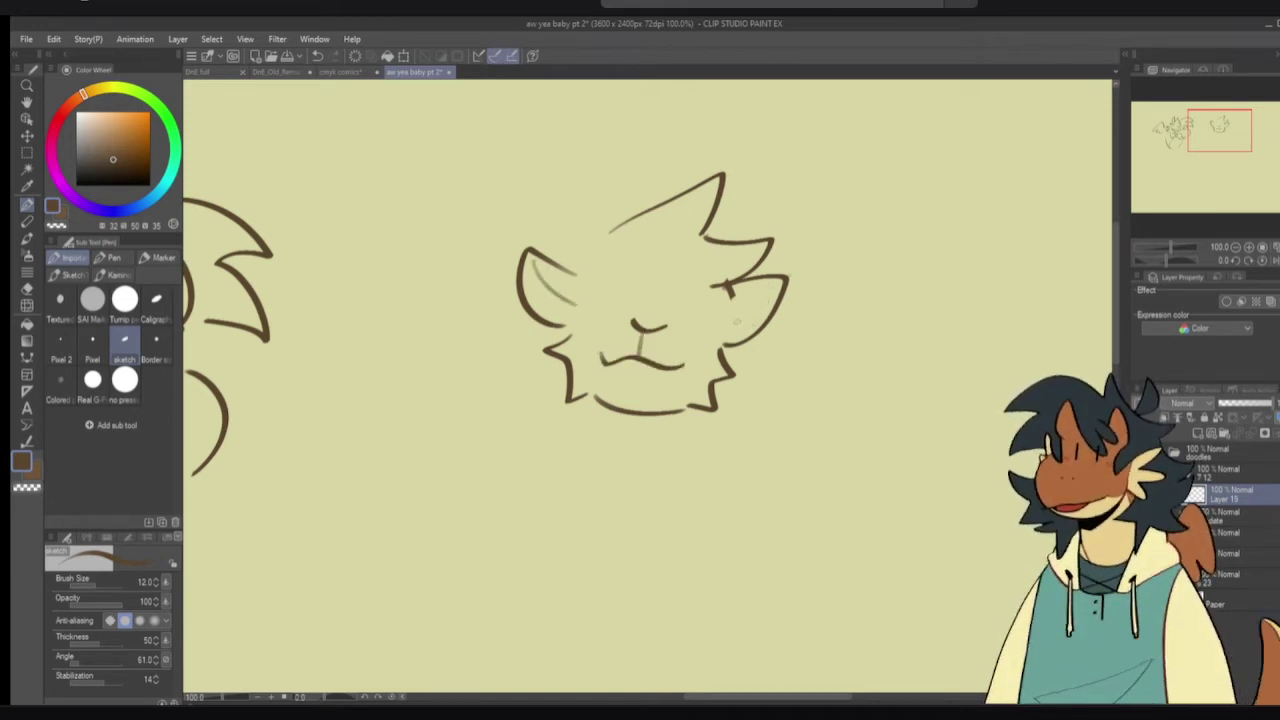
{"action": "left_click_drag", "start_coordinate": [772, 288], "coordinate": [720, 336]}
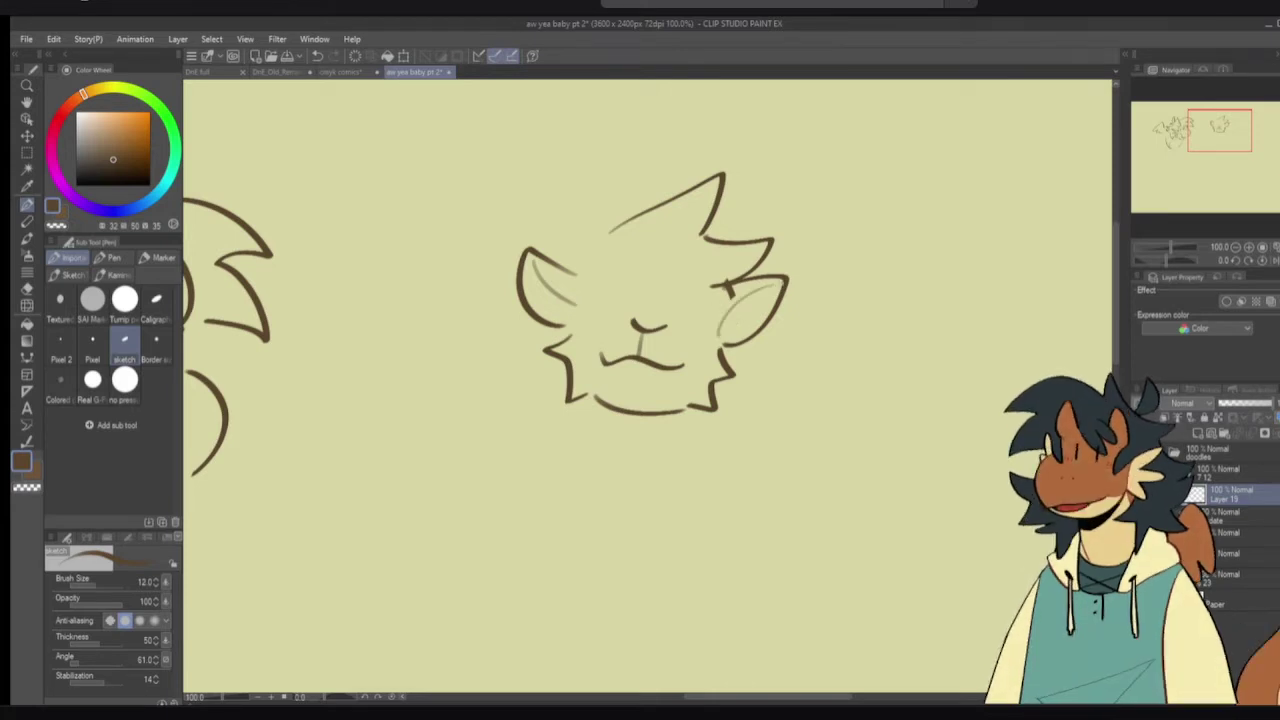
{"action": "key", "text": "ctrl+z"}
{"action": "key", "text": "ctrl+z"}
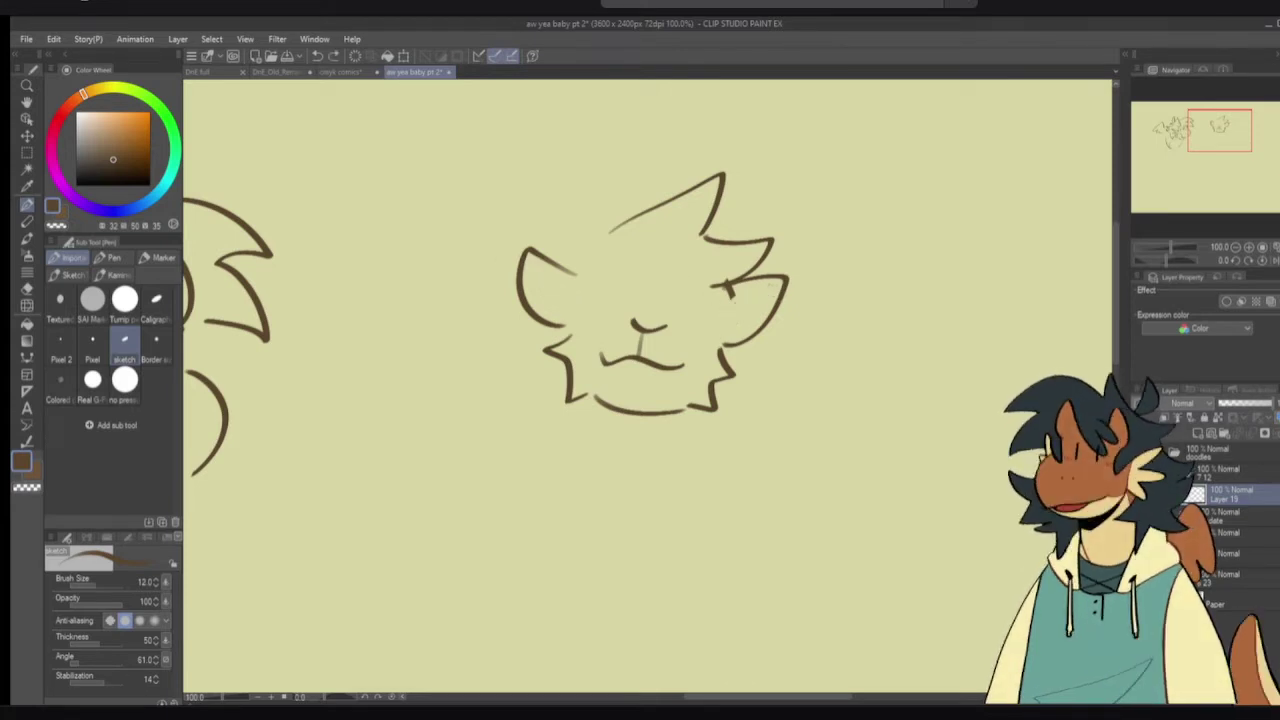
- Add light fur strokes inside both ears and a pointed tuft with short hair strokes along the top of the head
{"action": "mouse_move", "coordinate": [784, 280]}
{"action": "left_mouse_down"}
{"action": "mouse_move", "coordinate": [727, 319]}
{"action": "mouse_move", "coordinate": [740, 338]}
{"action": "mouse_move", "coordinate": [727, 344]}
{"action": "left_mouse_up"}
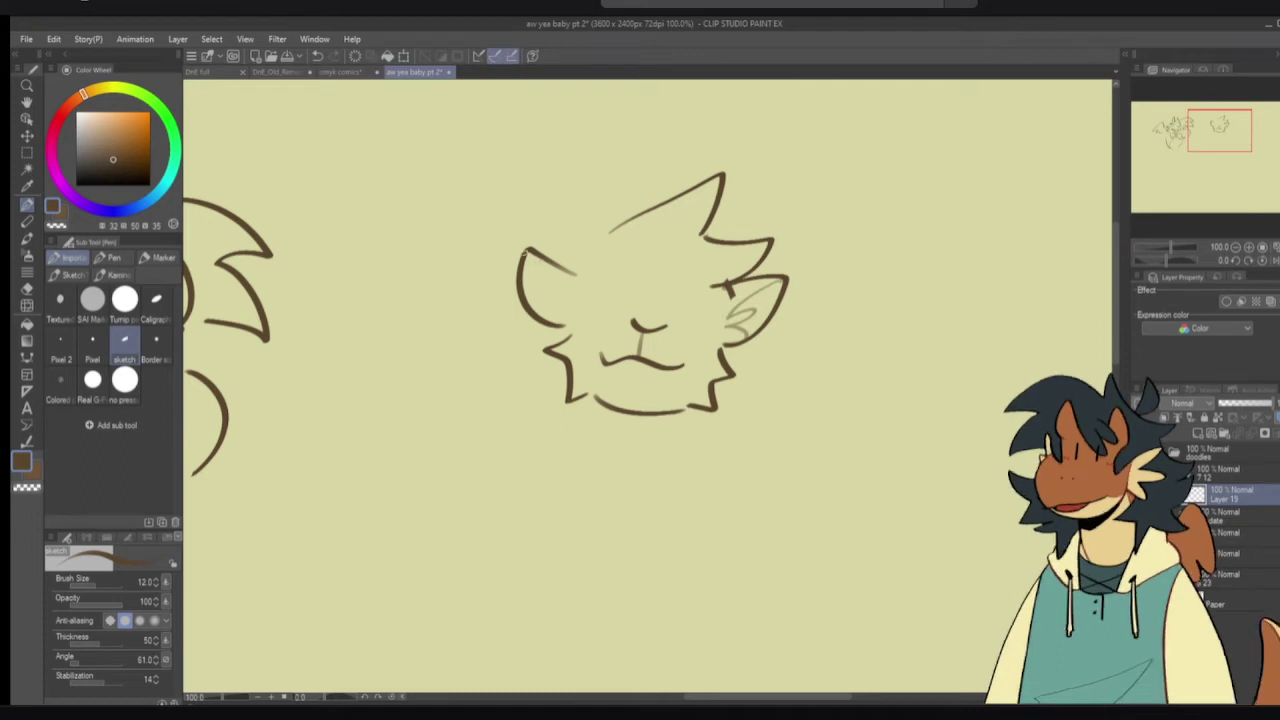
{"action": "mouse_move", "coordinate": [514, 256]}
{"action": "left_mouse_down"}
{"action": "mouse_move", "coordinate": [564, 308]}
{"action": "mouse_move", "coordinate": [550, 358]}
{"action": "left_mouse_up"}
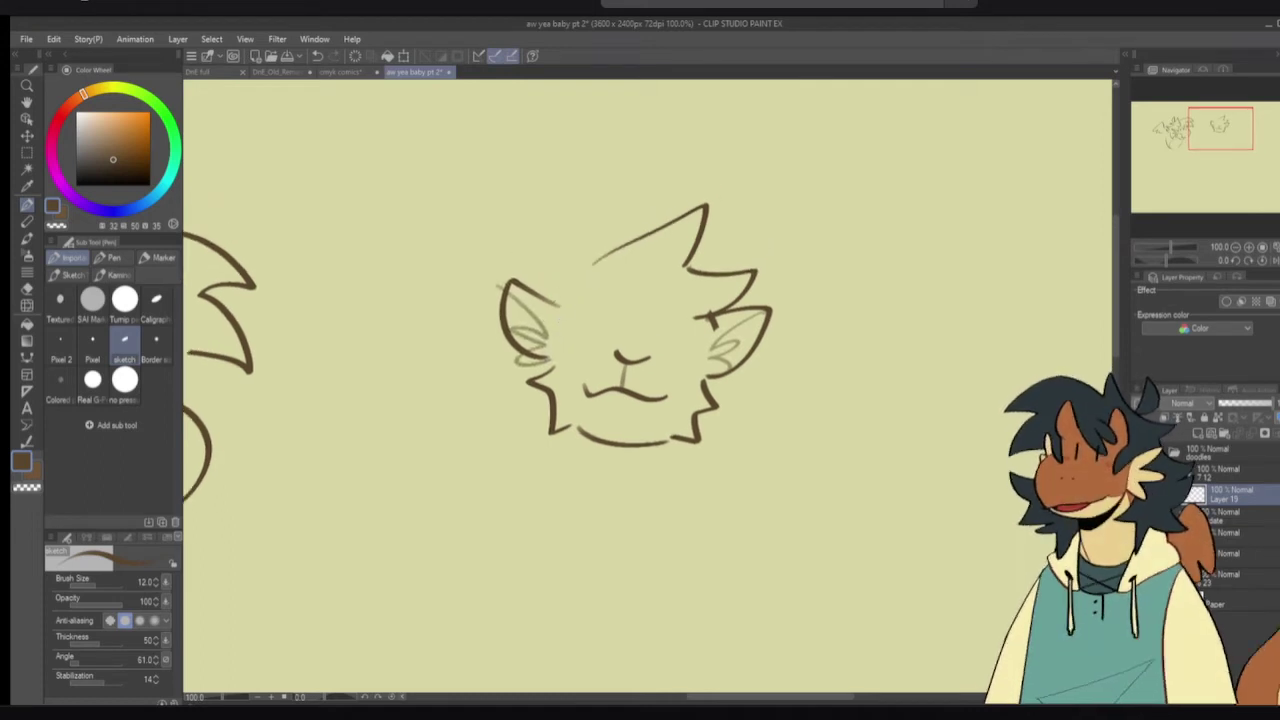
{"action": "mouse_move", "coordinate": [556, 300]}
{"action": "left_mouse_down"}
{"action": "mouse_move", "coordinate": [600, 262]}
{"action": "mouse_move", "coordinate": [584, 258]}
{"action": "mouse_move", "coordinate": [558, 288]}
{"action": "mouse_move", "coordinate": [592, 262]}
{"action": "mouse_move", "coordinate": [598, 220]}
{"action": "mouse_move", "coordinate": [610, 256]}
{"action": "left_mouse_up"}
{"action": "key", "text": "ctrl+z"}
{"action": "key", "text": "ctrl+z"}
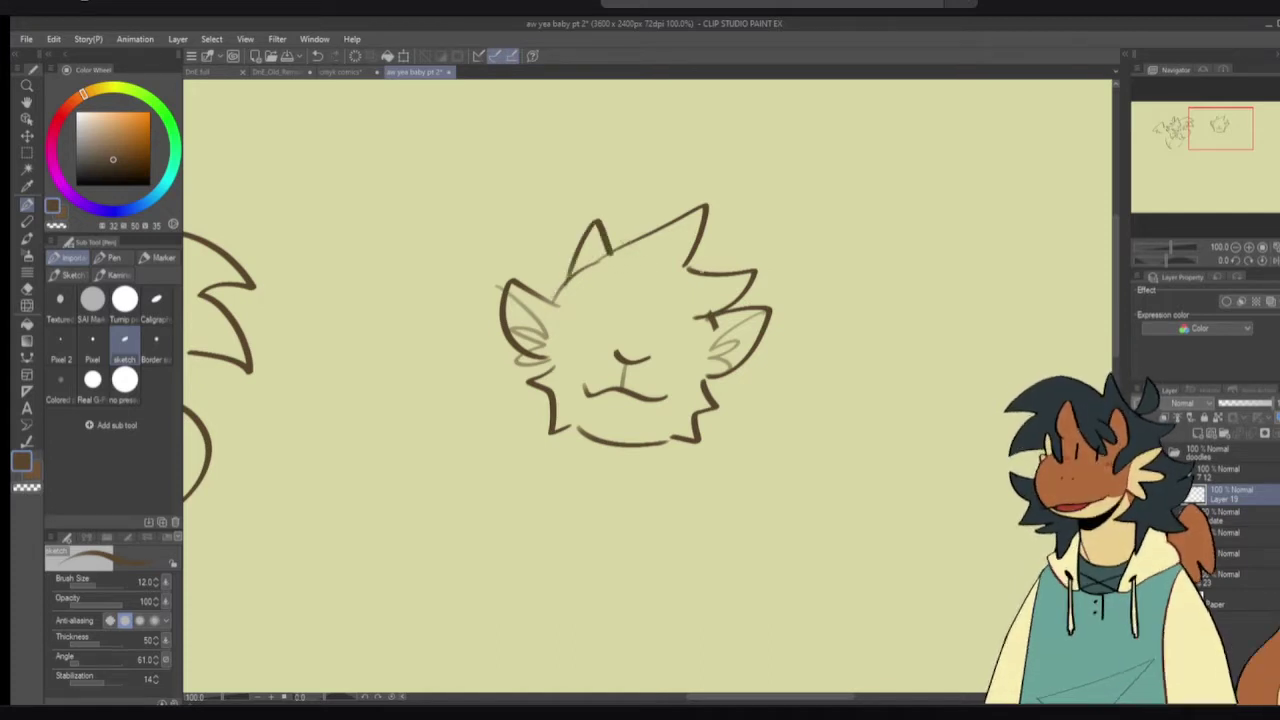
{"action": "left_click_drag", "start_coordinate": [701, 243], "coordinate": [716, 272]}
- Draw a pair of rounded glasses above the nose and a short vertical eye stroke inside each lens
{"action": "mouse_move", "coordinate": [612, 304]}
{"action": "left_mouse_down"}
{"action": "mouse_move", "coordinate": [625, 330]}
{"action": "mouse_move", "coordinate": [608, 350]}
{"action": "mouse_move", "coordinate": [624, 313]}
{"action": "mouse_move", "coordinate": [642, 332]}
{"action": "left_mouse_up"}
{"action": "key", "text": "ctrl+z"}
{"action": "key", "text": "ctrl+z"}
{"action": "mouse_move", "coordinate": [676, 317]}
{"action": "left_mouse_down"}
{"action": "mouse_move", "coordinate": [657, 325]}
{"action": "mouse_move", "coordinate": [664, 362]}
{"action": "mouse_move", "coordinate": [693, 323]}
{"action": "left_mouse_up"}
{"action": "key", "text": "ctrl+z"}
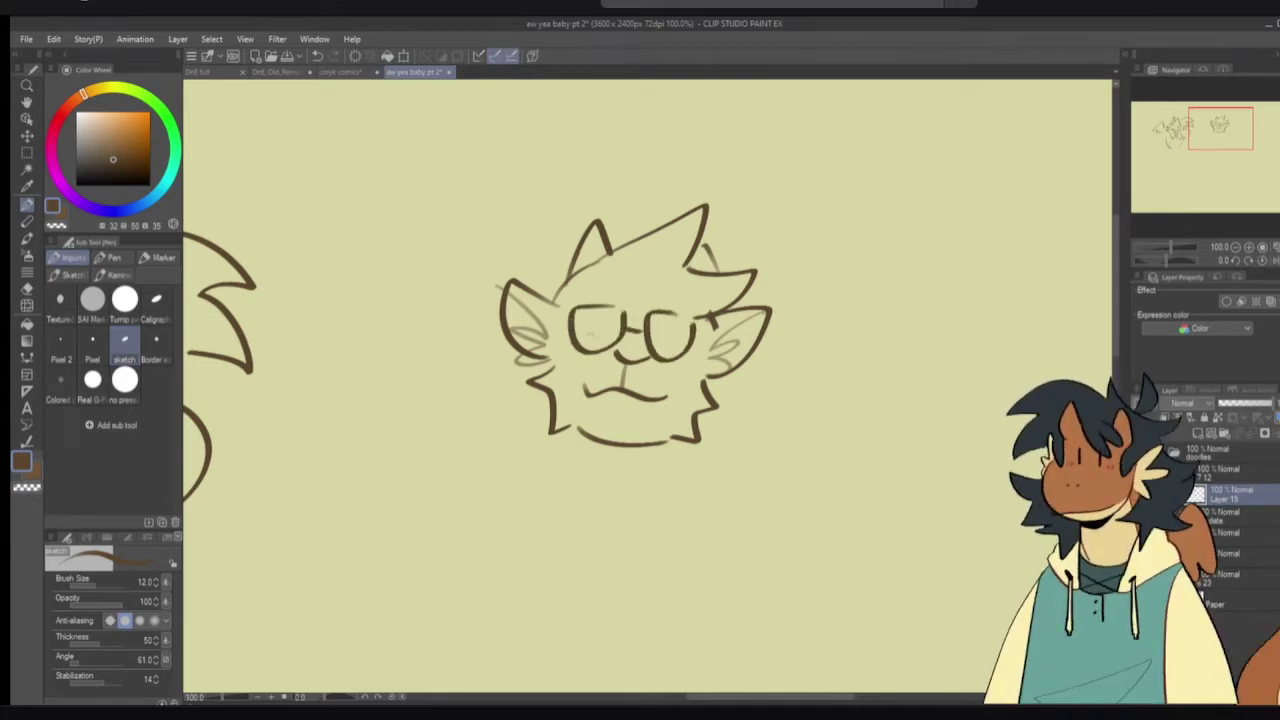
{"action": "mouse_move", "coordinate": [602, 325]}
{"action": "left_mouse_down"}
{"action": "mouse_move", "coordinate": [598, 342]}
{"action": "mouse_move", "coordinate": [603, 324]}
{"action": "mouse_move", "coordinate": [659, 348]}
{"action": "left_mouse_up"}
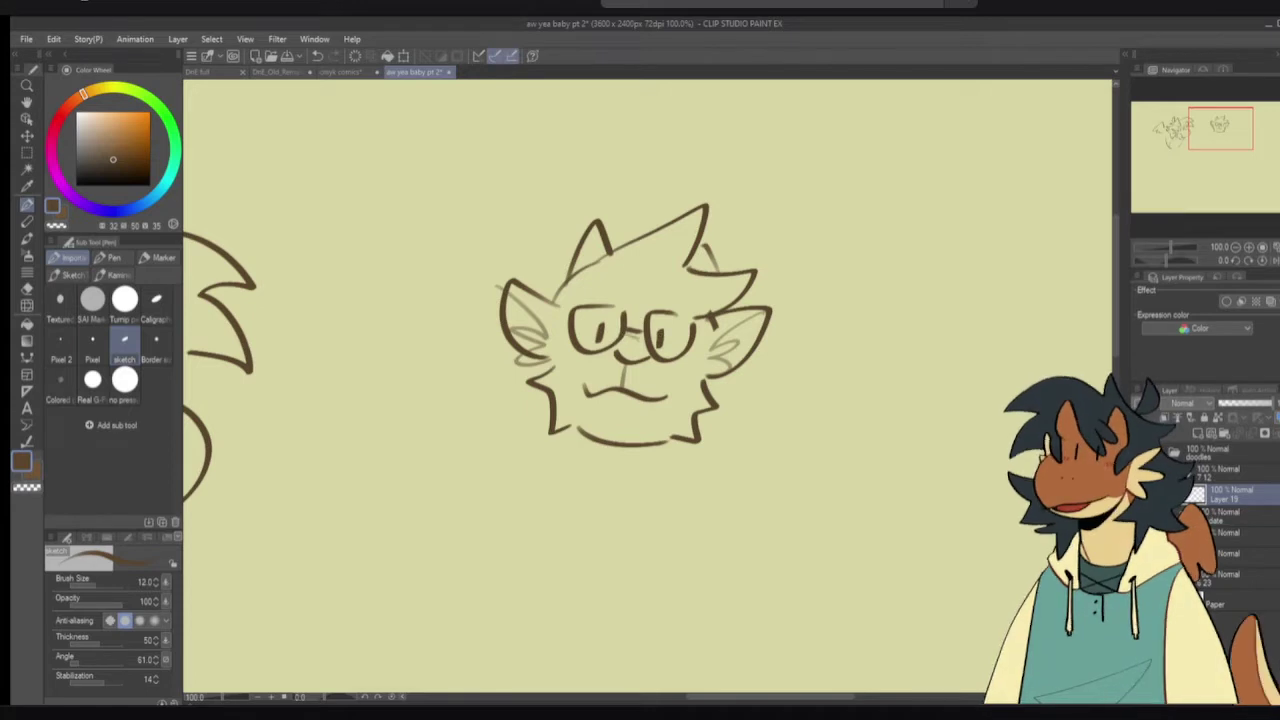
- Draw light fringe lines across the forehead and a curved marking from each lens down the cheek
{"action": "mouse_move", "coordinate": [588, 278]}
{"action": "left_mouse_down"}
{"action": "mouse_move", "coordinate": [668, 310]}
{"action": "mouse_move", "coordinate": [602, 302]}
{"action": "mouse_move", "coordinate": [618, 326]}
{"action": "mouse_move", "coordinate": [566, 412]}
{"action": "left_mouse_up"}
{"action": "key", "text": "ctrl+z"}
{"action": "left_click_drag", "start_coordinate": [593, 356], "coordinate": [571, 393]}
{"action": "left_click_drag", "start_coordinate": [674, 356], "coordinate": [689, 418]}
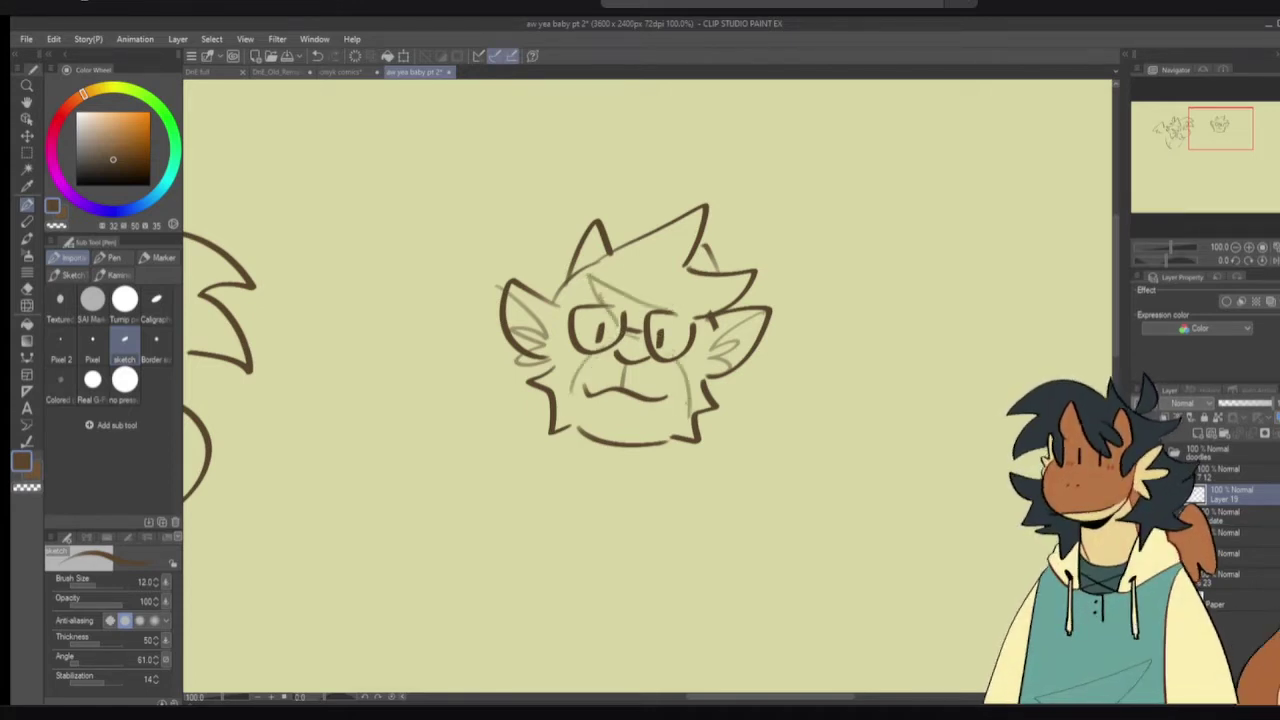
{"action": "key", "text": "ctrl+z"}
{"action": "left_click_drag", "start_coordinate": [664, 316], "coordinate": [662, 342]}
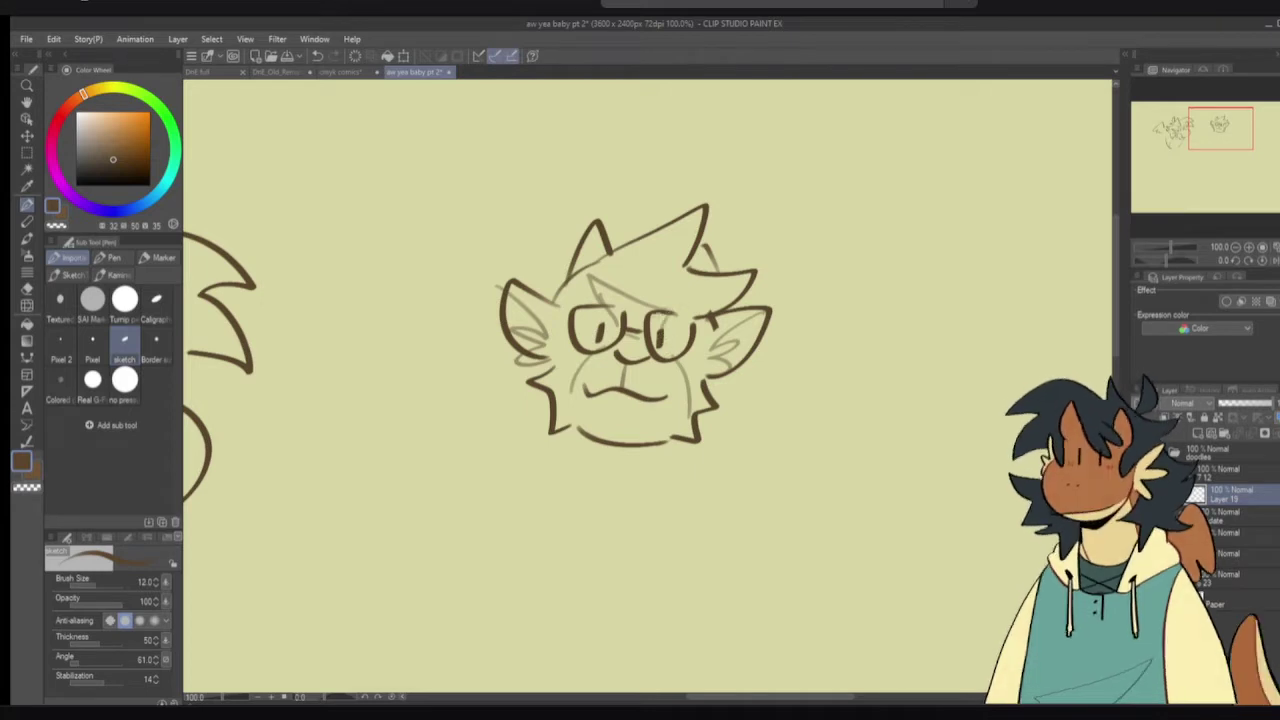
- Erase the chin line of the second head and redraw it as a small shaded wedge
{"action": "key", "text": "e"}
{"action": "left_click", "coordinate": [600, 440]}
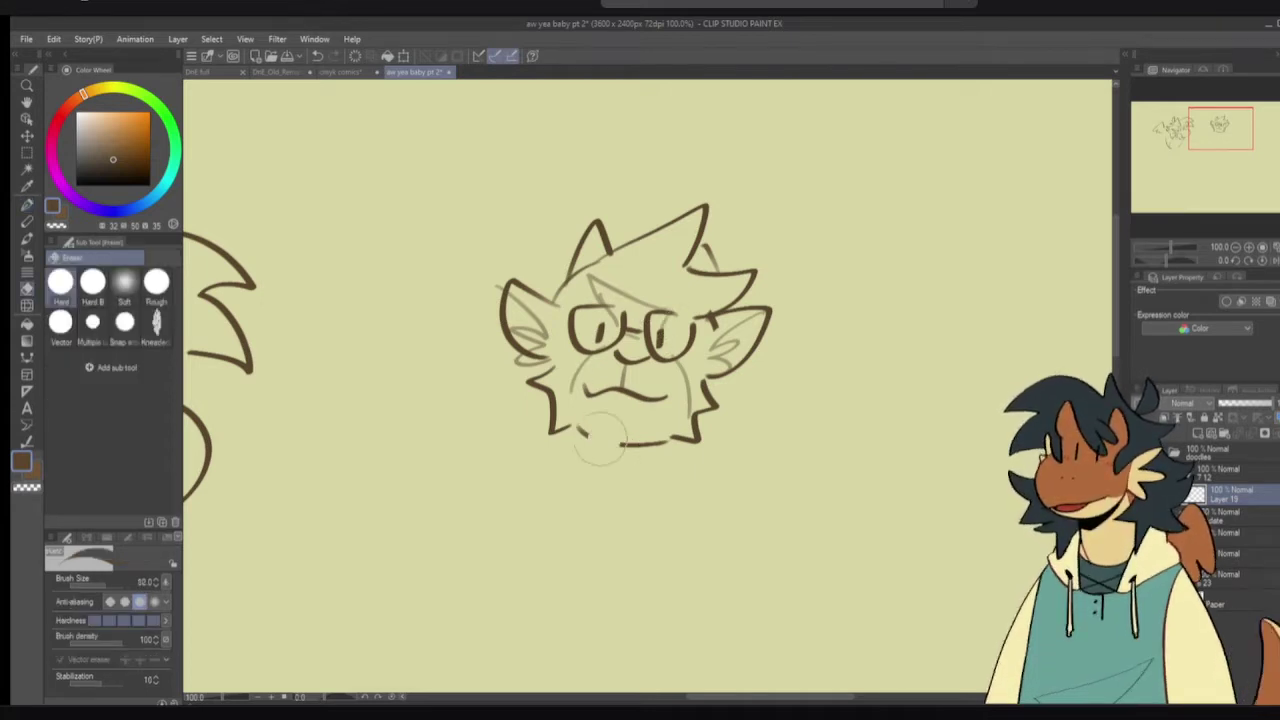
{"action": "mouse_move", "coordinate": [600, 445]}
{"action": "left_mouse_down"}
{"action": "mouse_move", "coordinate": [660, 438]}
{"action": "mouse_move", "coordinate": [558, 466]}
{"action": "mouse_move", "coordinate": [545, 500]}
{"action": "mouse_move", "coordinate": [608, 500]}
{"action": "left_mouse_up"}
{"action": "key", "text": "p"}
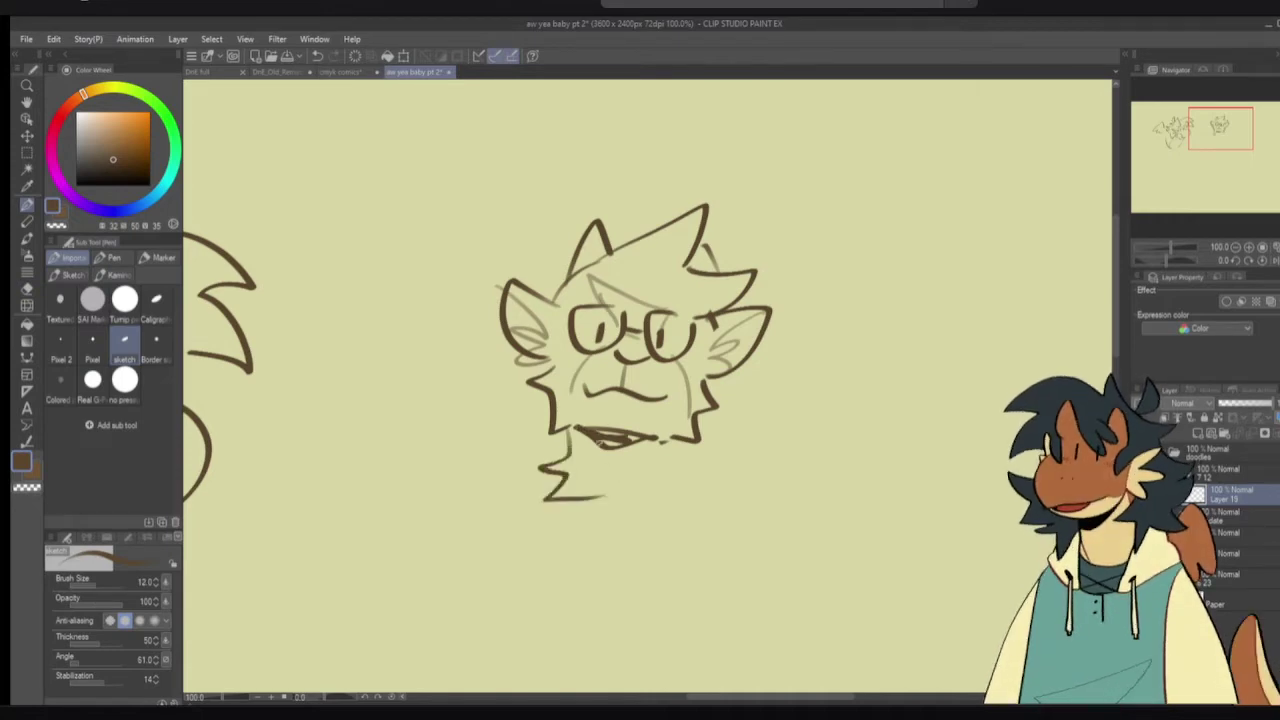
- Redraw the neck below the jaw with jagged fur tufts leading into a long diagonal chest stroke
{"action": "key", "text": "ctrl+z"}
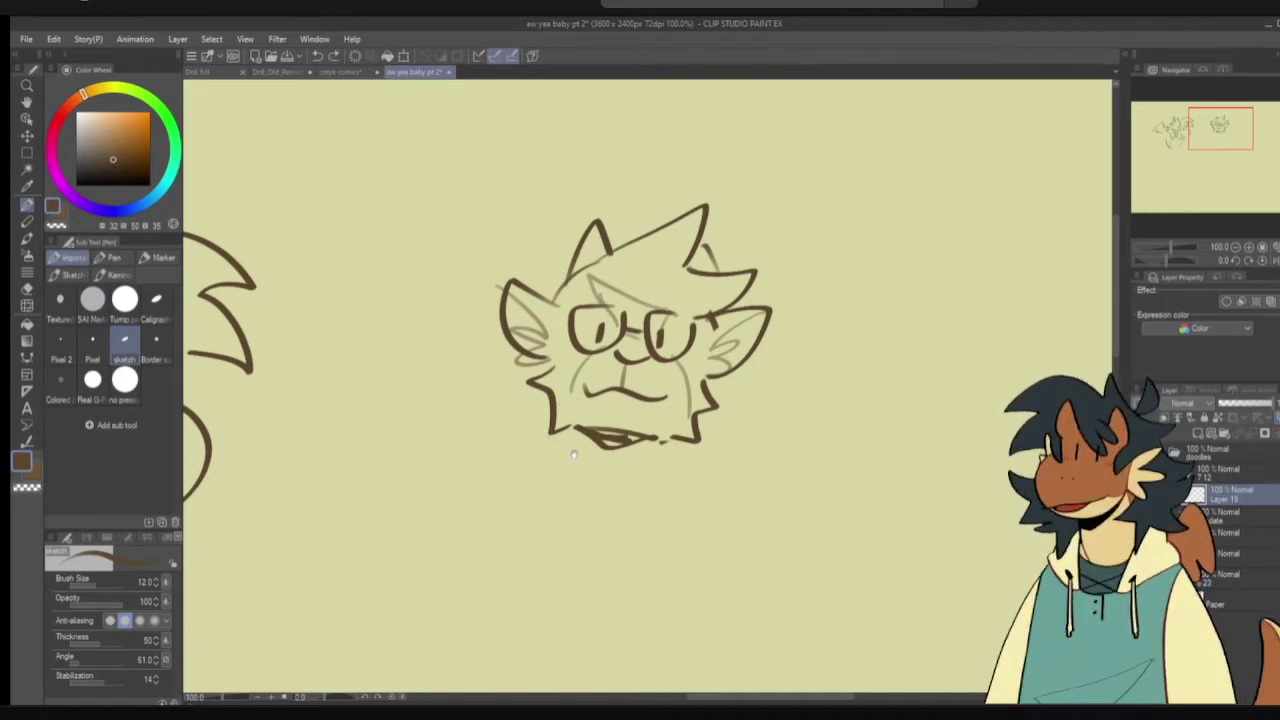
{"action": "mouse_move", "coordinate": [574, 453]}
{"action": "left_mouse_down"}
{"action": "mouse_move", "coordinate": [600, 465]}
{"action": "mouse_move", "coordinate": [556, 480]}
{"action": "mouse_move", "coordinate": [632, 554]}
{"action": "mouse_move", "coordinate": [588, 464]}
{"action": "mouse_move", "coordinate": [586, 506]}
{"action": "mouse_move", "coordinate": [640, 558]}
{"action": "left_mouse_up"}
{"action": "key", "text": "ctrl+z"}
{"action": "key", "text": "ctrl+z"}
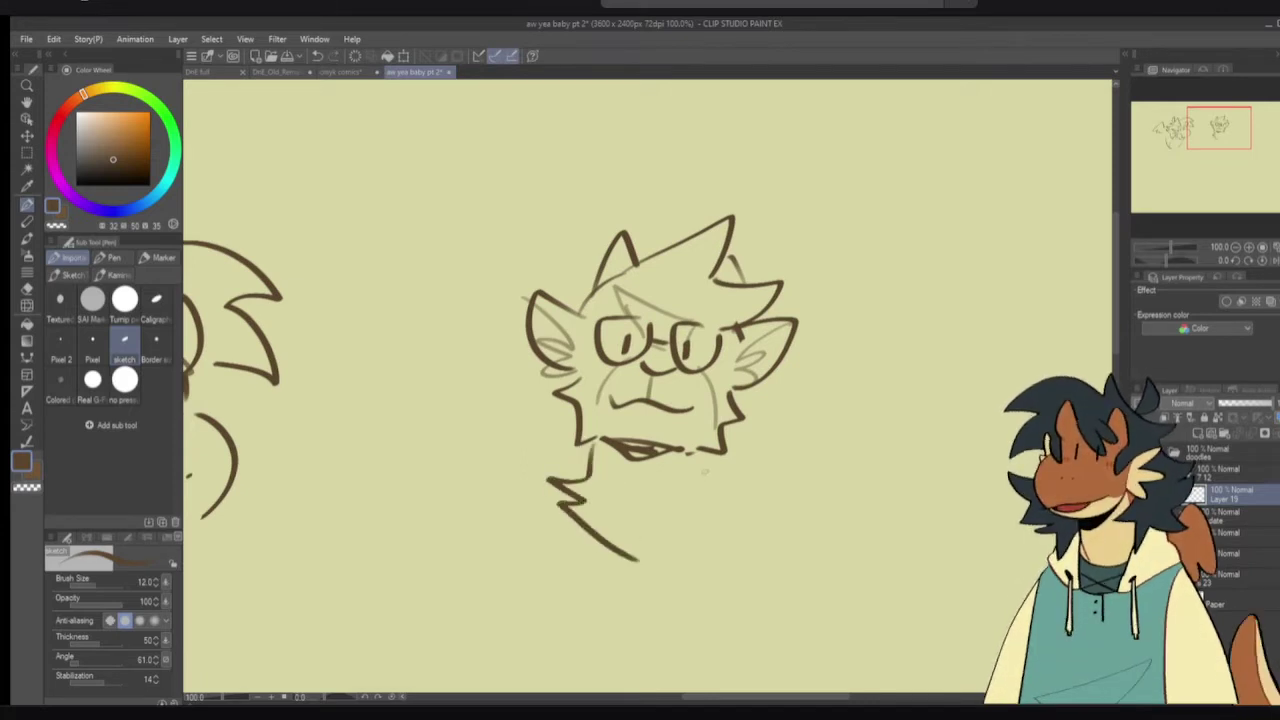
- Mirror the jagged chest fur on the second character's other side and sketch a pointed collar flap over each shoulder
{"action": "mouse_move", "coordinate": [696, 455]}
{"action": "left_mouse_down"}
{"action": "mouse_move", "coordinate": [748, 482]}
{"action": "mouse_move", "coordinate": [644, 552]}
{"action": "left_mouse_up"}
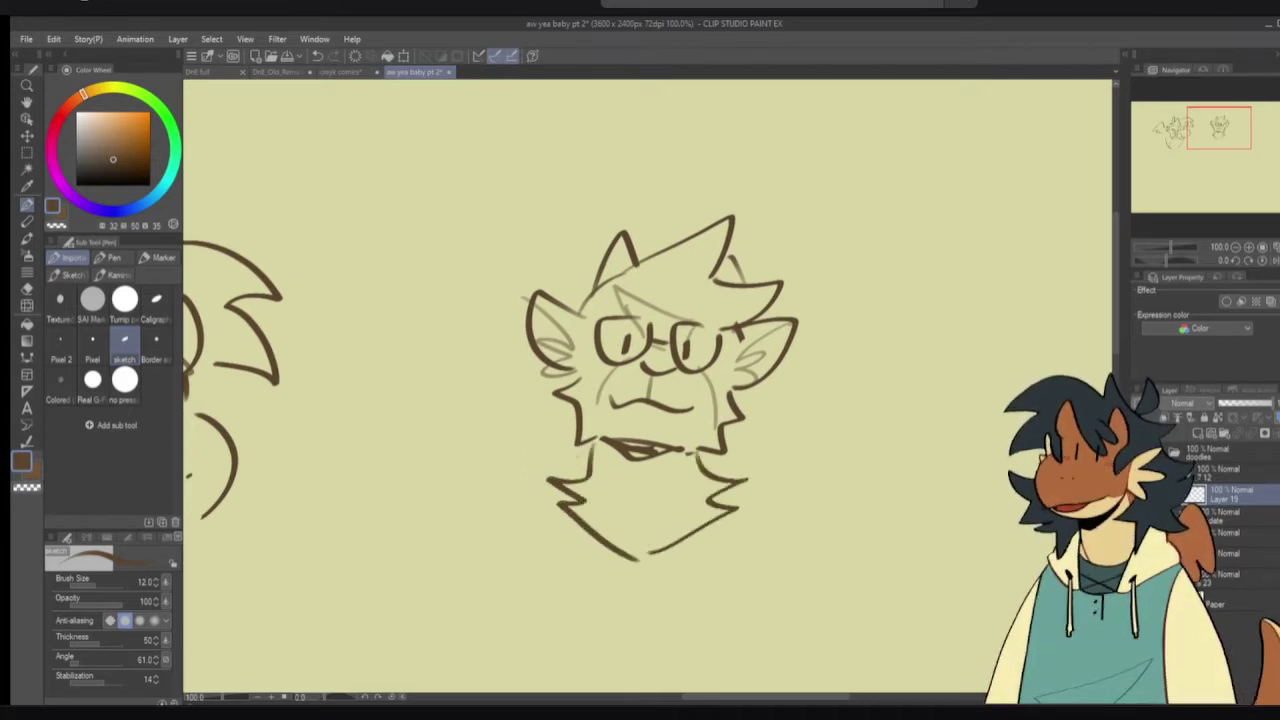
{"action": "mouse_move", "coordinate": [586, 452]}
{"action": "left_mouse_down"}
{"action": "mouse_move", "coordinate": [517, 468]}
{"action": "mouse_move", "coordinate": [576, 562]}
{"action": "left_mouse_up"}
{"action": "key", "text": "ctrl+z"}
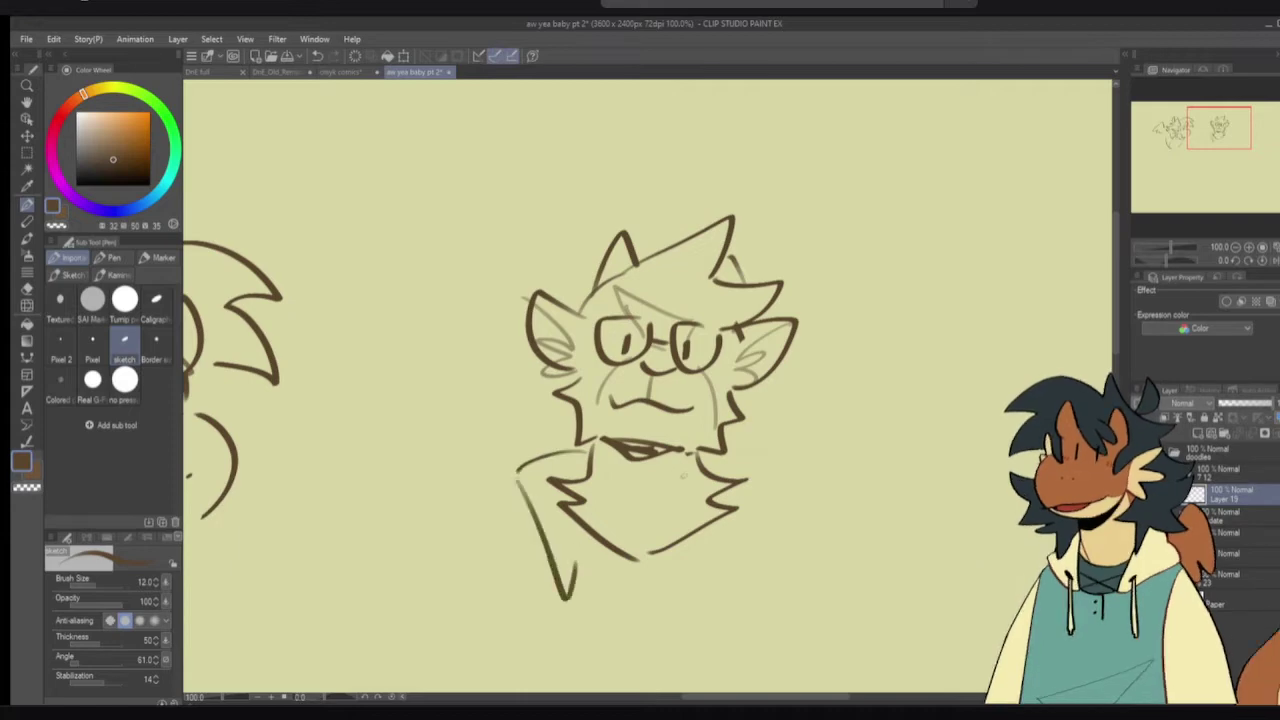
{"action": "mouse_move", "coordinate": [712, 462]}
{"action": "left_mouse_down"}
{"action": "mouse_move", "coordinate": [778, 494]}
{"action": "mouse_move", "coordinate": [716, 588]}
{"action": "left_mouse_up"}
{"action": "left_click_drag", "start_coordinate": [702, 540], "coordinate": [712, 588]}
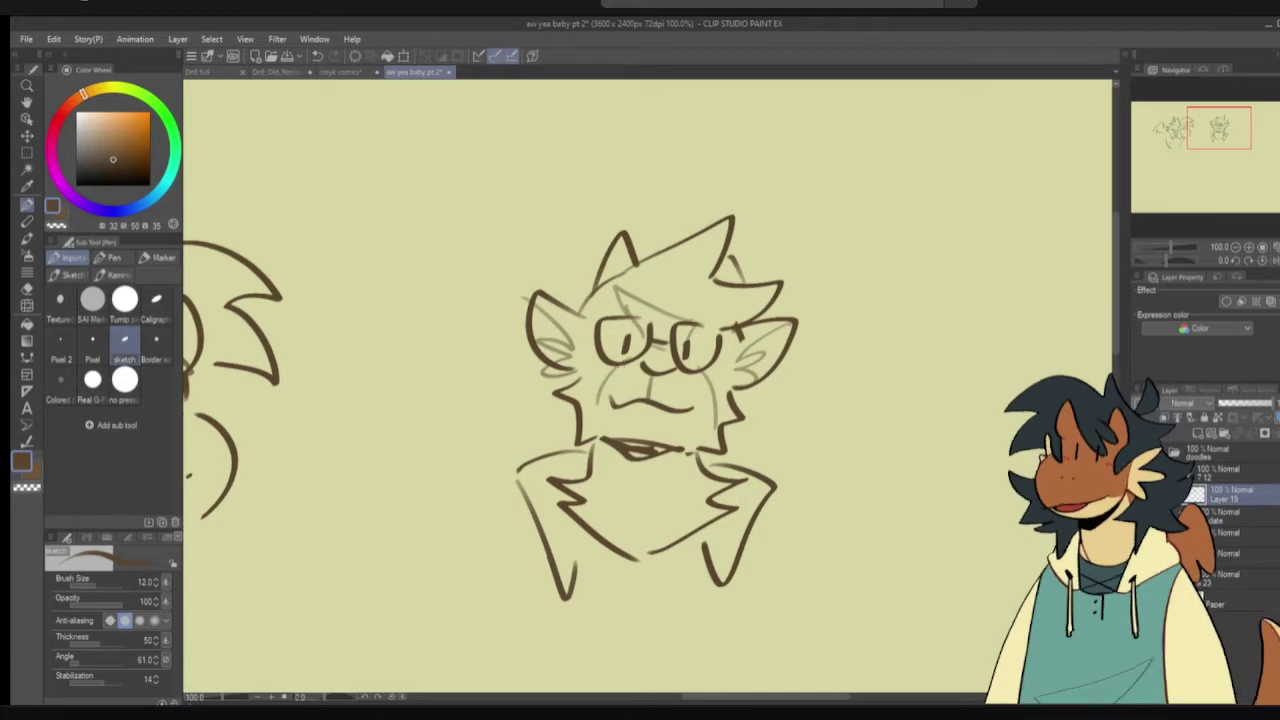
- Erase the jagged chest fur tufts and draw the inner edges of both collar flaps in their place
{"action": "key", "text": "e"}
{"action": "mouse_move", "coordinate": [597, 495]}
{"action": "left_mouse_down"}
{"action": "mouse_move", "coordinate": [595, 467]}
{"action": "mouse_move", "coordinate": [592, 506]}
{"action": "mouse_move", "coordinate": [582, 462]}
{"action": "left_mouse_up"}
{"action": "key", "text": "p"}
{"action": "left_click_drag", "start_coordinate": [572, 517], "coordinate": [570, 550]}
{"action": "key", "text": "ctrl+z"}
{"action": "left_click_drag", "start_coordinate": [565, 442], "coordinate": [572, 575]}
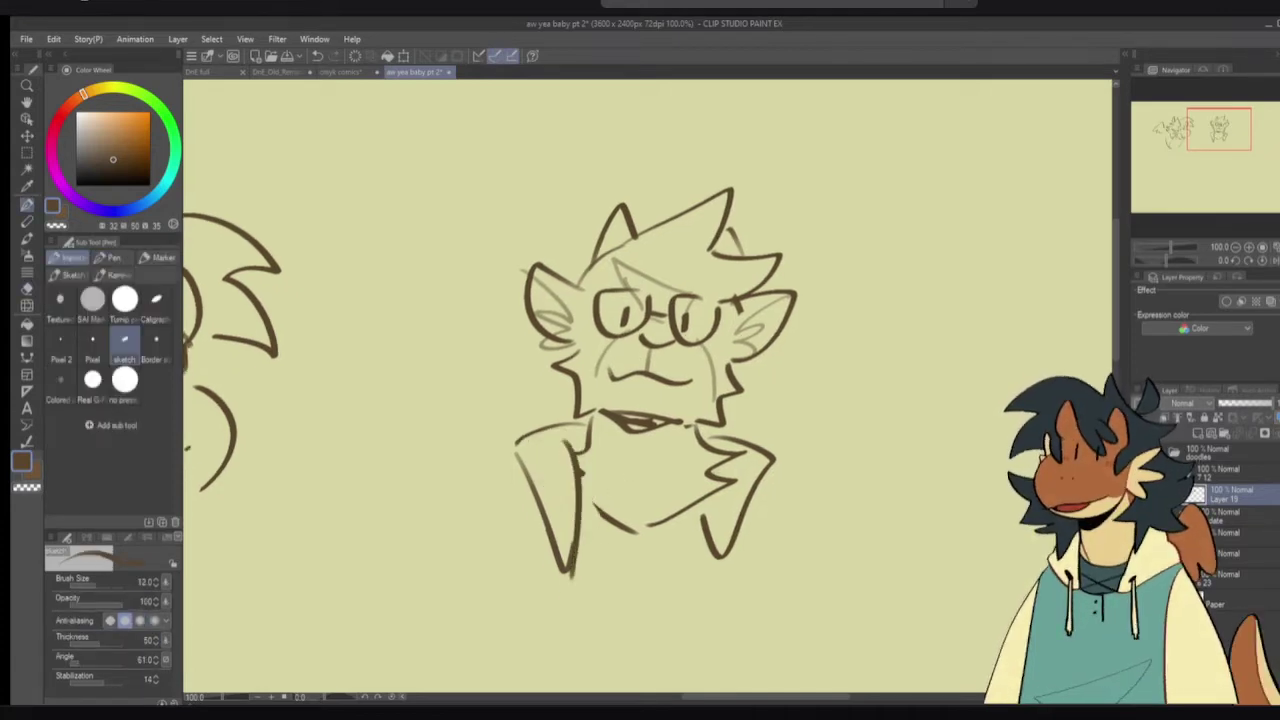
{"action": "key", "text": "e"}
{"action": "mouse_move", "coordinate": [744, 470]}
{"action": "left_mouse_down"}
{"action": "mouse_move", "coordinate": [706, 500]}
{"action": "mouse_move", "coordinate": [748, 470]}
{"action": "mouse_move", "coordinate": [700, 545]}
{"action": "left_mouse_up"}
{"action": "key", "text": "p"}
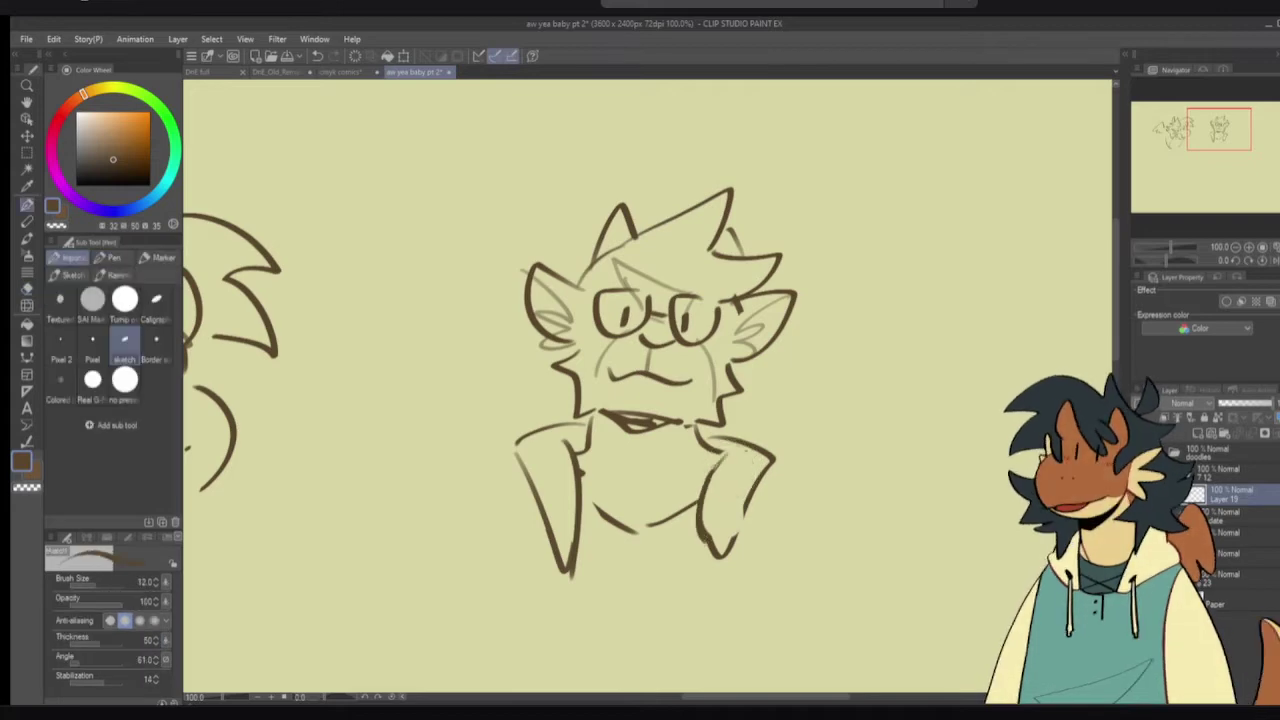
- Add a hanging vertical line below each collar flap, a curved shirt neckline and sloping shoulder lines
{"action": "left_click_drag", "start_coordinate": [558, 514], "coordinate": [560, 636]}
{"action": "left_click_drag", "start_coordinate": [715, 508], "coordinate": [712, 616]}
{"action": "left_click_drag", "start_coordinate": [579, 511], "coordinate": [682, 528]}
{"action": "left_click_drag", "start_coordinate": [519, 464], "coordinate": [437, 547]}
{"action": "key", "text": "ctrl+z"}
{"action": "left_click_drag", "start_coordinate": [512, 494], "coordinate": [446, 564]}
{"action": "left_click_drag", "start_coordinate": [766, 492], "coordinate": [804, 524]}
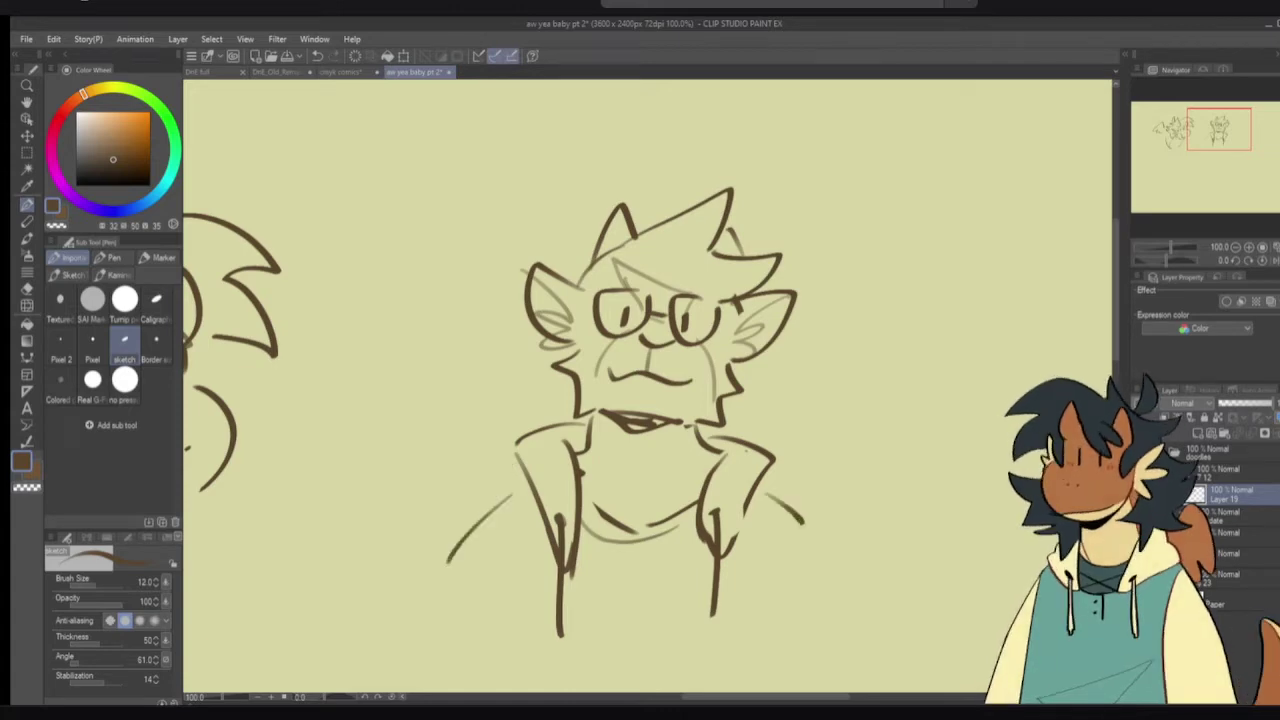
- Draw a small, light pointed fur tuft on each side of the neck, inside the collar flaps
{"action": "left_click_drag", "start_coordinate": [694, 430], "coordinate": [709, 467]}
{"action": "key", "text": "ctrl+z"}
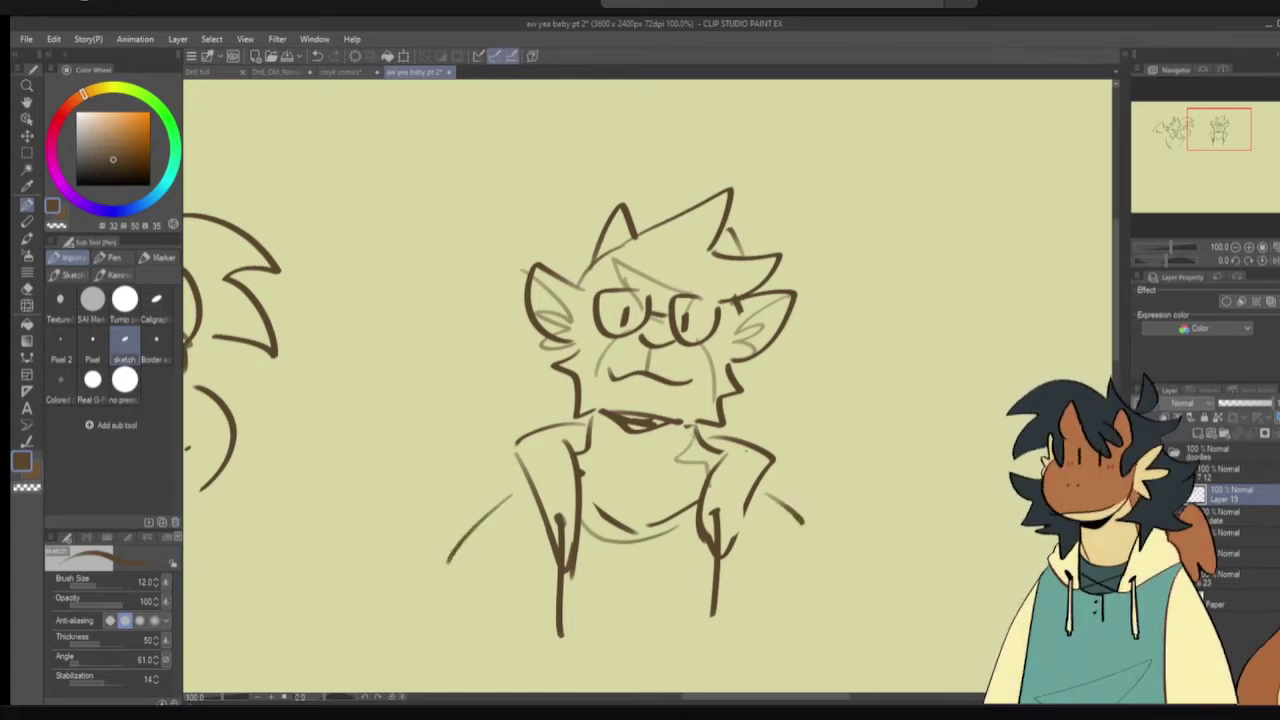
{"action": "left_click_drag", "start_coordinate": [592, 421], "coordinate": [579, 490]}
{"action": "key", "text": "ctrl+z"}
{"action": "left_click_drag", "start_coordinate": [598, 413], "coordinate": [580, 477]}
{"action": "left_click_drag", "start_coordinate": [658, 472], "coordinate": [600, 545]}
{"action": "left_click_drag", "start_coordinate": [663, 502], "coordinate": [646, 422]}
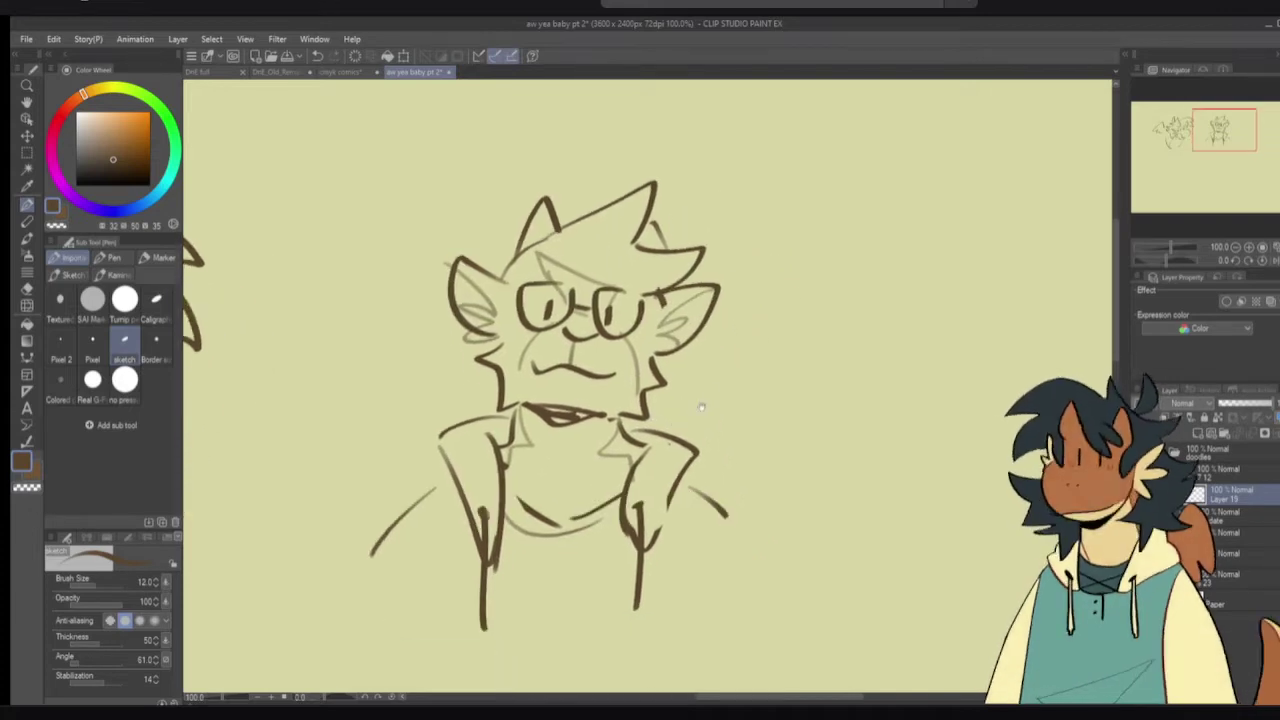
- Start a third doodle beside the glasses character with a domed head, two dot eyes and a shallow V-shaped mouth line
{"action": "scroll", "coordinate": [800, 392], "scroll_direction": "down", "scroll_amount": 2}
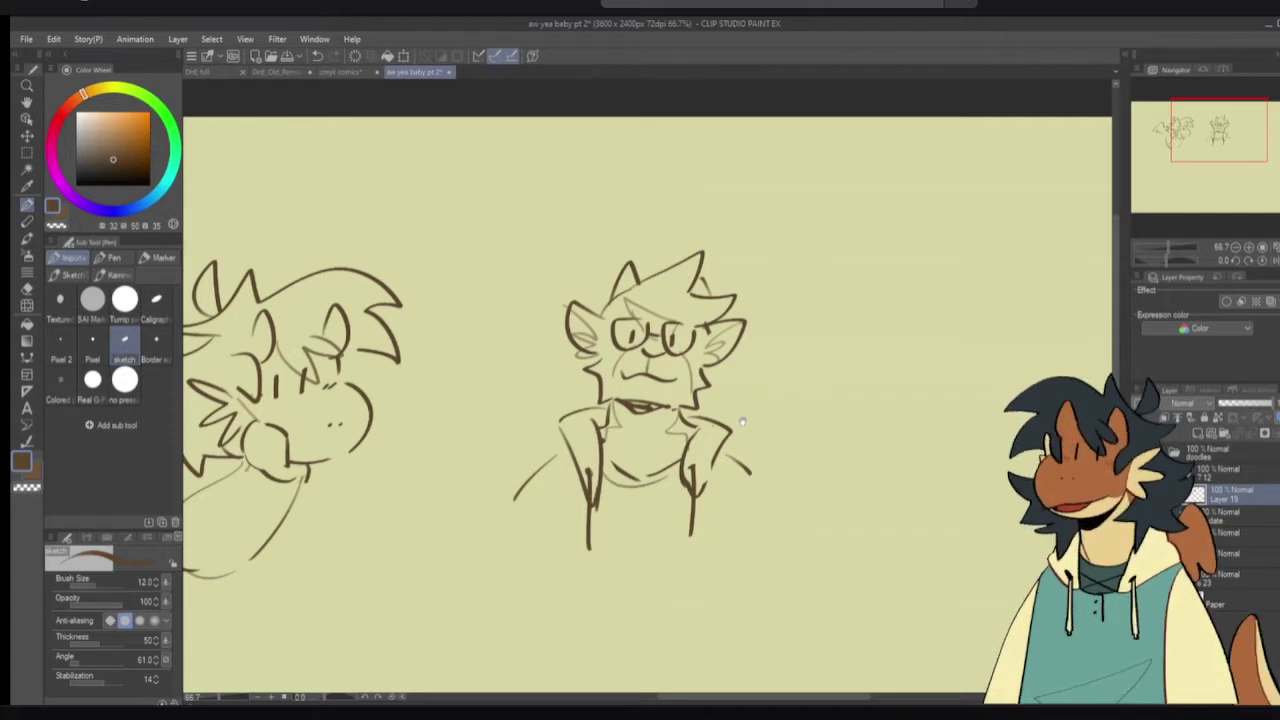
{"action": "left_click_drag", "start_coordinate": [742, 420], "coordinate": [720, 405]}
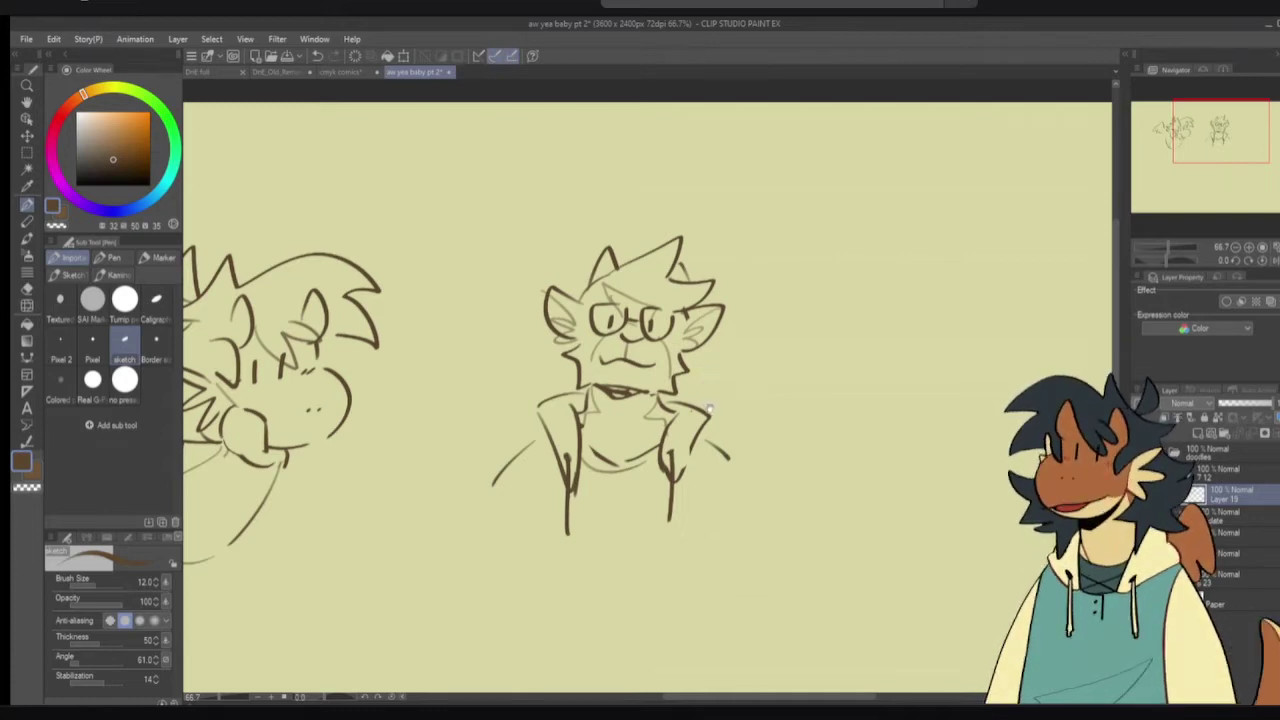
{"action": "scroll", "coordinate": [770, 380], "scroll_direction": "up", "scroll_amount": 1}
{"action": "left_click_drag", "start_coordinate": [770, 379], "coordinate": [594, 373]}
{"action": "mouse_move", "coordinate": [717, 405]}
{"action": "left_mouse_down"}
{"action": "mouse_move", "coordinate": [742, 334]}
{"action": "mouse_move", "coordinate": [900, 408]}
{"action": "left_mouse_up"}
{"action": "mouse_move", "coordinate": [733, 416]}
{"action": "left_mouse_down"}
{"action": "mouse_move", "coordinate": [817, 442]}
{"action": "mouse_move", "coordinate": [885, 425]}
{"action": "left_mouse_up"}
{"action": "left_click", "coordinate": [835, 377]}
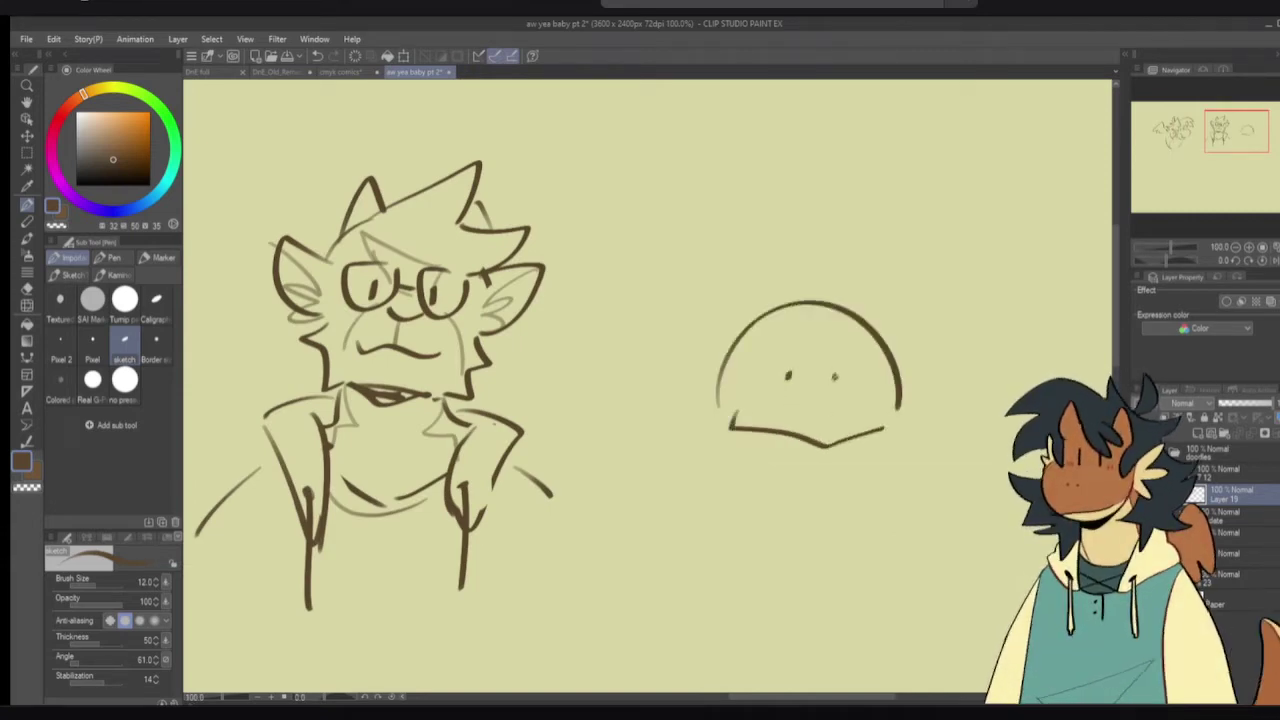
- Extend the third head's left side down into a jagged cheek tuft and a sloping jaw line
{"action": "mouse_move", "coordinate": [718, 390]}
{"action": "left_mouse_down"}
{"action": "mouse_move", "coordinate": [726, 475]}
{"action": "mouse_move", "coordinate": [715, 431]}
{"action": "mouse_move", "coordinate": [731, 464]}
{"action": "left_mouse_up"}
{"action": "key", "text": "ctrl+z"}
{"action": "mouse_move", "coordinate": [731, 464]}
{"action": "left_mouse_down"}
{"action": "mouse_move", "coordinate": [755, 496]}
{"action": "mouse_move", "coordinate": [828, 516]}
{"action": "left_mouse_up"}
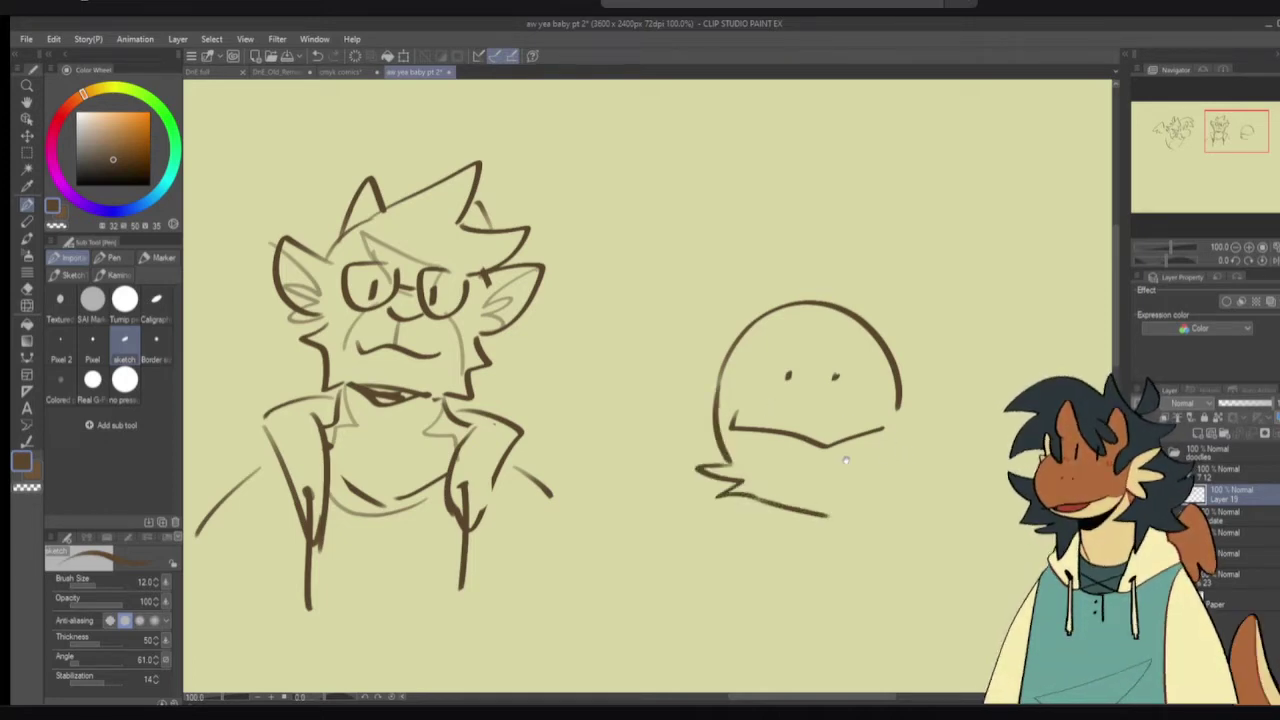
- Draw long outer sleeve lines down from both shoulders of the glasses character, trimming the left shoulder stroke
{"action": "left_click_drag", "start_coordinate": [846, 460], "coordinate": [895, 452]}
{"action": "mouse_move", "coordinate": [572, 487]}
{"action": "left_mouse_down"}
{"action": "mouse_move", "coordinate": [587, 540]}
{"action": "mouse_move", "coordinate": [598, 620]}
{"action": "left_mouse_up"}
{"action": "key", "text": "e"}
{"action": "left_click_drag", "start_coordinate": [262, 505], "coordinate": [228, 612]}
{"action": "key", "text": "p"}
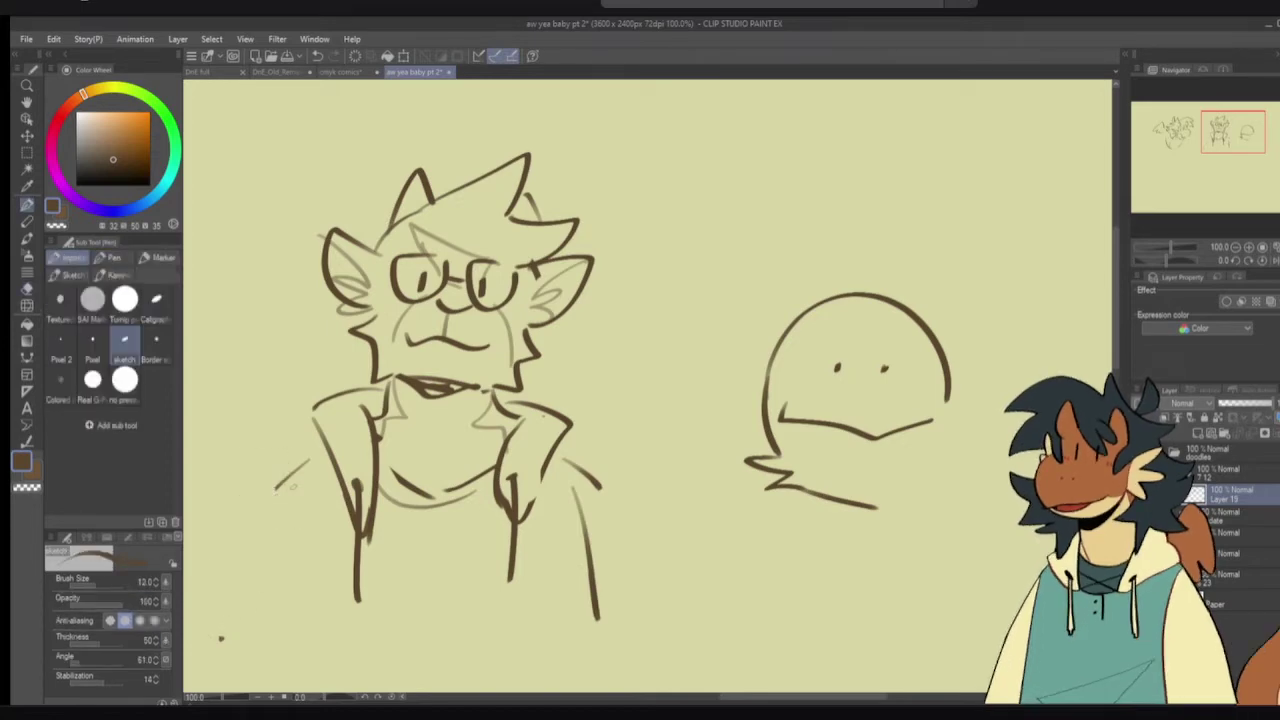
{"action": "left_click_drag", "start_coordinate": [292, 478], "coordinate": [232, 655]}
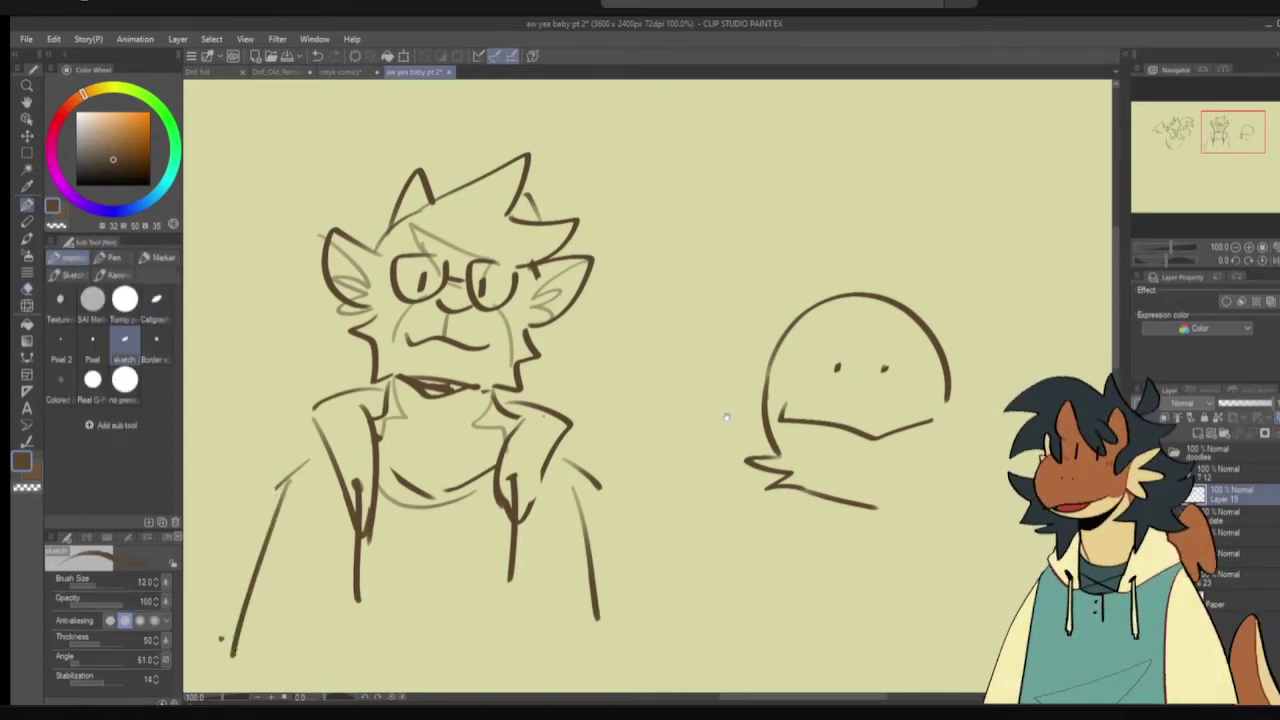
- Close the third head's right side with a curve ending in a matching cheek tuft and jaw stroke
{"action": "left_click_drag", "start_coordinate": [862, 378], "coordinate": [737, 388]}
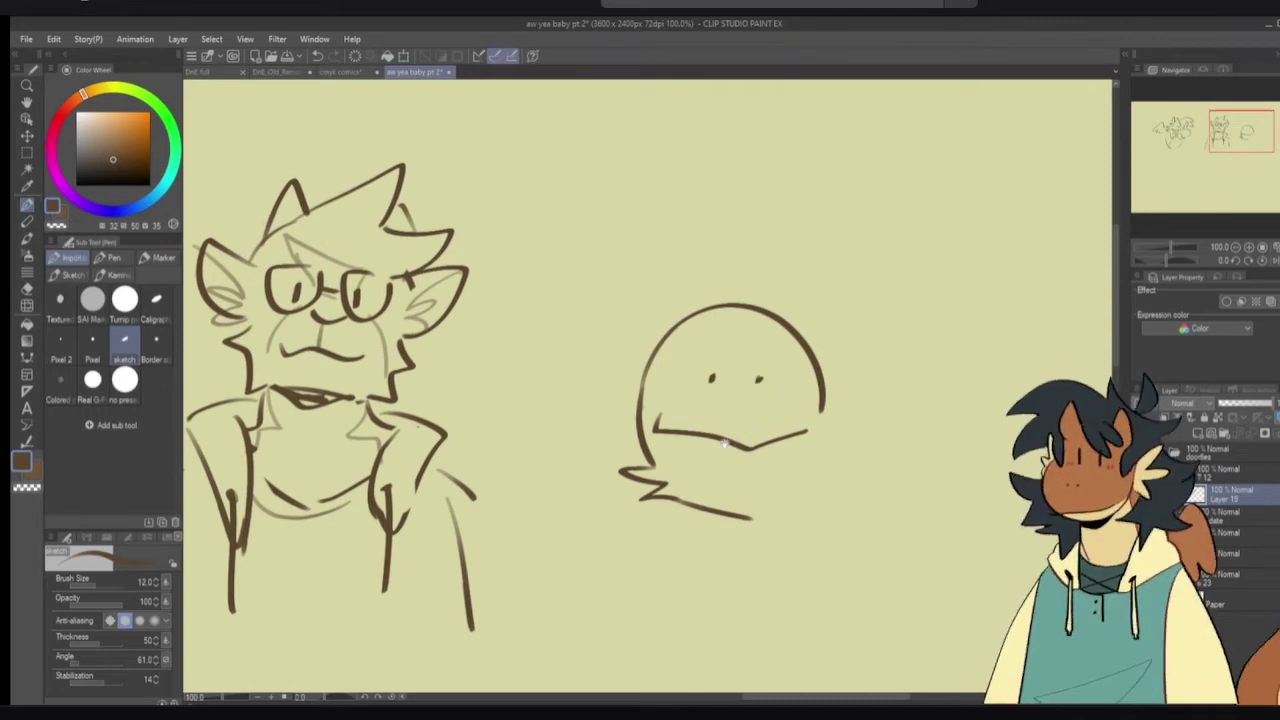
{"action": "mouse_move", "coordinate": [798, 467]}
{"action": "left_mouse_down"}
{"action": "mouse_move", "coordinate": [728, 423]}
{"action": "mouse_move", "coordinate": [741, 440]}
{"action": "mouse_move", "coordinate": [740, 425]}
{"action": "left_mouse_up"}
{"action": "scroll", "coordinate": [741, 447], "scroll_direction": "down", "scroll_amount": 2}
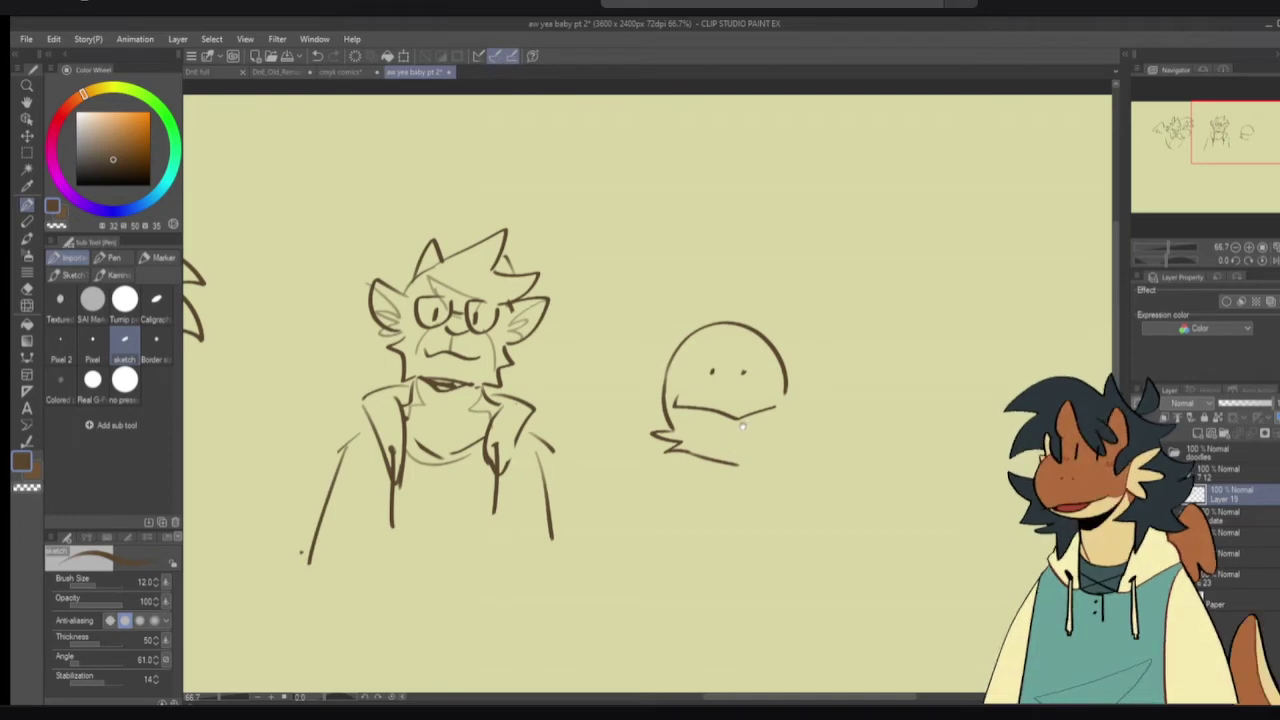
{"action": "scroll", "coordinate": [737, 452], "scroll_direction": "up", "scroll_amount": 1}
{"action": "left_click_drag", "start_coordinate": [805, 378], "coordinate": [790, 432]}
{"action": "key", "text": "ctrl+z"}
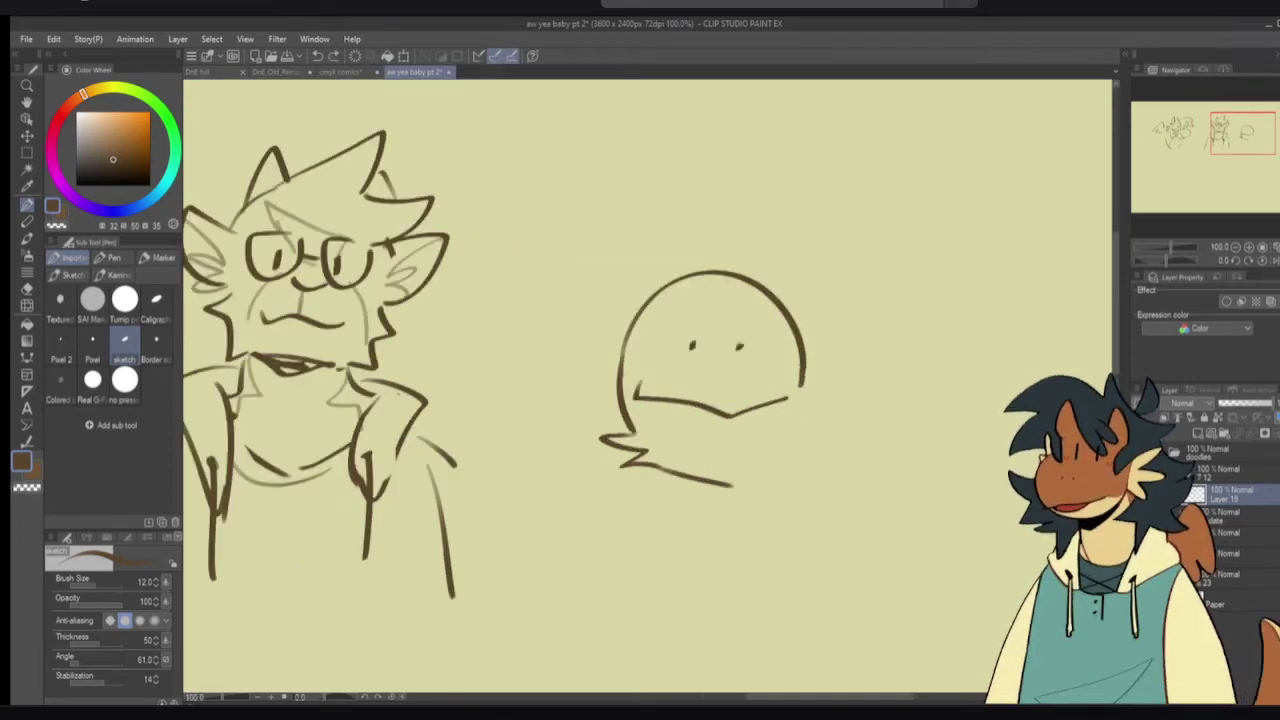
{"action": "mouse_move", "coordinate": [803, 382]}
{"action": "left_mouse_down"}
{"action": "mouse_move", "coordinate": [790, 468]}
{"action": "mouse_move", "coordinate": [760, 487]}
{"action": "left_mouse_up"}
- Erase the third head's face and redraw wider-set dot eyes with short brows and a centered V-shaped mouth
{"action": "key", "text": "e"}
{"action": "mouse_move", "coordinate": [650, 384]}
{"action": "left_mouse_down"}
{"action": "mouse_move", "coordinate": [734, 414]}
{"action": "mouse_move", "coordinate": [756, 400]}
{"action": "left_mouse_up"}
{"action": "mouse_move", "coordinate": [732, 350]}
{"action": "left_mouse_down"}
{"action": "mouse_move", "coordinate": [674, 350]}
{"action": "mouse_move", "coordinate": [667, 335]}
{"action": "mouse_move", "coordinate": [755, 352]}
{"action": "mouse_move", "coordinate": [763, 338]}
{"action": "left_mouse_up"}
{"action": "key", "text": "p"}
{"action": "key", "text": "ctrl+z"}
{"action": "key", "text": "ctrl+z"}
{"action": "key", "text": "ctrl+z"}
{"action": "key", "text": "ctrl+z"}
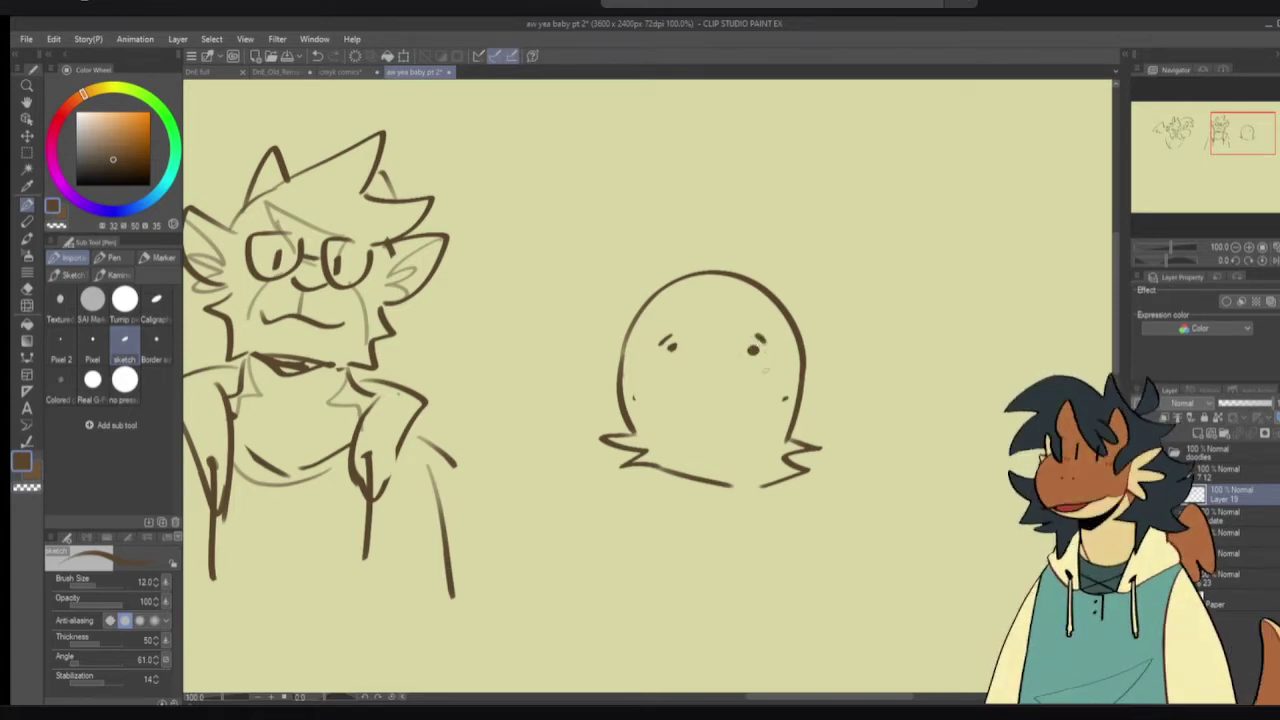
{"action": "mouse_move", "coordinate": [633, 392]}
{"action": "left_mouse_down"}
{"action": "mouse_move", "coordinate": [709, 424]}
{"action": "mouse_move", "coordinate": [785, 394]}
{"action": "left_mouse_up"}
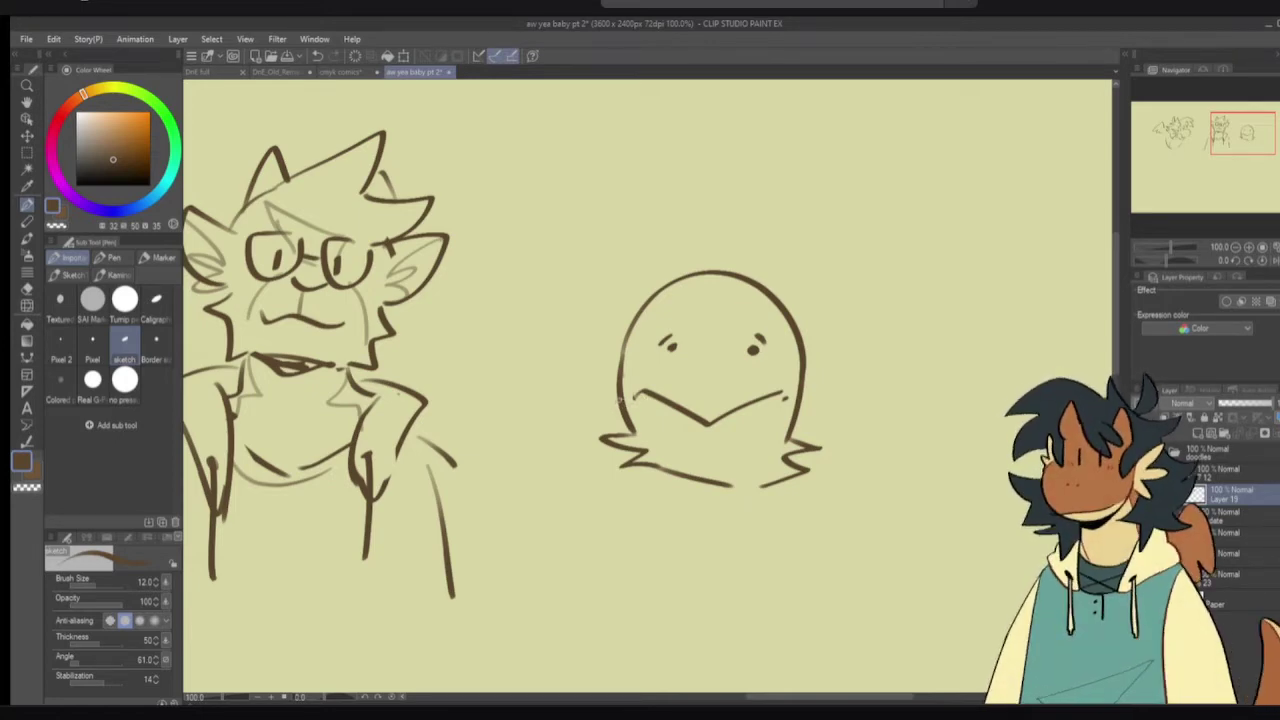
- Start a fourth doodle below the third head with a curved side line and two small eye marks
{"action": "left_click_drag", "start_coordinate": [711, 295], "coordinate": [646, 352]}
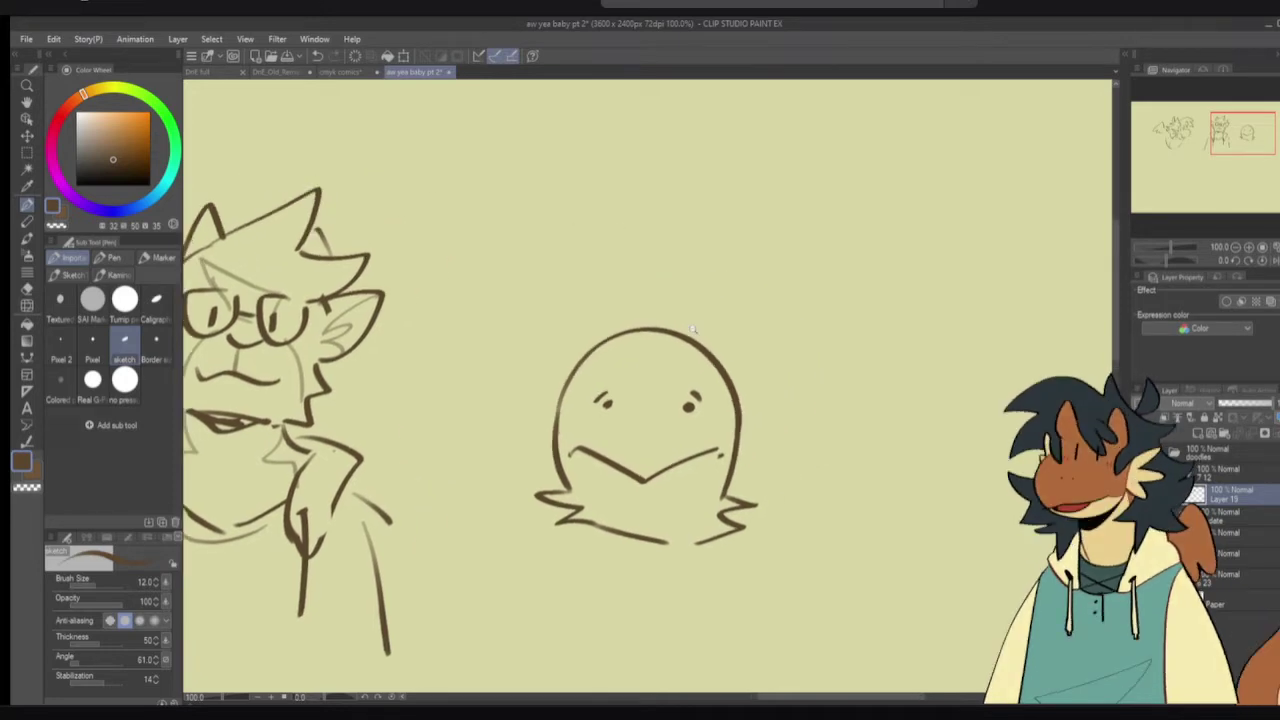
{"action": "scroll", "coordinate": [690, 338], "scroll_direction": "down", "scroll_amount": 1}
{"action": "left_click_drag", "start_coordinate": [606, 550], "coordinate": [680, 346]}
{"action": "scroll", "coordinate": [680, 346], "scroll_direction": "up", "scroll_amount": 2}
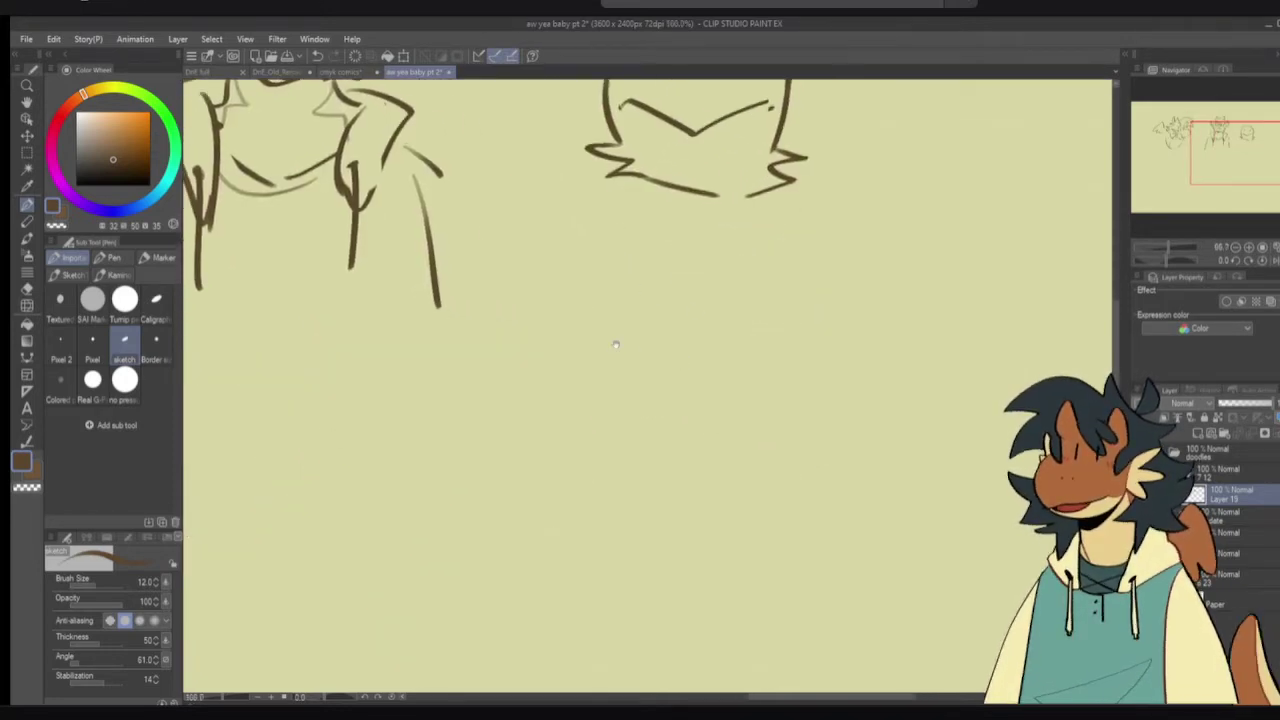
{"action": "mouse_move", "coordinate": [609, 308]}
{"action": "left_mouse_down"}
{"action": "mouse_move", "coordinate": [593, 358]}
{"action": "mouse_move", "coordinate": [600, 440]}
{"action": "left_mouse_up"}
{"action": "mouse_move", "coordinate": [631, 383]}
{"action": "left_mouse_down"}
{"action": "mouse_move", "coordinate": [675, 327]}
{"action": "mouse_move", "coordinate": [665, 359]}
{"action": "mouse_move", "coordinate": [662, 348]}
{"action": "left_mouse_up"}
{"action": "key", "text": "ctrl+z"}
{"action": "left_click_drag", "start_coordinate": [714, 352], "coordinate": [713, 355]}
- Draw an arc above the fourth doodle's eyes and try a zigzag mouth line beneath them
{"action": "mouse_move", "coordinate": [632, 344]}
{"action": "left_mouse_down"}
{"action": "mouse_move", "coordinate": [733, 347]}
{"action": "mouse_move", "coordinate": [728, 402]}
{"action": "left_mouse_up"}
{"action": "key", "text": "ctrl+z"}
{"action": "key", "text": "ctrl+z"}
{"action": "mouse_move", "coordinate": [636, 364]}
{"action": "left_mouse_down"}
{"action": "mouse_move", "coordinate": [632, 422]}
{"action": "mouse_move", "coordinate": [611, 408]}
{"action": "mouse_move", "coordinate": [626, 391]}
{"action": "mouse_move", "coordinate": [645, 426]}
{"action": "mouse_move", "coordinate": [677, 398]}
{"action": "mouse_move", "coordinate": [702, 417]}
{"action": "mouse_move", "coordinate": [760, 388]}
{"action": "left_mouse_up"}
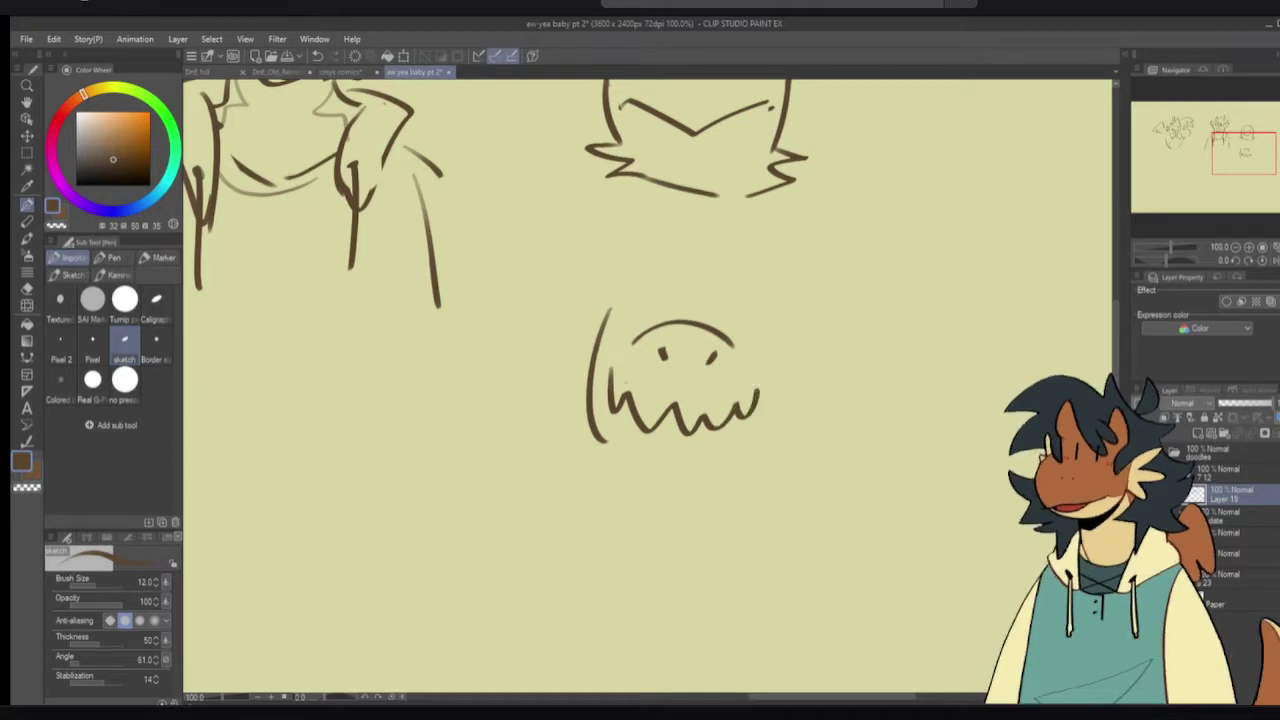
{"action": "key", "text": "ctrl+z"}
{"action": "key", "text": "ctrl+z"}
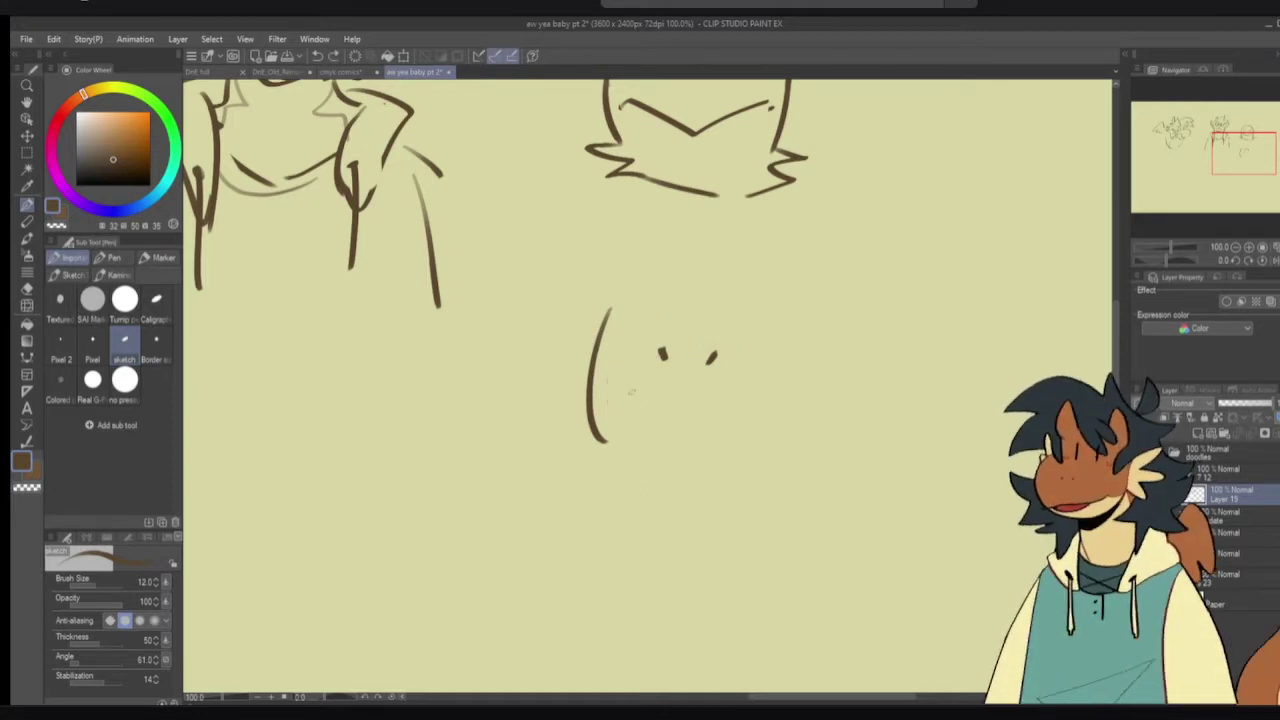
{"action": "key", "text": "ctrl+y"}
- Redraw the fourth doodle's mouth as a scalloped line with a smaller point at each end
{"action": "mouse_move", "coordinate": [630, 386]}
{"action": "left_mouse_down"}
{"action": "mouse_move", "coordinate": [657, 428]}
{"action": "mouse_move", "coordinate": [692, 402]}
{"action": "mouse_move", "coordinate": [724, 410]}
{"action": "left_mouse_up"}
{"action": "key", "text": "ctrl+z"}
{"action": "key", "text": "ctrl+z"}
{"action": "mouse_move", "coordinate": [630, 378]}
{"action": "left_mouse_down"}
{"action": "mouse_move", "coordinate": [671, 416]}
{"action": "mouse_move", "coordinate": [705, 396]}
{"action": "mouse_move", "coordinate": [733, 406]}
{"action": "mouse_move", "coordinate": [612, 376]}
{"action": "left_mouse_up"}
{"action": "key", "text": "ctrl+z"}
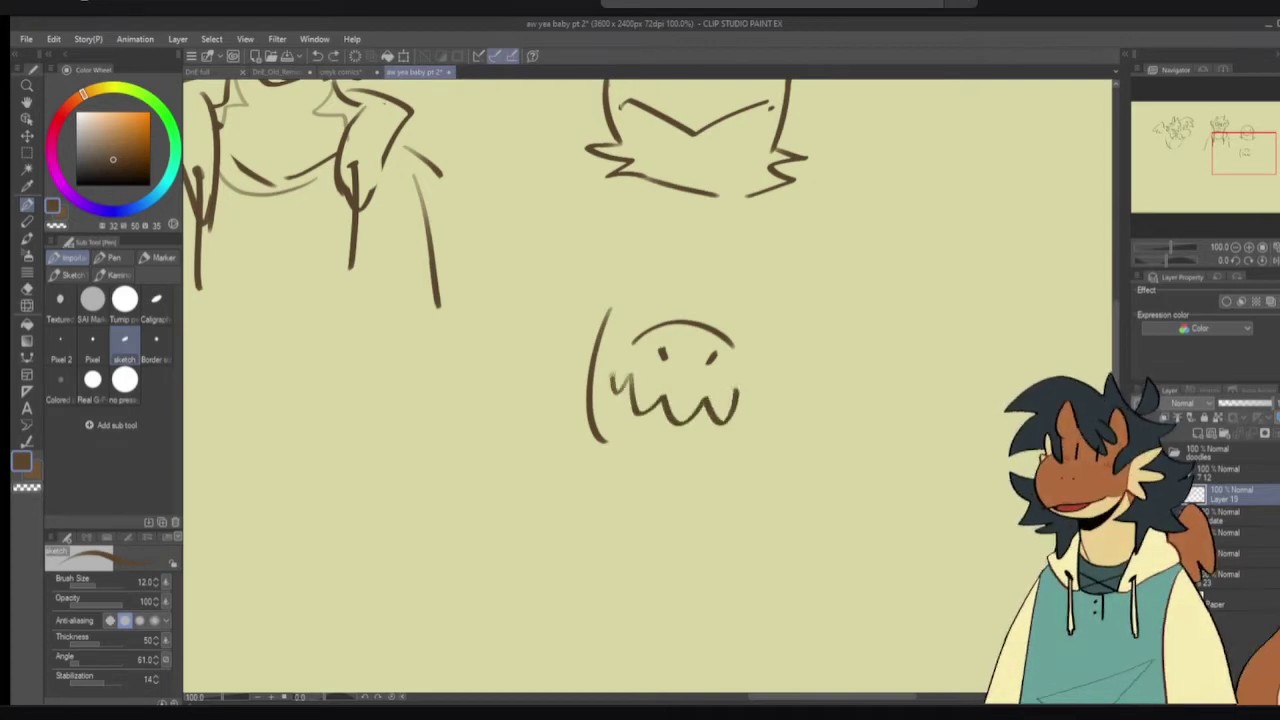
{"action": "left_click_drag", "start_coordinate": [736, 400], "coordinate": [754, 378]}
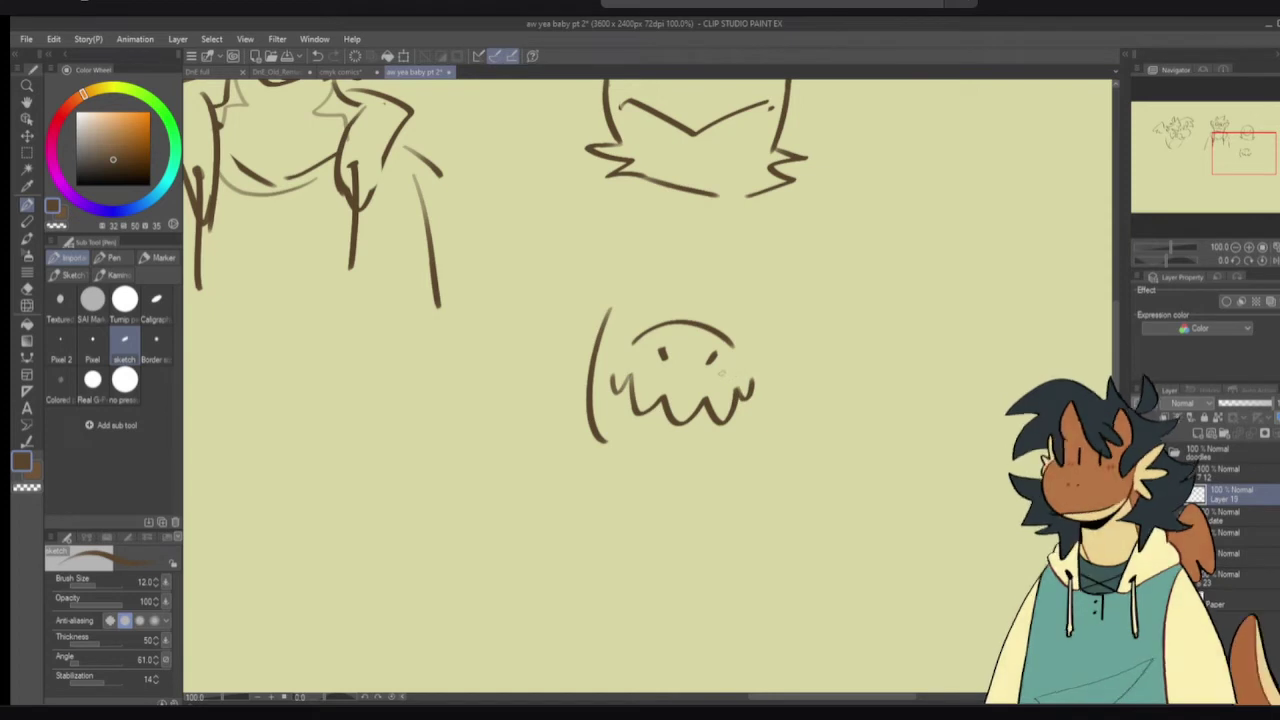
- Erase the fourth doodle's side curve except for its short upper tip
{"action": "left_click_drag", "start_coordinate": [710, 331], "coordinate": [683, 373]}
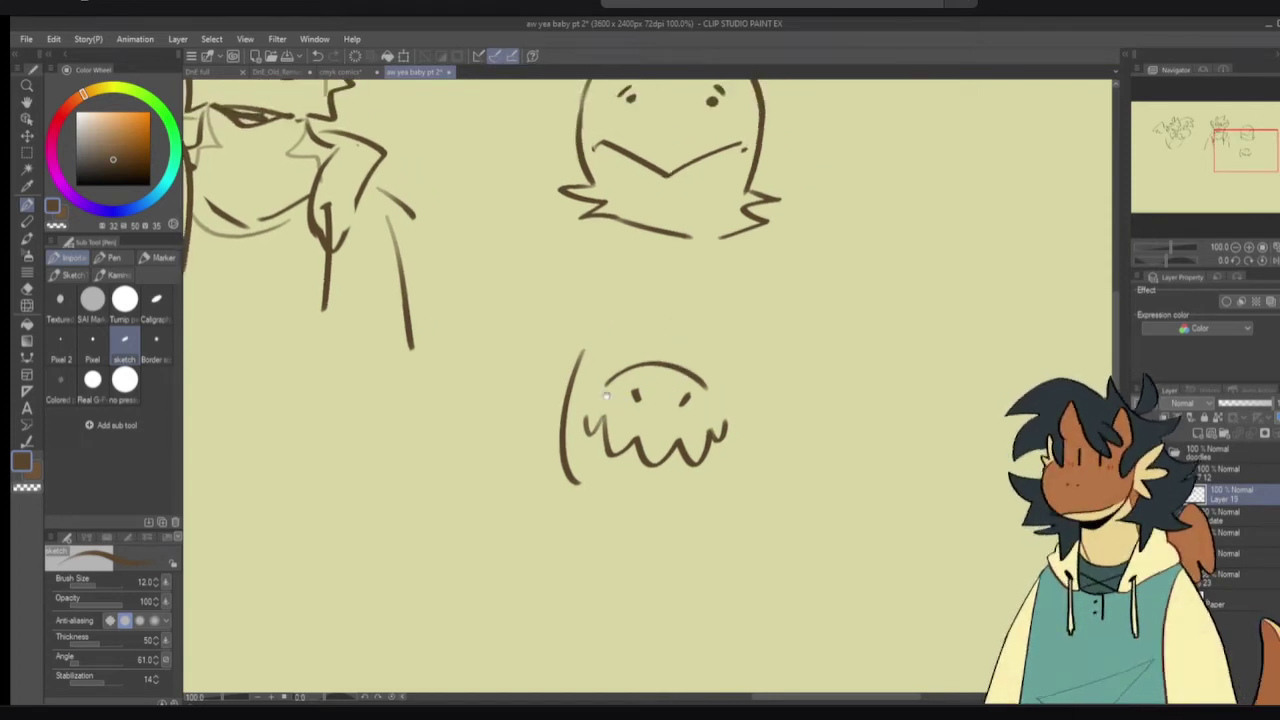
{"action": "key", "text": "e"}
{"action": "mouse_move", "coordinate": [540, 432]}
{"action": "left_mouse_down"}
{"action": "mouse_move", "coordinate": [558, 493]}
{"action": "mouse_move", "coordinate": [563, 386]}
{"action": "mouse_move", "coordinate": [566, 480]}
{"action": "left_mouse_up"}
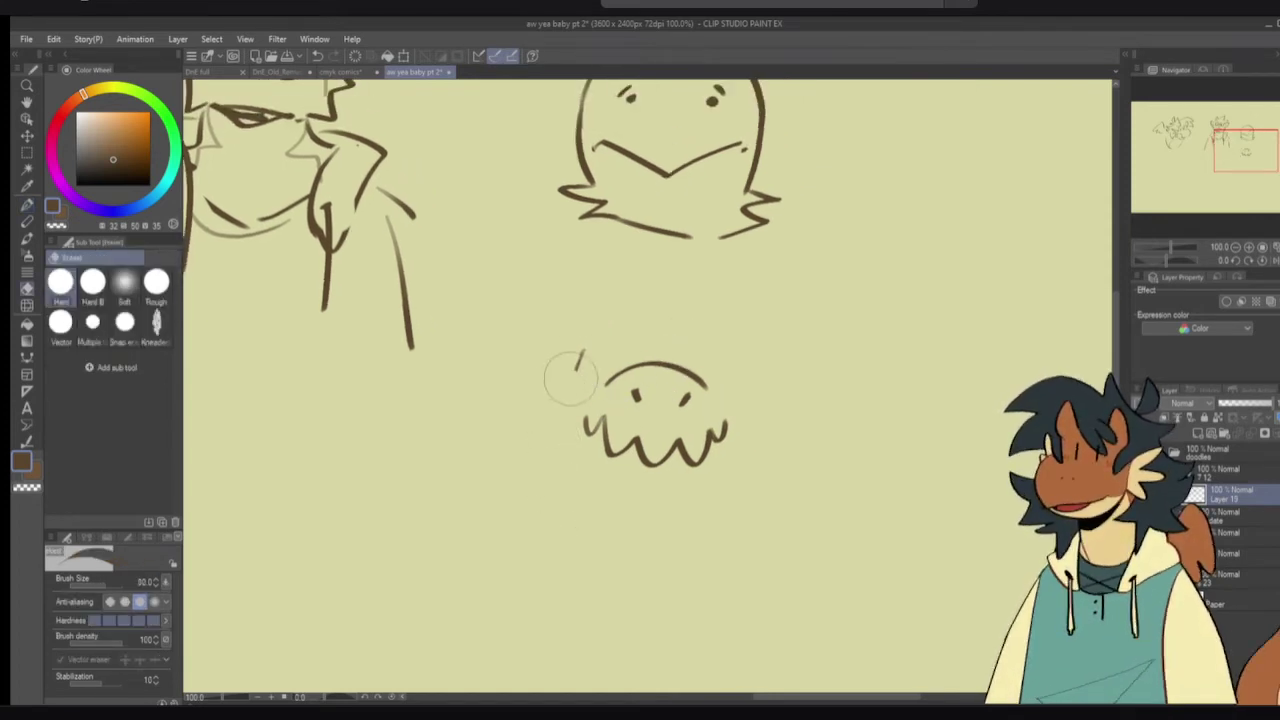
{"action": "key", "text": "p"}
{"action": "left_click_drag", "start_coordinate": [560, 391], "coordinate": [560, 461]}
{"action": "key", "text": "ctrl+z"}
{"action": "left_click_drag", "start_coordinate": [578, 368], "coordinate": [561, 475]}
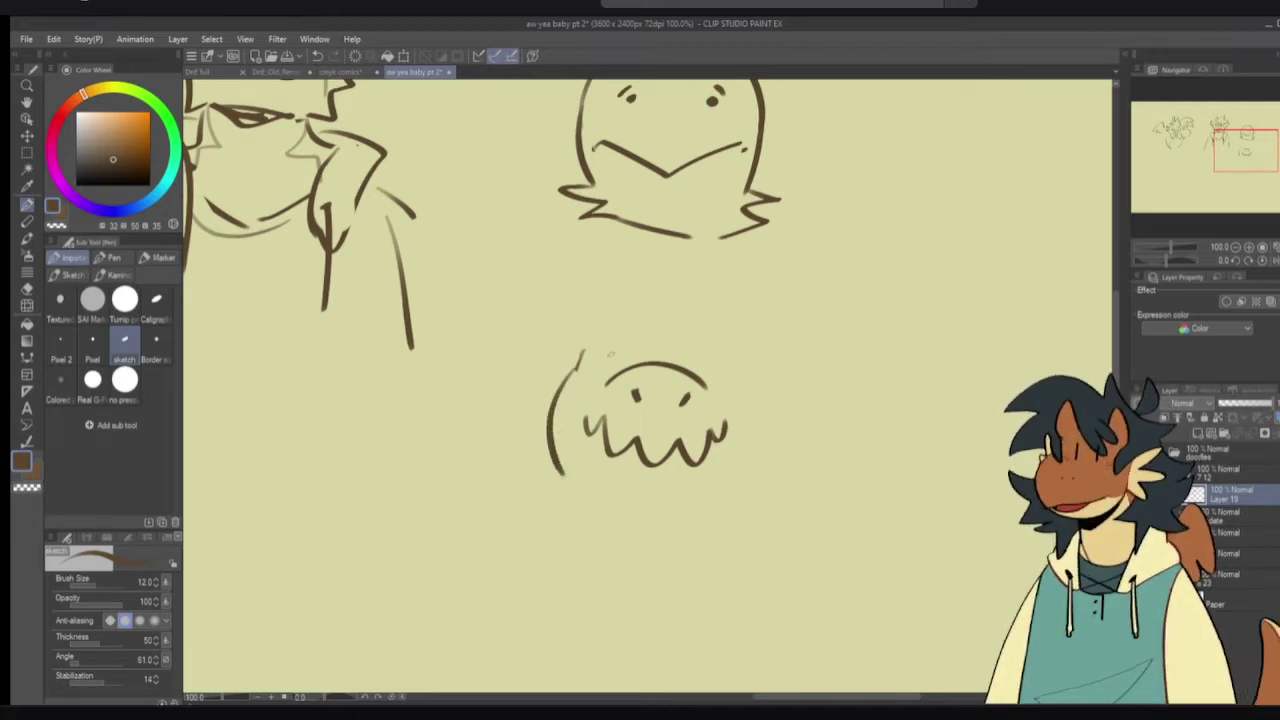
{"action": "key", "text": "ctrl+z"}
{"action": "mouse_move", "coordinate": [574, 372]}
{"action": "left_mouse_down"}
{"action": "mouse_move", "coordinate": [560, 474]}
{"action": "mouse_move", "coordinate": [549, 456]}
{"action": "mouse_move", "coordinate": [559, 489]}
{"action": "left_mouse_up"}
{"action": "key", "text": "ctrl+z"}
{"action": "key", "text": "ctrl+z"}
{"action": "left_click_drag", "start_coordinate": [574, 374], "coordinate": [566, 490]}
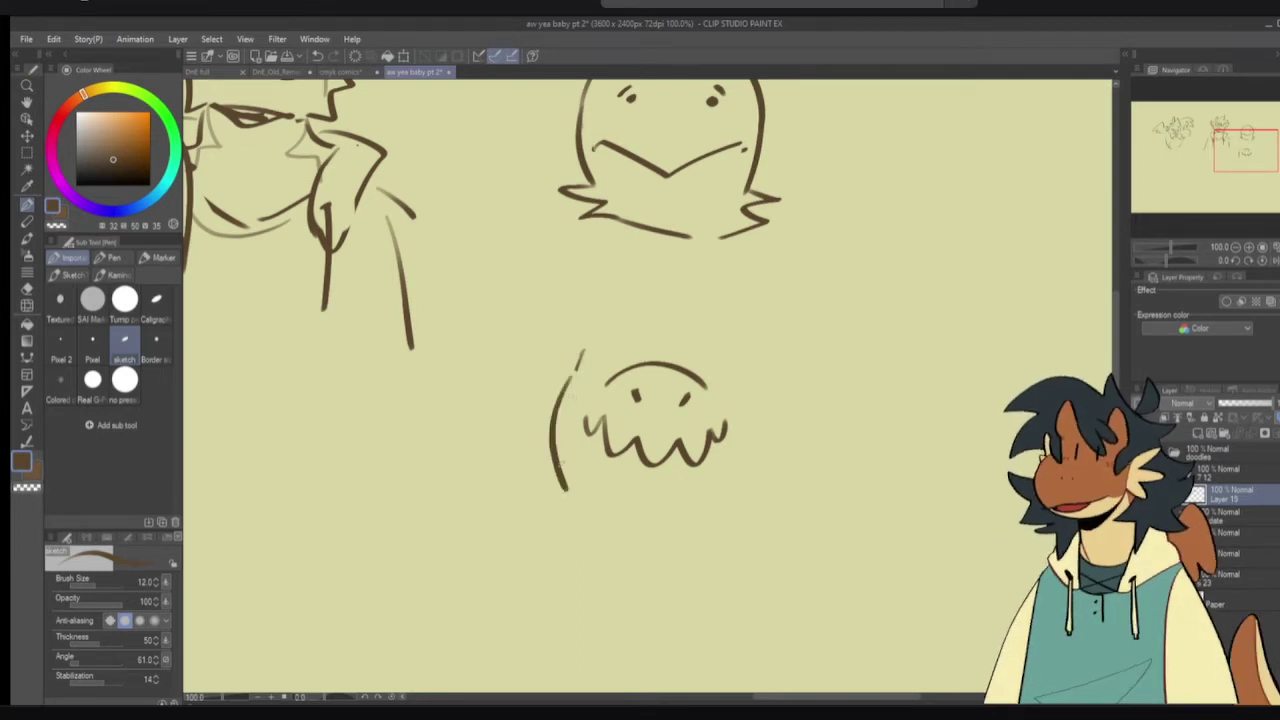
{"action": "key", "text": "ctrl+z"}
{"action": "left_click_drag", "start_coordinate": [576, 366], "coordinate": [565, 486]}
{"action": "key", "text": "ctrl+z"}
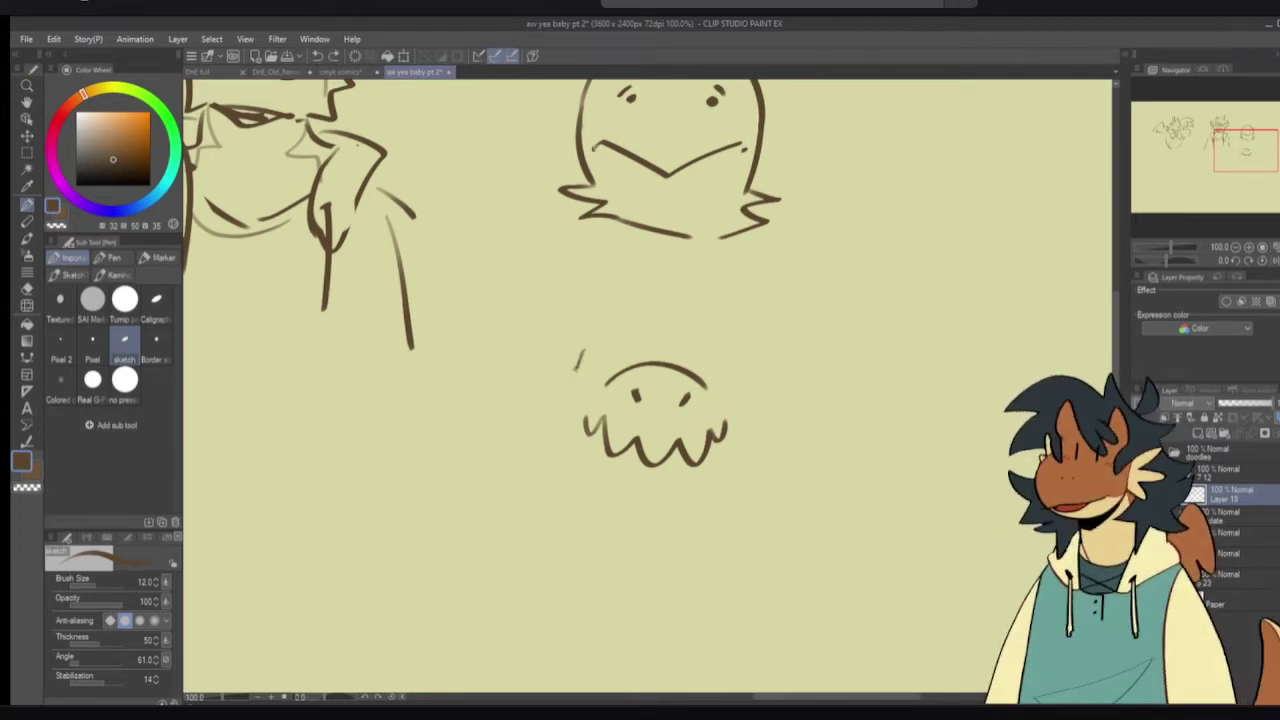
- Redraw the fourth head's side as a bowed curve and continue it beneath the mouth with a light jaw stroke
{"action": "mouse_move", "coordinate": [580, 352]}
{"action": "left_mouse_down"}
{"action": "mouse_move", "coordinate": [567, 470]}
{"action": "mouse_move", "coordinate": [602, 504]}
{"action": "left_mouse_up"}
{"action": "key", "text": "ctrl+z"}
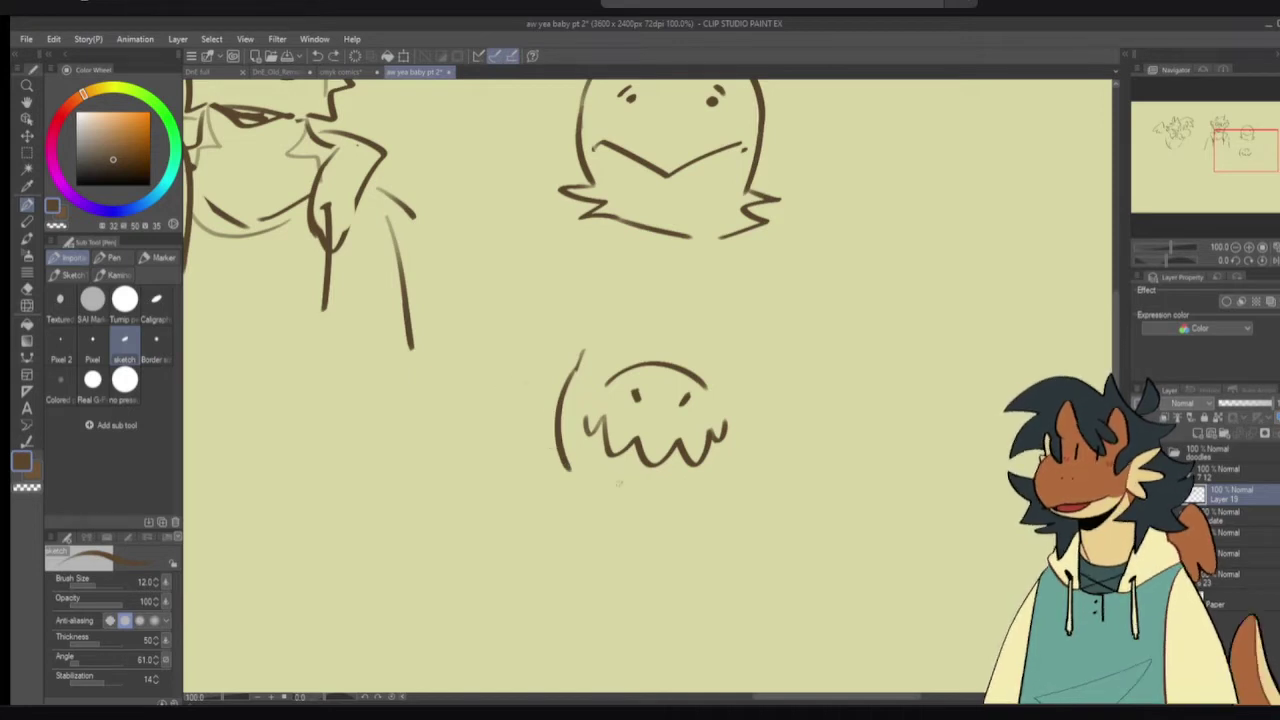
{"action": "left_click_drag", "start_coordinate": [570, 470], "coordinate": [680, 515]}
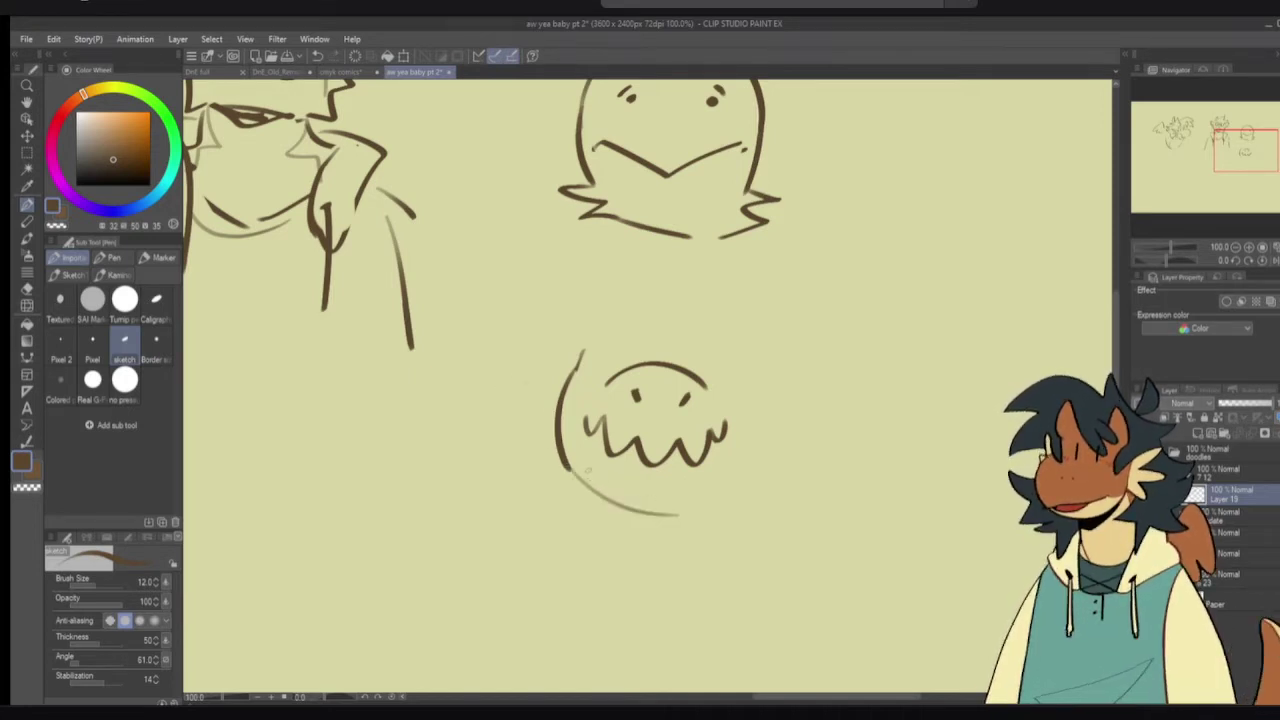
{"action": "key", "text": "ctrl+z"}
{"action": "mouse_move", "coordinate": [567, 462]}
{"action": "left_mouse_down"}
{"action": "mouse_move", "coordinate": [590, 495]}
{"action": "mouse_move", "coordinate": [628, 510]}
{"action": "left_mouse_up"}
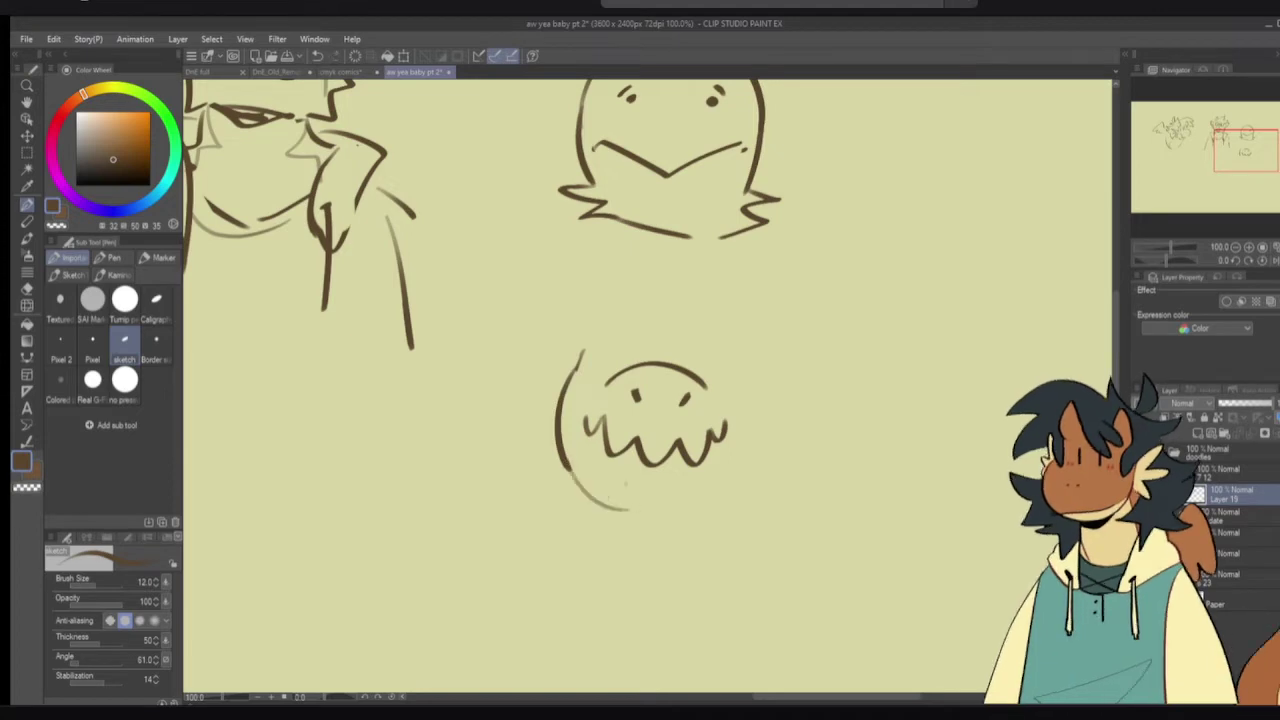
{"action": "key", "text": "ctrl+z"}
{"action": "key", "text": "ctrl+y"}
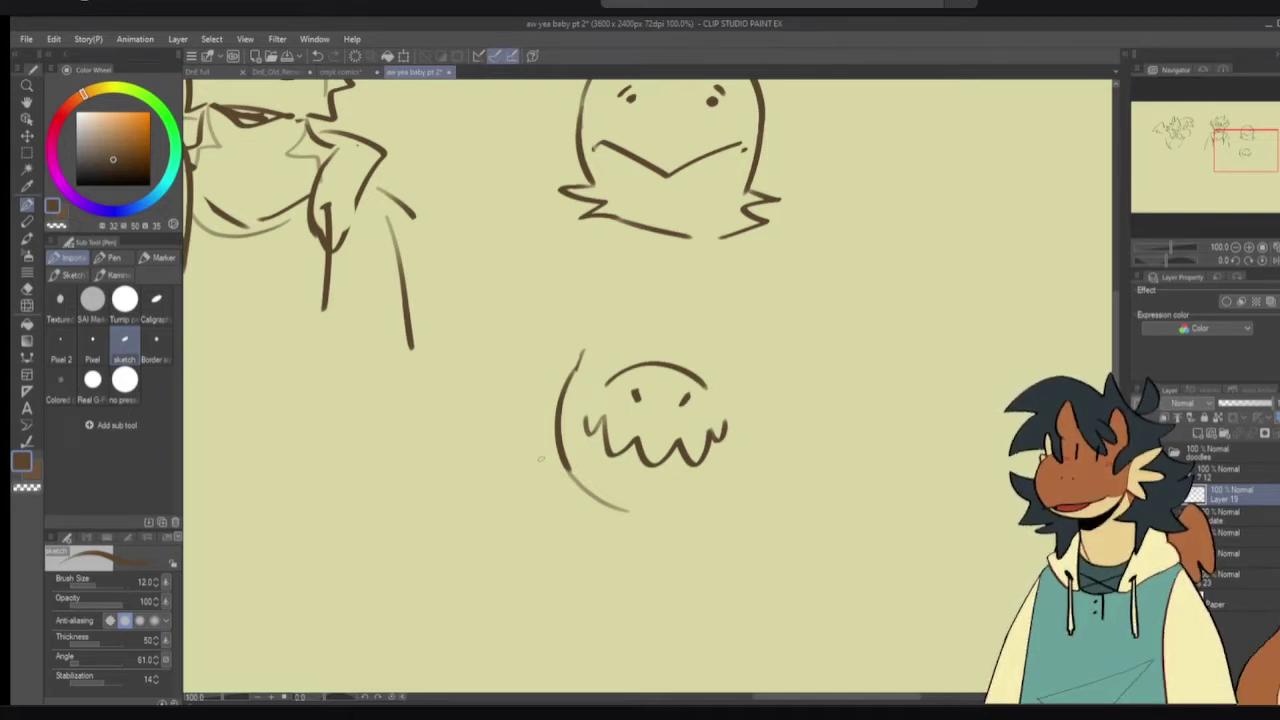
- Draw the top of the fourth doodle's head as an arc ending in a small pointed notch
{"action": "mouse_move", "coordinate": [584, 349]}
{"action": "left_mouse_down"}
{"action": "mouse_move", "coordinate": [638, 307]}
{"action": "mouse_move", "coordinate": [609, 314]}
{"action": "mouse_move", "coordinate": [658, 305]}
{"action": "mouse_move", "coordinate": [666, 318]}
{"action": "left_mouse_up"}
{"action": "key", "text": "ctrl+z"}
{"action": "key", "text": "ctrl+z"}
{"action": "key", "text": "ctrl+z"}
{"action": "mouse_move", "coordinate": [668, 317]}
{"action": "left_mouse_down"}
{"action": "mouse_move", "coordinate": [695, 309]}
{"action": "mouse_move", "coordinate": [697, 322]}
{"action": "mouse_move", "coordinate": [684, 309]}
{"action": "left_mouse_up"}
{"action": "key", "text": "ctrl+z"}
- Complete the far side of the fourth head with a short upper curve and a separate bowed curve beneath it
{"action": "mouse_move", "coordinate": [691, 312]}
{"action": "left_mouse_down"}
{"action": "mouse_move", "coordinate": [740, 362]}
{"action": "mouse_move", "coordinate": [721, 337]}
{"action": "mouse_move", "coordinate": [740, 362]}
{"action": "mouse_move", "coordinate": [744, 448]}
{"action": "left_mouse_up"}
{"action": "key", "text": "ctrl+z"}
{"action": "key", "text": "ctrl+z"}
{"action": "key", "text": "ctrl+z"}
{"action": "left_click_drag", "start_coordinate": [741, 386], "coordinate": [728, 492]}
{"action": "key", "text": "ctrl+z"}
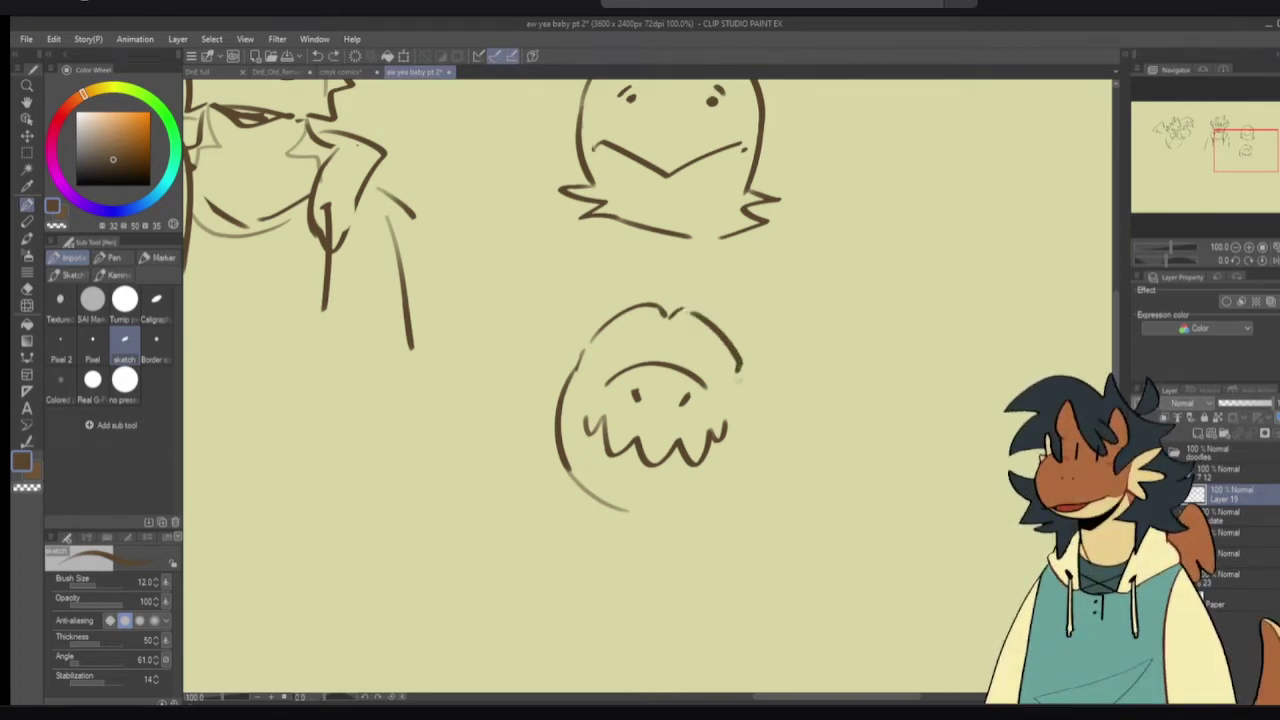
{"action": "left_click_drag", "start_coordinate": [741, 380], "coordinate": [712, 490]}
{"action": "key", "text": "ctrl+z"}
{"action": "left_click_drag", "start_coordinate": [741, 380], "coordinate": [722, 492]}
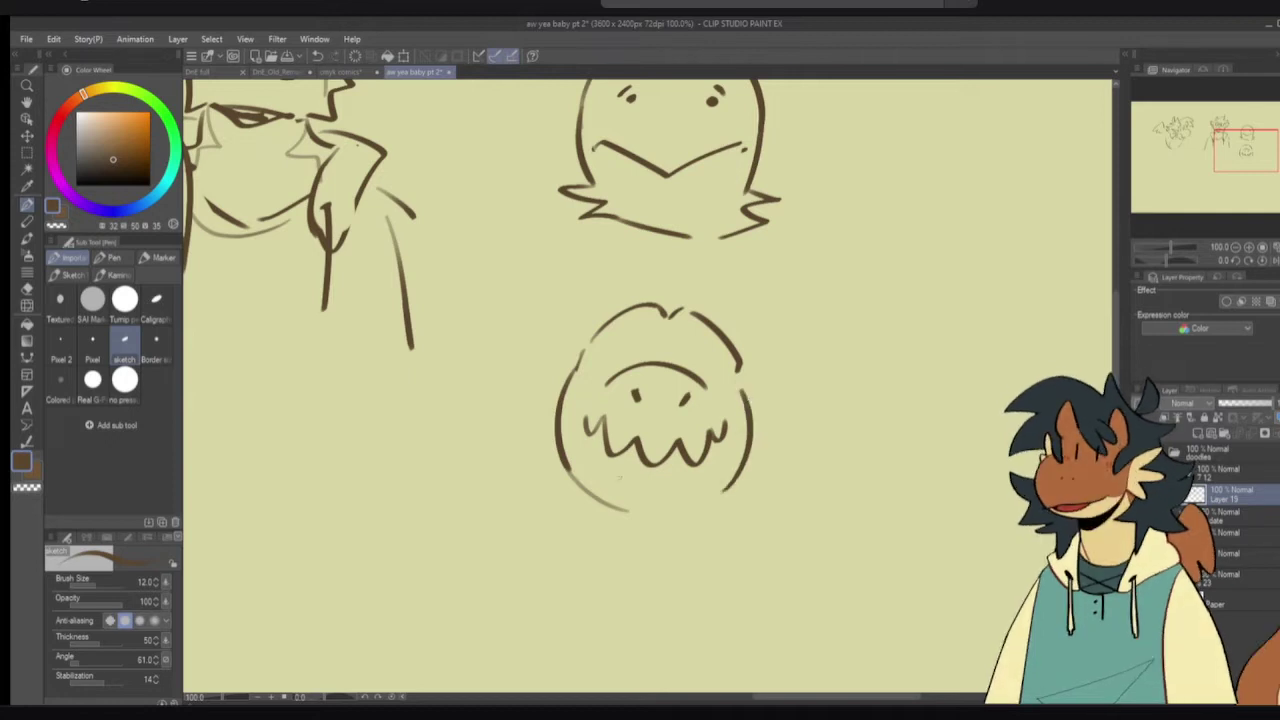
- Erase the light jaw stroke under the fourth doodle's mouth
{"action": "key", "text": "c"}
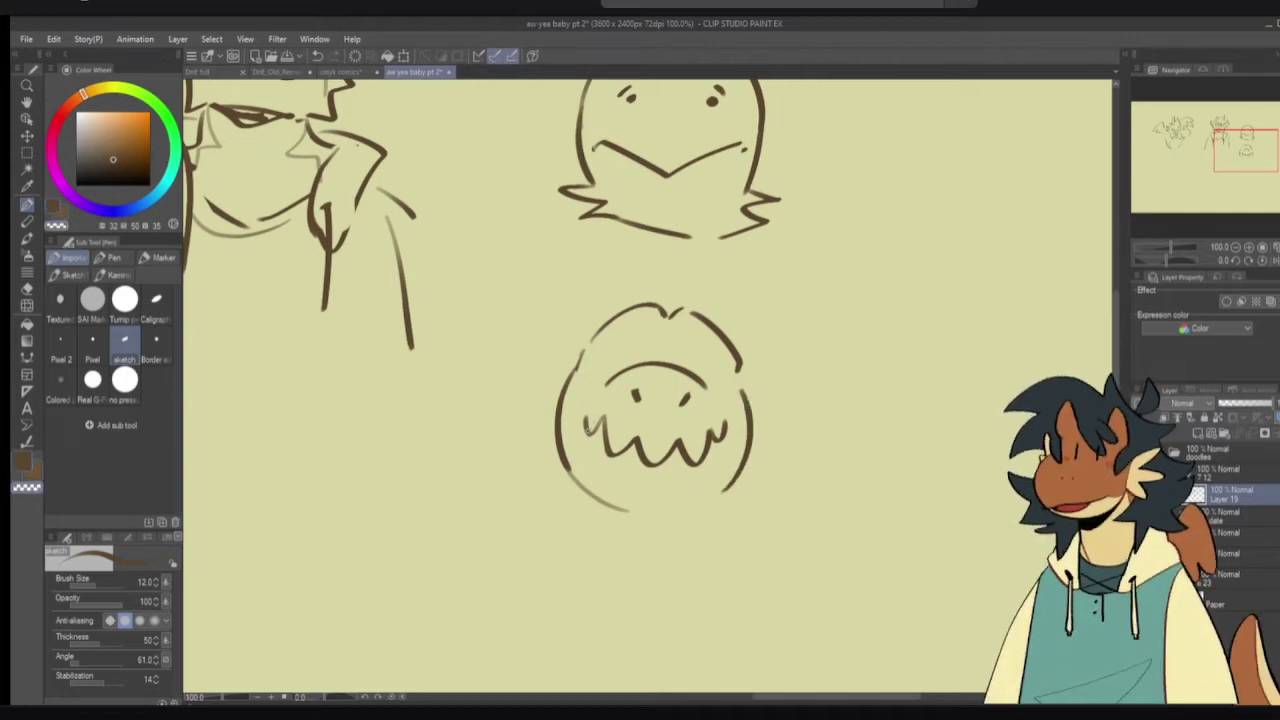
{"action": "left_click_drag", "start_coordinate": [610, 420], "coordinate": [599, 393]}
{"action": "key", "text": "e"}
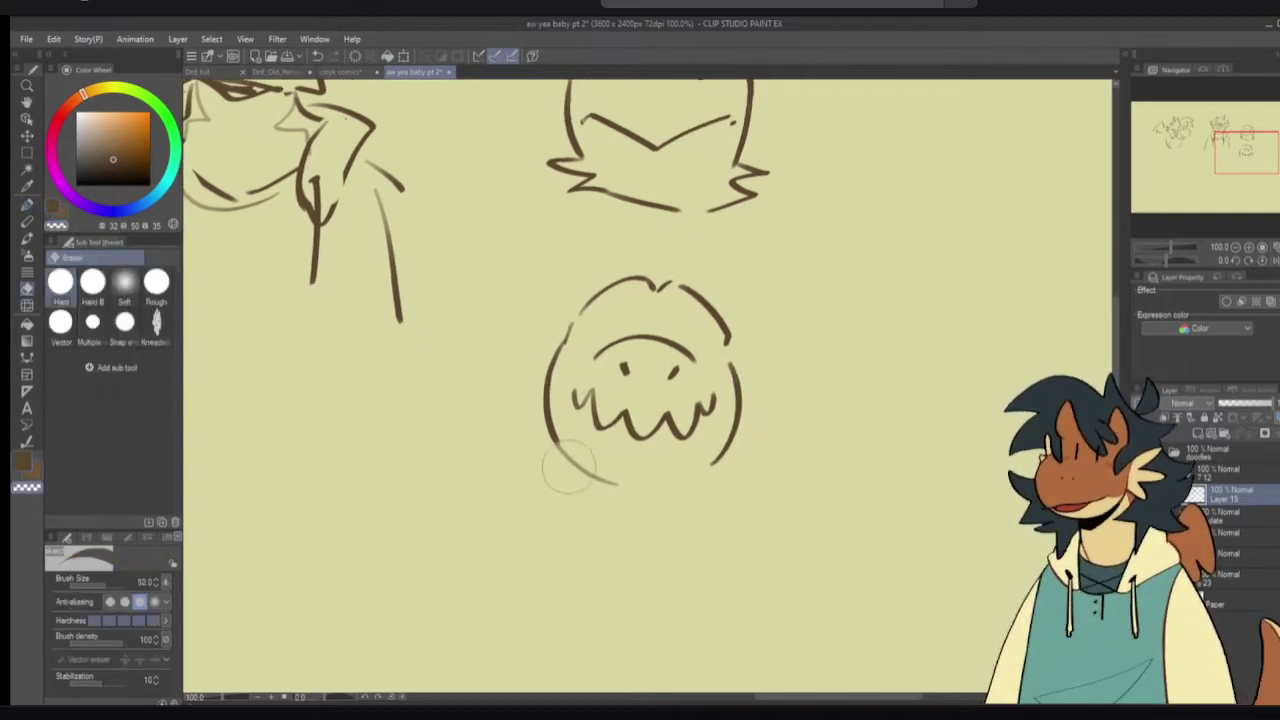
{"action": "left_click_drag", "start_coordinate": [571, 478], "coordinate": [574, 470]}
{"action": "key", "text": "p"}
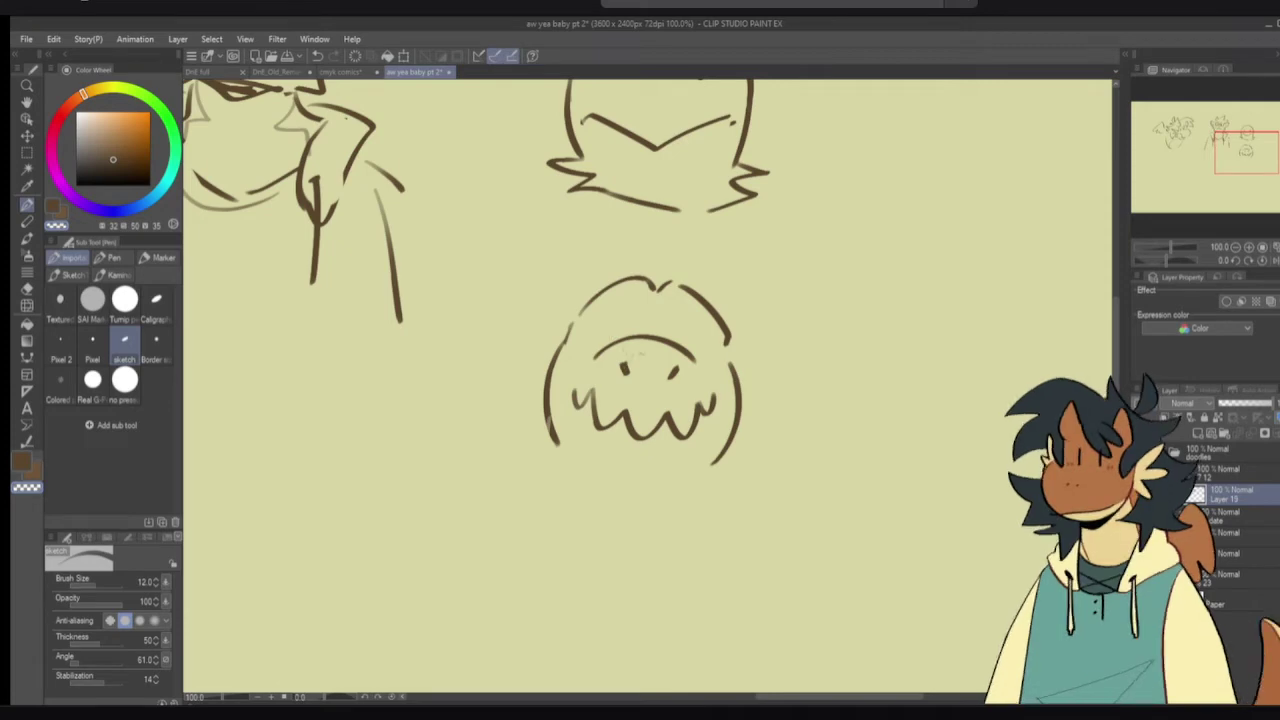
- Draw a crocodile head beside the fourth doodle, with brow bumps, a rounded snout, a wavy mouth line and small dot eyes
{"action": "left_click_drag", "start_coordinate": [785, 346], "coordinate": [605, 335]}
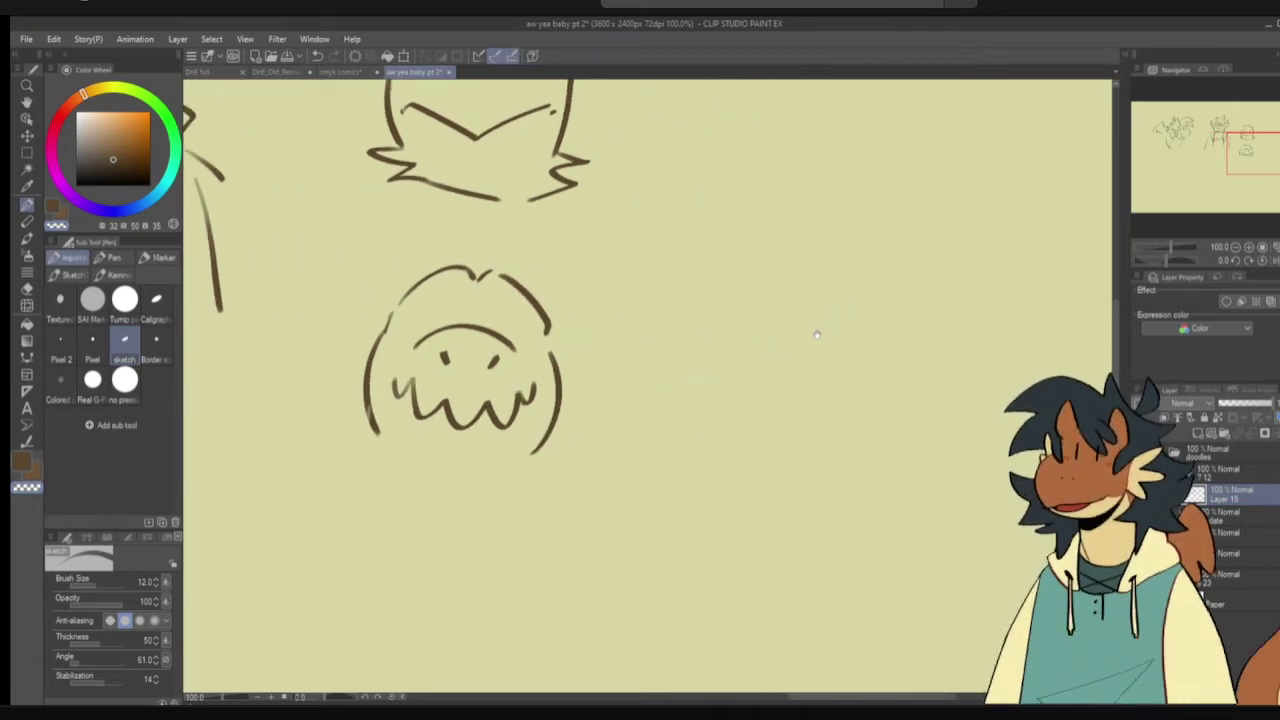
{"action": "left_click_drag", "start_coordinate": [809, 345], "coordinate": [691, 361]}
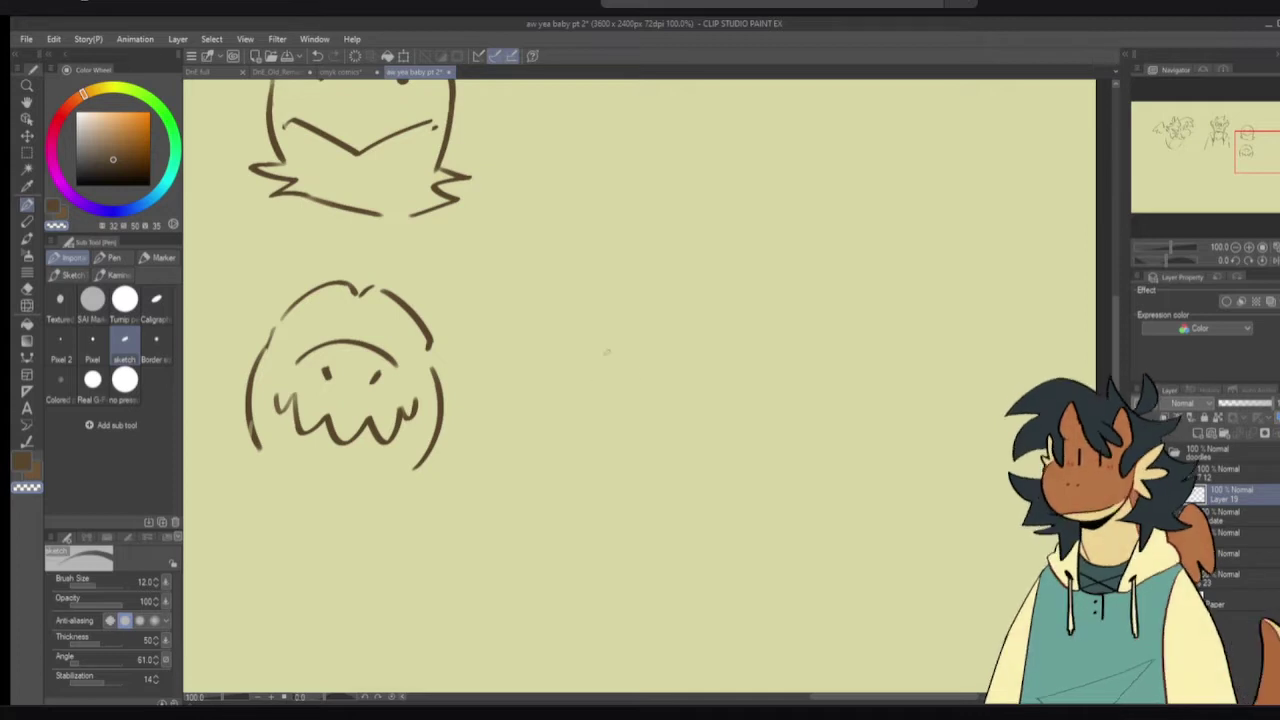
{"action": "key", "text": "c"}
{"action": "mouse_move", "coordinate": [598, 368]}
{"action": "left_mouse_down"}
{"action": "mouse_move", "coordinate": [744, 339]}
{"action": "mouse_move", "coordinate": [772, 314]}
{"action": "mouse_move", "coordinate": [861, 337]}
{"action": "mouse_move", "coordinate": [835, 447]}
{"action": "mouse_move", "coordinate": [752, 464]}
{"action": "left_mouse_up"}
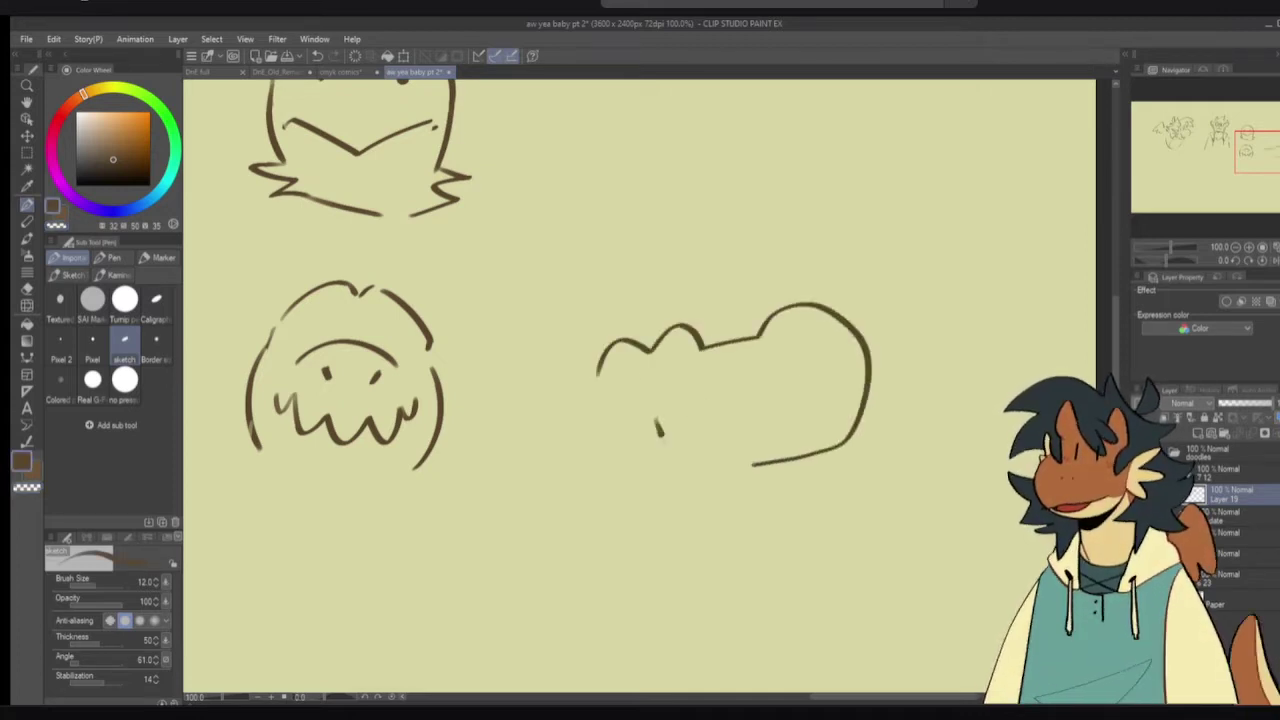
{"action": "mouse_move", "coordinate": [658, 428]}
{"action": "left_mouse_down"}
{"action": "mouse_move", "coordinate": [716, 430]}
{"action": "mouse_move", "coordinate": [850, 382]}
{"action": "left_mouse_up"}
{"action": "left_click_drag", "start_coordinate": [640, 400], "coordinate": [615, 335]}
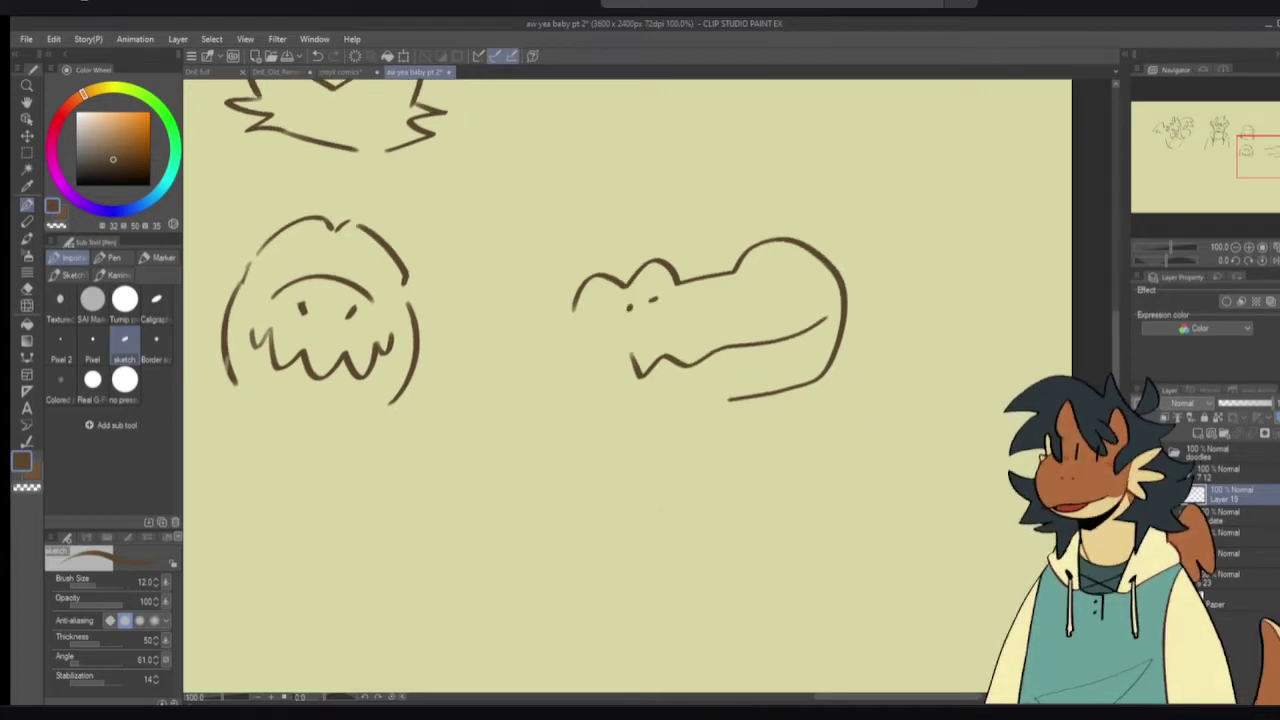
- Draw a second crocodile head below the first, with pointed brows, a long narrow snout, nostrils and scowling eyes
{"action": "mouse_move", "coordinate": [649, 520]}
{"action": "left_mouse_down"}
{"action": "mouse_move", "coordinate": [712, 462]}
{"action": "mouse_move", "coordinate": [957, 470]}
{"action": "mouse_move", "coordinate": [806, 575]}
{"action": "left_mouse_up"}
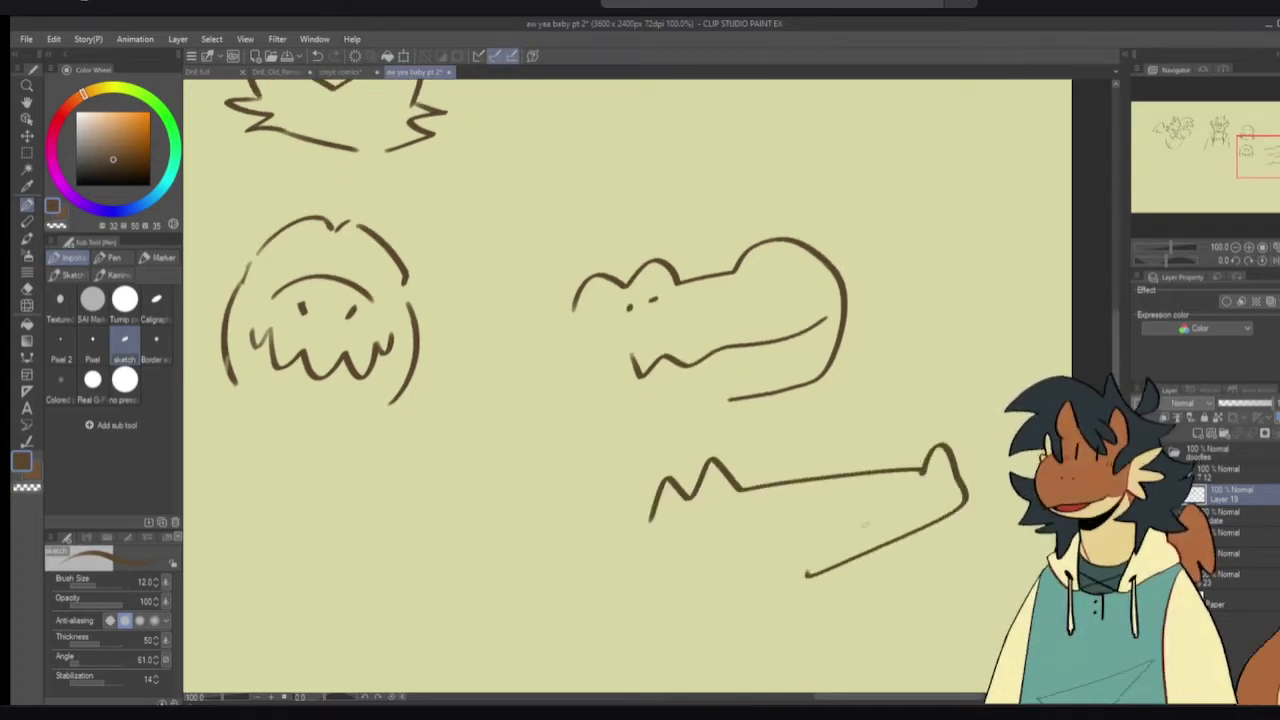
{"action": "left_click_drag", "start_coordinate": [727, 550], "coordinate": [938, 509]}
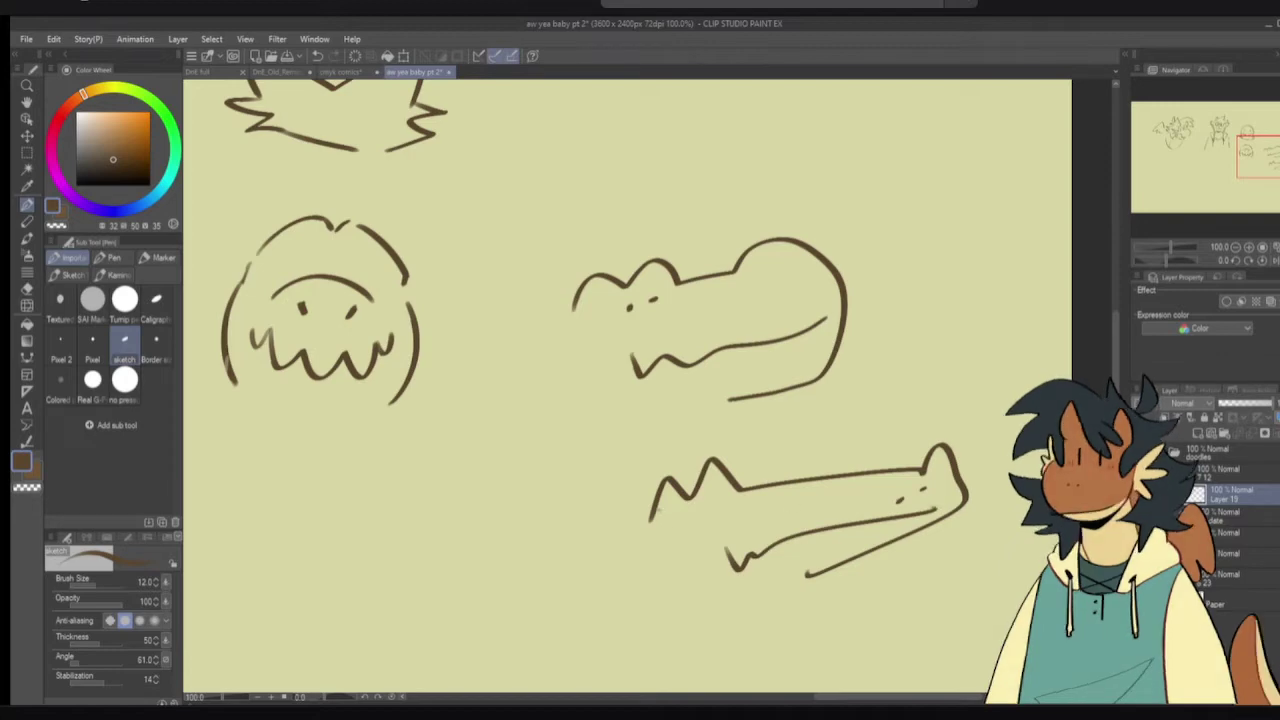
{"action": "left_click_drag", "start_coordinate": [655, 510], "coordinate": [690, 527]}
{"action": "left_click_drag", "start_coordinate": [646, 473], "coordinate": [713, 459]}
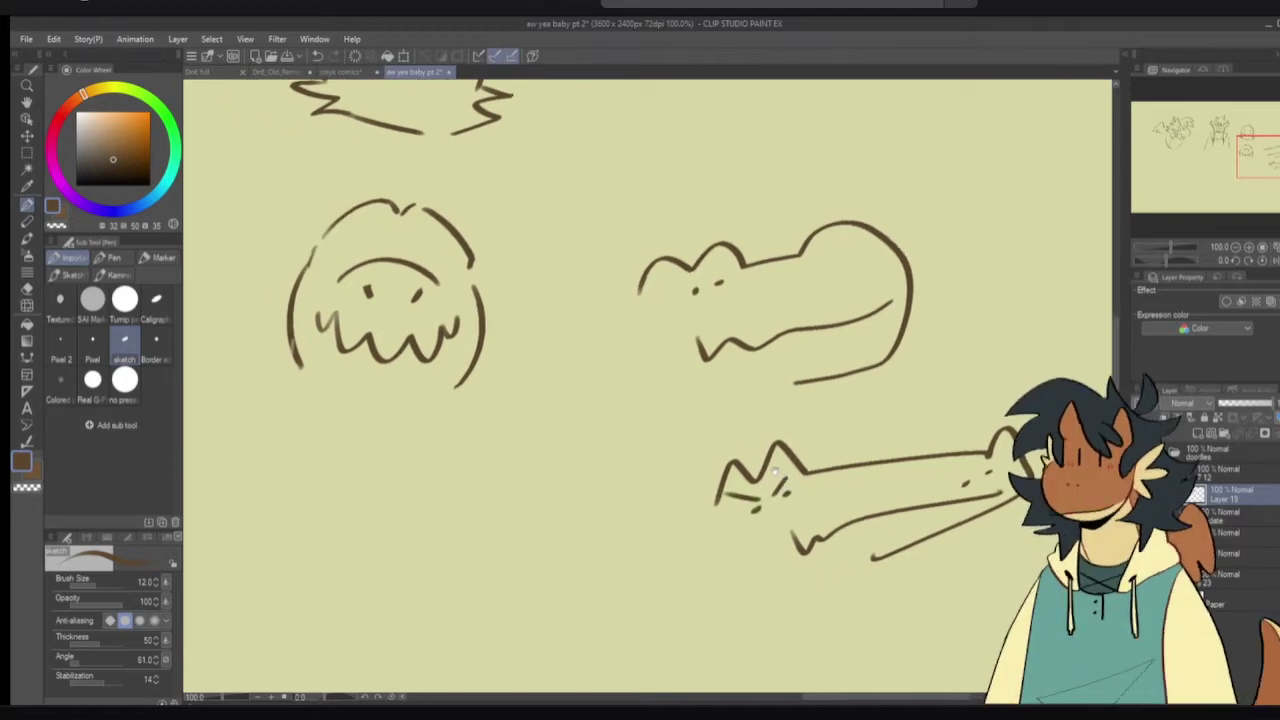
- Rework the lower end of the fourth head's near side curve so it hooks slightly inward
{"action": "left_click_drag", "start_coordinate": [660, 402], "coordinate": [704, 423]}
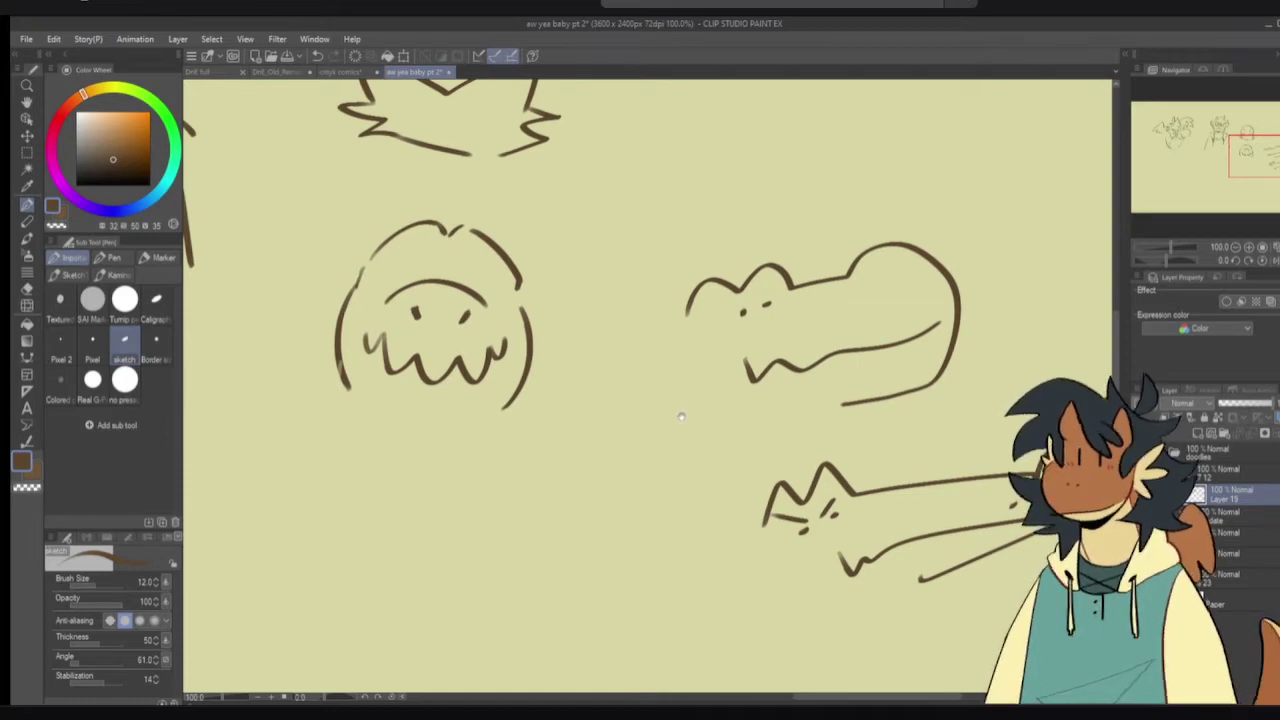
{"action": "scroll", "coordinate": [681, 416], "scroll_direction": "left", "scroll_amount": 2}
{"action": "left_click_drag", "start_coordinate": [699, 406], "coordinate": [771, 429]}
{"action": "scroll", "coordinate": [628, 311], "scroll_direction": "up", "scroll_amount": 4}
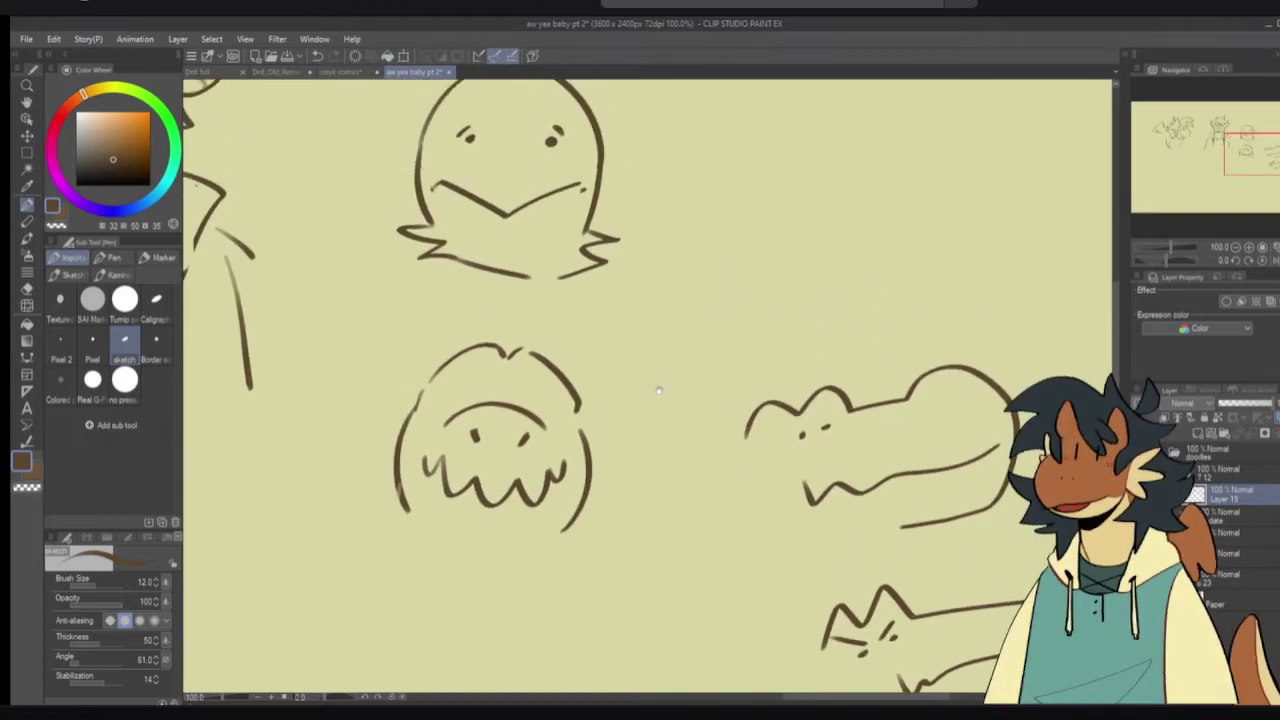
{"action": "key", "text": "e"}
{"action": "mouse_move", "coordinate": [404, 511]}
{"action": "left_mouse_down"}
{"action": "mouse_move", "coordinate": [393, 450]}
{"action": "mouse_move", "coordinate": [410, 427]}
{"action": "mouse_move", "coordinate": [403, 513]}
{"action": "left_mouse_up"}
{"action": "key", "text": "p"}
{"action": "key", "text": "ctrl+z"}
{"action": "left_click_drag", "start_coordinate": [417, 409], "coordinate": [407, 513]}
- Draw a third crocodile head above the first, with pointed brow bumps, a rounded snout, a zigzag mouth and dot eyes
{"action": "scroll", "coordinate": [400, 512], "scroll_direction": "up", "scroll_amount": 4}
{"action": "scroll", "coordinate": [400, 512], "scroll_direction": "right", "scroll_amount": 3}
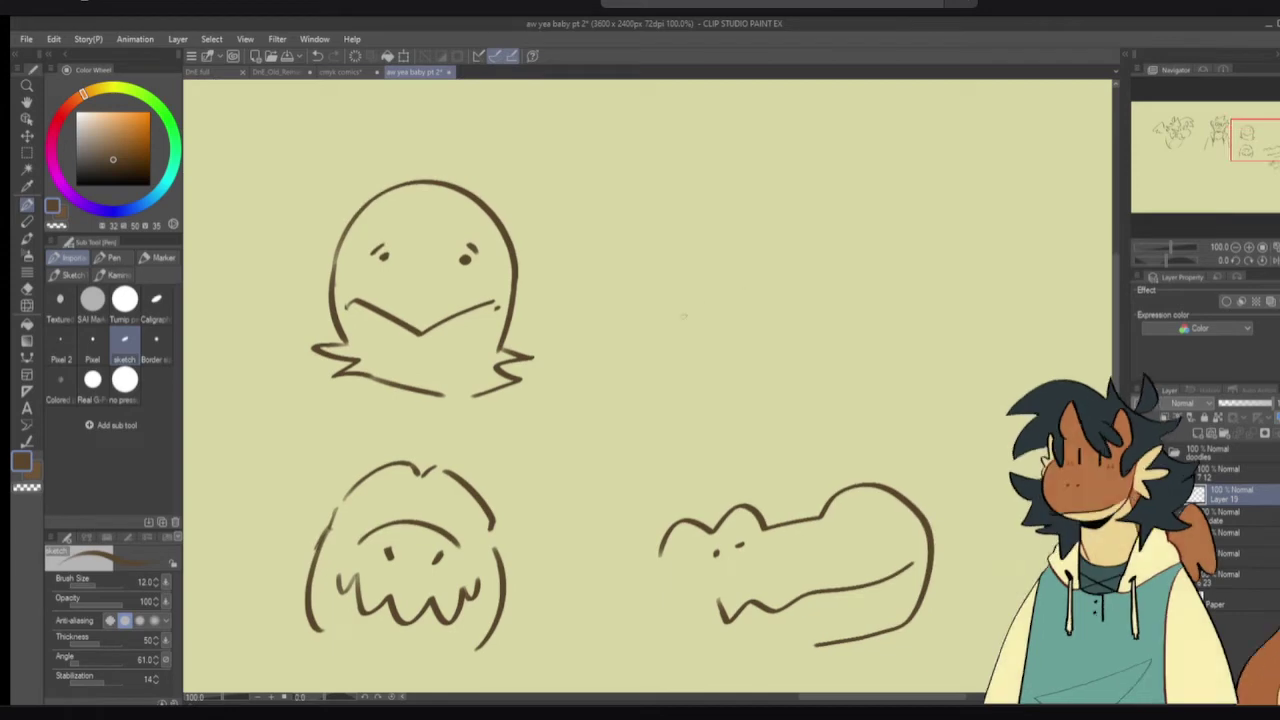
{"action": "mouse_move", "coordinate": [676, 322]}
{"action": "left_mouse_down"}
{"action": "mouse_move", "coordinate": [707, 286]}
{"action": "mouse_move", "coordinate": [845, 297]}
{"action": "mouse_move", "coordinate": [887, 260]}
{"action": "mouse_move", "coordinate": [896, 392]}
{"action": "mouse_move", "coordinate": [826, 420]}
{"action": "left_mouse_up"}
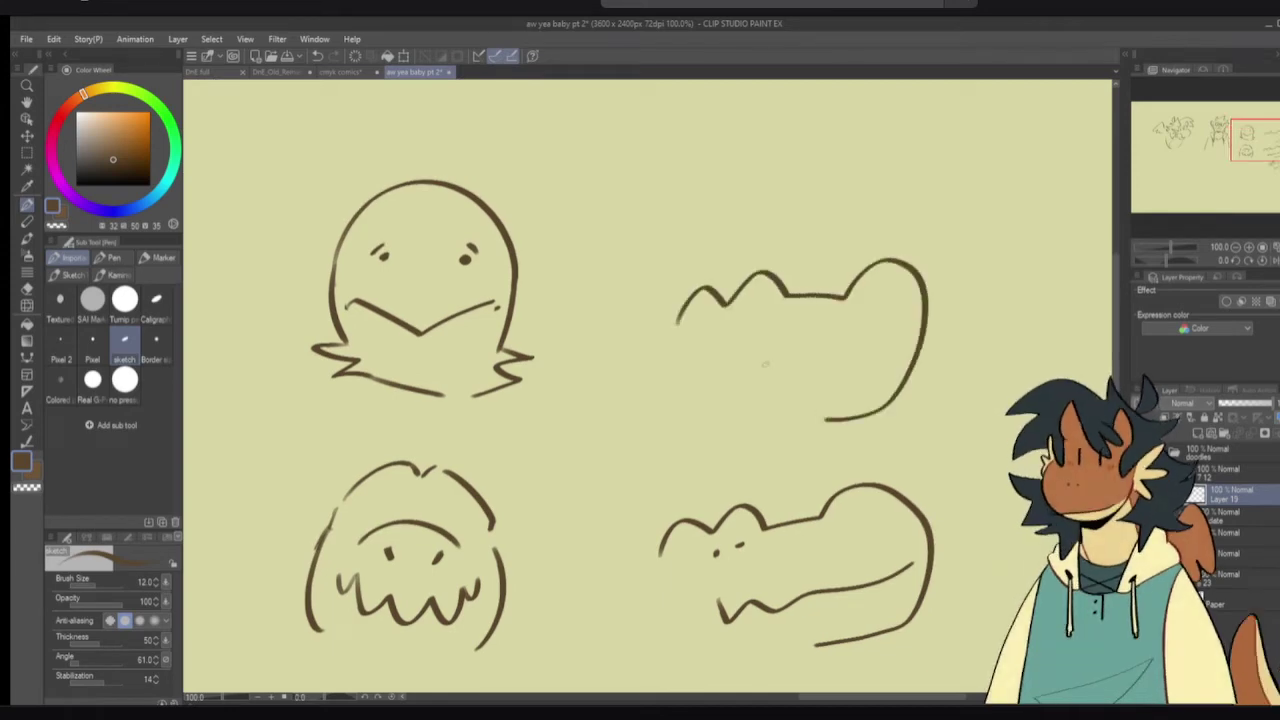
{"action": "mouse_move", "coordinate": [764, 360]}
{"action": "left_mouse_down"}
{"action": "mouse_move", "coordinate": [781, 389]}
{"action": "mouse_move", "coordinate": [902, 368]}
{"action": "left_mouse_up"}
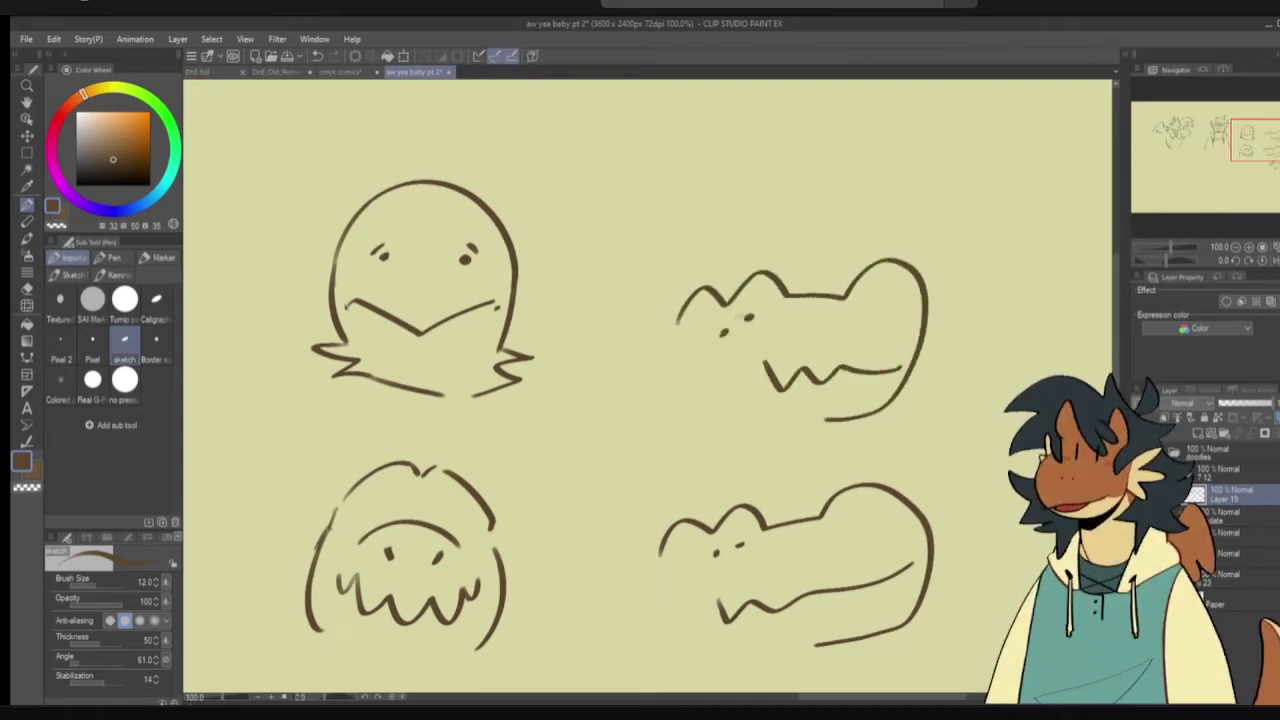
- Replace the upper crocodile's dot eyes with large round eyes containing dark pupils
{"action": "key", "text": "ctrl+z"}
{"action": "key", "text": "ctrl+z"}
{"action": "left_click_drag", "start_coordinate": [708, 320], "coordinate": [733, 332]}
{"action": "mouse_move", "coordinate": [755, 301]}
{"action": "left_mouse_down"}
{"action": "mouse_move", "coordinate": [785, 343]}
{"action": "mouse_move", "coordinate": [790, 310]}
{"action": "mouse_move", "coordinate": [786, 320]}
{"action": "left_mouse_up"}
{"action": "scroll", "coordinate": [755, 304], "scroll_direction": "down", "scroll_amount": 2}
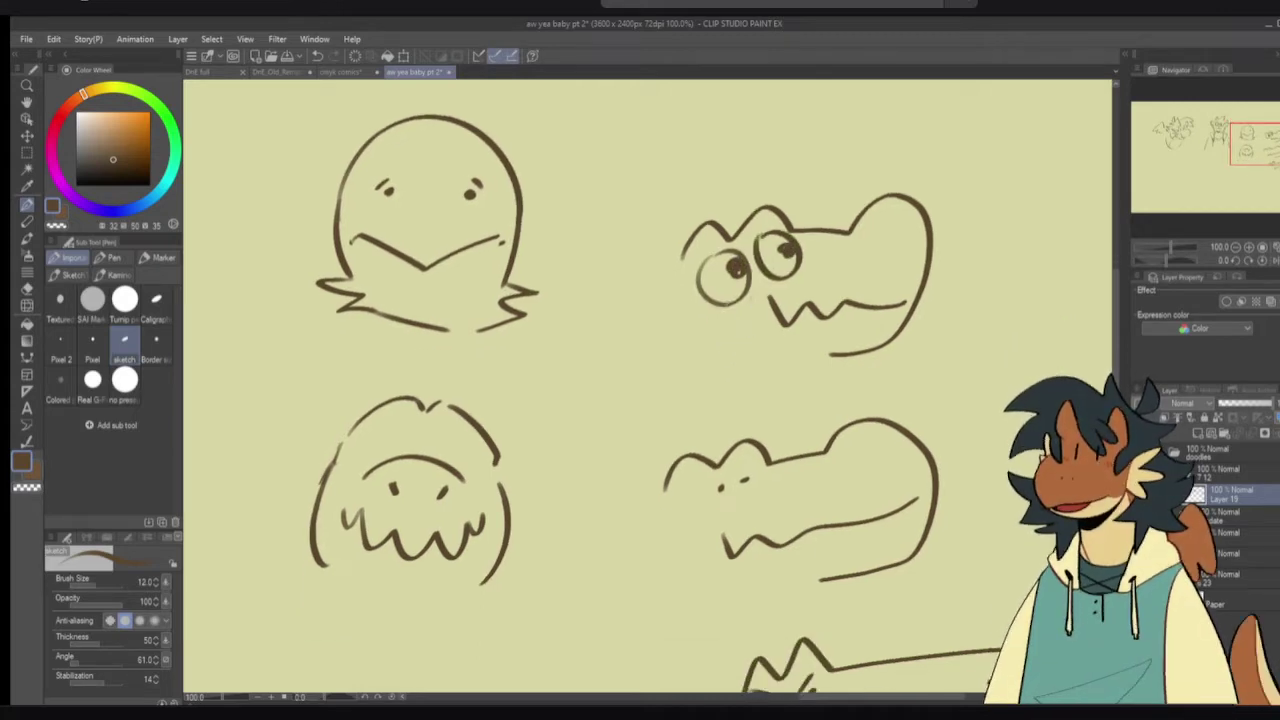
- Cut the upper crocodile's eyes to half-lidded with slanted lids, and add neck and jaw lines beneath the head
{"action": "key", "text": "e"}
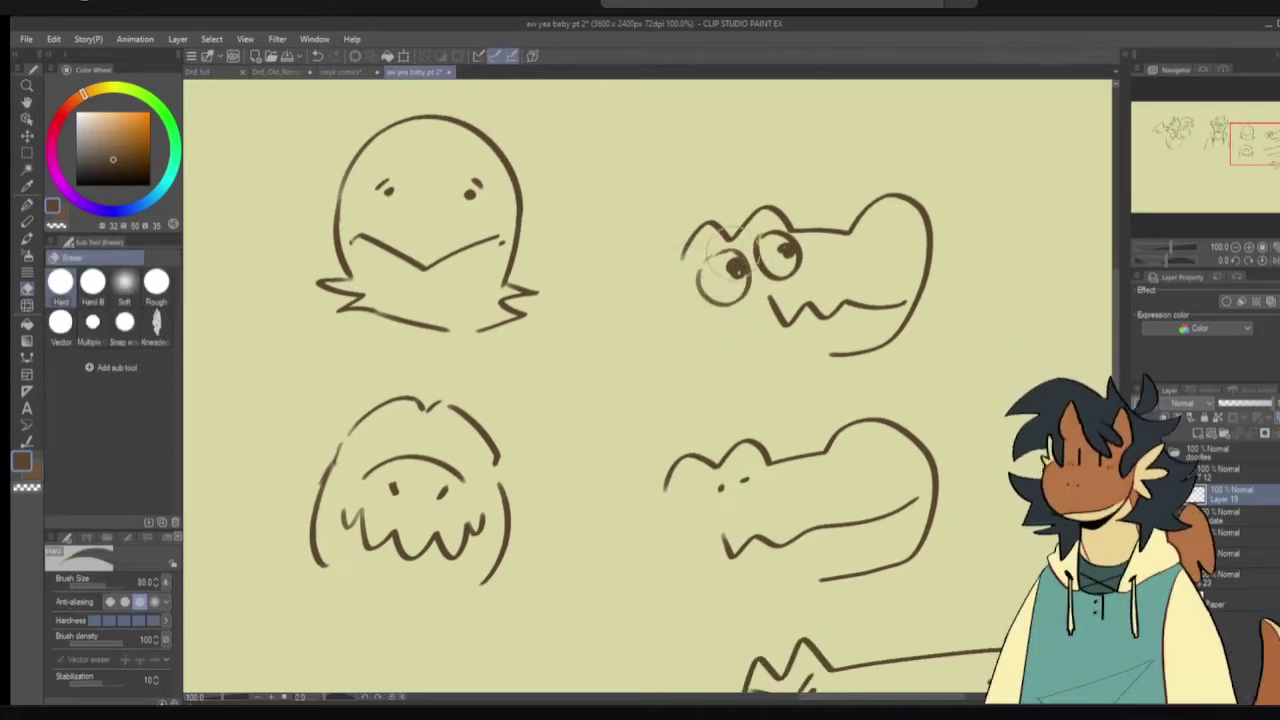
{"action": "key", "text": "p"}
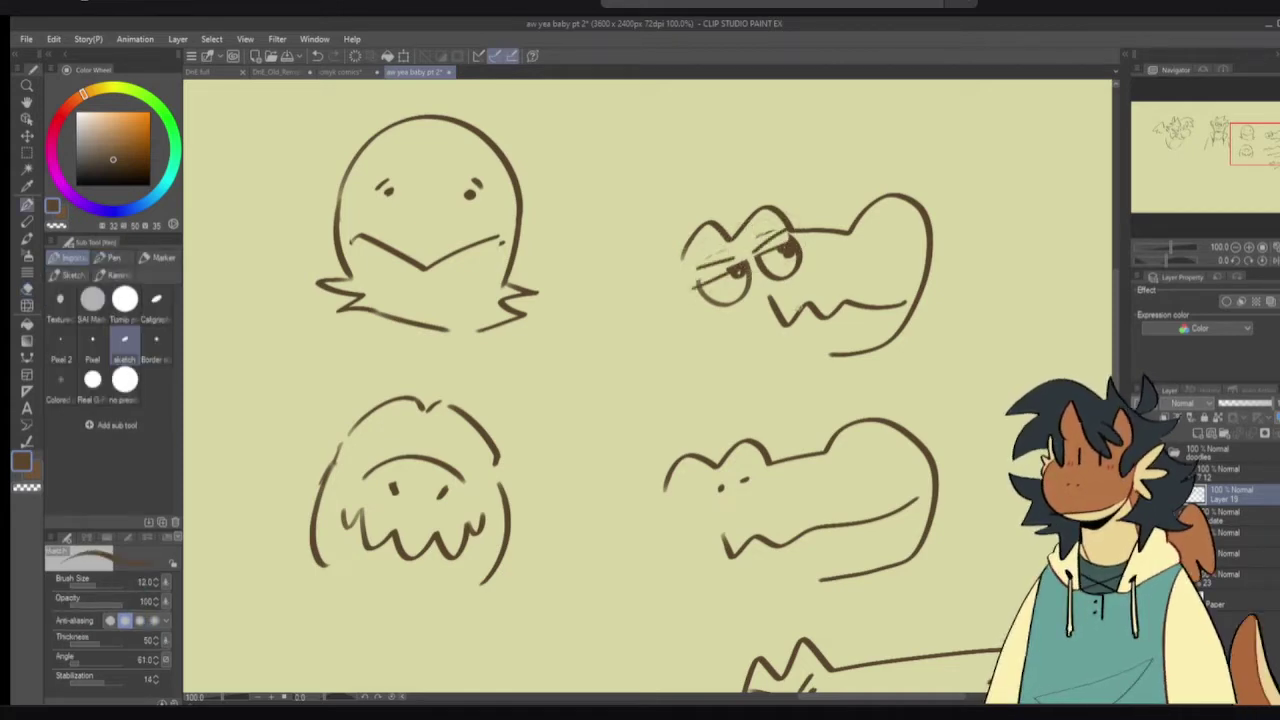
{"action": "mouse_move", "coordinate": [681, 263]}
{"action": "left_mouse_down"}
{"action": "mouse_move", "coordinate": [679, 350]}
{"action": "mouse_move", "coordinate": [745, 363]}
{"action": "mouse_move", "coordinate": [772, 323]}
{"action": "mouse_move", "coordinate": [736, 423]}
{"action": "mouse_move", "coordinate": [639, 368]}
{"action": "mouse_move", "coordinate": [706, 378]}
{"action": "left_mouse_up"}
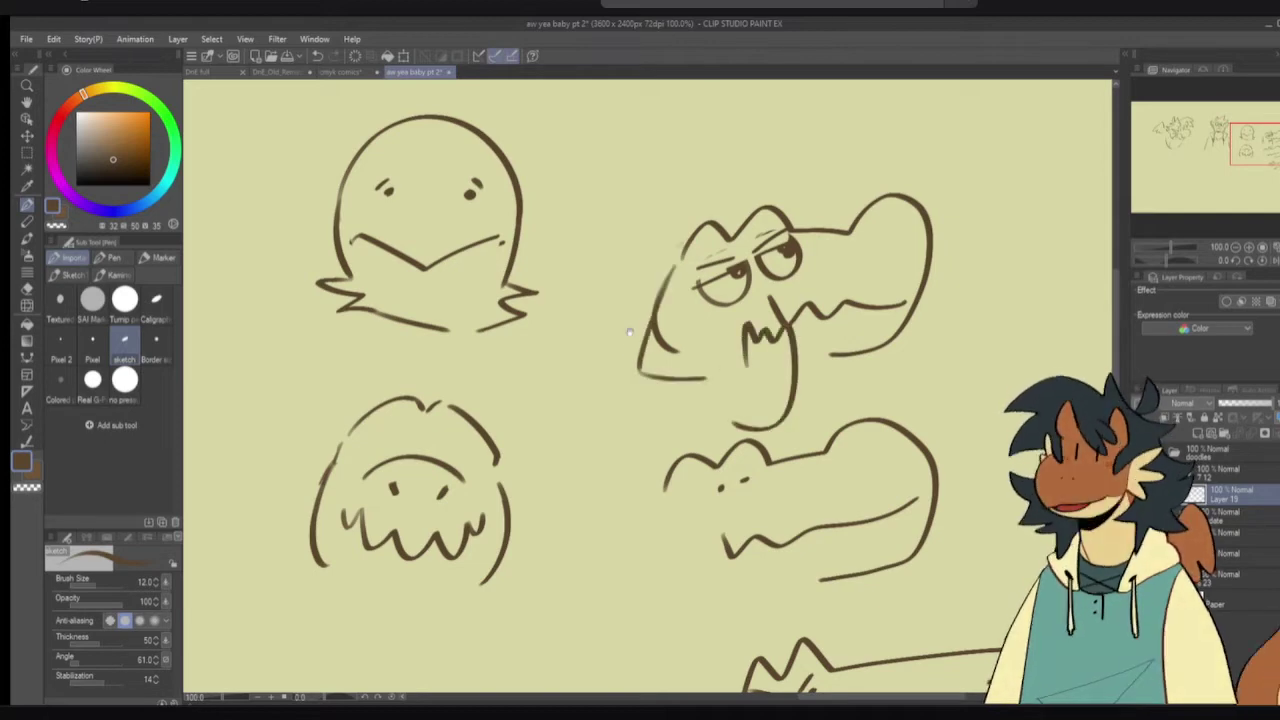
- Add a light rounded arc on each side of the fourth doodle's forehead, above the brow curve
{"action": "left_click_drag", "start_coordinate": [630, 331], "coordinate": [738, 300]}
{"action": "scroll", "coordinate": [738, 300], "scroll_direction": "down", "scroll_amount": 1}
{"action": "scroll", "coordinate": [746, 352], "scroll_direction": "down", "scroll_amount": 1}
{"action": "mouse_move", "coordinate": [581, 373]}
{"action": "left_mouse_down"}
{"action": "mouse_move", "coordinate": [746, 352]}
{"action": "mouse_move", "coordinate": [785, 297]}
{"action": "mouse_move", "coordinate": [726, 310]}
{"action": "mouse_move", "coordinate": [766, 259]}
{"action": "mouse_move", "coordinate": [728, 300]}
{"action": "left_mouse_up"}
{"action": "scroll", "coordinate": [785, 295], "scroll_direction": "up", "scroll_amount": 1}
{"action": "scroll", "coordinate": [786, 297], "scroll_direction": "up", "scroll_amount": 3}
{"action": "key", "text": "ctrl+z"}
{"action": "key", "text": "ctrl+z"}
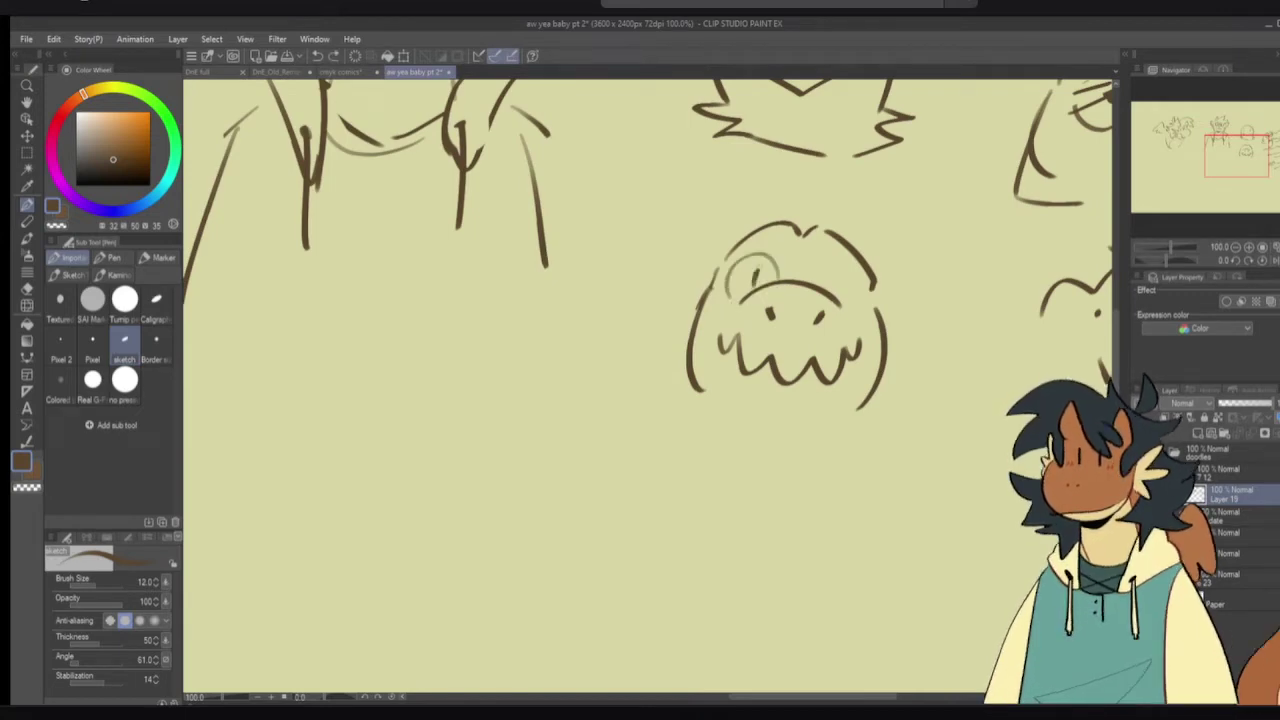
{"action": "left_click_drag", "start_coordinate": [810, 283], "coordinate": [842, 284]}
{"action": "key", "text": "ctrl+z"}
{"action": "key", "text": "ctrl+z"}
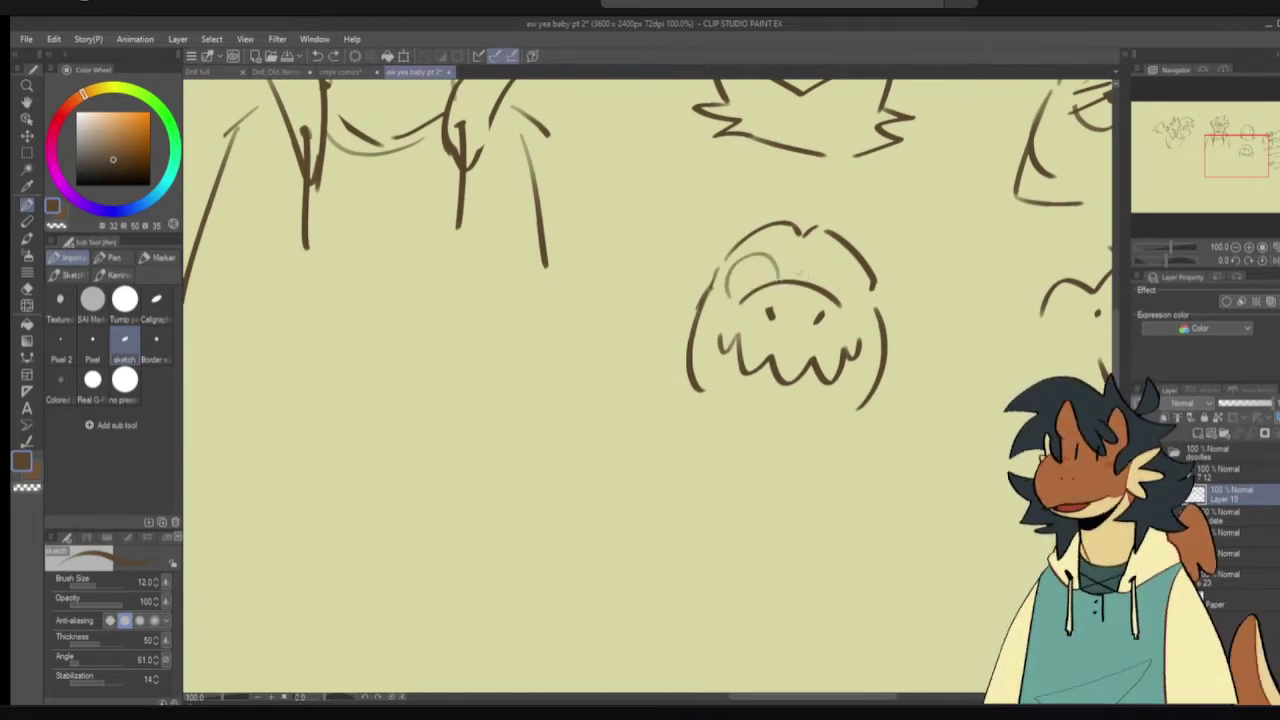
{"action": "mouse_move", "coordinate": [732, 284]}
{"action": "left_mouse_down"}
{"action": "mouse_move", "coordinate": [852, 262]}
{"action": "mouse_move", "coordinate": [858, 302]}
{"action": "mouse_move", "coordinate": [844, 280]}
{"action": "left_mouse_up"}
- Switch to the cmyk comics document, and paste its four-panel comic into DnE_Old_Remastered in place of Layer 1
{"action": "scroll", "coordinate": [787, 327], "scroll_direction": "down", "scroll_amount": 6}
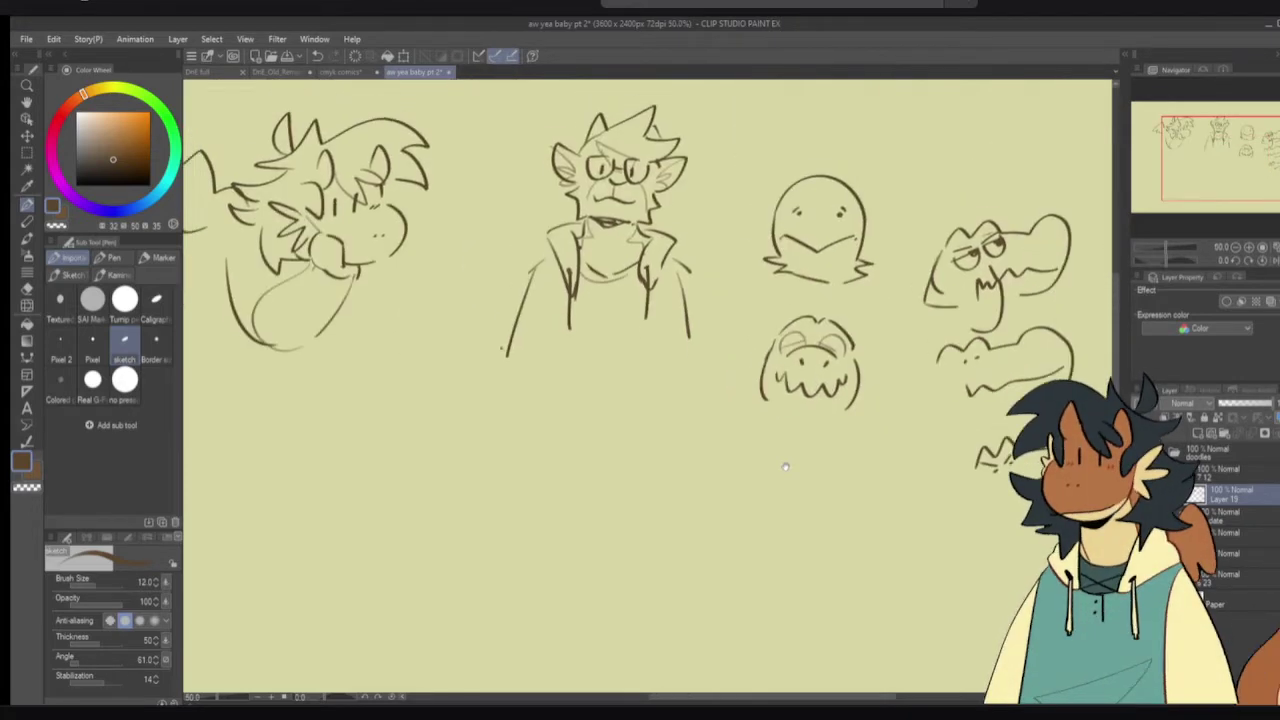
{"action": "left_click_drag", "start_coordinate": [771, 331], "coordinate": [771, 437]}
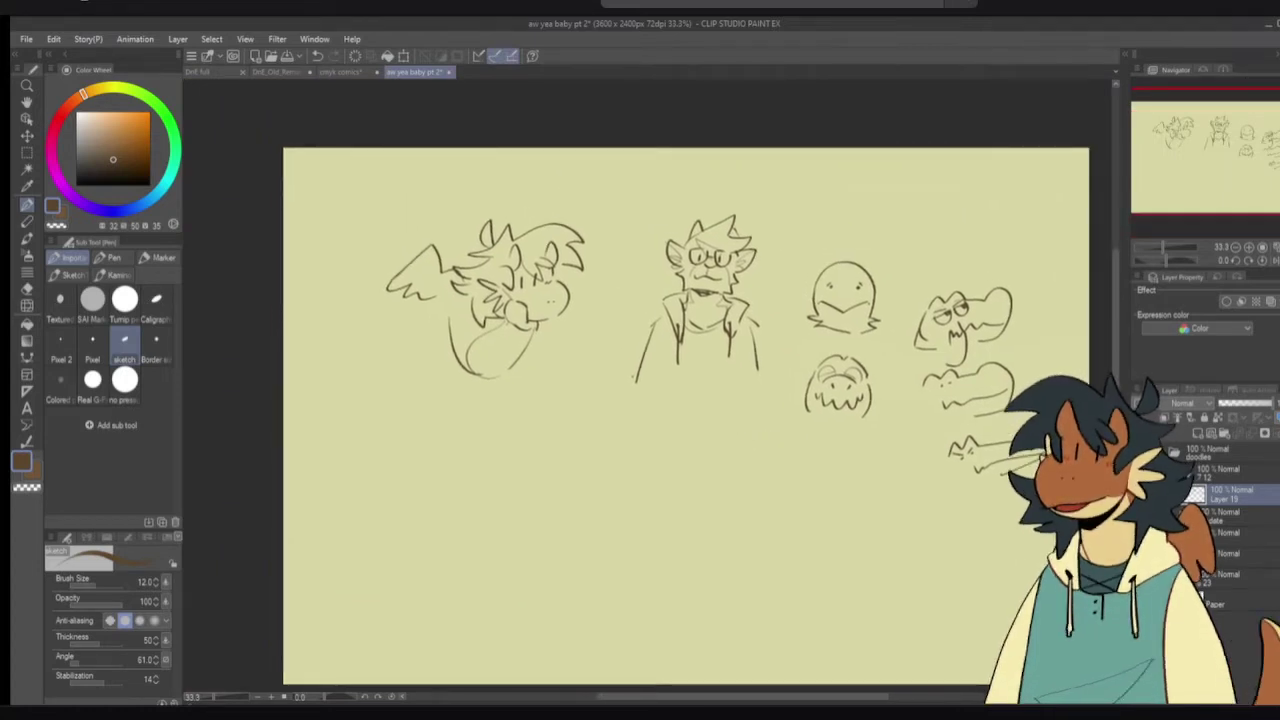
{"action": "left_click", "coordinate": [333, 76]}
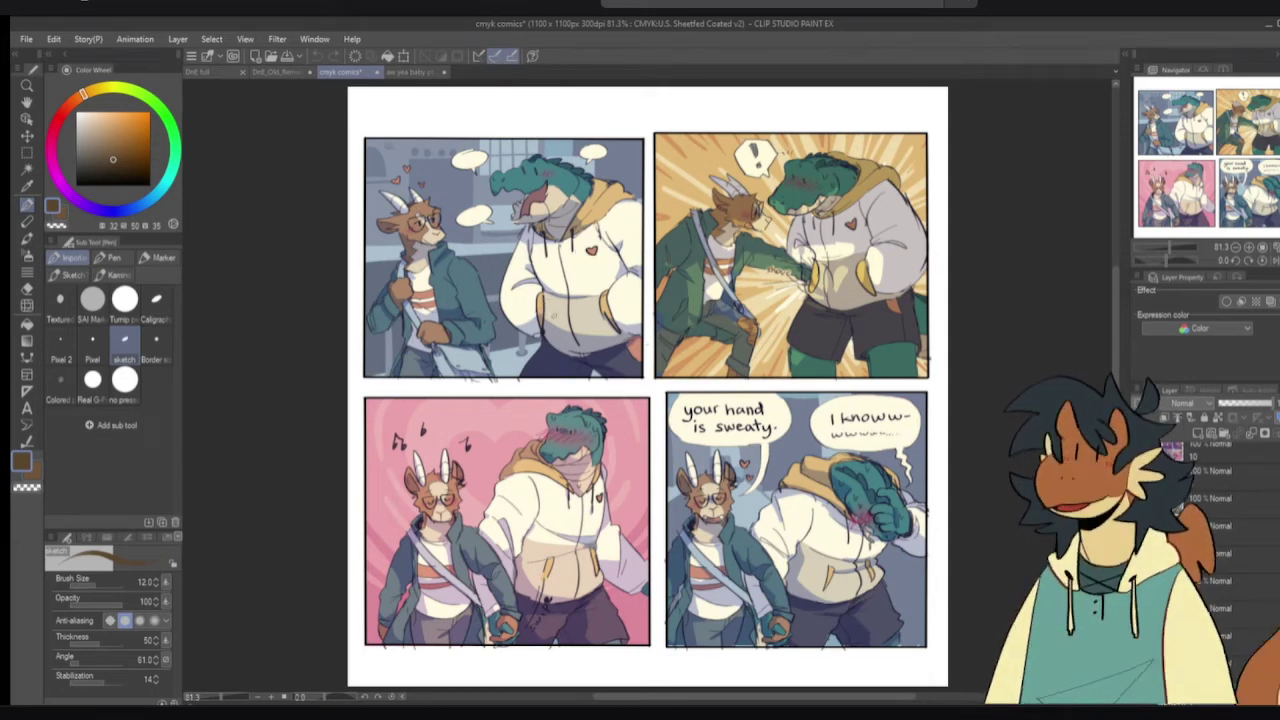
{"action": "left_click", "coordinate": [278, 72]}
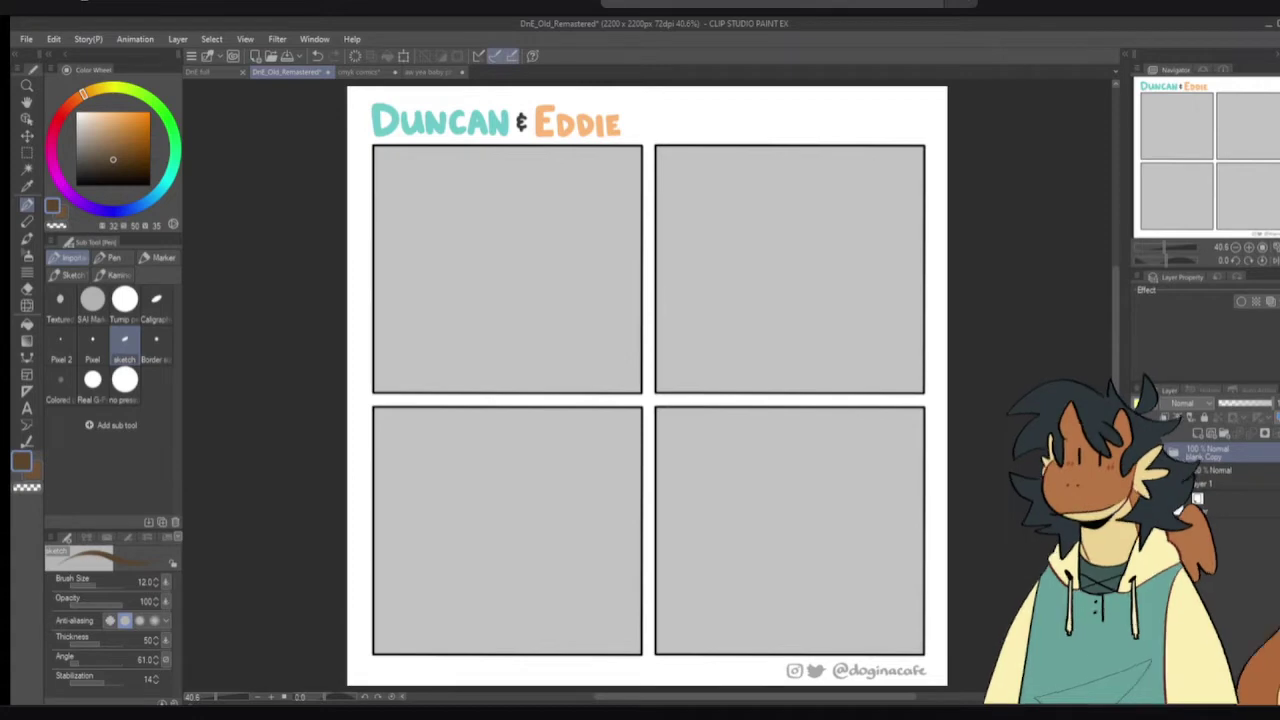
{"action": "left_click", "coordinate": [1207, 468]}
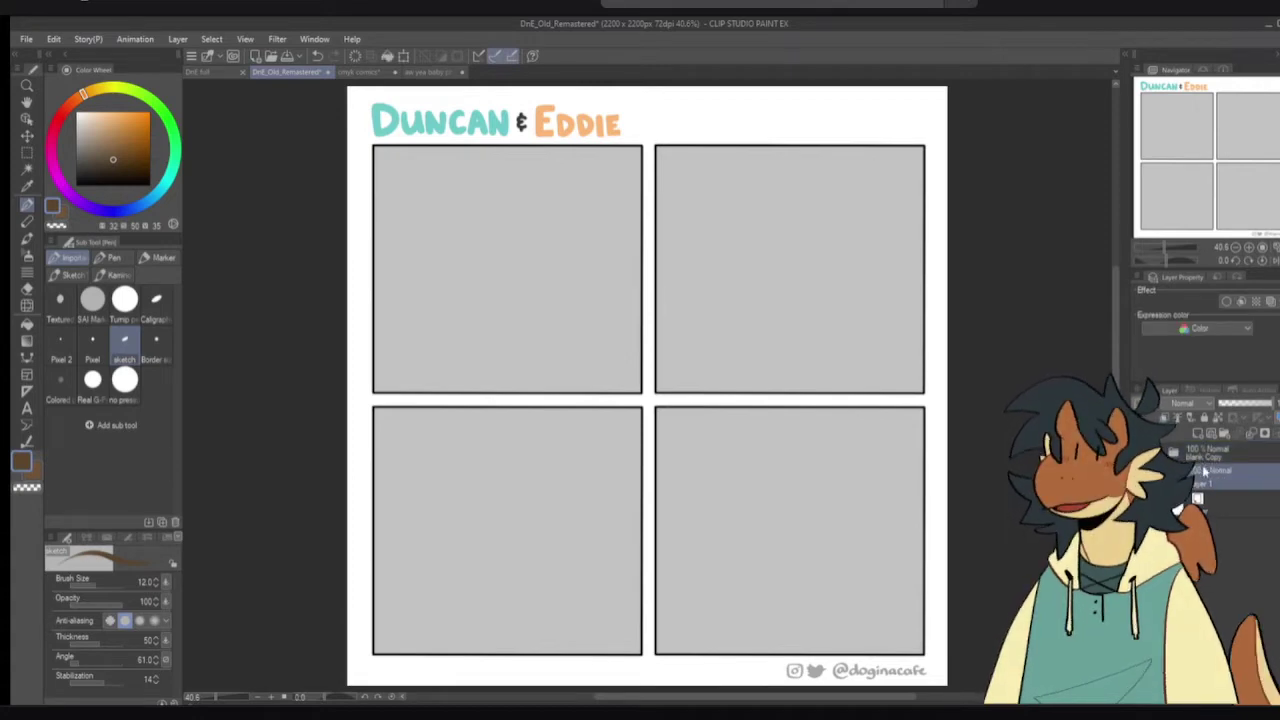
{"action": "key", "text": "ctrl+v"}
{"action": "left_click", "coordinate": [1278, 433]}
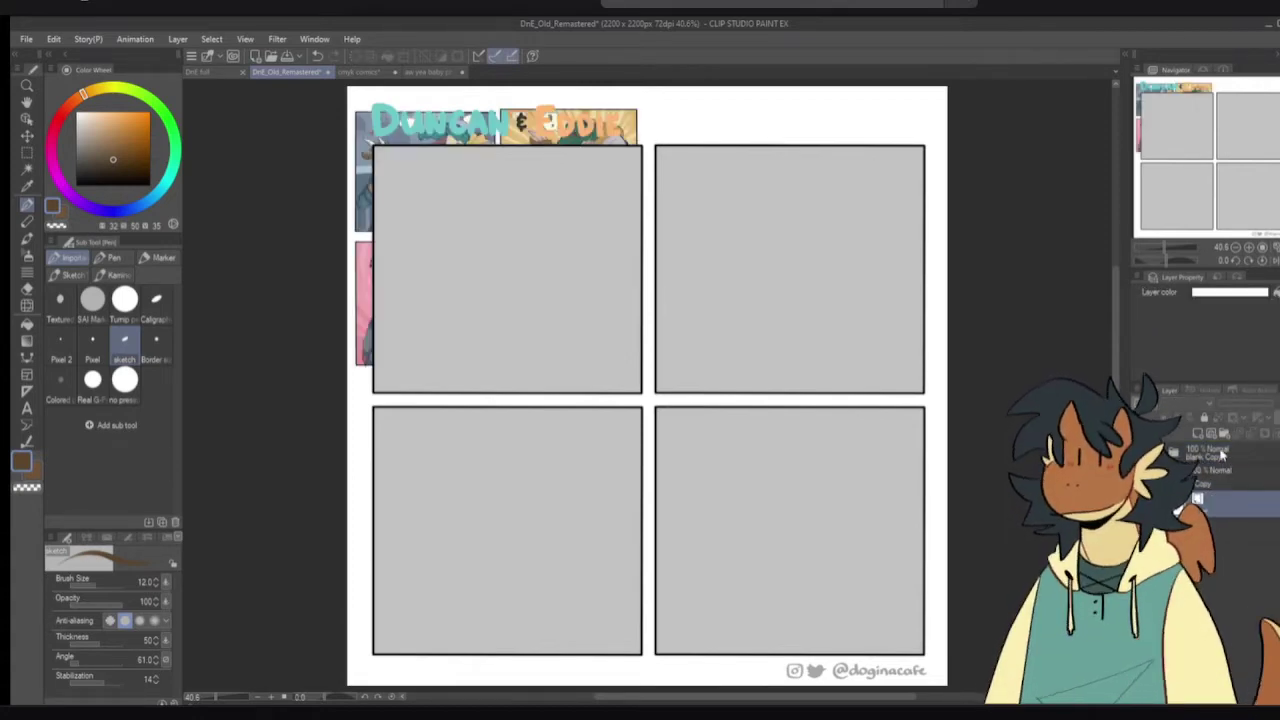
- Add another copy of the blank template folder and place the pasted comic layer inside it, below the border layer
{"action": "left_click", "coordinate": [1220, 453]}
{"action": "left_click", "coordinate": [1214, 483]}
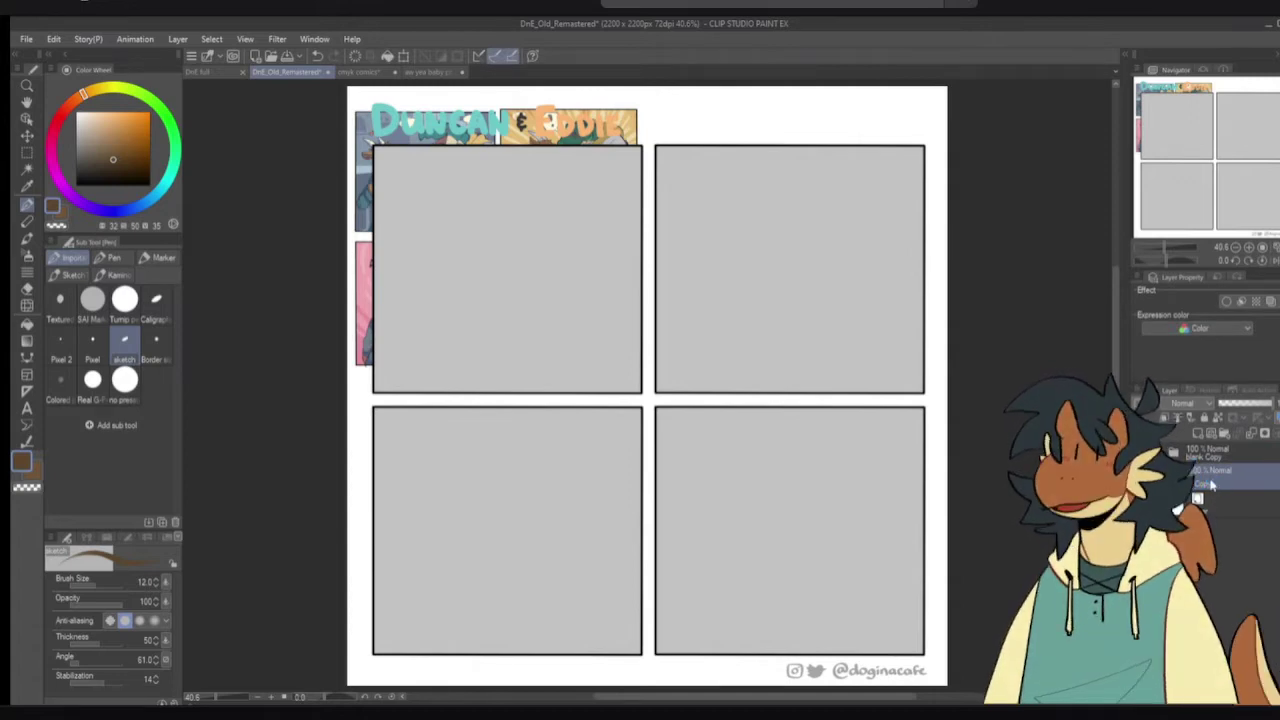
{"action": "key", "text": "ctrl+v"}
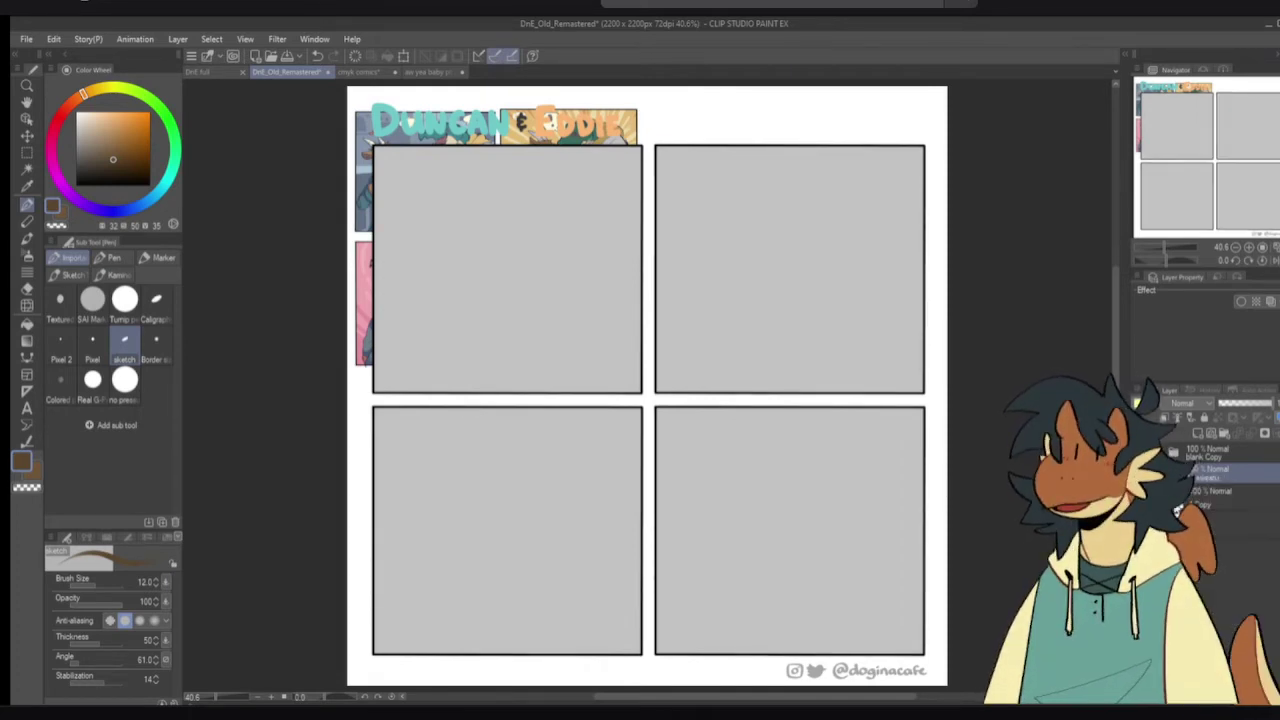
{"action": "left_click_drag", "start_coordinate": [1222, 498], "coordinate": [1222, 463]}
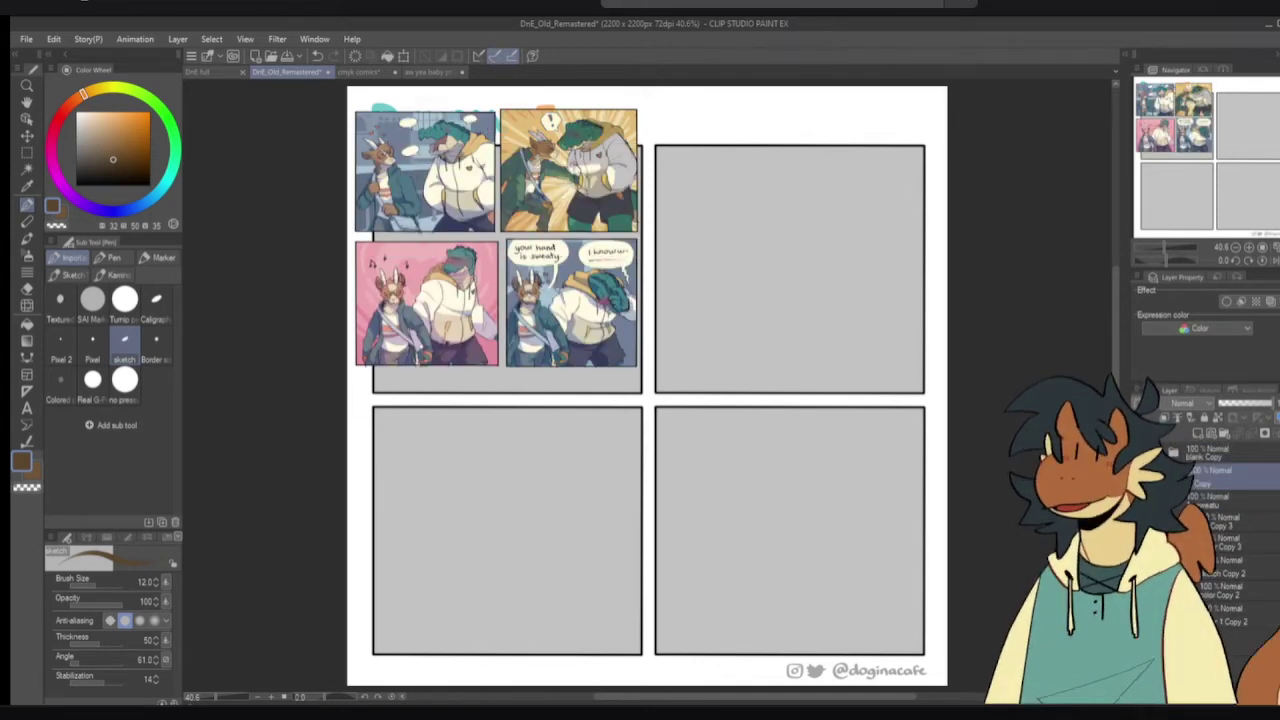
{"action": "left_click", "coordinate": [1207, 497]}
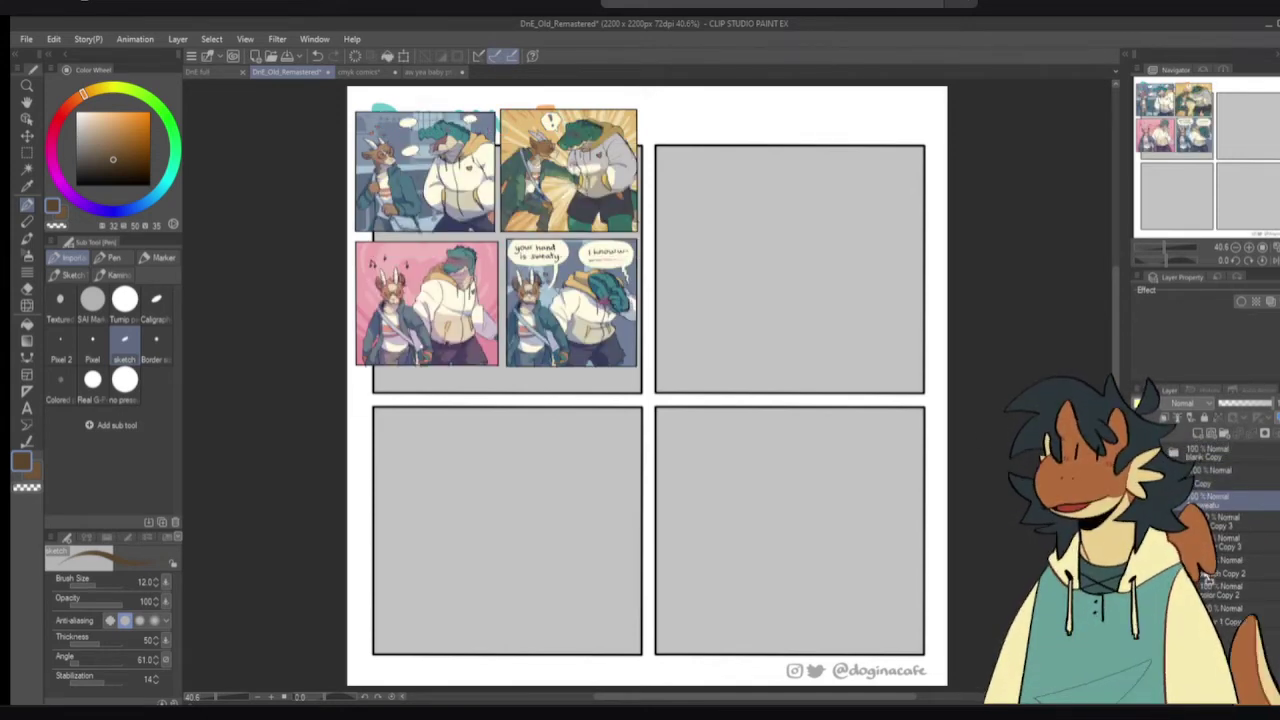
{"action": "left_click_drag", "start_coordinate": [1213, 487], "coordinate": [1215, 540]}
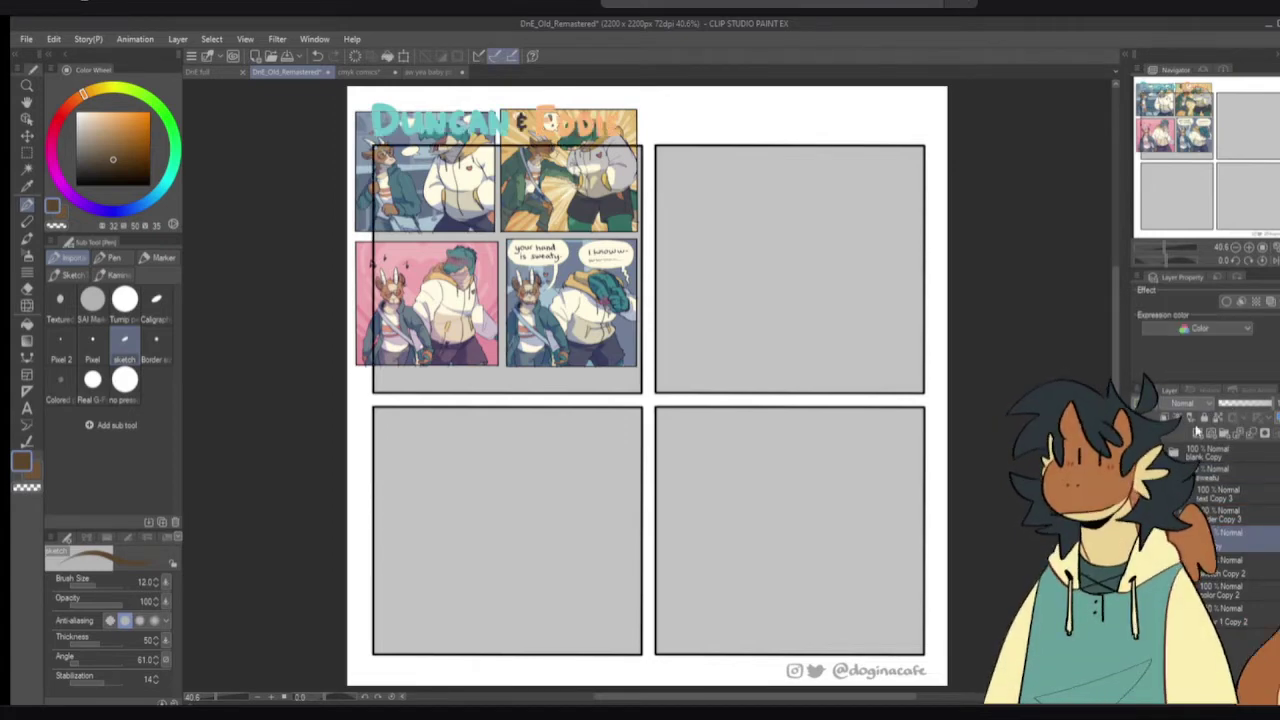
- Scale the pasted comic to 200% and position it over the template's four frames, and lower its layer opacity
{"action": "key", "text": "ctrl+t"}
{"action": "left_click_drag", "start_coordinate": [647, 377], "coordinate": [960, 680]}
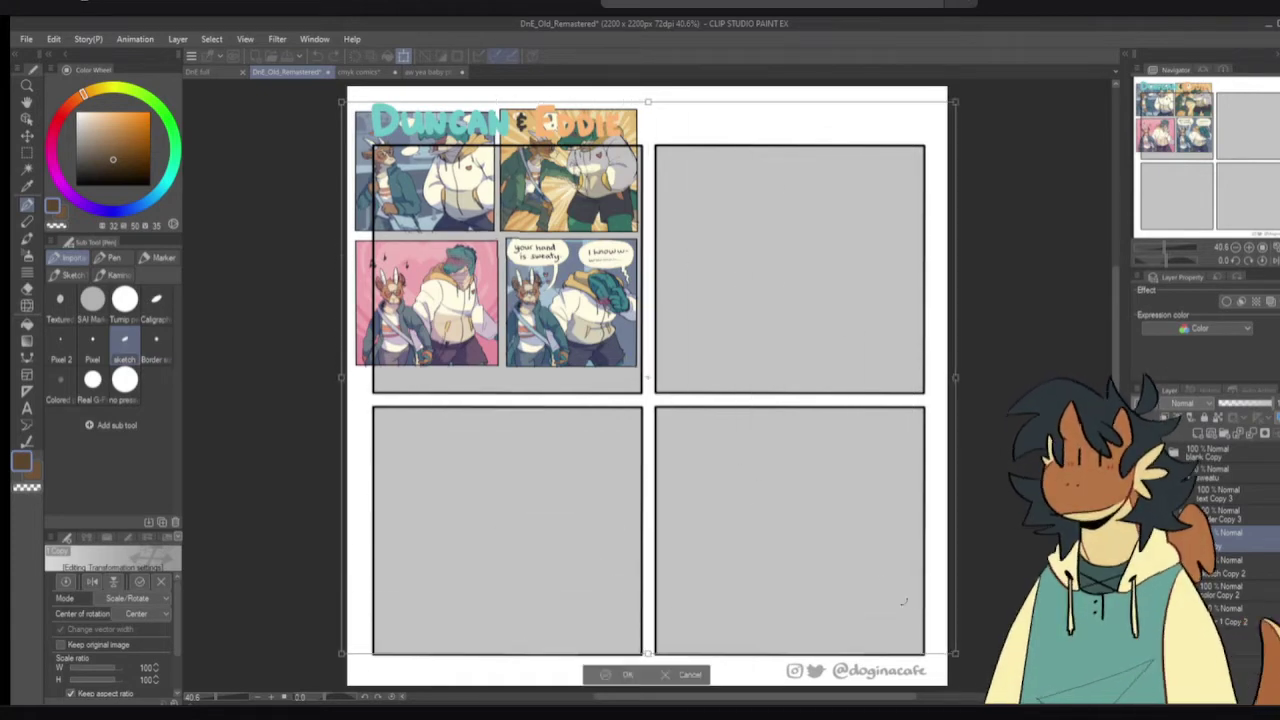
{"action": "left_click_drag", "start_coordinate": [811, 517], "coordinate": [811, 519]}
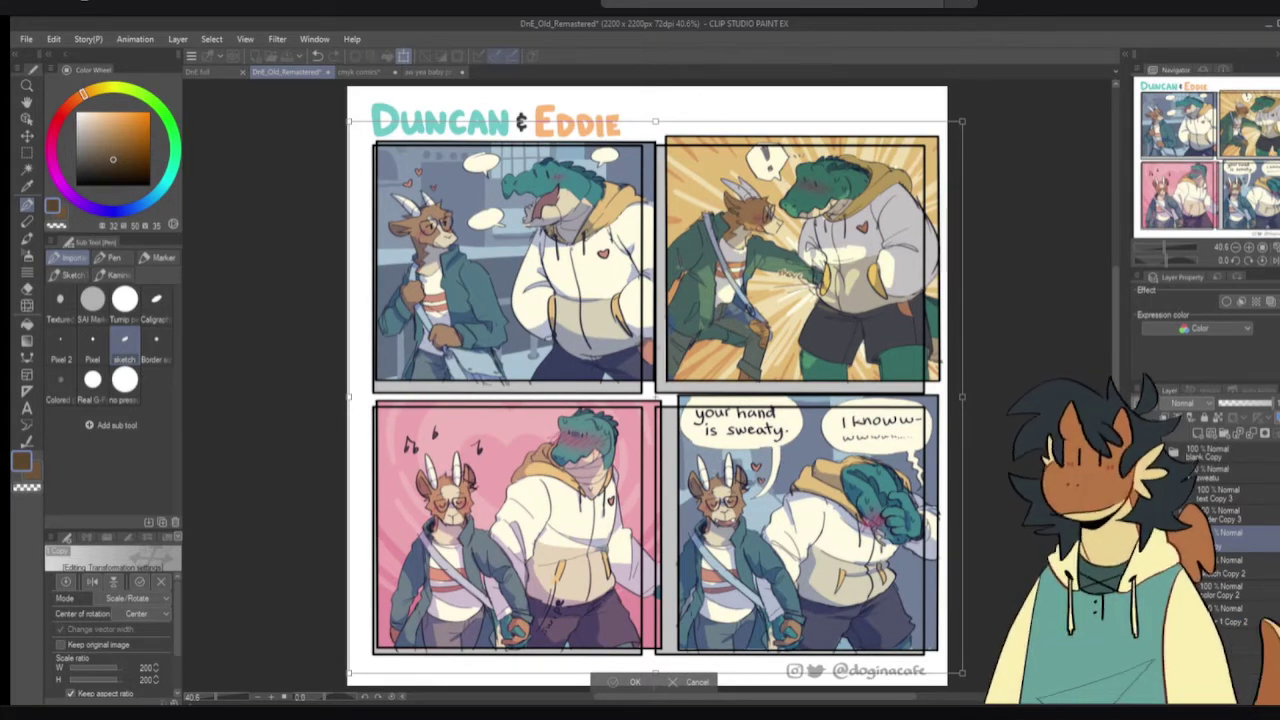
{"action": "key", "text": "Return"}
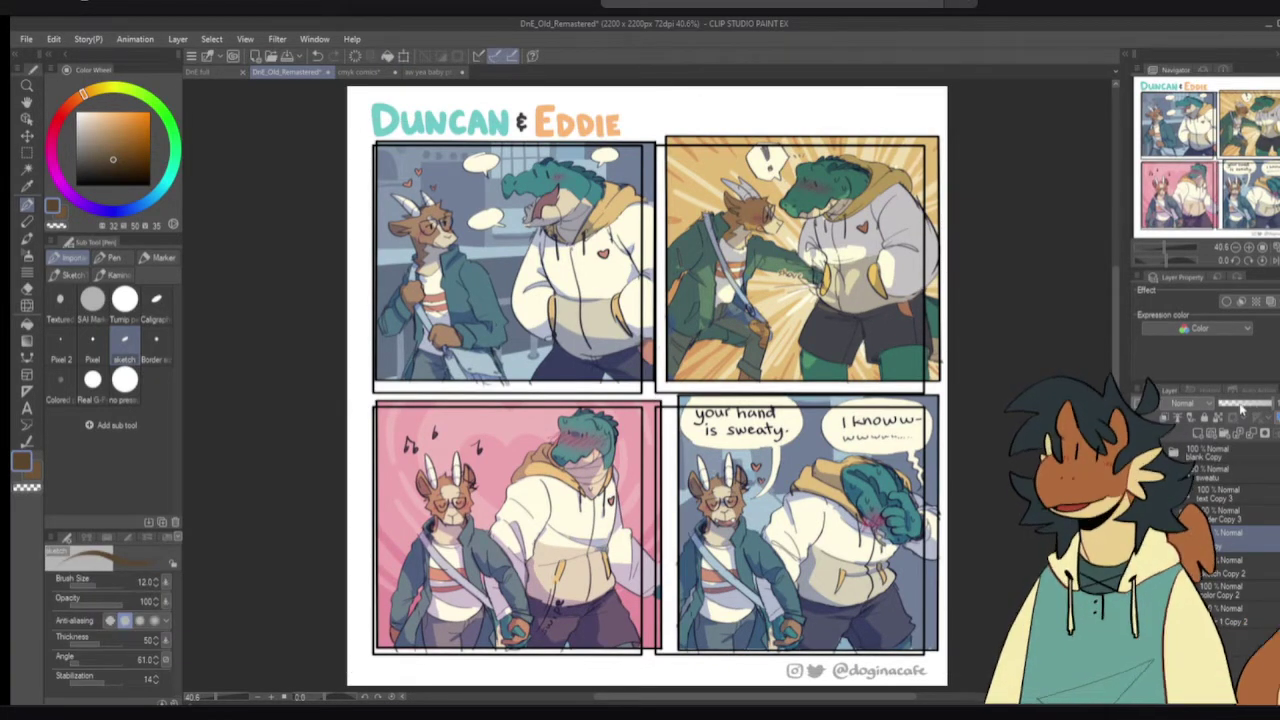
{"action": "left_click_drag", "start_coordinate": [1241, 409], "coordinate": [1238, 410]}
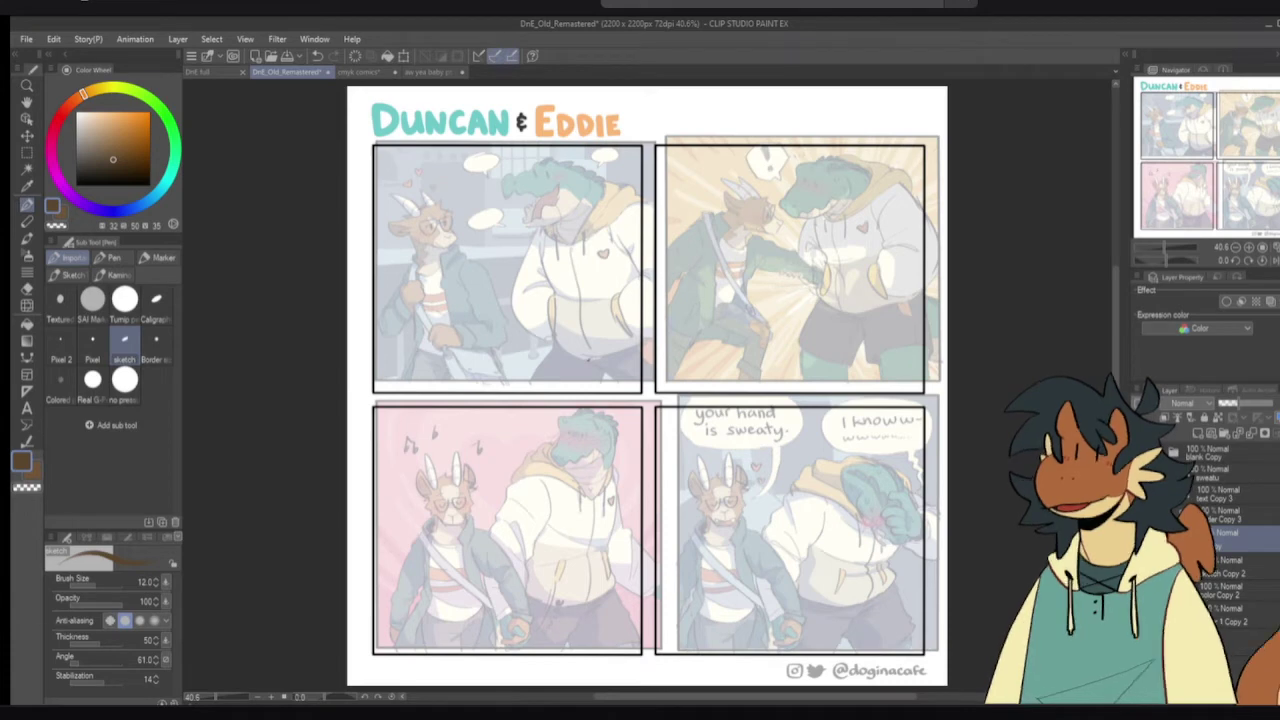
- Select the first comic panel and move and shrink it to fit inside the upper-left template frame, then deselect it
{"action": "key", "text": "m"}
{"action": "left_click_drag", "start_coordinate": [364, 122], "coordinate": [658, 392]}
{"action": "key", "text": "p"}
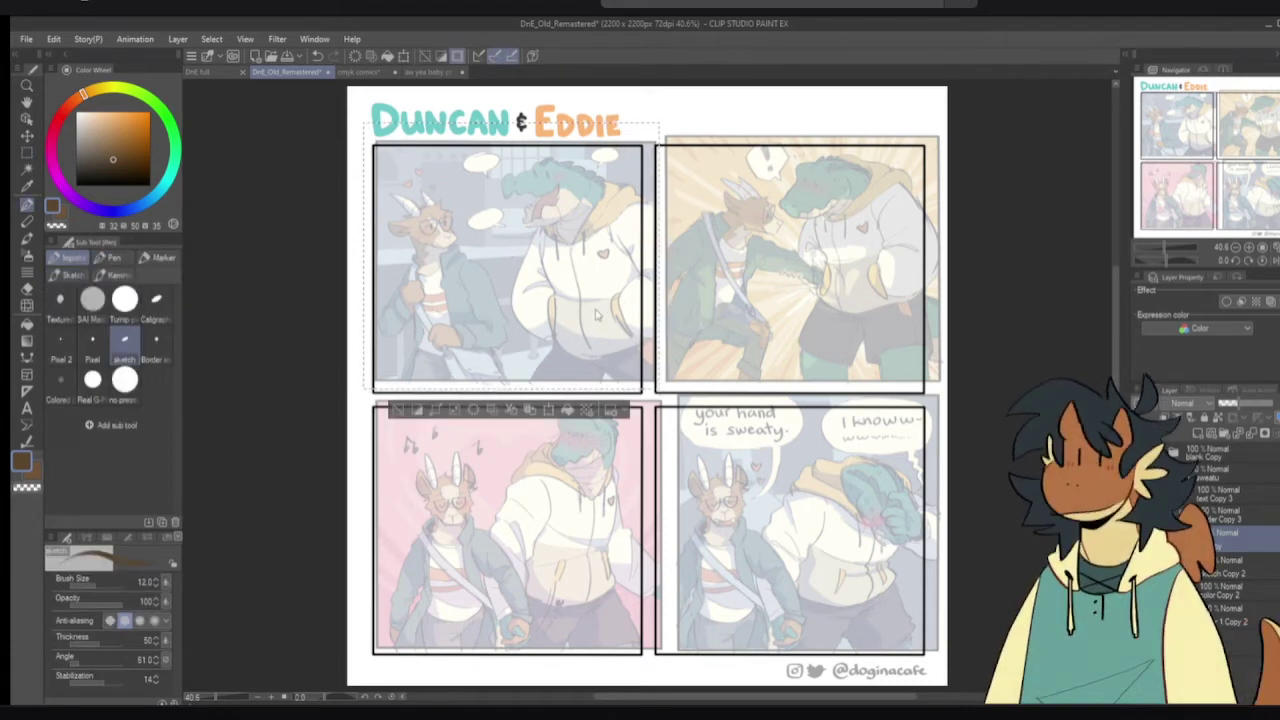
{"action": "left_click_drag", "start_coordinate": [597, 314], "coordinate": [595, 322]}
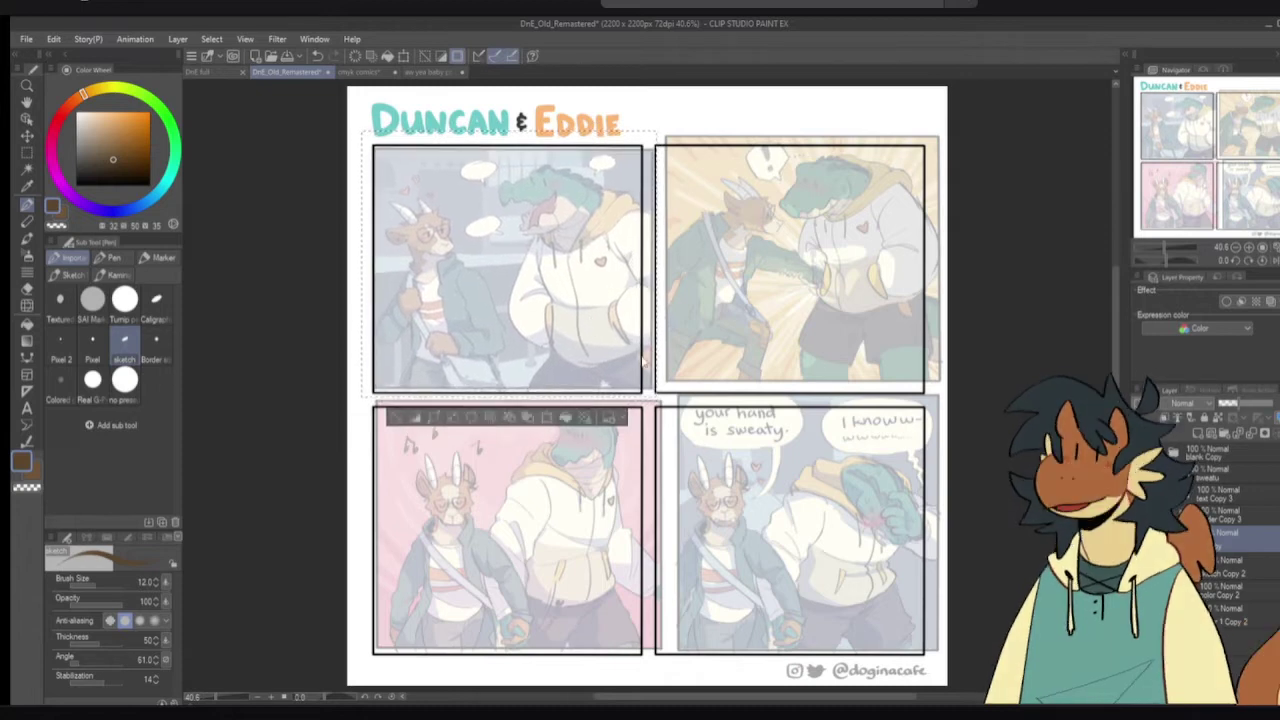
{"action": "key", "text": "ctrl+t"}
{"action": "left_click_drag", "start_coordinate": [656, 263], "coordinate": [645, 264]}
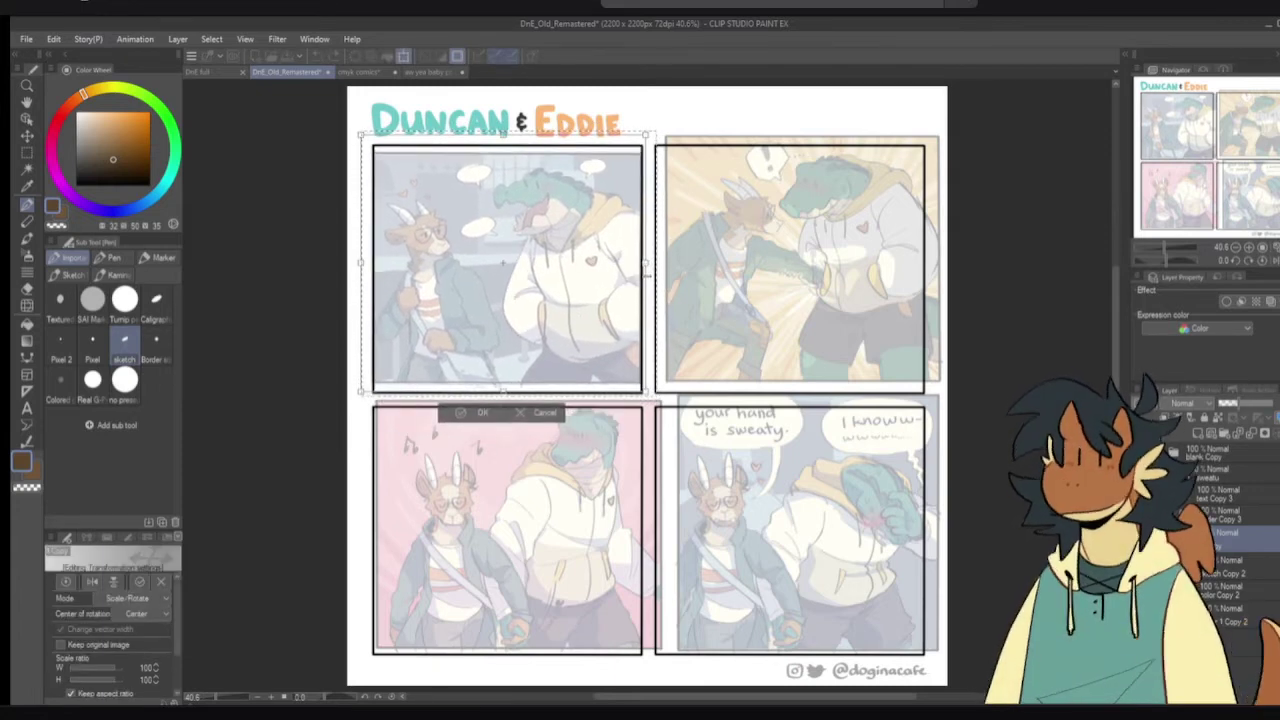
{"action": "left_click", "coordinate": [480, 412]}
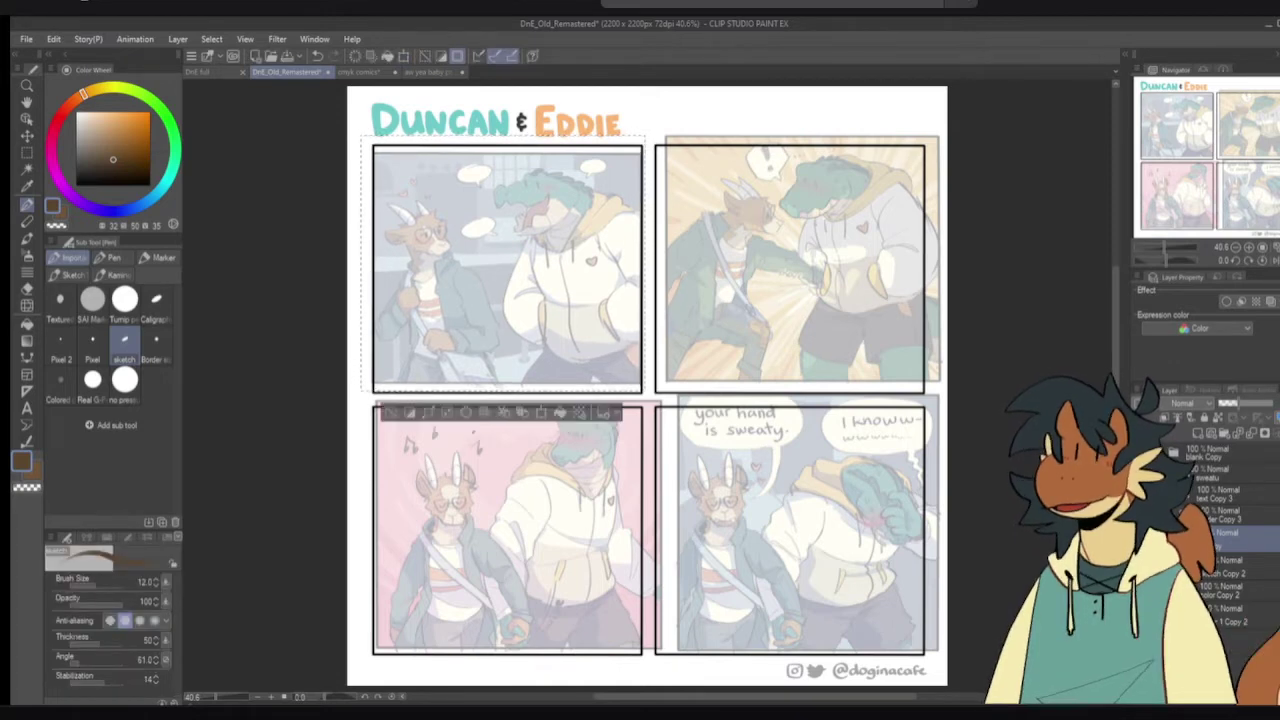
{"action": "left_click", "coordinate": [392, 414]}
- Select the orange second comic panel and move and shrink it to fit the upper-right template frame, then deselect it
{"action": "left_click_drag", "start_coordinate": [724, 305], "coordinate": [698, 321]}
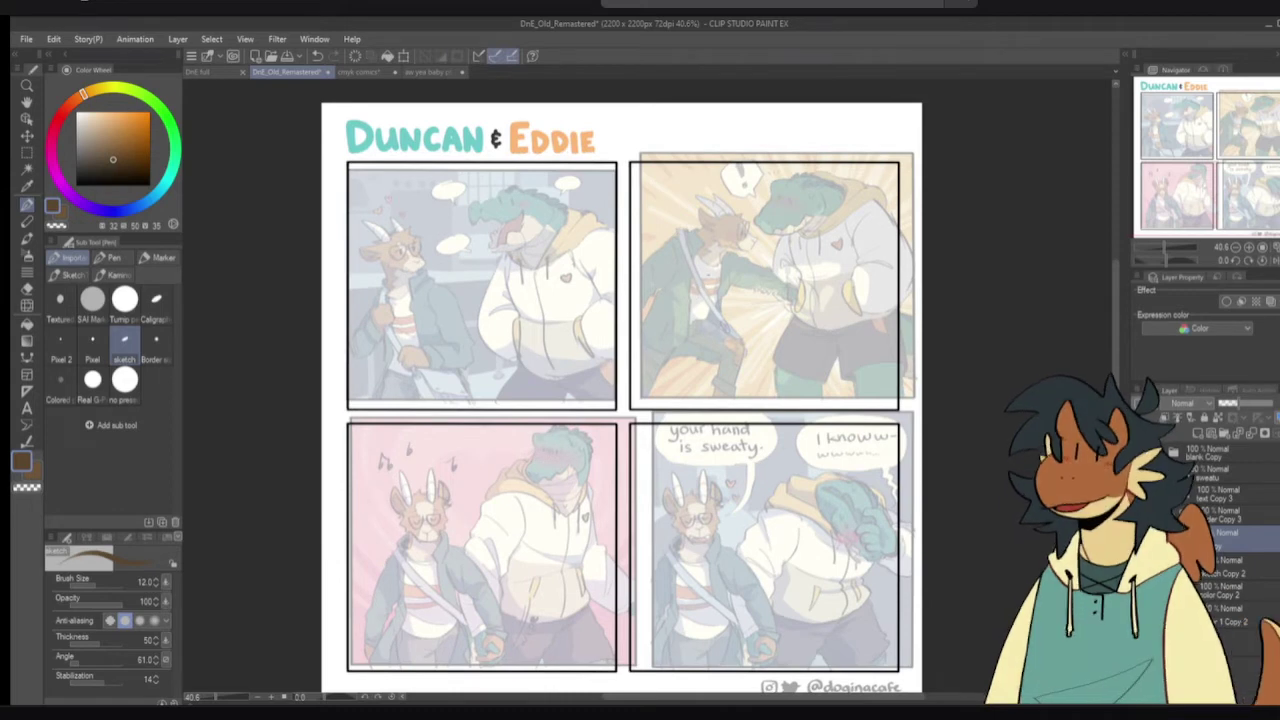
{"action": "key", "text": "m"}
{"action": "mouse_move", "coordinate": [630, 140]}
{"action": "left_mouse_down"}
{"action": "mouse_move", "coordinate": [856, 320]}
{"action": "mouse_move", "coordinate": [920, 410]}
{"action": "left_mouse_up"}
{"action": "key", "text": "p"}
{"action": "left_click_drag", "start_coordinate": [782, 324], "coordinate": [774, 334]}
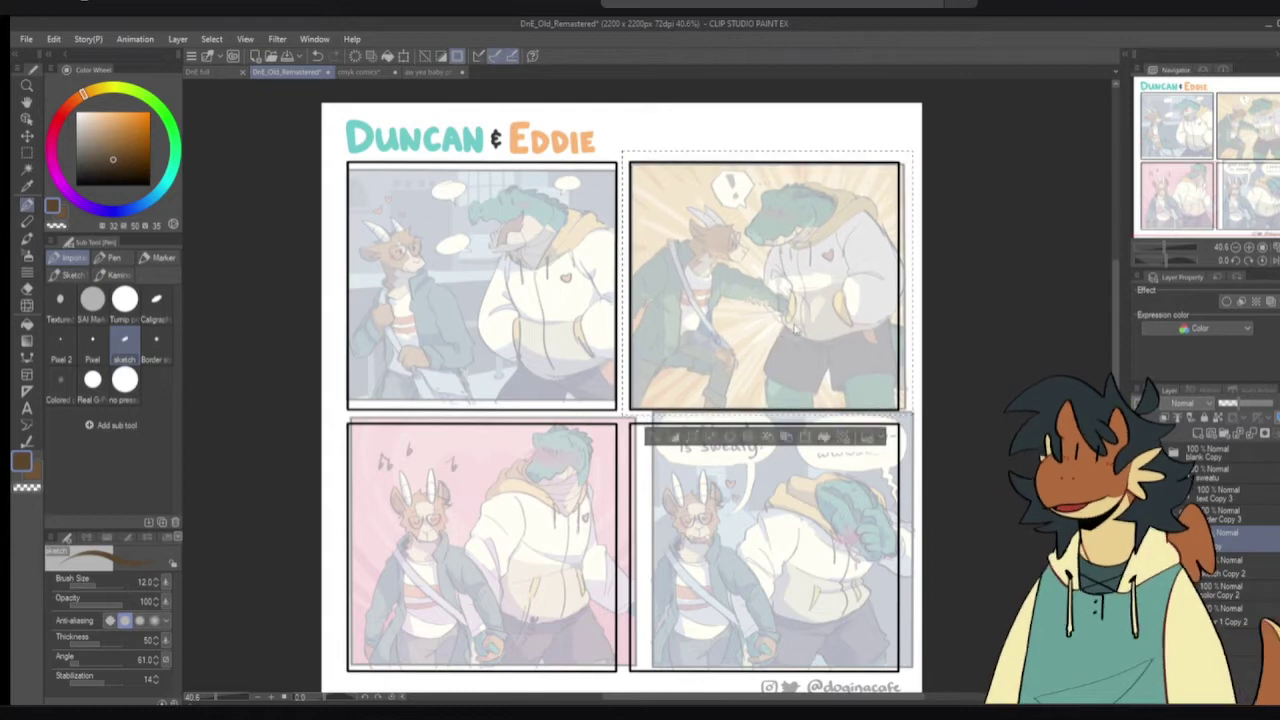
{"action": "key", "text": "ctrl+r"}
{"action": "key", "text": "ctrl+r"}
{"action": "key", "text": "ctrl+t"}
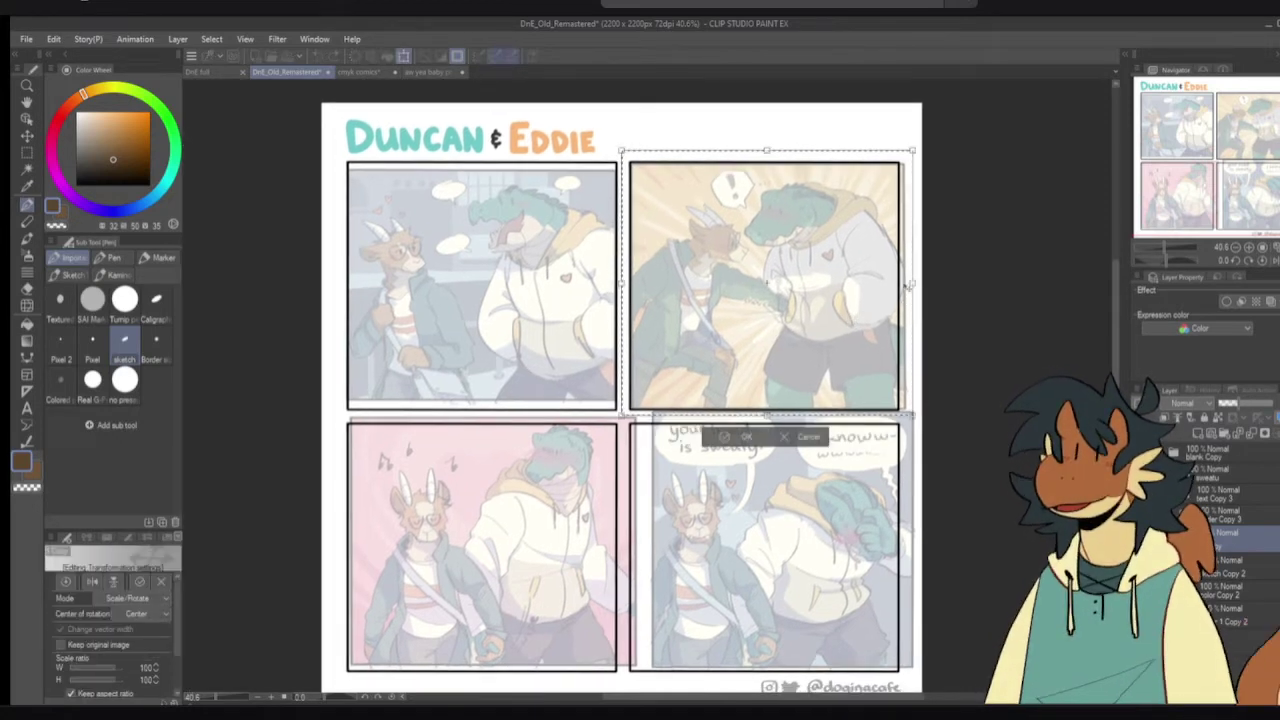
{"action": "left_click_drag", "start_coordinate": [901, 284], "coordinate": [906, 284]}
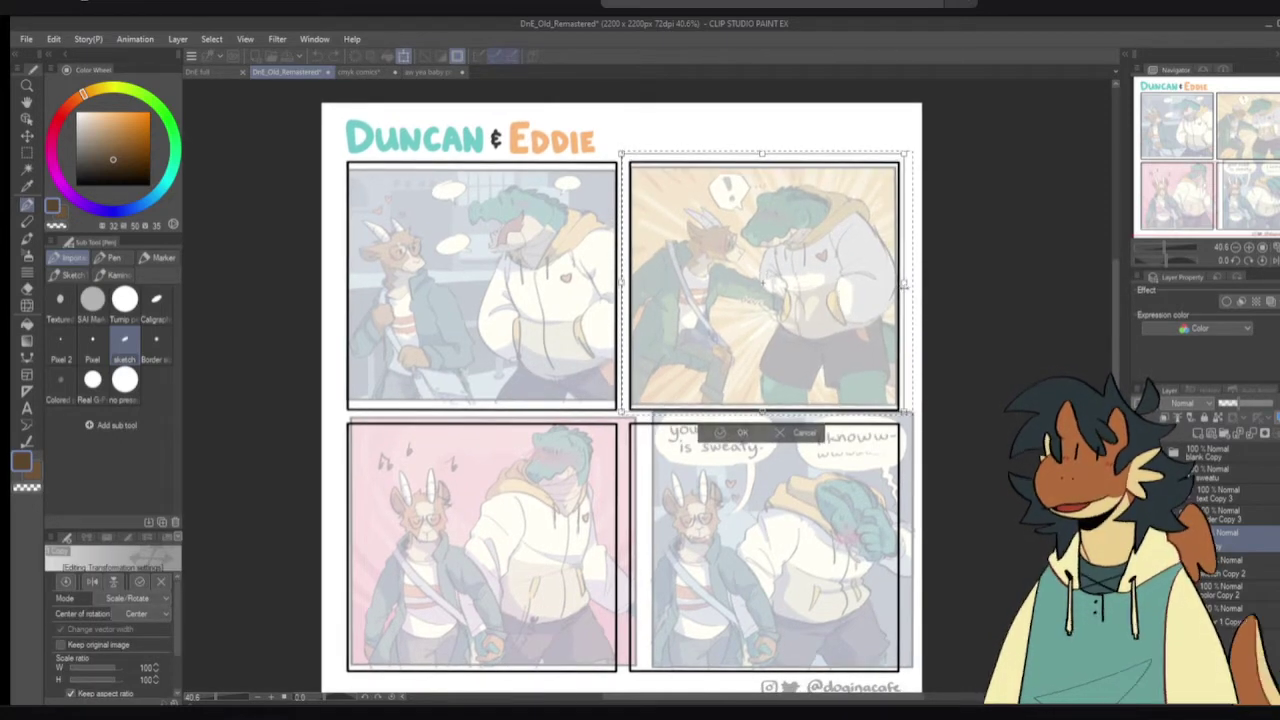
{"action": "left_click", "coordinate": [741, 432]}
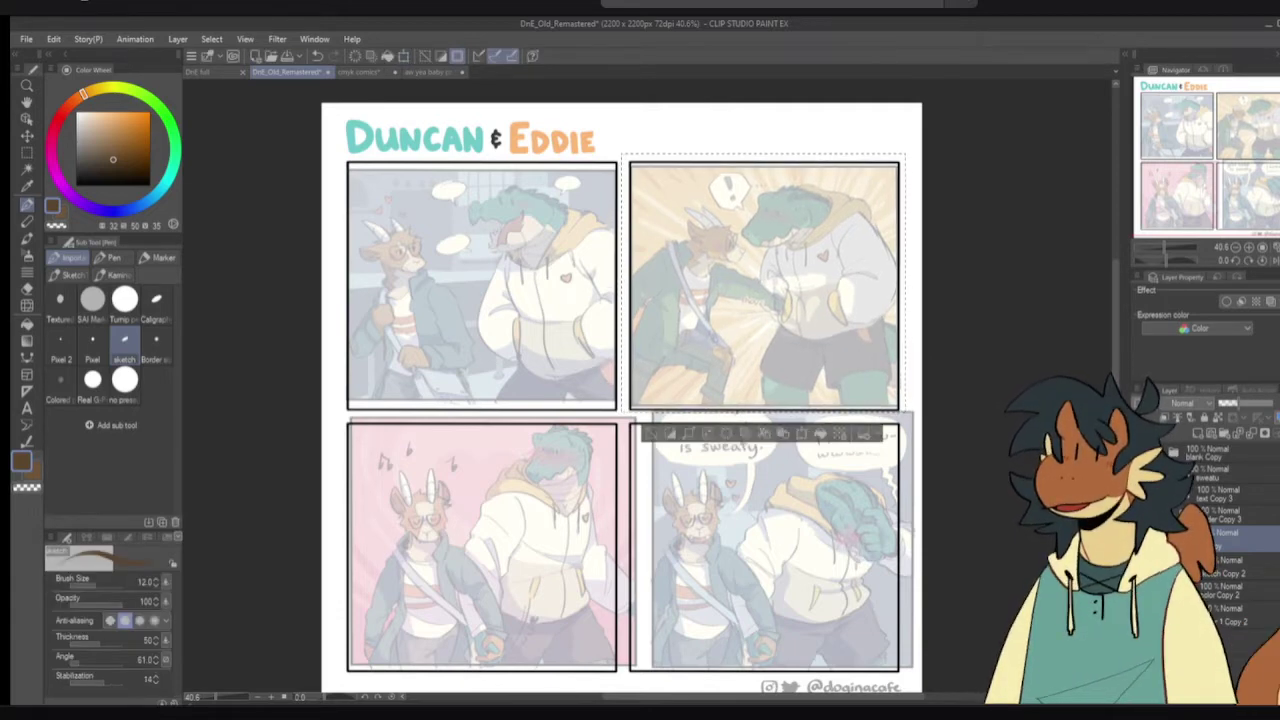
{"action": "left_click", "coordinate": [653, 434]}
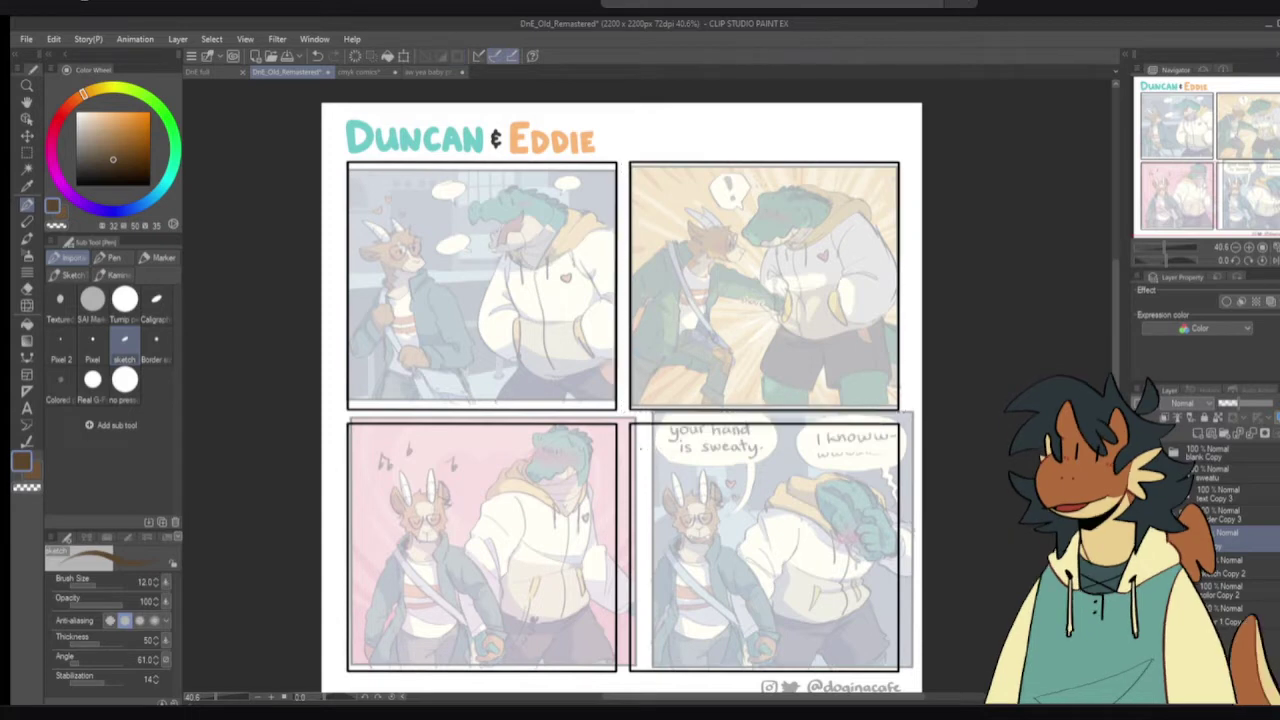
- Select the pink third comic panel, scale it to about 94%, and centre it within the lower-left template frame
{"action": "left_click_drag", "start_coordinate": [631, 469], "coordinate": [648, 440]}
{"action": "key", "text": "m"}
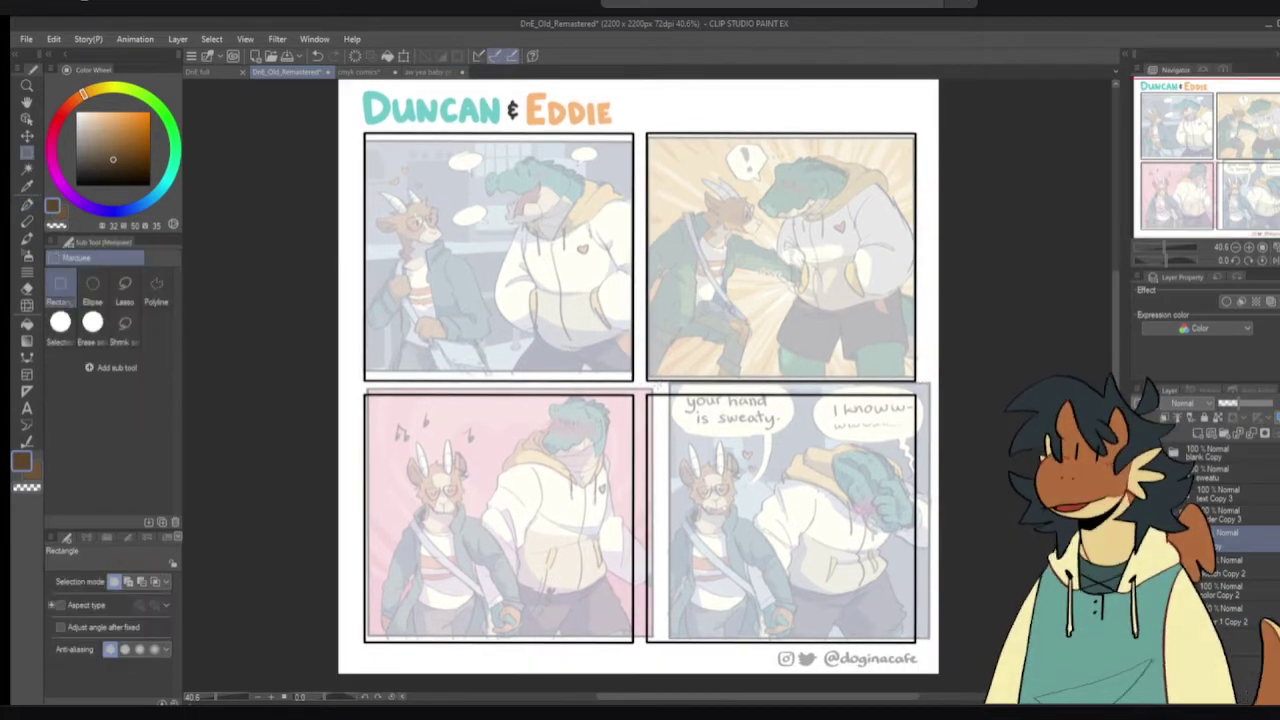
{"action": "left_click_drag", "start_coordinate": [656, 386], "coordinate": [352, 646]}
{"action": "key", "text": "p"}
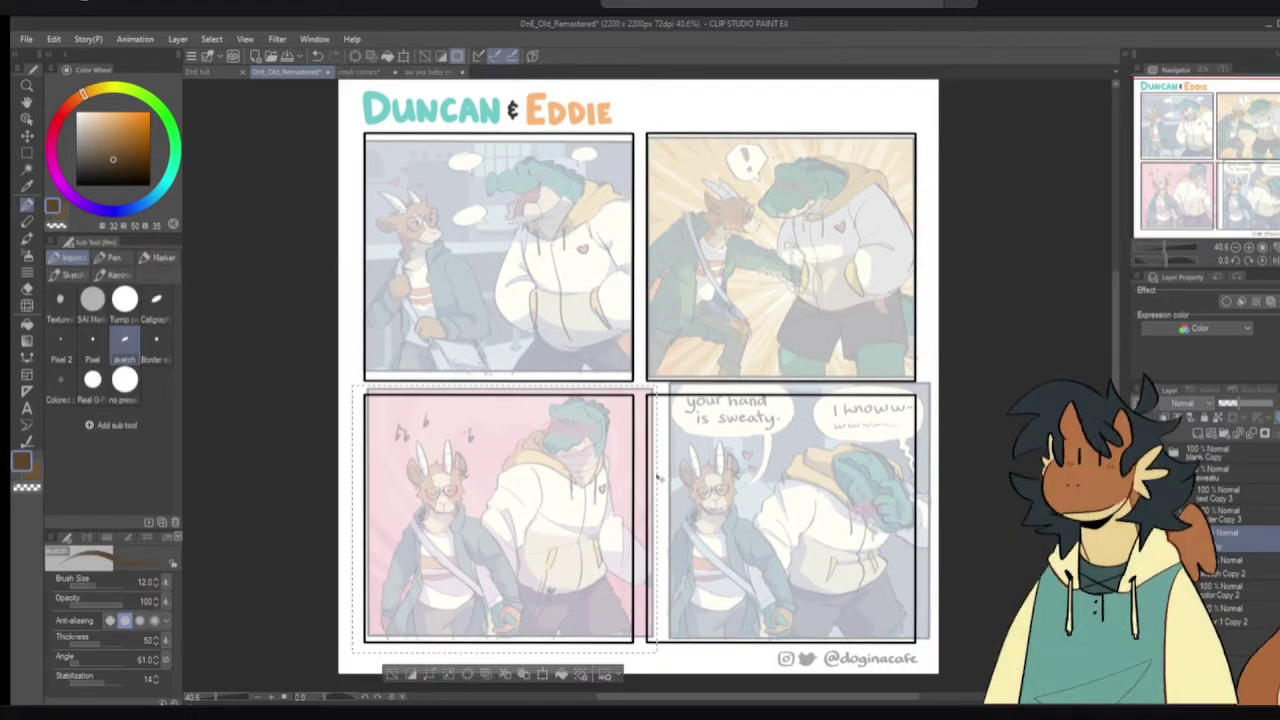
{"action": "key", "text": "ctrl+t"}
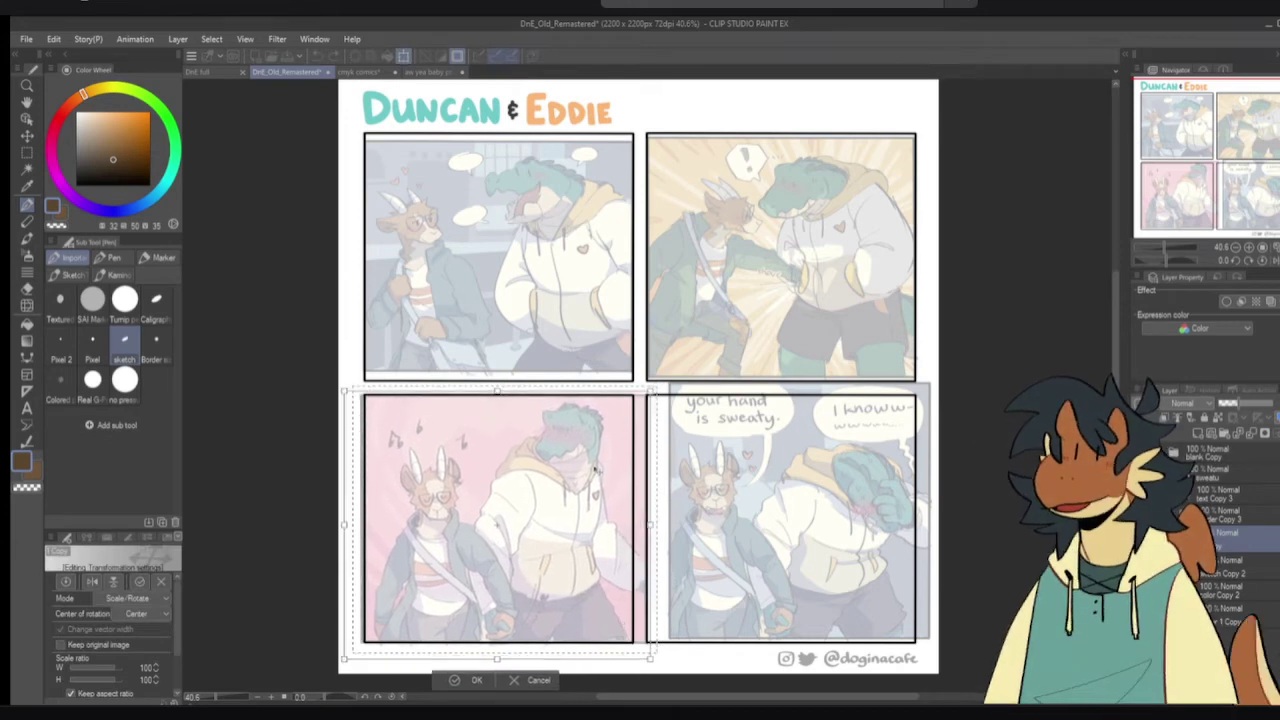
{"action": "left_click_drag", "start_coordinate": [595, 469], "coordinate": [592, 467]}
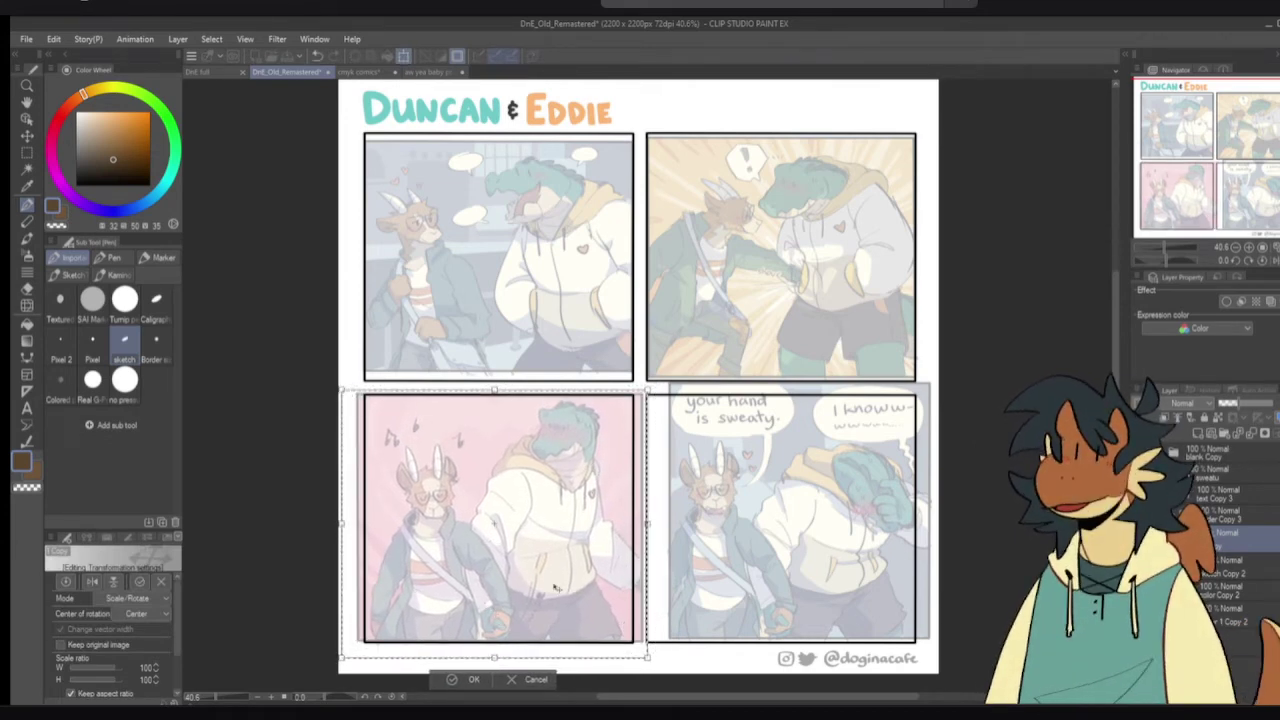
{"action": "left_click_drag", "start_coordinate": [648, 521], "coordinate": [591, 530]}
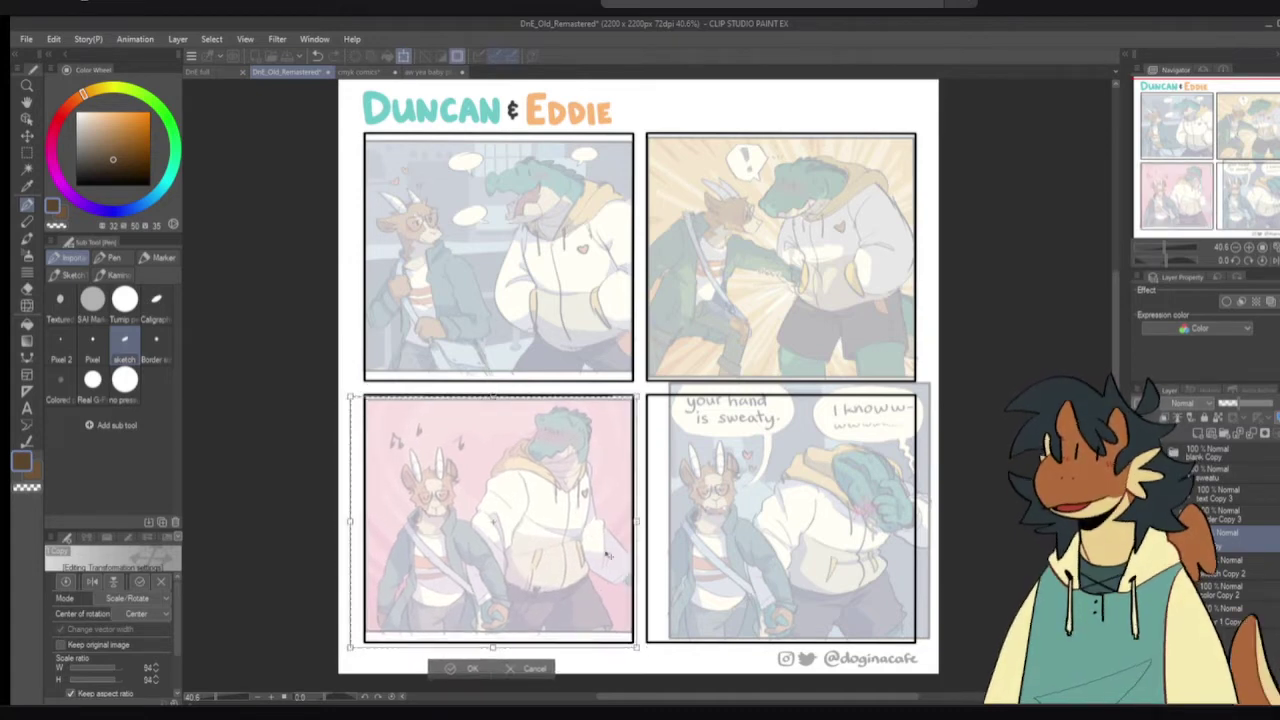
{"action": "left_click_drag", "start_coordinate": [520, 600], "coordinate": [520, 602]}
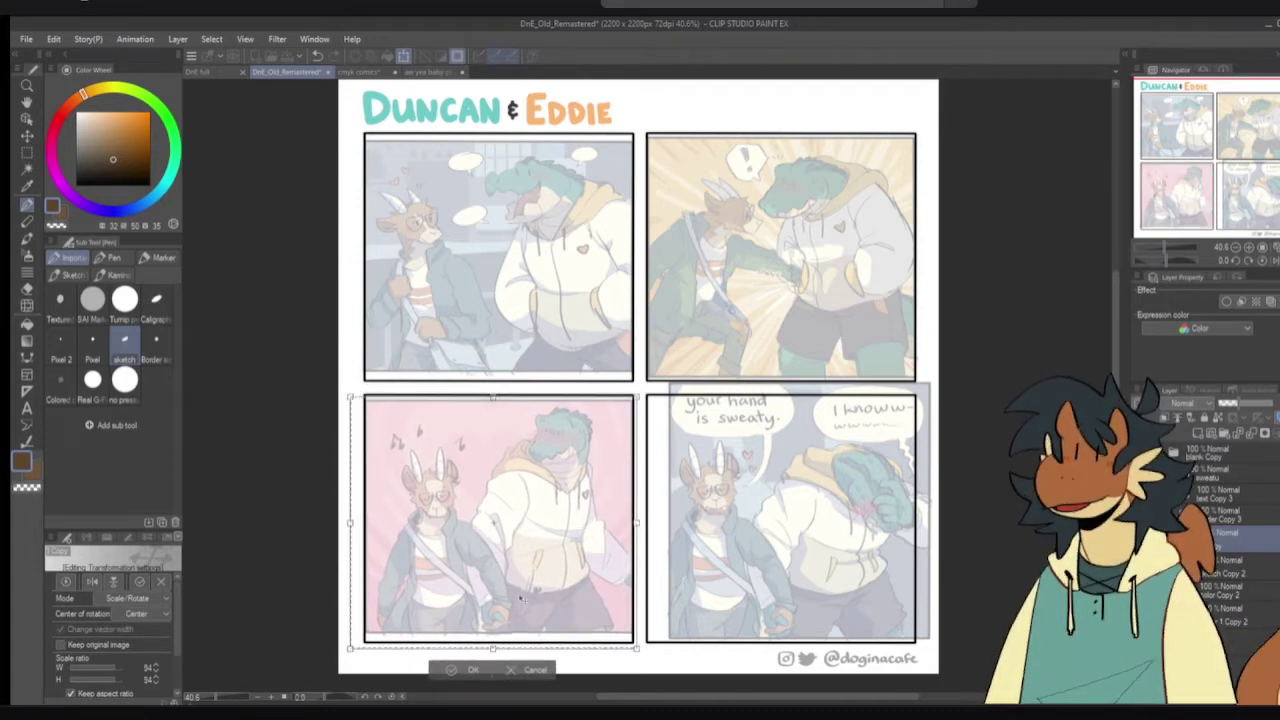
{"action": "left_click", "coordinate": [470, 670]}
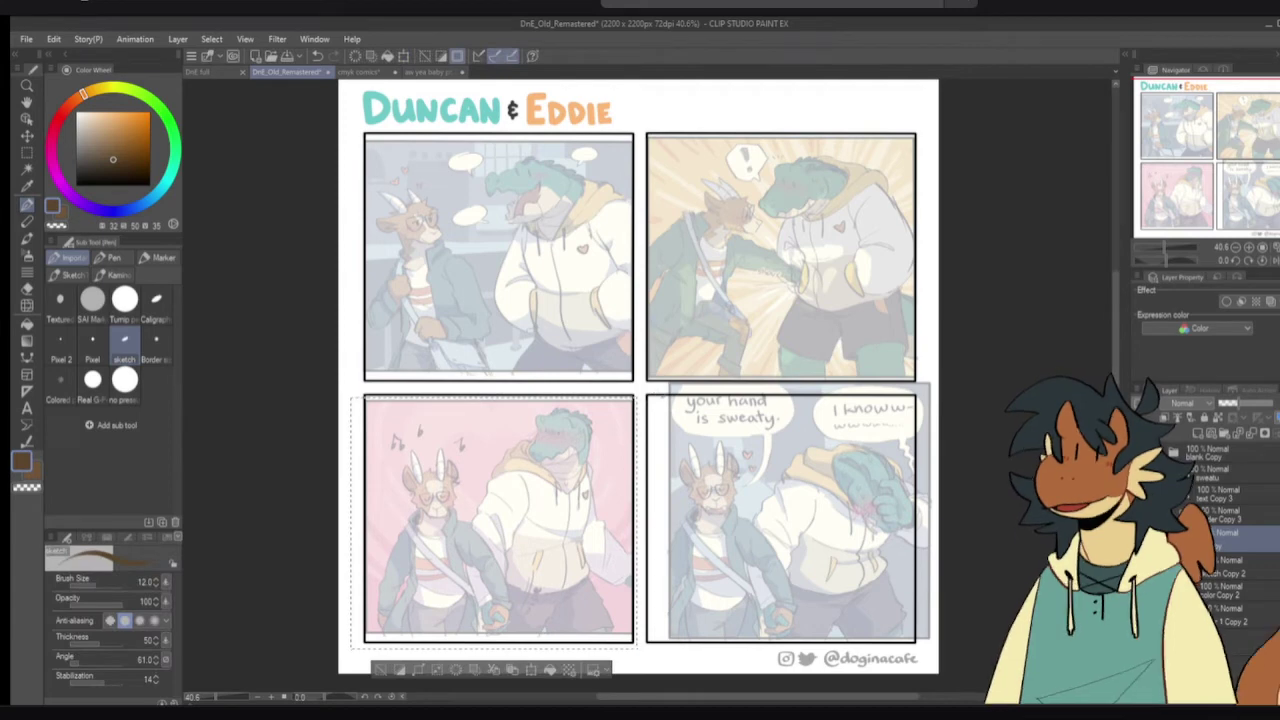
- Select the fourth comic panel, scale it to 97%, fit it into the lower-right template frame, and deselect it
{"action": "key", "text": "m"}
{"action": "left_click_drag", "start_coordinate": [656, 385], "coordinate": [932, 645]}
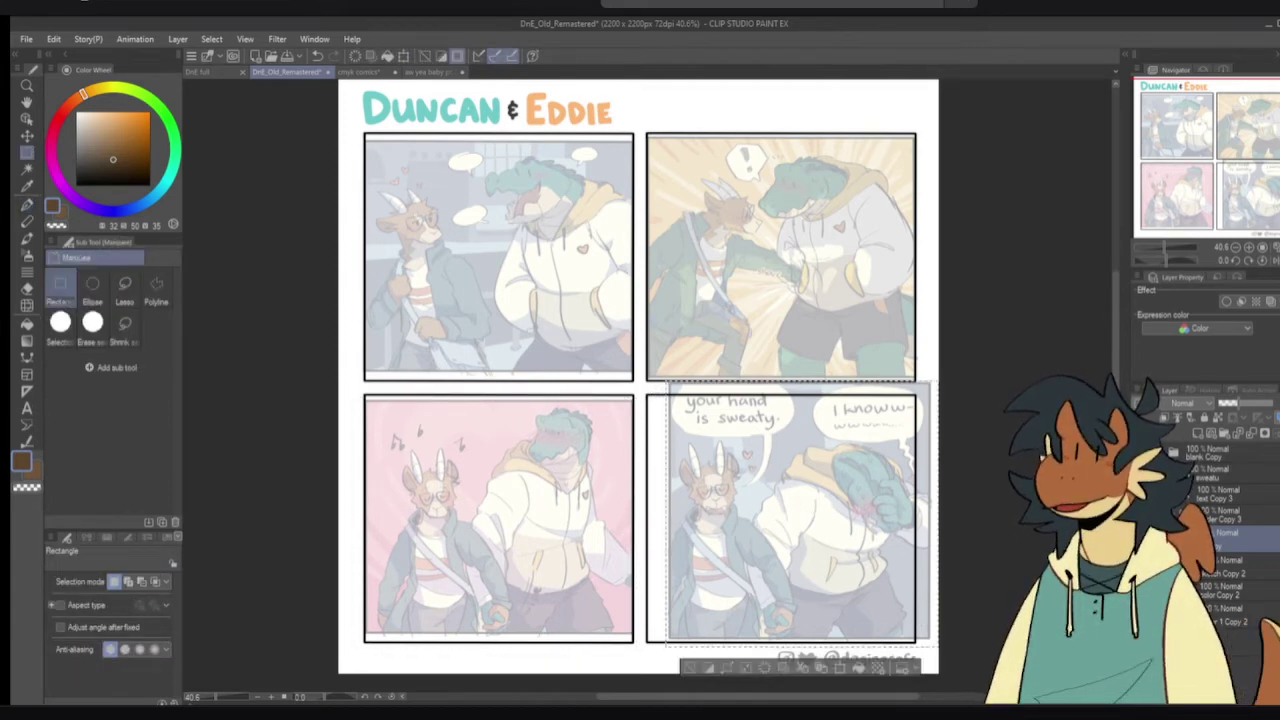
{"action": "key", "text": "p"}
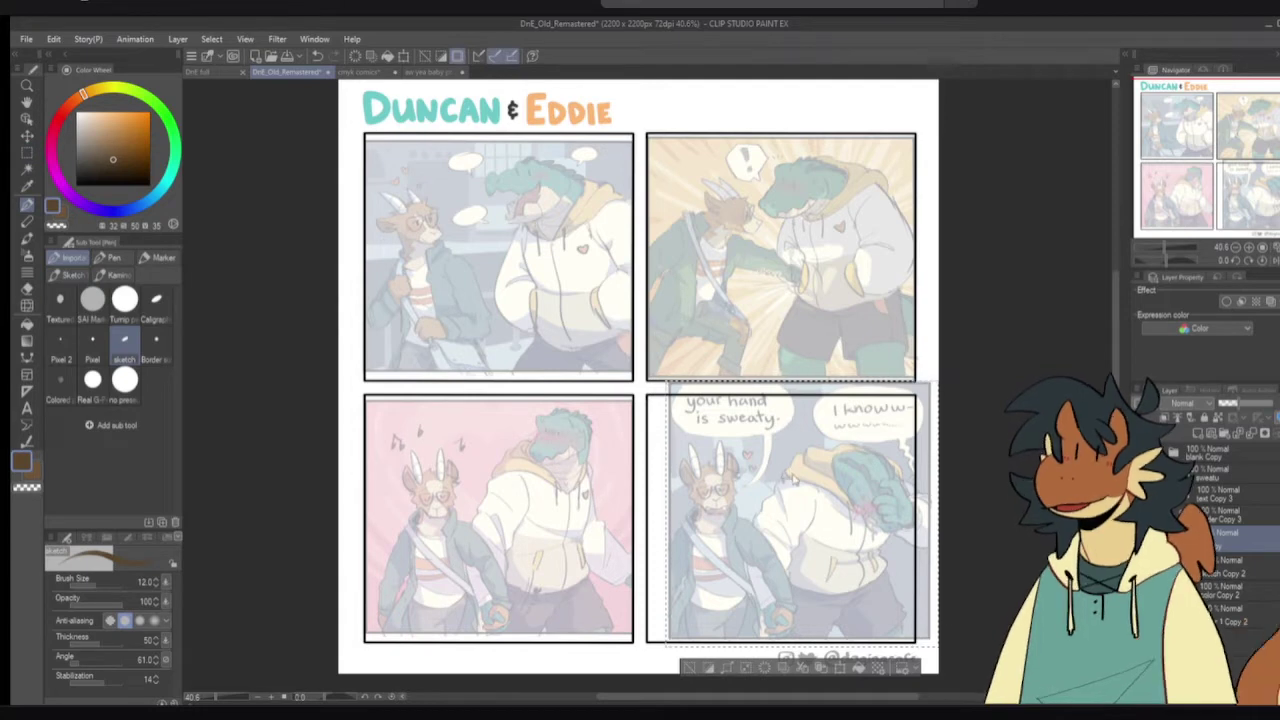
{"action": "left_click_drag", "start_coordinate": [795, 478], "coordinate": [783, 486]}
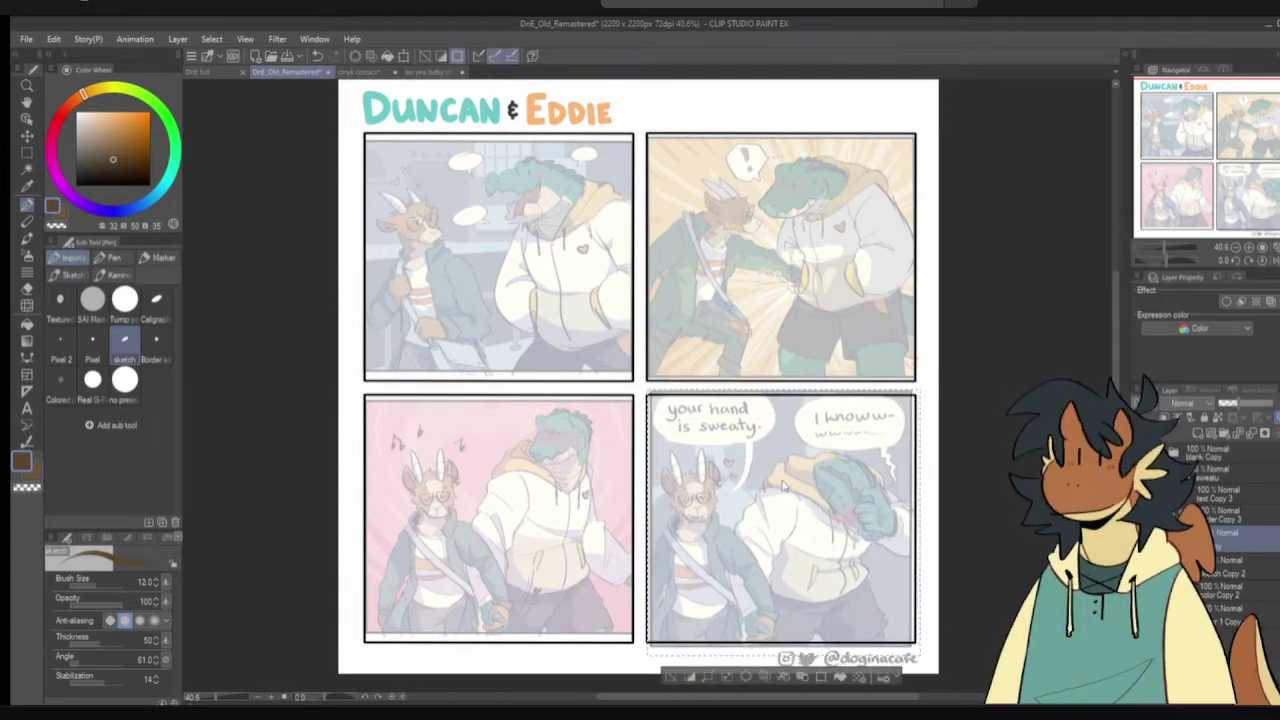
{"action": "key", "text": "ctrl+t"}
{"action": "left_click_drag", "start_coordinate": [920, 518], "coordinate": [885, 540]}
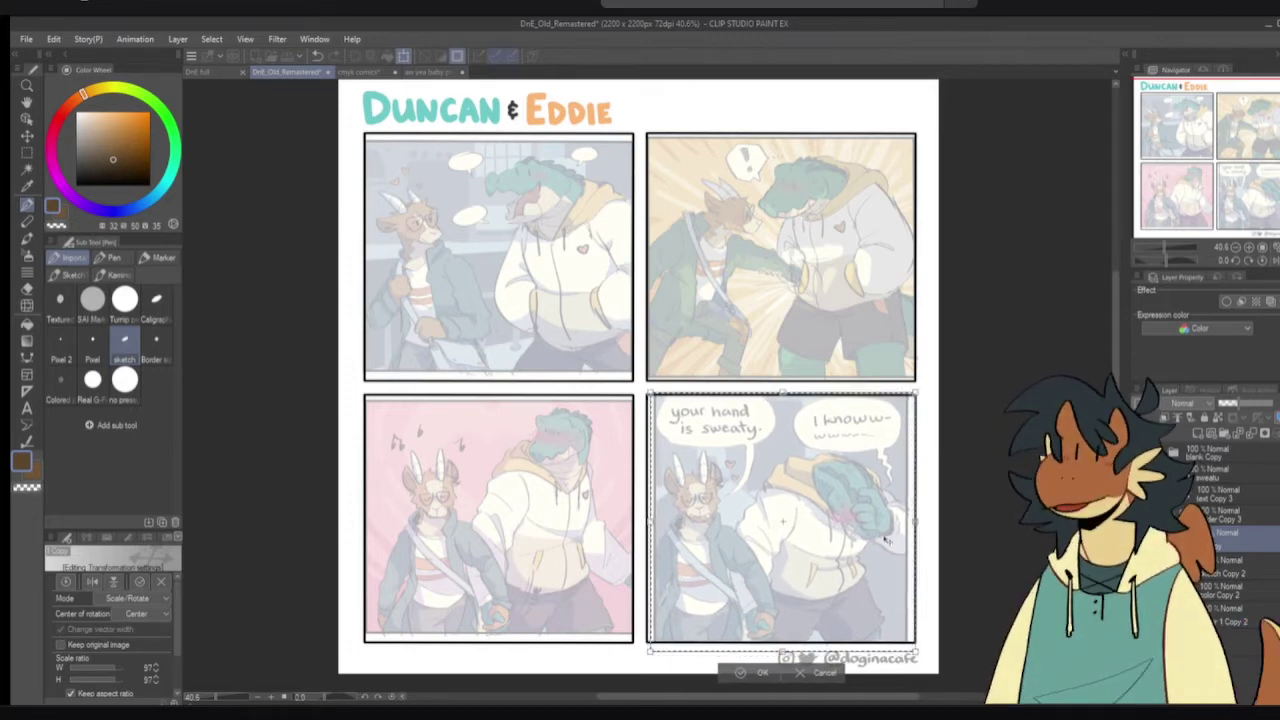
{"action": "left_click", "coordinate": [755, 671]}
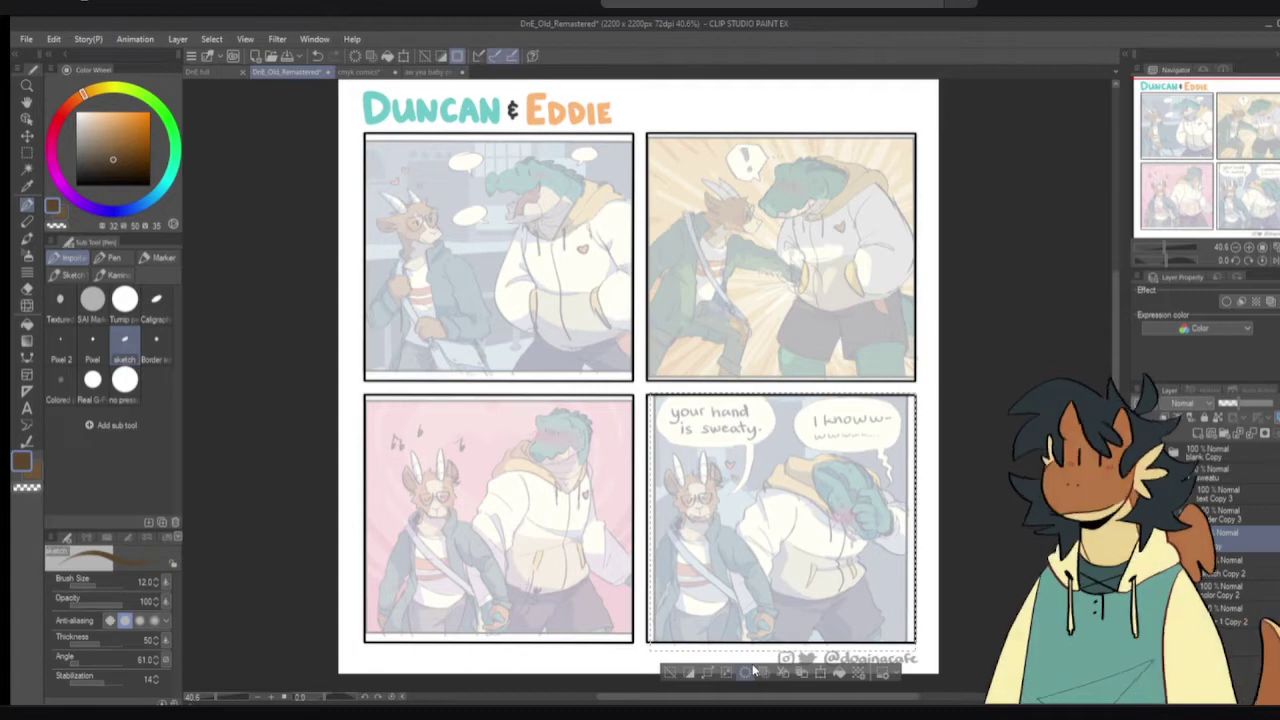
{"action": "left_click", "coordinate": [668, 673]}
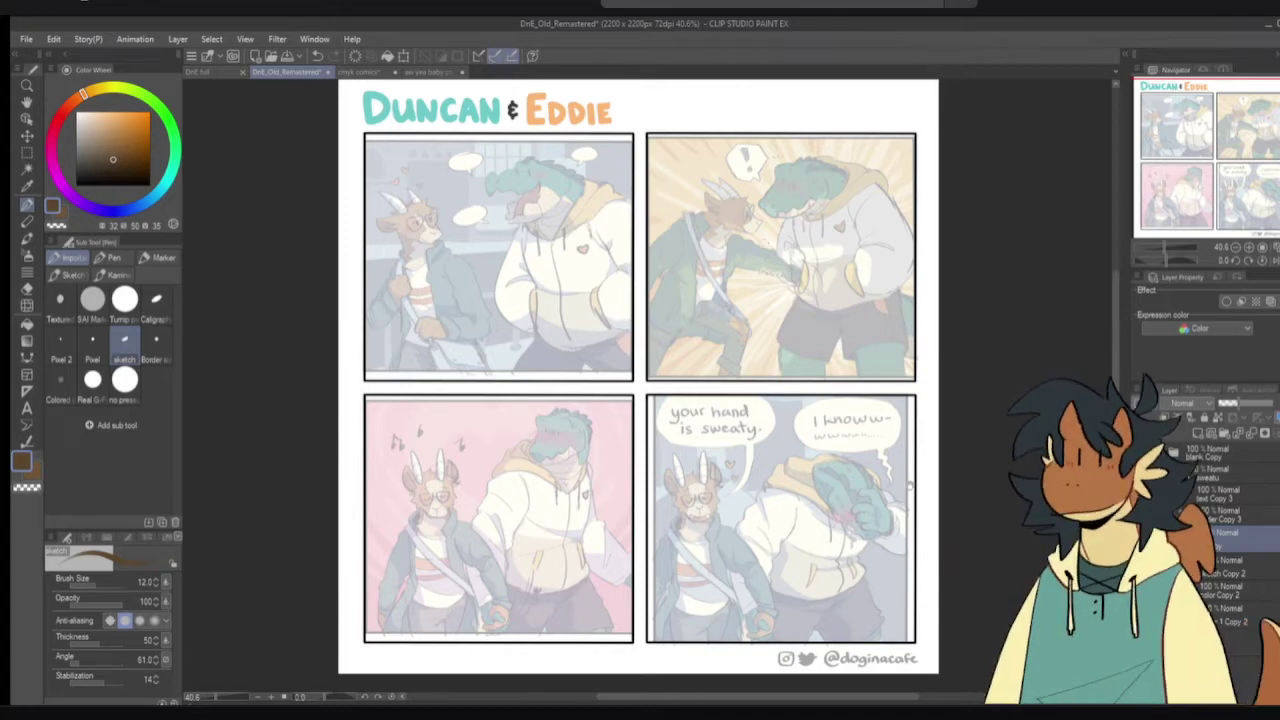
- Fade the comic layer further, and add a new layer above it with black as the drawing colour
{"action": "left_click_drag", "start_coordinate": [900, 484], "coordinate": [914, 479]}
{"action": "left_click", "coordinate": [1229, 404]}
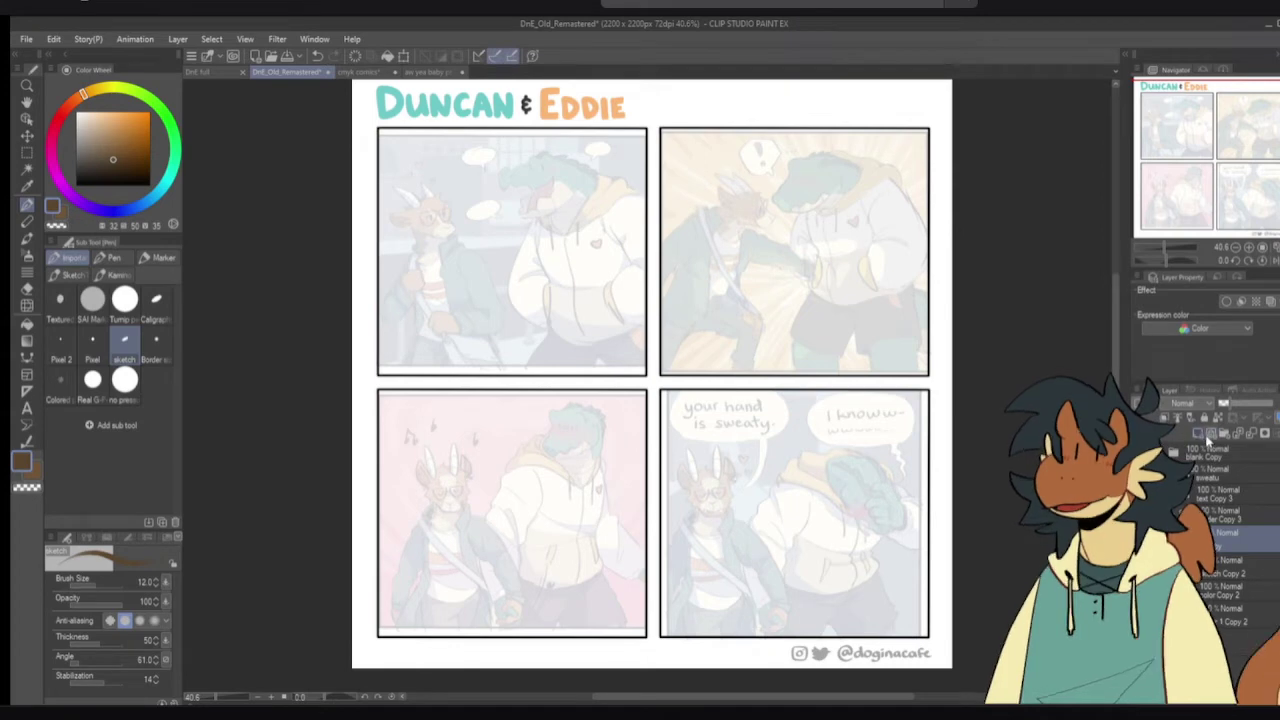
{"action": "left_click", "coordinate": [1198, 435]}
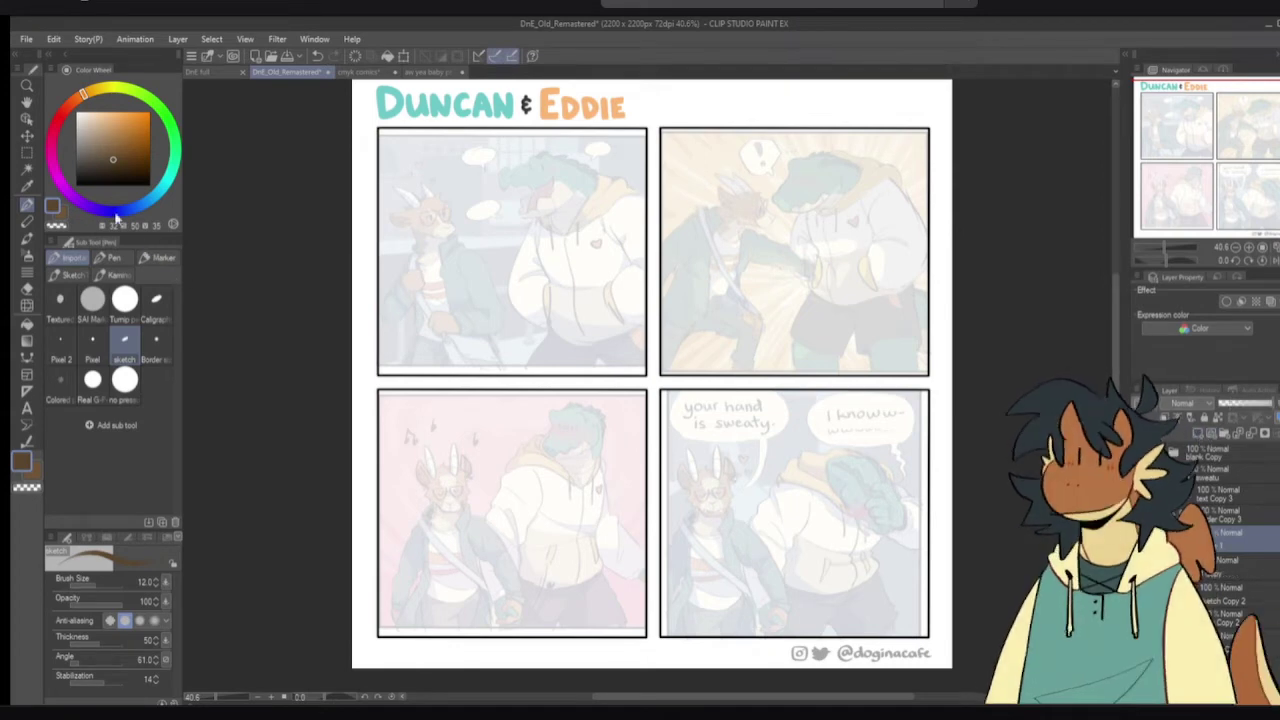
{"action": "left_click_drag", "start_coordinate": [135, 166], "coordinate": [149, 186]}
{"action": "scroll", "coordinate": [480, 235], "scroll_direction": "up", "scroll_amount": 4}
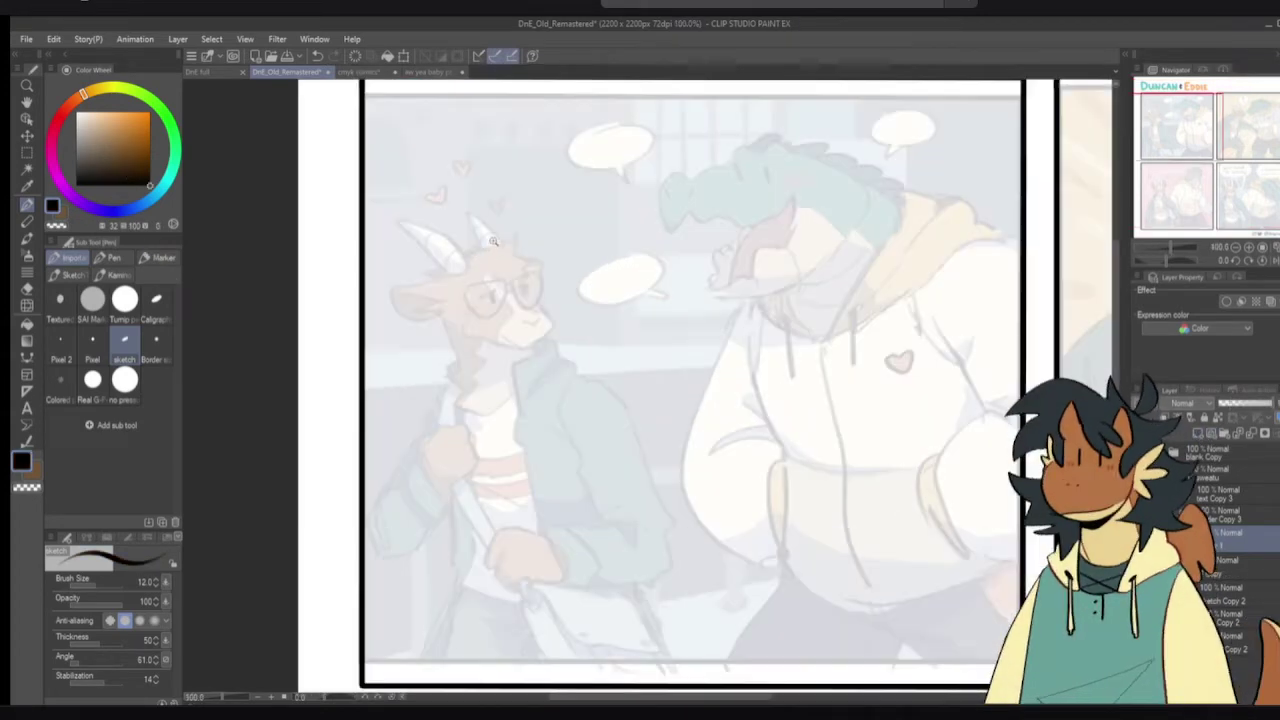
{"action": "scroll", "coordinate": [557, 335], "scroll_direction": "down", "scroll_amount": 3}
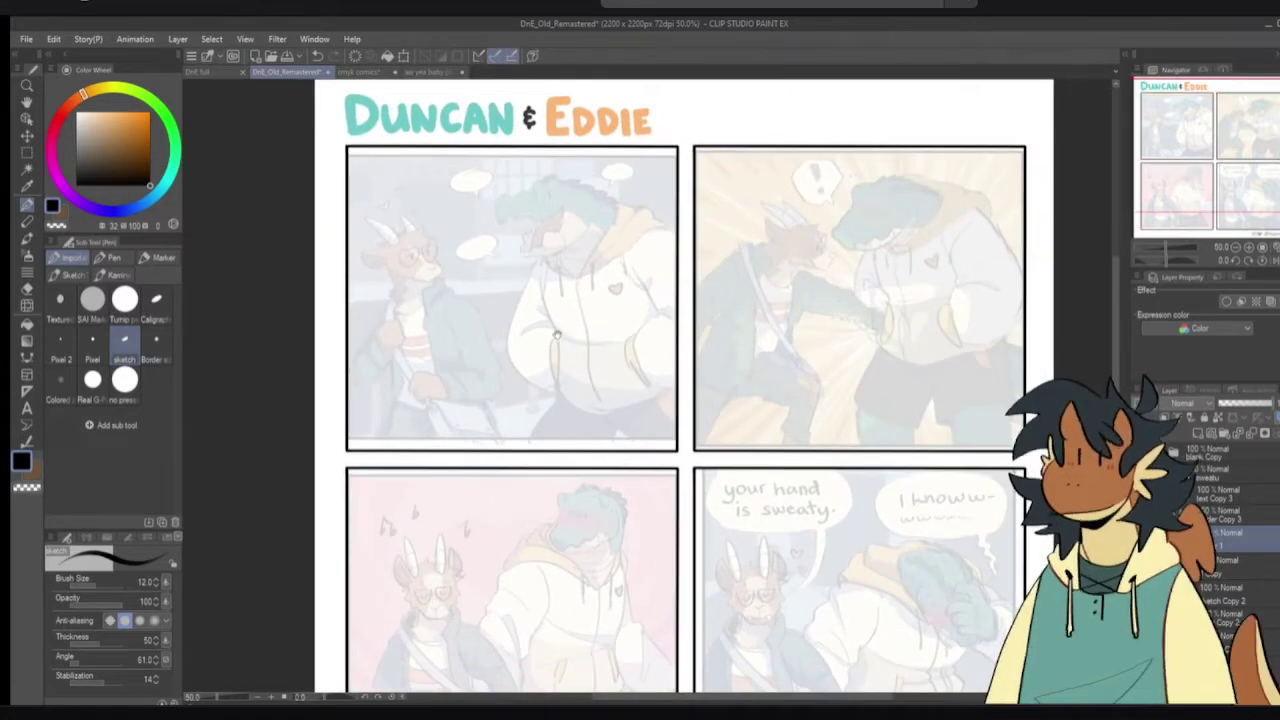
{"action": "left_click_drag", "start_coordinate": [804, 365], "coordinate": [789, 342]}
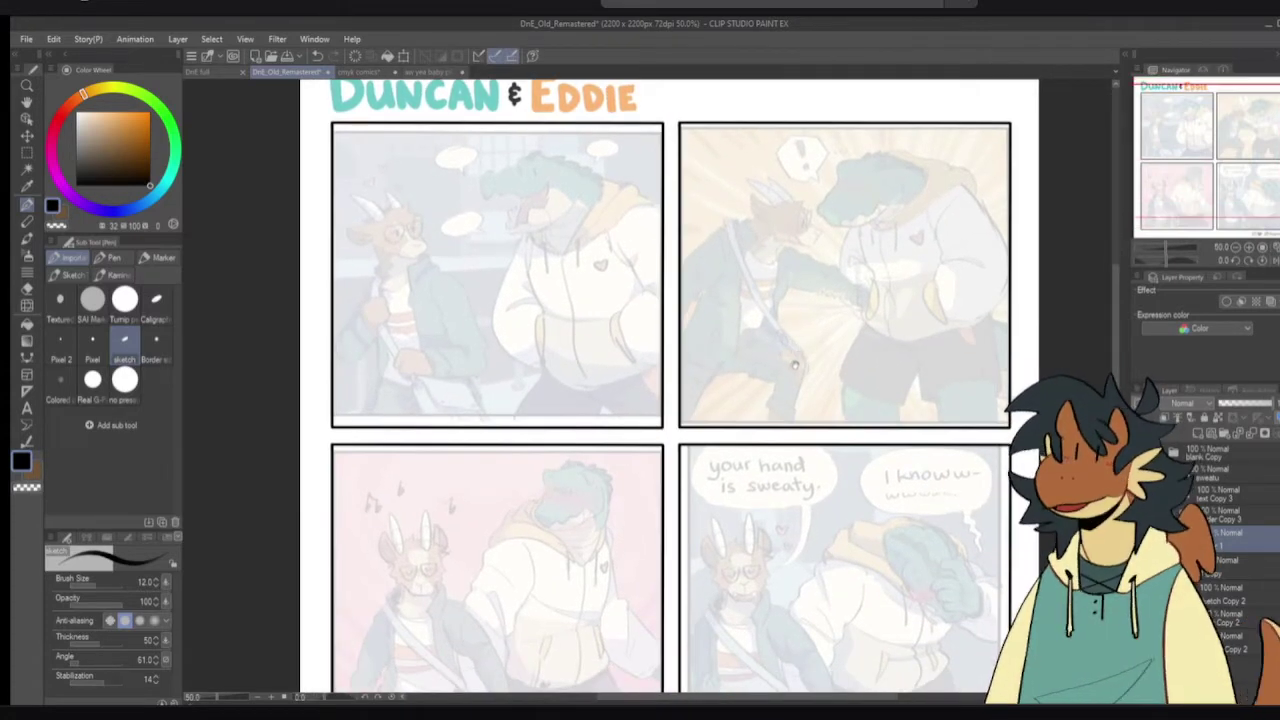
{"action": "scroll", "coordinate": [795, 374], "scroll_direction": "down", "scroll_amount": 1}
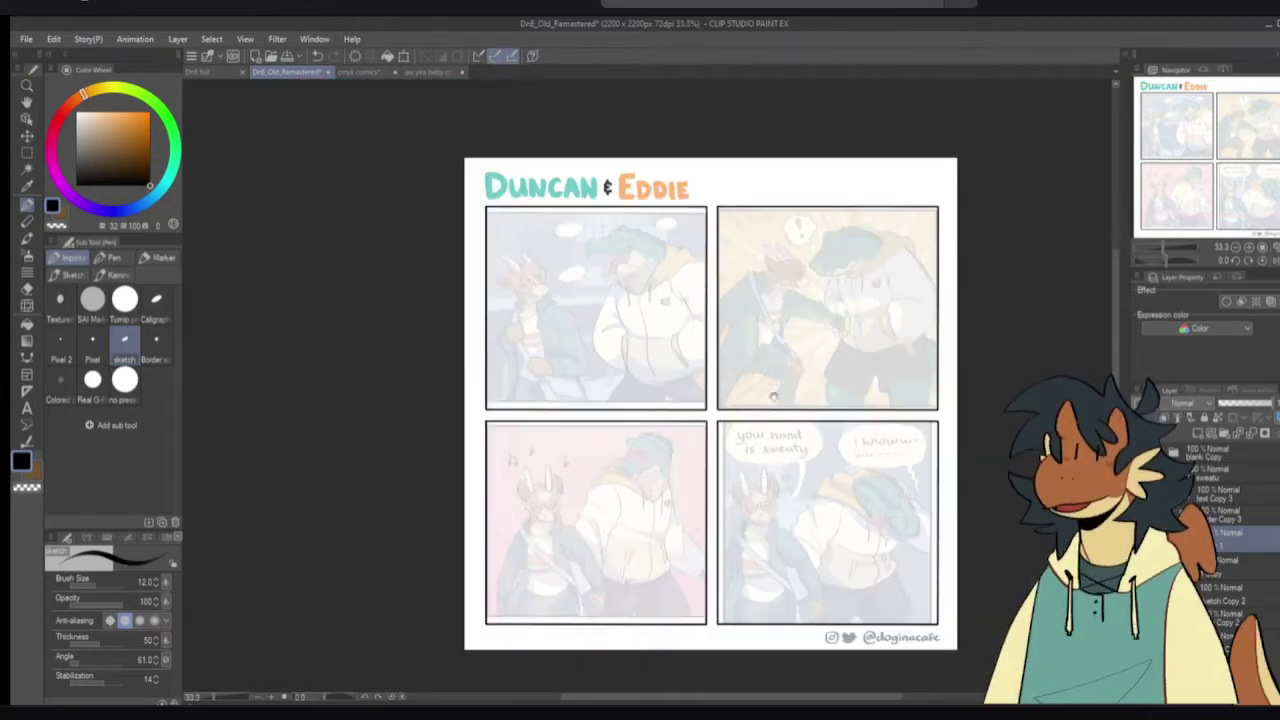
{"action": "left_click_drag", "start_coordinate": [774, 397], "coordinate": [758, 403]}
{"action": "scroll", "coordinate": [758, 403], "scroll_direction": "up", "scroll_amount": 1}
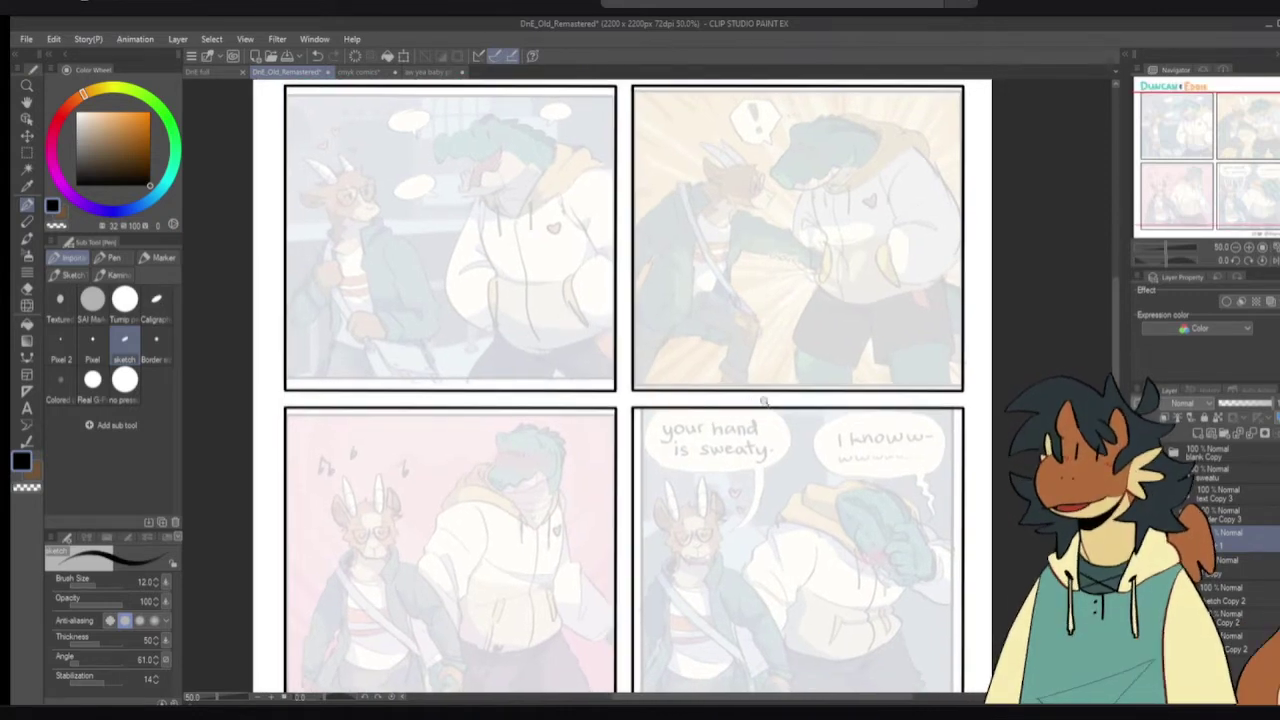
{"action": "scroll", "coordinate": [766, 400], "scroll_direction": "down", "scroll_amount": 1}
{"action": "left_click_drag", "start_coordinate": [766, 400], "coordinate": [782, 377]}
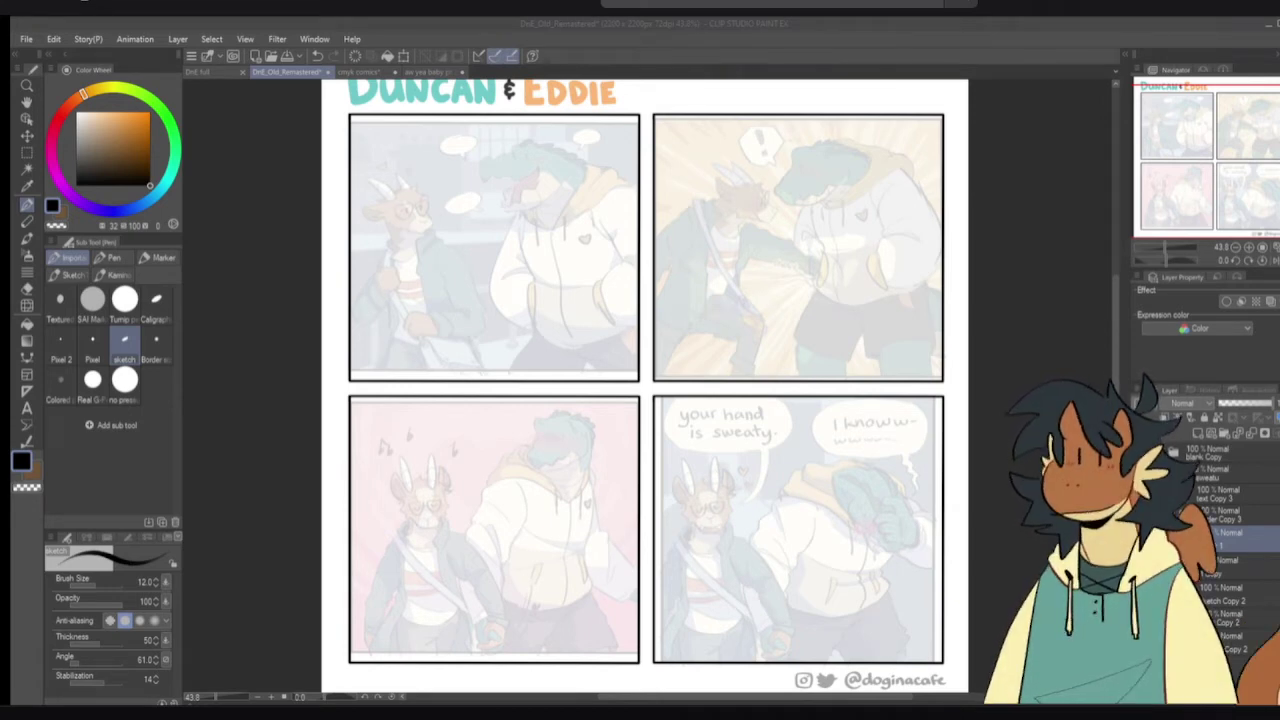
- Try to outline the goat's ear in black over the faded guide in the first comic panel
{"action": "left_click", "coordinate": [289, 388]}
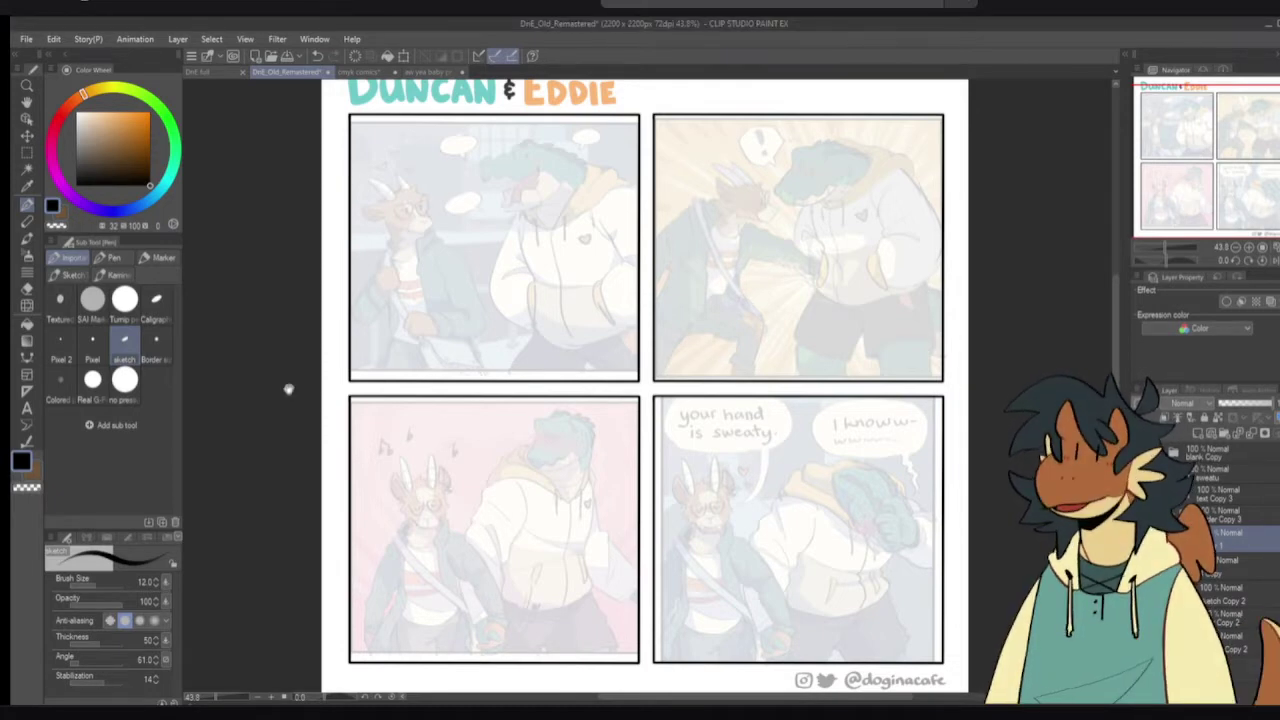
{"action": "scroll", "coordinate": [562, 258], "scroll_direction": "up", "scroll_amount": 3}
{"action": "left_click_drag", "start_coordinate": [572, 276], "coordinate": [648, 317]}
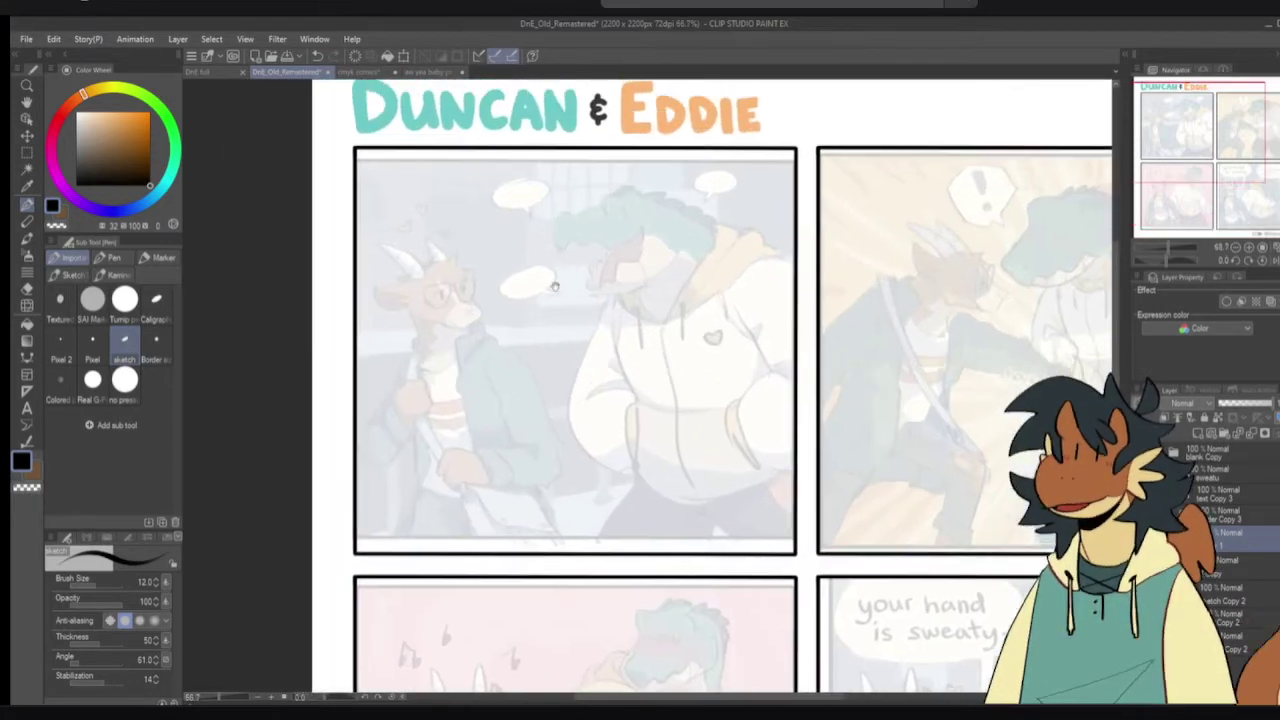
{"action": "scroll", "coordinate": [520, 282], "scroll_direction": "up", "scroll_amount": 1}
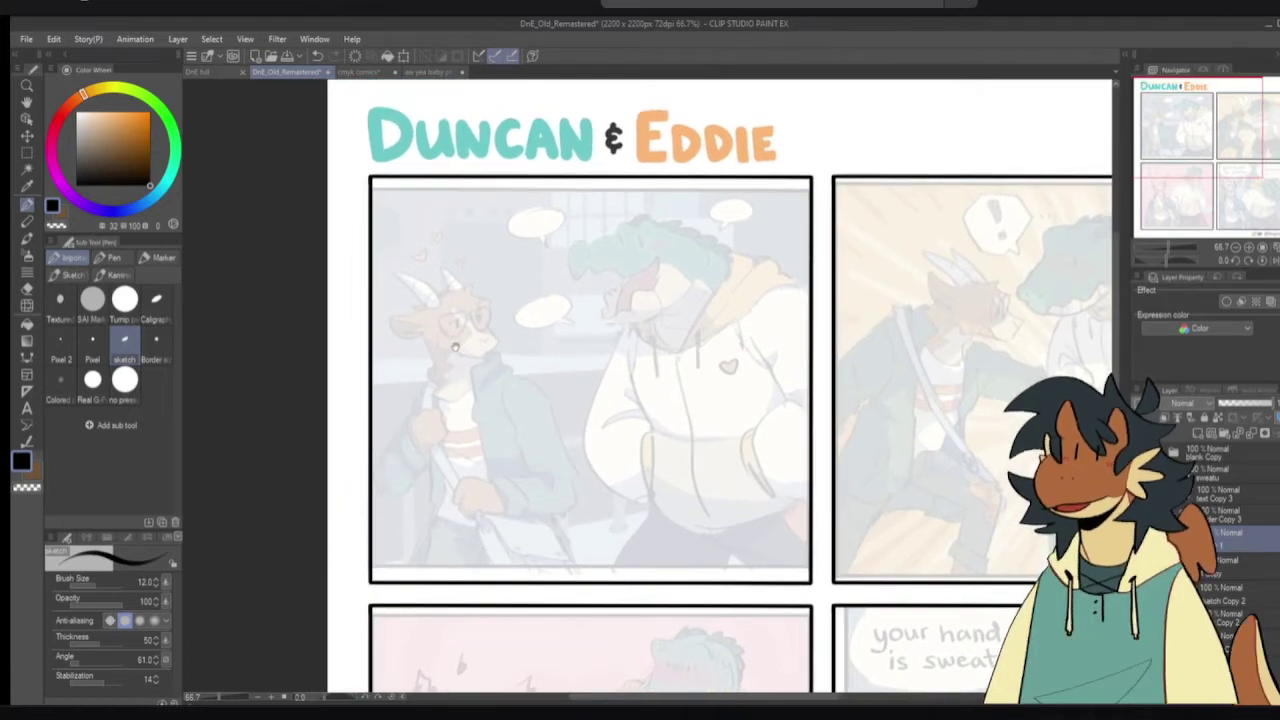
{"action": "scroll", "coordinate": [450, 345], "scroll_direction": "up", "scroll_amount": 3}
{"action": "mouse_move", "coordinate": [431, 318]}
{"action": "left_mouse_down"}
{"action": "mouse_move", "coordinate": [505, 343]}
{"action": "mouse_move", "coordinate": [522, 370]}
{"action": "left_mouse_up"}
{"action": "key", "text": "ctrl+z"}
{"action": "left_click_drag", "start_coordinate": [528, 310], "coordinate": [530, 368]}
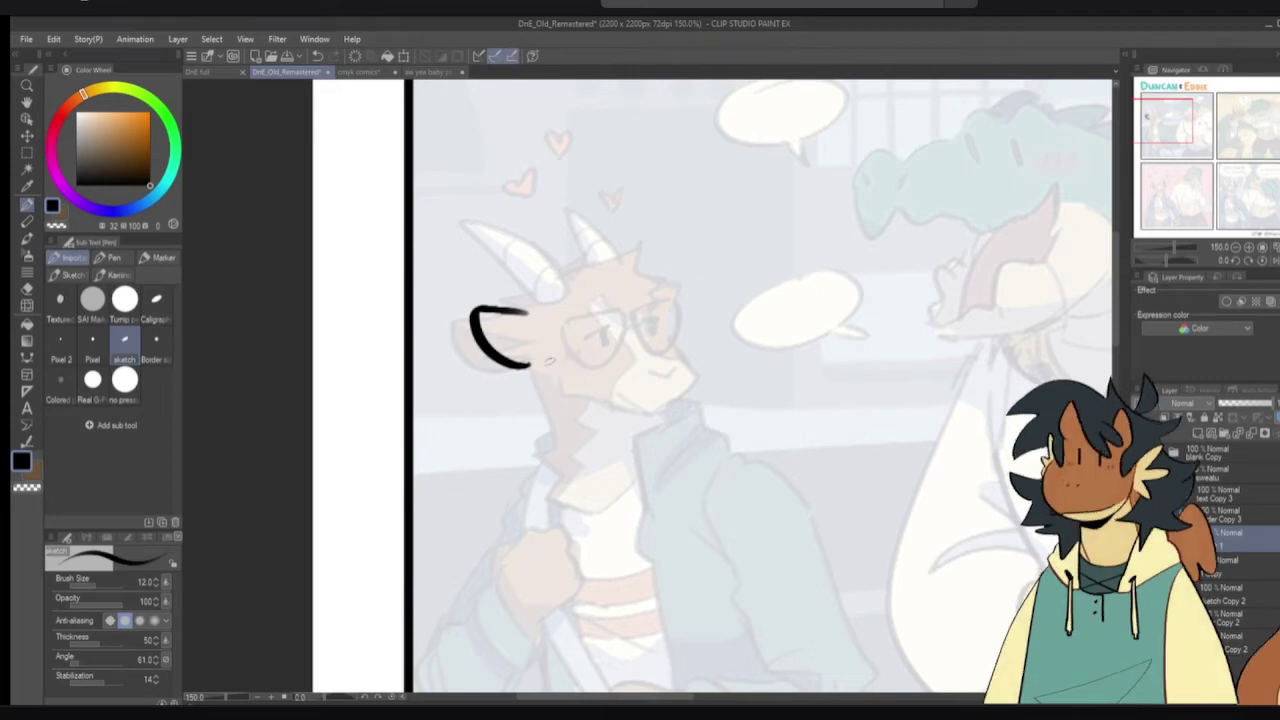
{"action": "key", "text": "ctrl+z"}
{"action": "mouse_move", "coordinate": [528, 312]}
{"action": "left_mouse_down"}
{"action": "mouse_move", "coordinate": [471, 325]}
{"action": "mouse_move", "coordinate": [530, 368]}
{"action": "left_mouse_up"}
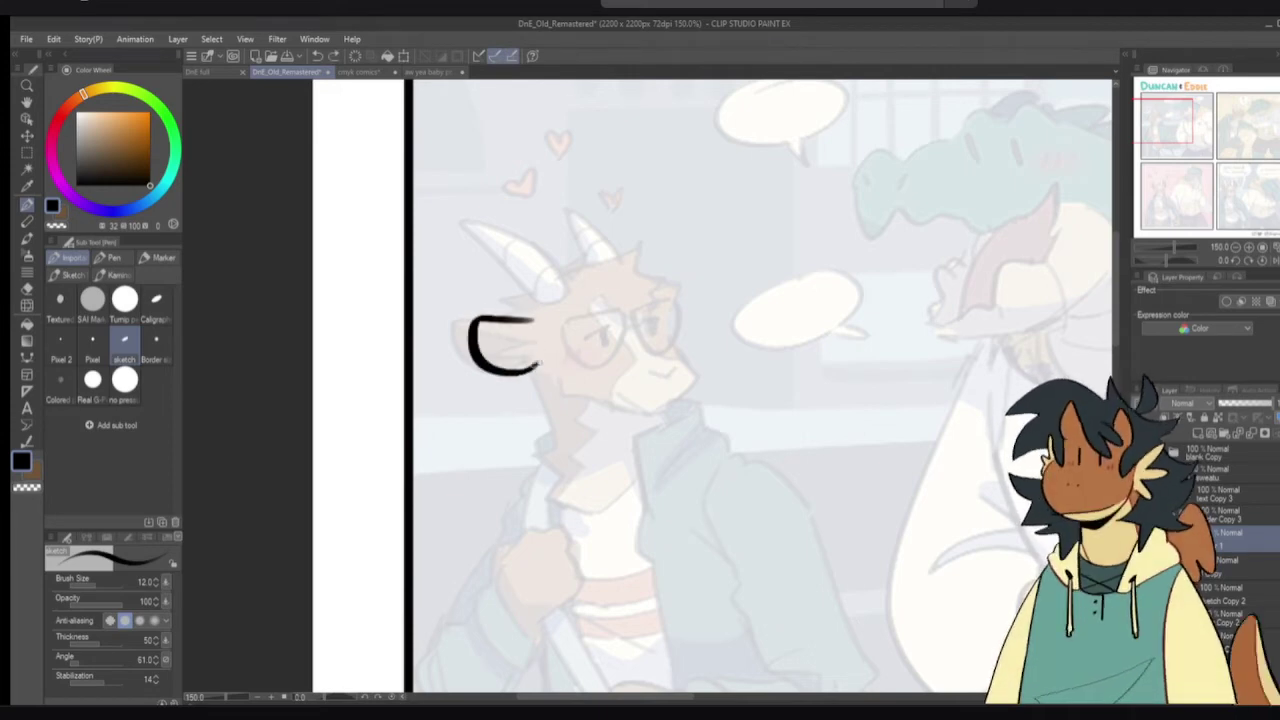
{"action": "key", "text": "ctrl+z"}
{"action": "mouse_move", "coordinate": [528, 317]}
{"action": "left_mouse_down"}
{"action": "mouse_move", "coordinate": [462, 344]}
{"action": "mouse_move", "coordinate": [522, 372]}
{"action": "mouse_move", "coordinate": [460, 318]}
{"action": "mouse_move", "coordinate": [522, 374]}
{"action": "left_mouse_up"}
{"action": "key", "text": "ctrl+z"}
- Check the full-colour original in the cmyk comics document and return to the DnE_Old_Remastered page
{"action": "left_click", "coordinate": [362, 72]}
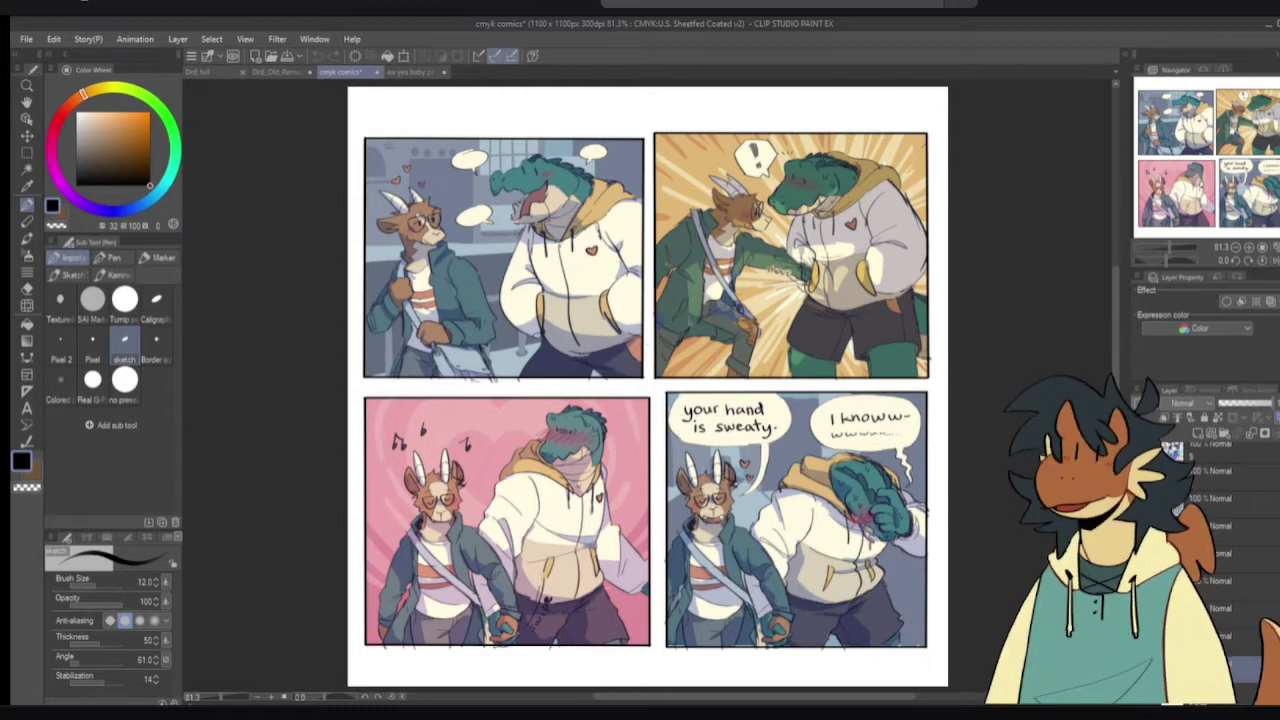
{"action": "left_click", "coordinate": [275, 72]}
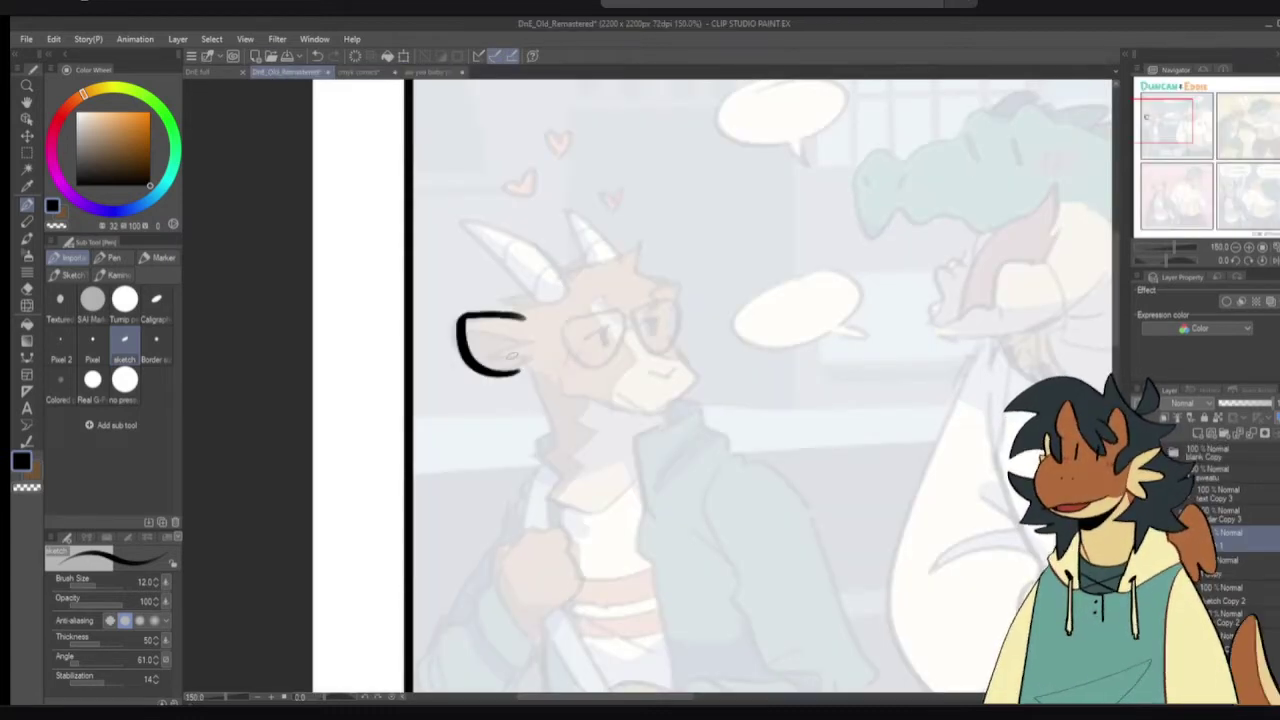
- Clear the leftover ear stroke and try further black outlines of the goat's ear, undoing each attempt
{"action": "key", "text": "e"}
{"action": "mouse_move", "coordinate": [506, 334]}
{"action": "left_mouse_down"}
{"action": "mouse_move", "coordinate": [498, 325]}
{"action": "mouse_move", "coordinate": [516, 328]}
{"action": "left_mouse_up"}
{"action": "key", "text": "p"}
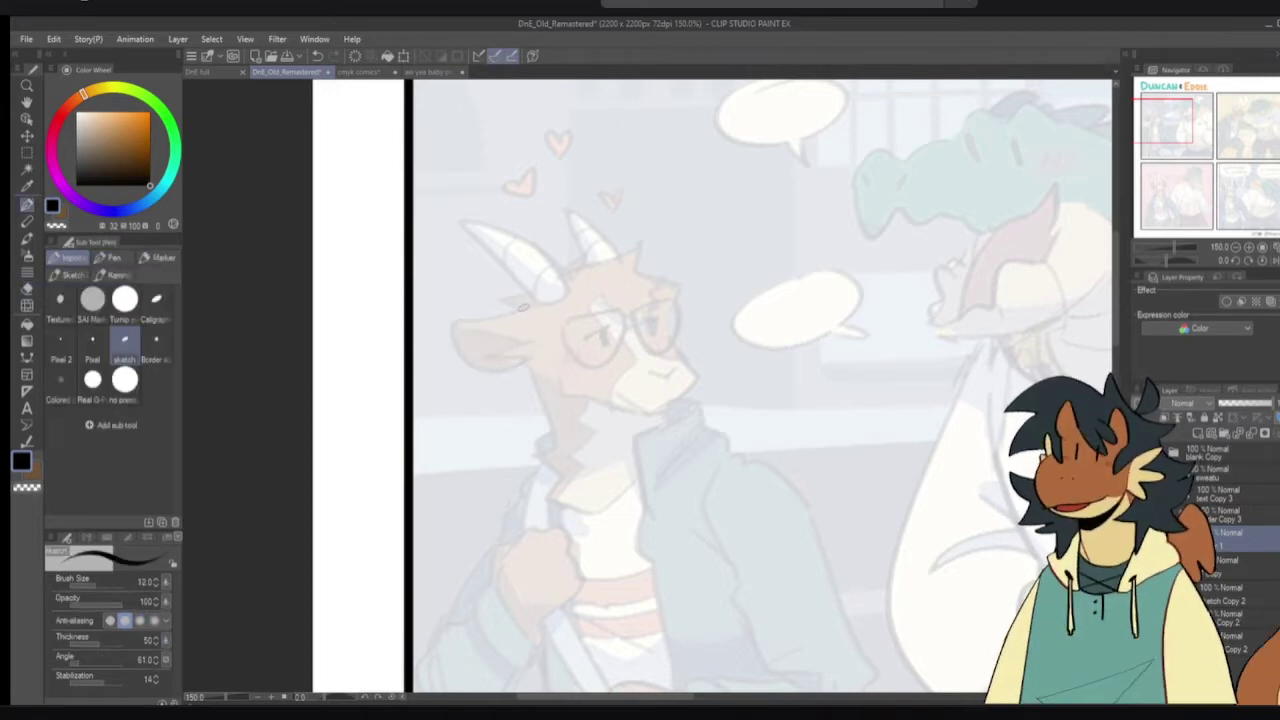
{"action": "mouse_move", "coordinate": [522, 307]}
{"action": "left_mouse_down"}
{"action": "mouse_move", "coordinate": [480, 297]}
{"action": "mouse_move", "coordinate": [492, 358]}
{"action": "mouse_move", "coordinate": [522, 362]}
{"action": "left_mouse_up"}
{"action": "key", "text": "ctrl+z"}
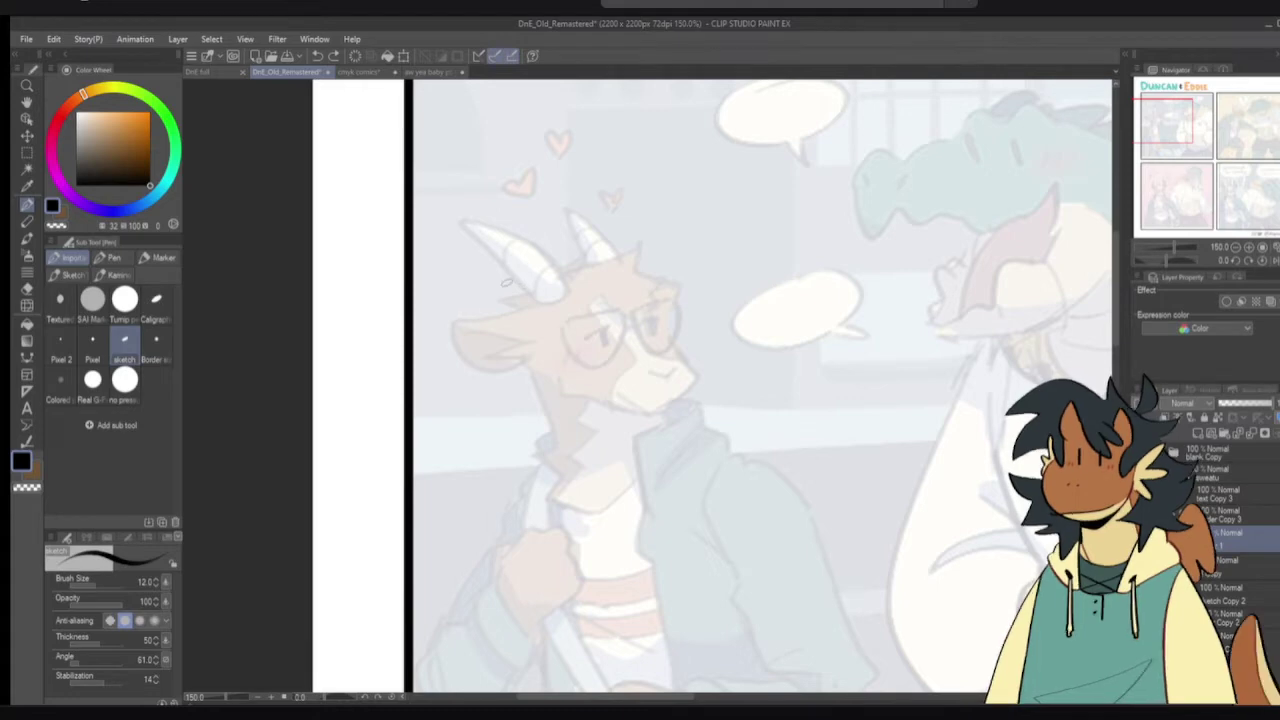
{"action": "mouse_move", "coordinate": [527, 309]}
{"action": "left_mouse_down"}
{"action": "mouse_move", "coordinate": [461, 310]}
{"action": "mouse_move", "coordinate": [524, 365]}
{"action": "left_mouse_up"}
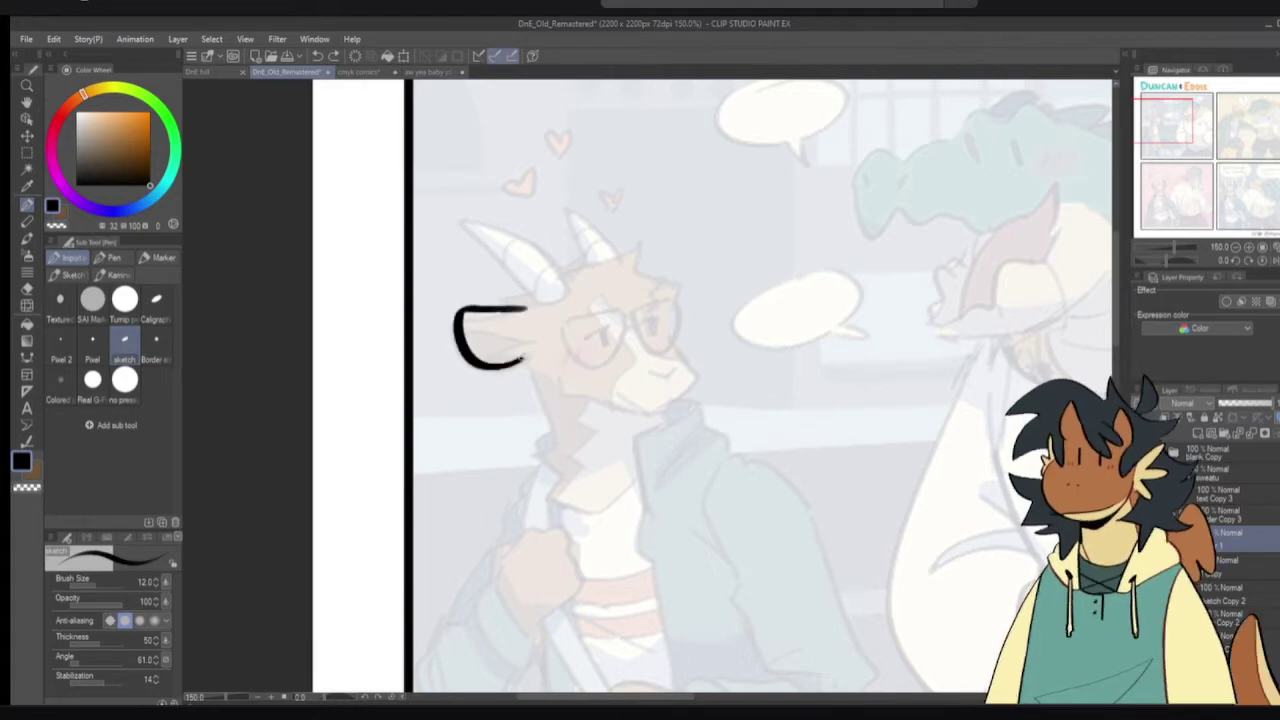
{"action": "key", "text": "ctrl+z"}
{"action": "left_click_drag", "start_coordinate": [537, 310], "coordinate": [535, 370]}
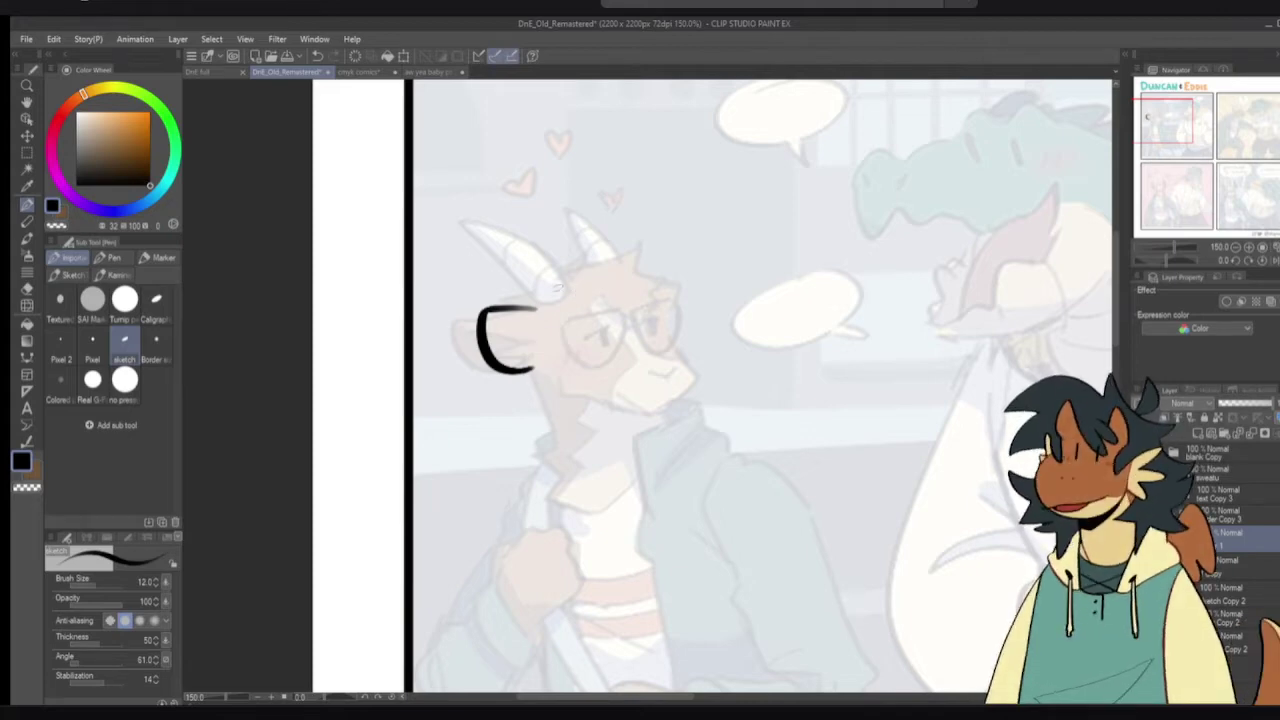
{"action": "key", "text": "ctrl+z"}
{"action": "mouse_move", "coordinate": [537, 306]}
{"action": "left_mouse_down"}
{"action": "mouse_move", "coordinate": [474, 309]}
{"action": "mouse_move", "coordinate": [535, 366]}
{"action": "left_mouse_up"}
{"action": "key", "text": "ctrl+z"}
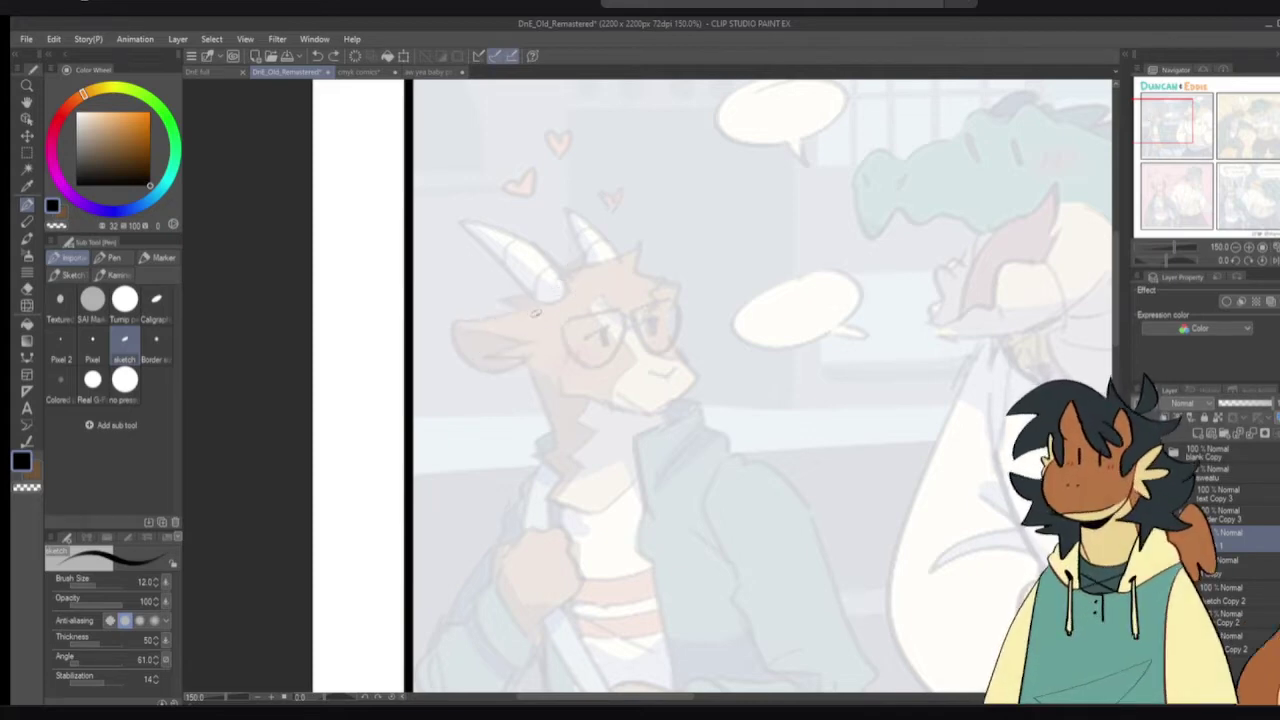
{"action": "mouse_move", "coordinate": [537, 307]}
{"action": "left_mouse_down"}
{"action": "mouse_move", "coordinate": [463, 314]}
{"action": "mouse_move", "coordinate": [533, 362]}
{"action": "left_mouse_up"}
{"action": "key", "text": "ctrl+z"}
{"action": "mouse_move", "coordinate": [533, 310]}
{"action": "left_mouse_down"}
{"action": "mouse_move", "coordinate": [471, 311]}
{"action": "mouse_move", "coordinate": [530, 370]}
{"action": "left_mouse_up"}
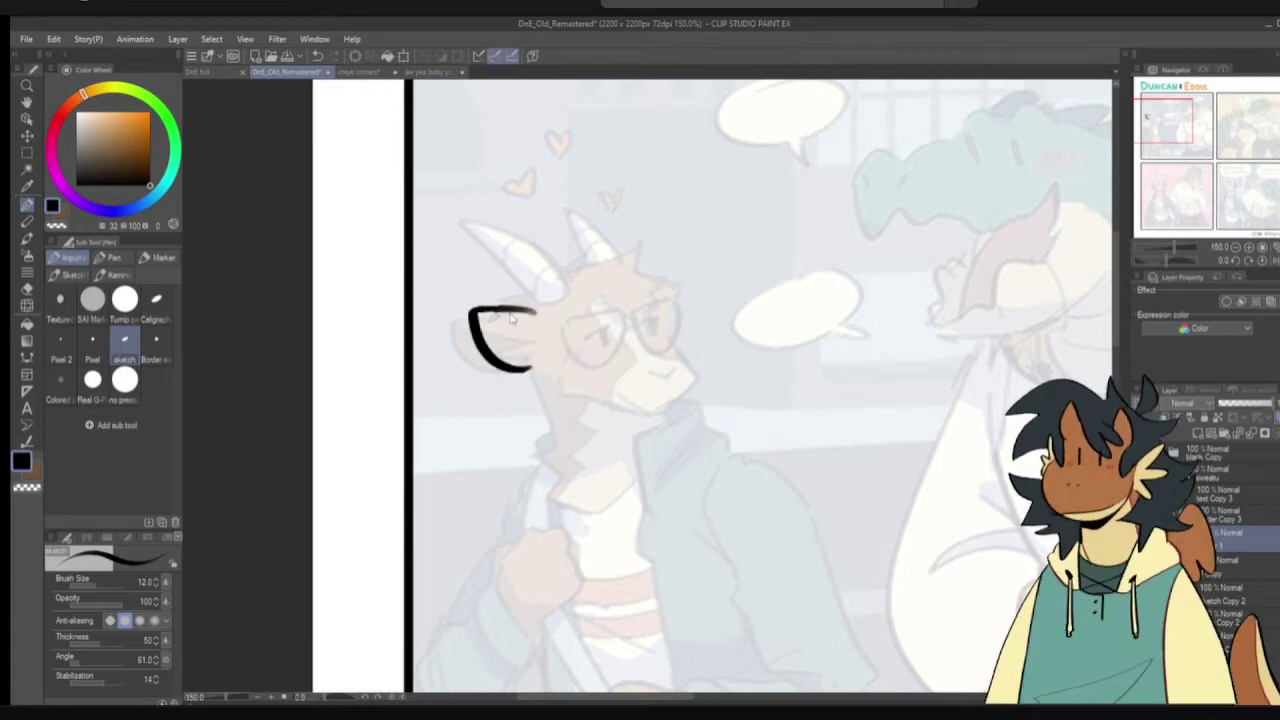
{"action": "key", "text": "ctrl+z"}
{"action": "mouse_move", "coordinate": [533, 306]}
{"action": "left_mouse_down"}
{"action": "mouse_move", "coordinate": [462, 309]}
{"action": "mouse_move", "coordinate": [527, 357]}
{"action": "left_mouse_up"}
{"action": "key", "text": "ctrl+z"}
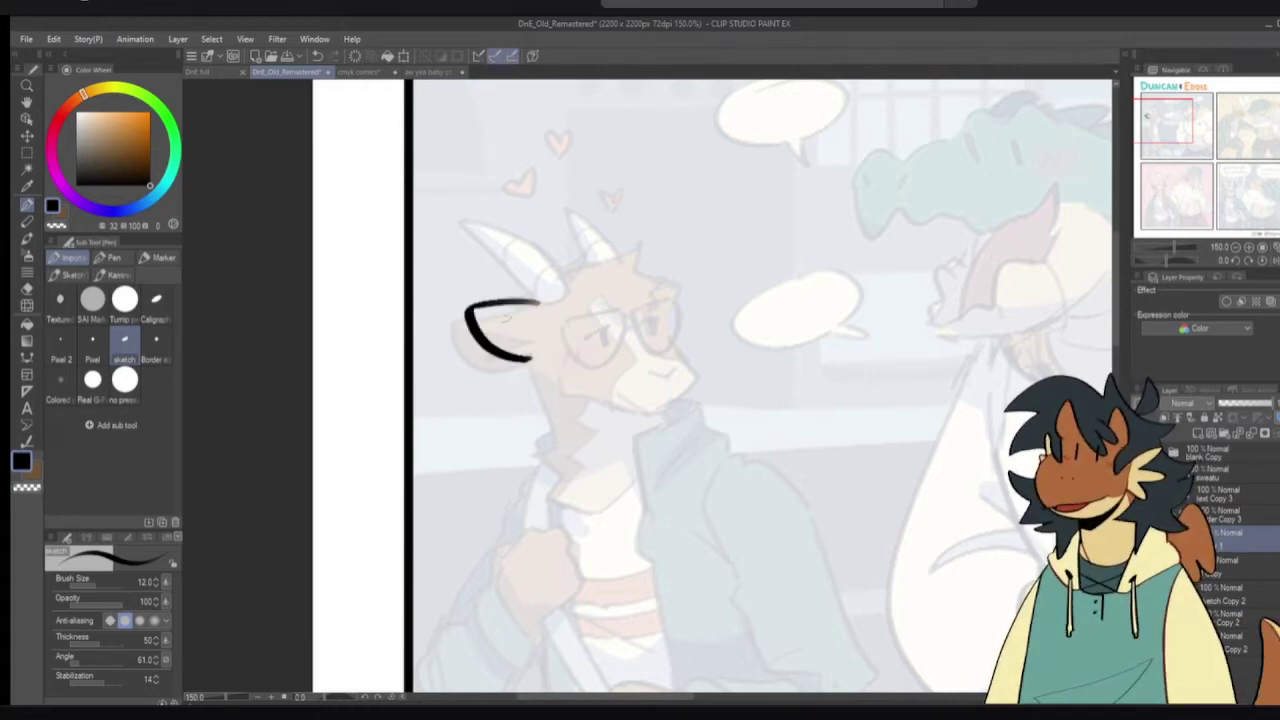
{"action": "key", "text": "ctrl+z"}
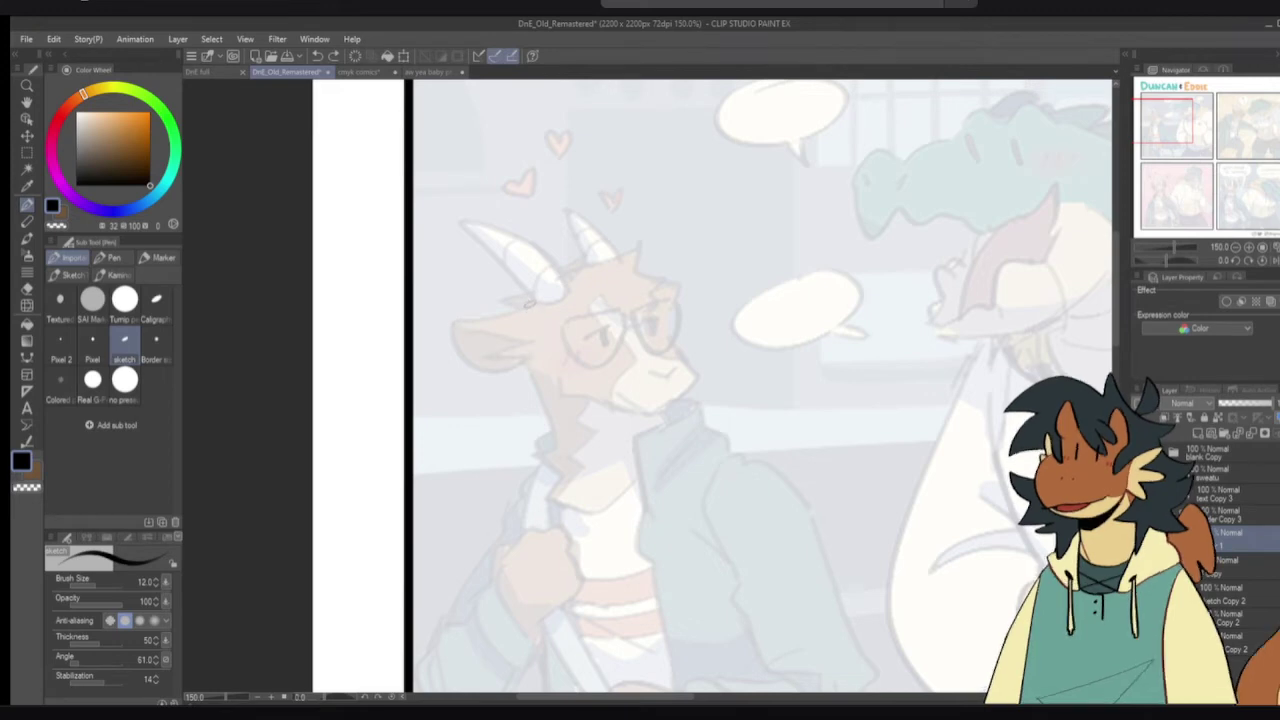
{"action": "mouse_move", "coordinate": [533, 302]}
{"action": "left_mouse_down"}
{"action": "mouse_move", "coordinate": [463, 303]}
{"action": "mouse_move", "coordinate": [528, 347]}
{"action": "mouse_move", "coordinate": [522, 304]}
{"action": "mouse_move", "coordinate": [473, 331]}
{"action": "mouse_move", "coordinate": [529, 305]}
{"action": "mouse_move", "coordinate": [471, 326]}
{"action": "mouse_move", "coordinate": [535, 360]}
{"action": "left_mouse_up"}
{"action": "key", "text": "ctrl+z"}
{"action": "key", "text": "ctrl+z"}
{"action": "key", "text": "ctrl+z"}
{"action": "mouse_move", "coordinate": [536, 300]}
{"action": "left_mouse_down"}
{"action": "mouse_move", "coordinate": [475, 298]}
{"action": "mouse_move", "coordinate": [530, 365]}
{"action": "left_mouse_up"}
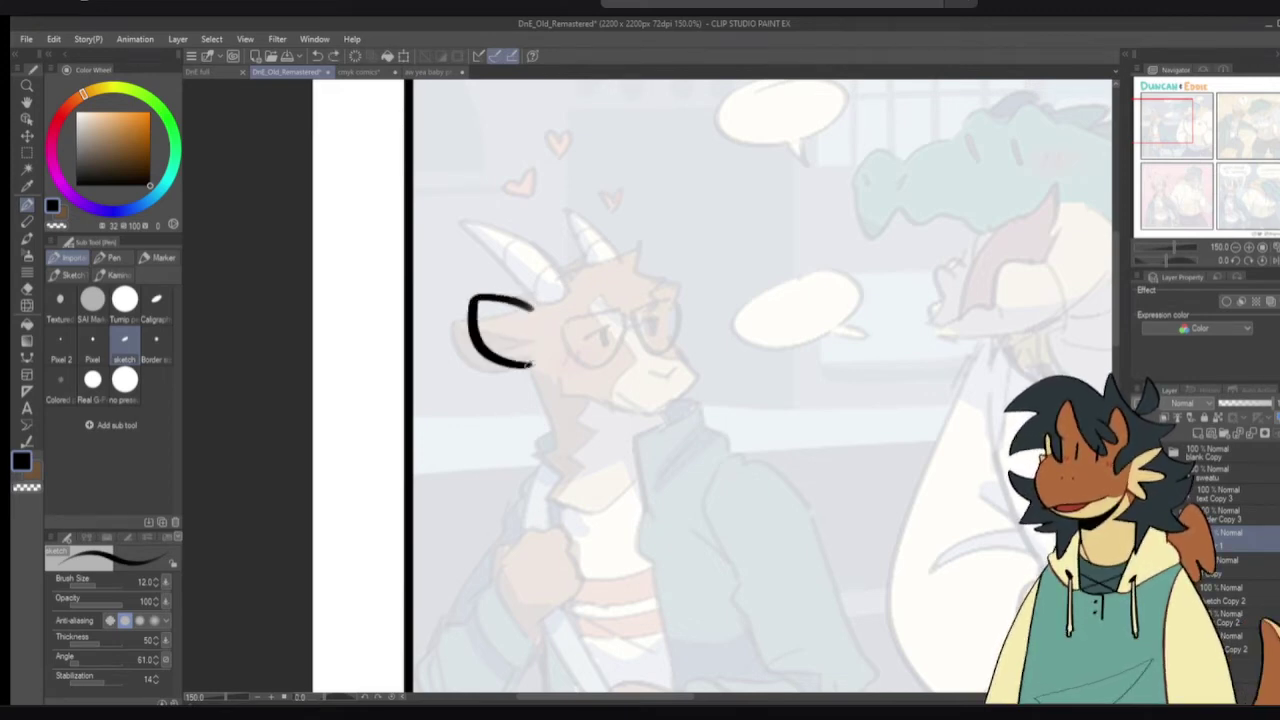
{"action": "key", "text": "ctrl+z"}
- Outline the goat's ear in black and add the inner ear tufts and the jagged cheek fur below it
{"action": "mouse_move", "coordinate": [530, 314]}
{"action": "left_mouse_down"}
{"action": "mouse_move", "coordinate": [480, 316]}
{"action": "mouse_move", "coordinate": [530, 370]}
{"action": "left_mouse_up"}
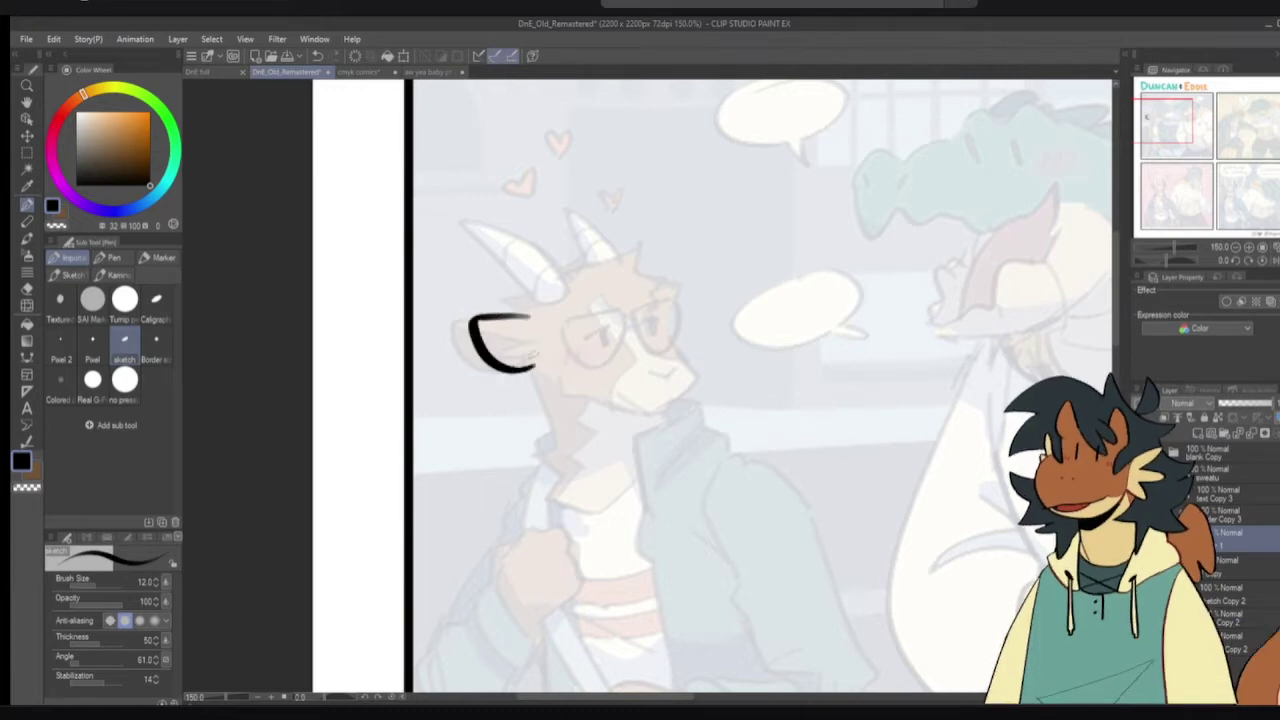
{"action": "mouse_move", "coordinate": [478, 322]}
{"action": "left_mouse_down"}
{"action": "mouse_move", "coordinate": [530, 355]}
{"action": "mouse_move", "coordinate": [530, 378]}
{"action": "mouse_move", "coordinate": [575, 394]}
{"action": "left_mouse_up"}
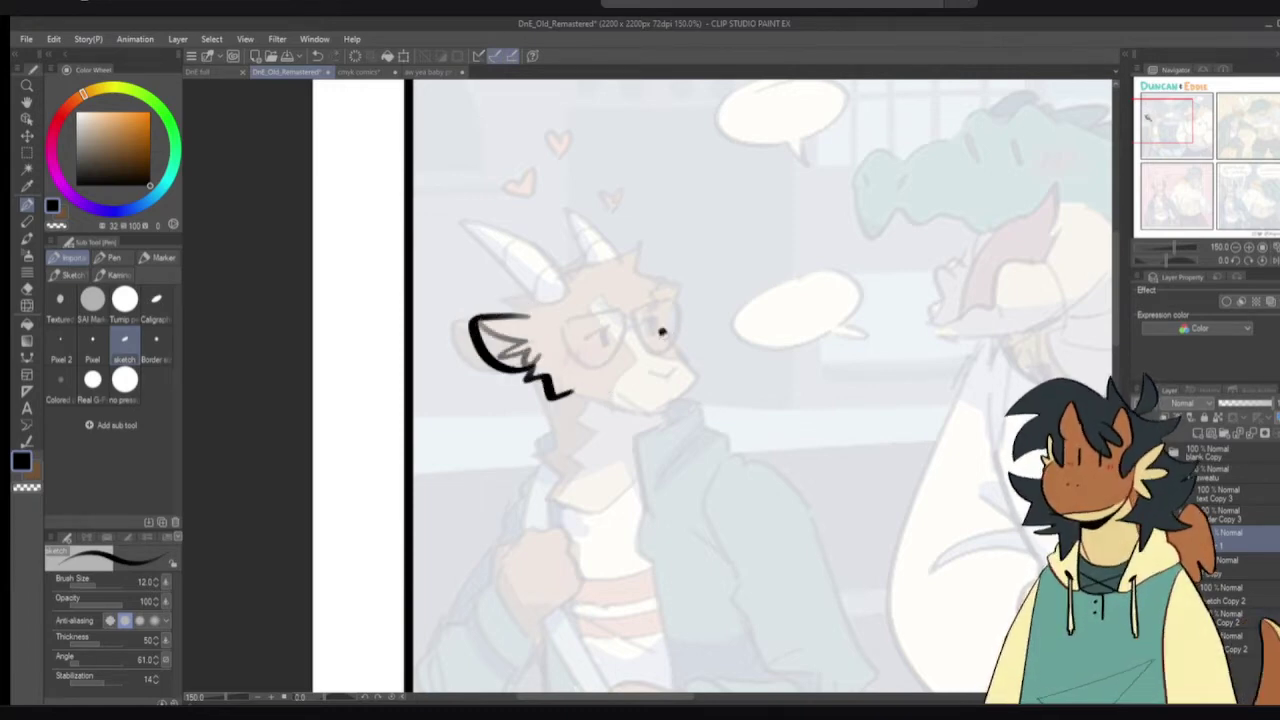
- Draw the goat's muzzle as a bold black curve from the nose bridge, and continue it along the jaw toward the cheek fur
{"action": "mouse_move", "coordinate": [663, 333]}
{"action": "left_mouse_down"}
{"action": "mouse_move", "coordinate": [691, 382]}
{"action": "mouse_move", "coordinate": [668, 403]}
{"action": "left_mouse_up"}
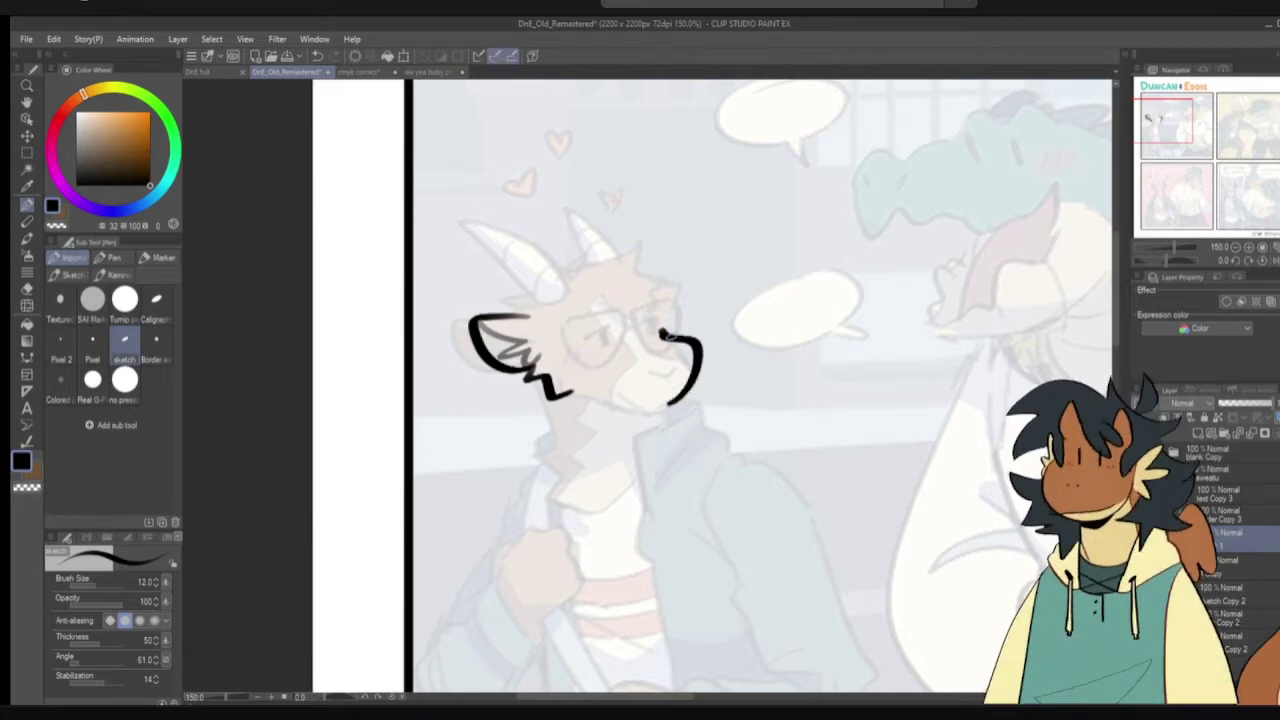
{"action": "key", "text": "ctrl+z"}
{"action": "left_click_drag", "start_coordinate": [662, 336], "coordinate": [670, 403]}
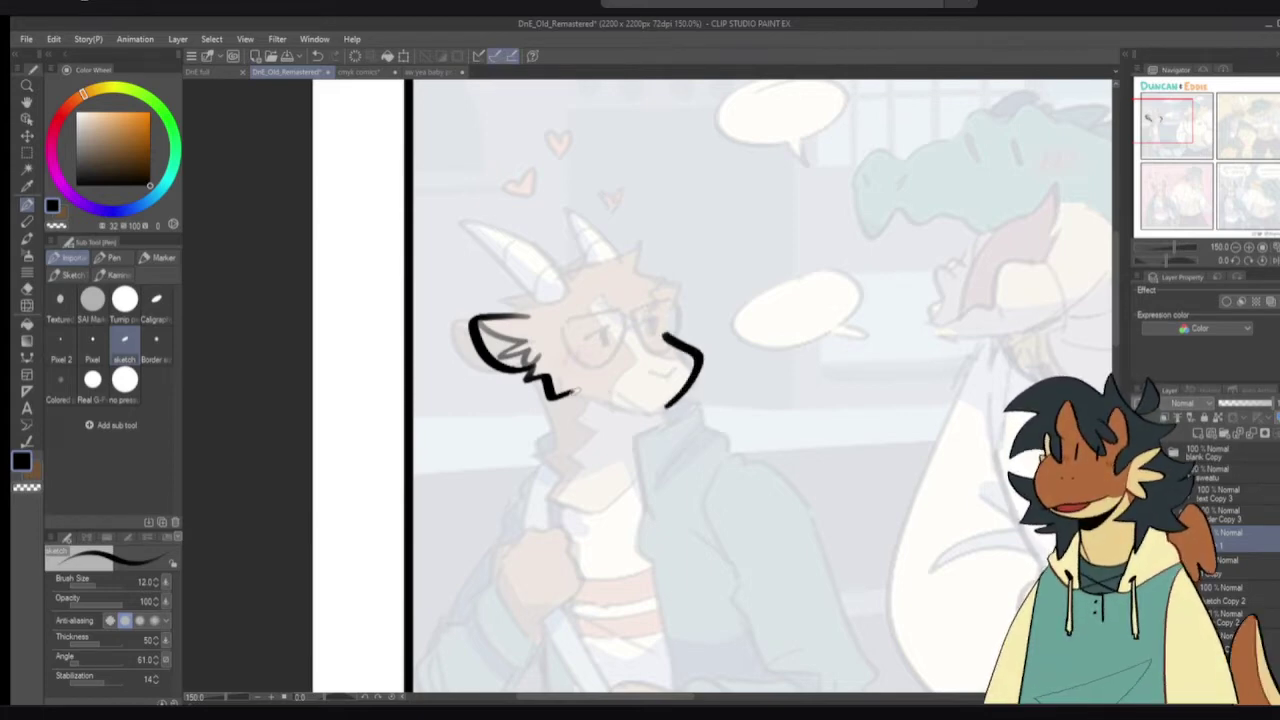
{"action": "left_click_drag", "start_coordinate": [575, 392], "coordinate": [652, 410]}
{"action": "key", "text": "ctrl+z"}
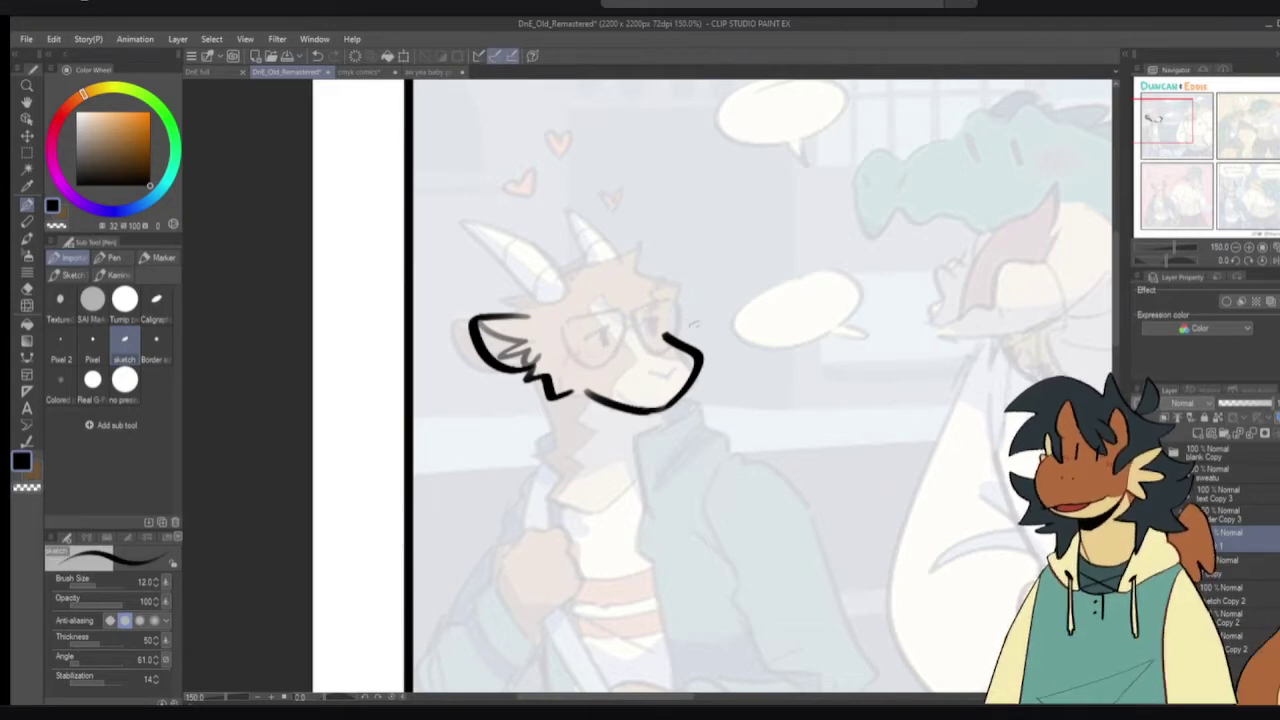
{"action": "left_click_drag", "start_coordinate": [699, 464], "coordinate": [671, 360]}
{"action": "left_click_drag", "start_coordinate": [617, 466], "coordinate": [603, 369]}
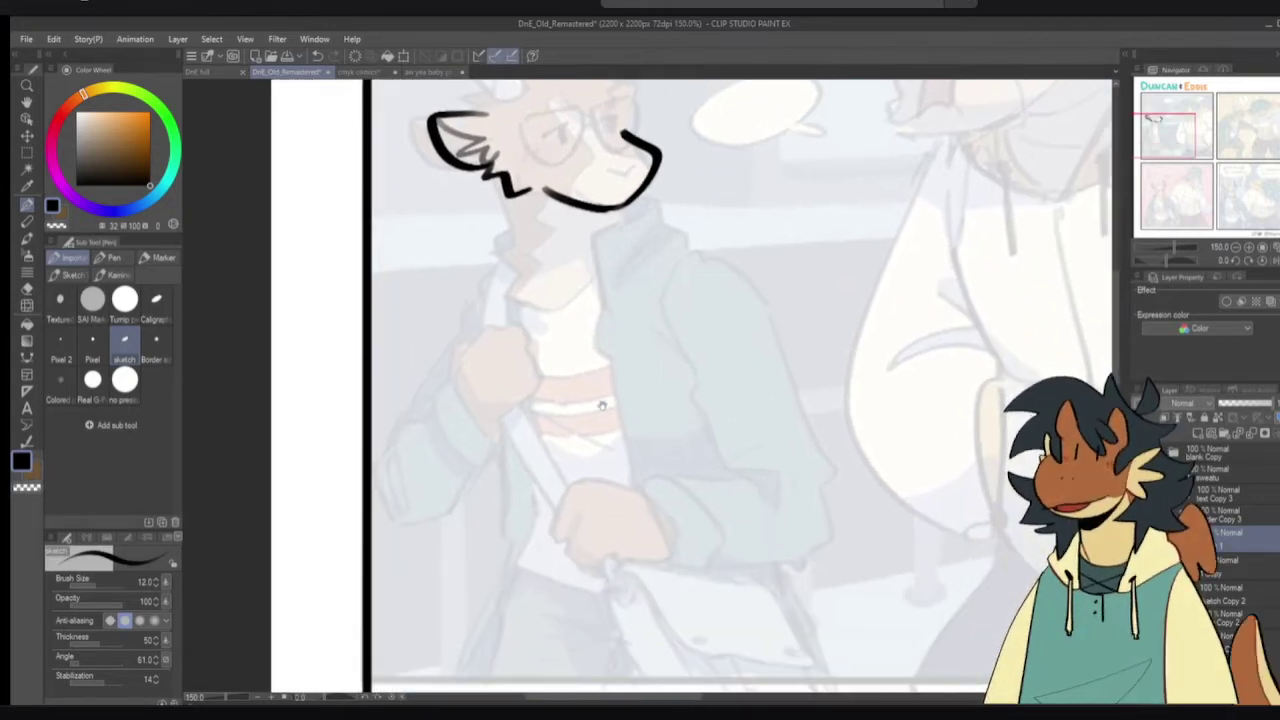
{"action": "left_click_drag", "start_coordinate": [673, 348], "coordinate": [687, 404]}
{"action": "left_click_drag", "start_coordinate": [693, 338], "coordinate": [674, 360]}
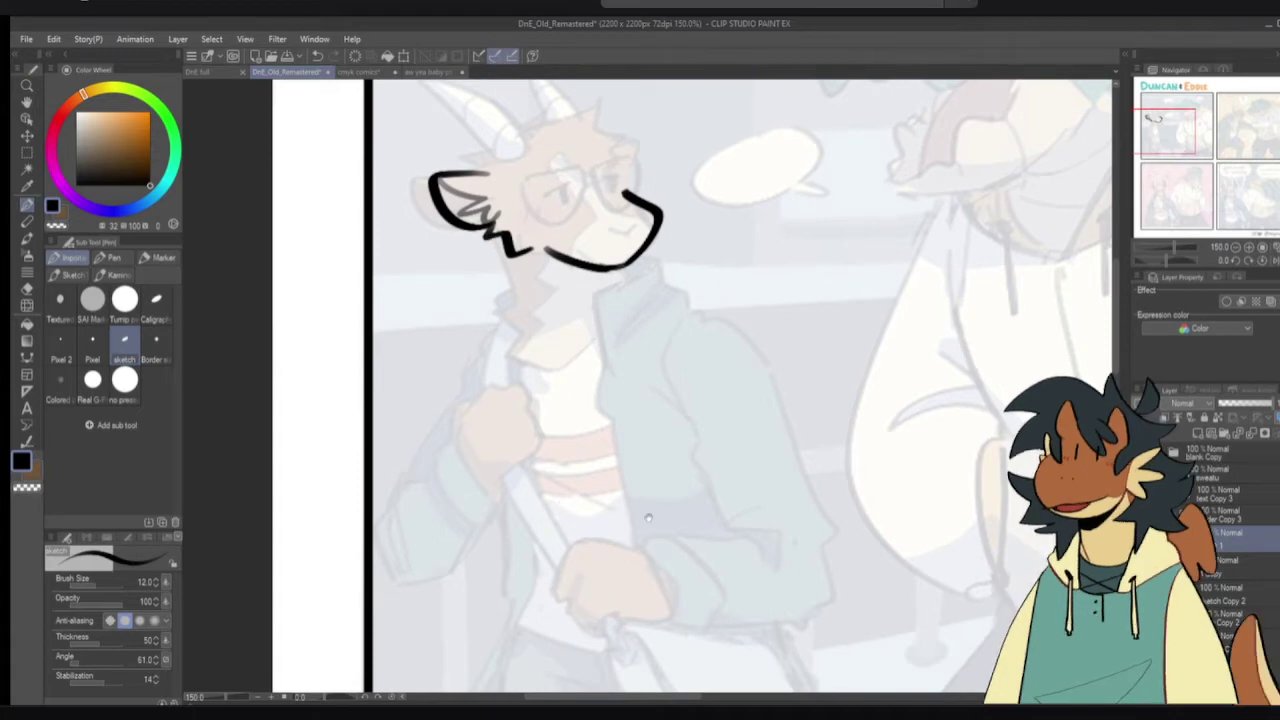
{"action": "scroll", "coordinate": [649, 517], "scroll_direction": "down", "scroll_amount": 3}
{"action": "scroll", "coordinate": [658, 374], "scroll_direction": "up", "scroll_amount": 1}
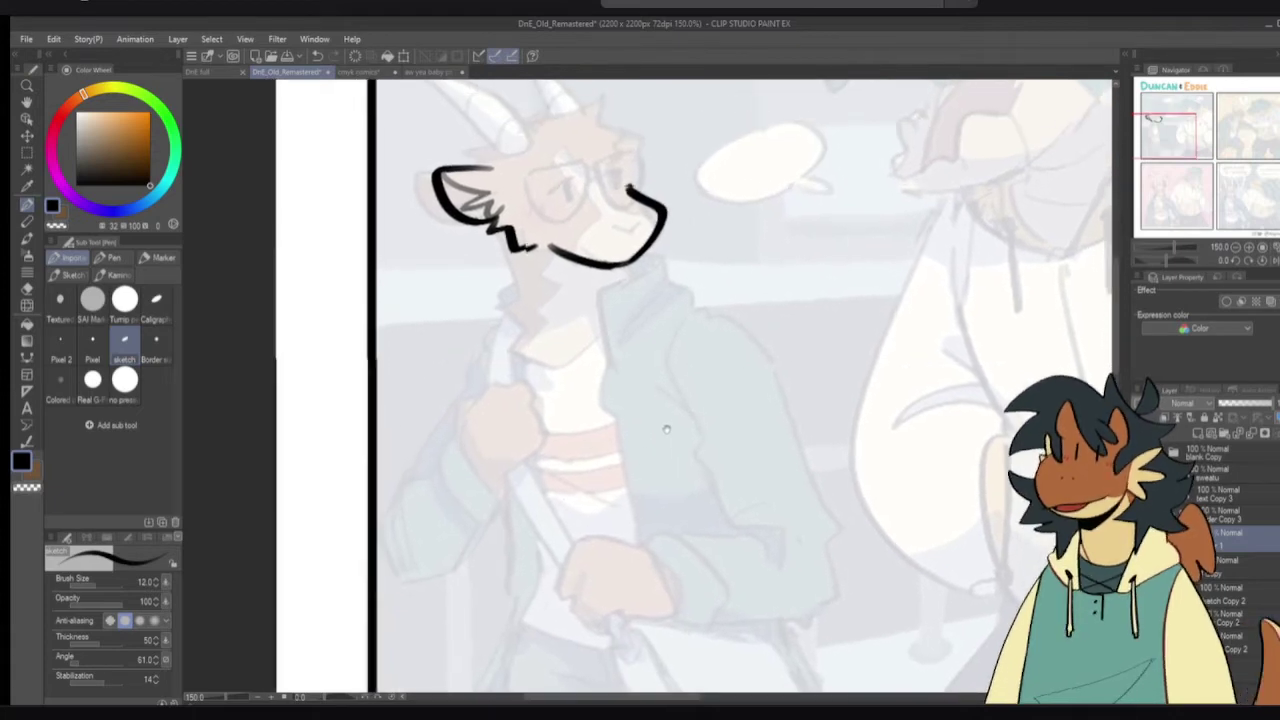
{"action": "scroll", "coordinate": [655, 400], "scroll_direction": "down", "scroll_amount": 1}
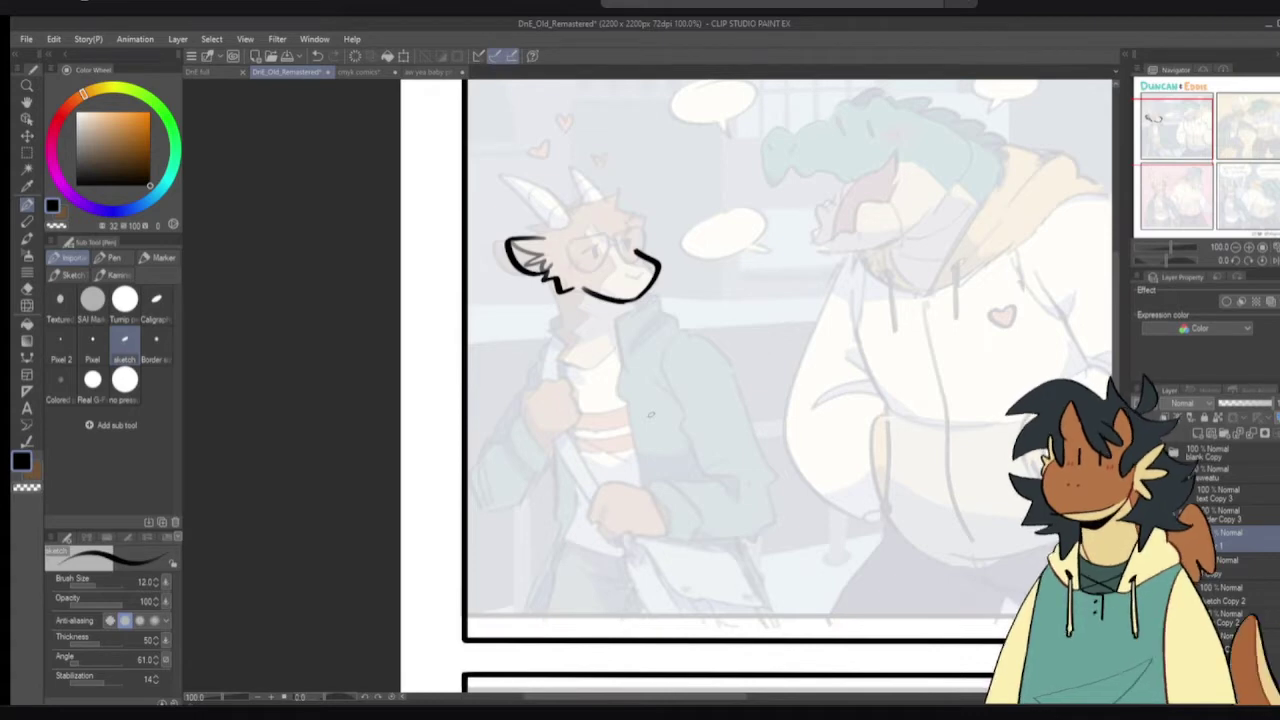
- Switch to the DnE full document, display the campfire and festival comics in turn, and examine the festival comic's first panel up close
{"action": "left_click", "coordinate": [205, 75]}
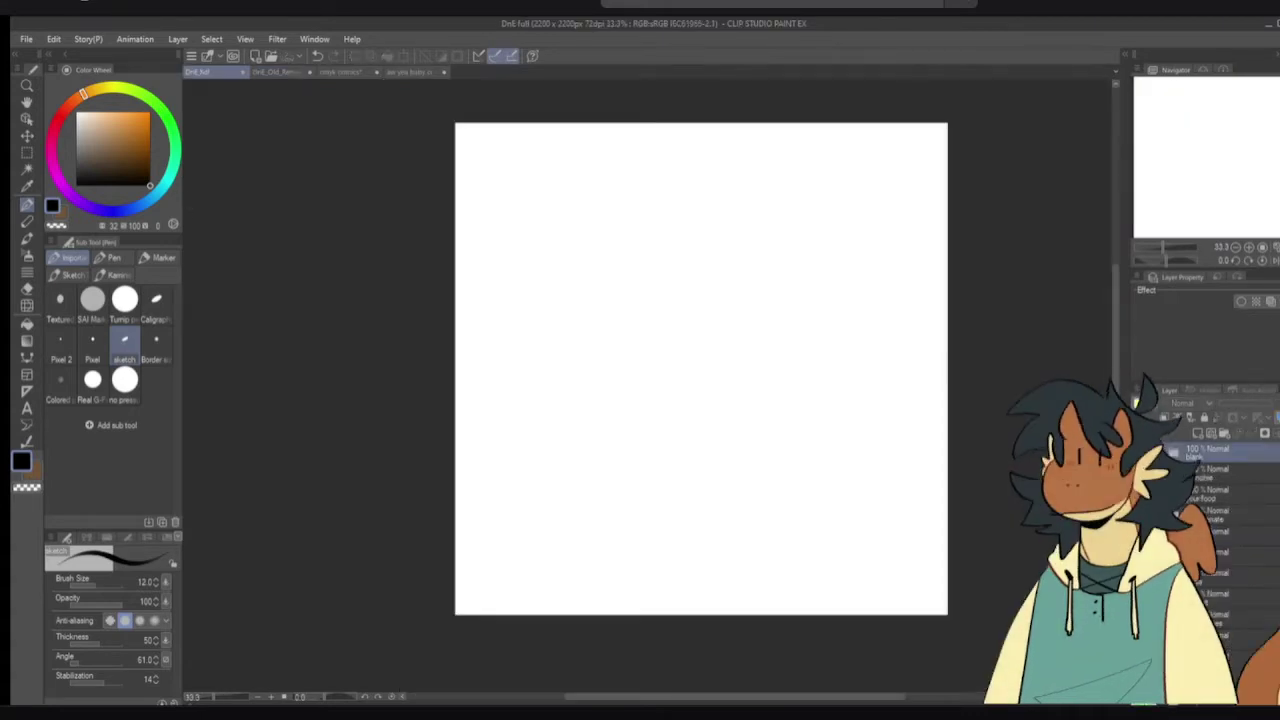
{"action": "scroll", "coordinate": [1240, 540], "scroll_direction": "down", "scroll_amount": 5}
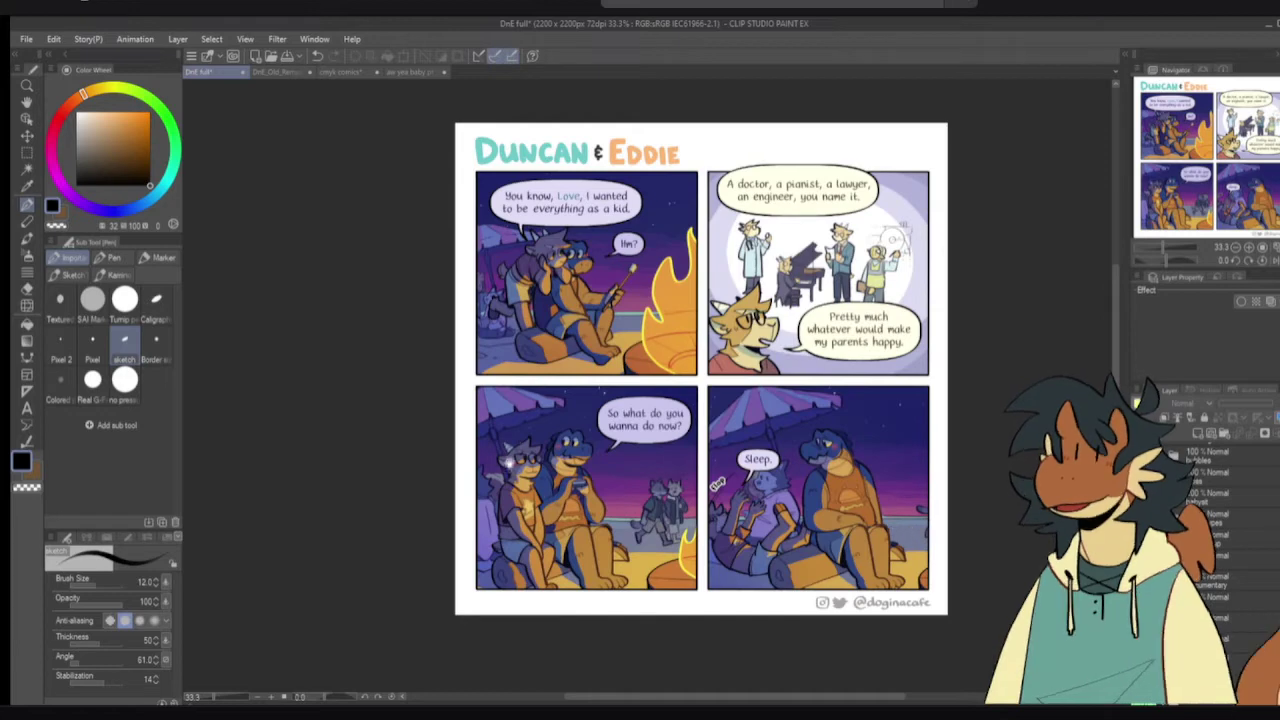
{"action": "left_click_drag", "start_coordinate": [655, 443], "coordinate": [641, 427]}
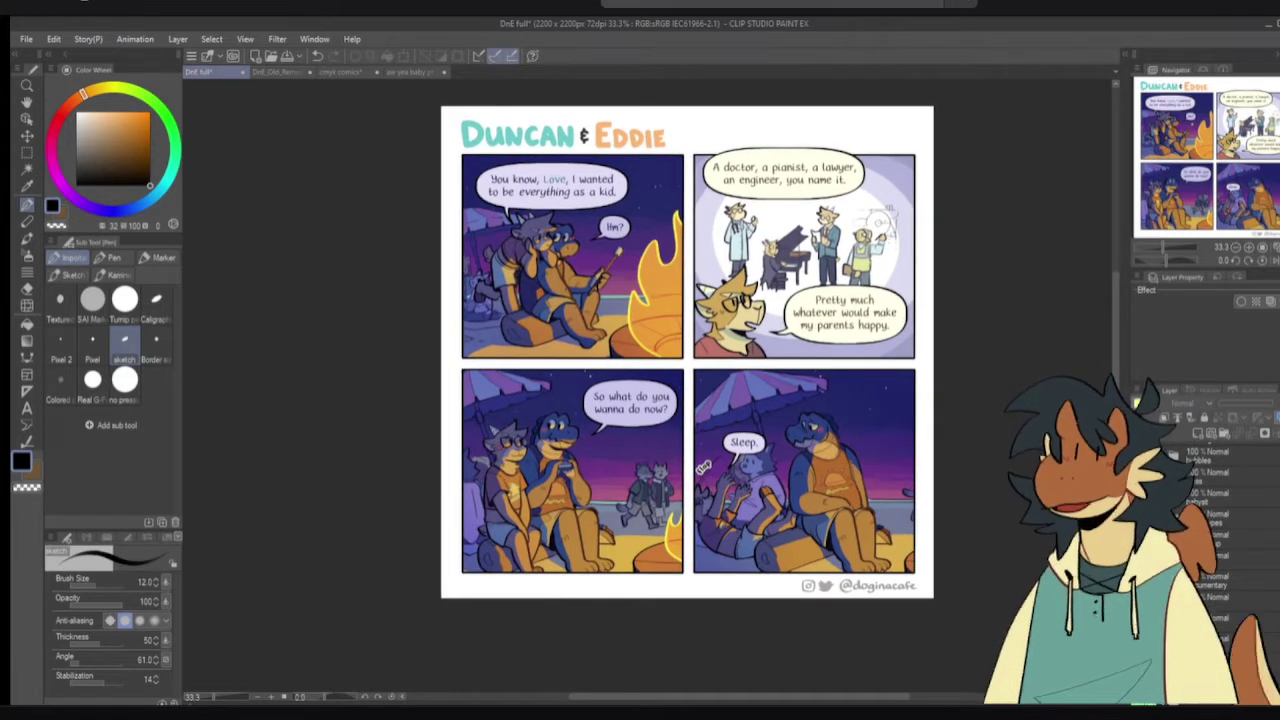
{"action": "left_click", "coordinate": [1143, 497]}
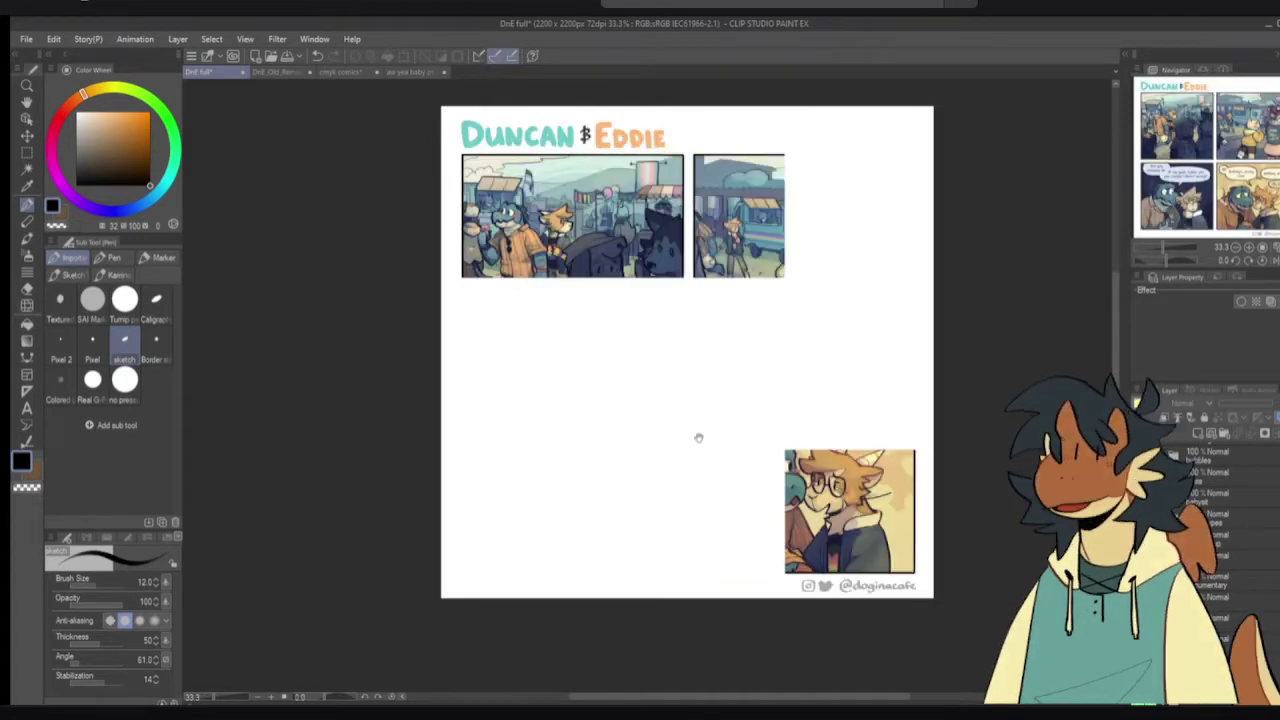
{"action": "left_click_drag", "start_coordinate": [749, 401], "coordinate": [759, 451]}
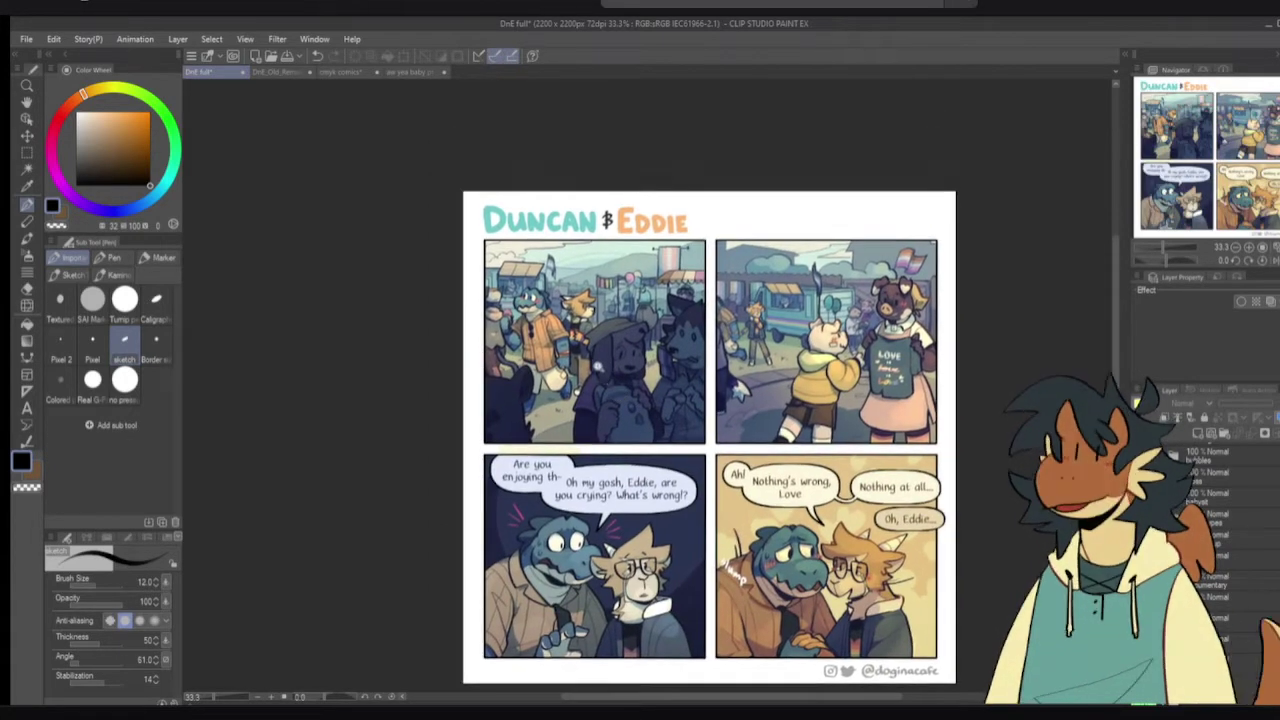
{"action": "scroll", "coordinate": [604, 362], "scroll_direction": "up", "scroll_amount": 1}
{"action": "key", "text": "ctrl+plus"}
{"action": "key", "text": "ctrl+plus"}
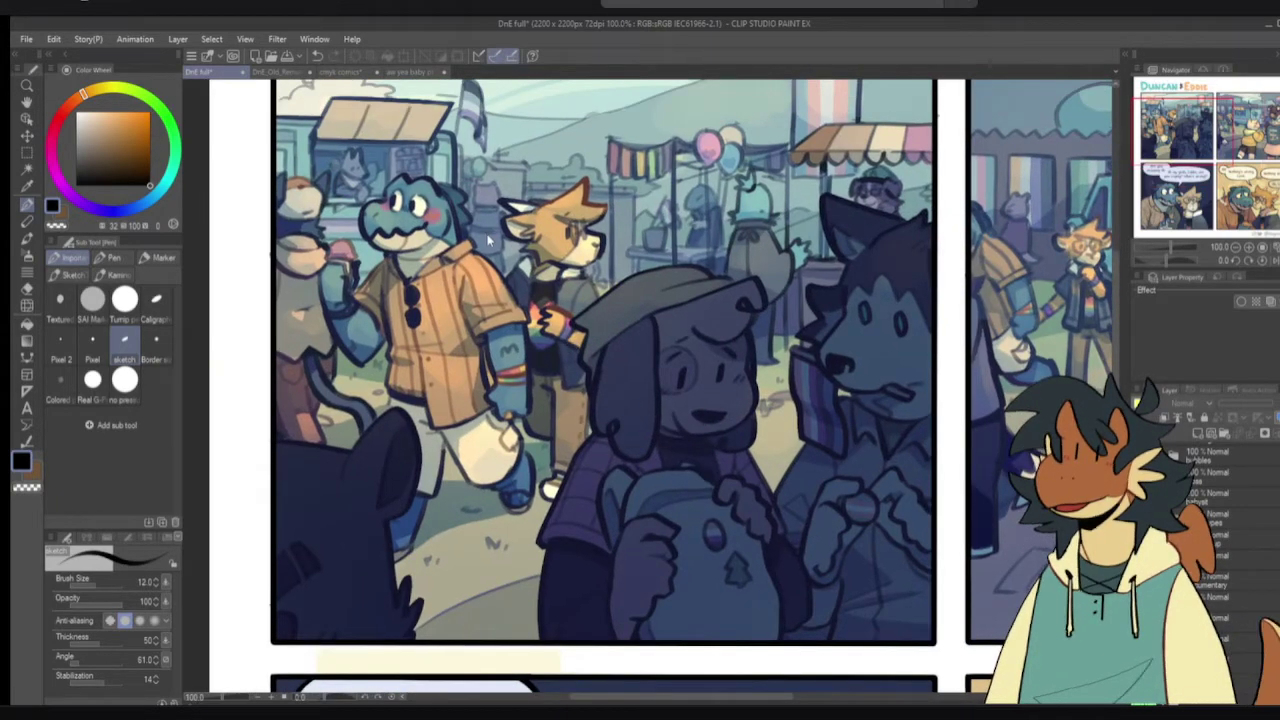
- Look over the doodle page and the original comic, and return to the goat's head on the DnE_Old_Remastered page
{"action": "left_click", "coordinate": [408, 72]}
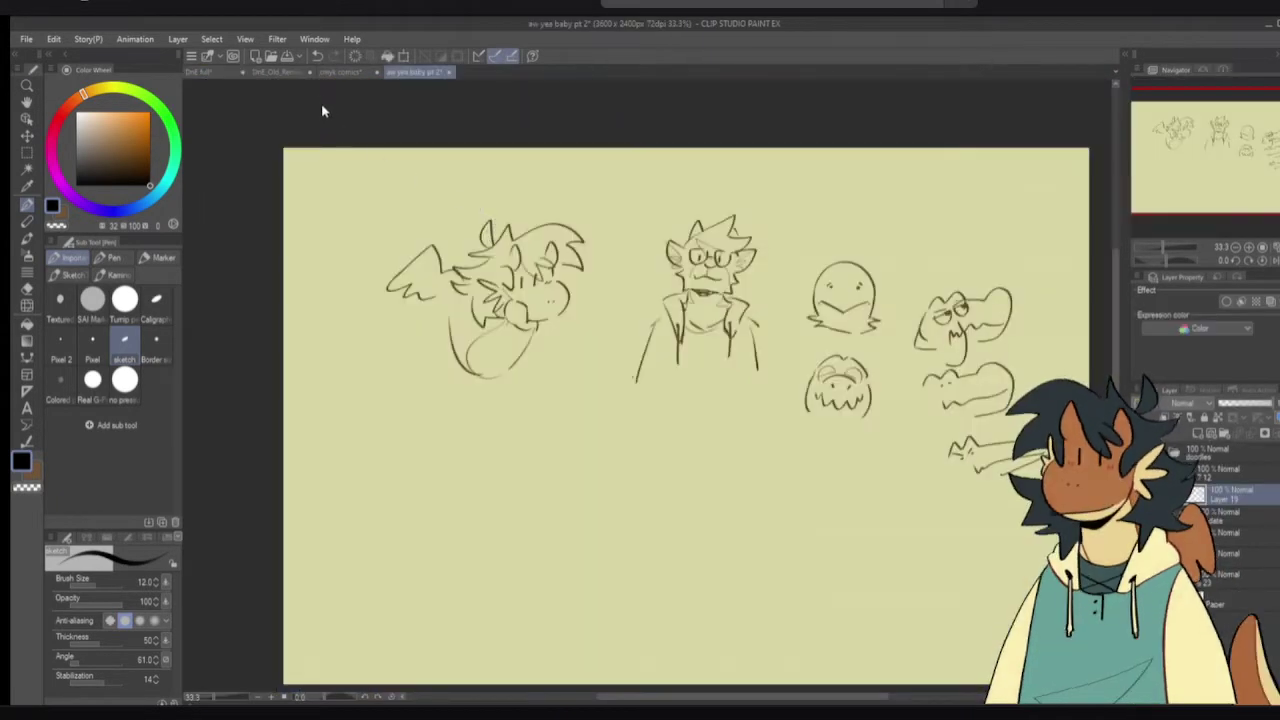
{"action": "left_click", "coordinate": [343, 72]}
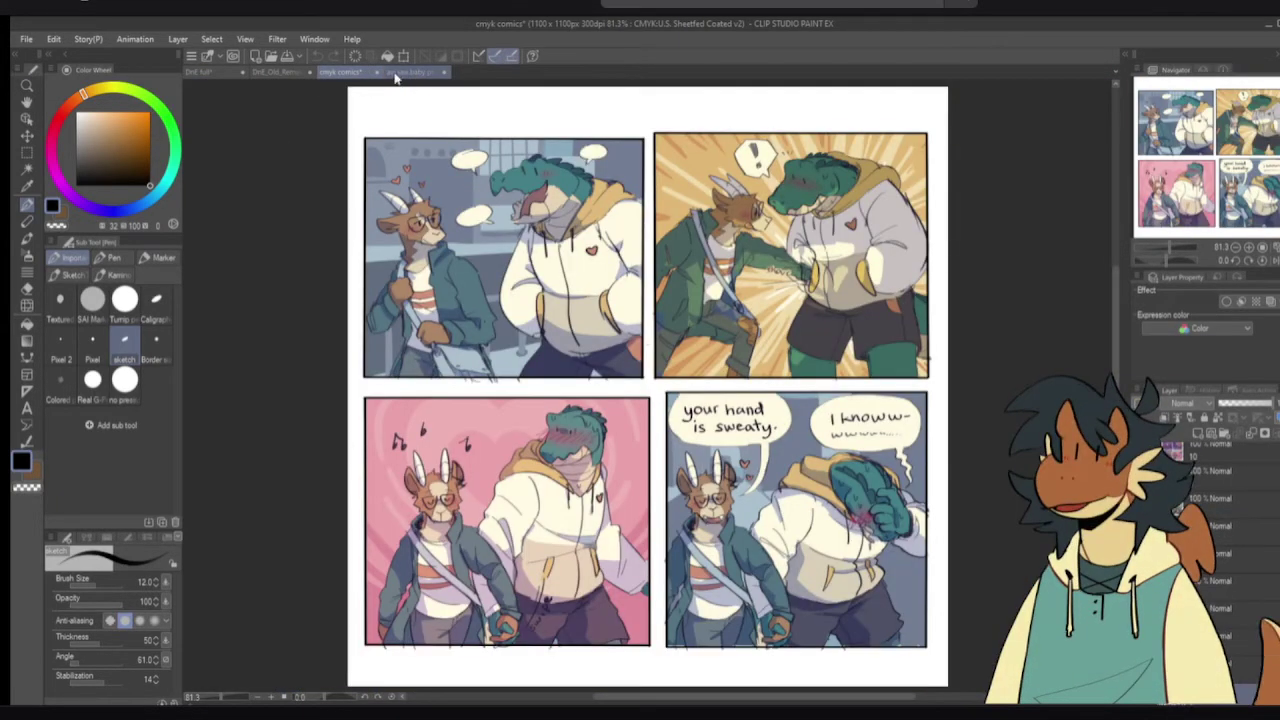
{"action": "left_click", "coordinate": [280, 72]}
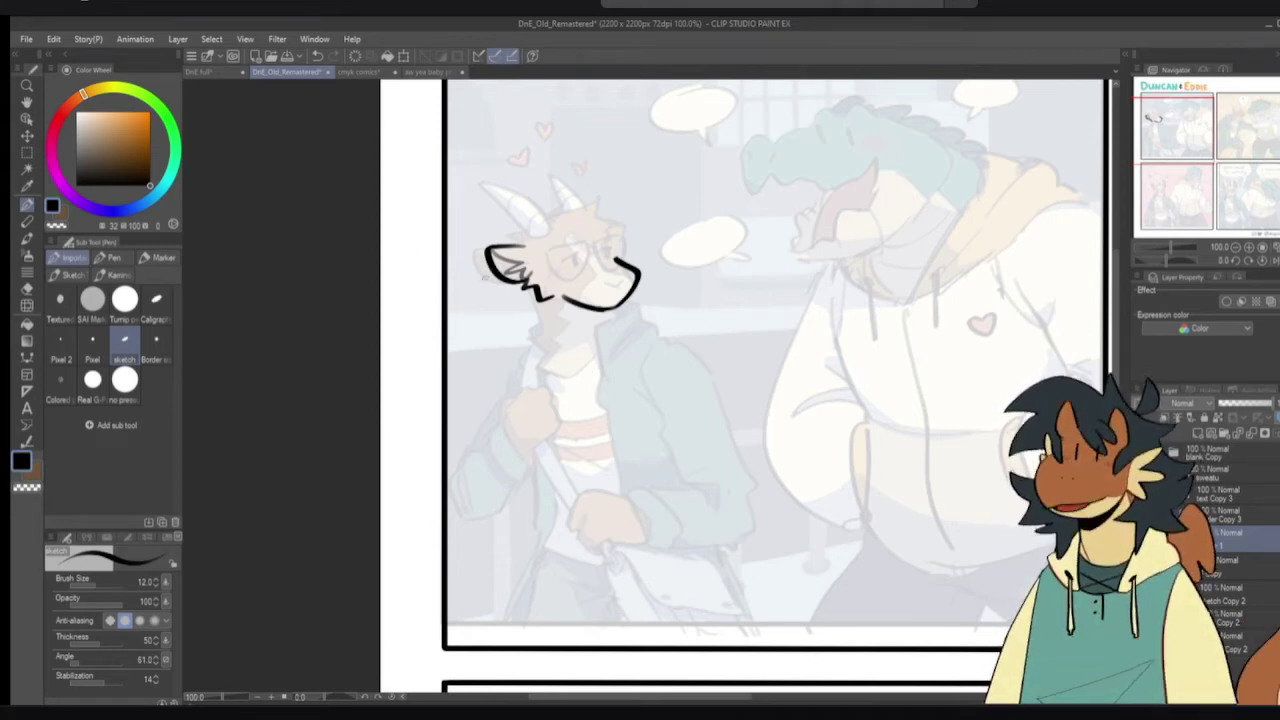
{"action": "left_click_drag", "start_coordinate": [606, 266], "coordinate": [605, 316]}
{"action": "scroll", "coordinate": [605, 316], "scroll_direction": "up", "scroll_amount": 1}
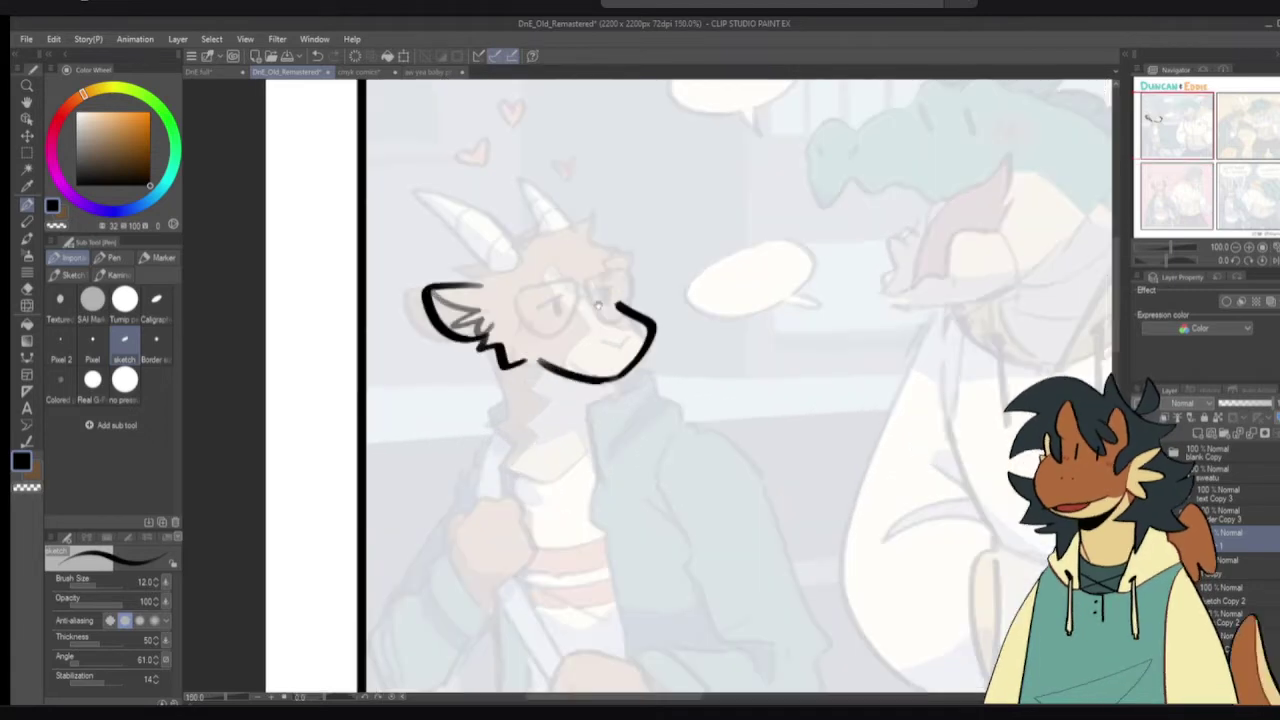
- Clear the unfinished goat head lines from the layer, look over all four panels, and return to the first panel's goat
{"action": "key", "text": "Delete"}
{"action": "scroll", "coordinate": [405, 412], "scroll_direction": "down", "scroll_amount": 4}
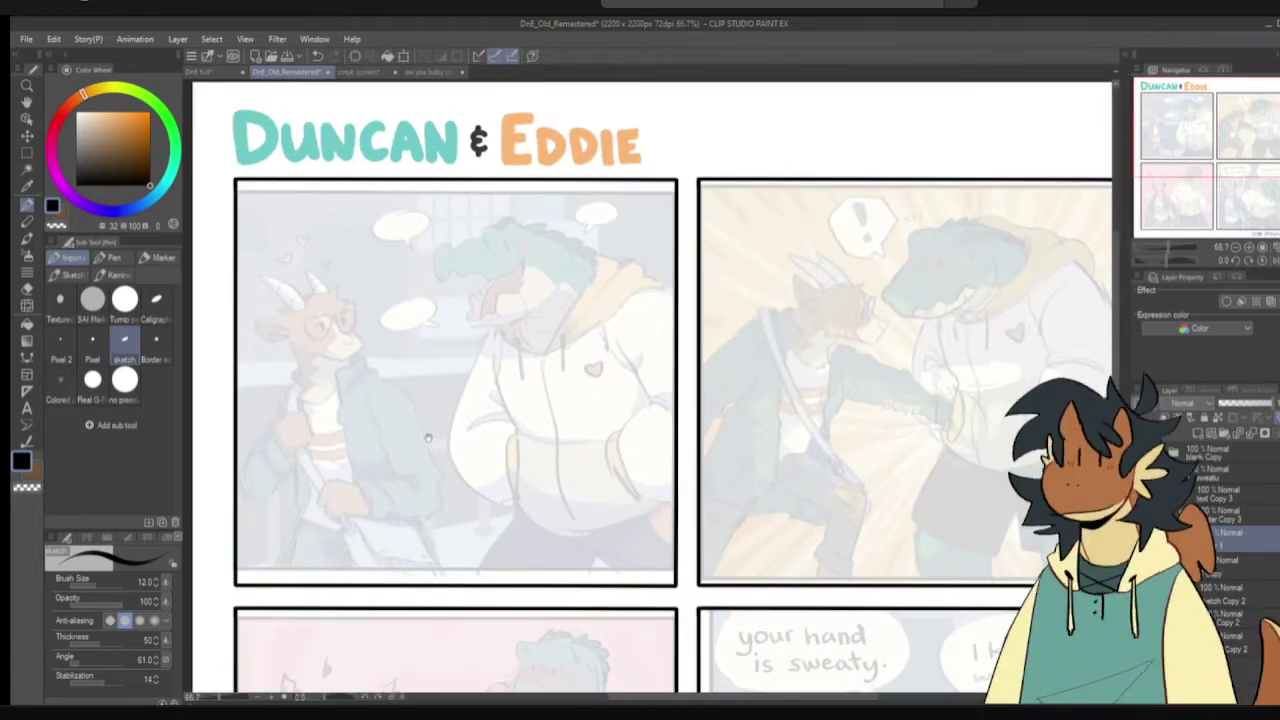
{"action": "left_click_drag", "start_coordinate": [427, 437], "coordinate": [634, 207]}
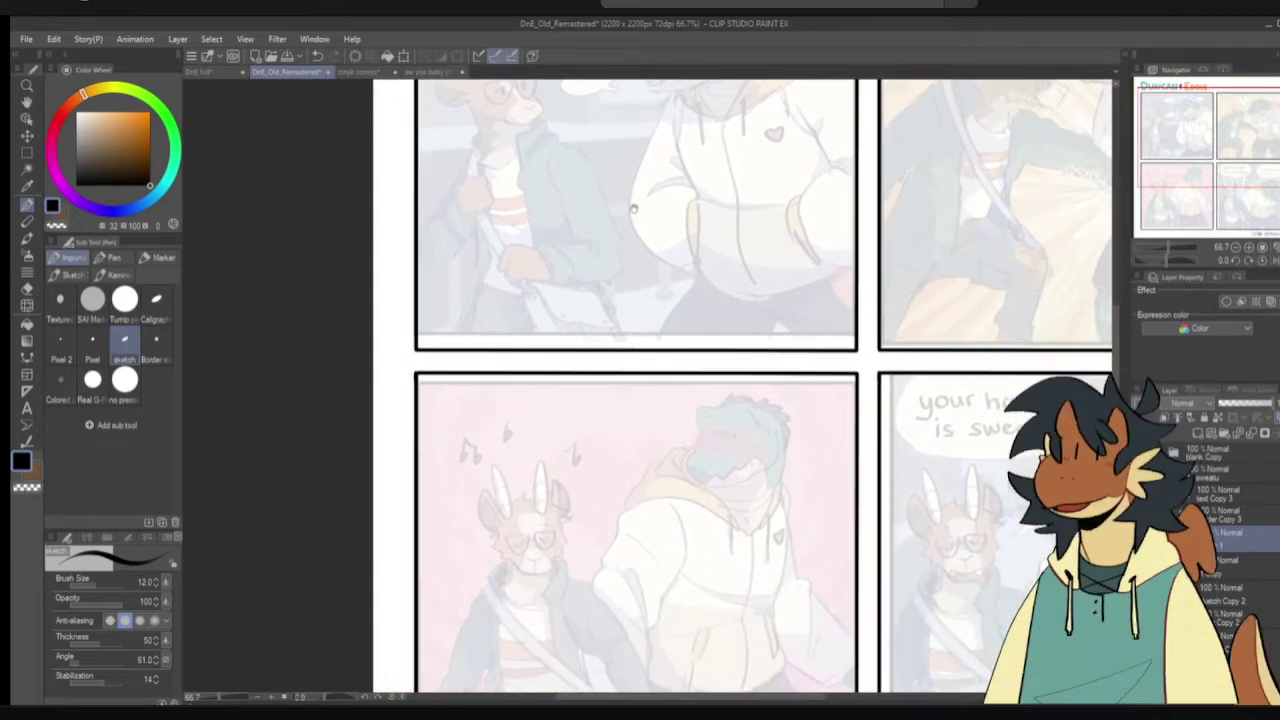
{"action": "left_click_drag", "start_coordinate": [730, 340], "coordinate": [577, 297]}
{"action": "scroll", "coordinate": [616, 314], "scroll_direction": "down", "scroll_amount": 1}
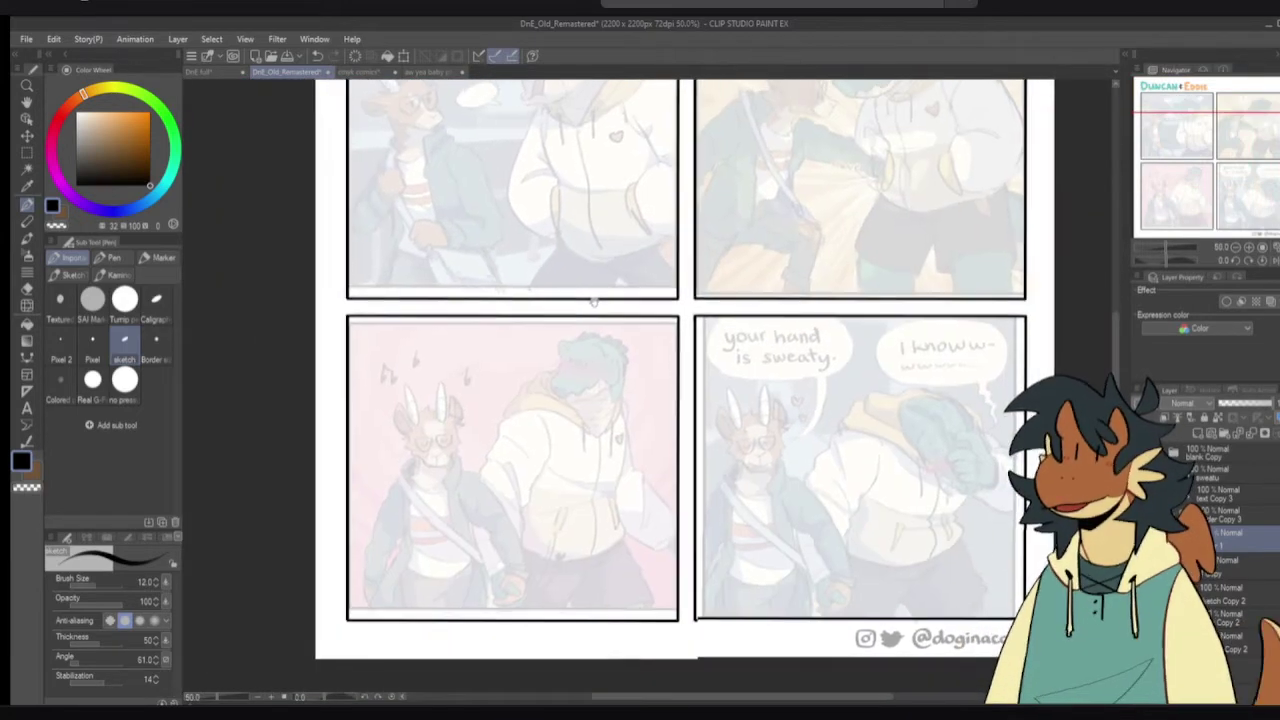
{"action": "left_click_drag", "start_coordinate": [567, 203], "coordinate": [591, 426]}
{"action": "scroll", "coordinate": [647, 344], "scroll_direction": "up", "scroll_amount": 1}
{"action": "left_click_drag", "start_coordinate": [647, 344], "coordinate": [673, 334]}
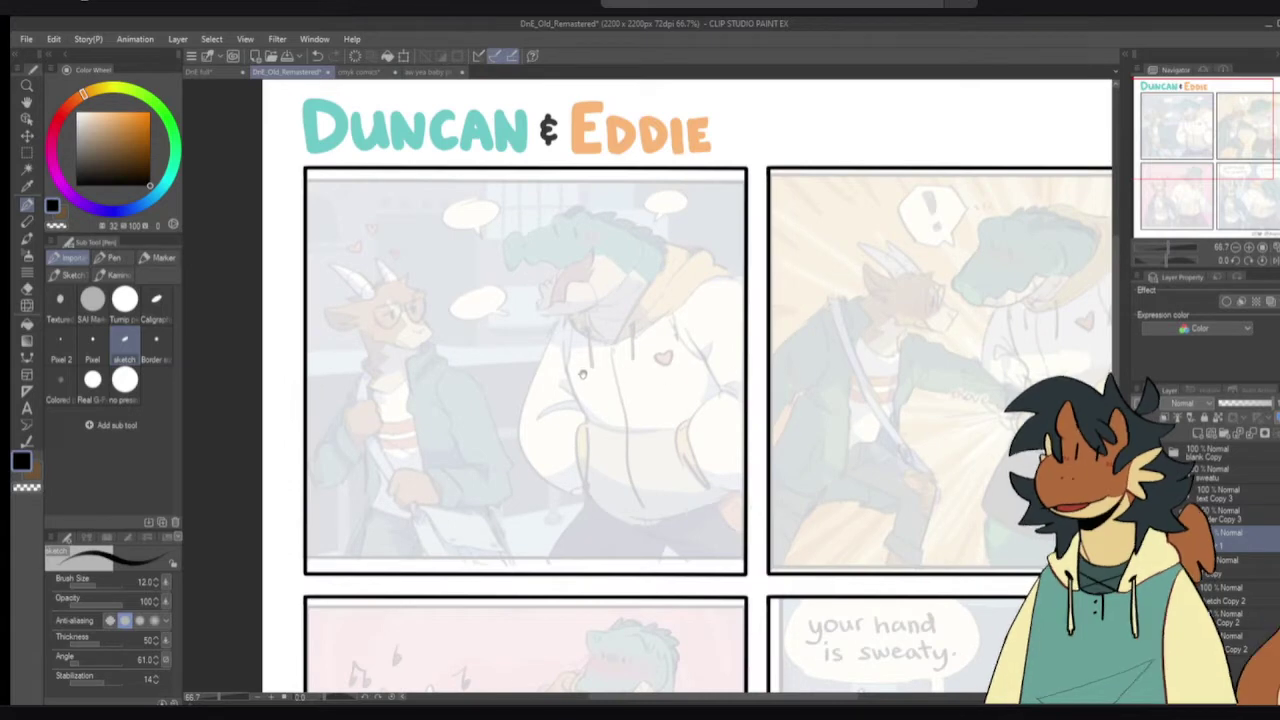
{"action": "scroll", "coordinate": [371, 303], "scroll_direction": "up", "scroll_amount": 1}
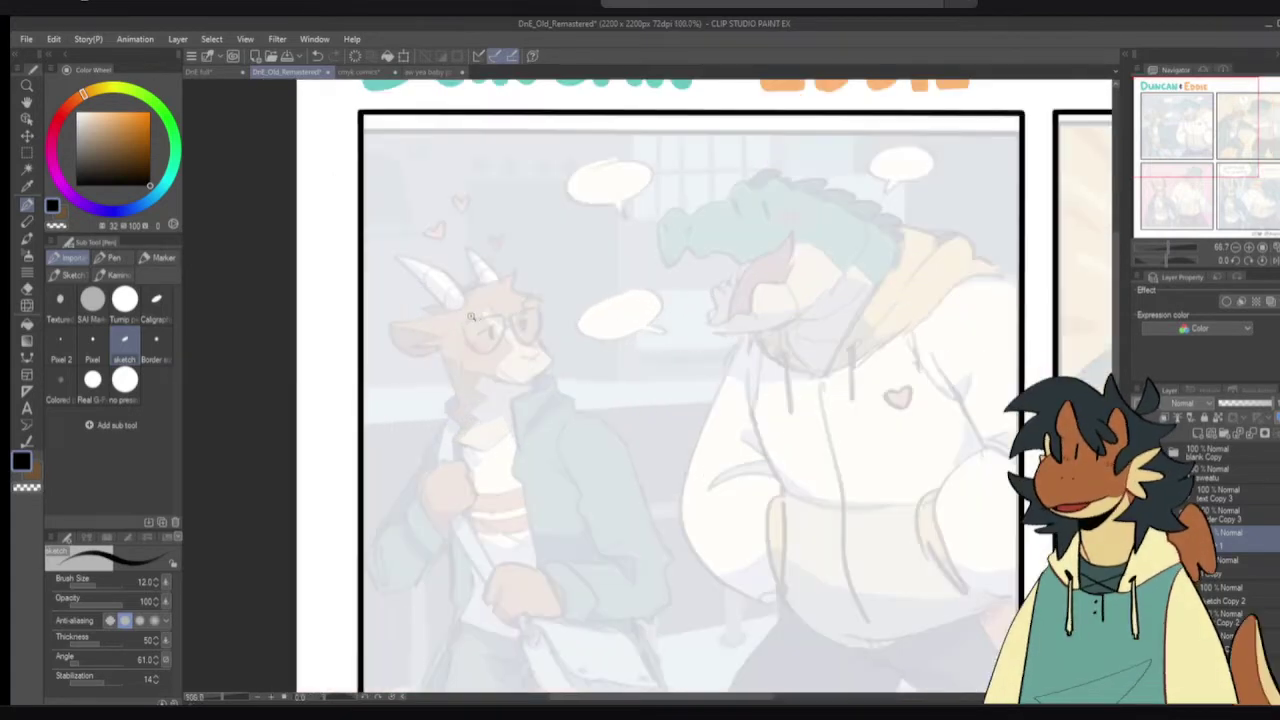
- Outline the goat's head in black, with spiky hair, a rounded muzzle and jaw, and jagged cheek fur
{"action": "mouse_move", "coordinate": [462, 298]}
{"action": "left_mouse_down"}
{"action": "mouse_move", "coordinate": [531, 264]}
{"action": "mouse_move", "coordinate": [529, 287]}
{"action": "mouse_move", "coordinate": [548, 305]}
{"action": "mouse_move", "coordinate": [526, 318]}
{"action": "mouse_move", "coordinate": [539, 249]}
{"action": "mouse_move", "coordinate": [533, 280]}
{"action": "mouse_move", "coordinate": [548, 293]}
{"action": "mouse_move", "coordinate": [525, 318]}
{"action": "left_mouse_up"}
{"action": "key", "text": "ctrl+z"}
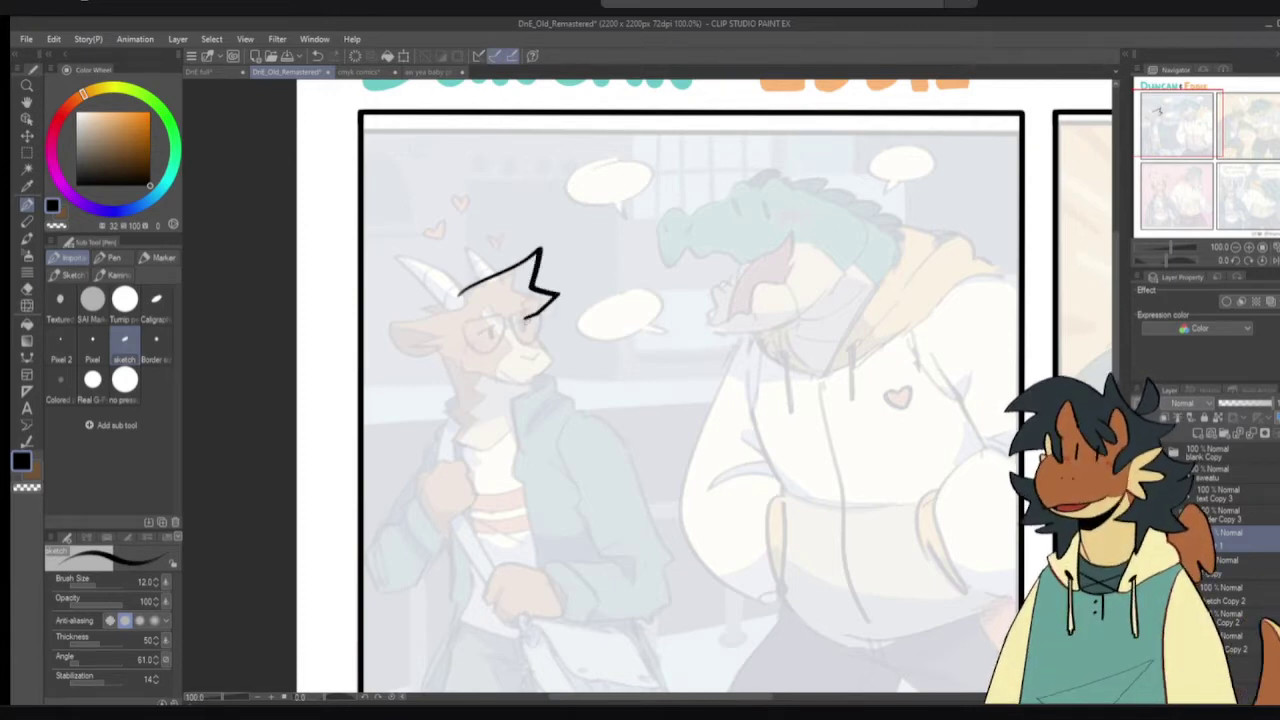
{"action": "scroll", "coordinate": [525, 331], "scroll_direction": "up", "scroll_amount": 1}
{"action": "mouse_move", "coordinate": [420, 368]}
{"action": "left_mouse_down"}
{"action": "mouse_move", "coordinate": [389, 394]}
{"action": "mouse_move", "coordinate": [462, 423]}
{"action": "left_mouse_up"}
{"action": "key", "text": "ctrl+z"}
{"action": "mouse_move", "coordinate": [525, 318]}
{"action": "left_mouse_down"}
{"action": "mouse_move", "coordinate": [576, 366]}
{"action": "mouse_move", "coordinate": [562, 412]}
{"action": "mouse_move", "coordinate": [530, 334]}
{"action": "mouse_move", "coordinate": [538, 430]}
{"action": "left_mouse_up"}
{"action": "key", "text": "ctrl+z"}
{"action": "left_click_drag", "start_coordinate": [462, 423], "coordinate": [548, 427]}
{"action": "key", "text": "ctrl+z"}
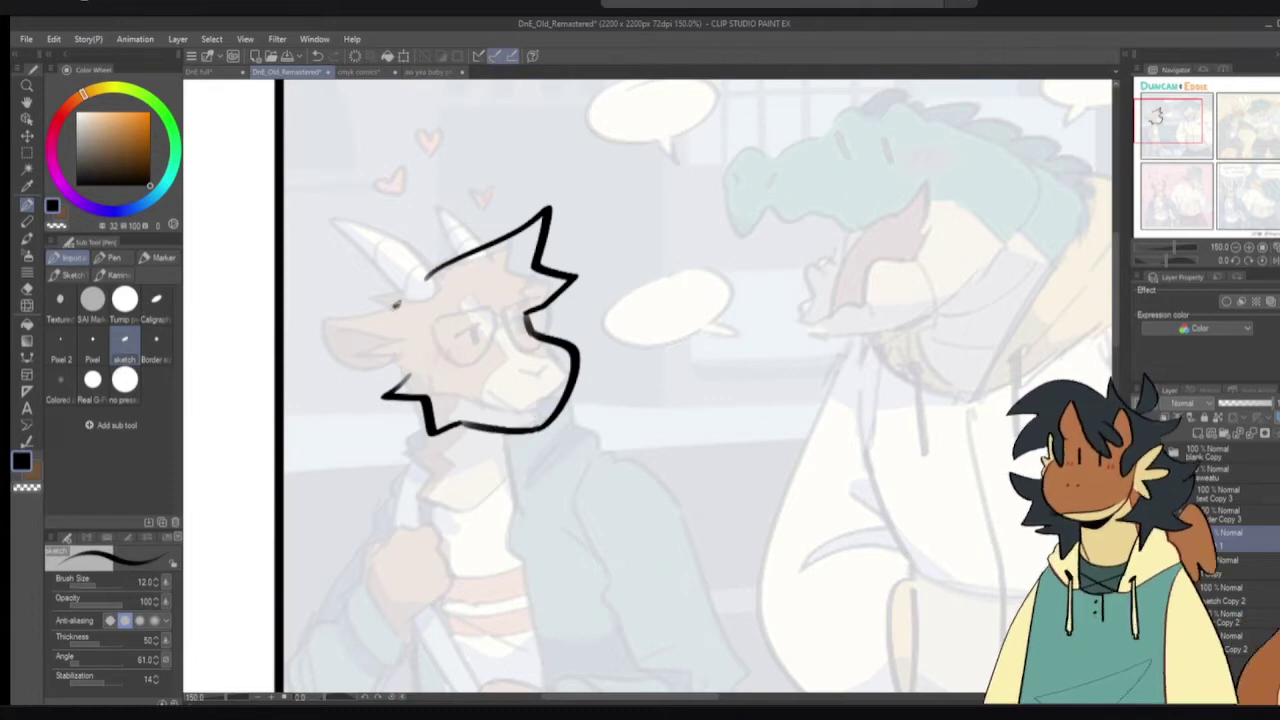
- Draw the goat's ear in black with small inner tufts, and shift the whole head drawing slightly right of the guide
{"action": "mouse_move", "coordinate": [402, 304]}
{"action": "left_mouse_down"}
{"action": "mouse_move", "coordinate": [354, 364]}
{"action": "mouse_move", "coordinate": [412, 372]}
{"action": "left_mouse_up"}
{"action": "key", "text": "ctrl+z"}
{"action": "left_click_drag", "start_coordinate": [402, 304], "coordinate": [418, 368]}
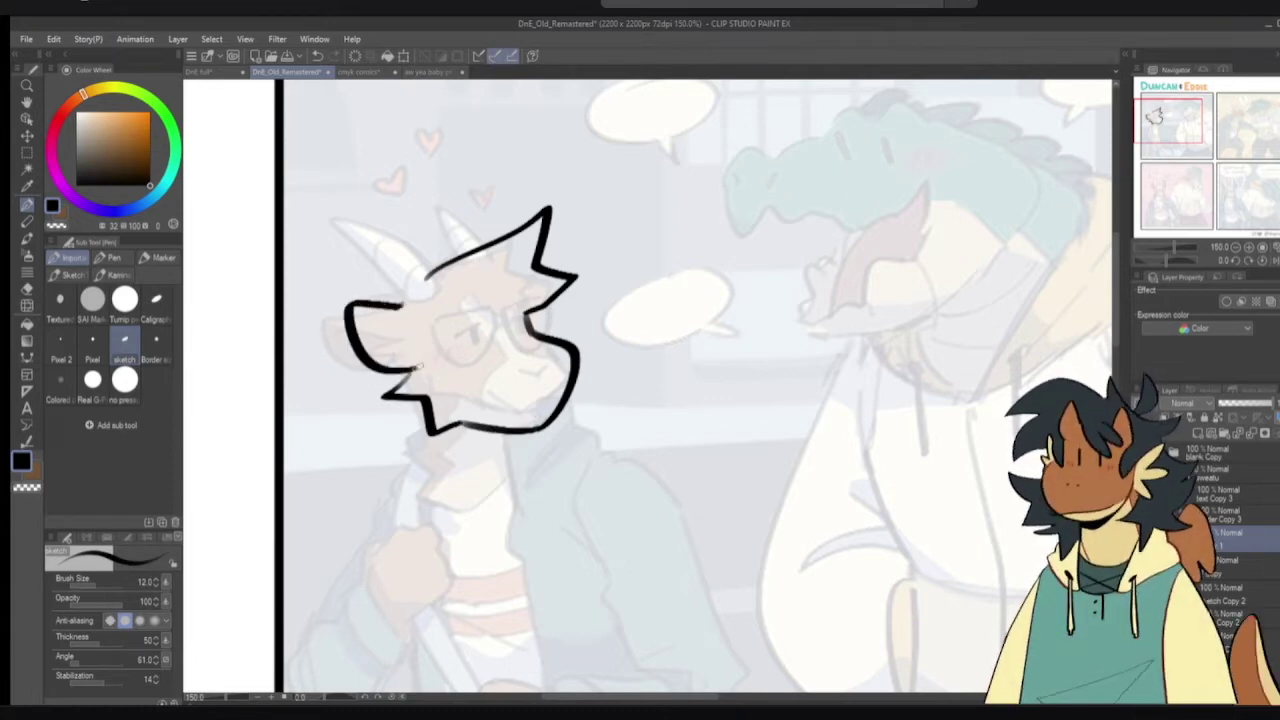
{"action": "key", "text": "ctrl+z"}
{"action": "mouse_move", "coordinate": [400, 313]}
{"action": "left_mouse_down"}
{"action": "mouse_move", "coordinate": [342, 311]}
{"action": "mouse_move", "coordinate": [395, 372]}
{"action": "left_mouse_up"}
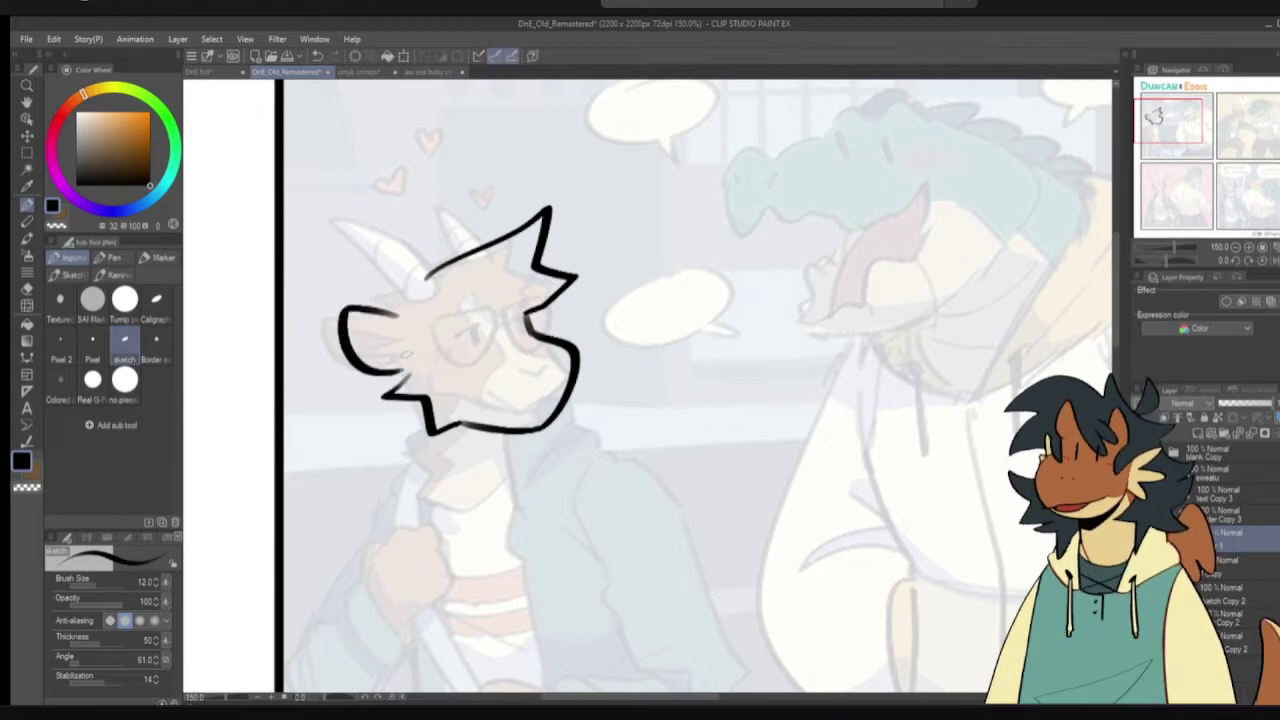
{"action": "left_click_drag", "start_coordinate": [352, 314], "coordinate": [414, 366]}
{"action": "key", "text": "ctrl+z"}
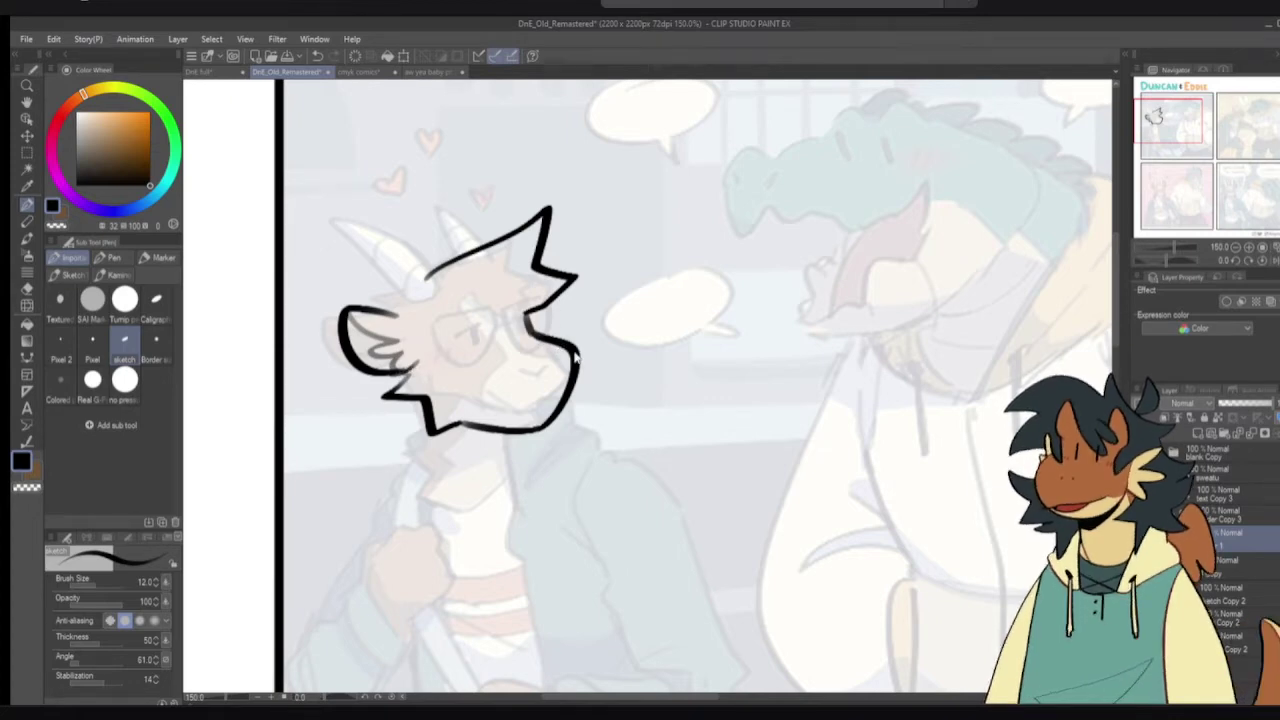
{"action": "left_click_drag", "start_coordinate": [576, 357], "coordinate": [592, 351]}
{"action": "mouse_move", "coordinate": [418, 298]}
{"action": "left_mouse_down"}
{"action": "mouse_move", "coordinate": [452, 268]}
{"action": "mouse_move", "coordinate": [420, 315]}
{"action": "left_mouse_up"}
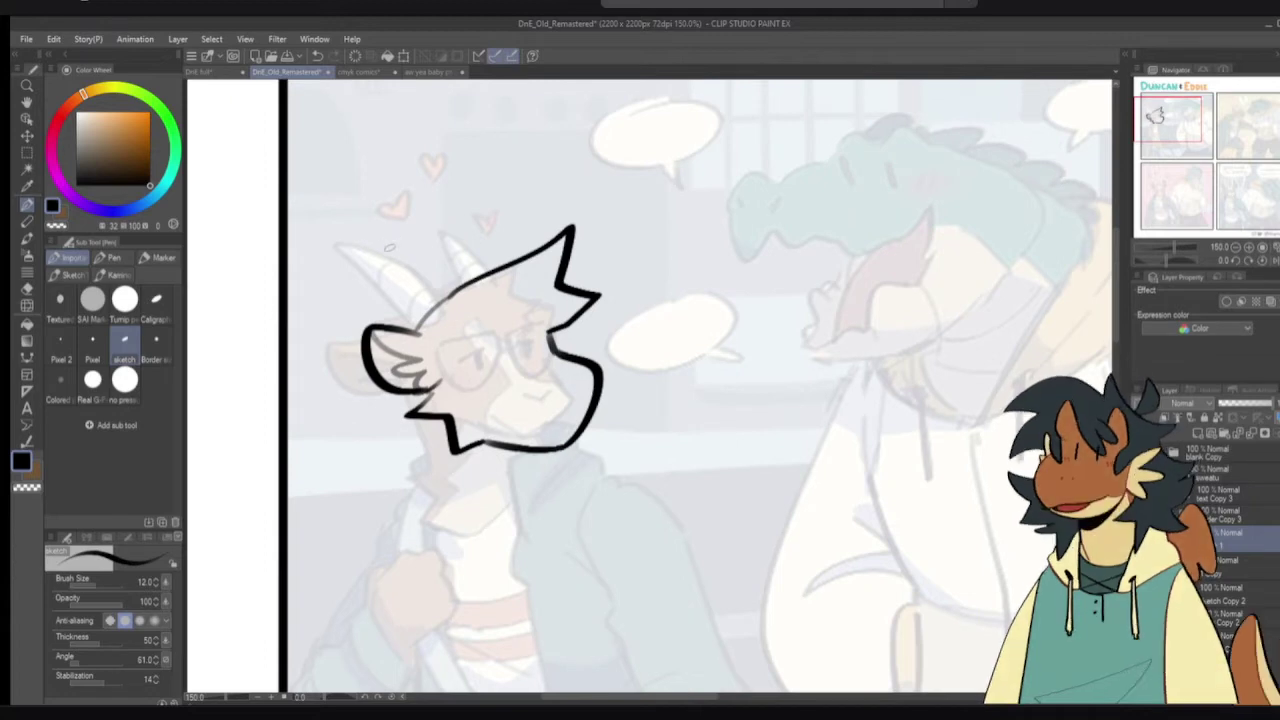
{"action": "left_click_drag", "start_coordinate": [366, 257], "coordinate": [456, 293]}
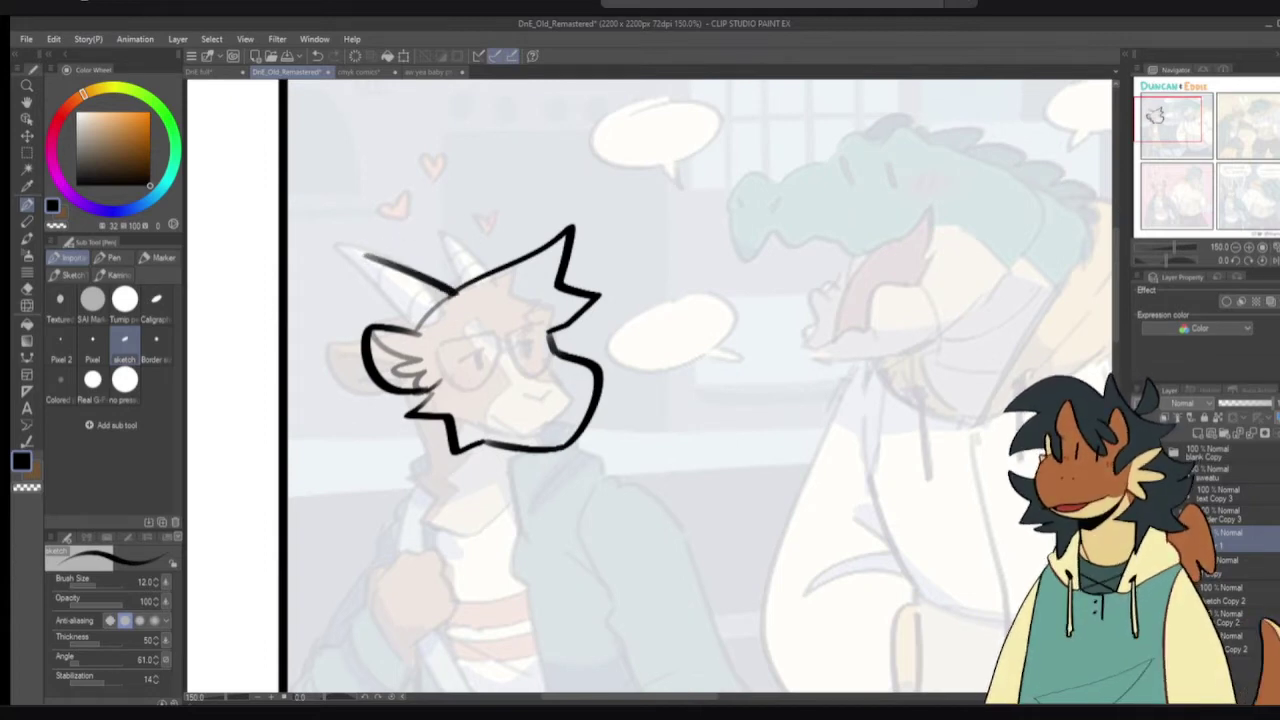
{"action": "left_click_drag", "start_coordinate": [362, 254], "coordinate": [416, 328]}
{"action": "key", "text": "ctrl+z"}
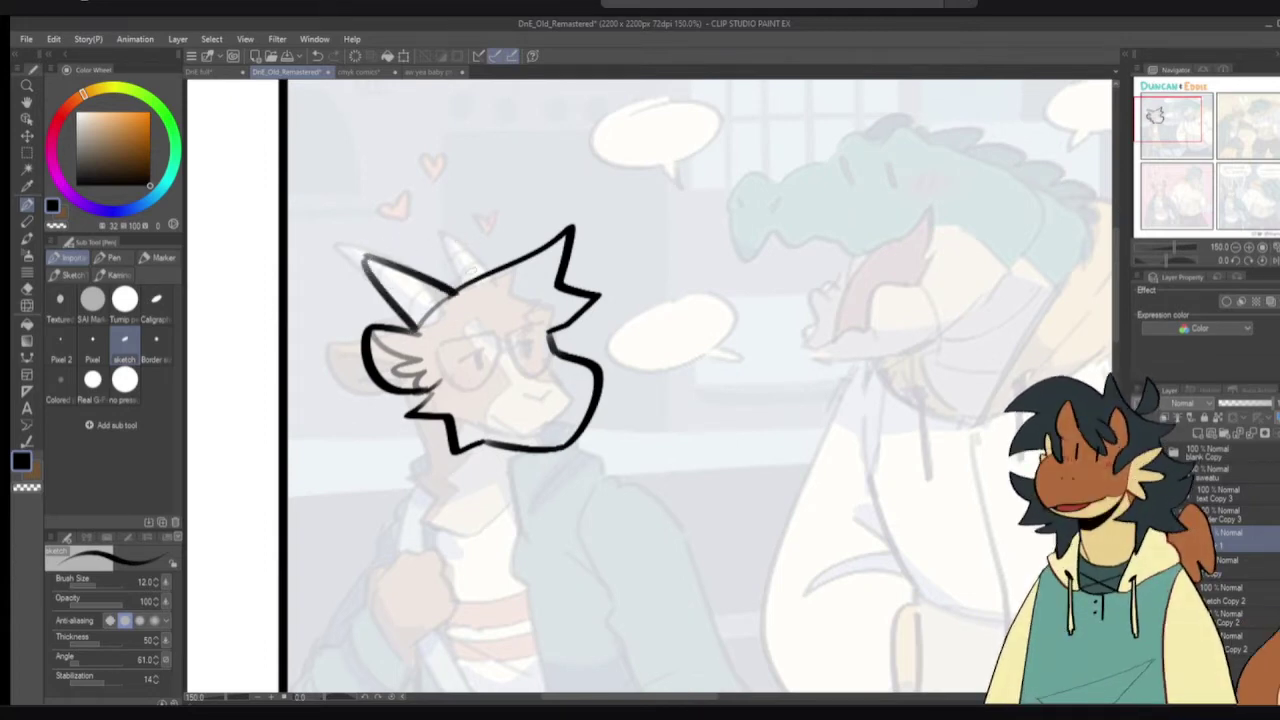
{"action": "key", "text": "ctrl+z"}
{"action": "key", "text": "ctrl+z"}
{"action": "left_click_drag", "start_coordinate": [346, 258], "coordinate": [418, 334]}
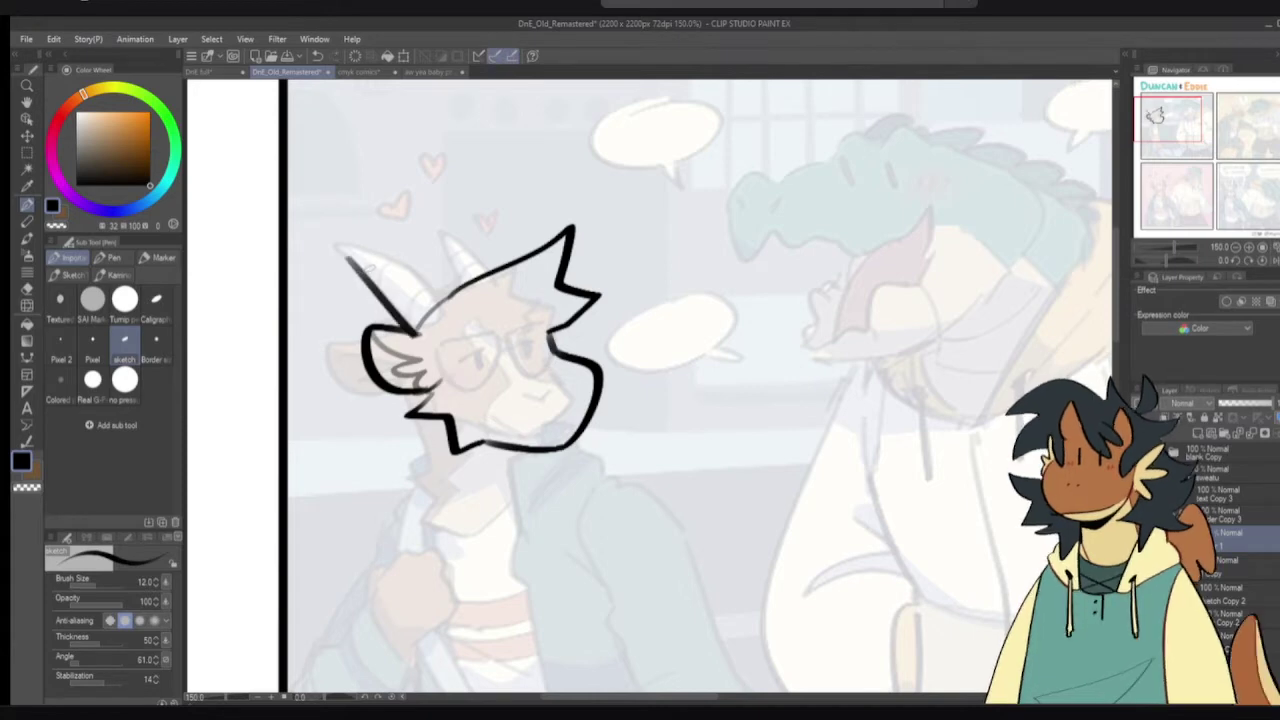
{"action": "left_click_drag", "start_coordinate": [364, 264], "coordinate": [424, 292]}
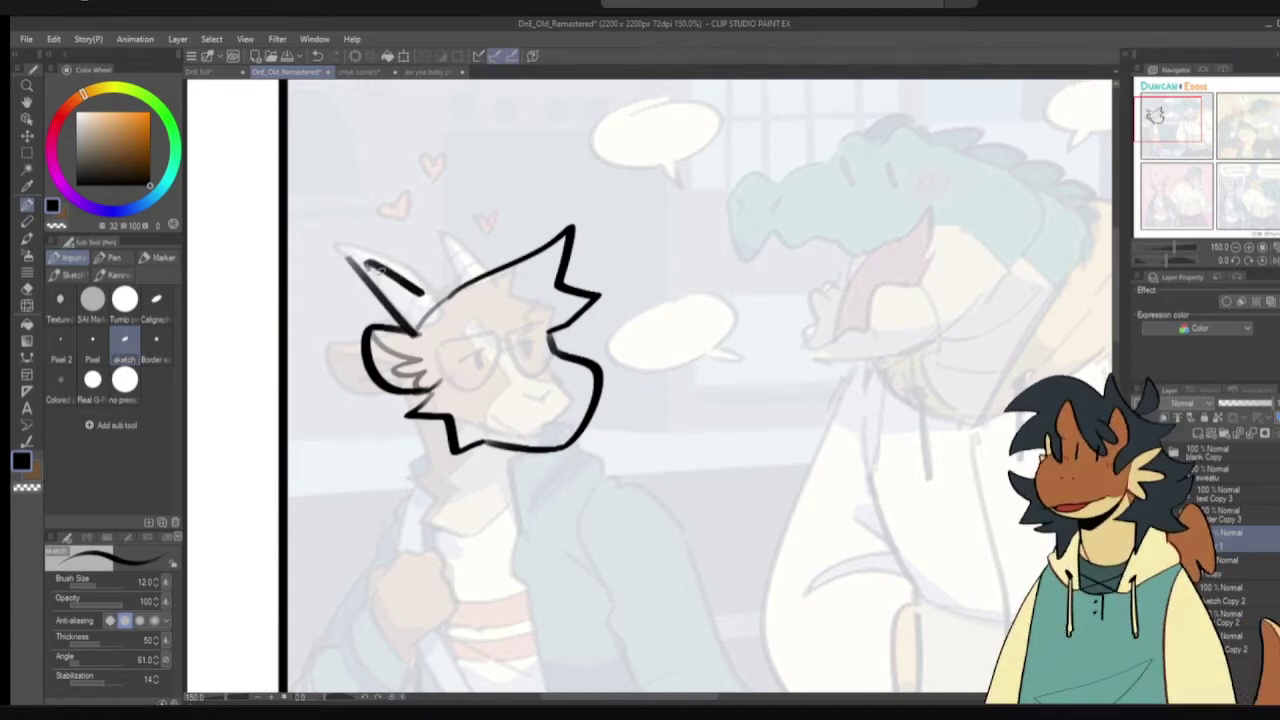
{"action": "key", "text": "ctrl+z"}
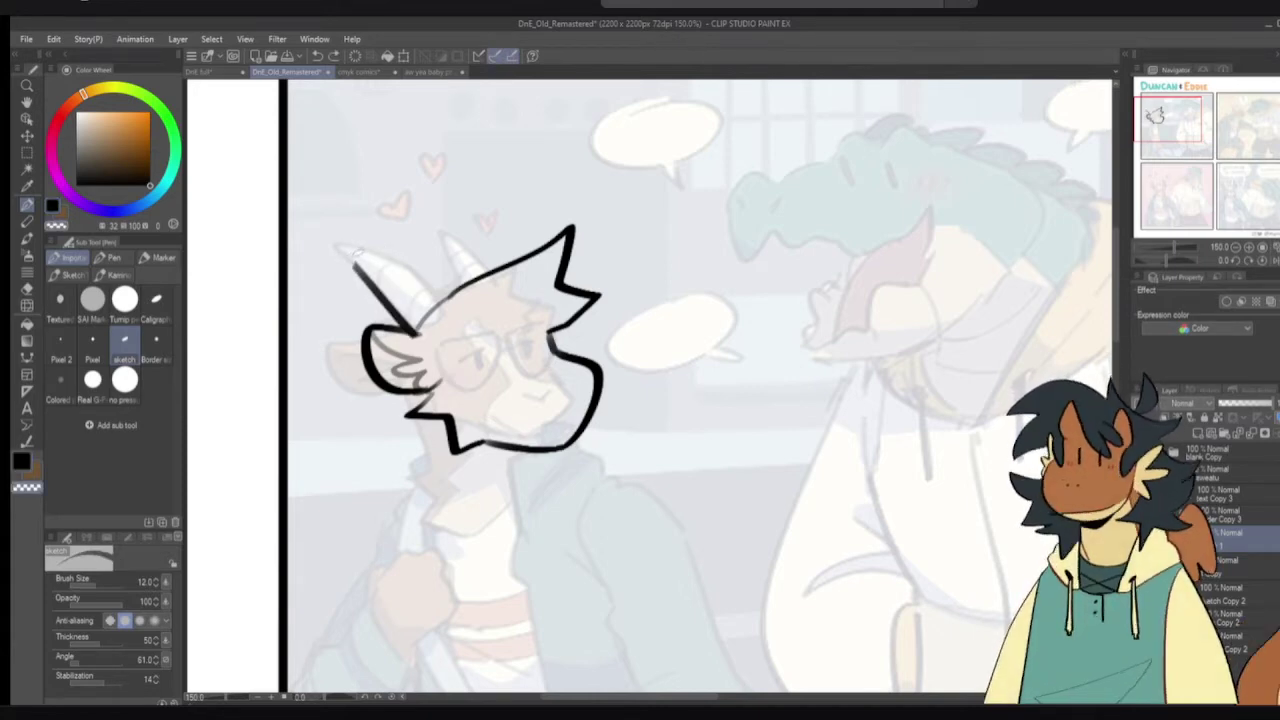
{"action": "left_click_drag", "start_coordinate": [350, 262], "coordinate": [440, 302]}
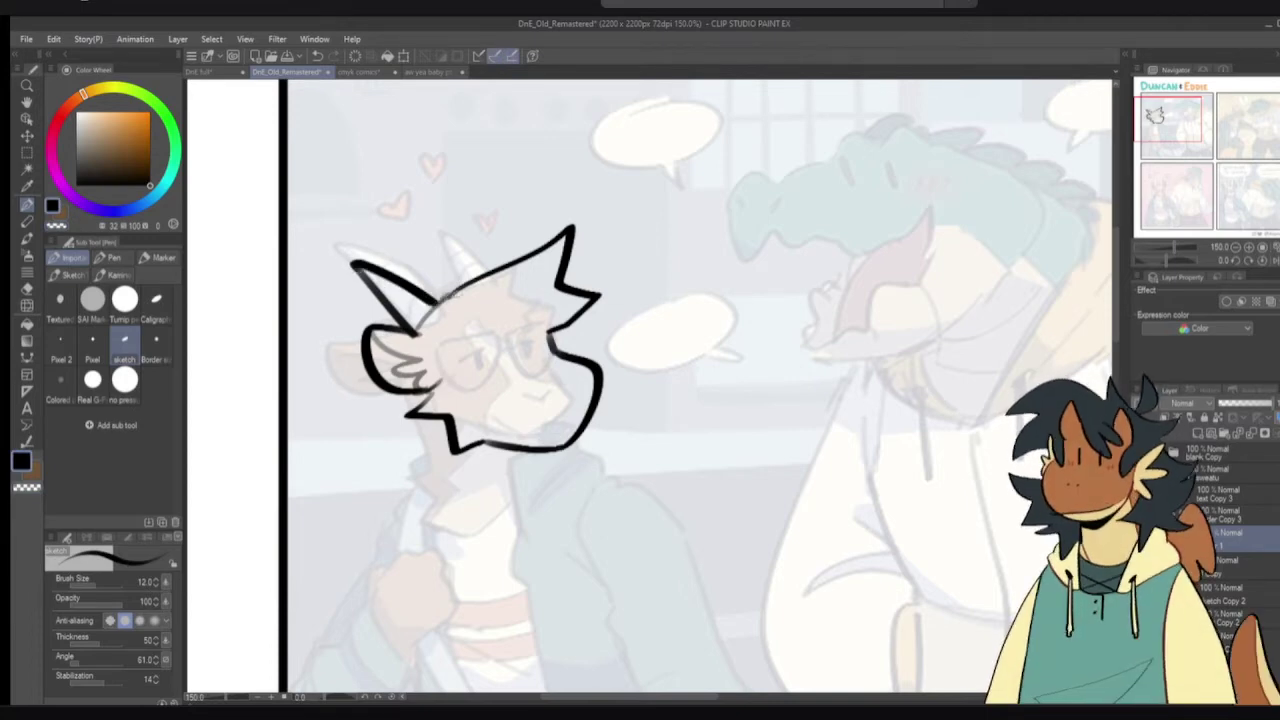
{"action": "key", "text": "ctrl+z"}
{"action": "mouse_move", "coordinate": [350, 258]}
{"action": "left_mouse_down"}
{"action": "mouse_move", "coordinate": [398, 292]}
{"action": "mouse_move", "coordinate": [420, 330]}
{"action": "left_mouse_up"}
{"action": "key", "text": "ctrl+z"}
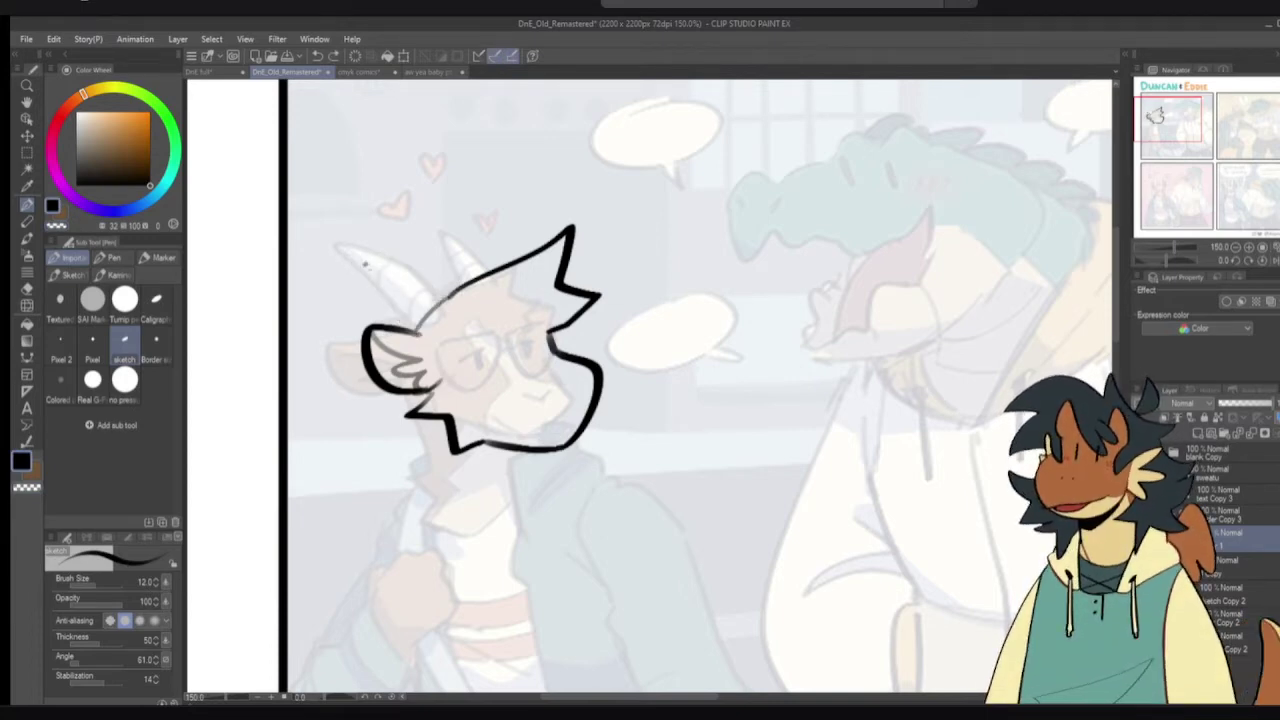
- Outline the goat's two horns in black, a large one beside the ear and a smaller one behind the hairline
{"action": "mouse_move", "coordinate": [366, 265]}
{"action": "left_mouse_down"}
{"action": "mouse_move", "coordinate": [416, 328]}
{"action": "mouse_move", "coordinate": [430, 284]}
{"action": "mouse_move", "coordinate": [450, 295]}
{"action": "left_mouse_up"}
{"action": "key", "text": "ctrl+z"}
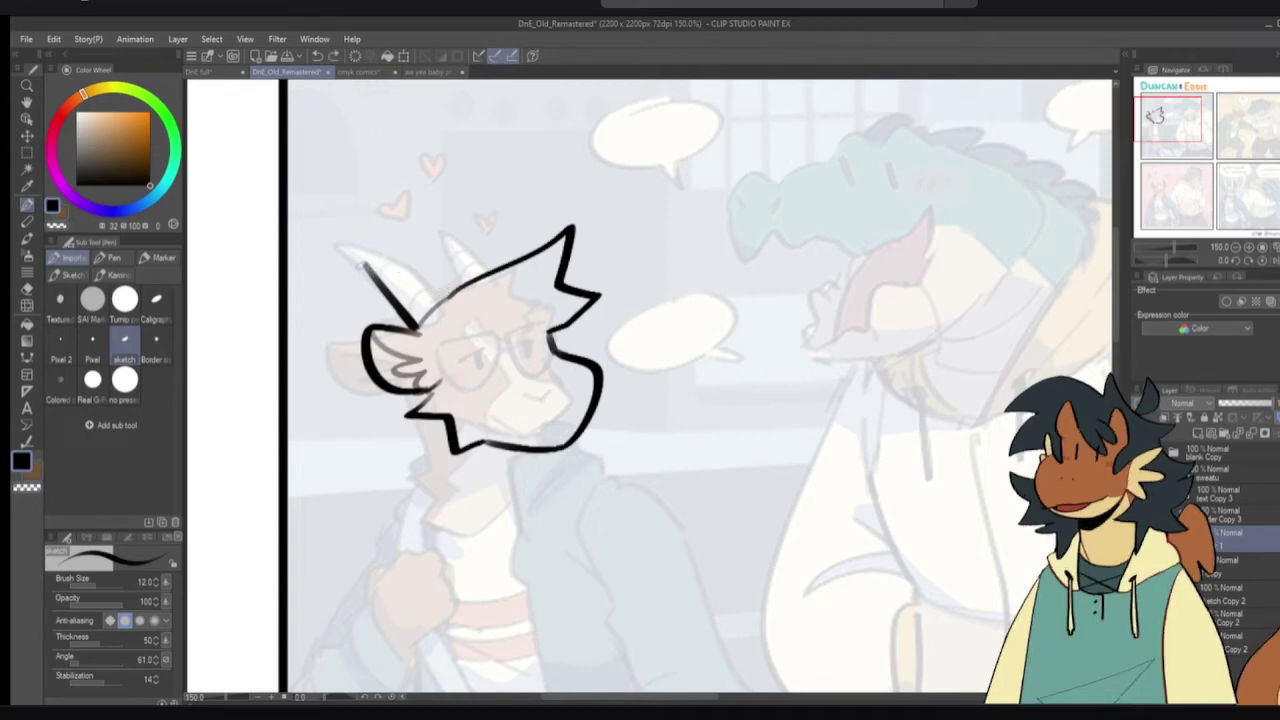
{"action": "left_click_drag", "start_coordinate": [362, 263], "coordinate": [455, 297]}
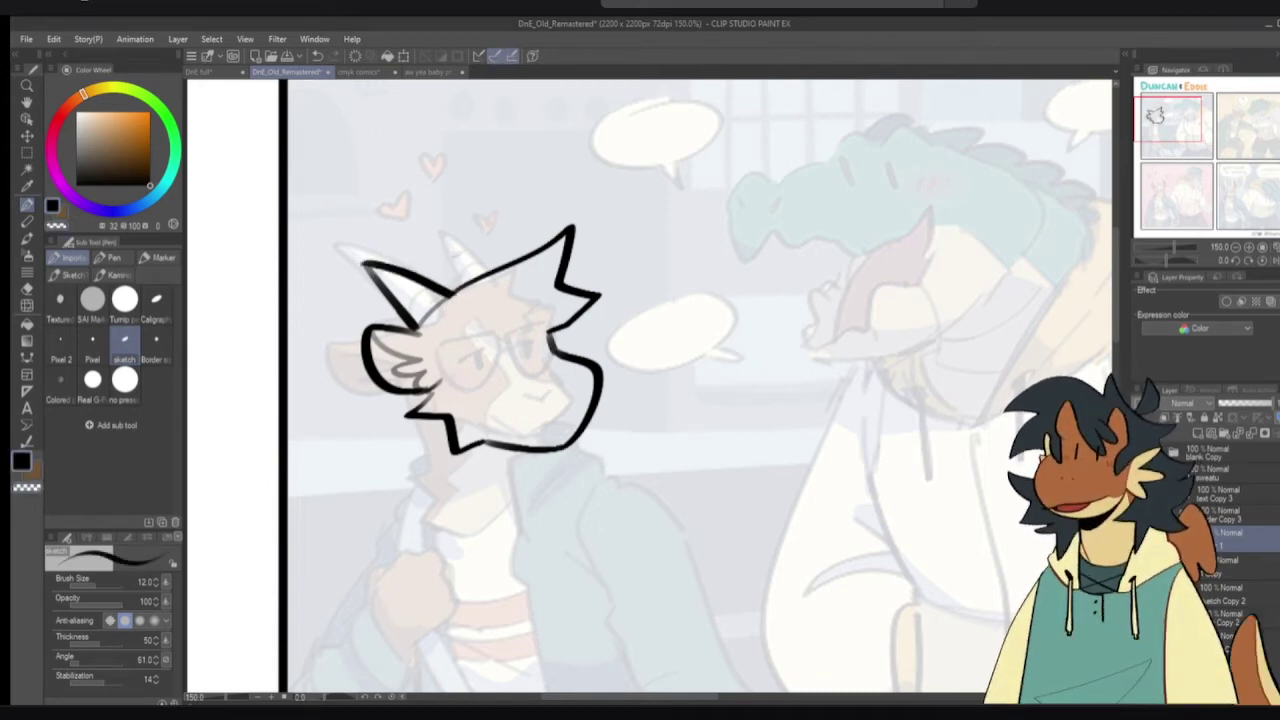
{"action": "mouse_move", "coordinate": [443, 238]}
{"action": "left_mouse_down"}
{"action": "mouse_move", "coordinate": [477, 275]}
{"action": "mouse_move", "coordinate": [461, 282]}
{"action": "mouse_move", "coordinate": [497, 269]}
{"action": "mouse_move", "coordinate": [461, 265]}
{"action": "left_mouse_up"}
{"action": "key", "text": "ctrl+z"}
{"action": "key", "text": "ctrl+z"}
{"action": "key", "text": "ctrl+z"}
{"action": "key", "text": "ctrl+z"}
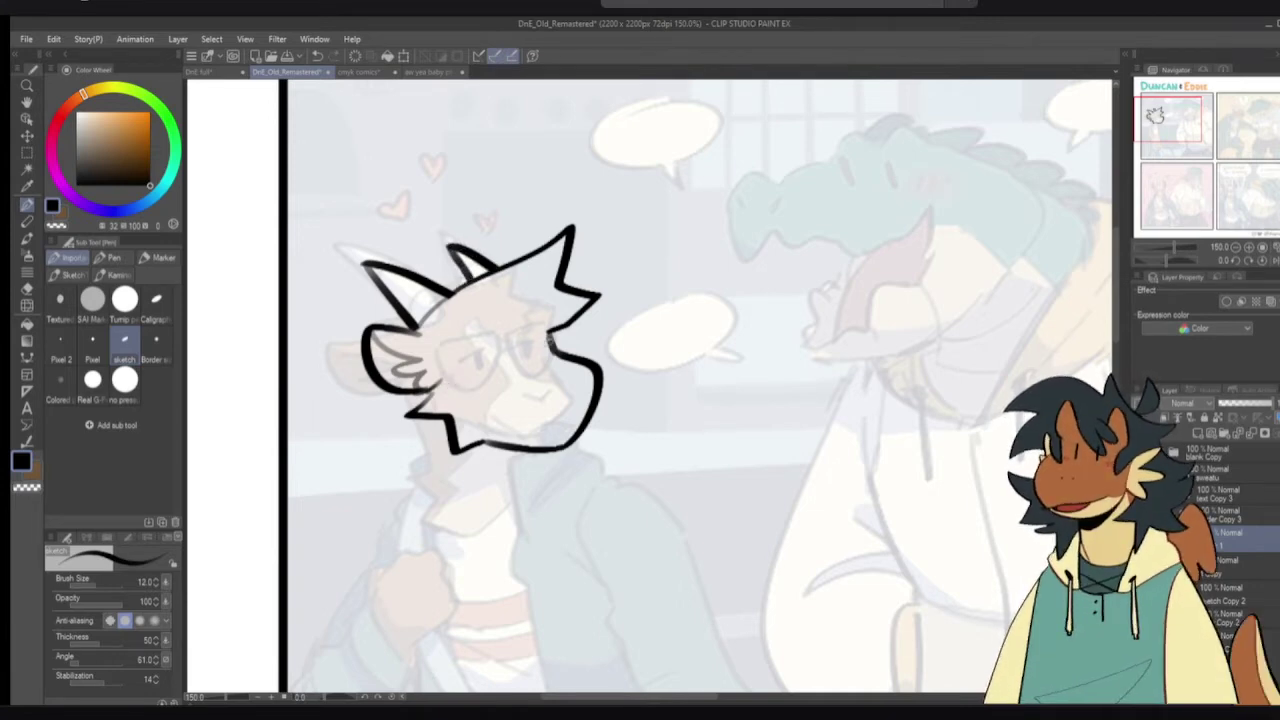
- Draw the goat's glasses as two rounded black lenses across the face, the far one reaching the nose bridge
{"action": "mouse_move", "coordinate": [484, 339]}
{"action": "left_mouse_down"}
{"action": "mouse_move", "coordinate": [514, 361]}
{"action": "mouse_move", "coordinate": [504, 340]}
{"action": "mouse_move", "coordinate": [468, 349]}
{"action": "mouse_move", "coordinate": [534, 336]}
{"action": "mouse_move", "coordinate": [500, 402]}
{"action": "left_mouse_up"}
{"action": "key", "text": "ctrl+z"}
{"action": "key", "text": "ctrl+z"}
{"action": "key", "text": "ctrl+z"}
{"action": "mouse_move", "coordinate": [552, 318]}
{"action": "left_mouse_down"}
{"action": "mouse_move", "coordinate": [546, 373]}
{"action": "mouse_move", "coordinate": [566, 330]}
{"action": "left_mouse_up"}
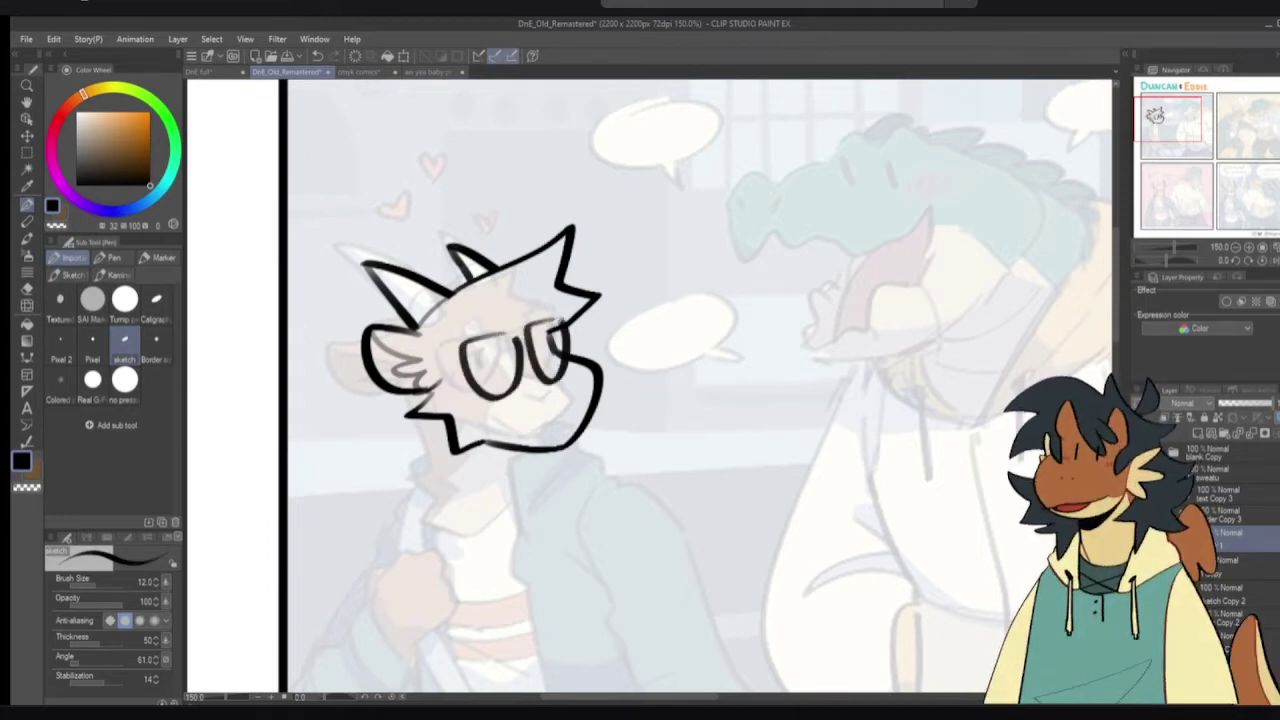
- Tidy the glasses with transparent color and draw a short, lidded eye inside each lens
{"action": "key", "text": "c"}
{"action": "key", "text": "c"}
{"action": "left_click_drag", "start_coordinate": [507, 350], "coordinate": [504, 378]}
{"action": "key", "text": "ctrl+z"}
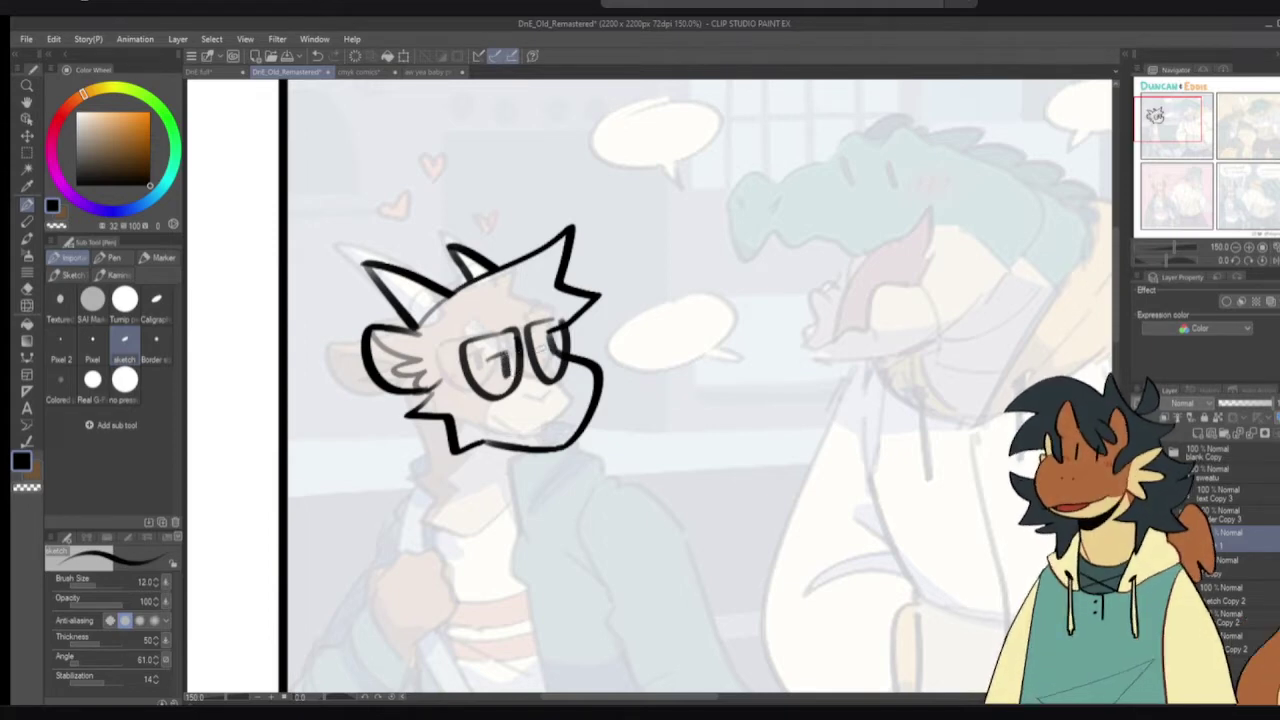
{"action": "mouse_move", "coordinate": [551, 343]}
{"action": "left_mouse_down"}
{"action": "mouse_move", "coordinate": [548, 366]}
{"action": "mouse_move", "coordinate": [587, 384]}
{"action": "left_mouse_up"}
{"action": "key", "text": "ctrl+z"}
- Sketch the goat's nose on the muzzle, discard the mouth line, and thin the underside of the jaw with transparent color
{"action": "mouse_move", "coordinate": [521, 359]}
{"action": "left_mouse_down"}
{"action": "mouse_move", "coordinate": [586, 384]}
{"action": "mouse_move", "coordinate": [562, 442]}
{"action": "left_mouse_up"}
{"action": "key", "text": "ctrl+z"}
{"action": "key", "text": "ctrl+z"}
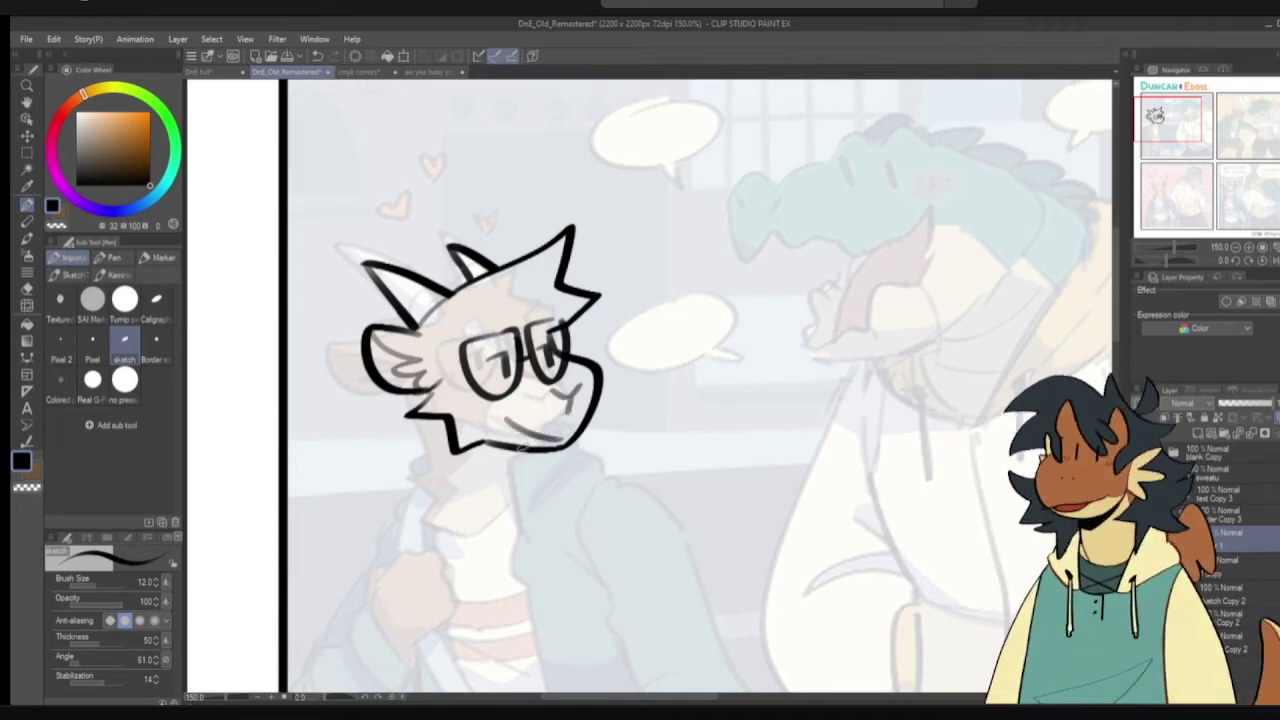
{"action": "key", "text": "ctrl+z"}
{"action": "key", "text": "c"}
{"action": "left_click_drag", "start_coordinate": [484, 451], "coordinate": [574, 446]}
{"action": "key", "text": "c"}
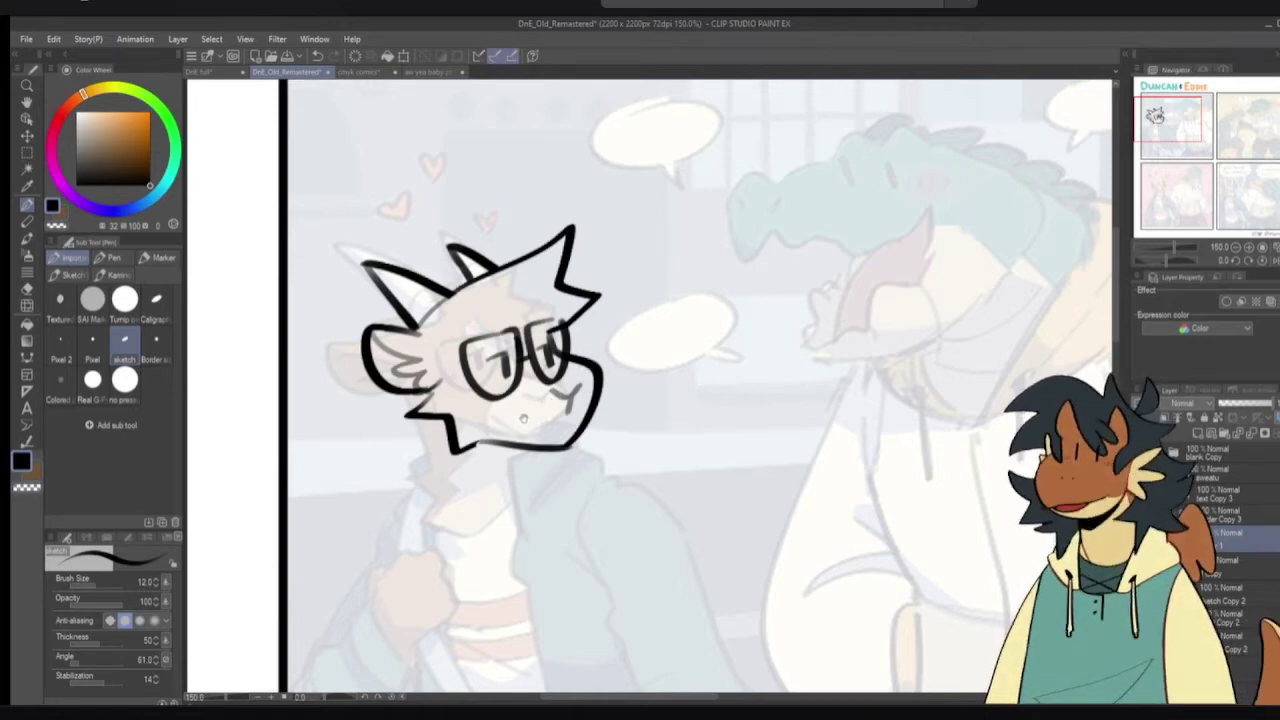
- Look over the whole page, the original comic in cmyk comics and the doodle page, and return to DnE_Old_Remastered
{"action": "scroll", "coordinate": [548, 397], "scroll_direction": "down", "scroll_amount": 6}
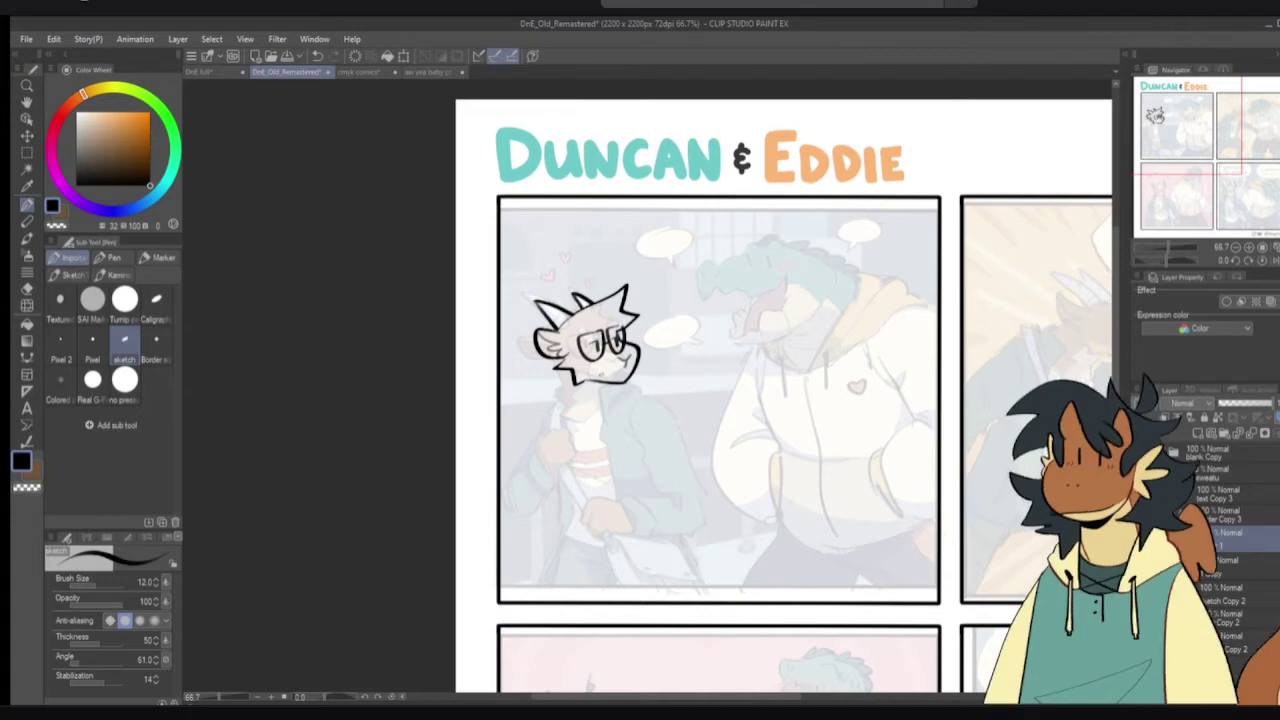
{"action": "left_click", "coordinate": [357, 75]}
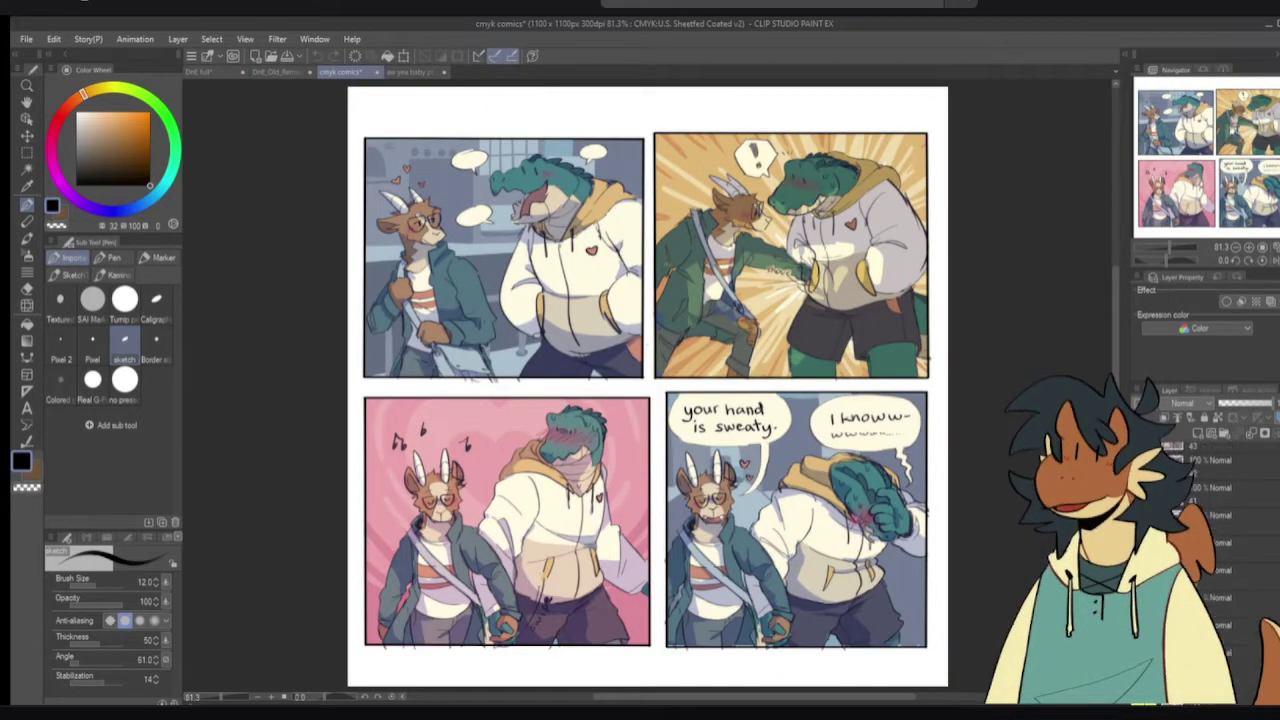
{"action": "left_click", "coordinate": [1143, 456]}
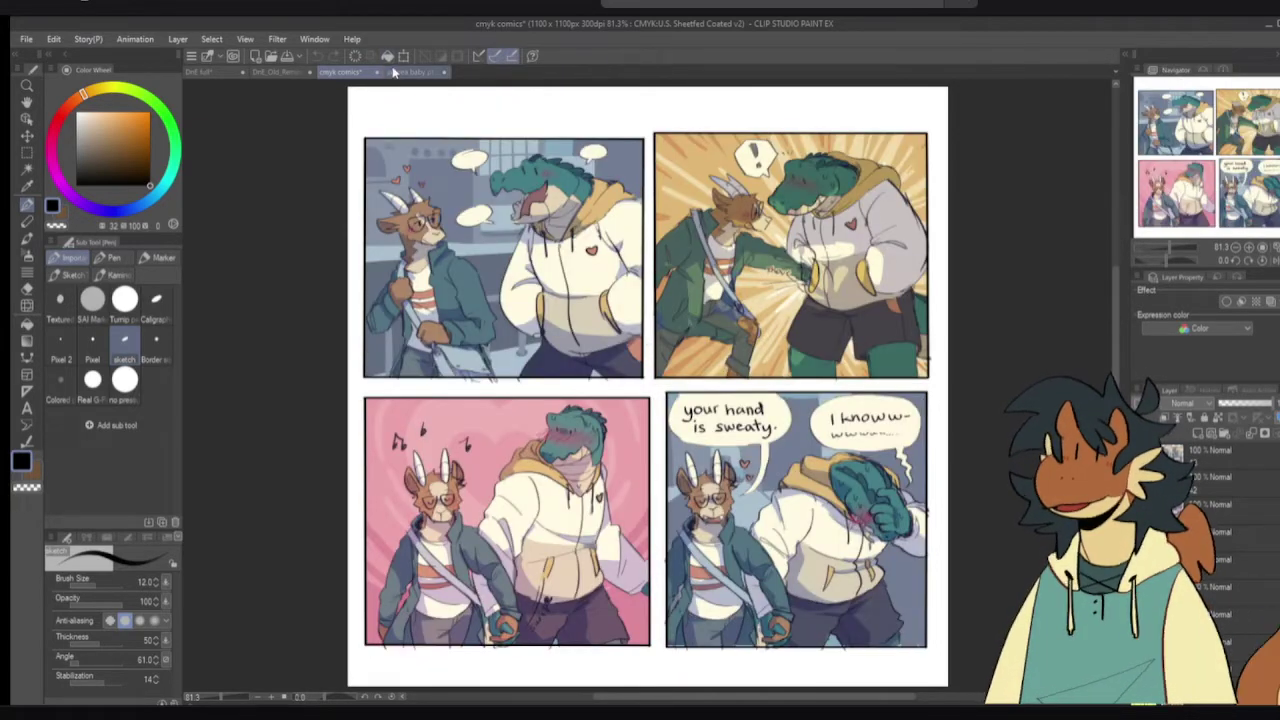
{"action": "left_click", "coordinate": [412, 72]}
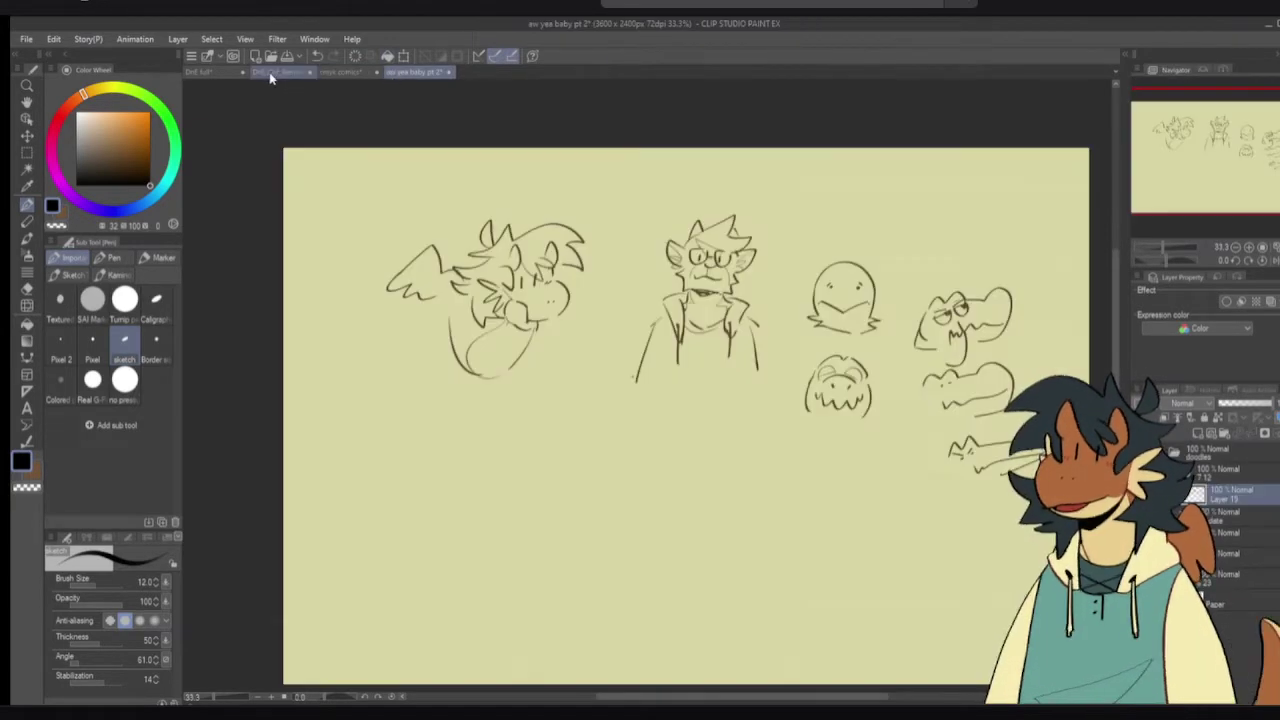
{"action": "left_click", "coordinate": [273, 75]}
- Erase the front of the goat's muzzle and the nose mark, keeping the glasses and lower jaw line
{"action": "scroll", "coordinate": [627, 346], "scroll_direction": "up", "scroll_amount": 3}
{"action": "key", "text": "e"}
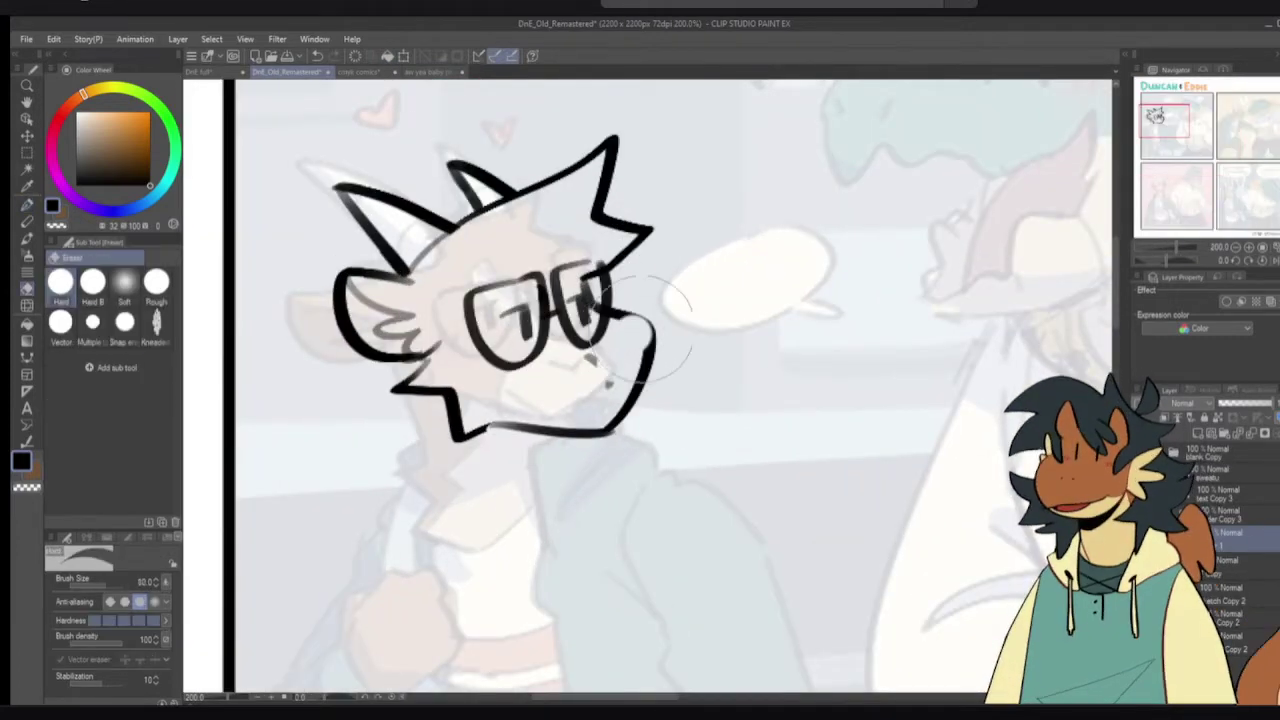
{"action": "mouse_move", "coordinate": [630, 330]}
{"action": "left_mouse_down"}
{"action": "mouse_move", "coordinate": [645, 405]}
{"action": "mouse_move", "coordinate": [605, 430]}
{"action": "mouse_move", "coordinate": [593, 375]}
{"action": "left_mouse_up"}
{"action": "key", "text": "p"}
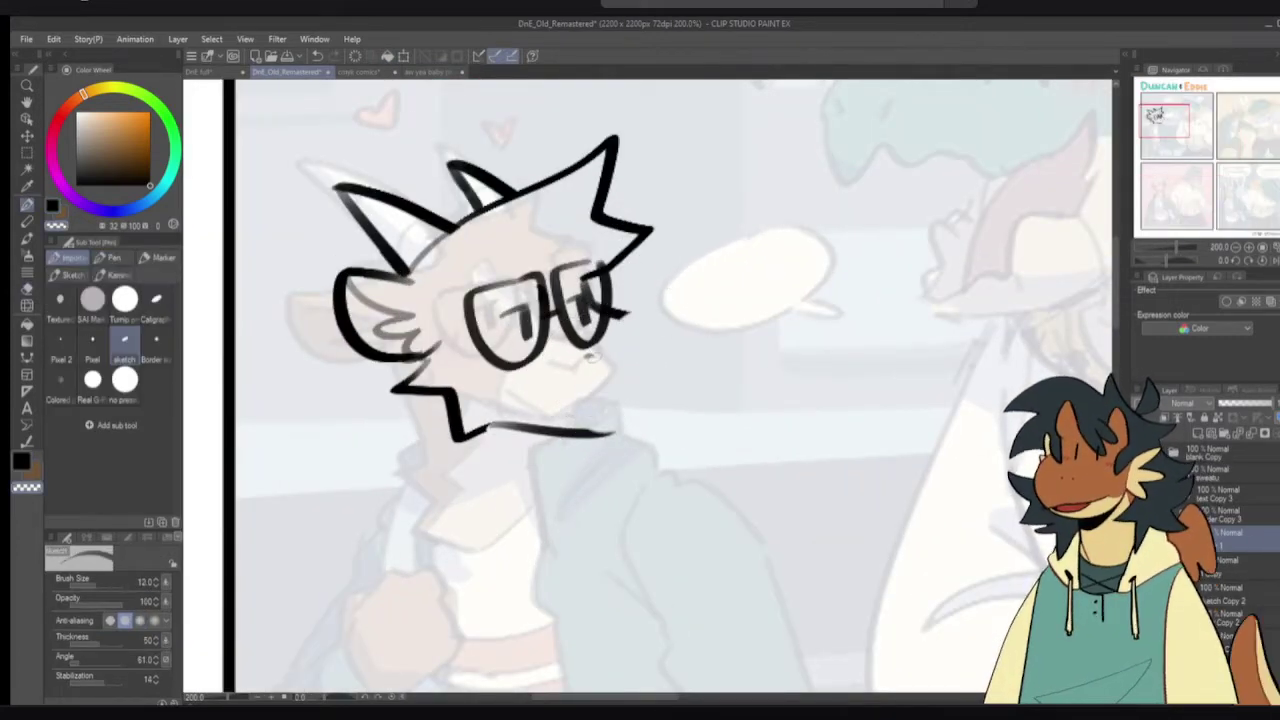
- Redraw the muzzle front in bold black from beneath the glasses, angling it down to the chin
{"action": "mouse_move", "coordinate": [596, 299]}
{"action": "left_mouse_down"}
{"action": "mouse_move", "coordinate": [649, 336]}
{"action": "mouse_move", "coordinate": [635, 414]}
{"action": "left_mouse_up"}
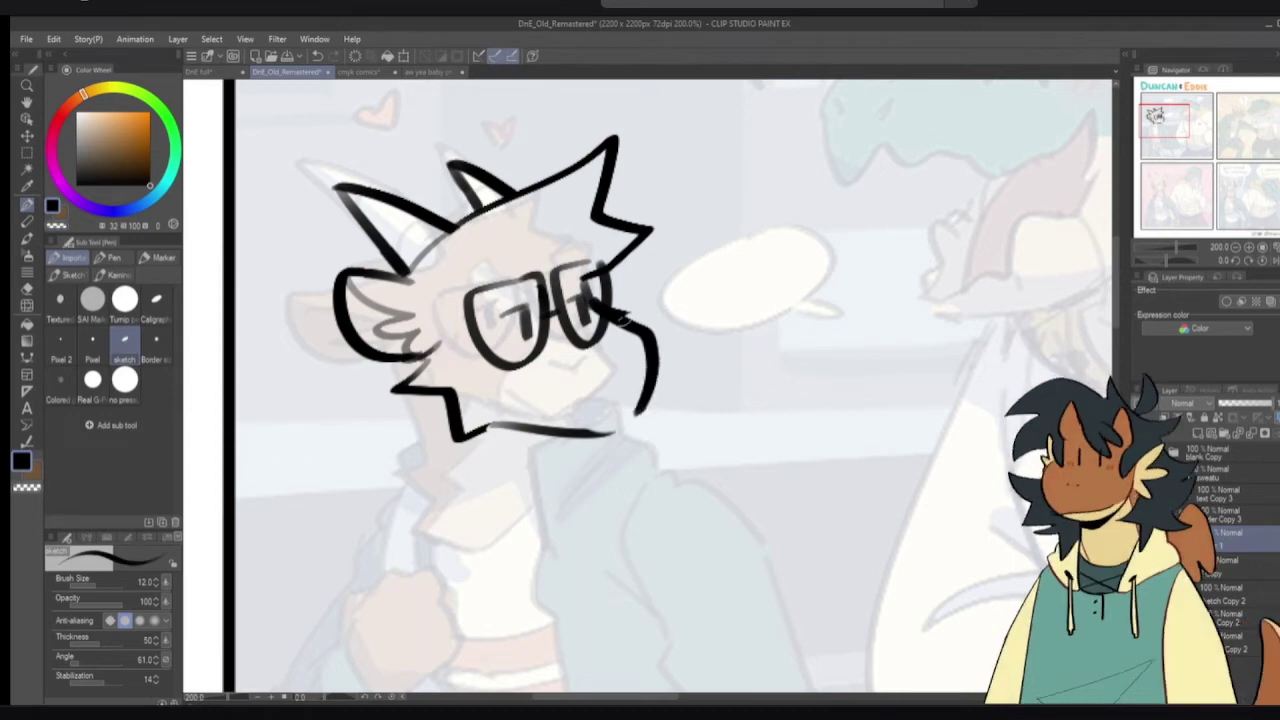
{"action": "key", "text": "ctrl+z"}
{"action": "mouse_move", "coordinate": [585, 278]}
{"action": "left_mouse_down"}
{"action": "mouse_move", "coordinate": [680, 360]}
{"action": "mouse_move", "coordinate": [628, 438]}
{"action": "left_mouse_up"}
{"action": "key", "text": "ctrl+z"}
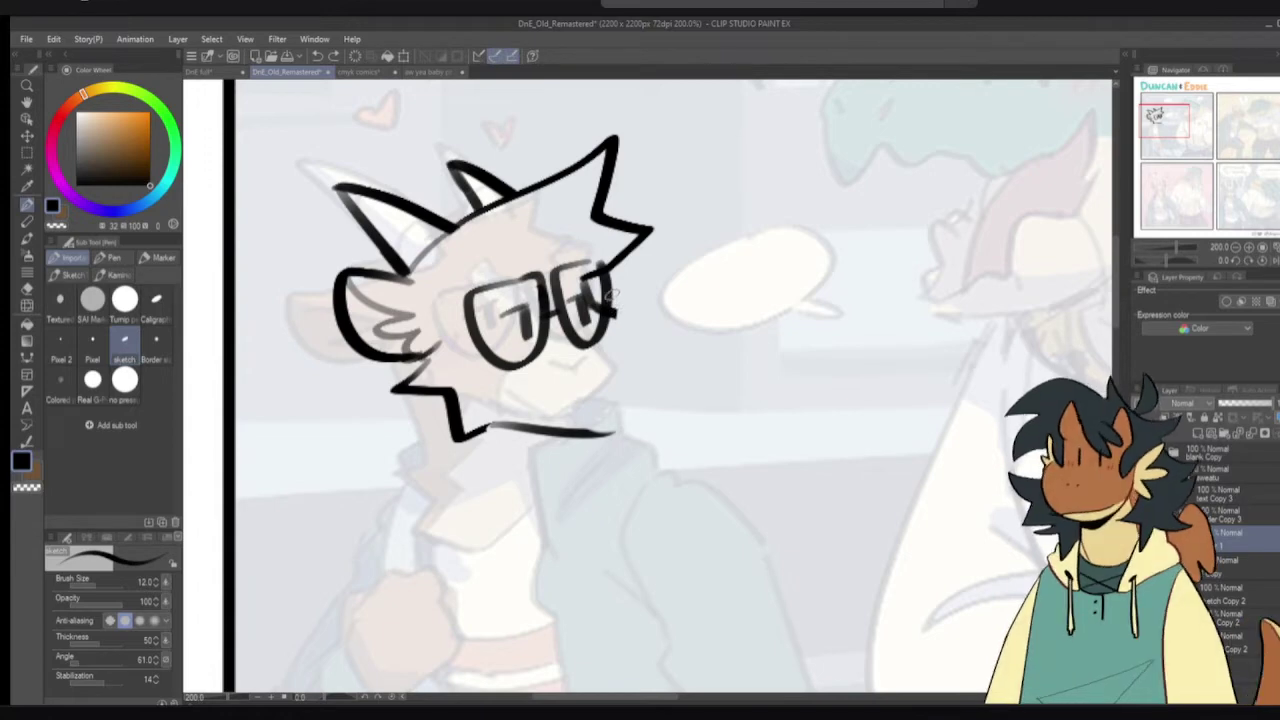
{"action": "mouse_move", "coordinate": [600, 306]}
{"action": "left_mouse_down"}
{"action": "mouse_move", "coordinate": [662, 348]}
{"action": "mouse_move", "coordinate": [622, 430]}
{"action": "mouse_move", "coordinate": [567, 431]}
{"action": "left_mouse_up"}
{"action": "key", "text": "ctrl+z"}
{"action": "key", "text": "ctrl+z"}
- Retouch the jaw line between the cheek fur and the chin, refining its thickness with black and transparent color
{"action": "mouse_move", "coordinate": [486, 429]}
{"action": "left_mouse_down"}
{"action": "mouse_move", "coordinate": [527, 432]}
{"action": "mouse_move", "coordinate": [505, 426]}
{"action": "left_mouse_up"}
{"action": "key", "text": "ctrl+z"}
{"action": "key", "text": "ctrl+z"}
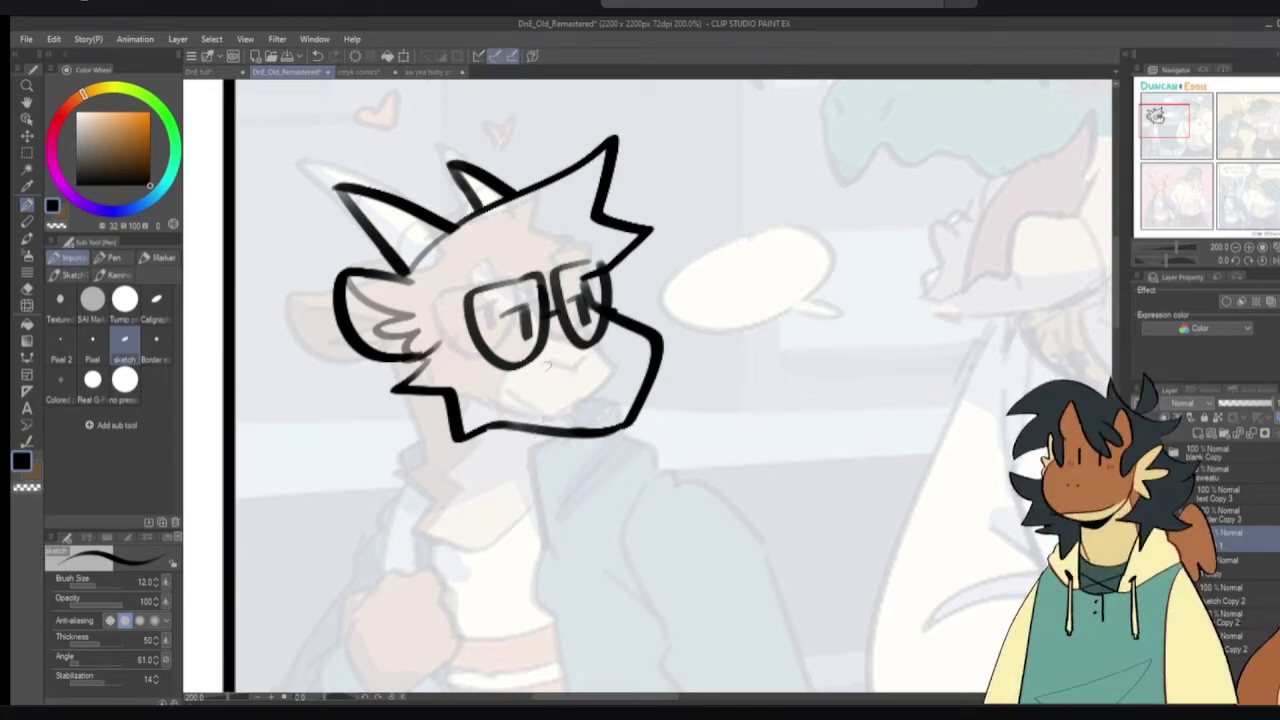
{"action": "key", "text": "c"}
{"action": "key", "text": "c"}
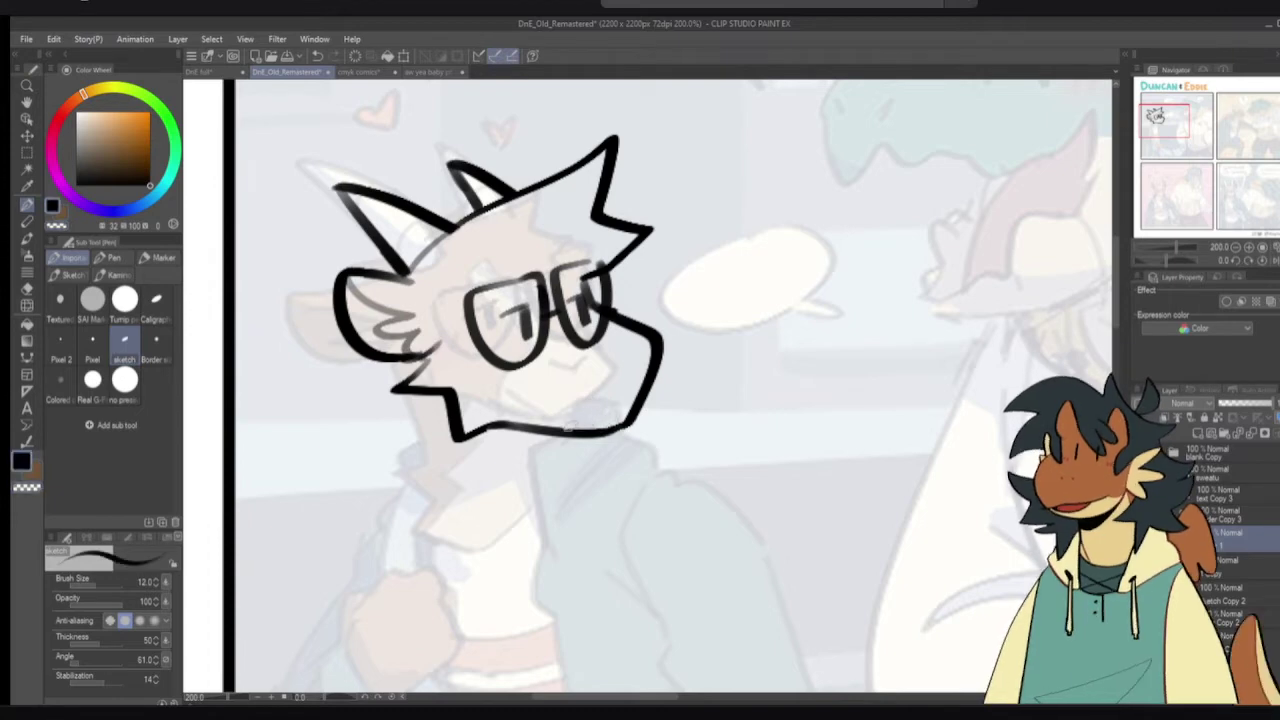
- Draw a bold curved mouth line down to the goat's chin and a small curve with a thin vertical line at the muzzle's front
{"action": "left_click_drag", "start_coordinate": [547, 427], "coordinate": [596, 428]}
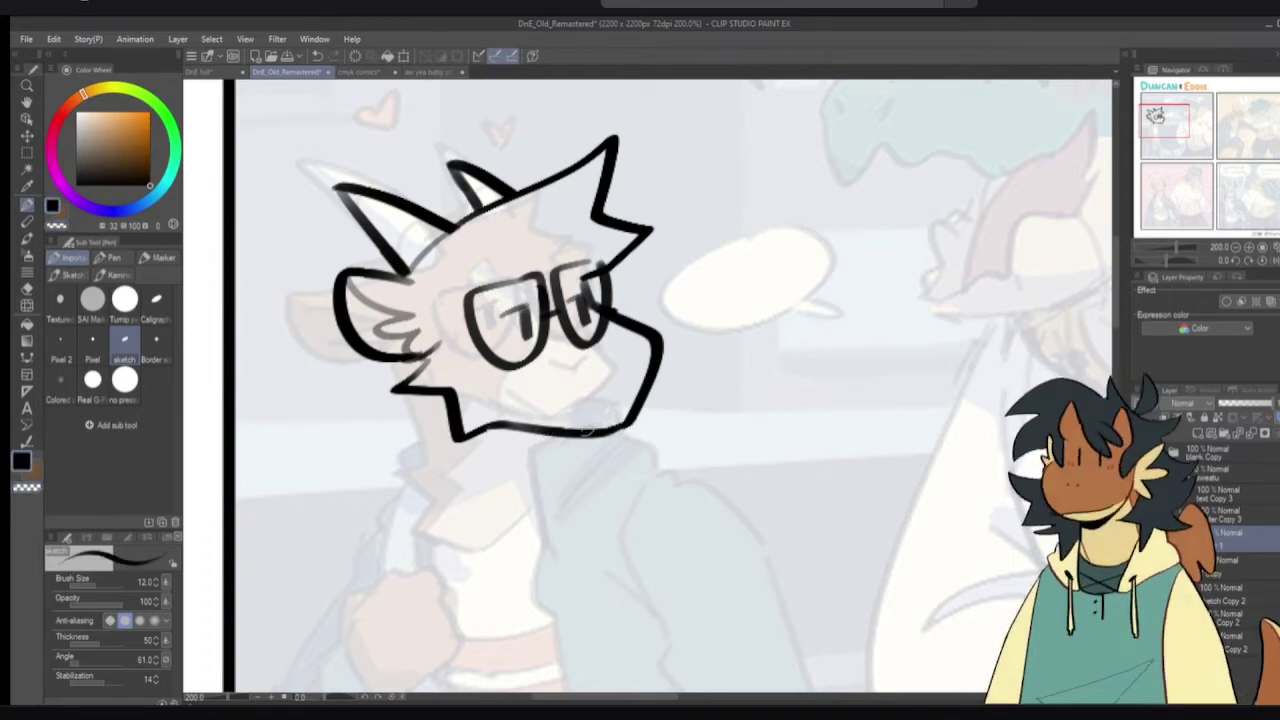
{"action": "left_click_drag", "start_coordinate": [536, 395], "coordinate": [596, 428]}
{"action": "key", "text": "ctrl+z"}
{"action": "left_click_drag", "start_coordinate": [537, 397], "coordinate": [579, 428]}
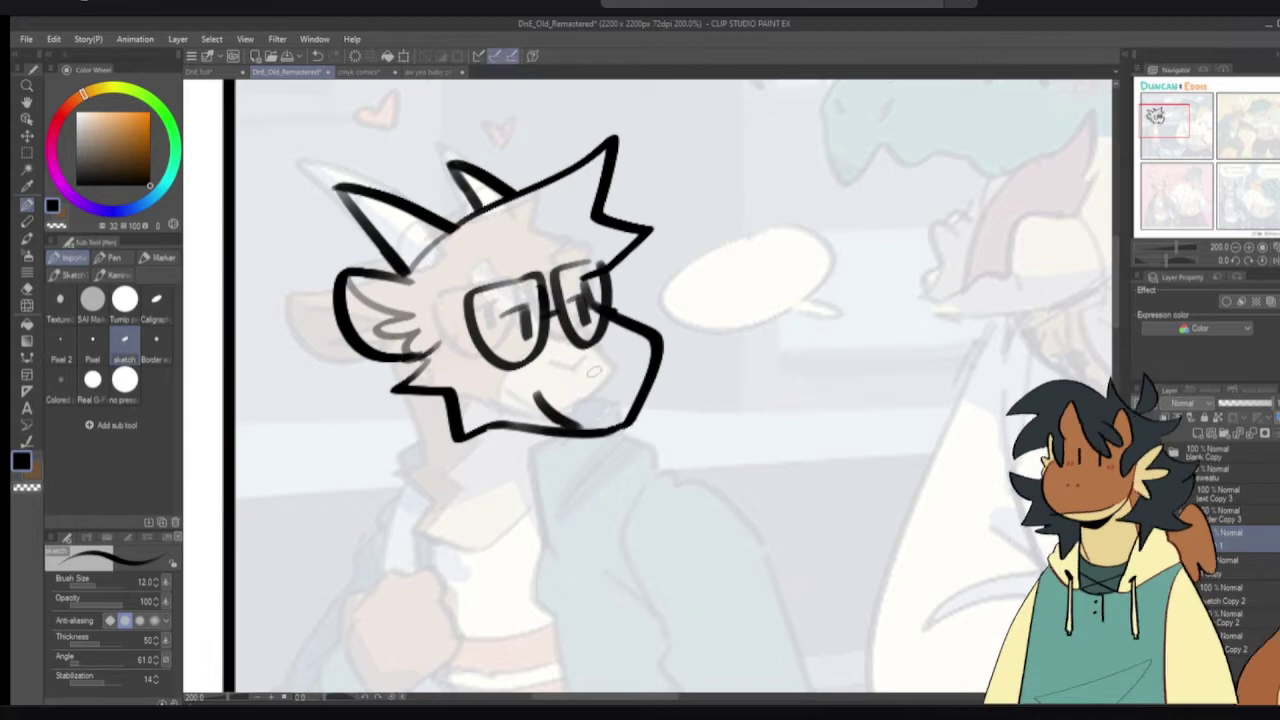
{"action": "mouse_move", "coordinate": [595, 373]}
{"action": "left_mouse_down"}
{"action": "mouse_move", "coordinate": [636, 374]}
{"action": "mouse_move", "coordinate": [604, 431]}
{"action": "left_mouse_up"}
{"action": "key", "text": "ctrl+z"}
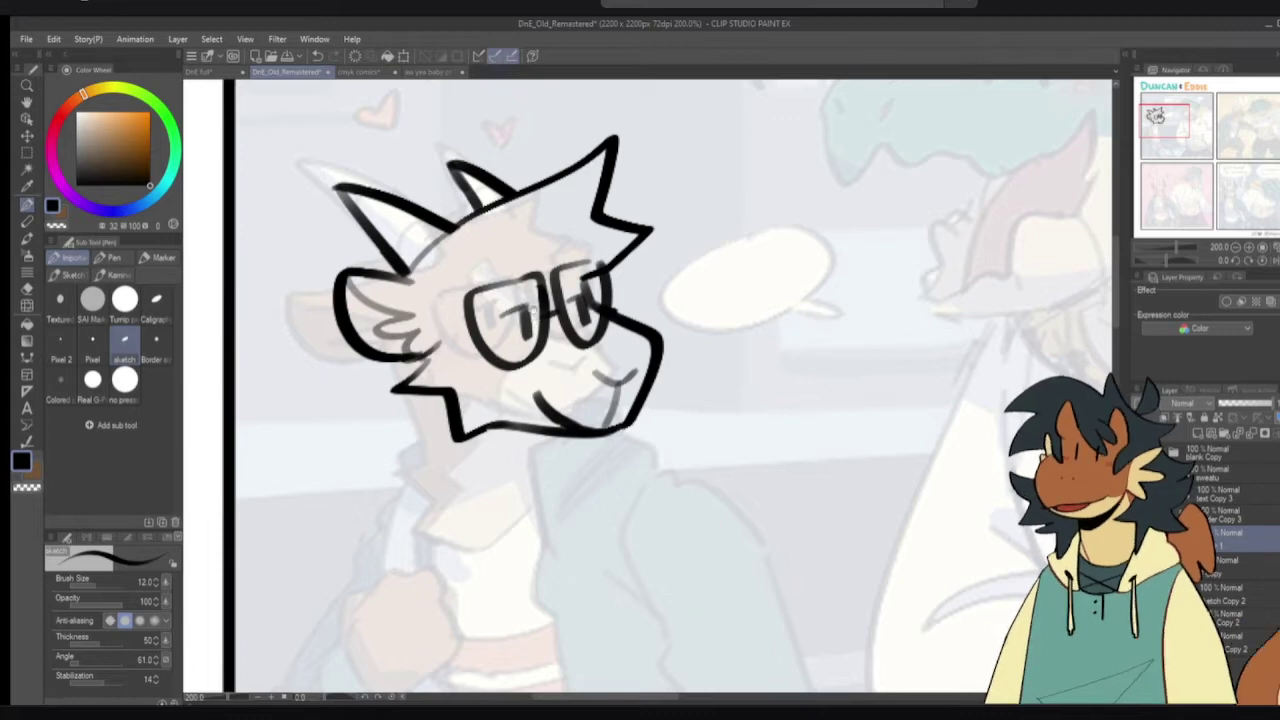
- Trace the goat's jagged neck fur in bold black from behind the cheek down to the pointed tip on the chest
{"action": "left_click_drag", "start_coordinate": [530, 359], "coordinate": [587, 262]}
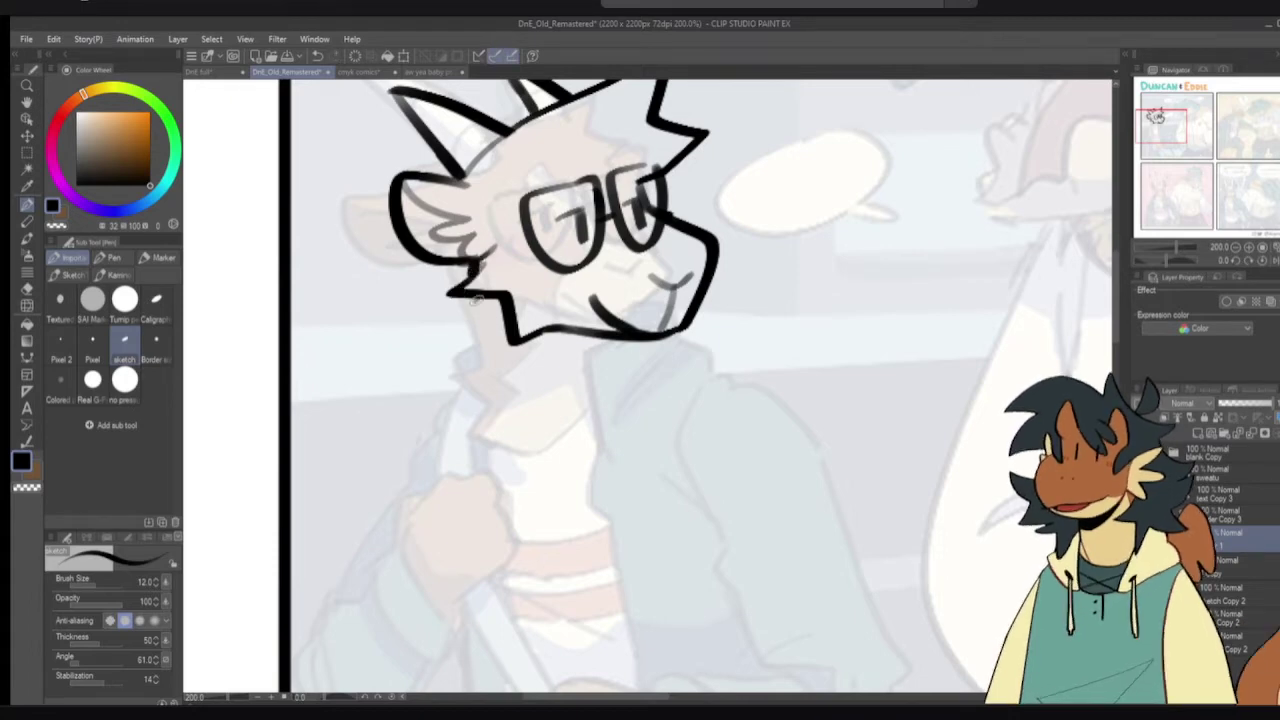
{"action": "mouse_move", "coordinate": [478, 290]}
{"action": "left_mouse_down"}
{"action": "mouse_move", "coordinate": [477, 358]}
{"action": "mouse_move", "coordinate": [430, 380]}
{"action": "mouse_move", "coordinate": [484, 396]}
{"action": "mouse_move", "coordinate": [456, 432]}
{"action": "mouse_move", "coordinate": [537, 464]}
{"action": "mouse_move", "coordinate": [587, 442]}
{"action": "mouse_move", "coordinate": [540, 463]}
{"action": "mouse_move", "coordinate": [598, 420]}
{"action": "left_mouse_up"}
{"action": "key", "text": "ctrl+z"}
- Draw the jacket collar's inner edge from under the goat's chin down to the chest, plus a short outer edge beneath the muzzle
{"action": "left_click_drag", "start_coordinate": [592, 358], "coordinate": [602, 460]}
{"action": "key", "text": "ctrl+z"}
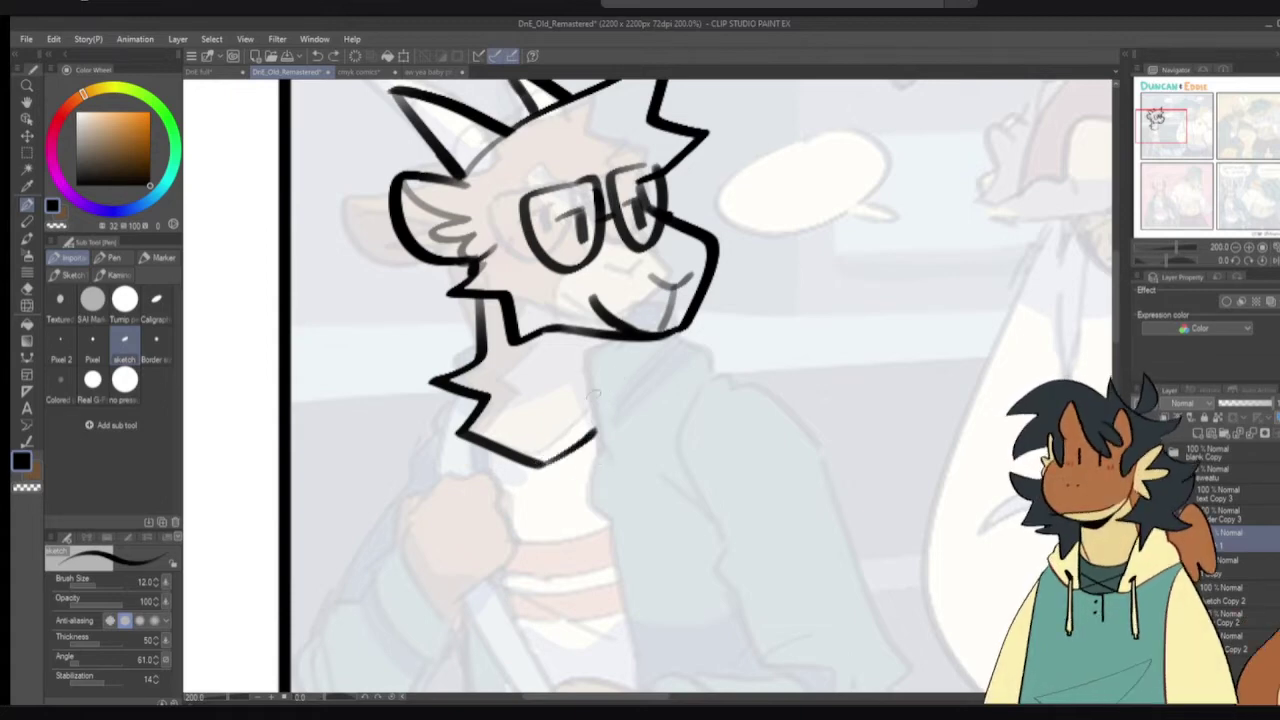
{"action": "mouse_move", "coordinate": [591, 363]}
{"action": "left_mouse_down"}
{"action": "mouse_move", "coordinate": [603, 464]}
{"action": "mouse_move", "coordinate": [642, 334]}
{"action": "mouse_move", "coordinate": [700, 354]}
{"action": "left_mouse_up"}
{"action": "key", "text": "ctrl+z"}
{"action": "key", "text": "ctrl+z"}
{"action": "left_click_drag", "start_coordinate": [698, 310], "coordinate": [702, 380]}
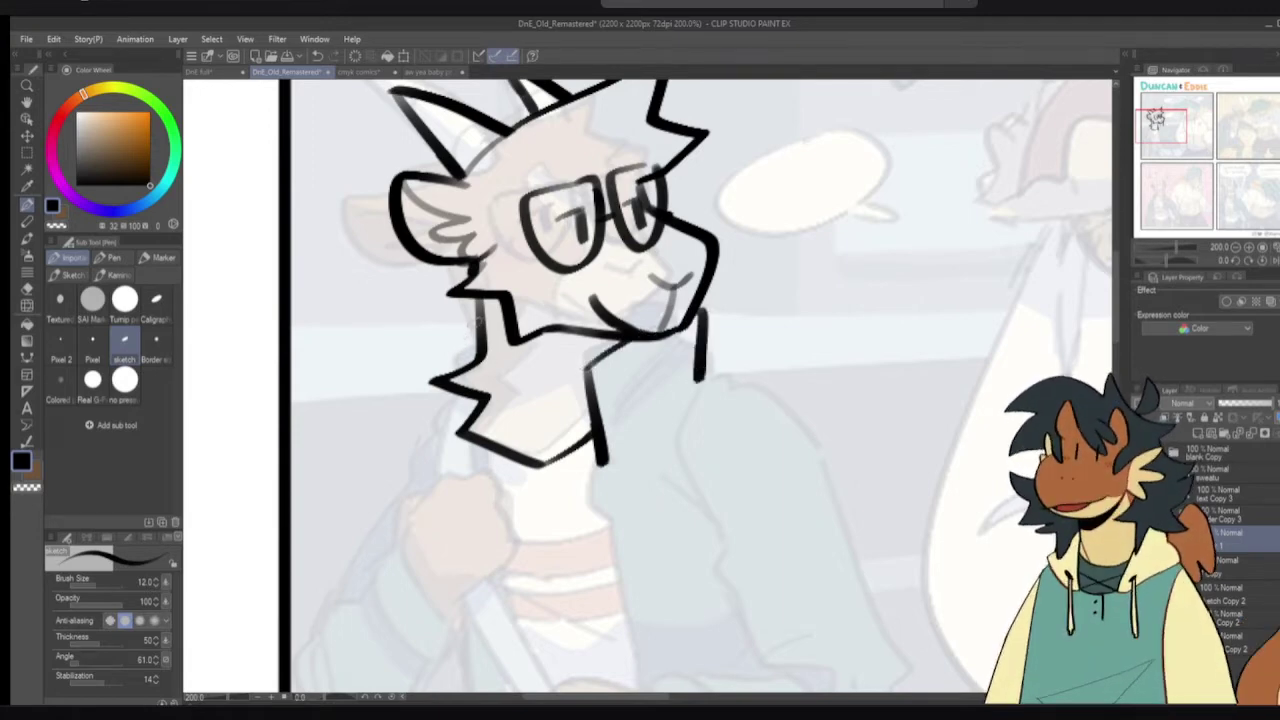
- Draw the collar's back flap behind the neck fur and touch up the fur's chest tip
{"action": "mouse_move", "coordinate": [482, 322]}
{"action": "left_mouse_down"}
{"action": "mouse_move", "coordinate": [413, 343]}
{"action": "mouse_move", "coordinate": [435, 379]}
{"action": "mouse_move", "coordinate": [400, 365]}
{"action": "mouse_move", "coordinate": [426, 439]}
{"action": "mouse_move", "coordinate": [508, 387]}
{"action": "mouse_move", "coordinate": [478, 322]}
{"action": "mouse_move", "coordinate": [441, 310]}
{"action": "mouse_move", "coordinate": [468, 307]}
{"action": "mouse_move", "coordinate": [476, 287]}
{"action": "mouse_move", "coordinate": [438, 294]}
{"action": "mouse_move", "coordinate": [486, 382]}
{"action": "mouse_move", "coordinate": [460, 365]}
{"action": "mouse_move", "coordinate": [541, 402]}
{"action": "mouse_move", "coordinate": [514, 465]}
{"action": "left_mouse_up"}
{"action": "key", "text": "ctrl+z"}
{"action": "key", "text": "e"}
{"action": "key", "text": "p"}
{"action": "key", "text": "e"}
{"action": "key", "text": "p"}
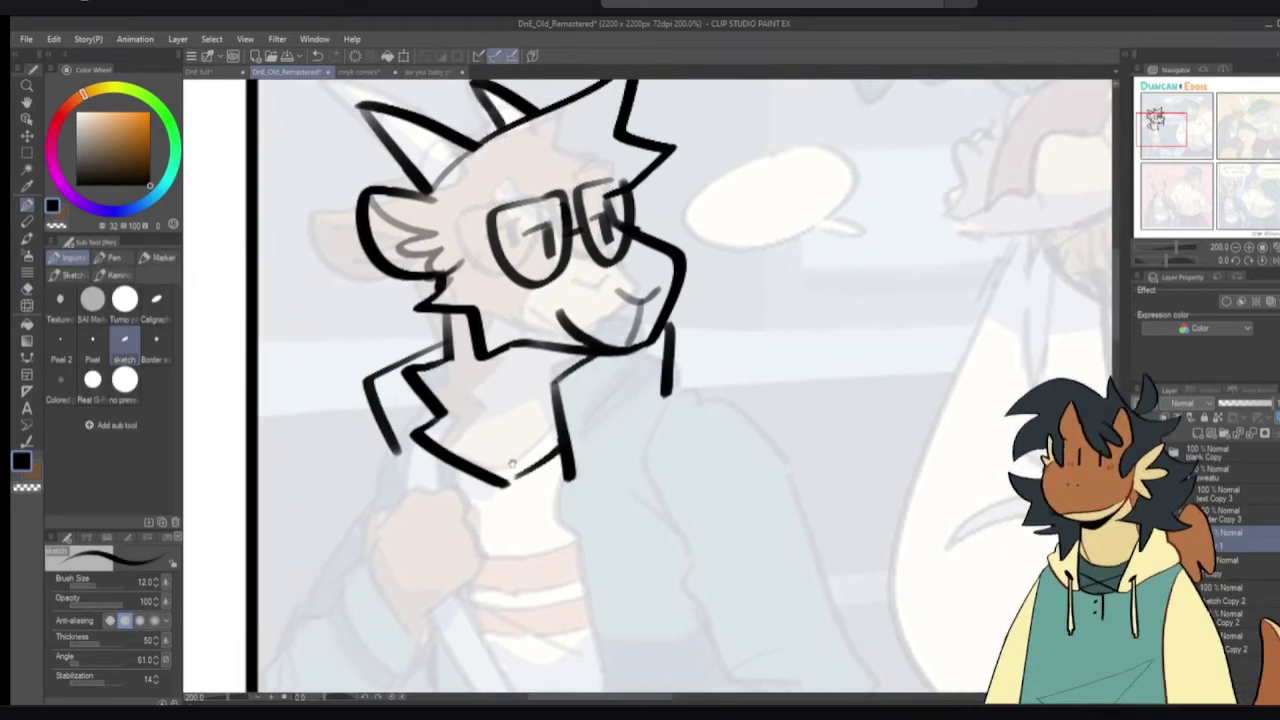
{"action": "left_click_drag", "start_coordinate": [558, 261], "coordinate": [560, 311]}
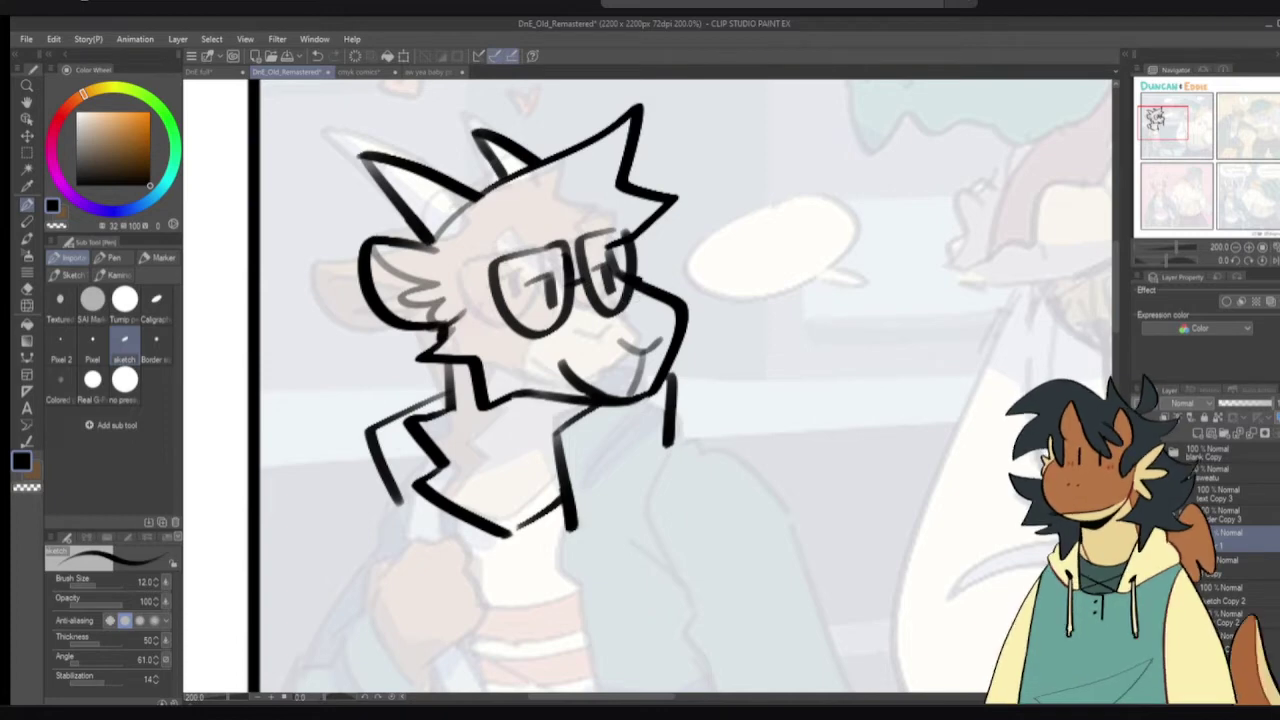
{"action": "left_click", "coordinate": [1143, 540]}
{"action": "key", "text": "ctrl+z"}
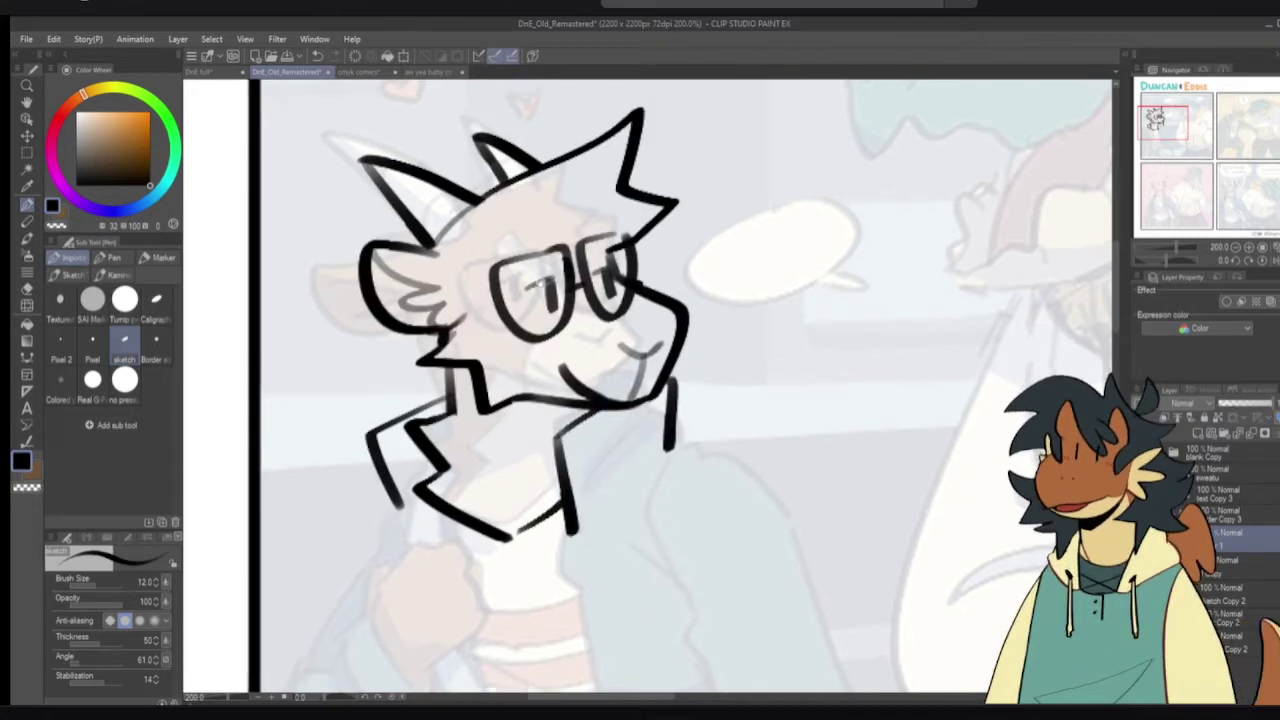
{"action": "scroll", "coordinate": [679, 386], "scroll_direction": "up", "scroll_amount": 1}
{"action": "mouse_move", "coordinate": [515, 251]}
{"action": "left_mouse_down"}
{"action": "mouse_move", "coordinate": [542, 249]}
{"action": "mouse_move", "coordinate": [497, 248]}
{"action": "mouse_move", "coordinate": [505, 256]}
{"action": "left_mouse_up"}
{"action": "key", "text": "ctrl+z"}
{"action": "key", "text": "ctrl+z"}
{"action": "mouse_move", "coordinate": [618, 246]}
{"action": "left_mouse_down"}
{"action": "mouse_move", "coordinate": [531, 249]}
{"action": "mouse_move", "coordinate": [562, 266]}
{"action": "left_mouse_up"}
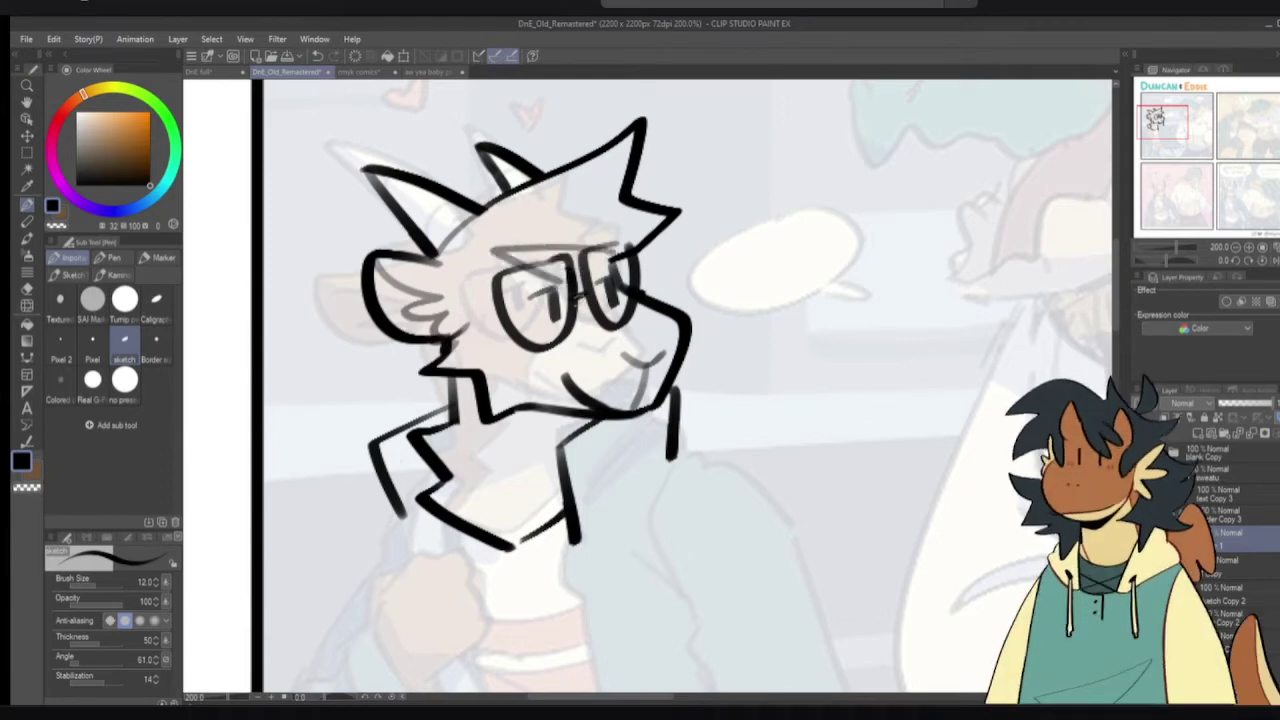
{"action": "key", "text": "ctrl+z"}
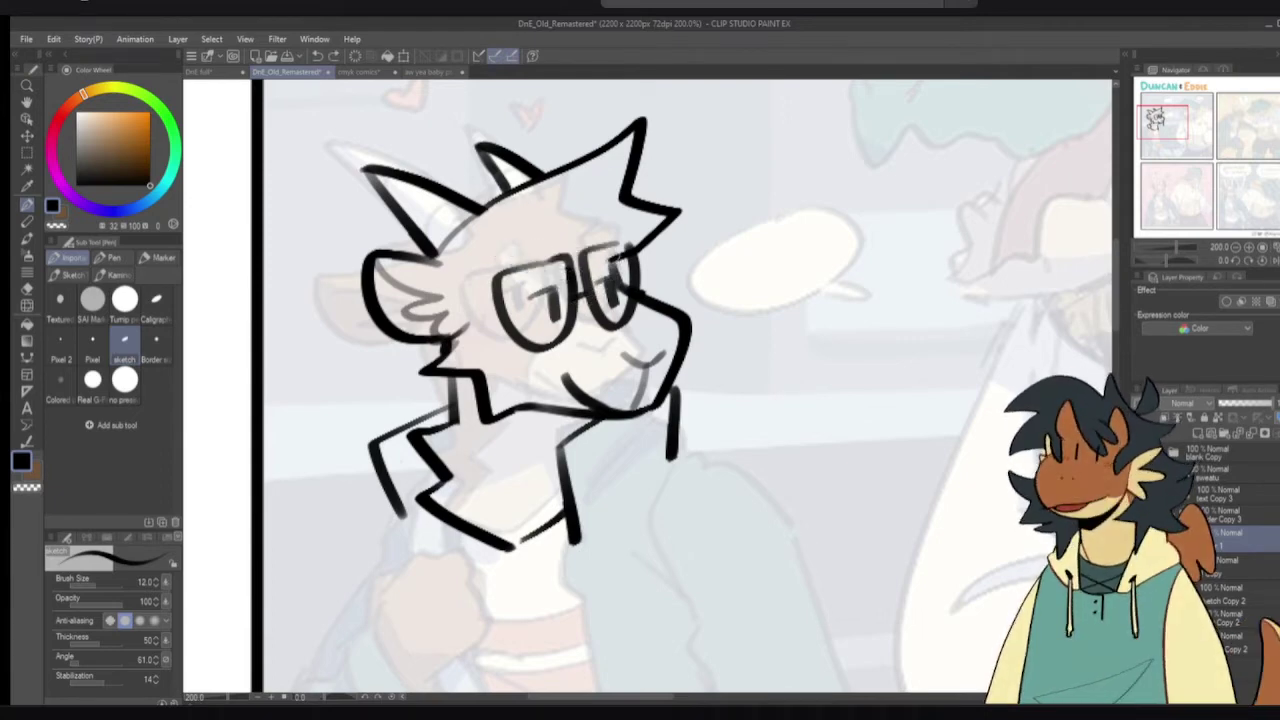
- Draw thin slanted eyelid lines inside the goat's glasses and a curved muzzle line from the glasses down toward the mouth
{"action": "left_click_drag", "start_coordinate": [620, 256], "coordinate": [498, 264]}
{"action": "mouse_move", "coordinate": [566, 300]}
{"action": "left_mouse_down"}
{"action": "mouse_move", "coordinate": [578, 366]}
{"action": "mouse_move", "coordinate": [529, 415]}
{"action": "left_mouse_up"}
{"action": "key", "text": "ctrl+z"}
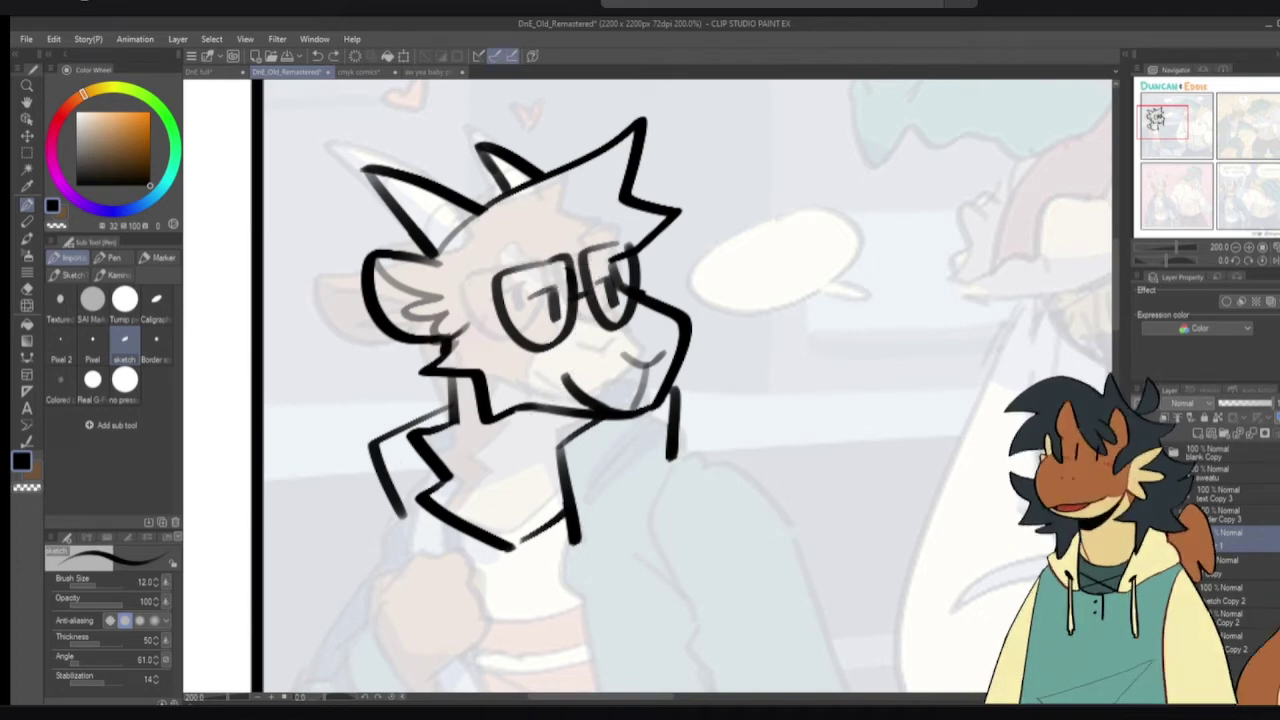
{"action": "mouse_move", "coordinate": [619, 248]}
{"action": "left_mouse_down"}
{"action": "mouse_move", "coordinate": [499, 264]}
{"action": "mouse_move", "coordinate": [560, 385]}
{"action": "mouse_move", "coordinate": [428, 440]}
{"action": "left_mouse_up"}
{"action": "key", "text": "ctrl+z"}
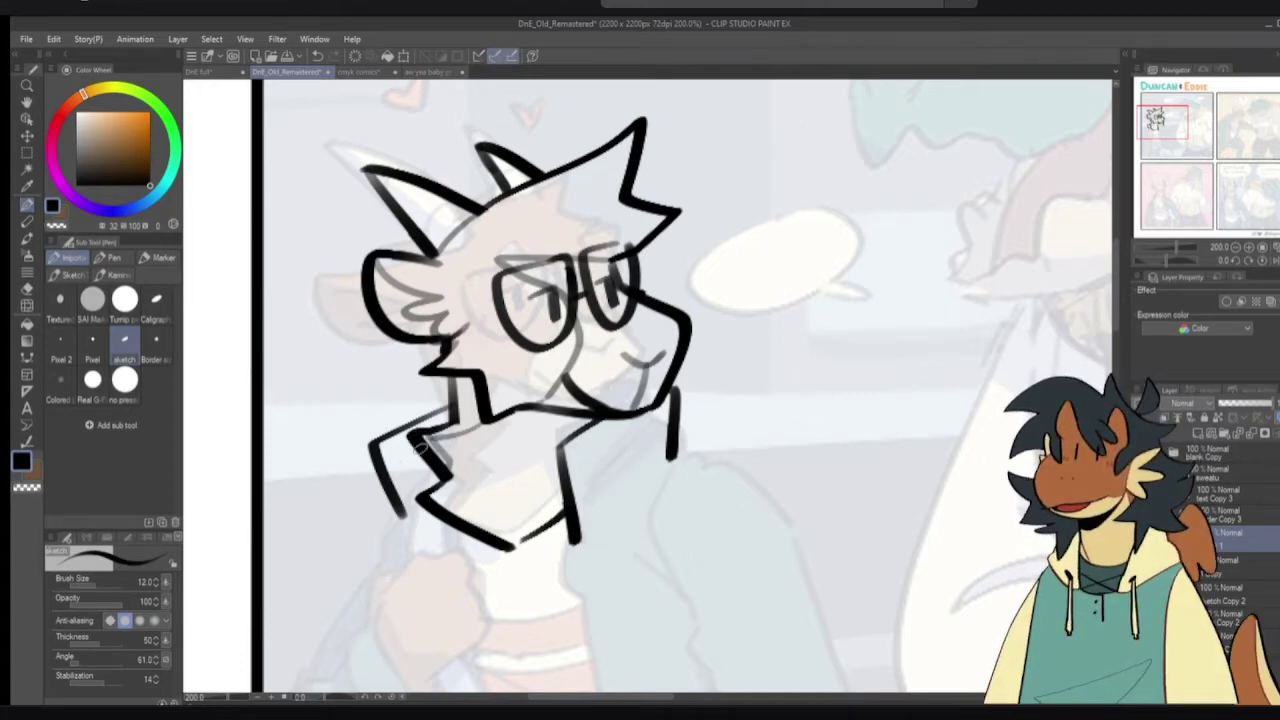
- Erase the neck fur and the collar's back flap, keeping the cheek fur and the collar's front edges
{"action": "left_click_drag", "start_coordinate": [513, 441], "coordinate": [488, 378]}
{"action": "scroll", "coordinate": [511, 433], "scroll_direction": "down", "scroll_amount": 1}
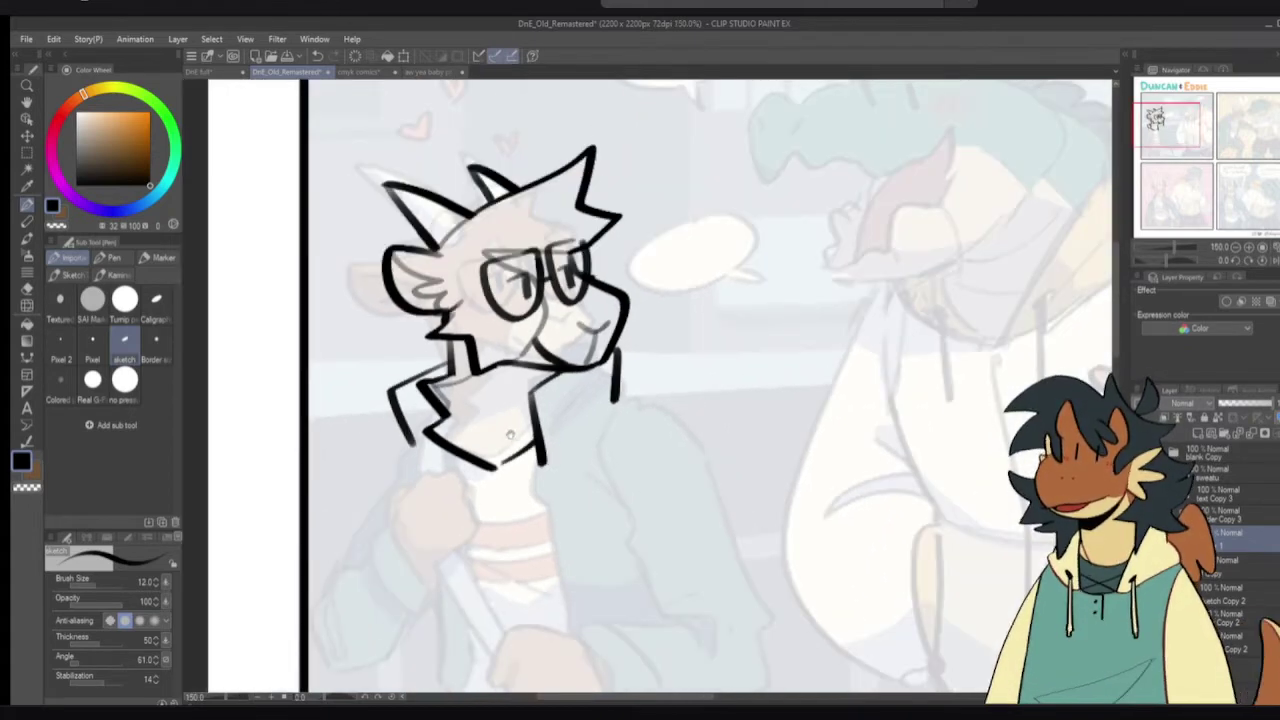
{"action": "left_click_drag", "start_coordinate": [614, 402], "coordinate": [594, 328]}
{"action": "scroll", "coordinate": [593, 328], "scroll_direction": "down", "scroll_amount": 2}
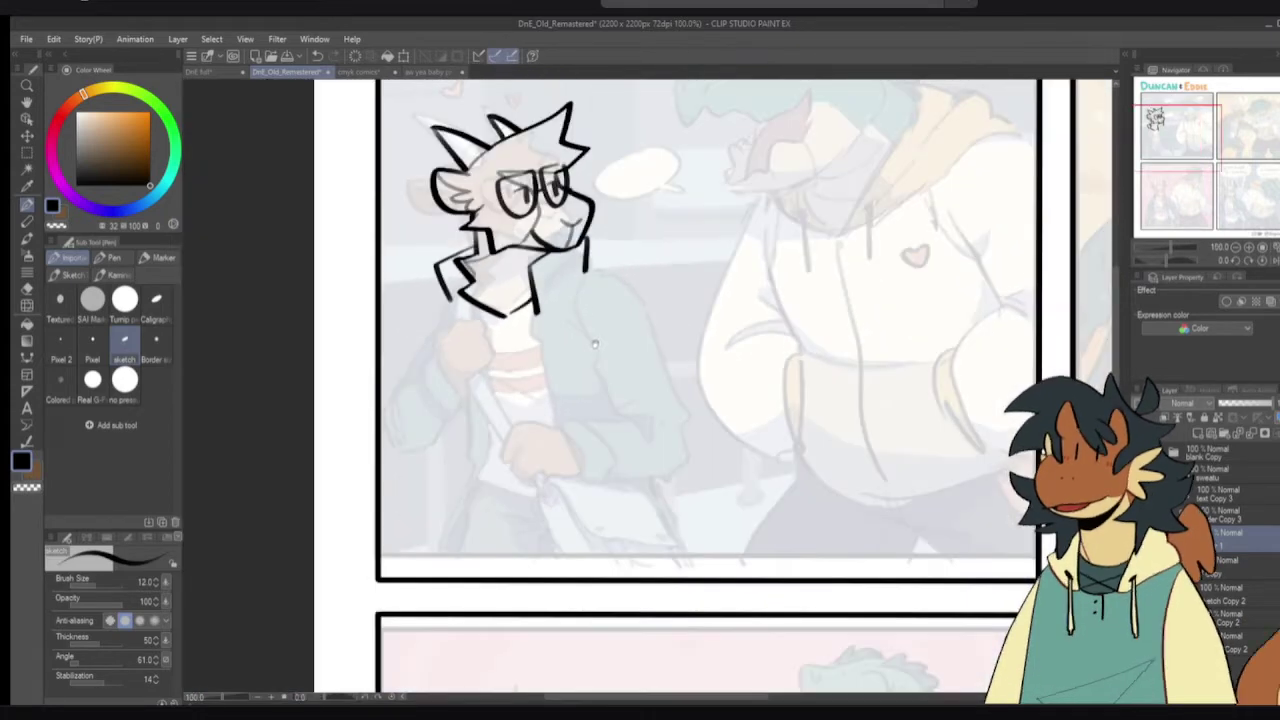
{"action": "scroll", "coordinate": [507, 409], "scroll_direction": "up", "scroll_amount": 1}
{"action": "left_click_drag", "start_coordinate": [508, 409], "coordinate": [504, 417]}
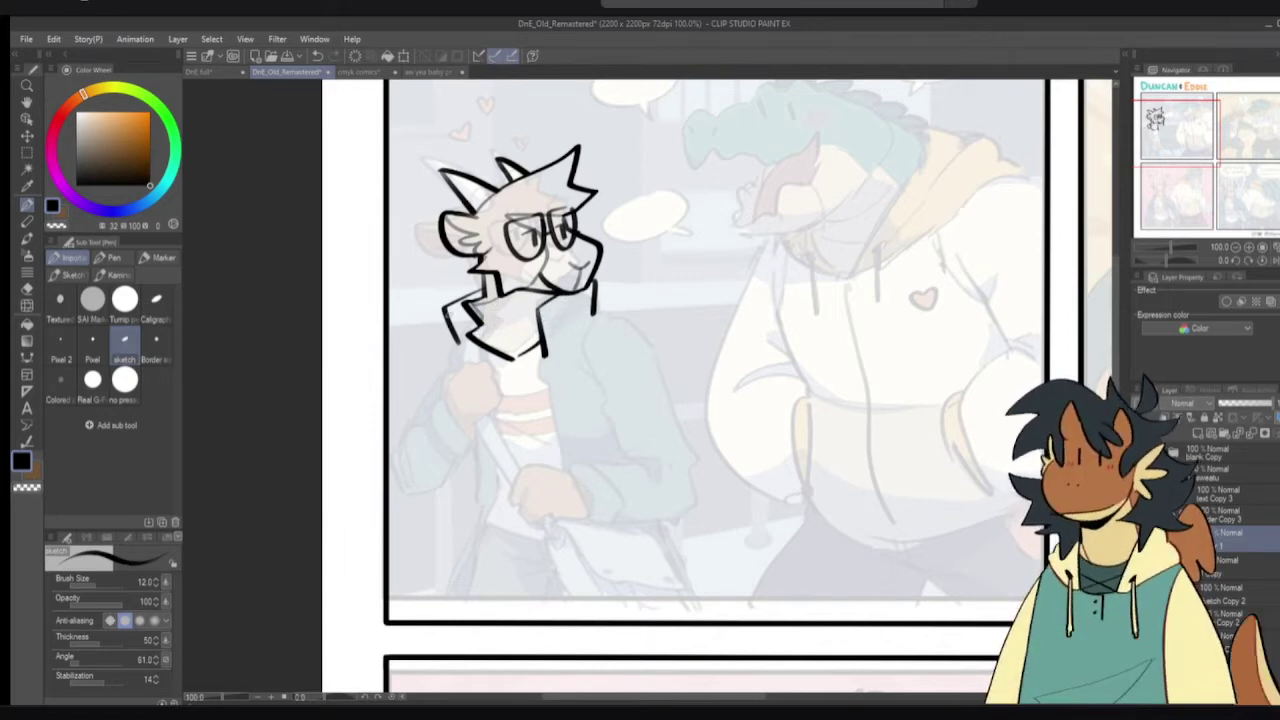
{"action": "key", "text": "e"}
{"action": "mouse_move", "coordinate": [450, 304]}
{"action": "left_mouse_down"}
{"action": "mouse_move", "coordinate": [451, 322]}
{"action": "mouse_move", "coordinate": [484, 298]}
{"action": "mouse_move", "coordinate": [505, 355]}
{"action": "mouse_move", "coordinate": [520, 350]}
{"action": "left_mouse_up"}
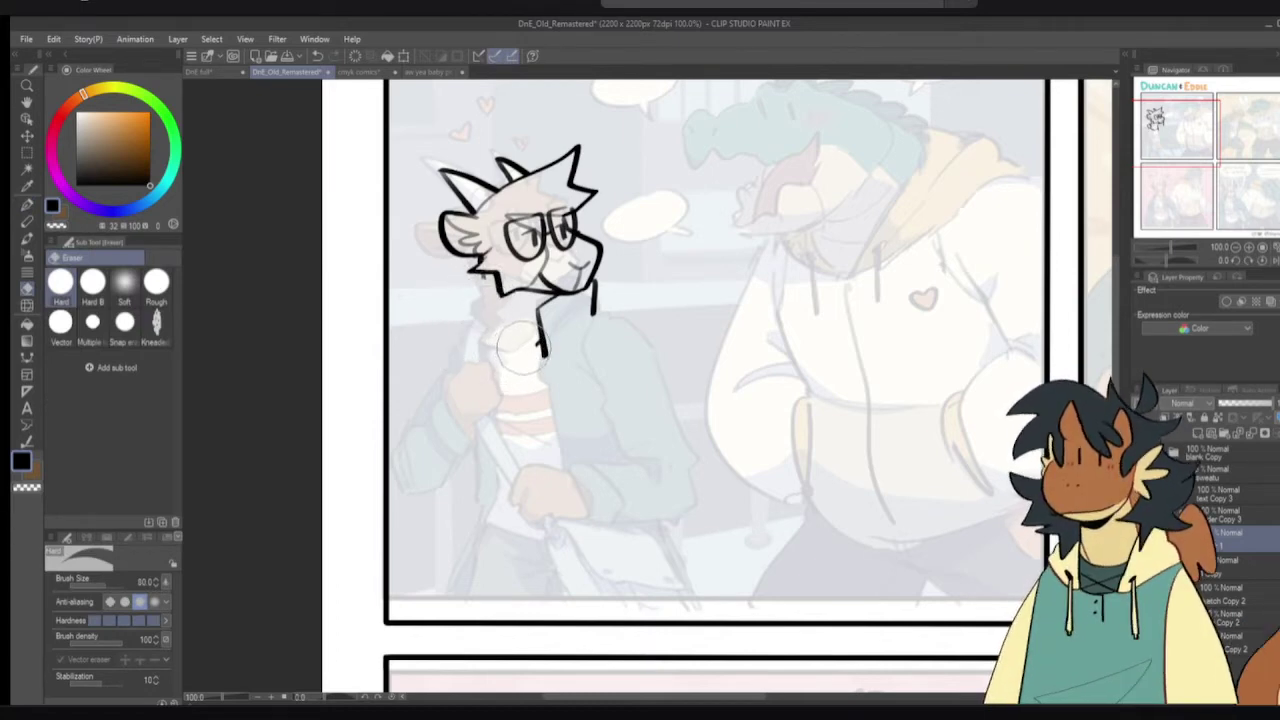
{"action": "key", "text": "p"}
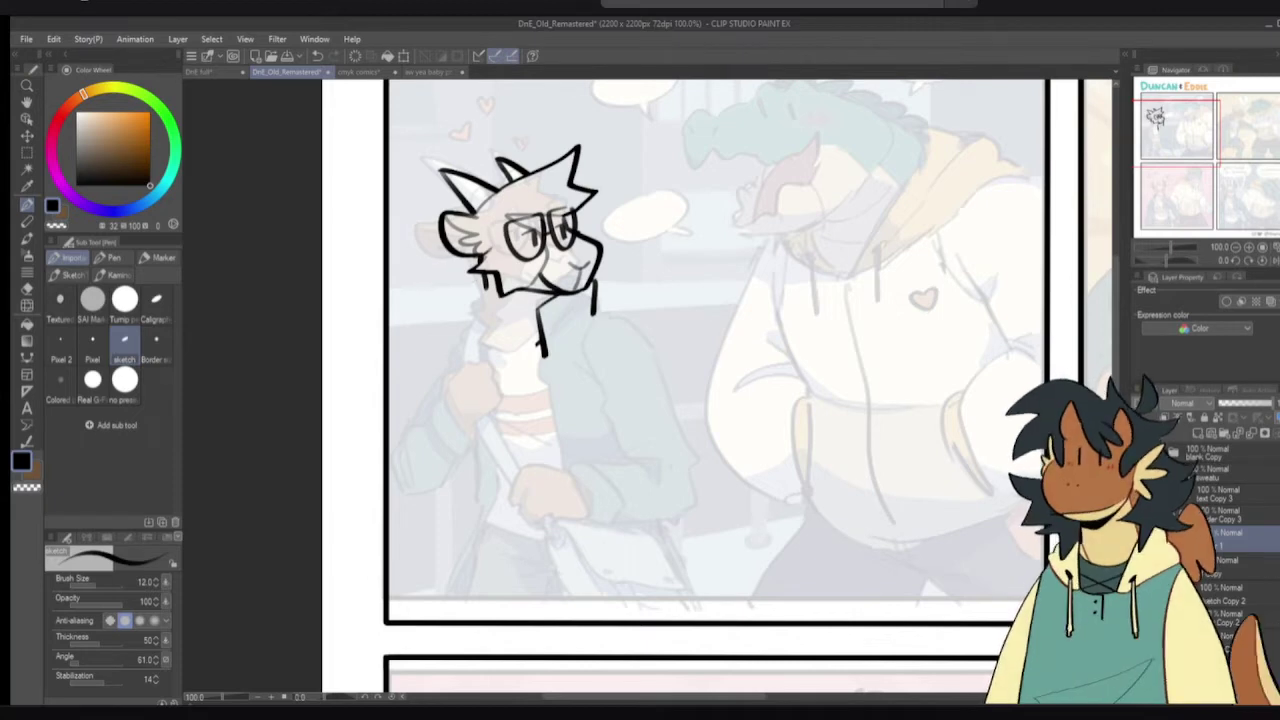
{"action": "key", "text": "e"}
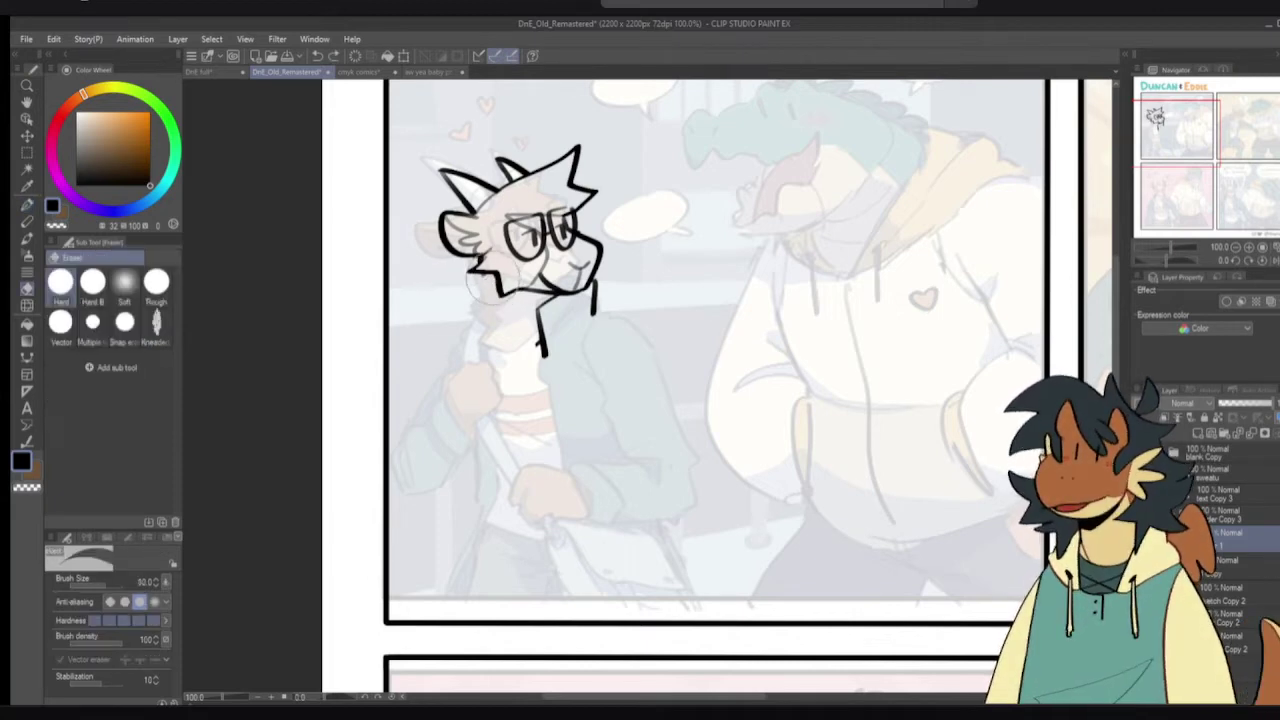
{"action": "key", "text": "p"}
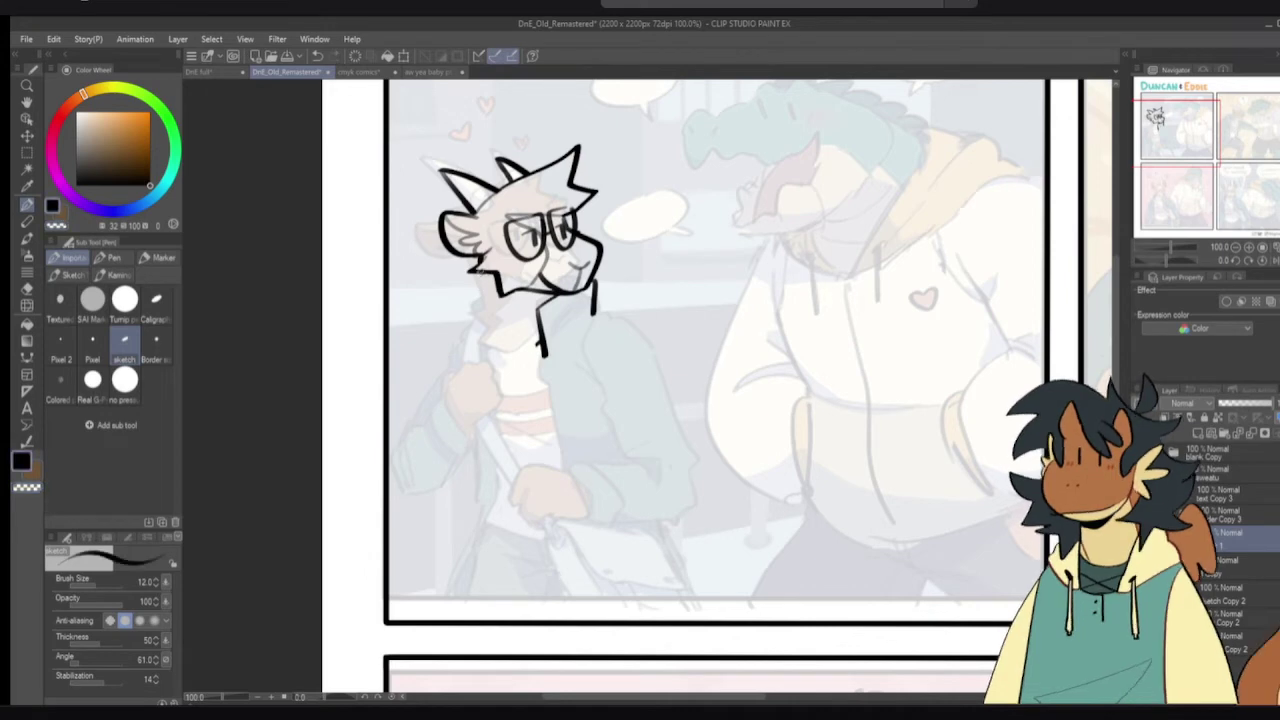
- Redraw the jagged neck fur from the cheek to the chest and trim the collar line's lower end with transparent color
{"action": "left_click_drag", "start_coordinate": [480, 270], "coordinate": [494, 320]}
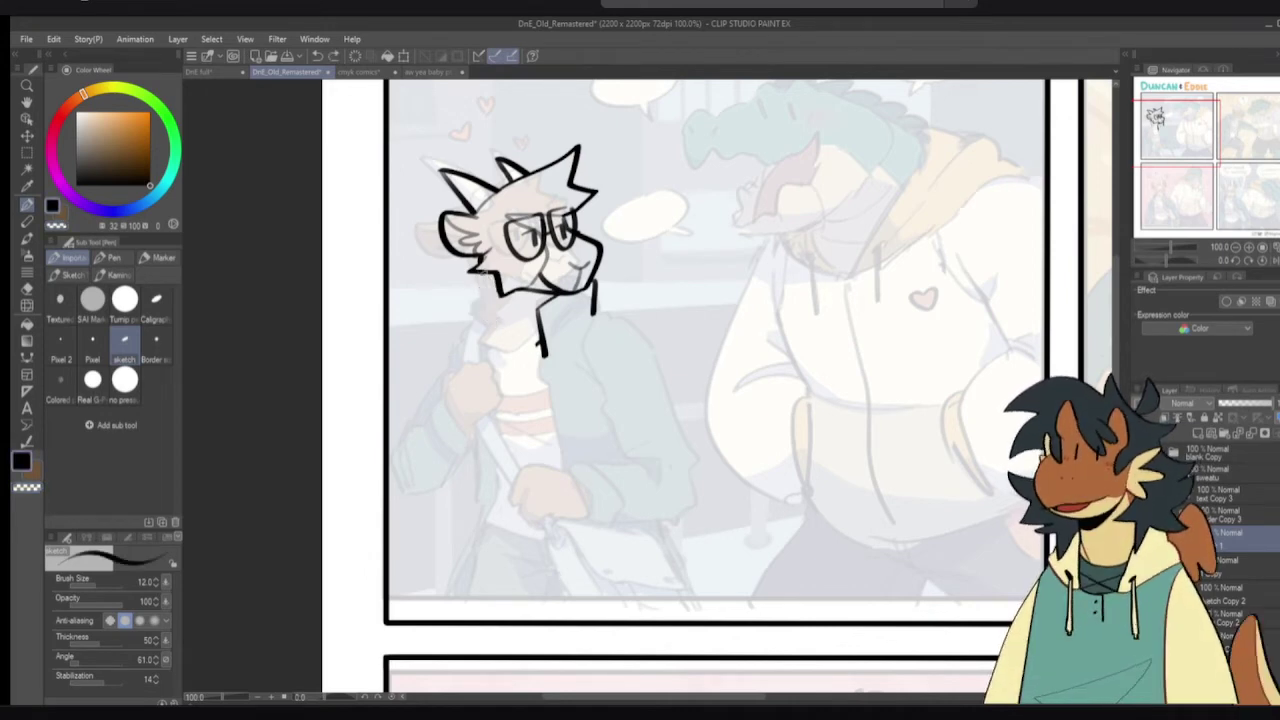
{"action": "mouse_move", "coordinate": [482, 298]}
{"action": "left_mouse_down"}
{"action": "mouse_move", "coordinate": [490, 327]}
{"action": "mouse_move", "coordinate": [544, 352]}
{"action": "left_mouse_up"}
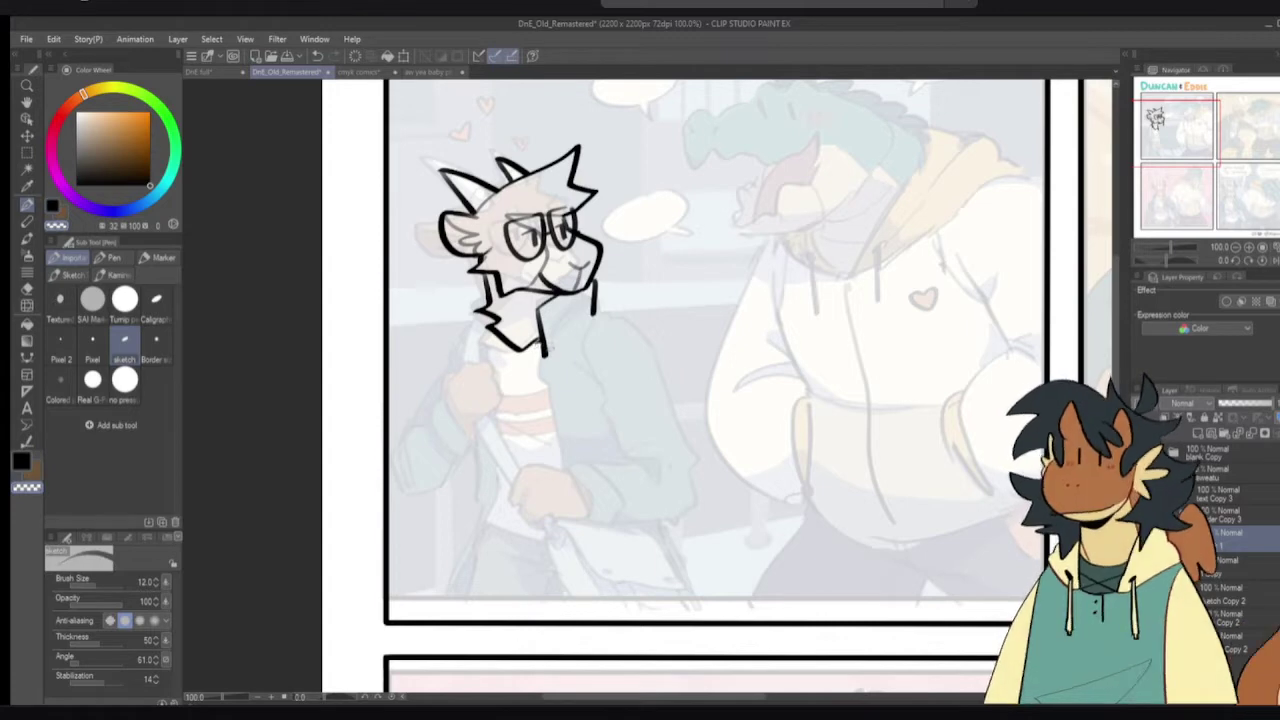
{"action": "left_click_drag", "start_coordinate": [538, 344], "coordinate": [552, 358]}
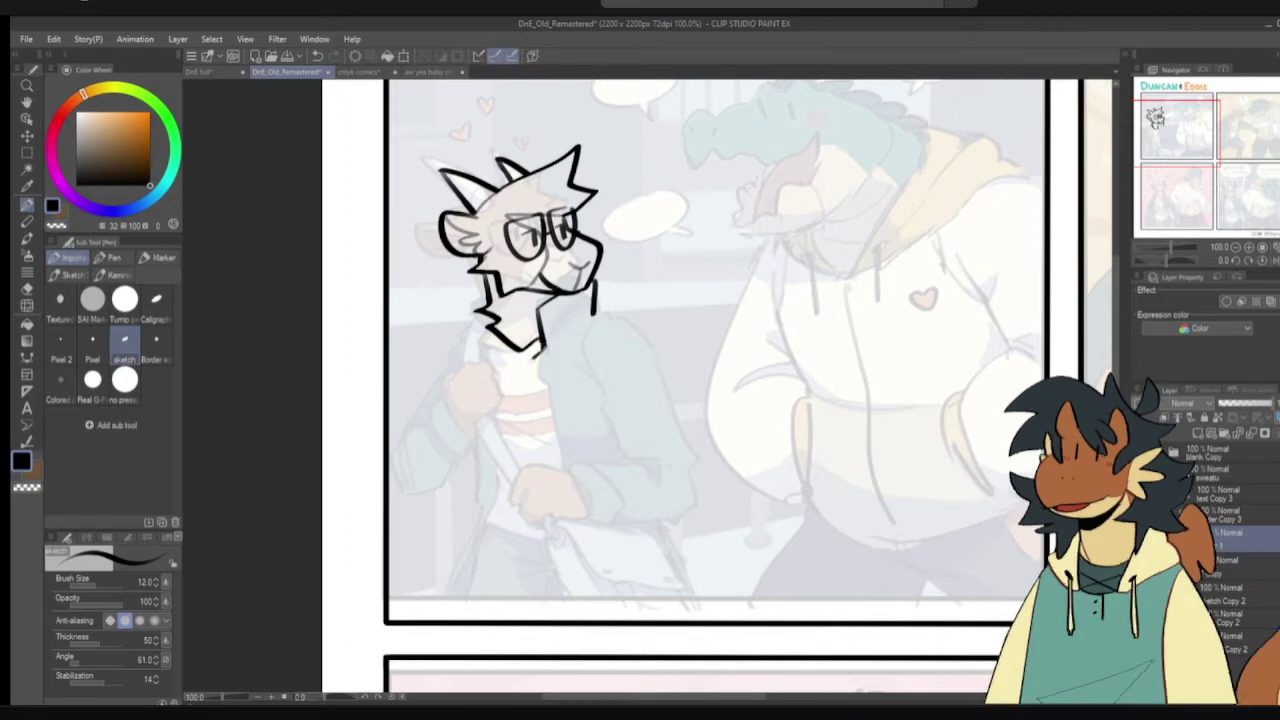
- Draw the jacket collar's angled back flap and the short notched ends of its two front edges
{"action": "left_click_drag", "start_coordinate": [532, 356], "coordinate": [548, 376]}
{"action": "key", "text": "ctrl+z"}
{"action": "left_click_drag", "start_coordinate": [486, 289], "coordinate": [475, 332]}
{"action": "key", "text": "ctrl+z"}
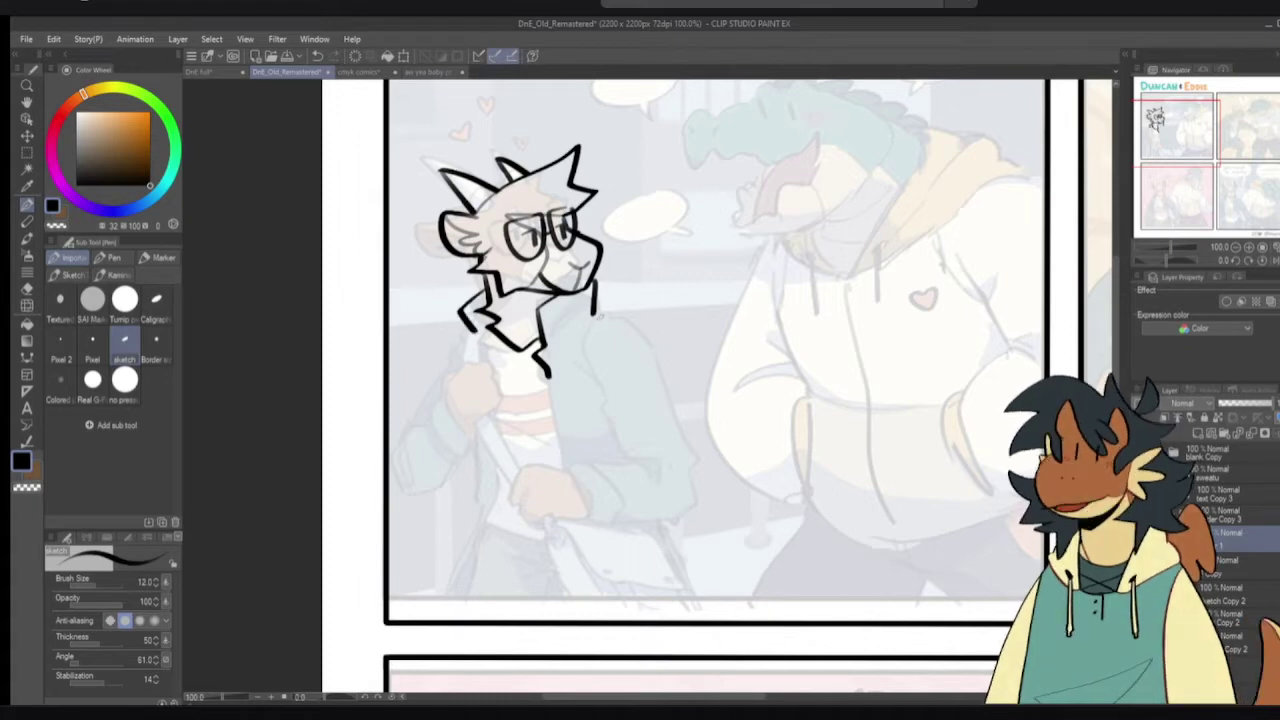
{"action": "left_click_drag", "start_coordinate": [594, 298], "coordinate": [608, 318]}
- Examine how the goat and his jacket are drawn in the finished comics of DnE full, and return to DnE_Old_Remastered
{"action": "left_click", "coordinate": [210, 72]}
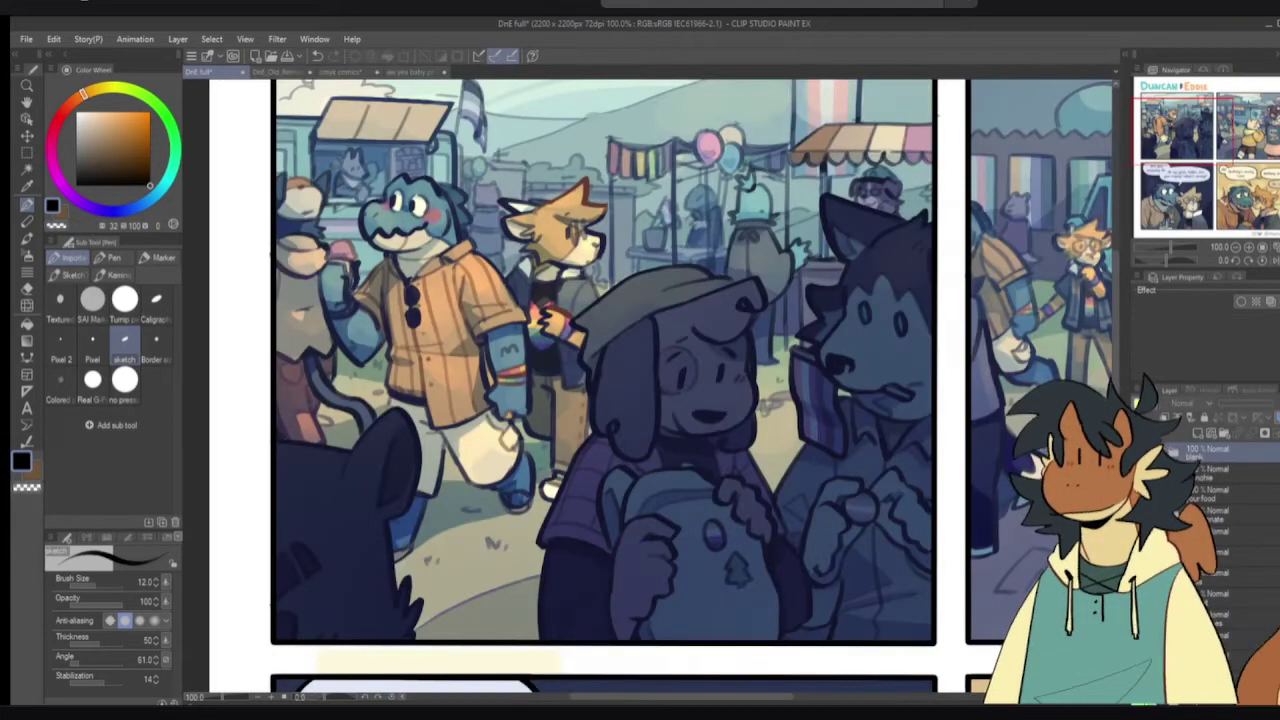
{"action": "scroll", "coordinate": [949, 474], "scroll_direction": "down", "scroll_amount": 3}
{"action": "scroll", "coordinate": [1225, 540], "scroll_direction": "down", "scroll_amount": 5}
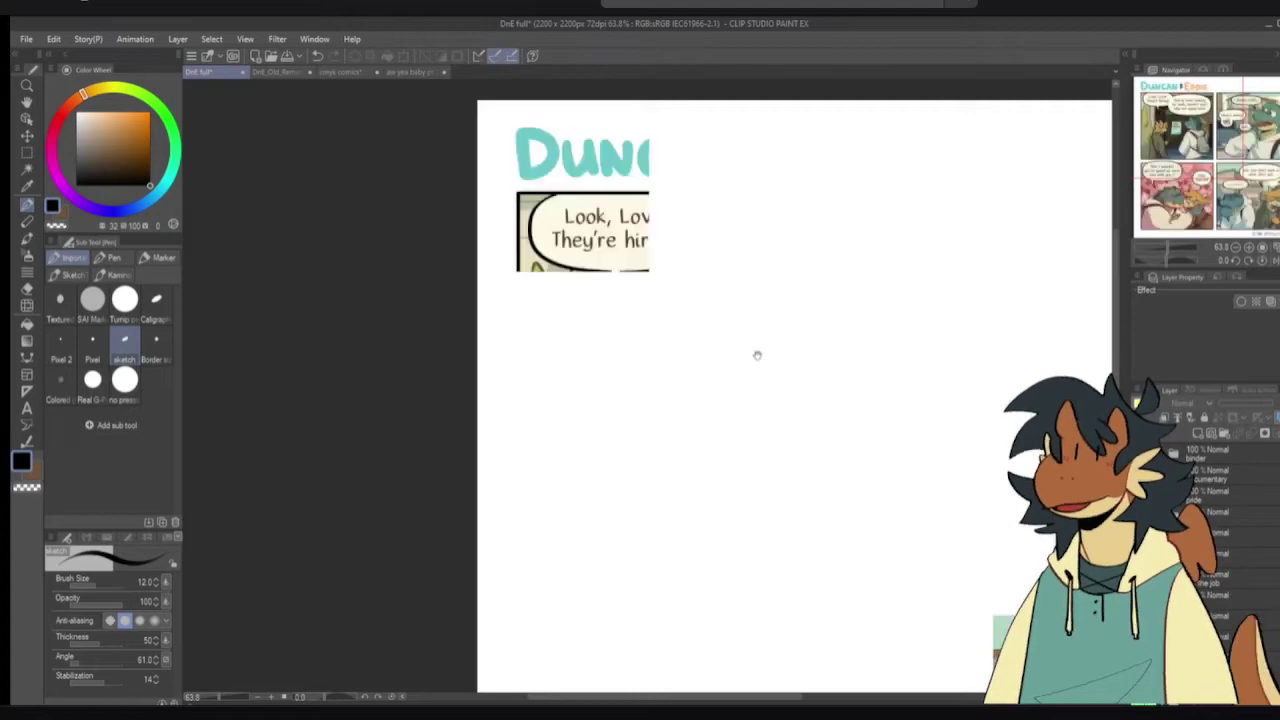
{"action": "left_click_drag", "start_coordinate": [750, 382], "coordinate": [620, 258]}
{"action": "mouse_move", "coordinate": [907, 483]}
{"action": "left_mouse_down"}
{"action": "mouse_move", "coordinate": [751, 423]}
{"action": "mouse_move", "coordinate": [768, 246]}
{"action": "mouse_move", "coordinate": [793, 411]}
{"action": "mouse_move", "coordinate": [613, 253]}
{"action": "left_mouse_up"}
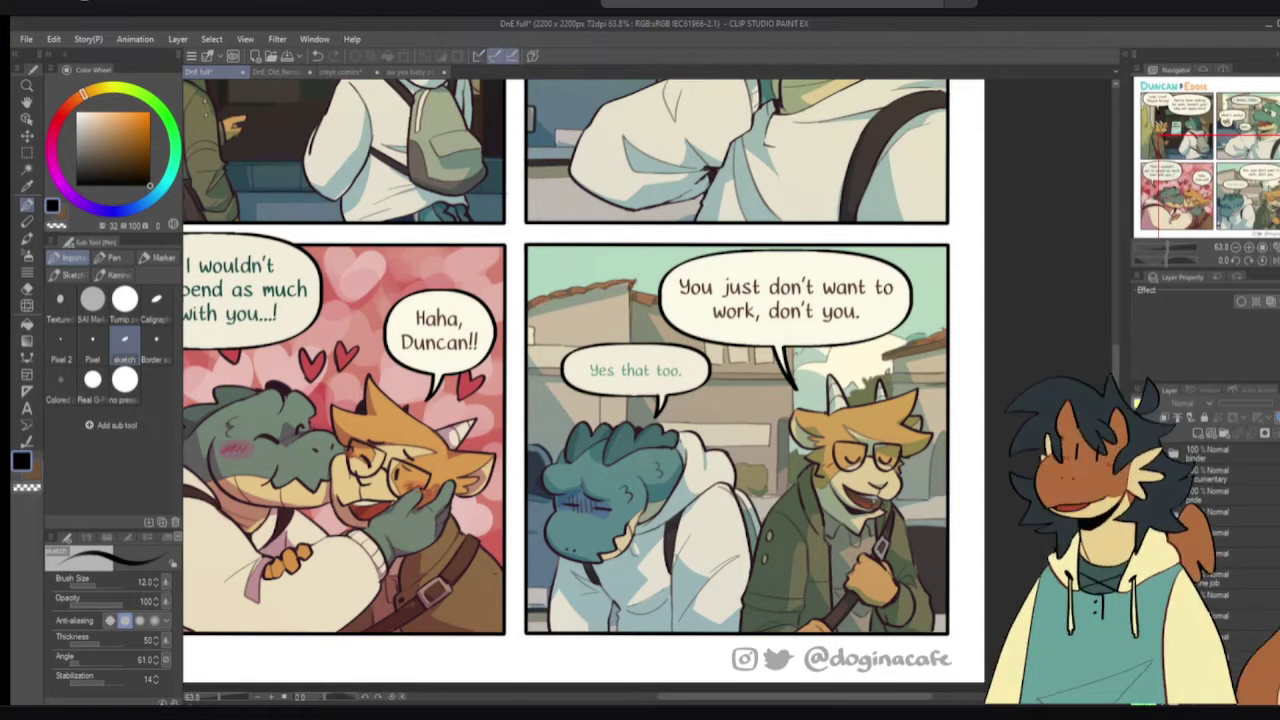
{"action": "left_click", "coordinate": [277, 72]}
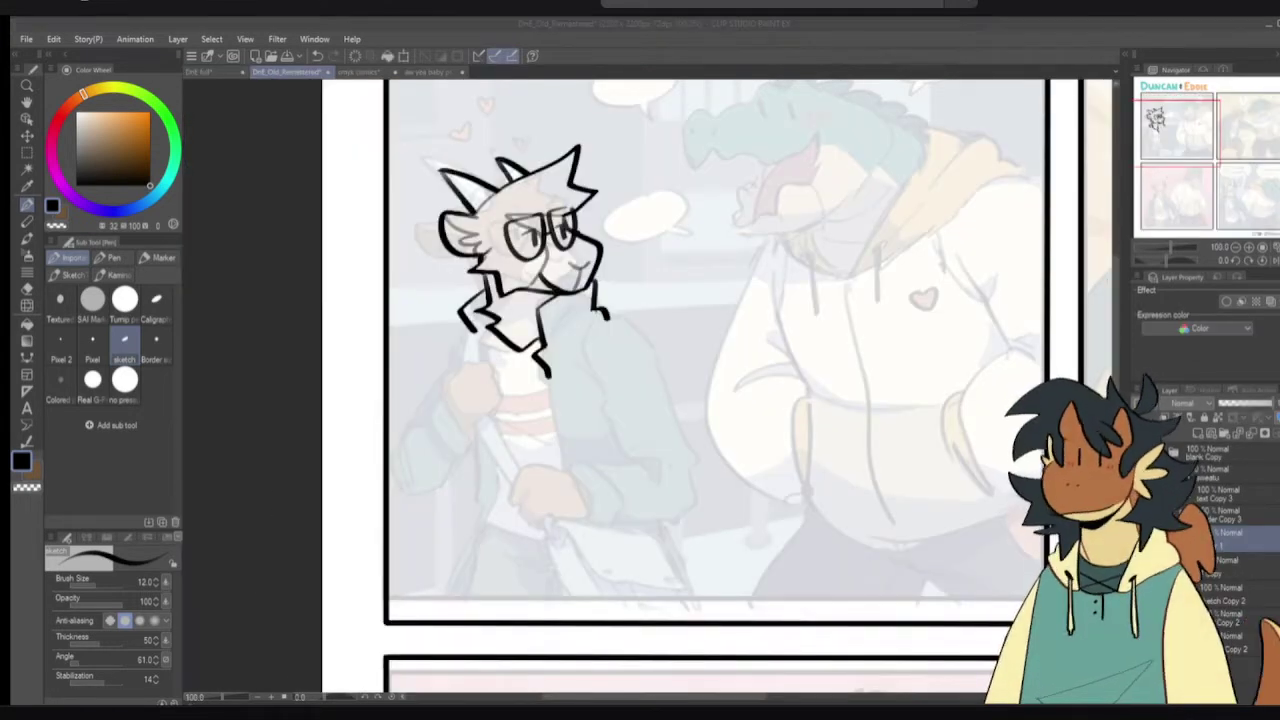
{"action": "left_click", "coordinate": [342, 703]}
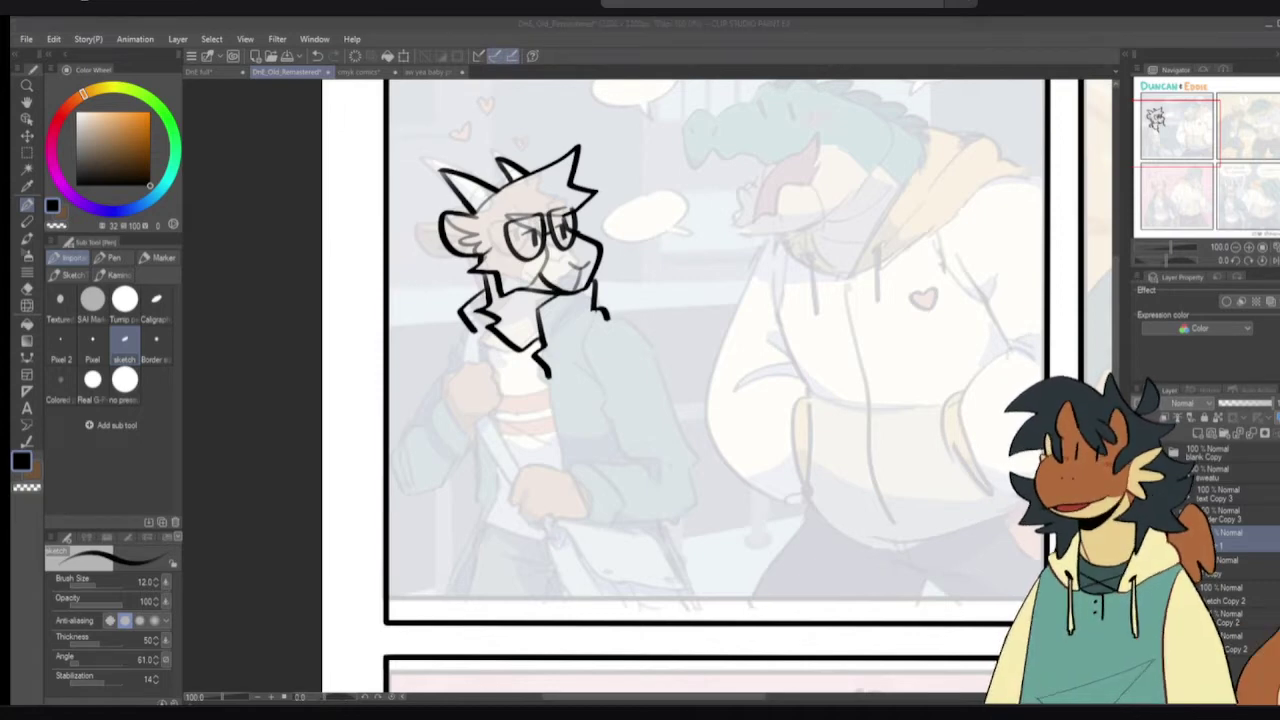
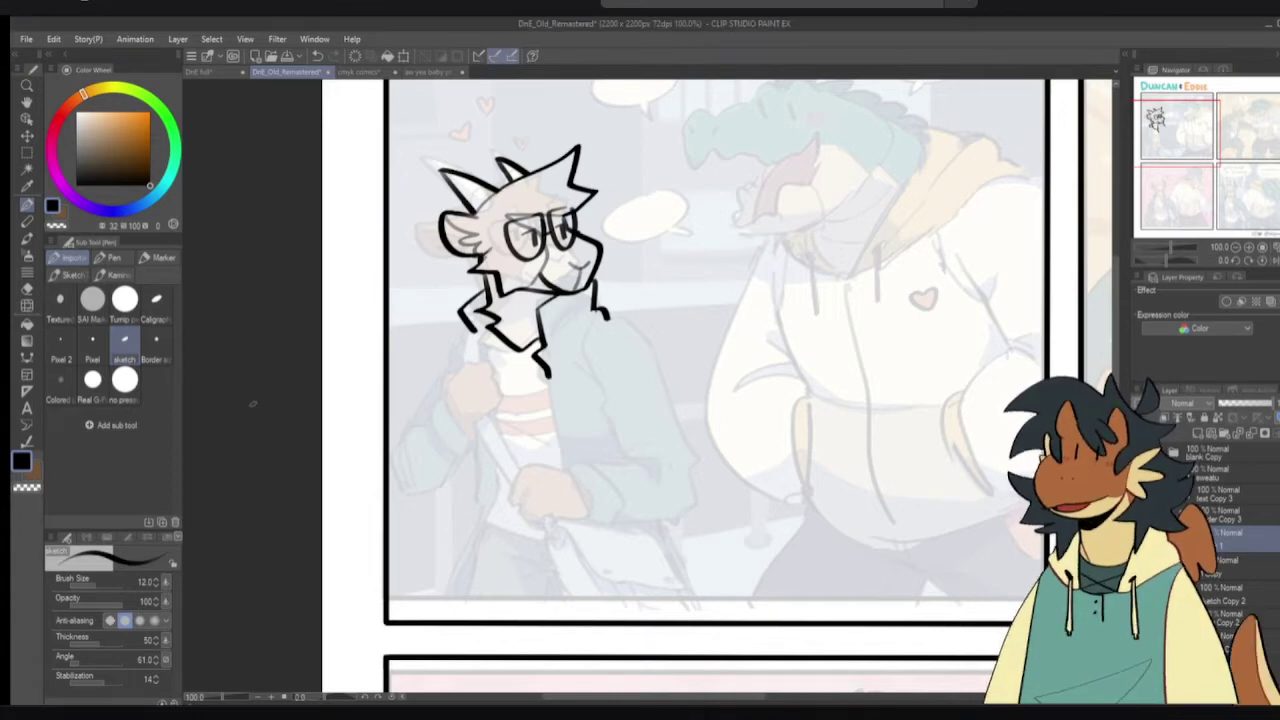
- Bring up the doodle page and close it, leaving cmyk comics open
{"action": "key", "text": "ctrl+Tab"}
{"action": "left_click", "coordinate": [412, 72]}
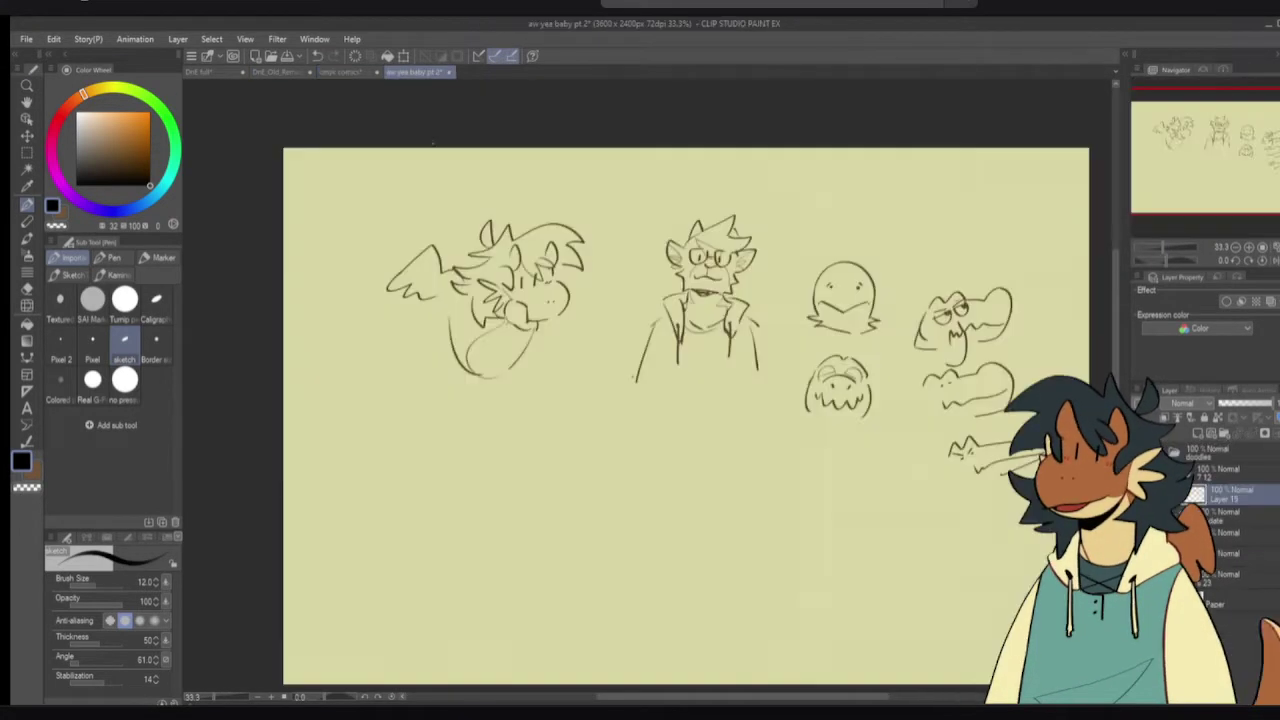
{"action": "left_click", "coordinate": [447, 75]}
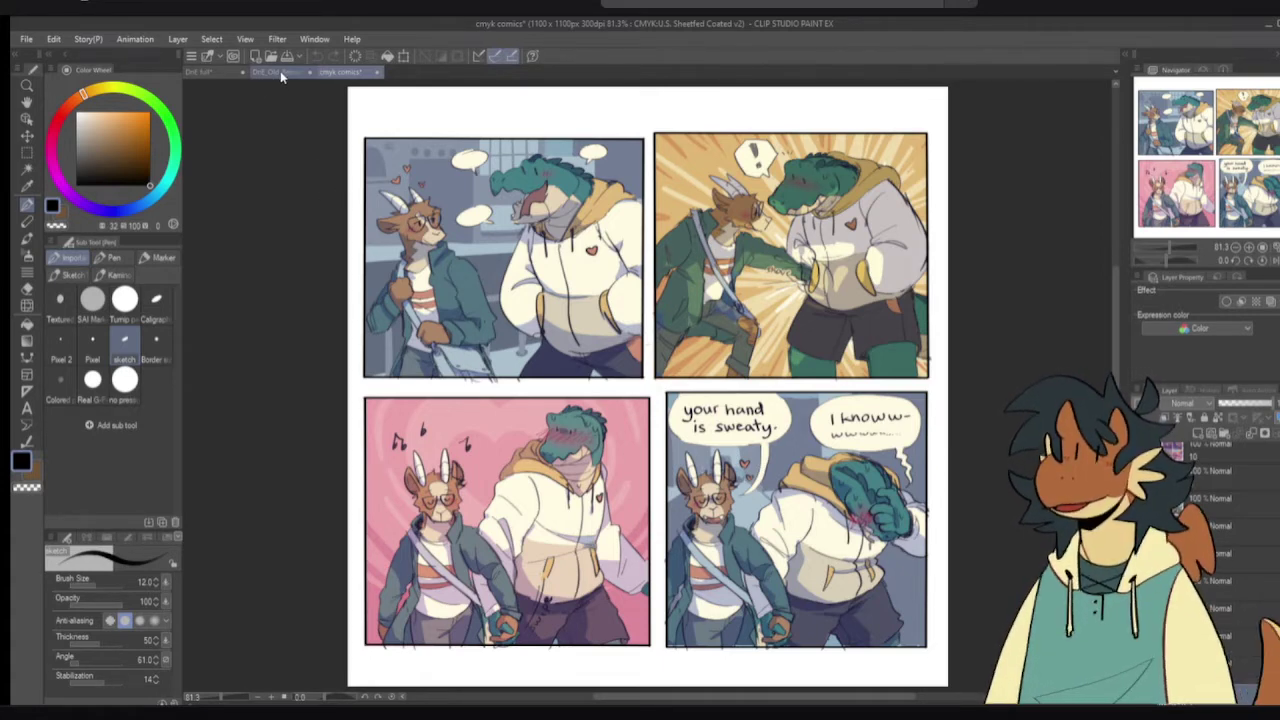
- Compare the first panel's new goat lines with the goat in DnE full, and return to DnE_Old_Remastered
{"action": "left_click", "coordinate": [275, 72]}
{"action": "scroll", "coordinate": [619, 345], "scroll_direction": "up", "scroll_amount": 1}
{"action": "scroll", "coordinate": [619, 352], "scroll_direction": "up", "scroll_amount": 1}
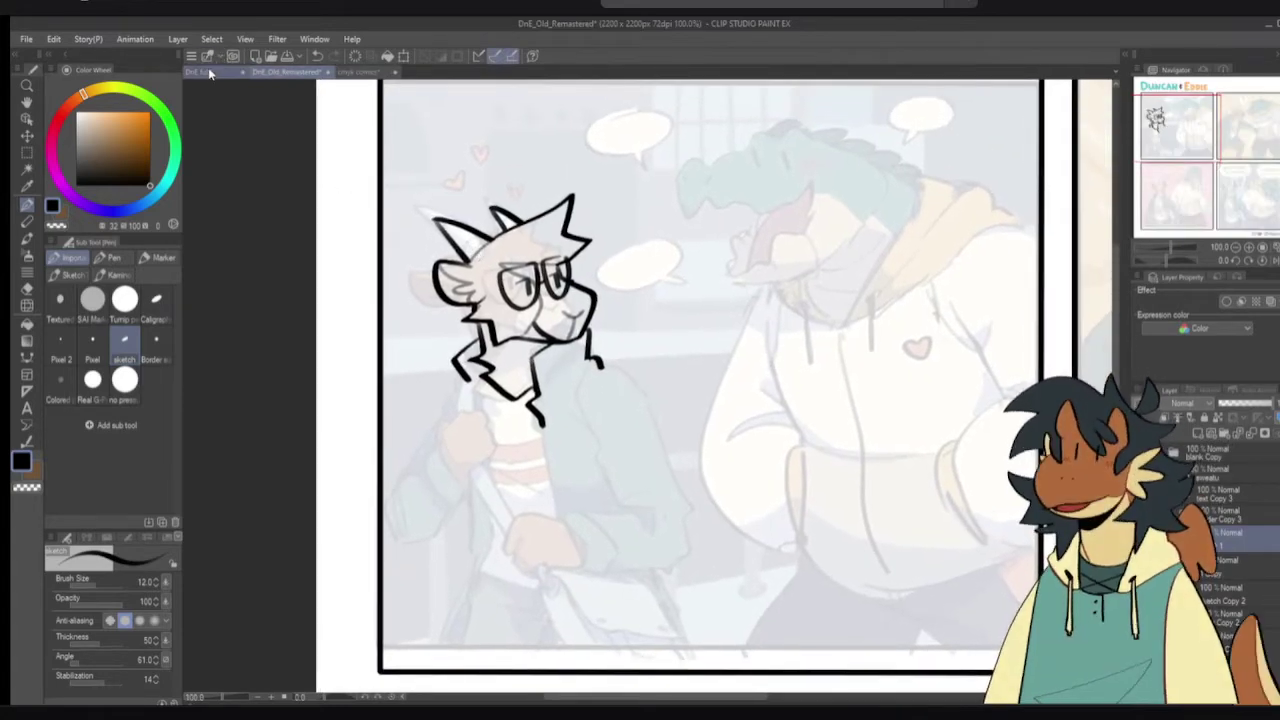
{"action": "left_click", "coordinate": [208, 70]}
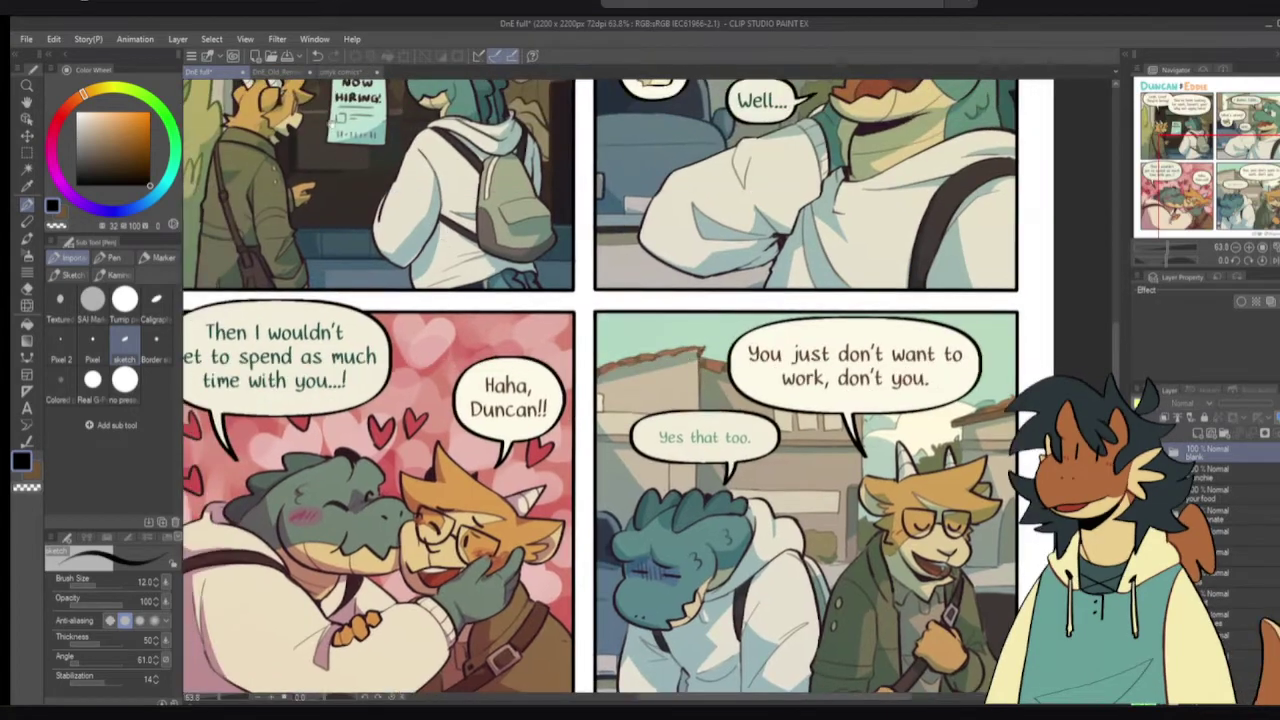
{"action": "left_click", "coordinate": [285, 72]}
{"action": "scroll", "coordinate": [530, 415], "scroll_direction": "up", "scroll_amount": 1}
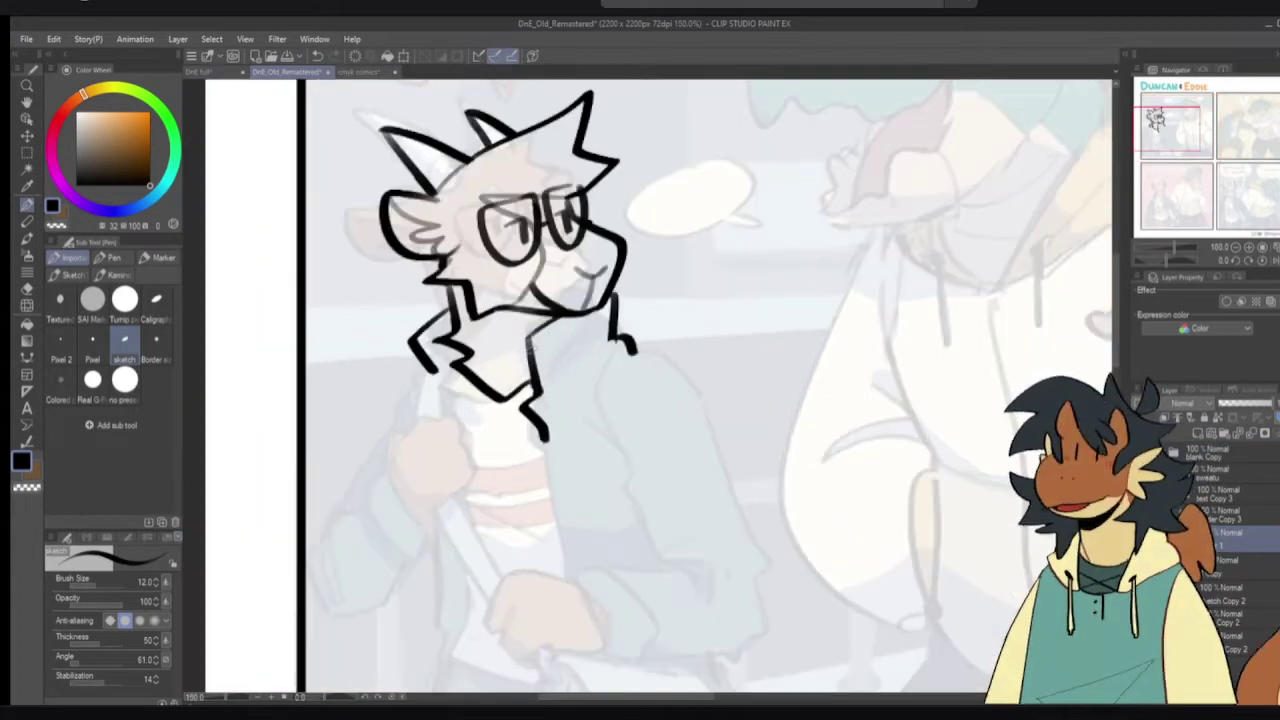
- Erase the jacket collar's front inner edge beside the neck and the short notched end beneath the goat's chin
{"action": "key", "text": "e"}
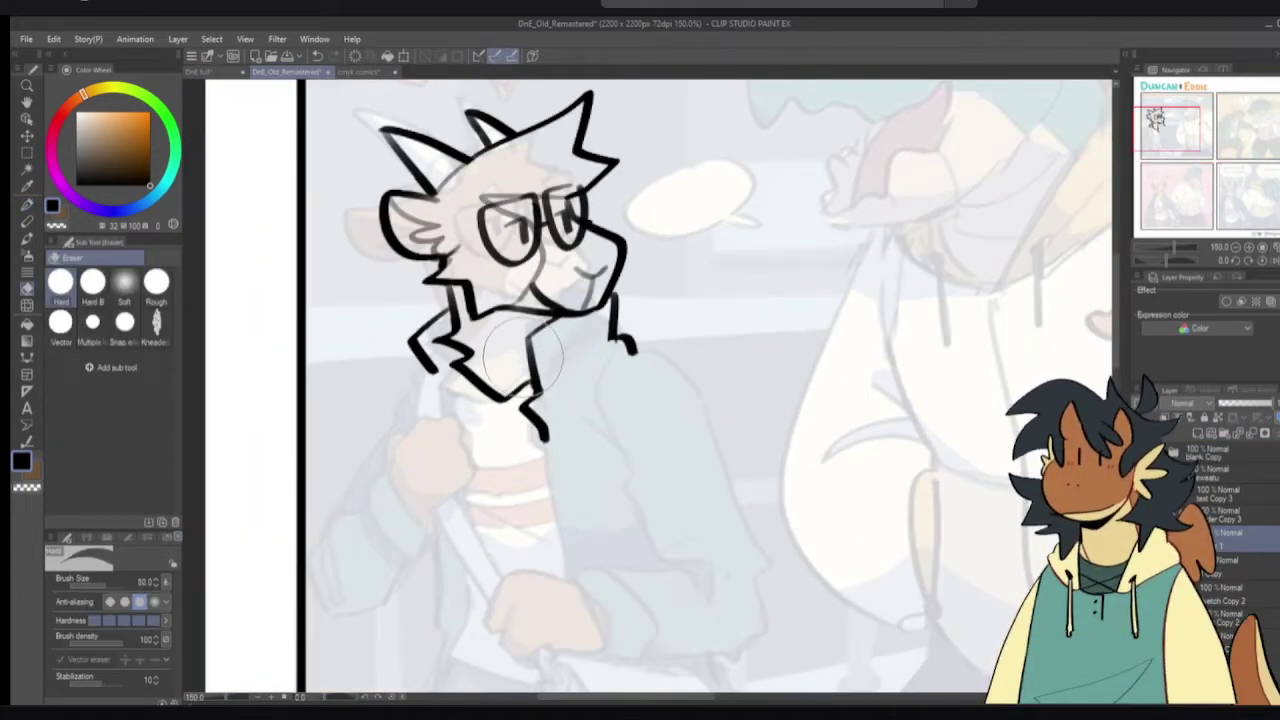
{"action": "key", "text": "p"}
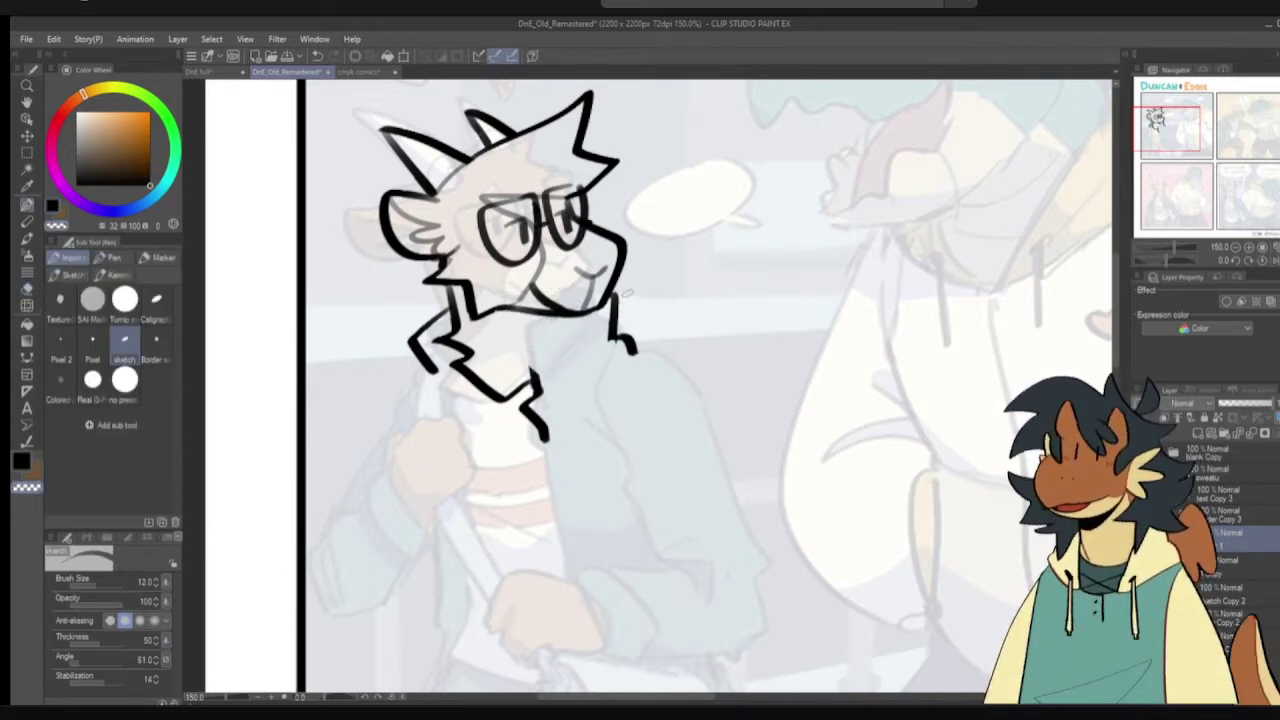
{"action": "left_click_drag", "start_coordinate": [612, 296], "coordinate": [630, 342]}
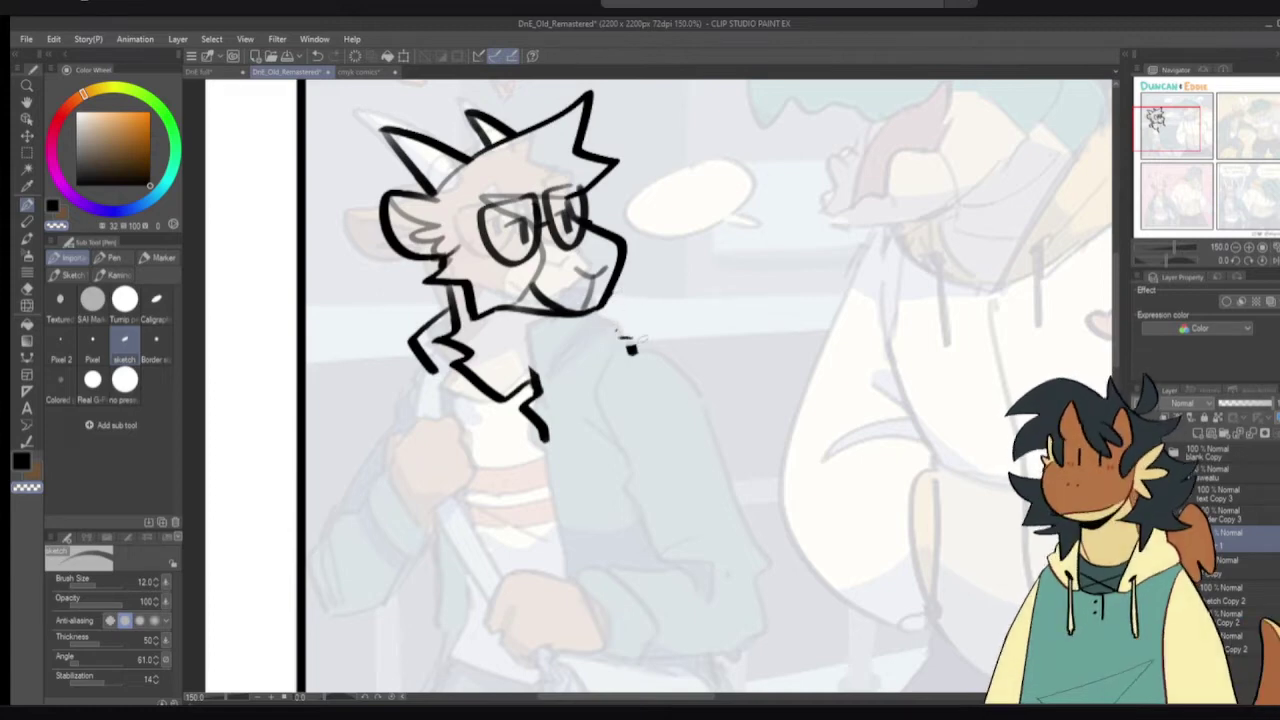
{"action": "key", "text": "c"}
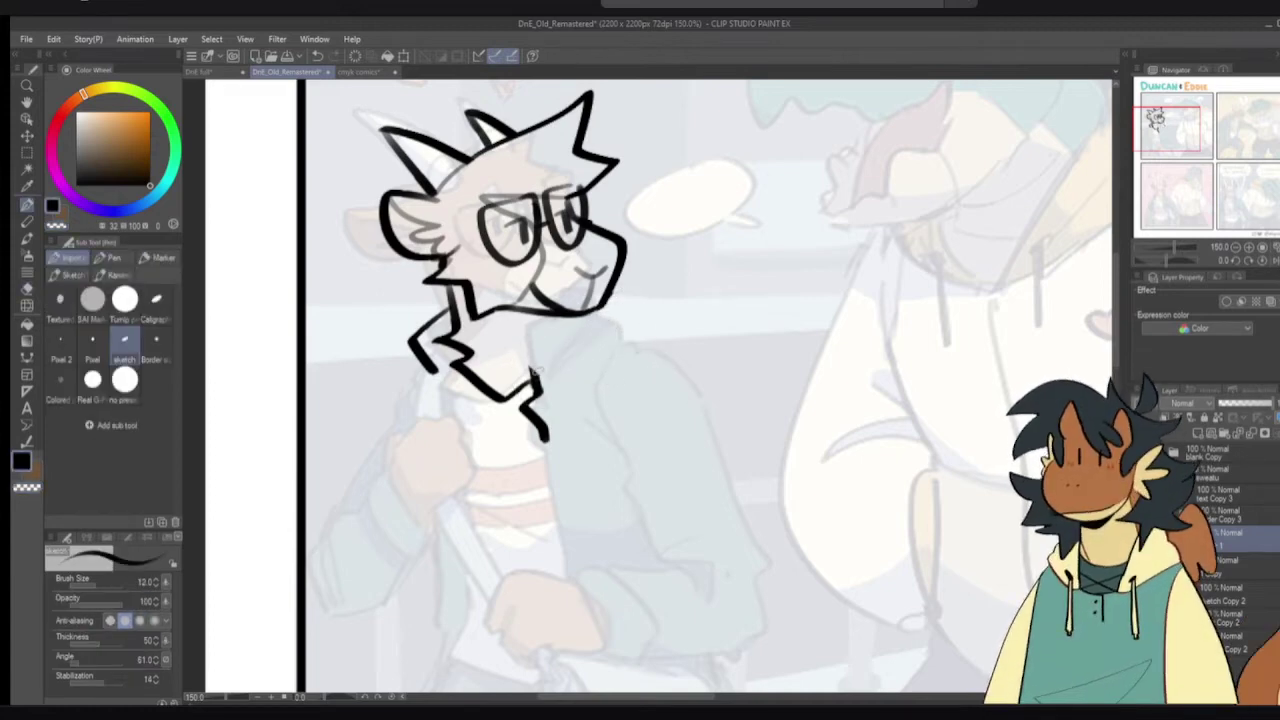
- Redraw the collar's front inner edge as a smooth curve rising from the chest fur to the underside of the chin
{"action": "left_click_drag", "start_coordinate": [533, 371], "coordinate": [585, 321]}
{"action": "key", "text": "ctrl+z"}
{"action": "left_click_drag", "start_coordinate": [538, 389], "coordinate": [587, 314]}
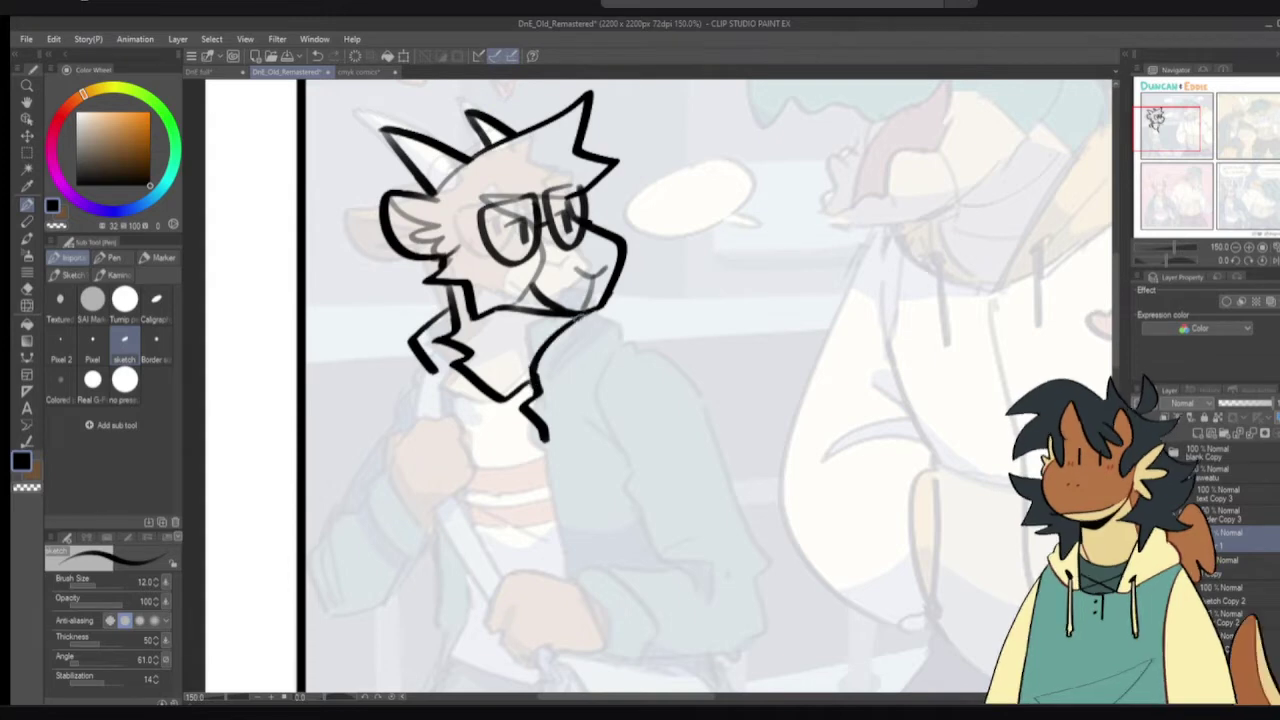
{"action": "key", "text": "ctrl+z"}
{"action": "mouse_move", "coordinate": [536, 387]}
{"action": "left_mouse_down"}
{"action": "mouse_move", "coordinate": [537, 360]}
{"action": "mouse_move", "coordinate": [590, 322]}
{"action": "left_mouse_up"}
{"action": "key", "text": "ctrl+z"}
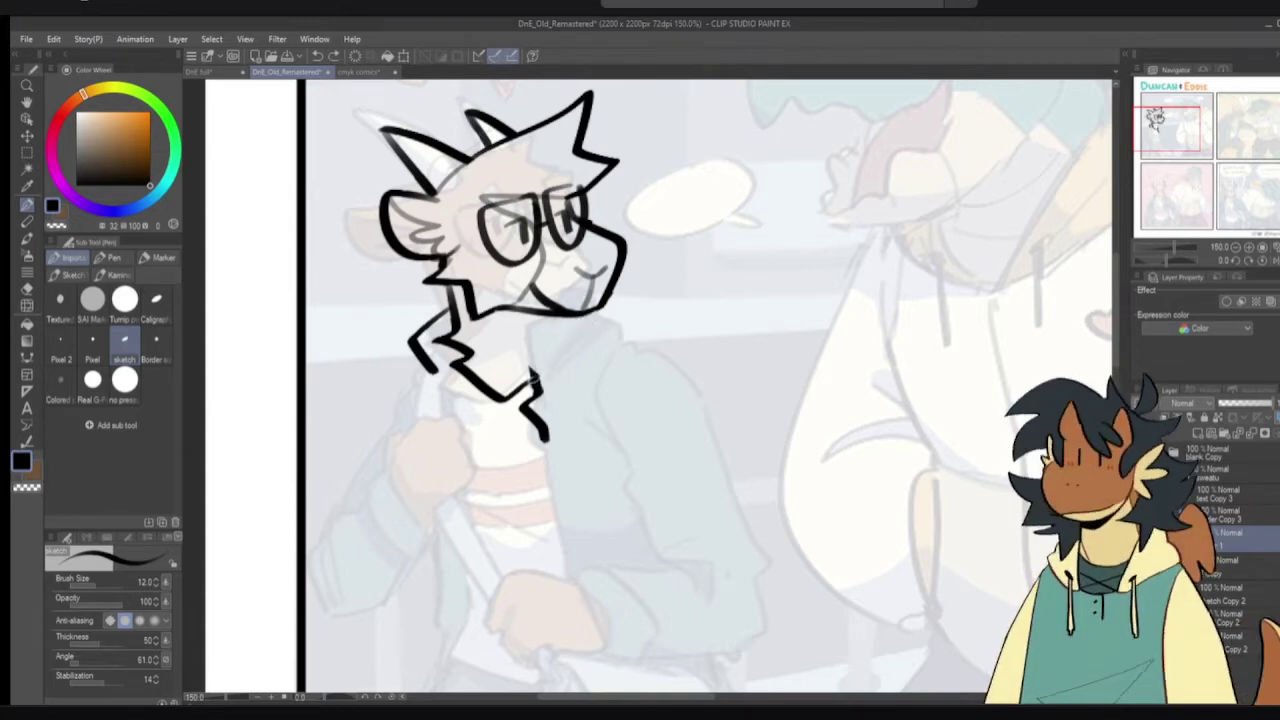
{"action": "mouse_move", "coordinate": [533, 382]}
{"action": "left_mouse_down"}
{"action": "mouse_move", "coordinate": [584, 315]}
{"action": "mouse_move", "coordinate": [612, 320]}
{"action": "mouse_move", "coordinate": [553, 391]}
{"action": "left_mouse_up"}
{"action": "key", "text": "ctrl+z"}
{"action": "key", "text": "ctrl+z"}
{"action": "key", "text": "ctrl+z"}
- Add a short vertical collar edge under the chin and a thin diagonal fold line running down toward the chest fur
{"action": "left_click_drag", "start_coordinate": [606, 333], "coordinate": [543, 394]}
{"action": "key", "text": "ctrl+z"}
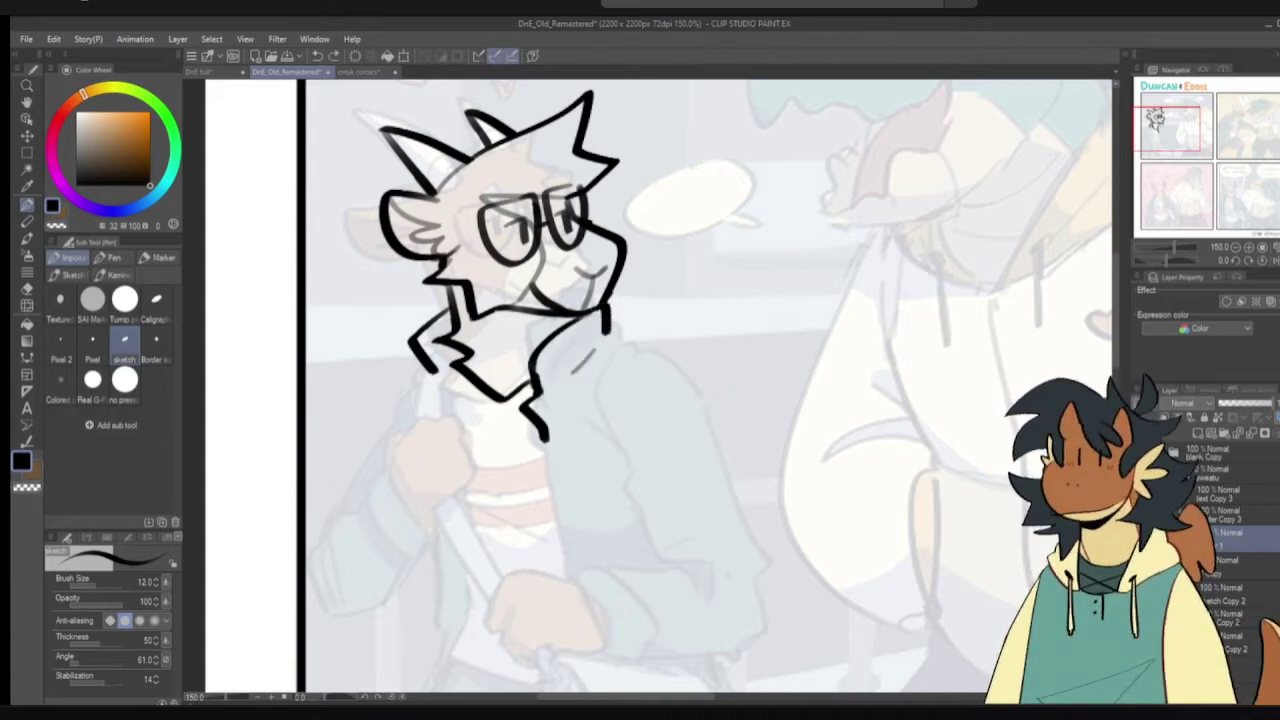
{"action": "left_click_drag", "start_coordinate": [596, 350], "coordinate": [546, 392]}
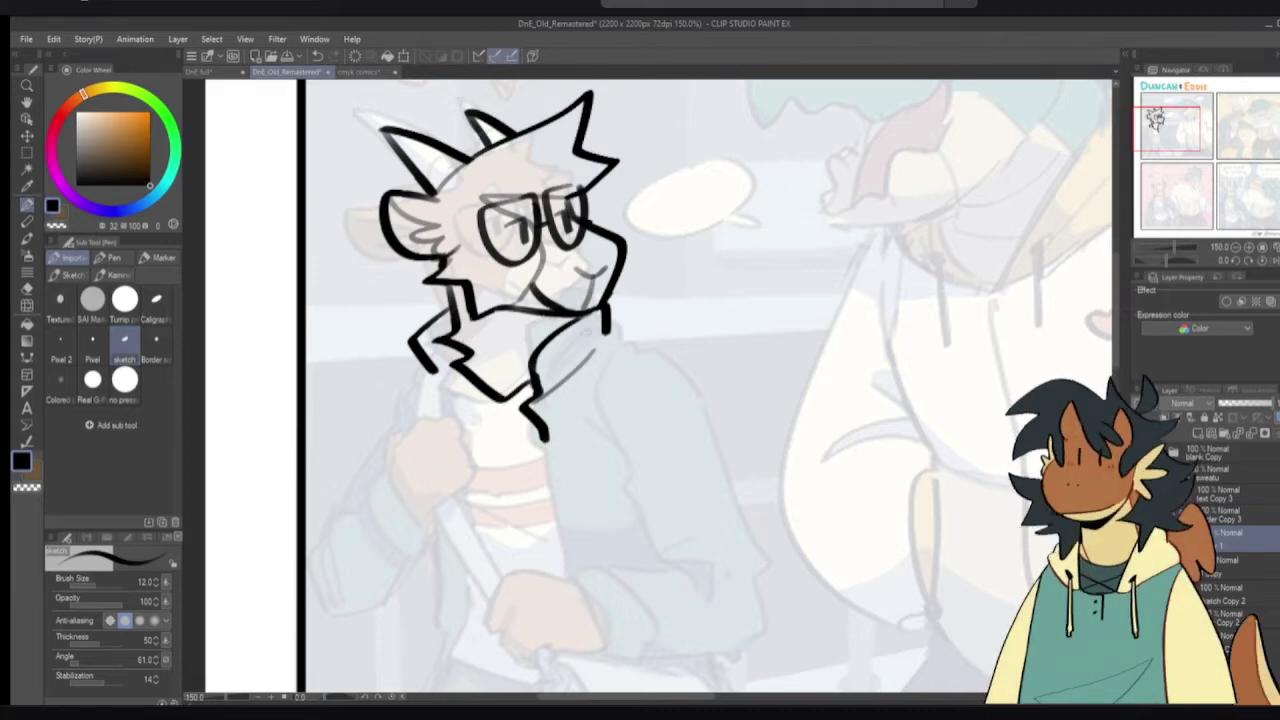
- Compare the goat's jacket collar in cmyk comics and DnE full, and return to DnE_Old_Remastered
{"action": "key", "text": "ctrl+Tab"}
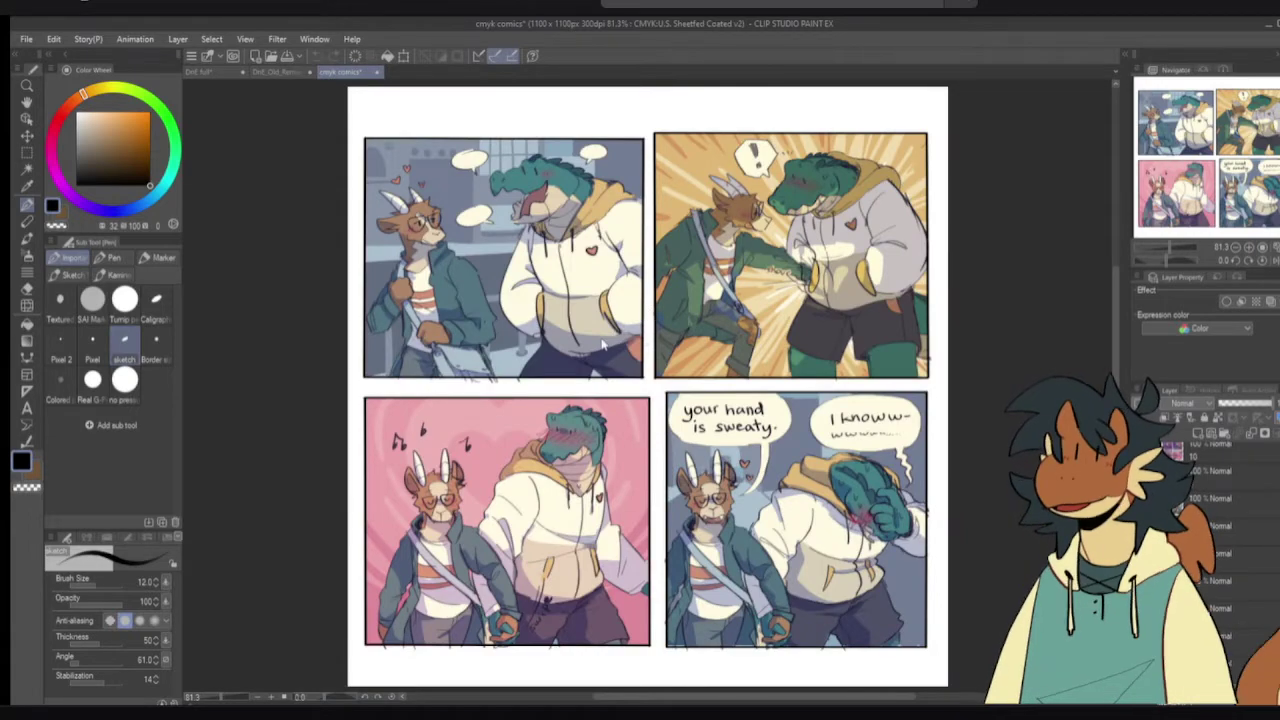
{"action": "key", "text": "ctrl+Tab"}
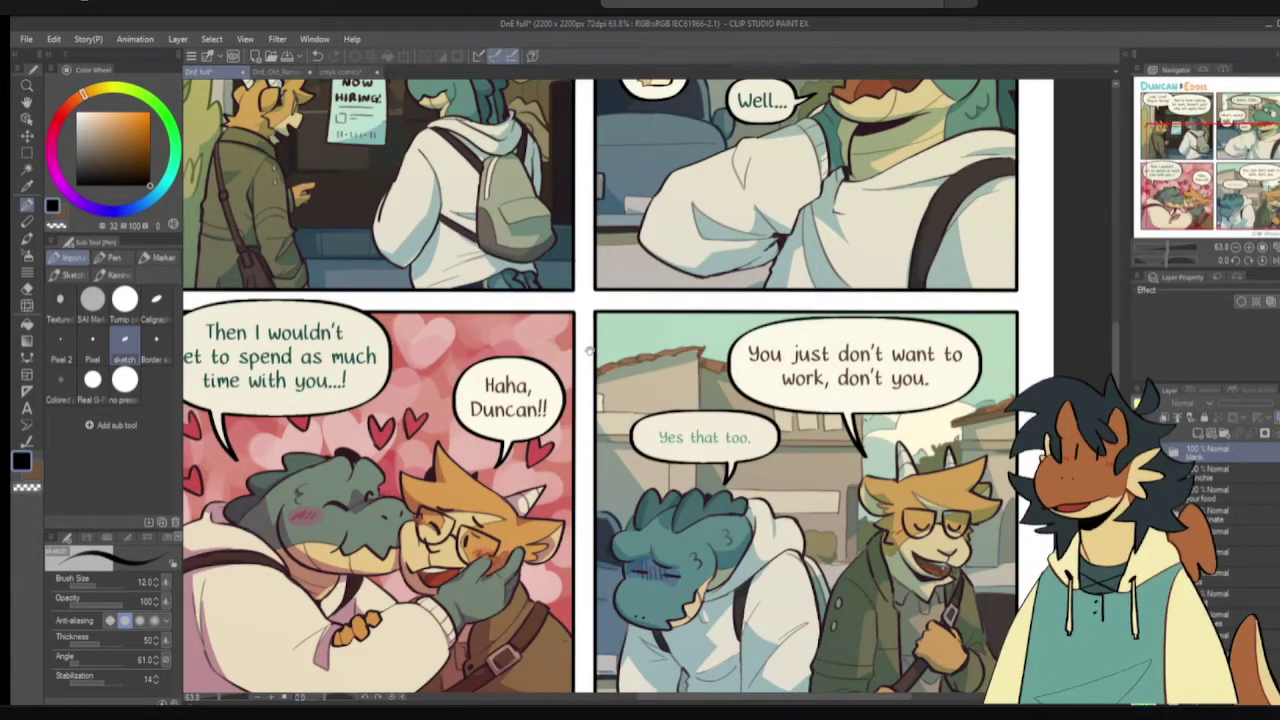
{"action": "left_click_drag", "start_coordinate": [612, 386], "coordinate": [592, 351]}
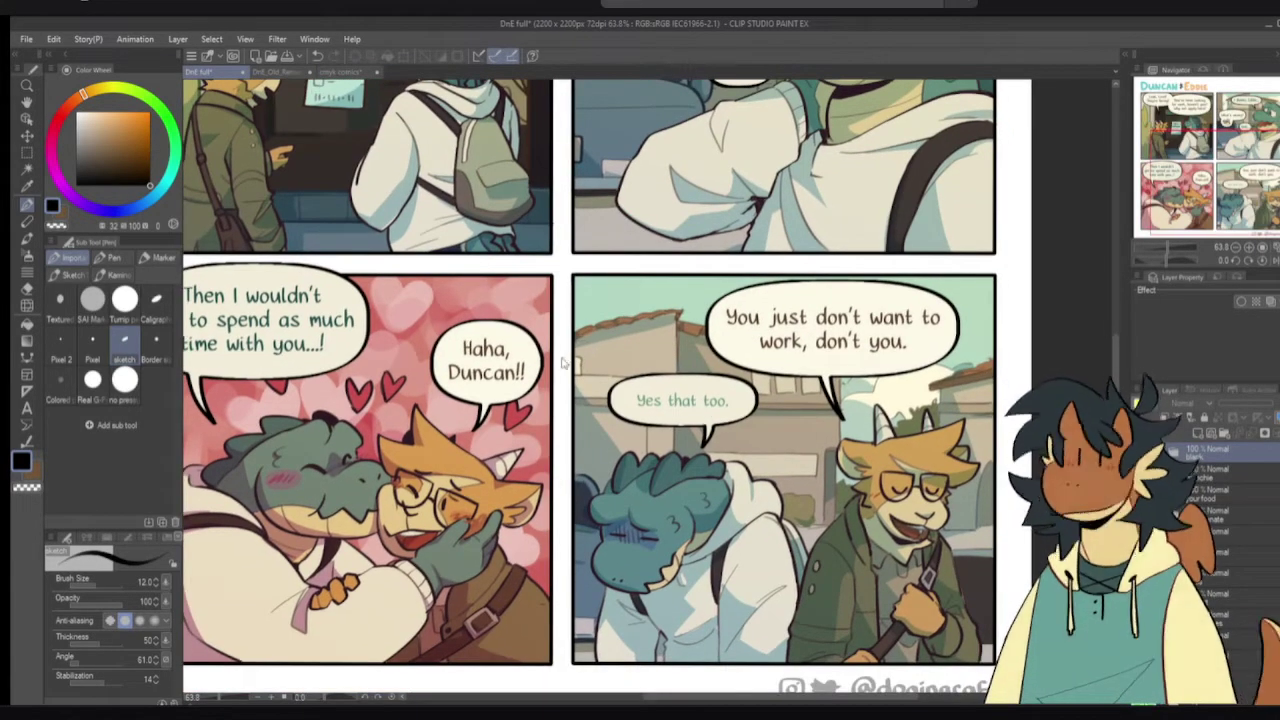
{"action": "key", "text": "ctrl+Tab"}
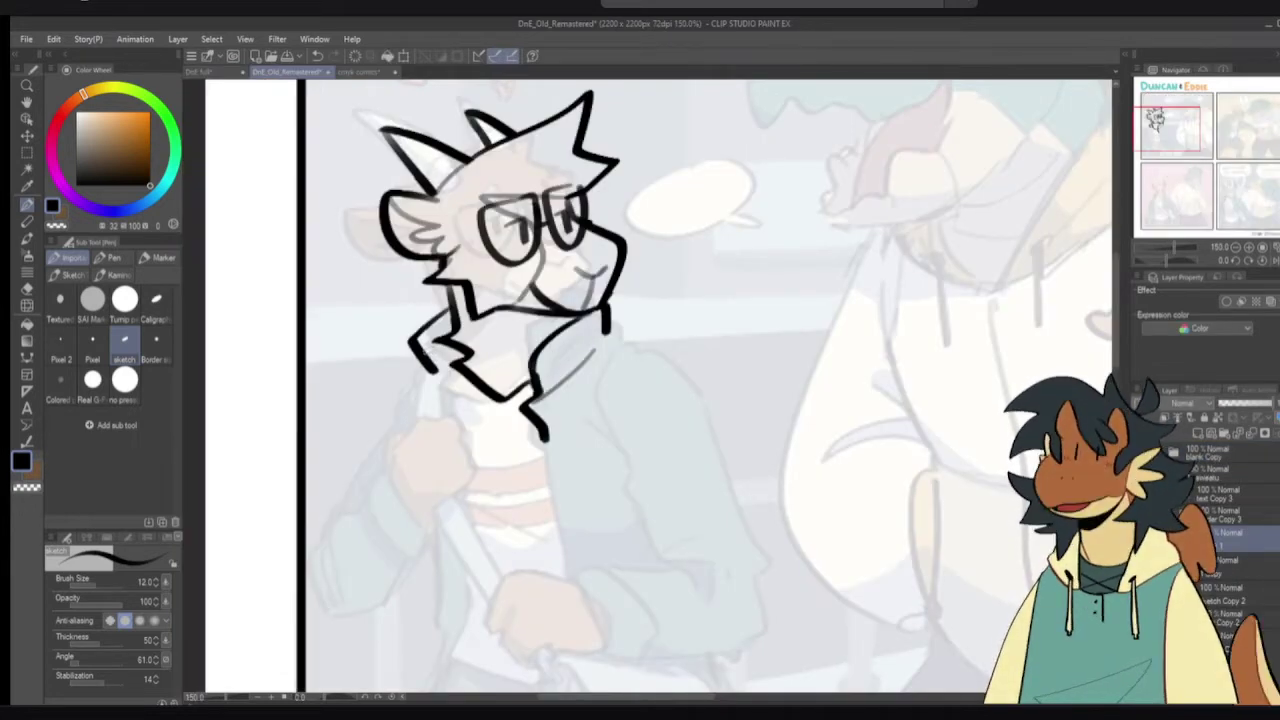
- Erase the collar's angled back flap behind the goat's neck fur
{"action": "key", "text": "e"}
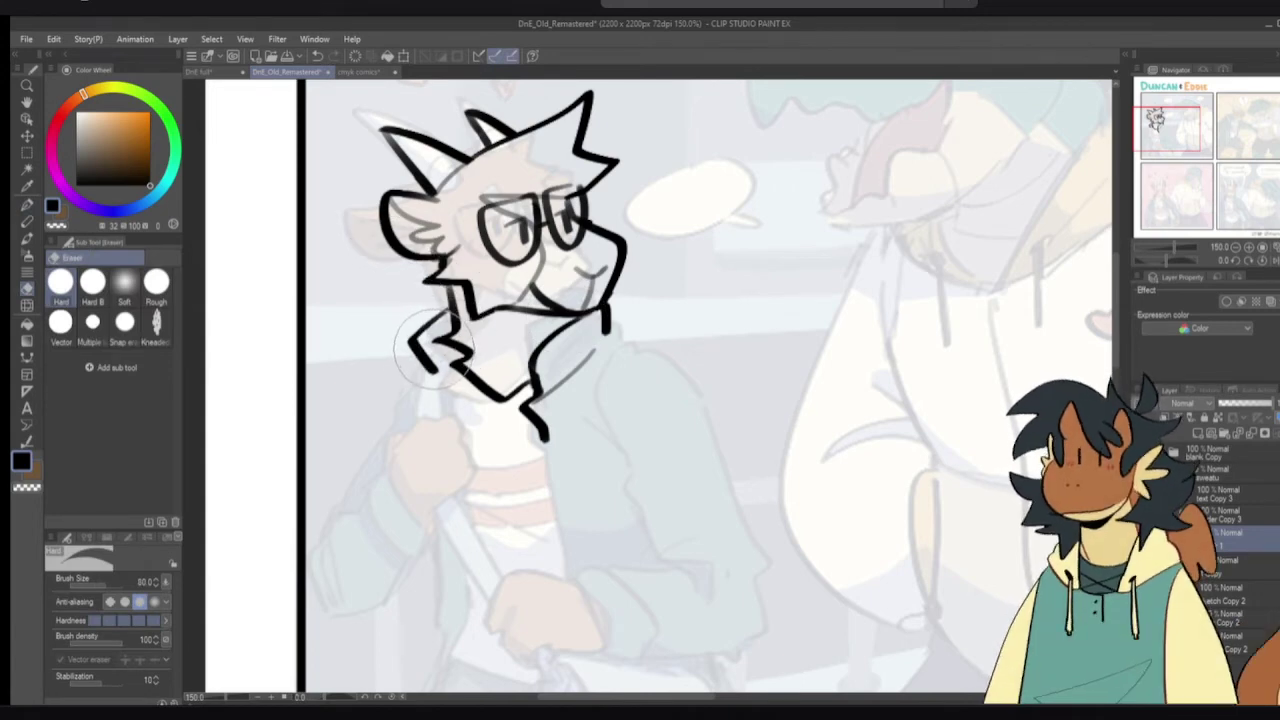
{"action": "mouse_move", "coordinate": [415, 336]}
{"action": "left_mouse_down"}
{"action": "mouse_move", "coordinate": [430, 385]}
{"action": "mouse_move", "coordinate": [410, 355]}
{"action": "mouse_move", "coordinate": [410, 330]}
{"action": "mouse_move", "coordinate": [425, 325]}
{"action": "left_mouse_up"}
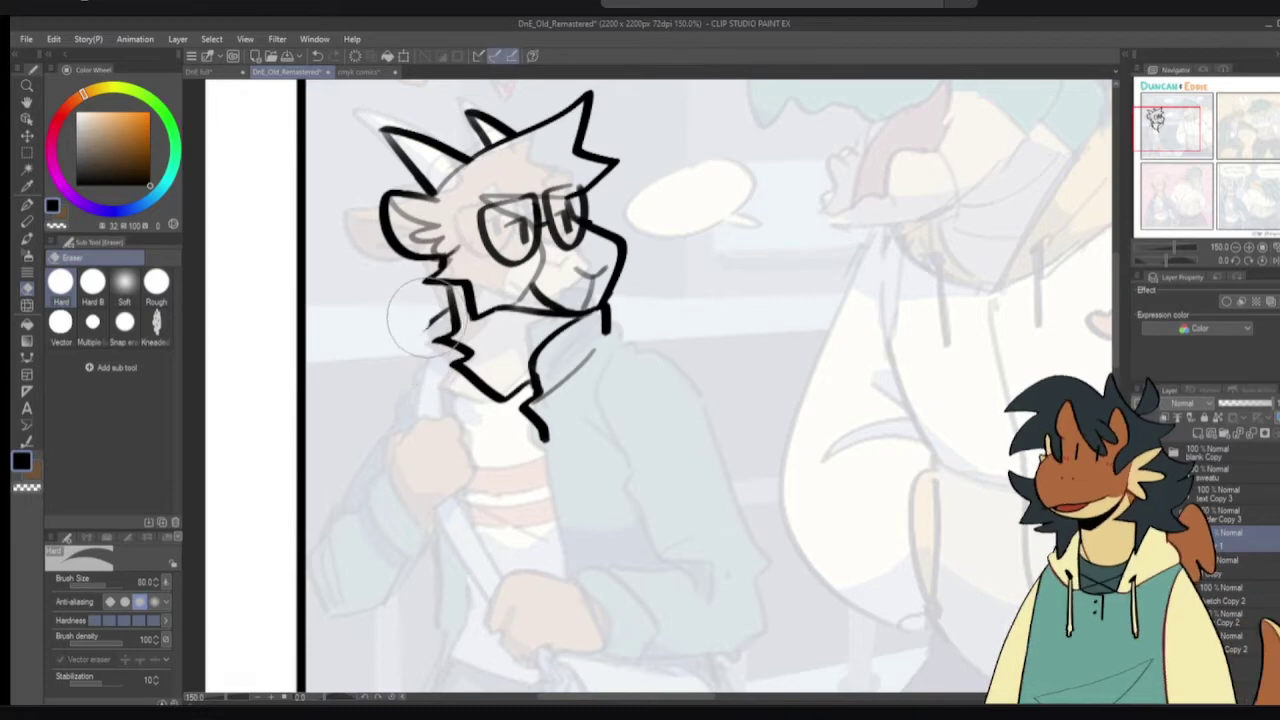
{"action": "key", "text": "p"}
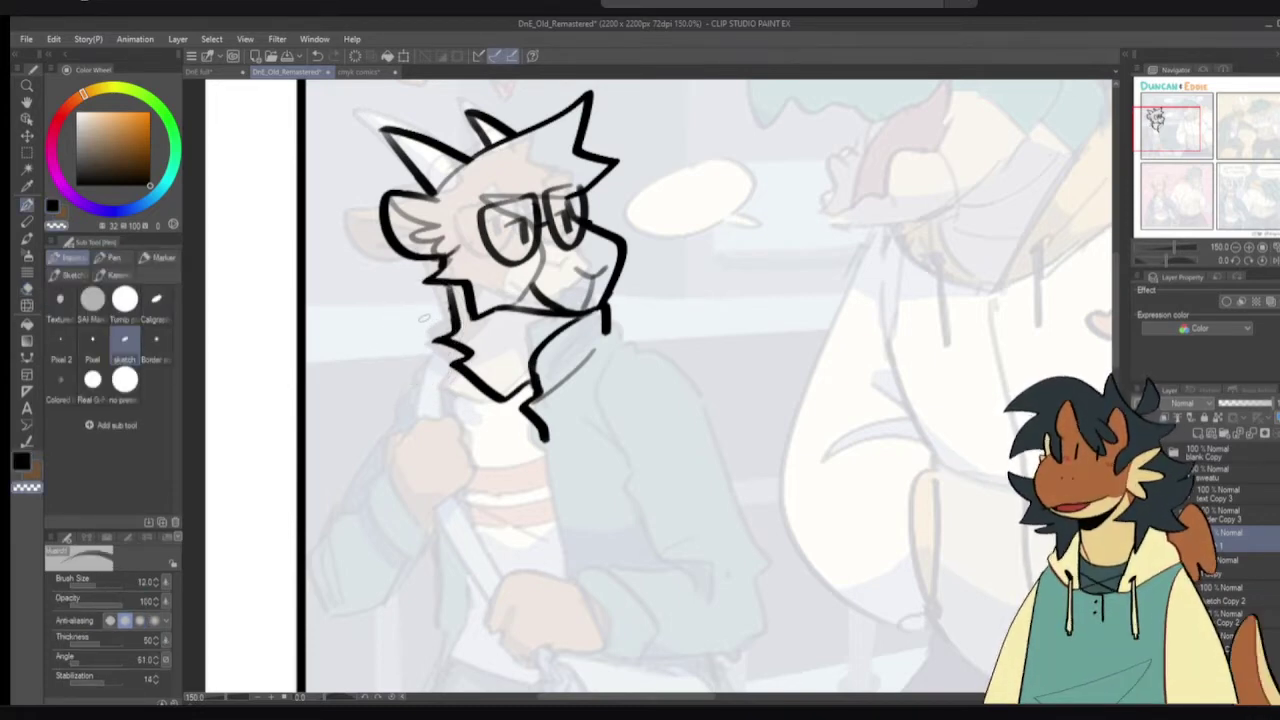
{"action": "key", "text": "c"}
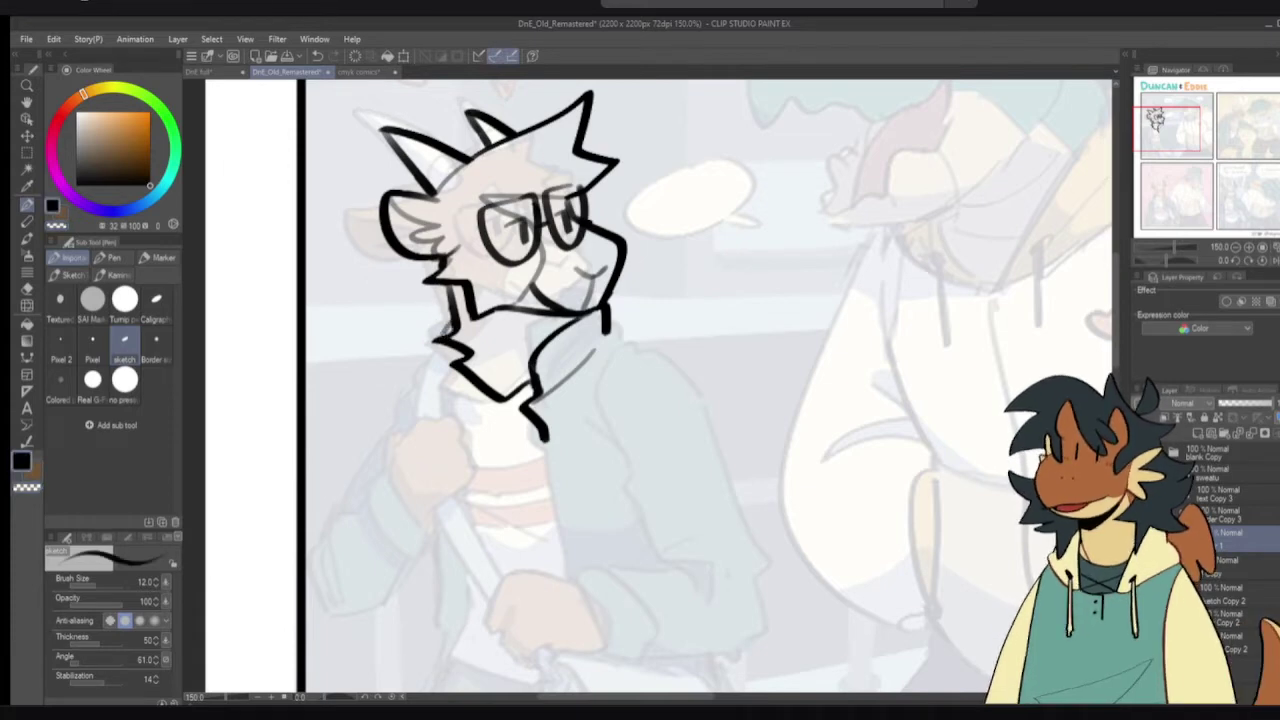
- Sketch a new narrow, pointed back flap for the collar hanging close beside the neck fur with thin lines
{"action": "left_click_drag", "start_coordinate": [449, 341], "coordinate": [434, 380]}
{"action": "key", "text": "ctrl+z"}
{"action": "mouse_move", "coordinate": [446, 329]}
{"action": "left_mouse_down"}
{"action": "mouse_move", "coordinate": [434, 373]}
{"action": "mouse_move", "coordinate": [460, 397]}
{"action": "mouse_move", "coordinate": [448, 398]}
{"action": "left_mouse_up"}
{"action": "key", "text": "ctrl+z"}
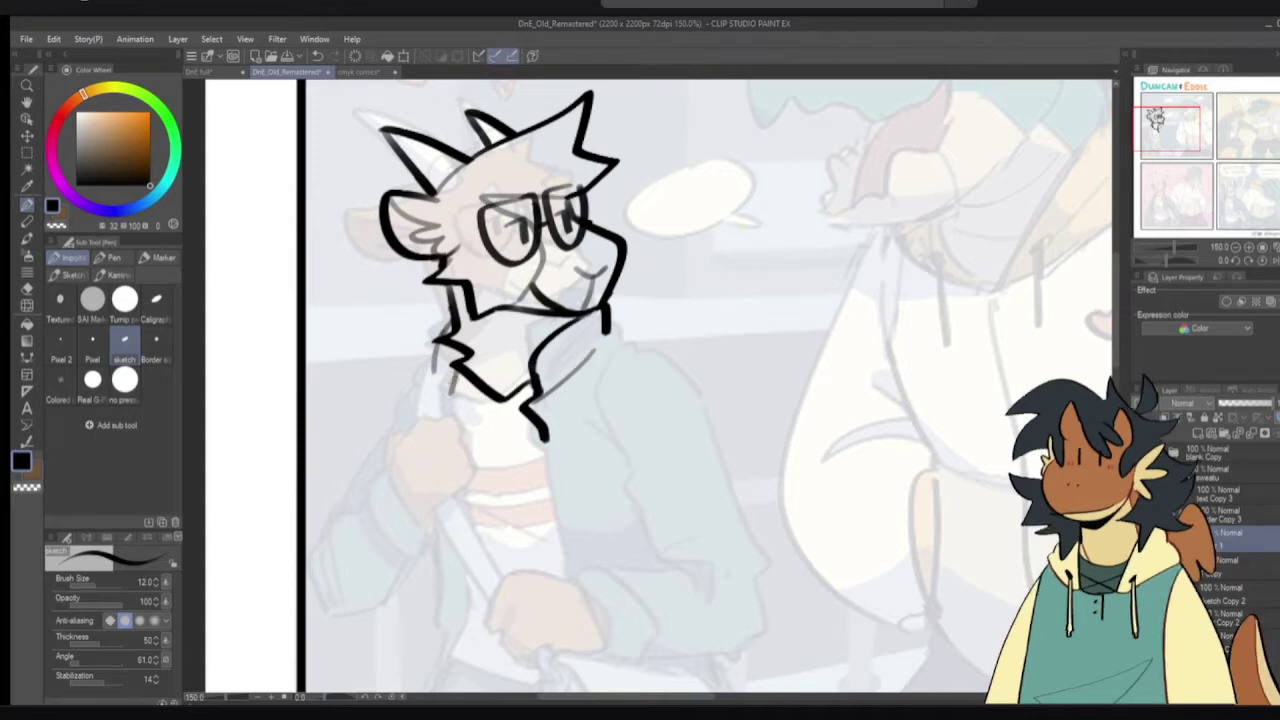
{"action": "key", "text": "ctrl+z"}
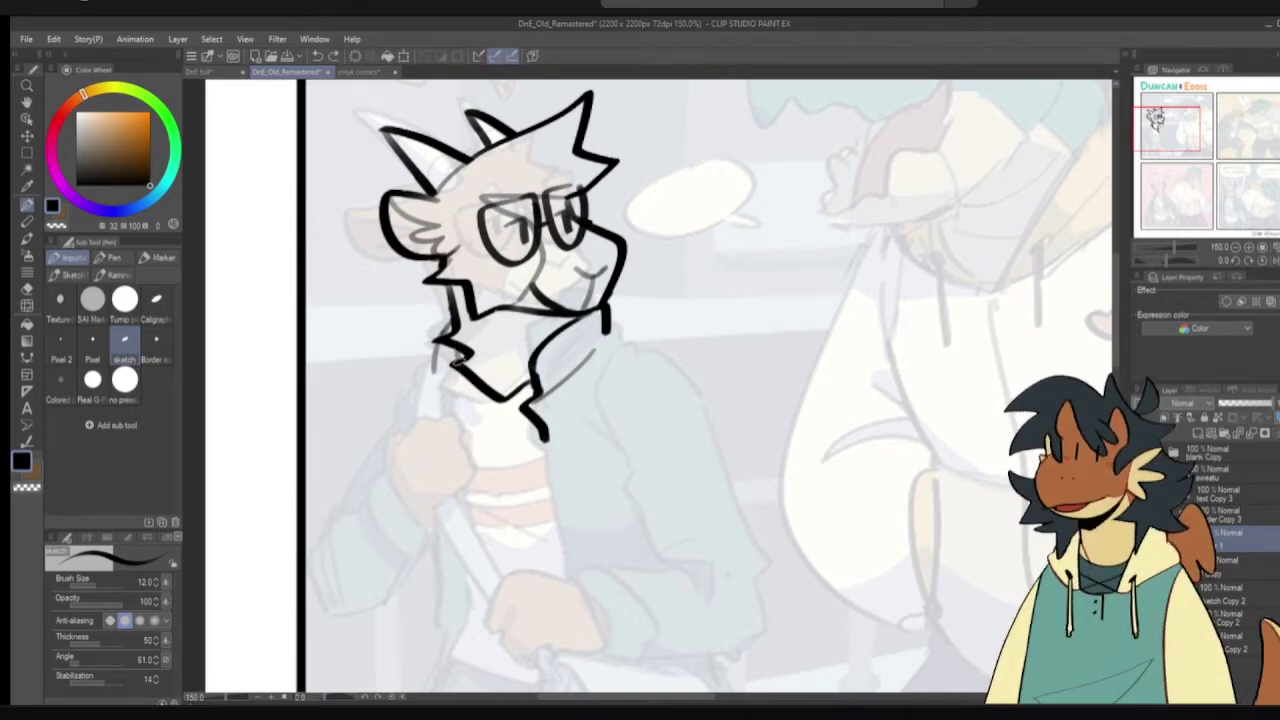
{"action": "mouse_move", "coordinate": [459, 362]}
{"action": "left_mouse_down"}
{"action": "mouse_move", "coordinate": [460, 398]}
{"action": "mouse_move", "coordinate": [438, 387]}
{"action": "left_mouse_up"}
{"action": "key", "text": "ctrl+z"}
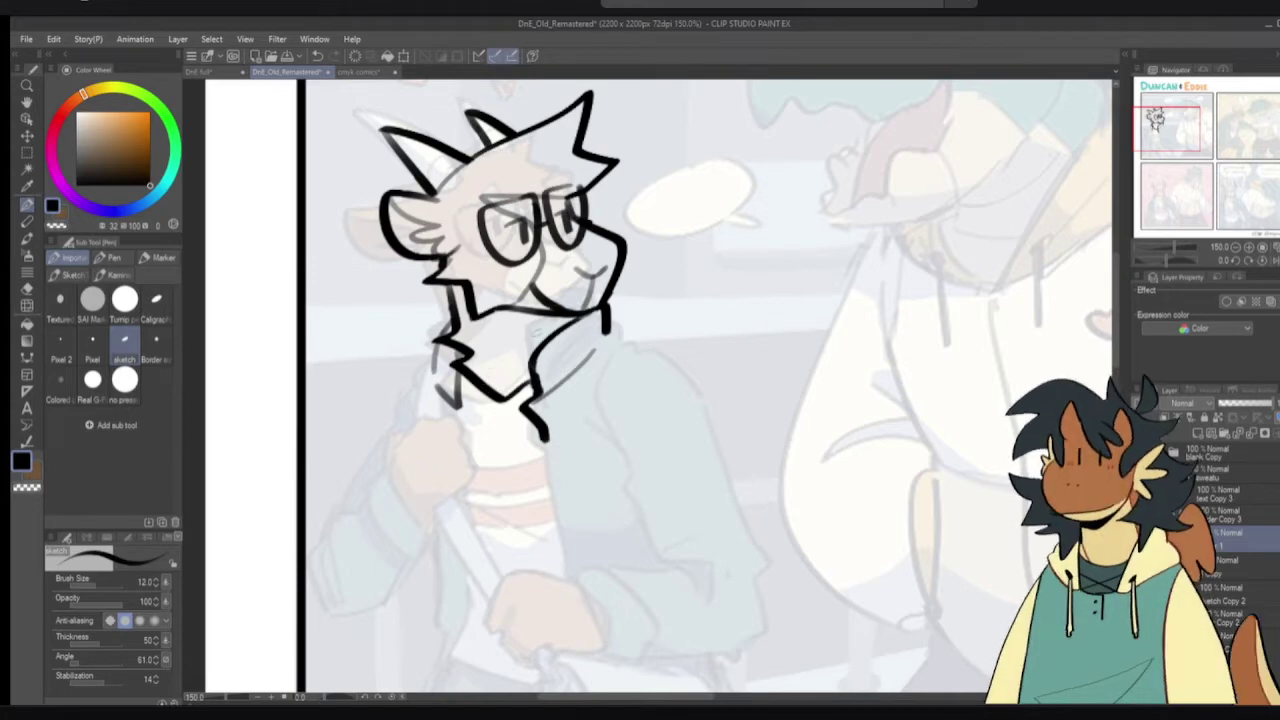
- Erase the notched collar end below the chest fur and clean up the lower ends of the front curve and fold line
{"action": "key", "text": "e"}
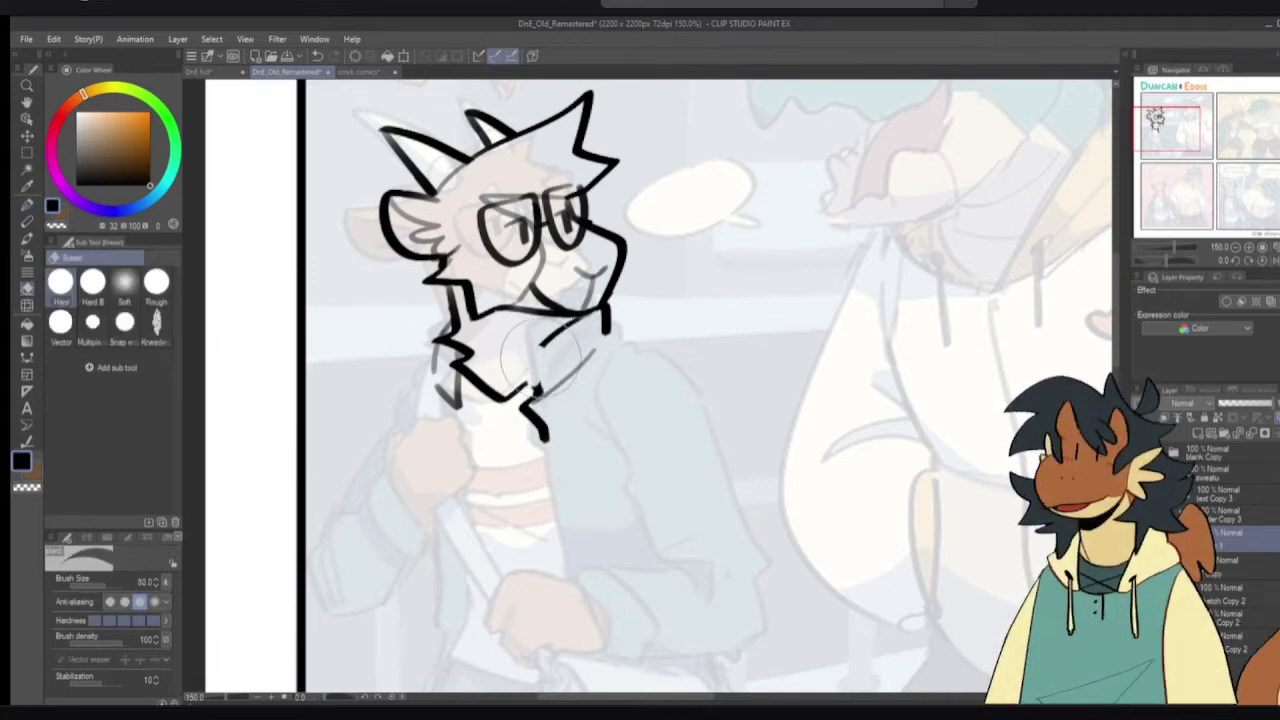
{"action": "key", "text": "p"}
{"action": "left_click_drag", "start_coordinate": [532, 376], "coordinate": [538, 391]}
{"action": "key", "text": "c"}
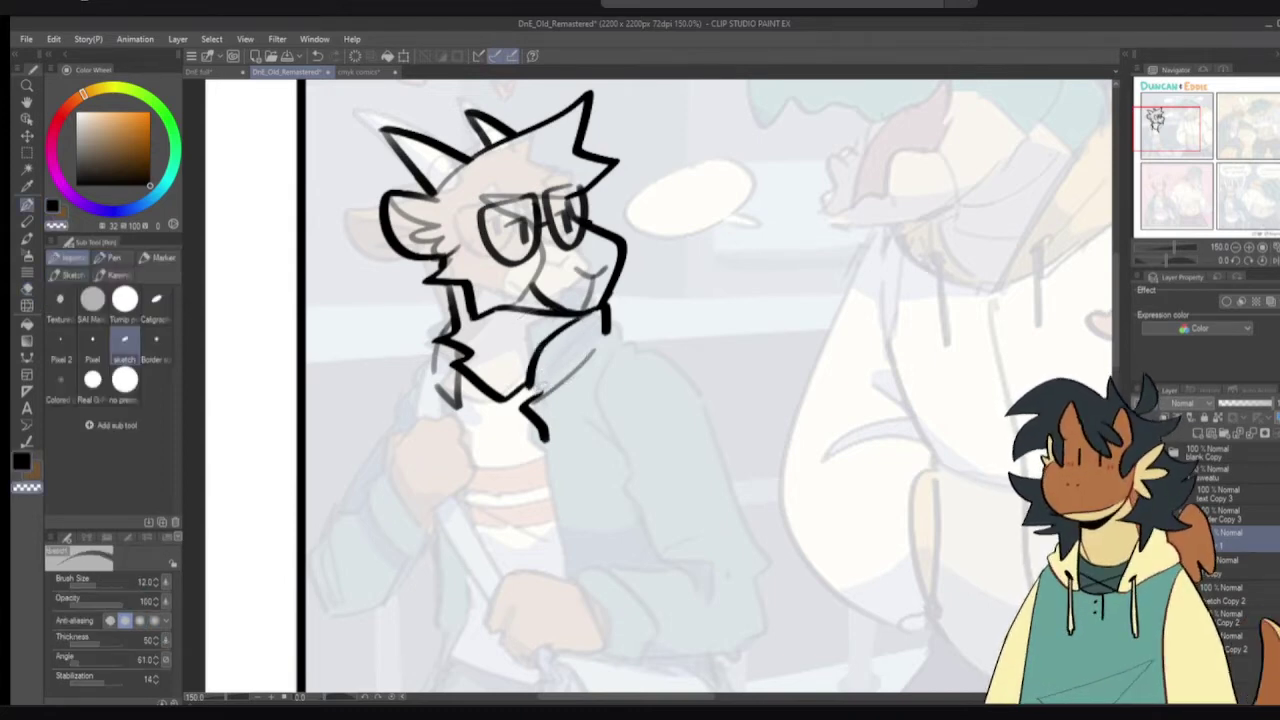
{"action": "key", "text": "c"}
{"action": "key", "text": "e"}
{"action": "mouse_move", "coordinate": [592, 357]}
{"action": "left_mouse_down"}
{"action": "mouse_move", "coordinate": [519, 429]}
{"action": "mouse_move", "coordinate": [519, 417]}
{"action": "mouse_move", "coordinate": [542, 439]}
{"action": "mouse_move", "coordinate": [583, 371]}
{"action": "mouse_move", "coordinate": [546, 393]}
{"action": "mouse_move", "coordinate": [546, 382]}
{"action": "mouse_move", "coordinate": [600, 338]}
{"action": "left_mouse_up"}
{"action": "key", "text": "p"}
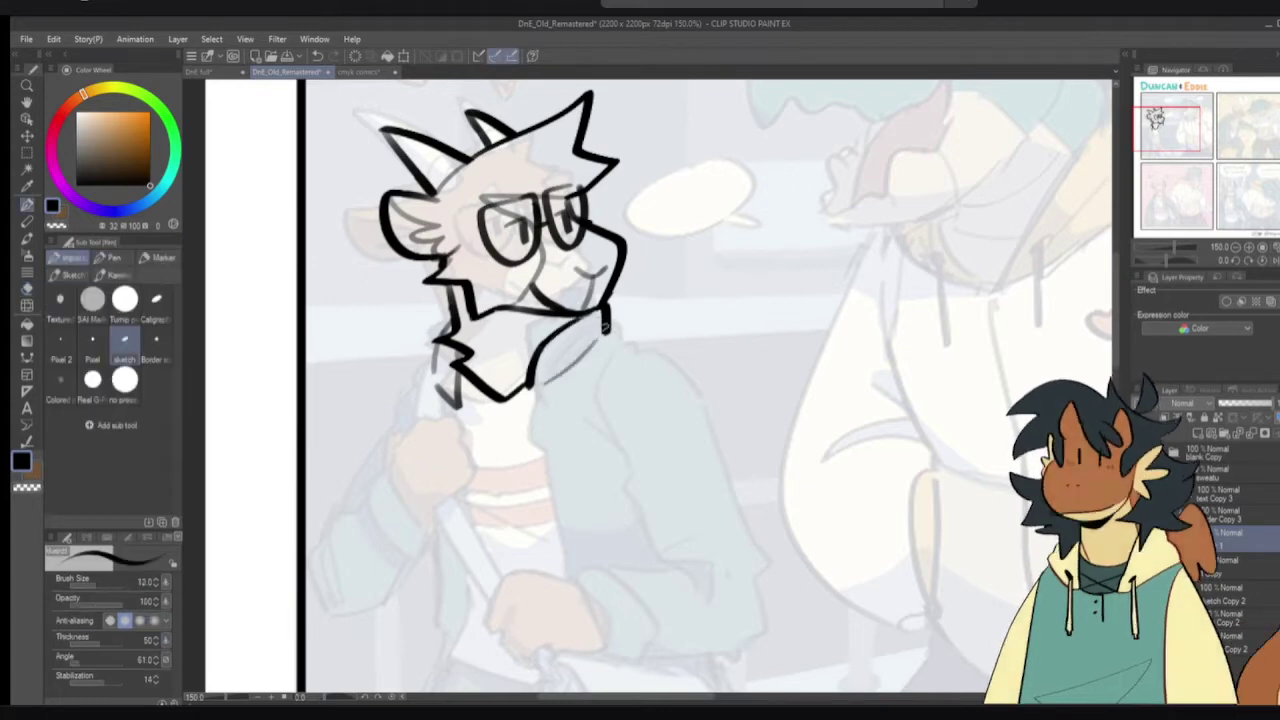
- Ink the collar's back edge in black beside the neck fur and erase the pointed tip of the back flap
{"action": "left_click_drag", "start_coordinate": [455, 314], "coordinate": [436, 376]}
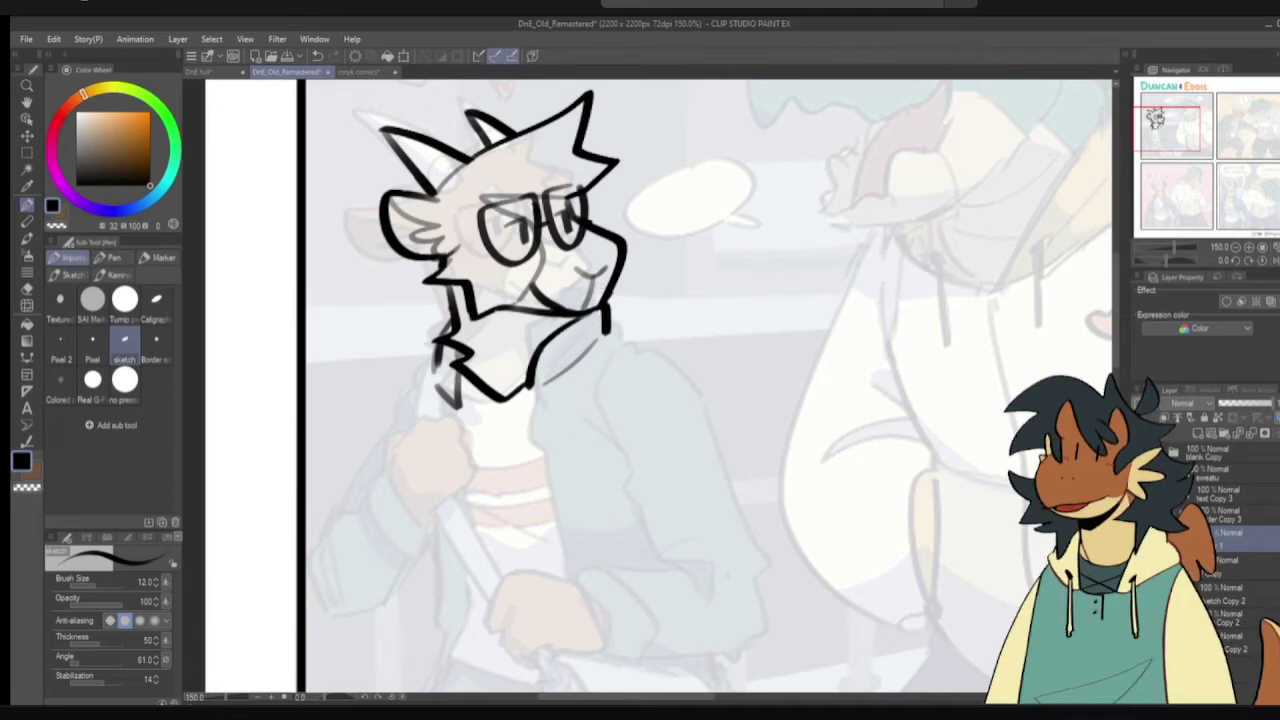
{"action": "key", "text": "c"}
{"action": "mouse_move", "coordinate": [438, 386]}
{"action": "left_mouse_down"}
{"action": "mouse_move", "coordinate": [445, 384]}
{"action": "mouse_move", "coordinate": [485, 357]}
{"action": "mouse_move", "coordinate": [430, 349]}
{"action": "left_mouse_up"}
{"action": "key", "text": "c"}
{"action": "key", "text": "c"}
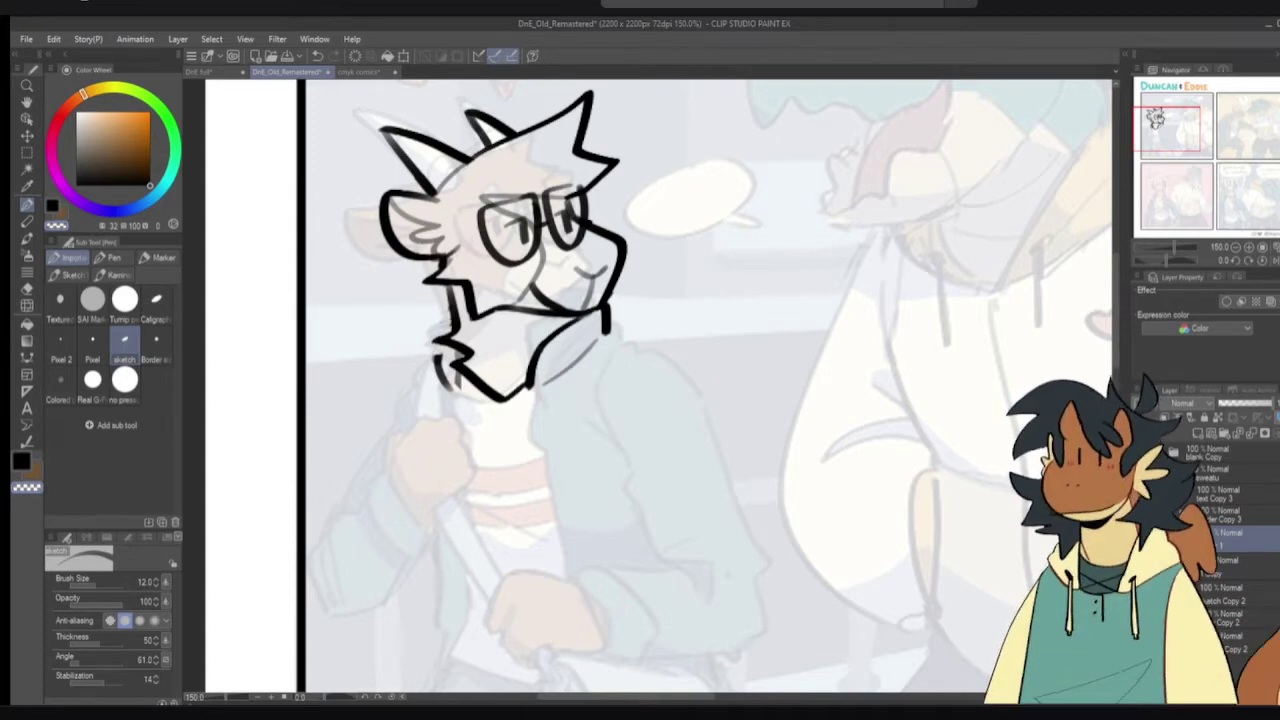
{"action": "left_click_drag", "start_coordinate": [450, 320], "coordinate": [454, 326]}
{"action": "key", "text": "c"}
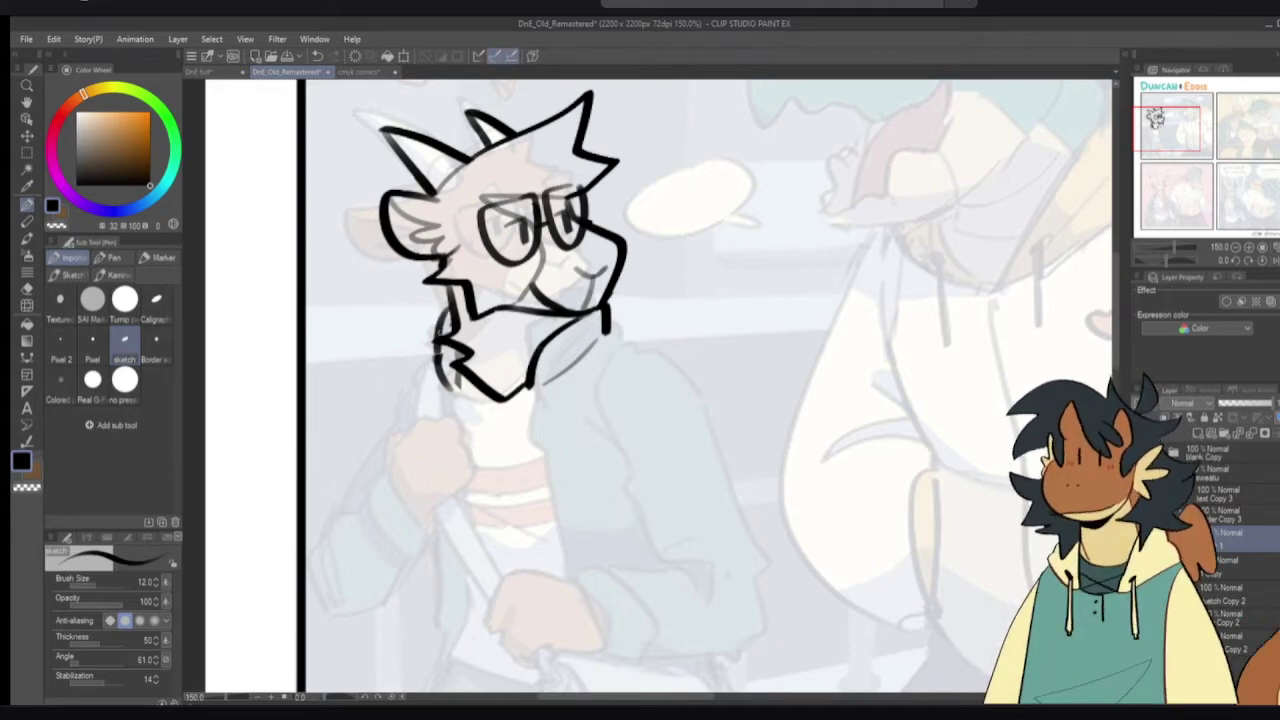
- Thicken the collar's back edge and extend it down to just below the jagged neck fur
{"action": "key", "text": "c"}
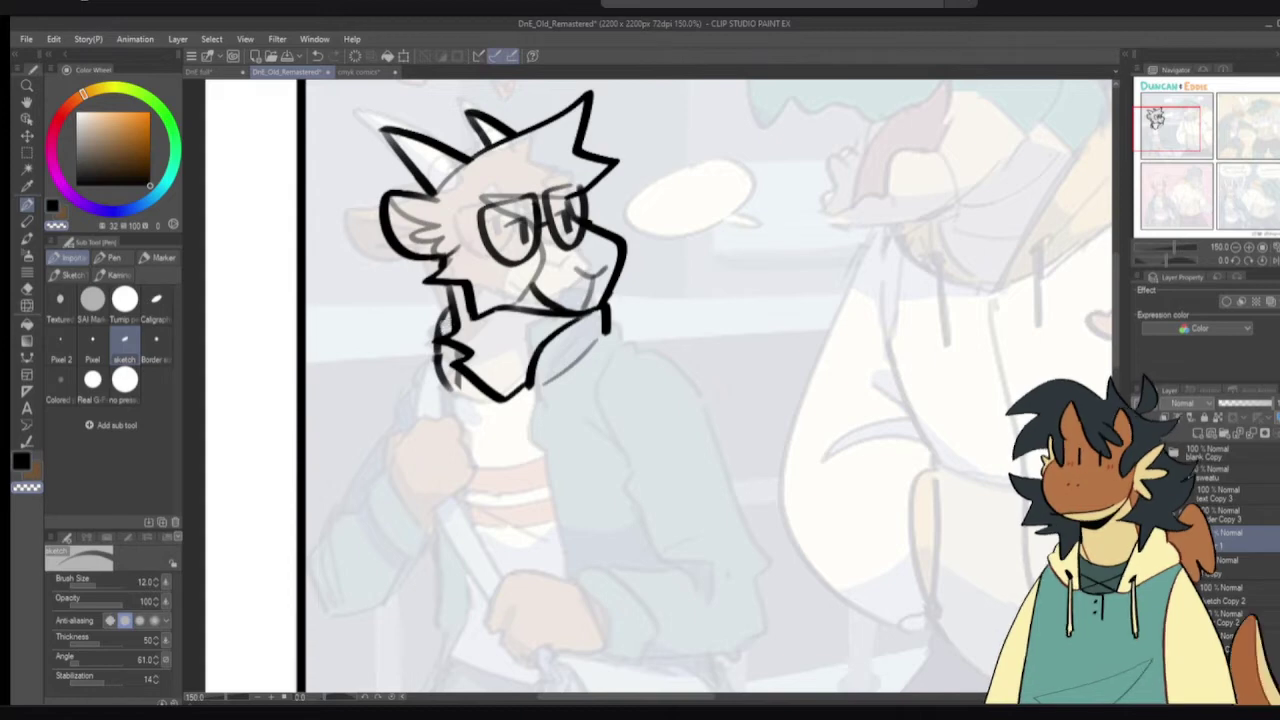
{"action": "key", "text": "c"}
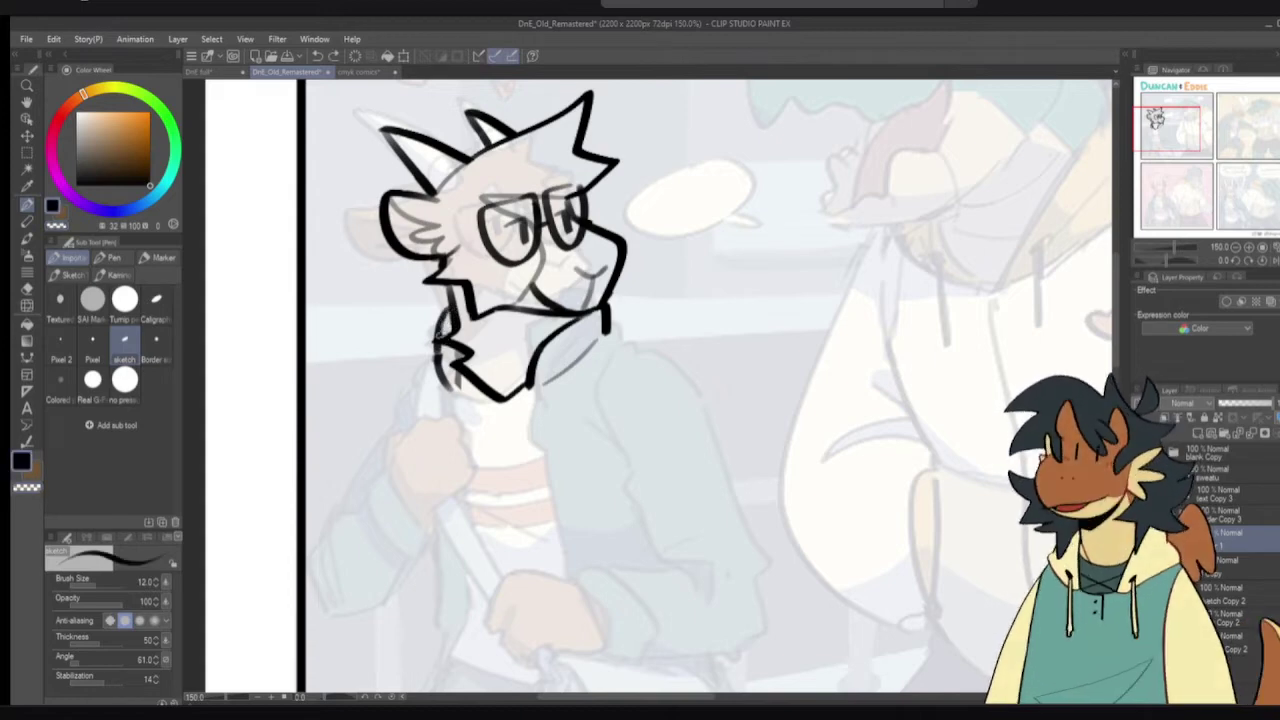
{"action": "left_click_drag", "start_coordinate": [443, 340], "coordinate": [451, 308]}
{"action": "key", "text": "ctrl+z"}
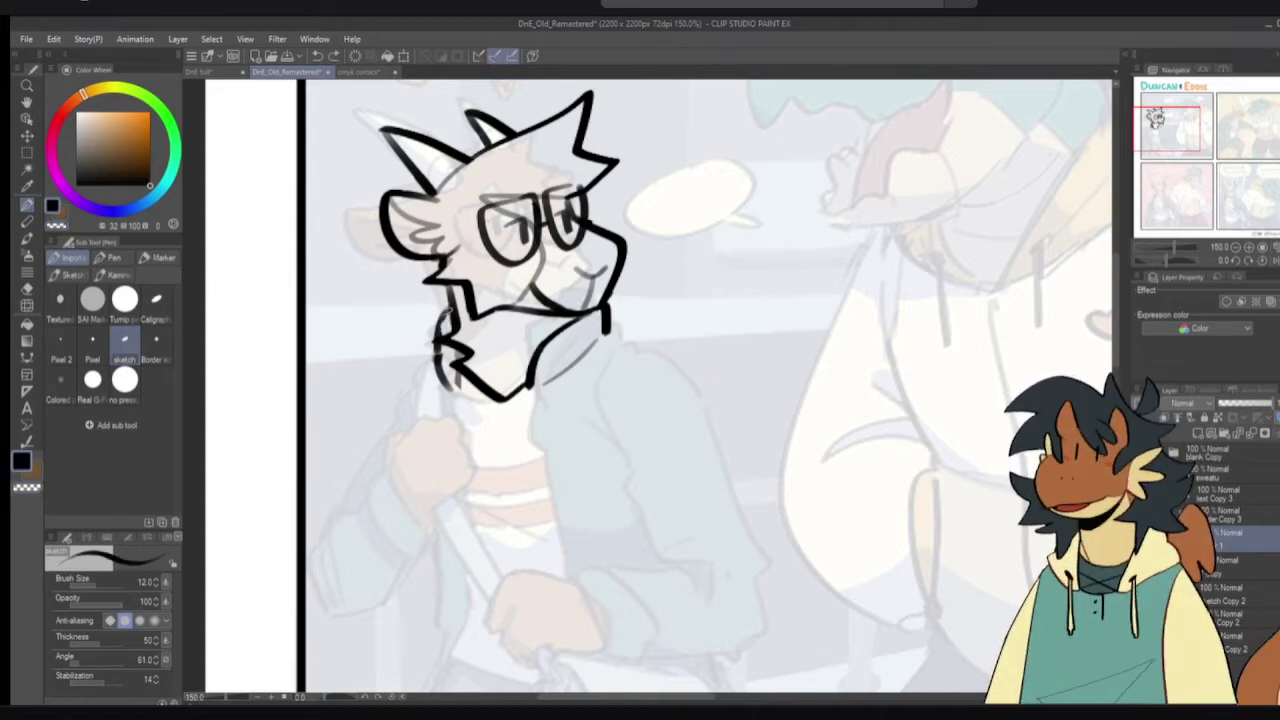
{"action": "left_click_drag", "start_coordinate": [440, 352], "coordinate": [450, 393]}
{"action": "key", "text": "c"}
{"action": "key", "text": "c"}
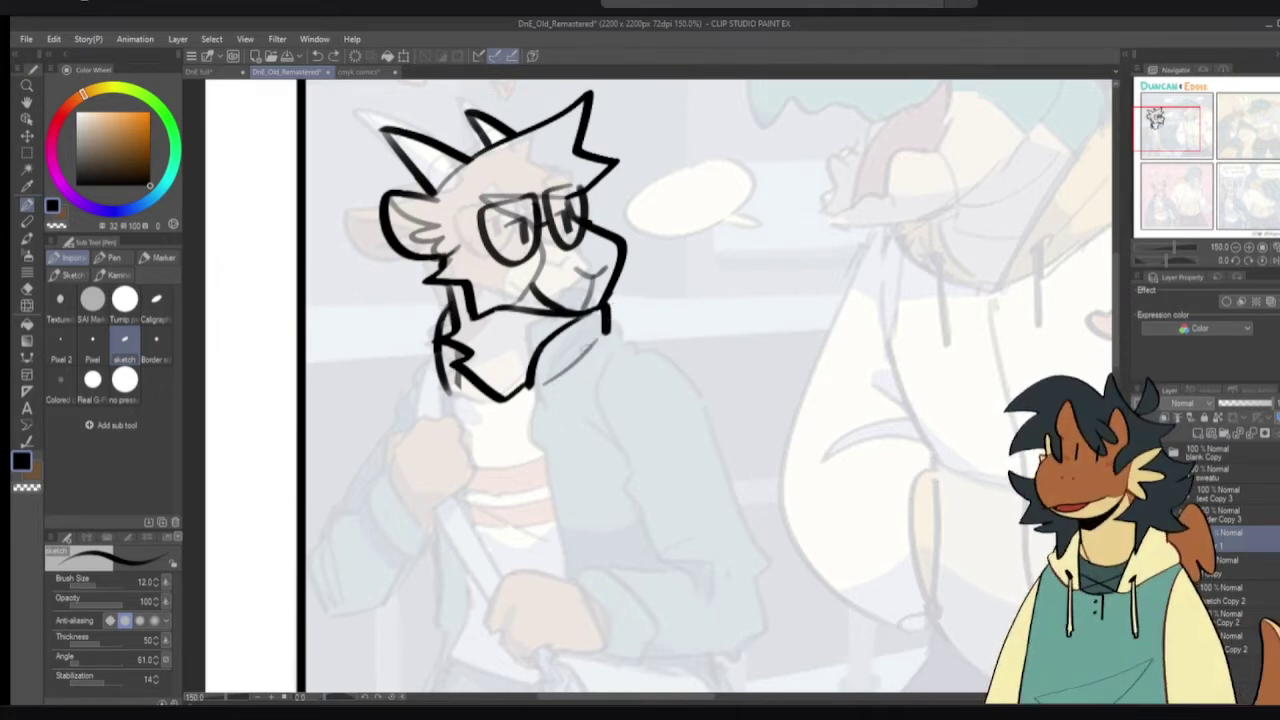
- Erase the thin collar fold line and reshape the short collar edge under the chin into a curved stroke
{"action": "key", "text": "e"}
{"action": "left_click_drag", "start_coordinate": [594, 348], "coordinate": [548, 391]}
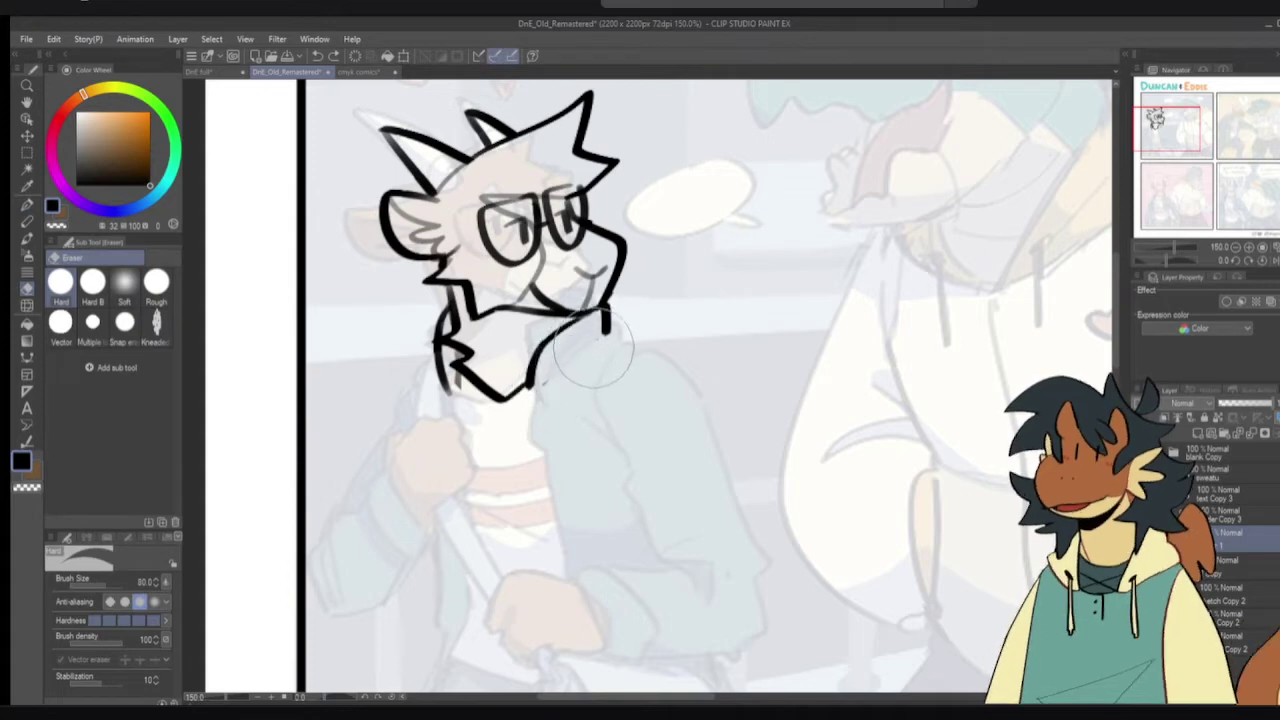
{"action": "key", "text": "p"}
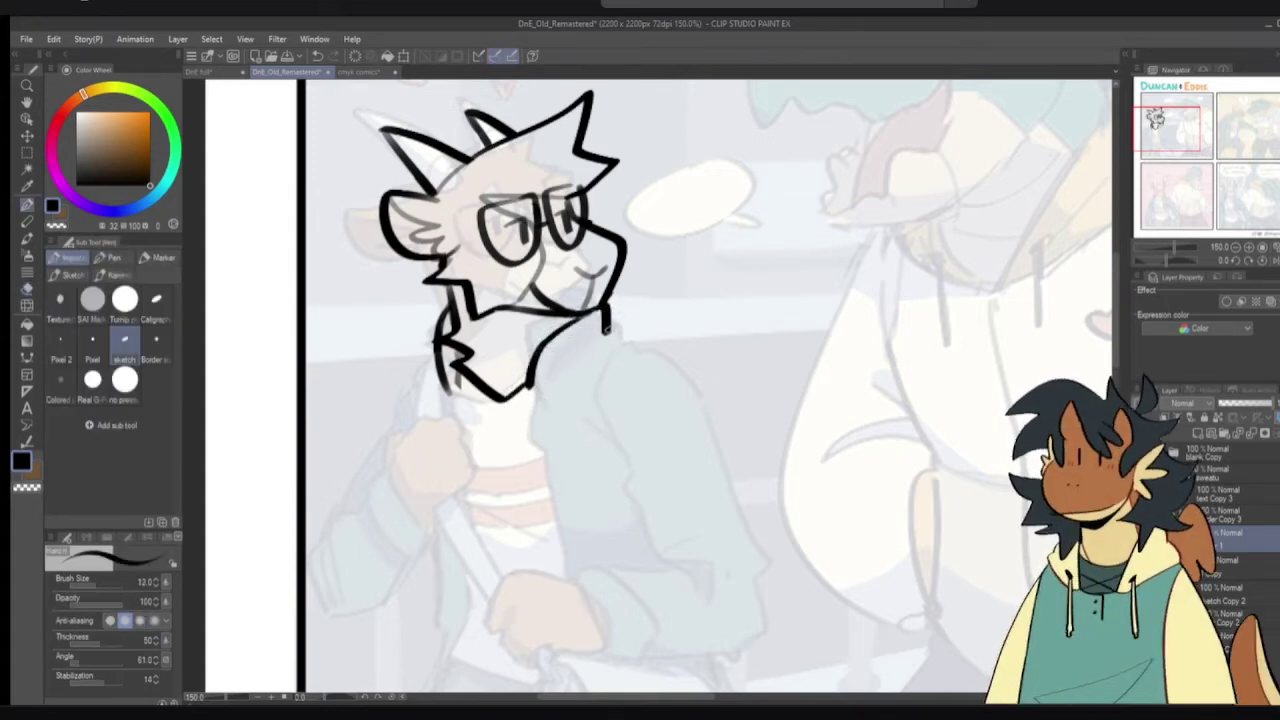
{"action": "mouse_move", "coordinate": [602, 328]}
{"action": "left_mouse_down"}
{"action": "mouse_move", "coordinate": [595, 350]}
{"action": "mouse_move", "coordinate": [553, 334]}
{"action": "left_mouse_up"}
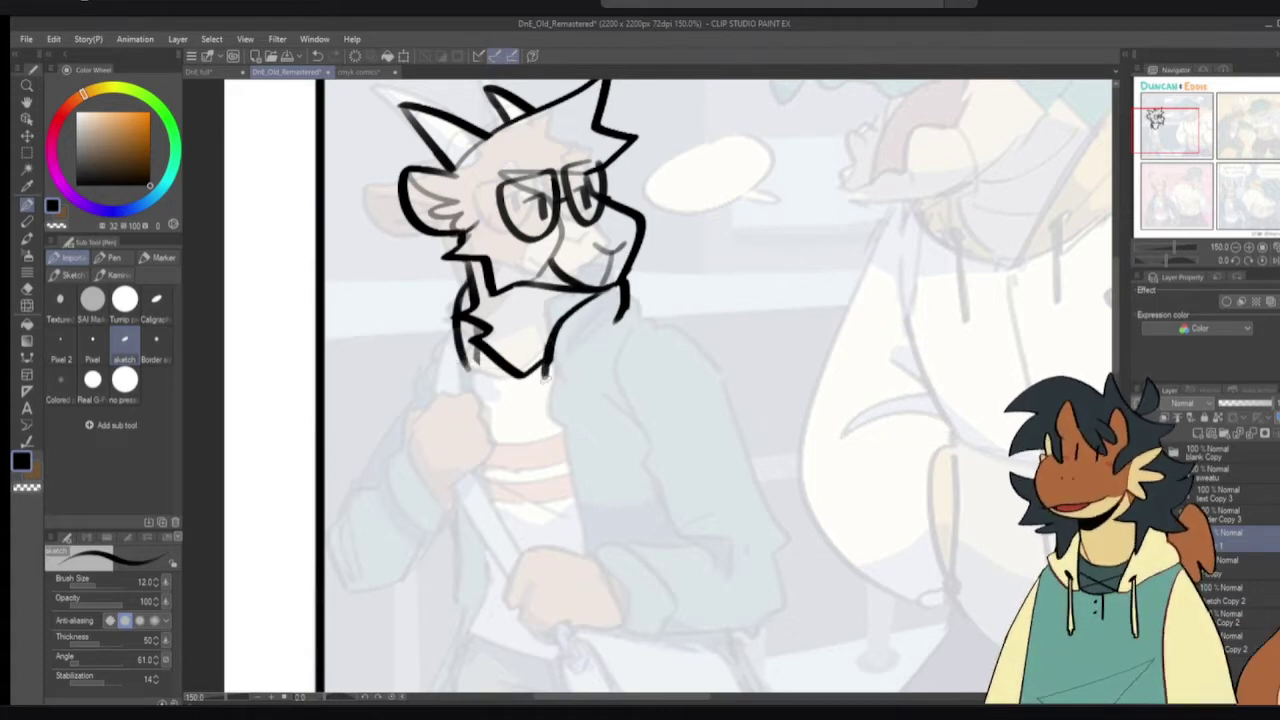
{"action": "left_click_drag", "start_coordinate": [549, 377], "coordinate": [560, 415]}
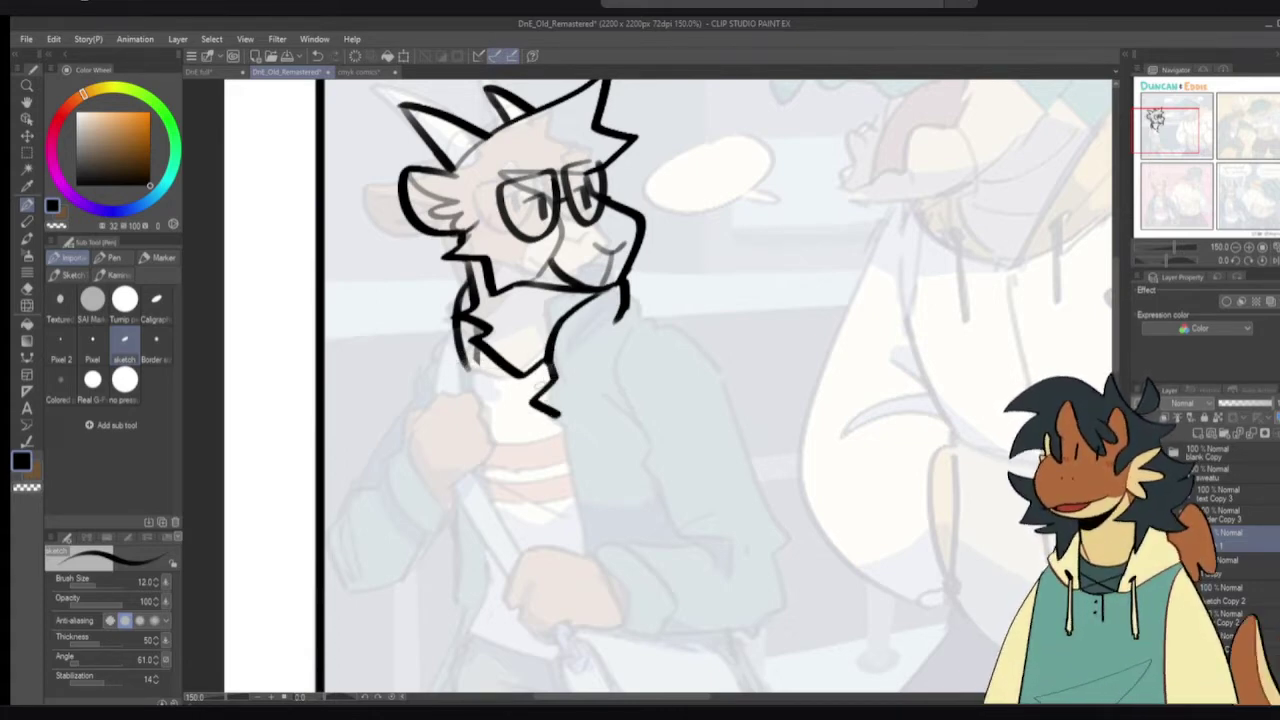
{"action": "key", "text": "ctrl+z"}
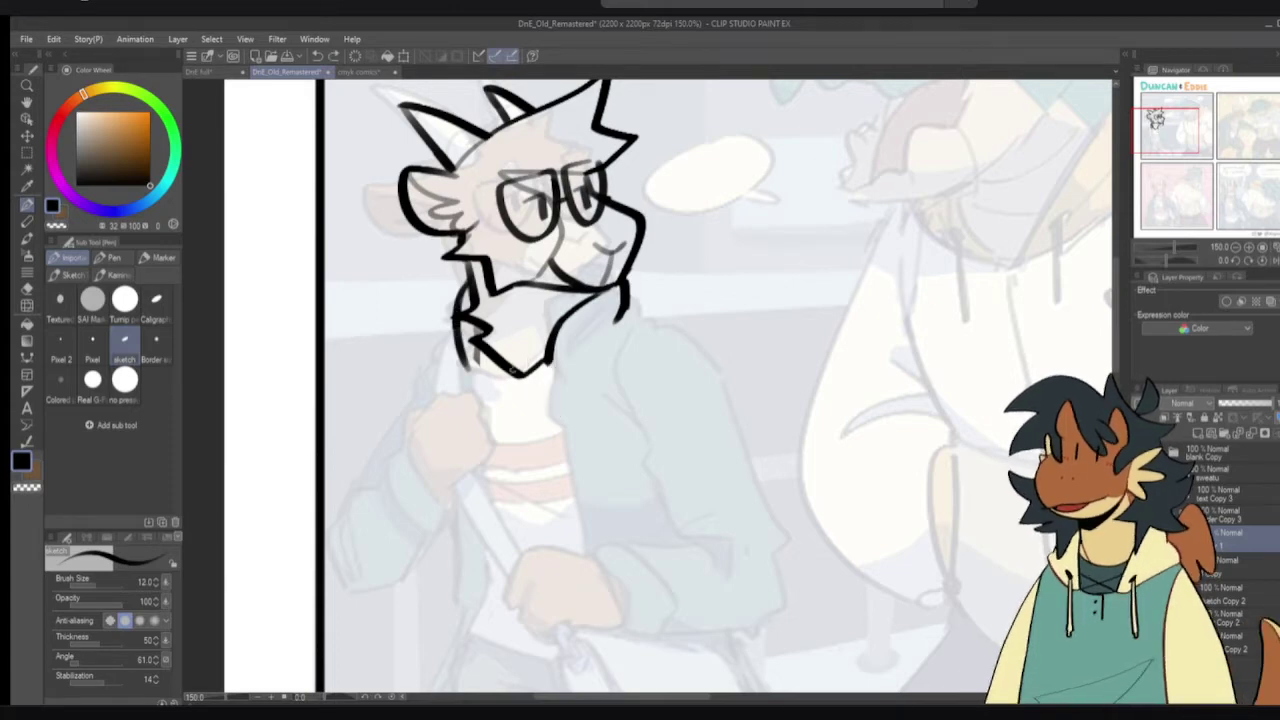
{"action": "mouse_move", "coordinate": [550, 358]}
{"action": "left_mouse_down"}
{"action": "mouse_move", "coordinate": [533, 390]}
{"action": "mouse_move", "coordinate": [550, 410]}
{"action": "mouse_move", "coordinate": [562, 540]}
{"action": "left_mouse_up"}
{"action": "key", "text": "ctrl+z"}
{"action": "left_click_drag", "start_coordinate": [624, 312], "coordinate": [570, 362]}
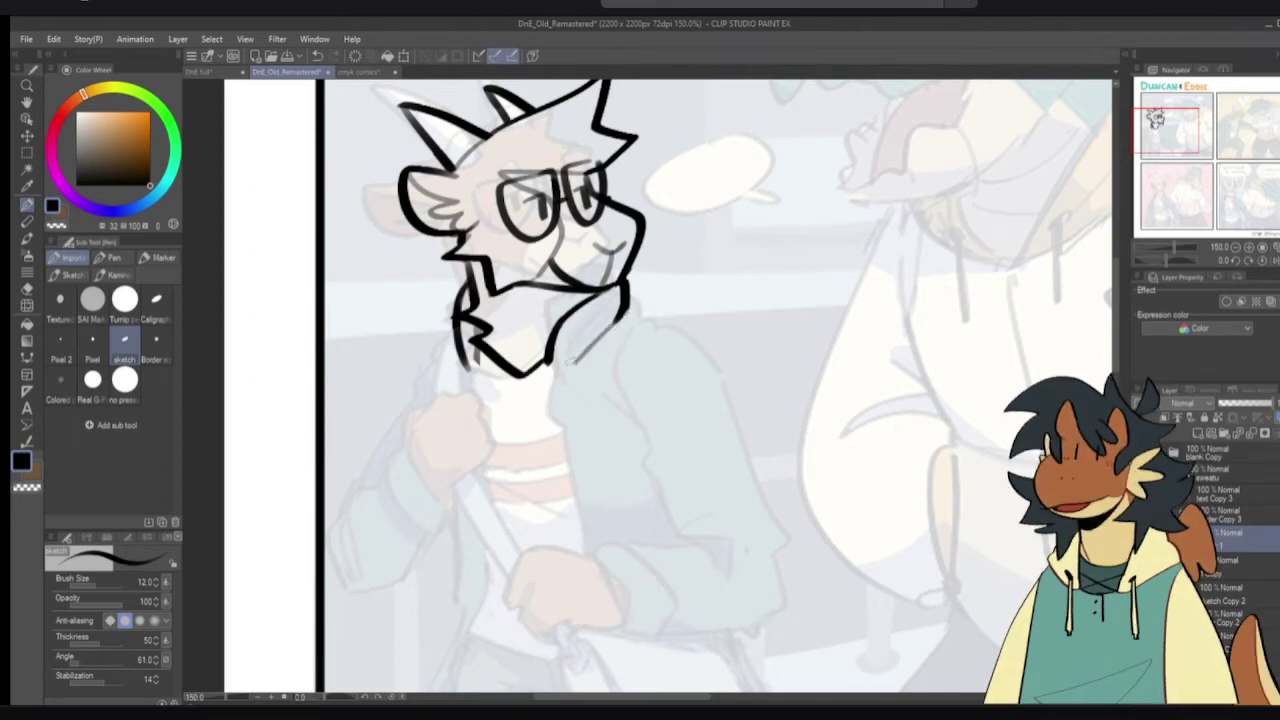
{"action": "key", "text": "ctrl+z"}
{"action": "mouse_move", "coordinate": [621, 313]}
{"action": "left_mouse_down"}
{"action": "mouse_move", "coordinate": [575, 362]}
{"action": "mouse_move", "coordinate": [599, 366]}
{"action": "left_mouse_up"}
{"action": "key", "text": "ctrl+z"}
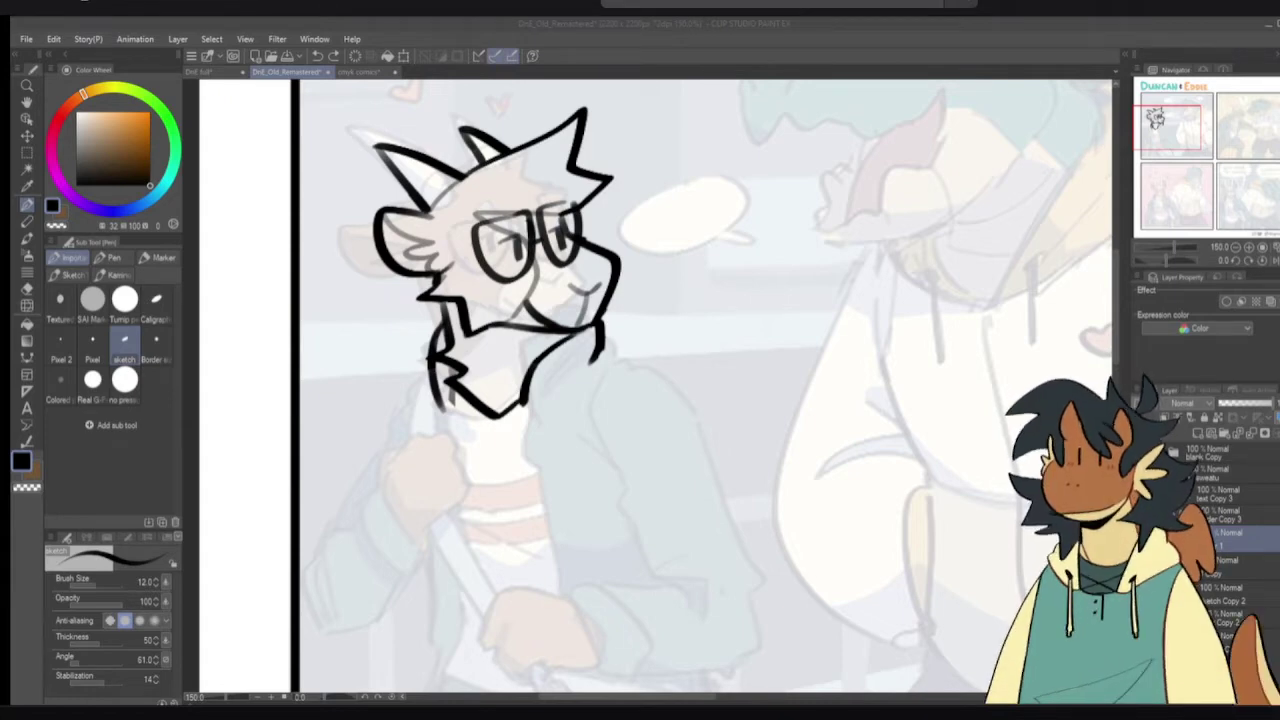
{"action": "left_click", "coordinate": [129, 487]}
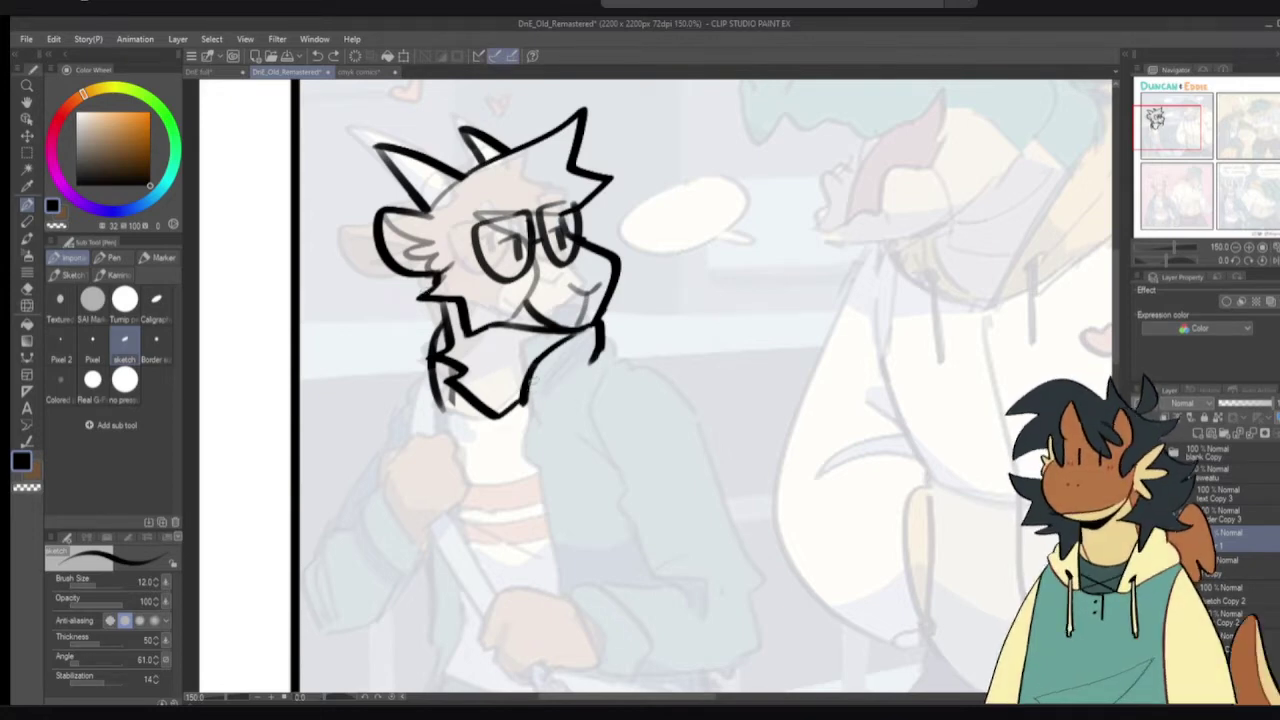
{"action": "left_click_drag", "start_coordinate": [531, 378], "coordinate": [521, 427]}
{"action": "key", "text": "ctrl+z"}
{"action": "key", "text": "ctrl+z"}
{"action": "key", "text": "ctrl+z"}
- Extend the collar's front curve downward, ink its thin diagonal outer edge below the chin, and mark a short line beneath the neck fur
{"action": "left_click_drag", "start_coordinate": [530, 380], "coordinate": [524, 424]}
{"action": "left_click_drag", "start_coordinate": [592, 360], "coordinate": [543, 416]}
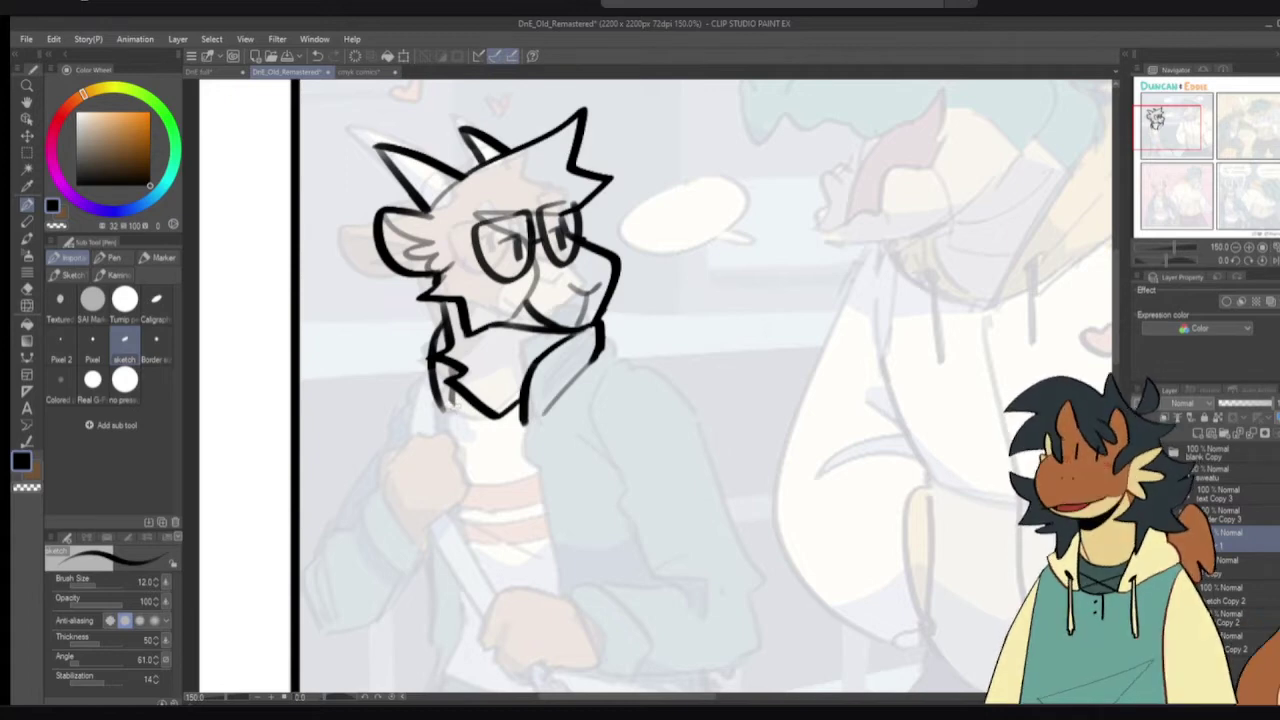
{"action": "key", "text": "c"}
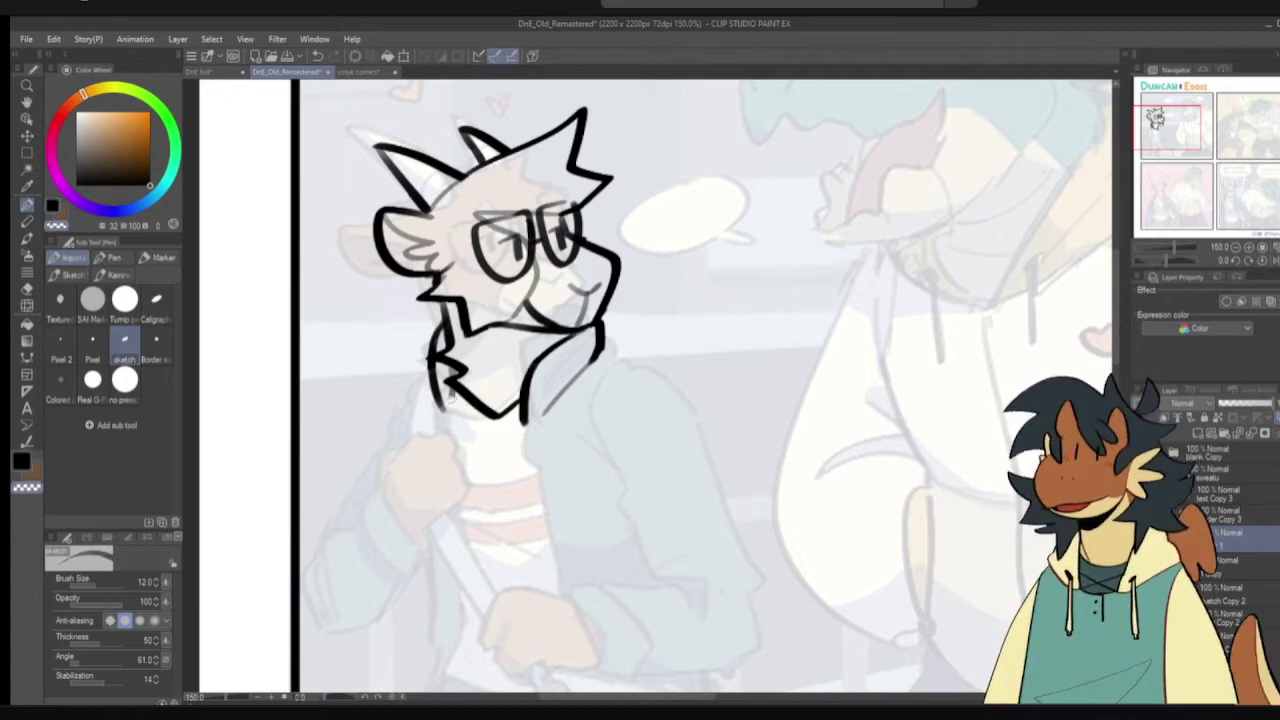
{"action": "left_click_drag", "start_coordinate": [453, 386], "coordinate": [458, 422]}
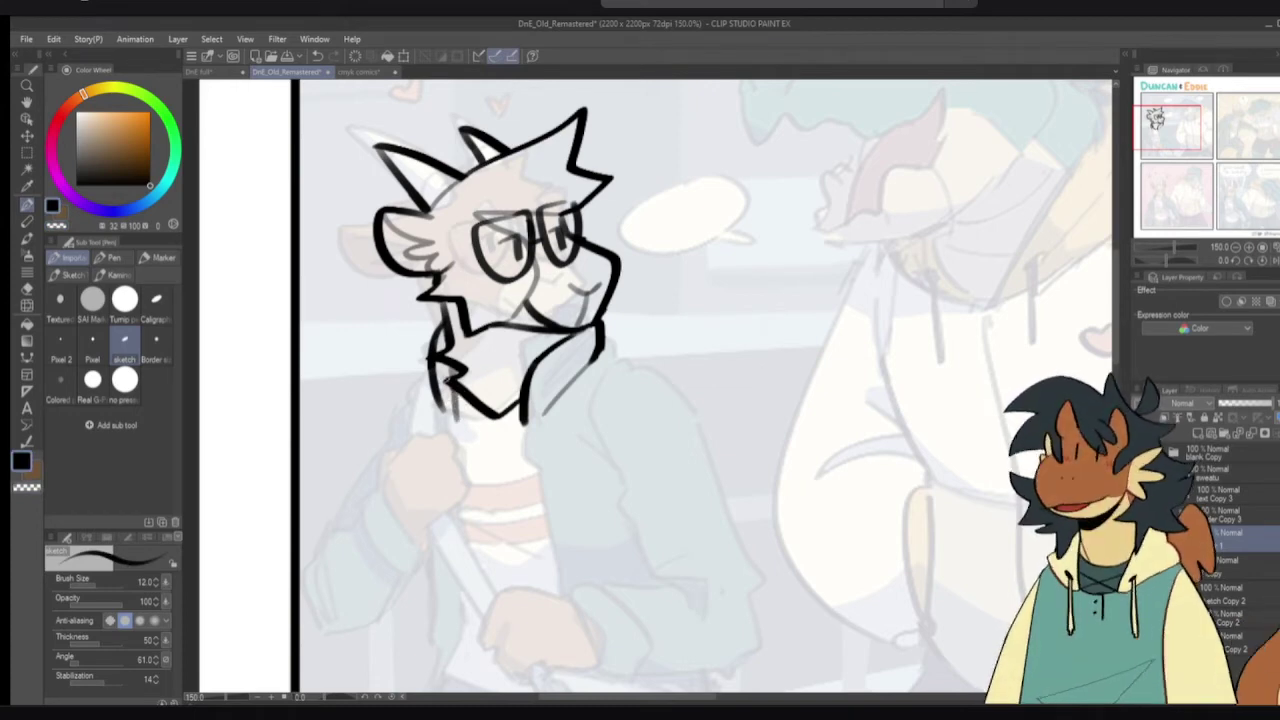
- Switch to the DnE full document and look through its finished comics by showing and hiding their layer folders
{"action": "left_click", "coordinate": [212, 74]}
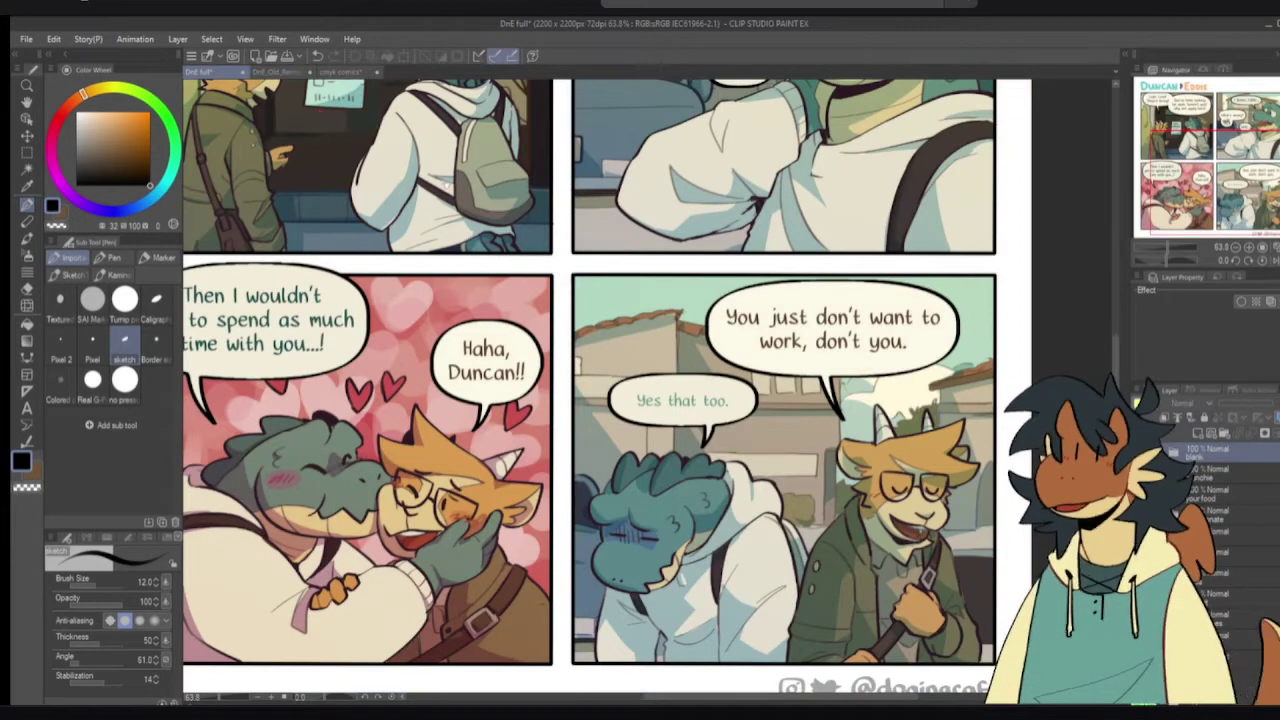
{"action": "scroll", "coordinate": [1236, 540], "scroll_direction": "down", "scroll_amount": 4}
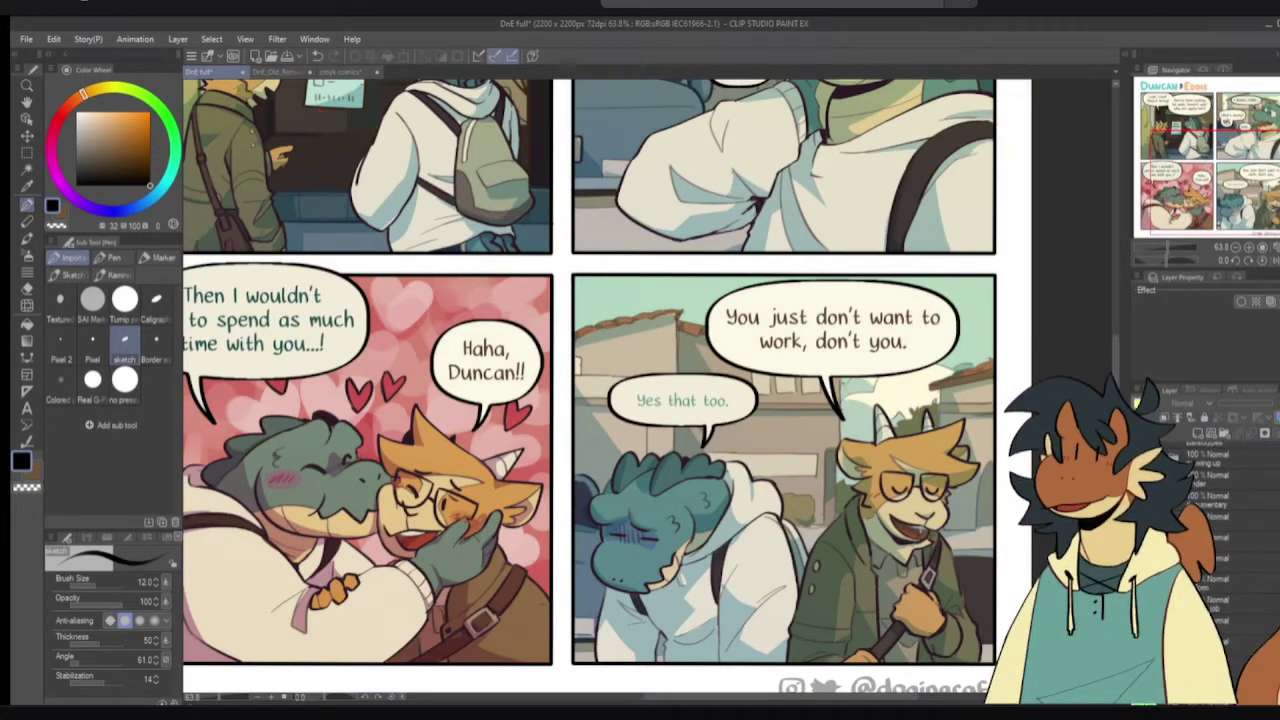
{"action": "left_click", "coordinate": [1143, 604]}
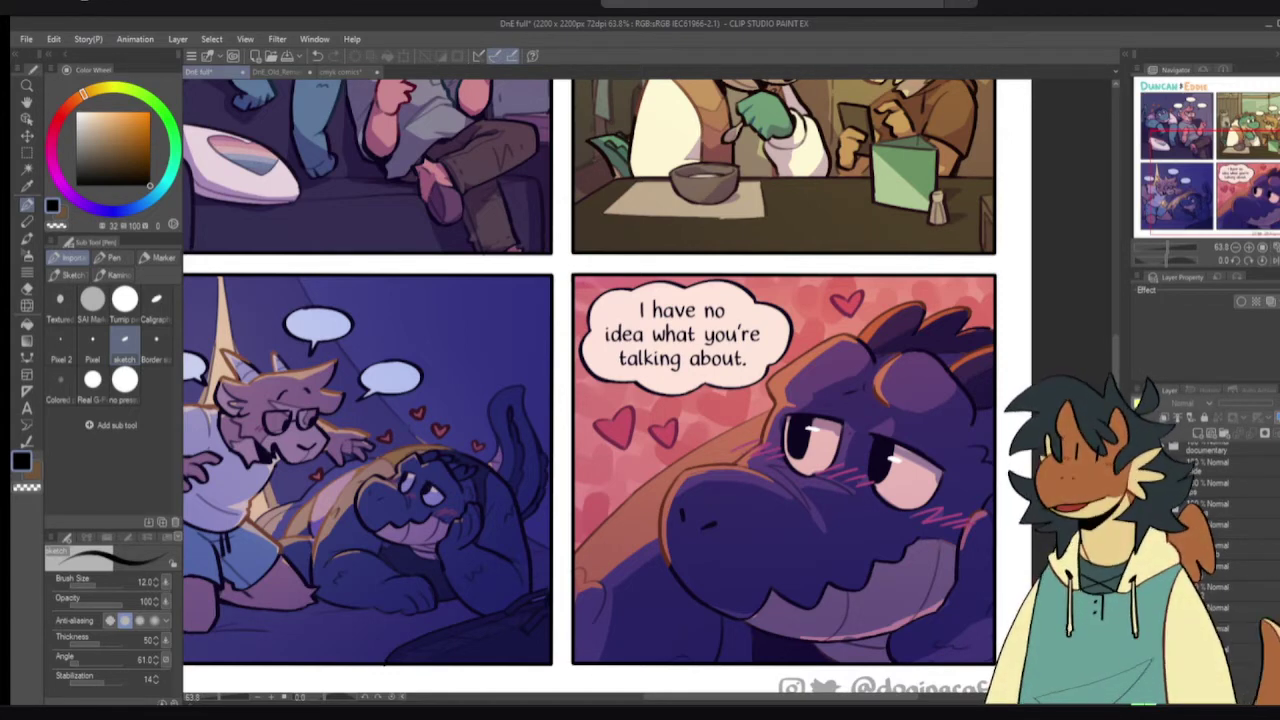
{"action": "left_click", "coordinate": [1144, 505]}
{"action": "scroll", "coordinate": [1205, 540], "scroll_direction": "up", "scroll_amount": 1}
{"action": "left_click", "coordinate": [1144, 505]}
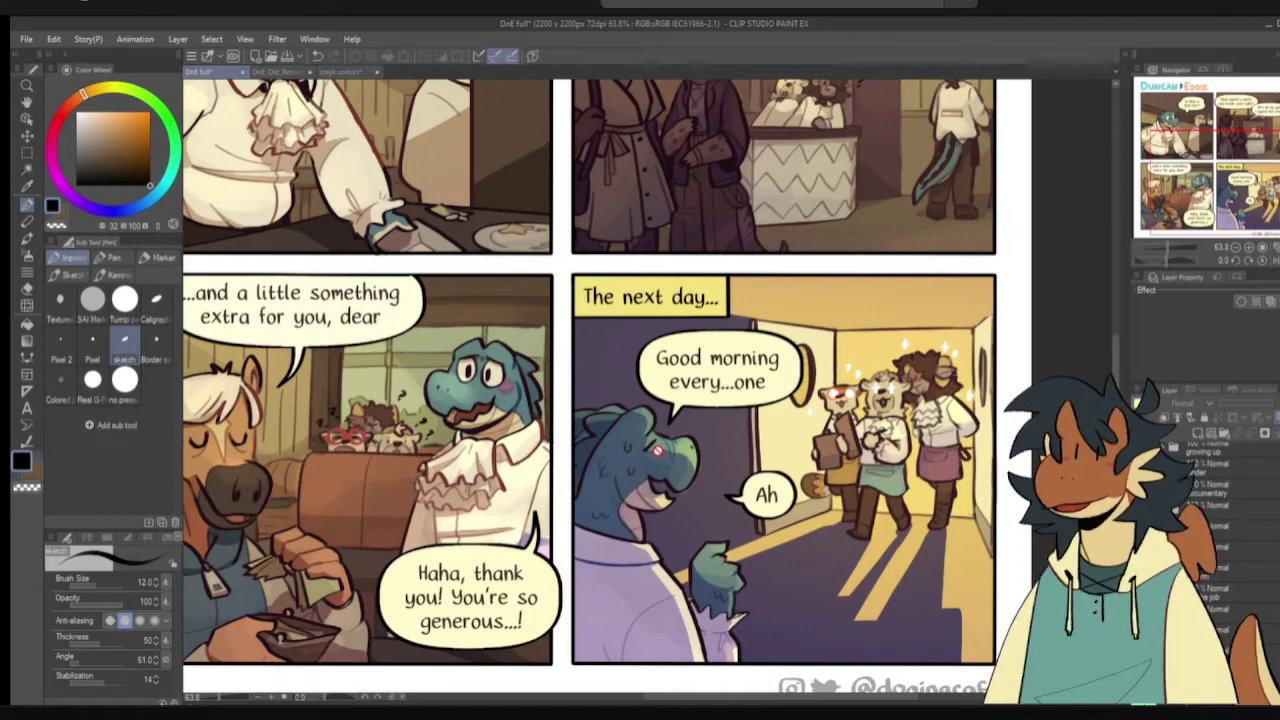
{"action": "scroll", "coordinate": [1180, 520], "scroll_direction": "up", "scroll_amount": 2}
{"action": "left_click", "coordinate": [1143, 486]}
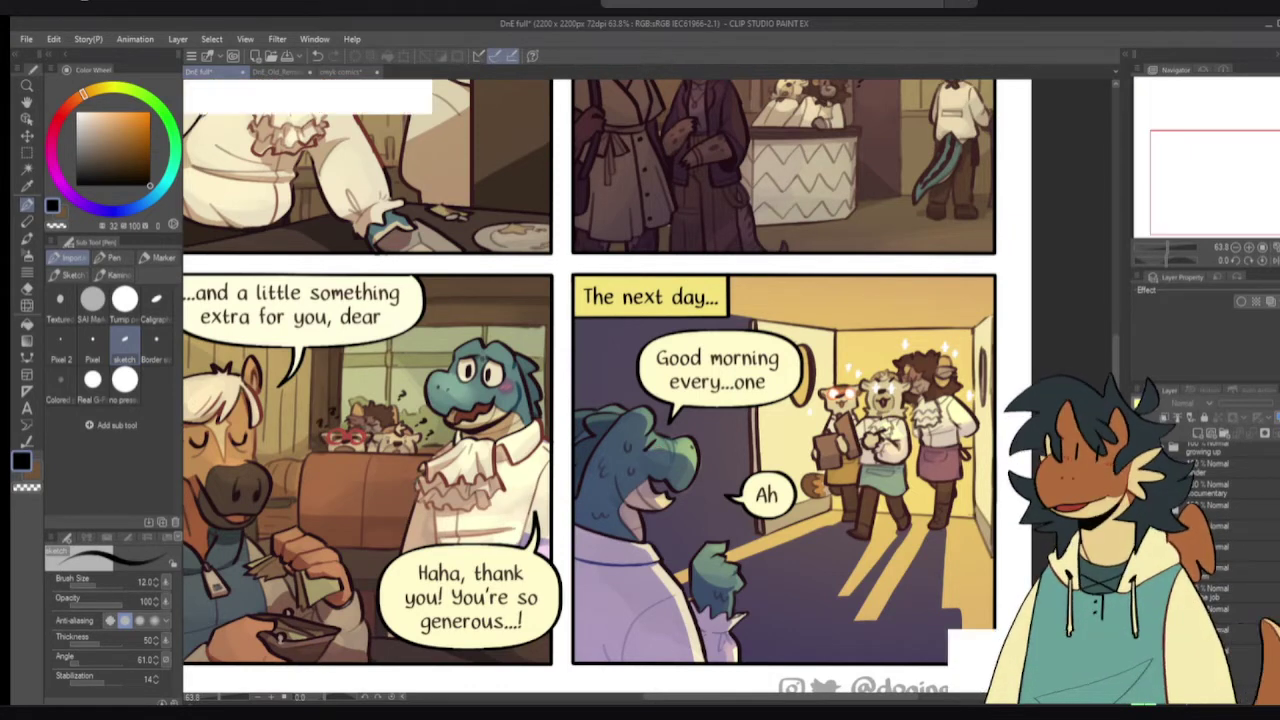
{"action": "scroll", "coordinate": [1210, 540], "scroll_direction": "up", "scroll_amount": 1}
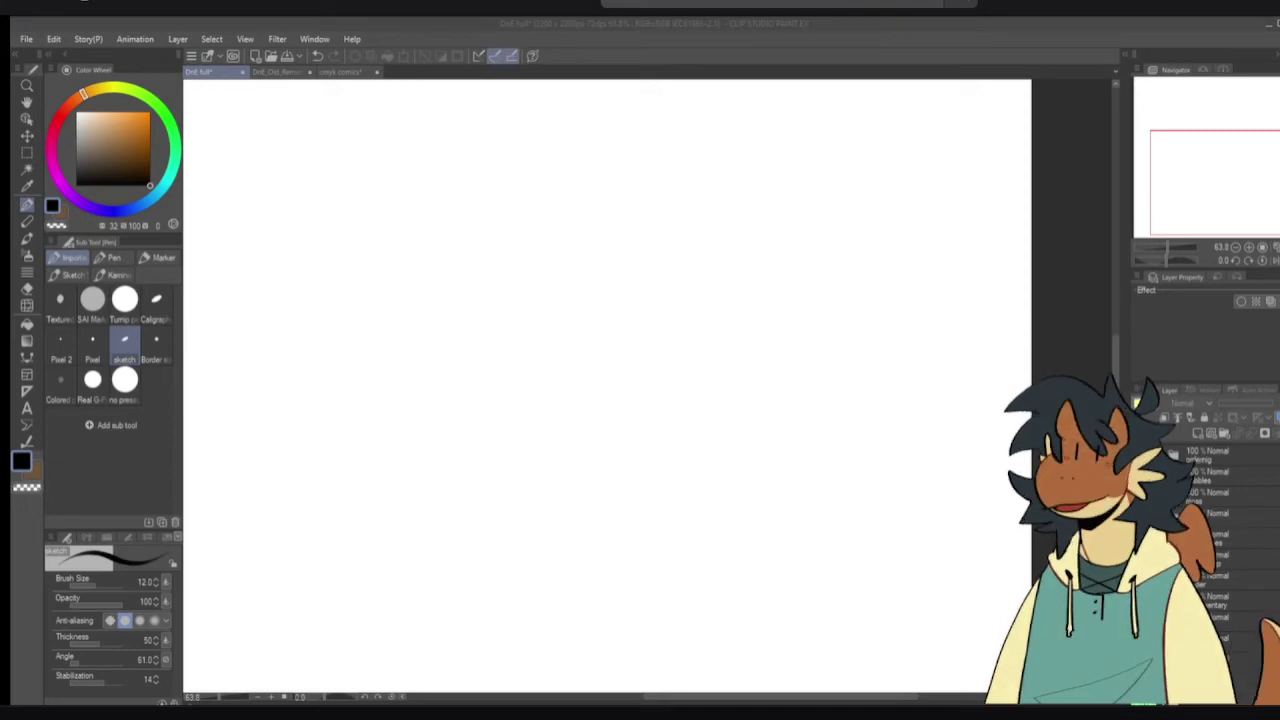
- Show the beach comic across its four panels and compare it with the campfire comic
{"action": "left_click", "coordinate": [1143, 518]}
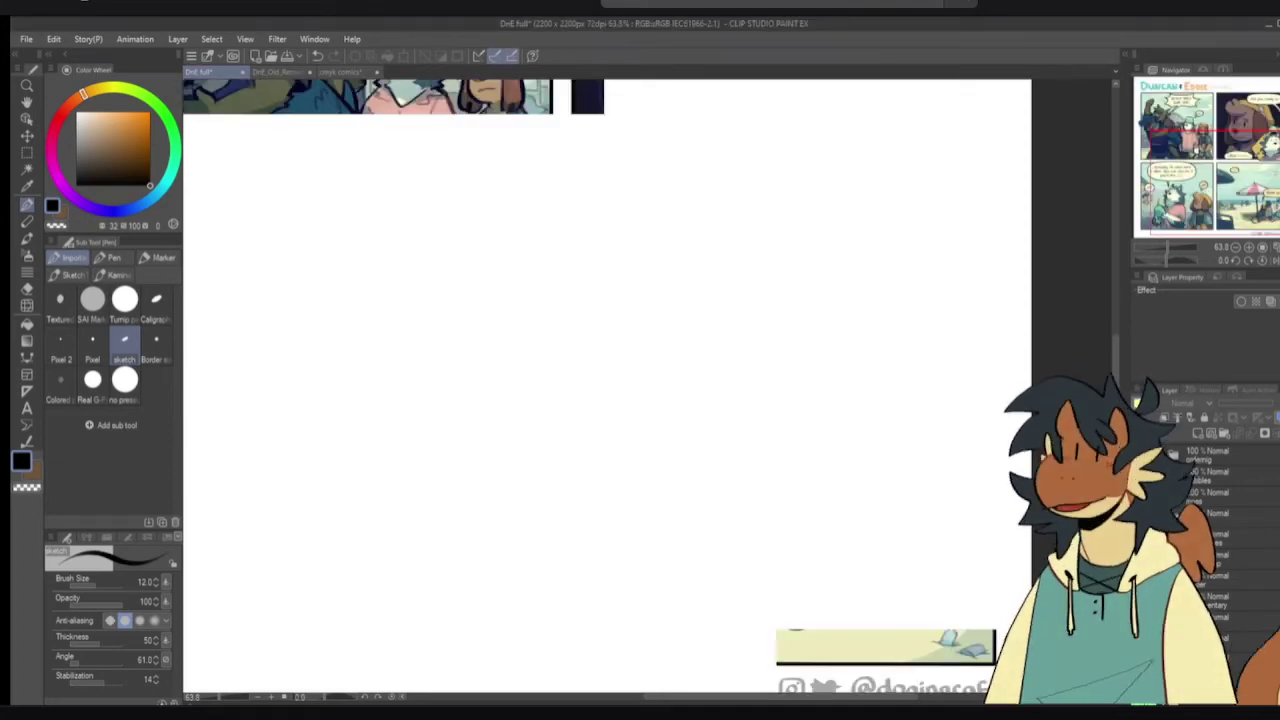
{"action": "left_click_drag", "start_coordinate": [750, 430], "coordinate": [814, 495]}
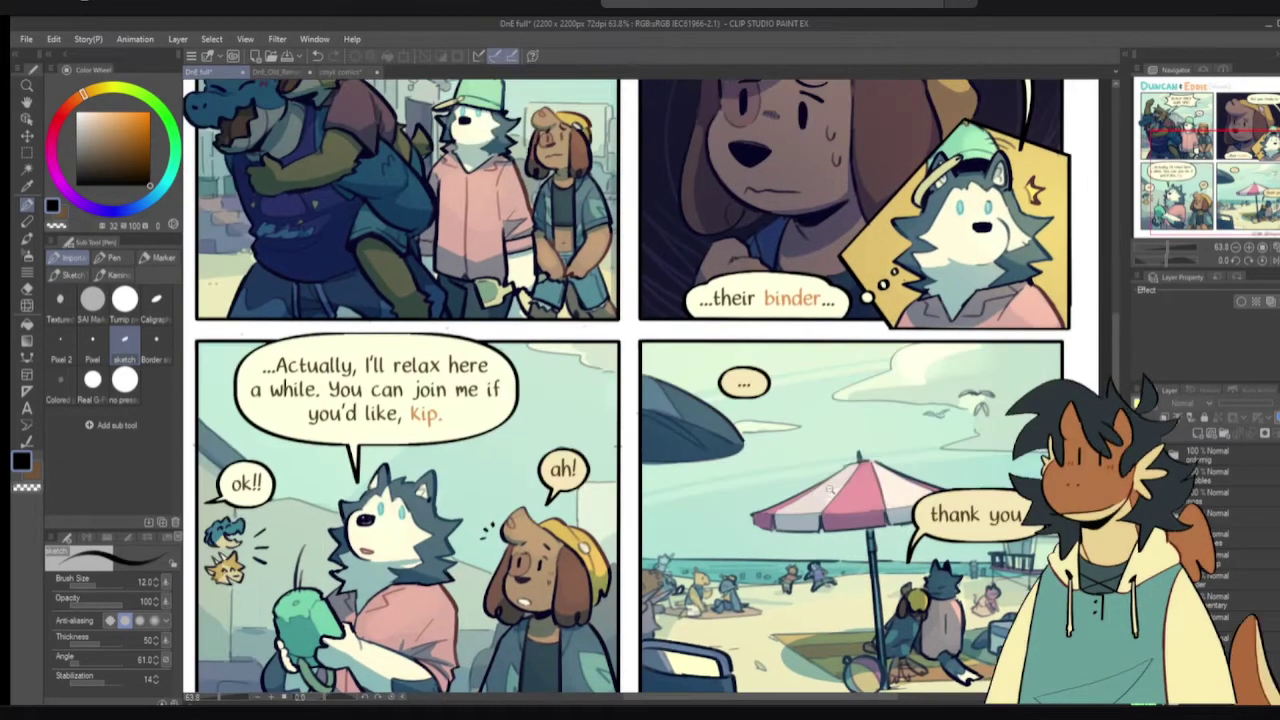
{"action": "scroll", "coordinate": [813, 495], "scroll_direction": "down", "scroll_amount": 1}
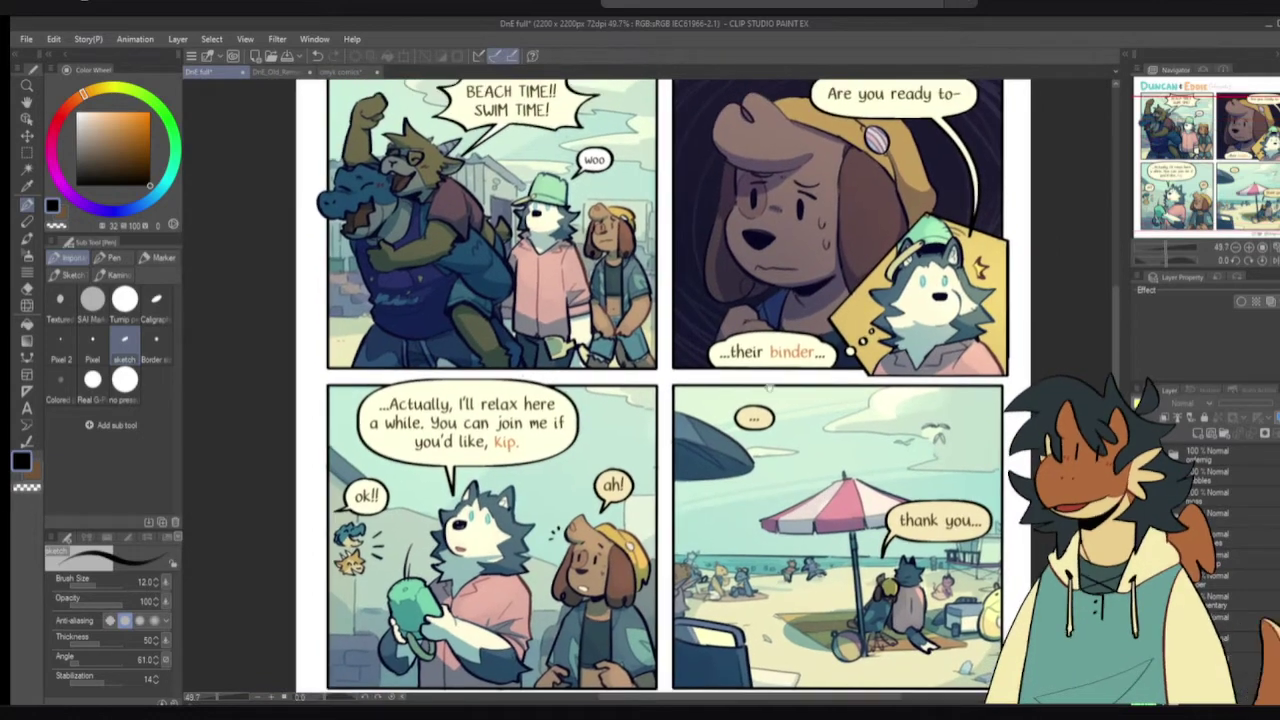
{"action": "left_click", "coordinate": [1143, 498]}
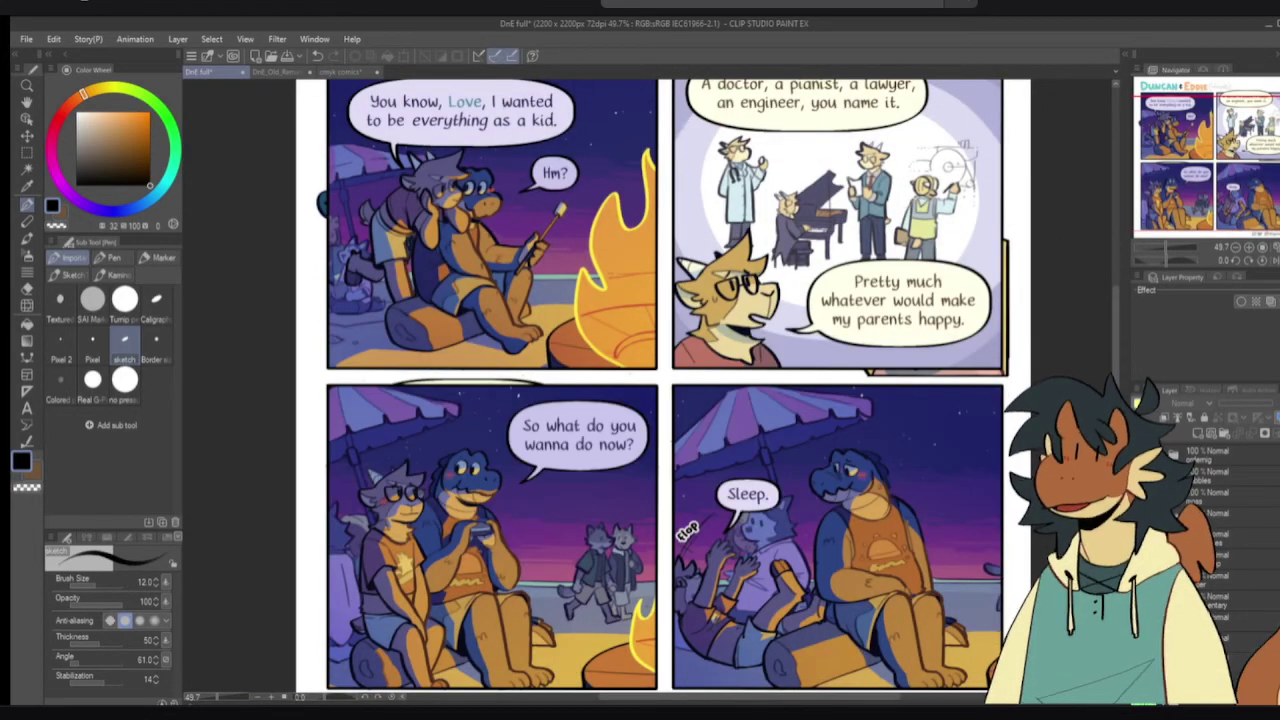
{"action": "left_click", "coordinate": [1143, 498]}
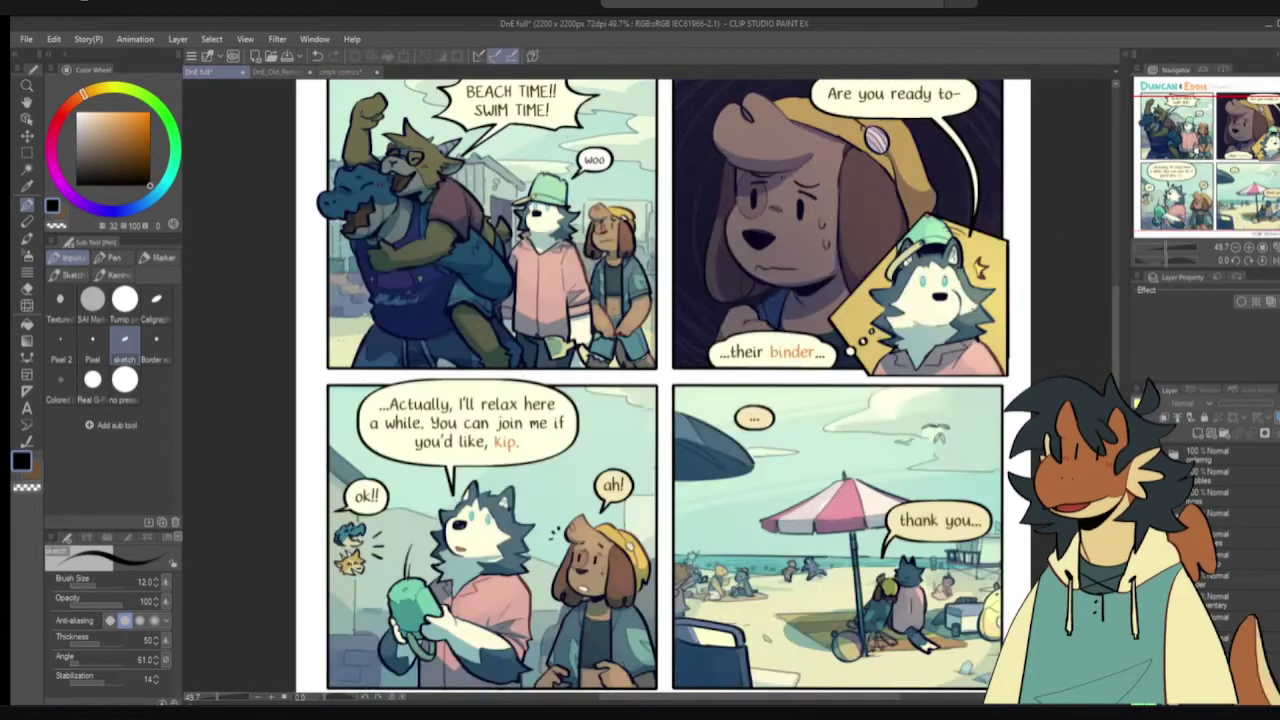
{"action": "left_click", "coordinate": [1143, 498]}
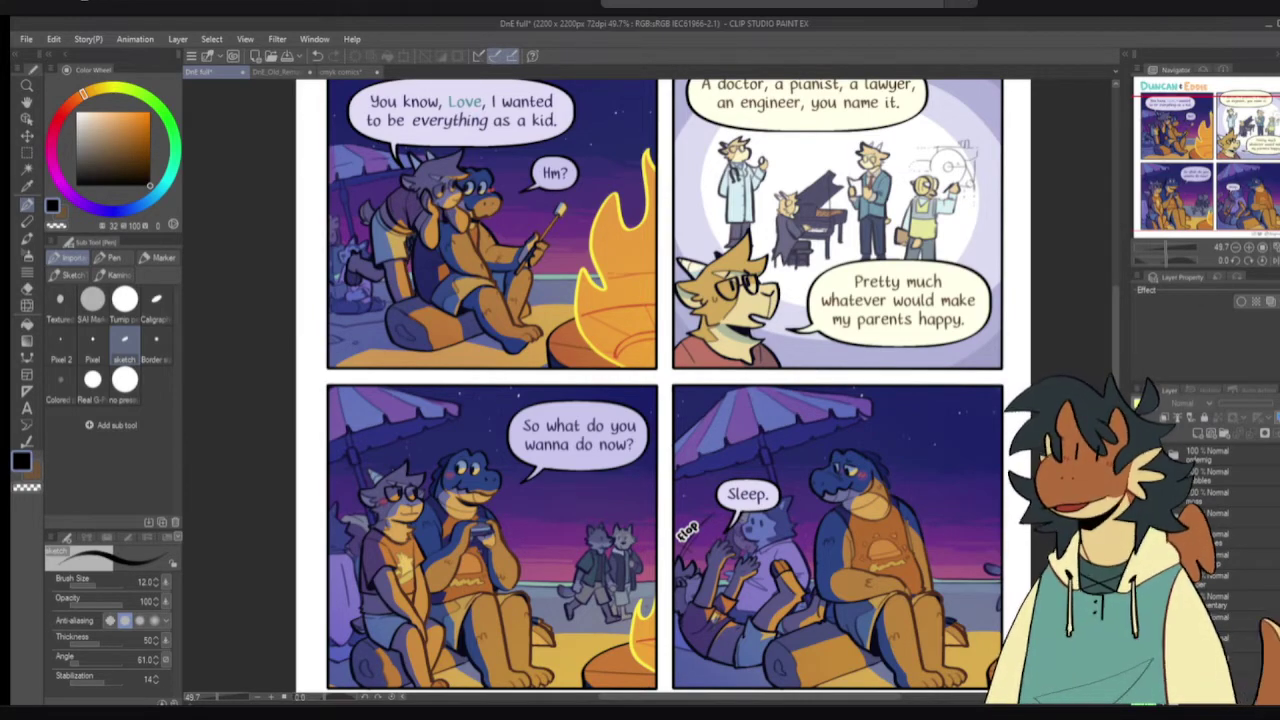
- Show the porch comic with Eddie in the green jacket, examine the whole page, and hide it again
{"action": "left_click", "coordinate": [1143, 514]}
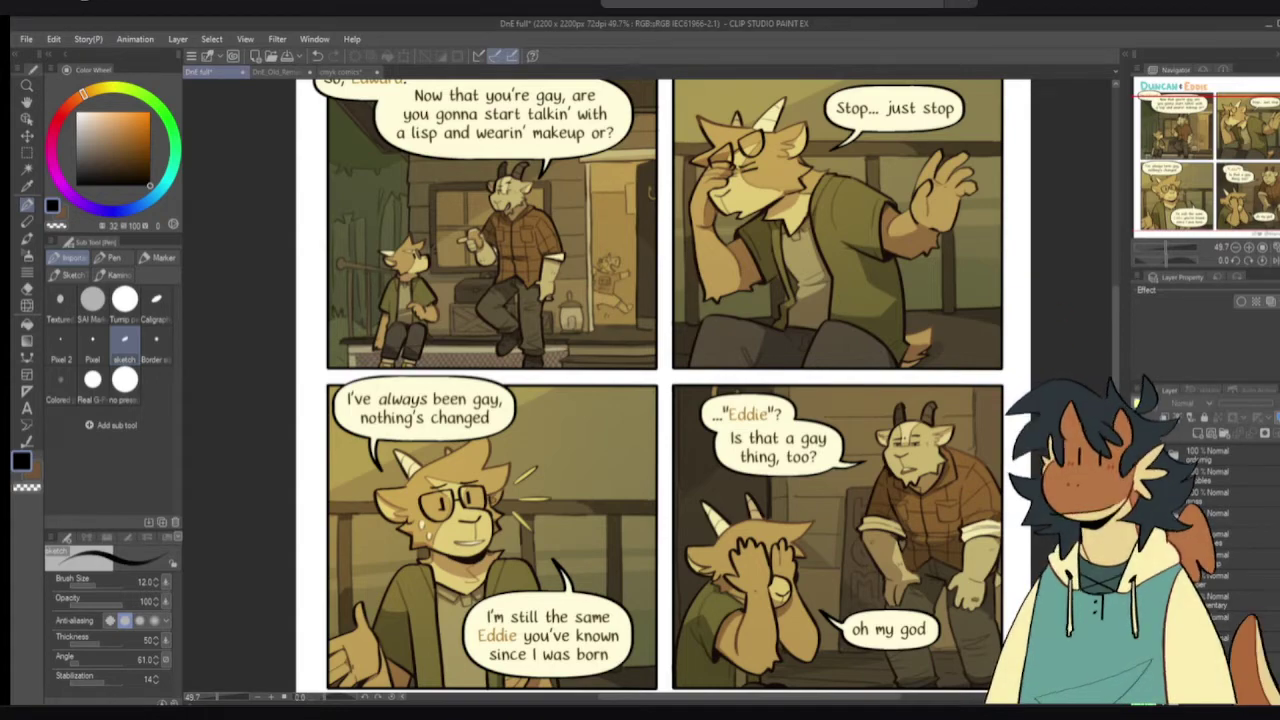
{"action": "scroll", "coordinate": [1030, 448], "scroll_direction": "down", "scroll_amount": 1}
{"action": "left_click_drag", "start_coordinate": [1050, 451], "coordinate": [986, 448]}
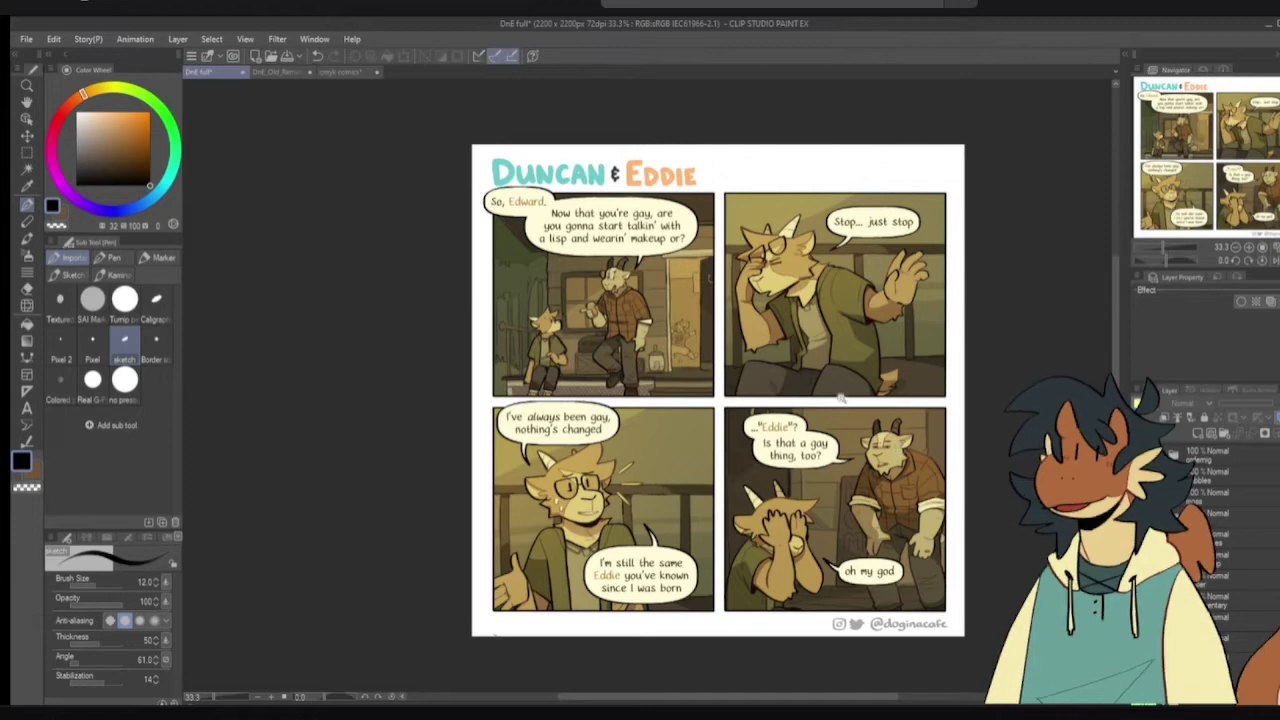
{"action": "key", "text": "ctrl+plus"}
{"action": "scroll", "coordinate": [847, 411], "scroll_direction": "up", "scroll_amount": 1}
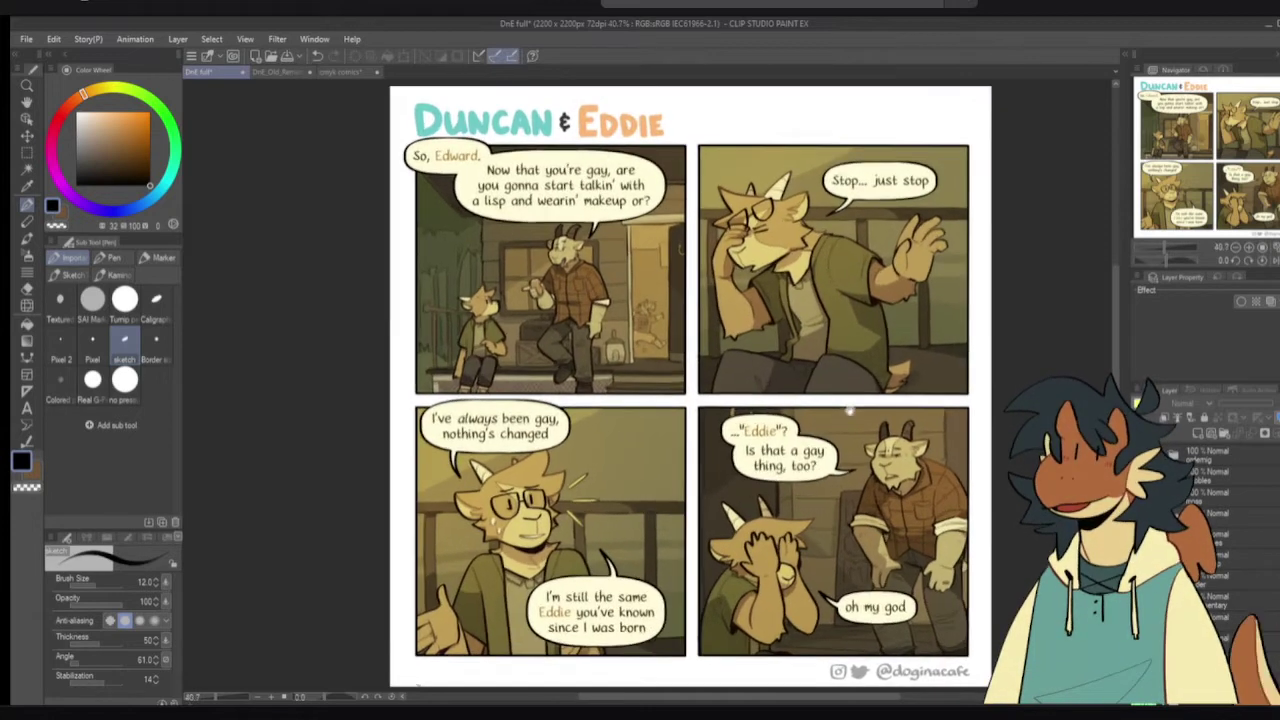
{"action": "left_click_drag", "start_coordinate": [873, 416], "coordinate": [855, 418]}
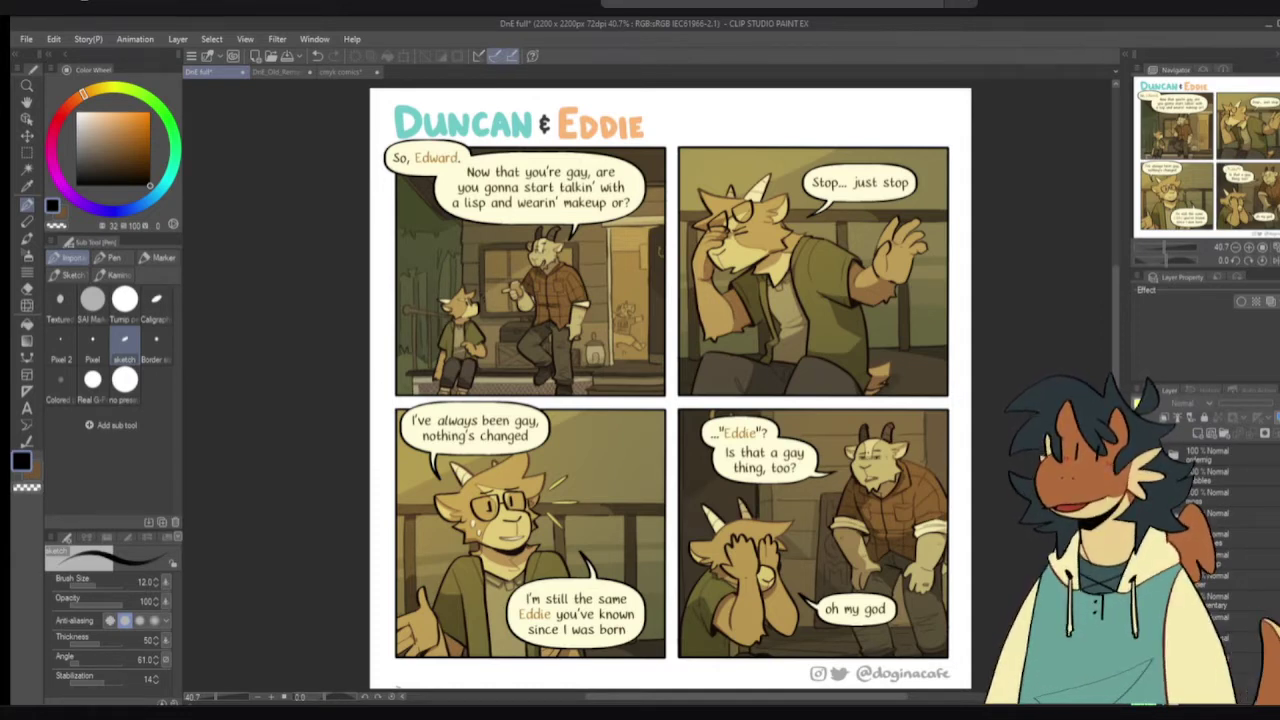
{"action": "left_click_drag", "start_coordinate": [968, 515], "coordinate": [960, 515]}
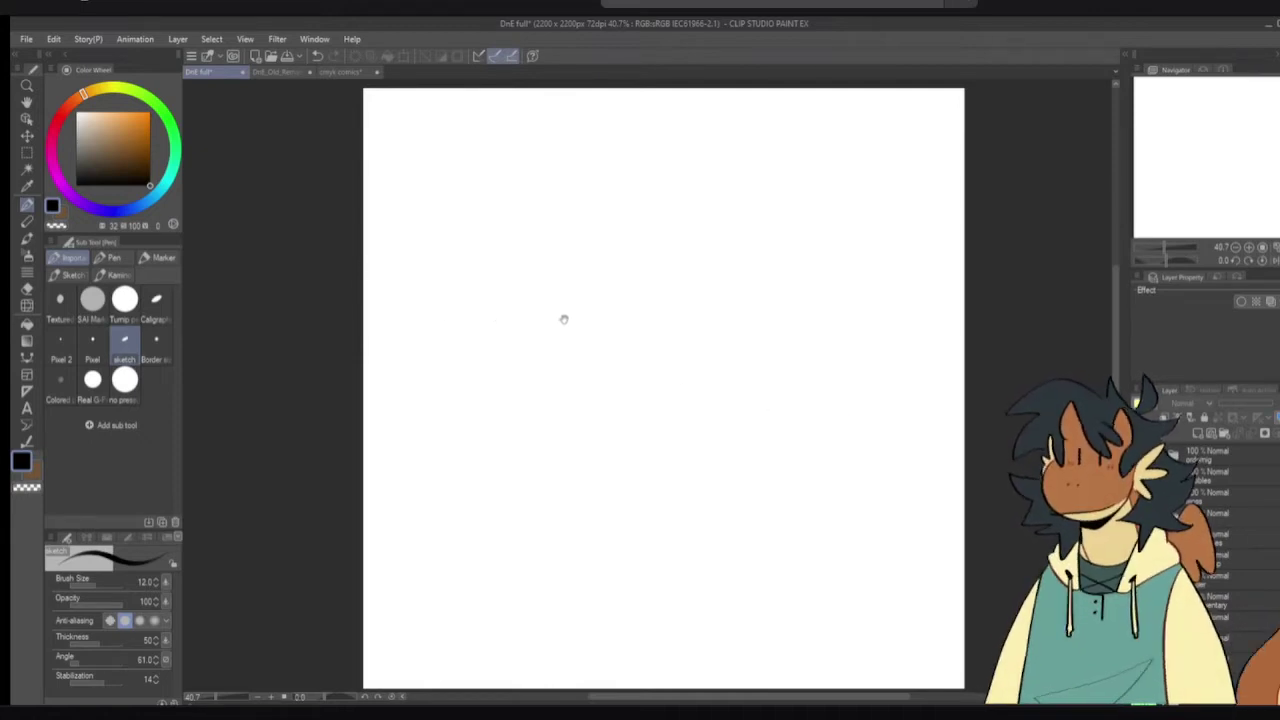
- Return to the DnE_Old_Remastered document and replace the pointed chest fur tip with a rounded curve joining the jagged neck fur to the collar
{"action": "left_click", "coordinate": [276, 74]}
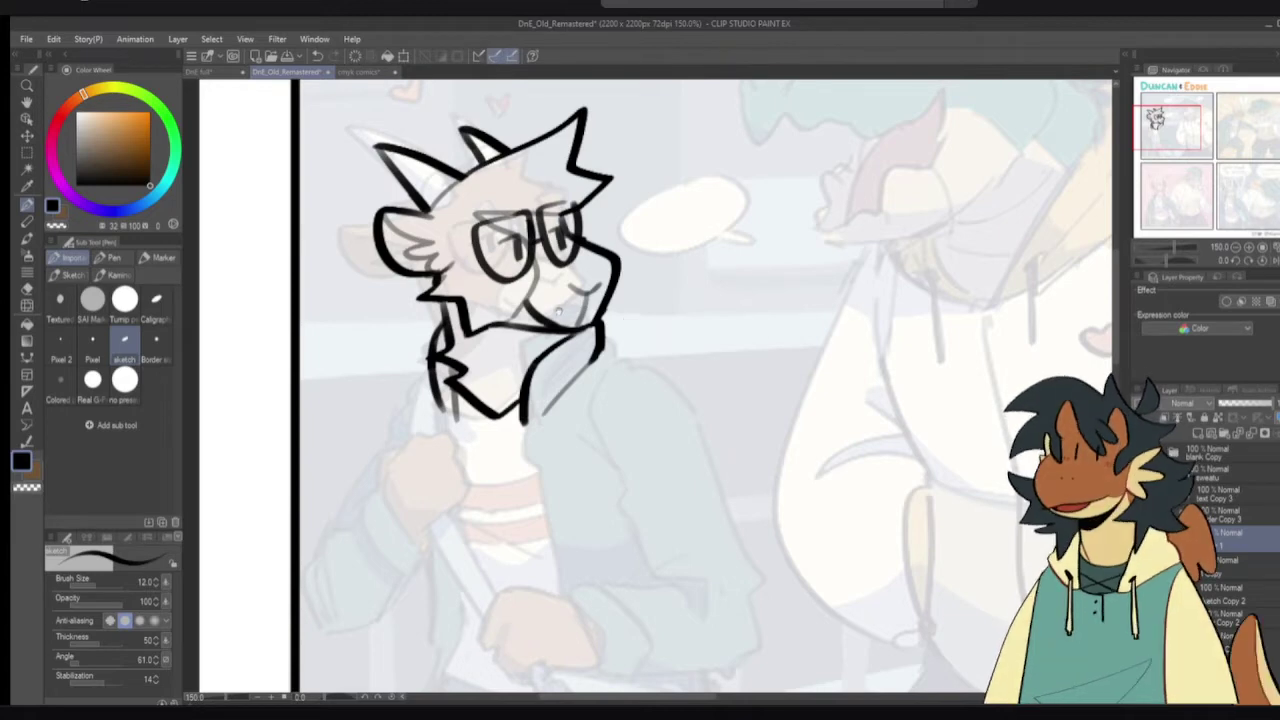
{"action": "left_click_drag", "start_coordinate": [544, 334], "coordinate": [558, 358]}
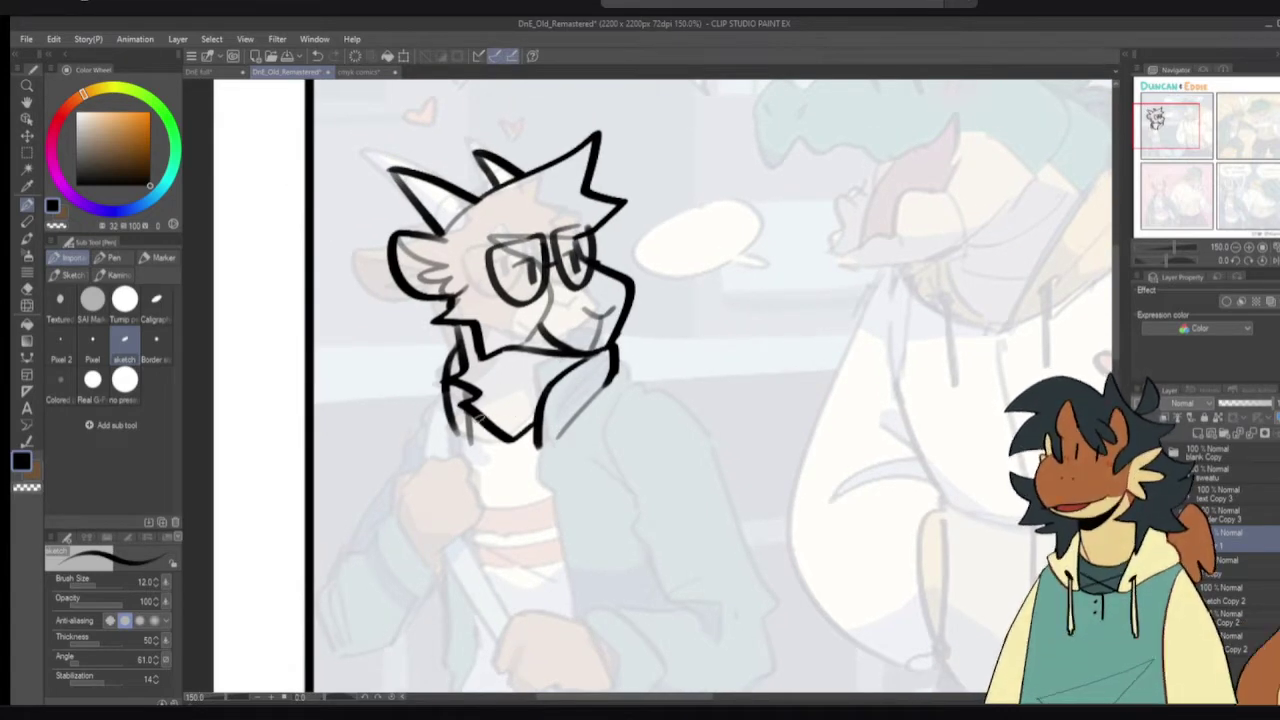
{"action": "key", "text": "c"}
{"action": "mouse_move", "coordinate": [483, 418]}
{"action": "left_mouse_down"}
{"action": "mouse_move", "coordinate": [493, 442]}
{"action": "mouse_move", "coordinate": [527, 428]}
{"action": "left_mouse_up"}
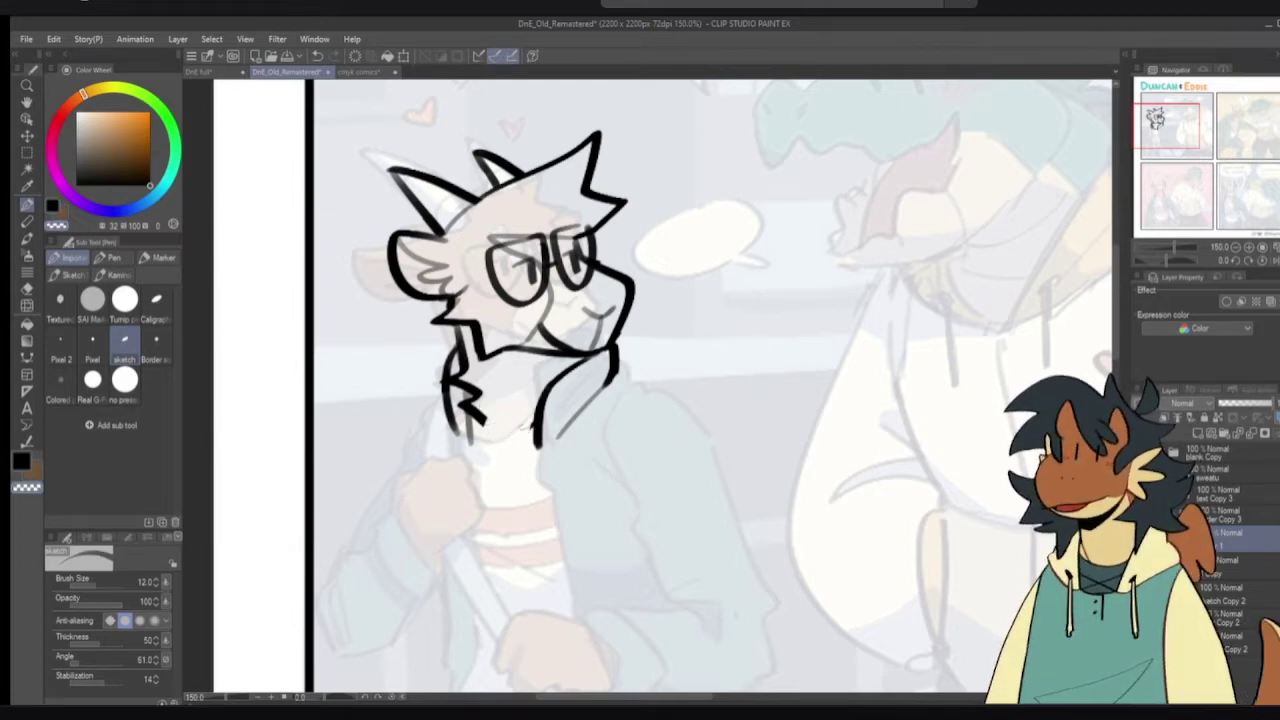
{"action": "key", "text": "c"}
{"action": "mouse_move", "coordinate": [466, 410]}
{"action": "left_mouse_down"}
{"action": "mouse_move", "coordinate": [532, 430]}
{"action": "mouse_move", "coordinate": [479, 391]}
{"action": "mouse_move", "coordinate": [497, 420]}
{"action": "mouse_move", "coordinate": [468, 412]}
{"action": "mouse_move", "coordinate": [484, 420]}
{"action": "left_mouse_up"}
{"action": "key", "text": "ctrl+z"}
{"action": "key", "text": "ctrl+z"}
{"action": "key", "text": "c"}
{"action": "key", "text": "c"}
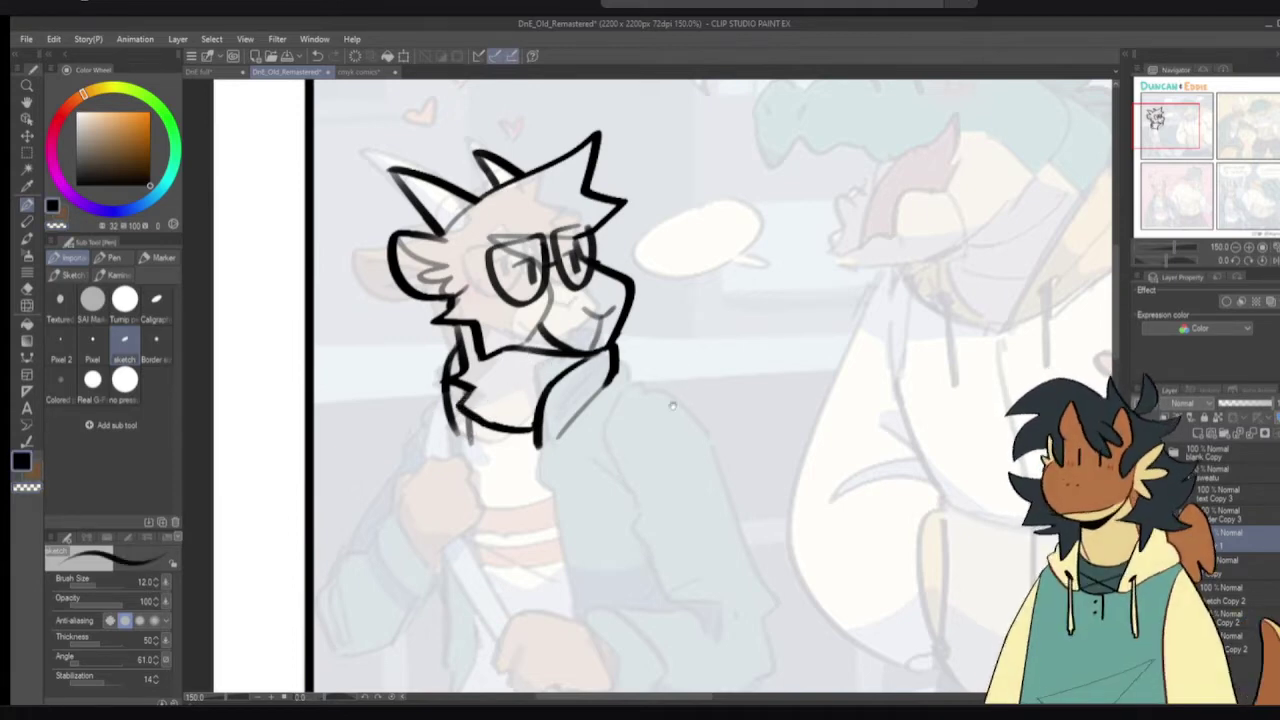
{"action": "left_click_drag", "start_coordinate": [682, 415], "coordinate": [661, 387]}
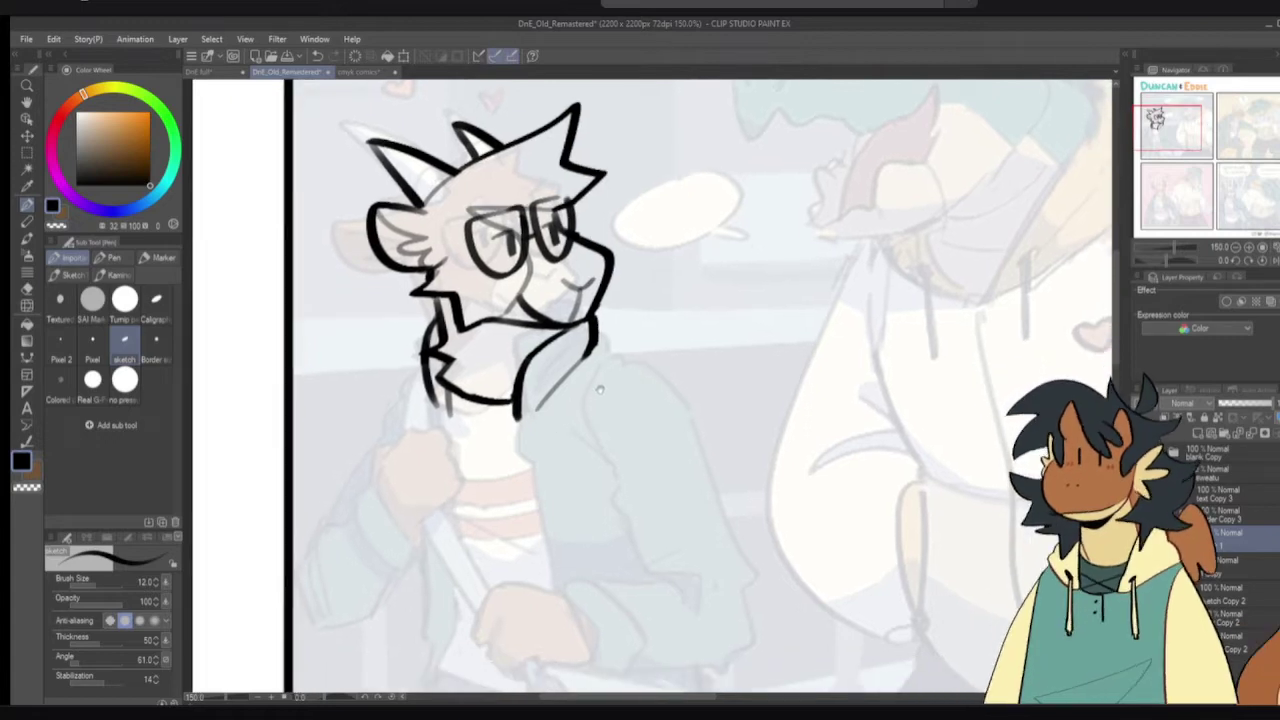
{"action": "left_click_drag", "start_coordinate": [600, 353], "coordinate": [592, 313]}
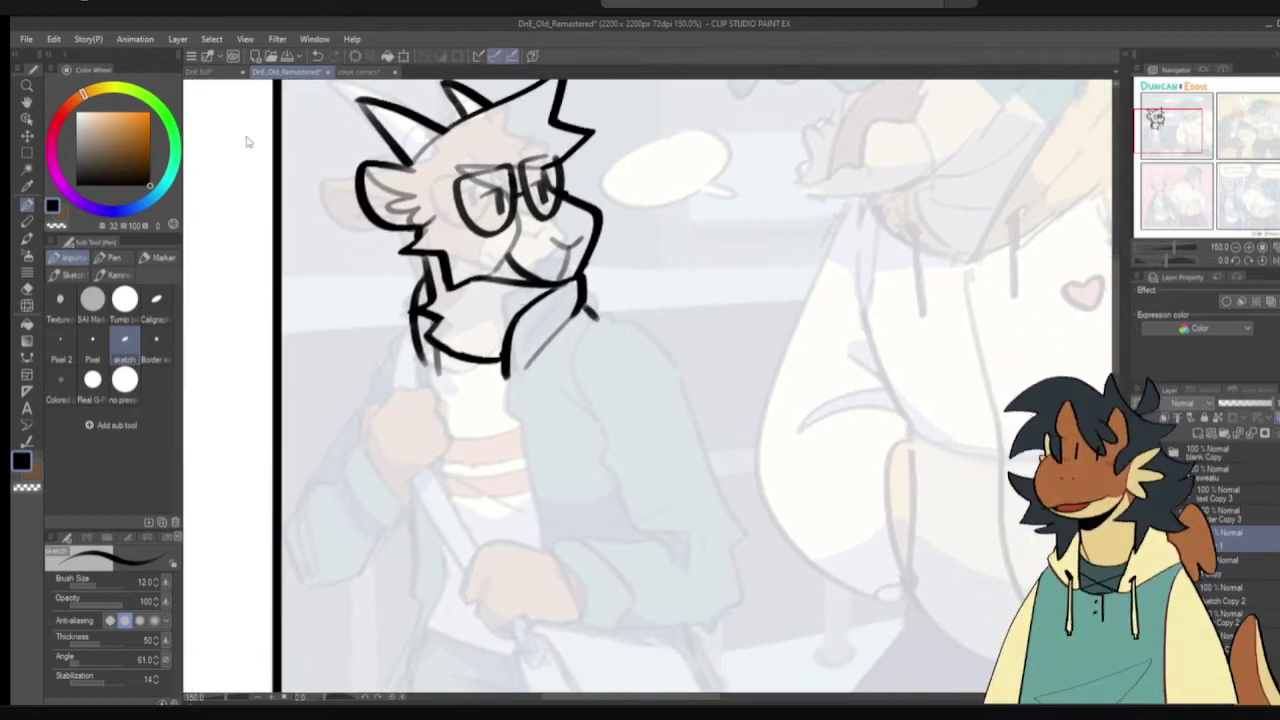
- Show the job-hiring comic in the DnE full document and compare Eddie's jacket with the new first-panel line art
{"action": "left_click", "coordinate": [219, 74]}
{"action": "scroll", "coordinate": [1238, 560], "scroll_direction": "down", "scroll_amount": 2}
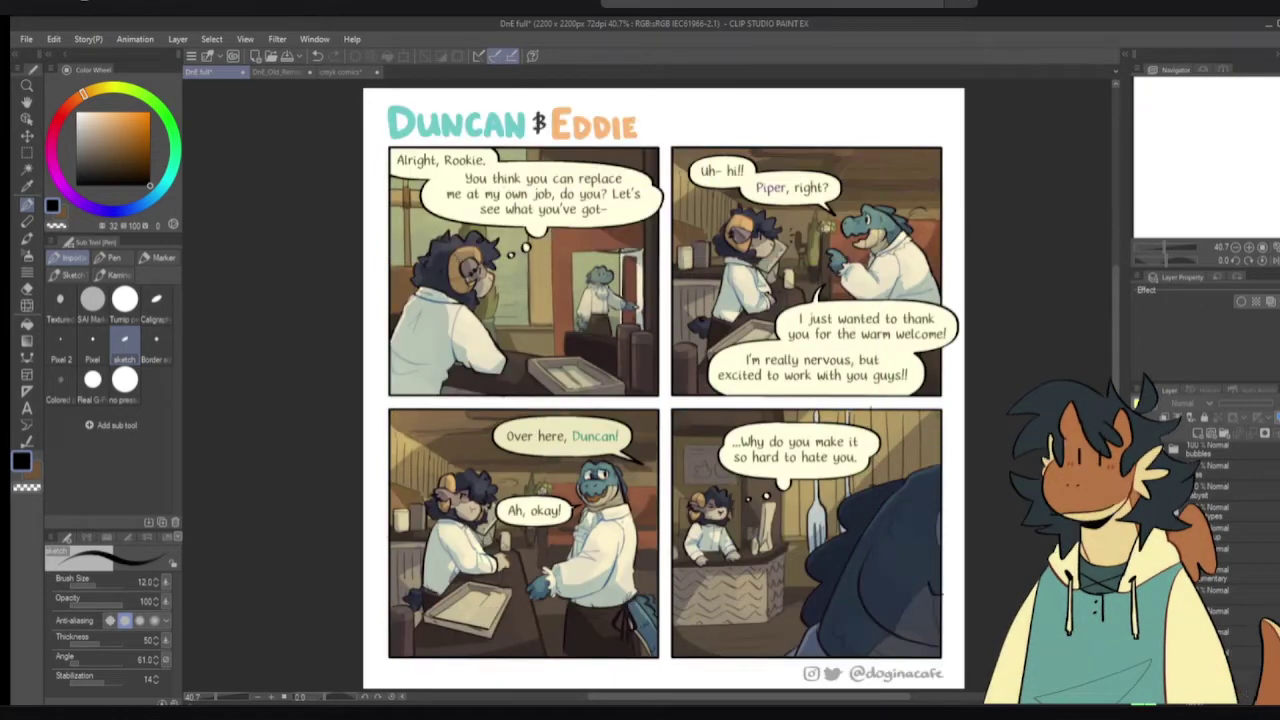
{"action": "scroll", "coordinate": [1210, 520], "scroll_direction": "down", "scroll_amount": 1}
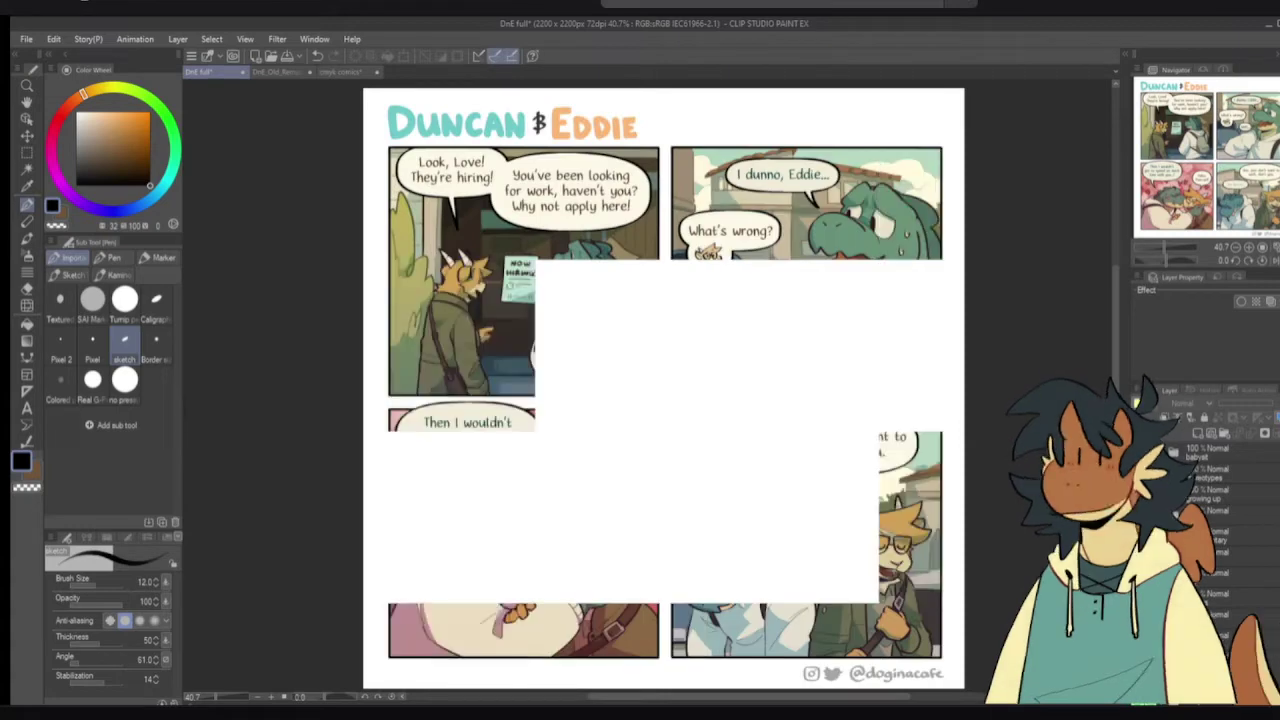
{"action": "left_click_drag", "start_coordinate": [722, 497], "coordinate": [759, 488]}
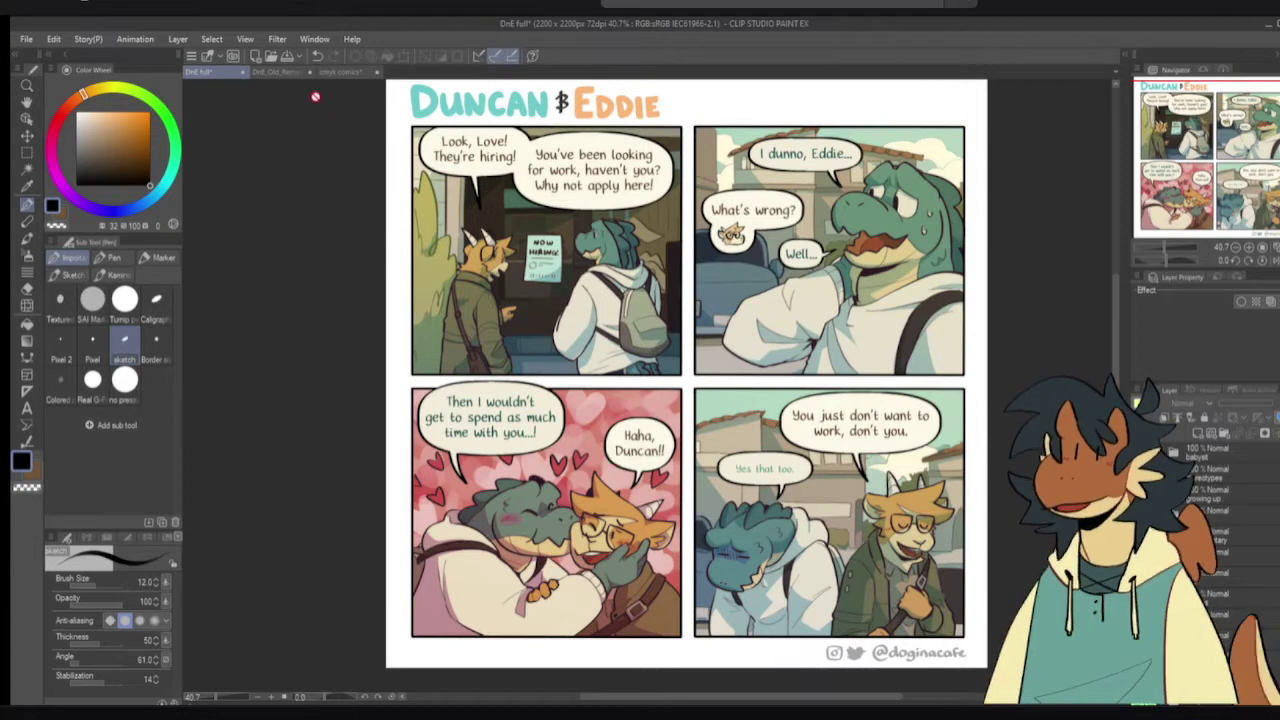
{"action": "left_click", "coordinate": [270, 77]}
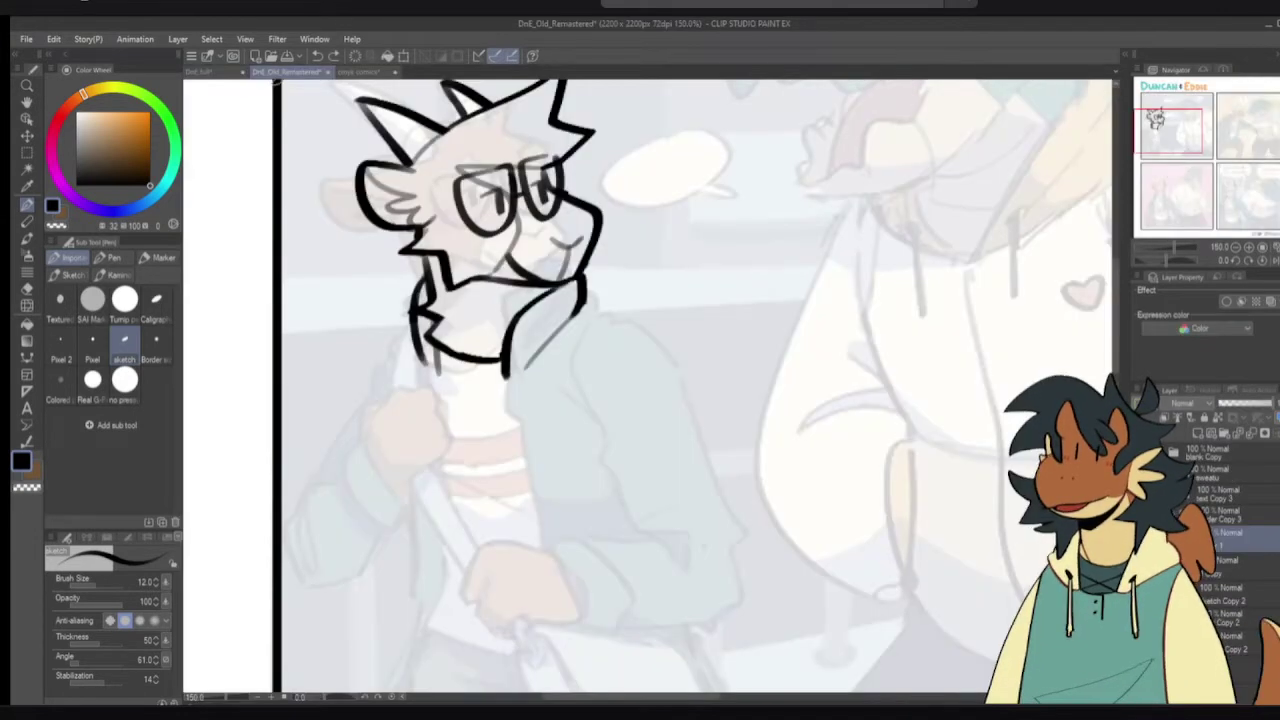
{"action": "left_click_drag", "start_coordinate": [493, 320], "coordinate": [494, 354]}
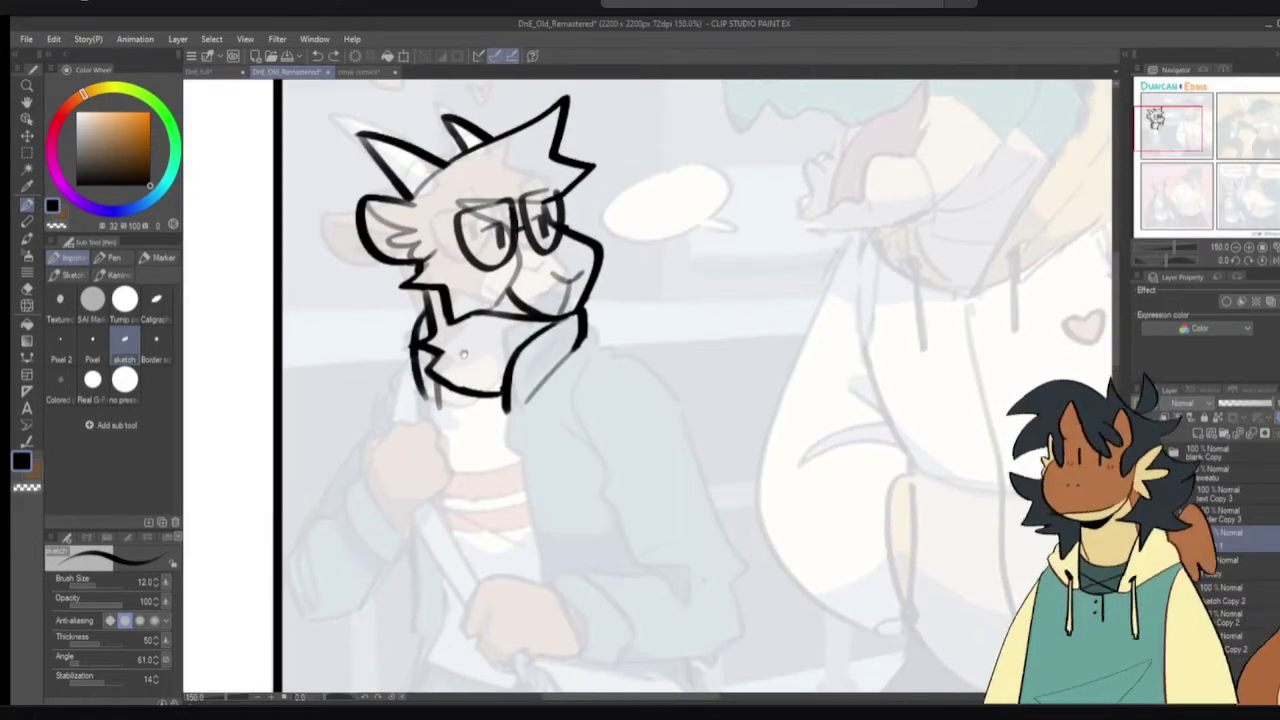
{"action": "left_click", "coordinate": [211, 75]}
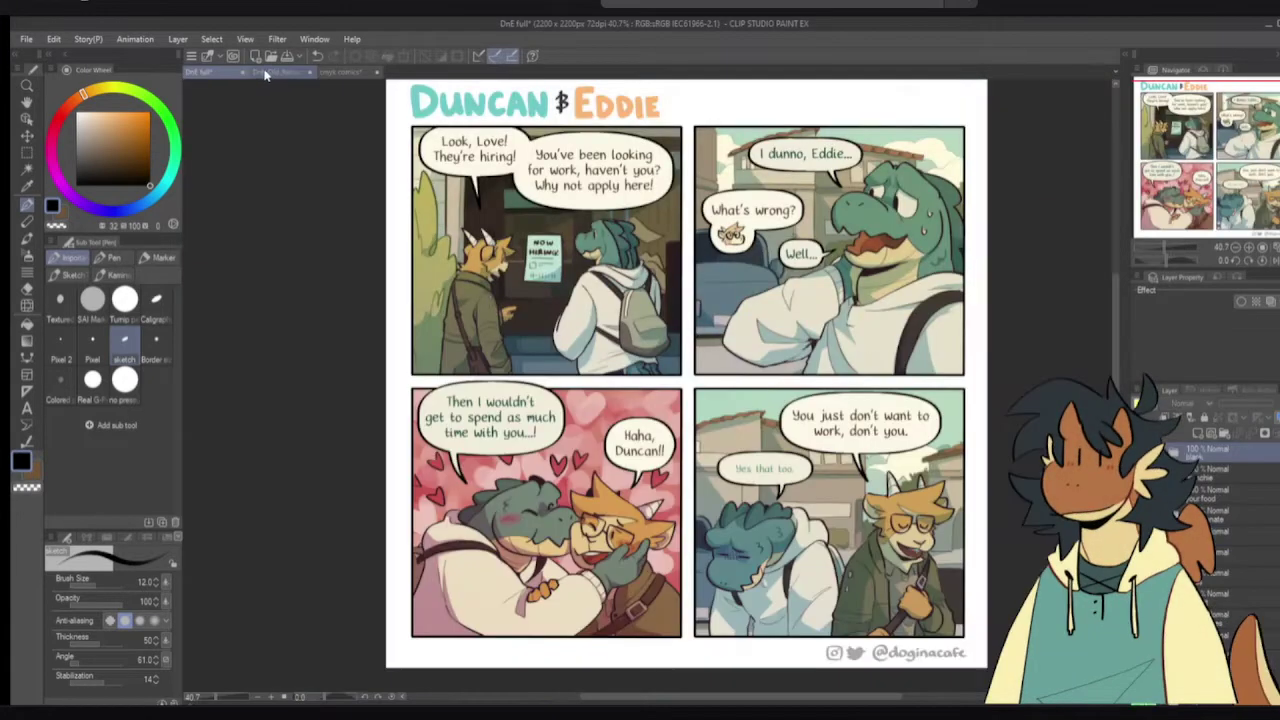
- Return to the DnE_Old_Remastered document and ink the goat's jacket front edge from the collar down to the lower hand
{"action": "left_click", "coordinate": [271, 73]}
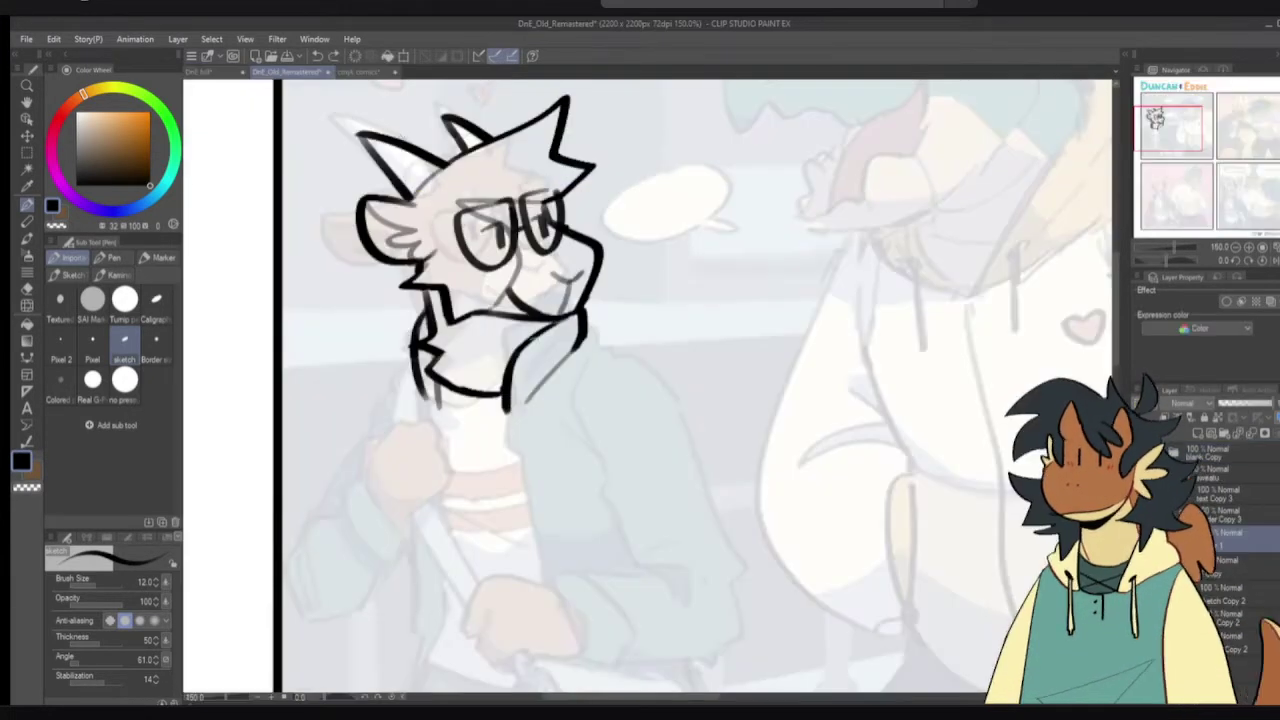
{"action": "mouse_move", "coordinate": [505, 402]}
{"action": "left_mouse_down"}
{"action": "mouse_move", "coordinate": [492, 434]}
{"action": "mouse_move", "coordinate": [519, 470]}
{"action": "mouse_move", "coordinate": [545, 585]}
{"action": "left_mouse_up"}
{"action": "key", "text": "ctrl+z"}
{"action": "mouse_move", "coordinate": [513, 465]}
{"action": "left_mouse_down"}
{"action": "mouse_move", "coordinate": [533, 573]}
{"action": "mouse_move", "coordinate": [521, 488]}
{"action": "left_mouse_up"}
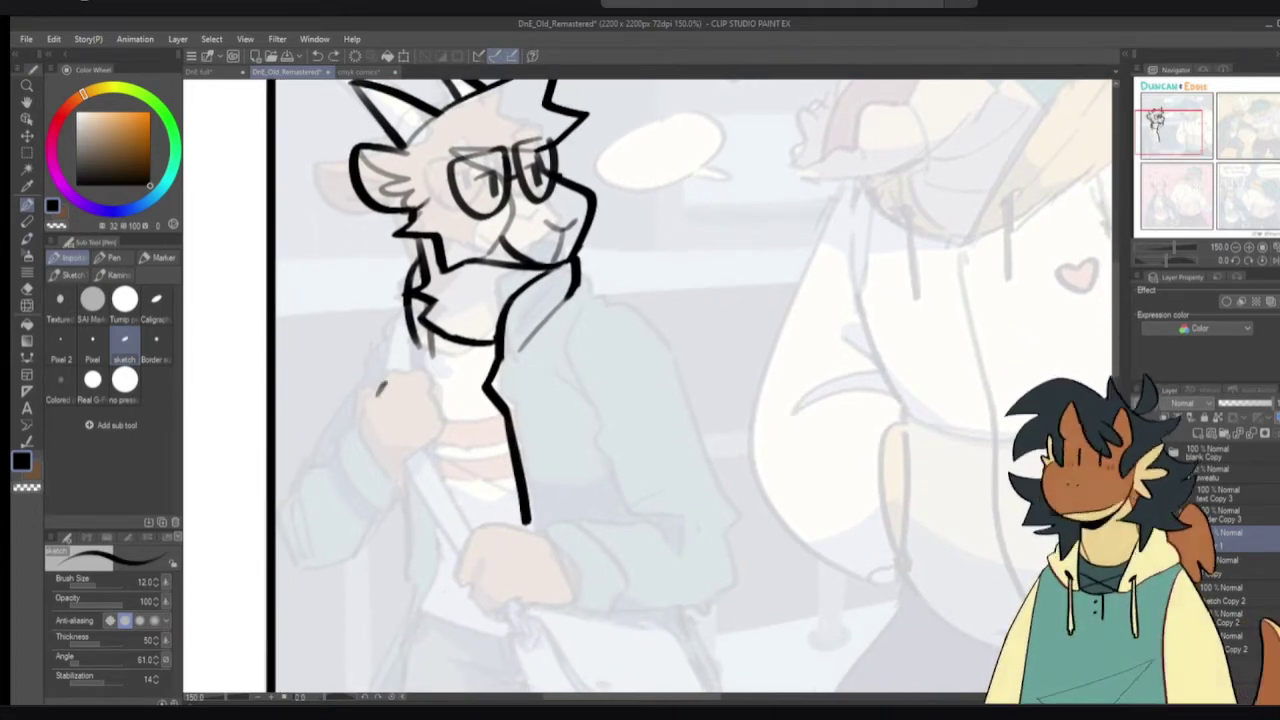
- Ink the rounded top and inner finger edge of the goat's raised fist in the first panel
{"action": "mouse_move", "coordinate": [362, 414]}
{"action": "left_mouse_down"}
{"action": "mouse_move", "coordinate": [405, 374]}
{"action": "mouse_move", "coordinate": [424, 388]}
{"action": "mouse_move", "coordinate": [435, 447]}
{"action": "left_mouse_up"}
{"action": "key", "text": "ctrl+z"}
{"action": "left_click_drag", "start_coordinate": [417, 397], "coordinate": [433, 445]}
{"action": "key", "text": "ctrl+z"}
{"action": "mouse_move", "coordinate": [417, 397]}
{"action": "left_mouse_down"}
{"action": "mouse_move", "coordinate": [435, 452]}
{"action": "mouse_move", "coordinate": [404, 472]}
{"action": "left_mouse_up"}
{"action": "key", "text": "ctrl+z"}
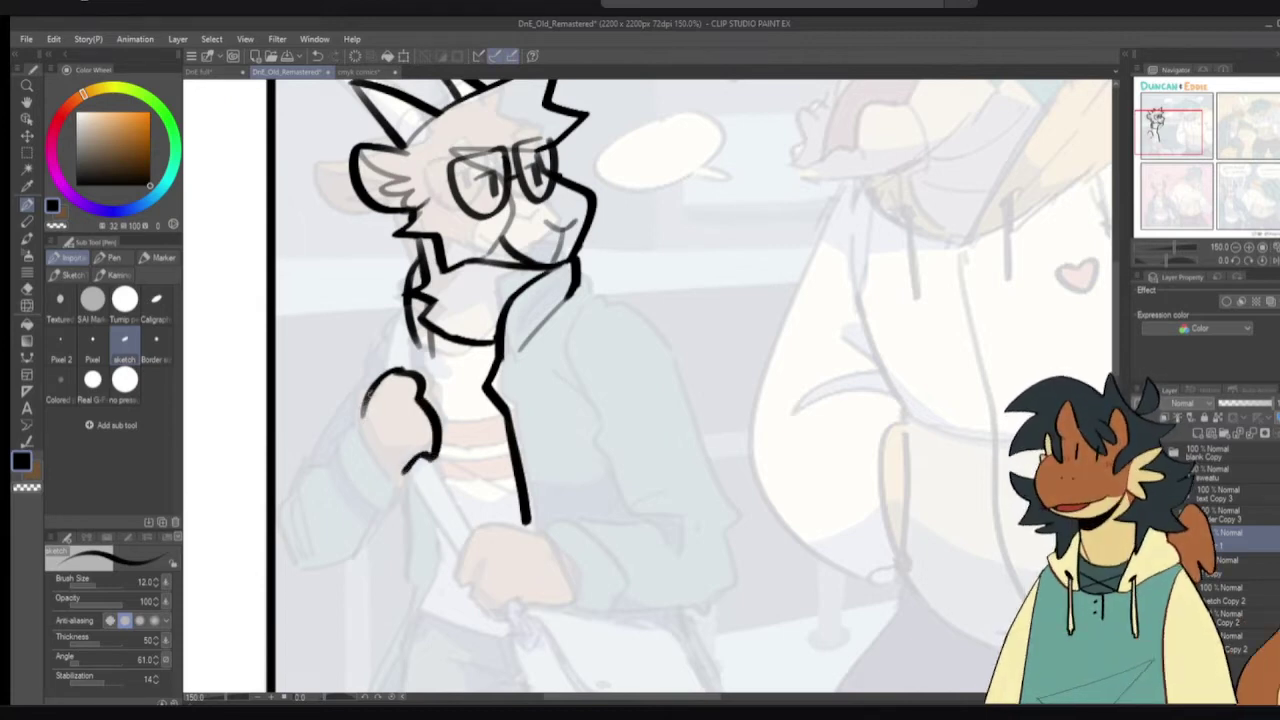
- Close the raised fist's outline with a curve along its outer and lower edge
{"action": "key", "text": "c"}
{"action": "mouse_move", "coordinate": [381, 385]}
{"action": "left_mouse_down"}
{"action": "mouse_move", "coordinate": [362, 426]}
{"action": "mouse_move", "coordinate": [367, 453]}
{"action": "left_mouse_up"}
{"action": "key", "text": "c"}
{"action": "key", "text": "ctrl+z"}
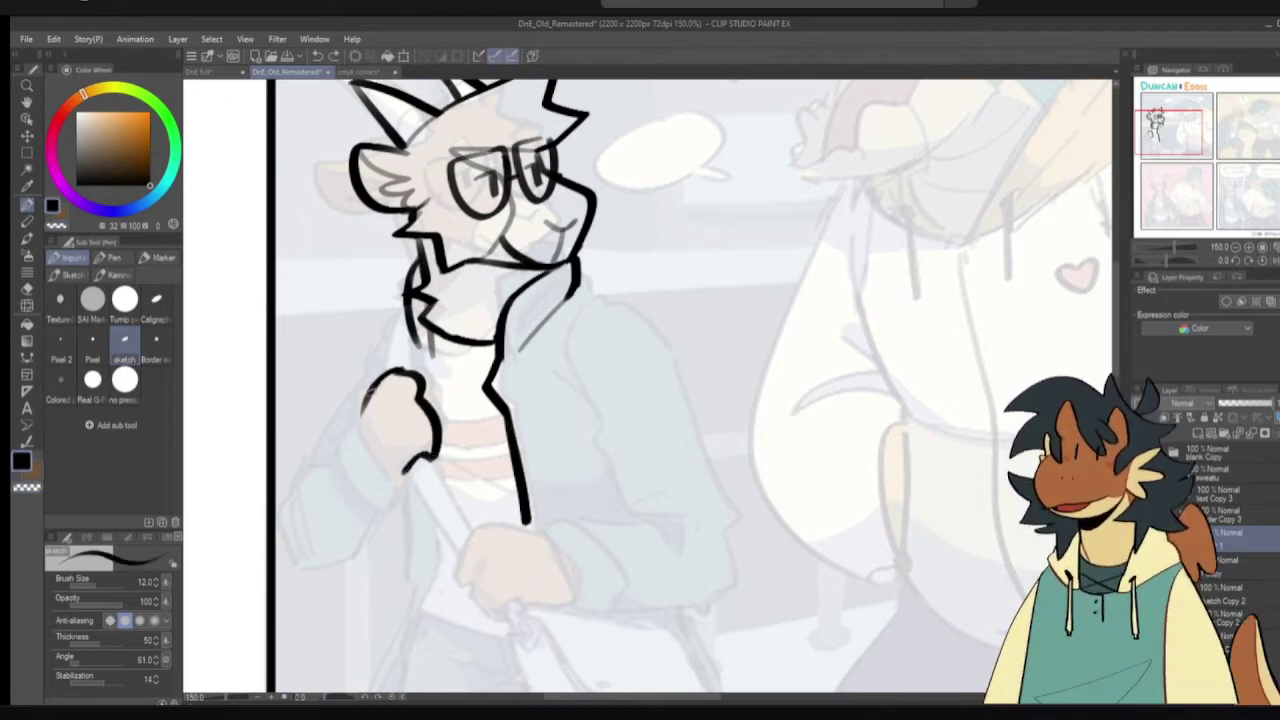
{"action": "mouse_move", "coordinate": [372, 392]}
{"action": "left_mouse_down"}
{"action": "mouse_move", "coordinate": [362, 464]}
{"action": "mouse_move", "coordinate": [404, 486]}
{"action": "left_mouse_up"}
{"action": "key", "text": "ctrl+z"}
{"action": "key", "text": "ctrl+z"}
{"action": "mouse_move", "coordinate": [352, 452]}
{"action": "left_mouse_down"}
{"action": "mouse_move", "coordinate": [410, 470]}
{"action": "mouse_move", "coordinate": [403, 482]}
{"action": "left_mouse_up"}
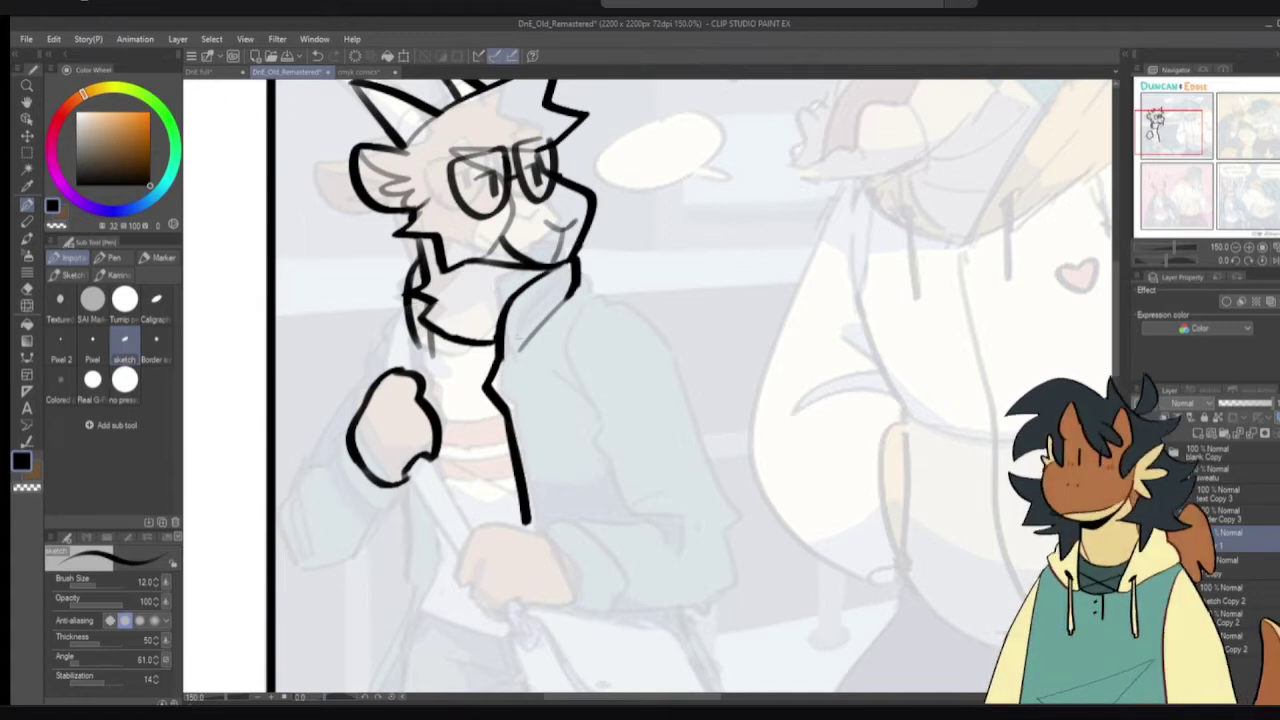
- Doodle a cartoon head with a cap, closed eyes, a pointed beak and an oval behind it over the faded crocodile
{"action": "left_click_drag", "start_coordinate": [775, 302], "coordinate": [484, 380]}
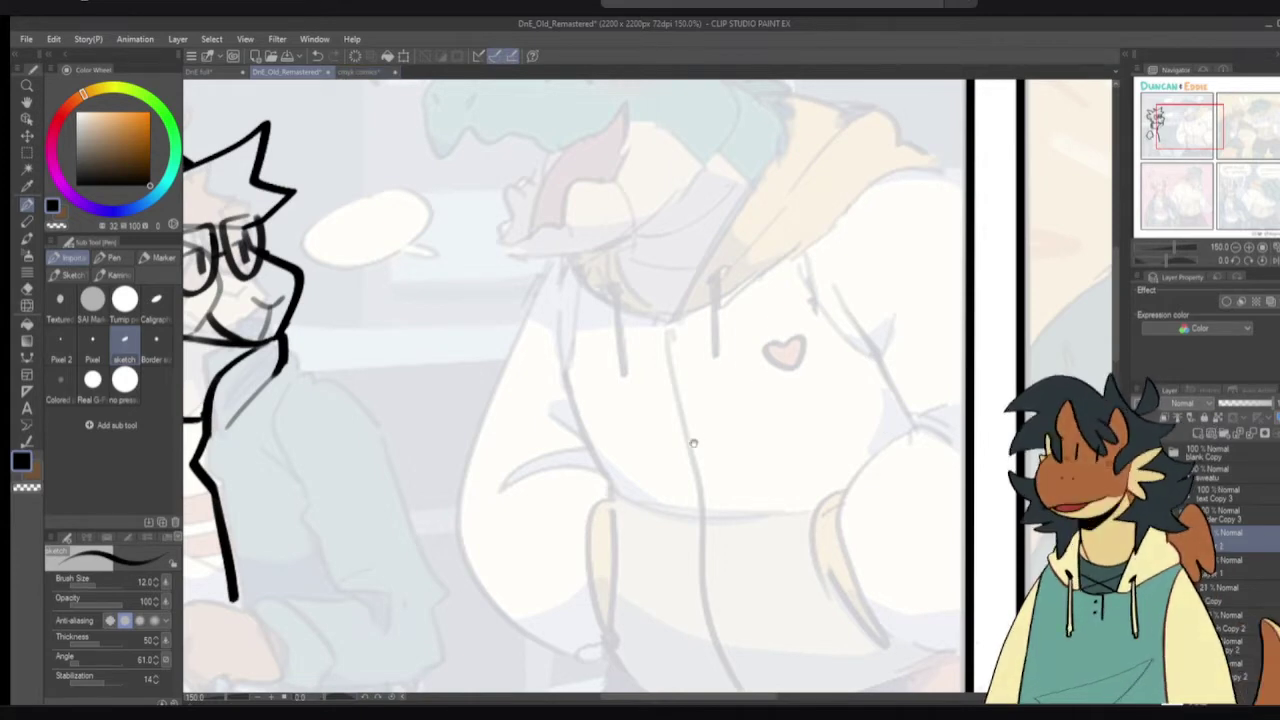
{"action": "scroll", "coordinate": [694, 443], "scroll_direction": "up", "scroll_amount": 1}
{"action": "mouse_move", "coordinate": [527, 308]}
{"action": "left_mouse_down"}
{"action": "mouse_move", "coordinate": [742, 249]}
{"action": "mouse_move", "coordinate": [727, 320]}
{"action": "mouse_move", "coordinate": [668, 422]}
{"action": "left_mouse_up"}
{"action": "mouse_move", "coordinate": [583, 300]}
{"action": "left_mouse_down"}
{"action": "mouse_move", "coordinate": [592, 316]}
{"action": "mouse_move", "coordinate": [620, 298]}
{"action": "left_mouse_up"}
{"action": "mouse_move", "coordinate": [628, 298]}
{"action": "left_mouse_down"}
{"action": "mouse_move", "coordinate": [642, 320]}
{"action": "mouse_move", "coordinate": [668, 290]}
{"action": "left_mouse_up"}
{"action": "mouse_move", "coordinate": [515, 312]}
{"action": "left_mouse_down"}
{"action": "mouse_move", "coordinate": [544, 245]}
{"action": "mouse_move", "coordinate": [634, 234]}
{"action": "mouse_move", "coordinate": [570, 257]}
{"action": "mouse_move", "coordinate": [652, 258]}
{"action": "left_mouse_up"}
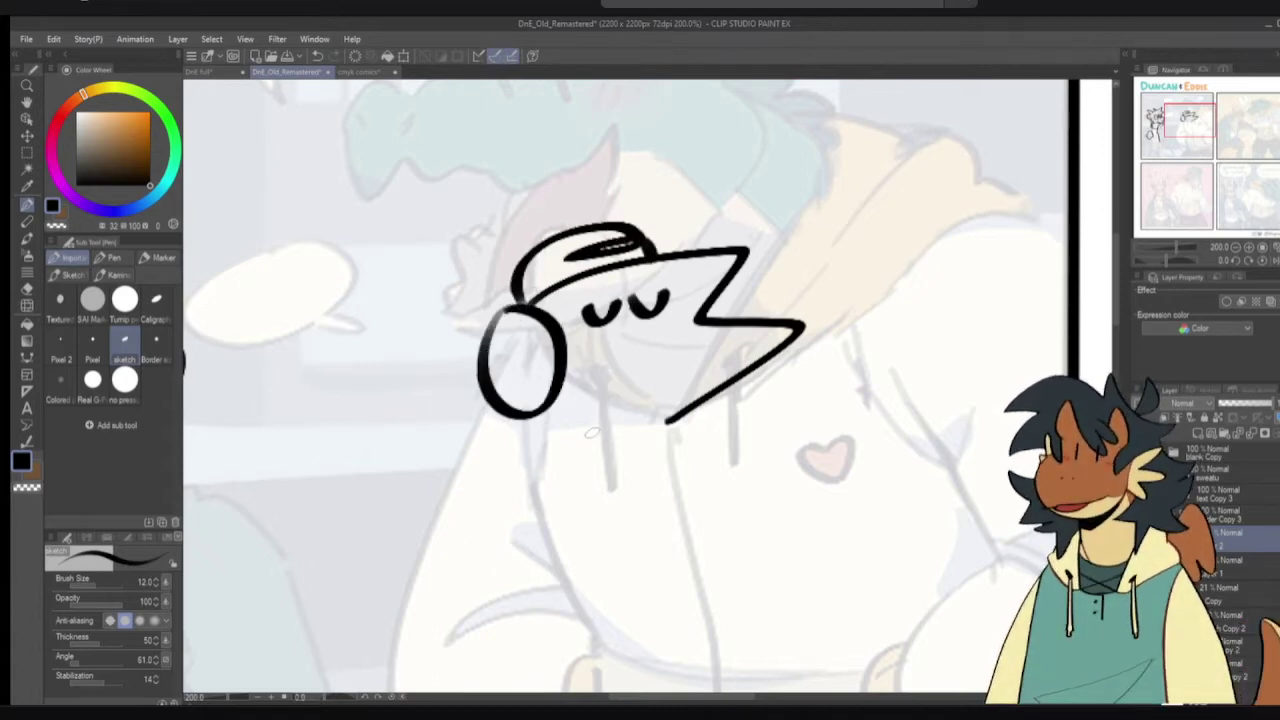
- Add a chest, a scribbled mark and a feathered arm to the doodle below its head
{"action": "left_click_drag", "start_coordinate": [508, 452], "coordinate": [578, 434]}
{"action": "left_click_drag", "start_coordinate": [522, 460], "coordinate": [606, 606]}
{"action": "mouse_move", "coordinate": [615, 486]}
{"action": "left_mouse_down"}
{"action": "mouse_move", "coordinate": [645, 470]}
{"action": "mouse_move", "coordinate": [632, 556]}
{"action": "left_mouse_up"}
{"action": "mouse_move", "coordinate": [608, 600]}
{"action": "left_mouse_down"}
{"action": "mouse_move", "coordinate": [689, 561]}
{"action": "mouse_move", "coordinate": [745, 452]}
{"action": "left_mouse_up"}
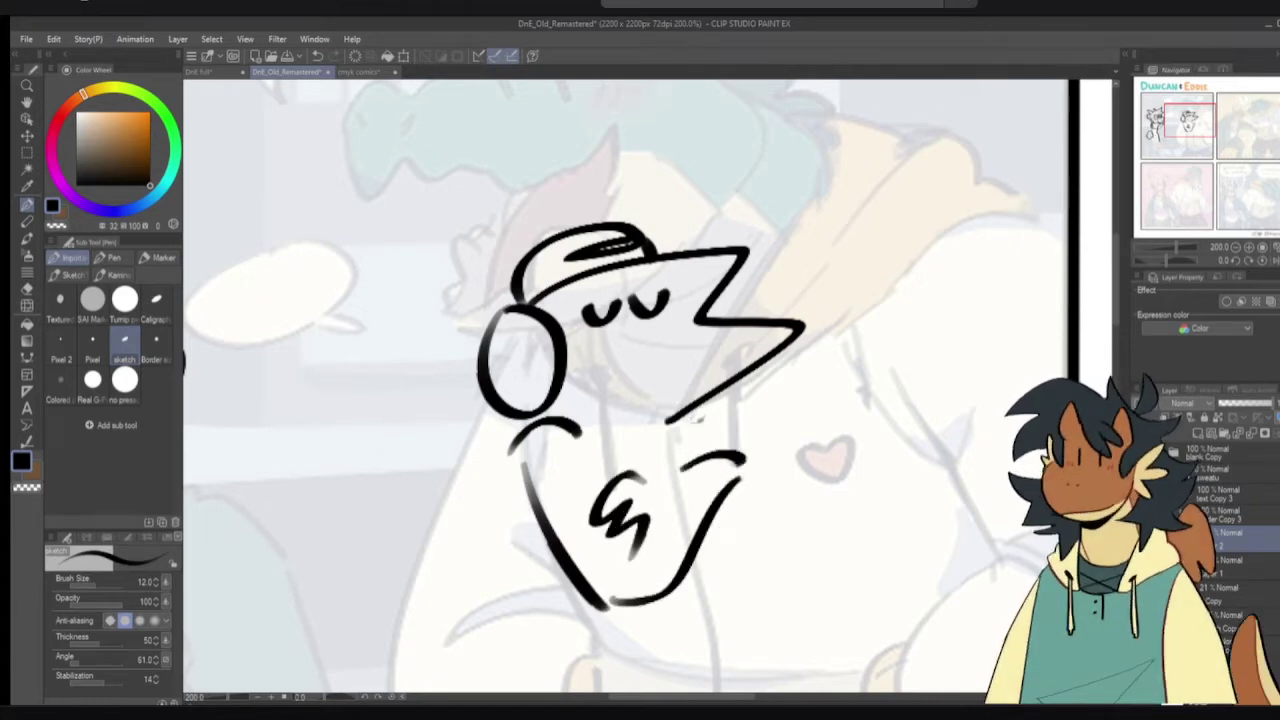
{"action": "mouse_move", "coordinate": [692, 414]}
{"action": "left_mouse_down"}
{"action": "mouse_move", "coordinate": [847, 519]}
{"action": "mouse_move", "coordinate": [712, 530]}
{"action": "left_mouse_up"}
{"action": "left_click_drag", "start_coordinate": [592, 426], "coordinate": [684, 410]}
{"action": "left_click_drag", "start_coordinate": [688, 410], "coordinate": [694, 450]}
{"action": "left_click_drag", "start_coordinate": [590, 427], "coordinate": [669, 472]}
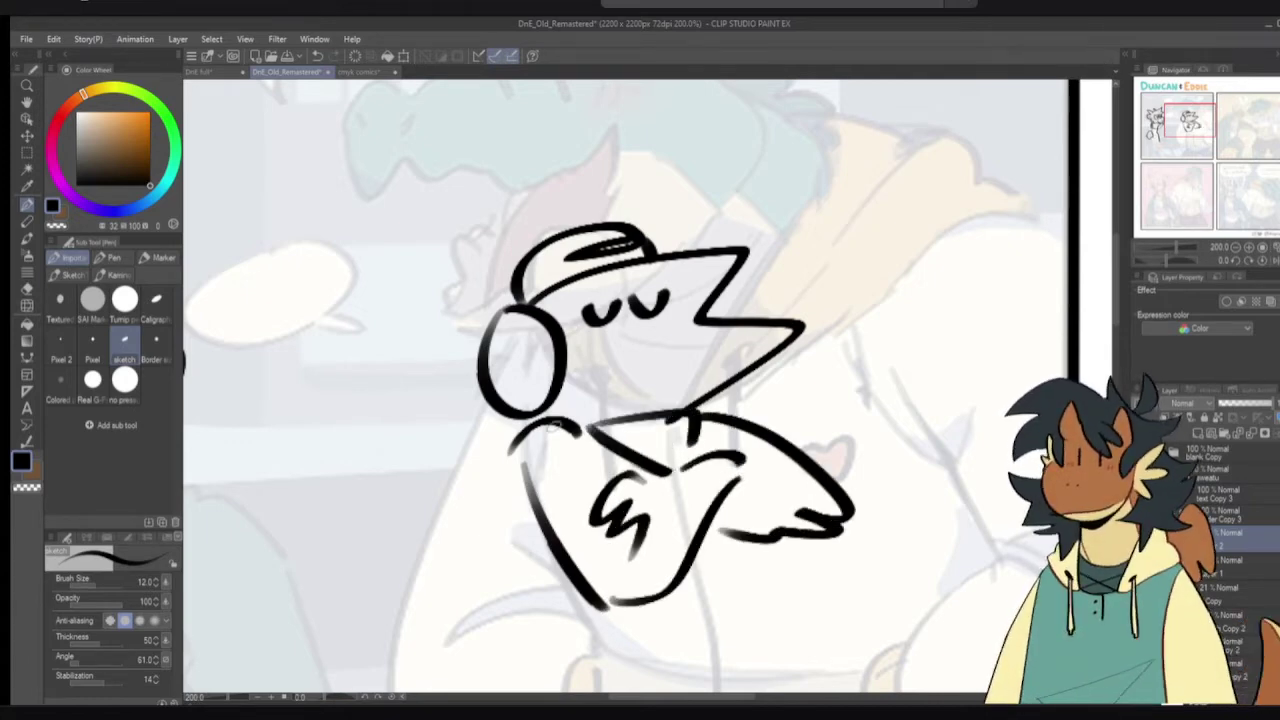
- Complete the doodle with a hand behind the head, a long body outline and pointed feet
{"action": "left_click_drag", "start_coordinate": [510, 414], "coordinate": [438, 420]}
{"action": "mouse_move", "coordinate": [508, 424]}
{"action": "left_mouse_down"}
{"action": "mouse_move", "coordinate": [428, 474]}
{"action": "mouse_move", "coordinate": [512, 454]}
{"action": "left_mouse_up"}
{"action": "left_click_drag", "start_coordinate": [462, 402], "coordinate": [512, 428]}
{"action": "left_click_drag", "start_coordinate": [534, 484], "coordinate": [519, 415]}
{"action": "mouse_move", "coordinate": [520, 432]}
{"action": "left_mouse_down"}
{"action": "mouse_move", "coordinate": [530, 530]}
{"action": "mouse_move", "coordinate": [602, 612]}
{"action": "left_mouse_up"}
{"action": "key", "text": "ctrl+z"}
{"action": "left_click_drag", "start_coordinate": [542, 432], "coordinate": [638, 646]}
{"action": "mouse_move", "coordinate": [752, 482]}
{"action": "left_mouse_down"}
{"action": "mouse_move", "coordinate": [886, 528]}
{"action": "mouse_move", "coordinate": [950, 578]}
{"action": "mouse_move", "coordinate": [786, 658]}
{"action": "mouse_move", "coordinate": [808, 686]}
{"action": "mouse_move", "coordinate": [652, 633]}
{"action": "mouse_move", "coordinate": [553, 660]}
{"action": "mouse_move", "coordinate": [700, 636]}
{"action": "left_mouse_up"}
{"action": "scroll", "coordinate": [664, 600], "scroll_direction": "down", "scroll_amount": 1}
{"action": "left_click_drag", "start_coordinate": [736, 578], "coordinate": [734, 522]}
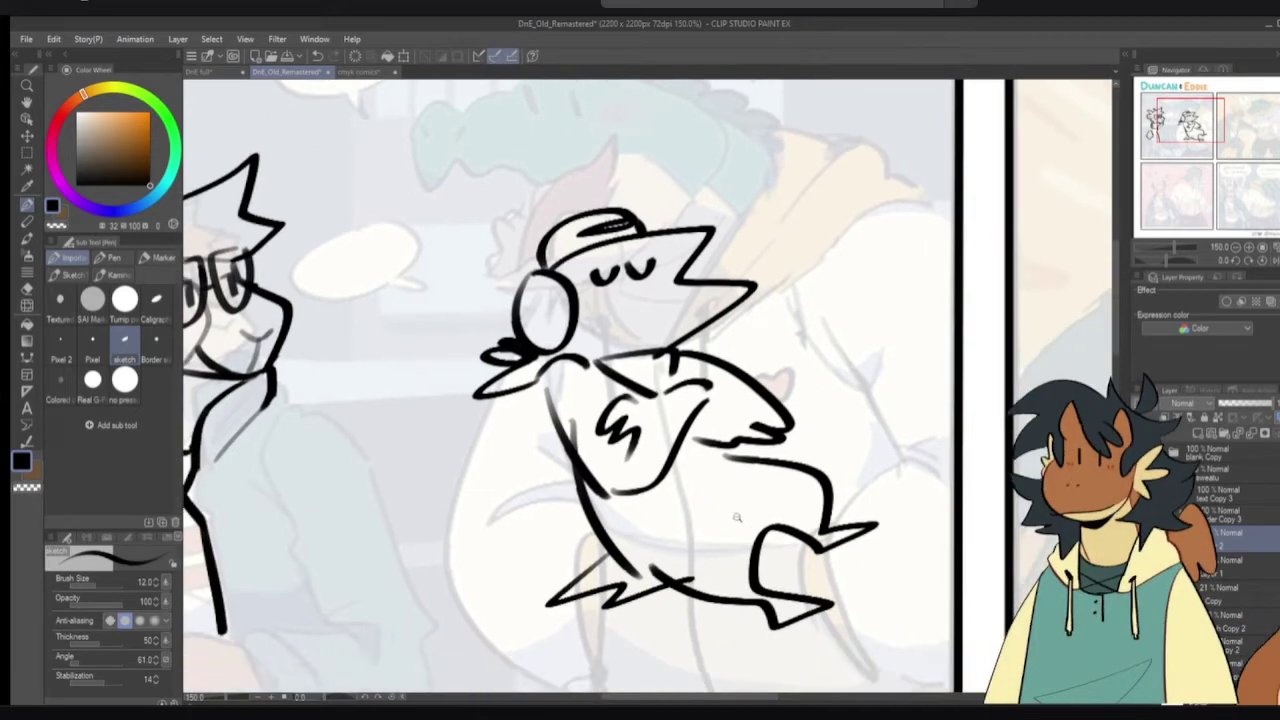
- Select the doodle on the right half of the first panel with a rectangle, delete it and clear the selection
{"action": "scroll", "coordinate": [734, 522], "scroll_direction": "down", "scroll_amount": 1}
{"action": "key", "text": "m"}
{"action": "left_click_drag", "start_coordinate": [604, 265], "coordinate": [659, 687]}
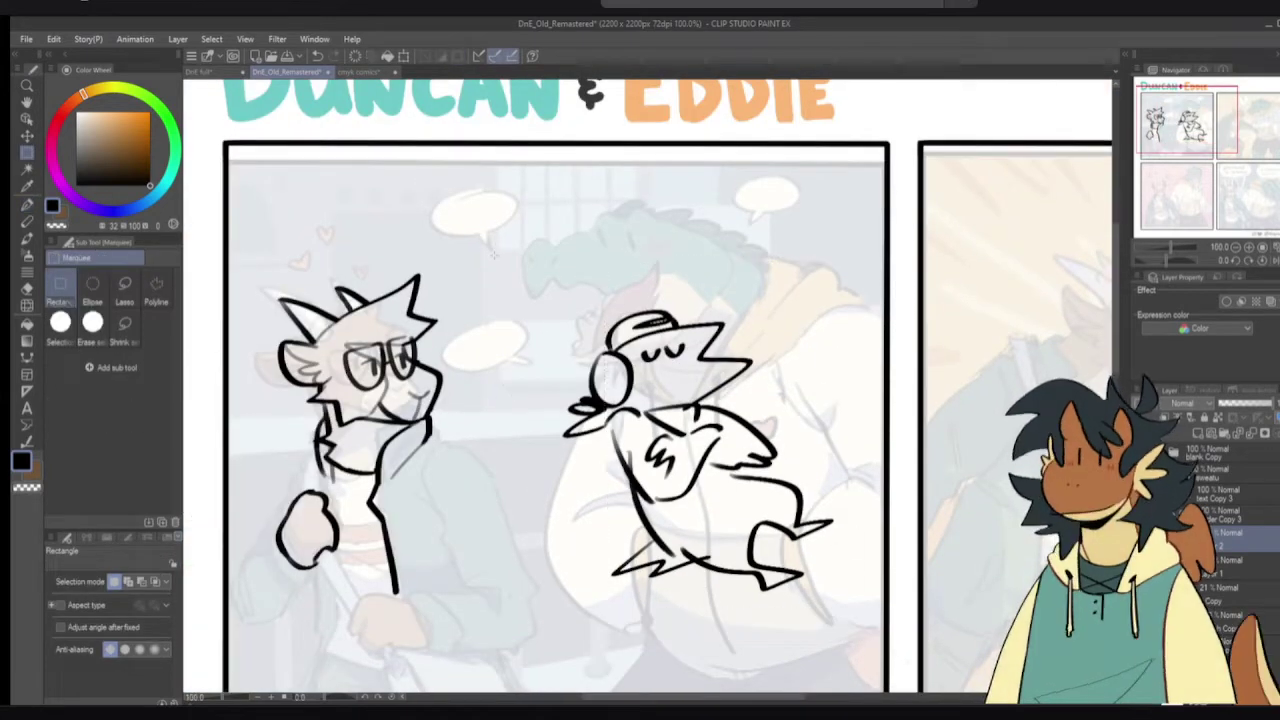
{"action": "left_click_drag", "start_coordinate": [494, 256], "coordinate": [886, 645]}
{"action": "key", "text": "Delete"}
{"action": "key", "text": "p"}
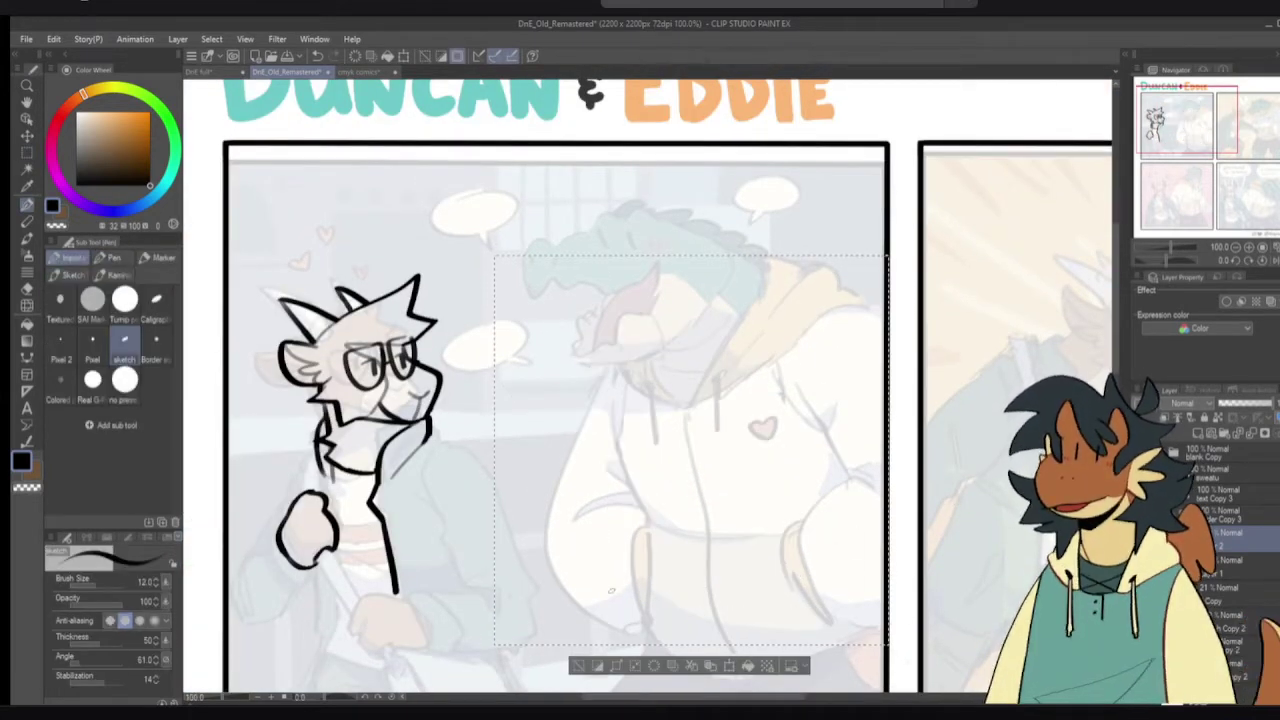
{"action": "left_click", "coordinate": [587, 664]}
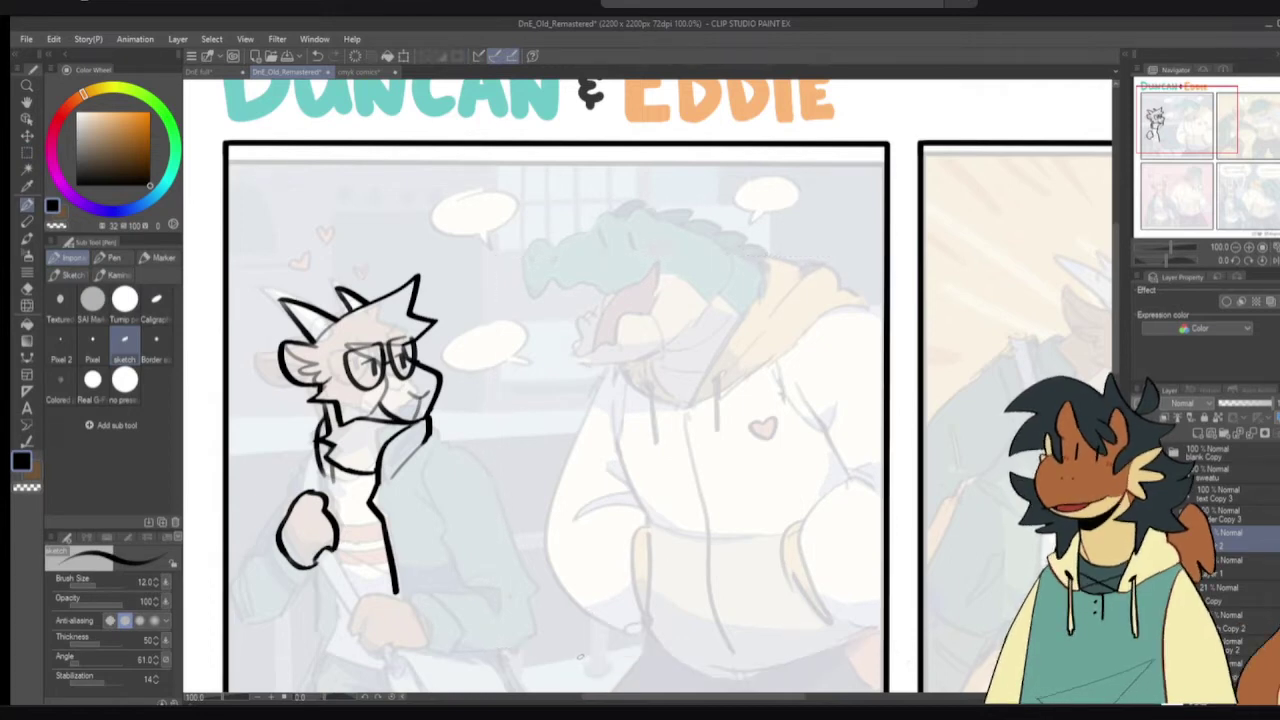
- Try to ink the goat's jacket shoulder and sleeve line from the collar down past the raised fist
{"action": "left_click_drag", "start_coordinate": [575, 516], "coordinate": [751, 396]}
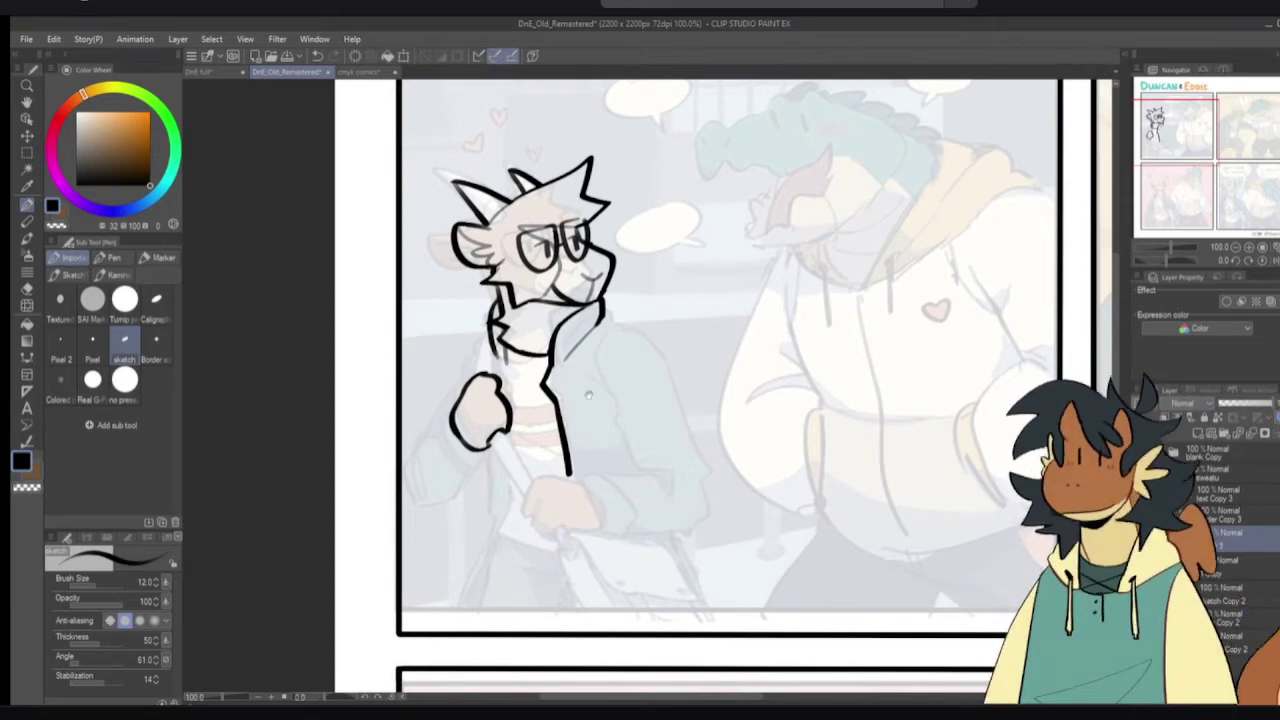
{"action": "scroll", "coordinate": [634, 412], "scroll_direction": "up", "scroll_amount": 1}
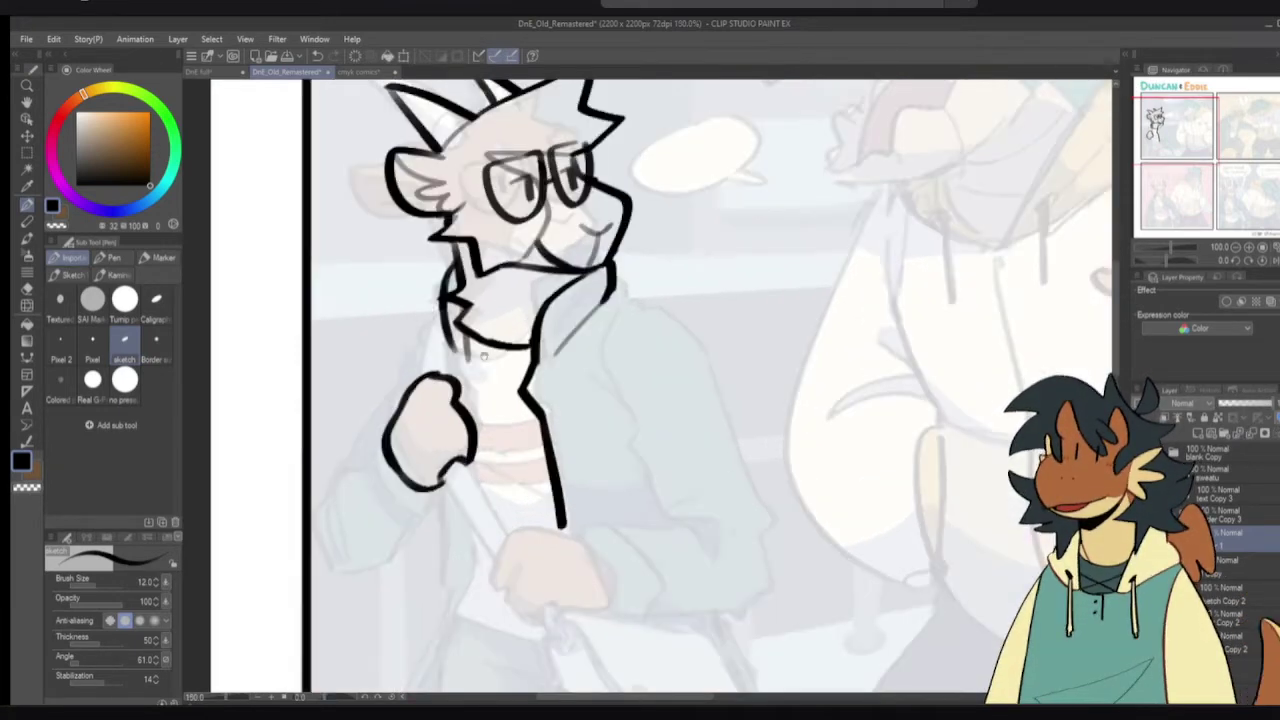
{"action": "scroll", "coordinate": [634, 412], "scroll_direction": "up", "scroll_amount": 2}
{"action": "left_click_drag", "start_coordinate": [438, 289], "coordinate": [388, 336]}
{"action": "key", "text": "ctrl+z"}
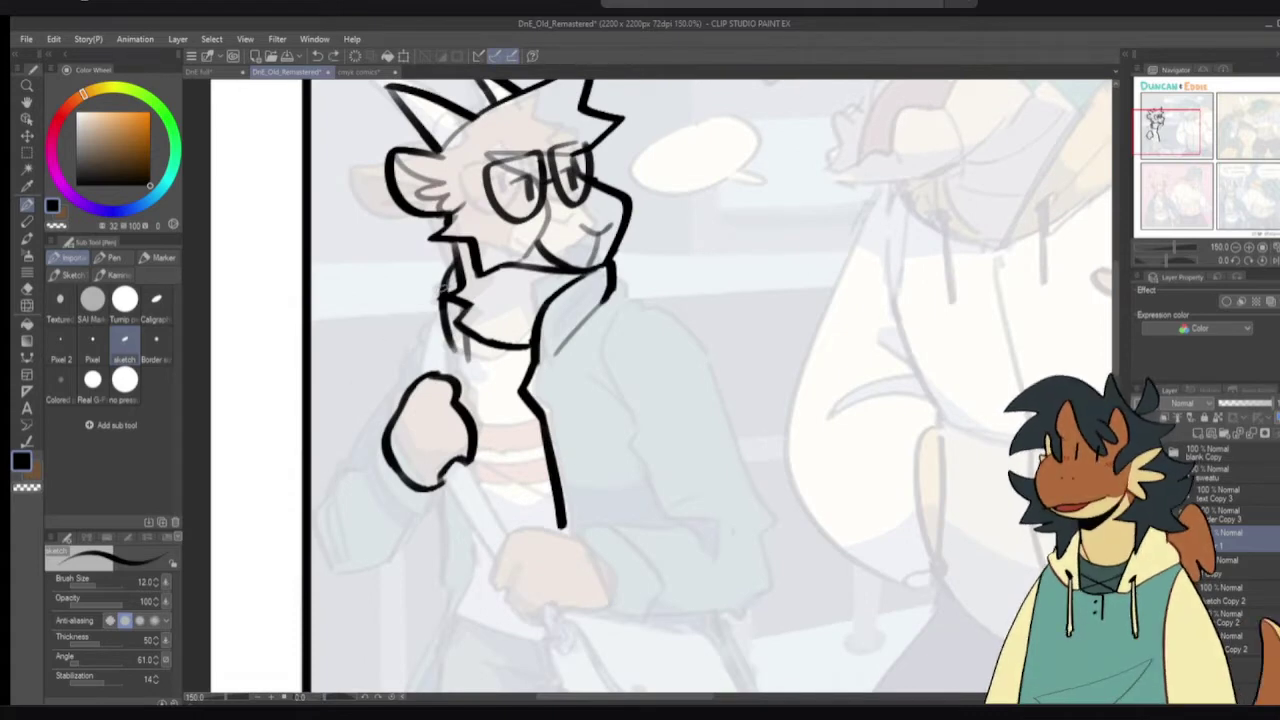
{"action": "left_click_drag", "start_coordinate": [445, 289], "coordinate": [340, 490]}
{"action": "key", "text": "ctrl+z"}
{"action": "key", "text": "ctrl+z"}
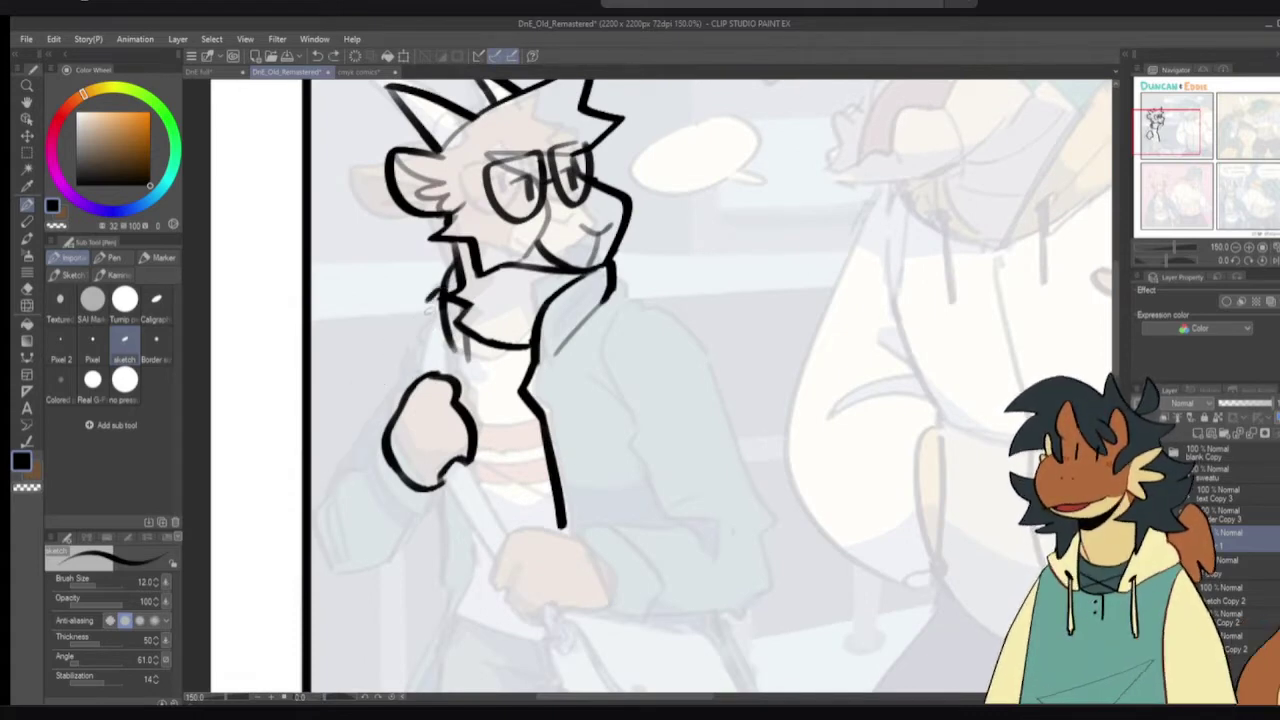
- Ink the bag strap's outer edge as a curve from the goat's neck to the top of the raised fist
{"action": "left_click_drag", "start_coordinate": [444, 294], "coordinate": [422, 372]}
{"action": "key", "text": "ctrl+z"}
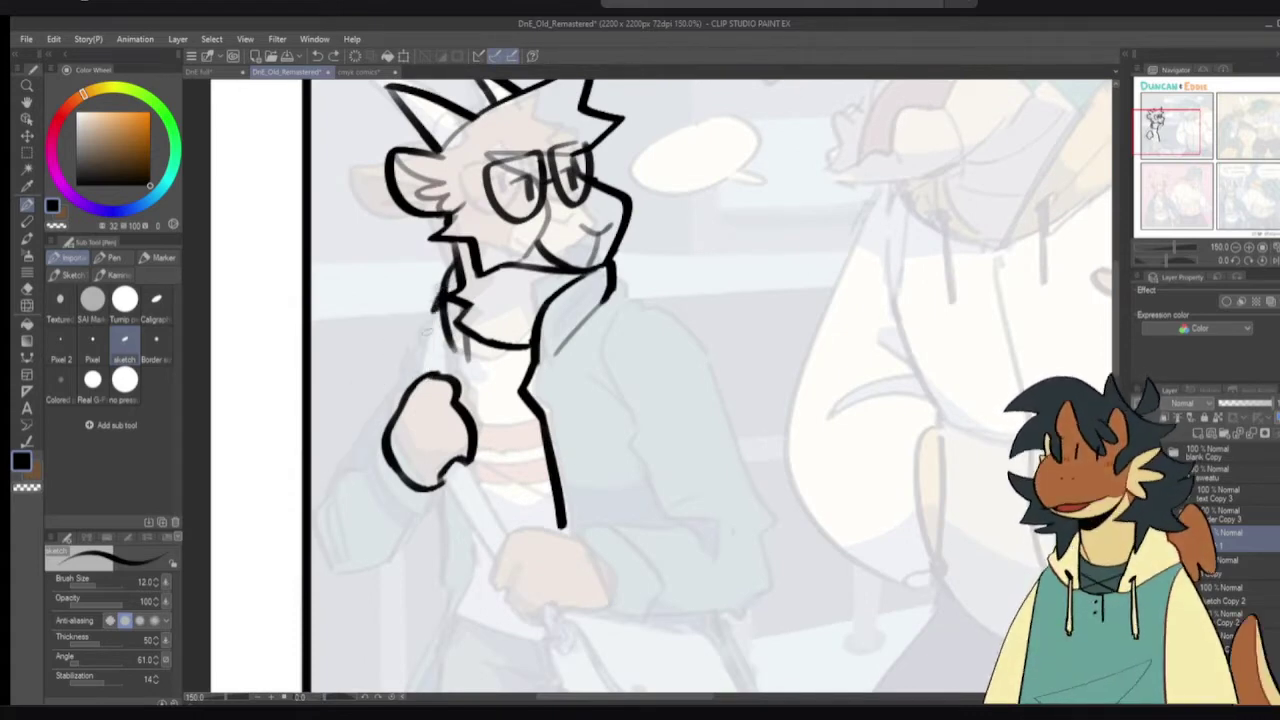
{"action": "left_click_drag", "start_coordinate": [438, 310], "coordinate": [420, 374]}
{"action": "key", "text": "ctrl+z"}
{"action": "left_click_drag", "start_coordinate": [442, 288], "coordinate": [418, 376]}
{"action": "key", "text": "ctrl+z"}
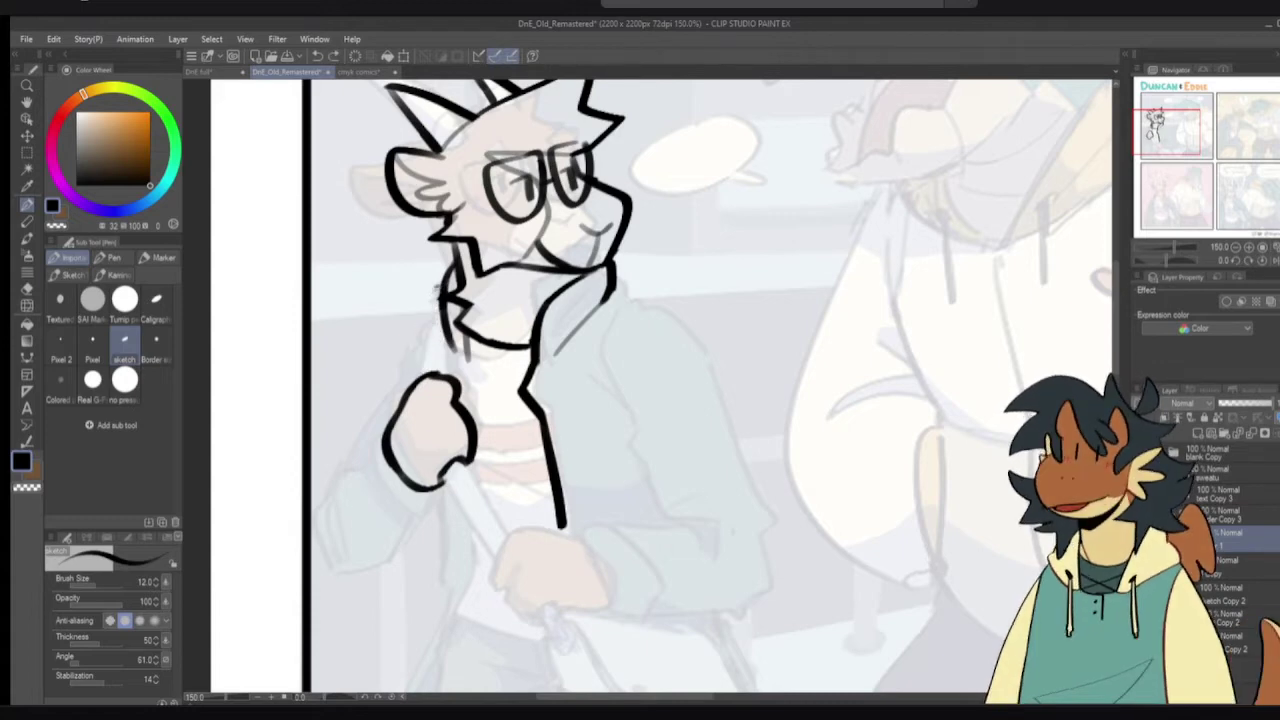
{"action": "left_click_drag", "start_coordinate": [440, 288], "coordinate": [420, 376]}
{"action": "key", "text": "ctrl+z"}
{"action": "left_click_drag", "start_coordinate": [442, 286], "coordinate": [418, 390]}
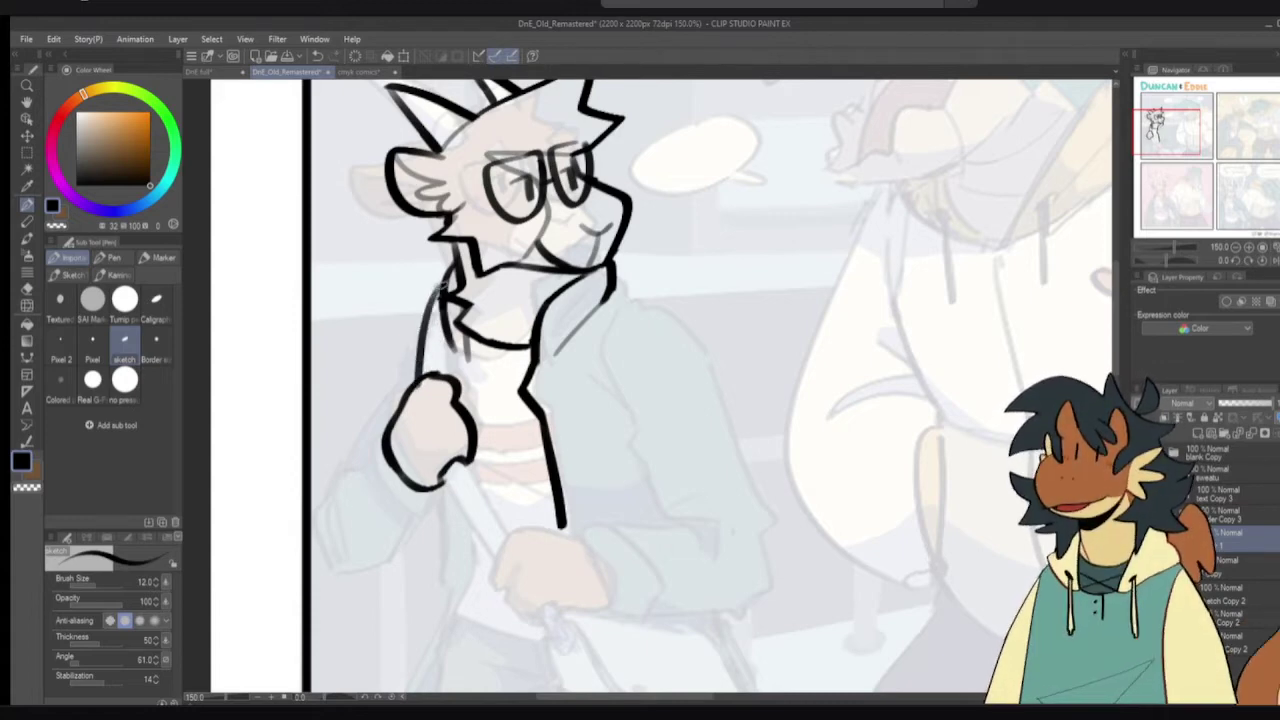
- Ink the bag strap's inner edge with a short line from the neck fur to the raised fist
{"action": "left_click_drag", "start_coordinate": [442, 282], "coordinate": [440, 376]}
{"action": "key", "text": "ctrl+z"}
{"action": "left_click_drag", "start_coordinate": [450, 330], "coordinate": [440, 376]}
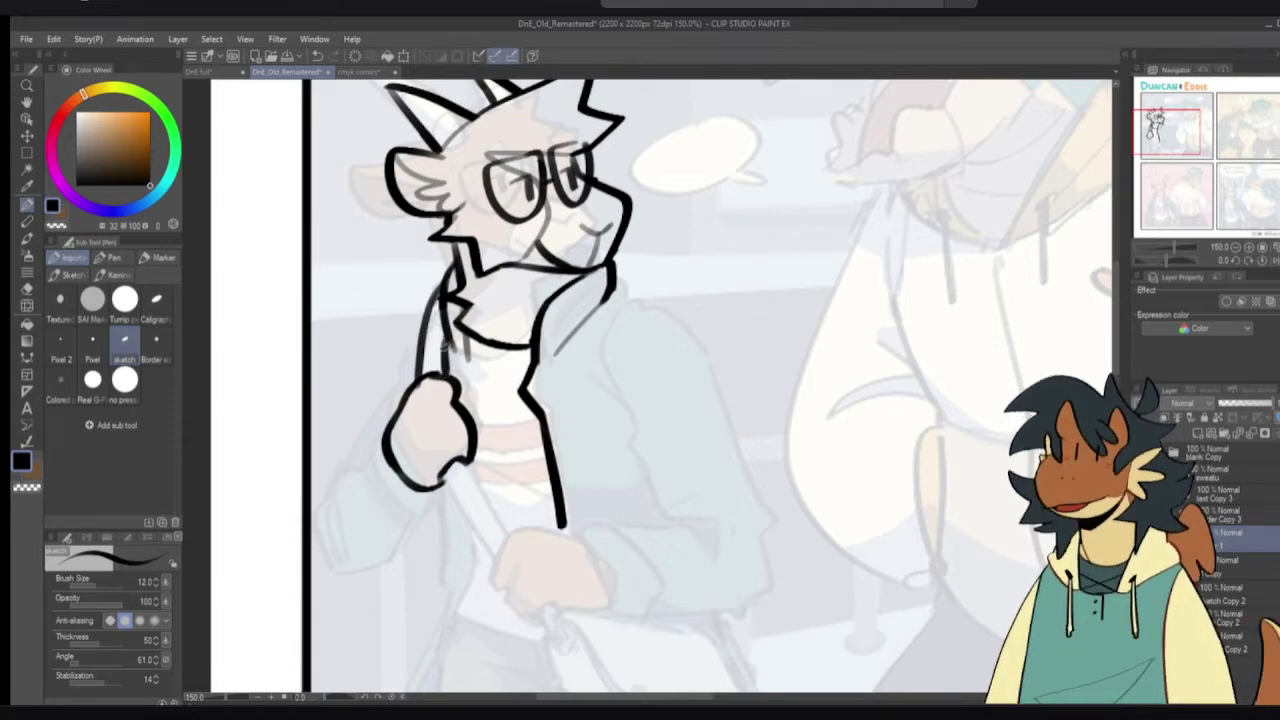
{"action": "key", "text": "ctrl+z"}
{"action": "left_click_drag", "start_coordinate": [442, 326], "coordinate": [446, 377]}
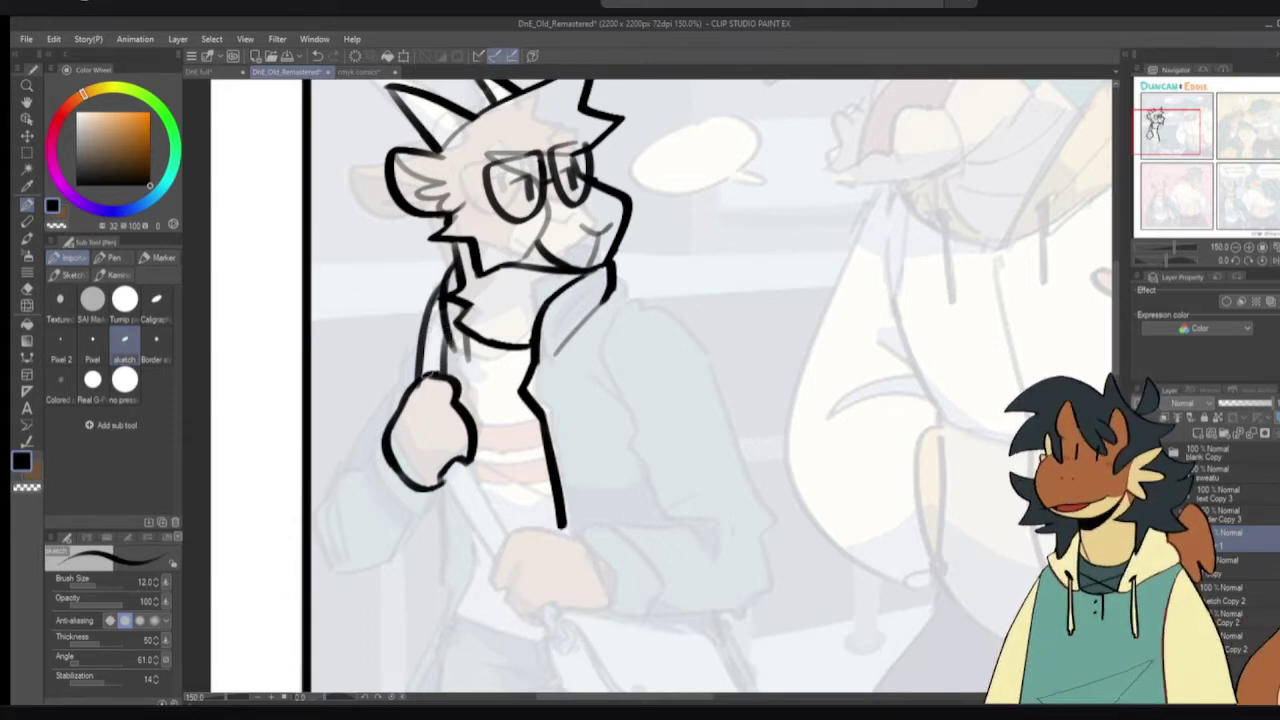
- Ink both edges of the bag strap running diagonally from the raised fist to the lower hand
{"action": "mouse_move", "coordinate": [512, 464]}
{"action": "left_mouse_down"}
{"action": "mouse_move", "coordinate": [506, 442]}
{"action": "mouse_move", "coordinate": [490, 549]}
{"action": "left_mouse_up"}
{"action": "key", "text": "ctrl+z"}
{"action": "mouse_move", "coordinate": [437, 458]}
{"action": "left_mouse_down"}
{"action": "mouse_move", "coordinate": [487, 545]}
{"action": "mouse_move", "coordinate": [505, 526]}
{"action": "left_mouse_up"}
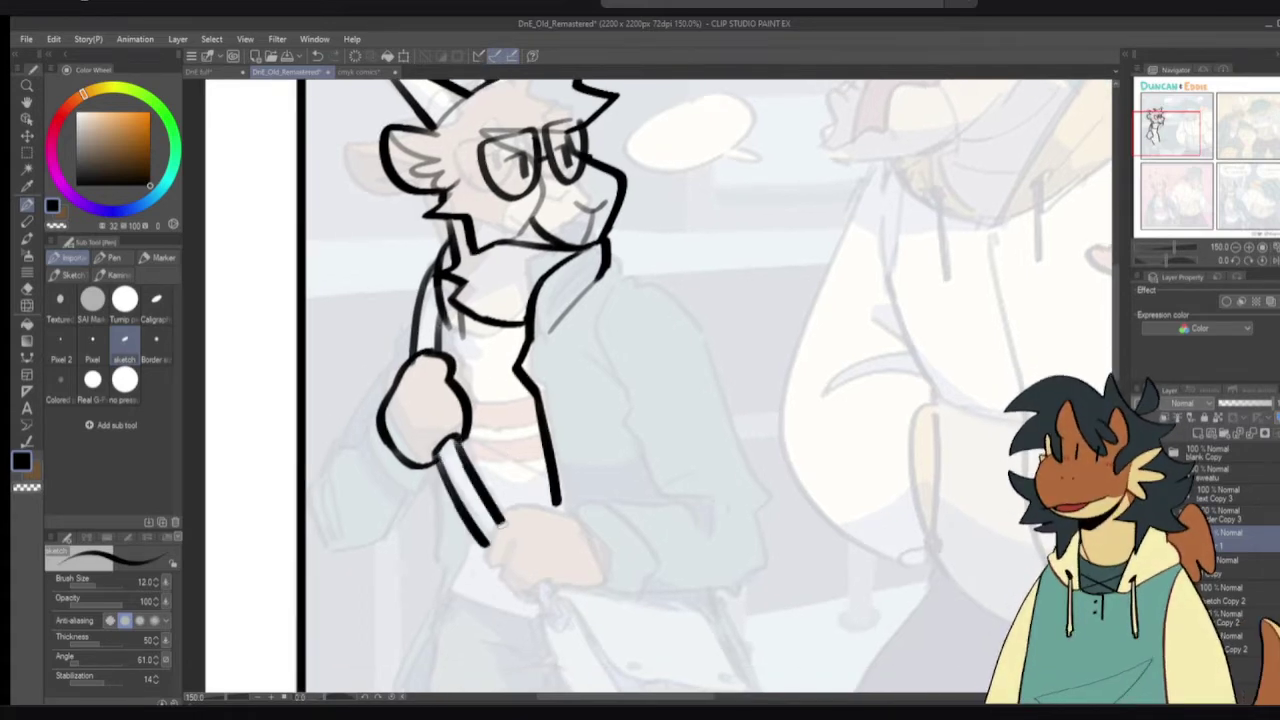
{"action": "key", "text": "ctrl+z"}
{"action": "left_click_drag", "start_coordinate": [458, 440], "coordinate": [503, 512]}
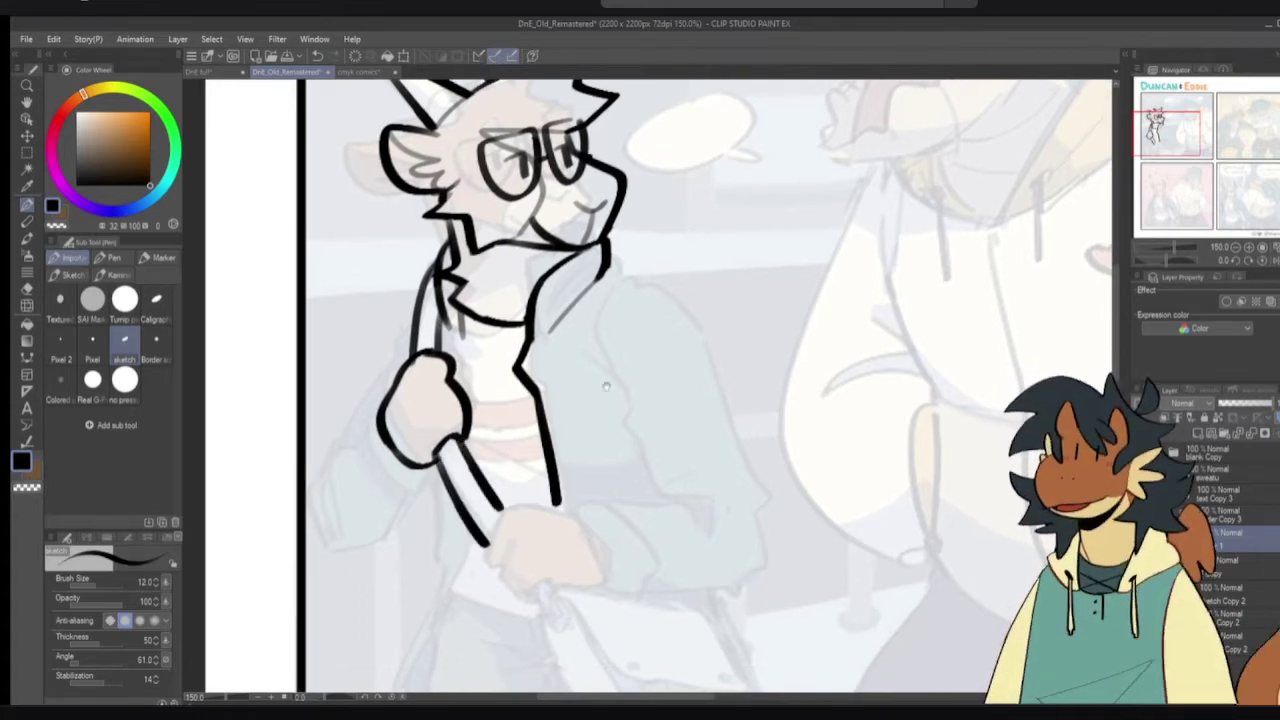
{"action": "left_click_drag", "start_coordinate": [589, 389], "coordinate": [587, 387]}
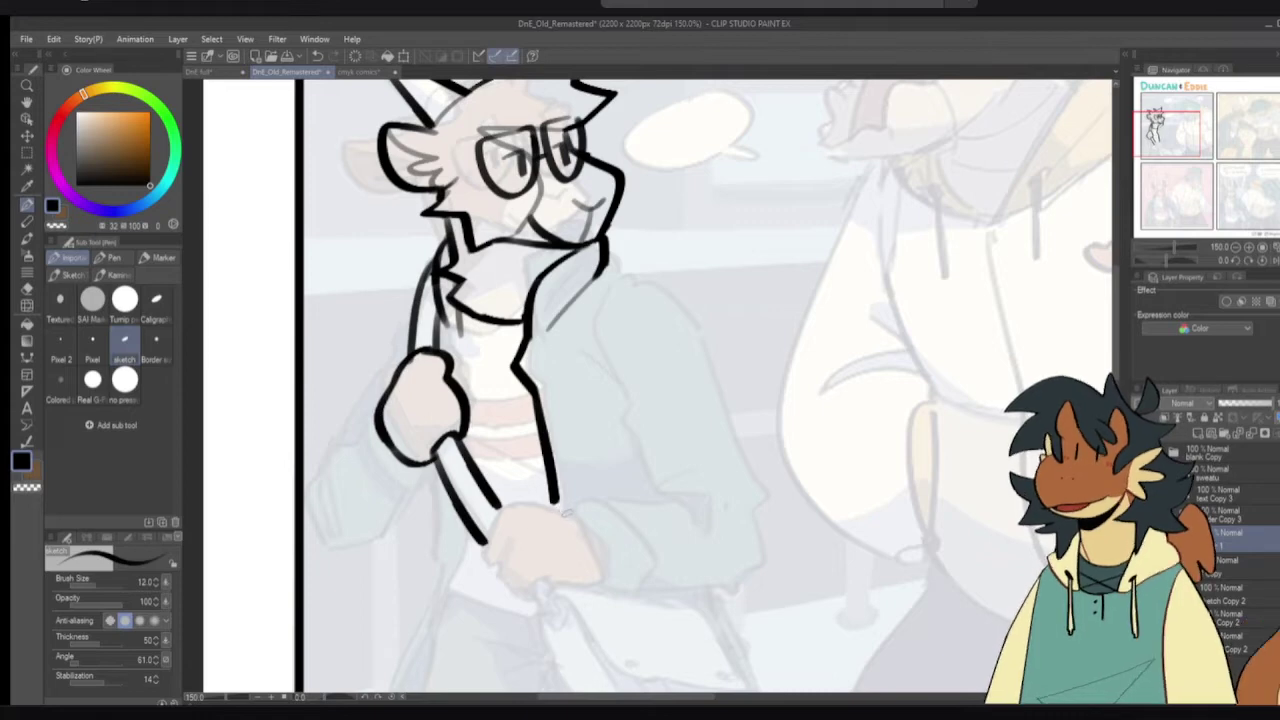
- Ink the top, knuckle and lower finger edges of the goat's lower hand where it meets the bag strap
{"action": "left_click_drag", "start_coordinate": [567, 514], "coordinate": [512, 501]}
{"action": "key", "text": "ctrl+z"}
{"action": "left_click_drag", "start_coordinate": [513, 501], "coordinate": [489, 566]}
{"action": "key", "text": "ctrl+z"}
{"action": "key", "text": "ctrl+z"}
{"action": "mouse_move", "coordinate": [511, 504]}
{"action": "left_mouse_down"}
{"action": "mouse_move", "coordinate": [490, 563]}
{"action": "mouse_move", "coordinate": [515, 598]}
{"action": "mouse_move", "coordinate": [542, 602]}
{"action": "mouse_move", "coordinate": [565, 574]}
{"action": "mouse_move", "coordinate": [558, 594]}
{"action": "left_mouse_up"}
{"action": "key", "text": "ctrl+z"}
{"action": "key", "text": "ctrl+z"}
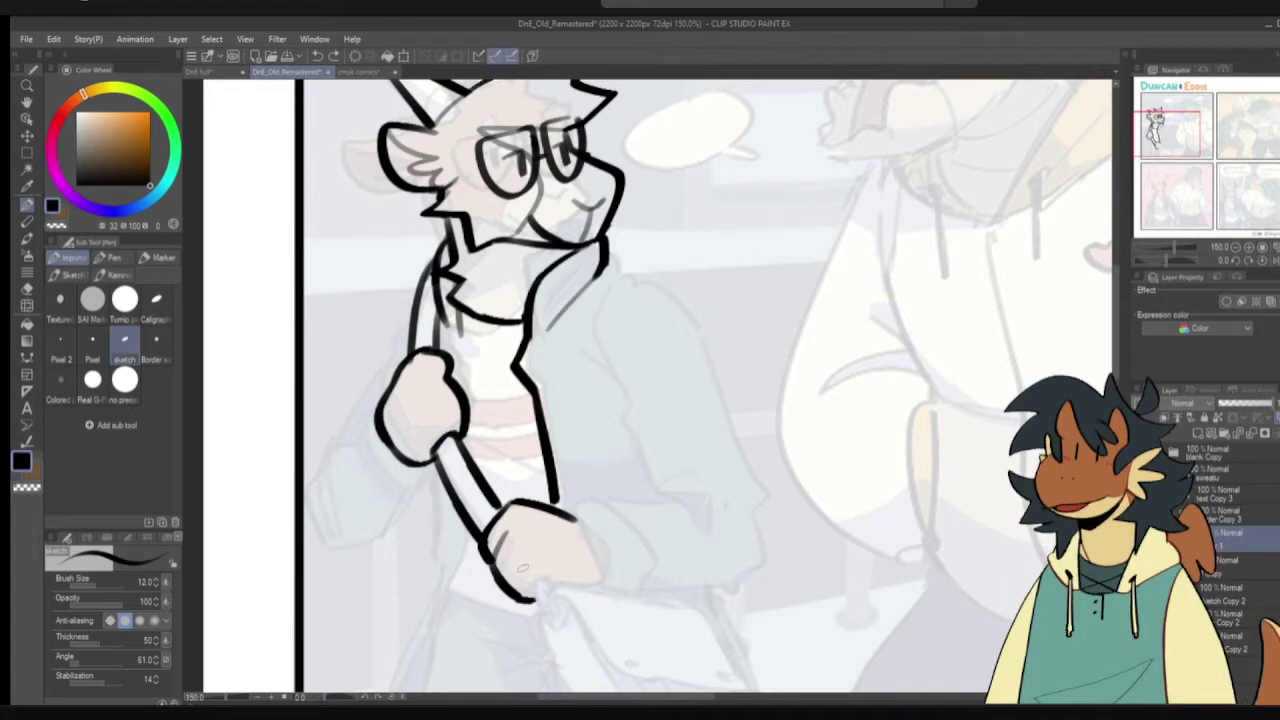
- Ink the small curled fingertip under the lower hand and begin the bag strap line below it
{"action": "left_click_drag", "start_coordinate": [533, 600], "coordinate": [552, 577]}
{"action": "key", "text": "ctrl+z"}
{"action": "key", "text": "ctrl+z"}
{"action": "key", "text": "ctrl+z"}
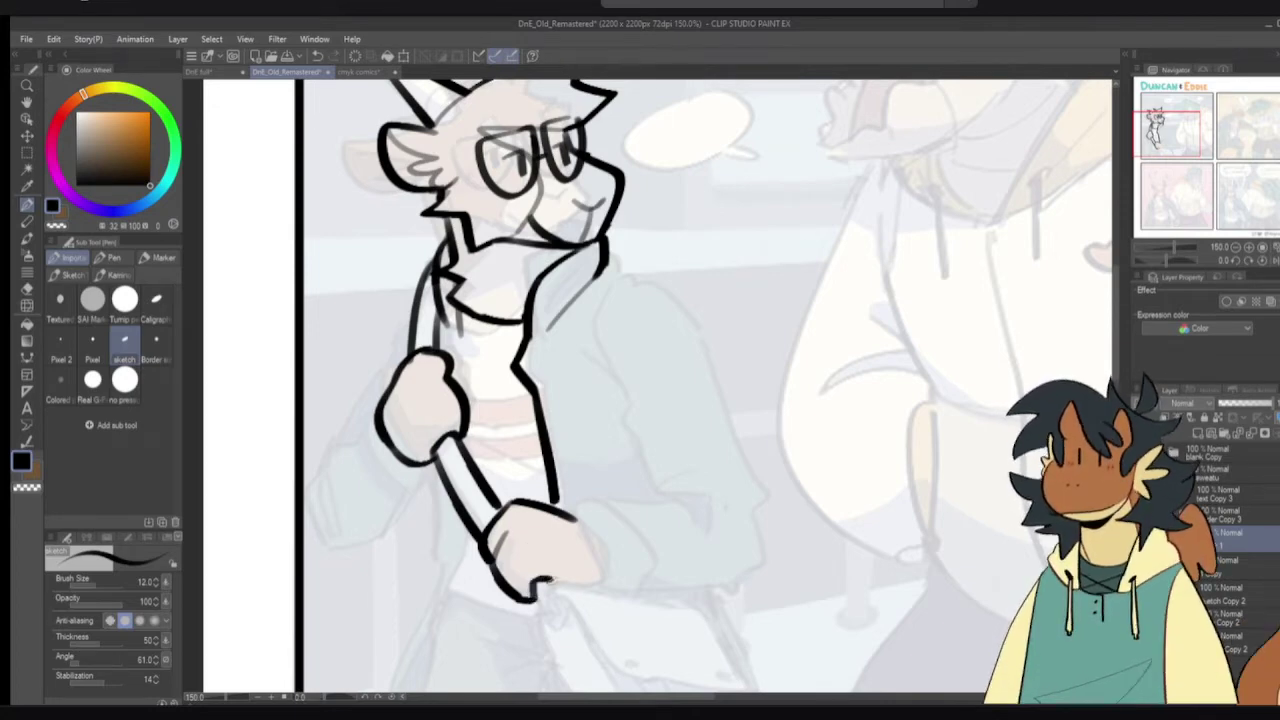
{"action": "mouse_move", "coordinate": [558, 635]}
{"action": "left_mouse_down"}
{"action": "mouse_move", "coordinate": [491, 506]}
{"action": "mouse_move", "coordinate": [506, 527]}
{"action": "mouse_move", "coordinate": [516, 512]}
{"action": "left_mouse_up"}
{"action": "key", "text": "ctrl+z"}
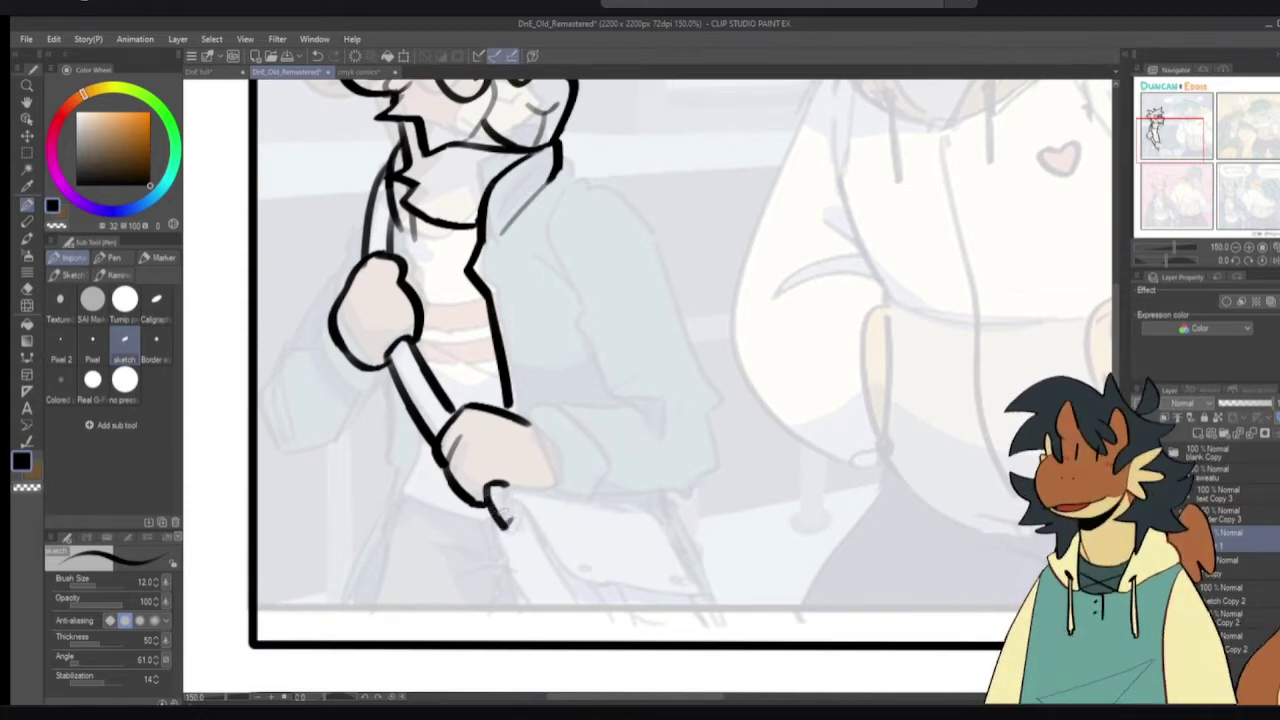
- Open the DNE CONCEPT document, look over its Duncan & Eddie logo, and close the document
{"action": "left_click", "coordinate": [215, 72]}
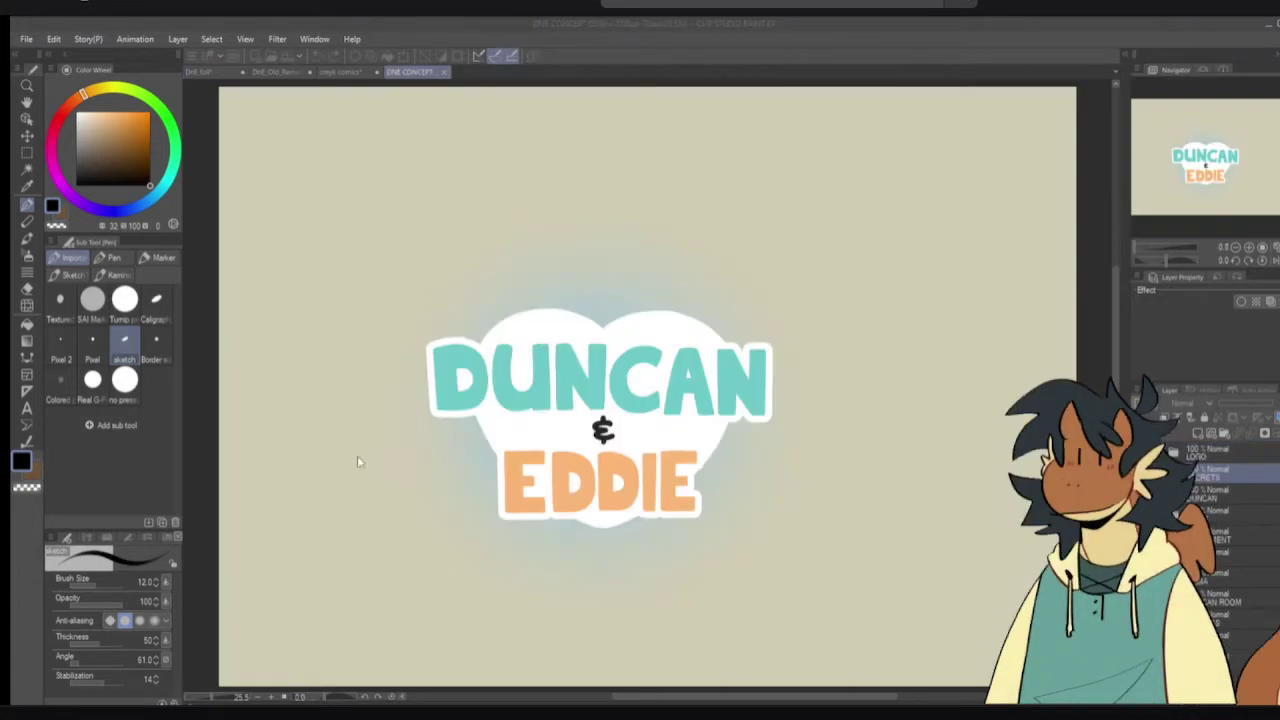
{"action": "left_click_drag", "start_coordinate": [408, 449], "coordinate": [538, 441]}
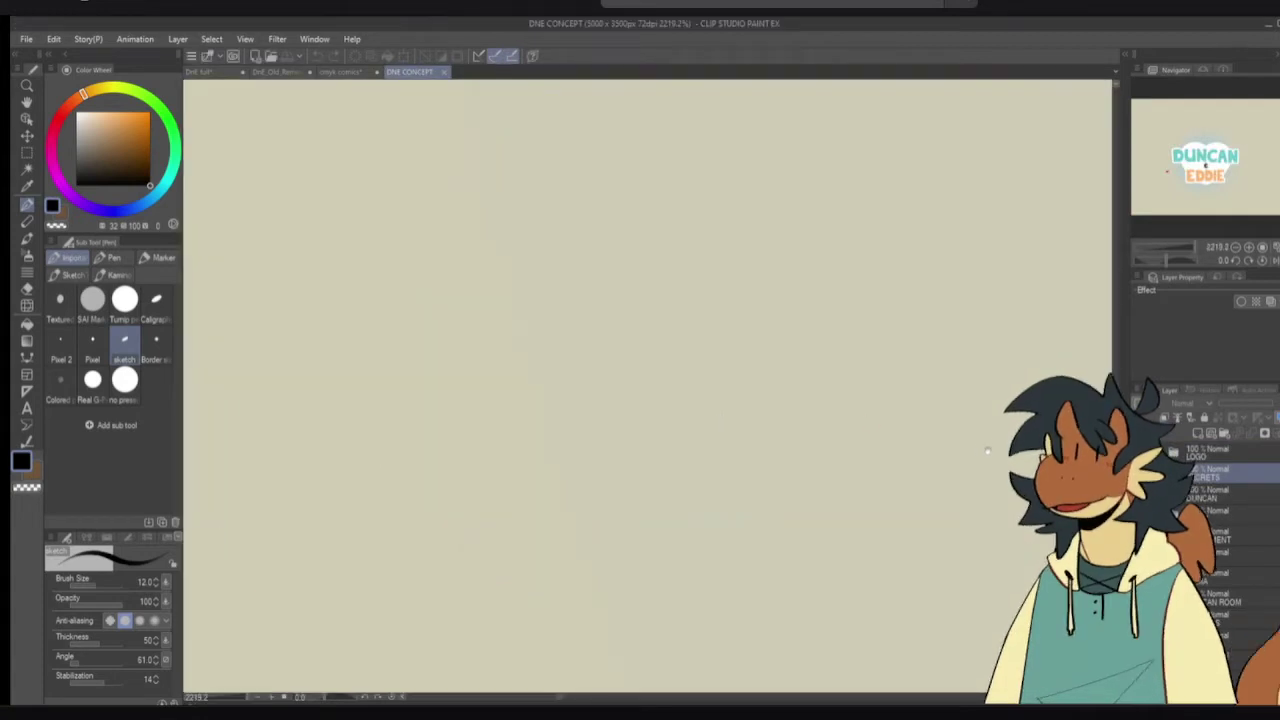
{"action": "scroll", "coordinate": [901, 458], "scroll_direction": "down", "scroll_amount": 10}
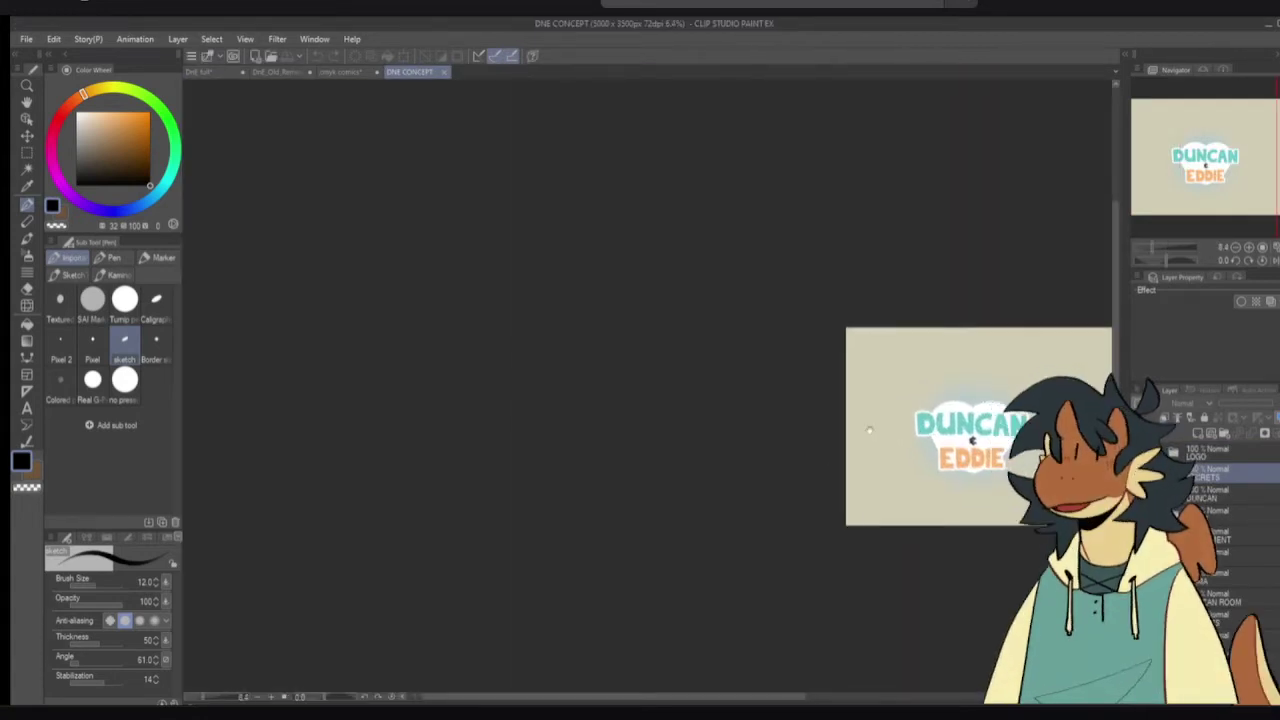
{"action": "scroll", "coordinate": [785, 413], "scroll_direction": "up", "scroll_amount": 3}
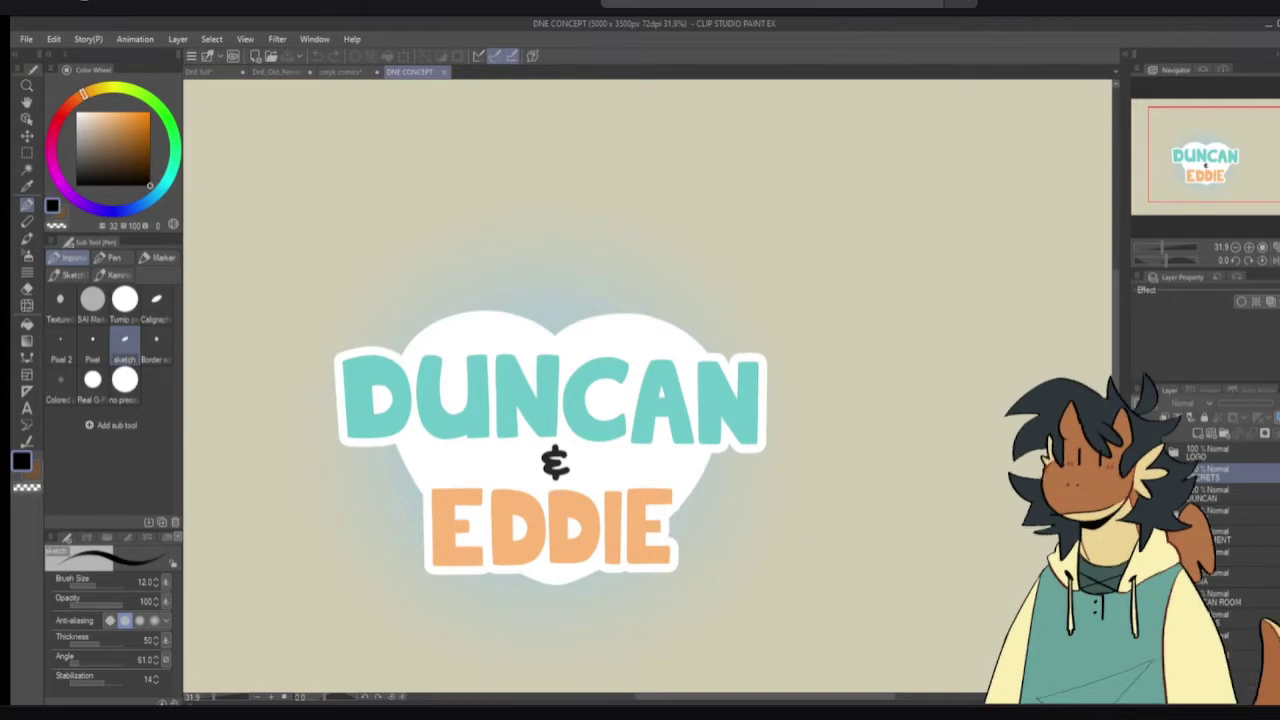
{"action": "left_click", "coordinate": [443, 72]}
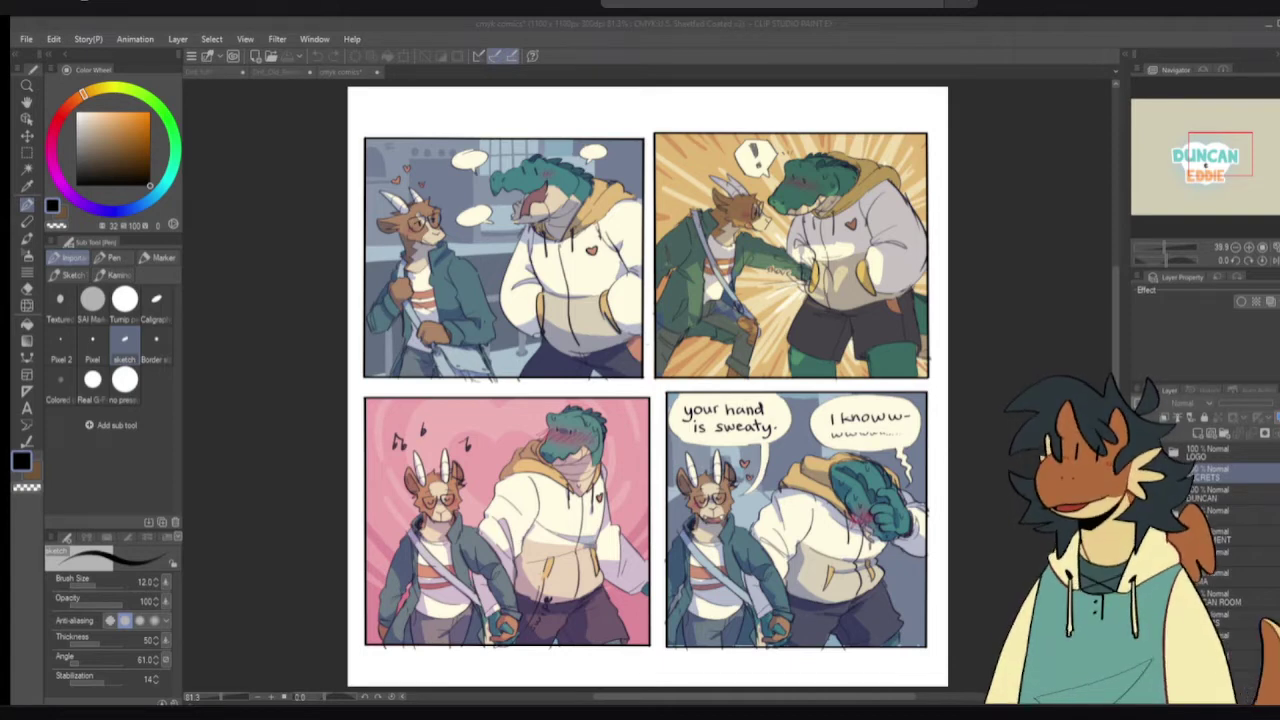
- Examine the original four-panel page in the cmyk comics document and return to DnE_Old_Remastered
{"action": "key", "text": "ctrl+minus"}
{"action": "key", "text": "ctrl+minus"}
{"action": "key", "text": "ctrl+minus"}
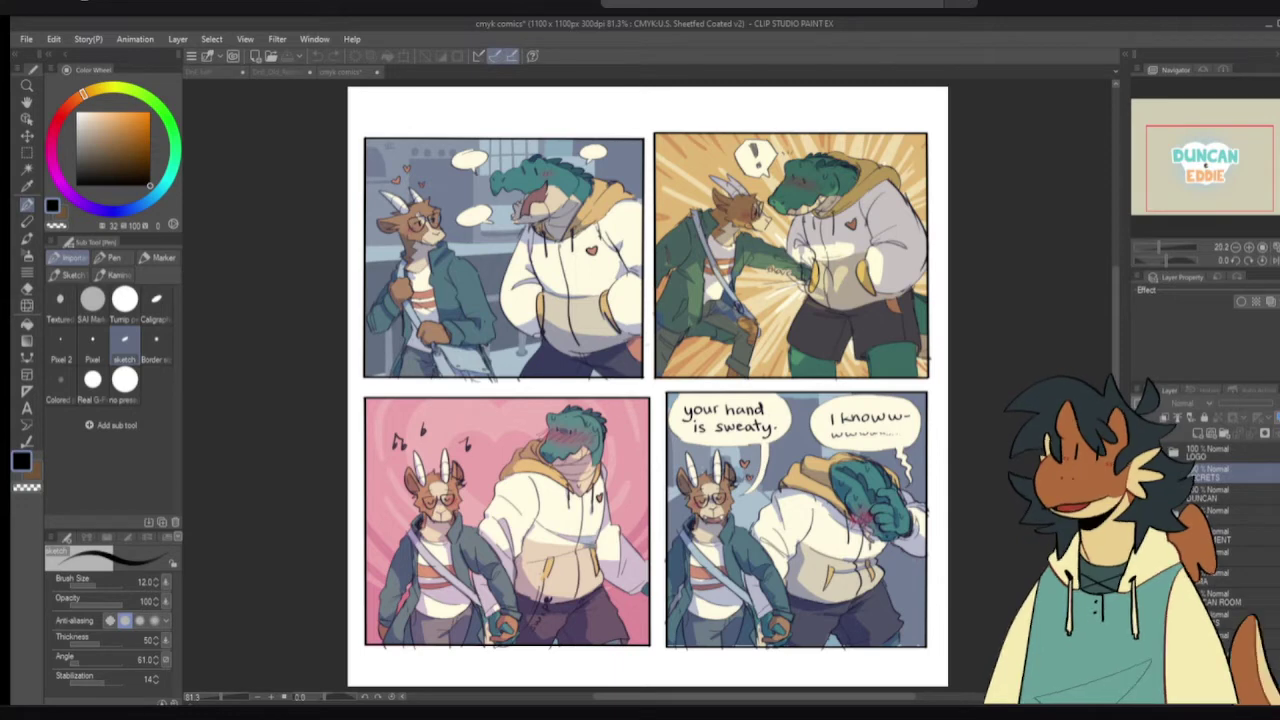
{"action": "scroll", "coordinate": [650, 384], "scroll_direction": "down", "scroll_amount": 2}
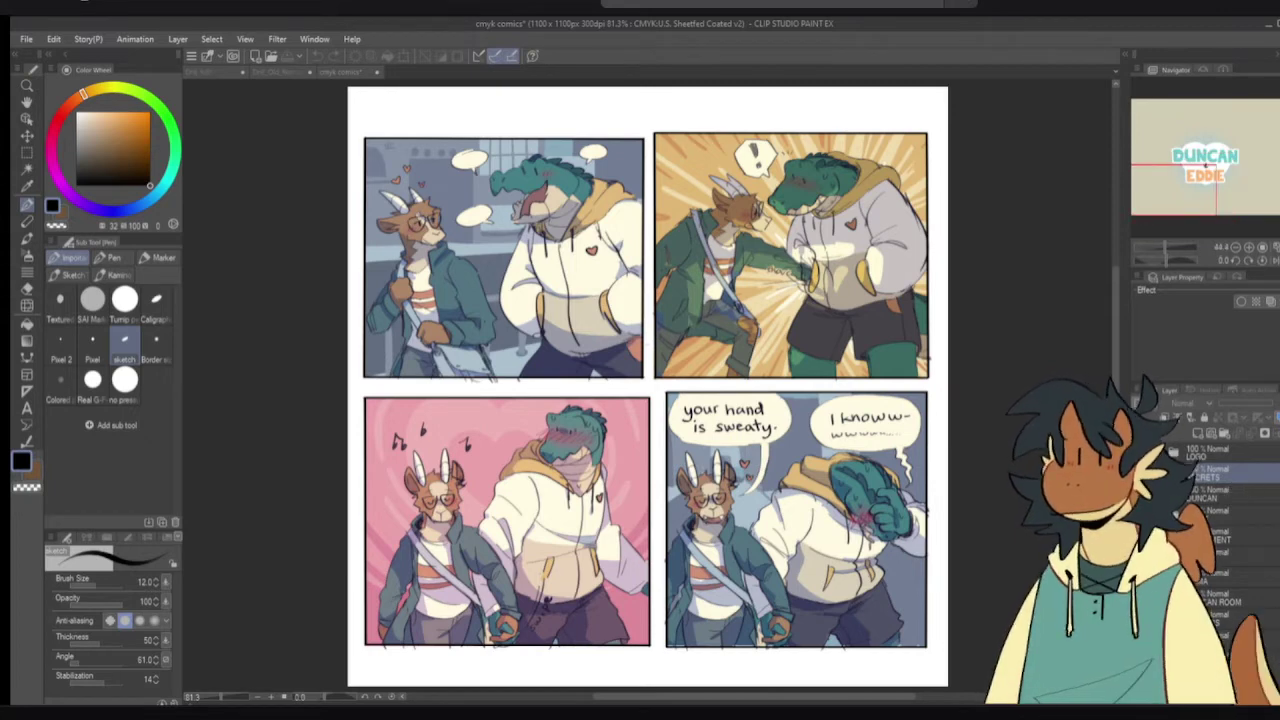
{"action": "left_click", "coordinate": [1142, 452]}
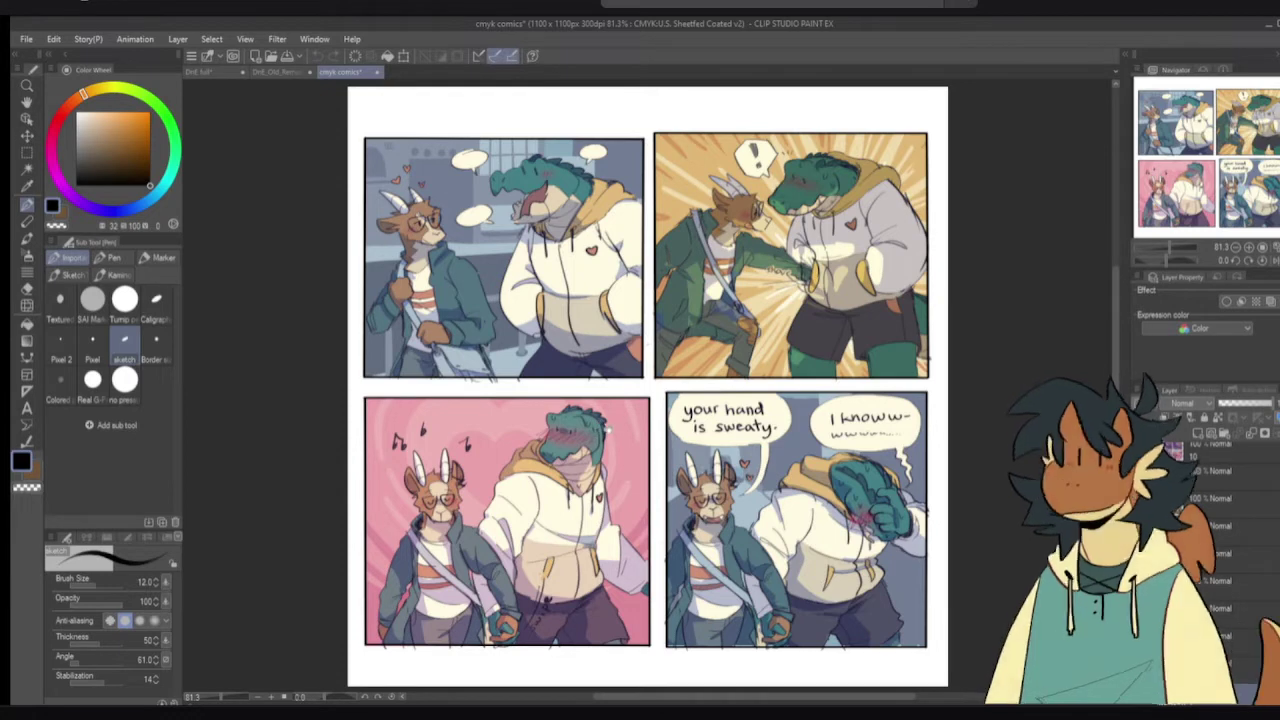
{"action": "left_click_drag", "start_coordinate": [612, 440], "coordinate": [629, 418]}
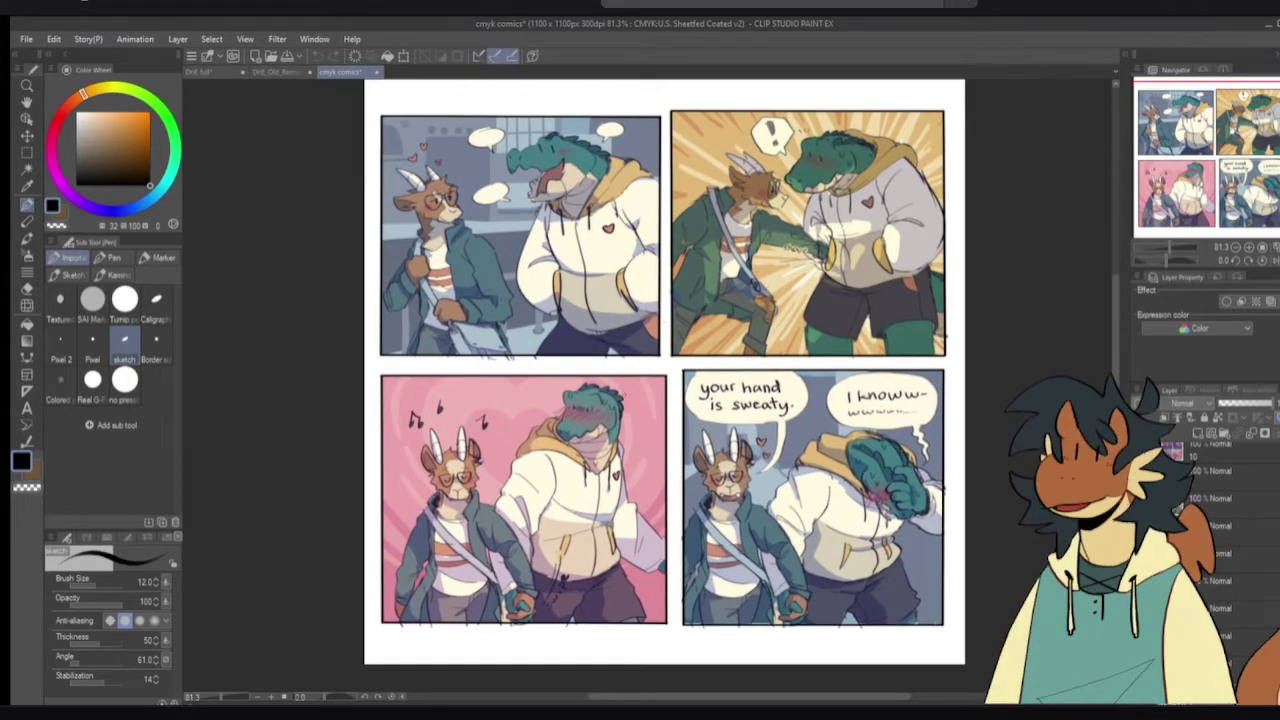
{"action": "left_click", "coordinate": [285, 72]}
{"action": "scroll", "coordinate": [718, 345], "scroll_direction": "up", "scroll_amount": 1}
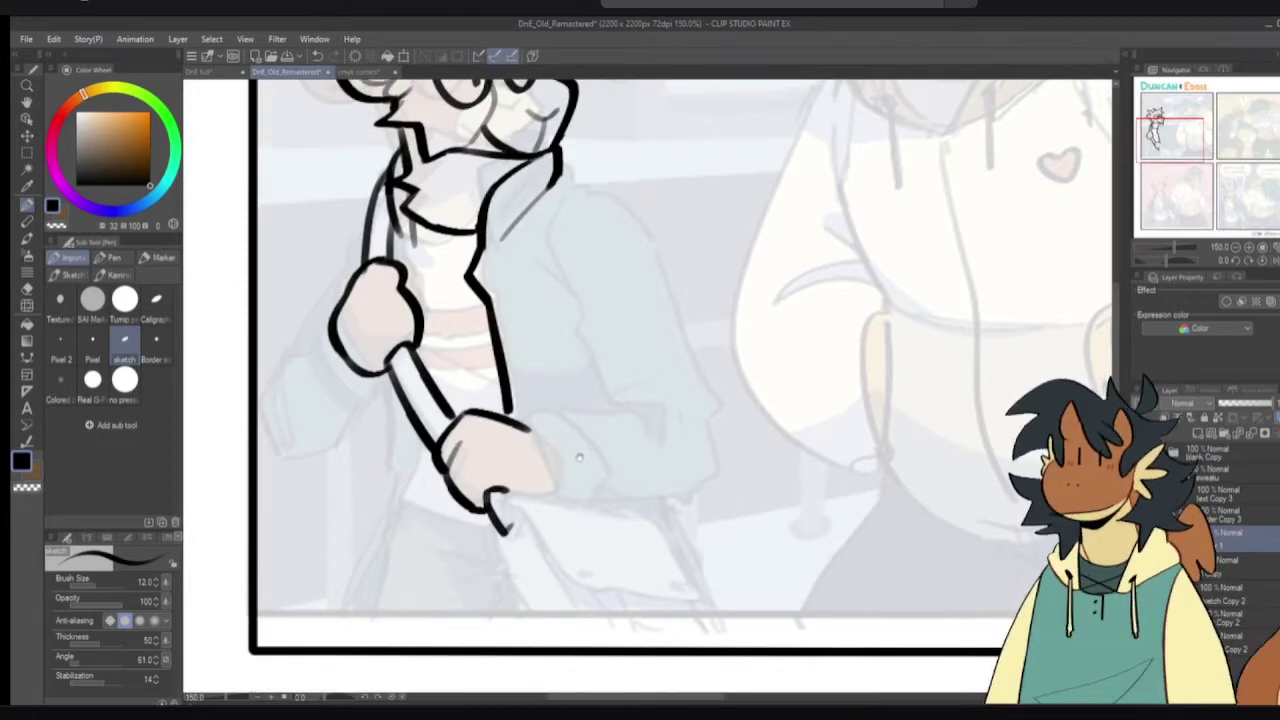
- Ink the lower hand's underside and rounded outer edge over the faded sketch
{"action": "scroll", "coordinate": [586, 454], "scroll_direction": "up", "scroll_amount": 1}
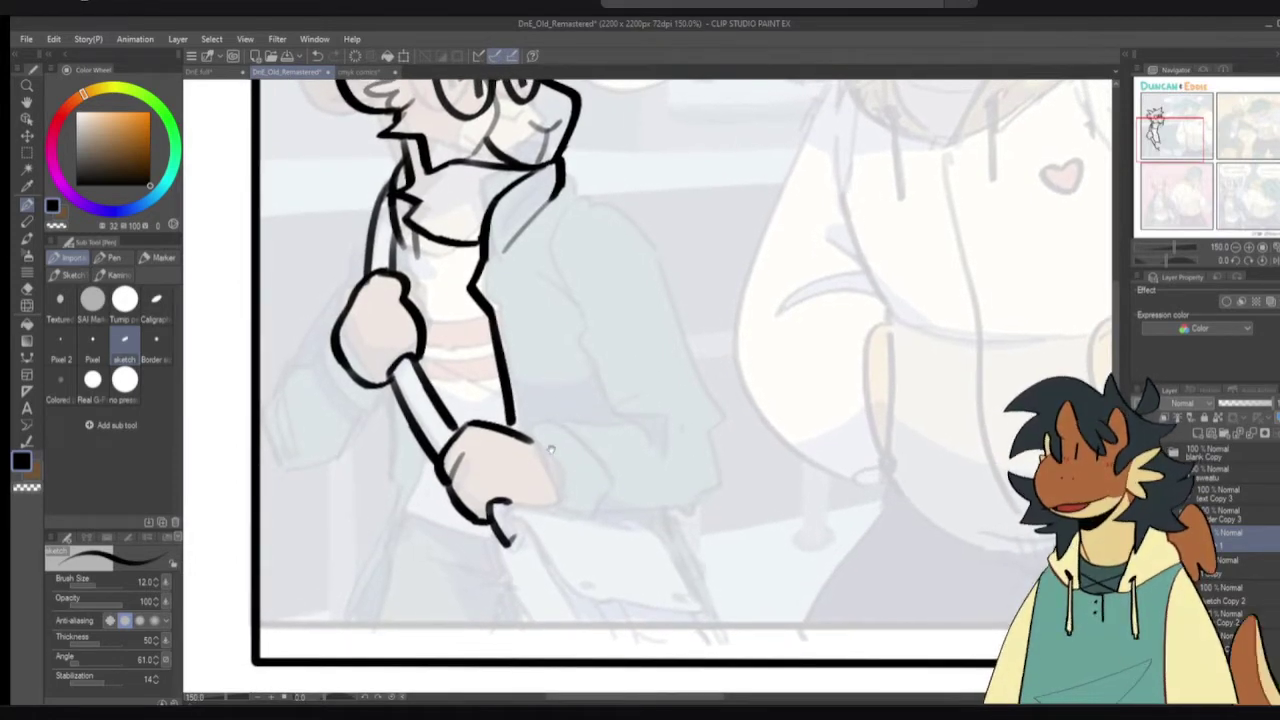
{"action": "left_click_drag", "start_coordinate": [512, 504], "coordinate": [554, 506]}
{"action": "key", "text": "ctrl+z"}
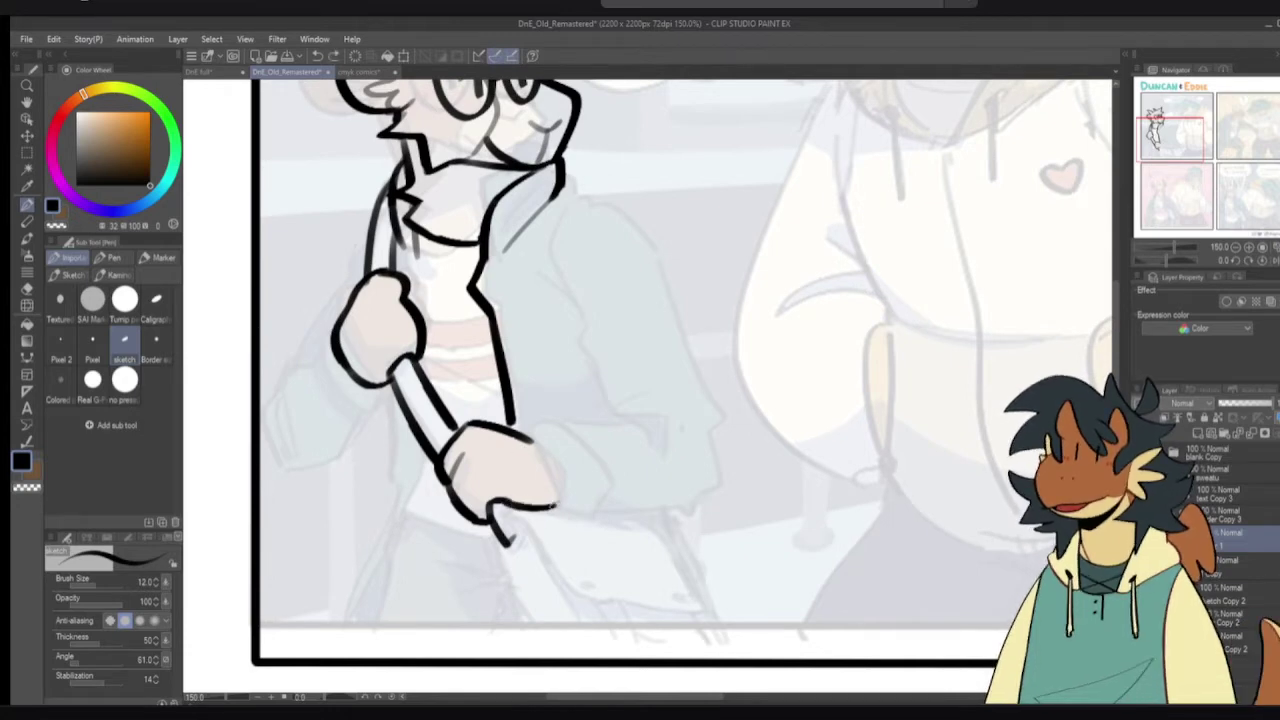
{"action": "left_click_drag", "start_coordinate": [528, 437], "coordinate": [556, 503]}
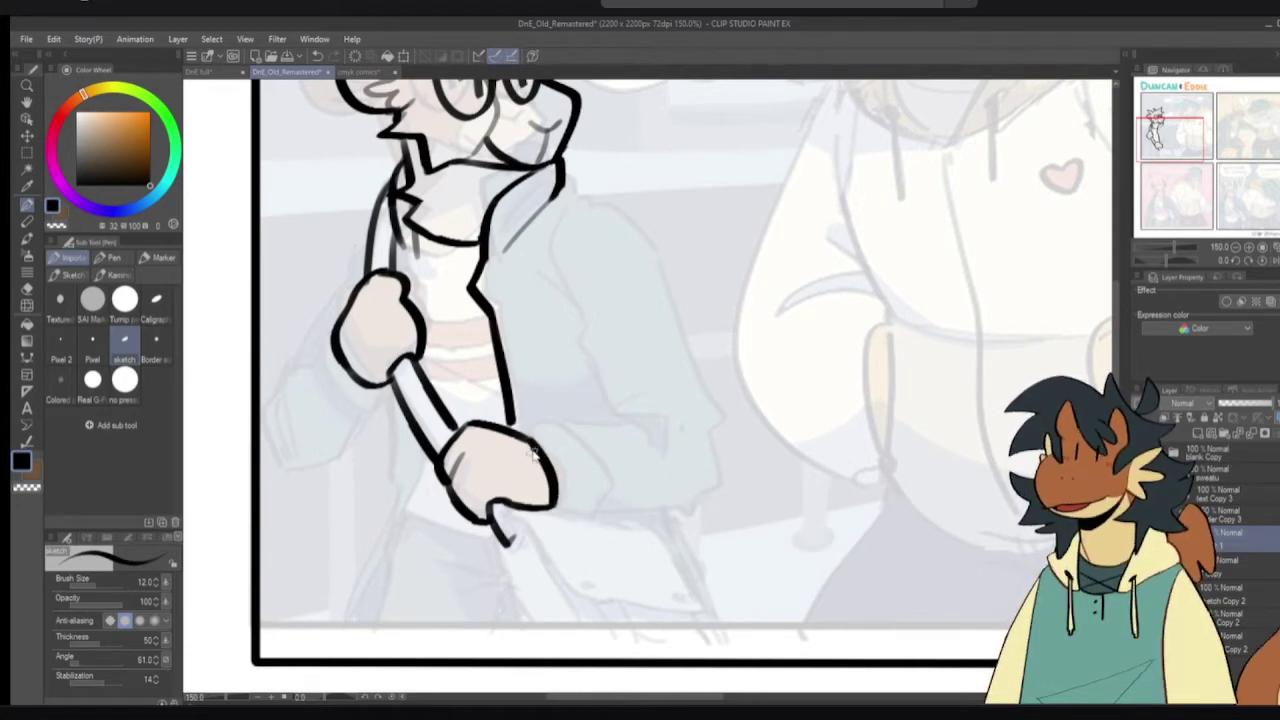
{"action": "key", "text": "ctrl+z"}
{"action": "mouse_move", "coordinate": [526, 436]}
{"action": "left_mouse_down"}
{"action": "mouse_move", "coordinate": [555, 475]}
{"action": "mouse_move", "coordinate": [558, 505]}
{"action": "left_mouse_up"}
{"action": "key", "text": "ctrl+z"}
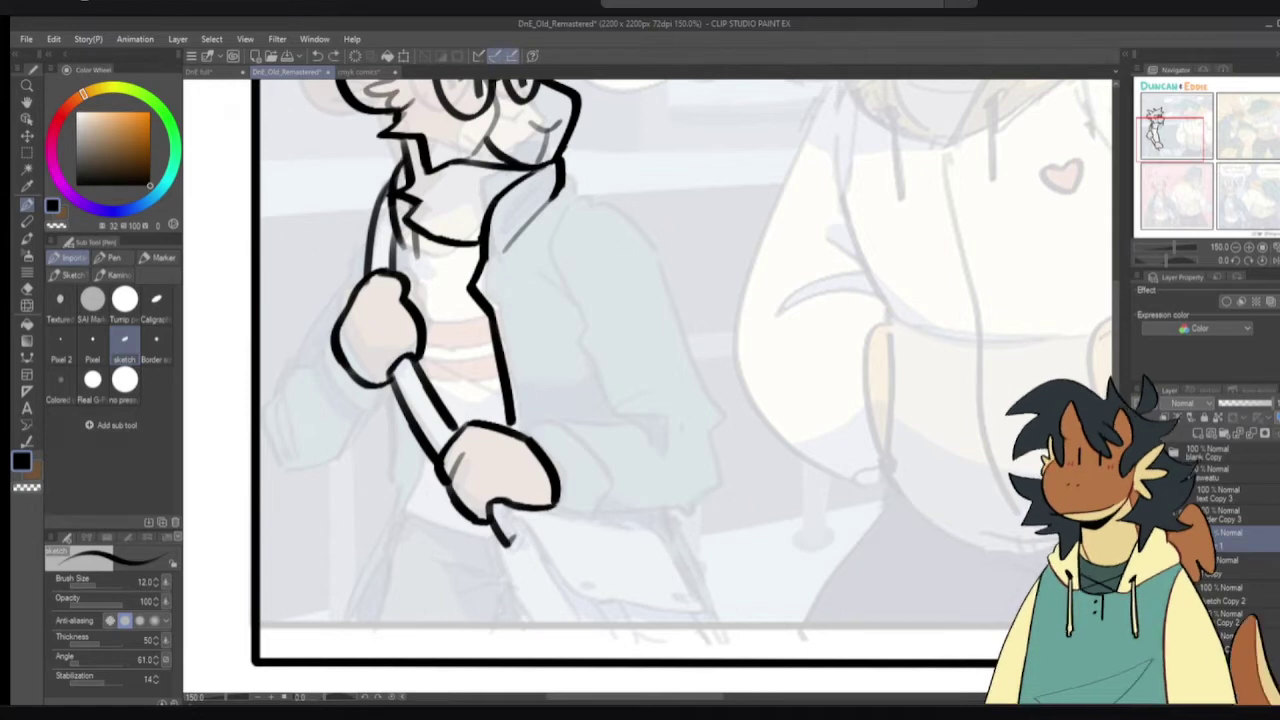
- Ink the jacket cuff around the lower hand's wrist, including its dark slit and small round button
{"action": "left_click_drag", "start_coordinate": [528, 430], "coordinate": [596, 426]}
{"action": "key", "text": "ctrl+z"}
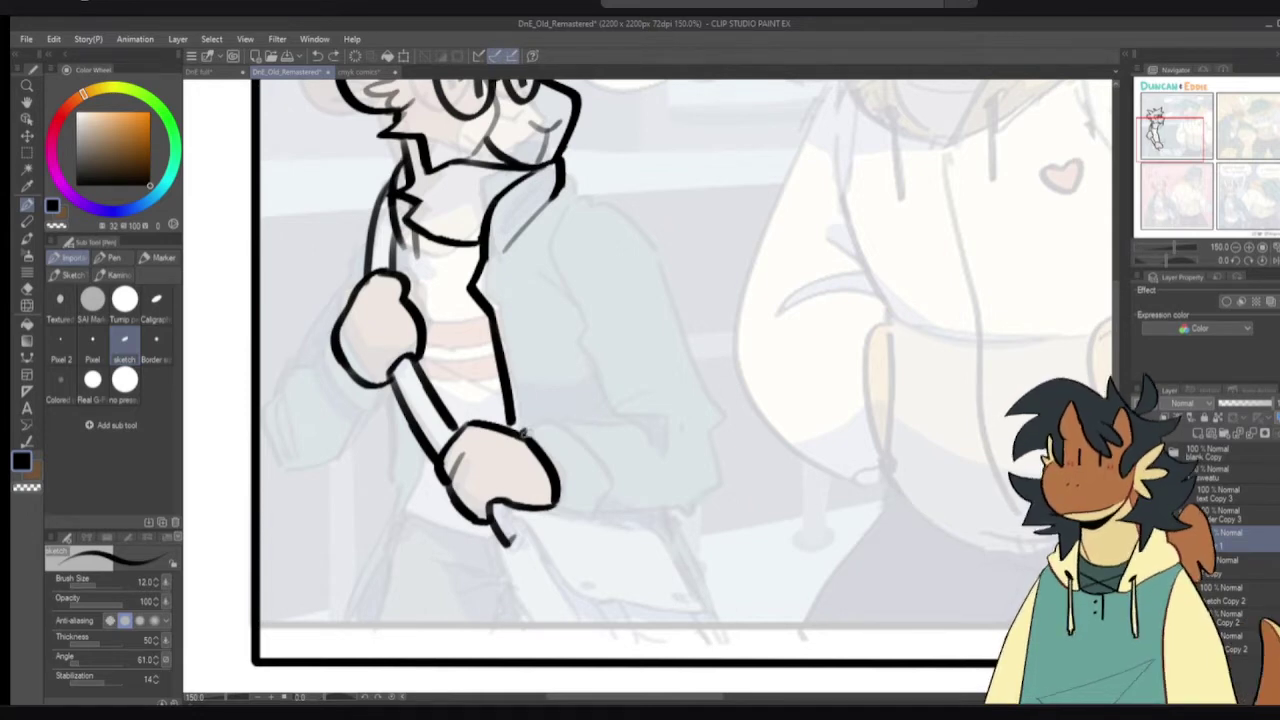
{"action": "mouse_move", "coordinate": [515, 436]}
{"action": "left_mouse_down"}
{"action": "mouse_move", "coordinate": [572, 420]}
{"action": "mouse_move", "coordinate": [615, 485]}
{"action": "left_mouse_up"}
{"action": "key", "text": "ctrl+z"}
{"action": "mouse_move", "coordinate": [570, 420]}
{"action": "left_mouse_down"}
{"action": "mouse_move", "coordinate": [616, 505]}
{"action": "mouse_move", "coordinate": [574, 505]}
{"action": "mouse_move", "coordinate": [614, 508]}
{"action": "mouse_move", "coordinate": [604, 519]}
{"action": "mouse_move", "coordinate": [546, 512]}
{"action": "mouse_move", "coordinate": [604, 521]}
{"action": "left_mouse_up"}
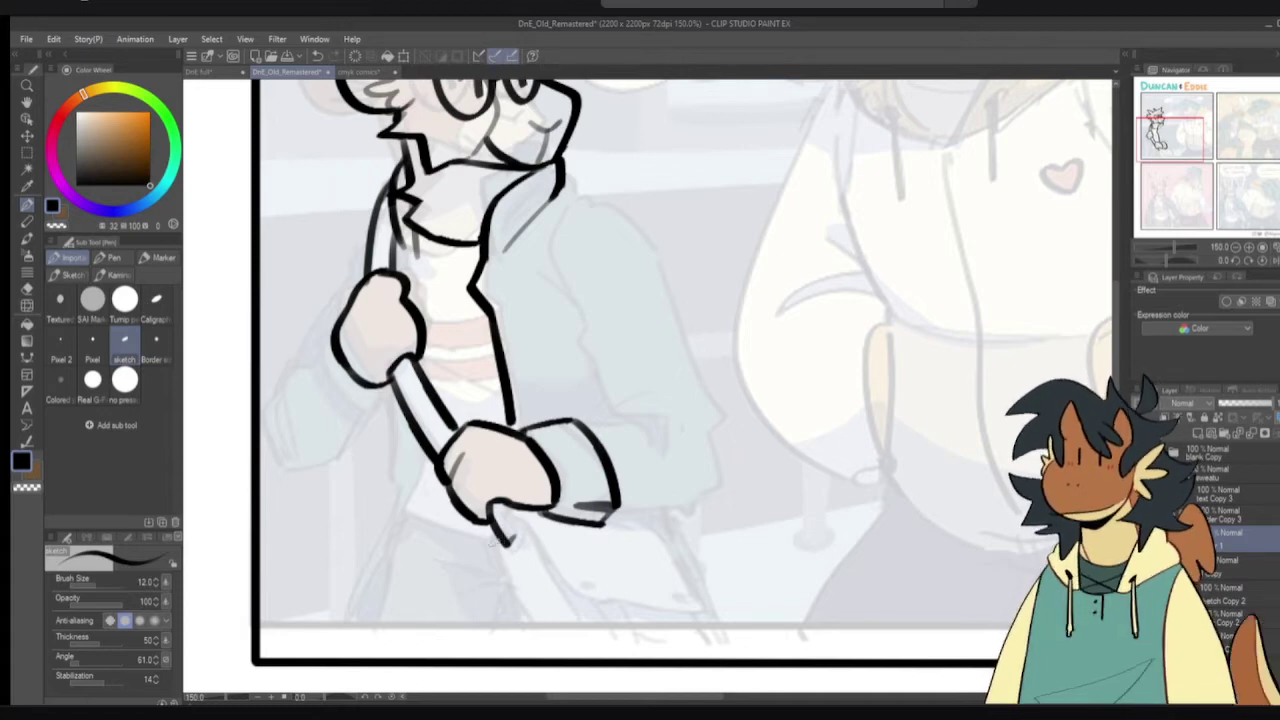
{"action": "left_click_drag", "start_coordinate": [604, 427], "coordinate": [611, 467]}
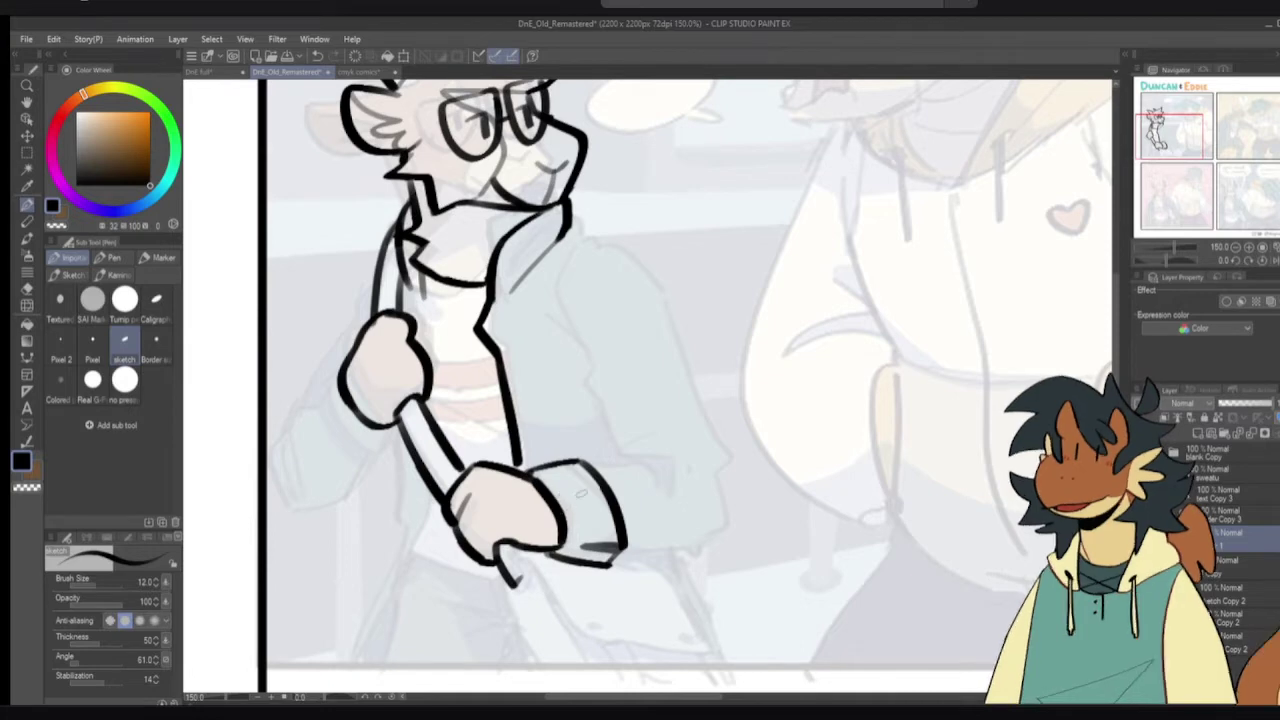
{"action": "left_click_drag", "start_coordinate": [580, 530], "coordinate": [586, 530]}
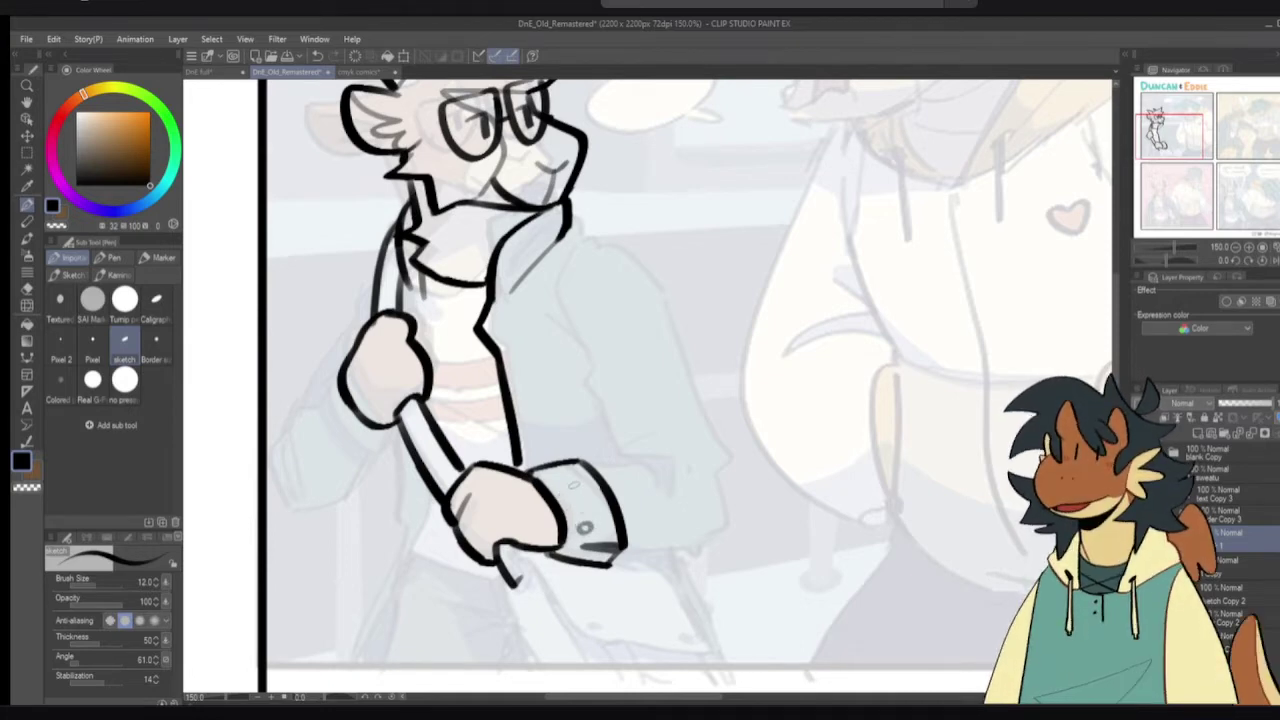
- Ink the jacket cuff below the upper hand, with a notched opening joined back to the wrist
{"action": "left_click_drag", "start_coordinate": [633, 416], "coordinate": [611, 437]}
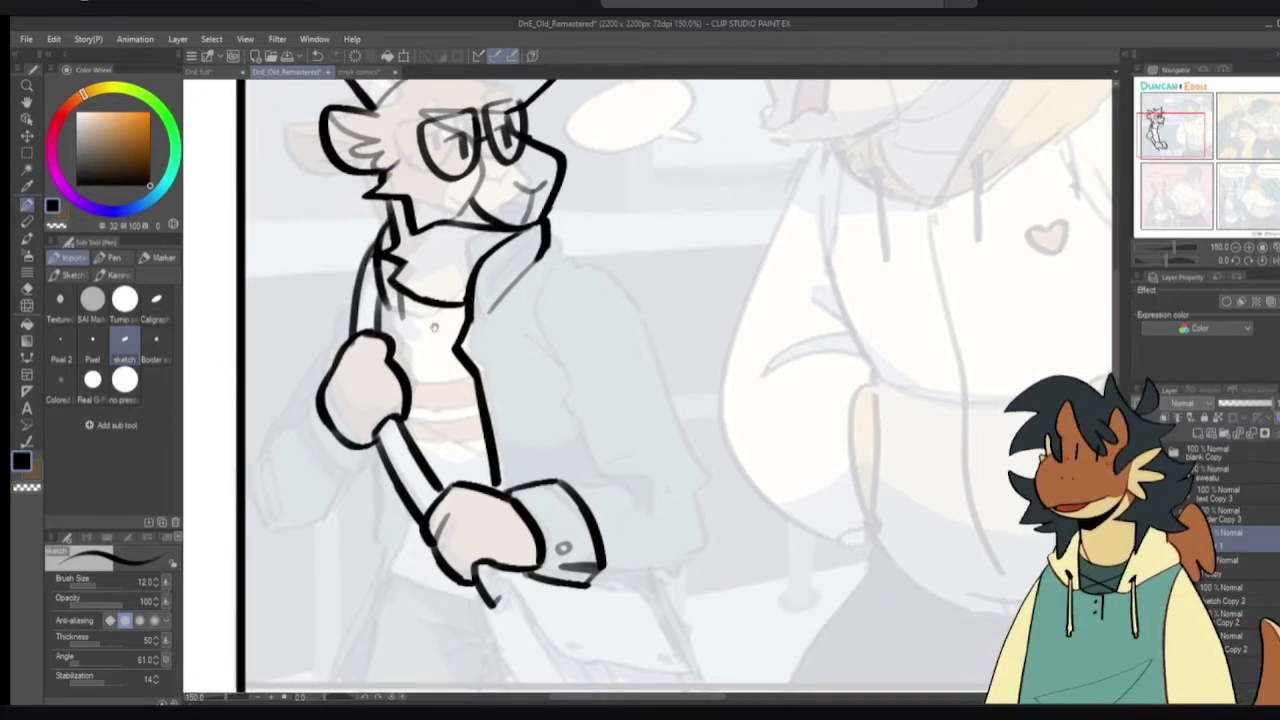
{"action": "mouse_move", "coordinate": [388, 412]}
{"action": "left_mouse_down"}
{"action": "mouse_move", "coordinate": [470, 400]}
{"action": "mouse_move", "coordinate": [392, 391]}
{"action": "mouse_move", "coordinate": [344, 418]}
{"action": "left_mouse_up"}
{"action": "mouse_move", "coordinate": [345, 418]}
{"action": "left_mouse_down"}
{"action": "mouse_move", "coordinate": [351, 453]}
{"action": "mouse_move", "coordinate": [411, 499]}
{"action": "left_mouse_up"}
{"action": "key", "text": "ctrl+z"}
{"action": "key", "text": "ctrl+z"}
{"action": "left_click_drag", "start_coordinate": [445, 440], "coordinate": [425, 496]}
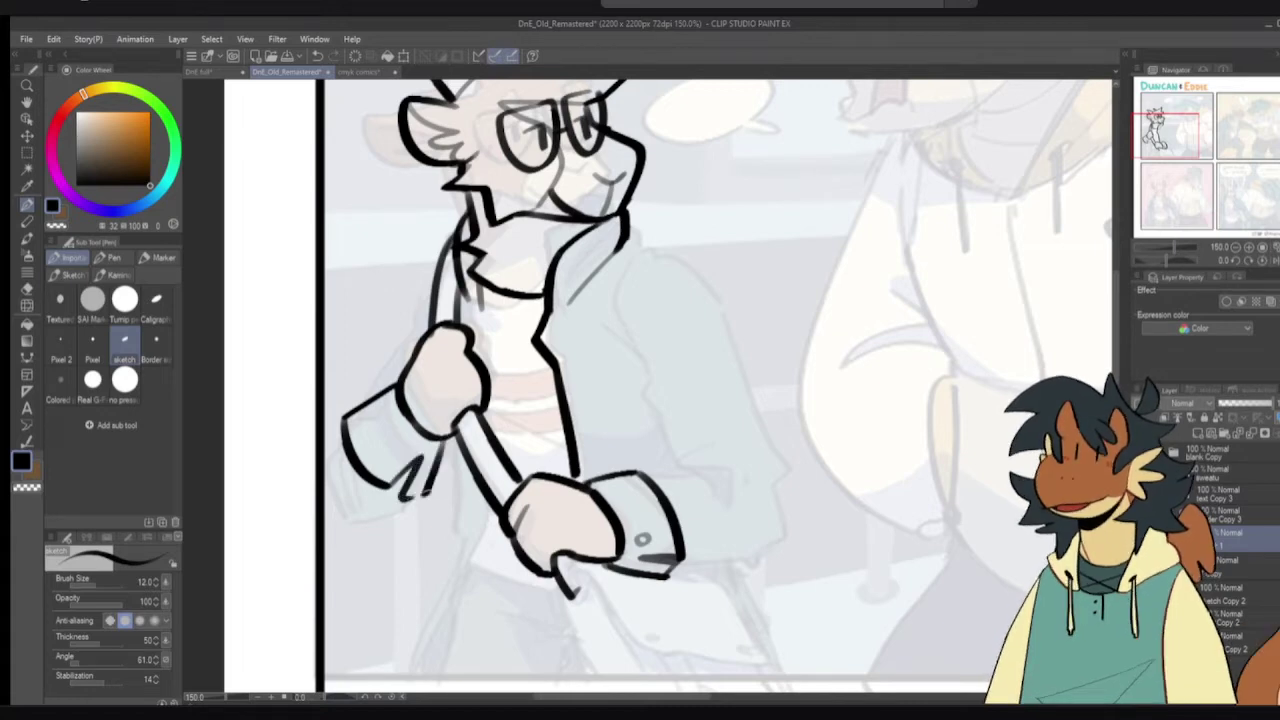
{"action": "key", "text": "ctrl+z"}
{"action": "mouse_move", "coordinate": [451, 440]}
{"action": "left_mouse_down"}
{"action": "mouse_move", "coordinate": [406, 499]}
{"action": "mouse_move", "coordinate": [426, 500]}
{"action": "left_mouse_up"}
{"action": "key", "text": "ctrl+z"}
{"action": "left_click_drag", "start_coordinate": [446, 439], "coordinate": [425, 500]}
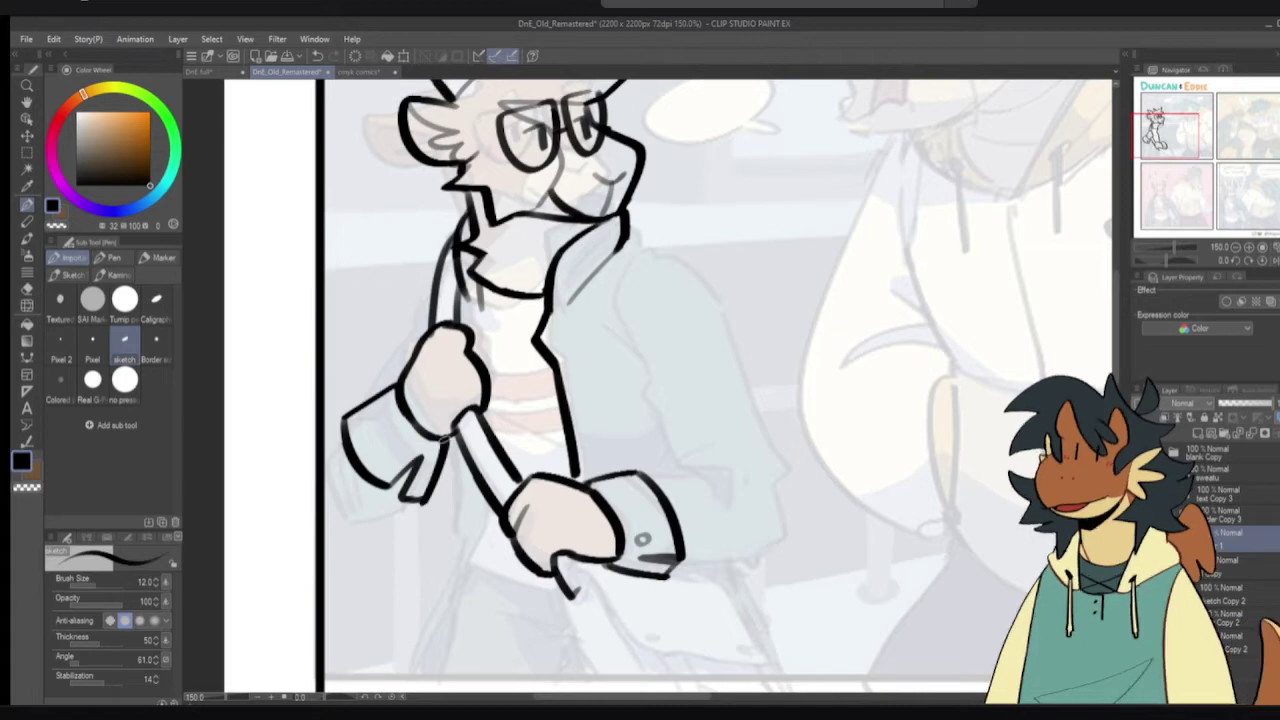
{"action": "key", "text": "ctrl+z"}
{"action": "left_click_drag", "start_coordinate": [449, 438], "coordinate": [425, 500]}
- Thin and redraw the upper hand's cuff edge beside the notch, and add a small round button
{"action": "left_click_drag", "start_coordinate": [470, 352], "coordinate": [474, 392]}
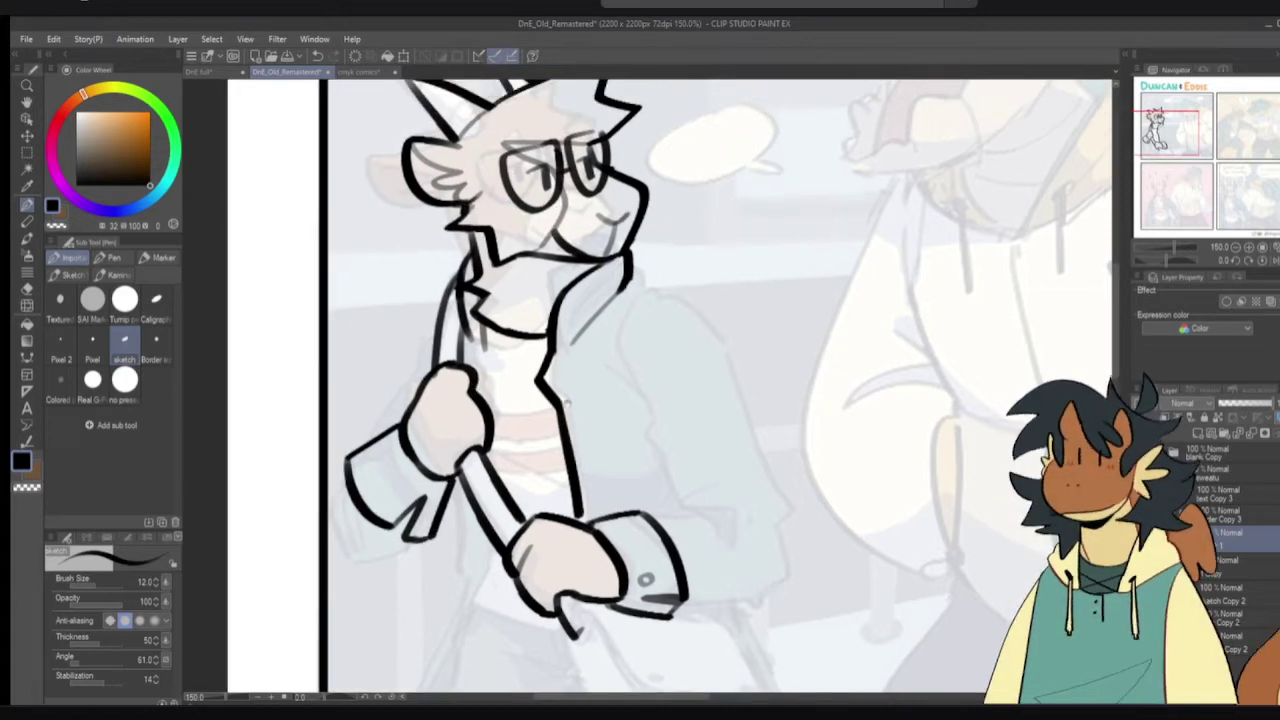
{"action": "key", "text": "c"}
{"action": "left_click_drag", "start_coordinate": [451, 490], "coordinate": [431, 542]}
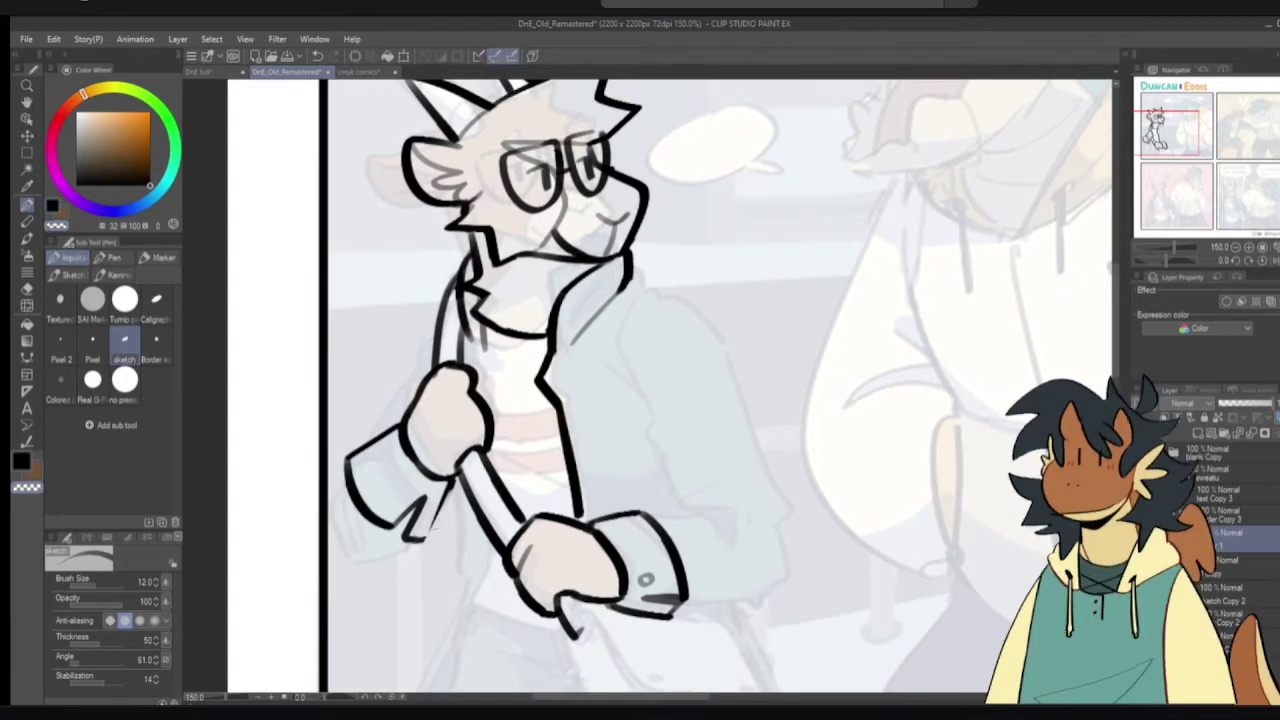
{"action": "left_click_drag", "start_coordinate": [450, 488], "coordinate": [418, 540]}
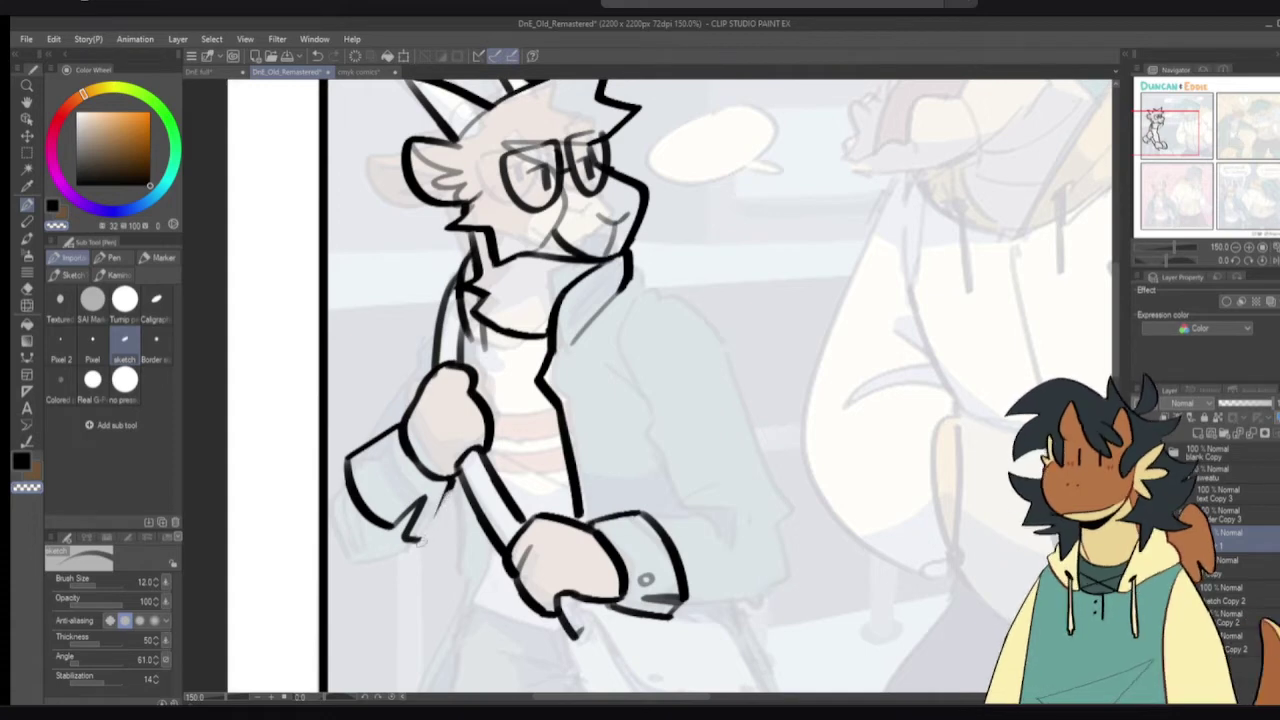
{"action": "key", "text": "c"}
{"action": "left_click_drag", "start_coordinate": [452, 486], "coordinate": [424, 535]}
{"action": "key", "text": "ctrl+z"}
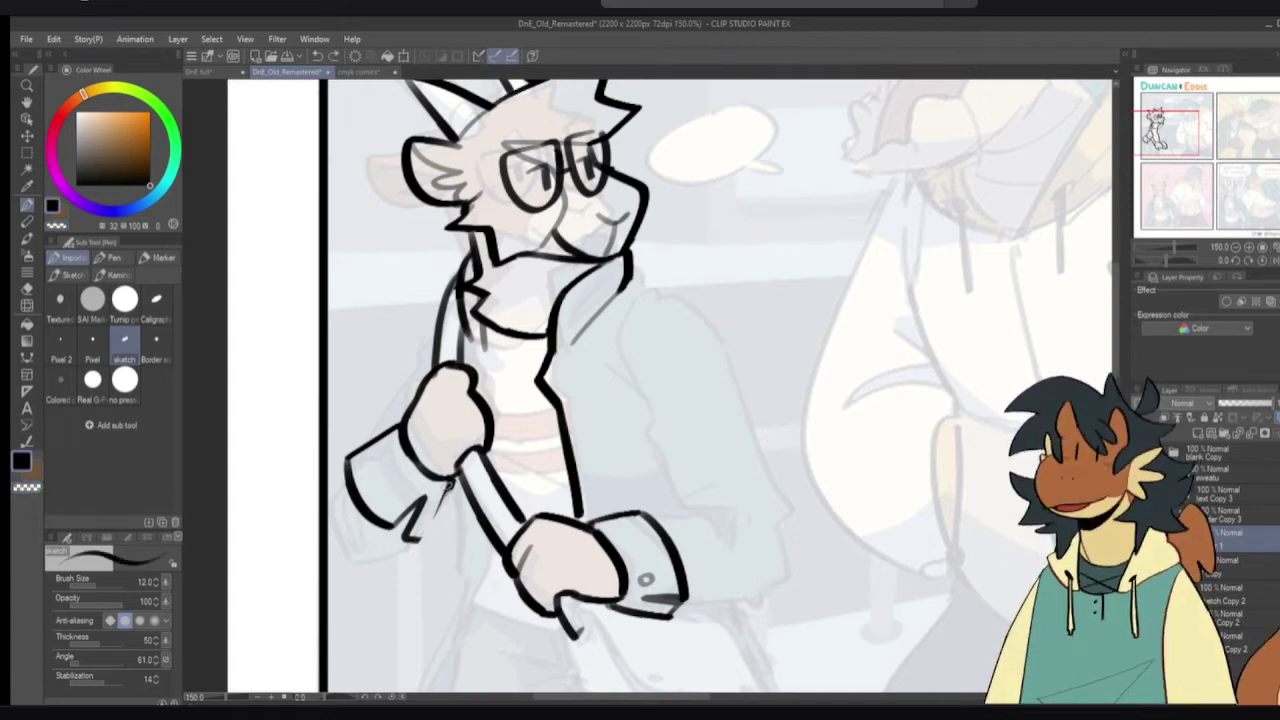
{"action": "mouse_move", "coordinate": [450, 482]}
{"action": "left_mouse_down"}
{"action": "mouse_move", "coordinate": [401, 482]}
{"action": "mouse_move", "coordinate": [408, 542]}
{"action": "left_mouse_up"}
{"action": "key", "text": "c"}
{"action": "key", "text": "c"}
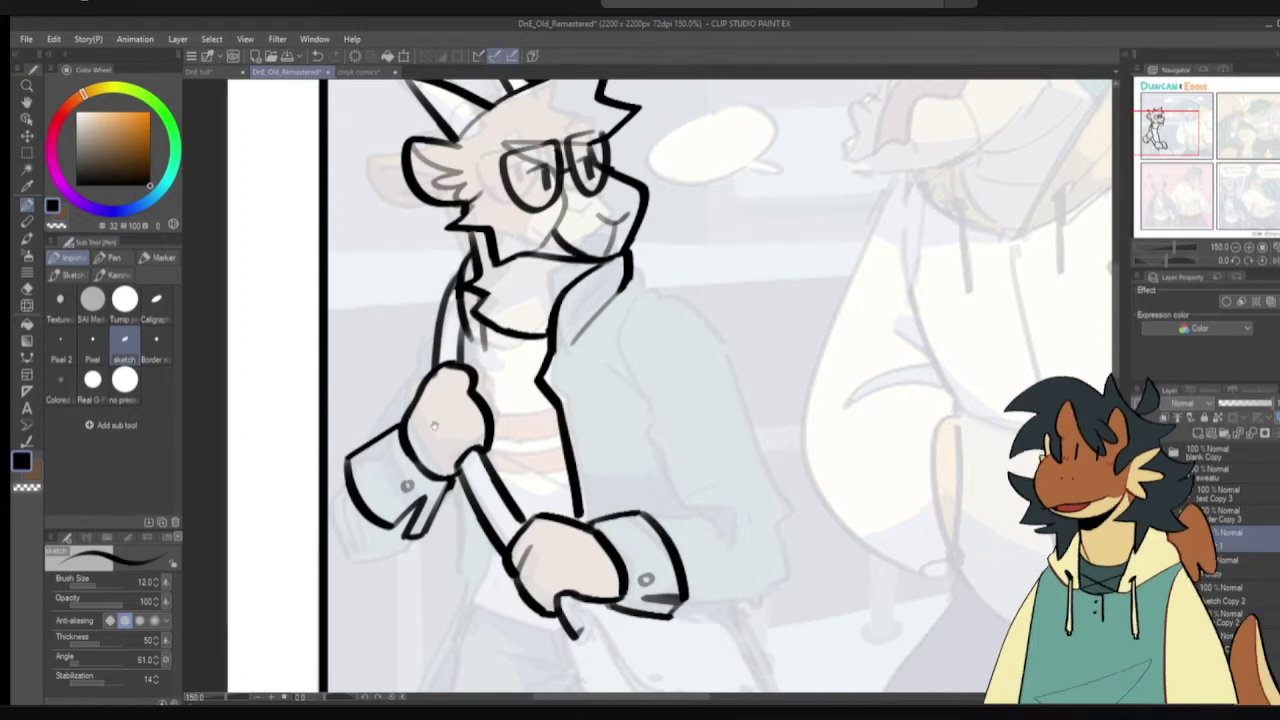
- Erase the rough jacket collar line below the chin and ink a new folded lower edge
{"action": "left_click_drag", "start_coordinate": [572, 333], "coordinate": [538, 339]}
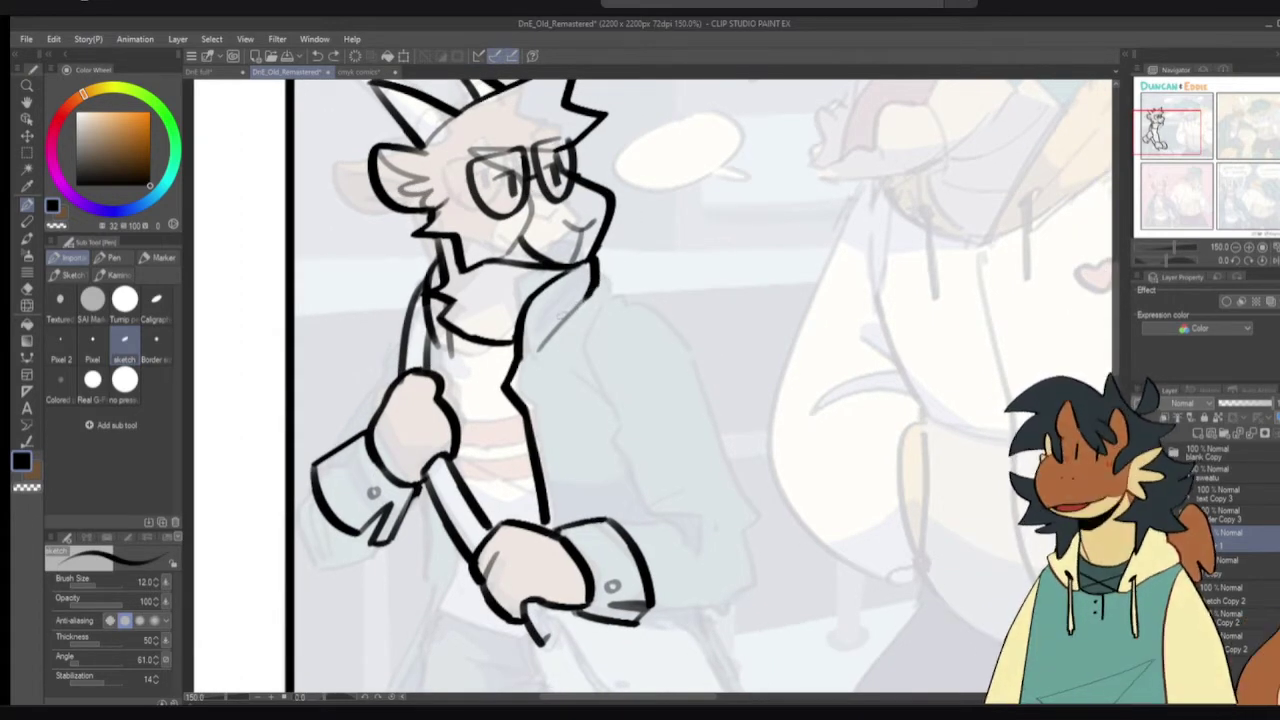
{"action": "key", "text": "e"}
{"action": "left_click_drag", "start_coordinate": [541, 360], "coordinate": [600, 312]}
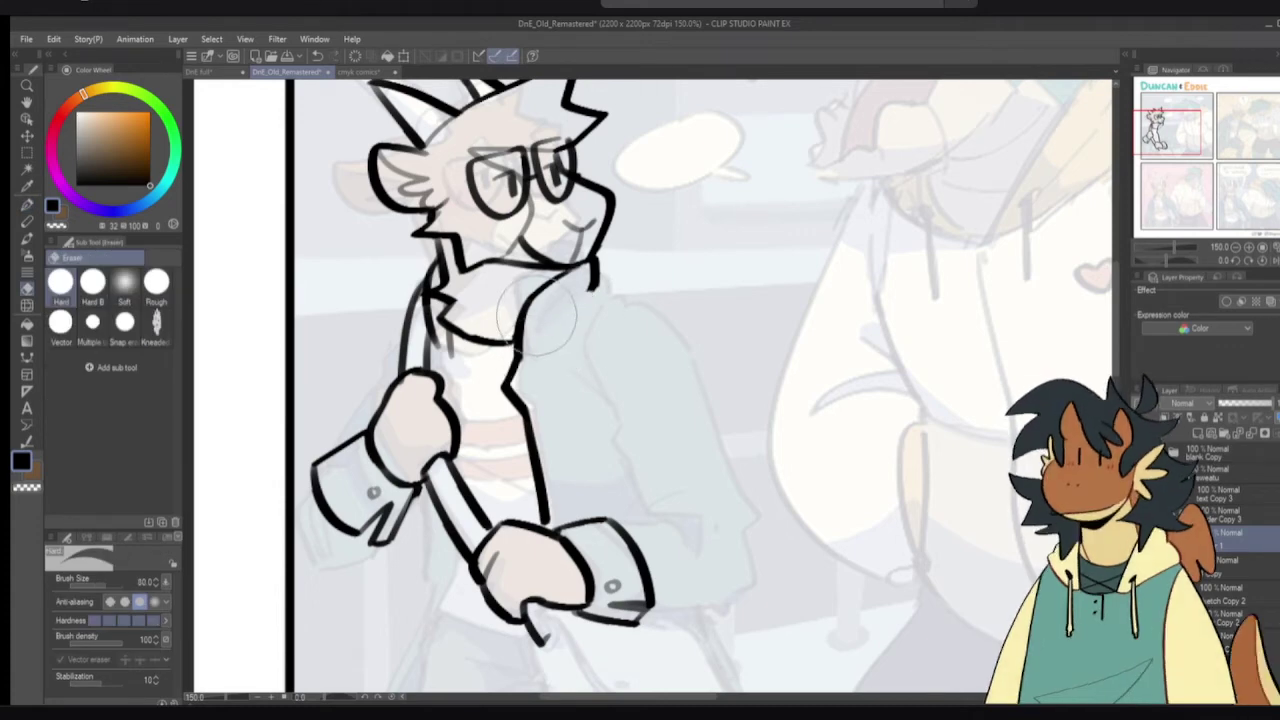
{"action": "key", "text": "p"}
{"action": "mouse_move", "coordinate": [528, 332]}
{"action": "left_mouse_down"}
{"action": "mouse_move", "coordinate": [566, 342]}
{"action": "mouse_move", "coordinate": [625, 308]}
{"action": "left_mouse_up"}
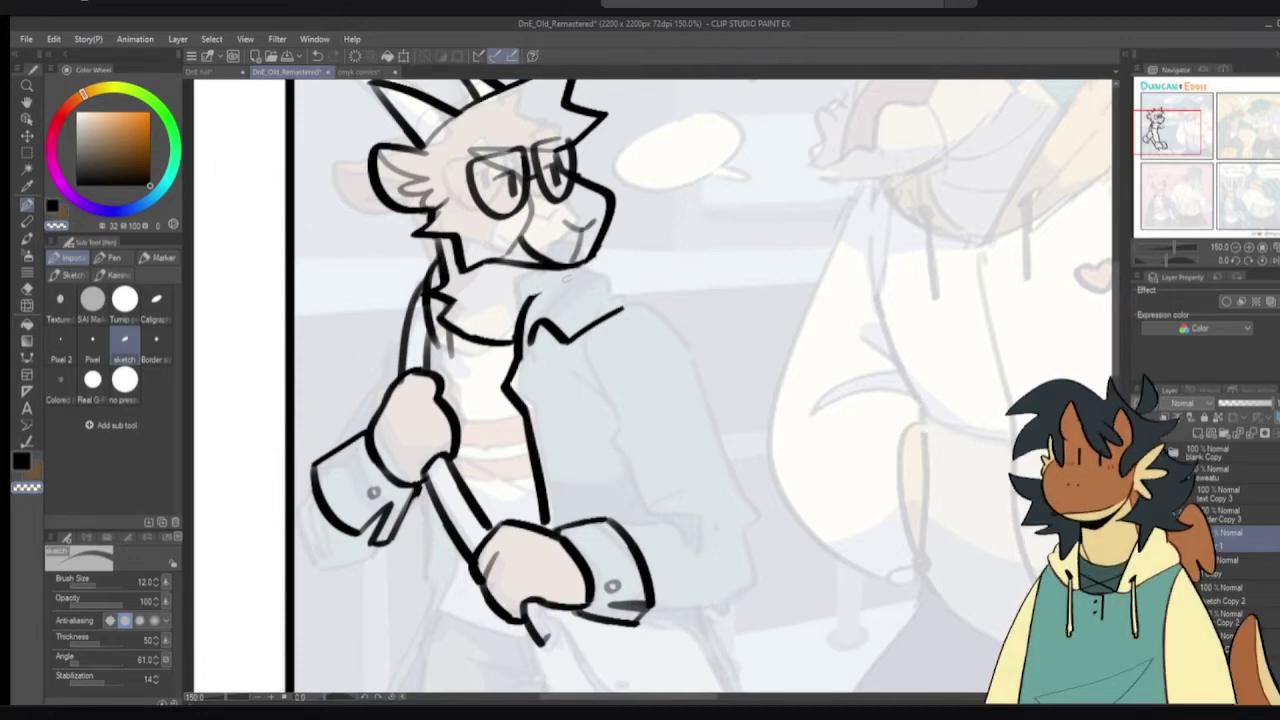
{"action": "mouse_move", "coordinate": [538, 293]}
{"action": "left_mouse_down"}
{"action": "mouse_move", "coordinate": [577, 265]}
{"action": "mouse_move", "coordinate": [630, 299]}
{"action": "left_mouse_up"}
{"action": "key", "text": "ctrl+z"}
- Close the jacket collar's outer corner and trim the excess lines around its fold
{"action": "key", "text": "e"}
{"action": "mouse_move", "coordinate": [596, 342]}
{"action": "left_mouse_down"}
{"action": "mouse_move", "coordinate": [577, 340]}
{"action": "mouse_move", "coordinate": [620, 289]}
{"action": "mouse_move", "coordinate": [553, 328]}
{"action": "mouse_move", "coordinate": [640, 288]}
{"action": "mouse_move", "coordinate": [551, 345]}
{"action": "left_mouse_up"}
{"action": "key", "text": "p"}
{"action": "key", "text": "ctrl+z"}
{"action": "key", "text": "ctrl+z"}
{"action": "key", "text": "ctrl+z"}
{"action": "key", "text": "e"}
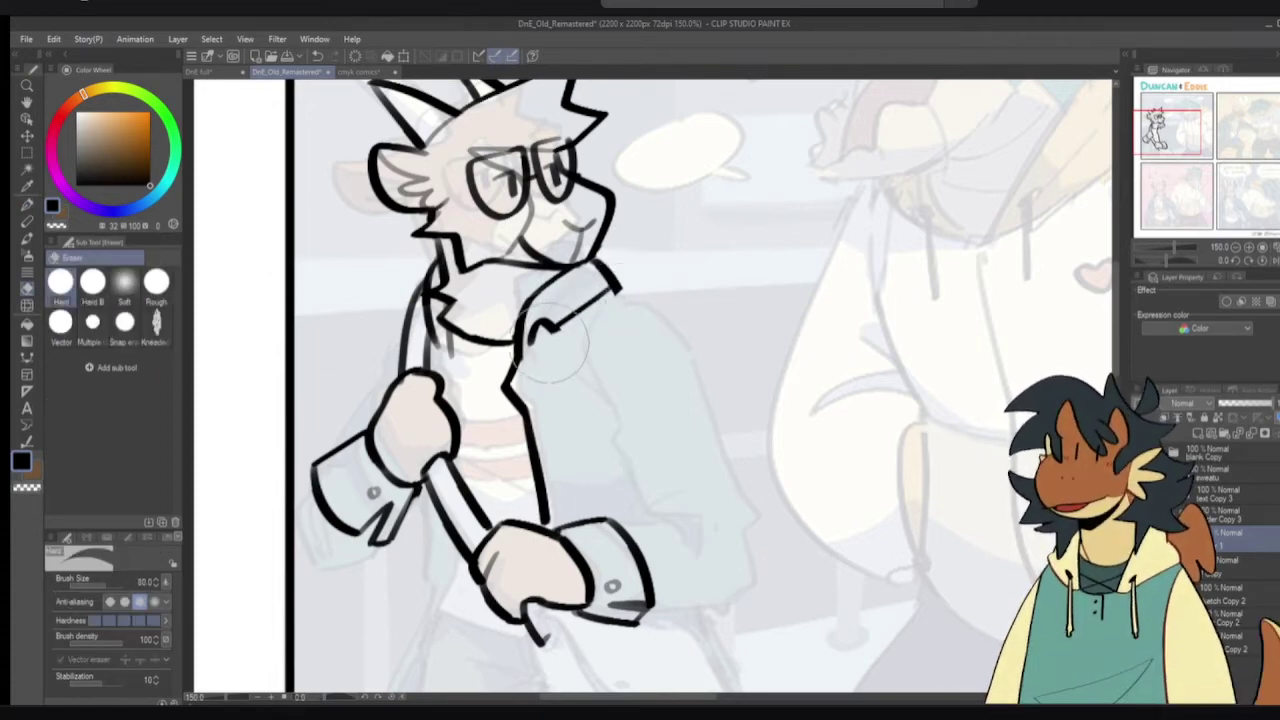
{"action": "key", "text": "p"}
{"action": "left_click_drag", "start_coordinate": [614, 299], "coordinate": [632, 276]}
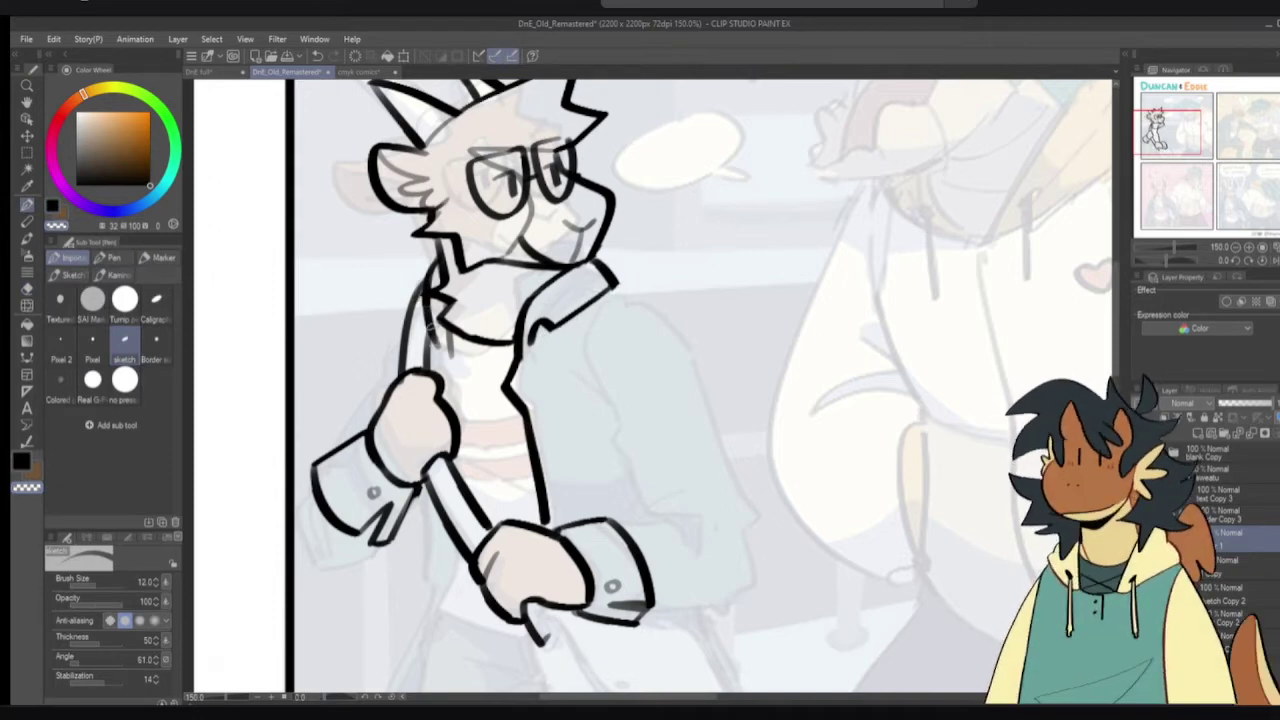
- Rework the short lines between the neck fur and the upper hand, and thicken the line end below the lower hand
{"action": "left_click_drag", "start_coordinate": [427, 308], "coordinate": [442, 350]}
{"action": "key", "text": "c"}
{"action": "key", "text": "ctrl+z"}
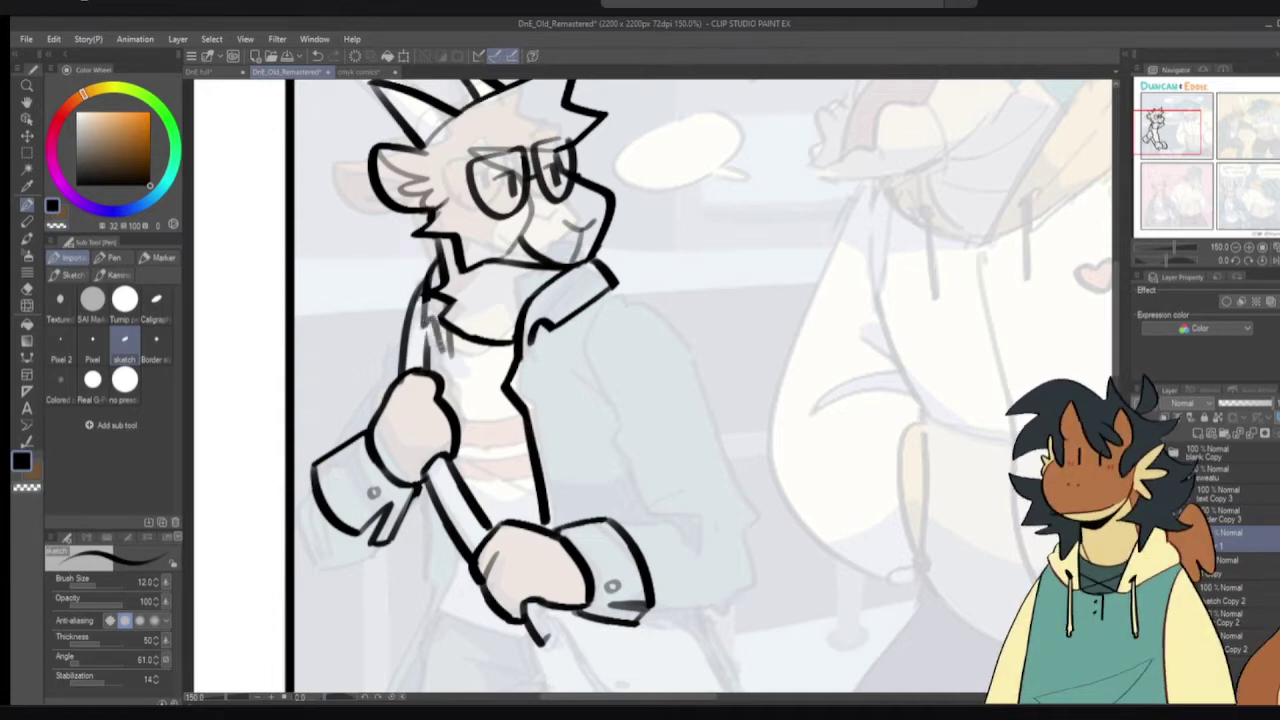
{"action": "left_click_drag", "start_coordinate": [427, 298], "coordinate": [428, 310]}
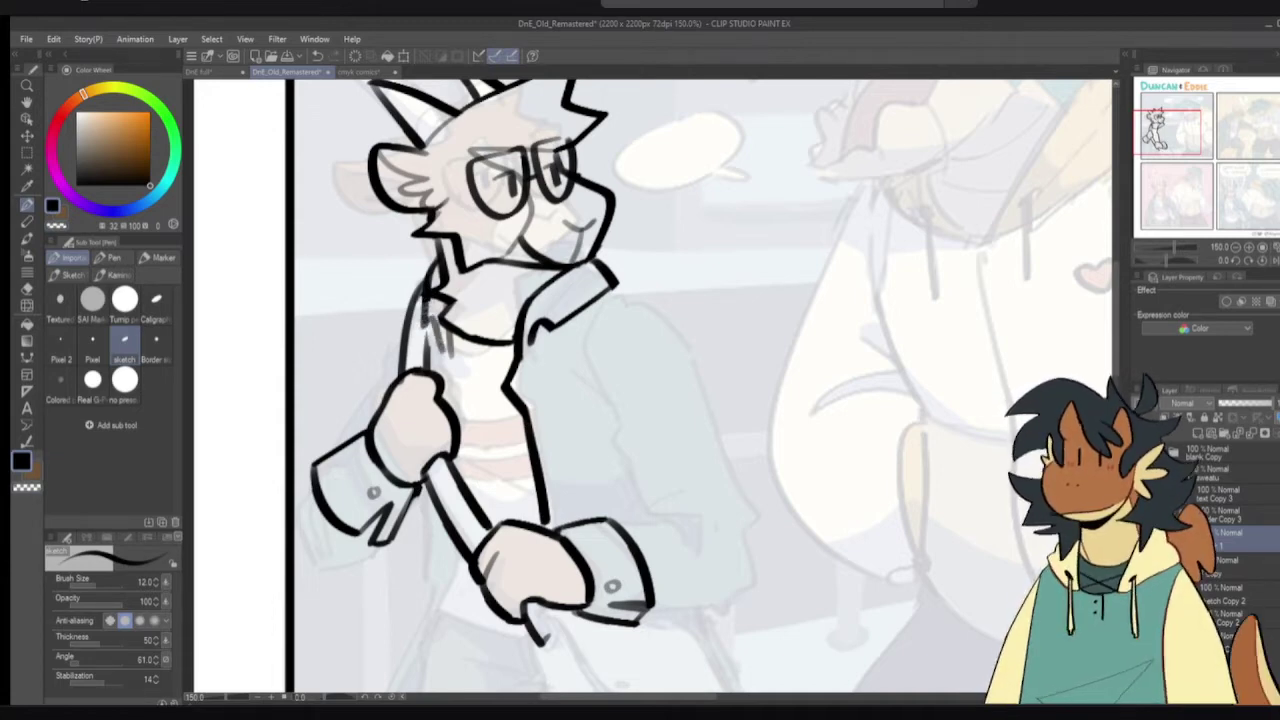
{"action": "left_click_drag", "start_coordinate": [624, 402], "coordinate": [604, 378]}
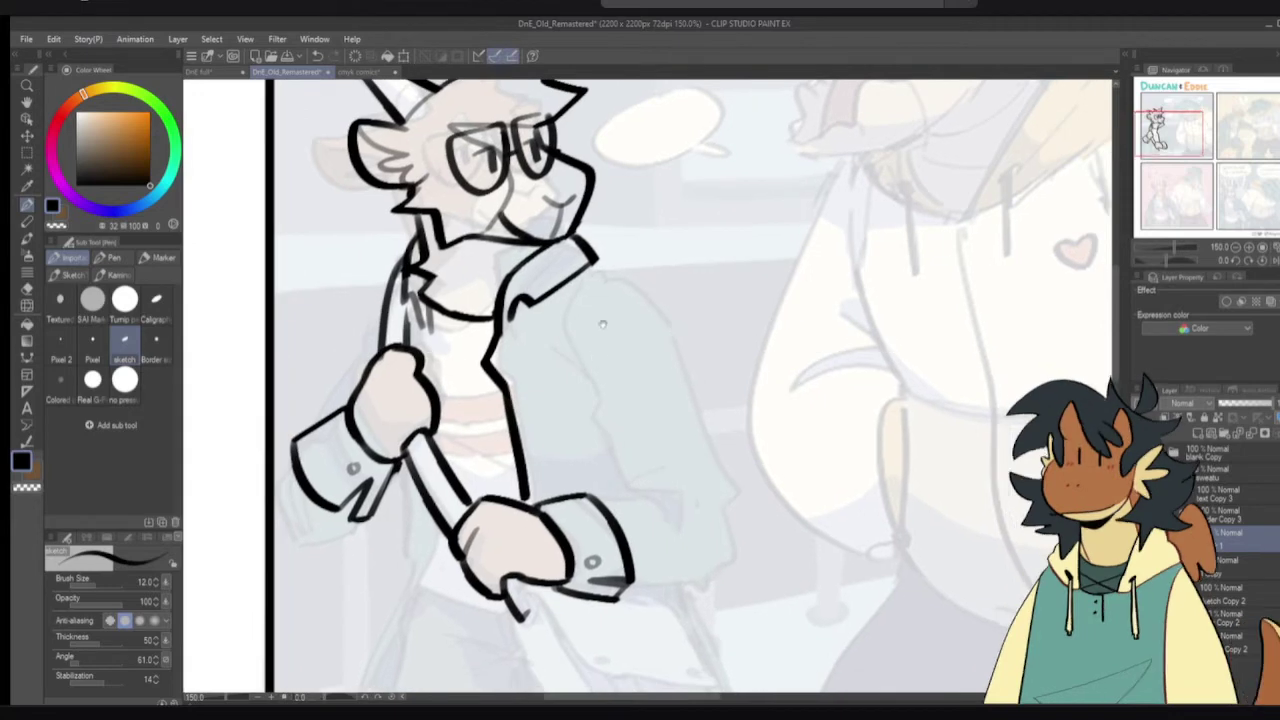
{"action": "left_click_drag", "start_coordinate": [405, 298], "coordinate": [408, 347]}
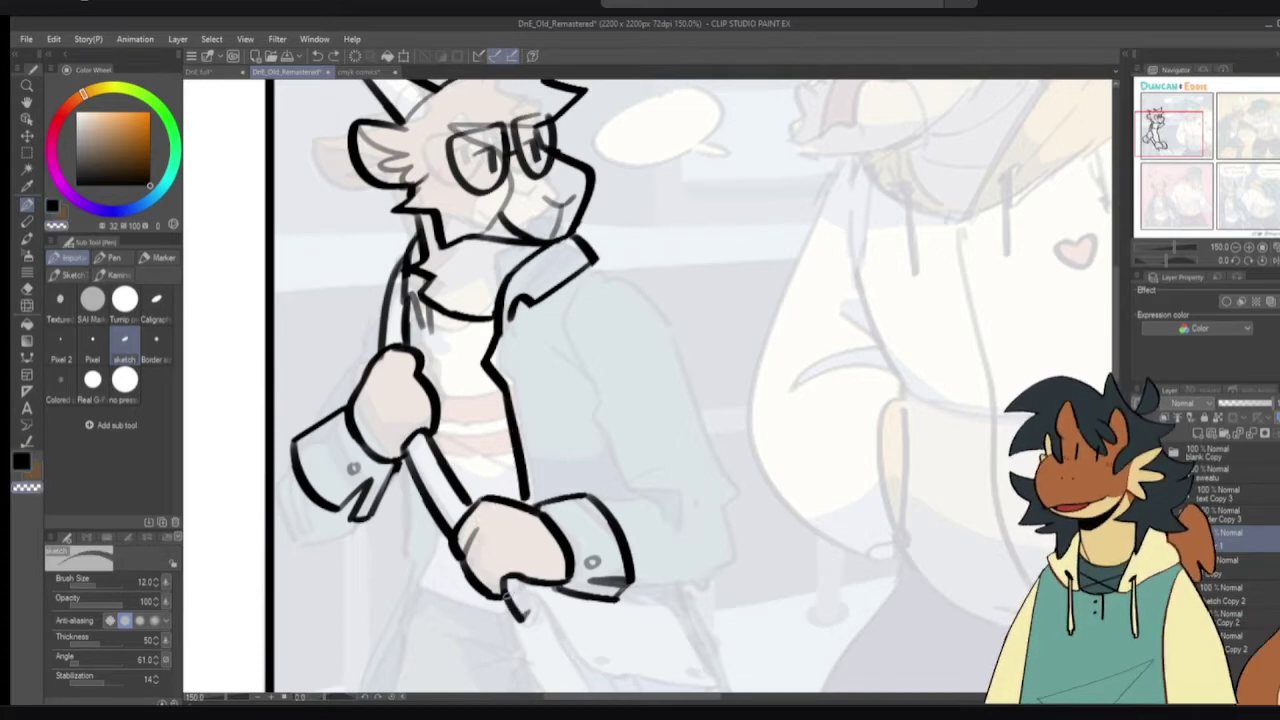
{"action": "left_click_drag", "start_coordinate": [502, 597], "coordinate": [525, 621]}
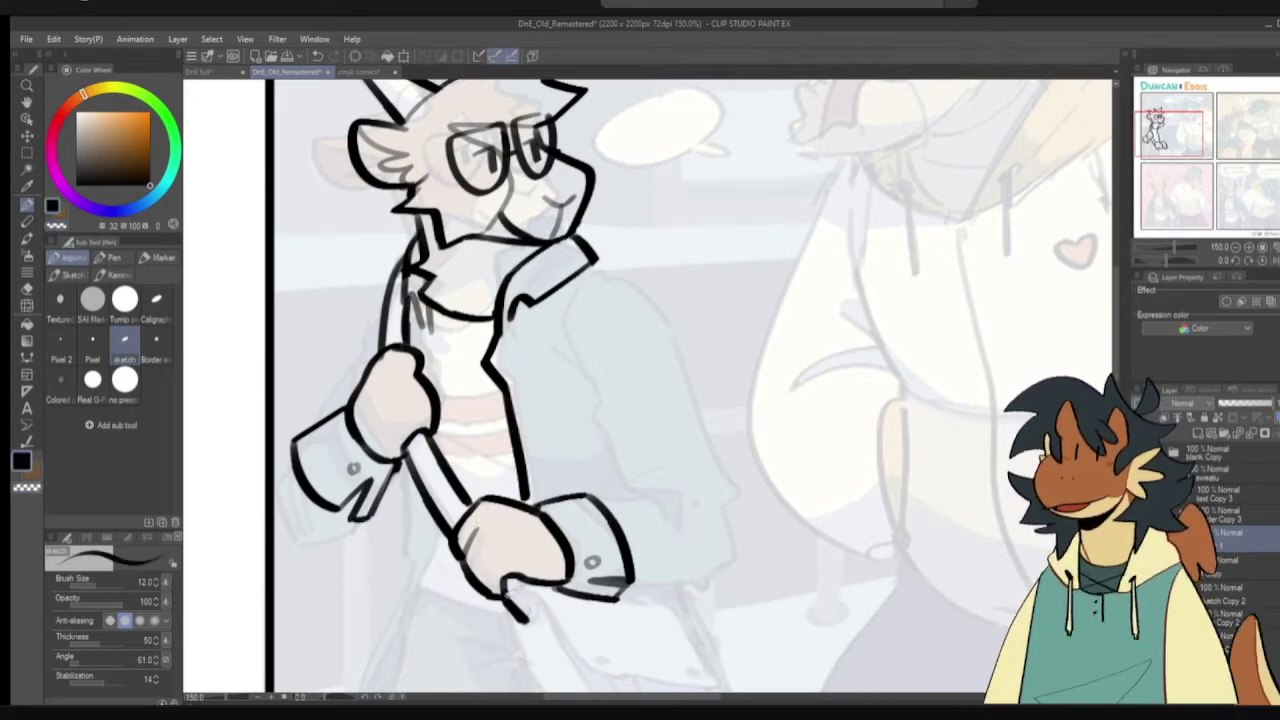
{"action": "key", "text": "c"}
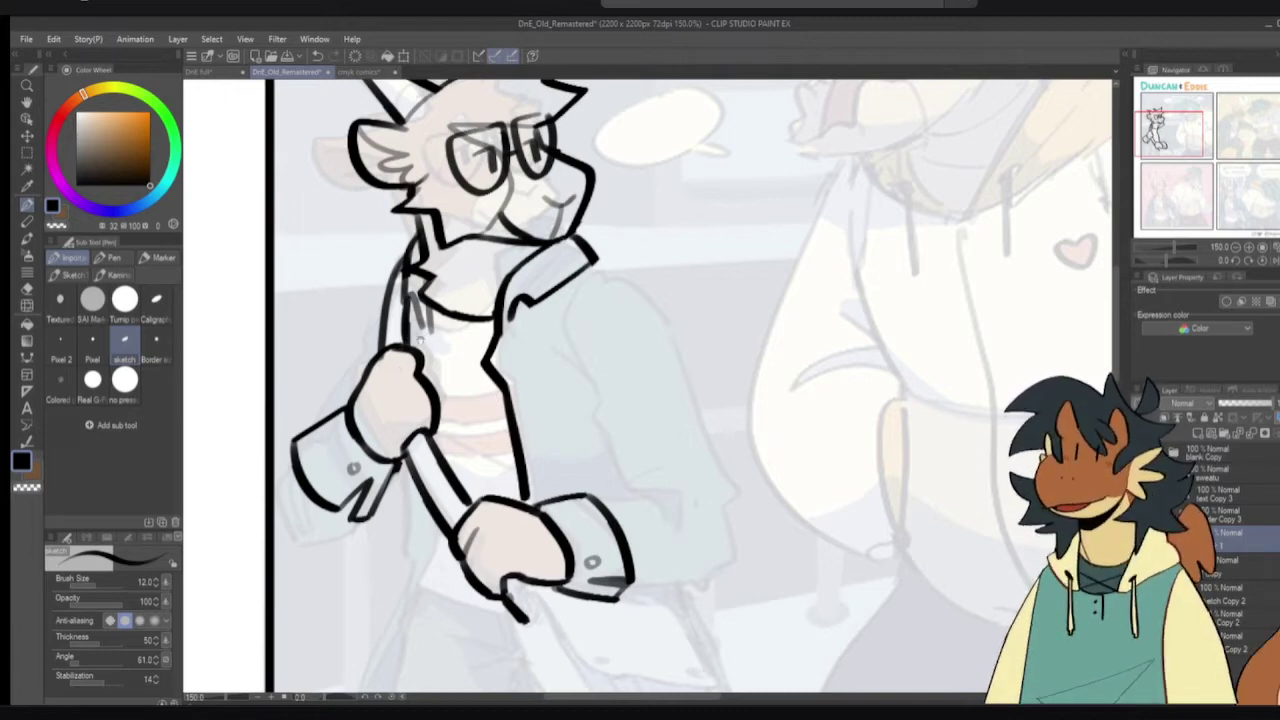
- Remove the kink from the jacket's front opening so the edge runs smoothly down from the collar
{"action": "left_click_drag", "start_coordinate": [420, 341], "coordinate": [424, 364]}
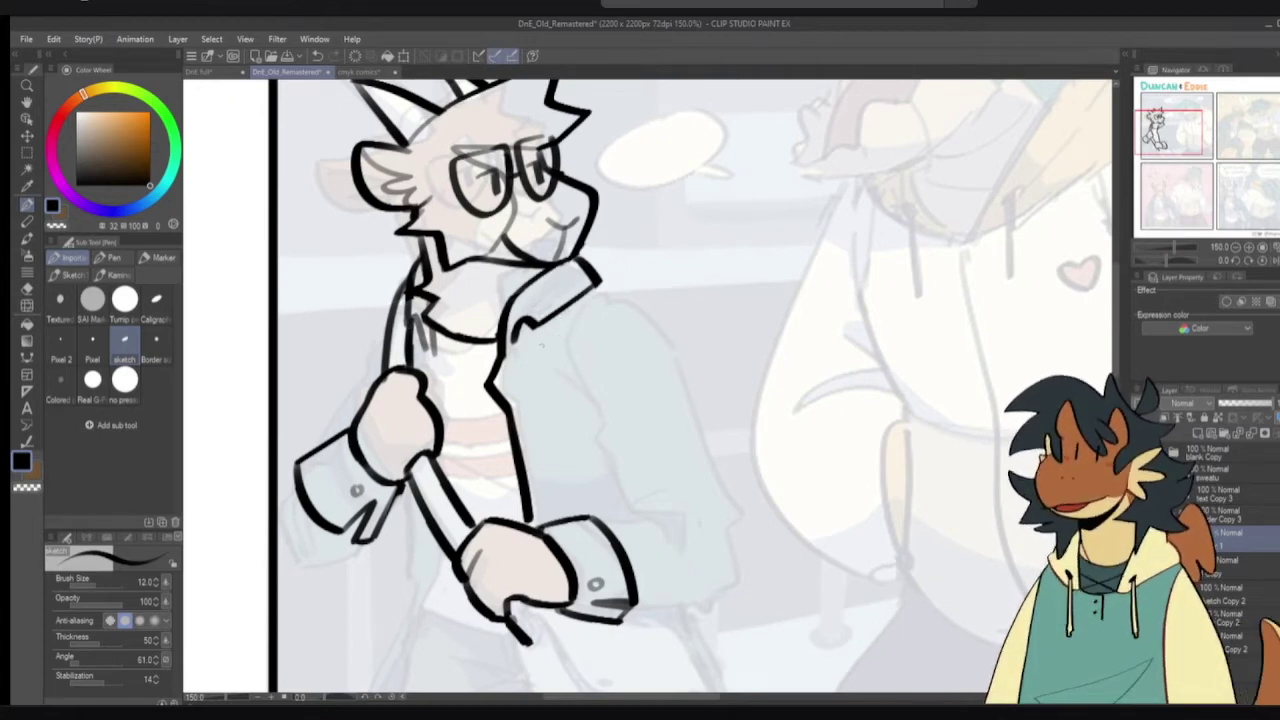
{"action": "left_click_drag", "start_coordinate": [517, 342], "coordinate": [537, 448]}
{"action": "key", "text": "ctrl+z"}
{"action": "key", "text": "c"}
{"action": "mouse_move", "coordinate": [500, 359]}
{"action": "left_mouse_down"}
{"action": "mouse_move", "coordinate": [489, 380]}
{"action": "mouse_move", "coordinate": [514, 422]}
{"action": "left_mouse_up"}
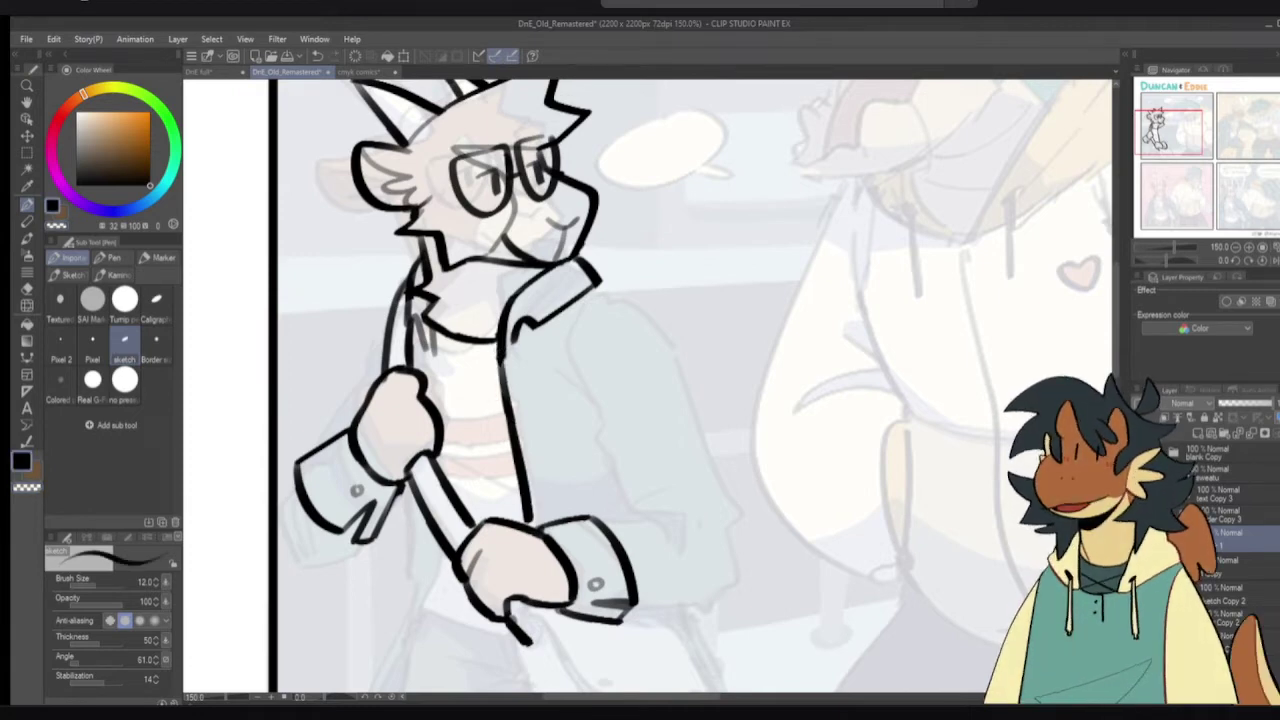
- Ink the pointed lapel beside the jacket's front opening and a matching line on the opposite side of the shirt
{"action": "left_click_drag", "start_coordinate": [512, 338], "coordinate": [552, 367]}
{"action": "key", "text": "ctrl+z"}
{"action": "mouse_move", "coordinate": [514, 342]}
{"action": "left_mouse_down"}
{"action": "mouse_move", "coordinate": [542, 352]}
{"action": "mouse_move", "coordinate": [529, 470]}
{"action": "left_mouse_up"}
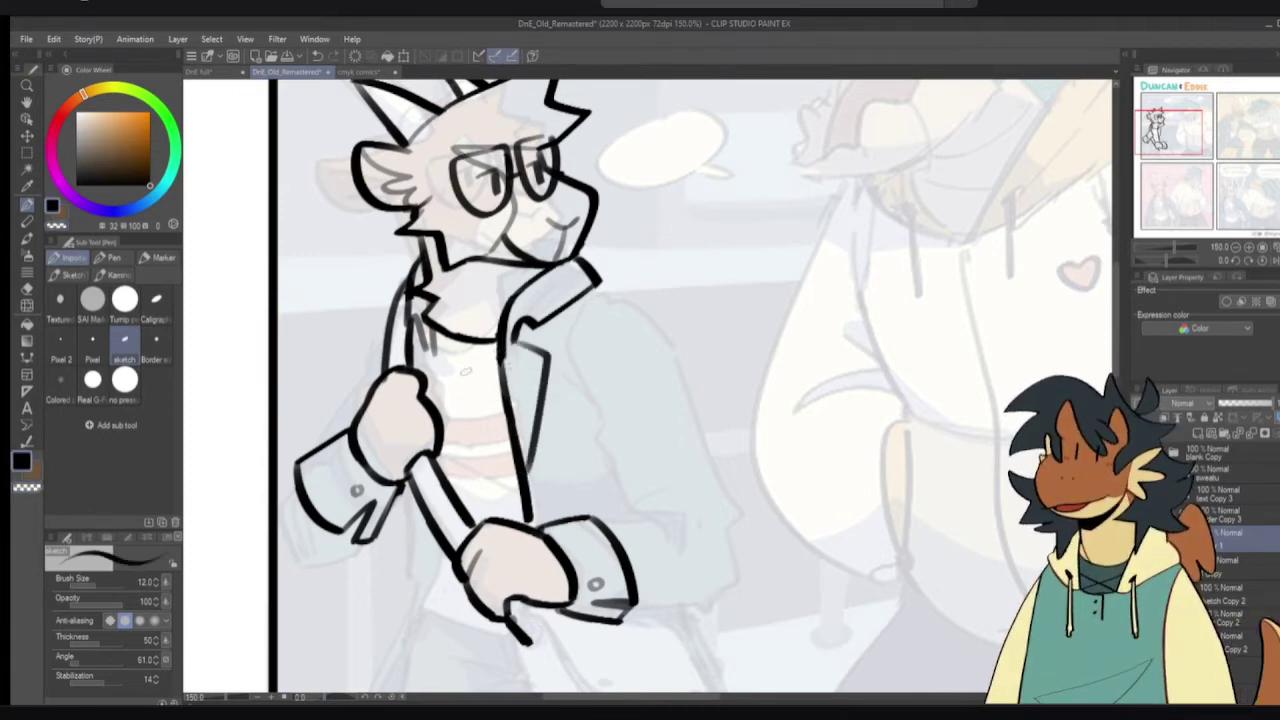
{"action": "left_click_drag", "start_coordinate": [434, 342], "coordinate": [438, 422]}
{"action": "key", "text": "ctrl+z"}
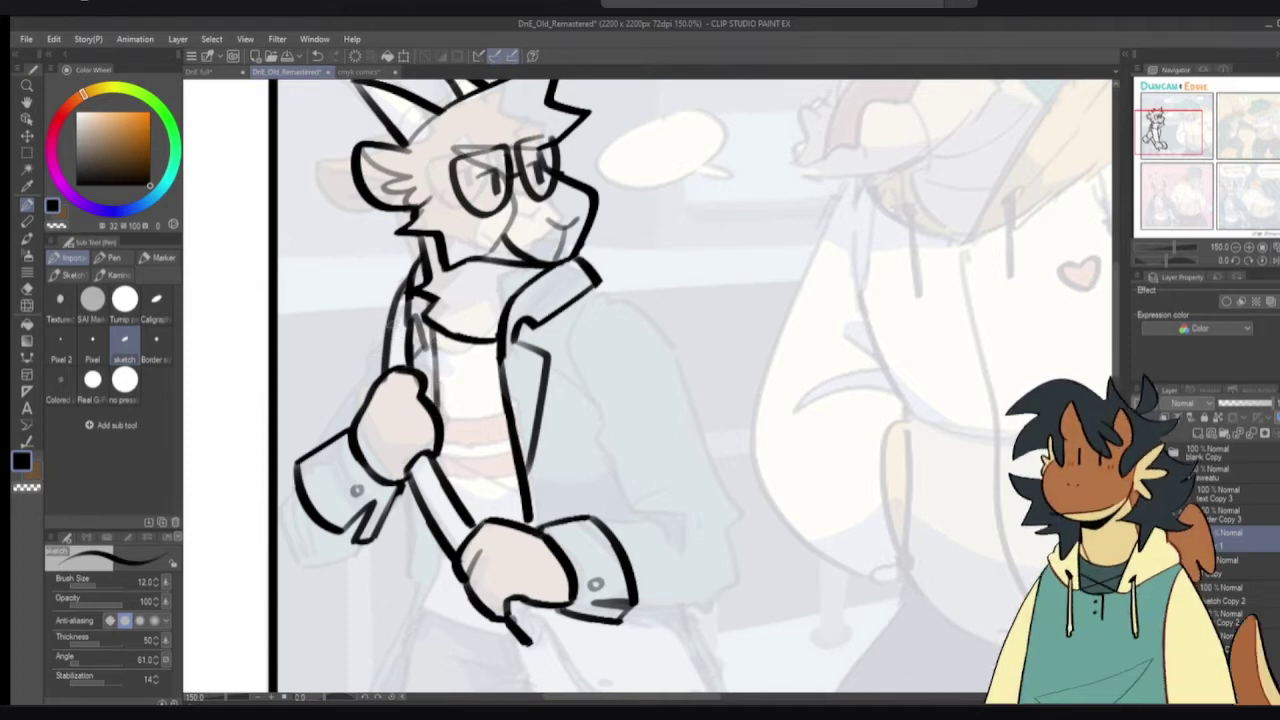
- Ink the jacket's shoulder and long outer sleeve edge, plus the elbow creases above the lower cuff
{"action": "left_click_drag", "start_coordinate": [673, 320], "coordinate": [628, 322]}
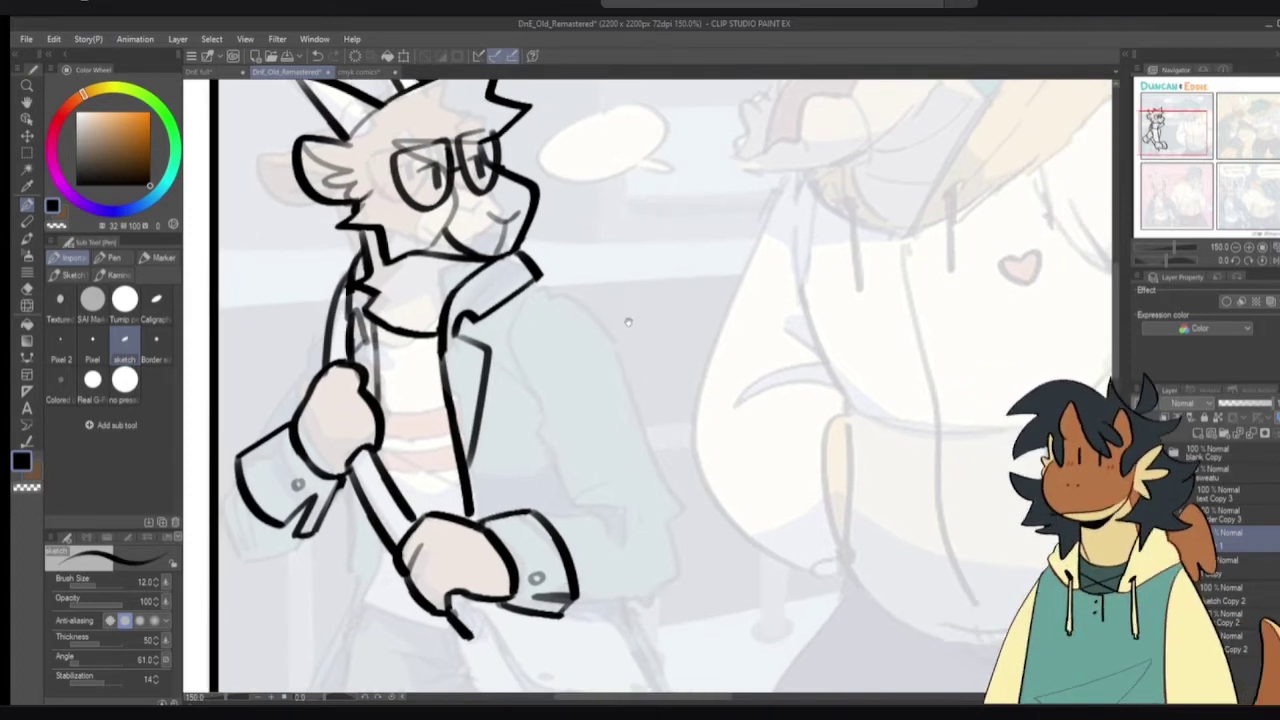
{"action": "left_click_drag", "start_coordinate": [616, 378], "coordinate": [610, 352]}
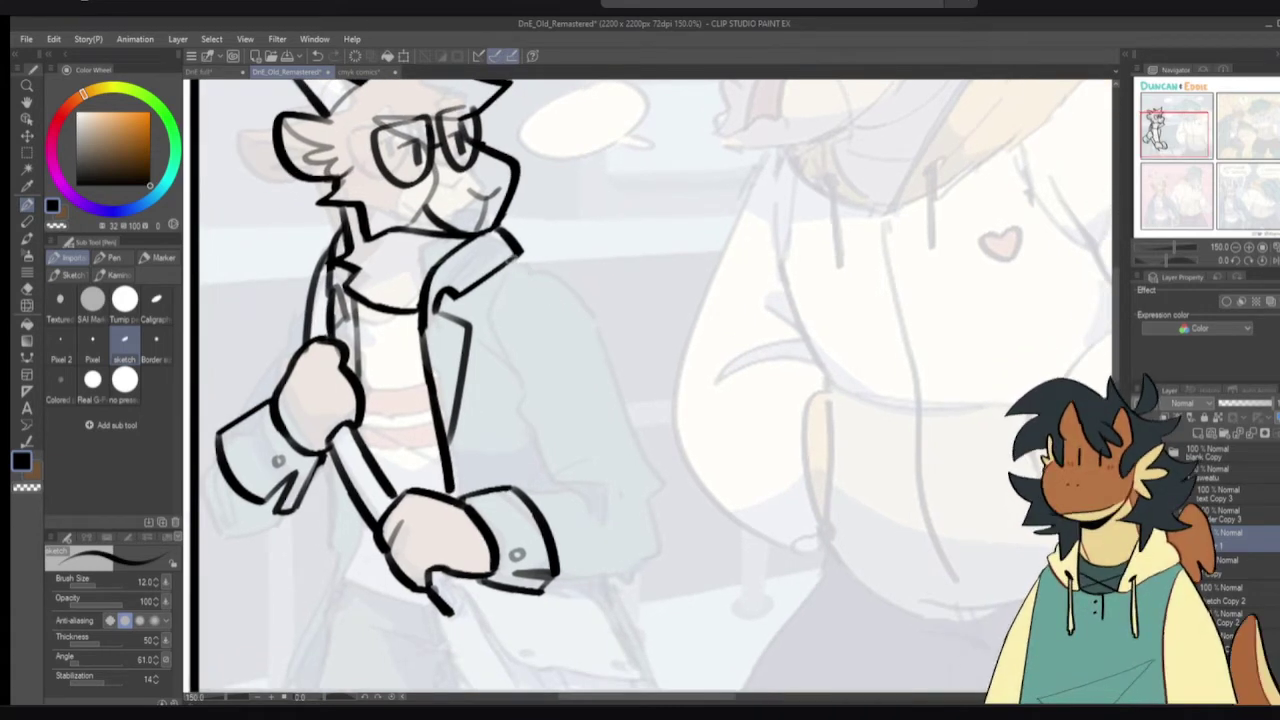
{"action": "mouse_move", "coordinate": [514, 262]}
{"action": "left_mouse_down"}
{"action": "mouse_move", "coordinate": [571, 297]}
{"action": "mouse_move", "coordinate": [625, 425]}
{"action": "left_mouse_up"}
{"action": "key", "text": "ctrl+z"}
{"action": "left_click_drag", "start_coordinate": [568, 292], "coordinate": [645, 475]}
{"action": "key", "text": "ctrl+z"}
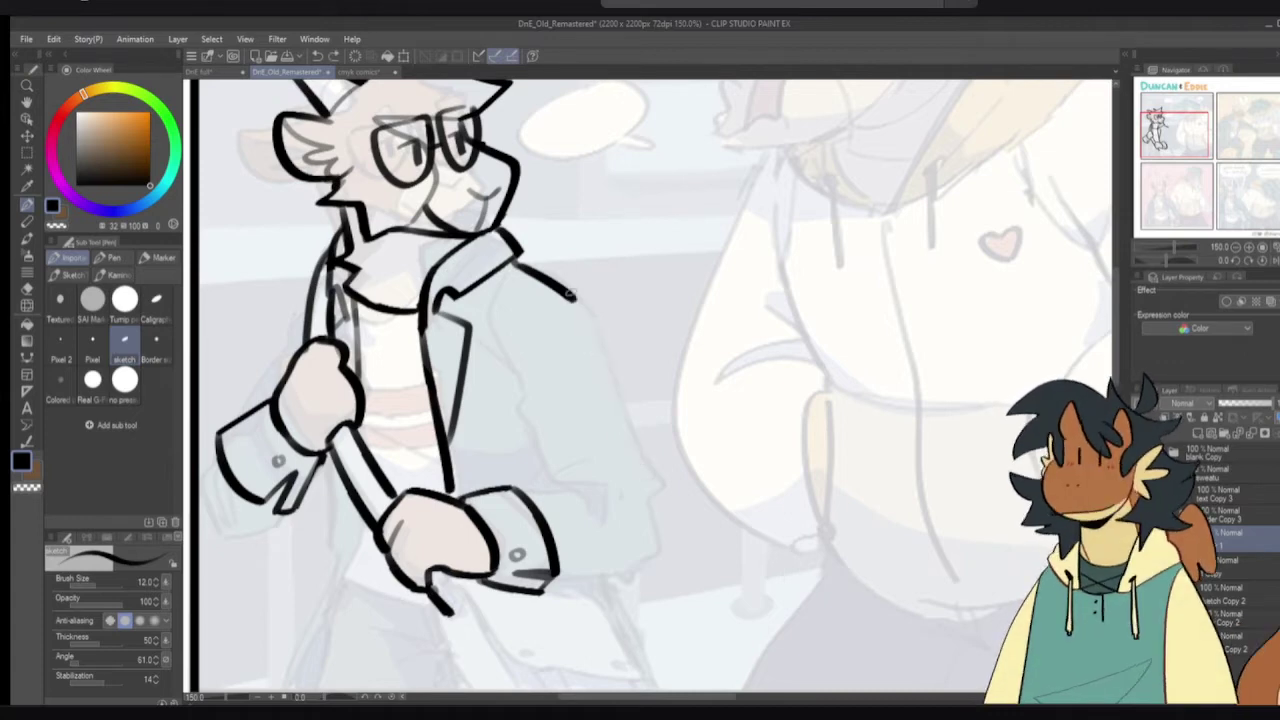
{"action": "left_click_drag", "start_coordinate": [570, 296], "coordinate": [660, 490]}
{"action": "mouse_move", "coordinate": [514, 488]}
{"action": "left_mouse_down"}
{"action": "mouse_move", "coordinate": [616, 501]}
{"action": "mouse_move", "coordinate": [547, 475]}
{"action": "mouse_move", "coordinate": [580, 440]}
{"action": "left_mouse_up"}
{"action": "key", "text": "ctrl+z"}
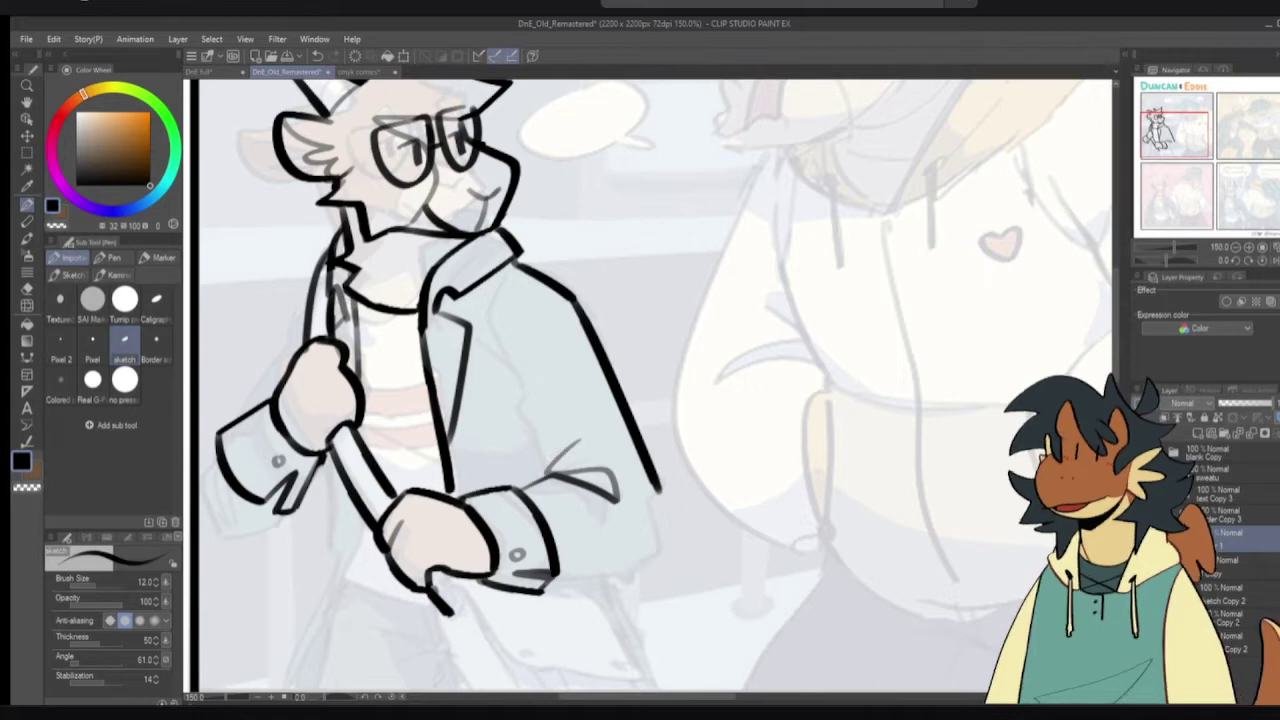
- Ink the inner edge of the jacket's near sleeve, curving from the shoulder down to the elbow creases above the lower cuff
{"action": "key", "text": "ctrl+z"}
{"action": "mouse_move", "coordinate": [543, 294]}
{"action": "left_mouse_down"}
{"action": "mouse_move", "coordinate": [504, 387]}
{"action": "mouse_move", "coordinate": [547, 477]}
{"action": "left_mouse_up"}
{"action": "key", "text": "ctrl+z"}
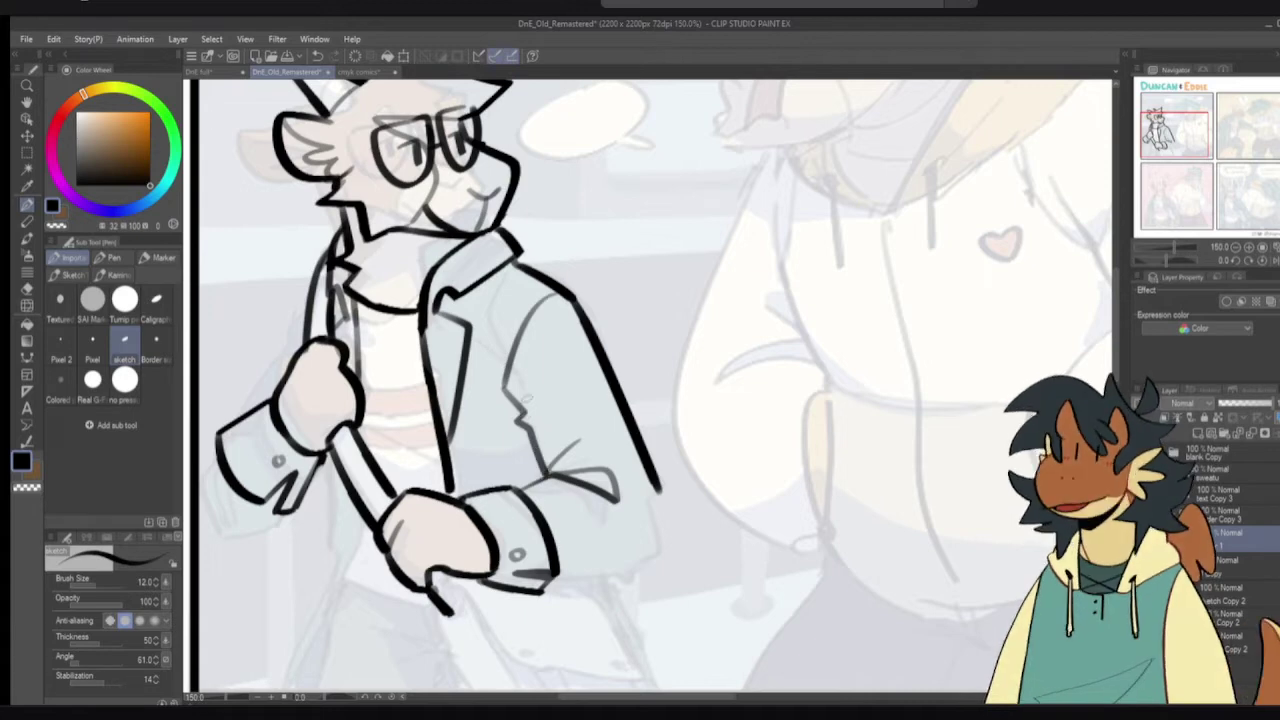
{"action": "key", "text": "ctrl+z"}
{"action": "left_click_drag", "start_coordinate": [504, 388], "coordinate": [542, 458]}
{"action": "key", "text": "ctrl+z"}
{"action": "left_click_drag", "start_coordinate": [504, 388], "coordinate": [548, 470]}
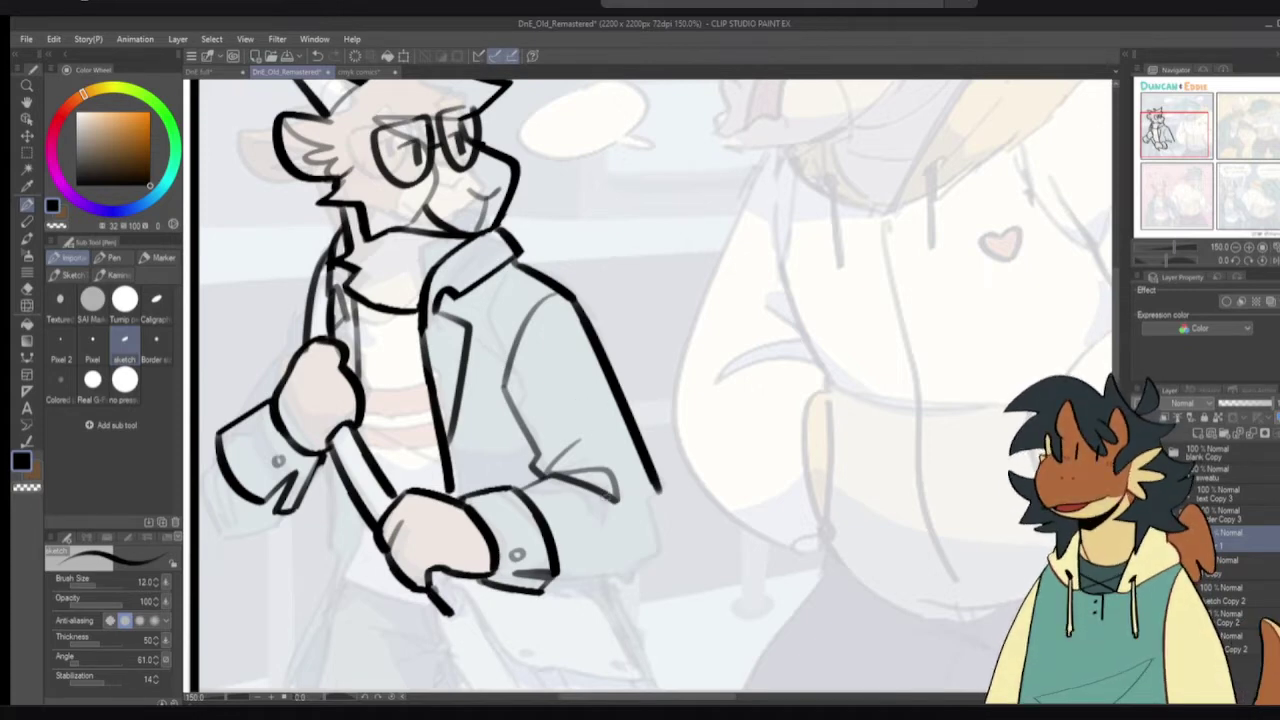
- Extend the near sleeve's outer edge down around the elbow to the level of the lower cuff
{"action": "left_click_drag", "start_coordinate": [556, 575], "coordinate": [609, 560]}
{"action": "key", "text": "ctrl+z"}
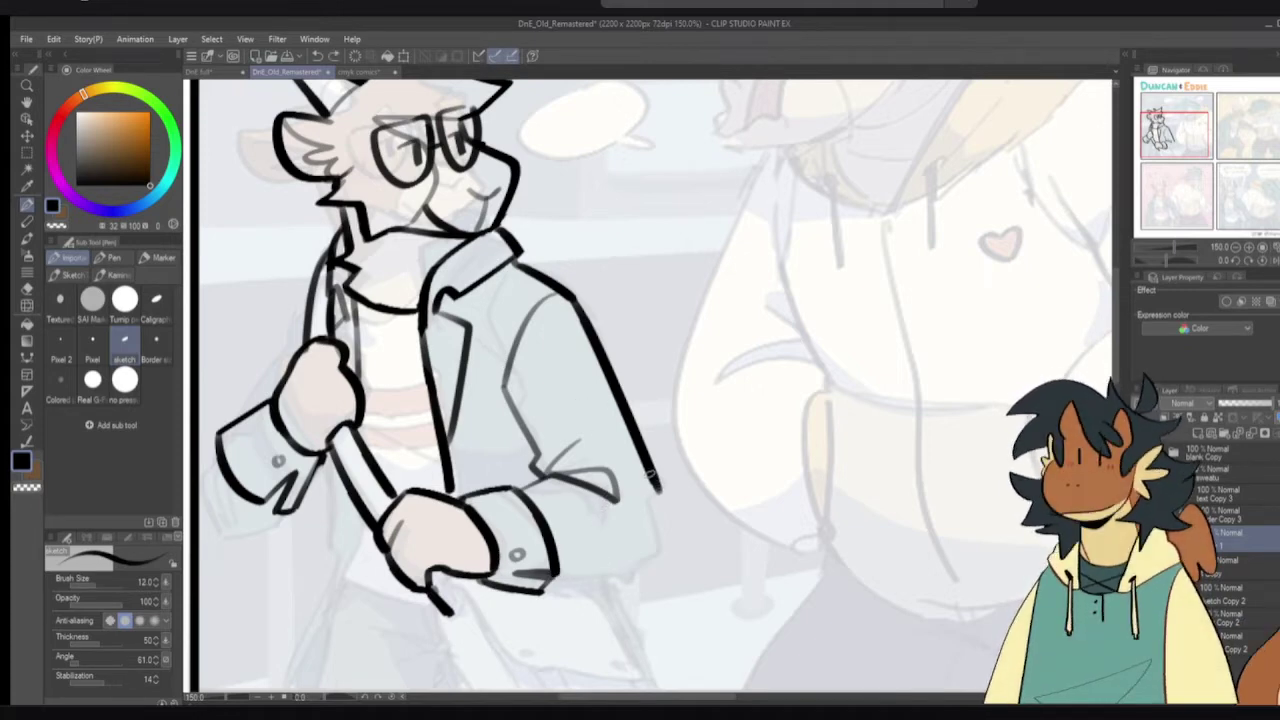
{"action": "left_click_drag", "start_coordinate": [650, 472], "coordinate": [662, 541]}
{"action": "key", "text": "ctrl+z"}
{"action": "key", "text": "ctrl+z"}
{"action": "left_click_drag", "start_coordinate": [650, 470], "coordinate": [662, 562]}
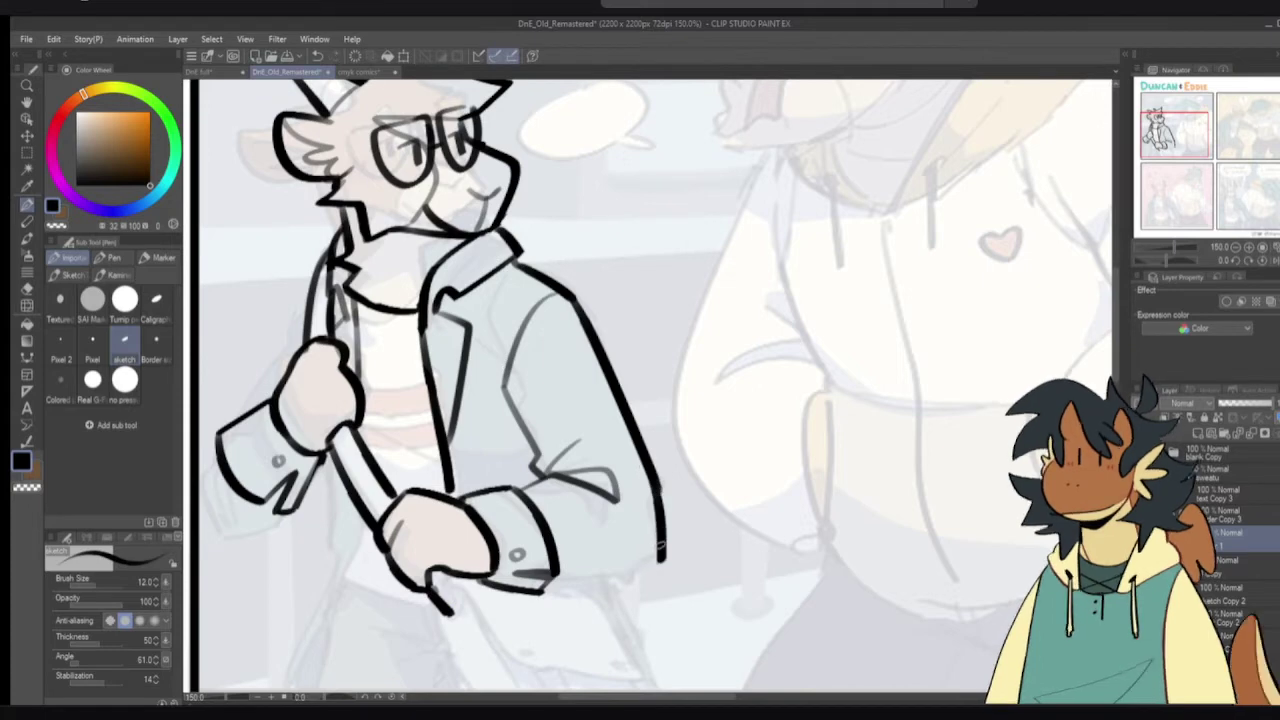
{"action": "key", "text": "ctrl+z"}
{"action": "left_click_drag", "start_coordinate": [650, 480], "coordinate": [662, 562]}
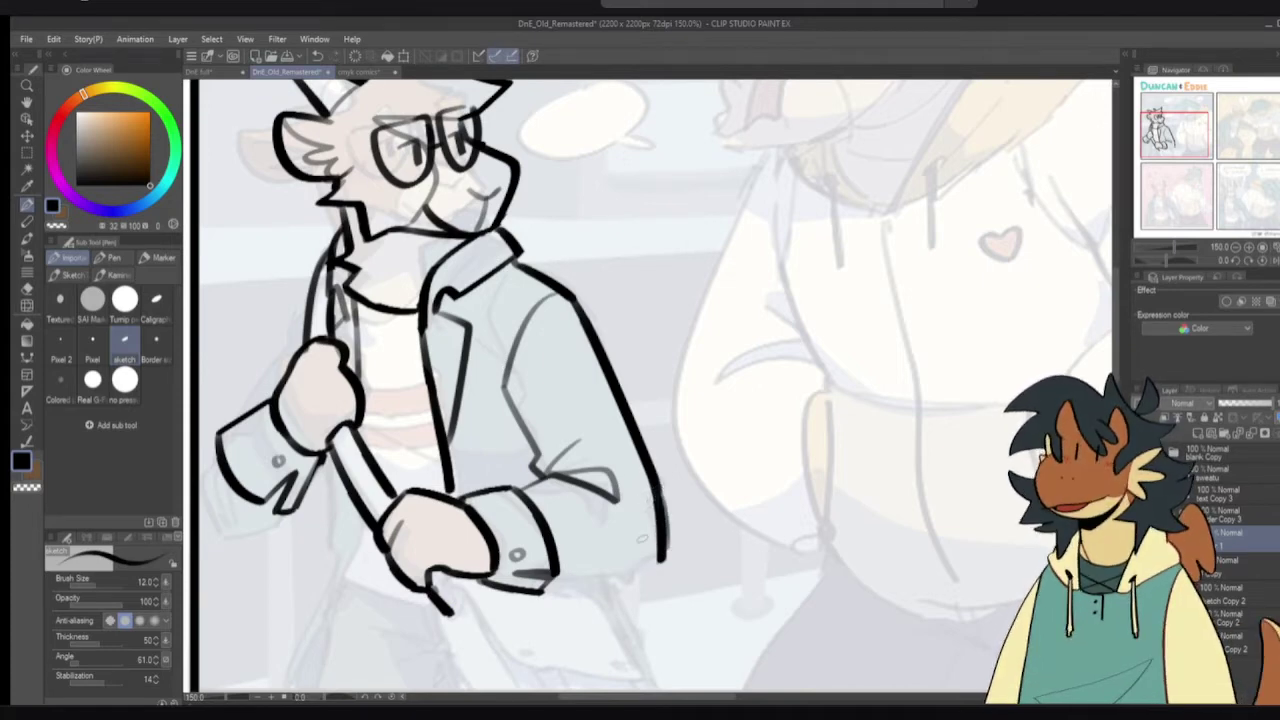
{"action": "key", "text": "ctrl+z"}
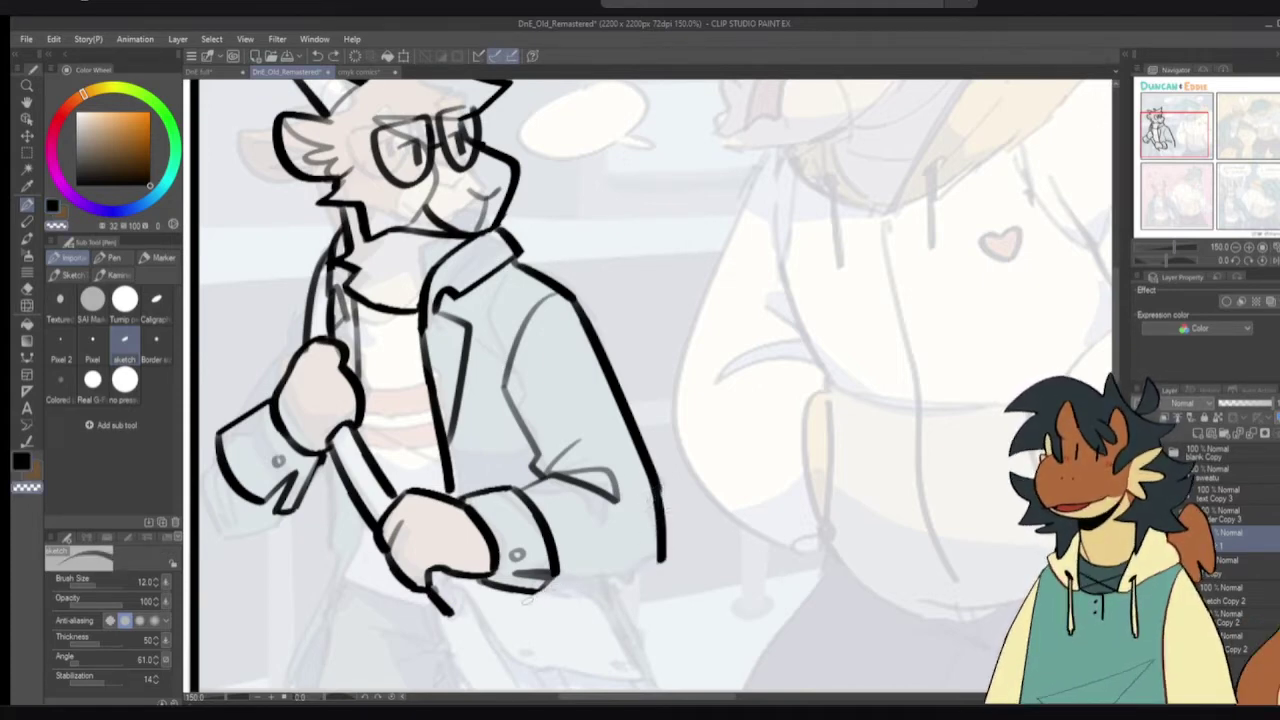
- Ink the near sleeve's underside from the lower cuff to the elbow, and add fold creases around the elbow and upper arm
{"action": "left_click_drag", "start_coordinate": [549, 583], "coordinate": [643, 567]}
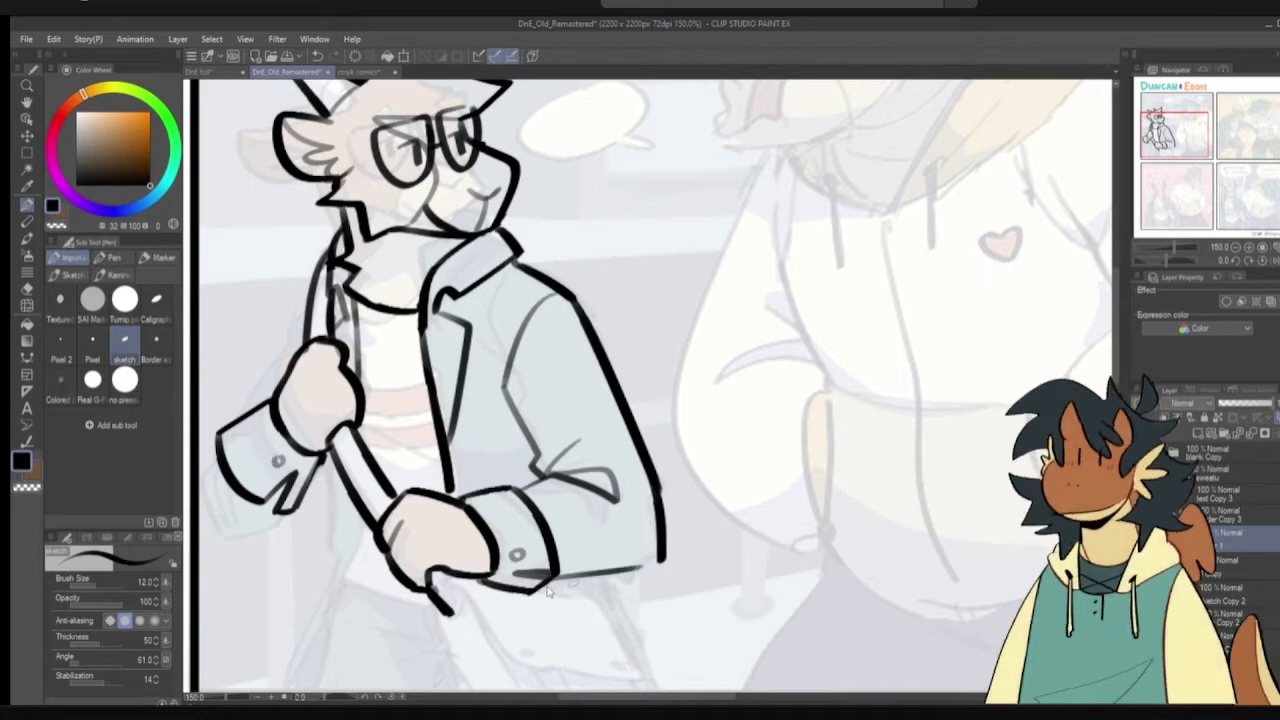
{"action": "key", "text": "ctrl+z"}
{"action": "left_click_drag", "start_coordinate": [552, 580], "coordinate": [660, 557]}
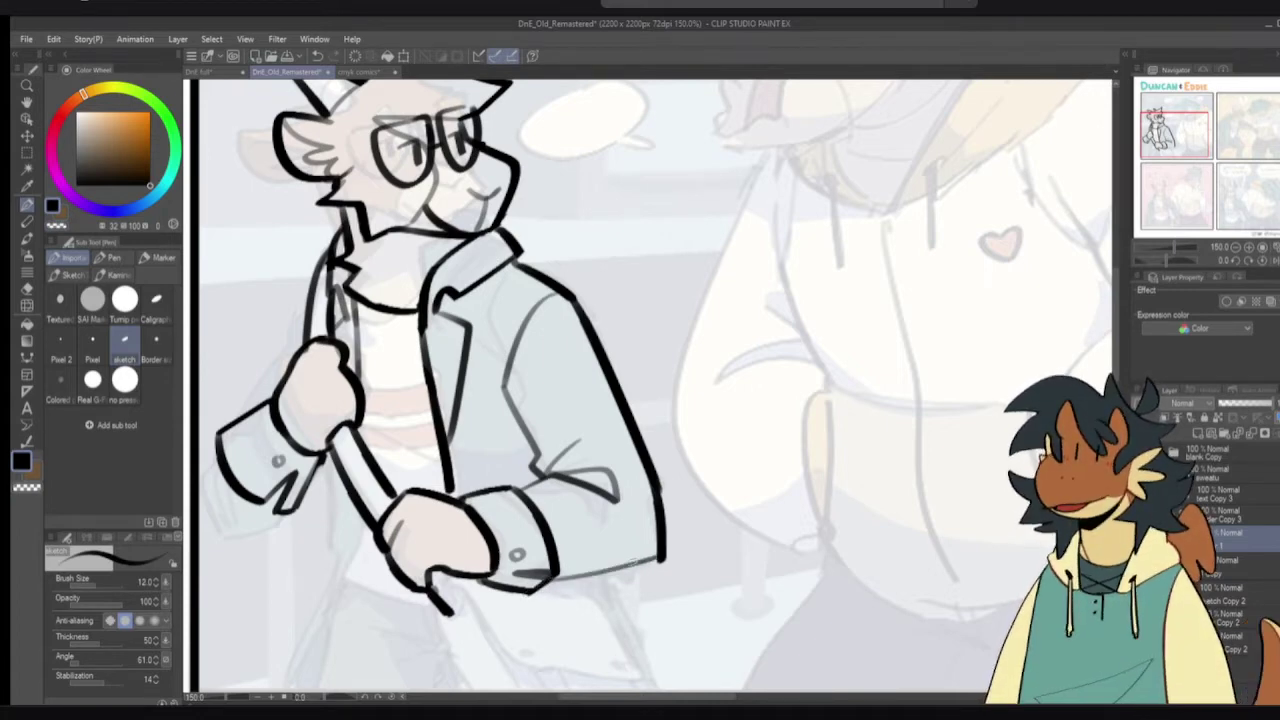
{"action": "key", "text": "ctrl+z"}
{"action": "left_click_drag", "start_coordinate": [552, 580], "coordinate": [661, 560]}
{"action": "key", "text": "ctrl+z"}
{"action": "left_click_drag", "start_coordinate": [552, 479], "coordinate": [606, 542]}
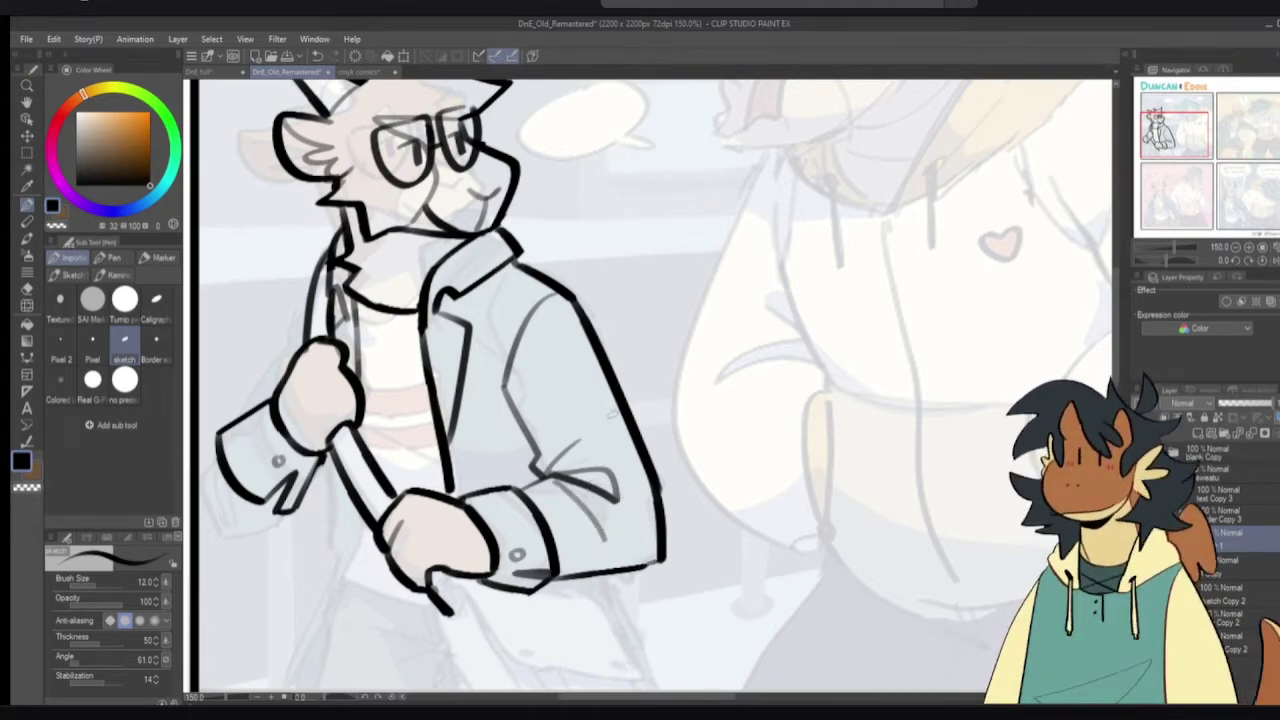
{"action": "mouse_move", "coordinate": [596, 436]}
{"action": "left_mouse_down"}
{"action": "mouse_move", "coordinate": [608, 422]}
{"action": "mouse_move", "coordinate": [578, 366]}
{"action": "left_mouse_up"}
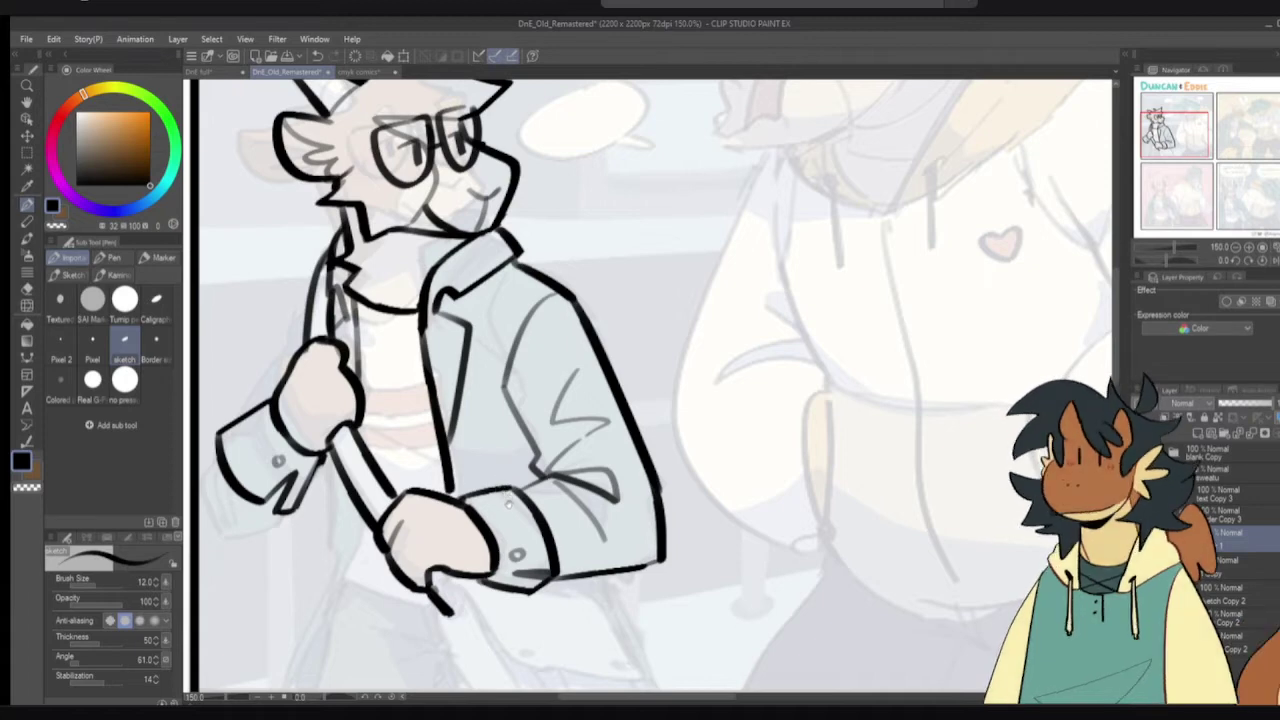
- Ink the outer edge of the jacket's far sleeve, running from the collar down to the upper cuff
{"action": "left_click_drag", "start_coordinate": [509, 503], "coordinate": [592, 499]}
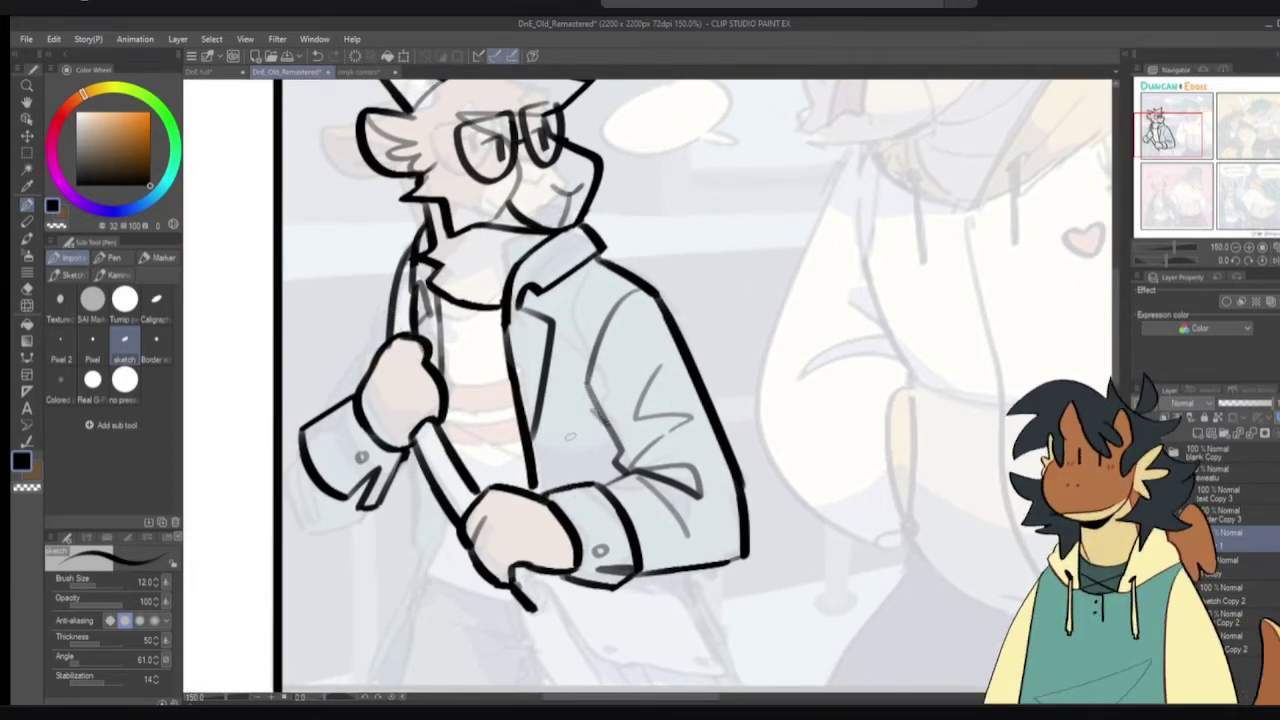
{"action": "left_click_drag", "start_coordinate": [398, 282], "coordinate": [332, 404]}
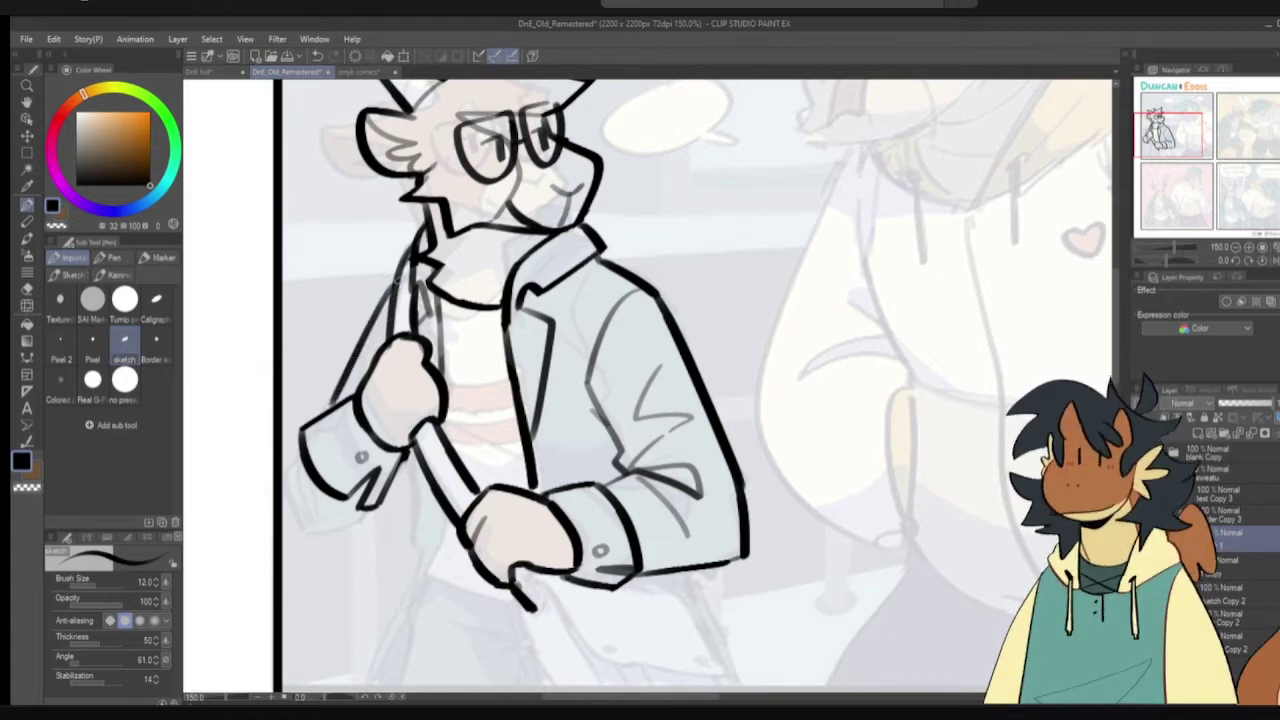
{"action": "key", "text": "ctrl+z"}
{"action": "mouse_move", "coordinate": [398, 282]}
{"action": "left_mouse_down"}
{"action": "mouse_move", "coordinate": [334, 404]}
{"action": "mouse_move", "coordinate": [349, 413]}
{"action": "mouse_move", "coordinate": [346, 461]}
{"action": "left_mouse_up"}
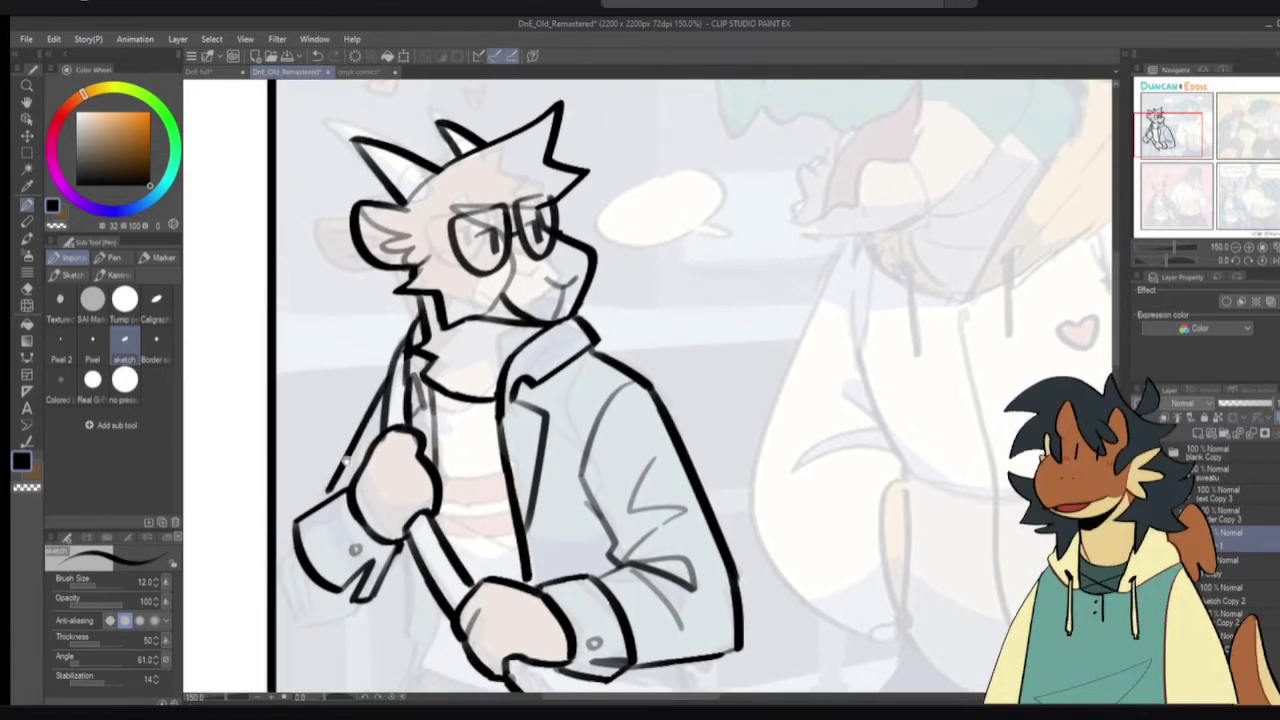
{"action": "scroll", "coordinate": [345, 460], "scroll_direction": "down", "scroll_amount": 3}
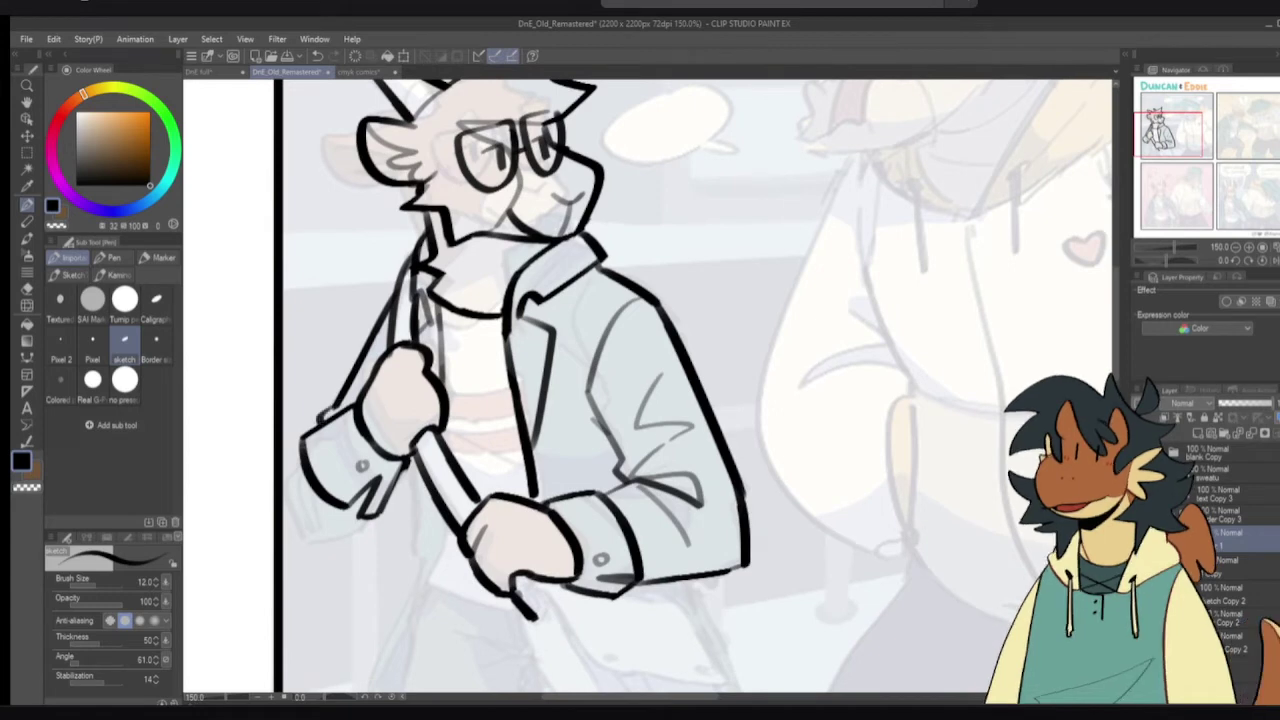
- Ink the curved sleeve outline beneath the upper cuff, joining both ends of the cuff
{"action": "key", "text": "ctrl+z"}
{"action": "left_click_drag", "start_coordinate": [295, 460], "coordinate": [284, 484]}
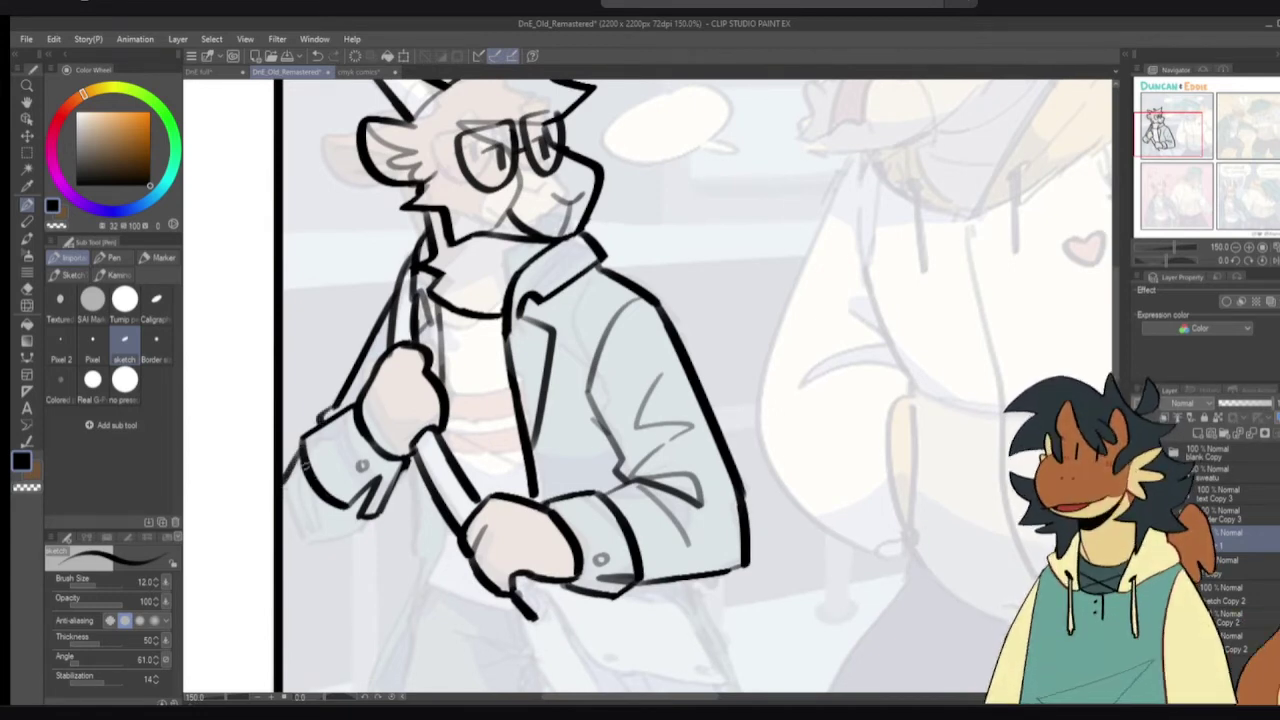
{"action": "mouse_move", "coordinate": [373, 517]}
{"action": "left_mouse_down"}
{"action": "mouse_move", "coordinate": [344, 540]}
{"action": "mouse_move", "coordinate": [312, 554]}
{"action": "left_mouse_up"}
{"action": "key", "text": "ctrl+z"}
{"action": "mouse_move", "coordinate": [372, 516]}
{"action": "left_mouse_down"}
{"action": "mouse_move", "coordinate": [347, 549]}
{"action": "mouse_move", "coordinate": [278, 569]}
{"action": "left_mouse_up"}
{"action": "key", "text": "ctrl+z"}
{"action": "key", "text": "ctrl+z"}
{"action": "mouse_move", "coordinate": [302, 456]}
{"action": "left_mouse_down"}
{"action": "mouse_move", "coordinate": [350, 530]}
{"action": "mouse_move", "coordinate": [369, 517]}
{"action": "mouse_move", "coordinate": [349, 530]}
{"action": "left_mouse_up"}
{"action": "left_click_drag", "start_coordinate": [364, 481], "coordinate": [352, 510]}
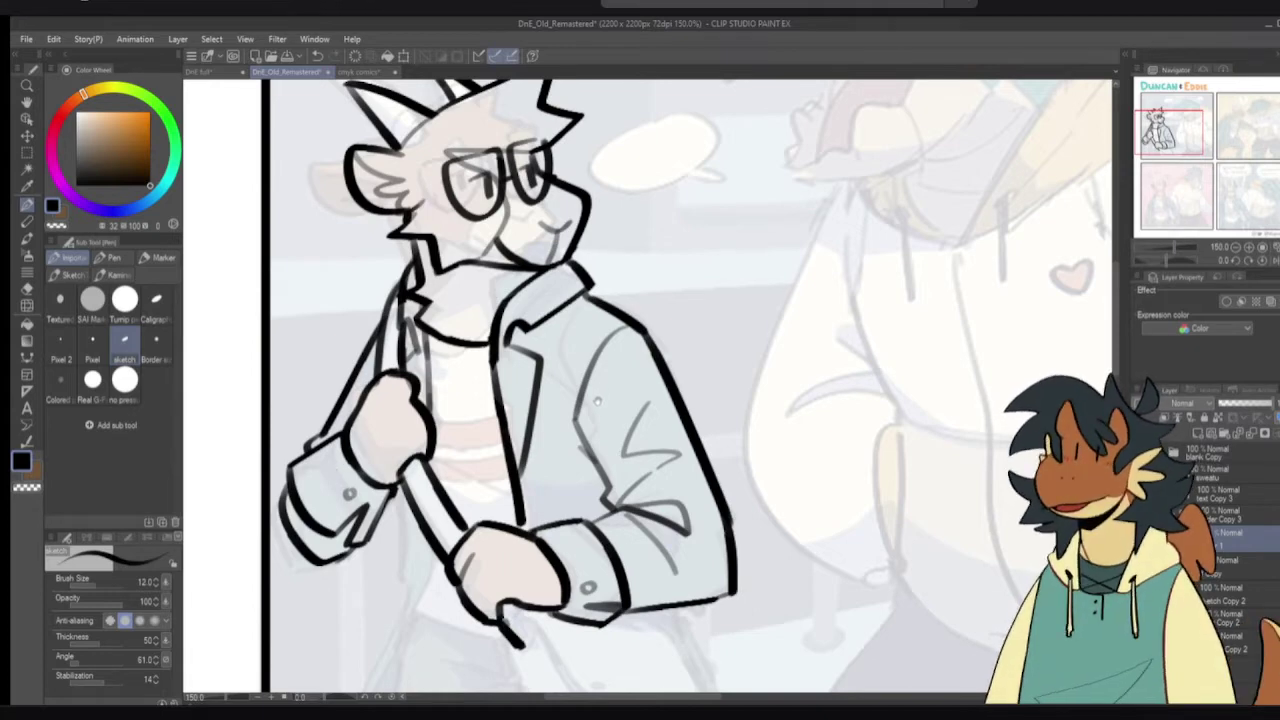
- Ink a thin seam line across the jacket's chest between the lapel and the near sleeve
{"action": "mouse_move", "coordinate": [472, 494]}
{"action": "left_mouse_down"}
{"action": "mouse_move", "coordinate": [503, 418]}
{"action": "mouse_move", "coordinate": [501, 381]}
{"action": "mouse_move", "coordinate": [496, 416]}
{"action": "left_mouse_up"}
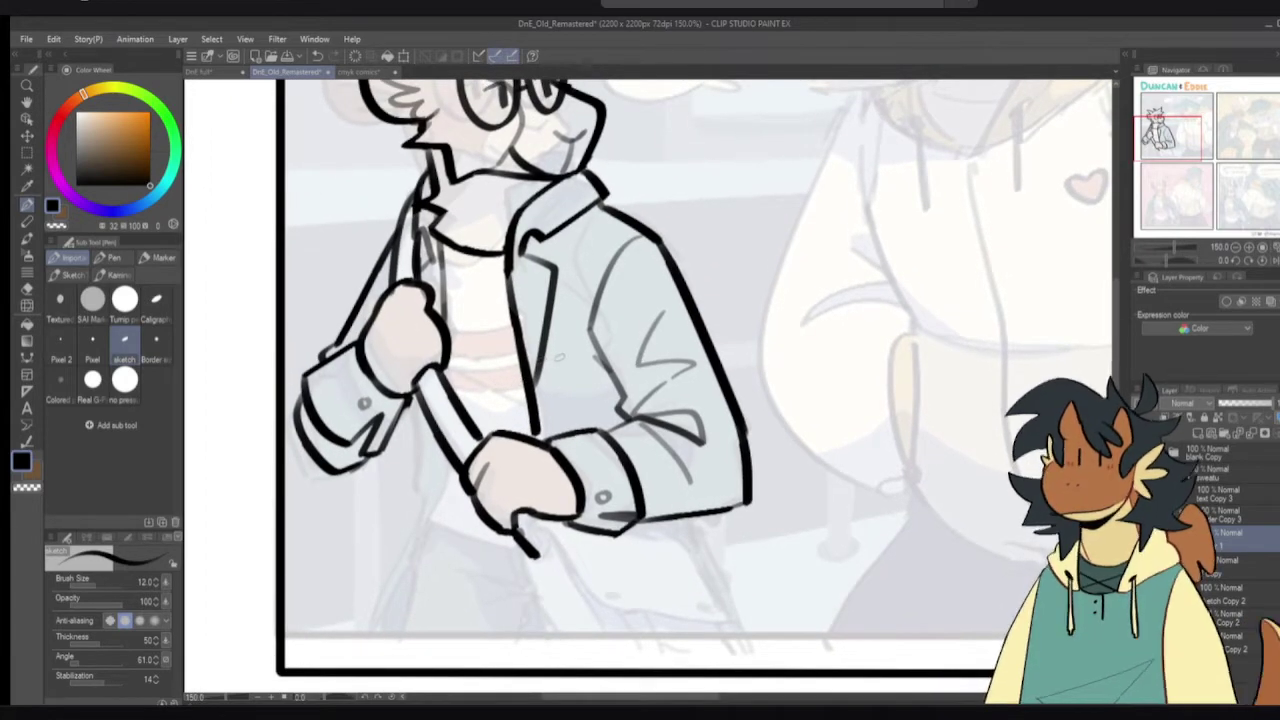
{"action": "scroll", "coordinate": [412, 432], "scroll_direction": "down", "scroll_amount": 3}
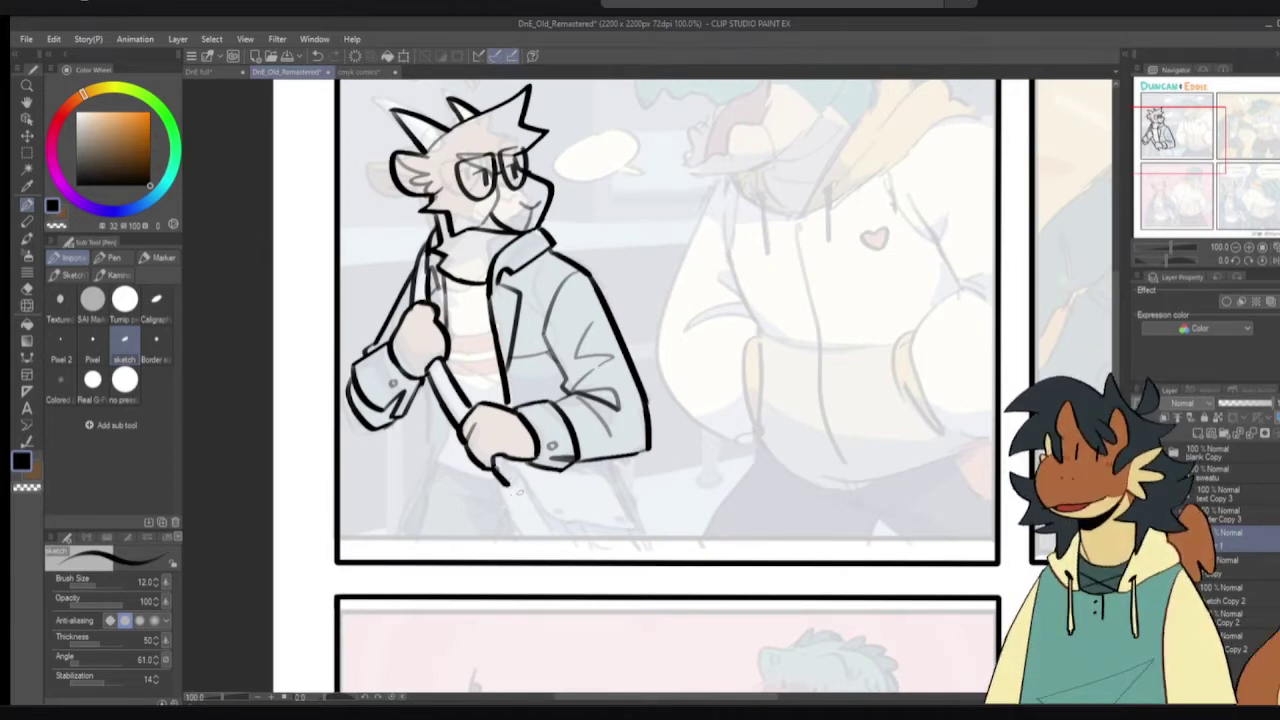
{"action": "left_click_drag", "start_coordinate": [522, 488], "coordinate": [504, 554]}
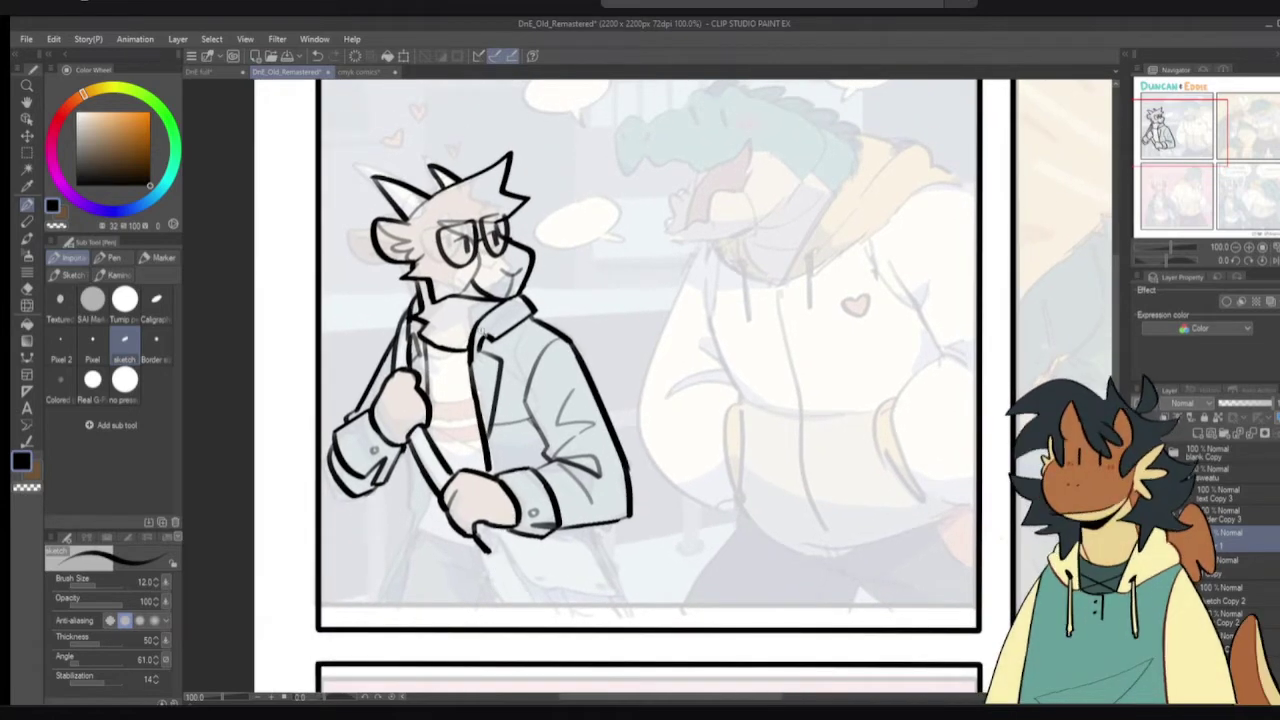
{"action": "scroll", "coordinate": [480, 324], "scroll_direction": "up", "scroll_amount": 1}
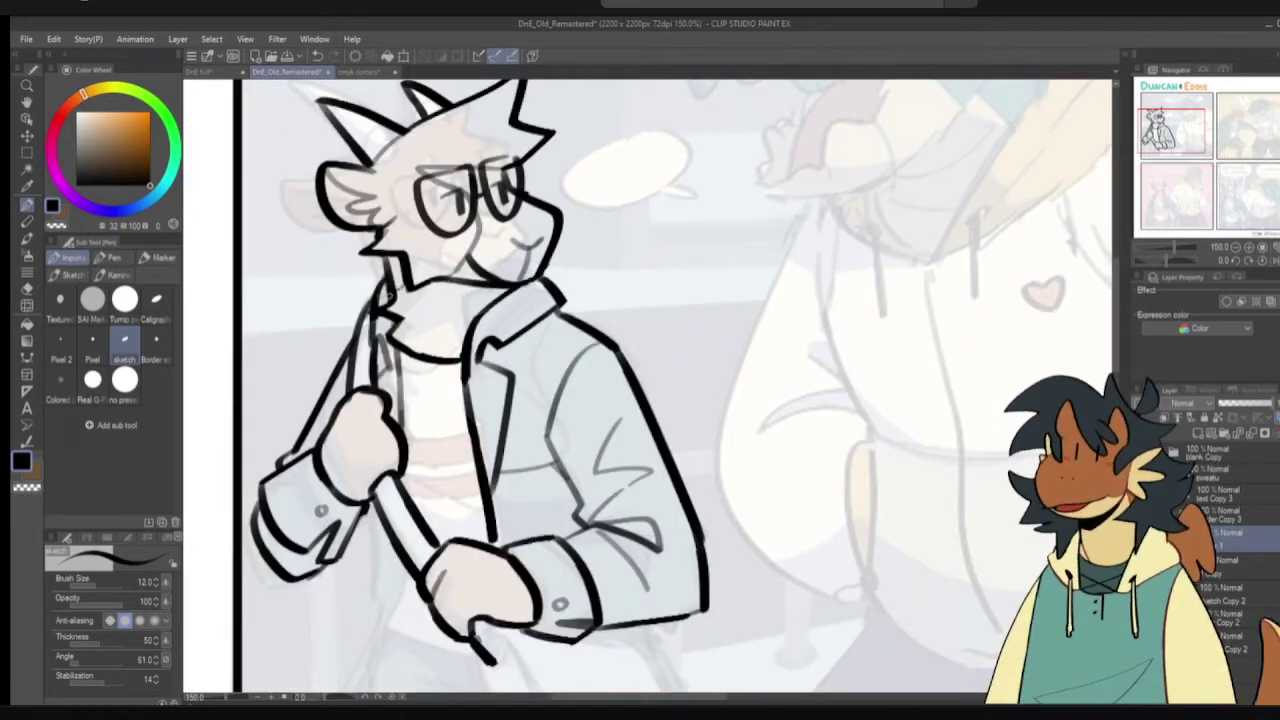
{"action": "left_click_drag", "start_coordinate": [476, 285], "coordinate": [491, 307]}
{"action": "key", "text": "ctrl+z"}
{"action": "left_click_drag", "start_coordinate": [535, 498], "coordinate": [509, 432]}
{"action": "left_click_drag", "start_coordinate": [544, 578], "coordinate": [545, 544]}
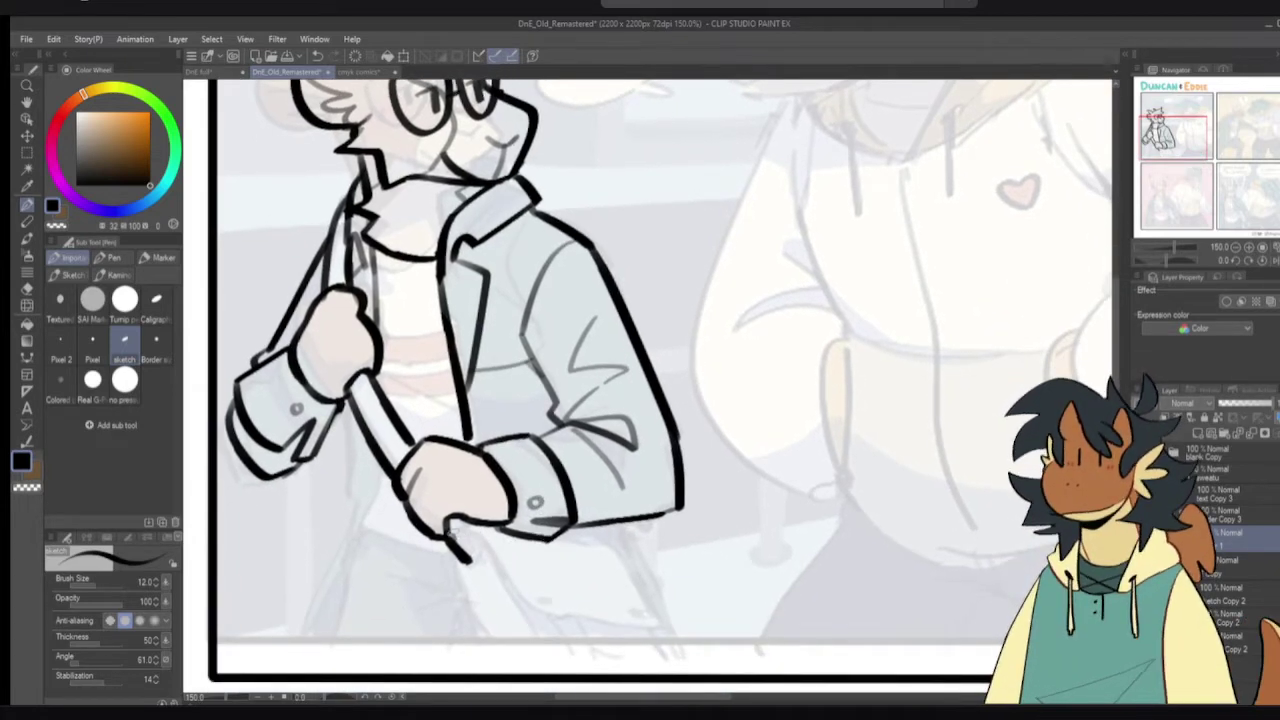
- Ink the two long sides of the shoulder bag slanting down from below the lower hand and sleeve
{"action": "key", "text": "ctrl+z"}
{"action": "left_click_drag", "start_coordinate": [464, 528], "coordinate": [530, 609]}
{"action": "key", "text": "ctrl+z"}
{"action": "left_click_drag", "start_coordinate": [484, 534], "coordinate": [549, 634]}
{"action": "key", "text": "ctrl+z"}
{"action": "mouse_move", "coordinate": [484, 534]}
{"action": "left_mouse_down"}
{"action": "mouse_move", "coordinate": [564, 652]}
{"action": "mouse_move", "coordinate": [668, 648]}
{"action": "left_mouse_up"}
{"action": "key", "text": "ctrl+z"}
{"action": "mouse_move", "coordinate": [578, 524]}
{"action": "left_mouse_down"}
{"action": "mouse_move", "coordinate": [663, 548]}
{"action": "mouse_move", "coordinate": [688, 632]}
{"action": "left_mouse_up"}
{"action": "key", "text": "ctrl+z"}
{"action": "mouse_move", "coordinate": [582, 518]}
{"action": "left_mouse_down"}
{"action": "mouse_move", "coordinate": [682, 640]}
{"action": "mouse_move", "coordinate": [677, 620]}
{"action": "mouse_move", "coordinate": [682, 645]}
{"action": "left_mouse_up"}
{"action": "key", "text": "ctrl+z"}
- Ink the bag's bottom edge, joining its two long sides with a rounded corner
{"action": "mouse_move", "coordinate": [572, 638]}
{"action": "left_mouse_down"}
{"action": "mouse_move", "coordinate": [523, 603]}
{"action": "mouse_move", "coordinate": [585, 624]}
{"action": "left_mouse_up"}
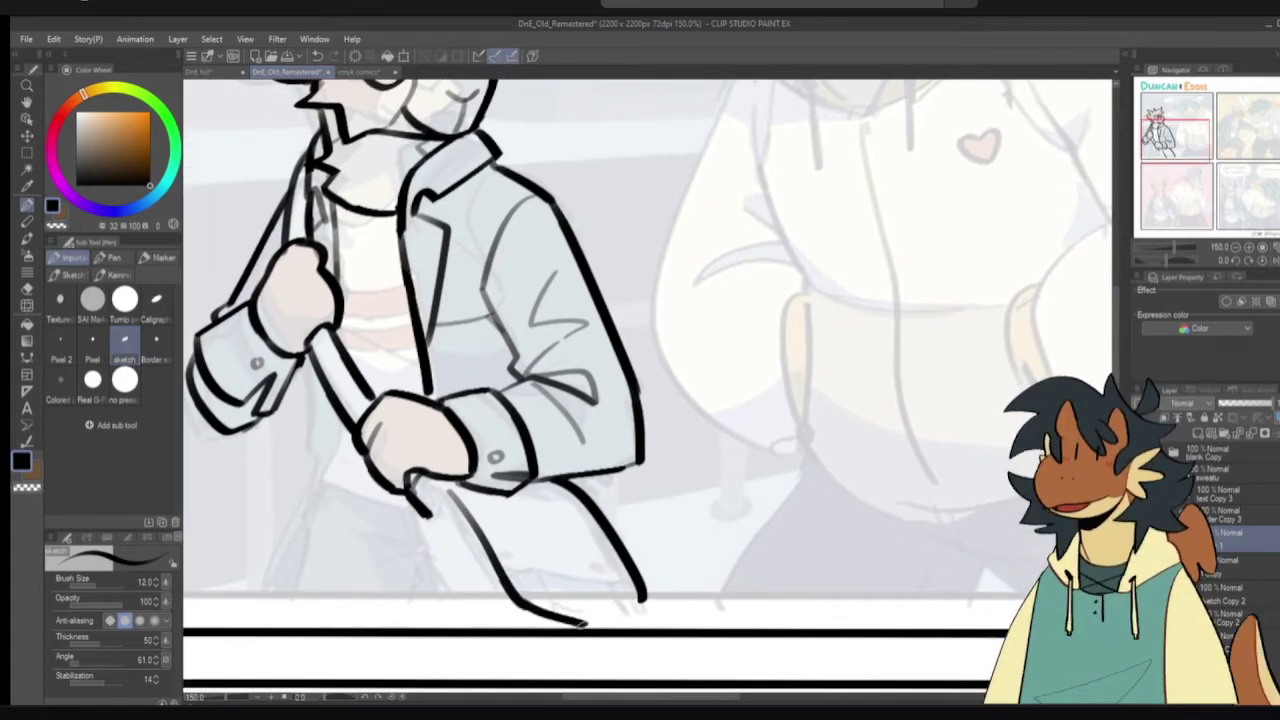
{"action": "key", "text": "ctrl+z"}
{"action": "left_click_drag", "start_coordinate": [516, 602], "coordinate": [599, 625]}
{"action": "key", "text": "ctrl+z"}
{"action": "mouse_move", "coordinate": [516, 602]}
{"action": "left_mouse_down"}
{"action": "mouse_move", "coordinate": [618, 624]}
{"action": "mouse_move", "coordinate": [643, 601]}
{"action": "mouse_move", "coordinate": [641, 627]}
{"action": "mouse_move", "coordinate": [638, 615]}
{"action": "left_mouse_up"}
{"action": "key", "text": "c"}
{"action": "key", "text": "c"}
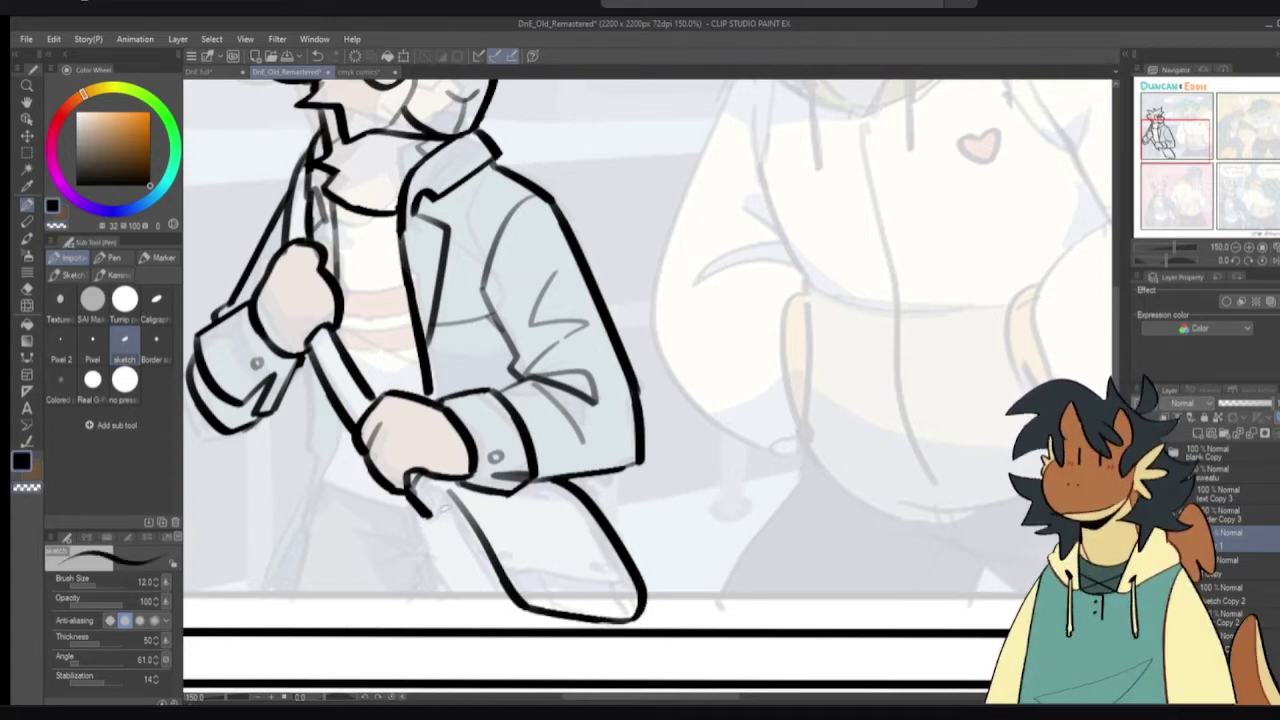
- Ink the line running from the strap below the lower hand to the panel's bottom border, and close off the strap end
{"action": "left_click_drag", "start_coordinate": [415, 502], "coordinate": [480, 632]}
{"action": "key", "text": "ctrl+z"}
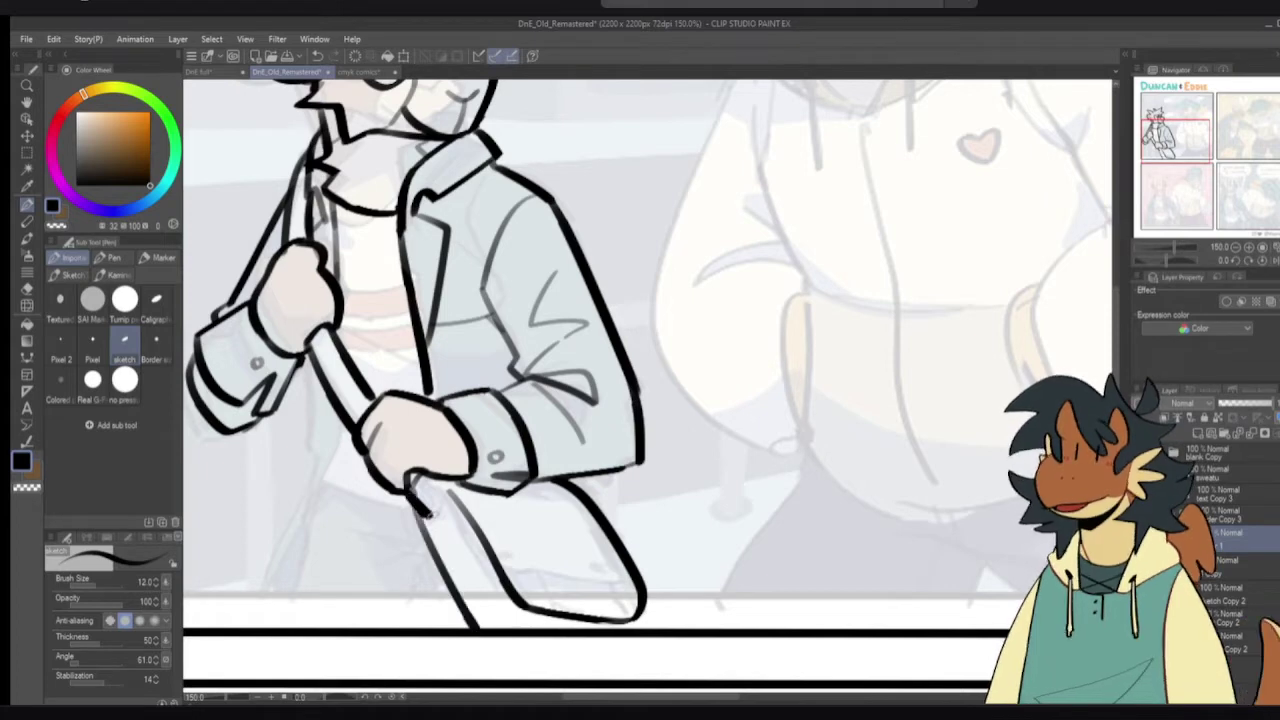
{"action": "key", "text": "ctrl+z"}
{"action": "mouse_move", "coordinate": [428, 514]}
{"action": "left_mouse_down"}
{"action": "mouse_move", "coordinate": [444, 507]}
{"action": "mouse_move", "coordinate": [427, 476]}
{"action": "mouse_move", "coordinate": [432, 512]}
{"action": "left_mouse_up"}
{"action": "key", "text": "ctrl+z"}
{"action": "key", "text": "c"}
{"action": "left_click_drag", "start_coordinate": [442, 514], "coordinate": [430, 518]}
{"action": "scroll", "coordinate": [465, 494], "scroll_direction": "down", "scroll_amount": 1}
{"action": "left_click_drag", "start_coordinate": [477, 354], "coordinate": [473, 418]}
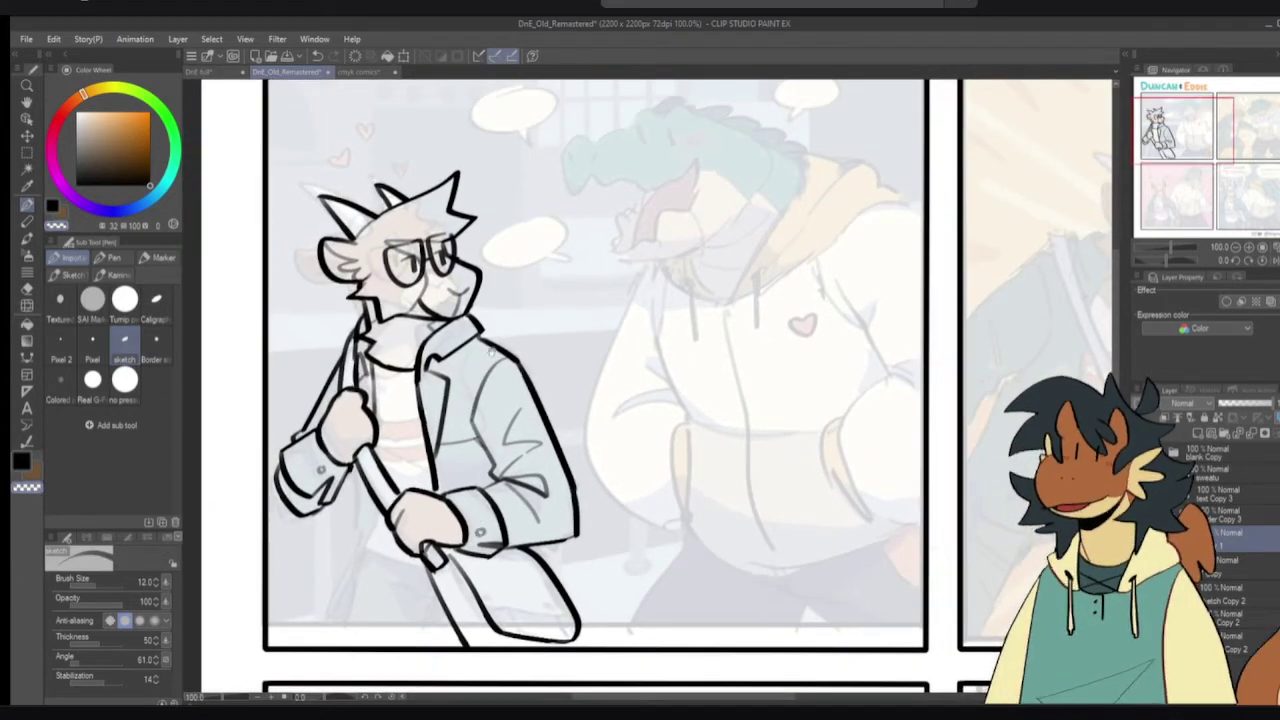
- Look through several finished Duncan & Eddie comics in the DnE full document and return to DnE_Old_Remastered
{"action": "left_click", "coordinate": [200, 72]}
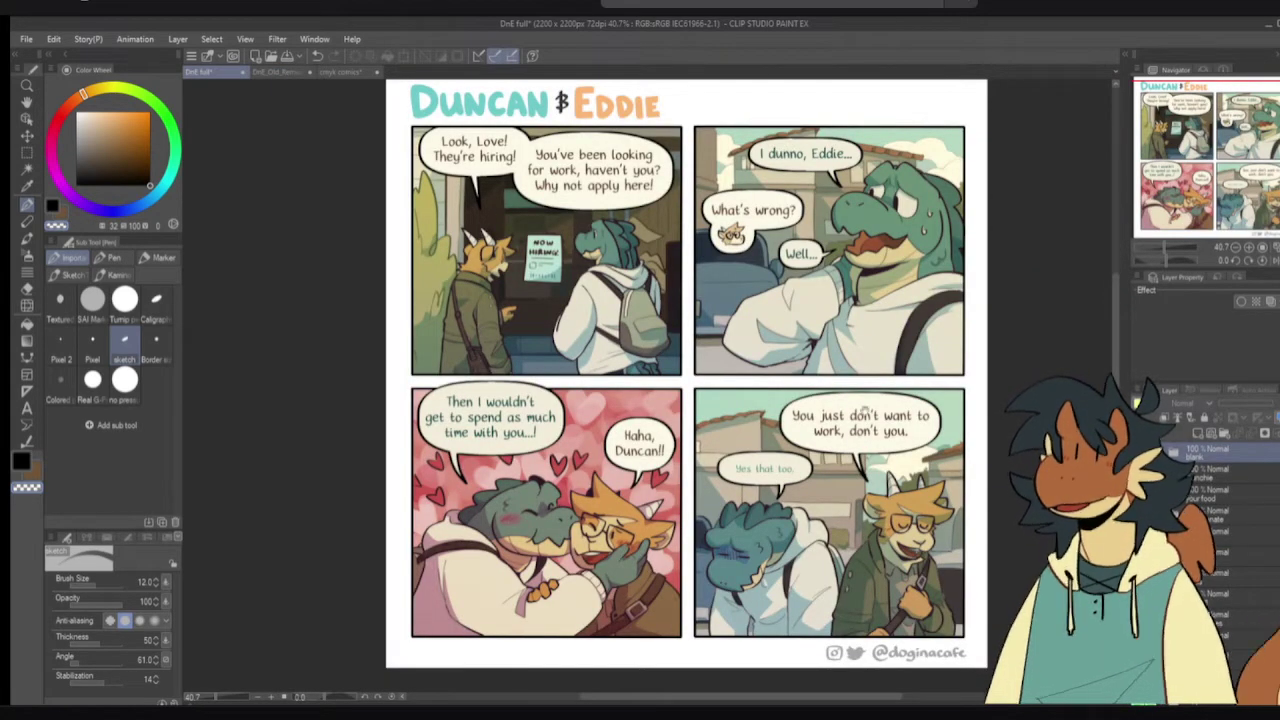
{"action": "scroll", "coordinate": [1230, 530], "scroll_direction": "down", "scroll_amount": 2}
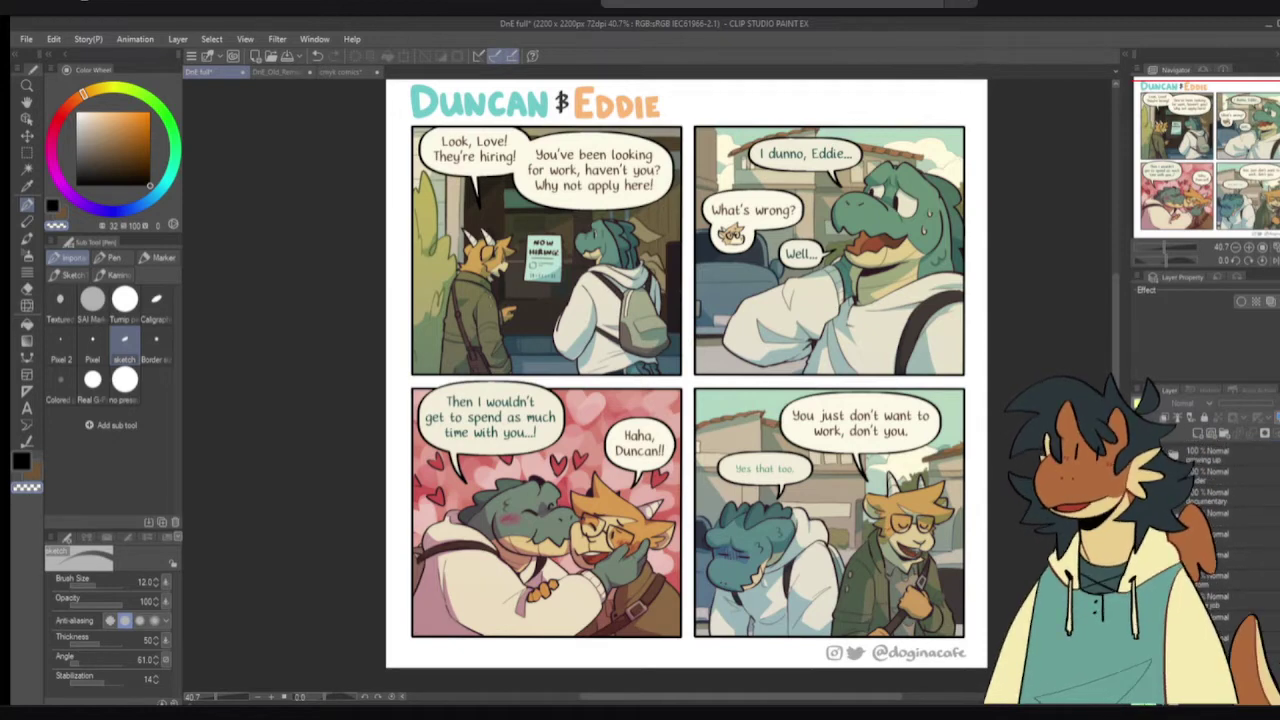
{"action": "left_click", "coordinate": [1144, 600]}
{"action": "left_click", "coordinate": [1144, 579]}
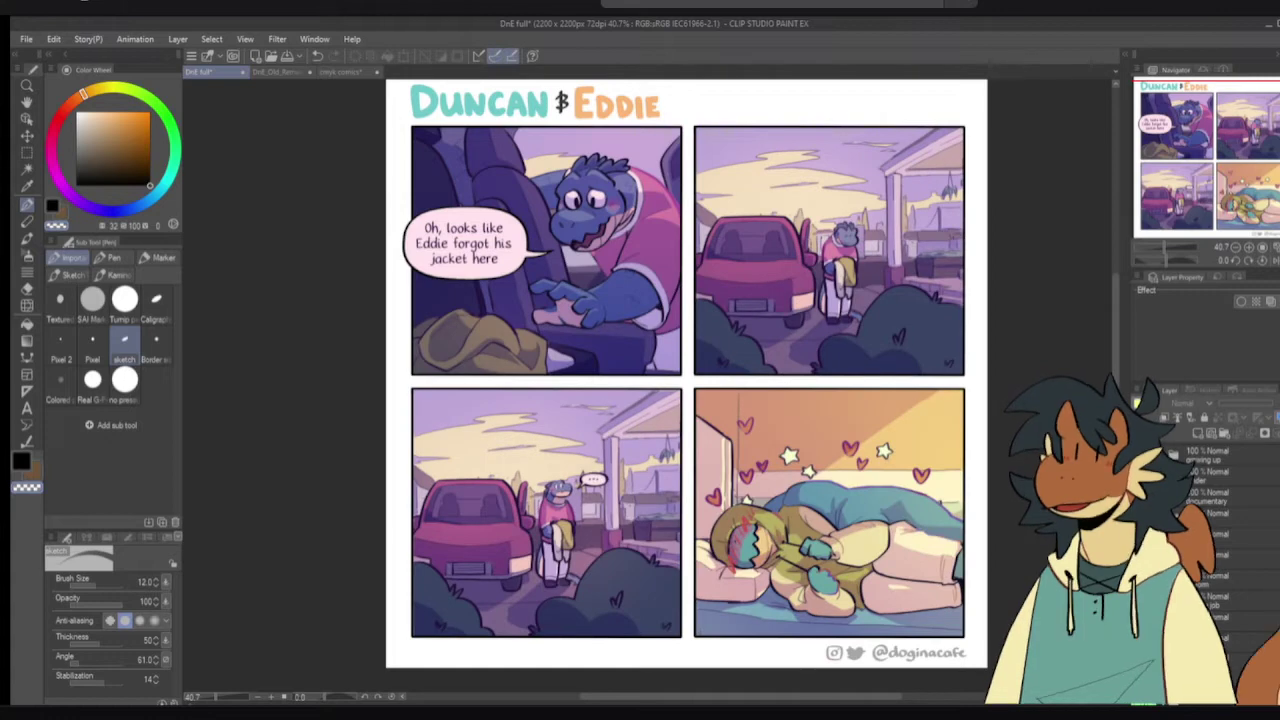
{"action": "left_click", "coordinate": [1144, 579]}
{"action": "left_click", "coordinate": [1144, 558]}
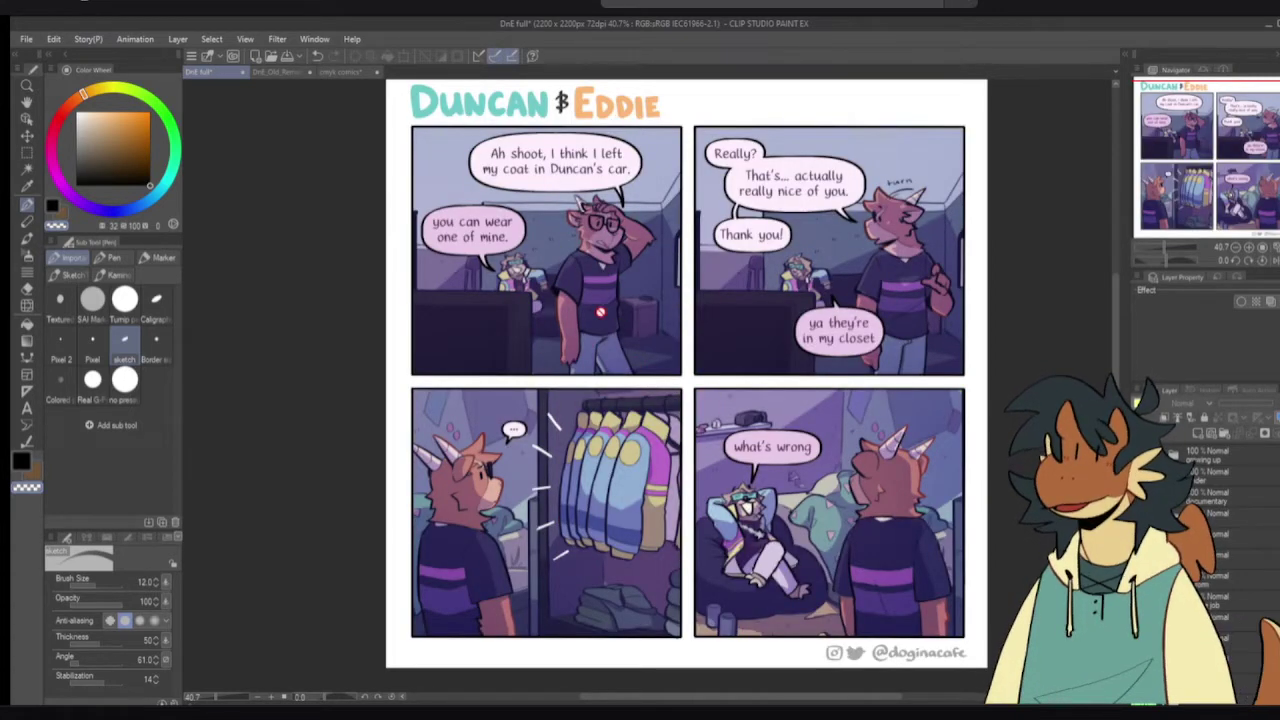
{"action": "left_click", "coordinate": [277, 73]}
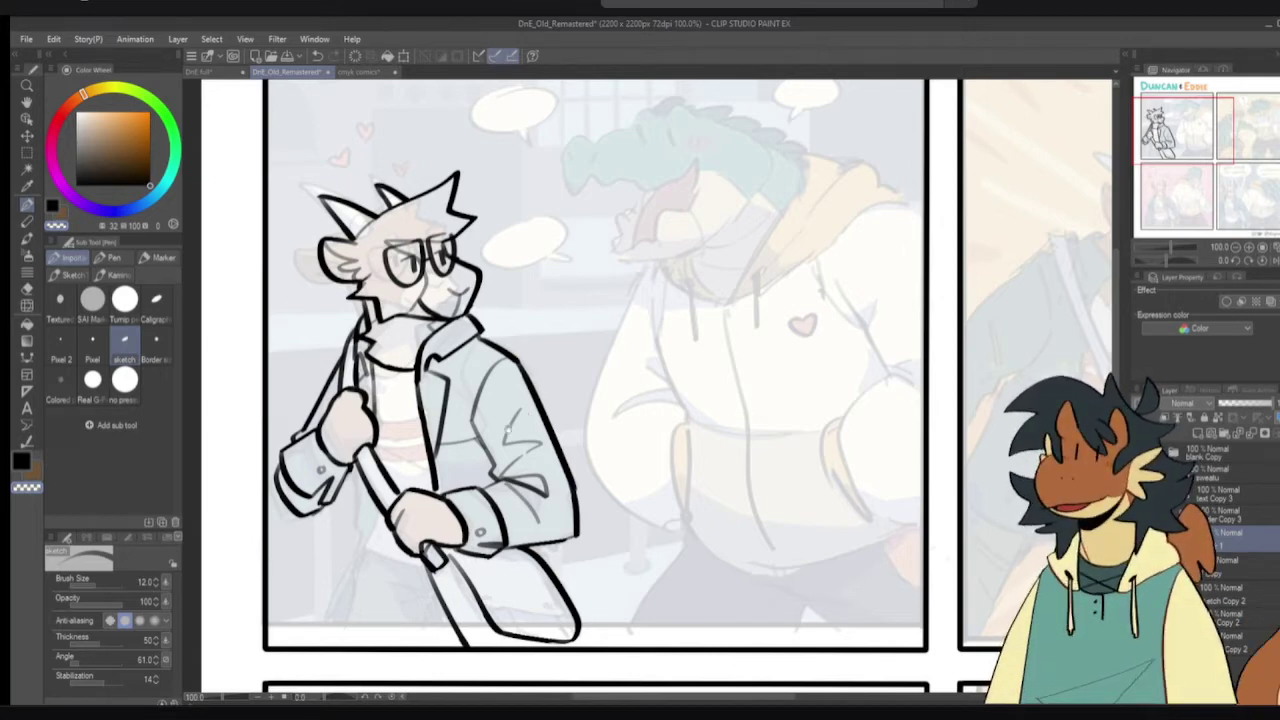
- Try out the character's waistline and full striding legs below the jacket, extending past the first panel's bottom border
{"action": "left_click_drag", "start_coordinate": [387, 432], "coordinate": [436, 355]}
{"action": "scroll", "coordinate": [448, 404], "scroll_direction": "down", "scroll_amount": 1}
{"action": "left_click_drag", "start_coordinate": [448, 404], "coordinate": [448, 356]}
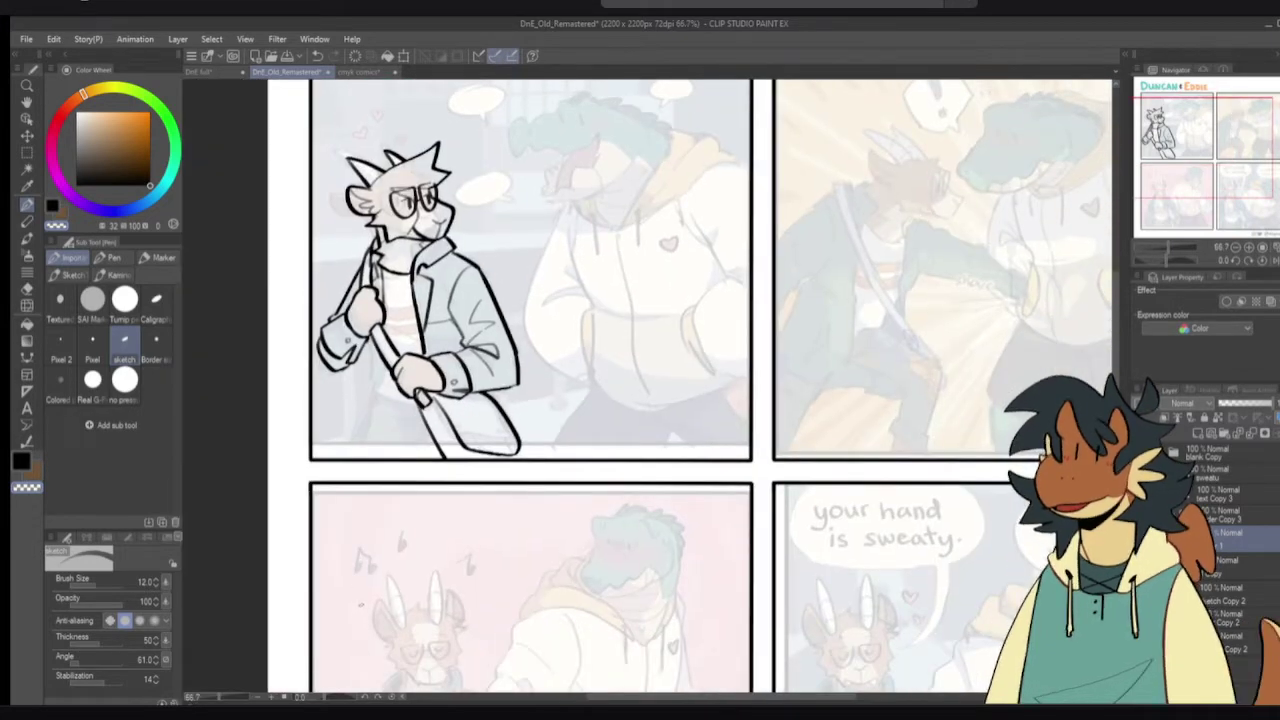
{"action": "mouse_move", "coordinate": [364, 400]}
{"action": "left_mouse_down"}
{"action": "mouse_move", "coordinate": [340, 648]}
{"action": "mouse_move", "coordinate": [384, 650]}
{"action": "mouse_move", "coordinate": [410, 484]}
{"action": "left_mouse_up"}
{"action": "key", "text": "ctrl+z"}
{"action": "mouse_move", "coordinate": [370, 404]}
{"action": "left_mouse_down"}
{"action": "mouse_move", "coordinate": [352, 604]}
{"action": "mouse_move", "coordinate": [334, 609]}
{"action": "mouse_move", "coordinate": [391, 549]}
{"action": "mouse_move", "coordinate": [420, 440]}
{"action": "mouse_move", "coordinate": [474, 586]}
{"action": "mouse_move", "coordinate": [493, 584]}
{"action": "mouse_move", "coordinate": [506, 624]}
{"action": "mouse_move", "coordinate": [480, 452]}
{"action": "left_mouse_up"}
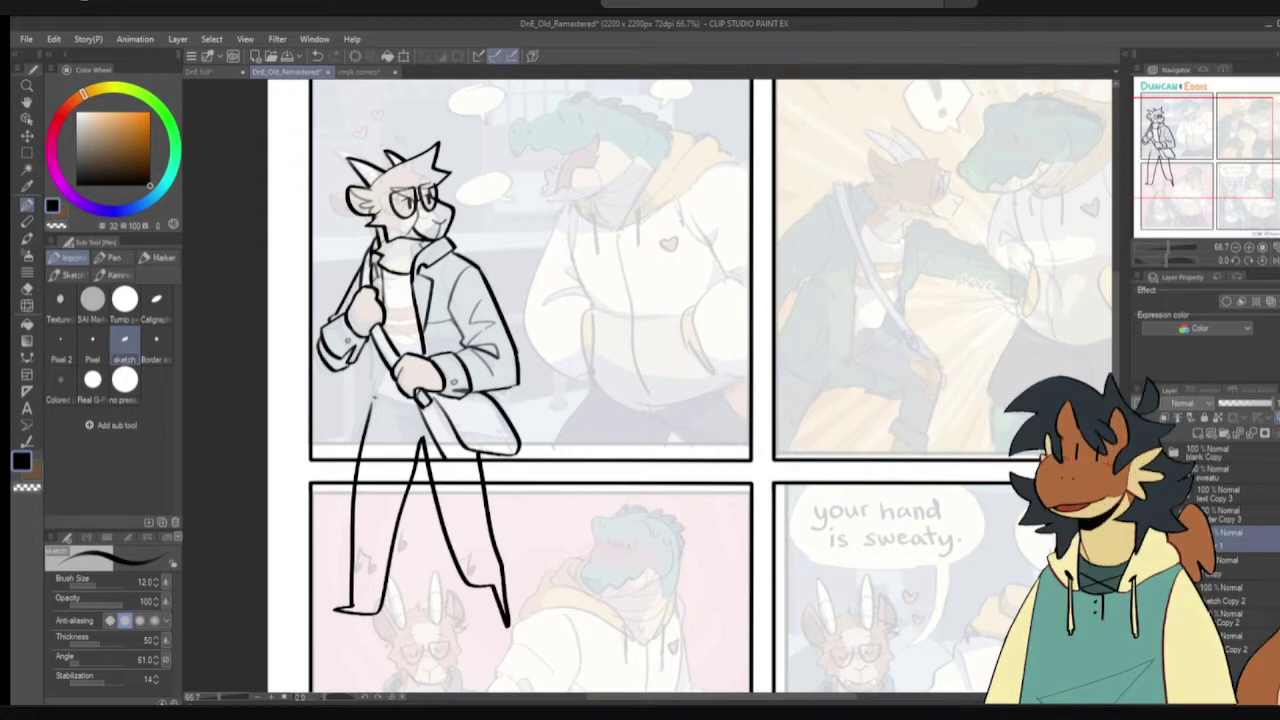
{"action": "left_click_drag", "start_coordinate": [372, 406], "coordinate": [428, 398]}
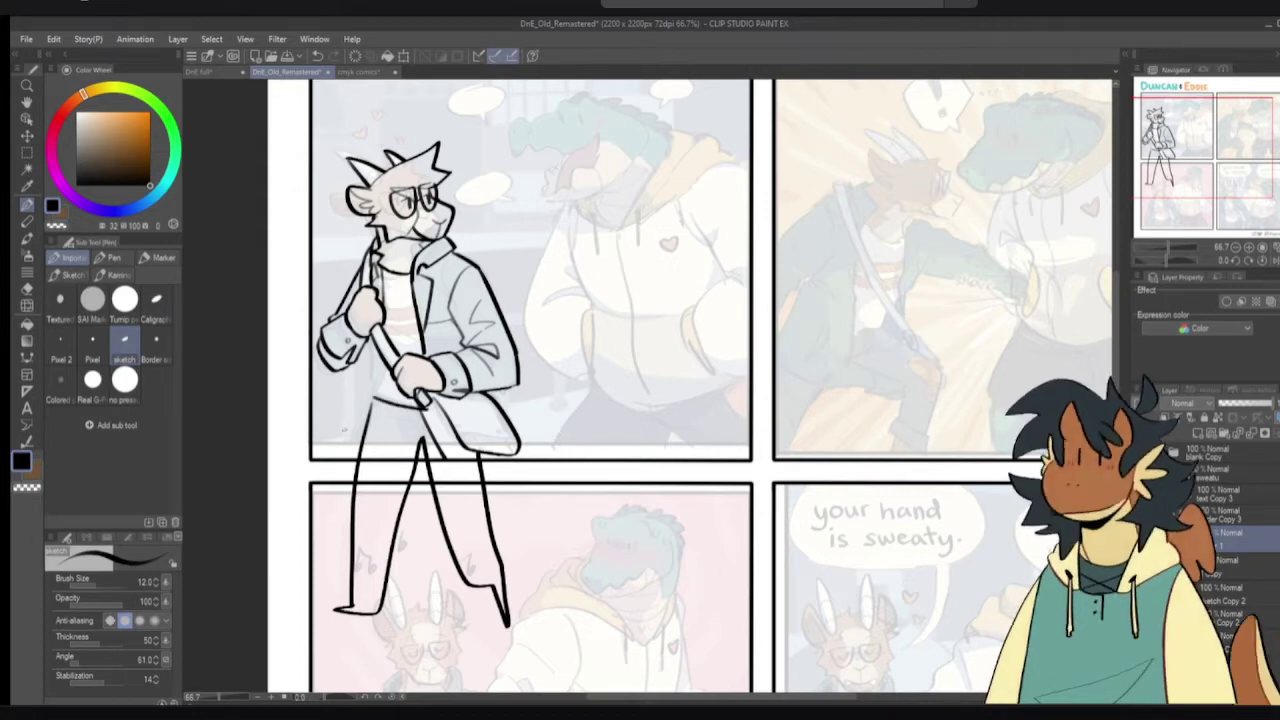
{"action": "key", "text": "ctrl+z"}
{"action": "key", "text": "ctrl+z"}
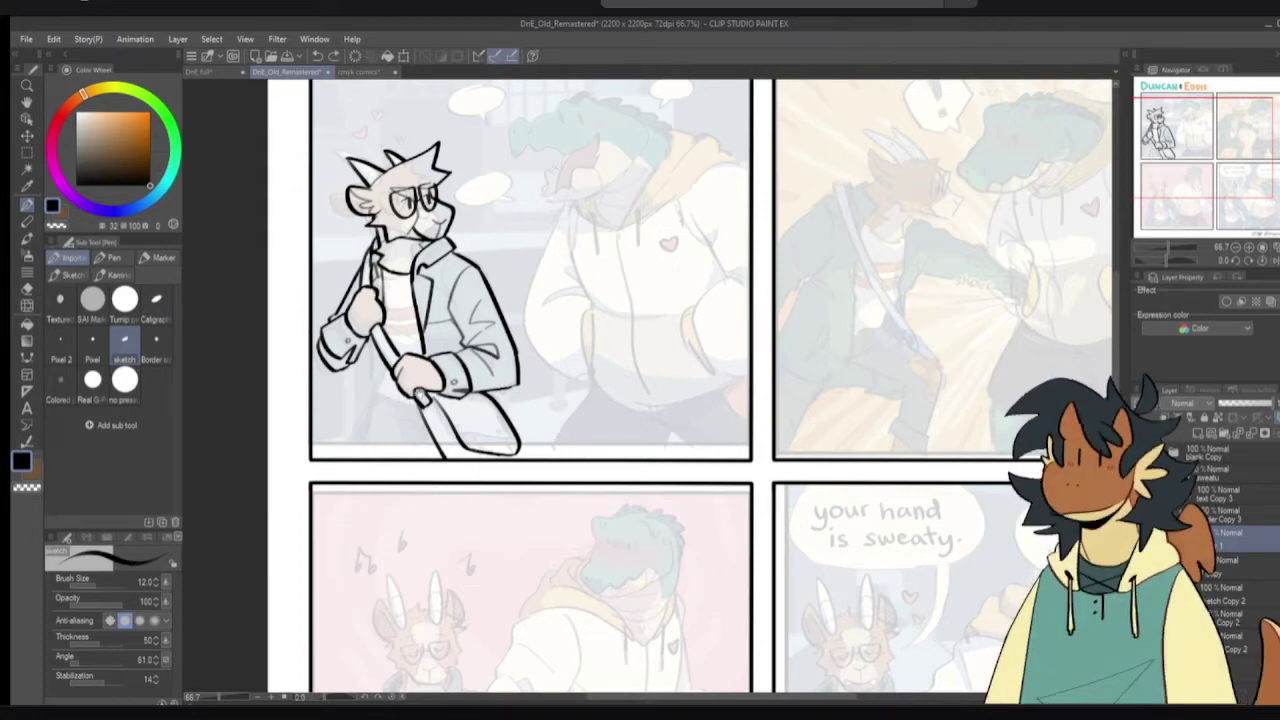
{"action": "left_click_drag", "start_coordinate": [420, 394], "coordinate": [479, 457]}
{"action": "scroll", "coordinate": [438, 442], "scroll_direction": "up", "scroll_amount": 1}
{"action": "scroll", "coordinate": [479, 457], "scroll_direction": "up", "scroll_amount": 1}
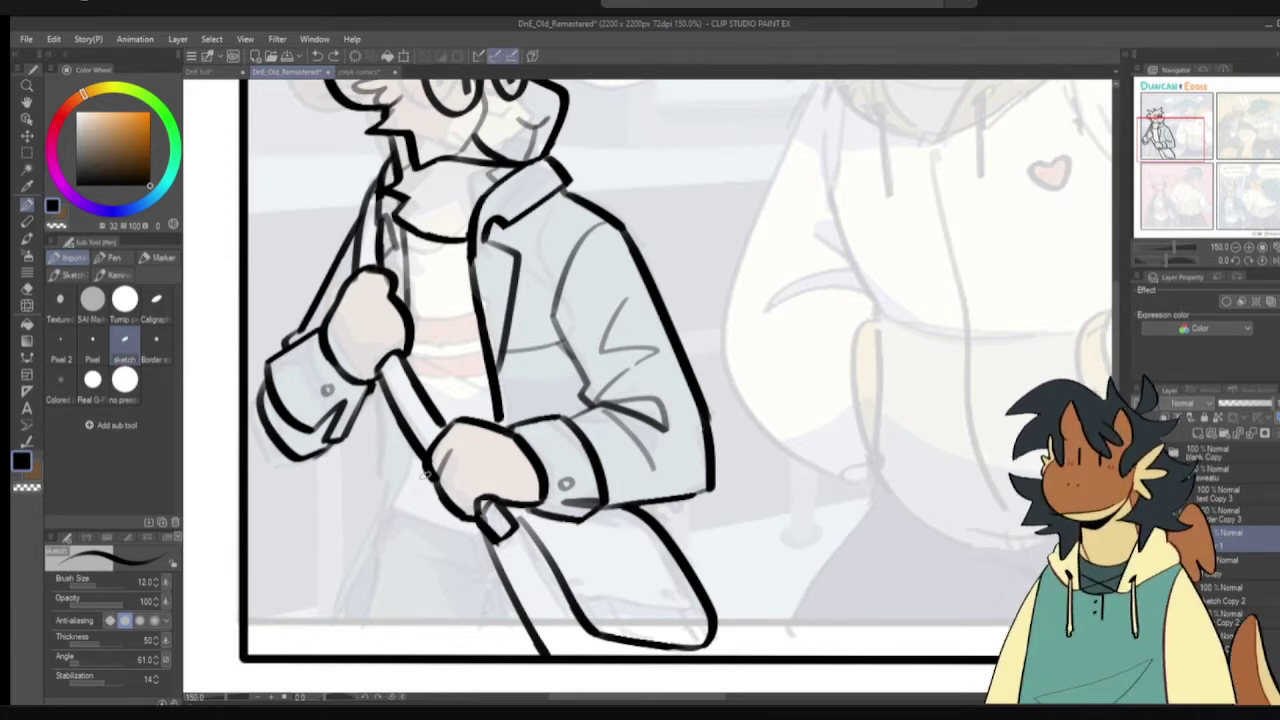
- Ink the torso's side line from the strap down to the thigh, and the jacket's hanging front edge beside it
{"action": "mouse_move", "coordinate": [466, 440]}
{"action": "left_mouse_down"}
{"action": "mouse_move", "coordinate": [480, 446]}
{"action": "mouse_move", "coordinate": [360, 592]}
{"action": "left_mouse_up"}
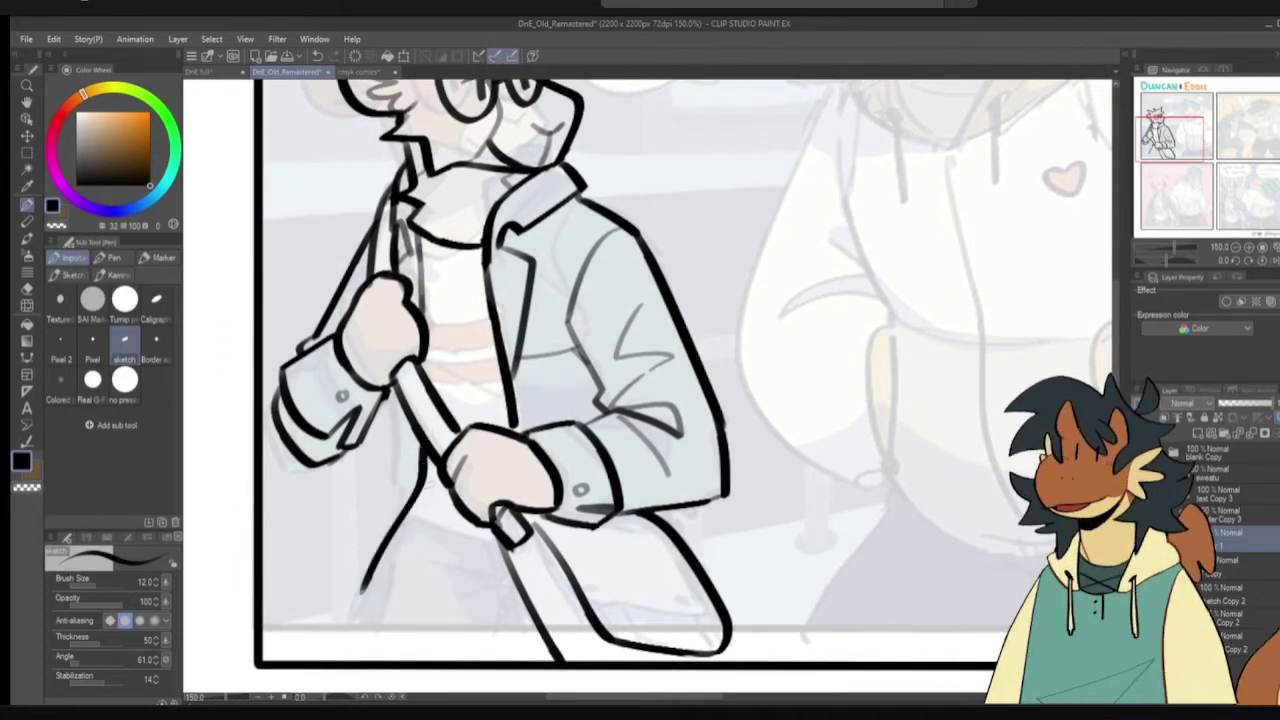
{"action": "left_click_drag", "start_coordinate": [389, 394], "coordinate": [398, 466]}
{"action": "key", "text": "ctrl+z"}
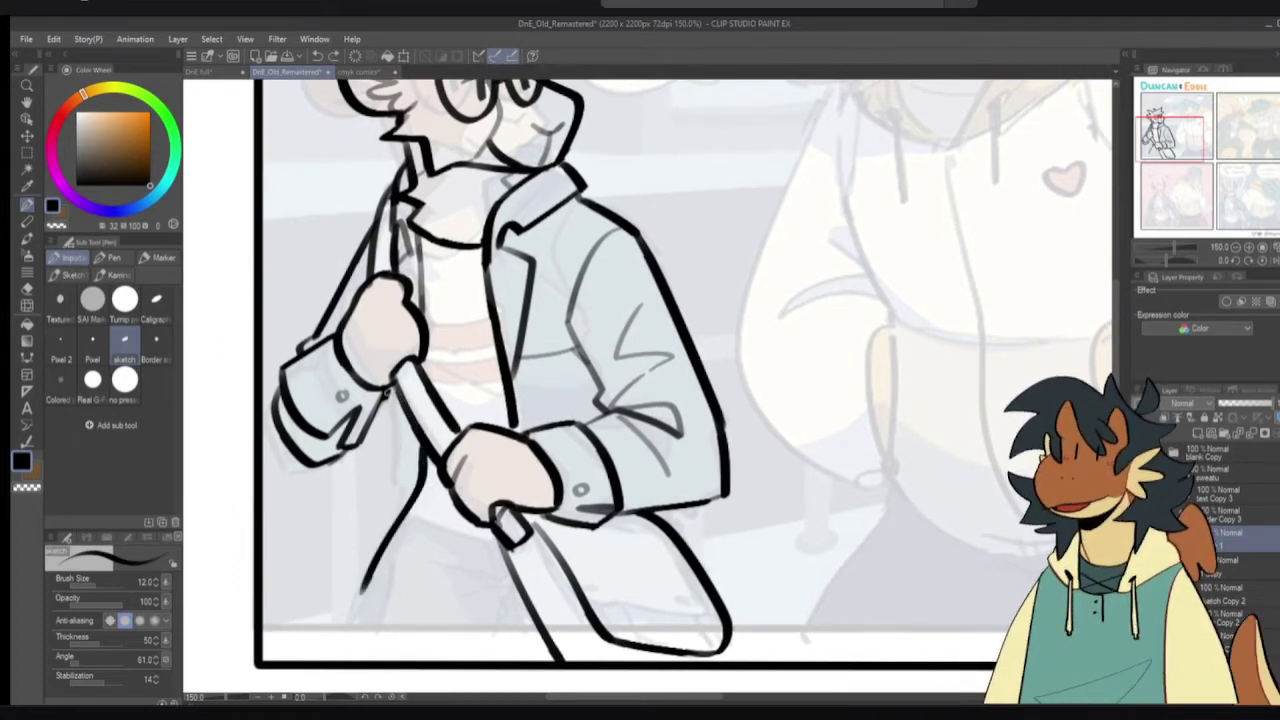
{"action": "left_click_drag", "start_coordinate": [389, 392], "coordinate": [399, 469]}
{"action": "key", "text": "ctrl+z"}
{"action": "mouse_move", "coordinate": [396, 388]}
{"action": "left_mouse_down"}
{"action": "mouse_move", "coordinate": [396, 480]}
{"action": "mouse_move", "coordinate": [360, 592]}
{"action": "mouse_move", "coordinate": [360, 645]}
{"action": "left_mouse_up"}
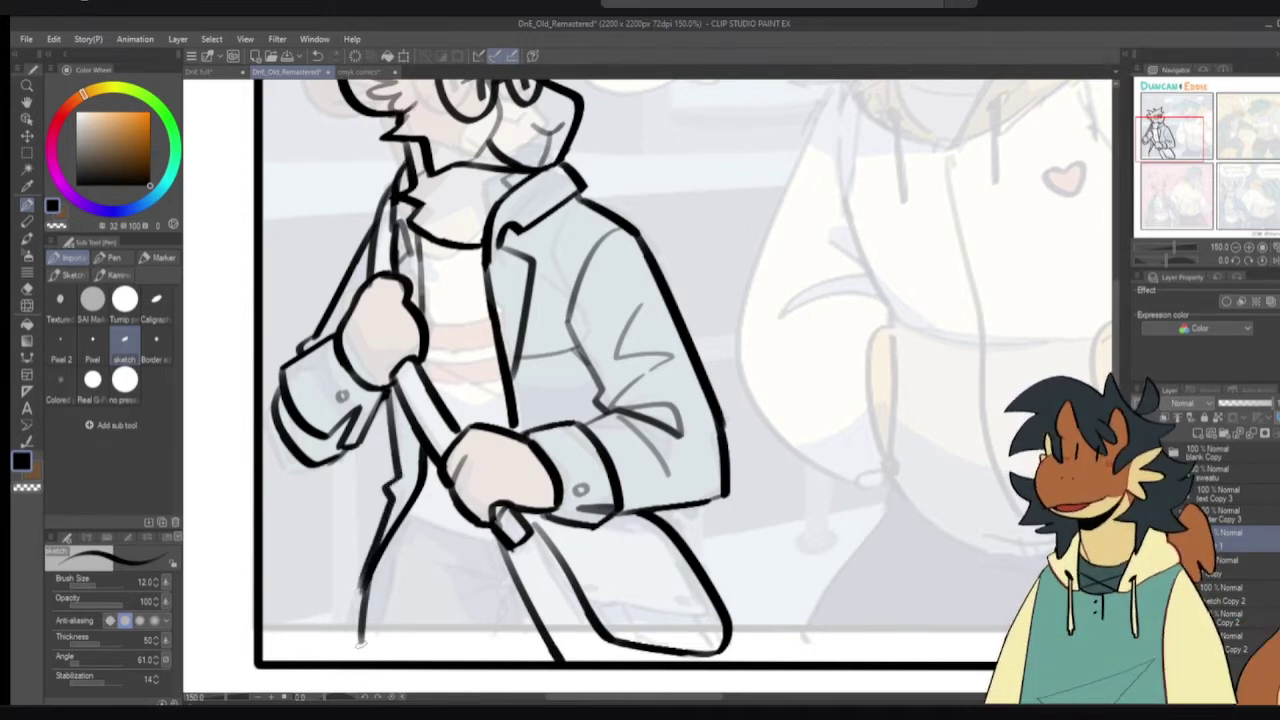
- Extend the outer line below the jacket edge to the panel's bottom border, and ink the shirt's curved hem under the strap
{"action": "key", "text": "ctrl+z"}
{"action": "left_click_drag", "start_coordinate": [382, 538], "coordinate": [343, 664]}
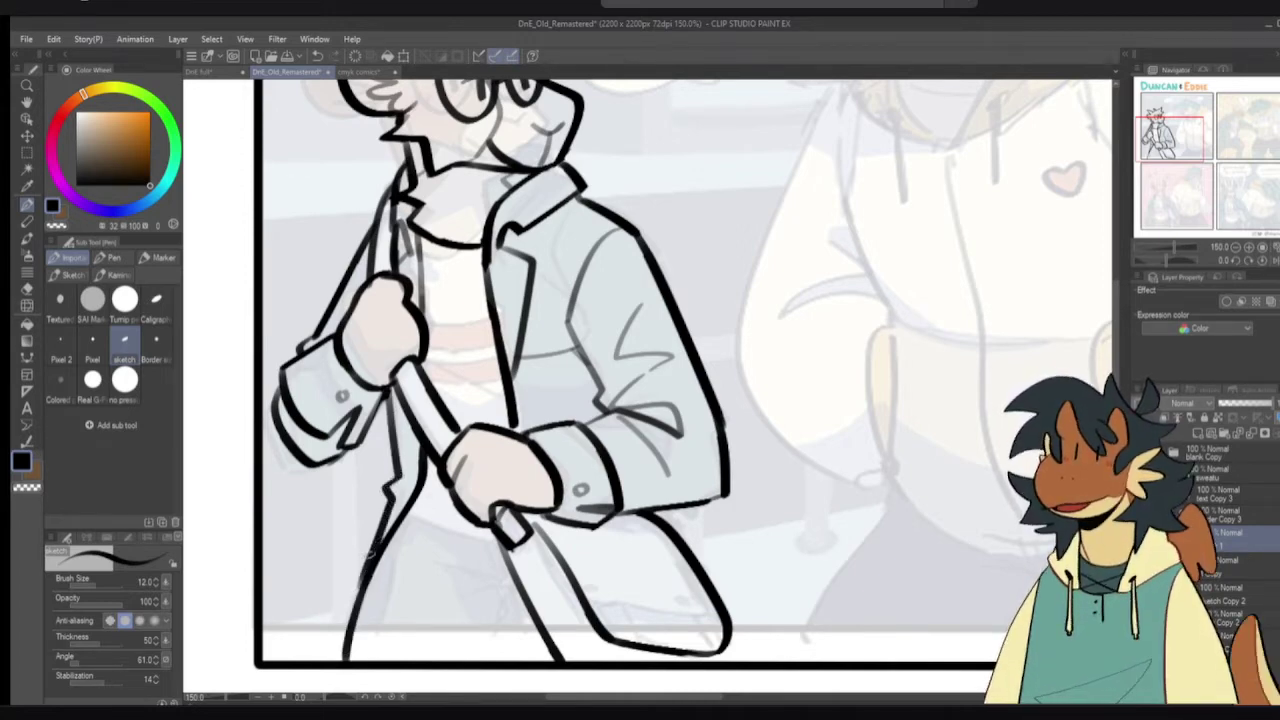
{"action": "left_click_drag", "start_coordinate": [371, 556], "coordinate": [347, 661]}
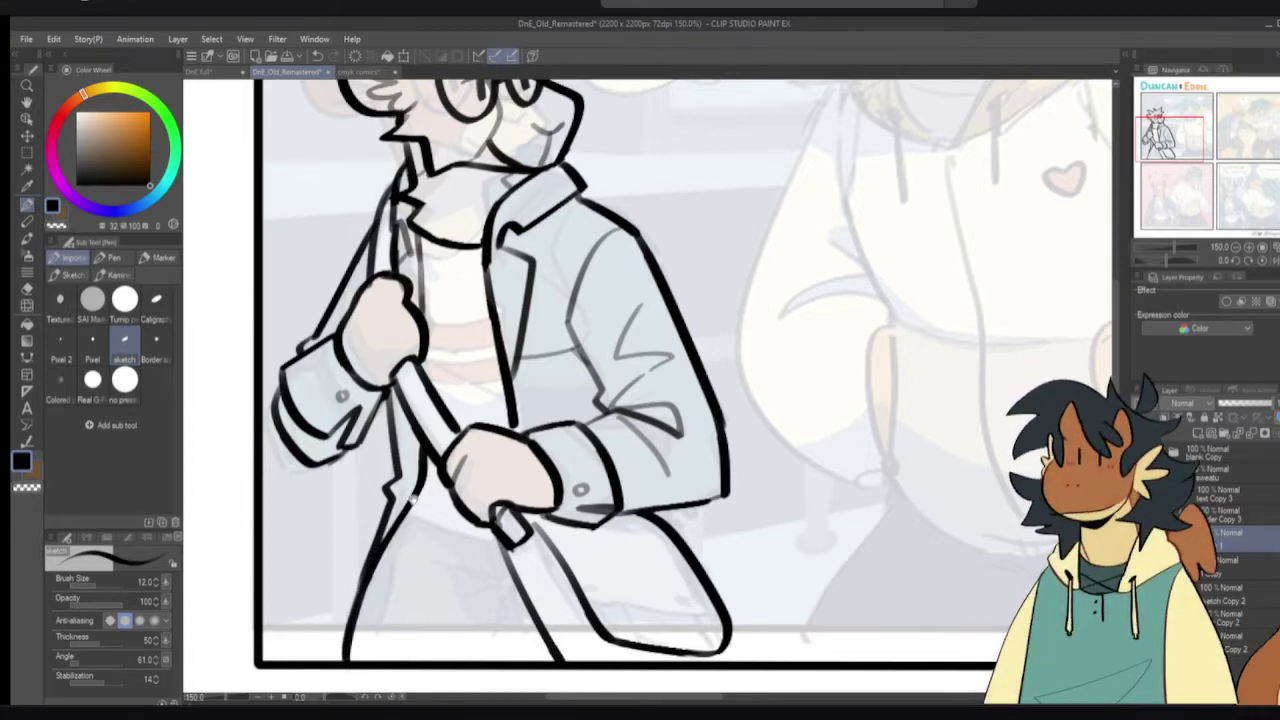
{"action": "mouse_move", "coordinate": [418, 510]}
{"action": "left_mouse_down"}
{"action": "mouse_move", "coordinate": [414, 535]}
{"action": "mouse_move", "coordinate": [475, 534]}
{"action": "left_mouse_up"}
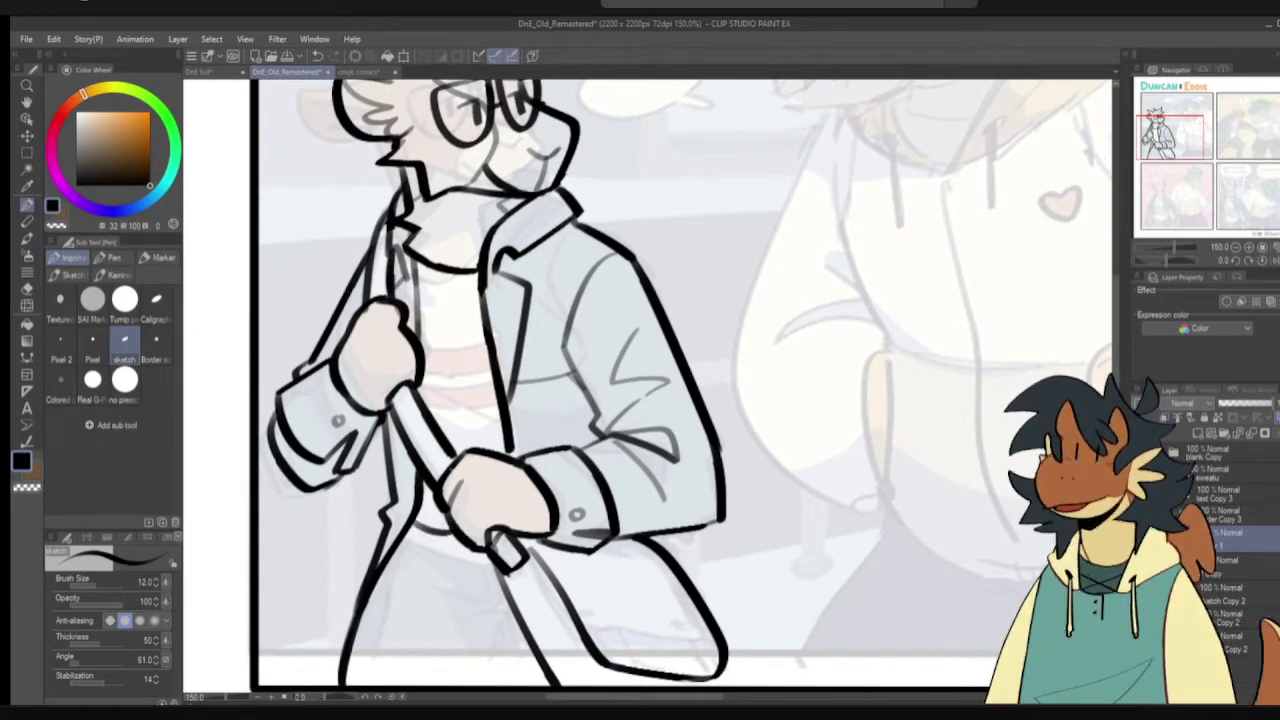
{"action": "left_click_drag", "start_coordinate": [435, 232], "coordinate": [447, 331]}
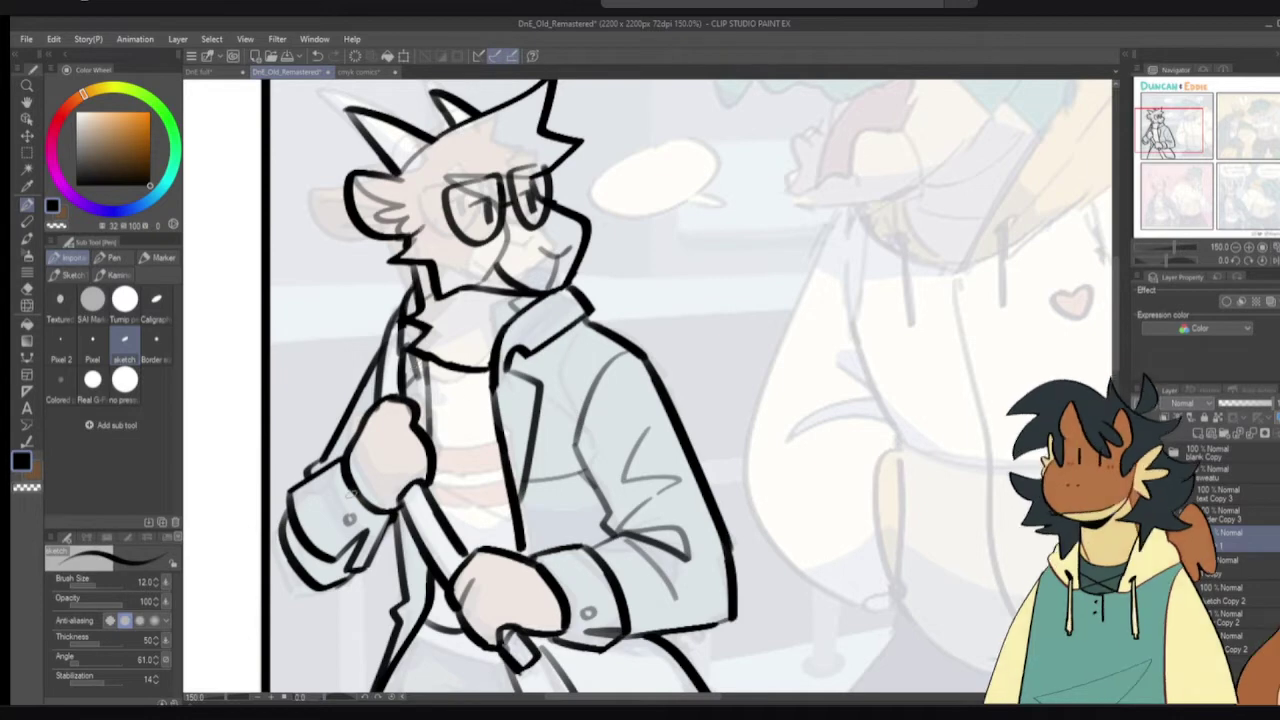
{"action": "scroll", "coordinate": [551, 454], "scroll_direction": "down", "scroll_amount": 1}
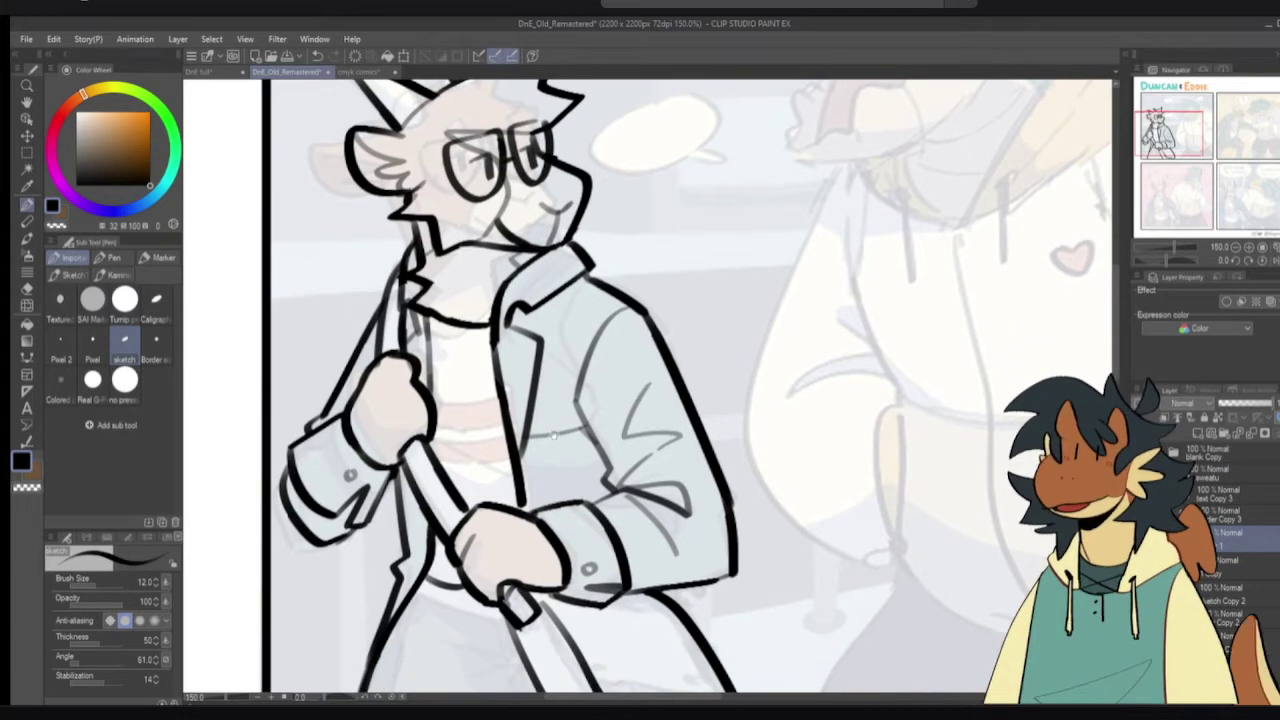
{"action": "scroll", "coordinate": [551, 445], "scroll_direction": "down", "scroll_amount": 2}
{"action": "scroll", "coordinate": [552, 440], "scroll_direction": "down", "scroll_amount": 1}
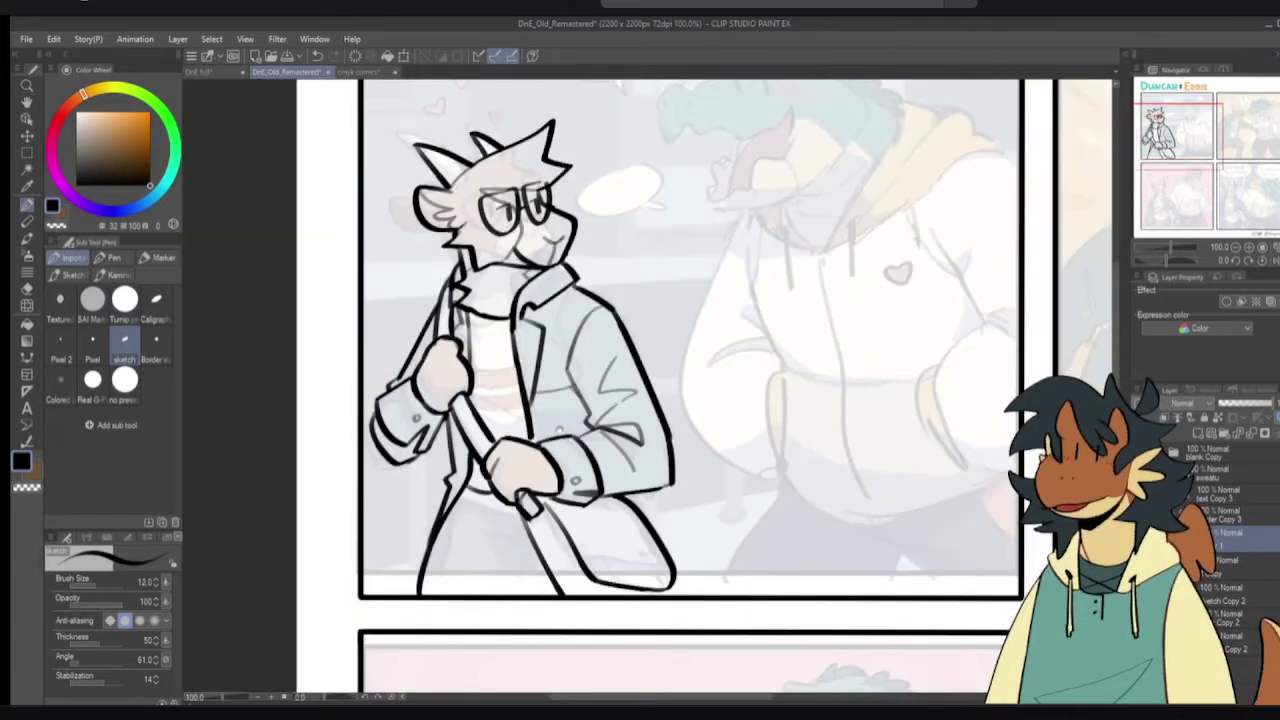
{"action": "scroll", "coordinate": [475, 503], "scroll_direction": "down", "scroll_amount": 1}
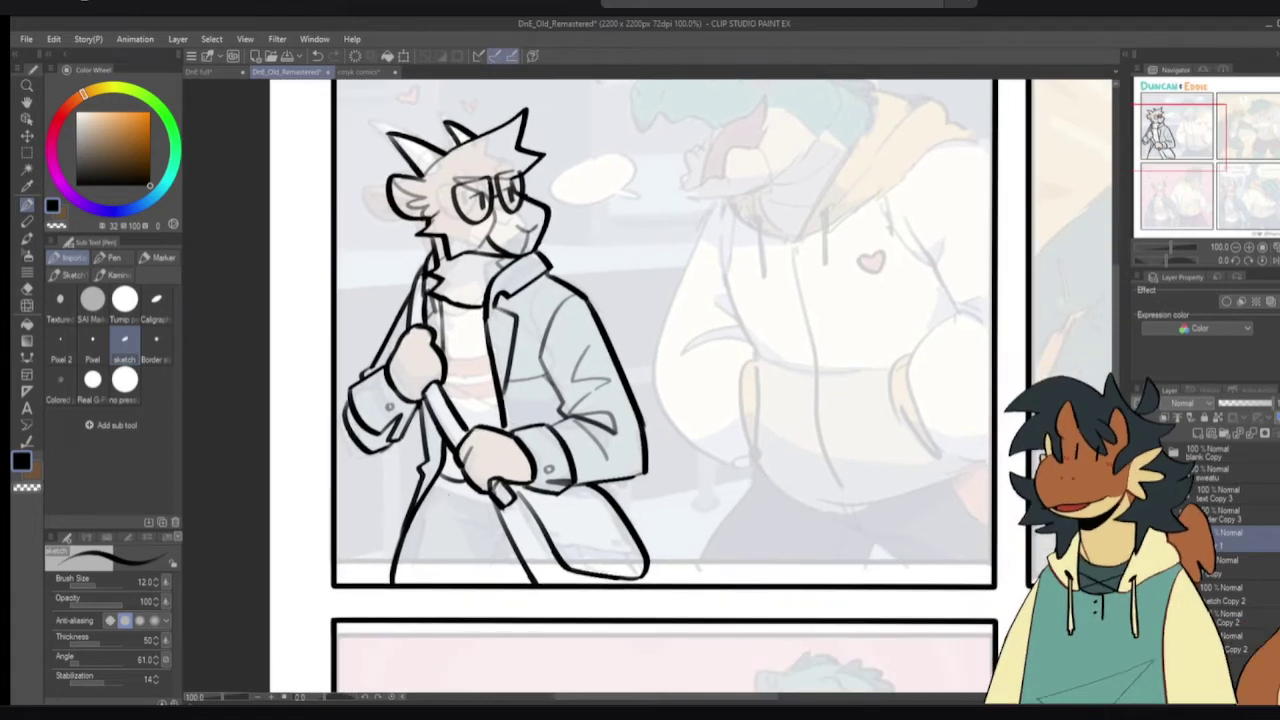
{"action": "left_click_drag", "start_coordinate": [440, 475], "coordinate": [469, 484]}
{"action": "key", "text": "ctrl+z"}
{"action": "key", "text": "c"}
{"action": "key", "text": "c"}
{"action": "key", "text": "ctrl+z"}
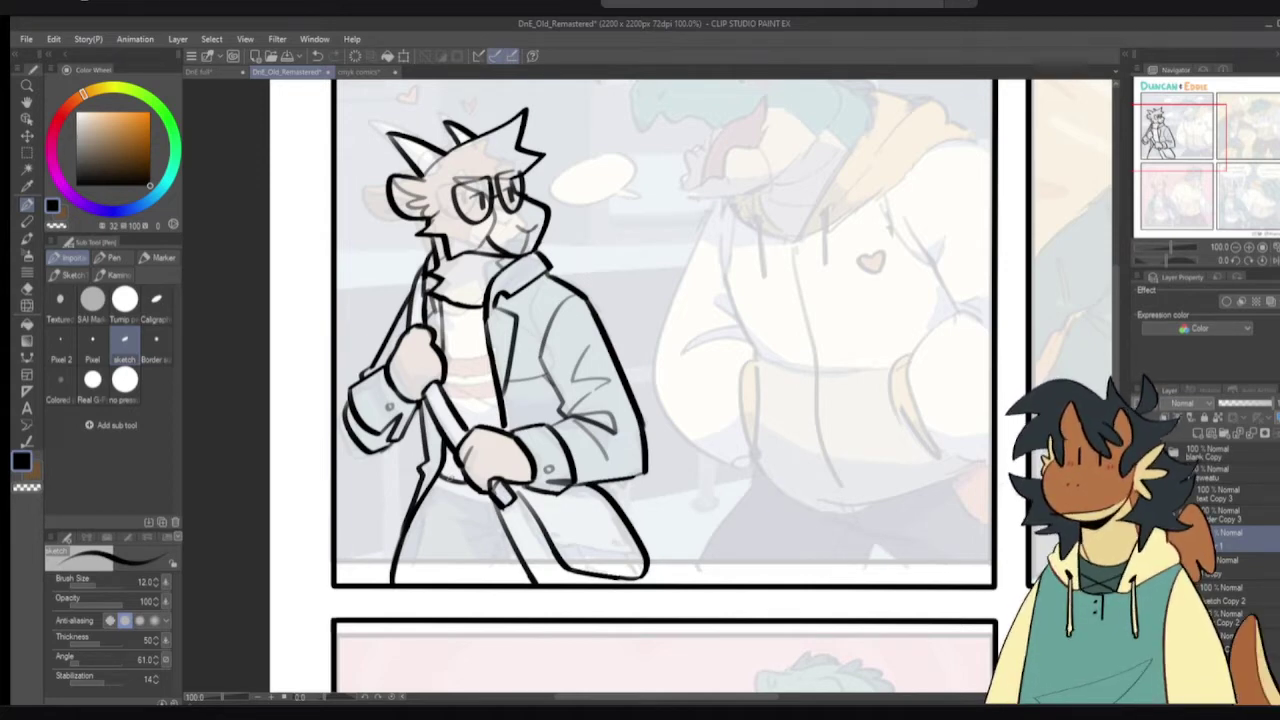
- Ink a second line inside the outer one, running from the waist down to the panel's bottom border
{"action": "left_click_drag", "start_coordinate": [515, 462], "coordinate": [526, 372]}
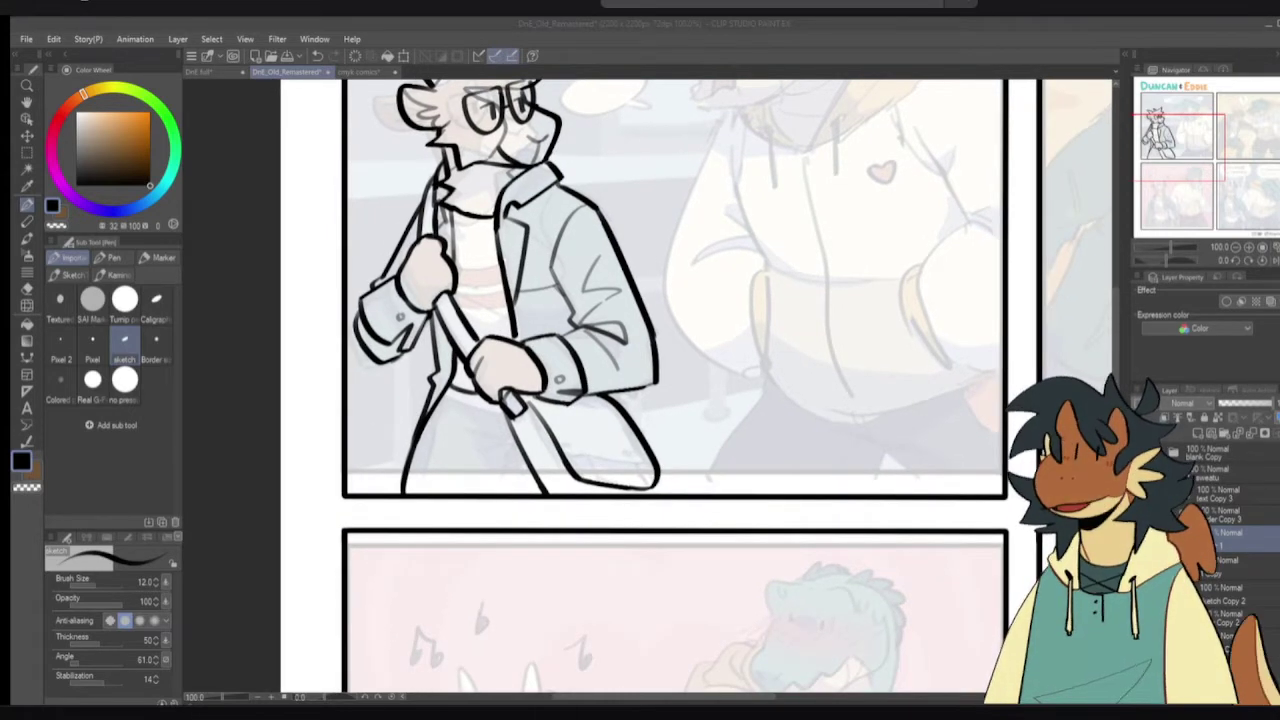
{"action": "left_click", "coordinate": [191, 463]}
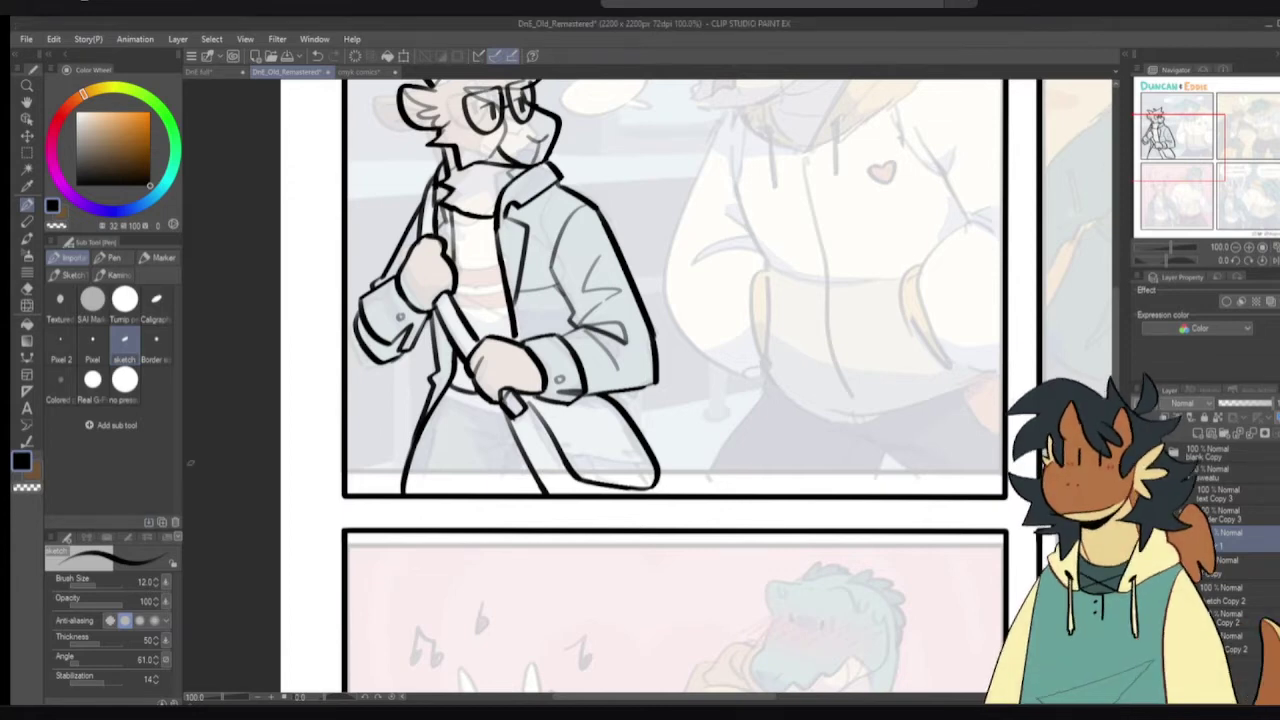
{"action": "mouse_move", "coordinate": [442, 398]}
{"action": "left_mouse_down"}
{"action": "mouse_move", "coordinate": [428, 474]}
{"action": "mouse_move", "coordinate": [430, 407]}
{"action": "mouse_move", "coordinate": [418, 500]}
{"action": "left_mouse_up"}
{"action": "key", "text": "ctrl+z"}
{"action": "key", "text": "ctrl+z"}
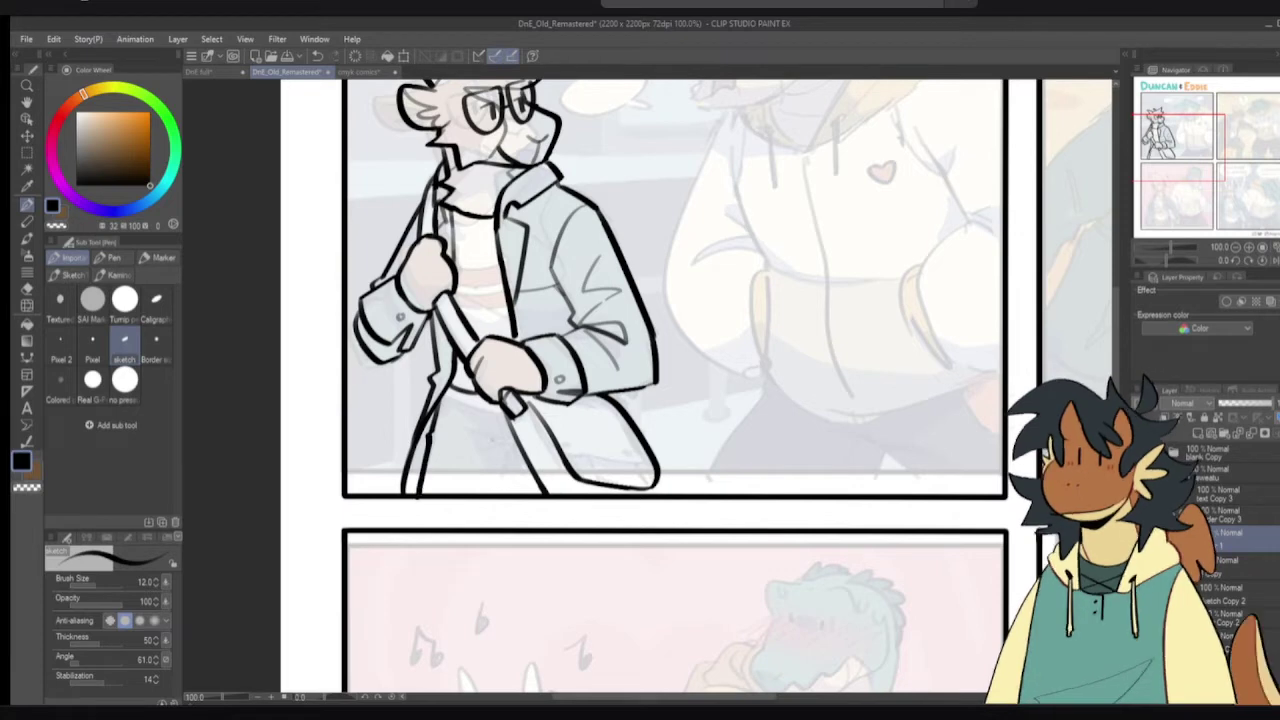
- Ink a short fold line across the trousers just below the shirt hem, retrying the stroke until it fits
{"action": "left_click_drag", "start_coordinate": [461, 424], "coordinate": [530, 478]}
{"action": "key", "text": "ctrl+z"}
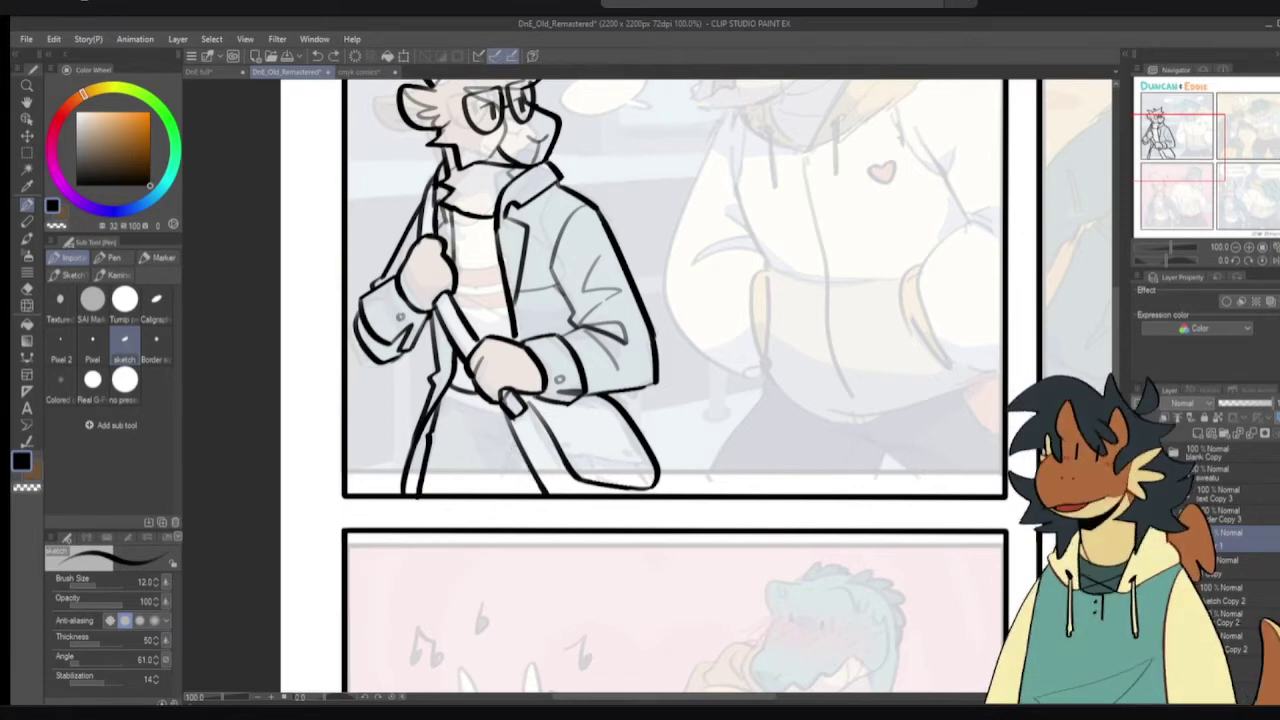
{"action": "mouse_move", "coordinate": [461, 421]}
{"action": "left_mouse_down"}
{"action": "mouse_move", "coordinate": [500, 436]}
{"action": "mouse_move", "coordinate": [536, 496]}
{"action": "left_mouse_up"}
{"action": "key", "text": "ctrl+z"}
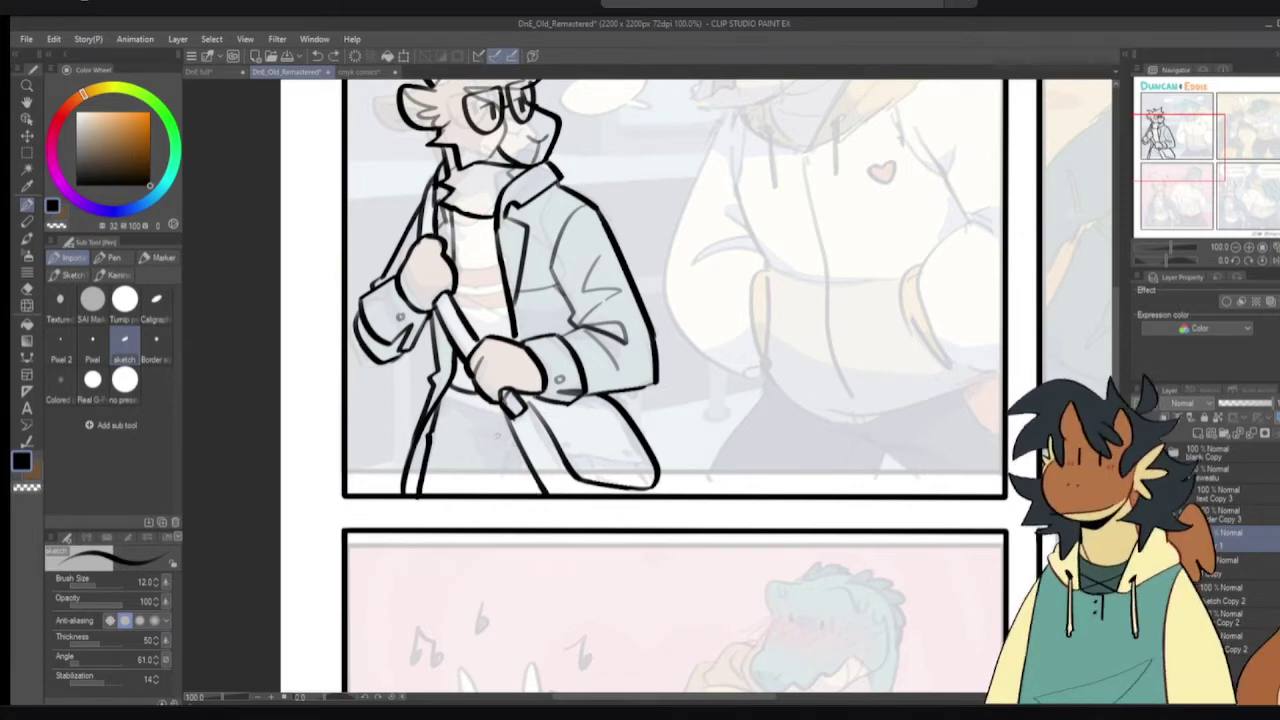
{"action": "mouse_move", "coordinate": [458, 421]}
{"action": "left_mouse_down"}
{"action": "mouse_move", "coordinate": [505, 438]}
{"action": "mouse_move", "coordinate": [532, 494]}
{"action": "mouse_move", "coordinate": [495, 438]}
{"action": "mouse_move", "coordinate": [499, 478]}
{"action": "mouse_move", "coordinate": [485, 430]}
{"action": "left_mouse_up"}
{"action": "key", "text": "ctrl+z"}
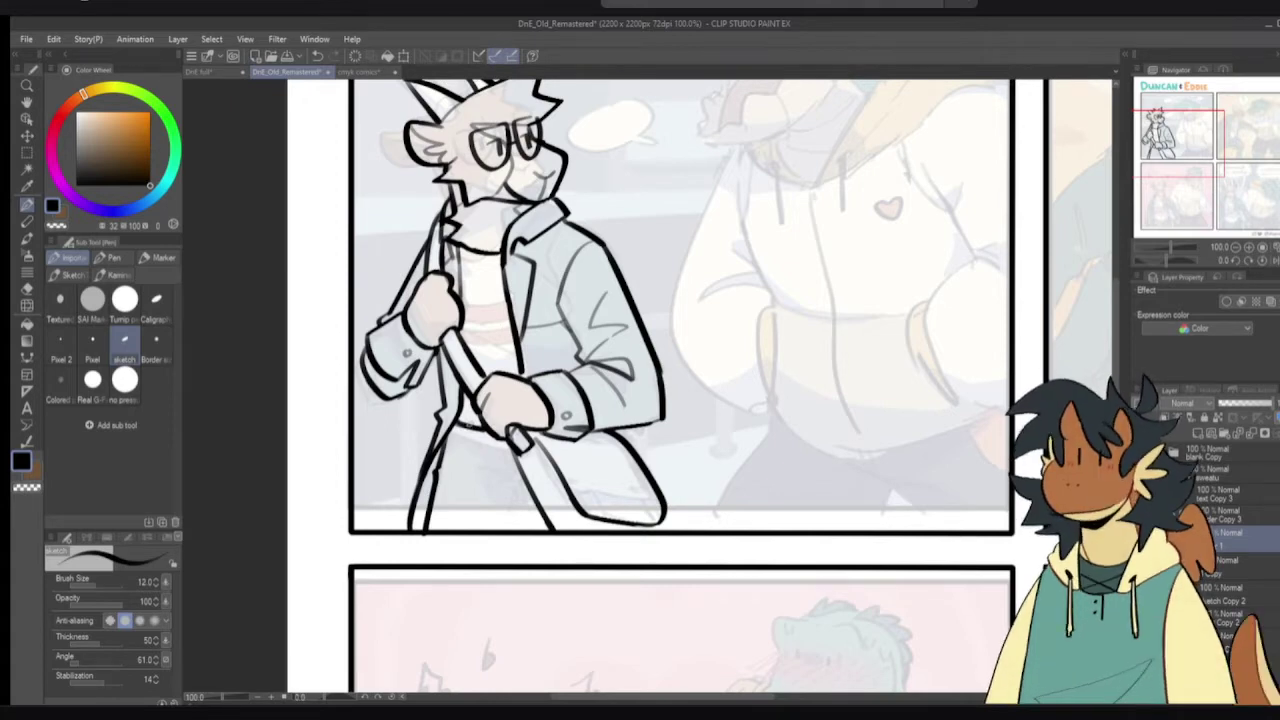
{"action": "left_click_drag", "start_coordinate": [466, 452], "coordinate": [512, 465]}
{"action": "key", "text": "ctrl+z"}
- Erase the inner end of the character's jaw line below the glasses
{"action": "left_click_drag", "start_coordinate": [482, 335], "coordinate": [489, 404]}
{"action": "key", "text": "c"}
{"action": "mouse_move", "coordinate": [511, 249]}
{"action": "left_mouse_down"}
{"action": "mouse_move", "coordinate": [540, 270]}
{"action": "mouse_move", "coordinate": [502, 263]}
{"action": "mouse_move", "coordinate": [516, 237]}
{"action": "mouse_move", "coordinate": [494, 277]}
{"action": "left_mouse_up"}
{"action": "key", "text": "c"}
{"action": "key", "text": "c"}
{"action": "key", "text": "c"}
{"action": "key", "text": "c"}
{"action": "key", "text": "c"}
{"action": "key", "text": "ctrl+z"}
{"action": "mouse_move", "coordinate": [518, 229]}
{"action": "left_mouse_down"}
{"action": "mouse_move", "coordinate": [488, 264]}
{"action": "mouse_move", "coordinate": [557, 267]}
{"action": "mouse_move", "coordinate": [508, 271]}
{"action": "mouse_move", "coordinate": [503, 288]}
{"action": "mouse_move", "coordinate": [527, 273]}
{"action": "left_mouse_up"}
{"action": "key", "text": "ctrl+z"}
{"action": "key", "text": "ctrl+z"}
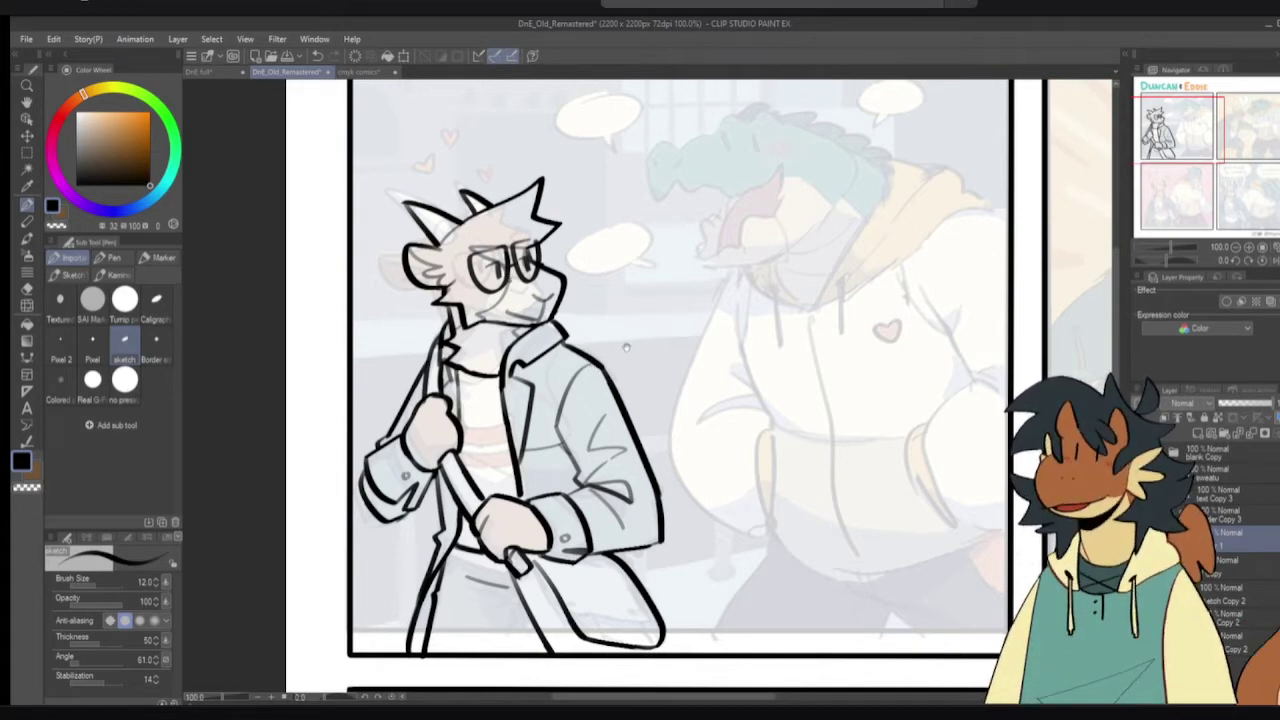
- Ink a slanting fold on the shirt, running from below the upper hand toward the lower hand
{"action": "scroll", "coordinate": [590, 372], "scroll_direction": "up", "scroll_amount": 2}
{"action": "scroll", "coordinate": [576, 356], "scroll_direction": "up", "scroll_amount": 1}
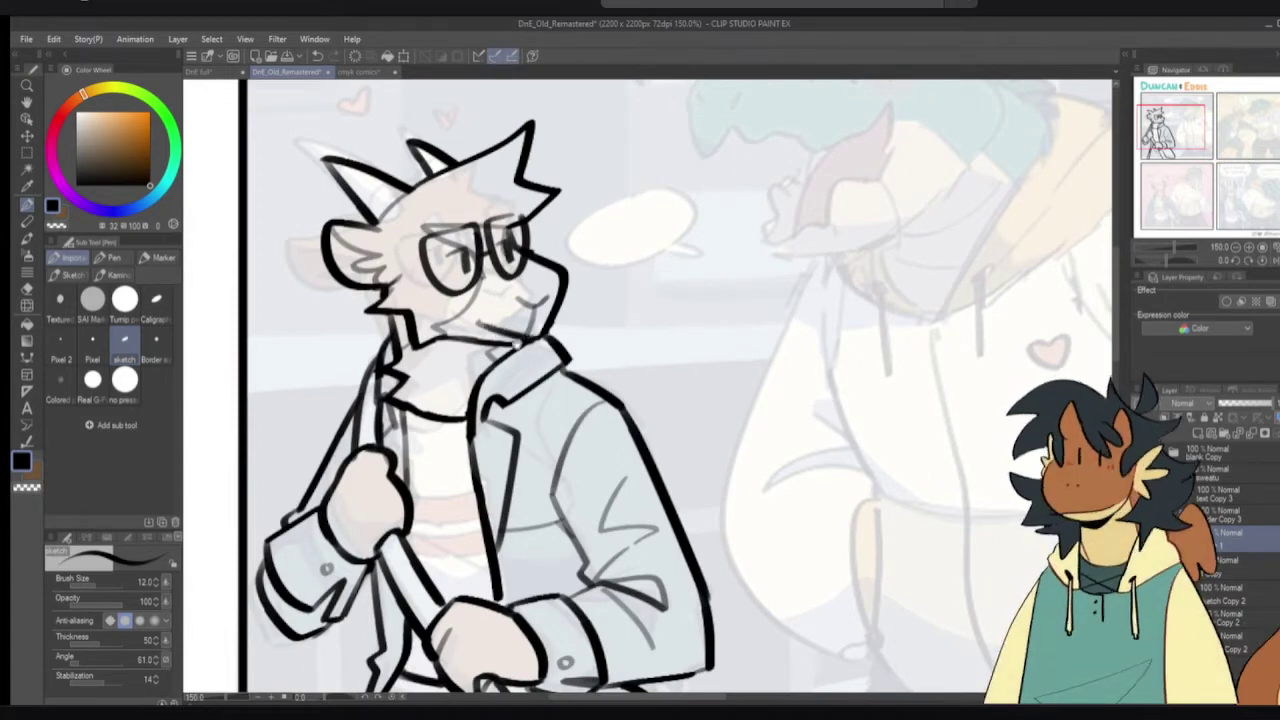
{"action": "scroll", "coordinate": [525, 337], "scroll_direction": "down", "scroll_amount": 2}
{"action": "scroll", "coordinate": [487, 378], "scroll_direction": "down", "scroll_amount": 3}
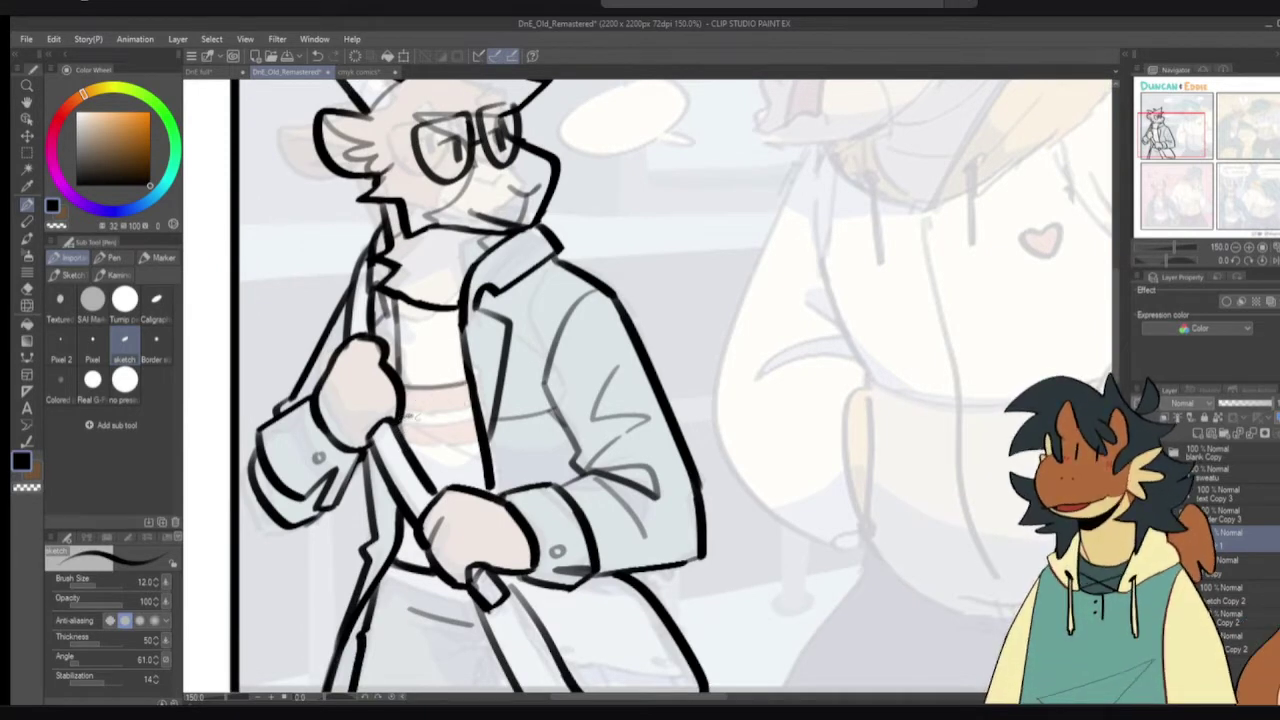
{"action": "mouse_move", "coordinate": [472, 407]}
{"action": "left_mouse_down"}
{"action": "mouse_move", "coordinate": [399, 413]}
{"action": "mouse_move", "coordinate": [474, 403]}
{"action": "left_mouse_up"}
{"action": "key", "text": "ctrl+z"}
{"action": "mouse_move", "coordinate": [400, 330]}
{"action": "left_mouse_down"}
{"action": "mouse_move", "coordinate": [398, 385]}
{"action": "mouse_move", "coordinate": [470, 415]}
{"action": "mouse_move", "coordinate": [473, 471]}
{"action": "left_mouse_up"}
{"action": "key", "text": "ctrl+z"}
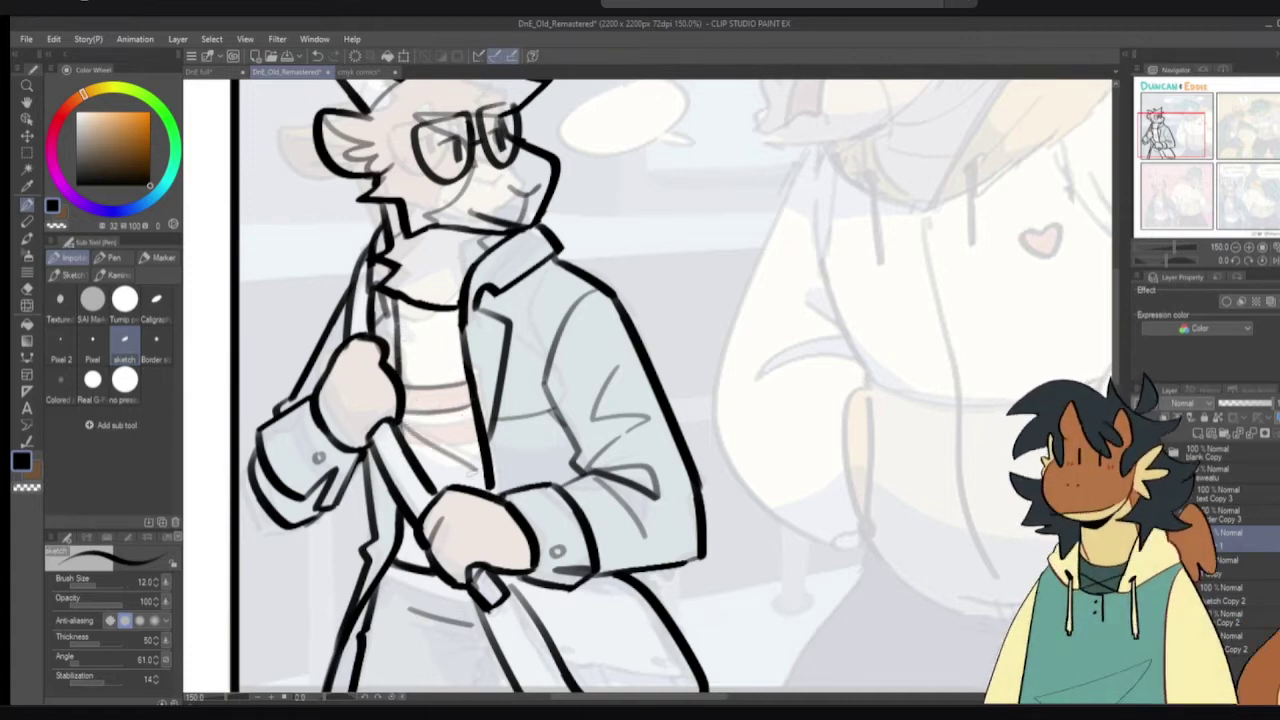
{"action": "key", "text": "ctrl+z"}
{"action": "mouse_move", "coordinate": [398, 422]}
{"action": "left_mouse_down"}
{"action": "mouse_move", "coordinate": [476, 486]}
{"action": "mouse_move", "coordinate": [465, 486]}
{"action": "left_mouse_up"}
{"action": "key", "text": "ctrl+z"}
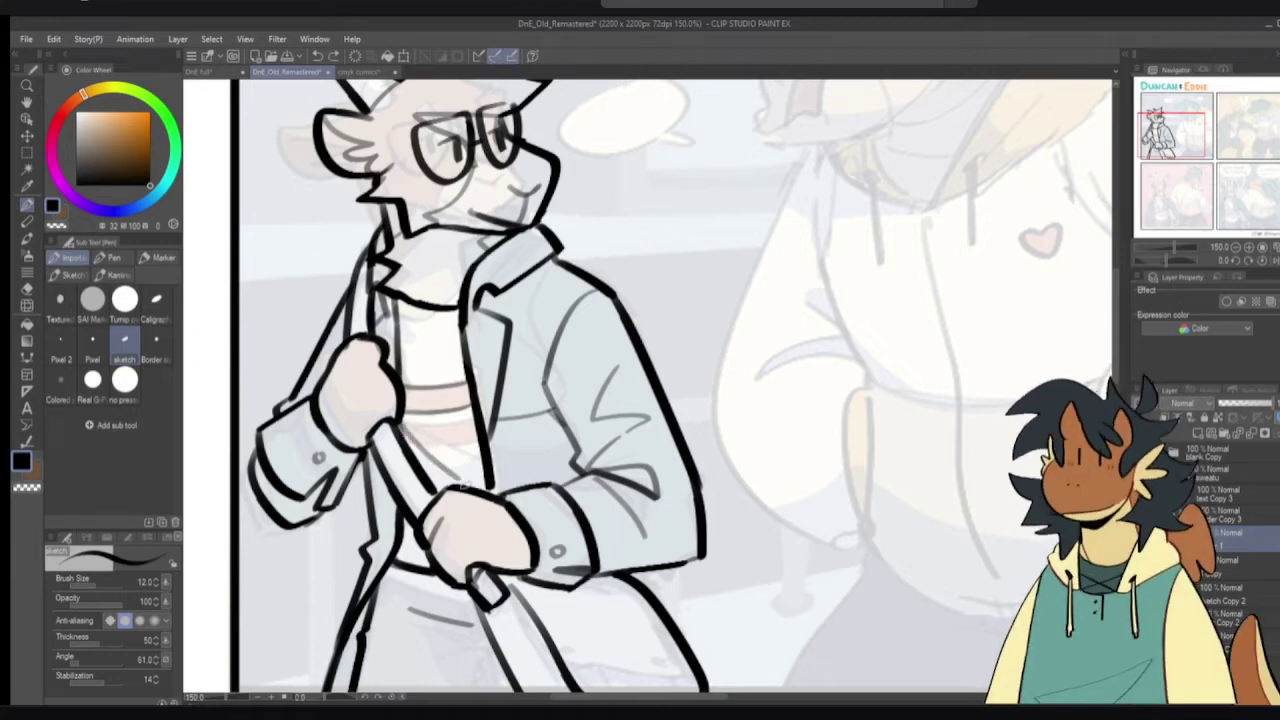
- Ink the curved stripe lines across the shirt between the upper hand and the jacket's front edge
{"action": "key", "text": "ctrl+z"}
{"action": "mouse_move", "coordinate": [398, 446]}
{"action": "left_mouse_down"}
{"action": "mouse_move", "coordinate": [473, 436]}
{"action": "mouse_move", "coordinate": [405, 434]}
{"action": "mouse_move", "coordinate": [478, 424]}
{"action": "left_mouse_up"}
{"action": "key", "text": "ctrl+z"}
{"action": "key", "text": "ctrl+z"}
{"action": "left_click_drag", "start_coordinate": [409, 452], "coordinate": [486, 440]}
{"action": "key", "text": "ctrl+z"}
{"action": "key", "text": "ctrl+z"}
{"action": "key", "text": "ctrl+z"}
{"action": "key", "text": "ctrl+z"}
{"action": "left_click_drag", "start_coordinate": [410, 458], "coordinate": [432, 452]}
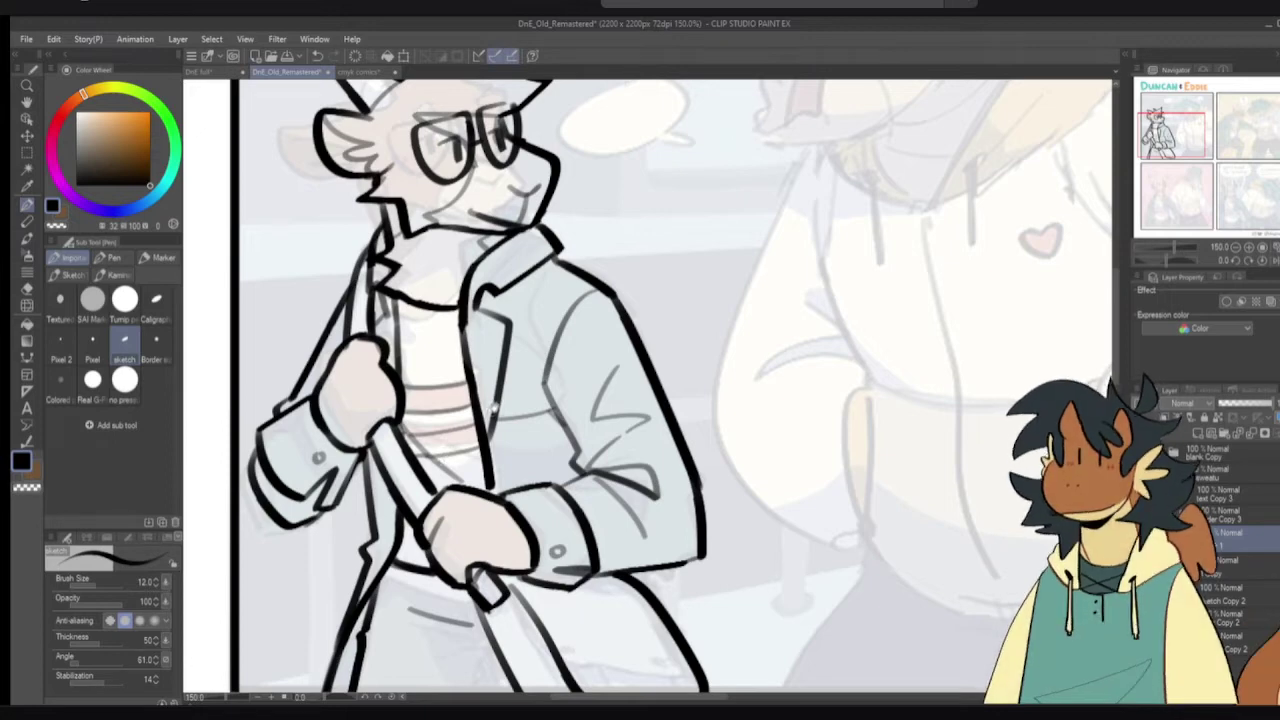
- Redraw the shirt's lower stripe lines so they curve evenly from the strap to the jacket's front edge
{"action": "scroll", "coordinate": [484, 380], "scroll_direction": "down", "scroll_amount": 3}
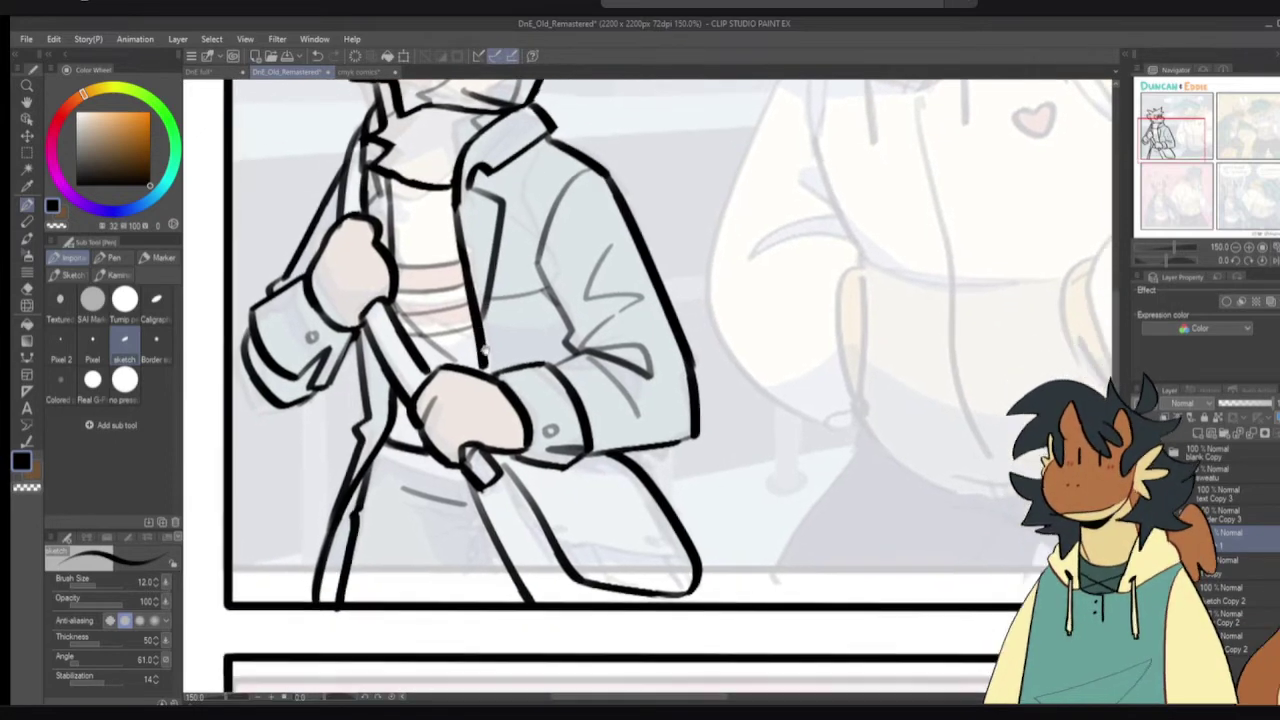
{"action": "scroll", "coordinate": [500, 380], "scroll_direction": "down", "scroll_amount": 1}
{"action": "left_click_drag", "start_coordinate": [484, 350], "coordinate": [427, 395]}
{"action": "scroll", "coordinate": [424, 390], "scroll_direction": "up", "scroll_amount": 2}
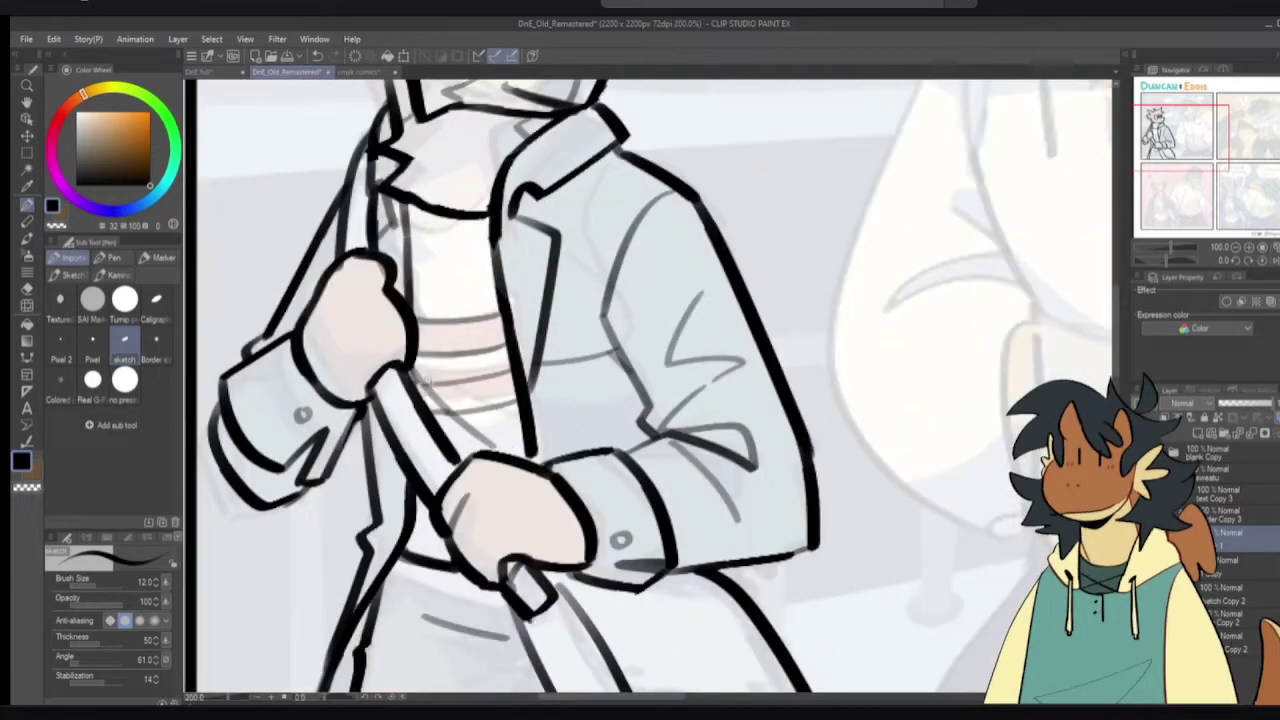
{"action": "key", "text": "ctrl+z"}
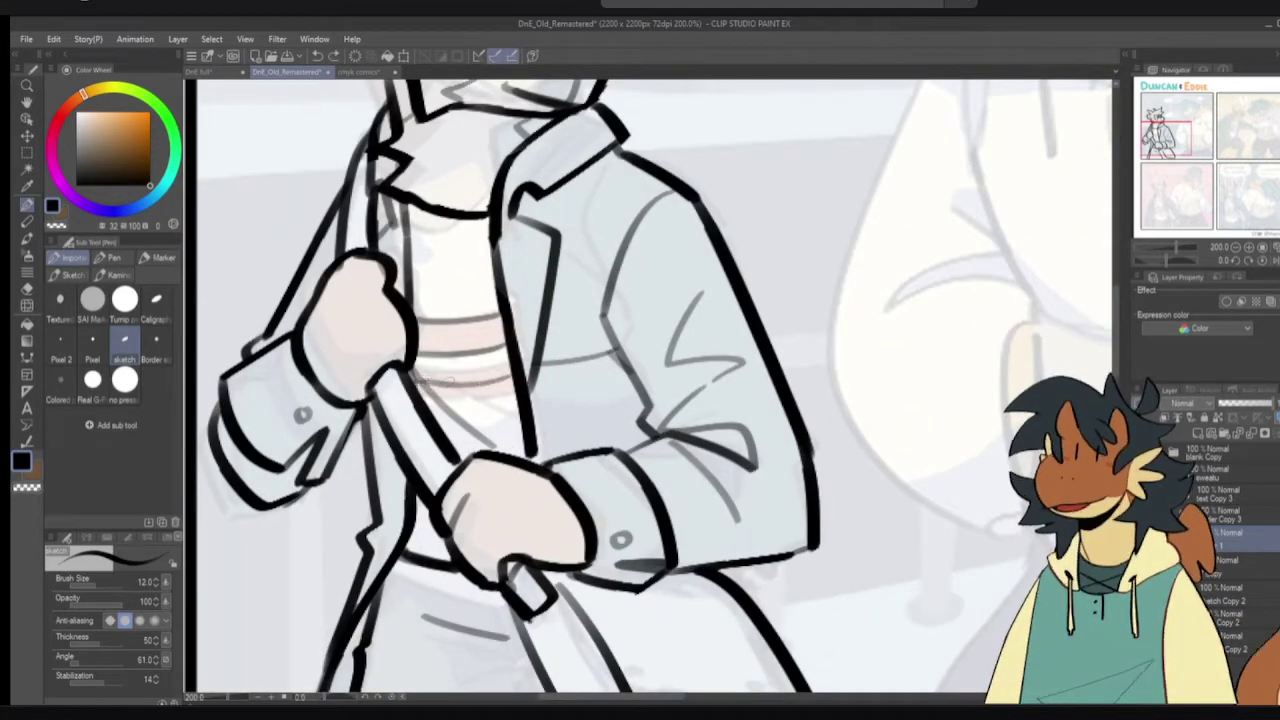
{"action": "left_click_drag", "start_coordinate": [415, 383], "coordinate": [513, 370]}
{"action": "key", "text": "ctrl+z"}
{"action": "left_click_drag", "start_coordinate": [414, 380], "coordinate": [520, 364]}
{"action": "key", "text": "ctrl+z"}
{"action": "left_click_drag", "start_coordinate": [412, 380], "coordinate": [507, 371]}
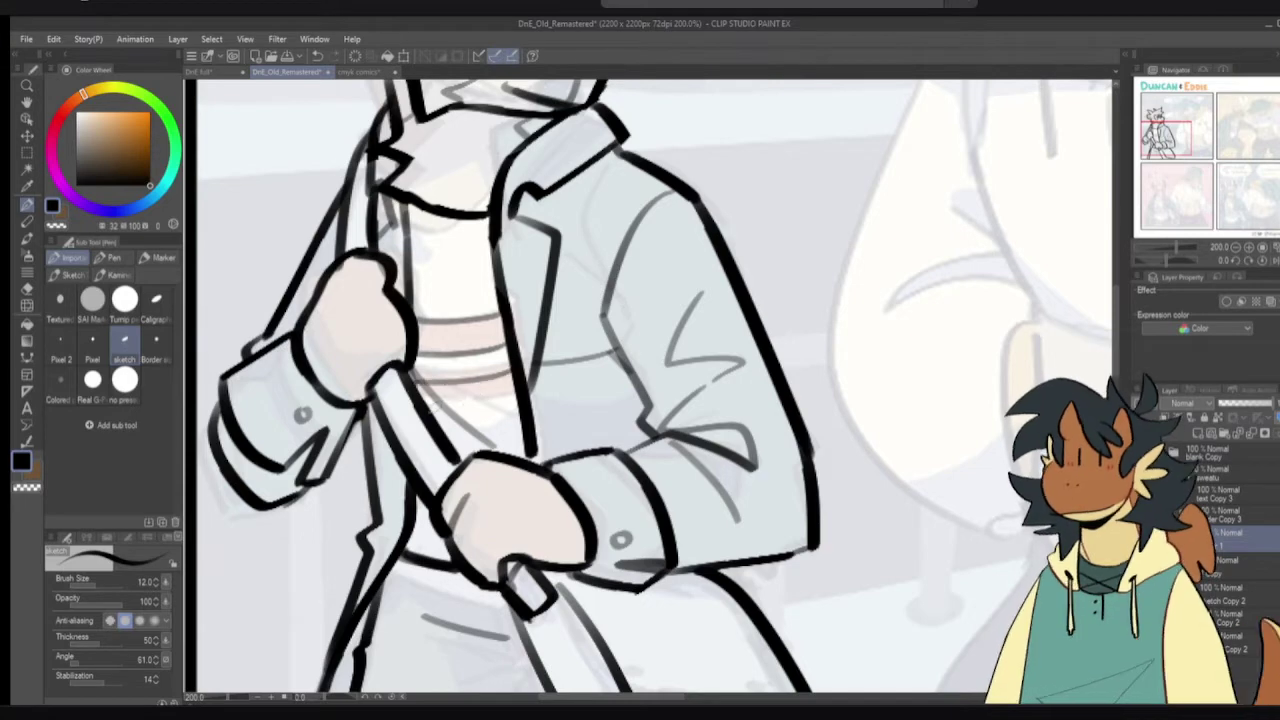
{"action": "mouse_move", "coordinate": [426, 405]}
{"action": "left_mouse_down"}
{"action": "mouse_move", "coordinate": [528, 392]}
{"action": "mouse_move", "coordinate": [458, 416]}
{"action": "mouse_move", "coordinate": [518, 402]}
{"action": "left_mouse_up"}
{"action": "key", "text": "ctrl+z"}
{"action": "scroll", "coordinate": [501, 414], "scroll_direction": "down", "scroll_amount": 1}
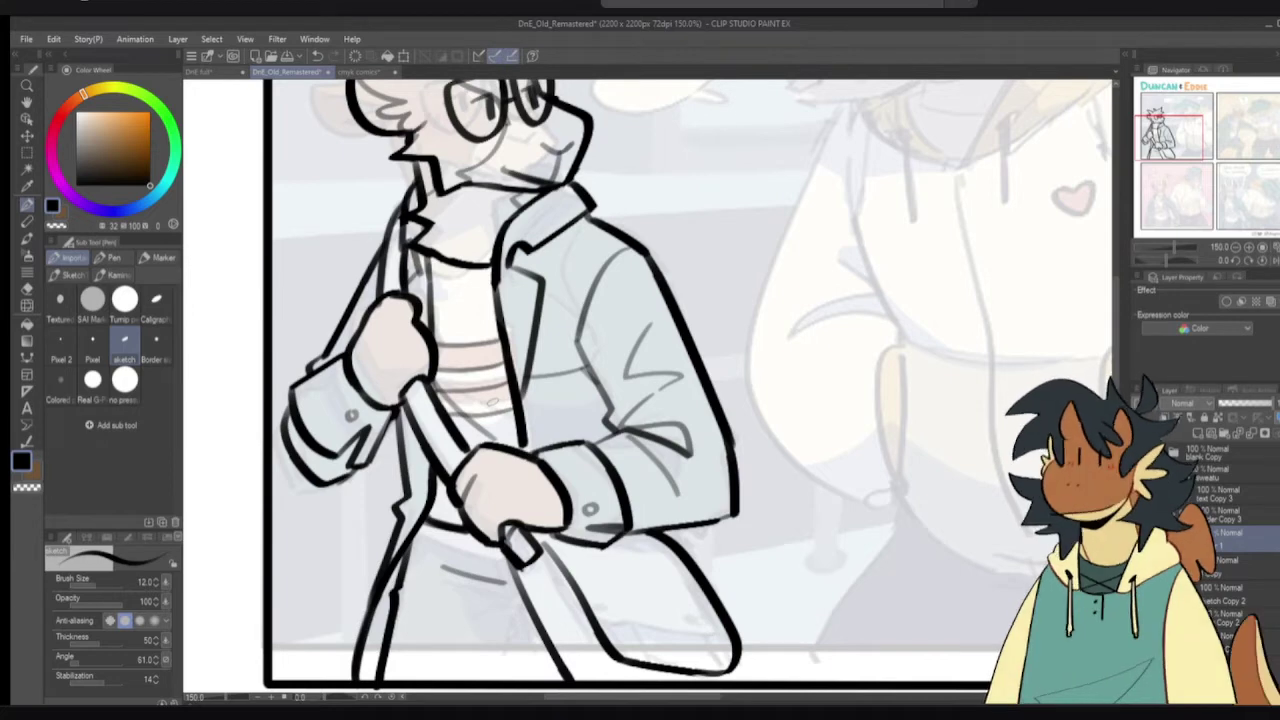
- Clean up the trouser fold and ink a leg line from its end to the panel's bottom border, alongside the strap line
{"action": "scroll", "coordinate": [460, 470], "scroll_direction": "down", "scroll_amount": 3}
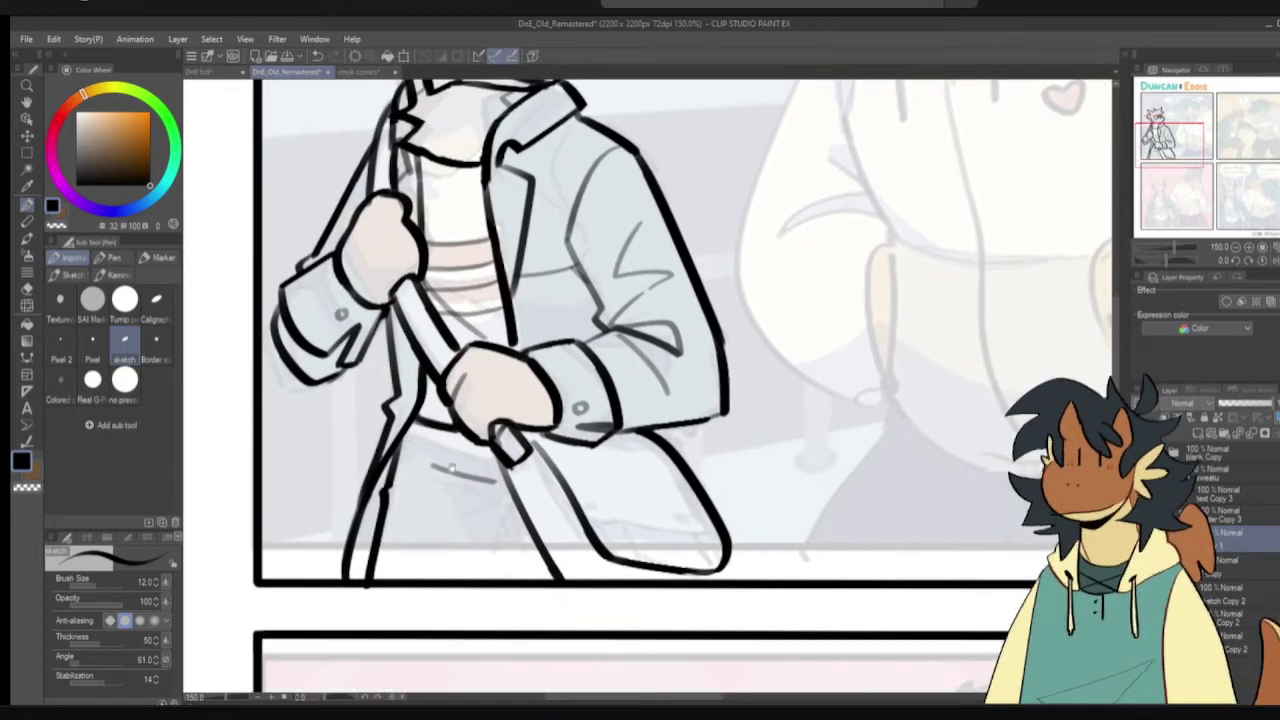
{"action": "key", "text": "e"}
{"action": "mouse_move", "coordinate": [485, 474]}
{"action": "left_mouse_down"}
{"action": "mouse_move", "coordinate": [428, 466]}
{"action": "mouse_move", "coordinate": [497, 488]}
{"action": "left_mouse_up"}
{"action": "key", "text": "p"}
{"action": "key", "text": "ctrl+z"}
{"action": "mouse_move", "coordinate": [433, 456]}
{"action": "left_mouse_down"}
{"action": "mouse_move", "coordinate": [497, 488]}
{"action": "mouse_move", "coordinate": [515, 544]}
{"action": "left_mouse_up"}
{"action": "key", "text": "ctrl+z"}
{"action": "key", "text": "ctrl+z"}
{"action": "left_click_drag", "start_coordinate": [494, 486], "coordinate": [537, 580]}
{"action": "key", "text": "ctrl+z"}
- Ink the inner leg line from the crotch to the panel's bottom border and reinforce the top of the neighbouring leg line
{"action": "left_click_drag", "start_coordinate": [478, 486], "coordinate": [466, 568]}
{"action": "key", "text": "ctrl+z"}
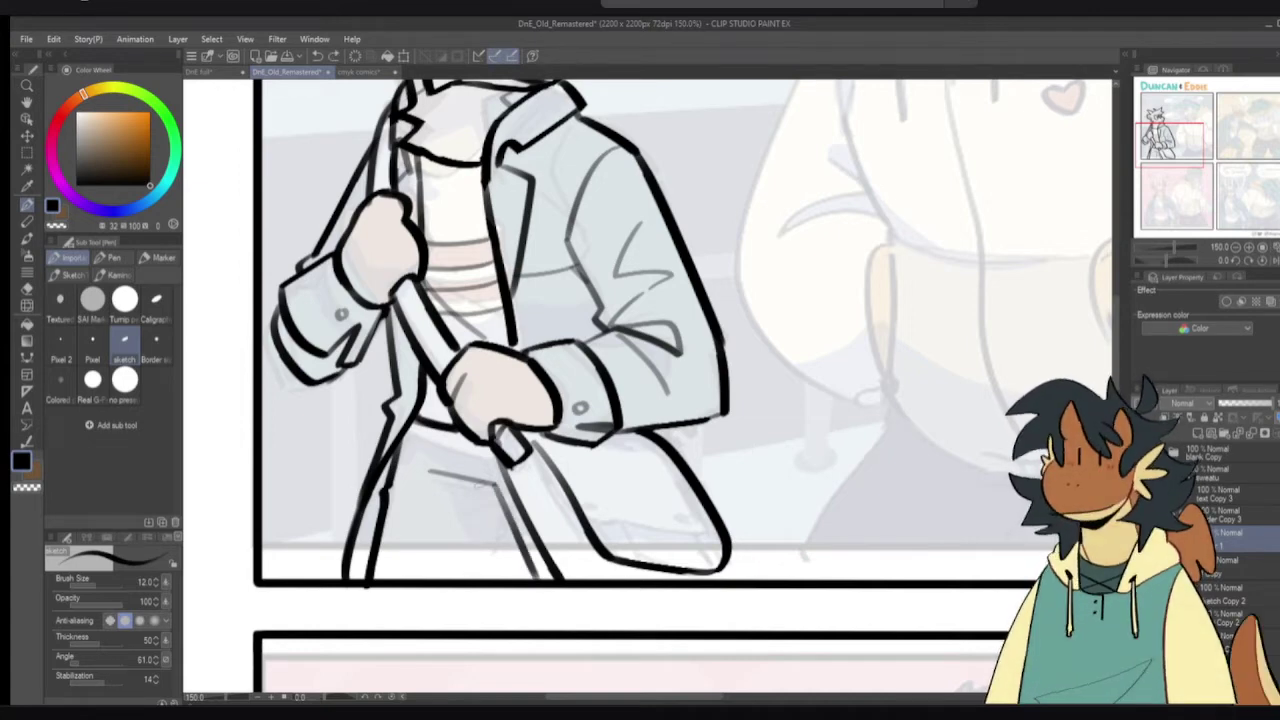
{"action": "left_click_drag", "start_coordinate": [484, 484], "coordinate": [452, 578]}
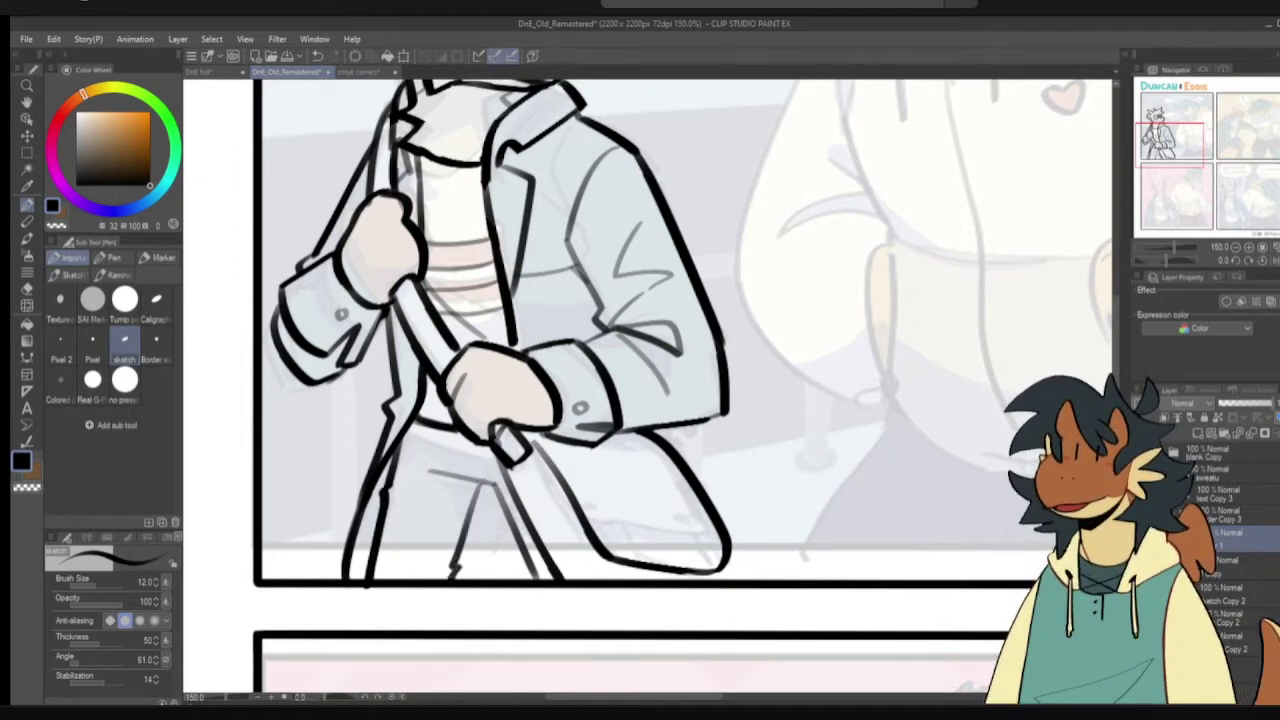
{"action": "mouse_move", "coordinate": [479, 484]}
{"action": "left_mouse_down"}
{"action": "mouse_move", "coordinate": [462, 533]}
{"action": "mouse_move", "coordinate": [520, 537]}
{"action": "left_mouse_up"}
{"action": "left_click_drag", "start_coordinate": [495, 486], "coordinate": [507, 512]}
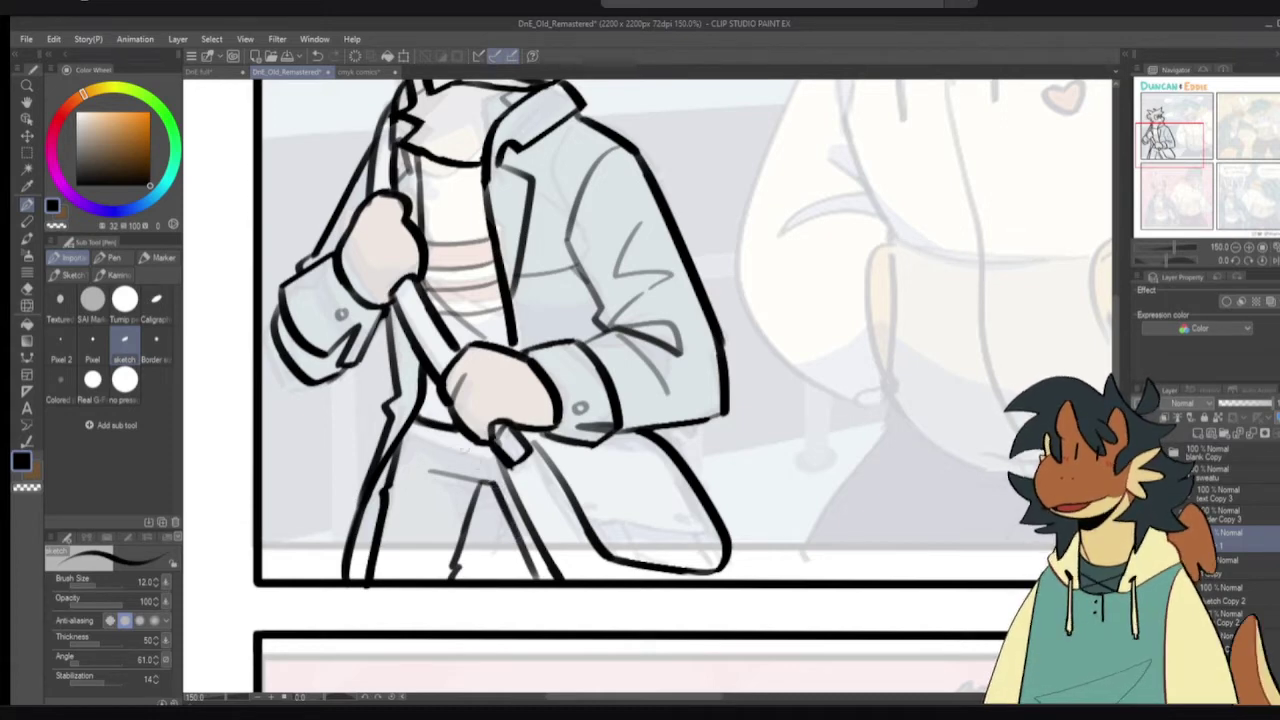
- Ink the trouser fly as a short curve from the waistline under the lower hand down to the crotch
{"action": "left_click_drag", "start_coordinate": [478, 443], "coordinate": [491, 484]}
{"action": "key", "text": "ctrl+z"}
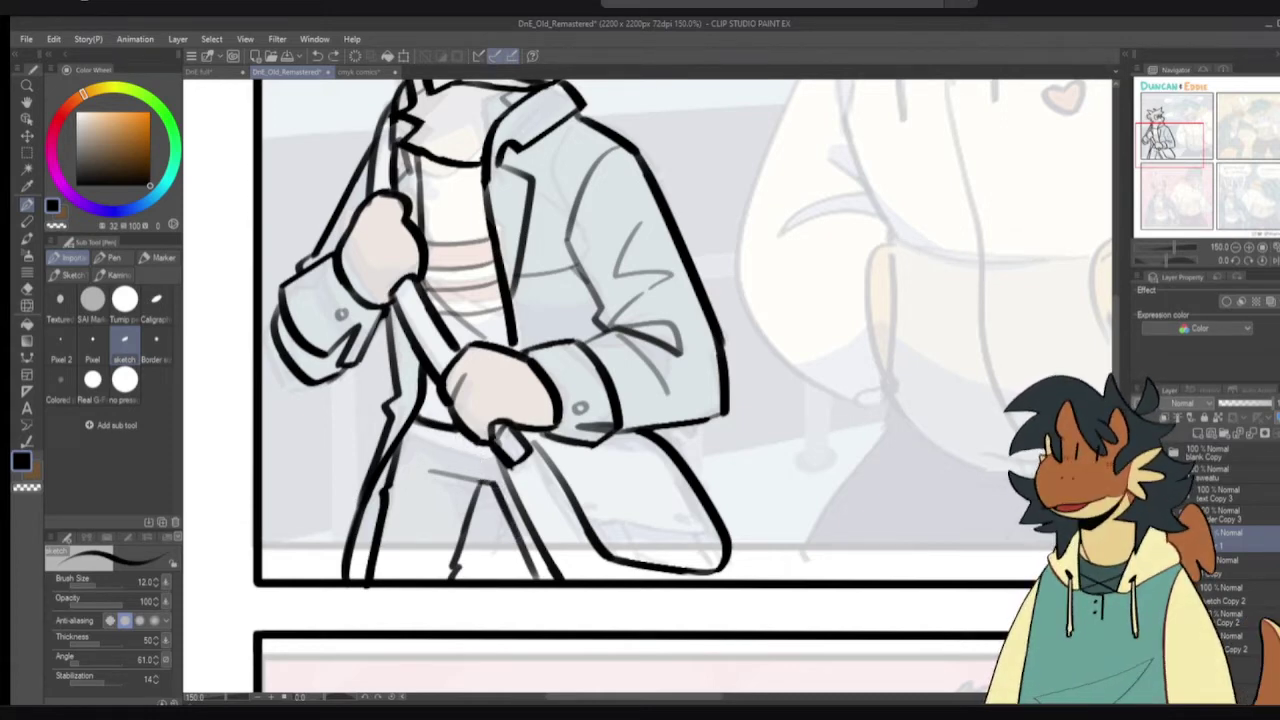
{"action": "left_click_drag", "start_coordinate": [463, 437], "coordinate": [484, 480]}
{"action": "key", "text": "ctrl+z"}
{"action": "key", "text": "ctrl+z"}
{"action": "left_click_drag", "start_coordinate": [457, 434], "coordinate": [481, 484]}
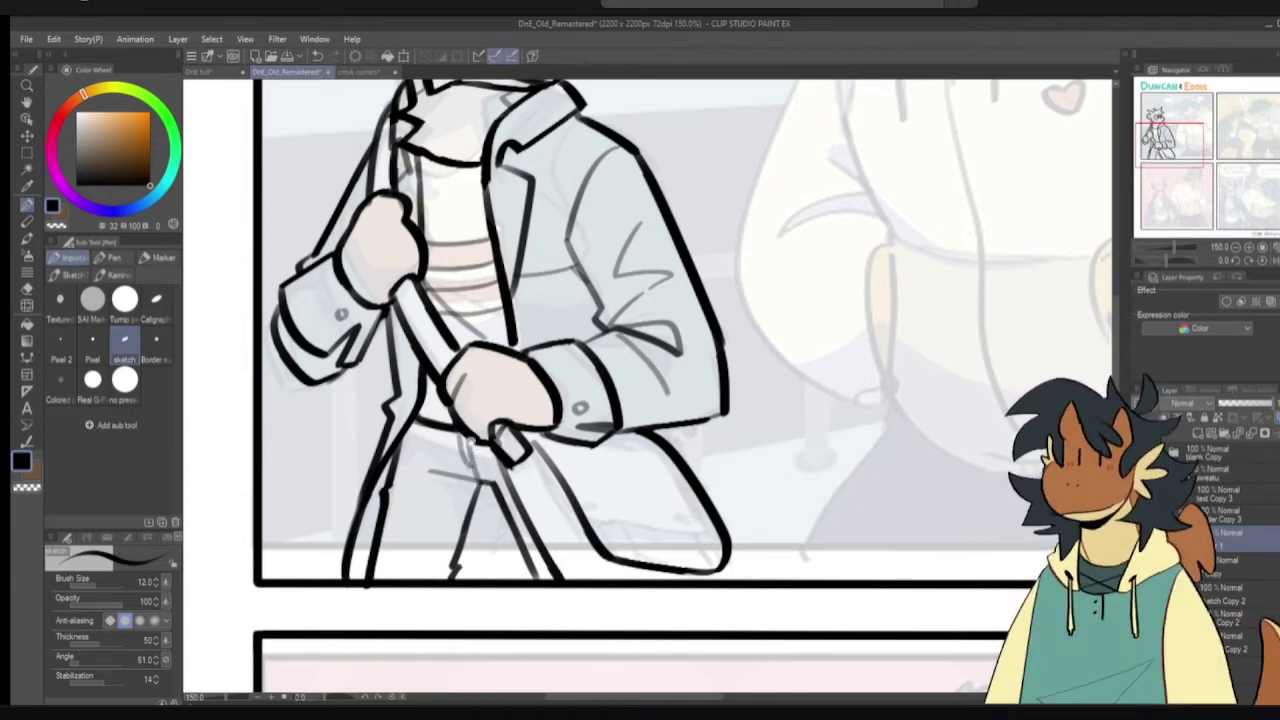
{"action": "left_click_drag", "start_coordinate": [493, 485], "coordinate": [466, 523]}
{"action": "scroll", "coordinate": [476, 480], "scroll_direction": "down", "scroll_amount": 1}
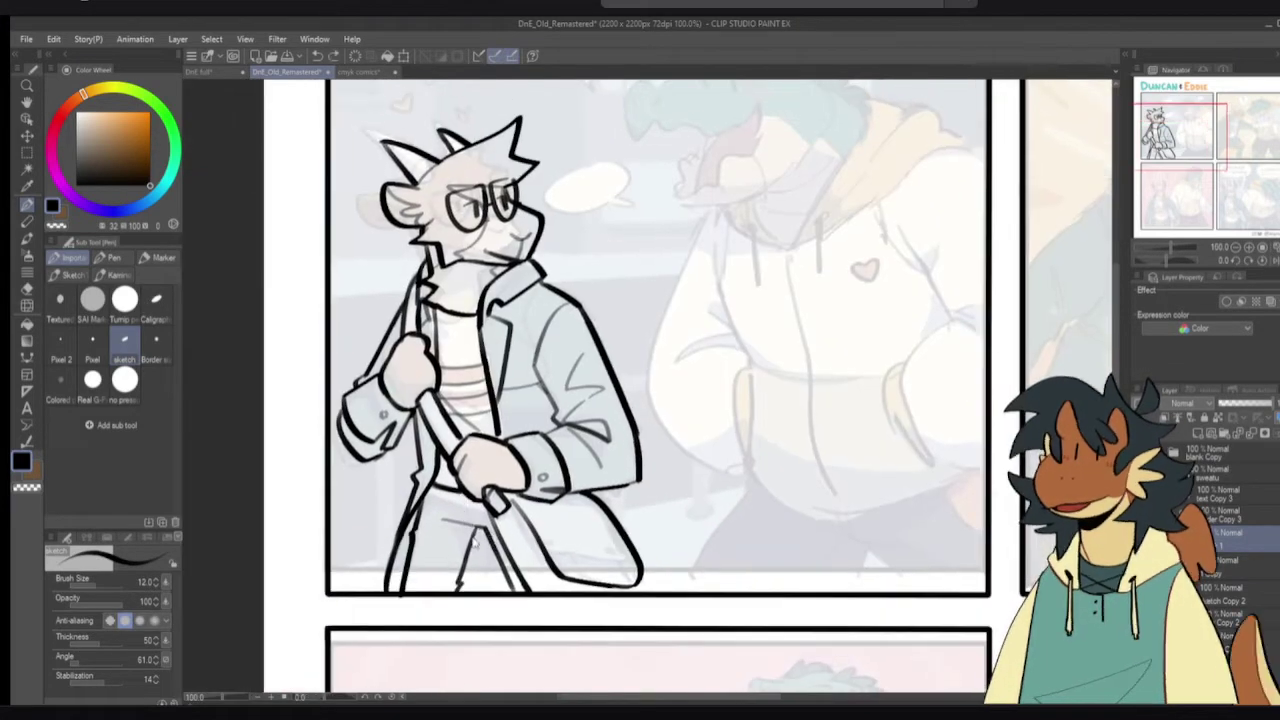
- Undo the fly and inner leg lines inked on the trousers
{"action": "key", "text": "ctrl+z"}
{"action": "key", "text": "ctrl+z"}
{"action": "key", "text": "ctrl+z"}
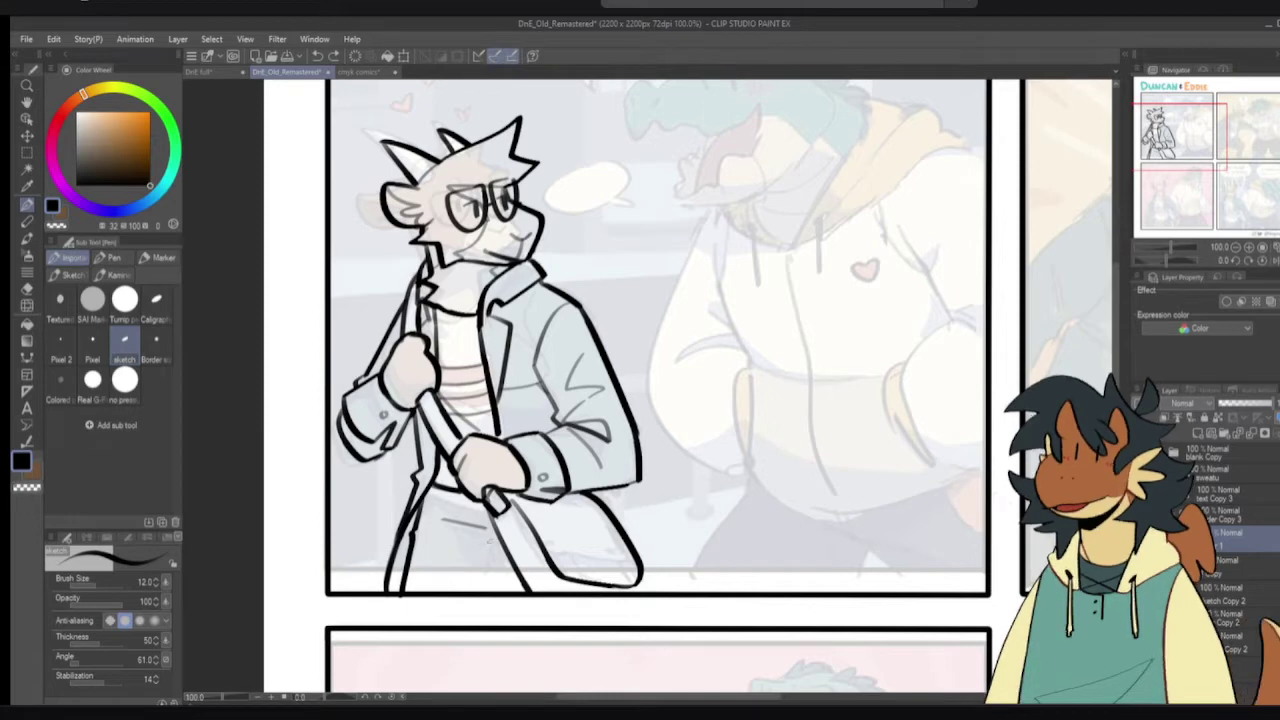
- Try straight and slanted inner leg lines from the end of the trouser fold to the panel's bottom border
{"action": "left_click_drag", "start_coordinate": [490, 532], "coordinate": [506, 586]}
{"action": "key", "text": "ctrl+z"}
{"action": "left_click_drag", "start_coordinate": [486, 530], "coordinate": [485, 596]}
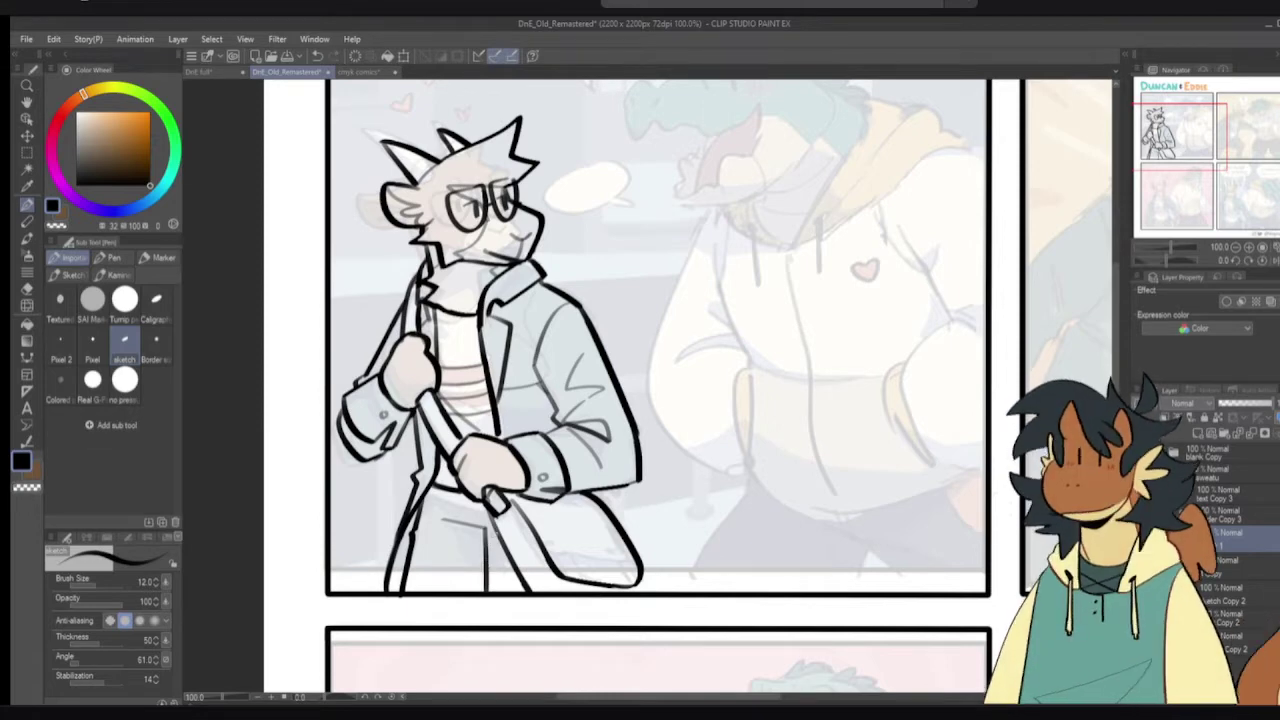
{"action": "key", "text": "ctrl+z"}
{"action": "mouse_move", "coordinate": [486, 530]}
{"action": "left_mouse_down"}
{"action": "mouse_move", "coordinate": [507, 589]}
{"action": "mouse_move", "coordinate": [491, 552]}
{"action": "mouse_move", "coordinate": [500, 592]}
{"action": "left_mouse_up"}
{"action": "key", "text": "ctrl+z"}
- Replace the trouser fold with a thin line crossing the thigh and dropping down the inner leg toward the panel's bottom border
{"action": "key", "text": "ctrl+z"}
{"action": "key", "text": "ctrl+z"}
{"action": "key", "text": "ctrl+z"}
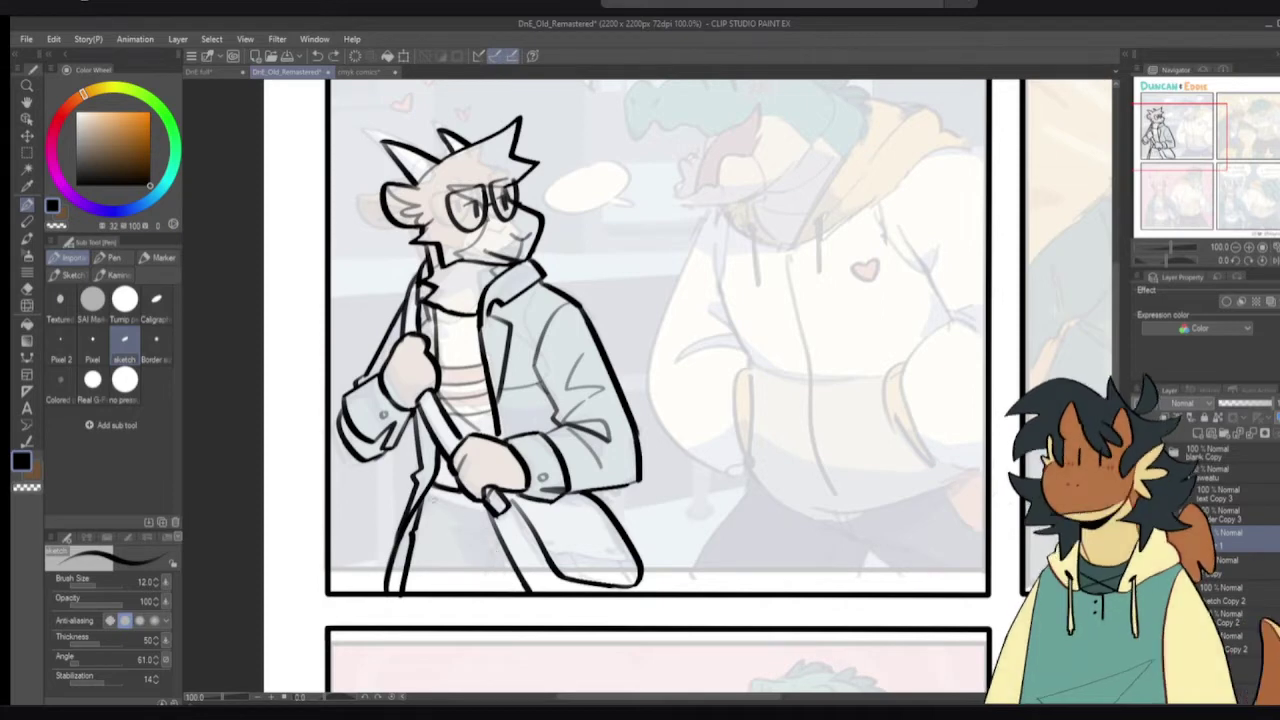
{"action": "mouse_move", "coordinate": [430, 491]}
{"action": "left_mouse_down"}
{"action": "mouse_move", "coordinate": [472, 523]}
{"action": "mouse_move", "coordinate": [447, 523]}
{"action": "mouse_move", "coordinate": [510, 531]}
{"action": "left_mouse_up"}
{"action": "key", "text": "ctrl+z"}
{"action": "key", "text": "ctrl+z"}
{"action": "key", "text": "ctrl+z"}
{"action": "mouse_move", "coordinate": [432, 513]}
{"action": "left_mouse_down"}
{"action": "mouse_move", "coordinate": [474, 530]}
{"action": "mouse_move", "coordinate": [482, 588]}
{"action": "left_mouse_up"}
- Erase the doubled line inside the jacket's lower front edge and ink a leg line from that edge down to the panel's bottom border
{"action": "key", "text": "e"}
{"action": "left_click_drag", "start_coordinate": [423, 510], "coordinate": [411, 588]}
{"action": "key", "text": "p"}
{"action": "key", "text": "c"}
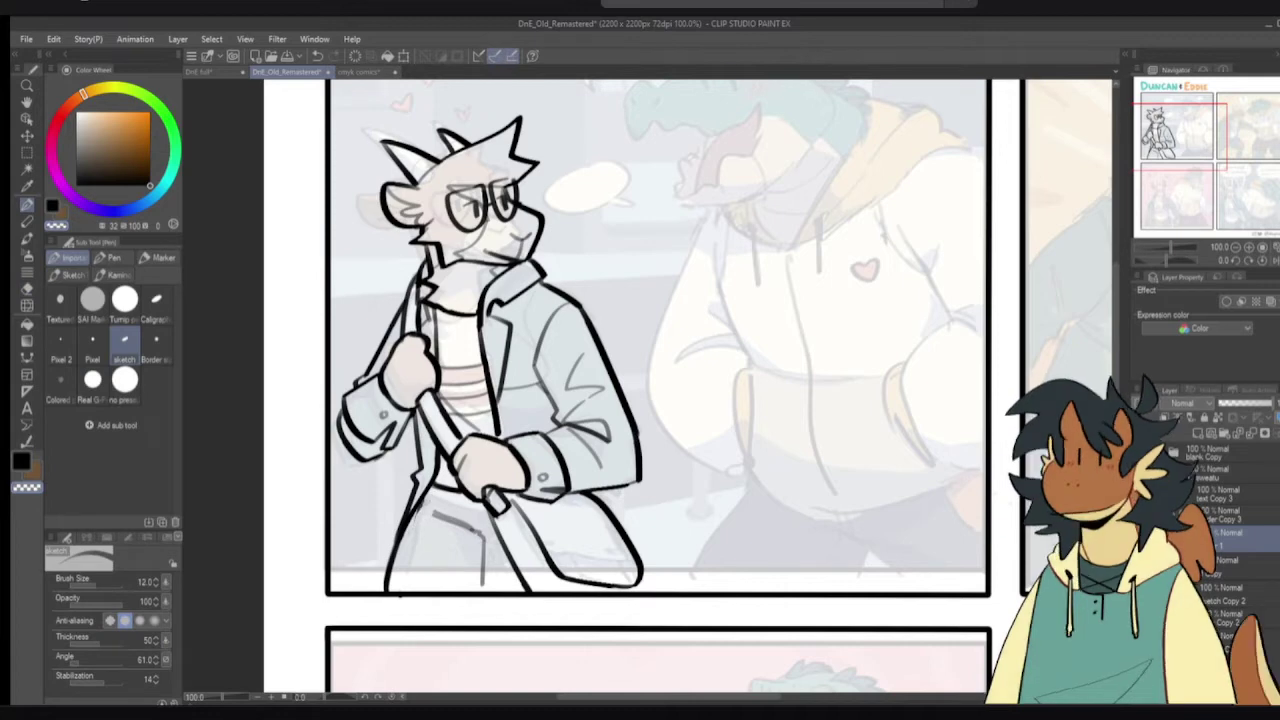
{"action": "key", "text": "c"}
{"action": "left_click_drag", "start_coordinate": [421, 508], "coordinate": [440, 578]}
{"action": "key", "text": "ctrl+z"}
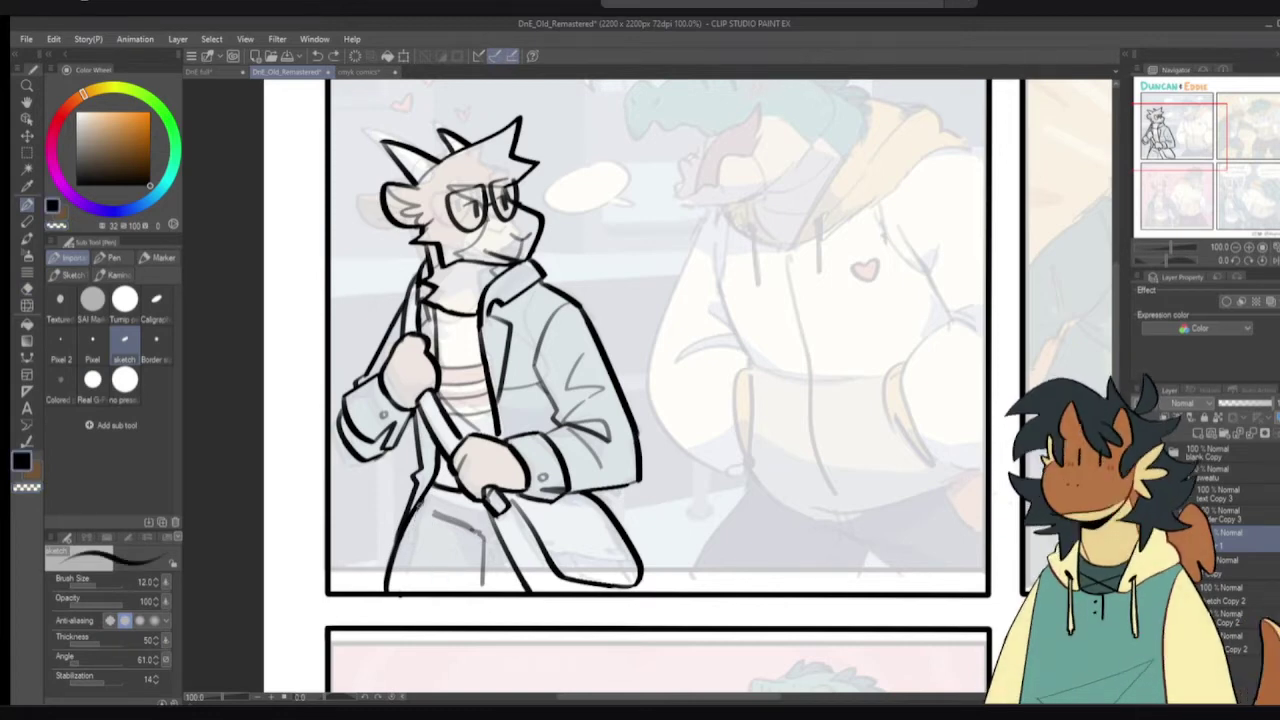
{"action": "left_click_drag", "start_coordinate": [421, 507], "coordinate": [438, 588]}
- Ink a short fly line below the waistline and redraw the inner leg line more heavily from the crotch straight down to the panel's border
{"action": "left_click_drag", "start_coordinate": [454, 491], "coordinate": [466, 524]}
{"action": "key", "text": "ctrl+z"}
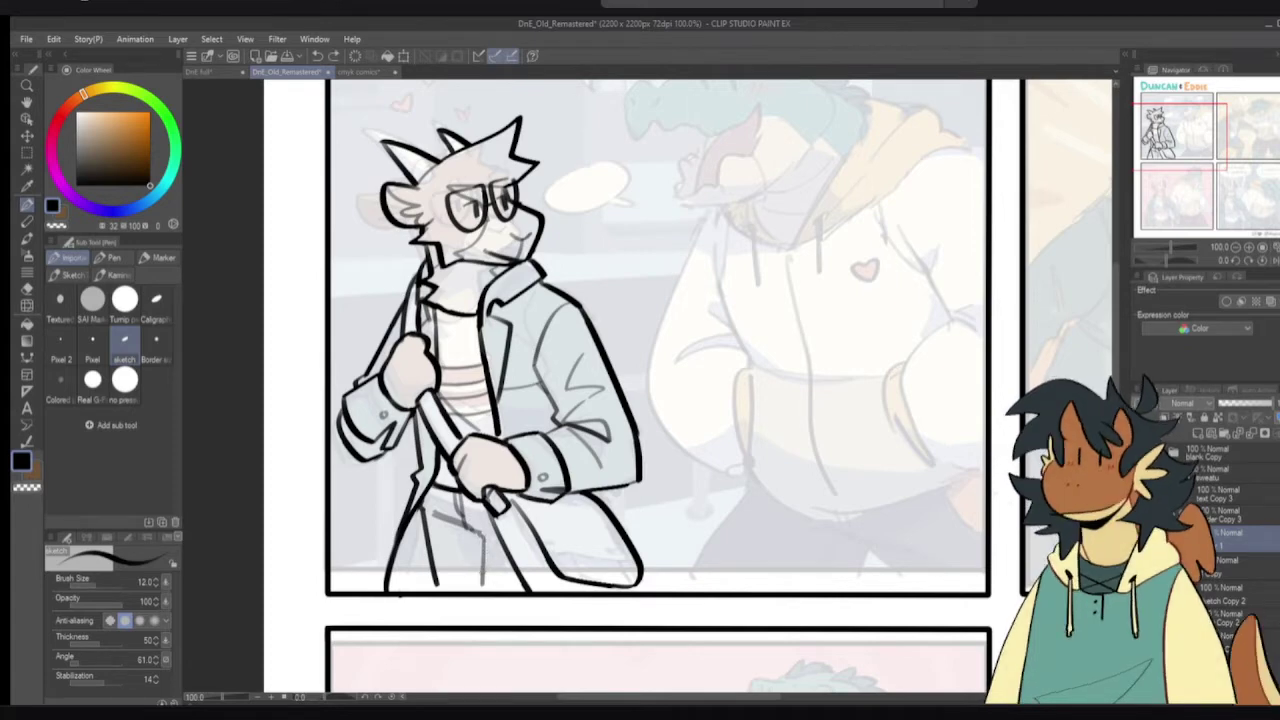
{"action": "key", "text": "c"}
{"action": "left_click_drag", "start_coordinate": [483, 541], "coordinate": [483, 587]}
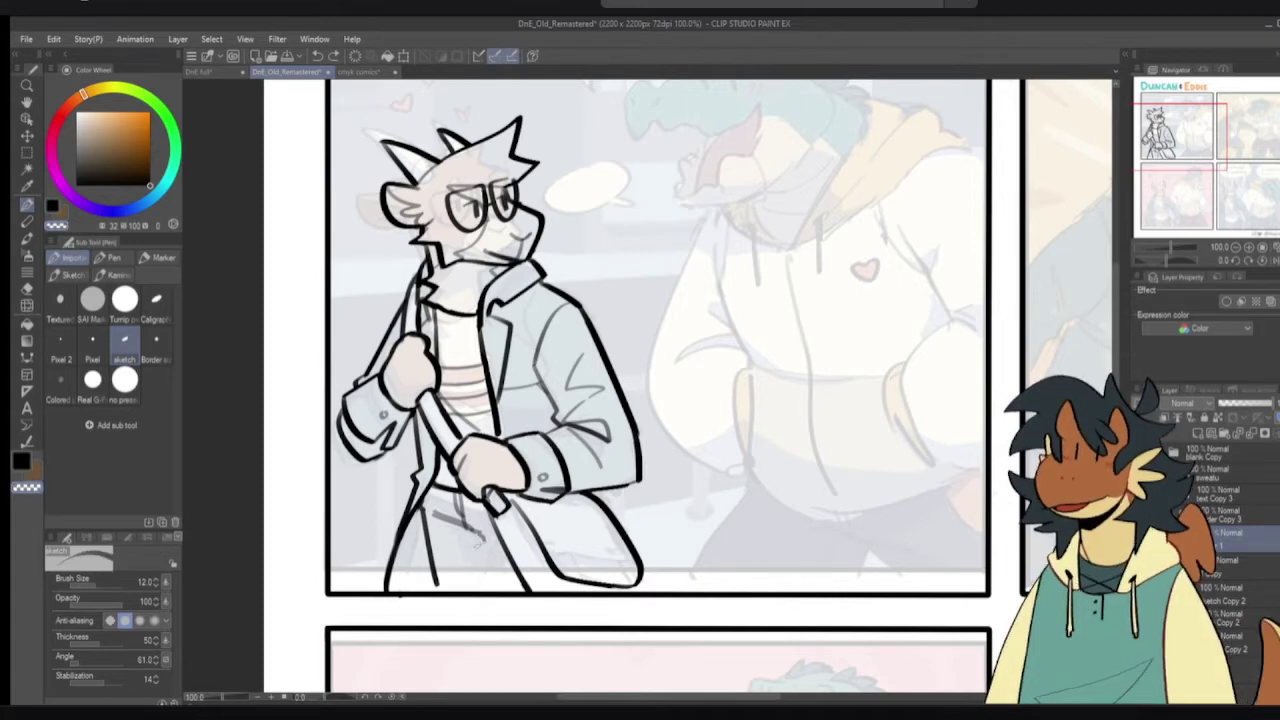
{"action": "key", "text": "c"}
{"action": "left_click_drag", "start_coordinate": [485, 536], "coordinate": [486, 598]}
{"action": "key", "text": "ctrl+z"}
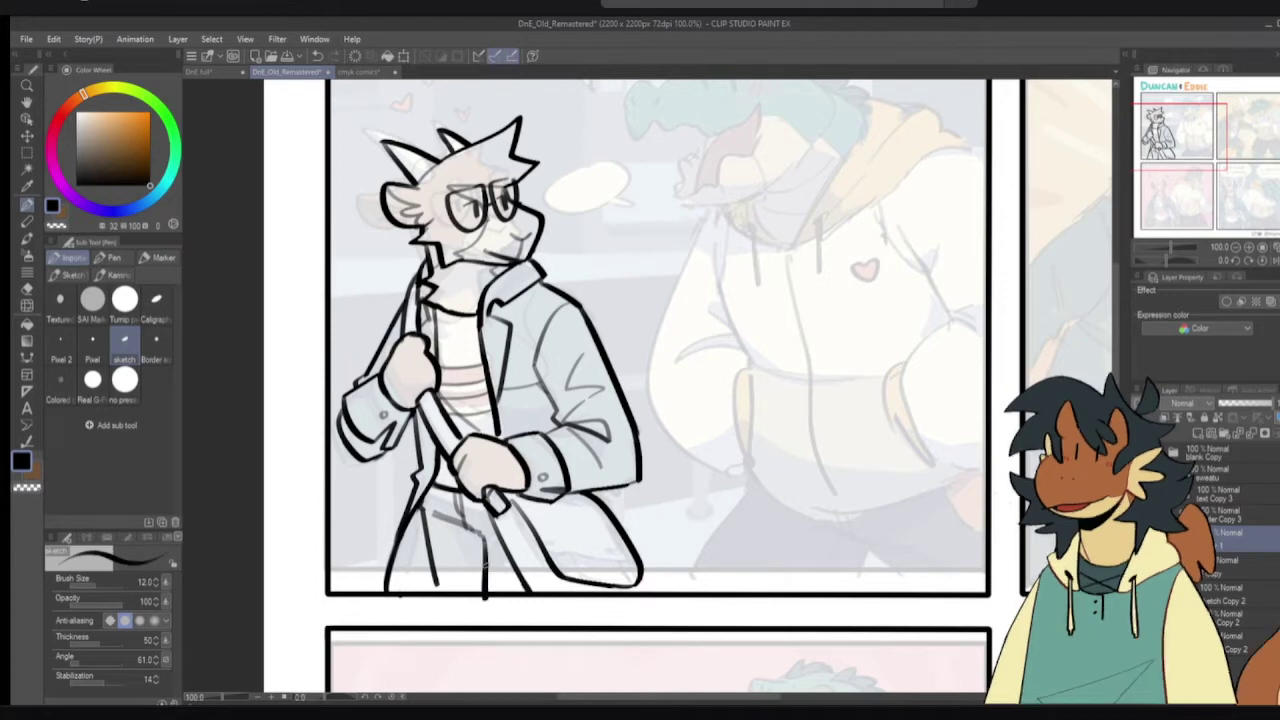
{"action": "key", "text": "ctrl+z"}
{"action": "mouse_move", "coordinate": [484, 537]}
{"action": "left_mouse_down"}
{"action": "mouse_move", "coordinate": [485, 594]}
{"action": "mouse_move", "coordinate": [438, 590]}
{"action": "left_mouse_up"}
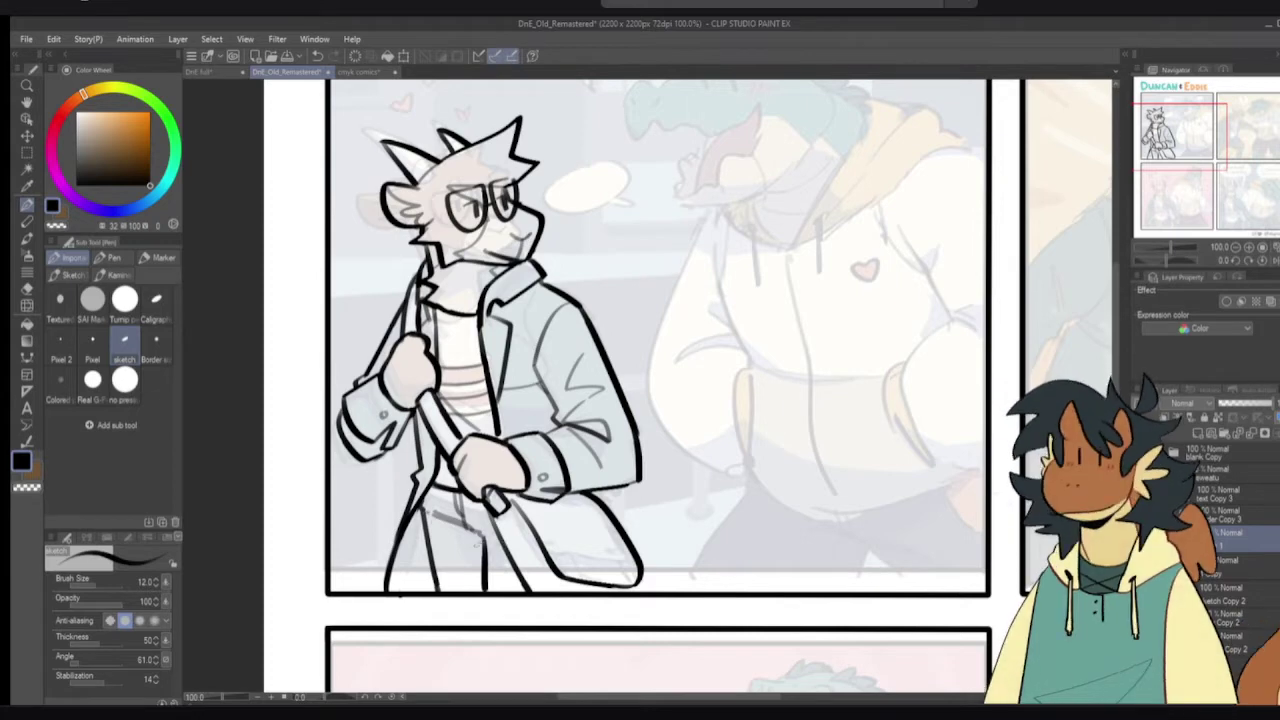
{"action": "key", "text": "ctrl+y"}
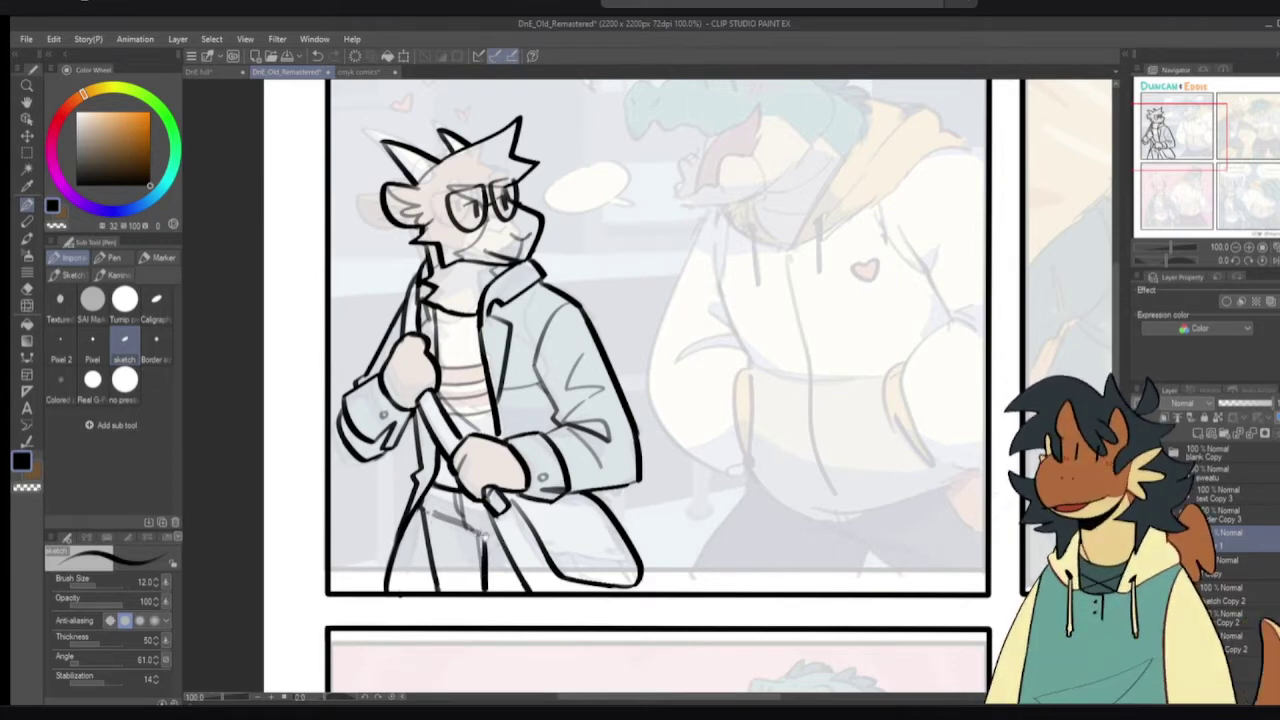
- Ink a narrow curved loop on the shoulder bag below the lower hand and tidy the line ends along the panel's bottom border
{"action": "key", "text": "h"}
{"action": "key", "text": "h"}
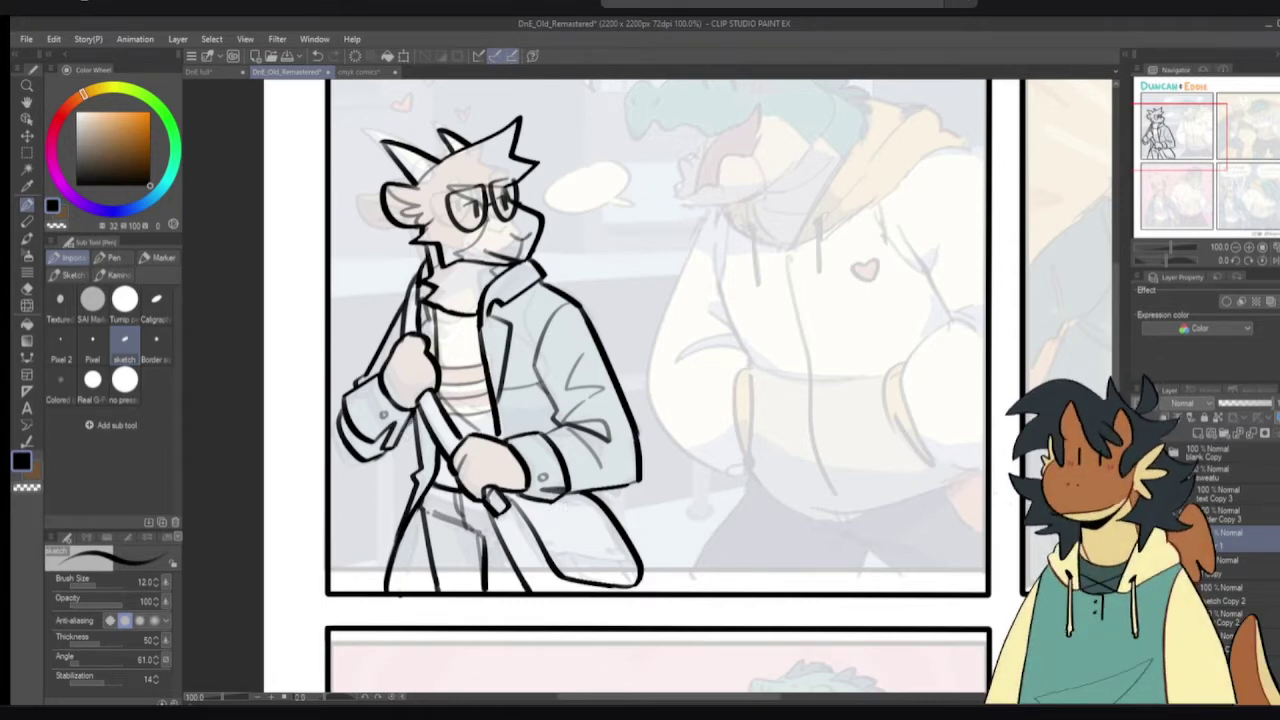
{"action": "left_click_drag", "start_coordinate": [505, 527], "coordinate": [503, 526]}
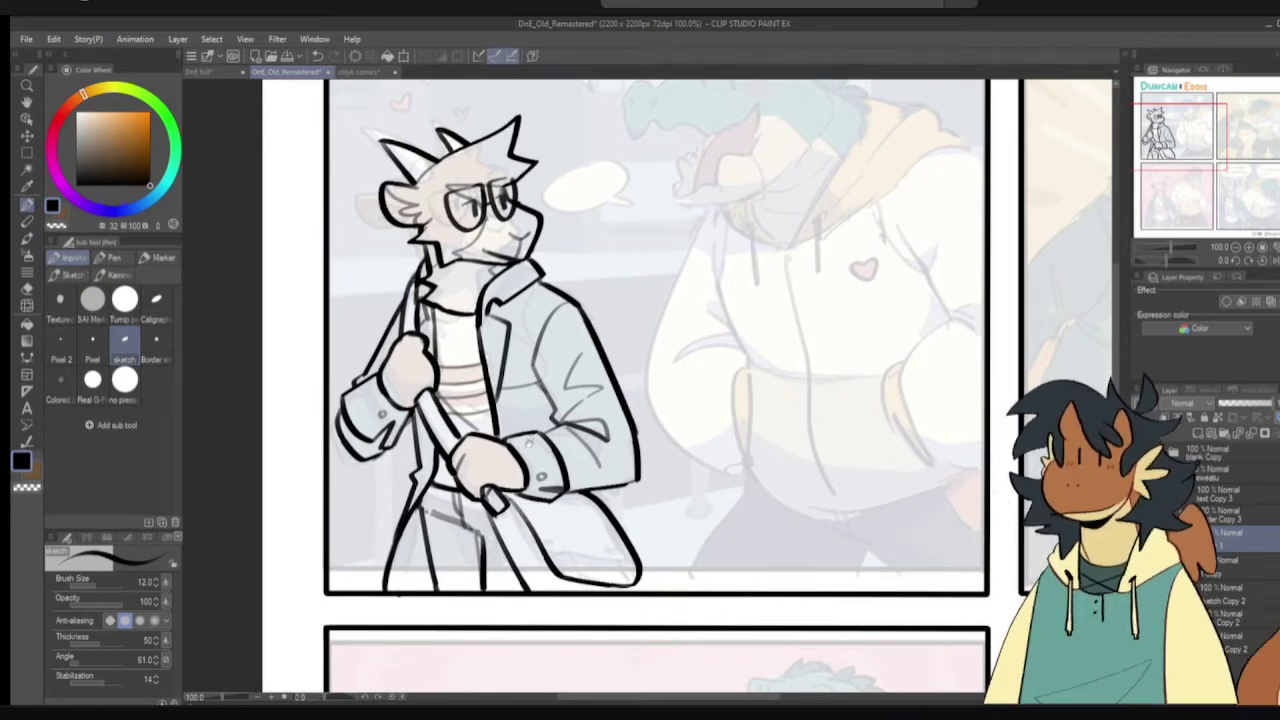
{"action": "left_click_drag", "start_coordinate": [529, 444], "coordinate": [536, 470]}
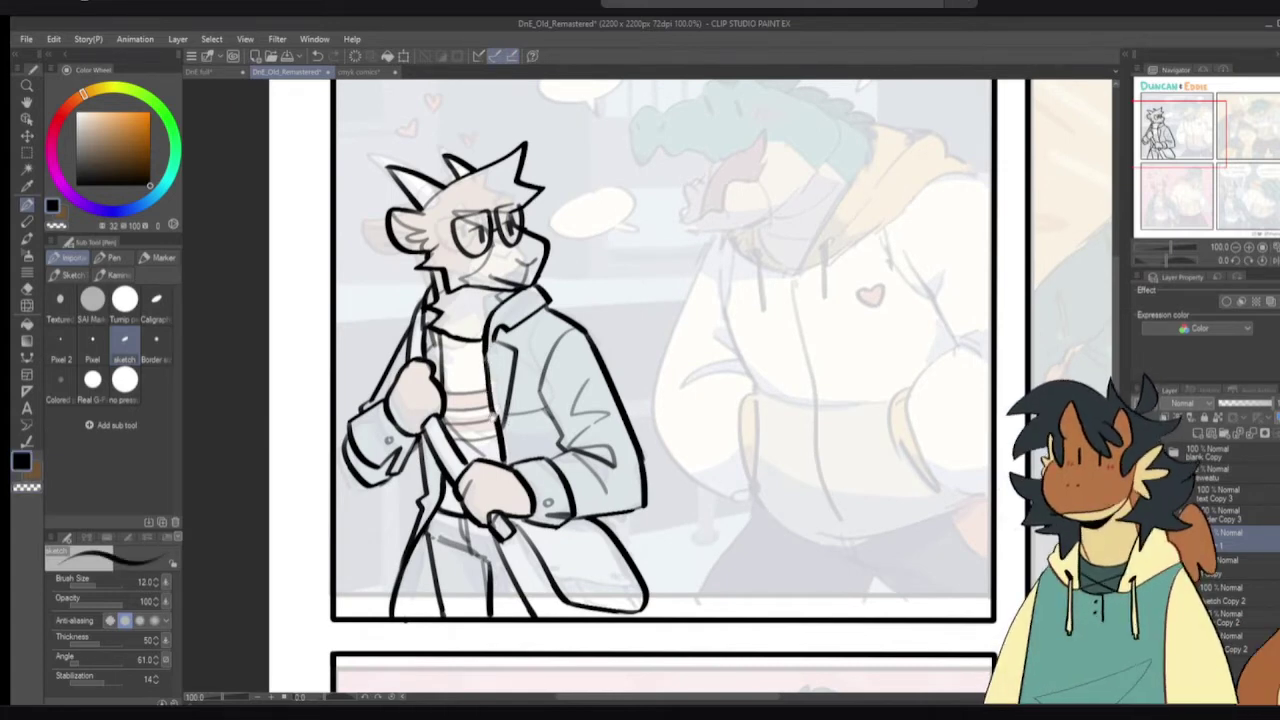
{"action": "scroll", "coordinate": [660, 380], "scroll_direction": "down", "scroll_amount": 1}
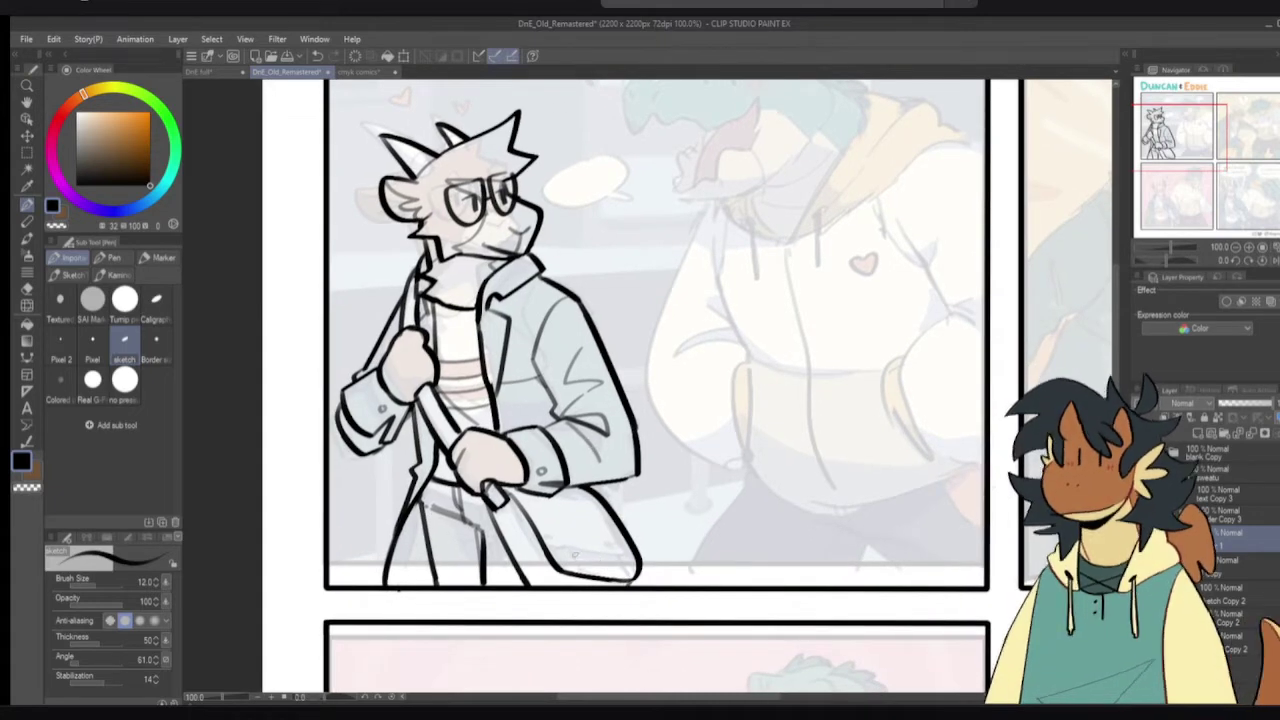
{"action": "mouse_move", "coordinate": [495, 500]}
{"action": "left_mouse_down"}
{"action": "mouse_move", "coordinate": [525, 540]}
{"action": "mouse_move", "coordinate": [531, 520]}
{"action": "left_mouse_up"}
{"action": "key", "text": "ctrl+z"}
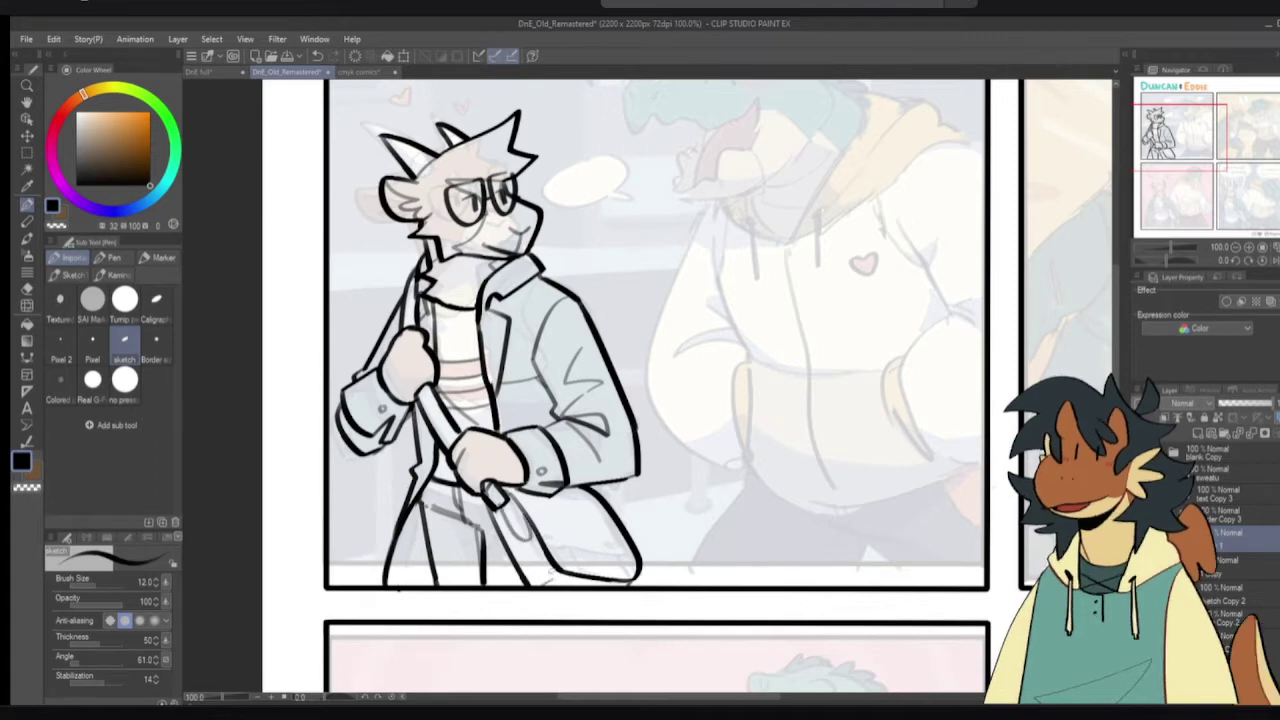
{"action": "left_click_drag", "start_coordinate": [599, 570], "coordinate": [570, 584]}
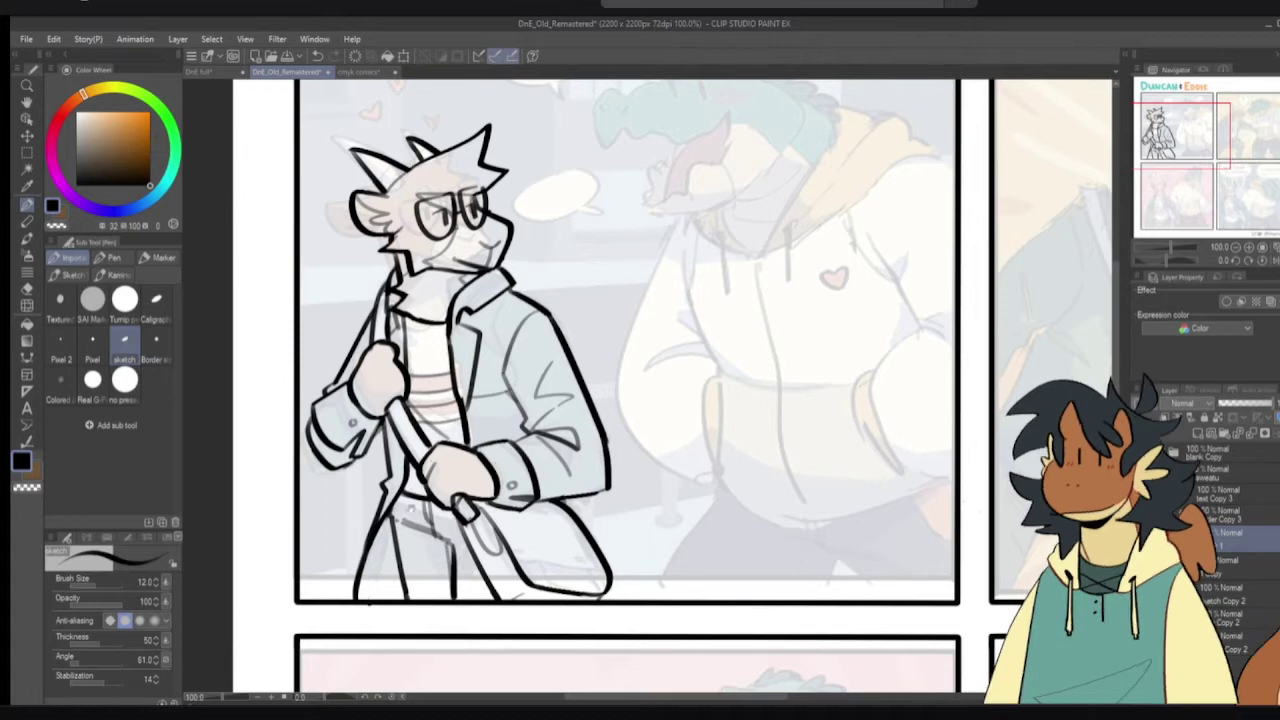
{"action": "key", "text": "c"}
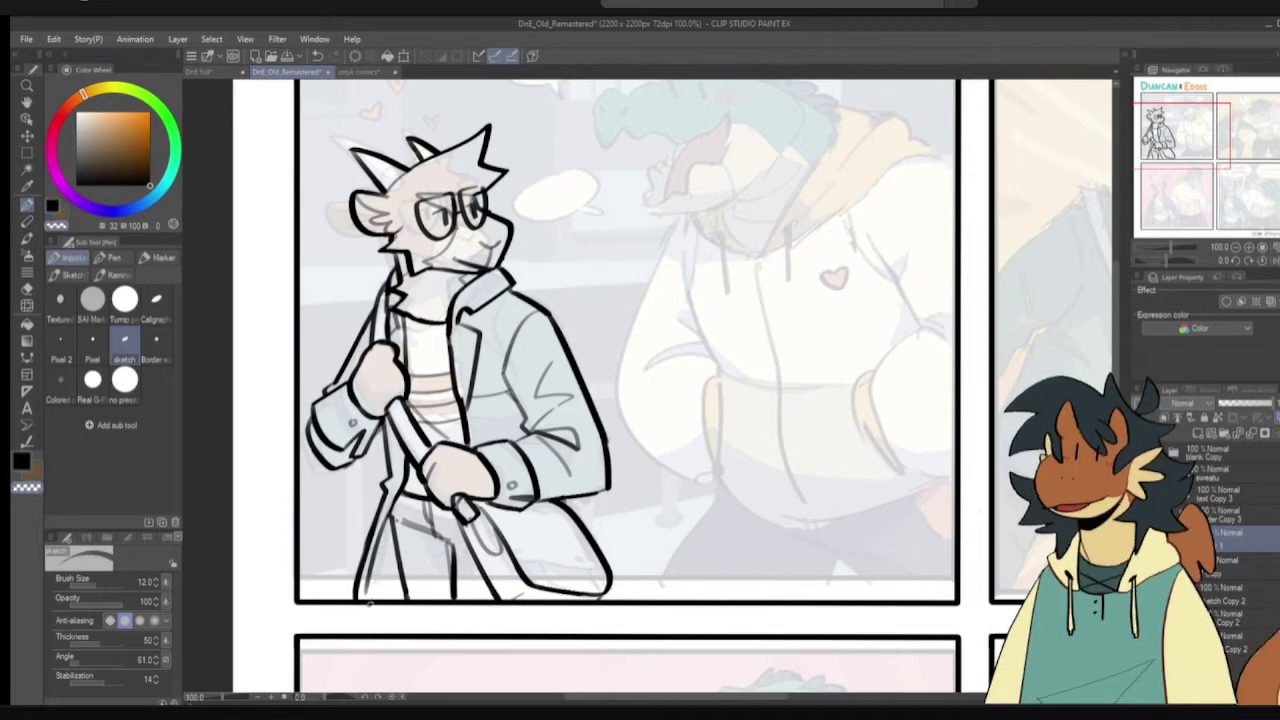
{"action": "key", "text": "c"}
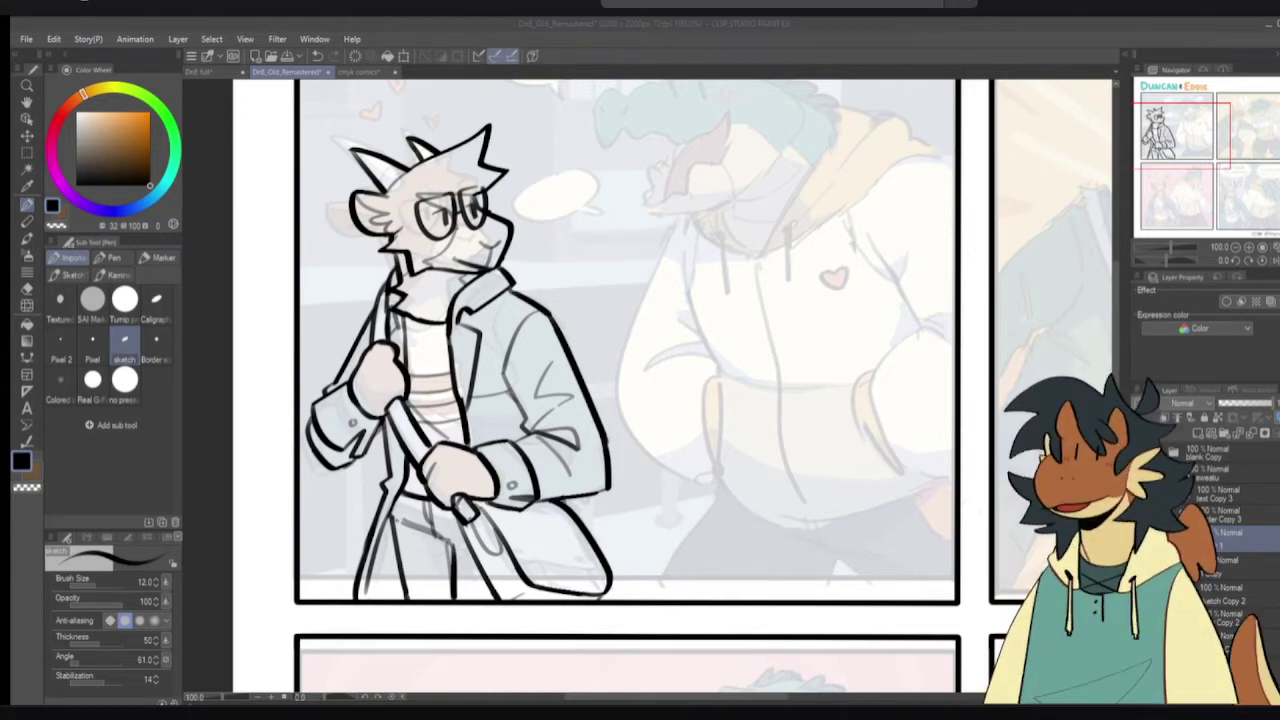
{"action": "left_click", "coordinate": [107, 465]}
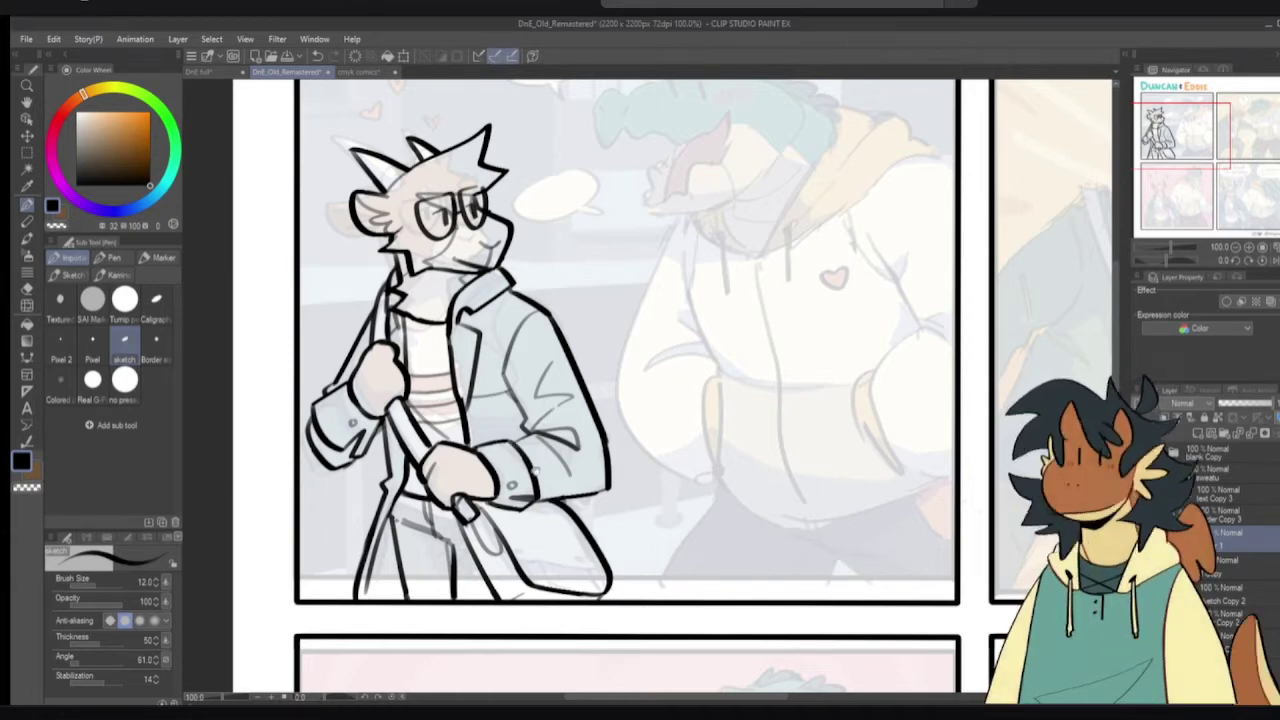
- Try several double-humped brow ridge strokes on top of the crocodile character's head in the first panel
{"action": "left_click_drag", "start_coordinate": [649, 449], "coordinate": [461, 508]}
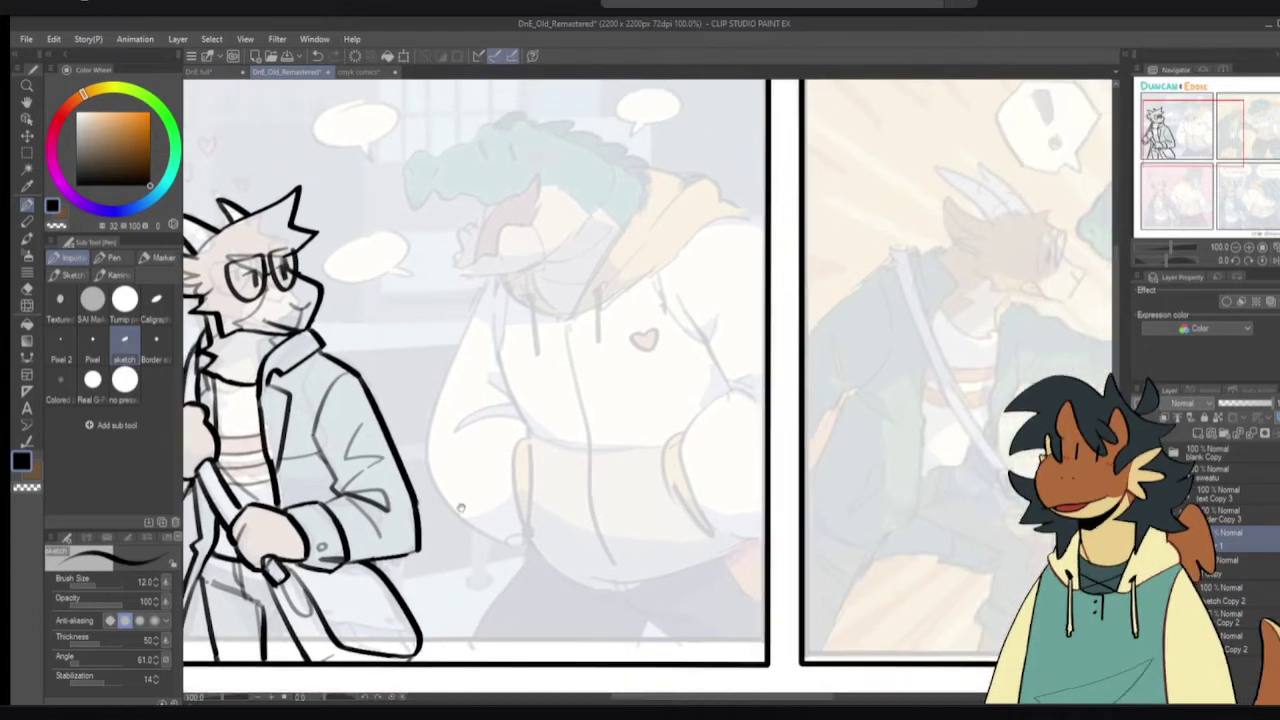
{"action": "left_click_drag", "start_coordinate": [522, 454], "coordinate": [578, 617]}
{"action": "scroll", "coordinate": [536, 328], "scroll_direction": "up", "scroll_amount": 1}
{"action": "left_click_drag", "start_coordinate": [536, 328], "coordinate": [553, 351]}
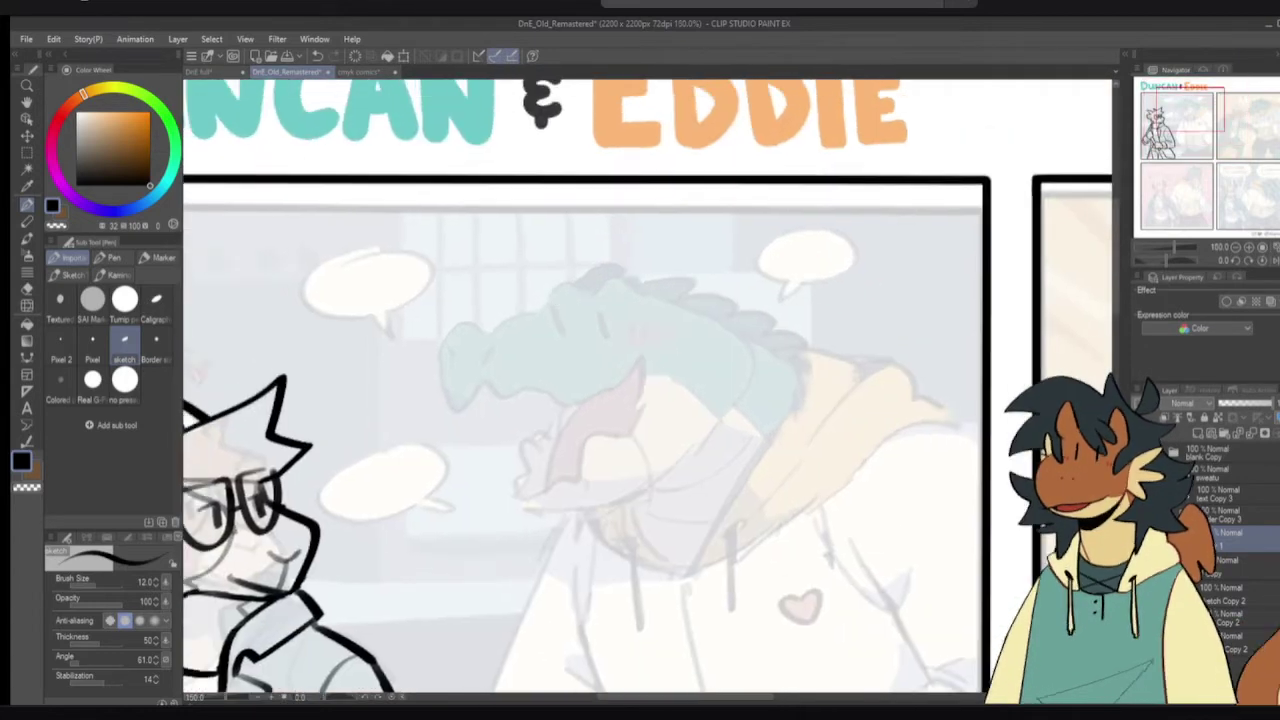
{"action": "mouse_move", "coordinate": [538, 306]}
{"action": "left_mouse_down"}
{"action": "mouse_move", "coordinate": [547, 292]}
{"action": "mouse_move", "coordinate": [645, 302]}
{"action": "left_mouse_up"}
{"action": "key", "text": "ctrl+z"}
{"action": "mouse_move", "coordinate": [535, 306]}
{"action": "left_mouse_down"}
{"action": "mouse_move", "coordinate": [565, 280]}
{"action": "mouse_move", "coordinate": [658, 298]}
{"action": "mouse_move", "coordinate": [672, 332]}
{"action": "mouse_move", "coordinate": [548, 298]}
{"action": "mouse_move", "coordinate": [622, 292]}
{"action": "mouse_move", "coordinate": [672, 332]}
{"action": "left_mouse_up"}
{"action": "key", "text": "ctrl+z"}
{"action": "key", "text": "ctrl+z"}
{"action": "mouse_move", "coordinate": [537, 303]}
{"action": "left_mouse_down"}
{"action": "mouse_move", "coordinate": [530, 326]}
{"action": "mouse_move", "coordinate": [430, 372]}
{"action": "mouse_move", "coordinate": [431, 394]}
{"action": "left_mouse_up"}
{"action": "key", "text": "ctrl+z"}
{"action": "key", "text": "ctrl+z"}
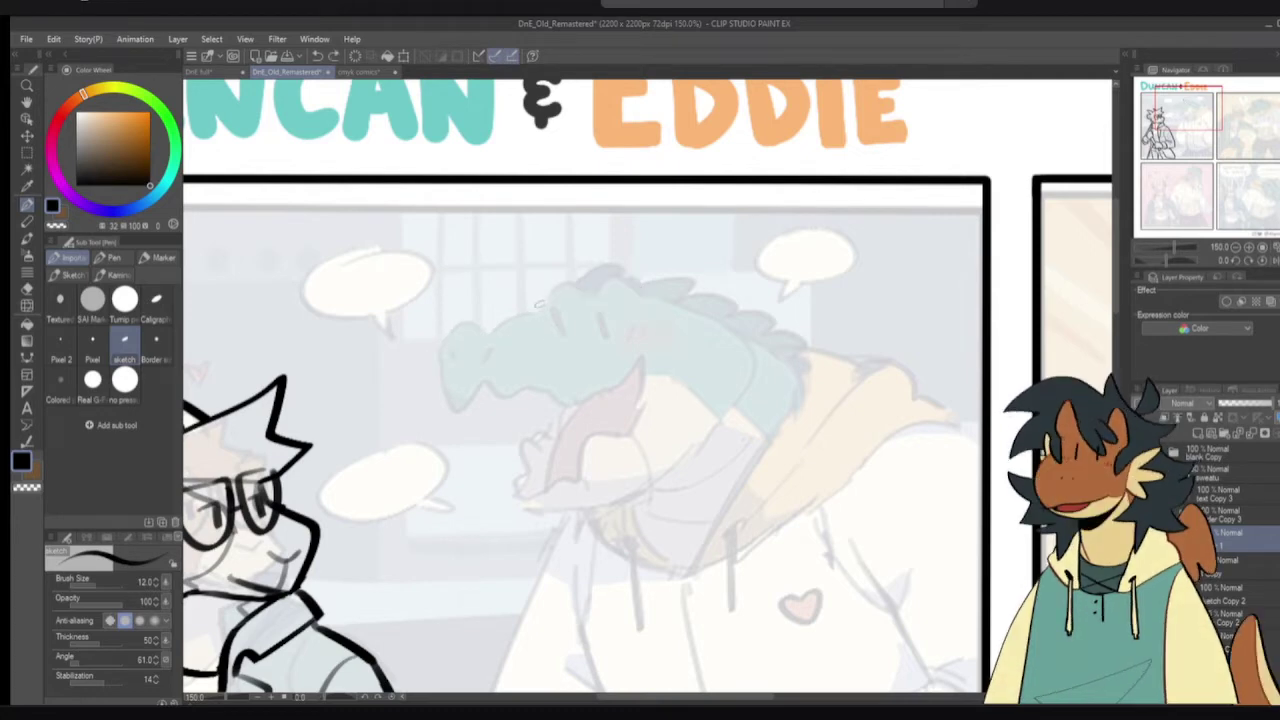
{"action": "mouse_move", "coordinate": [535, 305]}
{"action": "left_mouse_down"}
{"action": "mouse_move", "coordinate": [660, 287]}
{"action": "mouse_move", "coordinate": [686, 318]}
{"action": "left_mouse_up"}
{"action": "key", "text": "ctrl+z"}
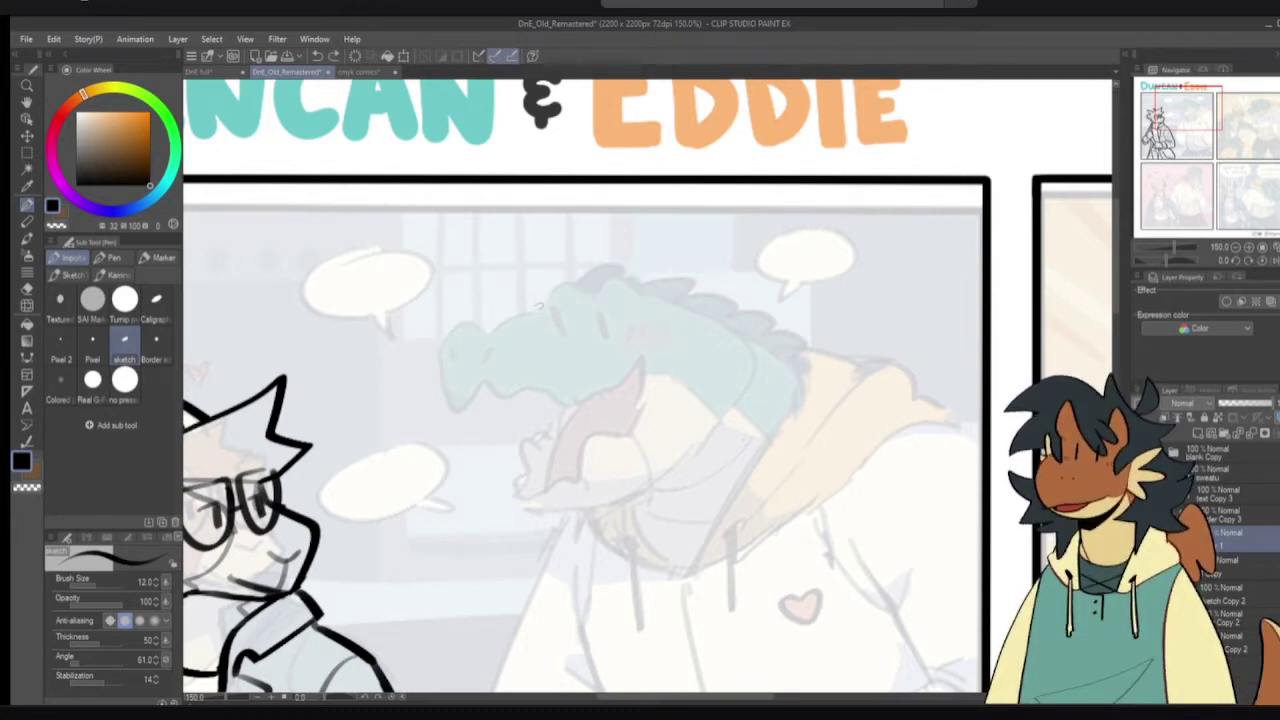
{"action": "mouse_move", "coordinate": [532, 314]}
{"action": "left_mouse_down"}
{"action": "mouse_move", "coordinate": [568, 275]}
{"action": "mouse_move", "coordinate": [680, 338]}
{"action": "left_mouse_up"}
{"action": "key", "text": "ctrl+z"}
- Try the crocodile's brow ridge together with a rounded snout outline running forward from it
{"action": "mouse_move", "coordinate": [530, 312]}
{"action": "left_mouse_down"}
{"action": "mouse_move", "coordinate": [614, 297]}
{"action": "mouse_move", "coordinate": [683, 348]}
{"action": "left_mouse_up"}
{"action": "mouse_move", "coordinate": [532, 312]}
{"action": "left_mouse_down"}
{"action": "mouse_move", "coordinate": [452, 322]}
{"action": "mouse_move", "coordinate": [428, 388]}
{"action": "mouse_move", "coordinate": [500, 404]}
{"action": "left_mouse_up"}
{"action": "key", "text": "ctrl+z"}
{"action": "mouse_move", "coordinate": [428, 372]}
{"action": "left_mouse_down"}
{"action": "mouse_move", "coordinate": [436, 402]}
{"action": "mouse_move", "coordinate": [530, 410]}
{"action": "mouse_move", "coordinate": [650, 378]}
{"action": "mouse_move", "coordinate": [603, 440]}
{"action": "left_mouse_up"}
{"action": "key", "text": "ctrl+z"}
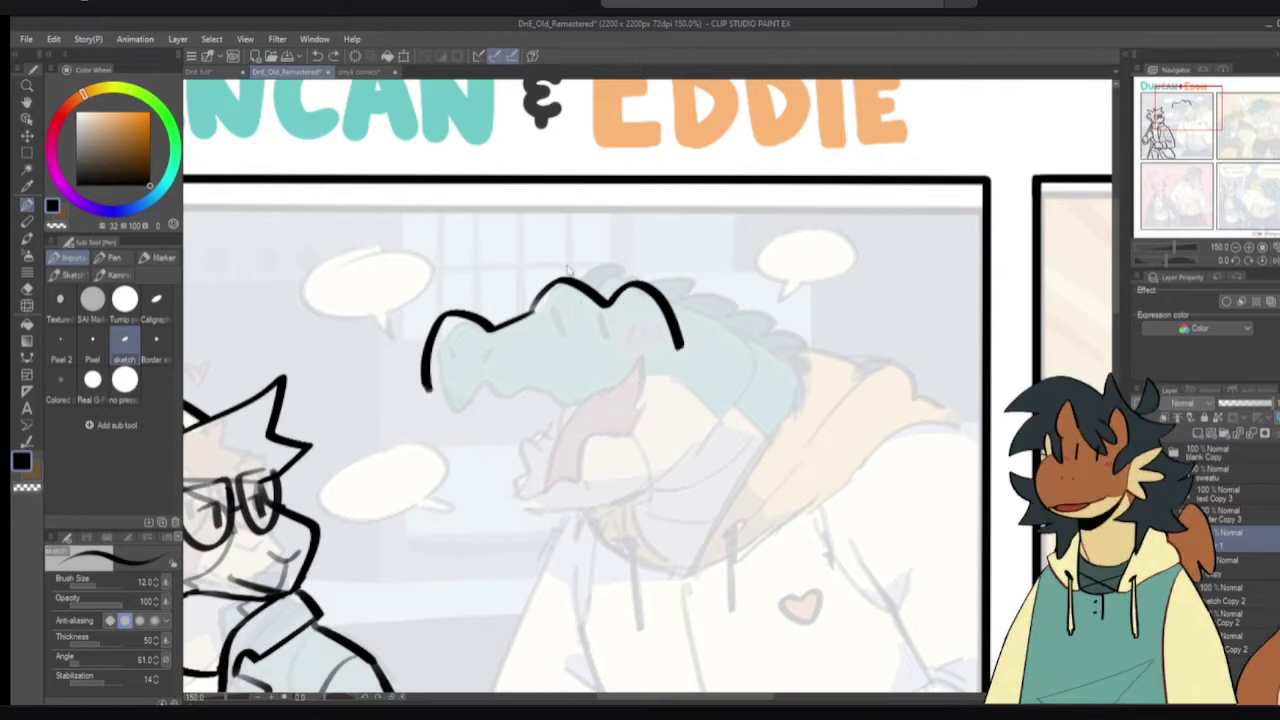
{"action": "key", "text": "ctrl+z"}
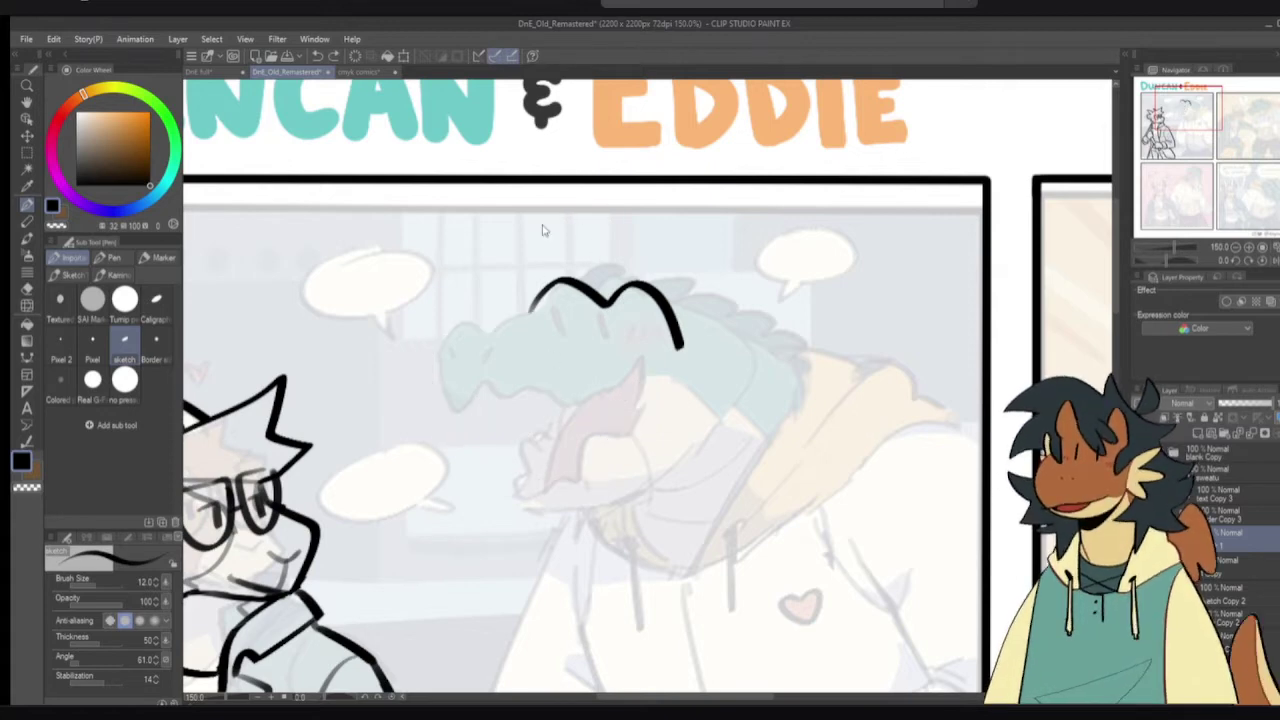
{"action": "key", "text": "ctrl+z"}
{"action": "mouse_move", "coordinate": [539, 305]}
{"action": "left_mouse_down"}
{"action": "mouse_move", "coordinate": [587, 267]}
{"action": "mouse_move", "coordinate": [634, 252]}
{"action": "mouse_move", "coordinate": [680, 305]}
{"action": "left_mouse_up"}
{"action": "key", "text": "ctrl+z"}
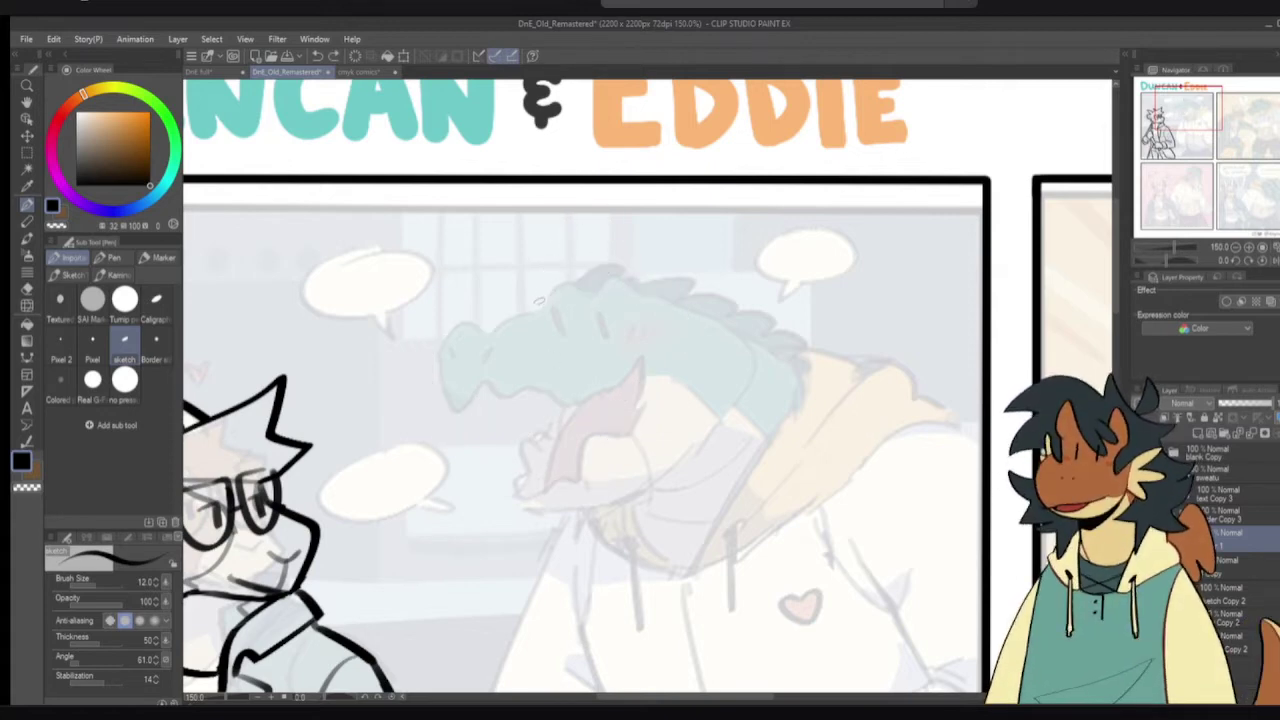
{"action": "mouse_move", "coordinate": [537, 305]}
{"action": "left_mouse_down"}
{"action": "mouse_move", "coordinate": [614, 284]}
{"action": "mouse_move", "coordinate": [710, 308]}
{"action": "mouse_move", "coordinate": [737, 360]}
{"action": "mouse_move", "coordinate": [691, 440]}
{"action": "left_mouse_up"}
{"action": "key", "text": "ctrl+z"}
{"action": "key", "text": "ctrl+z"}
- Ink the crocodile's jaw as a curve behind the cheek and a long curve under the lower jaw
{"action": "mouse_move", "coordinate": [705, 332]}
{"action": "left_mouse_down"}
{"action": "mouse_move", "coordinate": [730, 410]}
{"action": "mouse_move", "coordinate": [674, 472]}
{"action": "left_mouse_up"}
{"action": "key", "text": "ctrl+z"}
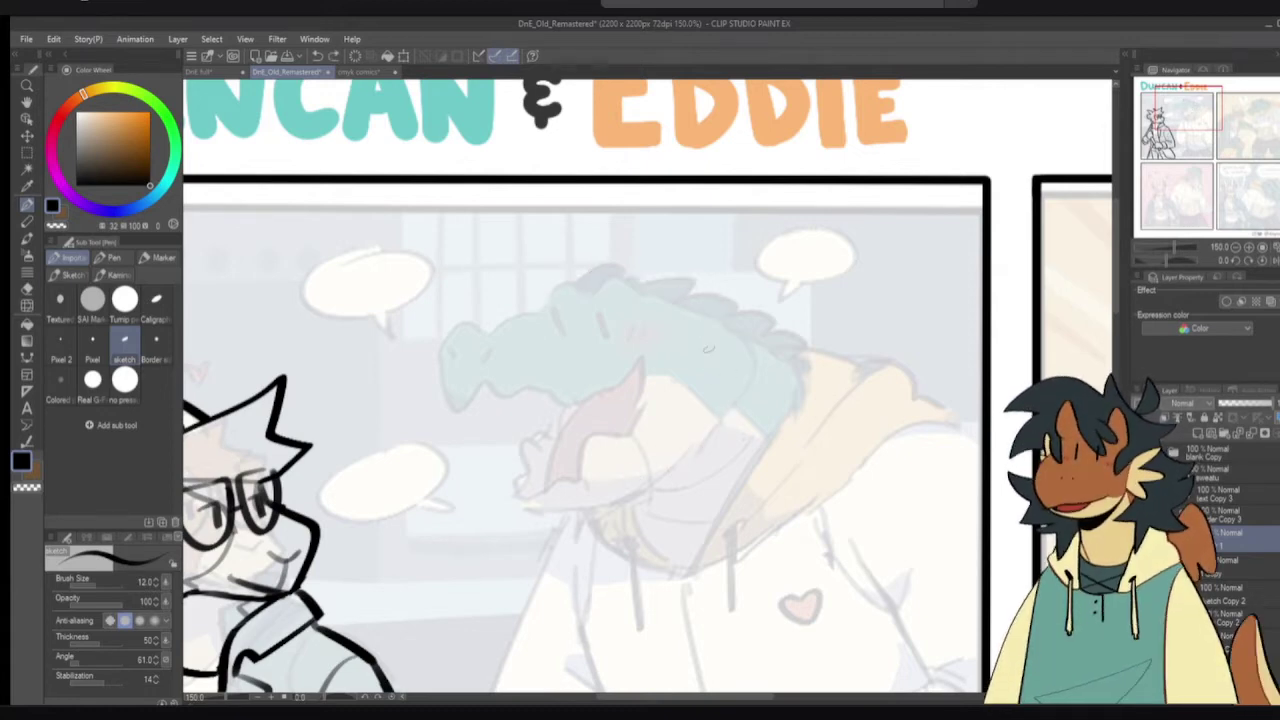
{"action": "mouse_move", "coordinate": [708, 348]}
{"action": "left_mouse_down"}
{"action": "mouse_move", "coordinate": [732, 408]}
{"action": "mouse_move", "coordinate": [684, 472]}
{"action": "left_mouse_up"}
{"action": "mouse_move", "coordinate": [528, 502]}
{"action": "left_mouse_down"}
{"action": "mouse_move", "coordinate": [652, 504]}
{"action": "mouse_move", "coordinate": [659, 478]}
{"action": "left_mouse_up"}
{"action": "key", "text": "ctrl+z"}
{"action": "key", "text": "ctrl+z"}
{"action": "key", "text": "ctrl+z"}
{"action": "mouse_move", "coordinate": [514, 510]}
{"action": "left_mouse_down"}
{"action": "mouse_move", "coordinate": [663, 482]}
{"action": "mouse_move", "coordinate": [623, 504]}
{"action": "left_mouse_up"}
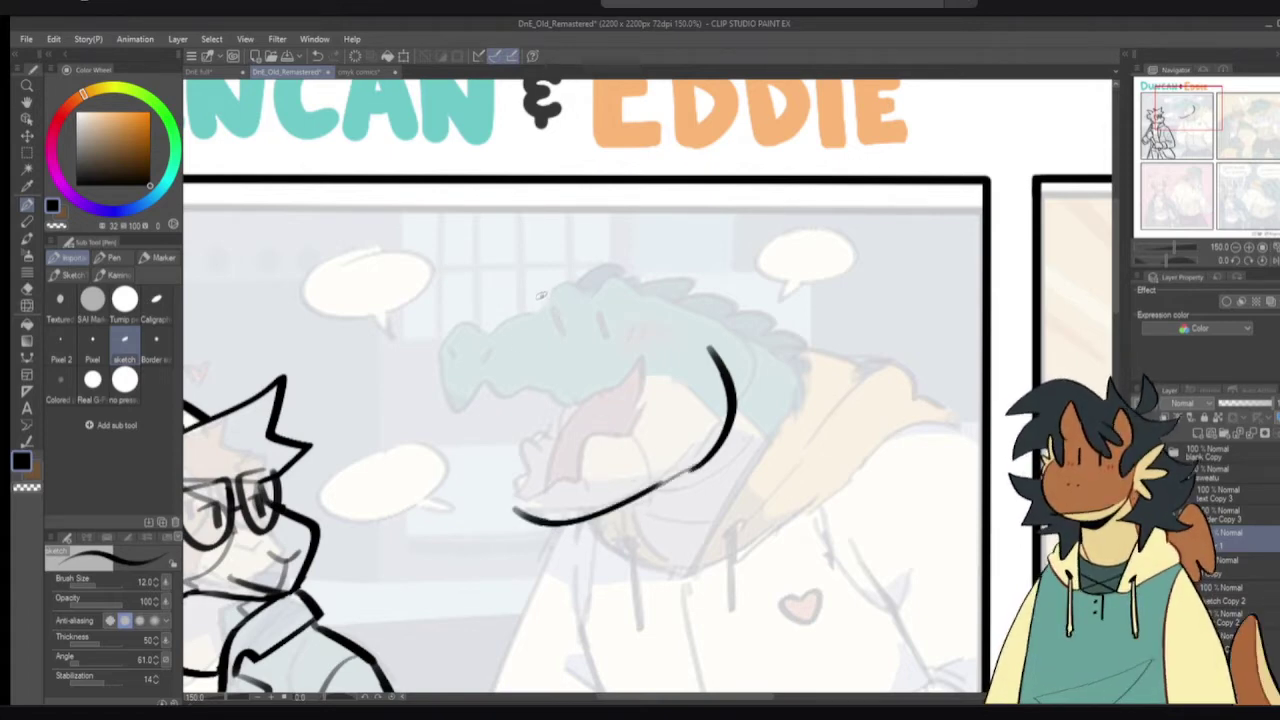
- Try inking the crocodile's brow ridge, rounded snout and wavy toothed upper jaw line as a connected outline
{"action": "mouse_move", "coordinate": [540, 296]}
{"action": "left_mouse_down"}
{"action": "mouse_move", "coordinate": [566, 262]}
{"action": "mouse_move", "coordinate": [631, 265]}
{"action": "mouse_move", "coordinate": [676, 306]}
{"action": "left_mouse_up"}
{"action": "key", "text": "ctrl+z"}
{"action": "mouse_move", "coordinate": [538, 305]}
{"action": "left_mouse_down"}
{"action": "mouse_move", "coordinate": [598, 284]}
{"action": "mouse_move", "coordinate": [546, 290]}
{"action": "mouse_move", "coordinate": [660, 294]}
{"action": "mouse_move", "coordinate": [680, 308]}
{"action": "mouse_move", "coordinate": [505, 322]}
{"action": "mouse_move", "coordinate": [430, 352]}
{"action": "left_mouse_up"}
{"action": "key", "text": "ctrl+z"}
{"action": "key", "text": "ctrl+z"}
{"action": "mouse_move", "coordinate": [539, 309]}
{"action": "left_mouse_down"}
{"action": "mouse_move", "coordinate": [498, 326]}
{"action": "mouse_move", "coordinate": [440, 320]}
{"action": "mouse_move", "coordinate": [438, 408]}
{"action": "mouse_move", "coordinate": [470, 427]}
{"action": "left_mouse_up"}
{"action": "key", "text": "ctrl+z"}
{"action": "mouse_move", "coordinate": [425, 385]}
{"action": "left_mouse_down"}
{"action": "mouse_move", "coordinate": [466, 426]}
{"action": "mouse_move", "coordinate": [483, 384]}
{"action": "mouse_move", "coordinate": [612, 374]}
{"action": "left_mouse_up"}
{"action": "key", "text": "ctrl+z"}
{"action": "key", "text": "ctrl+z"}
{"action": "mouse_move", "coordinate": [428, 395]}
{"action": "left_mouse_down"}
{"action": "mouse_move", "coordinate": [485, 416]}
{"action": "mouse_move", "coordinate": [533, 411]}
{"action": "mouse_move", "coordinate": [633, 360]}
{"action": "mouse_move", "coordinate": [638, 423]}
{"action": "mouse_move", "coordinate": [553, 473]}
{"action": "mouse_move", "coordinate": [500, 484]}
{"action": "mouse_move", "coordinate": [523, 510]}
{"action": "mouse_move", "coordinate": [551, 413]}
{"action": "left_mouse_up"}
{"action": "key", "text": "ctrl+z"}
- Try adding the lower jaw's teeth and the inner mouth line, and check the head in a mirrored view
{"action": "mouse_move", "coordinate": [506, 484]}
{"action": "left_mouse_down"}
{"action": "mouse_move", "coordinate": [527, 458]}
{"action": "mouse_move", "coordinate": [582, 392]}
{"action": "left_mouse_up"}
{"action": "left_click_drag", "start_coordinate": [546, 468], "coordinate": [598, 396]}
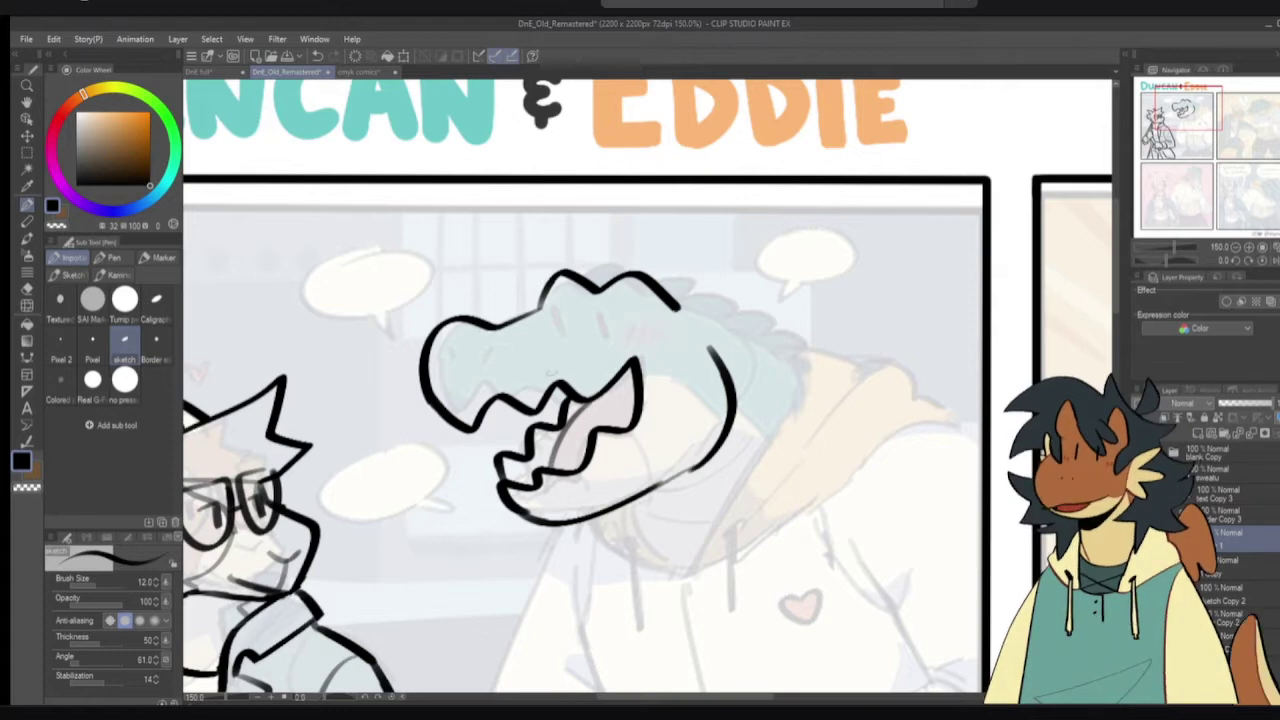
{"action": "key", "text": "h"}
{"action": "key", "text": "h"}
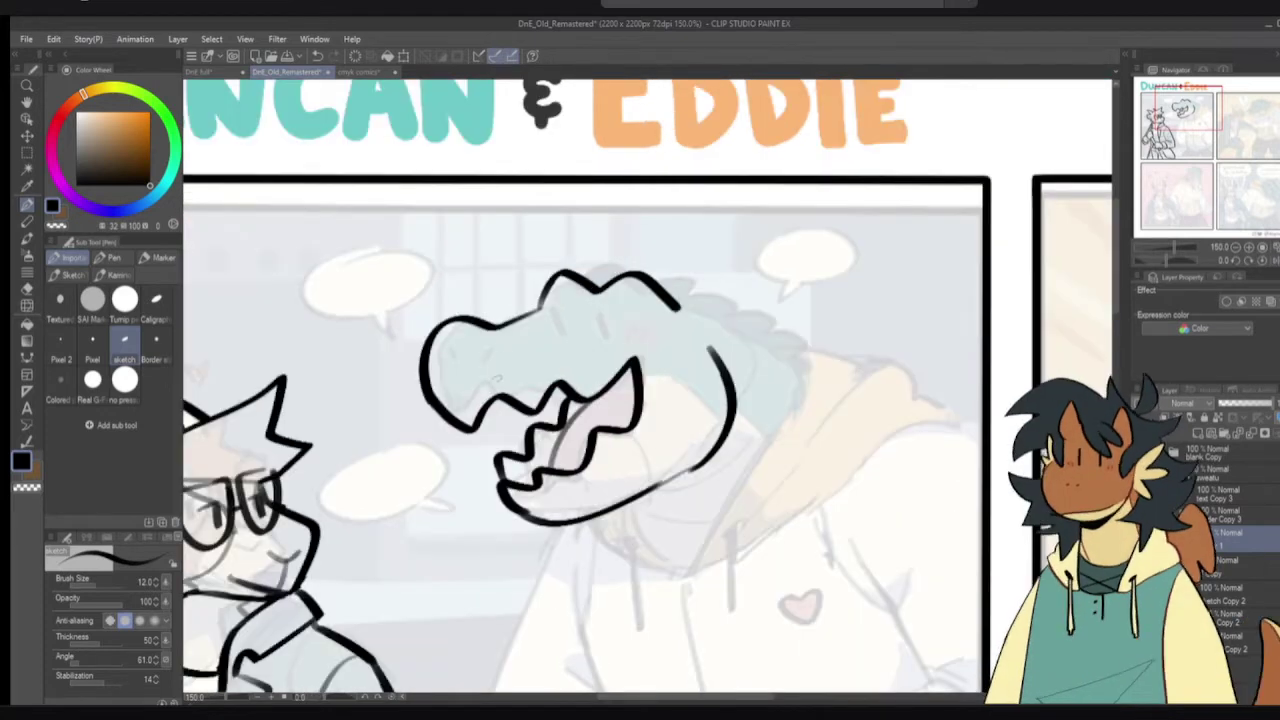
- Undo the crocodile's head strokes back to the two separate jaw curves
{"action": "key", "text": "ctrl+z"}
{"action": "key", "text": "ctrl+z"}
{"action": "key", "text": "ctrl+z"}
{"action": "key", "text": "ctrl+z"}
{"action": "key", "text": "ctrl+z"}
{"action": "key", "text": "ctrl+z"}
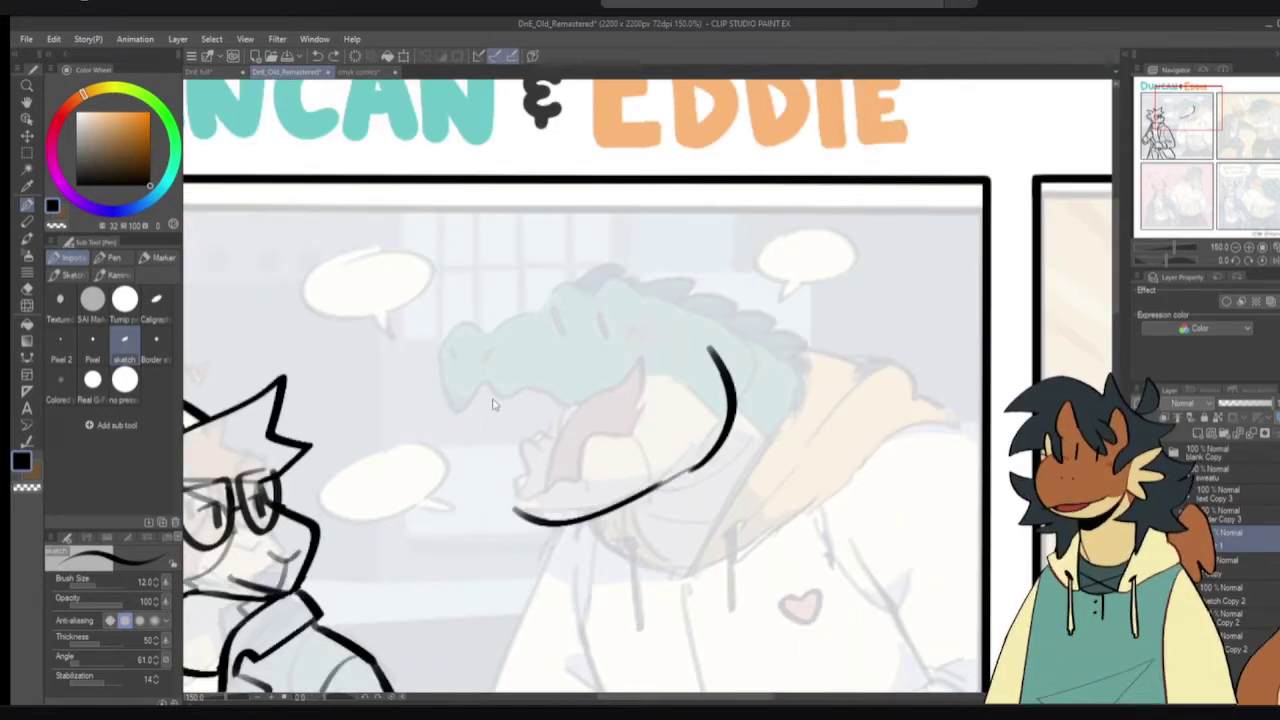
{"action": "key", "text": "ctrl+z"}
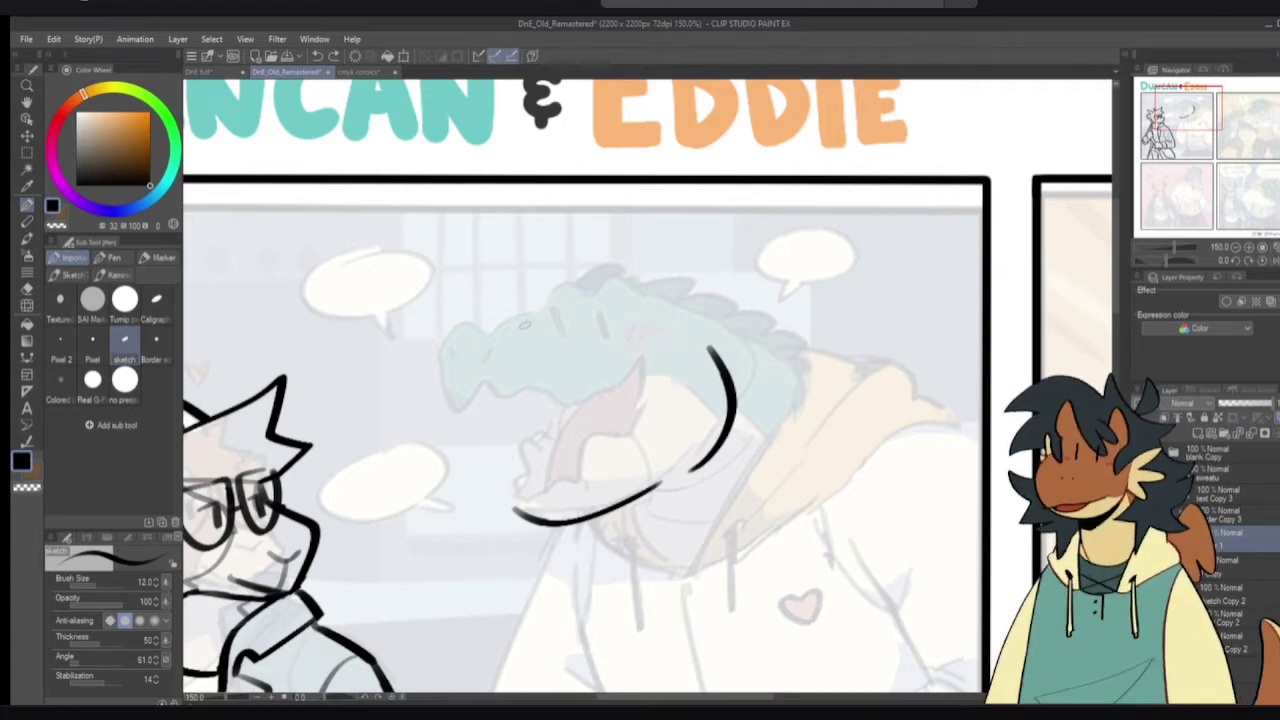
- Ink a wide double-humped brow ridge on top of the crocodile's head and erase the jaw curve behind the cheek
{"action": "mouse_move", "coordinate": [549, 298]}
{"action": "left_mouse_down"}
{"action": "mouse_move", "coordinate": [600, 283]}
{"action": "mouse_move", "coordinate": [660, 302]}
{"action": "mouse_move", "coordinate": [552, 300]}
{"action": "mouse_move", "coordinate": [620, 279]}
{"action": "mouse_move", "coordinate": [668, 292]}
{"action": "left_mouse_up"}
{"action": "key", "text": "ctrl+z"}
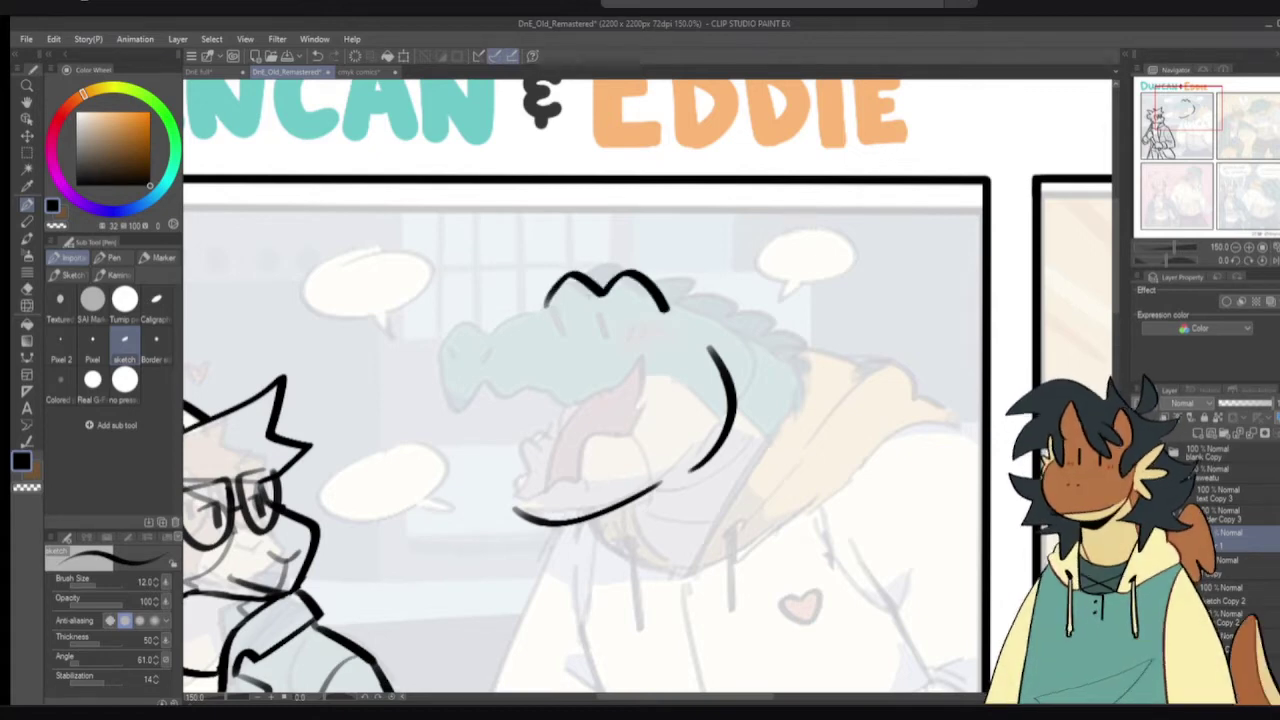
{"action": "key", "text": "ctrl+z"}
{"action": "mouse_move", "coordinate": [538, 307]}
{"action": "left_mouse_down"}
{"action": "mouse_move", "coordinate": [567, 273]}
{"action": "mouse_move", "coordinate": [605, 293]}
{"action": "mouse_move", "coordinate": [676, 308]}
{"action": "left_mouse_up"}
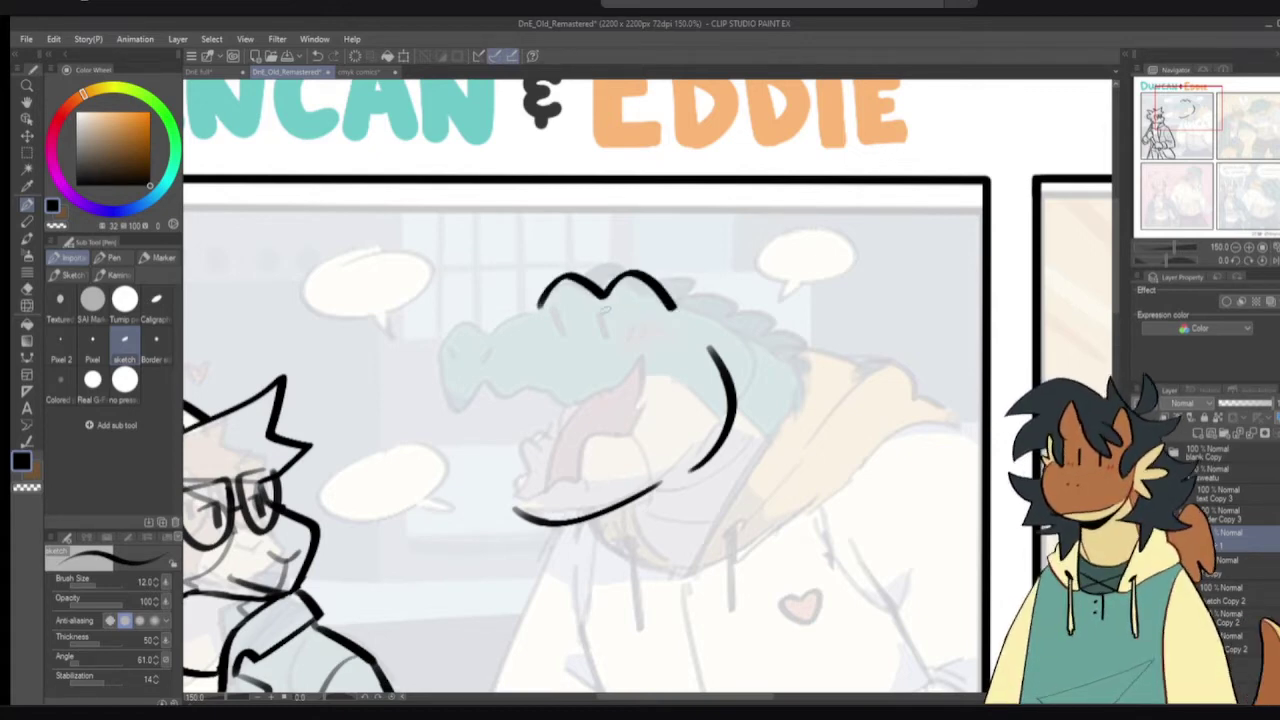
{"action": "key", "text": "e"}
{"action": "left_click_drag", "start_coordinate": [717, 362], "coordinate": [709, 449]}
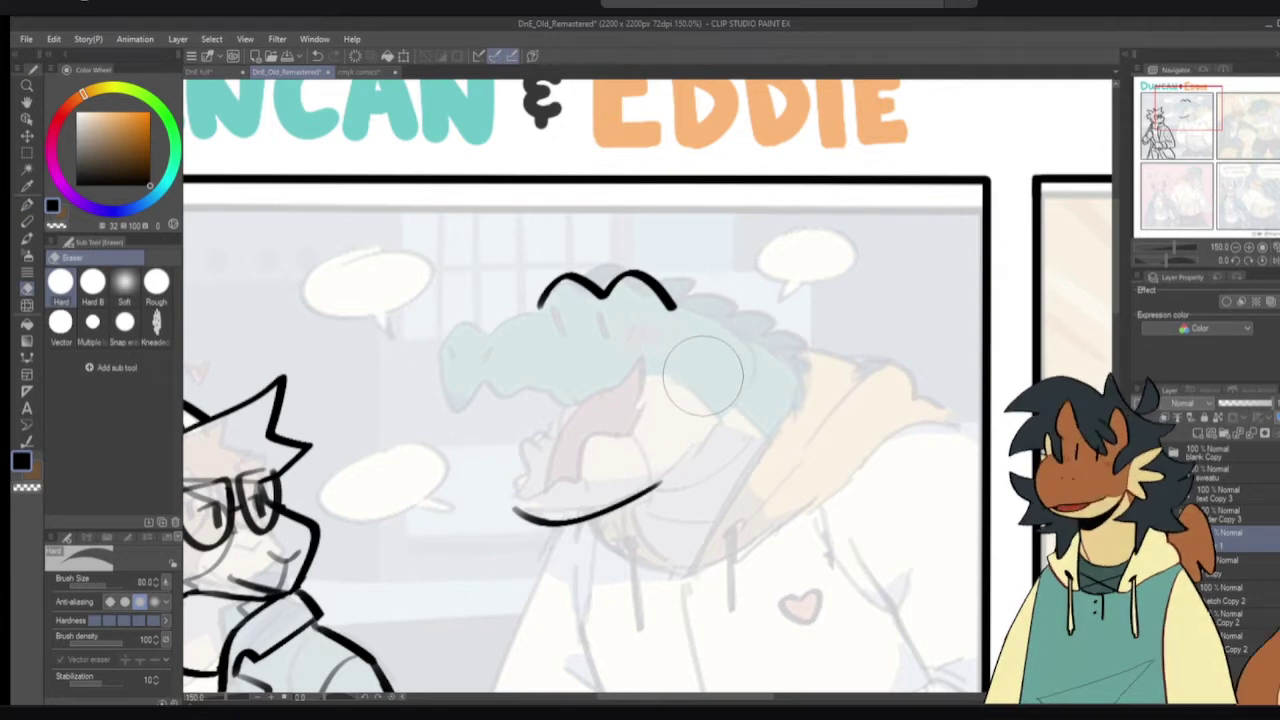
- Try inking the crocodile's cheek curve and the snout's top contour running from the brow ridge to the nose
{"action": "key", "text": "p"}
{"action": "mouse_move", "coordinate": [701, 361]}
{"action": "left_mouse_down"}
{"action": "mouse_move", "coordinate": [711, 428]}
{"action": "mouse_move", "coordinate": [680, 459]}
{"action": "mouse_move", "coordinate": [703, 364]}
{"action": "mouse_move", "coordinate": [670, 462]}
{"action": "left_mouse_up"}
{"action": "key", "text": "ctrl+z"}
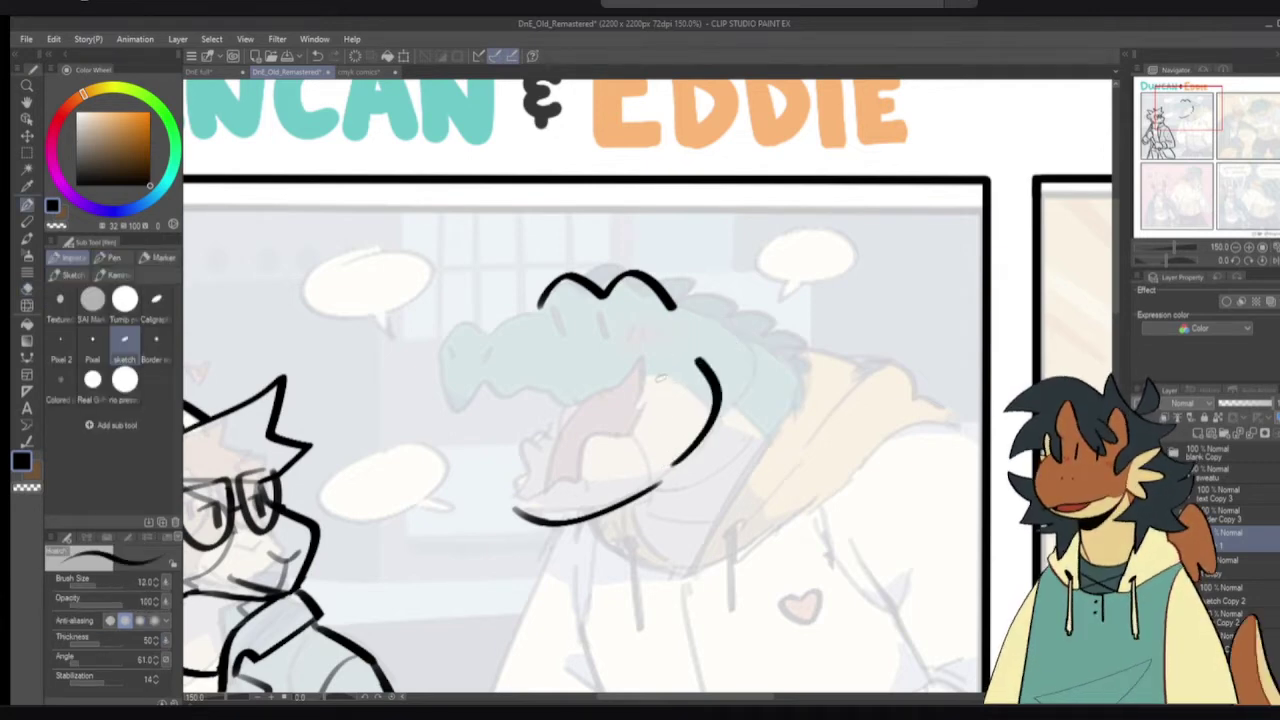
{"action": "mouse_move", "coordinate": [540, 308]}
{"action": "left_mouse_down"}
{"action": "mouse_move", "coordinate": [497, 327]}
{"action": "mouse_move", "coordinate": [453, 314]}
{"action": "mouse_move", "coordinate": [427, 368]}
{"action": "left_mouse_up"}
{"action": "key", "text": "ctrl+z"}
{"action": "mouse_move", "coordinate": [543, 305]}
{"action": "left_mouse_down"}
{"action": "mouse_move", "coordinate": [434, 325]}
{"action": "mouse_move", "coordinate": [425, 385]}
{"action": "left_mouse_up"}
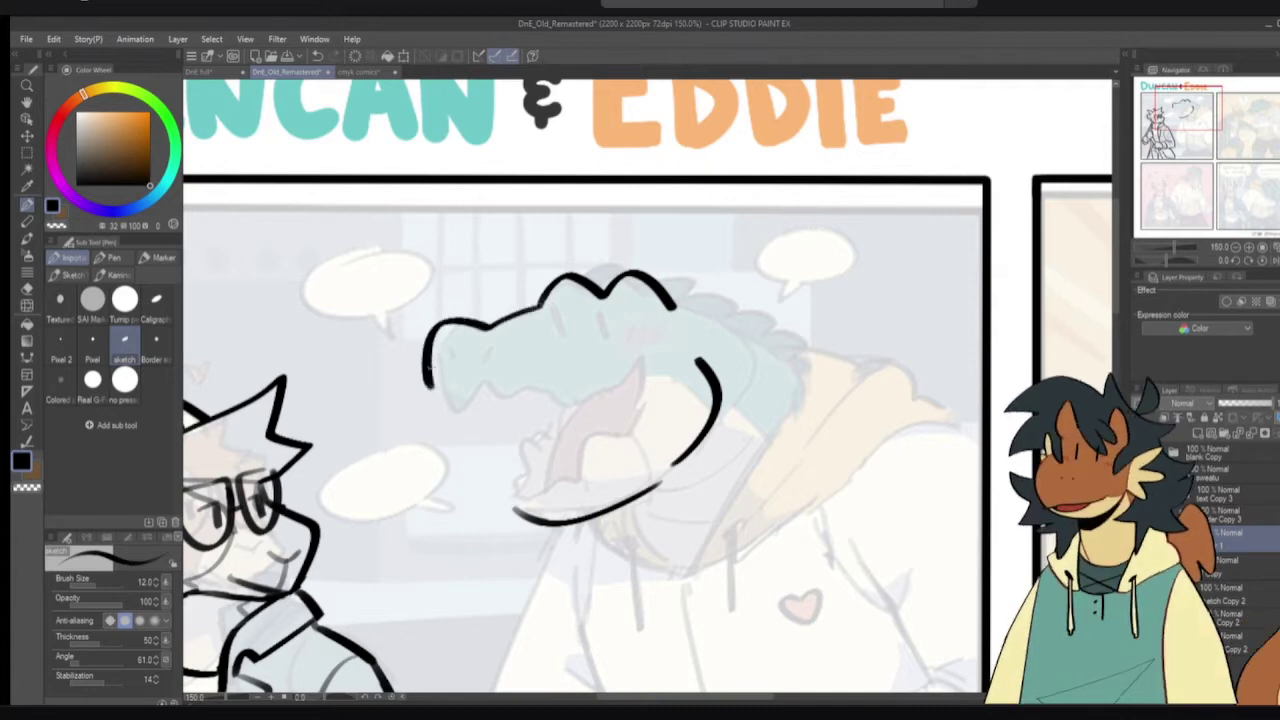
- Try redrawing the snout with a rounded tip and a toothed upper jaw line
{"action": "key", "text": "ctrl+z"}
{"action": "mouse_move", "coordinate": [543, 306]}
{"action": "left_mouse_down"}
{"action": "mouse_move", "coordinate": [444, 324]}
{"action": "mouse_move", "coordinate": [429, 358]}
{"action": "mouse_move", "coordinate": [457, 400]}
{"action": "left_mouse_up"}
{"action": "key", "text": "ctrl+z"}
{"action": "mouse_move", "coordinate": [430, 352]}
{"action": "left_mouse_down"}
{"action": "mouse_move", "coordinate": [480, 395]}
{"action": "mouse_move", "coordinate": [512, 397]}
{"action": "mouse_move", "coordinate": [542, 373]}
{"action": "mouse_move", "coordinate": [598, 368]}
{"action": "left_mouse_up"}
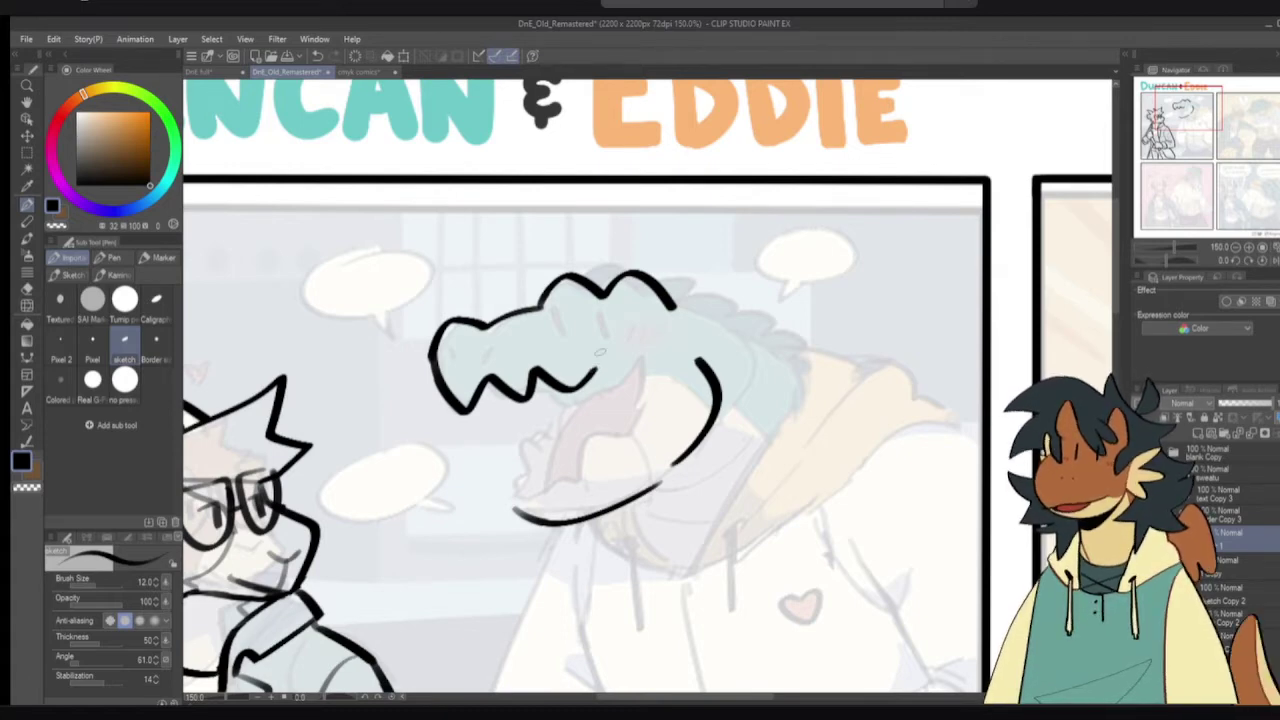
{"action": "key", "text": "ctrl+z"}
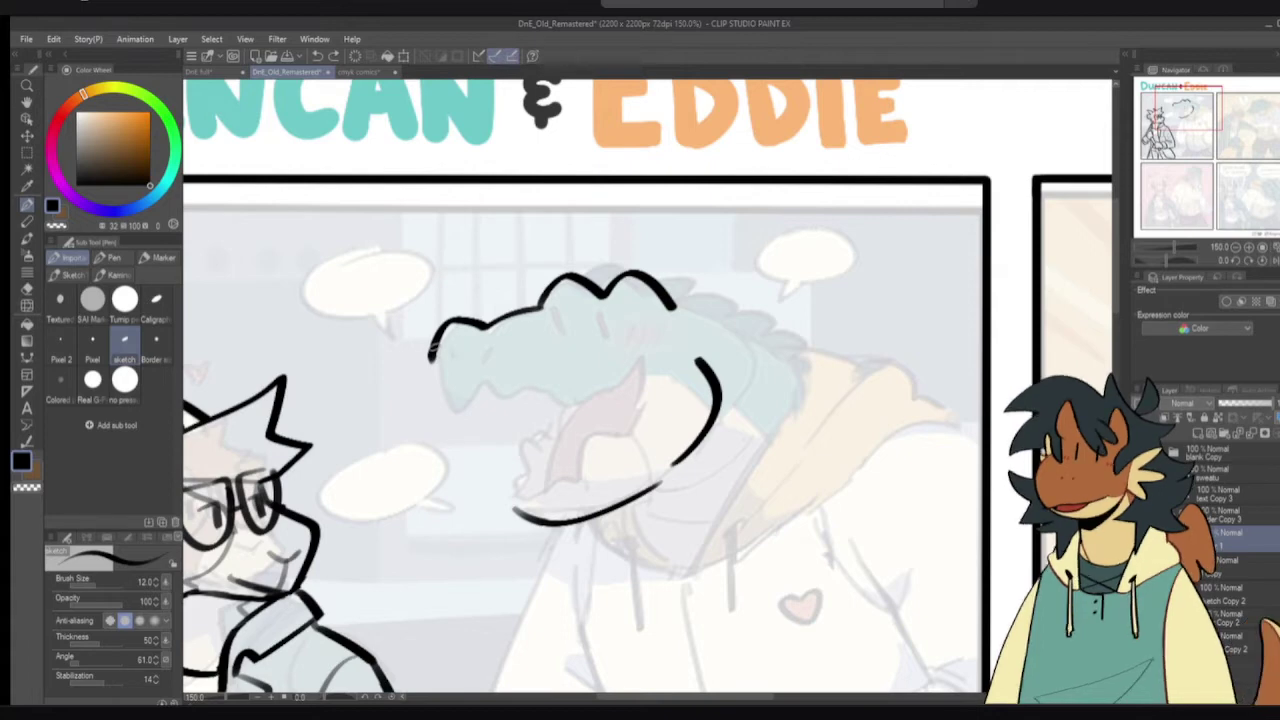
{"action": "key", "text": "ctrl+z"}
- Try inking the whole open mouth from the nose along the upper teeth and back to the lower jaw's tip
{"action": "mouse_move", "coordinate": [430, 345]}
{"action": "left_mouse_down"}
{"action": "mouse_move", "coordinate": [445, 411]}
{"action": "mouse_move", "coordinate": [465, 415]}
{"action": "mouse_move", "coordinate": [485, 386]}
{"action": "mouse_move", "coordinate": [570, 393]}
{"action": "mouse_move", "coordinate": [635, 349]}
{"action": "mouse_move", "coordinate": [590, 438]}
{"action": "mouse_move", "coordinate": [532, 477]}
{"action": "left_mouse_up"}
{"action": "key", "text": "ctrl+z"}
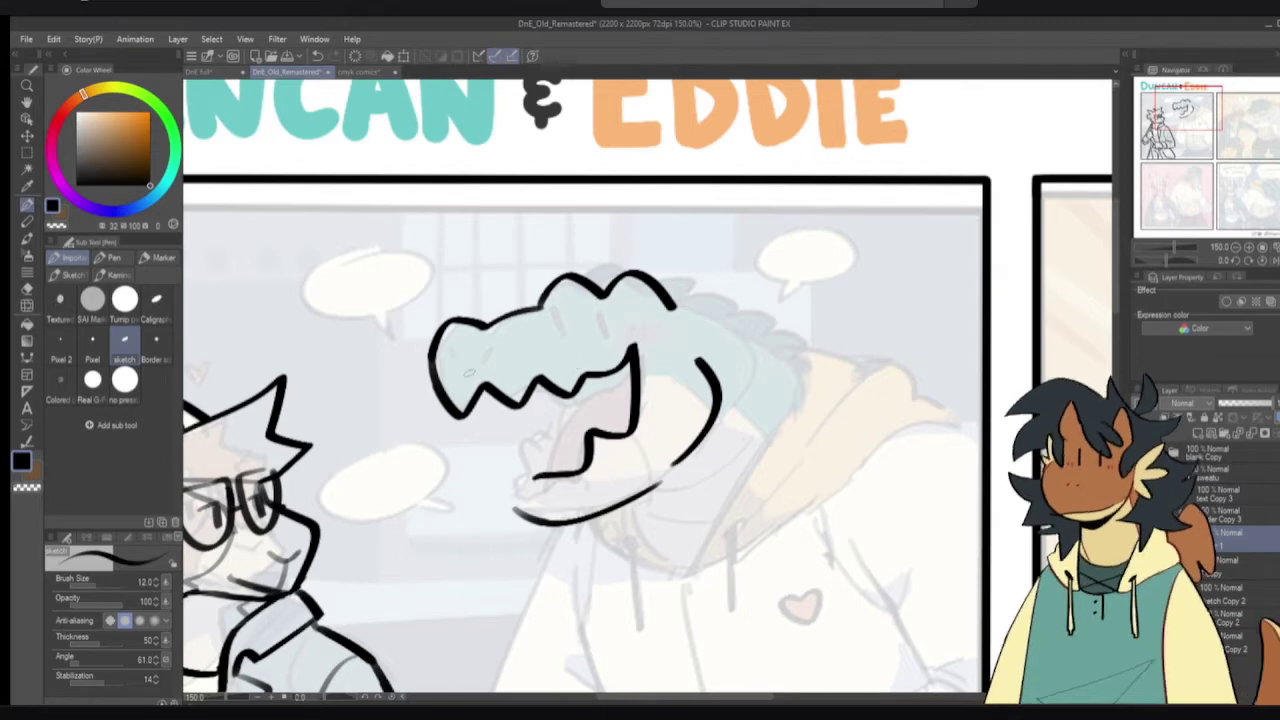
{"action": "key", "text": "ctrl+z"}
{"action": "mouse_move", "coordinate": [432, 345]}
{"action": "left_mouse_down"}
{"action": "mouse_move", "coordinate": [475, 436]}
{"action": "mouse_move", "coordinate": [492, 401]}
{"action": "mouse_move", "coordinate": [572, 406]}
{"action": "mouse_move", "coordinate": [630, 363]}
{"action": "mouse_move", "coordinate": [637, 406]}
{"action": "mouse_move", "coordinate": [602, 416]}
{"action": "mouse_move", "coordinate": [512, 497]}
{"action": "left_mouse_up"}
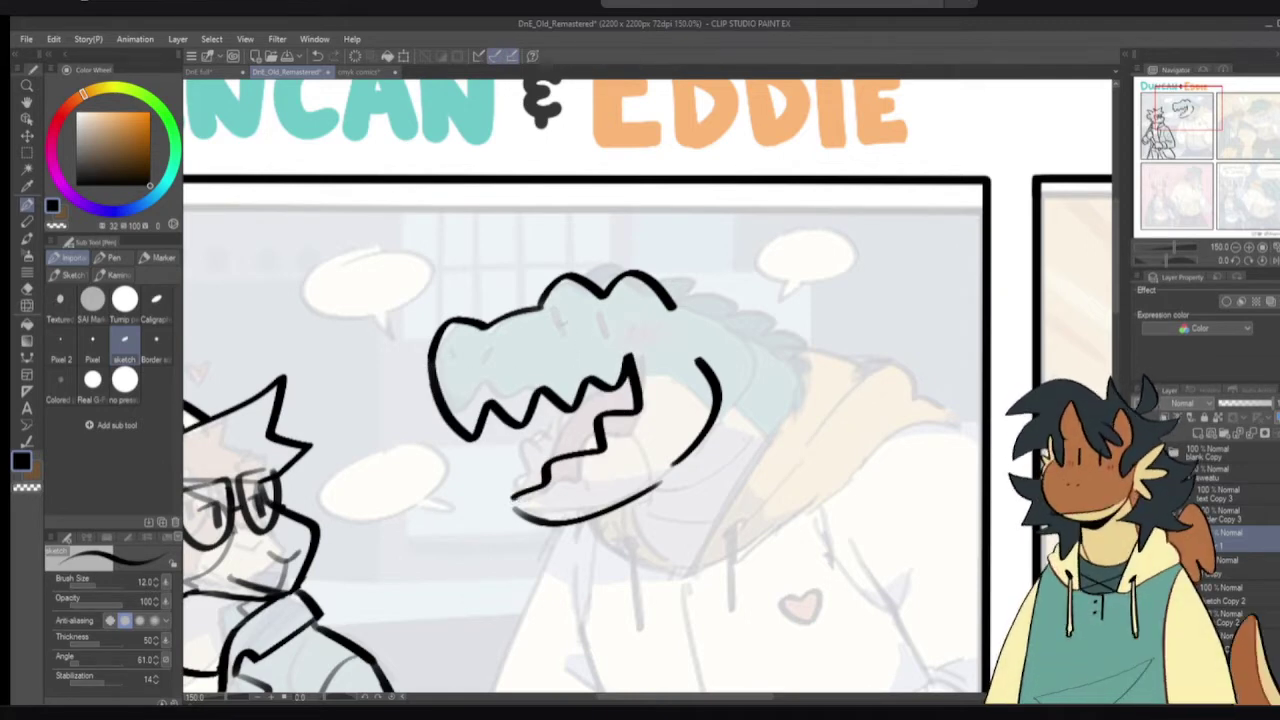
- Try short eye marks under the brow, and clear all of the crocodile's head line art
{"action": "left_click_drag", "start_coordinate": [562, 308], "coordinate": [567, 348]}
{"action": "key", "text": "ctrl+z"}
{"action": "mouse_move", "coordinate": [562, 304]}
{"action": "left_mouse_down"}
{"action": "mouse_move", "coordinate": [553, 322]}
{"action": "mouse_move", "coordinate": [572, 305]}
{"action": "mouse_move", "coordinate": [660, 348]}
{"action": "mouse_move", "coordinate": [640, 302]}
{"action": "left_mouse_up"}
{"action": "key", "text": "ctrl+z"}
{"action": "key", "text": "ctrl+z"}
{"action": "key", "text": "ctrl+z"}
{"action": "key", "text": "ctrl+z"}
{"action": "key", "text": "e"}
{"action": "mouse_move", "coordinate": [430, 345]}
{"action": "left_mouse_down"}
{"action": "mouse_move", "coordinate": [512, 328]}
{"action": "mouse_move", "coordinate": [600, 293]}
{"action": "mouse_move", "coordinate": [690, 438]}
{"action": "mouse_move", "coordinate": [491, 501]}
{"action": "left_mouse_up"}
{"action": "key", "text": "p"}
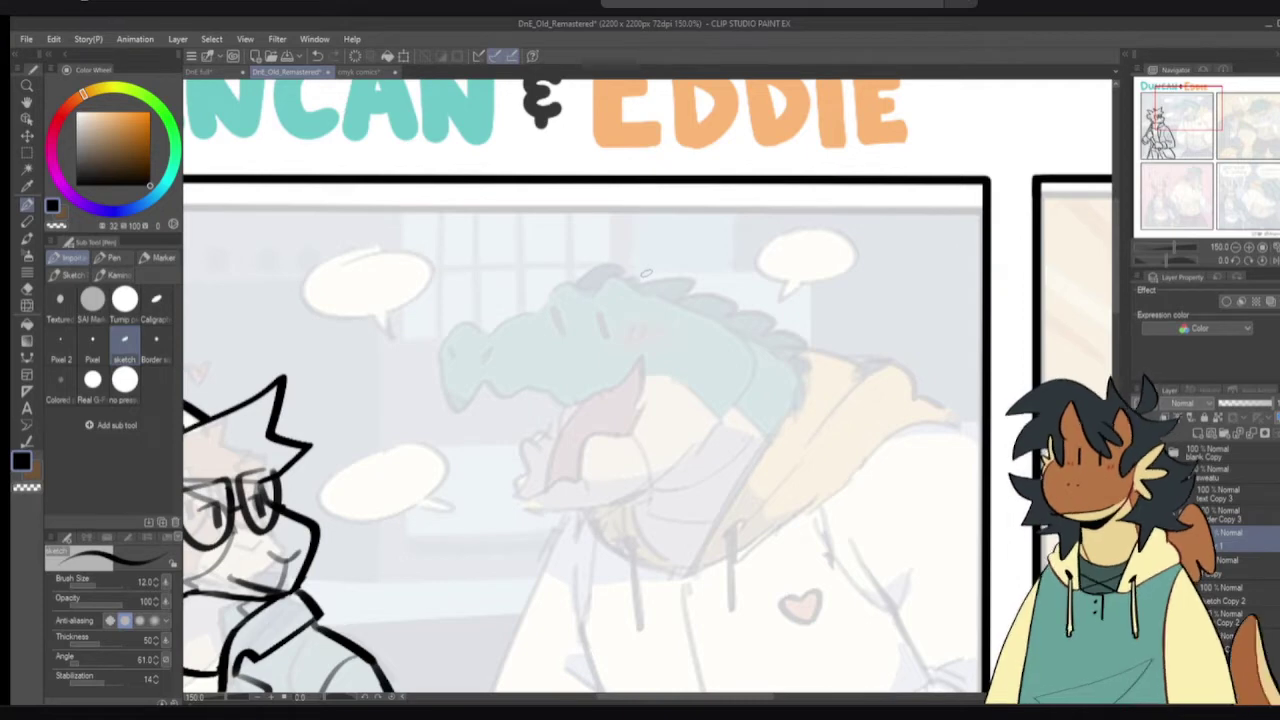
- Ink a new double-humped brow ridge, a rounded snout and a pointed-tooth upper jaw line over the crocodile's head
{"action": "mouse_move", "coordinate": [540, 310]}
{"action": "left_mouse_down"}
{"action": "mouse_move", "coordinate": [557, 272]}
{"action": "mouse_move", "coordinate": [650, 274]}
{"action": "mouse_move", "coordinate": [677, 312]}
{"action": "left_mouse_up"}
{"action": "mouse_move", "coordinate": [542, 310]}
{"action": "left_mouse_down"}
{"action": "mouse_move", "coordinate": [440, 386]}
{"action": "mouse_move", "coordinate": [445, 398]}
{"action": "mouse_move", "coordinate": [494, 322]}
{"action": "mouse_move", "coordinate": [430, 380]}
{"action": "mouse_move", "coordinate": [444, 397]}
{"action": "left_mouse_up"}
{"action": "key", "text": "ctrl+z"}
{"action": "key", "text": "e"}
{"action": "key", "text": "p"}
{"action": "mouse_move", "coordinate": [458, 329]}
{"action": "left_mouse_down"}
{"action": "mouse_move", "coordinate": [457, 363]}
{"action": "mouse_move", "coordinate": [439, 350]}
{"action": "mouse_move", "coordinate": [479, 435]}
{"action": "mouse_move", "coordinate": [496, 403]}
{"action": "mouse_move", "coordinate": [602, 411]}
{"action": "mouse_move", "coordinate": [612, 378]}
{"action": "left_mouse_up"}
{"action": "key", "text": "ctrl+z"}
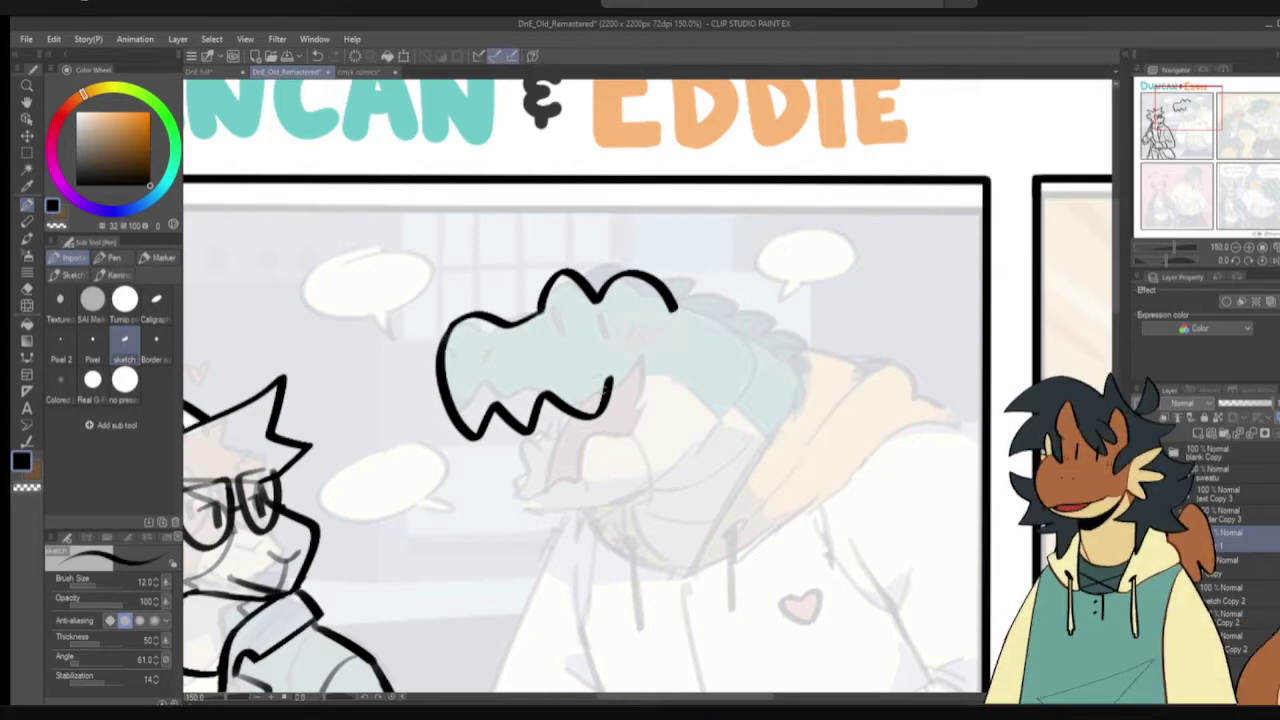
{"action": "key", "text": "ctrl+z"}
{"action": "left_click_drag", "start_coordinate": [606, 392], "coordinate": [648, 366]}
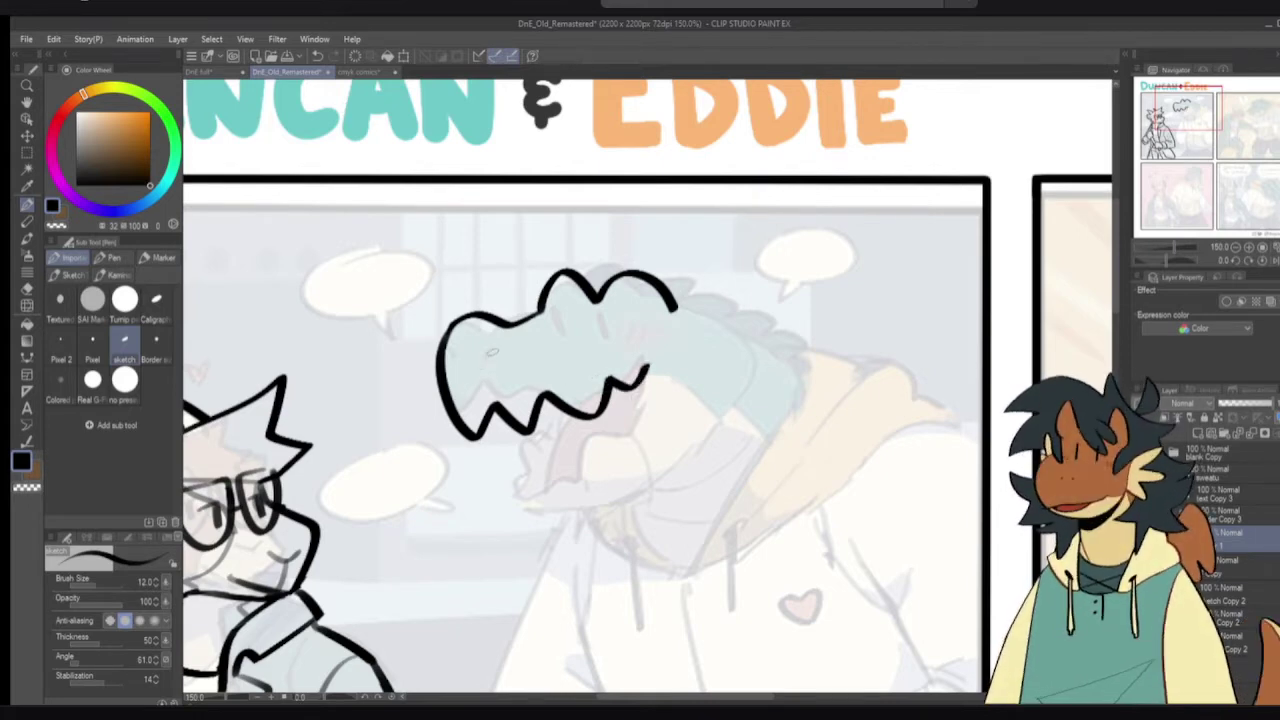
- Ink two small nostrils on the crocodile's snout and outline two oval eyes beneath the brow humps
{"action": "mouse_move", "coordinate": [492, 352]}
{"action": "left_mouse_down"}
{"action": "mouse_move", "coordinate": [482, 367]}
{"action": "mouse_move", "coordinate": [453, 367]}
{"action": "left_mouse_up"}
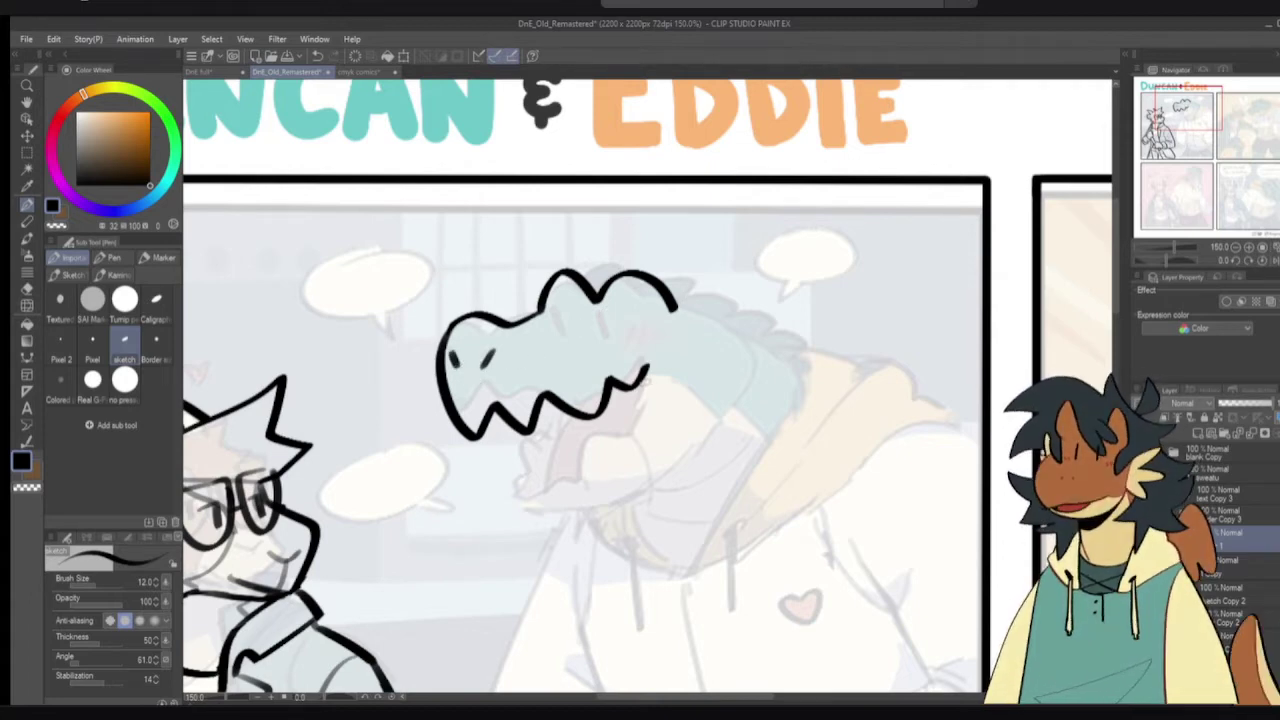
{"action": "mouse_move", "coordinate": [655, 310]}
{"action": "left_mouse_down"}
{"action": "mouse_move", "coordinate": [624, 306]}
{"action": "mouse_move", "coordinate": [607, 323]}
{"action": "mouse_move", "coordinate": [606, 306]}
{"action": "mouse_move", "coordinate": [645, 352]}
{"action": "mouse_move", "coordinate": [618, 304]}
{"action": "mouse_move", "coordinate": [590, 299]}
{"action": "mouse_move", "coordinate": [573, 273]}
{"action": "mouse_move", "coordinate": [602, 276]}
{"action": "mouse_move", "coordinate": [560, 346]}
{"action": "mouse_move", "coordinate": [596, 330]}
{"action": "left_mouse_up"}
{"action": "key", "text": "ctrl+z"}
{"action": "key", "text": "ctrl+z"}
{"action": "key", "text": "c"}
{"action": "key", "text": "c"}
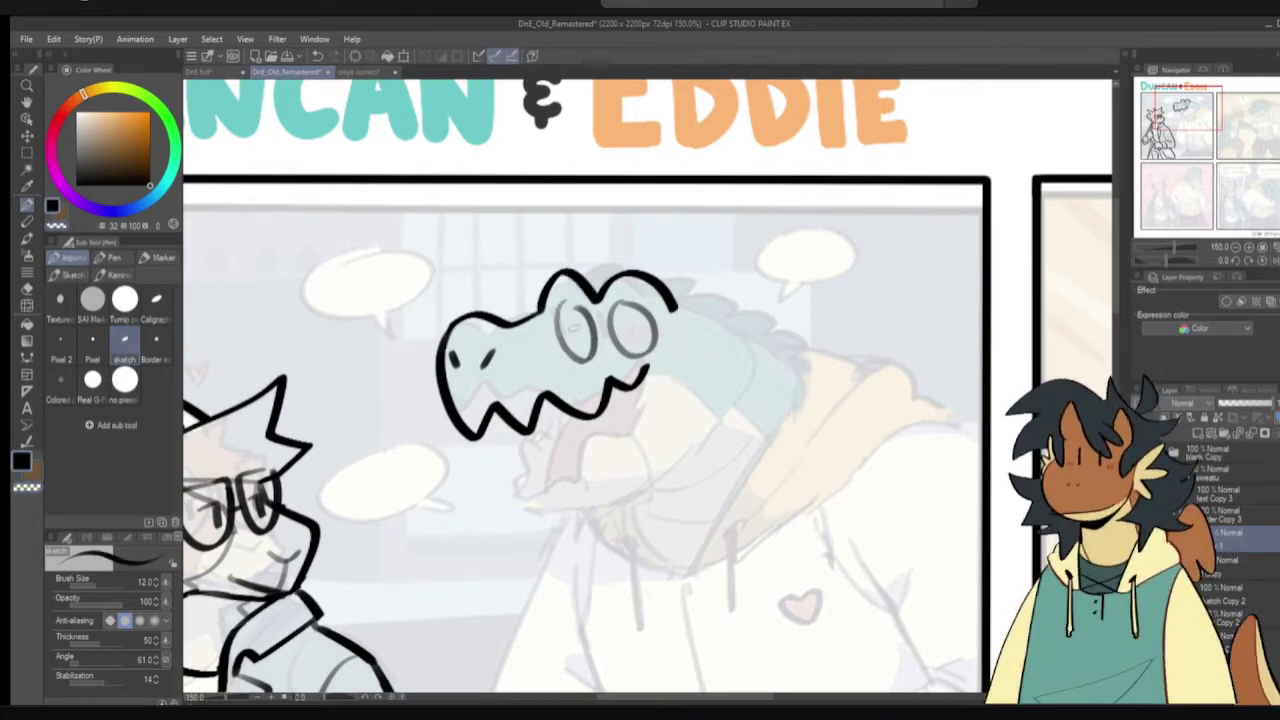
{"action": "key", "text": "ctrl+z"}
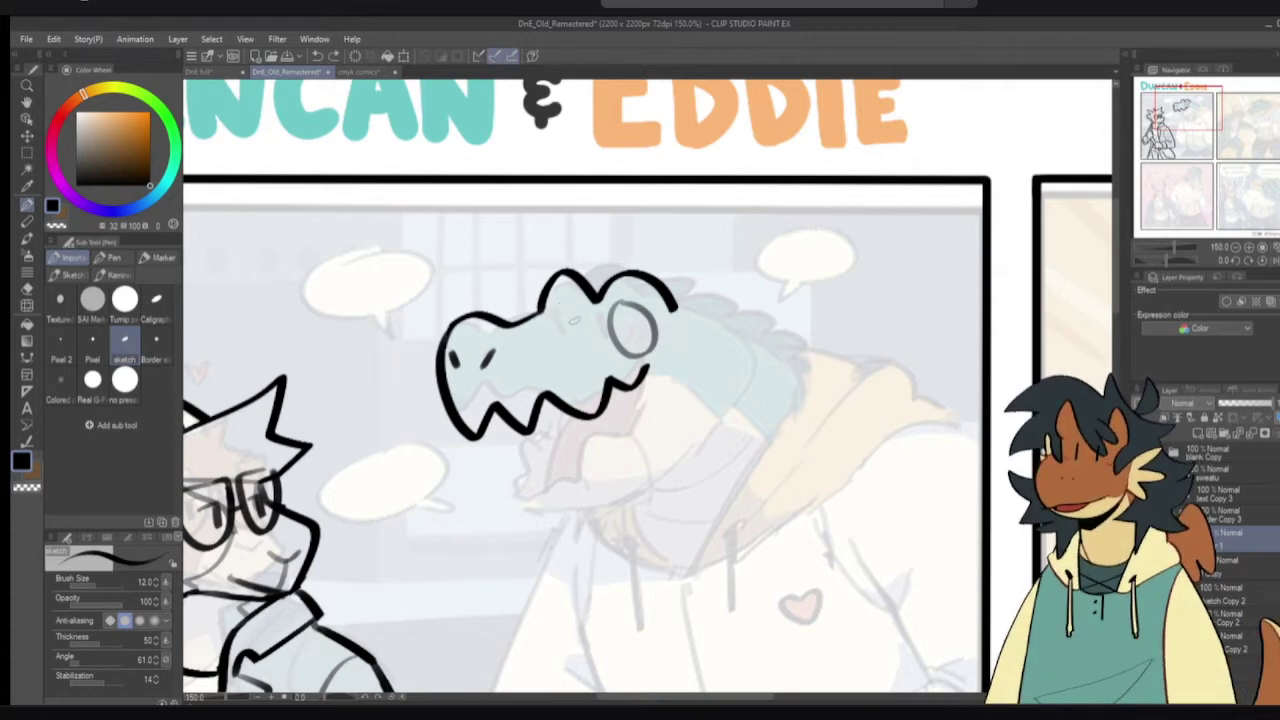
{"action": "mouse_move", "coordinate": [566, 310]}
{"action": "left_mouse_down"}
{"action": "mouse_move", "coordinate": [554, 326]}
{"action": "mouse_move", "coordinate": [568, 307]}
{"action": "mouse_move", "coordinate": [600, 342]}
{"action": "mouse_move", "coordinate": [568, 318]}
{"action": "mouse_move", "coordinate": [560, 339]}
{"action": "mouse_move", "coordinate": [572, 301]}
{"action": "left_mouse_up"}
{"action": "key", "text": "ctrl+z"}
{"action": "key", "text": "ctrl+z"}
{"action": "key", "text": "ctrl+z"}
{"action": "key", "text": "ctrl+z"}
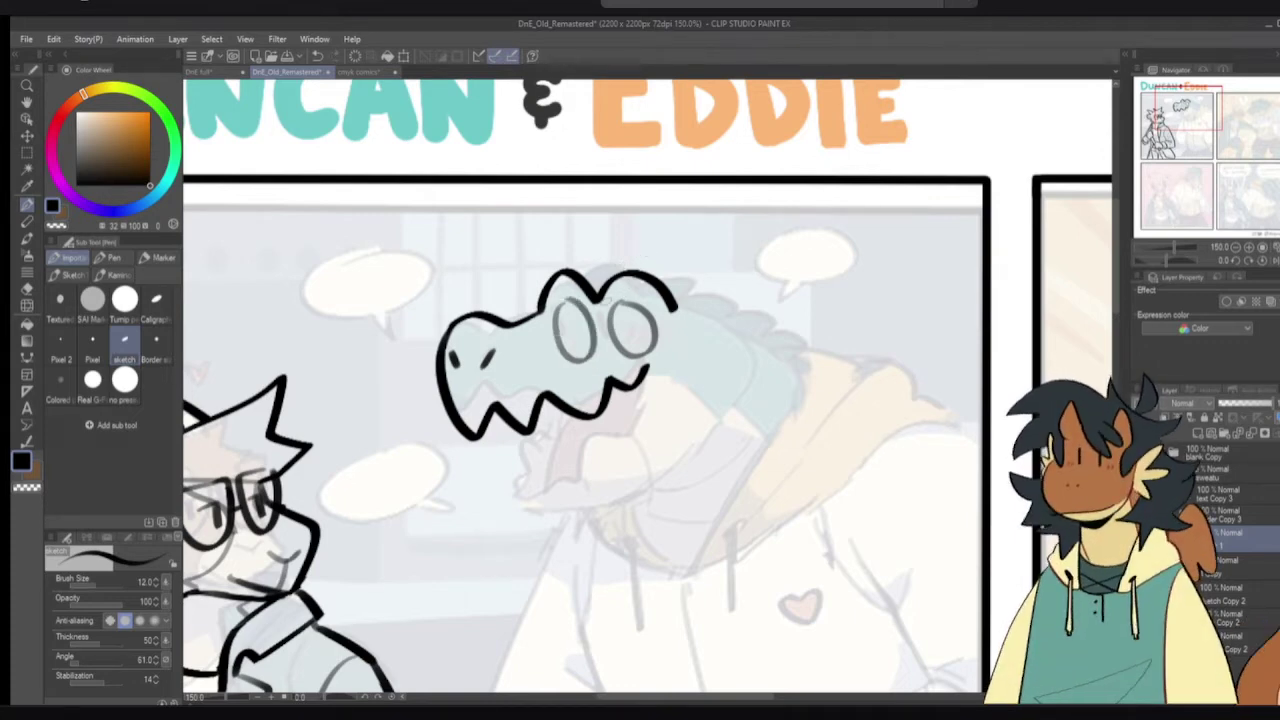
- Try erasing the brow humps and re-inking them closer around the two oval eyes
{"action": "key", "text": "e"}
{"action": "mouse_move", "coordinate": [596, 290]}
{"action": "left_mouse_down"}
{"action": "mouse_move", "coordinate": [571, 276]}
{"action": "mouse_move", "coordinate": [648, 266]}
{"action": "mouse_move", "coordinate": [692, 302]}
{"action": "left_mouse_up"}
{"action": "key", "text": "p"}
{"action": "key", "text": "e"}
{"action": "key", "text": "ctrl+z"}
{"action": "key", "text": "p"}
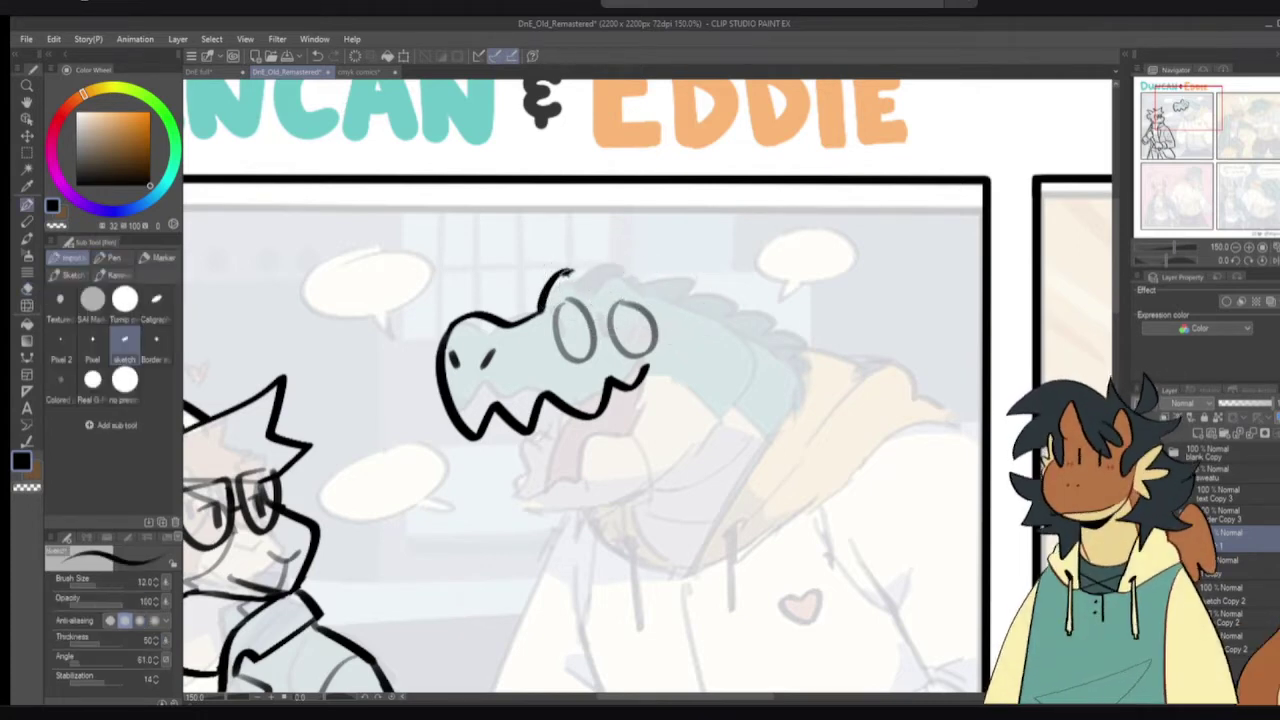
{"action": "left_click_drag", "start_coordinate": [563, 270], "coordinate": [670, 285]}
{"action": "key", "text": "ctrl+z"}
{"action": "mouse_move", "coordinate": [548, 288]}
{"action": "left_mouse_down"}
{"action": "mouse_move", "coordinate": [572, 274]}
{"action": "mouse_move", "coordinate": [670, 276]}
{"action": "mouse_move", "coordinate": [690, 312]}
{"action": "left_mouse_up"}
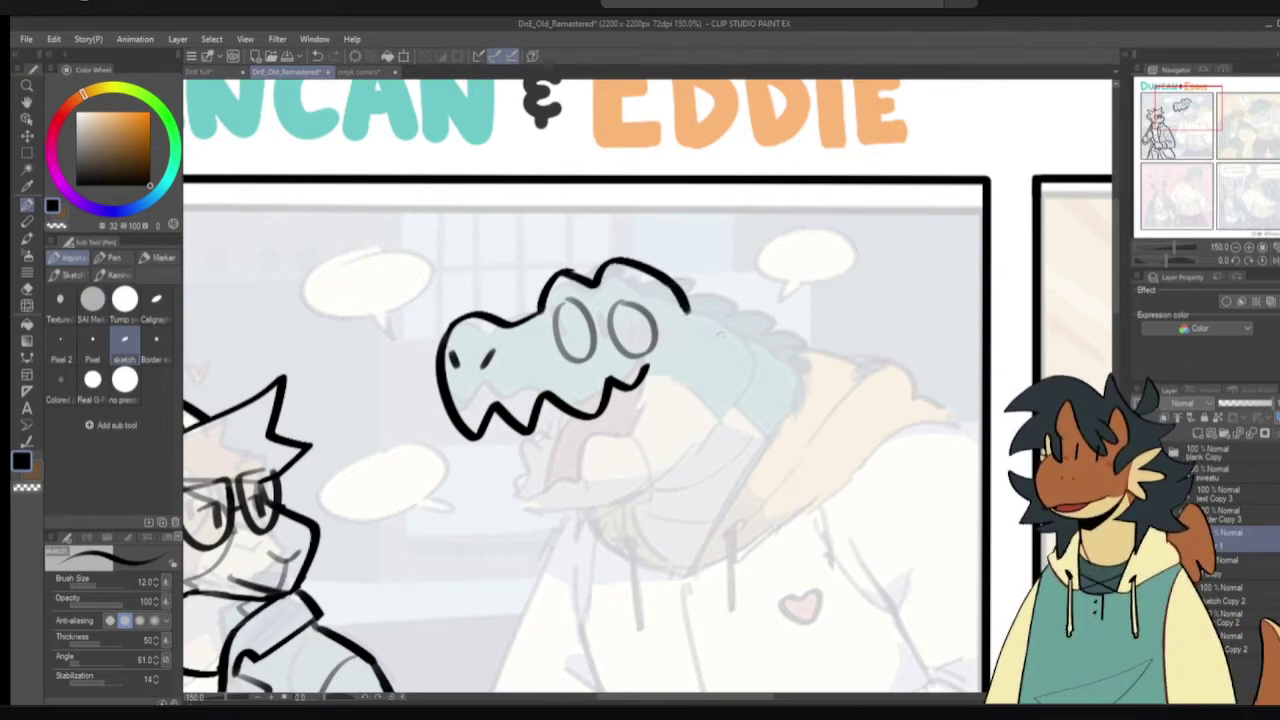
- Clear the crocodile's brow ridge and eyes, and re-ink taller brow humps with two narrower oval eyes beneath them
{"action": "left_click_drag", "start_coordinate": [636, 354], "coordinate": [666, 334]}
{"action": "key", "text": "e"}
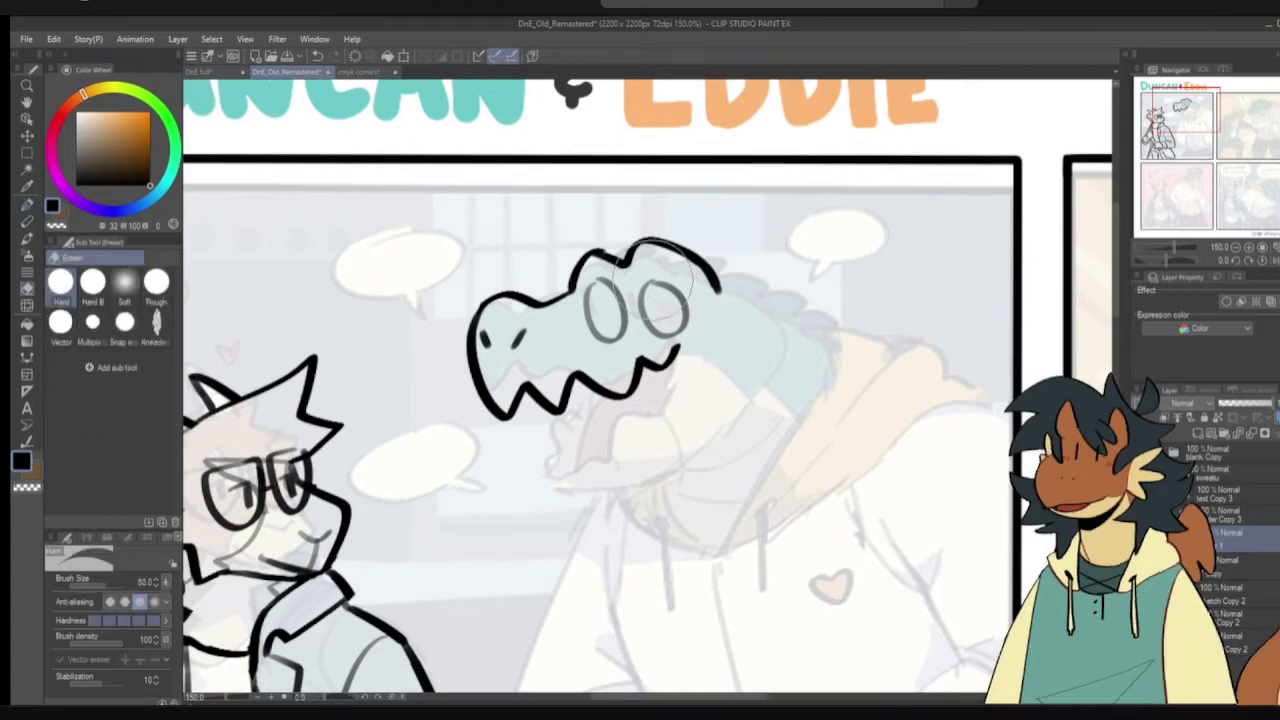
{"action": "mouse_move", "coordinate": [660, 278]}
{"action": "left_mouse_down"}
{"action": "mouse_move", "coordinate": [642, 308]}
{"action": "mouse_move", "coordinate": [685, 300]}
{"action": "mouse_move", "coordinate": [670, 330]}
{"action": "mouse_move", "coordinate": [600, 320]}
{"action": "mouse_move", "coordinate": [590, 275]}
{"action": "mouse_move", "coordinate": [600, 320]}
{"action": "mouse_move", "coordinate": [580, 300]}
{"action": "mouse_move", "coordinate": [615, 320]}
{"action": "mouse_move", "coordinate": [630, 278]}
{"action": "mouse_move", "coordinate": [682, 331]}
{"action": "mouse_move", "coordinate": [656, 267]}
{"action": "mouse_move", "coordinate": [666, 263]}
{"action": "mouse_move", "coordinate": [645, 277]}
{"action": "mouse_move", "coordinate": [692, 285]}
{"action": "mouse_move", "coordinate": [650, 264]}
{"action": "mouse_move", "coordinate": [620, 345]}
{"action": "mouse_move", "coordinate": [598, 285]}
{"action": "mouse_move", "coordinate": [628, 334]}
{"action": "mouse_move", "coordinate": [598, 290]}
{"action": "mouse_move", "coordinate": [690, 250]}
{"action": "mouse_move", "coordinate": [698, 268]}
{"action": "left_mouse_up"}
{"action": "key", "text": "p"}
{"action": "key", "text": "ctrl+z"}
{"action": "key", "text": "ctrl+z"}
{"action": "key", "text": "ctrl+z"}
{"action": "key", "text": "ctrl+z"}
{"action": "key", "text": "ctrl+z"}
{"action": "key", "text": "ctrl+z"}
{"action": "key", "text": "e"}
{"action": "key", "text": "p"}
{"action": "mouse_move", "coordinate": [552, 298]}
{"action": "left_mouse_down"}
{"action": "mouse_move", "coordinate": [595, 237]}
{"action": "mouse_move", "coordinate": [612, 256]}
{"action": "mouse_move", "coordinate": [692, 246]}
{"action": "mouse_move", "coordinate": [710, 265]}
{"action": "mouse_move", "coordinate": [634, 326]}
{"action": "mouse_move", "coordinate": [662, 268]}
{"action": "left_mouse_up"}
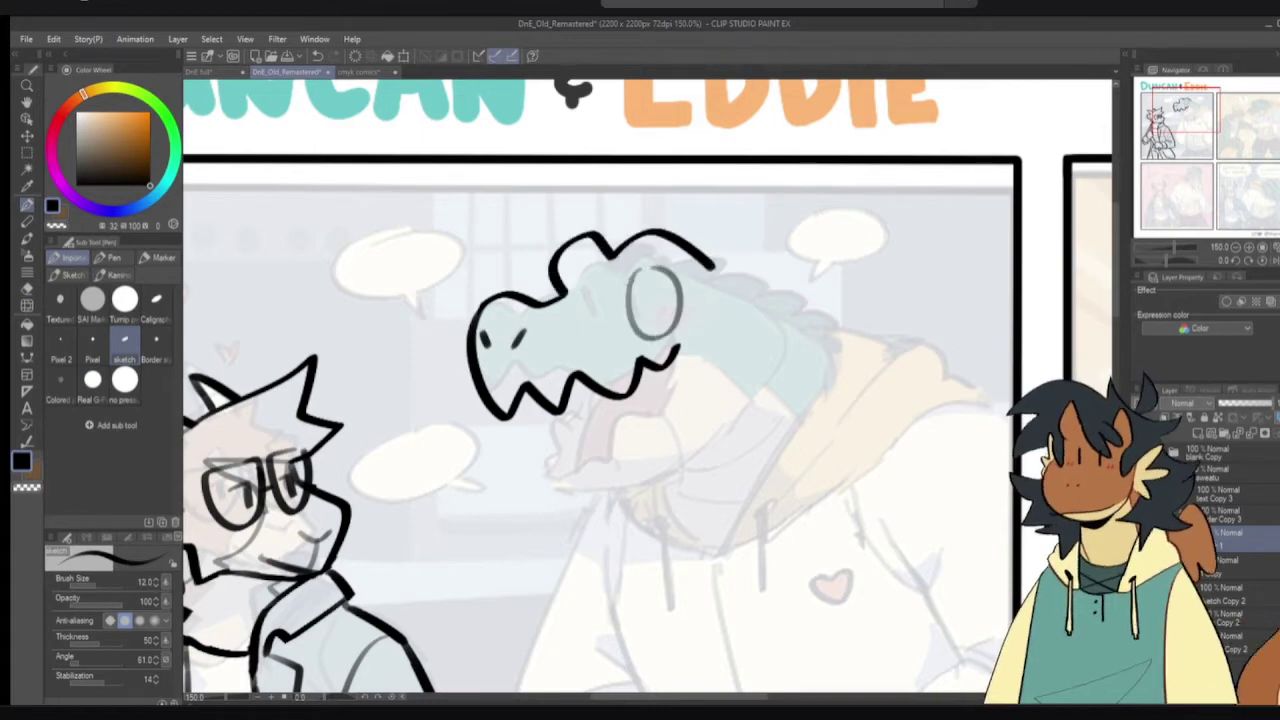
{"action": "mouse_move", "coordinate": [585, 270]}
{"action": "left_mouse_down"}
{"action": "mouse_move", "coordinate": [600, 268]}
{"action": "mouse_move", "coordinate": [580, 330]}
{"action": "mouse_move", "coordinate": [584, 300]}
{"action": "left_mouse_up"}
- Fill in both of the crocodile's pupils and ink the open lower jaw with a rounded cheek curve behind it
{"action": "mouse_move", "coordinate": [638, 306]}
{"action": "left_mouse_down"}
{"action": "mouse_move", "coordinate": [636, 332]}
{"action": "mouse_move", "coordinate": [686, 376]}
{"action": "mouse_move", "coordinate": [558, 478]}
{"action": "mouse_move", "coordinate": [650, 482]}
{"action": "left_mouse_up"}
{"action": "mouse_move", "coordinate": [740, 316]}
{"action": "left_mouse_down"}
{"action": "mouse_move", "coordinate": [761, 387]}
{"action": "mouse_move", "coordinate": [735, 428]}
{"action": "left_mouse_up"}
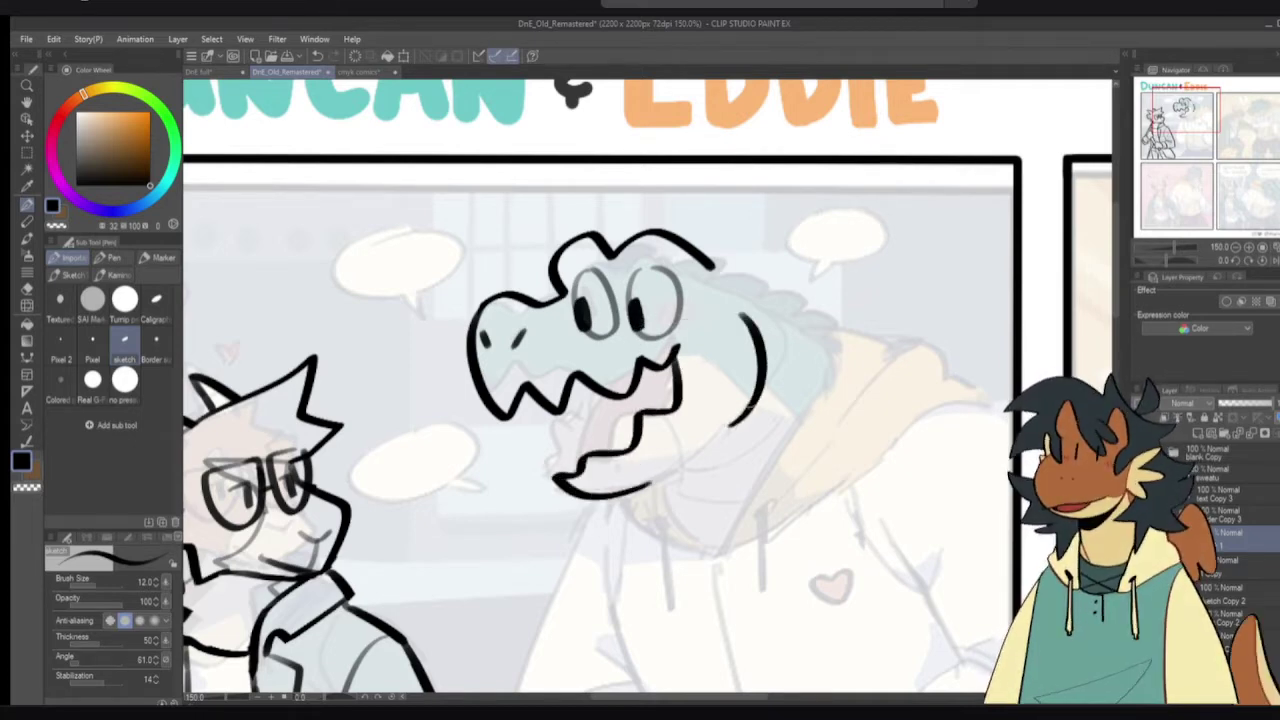
{"action": "key", "text": "ctrl+z"}
{"action": "mouse_move", "coordinate": [745, 316]}
{"action": "left_mouse_down"}
{"action": "mouse_move", "coordinate": [770, 377]}
{"action": "mouse_move", "coordinate": [752, 428]}
{"action": "left_mouse_up"}
{"action": "key", "text": "ctrl+z"}
{"action": "left_click_drag", "start_coordinate": [745, 316], "coordinate": [722, 424]}
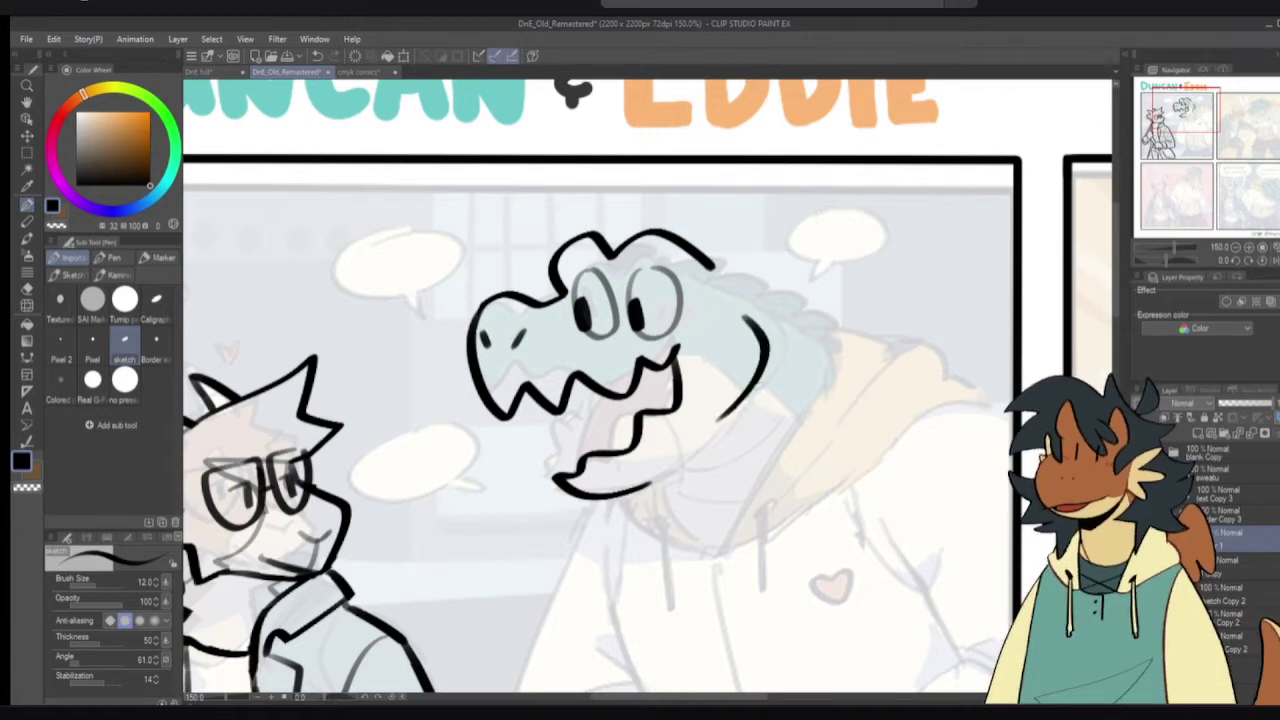
{"action": "key", "text": "ctrl+z"}
{"action": "mouse_move", "coordinate": [745, 312]}
{"action": "left_mouse_down"}
{"action": "mouse_move", "coordinate": [728, 422]}
{"action": "mouse_move", "coordinate": [648, 492]}
{"action": "mouse_move", "coordinate": [684, 455]}
{"action": "left_mouse_up"}
{"action": "key", "text": "ctrl+z"}
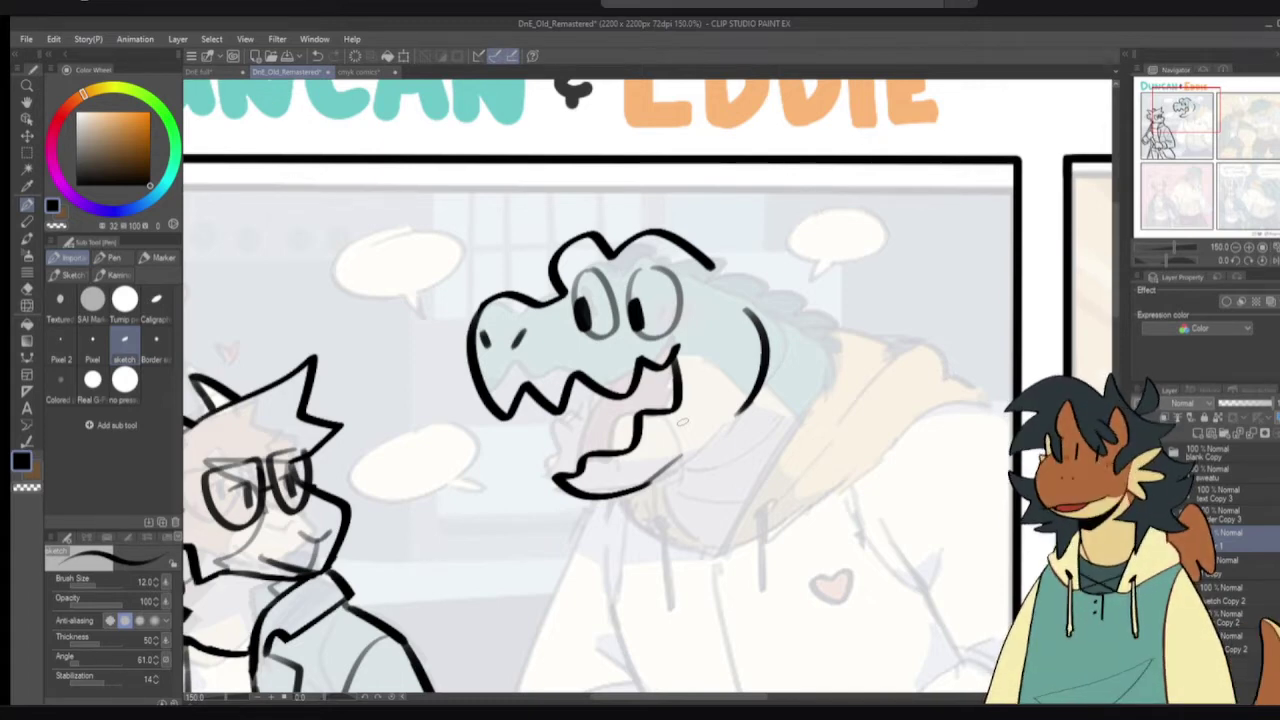
- Look through the comic pages in the DnE full and cmyk comics documents for reference, and return to DnE_Old_Remastered
{"action": "left_click", "coordinate": [222, 74]}
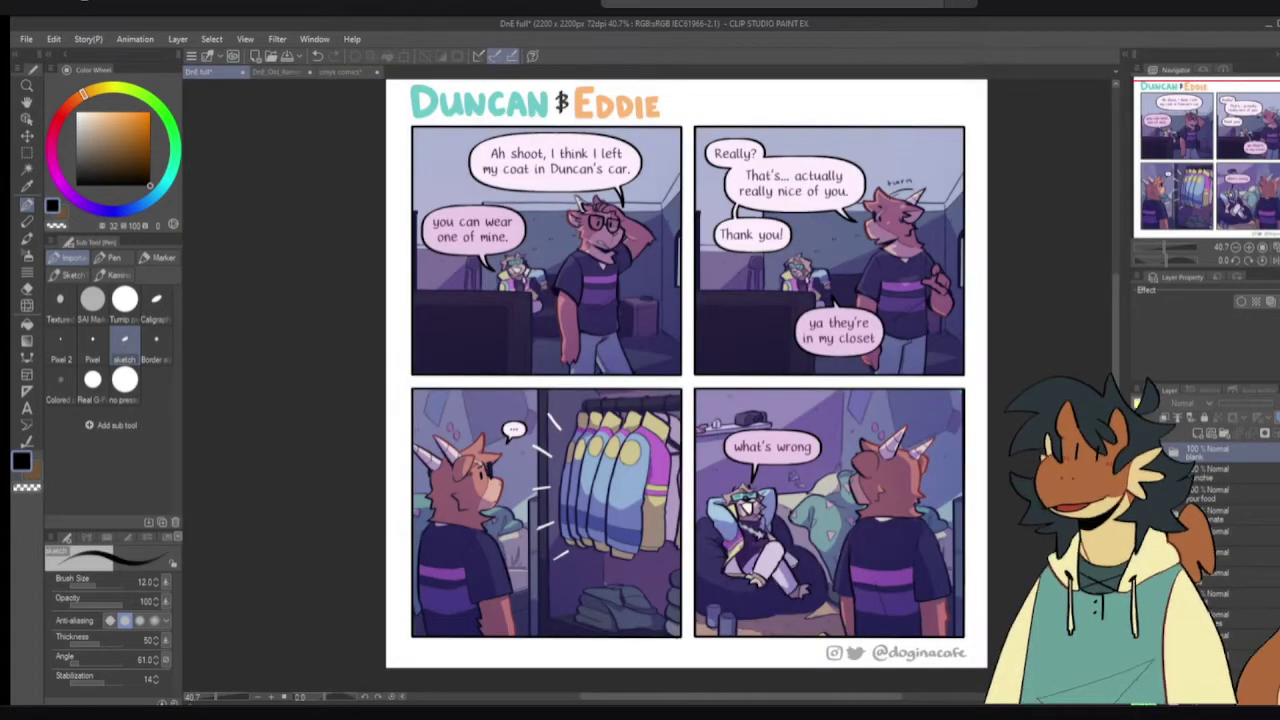
{"action": "left_click_drag", "start_coordinate": [1221, 562], "coordinate": [1219, 547]}
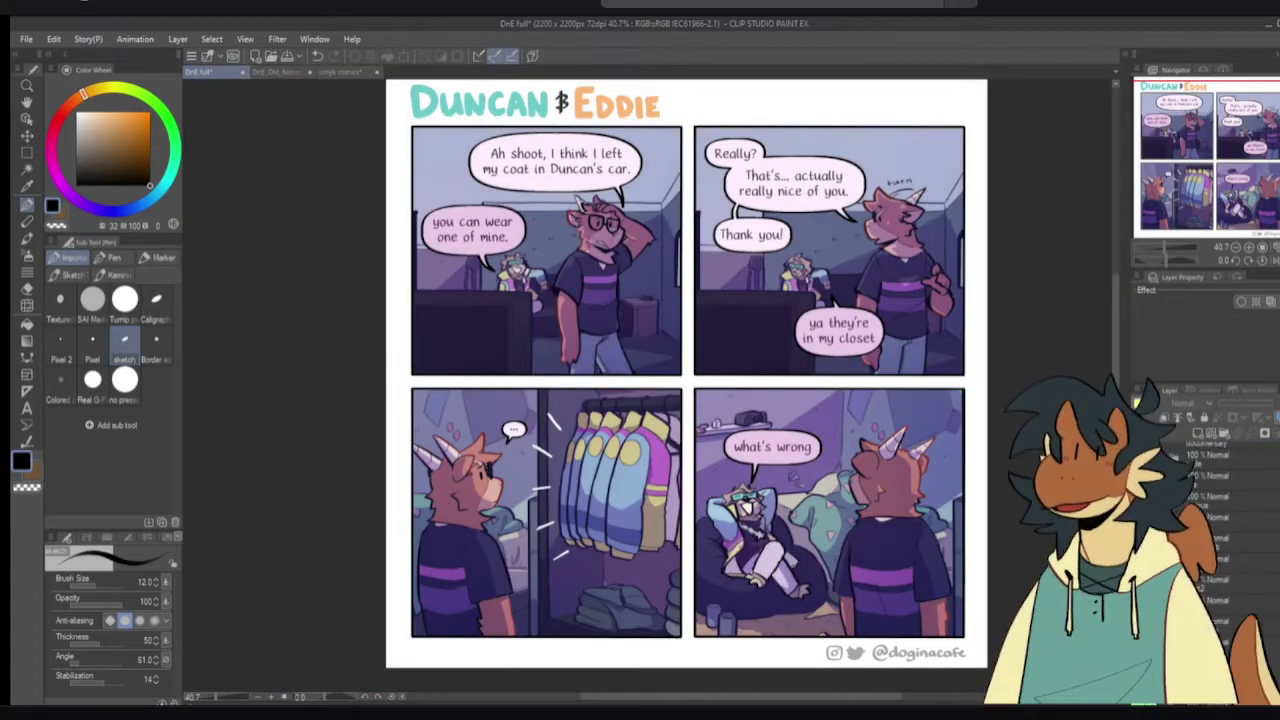
{"action": "left_click", "coordinate": [1143, 540]}
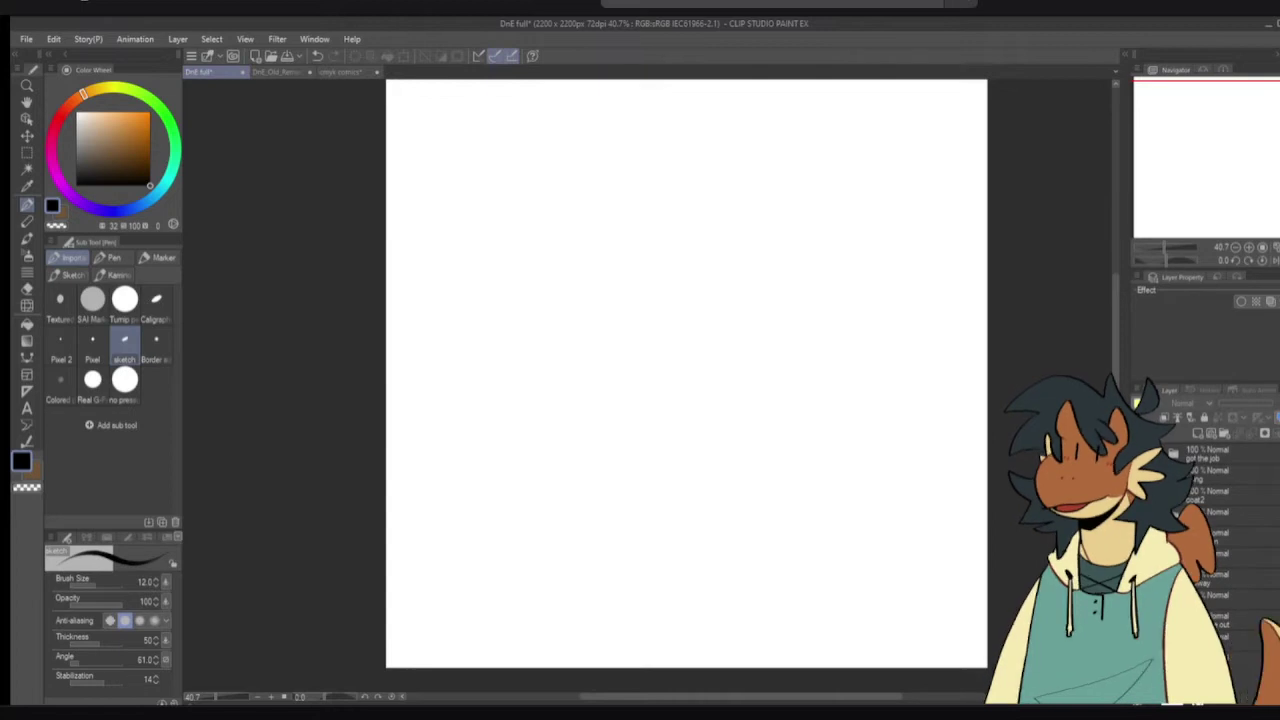
{"action": "left_click", "coordinate": [338, 72]}
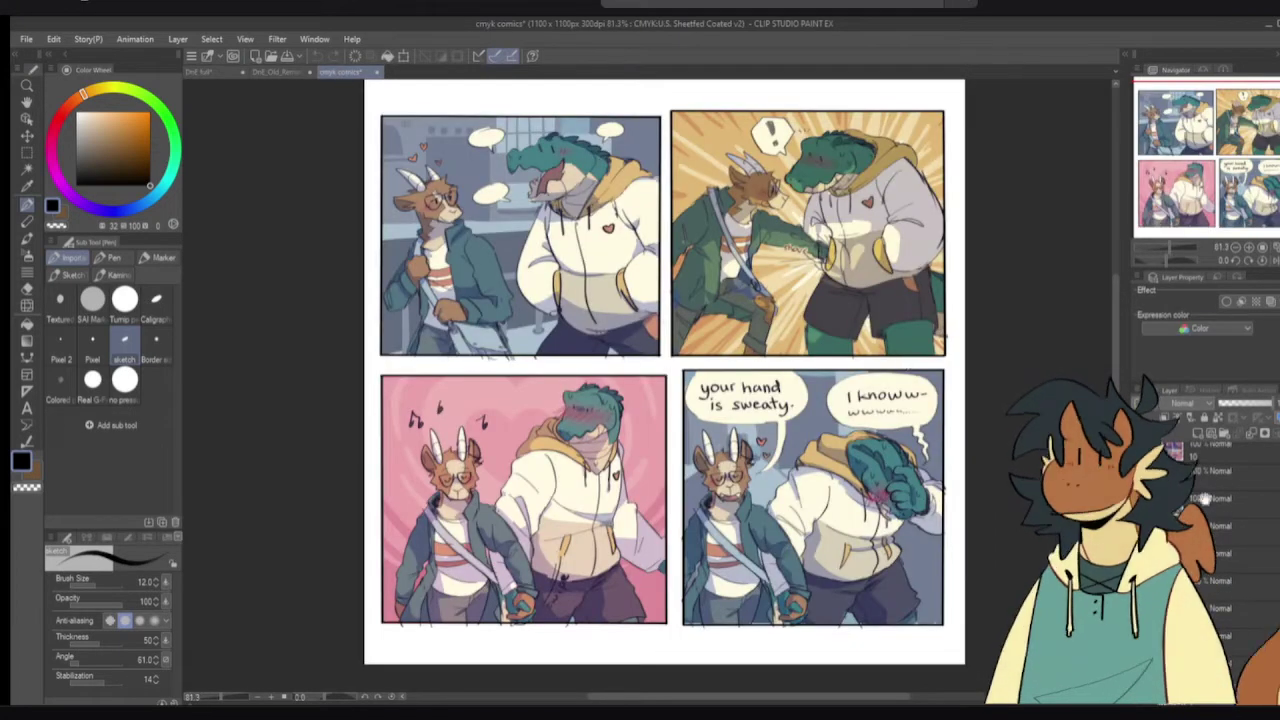
{"action": "left_click", "coordinate": [1143, 540]}
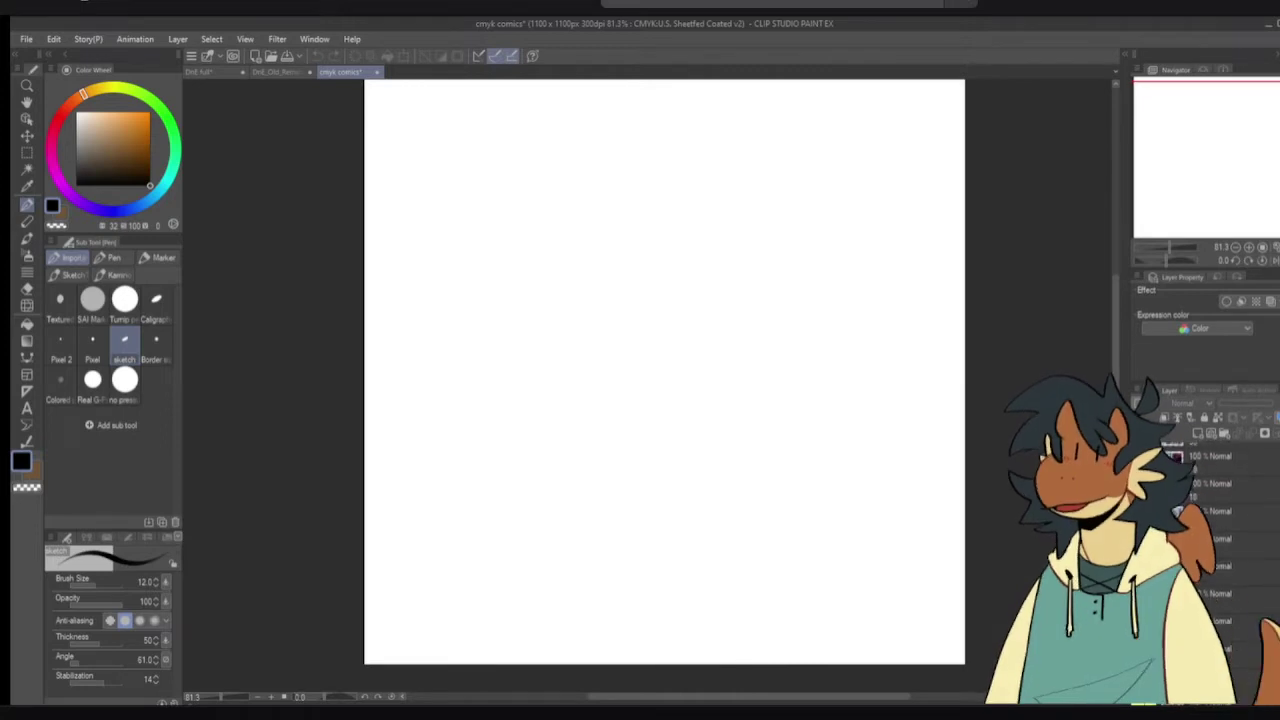
{"action": "left_click", "coordinate": [1143, 540]}
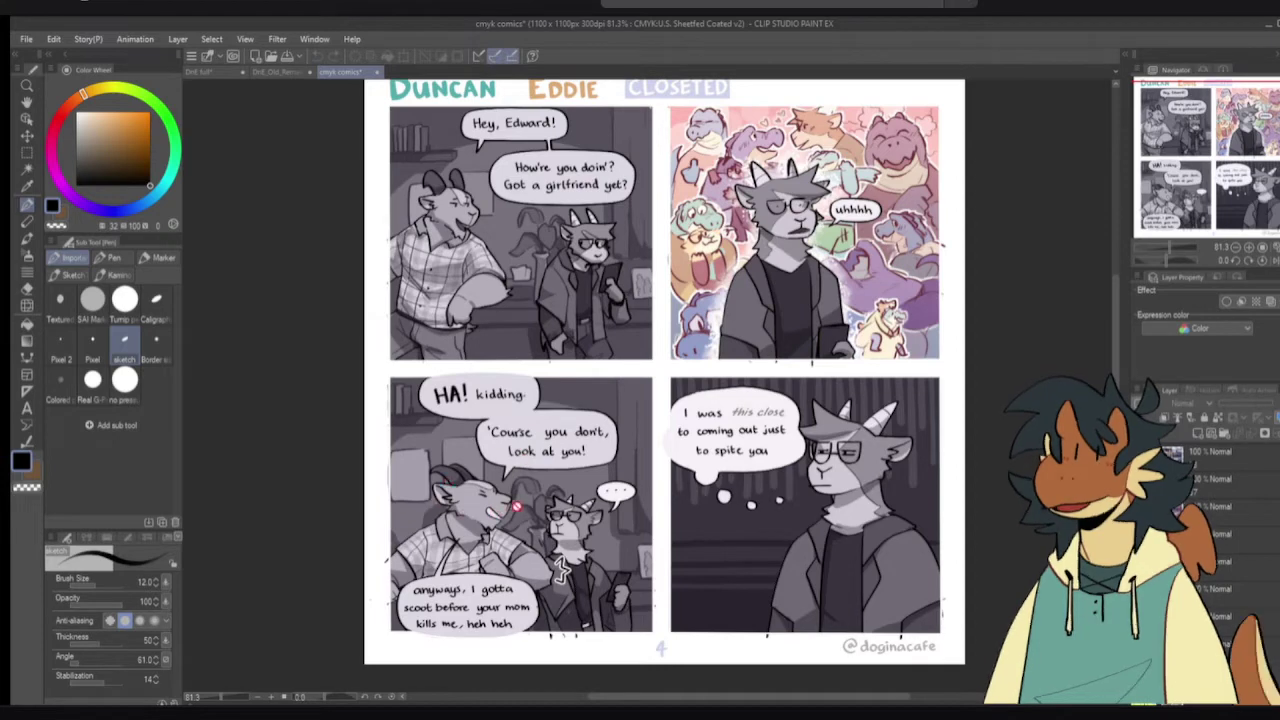
{"action": "left_click", "coordinate": [281, 73]}
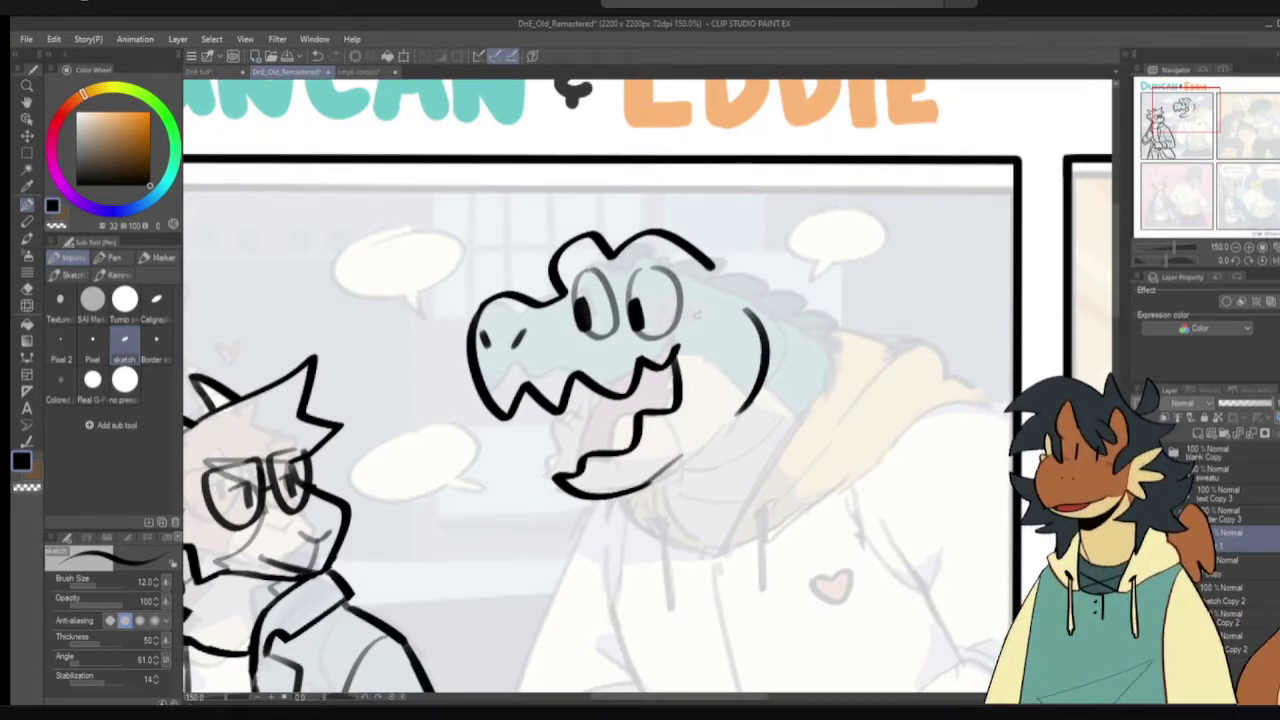
- Ink a thin line from the crocodile's mouth corner across the cheek and jagged teeth along the far lower jaw
{"action": "left_click_drag", "start_coordinate": [680, 356], "coordinate": [752, 373]}
{"action": "key", "text": "ctrl+z"}
{"action": "key", "text": "ctrl+z"}
{"action": "mouse_move", "coordinate": [676, 364]}
{"action": "left_mouse_down"}
{"action": "mouse_move", "coordinate": [751, 372]}
{"action": "mouse_move", "coordinate": [681, 365]}
{"action": "mouse_move", "coordinate": [693, 375]}
{"action": "mouse_move", "coordinate": [756, 376]}
{"action": "left_mouse_up"}
{"action": "key", "text": "ctrl+z"}
{"action": "key", "text": "ctrl+z"}
{"action": "left_click_drag", "start_coordinate": [677, 358], "coordinate": [764, 363]}
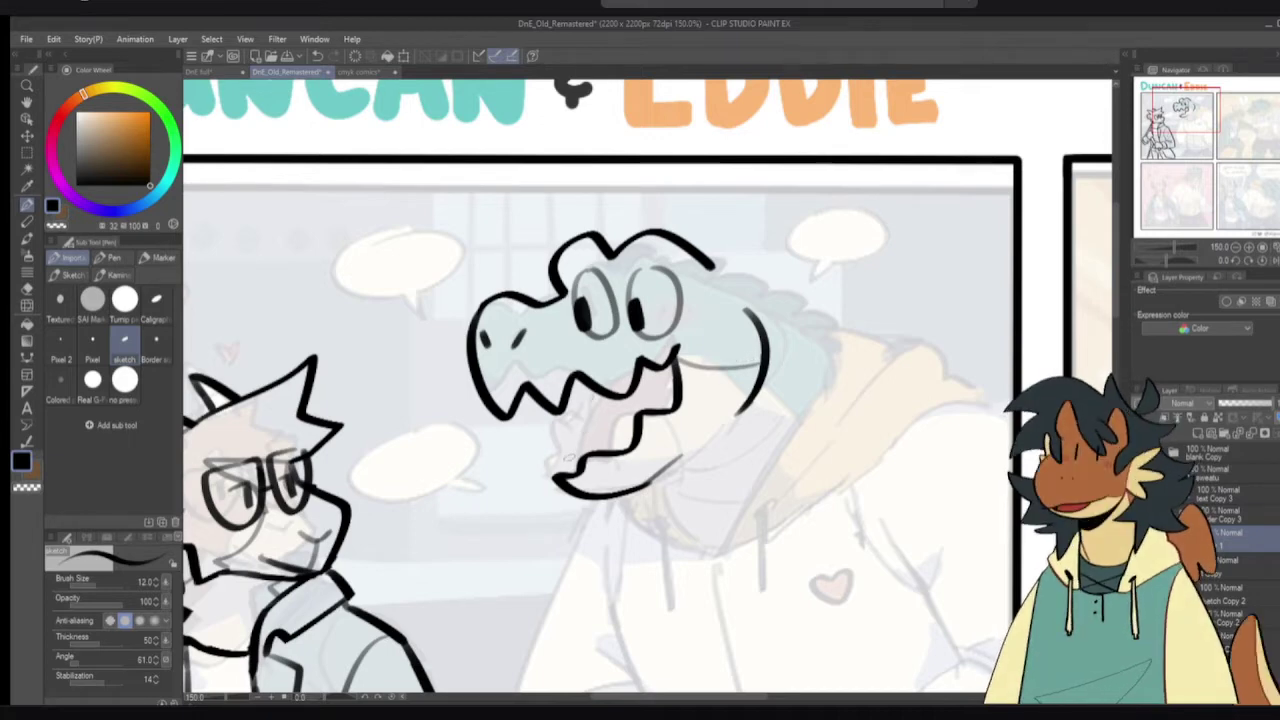
{"action": "mouse_move", "coordinate": [558, 468]}
{"action": "left_mouse_down"}
{"action": "mouse_move", "coordinate": [566, 424]}
{"action": "mouse_move", "coordinate": [596, 398]}
{"action": "left_mouse_up"}
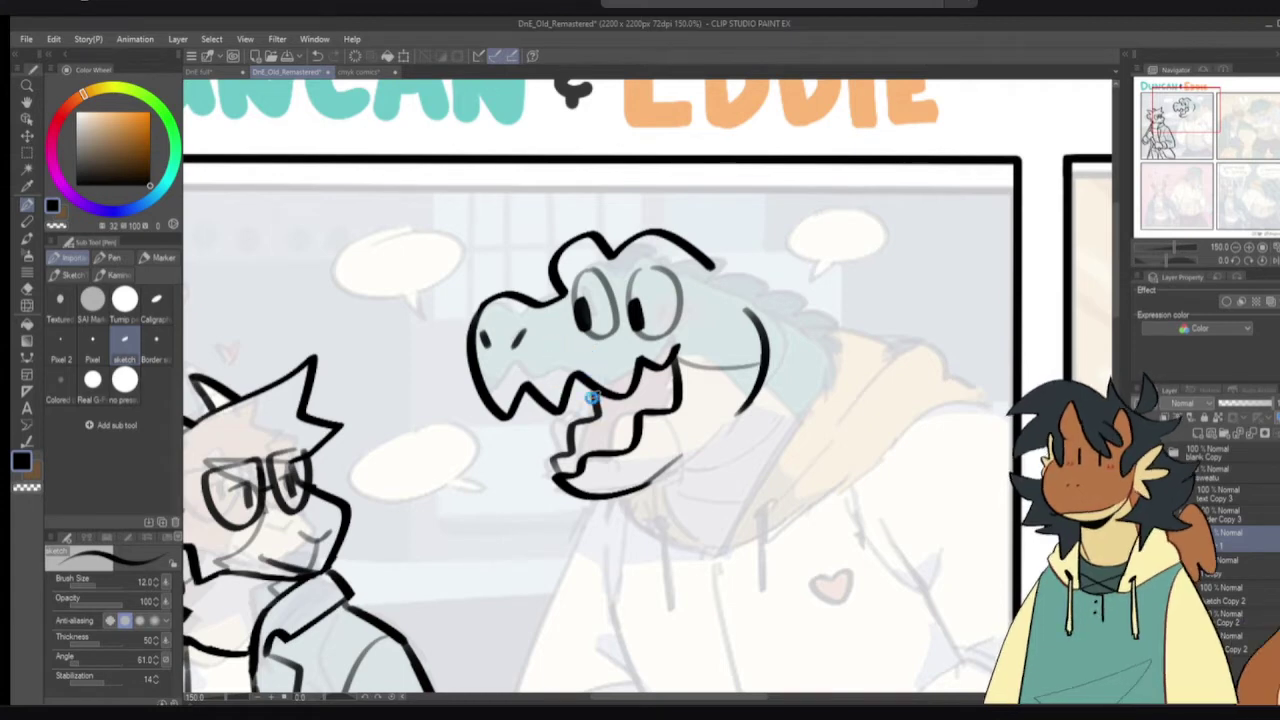
{"action": "left_click_drag", "start_coordinate": [556, 459], "coordinate": [559, 478]}
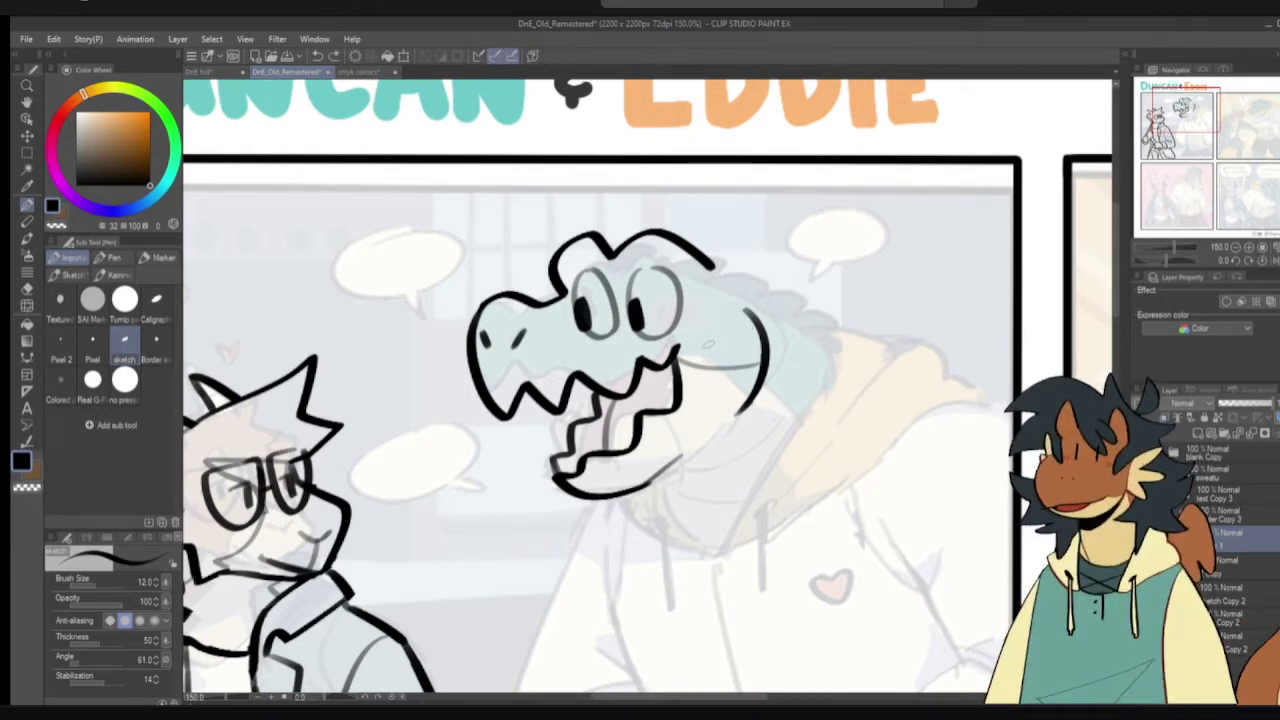
- Examine the closeted comic page's character line art in the cmyk comics document, and return to DnE_Old_Remastered
{"action": "left_click", "coordinate": [212, 73]}
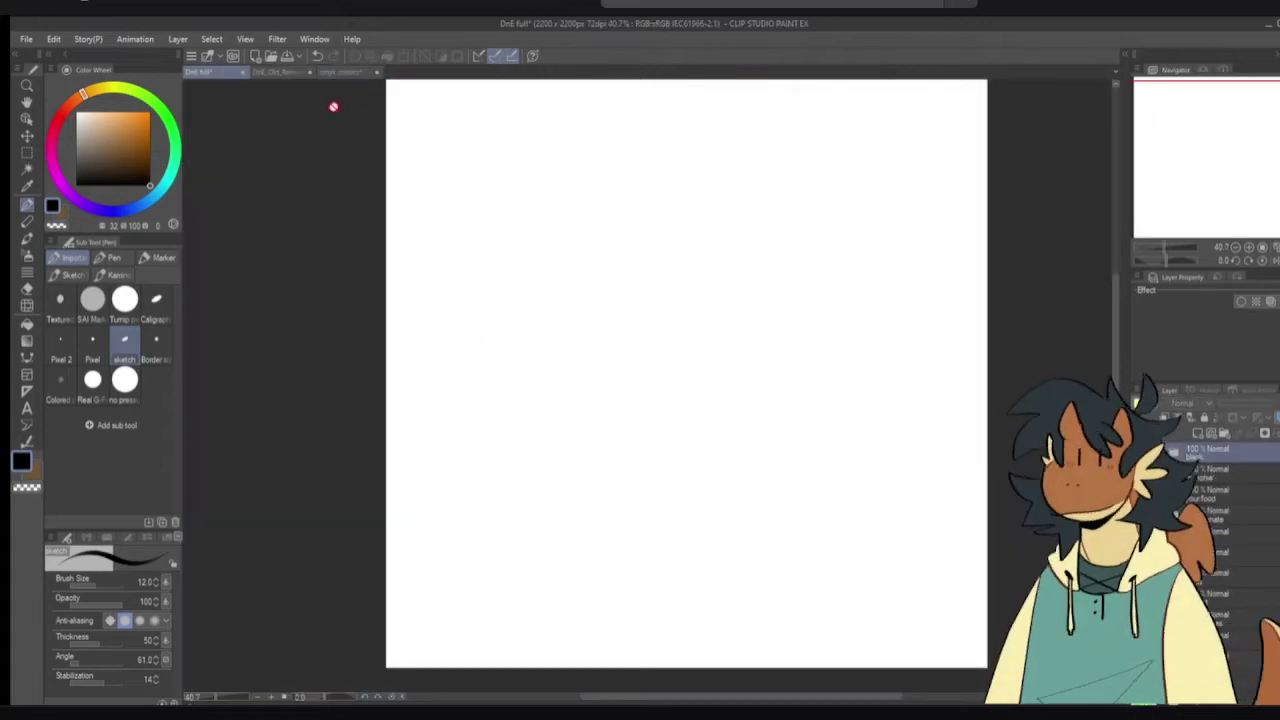
{"action": "left_click", "coordinate": [343, 72]}
{"action": "scroll", "coordinate": [585, 550], "scroll_direction": "up", "scroll_amount": 4}
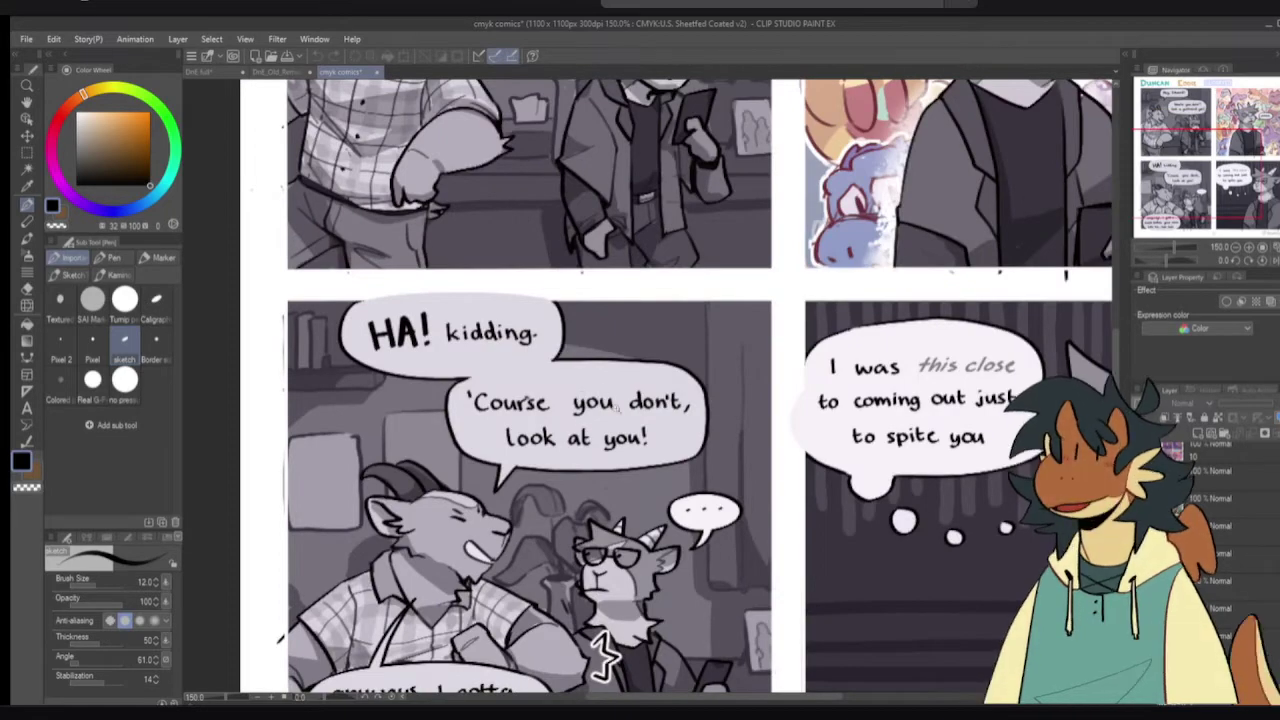
{"action": "scroll", "coordinate": [600, 575], "scroll_direction": "down", "scroll_amount": 1}
{"action": "scroll", "coordinate": [605, 578], "scroll_direction": "down", "scroll_amount": 2}
{"action": "scroll", "coordinate": [543, 600], "scroll_direction": "up", "scroll_amount": 2}
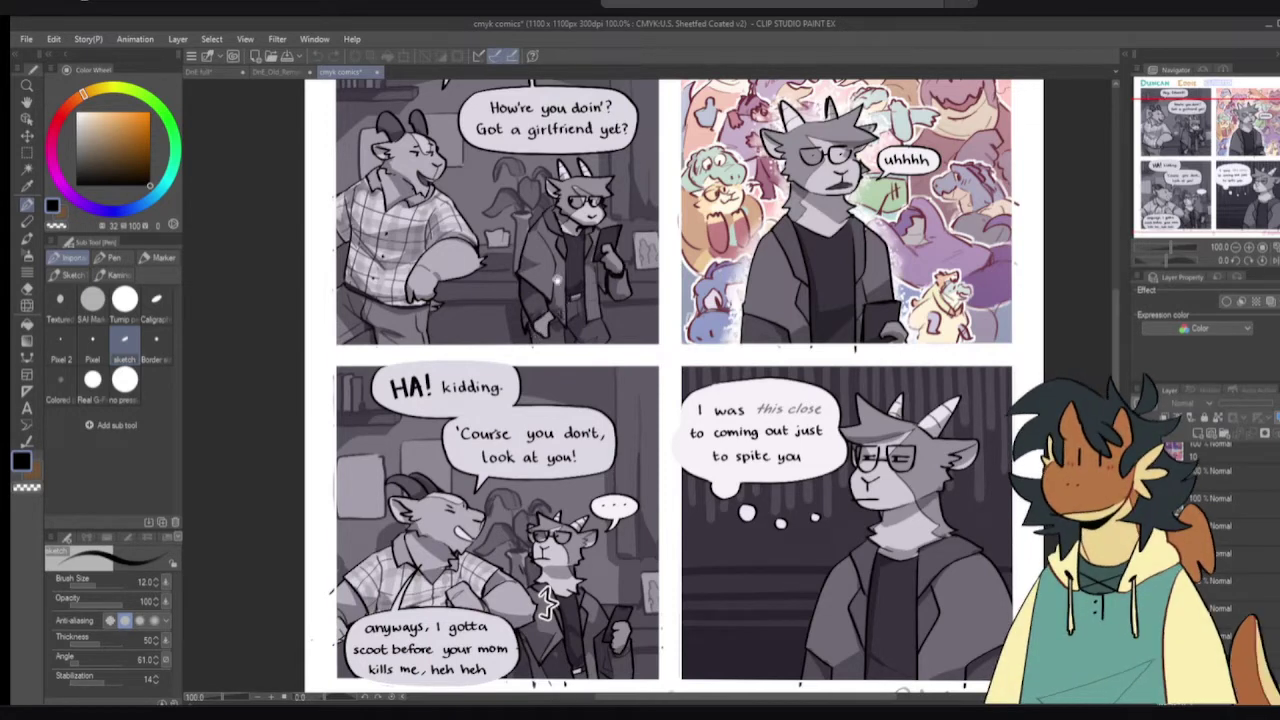
{"action": "left_click", "coordinate": [270, 72]}
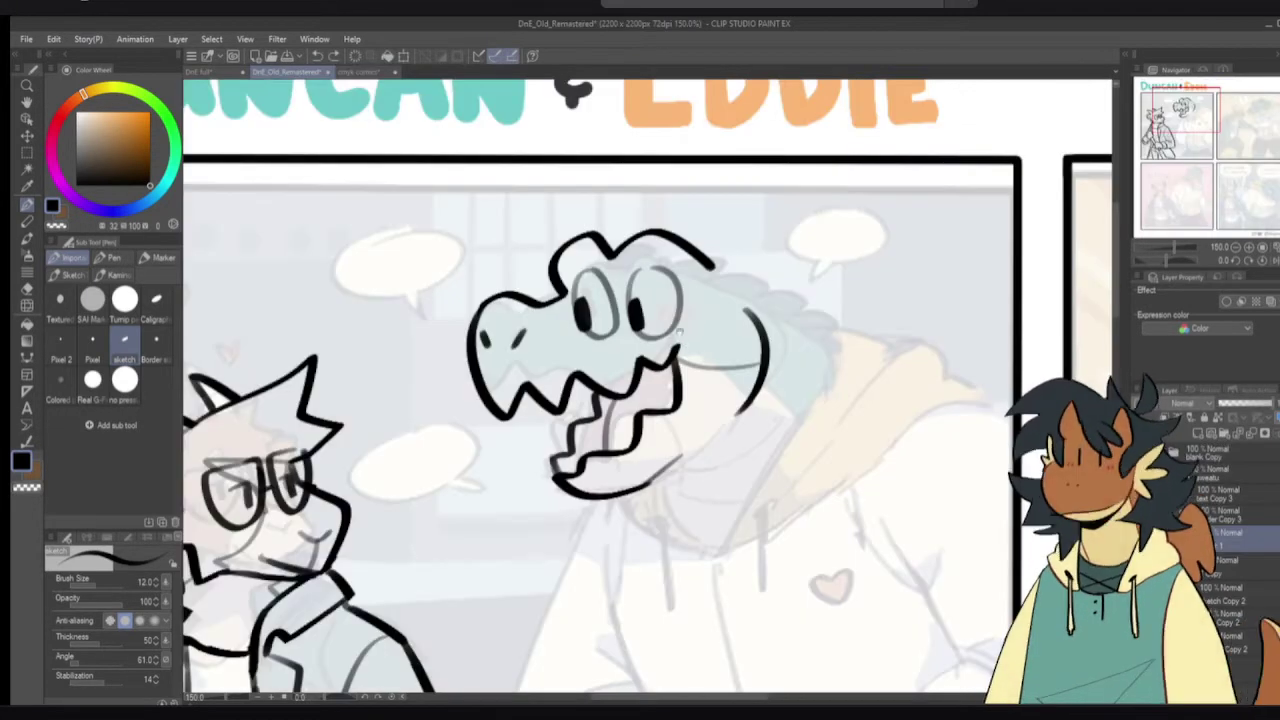
- Ink the front of the crocodile's neck as a curved line running down from beneath the lower jaw
{"action": "mouse_move", "coordinate": [704, 297]}
{"action": "left_mouse_down"}
{"action": "mouse_move", "coordinate": [712, 318]}
{"action": "mouse_move", "coordinate": [697, 334]}
{"action": "left_mouse_up"}
{"action": "key", "text": "ctrl+z"}
{"action": "mouse_move", "coordinate": [606, 467]}
{"action": "left_mouse_down"}
{"action": "mouse_move", "coordinate": [629, 461]}
{"action": "mouse_move", "coordinate": [656, 516]}
{"action": "left_mouse_up"}
{"action": "key", "text": "ctrl+z"}
{"action": "left_click_drag", "start_coordinate": [612, 464], "coordinate": [666, 532]}
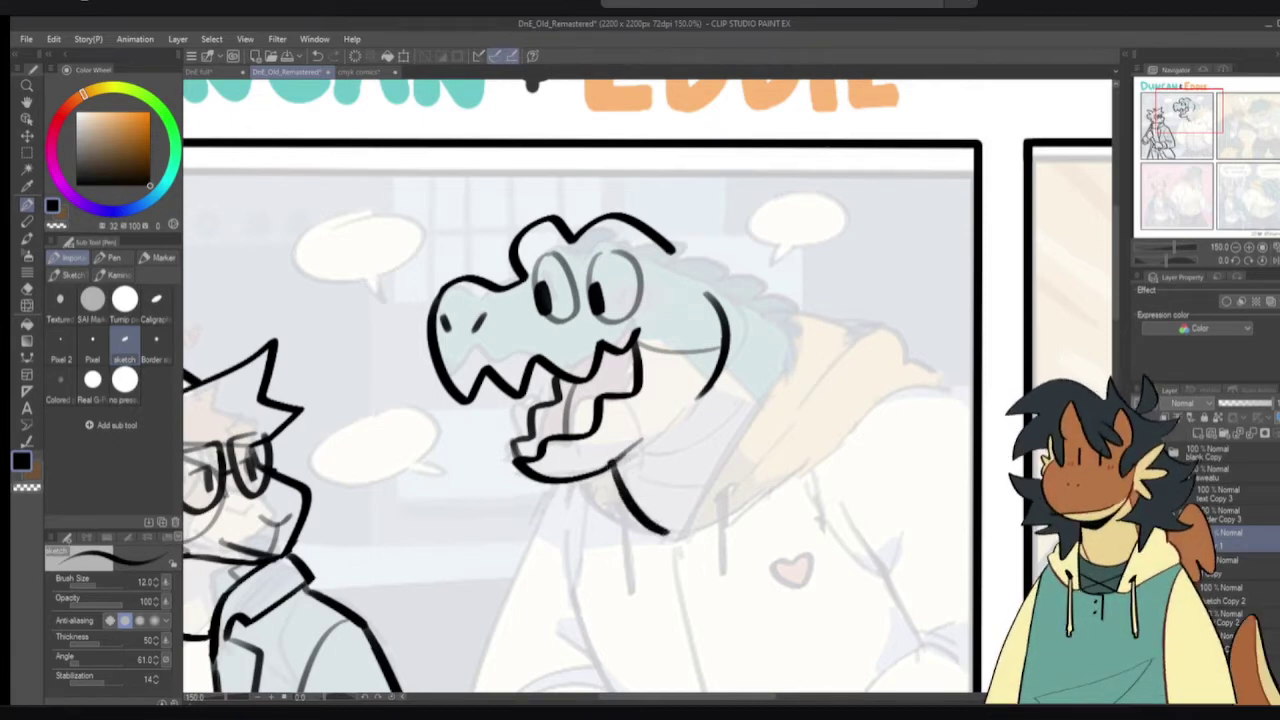
- Ink the back of the crocodile's head from the brow to the nape, and add jagged spikes along it
{"action": "left_click_drag", "start_coordinate": [654, 232], "coordinate": [746, 288]}
{"action": "key", "text": "ctrl+z"}
{"action": "mouse_move", "coordinate": [656, 232]}
{"action": "left_mouse_down"}
{"action": "mouse_move", "coordinate": [686, 237]}
{"action": "mouse_move", "coordinate": [675, 247]}
{"action": "mouse_move", "coordinate": [703, 252]}
{"action": "mouse_move", "coordinate": [778, 322]}
{"action": "mouse_move", "coordinate": [708, 262]}
{"action": "mouse_move", "coordinate": [774, 328]}
{"action": "mouse_move", "coordinate": [781, 368]}
{"action": "mouse_move", "coordinate": [740, 438]}
{"action": "left_mouse_up"}
{"action": "key", "text": "ctrl+z"}
{"action": "key", "text": "ctrl+z"}
{"action": "key", "text": "ctrl+z"}
{"action": "key", "text": "ctrl+z"}
{"action": "left_click_drag", "start_coordinate": [774, 324], "coordinate": [783, 338]}
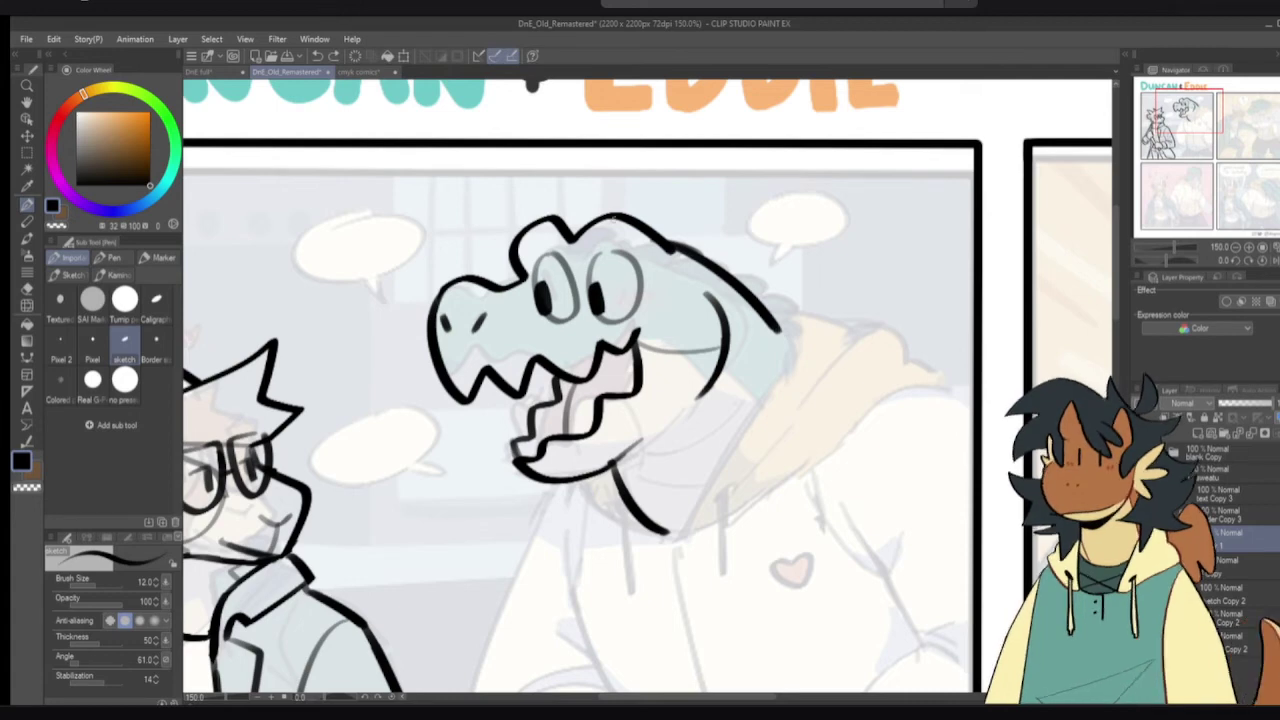
{"action": "mouse_move", "coordinate": [616, 212]}
{"action": "left_mouse_down"}
{"action": "mouse_move", "coordinate": [706, 232]}
{"action": "mouse_move", "coordinate": [746, 257]}
{"action": "mouse_move", "coordinate": [679, 213]}
{"action": "mouse_move", "coordinate": [708, 243]}
{"action": "mouse_move", "coordinate": [776, 265]}
{"action": "mouse_move", "coordinate": [822, 318]}
{"action": "left_mouse_up"}
{"action": "key", "text": "ctrl+z"}
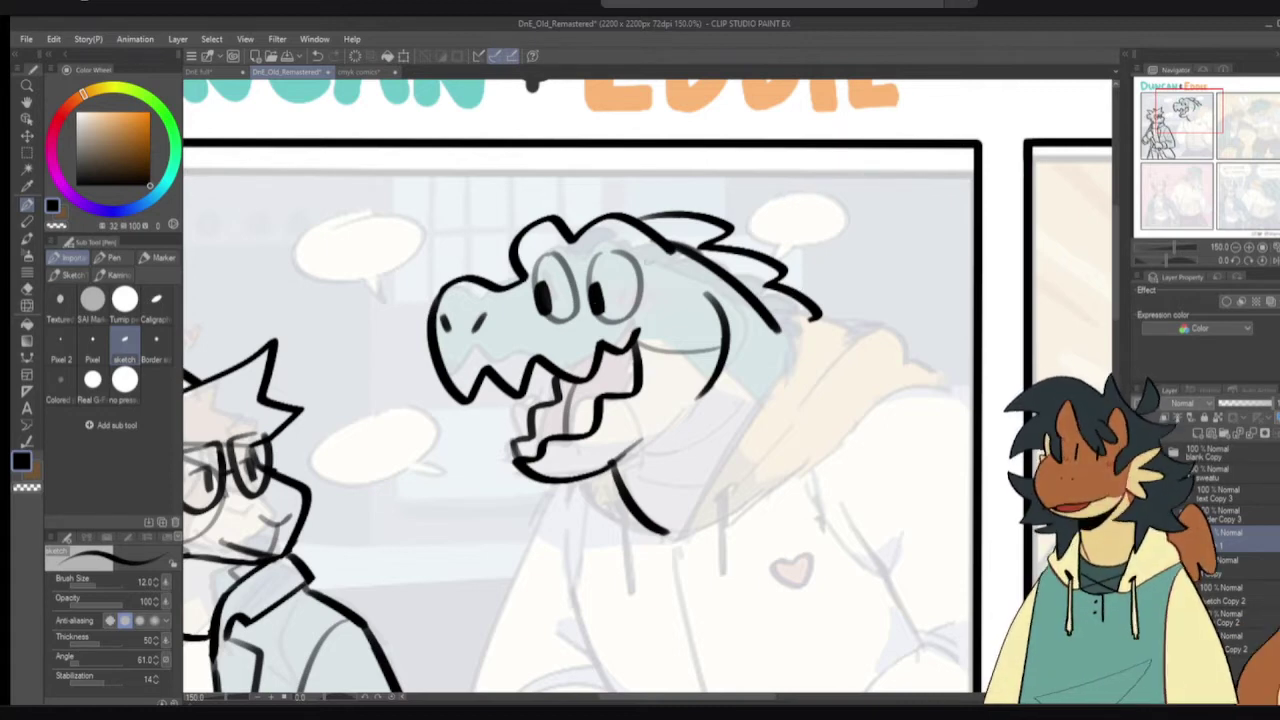
- Ink an oval speech balloon outline above and behind the crocodile's spikes
{"action": "left_click_drag", "start_coordinate": [487, 238], "coordinate": [578, 250]}
{"action": "mouse_move", "coordinate": [468, 218]}
{"action": "left_mouse_down"}
{"action": "mouse_move", "coordinate": [450, 284]}
{"action": "mouse_move", "coordinate": [488, 312]}
{"action": "mouse_move", "coordinate": [518, 267]}
{"action": "mouse_move", "coordinate": [440, 216]}
{"action": "left_mouse_up"}
{"action": "mouse_move", "coordinate": [954, 220]}
{"action": "left_mouse_down"}
{"action": "mouse_move", "coordinate": [888, 222]}
{"action": "mouse_move", "coordinate": [930, 272]}
{"action": "mouse_move", "coordinate": [935, 212]}
{"action": "mouse_move", "coordinate": [953, 210]}
{"action": "mouse_move", "coordinate": [1010, 278]}
{"action": "mouse_move", "coordinate": [945, 208]}
{"action": "mouse_move", "coordinate": [900, 190]}
{"action": "mouse_move", "coordinate": [806, 228]}
{"action": "mouse_move", "coordinate": [880, 192]}
{"action": "mouse_move", "coordinate": [960, 198]}
{"action": "mouse_move", "coordinate": [870, 200]}
{"action": "mouse_move", "coordinate": [965, 248]}
{"action": "mouse_move", "coordinate": [872, 204]}
{"action": "mouse_move", "coordinate": [935, 274]}
{"action": "mouse_move", "coordinate": [870, 202]}
{"action": "mouse_move", "coordinate": [962, 268]}
{"action": "mouse_move", "coordinate": [870, 206]}
{"action": "mouse_move", "coordinate": [843, 263]}
{"action": "mouse_move", "coordinate": [862, 219]}
{"action": "mouse_move", "coordinate": [806, 238]}
{"action": "mouse_move", "coordinate": [842, 209]}
{"action": "mouse_move", "coordinate": [857, 273]}
{"action": "mouse_move", "coordinate": [862, 212]}
{"action": "mouse_move", "coordinate": [827, 221]}
{"action": "mouse_move", "coordinate": [854, 203]}
{"action": "mouse_move", "coordinate": [943, 208]}
{"action": "mouse_move", "coordinate": [880, 201]}
{"action": "left_mouse_up"}
{"action": "key", "text": "ctrl+z"}
{"action": "key", "text": "ctrl+z"}
{"action": "key", "text": "ctrl+z"}
{"action": "key", "text": "ctrl+z"}
{"action": "key", "text": "ctrl+z"}
{"action": "key", "text": "ctrl+z"}
{"action": "key", "text": "ctrl+z"}
{"action": "key", "text": "ctrl+z"}
{"action": "key", "text": "ctrl+z"}
{"action": "key", "text": "ctrl+z"}
{"action": "key", "text": "ctrl+z"}
{"action": "key", "text": "ctrl+z"}
{"action": "key", "text": "ctrl+z"}
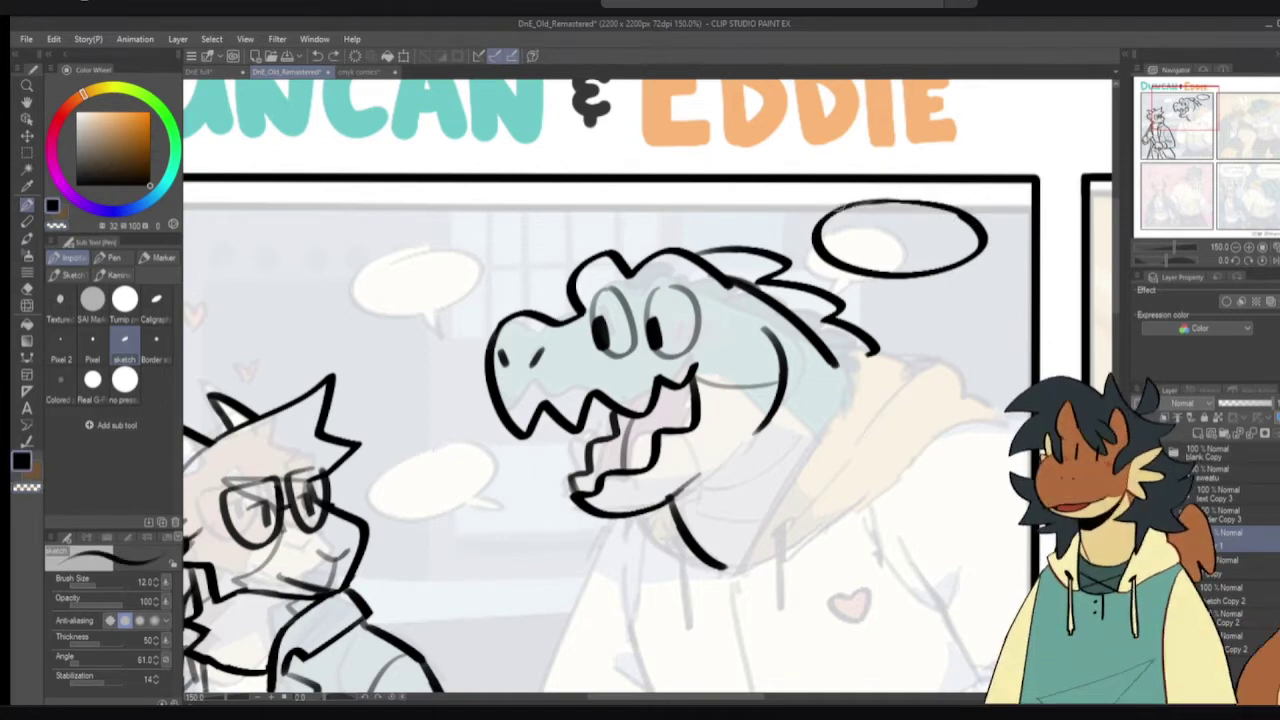
{"action": "key", "text": "ctrl+z"}
{"action": "left_click_drag", "start_coordinate": [852, 208], "coordinate": [980, 220]}
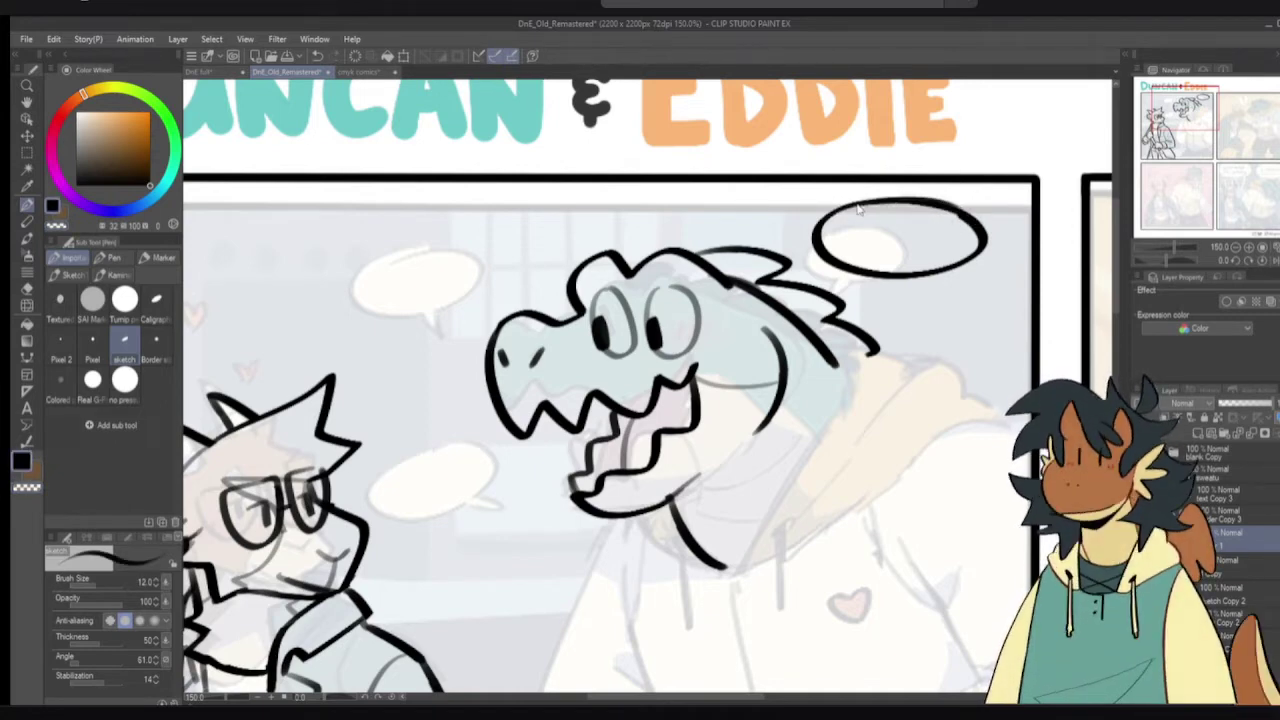
- Open the lower edge of the balloon behind the crocodile and ink a pointed tail aimed at its head
{"action": "key", "text": "c"}
{"action": "mouse_move", "coordinate": [860, 268]}
{"action": "left_mouse_down"}
{"action": "mouse_move", "coordinate": [873, 274]}
{"action": "mouse_move", "coordinate": [856, 294]}
{"action": "mouse_move", "coordinate": [878, 272]}
{"action": "left_mouse_up"}
{"action": "key", "text": "ctrl+z"}
{"action": "key", "text": "c"}
{"action": "key", "text": "c"}
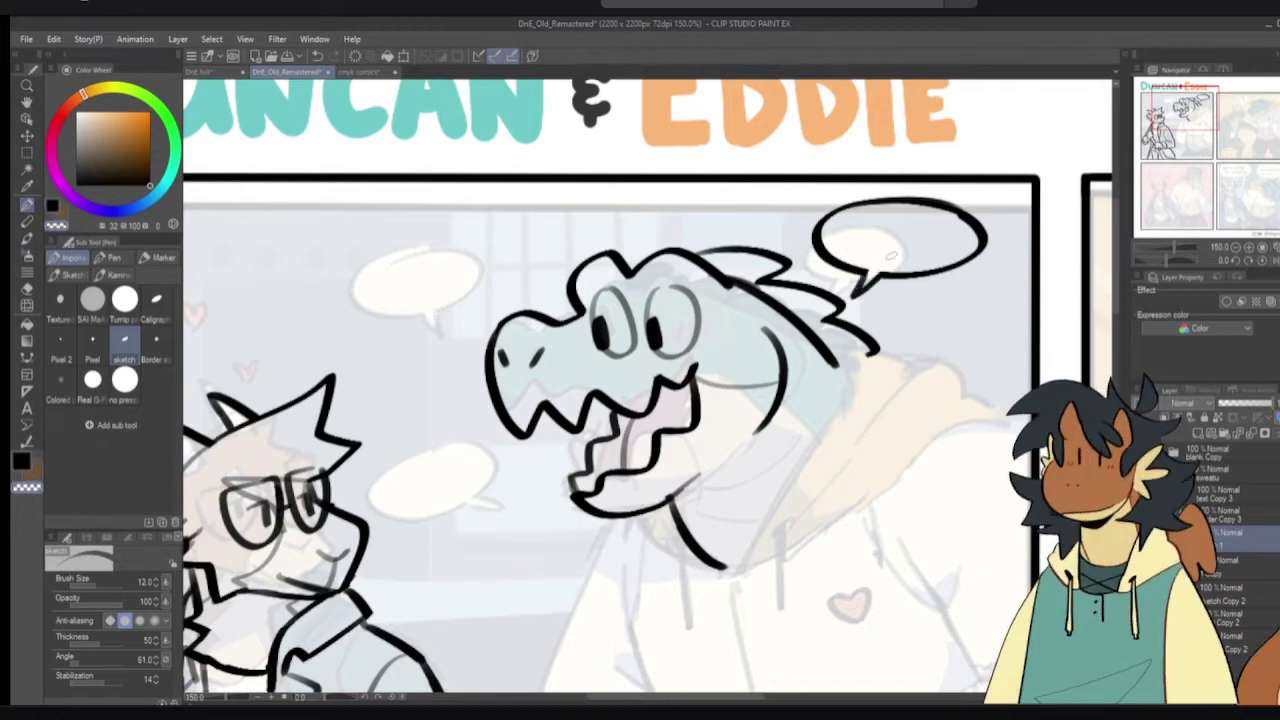
- Ink a second oval speech balloon in front of the crocodile's snout, with a pointed tail toward its nose
{"action": "key", "text": "c"}
{"action": "mouse_move", "coordinate": [467, 277]}
{"action": "left_mouse_down"}
{"action": "mouse_move", "coordinate": [559, 259]}
{"action": "mouse_move", "coordinate": [606, 284]}
{"action": "mouse_move", "coordinate": [648, 285]}
{"action": "mouse_move", "coordinate": [518, 255]}
{"action": "mouse_move", "coordinate": [540, 254]}
{"action": "mouse_move", "coordinate": [493, 258]}
{"action": "mouse_move", "coordinate": [530, 338]}
{"action": "mouse_move", "coordinate": [458, 264]}
{"action": "left_mouse_up"}
{"action": "key", "text": "ctrl+z"}
{"action": "key", "text": "ctrl+z"}
{"action": "key", "text": "ctrl+z"}
{"action": "mouse_move", "coordinate": [544, 250]}
{"action": "left_mouse_down"}
{"action": "mouse_move", "coordinate": [605, 335]}
{"action": "mouse_move", "coordinate": [550, 256]}
{"action": "mouse_move", "coordinate": [440, 288]}
{"action": "mouse_move", "coordinate": [560, 258]}
{"action": "mouse_move", "coordinate": [450, 300]}
{"action": "mouse_move", "coordinate": [610, 320]}
{"action": "mouse_move", "coordinate": [560, 258]}
{"action": "mouse_move", "coordinate": [446, 288]}
{"action": "mouse_move", "coordinate": [500, 258]}
{"action": "mouse_move", "coordinate": [607, 316]}
{"action": "mouse_move", "coordinate": [545, 256]}
{"action": "left_mouse_up"}
{"action": "key", "text": "ctrl+z"}
{"action": "key", "text": "ctrl+z"}
{"action": "key", "text": "ctrl+z"}
{"action": "key", "text": "ctrl+z"}
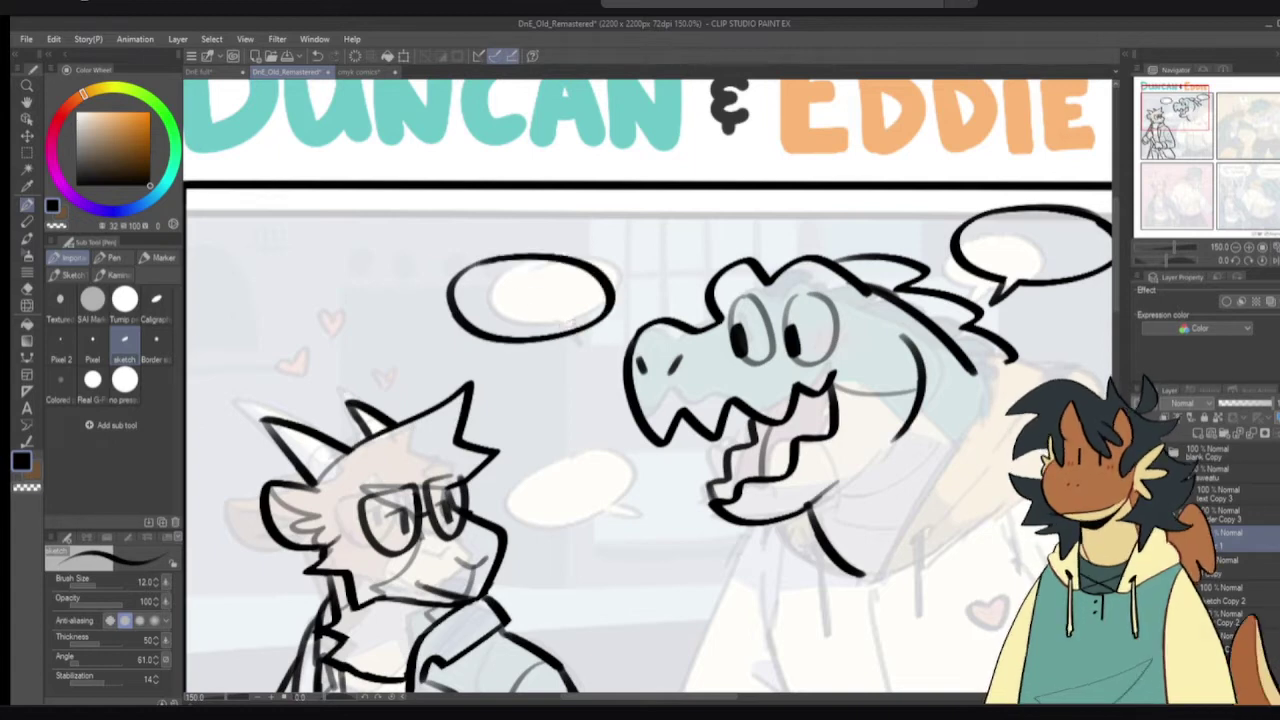
{"action": "mouse_move", "coordinate": [564, 332]}
{"action": "left_mouse_down"}
{"action": "mouse_move", "coordinate": [579, 330]}
{"action": "mouse_move", "coordinate": [580, 352]}
{"action": "mouse_move", "coordinate": [578, 330]}
{"action": "left_mouse_up"}
{"action": "key", "text": "ctrl+z"}
- Ink a third oval speech balloon between the goat's face and the crocodile's chin, with its tail toward the crocodile
{"action": "left_click_drag", "start_coordinate": [777, 366], "coordinate": [697, 284]}
{"action": "mouse_move", "coordinate": [540, 427]}
{"action": "left_mouse_down"}
{"action": "mouse_move", "coordinate": [451, 460]}
{"action": "mouse_move", "coordinate": [522, 420]}
{"action": "mouse_move", "coordinate": [531, 428]}
{"action": "mouse_move", "coordinate": [470, 482]}
{"action": "mouse_move", "coordinate": [490, 440]}
{"action": "left_mouse_up"}
{"action": "key", "text": "ctrl+z"}
{"action": "mouse_move", "coordinate": [595, 462]}
{"action": "left_mouse_down"}
{"action": "mouse_move", "coordinate": [620, 452]}
{"action": "mouse_move", "coordinate": [590, 470]}
{"action": "left_mouse_up"}
{"action": "key", "text": "c"}
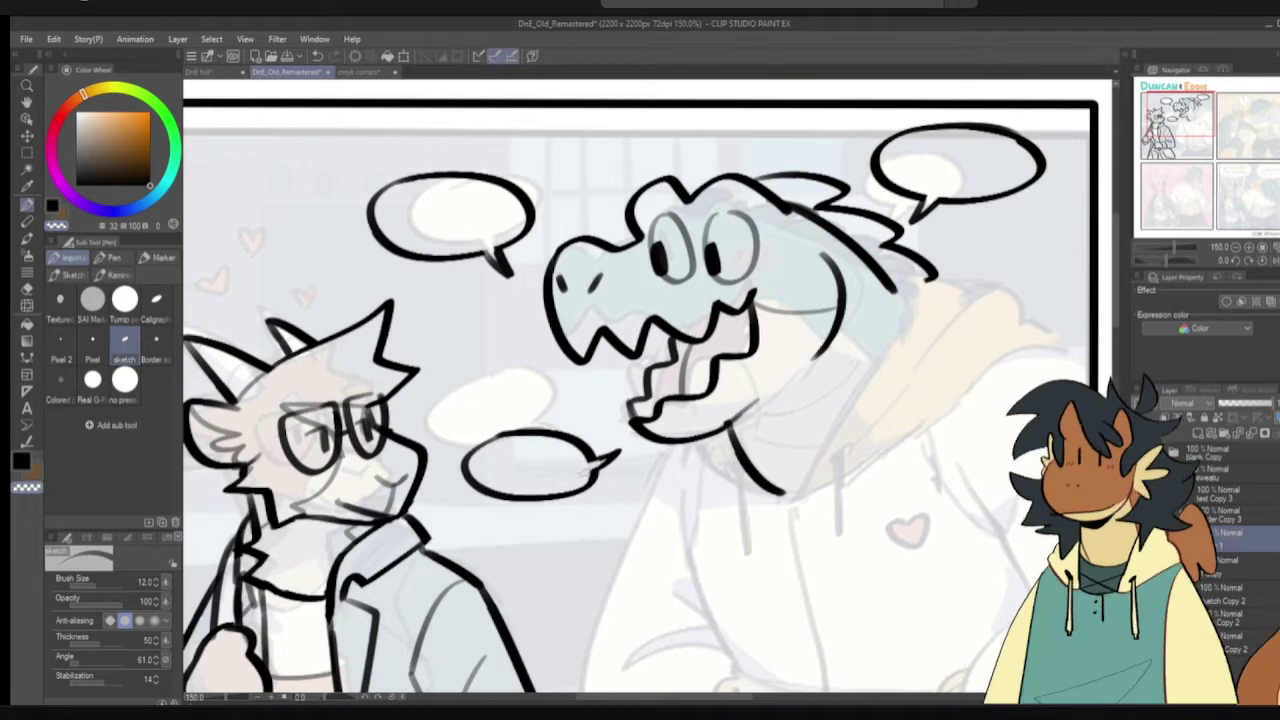
{"action": "key", "text": "c"}
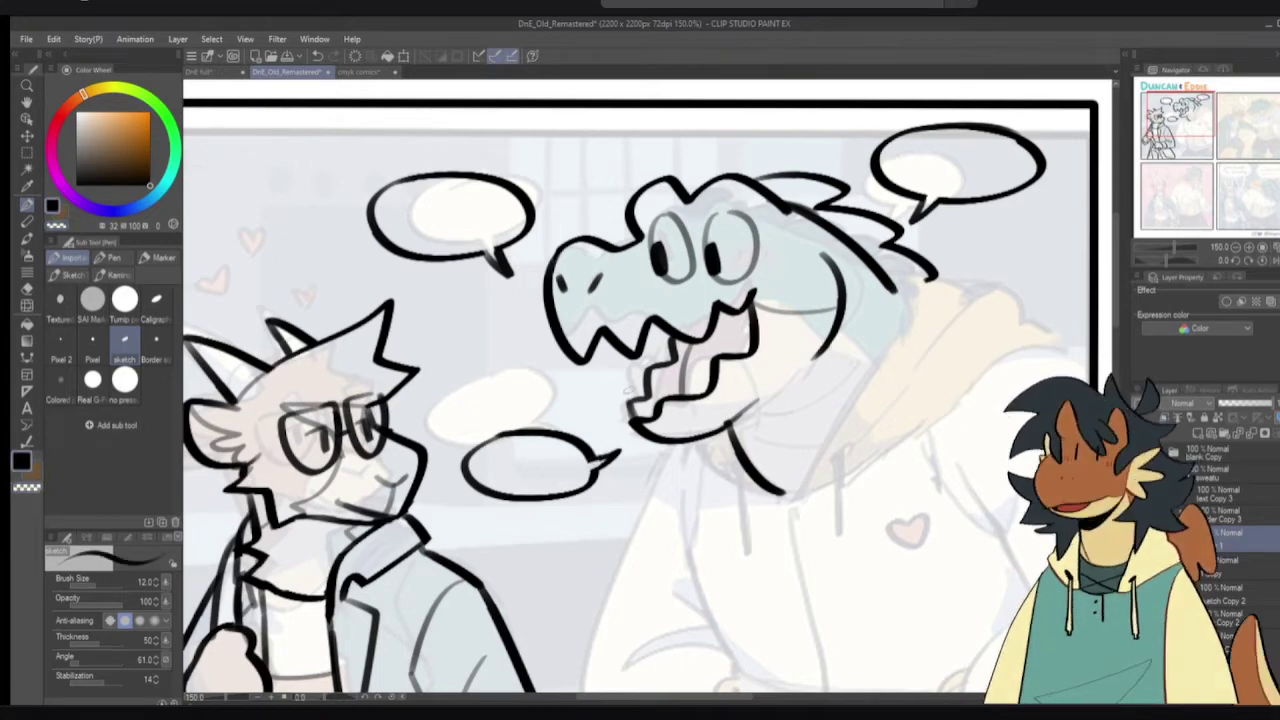
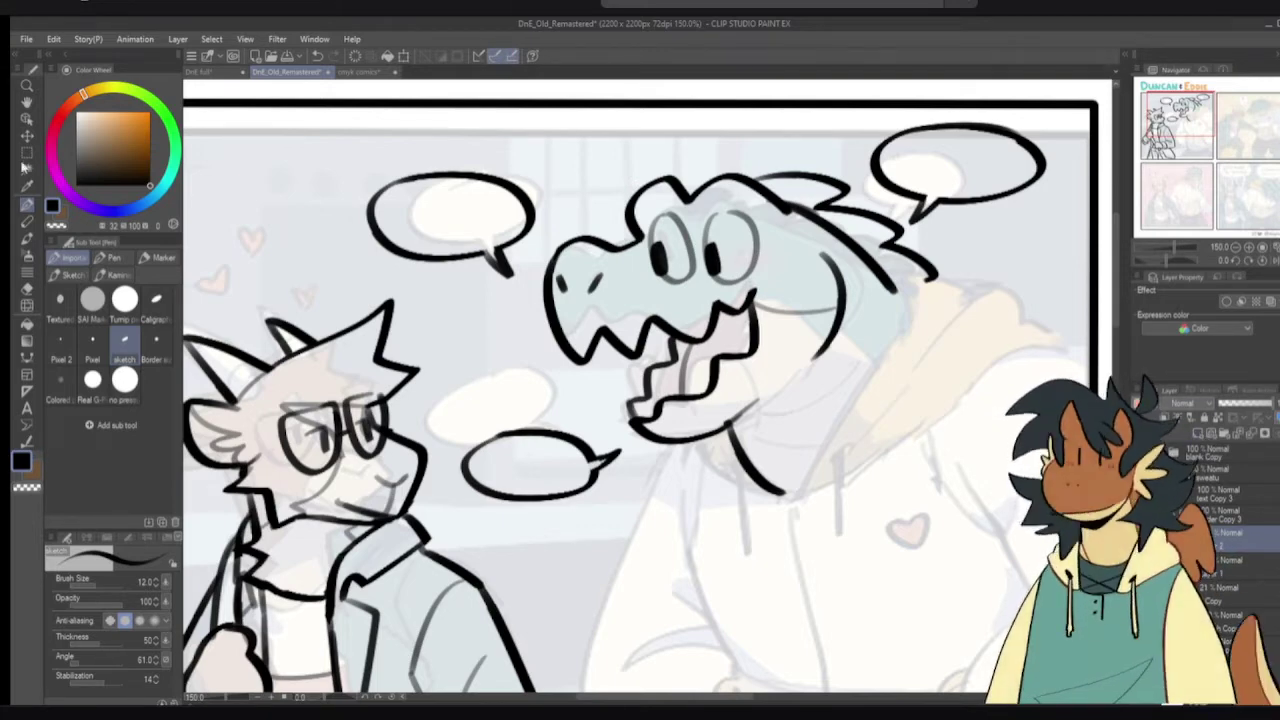
- Mix an orange-red colour and draw two short slanted blush marks on the crocodile's cheek behind the eye
{"action": "left_click", "coordinate": [112, 152]}
{"action": "left_click", "coordinate": [127, 112]}
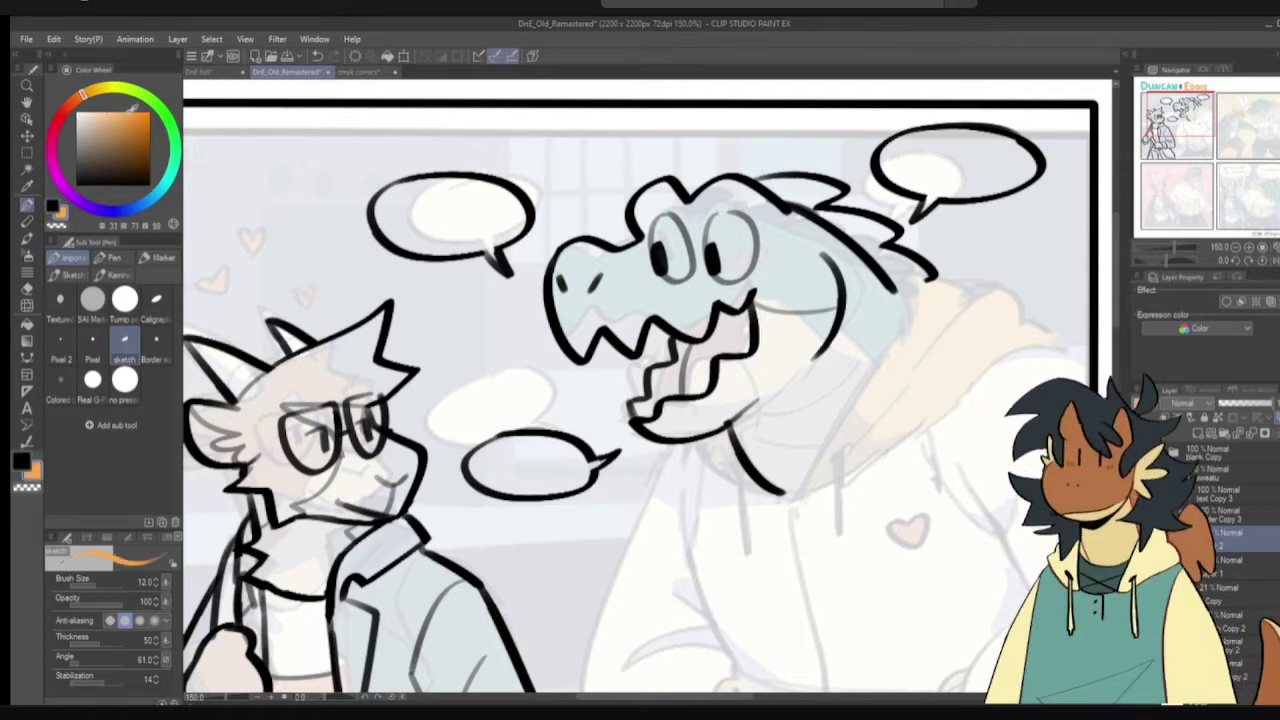
{"action": "left_click", "coordinate": [70, 105]}
{"action": "left_click_drag", "start_coordinate": [756, 284], "coordinate": [792, 270]}
{"action": "key", "text": "ctrl+z"}
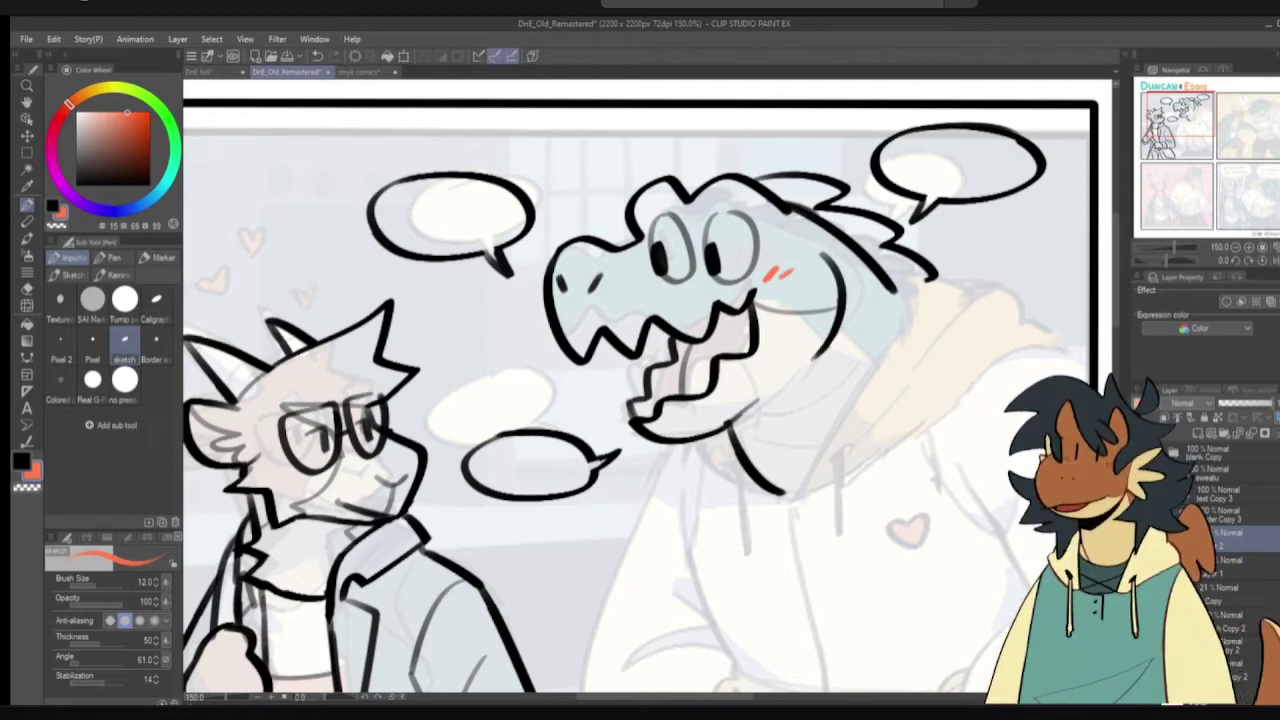
{"action": "key", "text": "ctrl+z"}
{"action": "key", "text": "ctrl+z"}
{"action": "mouse_move", "coordinate": [782, 260]}
{"action": "left_mouse_down"}
{"action": "mouse_move", "coordinate": [767, 275]}
{"action": "mouse_move", "coordinate": [779, 278]}
{"action": "left_mouse_up"}
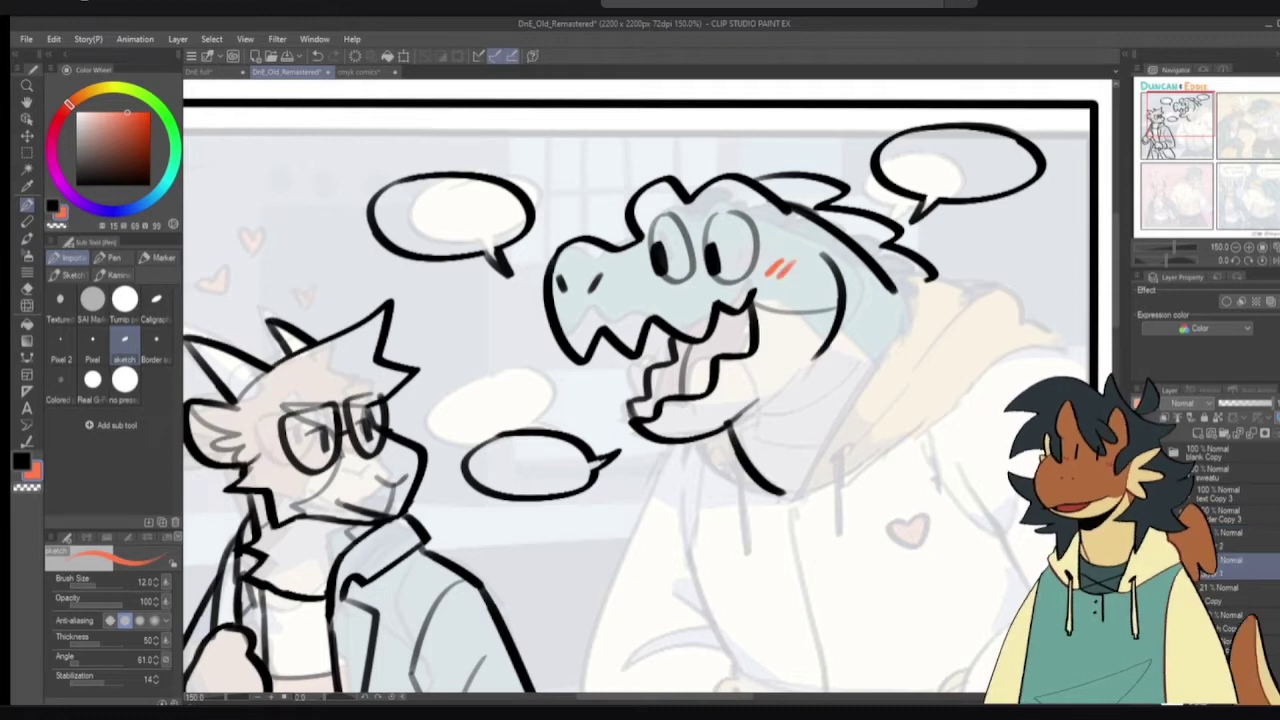
- Ink the back of the crocodile's neck in black from the nape to the throat line, and check it mirrored
{"action": "key", "text": "x"}
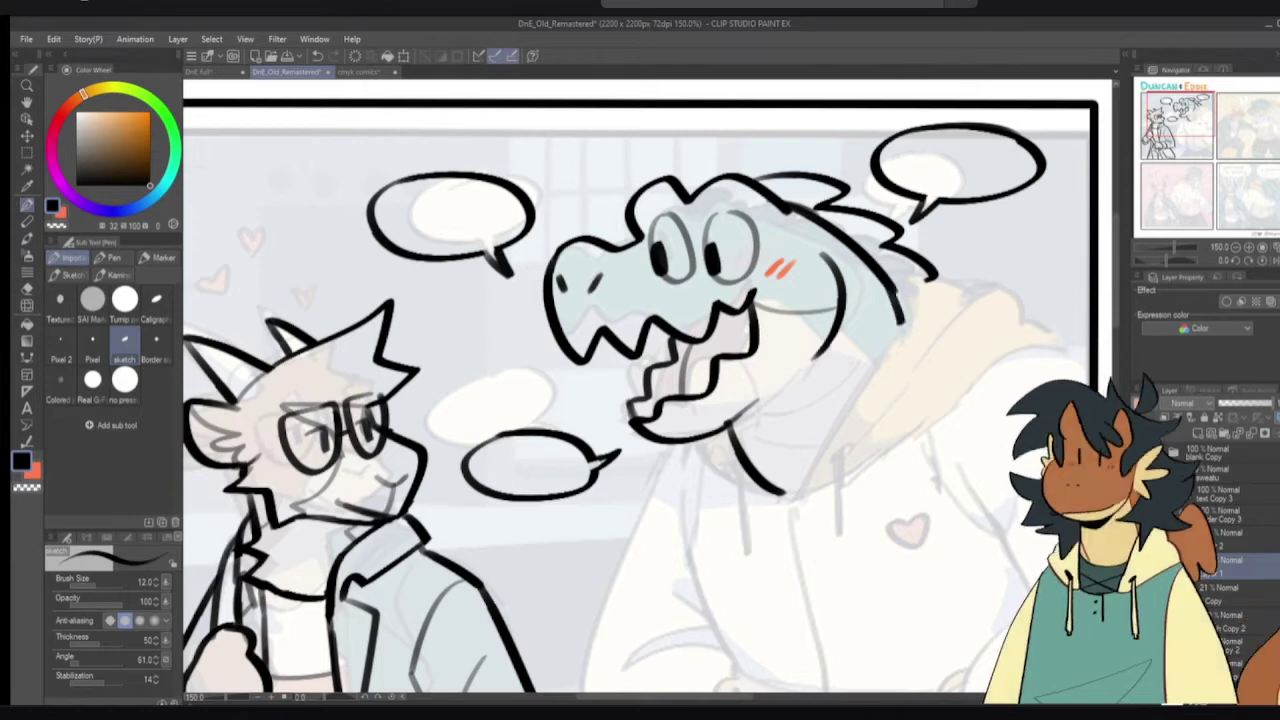
{"action": "mouse_move", "coordinate": [890, 287]}
{"action": "left_mouse_down"}
{"action": "mouse_move", "coordinate": [912, 321]}
{"action": "mouse_move", "coordinate": [831, 430]}
{"action": "left_mouse_up"}
{"action": "key", "text": "ctrl+z"}
{"action": "left_click_drag", "start_coordinate": [911, 319], "coordinate": [795, 483]}
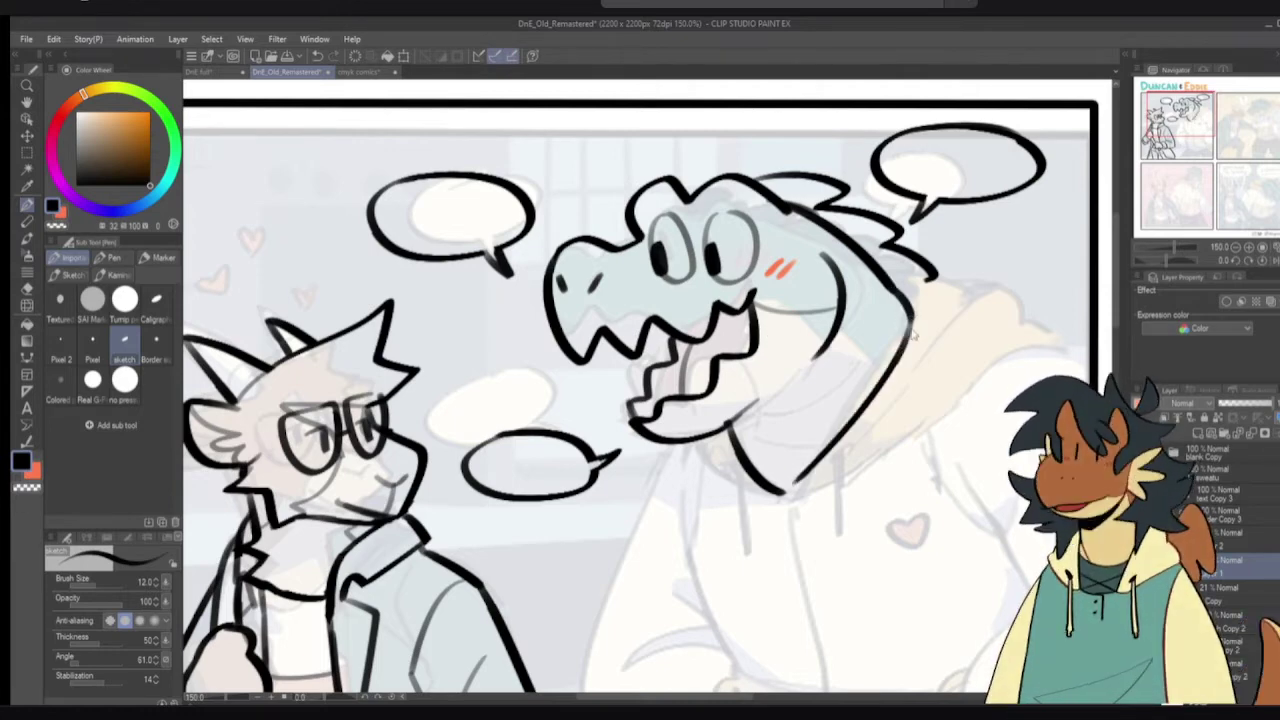
{"action": "key", "text": "ctrl+z"}
{"action": "mouse_move", "coordinate": [911, 319]}
{"action": "left_mouse_down"}
{"action": "mouse_move", "coordinate": [844, 451]}
{"action": "mouse_move", "coordinate": [797, 489]}
{"action": "left_mouse_up"}
{"action": "key", "text": "h"}
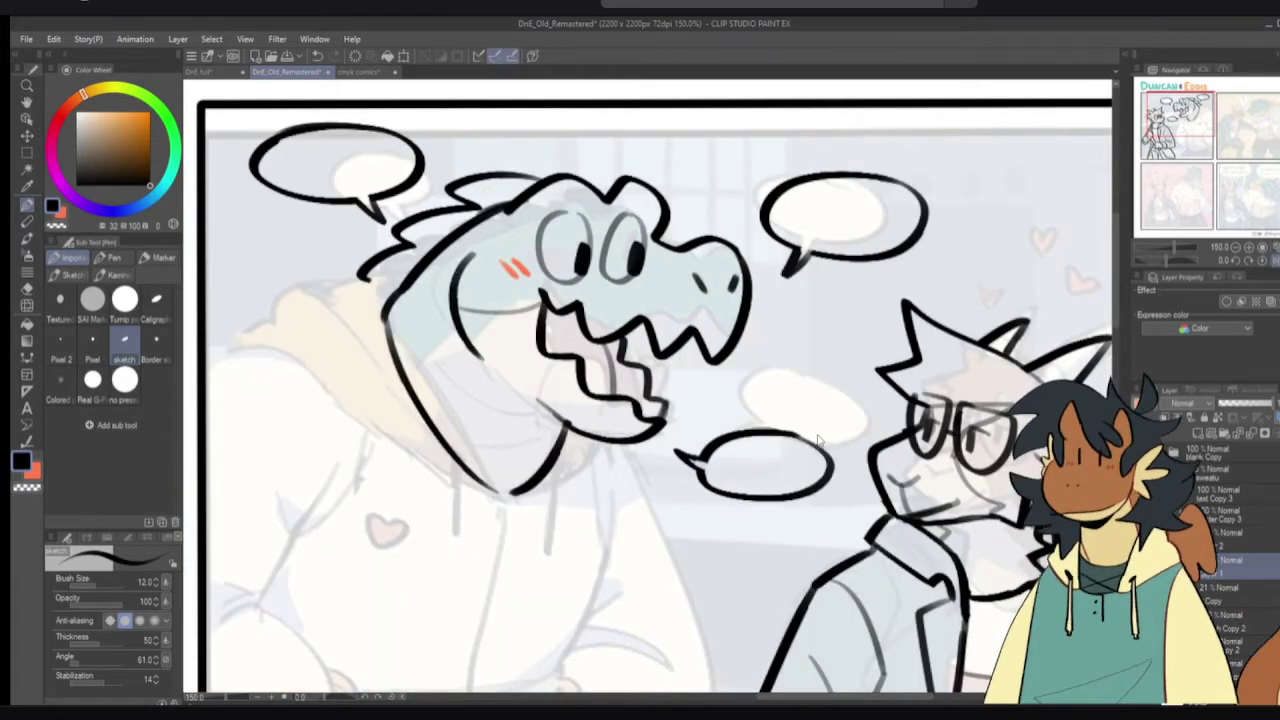
{"action": "key", "text": "h"}
- Lasso the crocodile's head line art, scale it down to 87%, and position it over the faded head
{"action": "left_click_drag", "start_coordinate": [866, 417], "coordinate": [862, 316]}
{"action": "scroll", "coordinate": [882, 356], "scroll_direction": "down", "scroll_amount": 1}
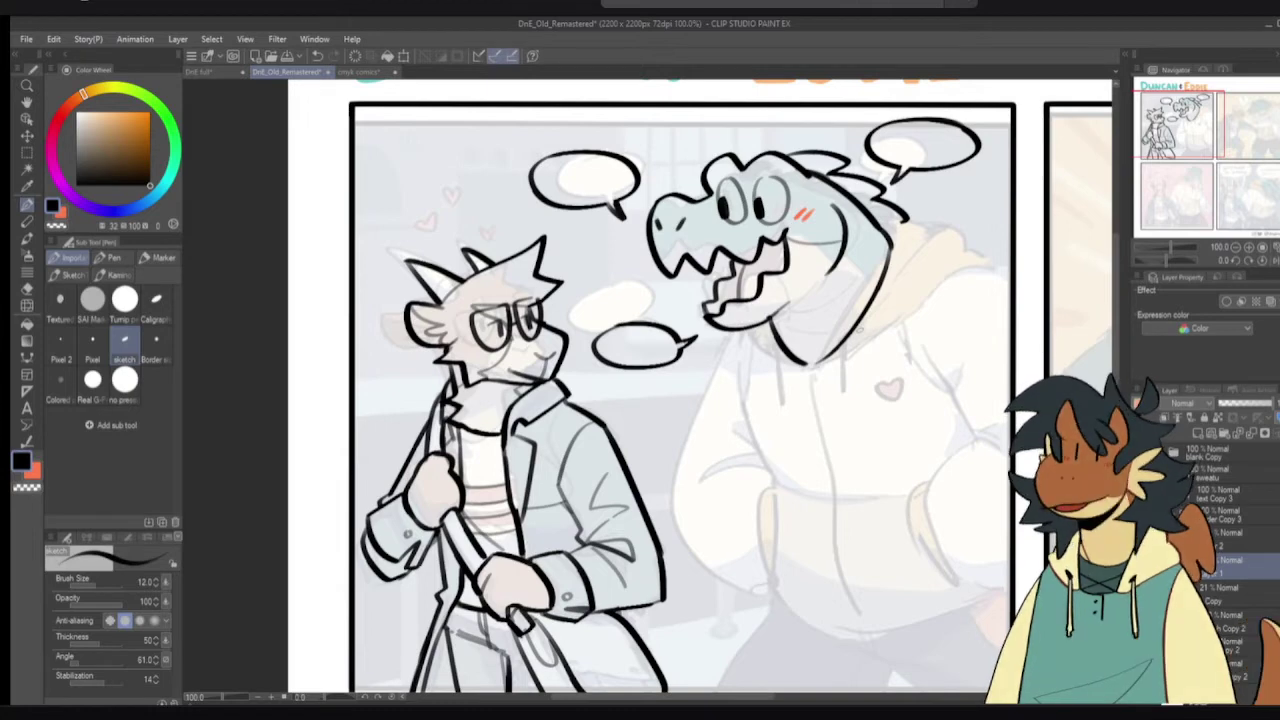
{"action": "left_click", "coordinate": [1143, 567]}
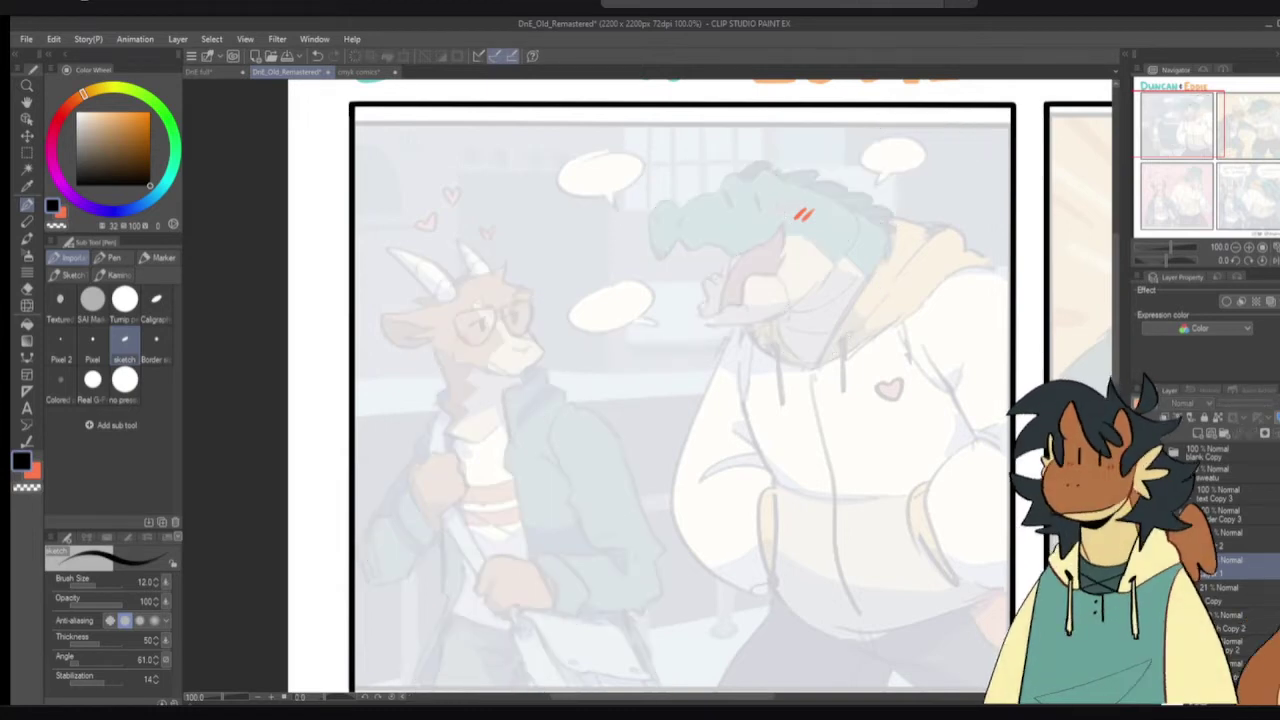
{"action": "left_click", "coordinate": [1143, 567]}
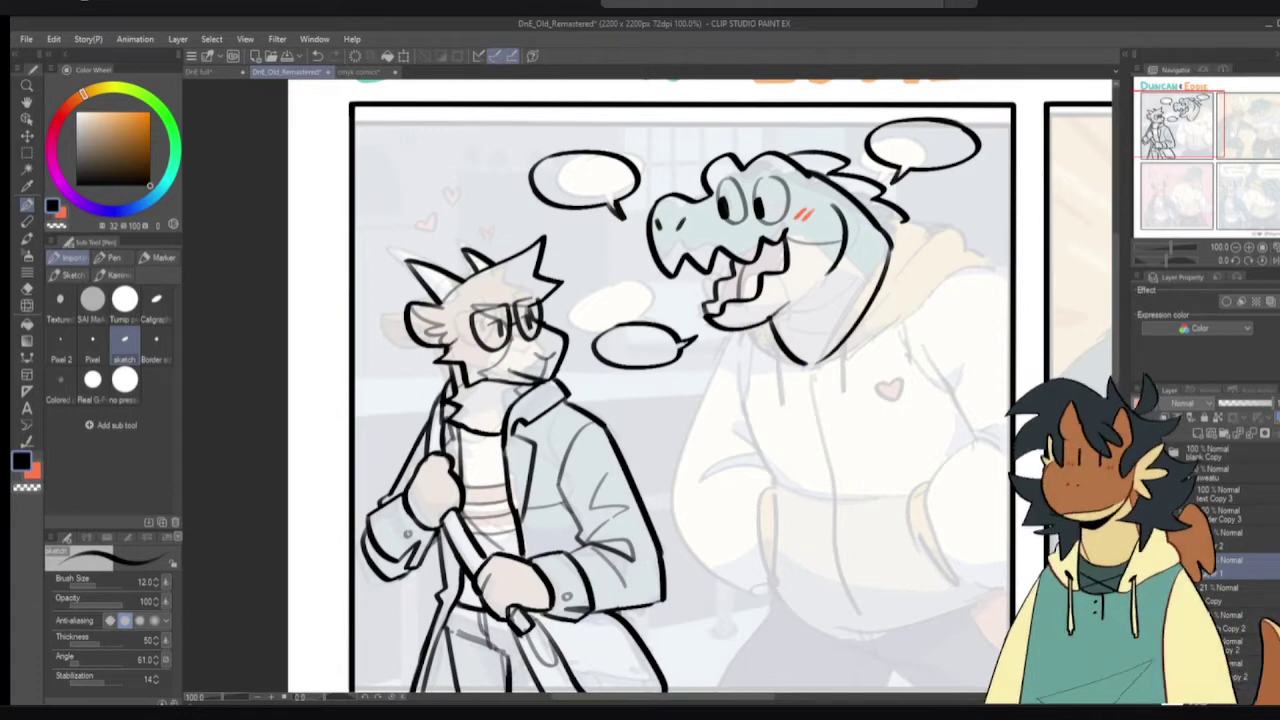
{"action": "key", "text": "m"}
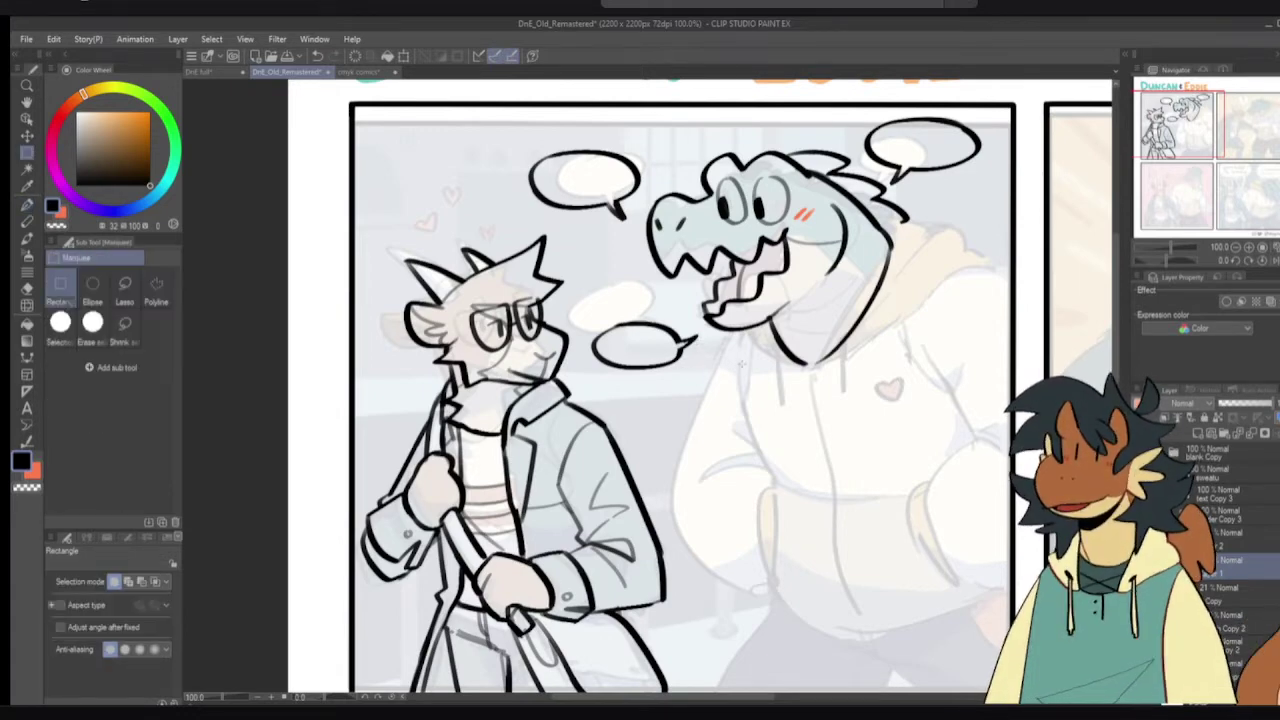
{"action": "left_click", "coordinate": [132, 290]}
{"action": "mouse_move", "coordinate": [676, 291]}
{"action": "left_mouse_down"}
{"action": "mouse_move", "coordinate": [759, 383]}
{"action": "mouse_move", "coordinate": [915, 373]}
{"action": "mouse_move", "coordinate": [949, 248]}
{"action": "mouse_move", "coordinate": [941, 216]}
{"action": "mouse_move", "coordinate": [845, 133]}
{"action": "mouse_move", "coordinate": [729, 123]}
{"action": "mouse_move", "coordinate": [642, 226]}
{"action": "left_mouse_up"}
{"action": "key", "text": "p"}
{"action": "key", "text": "ctrl+t"}
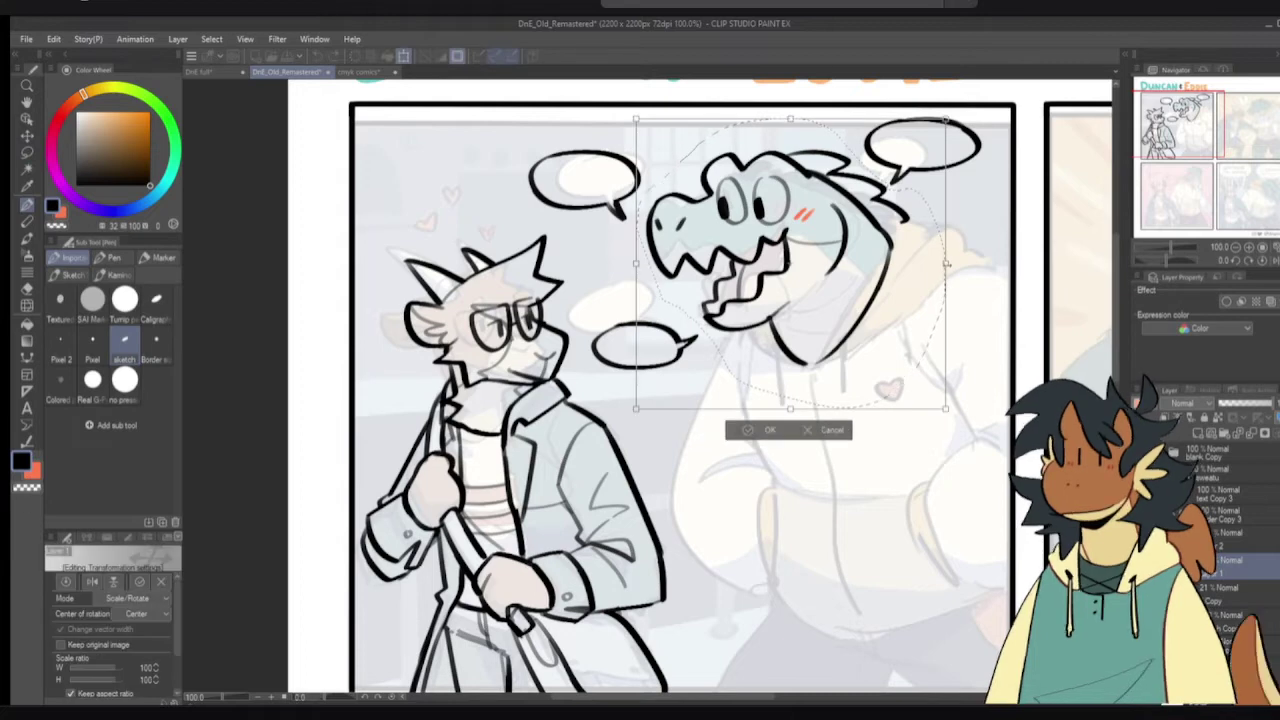
{"action": "left_click_drag", "start_coordinate": [940, 265], "coordinate": [906, 254]}
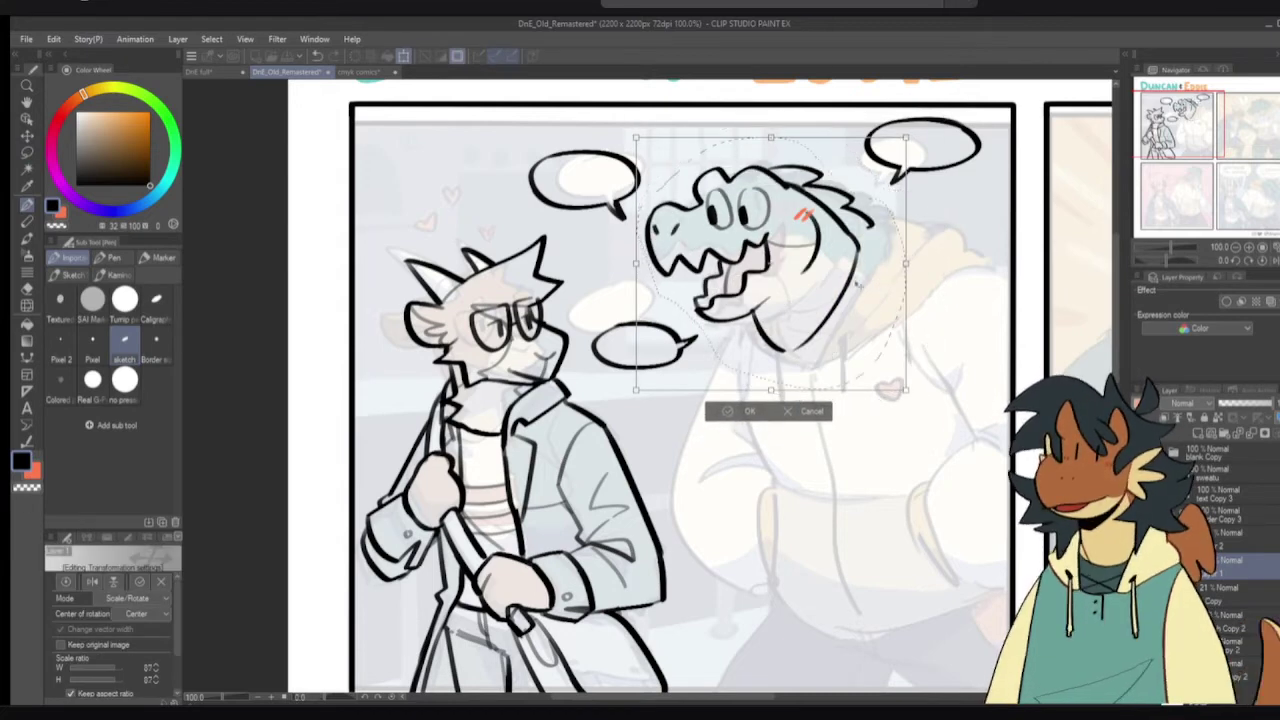
{"action": "left_click_drag", "start_coordinate": [852, 290], "coordinate": [854, 285]}
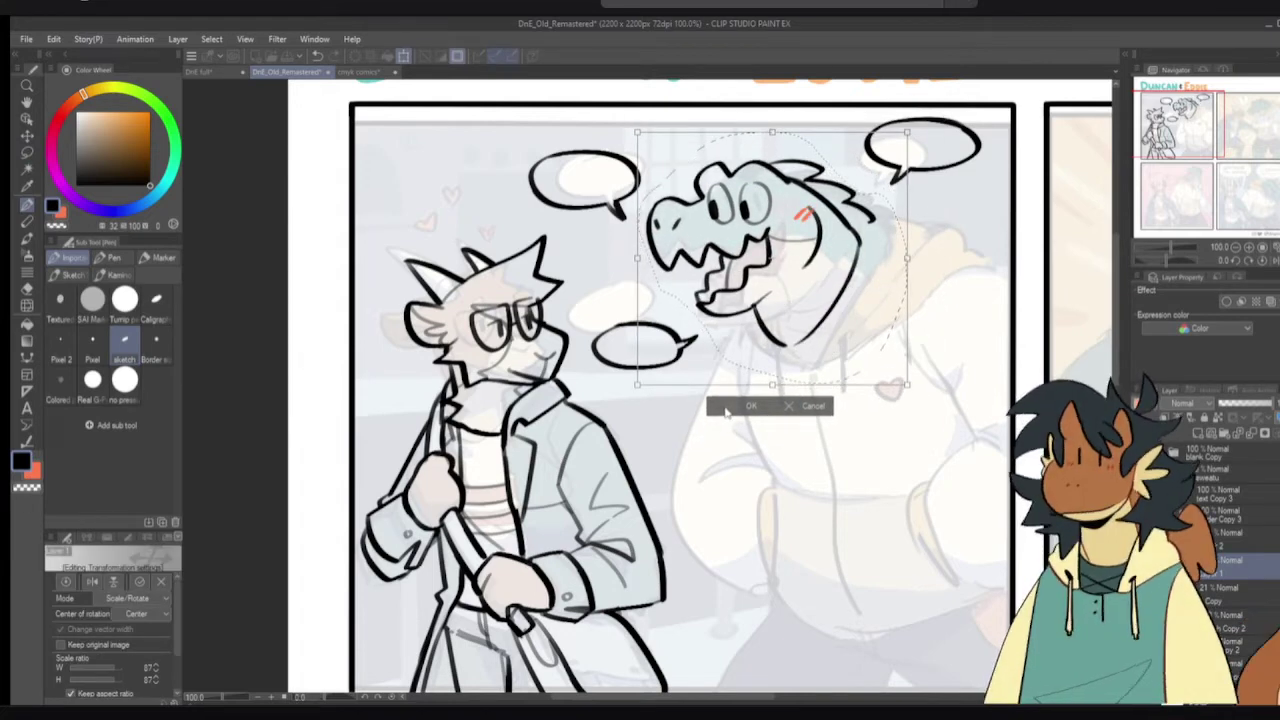
{"action": "key", "text": "Return"}
{"action": "key", "text": "ctrl+d"}
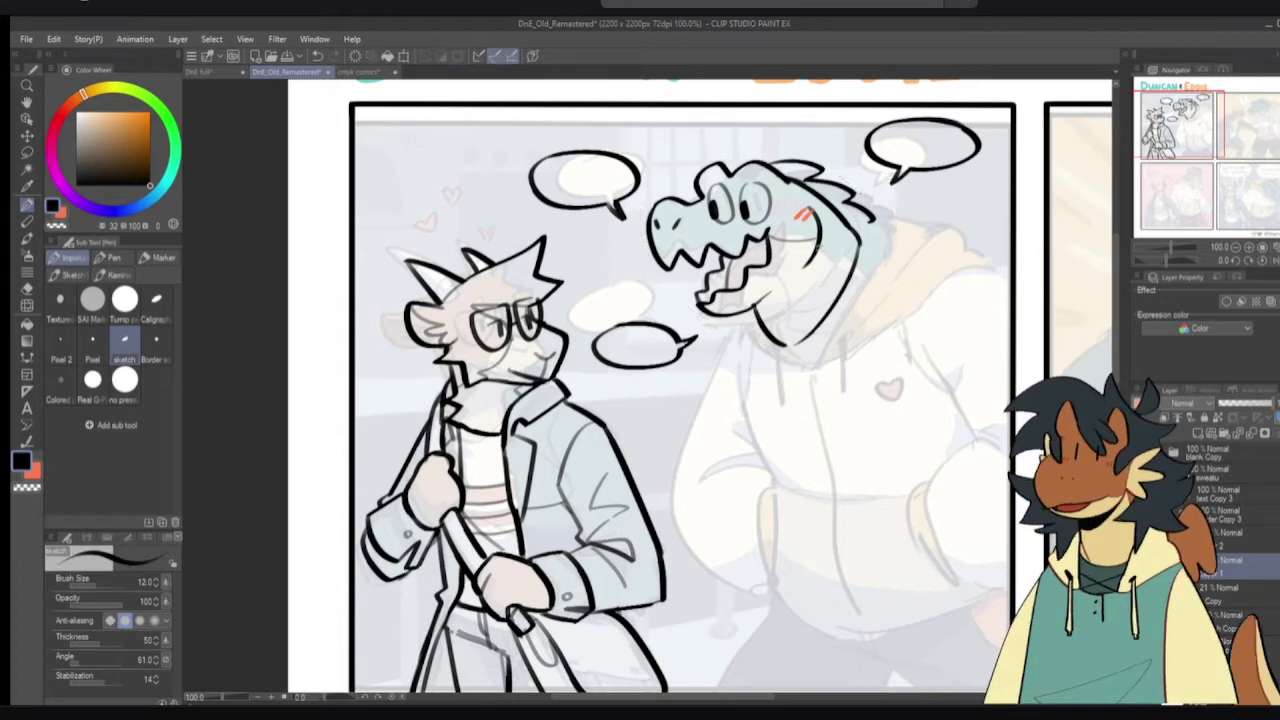
- Touch up the ink lines at the crocodile's cheek and the back of its neck
{"action": "mouse_move", "coordinate": [820, 240]}
{"action": "left_mouse_down"}
{"action": "mouse_move", "coordinate": [848, 263]}
{"action": "mouse_move", "coordinate": [748, 226]}
{"action": "mouse_move", "coordinate": [781, 219]}
{"action": "left_mouse_up"}
{"action": "key", "text": "ctrl+z"}
{"action": "key", "text": "ctrl+z"}
{"action": "key", "text": "c"}
{"action": "key", "text": "c"}
{"action": "key", "text": "c"}
{"action": "key", "text": "c"}
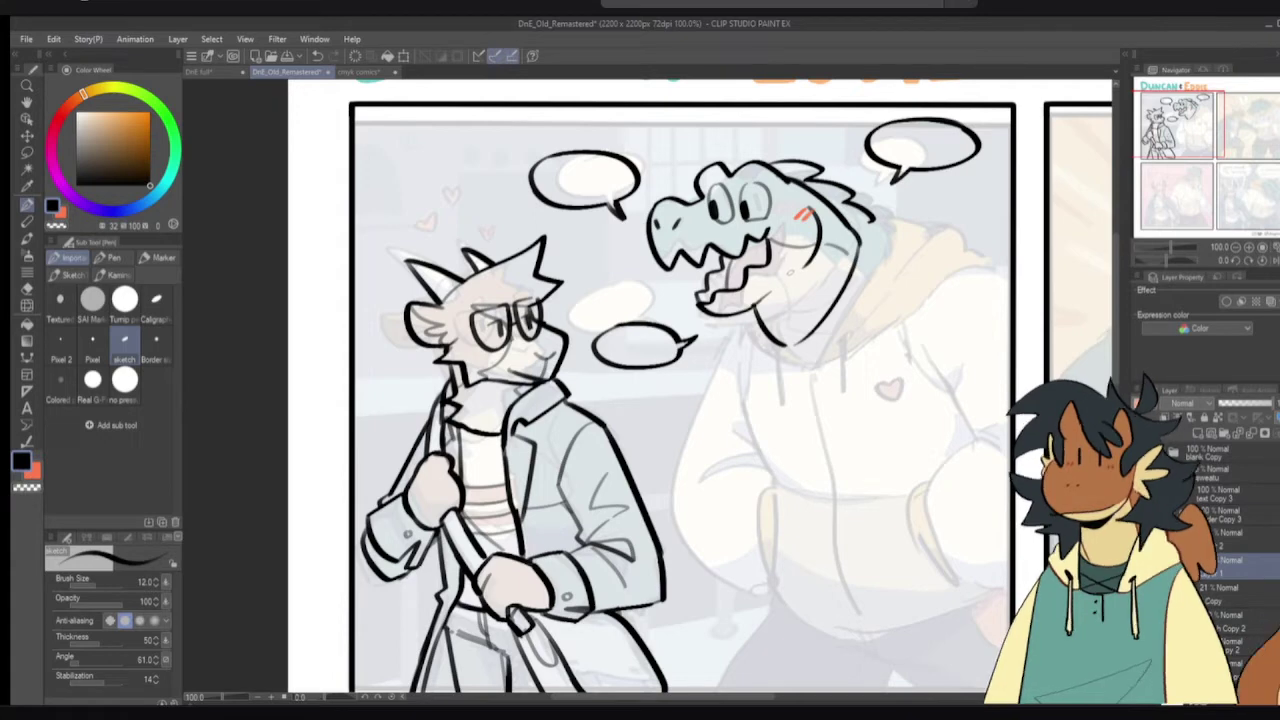
{"action": "left_click_drag", "start_coordinate": [852, 233], "coordinate": [862, 247]}
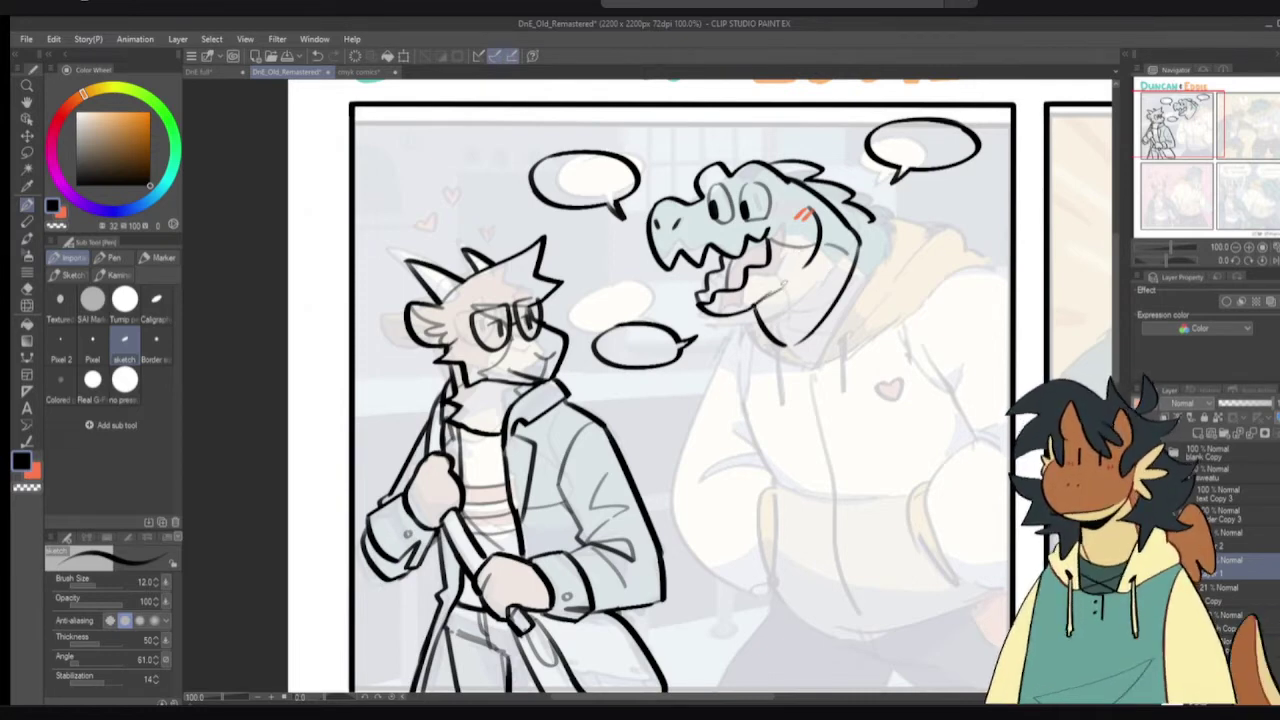
{"action": "mouse_move", "coordinate": [892, 345]}
{"action": "left_mouse_down"}
{"action": "mouse_move", "coordinate": [846, 411]}
{"action": "mouse_move", "coordinate": [893, 347]}
{"action": "left_mouse_up"}
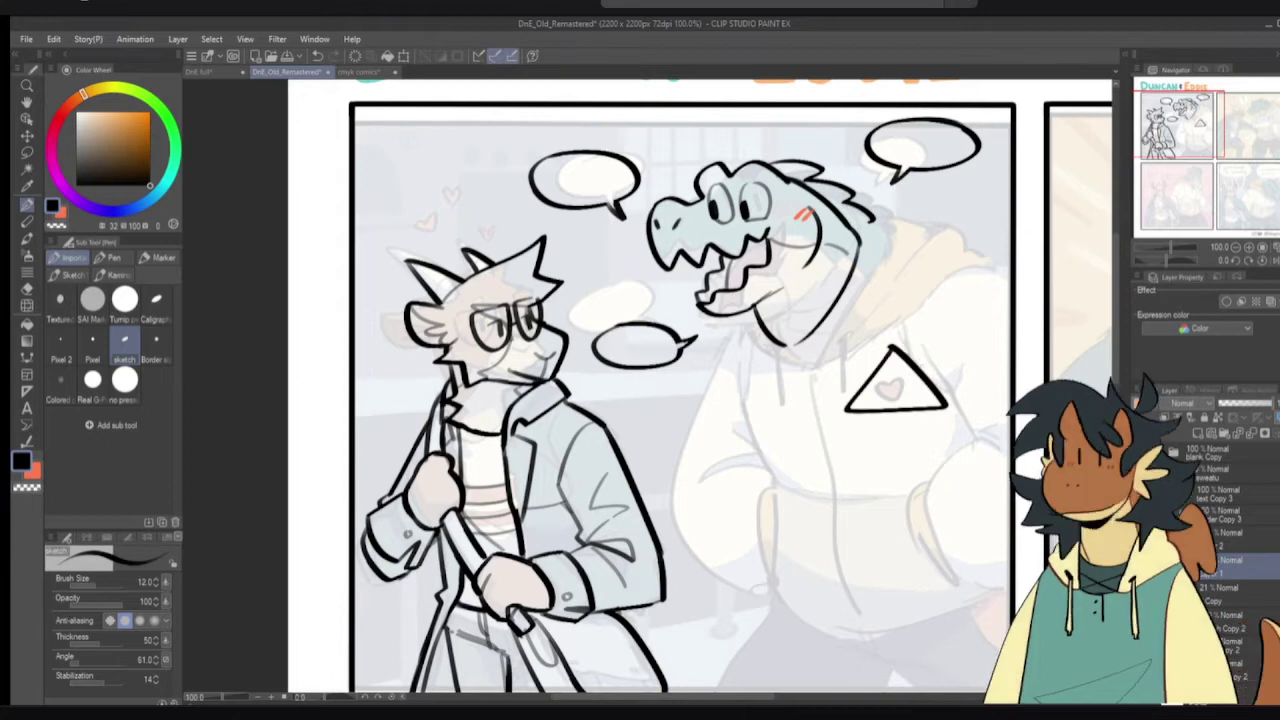
{"action": "key", "text": "ctrl+z"}
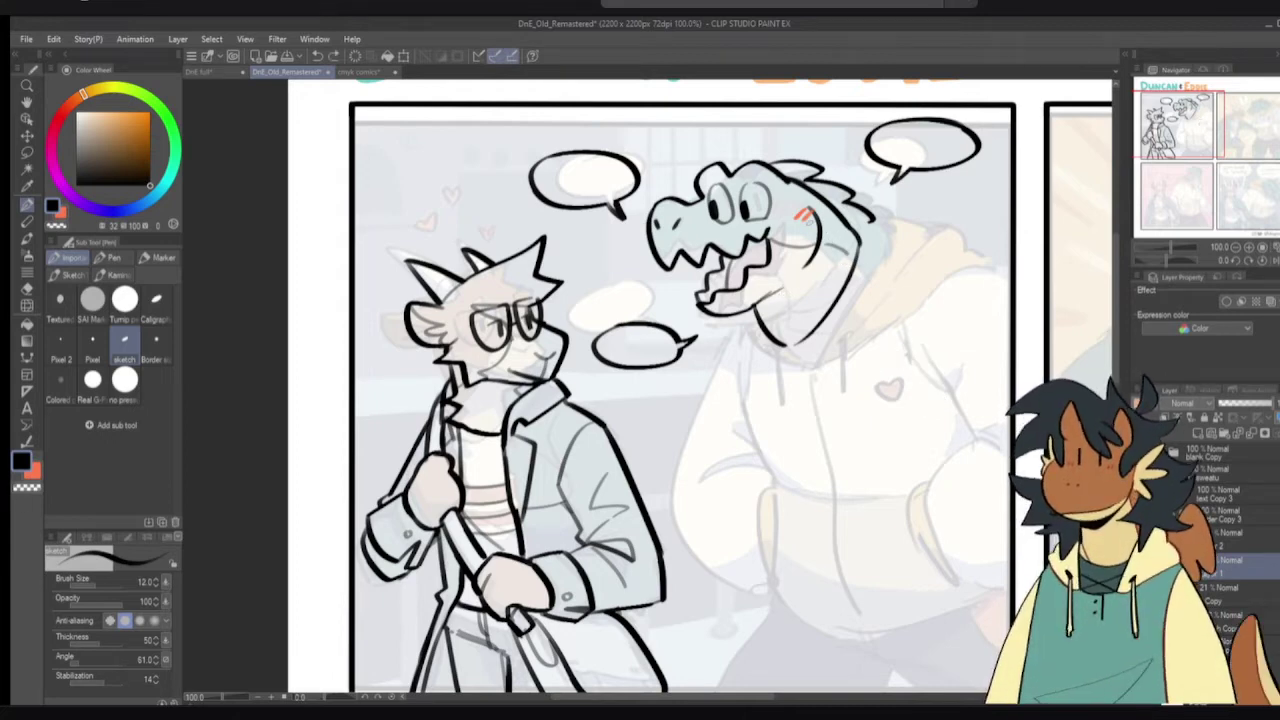
{"action": "key", "text": "e"}
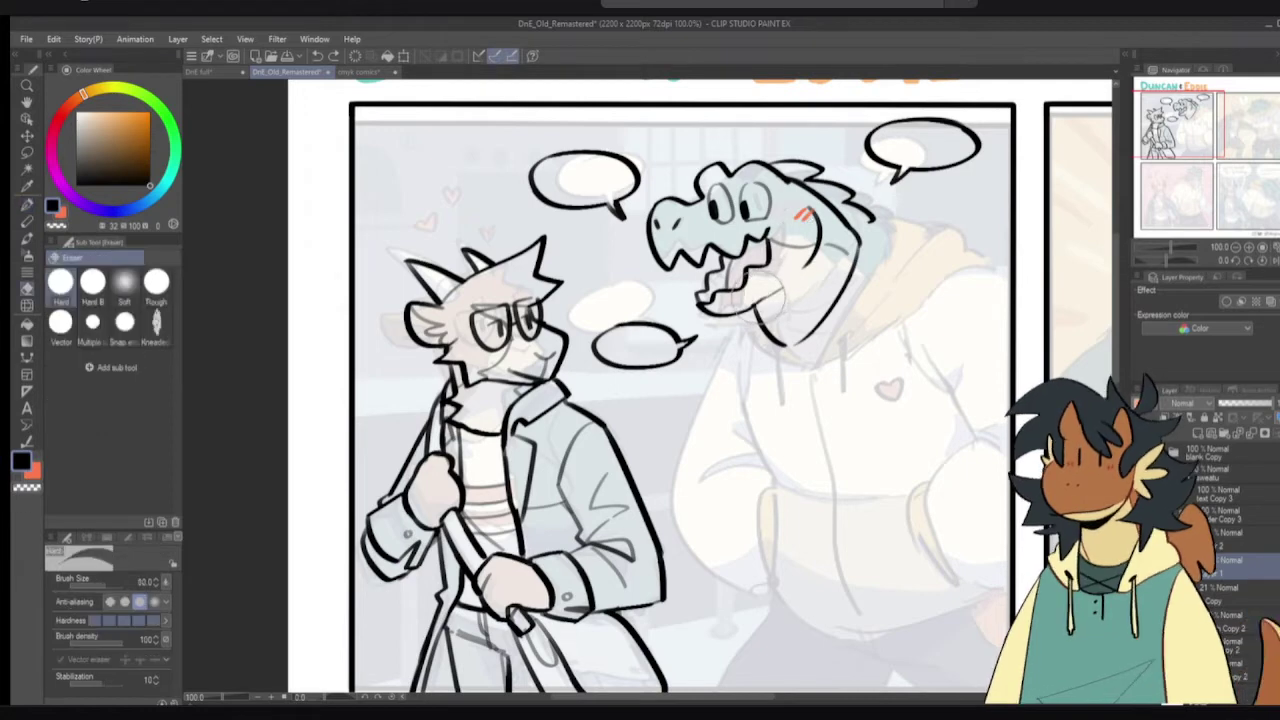
{"action": "key", "text": "p"}
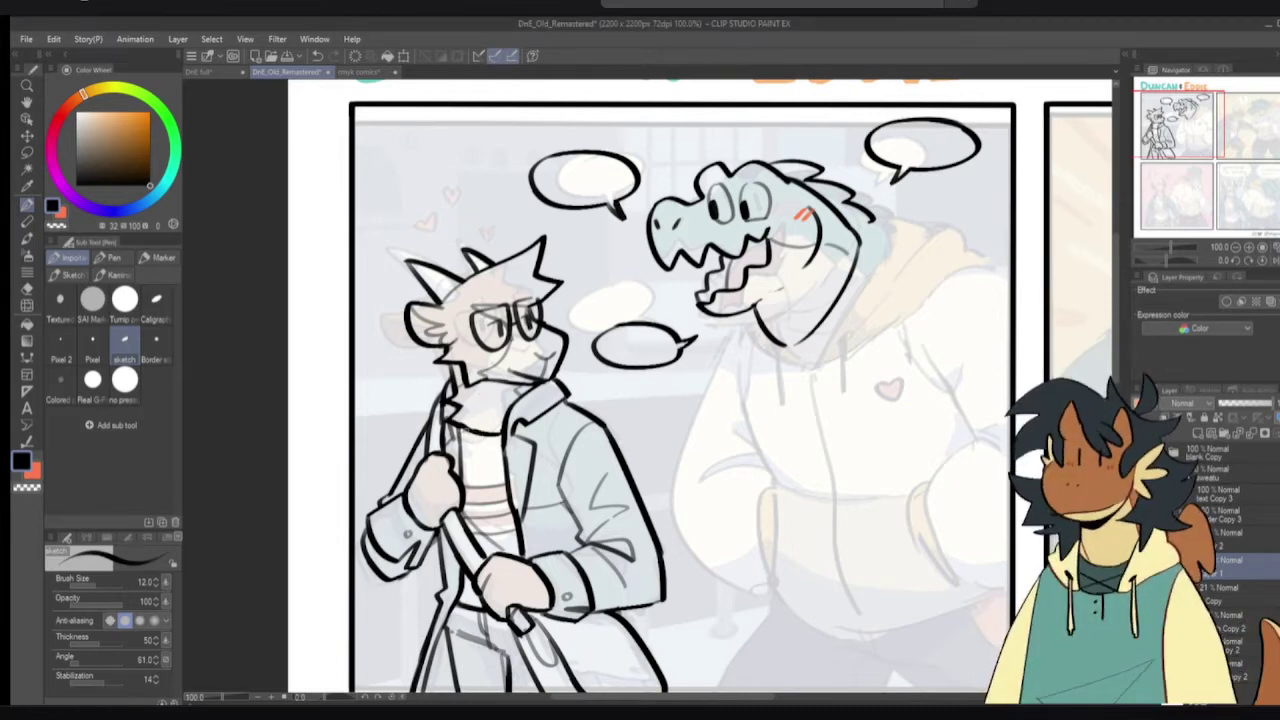
{"action": "left_click_drag", "start_coordinate": [623, 405], "coordinate": [567, 350]}
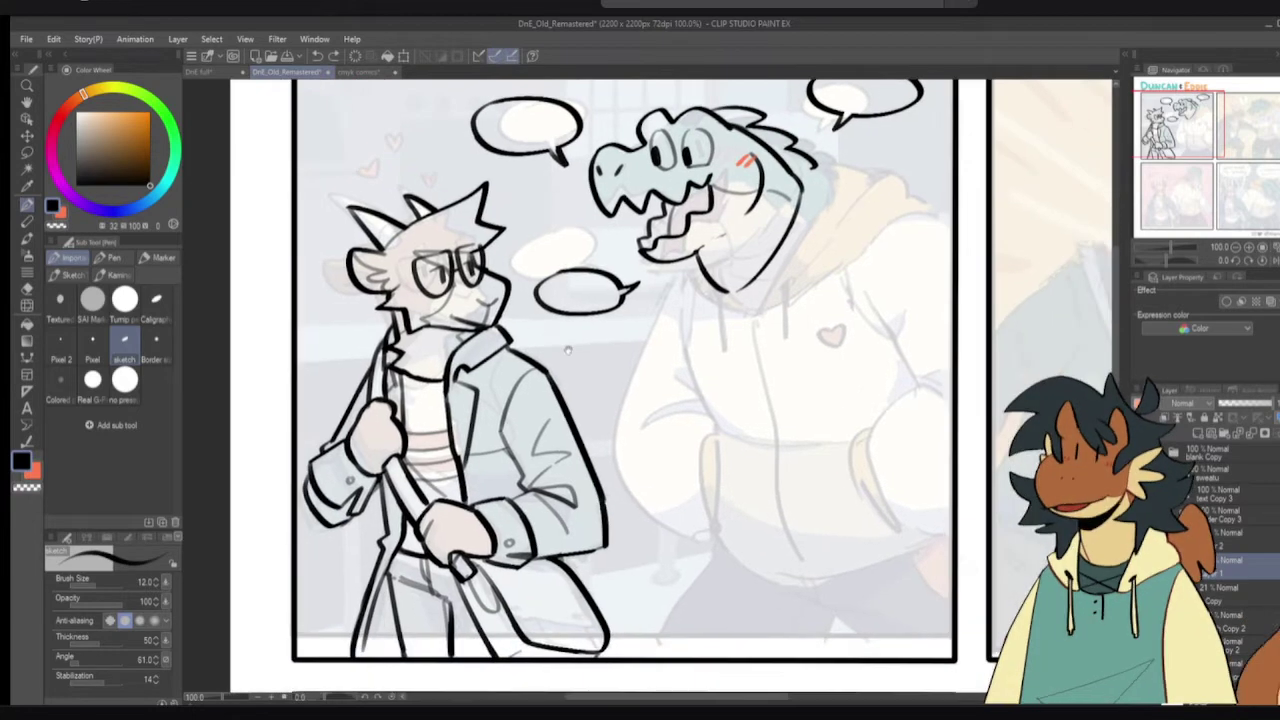
{"action": "mouse_move", "coordinate": [784, 353]}
{"action": "left_mouse_down"}
{"action": "mouse_move", "coordinate": [706, 490]}
{"action": "mouse_move", "coordinate": [912, 485]}
{"action": "mouse_move", "coordinate": [784, 354]}
{"action": "left_mouse_up"}
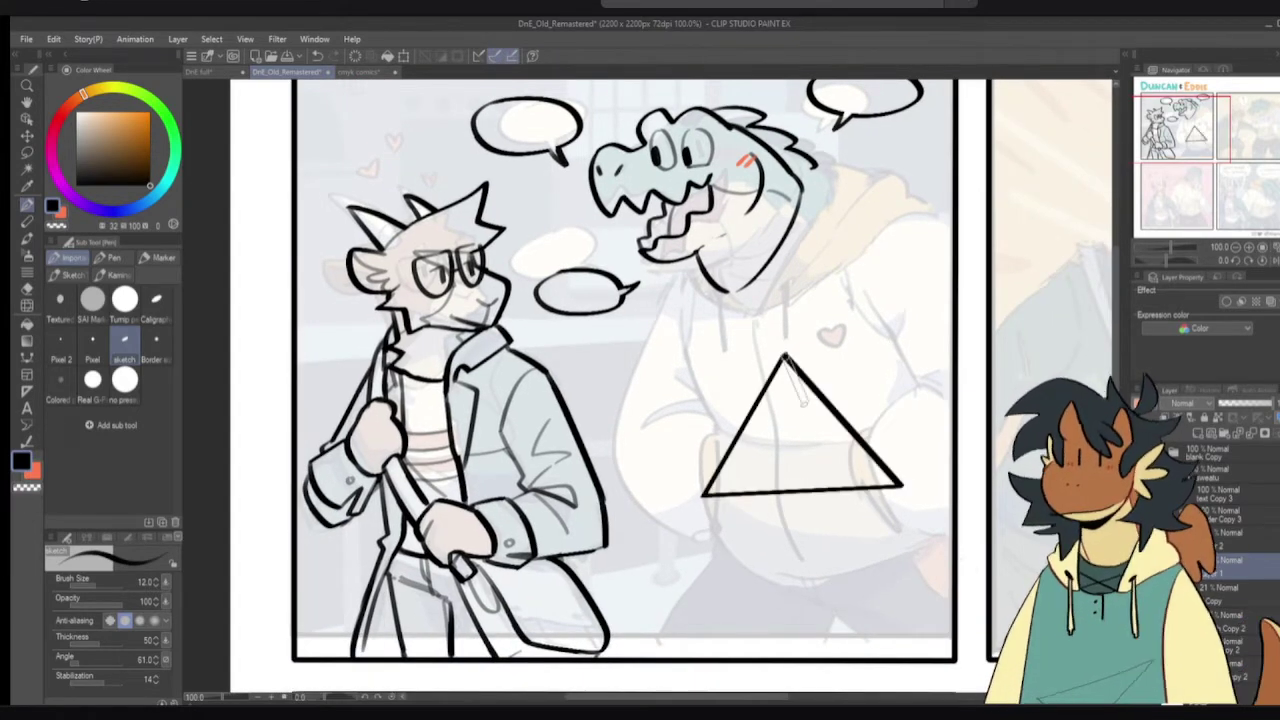
{"action": "mouse_move", "coordinate": [796, 457]}
{"action": "left_mouse_down"}
{"action": "mouse_move", "coordinate": [757, 463]}
{"action": "mouse_move", "coordinate": [820, 456]}
{"action": "mouse_move", "coordinate": [770, 464]}
{"action": "mouse_move", "coordinate": [784, 460]}
{"action": "left_mouse_up"}
{"action": "mouse_move", "coordinate": [814, 414]}
{"action": "left_mouse_down"}
{"action": "mouse_move", "coordinate": [804, 432]}
{"action": "mouse_move", "coordinate": [842, 438]}
{"action": "left_mouse_up"}
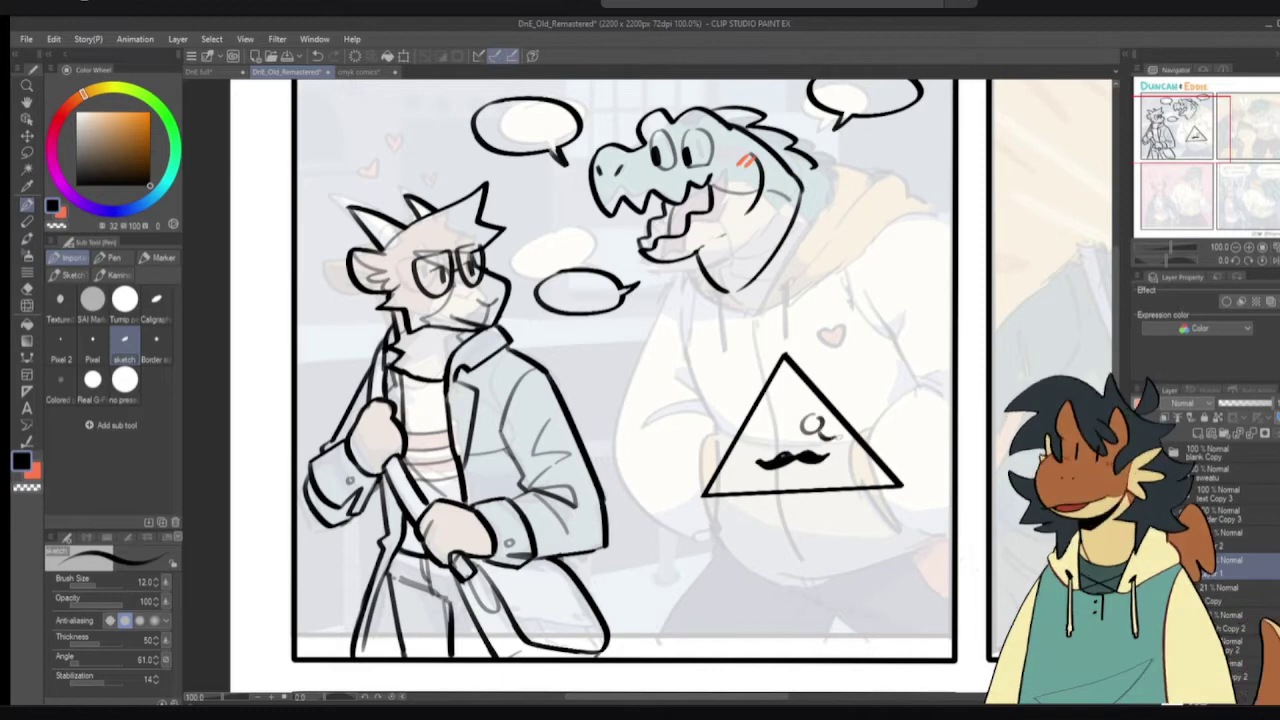
{"action": "key", "text": "ctrl+z"}
{"action": "key", "text": "ctrl+z"}
{"action": "key", "text": "ctrl+z"}
{"action": "key", "text": "ctrl+z"}
{"action": "key", "text": "ctrl+z"}
{"action": "key", "text": "ctrl+z"}
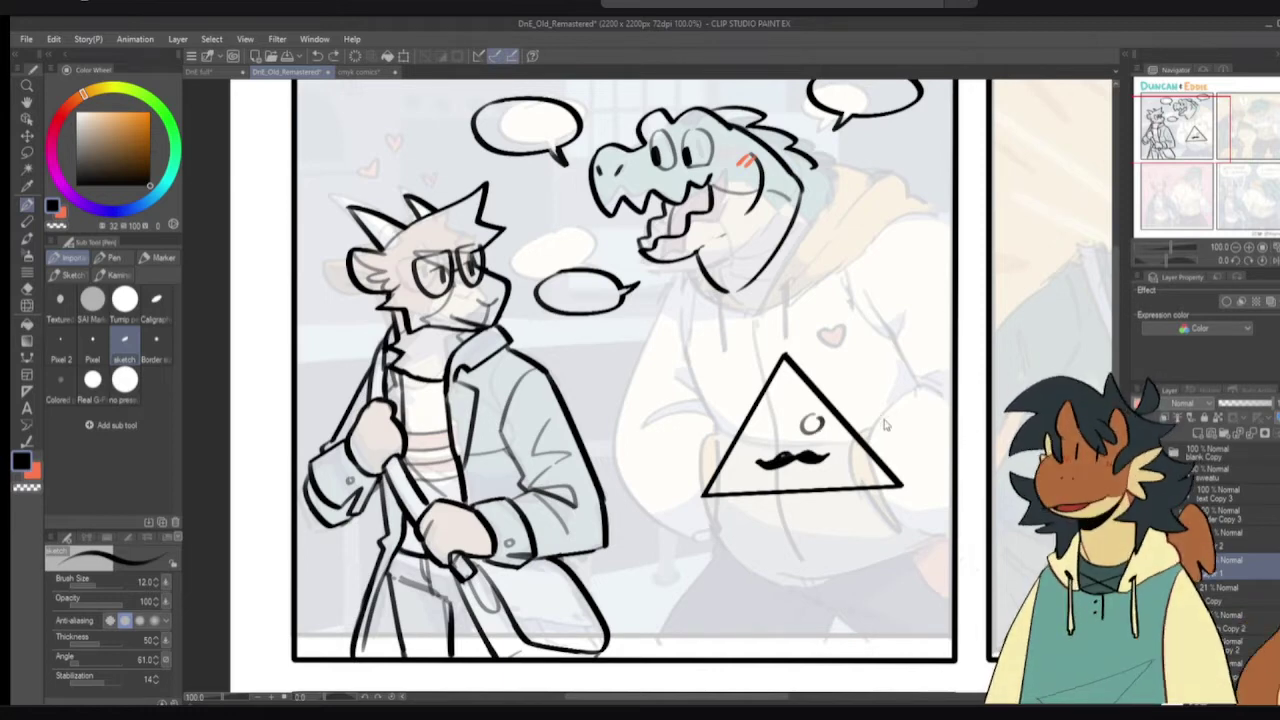
{"action": "key", "text": "ctrl+z"}
{"action": "key", "text": "ctrl+z"}
{"action": "key", "text": "ctrl+z"}
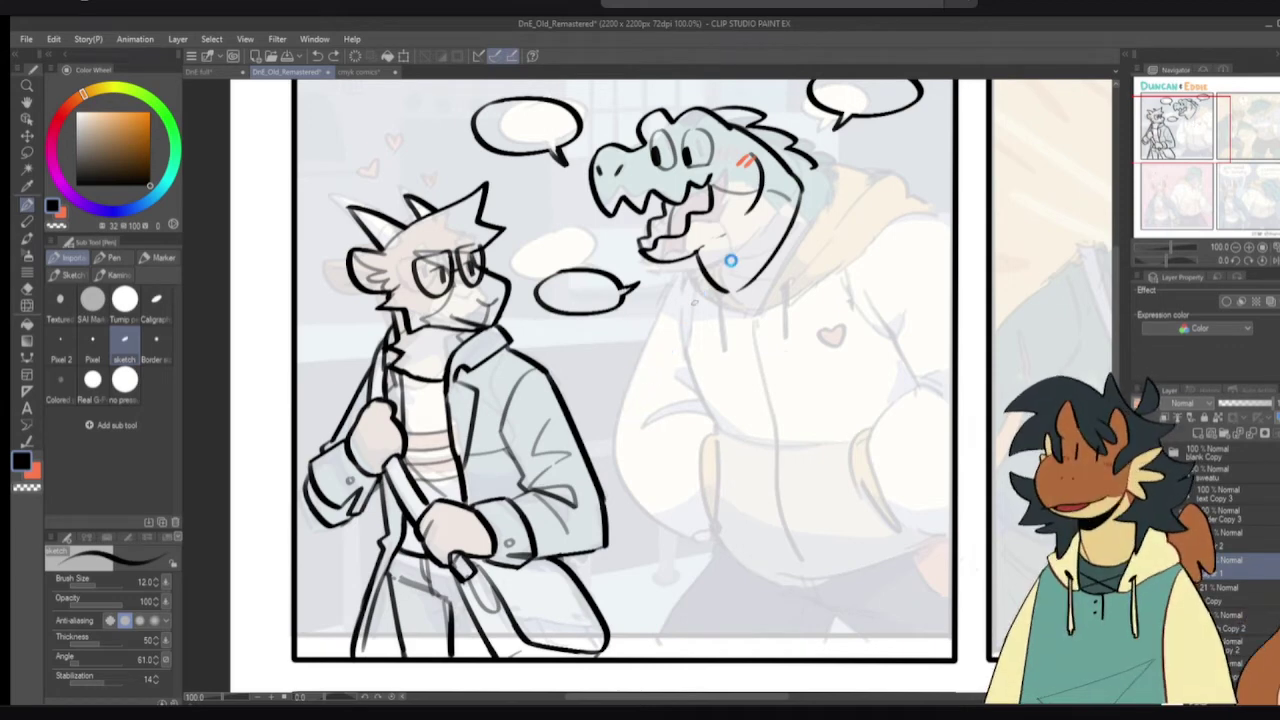
{"action": "left_click_drag", "start_coordinate": [745, 232], "coordinate": [707, 303]}
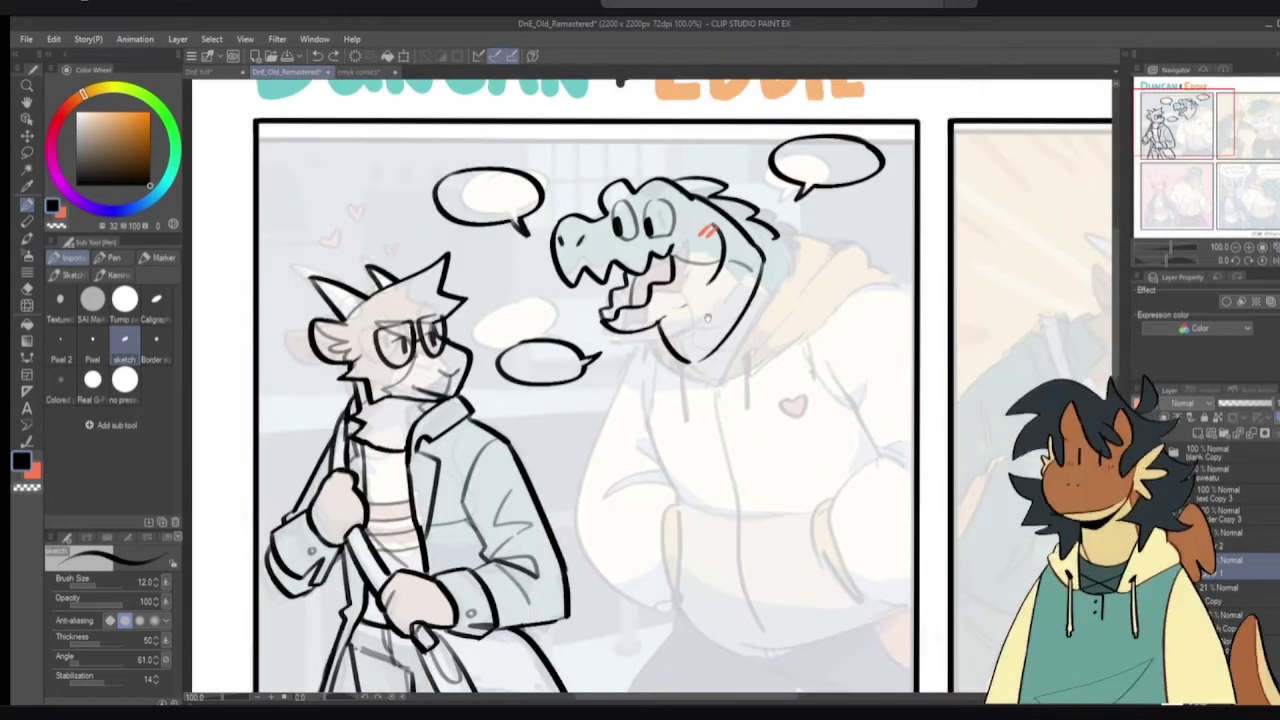
- Ink the crocodile's lower jaw line back toward the cheek, fill a dark shadow wedge beneath it, and add a thin line at the mouth corner
{"action": "scroll", "coordinate": [707, 318], "scroll_direction": "up", "scroll_amount": 2}
{"action": "key", "text": "e"}
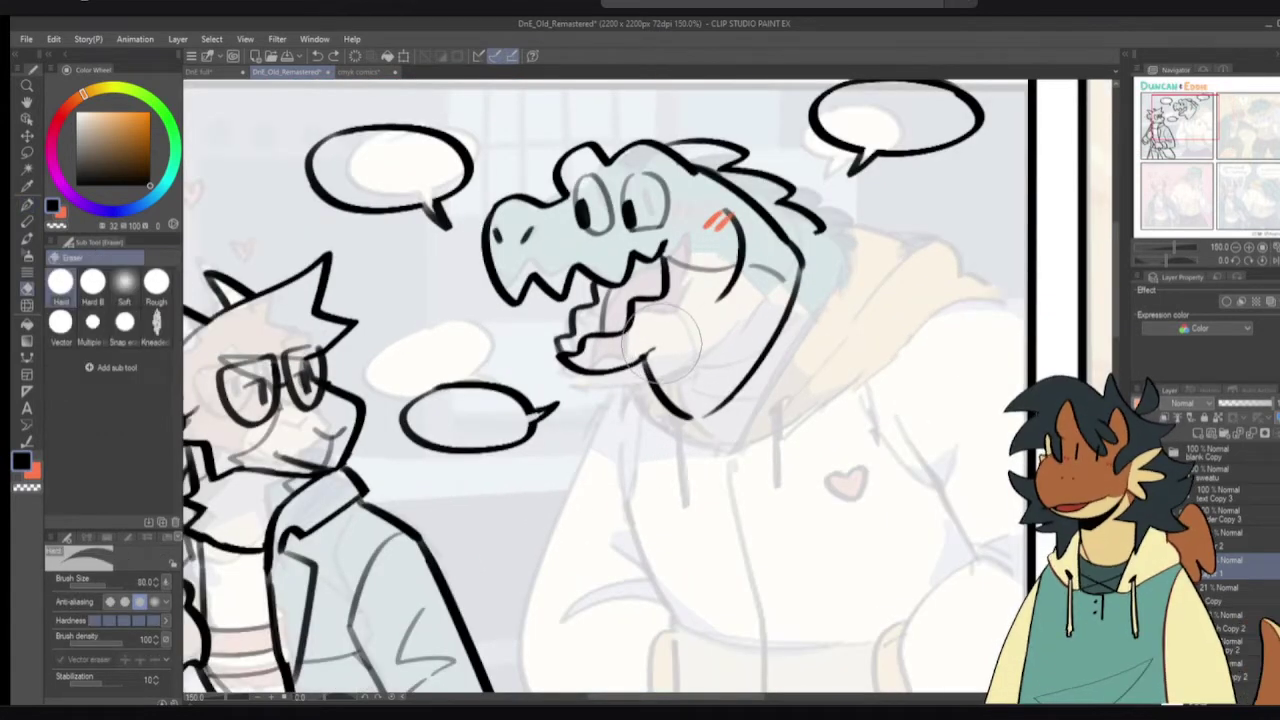
{"action": "key", "text": "p"}
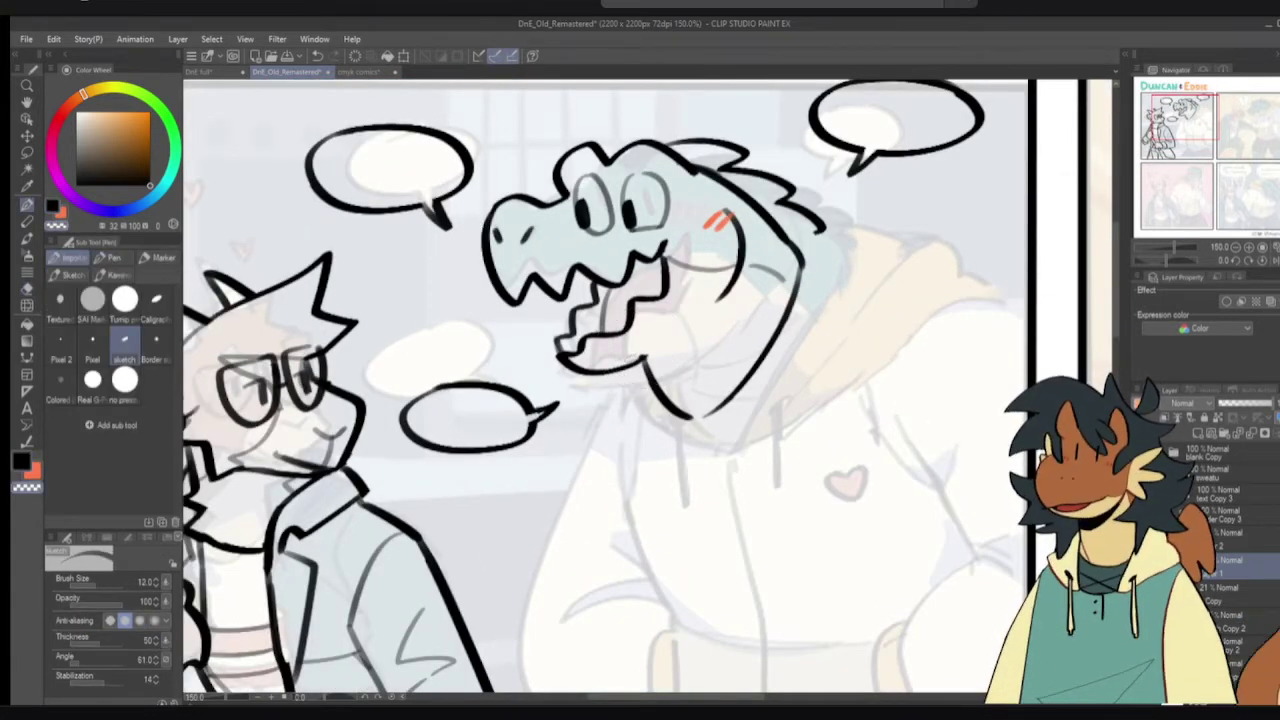
{"action": "left_click_drag", "start_coordinate": [630, 365], "coordinate": [702, 306]}
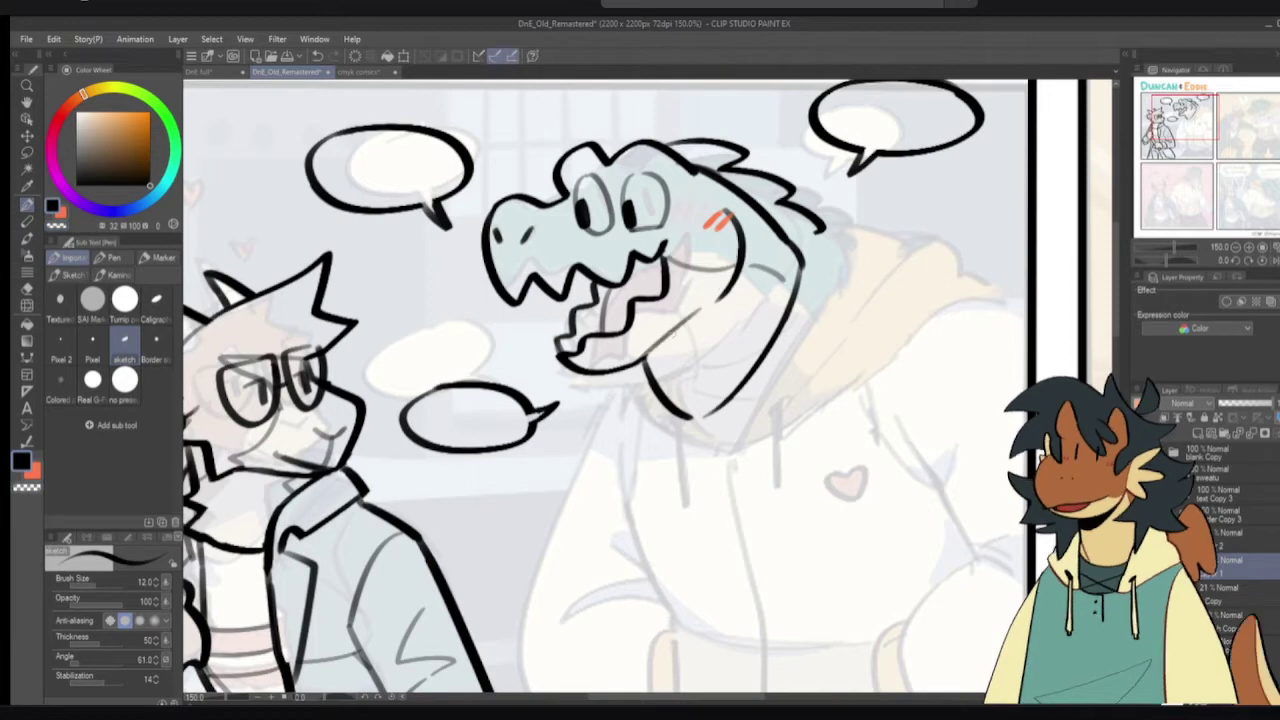
{"action": "key", "text": "ctrl+z"}
{"action": "mouse_move", "coordinate": [634, 365]}
{"action": "left_mouse_down"}
{"action": "mouse_move", "coordinate": [700, 315]}
{"action": "mouse_move", "coordinate": [647, 367]}
{"action": "left_mouse_up"}
{"action": "key", "text": "ctrl+z"}
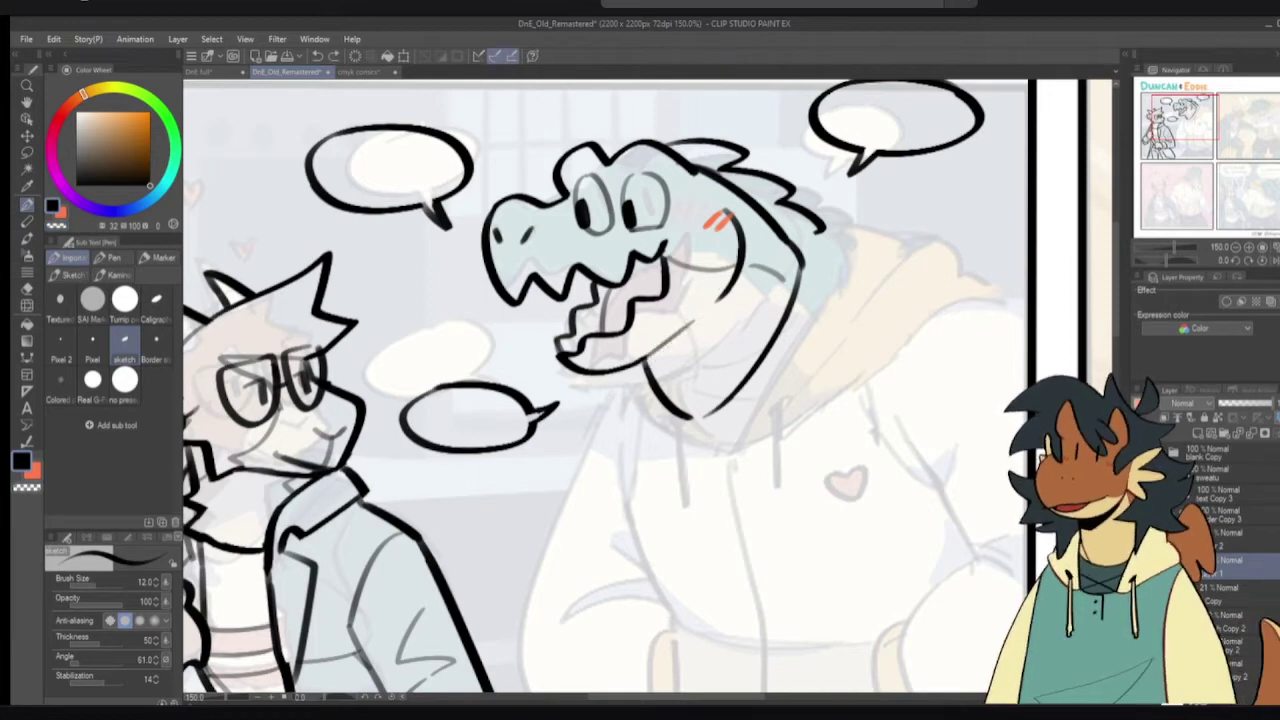
{"action": "mouse_move", "coordinate": [690, 324]}
{"action": "left_mouse_down"}
{"action": "mouse_move", "coordinate": [651, 372]}
{"action": "mouse_move", "coordinate": [683, 328]}
{"action": "mouse_move", "coordinate": [648, 354]}
{"action": "mouse_move", "coordinate": [676, 335]}
{"action": "mouse_move", "coordinate": [648, 354]}
{"action": "mouse_move", "coordinate": [652, 366]}
{"action": "mouse_move", "coordinate": [684, 332]}
{"action": "left_mouse_up"}
{"action": "key", "text": "ctrl+z"}
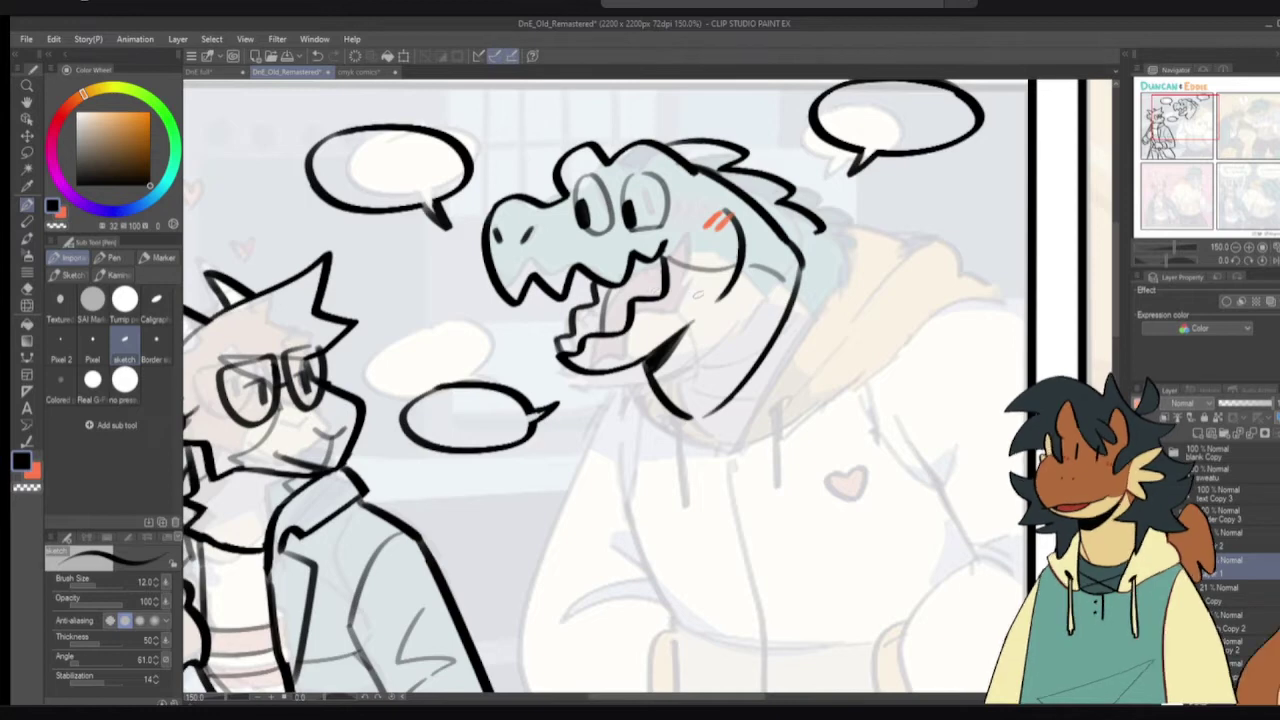
{"action": "left_click_drag", "start_coordinate": [678, 284], "coordinate": [682, 297]}
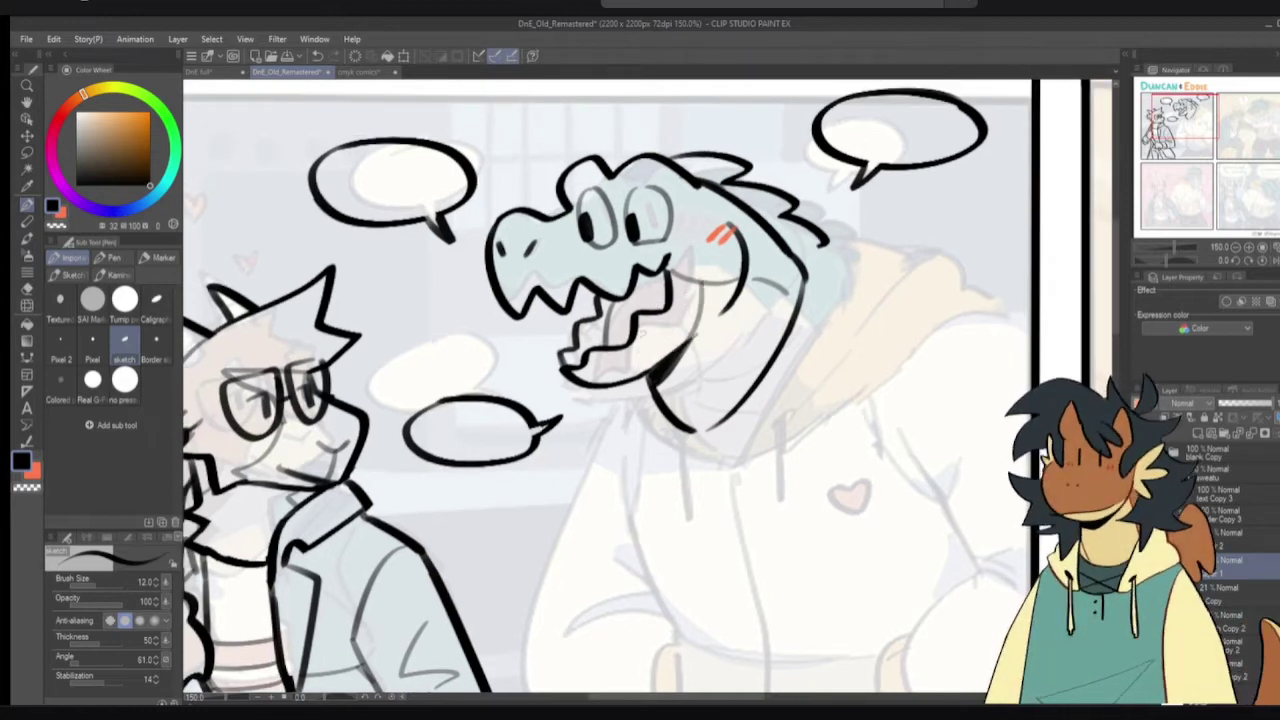
- Draw a thin line inside the crocodile's neck, following the curve of its back edge down to the throat
{"action": "left_click_drag", "start_coordinate": [783, 287], "coordinate": [670, 408]}
{"action": "key", "text": "ctrl+z"}
{"action": "key", "text": "ctrl+z"}
{"action": "left_click_drag", "start_coordinate": [796, 296], "coordinate": [792, 318]}
- Lasso the orange-red blush marks on the crocodile's cheek and move them slightly closer to the eye and mouth
{"action": "left_click", "coordinate": [714, 250], "text": "ctrl+shift"}
{"action": "key", "text": "m"}
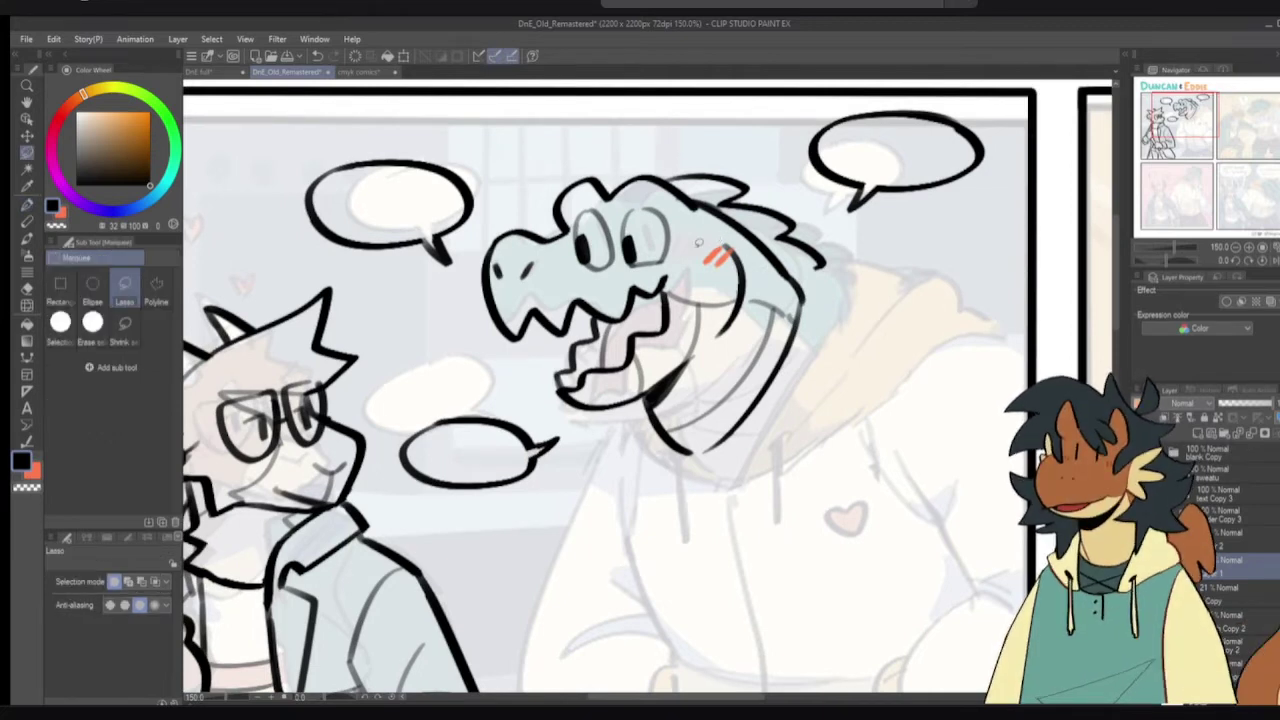
{"action": "mouse_move", "coordinate": [704, 238]}
{"action": "left_mouse_down"}
{"action": "mouse_move", "coordinate": [757, 247]}
{"action": "mouse_move", "coordinate": [681, 268]}
{"action": "mouse_move", "coordinate": [776, 264]}
{"action": "left_mouse_up"}
{"action": "key", "text": "p"}
{"action": "key", "text": "ctrl+d"}
{"action": "left_click", "coordinate": [743, 284], "text": "ctrl+shift"}
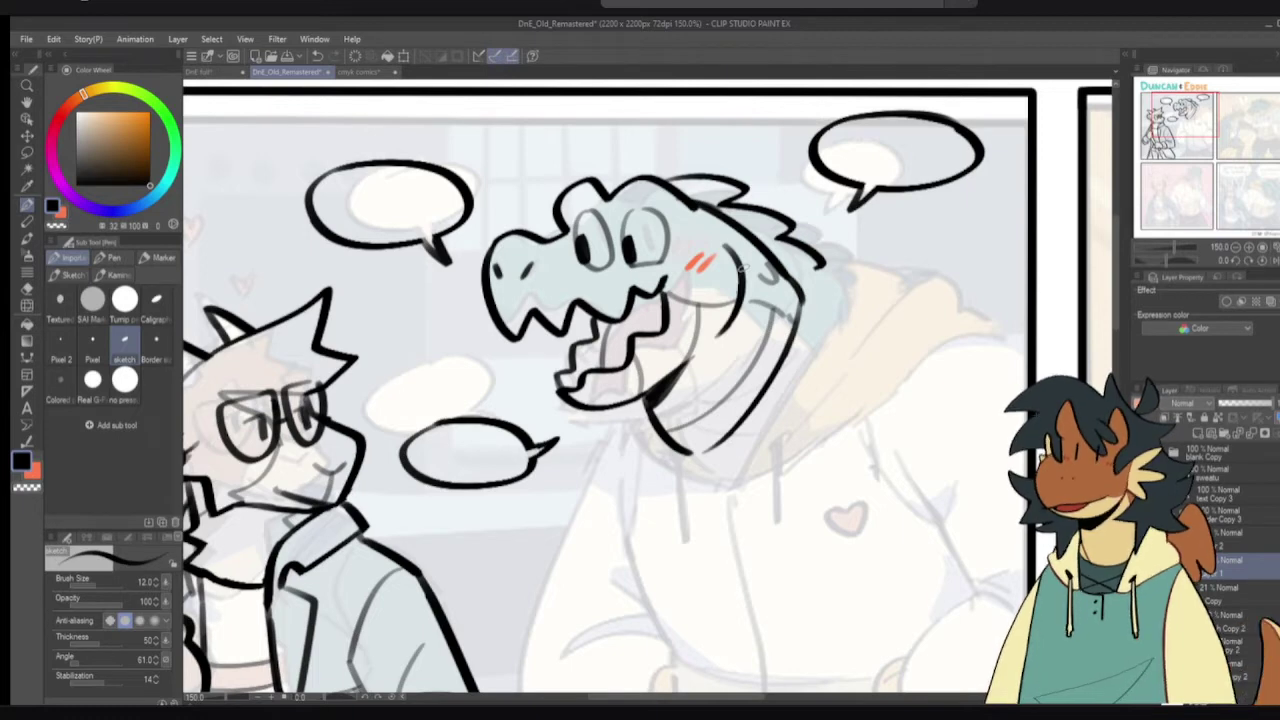
- Add a small scale mark on the side of the neck, then erase and re-ink the neck's lower back edge slightly farther out
{"action": "left_click_drag", "start_coordinate": [799, 289], "coordinate": [773, 277]}
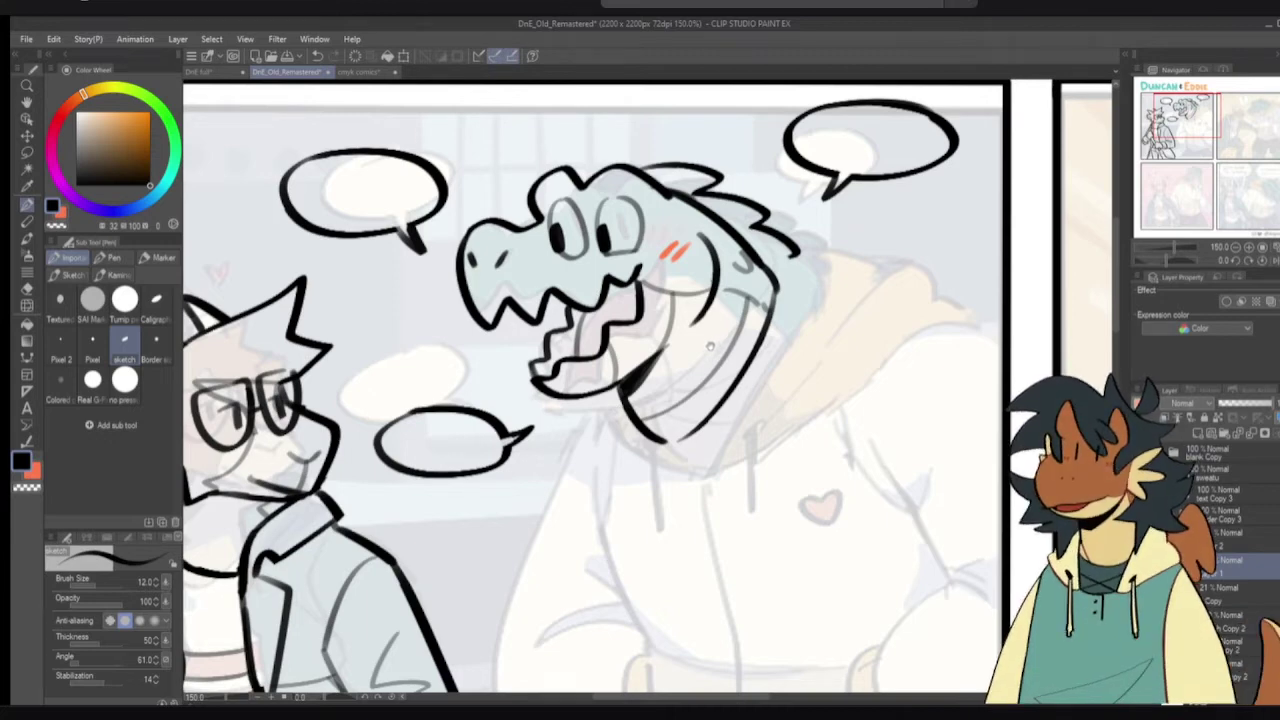
{"action": "key", "text": "e"}
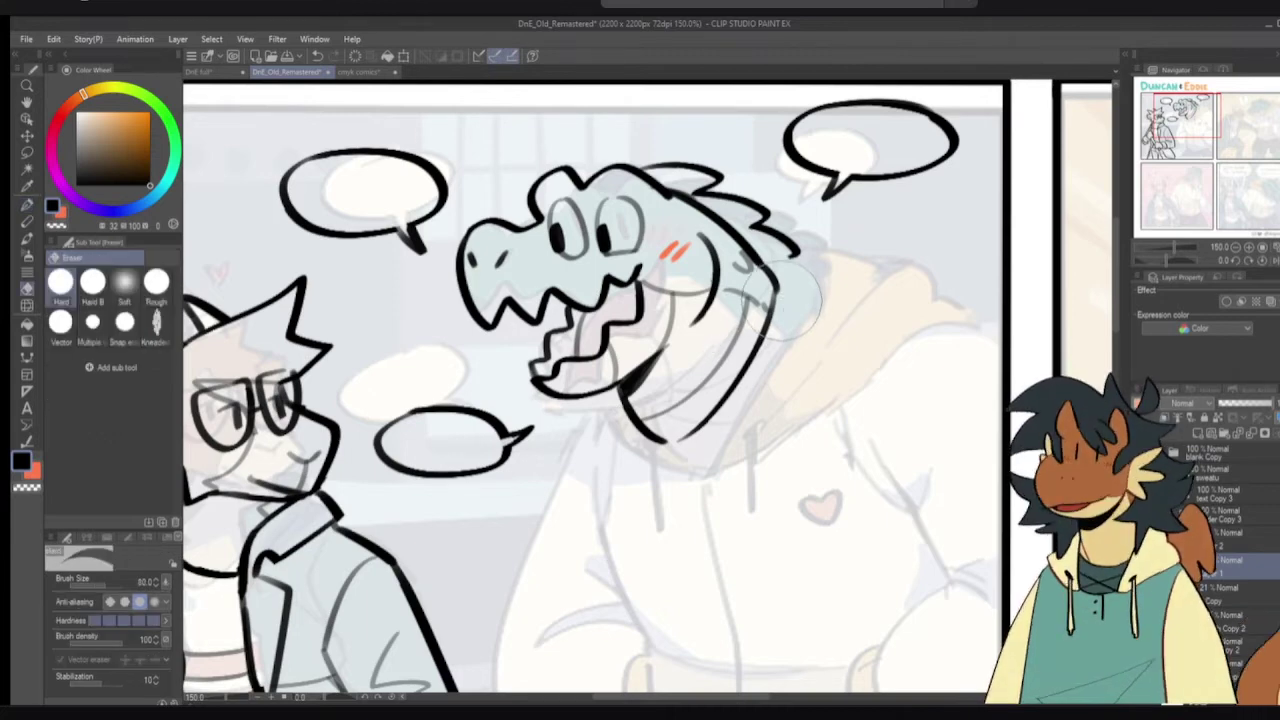
{"action": "mouse_move", "coordinate": [782, 290]}
{"action": "left_mouse_down"}
{"action": "mouse_move", "coordinate": [757, 365]}
{"action": "mouse_move", "coordinate": [767, 325]}
{"action": "mouse_move", "coordinate": [737, 370]}
{"action": "mouse_move", "coordinate": [774, 300]}
{"action": "mouse_move", "coordinate": [757, 365]}
{"action": "mouse_move", "coordinate": [700, 420]}
{"action": "left_mouse_up"}
{"action": "key", "text": "p"}
{"action": "left_click_drag", "start_coordinate": [784, 332], "coordinate": [684, 440]}
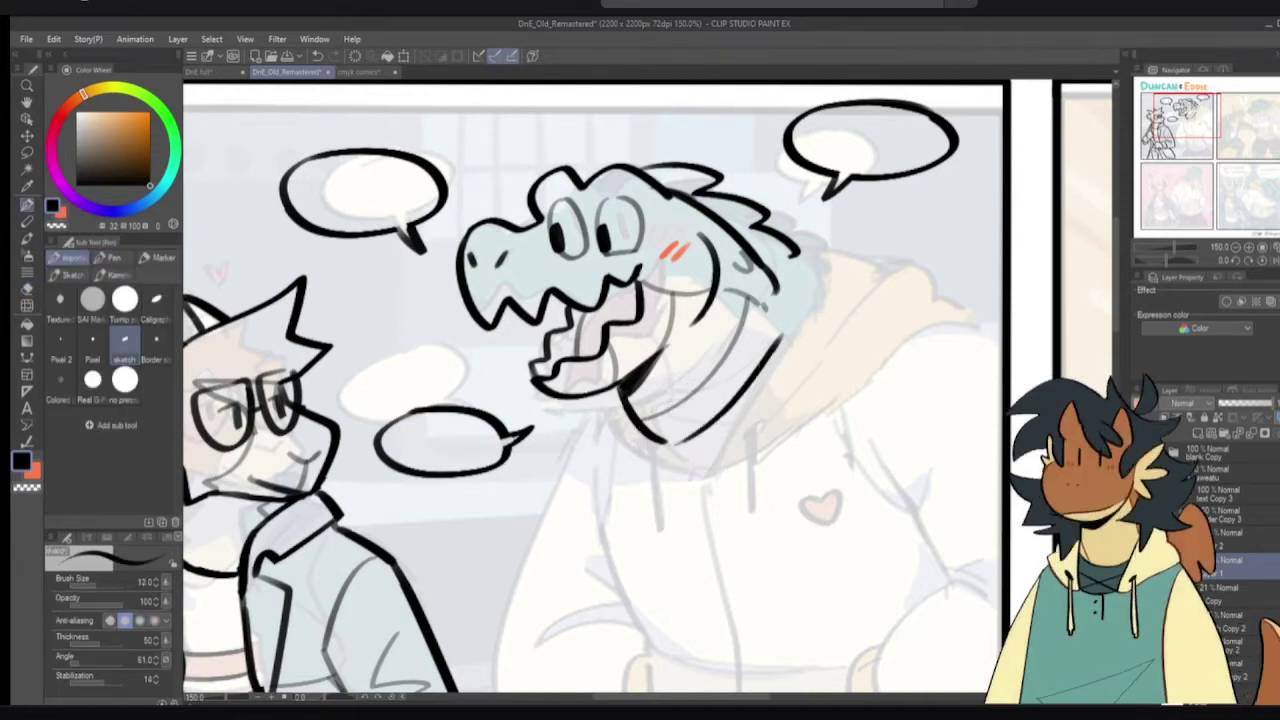
{"action": "left_click_drag", "start_coordinate": [786, 288], "coordinate": [665, 440]}
{"action": "key", "text": "ctrl+z"}
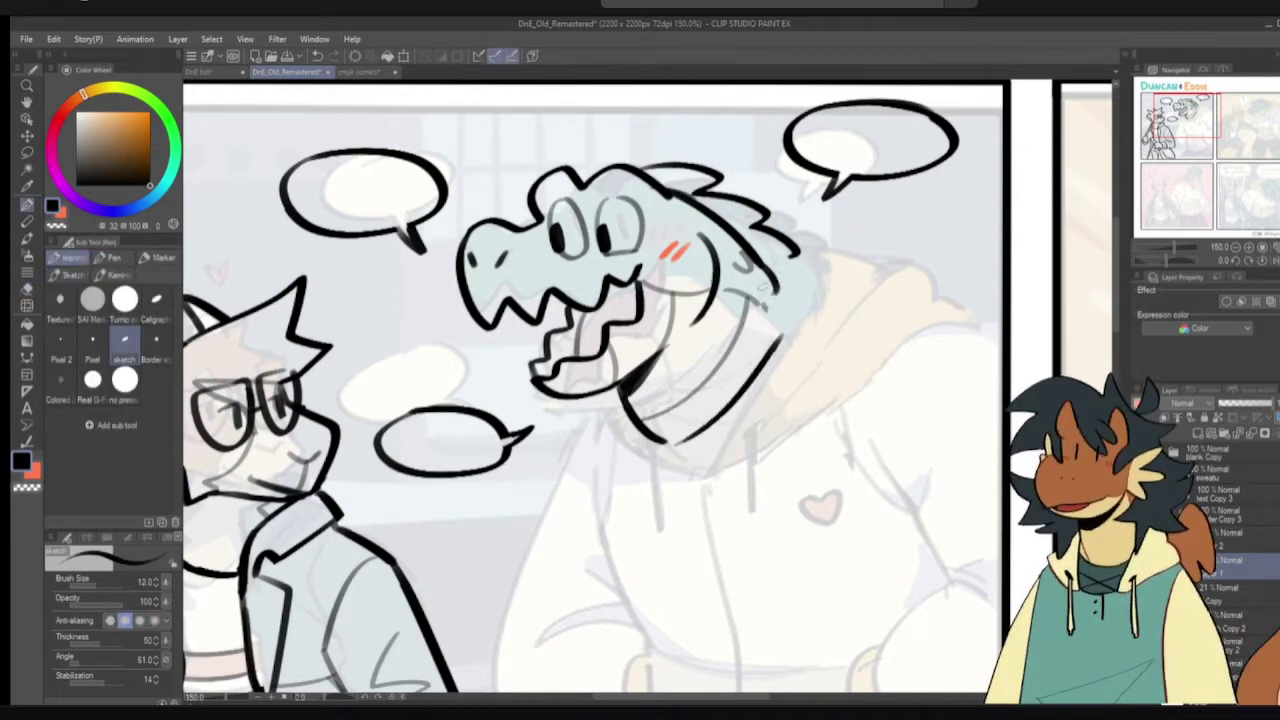
- Extend the nape line so it meets the neck's lower edge in a corner, and check the drawing mirrored
{"action": "key", "text": "c"}
{"action": "left_click_drag", "start_coordinate": [766, 280], "coordinate": [792, 318]}
{"action": "key", "text": "c"}
{"action": "key", "text": "ctrl+z"}
{"action": "mouse_move", "coordinate": [750, 252]}
{"action": "left_mouse_down"}
{"action": "mouse_move", "coordinate": [793, 298]}
{"action": "mouse_move", "coordinate": [768, 364]}
{"action": "left_mouse_up"}
{"action": "key", "text": "ctrl+z"}
{"action": "left_click_drag", "start_coordinate": [796, 303], "coordinate": [762, 366]}
{"action": "key", "text": "h"}
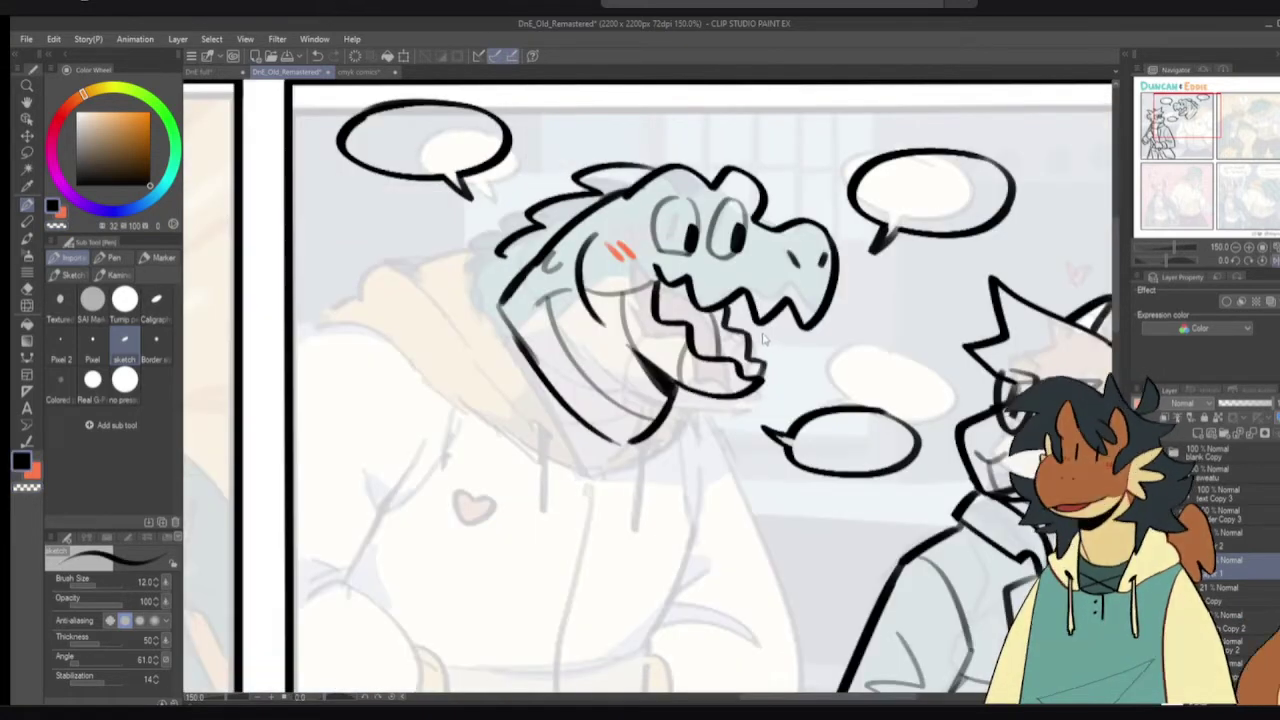
{"action": "key", "text": "h"}
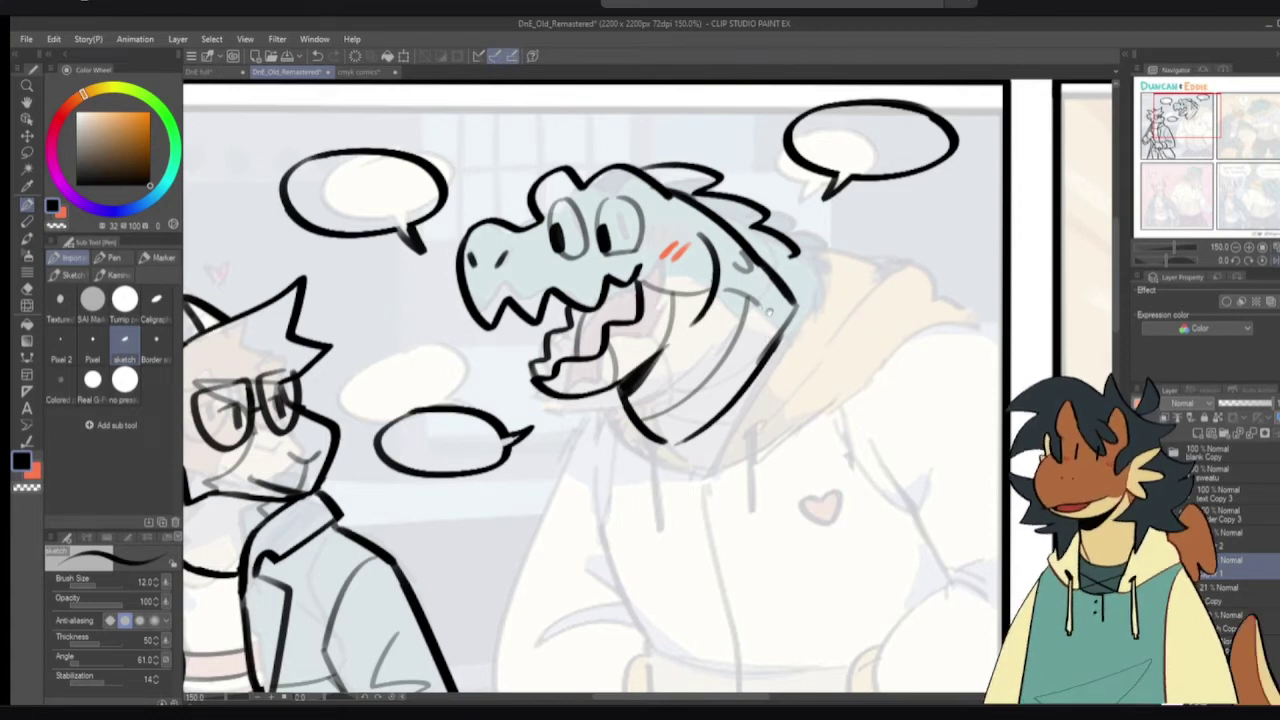
- Erase the neck's lower back edge and re-ink it as the hood's opening edge, running from the throat up past the nape
{"action": "key", "text": "c"}
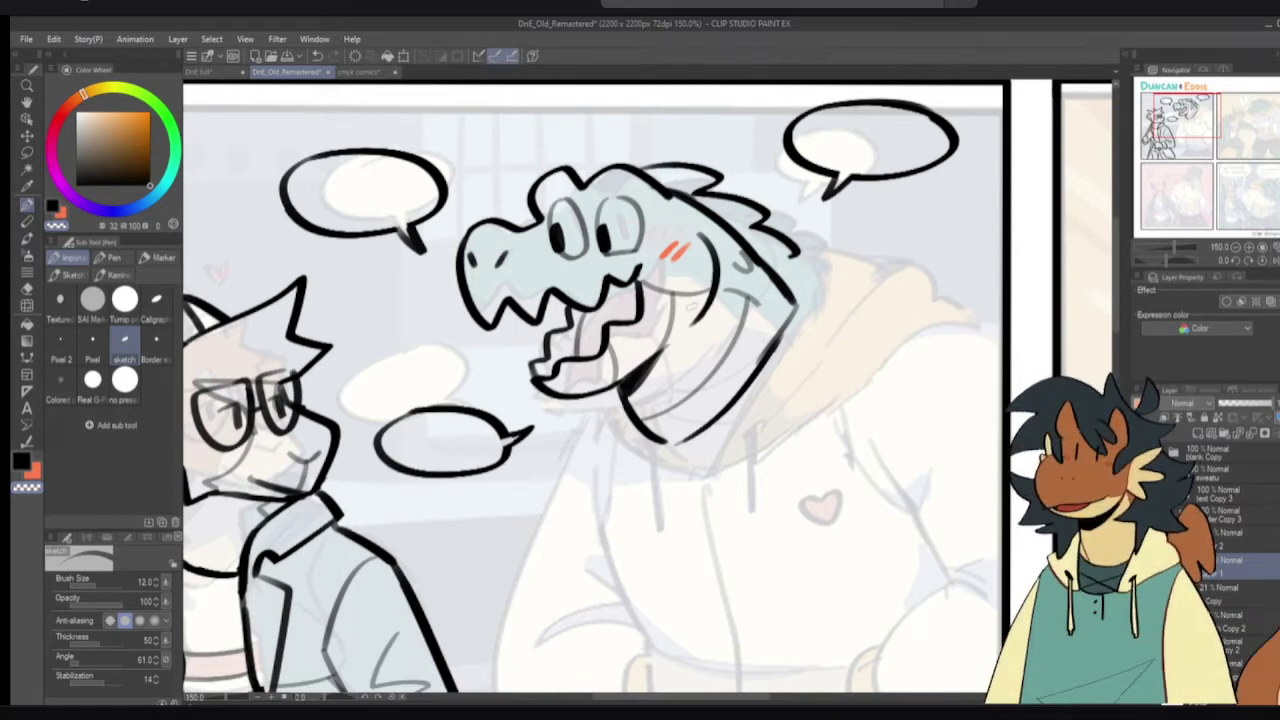
{"action": "key", "text": "e"}
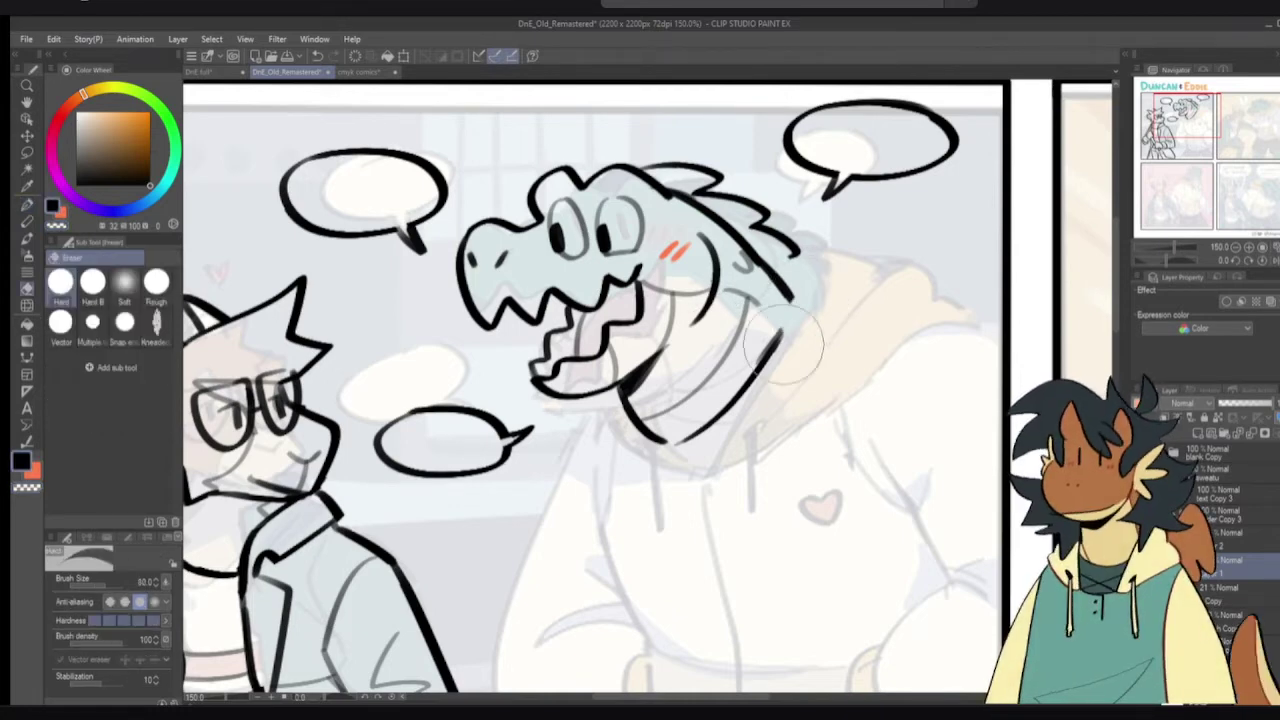
{"action": "left_click_drag", "start_coordinate": [798, 330], "coordinate": [758, 392]}
{"action": "key", "text": "p"}
{"action": "left_click_drag", "start_coordinate": [712, 427], "coordinate": [798, 306]}
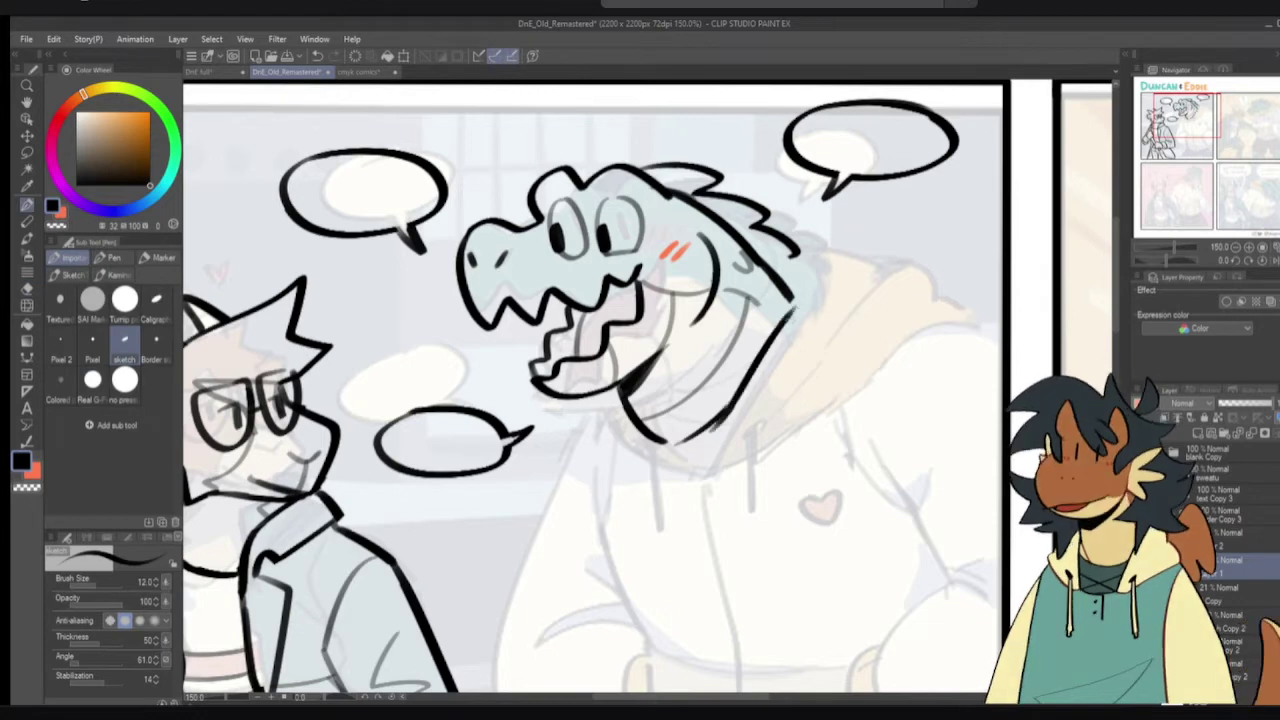
{"action": "key", "text": "ctrl+z"}
{"action": "mouse_move", "coordinate": [702, 442]}
{"action": "left_mouse_down"}
{"action": "mouse_move", "coordinate": [790, 306]}
{"action": "mouse_move", "coordinate": [840, 260]}
{"action": "mouse_move", "coordinate": [778, 265]}
{"action": "mouse_move", "coordinate": [797, 268]}
{"action": "mouse_move", "coordinate": [858, 224]}
{"action": "mouse_move", "coordinate": [896, 266]}
{"action": "mouse_move", "coordinate": [924, 273]}
{"action": "mouse_move", "coordinate": [937, 302]}
{"action": "left_mouse_up"}
{"action": "key", "text": "ctrl+z"}
{"action": "key", "text": "ctrl+z"}
- Ink the hood's top edge as a low arch behind the crocodile's nape, redoing the stroke until it fits the faded hood
{"action": "left_click_drag", "start_coordinate": [893, 265], "coordinate": [960, 328]}
{"action": "key", "text": "ctrl+z"}
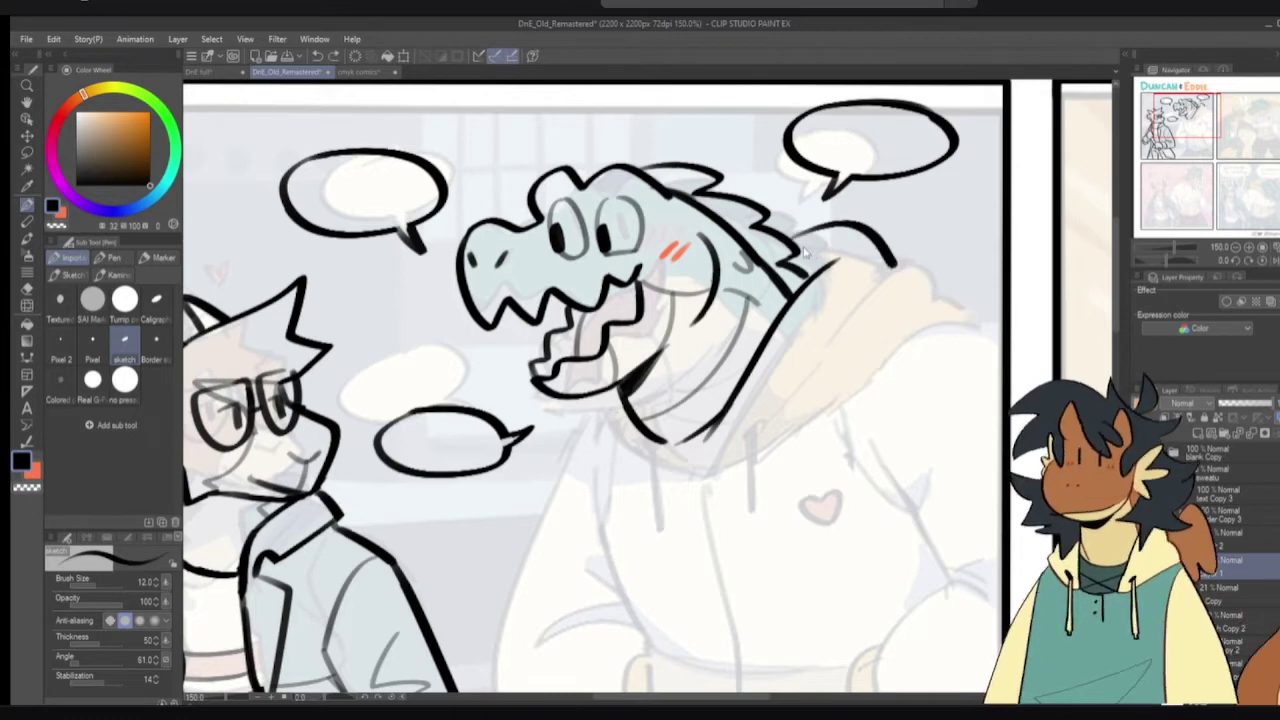
{"action": "key", "text": "ctrl+z"}
{"action": "mouse_move", "coordinate": [797, 246]}
{"action": "left_mouse_down"}
{"action": "mouse_move", "coordinate": [893, 265]}
{"action": "mouse_move", "coordinate": [940, 300]}
{"action": "left_mouse_up"}
{"action": "key", "text": "ctrl+z"}
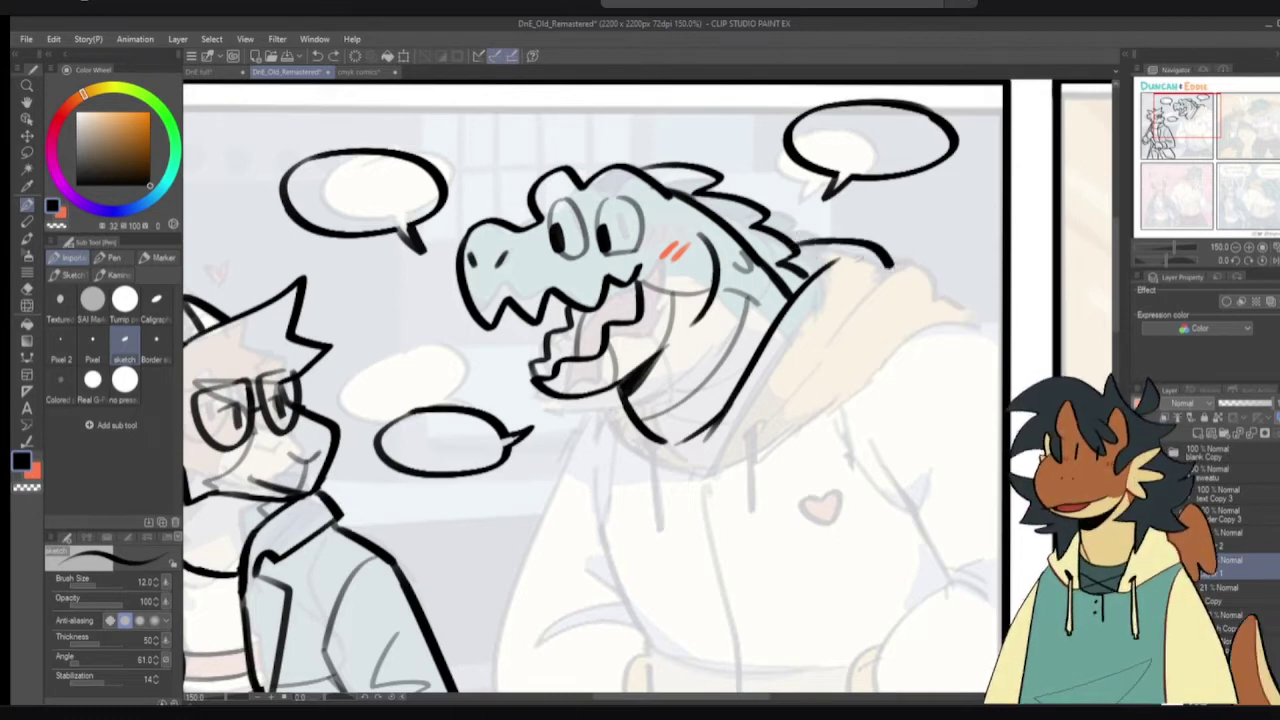
{"action": "left_click_drag", "start_coordinate": [890, 265], "coordinate": [941, 318]}
{"action": "key", "text": "ctrl+z"}
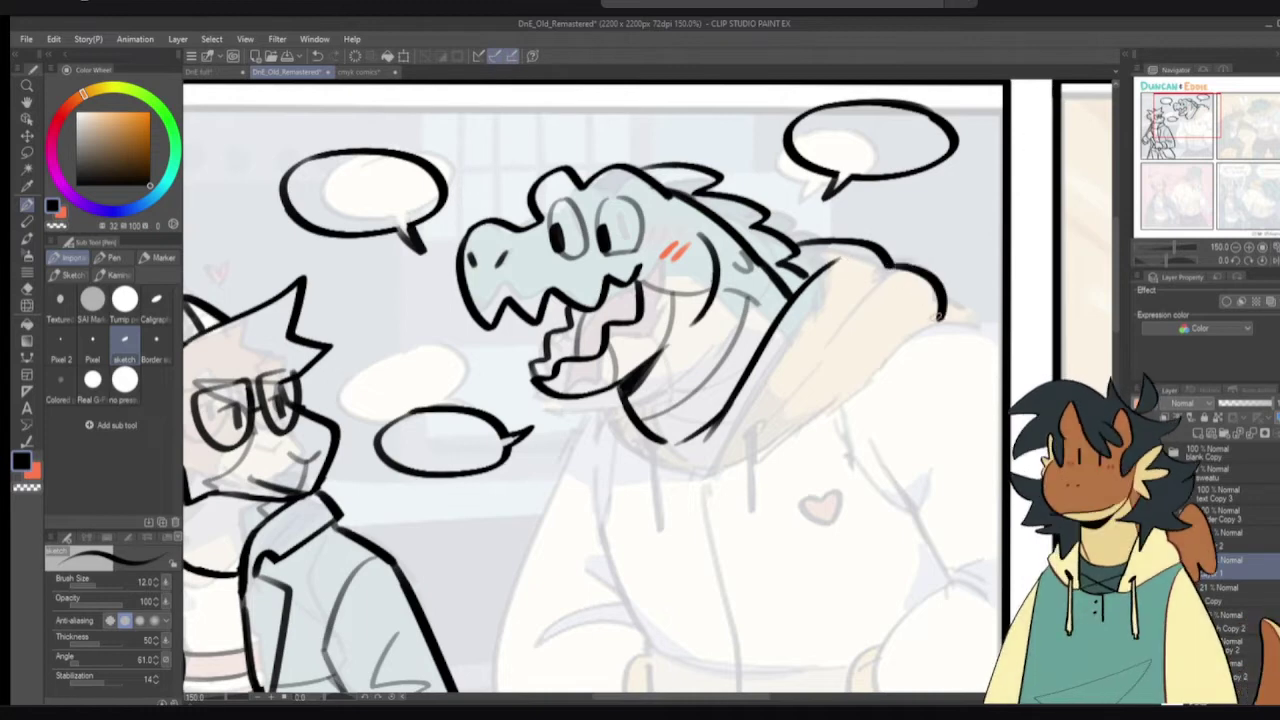
{"action": "key", "text": "ctrl+z"}
{"action": "key", "text": "ctrl+z"}
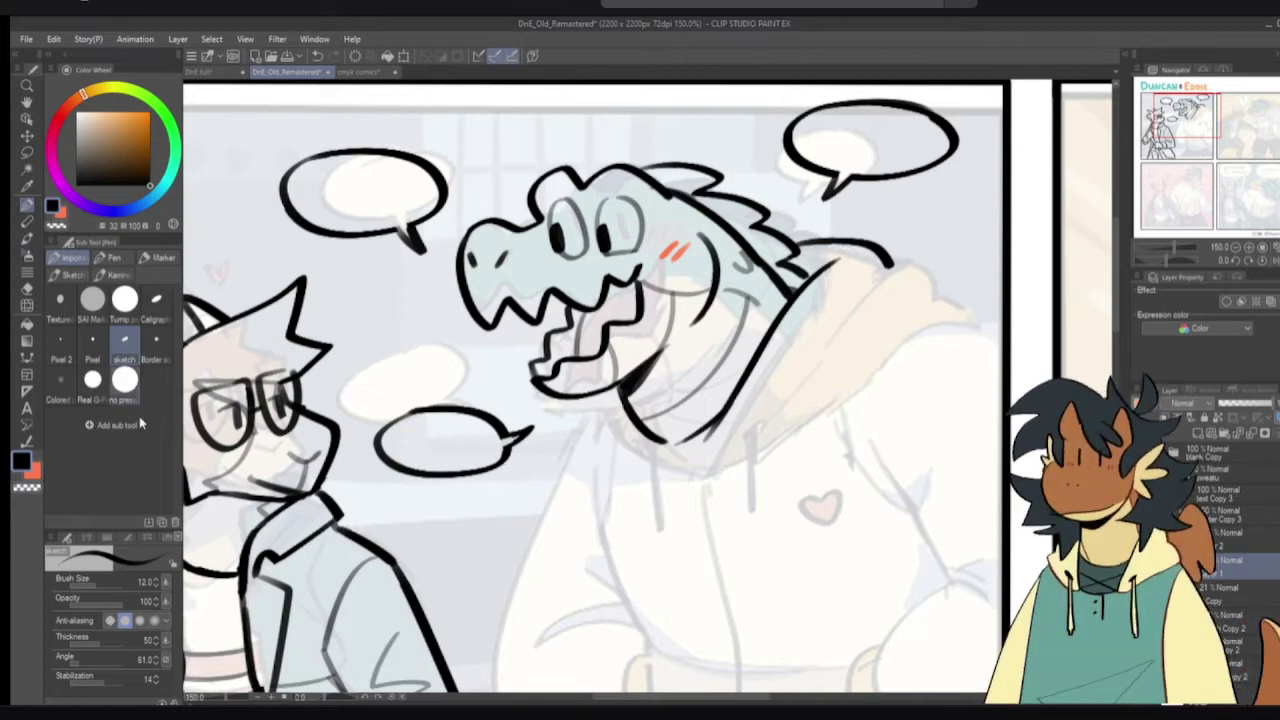
- Ink the rounded back of the hood from the end of its top arch down toward the shoulder
{"action": "left_click_drag", "start_coordinate": [702, 350], "coordinate": [693, 353]}
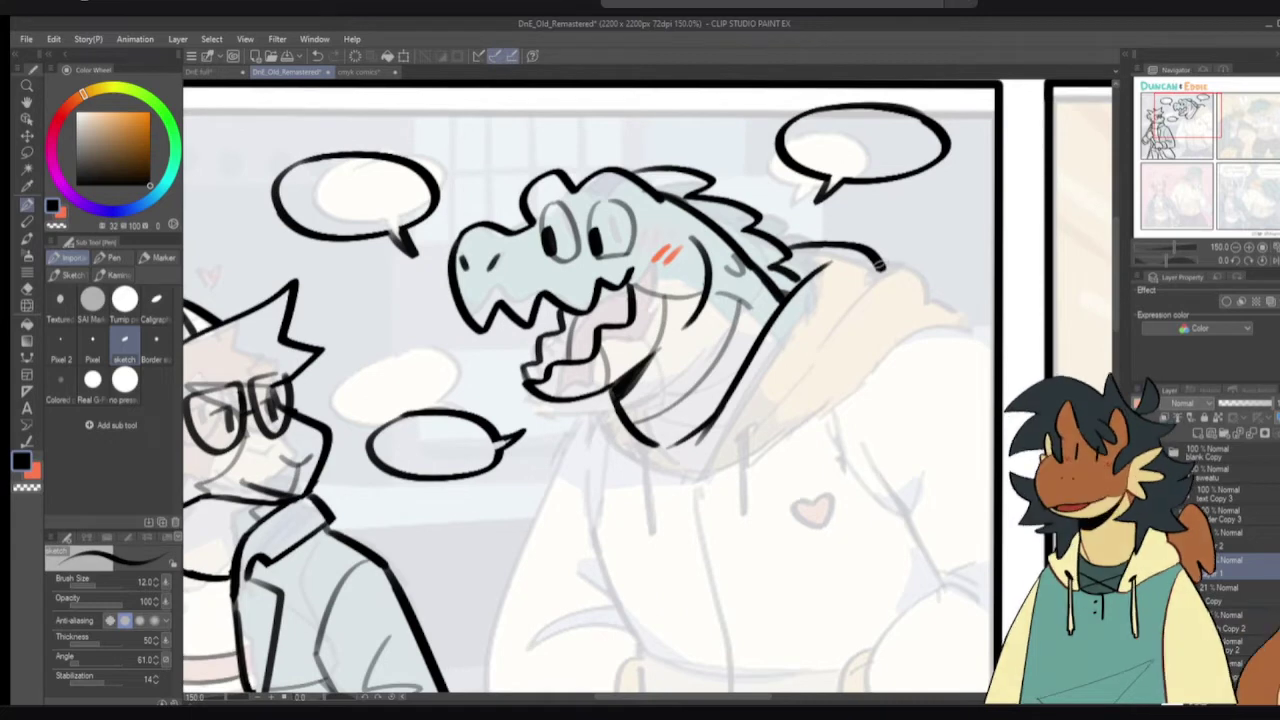
{"action": "left_click_drag", "start_coordinate": [878, 263], "coordinate": [930, 322]}
{"action": "key", "text": "ctrl+z"}
{"action": "left_click_drag", "start_coordinate": [878, 263], "coordinate": [928, 322]}
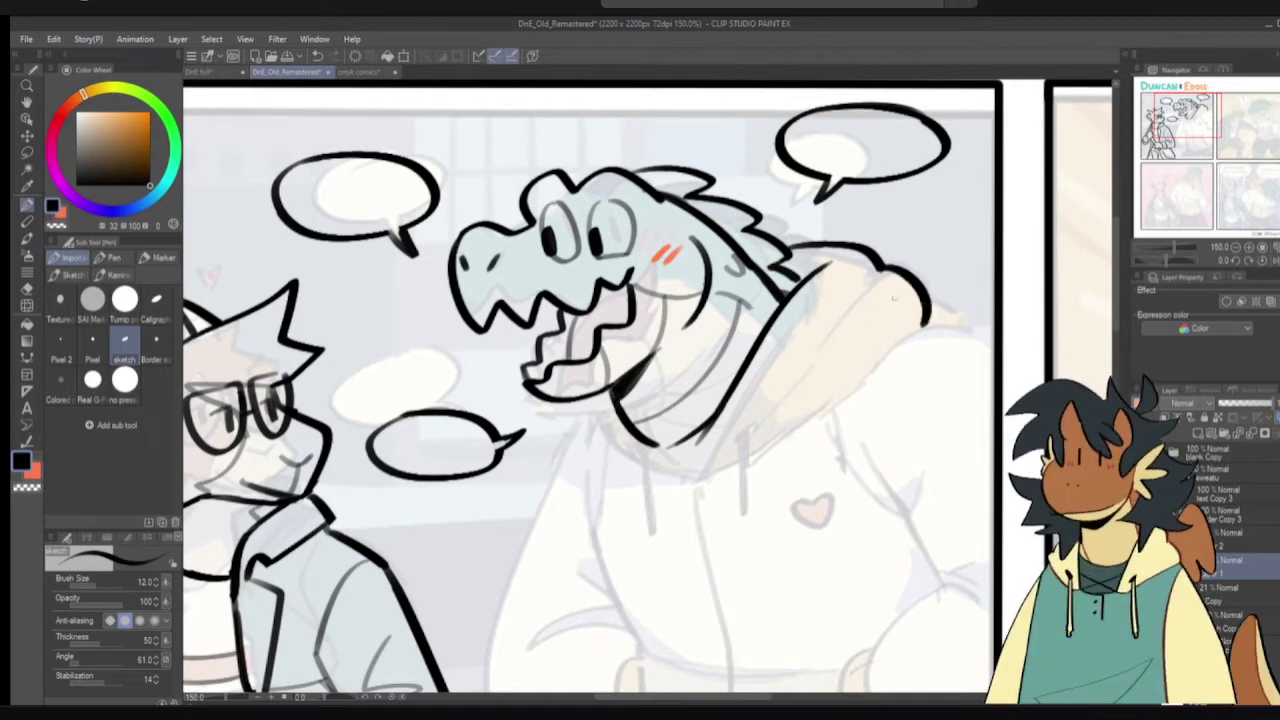
{"action": "key", "text": "ctrl+z"}
{"action": "left_click_drag", "start_coordinate": [878, 258], "coordinate": [885, 271]}
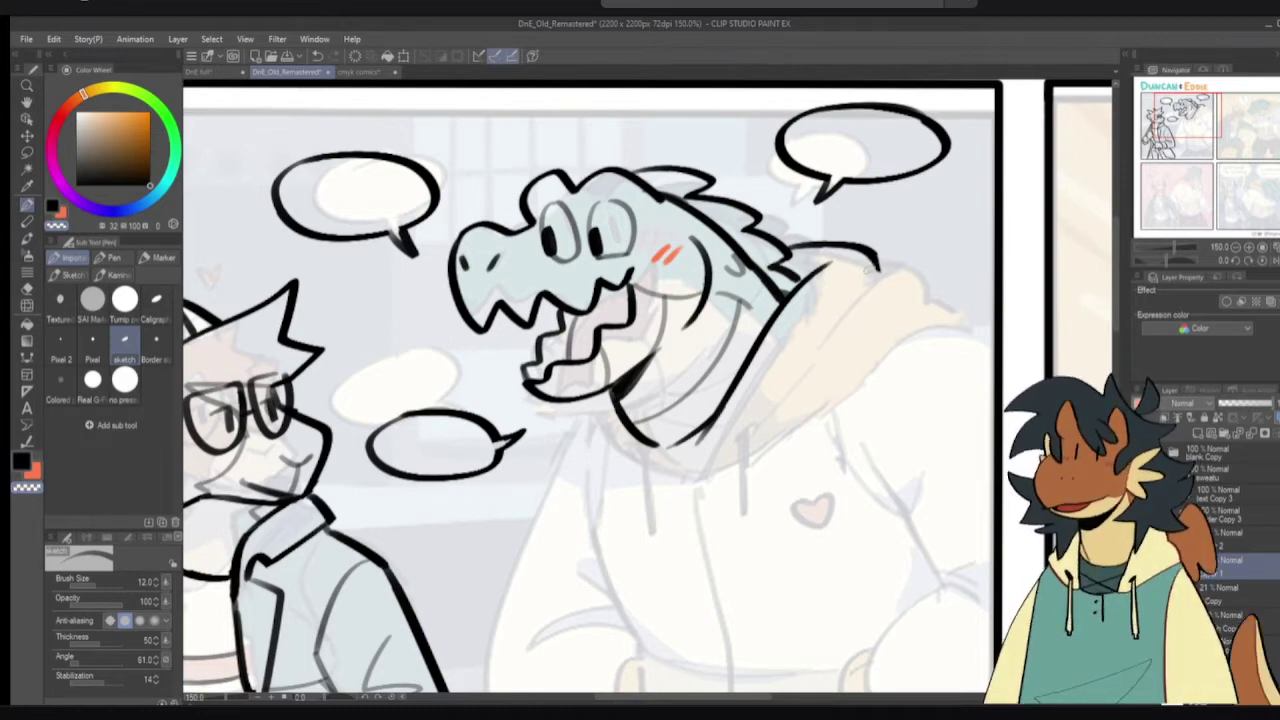
{"action": "key", "text": "c"}
{"action": "mouse_move", "coordinate": [872, 257]}
{"action": "left_mouse_down"}
{"action": "mouse_move", "coordinate": [936, 329]}
{"action": "mouse_move", "coordinate": [815, 398]}
{"action": "left_mouse_up"}
{"action": "key", "text": "ctrl+z"}
{"action": "key", "text": "ctrl+z"}
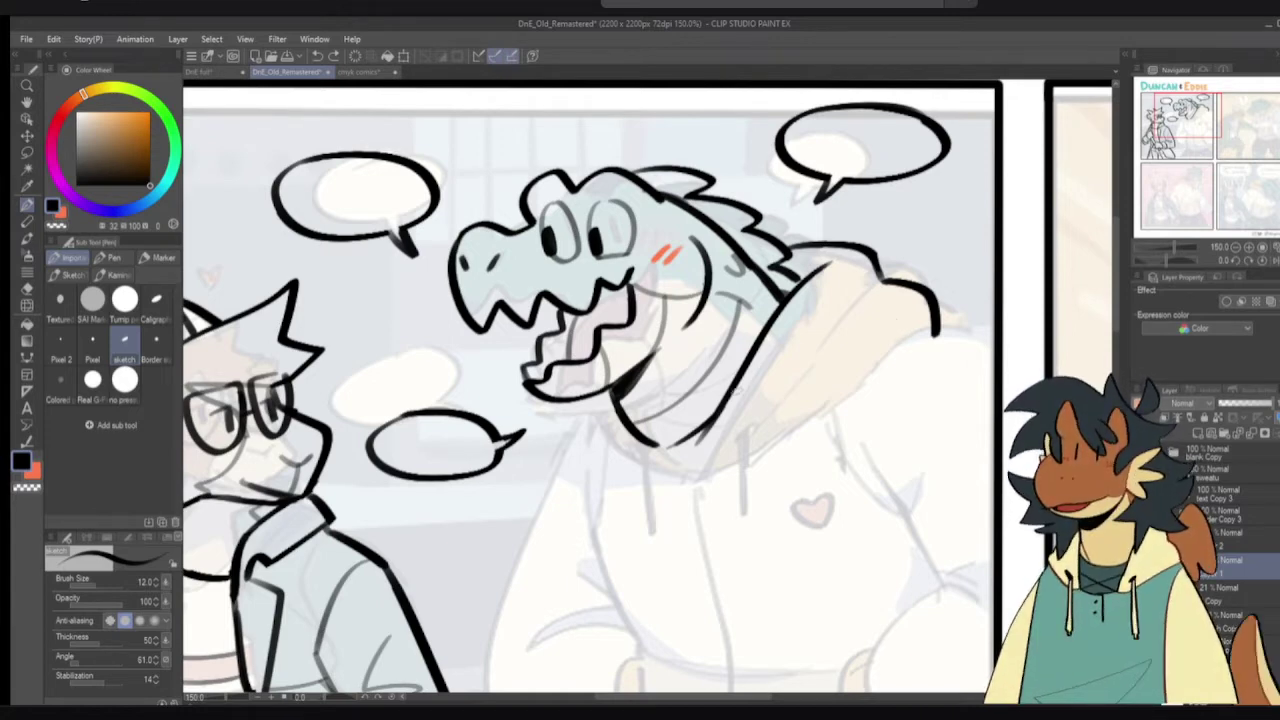
- Examine the whole comic page, comparing the inked first panel with the faded artwork in the other panels
{"action": "scroll", "coordinate": [780, 424], "scroll_direction": "down", "scroll_amount": 2}
{"action": "scroll", "coordinate": [784, 424], "scroll_direction": "down", "scroll_amount": 3}
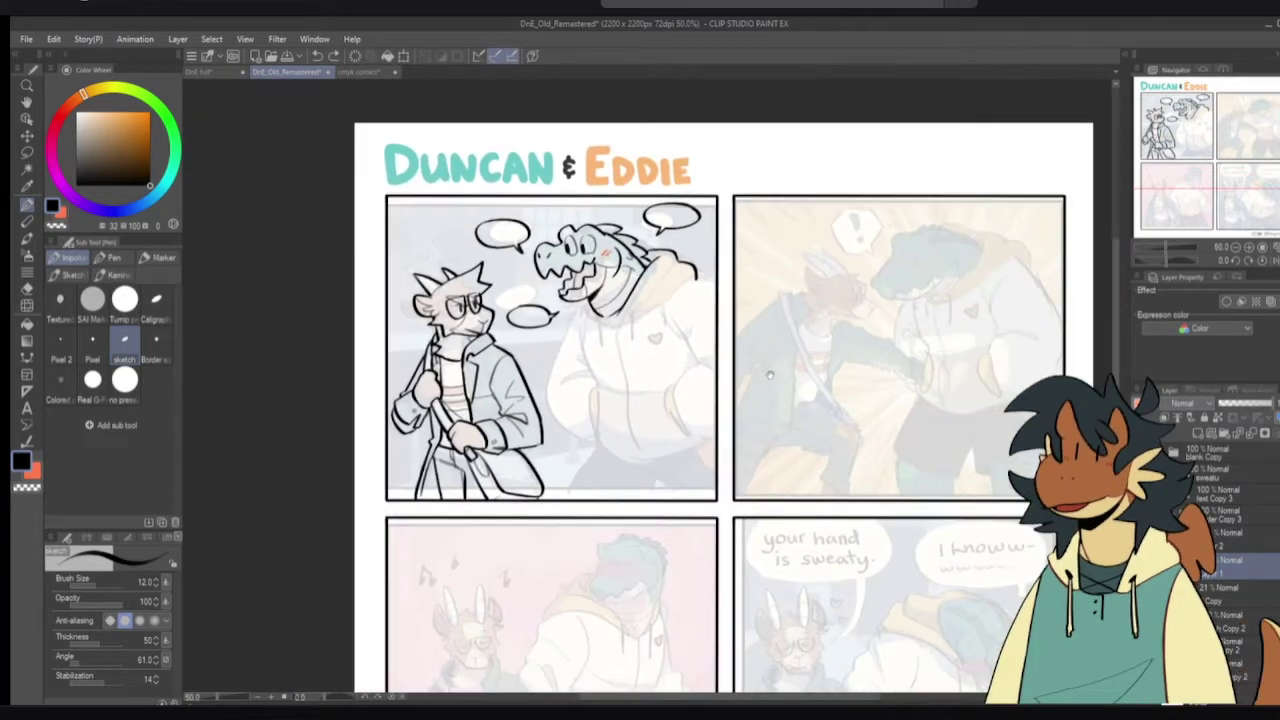
{"action": "left_click_drag", "start_coordinate": [800, 401], "coordinate": [797, 386]}
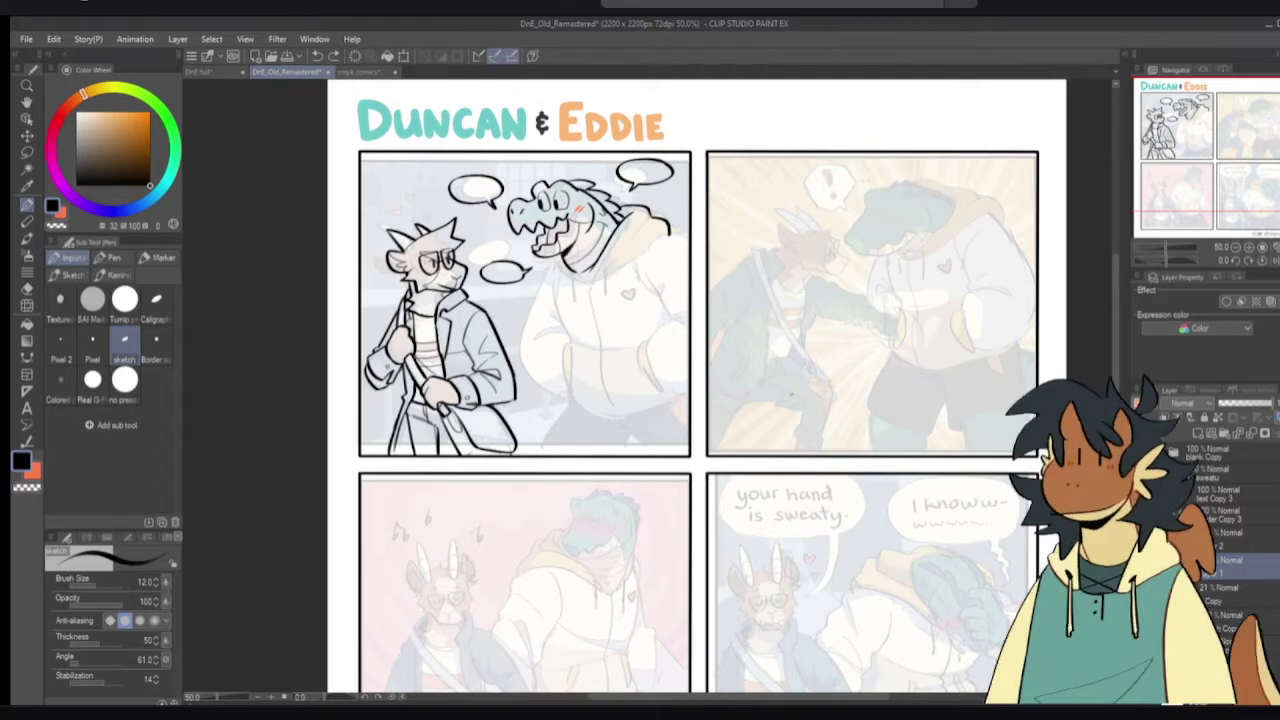
{"action": "left_click_drag", "start_coordinate": [615, 323], "coordinate": [563, 212]}
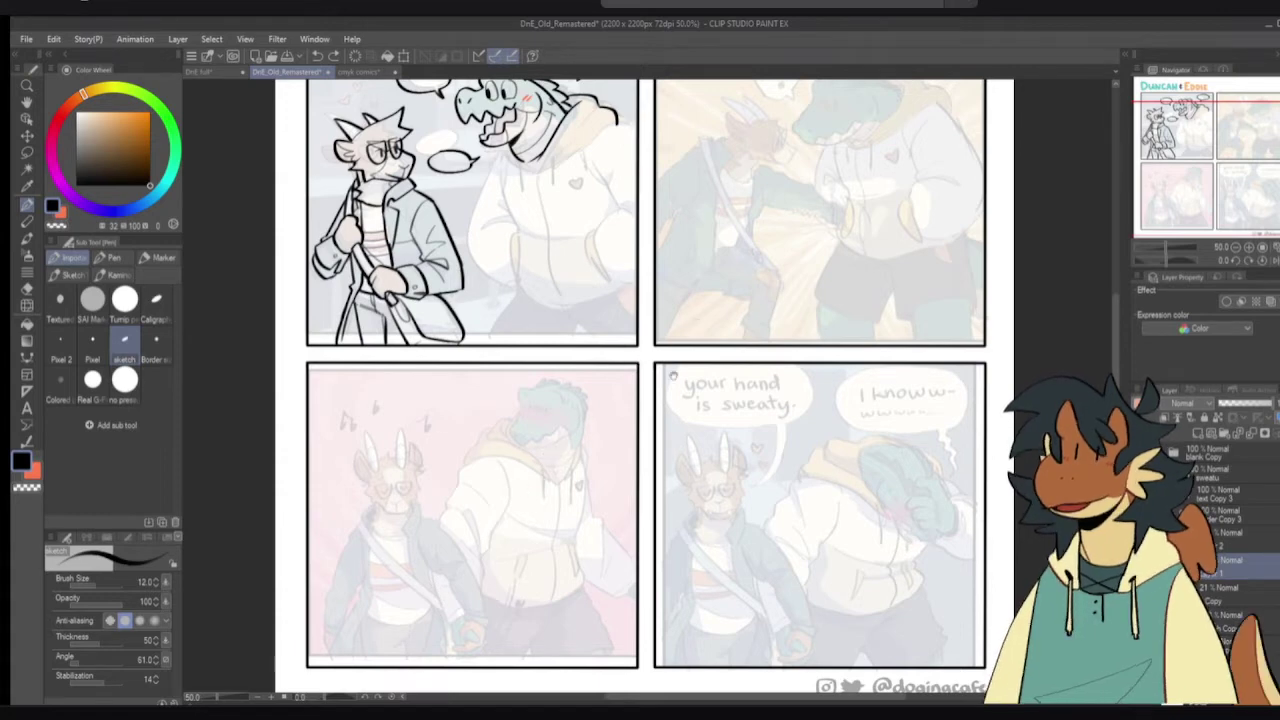
{"action": "left_click_drag", "start_coordinate": [669, 299], "coordinate": [691, 373]}
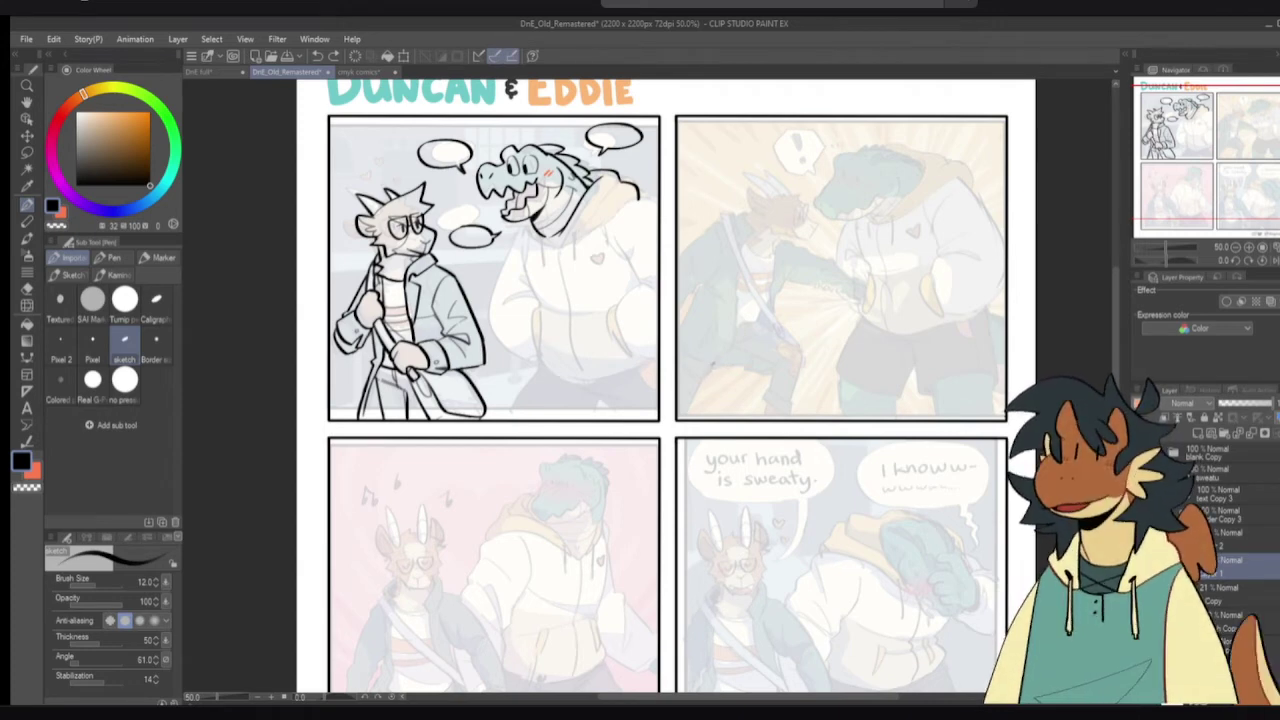
{"action": "left_click_drag", "start_coordinate": [701, 305], "coordinate": [749, 365]}
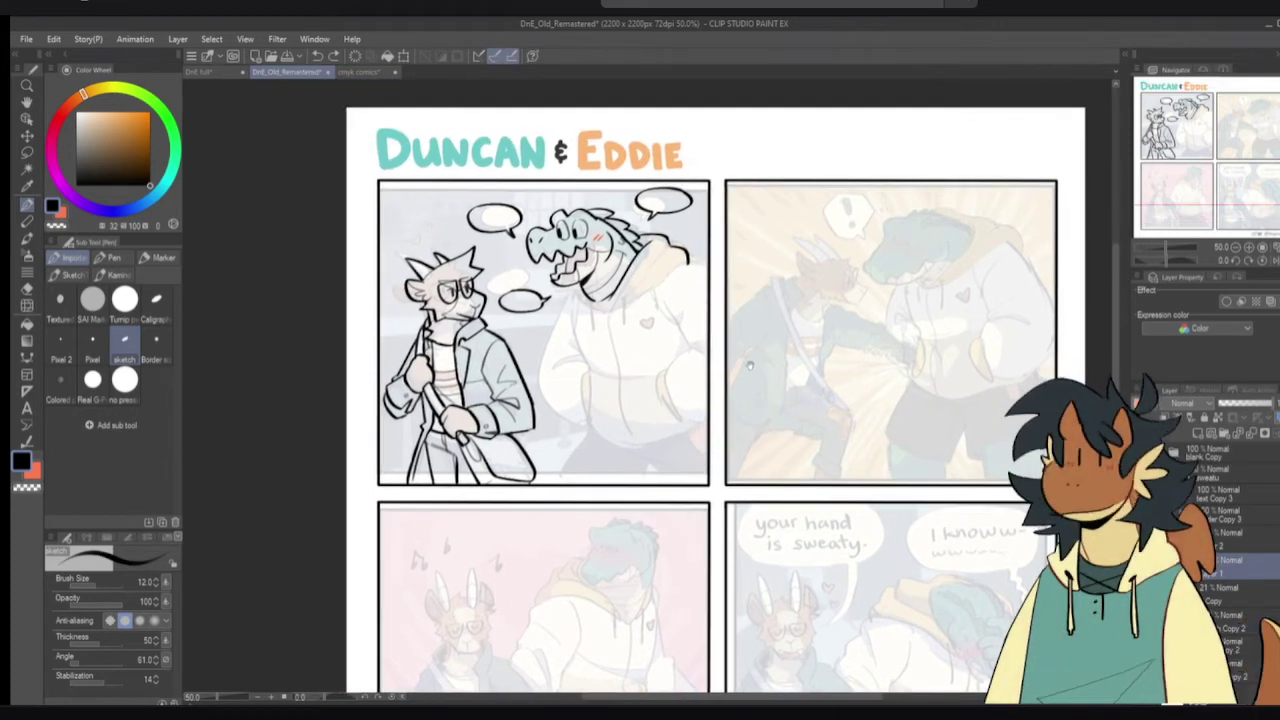
{"action": "scroll", "coordinate": [704, 322], "scroll_direction": "up", "scroll_amount": 4}
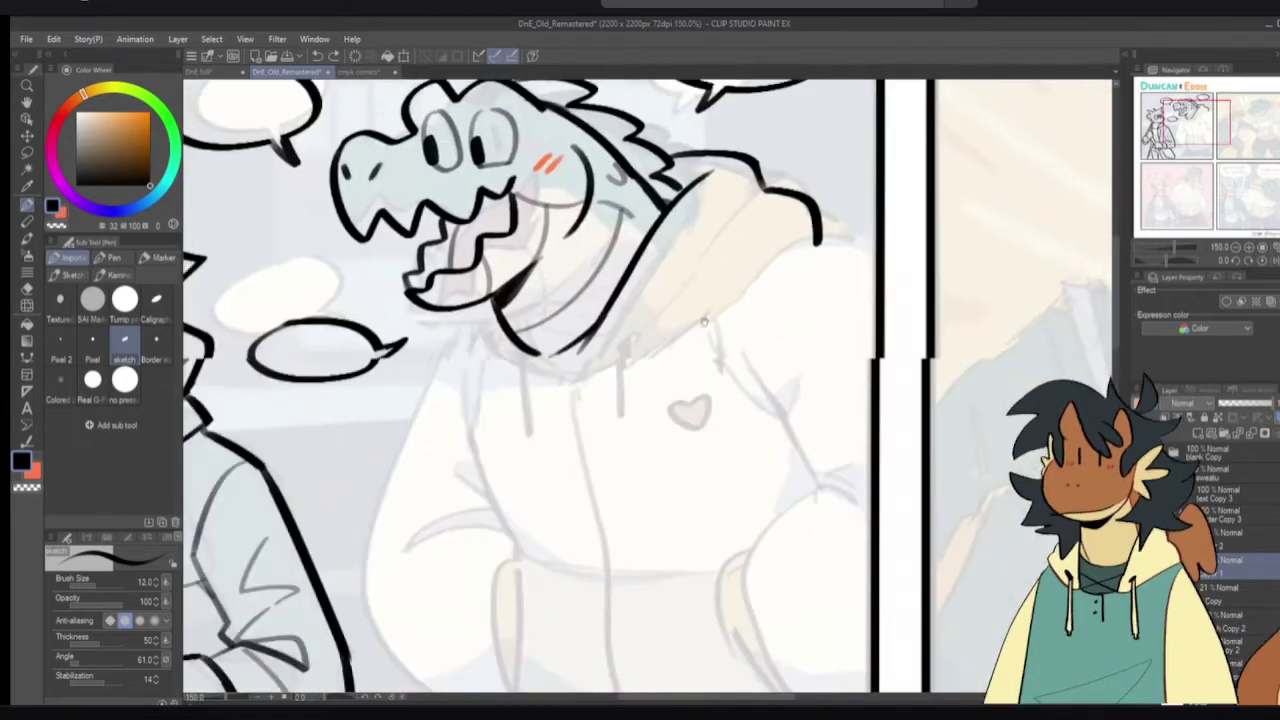
- Ink the short curved hood edge below the crocodile's jaw, in front of the throat
{"action": "left_click_drag", "start_coordinate": [704, 322], "coordinate": [748, 368]}
{"action": "left_click_drag", "start_coordinate": [517, 350], "coordinate": [551, 397]}
{"action": "key", "text": "ctrl+z"}
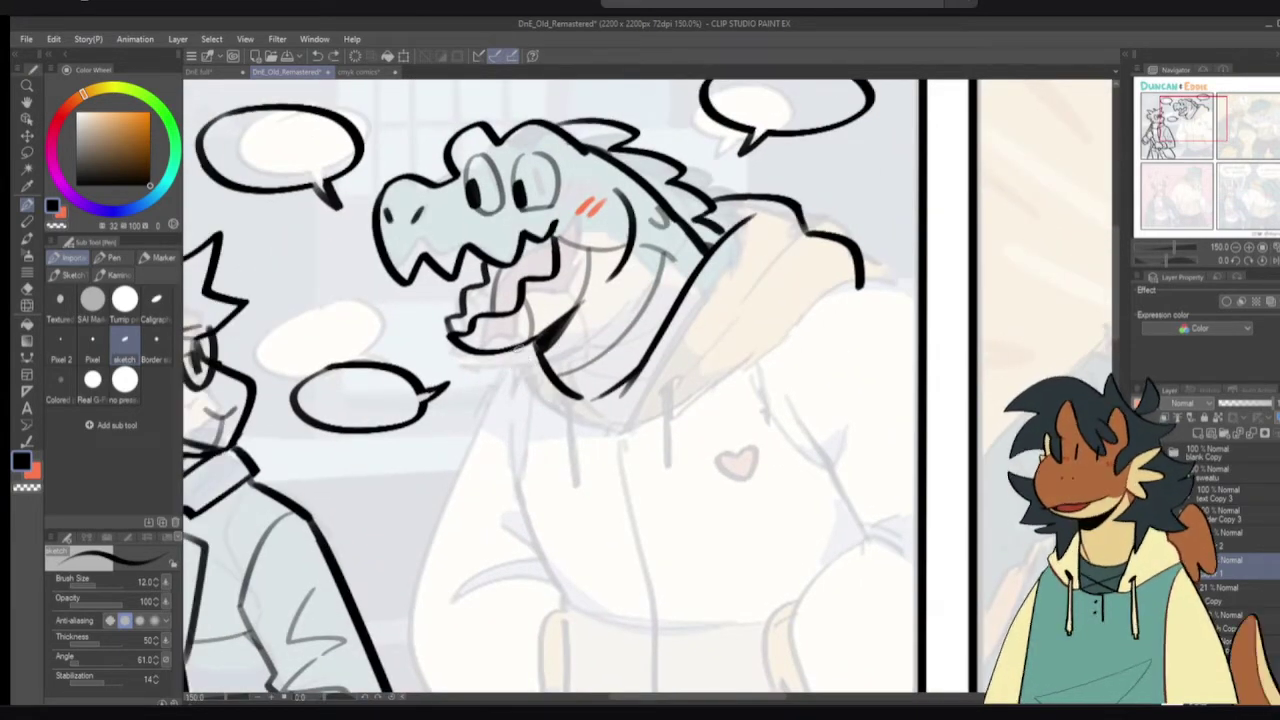
{"action": "left_click_drag", "start_coordinate": [518, 349], "coordinate": [555, 401]}
{"action": "key", "text": "ctrl+z"}
{"action": "left_click_drag", "start_coordinate": [513, 347], "coordinate": [538, 391]}
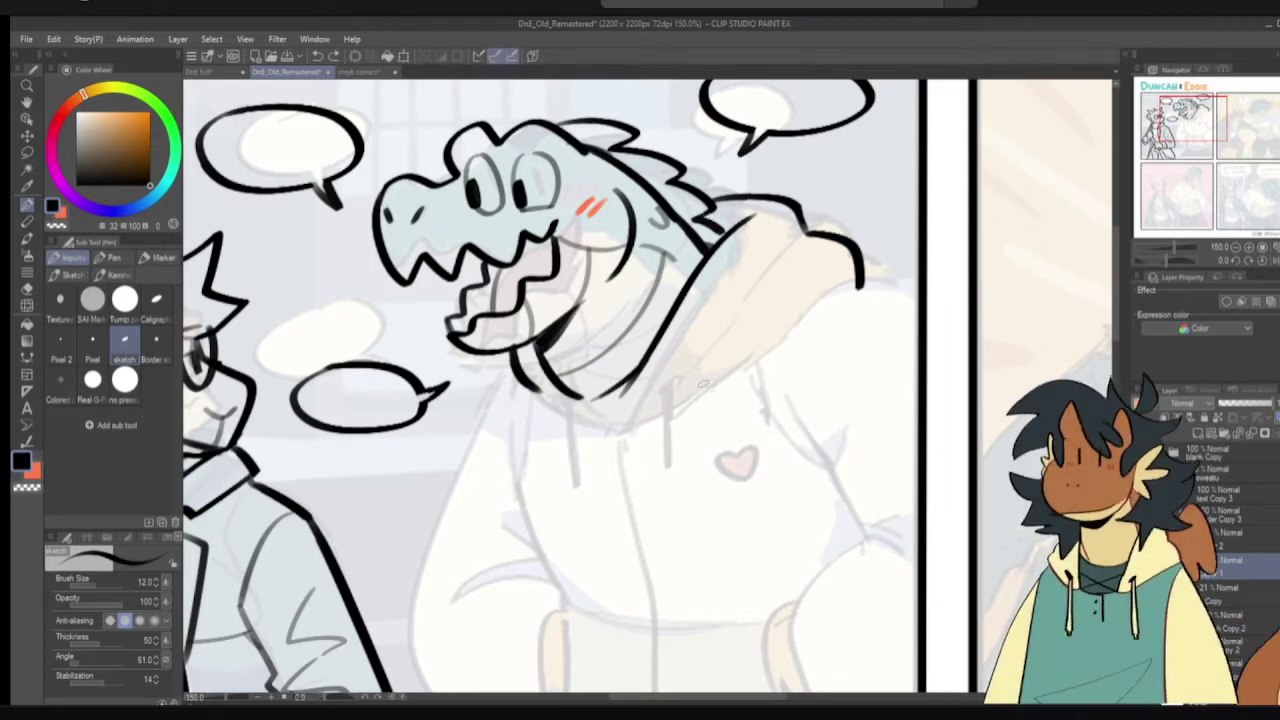
- Ink the hood's lower edge from the throat up to the shoulder and redraw the hood's back curve to meet it
{"action": "left_click_drag", "start_coordinate": [654, 404], "coordinate": [748, 344]}
{"action": "key", "text": "ctrl+z"}
{"action": "mouse_move", "coordinate": [650, 406]}
{"action": "left_mouse_down"}
{"action": "mouse_move", "coordinate": [825, 296]}
{"action": "mouse_move", "coordinate": [864, 255]}
{"action": "mouse_move", "coordinate": [846, 232]}
{"action": "mouse_move", "coordinate": [853, 270]}
{"action": "mouse_move", "coordinate": [824, 255]}
{"action": "mouse_move", "coordinate": [838, 292]}
{"action": "left_mouse_up"}
{"action": "key", "text": "e"}
{"action": "key", "text": "p"}
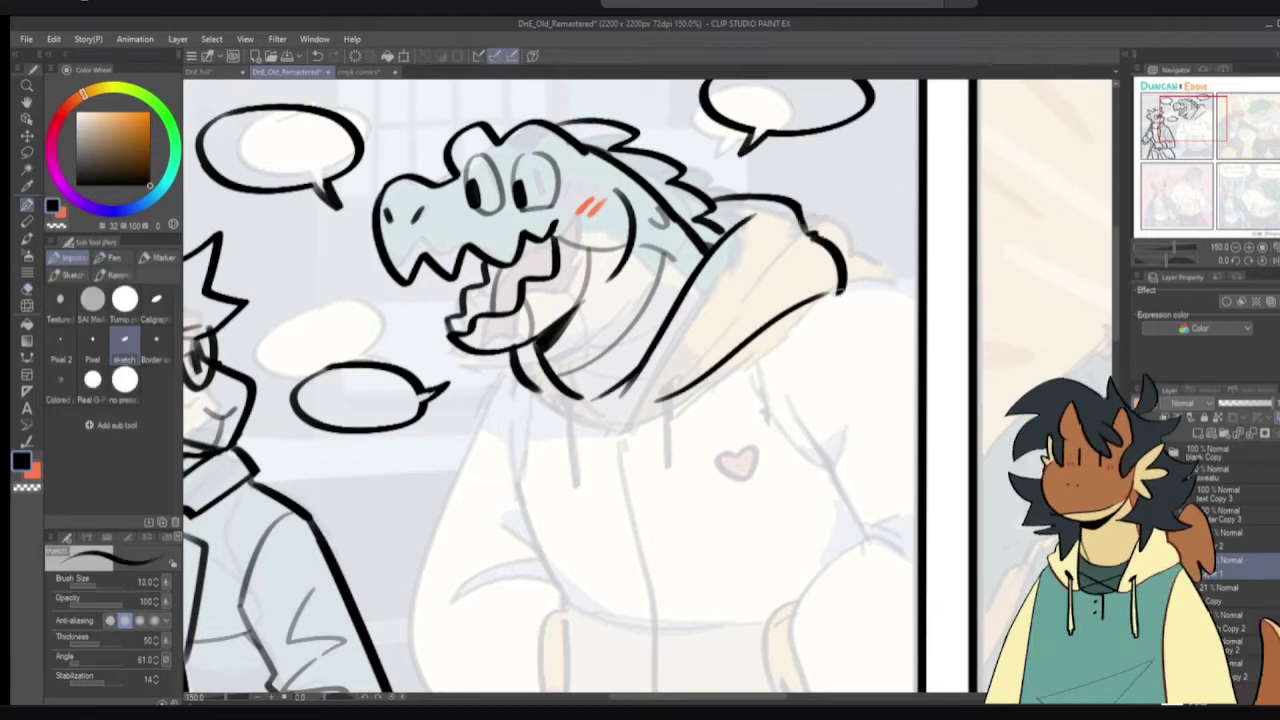
{"action": "key", "text": "ctrl+z"}
{"action": "left_click_drag", "start_coordinate": [810, 230], "coordinate": [849, 290]}
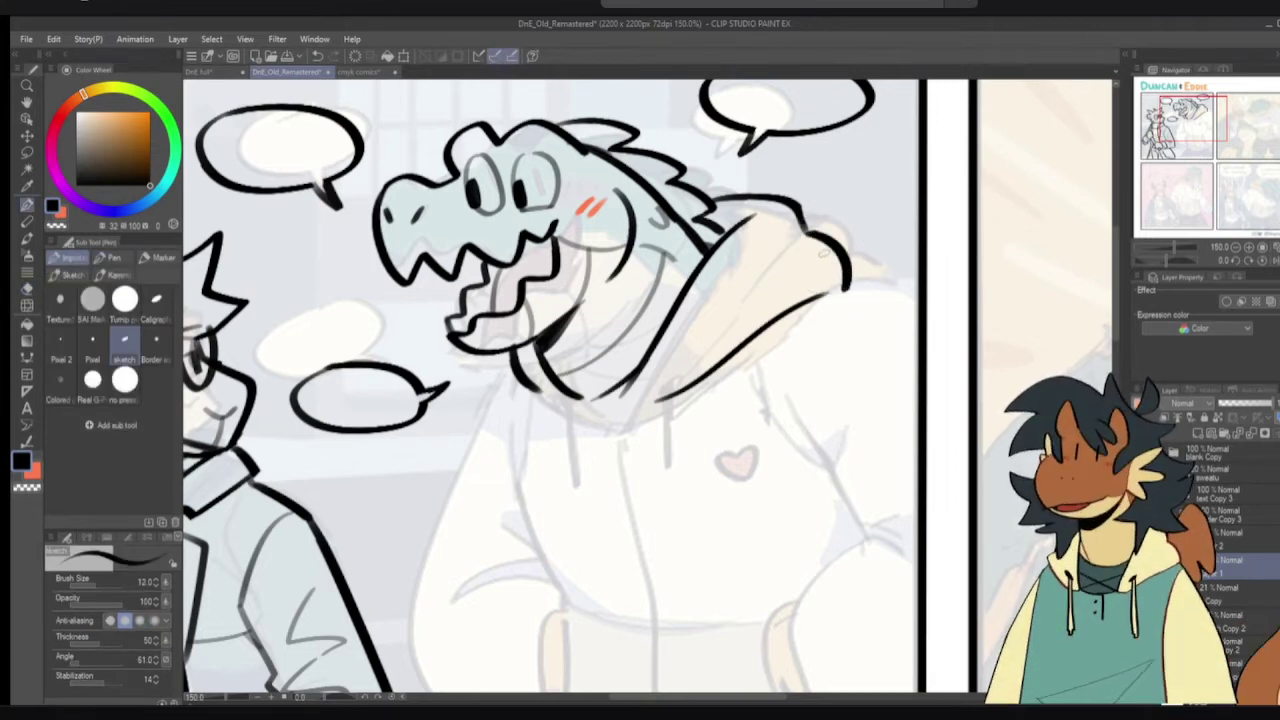
- Erase the bumpy back curve of the crocodile's hood and redraw it from the top arch to the shoulder, cleaning up its lower tip
{"action": "key", "text": "h"}
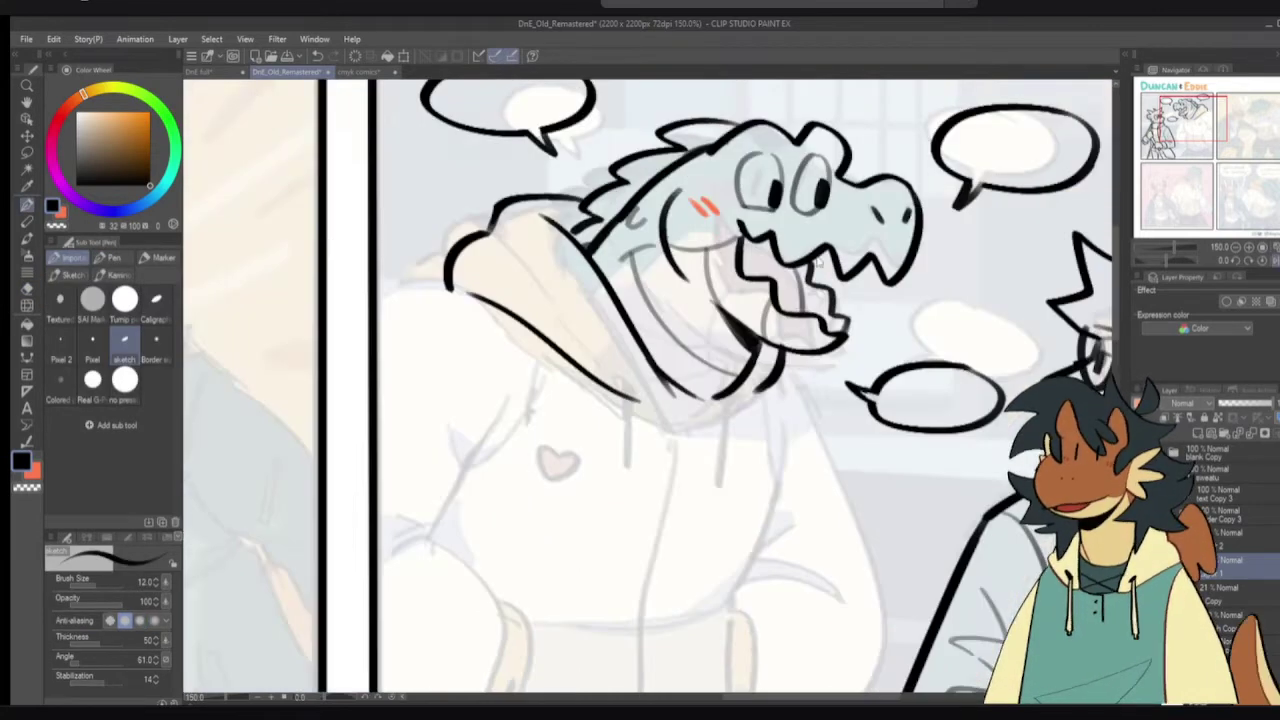
{"action": "key", "text": "h"}
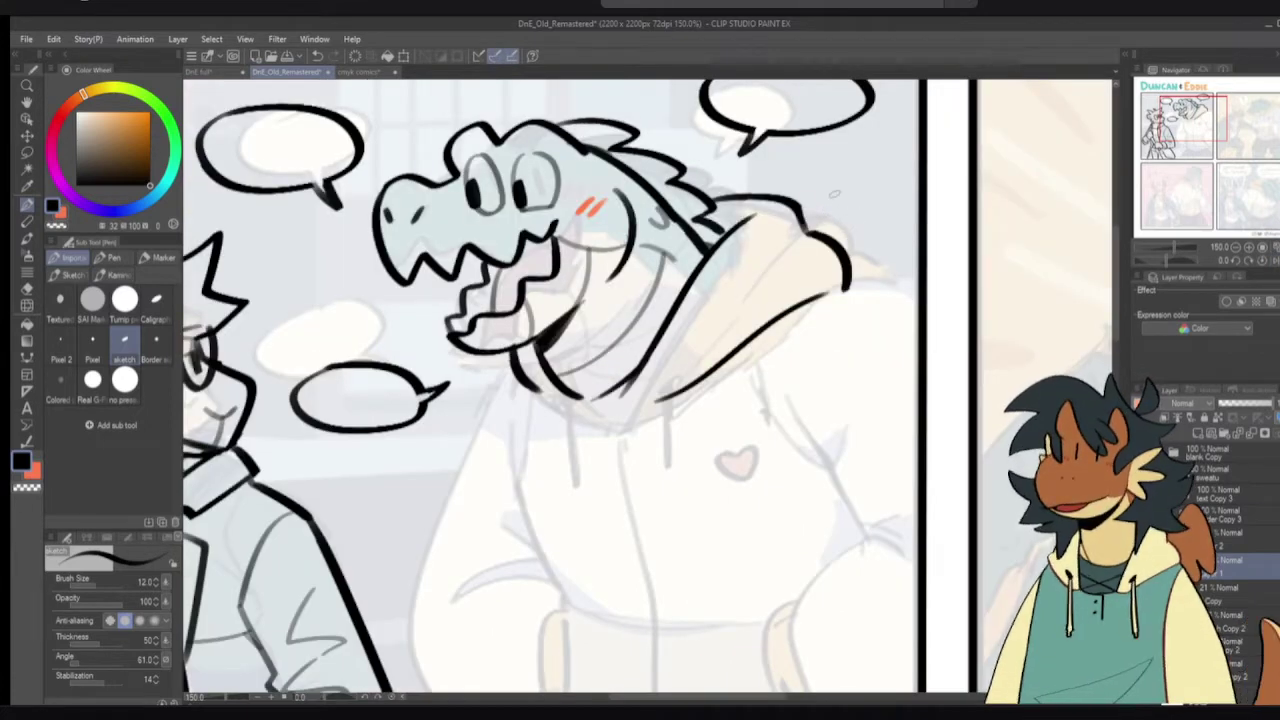
{"action": "key", "text": "e"}
{"action": "left_click_drag", "start_coordinate": [800, 205], "coordinate": [860, 255]}
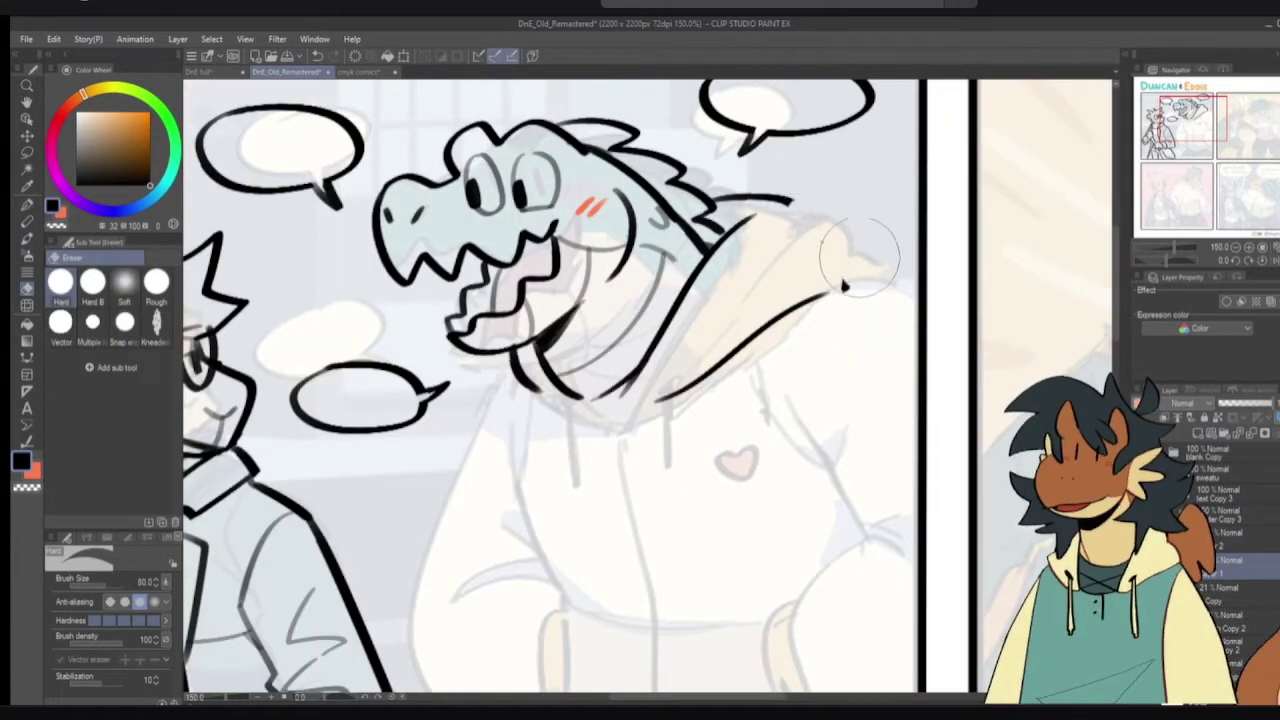
{"action": "key", "text": "p"}
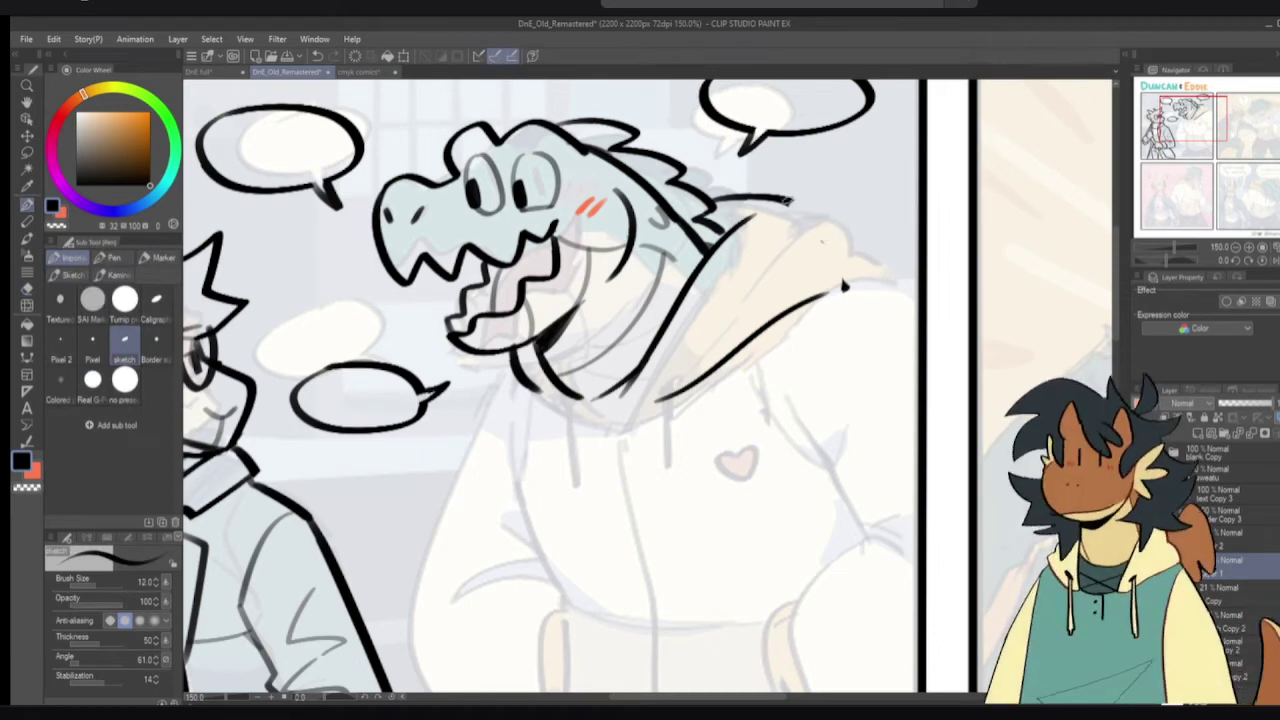
{"action": "left_click_drag", "start_coordinate": [788, 202], "coordinate": [800, 240]}
{"action": "key", "text": "ctrl+z"}
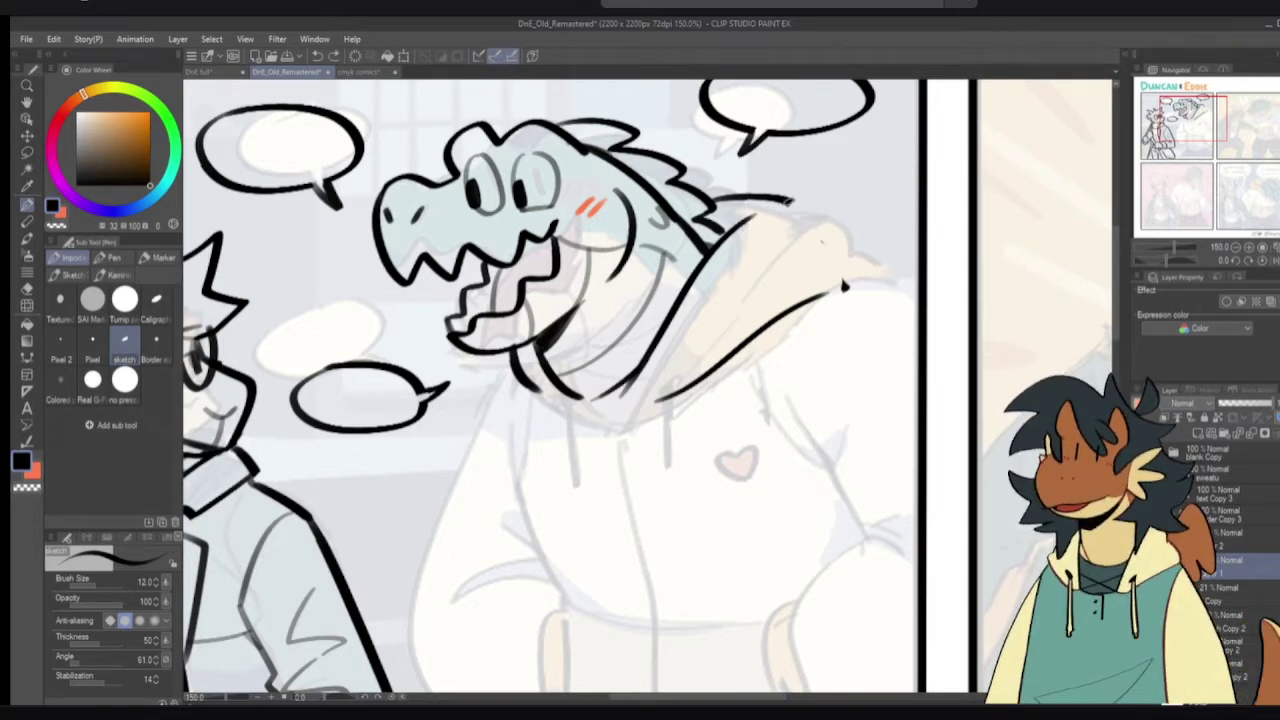
{"action": "mouse_move", "coordinate": [785, 200]}
{"action": "left_mouse_down"}
{"action": "mouse_move", "coordinate": [830, 240]}
{"action": "mouse_move", "coordinate": [848, 285]}
{"action": "left_mouse_up"}
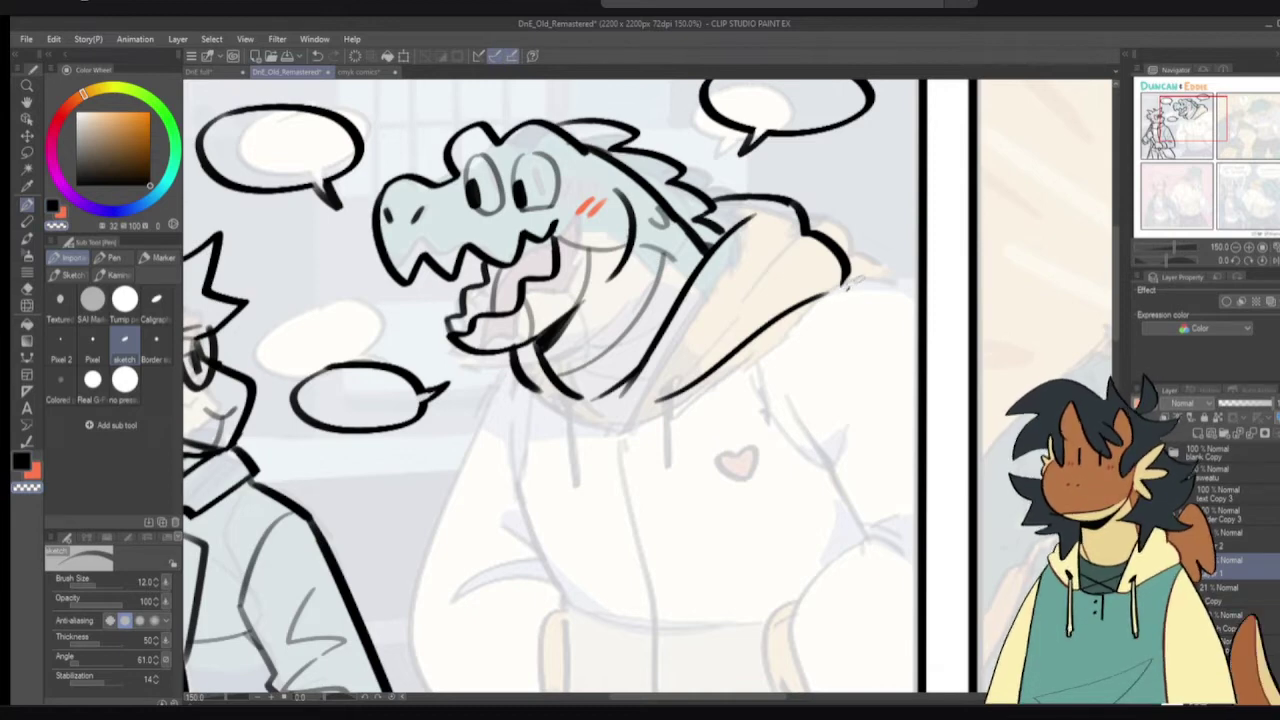
{"action": "key", "text": "c"}
{"action": "left_click_drag", "start_coordinate": [835, 284], "coordinate": [845, 261]}
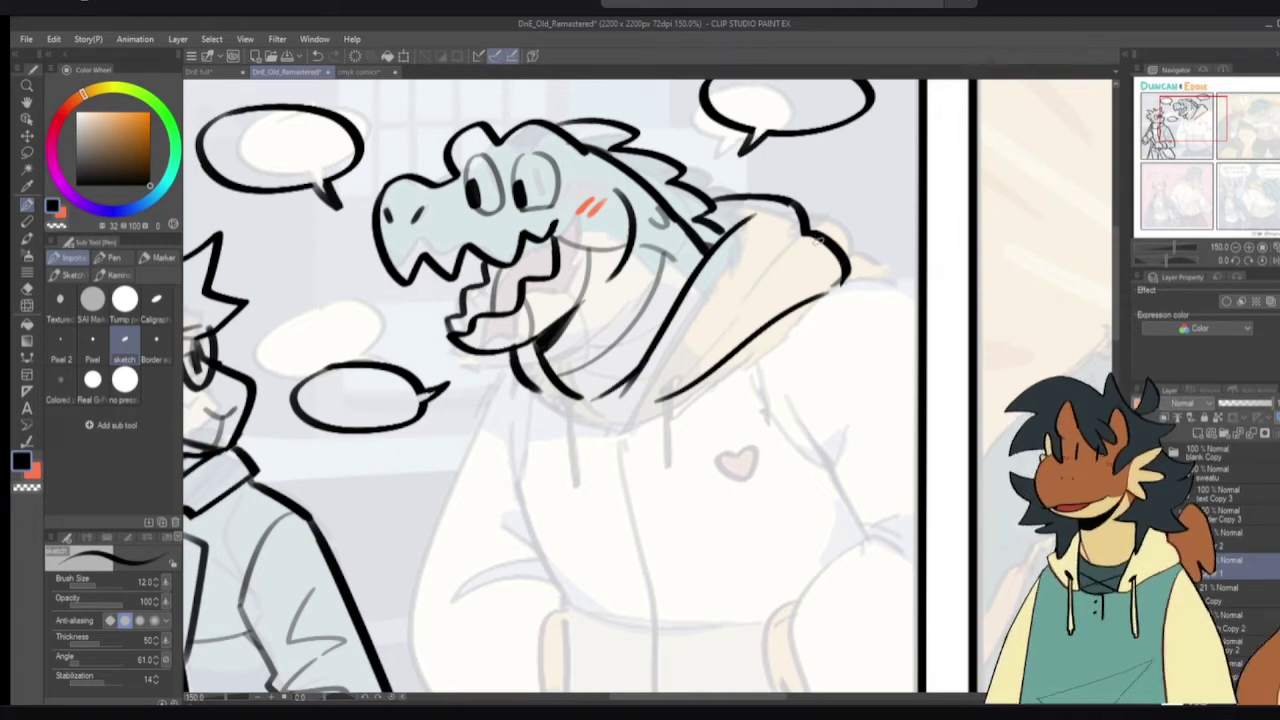
- Try a curved arrow pointing at the artist's handle below the fourth panel, and undo it
{"action": "key", "text": "ctrl+minus"}
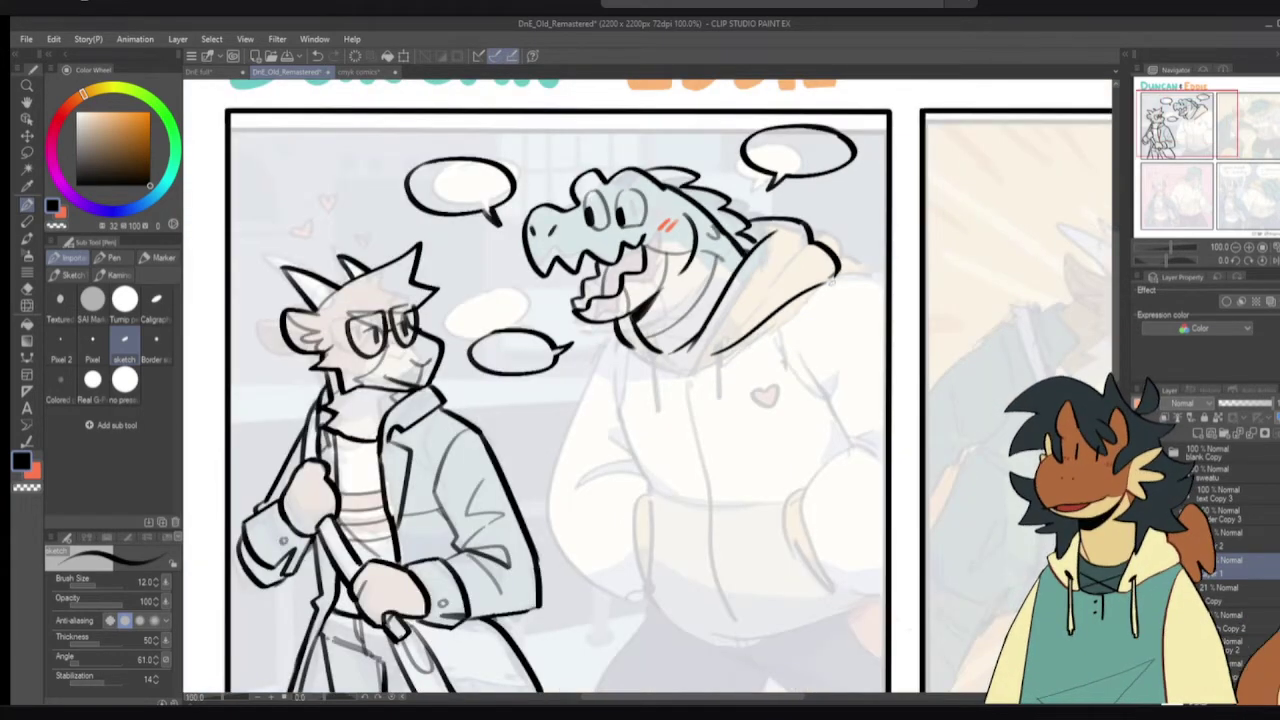
{"action": "scroll", "coordinate": [835, 270], "scroll_direction": "up", "scroll_amount": 2}
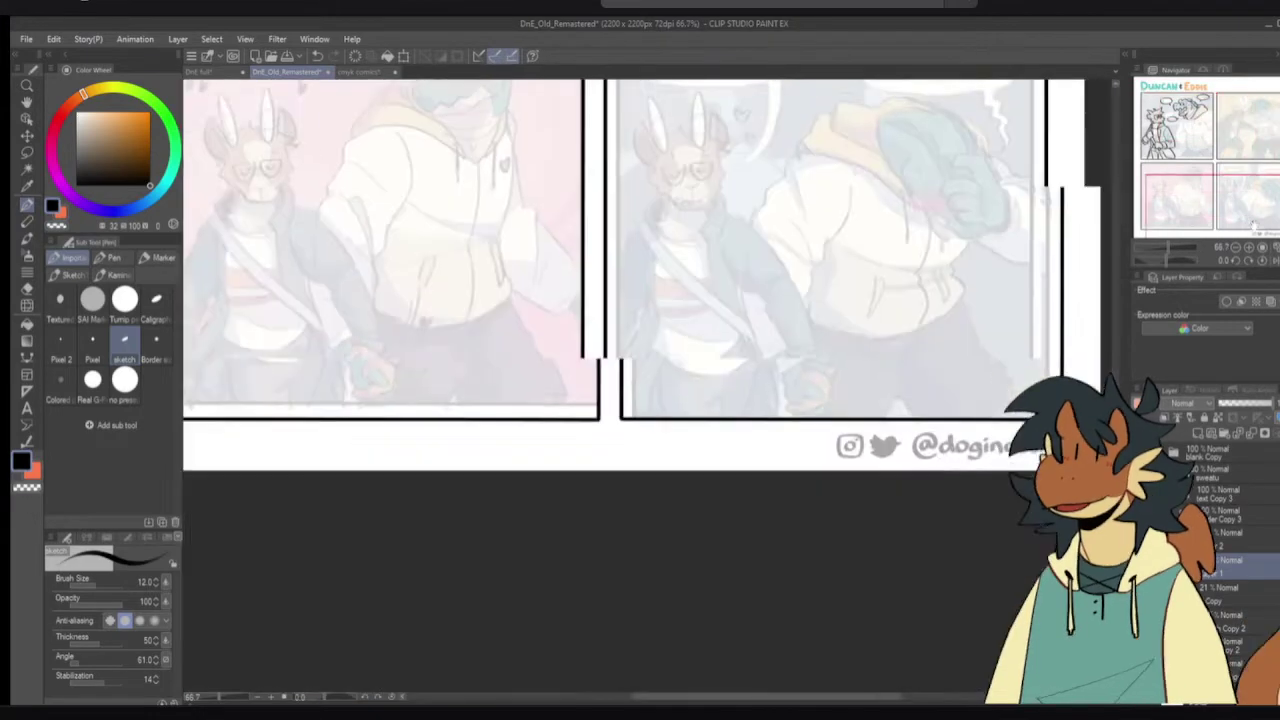
{"action": "left_click_drag", "start_coordinate": [1004, 420], "coordinate": [880, 398]}
{"action": "scroll", "coordinate": [880, 398], "scroll_direction": "up", "scroll_amount": 1}
{"action": "mouse_move", "coordinate": [865, 312]}
{"action": "left_mouse_down"}
{"action": "mouse_move", "coordinate": [868, 420]}
{"action": "mouse_move", "coordinate": [886, 411]}
{"action": "left_mouse_up"}
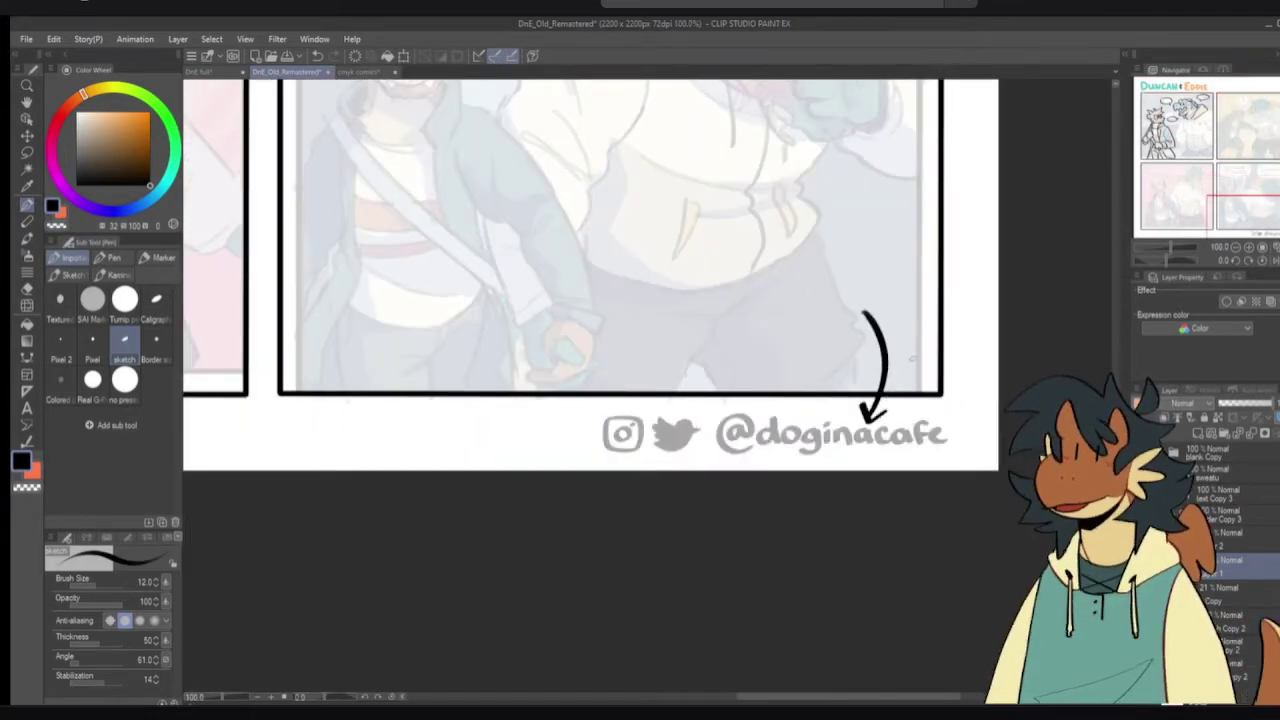
{"action": "key", "text": "ctrl+z"}
{"action": "key", "text": "ctrl+z"}
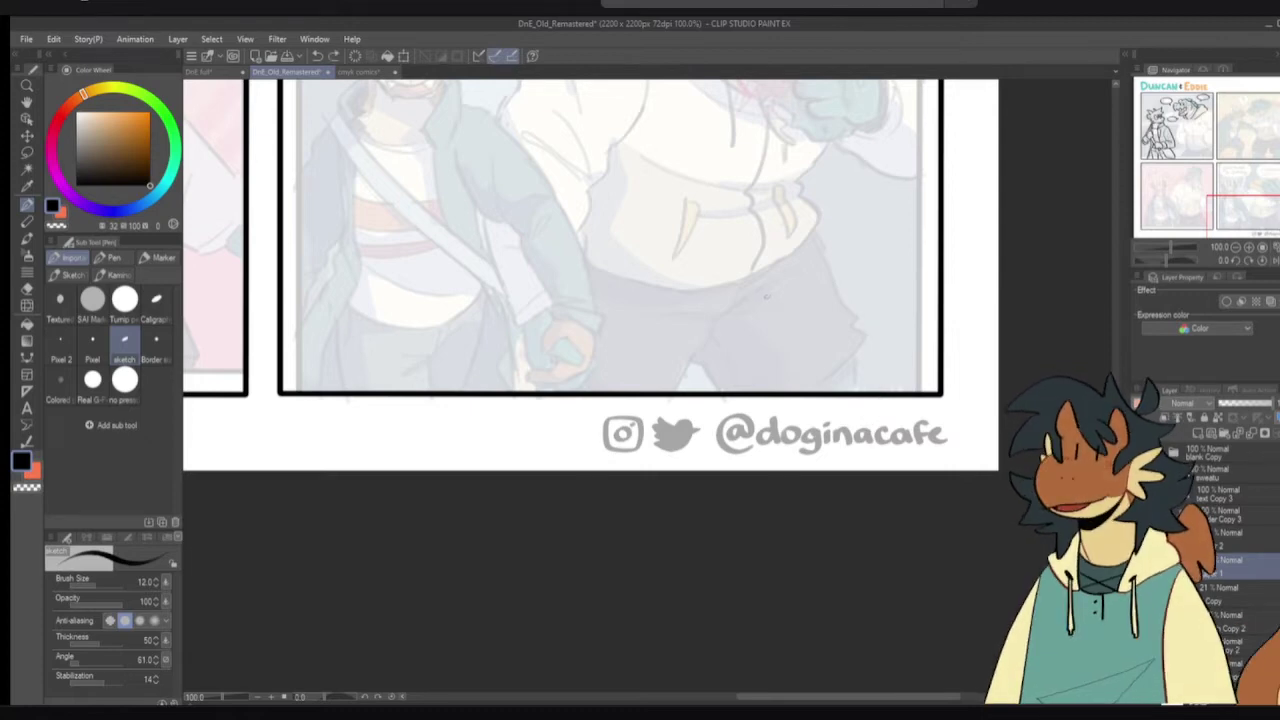
- Erase the hood's back curve and lower edge in the first panel and redraw them as one outline with a smaller bump
{"action": "left_click", "coordinate": [789, 315], "text": "alt"}
{"action": "left_click_drag", "start_coordinate": [546, 184], "coordinate": [803, 455]}
{"action": "scroll", "coordinate": [802, 454], "scroll_direction": "up", "scroll_amount": 5}
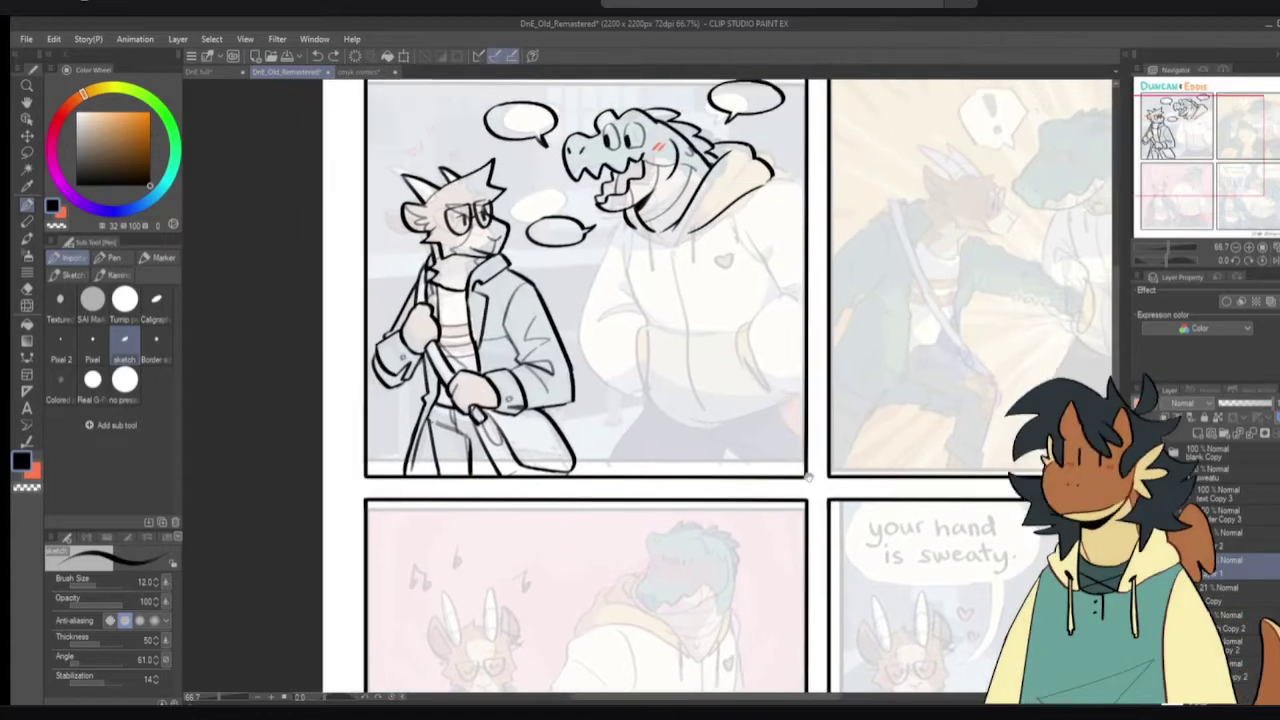
{"action": "scroll", "coordinate": [800, 440], "scroll_direction": "up", "scroll_amount": 2}
{"action": "scroll", "coordinate": [760, 420], "scroll_direction": "up", "scroll_amount": 4}
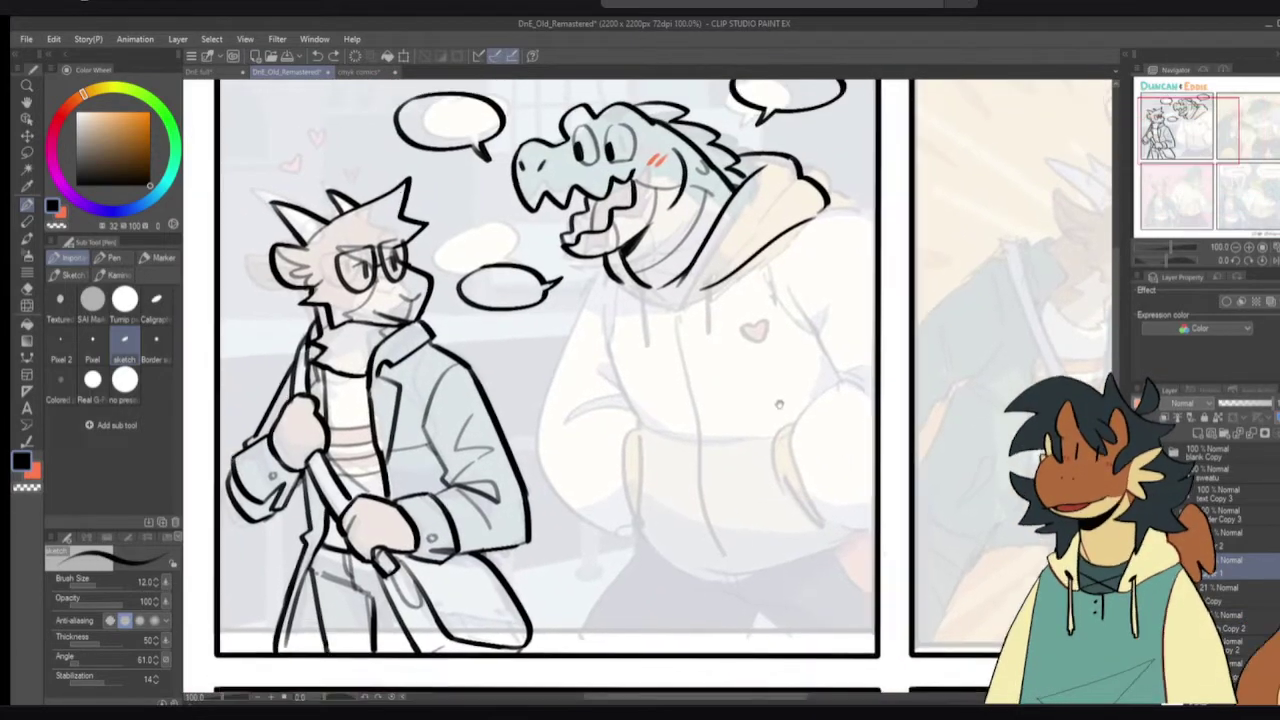
{"action": "scroll", "coordinate": [812, 228], "scroll_direction": "up", "scroll_amount": 1}
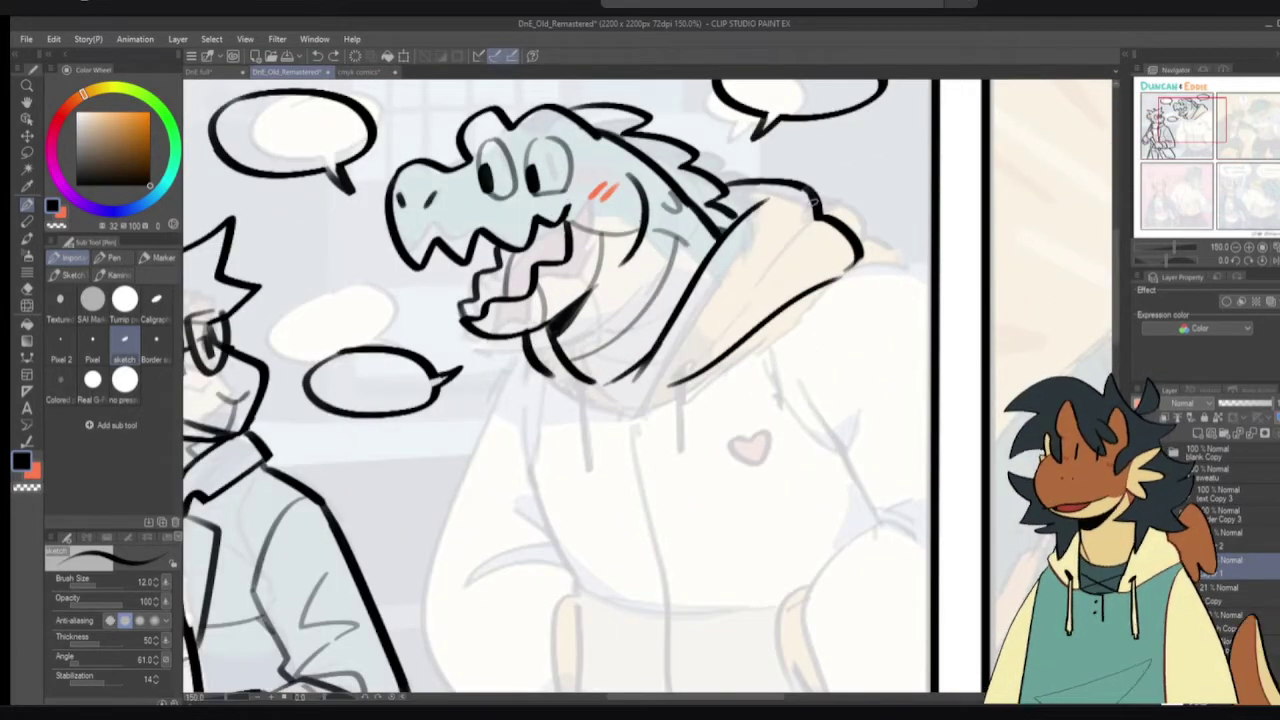
{"action": "key", "text": "e"}
{"action": "mouse_move", "coordinate": [820, 190]}
{"action": "left_mouse_down"}
{"action": "mouse_move", "coordinate": [834, 224]}
{"action": "mouse_move", "coordinate": [776, 318]}
{"action": "mouse_move", "coordinate": [721, 376]}
{"action": "mouse_move", "coordinate": [680, 395]}
{"action": "left_mouse_up"}
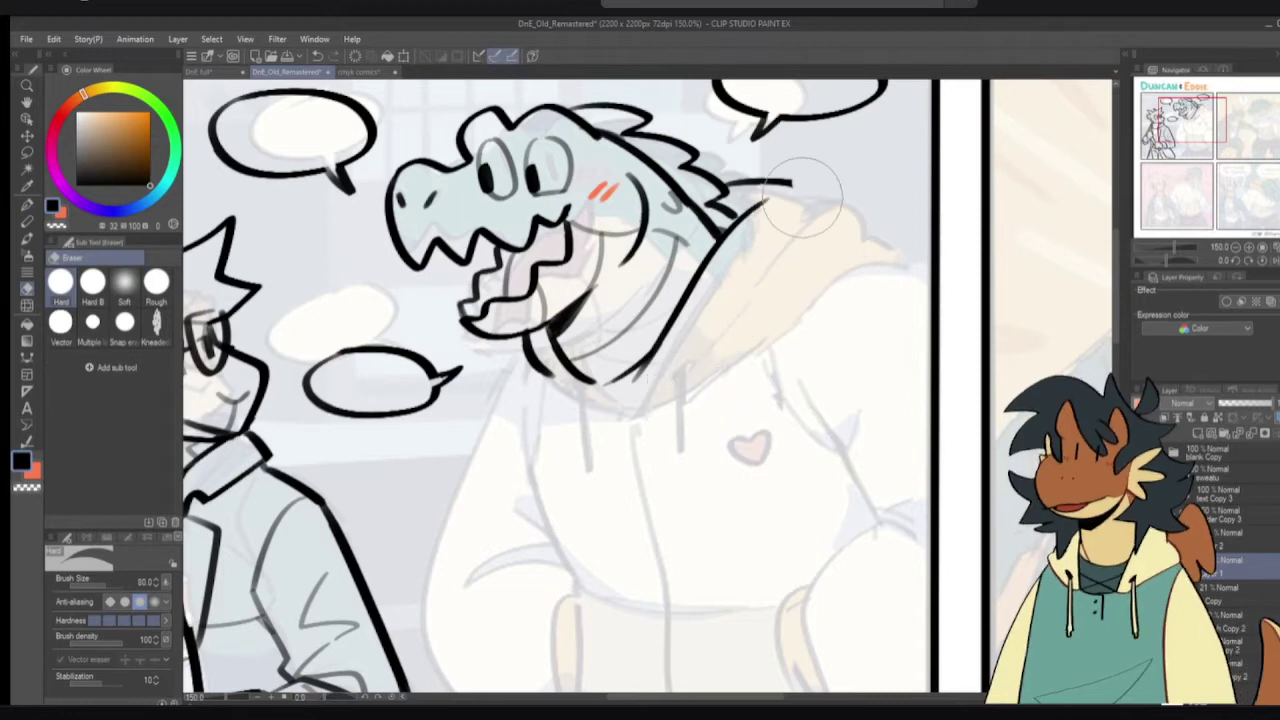
{"action": "key", "text": "p"}
{"action": "mouse_move", "coordinate": [790, 186]}
{"action": "left_mouse_down"}
{"action": "mouse_move", "coordinate": [843, 246]}
{"action": "mouse_move", "coordinate": [682, 374]}
{"action": "left_mouse_up"}
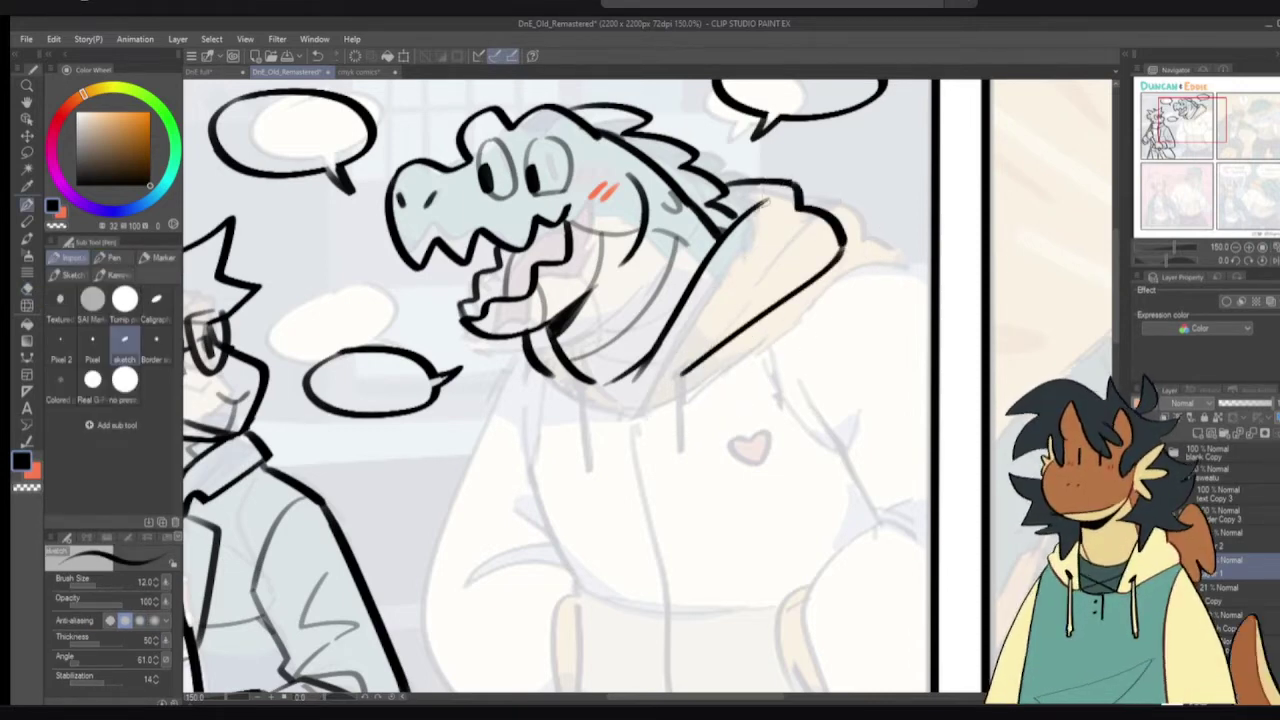
- Trim the upper end of the hood's front edge and extend the hood's lower edge toward the throat
{"action": "left_click_drag", "start_coordinate": [740, 214], "coordinate": [765, 199]}
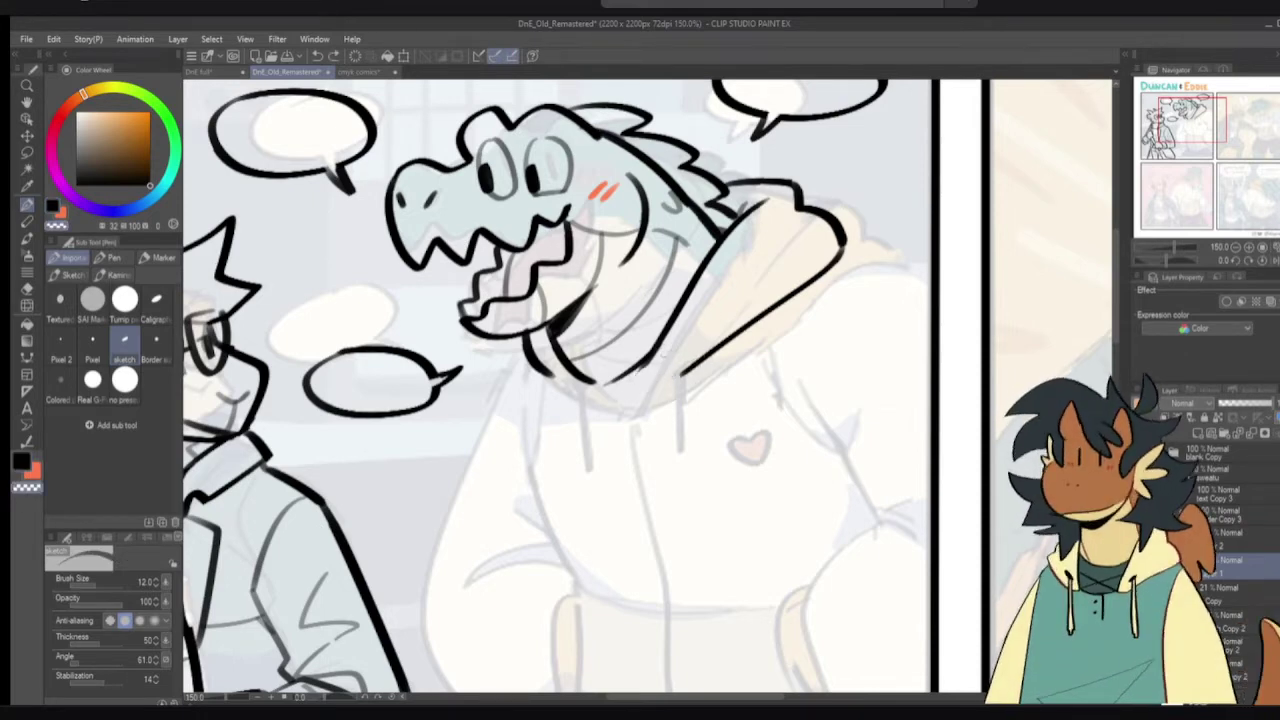
{"action": "key", "text": "c"}
{"action": "mouse_move", "coordinate": [665, 354]}
{"action": "left_mouse_down"}
{"action": "mouse_move", "coordinate": [647, 384]}
{"action": "mouse_move", "coordinate": [706, 359]}
{"action": "left_mouse_up"}
{"action": "key", "text": "ctrl+z"}
{"action": "left_click_drag", "start_coordinate": [639, 392], "coordinate": [703, 361]}
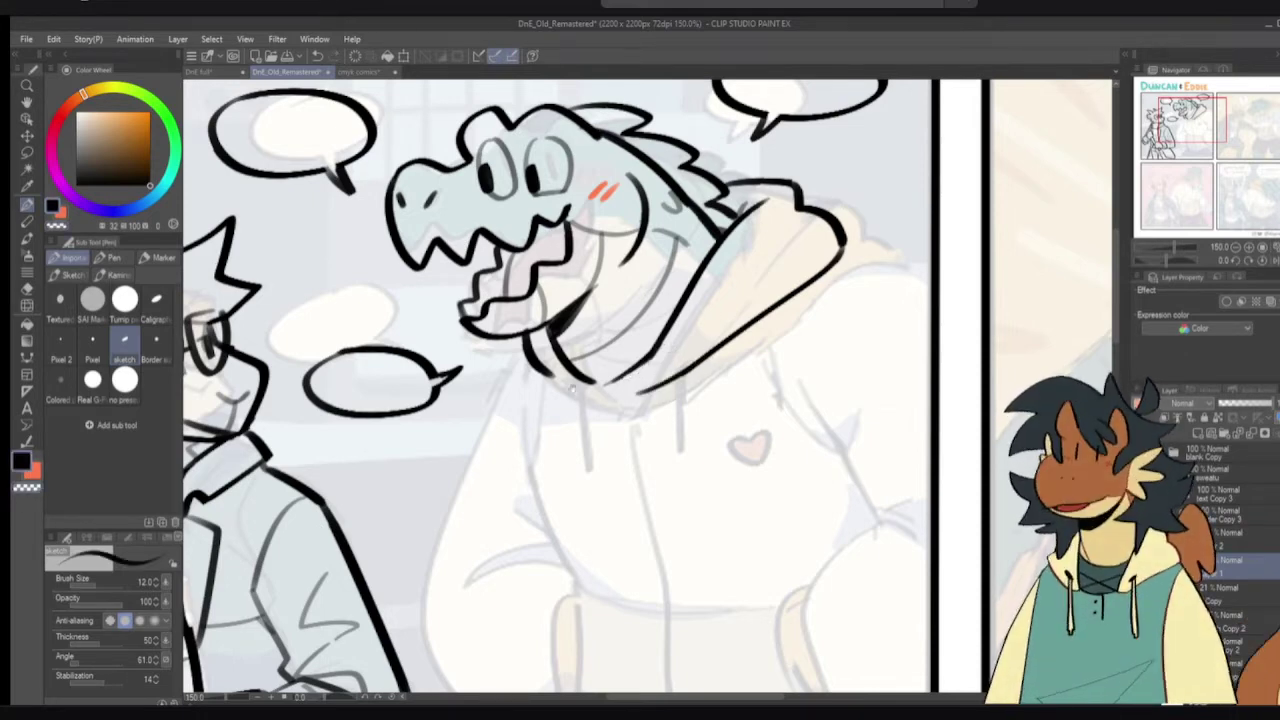
- Try a shoulder line running from the back of the hood toward the panel border, and undo it
{"action": "scroll", "coordinate": [796, 364], "scroll_direction": "down", "scroll_amount": 2}
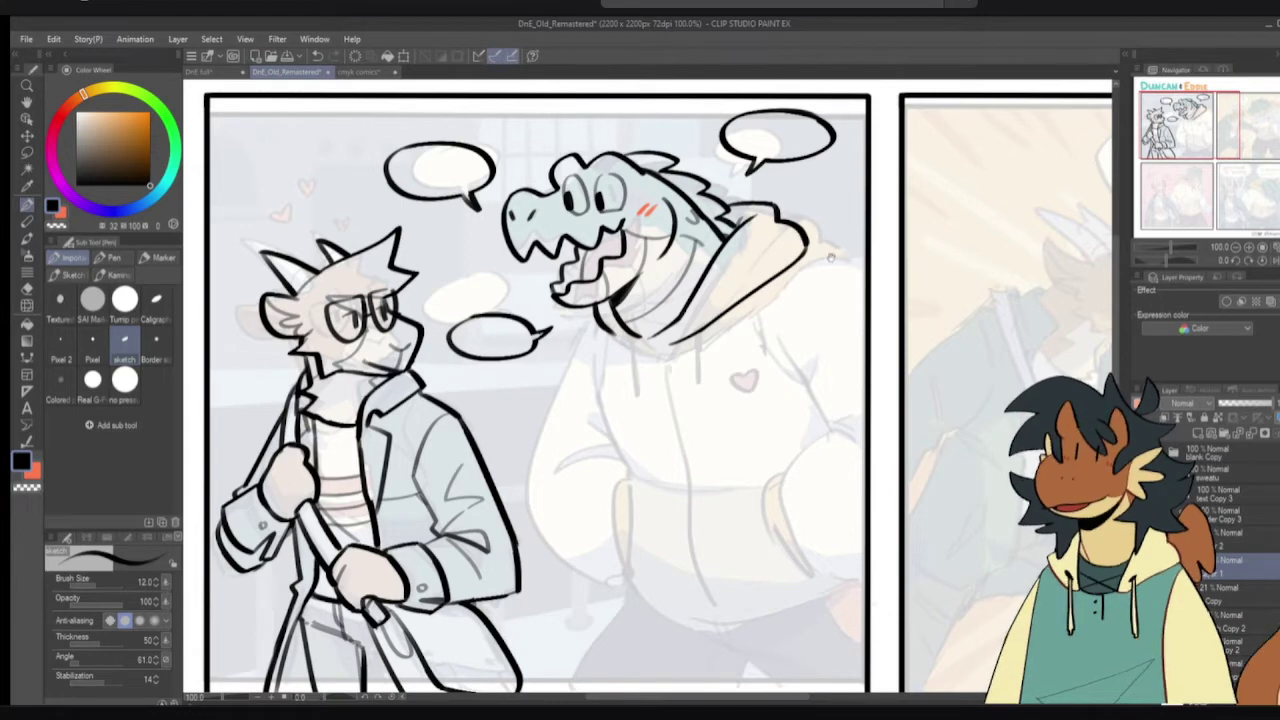
{"action": "left_click_drag", "start_coordinate": [815, 256], "coordinate": [854, 306]}
{"action": "key", "text": "ctrl+z"}
{"action": "left_click_drag", "start_coordinate": [805, 251], "coordinate": [854, 314]}
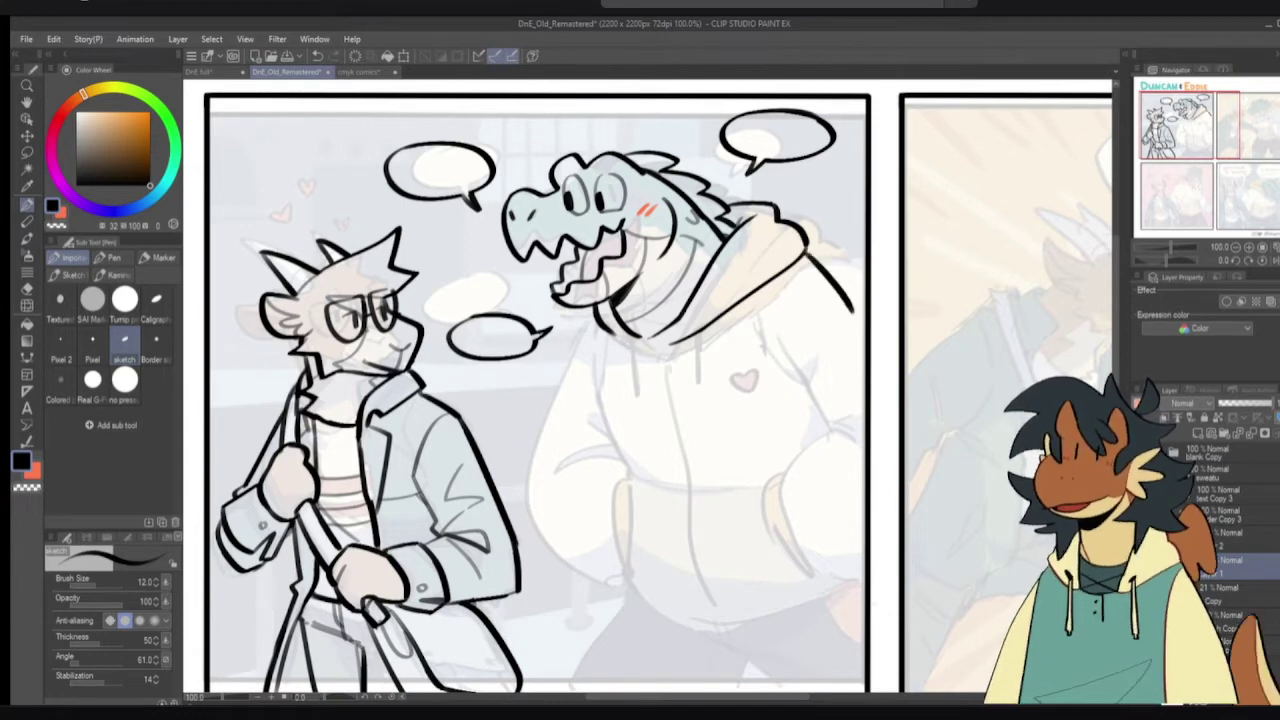
{"action": "key", "text": "ctrl+z"}
- Try short fold lines inside the crocodile's hood
{"action": "mouse_move", "coordinate": [602, 189]}
{"action": "left_mouse_down"}
{"action": "mouse_move", "coordinate": [634, 227]}
{"action": "mouse_move", "coordinate": [645, 222]}
{"action": "mouse_move", "coordinate": [635, 270]}
{"action": "mouse_move", "coordinate": [660, 225]}
{"action": "mouse_move", "coordinate": [651, 218]}
{"action": "mouse_move", "coordinate": [668, 266]}
{"action": "mouse_move", "coordinate": [656, 210]}
{"action": "mouse_move", "coordinate": [636, 255]}
{"action": "mouse_move", "coordinate": [657, 228]}
{"action": "mouse_move", "coordinate": [658, 271]}
{"action": "mouse_move", "coordinate": [646, 214]}
{"action": "mouse_move", "coordinate": [649, 272]}
{"action": "left_mouse_up"}
{"action": "scroll", "coordinate": [632, 226], "scroll_direction": "up", "scroll_amount": 2}
{"action": "key", "text": "e"}
{"action": "key", "text": "p"}
{"action": "key", "text": "e"}
{"action": "key", "text": "p"}
{"action": "key", "text": "ctrl+z"}
{"action": "mouse_move", "coordinate": [650, 212]}
{"action": "left_mouse_down"}
{"action": "mouse_move", "coordinate": [668, 268]}
{"action": "mouse_move", "coordinate": [638, 248]}
{"action": "mouse_move", "coordinate": [640, 268]}
{"action": "left_mouse_up"}
{"action": "left_click_drag", "start_coordinate": [677, 310], "coordinate": [648, 259]}
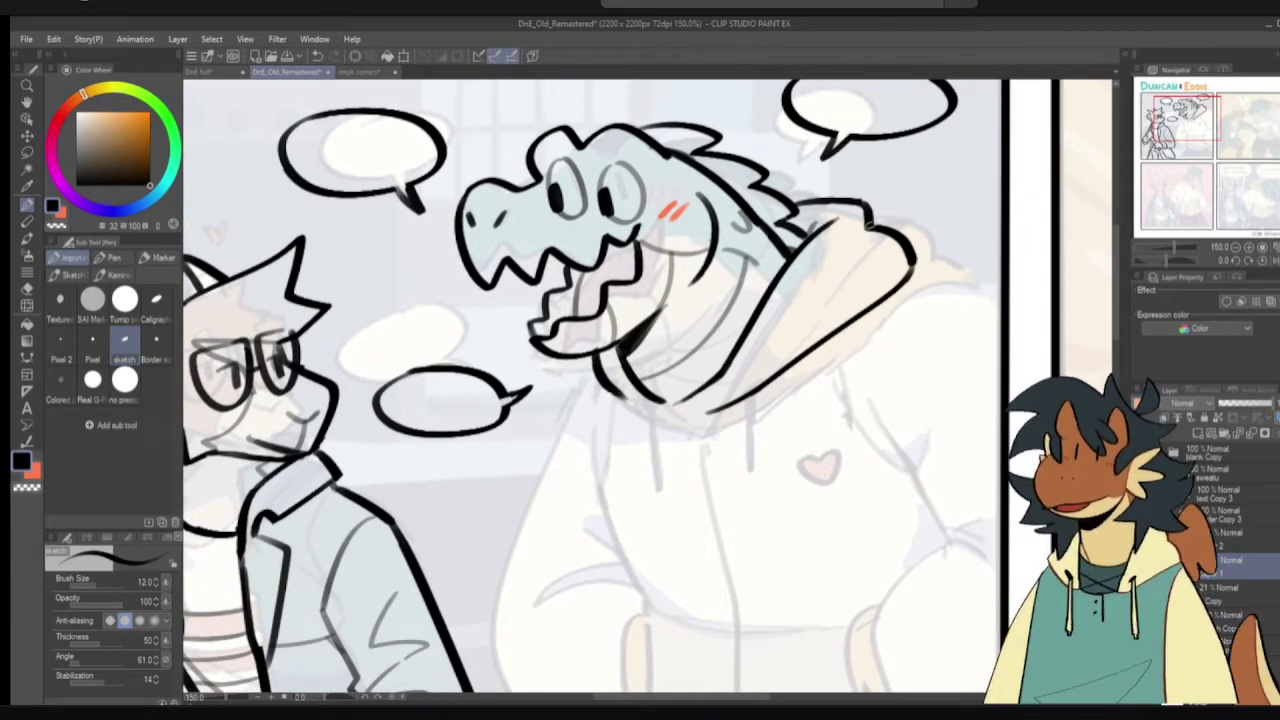
{"action": "left_click_drag", "start_coordinate": [868, 223], "coordinate": [816, 294]}
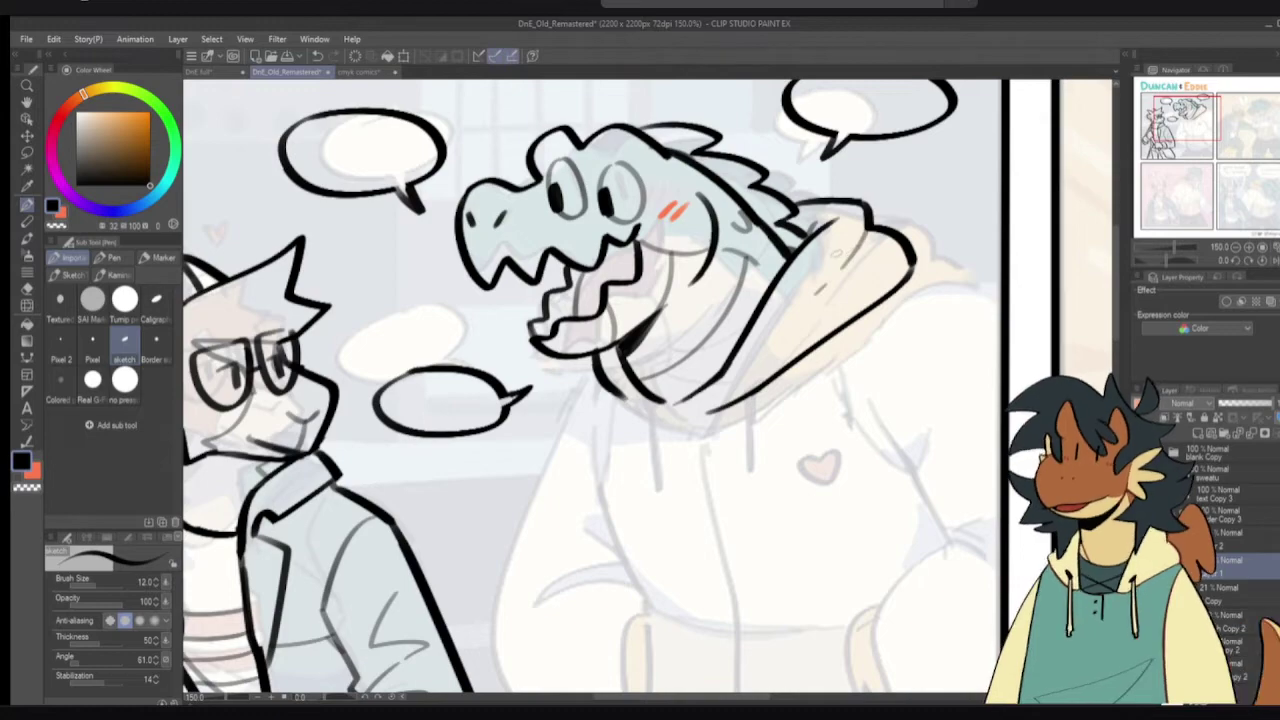
- Ink the crocodile's far shoulder as a curve from the back of the hood to the panel's edge, redrawing it until it is smooth
{"action": "scroll", "coordinate": [918, 291], "scroll_direction": "down", "scroll_amount": 1}
{"action": "key", "text": "h"}
{"action": "key", "text": "h"}
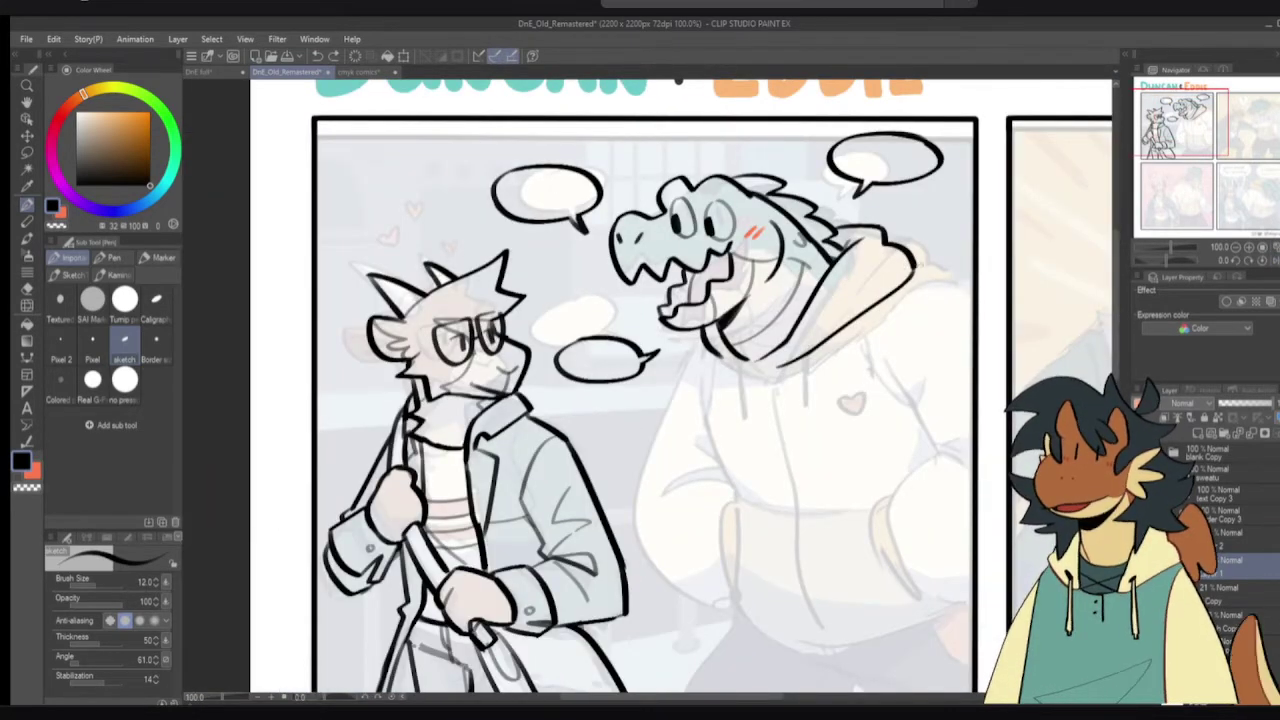
{"action": "left_click_drag", "start_coordinate": [914, 275], "coordinate": [972, 322]}
{"action": "key", "text": "ctrl+z"}
{"action": "left_click_drag", "start_coordinate": [914, 275], "coordinate": [972, 318]}
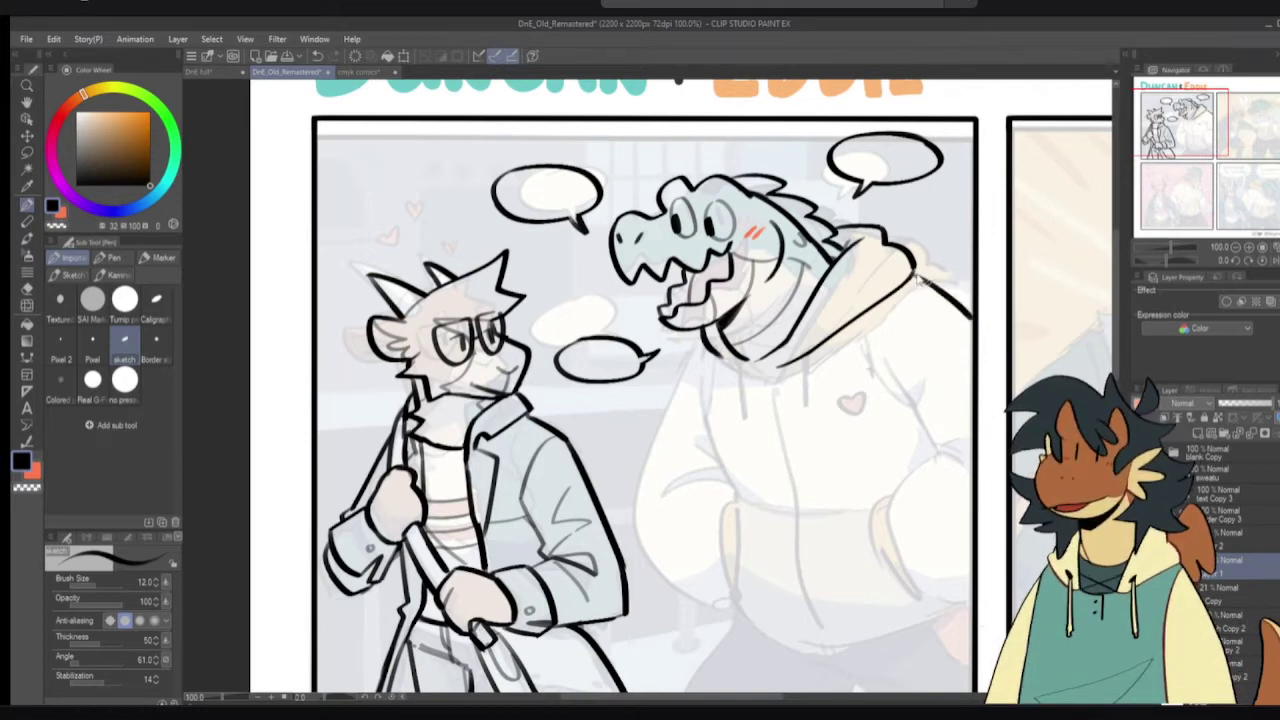
{"action": "key", "text": "ctrl+z"}
{"action": "left_click_drag", "start_coordinate": [912, 272], "coordinate": [972, 334]}
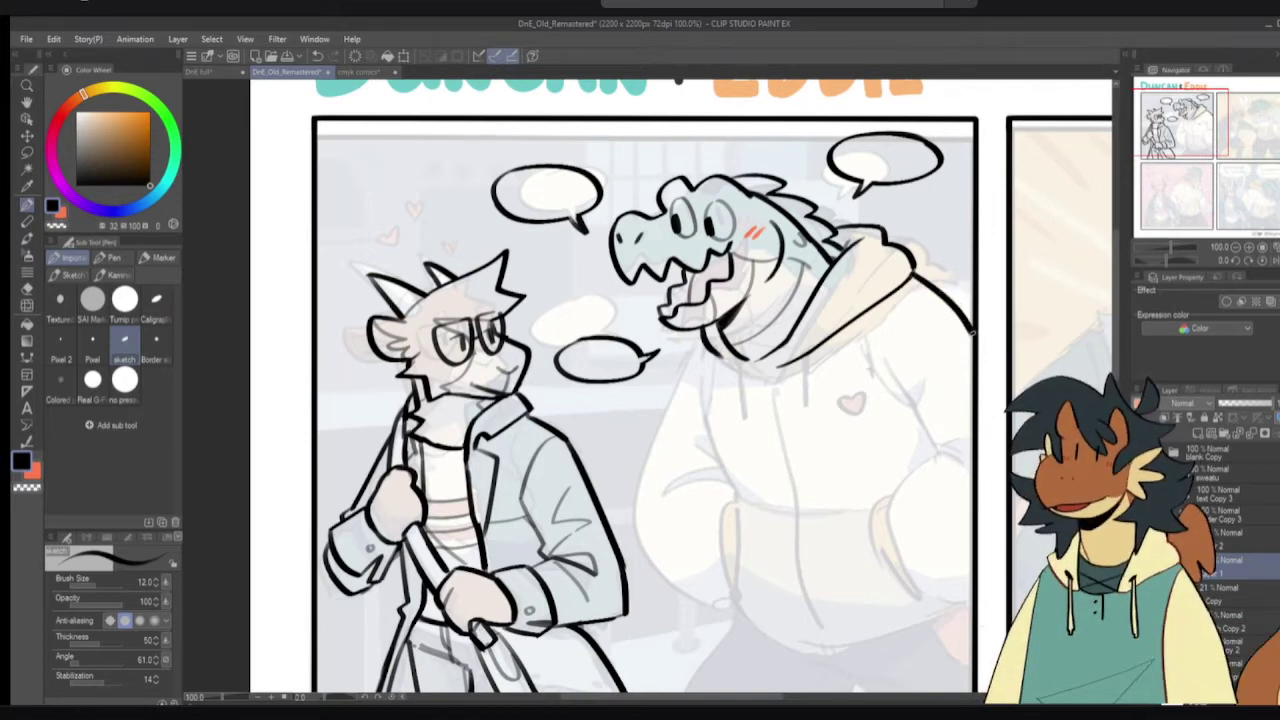
- Try several versions of the near sleeve's outer curve from below the jaw down toward the elbow, undoing each one
{"action": "mouse_move", "coordinate": [702, 334]}
{"action": "left_mouse_down"}
{"action": "mouse_move", "coordinate": [660, 404]}
{"action": "mouse_move", "coordinate": [640, 510]}
{"action": "left_mouse_up"}
{"action": "key", "text": "ctrl+z"}
{"action": "left_click_drag", "start_coordinate": [704, 326], "coordinate": [665, 422]}
{"action": "key", "text": "ctrl+z"}
{"action": "left_click_drag", "start_coordinate": [819, 366], "coordinate": [811, 342]}
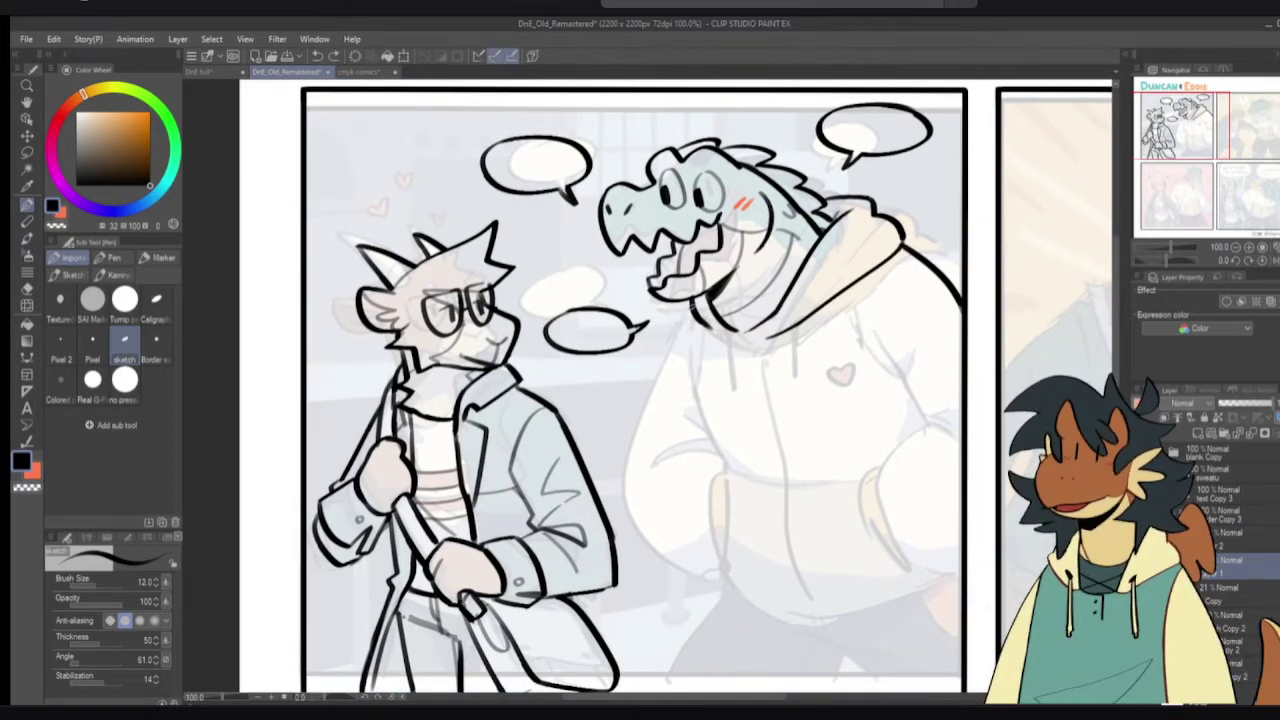
{"action": "mouse_move", "coordinate": [686, 326]}
{"action": "left_mouse_down"}
{"action": "mouse_move", "coordinate": [642, 476]}
{"action": "mouse_move", "coordinate": [645, 402]}
{"action": "left_mouse_up"}
{"action": "key", "text": "ctrl+z"}
{"action": "key", "text": "ctrl+z"}
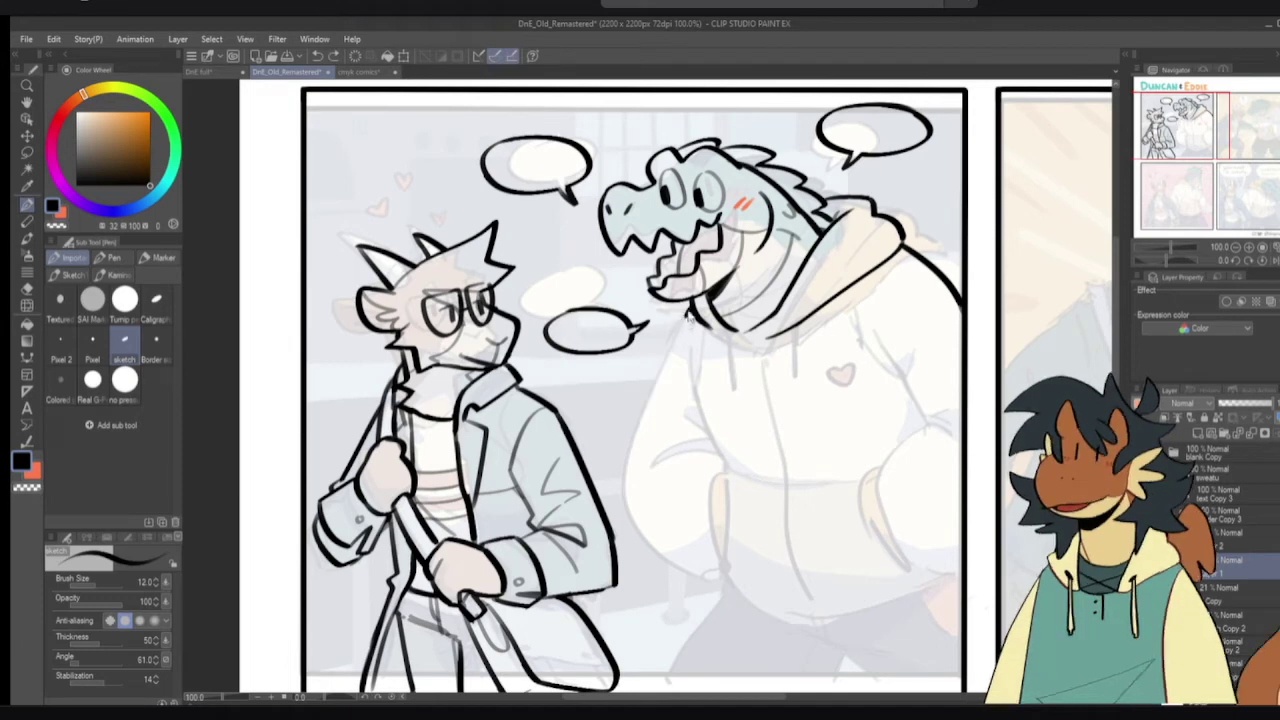
{"action": "left_click_drag", "start_coordinate": [684, 326], "coordinate": [618, 495]}
{"action": "key", "text": "ctrl+z"}
{"action": "left_click_drag", "start_coordinate": [684, 320], "coordinate": [632, 508]}
{"action": "key", "text": "ctrl+z"}
{"action": "left_click_drag", "start_coordinate": [684, 326], "coordinate": [616, 514]}
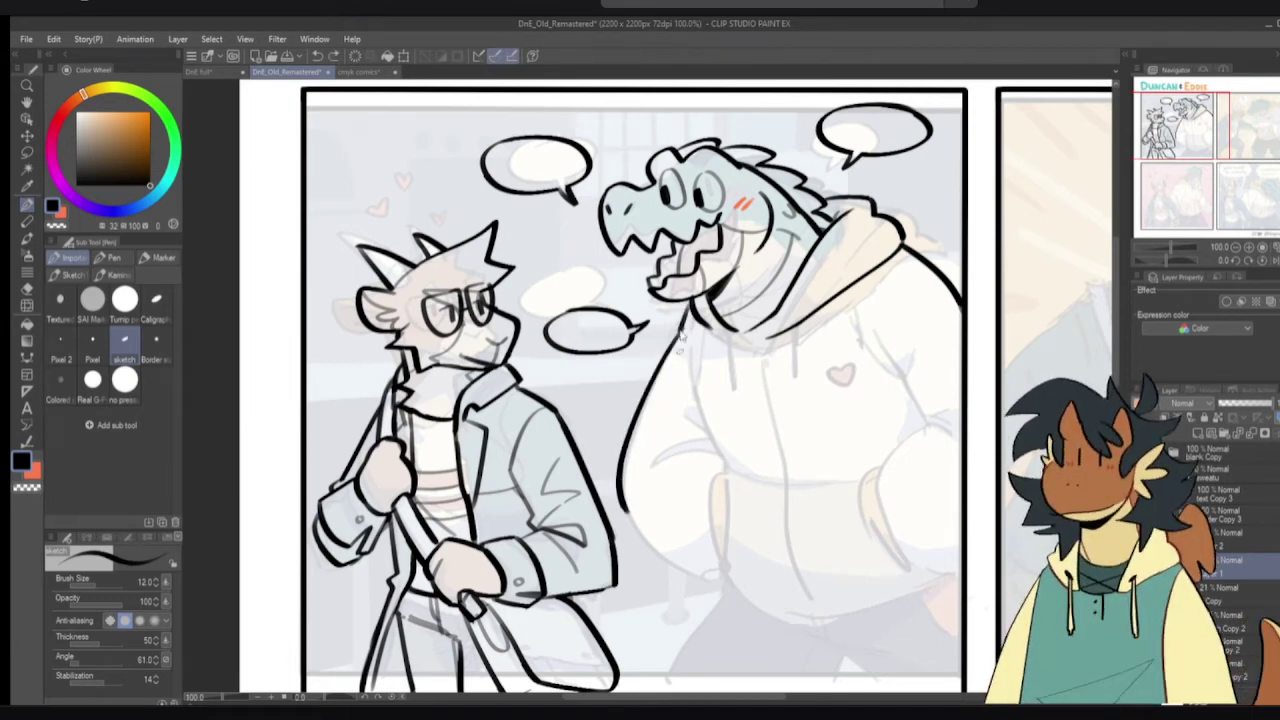
{"action": "key", "text": "ctrl+z"}
{"action": "left_click_drag", "start_coordinate": [684, 316], "coordinate": [624, 526]}
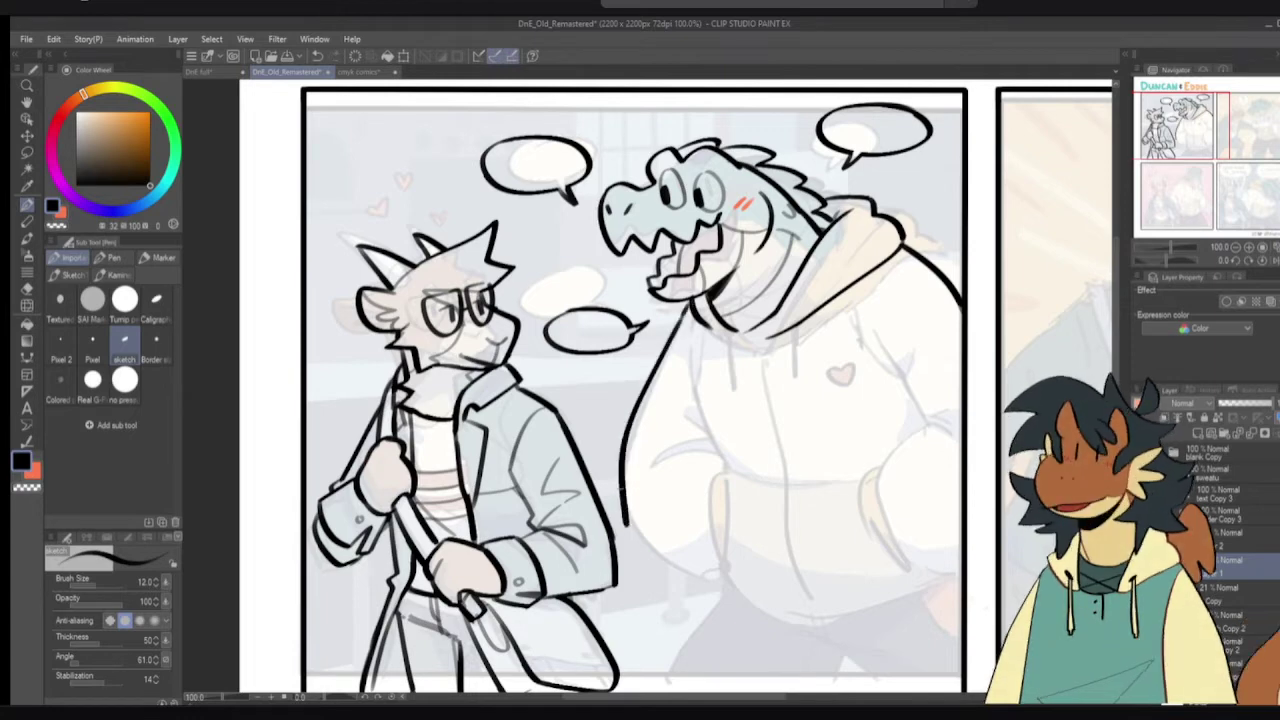
{"action": "key", "text": "ctrl+z"}
{"action": "left_click_drag", "start_coordinate": [871, 485], "coordinate": [863, 467]}
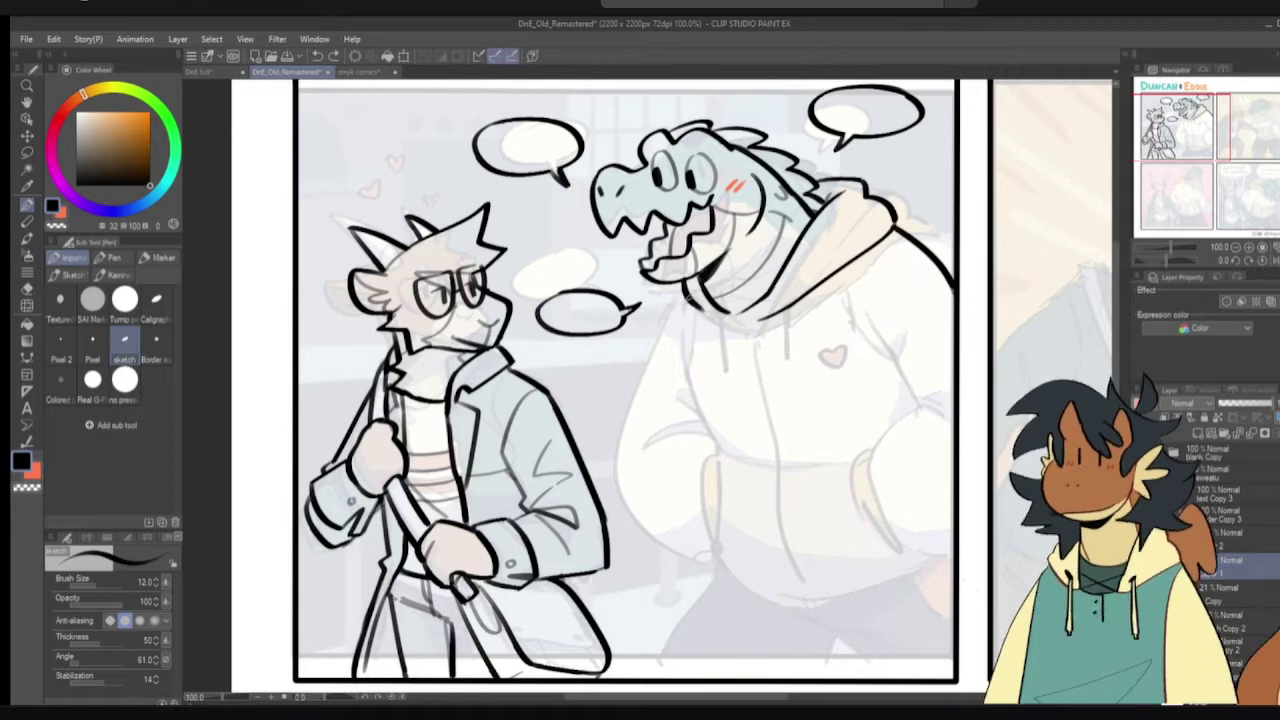
- Lower the reference artwork layer's opacity to 8% and return to the line art layer
{"action": "left_click", "coordinate": [1247, 594]}
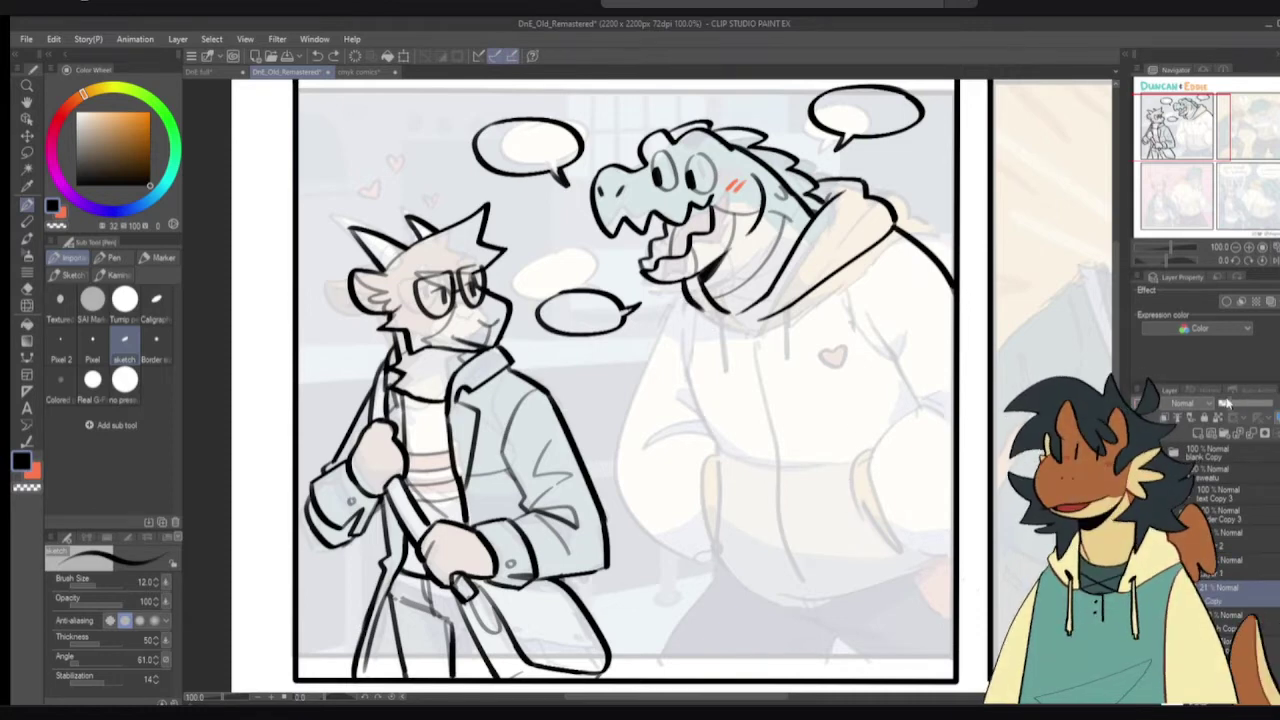
{"action": "left_click_drag", "start_coordinate": [1233, 403], "coordinate": [1223, 403]}
{"action": "left_click", "coordinate": [1245, 567]}
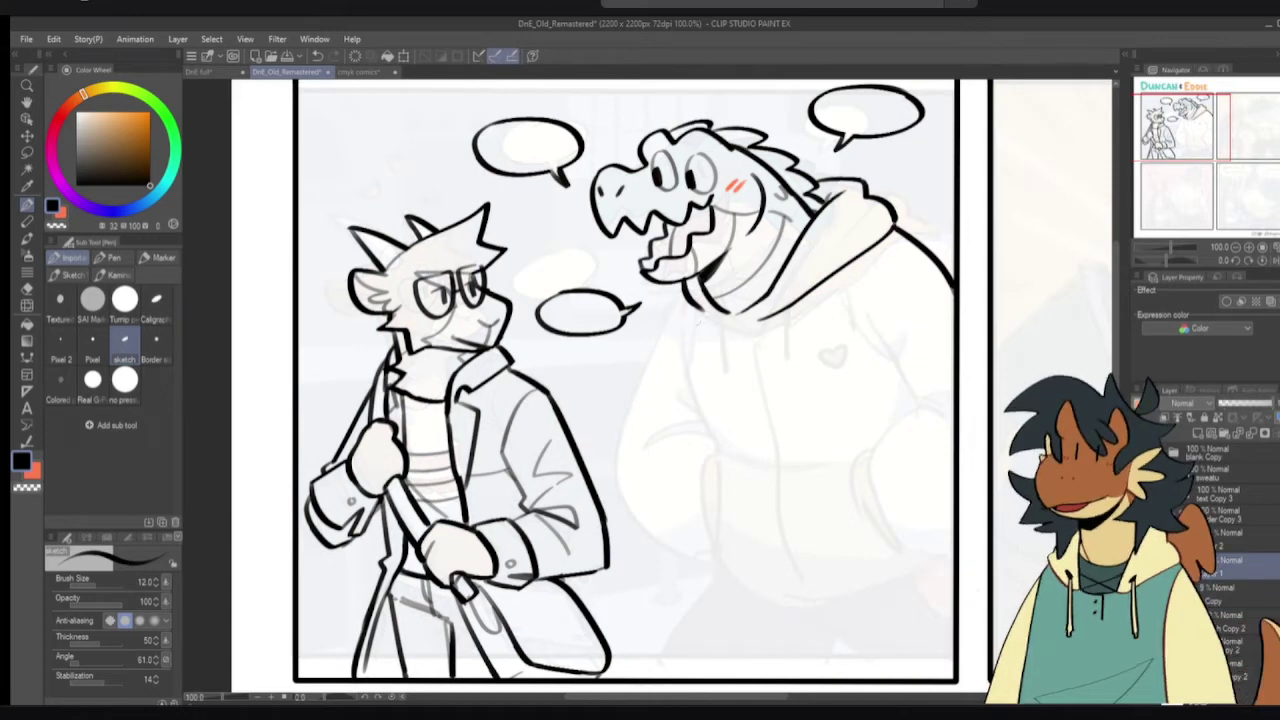
- Ink the near sleeve's outer line from below the jaw down to the elbow, curving inward along the forearm's underside
{"action": "mouse_move", "coordinate": [680, 297]}
{"action": "left_mouse_down"}
{"action": "mouse_move", "coordinate": [630, 467]}
{"action": "mouse_move", "coordinate": [624, 532]}
{"action": "left_mouse_up"}
{"action": "key", "text": "ctrl+z"}
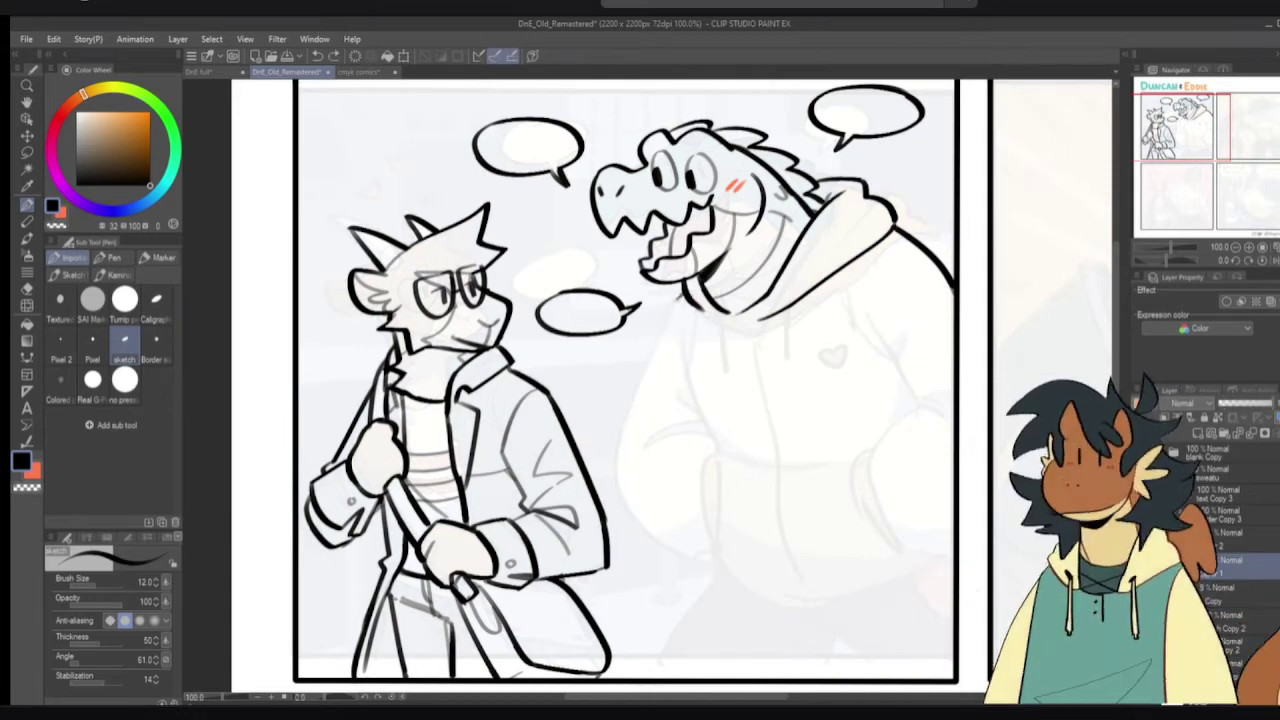
{"action": "left_click_drag", "start_coordinate": [680, 298], "coordinate": [624, 518]}
{"action": "key", "text": "ctrl+z"}
{"action": "mouse_move", "coordinate": [680, 298]}
{"action": "left_mouse_down"}
{"action": "mouse_move", "coordinate": [638, 550]}
{"action": "mouse_move", "coordinate": [701, 574]}
{"action": "left_mouse_up"}
{"action": "key", "text": "ctrl+z"}
{"action": "mouse_move", "coordinate": [638, 547]}
{"action": "left_mouse_down"}
{"action": "mouse_move", "coordinate": [670, 574]}
{"action": "mouse_move", "coordinate": [708, 579]}
{"action": "left_mouse_up"}
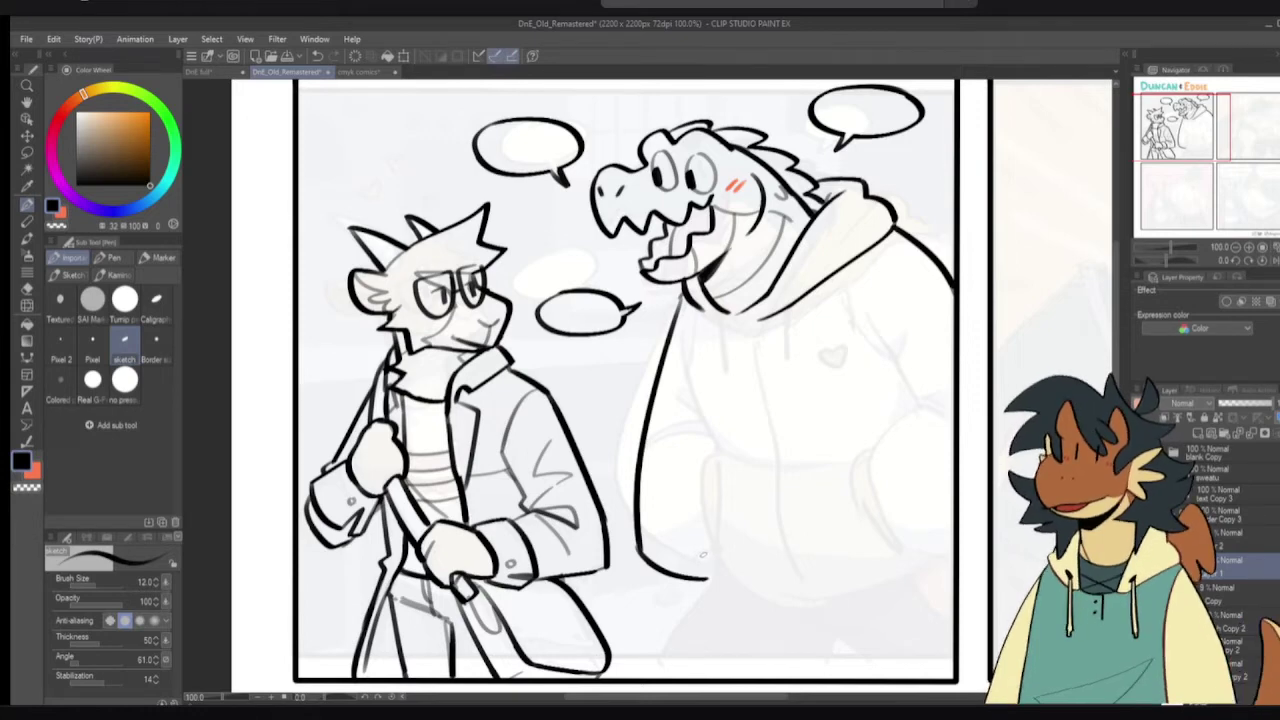
{"action": "left_click_drag", "start_coordinate": [807, 501], "coordinate": [746, 431]}
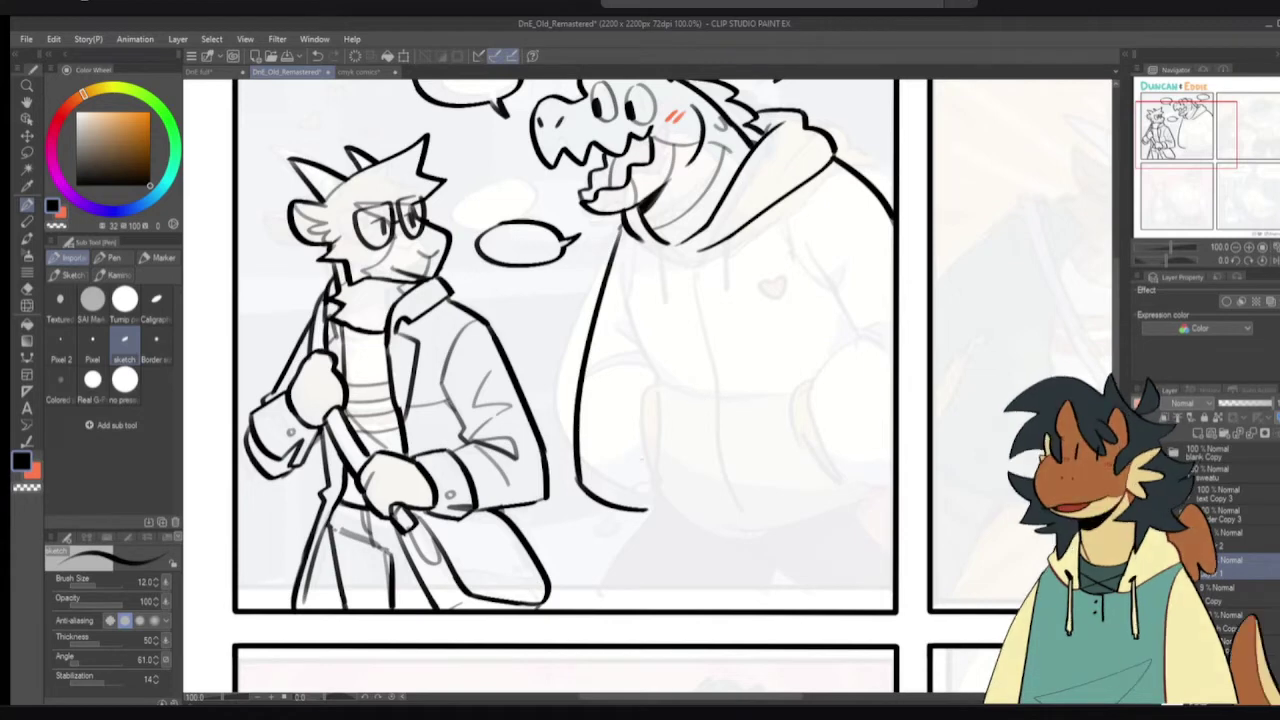
- Redraw the curve of the near sleeve's underside from the elbow inward, and check the drawing mirrored
{"action": "key", "text": "ctrl+z"}
{"action": "left_click_drag", "start_coordinate": [580, 478], "coordinate": [632, 508]}
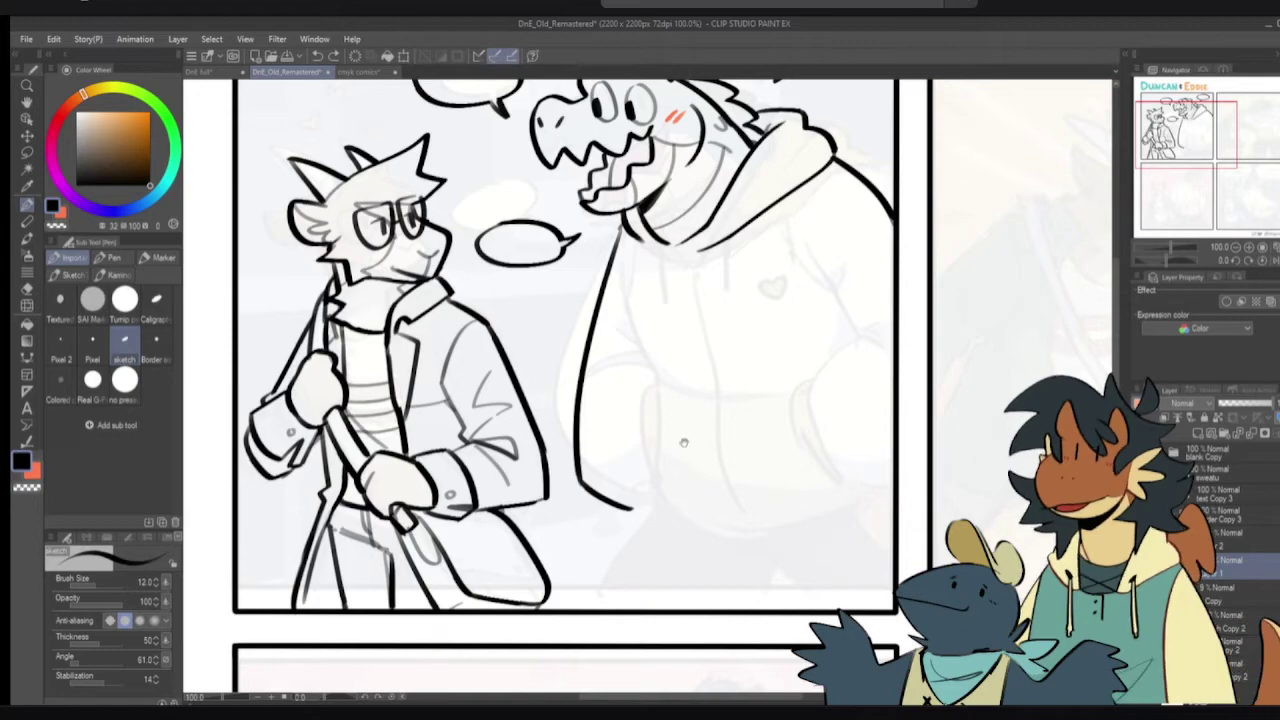
{"action": "left_click_drag", "start_coordinate": [671, 437], "coordinate": [672, 458]}
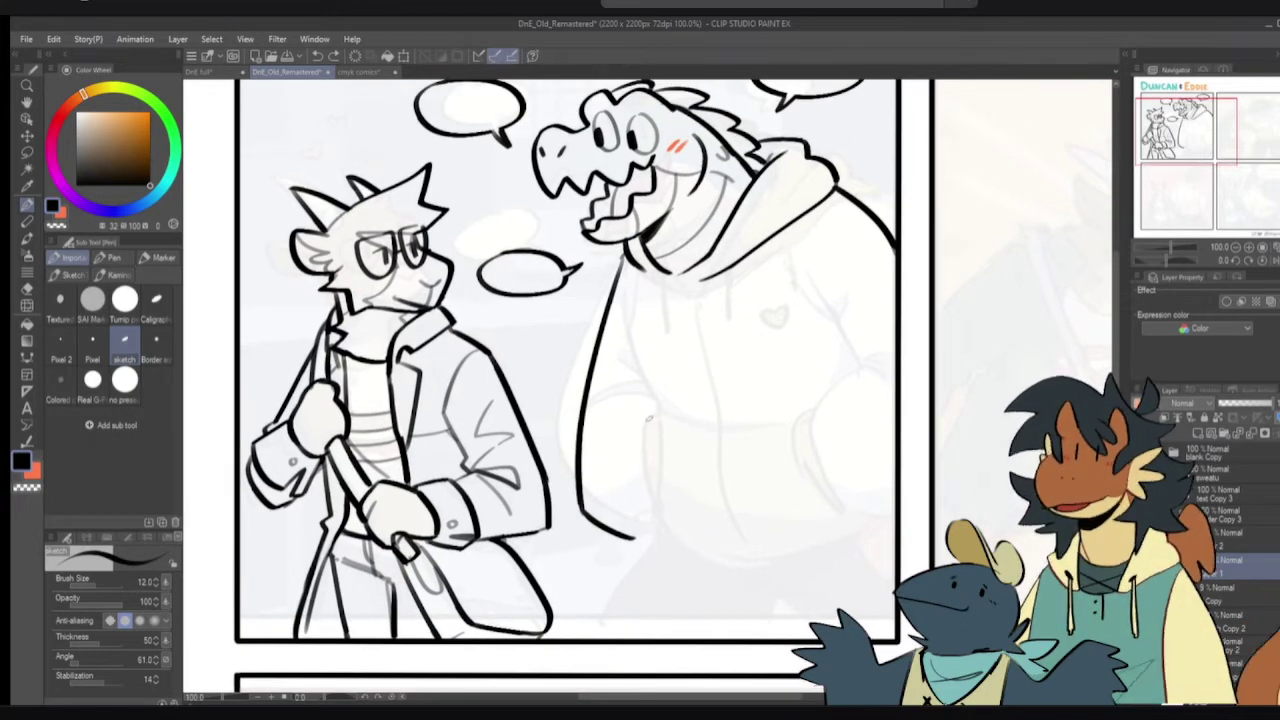
{"action": "key", "text": "h"}
{"action": "key", "text": "h"}
{"action": "scroll", "coordinate": [668, 415], "scroll_direction": "up", "scroll_amount": 3}
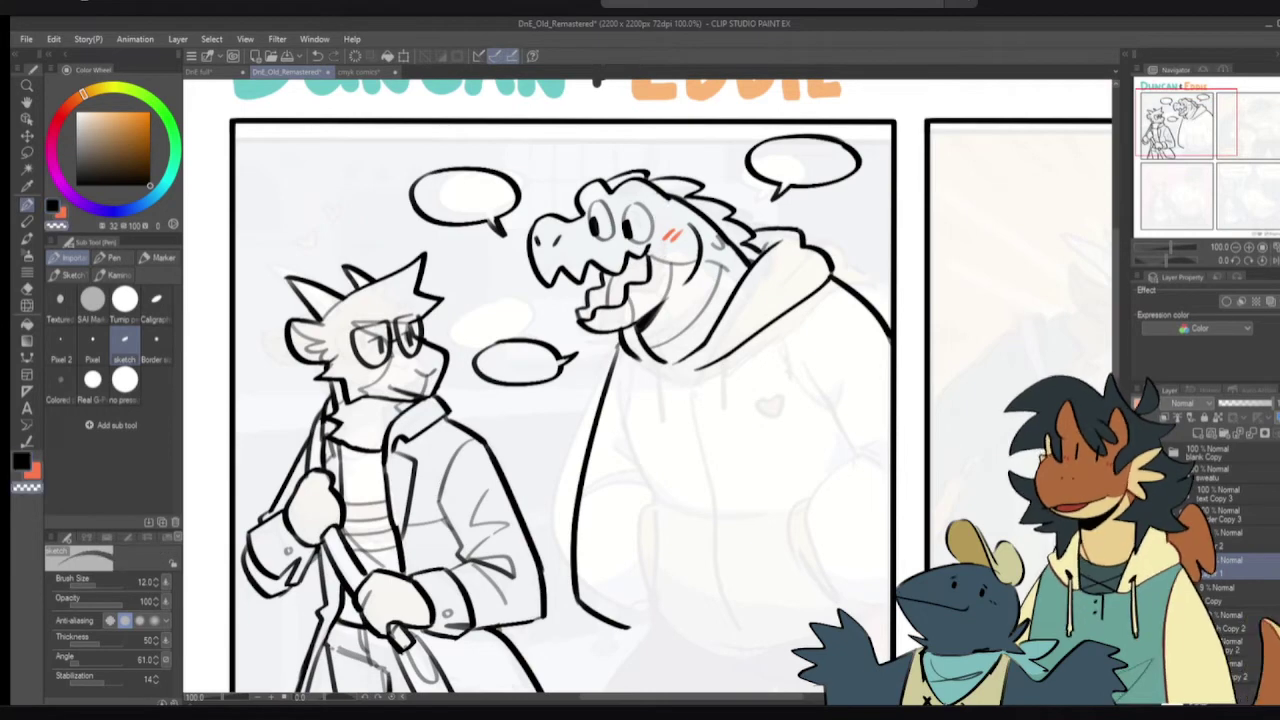
- Try a pointed egg-shaped head doodle with a slanted guide line and small dots in the second panel, and undo it
{"action": "scroll", "coordinate": [668, 206], "scroll_direction": "right", "scroll_amount": 3}
{"action": "mouse_move", "coordinate": [790, 302]}
{"action": "left_mouse_down"}
{"action": "mouse_move", "coordinate": [962, 256]}
{"action": "mouse_move", "coordinate": [850, 412]}
{"action": "left_mouse_up"}
{"action": "left_click_drag", "start_coordinate": [786, 345], "coordinate": [848, 414]}
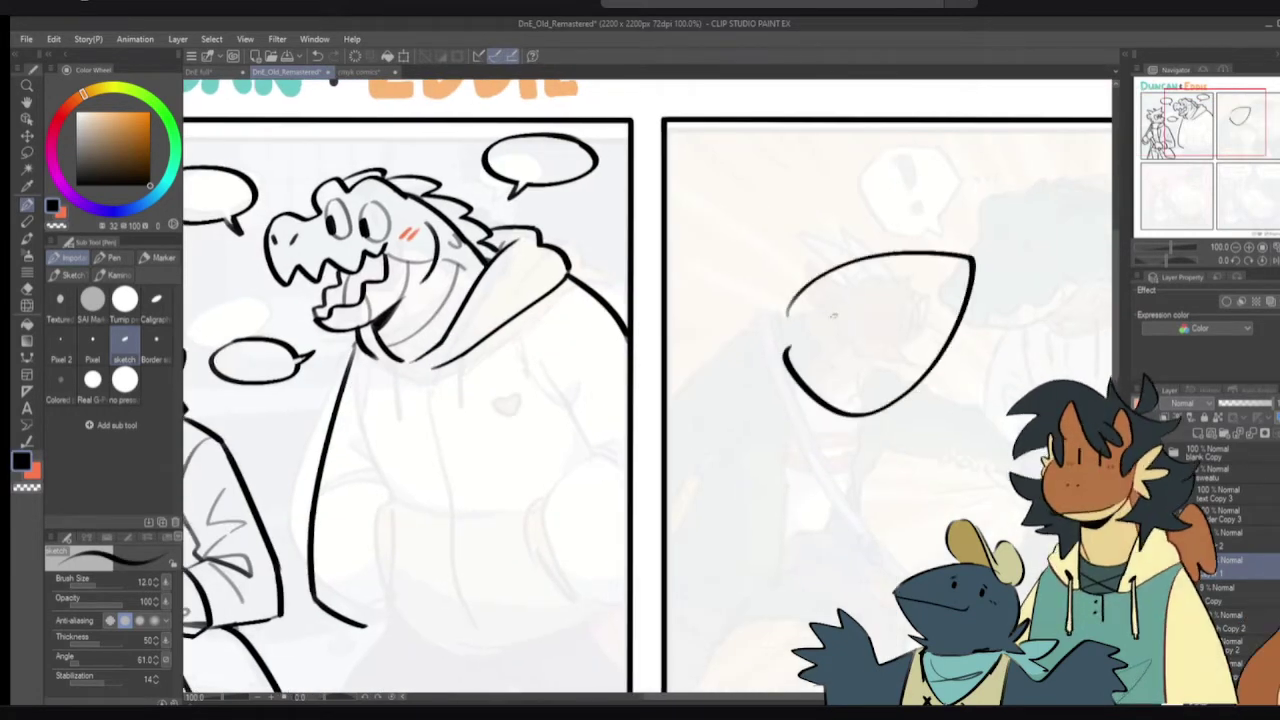
{"action": "left_click_drag", "start_coordinate": [835, 316], "coordinate": [970, 270]}
{"action": "left_click", "coordinate": [868, 280]}
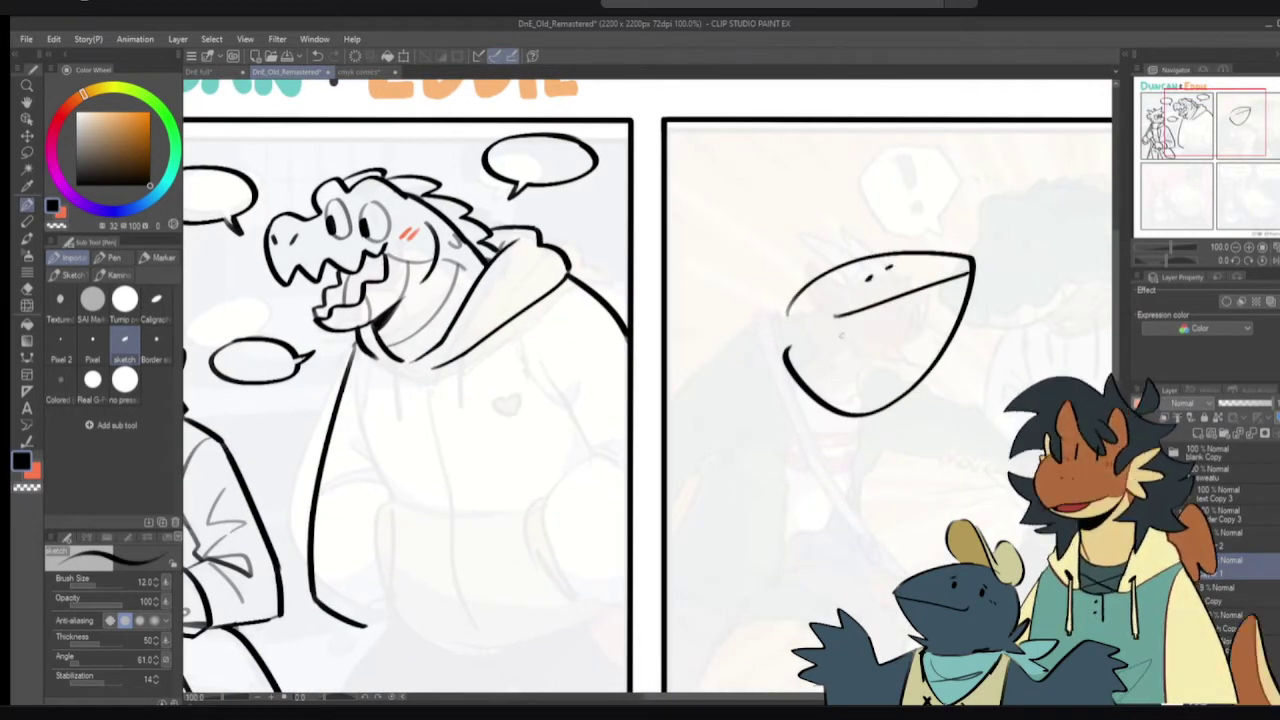
{"action": "key", "text": "ctrl+z"}
{"action": "key", "text": "ctrl+z"}
{"action": "key", "text": "ctrl+z"}
{"action": "key", "text": "ctrl+z"}
{"action": "key", "text": "ctrl+z"}
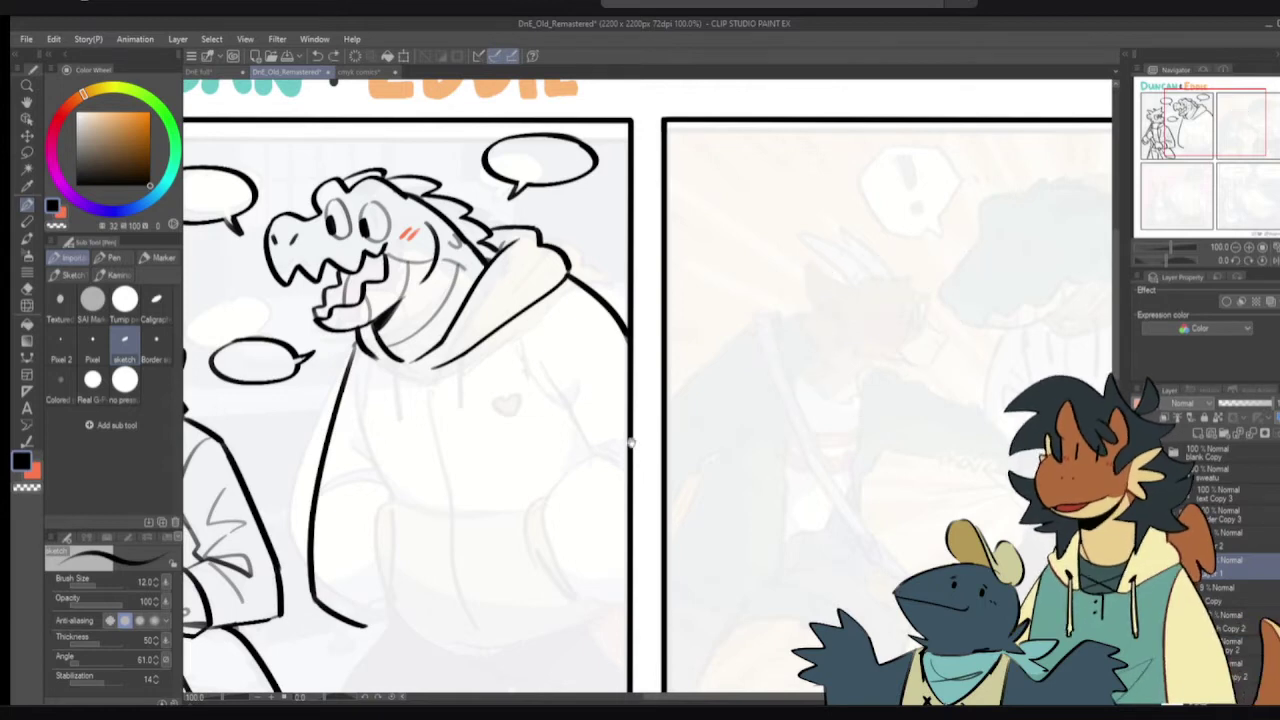
- Ink the two sides and the upper edge of the crocodile's front hoodie pocket, redrawing the far side at a wider slant
{"action": "left_click_drag", "start_coordinate": [631, 442], "coordinate": [723, 240]}
{"action": "left_click_drag", "start_coordinate": [714, 323], "coordinate": [817, 360]}
{"action": "left_click_drag", "start_coordinate": [600, 500], "coordinate": [603, 523]}
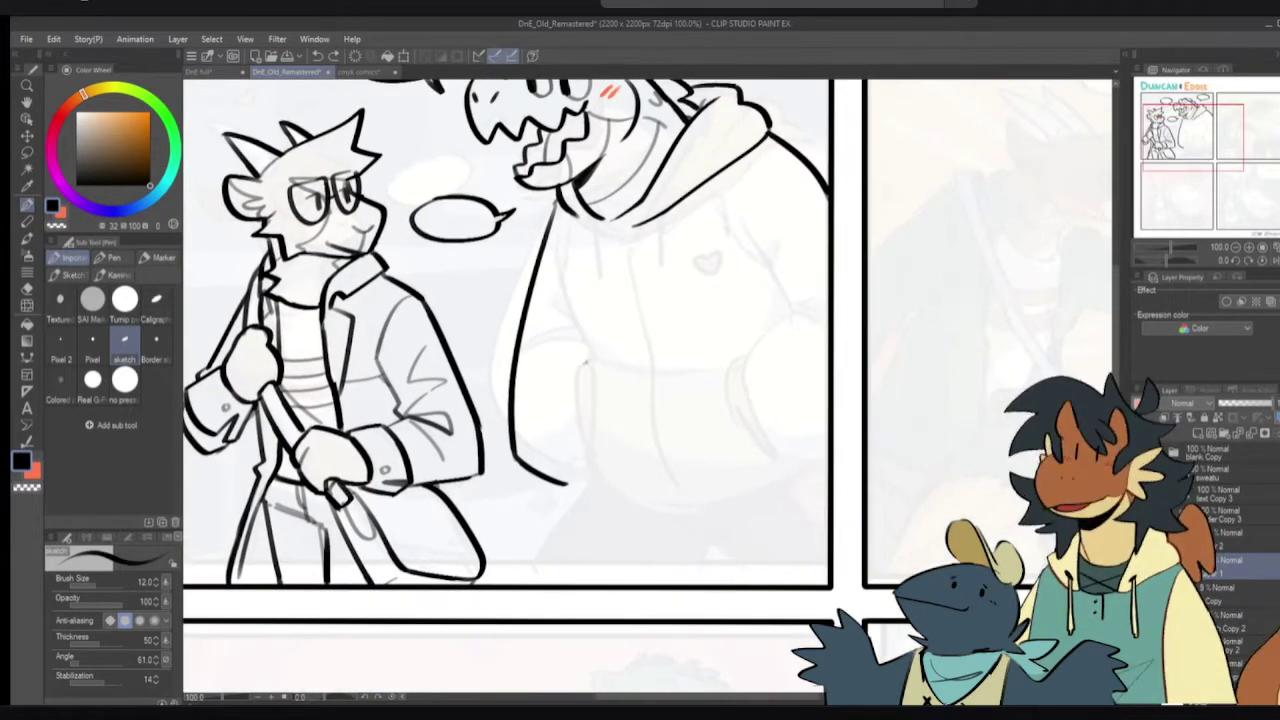
{"action": "key", "text": "ctrl+z"}
{"action": "left_click_drag", "start_coordinate": [586, 363], "coordinate": [590, 470]}
{"action": "mouse_move", "coordinate": [592, 362]}
{"action": "left_mouse_down"}
{"action": "mouse_move", "coordinate": [715, 350]}
{"action": "mouse_move", "coordinate": [764, 455]}
{"action": "left_mouse_up"}
{"action": "key", "text": "ctrl+z"}
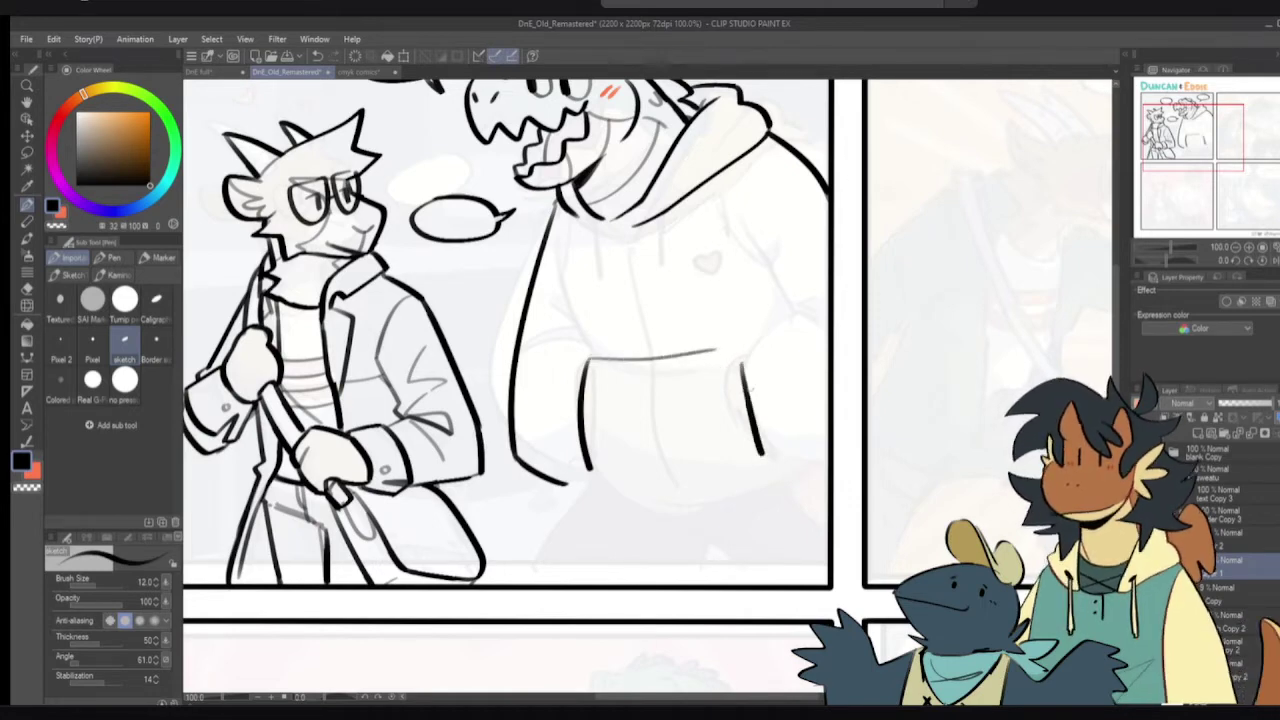
{"action": "key", "text": "ctrl+z"}
{"action": "left_click_drag", "start_coordinate": [736, 352], "coordinate": [772, 455]}
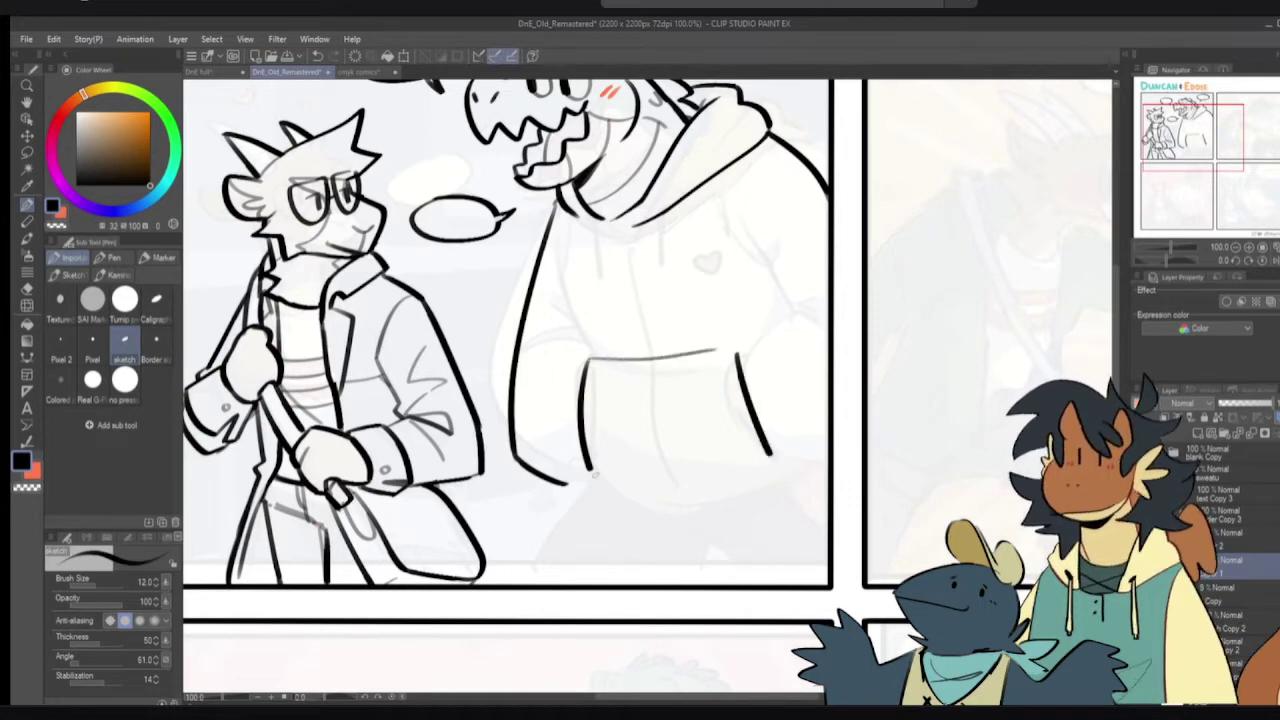
- Ink the hoodie's lower edge as a curve below the pocket, redrawing it until smooth, and join the near sleeve's underside to it
{"action": "left_click_drag", "start_coordinate": [594, 476], "coordinate": [748, 484]}
{"action": "key", "text": "ctrl+z"}
{"action": "left_click_drag", "start_coordinate": [596, 478], "coordinate": [752, 466]}
{"action": "key", "text": "ctrl+z"}
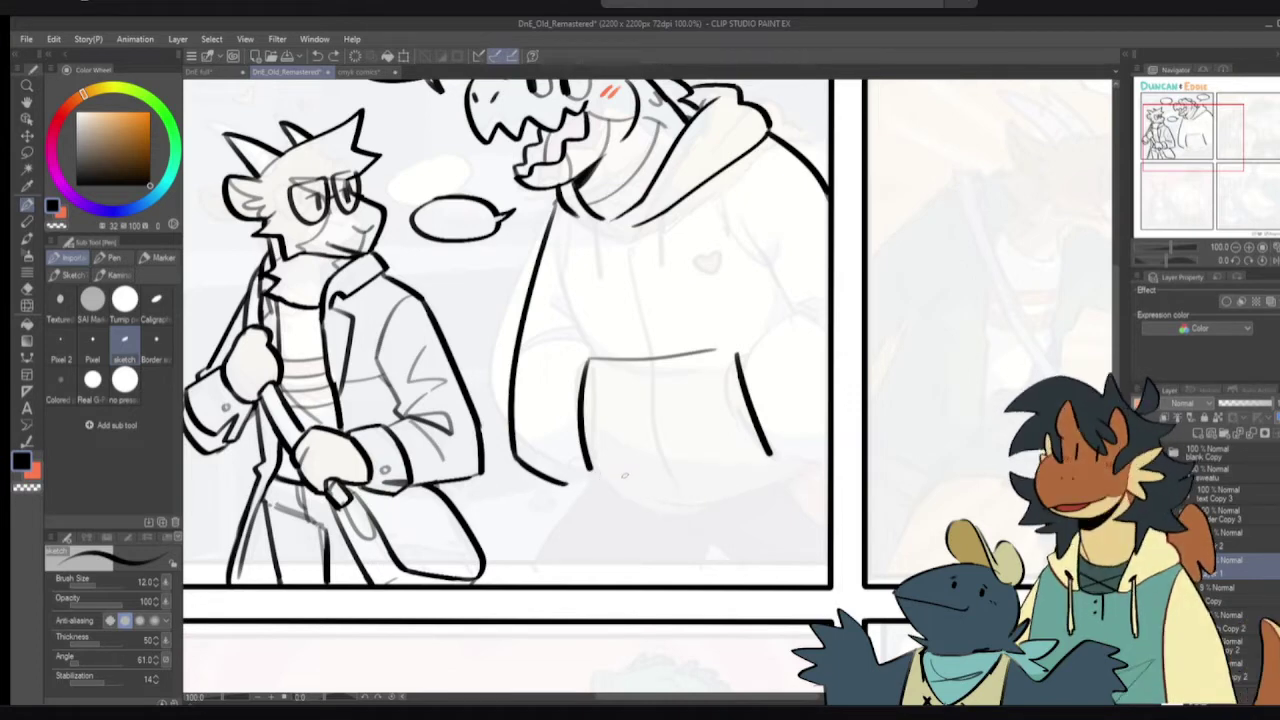
{"action": "mouse_move", "coordinate": [598, 474]}
{"action": "left_mouse_down"}
{"action": "mouse_move", "coordinate": [655, 494]}
{"action": "mouse_move", "coordinate": [762, 468]}
{"action": "mouse_move", "coordinate": [708, 497]}
{"action": "mouse_move", "coordinate": [772, 460]}
{"action": "left_mouse_up"}
{"action": "key", "text": "ctrl+z"}
{"action": "scroll", "coordinate": [698, 437], "scroll_direction": "up", "scroll_amount": 2}
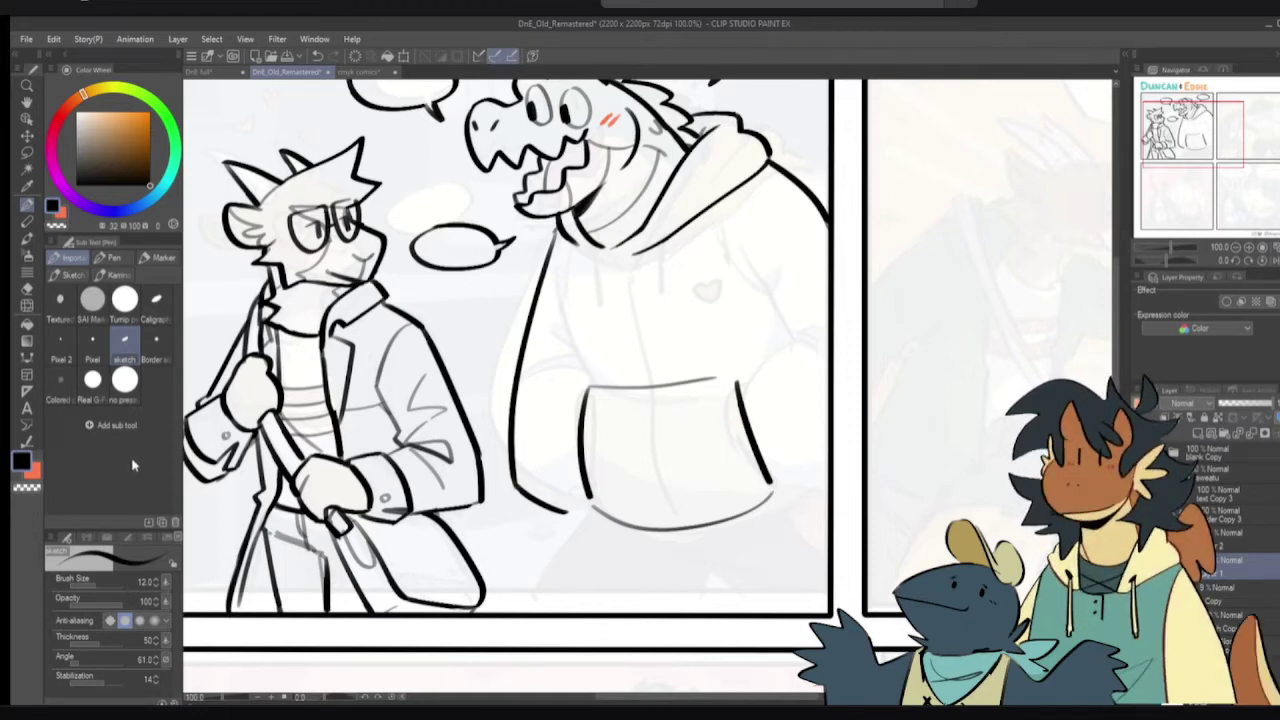
{"action": "left_click_drag", "start_coordinate": [904, 437], "coordinate": [874, 475]}
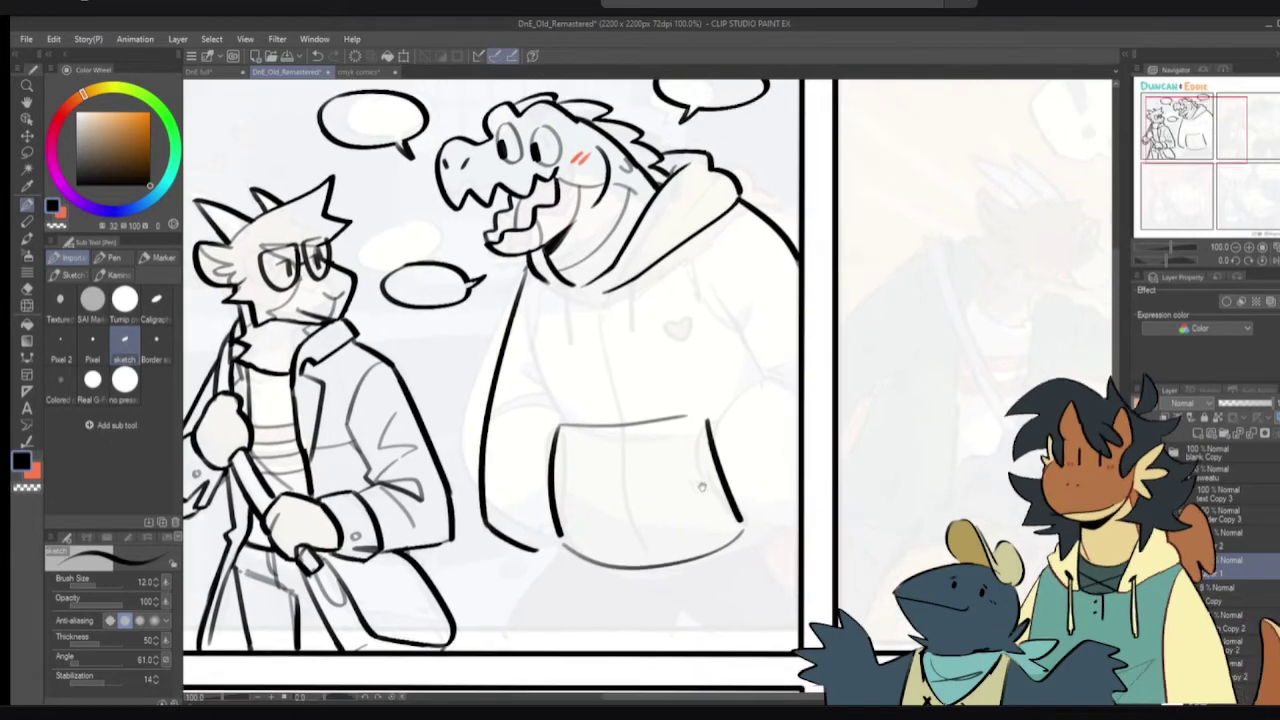
{"action": "mouse_move", "coordinate": [537, 550]}
{"action": "left_mouse_down"}
{"action": "mouse_move", "coordinate": [493, 531]}
{"action": "mouse_move", "coordinate": [558, 550]}
{"action": "left_mouse_up"}
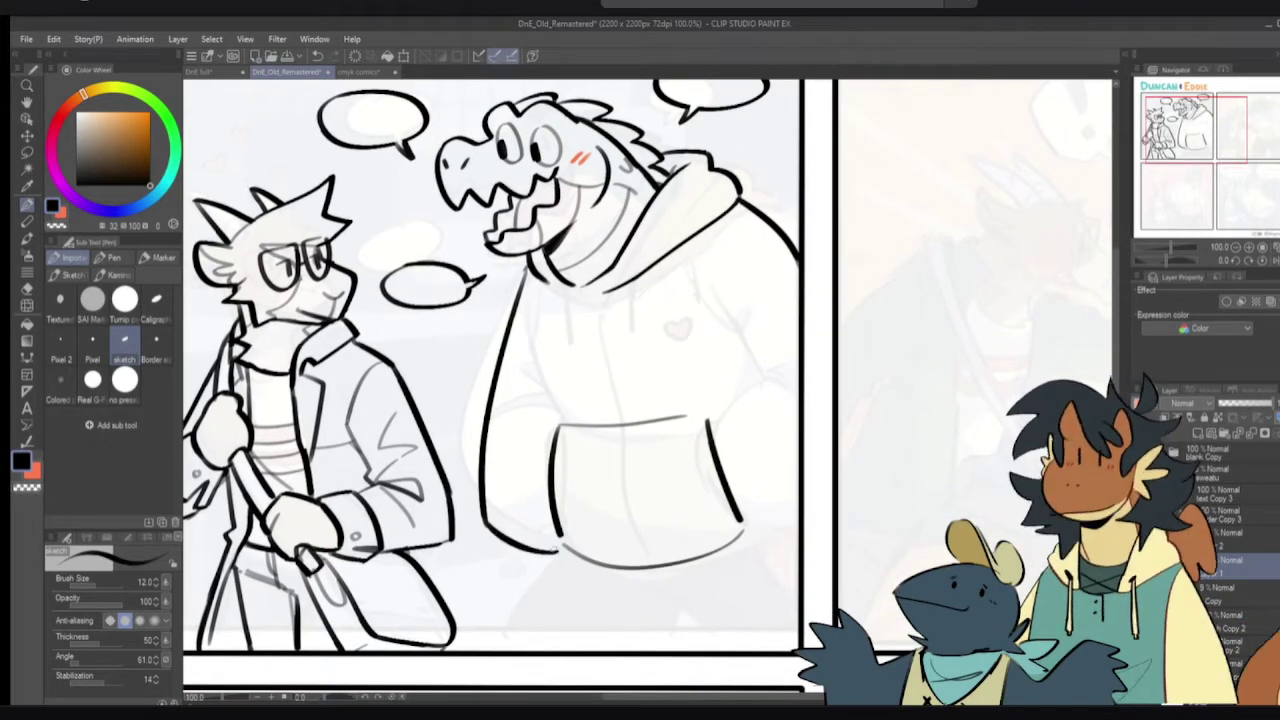
- Ink the folds where the near sleeve meets the pocket and the sleeve's inner line running from below the hood to the pocket corner
{"action": "mouse_move", "coordinate": [560, 421]}
{"action": "left_mouse_down"}
{"action": "mouse_move", "coordinate": [498, 458]}
{"action": "mouse_move", "coordinate": [534, 394]}
{"action": "left_mouse_up"}
{"action": "left_click_drag", "start_coordinate": [548, 312], "coordinate": [566, 402]}
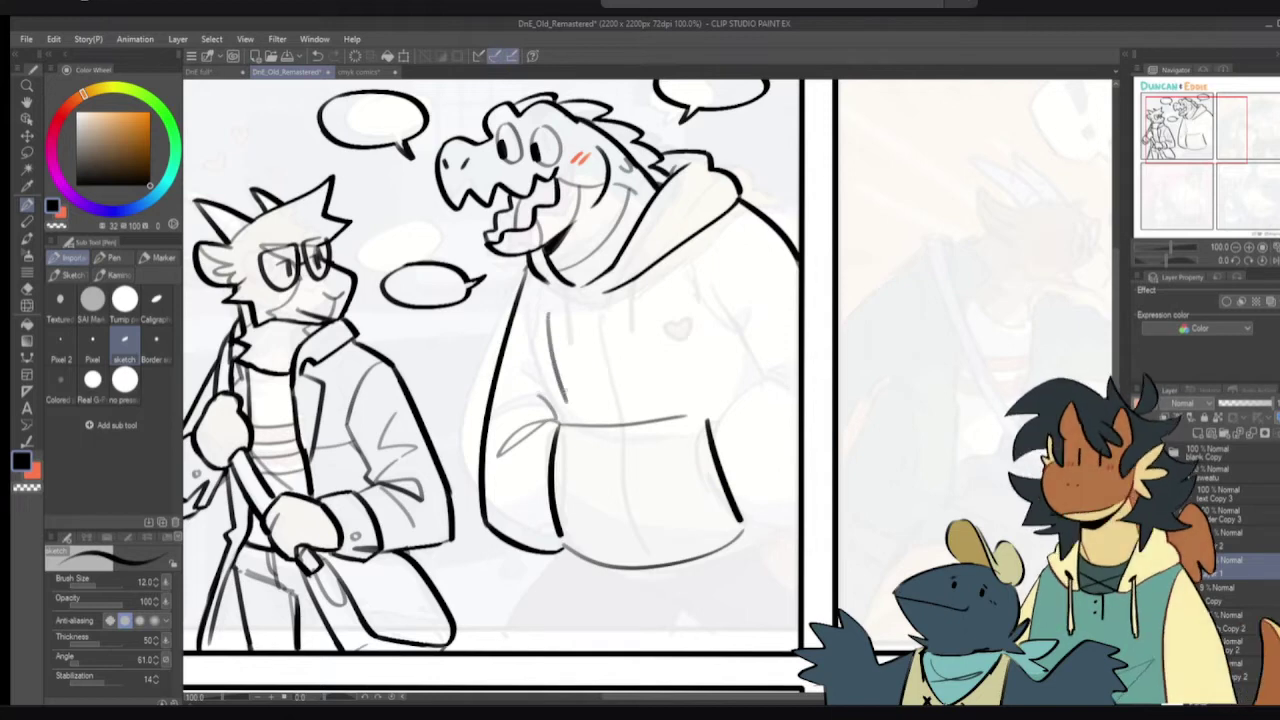
{"action": "key", "text": "ctrl+z"}
{"action": "left_click_drag", "start_coordinate": [540, 300], "coordinate": [564, 426]}
{"action": "key", "text": "ctrl+z"}
{"action": "left_click_drag", "start_coordinate": [545, 319], "coordinate": [561, 428]}
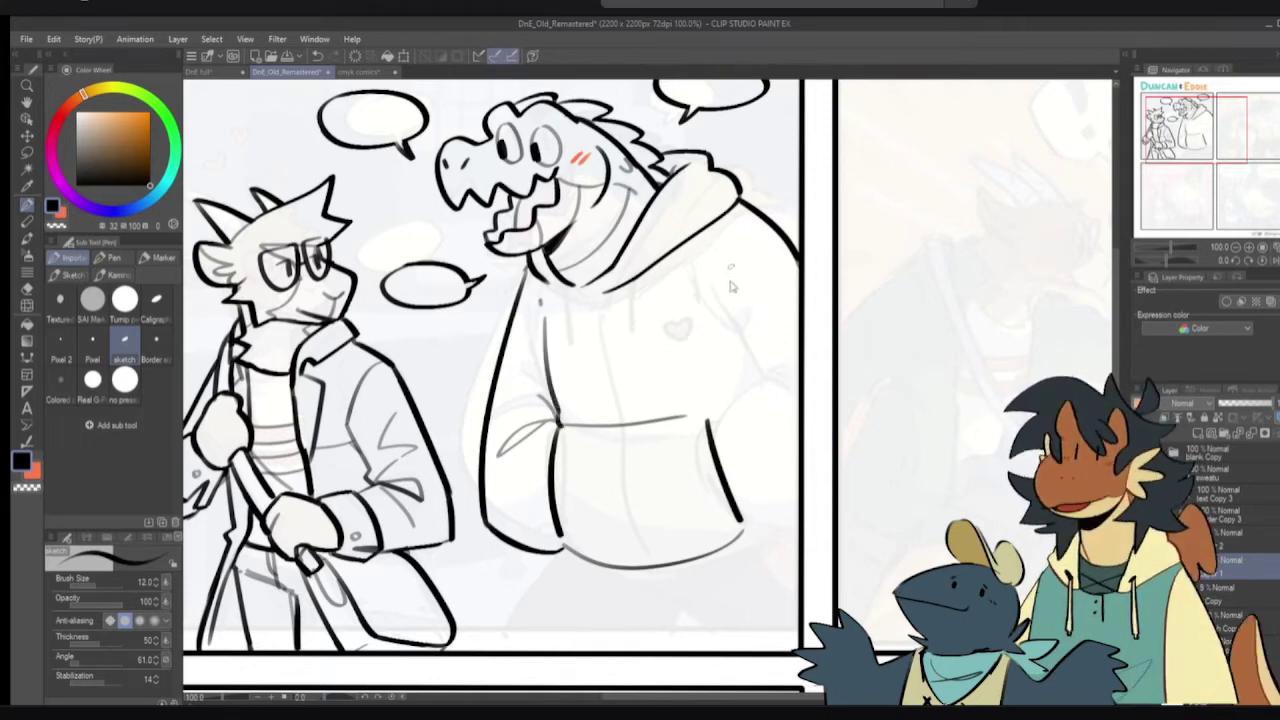
- Check the drawing mirrored and ink the far sleeve's upper inner seam as a curve from the shoulder, redrawing it until smooth
{"action": "key", "text": "h"}
{"action": "key", "text": "h"}
{"action": "left_click_drag", "start_coordinate": [715, 241], "coordinate": [711, 386]}
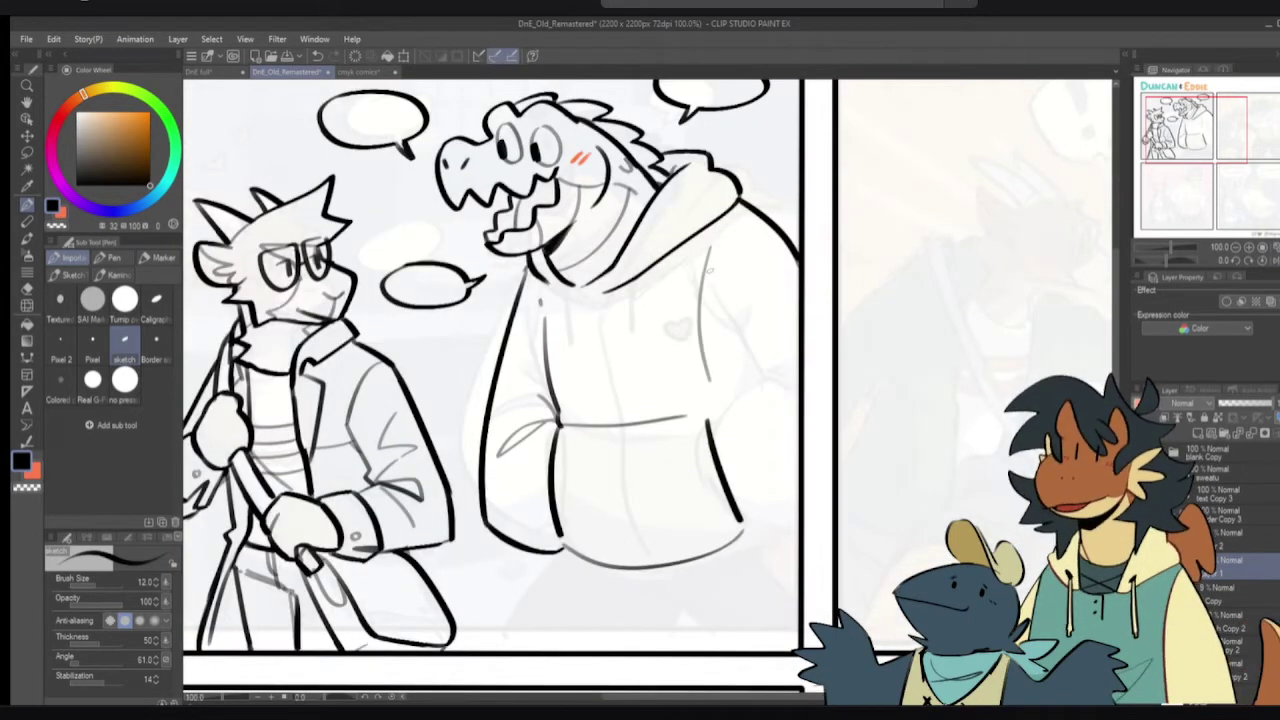
{"action": "key", "text": "ctrl+z"}
{"action": "left_click_drag", "start_coordinate": [734, 217], "coordinate": [709, 316]}
{"action": "key", "text": "ctrl+z"}
{"action": "left_click_drag", "start_coordinate": [734, 218], "coordinate": [704, 336]}
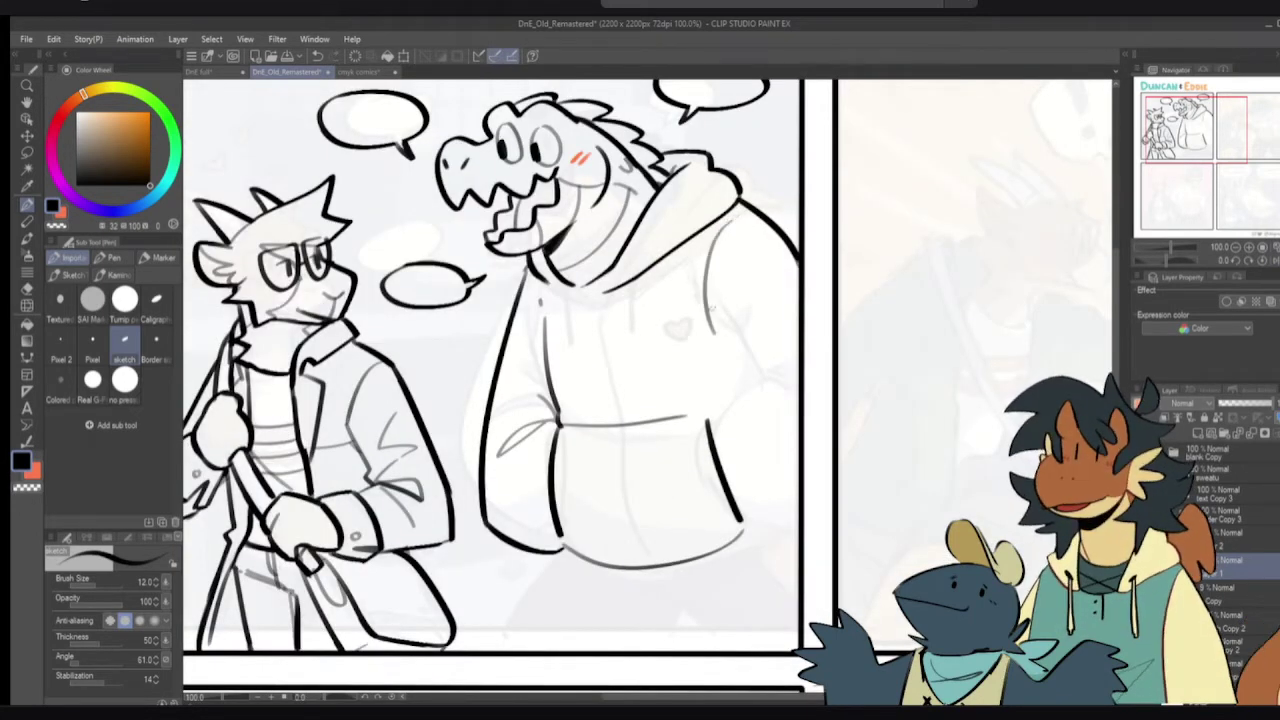
{"action": "key", "text": "ctrl+z"}
{"action": "left_click_drag", "start_coordinate": [724, 232], "coordinate": [700, 344]}
{"action": "key", "text": "ctrl+z"}
{"action": "mouse_move", "coordinate": [730, 222]}
{"action": "left_mouse_down"}
{"action": "mouse_move", "coordinate": [711, 286]}
{"action": "mouse_move", "coordinate": [736, 372]}
{"action": "left_mouse_up"}
{"action": "key", "text": "ctrl+z"}
- Ink the lower part of the far sleeve's inner line down to the elbow crease and add fold lines toward the panel's edge
{"action": "left_click_drag", "start_coordinate": [713, 293], "coordinate": [739, 372]}
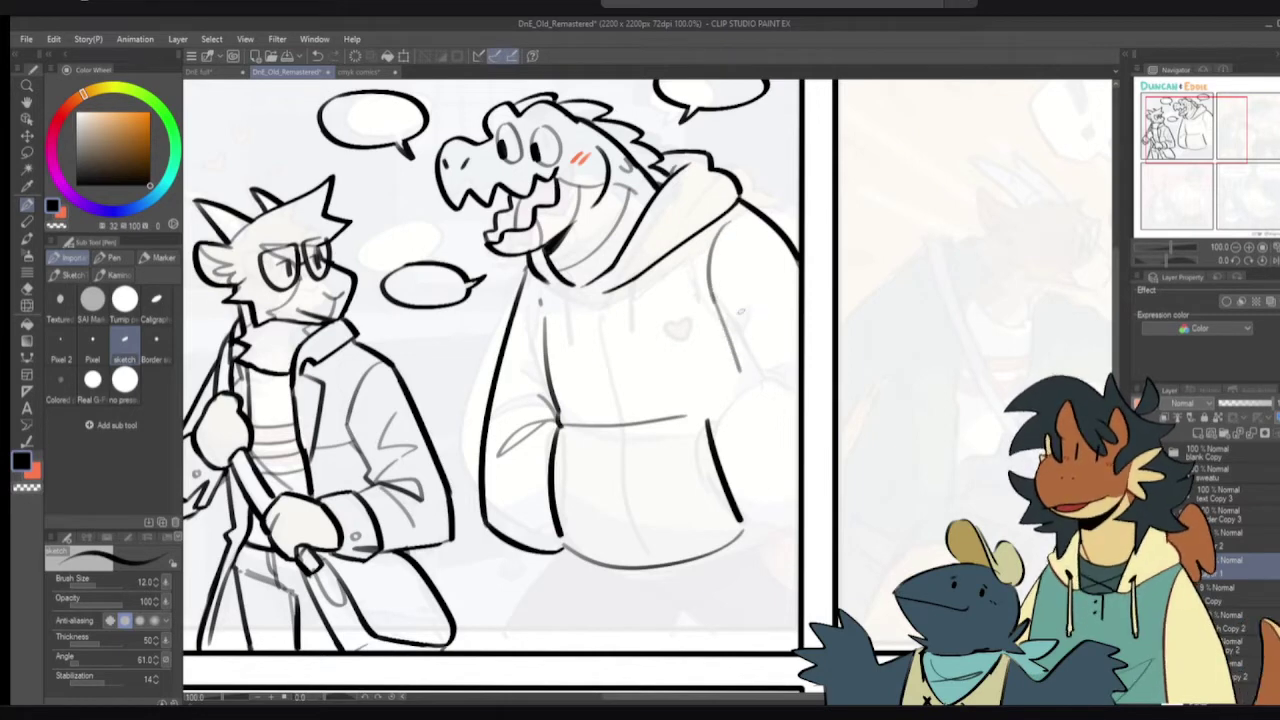
{"action": "key", "text": "ctrl+z"}
{"action": "left_click_drag", "start_coordinate": [727, 317], "coordinate": [751, 382]}
{"action": "key", "text": "ctrl+z"}
{"action": "left_click_drag", "start_coordinate": [724, 332], "coordinate": [746, 384]}
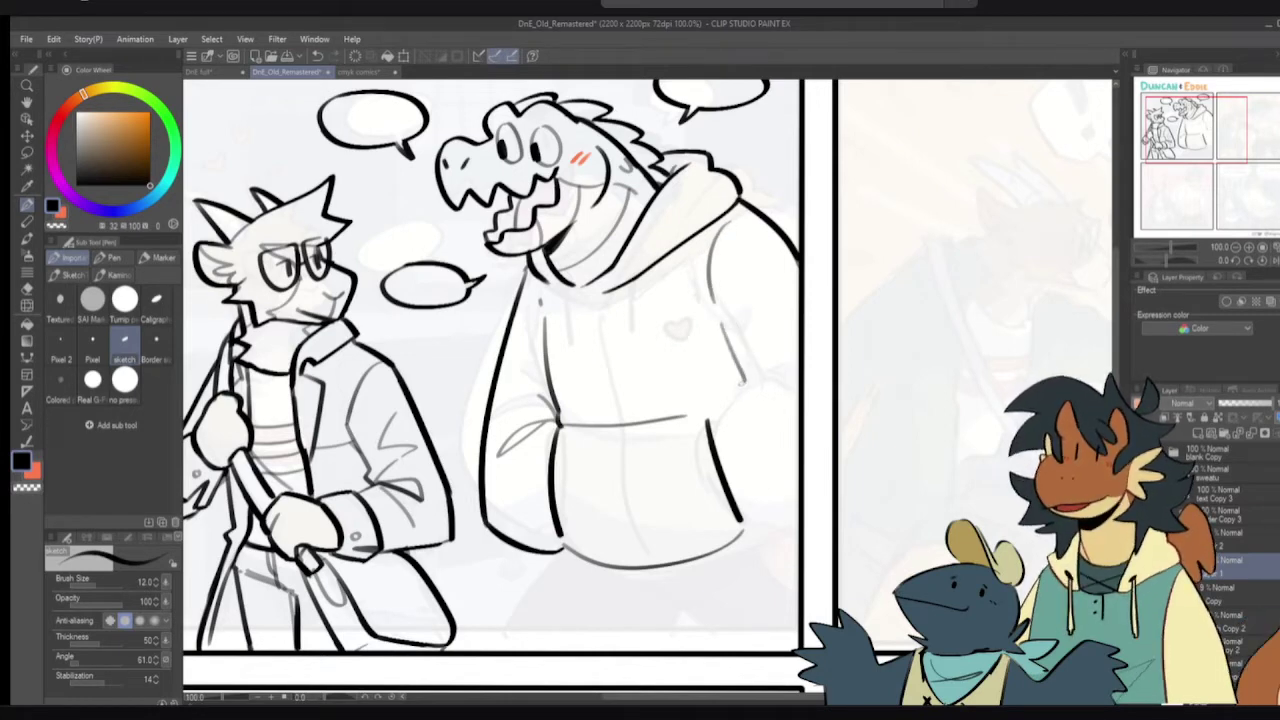
{"action": "key", "text": "ctrl+z"}
{"action": "mouse_move", "coordinate": [716, 306]}
{"action": "left_mouse_down"}
{"action": "mouse_move", "coordinate": [737, 392]}
{"action": "mouse_move", "coordinate": [796, 438]}
{"action": "left_mouse_up"}
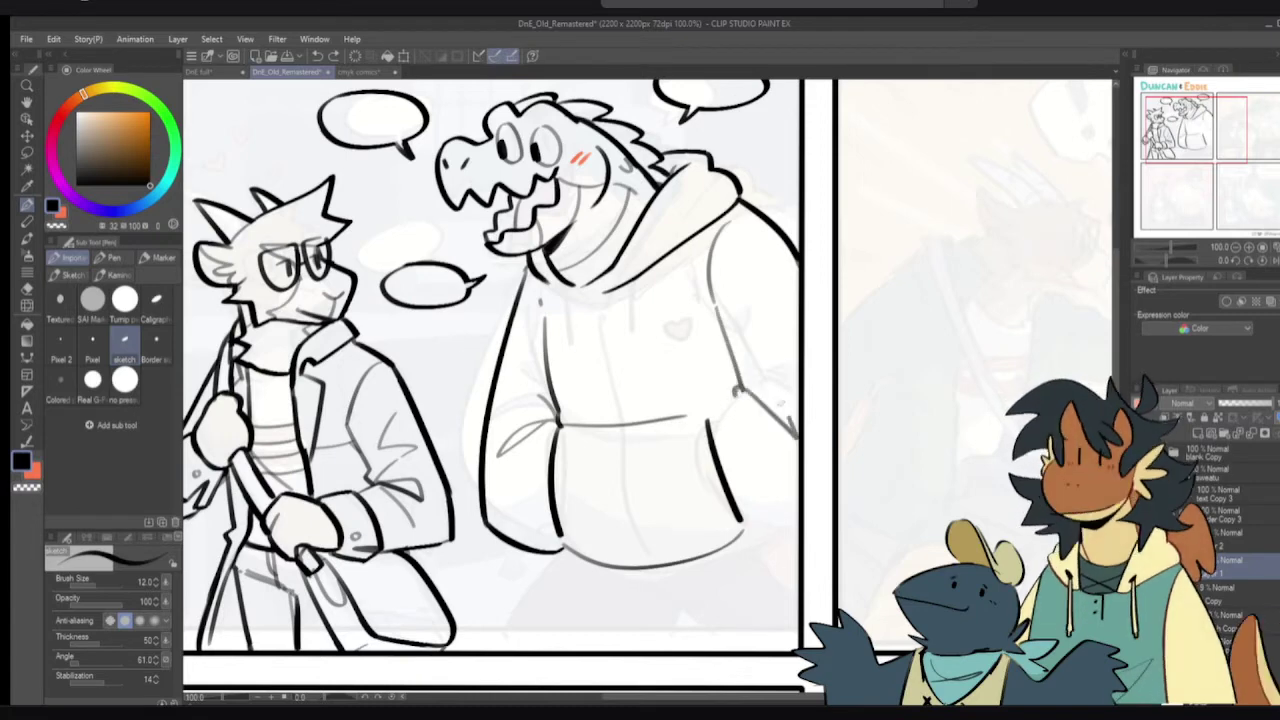
{"action": "left_click_drag", "start_coordinate": [750, 380], "coordinate": [790, 416]}
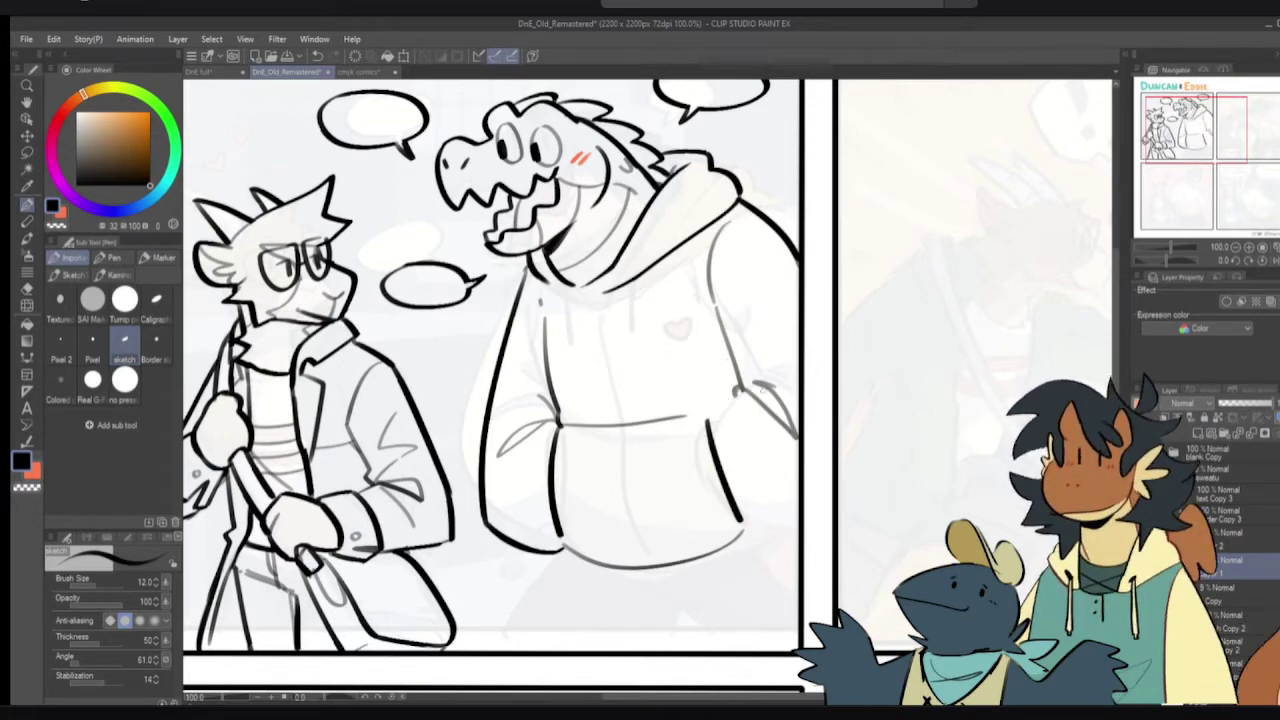
- Ink a short line joining the far sleeve's crease to the pocket's upper corner, redrawing it until it fits
{"action": "left_click_drag", "start_coordinate": [734, 396], "coordinate": [711, 424]}
{"action": "key", "text": "ctrl+z"}
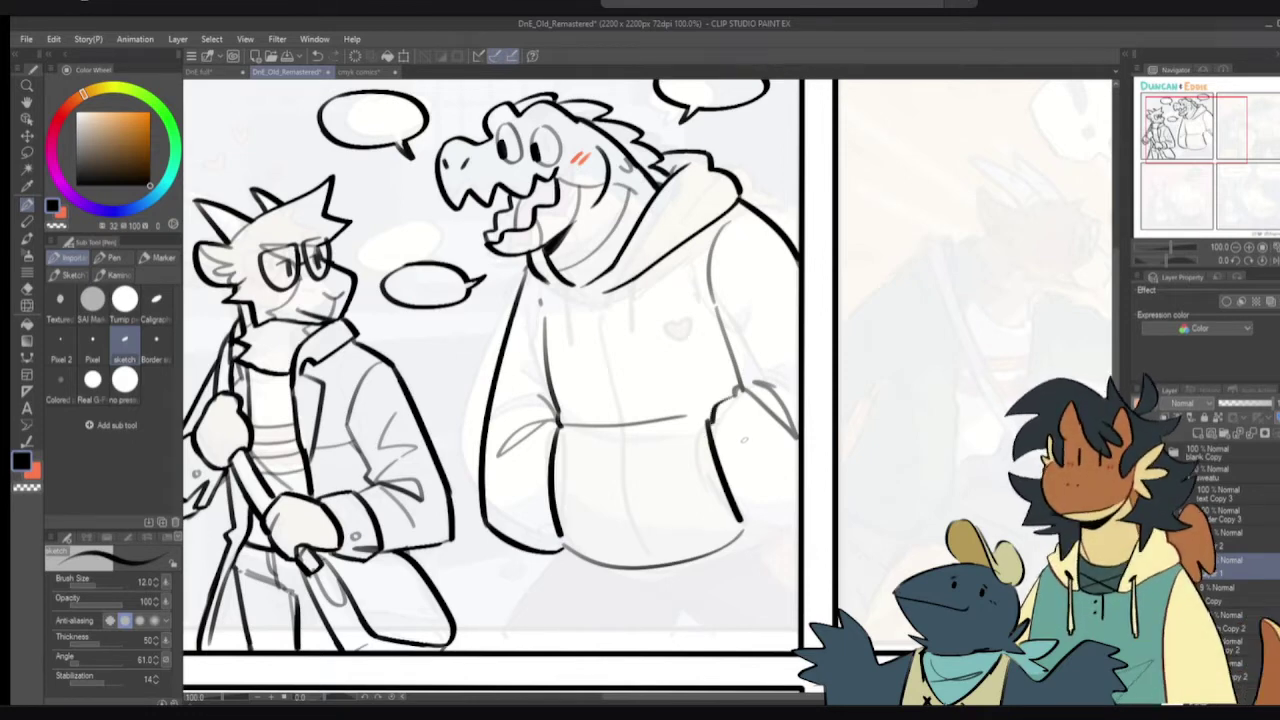
{"action": "key", "text": "ctrl+z"}
{"action": "left_click_drag", "start_coordinate": [735, 397], "coordinate": [710, 422]}
{"action": "key", "text": "ctrl+z"}
- Draw an egg shape in the second panel, lasso it, rotate it so its tip points diagonally up, and deselect it
{"action": "left_click_drag", "start_coordinate": [880, 366], "coordinate": [694, 416]}
{"action": "mouse_move", "coordinate": [868, 300]}
{"action": "left_mouse_down"}
{"action": "mouse_move", "coordinate": [814, 397]}
{"action": "mouse_move", "coordinate": [907, 324]}
{"action": "mouse_move", "coordinate": [870, 299]}
{"action": "left_mouse_up"}
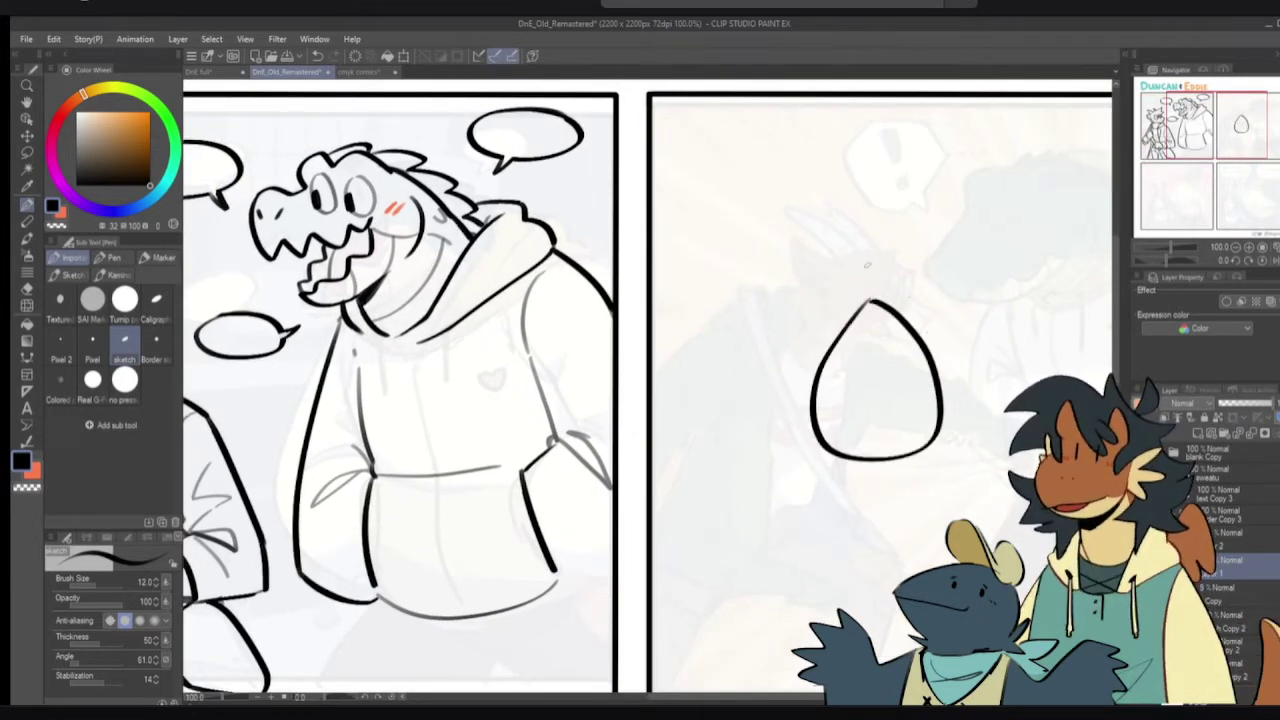
{"action": "key", "text": "m"}
{"action": "mouse_move", "coordinate": [877, 251]}
{"action": "left_mouse_down"}
{"action": "mouse_move", "coordinate": [1035, 365]}
{"action": "mouse_move", "coordinate": [960, 268]}
{"action": "left_mouse_up"}
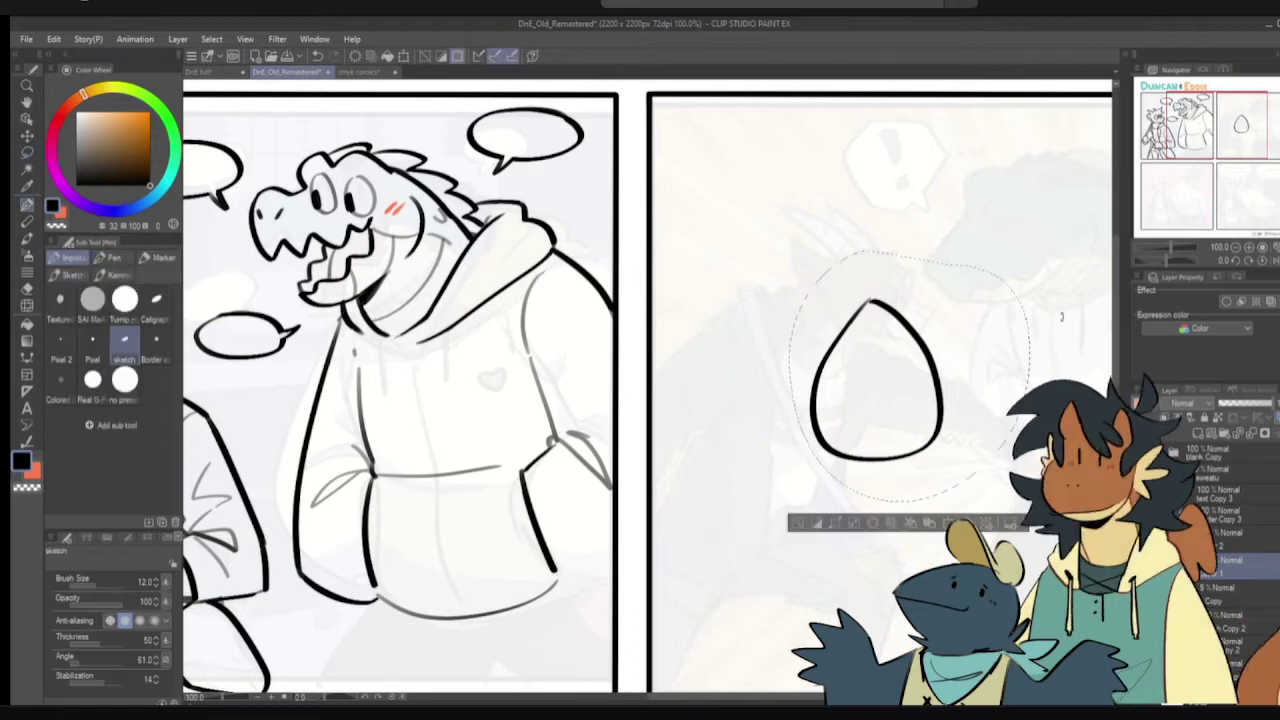
{"action": "key", "text": "ctrl+t"}
{"action": "left_click_drag", "start_coordinate": [1062, 317], "coordinate": [1010, 476]}
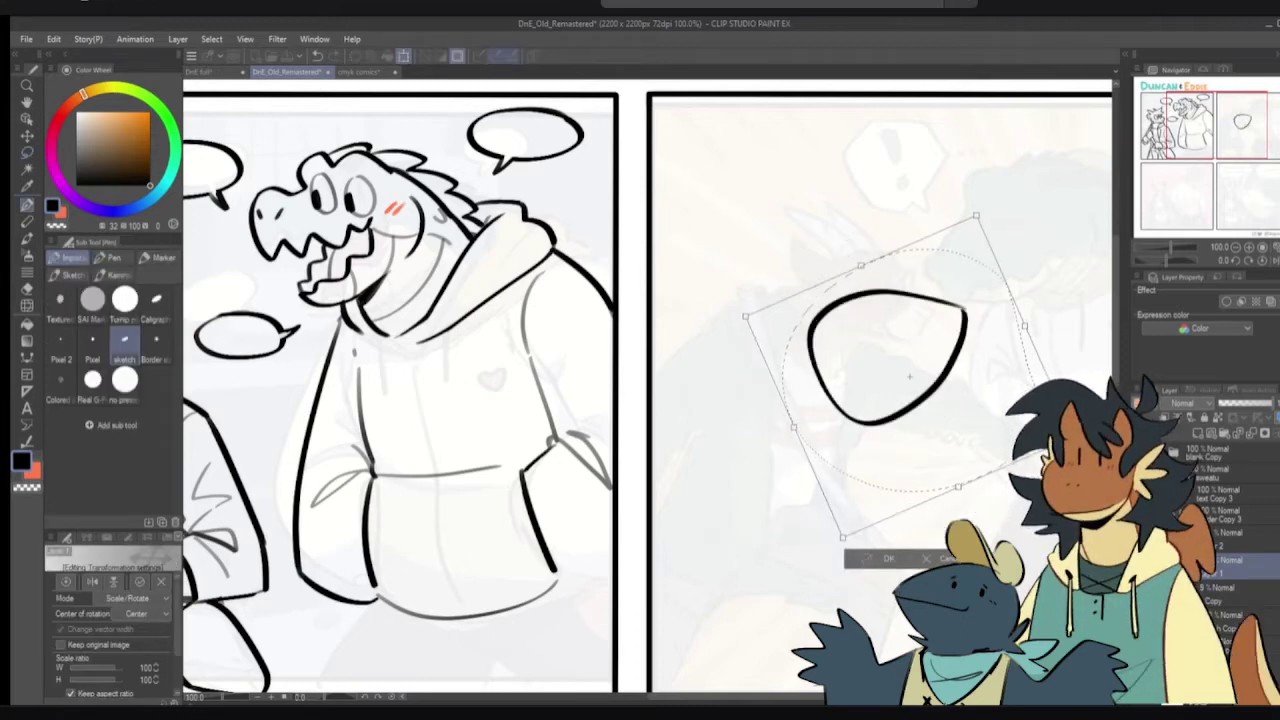
{"action": "key", "text": "Return"}
{"action": "key", "text": "ctrl+d"}
- Add guide lines and small dots to the egg-shaped doodle, lasso the whole doodle, delete it and clear the selection
{"action": "left_click_drag", "start_coordinate": [850, 365], "coordinate": [985, 316]}
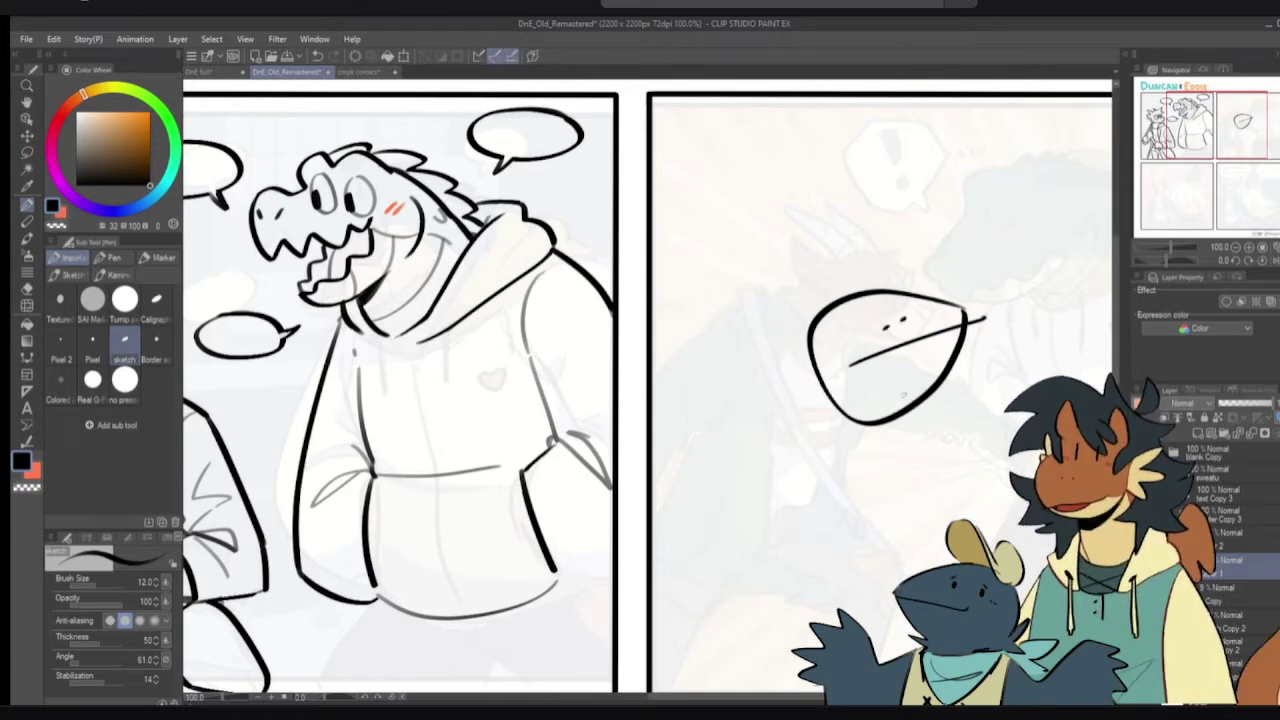
{"action": "mouse_move", "coordinate": [810, 345]}
{"action": "left_mouse_down"}
{"action": "mouse_move", "coordinate": [832, 293]}
{"action": "mouse_move", "coordinate": [800, 271]}
{"action": "mouse_move", "coordinate": [790, 347]}
{"action": "mouse_move", "coordinate": [735, 410]}
{"action": "left_mouse_up"}
{"action": "mouse_move", "coordinate": [836, 422]}
{"action": "left_mouse_down"}
{"action": "mouse_move", "coordinate": [915, 432]}
{"action": "mouse_move", "coordinate": [1012, 366]}
{"action": "mouse_move", "coordinate": [965, 418]}
{"action": "left_mouse_up"}
{"action": "mouse_move", "coordinate": [808, 431]}
{"action": "left_mouse_down"}
{"action": "mouse_move", "coordinate": [720, 527]}
{"action": "mouse_move", "coordinate": [695, 348]}
{"action": "mouse_move", "coordinate": [869, 131]}
{"action": "mouse_move", "coordinate": [1089, 341]}
{"action": "mouse_move", "coordinate": [1000, 512]}
{"action": "left_mouse_up"}
{"action": "key", "text": "m"}
{"action": "key", "text": "p"}
{"action": "key", "text": "Delete"}
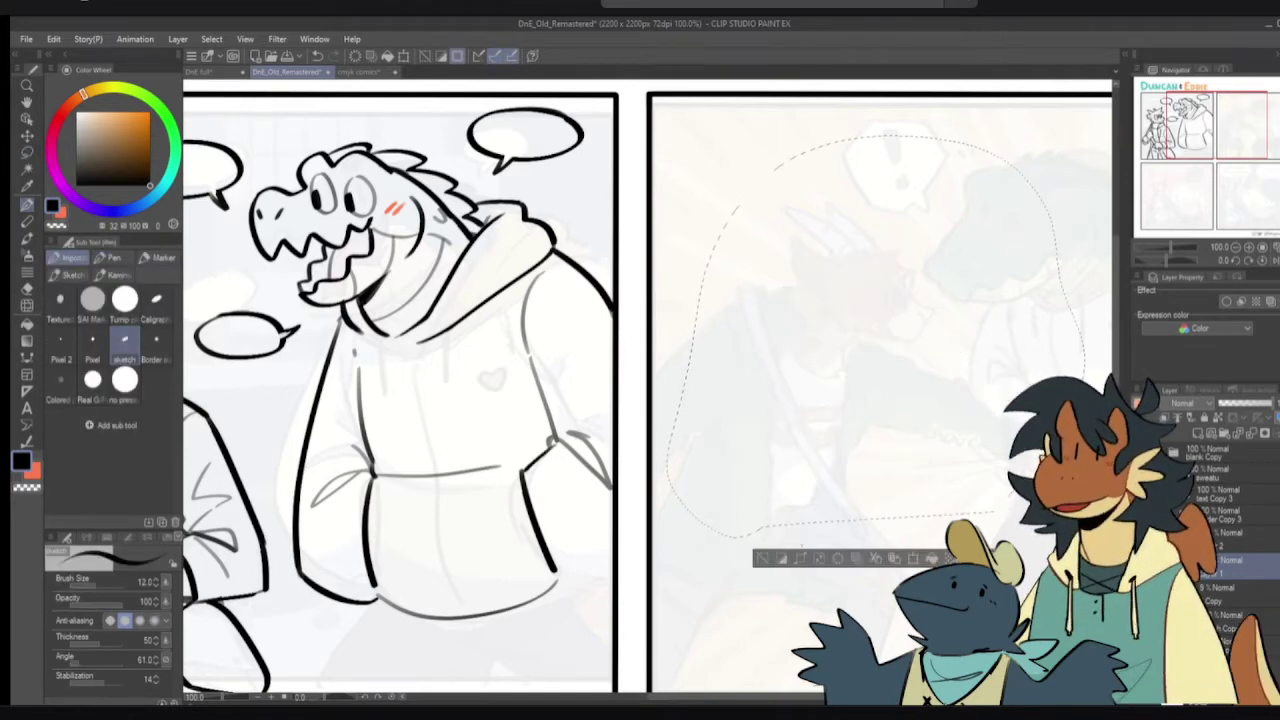
{"action": "left_click", "coordinate": [765, 562]}
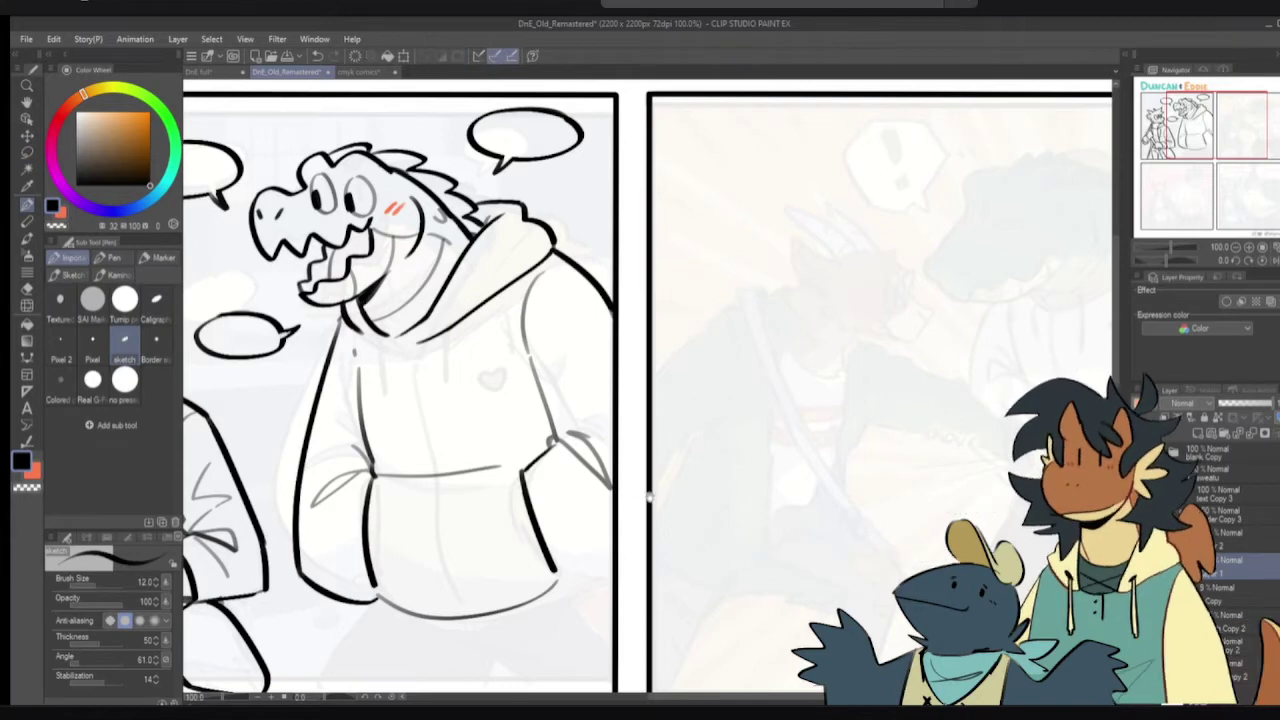
- Ink the far sleeve's underside from the pocket's lower corner to the first panel's edge, undoing the unwanted strokes
{"action": "left_click_drag", "start_coordinate": [637, 487], "coordinate": [679, 425]}
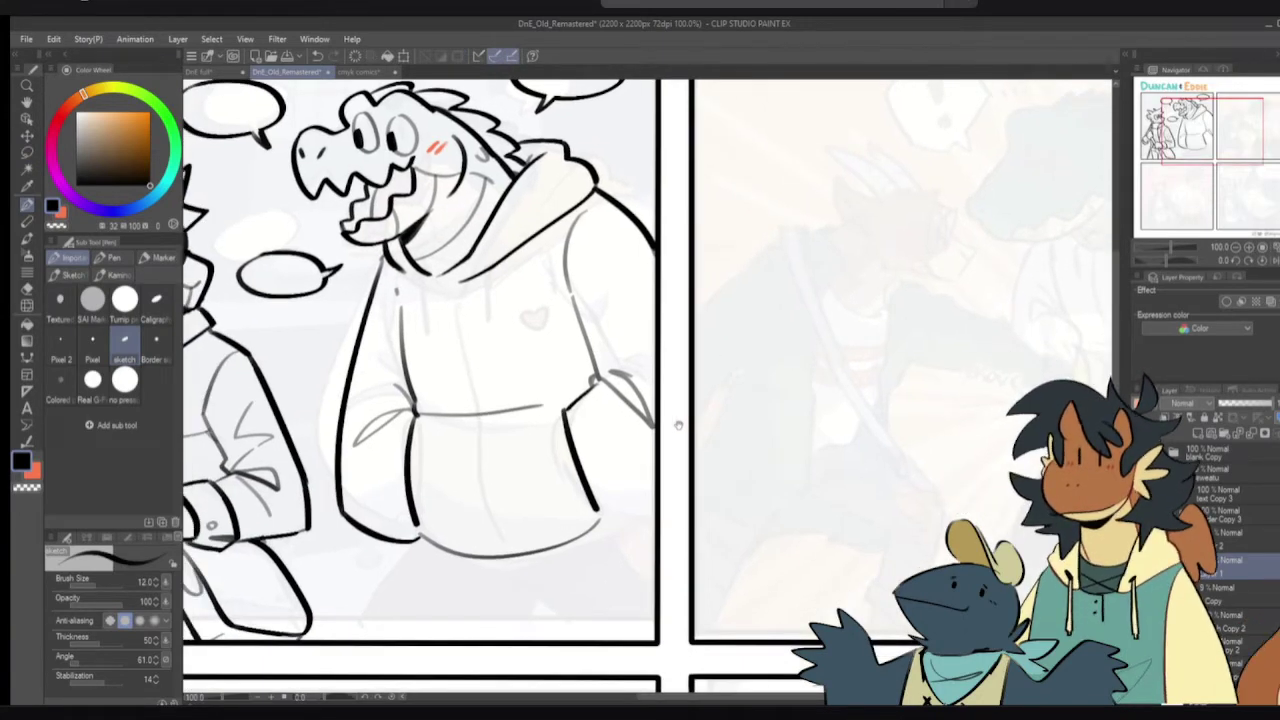
{"action": "left_click_drag", "start_coordinate": [540, 437], "coordinate": [652, 462]}
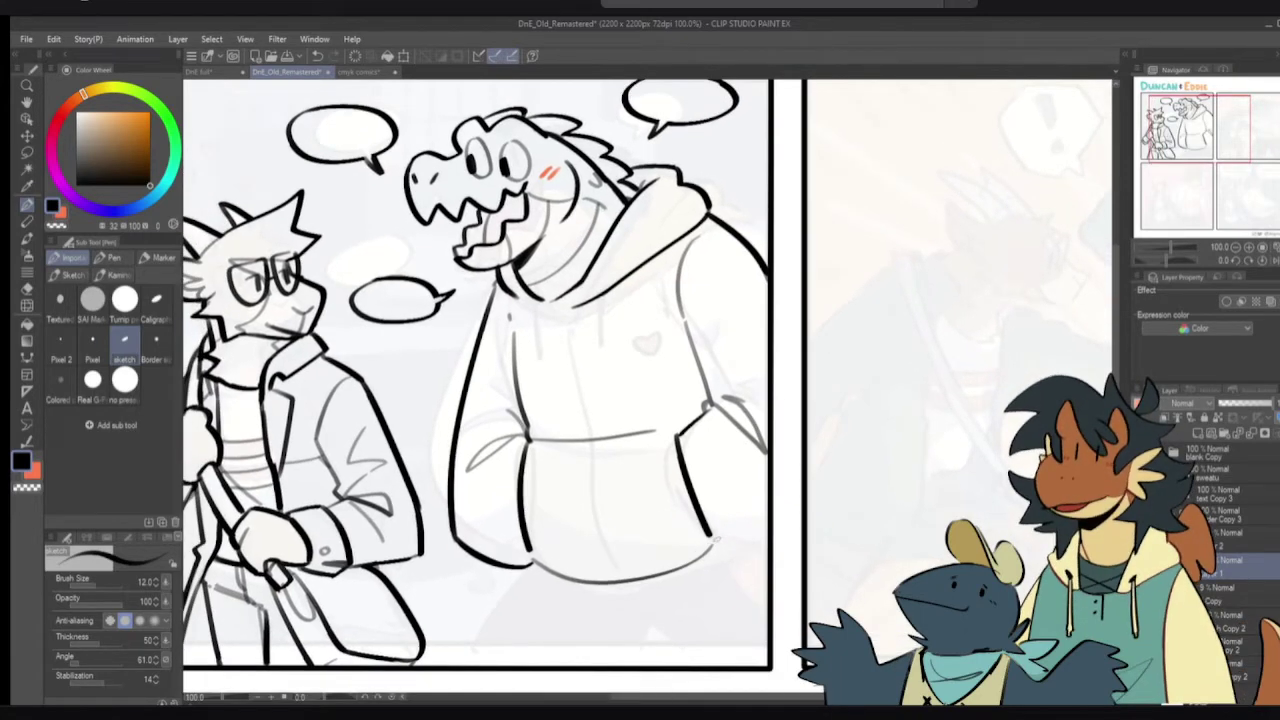
{"action": "left_click_drag", "start_coordinate": [713, 538], "coordinate": [766, 530]}
{"action": "key", "text": "ctrl+z"}
{"action": "key", "text": "ctrl+z"}
{"action": "key", "text": "ctrl+z"}
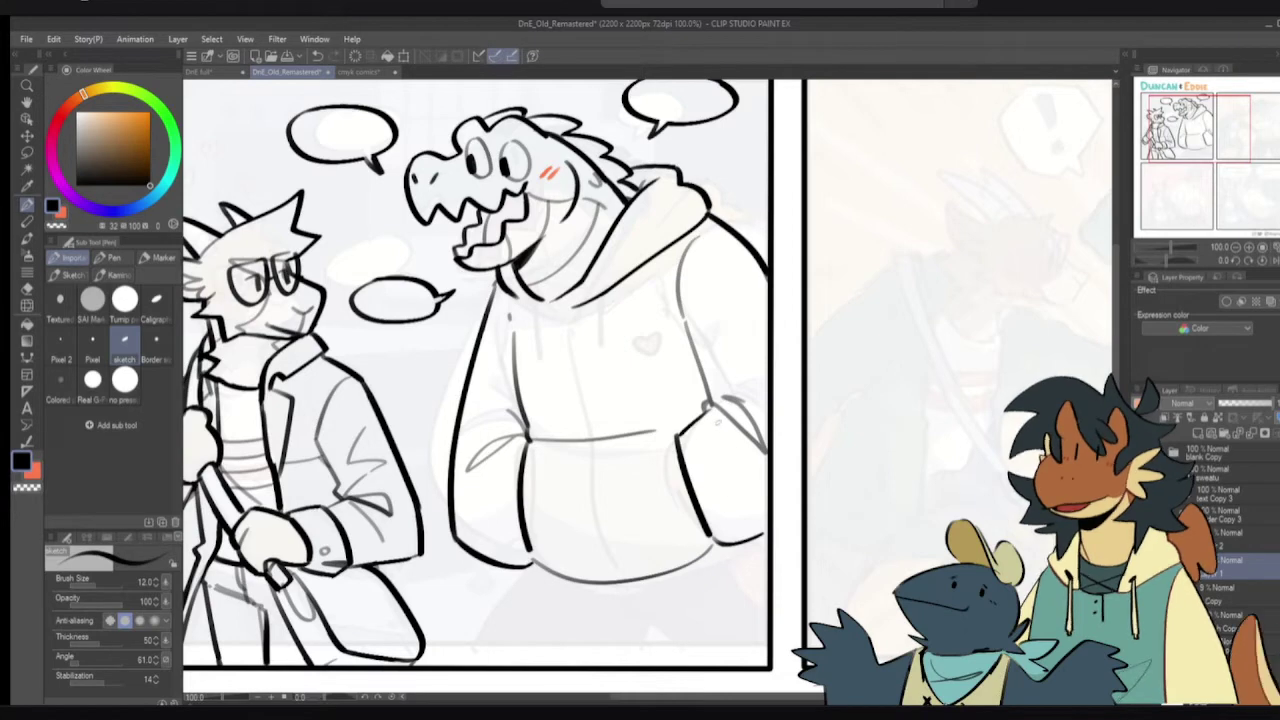
- Erase the angular join between the far sleeve and the pocket, redraw it as a rounded curve, and check the drawing mirrored
{"action": "key", "text": "e"}
{"action": "left_click_drag", "start_coordinate": [682, 432], "coordinate": [710, 406]}
{"action": "key", "text": "p"}
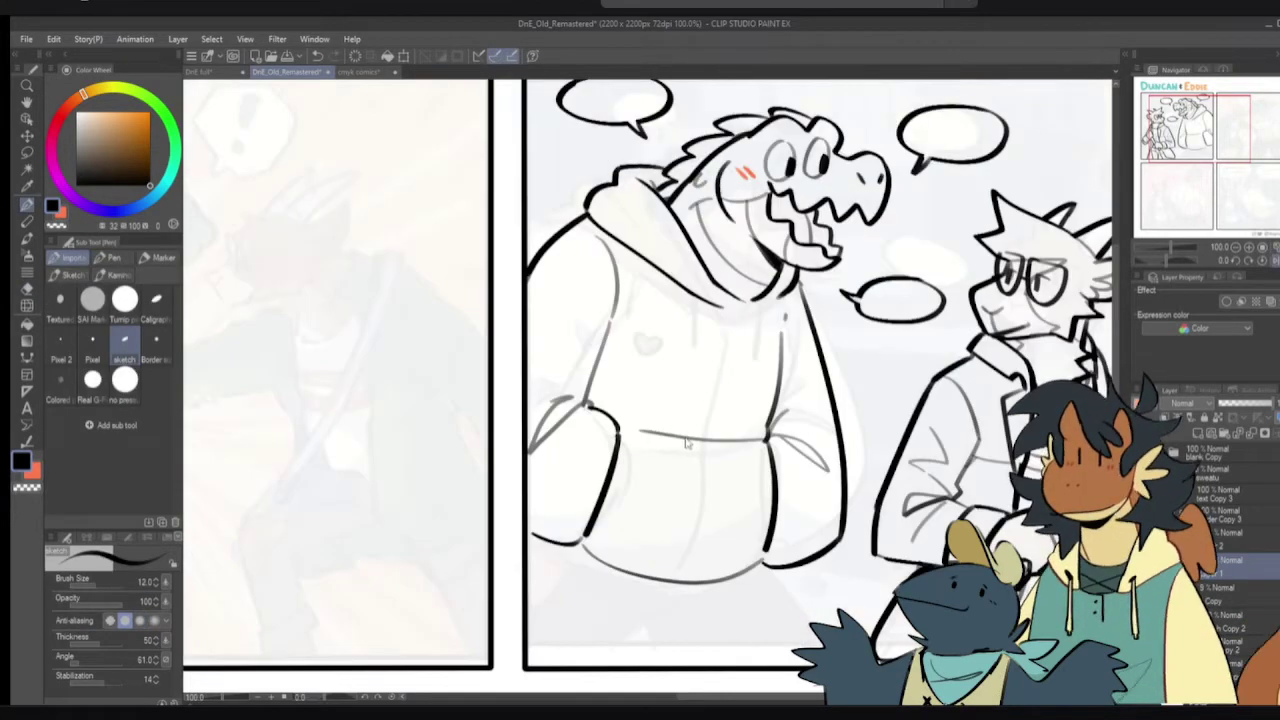
{"action": "key", "text": "h"}
{"action": "key", "text": "h"}
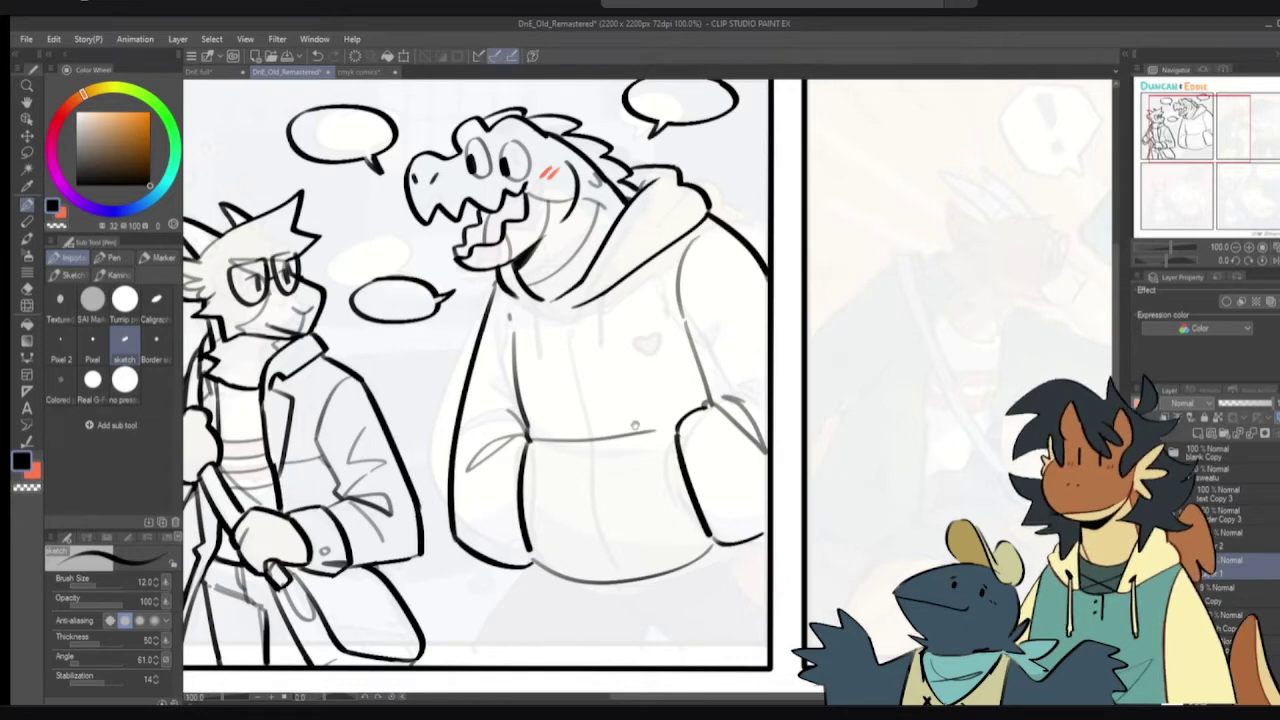
{"action": "left_click_drag", "start_coordinate": [628, 420], "coordinate": [640, 433]}
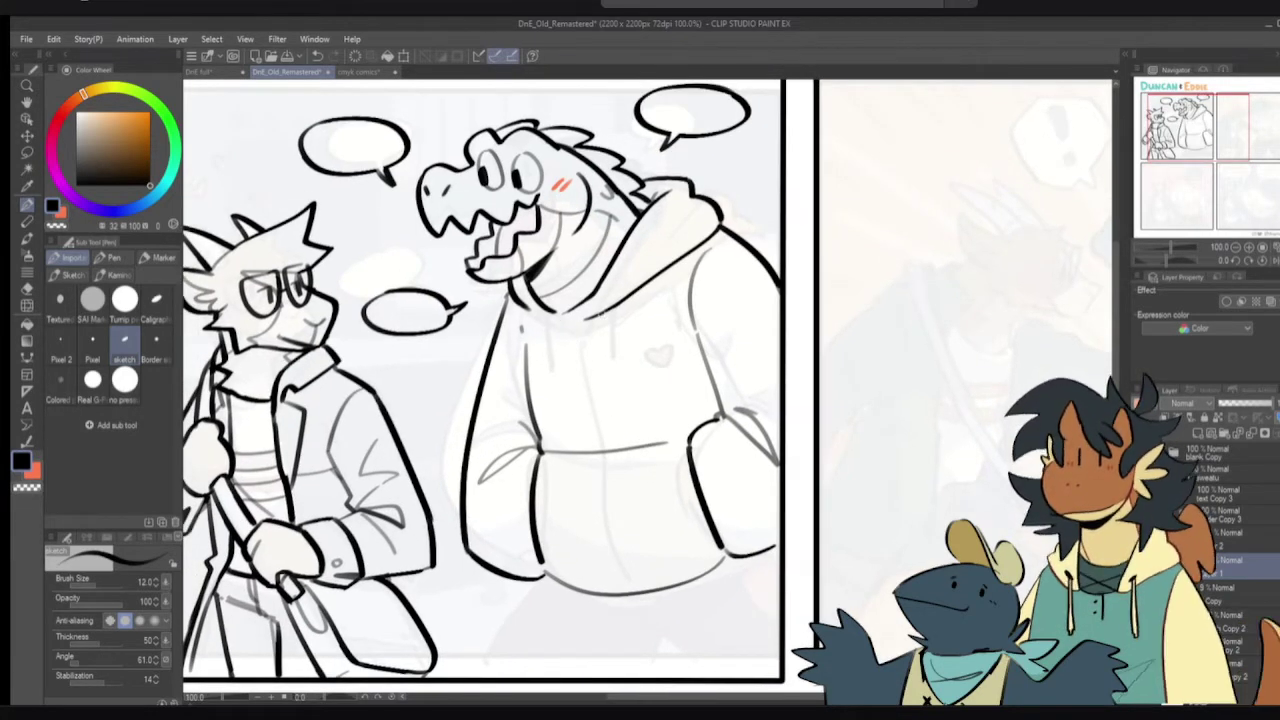
{"action": "key", "text": "ctrl+z"}
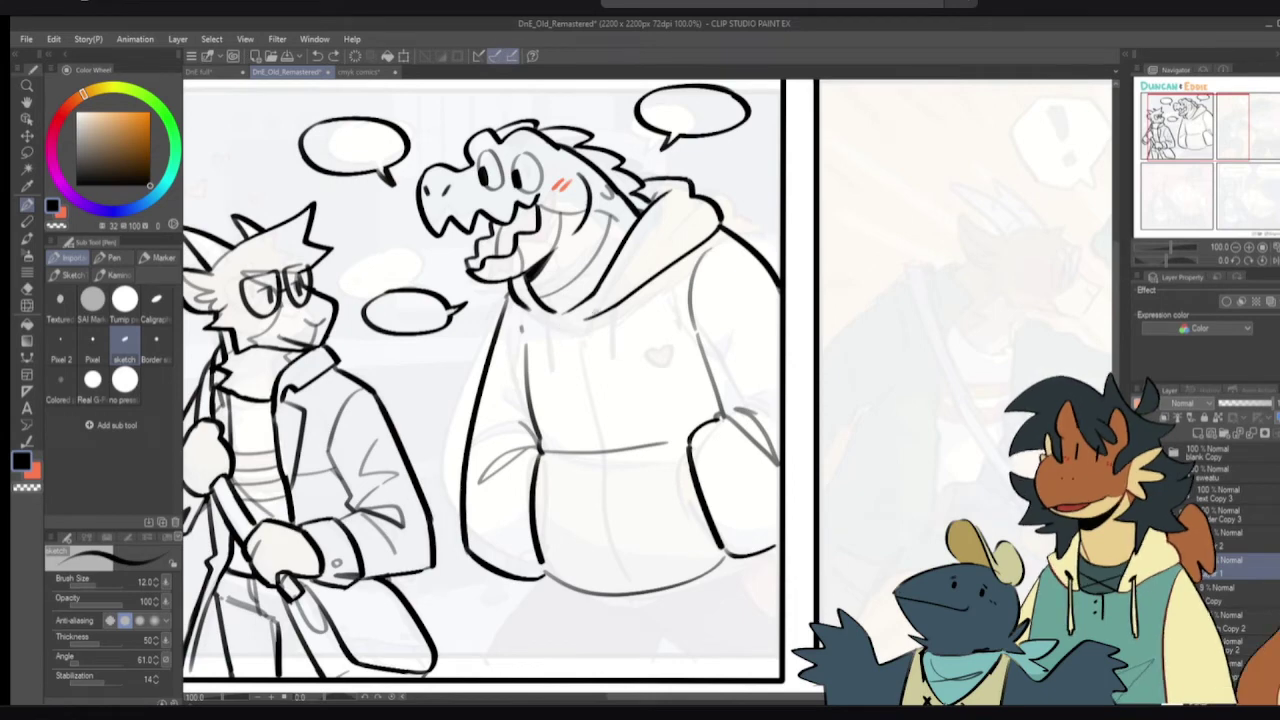
- Erase the lower parts of the crocodile's hood opening and hood edge to clear space for cleaner lines
{"action": "key", "text": "e"}
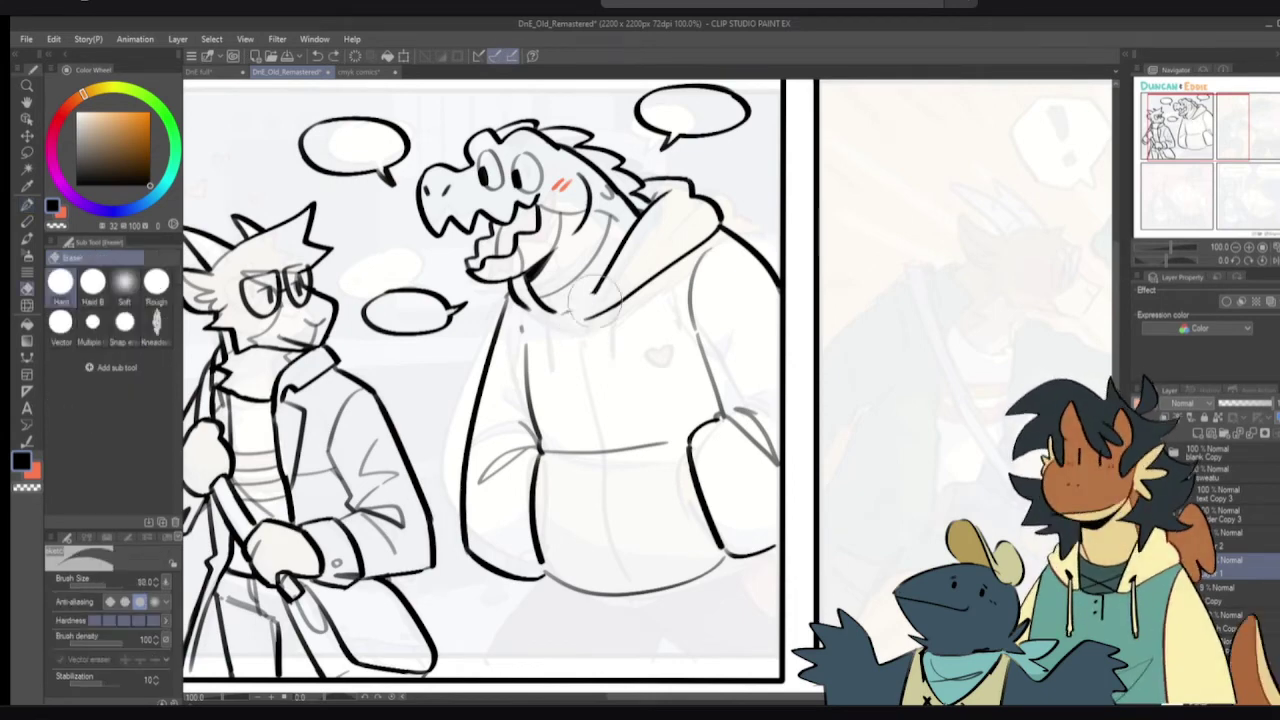
{"action": "left_click_drag", "start_coordinate": [622, 286], "coordinate": [647, 264]}
{"action": "key", "text": "p"}
{"action": "left_click_drag", "start_coordinate": [729, 268], "coordinate": [733, 280]}
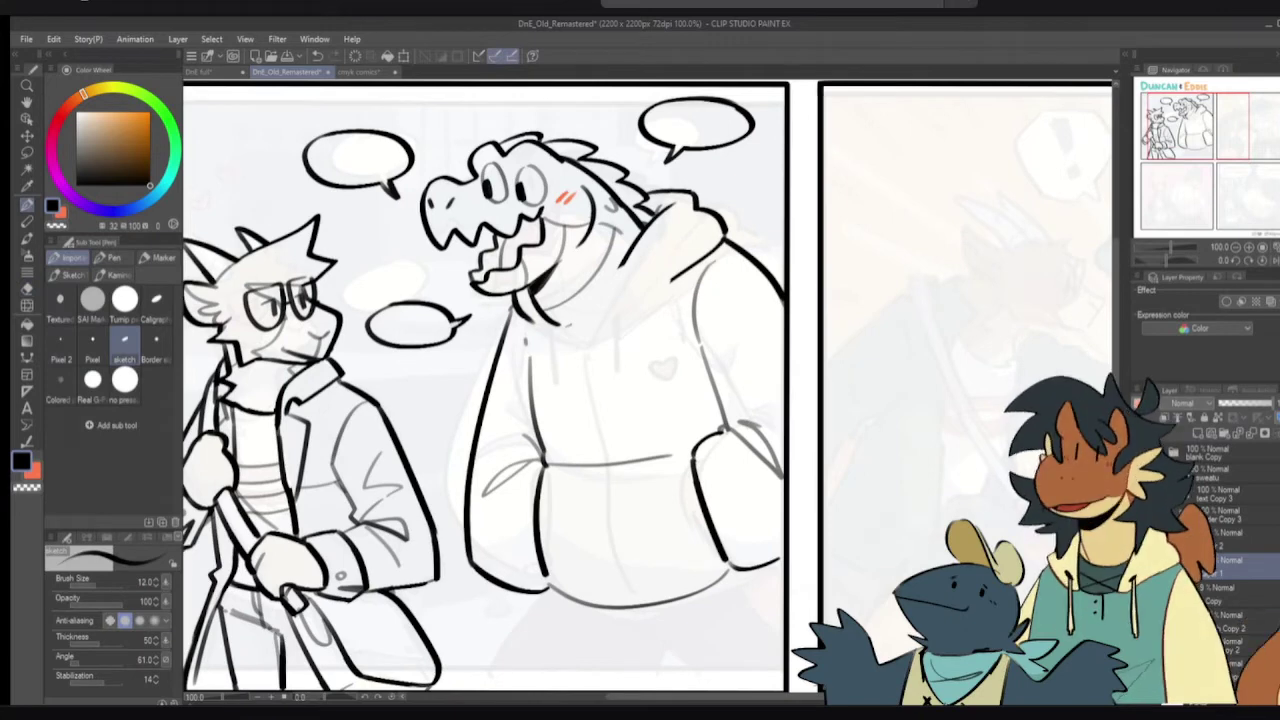
- Lasso the crocodile's far sleeve with its pocket edge, shift it slightly towards the body, and deselect it
{"action": "key", "text": "c"}
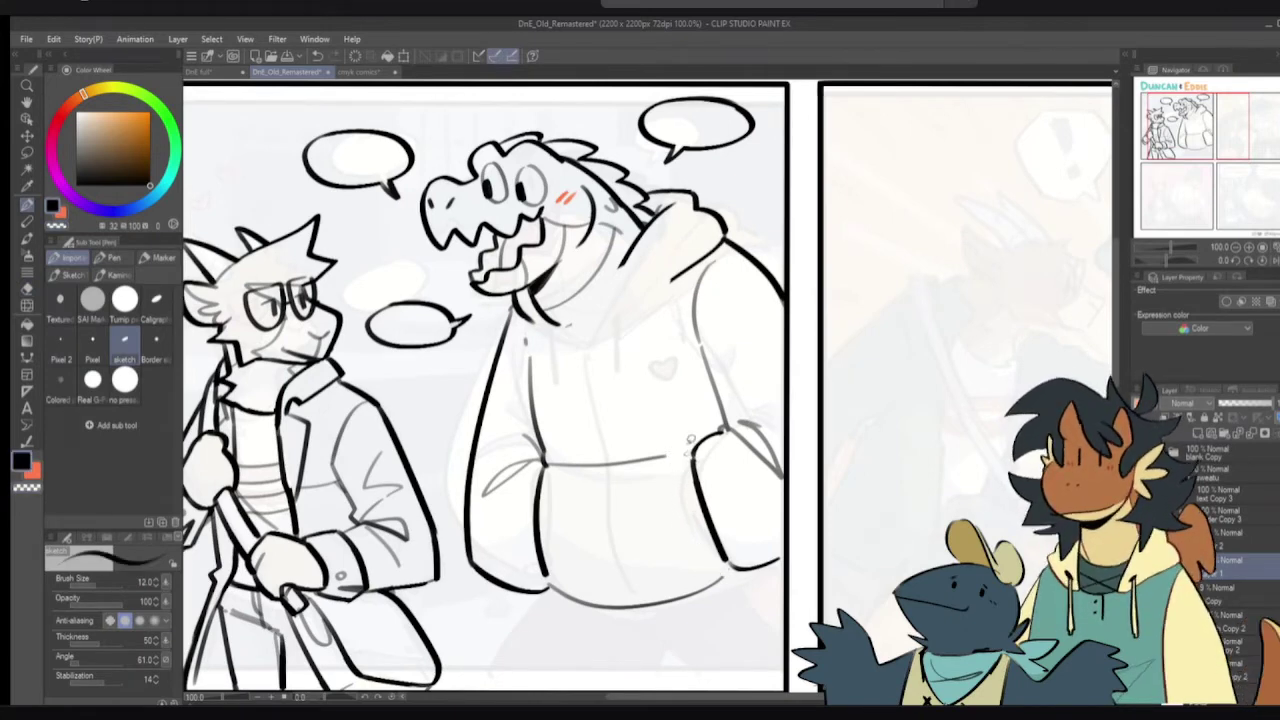
{"action": "key", "text": "m"}
{"action": "mouse_move", "coordinate": [682, 442]}
{"action": "left_mouse_down"}
{"action": "mouse_move", "coordinate": [820, 578]}
{"action": "mouse_move", "coordinate": [750, 392]}
{"action": "left_mouse_up"}
{"action": "key", "text": "ctrl+d"}
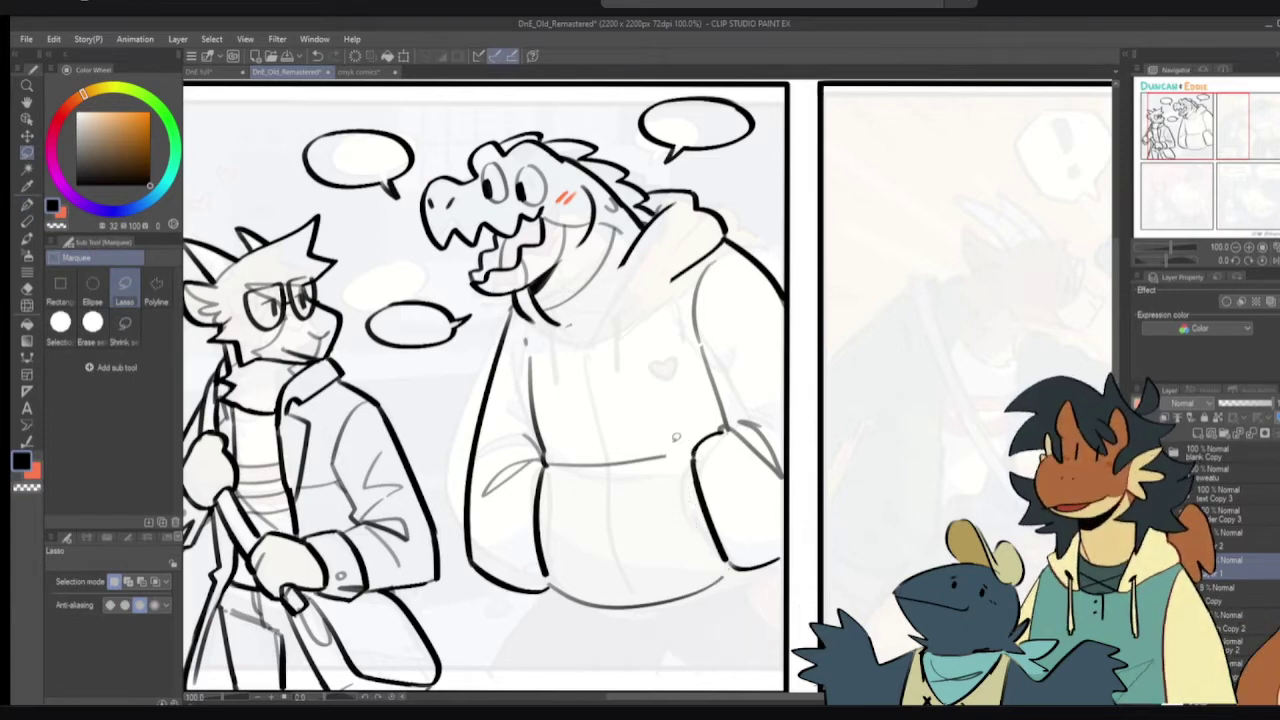
{"action": "mouse_move", "coordinate": [672, 445]}
{"action": "left_mouse_down"}
{"action": "mouse_move", "coordinate": [720, 548]}
{"action": "mouse_move", "coordinate": [764, 598]}
{"action": "mouse_move", "coordinate": [743, 268]}
{"action": "mouse_move", "coordinate": [679, 285]}
{"action": "left_mouse_up"}
{"action": "key", "text": "p"}
{"action": "left_click_drag", "start_coordinate": [700, 484], "coordinate": [689, 492]}
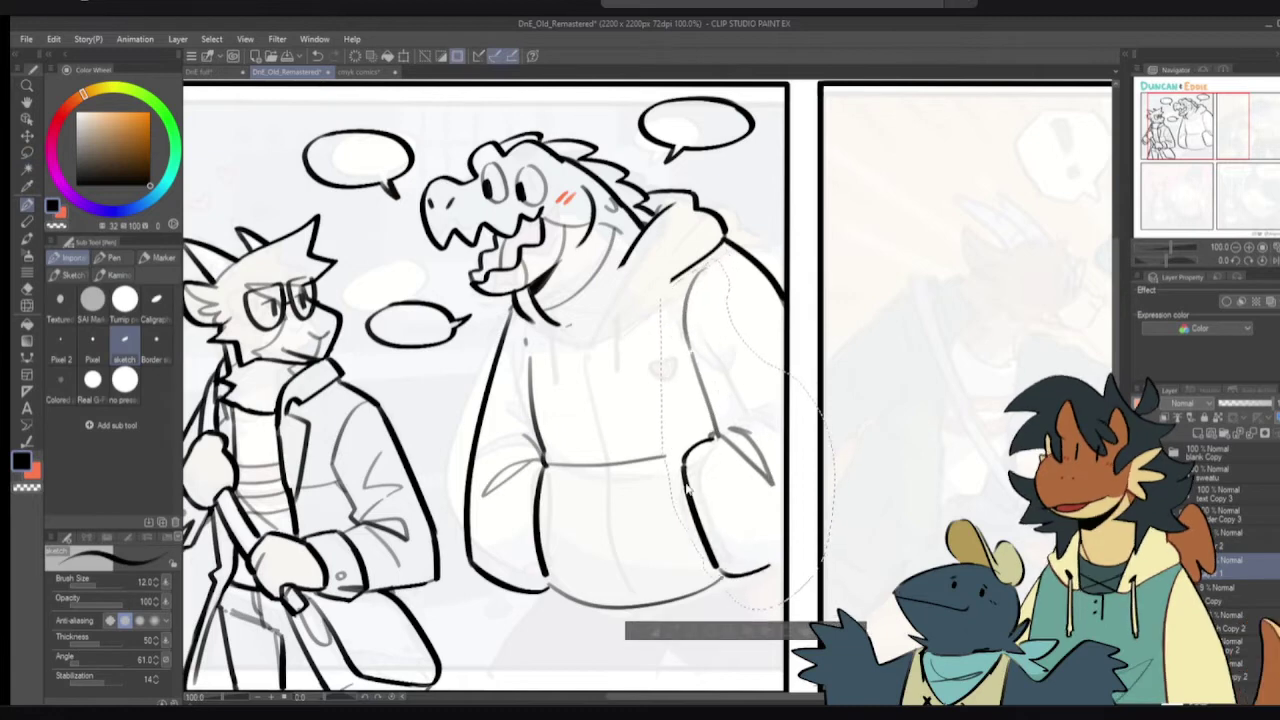
{"action": "key", "text": "ctrl+d"}
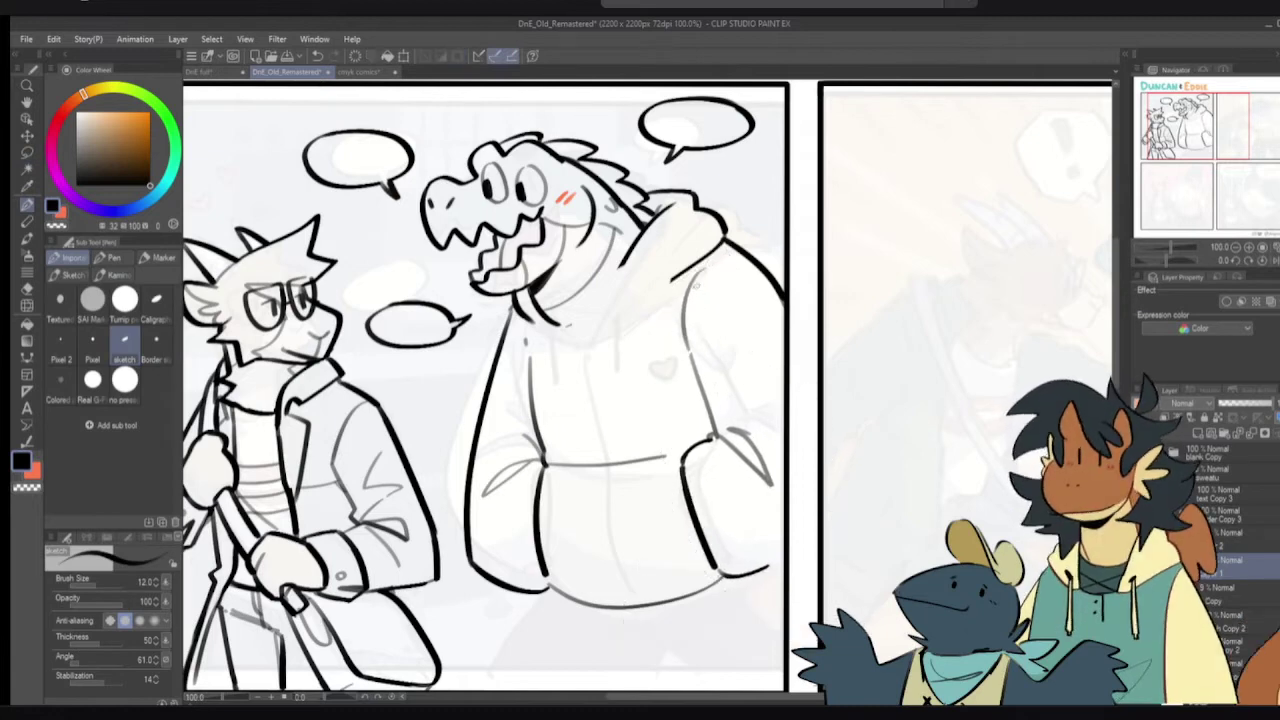
- Erase the upper part of the far sleeve's inner line and redraw it as a smoother curve, undoing the first try
{"action": "key", "text": "e"}
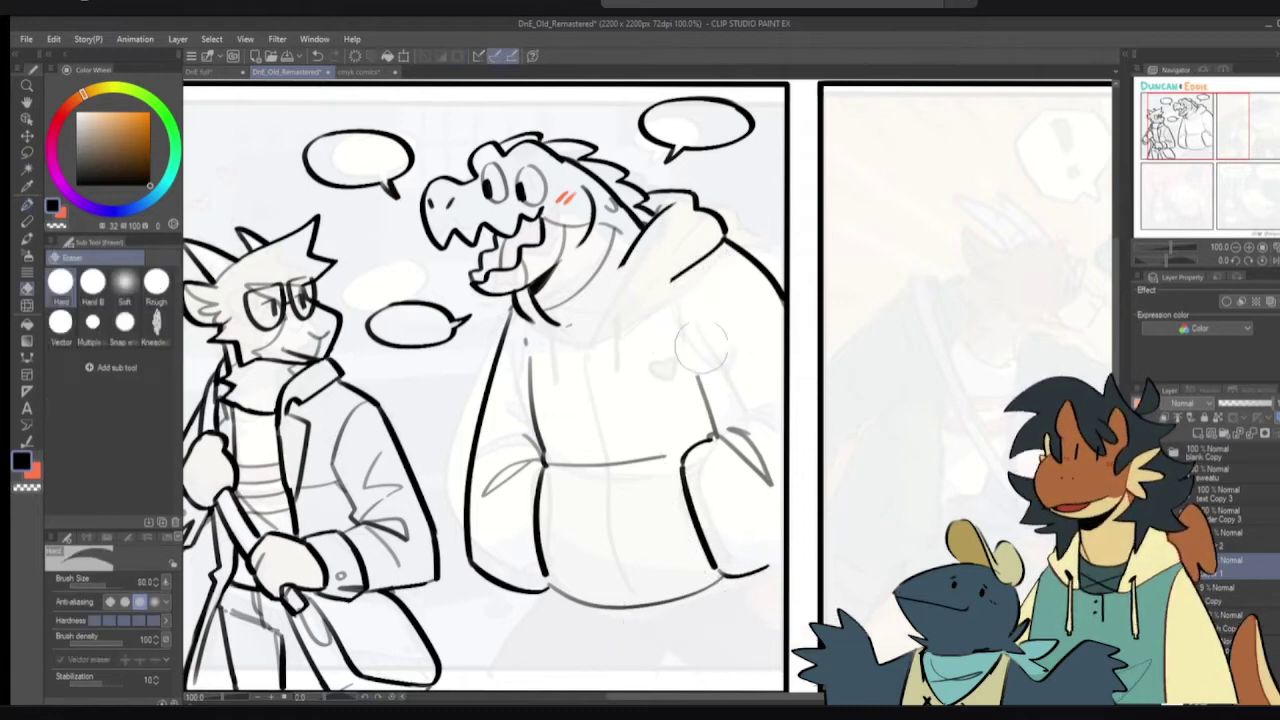
{"action": "key", "text": "p"}
{"action": "left_click_drag", "start_coordinate": [690, 284], "coordinate": [698, 372]}
{"action": "key", "text": "ctrl+z"}
{"action": "left_click_drag", "start_coordinate": [689, 282], "coordinate": [704, 382]}
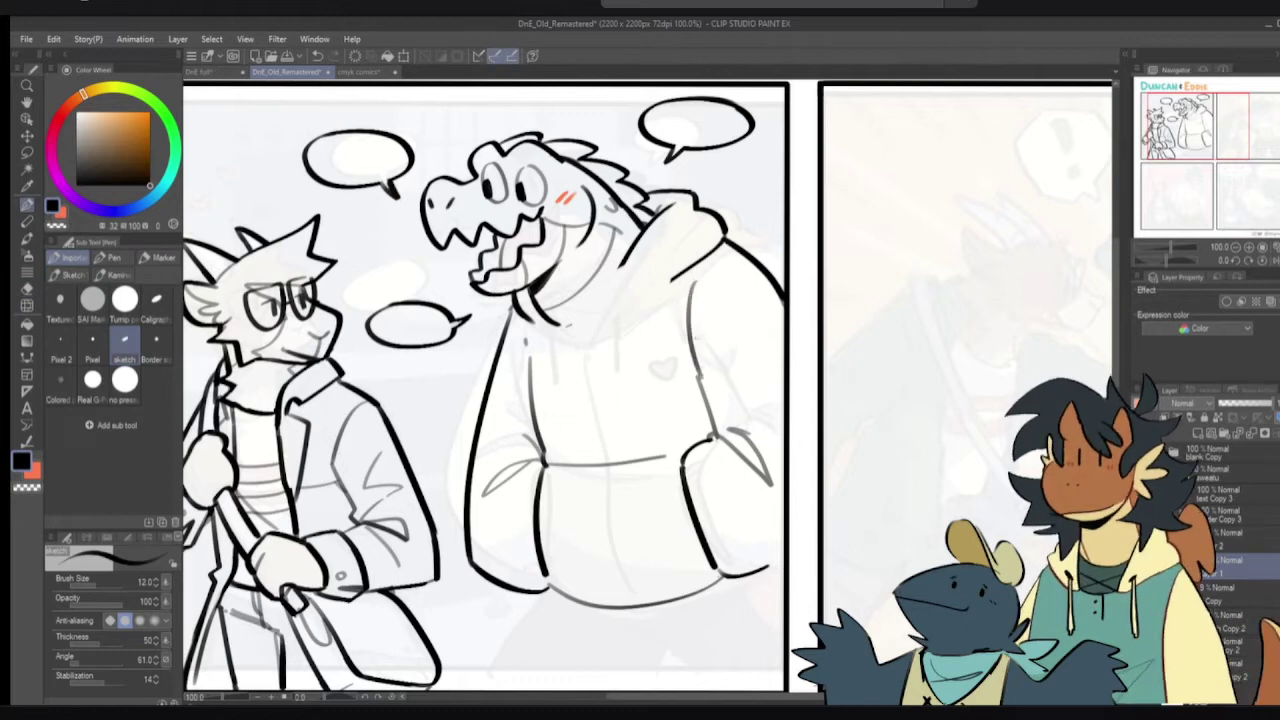
- Extend the far sleeve's underside to the panel border, check the drawing mirrored, and add fabric creases at the elbow
{"action": "left_click_drag", "start_coordinate": [752, 568], "coordinate": [784, 560]}
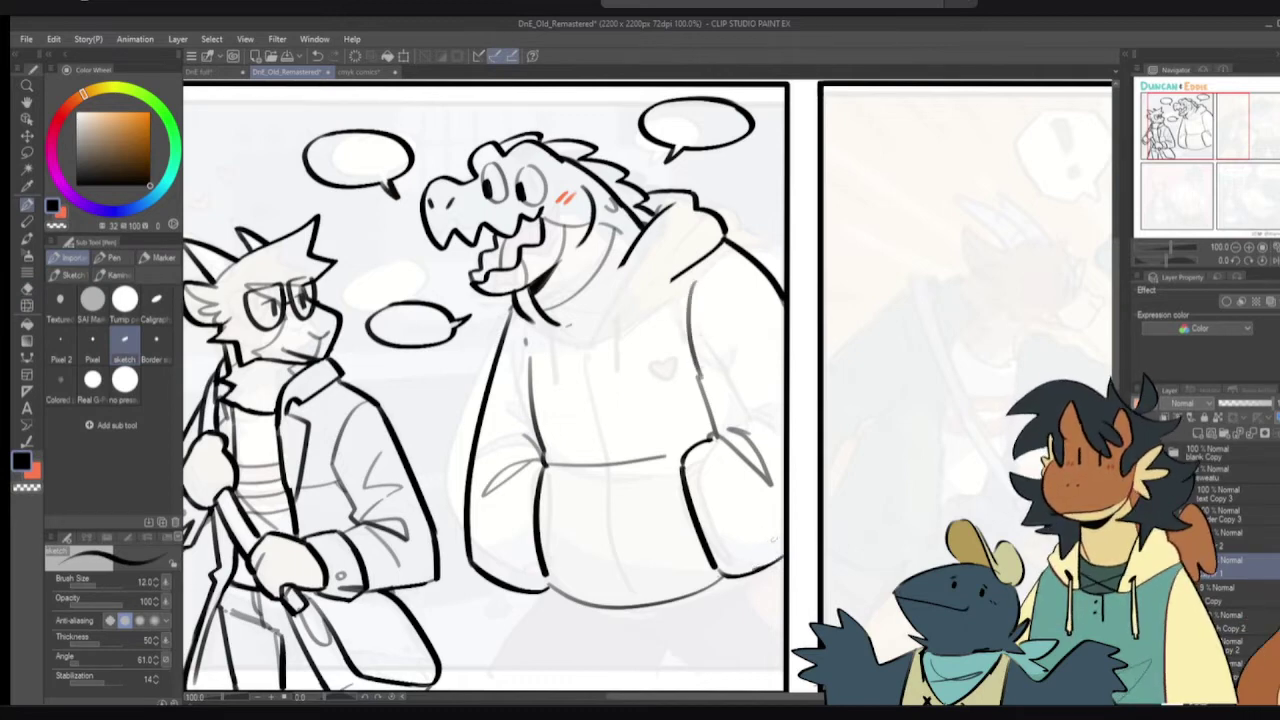
{"action": "key", "text": "h"}
{"action": "key", "text": "h"}
{"action": "left_click_drag", "start_coordinate": [778, 404], "coordinate": [726, 432]}
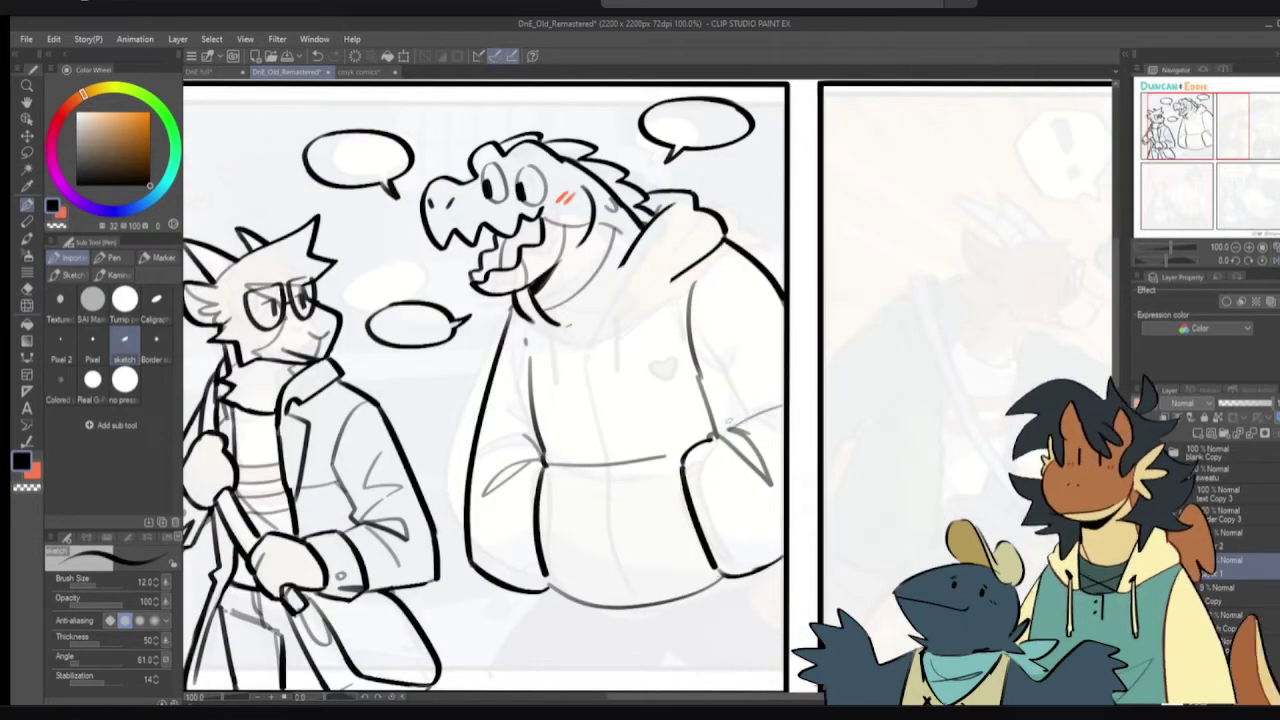
{"action": "left_click_drag", "start_coordinate": [774, 382], "coordinate": [720, 418]}
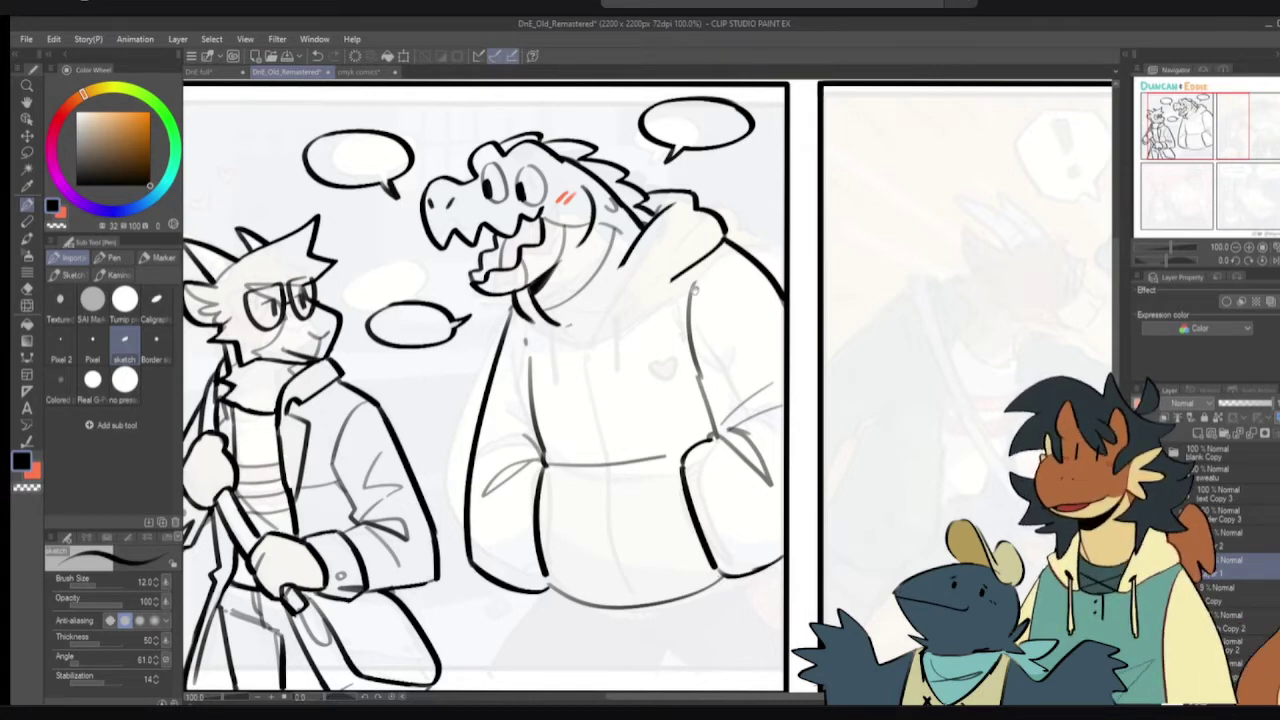
- Redraw the hood opening's inner edge from the neck spikes down towards the chest, undoing the unwanted strokes
{"action": "left_click_drag", "start_coordinate": [695, 291], "coordinate": [714, 341]}
{"action": "scroll", "coordinate": [655, 324], "scroll_direction": "up", "scroll_amount": 1}
{"action": "key", "text": "e"}
{"action": "mouse_move", "coordinate": [630, 322]}
{"action": "left_mouse_down"}
{"action": "mouse_move", "coordinate": [663, 283]}
{"action": "mouse_move", "coordinate": [582, 378]}
{"action": "left_mouse_up"}
{"action": "key", "text": "p"}
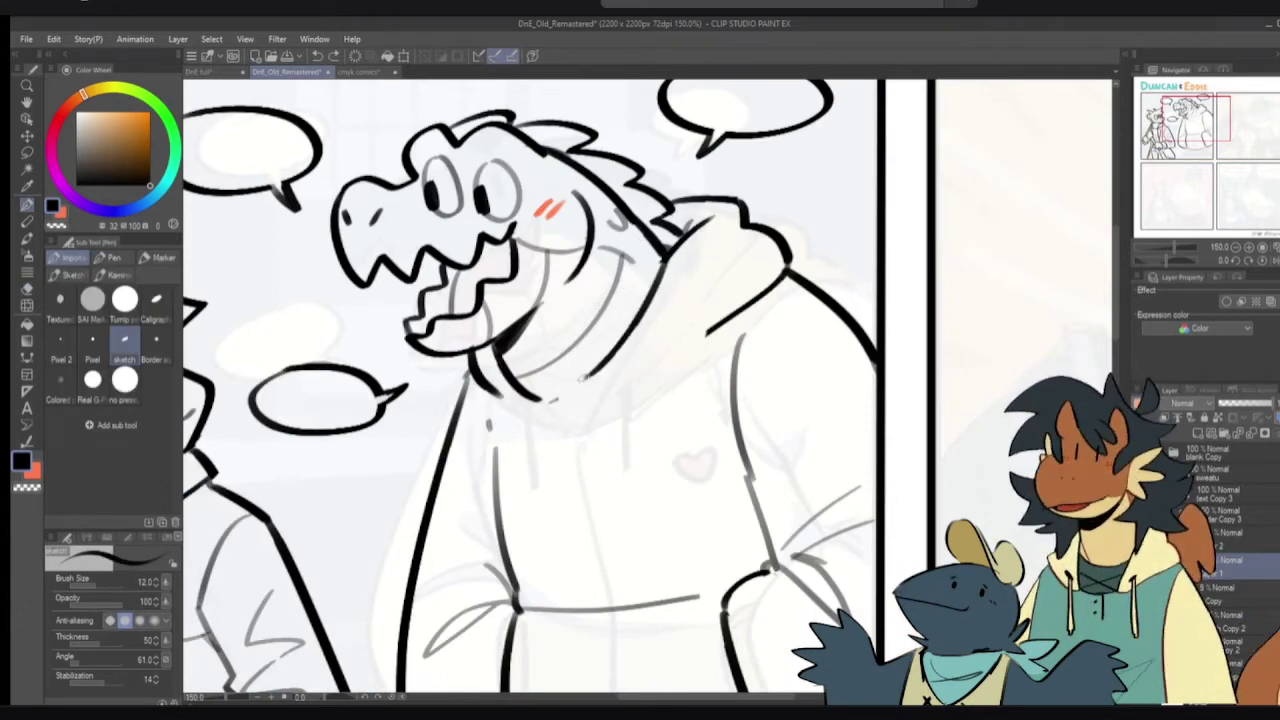
{"action": "key", "text": "ctrl+z"}
{"action": "left_click_drag", "start_coordinate": [668, 258], "coordinate": [584, 375]}
{"action": "key", "text": "ctrl+z"}
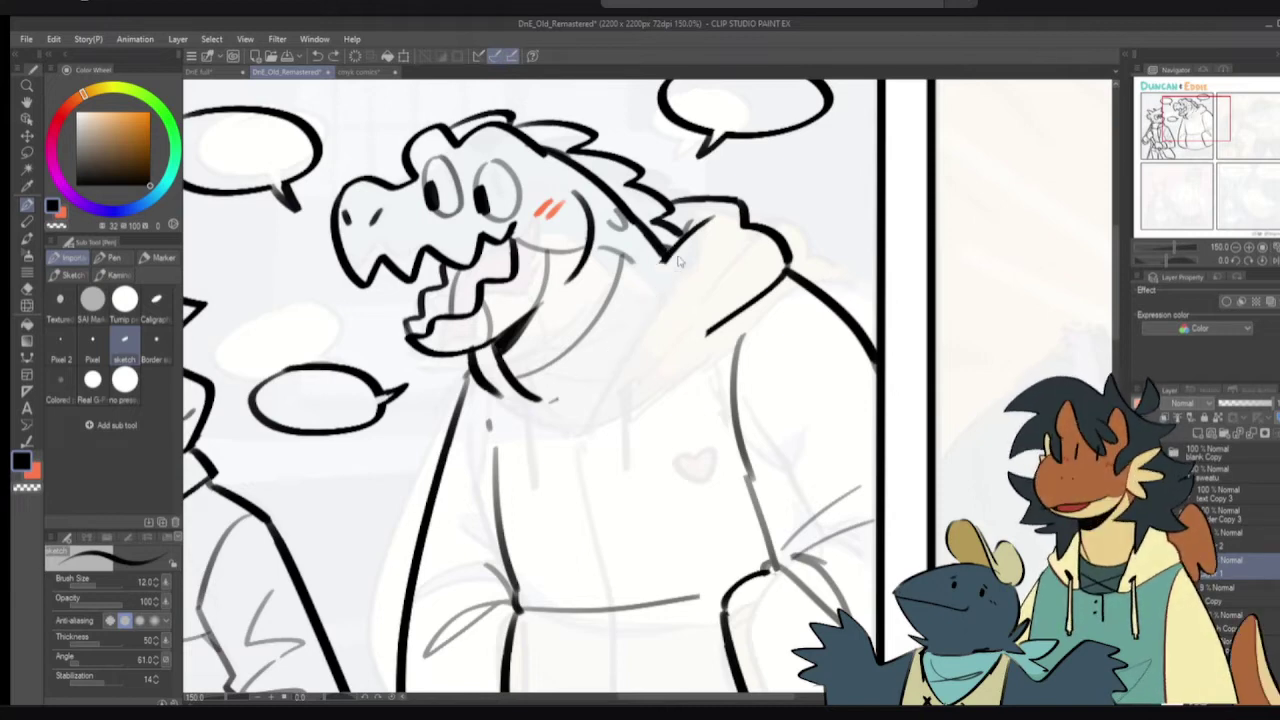
{"action": "left_click_drag", "start_coordinate": [668, 258], "coordinate": [584, 396]}
{"action": "key", "text": "ctrl+z"}
{"action": "left_click_drag", "start_coordinate": [668, 259], "coordinate": [574, 388]}
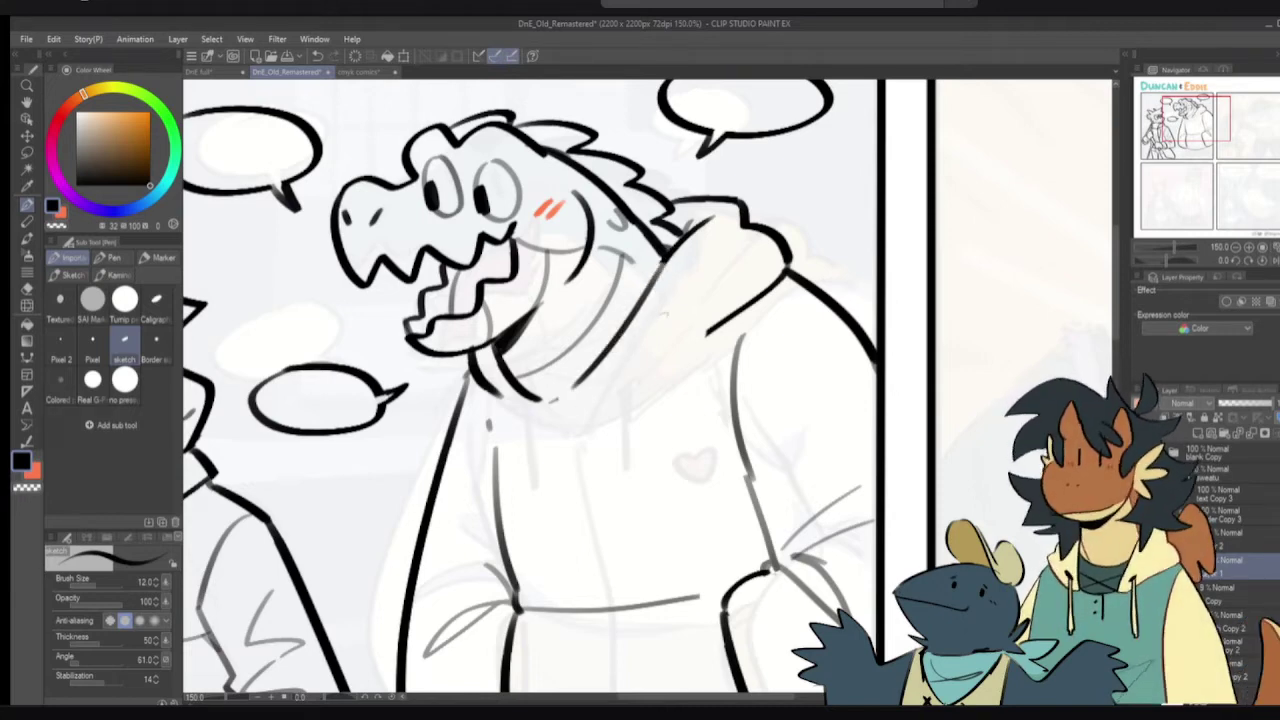
- Erase the hood's lower edge and reshape the back of the hood into a rounder outline
{"action": "key", "text": "e"}
{"action": "mouse_move", "coordinate": [710, 326]}
{"action": "left_mouse_down"}
{"action": "mouse_move", "coordinate": [762, 290]}
{"action": "mouse_move", "coordinate": [760, 236]}
{"action": "mouse_move", "coordinate": [735, 210]}
{"action": "mouse_move", "coordinate": [718, 222]}
{"action": "mouse_move", "coordinate": [714, 206]}
{"action": "mouse_move", "coordinate": [771, 223]}
{"action": "mouse_move", "coordinate": [763, 250]}
{"action": "mouse_move", "coordinate": [710, 205]}
{"action": "mouse_move", "coordinate": [748, 213]}
{"action": "mouse_move", "coordinate": [808, 294]}
{"action": "left_mouse_up"}
{"action": "key", "text": "p"}
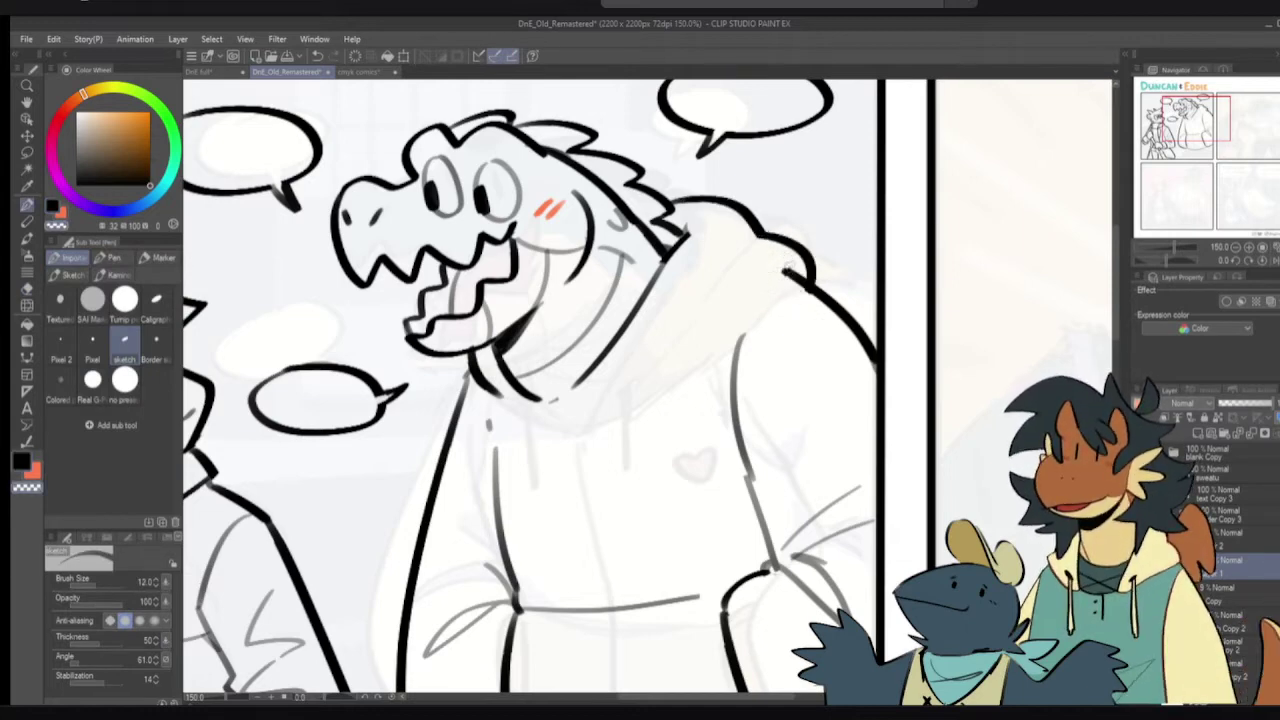
- Ink the hood's lower edge as one long curve from the chest up to the shoulder, undoing the unwanted strokes
{"action": "left_click_drag", "start_coordinate": [585, 402], "coordinate": [668, 334]}
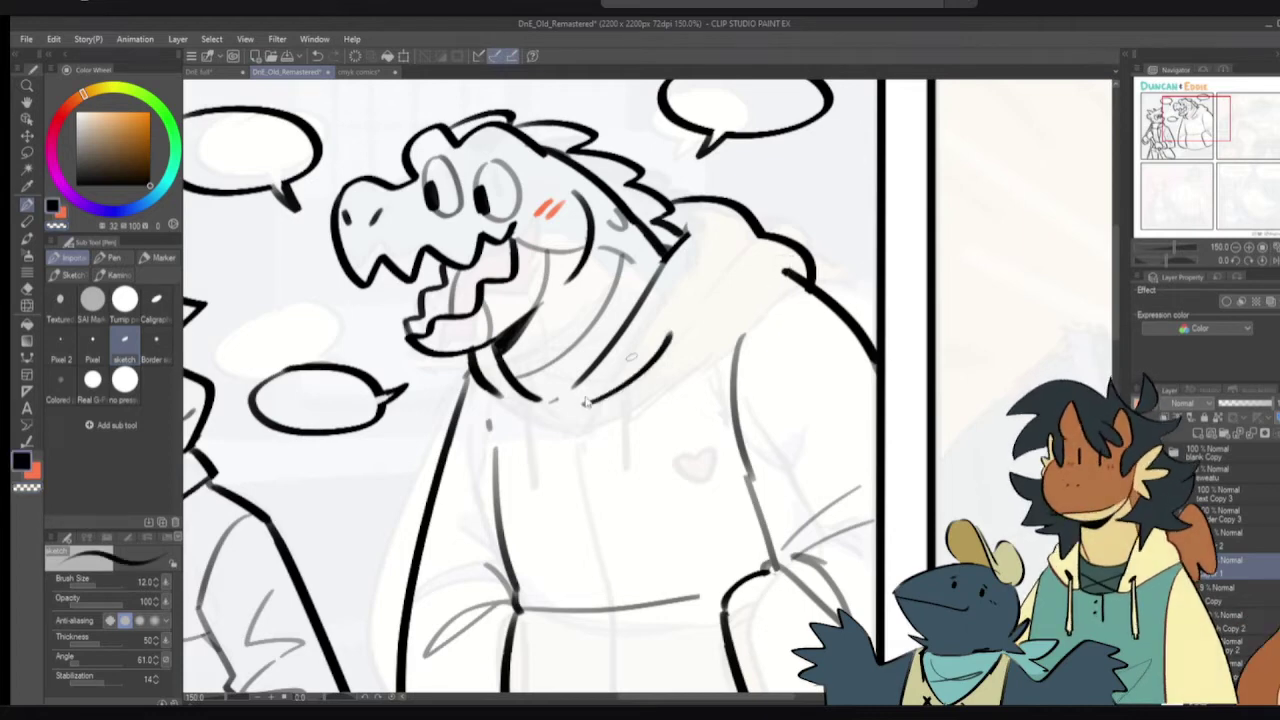
{"action": "key", "text": "ctrl+z"}
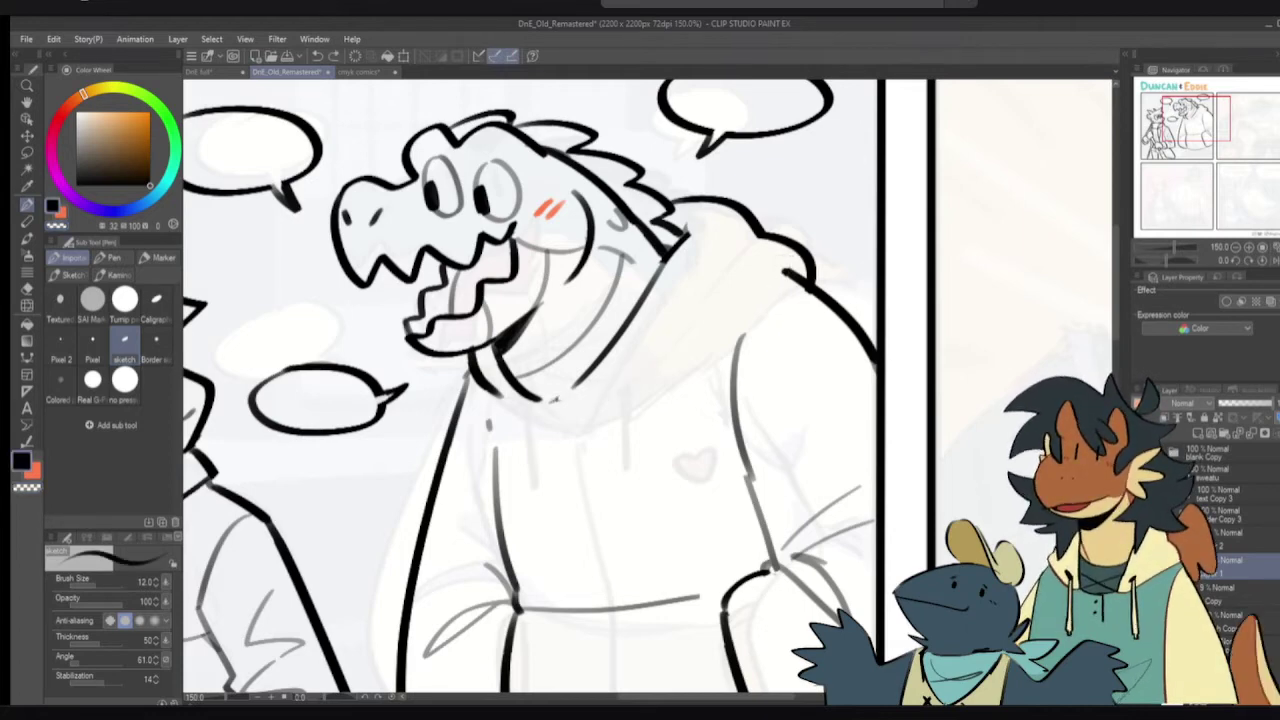
{"action": "mouse_move", "coordinate": [600, 367]}
{"action": "left_mouse_down"}
{"action": "mouse_move", "coordinate": [570, 397]}
{"action": "mouse_move", "coordinate": [656, 370]}
{"action": "left_mouse_up"}
{"action": "key", "text": "ctrl+z"}
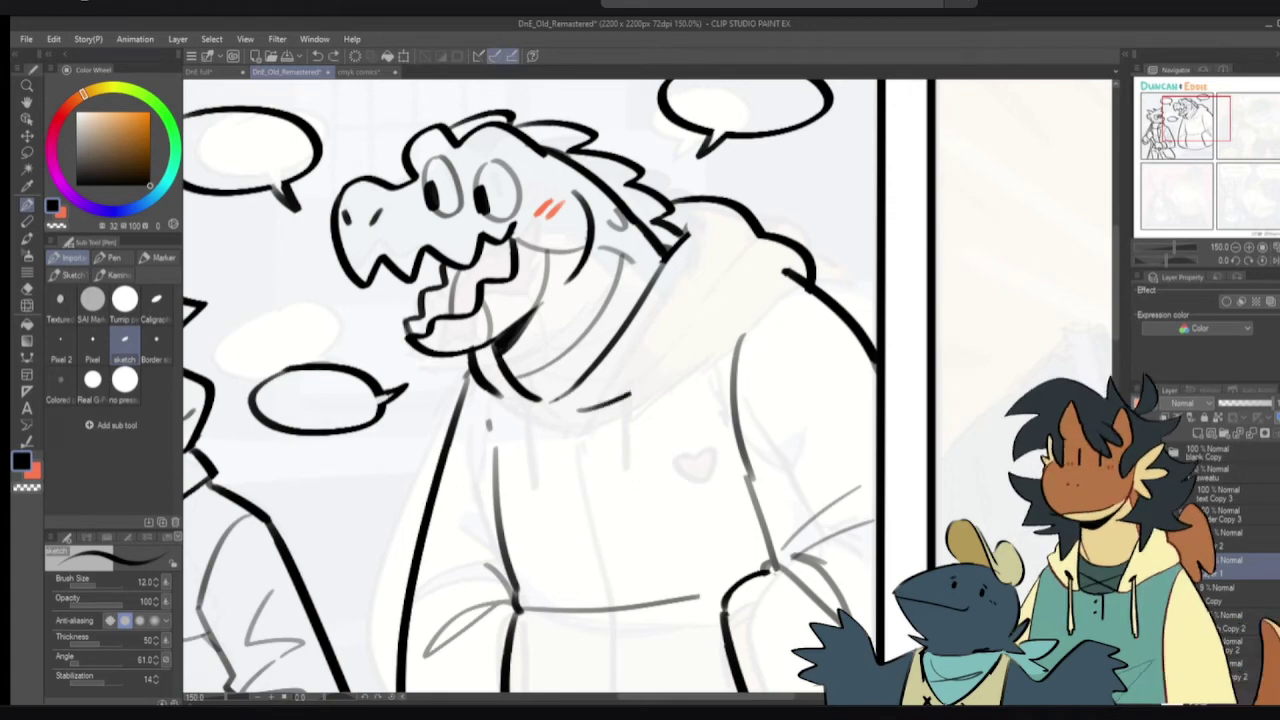
{"action": "mouse_move", "coordinate": [578, 408]}
{"action": "left_mouse_down"}
{"action": "mouse_move", "coordinate": [802, 272]}
{"action": "mouse_move", "coordinate": [769, 271]}
{"action": "left_mouse_up"}
{"action": "key", "text": "c"}
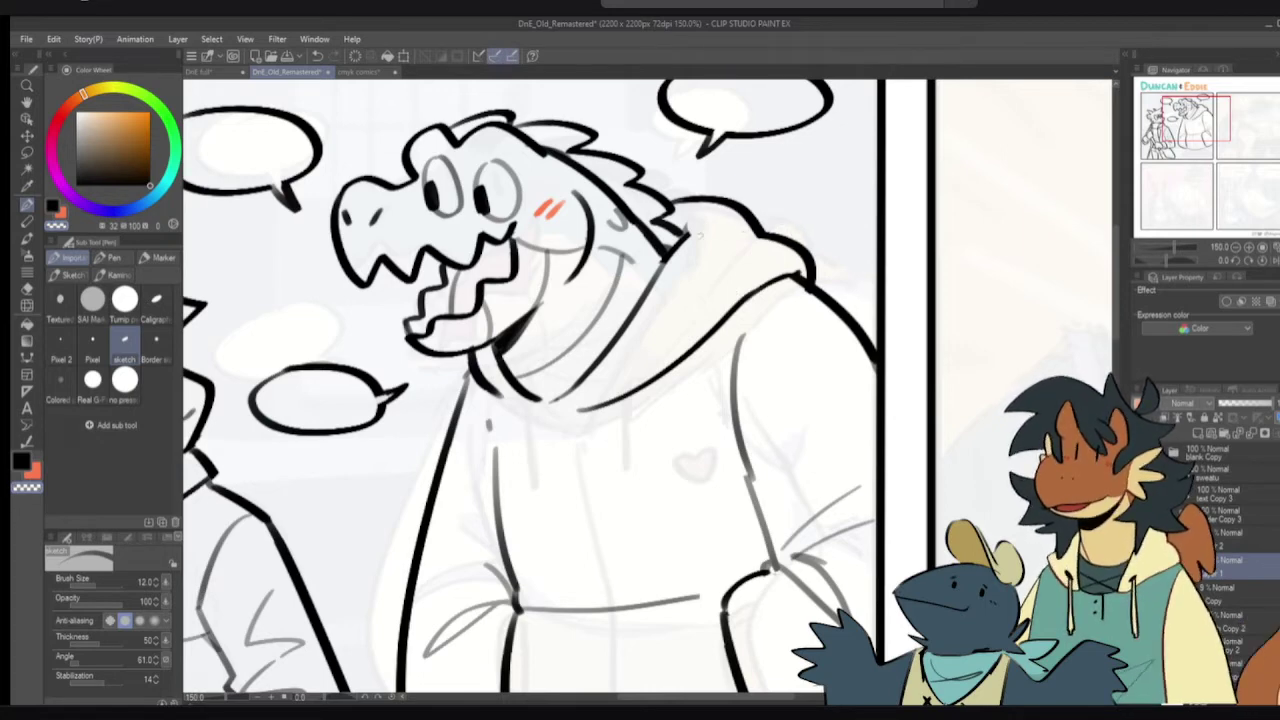
- Clean up the hood's top where it meets the neck spikes, and close the bottom of the hood opening with a rounded line
{"action": "key", "text": "c"}
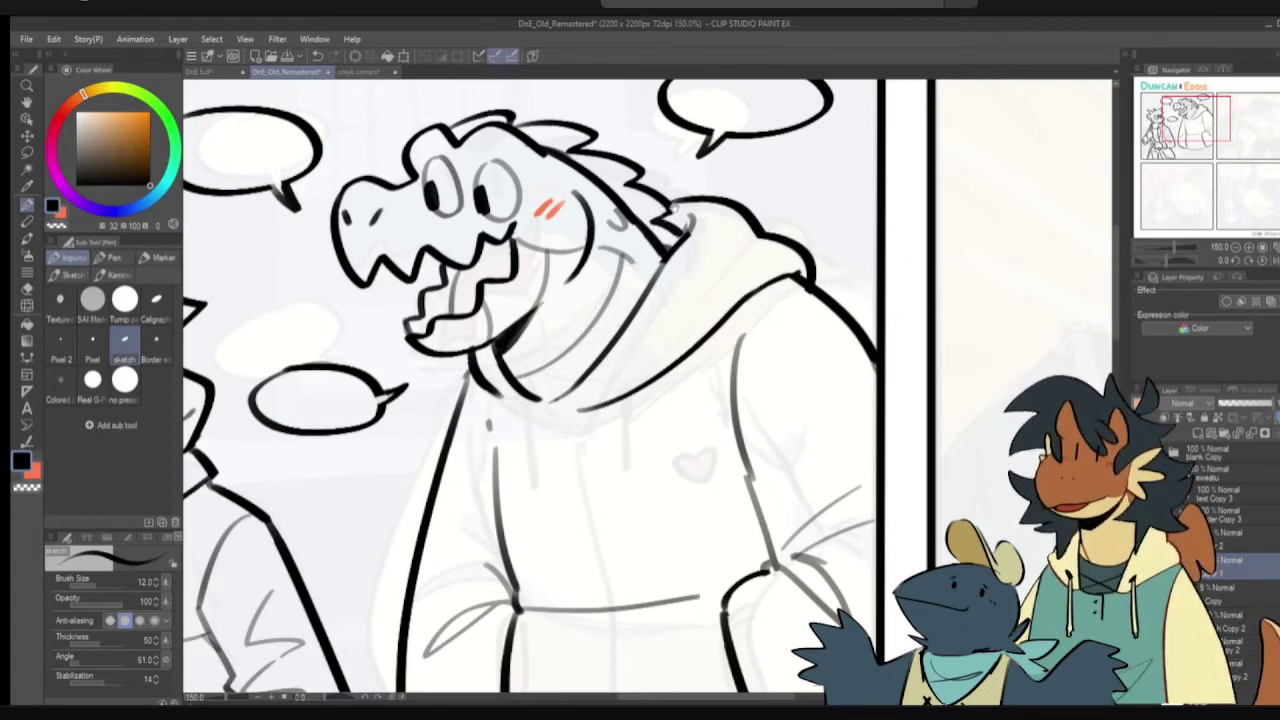
{"action": "left_click_drag", "start_coordinate": [668, 207], "coordinate": [675, 232]}
{"action": "key", "text": "c"}
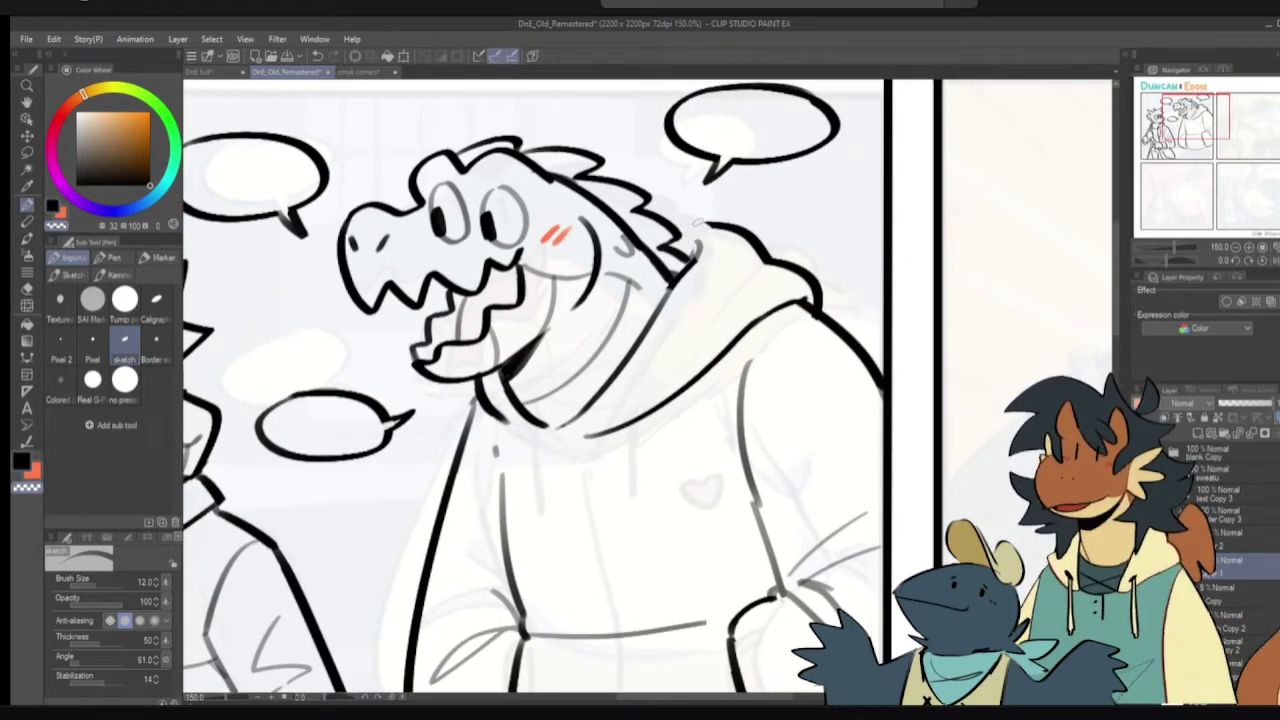
{"action": "key", "text": "c"}
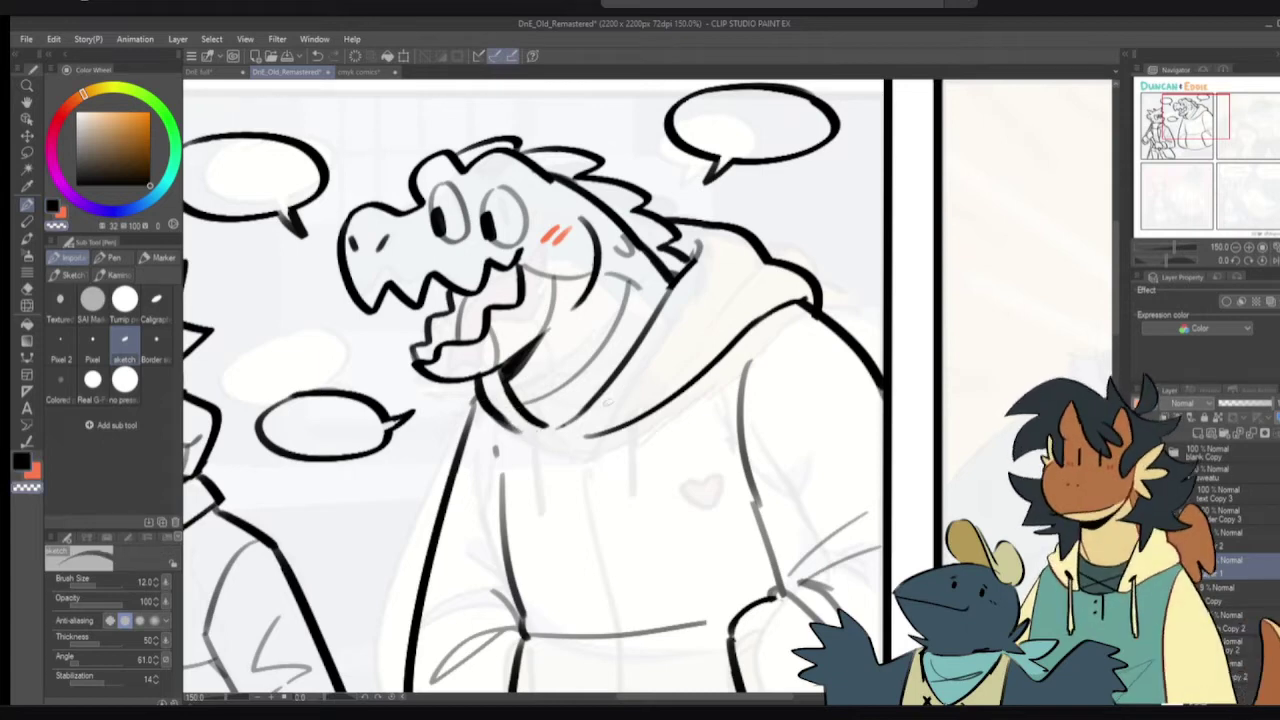
{"action": "left_click_drag", "start_coordinate": [548, 425], "coordinate": [590, 404]}
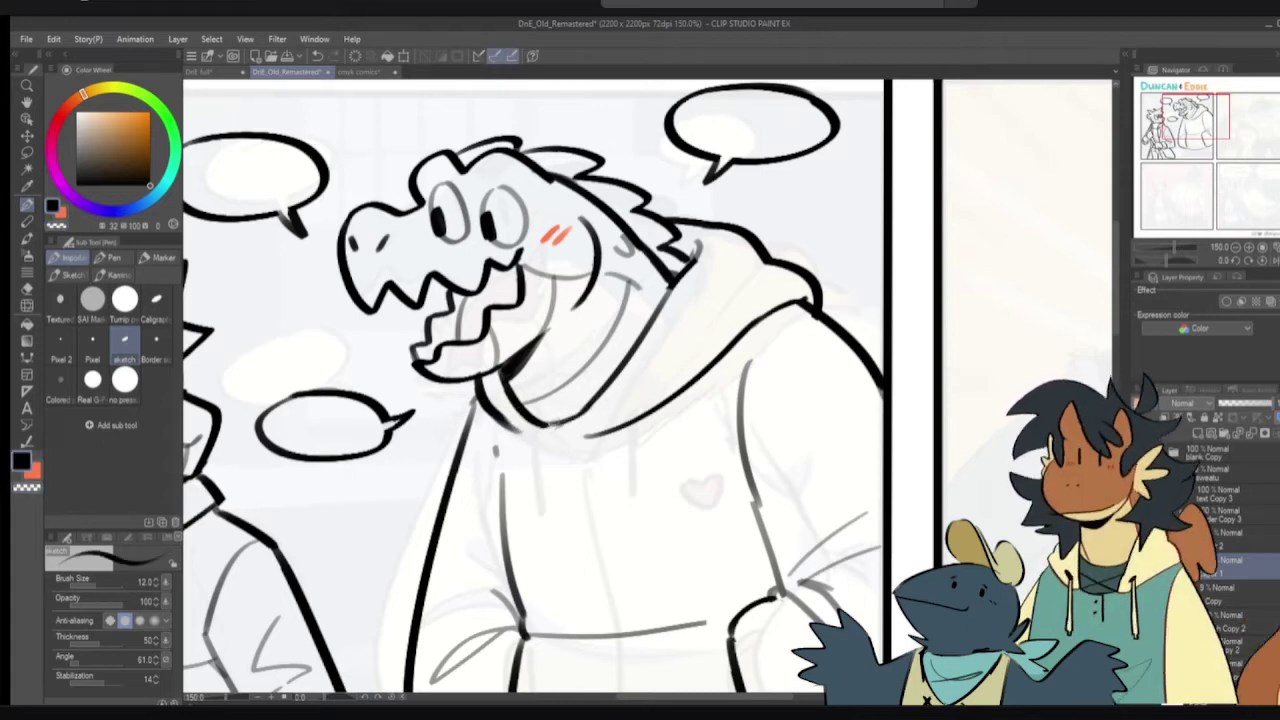
- Erase the far sleeve's inner line and redraw it as a shorter diagonal curve ending at the pocket, undoing the unwanted strokes
{"action": "left_click_drag", "start_coordinate": [667, 359], "coordinate": [690, 309]}
{"action": "left_click_drag", "start_coordinate": [860, 274], "coordinate": [802, 230]}
{"action": "left_click_drag", "start_coordinate": [731, 328], "coordinate": [745, 280]}
{"action": "scroll", "coordinate": [745, 280], "scroll_direction": "down", "scroll_amount": 1}
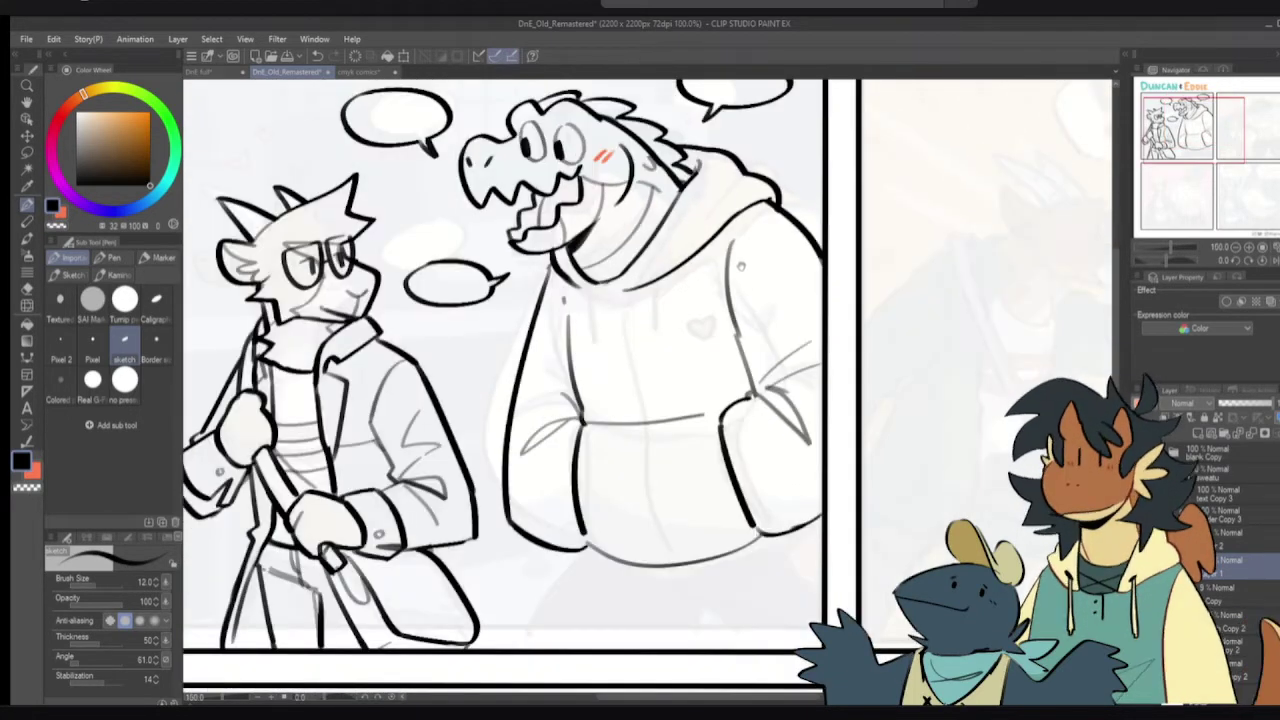
{"action": "key", "text": "e"}
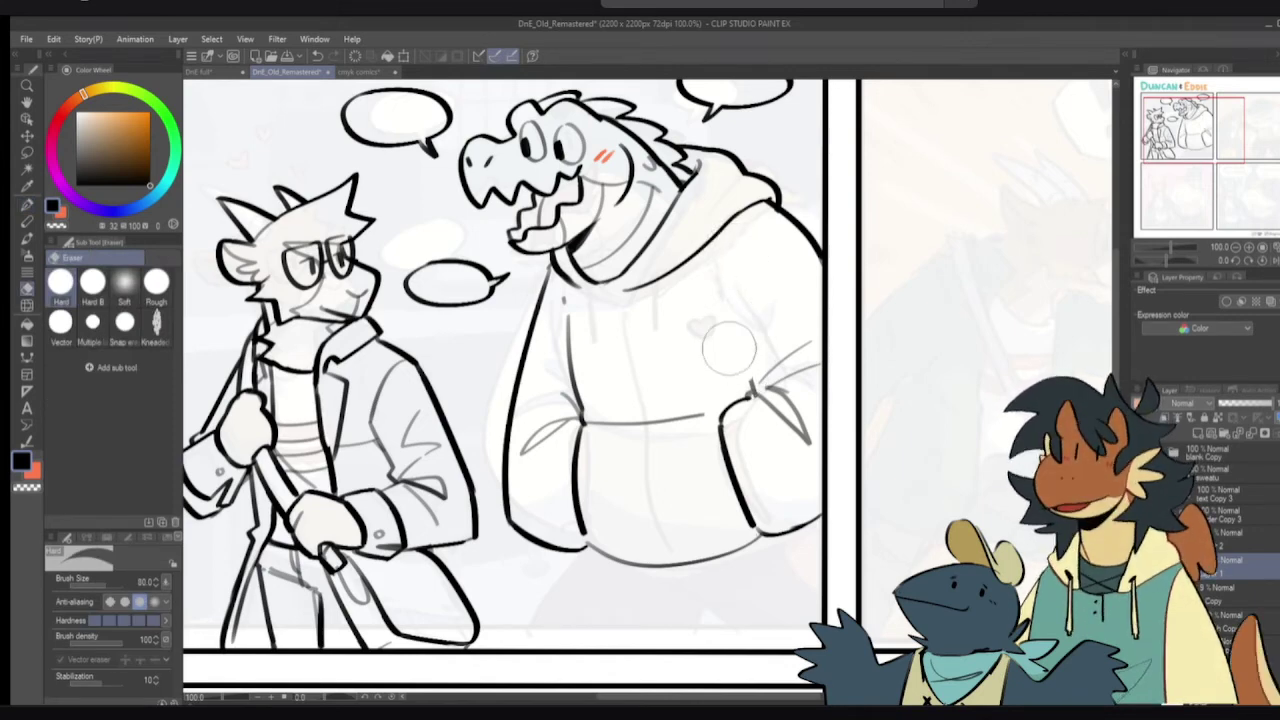
{"action": "key", "text": "p"}
{"action": "left_click_drag", "start_coordinate": [709, 277], "coordinate": [751, 392]}
{"action": "key", "text": "ctrl+z"}
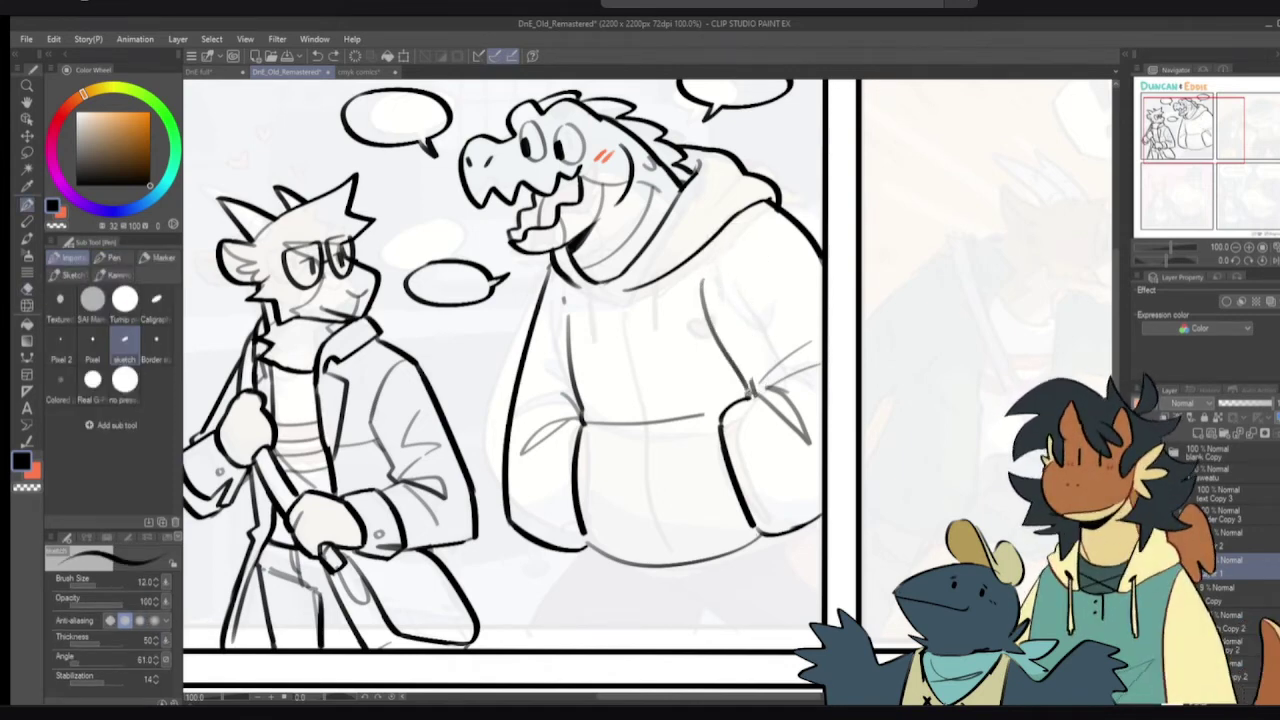
{"action": "key", "text": "ctrl+z"}
{"action": "left_click_drag", "start_coordinate": [706, 290], "coordinate": [750, 396]}
- Erase the far shoulder line and the end of the hood's lower edge, and redraw that edge with a flatter curve
{"action": "key", "text": "e"}
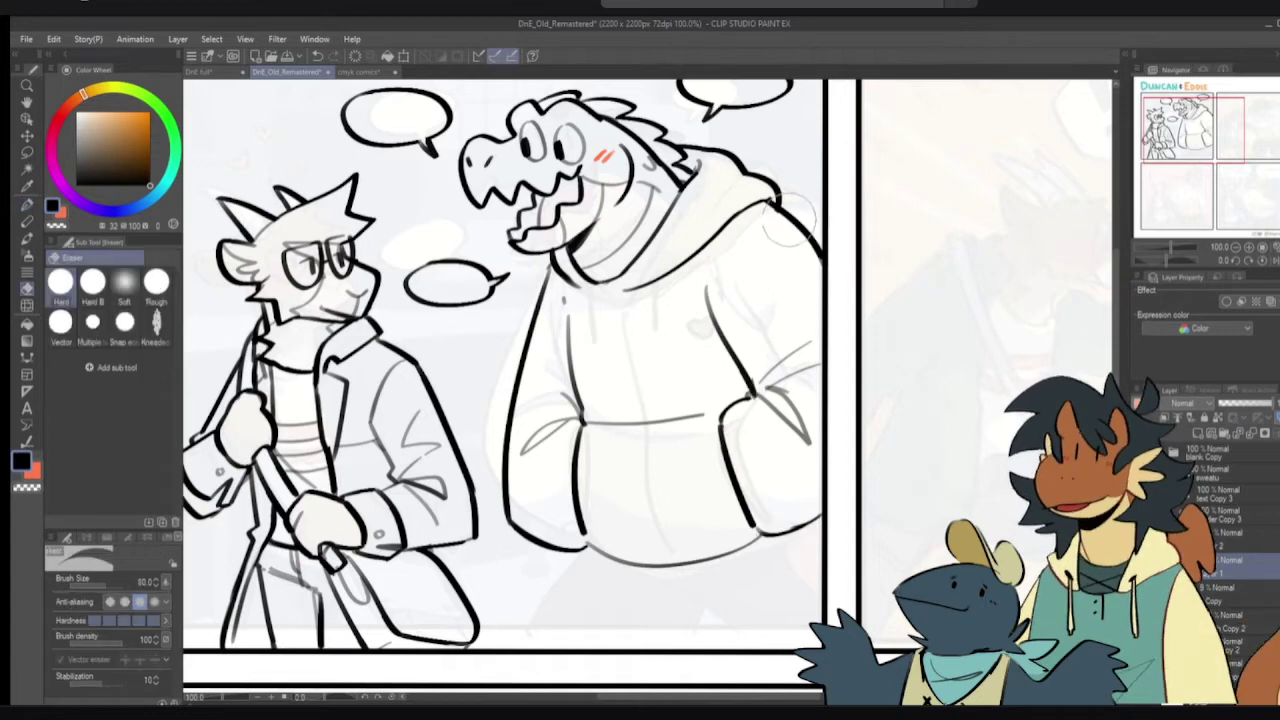
{"action": "left_click_drag", "start_coordinate": [745, 211], "coordinate": [716, 224]}
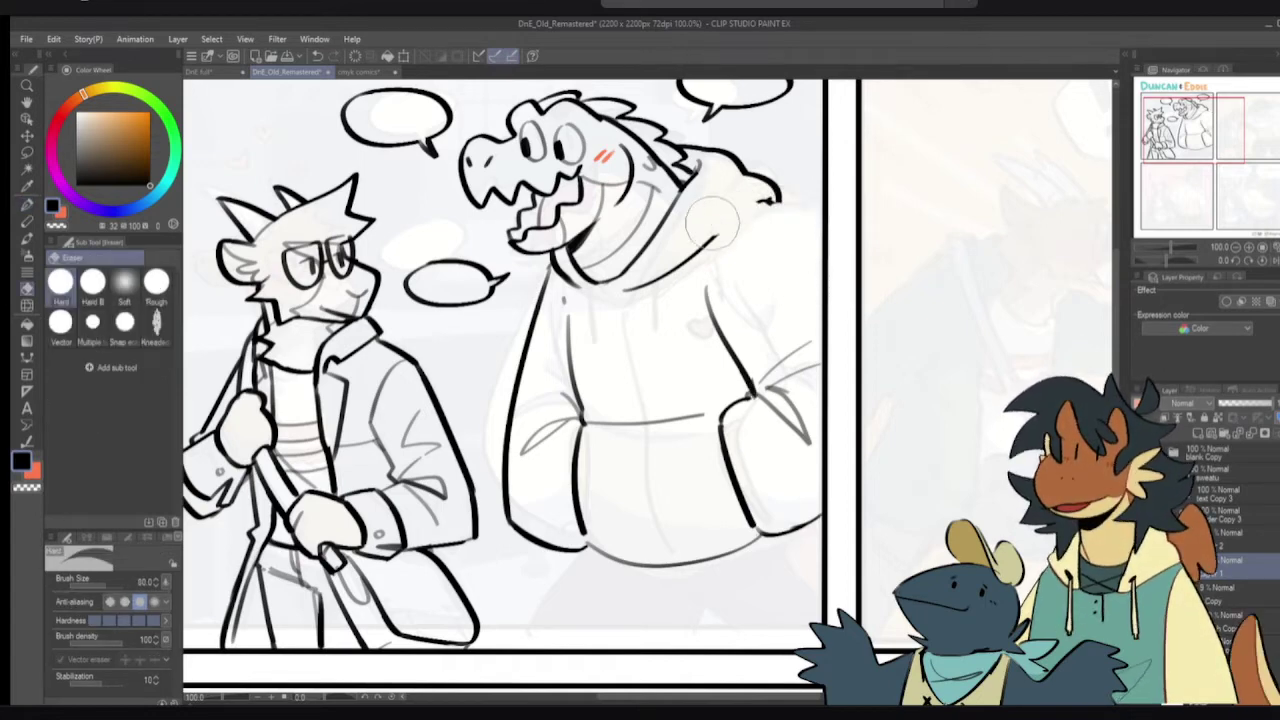
{"action": "key", "text": "p"}
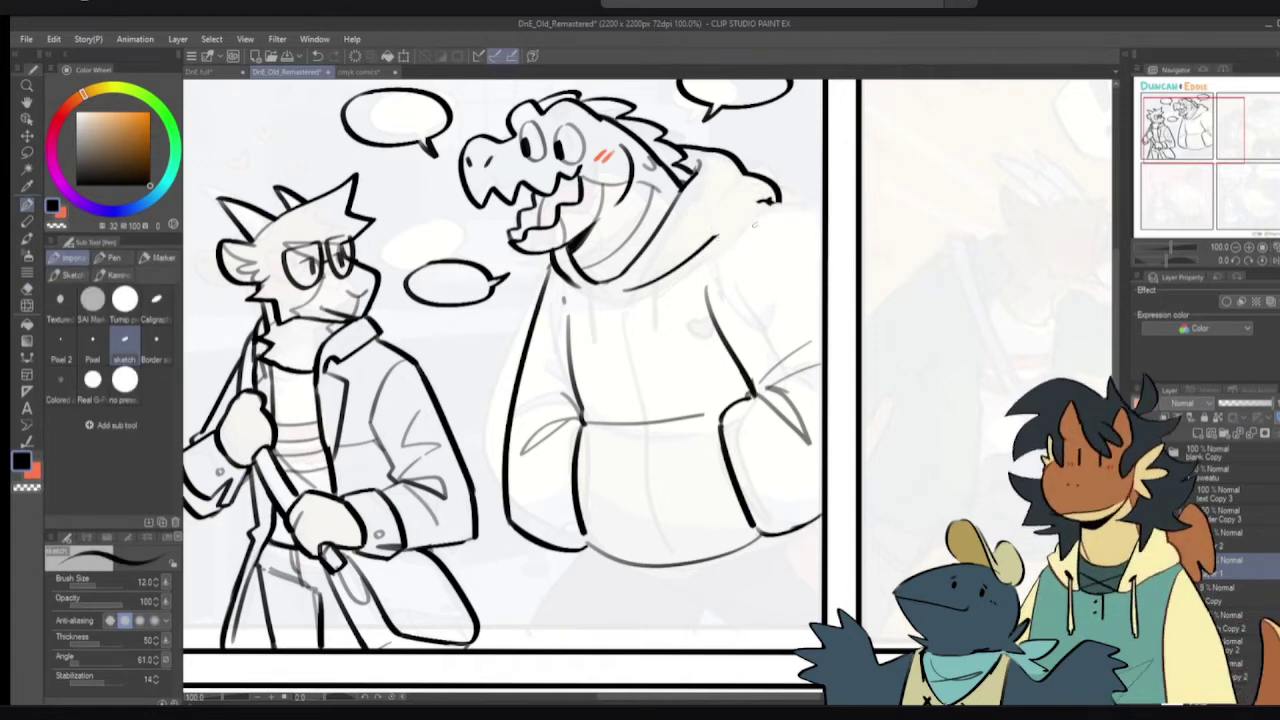
{"action": "left_click_drag", "start_coordinate": [708, 246], "coordinate": [765, 212]}
{"action": "key", "text": "ctrl+z"}
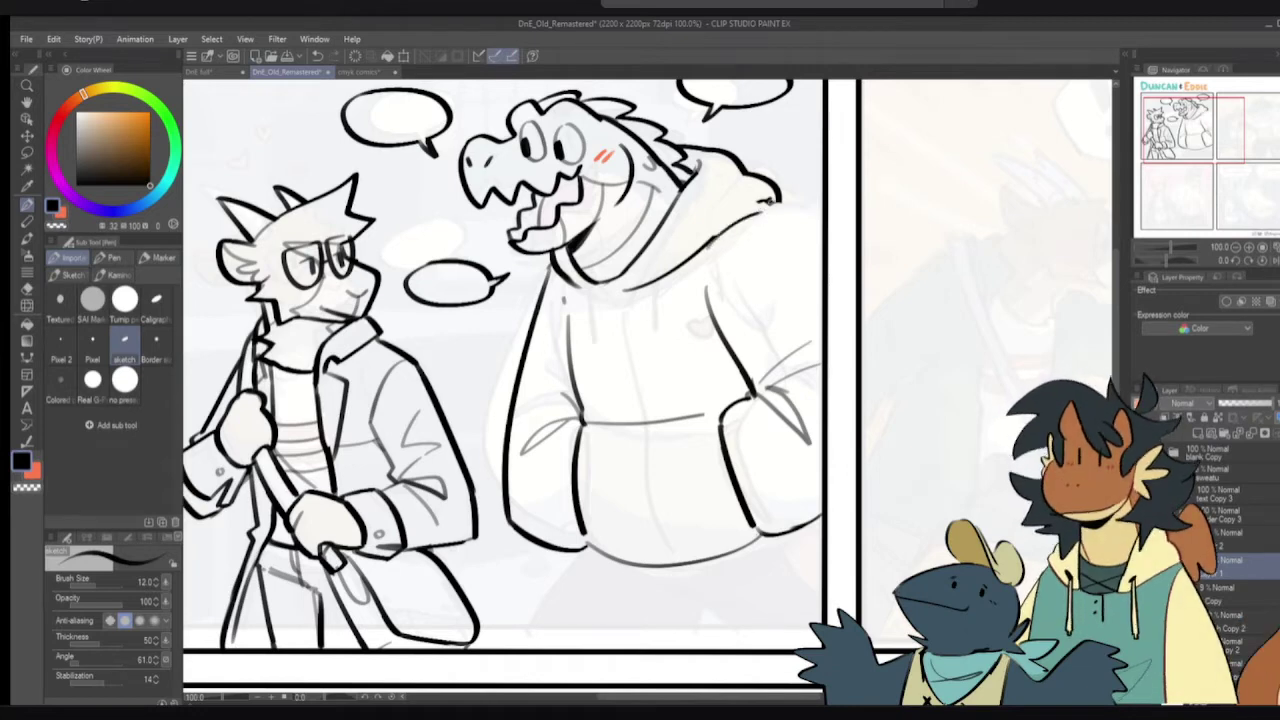
{"action": "key", "text": "ctrl+z"}
{"action": "mouse_move", "coordinate": [706, 245]}
{"action": "left_mouse_down"}
{"action": "mouse_move", "coordinate": [764, 210]}
{"action": "mouse_move", "coordinate": [704, 248]}
{"action": "left_mouse_up"}
{"action": "key", "text": "ctrl+z"}
- Ink the far shoulder as a sloping curve from the hood's lower edge to the panel border, undoing the unwanted strokes
{"action": "left_click_drag", "start_coordinate": [764, 220], "coordinate": [808, 276]}
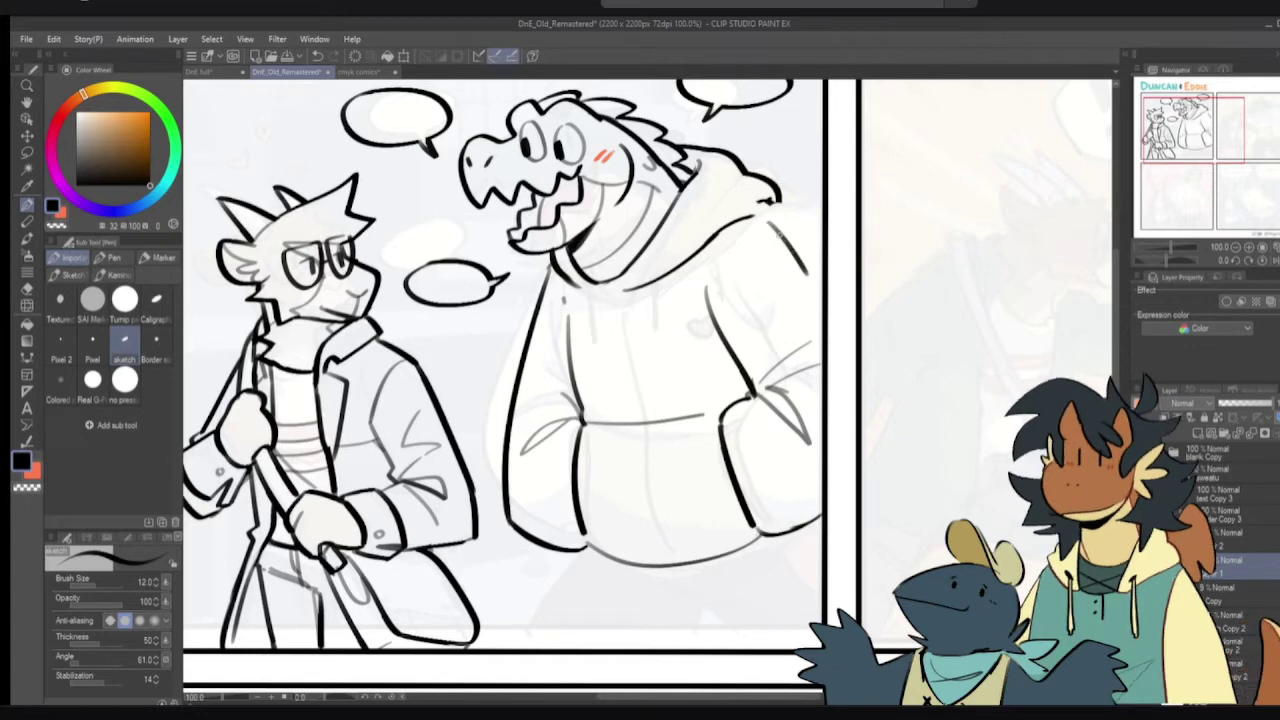
{"action": "key", "text": "ctrl+z"}
{"action": "left_click_drag", "start_coordinate": [760, 222], "coordinate": [822, 298]}
{"action": "key", "text": "ctrl+z"}
{"action": "mouse_move", "coordinate": [756, 216]}
{"action": "left_mouse_down"}
{"action": "mouse_move", "coordinate": [846, 308]}
{"action": "mouse_move", "coordinate": [786, 244]}
{"action": "mouse_move", "coordinate": [818, 292]}
{"action": "left_mouse_up"}
{"action": "key", "text": "ctrl+z"}
{"action": "key", "text": "ctrl+z"}
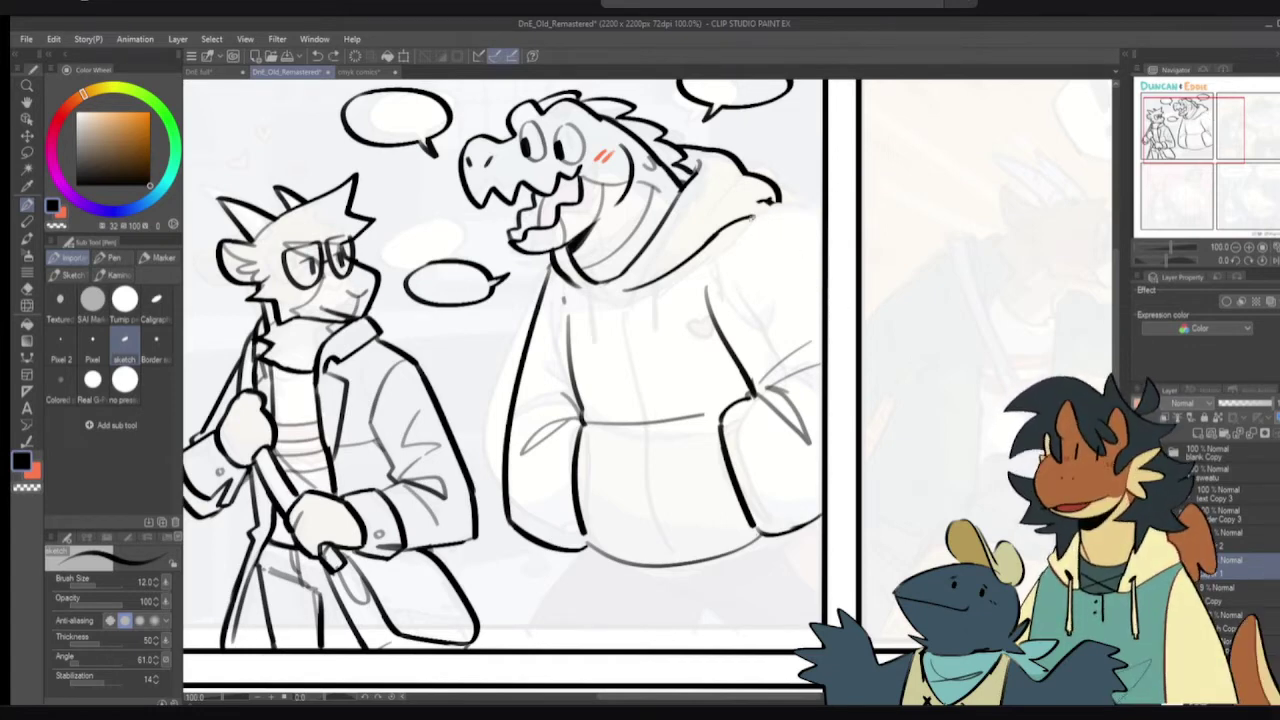
{"action": "left_click_drag", "start_coordinate": [752, 218], "coordinate": [826, 300]}
{"action": "key", "text": "ctrl+z"}
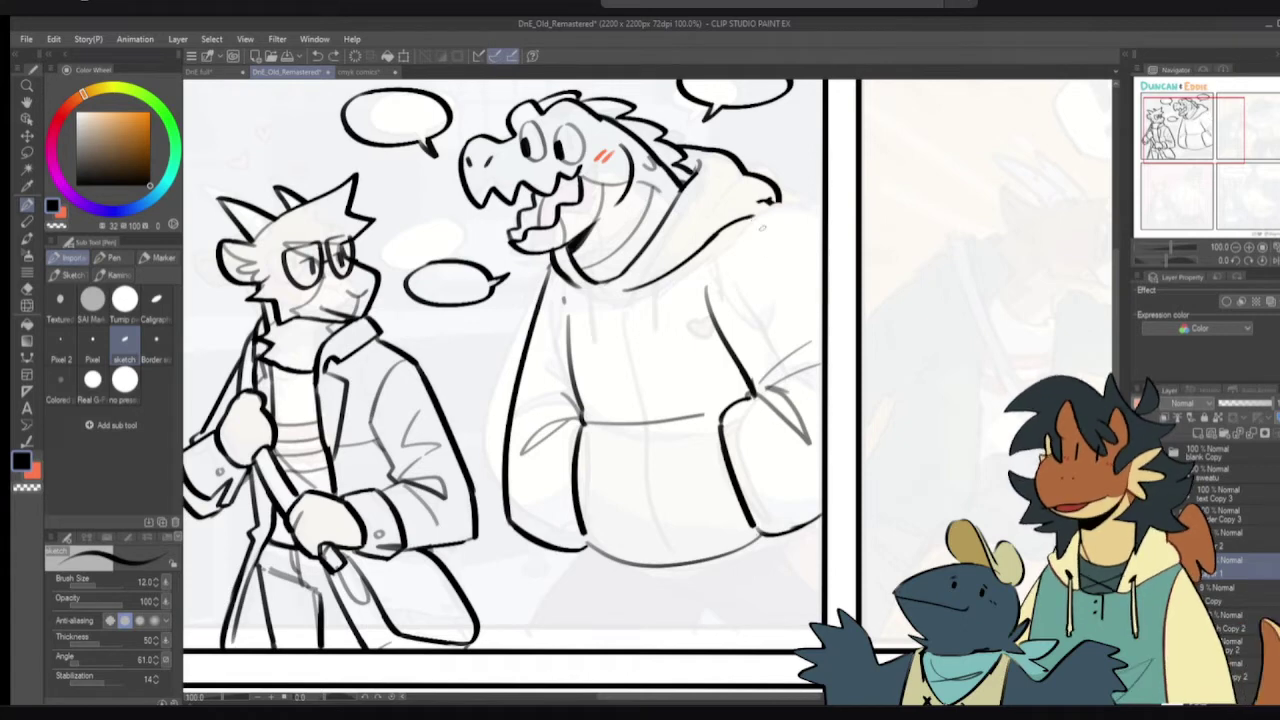
{"action": "mouse_move", "coordinate": [746, 220]}
{"action": "left_mouse_down"}
{"action": "mouse_move", "coordinate": [782, 241]}
{"action": "mouse_move", "coordinate": [822, 308]}
{"action": "left_mouse_up"}
{"action": "key", "text": "ctrl+z"}
{"action": "left_click_drag", "start_coordinate": [738, 214], "coordinate": [826, 302]}
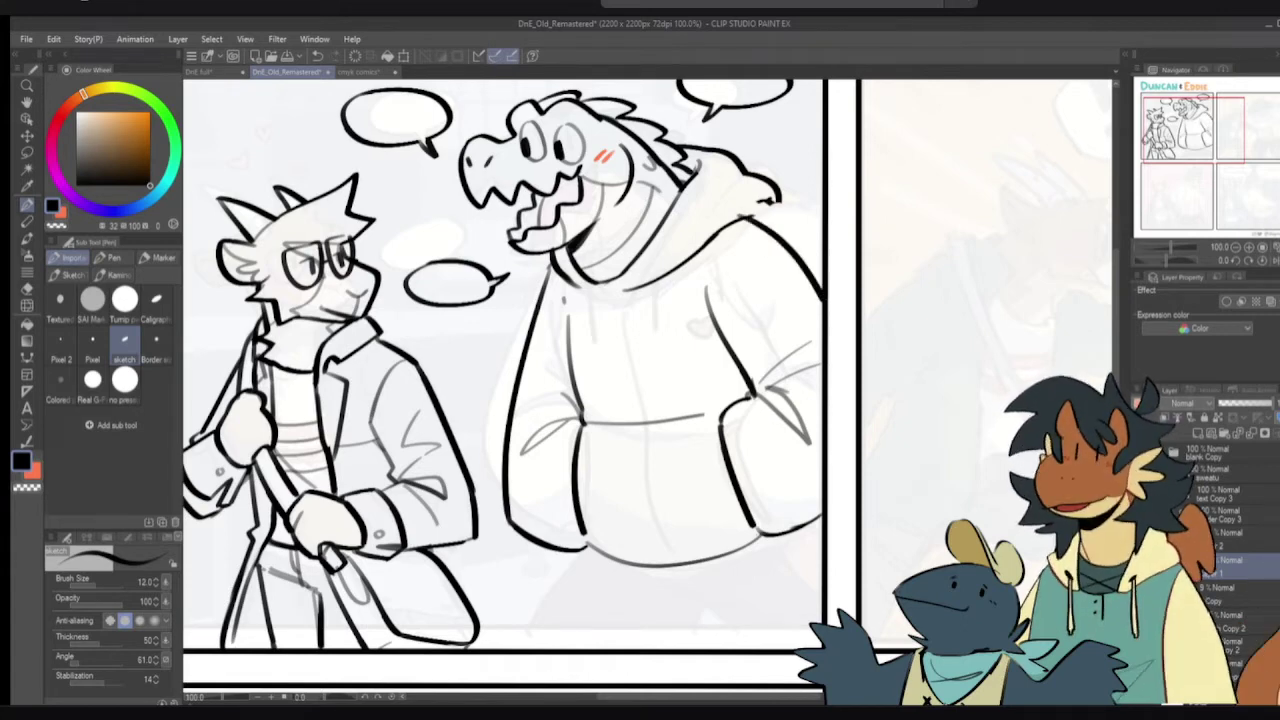
- Erase the pointed end of the hood's back outline and round it down towards the new shoulder line
{"action": "key", "text": "e"}
{"action": "mouse_move", "coordinate": [780, 205]}
{"action": "left_mouse_down"}
{"action": "mouse_move", "coordinate": [750, 181]}
{"action": "mouse_move", "coordinate": [754, 163]}
{"action": "mouse_move", "coordinate": [737, 155]}
{"action": "mouse_move", "coordinate": [782, 232]}
{"action": "left_mouse_up"}
{"action": "key", "text": "p"}
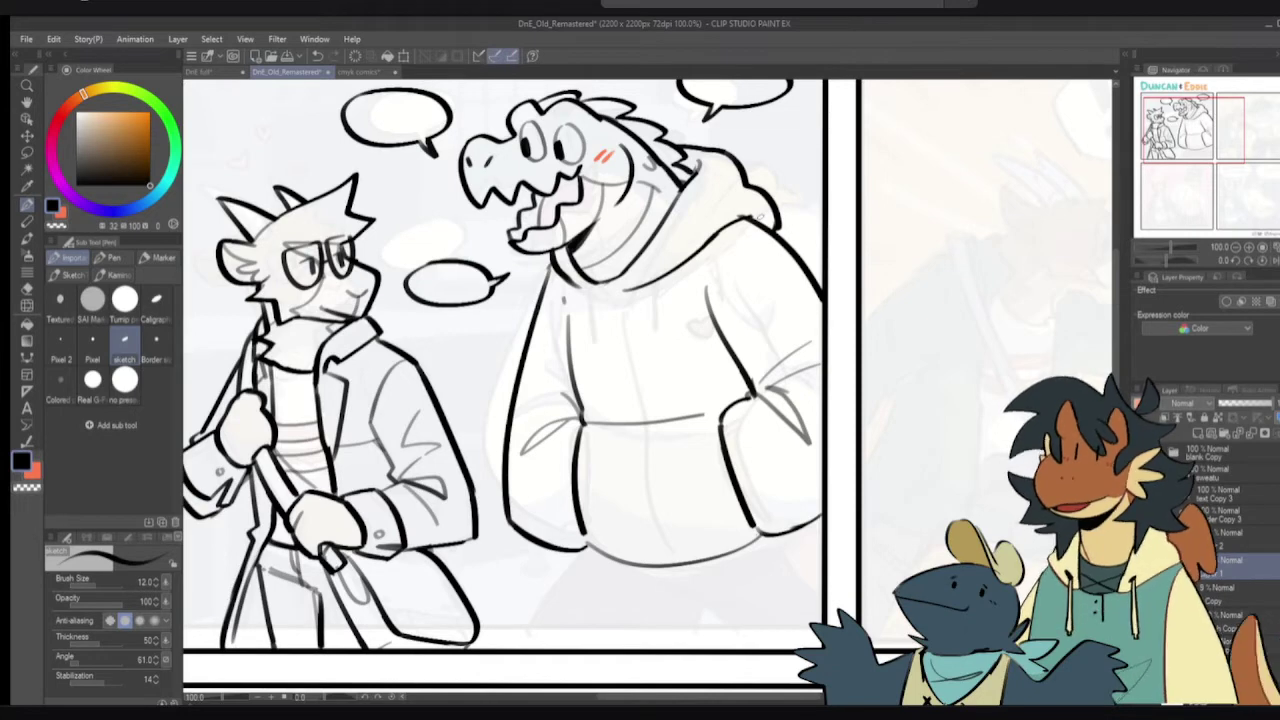
- Smooth the crocodile hood's lower edge and clean up where it meets the far shoulder, undoing the unwanted strokes
{"action": "scroll", "coordinate": [766, 212], "scroll_direction": "up", "scroll_amount": 2}
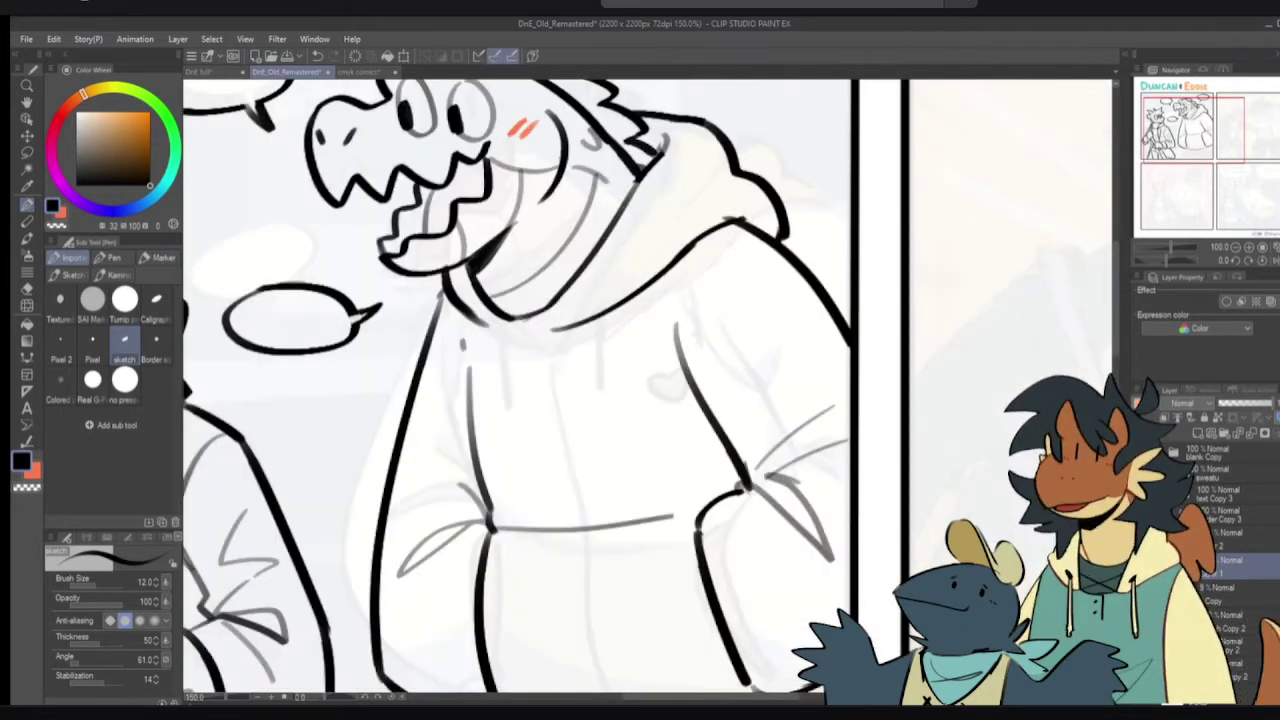
{"action": "key", "text": "c"}
{"action": "left_click_drag", "start_coordinate": [734, 221], "coordinate": [770, 217]}
{"action": "key", "text": "ctrl+z"}
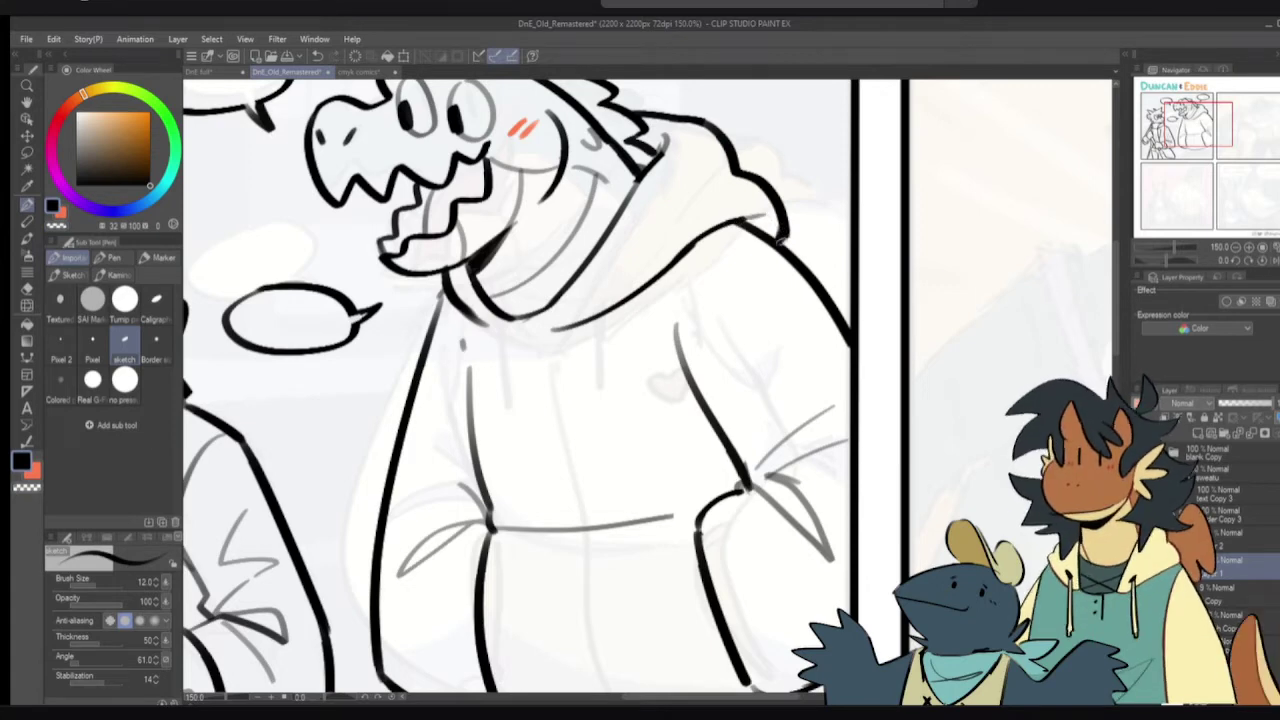
{"action": "left_click_drag", "start_coordinate": [715, 258], "coordinate": [733, 298]}
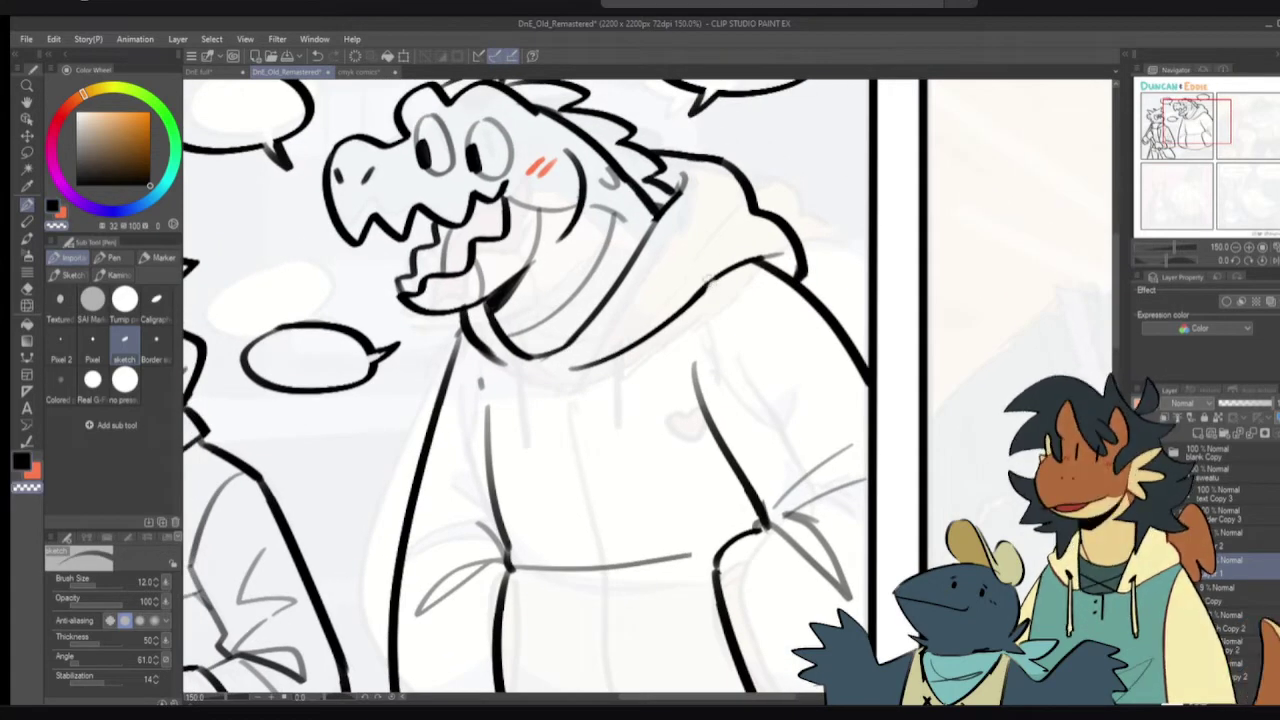
{"action": "key", "text": "ctrl+z"}
{"action": "key", "text": "c"}
{"action": "left_click_drag", "start_coordinate": [703, 291], "coordinate": [742, 267]}
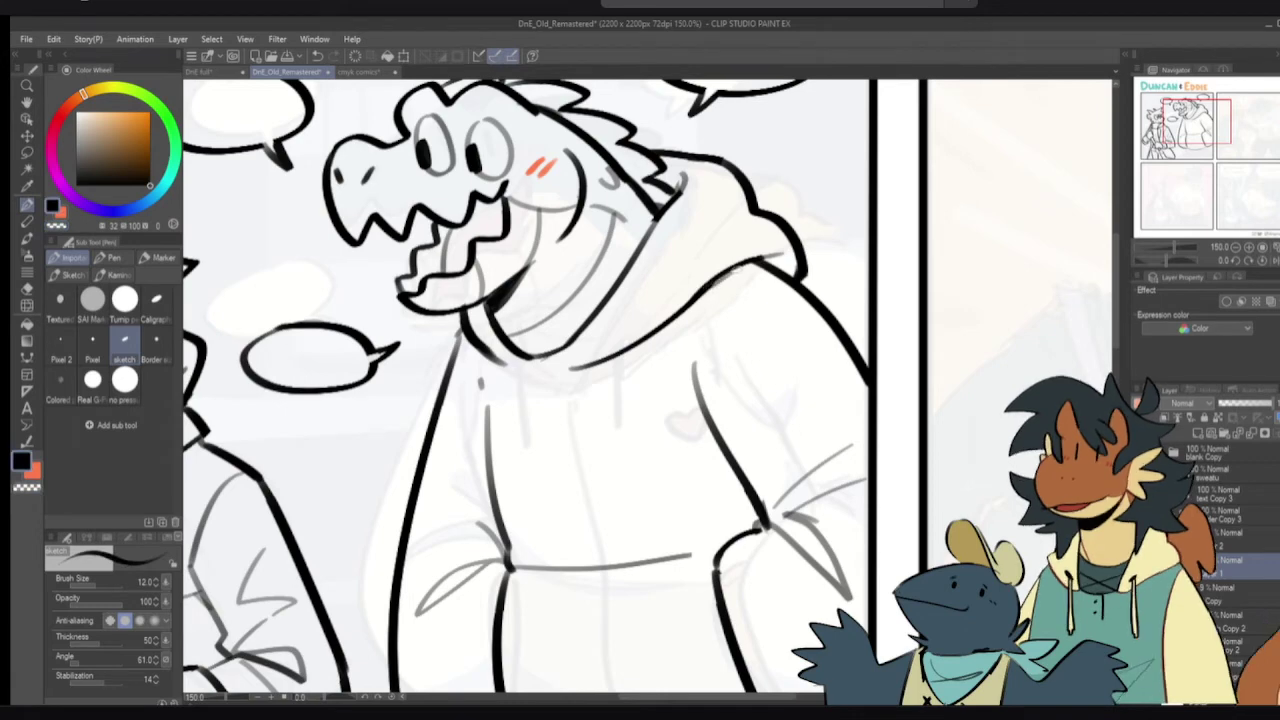
{"action": "key", "text": "ctrl+z"}
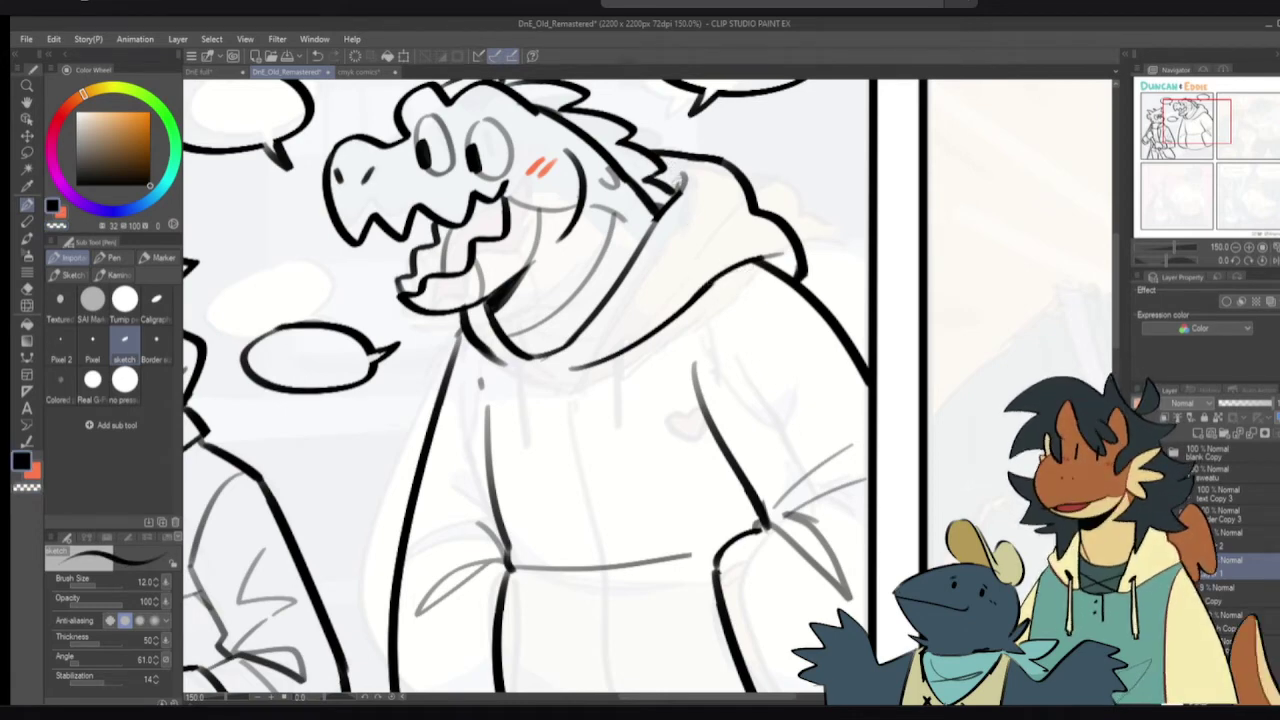
{"action": "key", "text": "c"}
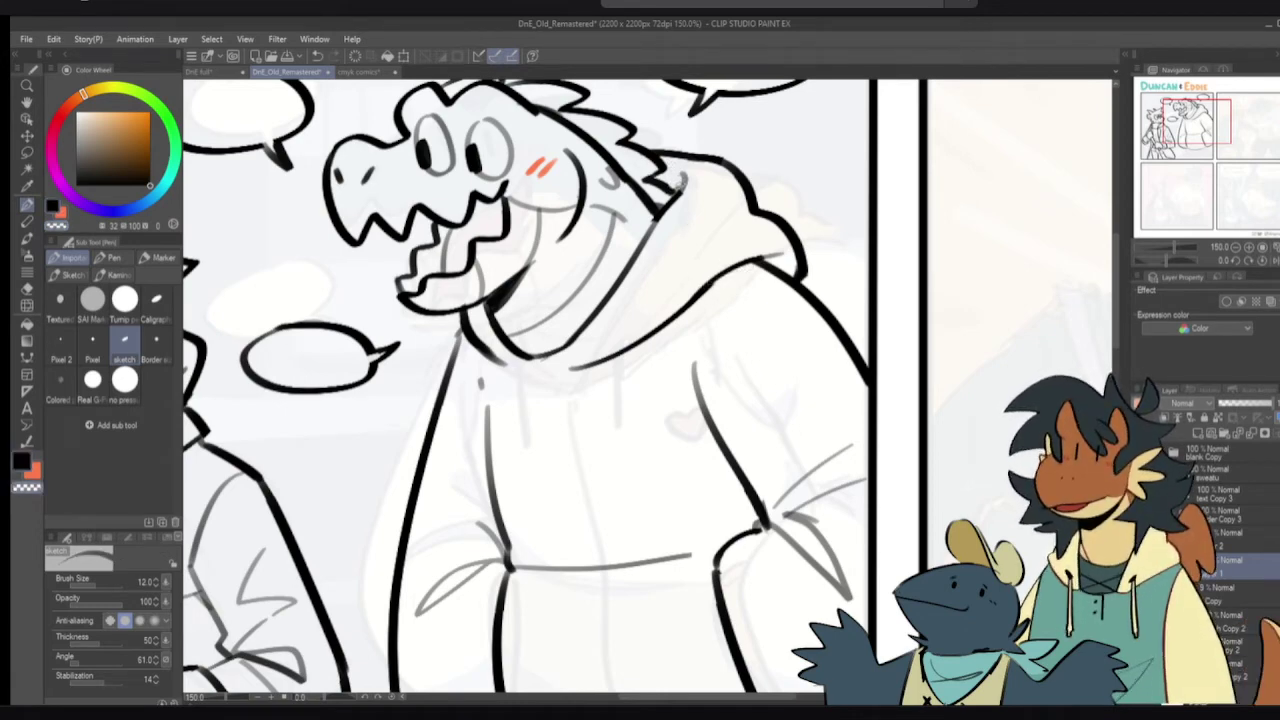
{"action": "key", "text": "c"}
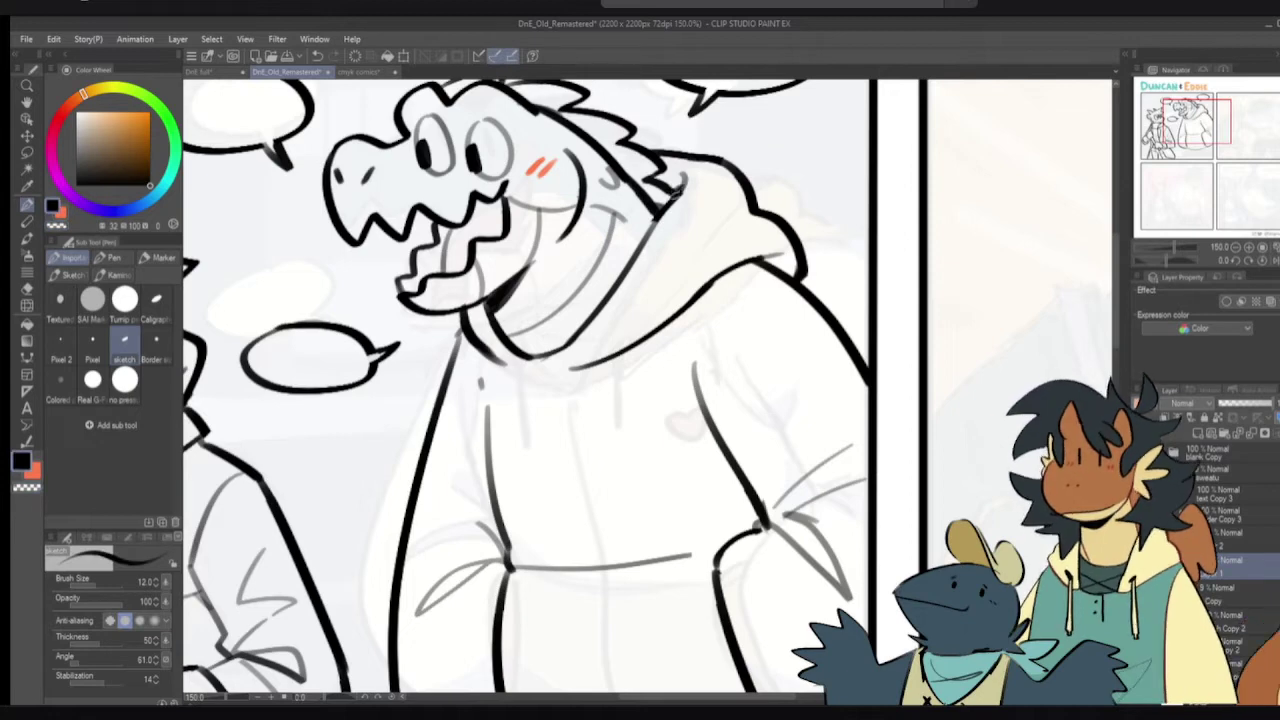
{"action": "key", "text": "c"}
{"action": "key", "text": "c"}
- Trim the upper end of the near sleeve's outer line and redraw it so it connects to the hood's collar
{"action": "mouse_move", "coordinate": [465, 314]}
{"action": "left_mouse_down"}
{"action": "mouse_move", "coordinate": [471, 359]}
{"action": "mouse_move", "coordinate": [494, 349]}
{"action": "mouse_move", "coordinate": [515, 267]}
{"action": "left_mouse_up"}
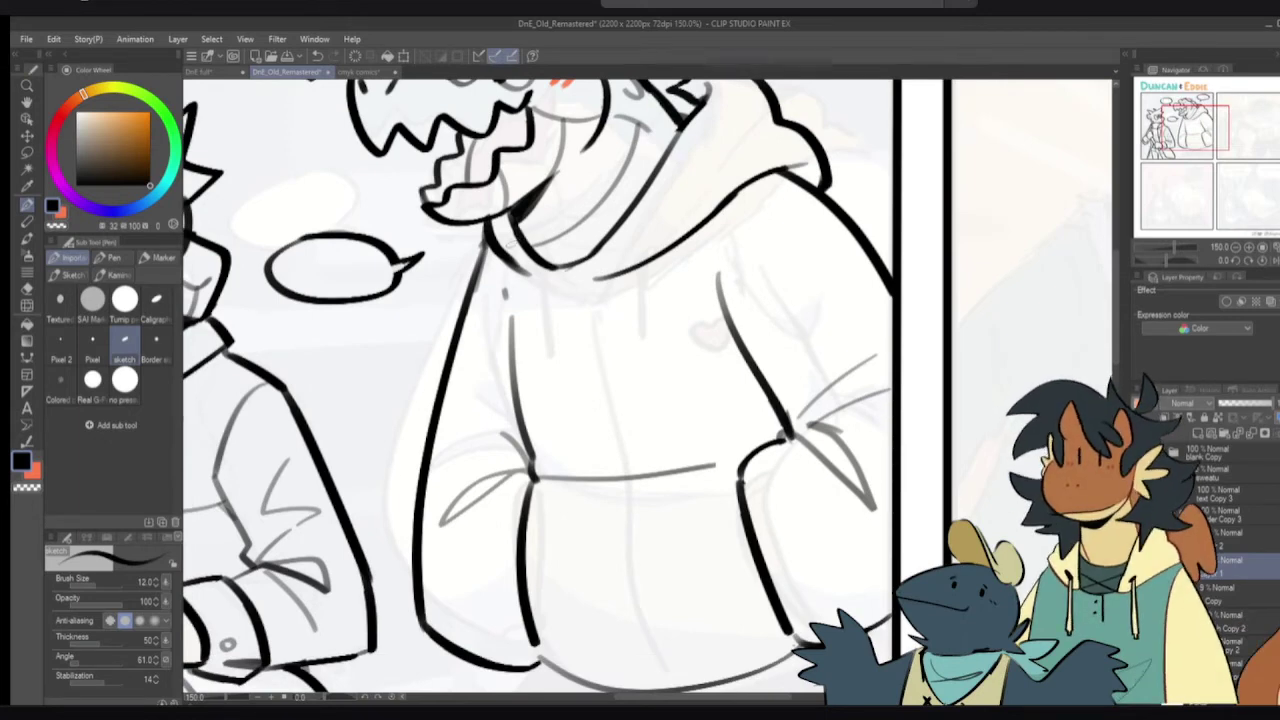
{"action": "key", "text": "c"}
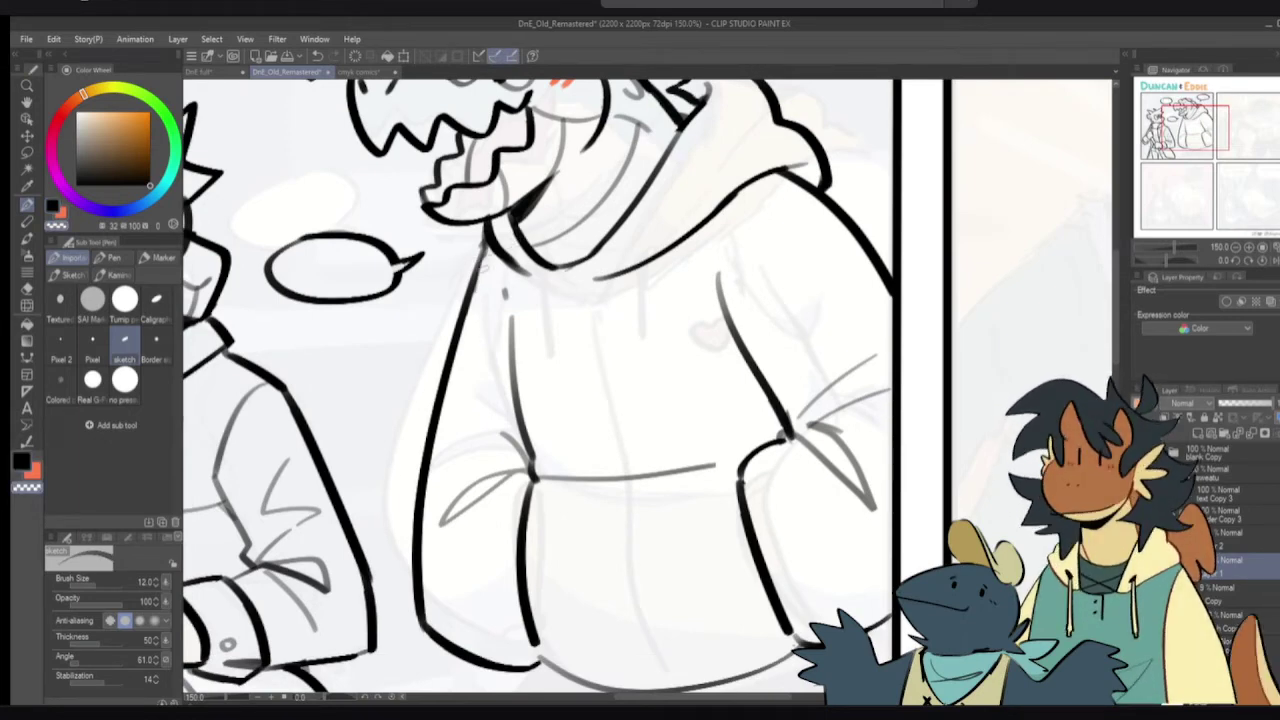
{"action": "left_click_drag", "start_coordinate": [484, 258], "coordinate": [474, 312]}
{"action": "left_click_drag", "start_coordinate": [486, 250], "coordinate": [460, 352]}
{"action": "key", "text": "c"}
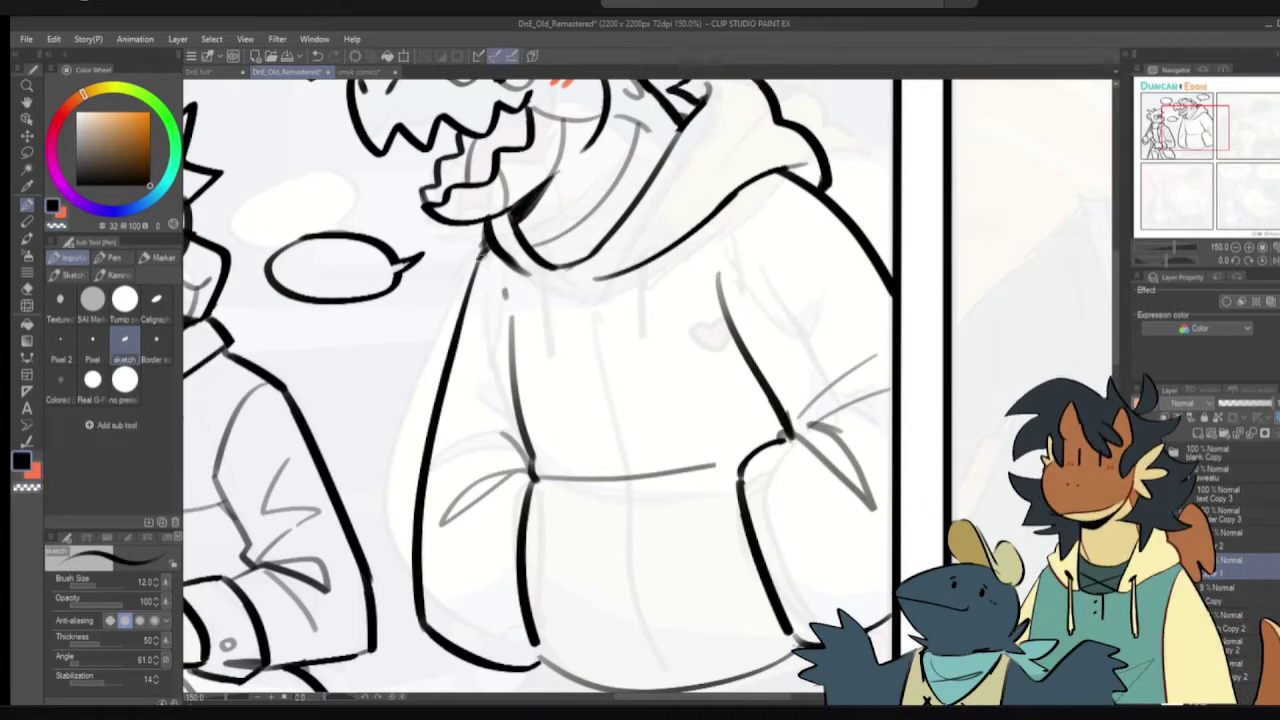
{"action": "left_click_drag", "start_coordinate": [490, 242], "coordinate": [458, 326]}
{"action": "key", "text": "ctrl+z"}
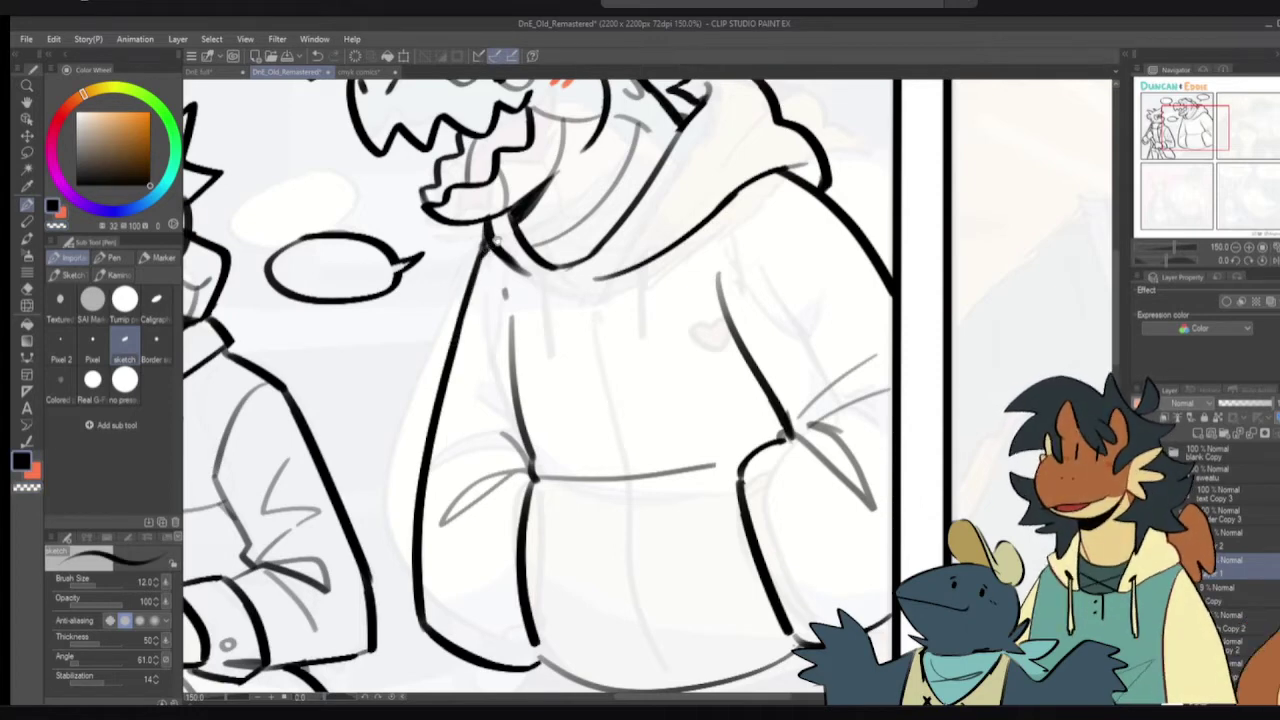
- Ink two short drawstrings and a V-shaped neck opening below the crocodile's hood, undoing the unwanted strokes
{"action": "scroll", "coordinate": [626, 364], "scroll_direction": "down", "scroll_amount": 1}
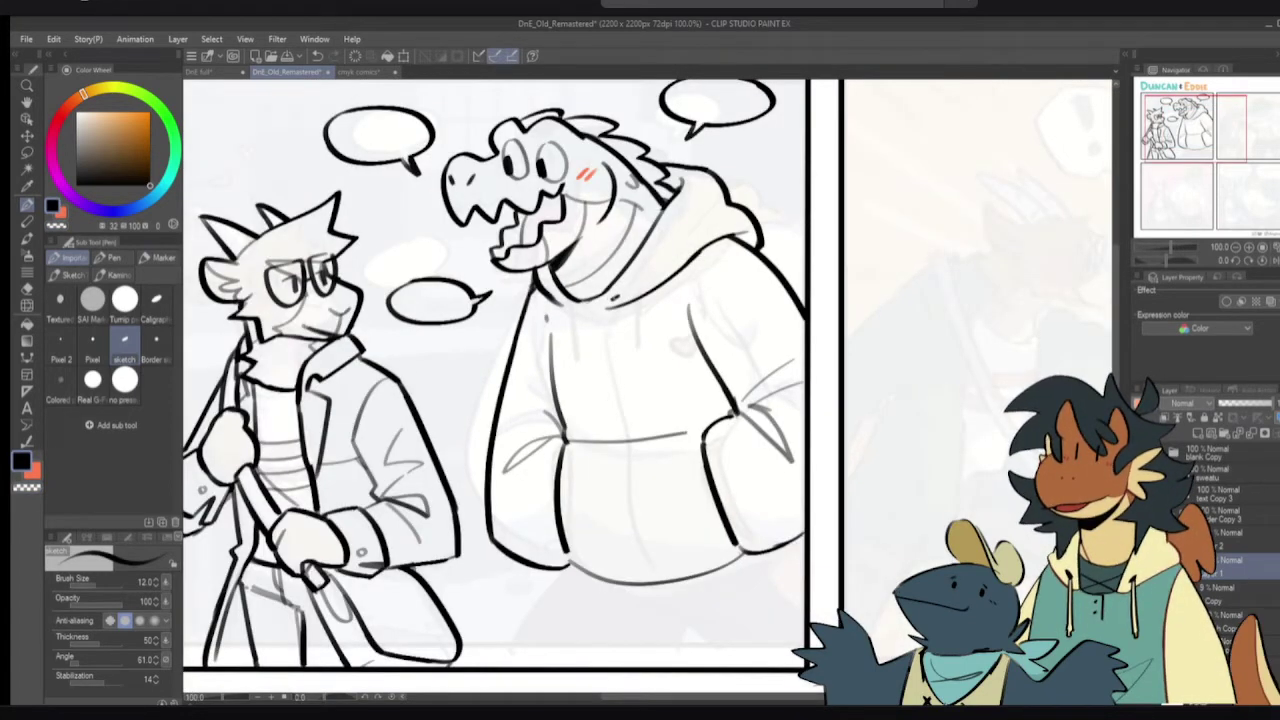
{"action": "left_click_drag", "start_coordinate": [614, 296], "coordinate": [620, 342]}
{"action": "mouse_move", "coordinate": [565, 287]}
{"action": "left_mouse_down"}
{"action": "mouse_move", "coordinate": [605, 322]}
{"action": "mouse_move", "coordinate": [573, 300]}
{"action": "mouse_move", "coordinate": [603, 296]}
{"action": "left_mouse_up"}
{"action": "key", "text": "c"}
{"action": "key", "text": "c"}
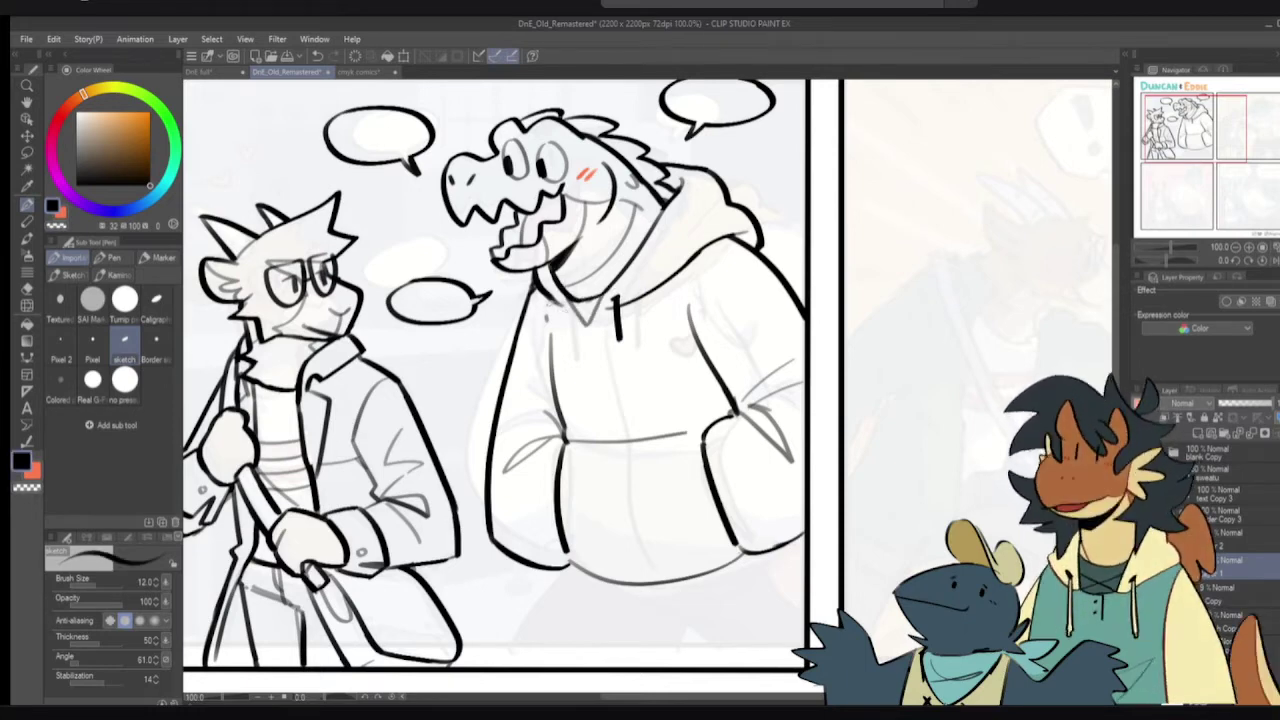
{"action": "left_click_drag", "start_coordinate": [555, 305], "coordinate": [559, 352]}
{"action": "key", "text": "ctrl+z"}
{"action": "key", "text": "ctrl+z"}
- Doodle a small long-eared creature with a zigzag tail in the second panel and erase it completely
{"action": "left_click_drag", "start_coordinate": [769, 272], "coordinate": [547, 351]}
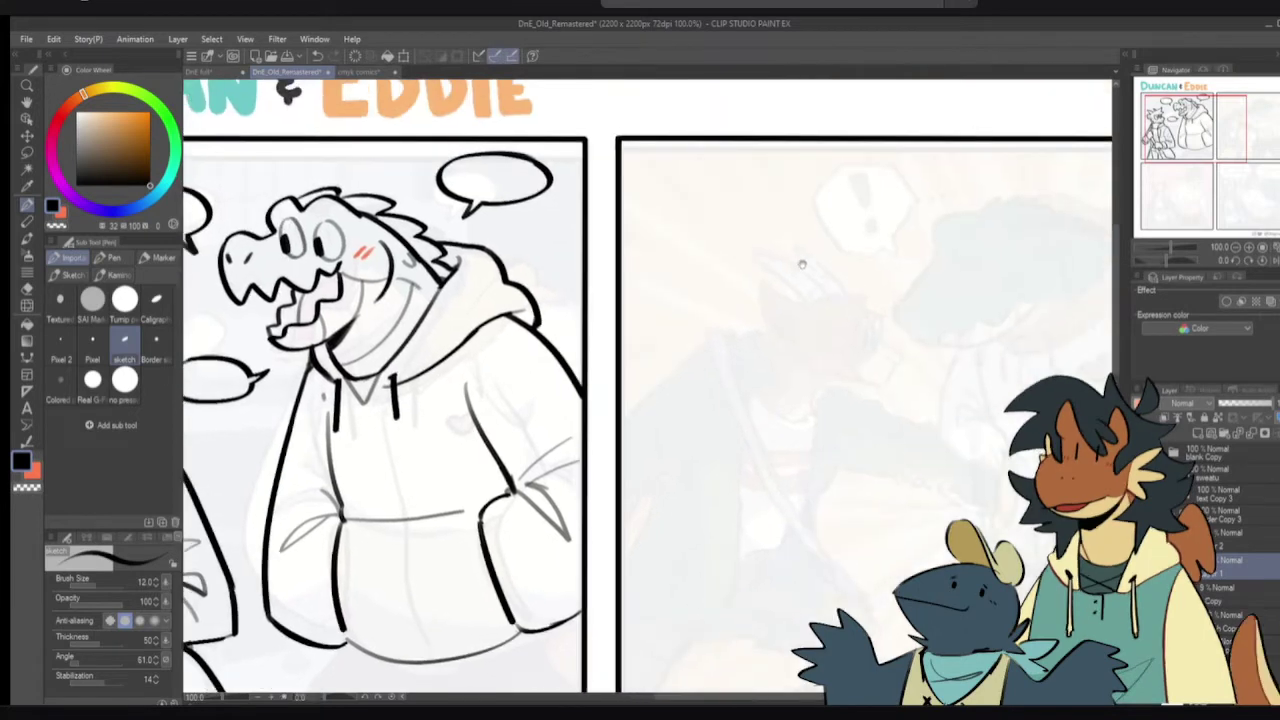
{"action": "mouse_move", "coordinate": [789, 307]}
{"action": "left_mouse_down"}
{"action": "mouse_move", "coordinate": [785, 258]}
{"action": "mouse_move", "coordinate": [802, 292]}
{"action": "mouse_move", "coordinate": [825, 250]}
{"action": "mouse_move", "coordinate": [840, 328]}
{"action": "left_mouse_up"}
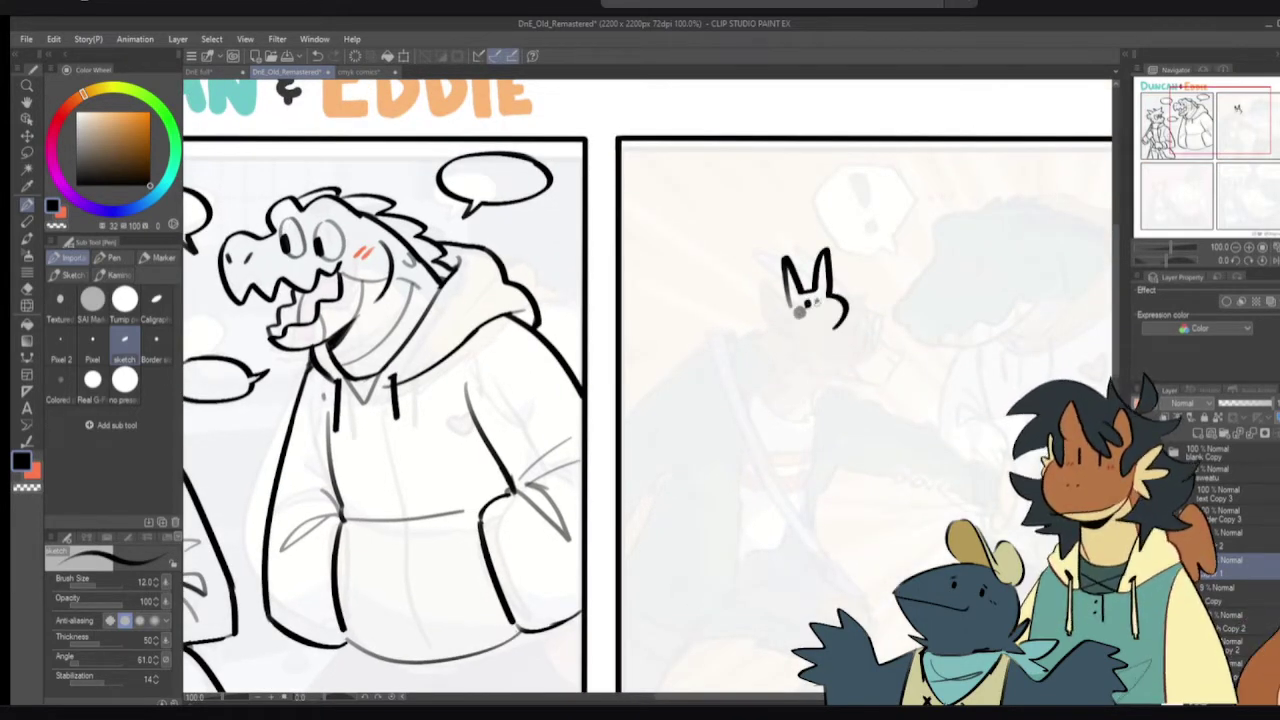
{"action": "left_click_drag", "start_coordinate": [808, 305], "coordinate": [828, 310]}
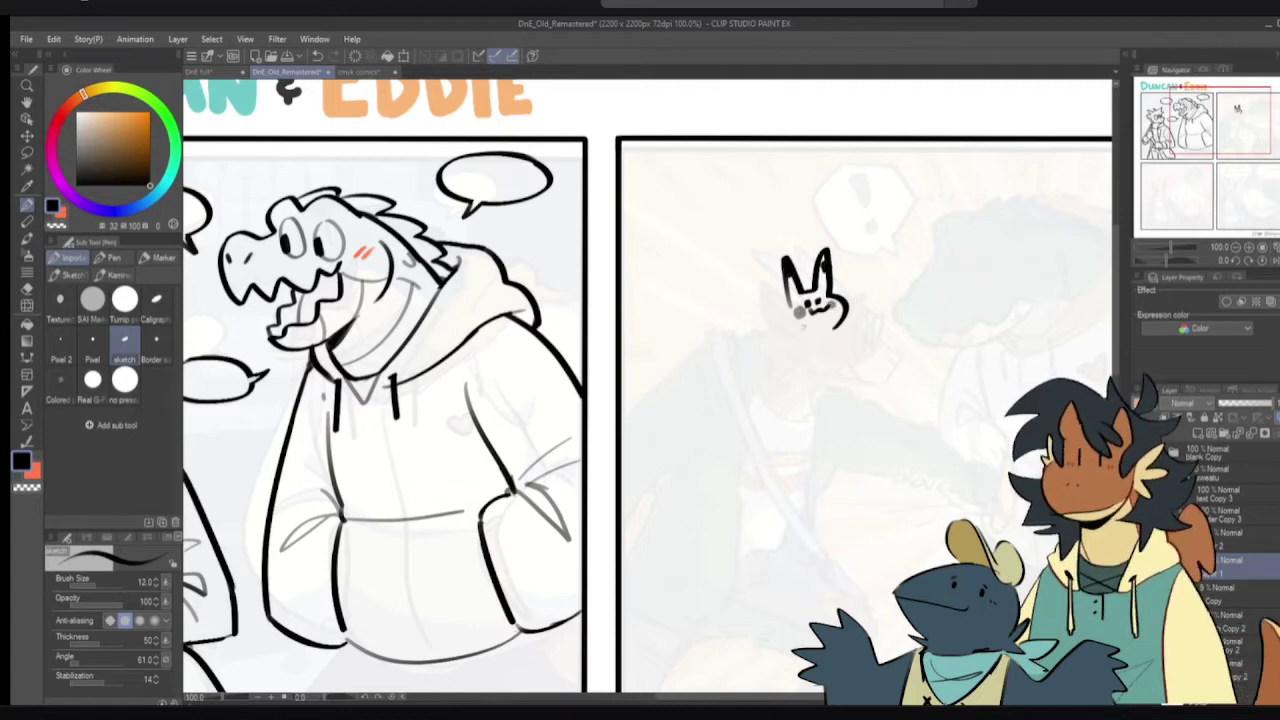
{"action": "mouse_move", "coordinate": [836, 326]}
{"action": "left_mouse_down"}
{"action": "mouse_move", "coordinate": [822, 364]}
{"action": "mouse_move", "coordinate": [770, 357]}
{"action": "mouse_move", "coordinate": [870, 350]}
{"action": "left_mouse_up"}
{"action": "mouse_move", "coordinate": [786, 350]}
{"action": "left_mouse_down"}
{"action": "mouse_move", "coordinate": [777, 394]}
{"action": "mouse_move", "coordinate": [859, 387]}
{"action": "mouse_move", "coordinate": [849, 354]}
{"action": "mouse_move", "coordinate": [795, 374]}
{"action": "mouse_move", "coordinate": [797, 392]}
{"action": "mouse_move", "coordinate": [836, 381]}
{"action": "mouse_move", "coordinate": [847, 392]}
{"action": "mouse_move", "coordinate": [742, 376]}
{"action": "mouse_move", "coordinate": [732, 338]}
{"action": "mouse_move", "coordinate": [714, 384]}
{"action": "mouse_move", "coordinate": [736, 406]}
{"action": "mouse_move", "coordinate": [782, 388]}
{"action": "left_mouse_up"}
{"action": "key", "text": "ctrl+z"}
{"action": "key", "text": "ctrl+z"}
{"action": "key", "text": "ctrl+z"}
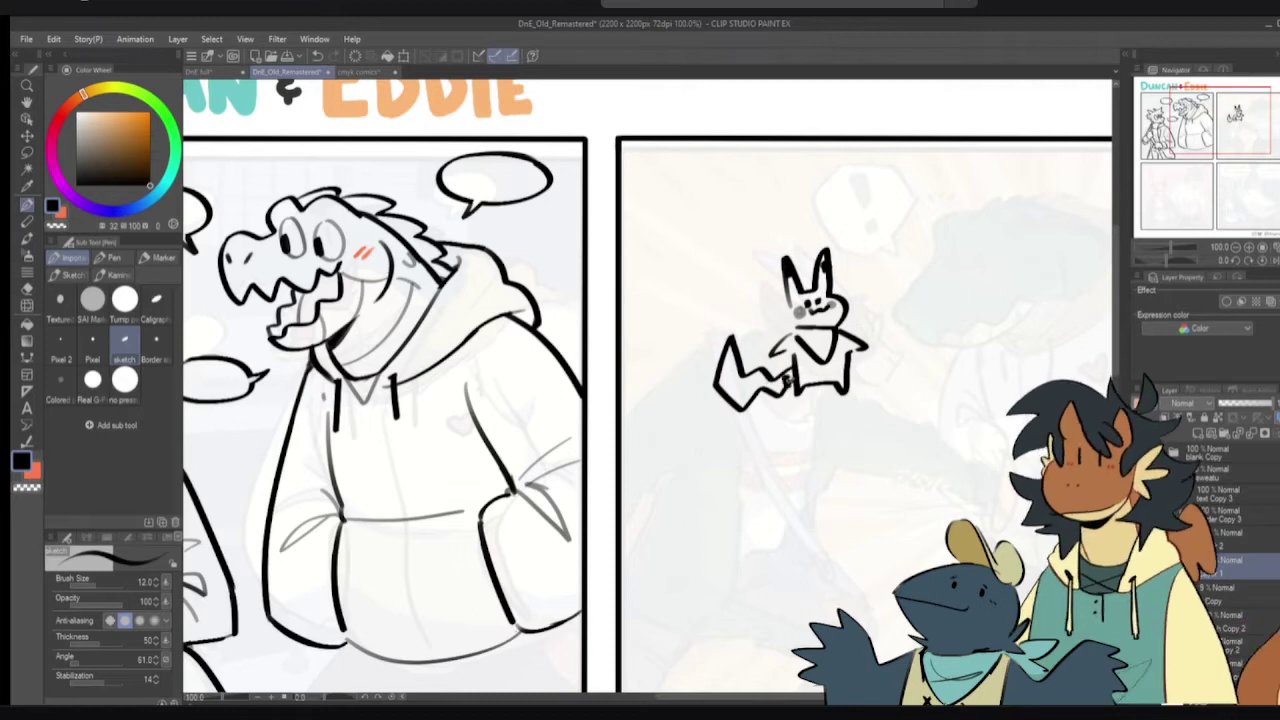
{"action": "key", "text": "e"}
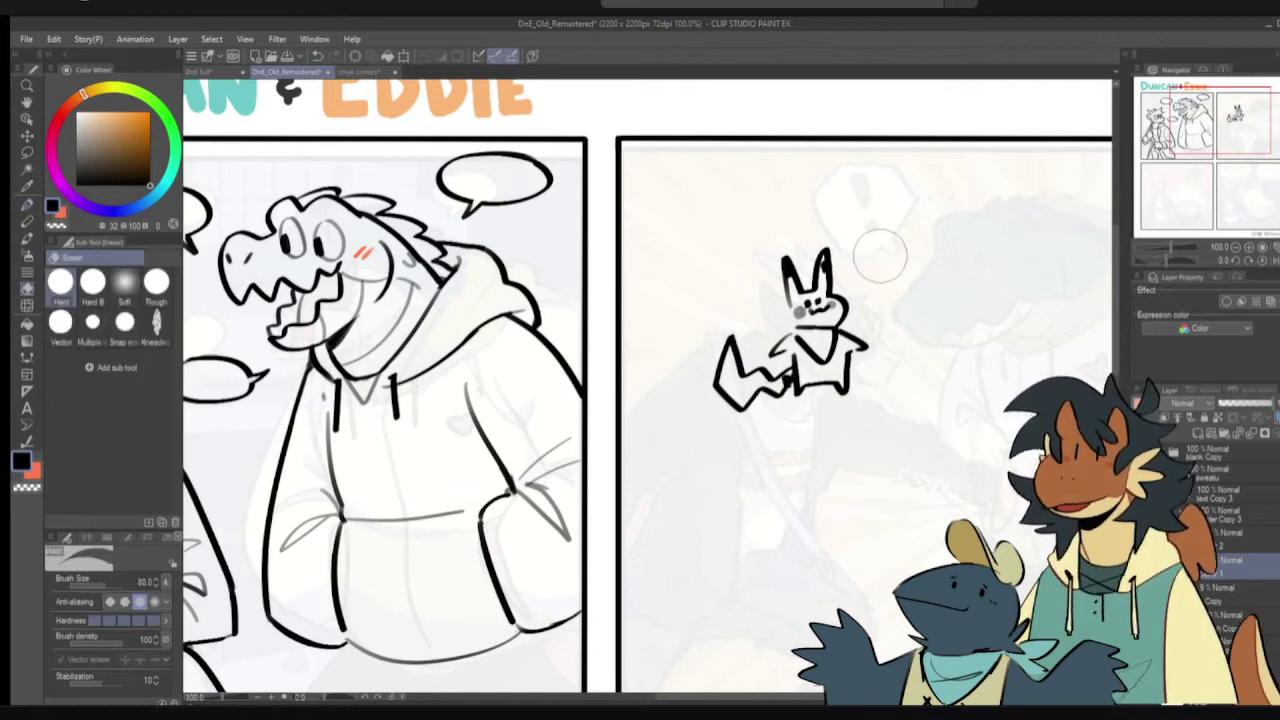
{"action": "mouse_move", "coordinate": [869, 274]}
{"action": "left_mouse_down"}
{"action": "mouse_move", "coordinate": [736, 310]}
{"action": "mouse_move", "coordinate": [749, 348]}
{"action": "mouse_move", "coordinate": [745, 318]}
{"action": "mouse_move", "coordinate": [865, 348]}
{"action": "mouse_move", "coordinate": [854, 380]}
{"action": "mouse_move", "coordinate": [747, 392]}
{"action": "left_mouse_up"}
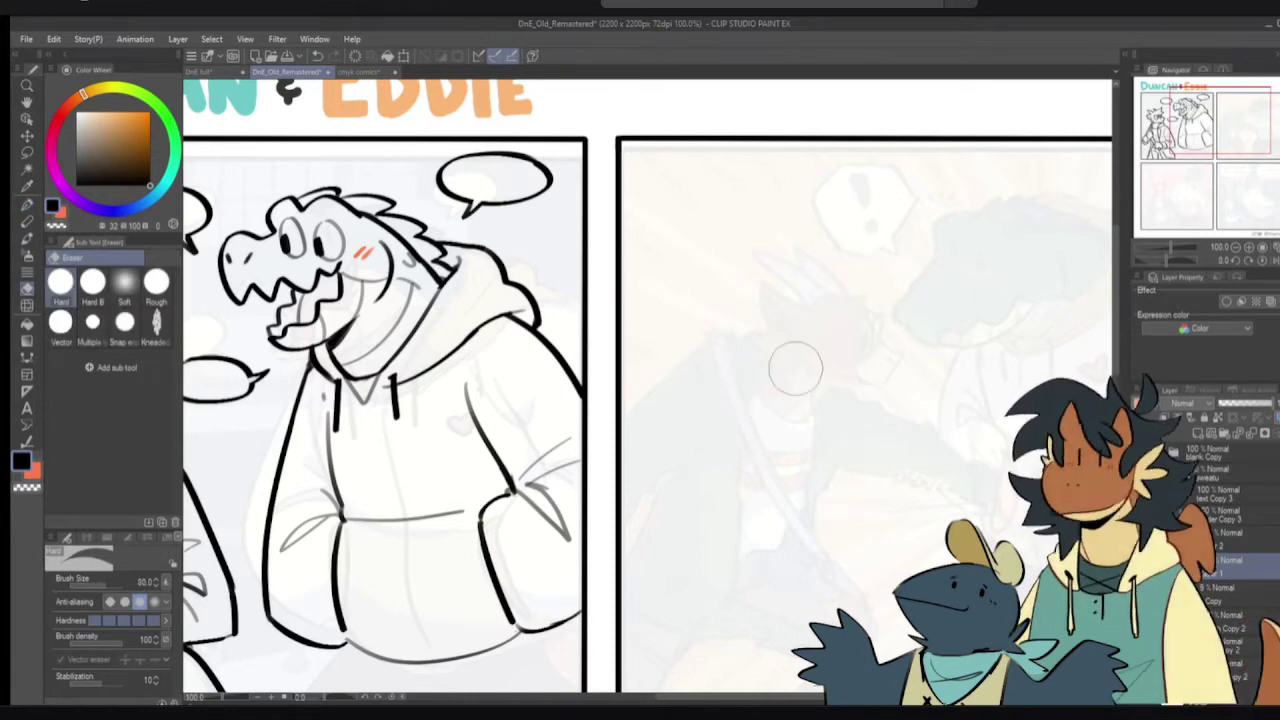
{"action": "key", "text": "p"}
- Ink a new slanting far edge for the hoodie pocket, just inside the existing line, undoing the unwanted strokes
{"action": "left_click_drag", "start_coordinate": [623, 377], "coordinate": [839, 271]}
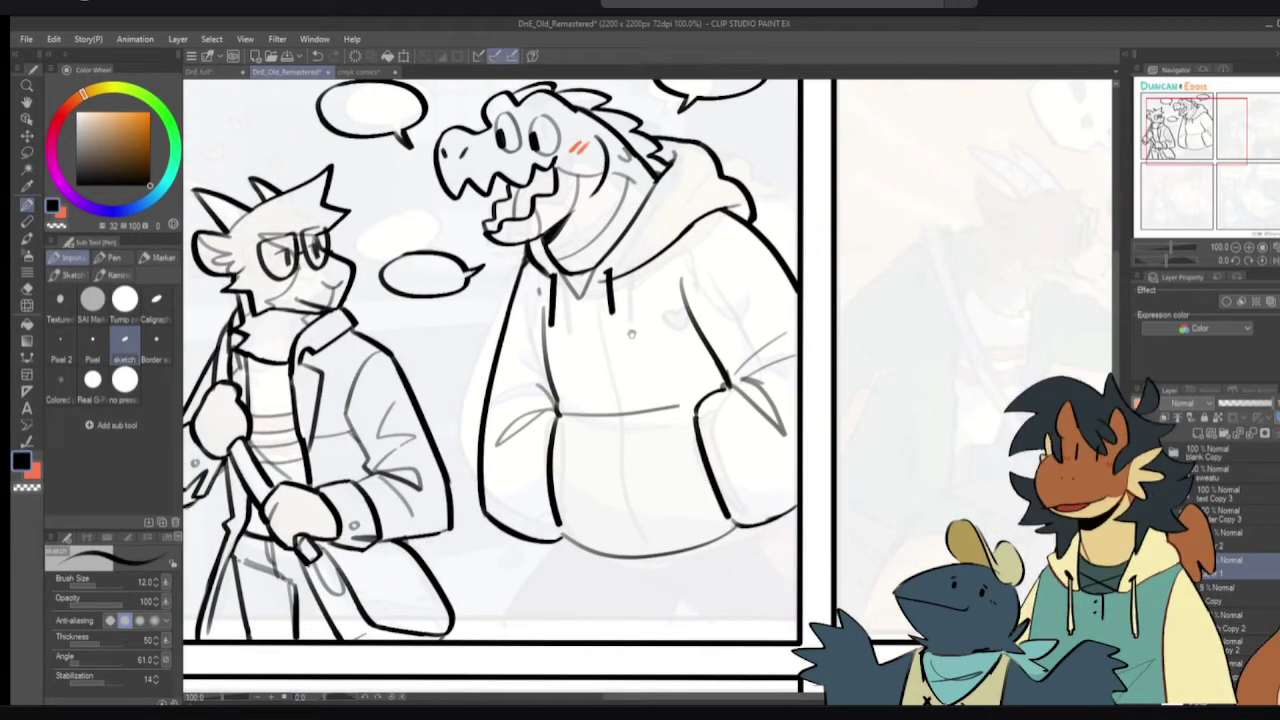
{"action": "key", "text": "h"}
{"action": "key", "text": "h"}
{"action": "left_click_drag", "start_coordinate": [681, 406], "coordinate": [713, 478]}
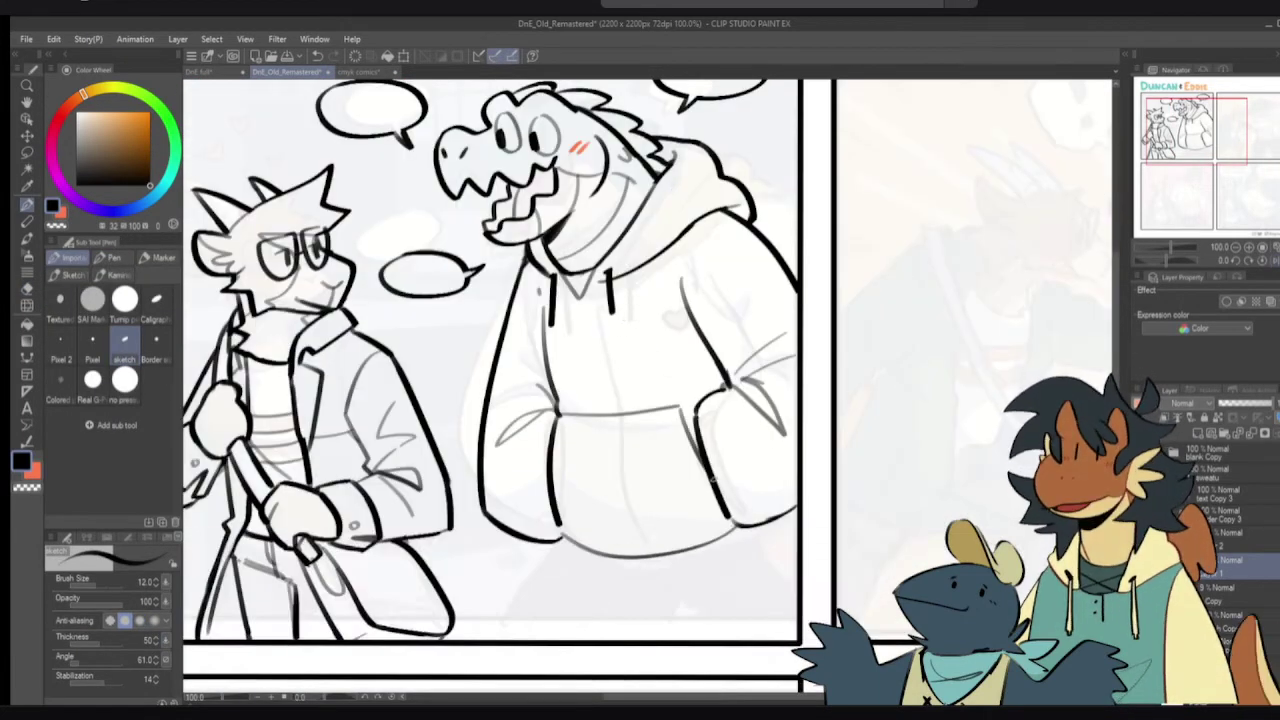
{"action": "key", "text": "ctrl+z"}
{"action": "left_click_drag", "start_coordinate": [681, 405], "coordinate": [720, 506]}
{"action": "key", "text": "ctrl+z"}
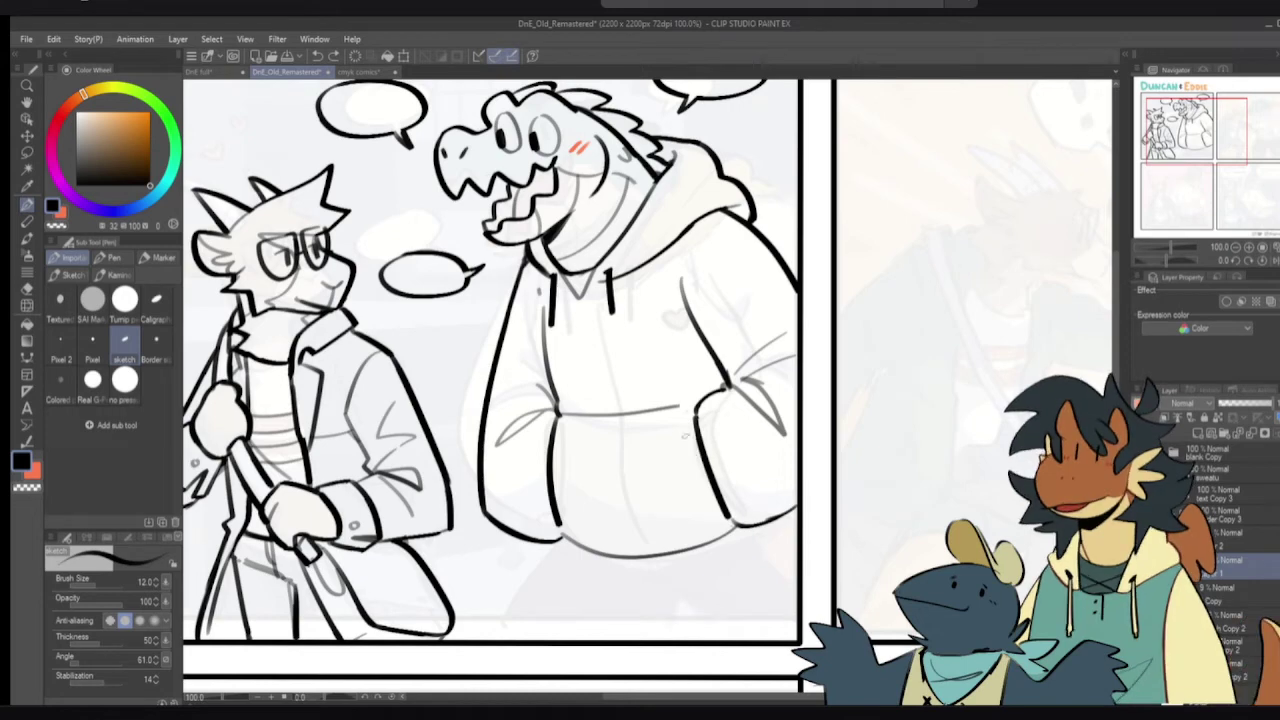
{"action": "left_click_drag", "start_coordinate": [681, 406], "coordinate": [719, 511]}
{"action": "key", "text": "ctrl+z"}
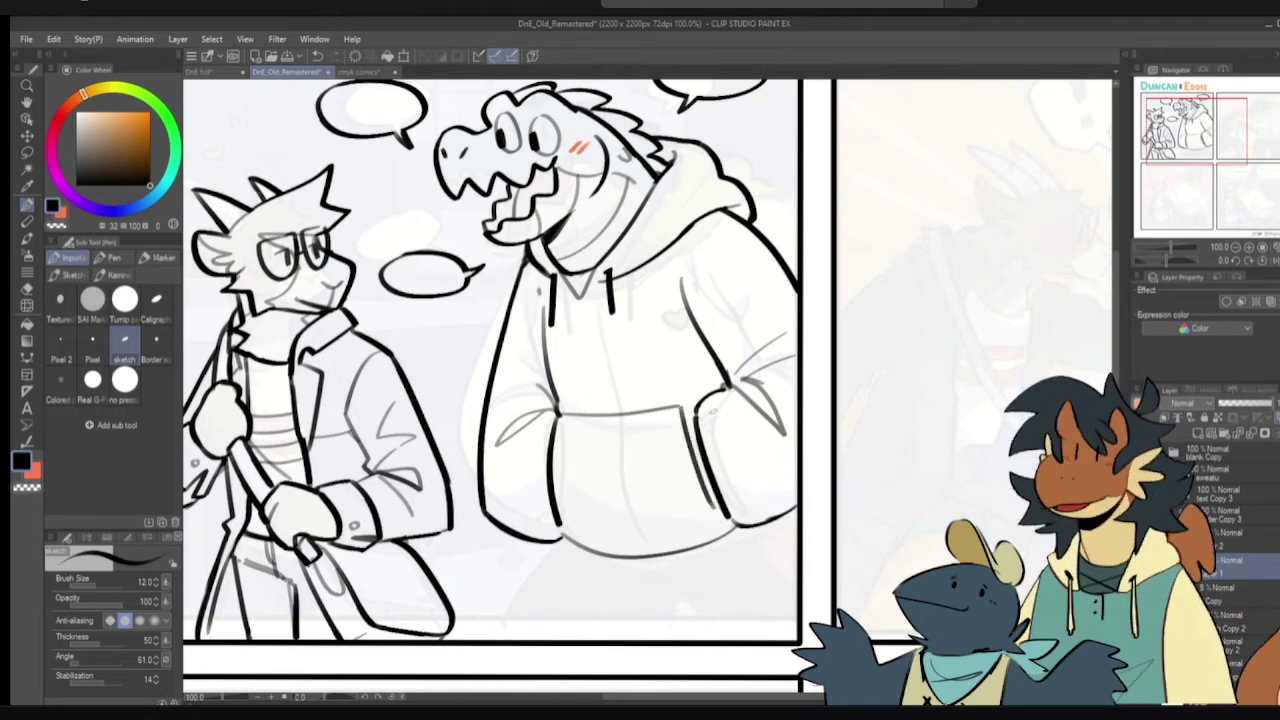
- Erase the old pocket edge beside the new line and join the new edge to the far sleeve's lower outline
{"action": "key", "text": "e"}
{"action": "mouse_move", "coordinate": [700, 404]}
{"action": "left_mouse_down"}
{"action": "mouse_move", "coordinate": [709, 471]}
{"action": "mouse_move", "coordinate": [740, 526]}
{"action": "left_mouse_up"}
{"action": "key", "text": "p"}
{"action": "key", "text": "ctrl+z"}
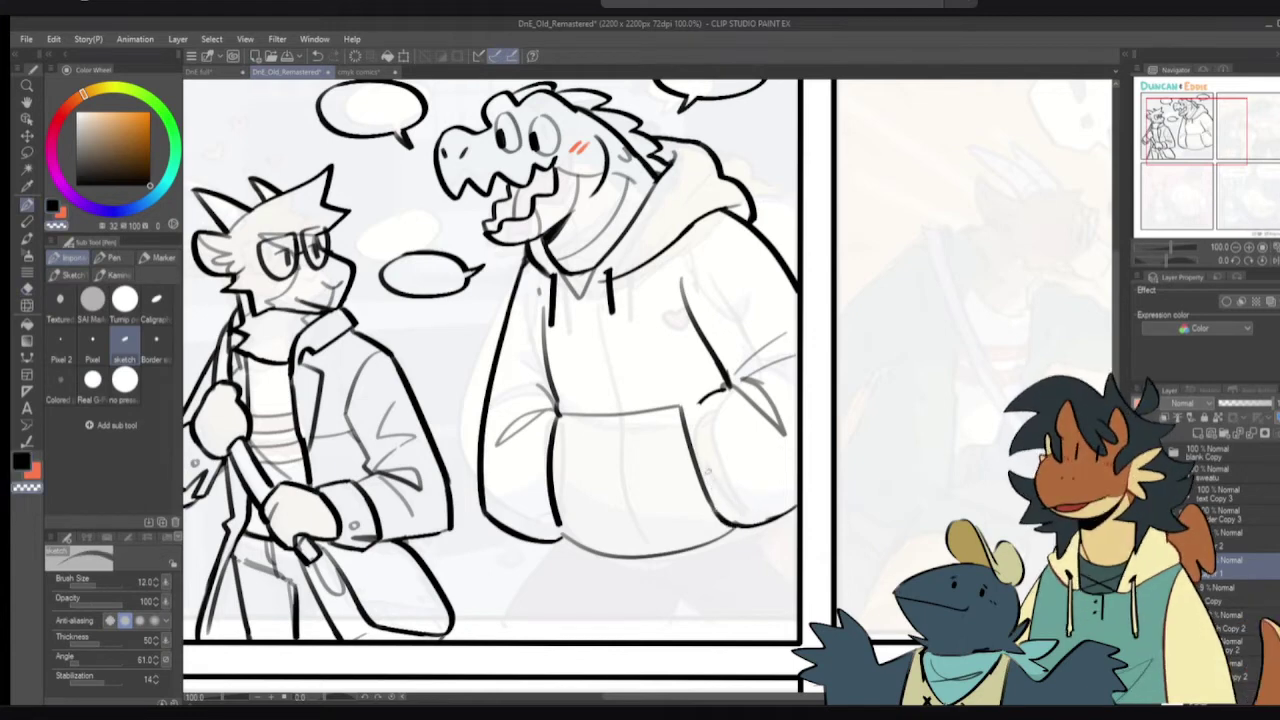
- Ink a short curve joining the pocket's upper far corner to the lower end of the sleeve's inner line
{"action": "key", "text": "c"}
{"action": "left_click_drag", "start_coordinate": [684, 411], "coordinate": [726, 387]}
{"action": "key", "text": "e"}
{"action": "key", "text": "p"}
{"action": "key", "text": "ctrl+z"}
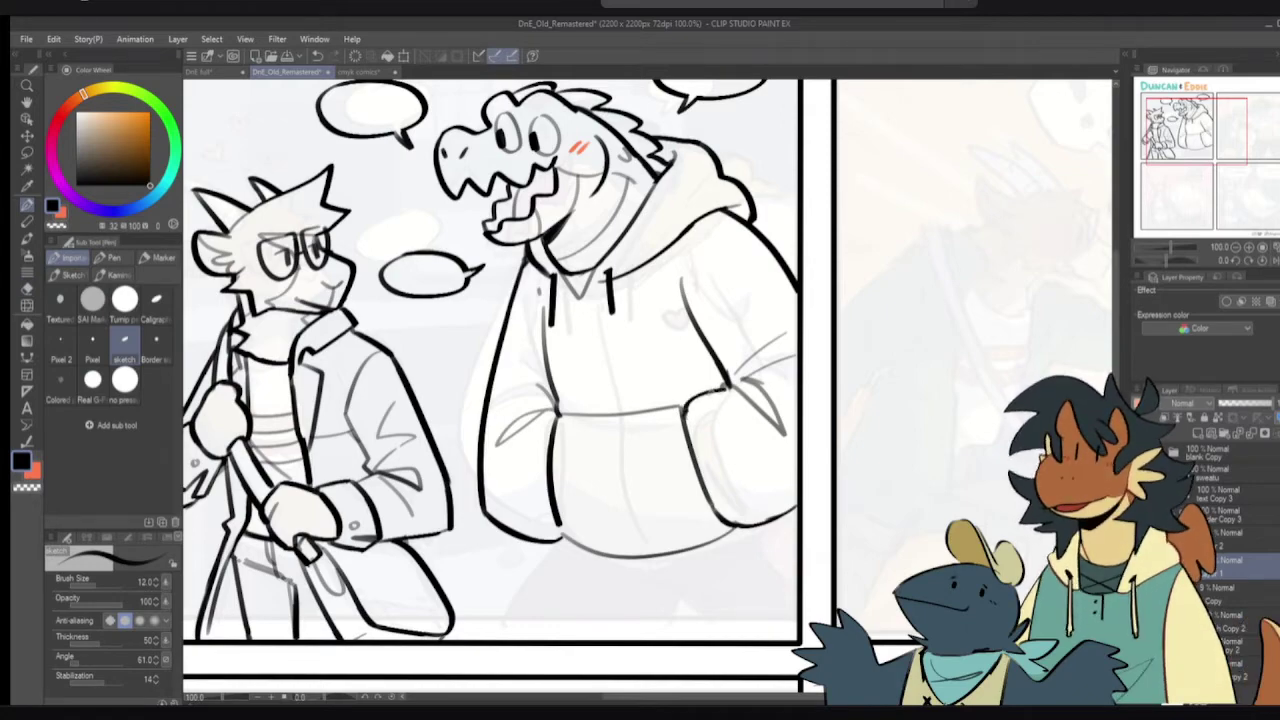
- Check the drawing mirrored and try a new upper stroke for the far sleeve's inner line
{"action": "left_click_drag", "start_coordinate": [633, 432], "coordinate": [646, 451]}
{"action": "key", "text": "h"}
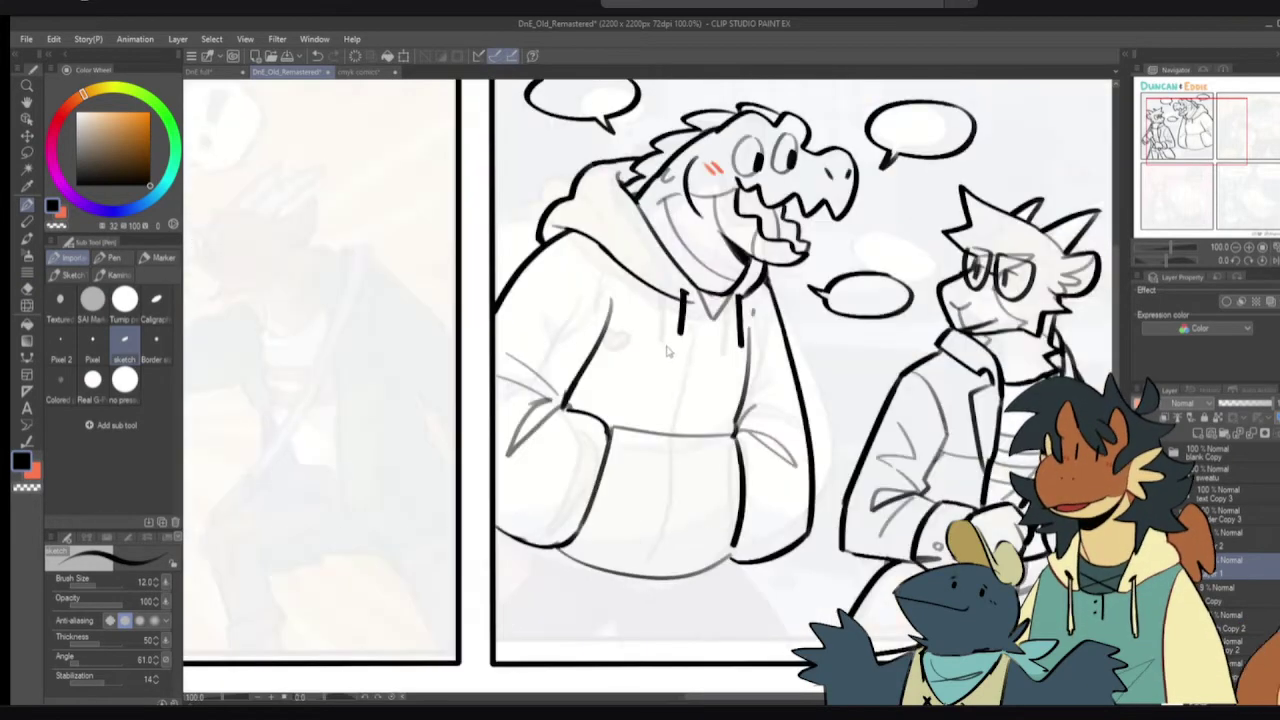
{"action": "key", "text": "h"}
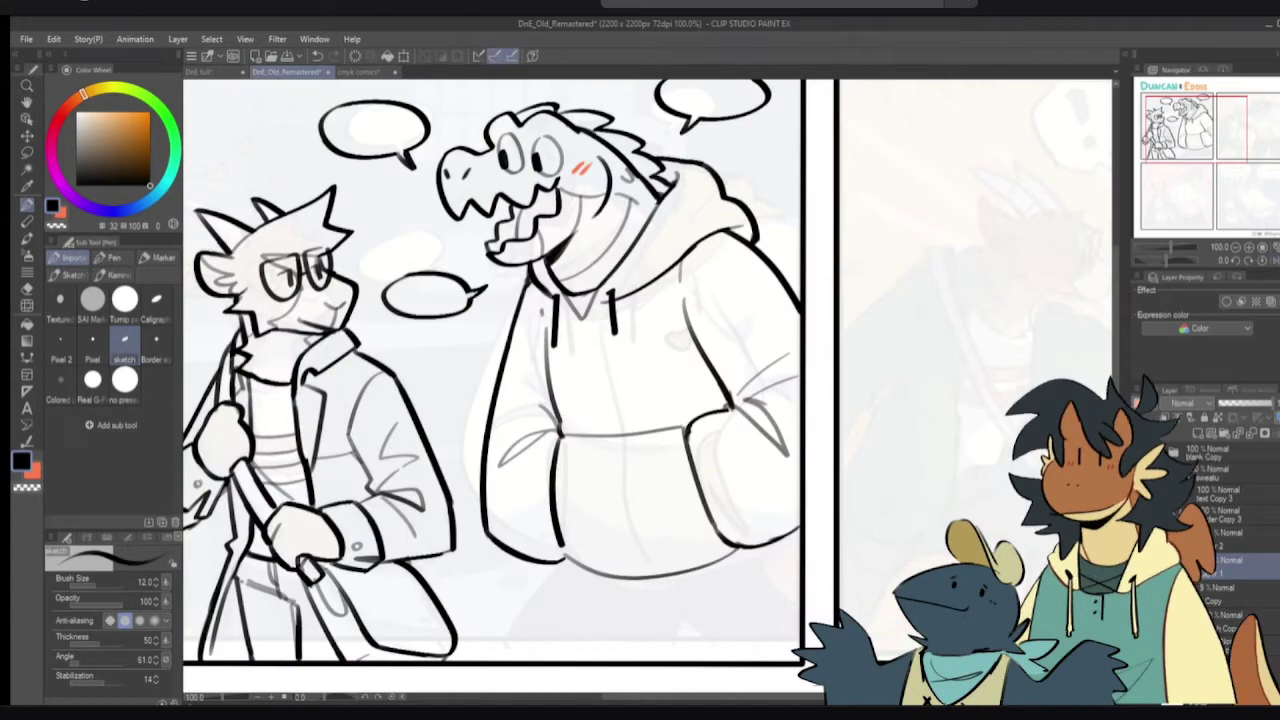
{"action": "left_click_drag", "start_coordinate": [682, 283], "coordinate": [709, 357]}
{"action": "key", "text": "ctrl+z"}
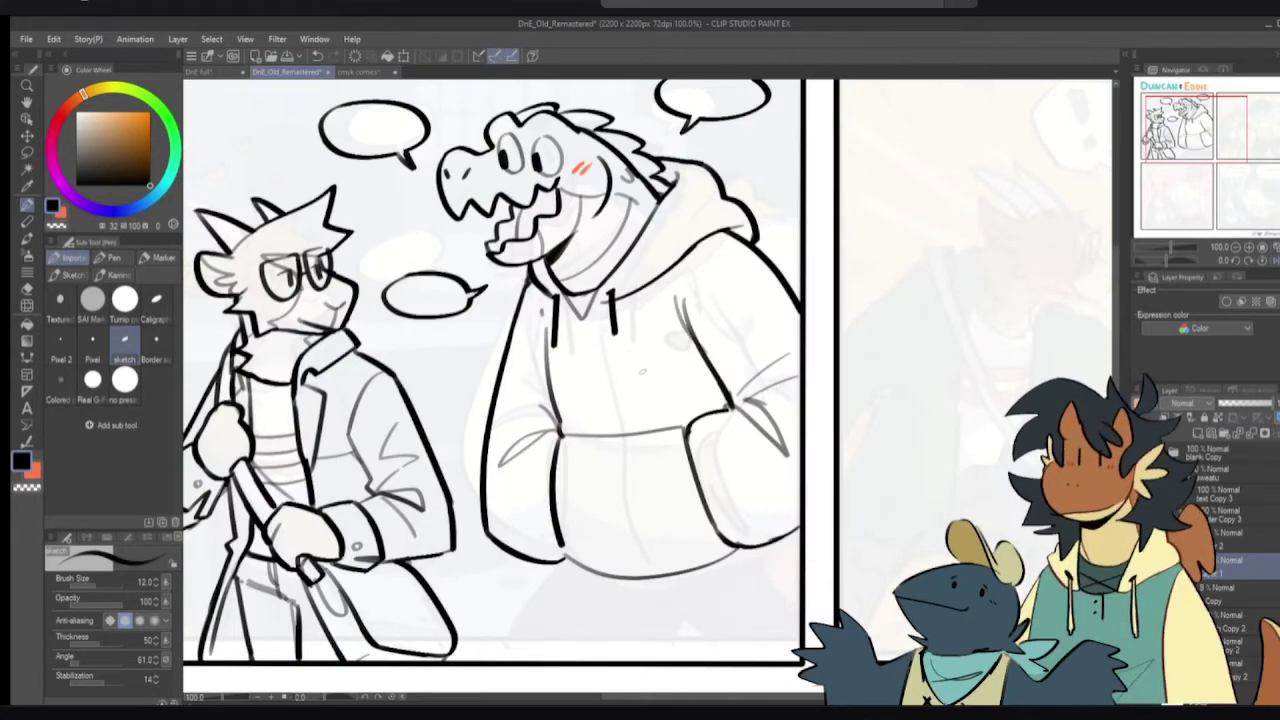
{"action": "key", "text": "h"}
{"action": "key", "text": "h"}
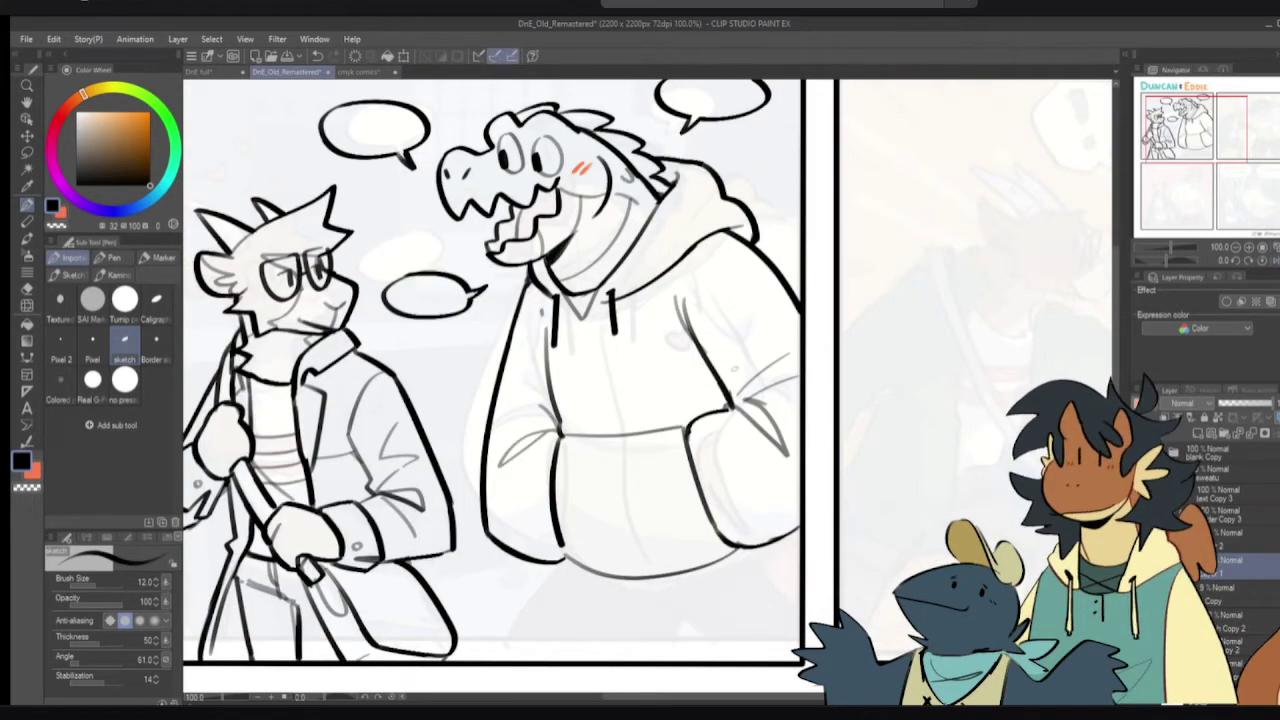
- Erase the far sleeve's inner line and its leftover marks from the chest down to the pocket
{"action": "key", "text": "e"}
{"action": "mouse_move", "coordinate": [712, 360]}
{"action": "left_mouse_down"}
{"action": "mouse_move", "coordinate": [690, 312]}
{"action": "mouse_move", "coordinate": [712, 402]}
{"action": "left_mouse_up"}
{"action": "key", "text": "p"}
{"action": "key", "text": "ctrl+z"}
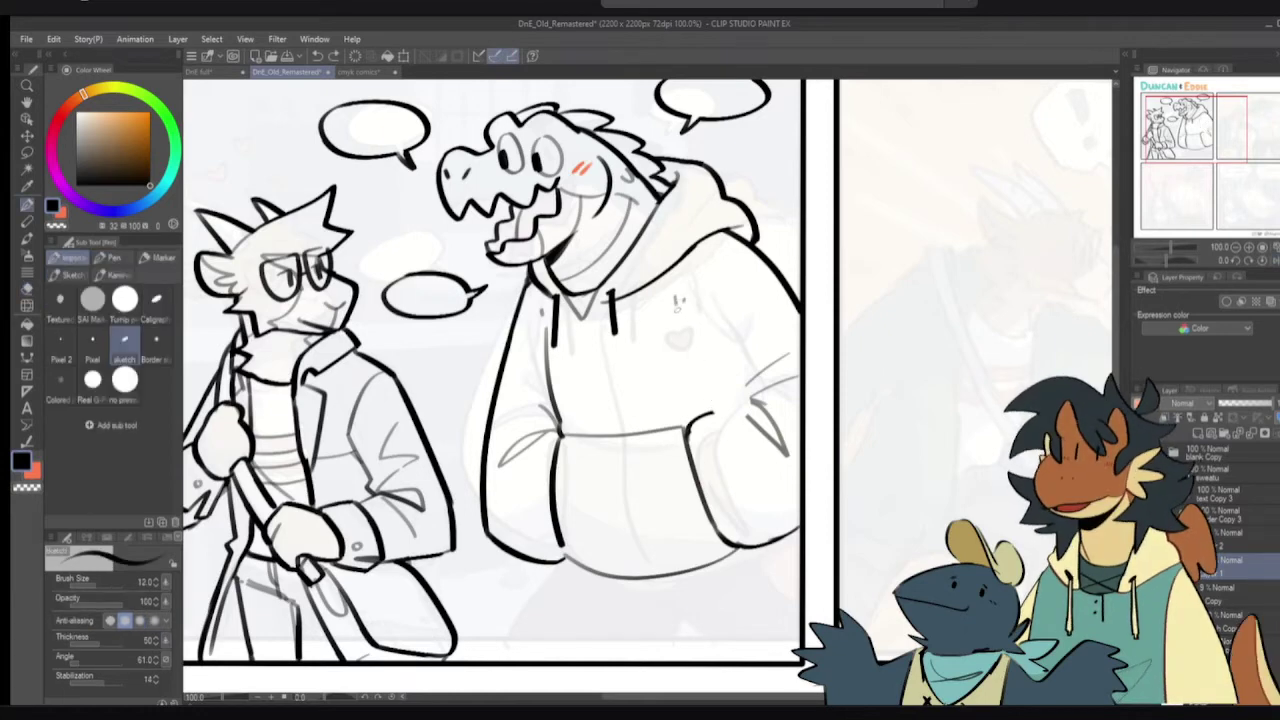
{"action": "key", "text": "e"}
{"action": "left_click_drag", "start_coordinate": [691, 306], "coordinate": [714, 404]}
- Try a steeper inner line for the far sleeve, running from the chest down to the pocket's curved opening
{"action": "key", "text": "p"}
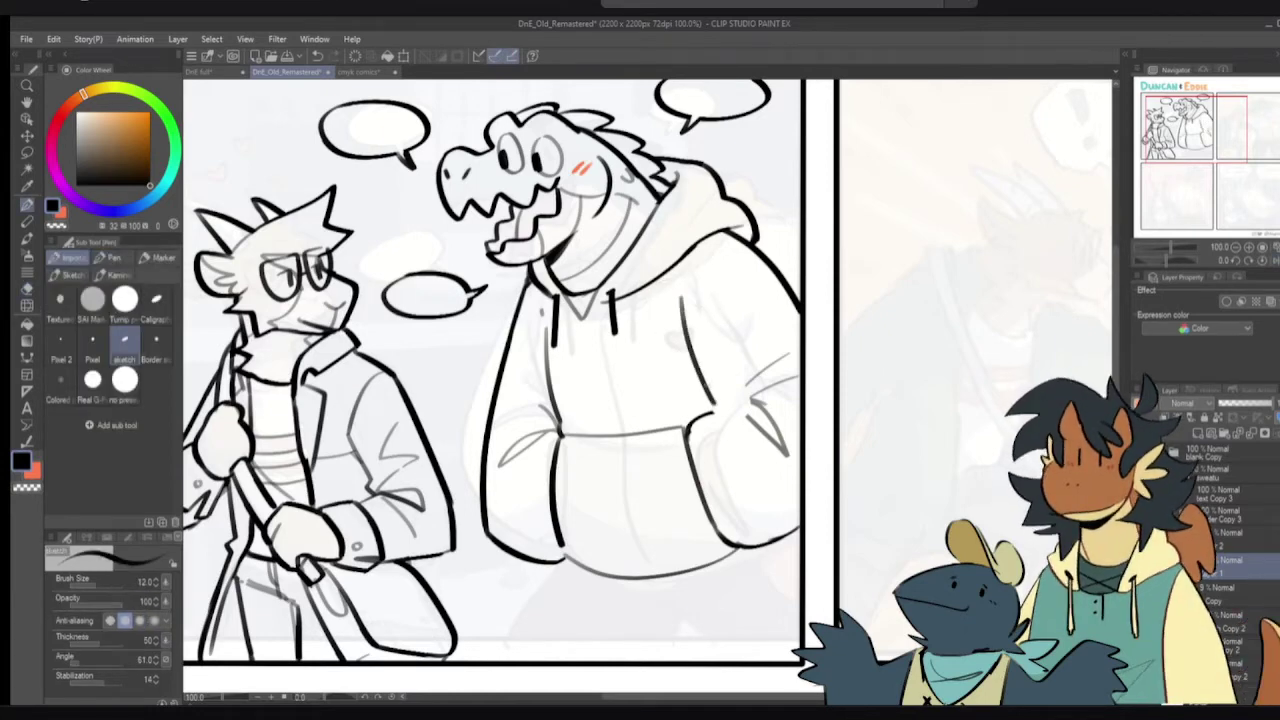
{"action": "key", "text": "ctrl+z"}
{"action": "left_click_drag", "start_coordinate": [679, 303], "coordinate": [717, 412]}
- Try erasing and redrawing the far shoulder line as a shorter curve, and undo it together with the new sleeve line
{"action": "key", "text": "e"}
{"action": "mouse_move", "coordinate": [732, 238]}
{"action": "left_mouse_down"}
{"action": "mouse_move", "coordinate": [797, 304]}
{"action": "mouse_move", "coordinate": [752, 258]}
{"action": "mouse_move", "coordinate": [797, 330]}
{"action": "left_mouse_up"}
{"action": "key", "text": "p"}
{"action": "key", "text": "ctrl+z"}
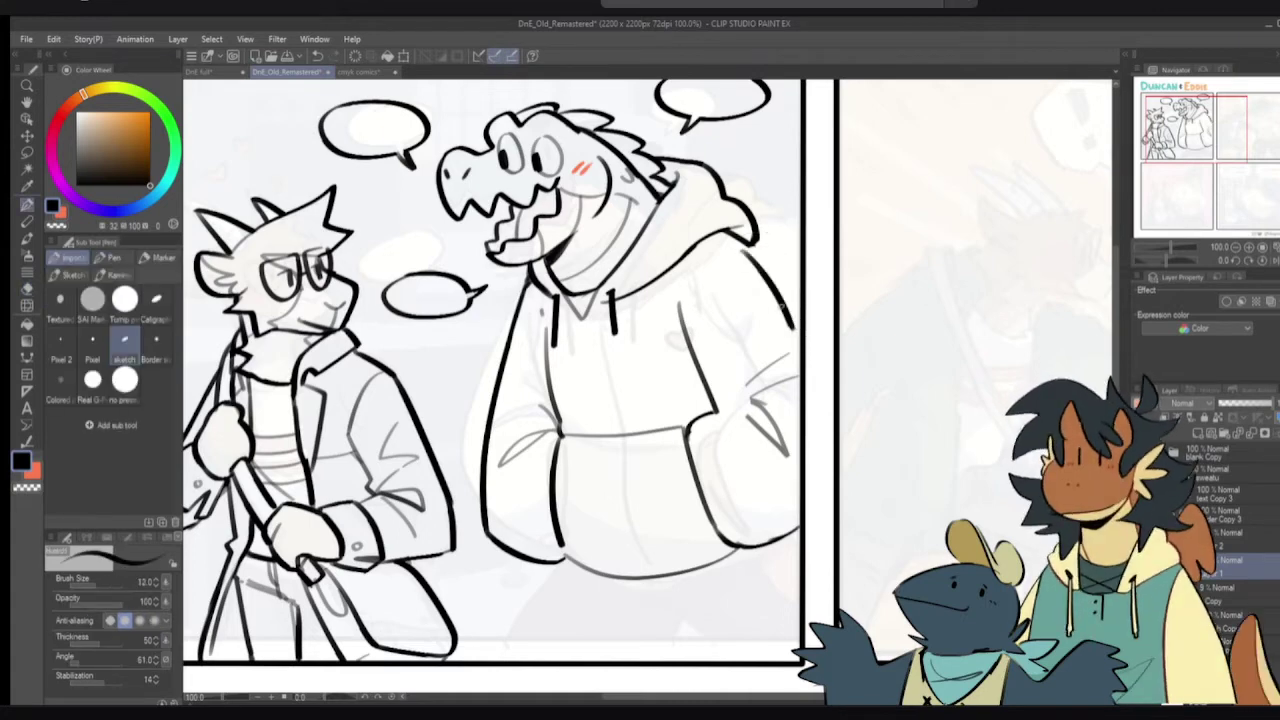
{"action": "key", "text": "ctrl+z"}
{"action": "key", "text": "ctrl+z"}
{"action": "key", "text": "ctrl+z"}
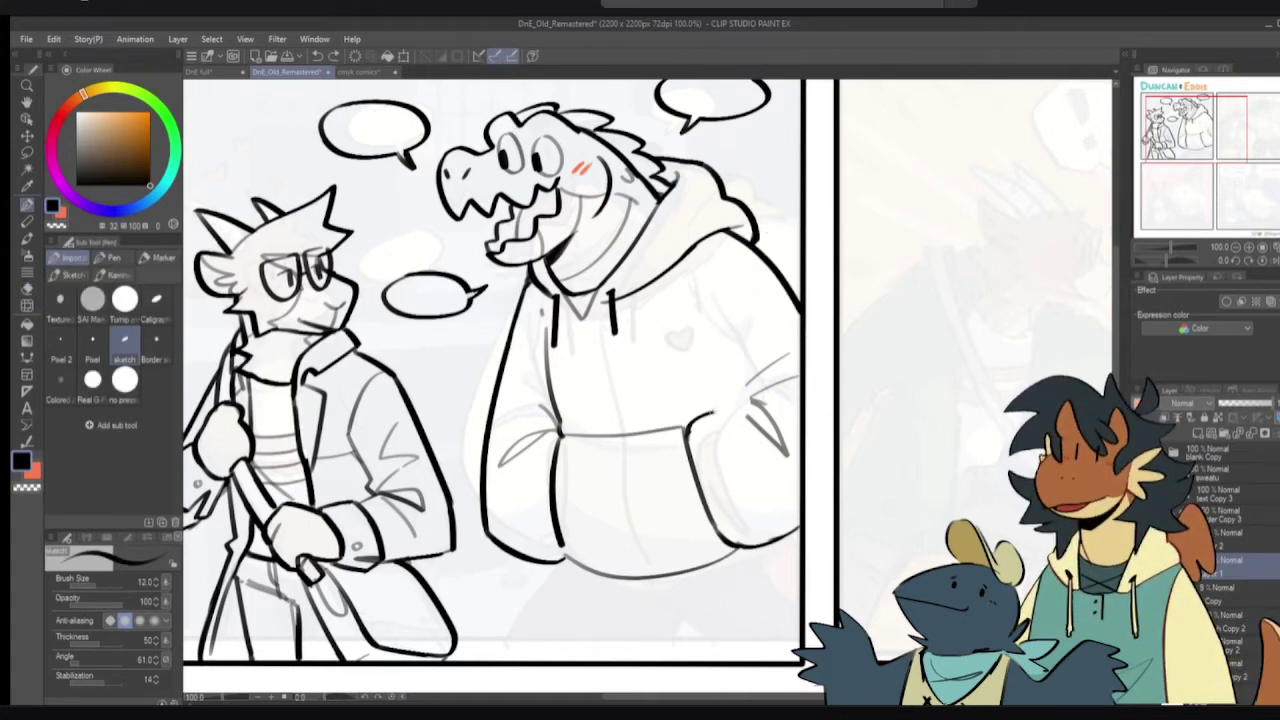
- Try another inner sleeve line upward from the pocket and a test stroke in the second panel, undoing the strokes
{"action": "left_click_drag", "start_coordinate": [717, 412], "coordinate": [694, 326]}
{"action": "key", "text": "ctrl+z"}
{"action": "key", "text": "ctrl+z"}
{"action": "mouse_move", "coordinate": [824, 306]}
{"action": "left_mouse_down"}
{"action": "mouse_move", "coordinate": [794, 290]}
{"action": "mouse_move", "coordinate": [641, 319]}
{"action": "left_mouse_up"}
{"action": "mouse_move", "coordinate": [775, 303]}
{"action": "left_mouse_down"}
{"action": "mouse_move", "coordinate": [838, 273]}
{"action": "mouse_move", "coordinate": [772, 303]}
{"action": "mouse_move", "coordinate": [779, 336]}
{"action": "mouse_move", "coordinate": [821, 344]}
{"action": "left_mouse_up"}
{"action": "key", "text": "ctrl+z"}
{"action": "key", "text": "ctrl+z"}
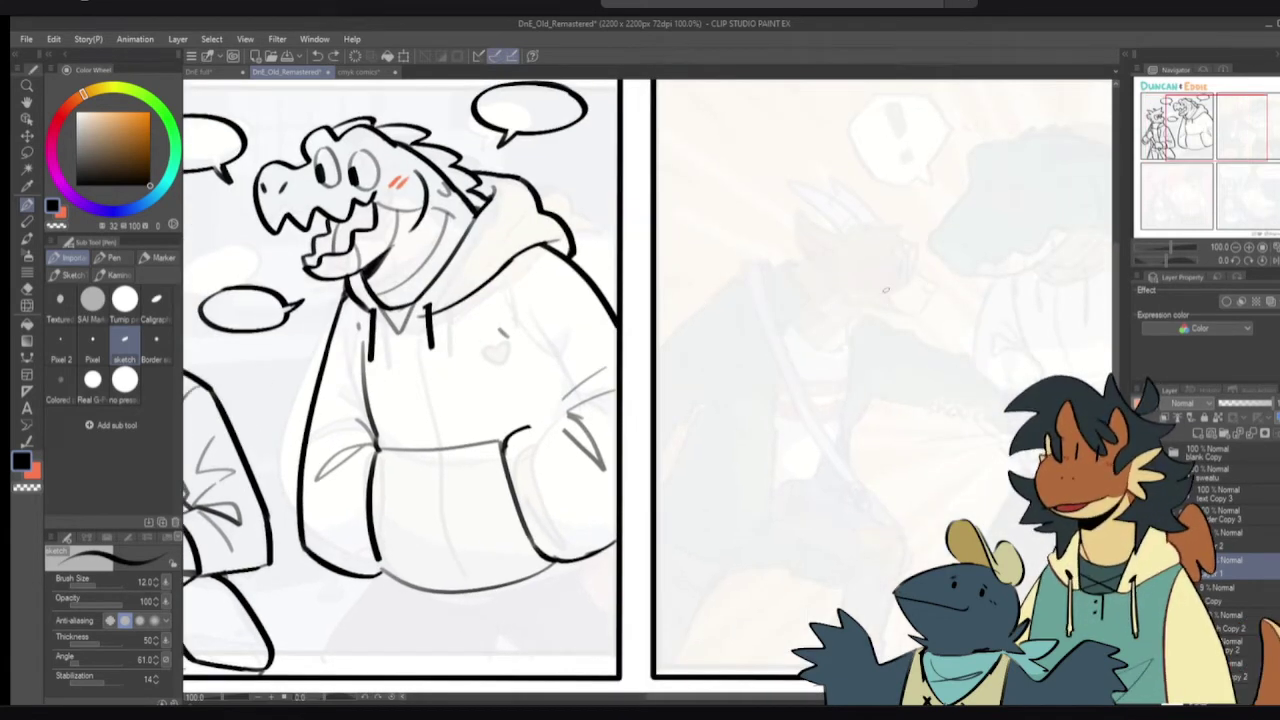
{"action": "mouse_move", "coordinate": [885, 290]}
{"action": "left_mouse_down"}
{"action": "mouse_move", "coordinate": [857, 372]}
{"action": "mouse_move", "coordinate": [943, 322]}
{"action": "mouse_move", "coordinate": [1046, 308]}
{"action": "left_mouse_up"}
{"action": "key", "text": "ctrl+z"}
{"action": "key", "text": "ctrl+z"}
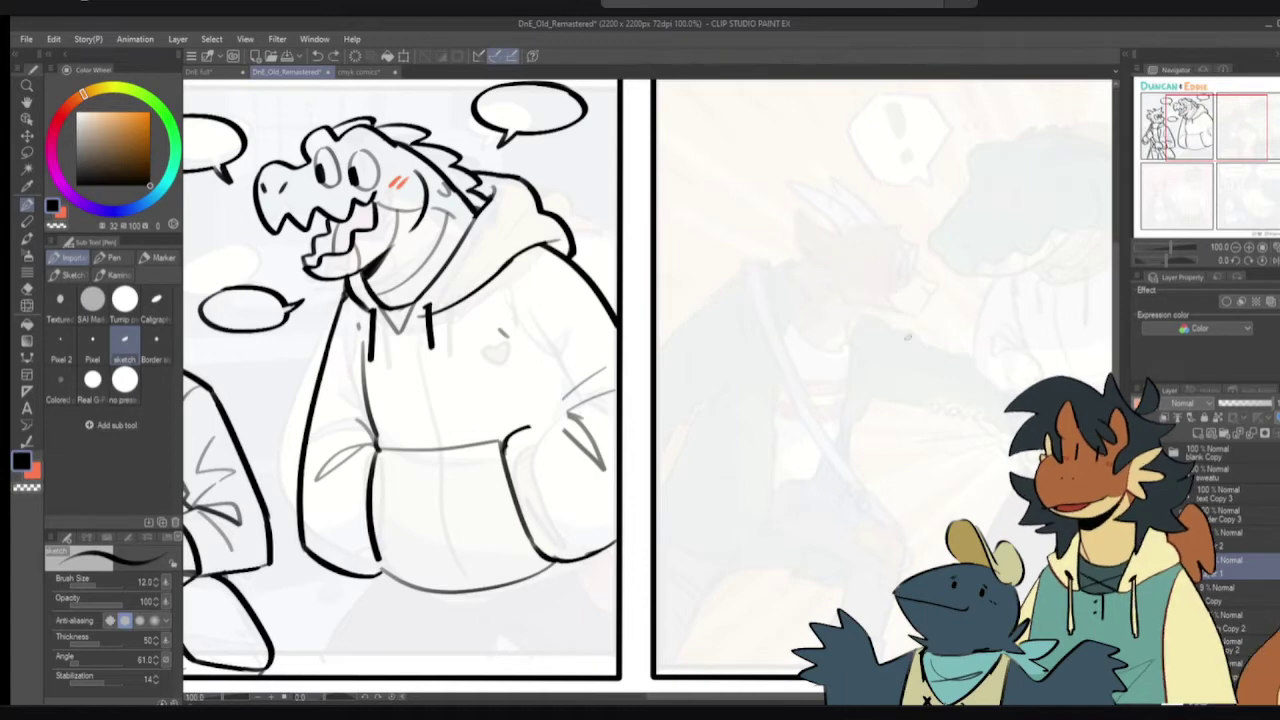
- Try to ink the hoodie's right sleeve line from the chest down to the pocket, with a pointed fold at the cuff
{"action": "key", "text": "e"}
{"action": "mouse_move", "coordinate": [502, 327]}
{"action": "left_mouse_down"}
{"action": "mouse_move", "coordinate": [519, 330]}
{"action": "mouse_move", "coordinate": [526, 315]}
{"action": "mouse_move", "coordinate": [538, 404]}
{"action": "left_mouse_up"}
{"action": "key", "text": "p"}
{"action": "key", "text": "ctrl+z"}
{"action": "key", "text": "ctrl+z"}
{"action": "mouse_move", "coordinate": [519, 291]}
{"action": "left_mouse_down"}
{"action": "mouse_move", "coordinate": [511, 306]}
{"action": "mouse_move", "coordinate": [547, 405]}
{"action": "mouse_move", "coordinate": [523, 428]}
{"action": "mouse_move", "coordinate": [566, 397]}
{"action": "left_mouse_up"}
{"action": "key", "text": "ctrl+z"}
{"action": "key", "text": "ctrl+z"}
{"action": "key", "text": "c"}
{"action": "key", "text": "c"}
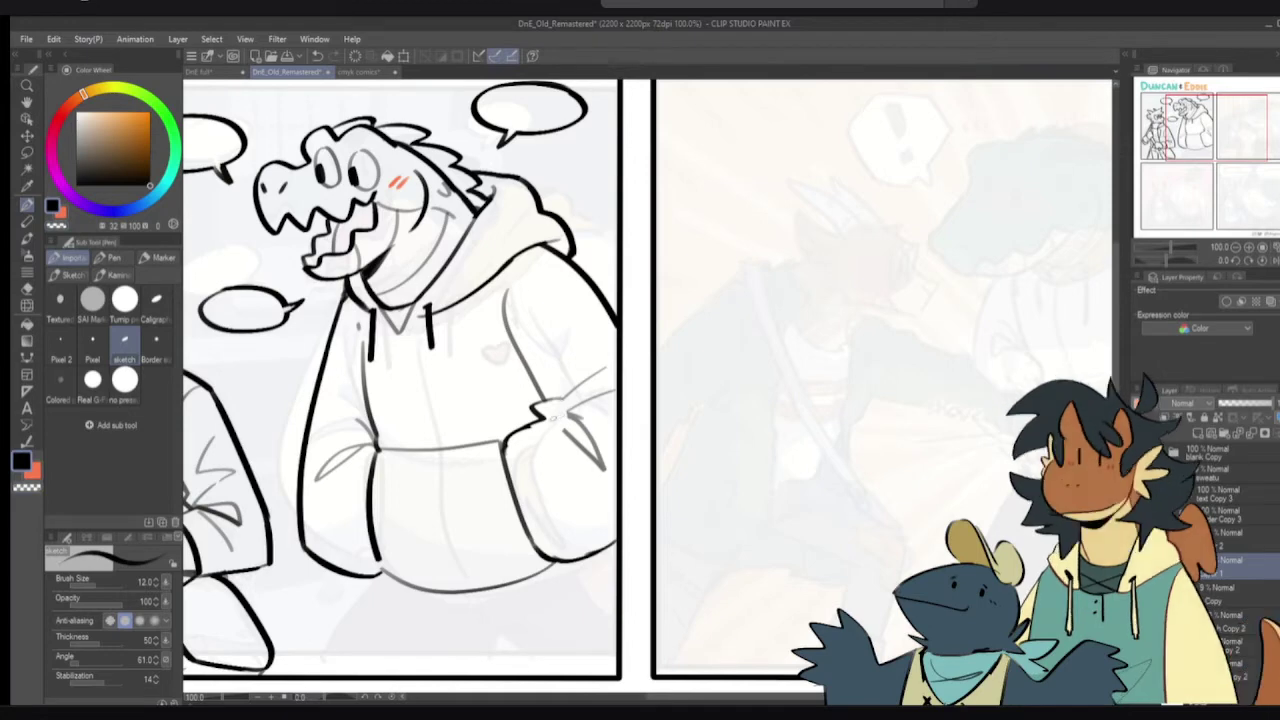
- Erase the hoodie's right sleeve line, the crease marks above its pocket and the left drawstring
{"action": "mouse_move", "coordinate": [552, 418]}
{"action": "left_mouse_down"}
{"action": "mouse_move", "coordinate": [572, 446]}
{"action": "mouse_move", "coordinate": [580, 424]}
{"action": "mouse_move", "coordinate": [568, 410]}
{"action": "mouse_move", "coordinate": [595, 450]}
{"action": "left_mouse_up"}
{"action": "key", "text": "c"}
{"action": "key", "text": "c"}
{"action": "key", "text": "e"}
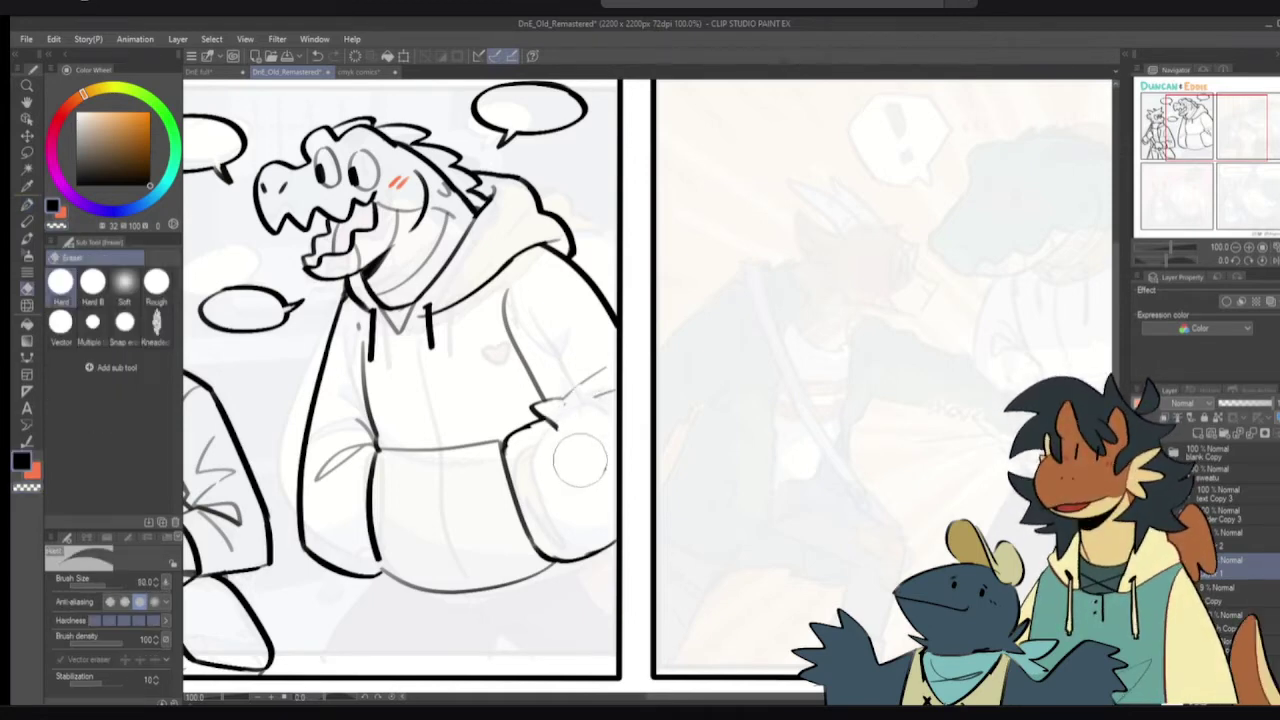
{"action": "mouse_move", "coordinate": [590, 390]}
{"action": "left_mouse_down"}
{"action": "mouse_move", "coordinate": [600, 427]}
{"action": "mouse_move", "coordinate": [555, 460]}
{"action": "mouse_move", "coordinate": [532, 442]}
{"action": "mouse_move", "coordinate": [545, 362]}
{"action": "mouse_move", "coordinate": [517, 313]}
{"action": "mouse_move", "coordinate": [525, 380]}
{"action": "mouse_move", "coordinate": [388, 340]}
{"action": "mouse_move", "coordinate": [375, 350]}
{"action": "mouse_move", "coordinate": [375, 314]}
{"action": "left_mouse_up"}
{"action": "key", "text": "p"}
{"action": "key", "text": "c"}
{"action": "key", "text": "c"}
{"action": "key", "text": "ctrl+z"}
{"action": "key", "text": "ctrl+z"}
{"action": "key", "text": "ctrl+z"}
{"action": "key", "text": "ctrl+z"}
{"action": "key", "text": "ctrl+z"}
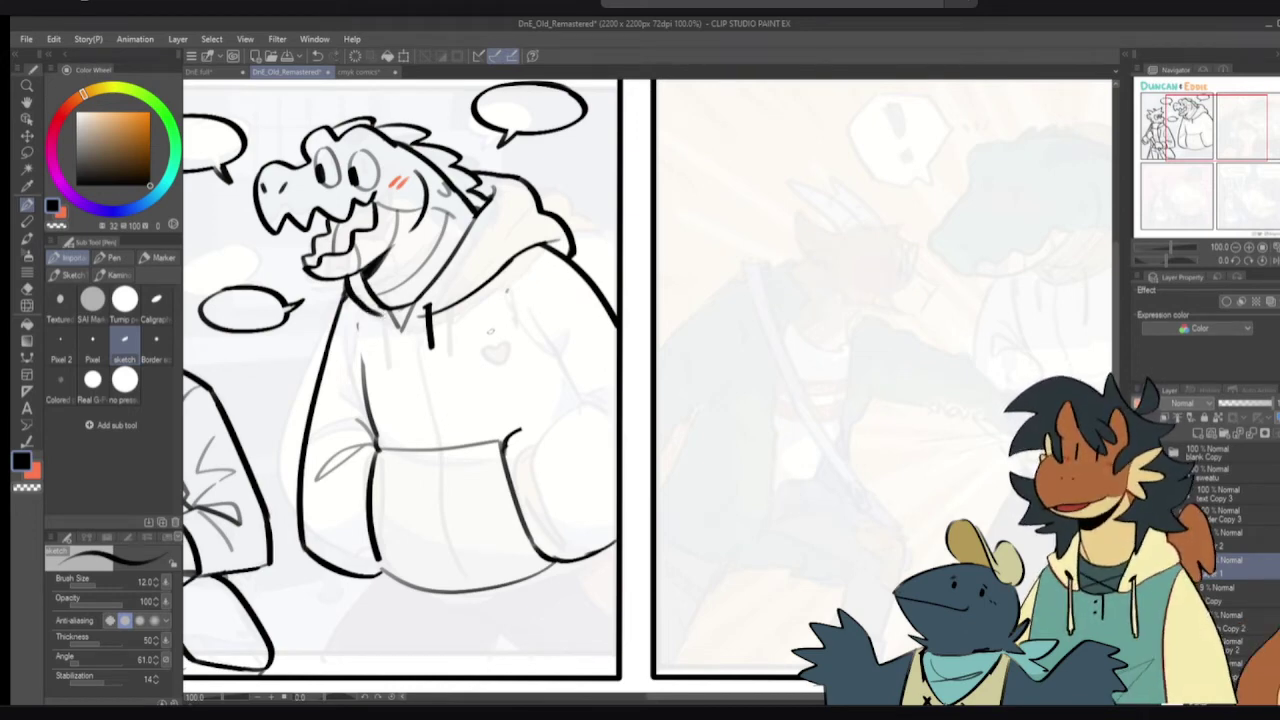
- Ink the inner line of the crocodile's right sleeve from the chest down to the hoodie pocket
{"action": "left_click_drag", "start_coordinate": [483, 363], "coordinate": [555, 387]}
{"action": "key", "text": "e"}
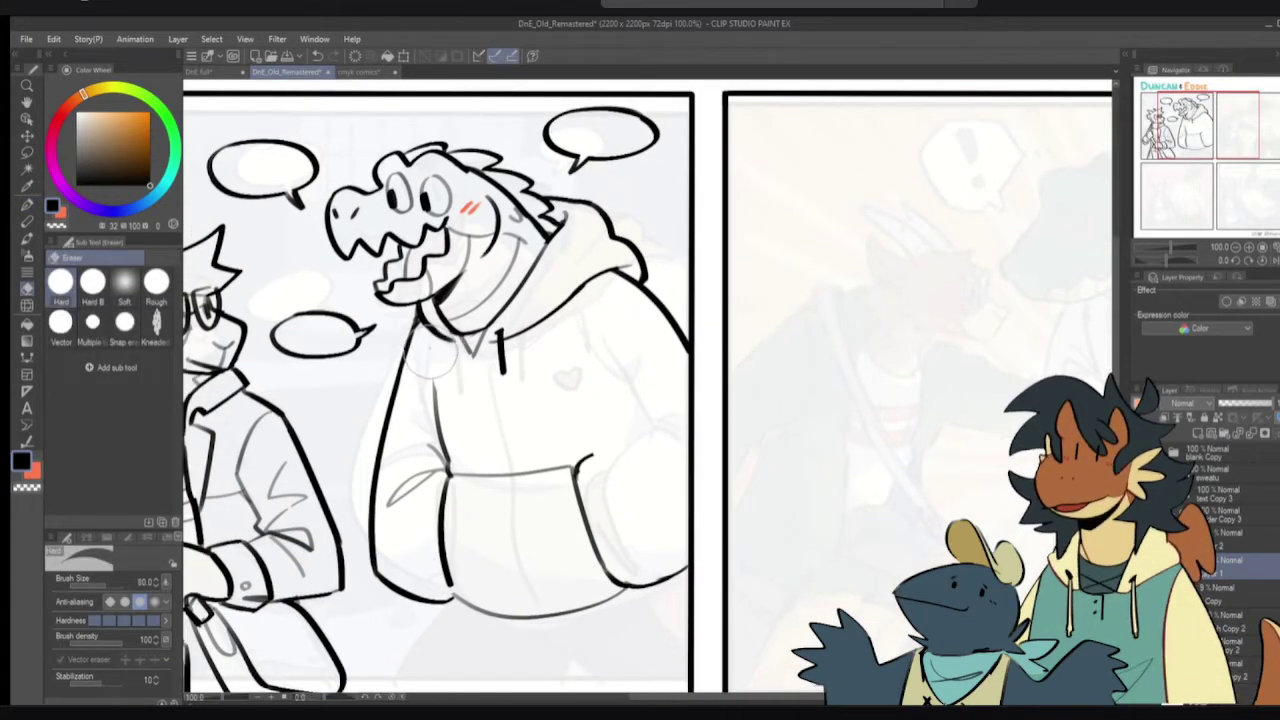
{"action": "key", "text": "p"}
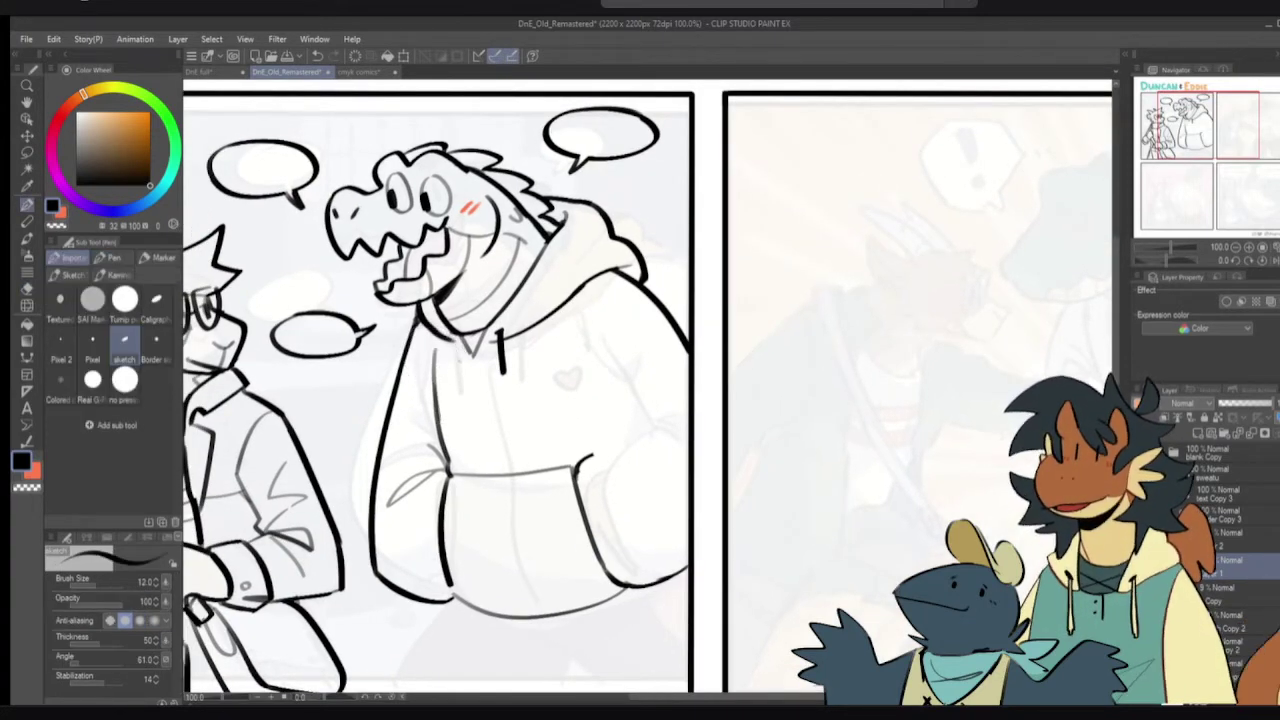
{"action": "key", "text": "h"}
{"action": "key", "text": "h"}
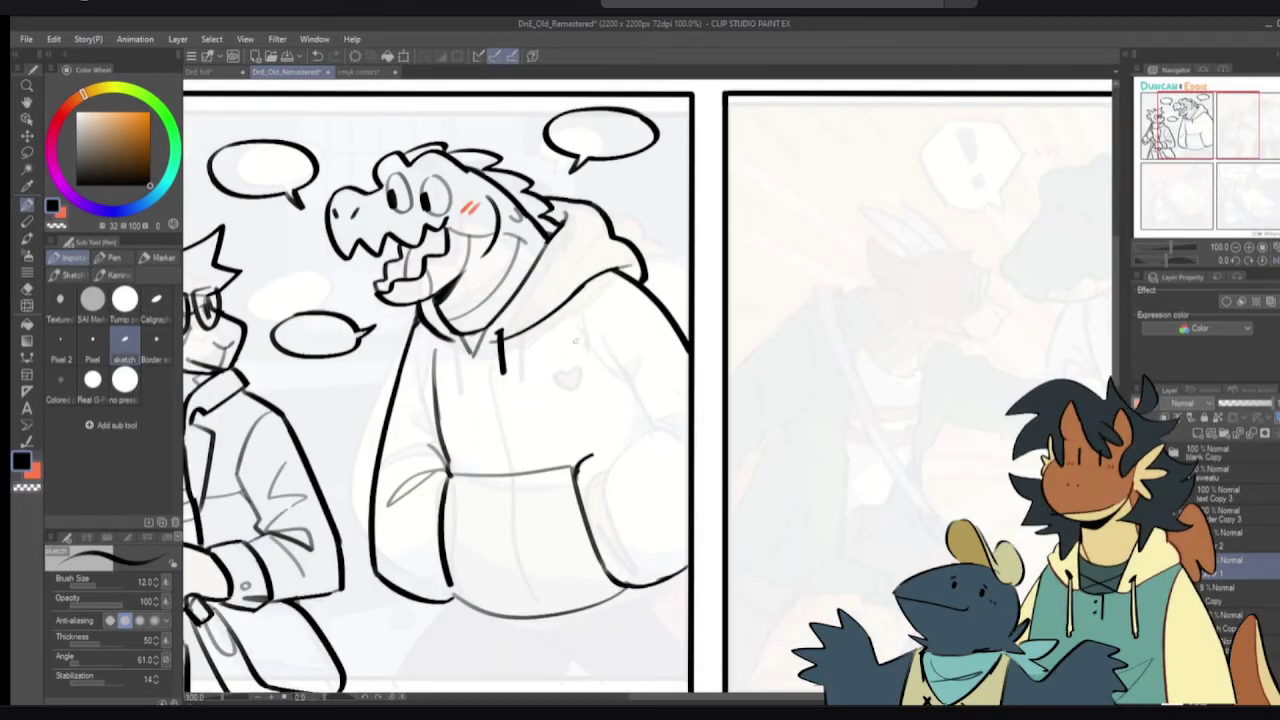
{"action": "left_click_drag", "start_coordinate": [575, 317], "coordinate": [594, 402]}
{"action": "key", "text": "ctrl+z"}
{"action": "key", "text": "ctrl+z"}
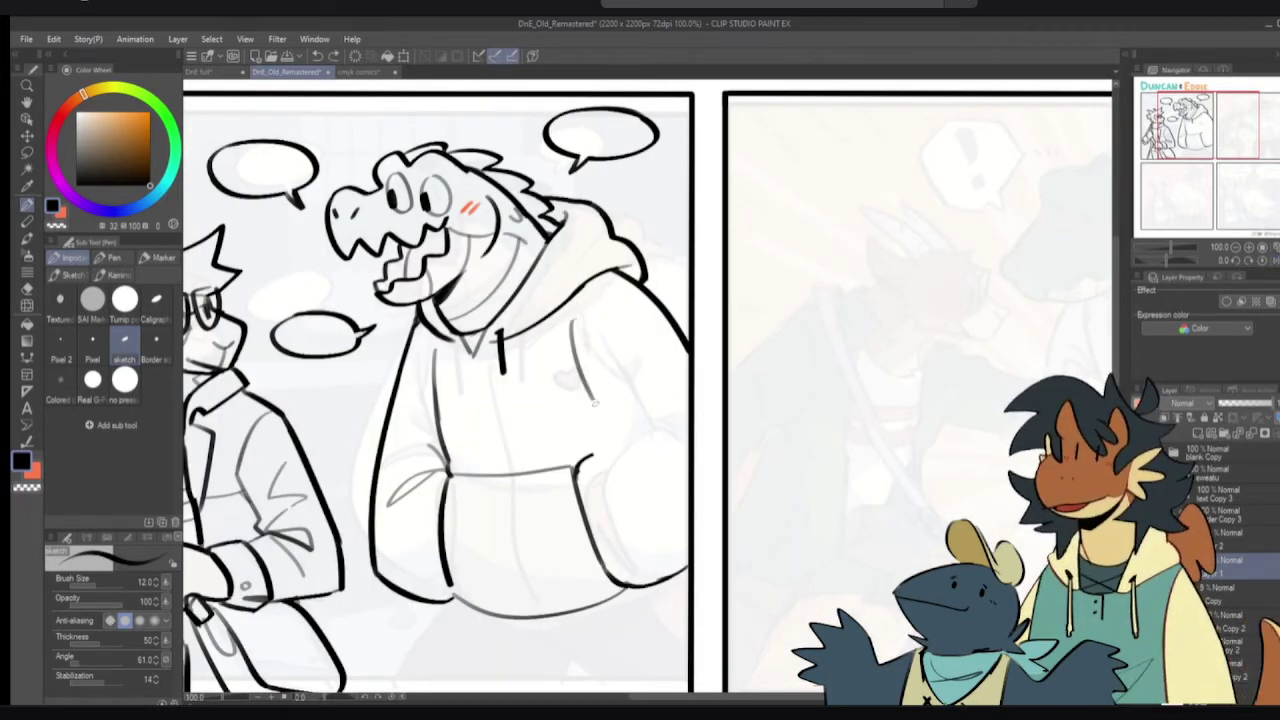
{"action": "key", "text": "ctrl+z"}
{"action": "left_click_drag", "start_coordinate": [571, 326], "coordinate": [612, 443]}
{"action": "key", "text": "ctrl+z"}
- Add crease lines on the crocodile's right sleeve just above the pocket opening
{"action": "mouse_move", "coordinate": [578, 372]}
{"action": "left_mouse_down"}
{"action": "mouse_move", "coordinate": [611, 443]}
{"action": "mouse_move", "coordinate": [642, 455]}
{"action": "mouse_move", "coordinate": [613, 442]}
{"action": "mouse_move", "coordinate": [669, 413]}
{"action": "mouse_move", "coordinate": [673, 392]}
{"action": "mouse_move", "coordinate": [713, 402]}
{"action": "left_mouse_up"}
{"action": "key", "text": "ctrl+z"}
{"action": "key", "text": "ctrl+z"}
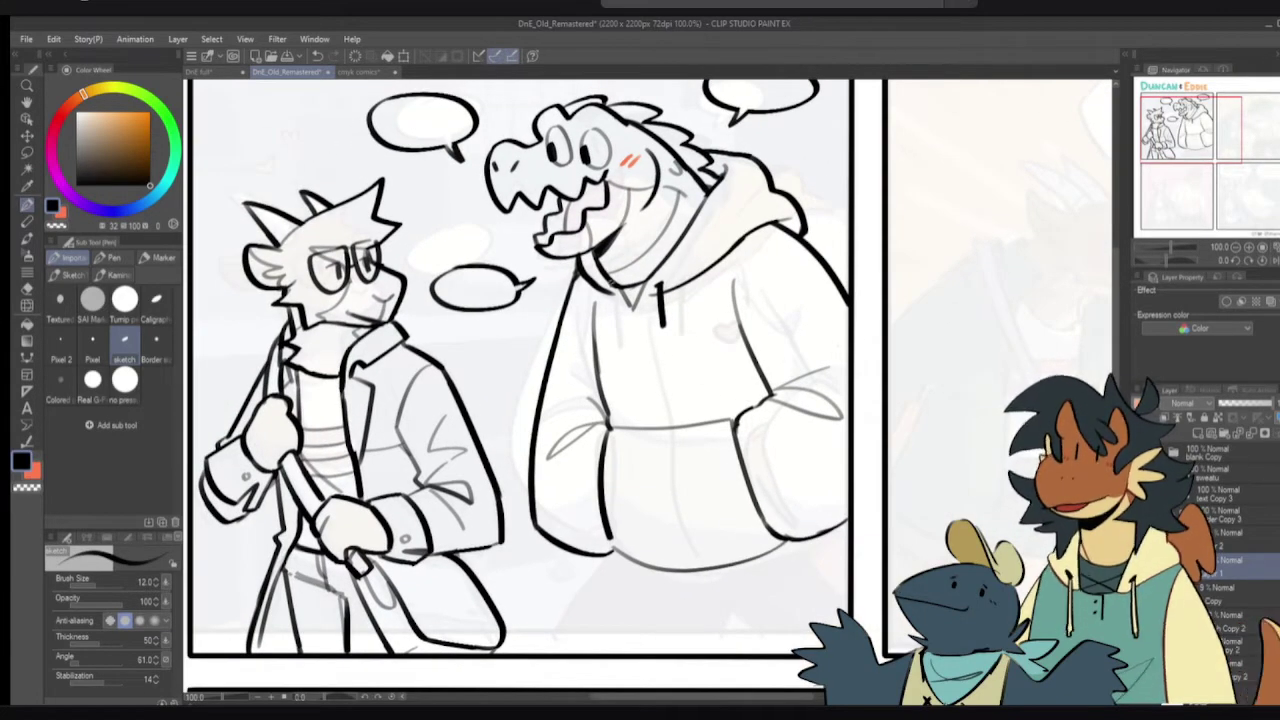
- Ink the hoodie's left drawstring as a short thick vertical stroke below the collar
{"action": "left_click_drag", "start_coordinate": [604, 287], "coordinate": [607, 337]}
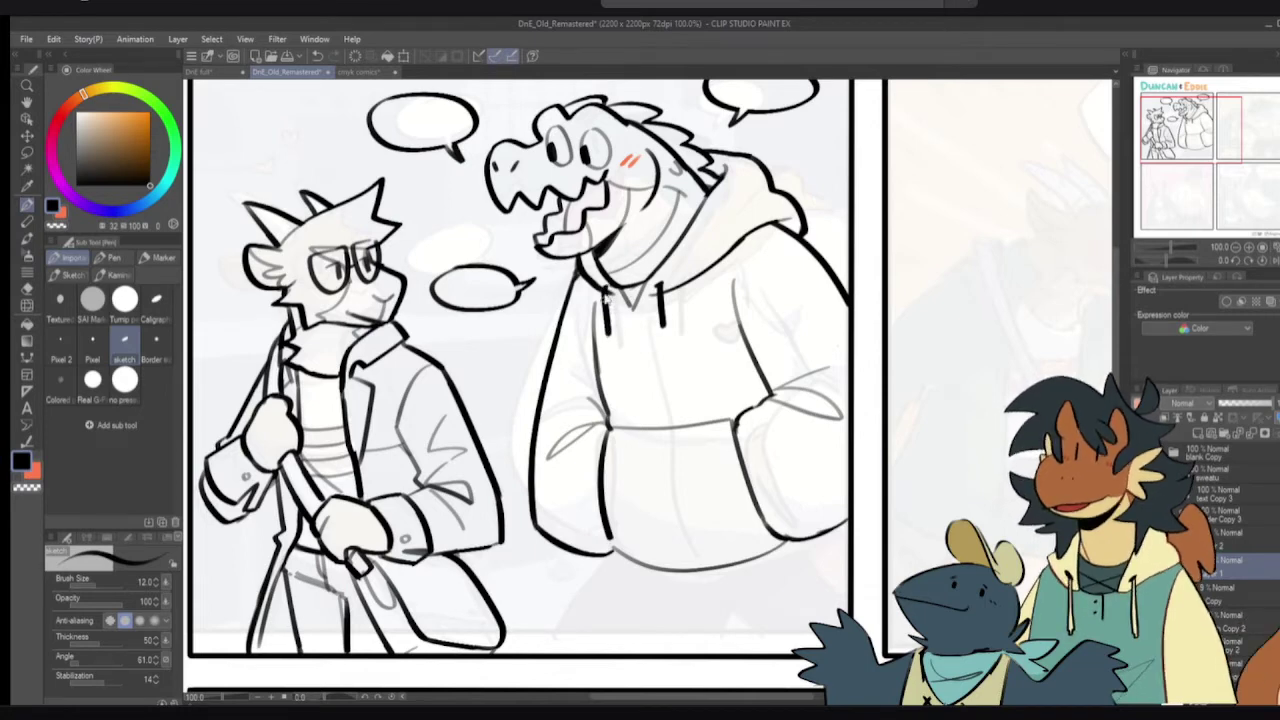
{"action": "key", "text": "ctrl+z"}
{"action": "left_click_drag", "start_coordinate": [605, 282], "coordinate": [606, 336]}
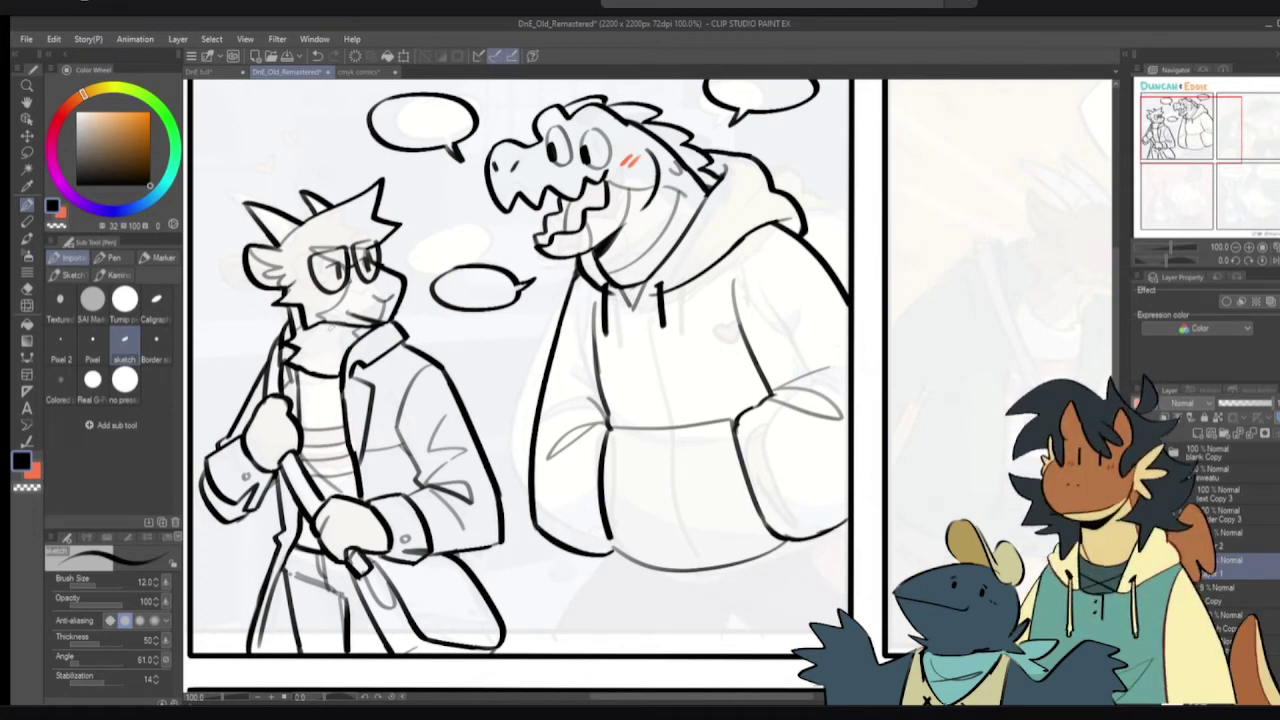
- Replace the heavy shadow under the smaller character's chin with a thinner black one
{"action": "scroll", "coordinate": [335, 330], "scroll_direction": "up", "scroll_amount": 2}
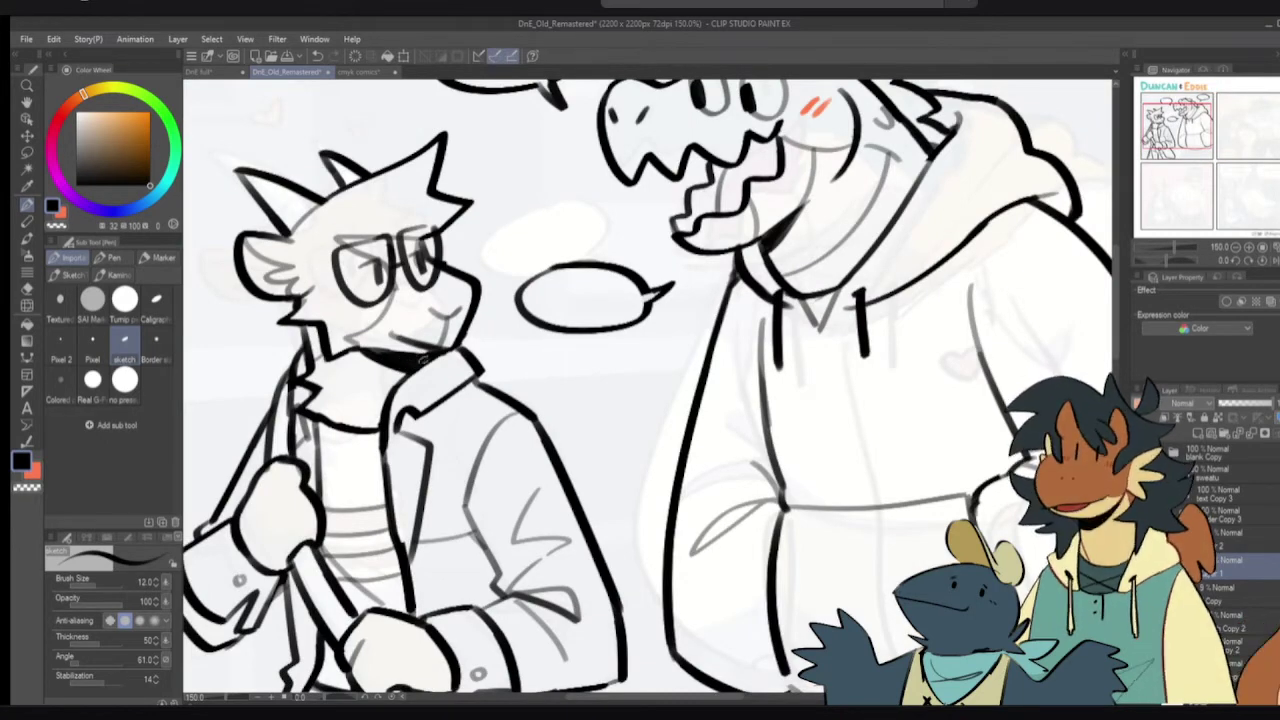
{"action": "key", "text": "ctrl+z"}
{"action": "key", "text": "ctrl+z"}
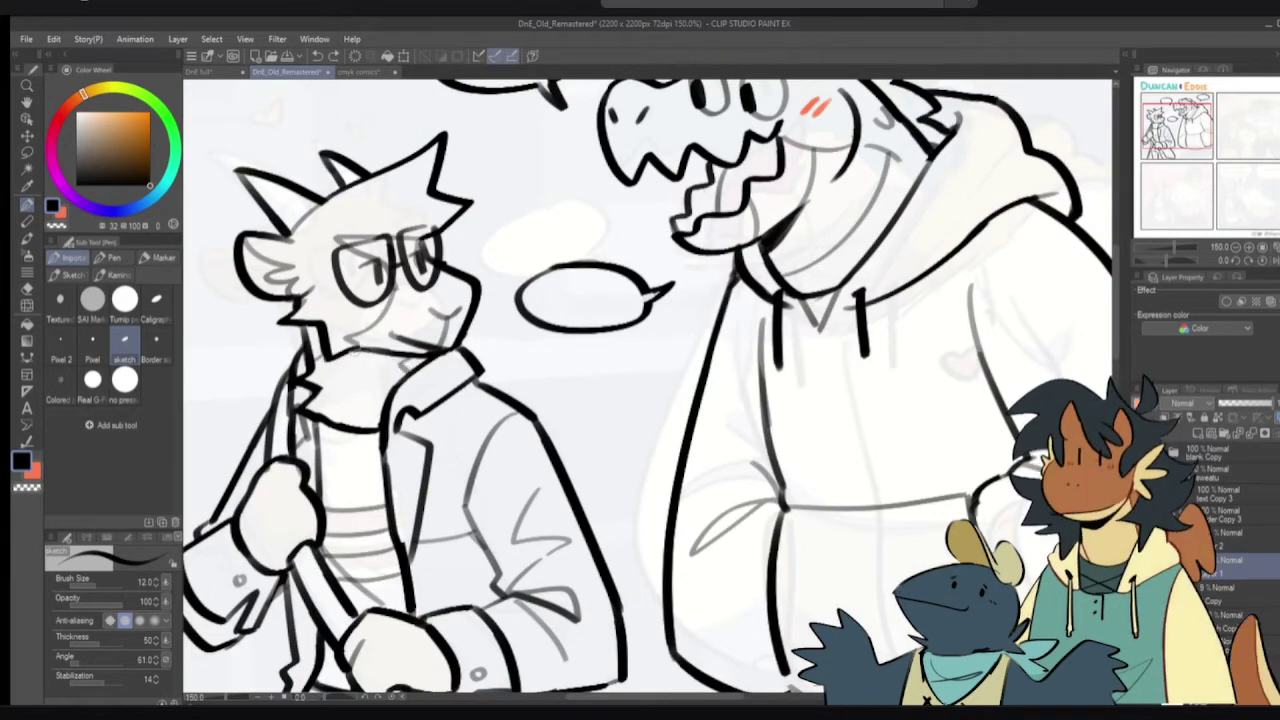
{"action": "left_click_drag", "start_coordinate": [354, 350], "coordinate": [425, 357]}
{"action": "key", "text": "ctrl+z"}
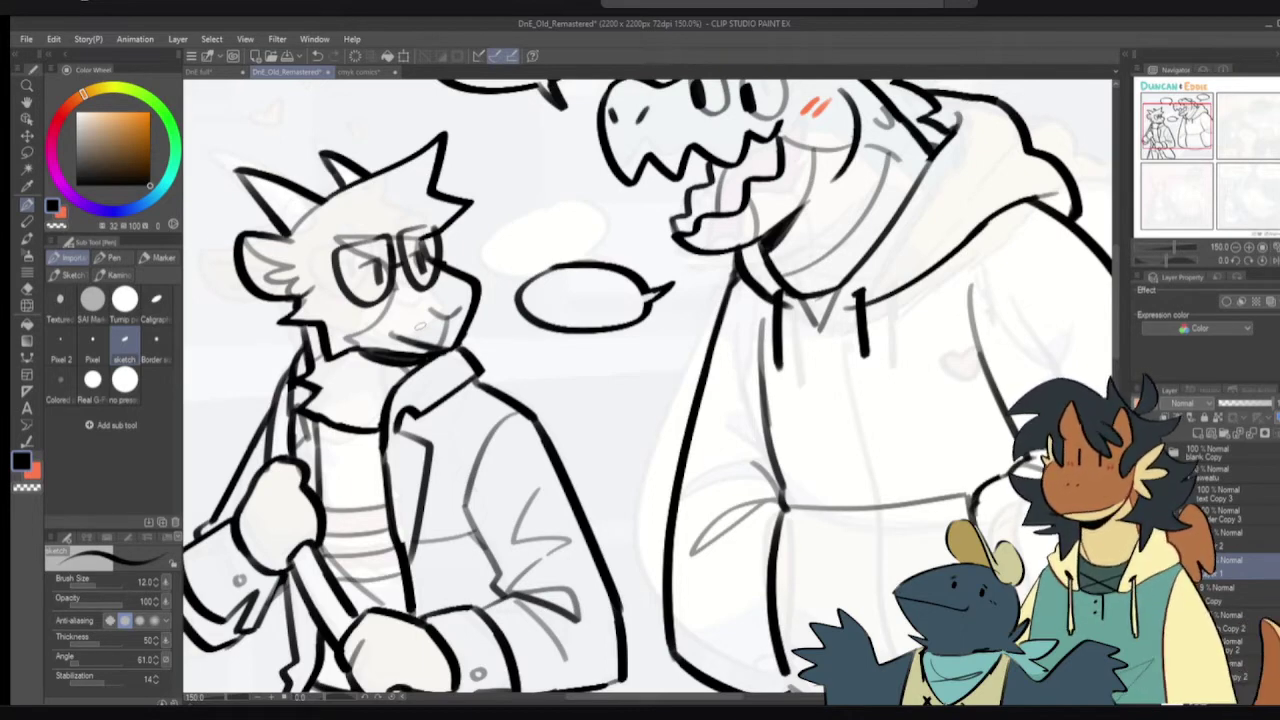
- Erase the upper part of the smaller character's jacket sleeve seam and re-ink it as a smoother curve
{"action": "scroll", "coordinate": [540, 428], "scroll_direction": "down", "scroll_amount": 1}
{"action": "left_click_drag", "start_coordinate": [540, 428], "coordinate": [528, 330]}
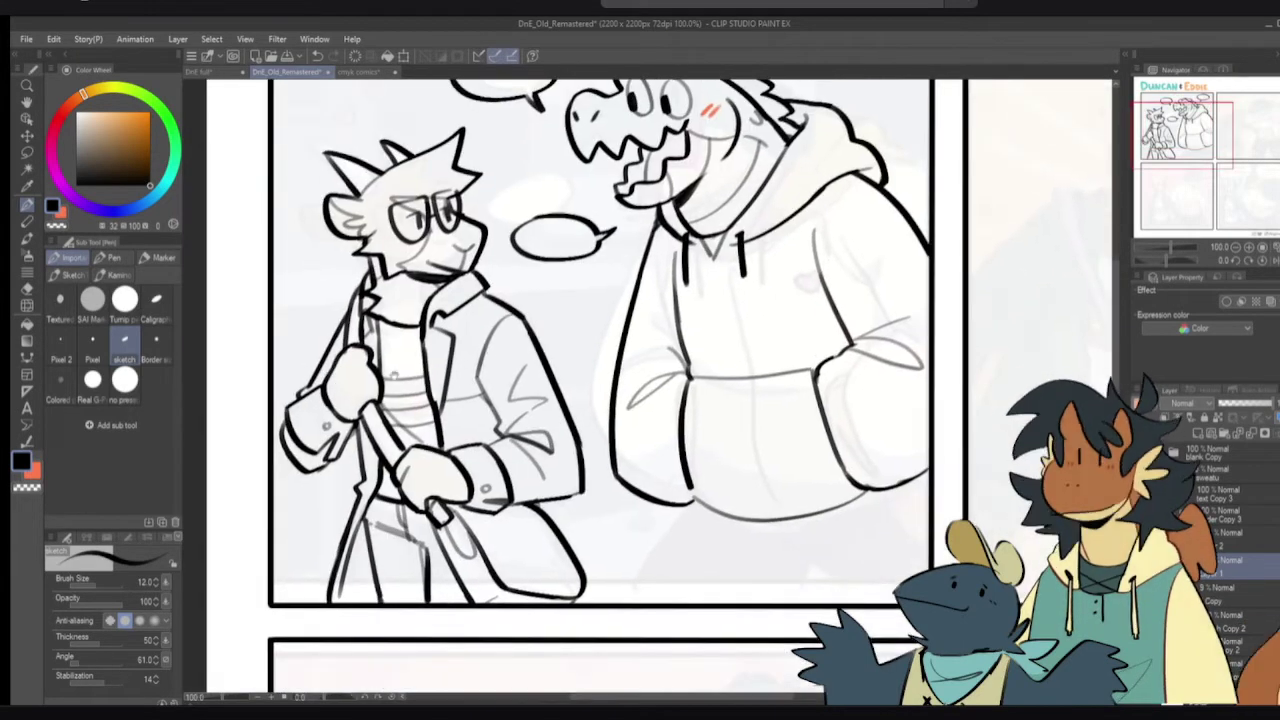
{"action": "key", "text": "h"}
{"action": "key", "text": "h"}
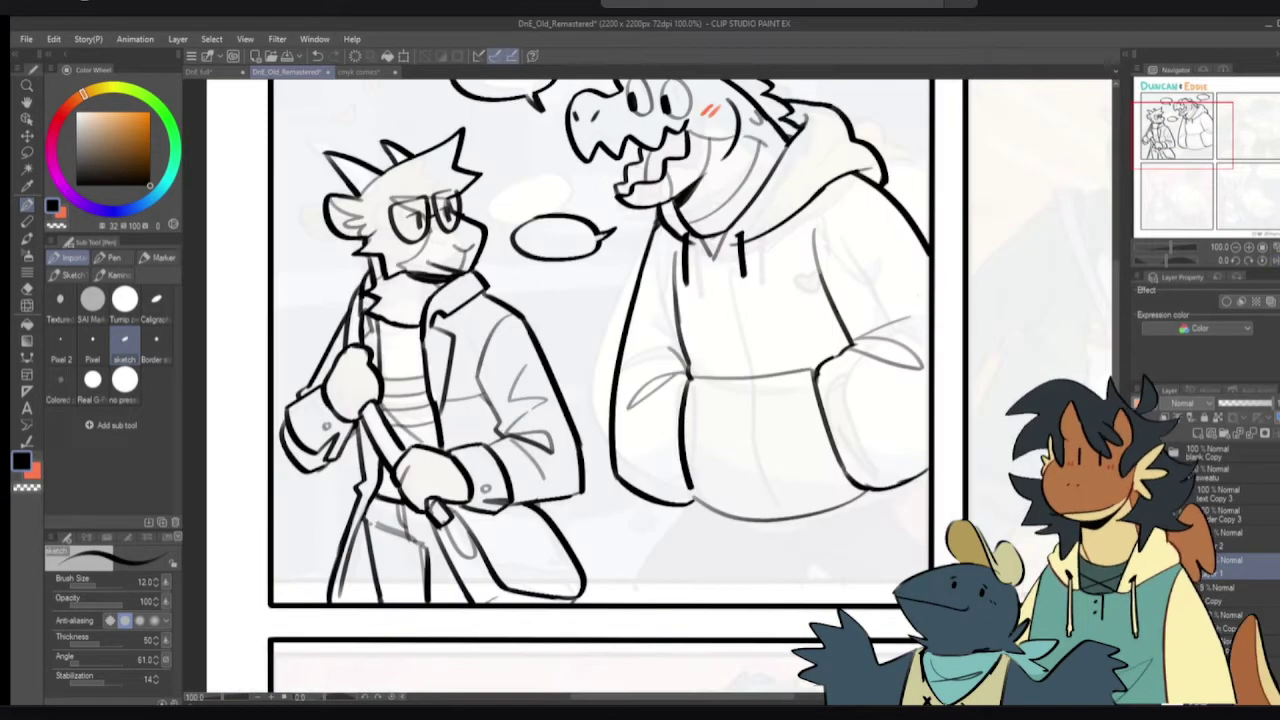
{"action": "key", "text": "e"}
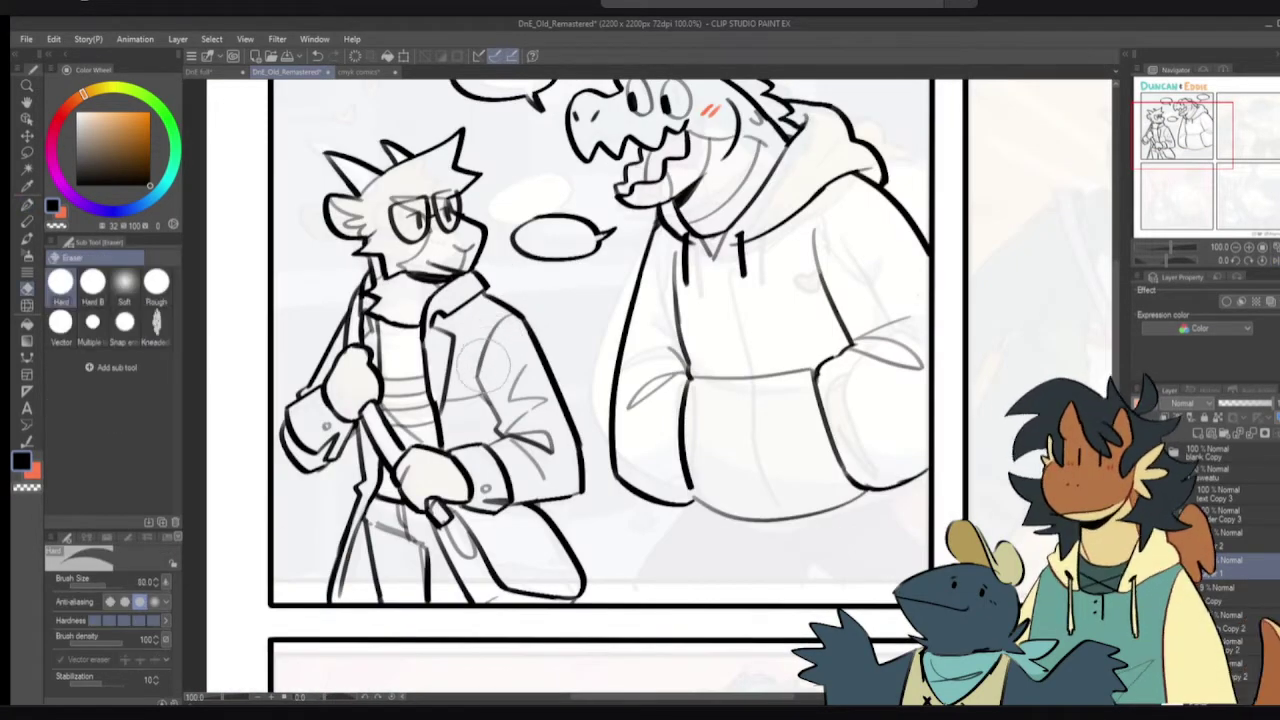
{"action": "key", "text": "p"}
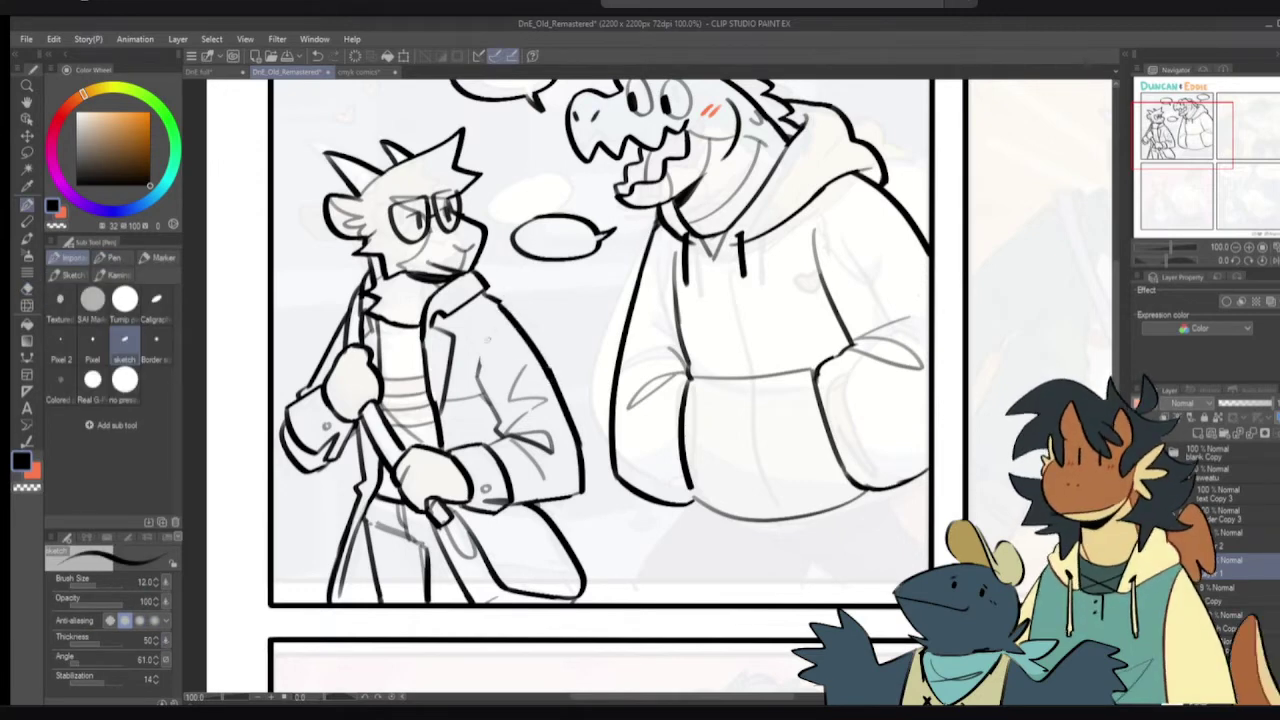
{"action": "key", "text": "e"}
{"action": "key", "text": "p"}
{"action": "left_click_drag", "start_coordinate": [484, 316], "coordinate": [479, 380]}
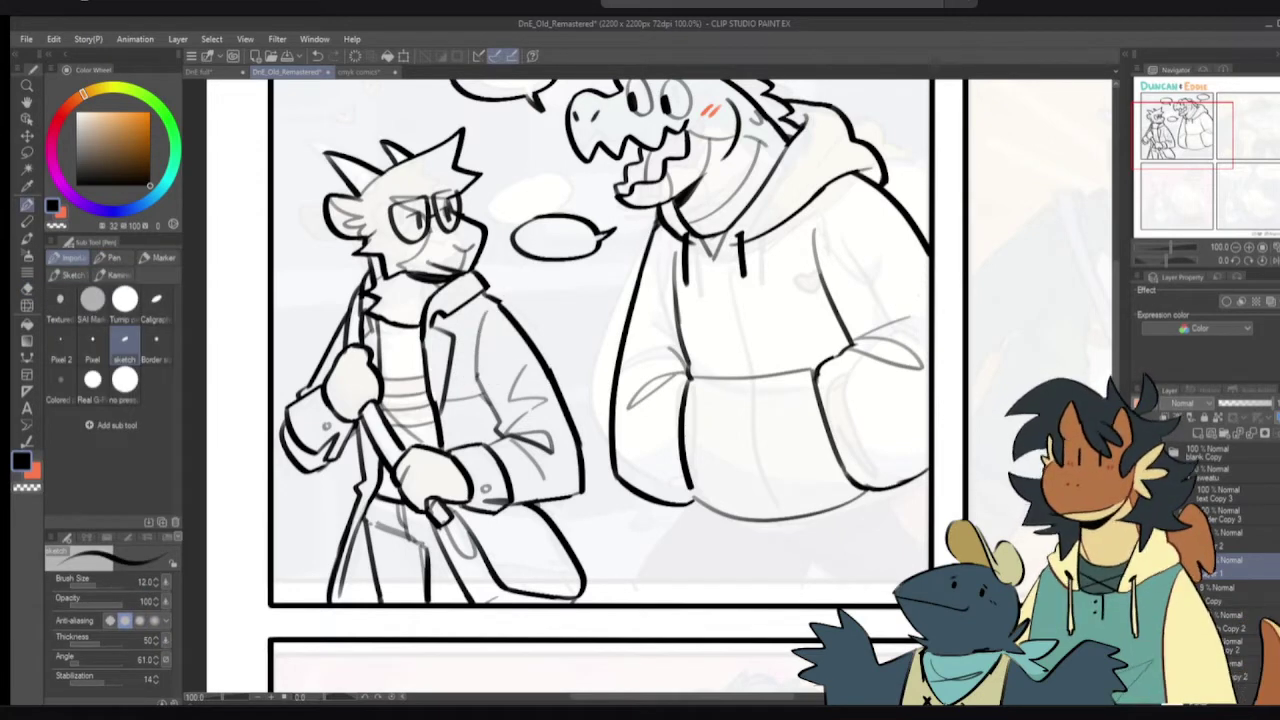
- Erase and re-ink the outer line of the smaller character's raised arm between the shoulder and the cuff
{"action": "key", "text": "e"}
{"action": "left_click_drag", "start_coordinate": [342, 327], "coordinate": [319, 368]}
{"action": "key", "text": "p"}
{"action": "key", "text": "c"}
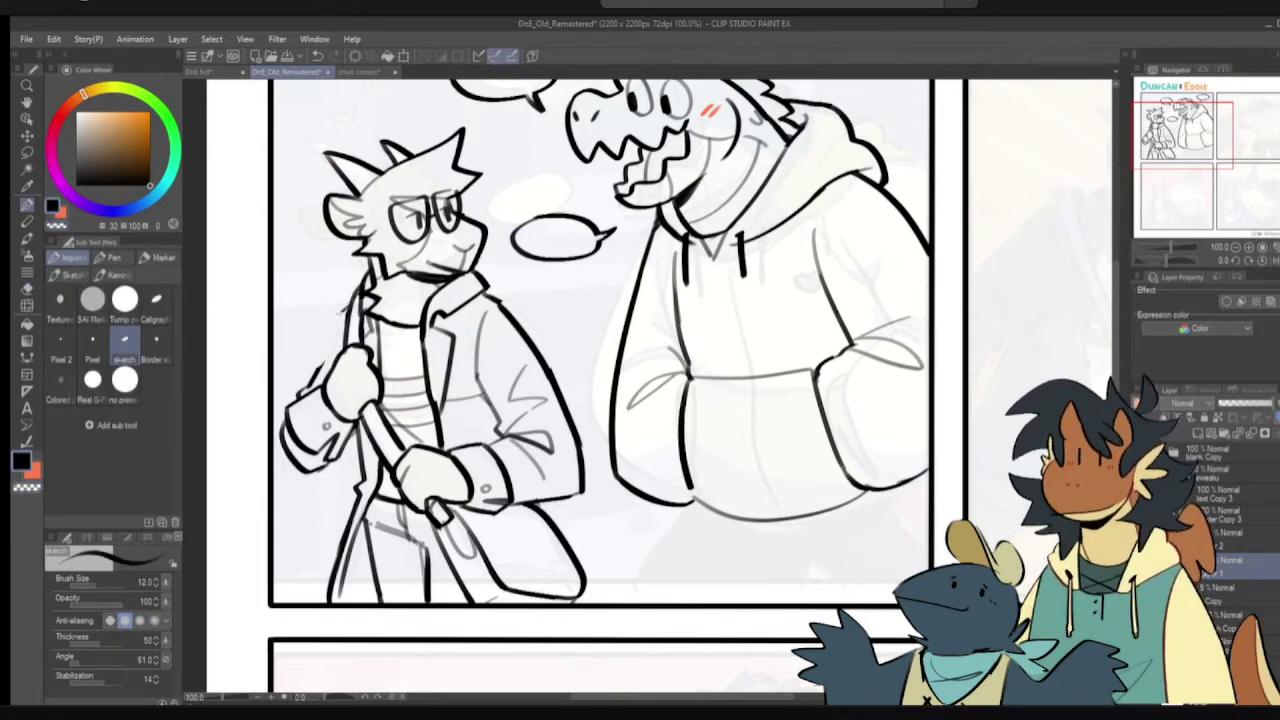
{"action": "left_click_drag", "start_coordinate": [345, 310], "coordinate": [318, 377]}
{"action": "key", "text": "ctrl+z"}
{"action": "mouse_move", "coordinate": [354, 297]}
{"action": "left_mouse_down"}
{"action": "mouse_move", "coordinate": [309, 396]}
{"action": "mouse_move", "coordinate": [318, 378]}
{"action": "left_mouse_up"}
{"action": "key", "text": "c"}
{"action": "key", "text": "c"}
{"action": "key", "text": "h"}
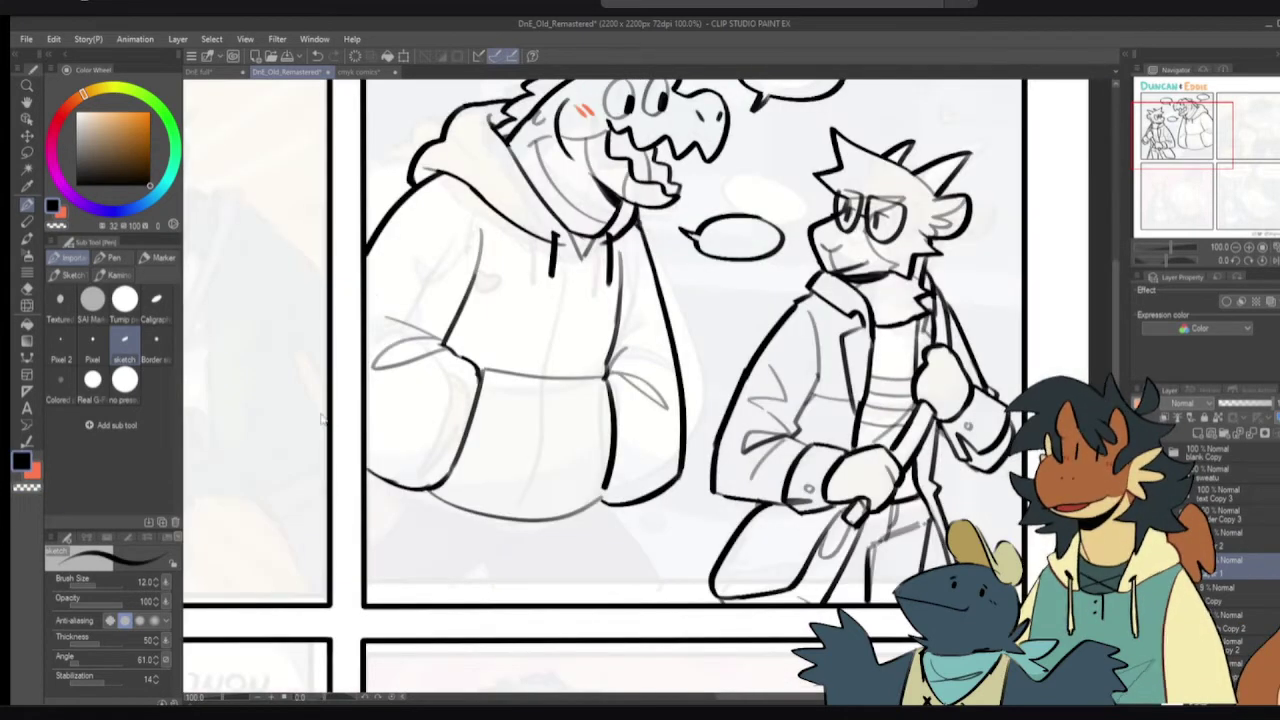
{"action": "key", "text": "h"}
- Reshape the lower edge of the smaller character's jacket sleeve into a curve running from the elbow to the cuff
{"action": "key", "text": "e"}
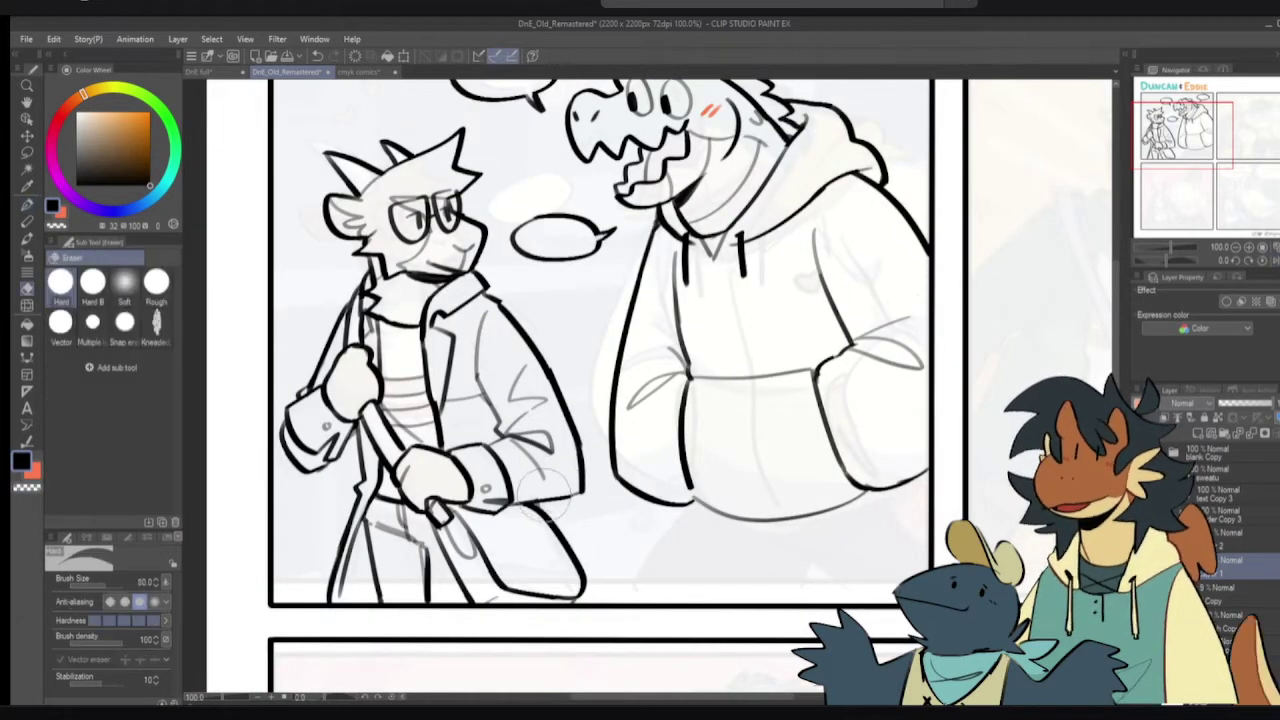
{"action": "mouse_move", "coordinate": [544, 497]}
{"action": "left_mouse_down"}
{"action": "mouse_move", "coordinate": [584, 476]}
{"action": "mouse_move", "coordinate": [560, 497]}
{"action": "mouse_move", "coordinate": [583, 474]}
{"action": "mouse_move", "coordinate": [577, 463]}
{"action": "mouse_move", "coordinate": [515, 503]}
{"action": "left_mouse_up"}
{"action": "key", "text": "p"}
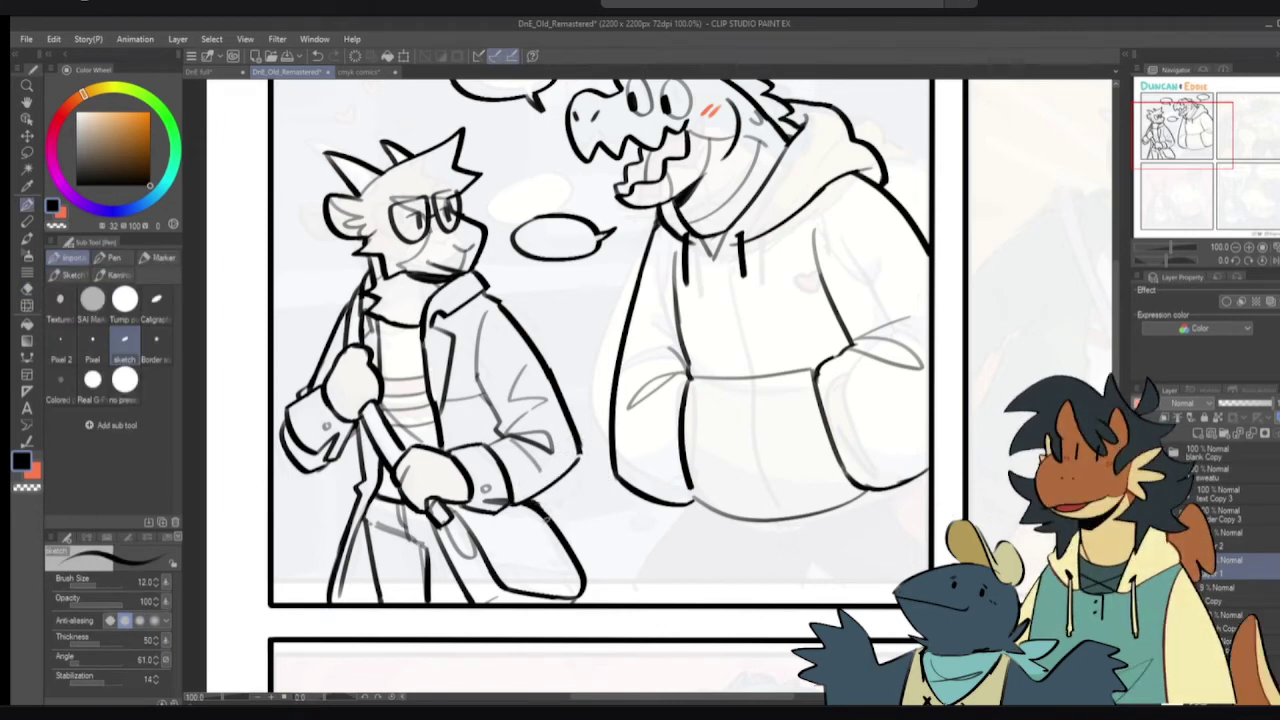
{"action": "left_click_drag", "start_coordinate": [549, 495], "coordinate": [545, 535]}
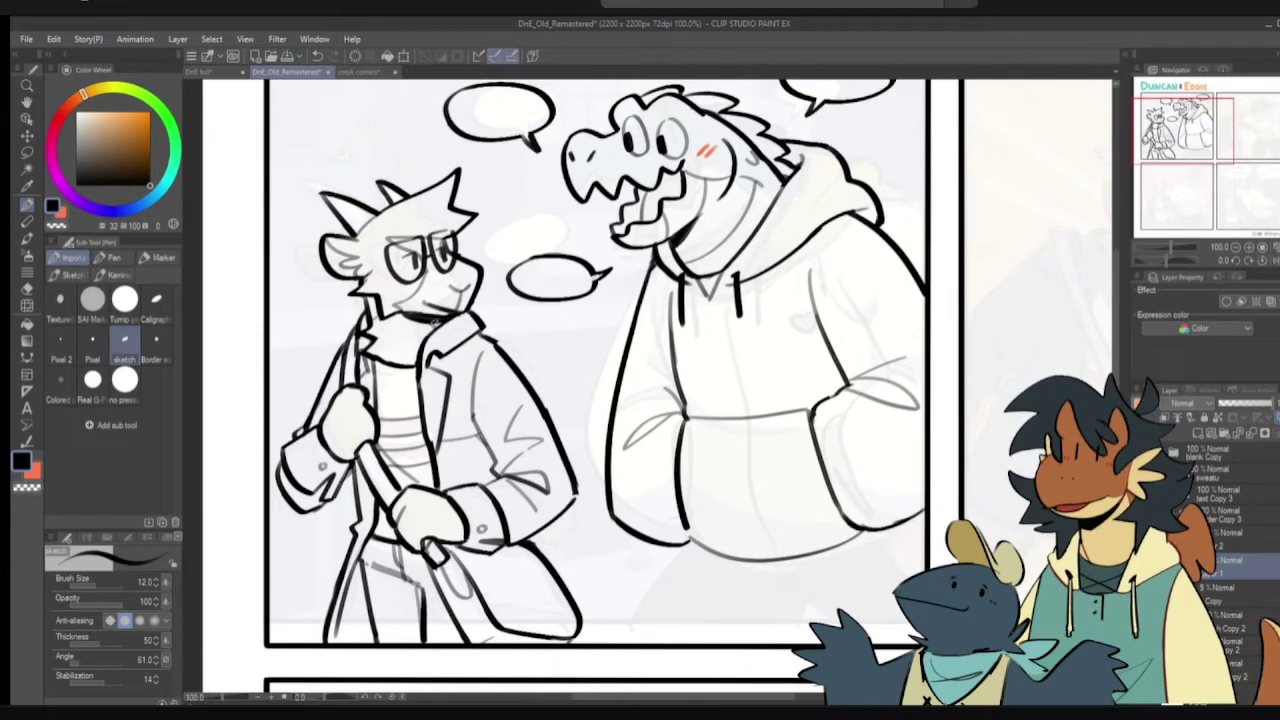
- Try adding more ink between the smaller character's chin and the jacket collar
{"action": "mouse_move", "coordinate": [440, 326]}
{"action": "left_mouse_down"}
{"action": "mouse_move", "coordinate": [468, 314]}
{"action": "mouse_move", "coordinate": [452, 321]}
{"action": "left_mouse_up"}
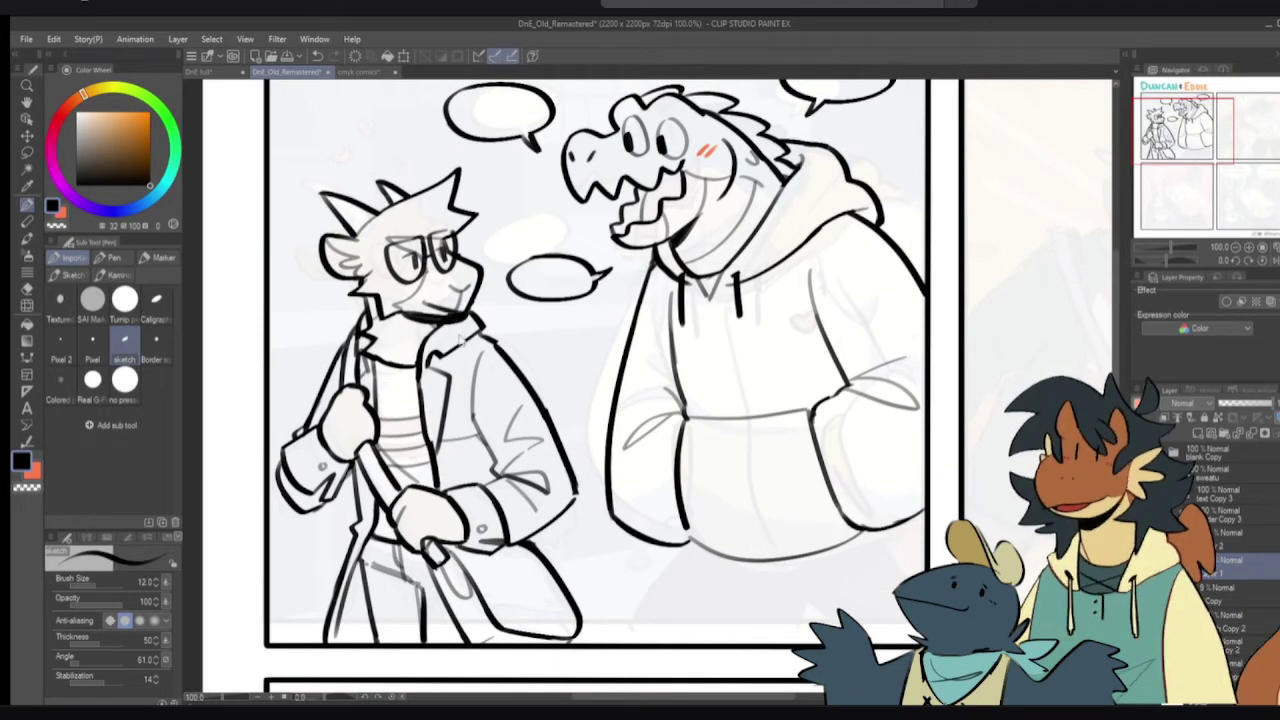
{"action": "key", "text": "ctrl+z"}
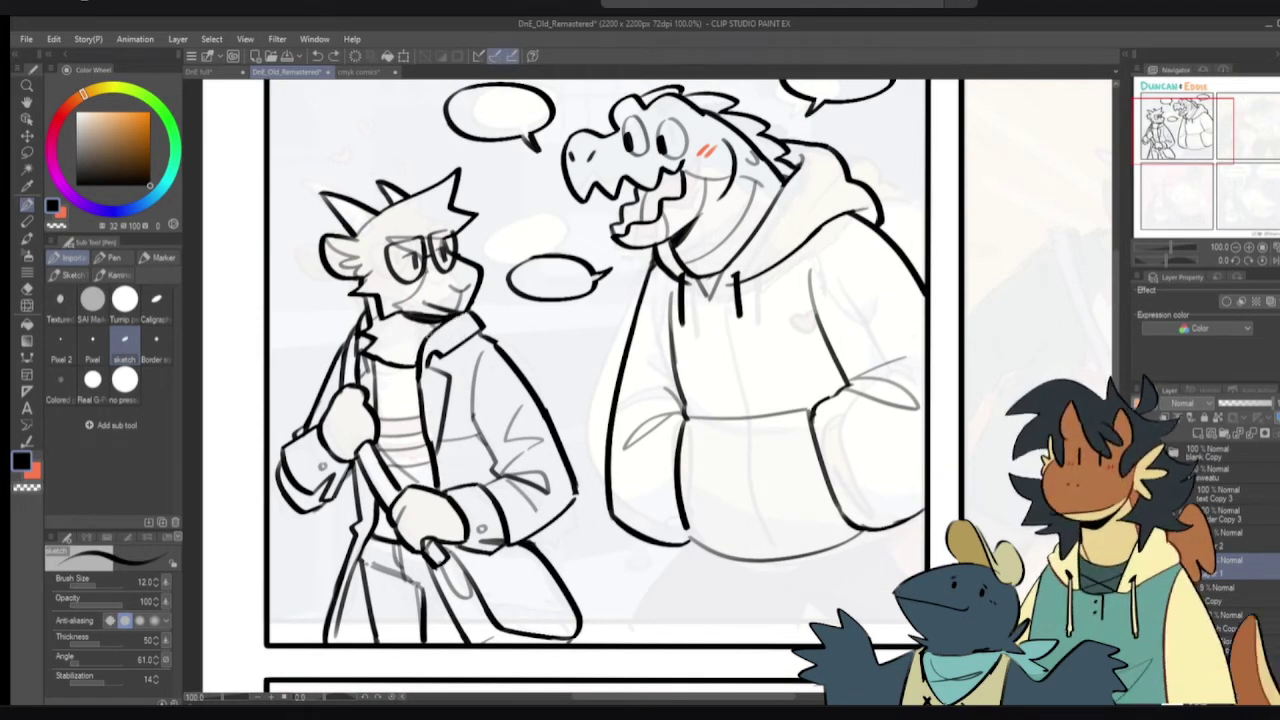
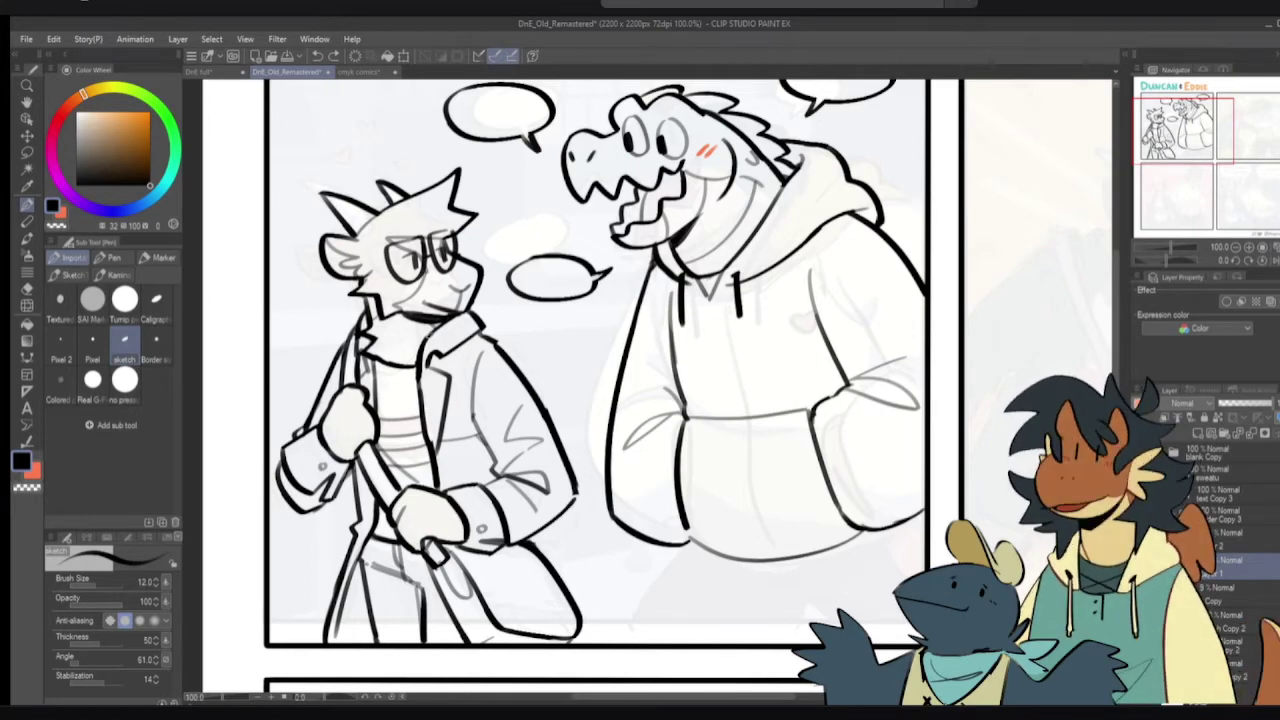
{"action": "left_click_drag", "start_coordinate": [383, 496], "coordinate": [403, 476]}
{"action": "key", "text": "h"}
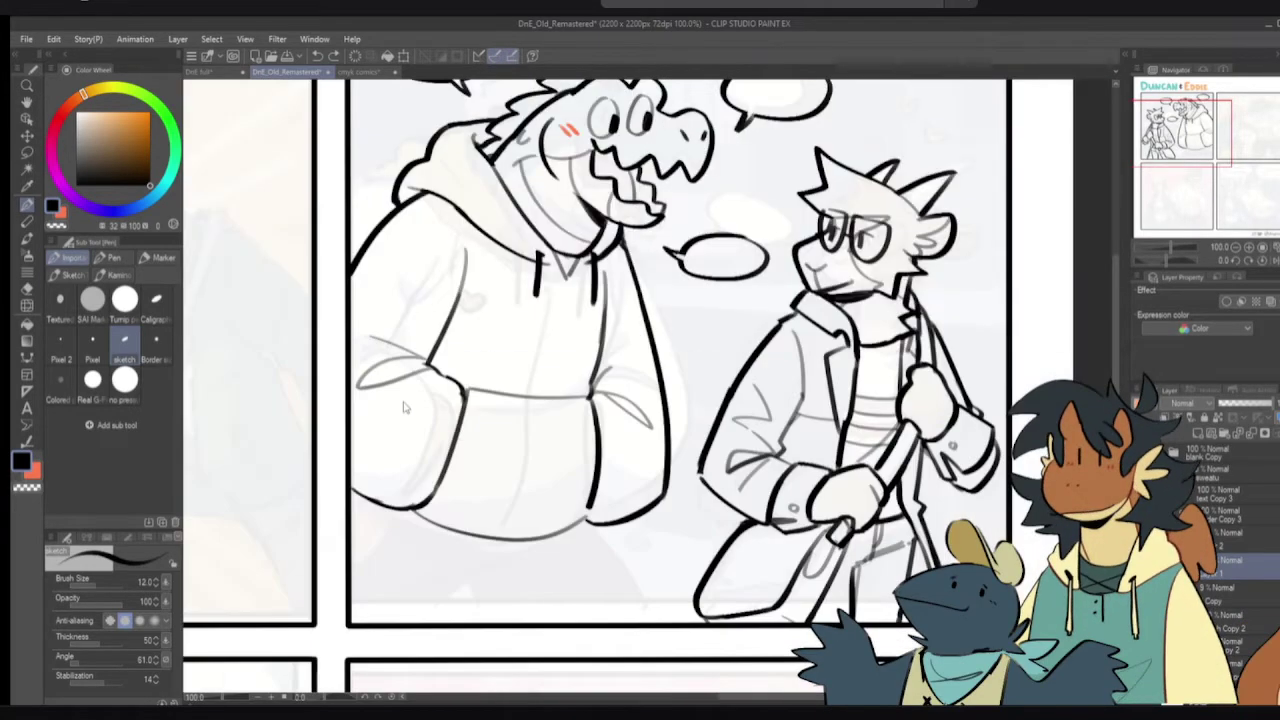
{"action": "key", "text": "h"}
- Erase the outer edge of the smaller character's coat from below the raised arm down to the panel border
{"action": "key", "text": "e"}
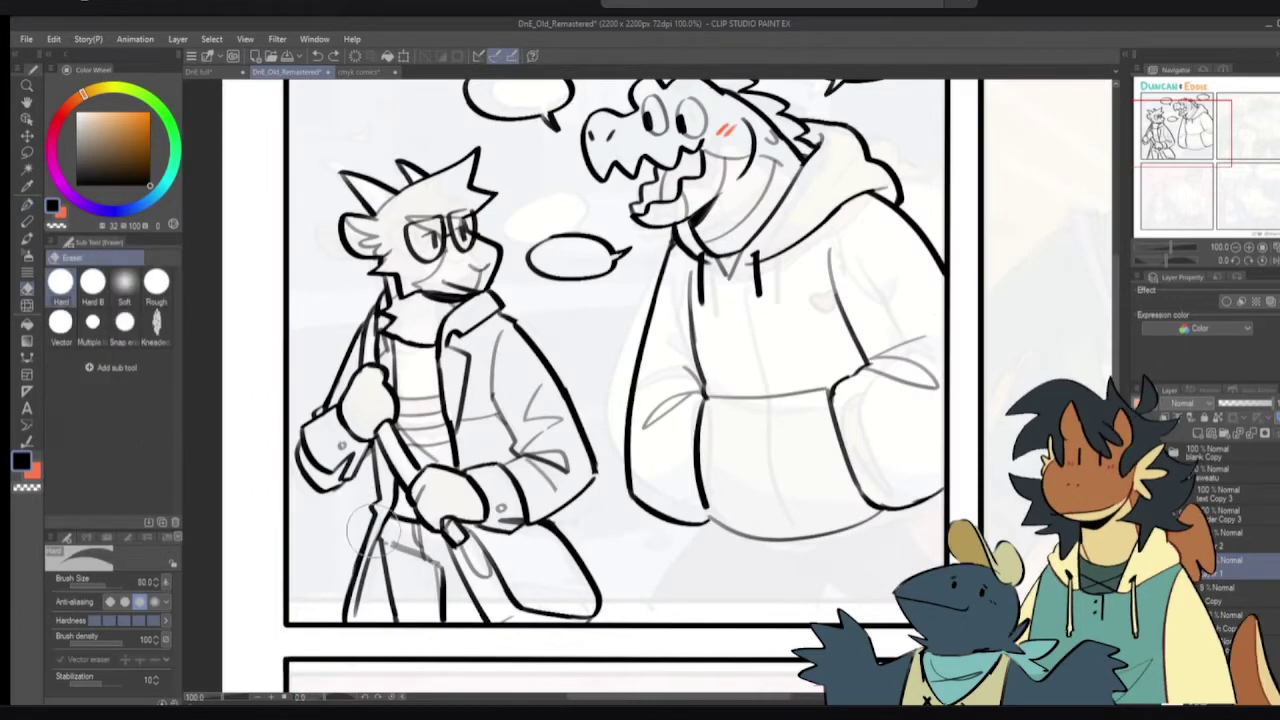
{"action": "mouse_move", "coordinate": [358, 540]}
{"action": "left_mouse_down"}
{"action": "mouse_move", "coordinate": [368, 558]}
{"action": "mouse_move", "coordinate": [340, 610]}
{"action": "mouse_move", "coordinate": [352, 570]}
{"action": "mouse_move", "coordinate": [343, 630]}
{"action": "mouse_move", "coordinate": [350, 605]}
{"action": "mouse_move", "coordinate": [354, 624]}
{"action": "left_mouse_up"}
{"action": "key", "text": "p"}
{"action": "key", "text": "e"}
{"action": "mouse_move", "coordinate": [370, 515]}
{"action": "left_mouse_down"}
{"action": "mouse_move", "coordinate": [380, 500]}
{"action": "mouse_move", "coordinate": [350, 550]}
{"action": "mouse_move", "coordinate": [378, 495]}
{"action": "mouse_move", "coordinate": [355, 540]}
{"action": "mouse_move", "coordinate": [370, 505]}
{"action": "left_mouse_up"}
{"action": "key", "text": "p"}
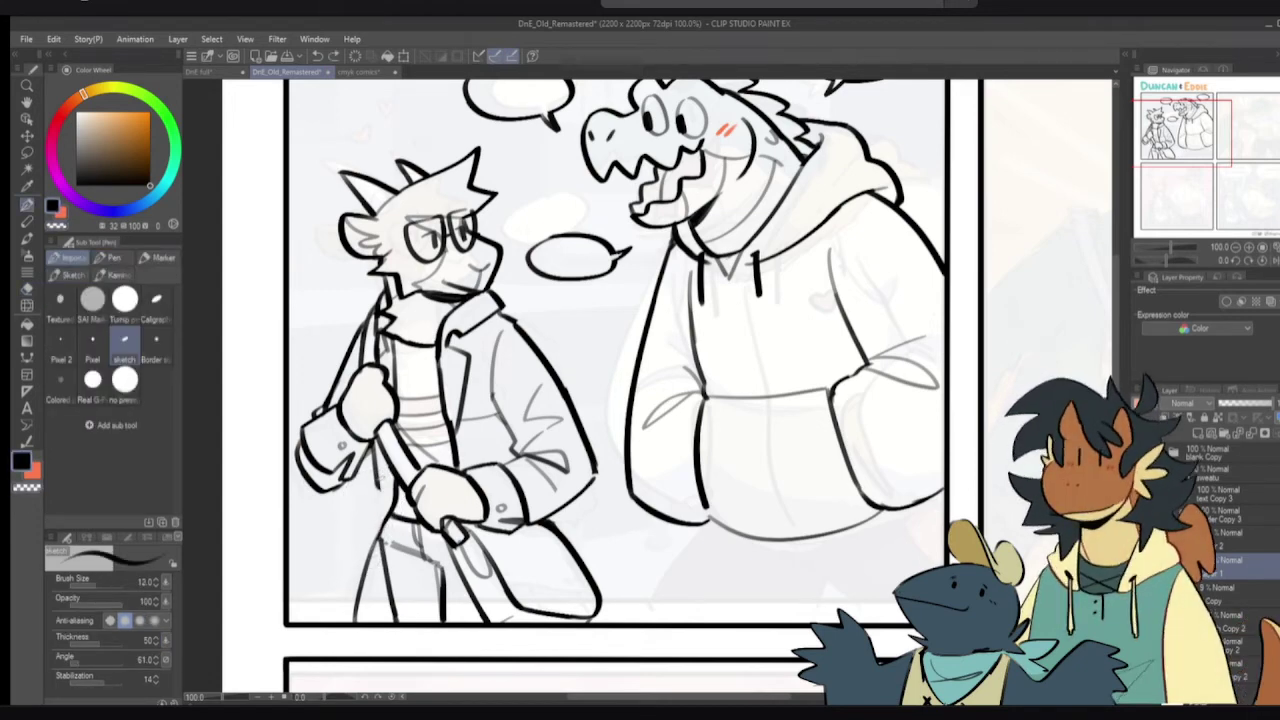
- Ink a short jagged notch in the coat's outer edge below the raised hand
{"action": "key", "text": "c"}
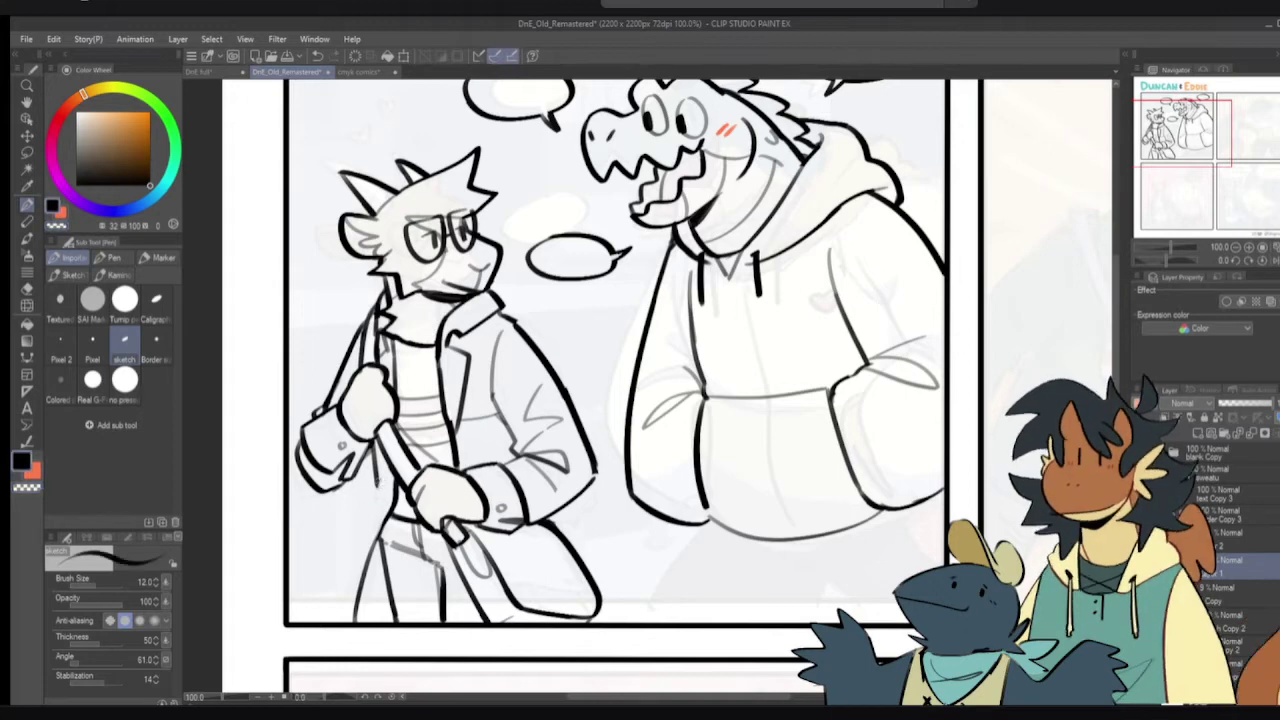
{"action": "left_click_drag", "start_coordinate": [380, 478], "coordinate": [318, 632]}
{"action": "key", "text": "e"}
{"action": "left_click_drag", "start_coordinate": [358, 522], "coordinate": [319, 627]}
{"action": "key", "text": "p"}
{"action": "left_click_drag", "start_coordinate": [367, 511], "coordinate": [337, 612]}
{"action": "key", "text": "ctrl+z"}
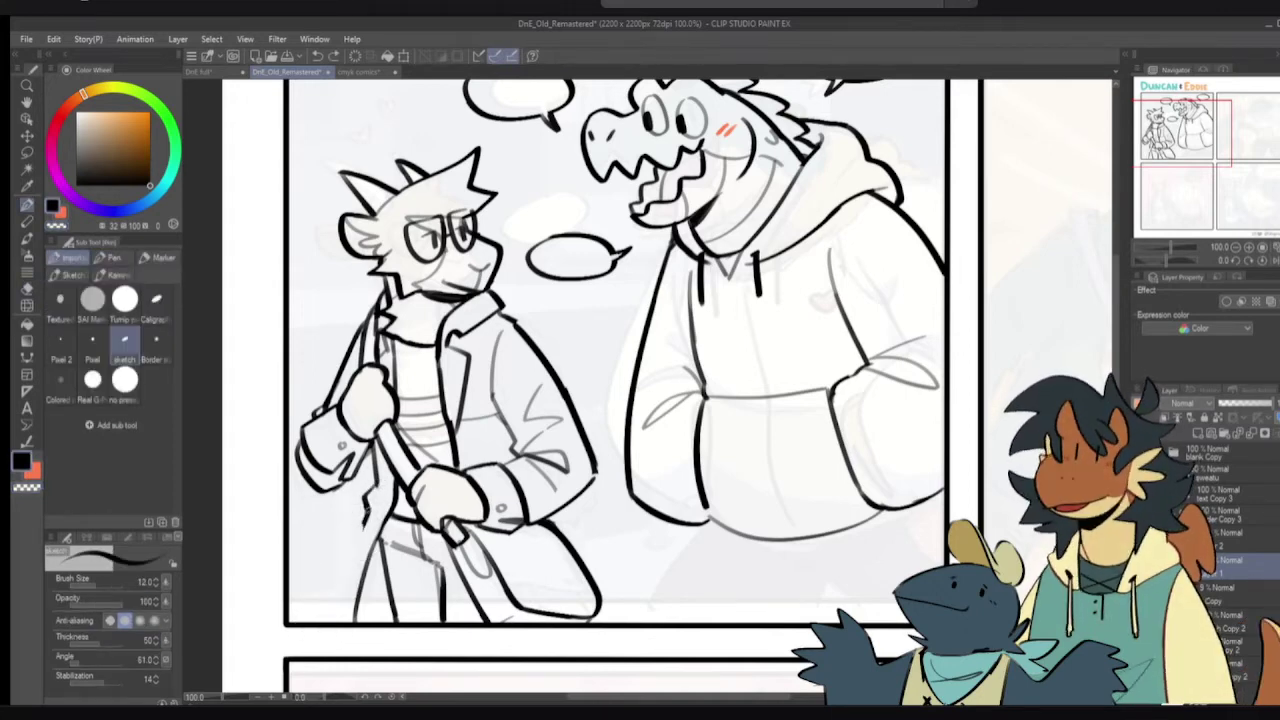
- Ink the coat's outer edge from the notch down to the panel border and trim the overshoot below it
{"action": "left_click_drag", "start_coordinate": [370, 505], "coordinate": [338, 618]}
{"action": "key", "text": "ctrl+z"}
{"action": "left_click_drag", "start_coordinate": [370, 505], "coordinate": [345, 622]}
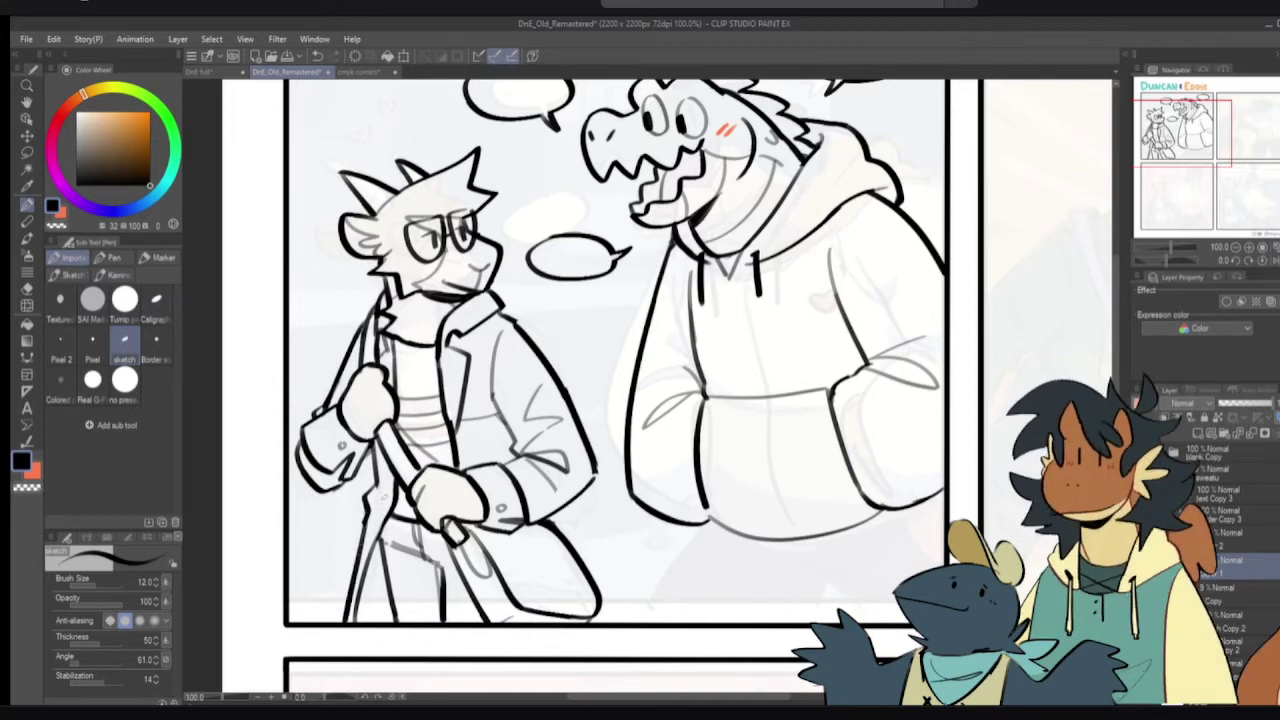
{"action": "key", "text": "ctrl+z"}
{"action": "left_click_drag", "start_coordinate": [370, 508], "coordinate": [344, 626]}
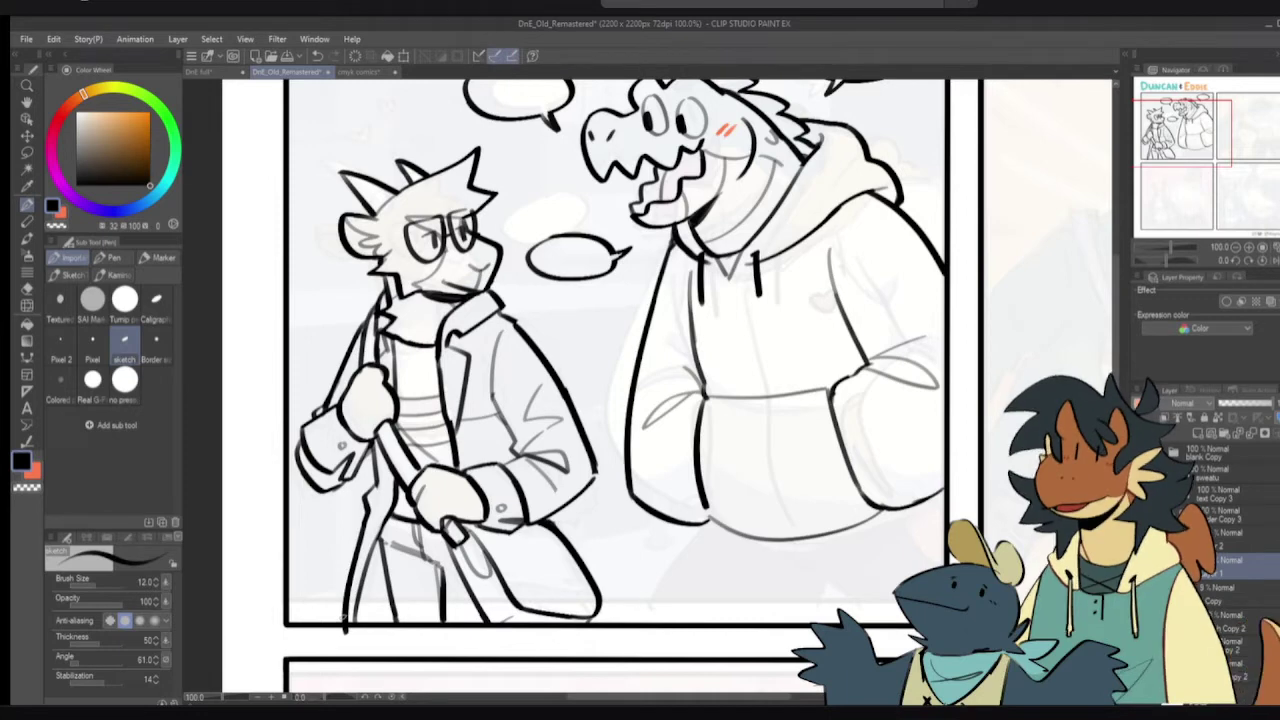
{"action": "key", "text": "c"}
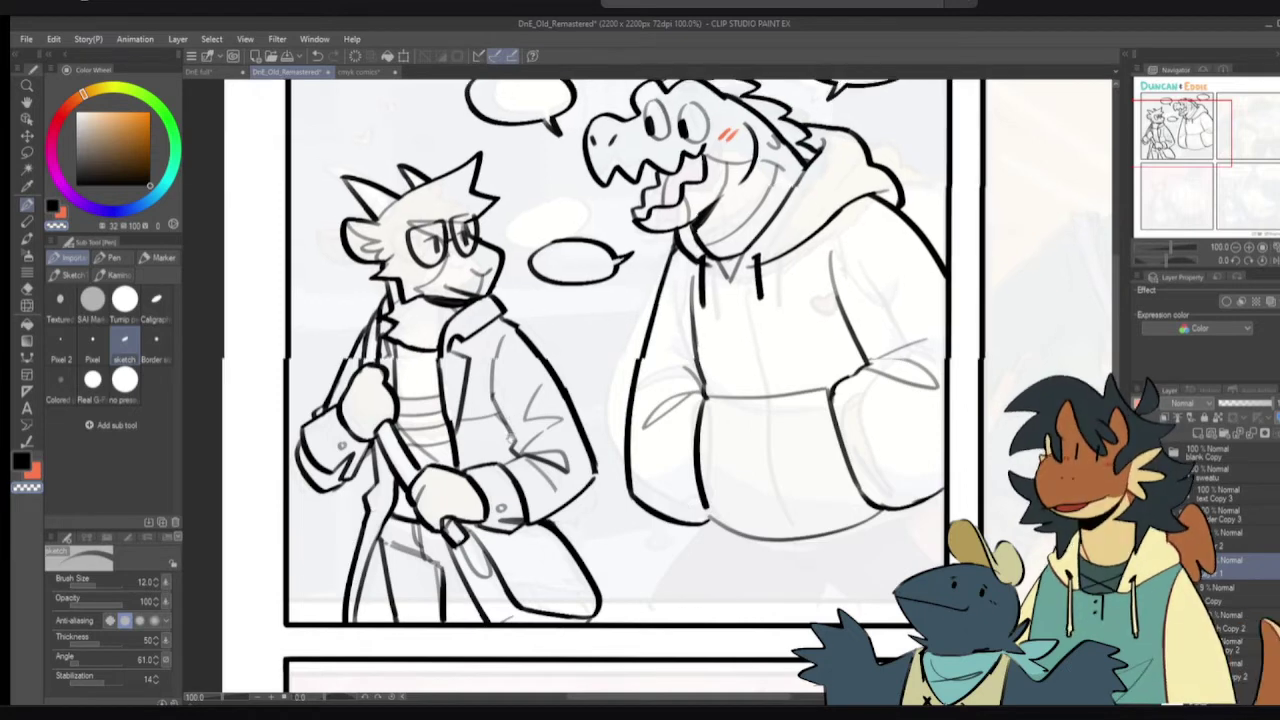
- Raise the opacity of the coloured reference copy layer to about 19% so it shows under the line art
{"action": "left_click_drag", "start_coordinate": [634, 477], "coordinate": [544, 510]}
{"action": "key", "text": "c"}
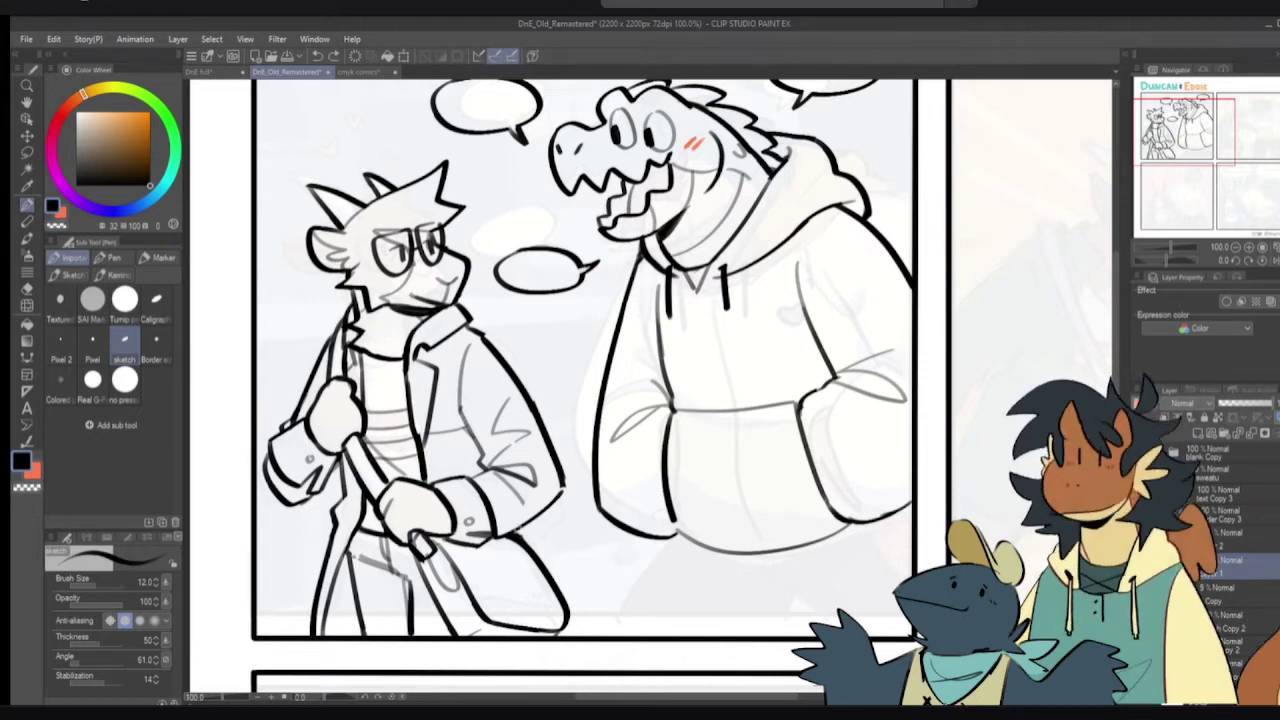
{"action": "left_click_drag", "start_coordinate": [541, 514], "coordinate": [531, 498]}
{"action": "left_click", "coordinate": [1234, 600]}
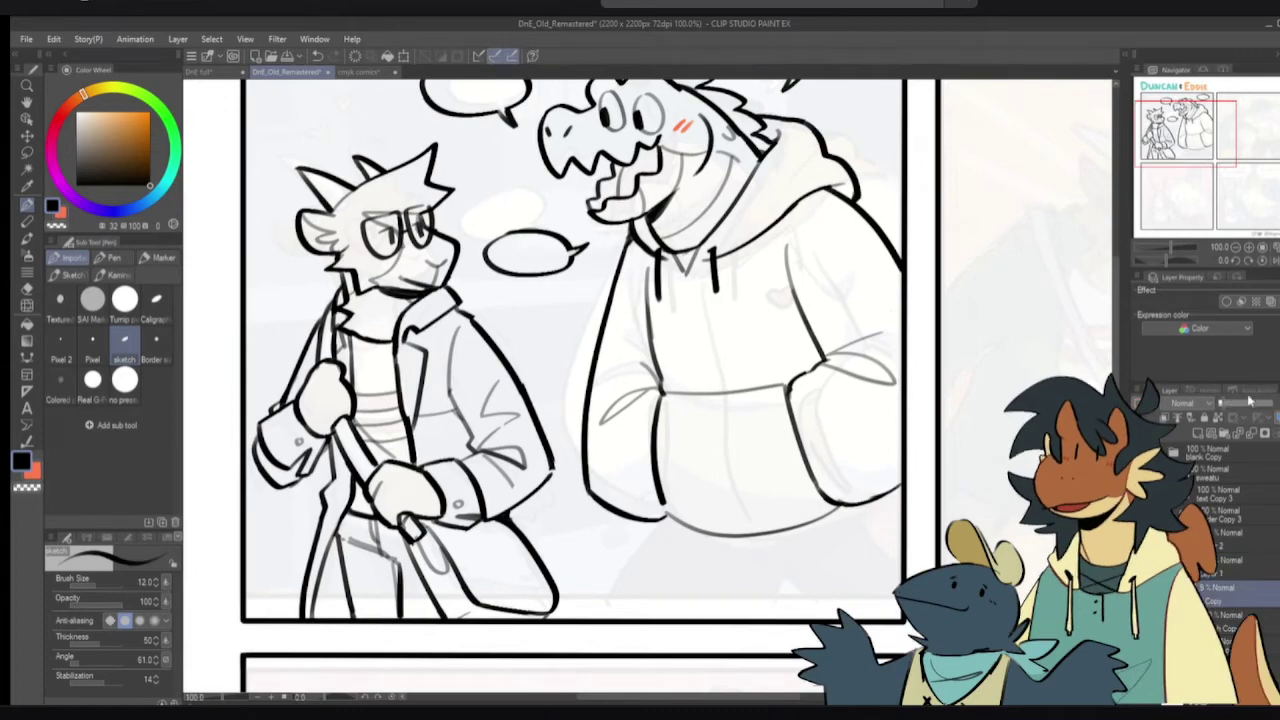
{"action": "left_click", "coordinate": [1229, 403]}
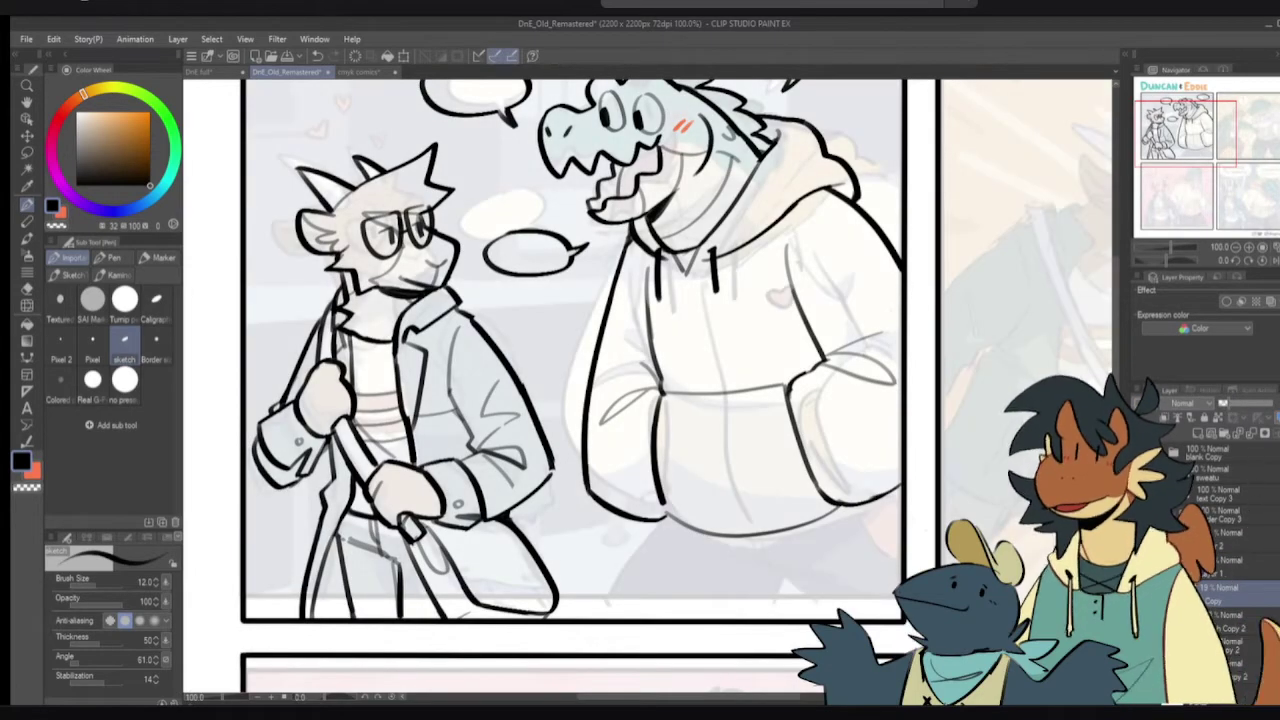
- Draw two thin fold creases across the larger character's hoodie, just above the front pocket
{"action": "scroll", "coordinate": [793, 509], "scroll_direction": "down", "scroll_amount": 4}
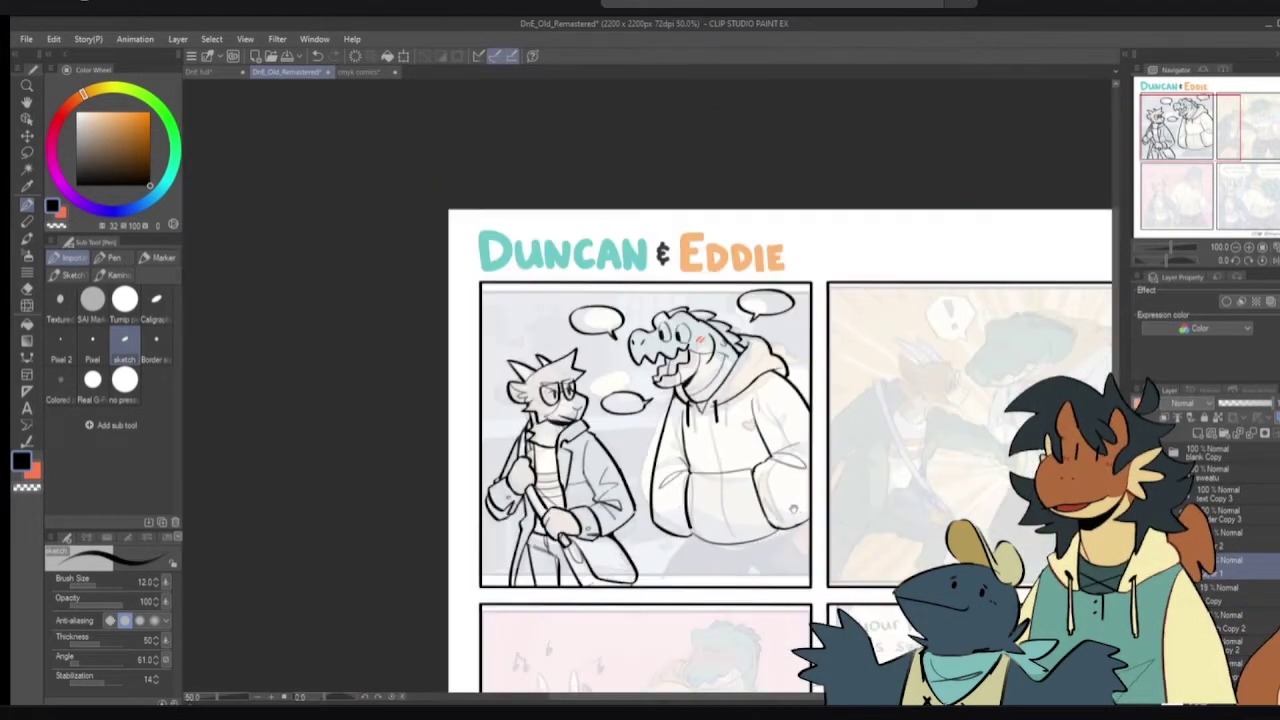
{"action": "left_click_drag", "start_coordinate": [793, 509], "coordinate": [649, 337]}
{"action": "left_click_drag", "start_coordinate": [754, 417], "coordinate": [727, 377]}
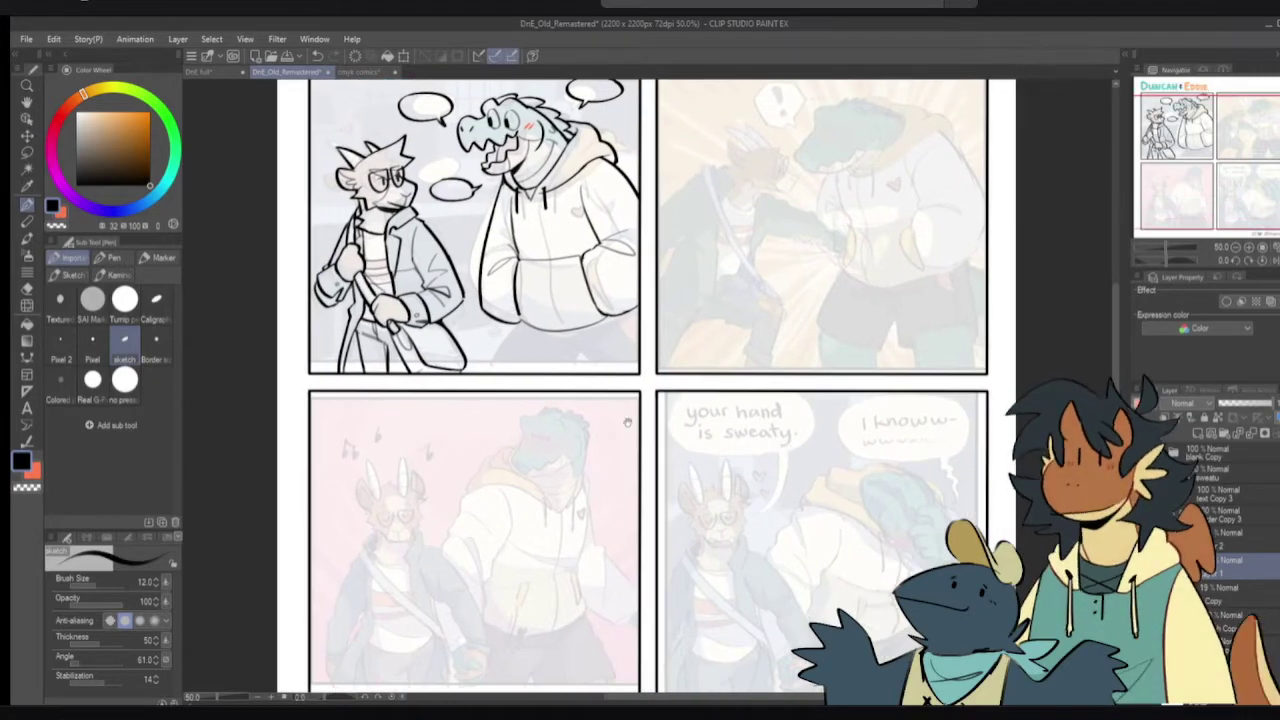
{"action": "scroll", "coordinate": [650, 380], "scroll_direction": "up", "scroll_amount": 3}
{"action": "scroll", "coordinate": [650, 380], "scroll_direction": "left", "scroll_amount": 1}
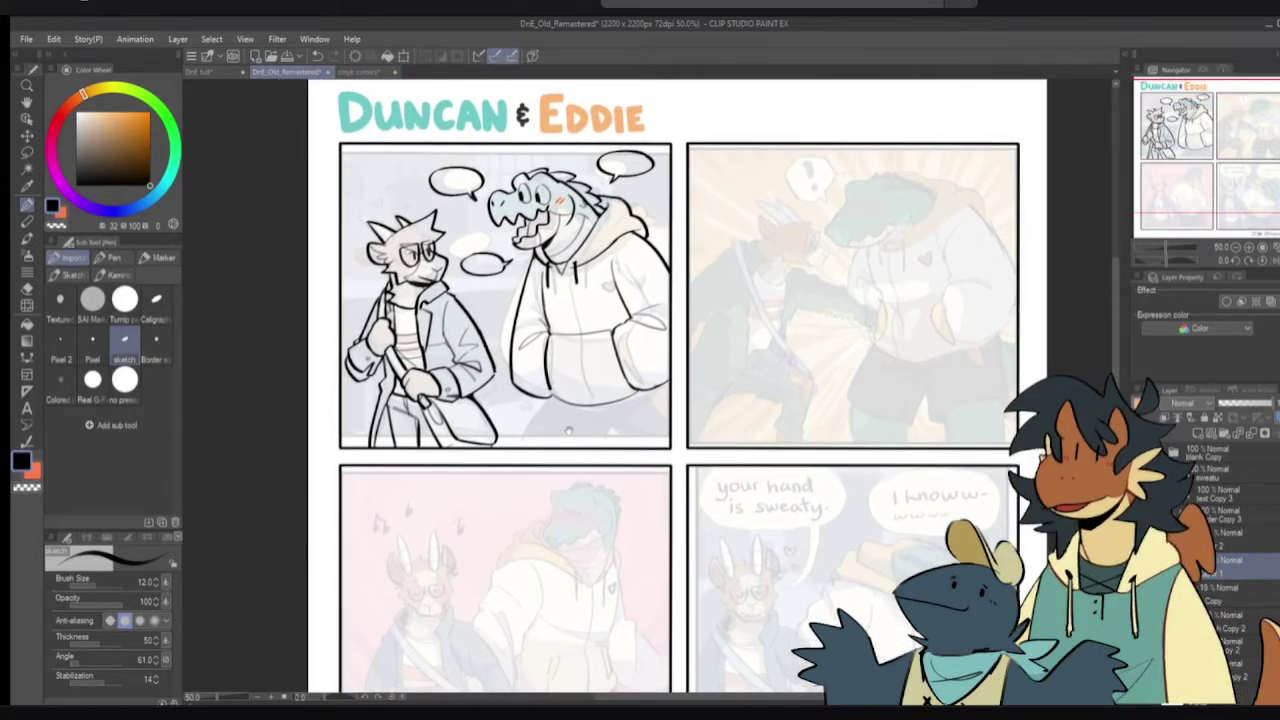
{"action": "scroll", "coordinate": [567, 431], "scroll_direction": "up", "scroll_amount": 2}
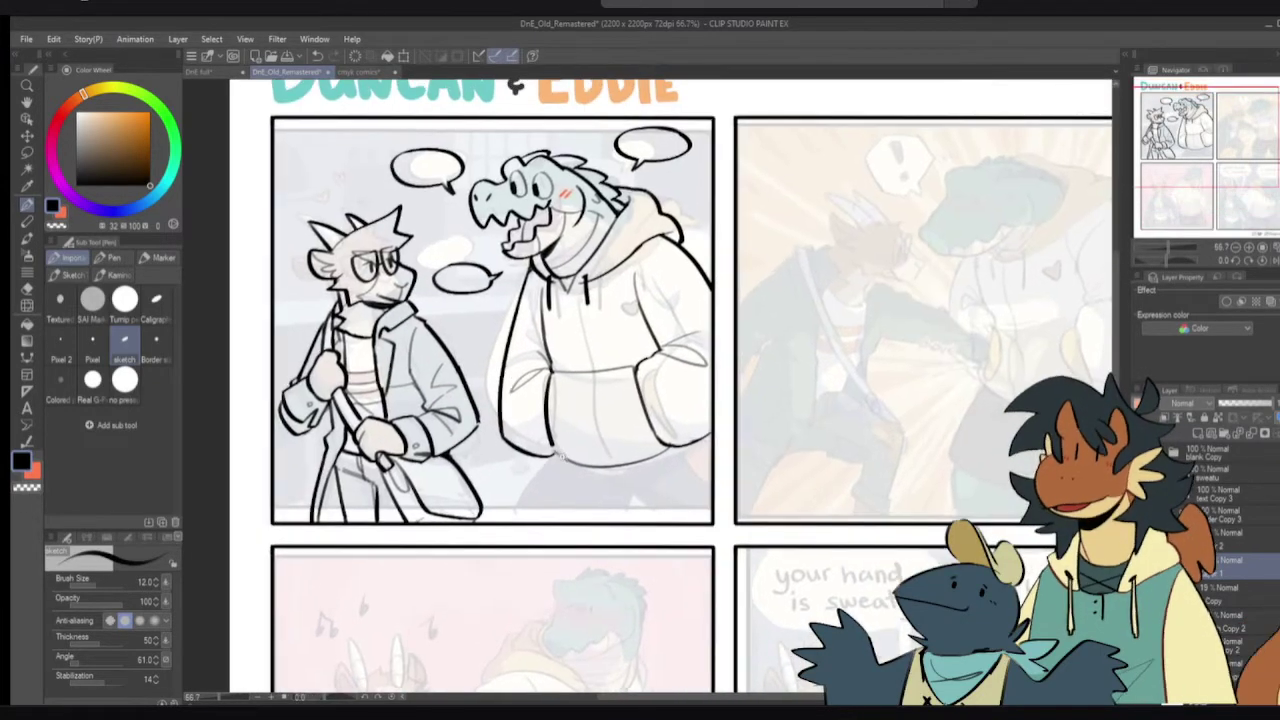
{"action": "scroll", "coordinate": [563, 456], "scroll_direction": "up", "scroll_amount": 1}
{"action": "left_click_drag", "start_coordinate": [571, 394], "coordinate": [561, 440]}
{"action": "mouse_move", "coordinate": [550, 363]}
{"action": "left_mouse_down"}
{"action": "mouse_move", "coordinate": [672, 329]}
{"action": "mouse_move", "coordinate": [620, 307]}
{"action": "left_mouse_up"}
{"action": "key", "text": "h"}
{"action": "key", "text": "h"}
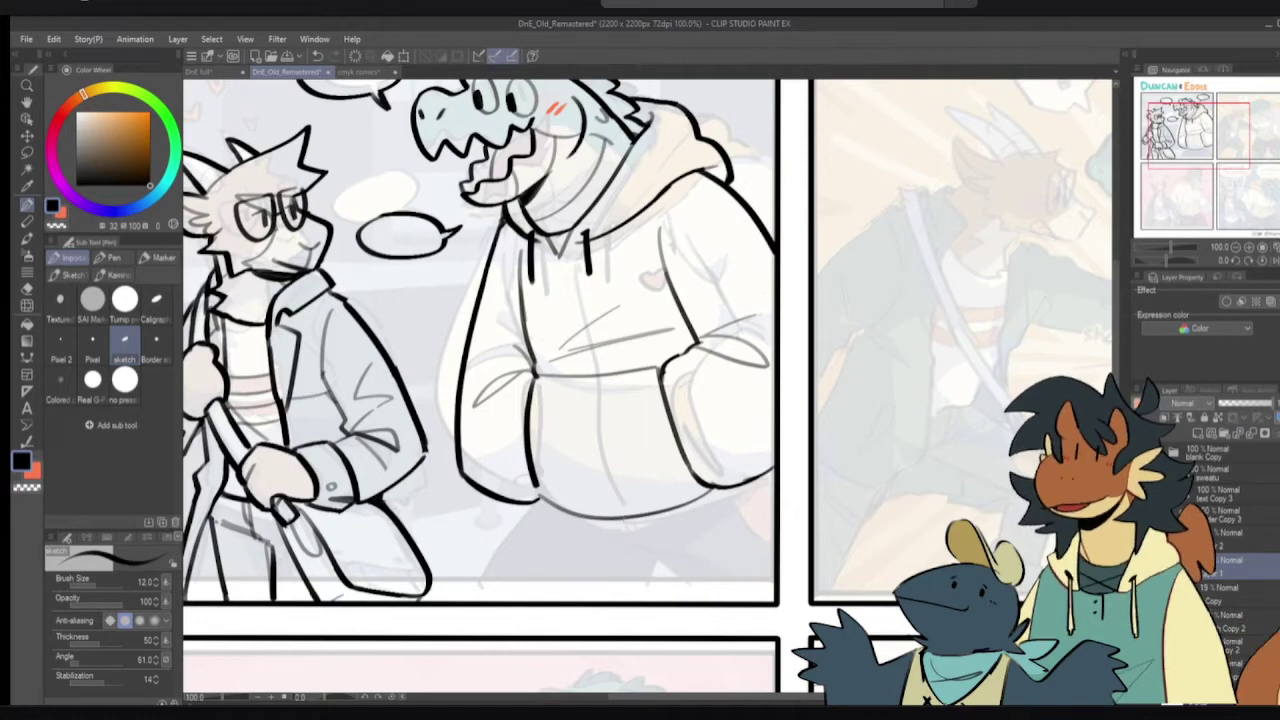
- Ink the hem of the larger character's hoodie as one curve from the near pocket edge to the panel border
{"action": "scroll", "coordinate": [530, 486], "scroll_direction": "down", "scroll_amount": 2}
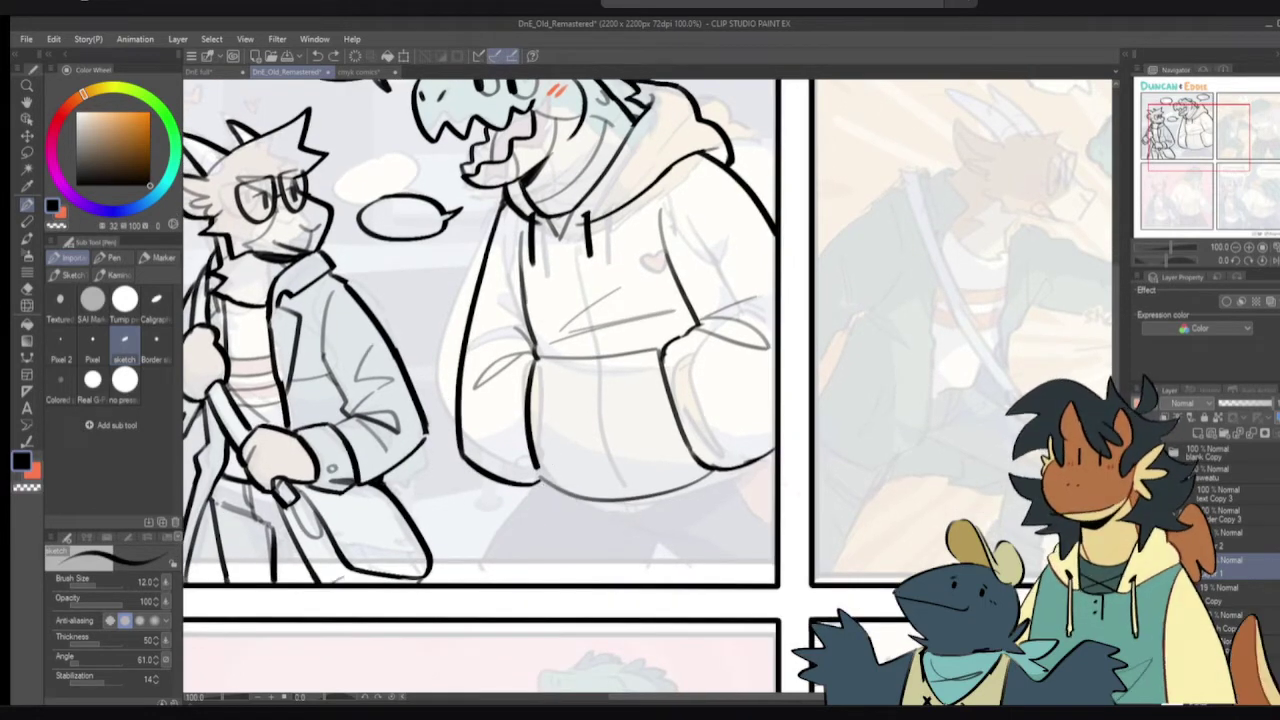
{"action": "mouse_move", "coordinate": [541, 481]}
{"action": "left_mouse_down"}
{"action": "mouse_move", "coordinate": [608, 504]}
{"action": "mouse_move", "coordinate": [716, 483]}
{"action": "left_mouse_up"}
{"action": "key", "text": "ctrl+z"}
{"action": "key", "text": "ctrl+z"}
{"action": "left_click_drag", "start_coordinate": [631, 506], "coordinate": [776, 455]}
{"action": "key", "text": "ctrl+z"}
{"action": "key", "text": "ctrl+z"}
{"action": "mouse_move", "coordinate": [668, 503]}
{"action": "left_mouse_down"}
{"action": "mouse_move", "coordinate": [772, 460]}
{"action": "mouse_move", "coordinate": [710, 486]}
{"action": "mouse_move", "coordinate": [768, 456]}
{"action": "mouse_move", "coordinate": [748, 463]}
{"action": "left_mouse_up"}
{"action": "key", "text": "ctrl+z"}
{"action": "key", "text": "ctrl+z"}
- Ink the larger character's outer leg as a slightly curved line from the hoodie hem down to the panel's lower border
{"action": "mouse_move", "coordinate": [569, 481]}
{"action": "left_mouse_down"}
{"action": "mouse_move", "coordinate": [589, 520]}
{"action": "mouse_move", "coordinate": [660, 481]}
{"action": "mouse_move", "coordinate": [562, 585]}
{"action": "left_mouse_up"}
{"action": "key", "text": "ctrl+z"}
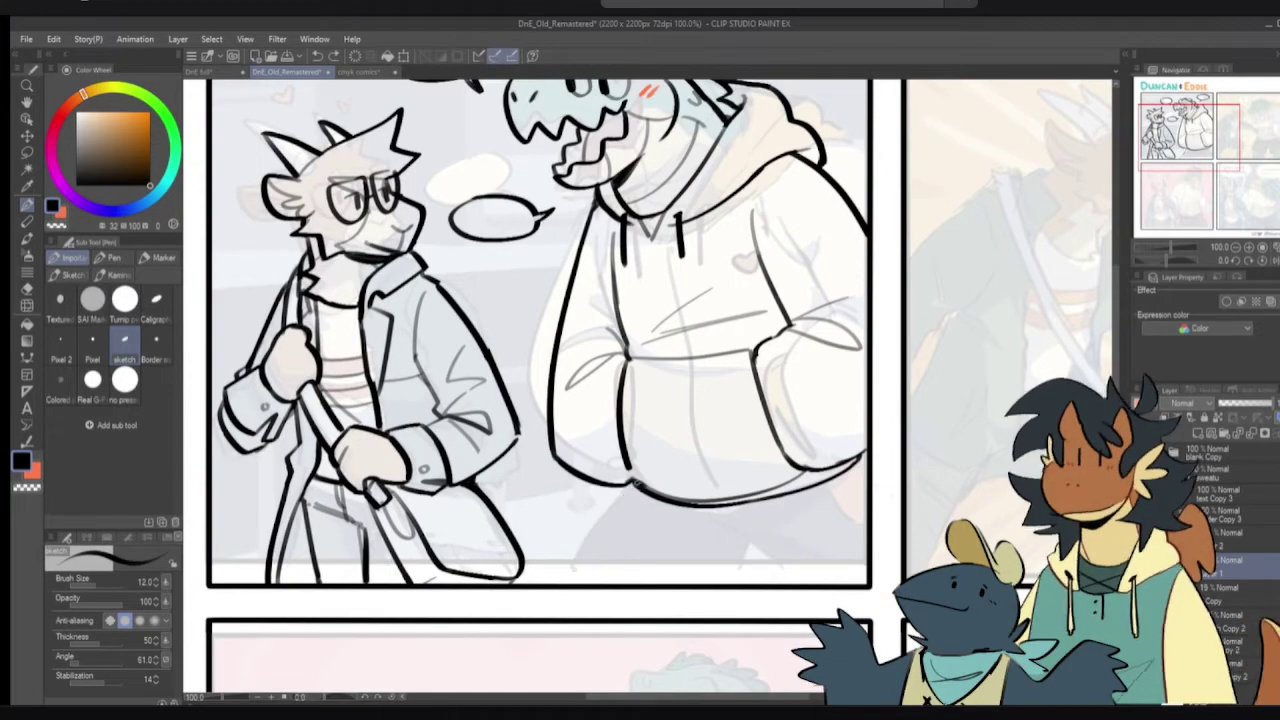
{"action": "left_click_drag", "start_coordinate": [633, 485], "coordinate": [552, 588]}
{"action": "left_click_drag", "start_coordinate": [590, 534], "coordinate": [567, 574]}
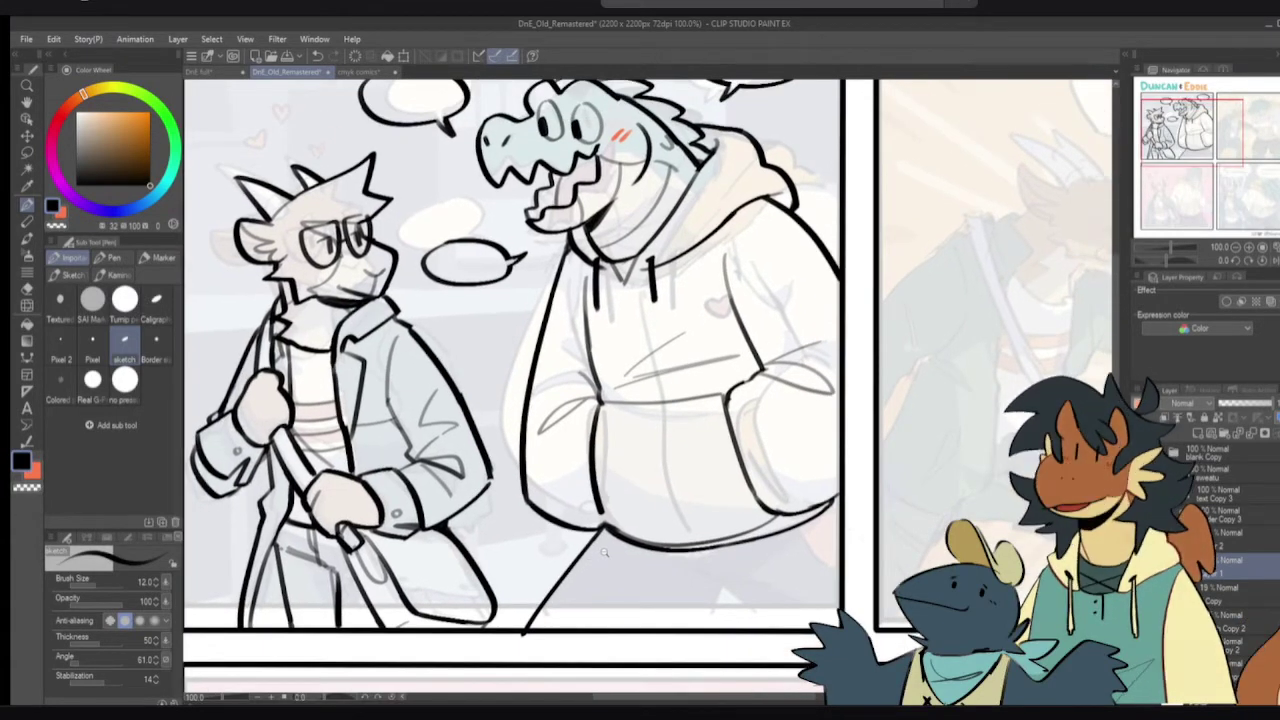
{"action": "scroll", "coordinate": [604, 551], "scroll_direction": "down", "scroll_amount": 3}
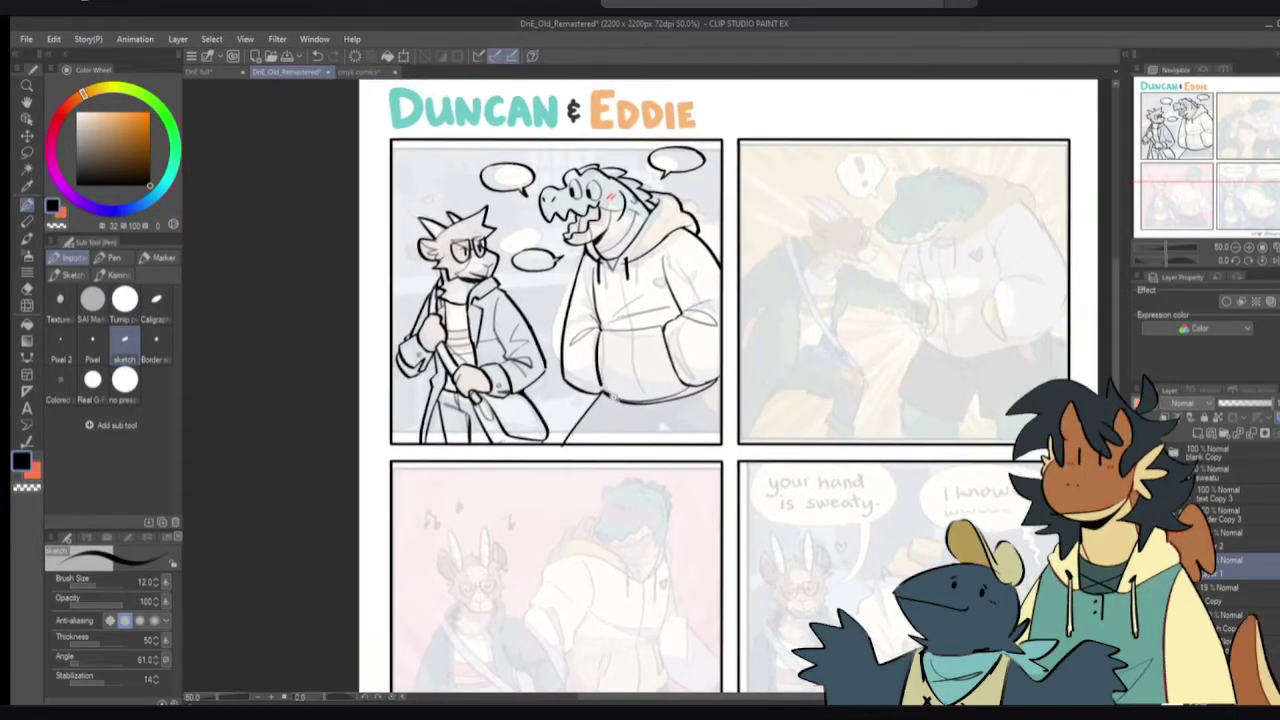
{"action": "scroll", "coordinate": [619, 393], "scroll_direction": "up", "scroll_amount": 1}
{"action": "left_click_drag", "start_coordinate": [596, 414], "coordinate": [593, 434]}
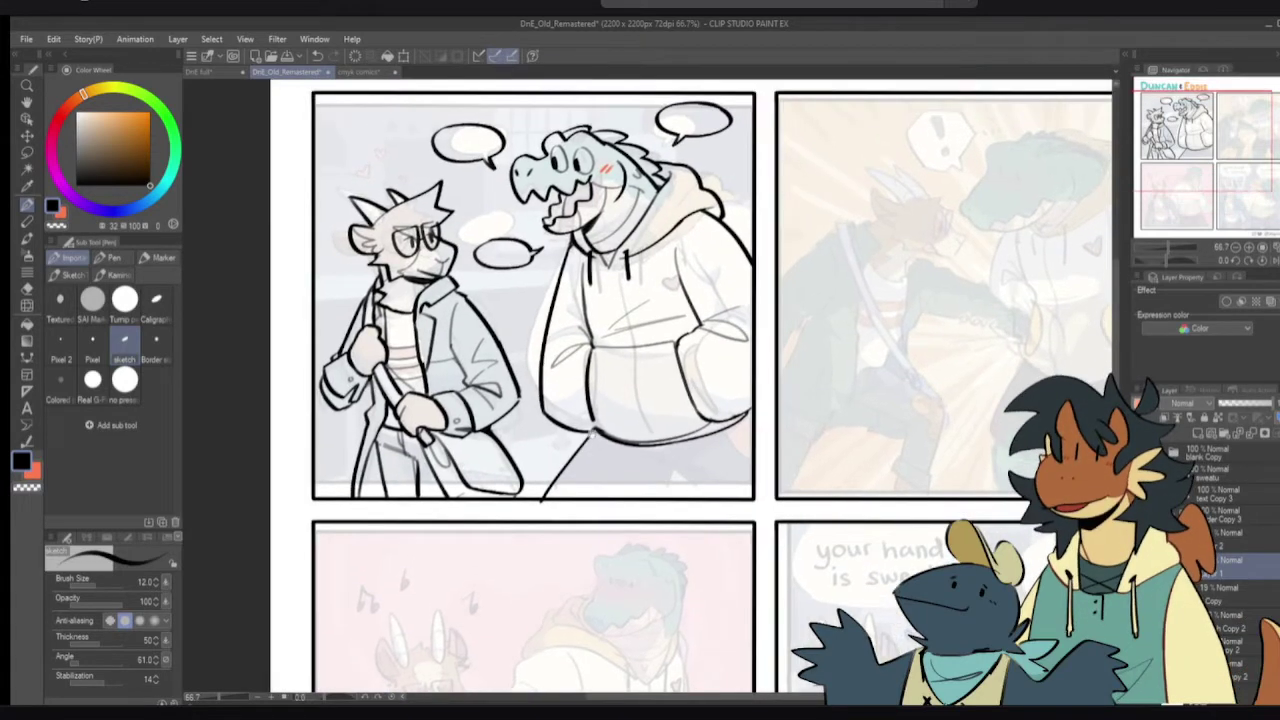
{"action": "scroll", "coordinate": [593, 452], "scroll_direction": "up", "scroll_amount": 1}
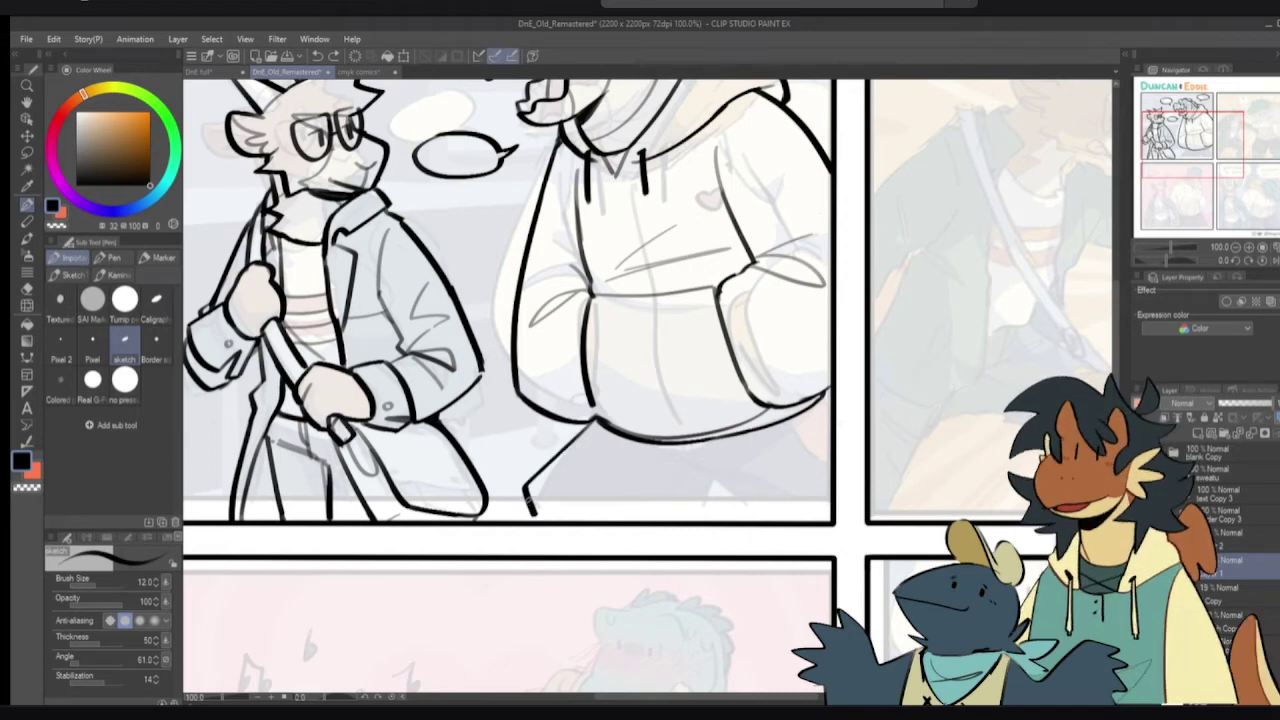
{"action": "left_click_drag", "start_coordinate": [591, 418], "coordinate": [545, 521]}
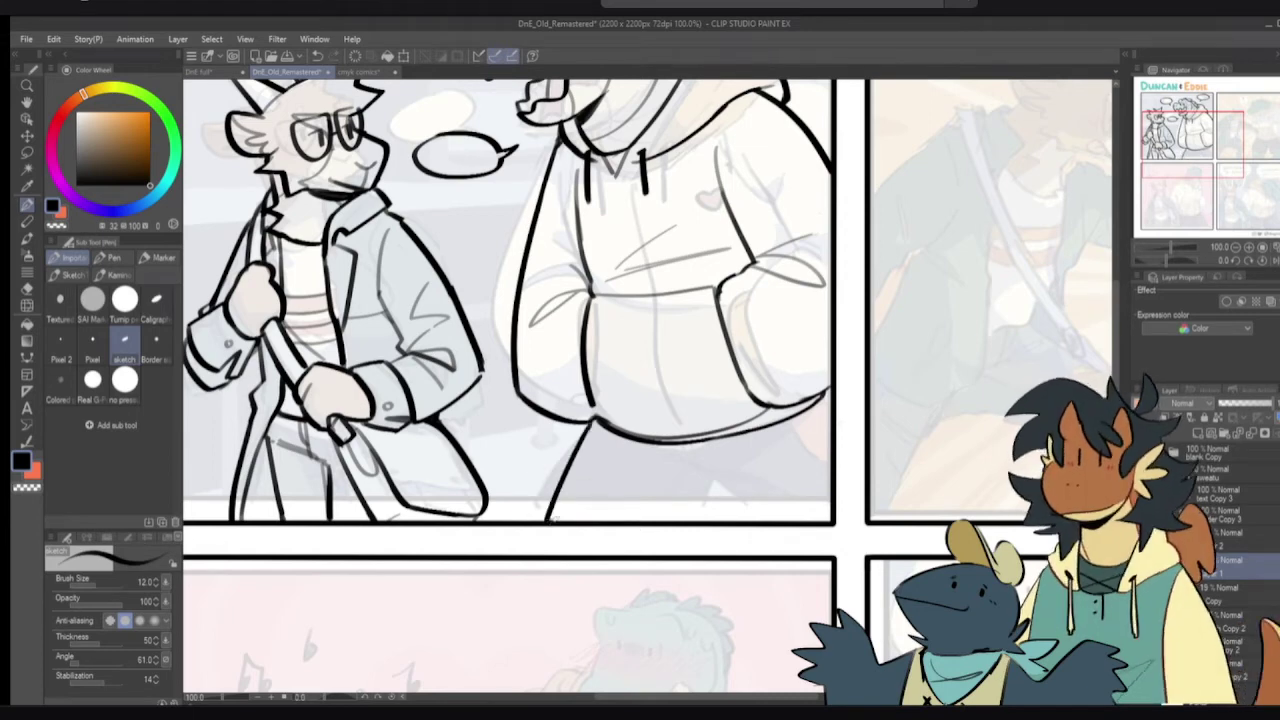
- Draw the crotch crease and first inner leg line under the hoodie hem, plus a short curve beside the panel's side border
{"action": "left_click_drag", "start_coordinate": [642, 453], "coordinate": [712, 465]}
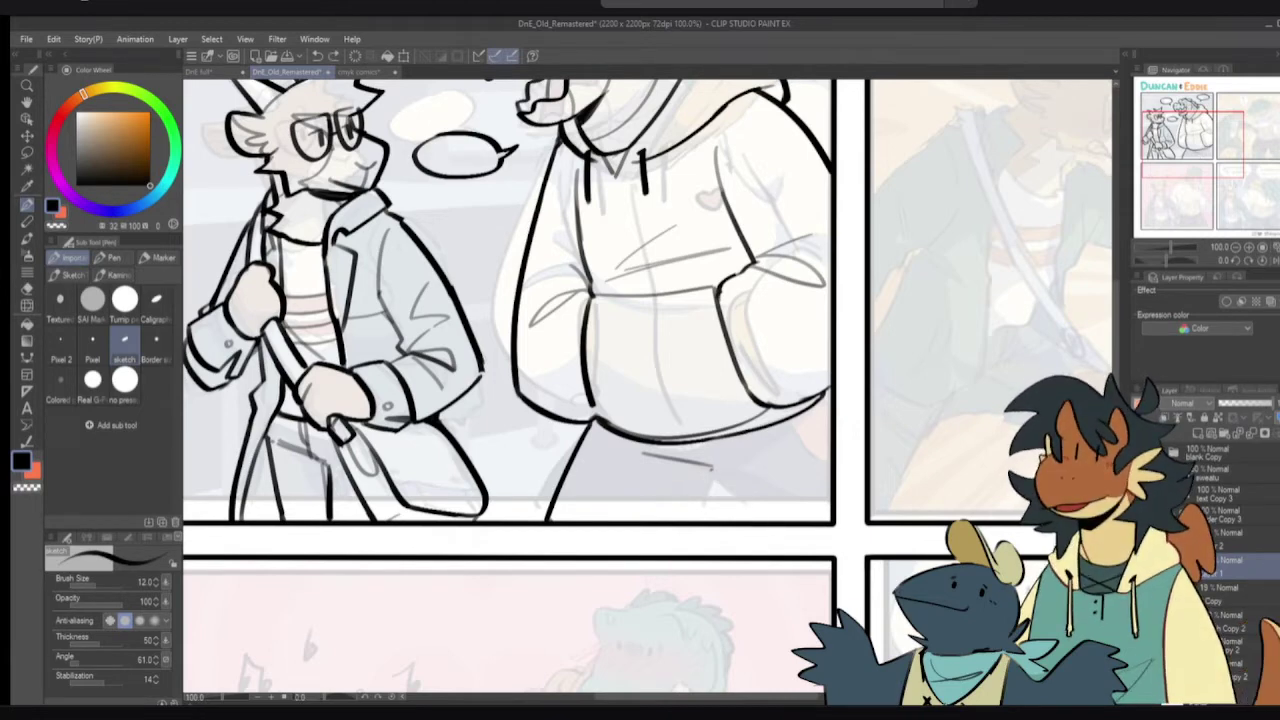
{"action": "left_click_drag", "start_coordinate": [712, 468], "coordinate": [758, 522]}
{"action": "left_click_drag", "start_coordinate": [792, 418], "coordinate": [828, 456]}
{"action": "key", "text": "ctrl+z"}
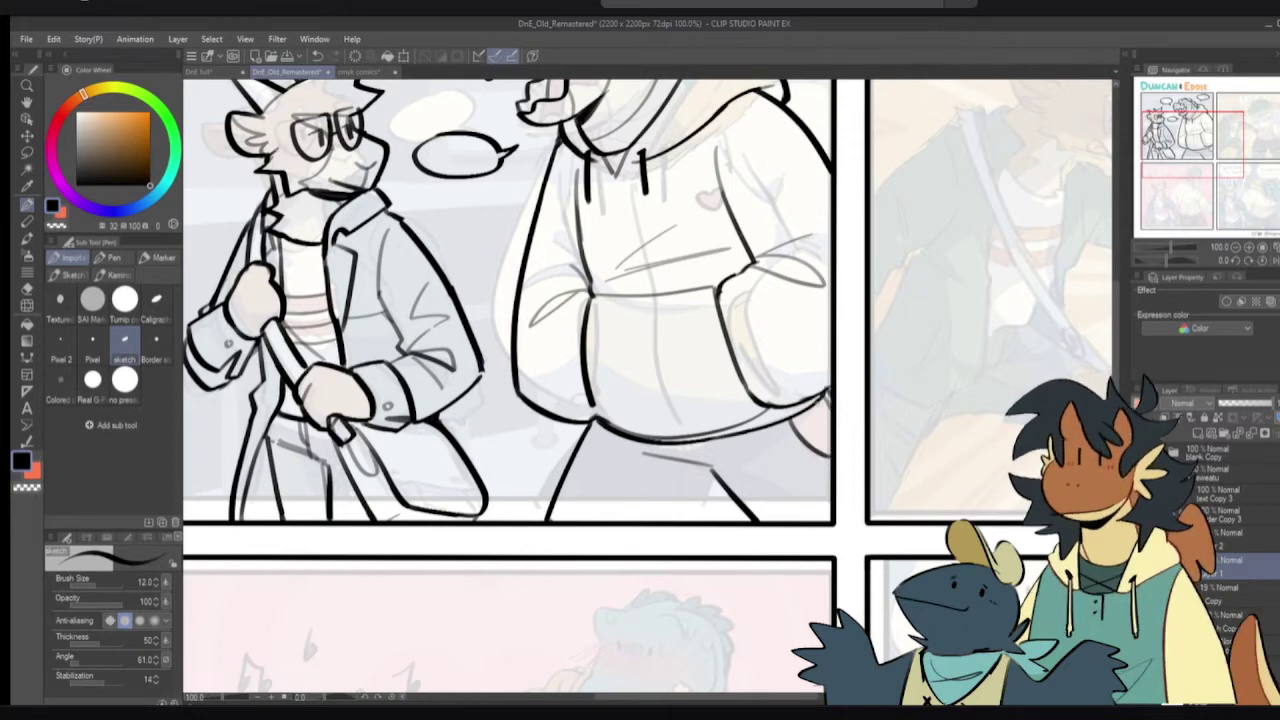
- Ink the second inner leg line from the end of the crotch crease down to the panel border
{"action": "left_click_drag", "start_coordinate": [714, 470], "coordinate": [694, 528]}
{"action": "key", "text": "ctrl+z"}
{"action": "left_click_drag", "start_coordinate": [714, 472], "coordinate": [695, 526]}
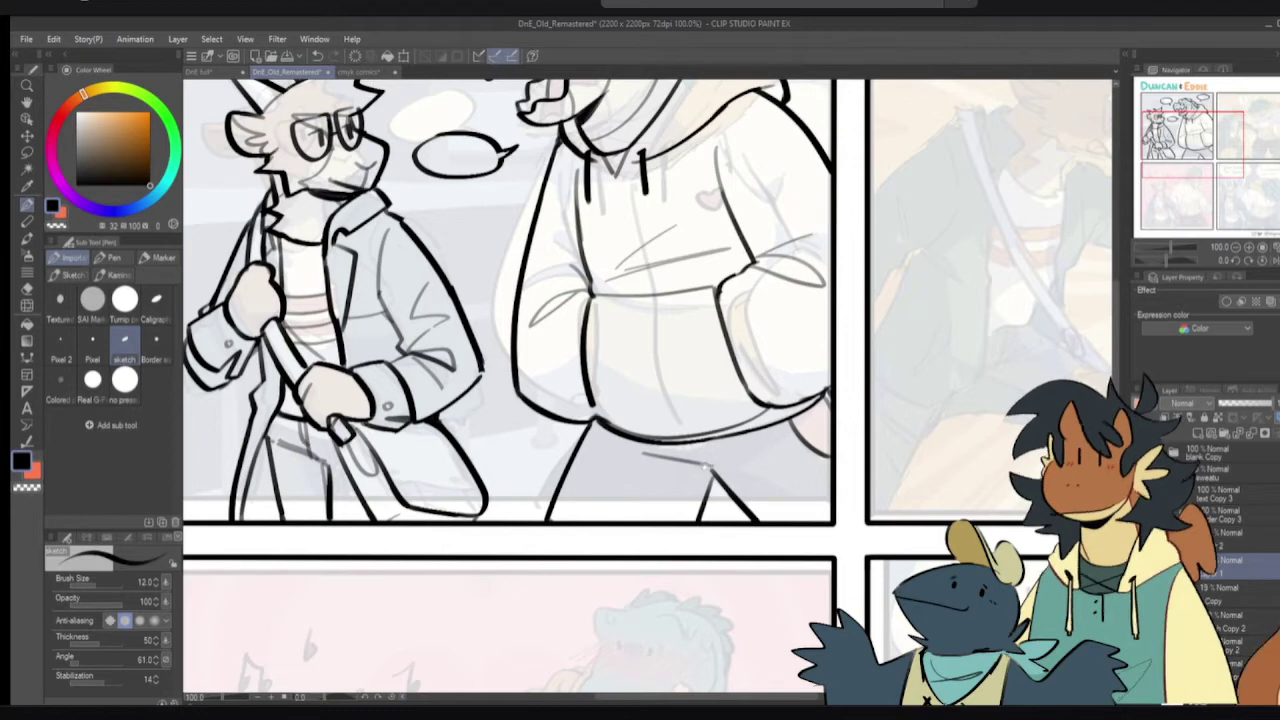
- Ink two short vertical waist drawstrings hanging below the middle of the hoodie hem
{"action": "left_click_drag", "start_coordinate": [656, 448], "coordinate": [658, 496]}
{"action": "key", "text": "ctrl+z"}
{"action": "mouse_move", "coordinate": [657, 446]}
{"action": "left_mouse_down"}
{"action": "mouse_move", "coordinate": [657, 502]}
{"action": "mouse_move", "coordinate": [671, 503]}
{"action": "left_mouse_up"}
{"action": "key", "text": "ctrl+z"}
{"action": "key", "text": "ctrl+z"}
{"action": "mouse_move", "coordinate": [669, 447]}
{"action": "left_mouse_down"}
{"action": "mouse_move", "coordinate": [669, 495]}
{"action": "mouse_move", "coordinate": [686, 456]}
{"action": "mouse_move", "coordinate": [688, 477]}
{"action": "mouse_move", "coordinate": [683, 451]}
{"action": "mouse_move", "coordinate": [669, 512]}
{"action": "left_mouse_up"}
{"action": "key", "text": "ctrl+z"}
{"action": "key", "text": "ctrl+z"}
{"action": "key", "text": "ctrl+z"}
{"action": "key", "text": "ctrl+z"}
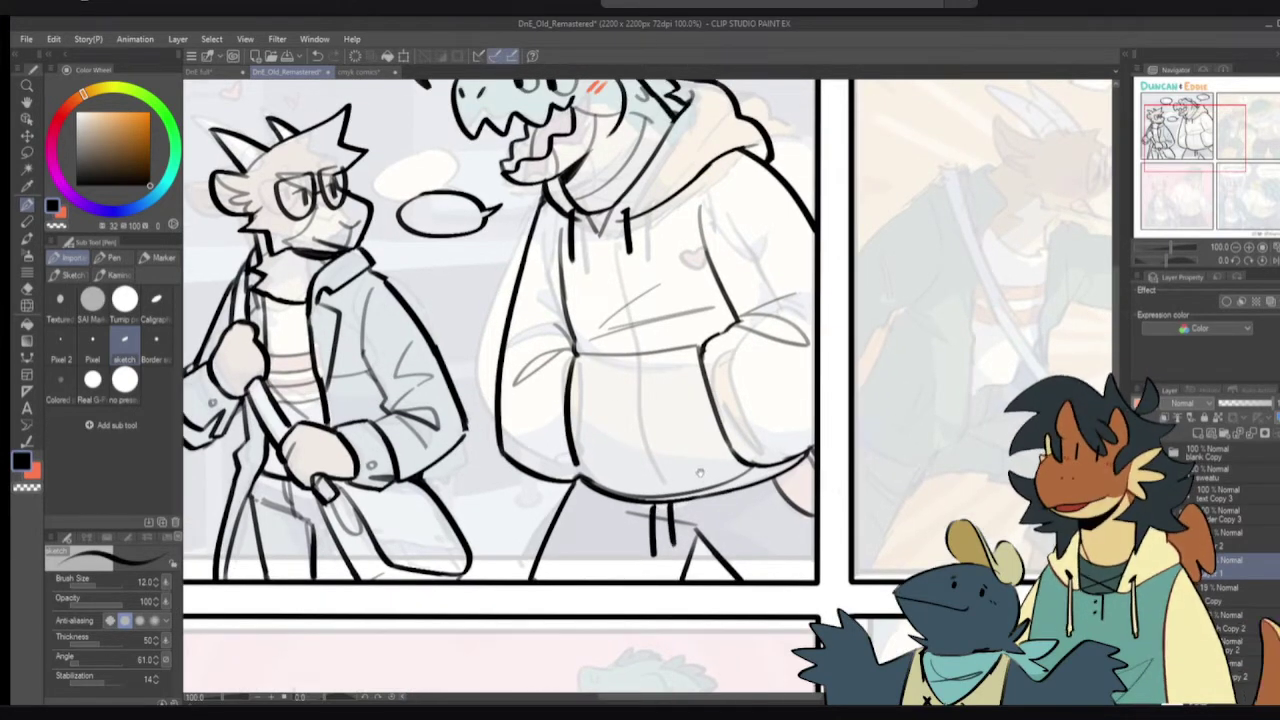
{"action": "left_click_drag", "start_coordinate": [744, 509], "coordinate": [721, 528]}
{"action": "mouse_move", "coordinate": [743, 511]}
{"action": "left_mouse_down"}
{"action": "mouse_move", "coordinate": [774, 523]}
{"action": "mouse_move", "coordinate": [752, 516]}
{"action": "mouse_move", "coordinate": [732, 551]}
{"action": "left_mouse_up"}
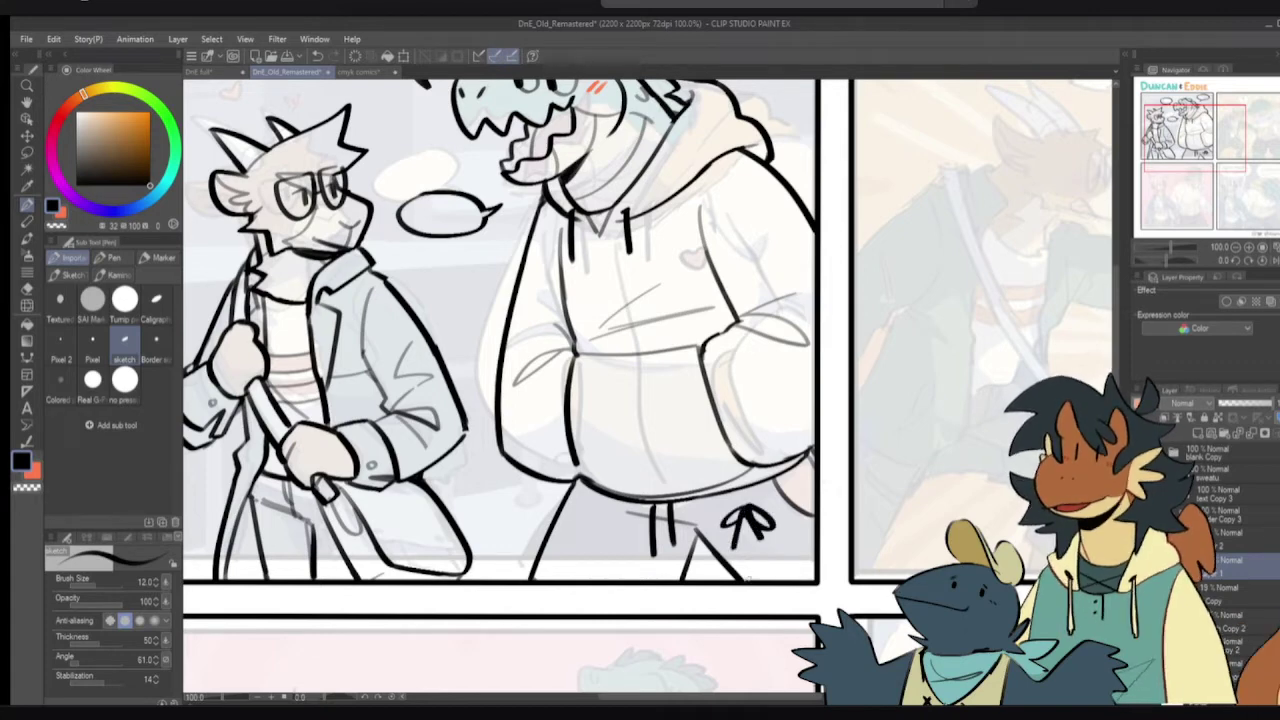
{"action": "key", "text": "ctrl+z"}
{"action": "key", "text": "ctrl+z"}
{"action": "key", "text": "ctrl+z"}
{"action": "key", "text": "ctrl+z"}
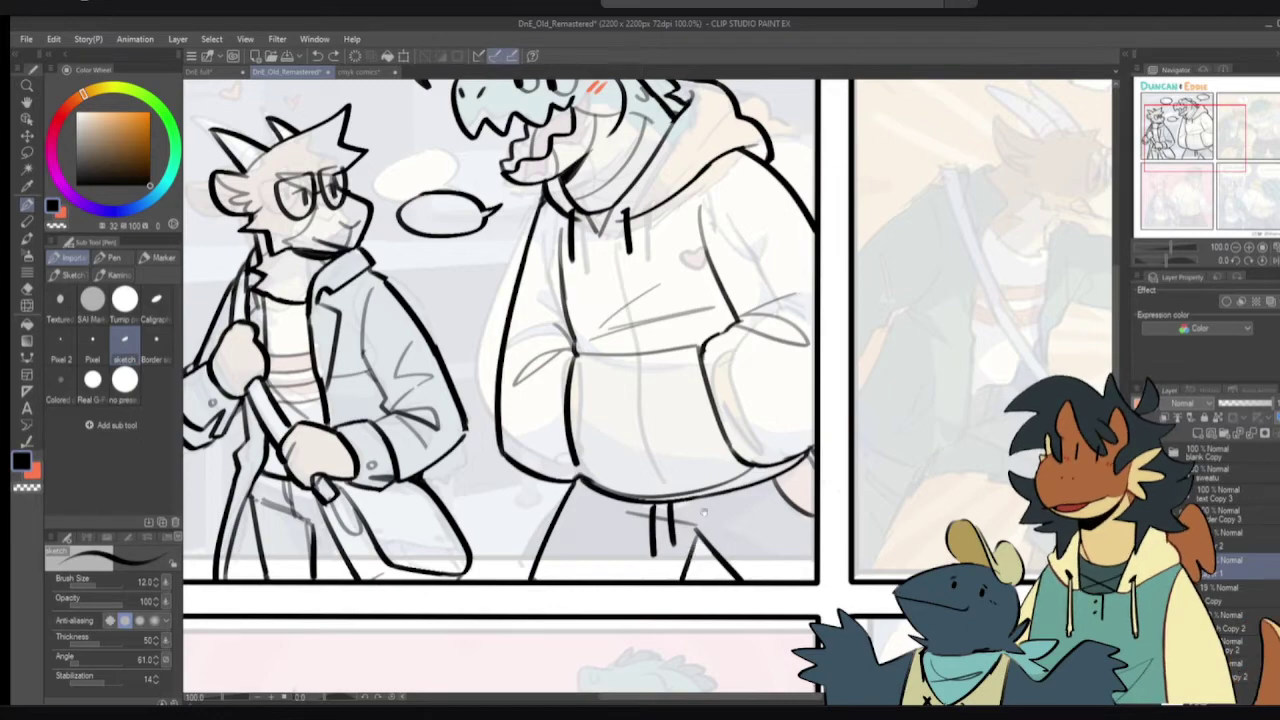
- Erase the lower outer corner of the hoodie on the side facing the smaller character and re-ink it as a rounder curve
{"action": "left_click_drag", "start_coordinate": [651, 502], "coordinate": [705, 514]}
{"action": "left_click_drag", "start_coordinate": [657, 355], "coordinate": [632, 435]}
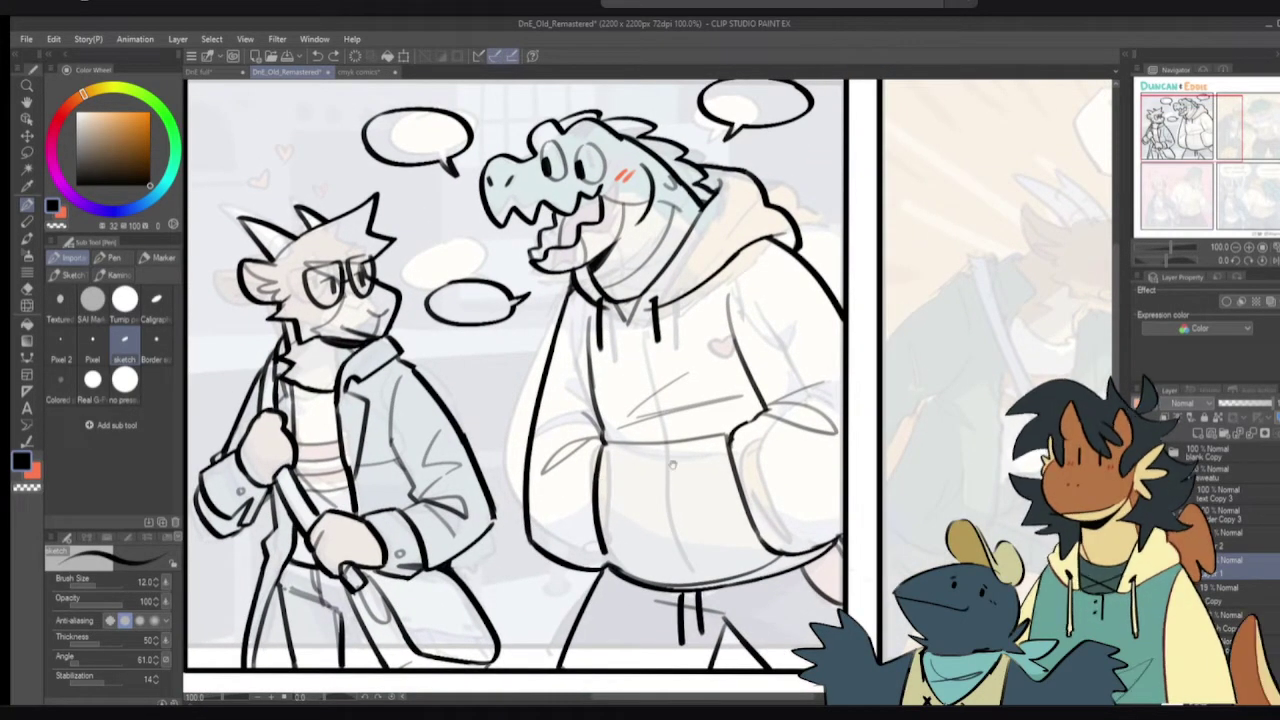
{"action": "key", "text": "e"}
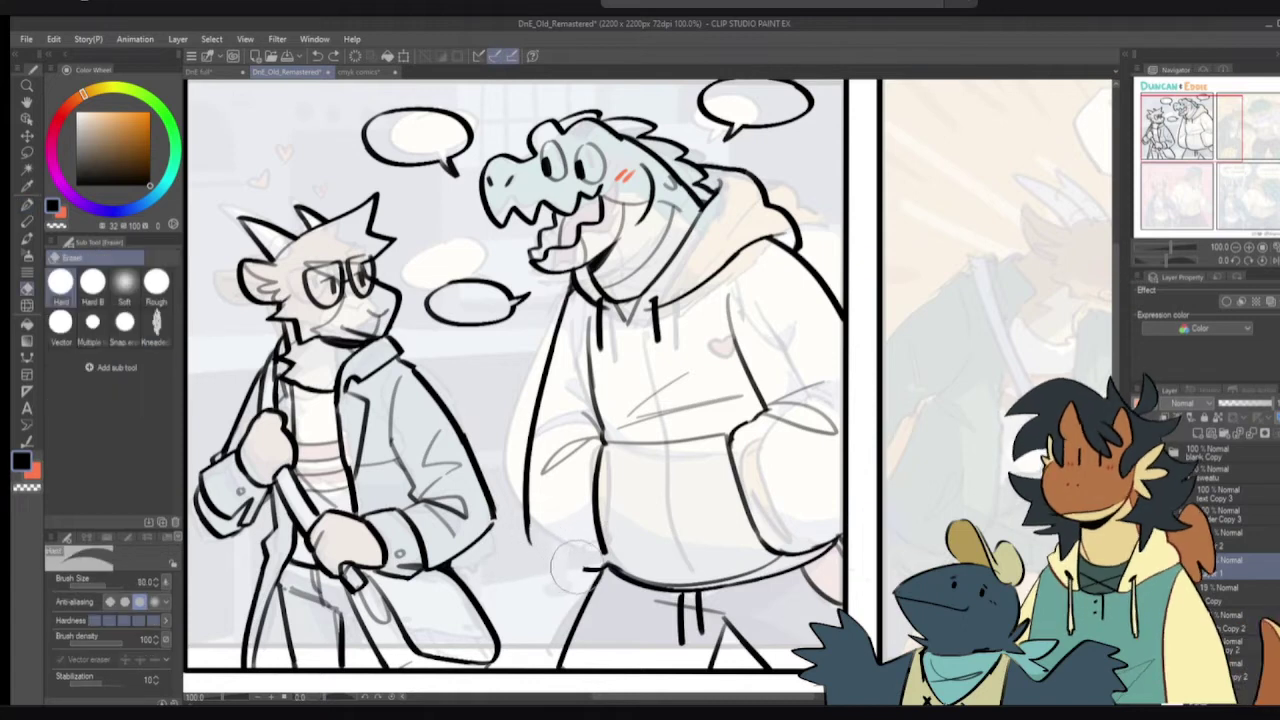
{"action": "key", "text": "p"}
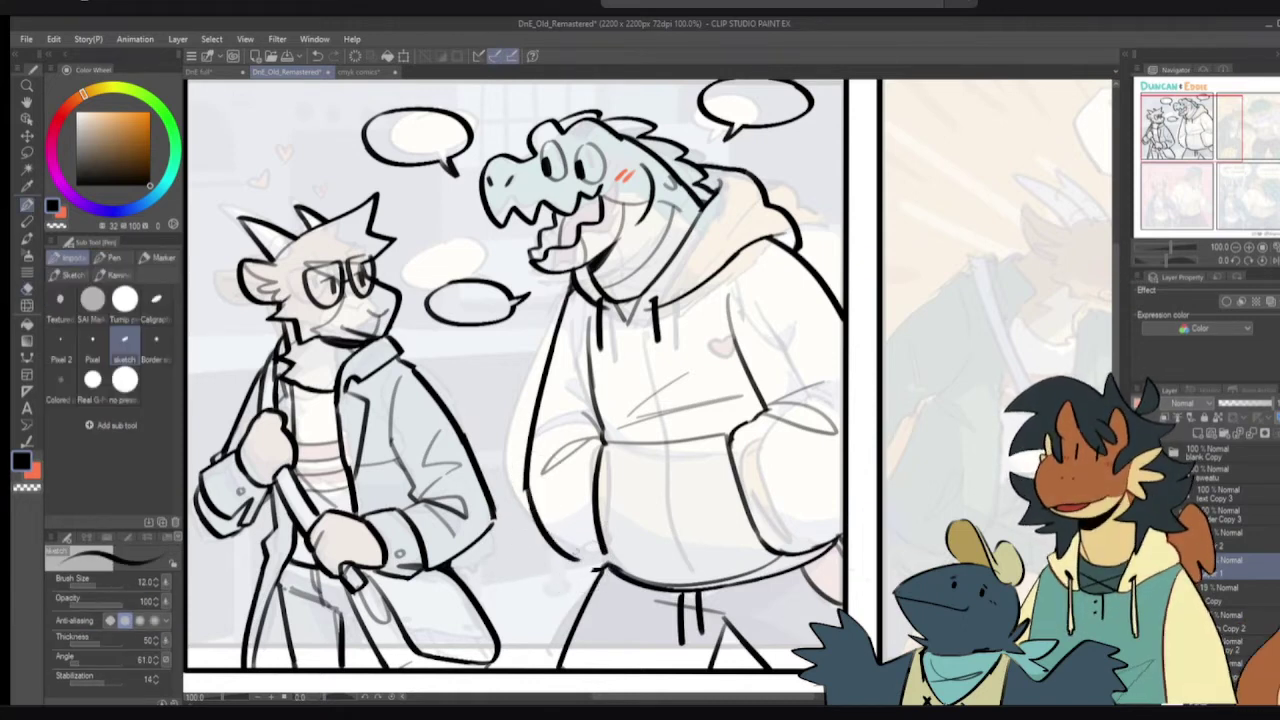
{"action": "mouse_move", "coordinate": [533, 480]}
{"action": "left_mouse_down"}
{"action": "mouse_move", "coordinate": [575, 560]}
{"action": "mouse_move", "coordinate": [606, 566]}
{"action": "left_mouse_up"}
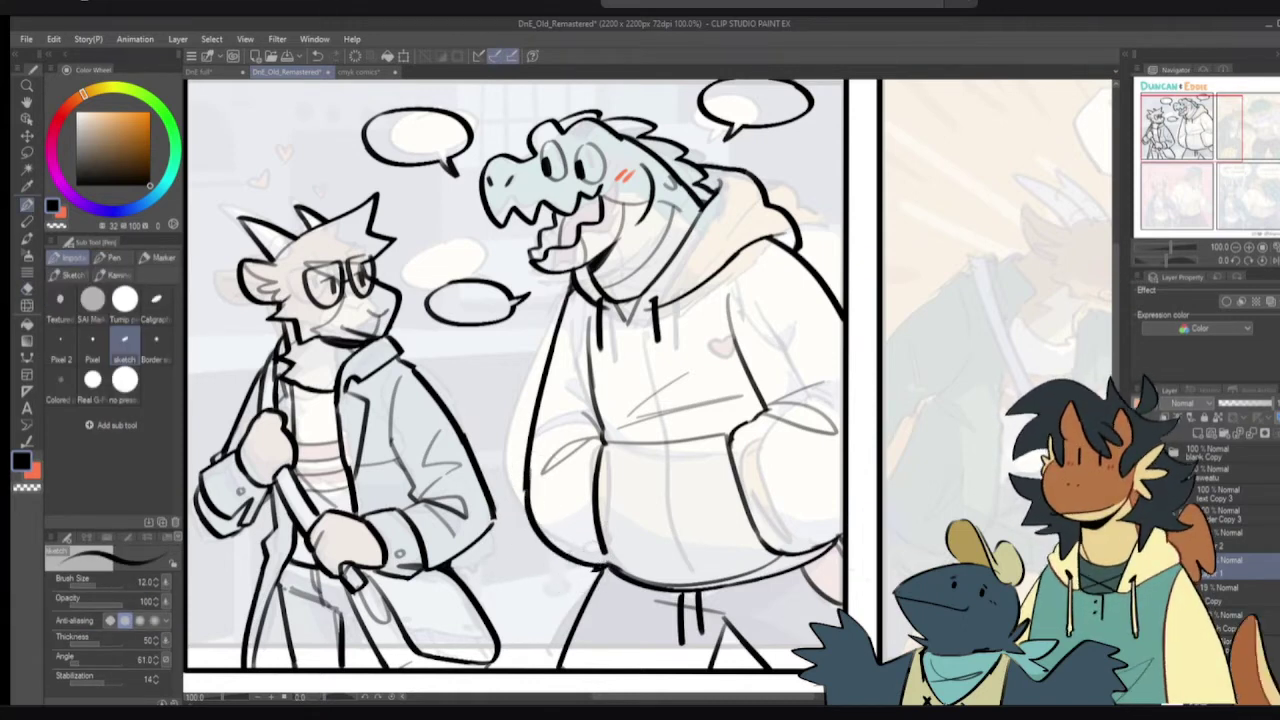
- Erase the far edge of the hoodie's front pocket and re-ink it as a smooth curve down to the hem
{"action": "key", "text": "e"}
{"action": "mouse_move", "coordinate": [734, 454]}
{"action": "left_mouse_down"}
{"action": "mouse_move", "coordinate": [758, 536]}
{"action": "mouse_move", "coordinate": [731, 455]}
{"action": "mouse_move", "coordinate": [783, 542]}
{"action": "left_mouse_up"}
{"action": "key", "text": "p"}
{"action": "key", "text": "ctrl+z"}
{"action": "left_click_drag", "start_coordinate": [732, 437], "coordinate": [768, 540]}
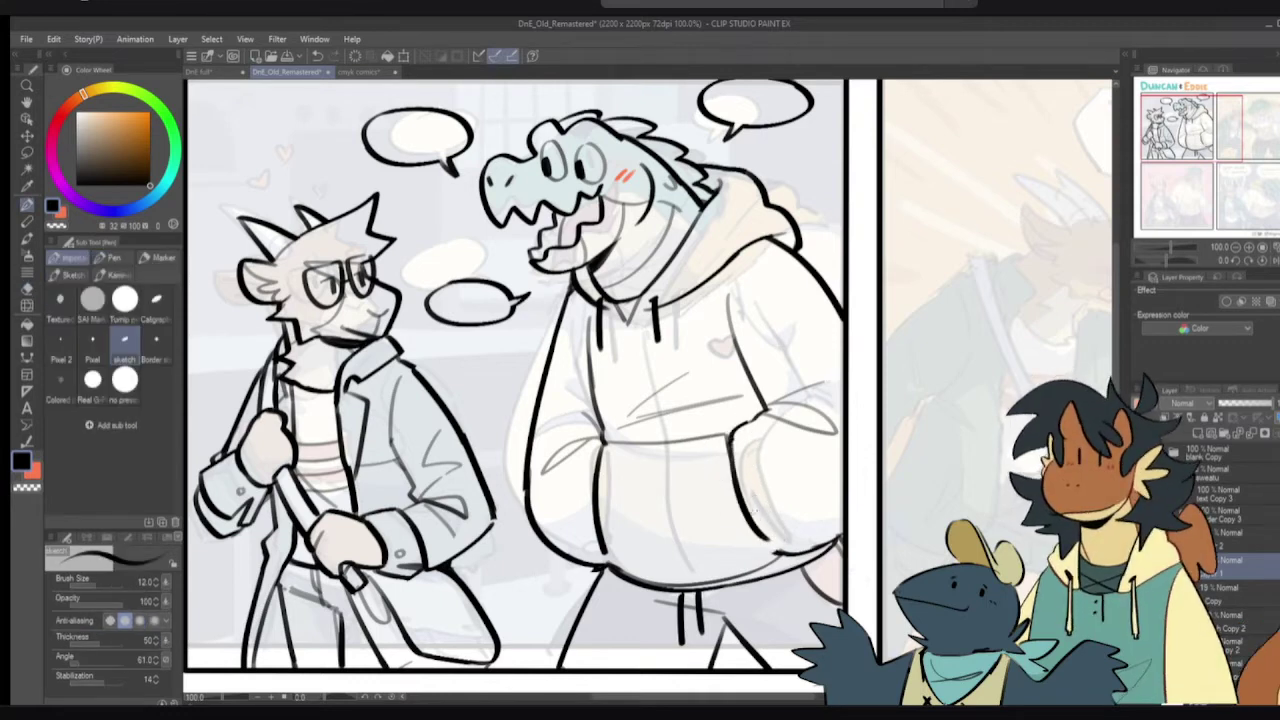
{"action": "key", "text": "ctrl+z"}
{"action": "left_click_drag", "start_coordinate": [728, 446], "coordinate": [782, 556]}
{"action": "key", "text": "ctrl+z"}
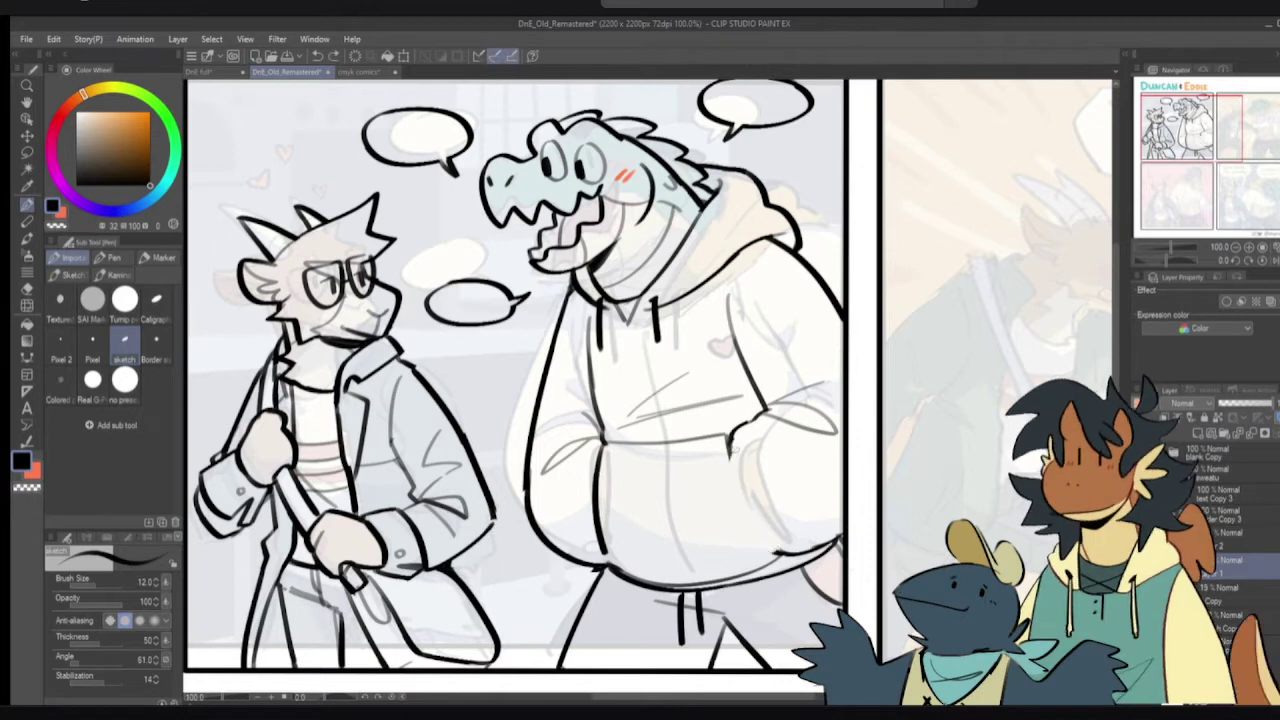
{"action": "mouse_move", "coordinate": [732, 434]}
{"action": "left_mouse_down"}
{"action": "mouse_move", "coordinate": [758, 536]}
{"action": "mouse_move", "coordinate": [780, 552]}
{"action": "mouse_move", "coordinate": [743, 514]}
{"action": "mouse_move", "coordinate": [756, 538]}
{"action": "left_mouse_up"}
{"action": "key", "text": "ctrl+z"}
{"action": "key", "text": "ctrl+z"}
{"action": "key", "text": "ctrl+z"}
{"action": "key", "text": "ctrl+z"}
{"action": "left_click_drag", "start_coordinate": [750, 523], "coordinate": [786, 554]}
{"action": "key", "text": "ctrl+z"}
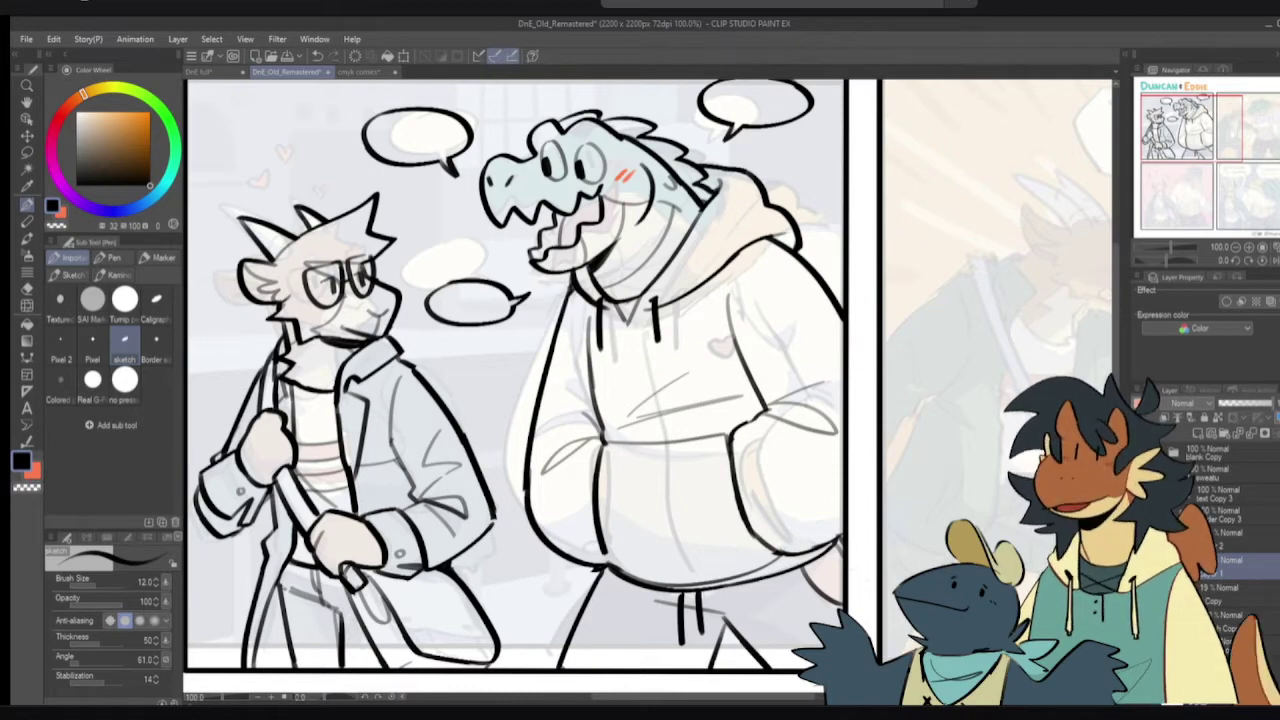
- Hide the colour reference and rework the larger character's shoulder line from the hood down to the panel border
{"action": "key", "text": "h"}
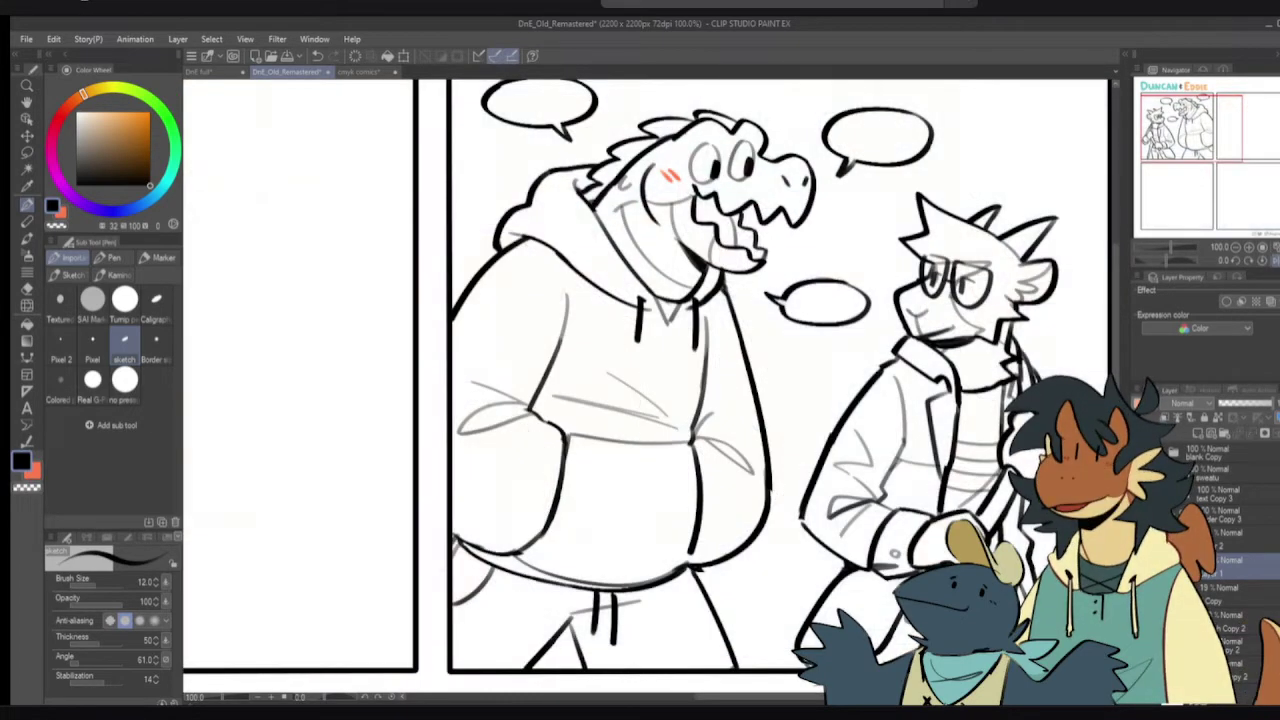
{"action": "key", "text": "e"}
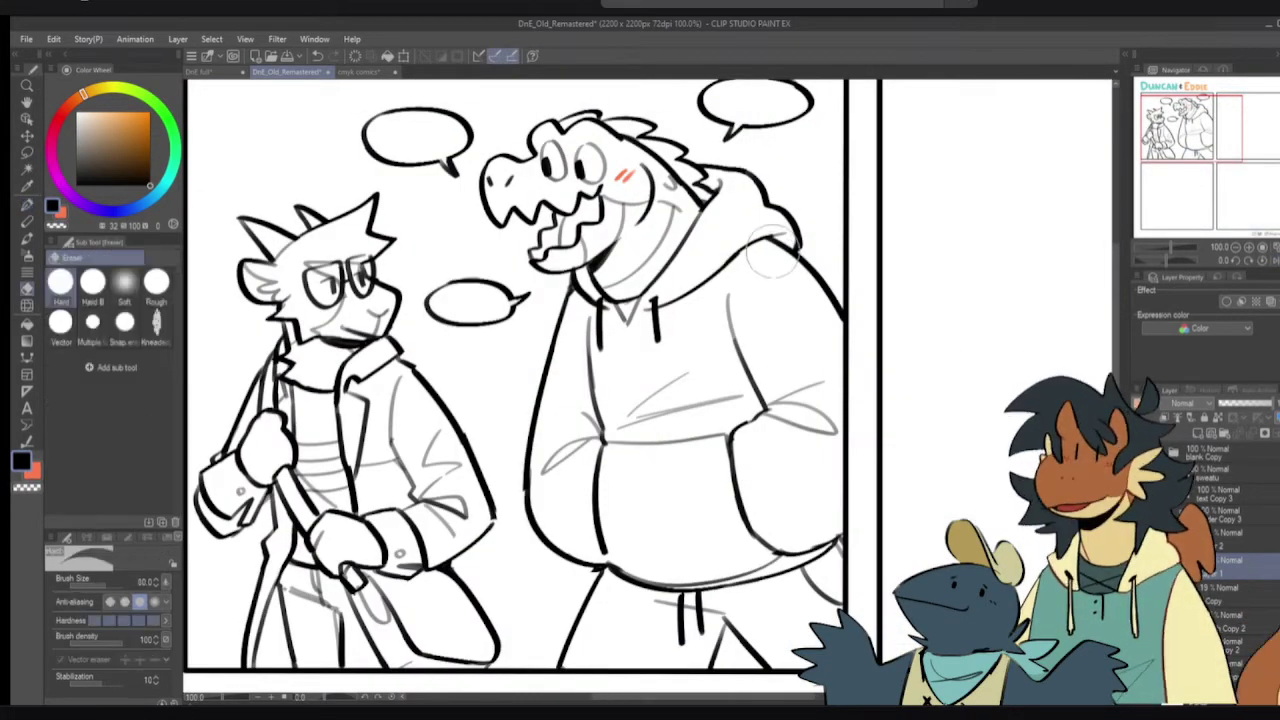
{"action": "mouse_move", "coordinate": [772, 254]}
{"action": "left_mouse_down"}
{"action": "mouse_move", "coordinate": [830, 303]}
{"action": "mouse_move", "coordinate": [790, 245]}
{"action": "mouse_move", "coordinate": [843, 316]}
{"action": "left_mouse_up"}
{"action": "key", "text": "p"}
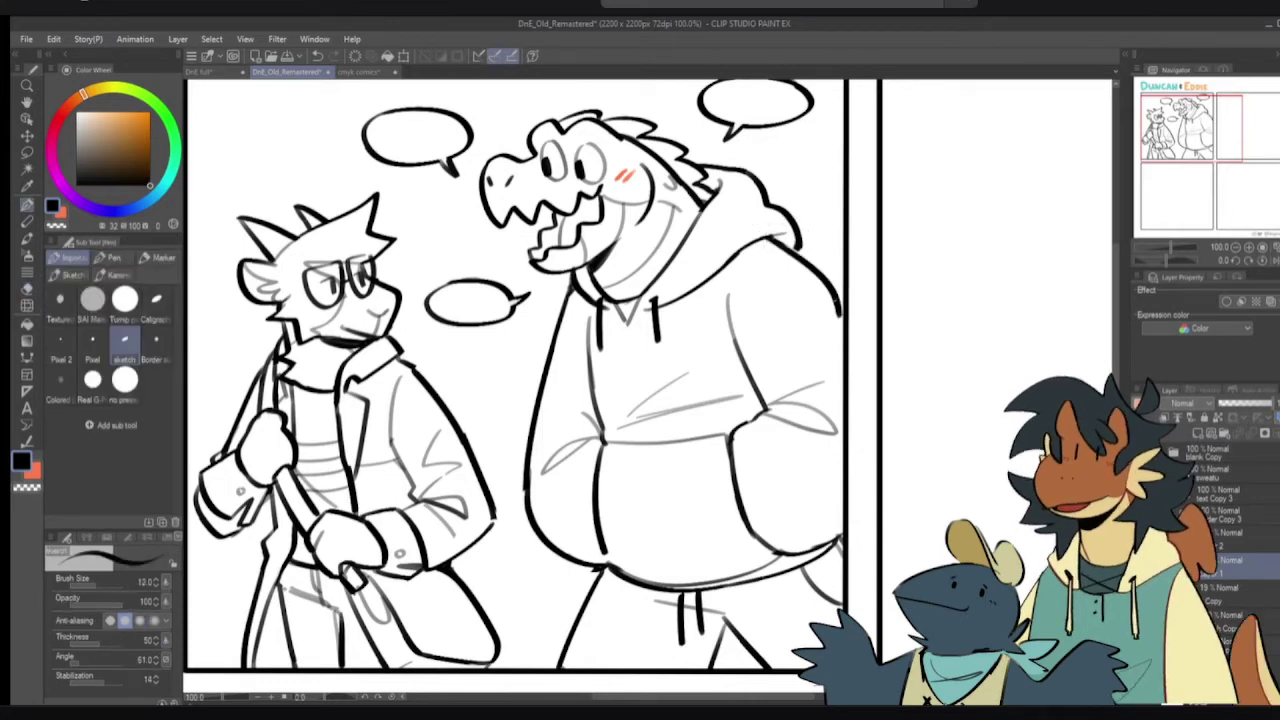
{"action": "key", "text": "ctrl+z"}
{"action": "left_click_drag", "start_coordinate": [767, 238], "coordinate": [841, 309]}
{"action": "key", "text": "ctrl+z"}
{"action": "key", "text": "e"}
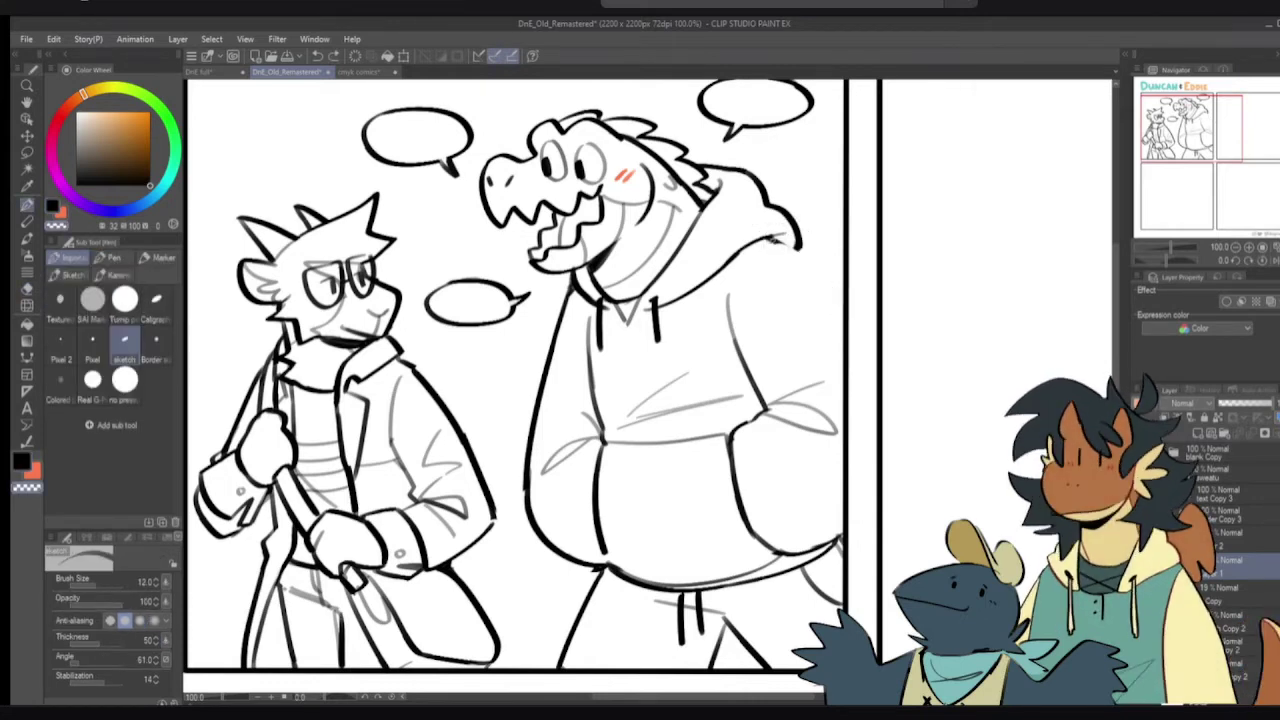
{"action": "mouse_move", "coordinate": [766, 240]}
{"action": "left_mouse_down"}
{"action": "mouse_move", "coordinate": [803, 250]}
{"action": "mouse_move", "coordinate": [846, 311]}
{"action": "left_mouse_up"}
{"action": "key", "text": "p"}
{"action": "key", "text": "ctrl+z"}
- Touch up the outer edge of the larger character's hoodie just below the jaw
{"action": "key", "text": "c"}
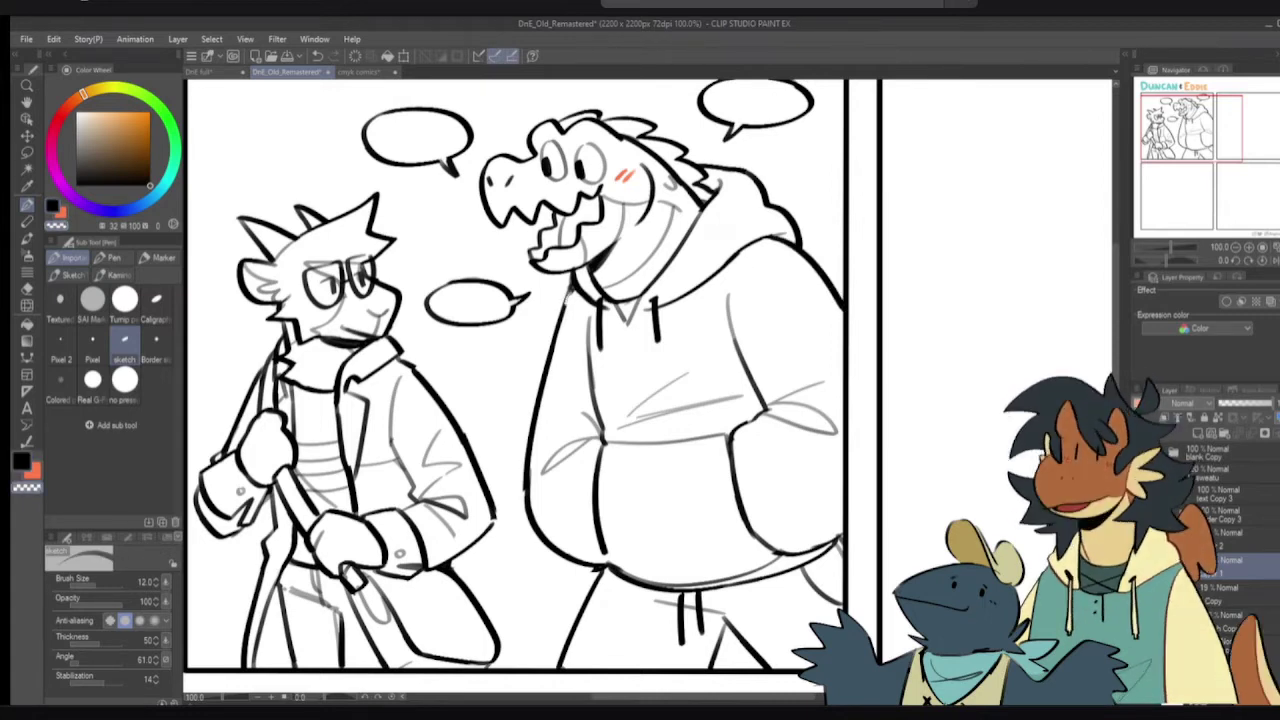
{"action": "left_click_drag", "start_coordinate": [571, 292], "coordinate": [541, 397]}
{"action": "key", "text": "c"}
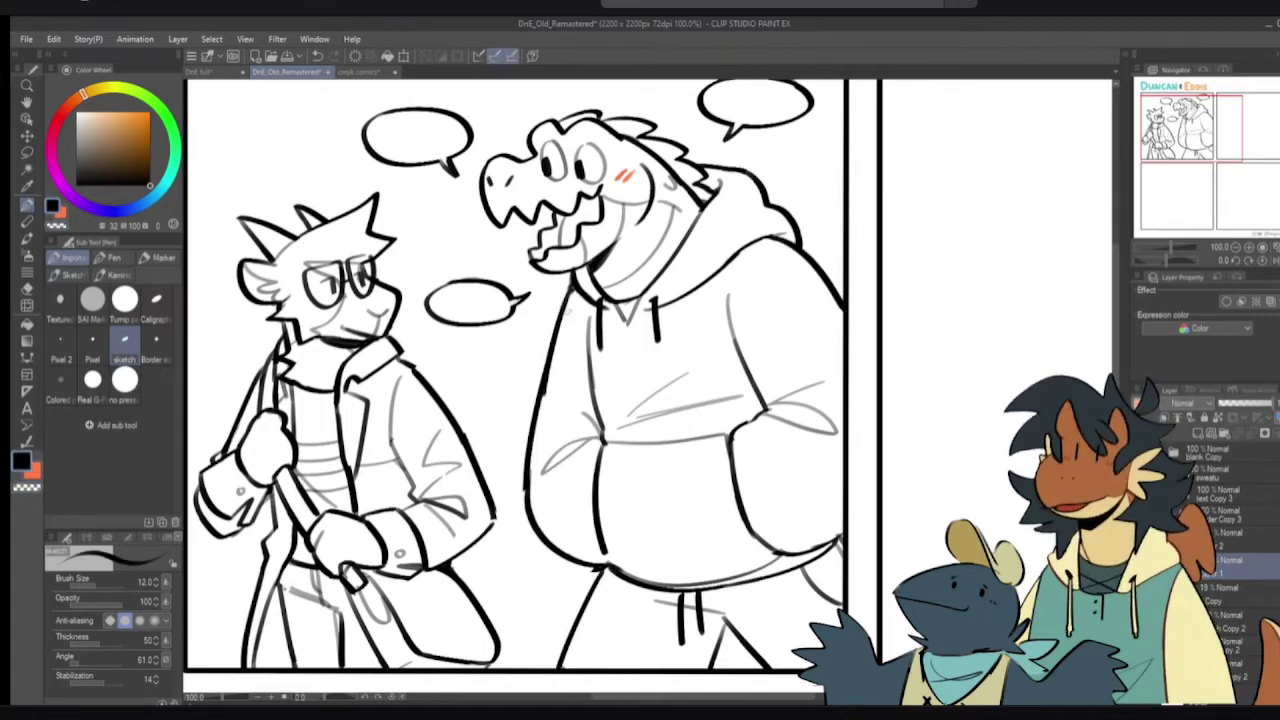
{"action": "key", "text": "ctrl+z"}
{"action": "left_click_drag", "start_coordinate": [635, 364], "coordinate": [637, 356]}
{"action": "scroll", "coordinate": [637, 356], "scroll_direction": "down", "scroll_amount": 1}
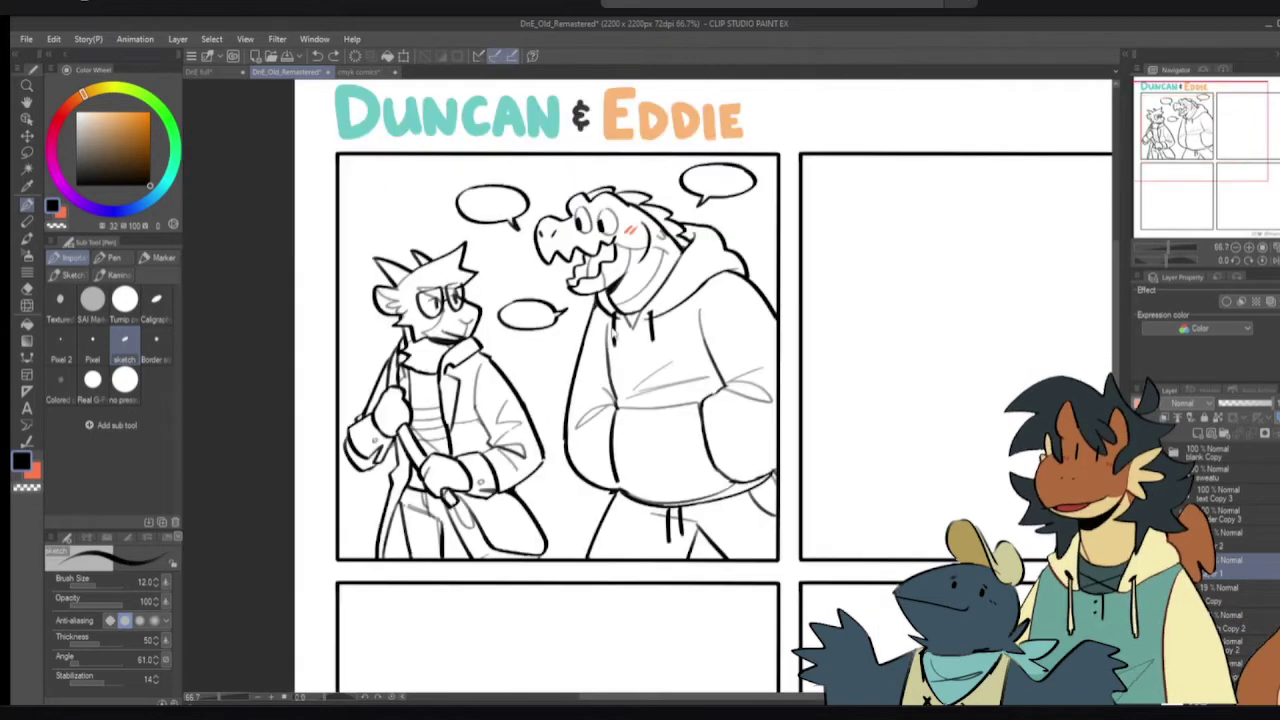
- Erase the larger character's front trouser-leg line and re-ink it from the hoodie hem down to the panel border
{"action": "scroll", "coordinate": [607, 527], "scroll_direction": "up", "scroll_amount": 1}
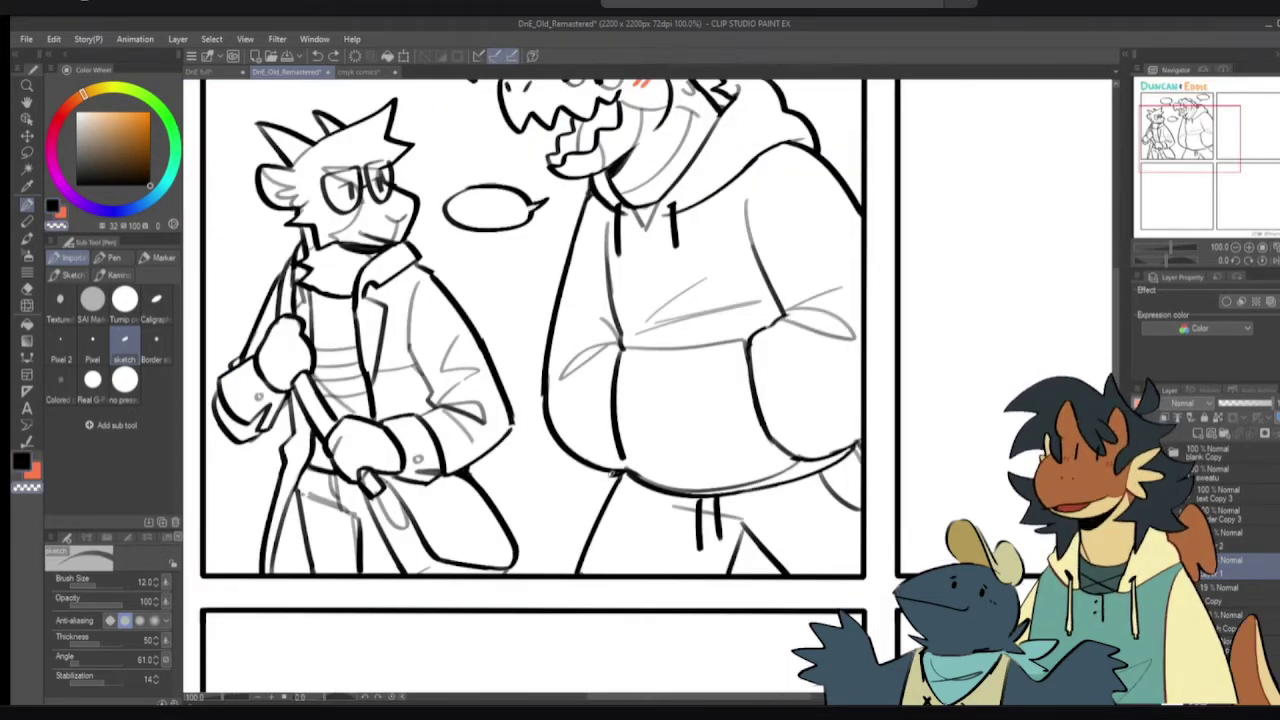
{"action": "key", "text": "c"}
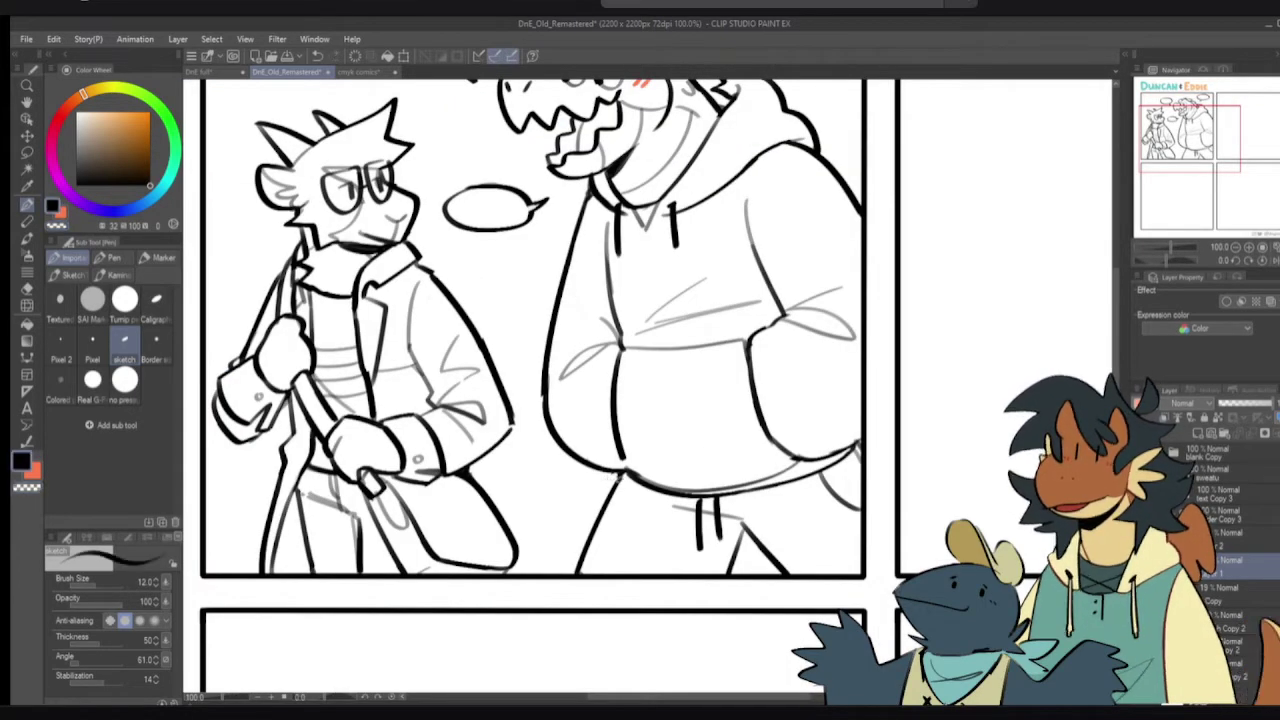
{"action": "key", "text": "e"}
{"action": "left_click_drag", "start_coordinate": [609, 501], "coordinate": [572, 590]}
{"action": "key", "text": "p"}
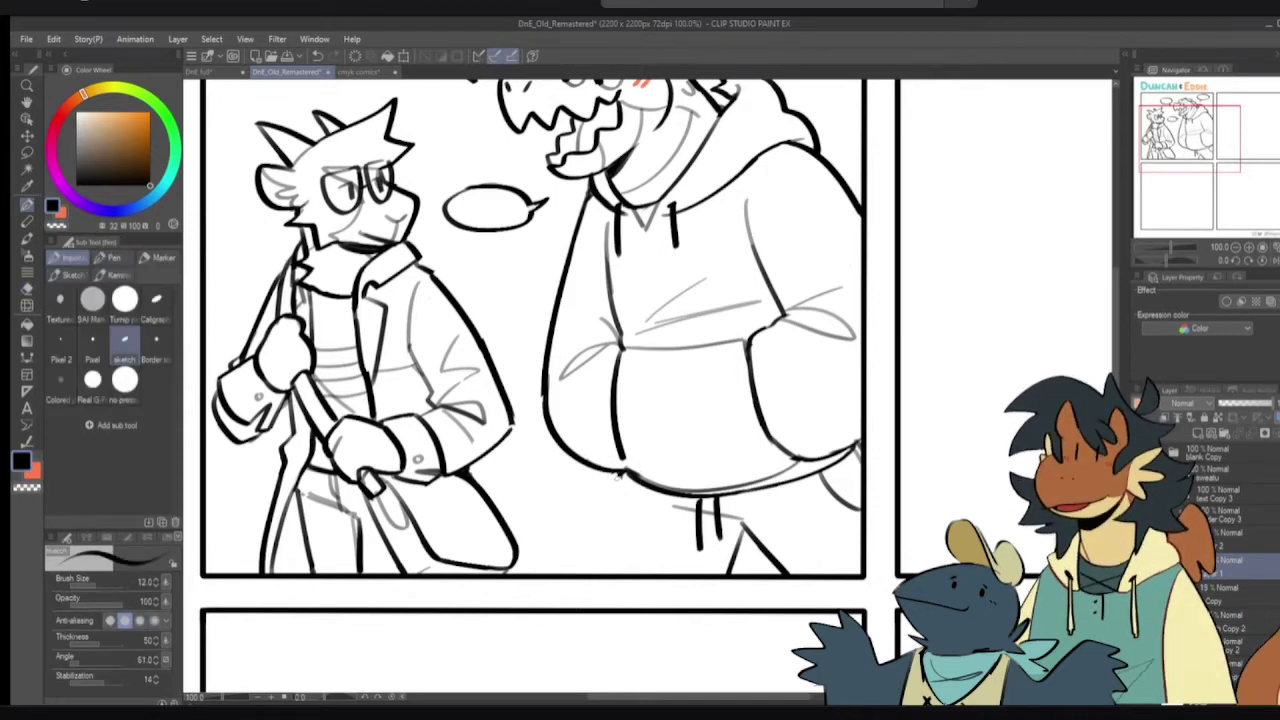
{"action": "left_click_drag", "start_coordinate": [616, 478], "coordinate": [566, 558]}
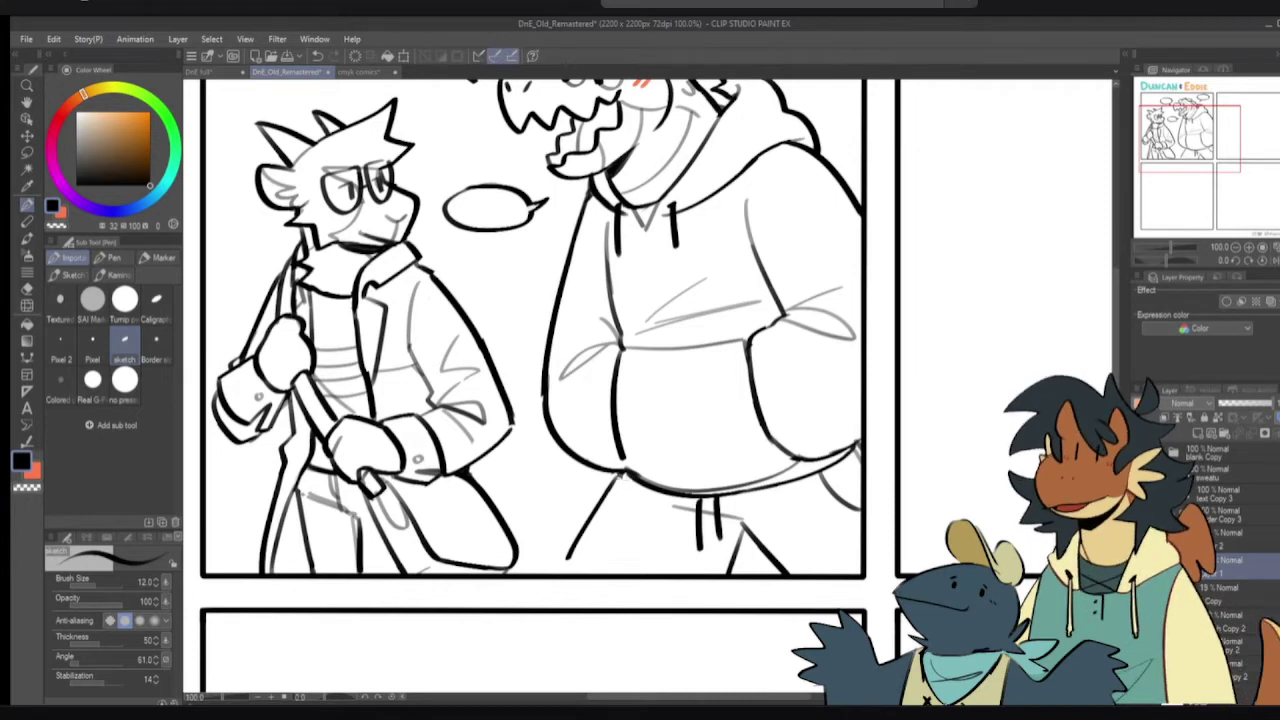
{"action": "key", "text": "ctrl+z"}
{"action": "mouse_move", "coordinate": [622, 470]}
{"action": "left_mouse_down"}
{"action": "mouse_move", "coordinate": [556, 558]}
{"action": "mouse_move", "coordinate": [562, 576]}
{"action": "left_mouse_up"}
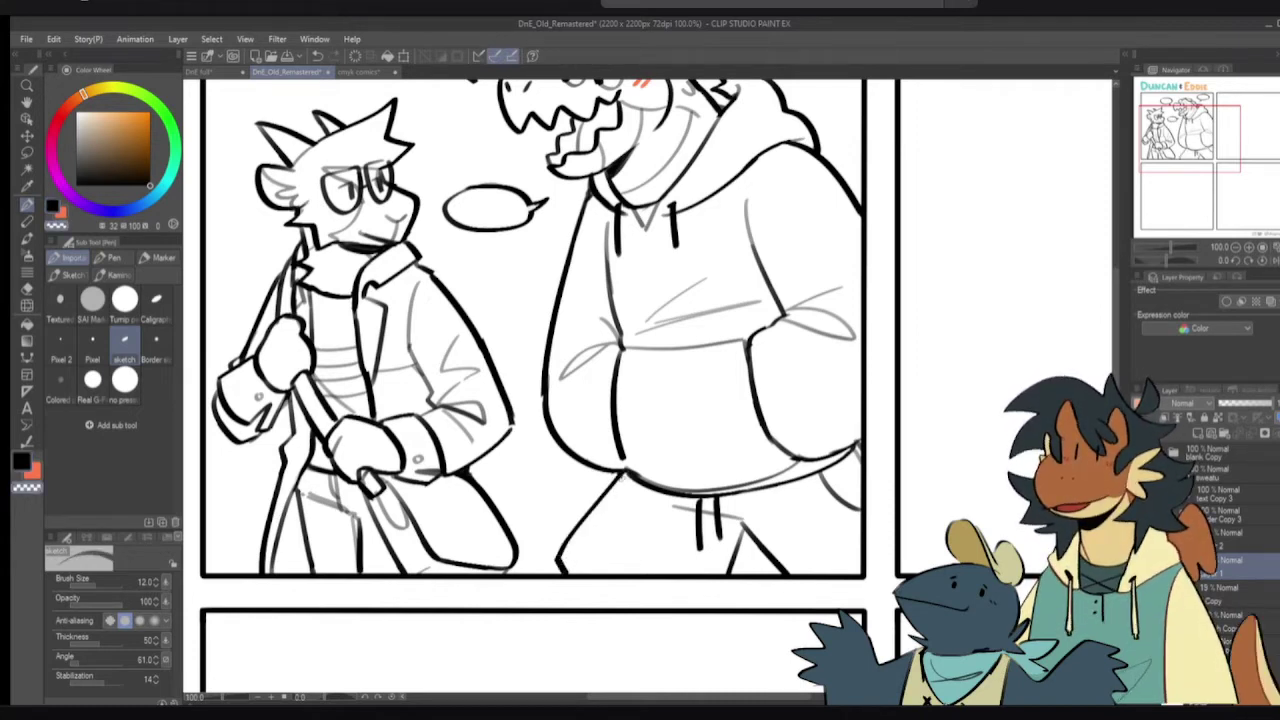
- Try to ink a small cuff at the foot of the larger character's front trouser leg
{"action": "key", "text": "c"}
{"action": "mouse_move", "coordinate": [566, 556]}
{"action": "left_mouse_down"}
{"action": "mouse_move", "coordinate": [621, 583]}
{"action": "mouse_move", "coordinate": [585, 580]}
{"action": "mouse_move", "coordinate": [584, 591]}
{"action": "mouse_move", "coordinate": [606, 589]}
{"action": "left_mouse_up"}
{"action": "key", "text": "ctrl+z"}
{"action": "key", "text": "ctrl+z"}
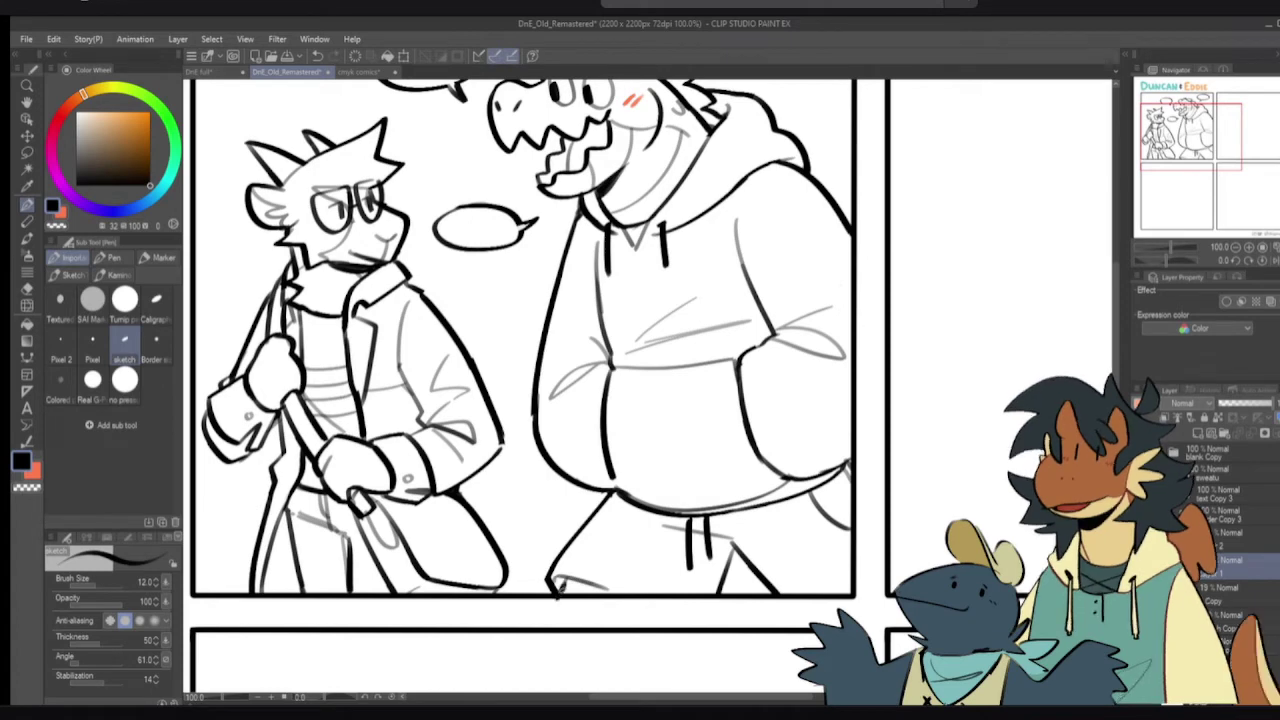
{"action": "key", "text": "ctrl+z"}
{"action": "left_click_drag", "start_coordinate": [569, 579], "coordinate": [579, 593]}
{"action": "key", "text": "ctrl+z"}
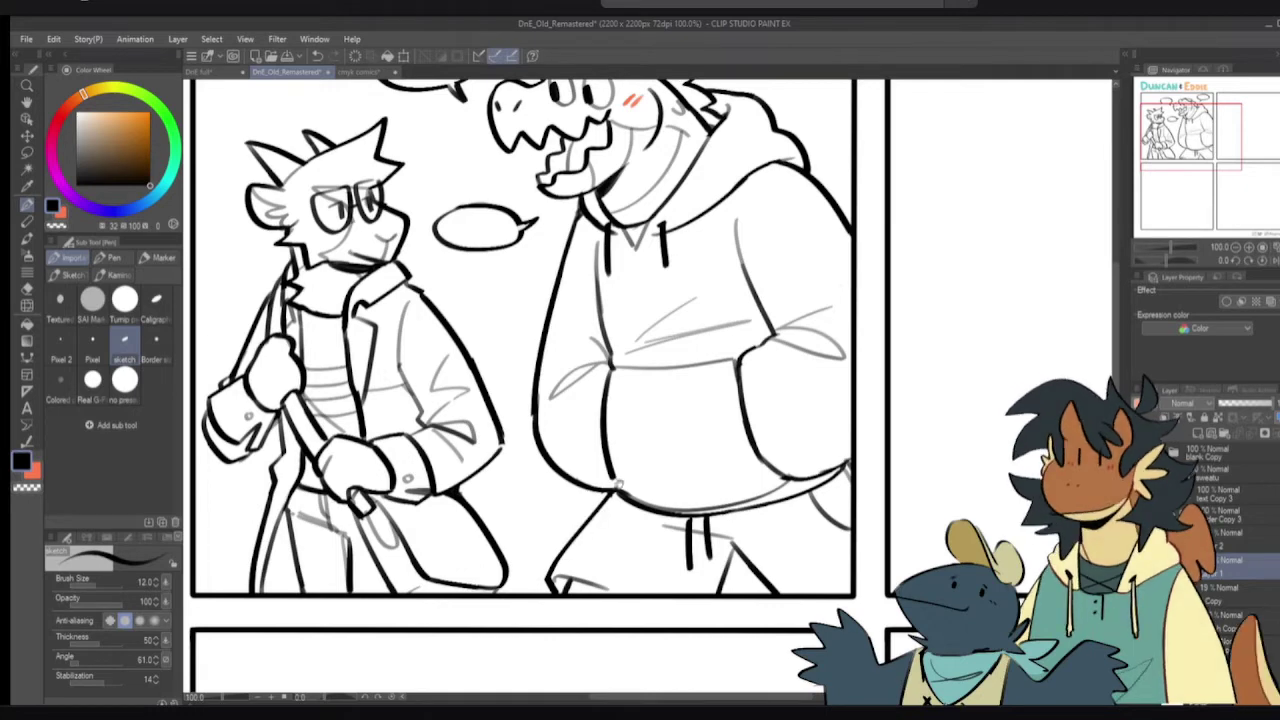
- Clean up the larger character's front leg line where it meets the hoodie hem and the lower panel border
{"action": "left_click_drag", "start_coordinate": [616, 481], "coordinate": [600, 520]}
{"action": "left_click_drag", "start_coordinate": [570, 590], "coordinate": [556, 560]}
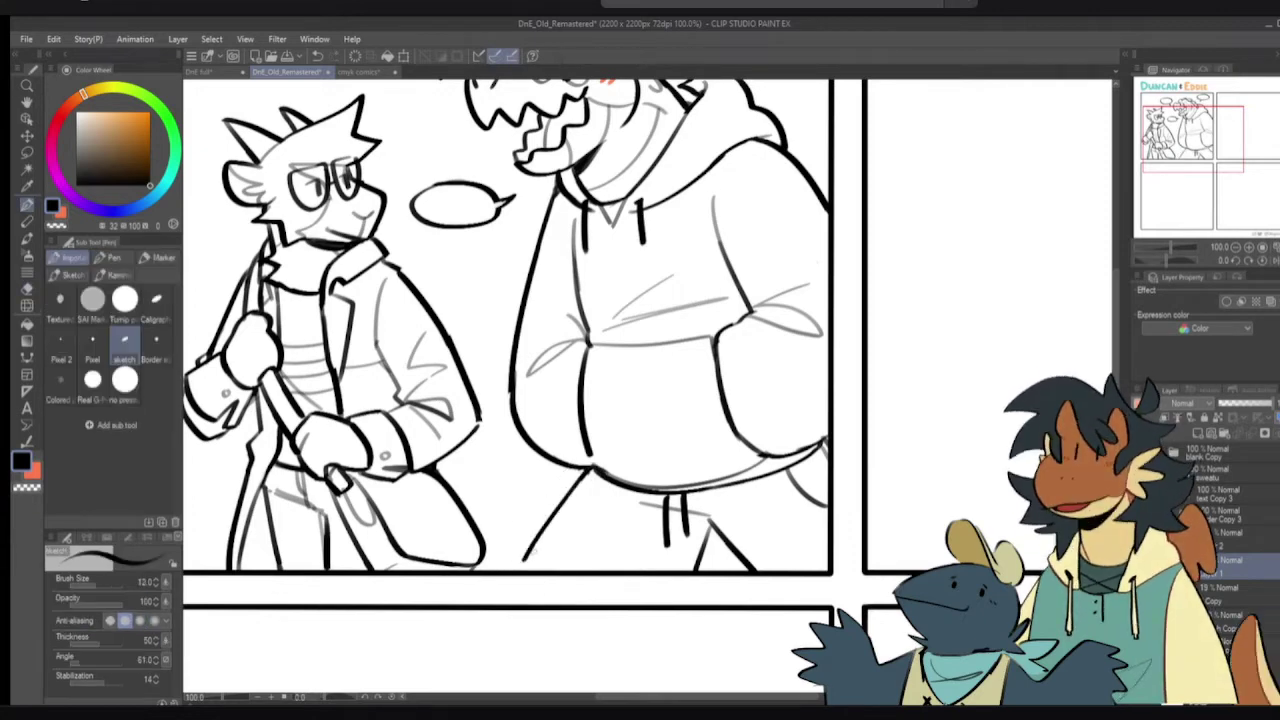
{"action": "left_click_drag", "start_coordinate": [590, 558], "coordinate": [585, 563]}
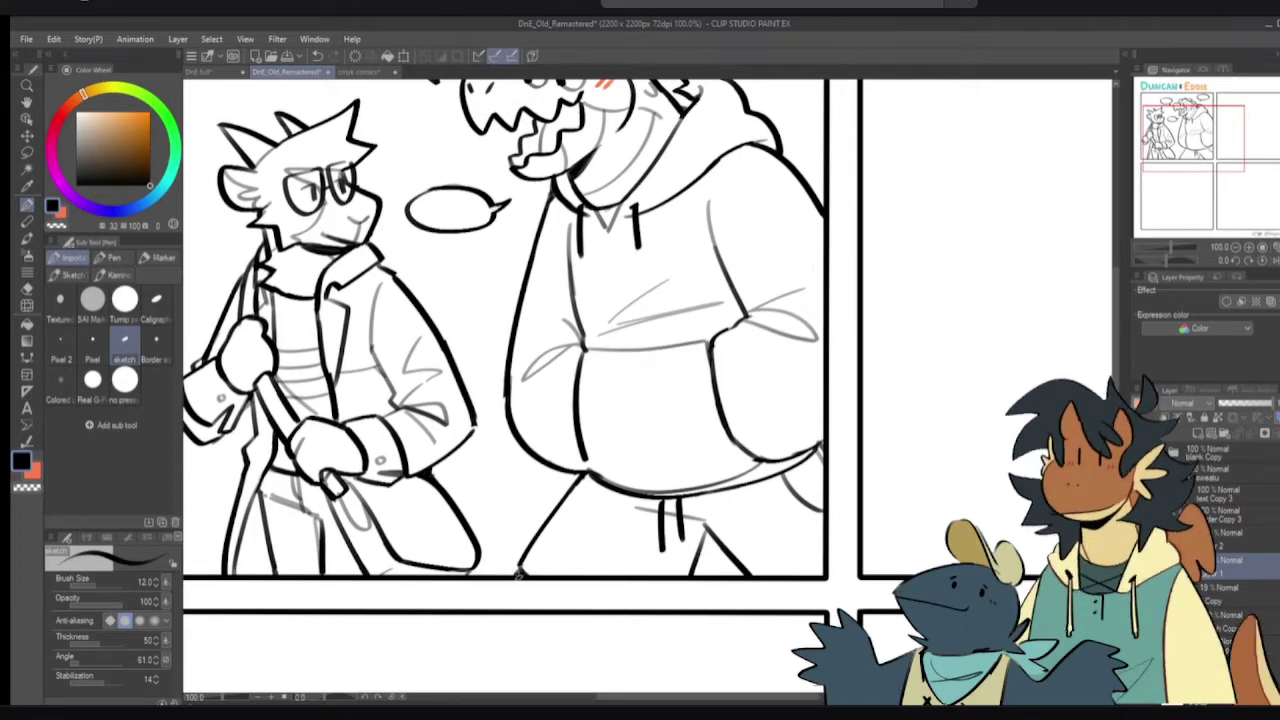
{"action": "left_click_drag", "start_coordinate": [544, 546], "coordinate": [539, 567]}
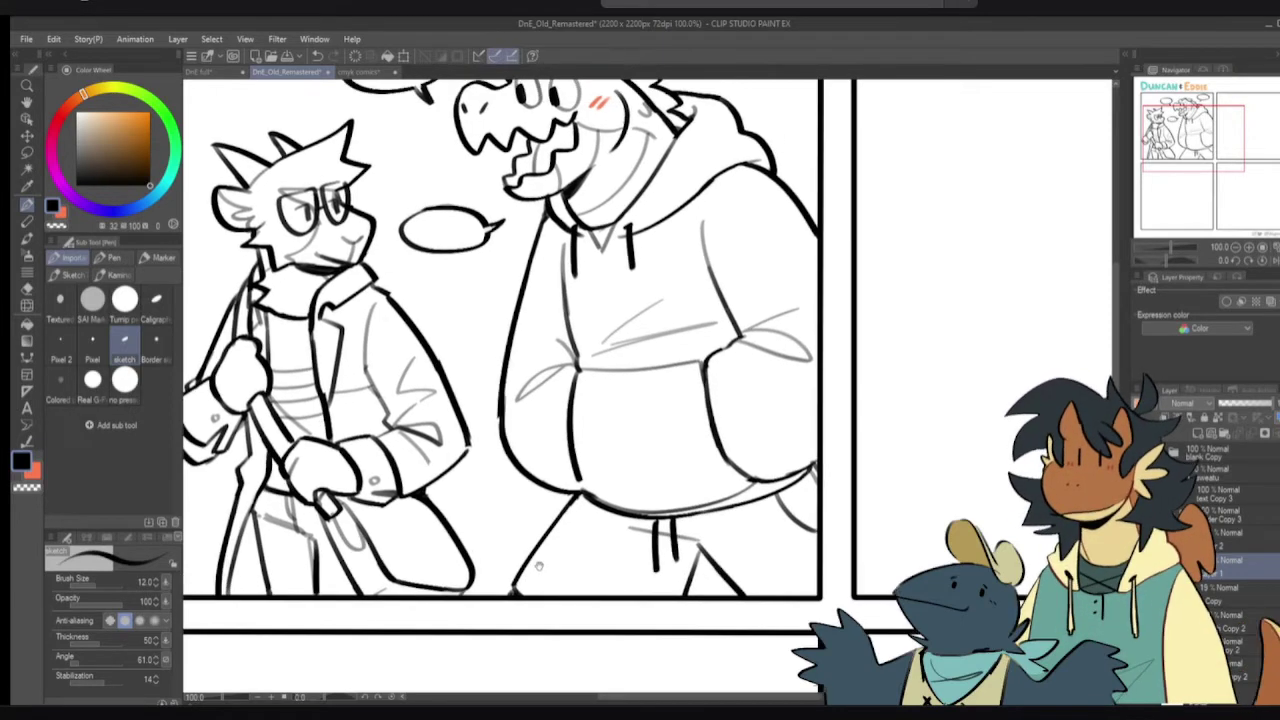
- Mirror the canvas view to check the first panel's drawing and restore the normal orientation
{"action": "left_click", "coordinate": [565, 542], "text": "alt"}
{"action": "key", "text": "h"}
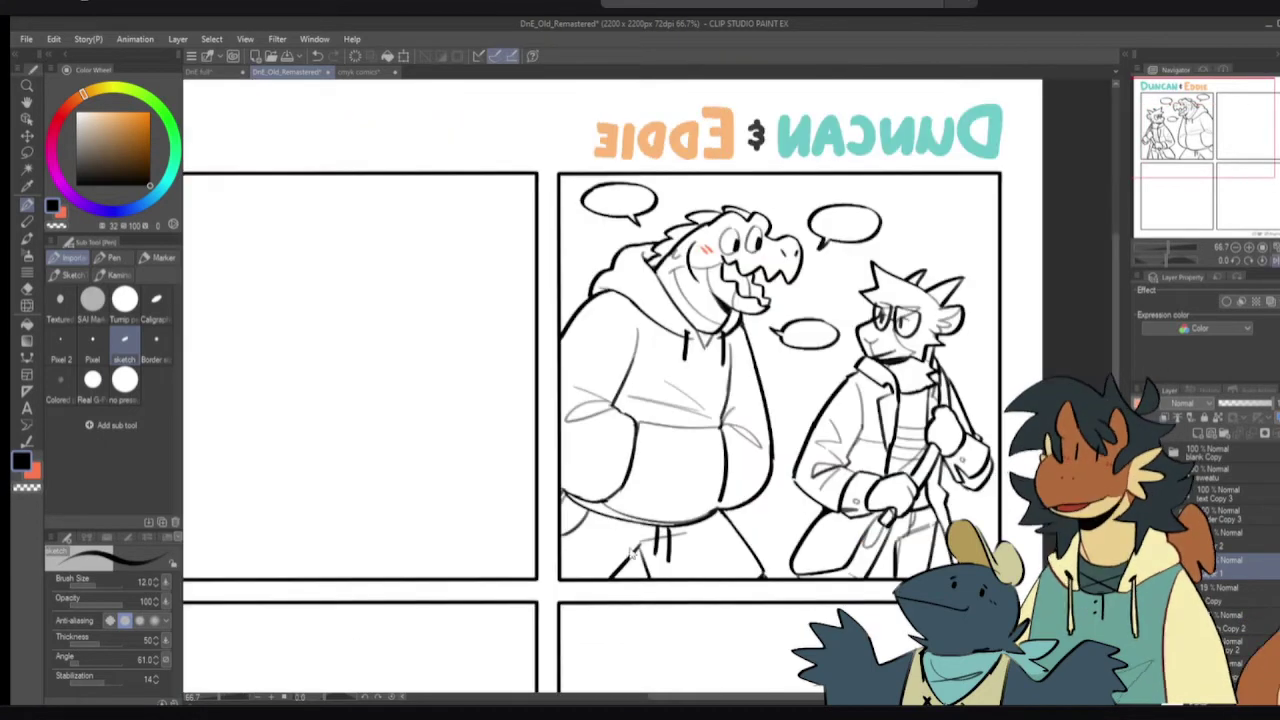
{"action": "key", "text": "h"}
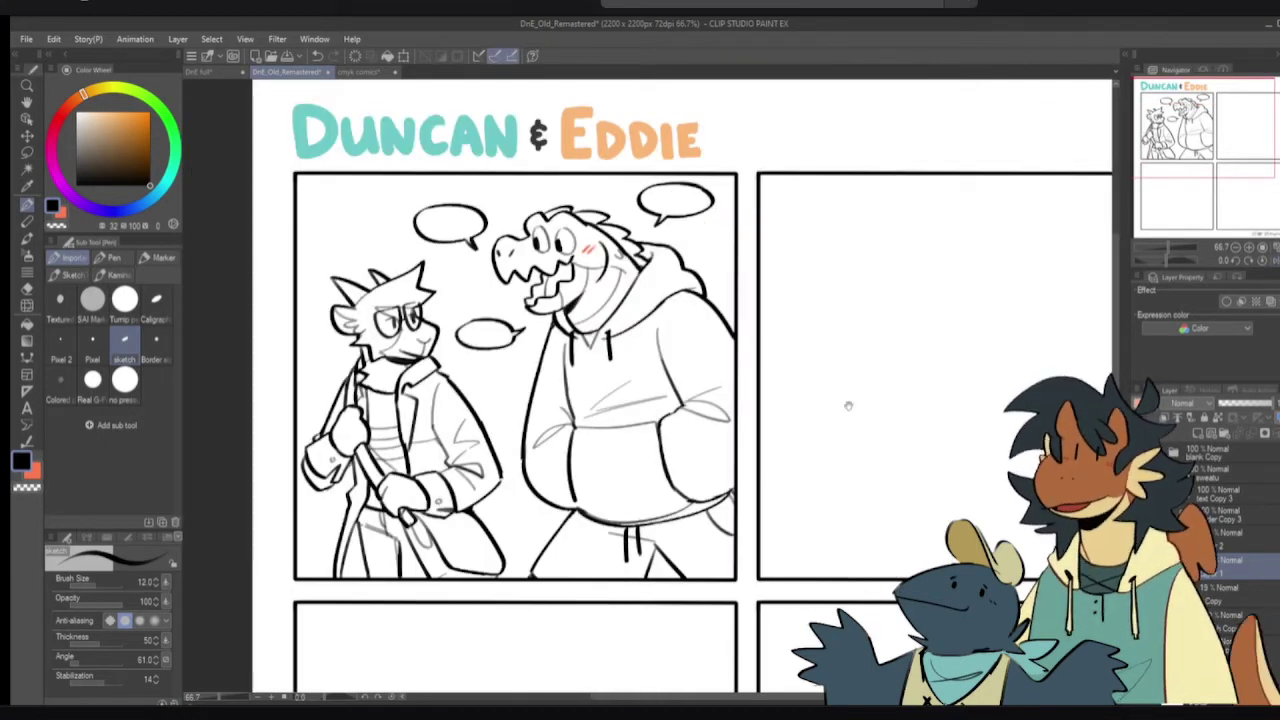
{"action": "scroll", "coordinate": [434, 315], "scroll_direction": "up", "scroll_amount": 4}
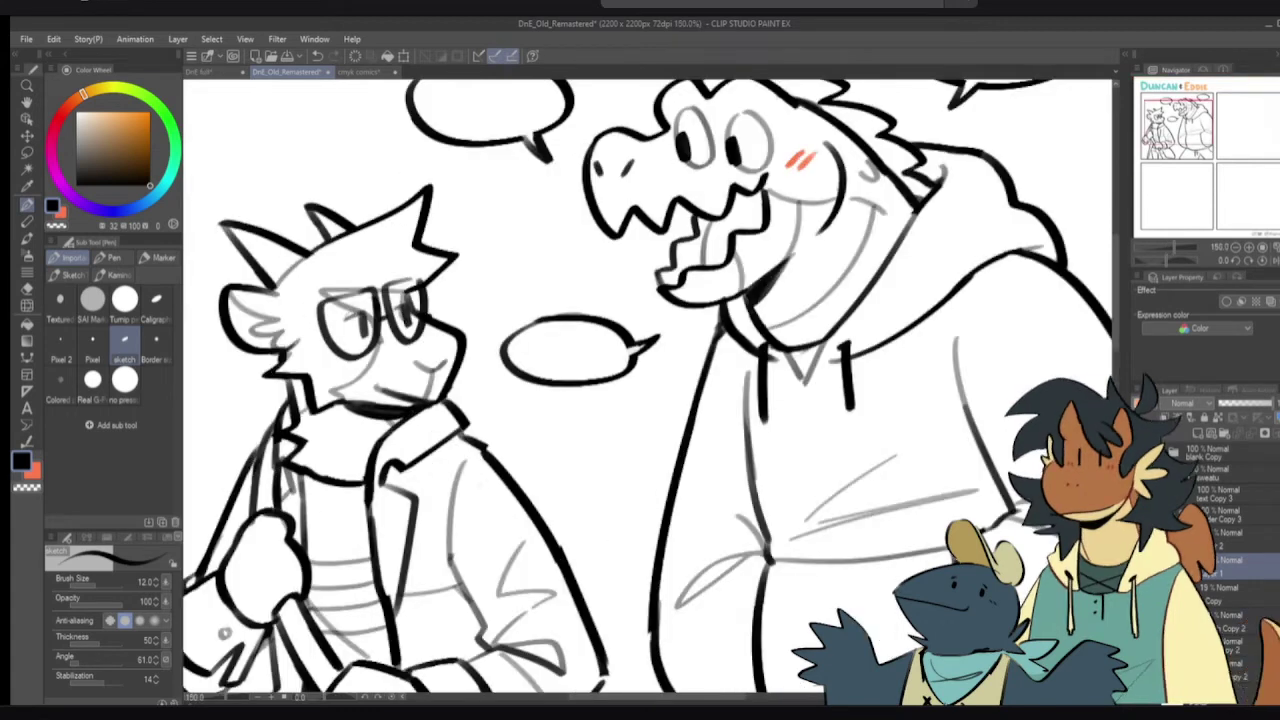
{"action": "key", "text": "c"}
{"action": "left_click_drag", "start_coordinate": [345, 319], "coordinate": [424, 297]}
{"action": "key", "text": "ctrl+z"}
{"action": "key", "text": "c"}
{"action": "key", "text": "c"}
{"action": "mouse_move", "coordinate": [346, 291]}
{"action": "left_mouse_down"}
{"action": "mouse_move", "coordinate": [364, 297]}
{"action": "mouse_move", "coordinate": [368, 268]}
{"action": "left_mouse_up"}
{"action": "key", "text": "ctrl+z"}
{"action": "key", "text": "ctrl+z"}
{"action": "scroll", "coordinate": [412, 307], "scroll_direction": "down", "scroll_amount": 2}
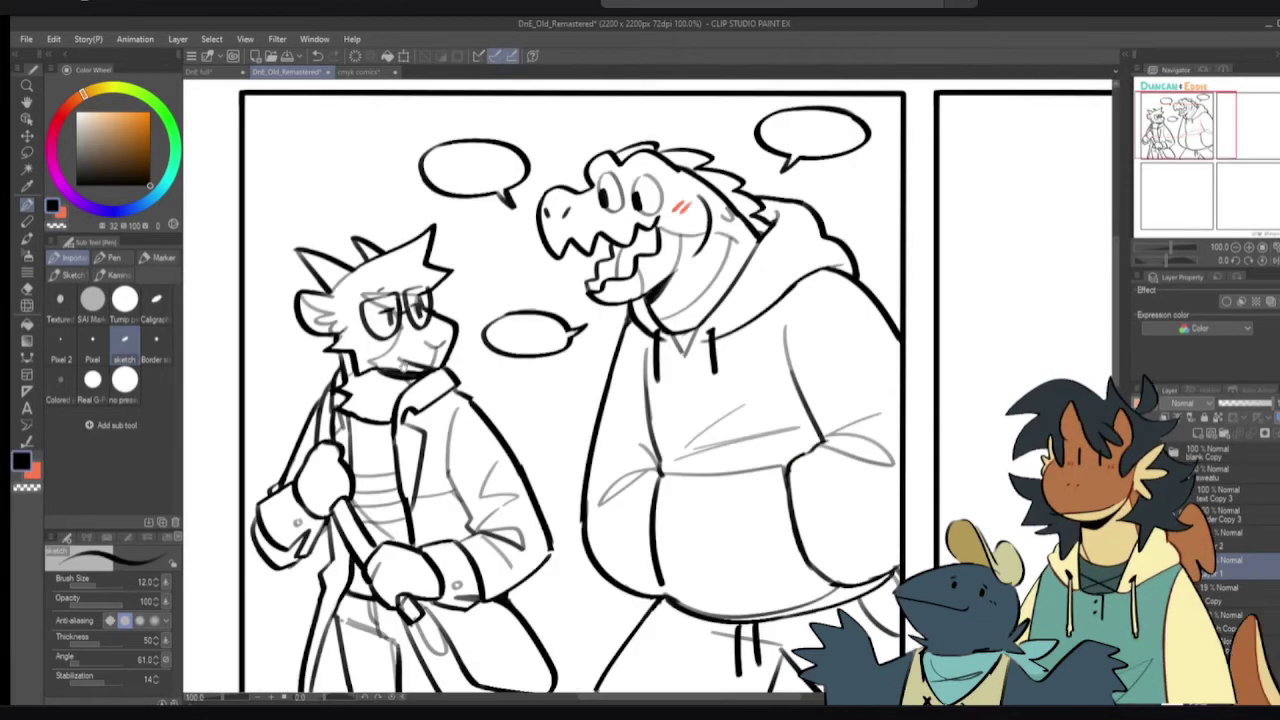
{"action": "scroll", "coordinate": [404, 375], "scroll_direction": "down", "scroll_amount": 2}
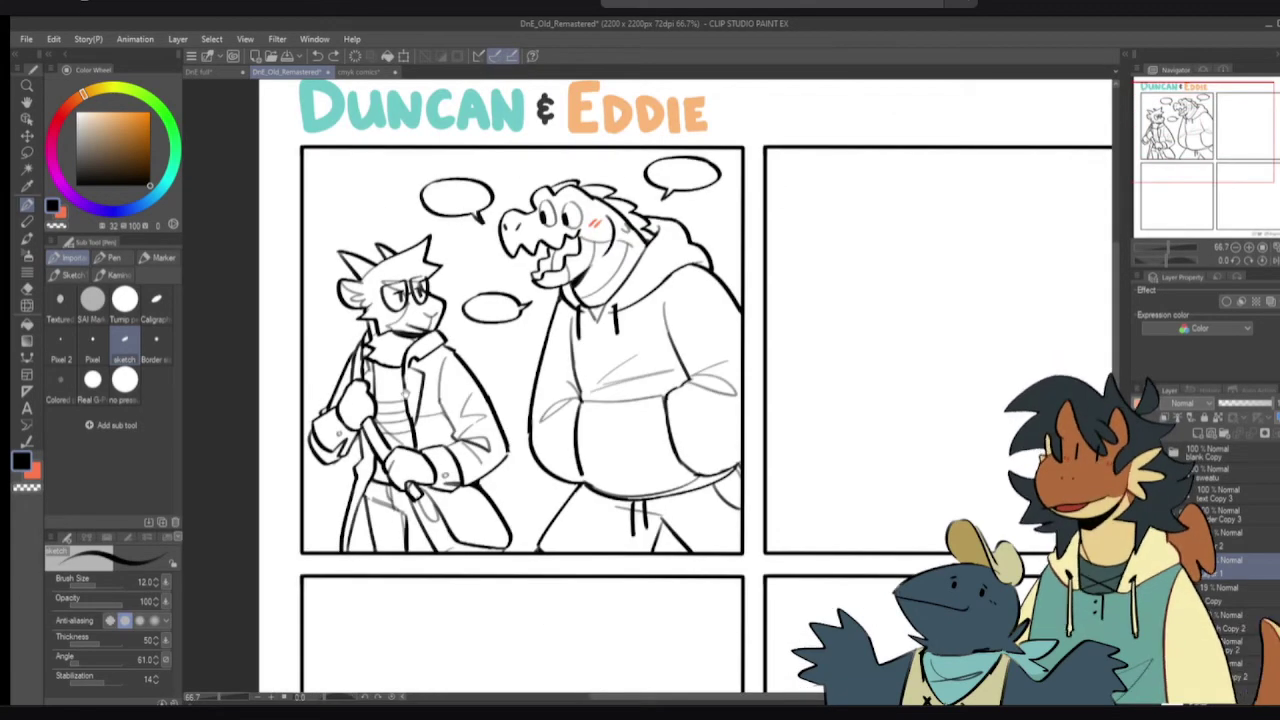
{"action": "scroll", "coordinate": [405, 330], "scroll_direction": "up", "scroll_amount": 3}
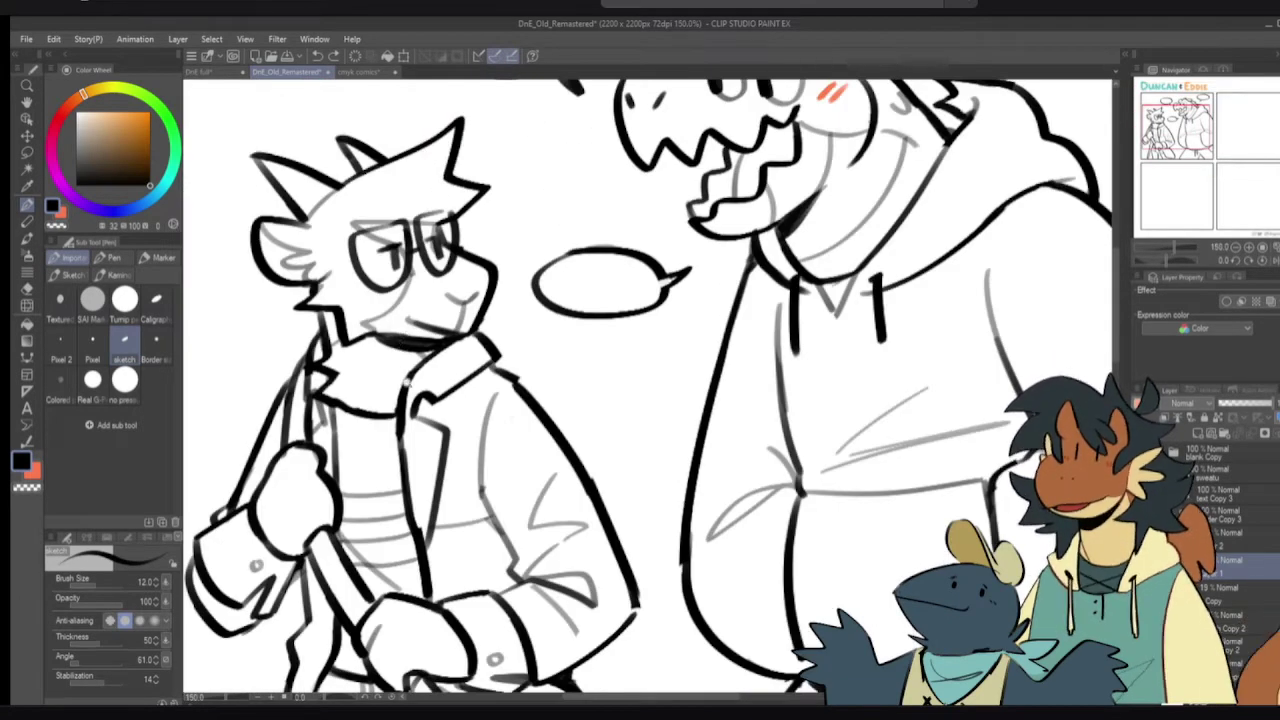
{"action": "scroll", "coordinate": [407, 383], "scroll_direction": "down", "scroll_amount": 2}
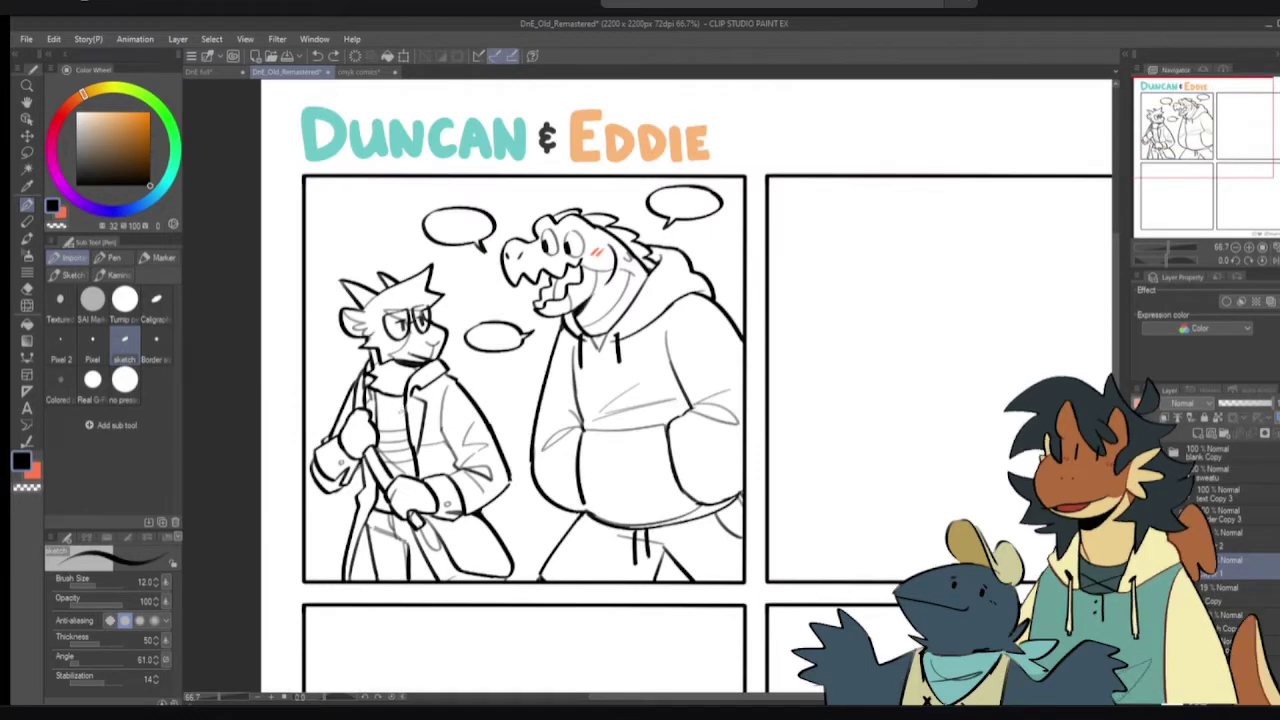
- Erase the smaller character's glasses, eyes and brow lines, leaving the outer head outline
{"action": "scroll", "coordinate": [430, 318], "scroll_direction": "up", "scroll_amount": 4}
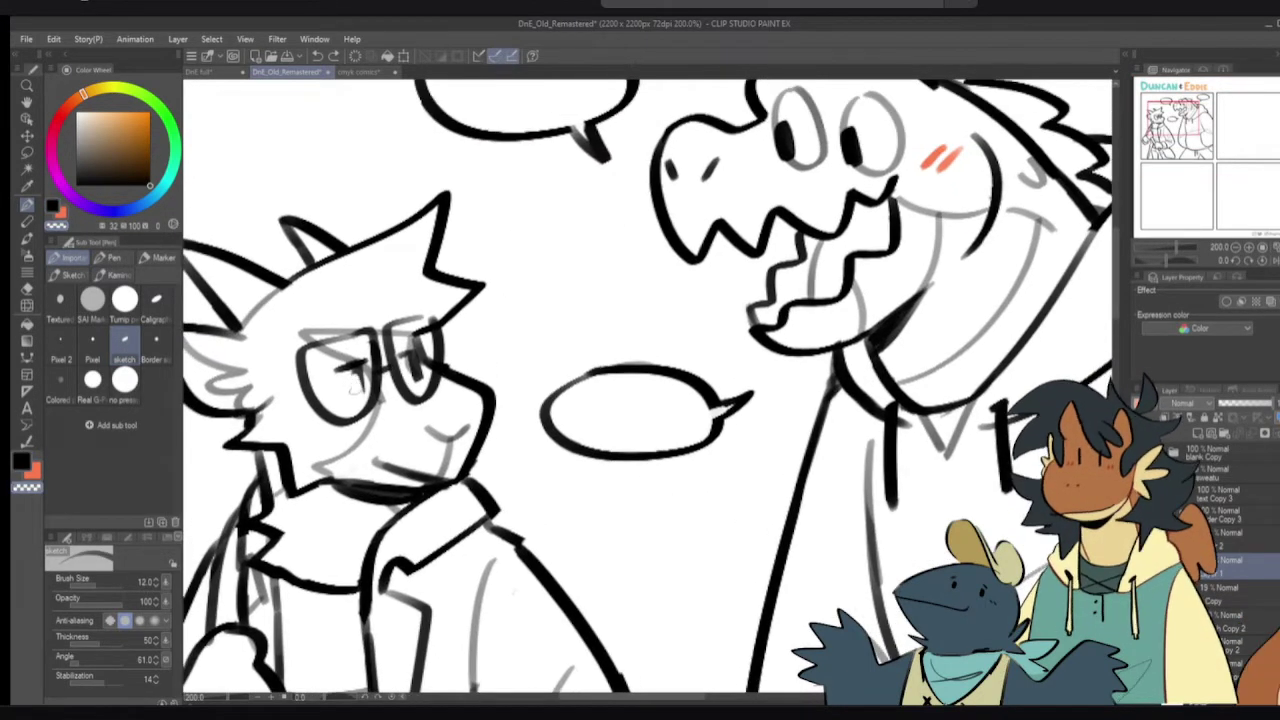
{"action": "key", "text": "c"}
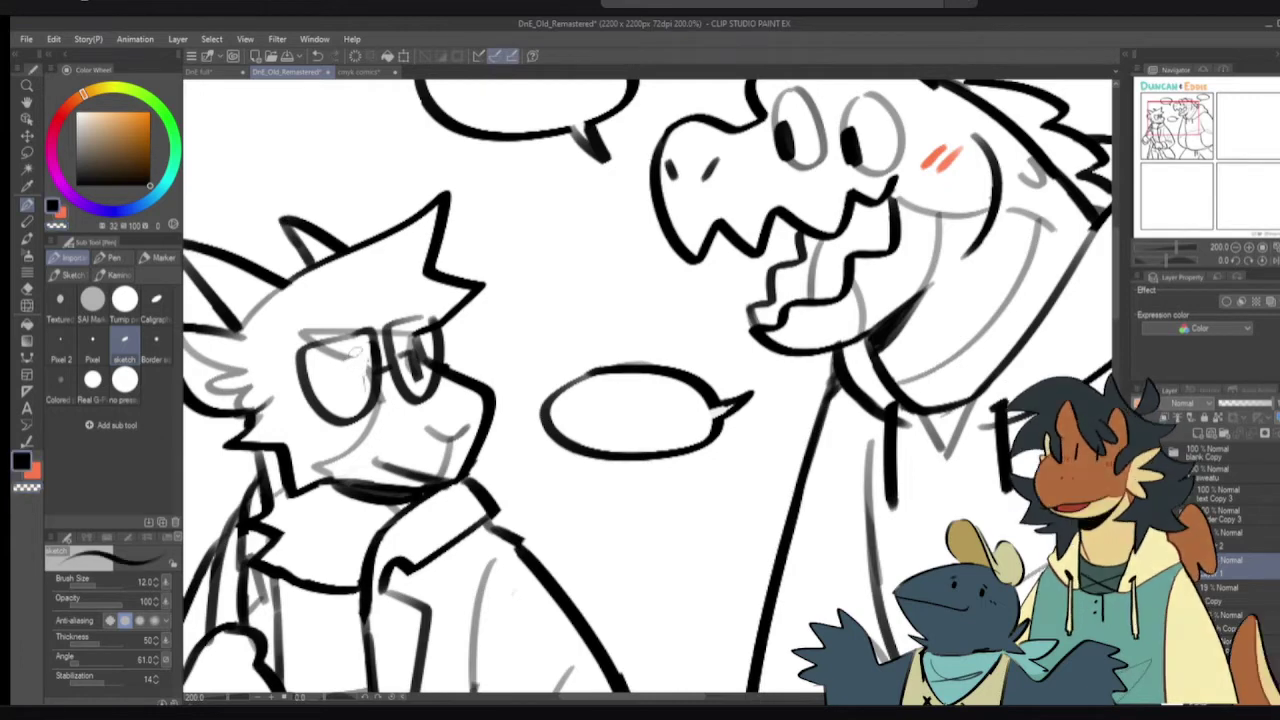
{"action": "key", "text": "e"}
{"action": "mouse_move", "coordinate": [358, 360]}
{"action": "left_mouse_down"}
{"action": "mouse_move", "coordinate": [360, 414]}
{"action": "mouse_move", "coordinate": [449, 331]}
{"action": "mouse_move", "coordinate": [438, 348]}
{"action": "mouse_move", "coordinate": [491, 386]}
{"action": "left_mouse_up"}
{"action": "key", "text": "p"}
{"action": "key", "text": "ctrl+z"}
{"action": "key", "text": "ctrl+z"}
{"action": "mouse_move", "coordinate": [462, 307]}
{"action": "left_mouse_down"}
{"action": "mouse_move", "coordinate": [438, 327]}
{"action": "mouse_move", "coordinate": [498, 398]}
{"action": "mouse_move", "coordinate": [446, 446]}
{"action": "left_mouse_up"}
{"action": "left_click", "coordinate": [27, 289]}
{"action": "left_click", "coordinate": [27, 206]}
{"action": "left_click_drag", "start_coordinate": [366, 400], "coordinate": [435, 384]}
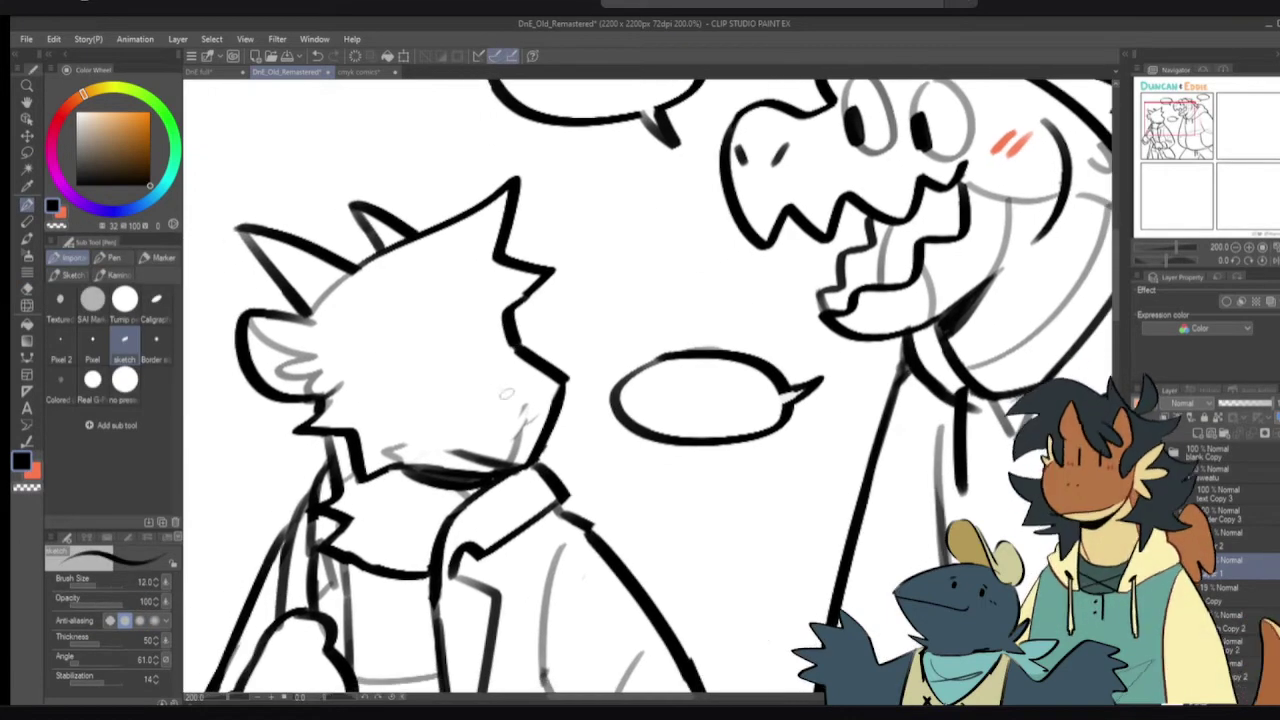
- Erase the smaller character's mouth, jawline and the dark shadow under the chin
{"action": "key", "text": "e"}
{"action": "mouse_move", "coordinate": [392, 446]}
{"action": "left_mouse_down"}
{"action": "mouse_move", "coordinate": [461, 452]}
{"action": "mouse_move", "coordinate": [514, 414]}
{"action": "mouse_move", "coordinate": [400, 514]}
{"action": "mouse_move", "coordinate": [457, 428]}
{"action": "mouse_move", "coordinate": [515, 435]}
{"action": "left_mouse_up"}
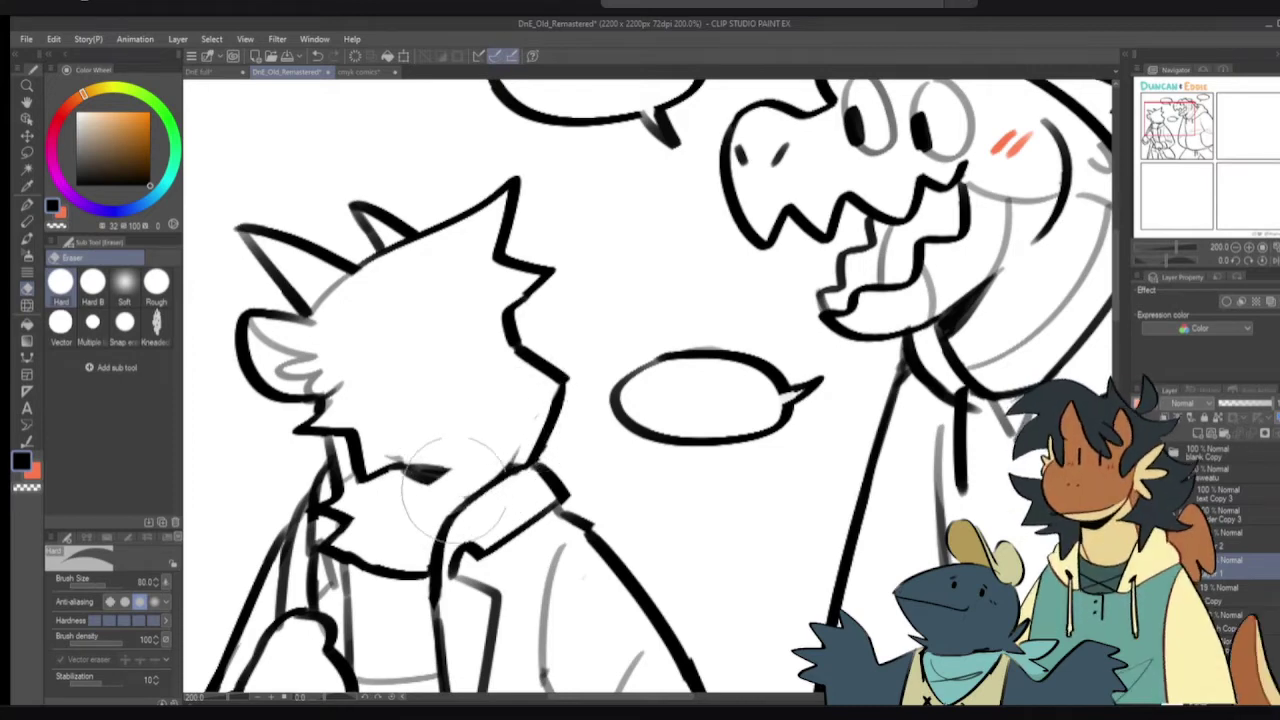
{"action": "key", "text": "p"}
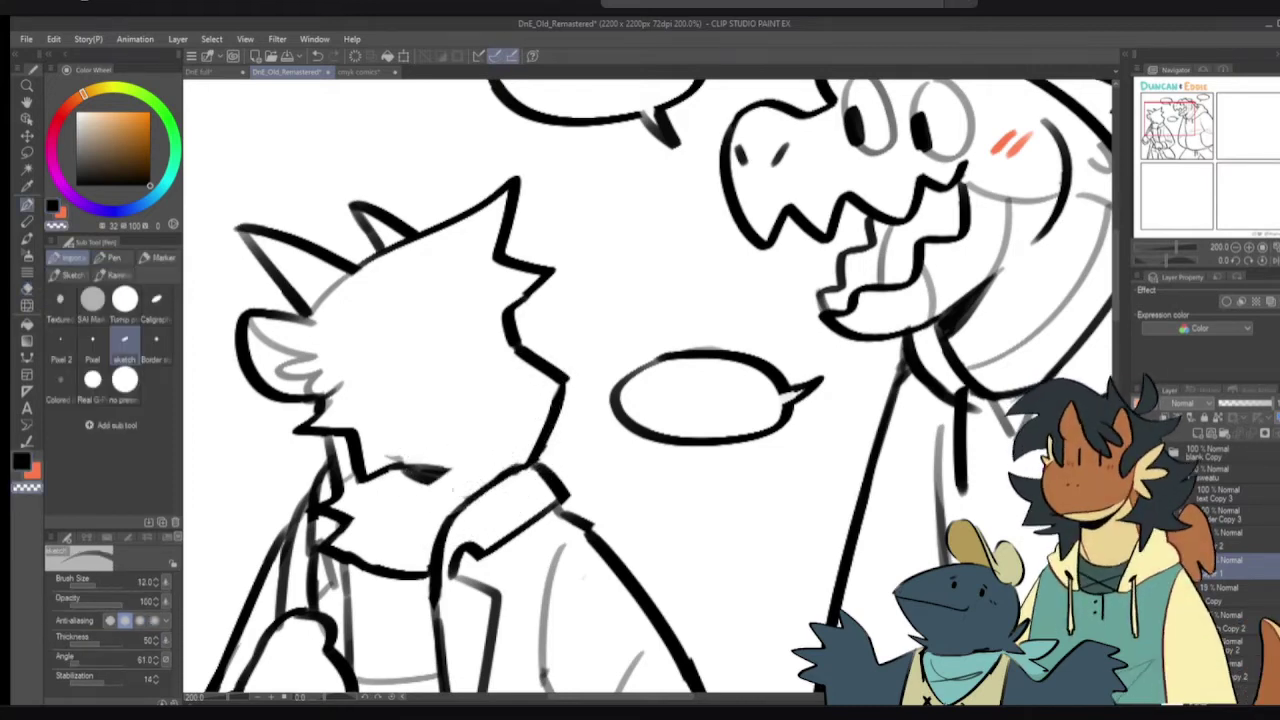
{"action": "key", "text": "e"}
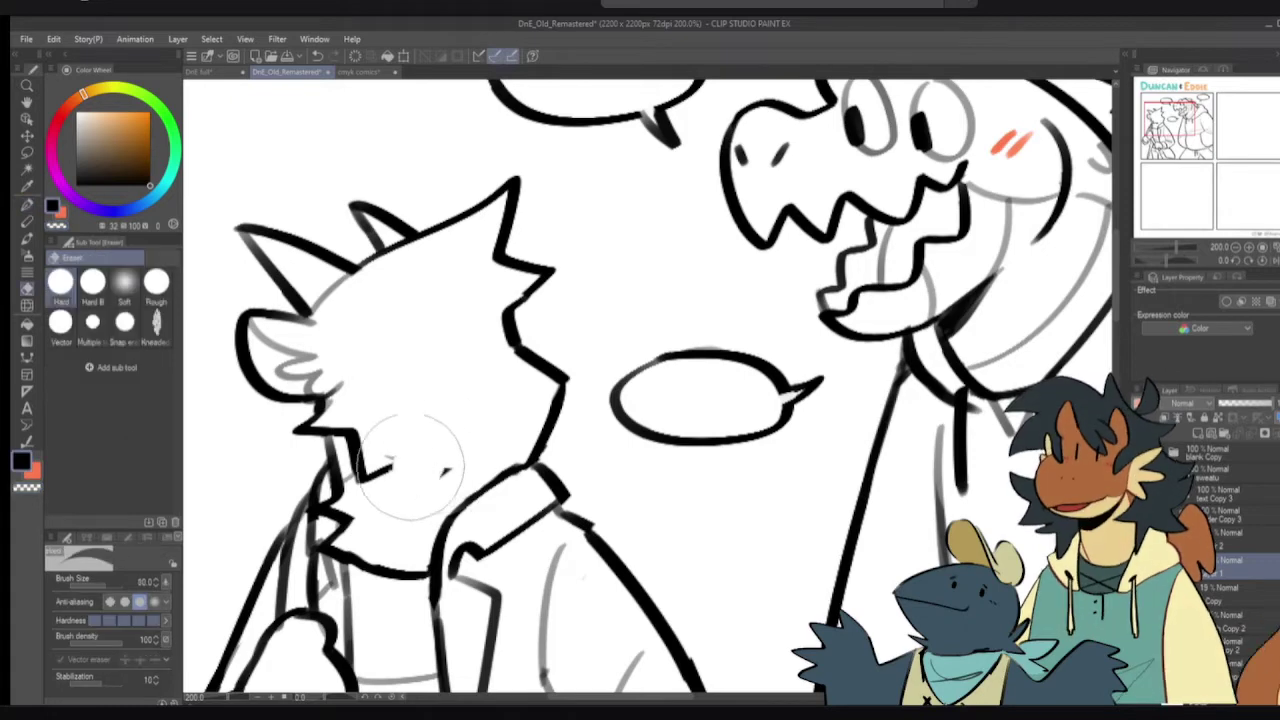
{"action": "left_click_drag", "start_coordinate": [414, 451], "coordinate": [405, 460]}
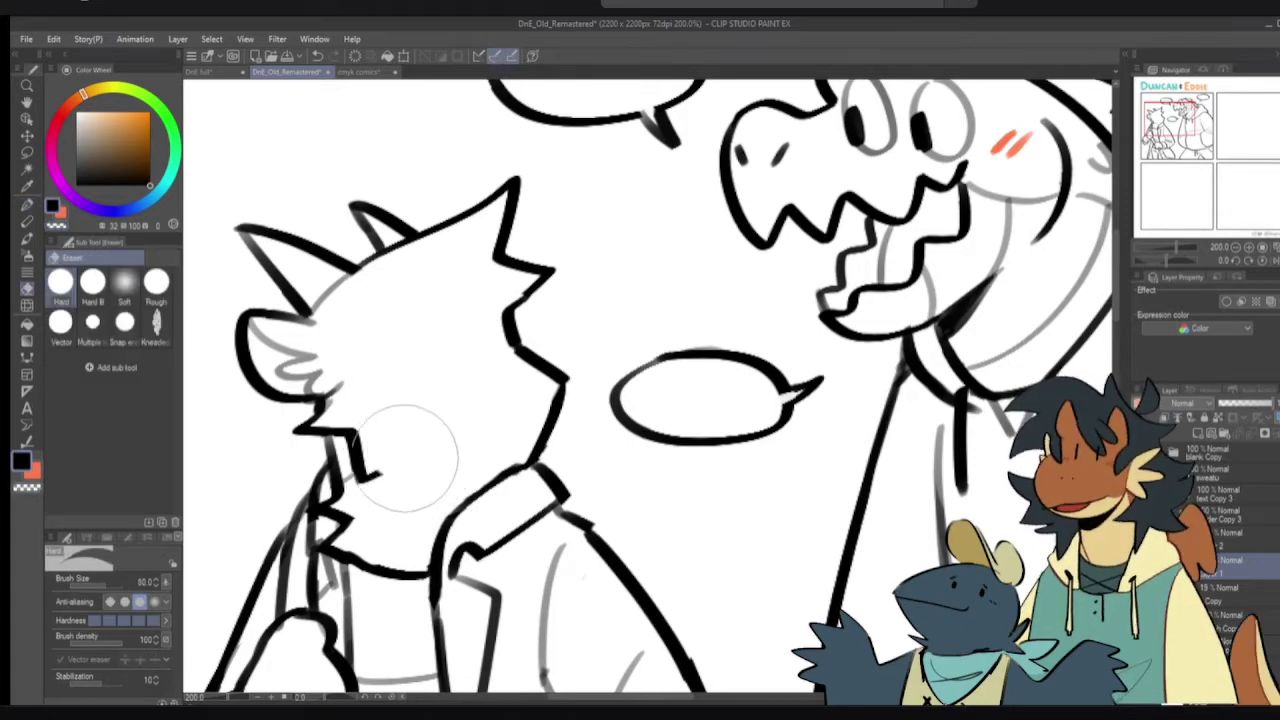
- Ink a new jawline for the smaller character and thicken the front of the muzzle down to the collar
{"action": "key", "text": "p"}
{"action": "mouse_move", "coordinate": [525, 469]}
{"action": "left_mouse_down"}
{"action": "mouse_move", "coordinate": [400, 460]}
{"action": "mouse_move", "coordinate": [534, 464]}
{"action": "left_mouse_up"}
{"action": "key", "text": "ctrl+z"}
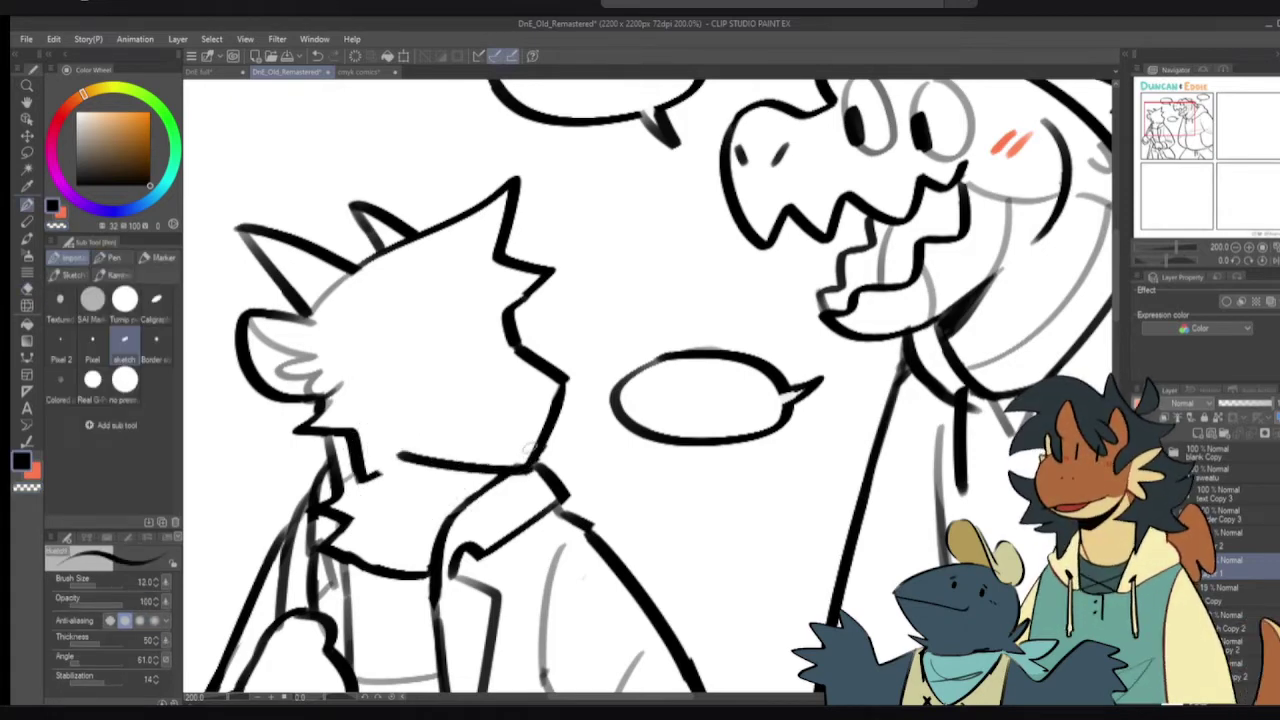
{"action": "key", "text": "c"}
{"action": "left_click_drag", "start_coordinate": [550, 394], "coordinate": [532, 452]}
{"action": "key", "text": "c"}
{"action": "left_click_drag", "start_coordinate": [564, 386], "coordinate": [540, 463]}
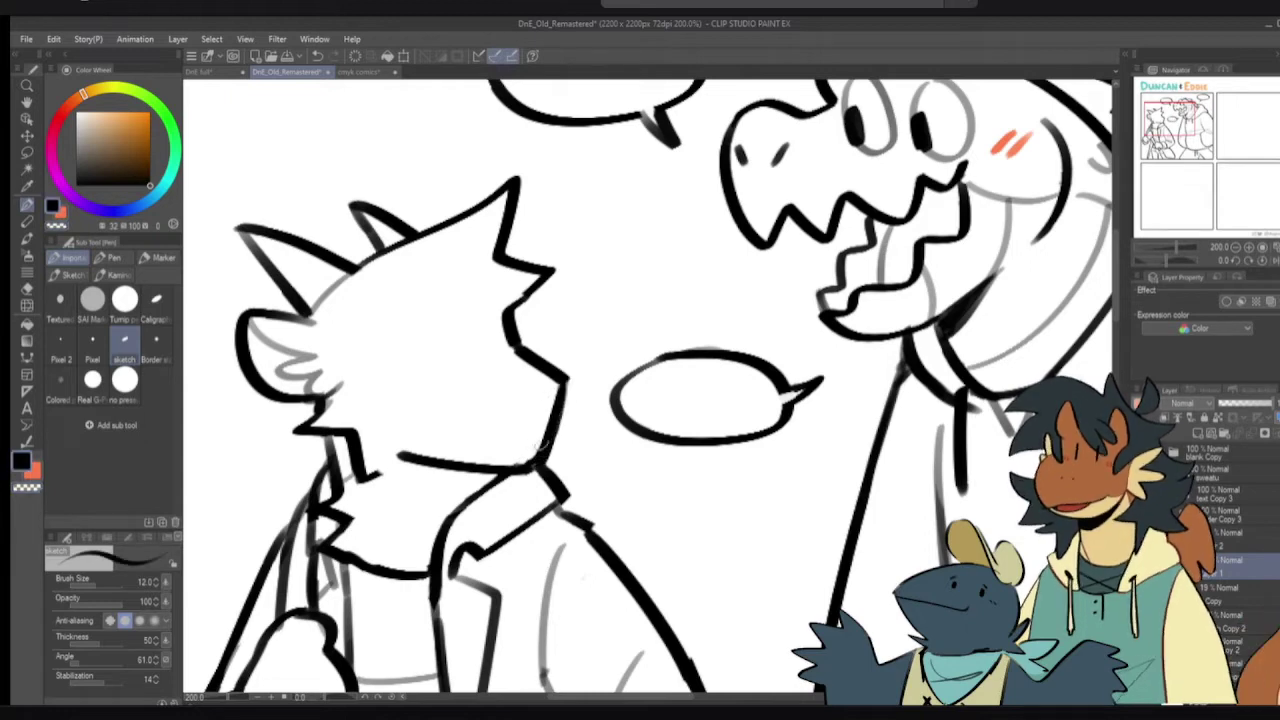
- Extend the smaller character's jawline back to join the pointed cheek fur and tidy the junction
{"action": "mouse_move", "coordinate": [402, 457]}
{"action": "left_mouse_down"}
{"action": "mouse_move", "coordinate": [362, 480]}
{"action": "mouse_move", "coordinate": [350, 444]}
{"action": "mouse_move", "coordinate": [354, 474]}
{"action": "mouse_move", "coordinate": [412, 451]}
{"action": "mouse_move", "coordinate": [358, 450]}
{"action": "mouse_move", "coordinate": [416, 461]}
{"action": "left_mouse_up"}
{"action": "key", "text": "ctrl+z"}
{"action": "key", "text": "c"}
{"action": "key", "text": "c"}
{"action": "key", "text": "ctrl+z"}
{"action": "key", "text": "ctrl+z"}
{"action": "key", "text": "c"}
{"action": "key", "text": "c"}
{"action": "key", "text": "c"}
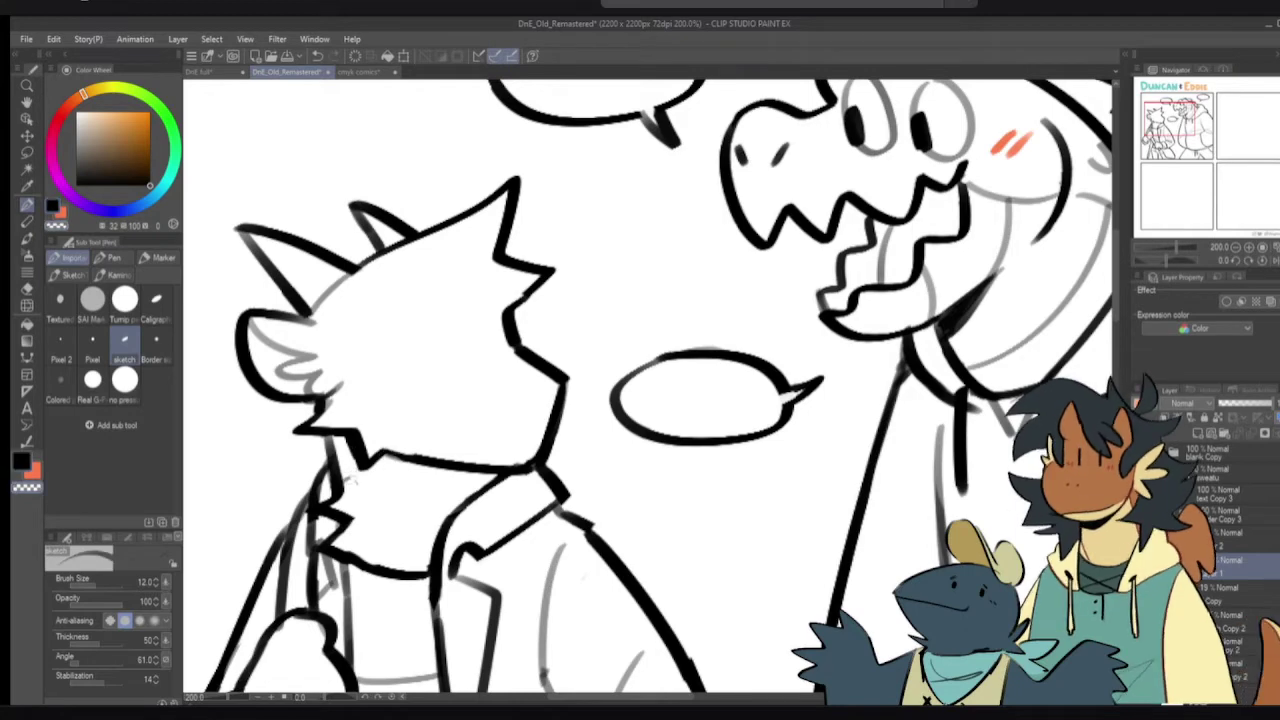
{"action": "key", "text": "c"}
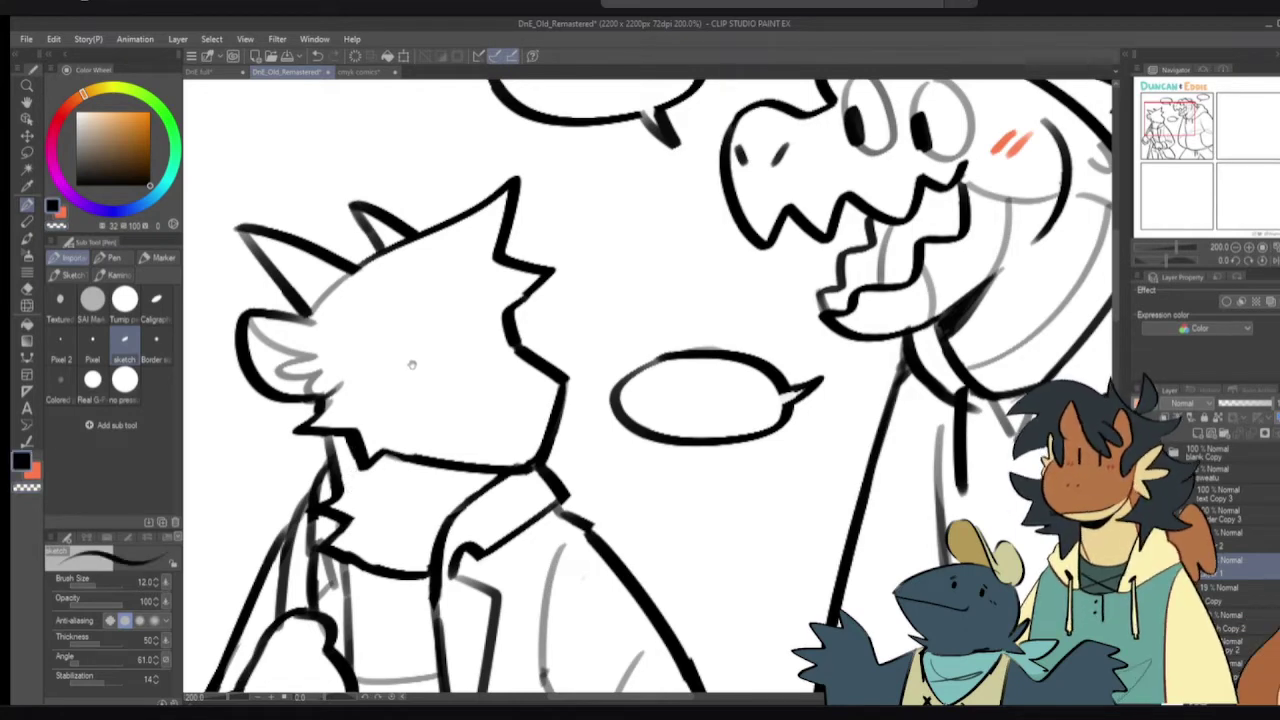
- Touch up the brow edge below the hair and sketch two rounded glasses lenses on the smaller character's face
{"action": "scroll", "coordinate": [410, 362], "scroll_direction": "up", "scroll_amount": 2}
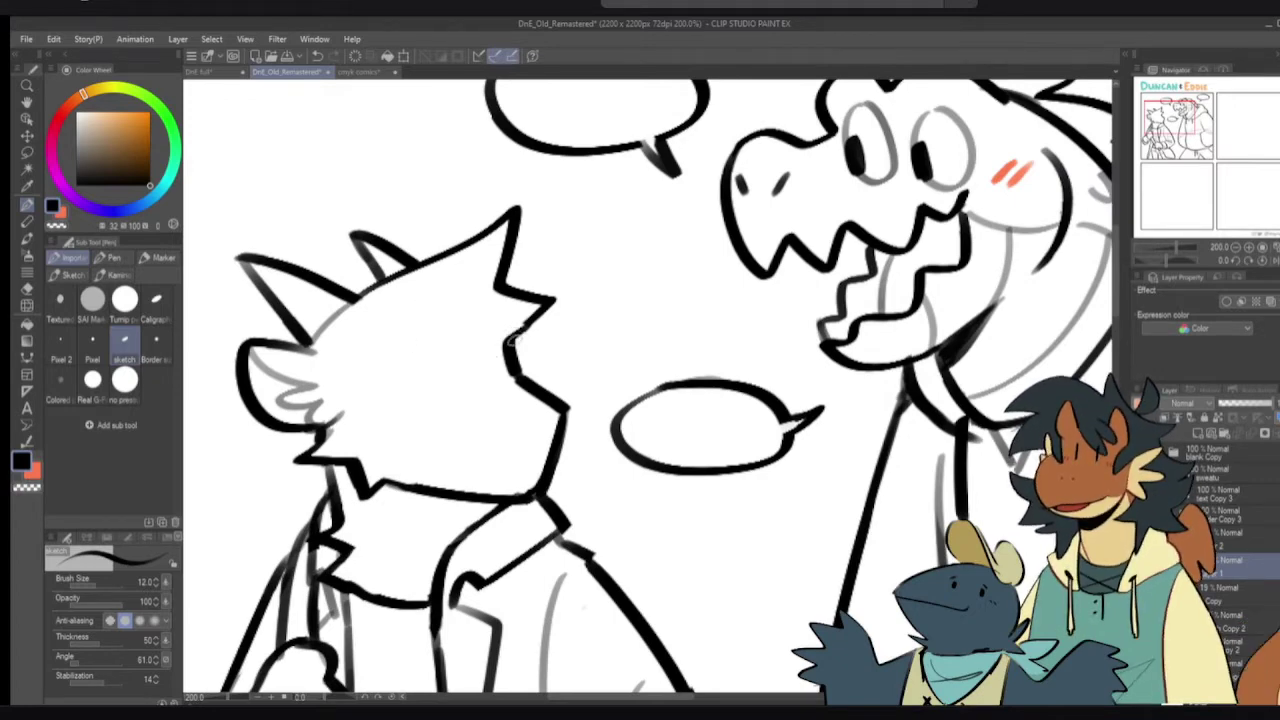
{"action": "mouse_move", "coordinate": [518, 337]}
{"action": "left_mouse_down"}
{"action": "mouse_move", "coordinate": [512, 357]}
{"action": "mouse_move", "coordinate": [515, 340]}
{"action": "left_mouse_up"}
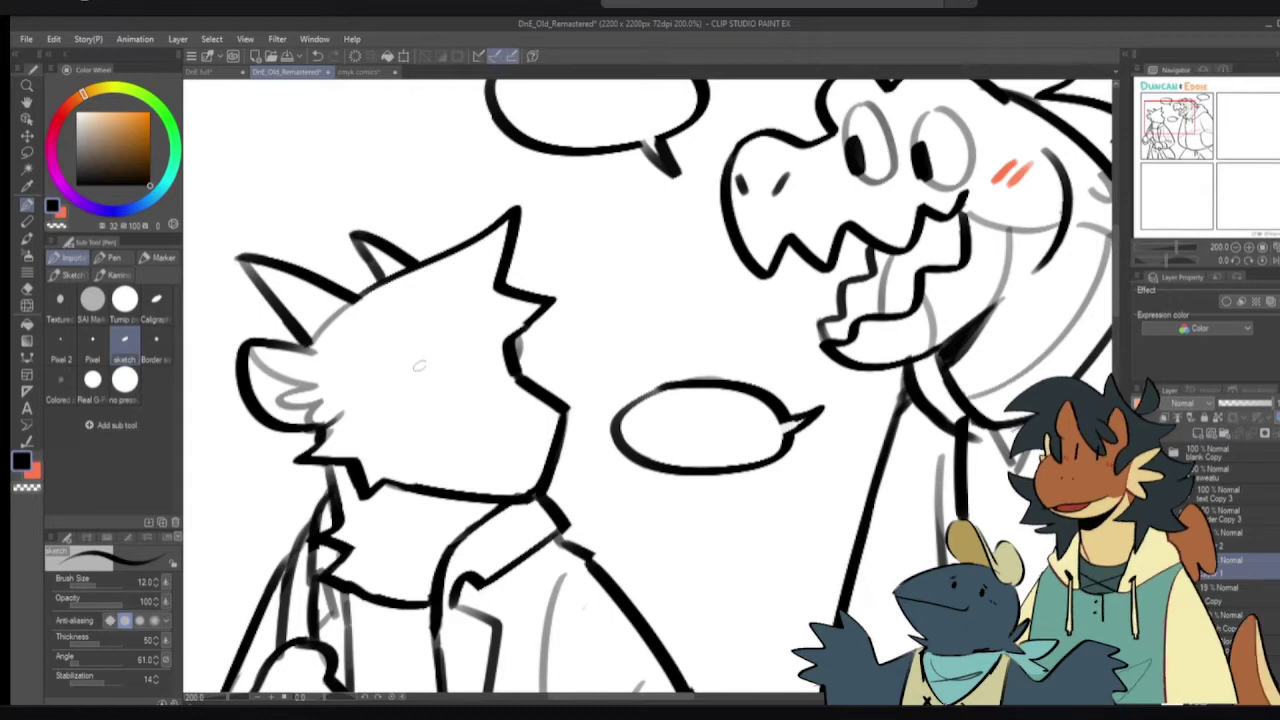
{"action": "mouse_move", "coordinate": [428, 344]}
{"action": "left_mouse_down"}
{"action": "mouse_move", "coordinate": [454, 421]}
{"action": "mouse_move", "coordinate": [445, 342]}
{"action": "mouse_move", "coordinate": [410, 346]}
{"action": "mouse_move", "coordinate": [419, 421]}
{"action": "mouse_move", "coordinate": [444, 345]}
{"action": "mouse_move", "coordinate": [396, 338]}
{"action": "mouse_move", "coordinate": [436, 409]}
{"action": "mouse_move", "coordinate": [484, 328]}
{"action": "mouse_move", "coordinate": [442, 331]}
{"action": "mouse_move", "coordinate": [474, 389]}
{"action": "mouse_move", "coordinate": [399, 332]}
{"action": "mouse_move", "coordinate": [460, 394]}
{"action": "mouse_move", "coordinate": [400, 394]}
{"action": "mouse_move", "coordinate": [452, 362]}
{"action": "mouse_move", "coordinate": [482, 404]}
{"action": "mouse_move", "coordinate": [488, 318]}
{"action": "mouse_move", "coordinate": [506, 406]}
{"action": "mouse_move", "coordinate": [506, 321]}
{"action": "mouse_move", "coordinate": [486, 320]}
{"action": "mouse_move", "coordinate": [502, 405]}
{"action": "mouse_move", "coordinate": [490, 322]}
{"action": "left_mouse_up"}
{"action": "key", "text": "ctrl+z"}
{"action": "key", "text": "ctrl+z"}
{"action": "key", "text": "ctrl+z"}
{"action": "key", "text": "ctrl+z"}
{"action": "key", "text": "ctrl+z"}
{"action": "key", "text": "ctrl+z"}
{"action": "key", "text": "ctrl+z"}
{"action": "key", "text": "ctrl+z"}
{"action": "key", "text": "ctrl+z"}
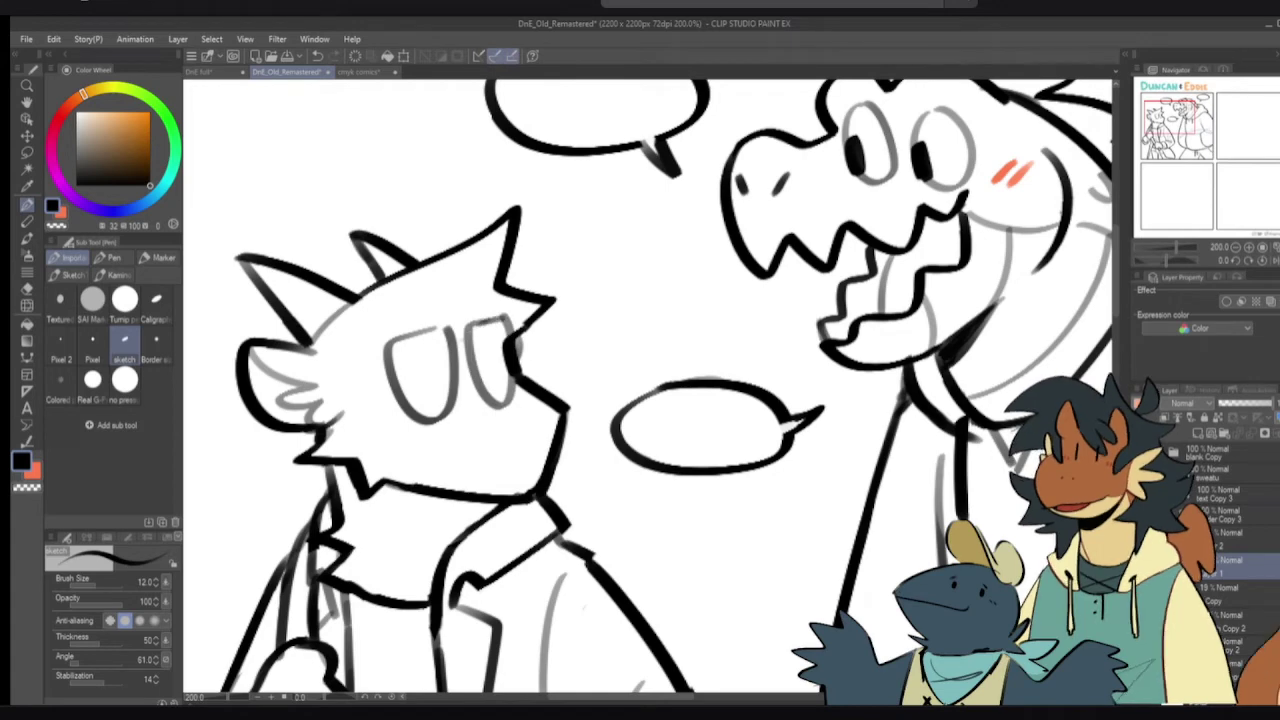
- Draw half-lidded eyes inside the smaller character's lenses and a bridge line between the lenses
{"action": "mouse_move", "coordinate": [411, 371]}
{"action": "left_mouse_down"}
{"action": "mouse_move", "coordinate": [442, 360]}
{"action": "mouse_move", "coordinate": [433, 386]}
{"action": "mouse_move", "coordinate": [442, 358]}
{"action": "mouse_move", "coordinate": [436, 392]}
{"action": "mouse_move", "coordinate": [431, 358]}
{"action": "mouse_move", "coordinate": [492, 384]}
{"action": "mouse_move", "coordinate": [498, 354]}
{"action": "mouse_move", "coordinate": [494, 379]}
{"action": "mouse_move", "coordinate": [480, 360]}
{"action": "mouse_move", "coordinate": [442, 420]}
{"action": "left_mouse_up"}
{"action": "key", "text": "ctrl+z"}
{"action": "key", "text": "ctrl+z"}
{"action": "key", "text": "ctrl+z"}
{"action": "key", "text": "ctrl+z"}
{"action": "key", "text": "ctrl+z"}
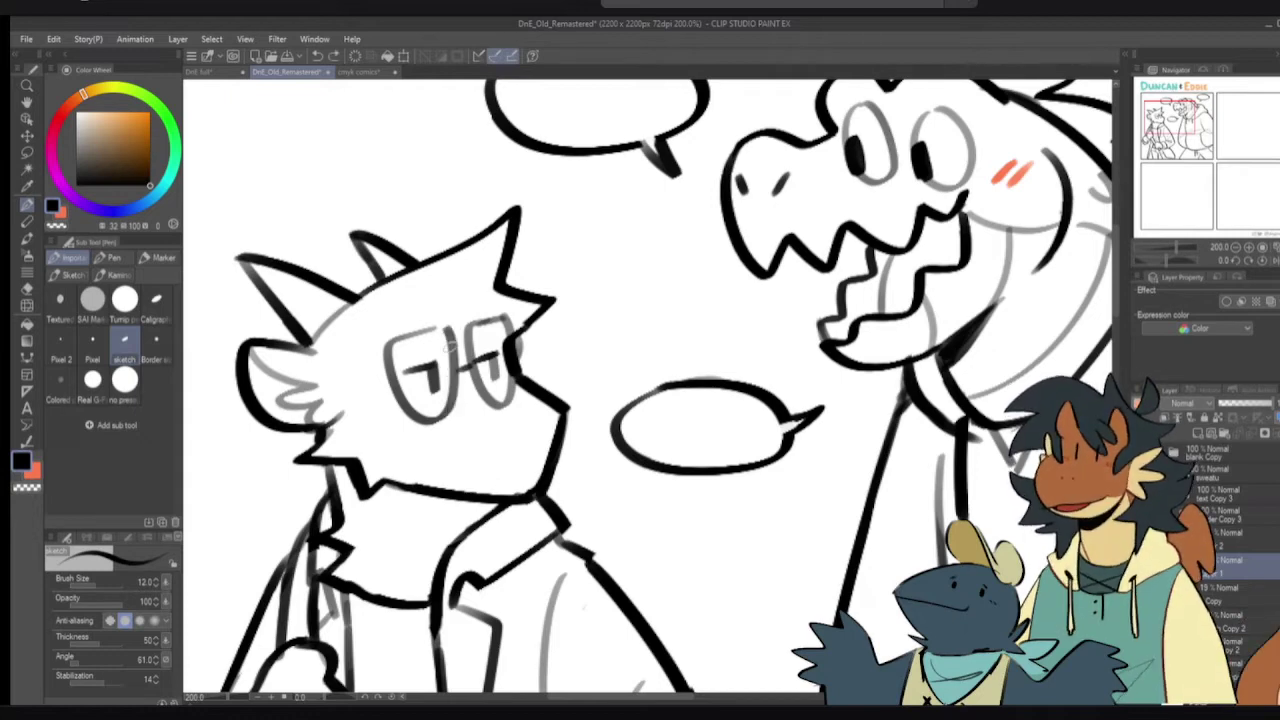
- Ink the outline of the smaller character's near glasses lens over the sketch
{"action": "key", "text": "c"}
{"action": "key", "text": "c"}
{"action": "left_click_drag", "start_coordinate": [448, 346], "coordinate": [446, 416]}
{"action": "key", "text": "ctrl+z"}
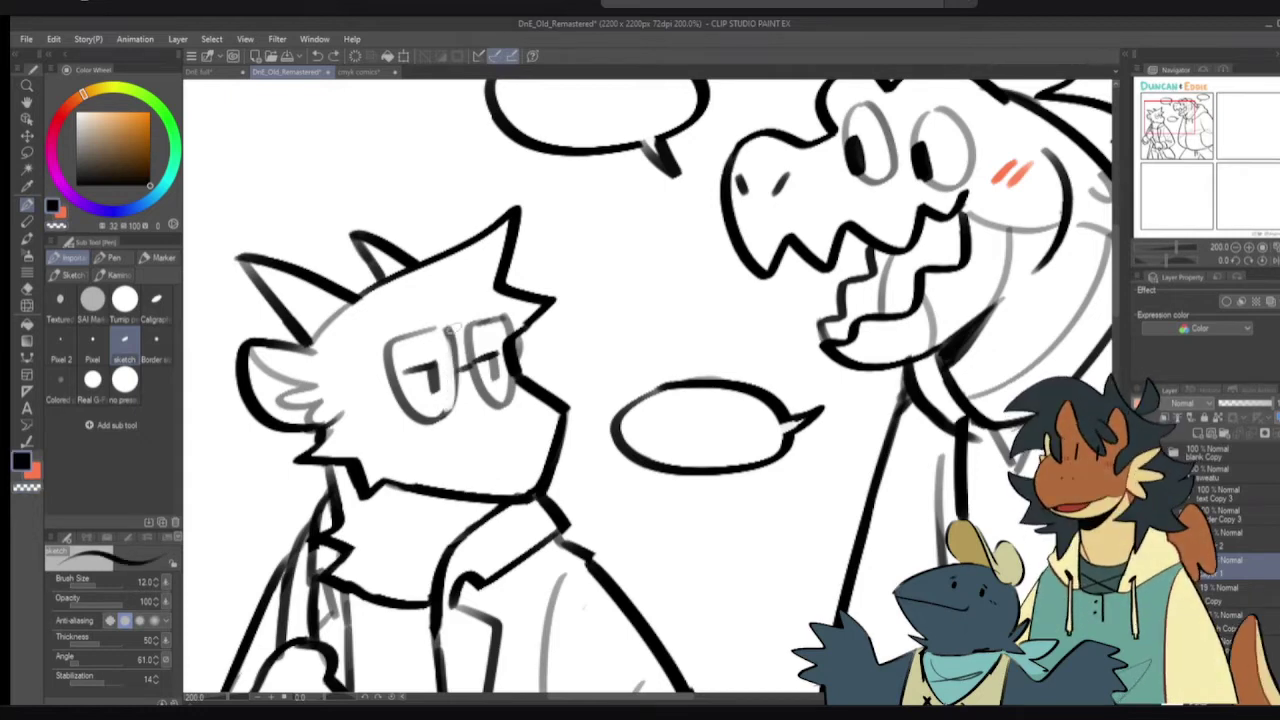
{"action": "mouse_move", "coordinate": [450, 320]}
{"action": "left_mouse_down"}
{"action": "mouse_move", "coordinate": [446, 418]}
{"action": "mouse_move", "coordinate": [434, 421]}
{"action": "left_mouse_up"}
{"action": "mouse_move", "coordinate": [396, 341]}
{"action": "left_mouse_down"}
{"action": "mouse_move", "coordinate": [450, 323]}
{"action": "mouse_move", "coordinate": [402, 400]}
{"action": "mouse_move", "coordinate": [422, 421]}
{"action": "mouse_move", "coordinate": [452, 422]}
{"action": "mouse_move", "coordinate": [438, 420]}
{"action": "mouse_move", "coordinate": [448, 406]}
{"action": "left_mouse_up"}
{"action": "key", "text": "ctrl+z"}
{"action": "key", "text": "ctrl+z"}
{"action": "key", "text": "c"}
{"action": "key", "text": "c"}
- Ink the glasses bridge and the inner and upper edges of the far lens
{"action": "left_click_drag", "start_coordinate": [467, 364], "coordinate": [484, 358]}
{"action": "left_click_drag", "start_coordinate": [472, 322], "coordinate": [476, 382]}
{"action": "mouse_move", "coordinate": [467, 346]}
{"action": "left_mouse_down"}
{"action": "mouse_move", "coordinate": [475, 322]}
{"action": "mouse_move", "coordinate": [508, 315]}
{"action": "mouse_move", "coordinate": [512, 336]}
{"action": "mouse_move", "coordinate": [488, 318]}
{"action": "mouse_move", "coordinate": [507, 327]}
{"action": "left_mouse_up"}
{"action": "key", "text": "ctrl+z"}
- Sketch the nose crease and a curved mouth line on the smaller character's muzzle
{"action": "mouse_move", "coordinate": [502, 434]}
{"action": "left_mouse_down"}
{"action": "mouse_move", "coordinate": [548, 420]}
{"action": "mouse_move", "coordinate": [520, 468]}
{"action": "mouse_move", "coordinate": [530, 478]}
{"action": "left_mouse_up"}
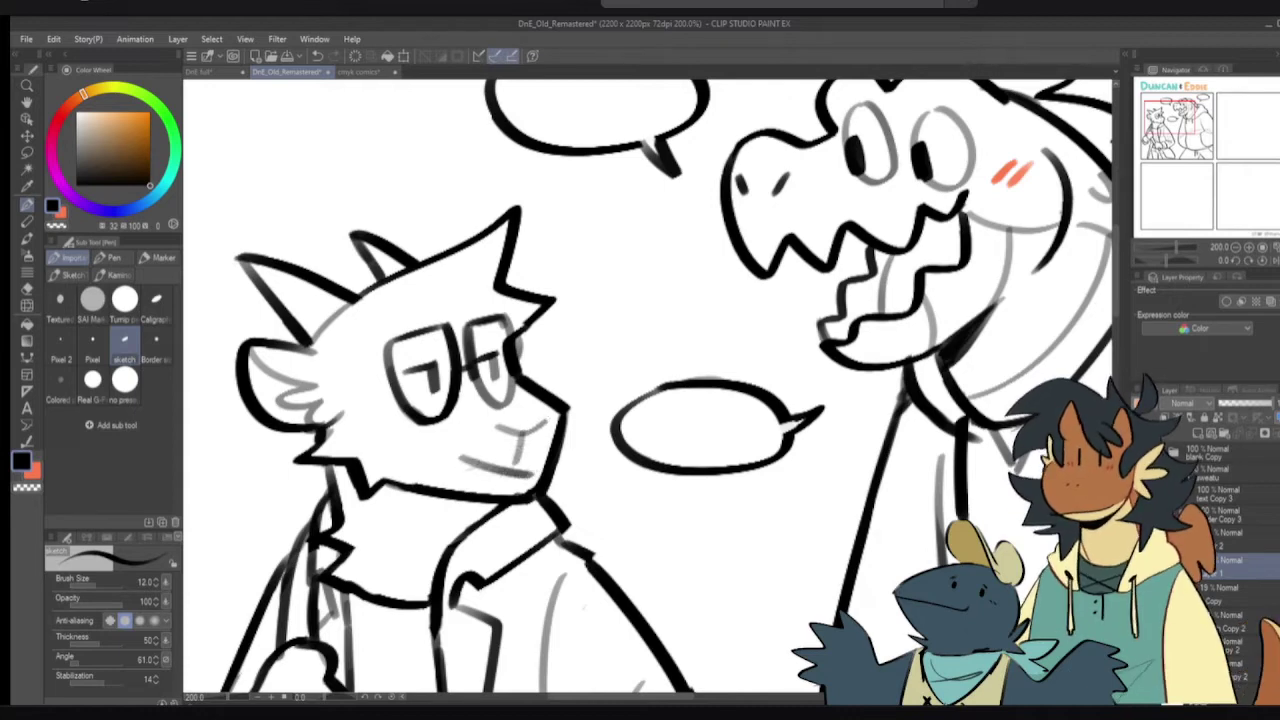
{"action": "mouse_move", "coordinate": [461, 455]}
{"action": "left_mouse_down"}
{"action": "mouse_move", "coordinate": [451, 467]}
{"action": "mouse_move", "coordinate": [547, 471]}
{"action": "mouse_move", "coordinate": [524, 488]}
{"action": "left_mouse_up"}
{"action": "key", "text": "ctrl+z"}
{"action": "key", "text": "ctrl+z"}
{"action": "key", "text": "ctrl+z"}
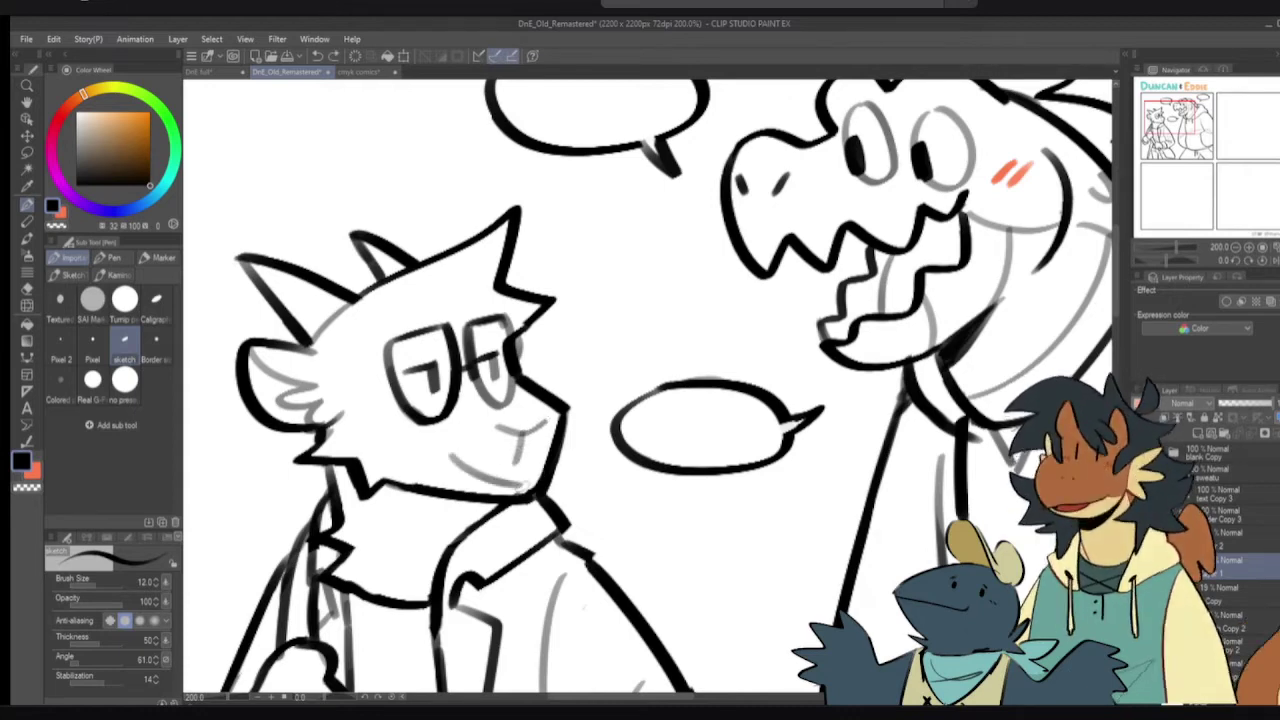
- Redraw the smaller character's curved mouth line and add a short line running down to it from the nose crease
{"action": "key", "text": "ctrl+z"}
{"action": "left_click_drag", "start_coordinate": [452, 452], "coordinate": [520, 492]}
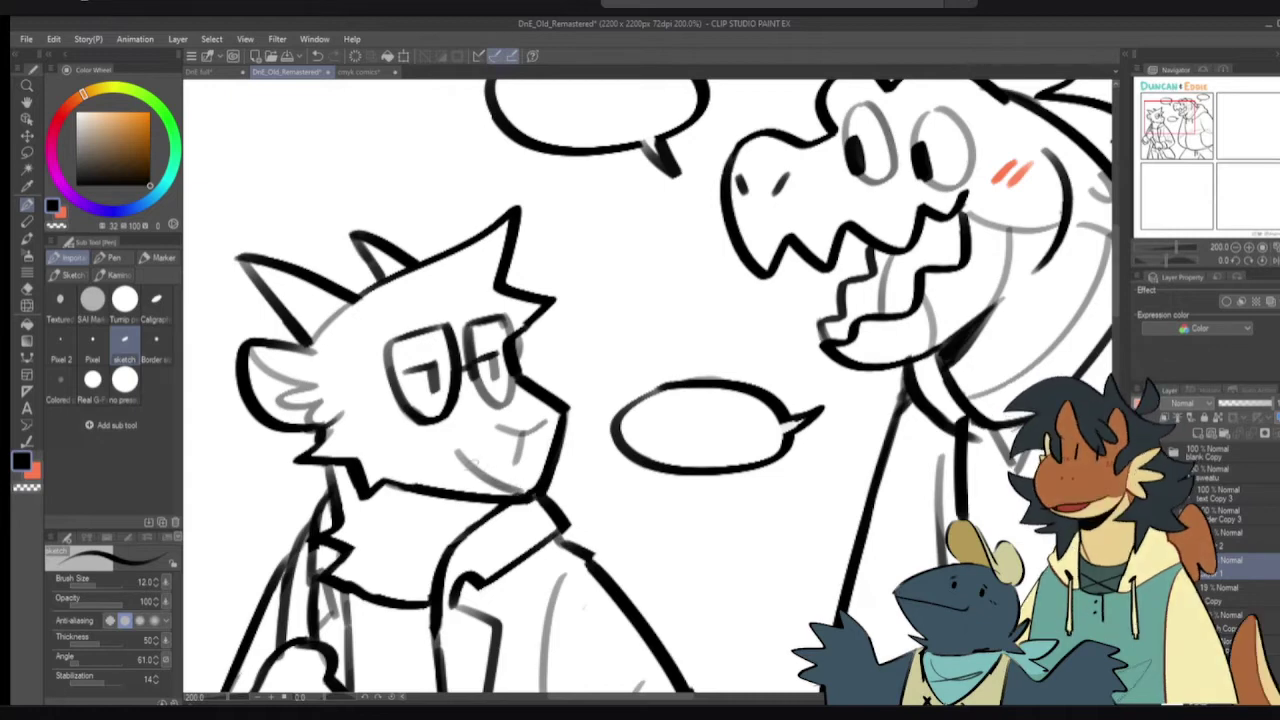
{"action": "key", "text": "ctrl+z"}
{"action": "left_click_drag", "start_coordinate": [444, 454], "coordinate": [536, 492]}
{"action": "key", "text": "ctrl+z"}
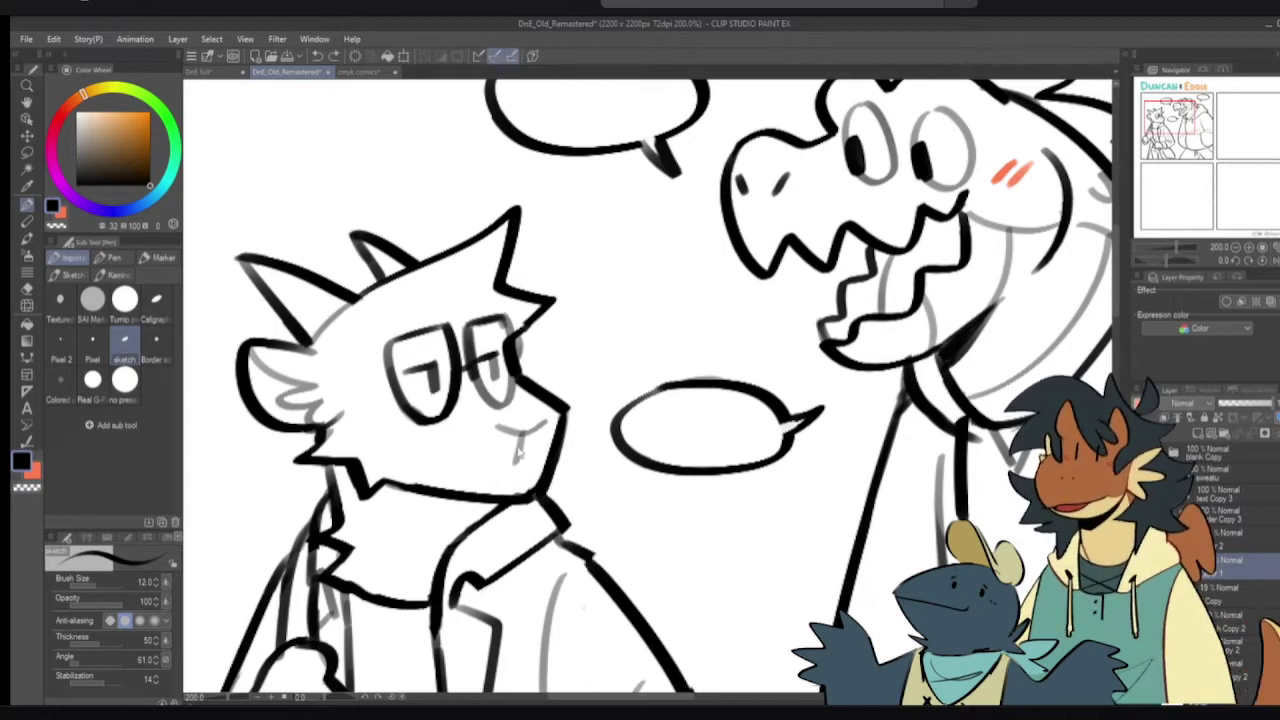
{"action": "key", "text": "ctrl+z"}
{"action": "mouse_move", "coordinate": [466, 450]}
{"action": "left_mouse_down"}
{"action": "mouse_move", "coordinate": [518, 484]}
{"action": "mouse_move", "coordinate": [483, 480]}
{"action": "mouse_move", "coordinate": [528, 492]}
{"action": "left_mouse_up"}
{"action": "key", "text": "ctrl+z"}
{"action": "left_click_drag", "start_coordinate": [523, 434], "coordinate": [510, 487]}
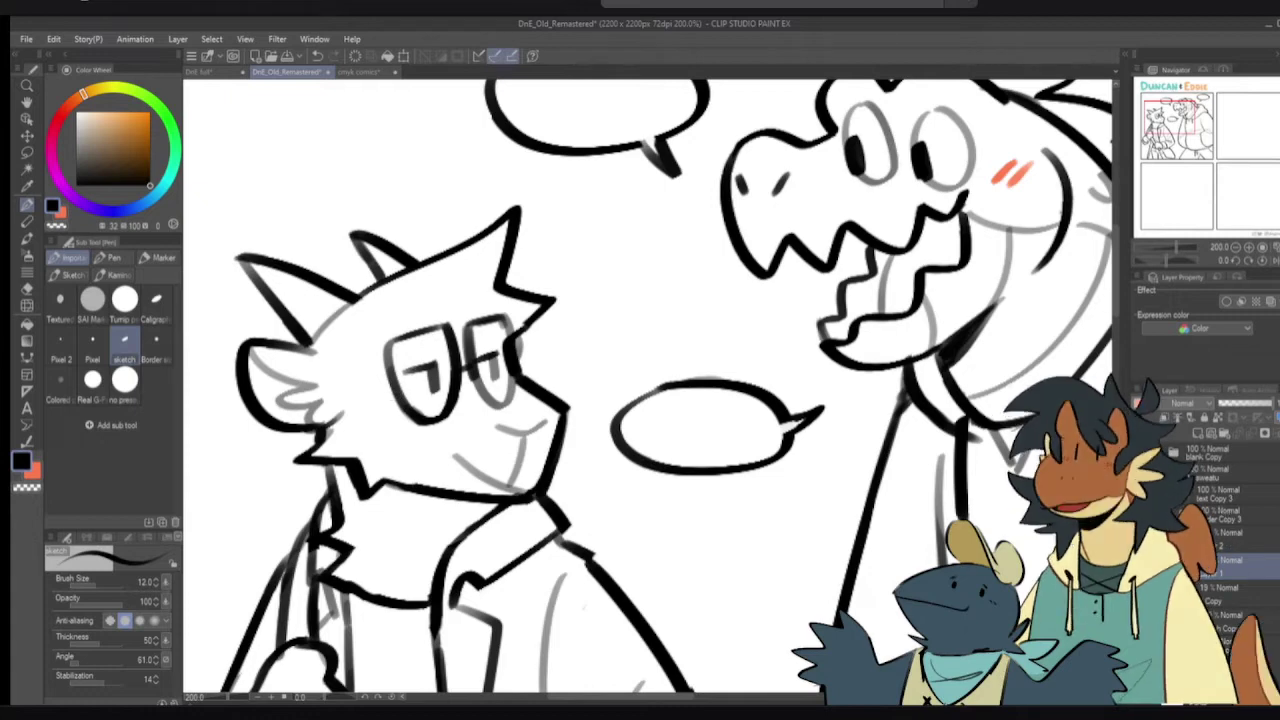
- Add two short orange-red blush marks on the smaller character's cheek on the separate blush layer
{"action": "left_click", "coordinate": [1232, 540]}
{"action": "key", "text": "x"}
{"action": "mouse_move", "coordinate": [376, 415]}
{"action": "left_mouse_down"}
{"action": "mouse_move", "coordinate": [368, 426]}
{"action": "mouse_move", "coordinate": [383, 424]}
{"action": "left_mouse_up"}
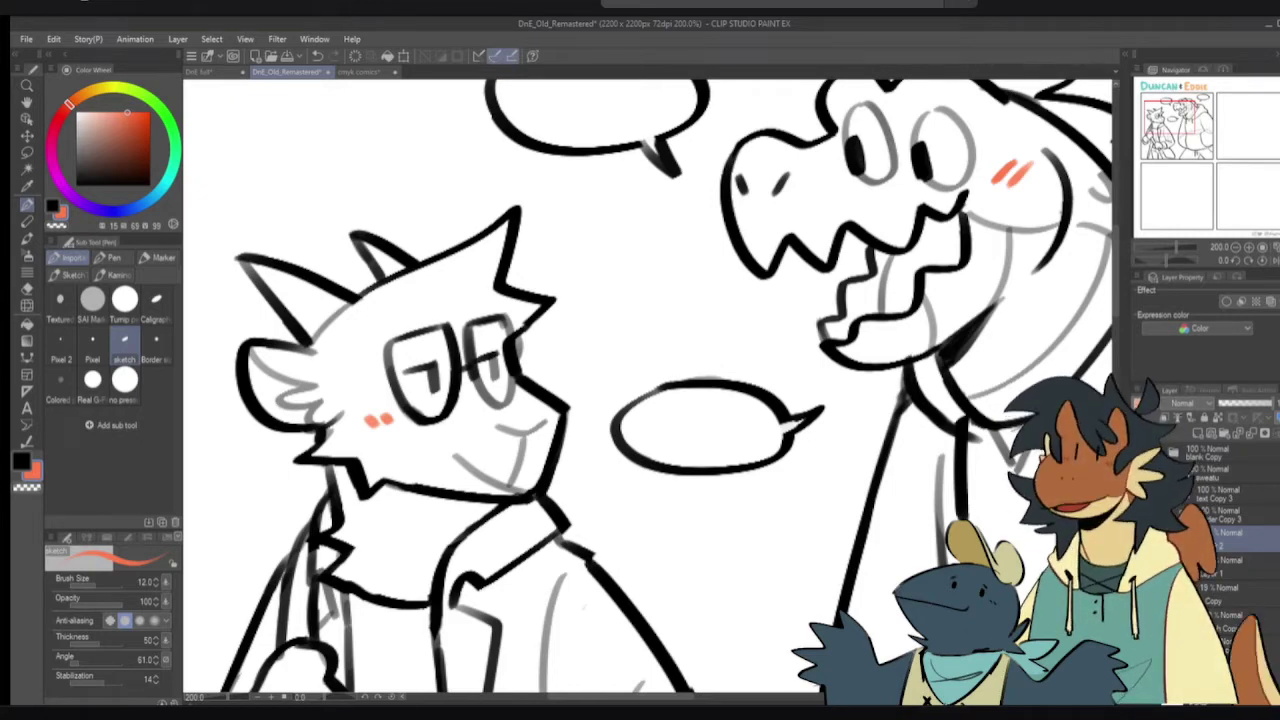
{"action": "key", "text": "x"}
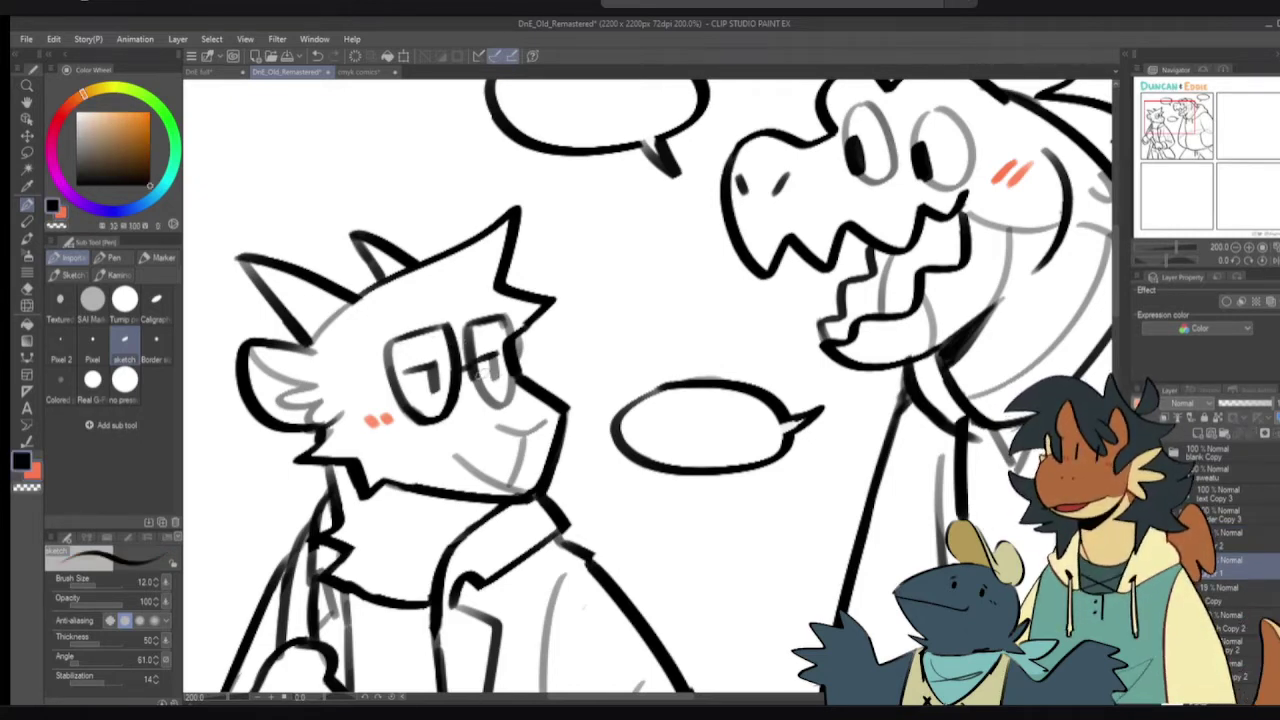
- Ink the remaining outline of the smaller character's far glasses lens over the sketch
{"action": "left_click_drag", "start_coordinate": [469, 364], "coordinate": [499, 404]}
{"action": "key", "text": "ctrl+z"}
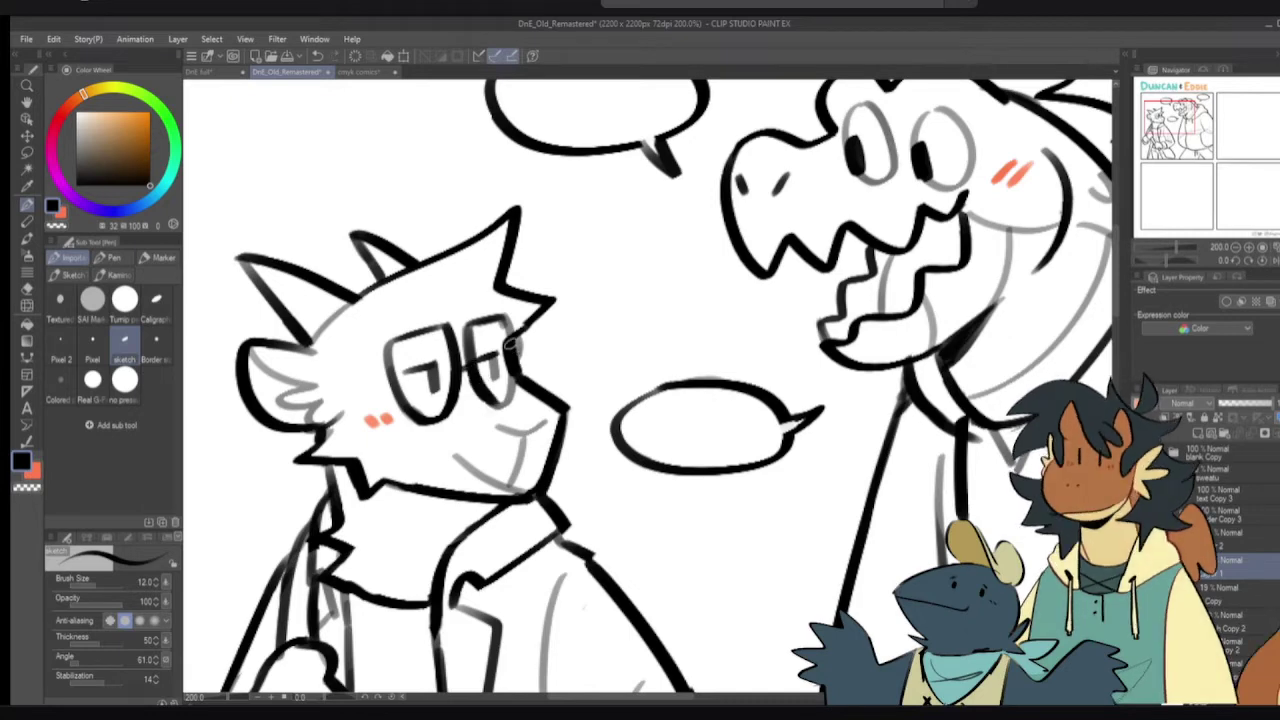
{"action": "left_click_drag", "start_coordinate": [505, 319], "coordinate": [509, 388]}
{"action": "key", "text": "h"}
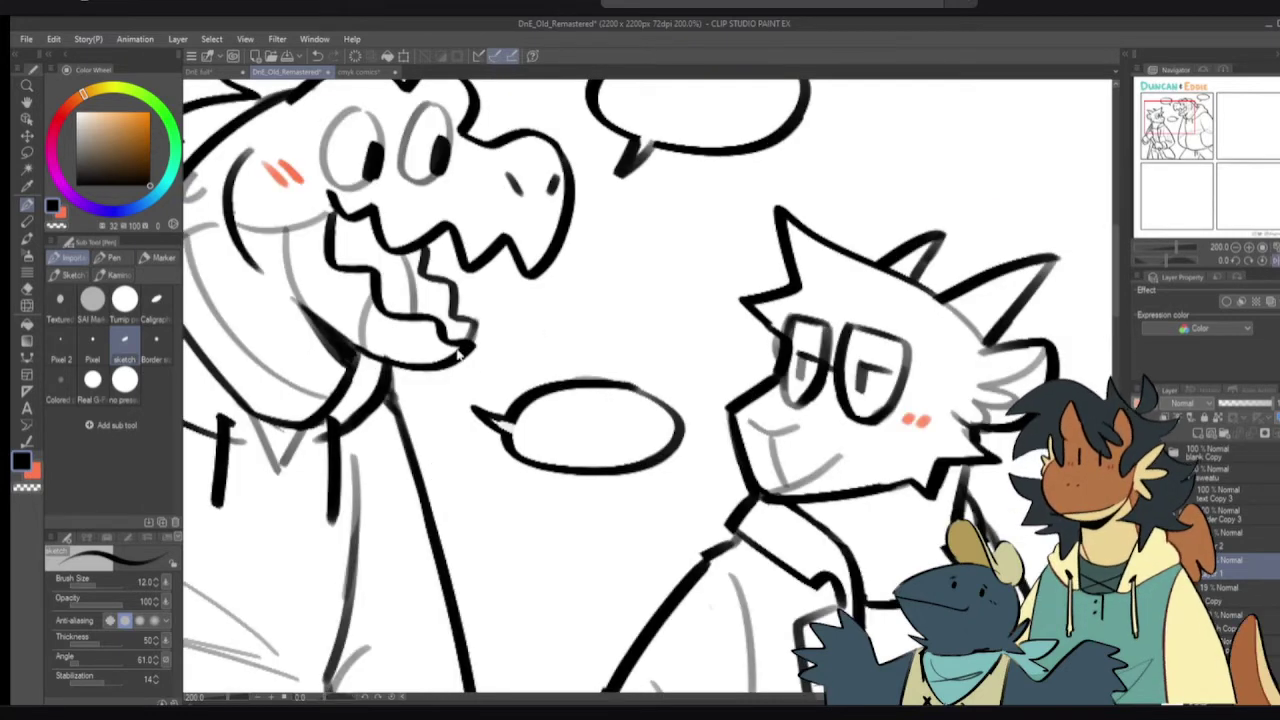
- Erase the smaller character's ear and redraw it narrower with darker inner fur lines
{"action": "key", "text": "h"}
{"action": "mouse_move", "coordinate": [292, 372]}
{"action": "left_mouse_down"}
{"action": "mouse_move", "coordinate": [322, 398]}
{"action": "mouse_move", "coordinate": [313, 370]}
{"action": "mouse_move", "coordinate": [325, 360]}
{"action": "mouse_move", "coordinate": [272, 346]}
{"action": "mouse_move", "coordinate": [332, 383]}
{"action": "mouse_move", "coordinate": [297, 408]}
{"action": "mouse_move", "coordinate": [340, 400]}
{"action": "left_mouse_up"}
{"action": "key", "text": "e"}
{"action": "key", "text": "p"}
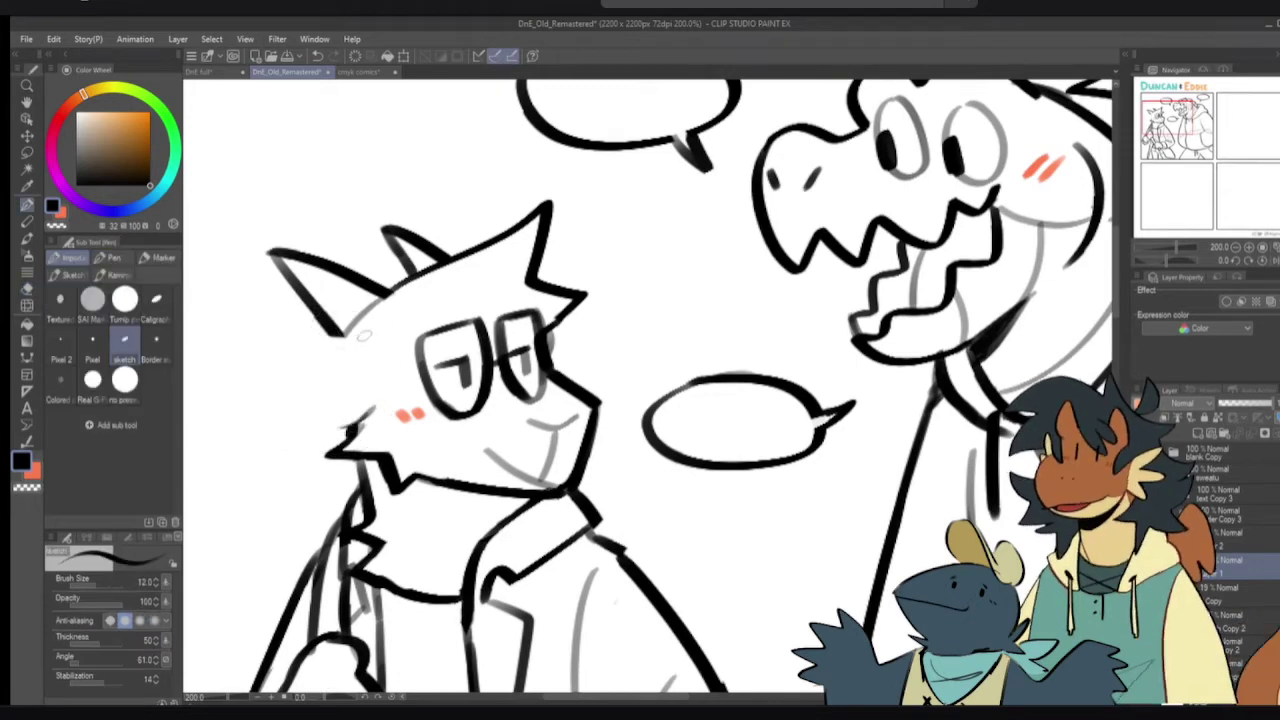
{"action": "mouse_move", "coordinate": [364, 336]}
{"action": "left_mouse_down"}
{"action": "mouse_move", "coordinate": [307, 349]}
{"action": "mouse_move", "coordinate": [338, 412]}
{"action": "mouse_move", "coordinate": [358, 410]}
{"action": "mouse_move", "coordinate": [294, 374]}
{"action": "mouse_move", "coordinate": [373, 405]}
{"action": "left_mouse_up"}
{"action": "key", "text": "ctrl+z"}
{"action": "key", "text": "ctrl+z"}
{"action": "left_click_drag", "start_coordinate": [303, 342], "coordinate": [370, 394]}
{"action": "key", "text": "ctrl+z"}
{"action": "mouse_move", "coordinate": [302, 342]}
{"action": "left_mouse_down"}
{"action": "mouse_move", "coordinate": [352, 381]}
{"action": "mouse_move", "coordinate": [325, 393]}
{"action": "mouse_move", "coordinate": [378, 408]}
{"action": "left_mouse_up"}
{"action": "key", "text": "c"}
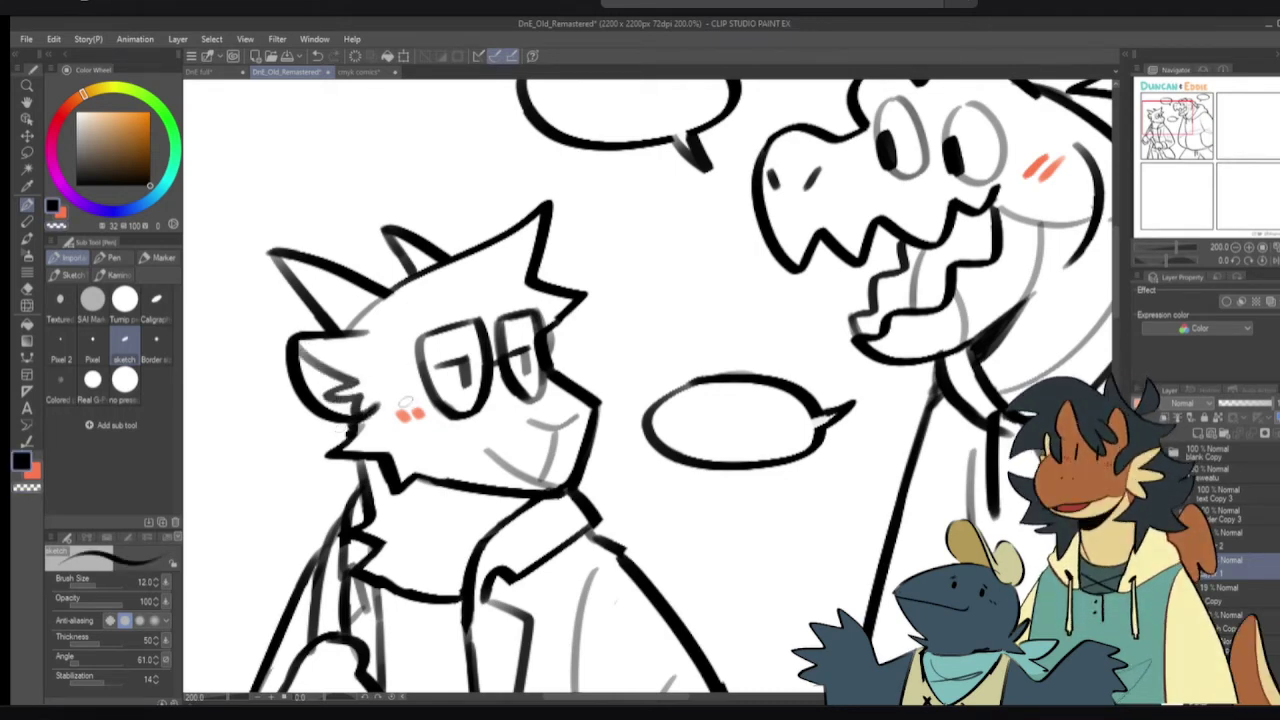
- Examine the smaller character's head in both mirrored and normal views at a wider zoom
{"action": "key", "text": "h"}
{"action": "key", "text": "h"}
{"action": "scroll", "coordinate": [380, 425], "scroll_direction": "down", "scroll_amount": 1}
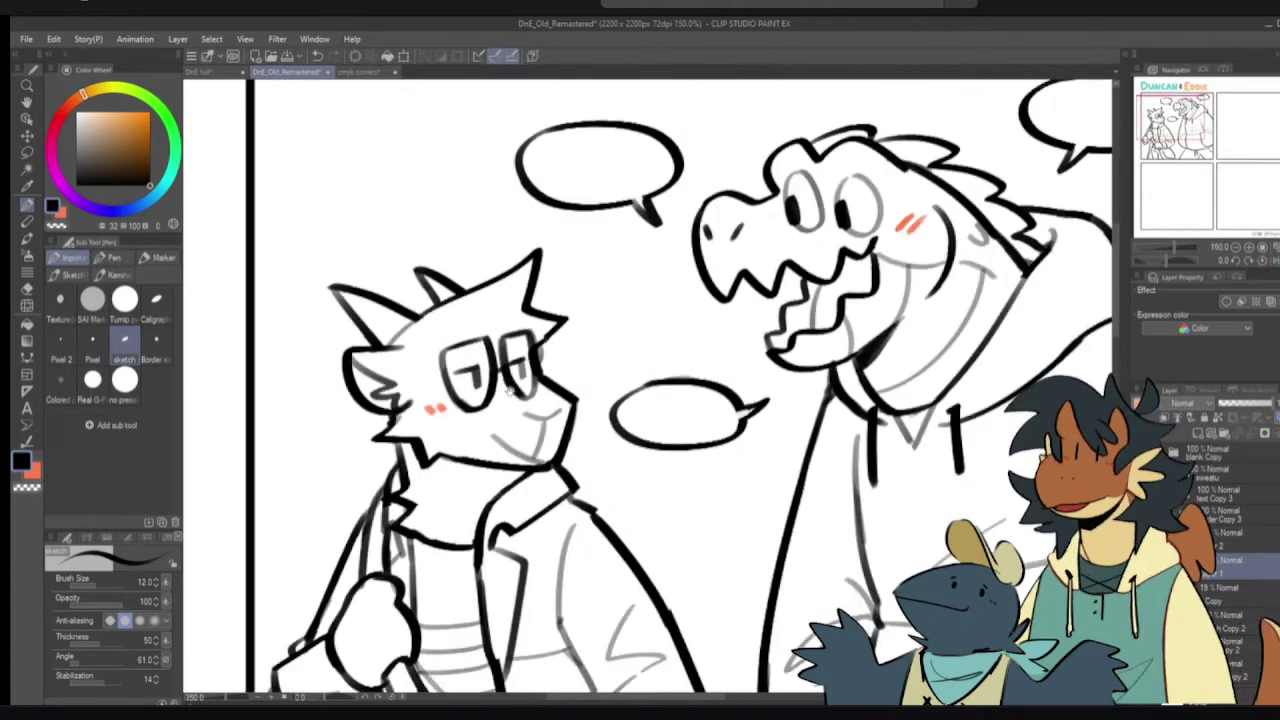
{"action": "left_click_drag", "start_coordinate": [393, 349], "coordinate": [408, 323]}
{"action": "key", "text": "h"}
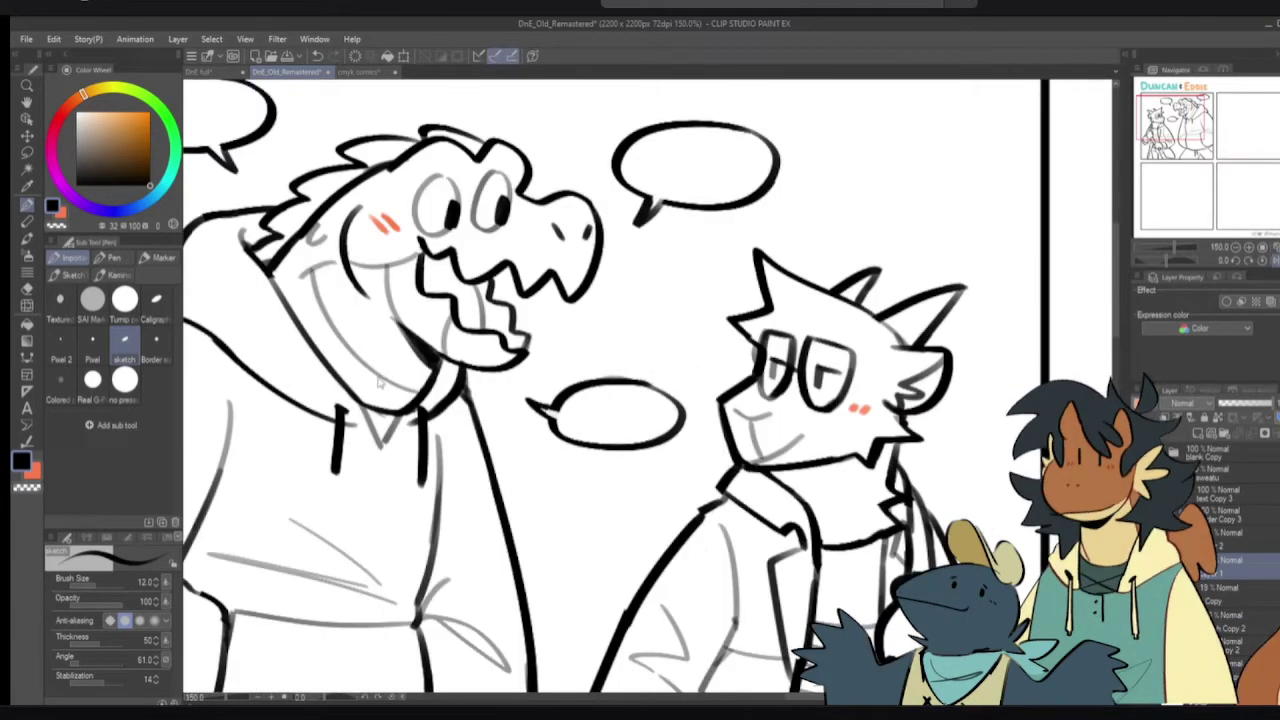
{"action": "key", "text": "h"}
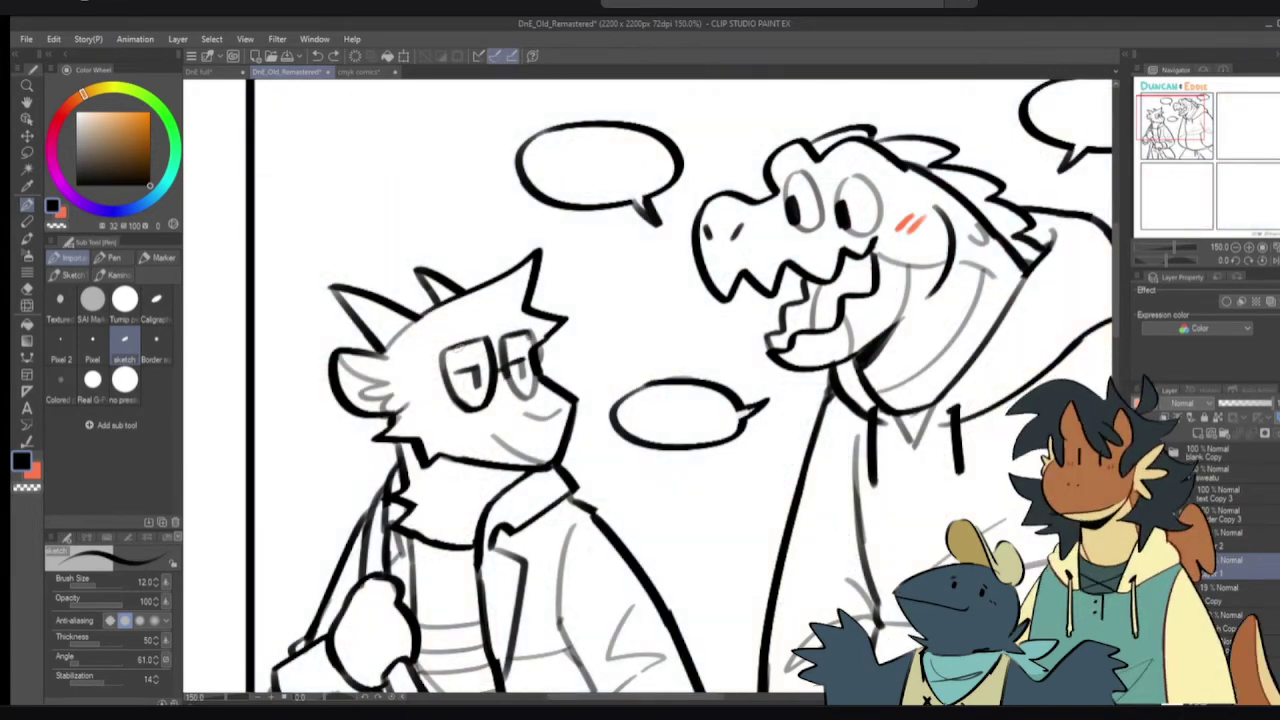
{"action": "key", "text": "h"}
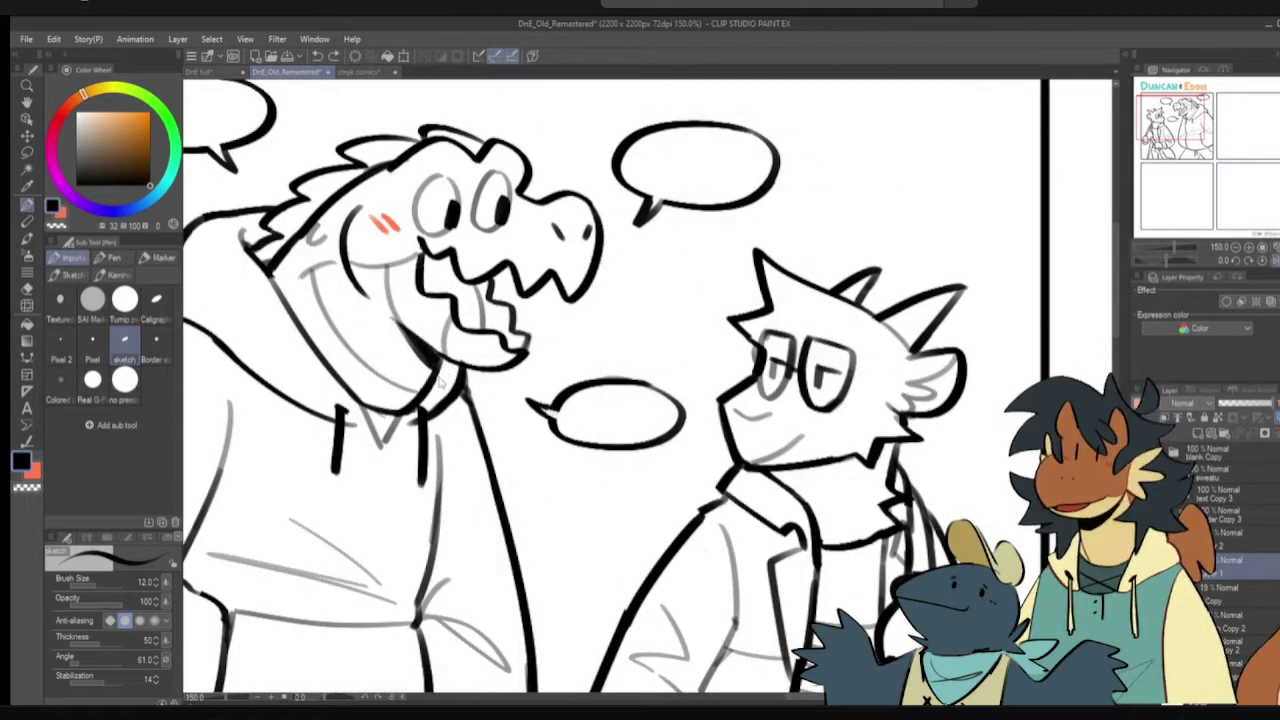
{"action": "key", "text": "h"}
- Erase the smaller character's muzzle outline and redraw its profile from the glasses to the chin with a pointed nose tip
{"action": "scroll", "coordinate": [540, 385], "scroll_direction": "up", "scroll_amount": 1}
{"action": "key", "text": "e"}
{"action": "mouse_move", "coordinate": [583, 421]}
{"action": "left_mouse_down"}
{"action": "mouse_move", "coordinate": [557, 406]}
{"action": "mouse_move", "coordinate": [514, 426]}
{"action": "mouse_move", "coordinate": [568, 399]}
{"action": "mouse_move", "coordinate": [570, 419]}
{"action": "mouse_move", "coordinate": [552, 391]}
{"action": "mouse_move", "coordinate": [562, 376]}
{"action": "mouse_move", "coordinate": [572, 458]}
{"action": "left_mouse_up"}
{"action": "key", "text": "p"}
{"action": "key", "text": "ctrl+z"}
{"action": "left_click_drag", "start_coordinate": [540, 376], "coordinate": [573, 466]}
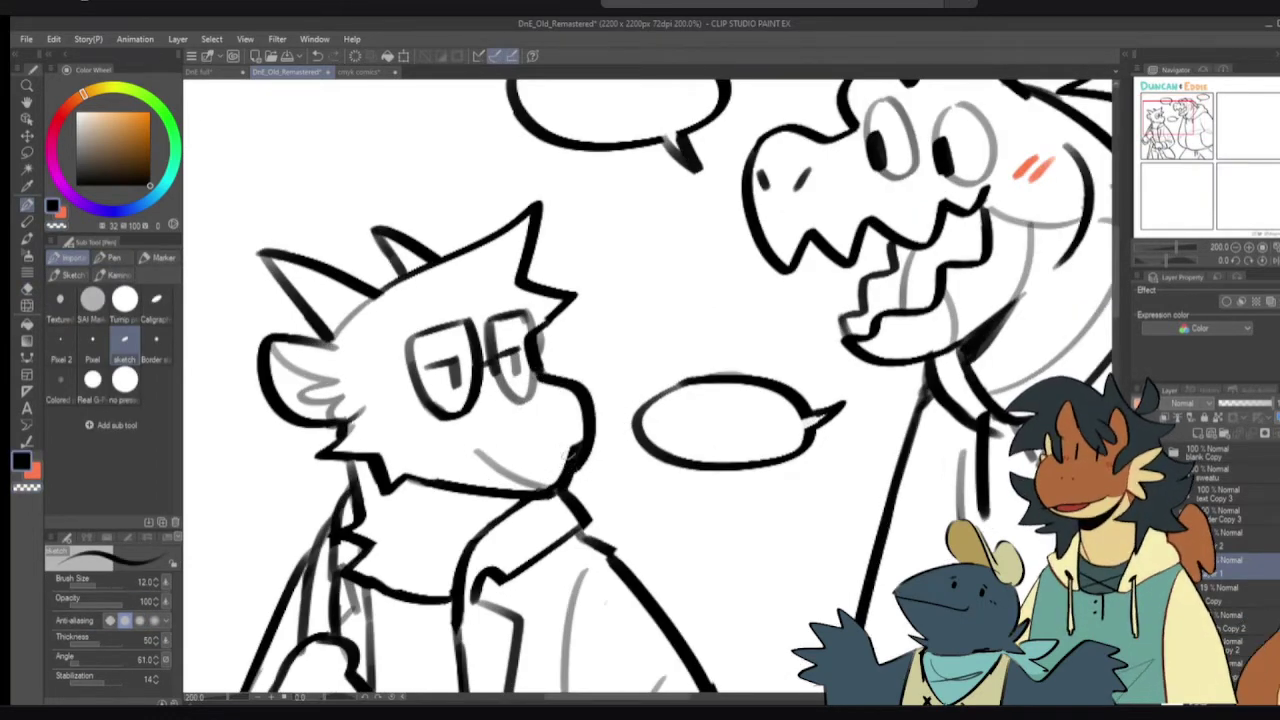
{"action": "key", "text": "ctrl+z"}
{"action": "mouse_move", "coordinate": [538, 375]}
{"action": "left_mouse_down"}
{"action": "mouse_move", "coordinate": [596, 404]}
{"action": "mouse_move", "coordinate": [573, 458]}
{"action": "left_mouse_up"}
{"action": "key", "text": "ctrl+z"}
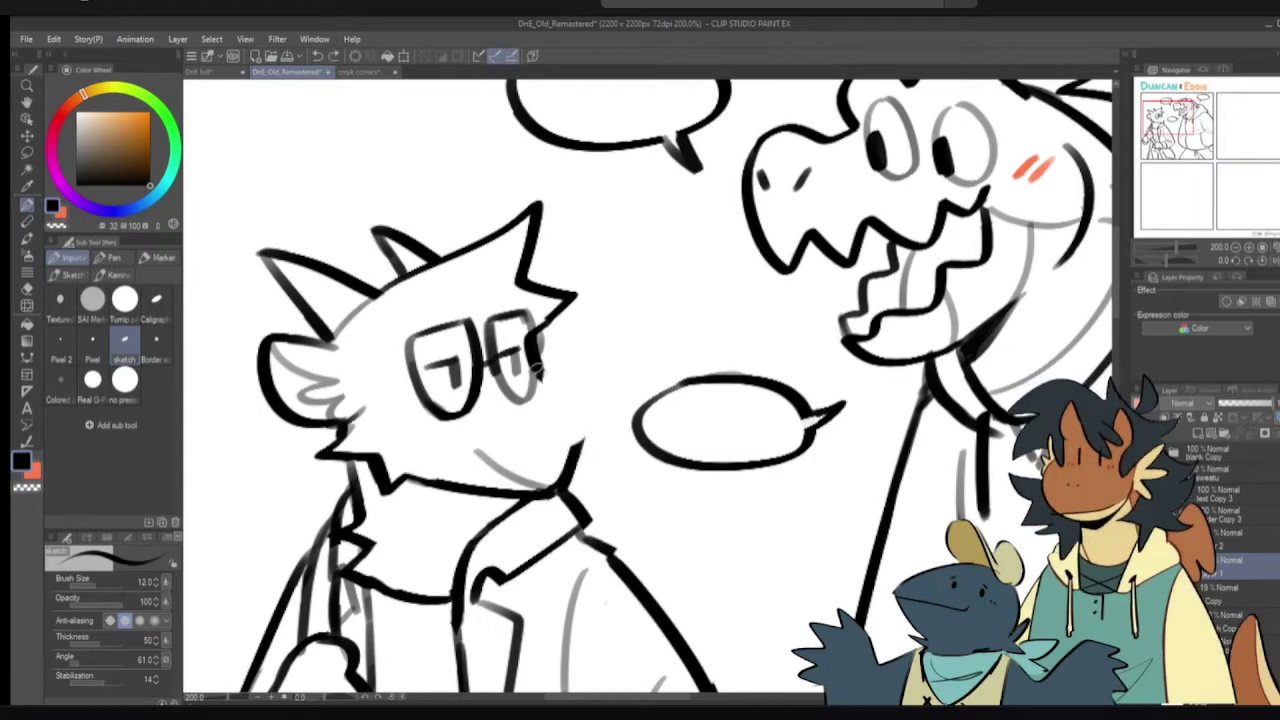
{"action": "mouse_move", "coordinate": [539, 374]}
{"action": "left_mouse_down"}
{"action": "mouse_move", "coordinate": [585, 399]}
{"action": "mouse_move", "coordinate": [565, 472]}
{"action": "left_mouse_up"}
{"action": "key", "text": "ctrl+z"}
{"action": "mouse_move", "coordinate": [530, 364]}
{"action": "left_mouse_down"}
{"action": "mouse_move", "coordinate": [595, 418]}
{"action": "mouse_move", "coordinate": [566, 476]}
{"action": "left_mouse_up"}
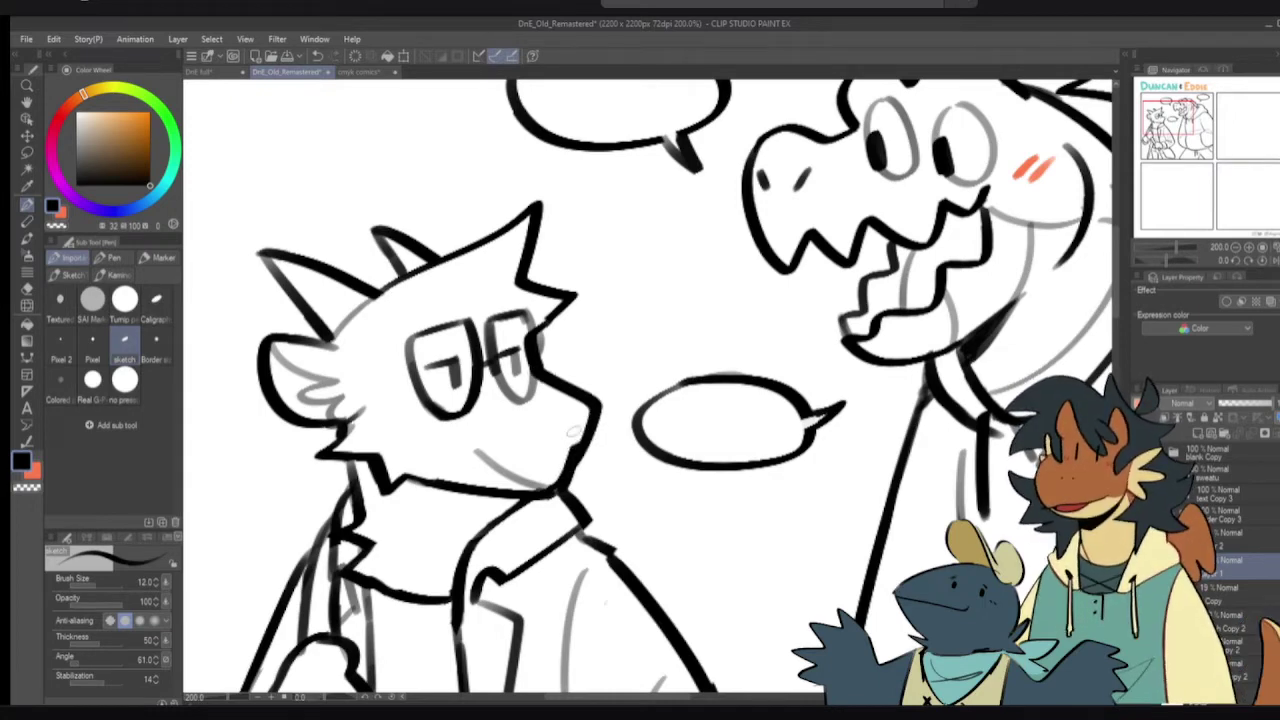
- Ink the nose crease across the smaller character's muzzle and add the line running from it down to the mouth
{"action": "key", "text": "c"}
{"action": "left_click_drag", "start_coordinate": [539, 421], "coordinate": [582, 419]}
{"action": "key", "text": "ctrl+z"}
{"action": "scroll", "coordinate": [530, 470], "scroll_direction": "down", "scroll_amount": 1}
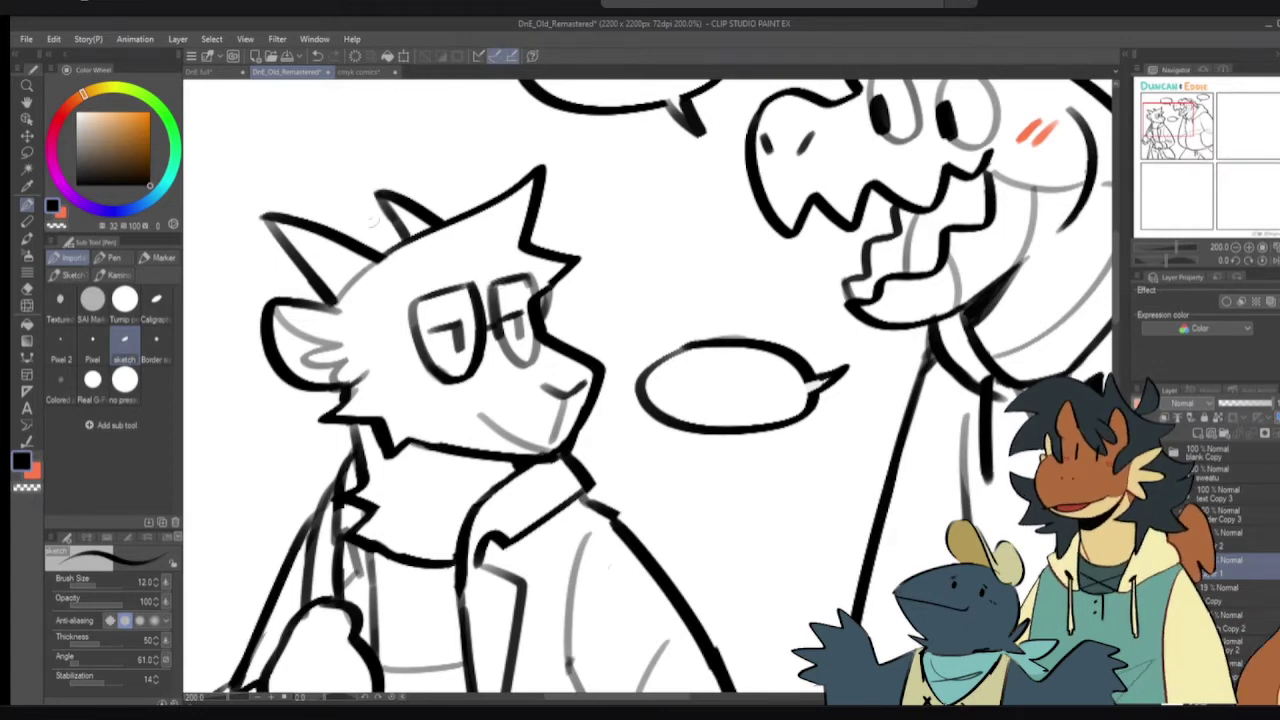
{"action": "left_click_drag", "start_coordinate": [358, 239], "coordinate": [363, 259]}
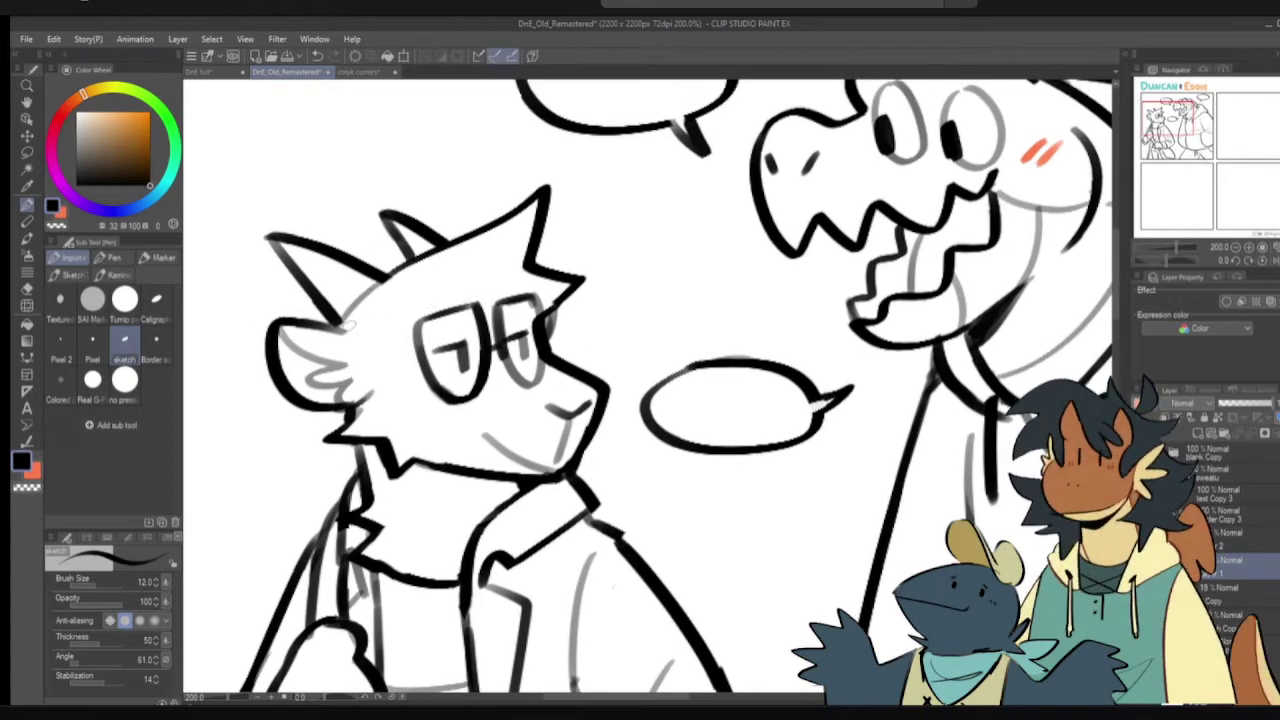
{"action": "left_click_drag", "start_coordinate": [447, 308], "coordinate": [451, 311]}
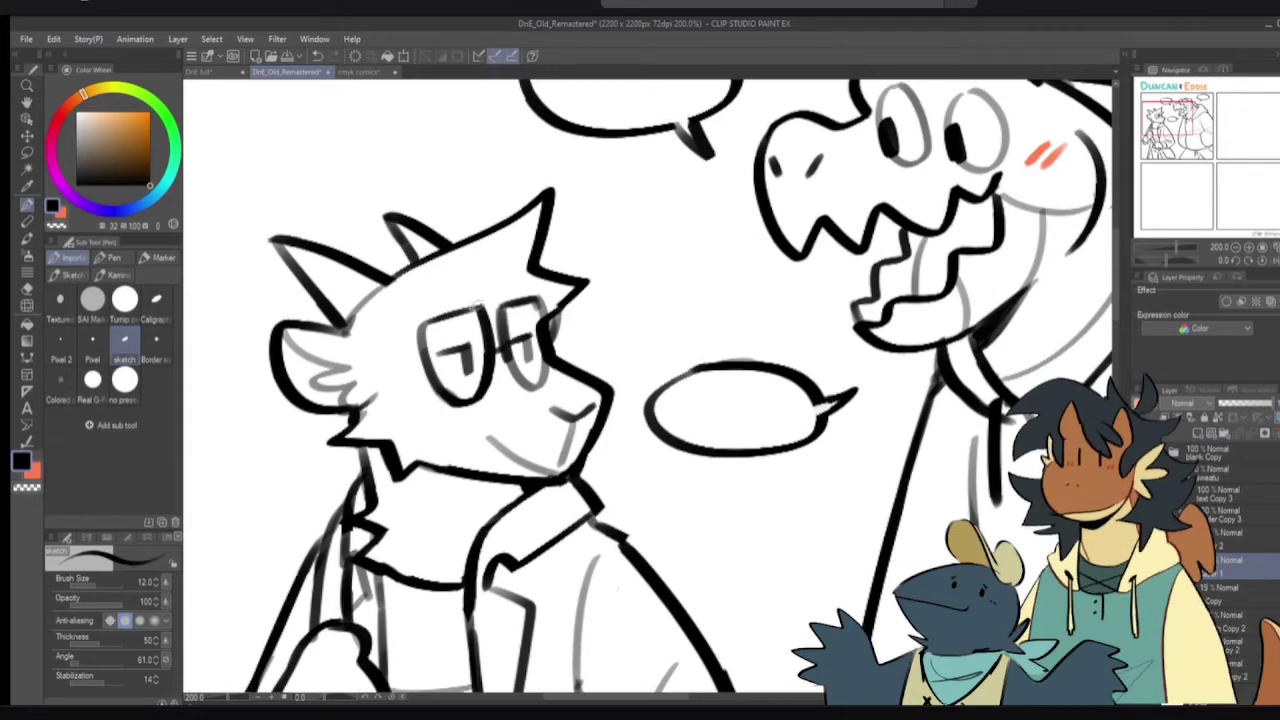
{"action": "key", "text": "h"}
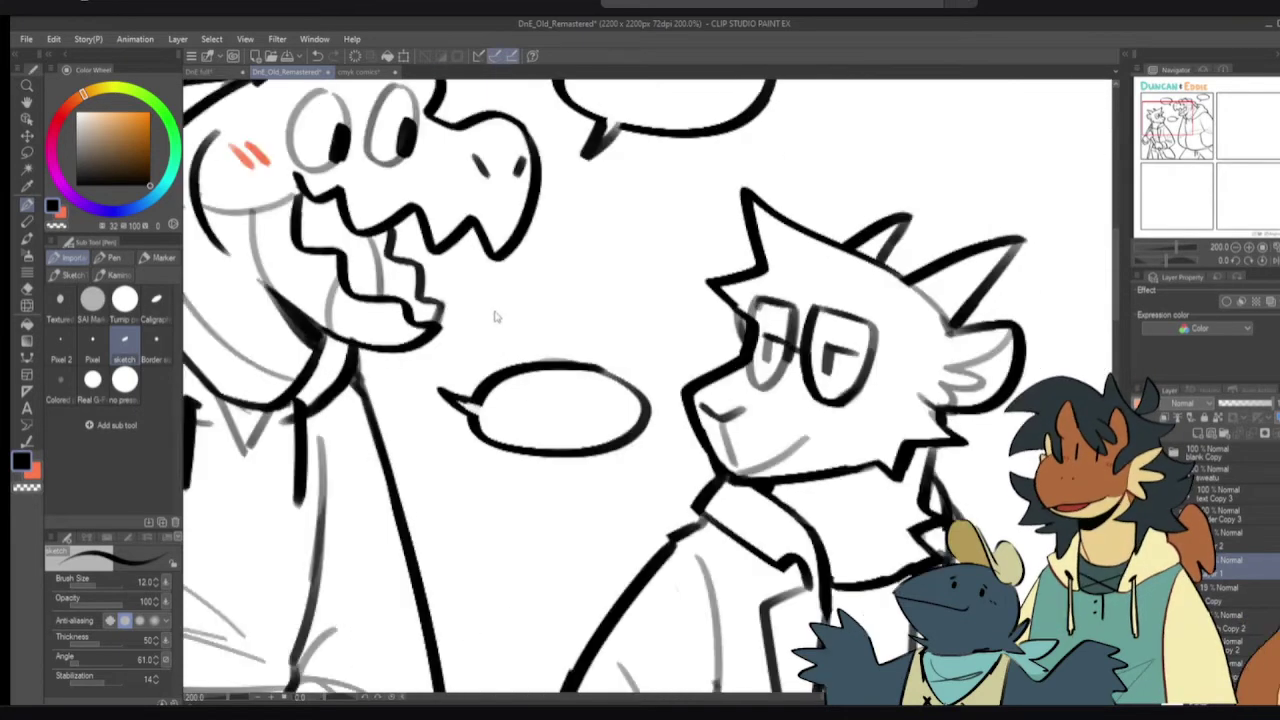
{"action": "key", "text": "h"}
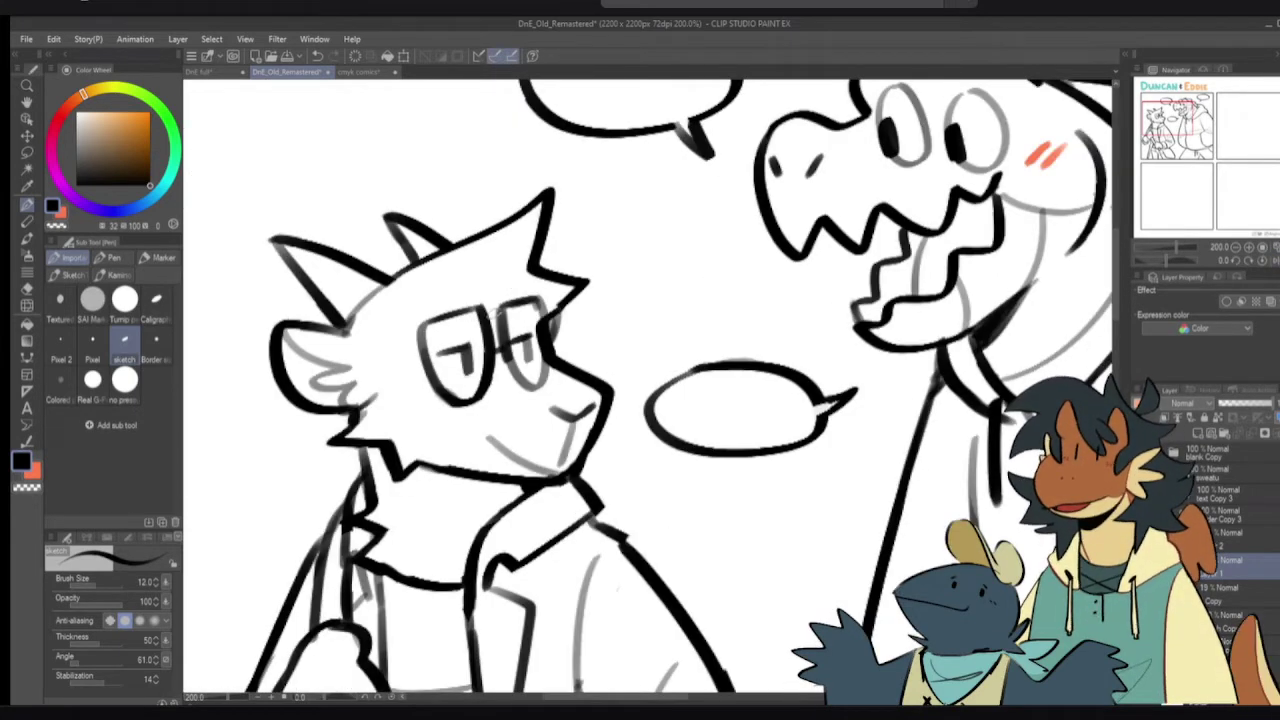
- Erase the smaller character's head-top outline and try a straighter line up to the front hair spike
{"action": "key", "text": "e"}
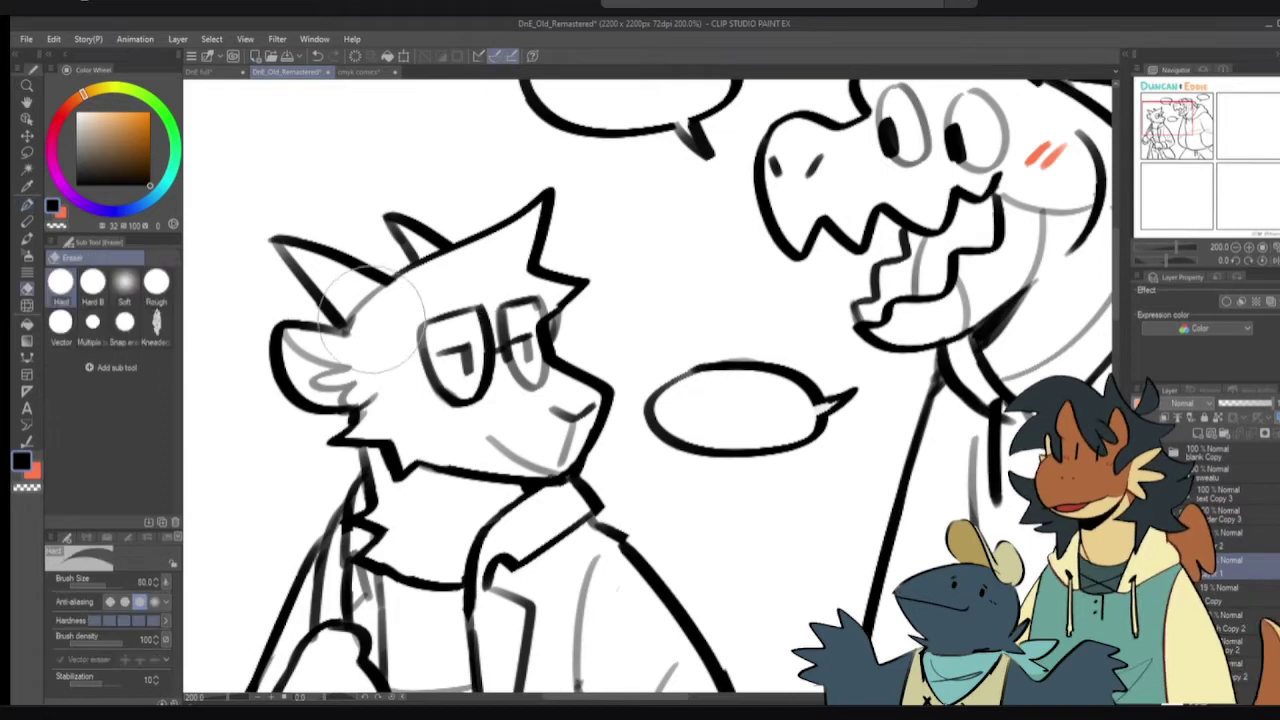
{"action": "mouse_move", "coordinate": [430, 285]}
{"action": "left_mouse_down"}
{"action": "mouse_move", "coordinate": [529, 200]}
{"action": "mouse_move", "coordinate": [545, 240]}
{"action": "left_mouse_up"}
{"action": "key", "text": "p"}
{"action": "left_click_drag", "start_coordinate": [350, 290], "coordinate": [550, 192]}
{"action": "left_click_drag", "start_coordinate": [550, 195], "coordinate": [545, 255]}
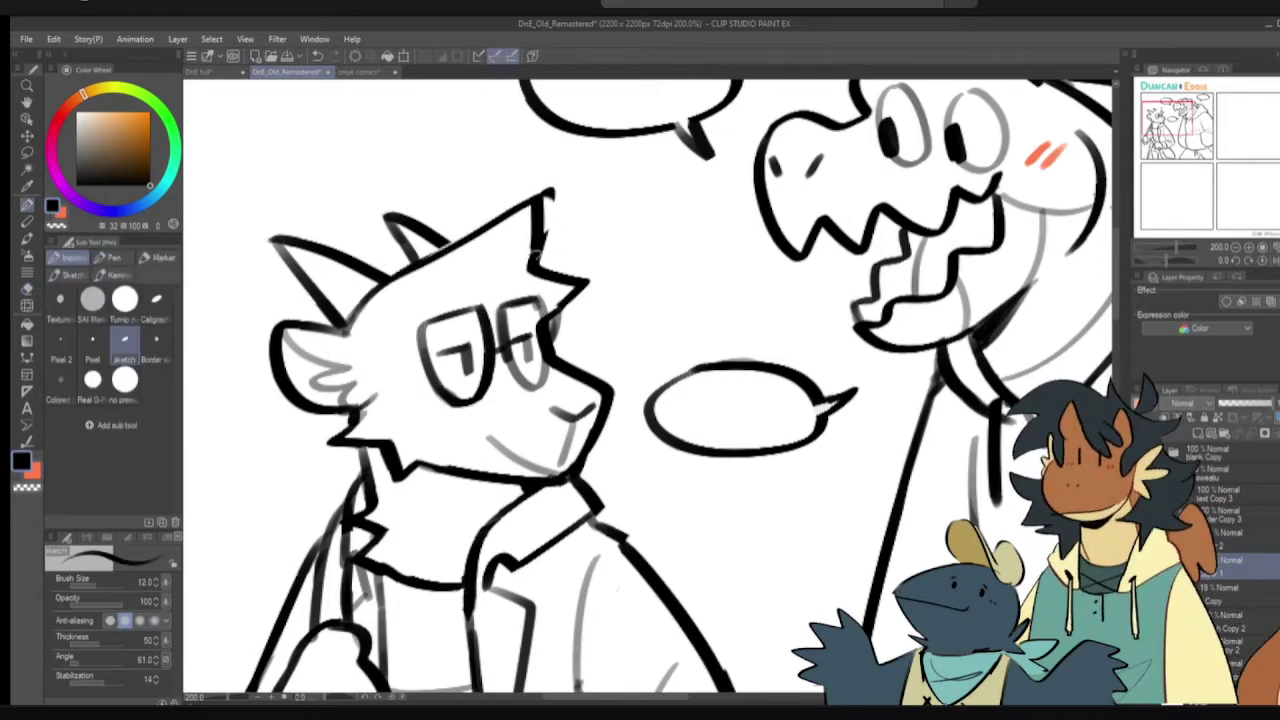
{"action": "key", "text": "ctrl+z"}
{"action": "key", "text": "ctrl+z"}
- Sketch a forehead guide curve and try a taller hair spike with a curved forelock above the smaller character's glasses
{"action": "mouse_move", "coordinate": [467, 264]}
{"action": "left_mouse_down"}
{"action": "mouse_move", "coordinate": [494, 271]}
{"action": "mouse_move", "coordinate": [540, 362]}
{"action": "left_mouse_up"}
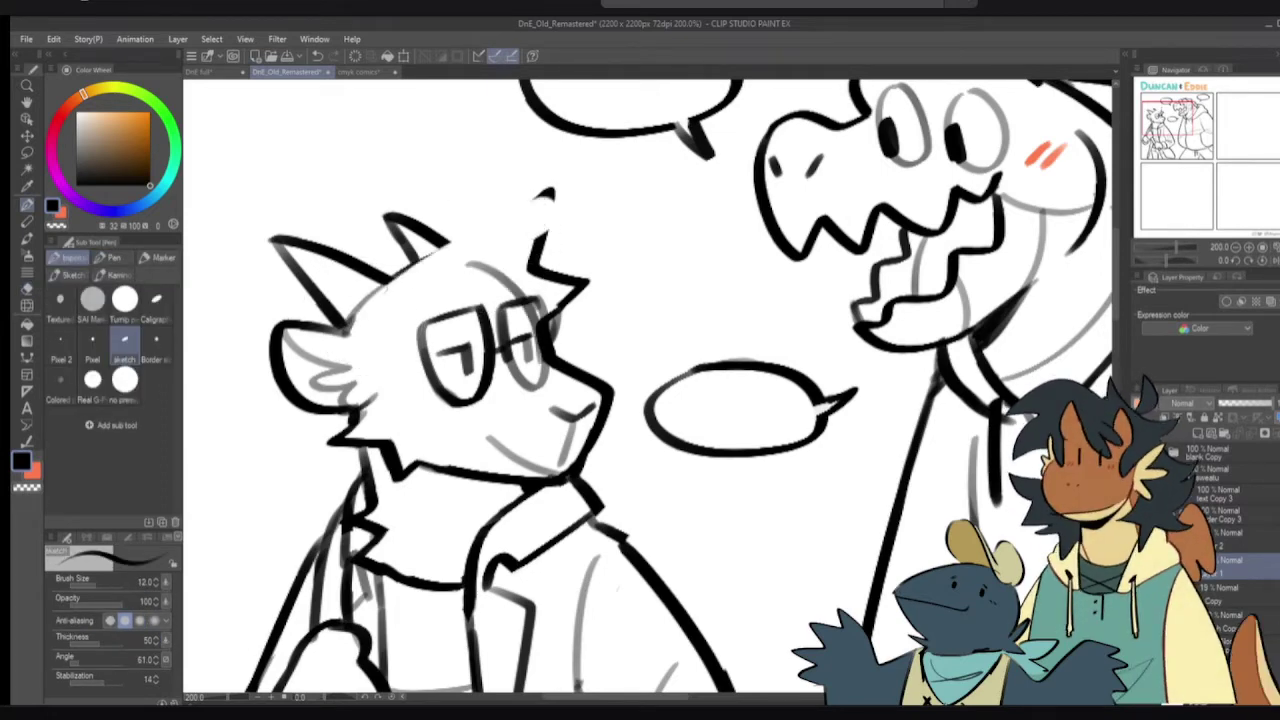
{"action": "mouse_move", "coordinate": [346, 316]}
{"action": "left_mouse_down"}
{"action": "mouse_move", "coordinate": [371, 268]}
{"action": "mouse_move", "coordinate": [520, 175]}
{"action": "left_mouse_up"}
{"action": "left_click_drag", "start_coordinate": [520, 175], "coordinate": [532, 266]}
{"action": "mouse_move", "coordinate": [532, 266]}
{"action": "left_mouse_down"}
{"action": "mouse_move", "coordinate": [614, 262]}
{"action": "mouse_move", "coordinate": [550, 326]}
{"action": "left_mouse_up"}
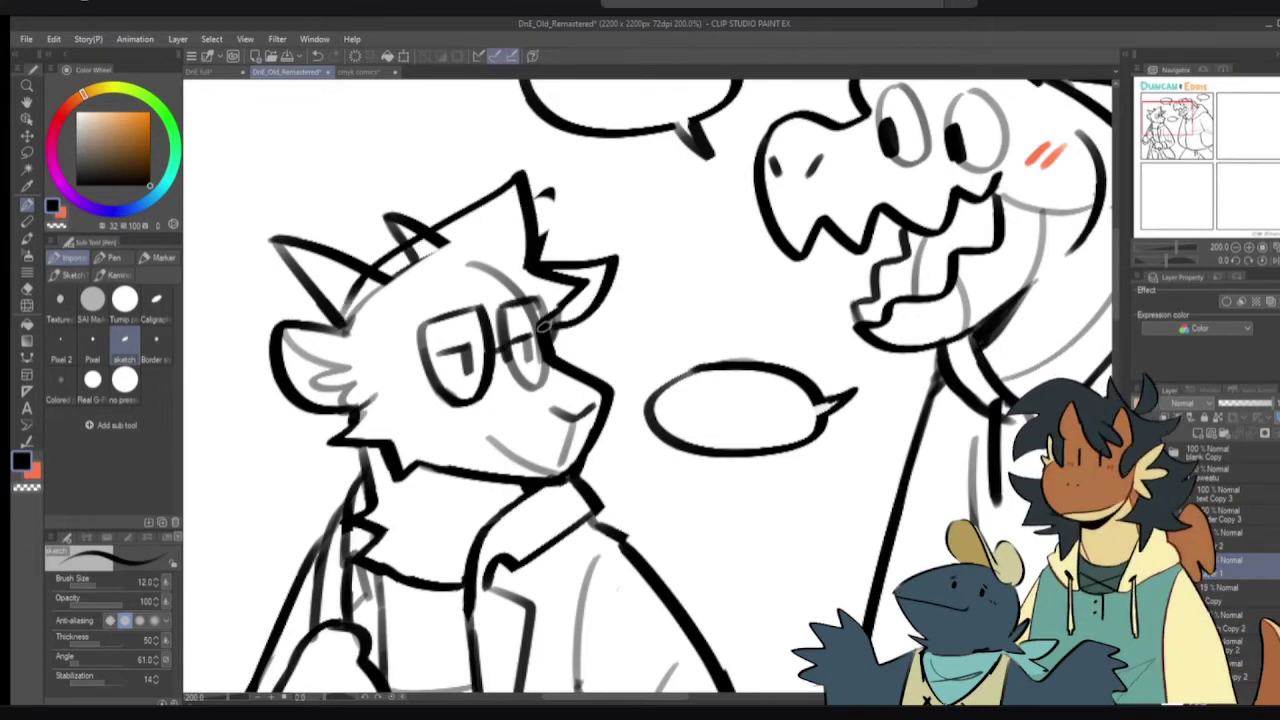
{"action": "key", "text": "ctrl+z"}
- Try a lower hair outline with two pointed tufts, then undo it together with the forehead guide curve
{"action": "left_click_drag", "start_coordinate": [345, 325], "coordinate": [525, 188]}
{"action": "mouse_move", "coordinate": [525, 190]}
{"action": "left_mouse_down"}
{"action": "mouse_move", "coordinate": [525, 235]}
{"action": "mouse_move", "coordinate": [600, 268]}
{"action": "left_mouse_up"}
{"action": "left_click_drag", "start_coordinate": [600, 268], "coordinate": [543, 331]}
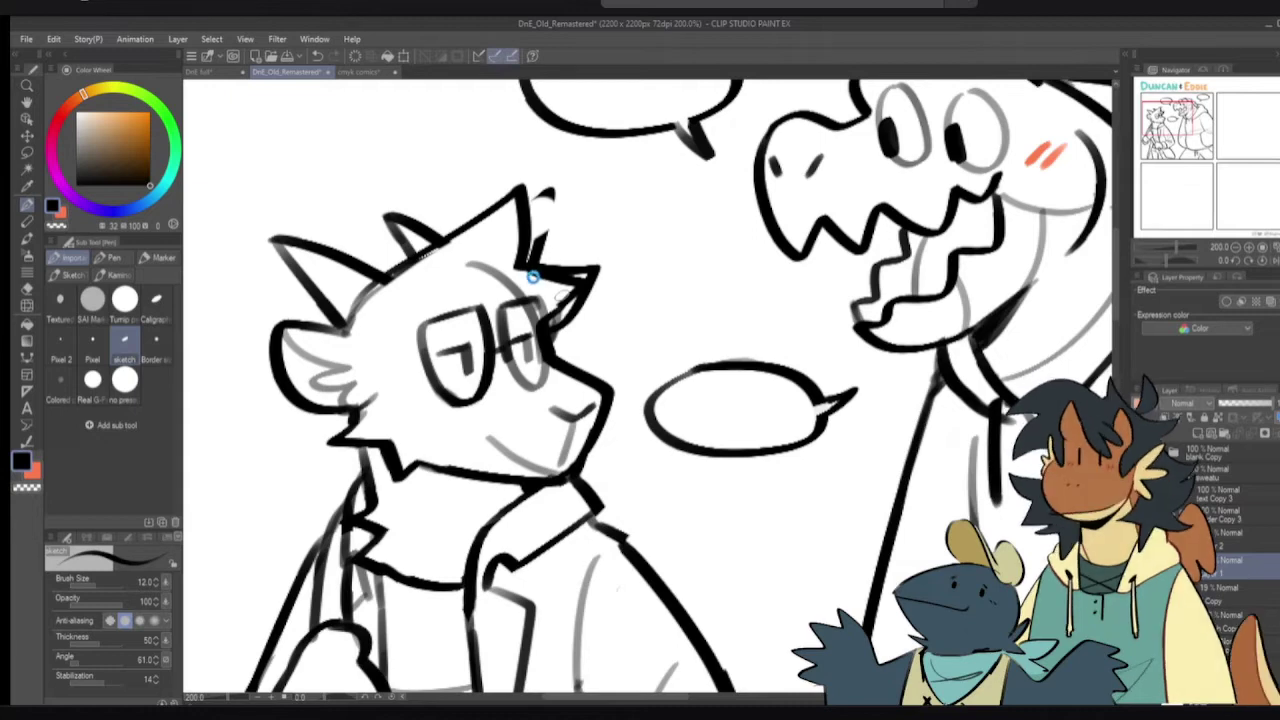
{"action": "key", "text": "ctrl+z"}
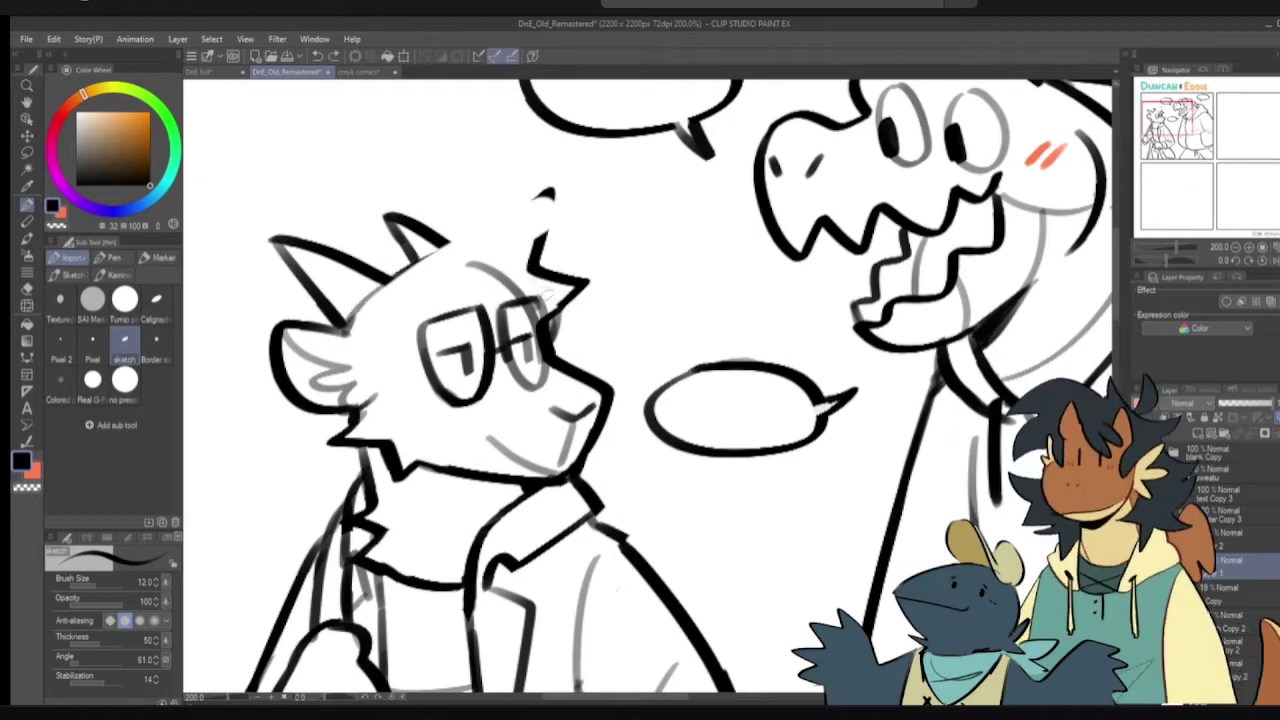
{"action": "key", "text": "e"}
{"action": "key", "text": "p"}
{"action": "key", "text": "ctrl+z"}
{"action": "key", "text": "ctrl+z"}
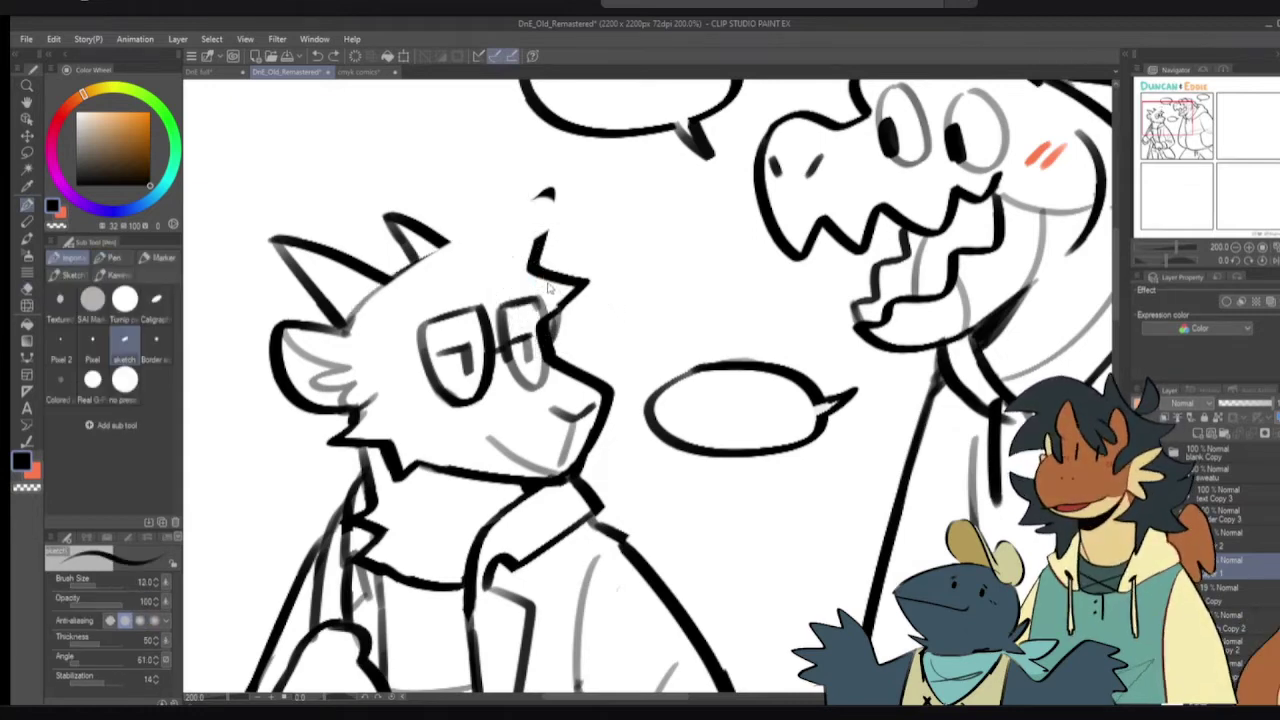
- Erase the remaining front hair tufts and head-top line above the smaller character's glasses
{"action": "key", "text": "e"}
{"action": "mouse_move", "coordinate": [525, 261]}
{"action": "left_mouse_down"}
{"action": "mouse_move", "coordinate": [569, 298]}
{"action": "mouse_move", "coordinate": [563, 316]}
{"action": "mouse_move", "coordinate": [560, 224]}
{"action": "mouse_move", "coordinate": [380, 290]}
{"action": "mouse_move", "coordinate": [350, 327]}
{"action": "left_mouse_up"}
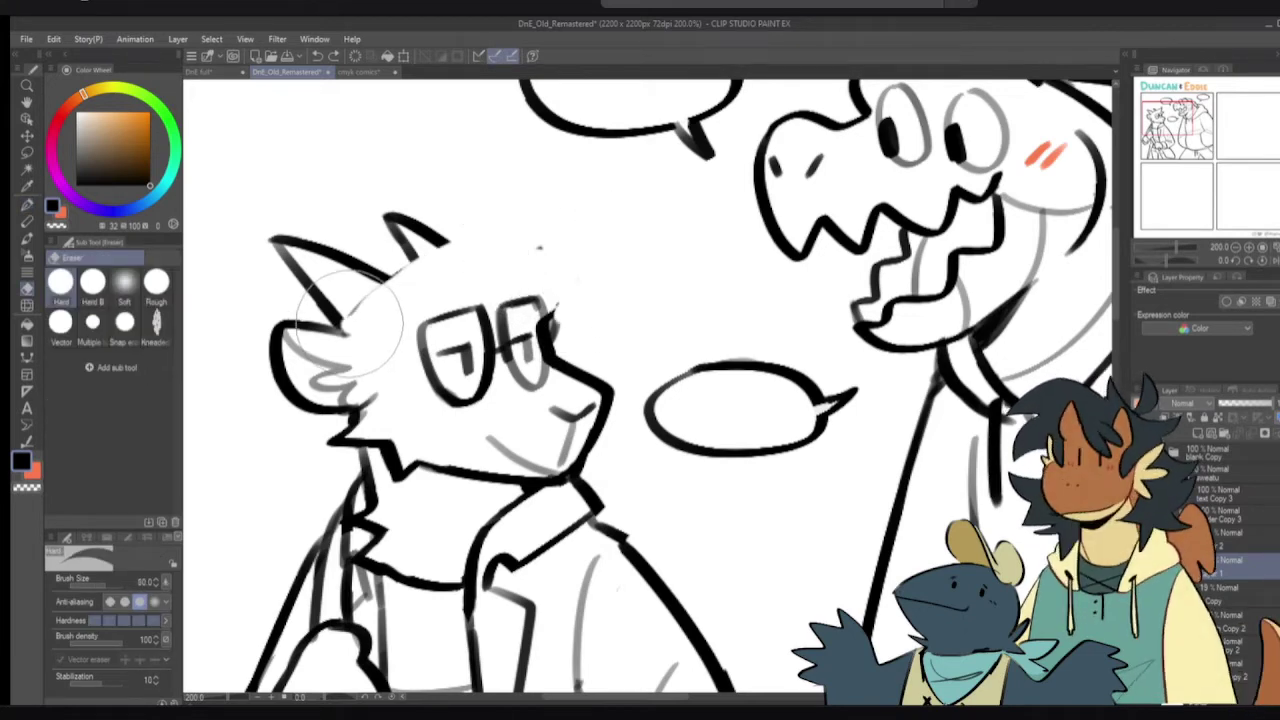
{"action": "key", "text": "p"}
{"action": "key", "text": "e"}
{"action": "left_click_drag", "start_coordinate": [536, 242], "coordinate": [511, 244]}
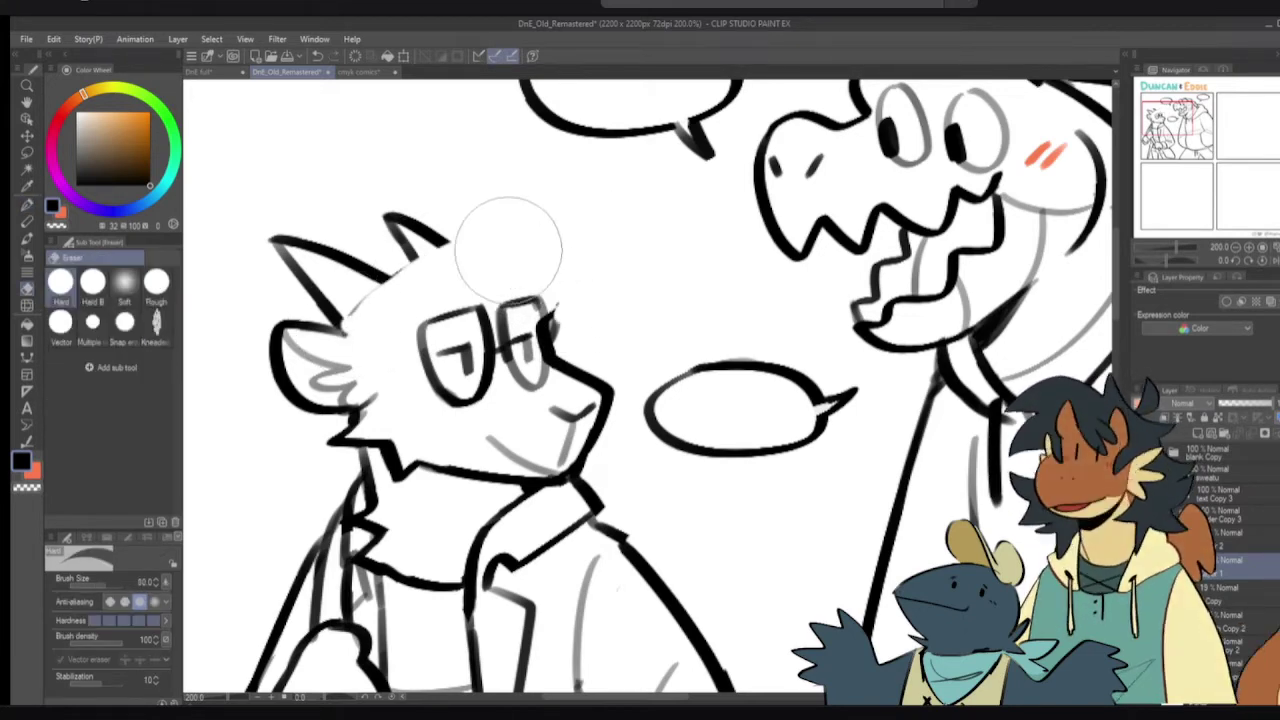
- Redraw the smaller character's head and hair outline from the ear to the glasses with two pointed front tufts
{"action": "key", "text": "p"}
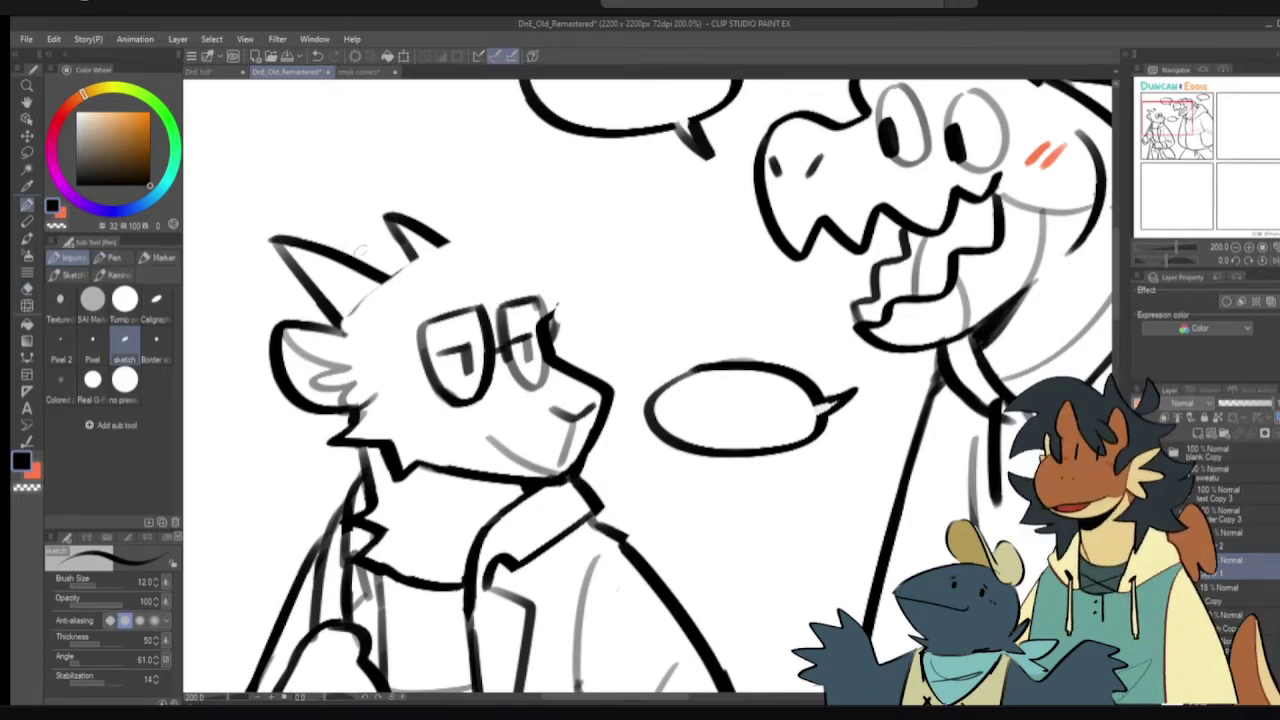
{"action": "mouse_move", "coordinate": [341, 330]}
{"action": "left_mouse_down"}
{"action": "mouse_move", "coordinate": [430, 250]}
{"action": "mouse_move", "coordinate": [505, 259]}
{"action": "mouse_move", "coordinate": [535, 244]}
{"action": "mouse_move", "coordinate": [376, 285]}
{"action": "mouse_move", "coordinate": [530, 244]}
{"action": "mouse_move", "coordinate": [620, 240]}
{"action": "mouse_move", "coordinate": [540, 330]}
{"action": "left_mouse_up"}
{"action": "key", "text": "ctrl+z"}
- Erase the horn line ends and stray marks along the inside of the smaller character's new head outline
{"action": "key", "text": "c"}
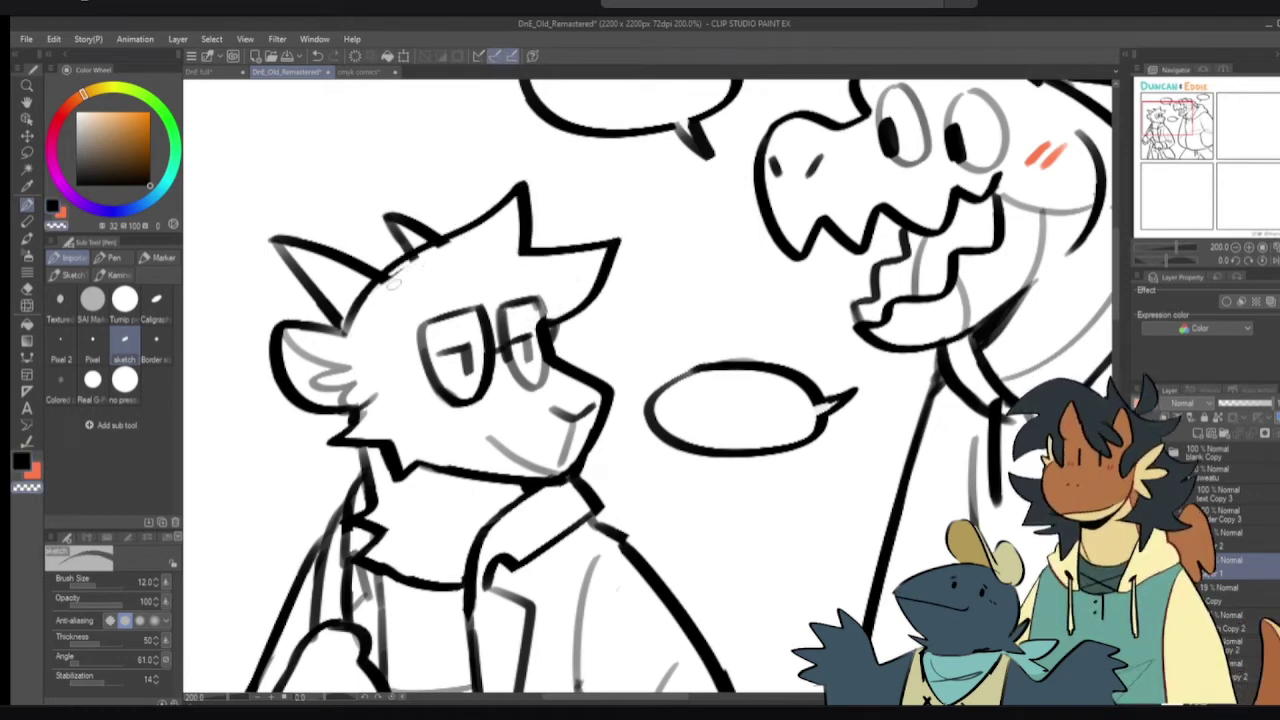
{"action": "left_click_drag", "start_coordinate": [395, 283], "coordinate": [440, 248]}
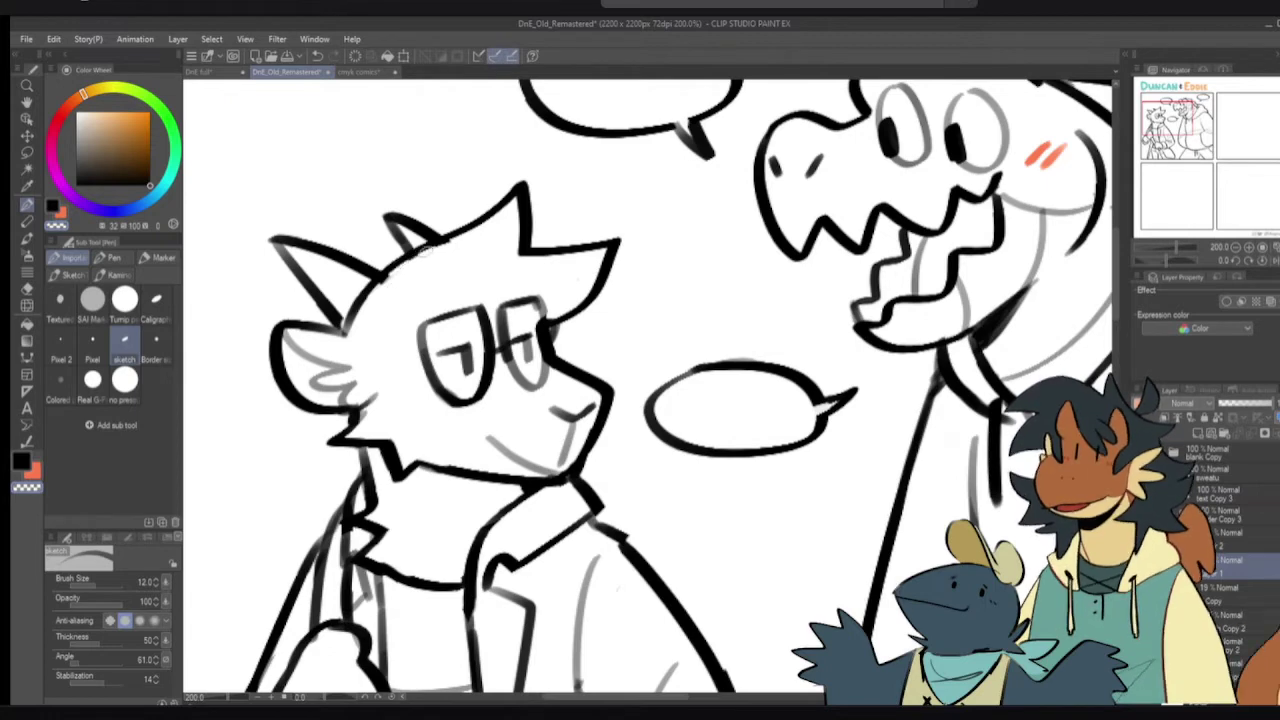
{"action": "left_click_drag", "start_coordinate": [385, 282], "coordinate": [428, 254]}
{"action": "key", "text": "h"}
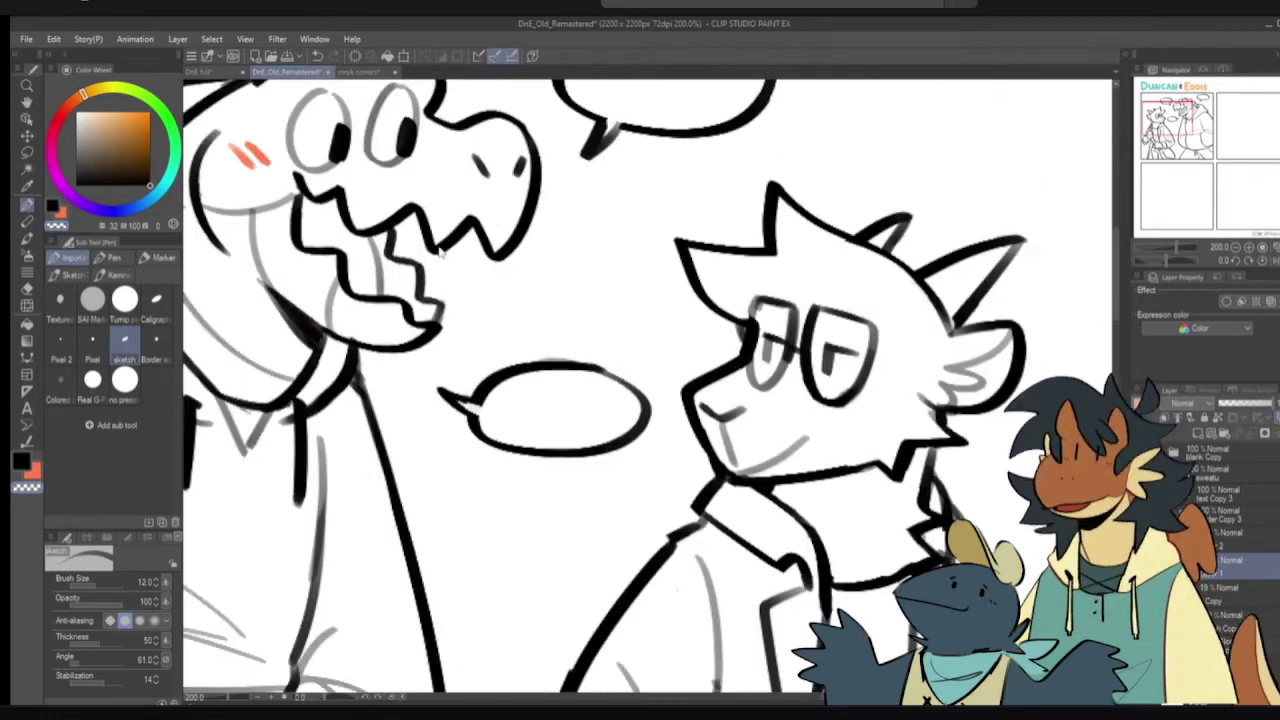
{"action": "key", "text": "h"}
{"action": "mouse_move", "coordinate": [374, 294]}
{"action": "left_mouse_down"}
{"action": "mouse_move", "coordinate": [343, 338]}
{"action": "mouse_move", "coordinate": [358, 308]}
{"action": "left_mouse_up"}
{"action": "key", "text": "c"}
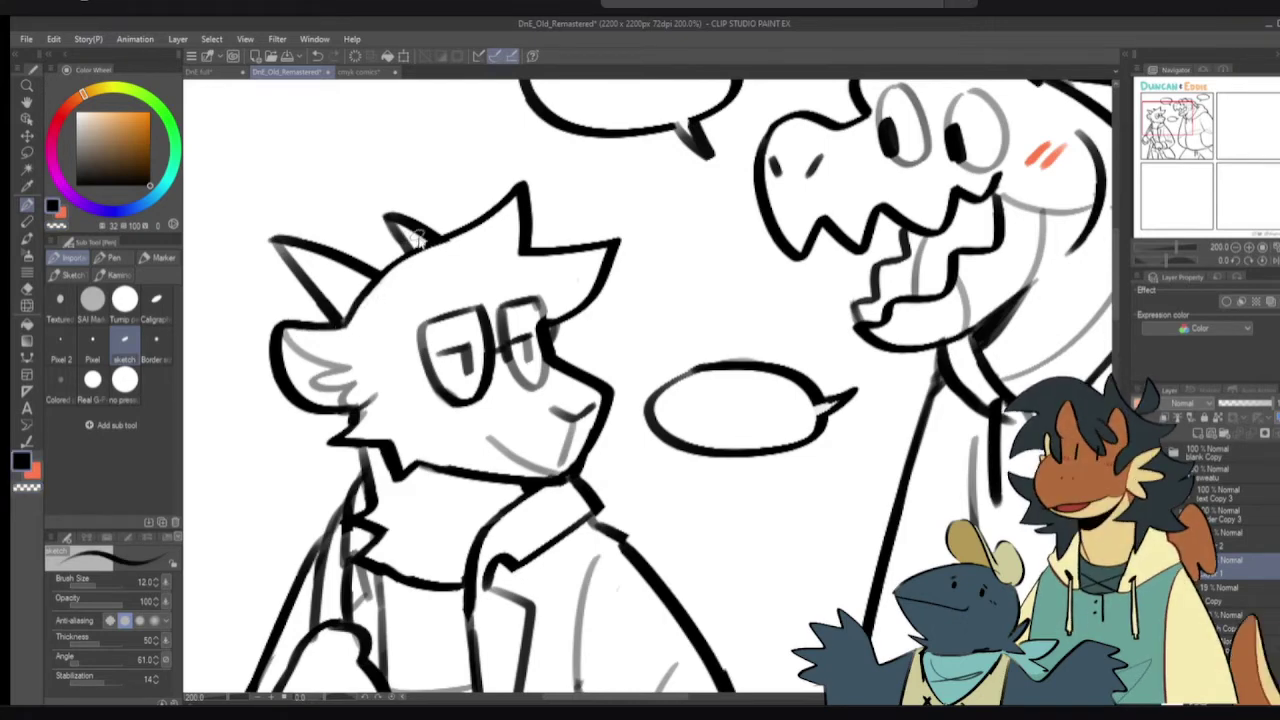
- Trim the outer edge of the smaller character's muzzle outline from the nose to the chin
{"action": "key", "text": "h"}
{"action": "key", "text": "h"}
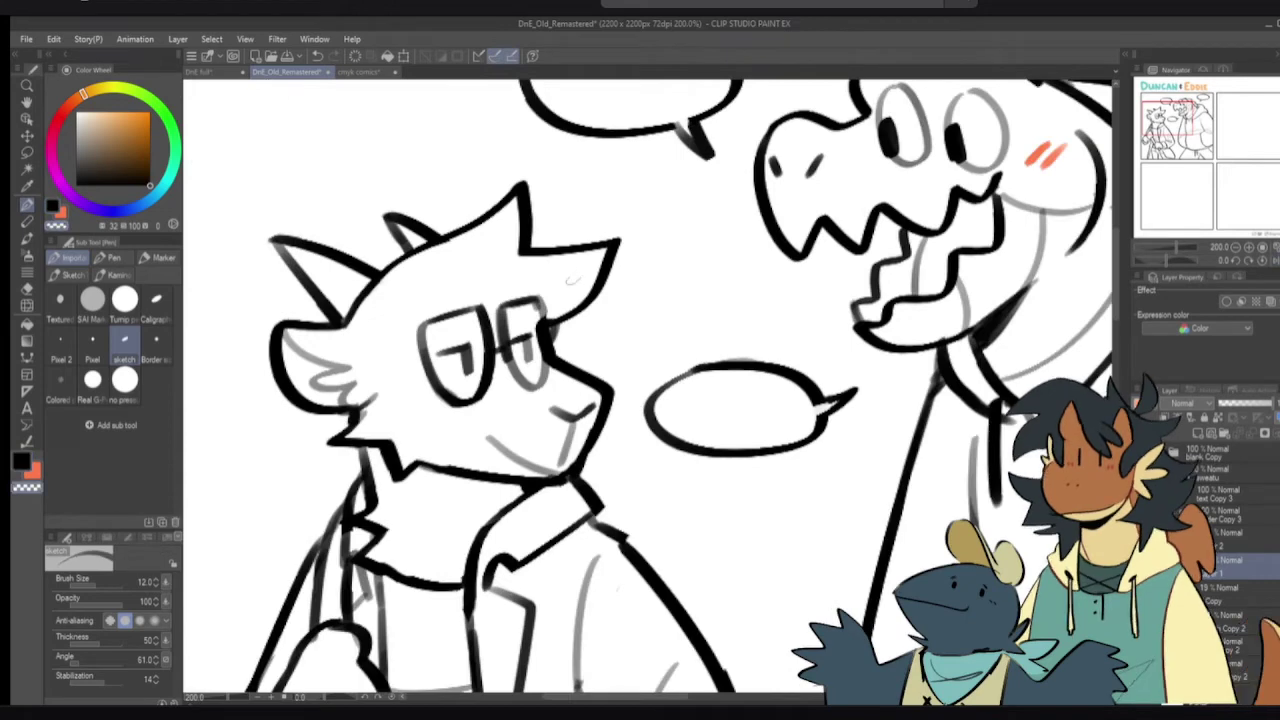
{"action": "scroll", "coordinate": [505, 308], "scroll_direction": "down", "scroll_amount": 1}
{"action": "scroll", "coordinate": [553, 341], "scroll_direction": "up", "scroll_amount": 1}
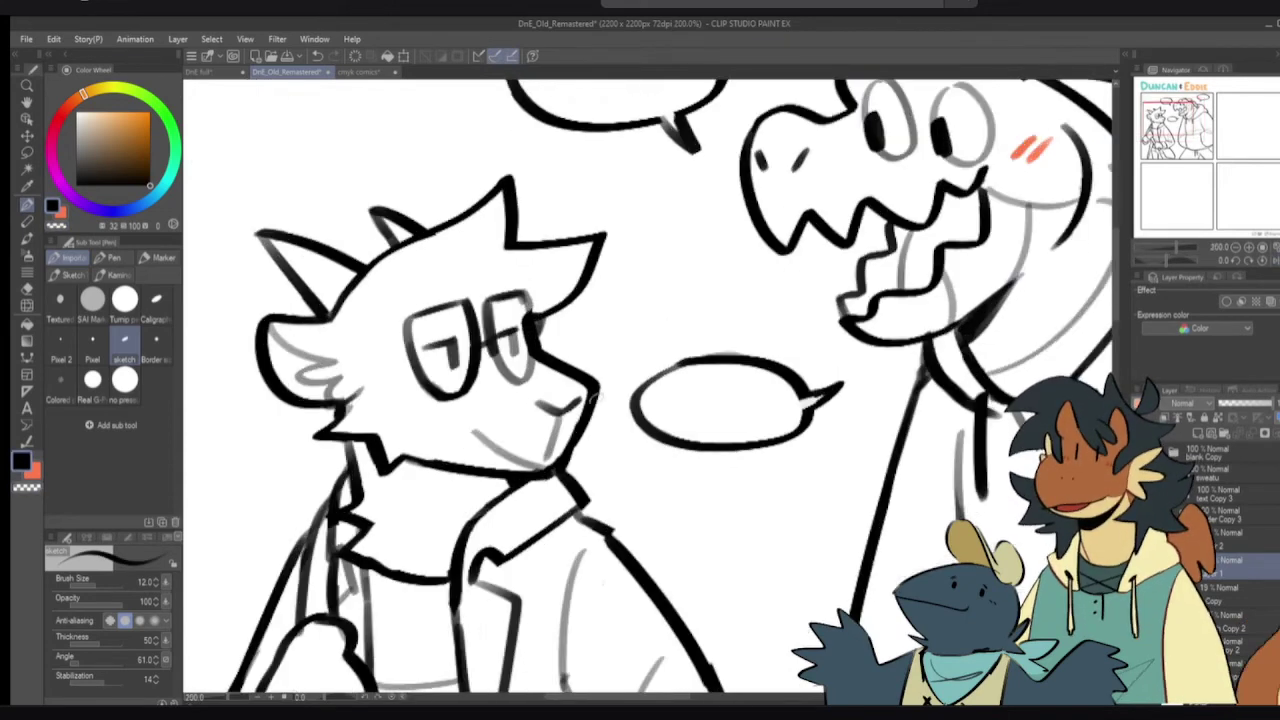
{"action": "left_click_drag", "start_coordinate": [599, 380], "coordinate": [560, 461]}
{"action": "key", "text": "c"}
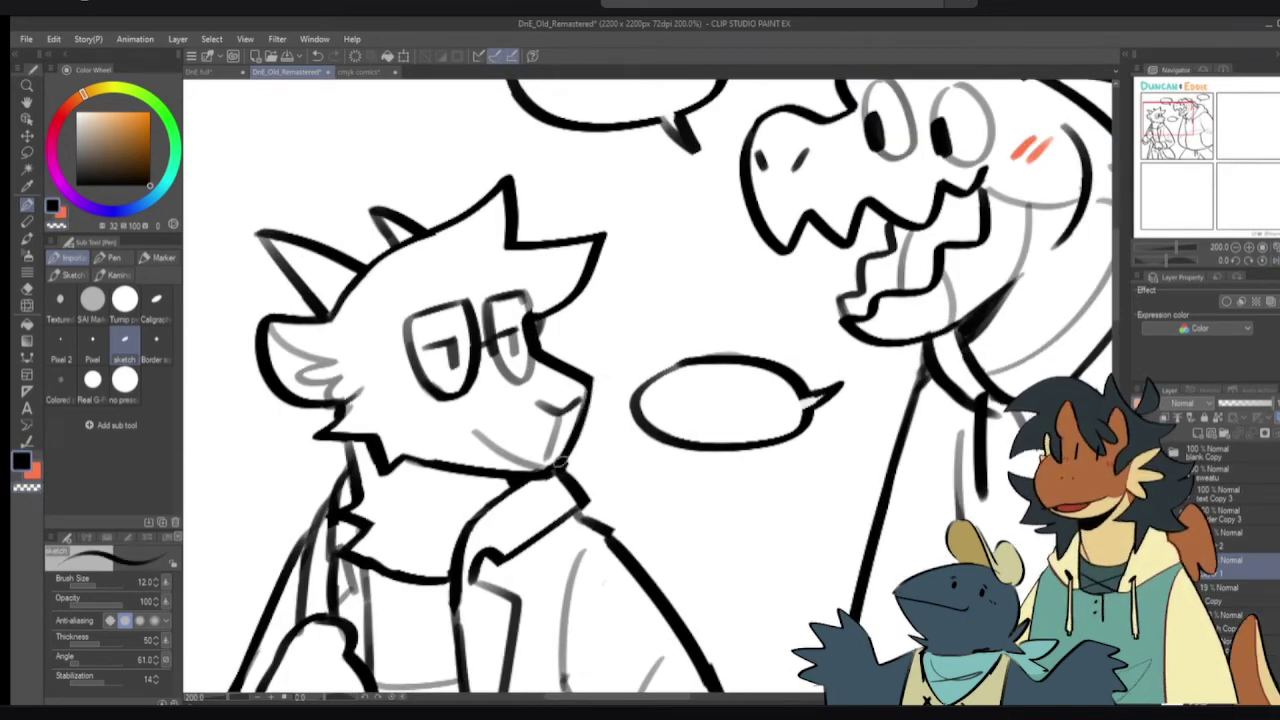
- Draw thin fur-marking lines across the smaller character's brow, behind the glasses, and from the glasses down to the jaw
{"action": "mouse_move", "coordinate": [504, 298]}
{"action": "left_mouse_down"}
{"action": "mouse_move", "coordinate": [400, 293]}
{"action": "mouse_move", "coordinate": [478, 329]}
{"action": "left_mouse_up"}
{"action": "mouse_move", "coordinate": [504, 312]}
{"action": "left_mouse_down"}
{"action": "mouse_move", "coordinate": [513, 318]}
{"action": "mouse_move", "coordinate": [441, 317]}
{"action": "mouse_move", "coordinate": [470, 337]}
{"action": "left_mouse_up"}
{"action": "key", "text": "ctrl+z"}
{"action": "key", "text": "ctrl+z"}
{"action": "left_click_drag", "start_coordinate": [453, 401], "coordinate": [403, 457]}
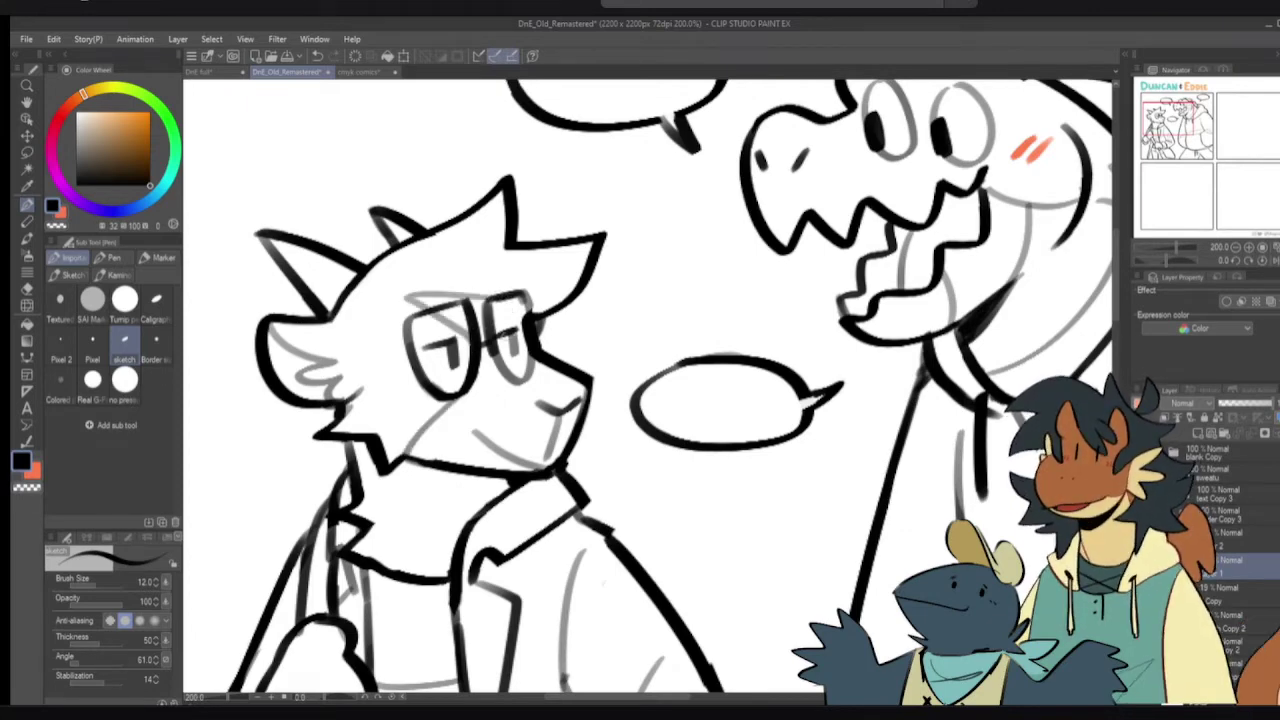
{"action": "mouse_move", "coordinate": [522, 303]}
{"action": "left_mouse_down"}
{"action": "mouse_move", "coordinate": [500, 318]}
{"action": "mouse_move", "coordinate": [540, 377]}
{"action": "left_mouse_up"}
{"action": "key", "text": "ctrl+z"}
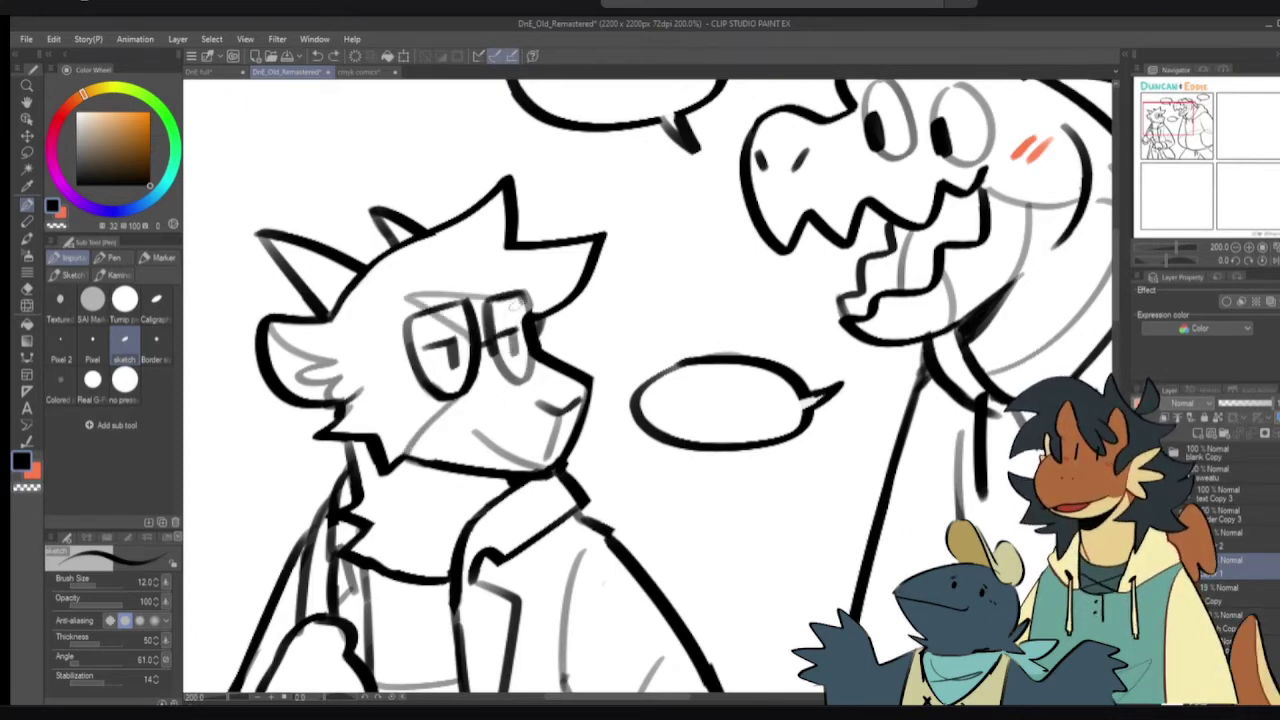
{"action": "mouse_move", "coordinate": [520, 302]}
{"action": "left_mouse_down"}
{"action": "mouse_move", "coordinate": [497, 346]}
{"action": "mouse_move", "coordinate": [540, 361]}
{"action": "mouse_move", "coordinate": [518, 275]}
{"action": "left_mouse_up"}
- Add curved ring lines inside the smaller character's larger horn
{"action": "scroll", "coordinate": [524, 362], "scroll_direction": "down", "scroll_amount": 1}
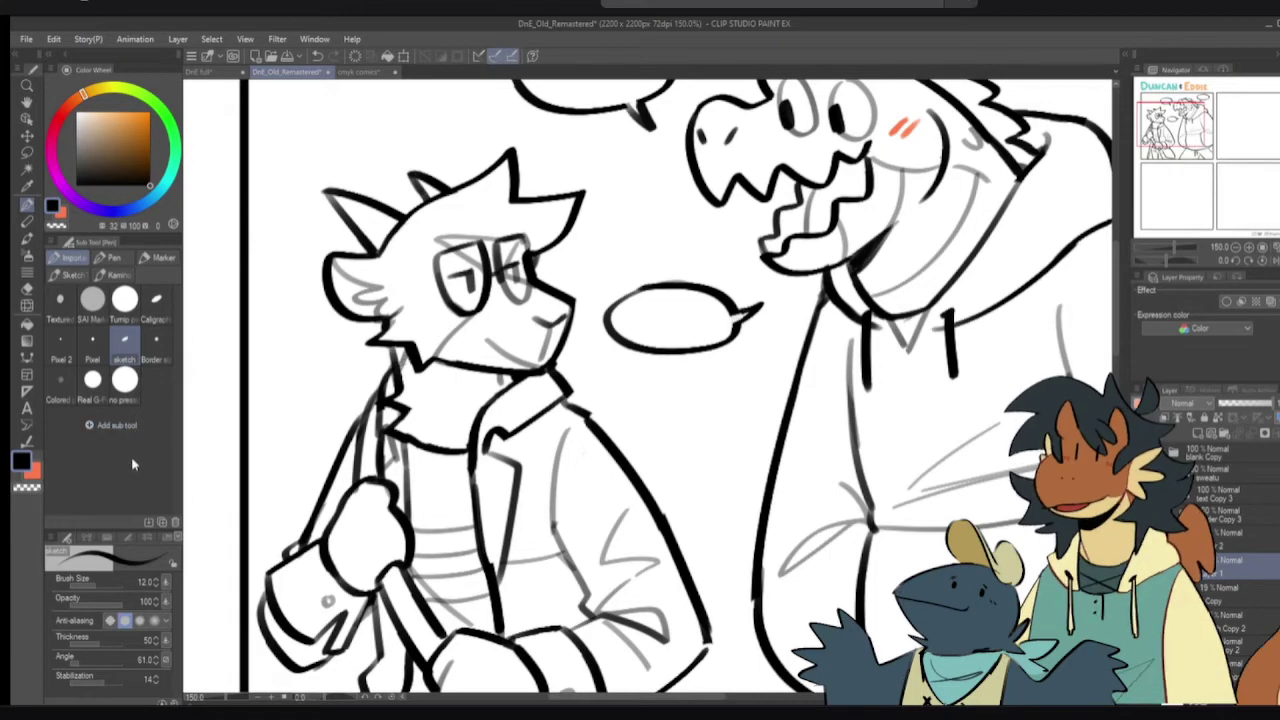
{"action": "key", "text": "h"}
{"action": "key", "text": "h"}
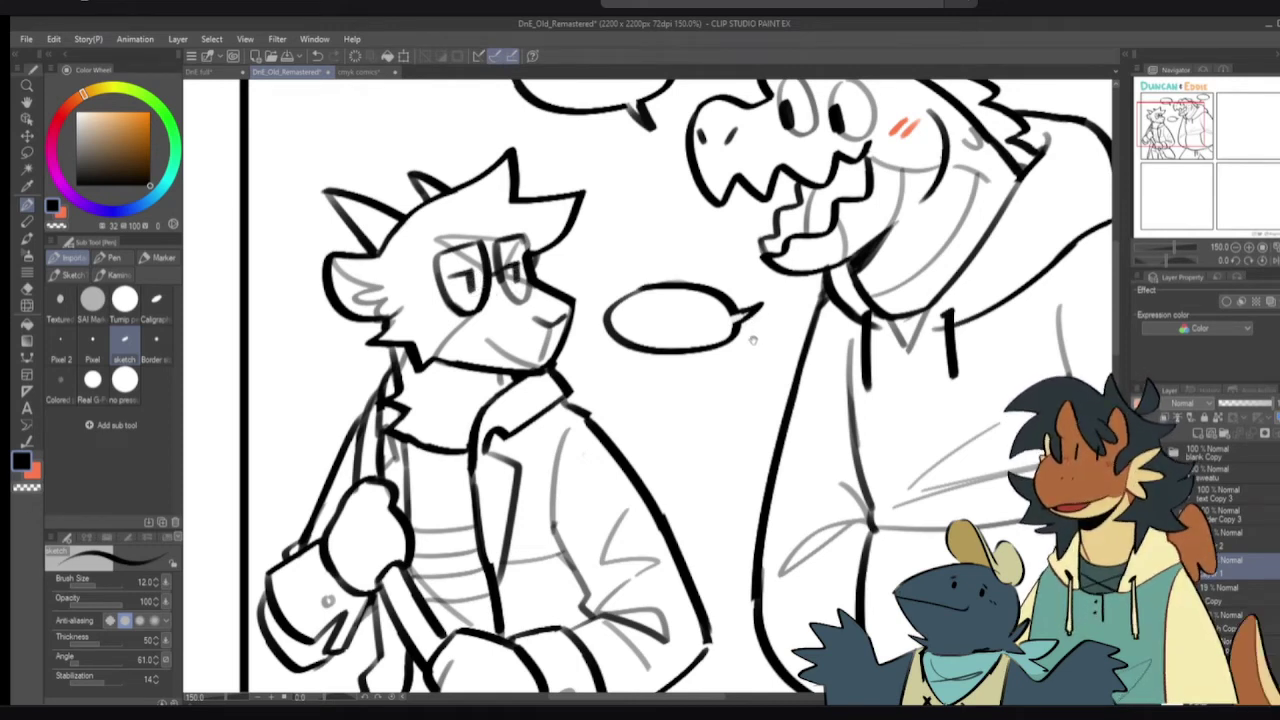
{"action": "mouse_move", "coordinate": [386, 209]}
{"action": "left_mouse_down"}
{"action": "mouse_move", "coordinate": [366, 244]}
{"action": "mouse_move", "coordinate": [349, 220]}
{"action": "left_mouse_up"}
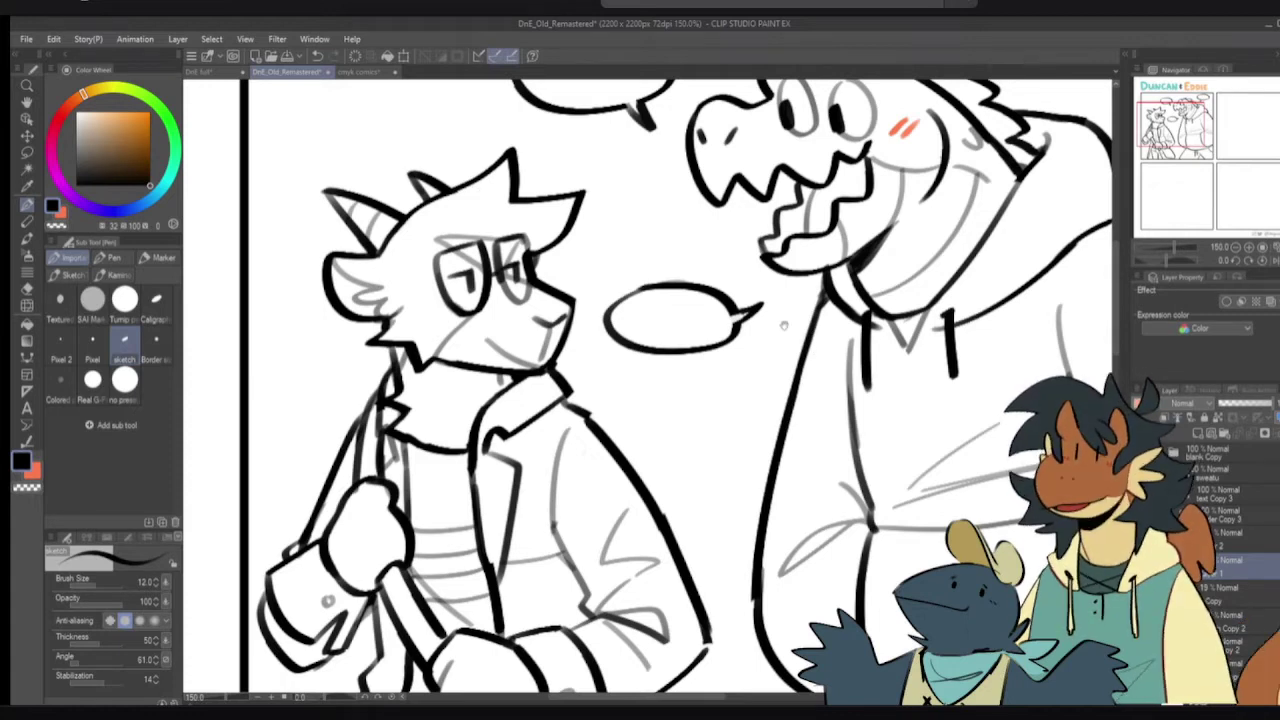
- Show the faded coloured original beneath the line art and compare the inked first panel with it
{"action": "left_click_drag", "start_coordinate": [780, 361], "coordinate": [690, 327]}
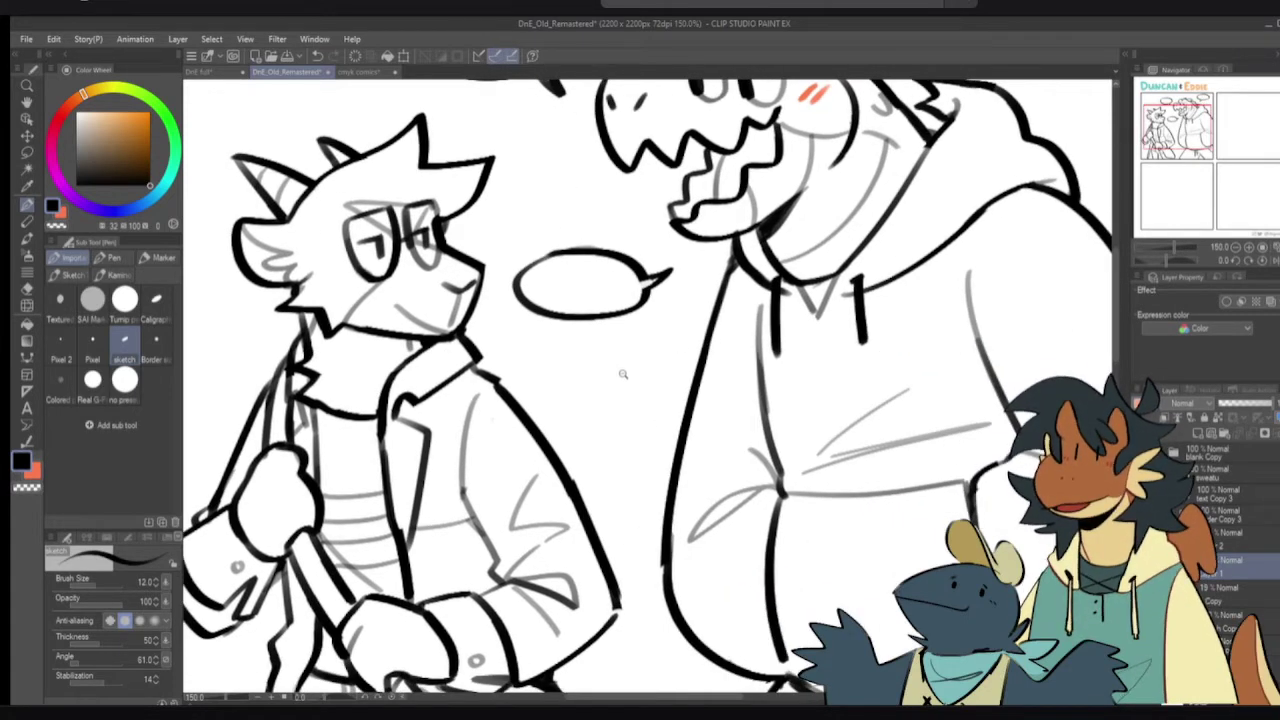
{"action": "left_click", "coordinate": [621, 373], "text": "alt"}
{"action": "left_click_drag", "start_coordinate": [525, 457], "coordinate": [514, 387]}
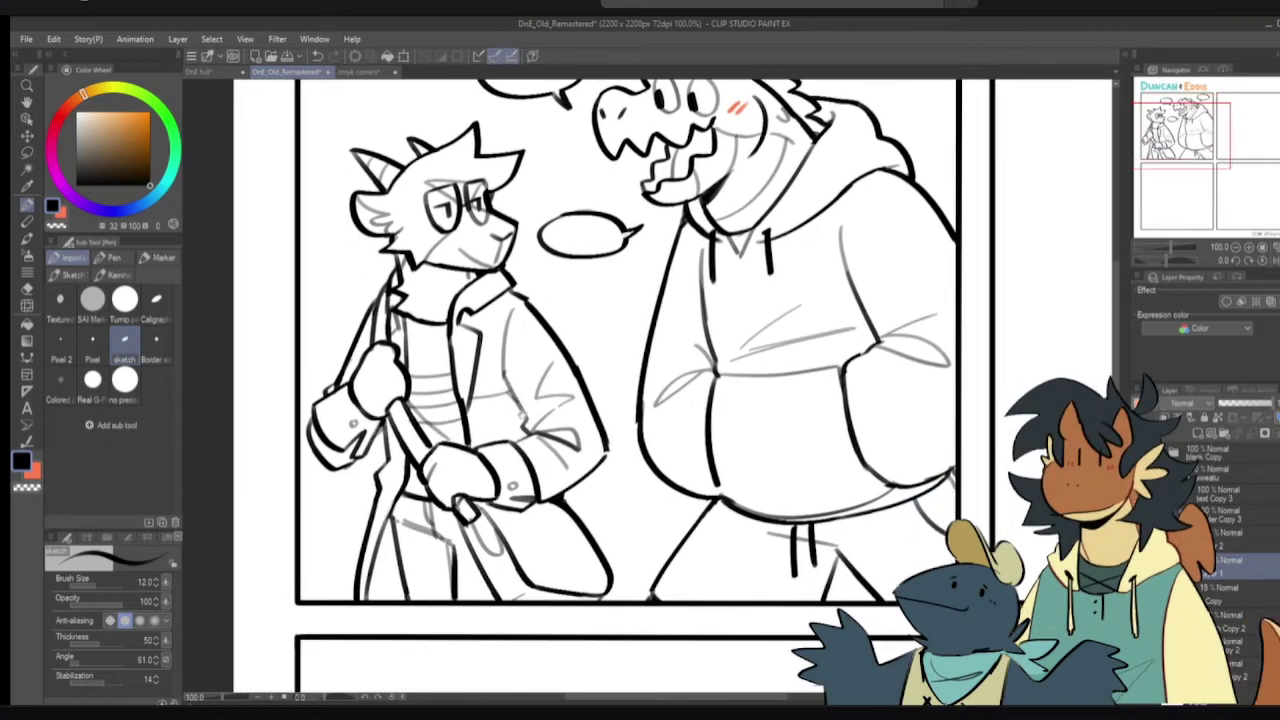
{"action": "left_click_drag", "start_coordinate": [575, 531], "coordinate": [560, 525]}
{"action": "scroll", "coordinate": [558, 525], "scroll_direction": "right", "scroll_amount": 3}
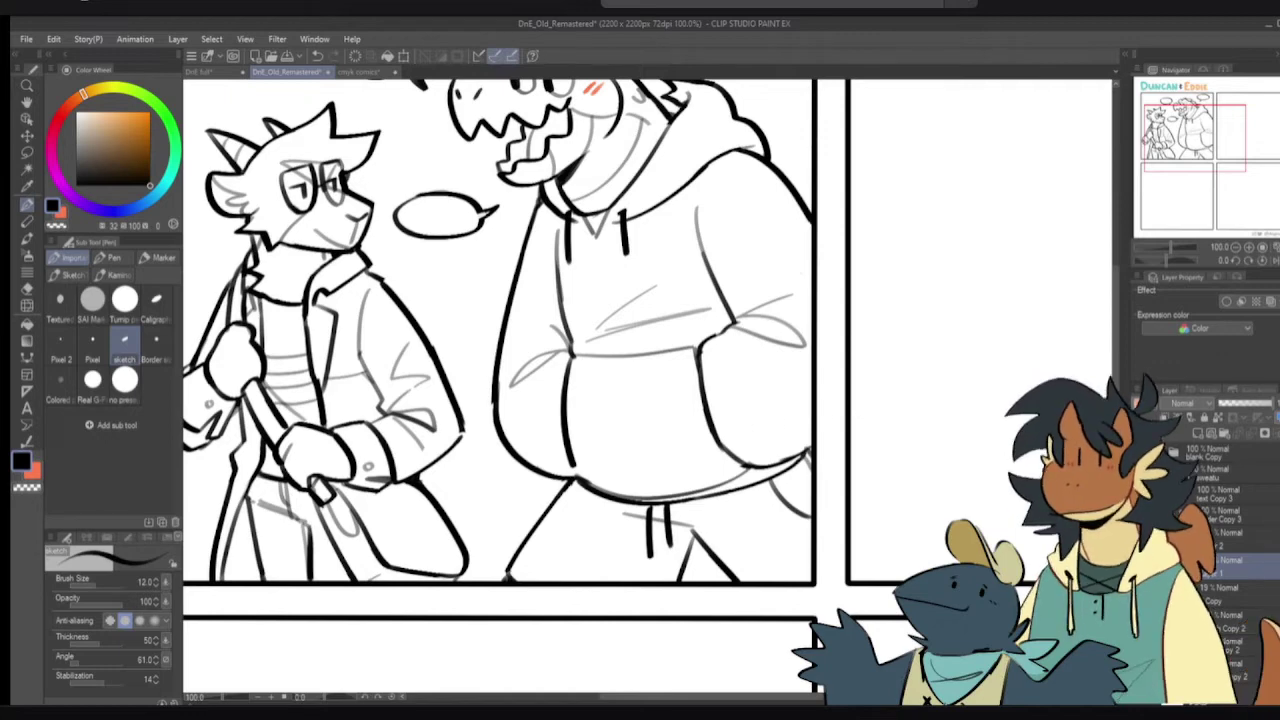
{"action": "left_click", "coordinate": [1143, 594]}
{"action": "left_click_drag", "start_coordinate": [918, 506], "coordinate": [777, 524]}
{"action": "left_click_drag", "start_coordinate": [1043, 445], "coordinate": [913, 477]}
{"action": "scroll", "coordinate": [912, 480], "scroll_direction": "right", "scroll_amount": 2}
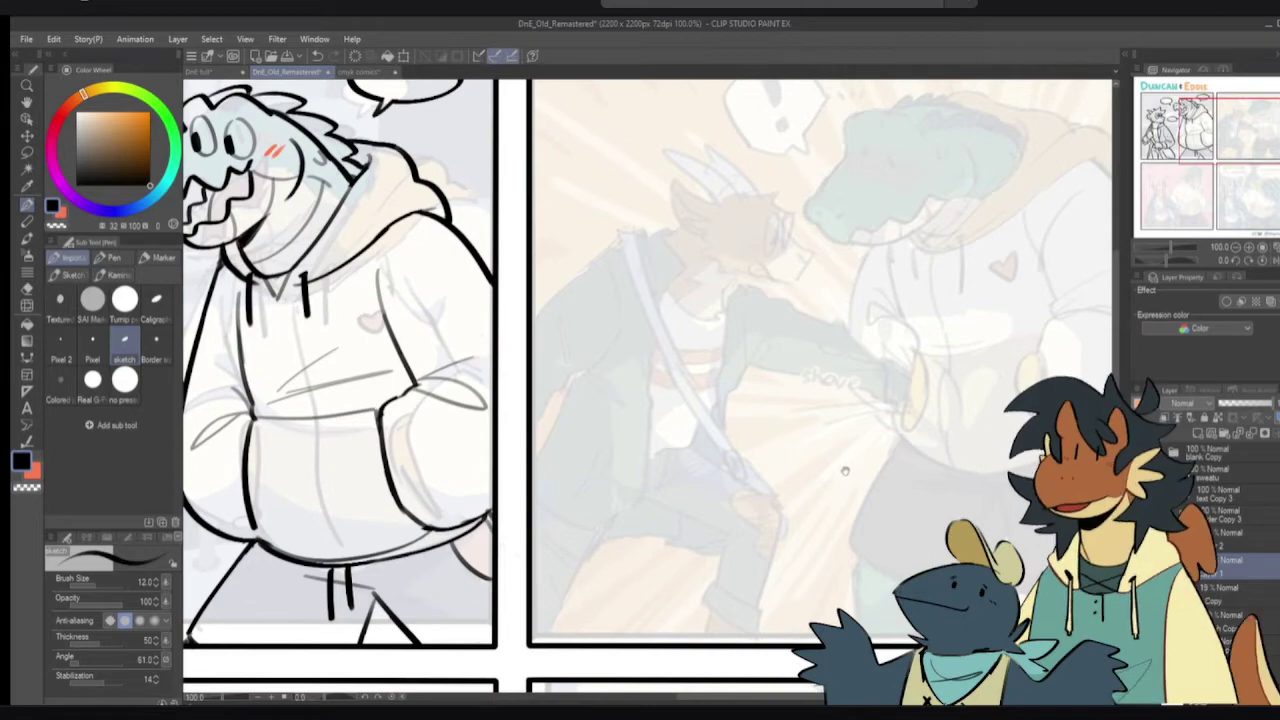
{"action": "scroll", "coordinate": [832, 436], "scroll_direction": "down", "scroll_amount": 3}
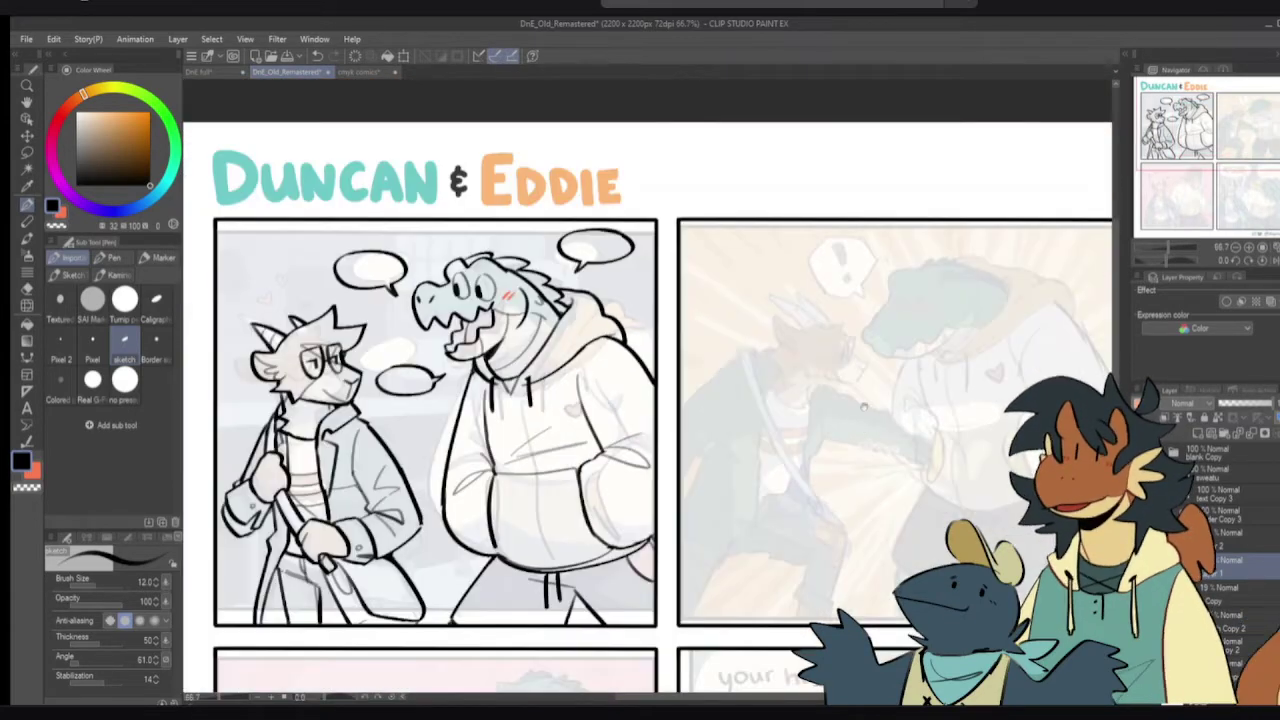
{"action": "left_click_drag", "start_coordinate": [882, 500], "coordinate": [846, 453]}
{"action": "left_click_drag", "start_coordinate": [464, 469], "coordinate": [568, 481]}
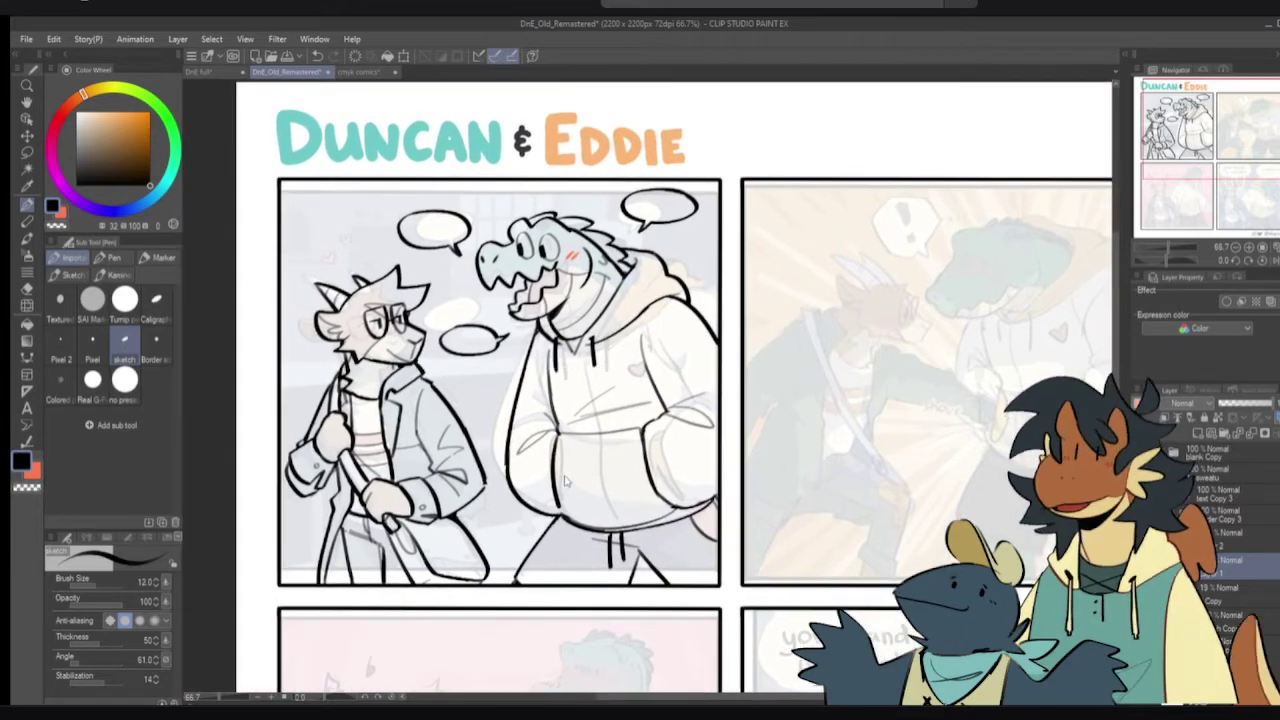
{"action": "key", "text": "h"}
{"action": "key", "text": "h"}
- Try reworking the head-top line around the smaller character's horns, then undo the strokes
{"action": "scroll", "coordinate": [290, 265], "scroll_direction": "up", "scroll_amount": 5}
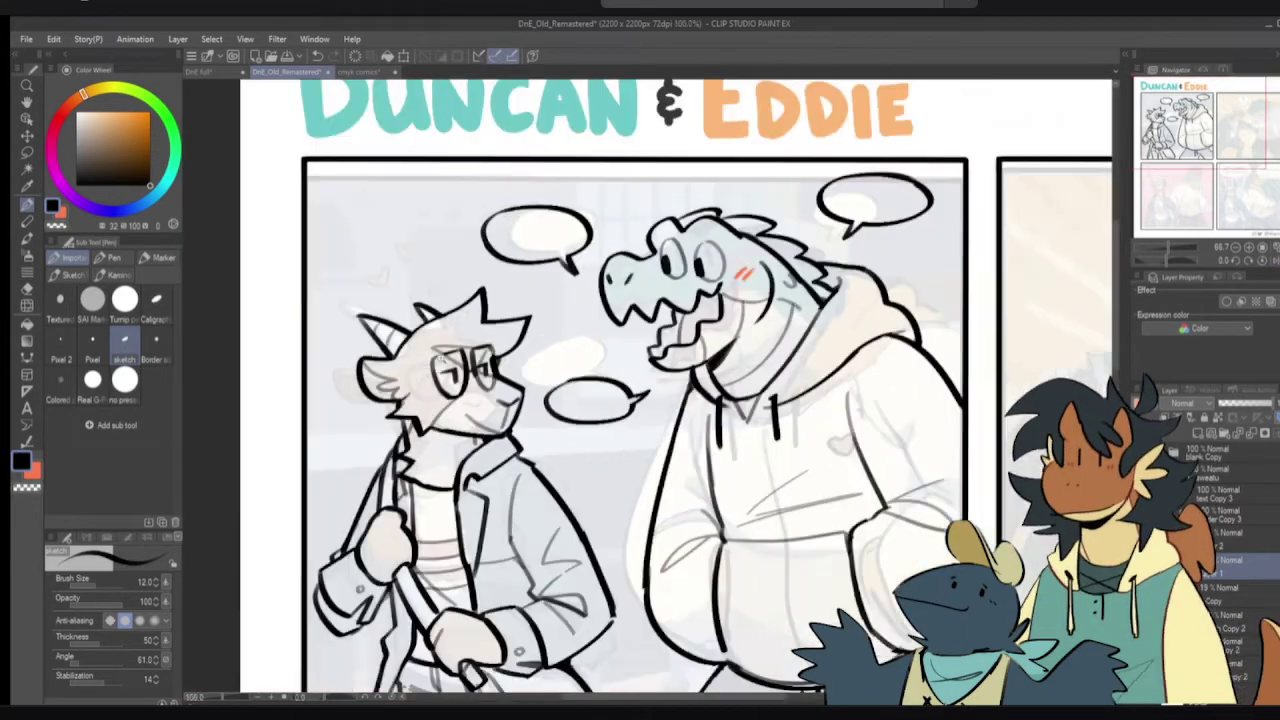
{"action": "left_click_drag", "start_coordinate": [388, 351], "coordinate": [488, 298]}
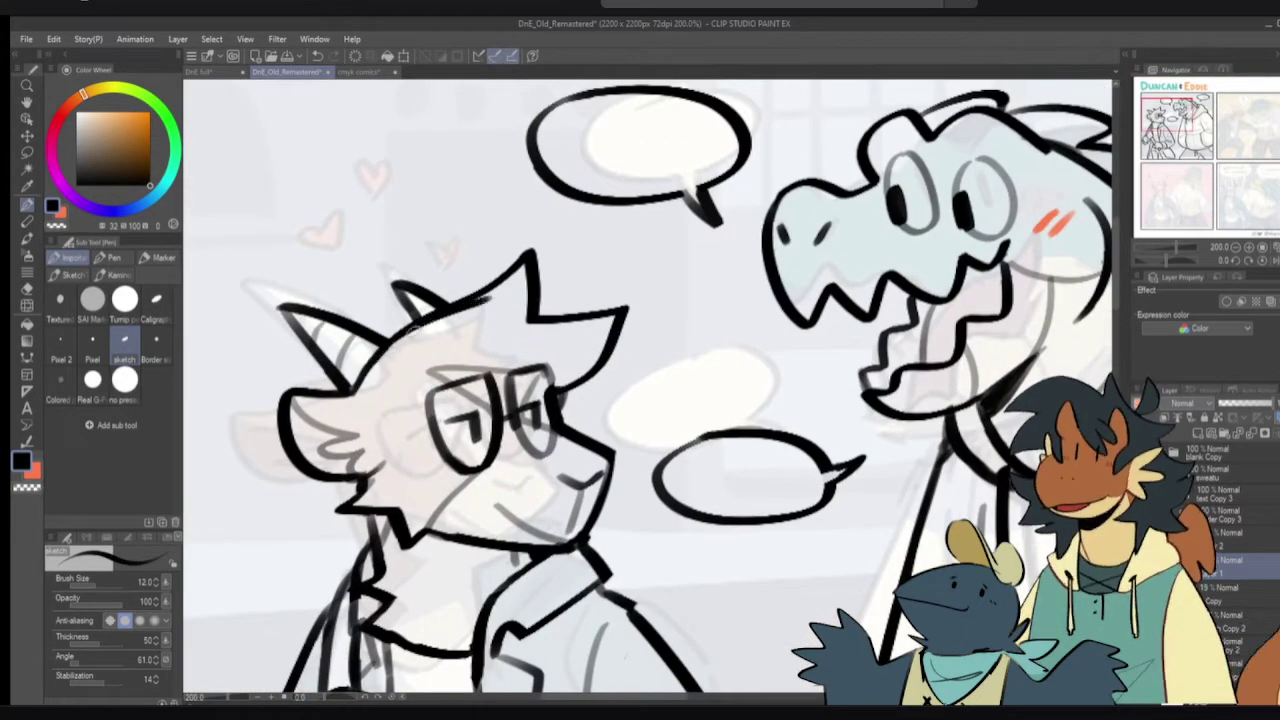
{"action": "key", "text": "ctrl+z"}
{"action": "mouse_move", "coordinate": [384, 356]}
{"action": "left_mouse_down"}
{"action": "mouse_move", "coordinate": [488, 290]}
{"action": "mouse_move", "coordinate": [394, 344]}
{"action": "mouse_move", "coordinate": [472, 302]}
{"action": "left_mouse_up"}
{"action": "key", "text": "ctrl+z"}
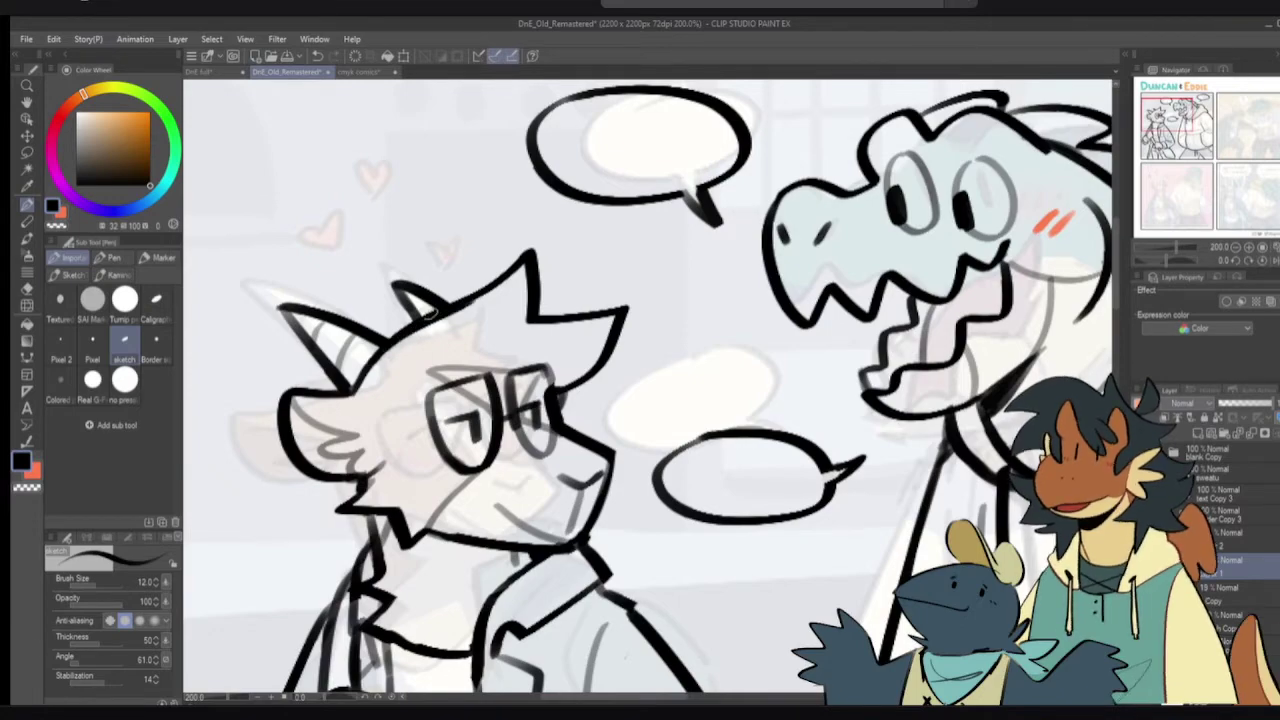
{"action": "key", "text": "h"}
{"action": "key", "text": "h"}
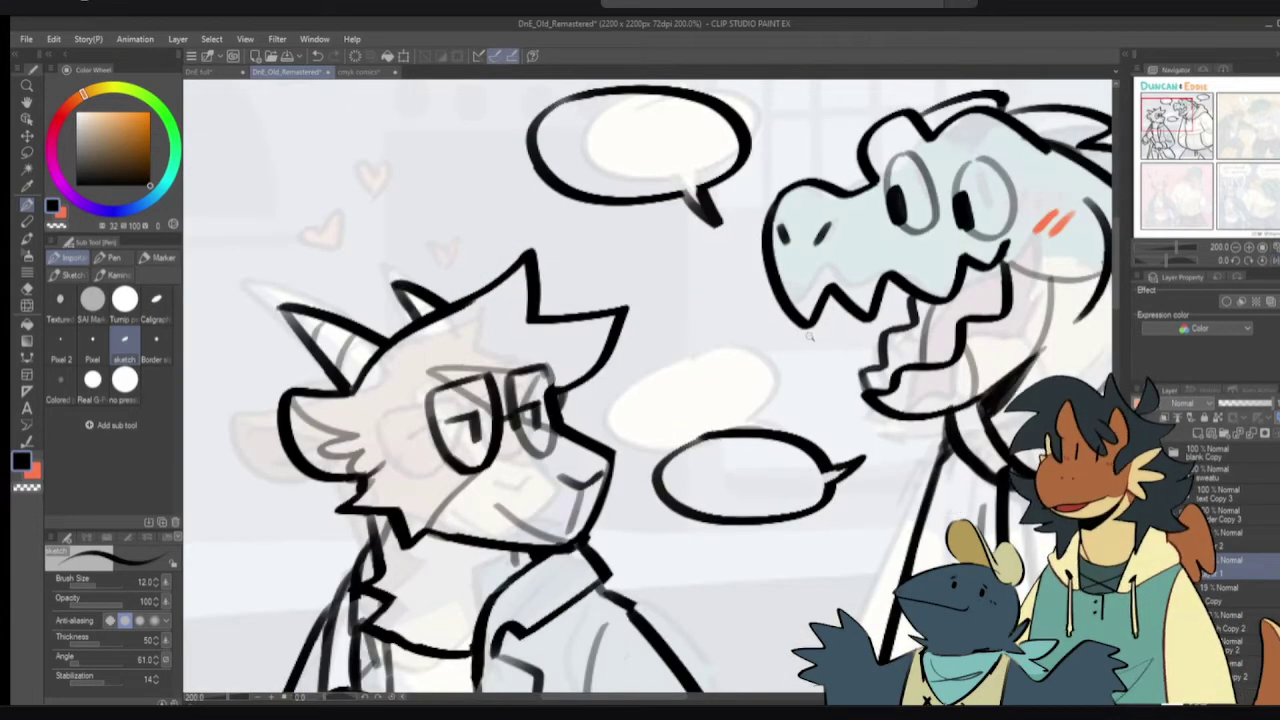
- Ink the smaller character's profile in the second panel, from the brow along the muzzle to the chin
{"action": "scroll", "coordinate": [467, 364], "scroll_direction": "down", "scroll_amount": 1}
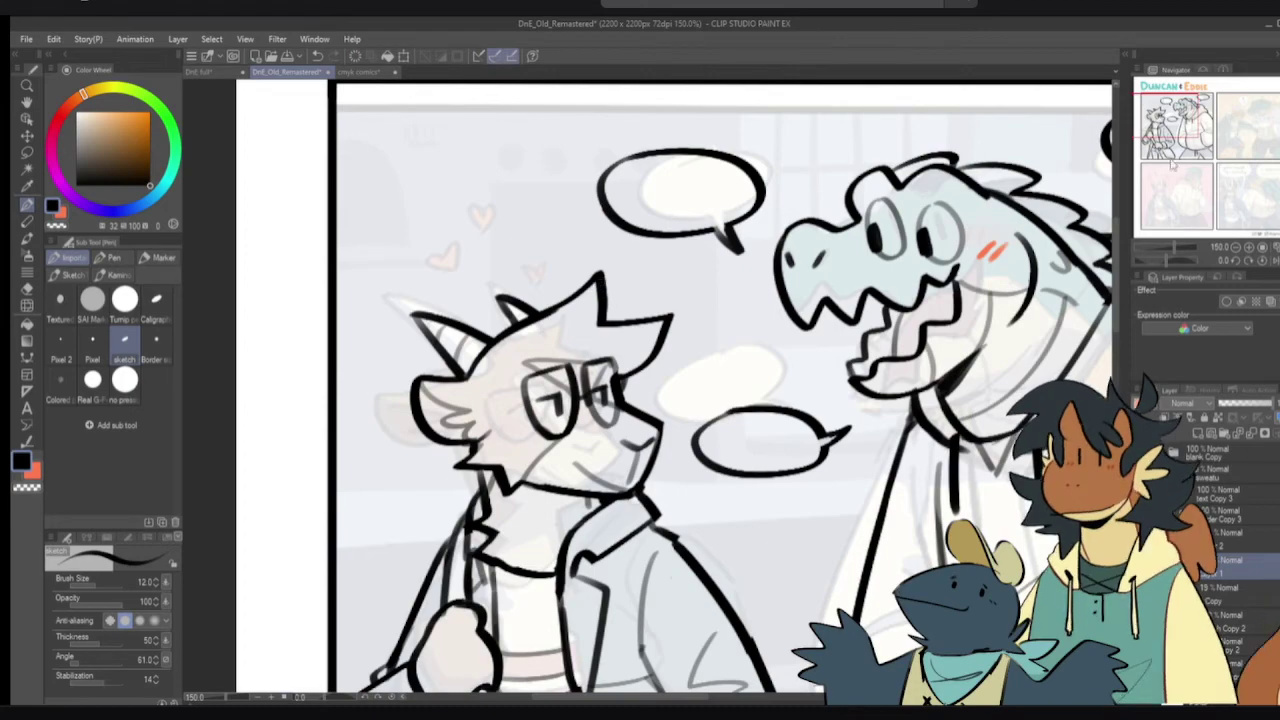
{"action": "left_click_drag", "start_coordinate": [1186, 139], "coordinate": [1250, 129]}
{"action": "left_click_drag", "start_coordinate": [866, 282], "coordinate": [800, 258]}
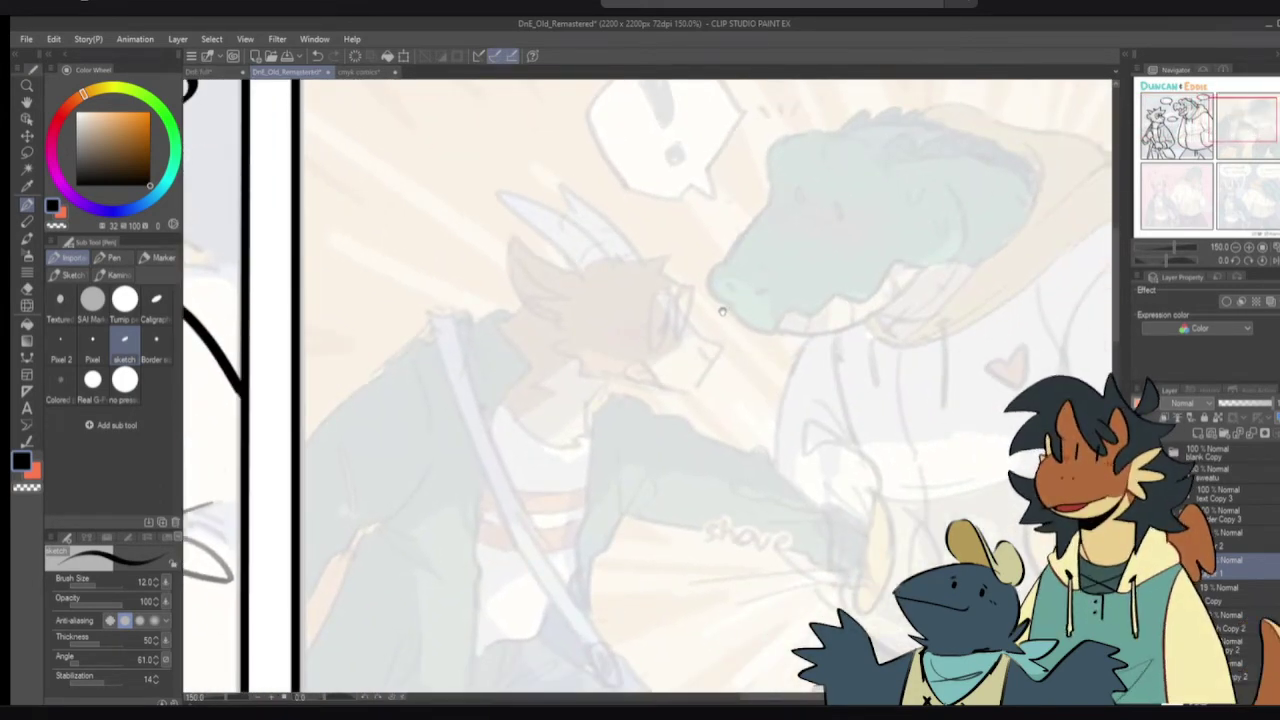
{"action": "scroll", "coordinate": [733, 330], "scroll_direction": "down", "scroll_amount": 1}
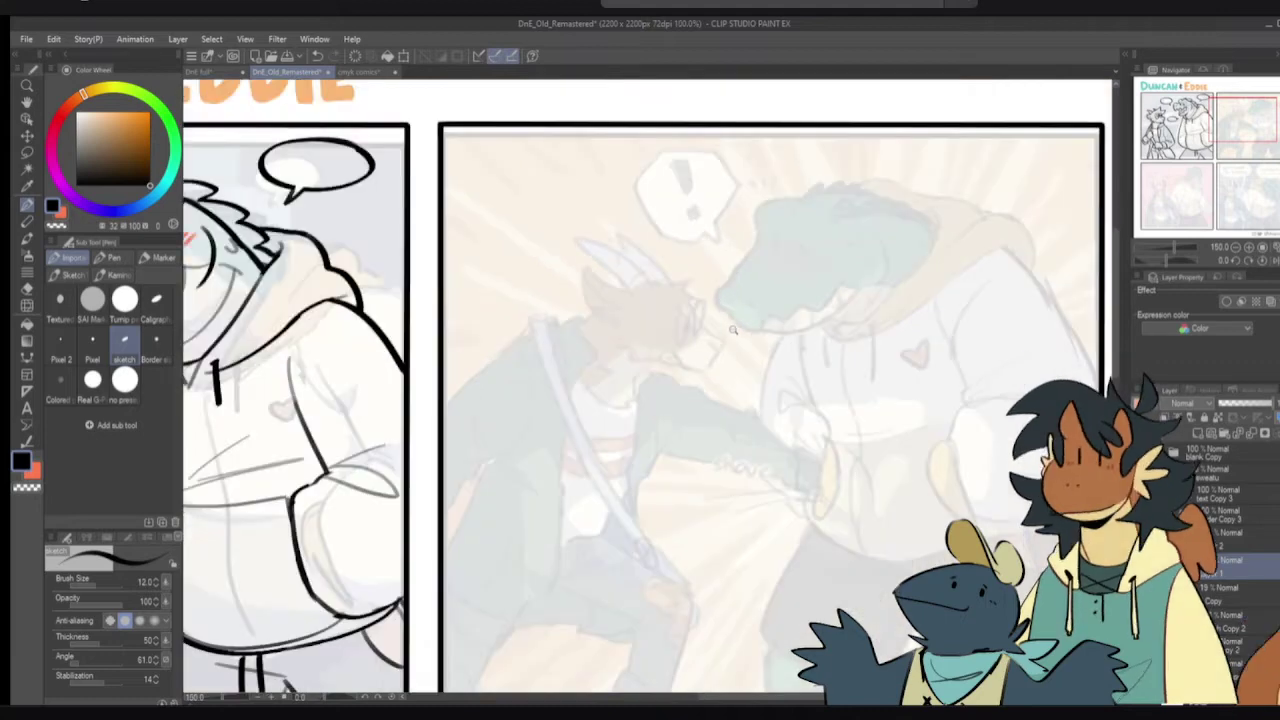
{"action": "scroll", "coordinate": [735, 350], "scroll_direction": "down", "scroll_amount": 2}
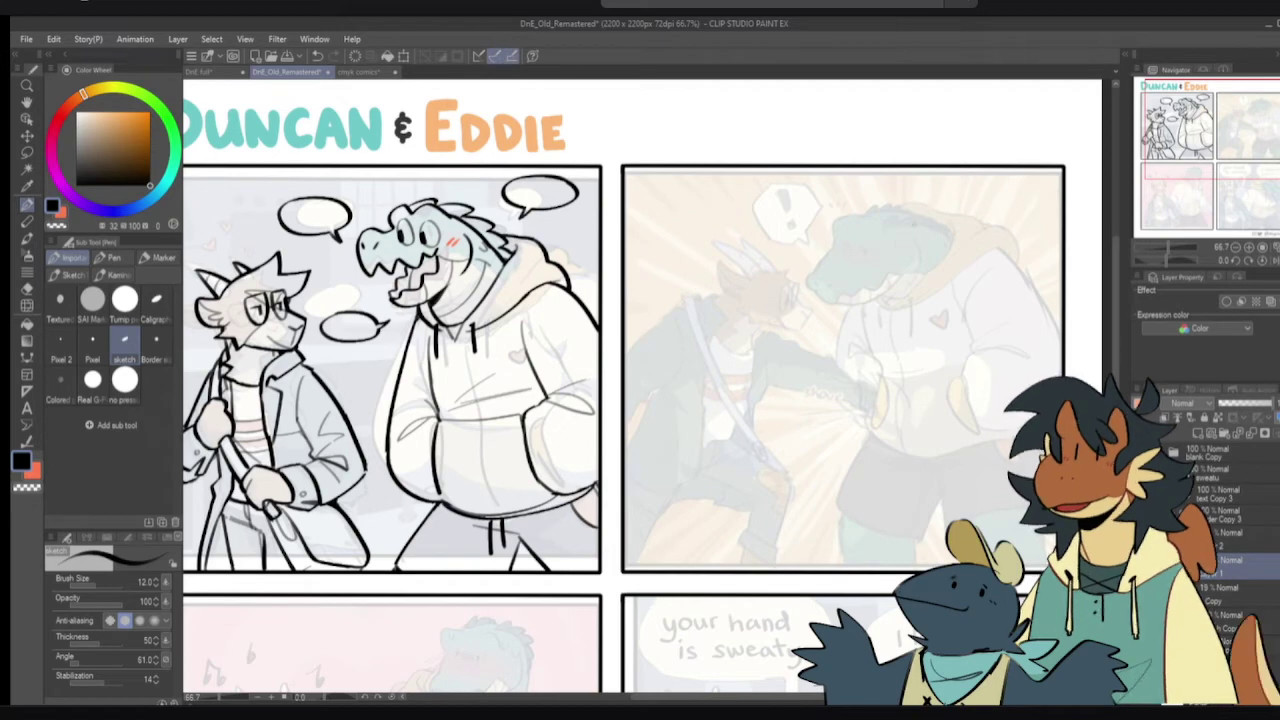
{"action": "scroll", "coordinate": [879, 294], "scroll_direction": "up", "scroll_amount": 3}
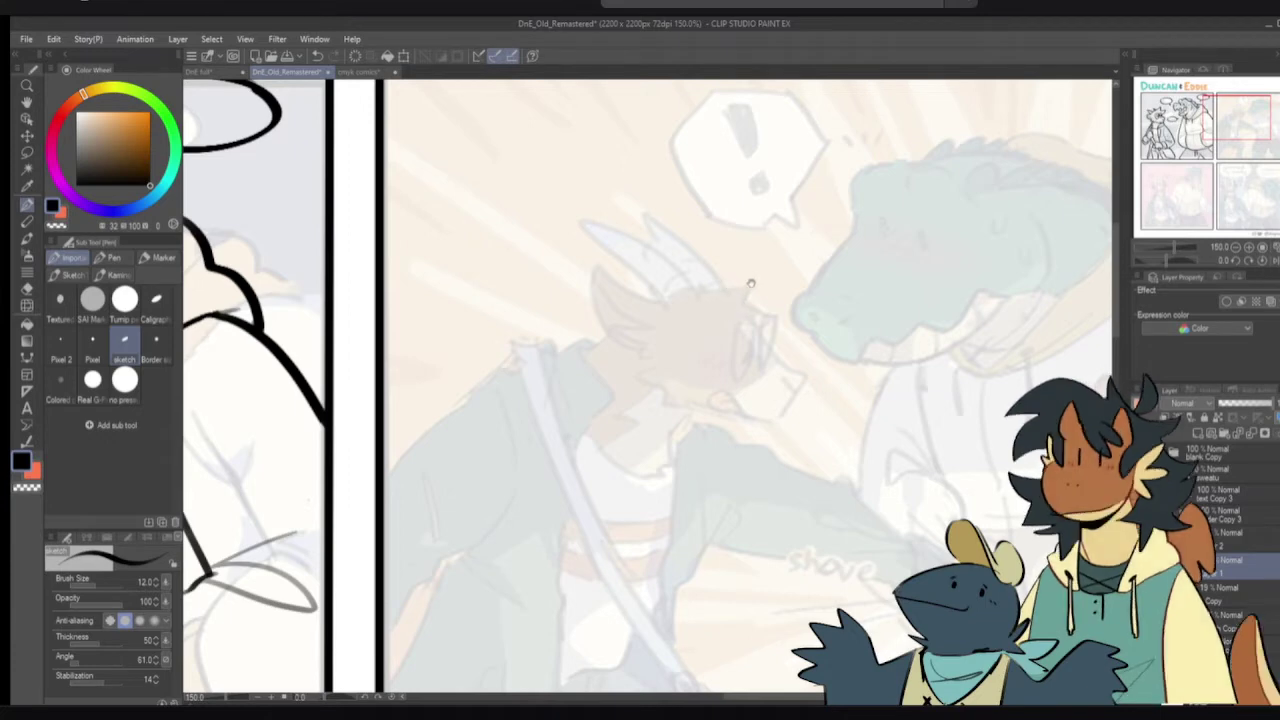
{"action": "mouse_move", "coordinate": [684, 306]}
{"action": "left_mouse_down"}
{"action": "mouse_move", "coordinate": [723, 279]}
{"action": "mouse_move", "coordinate": [709, 270]}
{"action": "mouse_move", "coordinate": [761, 268]}
{"action": "mouse_move", "coordinate": [767, 292]}
{"action": "mouse_move", "coordinate": [799, 290]}
{"action": "mouse_move", "coordinate": [771, 314]}
{"action": "mouse_move", "coordinate": [742, 292]}
{"action": "mouse_move", "coordinate": [765, 335]}
{"action": "left_mouse_up"}
{"action": "key", "text": "ctrl+z"}
{"action": "key", "text": "ctrl+z"}
{"action": "key", "text": "ctrl+z"}
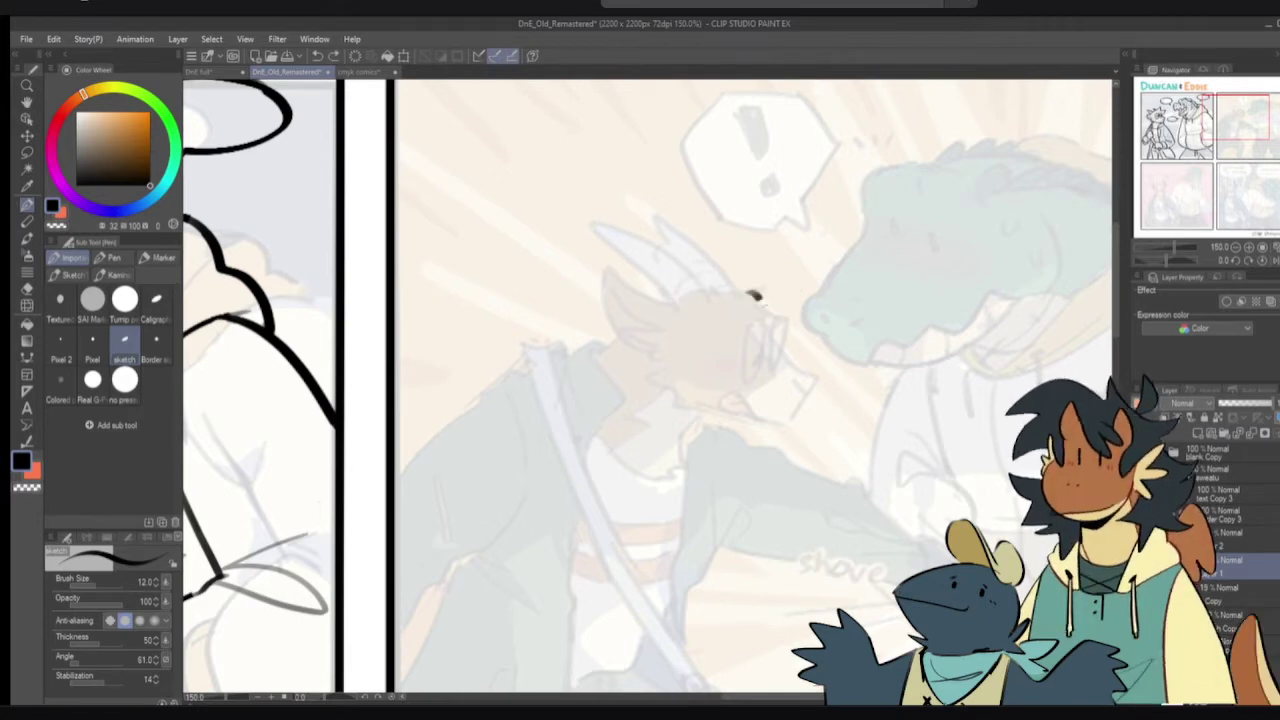
{"action": "mouse_move", "coordinate": [750, 292]}
{"action": "left_mouse_down"}
{"action": "mouse_move", "coordinate": [811, 367]}
{"action": "mouse_move", "coordinate": [774, 423]}
{"action": "mouse_move", "coordinate": [779, 322]}
{"action": "mouse_move", "coordinate": [816, 372]}
{"action": "mouse_move", "coordinate": [782, 428]}
{"action": "left_mouse_up"}
{"action": "key", "text": "ctrl+z"}
- Ink the pointed cheek tuft and the jaw line, joining them to the chin of the second-panel profile
{"action": "mouse_move", "coordinate": [662, 358]}
{"action": "left_mouse_down"}
{"action": "mouse_move", "coordinate": [664, 398]}
{"action": "mouse_move", "coordinate": [762, 428]}
{"action": "left_mouse_up"}
{"action": "key", "text": "ctrl+z"}
{"action": "left_click_drag", "start_coordinate": [690, 402], "coordinate": [770, 428]}
{"action": "key", "text": "ctrl+z"}
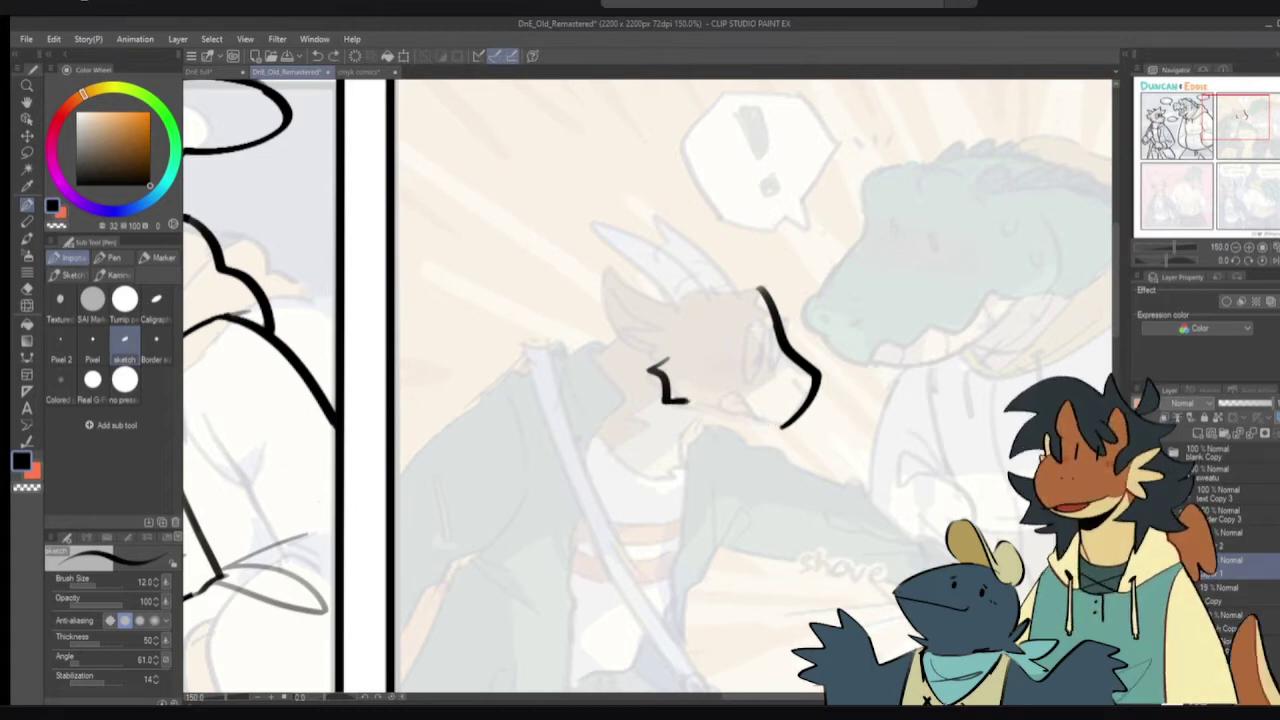
{"action": "mouse_move", "coordinate": [690, 402]}
{"action": "left_mouse_down"}
{"action": "mouse_move", "coordinate": [765, 430]}
{"action": "mouse_move", "coordinate": [795, 422]}
{"action": "left_mouse_up"}
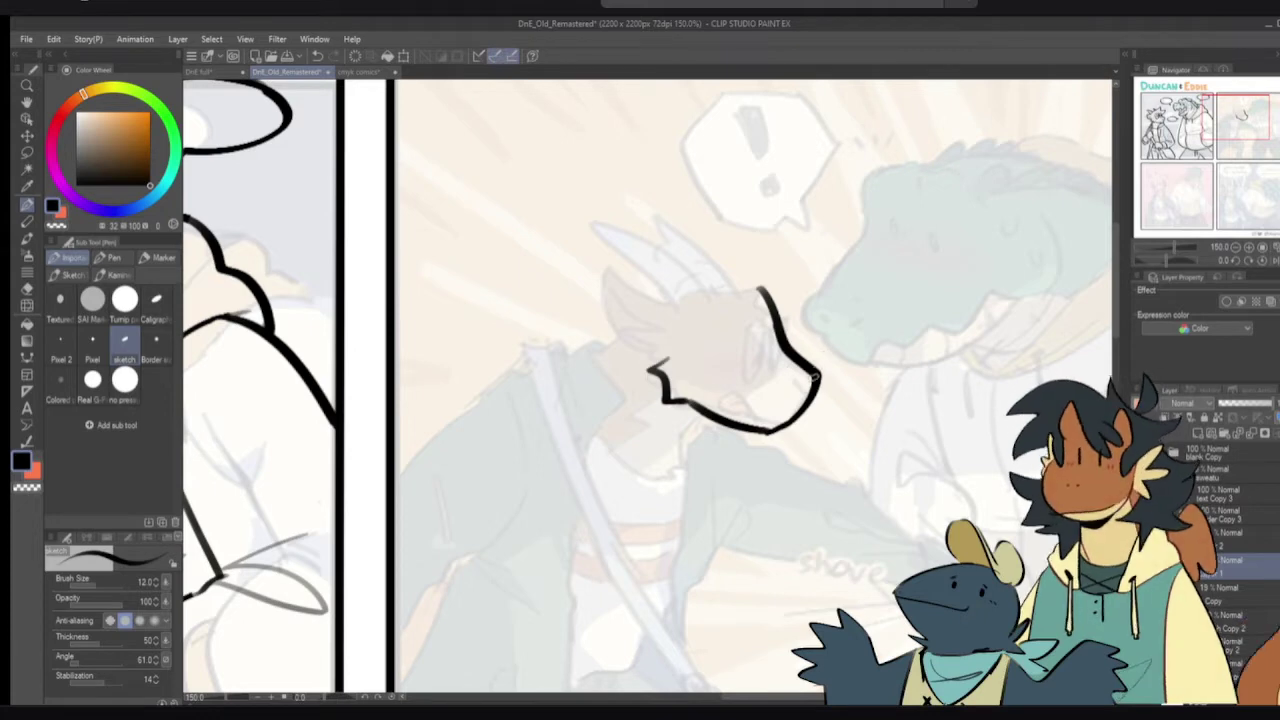
- Draw the nose mark and the small open mouth inside the second-panel muzzle
{"action": "mouse_move", "coordinate": [799, 386]}
{"action": "left_mouse_down"}
{"action": "mouse_move", "coordinate": [755, 406]}
{"action": "mouse_move", "coordinate": [748, 392]}
{"action": "mouse_move", "coordinate": [771, 430]}
{"action": "left_mouse_up"}
{"action": "key", "text": "ctrl+z"}
{"action": "left_click_drag", "start_coordinate": [747, 388], "coordinate": [771, 430]}
{"action": "mouse_move", "coordinate": [749, 393]}
{"action": "left_mouse_down"}
{"action": "mouse_move", "coordinate": [733, 407]}
{"action": "mouse_move", "coordinate": [757, 408]}
{"action": "left_mouse_up"}
{"action": "left_click_drag", "start_coordinate": [733, 398], "coordinate": [749, 398]}
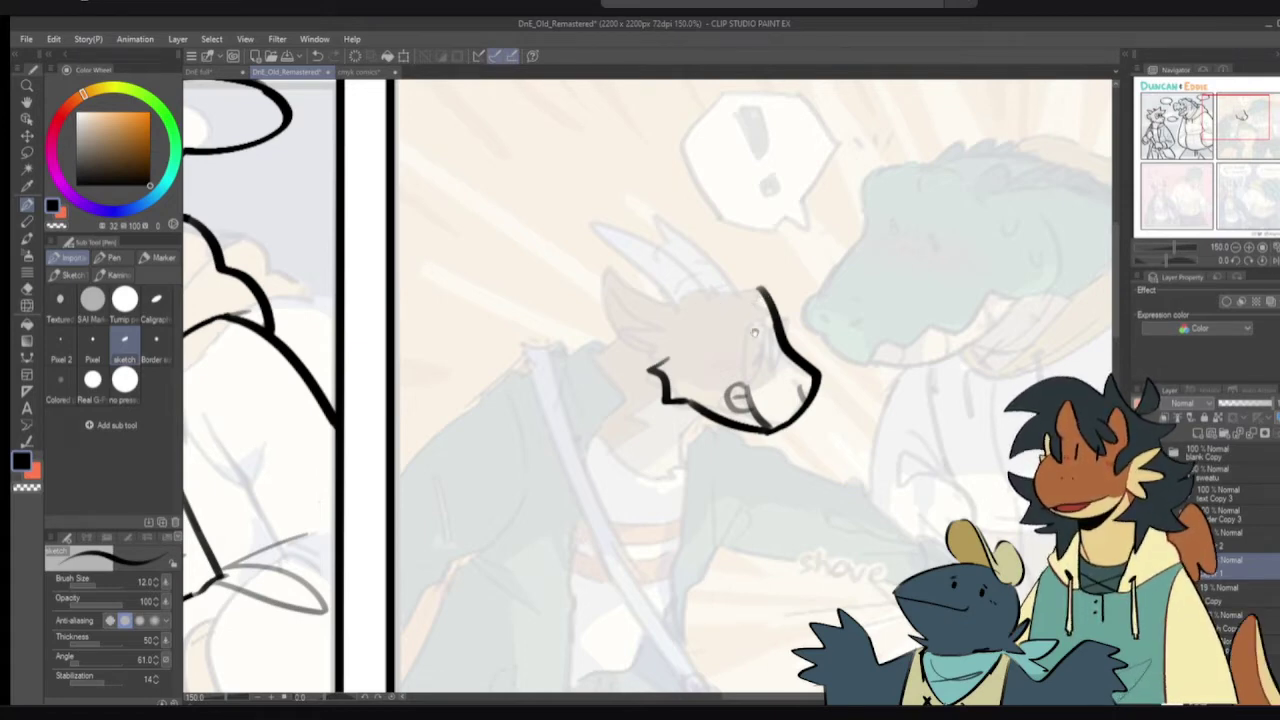
- Draw the smaller character's eye and narrow glasses lens beside the second-panel profile line
{"action": "mouse_move", "coordinate": [767, 329]}
{"action": "left_mouse_down"}
{"action": "mouse_move", "coordinate": [763, 358]}
{"action": "mouse_move", "coordinate": [769, 326]}
{"action": "left_mouse_up"}
{"action": "key", "text": "ctrl+z"}
{"action": "mouse_move", "coordinate": [756, 346]}
{"action": "left_mouse_down"}
{"action": "mouse_move", "coordinate": [741, 360]}
{"action": "mouse_move", "coordinate": [760, 346]}
{"action": "left_mouse_up"}
{"action": "key", "text": "ctrl+z"}
{"action": "key", "text": "ctrl+z"}
{"action": "key", "text": "c"}
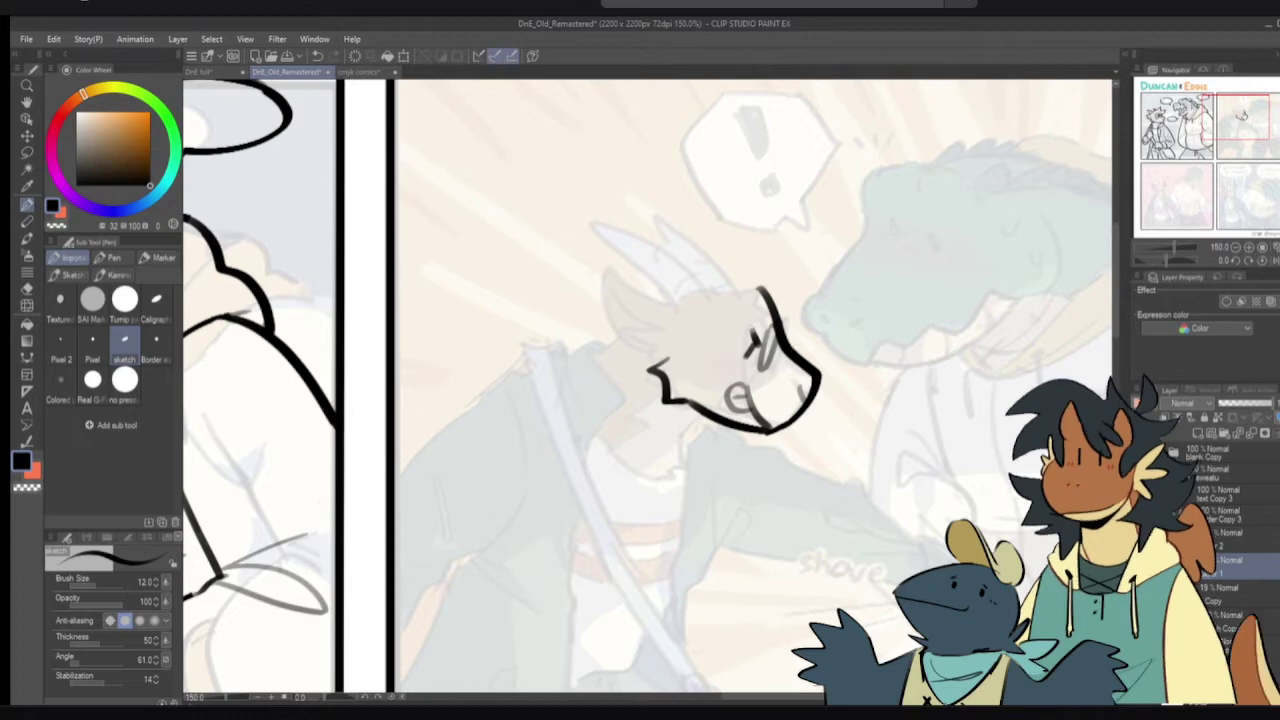
- Add two short red-orange blush marks to the smaller character's cheek on the separate colour layer
{"action": "key", "text": "x"}
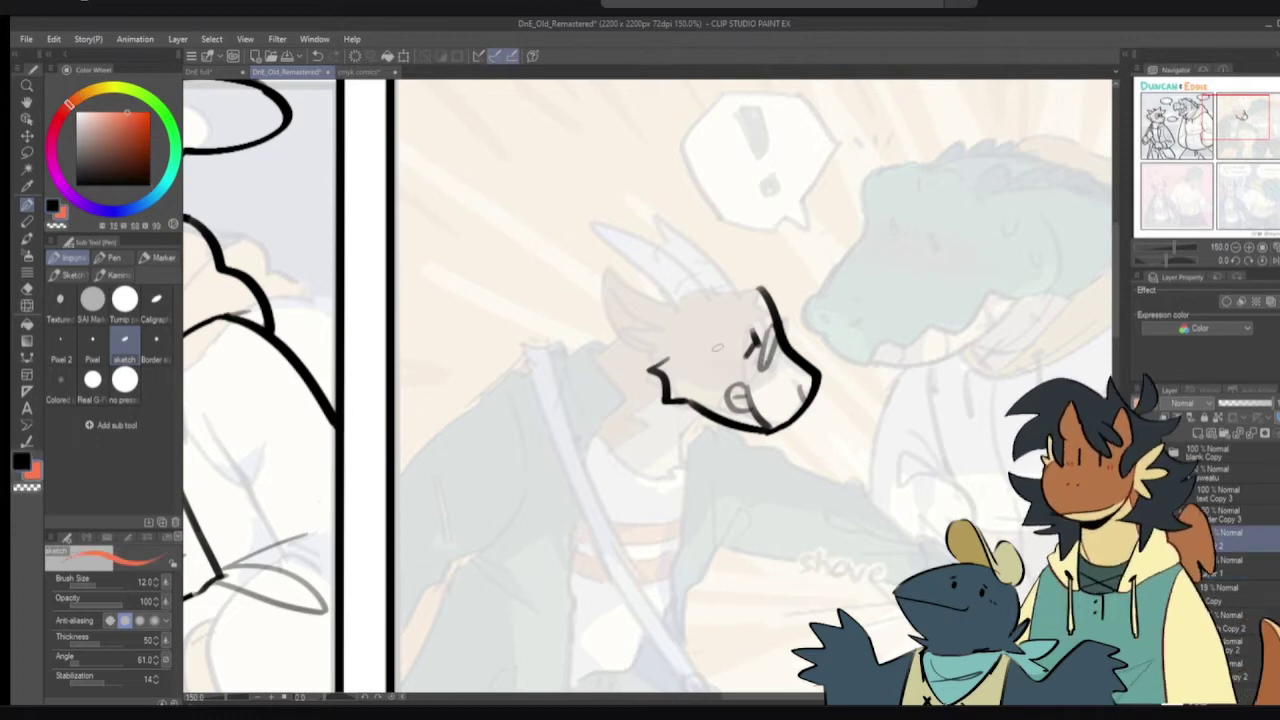
{"action": "left_click_drag", "start_coordinate": [718, 346], "coordinate": [724, 357]}
{"action": "key", "text": "ctrl+z"}
{"action": "key", "text": "ctrl+z"}
{"action": "key", "text": "ctrl+z"}
{"action": "key", "text": "ctrl+z"}
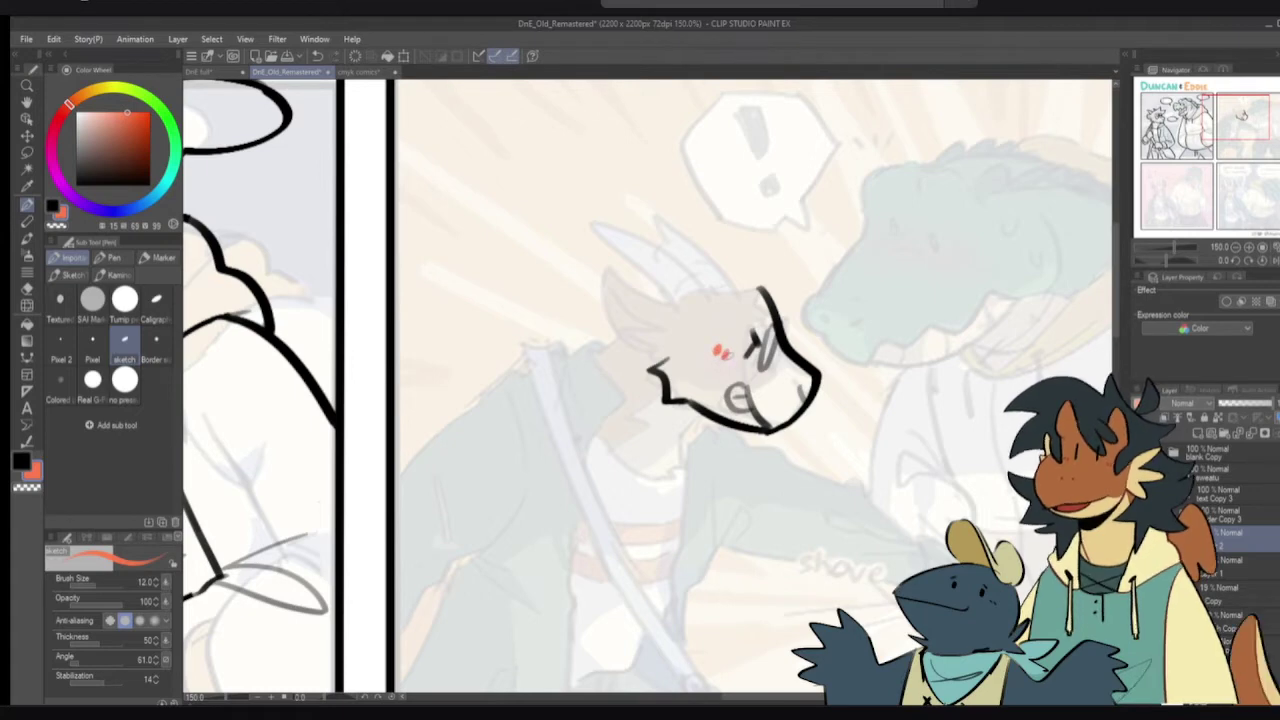
- Ink the pointed front hair tufts in black on the line layer and clear the forehead line beneath them around the lens
{"action": "key", "text": "x"}
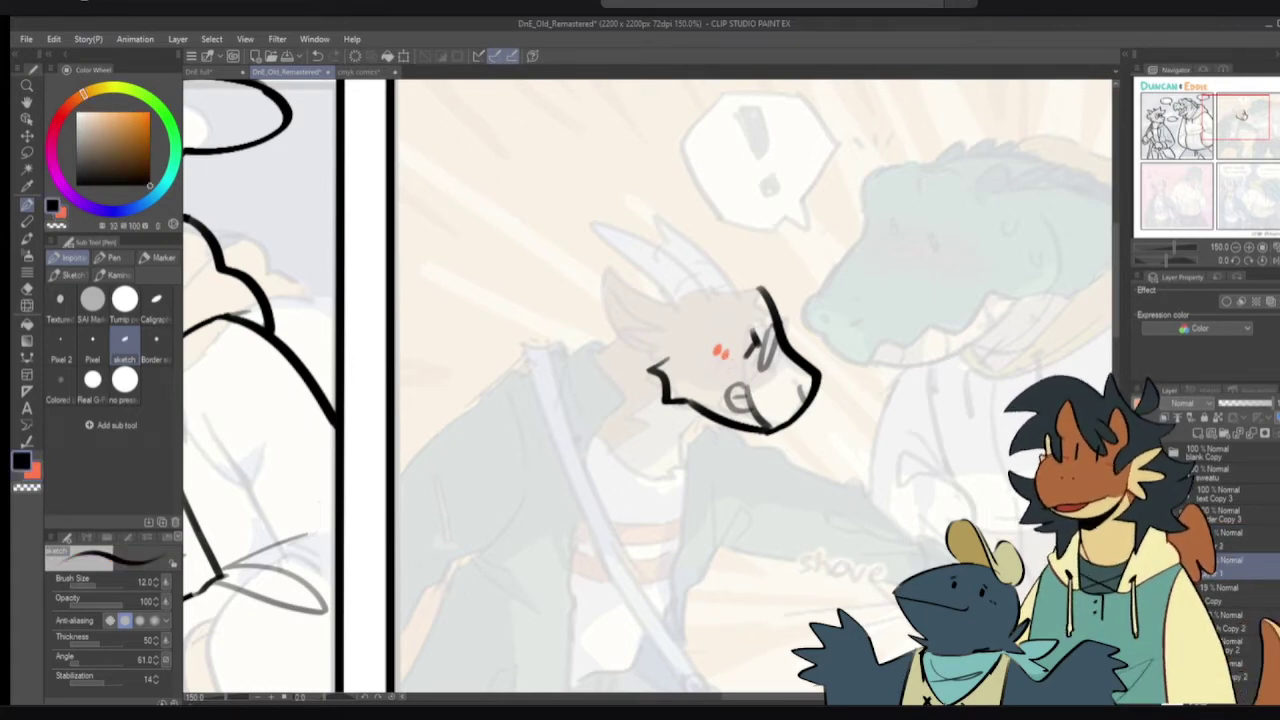
{"action": "mouse_move", "coordinate": [804, 297]}
{"action": "left_mouse_down"}
{"action": "mouse_move", "coordinate": [686, 287]}
{"action": "mouse_move", "coordinate": [666, 298]}
{"action": "mouse_move", "coordinate": [690, 270]}
{"action": "mouse_move", "coordinate": [670, 320]}
{"action": "mouse_move", "coordinate": [704, 336]}
{"action": "mouse_move", "coordinate": [642, 350]}
{"action": "left_mouse_up"}
{"action": "key", "text": "e"}
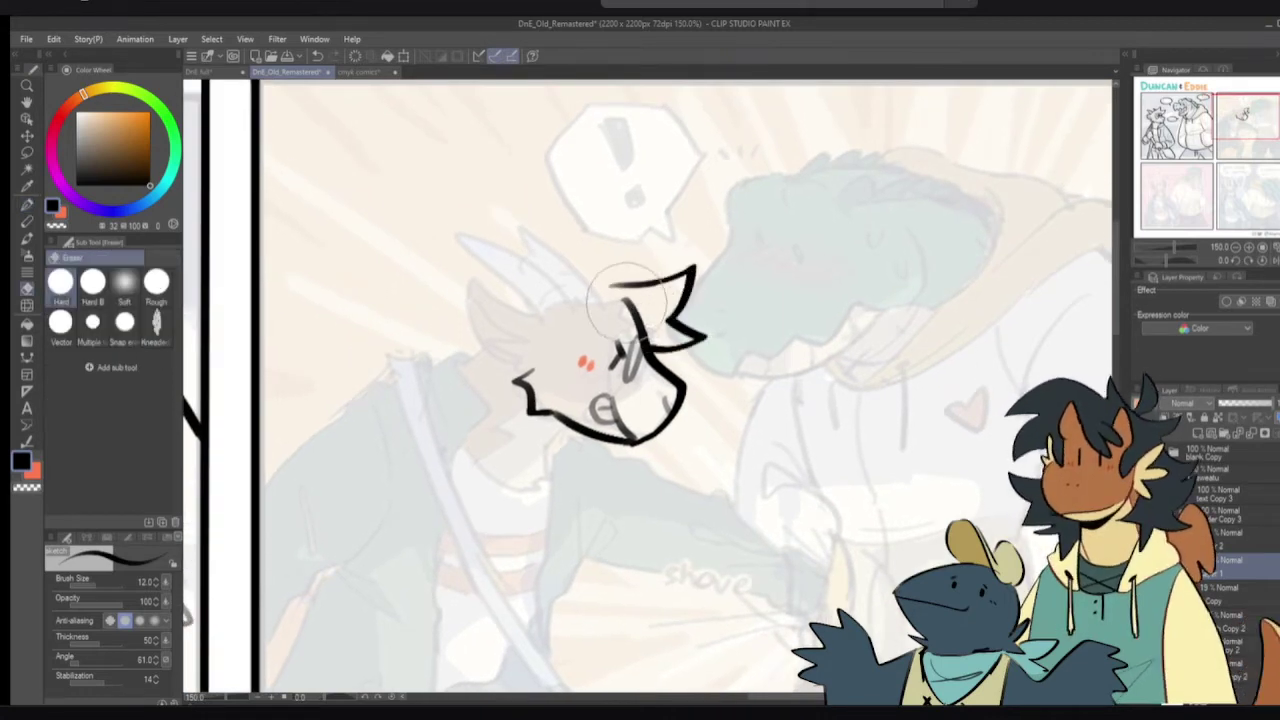
{"action": "key", "text": "p"}
{"action": "key", "text": "c"}
{"action": "left_click_drag", "start_coordinate": [624, 300], "coordinate": [639, 324]}
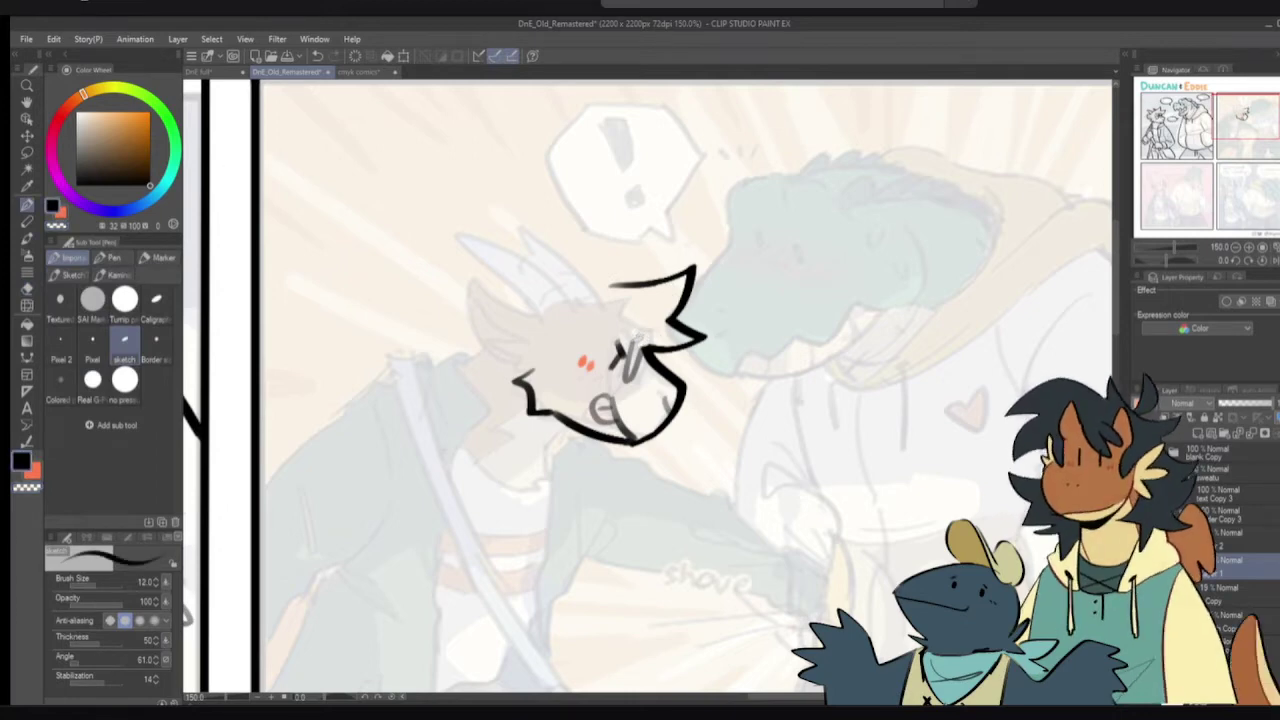
{"action": "left_click_drag", "start_coordinate": [632, 338], "coordinate": [640, 364]}
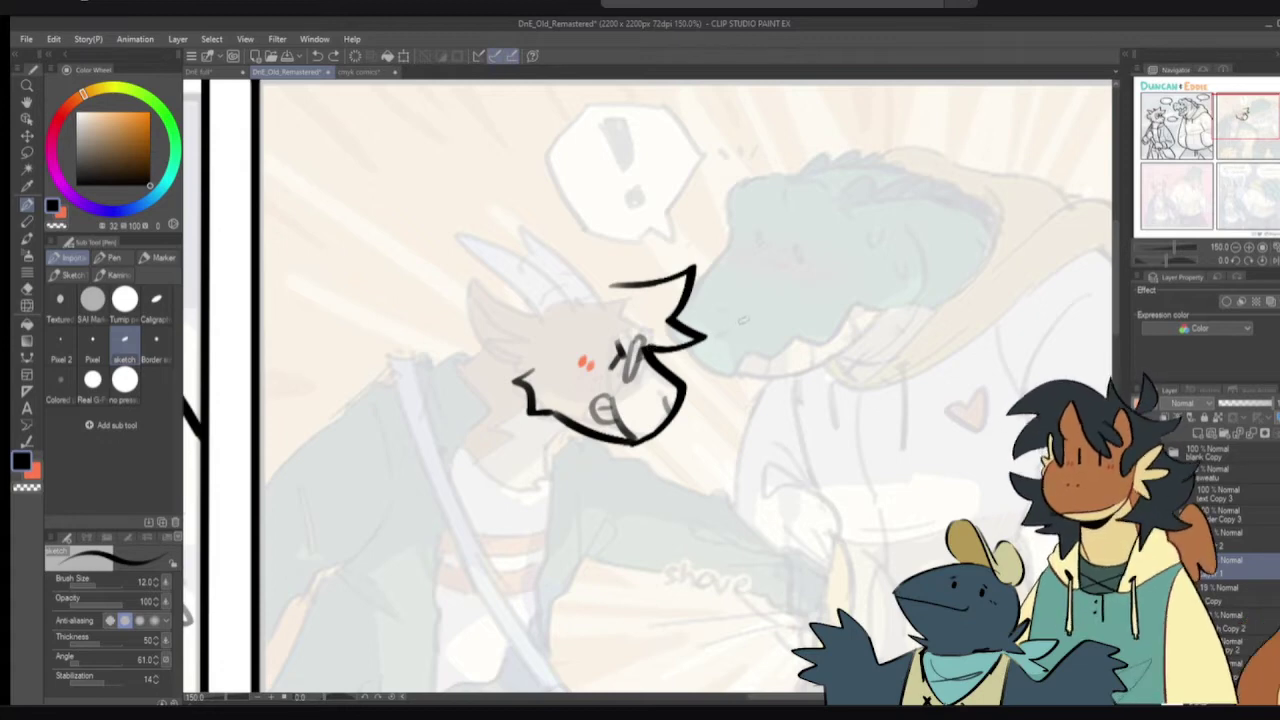
{"action": "mouse_move", "coordinate": [578, 296]}
{"action": "left_mouse_down"}
{"action": "mouse_move", "coordinate": [550, 306]}
{"action": "mouse_move", "coordinate": [602, 286]}
{"action": "mouse_move", "coordinate": [499, 325]}
{"action": "mouse_move", "coordinate": [535, 350]}
{"action": "mouse_move", "coordinate": [512, 282]}
{"action": "mouse_move", "coordinate": [541, 343]}
{"action": "left_mouse_up"}
{"action": "key", "text": "ctrl+z"}
{"action": "key", "text": "ctrl+z"}
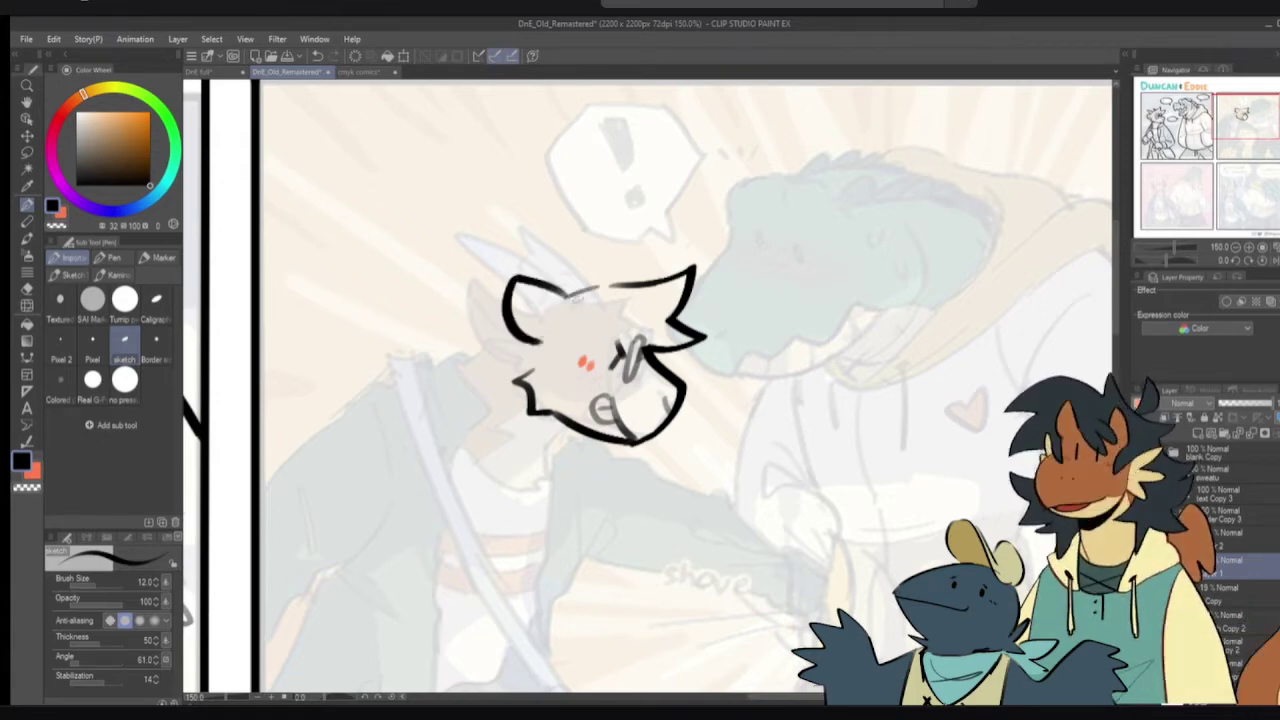
{"action": "key", "text": "ctrl+z"}
{"action": "mouse_move", "coordinate": [606, 286]}
{"action": "left_mouse_down"}
{"action": "mouse_move", "coordinate": [515, 255]}
{"action": "mouse_move", "coordinate": [552, 330]}
{"action": "mouse_move", "coordinate": [521, 262]}
{"action": "mouse_move", "coordinate": [533, 331]}
{"action": "left_mouse_up"}
{"action": "key", "text": "ctrl+z"}
{"action": "left_click_drag", "start_coordinate": [246, 337], "coordinate": [986, 316]}
{"action": "left_click_drag", "start_coordinate": [205, 353], "coordinate": [393, 336]}
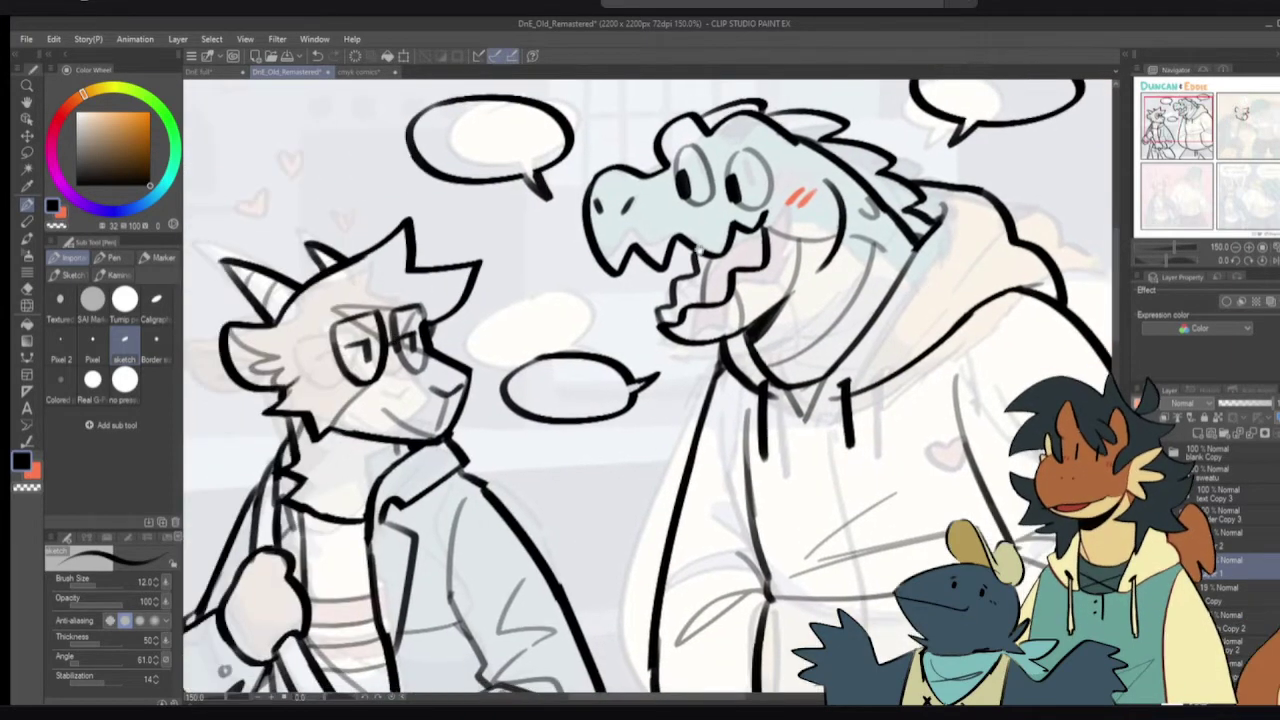
{"action": "left_click", "coordinate": [1240, 130]}
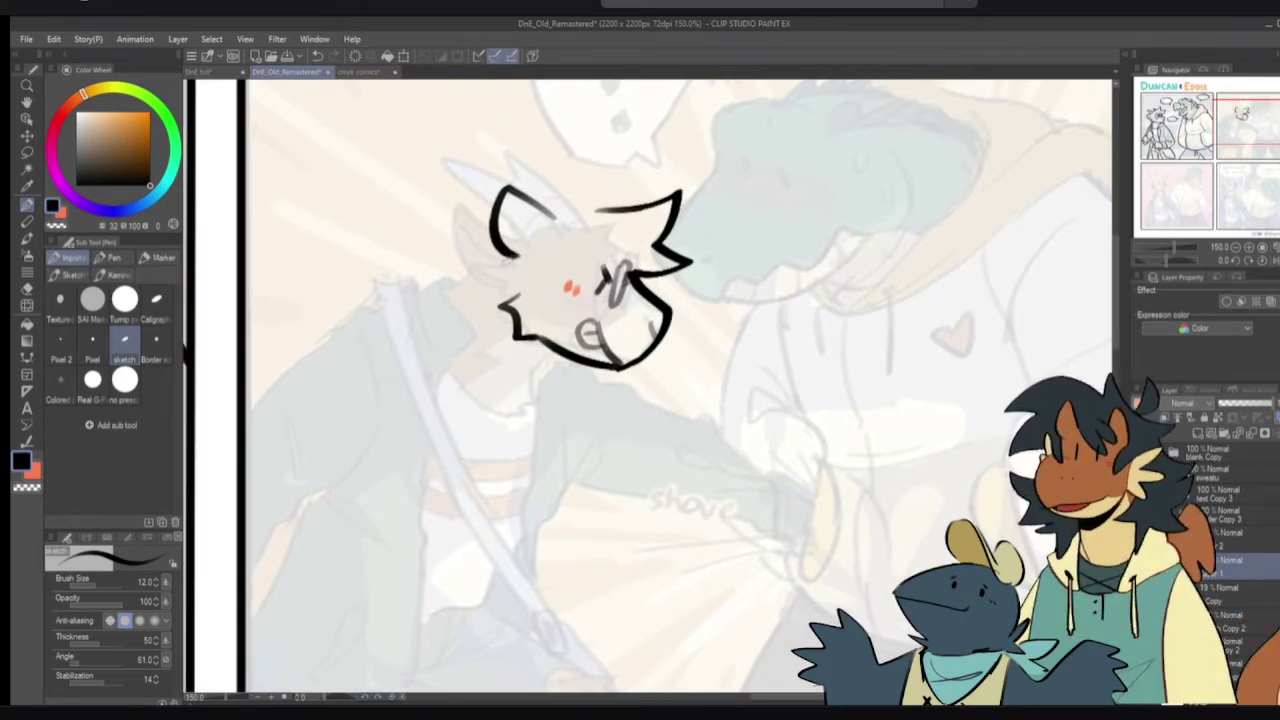
- Ink the smaller character's rounded ear outline in black and add jagged inner-ear fur strokes
{"action": "key", "text": "ctrl+z"}
{"action": "mouse_move", "coordinate": [544, 220]}
{"action": "left_mouse_down"}
{"action": "mouse_move", "coordinate": [523, 254]}
{"action": "mouse_move", "coordinate": [492, 248]}
{"action": "left_mouse_up"}
{"action": "key", "text": "ctrl+z"}
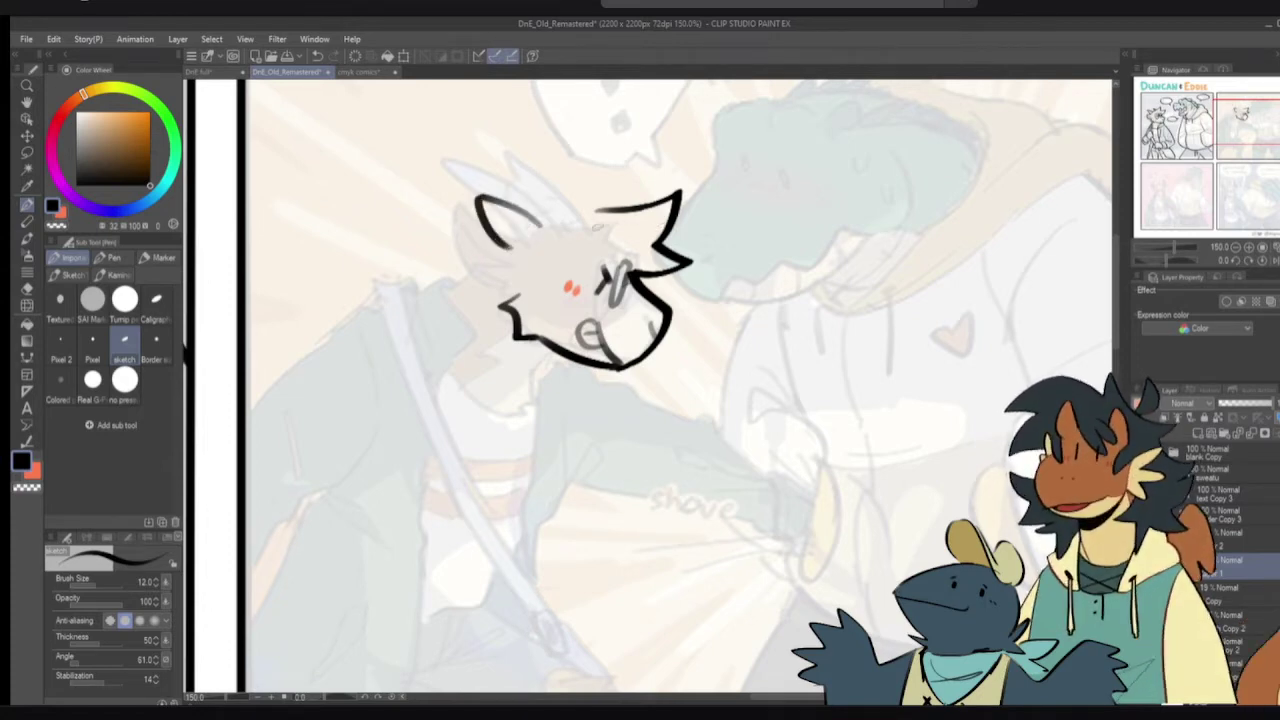
{"action": "key", "text": "ctrl+z"}
{"action": "mouse_move", "coordinate": [542, 228]}
{"action": "left_mouse_down"}
{"action": "mouse_move", "coordinate": [492, 203]}
{"action": "mouse_move", "coordinate": [519, 265]}
{"action": "mouse_move", "coordinate": [531, 210]}
{"action": "mouse_move", "coordinate": [487, 238]}
{"action": "mouse_move", "coordinate": [494, 200]}
{"action": "mouse_move", "coordinate": [520, 268]}
{"action": "left_mouse_up"}
{"action": "key", "text": "ctrl+z"}
{"action": "key", "text": "ctrl+z"}
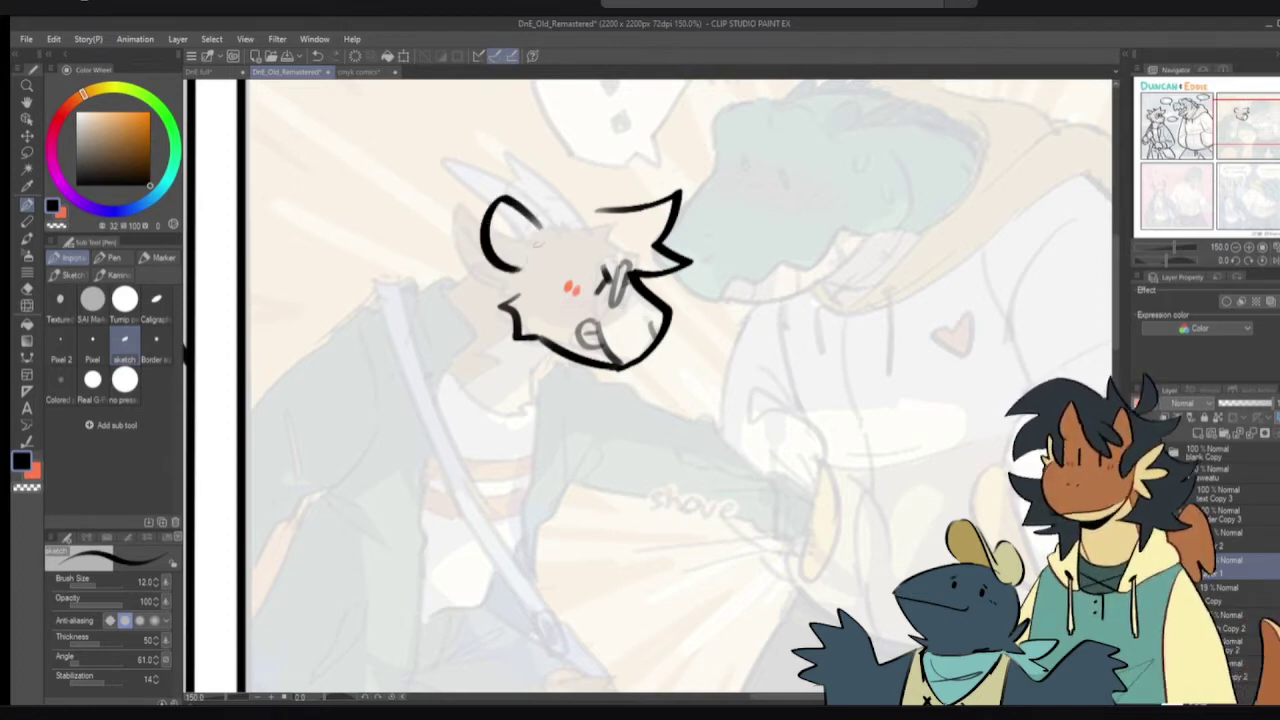
{"action": "left_click_drag", "start_coordinate": [524, 204], "coordinate": [532, 242]}
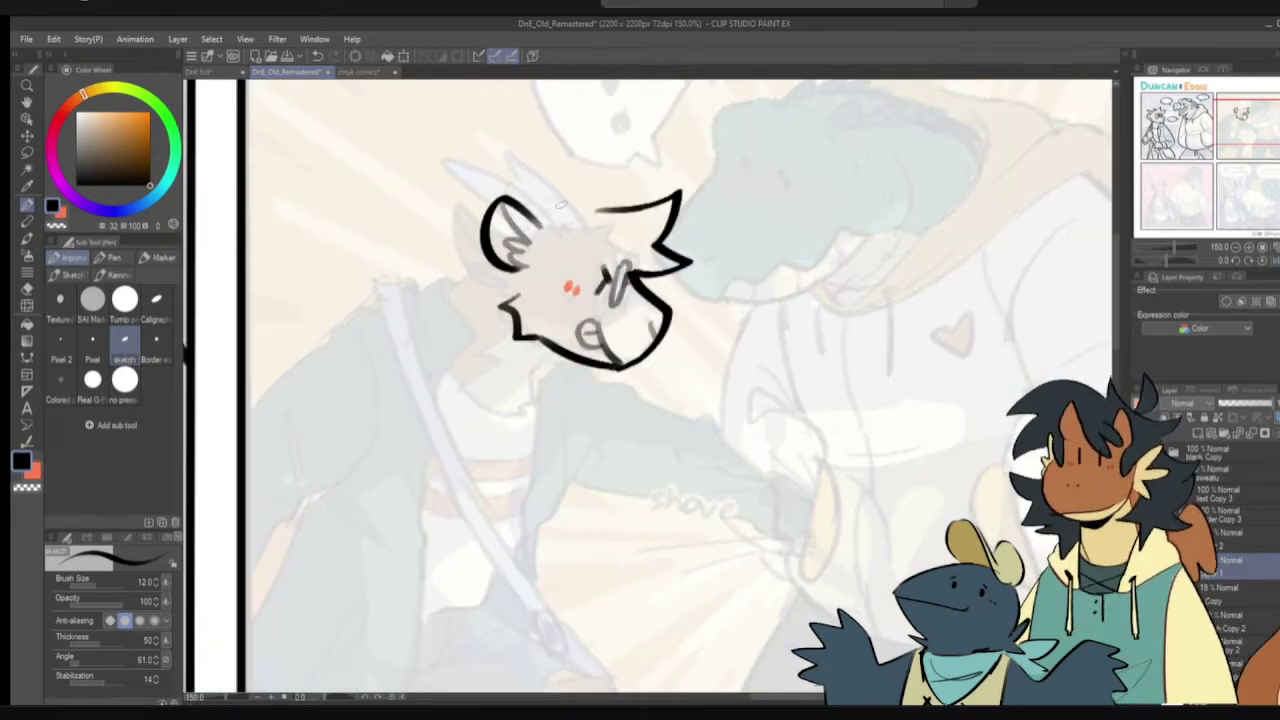
- Ink the top-of-head line joining the ear to the front hair tufts
{"action": "mouse_move", "coordinate": [535, 220]}
{"action": "left_mouse_down"}
{"action": "mouse_move", "coordinate": [591, 212]}
{"action": "mouse_move", "coordinate": [551, 214]}
{"action": "mouse_move", "coordinate": [579, 207]}
{"action": "mouse_move", "coordinate": [584, 240]}
{"action": "mouse_move", "coordinate": [573, 240]}
{"action": "mouse_move", "coordinate": [603, 241]}
{"action": "left_mouse_up"}
{"action": "key", "text": "ctrl+z"}
{"action": "key", "text": "ctrl+z"}
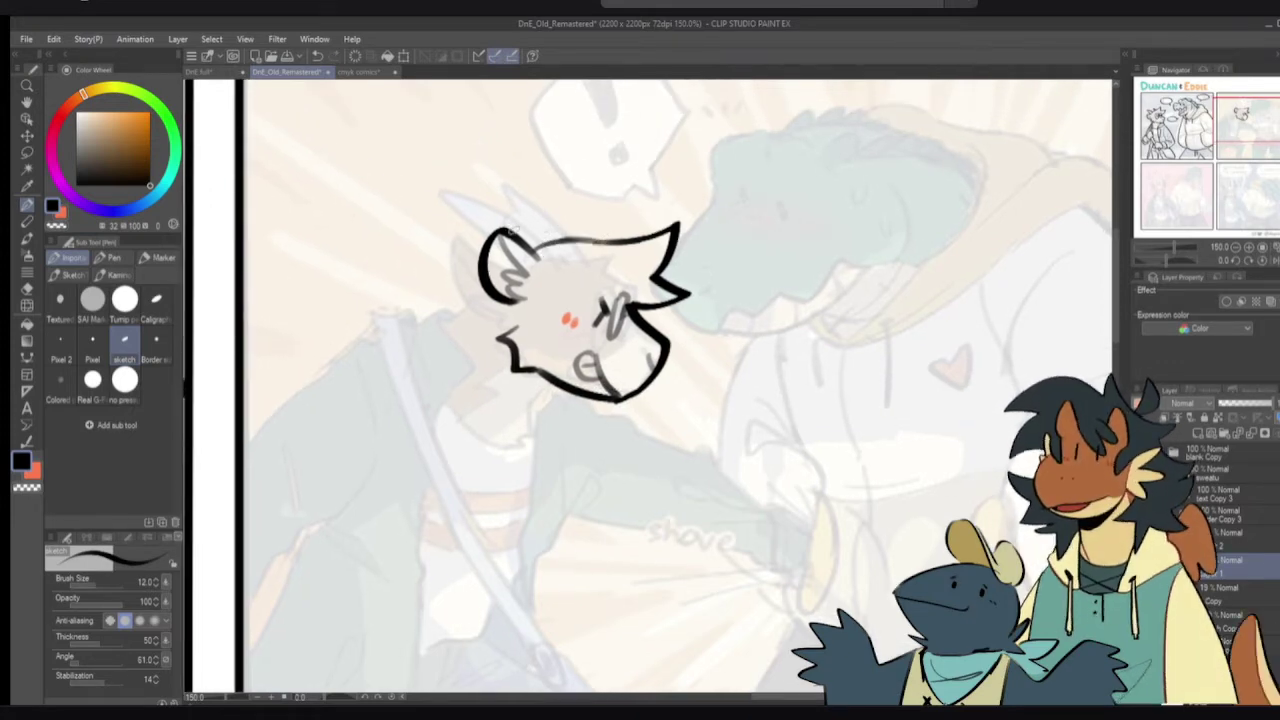
- Ink the pointed near horn rising from the head between the ear and the top-of-head line
{"action": "left_click_drag", "start_coordinate": [512, 232], "coordinate": [552, 238]}
{"action": "key", "text": "ctrl+z"}
{"action": "mouse_move", "coordinate": [500, 181]}
{"action": "left_mouse_down"}
{"action": "mouse_move", "coordinate": [505, 215]}
{"action": "mouse_move", "coordinate": [515, 205]}
{"action": "mouse_move", "coordinate": [495, 185]}
{"action": "mouse_move", "coordinate": [543, 228]}
{"action": "mouse_move", "coordinate": [510, 205]}
{"action": "mouse_move", "coordinate": [522, 240]}
{"action": "left_mouse_up"}
{"action": "key", "text": "ctrl+z"}
{"action": "key", "text": "ctrl+z"}
{"action": "left_click_drag", "start_coordinate": [502, 184], "coordinate": [558, 237]}
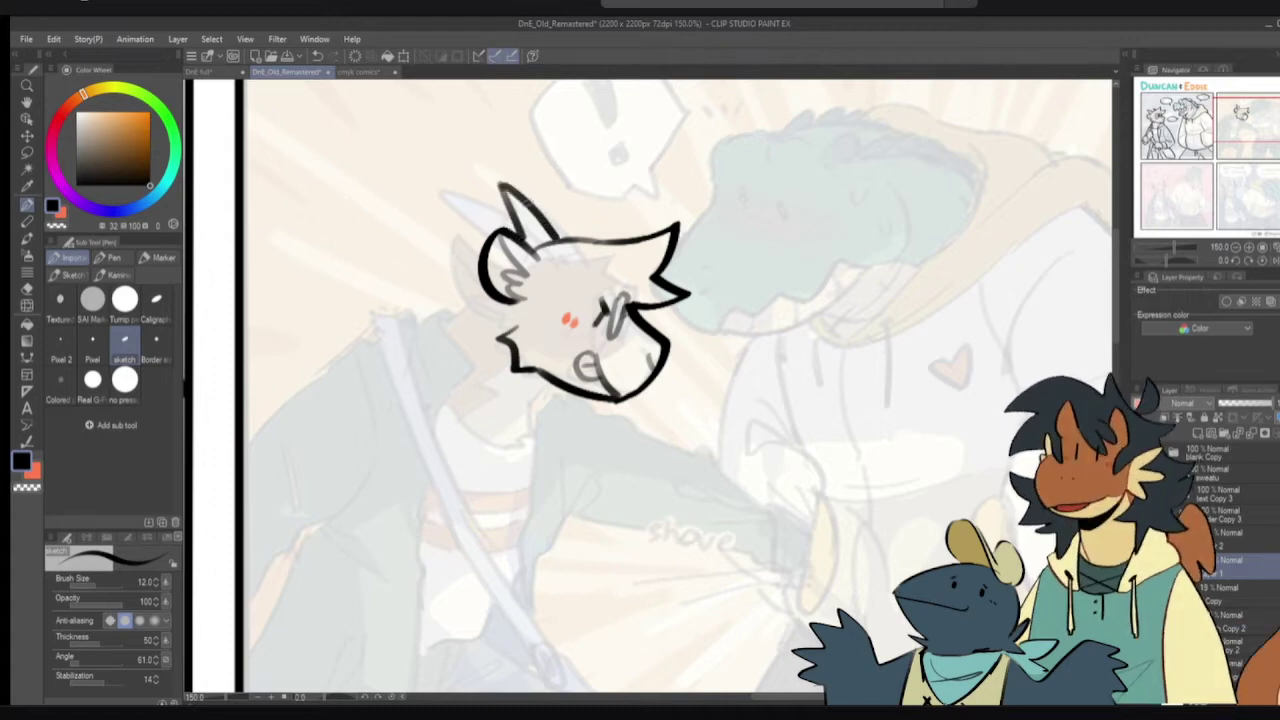
{"action": "key", "text": "ctrl+z"}
{"action": "mouse_move", "coordinate": [502, 182]}
{"action": "left_mouse_down"}
{"action": "mouse_move", "coordinate": [561, 233]}
{"action": "mouse_move", "coordinate": [530, 254]}
{"action": "mouse_move", "coordinate": [543, 251]}
{"action": "left_mouse_up"}
{"action": "key", "text": "c"}
{"action": "key", "text": "c"}
{"action": "left_click_drag", "start_coordinate": [541, 256], "coordinate": [558, 244]}
{"action": "key", "text": "ctrl+z"}
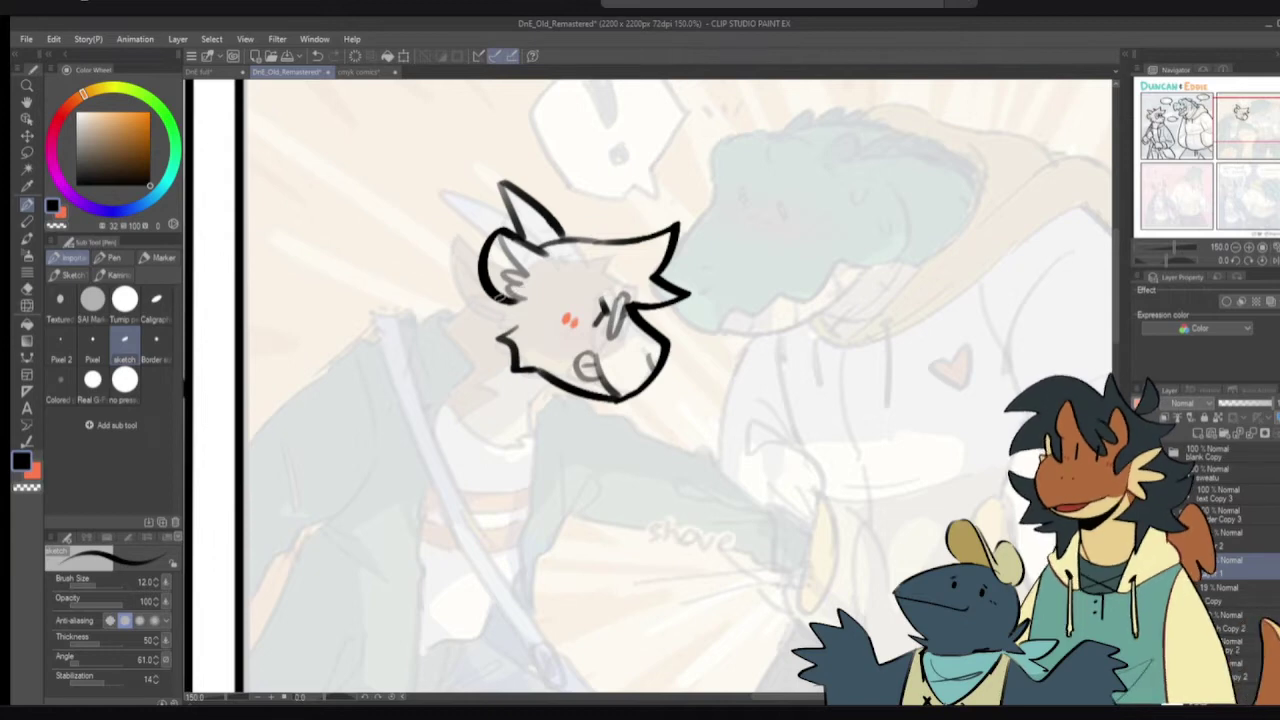
- Trim the smaller character's lower jaw line to a thinner stroke using the transparent colour
{"action": "key", "text": "c"}
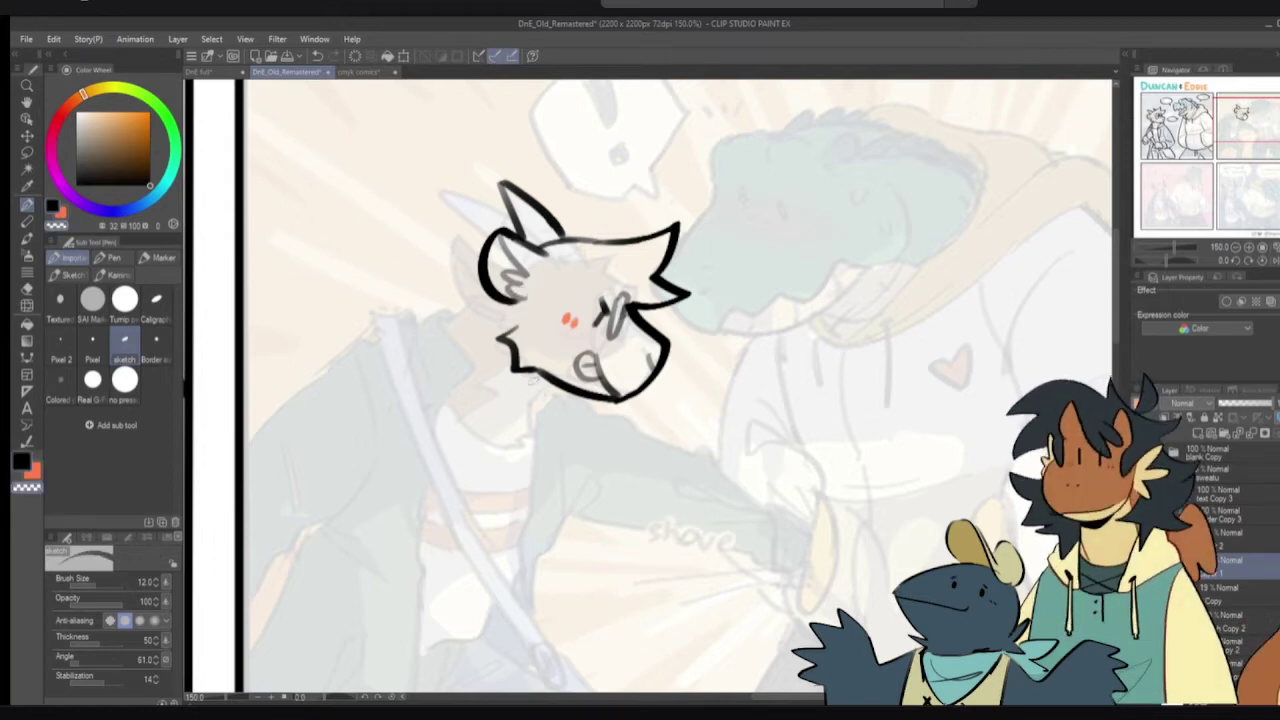
{"action": "left_click_drag", "start_coordinate": [531, 379], "coordinate": [592, 404]}
{"action": "key", "text": "ctrl+z"}
{"action": "left_click_drag", "start_coordinate": [532, 374], "coordinate": [595, 395]}
{"action": "key", "text": "c"}
{"action": "key", "text": "c"}
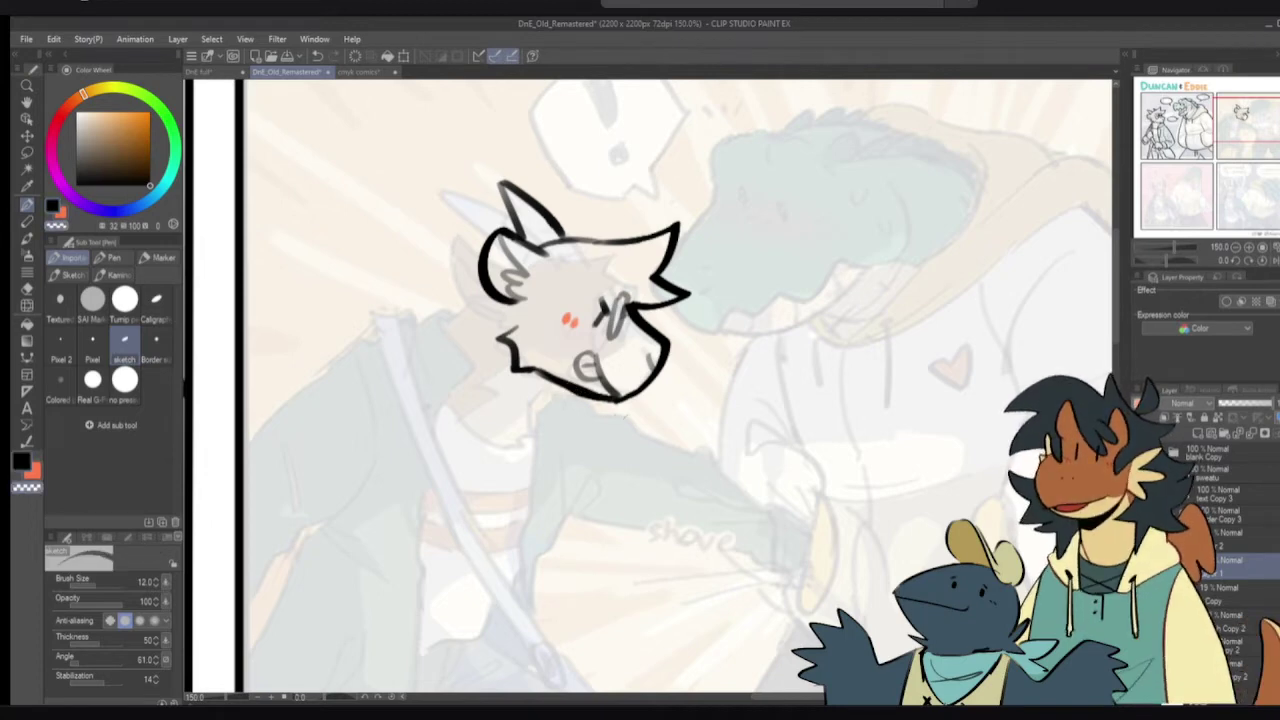
{"action": "key", "text": "c"}
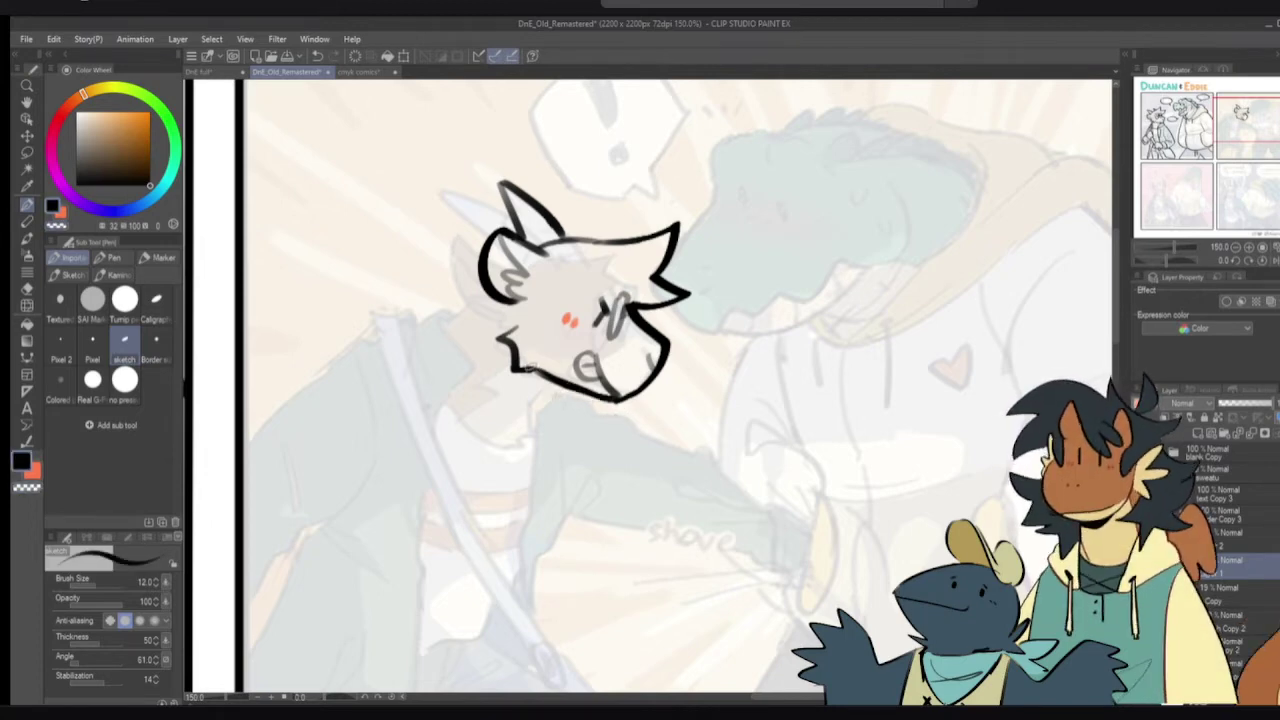
- Ink the back-of-neck line below the ear and a zigzag chest tuft beneath the jaw
{"action": "left_click_drag", "start_coordinate": [497, 299], "coordinate": [450, 325]}
{"action": "key", "text": "ctrl+z"}
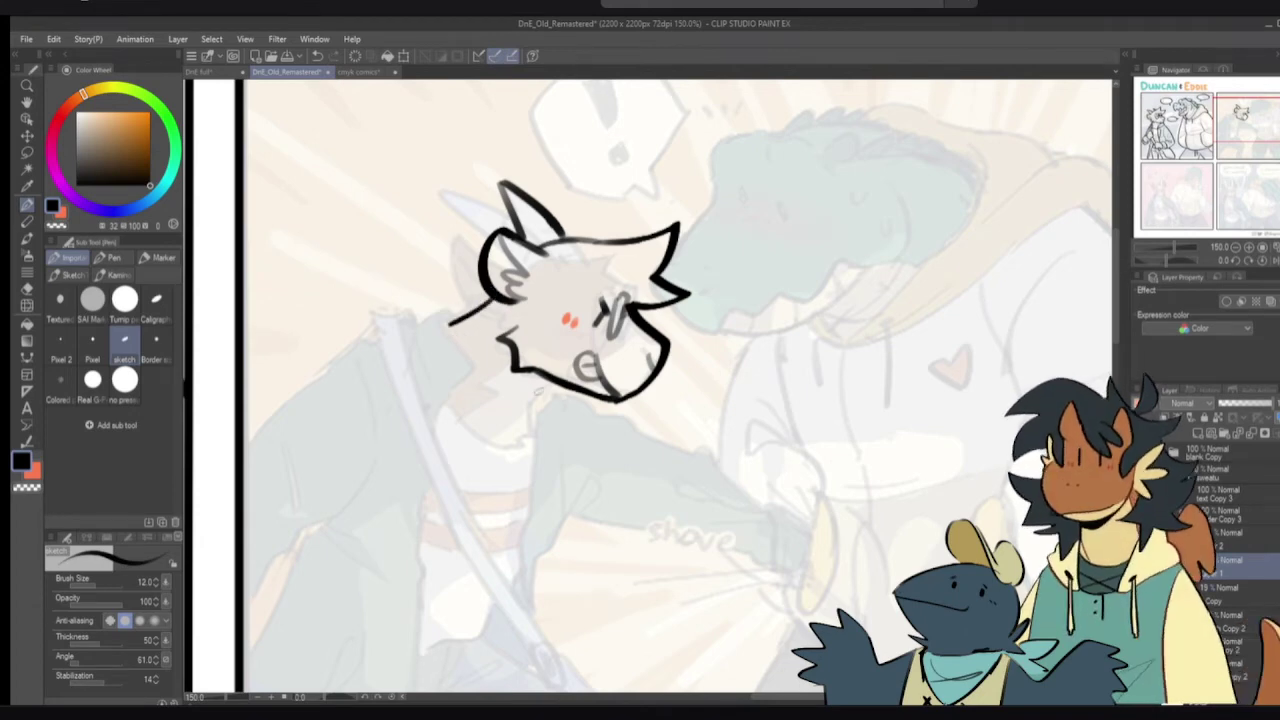
{"action": "mouse_move", "coordinate": [566, 398]}
{"action": "left_mouse_down"}
{"action": "mouse_move", "coordinate": [510, 423]}
{"action": "mouse_move", "coordinate": [535, 402]}
{"action": "mouse_move", "coordinate": [500, 418]}
{"action": "left_mouse_up"}
{"action": "key", "text": "ctrl+z"}
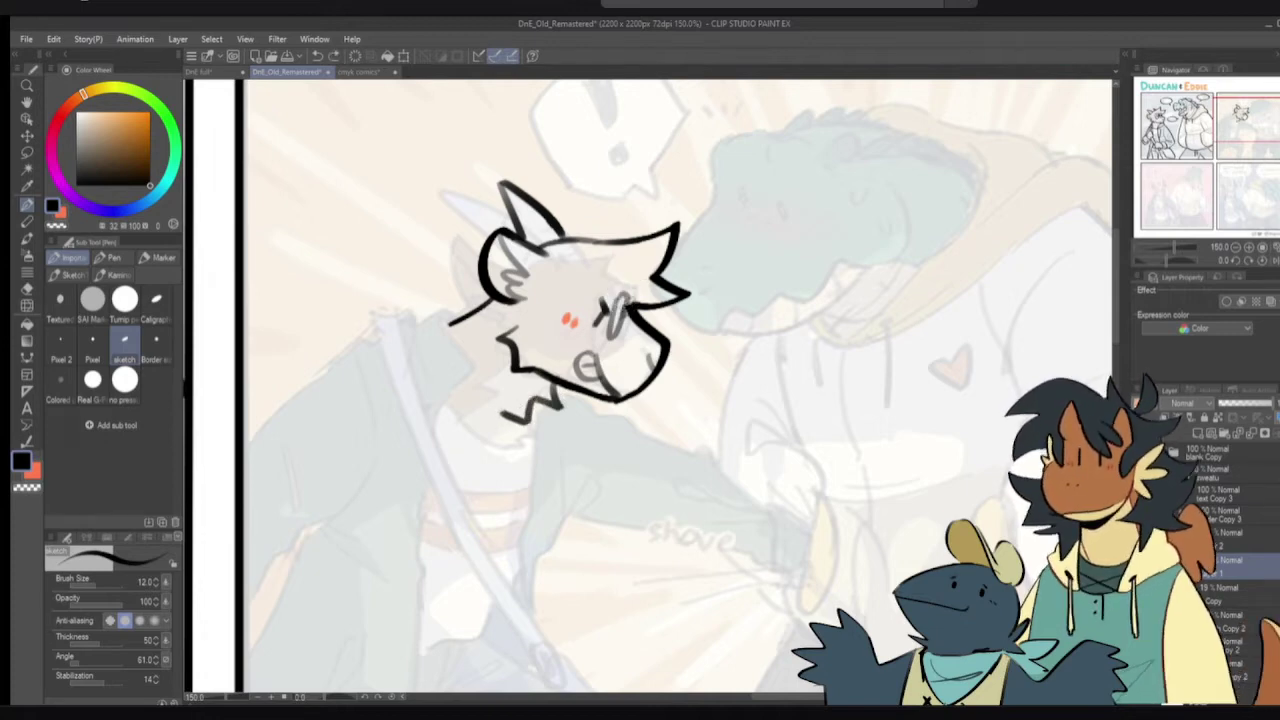
- Draw a pointed stroke above the glasses lens and a thin curved marking line from the lens to the cheek tuft
{"action": "mouse_move", "coordinate": [604, 268]}
{"action": "left_mouse_down"}
{"action": "mouse_move", "coordinate": [610, 318]}
{"action": "mouse_move", "coordinate": [535, 362]}
{"action": "left_mouse_up"}
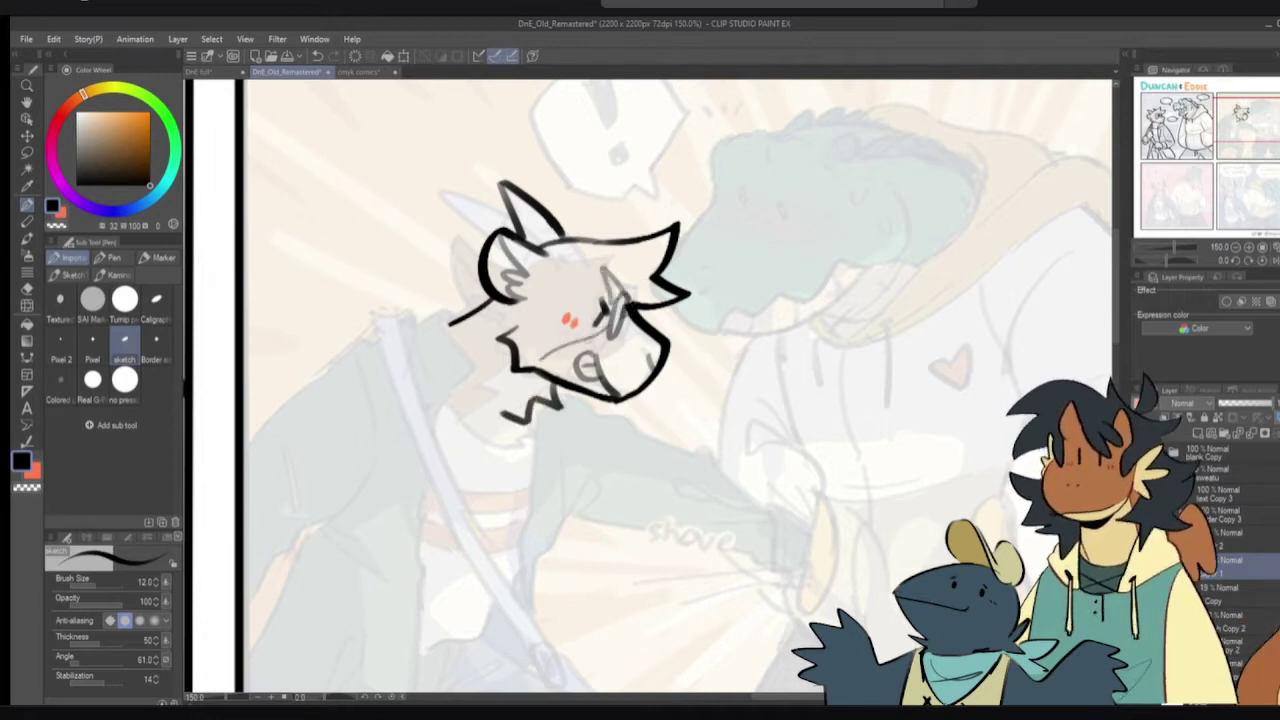
{"action": "key", "text": "ctrl+z"}
{"action": "left_click_drag", "start_coordinate": [604, 338], "coordinate": [525, 347]}
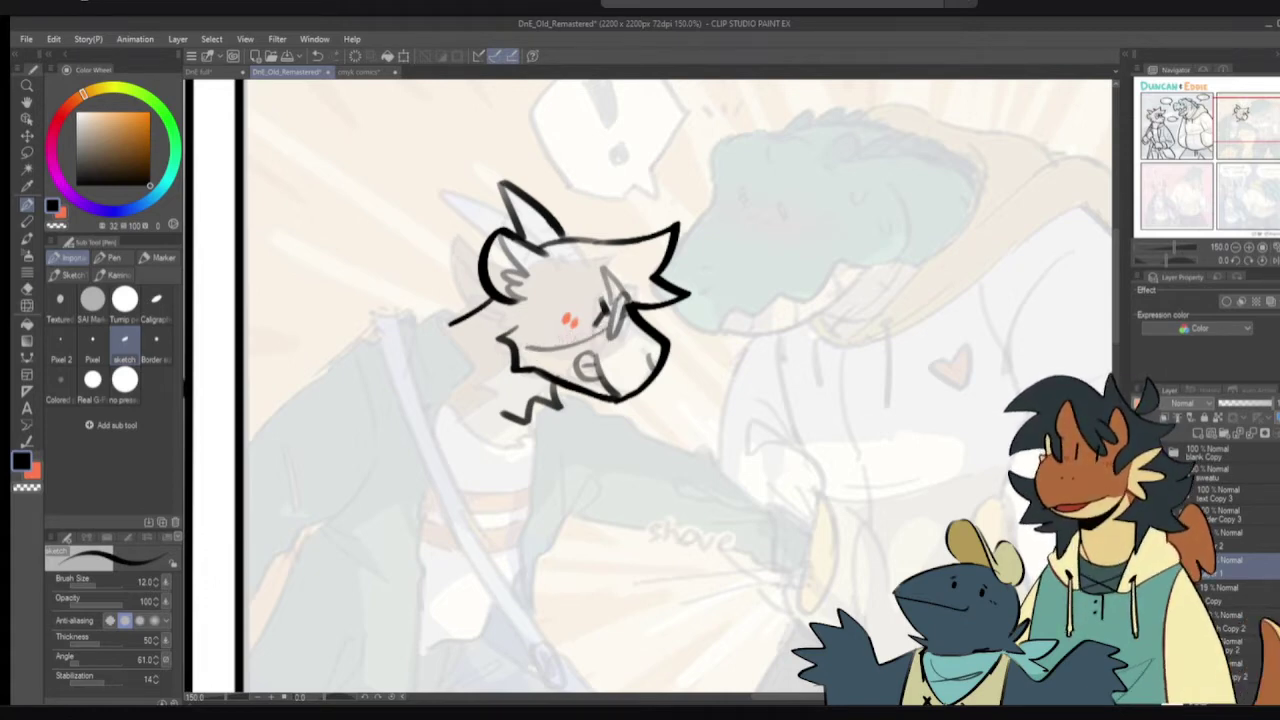
{"action": "left_click_drag", "start_coordinate": [519, 365], "coordinate": [526, 361]}
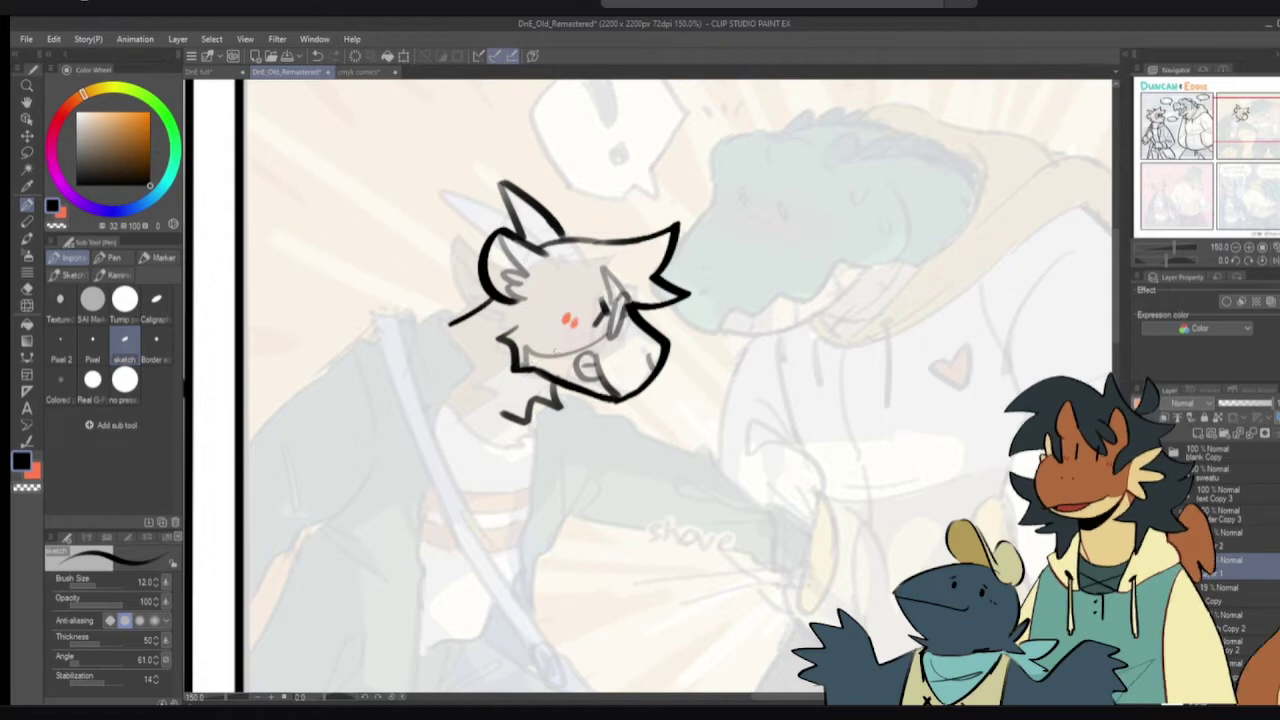
{"action": "key", "text": "ctrl+z"}
{"action": "left_click_drag", "start_coordinate": [604, 337], "coordinate": [514, 357]}
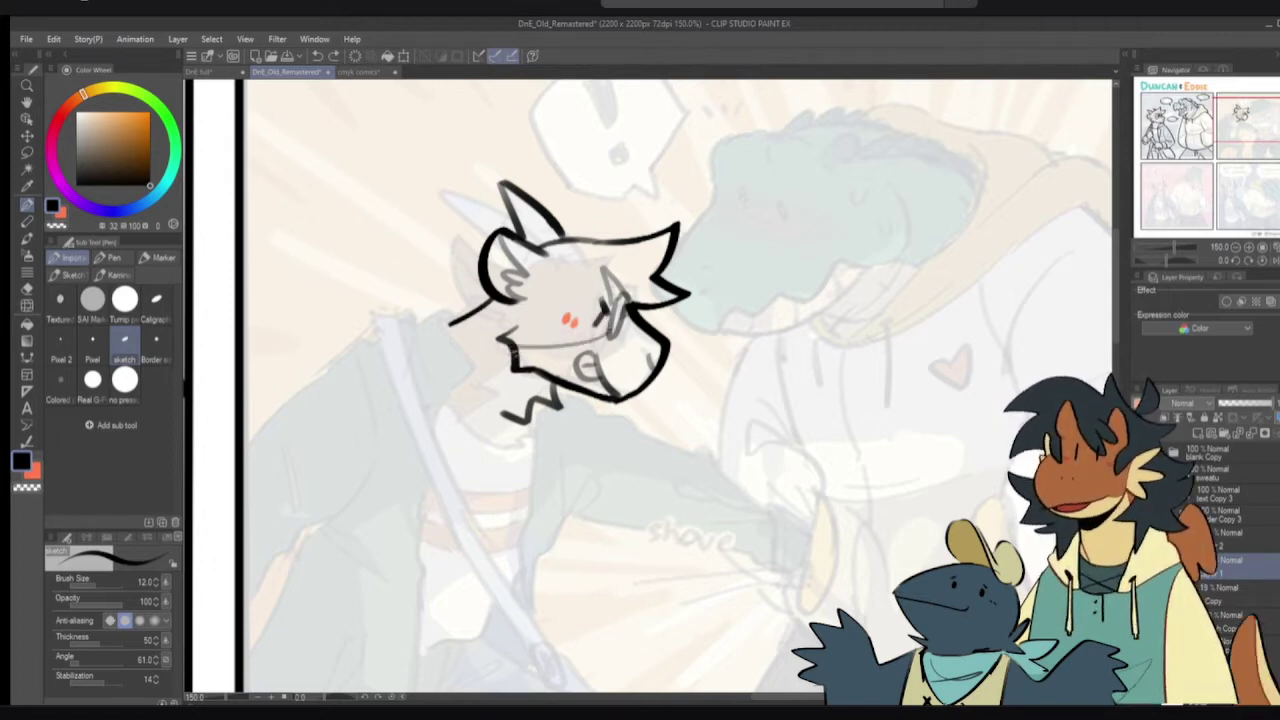
{"action": "key", "text": "ctrl+z"}
{"action": "mouse_move", "coordinate": [614, 331]}
{"action": "left_mouse_down"}
{"action": "mouse_move", "coordinate": [561, 346]}
{"action": "mouse_move", "coordinate": [527, 357]}
{"action": "left_mouse_up"}
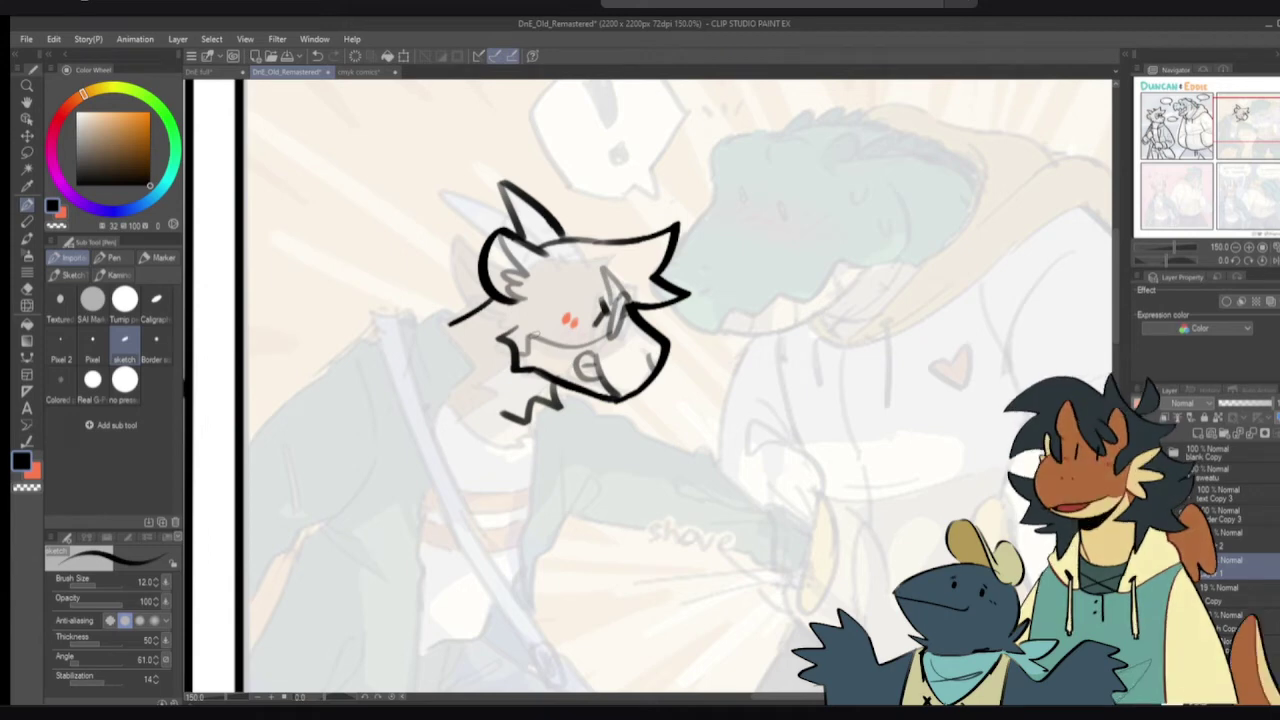
{"action": "key", "text": "ctrl+z"}
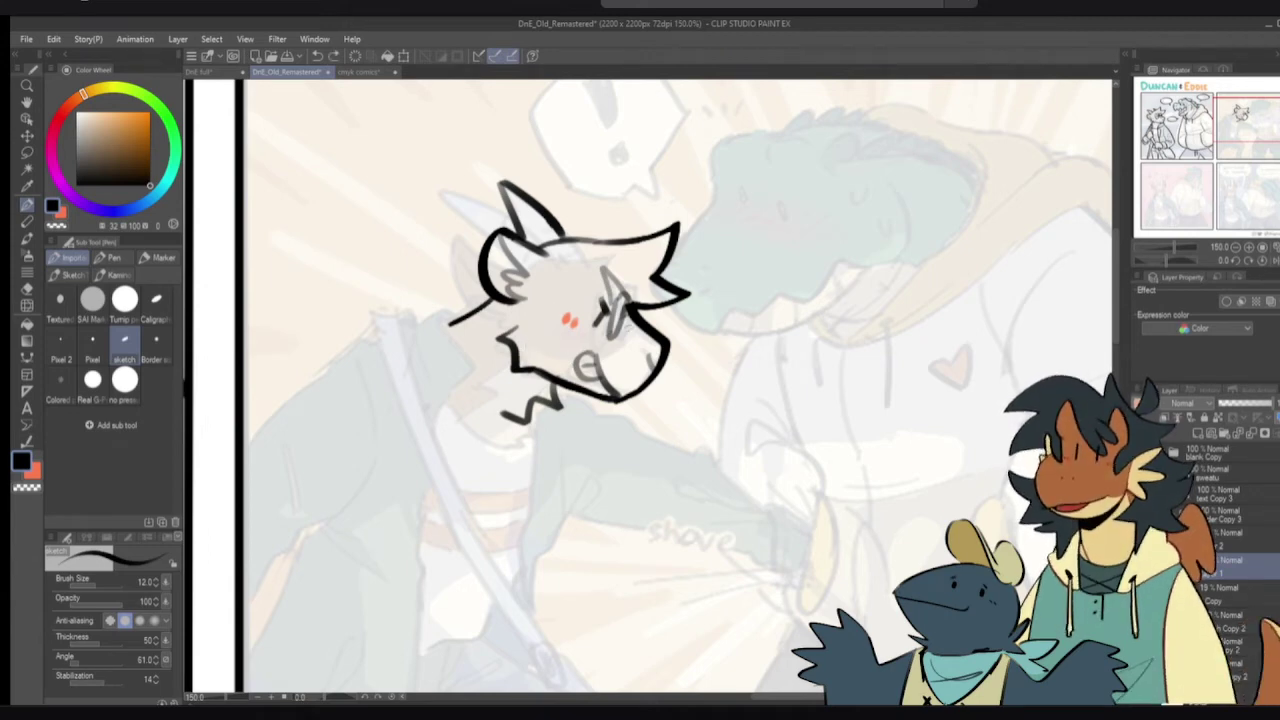
{"action": "mouse_move", "coordinate": [611, 331]}
{"action": "left_mouse_down"}
{"action": "mouse_move", "coordinate": [528, 348]}
{"action": "mouse_move", "coordinate": [581, 348]}
{"action": "mouse_move", "coordinate": [525, 335]}
{"action": "mouse_move", "coordinate": [518, 348]}
{"action": "left_mouse_up"}
{"action": "key", "text": "ctrl+z"}
{"action": "key", "text": "ctrl+z"}
{"action": "key", "text": "ctrl+z"}
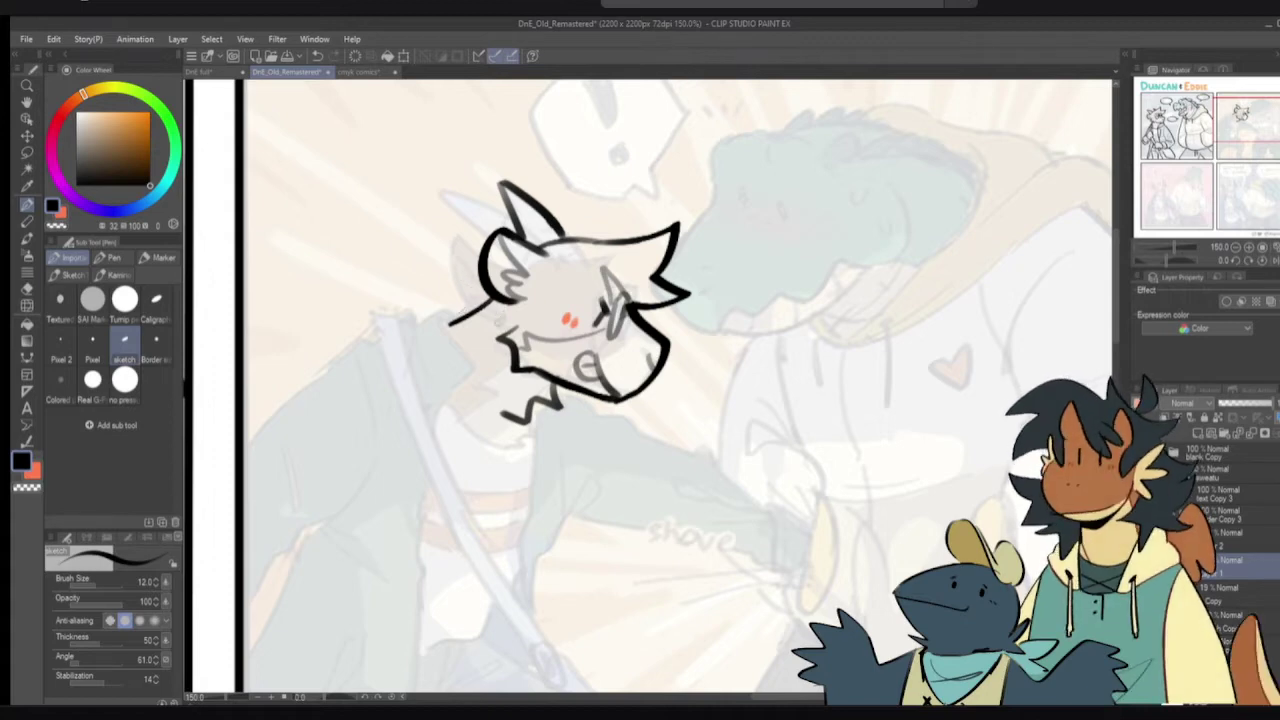
- Erase the zigzag chest tuft and shorten the outer end of the back-of-neck line
{"action": "key", "text": "e"}
{"action": "mouse_move", "coordinate": [508, 400]}
{"action": "left_mouse_down"}
{"action": "mouse_move", "coordinate": [513, 421]}
{"action": "mouse_move", "coordinate": [548, 402]}
{"action": "left_mouse_up"}
{"action": "key", "text": "p"}
{"action": "key", "text": "c"}
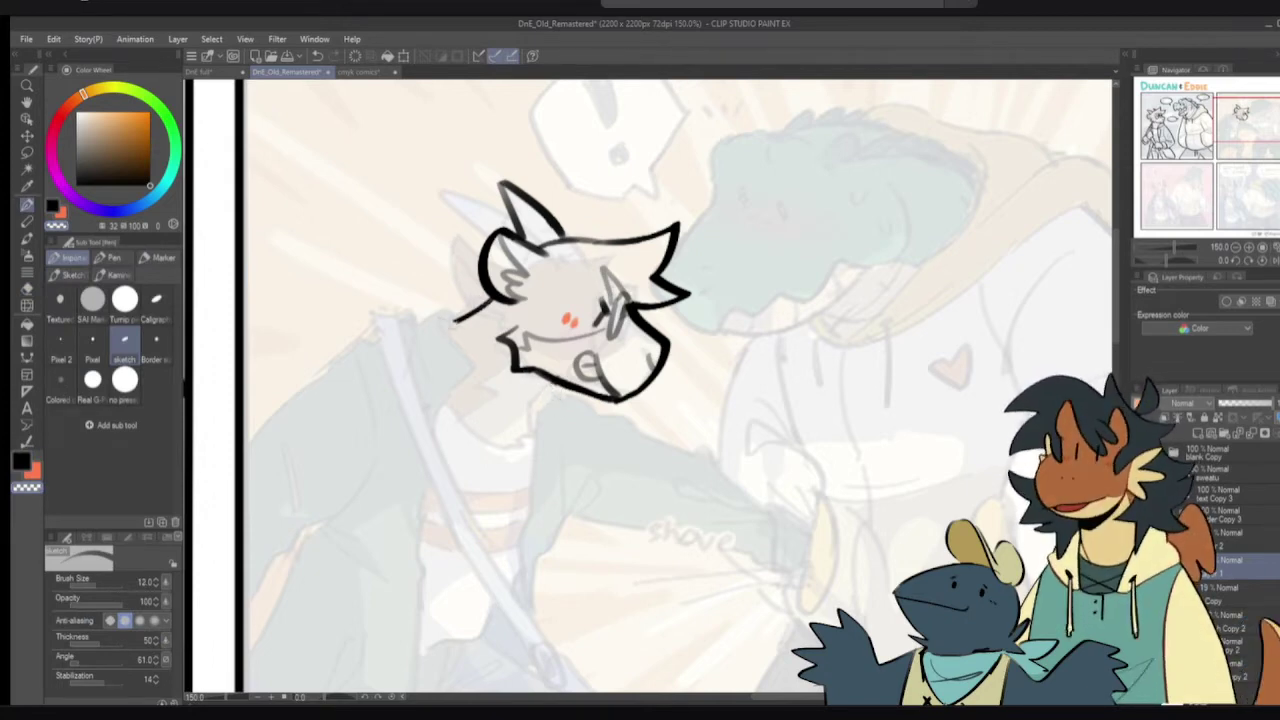
- Ink a small notch at the end of the neck line and a jagged chest-fur edge curving under the jaw
{"action": "key", "text": "c"}
{"action": "mouse_move", "coordinate": [457, 323]}
{"action": "left_mouse_down"}
{"action": "mouse_move", "coordinate": [442, 309]}
{"action": "mouse_move", "coordinate": [443, 331]}
{"action": "left_mouse_up"}
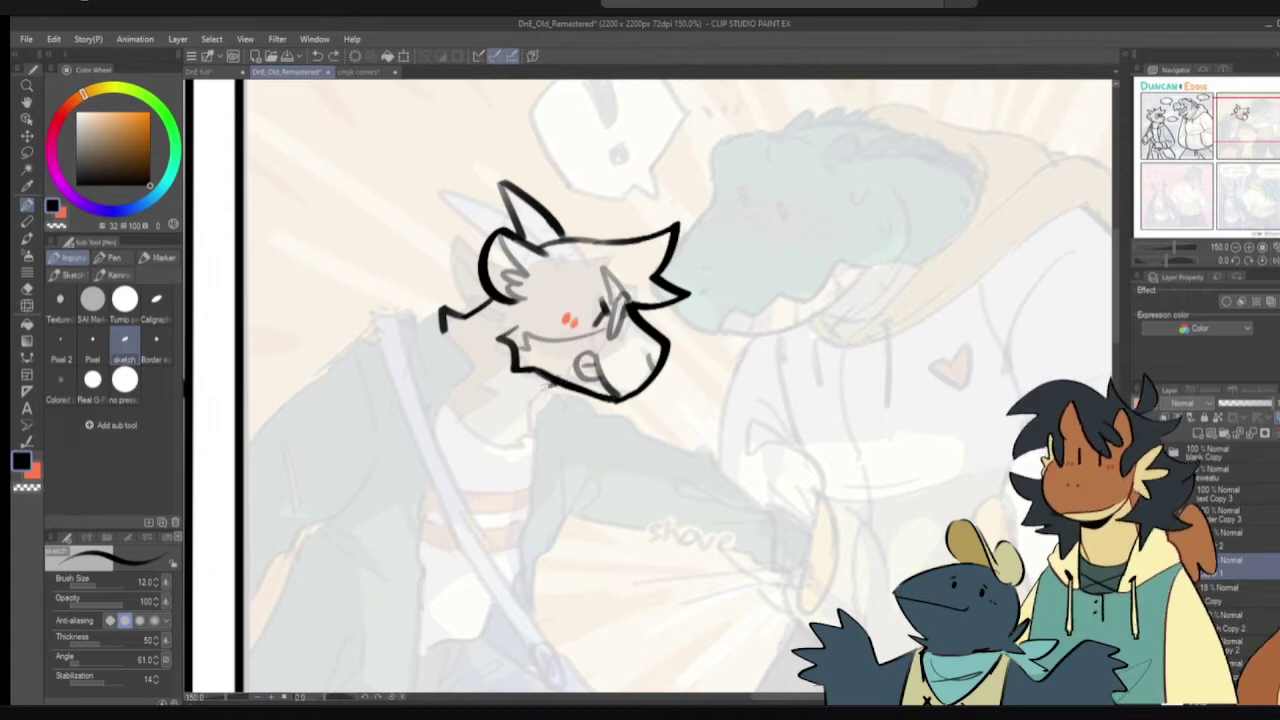
{"action": "mouse_move", "coordinate": [548, 386]}
{"action": "left_mouse_down"}
{"action": "mouse_move", "coordinate": [520, 434]}
{"action": "mouse_move", "coordinate": [470, 412]}
{"action": "left_mouse_up"}
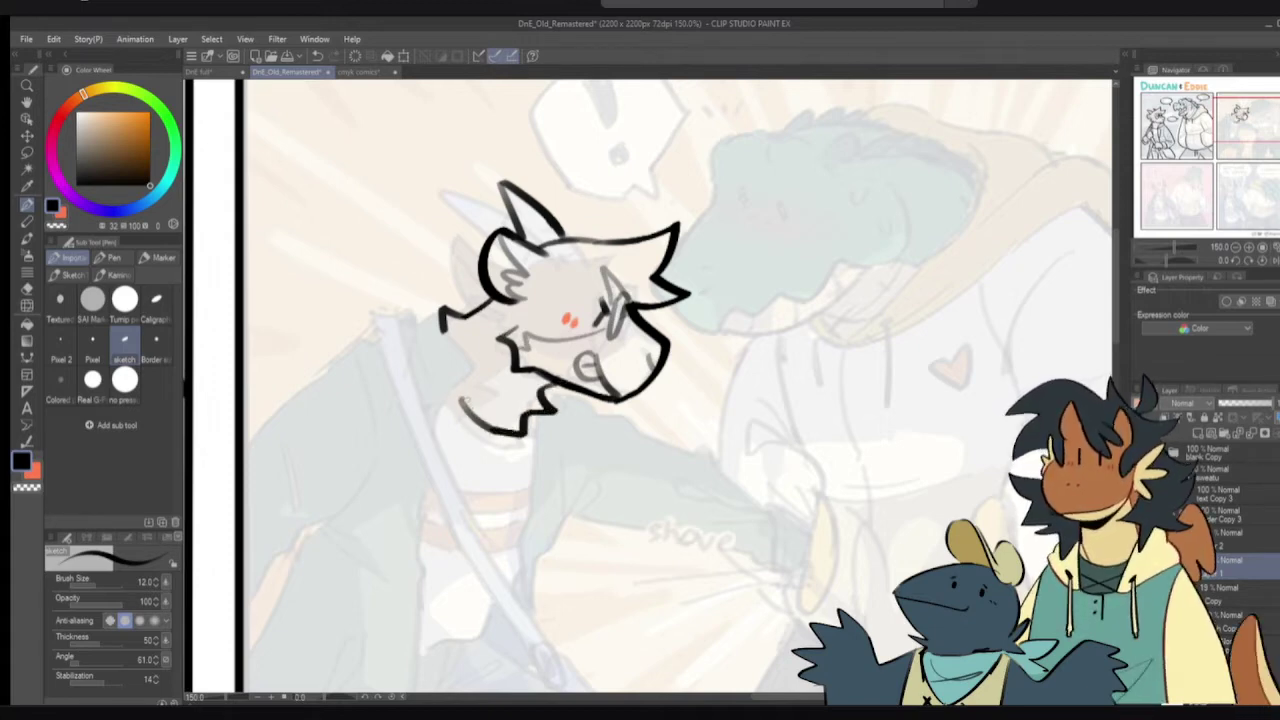
- Ink the inner collar edge from the neck notch down to the chest-fur curve and clean up its joining ends
{"action": "mouse_move", "coordinate": [444, 343]}
{"action": "left_mouse_down"}
{"action": "mouse_move", "coordinate": [476, 331]}
{"action": "mouse_move", "coordinate": [499, 390]}
{"action": "left_mouse_up"}
{"action": "key", "text": "ctrl+z"}
{"action": "key", "text": "c"}
{"action": "left_click_drag", "start_coordinate": [477, 306], "coordinate": [480, 323]}
{"action": "left_click_drag", "start_coordinate": [495, 386], "coordinate": [499, 396]}
{"action": "key", "text": "c"}
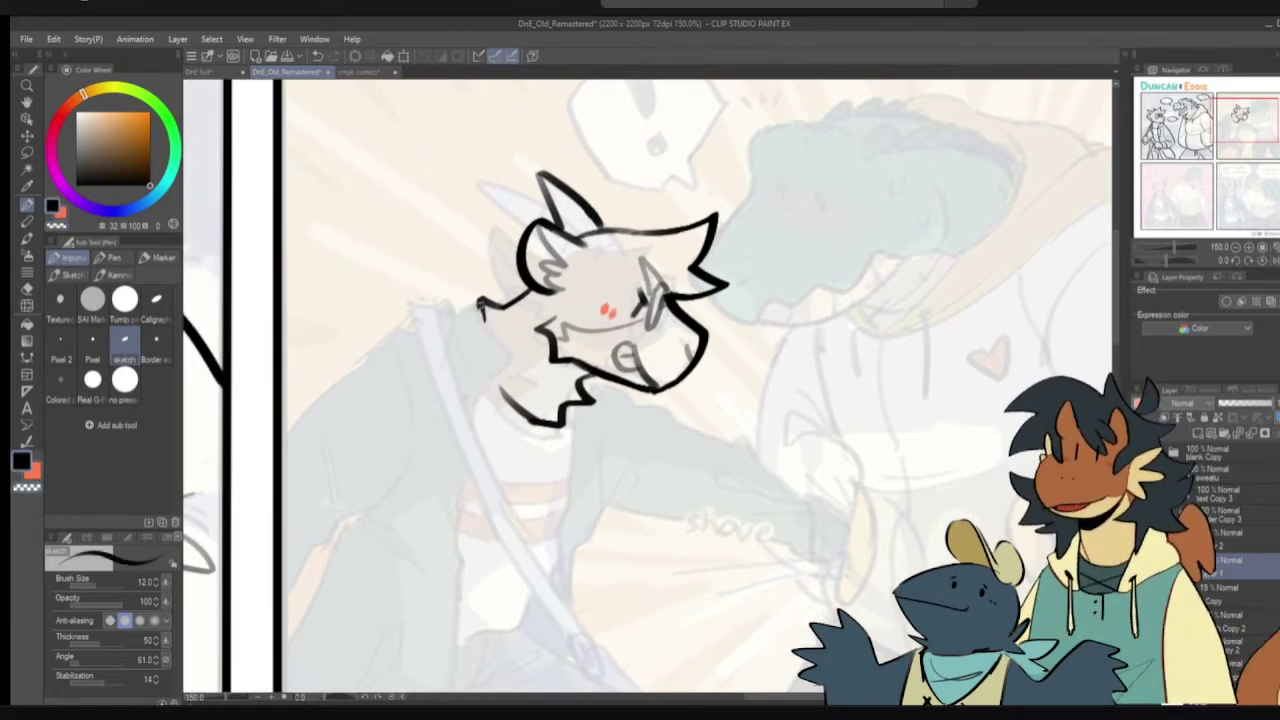
{"action": "left_click_drag", "start_coordinate": [480, 305], "coordinate": [500, 392]}
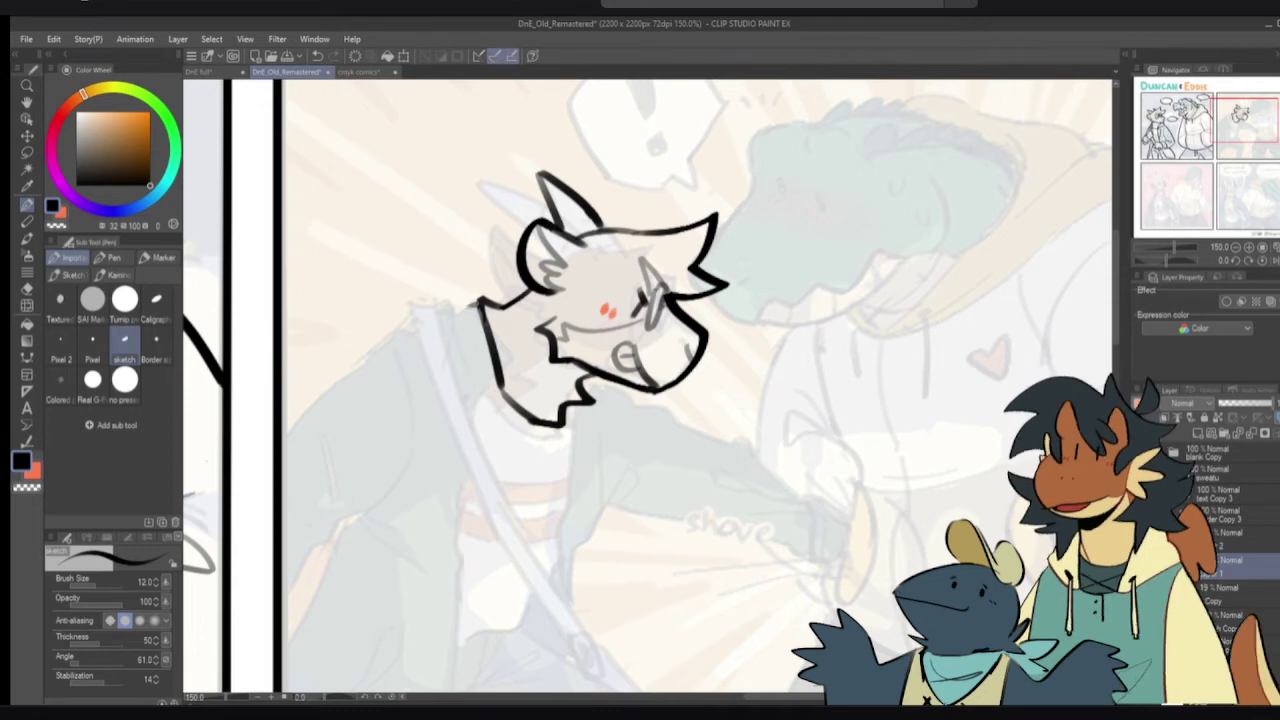
{"action": "key", "text": "ctrl+z"}
{"action": "mouse_move", "coordinate": [483, 300]}
{"action": "left_mouse_down"}
{"action": "mouse_move", "coordinate": [456, 305]}
{"action": "mouse_move", "coordinate": [471, 382]}
{"action": "left_mouse_up"}
{"action": "key", "text": "ctrl+z"}
{"action": "key", "text": "ctrl+z"}
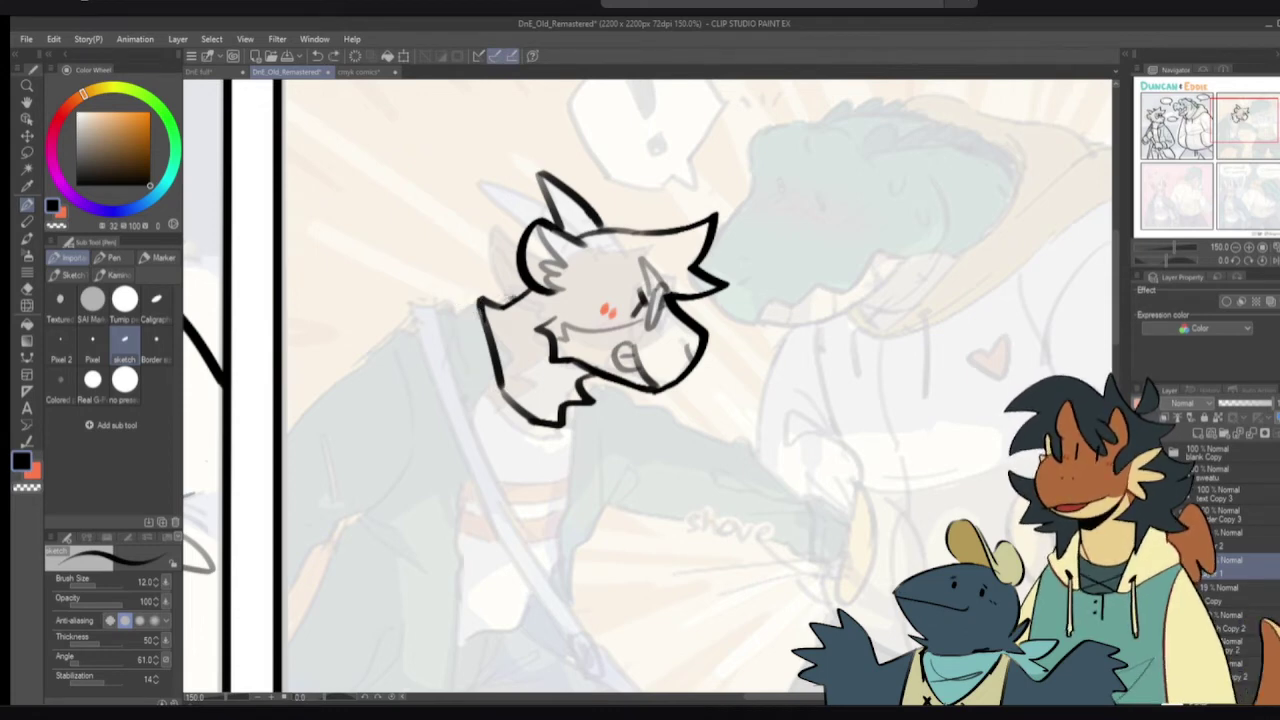
- Ink the jacket collar's outer edge with a notched lower end and fill the gap behind the neck black
{"action": "left_click_drag", "start_coordinate": [480, 299], "coordinate": [464, 309]}
{"action": "key", "text": "ctrl+z"}
{"action": "mouse_move", "coordinate": [469, 305]}
{"action": "left_mouse_down"}
{"action": "mouse_move", "coordinate": [455, 372]}
{"action": "mouse_move", "coordinate": [464, 337]}
{"action": "mouse_move", "coordinate": [469, 407]}
{"action": "mouse_move", "coordinate": [497, 419]}
{"action": "left_mouse_up"}
{"action": "key", "text": "ctrl+z"}
{"action": "key", "text": "ctrl+z"}
{"action": "left_click_drag", "start_coordinate": [500, 373], "coordinate": [507, 420]}
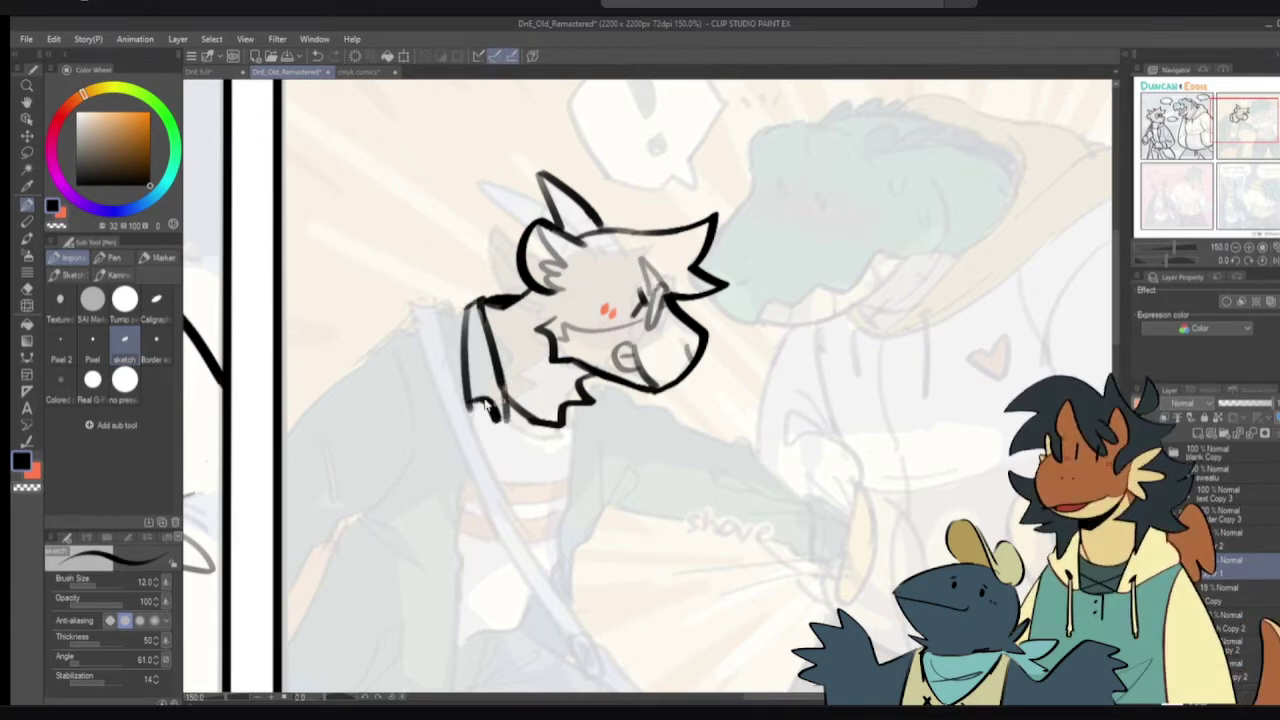
{"action": "key", "text": "ctrl+z"}
{"action": "key", "text": "ctrl+z"}
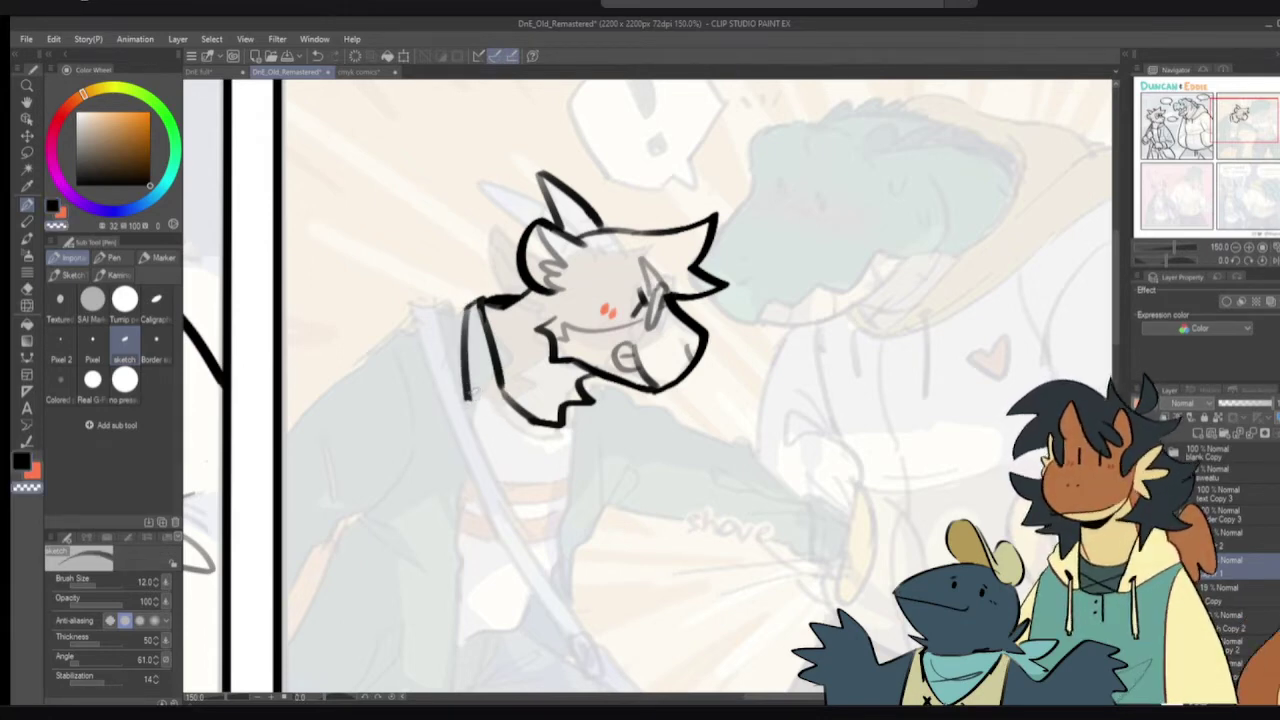
{"action": "left_click_drag", "start_coordinate": [466, 394], "coordinate": [503, 424]}
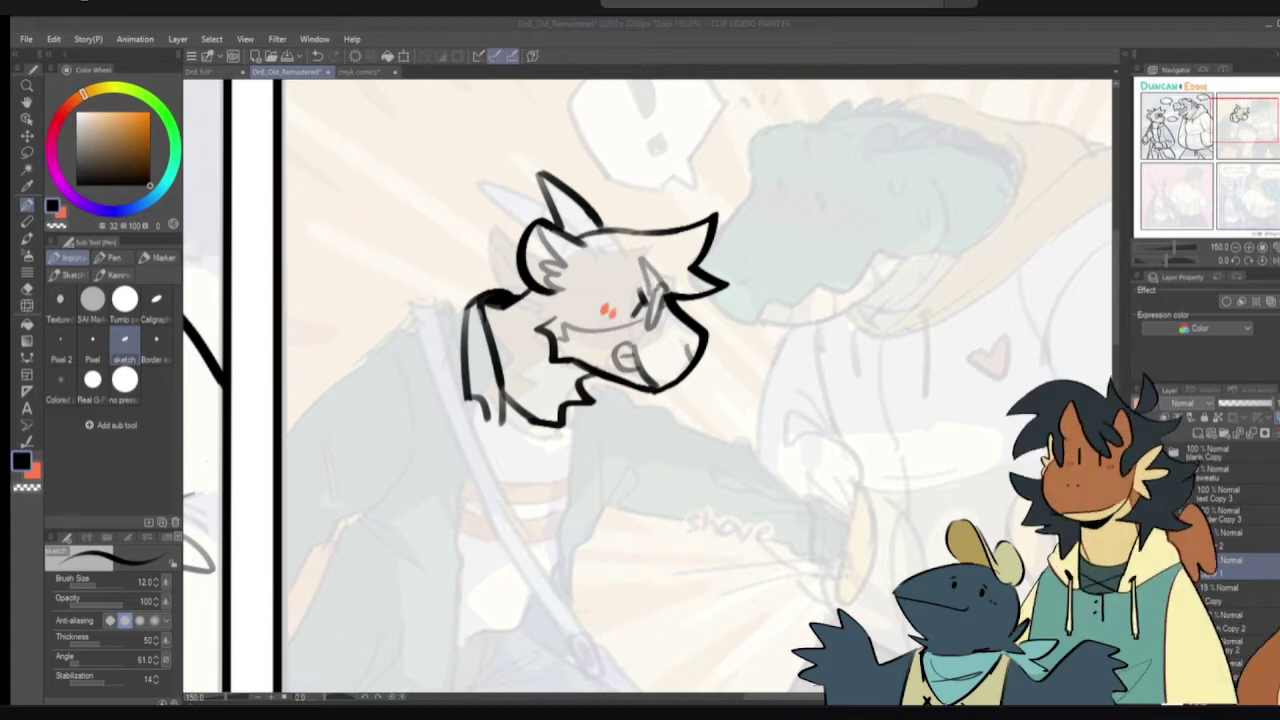
{"action": "left_click", "coordinate": [390, 331]}
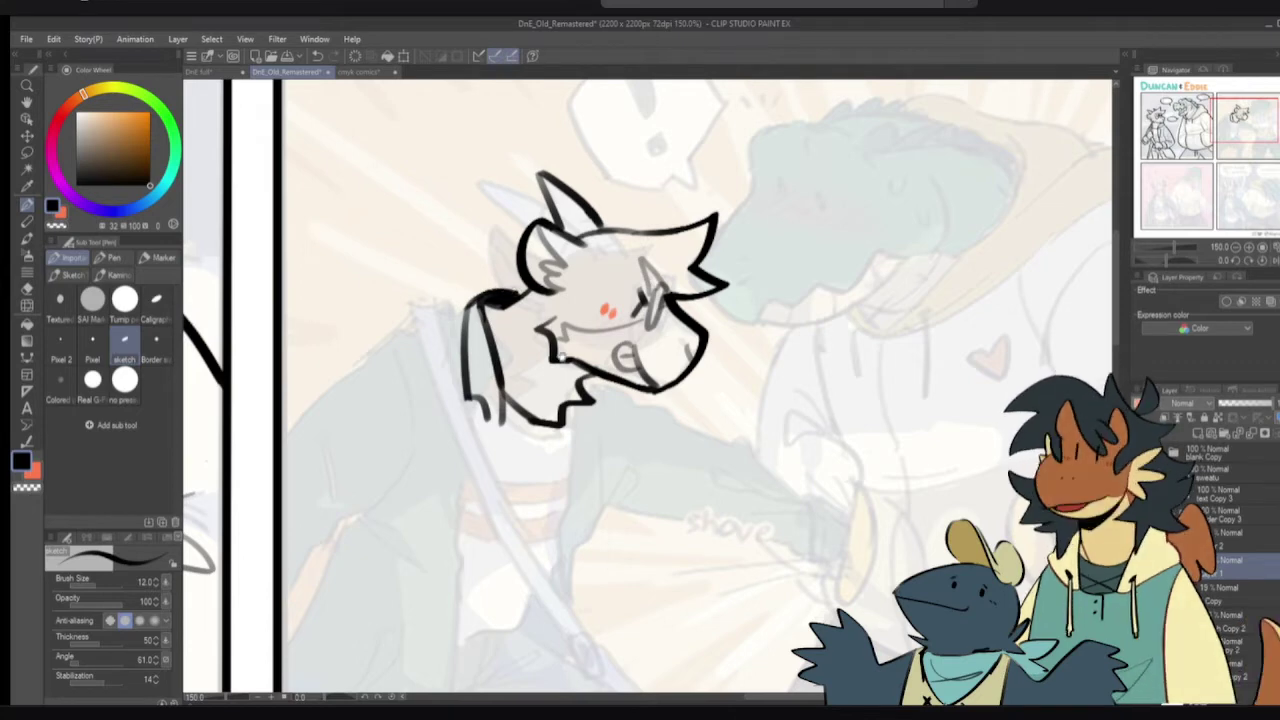
- Ink the opposite collar edge beneath the jaw and extend the near lapel down to a narrow point
{"action": "mouse_move", "coordinate": [562, 358]}
{"action": "left_mouse_down"}
{"action": "mouse_move", "coordinate": [562, 345]}
{"action": "mouse_move", "coordinate": [602, 398]}
{"action": "mouse_move", "coordinate": [579, 428]}
{"action": "mouse_move", "coordinate": [603, 417]}
{"action": "mouse_move", "coordinate": [588, 416]}
{"action": "left_mouse_up"}
{"action": "key", "text": "ctrl+z"}
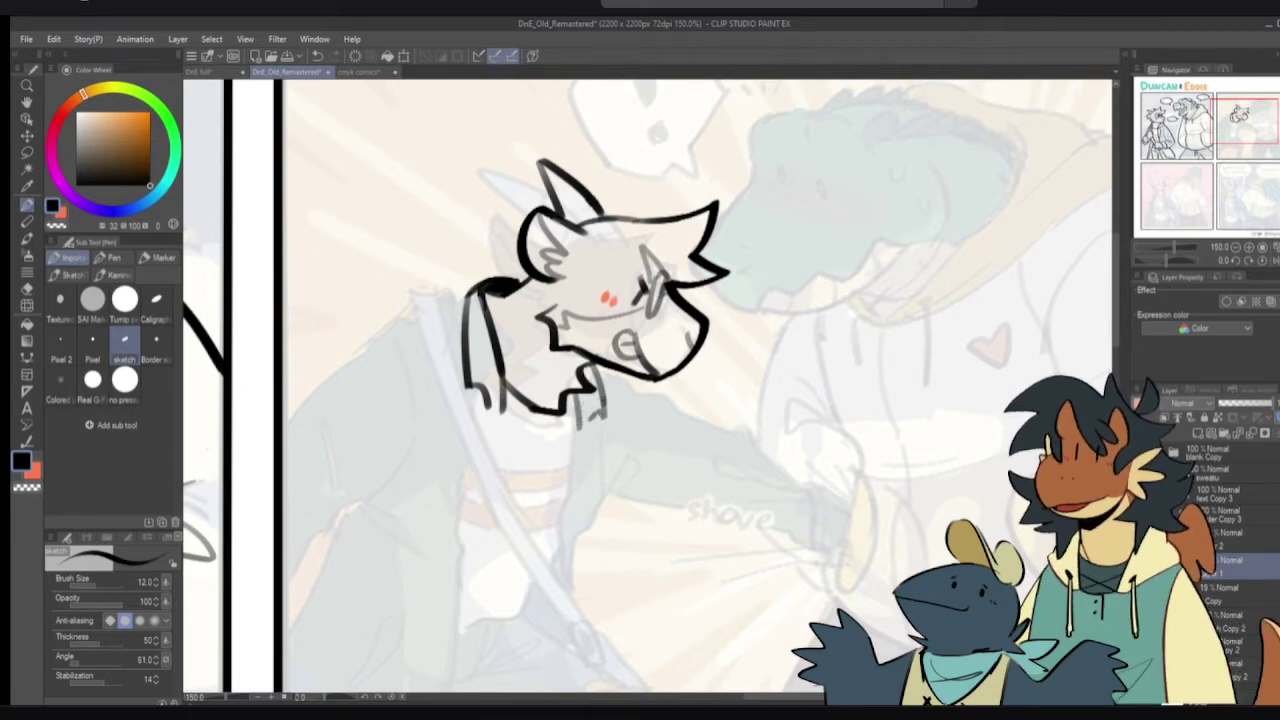
{"action": "mouse_move", "coordinate": [491, 394]}
{"action": "left_mouse_down"}
{"action": "mouse_move", "coordinate": [469, 418]}
{"action": "mouse_move", "coordinate": [492, 455]}
{"action": "mouse_move", "coordinate": [494, 415]}
{"action": "mouse_move", "coordinate": [476, 408]}
{"action": "mouse_move", "coordinate": [487, 465]}
{"action": "mouse_move", "coordinate": [497, 423]}
{"action": "mouse_move", "coordinate": [498, 460]}
{"action": "left_mouse_up"}
{"action": "key", "text": "ctrl+z"}
{"action": "key", "text": "ctrl+z"}
{"action": "left_click_drag", "start_coordinate": [504, 392], "coordinate": [499, 471]}
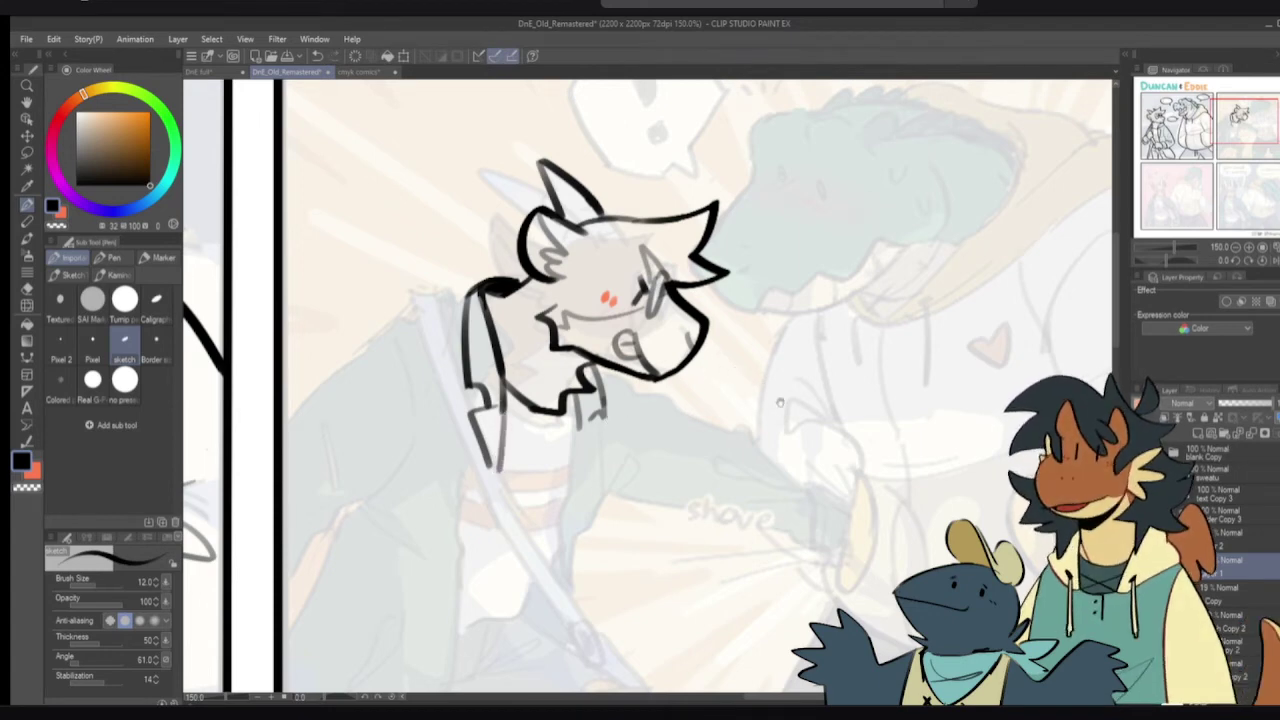
- Ink a short shoulder line running back from the top of the jacket collar behind the neck
{"action": "left_click_drag", "start_coordinate": [810, 399], "coordinate": [650, 361]}
{"action": "left_click_drag", "start_coordinate": [445, 394], "coordinate": [619, 401]}
{"action": "left_click_drag", "start_coordinate": [463, 359], "coordinate": [494, 381]}
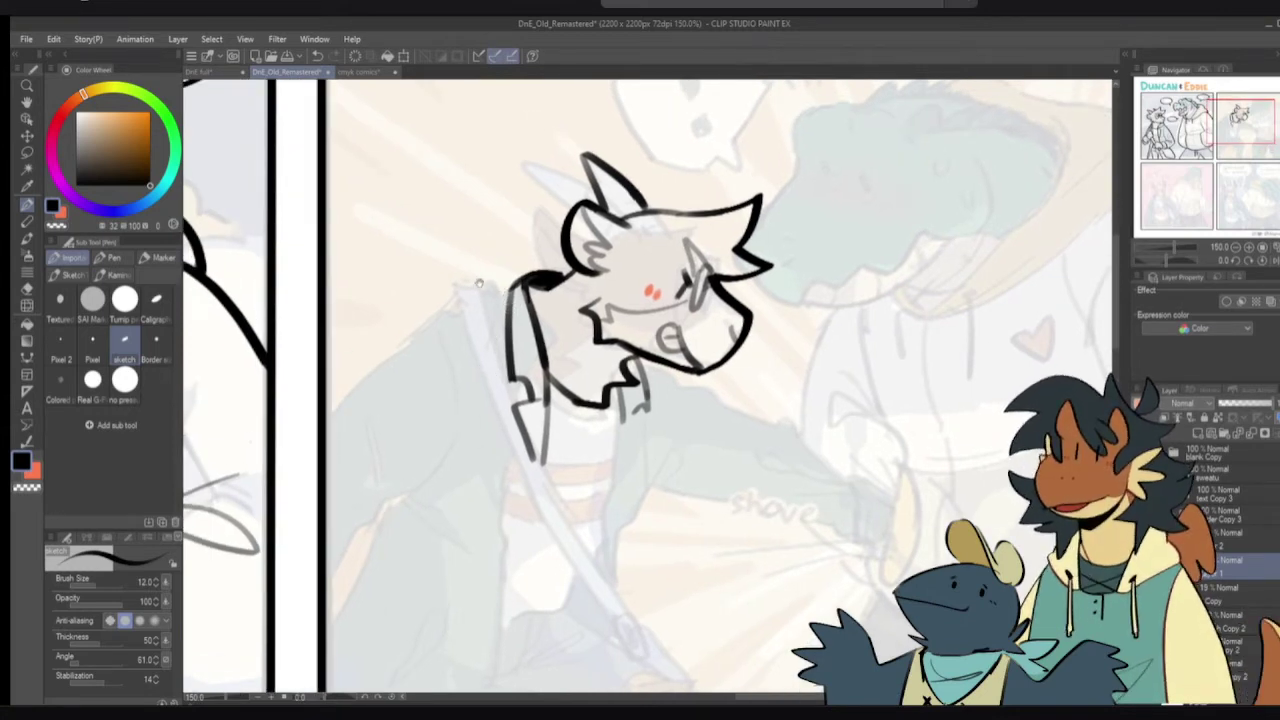
{"action": "left_click_drag", "start_coordinate": [512, 283], "coordinate": [487, 293]}
{"action": "key", "text": "ctrl+z"}
{"action": "left_click_drag", "start_coordinate": [488, 292], "coordinate": [460, 304]}
{"action": "key", "text": "ctrl+z"}
{"action": "key", "text": "c"}
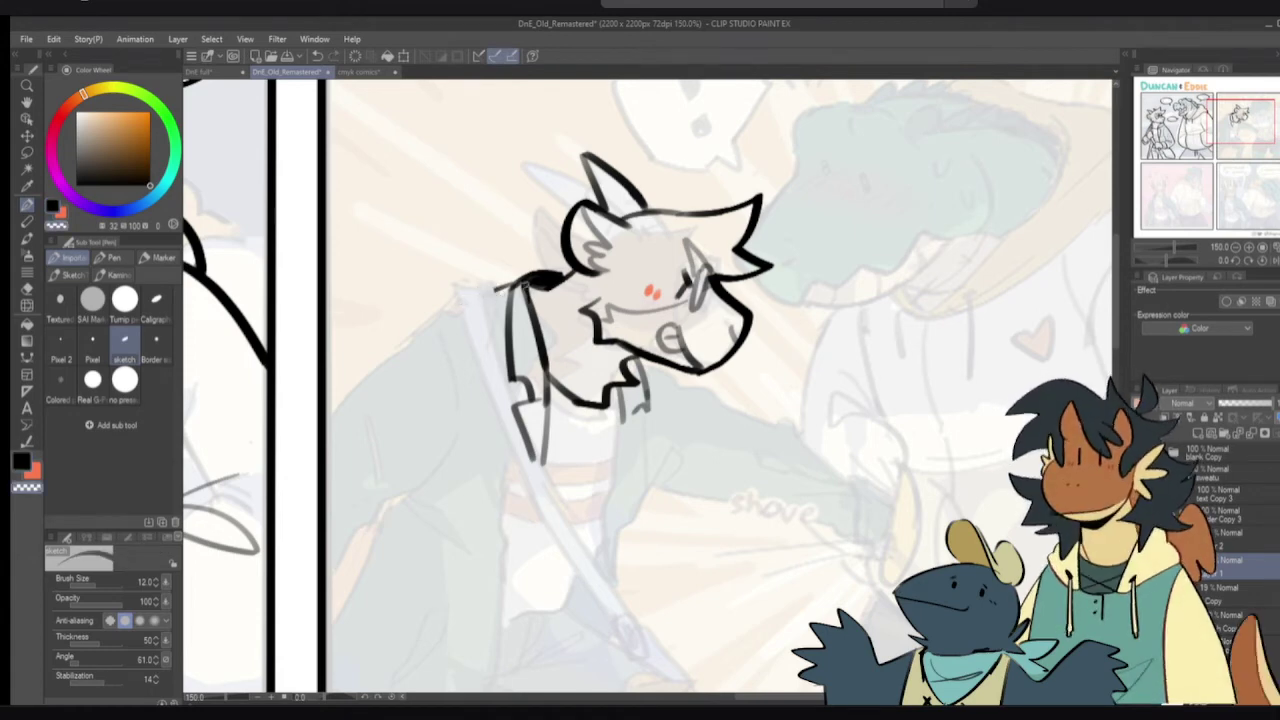
{"action": "key", "text": "c"}
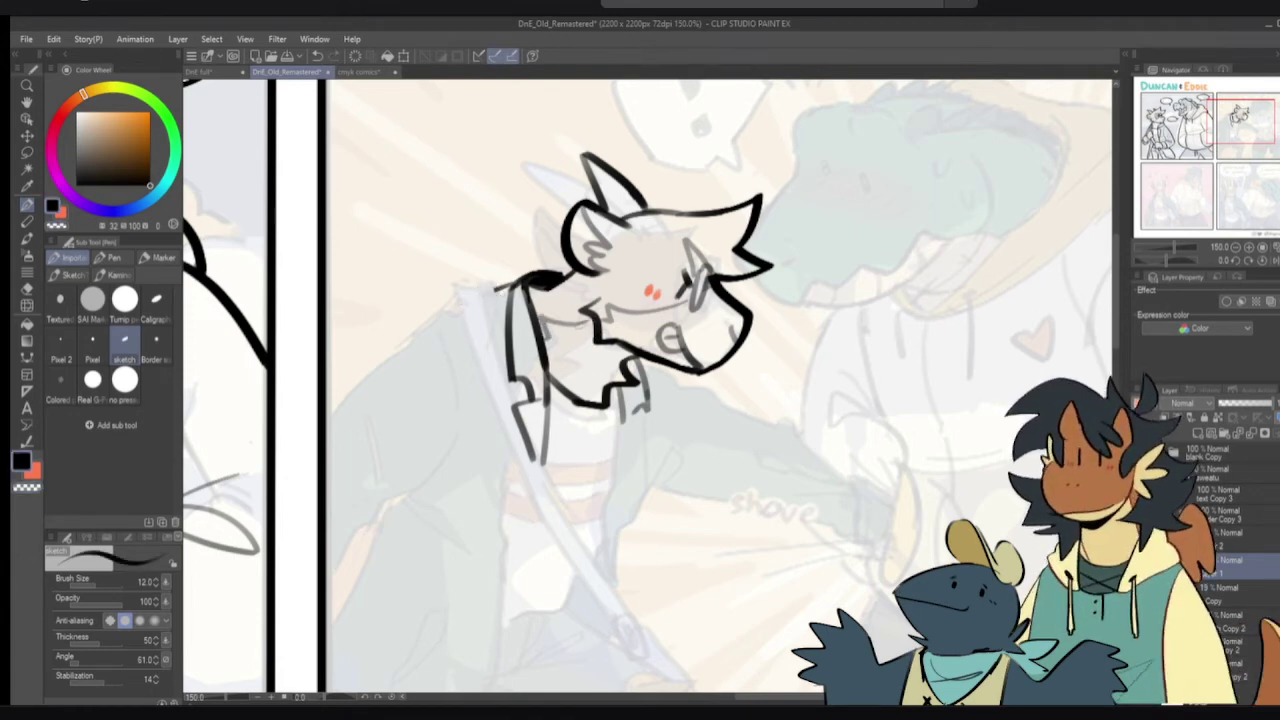
- Ink the outstretched arm's upper sleeve edge from beneath the jaw toward the wrist, with a small fold bump midway
{"action": "mouse_move", "coordinate": [680, 374]}
{"action": "left_mouse_down"}
{"action": "mouse_move", "coordinate": [650, 334]}
{"action": "mouse_move", "coordinate": [735, 380]}
{"action": "left_mouse_up"}
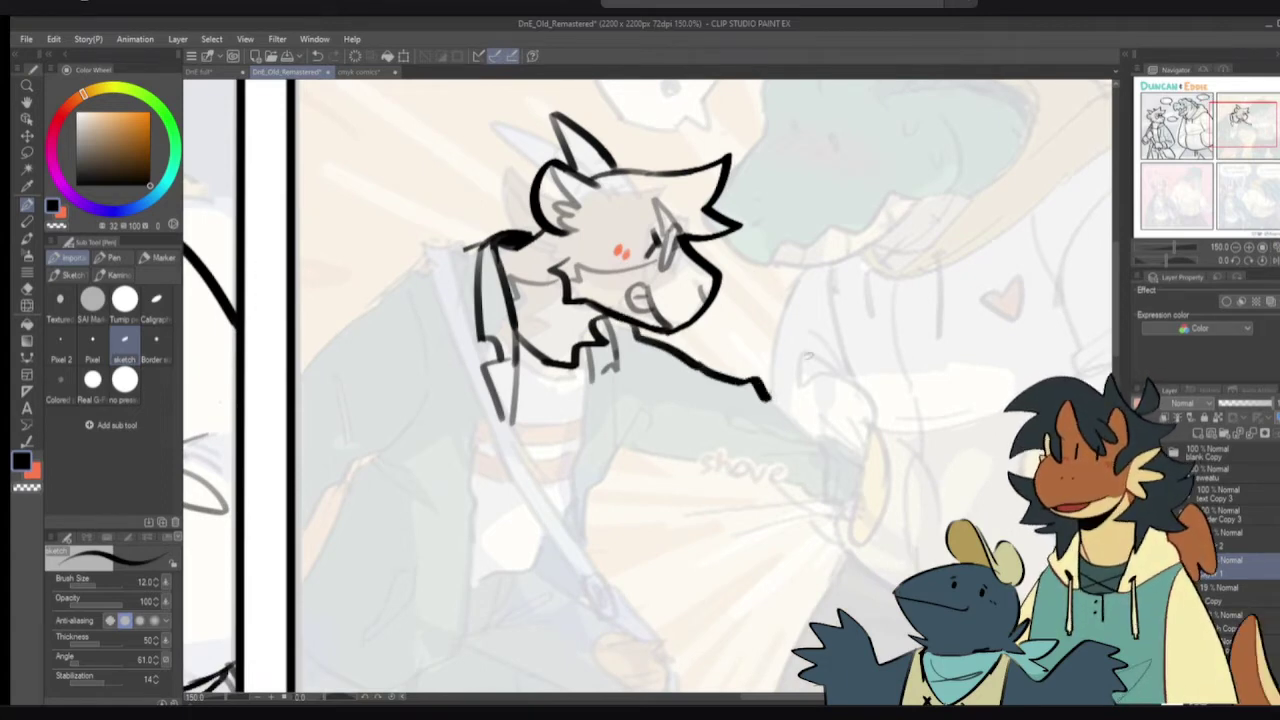
{"action": "mouse_move", "coordinate": [795, 381]}
{"action": "left_mouse_down"}
{"action": "mouse_move", "coordinate": [765, 377]}
{"action": "mouse_move", "coordinate": [793, 433]}
{"action": "mouse_move", "coordinate": [775, 485]}
{"action": "left_mouse_up"}
{"action": "key", "text": "ctrl+z"}
{"action": "mouse_move", "coordinate": [793, 428]}
{"action": "left_mouse_down"}
{"action": "mouse_move", "coordinate": [813, 471]}
{"action": "mouse_move", "coordinate": [789, 457]}
{"action": "mouse_move", "coordinate": [809, 472]}
{"action": "mouse_move", "coordinate": [779, 501]}
{"action": "mouse_move", "coordinate": [811, 471]}
{"action": "mouse_move", "coordinate": [796, 428]}
{"action": "mouse_move", "coordinate": [832, 458]}
{"action": "left_mouse_up"}
{"action": "key", "text": "ctrl+z"}
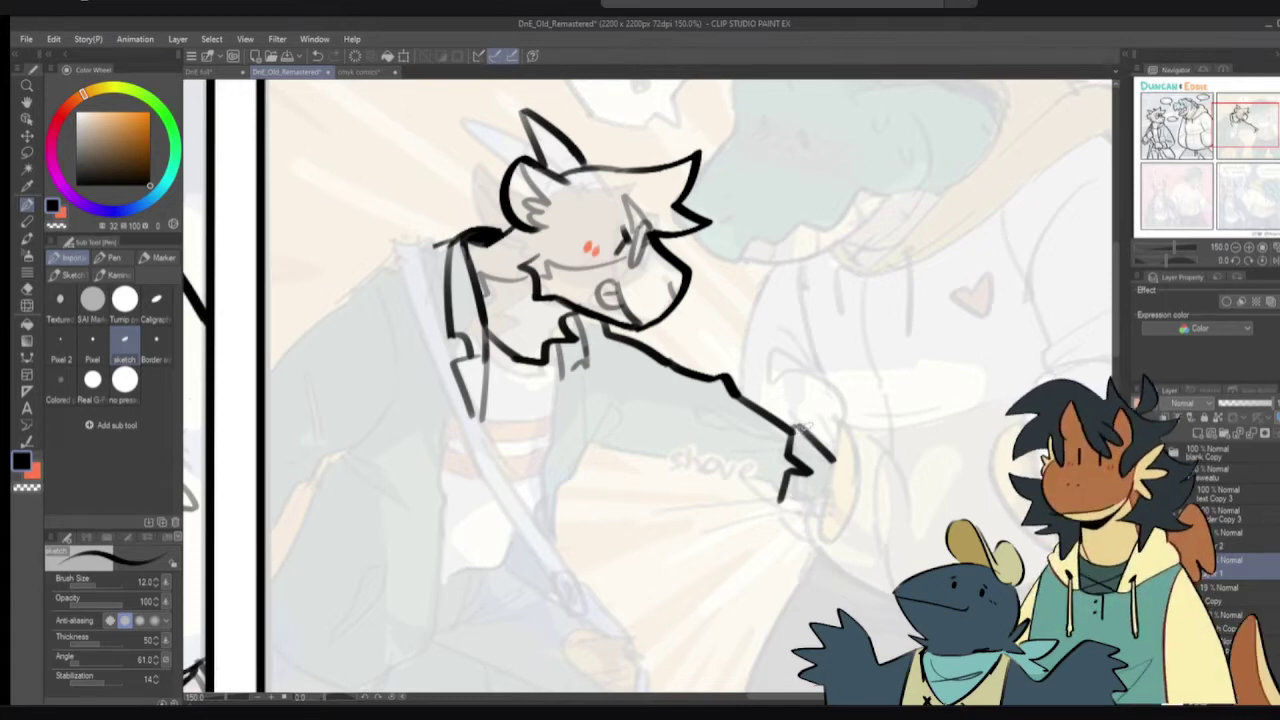
{"action": "left_click_drag", "start_coordinate": [804, 427], "coordinate": [810, 435]}
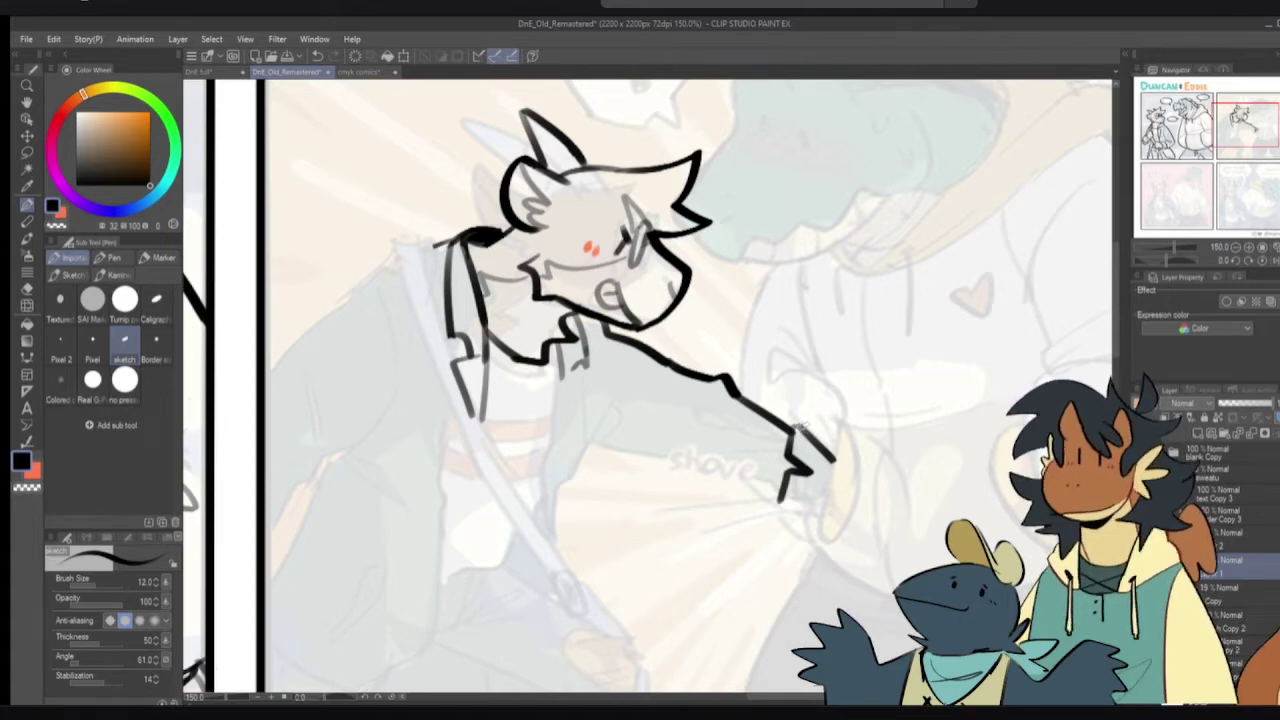
{"action": "key", "text": "ctrl+z"}
{"action": "mouse_move", "coordinate": [791, 430]}
{"action": "left_mouse_down"}
{"action": "mouse_move", "coordinate": [837, 461]}
{"action": "mouse_move", "coordinate": [830, 508]}
{"action": "left_mouse_up"}
{"action": "key", "text": "ctrl+z"}
{"action": "mouse_move", "coordinate": [841, 462]}
{"action": "left_mouse_down"}
{"action": "mouse_move", "coordinate": [818, 521]}
{"action": "mouse_move", "coordinate": [786, 511]}
{"action": "mouse_move", "coordinate": [823, 518]}
{"action": "left_mouse_up"}
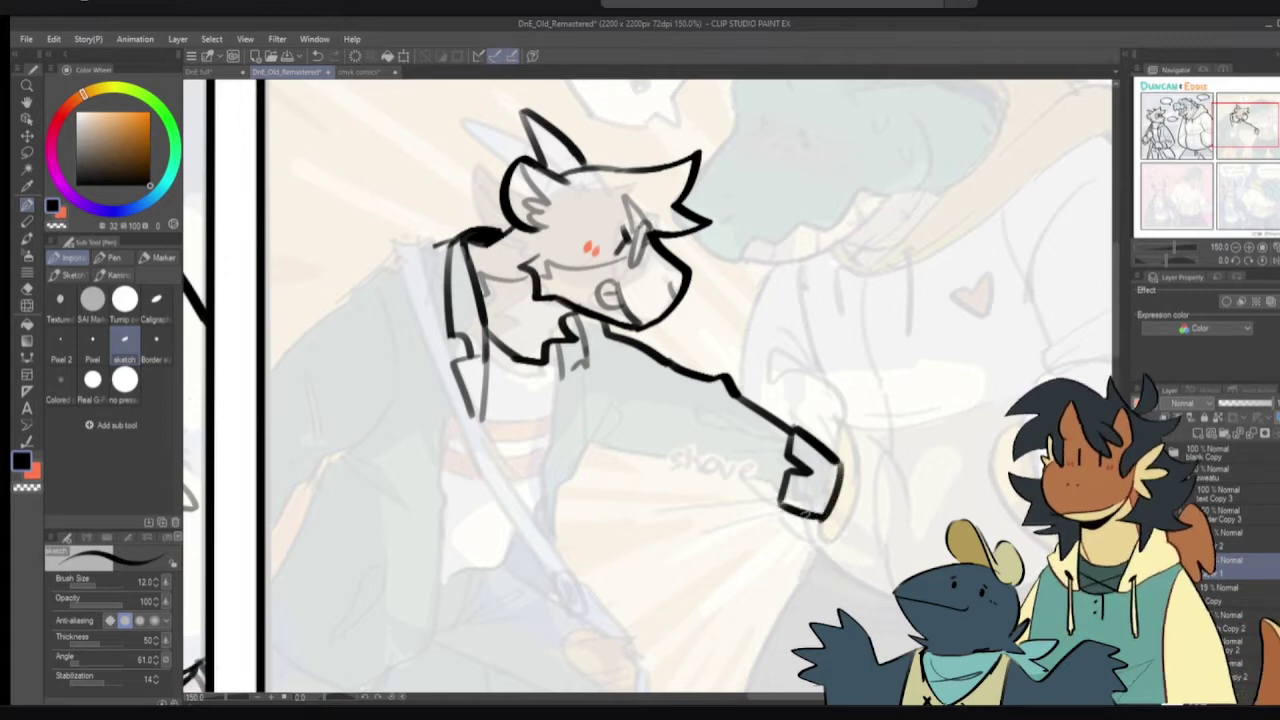
{"action": "key", "text": "ctrl+z"}
{"action": "key", "text": "ctrl+z"}
{"action": "key", "text": "ctrl+z"}
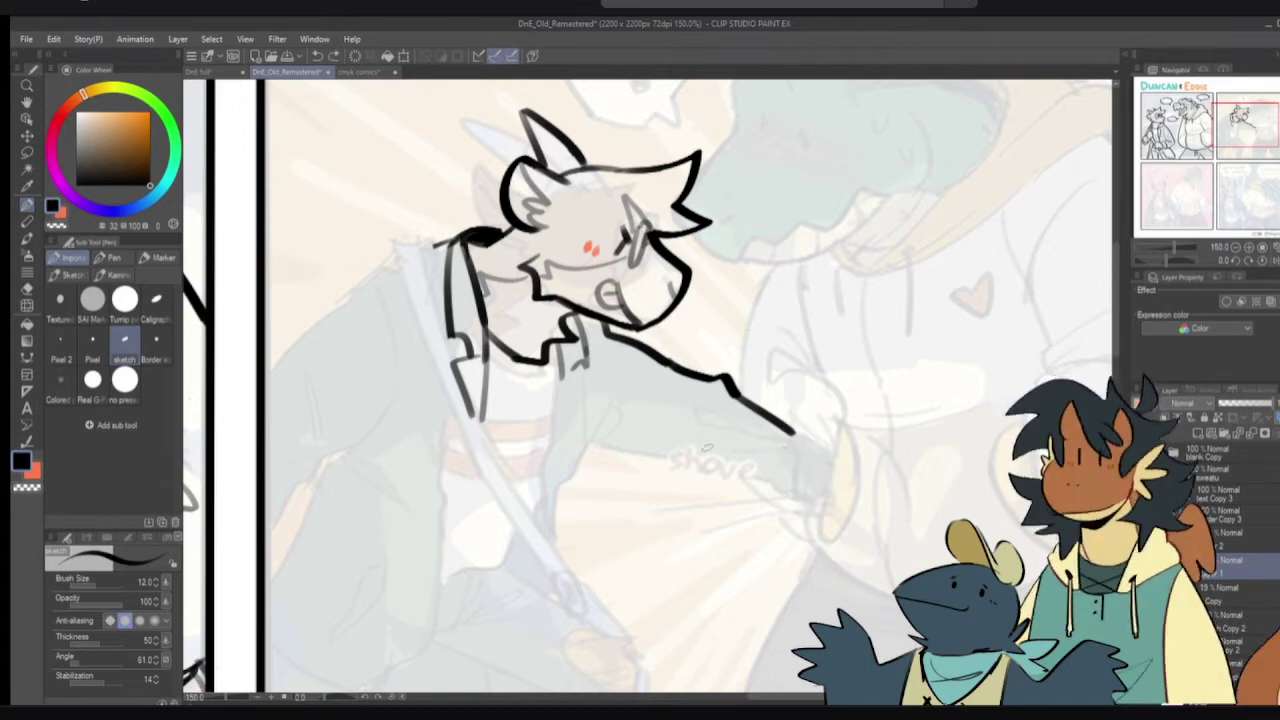
- Ink the jacket's jagged side edge below the outstretched arm and the strap's short inner edge beside the collar
{"action": "left_click_drag", "start_coordinate": [600, 437], "coordinate": [549, 533]}
{"action": "key", "text": "ctrl+z"}
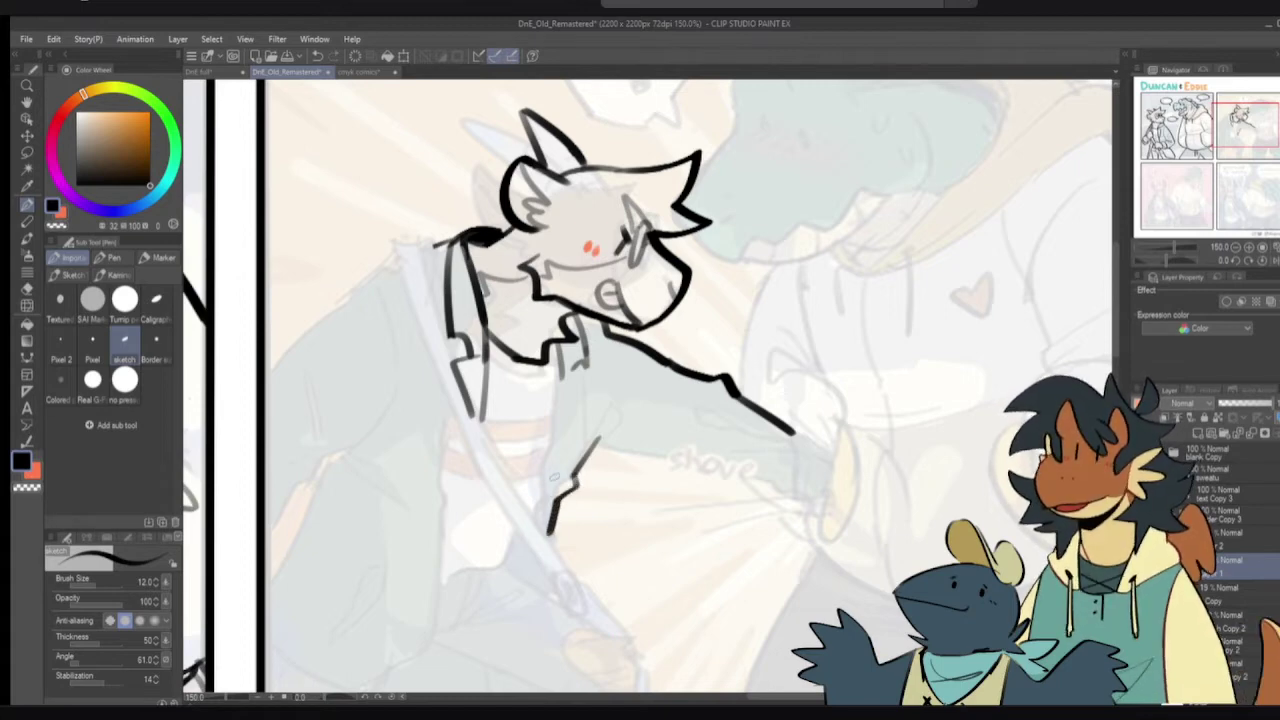
{"action": "mouse_move", "coordinate": [405, 249]}
{"action": "left_mouse_down"}
{"action": "mouse_move", "coordinate": [440, 238]}
{"action": "mouse_move", "coordinate": [426, 241]}
{"action": "mouse_move", "coordinate": [444, 283]}
{"action": "mouse_move", "coordinate": [430, 314]}
{"action": "left_mouse_up"}
{"action": "key", "text": "ctrl+z"}
{"action": "key", "text": "ctrl+z"}
{"action": "key", "text": "ctrl+z"}
{"action": "key", "text": "ctrl+z"}
{"action": "mouse_move", "coordinate": [430, 247]}
{"action": "left_mouse_down"}
{"action": "mouse_move", "coordinate": [447, 294]}
{"action": "mouse_move", "coordinate": [407, 258]}
{"action": "mouse_move", "coordinate": [435, 341]}
{"action": "left_mouse_up"}
{"action": "key", "text": "ctrl+z"}
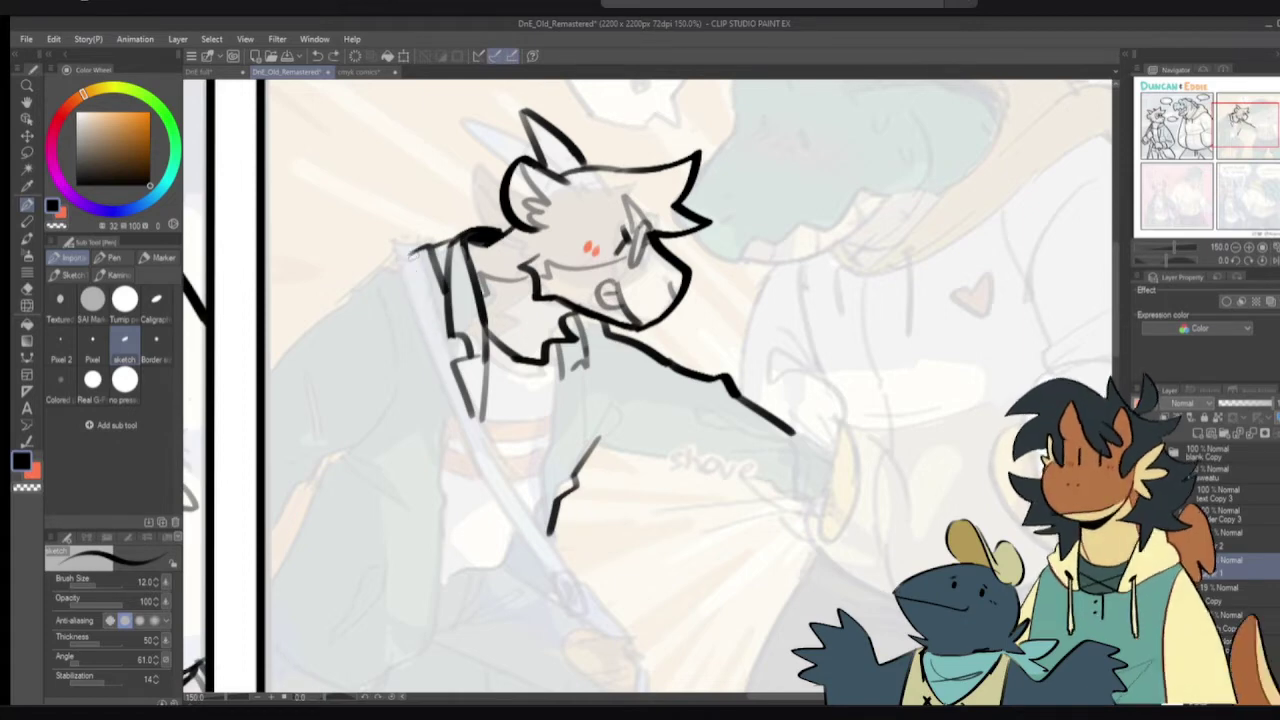
- Ink the strap's outer edge from the shoulder corner down past the lapel, redrawing it until it follows the original
{"action": "left_click_drag", "start_coordinate": [409, 254], "coordinate": [443, 372]}
{"action": "key", "text": "ctrl+z"}
{"action": "mouse_move", "coordinate": [403, 260]}
{"action": "left_mouse_down"}
{"action": "mouse_move", "coordinate": [422, 250]}
{"action": "mouse_move", "coordinate": [438, 350]}
{"action": "mouse_move", "coordinate": [428, 330]}
{"action": "mouse_move", "coordinate": [449, 376]}
{"action": "left_mouse_up"}
{"action": "key", "text": "ctrl+z"}
{"action": "key", "text": "ctrl+z"}
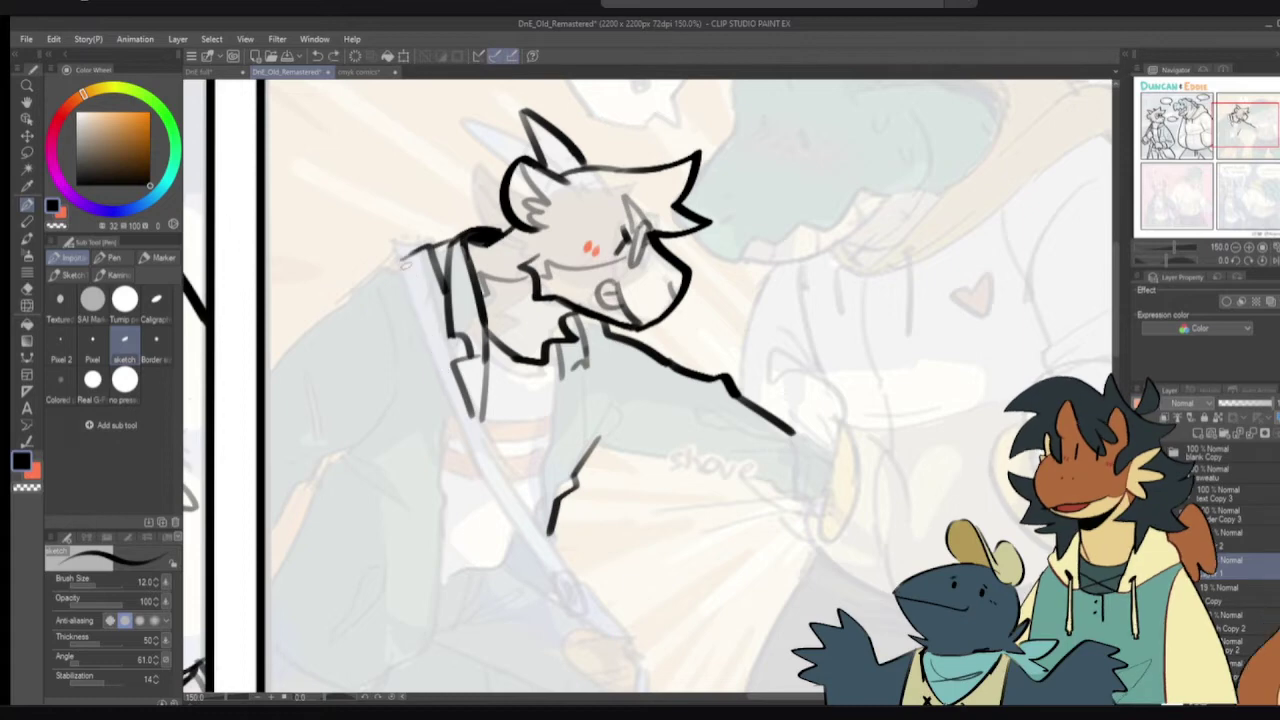
{"action": "left_click_drag", "start_coordinate": [402, 258], "coordinate": [456, 410]}
{"action": "key", "text": "ctrl+z"}
{"action": "left_click_drag", "start_coordinate": [400, 258], "coordinate": [466, 410]}
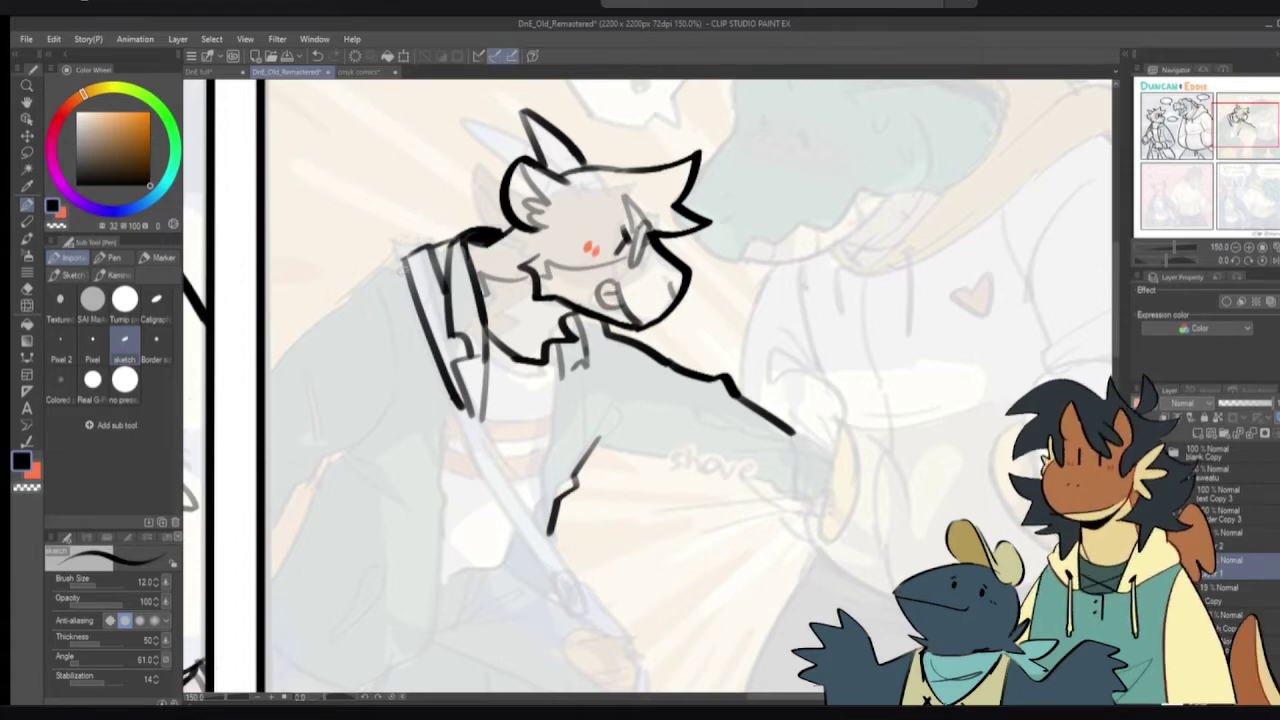
{"action": "key", "text": "ctrl+z"}
{"action": "key", "text": "ctrl+y"}
{"action": "key", "text": "ctrl+z"}
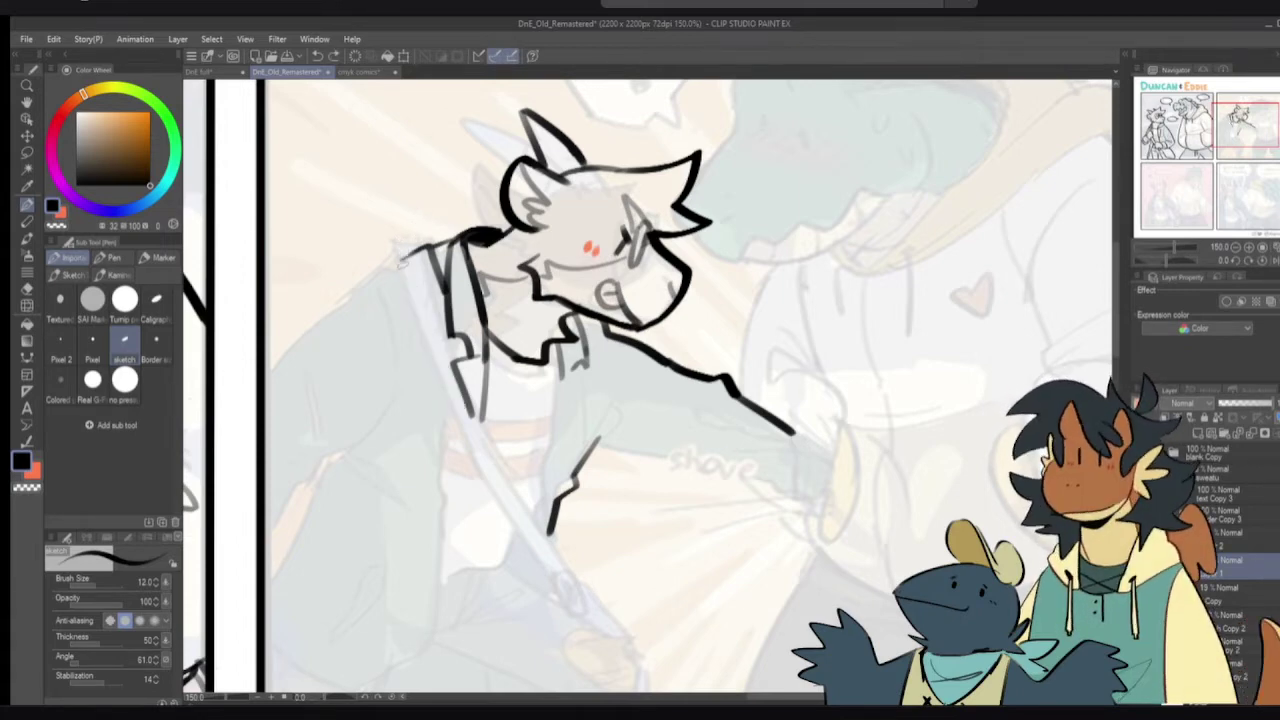
{"action": "mouse_move", "coordinate": [400, 257]}
{"action": "left_mouse_down"}
{"action": "mouse_move", "coordinate": [449, 400]}
{"action": "mouse_move", "coordinate": [502, 474]}
{"action": "left_mouse_up"}
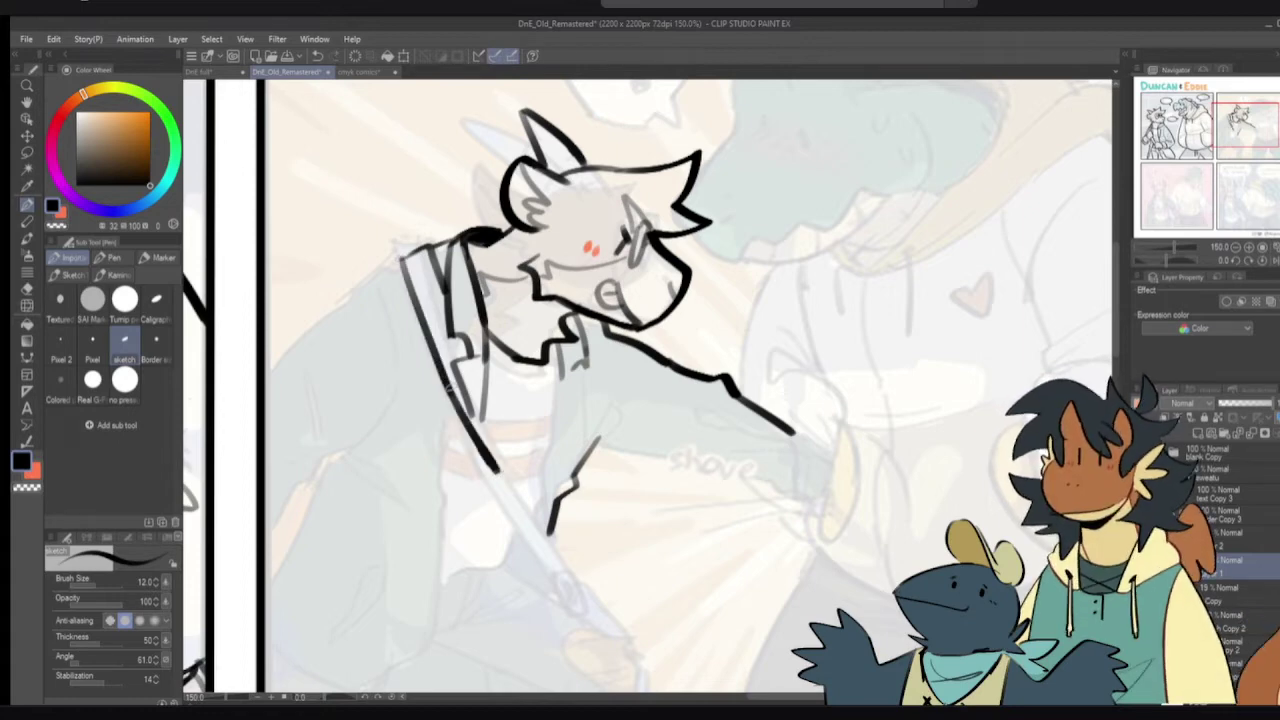
- Redraw the lower part of the strap's outer edge as a thicker line running diagonally across the shirt
{"action": "key", "text": "ctrl+z"}
{"action": "left_click_drag", "start_coordinate": [443, 375], "coordinate": [500, 491]}
{"action": "key", "text": "ctrl+z"}
{"action": "left_click_drag", "start_coordinate": [466, 426], "coordinate": [500, 490]}
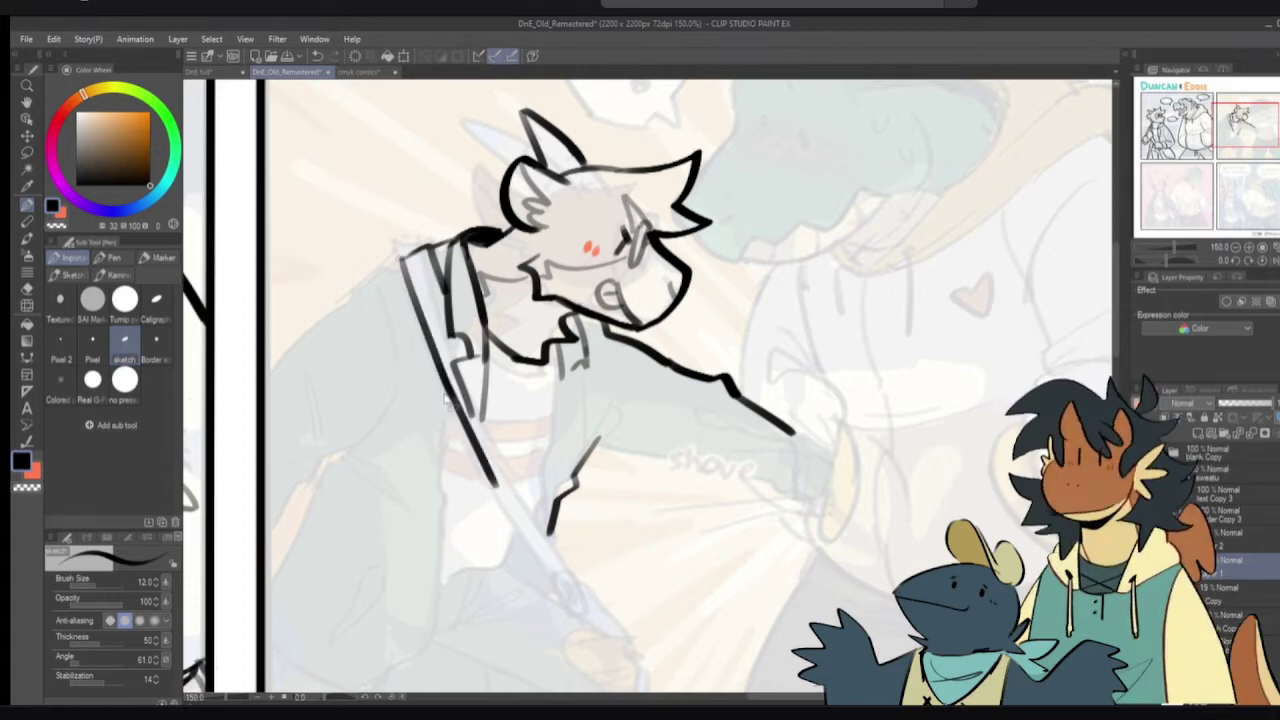
{"action": "key", "text": "ctrl+z"}
{"action": "left_click_drag", "start_coordinate": [438, 371], "coordinate": [487, 480]}
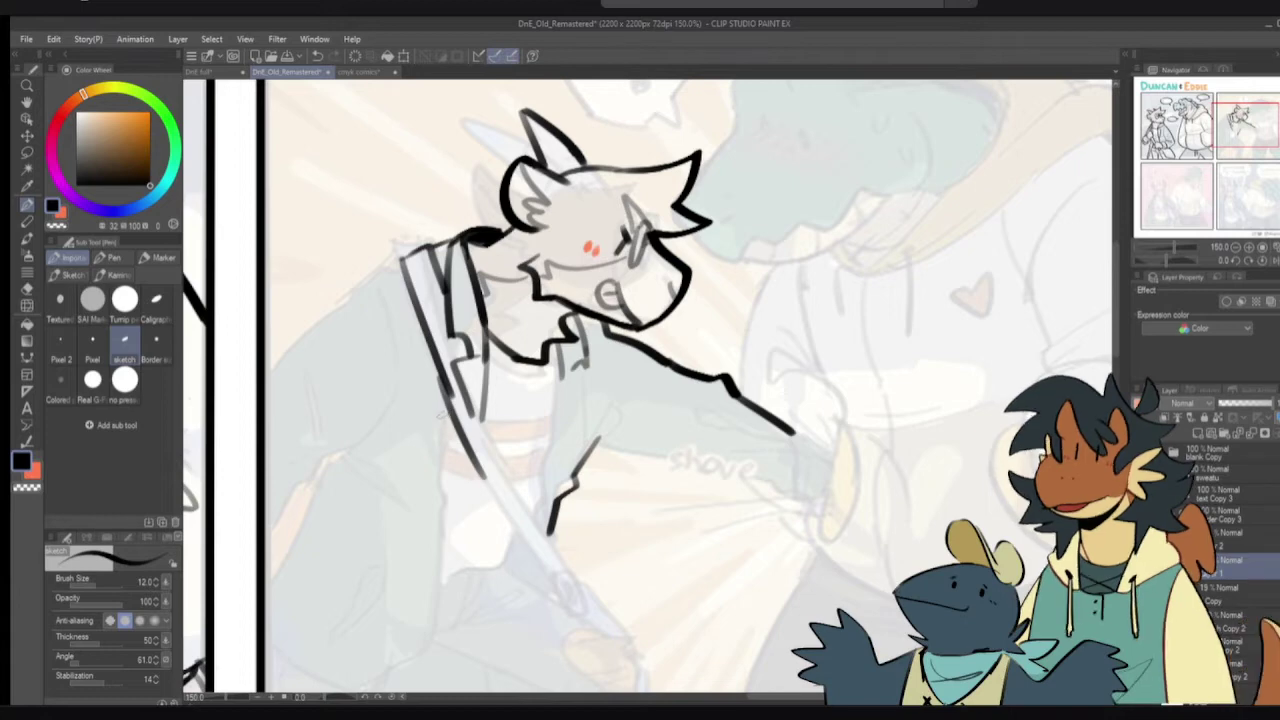
{"action": "key", "text": "ctrl+z"}
{"action": "key", "text": "ctrl+y"}
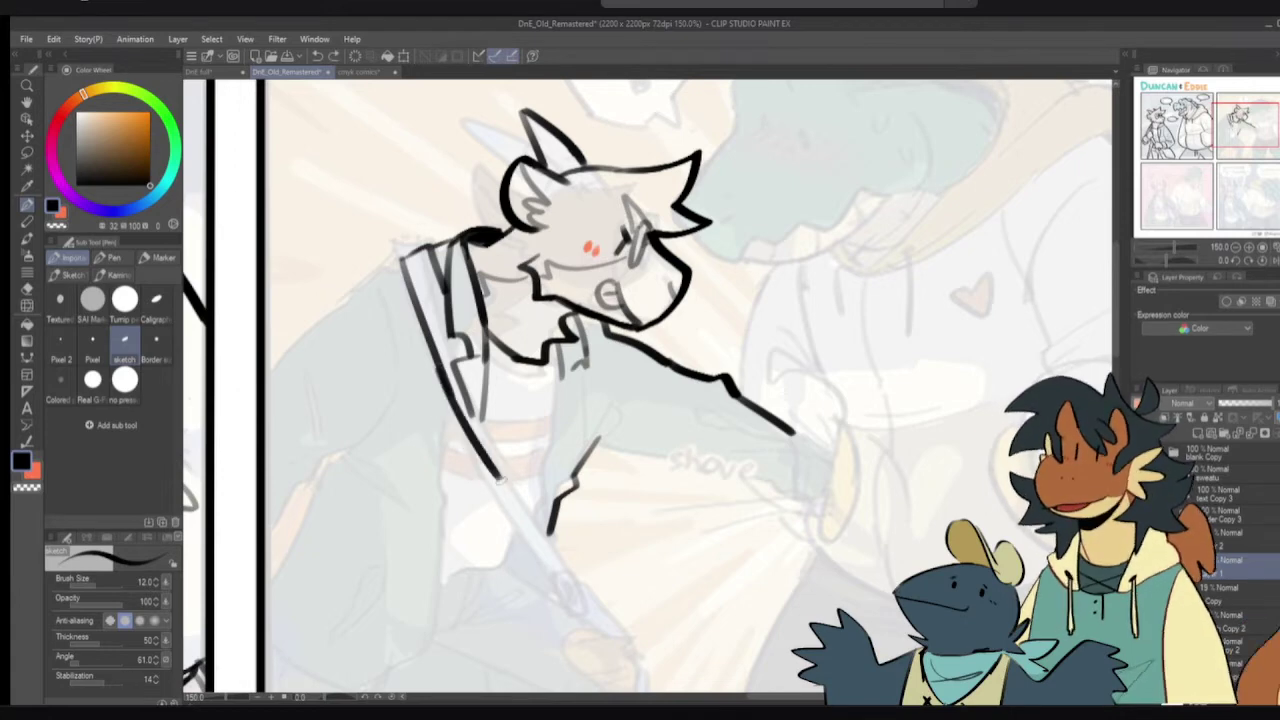
{"action": "key", "text": "ctrl+z"}
{"action": "key", "text": "ctrl+y"}
{"action": "key", "text": "ctrl+z"}
{"action": "left_click_drag", "start_coordinate": [436, 370], "coordinate": [518, 518]}
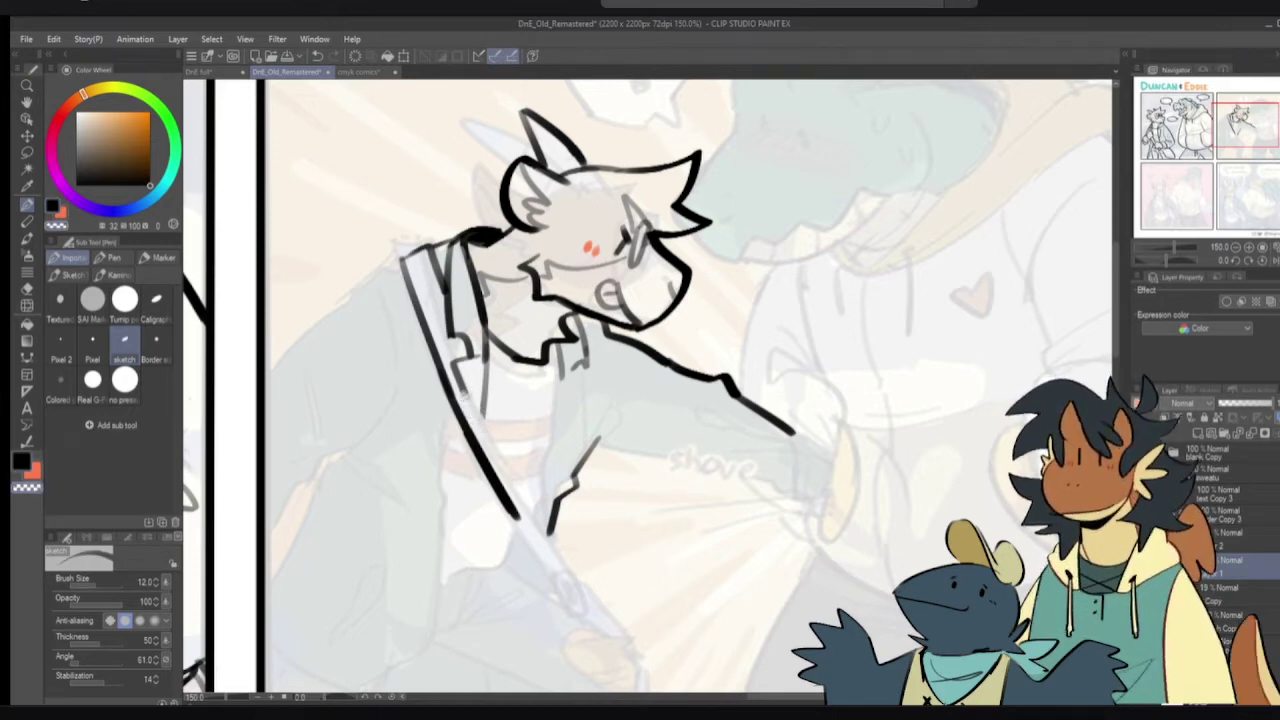
- Ink the strap's inner edge from the lapel's point down to the waist, parallel to the outer edge
{"action": "left_click_drag", "start_coordinate": [460, 383], "coordinate": [487, 428]}
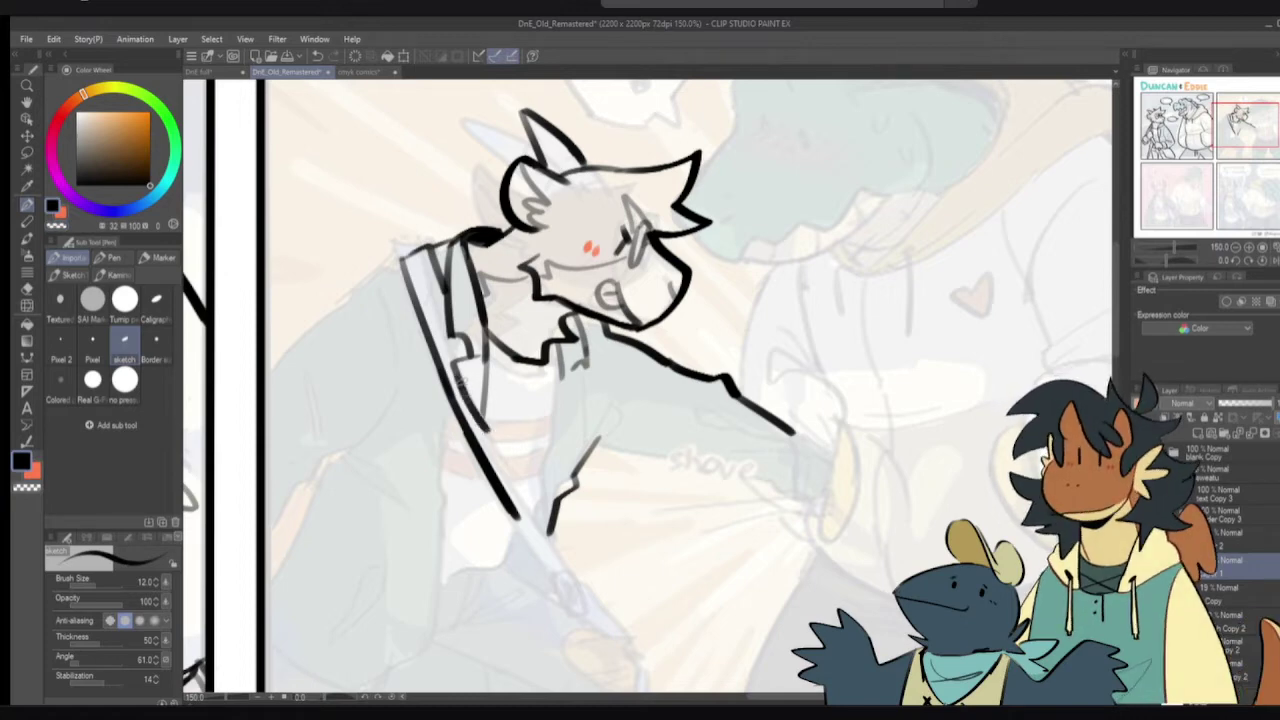
{"action": "key", "text": "ctrl+z"}
{"action": "left_click_drag", "start_coordinate": [459, 380], "coordinate": [483, 426]}
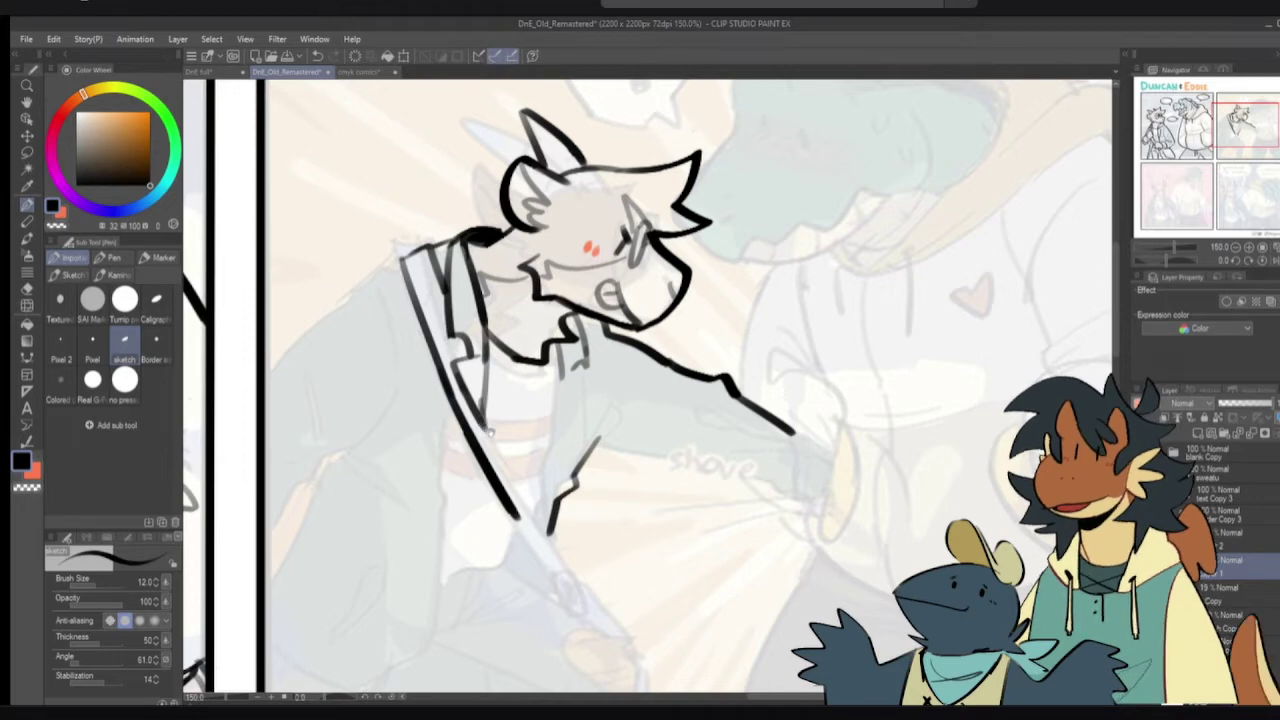
{"action": "mouse_move", "coordinate": [487, 427]}
{"action": "left_mouse_down"}
{"action": "mouse_move", "coordinate": [462, 379]}
{"action": "mouse_move", "coordinate": [514, 470]}
{"action": "left_mouse_up"}
{"action": "key", "text": "ctrl+z"}
{"action": "left_click_drag", "start_coordinate": [463, 376], "coordinate": [522, 481]}
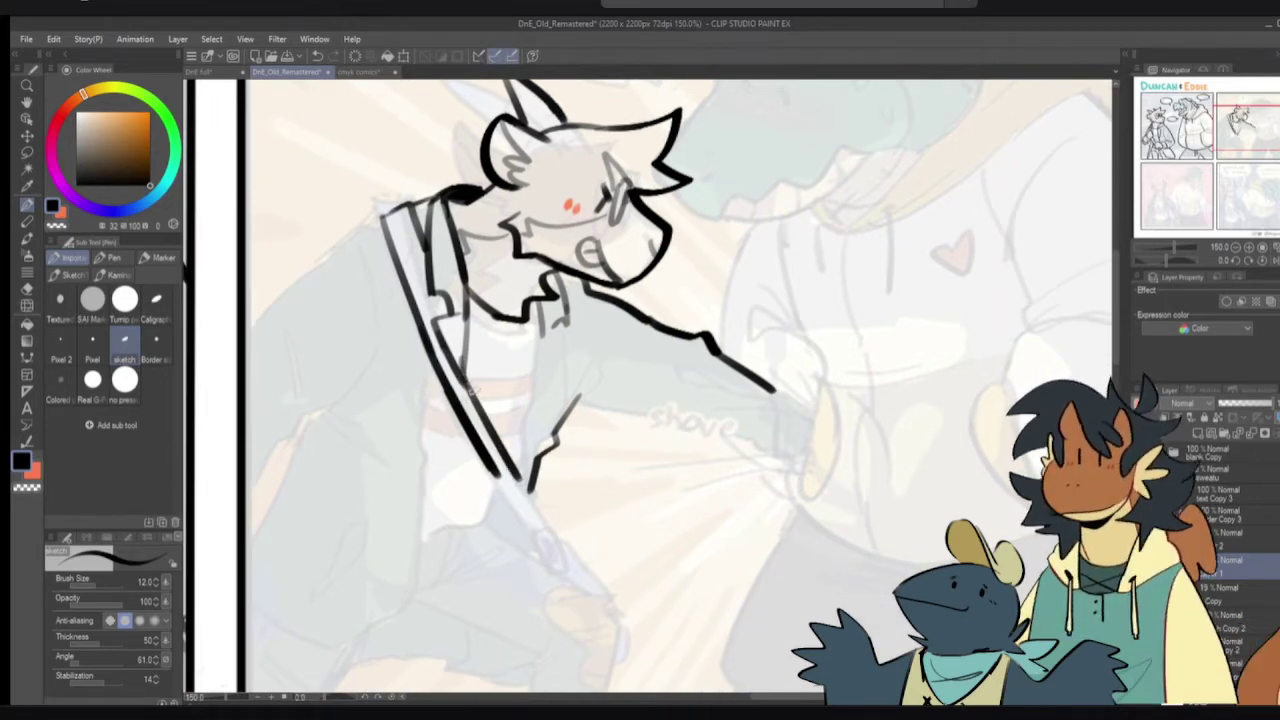
{"action": "key", "text": "ctrl+z"}
{"action": "left_click_drag", "start_coordinate": [512, 466], "coordinate": [546, 534]}
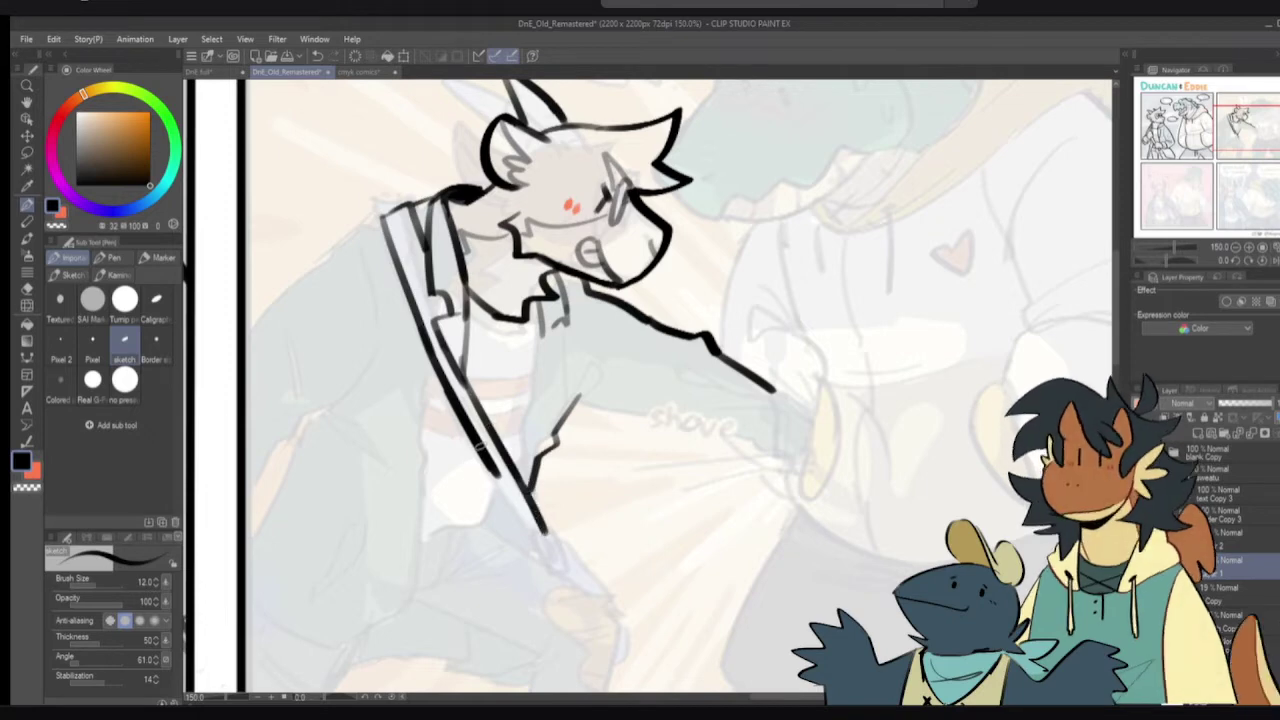
- Close the strap's lower end with a small tip and ink a short diagonal line beside it at the hip
{"action": "mouse_move", "coordinate": [481, 448]}
{"action": "left_mouse_down"}
{"action": "mouse_move", "coordinate": [545, 561]}
{"action": "mouse_move", "coordinate": [542, 522]}
{"action": "left_mouse_up"}
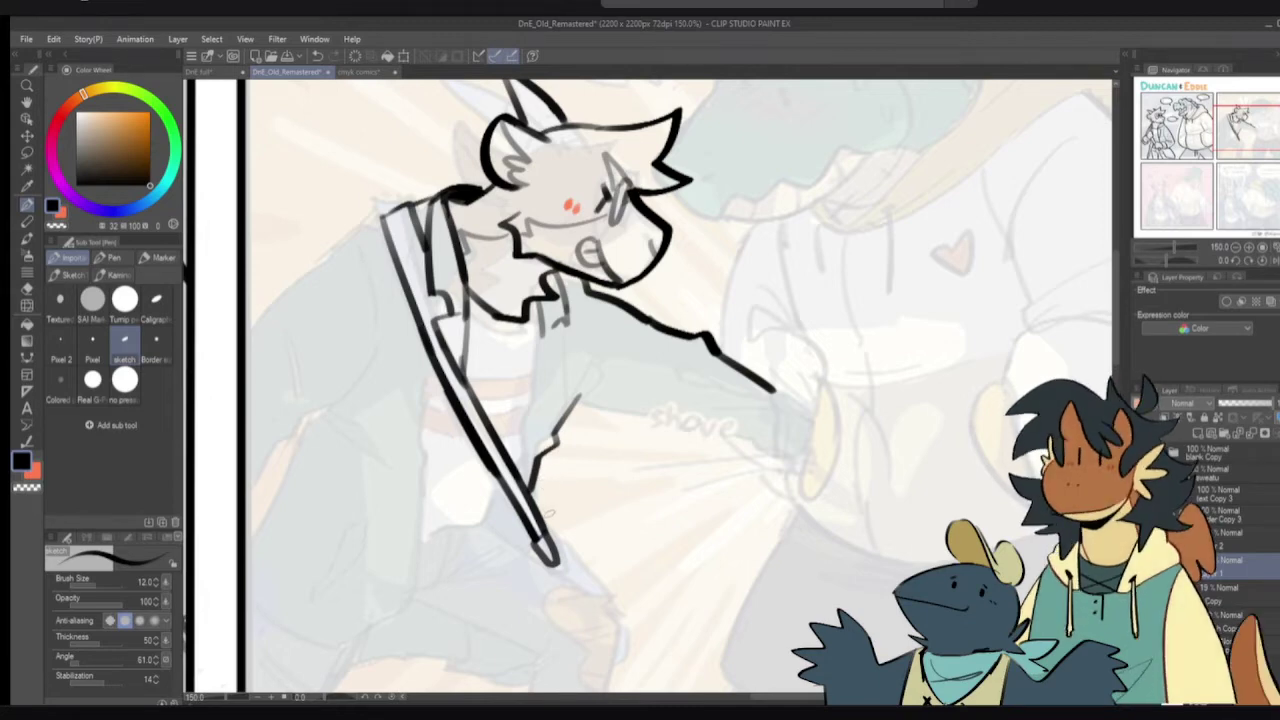
{"action": "mouse_move", "coordinate": [547, 516]}
{"action": "left_mouse_down"}
{"action": "mouse_move", "coordinate": [598, 573]}
{"action": "mouse_move", "coordinate": [566, 550]}
{"action": "mouse_move", "coordinate": [553, 517]}
{"action": "mouse_move", "coordinate": [574, 549]}
{"action": "left_mouse_up"}
{"action": "key", "text": "ctrl+z"}
{"action": "key", "text": "ctrl+z"}
{"action": "mouse_move", "coordinate": [635, 437]}
{"action": "left_mouse_down"}
{"action": "mouse_move", "coordinate": [711, 469]}
{"action": "mouse_move", "coordinate": [759, 420]}
{"action": "mouse_move", "coordinate": [799, 435]}
{"action": "mouse_move", "coordinate": [822, 401]}
{"action": "mouse_move", "coordinate": [886, 458]}
{"action": "left_mouse_up"}
{"action": "key", "text": "ctrl+z"}
{"action": "key", "text": "ctrl+z"}
{"action": "key", "text": "ctrl+z"}
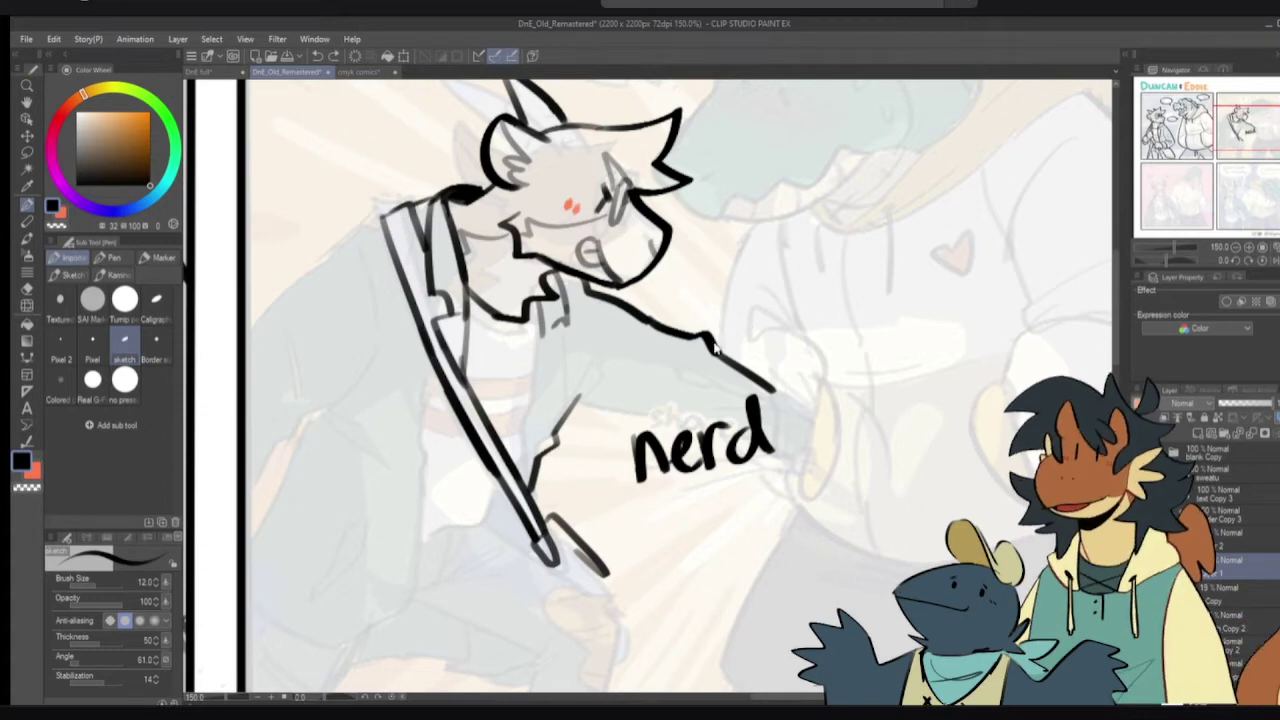
{"action": "key", "text": "ctrl+z"}
{"action": "key", "text": "ctrl+z"}
{"action": "key", "text": "ctrl+z"}
{"action": "key", "text": "ctrl+z"}
- Ink the far jacket front from the collar down to the strap, with a notched lapel edge beside it
{"action": "left_click_drag", "start_coordinate": [577, 521], "coordinate": [563, 489]}
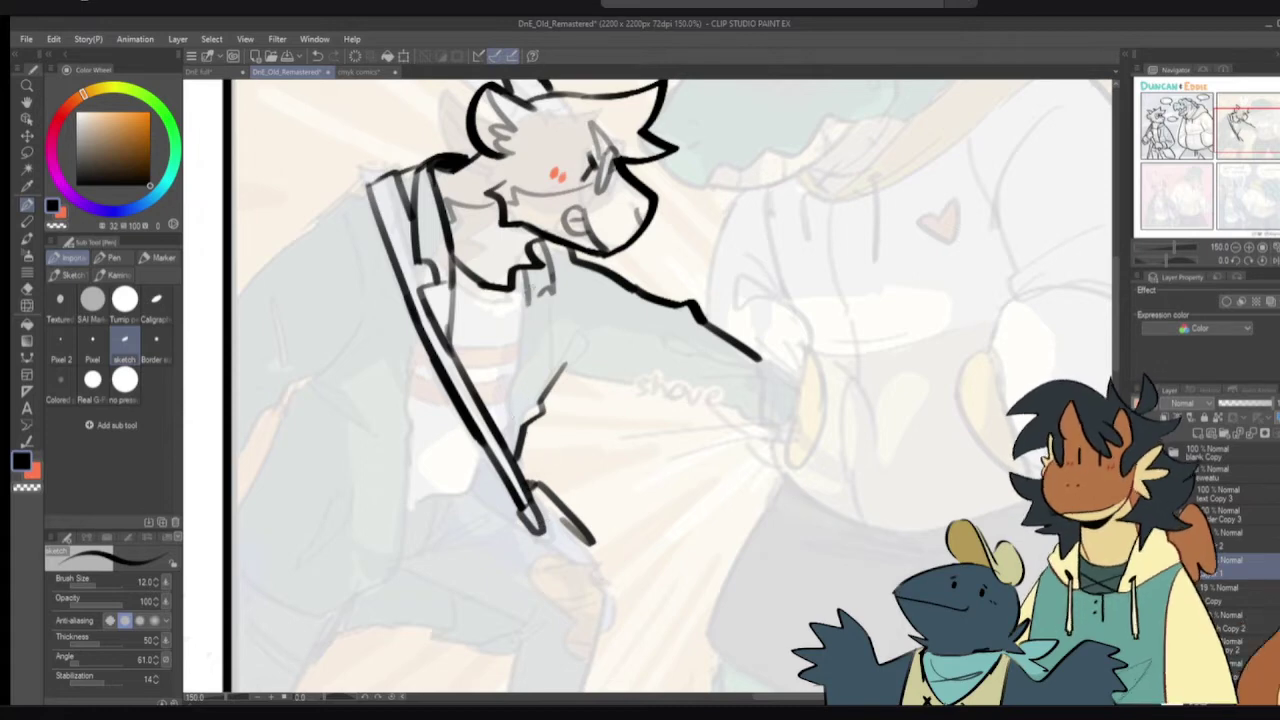
{"action": "left_click_drag", "start_coordinate": [530, 288], "coordinate": [504, 430]}
{"action": "key", "text": "ctrl+z"}
{"action": "key", "text": "ctrl+z"}
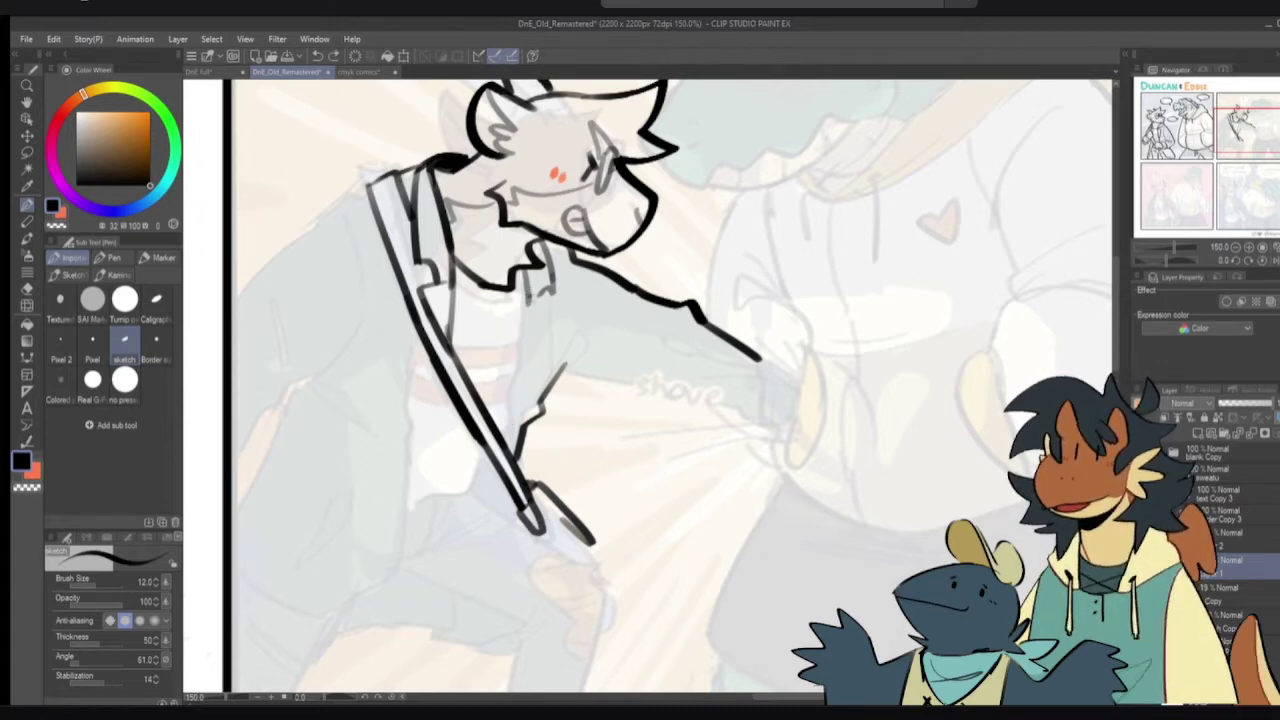
{"action": "left_click_drag", "start_coordinate": [532, 294], "coordinate": [507, 436]}
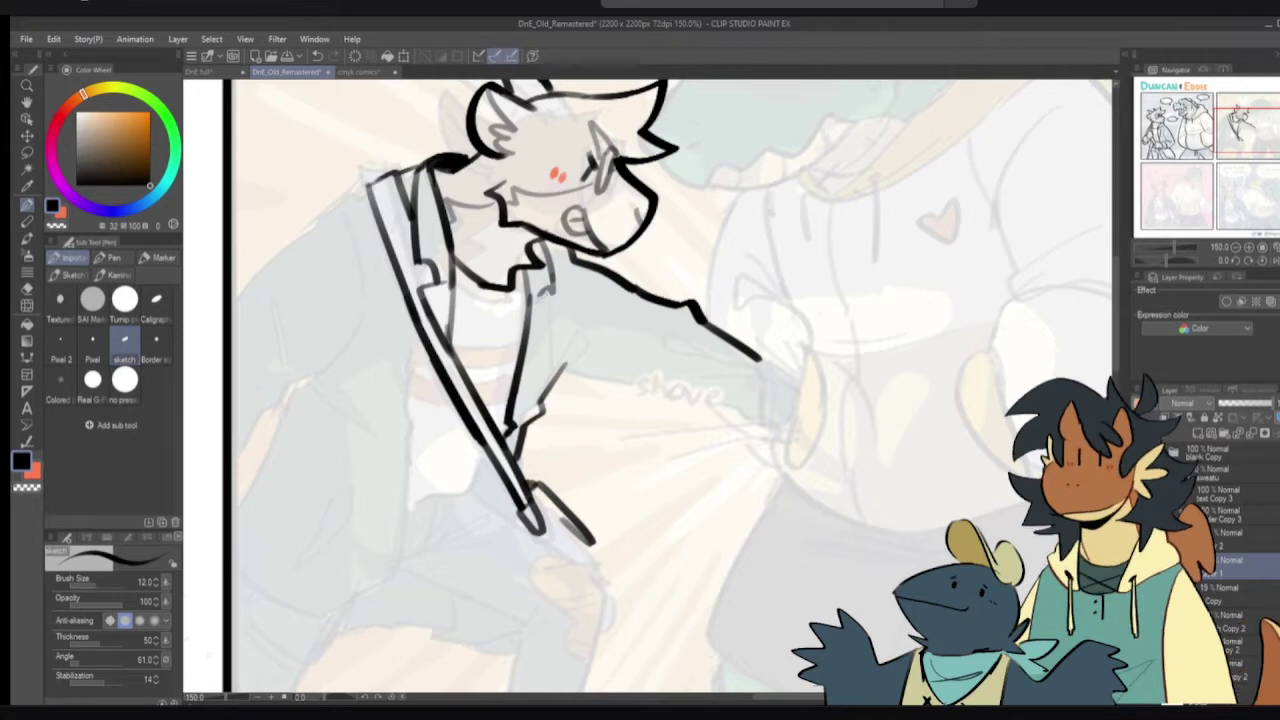
{"action": "mouse_move", "coordinate": [541, 295]}
{"action": "left_mouse_down"}
{"action": "mouse_move", "coordinate": [521, 359]}
{"action": "mouse_move", "coordinate": [554, 308]}
{"action": "mouse_move", "coordinate": [522, 368]}
{"action": "left_mouse_up"}
{"action": "key", "text": "ctrl+z"}
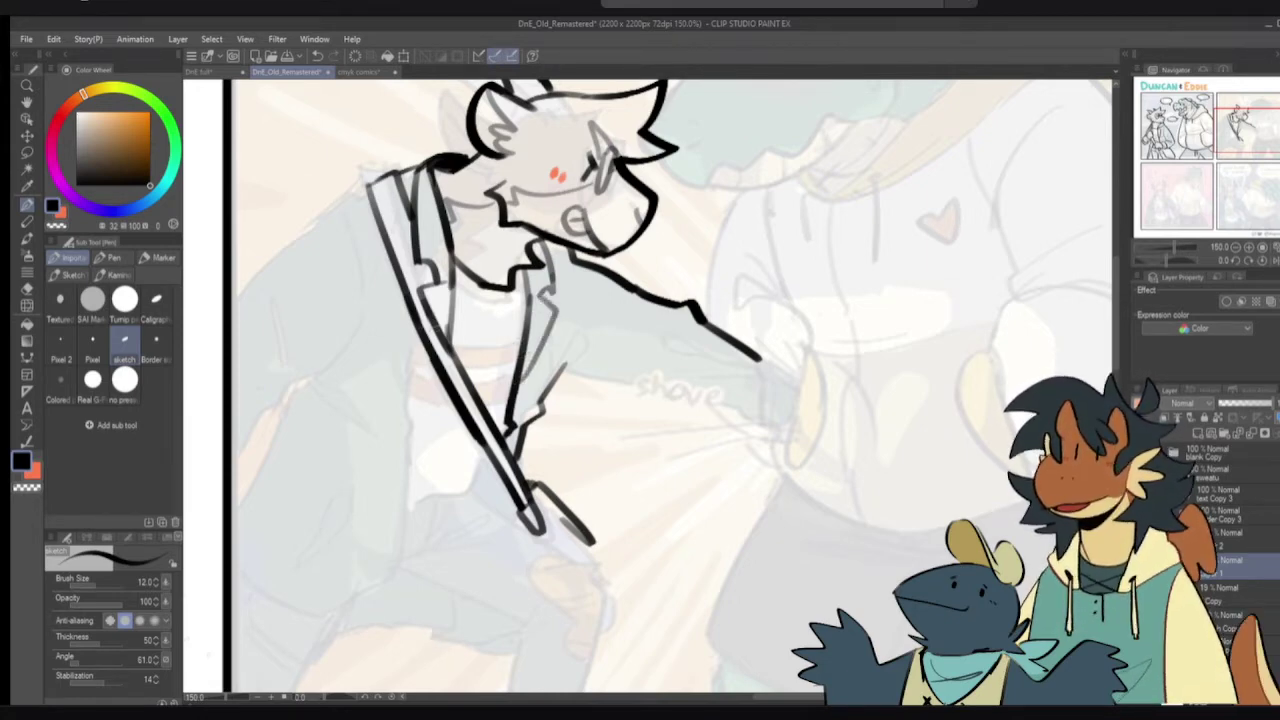
- Ink the shirt's bottom hem on both sides of the strap, ending in a small notch near the waist
{"action": "left_click_drag", "start_coordinate": [434, 354], "coordinate": [494, 356]}
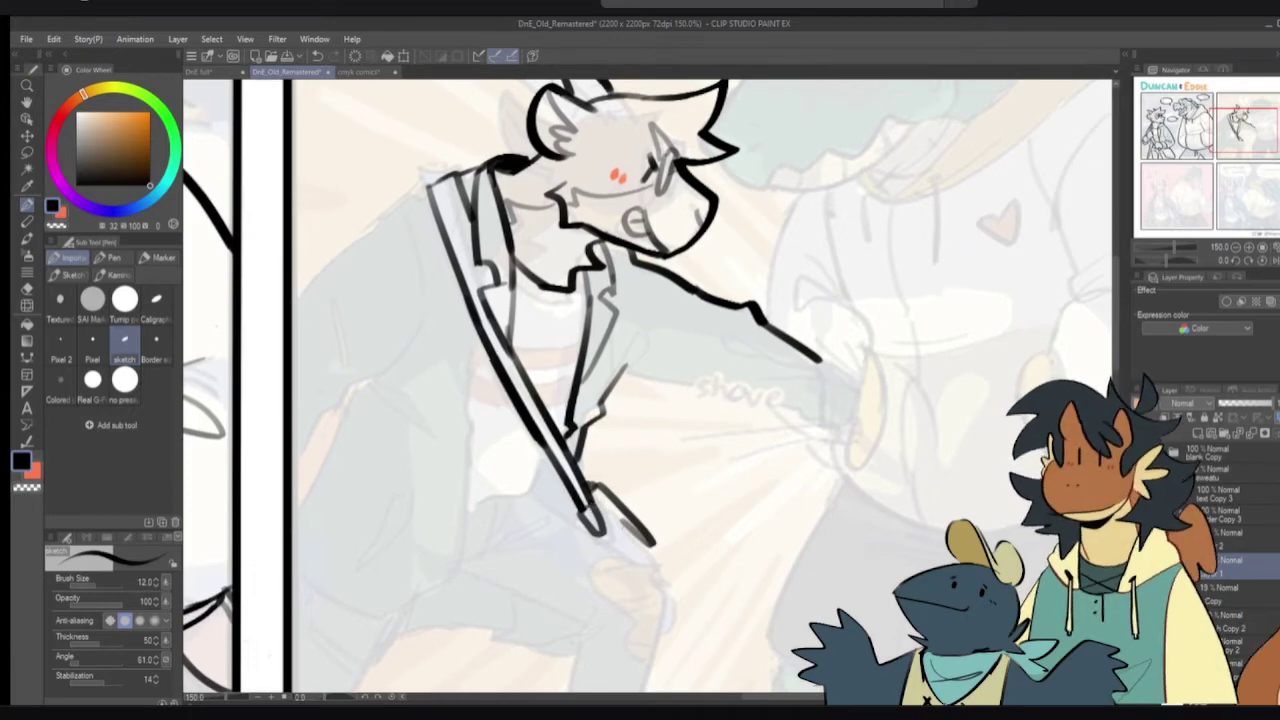
{"action": "left_click_drag", "start_coordinate": [570, 490], "coordinate": [589, 471]}
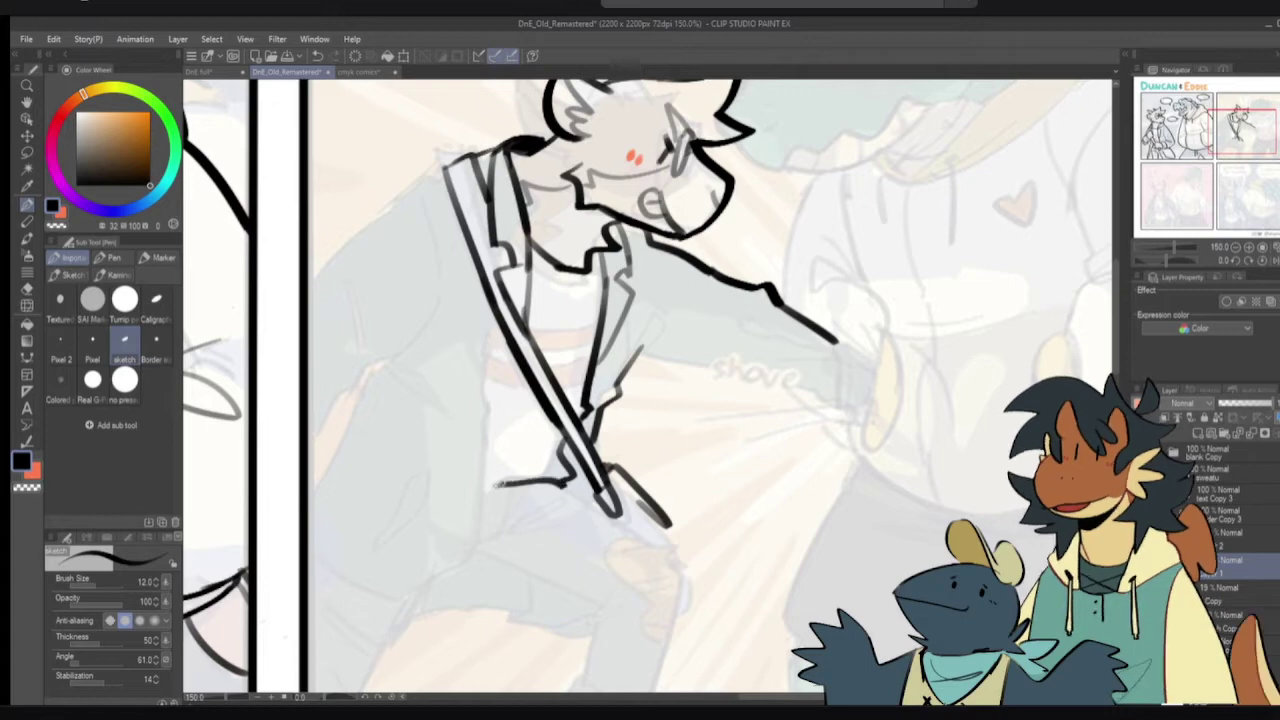
{"action": "mouse_move", "coordinate": [480, 496]}
{"action": "left_mouse_down"}
{"action": "mouse_move", "coordinate": [564, 486]}
{"action": "mouse_move", "coordinate": [570, 448]}
{"action": "mouse_move", "coordinate": [577, 487]}
{"action": "mouse_move", "coordinate": [489, 502]}
{"action": "mouse_move", "coordinate": [566, 476]}
{"action": "mouse_move", "coordinate": [566, 462]}
{"action": "mouse_move", "coordinate": [498, 490]}
{"action": "mouse_move", "coordinate": [560, 465]}
{"action": "mouse_move", "coordinate": [590, 410]}
{"action": "left_mouse_up"}
{"action": "key", "text": "ctrl+z"}
{"action": "key", "text": "ctrl+z"}
{"action": "key", "text": "ctrl+z"}
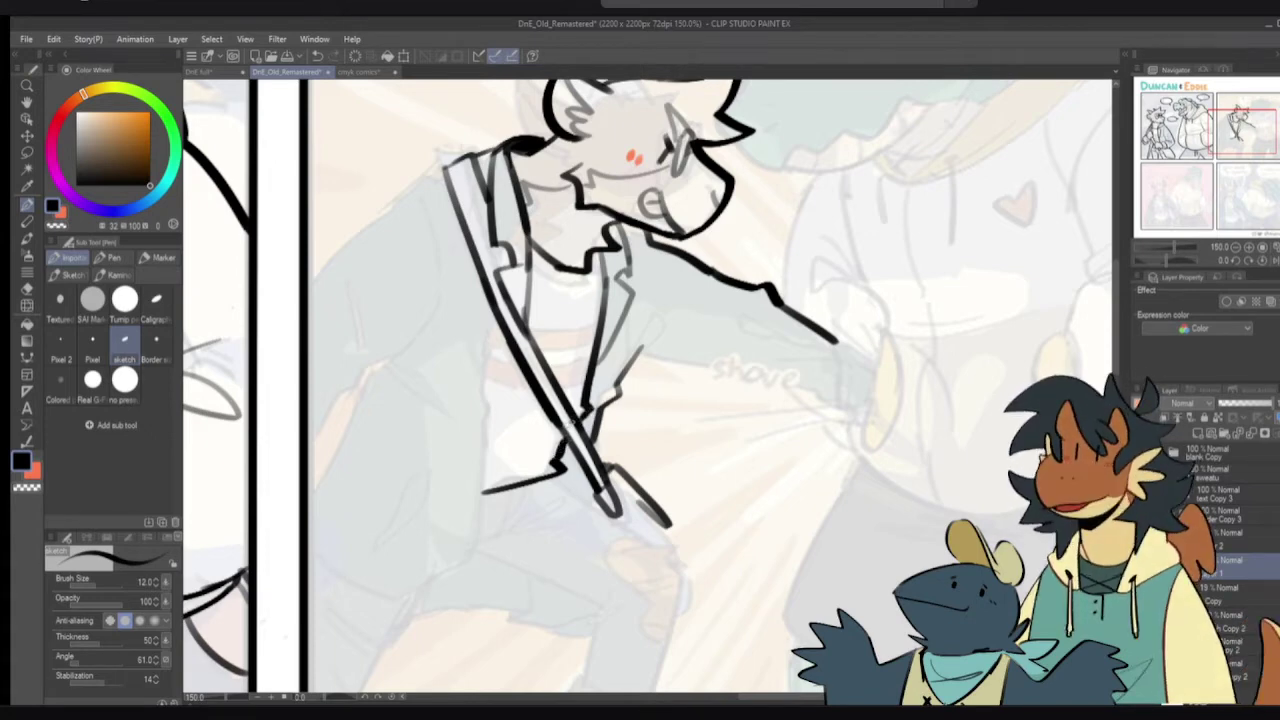
- Ink a thin diagonal fold line above the shirt hem and check the drawing in a mirrored view
{"action": "mouse_move", "coordinate": [557, 431]}
{"action": "left_mouse_down"}
{"action": "mouse_move", "coordinate": [493, 456]}
{"action": "mouse_move", "coordinate": [502, 447]}
{"action": "left_mouse_up"}
{"action": "key", "text": "ctrl+z"}
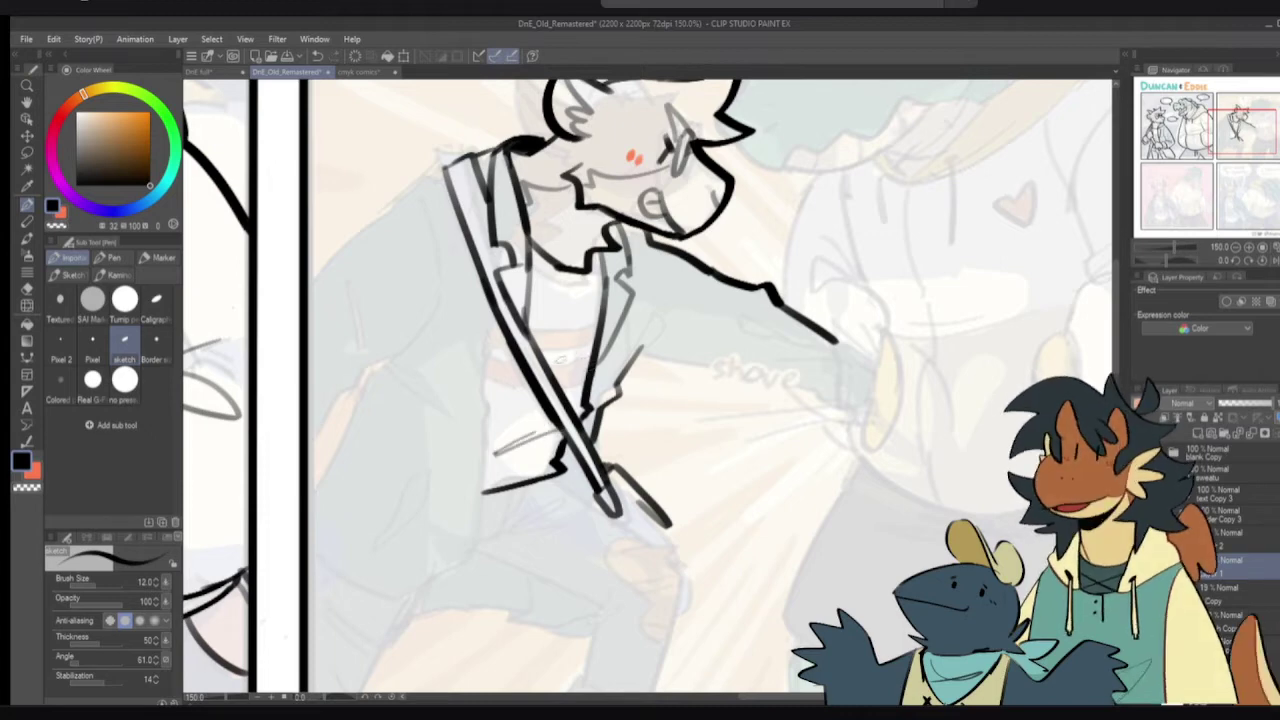
{"action": "key", "text": "h"}
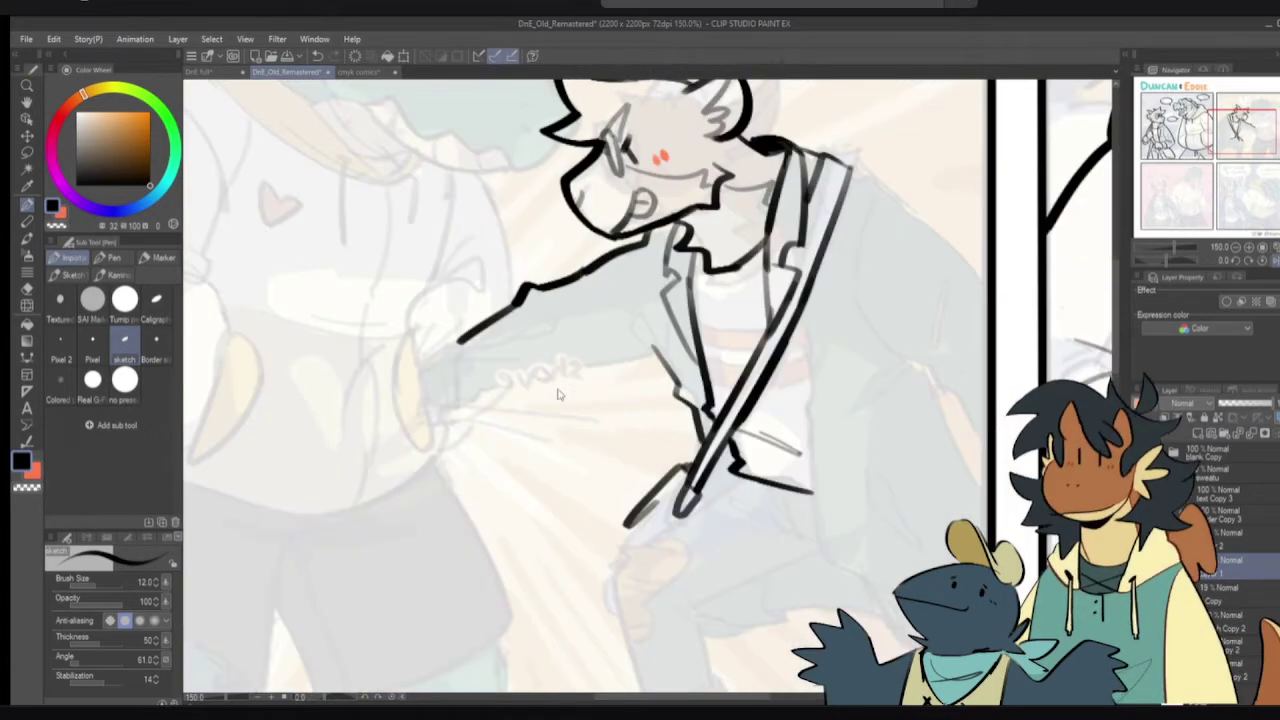
{"action": "key", "text": "h"}
{"action": "mouse_move", "coordinate": [573, 332]}
{"action": "left_mouse_down"}
{"action": "mouse_move", "coordinate": [592, 386]}
{"action": "mouse_move", "coordinate": [618, 373]}
{"action": "left_mouse_up"}
{"action": "key", "text": "ctrl+z"}
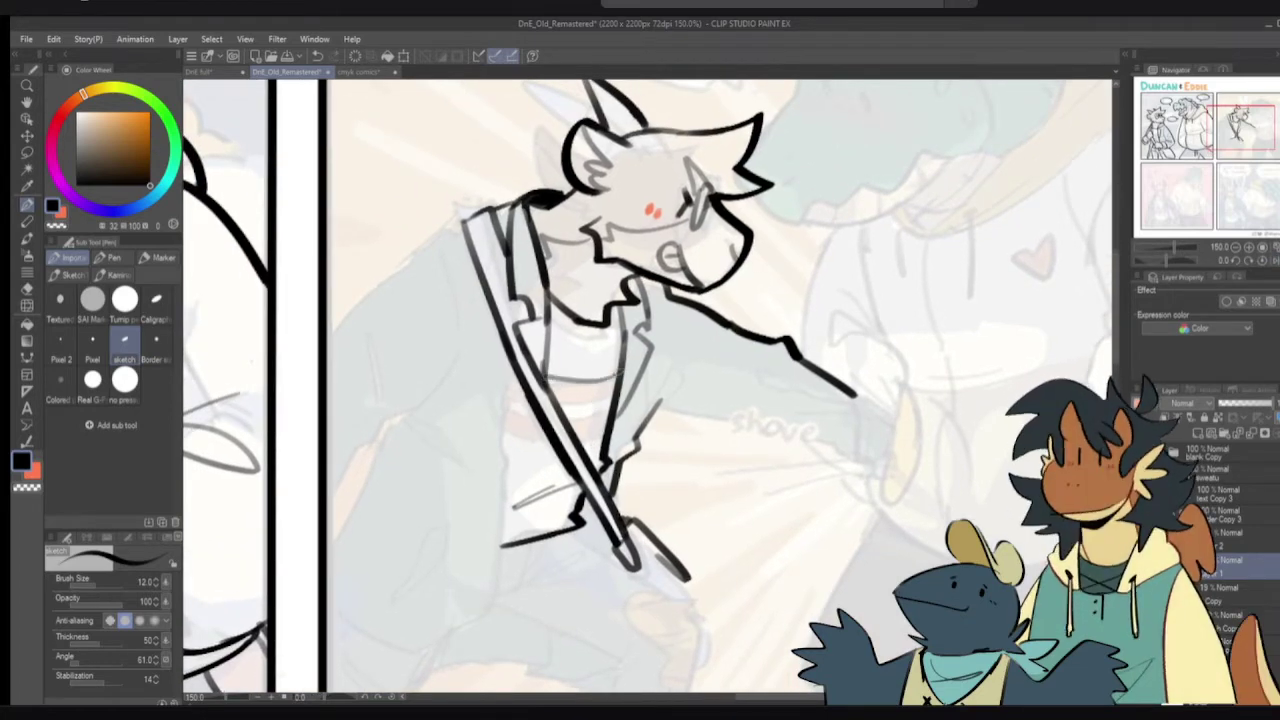
{"action": "key", "text": "ctrl+z"}
{"action": "left_click_drag", "start_coordinate": [613, 306], "coordinate": [612, 311]}
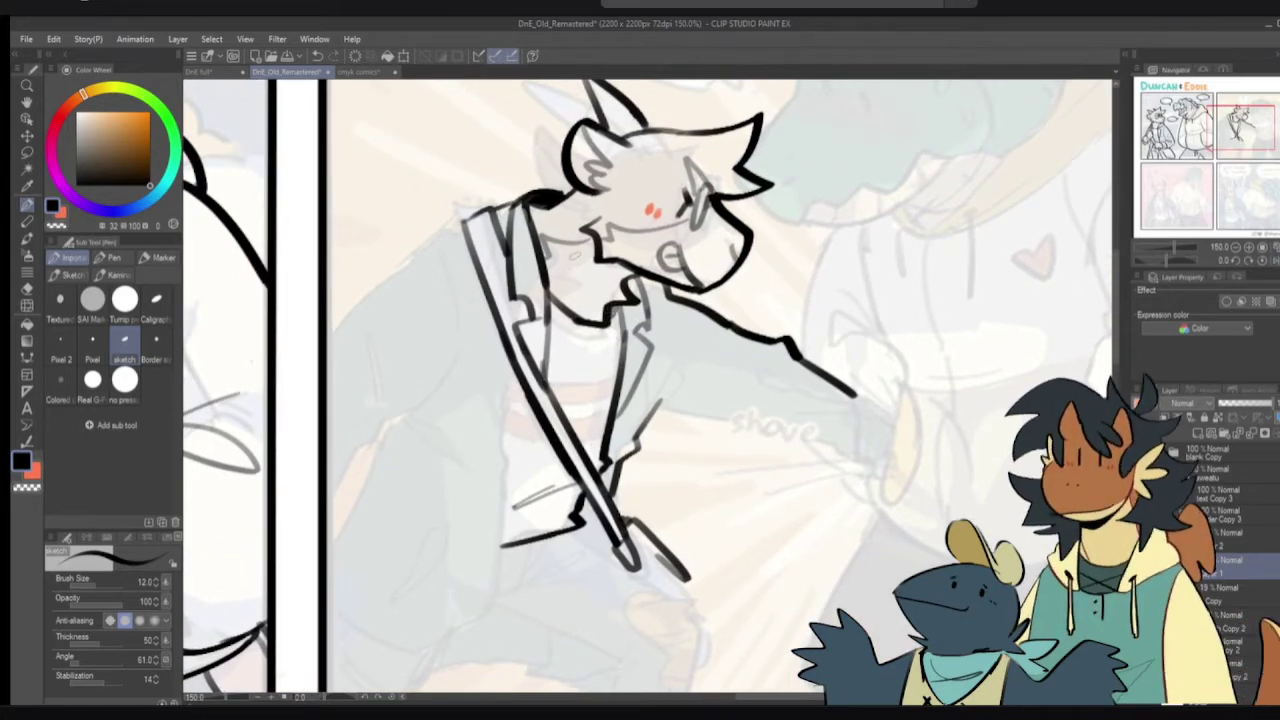
{"action": "key", "text": "h"}
{"action": "key", "text": "h"}
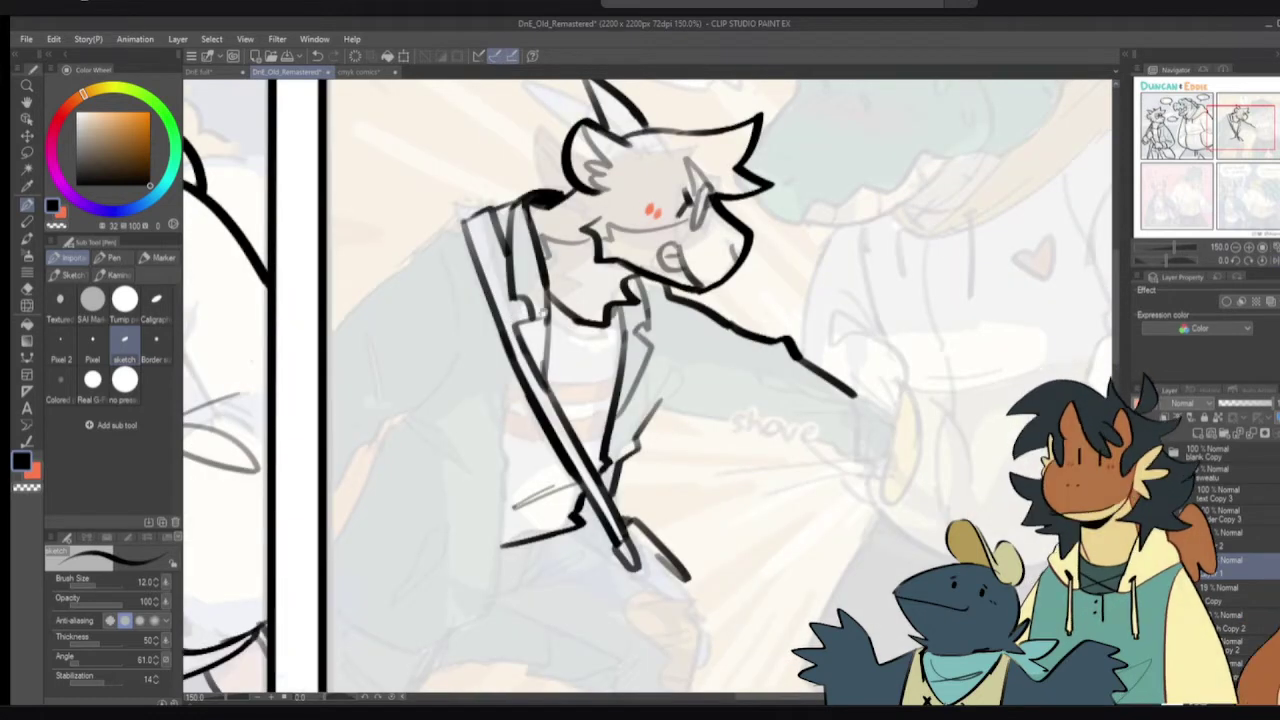
- Ink the jacket's near edge from the strap, flaring down to the panel border, and thicken the lower end of the far front
{"action": "left_click_drag", "start_coordinate": [585, 213], "coordinate": [570, 328]}
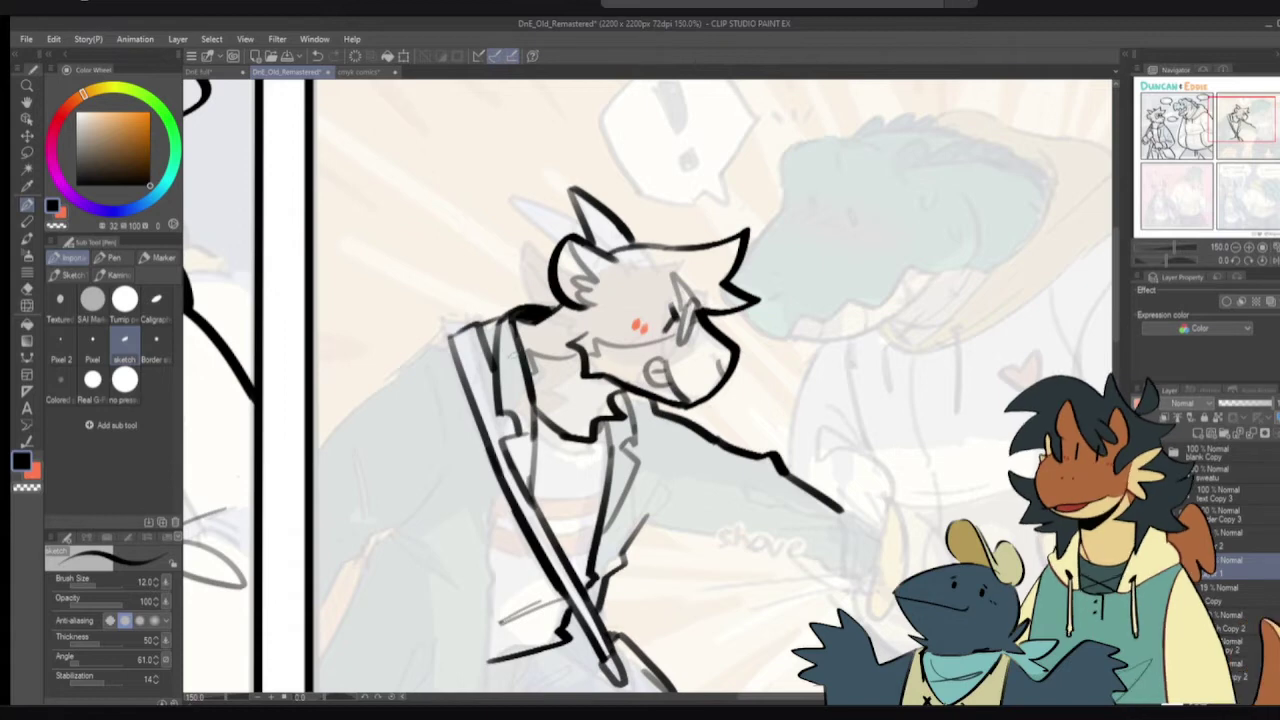
{"action": "left_click_drag", "start_coordinate": [517, 362], "coordinate": [505, 322]}
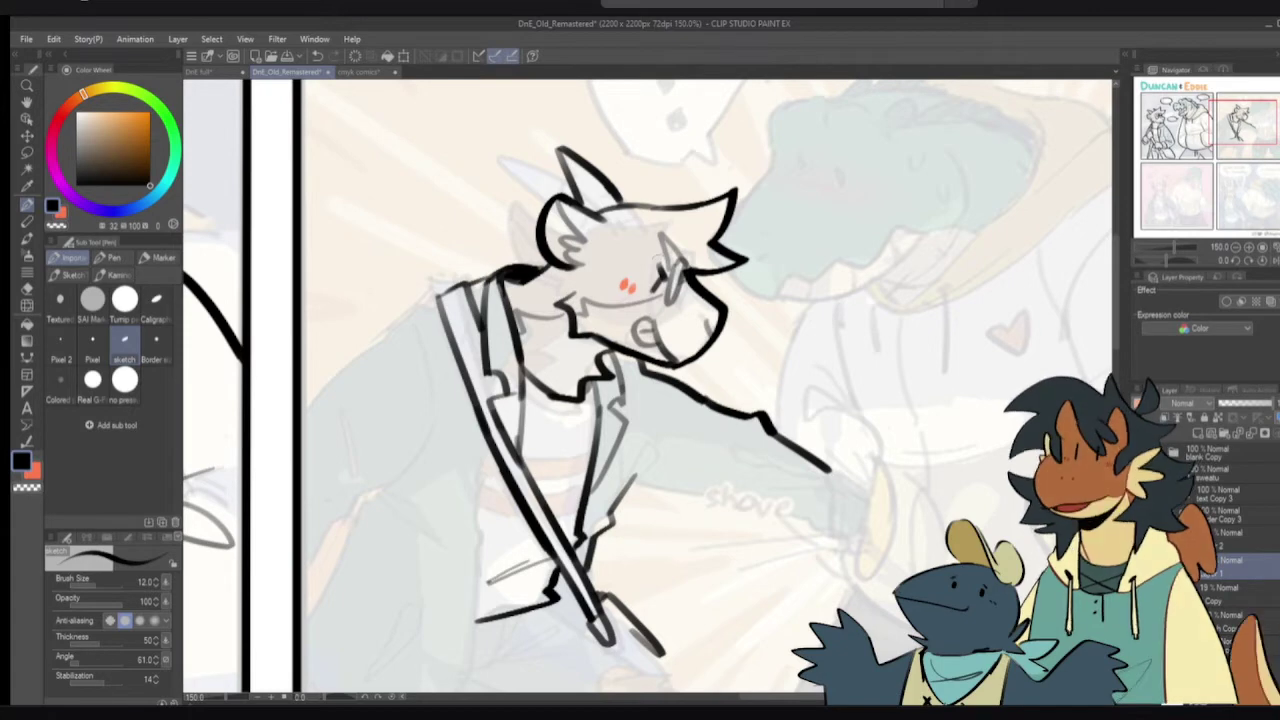
{"action": "left_click_drag", "start_coordinate": [494, 502], "coordinate": [565, 365]}
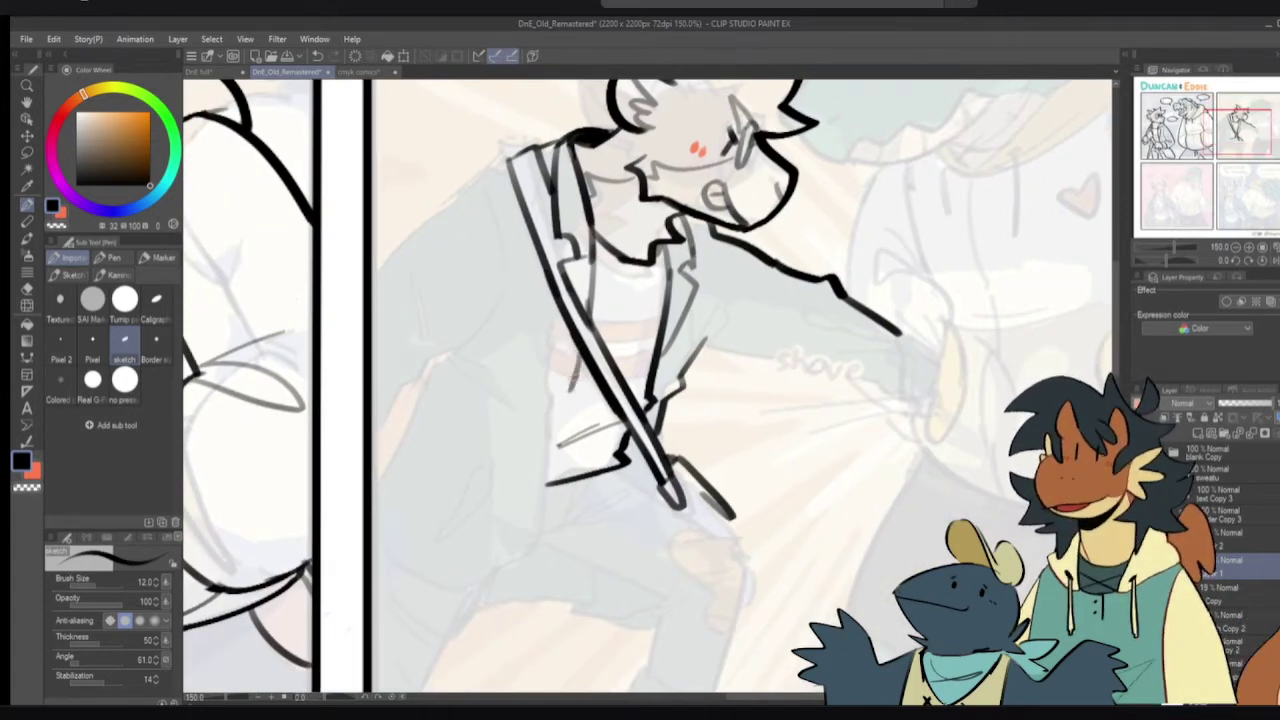
{"action": "left_click_drag", "start_coordinate": [583, 354], "coordinate": [393, 497]}
{"action": "key", "text": "ctrl+z"}
{"action": "left_click_drag", "start_coordinate": [584, 354], "coordinate": [378, 497]}
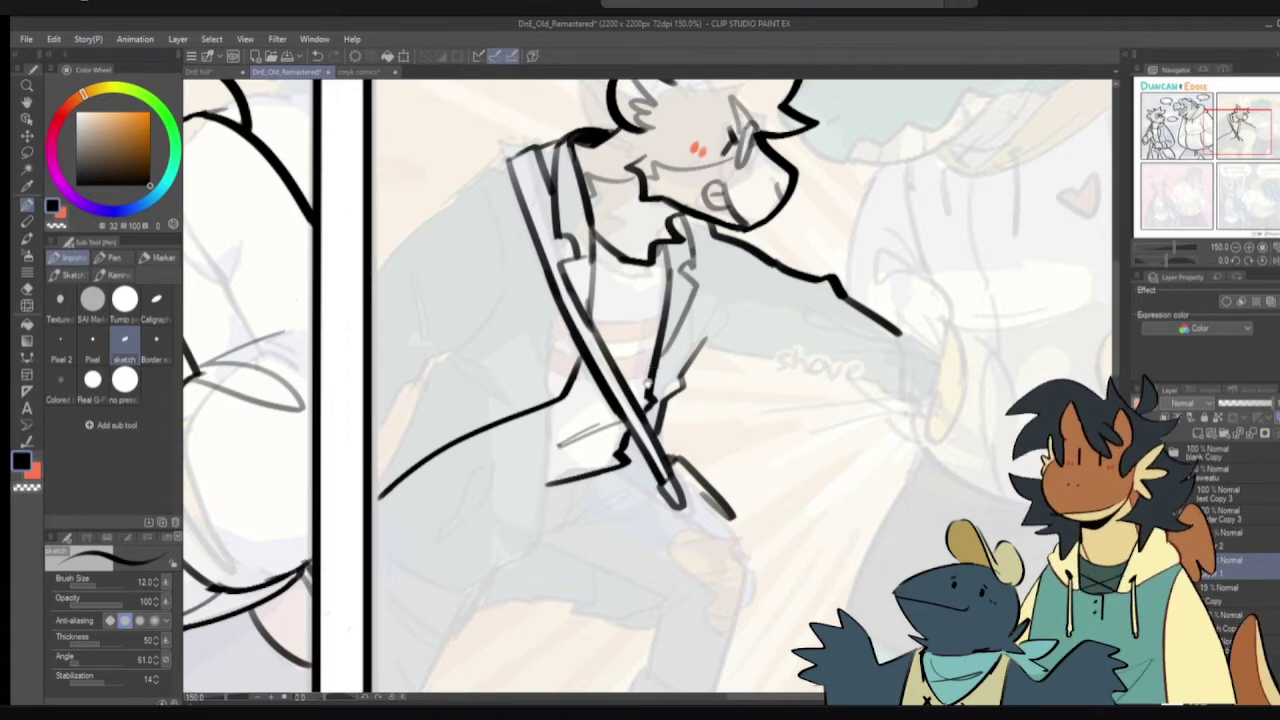
{"action": "left_click_drag", "start_coordinate": [651, 372], "coordinate": [643, 400]}
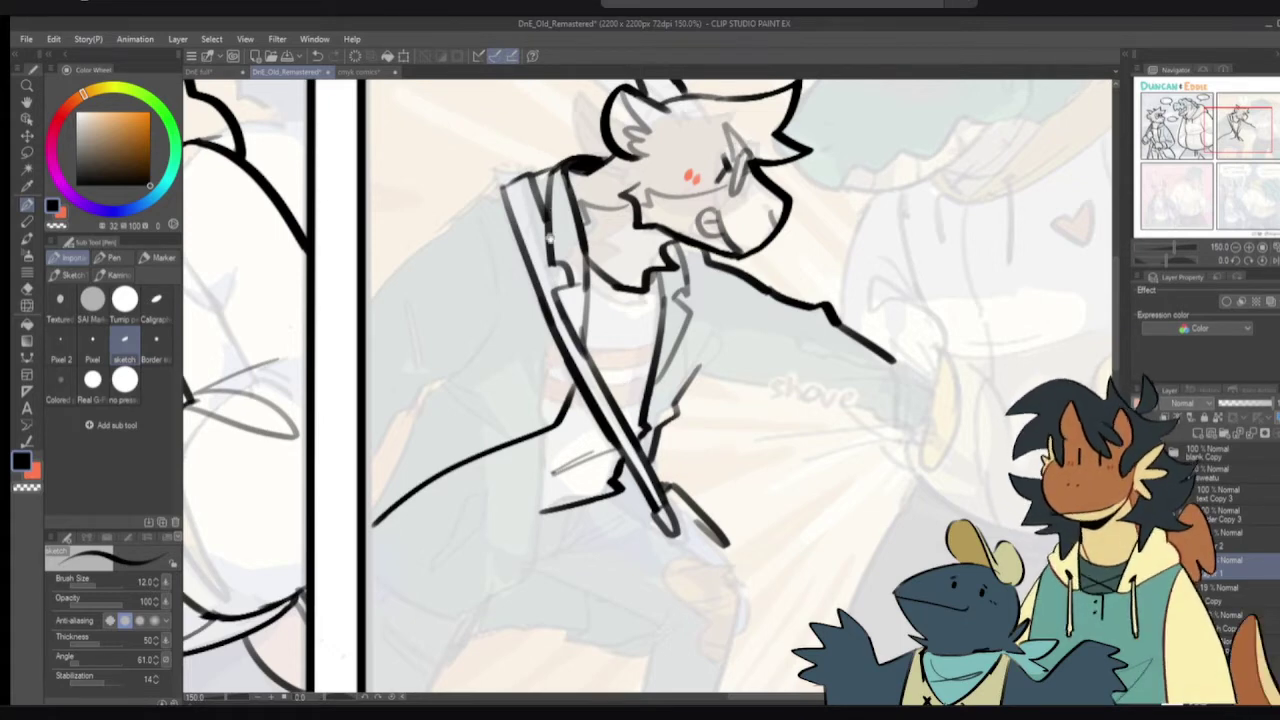
- Ink the smaller character's back shoulder and upper sleeve line from the strap down to the panel border
{"action": "left_click_drag", "start_coordinate": [533, 342], "coordinate": [580, 382]}
{"action": "left_click_drag", "start_coordinate": [515, 413], "coordinate": [430, 510]}
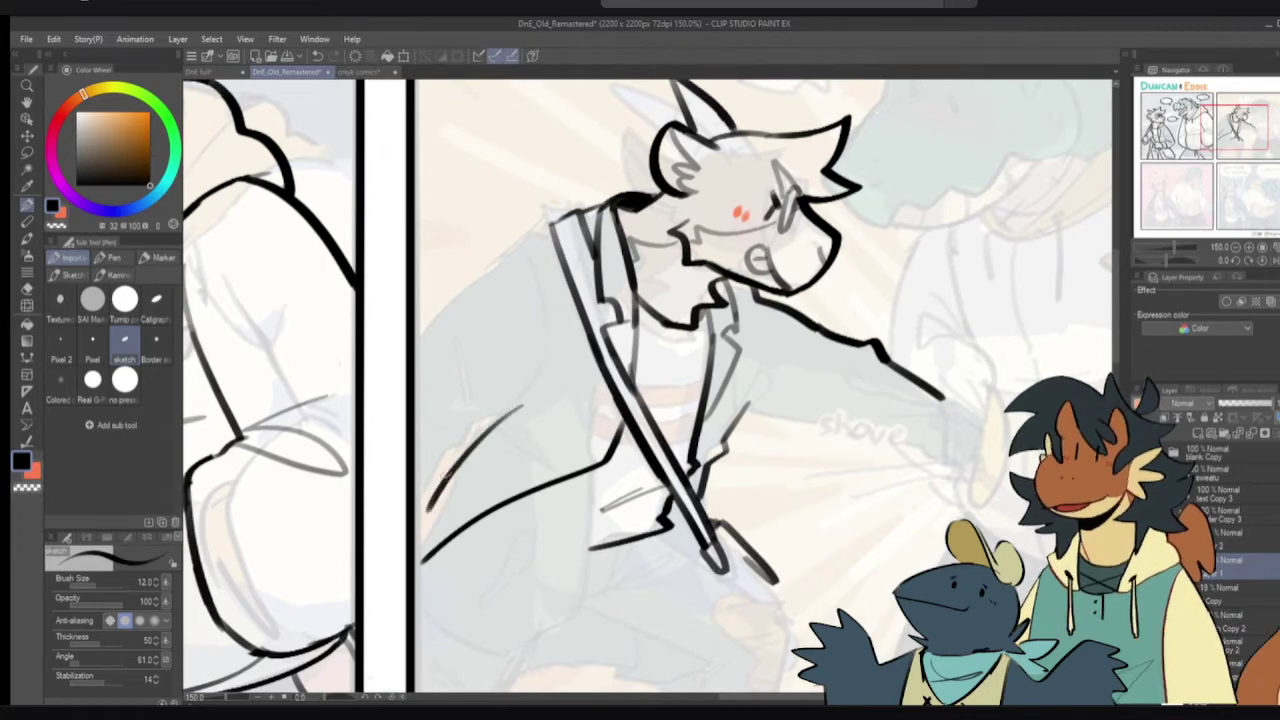
{"action": "key", "text": "ctrl+z"}
{"action": "mouse_move", "coordinate": [539, 241]}
{"action": "left_mouse_down"}
{"action": "mouse_move", "coordinate": [535, 281]}
{"action": "mouse_move", "coordinate": [449, 346]}
{"action": "left_mouse_up"}
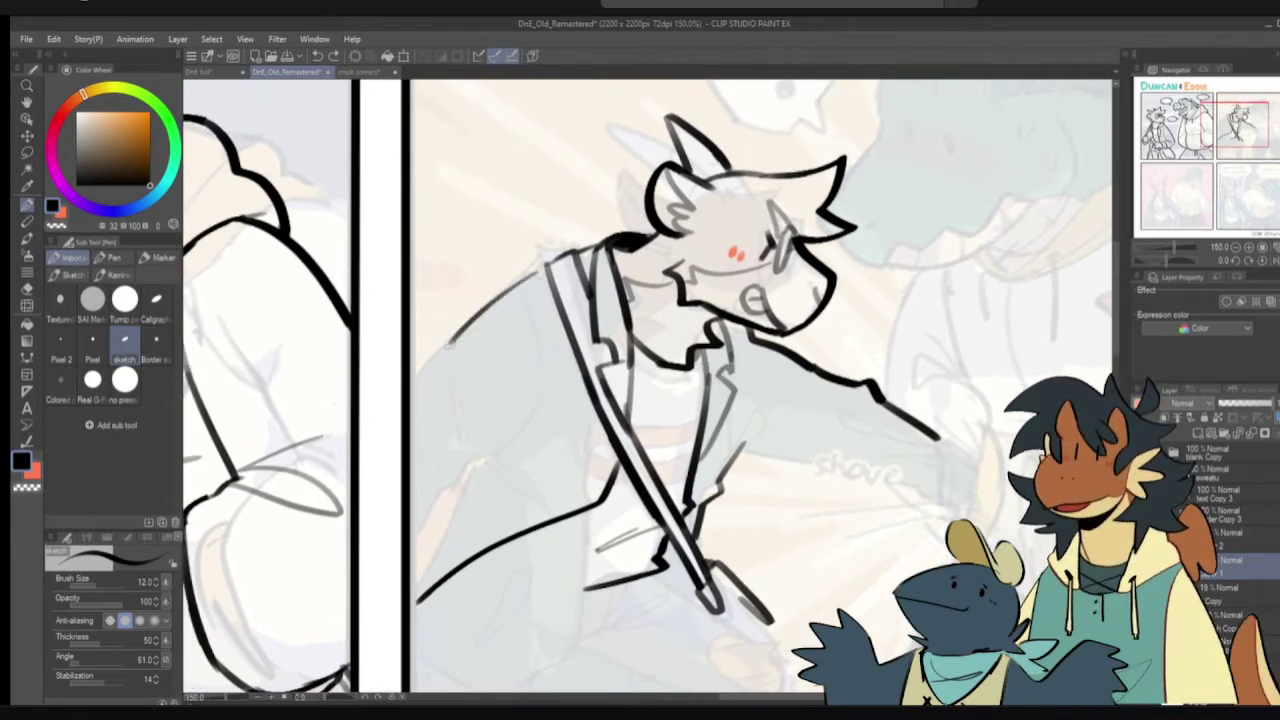
{"action": "key", "text": "ctrl+z"}
{"action": "left_click_drag", "start_coordinate": [547, 265], "coordinate": [418, 353]}
{"action": "mouse_move", "coordinate": [416, 369]}
{"action": "left_mouse_down"}
{"action": "mouse_move", "coordinate": [542, 282]}
{"action": "mouse_move", "coordinate": [390, 389]}
{"action": "mouse_move", "coordinate": [371, 366]}
{"action": "mouse_move", "coordinate": [391, 389]}
{"action": "left_mouse_up"}
{"action": "key", "text": "ctrl+z"}
- Ink the back sleeve's inner seam beside the strap and its underside, running with a small bump to the panel border
{"action": "key", "text": "e"}
{"action": "key", "text": "p"}
{"action": "key", "text": "c"}
{"action": "mouse_move", "coordinate": [545, 290]}
{"action": "left_mouse_down"}
{"action": "mouse_move", "coordinate": [543, 378]}
{"action": "mouse_move", "coordinate": [486, 446]}
{"action": "left_mouse_up"}
{"action": "key", "text": "ctrl+z"}
{"action": "mouse_move", "coordinate": [546, 386]}
{"action": "left_mouse_down"}
{"action": "mouse_move", "coordinate": [500, 462]}
{"action": "mouse_move", "coordinate": [456, 470]}
{"action": "mouse_move", "coordinate": [411, 509]}
{"action": "left_mouse_up"}
{"action": "left_click_drag", "start_coordinate": [469, 379], "coordinate": [474, 462]}
{"action": "key", "text": "ctrl+z"}
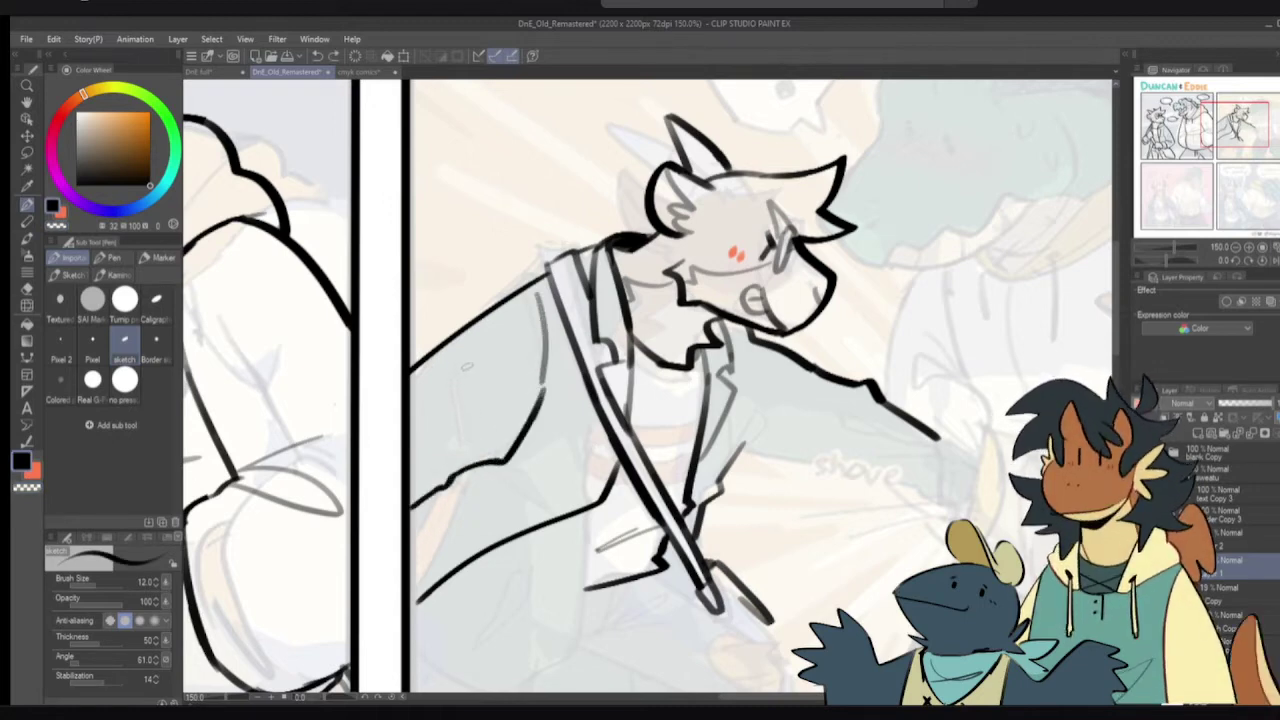
- Thin the back sleeve's underside line between its bend and the panel border
{"action": "left_click_drag", "start_coordinate": [427, 366], "coordinate": [829, 335]}
{"action": "left_click_drag", "start_coordinate": [470, 400], "coordinate": [954, 332]}
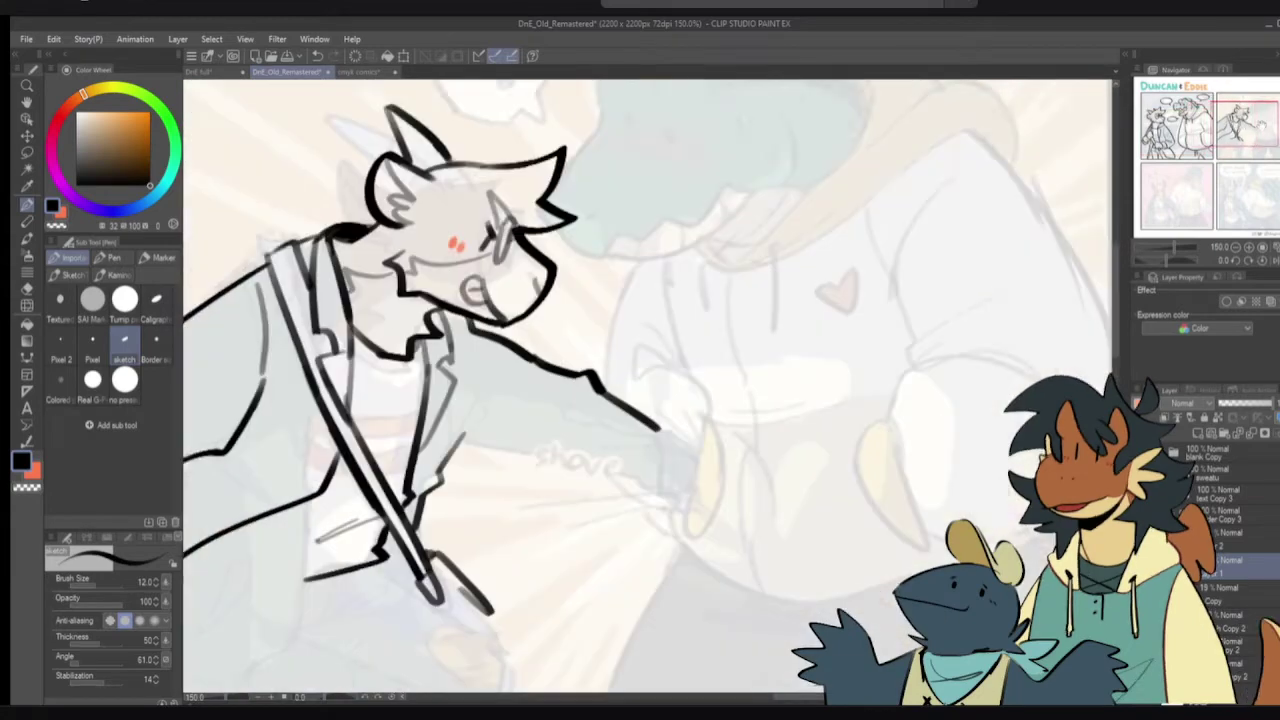
{"action": "left_click", "coordinate": [1226, 131]}
{"action": "left_click_drag", "start_coordinate": [429, 332], "coordinate": [692, 357]}
{"action": "key", "text": "e"}
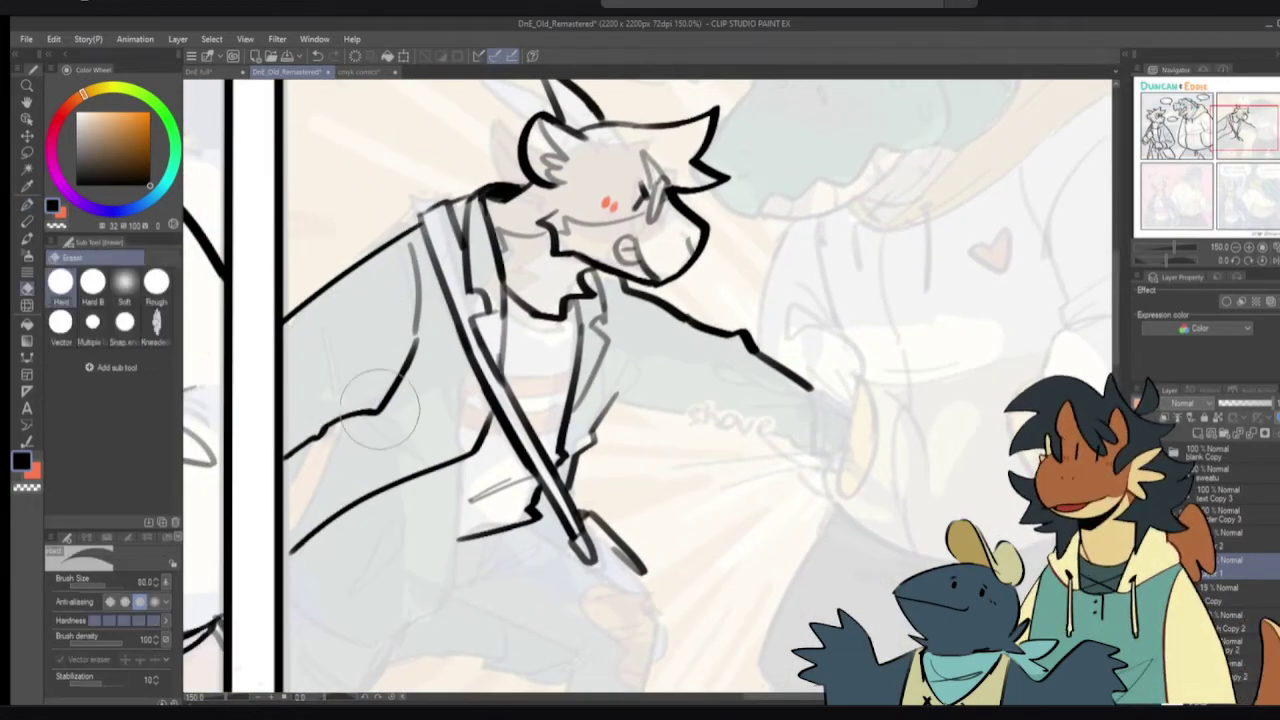
{"action": "mouse_move", "coordinate": [376, 421]}
{"action": "left_mouse_down"}
{"action": "mouse_move", "coordinate": [288, 456]}
{"action": "mouse_move", "coordinate": [322, 418]}
{"action": "mouse_move", "coordinate": [388, 392]}
{"action": "left_mouse_up"}
{"action": "key", "text": "p"}
{"action": "left_click_drag", "start_coordinate": [371, 393], "coordinate": [395, 385]}
{"action": "key", "text": "c"}
{"action": "left_click_drag", "start_coordinate": [330, 292], "coordinate": [362, 392]}
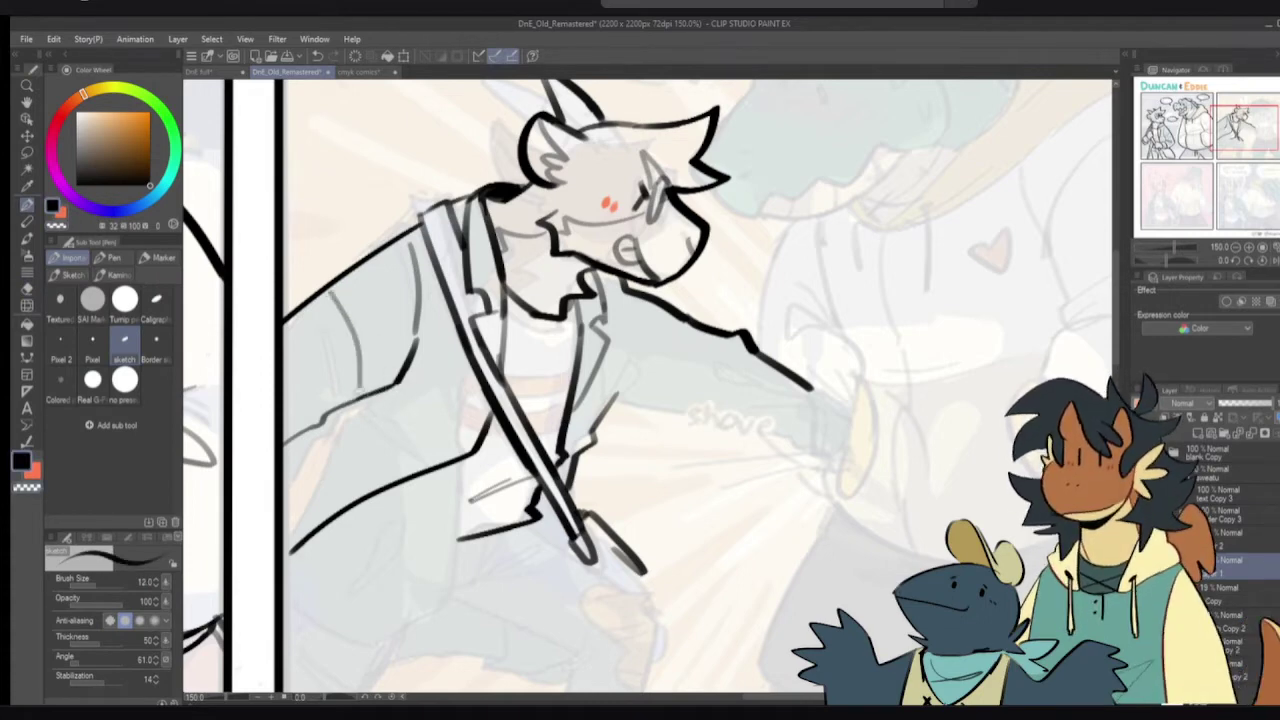
{"action": "key", "text": "ctrl+z"}
{"action": "mouse_move", "coordinate": [332, 289]}
{"action": "left_mouse_down"}
{"action": "mouse_move", "coordinate": [372, 395]}
{"action": "mouse_move", "coordinate": [383, 342]}
{"action": "mouse_move", "coordinate": [385, 378]}
{"action": "mouse_move", "coordinate": [359, 335]}
{"action": "mouse_move", "coordinate": [361, 391]}
{"action": "left_mouse_up"}
{"action": "key", "text": "ctrl+z"}
{"action": "key", "text": "ctrl+z"}
{"action": "key", "text": "ctrl+z"}
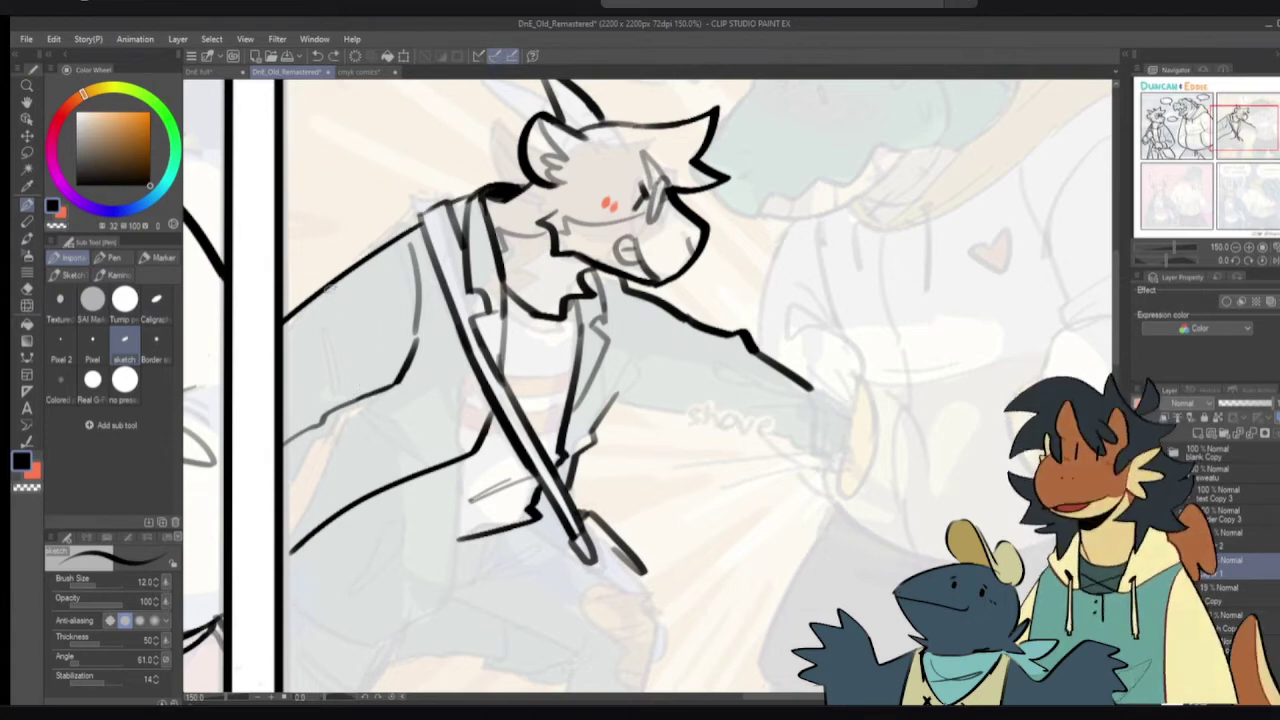
- Ink a thin curved fold line across the back upper sleeve
{"action": "left_click_drag", "start_coordinate": [332, 288], "coordinate": [363, 391]}
{"action": "left_click_drag", "start_coordinate": [338, 278], "coordinate": [375, 390]}
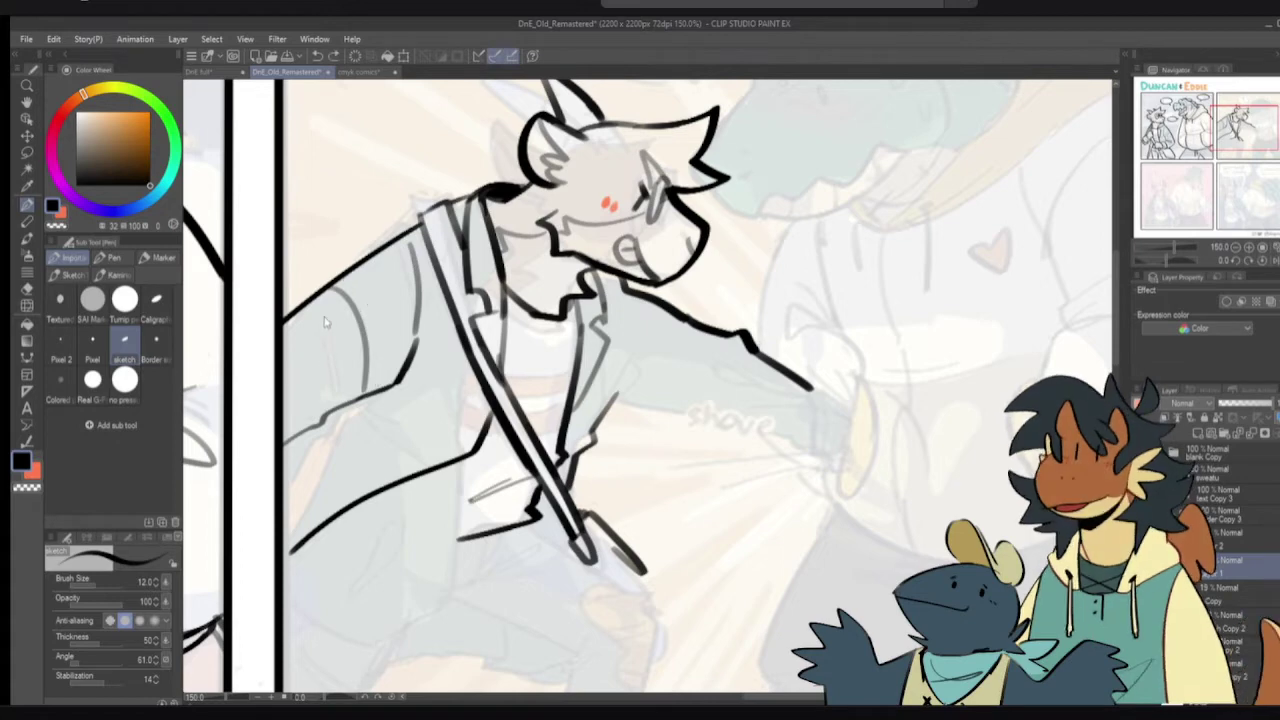
{"action": "left_click_drag", "start_coordinate": [337, 290], "coordinate": [368, 392]}
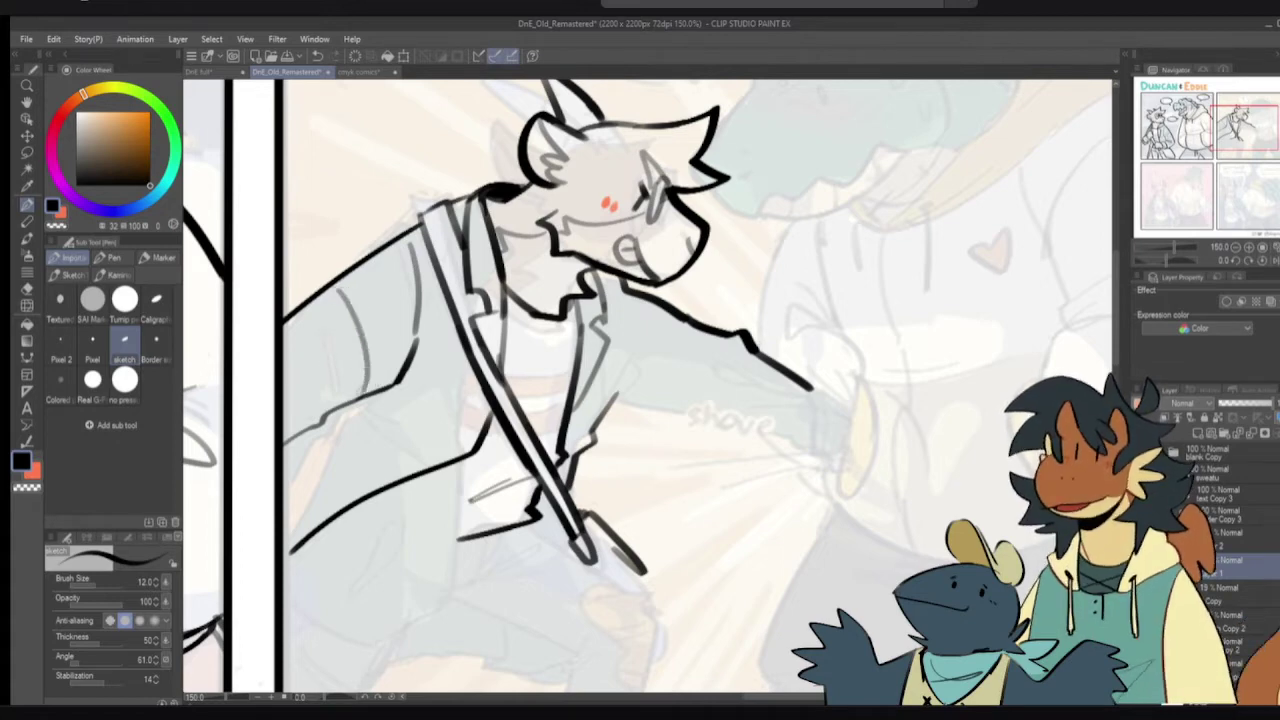
{"action": "key", "text": "ctrl+z"}
{"action": "left_click_drag", "start_coordinate": [328, 287], "coordinate": [367, 393]}
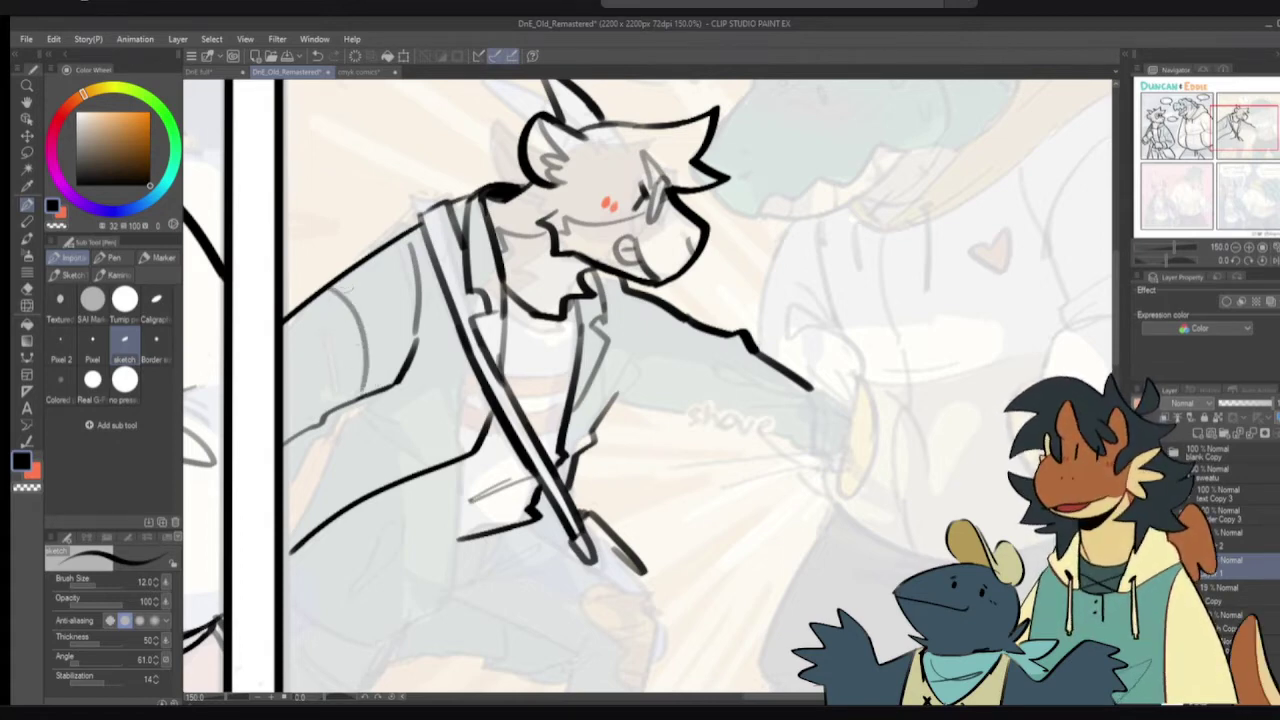
- Add a parallel second fold line and a narrow pointed fold near the panel border, and check the drawing in a mirrored view
{"action": "left_click_drag", "start_coordinate": [347, 278], "coordinate": [385, 394]}
{"action": "key", "text": "ctrl+z"}
{"action": "mouse_move", "coordinate": [354, 276]}
{"action": "left_mouse_down"}
{"action": "mouse_move", "coordinate": [384, 386]}
{"action": "mouse_move", "coordinate": [320, 422]}
{"action": "left_mouse_up"}
{"action": "left_click_drag", "start_coordinate": [316, 352], "coordinate": [308, 422]}
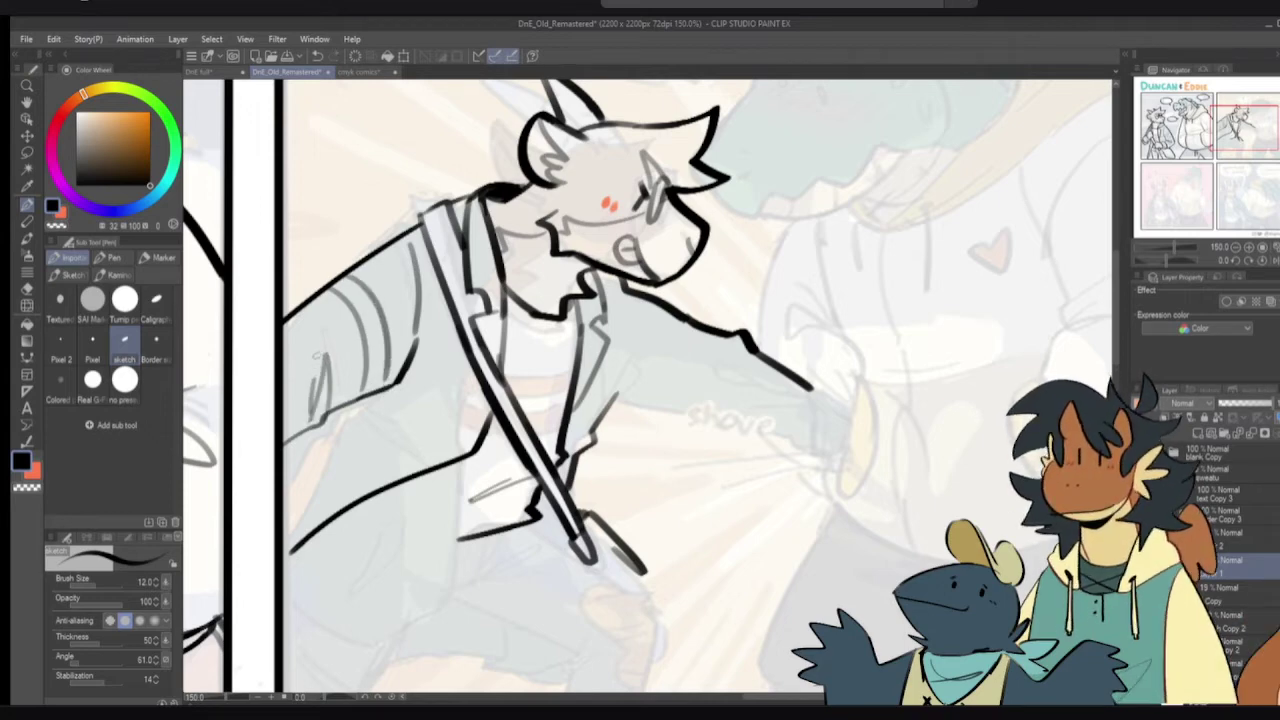
{"action": "key", "text": "h"}
{"action": "key", "text": "h"}
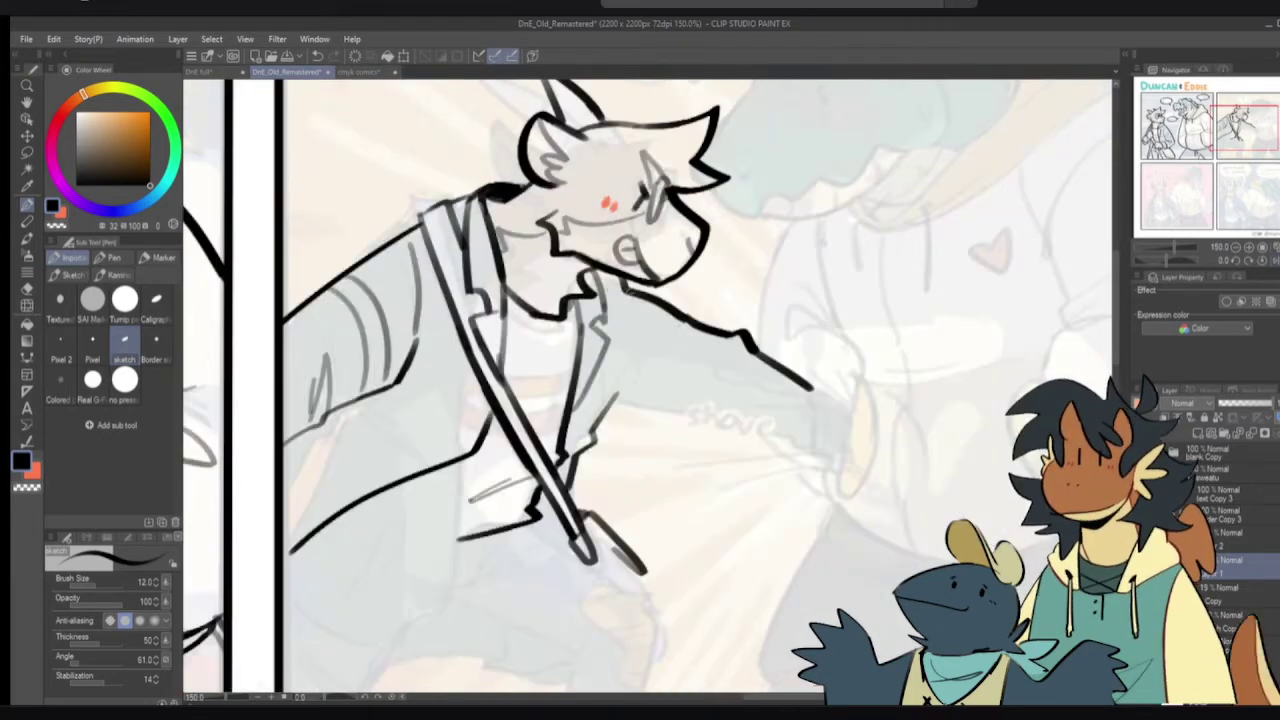
- Ink the outstretched sleeve's underside and thin folds at the armpit, and check the drawing in a mirrored view
{"action": "mouse_move", "coordinate": [650, 332]}
{"action": "left_mouse_down"}
{"action": "mouse_move", "coordinate": [625, 407]}
{"action": "mouse_move", "coordinate": [748, 423]}
{"action": "left_mouse_up"}
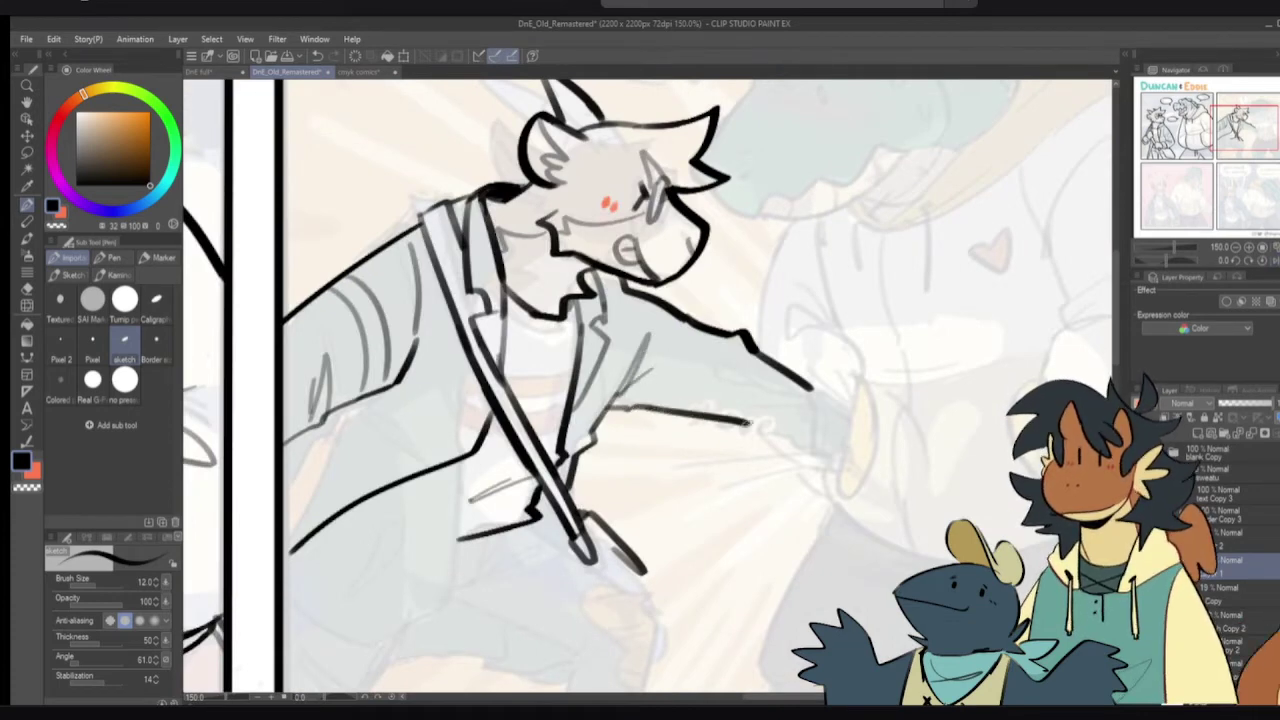
{"action": "key", "text": "ctrl+z"}
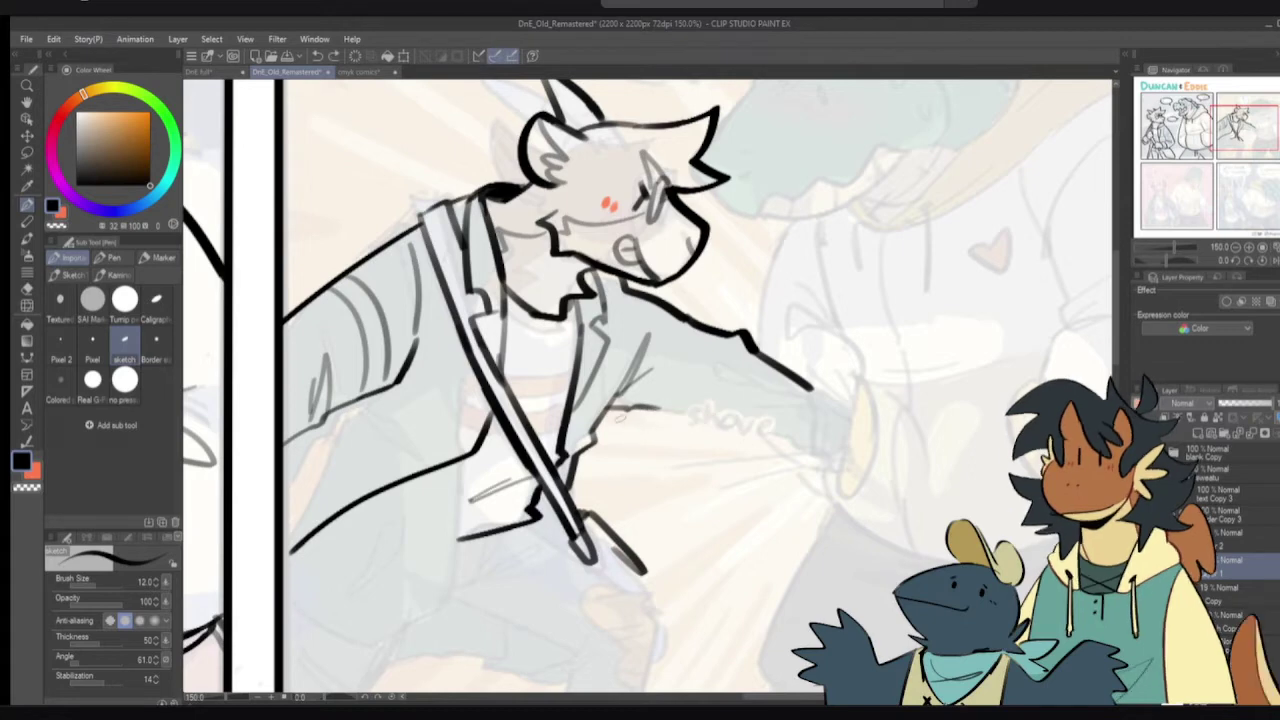
{"action": "key", "text": "ctrl+z"}
{"action": "mouse_move", "coordinate": [604, 416]}
{"action": "left_mouse_down"}
{"action": "mouse_move", "coordinate": [676, 412]}
{"action": "mouse_move", "coordinate": [748, 430]}
{"action": "left_mouse_up"}
{"action": "key", "text": "ctrl+z"}
{"action": "key", "text": "ctrl+z"}
{"action": "left_click_drag", "start_coordinate": [640, 406], "coordinate": [774, 432]}
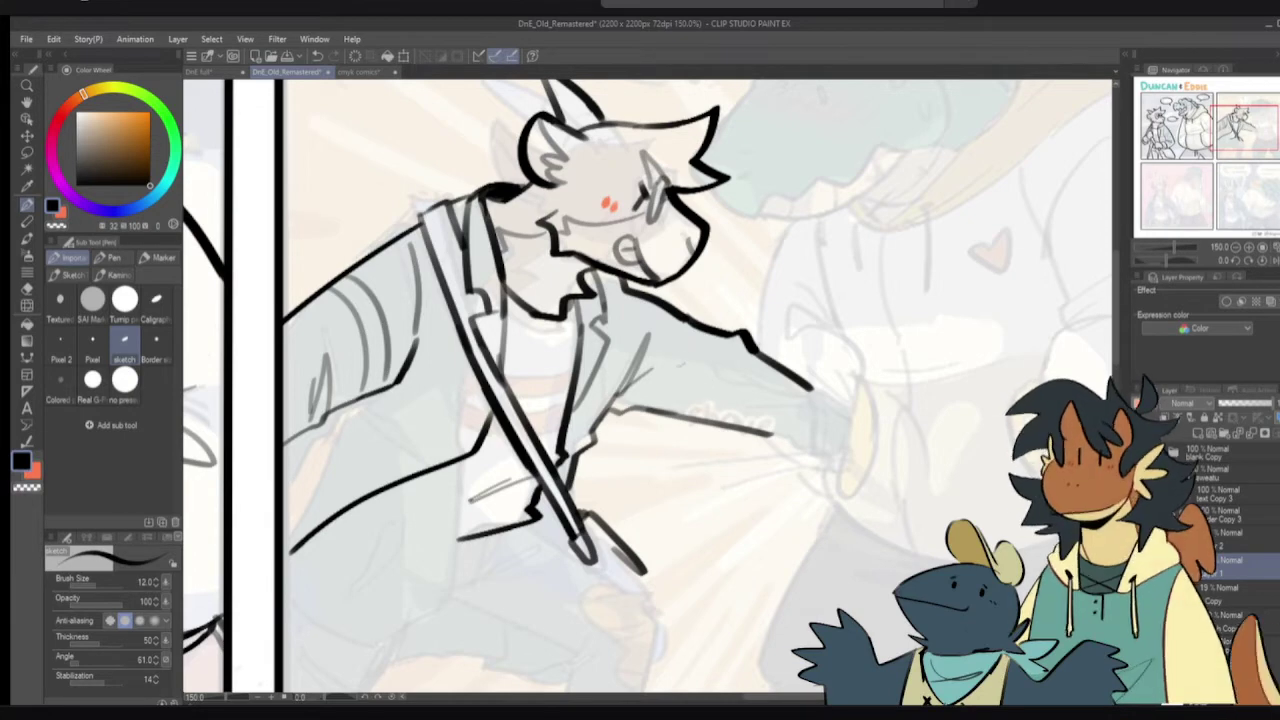
{"action": "key", "text": "h"}
{"action": "key", "text": "h"}
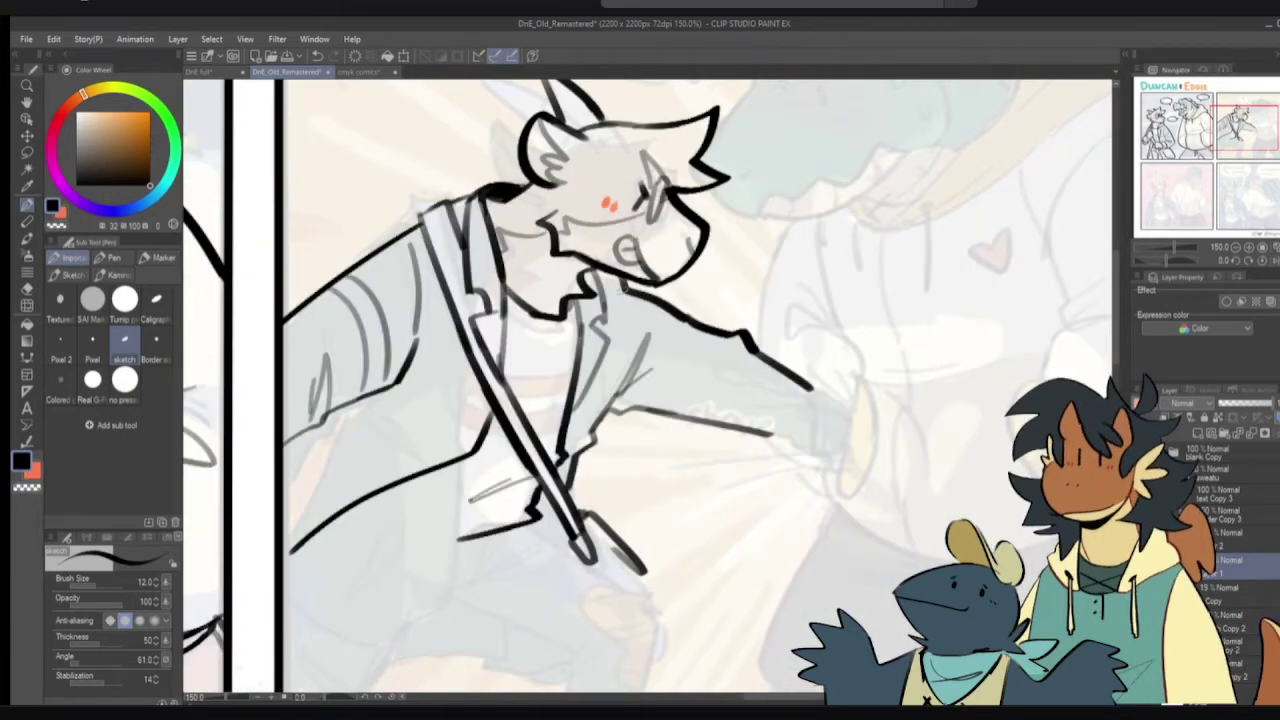
- Extend the outstretched sleeve's top line up to the collar and thicken its underside line
{"action": "mouse_move", "coordinate": [628, 289]}
{"action": "left_mouse_down"}
{"action": "mouse_move", "coordinate": [611, 283]}
{"action": "mouse_move", "coordinate": [656, 301]}
{"action": "mouse_move", "coordinate": [593, 270]}
{"action": "left_mouse_up"}
{"action": "key", "text": "c"}
{"action": "key", "text": "ctrl+z"}
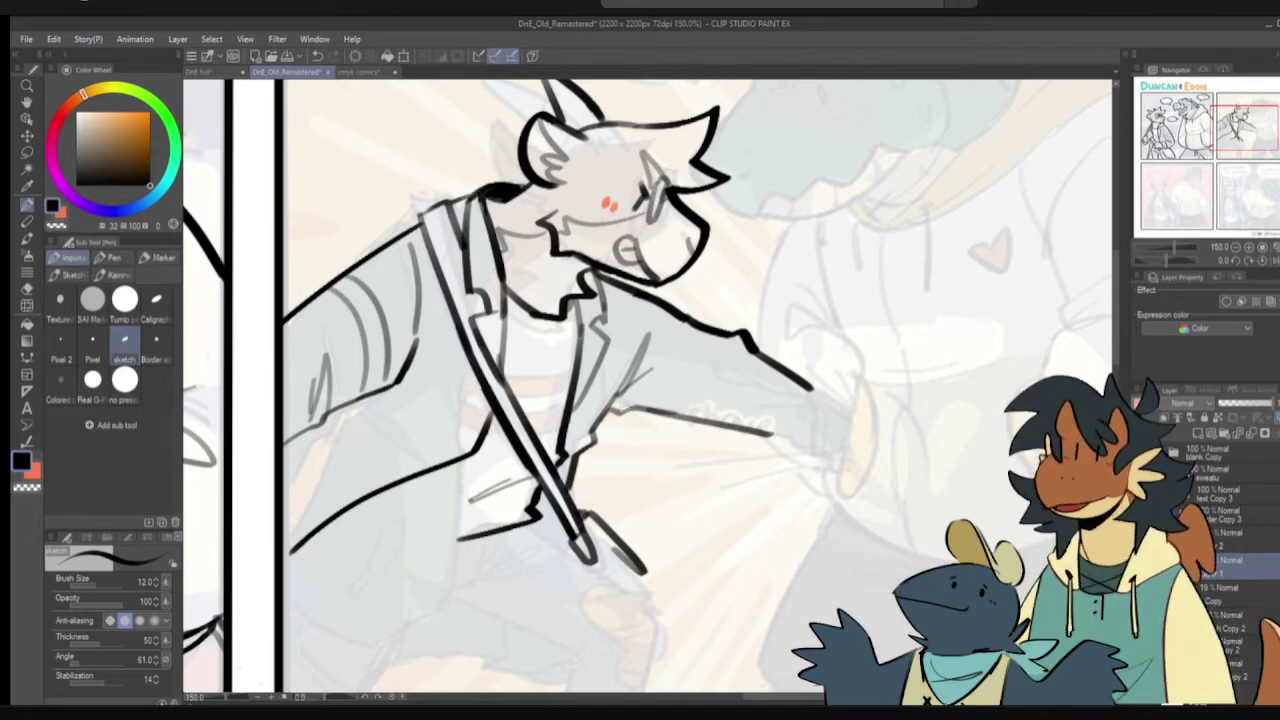
{"action": "left_click_drag", "start_coordinate": [606, 413], "coordinate": [666, 408]}
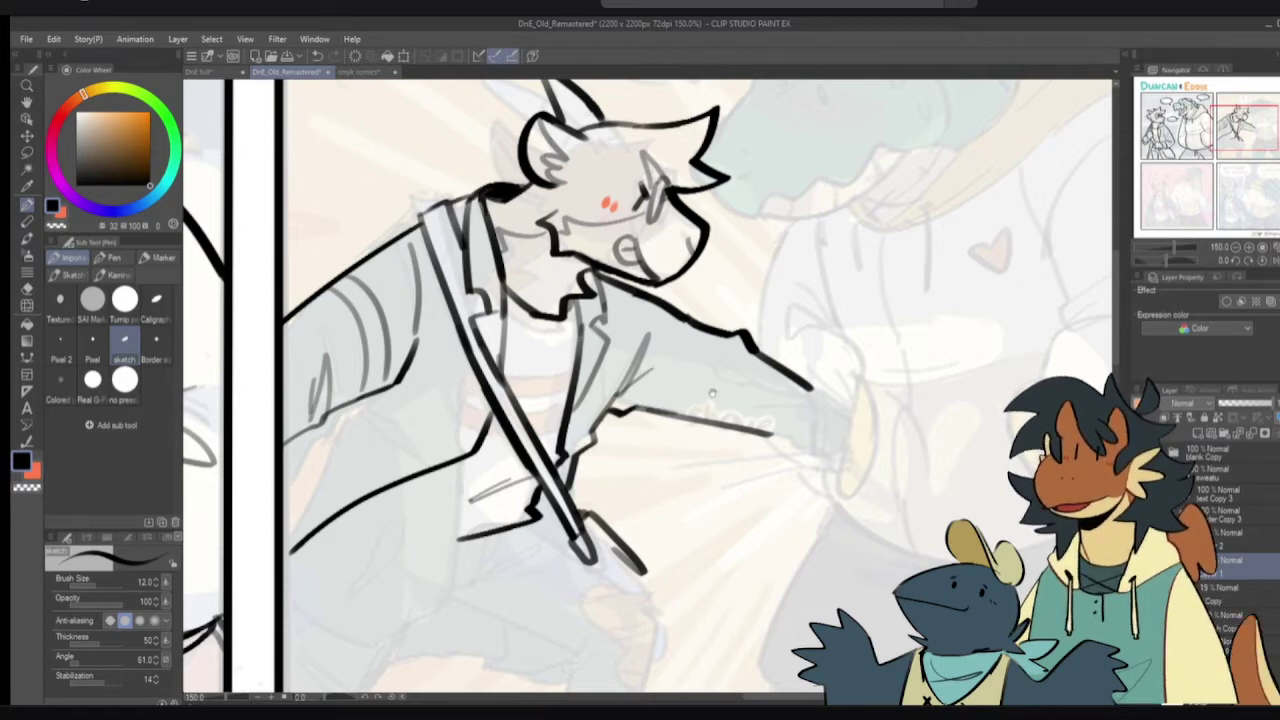
{"action": "left_click_drag", "start_coordinate": [640, 409], "coordinate": [735, 428]}
{"action": "key", "text": "ctrl+z"}
{"action": "left_click_drag", "start_coordinate": [640, 409], "coordinate": [770, 433]}
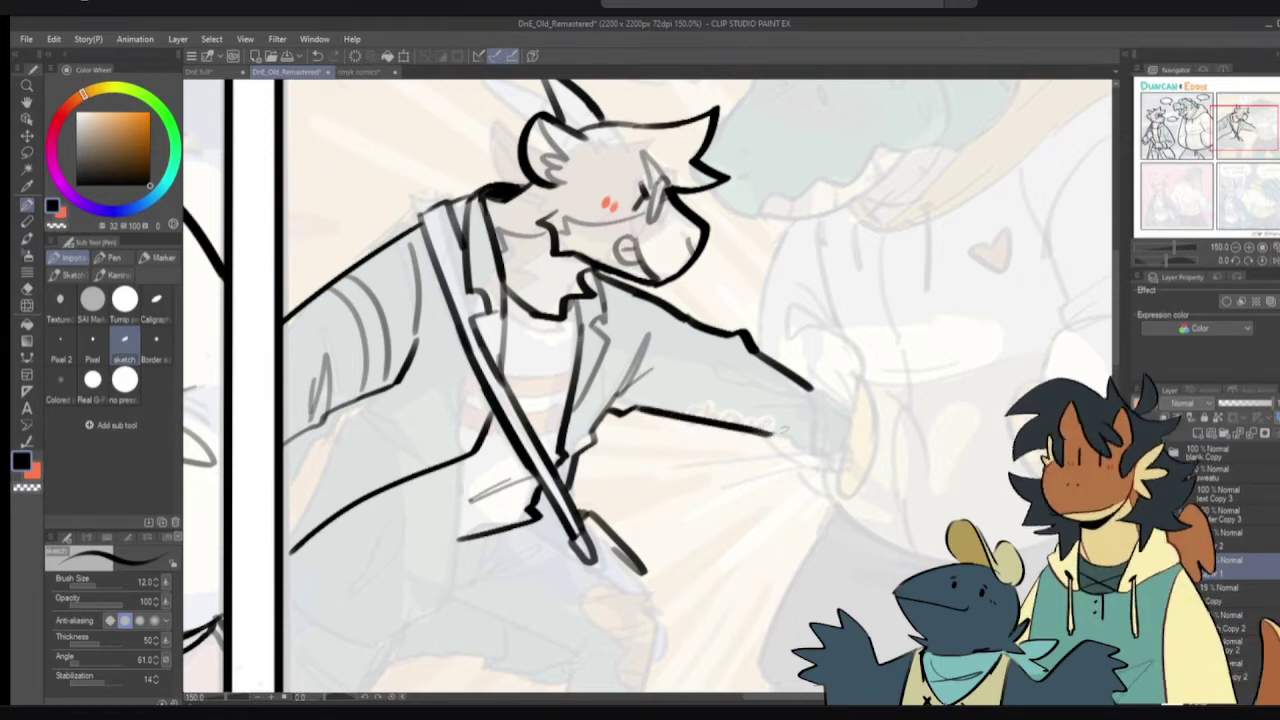
- Close the end of the outstretched sleeve with a near-vertical line and a short notch mark
{"action": "mouse_move", "coordinate": [810, 386]}
{"action": "left_mouse_down"}
{"action": "mouse_move", "coordinate": [801, 455]}
{"action": "mouse_move", "coordinate": [802, 438]}
{"action": "left_mouse_up"}
{"action": "key", "text": "ctrl+z"}
{"action": "key", "text": "ctrl+z"}
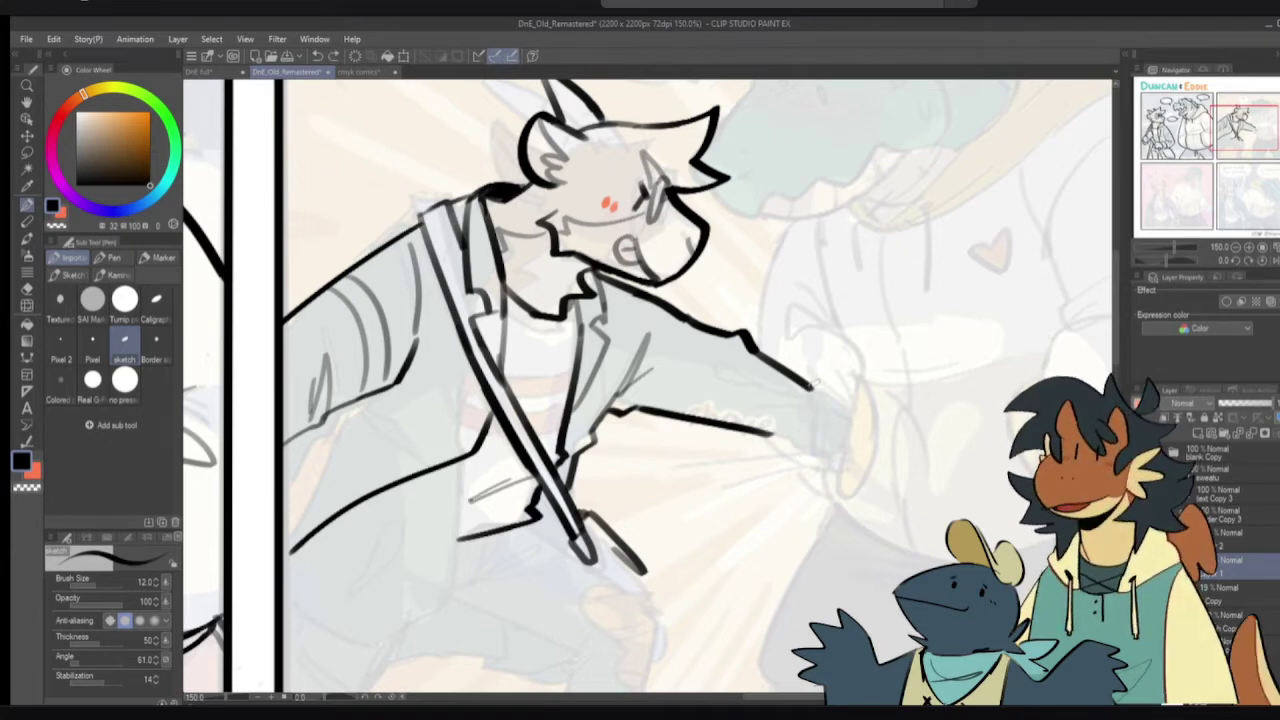
{"action": "left_click_drag", "start_coordinate": [816, 370], "coordinate": [806, 430]}
{"action": "key", "text": "ctrl+z"}
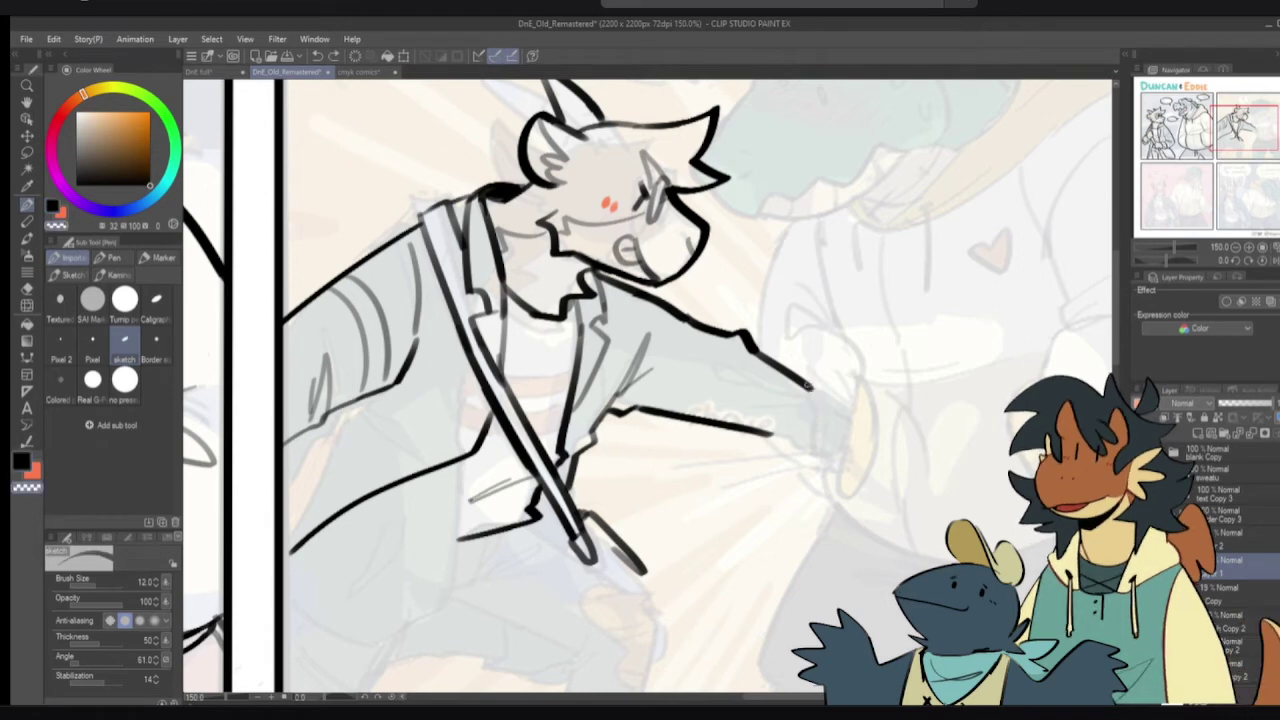
{"action": "mouse_move", "coordinate": [812, 378]}
{"action": "left_mouse_down"}
{"action": "mouse_move", "coordinate": [827, 422]}
{"action": "mouse_move", "coordinate": [805, 422]}
{"action": "mouse_move", "coordinate": [798, 444]}
{"action": "mouse_move", "coordinate": [763, 432]}
{"action": "left_mouse_up"}
{"action": "key", "text": "ctrl+z"}
{"action": "key", "text": "c"}
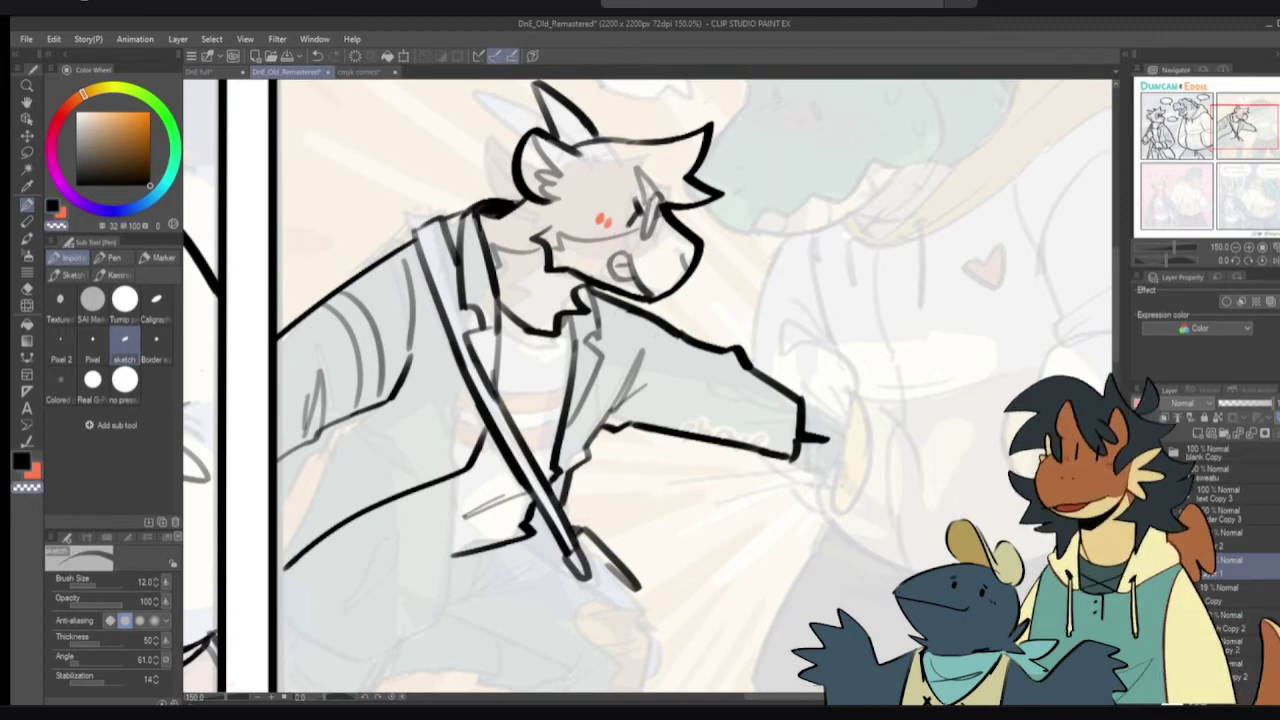
- Ink a folded boxy cuff around the end of the outstretched sleeve
{"action": "key", "text": "c"}
{"action": "mouse_move", "coordinate": [790, 391]}
{"action": "left_mouse_down"}
{"action": "mouse_move", "coordinate": [844, 408]}
{"action": "mouse_move", "coordinate": [830, 469]}
{"action": "left_mouse_up"}
{"action": "key", "text": "ctrl+z"}
{"action": "key", "text": "ctrl+z"}
{"action": "key", "text": "ctrl+z"}
{"action": "key", "text": "ctrl+z"}
{"action": "mouse_move", "coordinate": [800, 400]}
{"action": "left_mouse_down"}
{"action": "mouse_move", "coordinate": [852, 411]}
{"action": "mouse_move", "coordinate": [838, 474]}
{"action": "mouse_move", "coordinate": [788, 458]}
{"action": "mouse_move", "coordinate": [785, 471]}
{"action": "mouse_move", "coordinate": [836, 478]}
{"action": "left_mouse_up"}
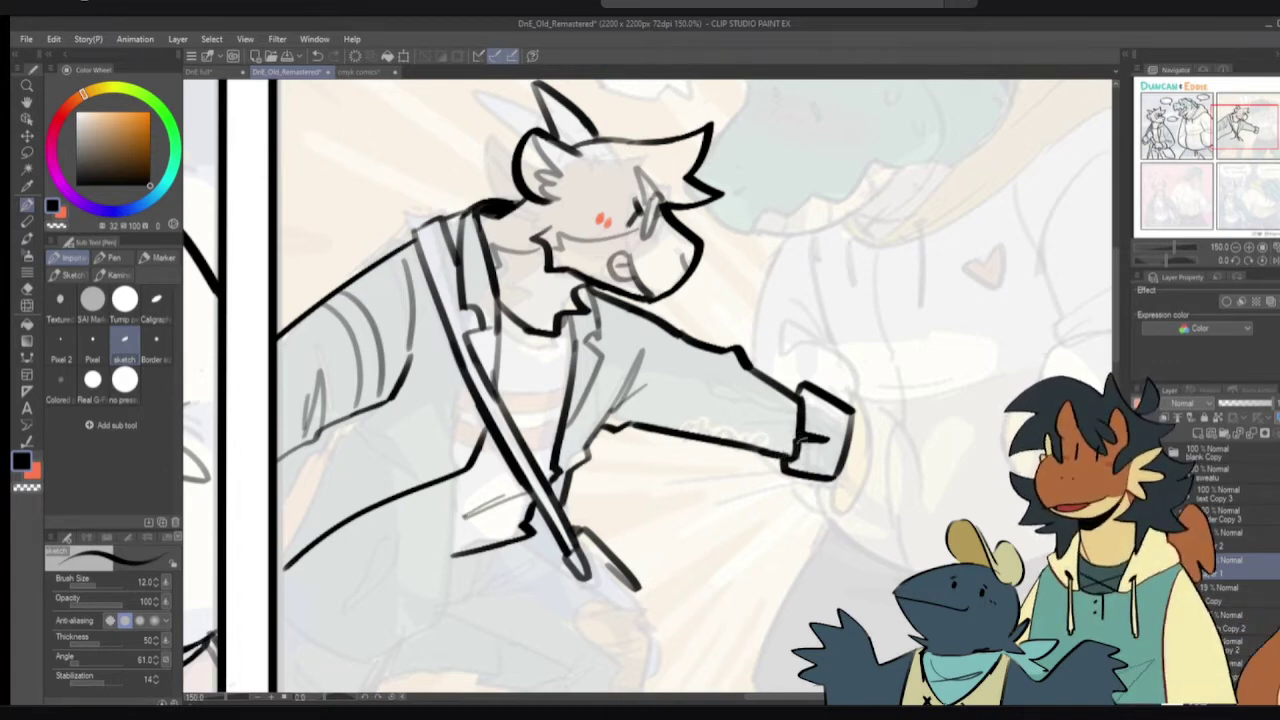
{"action": "left_click_drag", "start_coordinate": [796, 458], "coordinate": [785, 470]}
- Ink the larger character's two narrow pocket trims, one at the end of the cuff and one on the opposite side of the belly
{"action": "left_click_drag", "start_coordinate": [865, 416], "coordinate": [834, 487]}
{"action": "key", "text": "ctrl+z"}
{"action": "mouse_move", "coordinate": [848, 415]}
{"action": "left_mouse_down"}
{"action": "mouse_move", "coordinate": [838, 512]}
{"action": "mouse_move", "coordinate": [834, 486]}
{"action": "mouse_move", "coordinate": [767, 453]}
{"action": "left_mouse_up"}
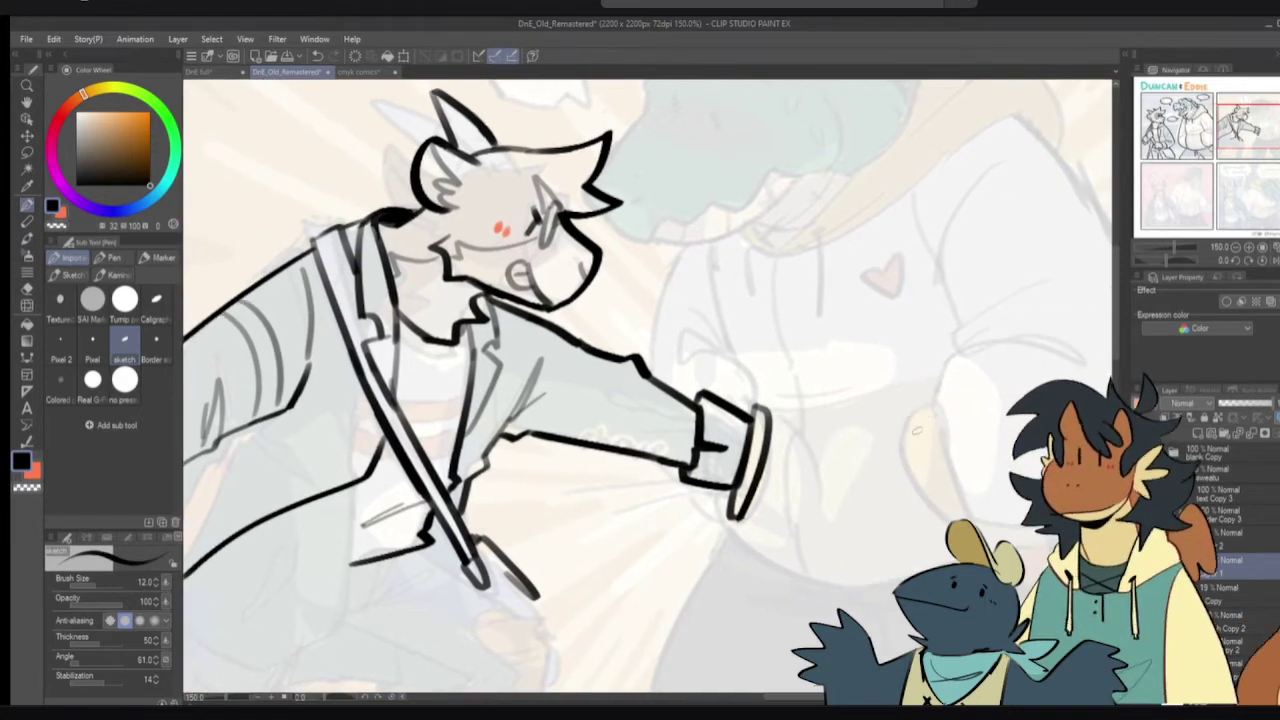
{"action": "left_click_drag", "start_coordinate": [912, 416], "coordinate": [951, 534]}
{"action": "mouse_move", "coordinate": [914, 420]}
{"action": "left_mouse_down"}
{"action": "mouse_move", "coordinate": [924, 411]}
{"action": "mouse_move", "coordinate": [934, 428]}
{"action": "mouse_move", "coordinate": [922, 409]}
{"action": "mouse_move", "coordinate": [958, 521]}
{"action": "left_mouse_up"}
{"action": "key", "text": "ctrl+z"}
{"action": "left_click_drag", "start_coordinate": [957, 435], "coordinate": [906, 472]}
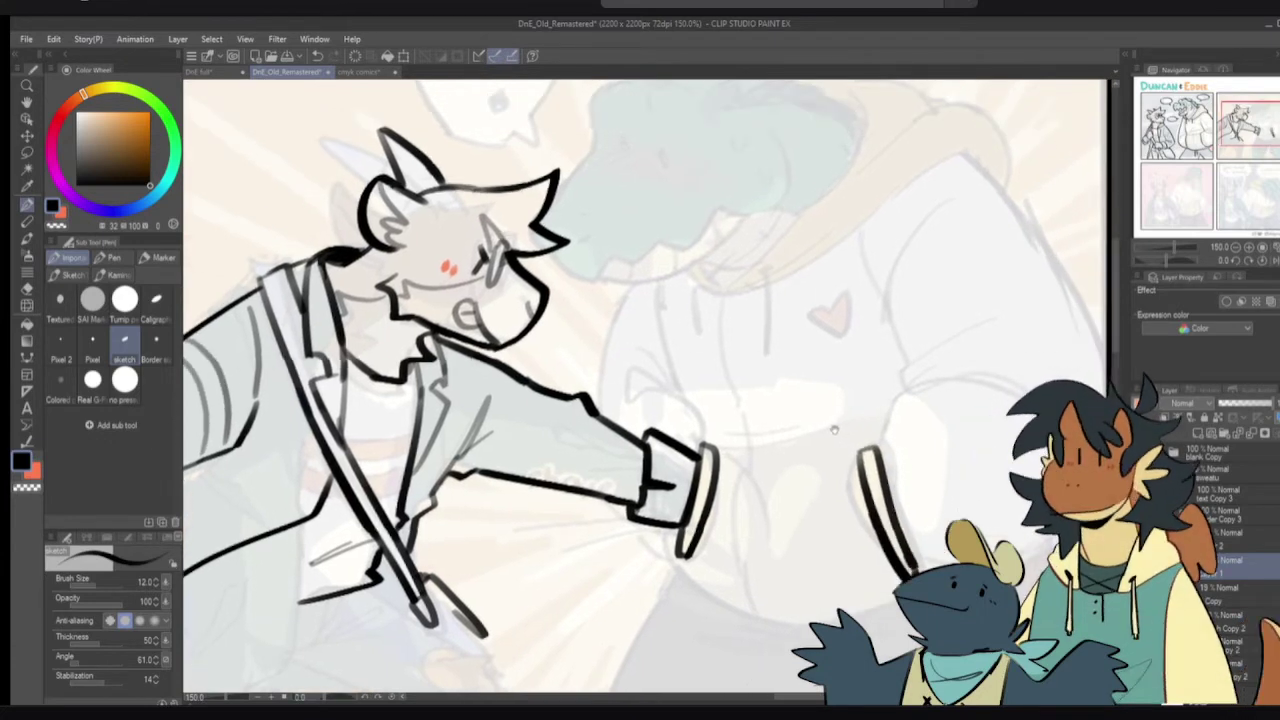
- Ink the curved side edge of the larger character's hoodie down to the outstretched sleeve
{"action": "left_click_drag", "start_coordinate": [834, 429], "coordinate": [820, 448]}
{"action": "left_click_drag", "start_coordinate": [618, 303], "coordinate": [580, 432]}
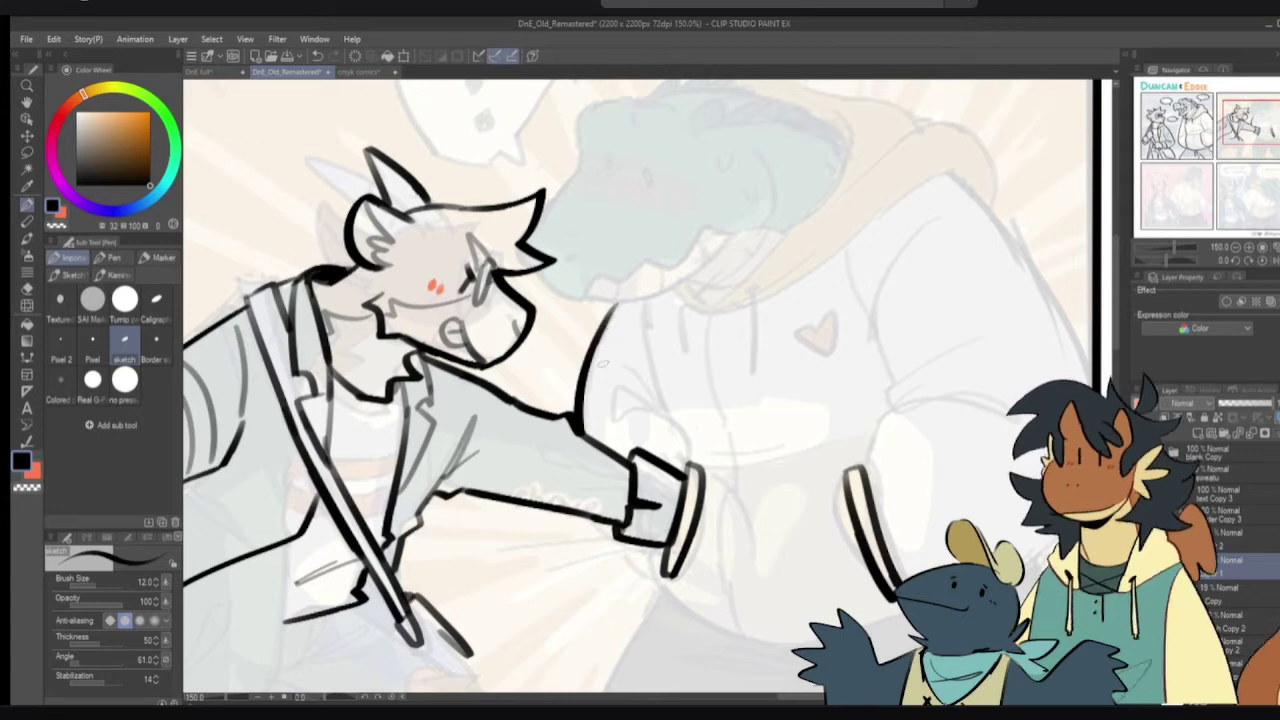
{"action": "key", "text": "ctrl+z"}
{"action": "left_click_drag", "start_coordinate": [618, 303], "coordinate": [592, 438]}
{"action": "key", "text": "ctrl+z"}
{"action": "left_click_drag", "start_coordinate": [618, 304], "coordinate": [592, 444]}
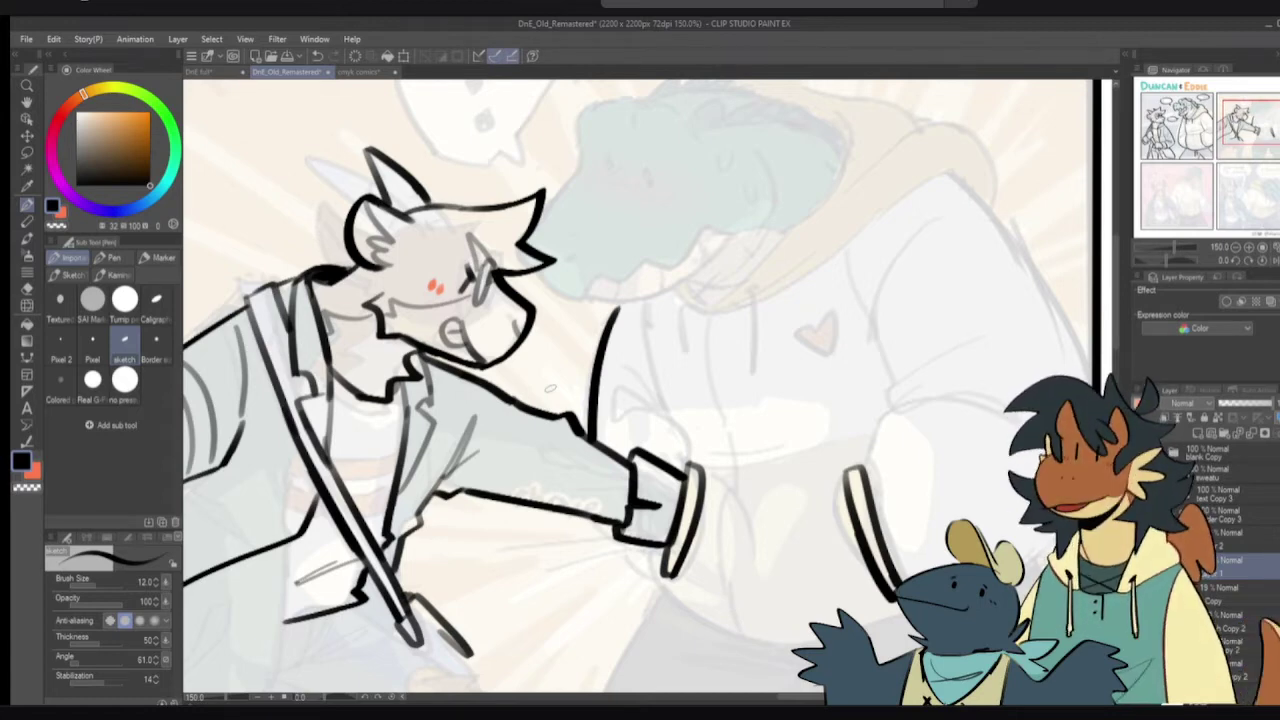
- Try to ink the larger character's belly curve continuing from below the outstretched sleeve to the lower end of the pocket trim
{"action": "scroll", "coordinate": [660, 382], "scroll_direction": "down", "scroll_amount": 2}
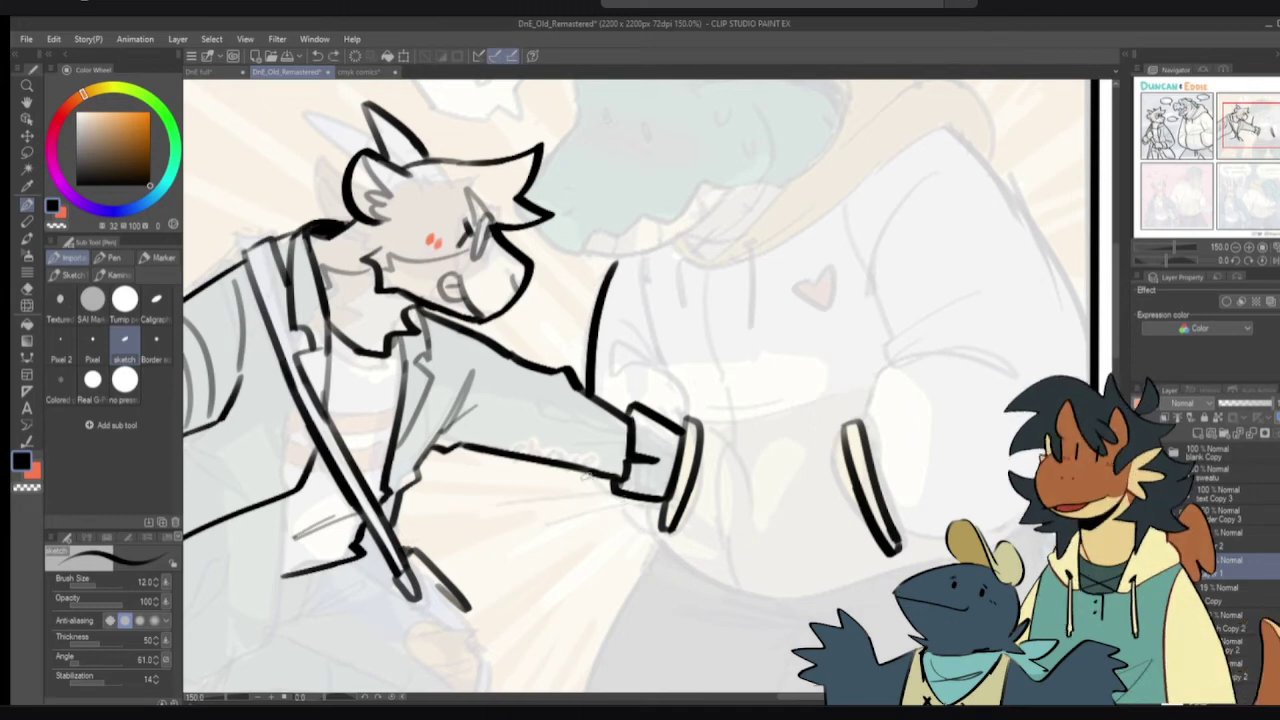
{"action": "left_click_drag", "start_coordinate": [586, 470], "coordinate": [645, 530]}
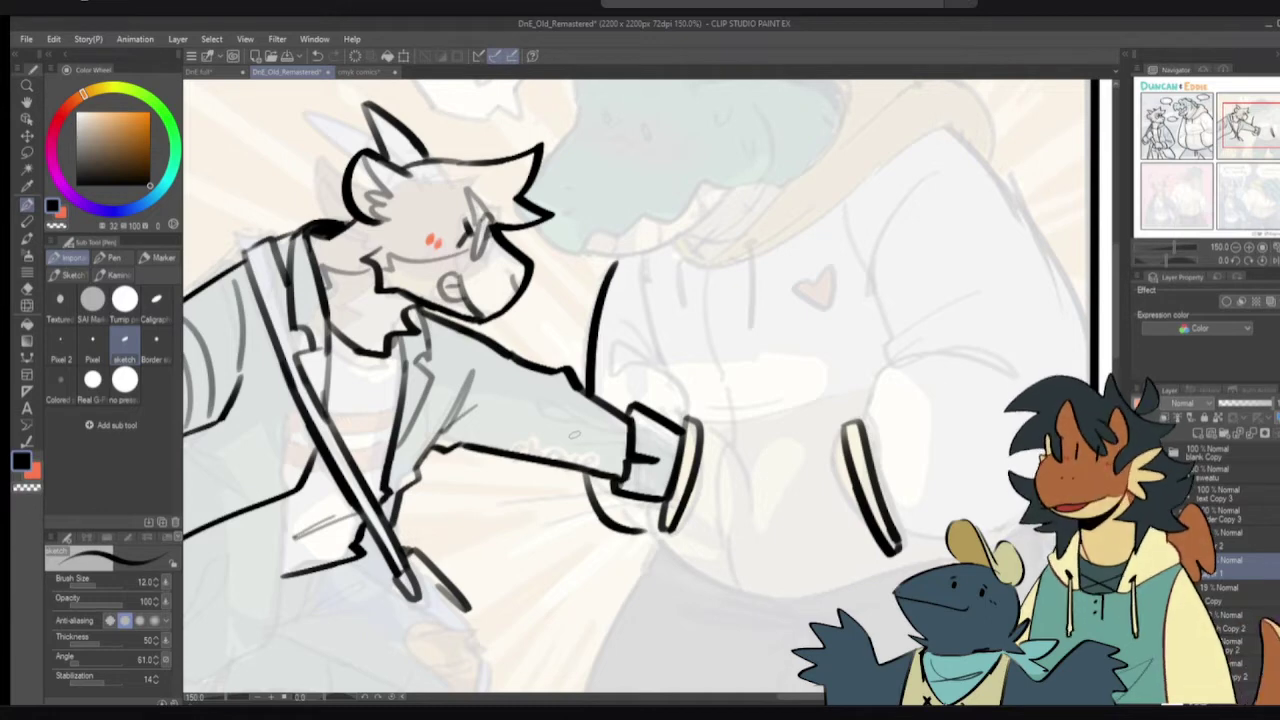
{"action": "key", "text": "ctrl+z"}
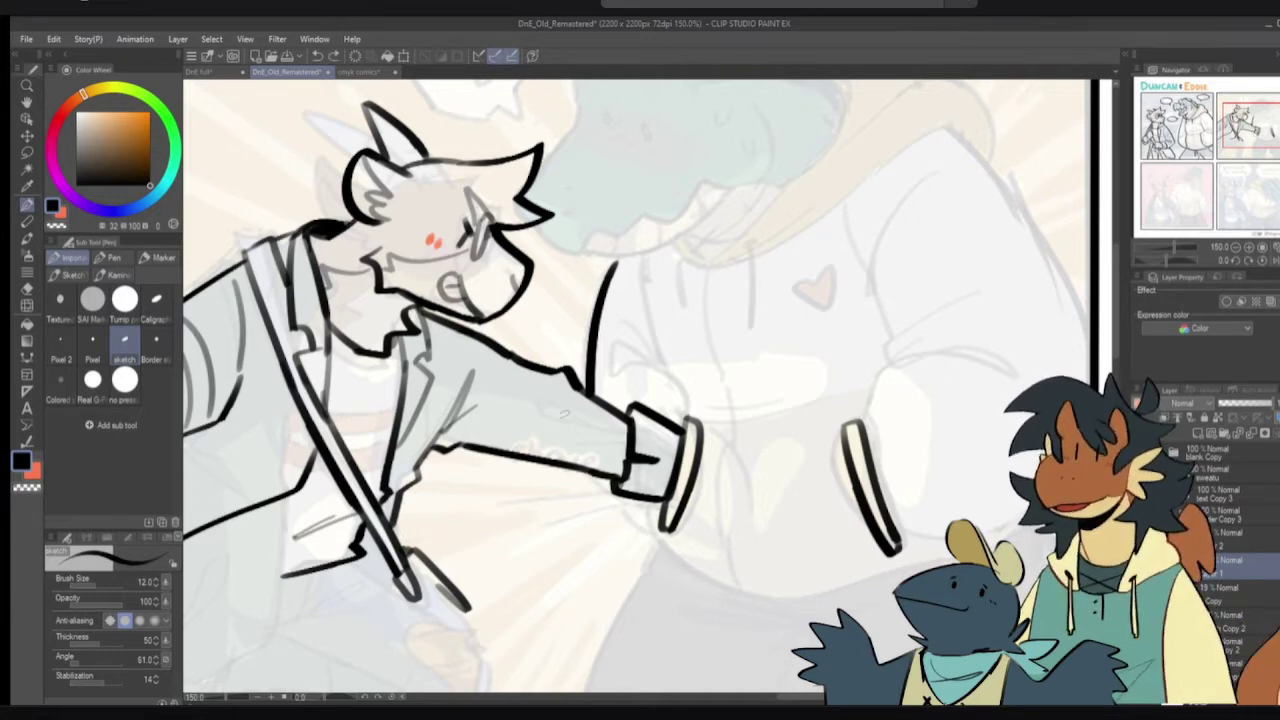
{"action": "left_click_drag", "start_coordinate": [592, 477], "coordinate": [660, 526]}
{"action": "key", "text": "ctrl+z"}
{"action": "key", "text": "ctrl+z"}
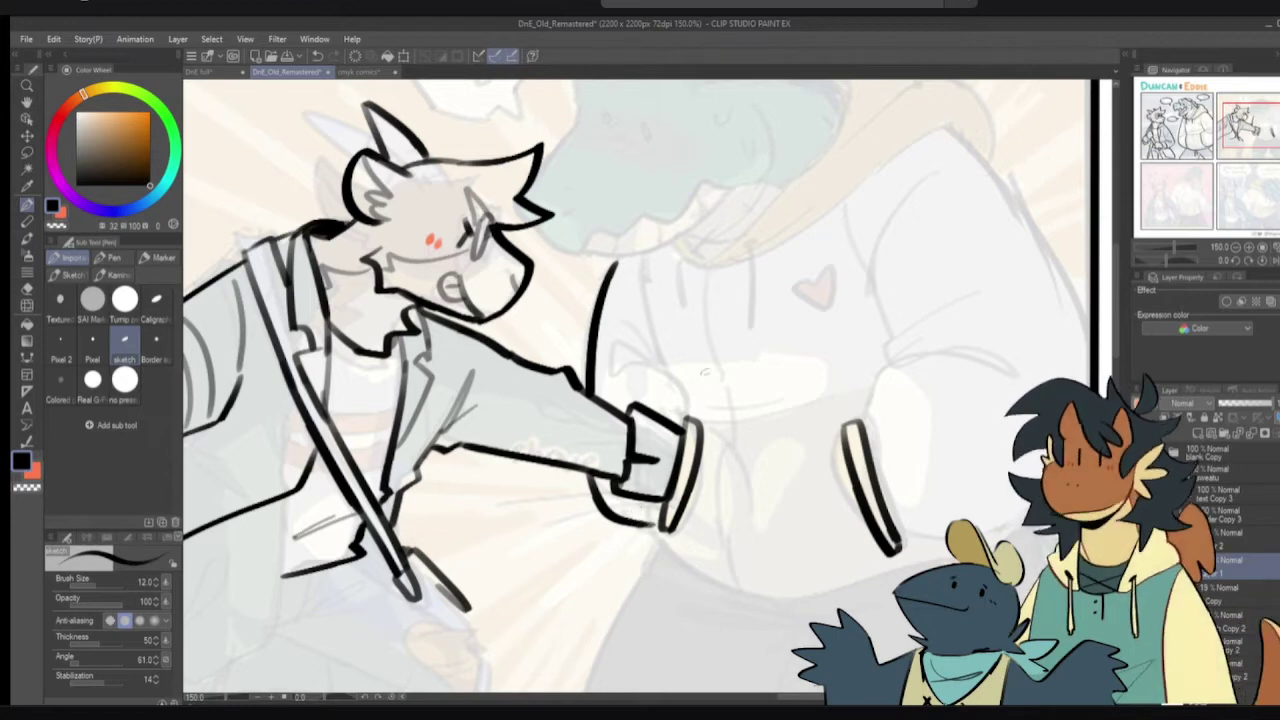
- Try to ink the curved arm line above the cuff and redraw the side edge of the larger character's hoodie
{"action": "mouse_move", "coordinate": [686, 418]}
{"action": "left_mouse_down"}
{"action": "mouse_move", "coordinate": [686, 402]}
{"action": "mouse_move", "coordinate": [622, 358]}
{"action": "left_mouse_up"}
{"action": "key", "text": "ctrl+z"}
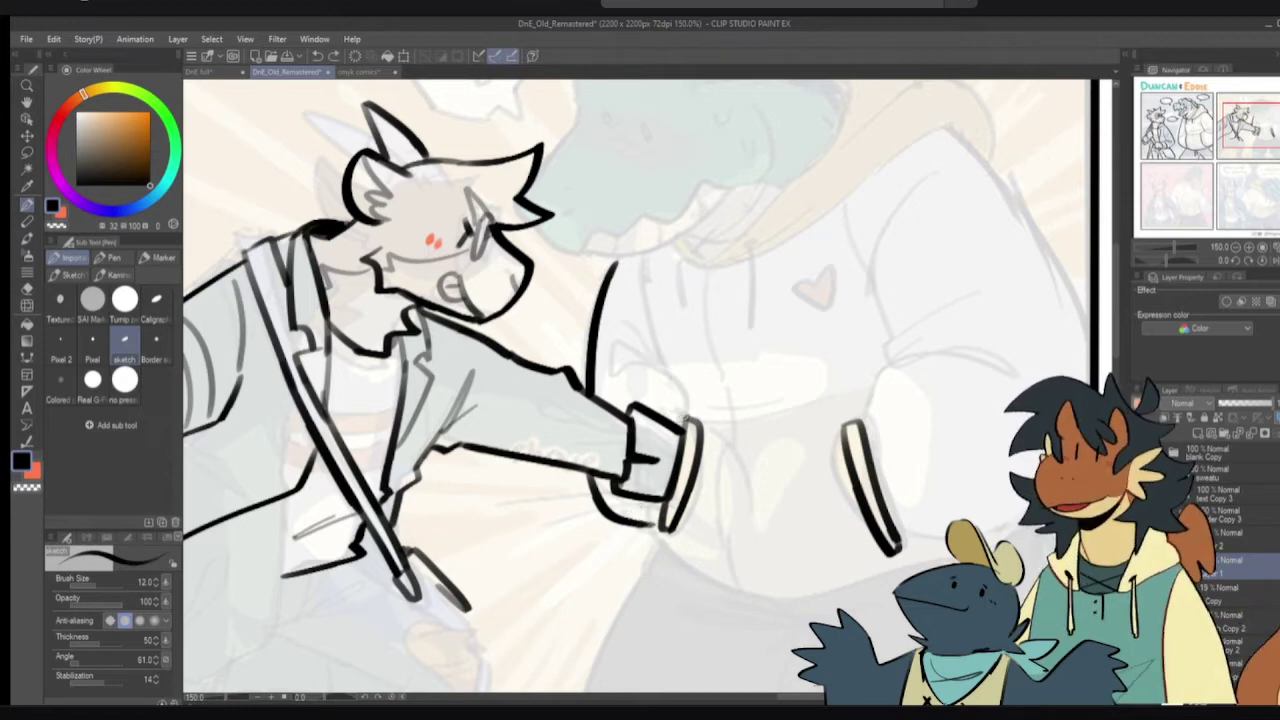
{"action": "left_click_drag", "start_coordinate": [684, 418], "coordinate": [618, 370]}
{"action": "key", "text": "ctrl+z"}
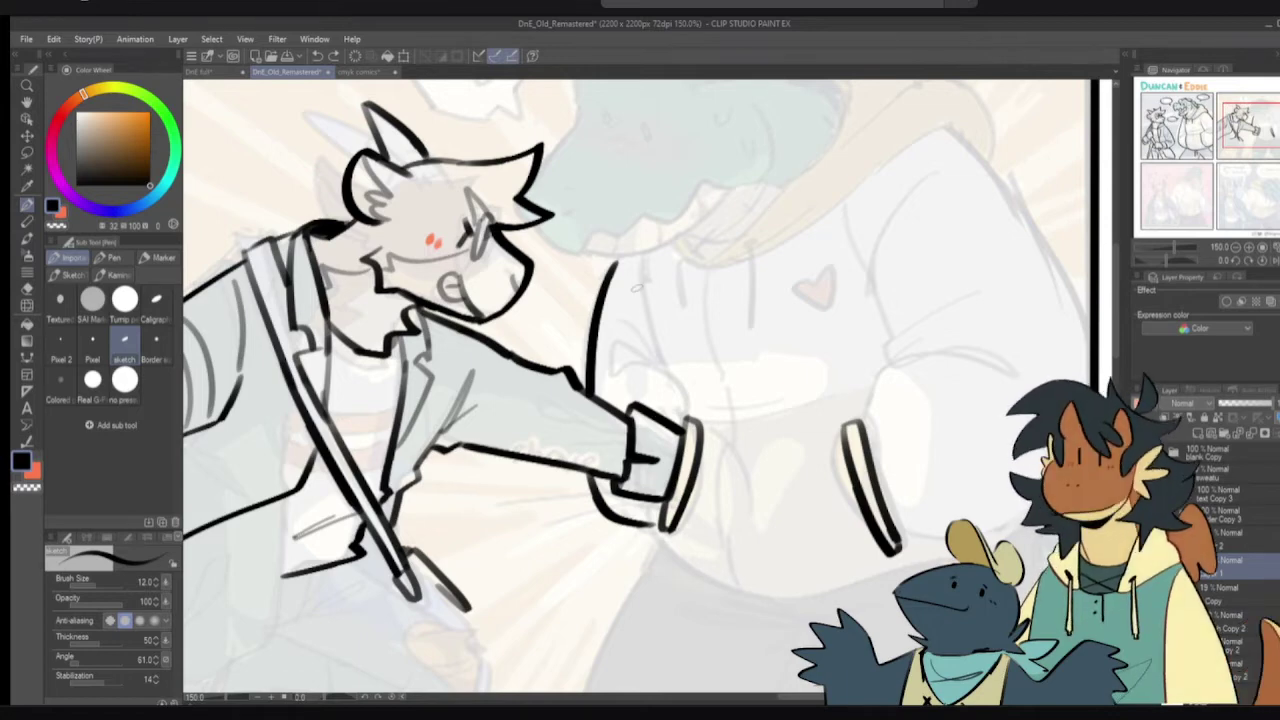
{"action": "mouse_move", "coordinate": [684, 412]}
{"action": "left_mouse_down"}
{"action": "mouse_move", "coordinate": [616, 368]}
{"action": "mouse_move", "coordinate": [668, 347]}
{"action": "left_mouse_up"}
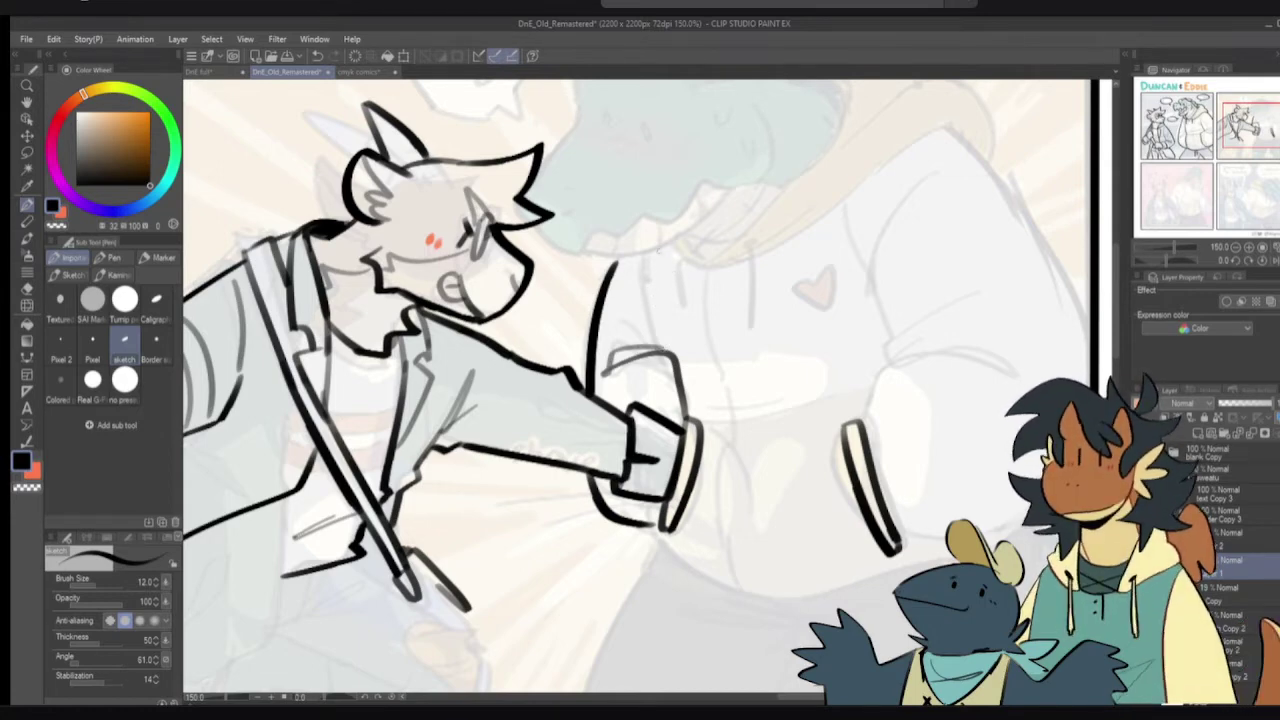
{"action": "scroll", "coordinate": [665, 266], "scroll_direction": "down", "scroll_amount": 3}
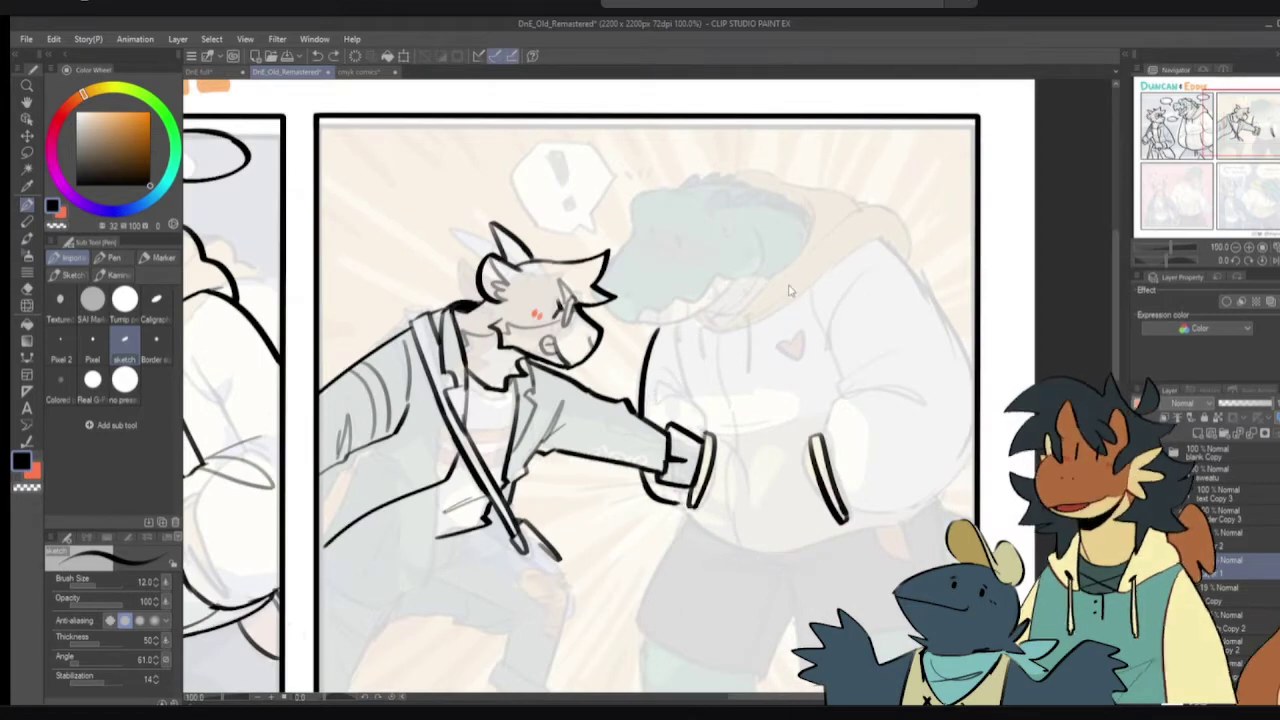
{"action": "left_click_drag", "start_coordinate": [657, 328], "coordinate": [631, 403]}
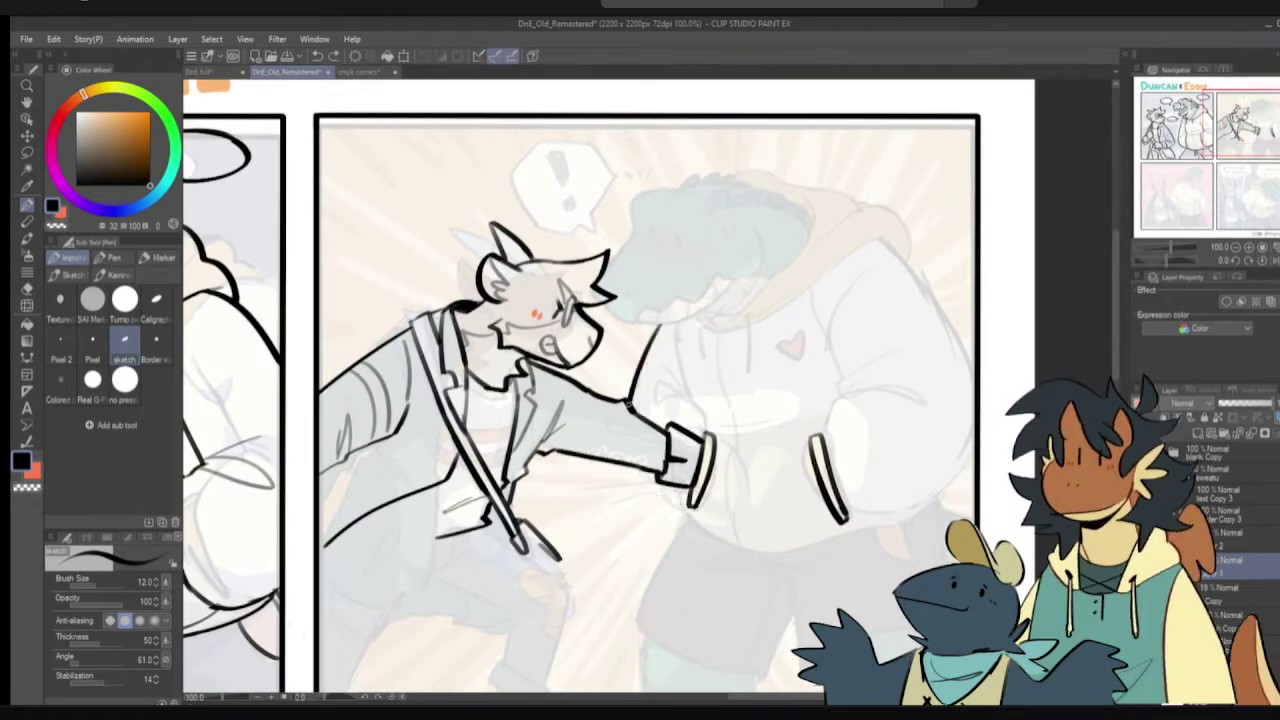
{"action": "key", "text": "ctrl+z"}
- Try to ink the larger character's head with two brow bumps and a rounded snout contour
{"action": "mouse_move", "coordinate": [691, 207]}
{"action": "left_mouse_down"}
{"action": "mouse_move", "coordinate": [706, 253]}
{"action": "mouse_move", "coordinate": [755, 257]}
{"action": "left_mouse_up"}
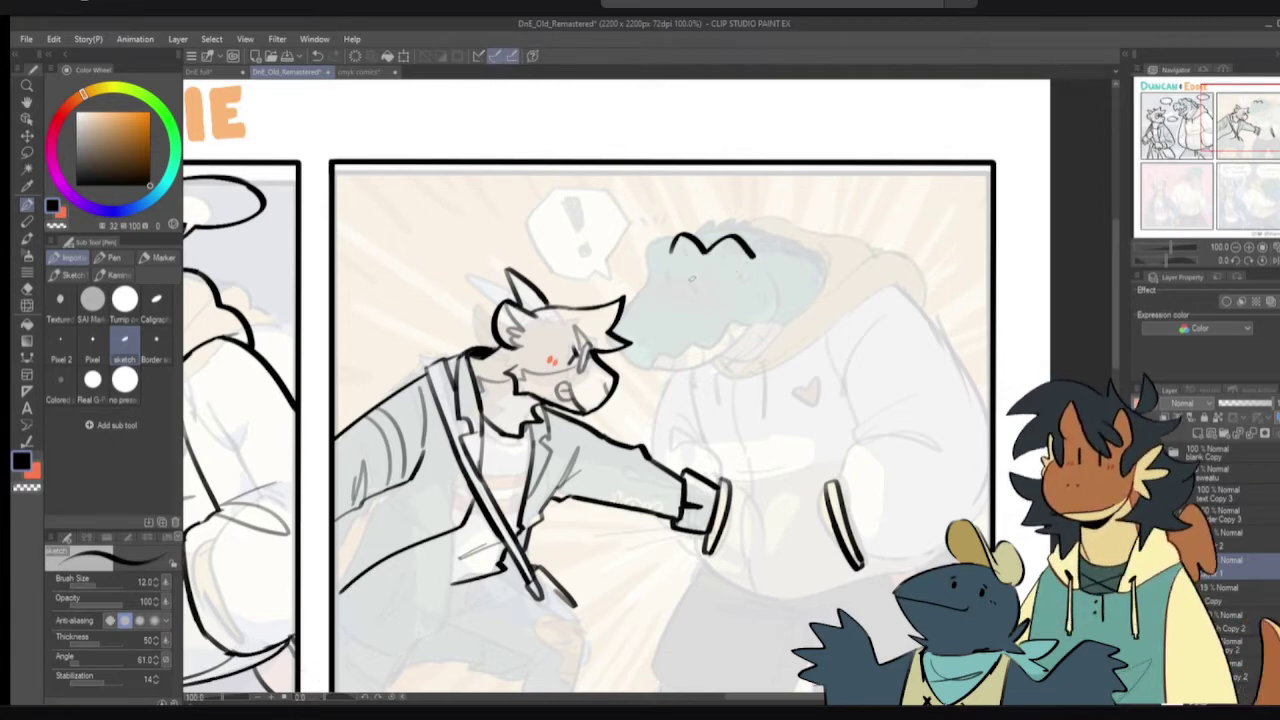
{"action": "key", "text": "ctrl+z"}
{"action": "mouse_move", "coordinate": [663, 257]}
{"action": "left_mouse_down"}
{"action": "mouse_move", "coordinate": [692, 238]}
{"action": "mouse_move", "coordinate": [758, 246]}
{"action": "left_mouse_up"}
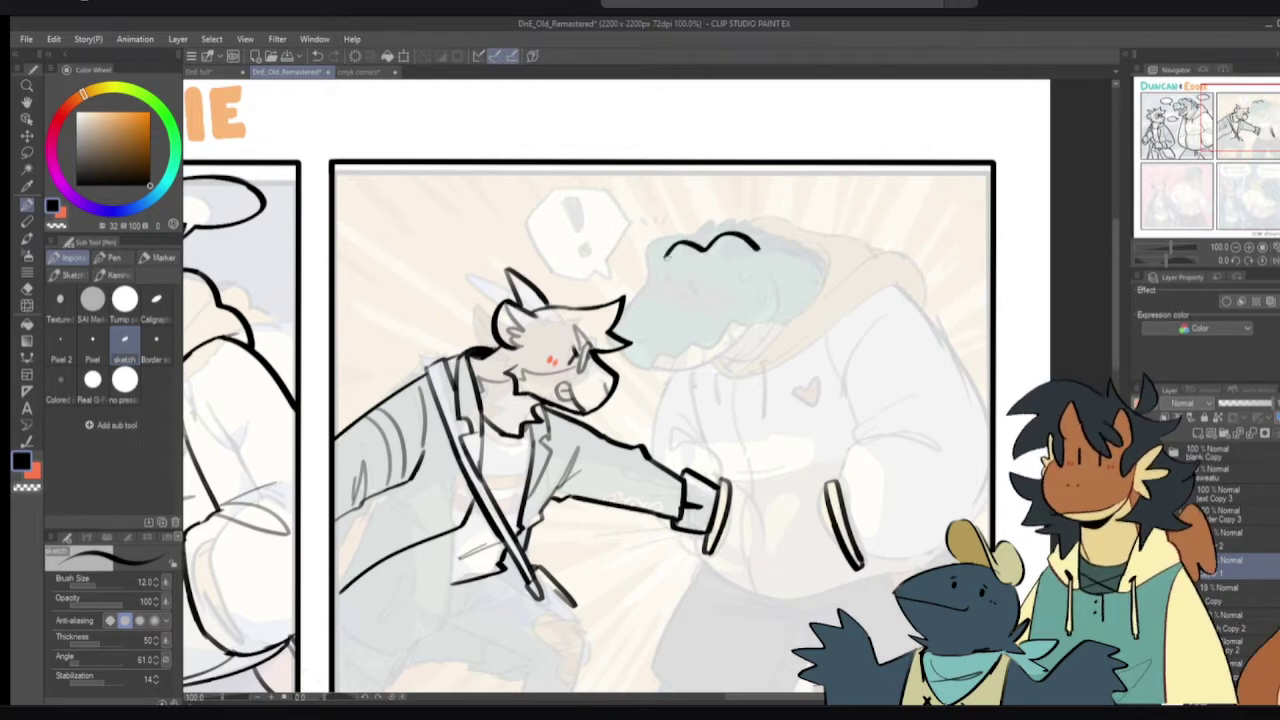
{"action": "key", "text": "ctrl+z"}
{"action": "mouse_move", "coordinate": [668, 257]}
{"action": "left_mouse_down"}
{"action": "mouse_move", "coordinate": [664, 336]}
{"action": "mouse_move", "coordinate": [684, 388]}
{"action": "mouse_move", "coordinate": [702, 394]}
{"action": "left_mouse_up"}
{"action": "key", "text": "ctrl+z"}
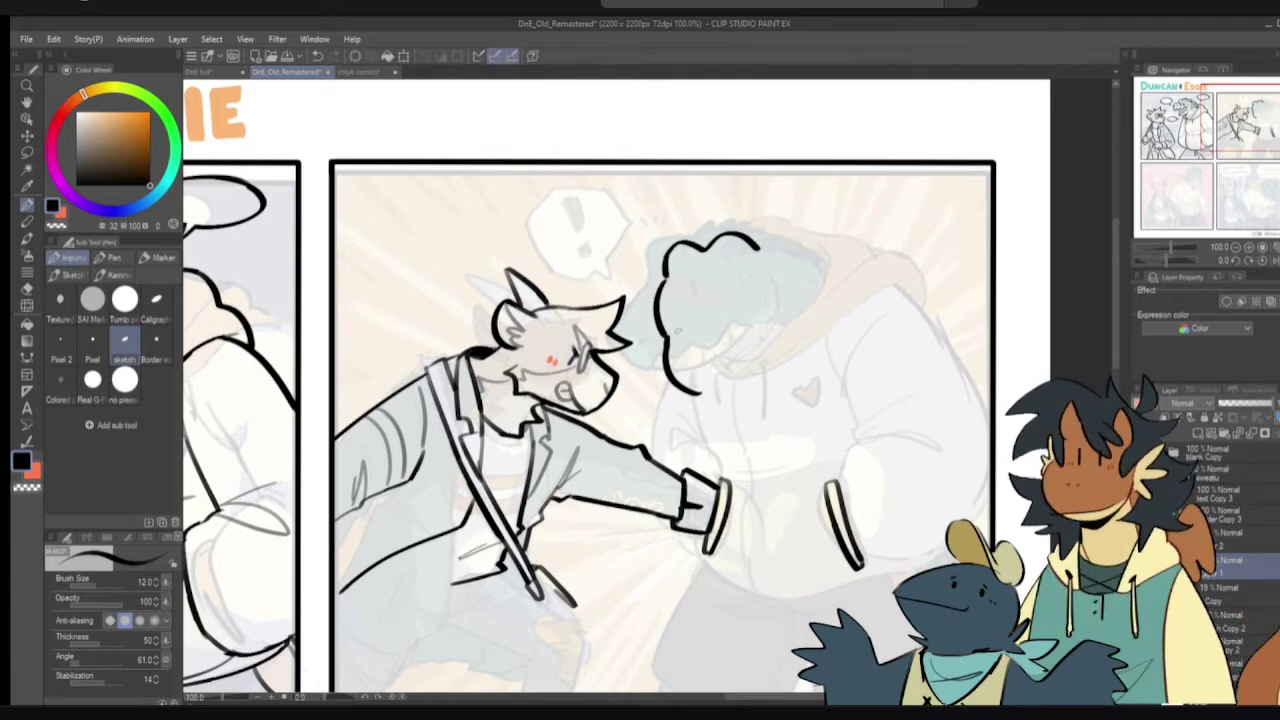
{"action": "key", "text": "ctrl+z"}
{"action": "left_click_drag", "start_coordinate": [668, 338], "coordinate": [704, 402]}
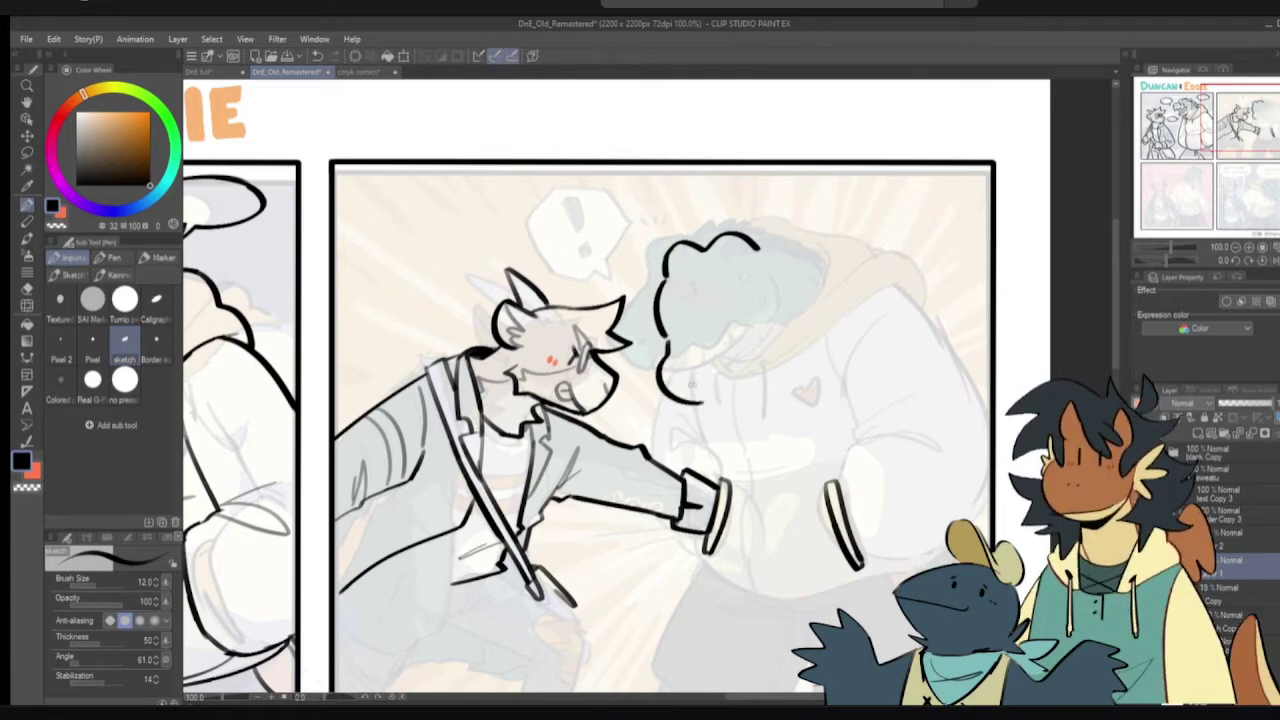
{"action": "key", "text": "ctrl+z"}
{"action": "key", "text": "ctrl+z"}
{"action": "left_click_drag", "start_coordinate": [664, 278], "coordinate": [668, 354]}
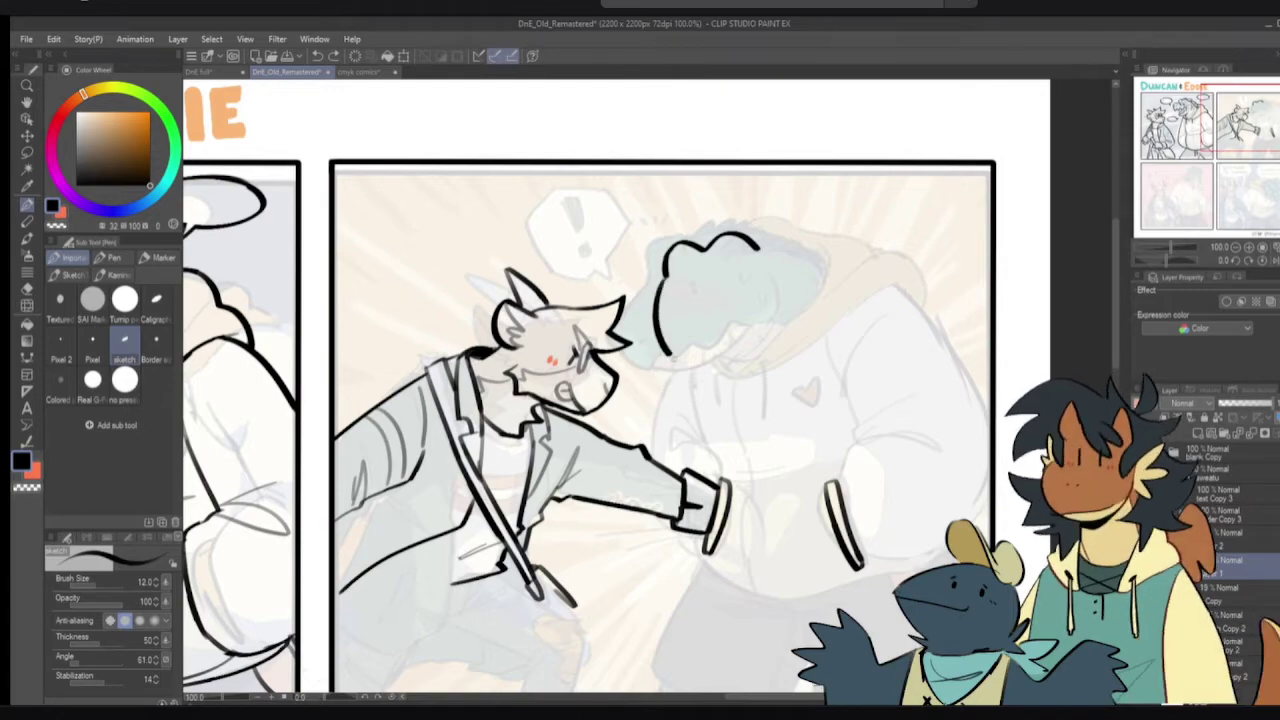
{"action": "key", "text": "ctrl+z"}
{"action": "key", "text": "ctrl+z"}
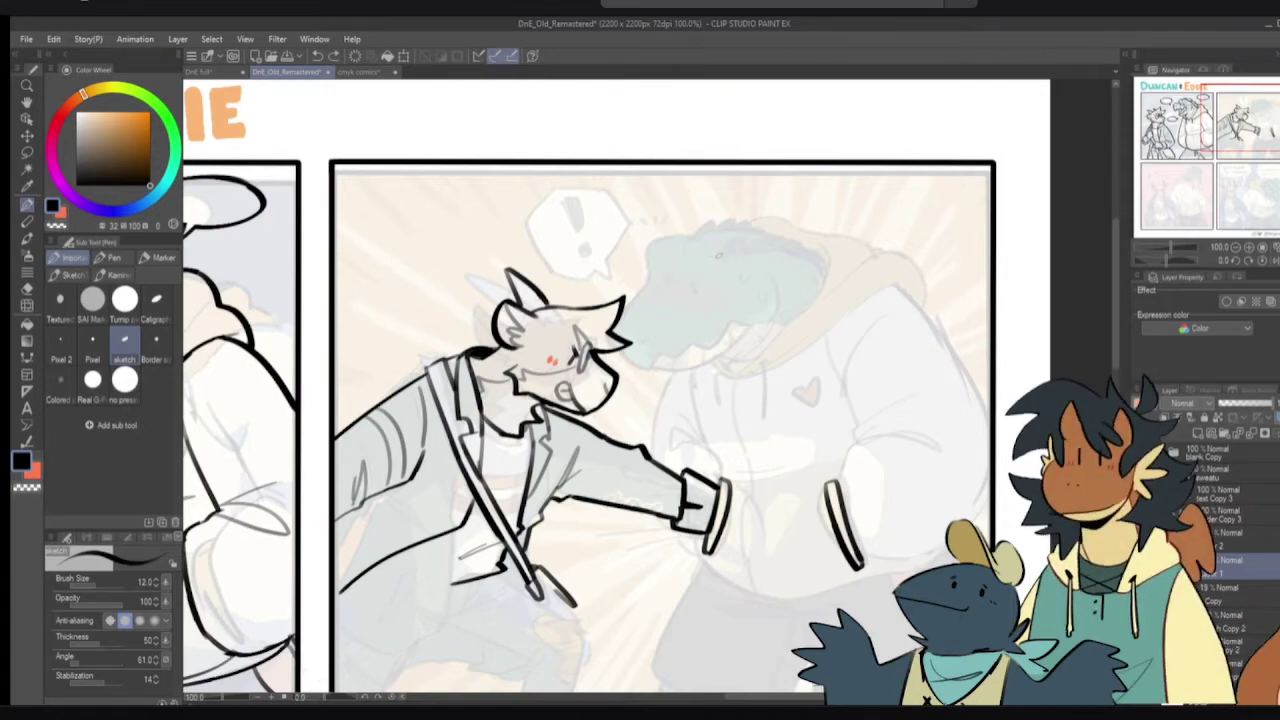
- Try to erase the fold lines on the smaller character's back sleeve and redraw its shoulder edge
{"action": "left_click_drag", "start_coordinate": [609, 304], "coordinate": [932, 252]}
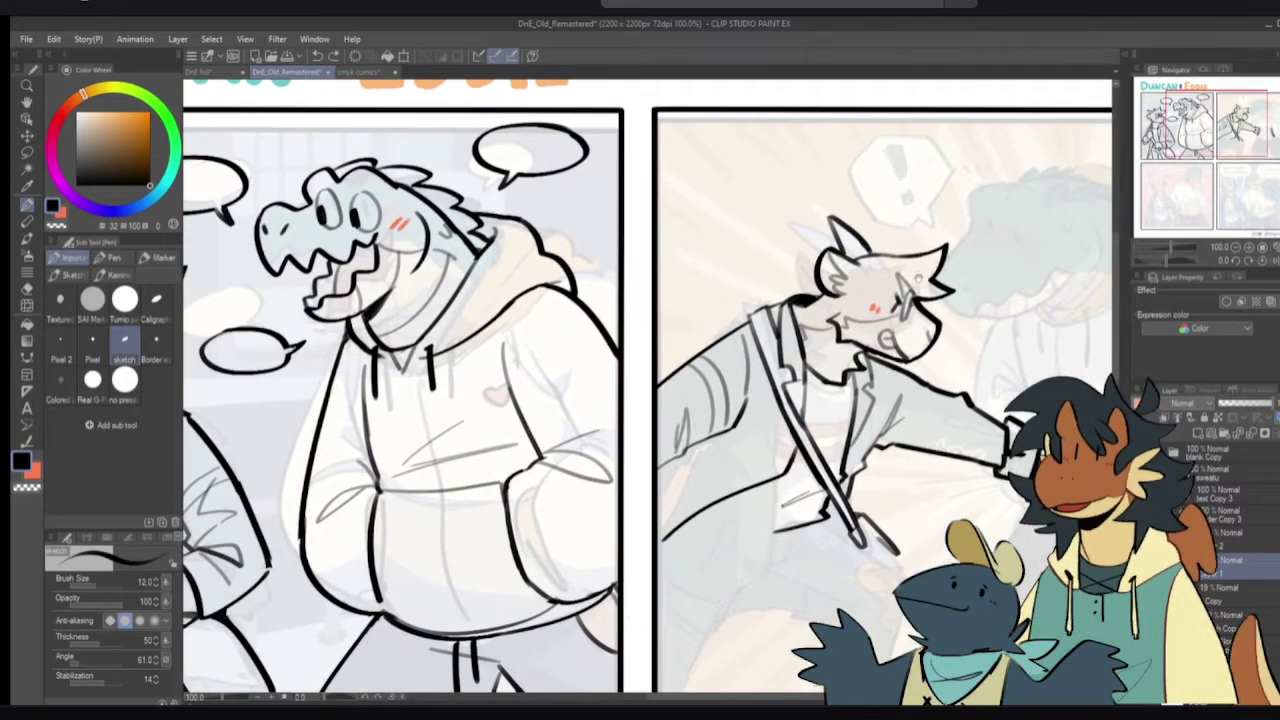
{"action": "left_click_drag", "start_coordinate": [874, 286], "coordinate": [852, 286]}
{"action": "scroll", "coordinate": [648, 387], "scroll_direction": "right", "scroll_amount": 3}
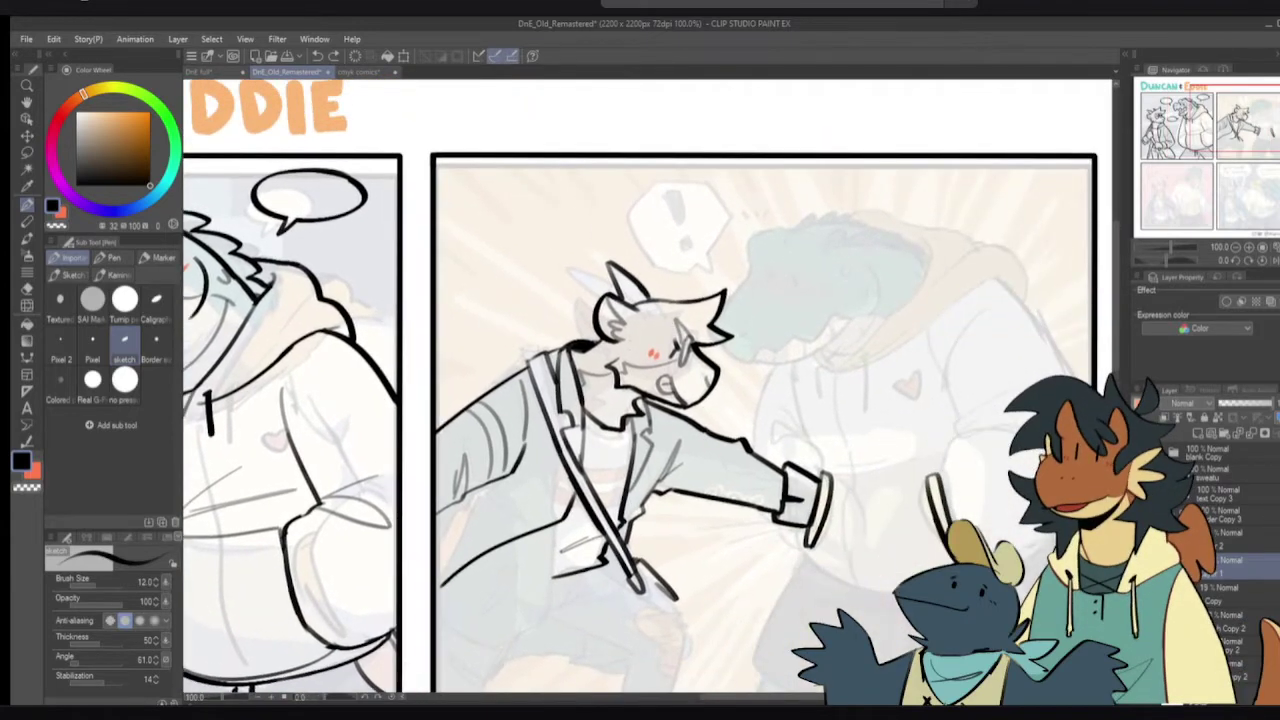
{"action": "left_click_drag", "start_coordinate": [712, 330], "coordinate": [797, 268]}
{"action": "key", "text": "e"}
{"action": "mouse_move", "coordinate": [575, 440]}
{"action": "left_mouse_down"}
{"action": "mouse_move", "coordinate": [550, 350]}
{"action": "mouse_move", "coordinate": [591, 325]}
{"action": "mouse_move", "coordinate": [540, 367]}
{"action": "mouse_move", "coordinate": [526, 402]}
{"action": "mouse_move", "coordinate": [598, 306]}
{"action": "left_mouse_up"}
{"action": "key", "text": "p"}
{"action": "key", "text": "ctrl+z"}
{"action": "key", "text": "ctrl+z"}
{"action": "left_click_drag", "start_coordinate": [516, 377], "coordinate": [604, 304]}
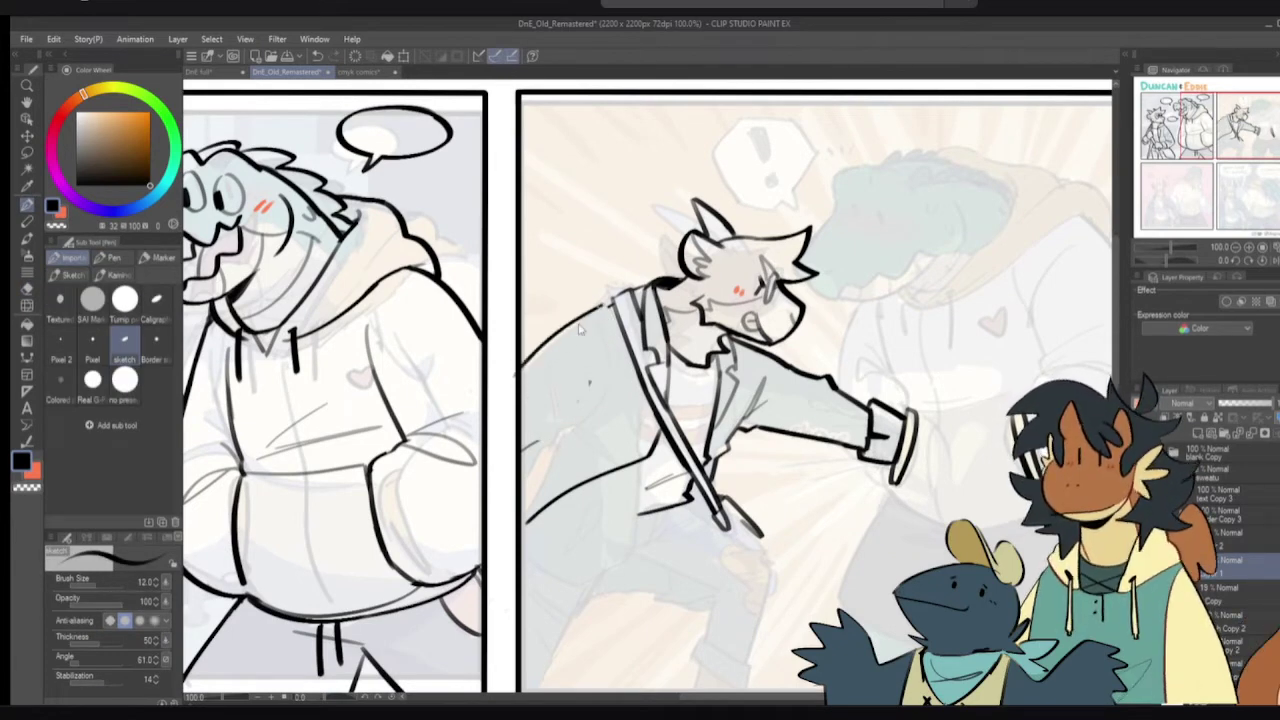
{"action": "key", "text": "ctrl+z"}
{"action": "key", "text": "ctrl+z"}
{"action": "key", "text": "ctrl+z"}
- Ink the smaller character's jacket edge from under the back sleeve down to the panel border
{"action": "key", "text": "e"}
{"action": "mouse_move", "coordinate": [545, 352]}
{"action": "left_mouse_down"}
{"action": "mouse_move", "coordinate": [505, 400]}
{"action": "mouse_move", "coordinate": [520, 460]}
{"action": "mouse_move", "coordinate": [530, 445]}
{"action": "mouse_move", "coordinate": [512, 411]}
{"action": "mouse_move", "coordinate": [532, 437]}
{"action": "mouse_move", "coordinate": [501, 486]}
{"action": "left_mouse_up"}
{"action": "key", "text": "p"}
{"action": "key", "text": "ctrl+z"}
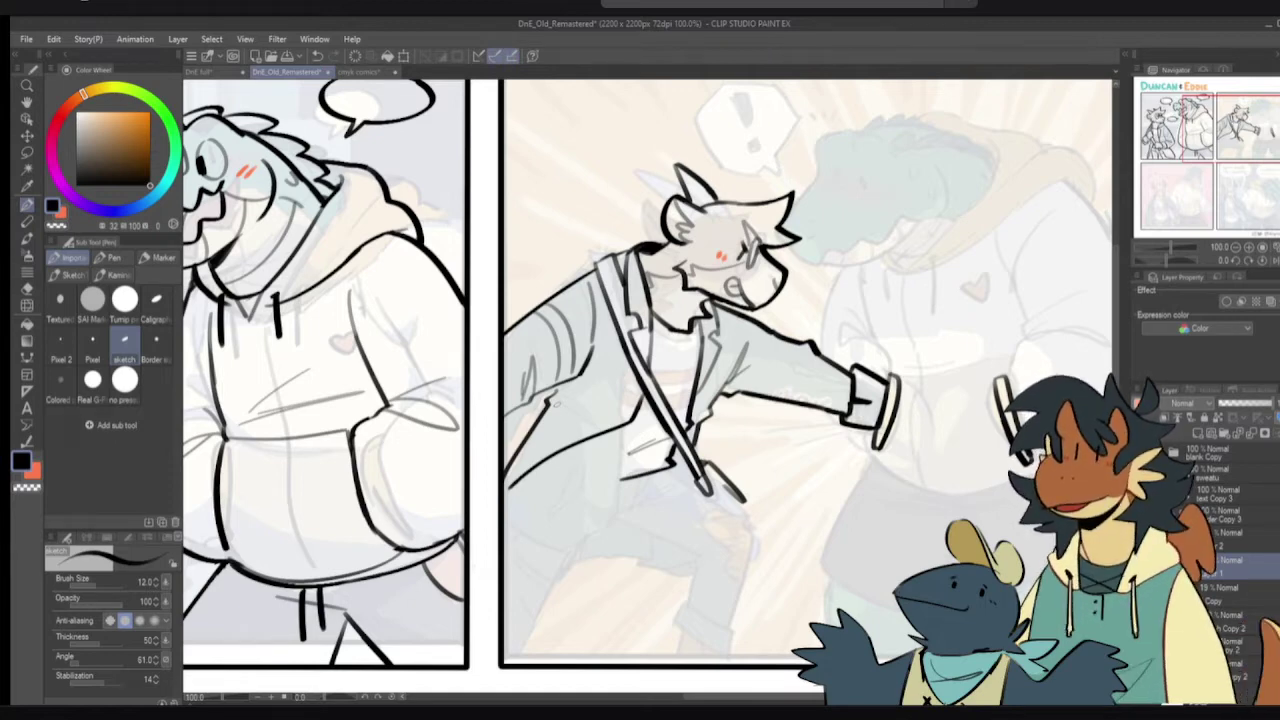
{"action": "scroll", "coordinate": [559, 396], "scroll_direction": "up", "scroll_amount": 1}
{"action": "key", "text": "ctrl+z"}
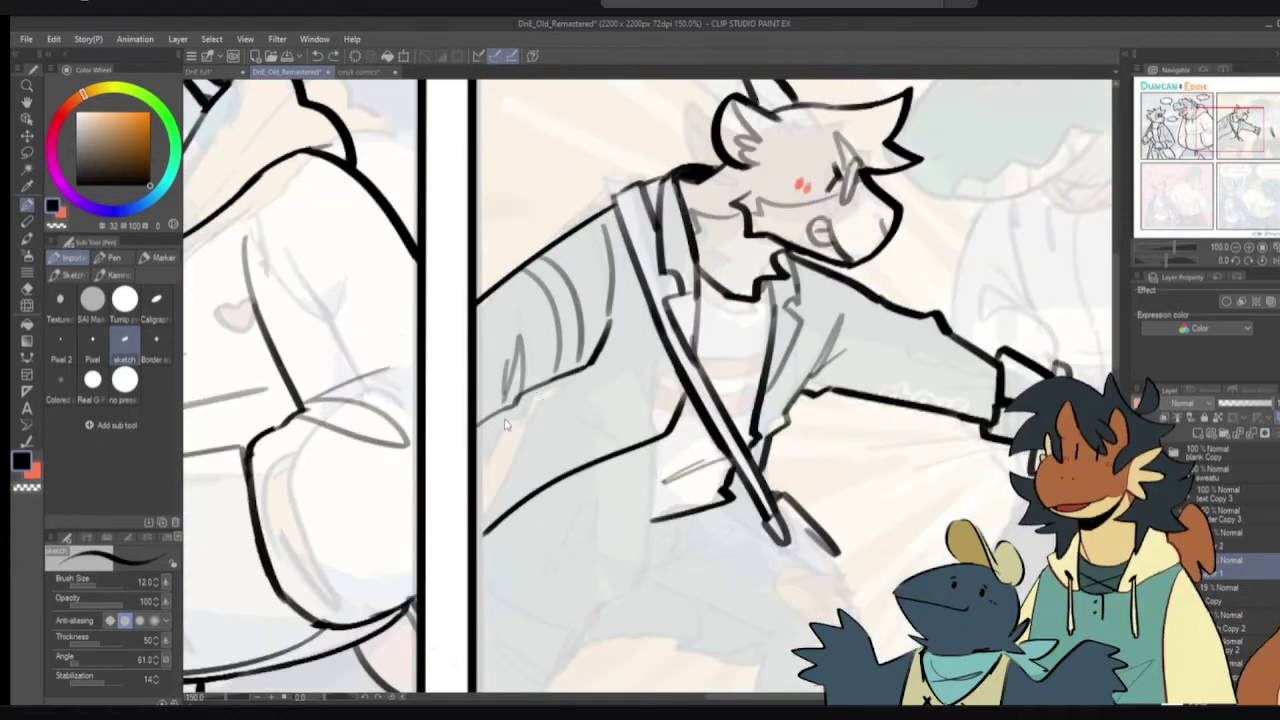
{"action": "left_click_drag", "start_coordinate": [480, 488], "coordinate": [555, 397]}
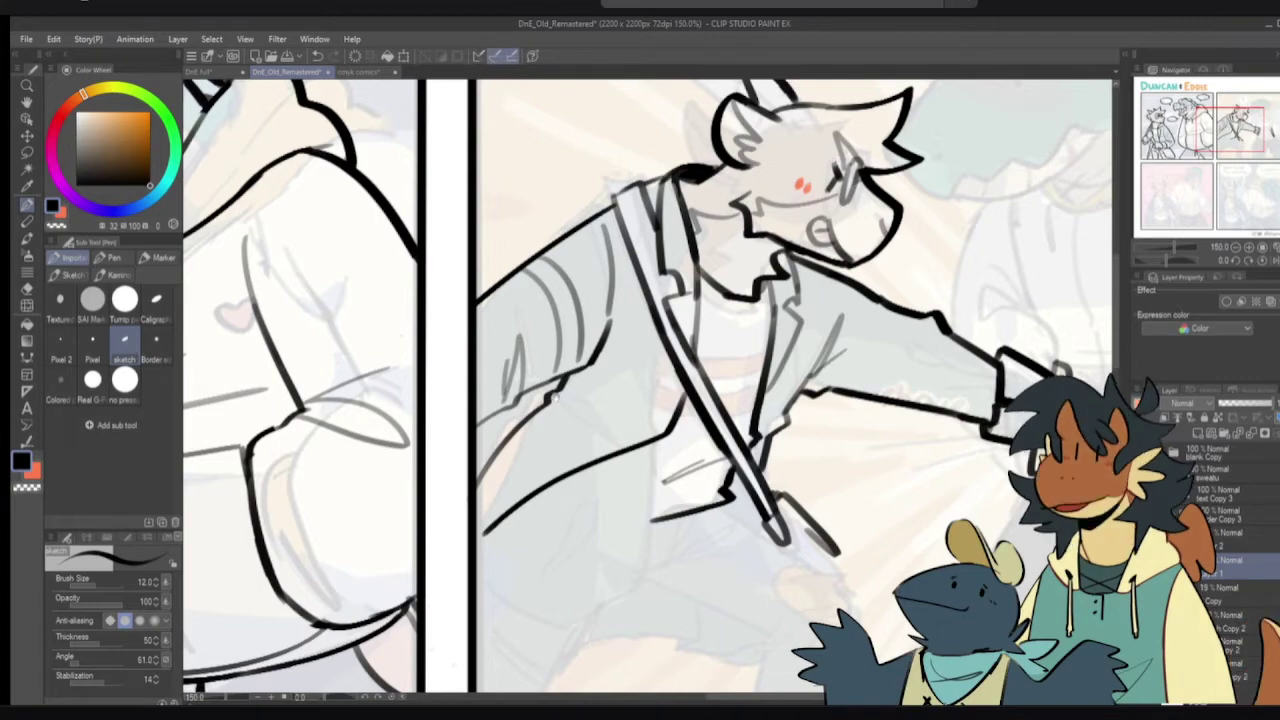
- Compare the characters in both panels, flipping the canvas view horizontally and restoring it to check their proportions
{"action": "scroll", "coordinate": [545, 395], "scroll_direction": "down", "scroll_amount": 2}
{"action": "left_click_drag", "start_coordinate": [794, 320], "coordinate": [1021, 286]}
{"action": "left_click_drag", "start_coordinate": [889, 327], "coordinate": [679, 375]}
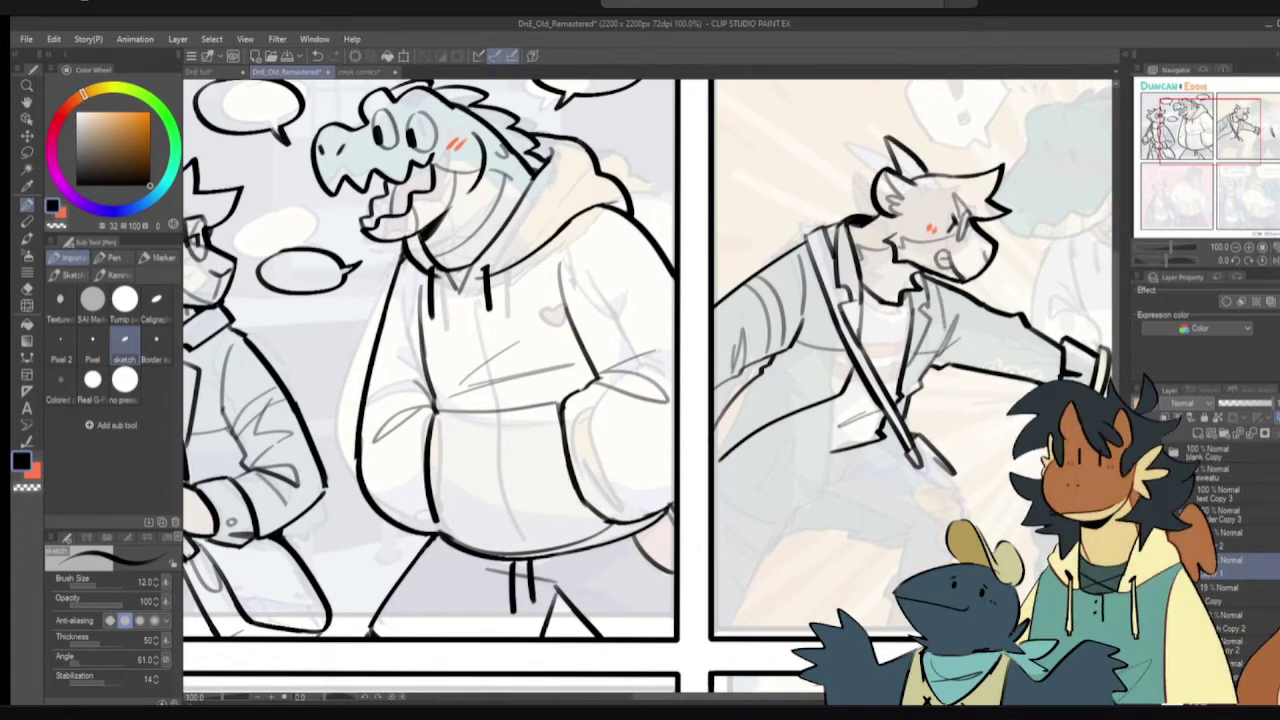
{"action": "key", "text": "ctrl+z"}
{"action": "left_click_drag", "start_coordinate": [930, 281], "coordinate": [937, 343]}
{"action": "key", "text": "h"}
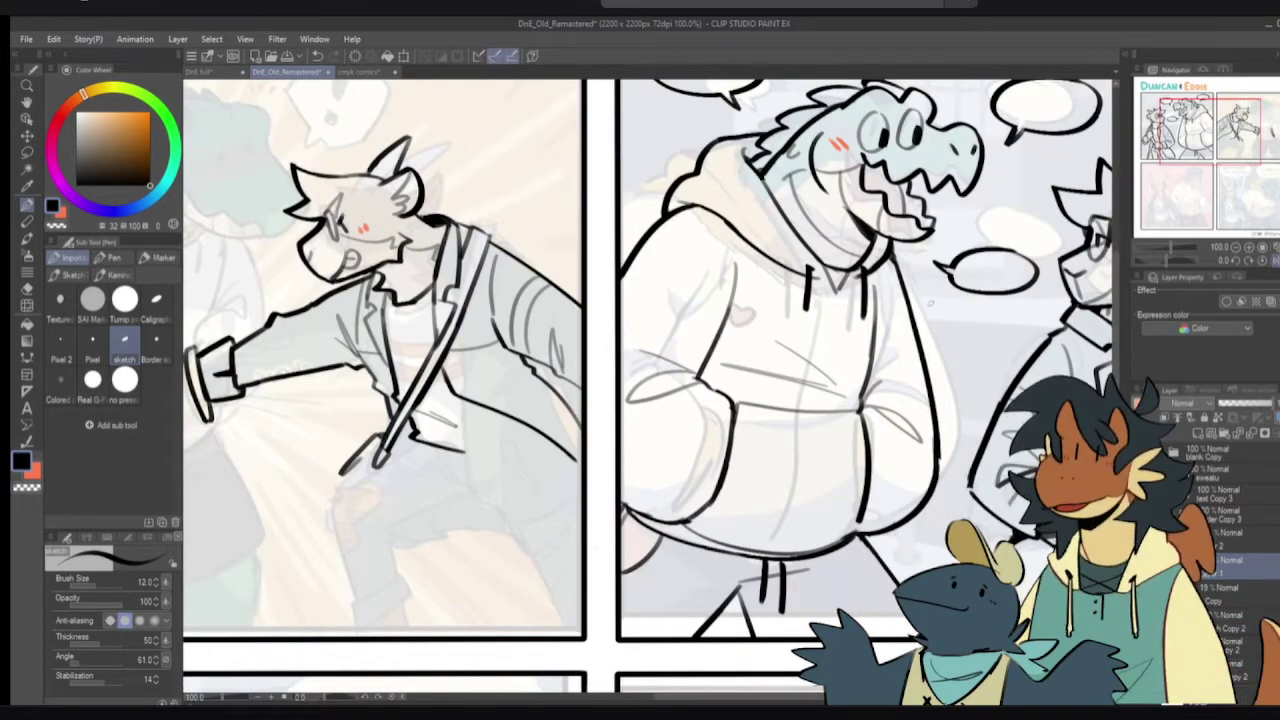
{"action": "key", "text": "h"}
{"action": "mouse_move", "coordinate": [917, 290]}
{"action": "left_mouse_down"}
{"action": "mouse_move", "coordinate": [887, 284]}
{"action": "mouse_move", "coordinate": [659, 364]}
{"action": "left_mouse_up"}
- Doodle a tall rectangular box with a doubled inner edge over the larger character's shoulder
{"action": "left_click_drag", "start_coordinate": [958, 221], "coordinate": [952, 305]}
{"action": "left_click_drag", "start_coordinate": [967, 220], "coordinate": [998, 304]}
{"action": "key", "text": "ctrl+z"}
{"action": "mouse_move", "coordinate": [958, 220]}
{"action": "left_mouse_down"}
{"action": "mouse_move", "coordinate": [1017, 226]}
{"action": "mouse_move", "coordinate": [1014, 250]}
{"action": "mouse_move", "coordinate": [999, 226]}
{"action": "mouse_move", "coordinate": [968, 303]}
{"action": "left_mouse_up"}
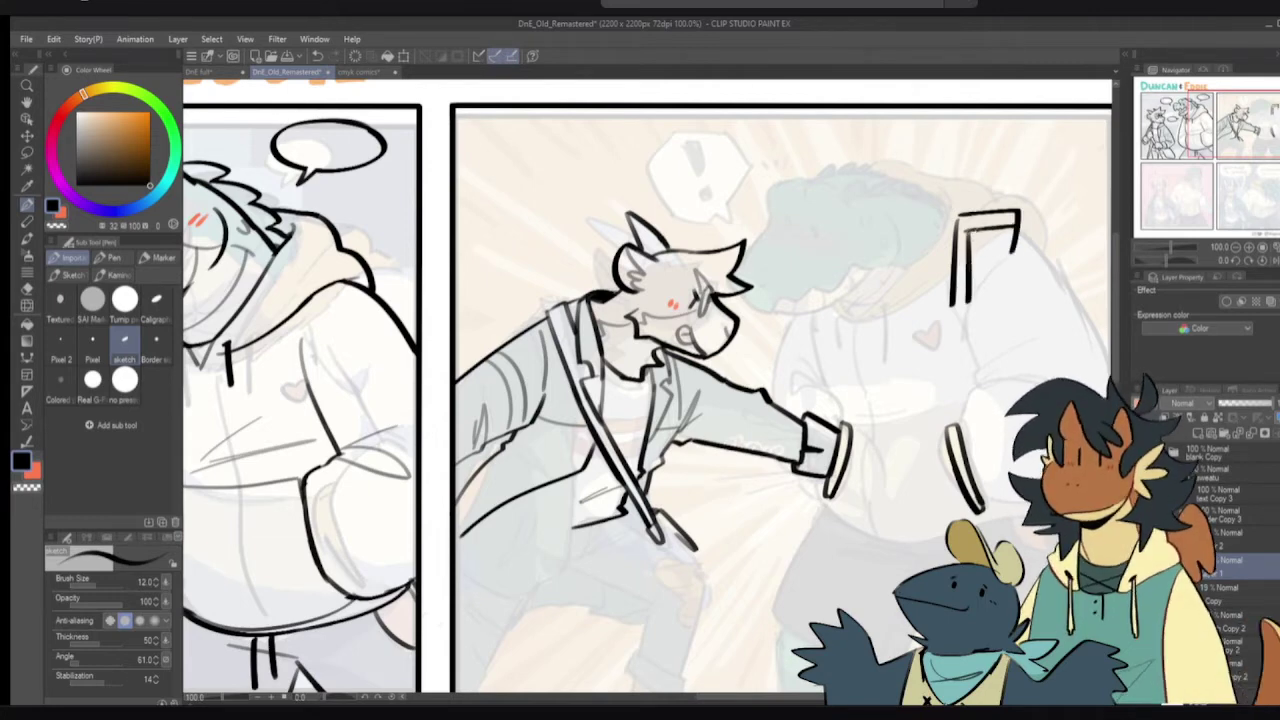
{"action": "left_click_drag", "start_coordinate": [980, 231], "coordinate": [969, 279]}
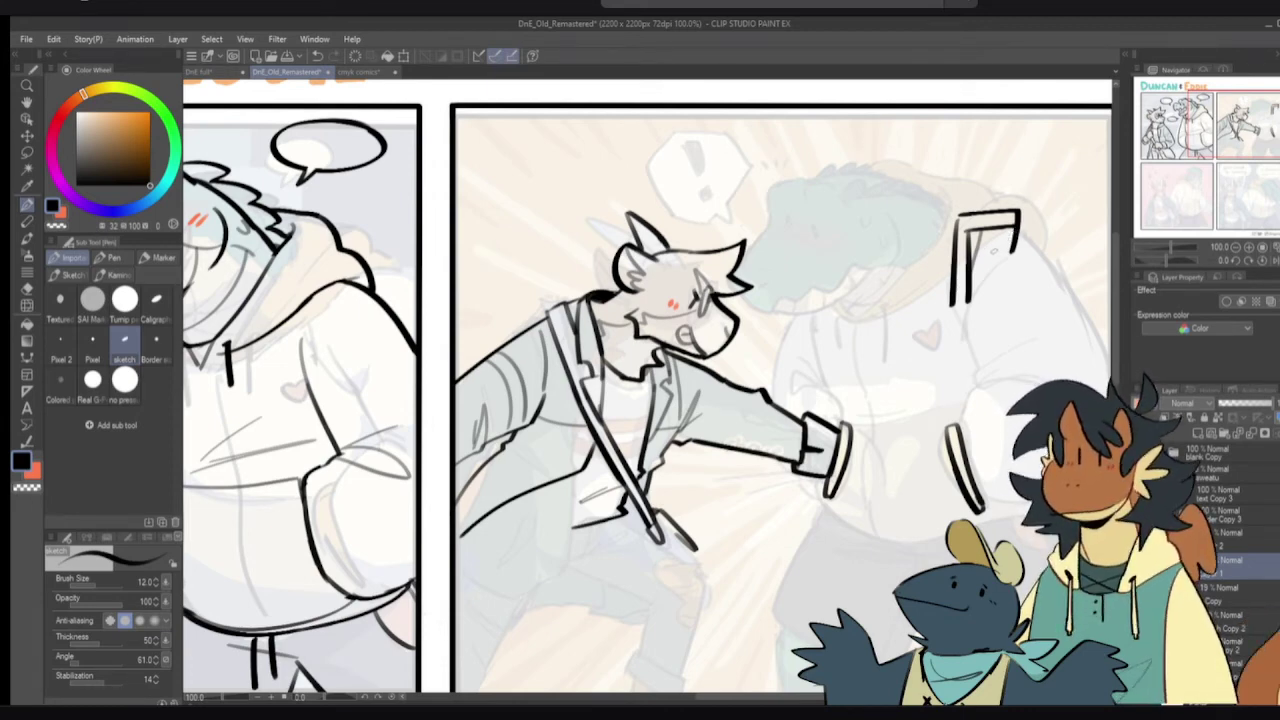
{"action": "mouse_move", "coordinate": [1015, 230]}
{"action": "left_mouse_down"}
{"action": "mouse_move", "coordinate": [1006, 309]}
{"action": "mouse_move", "coordinate": [958, 320]}
{"action": "mouse_move", "coordinate": [990, 318]}
{"action": "left_mouse_up"}
{"action": "key", "text": "ctrl+z"}
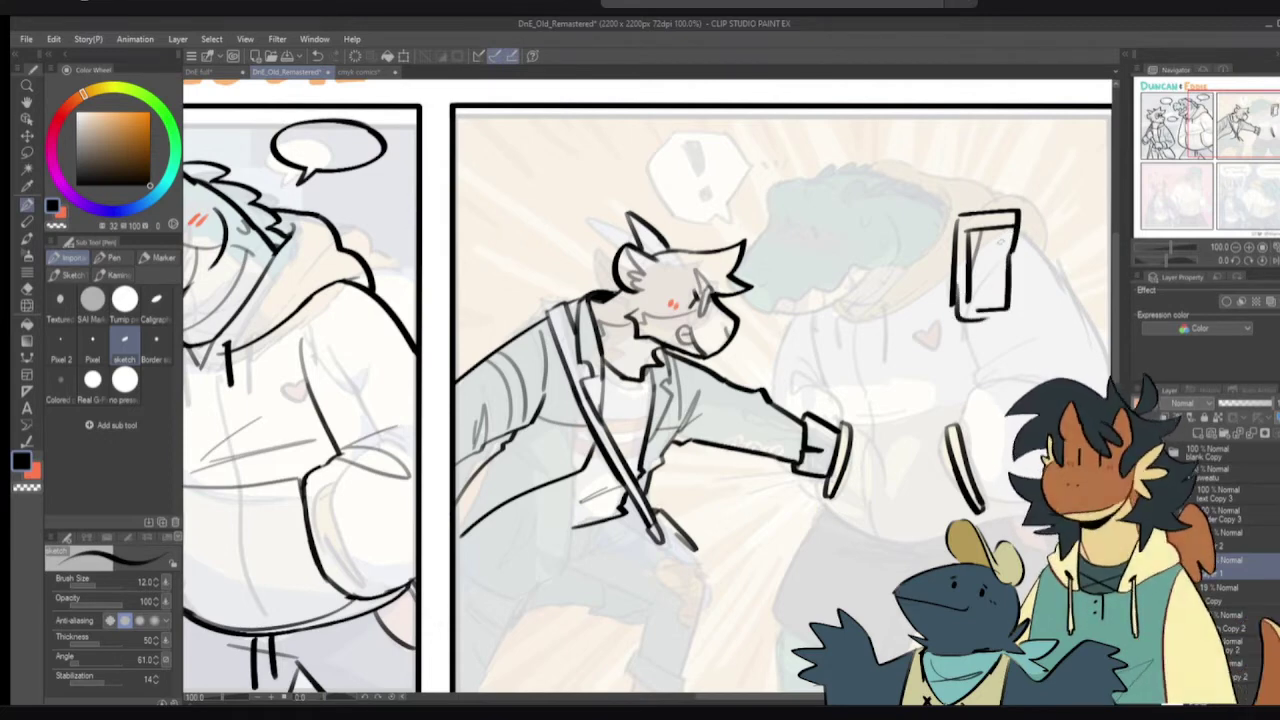
- Add inner strokes to the rectangular box doodle and erase the whole doodle from the larger character's shoulder
{"action": "key", "text": "e"}
{"action": "left_click_drag", "start_coordinate": [984, 236], "coordinate": [975, 292]}
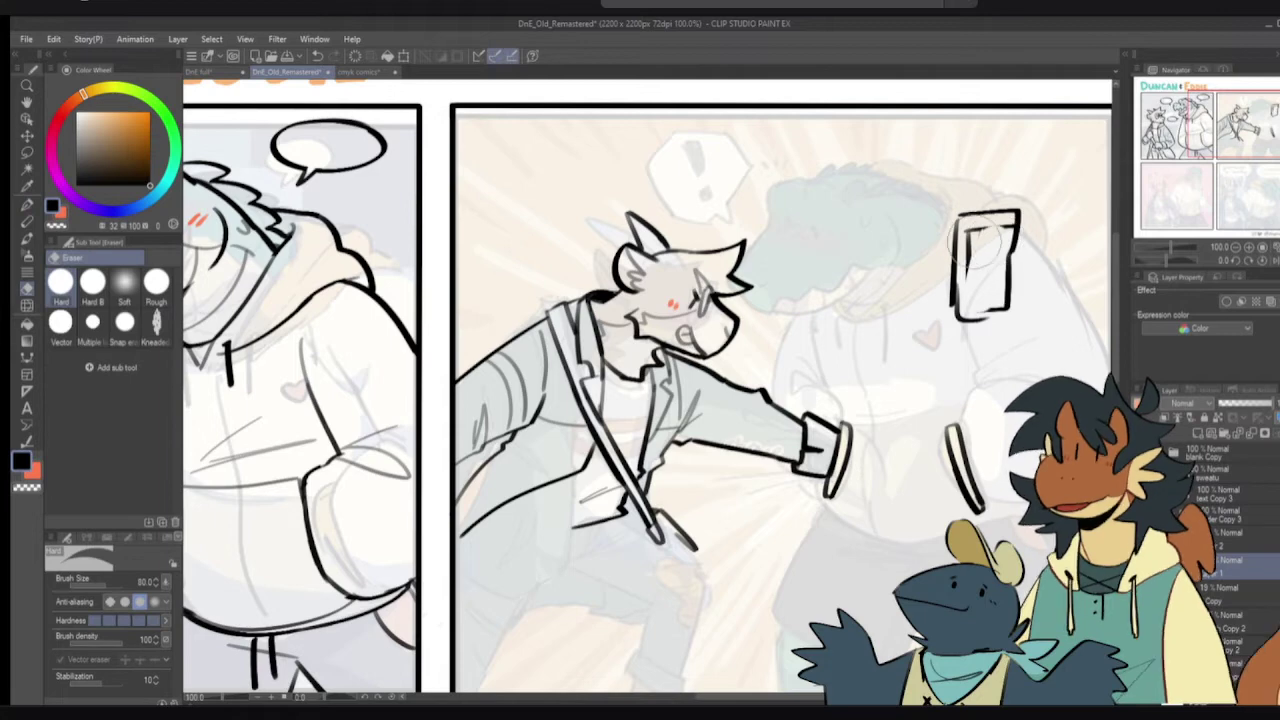
{"action": "key", "text": "p"}
{"action": "left_click_drag", "start_coordinate": [968, 248], "coordinate": [990, 308]}
{"action": "left_click_drag", "start_coordinate": [967, 266], "coordinate": [972, 308]}
{"action": "left_click_drag", "start_coordinate": [999, 230], "coordinate": [996, 311]}
{"action": "key", "text": "e"}
{"action": "mouse_move", "coordinate": [943, 274]}
{"action": "left_mouse_down"}
{"action": "mouse_move", "coordinate": [1025, 306]}
{"action": "mouse_move", "coordinate": [965, 255]}
{"action": "mouse_move", "coordinate": [975, 285]}
{"action": "left_mouse_up"}
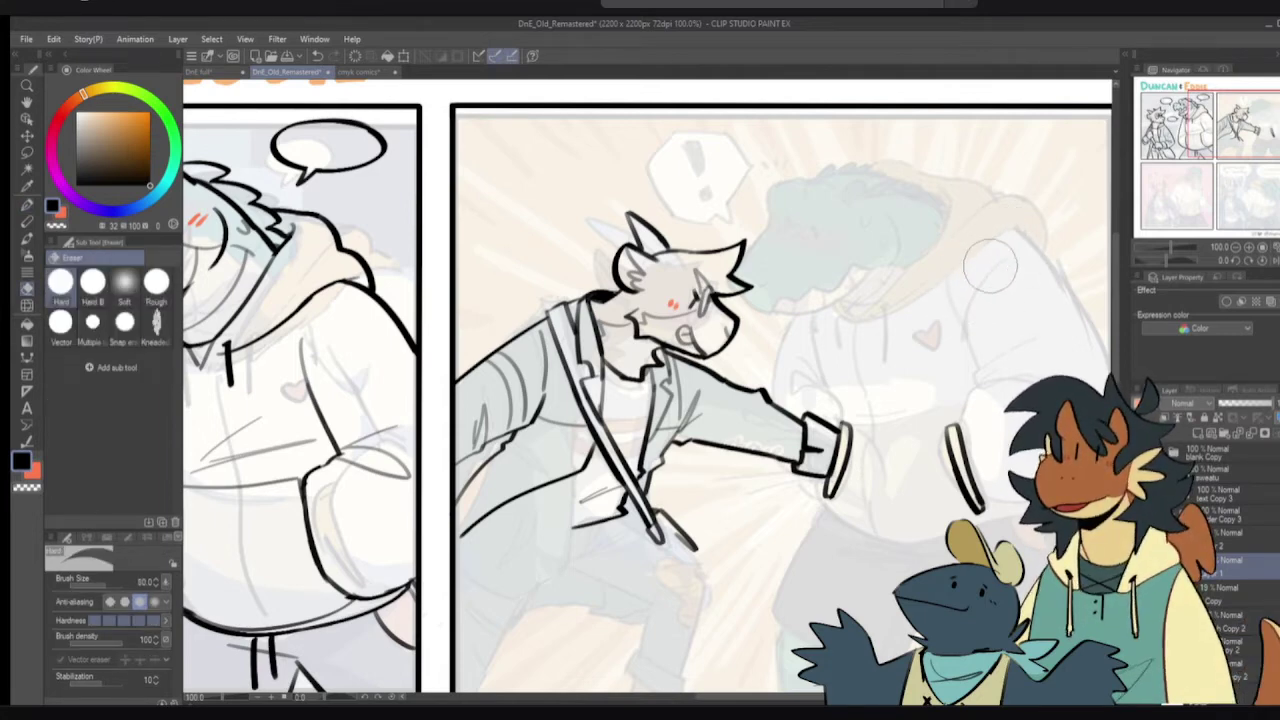
{"action": "key", "text": "p"}
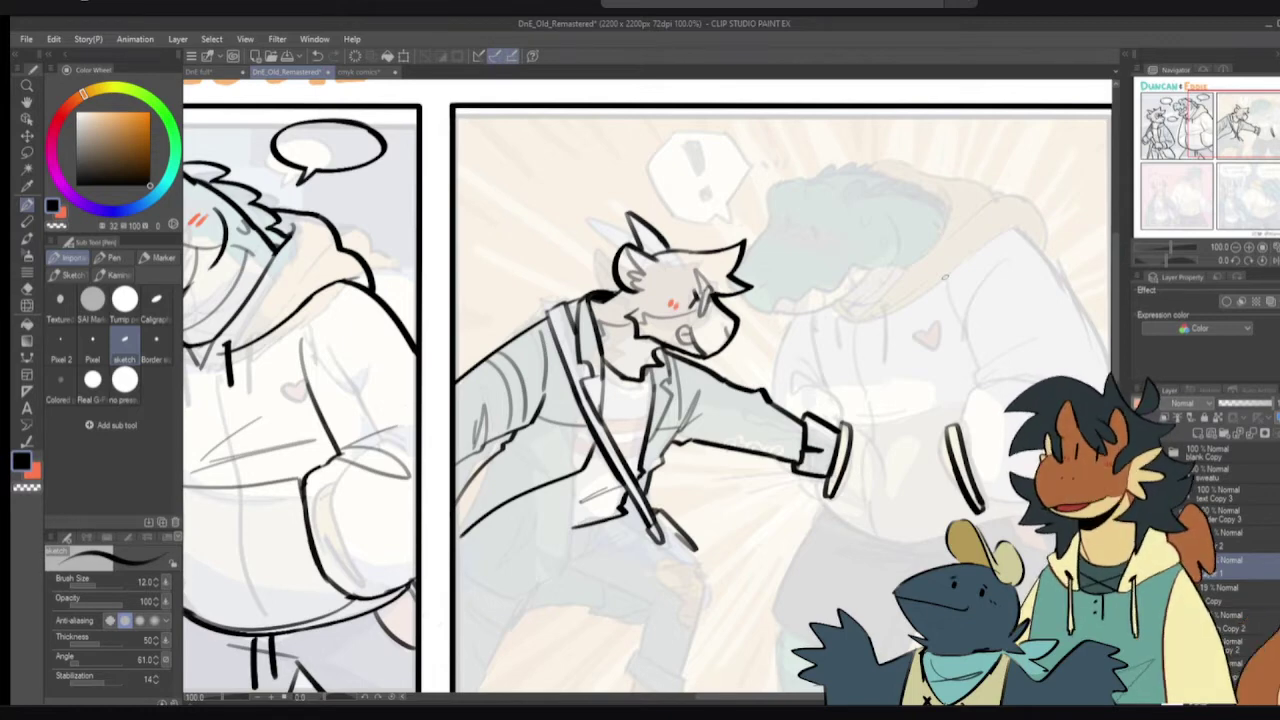
- Try to clean up the lower and upper edges of the outstretched sleeve's cuff using the pen with transparent colour
{"action": "scroll", "coordinate": [850, 388], "scroll_direction": "up", "scroll_amount": 2}
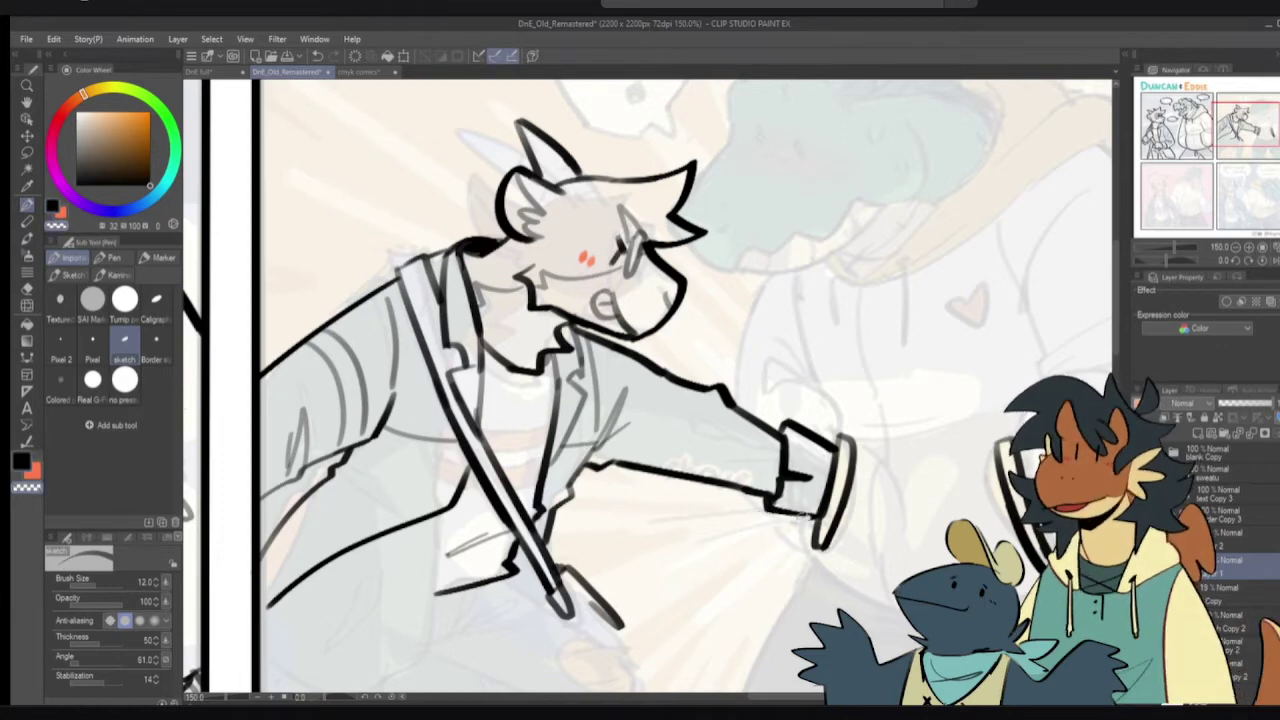
{"action": "left_click_drag", "start_coordinate": [772, 511], "coordinate": [812, 516]}
{"action": "key", "text": "c"}
{"action": "left_click_drag", "start_coordinate": [788, 422], "coordinate": [840, 458]}
{"action": "key", "text": "c"}
{"action": "key", "text": "ctrl+z"}
{"action": "key", "text": "ctrl+z"}
{"action": "key", "text": "ctrl+z"}
- Redraw the upper edge of the outstretched sleeve's cuff up to the pocket trim
{"action": "left_click_drag", "start_coordinate": [778, 418], "coordinate": [834, 456]}
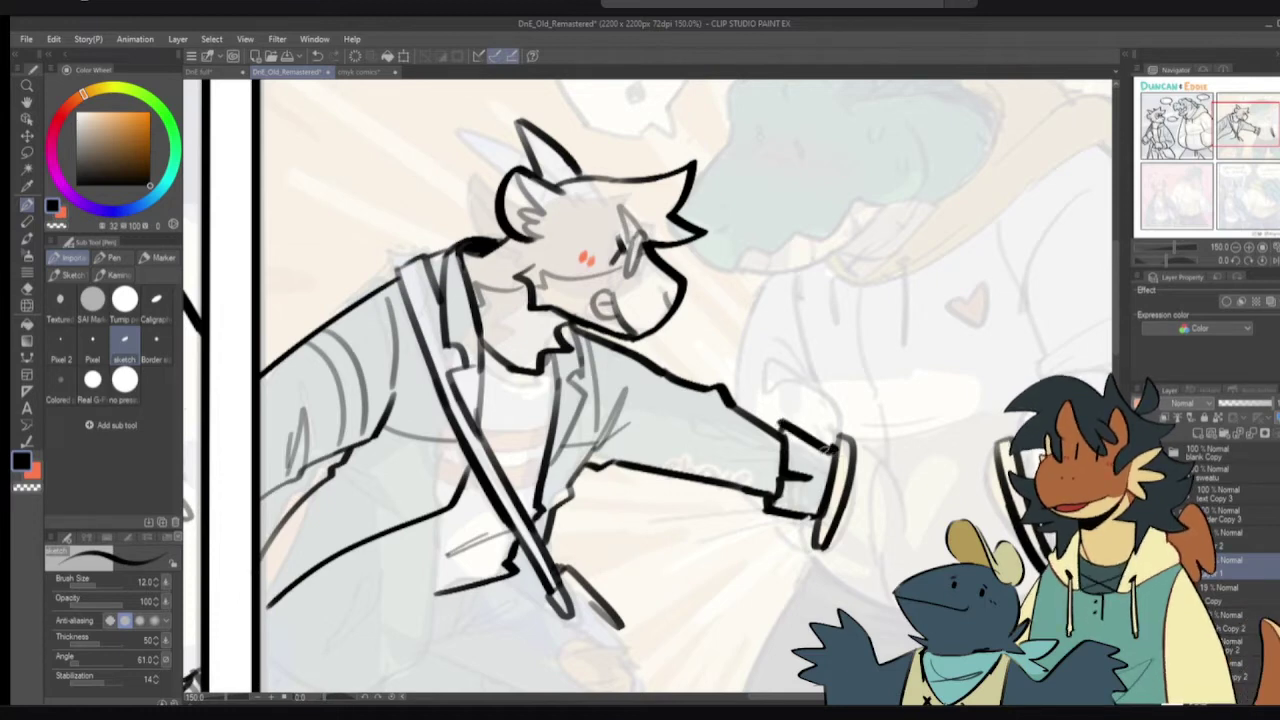
{"action": "key", "text": "ctrl+z"}
{"action": "left_click_drag", "start_coordinate": [786, 420], "coordinate": [836, 456]}
{"action": "key", "text": "ctrl+z"}
{"action": "left_click_drag", "start_coordinate": [778, 418], "coordinate": [842, 458]}
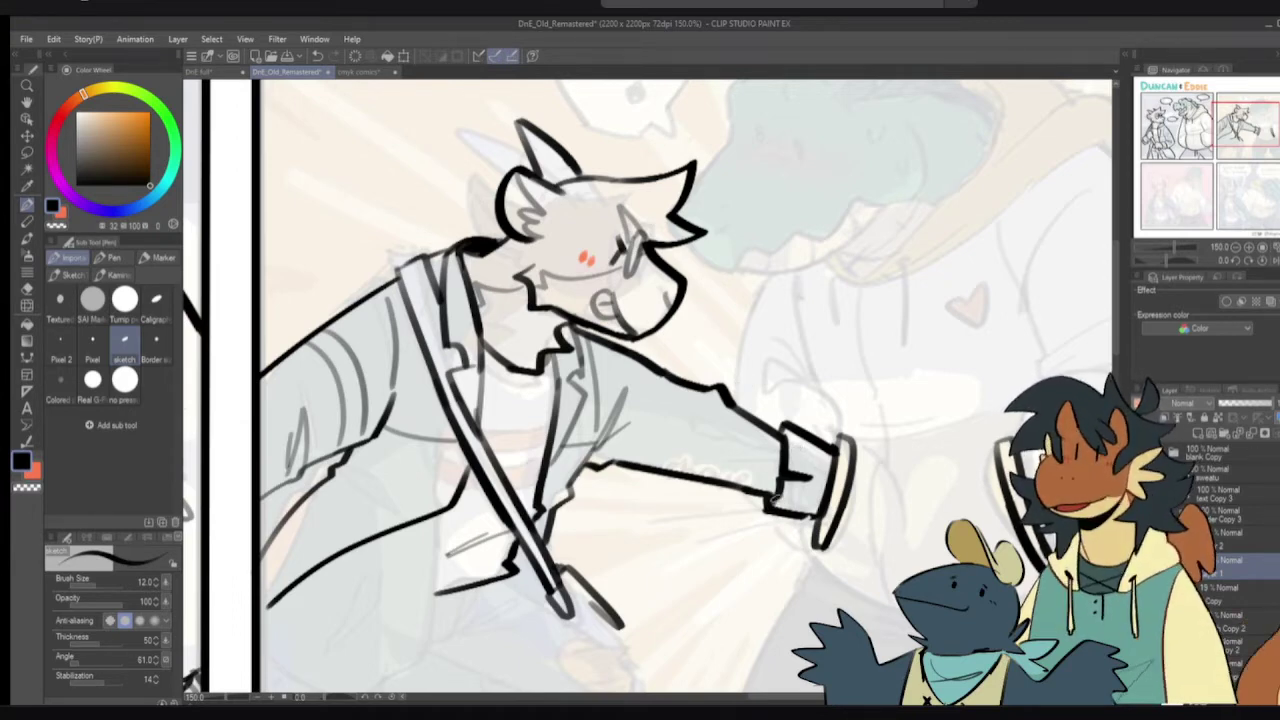
- Draw a thin seam line across the outstretched sleeve between the elbow fold and the cuff
{"action": "left_click_drag", "start_coordinate": [720, 397], "coordinate": [742, 474]}
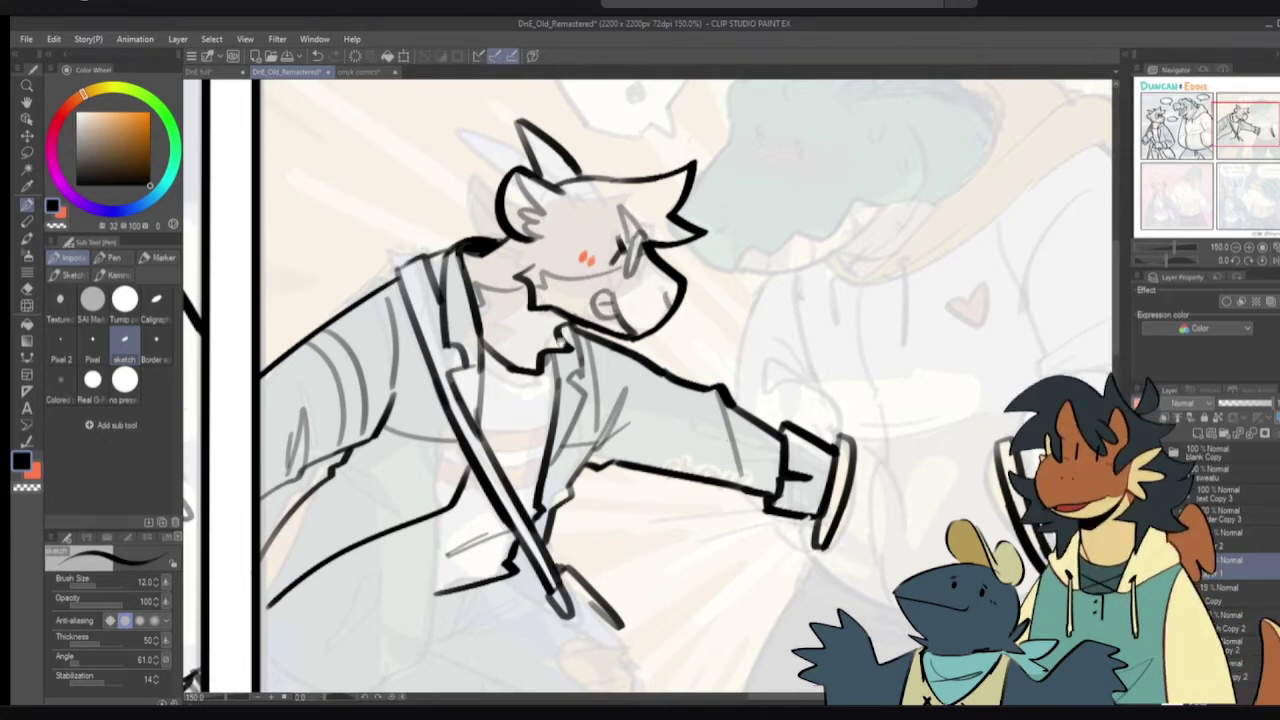
{"action": "mouse_move", "coordinate": [561, 343]}
{"action": "left_mouse_down"}
{"action": "mouse_move", "coordinate": [585, 299]}
{"action": "mouse_move", "coordinate": [582, 350]}
{"action": "left_mouse_up"}
{"action": "key", "text": "ctrl+z"}
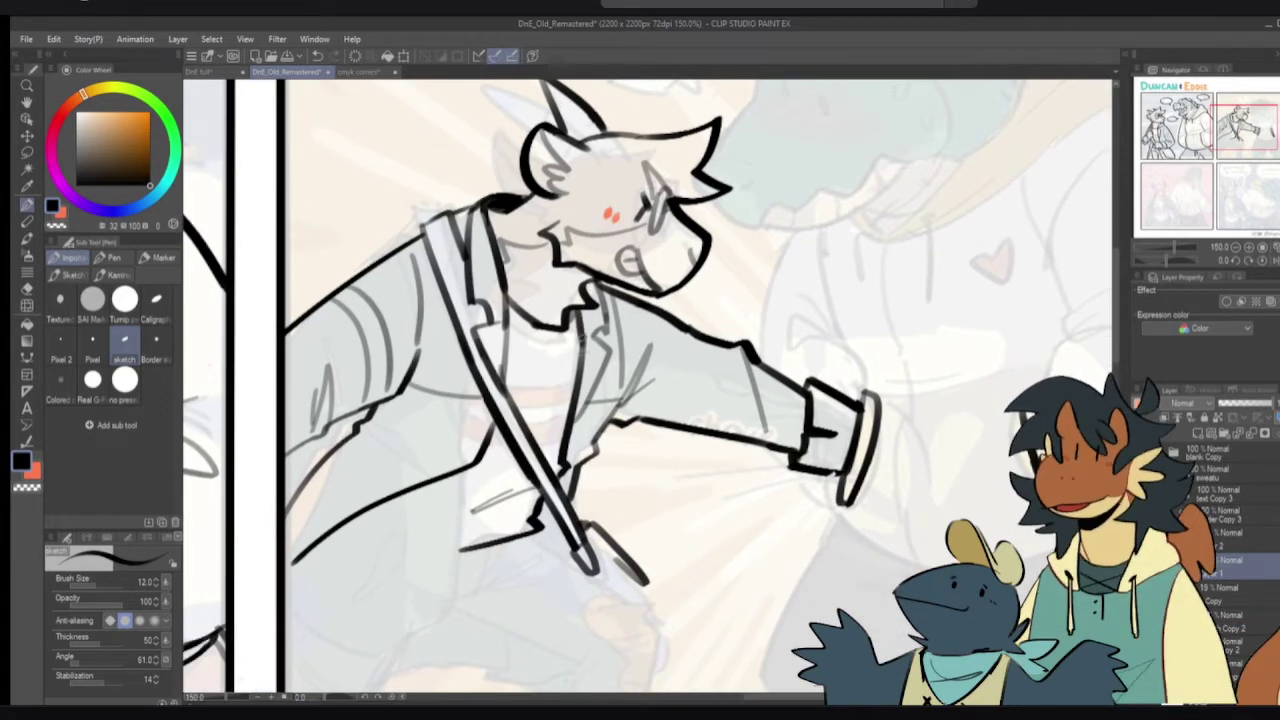
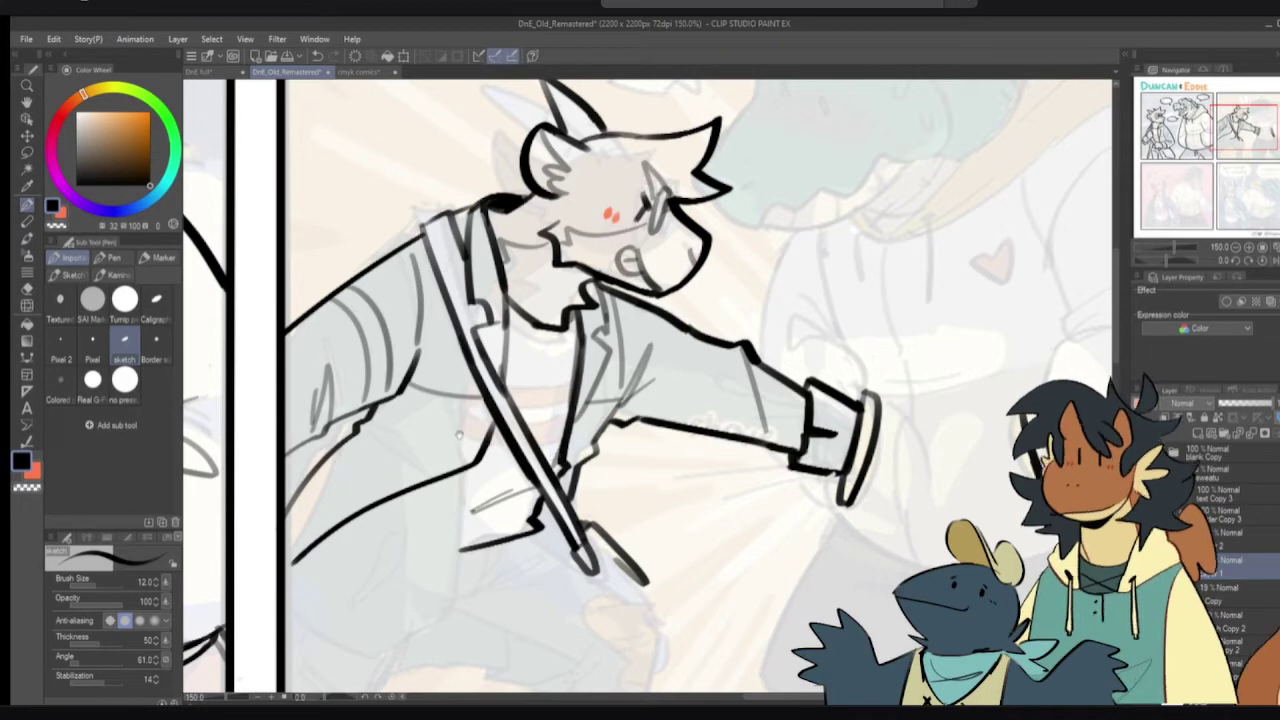
- Extend the smaller character's lower shirt hem with a thin curve rising to the jacket's open edge
{"action": "left_click_drag", "start_coordinate": [807, 349], "coordinate": [705, 253]}
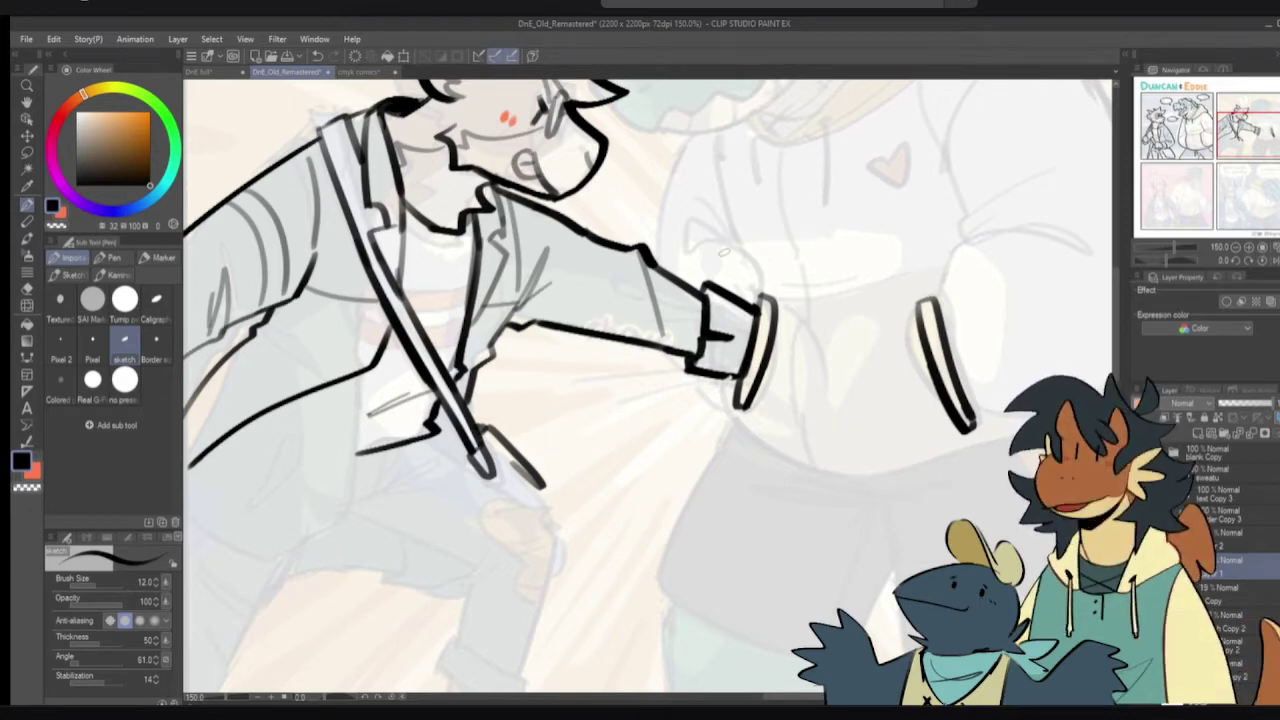
{"action": "left_click_drag", "start_coordinate": [724, 252], "coordinate": [894, 242]}
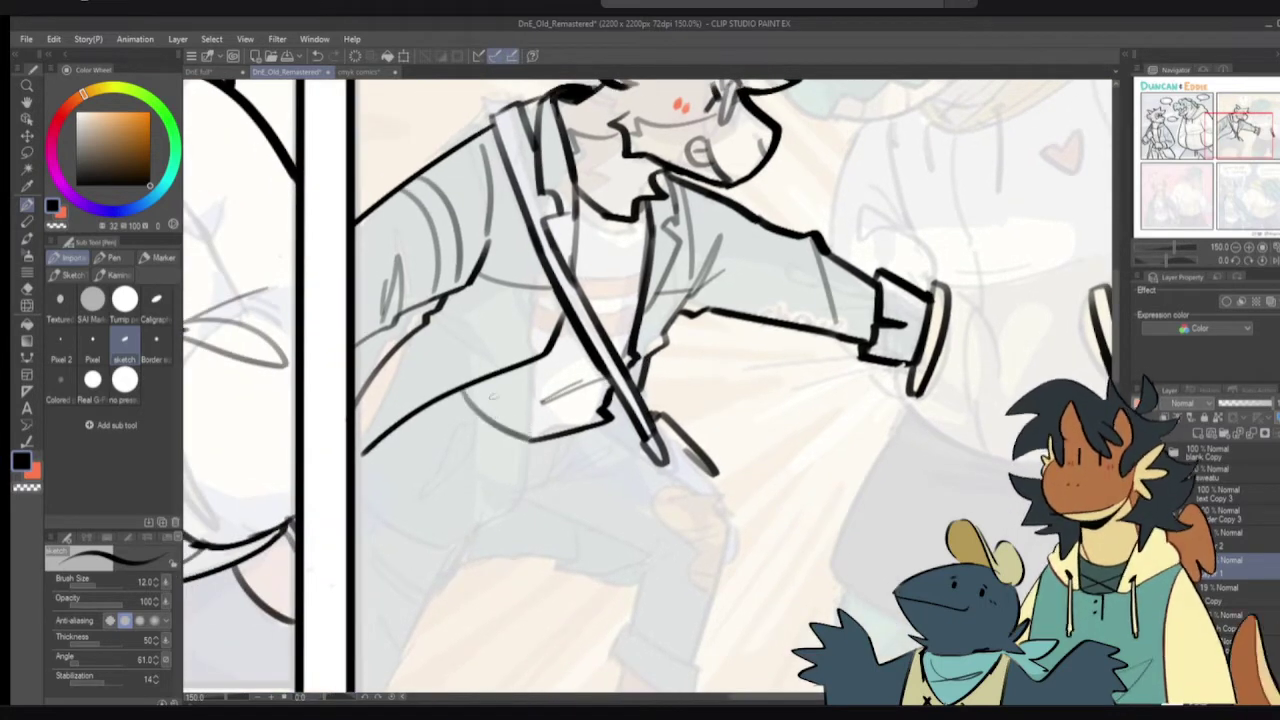
{"action": "left_click_drag", "start_coordinate": [506, 392], "coordinate": [487, 437]}
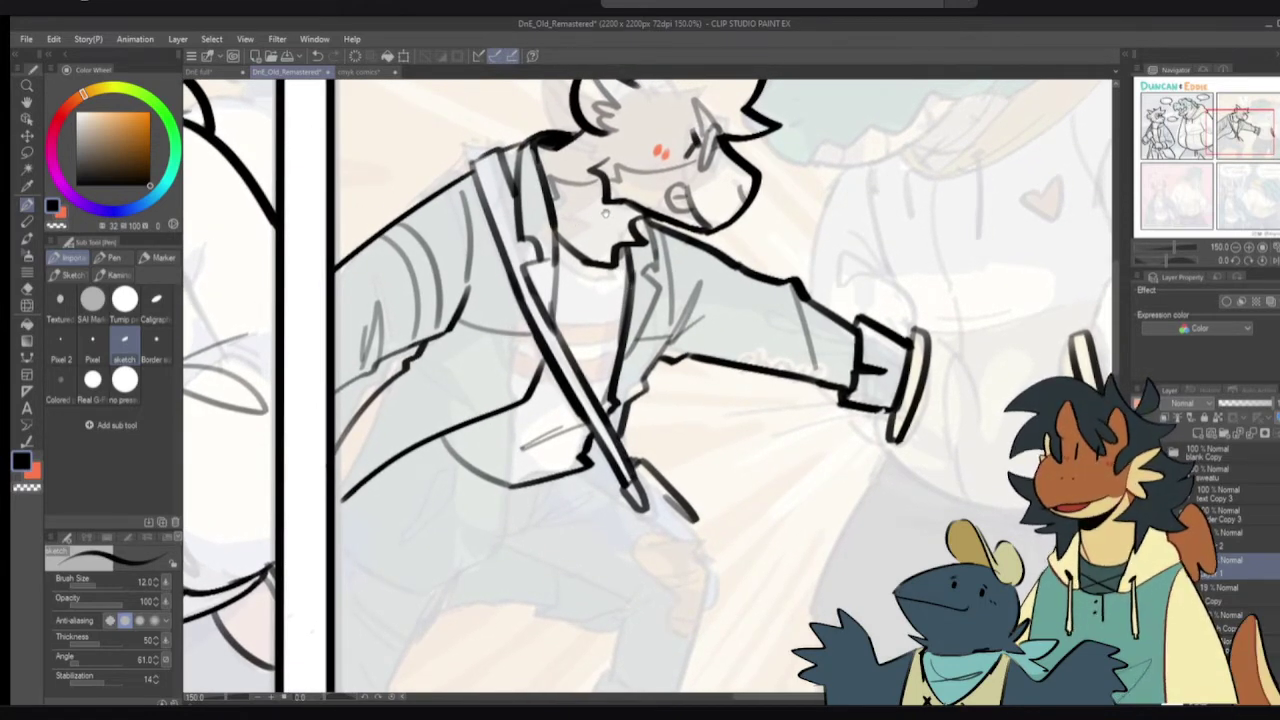
{"action": "left_click_drag", "start_coordinate": [557, 282], "coordinate": [563, 314]}
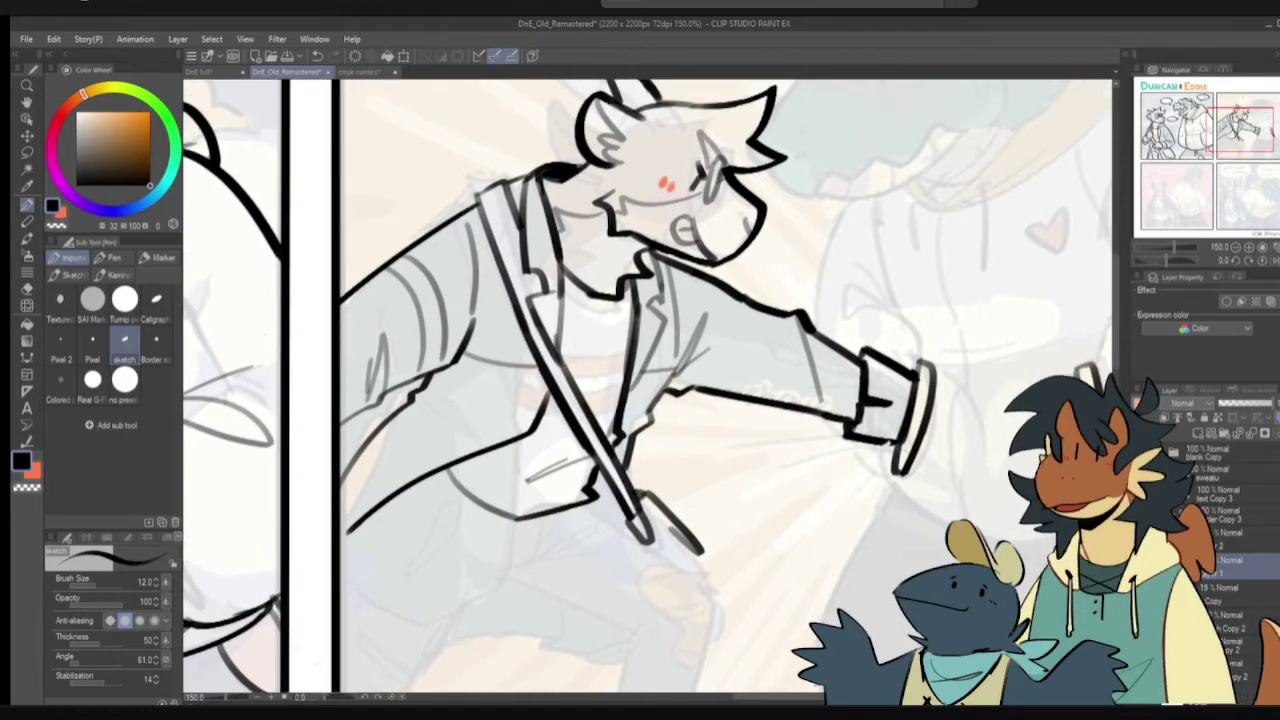
{"action": "key", "text": "h"}
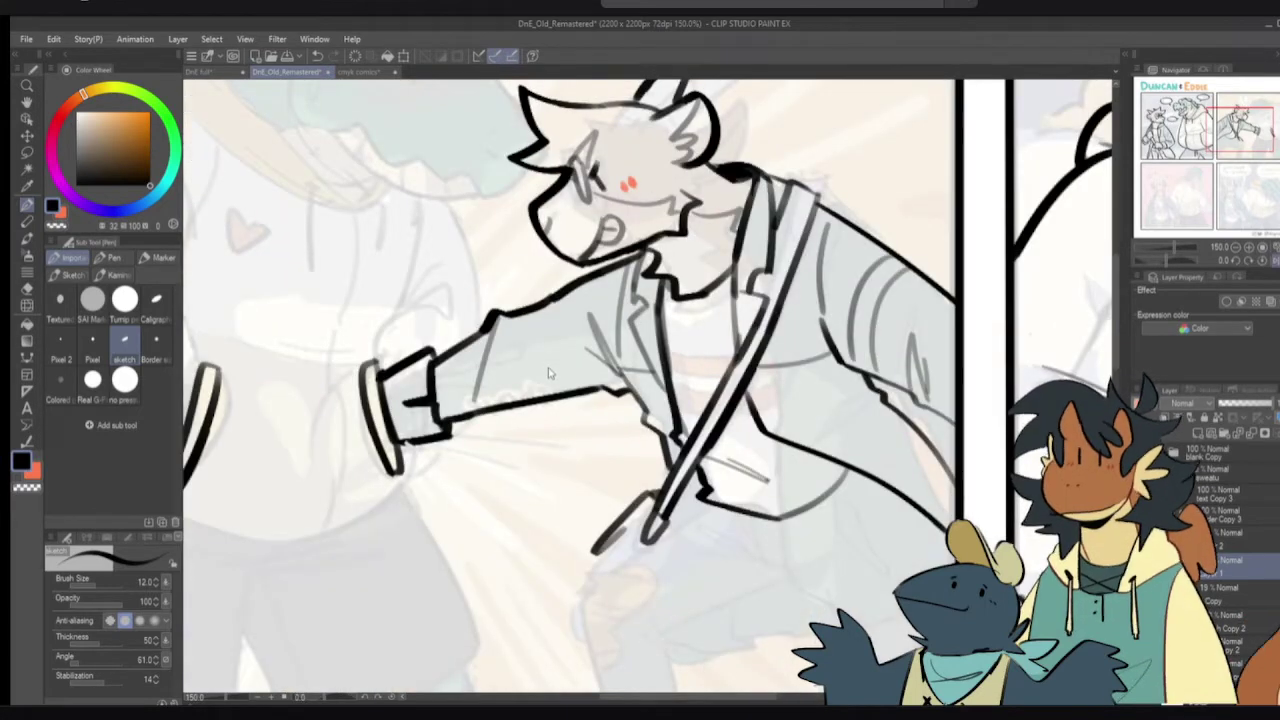
{"action": "key", "text": "h"}
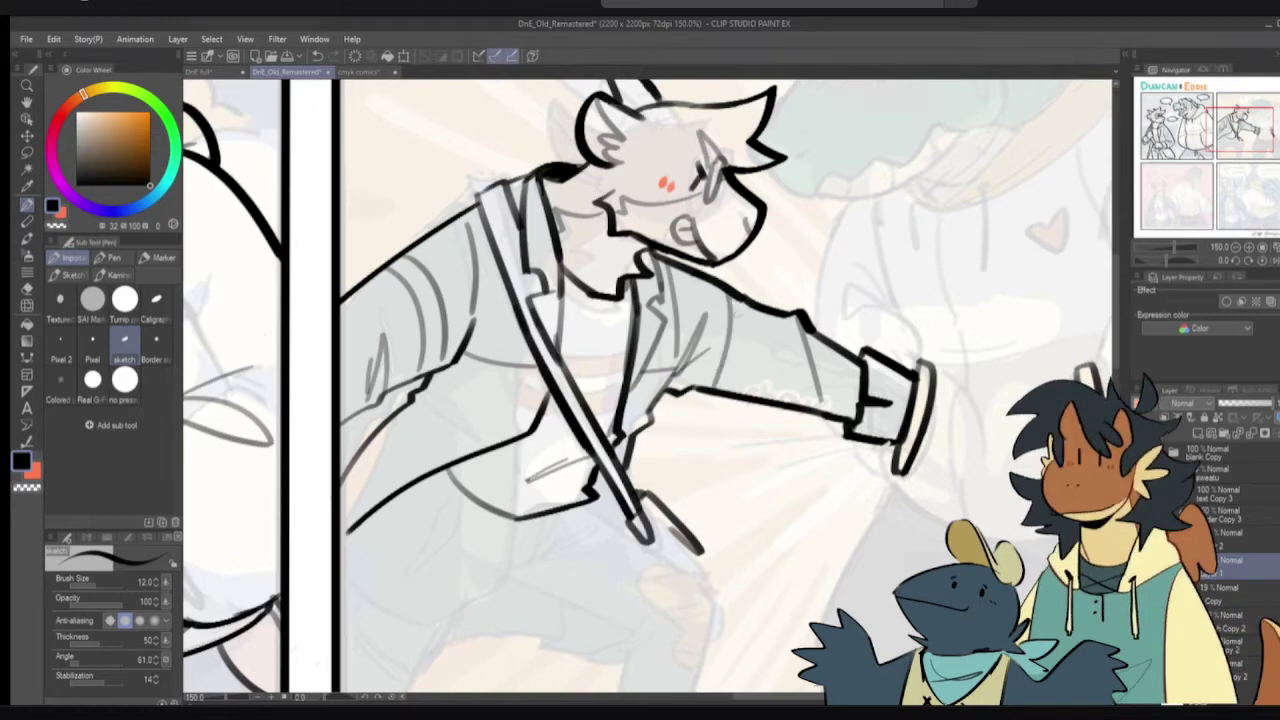
- Draw two curved stripe lines around the upper part of the outstretched sleeve, redoing the outer one until it fits
{"action": "left_click_drag", "start_coordinate": [744, 306], "coordinate": [721, 391]}
{"action": "key", "text": "ctrl+z"}
{"action": "left_click_drag", "start_coordinate": [739, 296], "coordinate": [721, 391]}
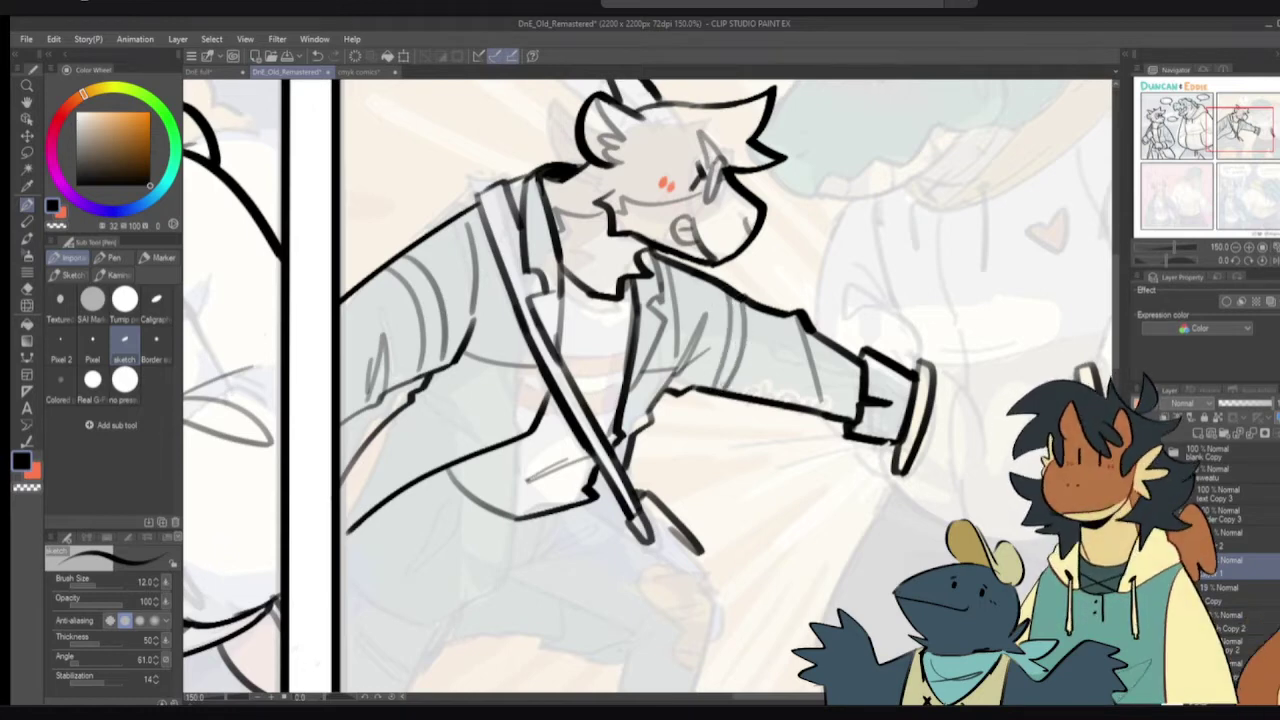
{"action": "key", "text": "ctrl+z"}
{"action": "left_click_drag", "start_coordinate": [730, 293], "coordinate": [706, 394]}
{"action": "key", "text": "ctrl+z"}
{"action": "left_click_drag", "start_coordinate": [741, 300], "coordinate": [724, 391]}
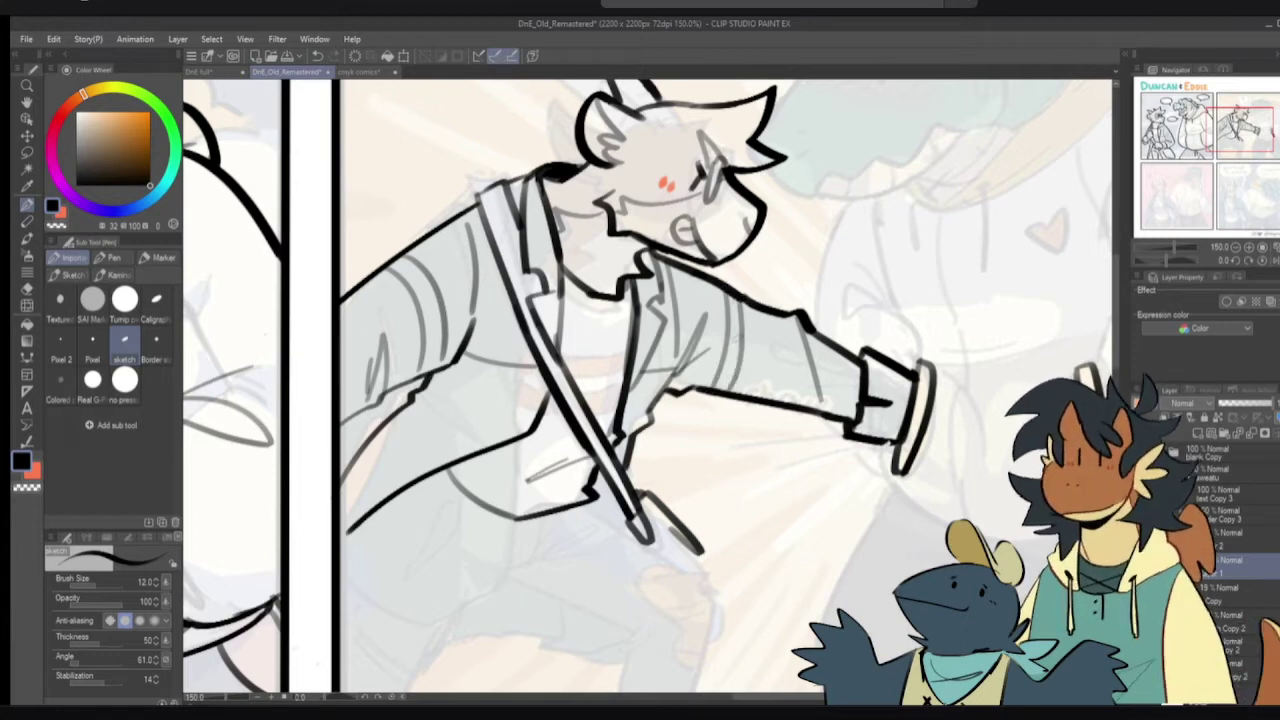
{"action": "key", "text": "ctrl+z"}
{"action": "left_click_drag", "start_coordinate": [739, 297], "coordinate": [723, 392]}
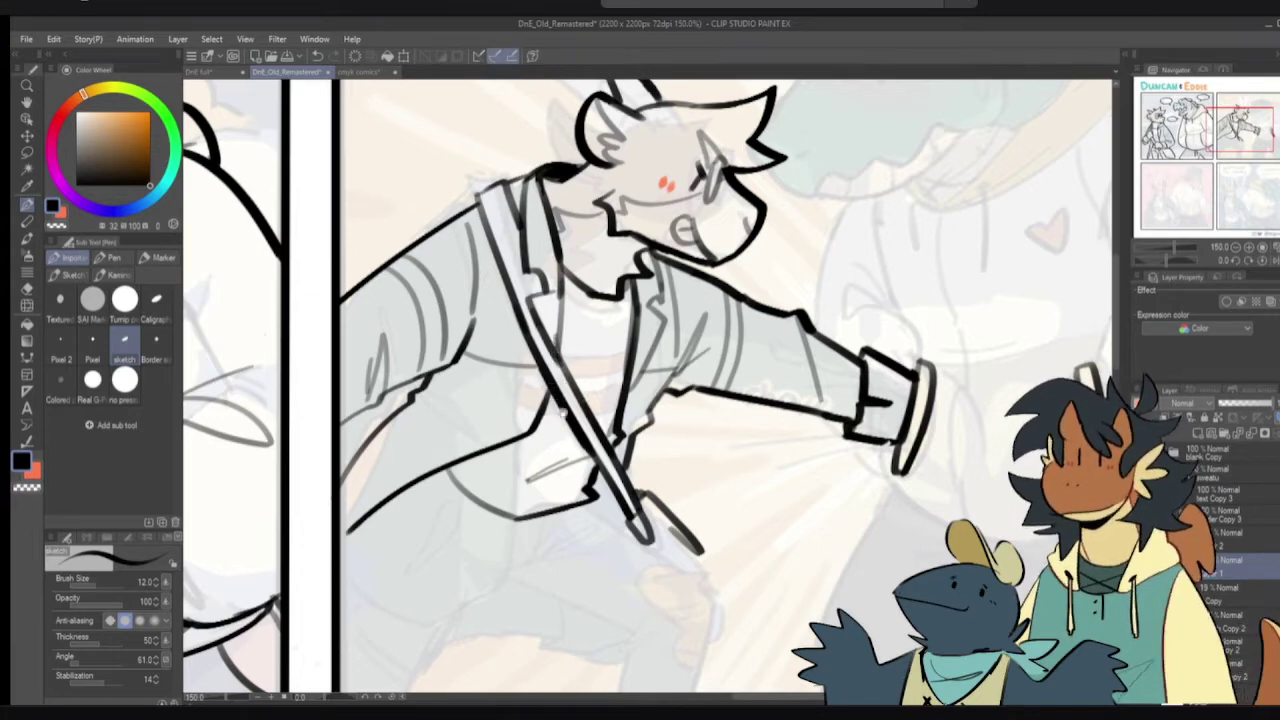
- Draw a thin curved line for the top of the smaller character's thigh below the shirt hem
{"action": "left_click_drag", "start_coordinate": [568, 440], "coordinate": [564, 374]}
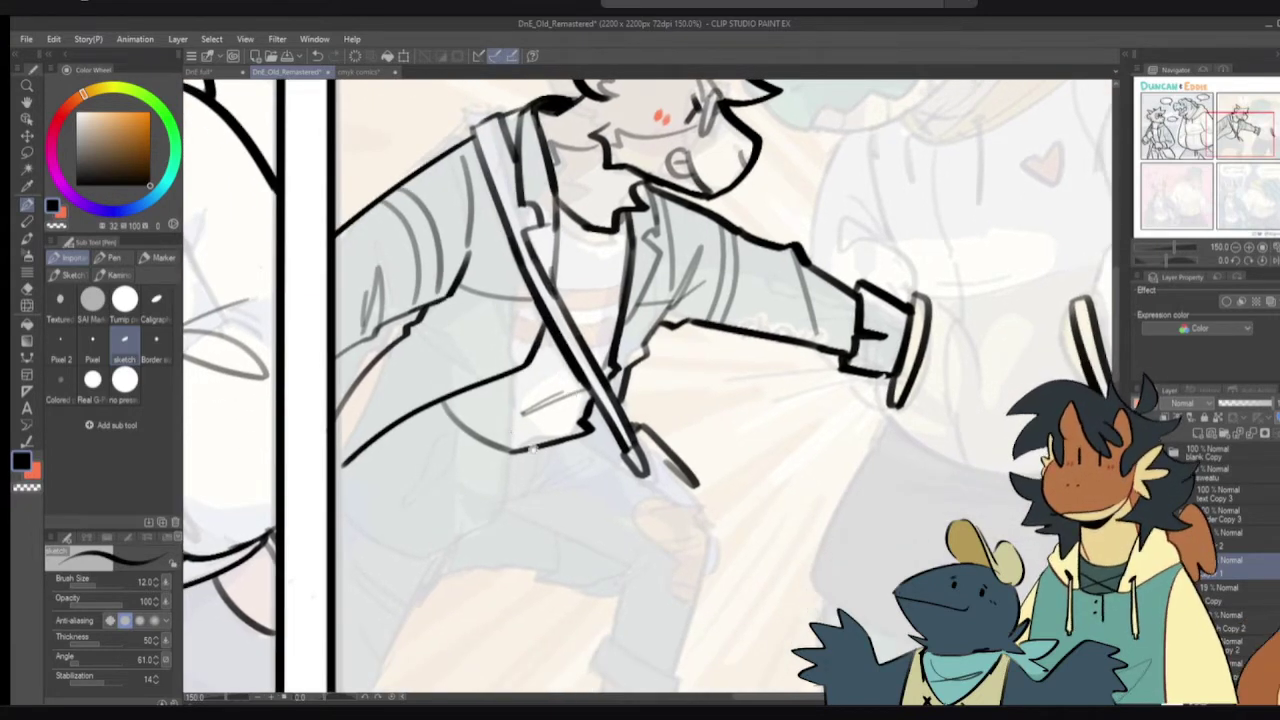
{"action": "mouse_move", "coordinate": [492, 504]}
{"action": "left_mouse_down"}
{"action": "mouse_move", "coordinate": [536, 448]}
{"action": "mouse_move", "coordinate": [617, 420]}
{"action": "left_mouse_up"}
{"action": "key", "text": "ctrl+z"}
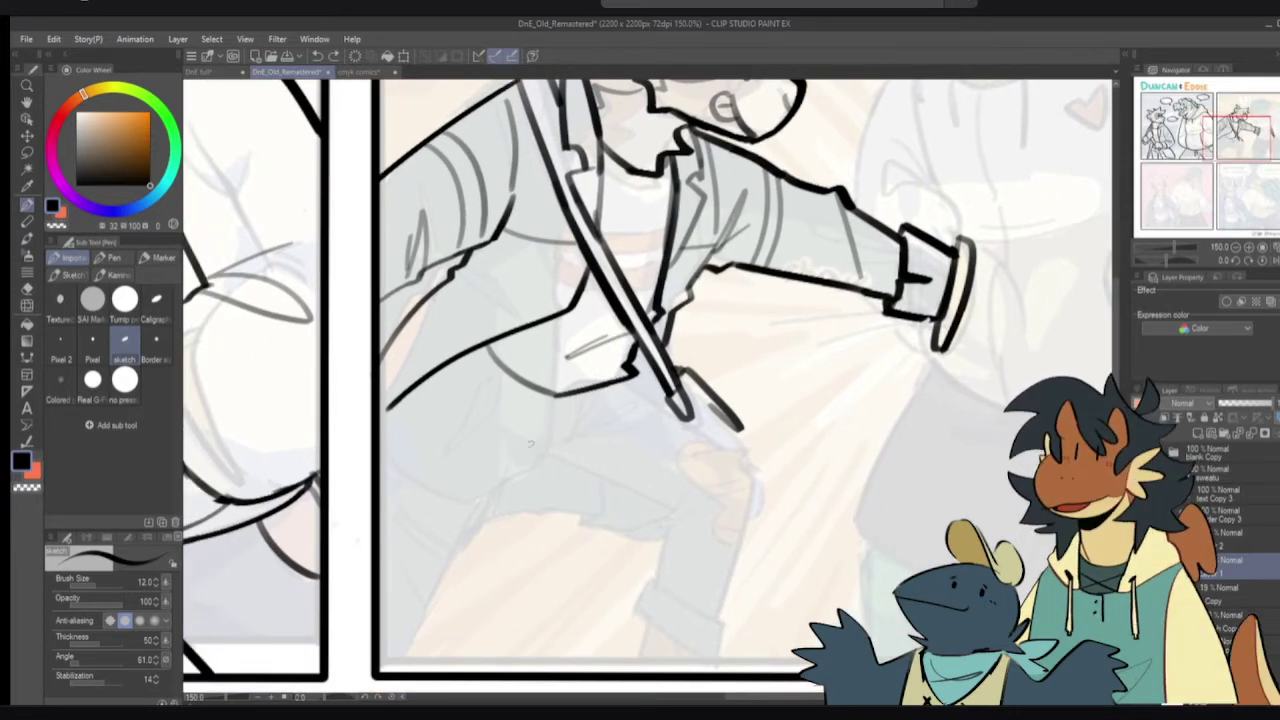
{"action": "mouse_move", "coordinate": [520, 447]}
{"action": "left_mouse_down"}
{"action": "mouse_move", "coordinate": [630, 418]}
{"action": "mouse_move", "coordinate": [557, 442]}
{"action": "mouse_move", "coordinate": [618, 422]}
{"action": "left_mouse_up"}
{"action": "key", "text": "ctrl+z"}
{"action": "key", "text": "ctrl+z"}
{"action": "left_click_drag", "start_coordinate": [547, 313], "coordinate": [538, 420]}
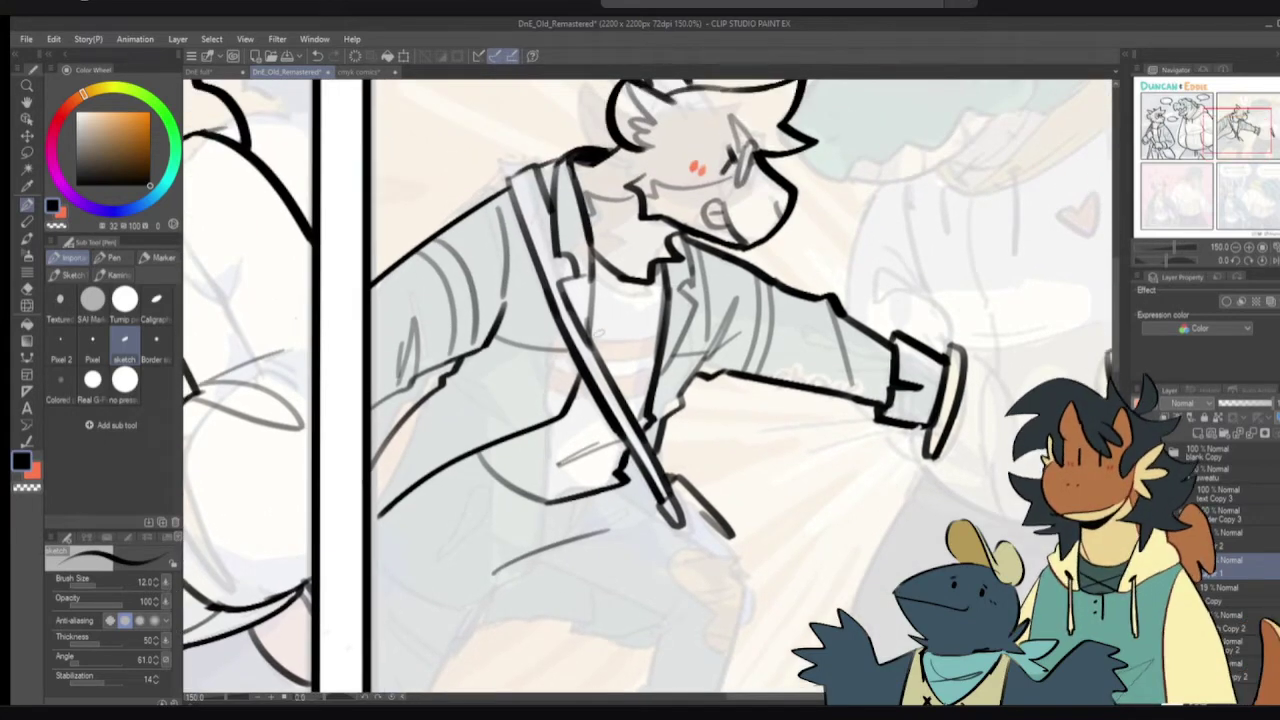
- Draw thin curved stripe lines across the shirt's chest between the open jacket edges
{"action": "left_click_drag", "start_coordinate": [588, 331], "coordinate": [657, 333]}
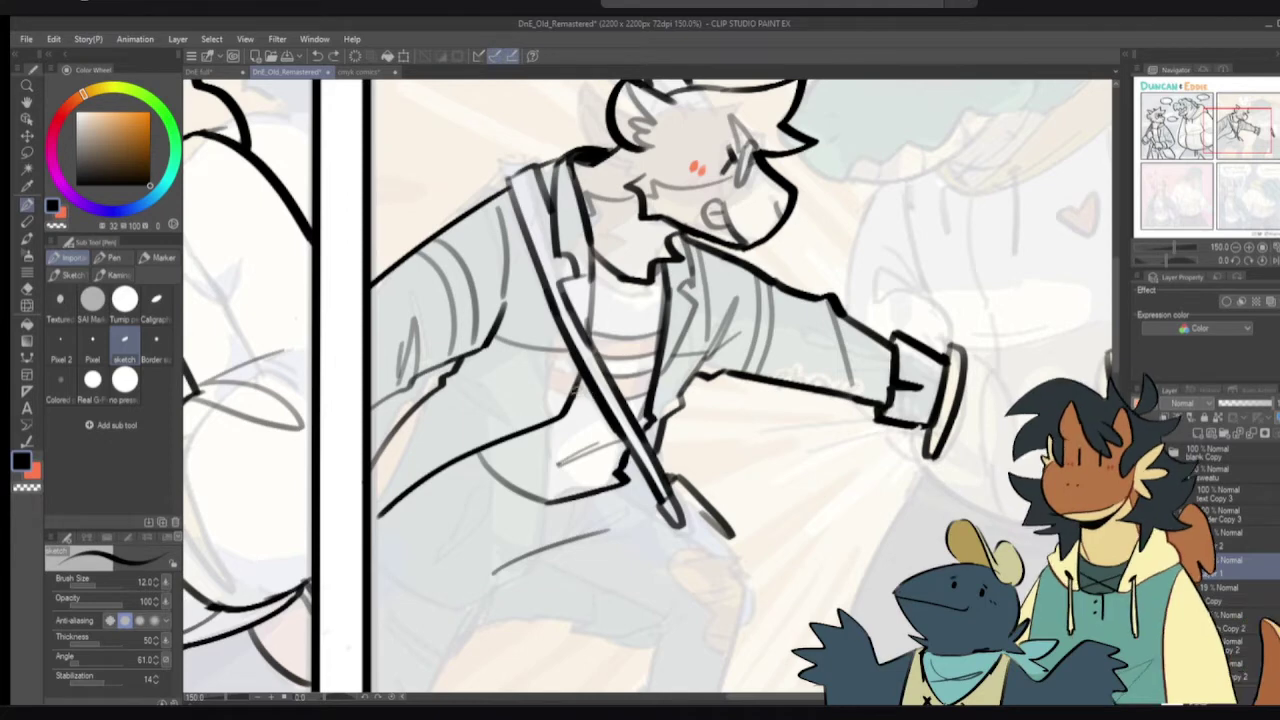
{"action": "left_click_drag", "start_coordinate": [626, 330], "coordinate": [604, 384]}
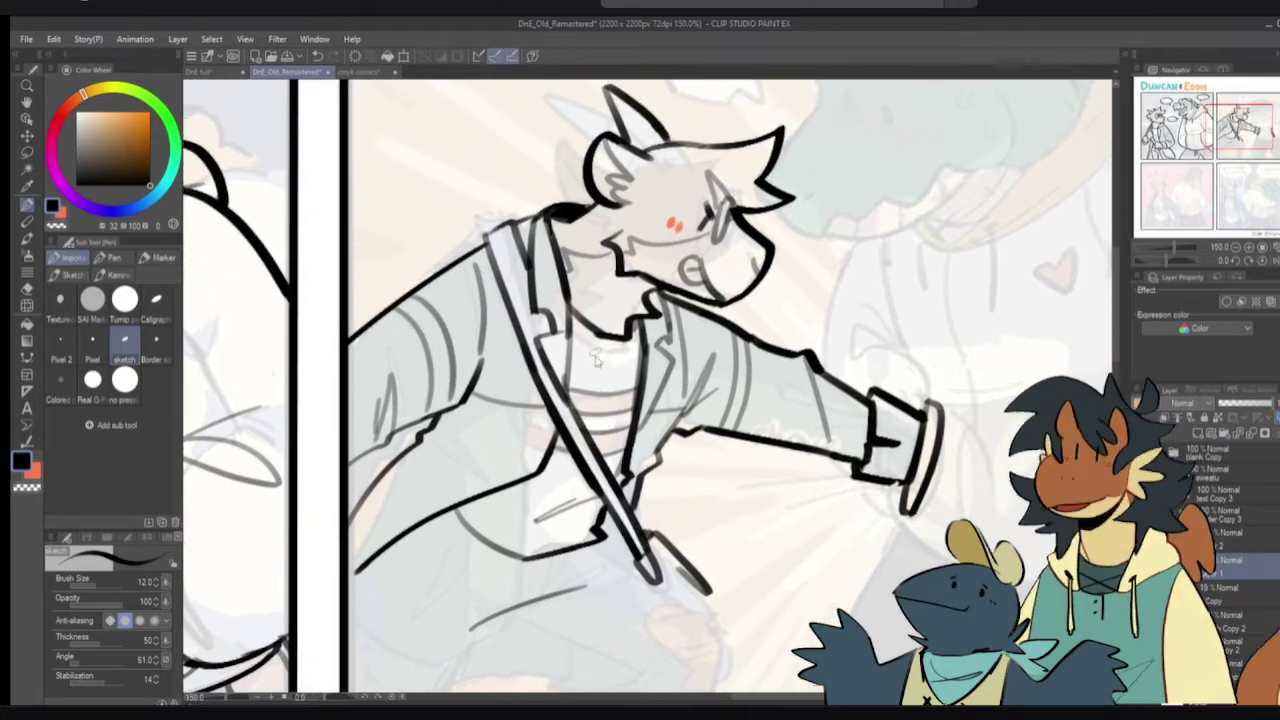
{"action": "key", "text": "h"}
{"action": "key", "text": "h"}
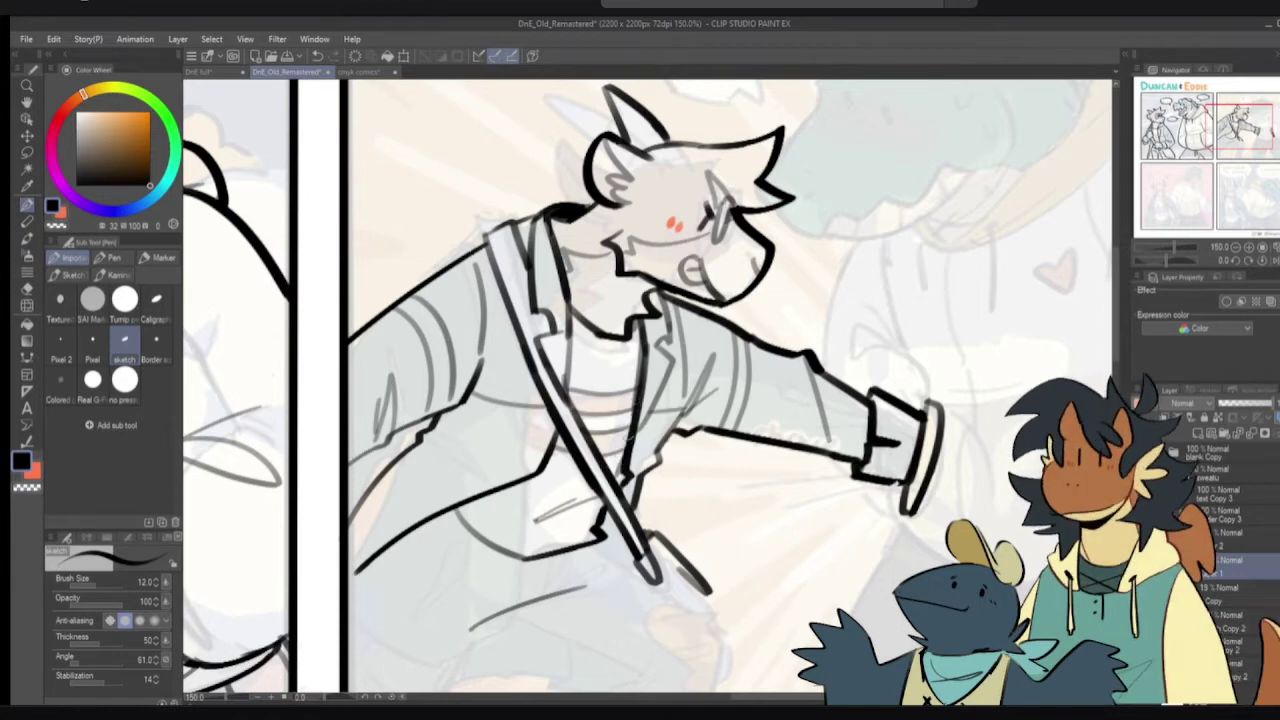
{"action": "left_click_drag", "start_coordinate": [584, 480], "coordinate": [569, 417]}
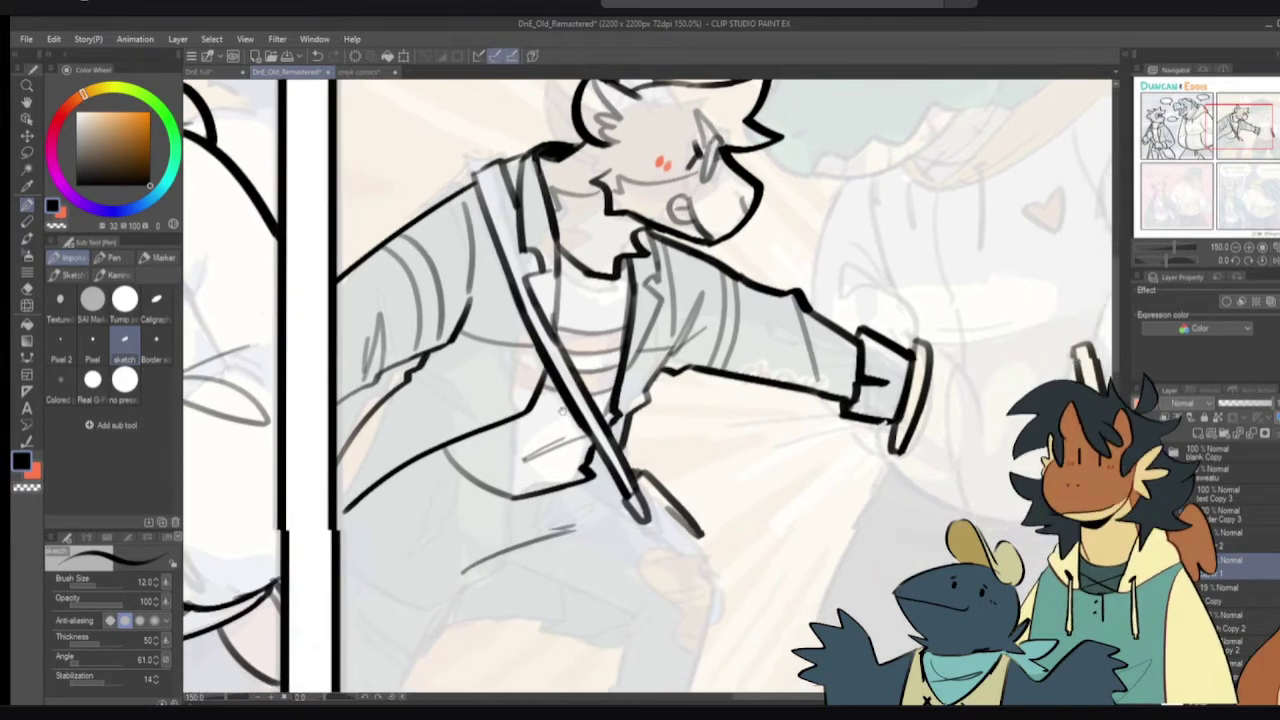
- Replace the thin curve of the shirt's lower hem with a thicker ink line meeting the jacket edge
{"action": "key", "text": "e"}
{"action": "mouse_move", "coordinate": [448, 460]}
{"action": "left_mouse_down"}
{"action": "mouse_move", "coordinate": [477, 482]}
{"action": "mouse_move", "coordinate": [441, 453]}
{"action": "mouse_move", "coordinate": [518, 494]}
{"action": "left_mouse_up"}
{"action": "key", "text": "p"}
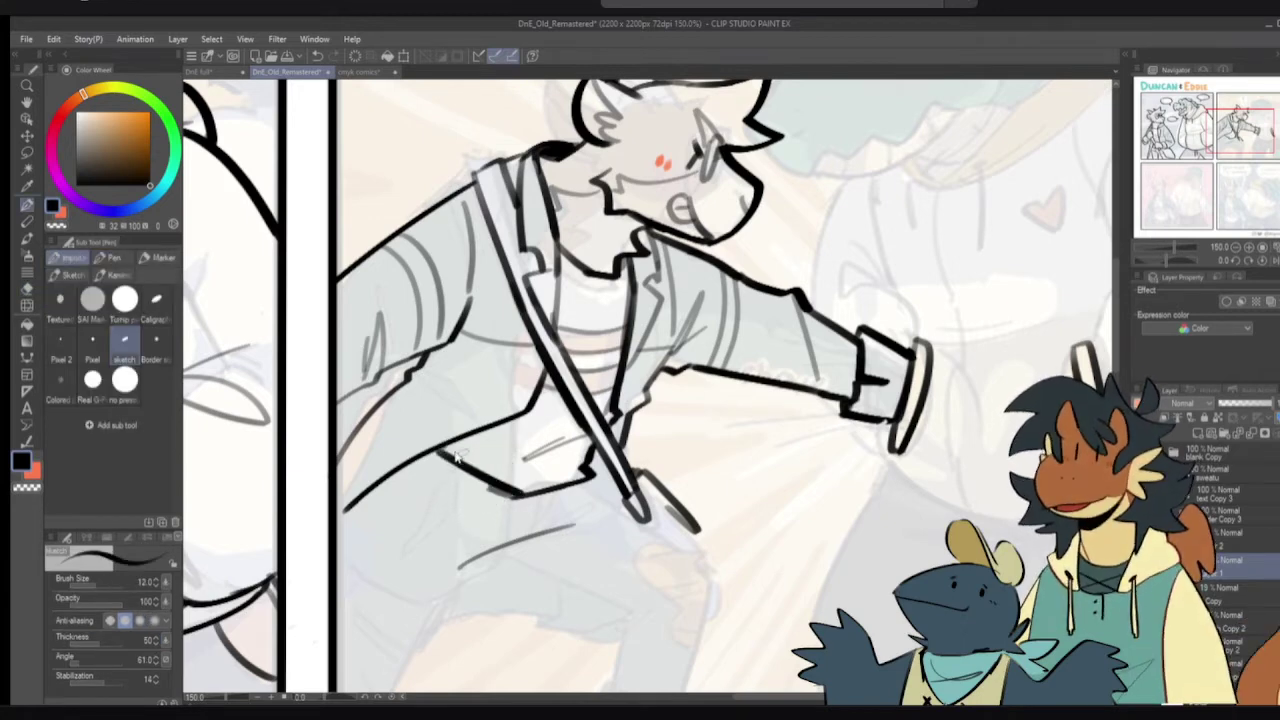
{"action": "key", "text": "ctrl+z"}
{"action": "mouse_move", "coordinate": [438, 450]}
{"action": "left_mouse_down"}
{"action": "mouse_move", "coordinate": [490, 486]}
{"action": "mouse_move", "coordinate": [468, 472]}
{"action": "mouse_move", "coordinate": [488, 484]}
{"action": "mouse_move", "coordinate": [538, 441]}
{"action": "mouse_move", "coordinate": [534, 481]}
{"action": "left_mouse_up"}
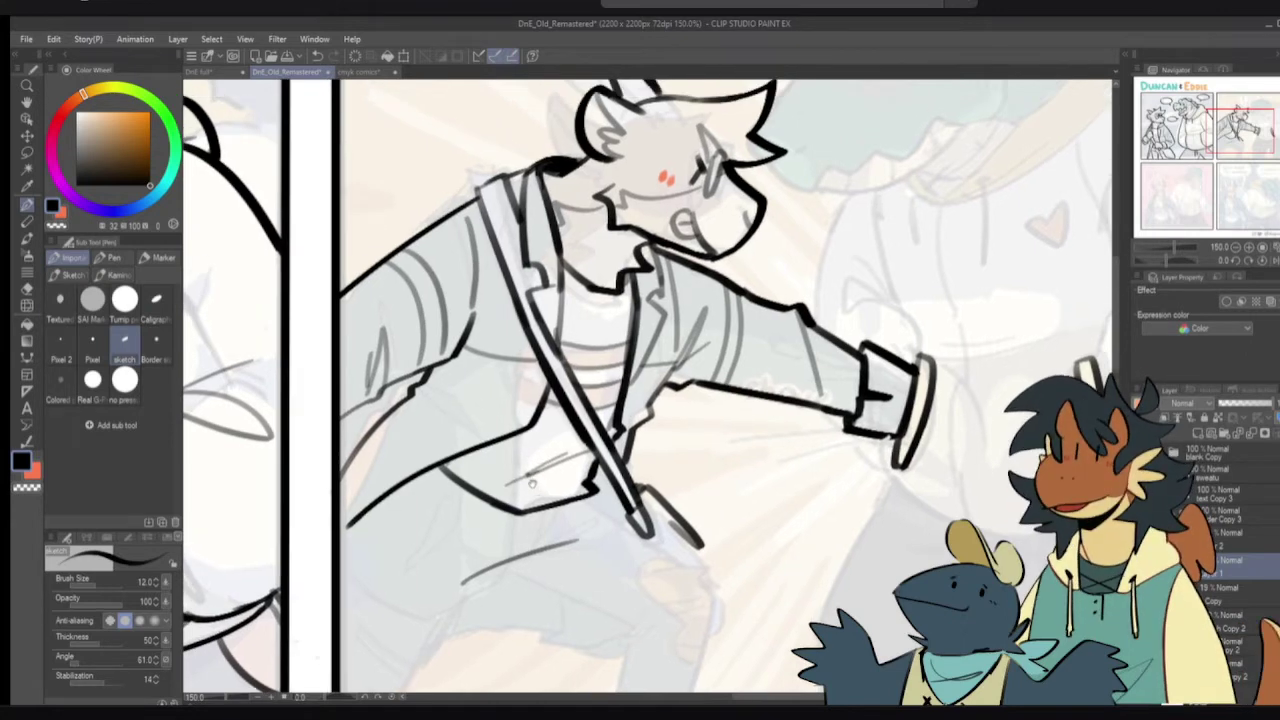
{"action": "key", "text": "h"}
{"action": "key", "text": "h"}
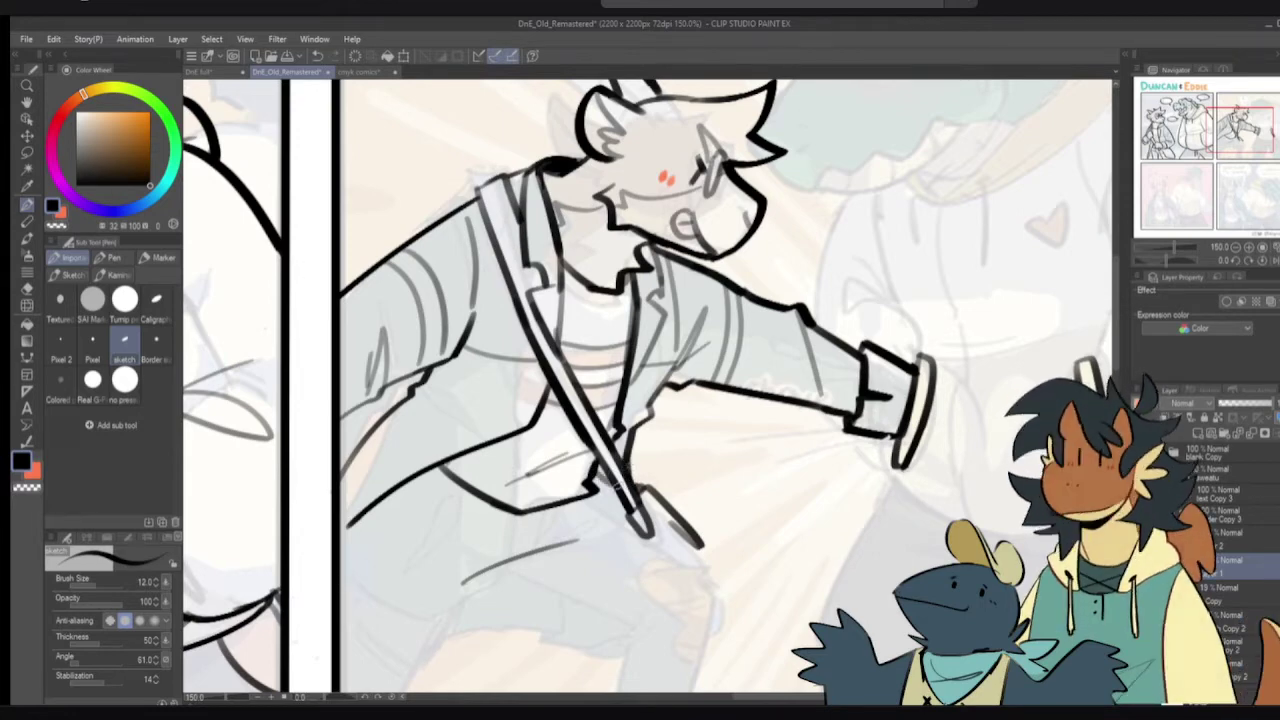
- Draw the curved, pointed flap shape beside the lower end of the diagonal strap
{"action": "mouse_move", "coordinate": [634, 470]}
{"action": "left_mouse_down"}
{"action": "mouse_move", "coordinate": [688, 488]}
{"action": "mouse_move", "coordinate": [702, 518]}
{"action": "mouse_move", "coordinate": [684, 516]}
{"action": "left_mouse_up"}
{"action": "key", "text": "ctrl+z"}
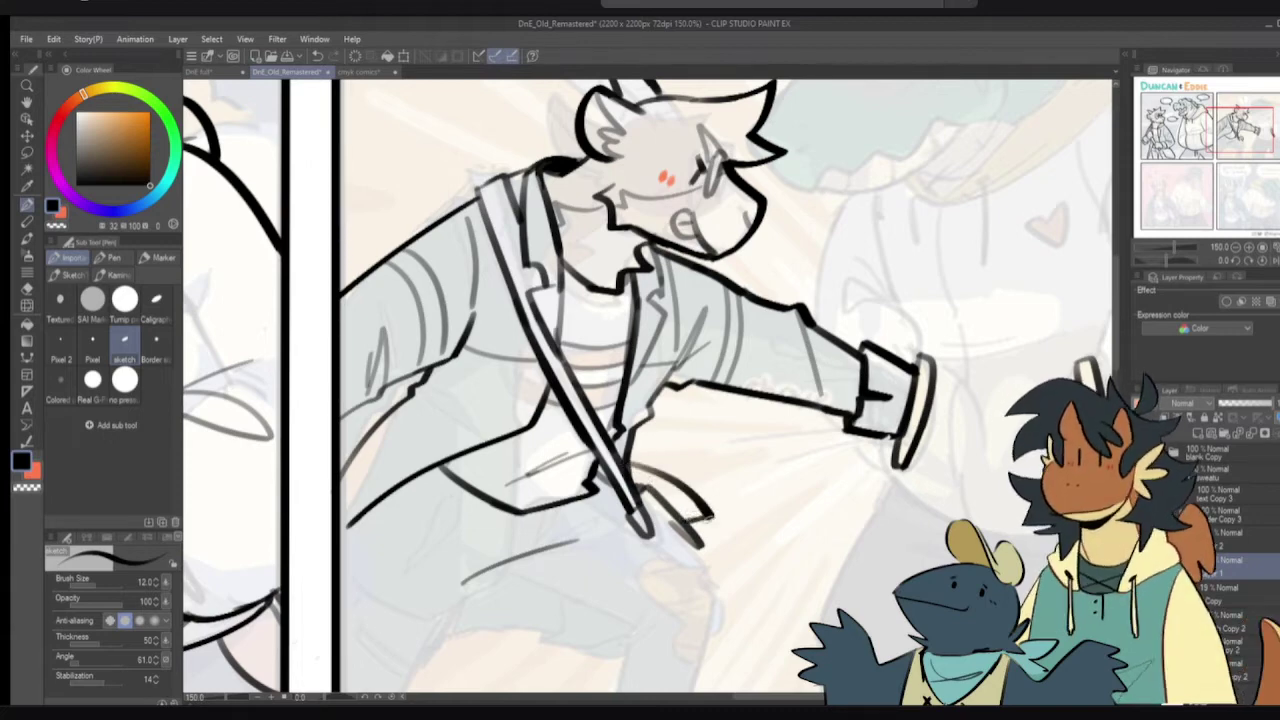
{"action": "mouse_move", "coordinate": [709, 516]}
{"action": "left_mouse_down"}
{"action": "mouse_move", "coordinate": [687, 521]}
{"action": "mouse_move", "coordinate": [707, 492]}
{"action": "mouse_move", "coordinate": [781, 484]}
{"action": "mouse_move", "coordinate": [779, 503]}
{"action": "left_mouse_up"}
- Erase the lower end of the rear sleeve's underside line and redraw it at a flatter angle to the panel border
{"action": "key", "text": "e"}
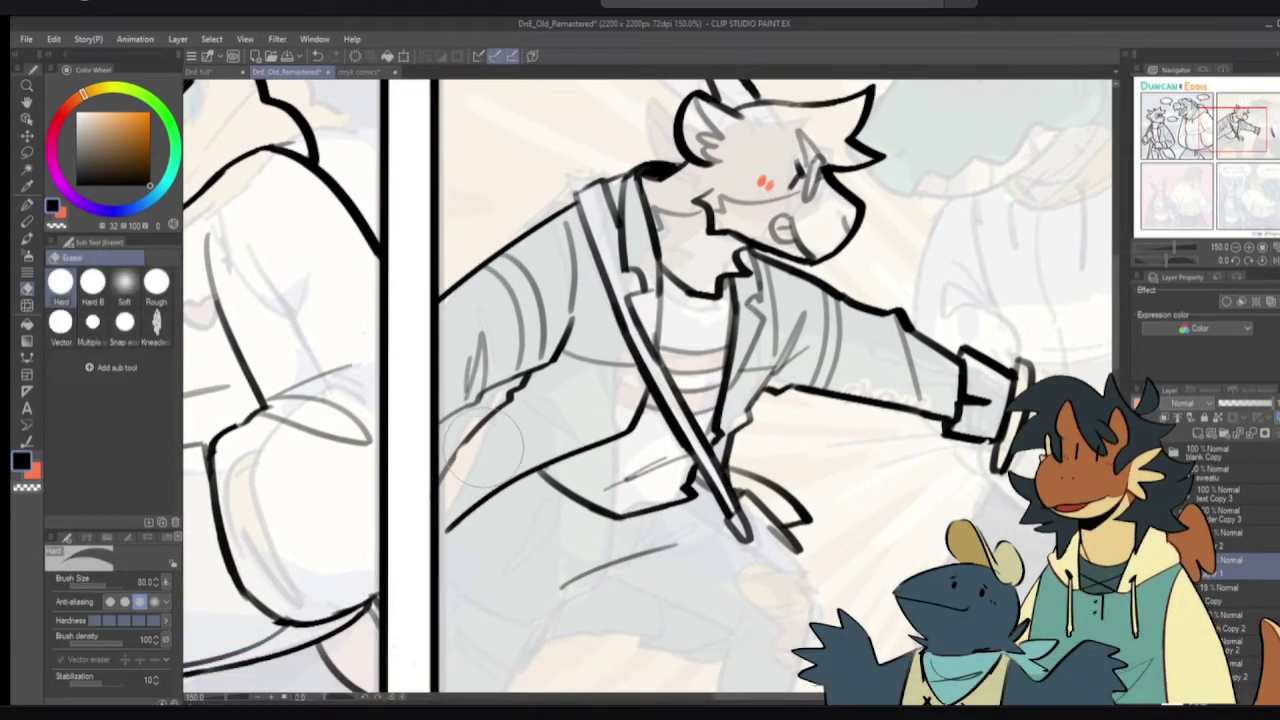
{"action": "left_click_drag", "start_coordinate": [439, 461], "coordinate": [441, 472]}
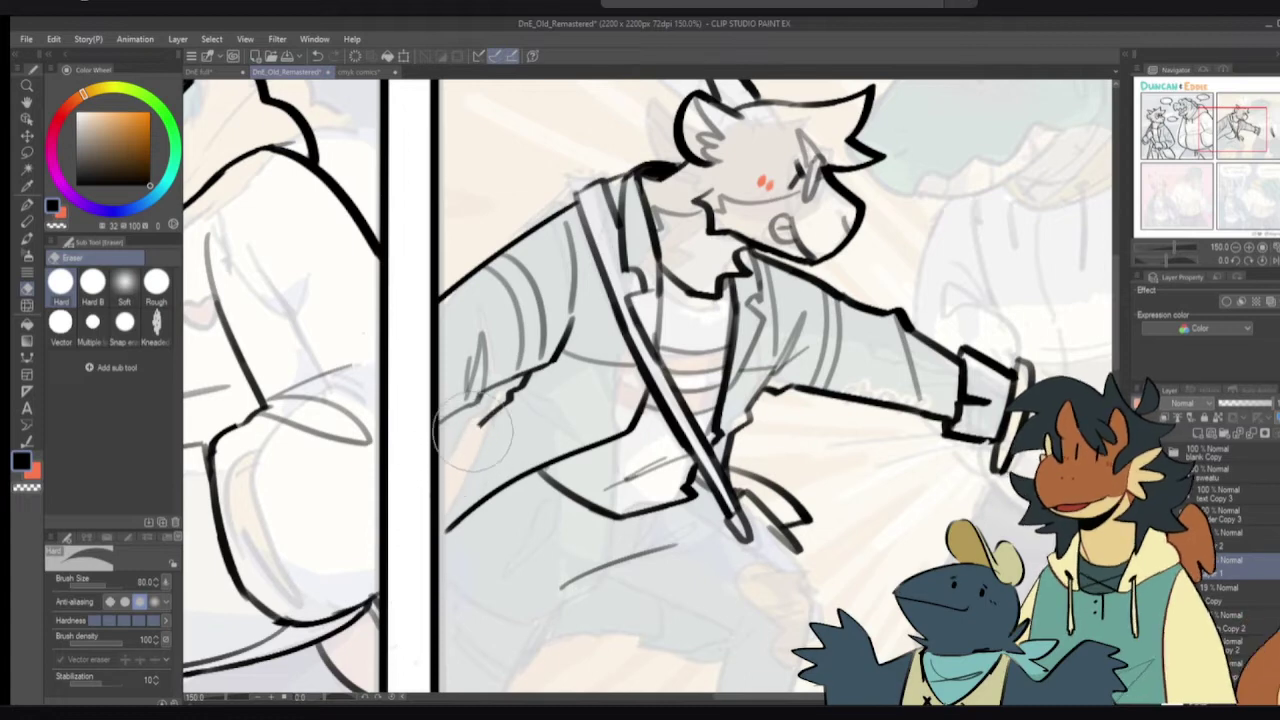
{"action": "key", "text": "p"}
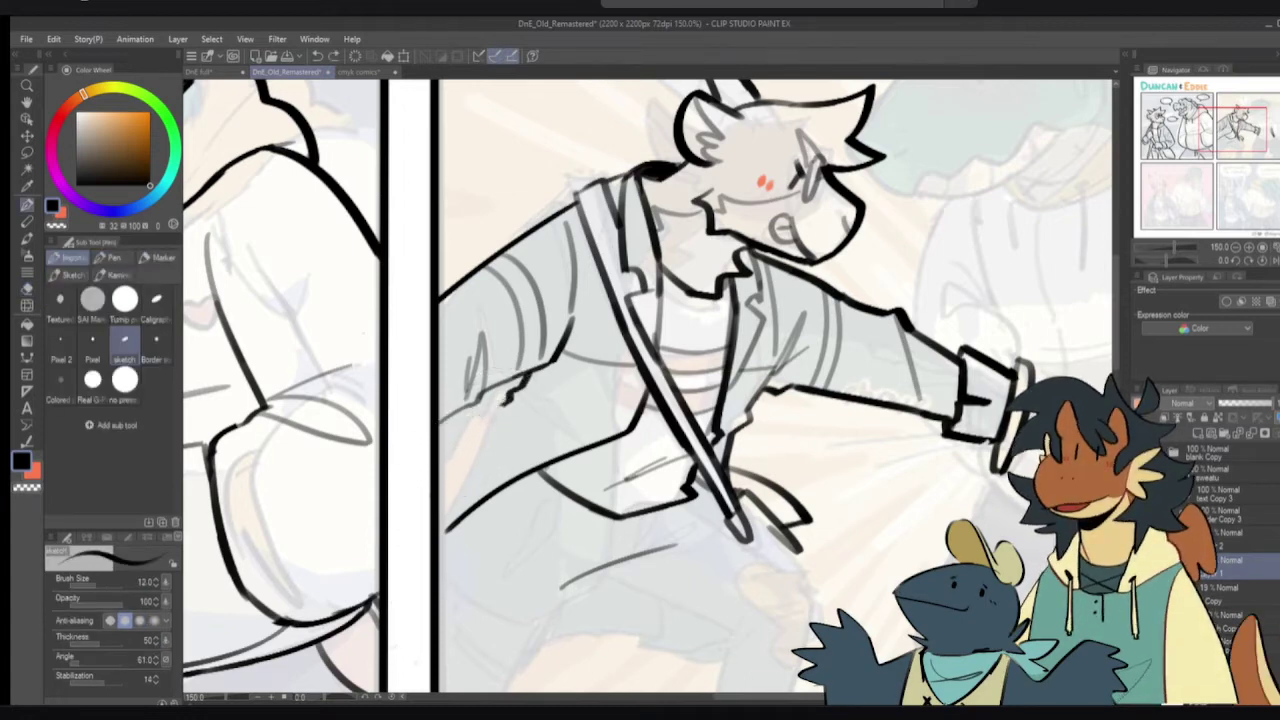
{"action": "left_click_drag", "start_coordinate": [508, 402], "coordinate": [436, 438]}
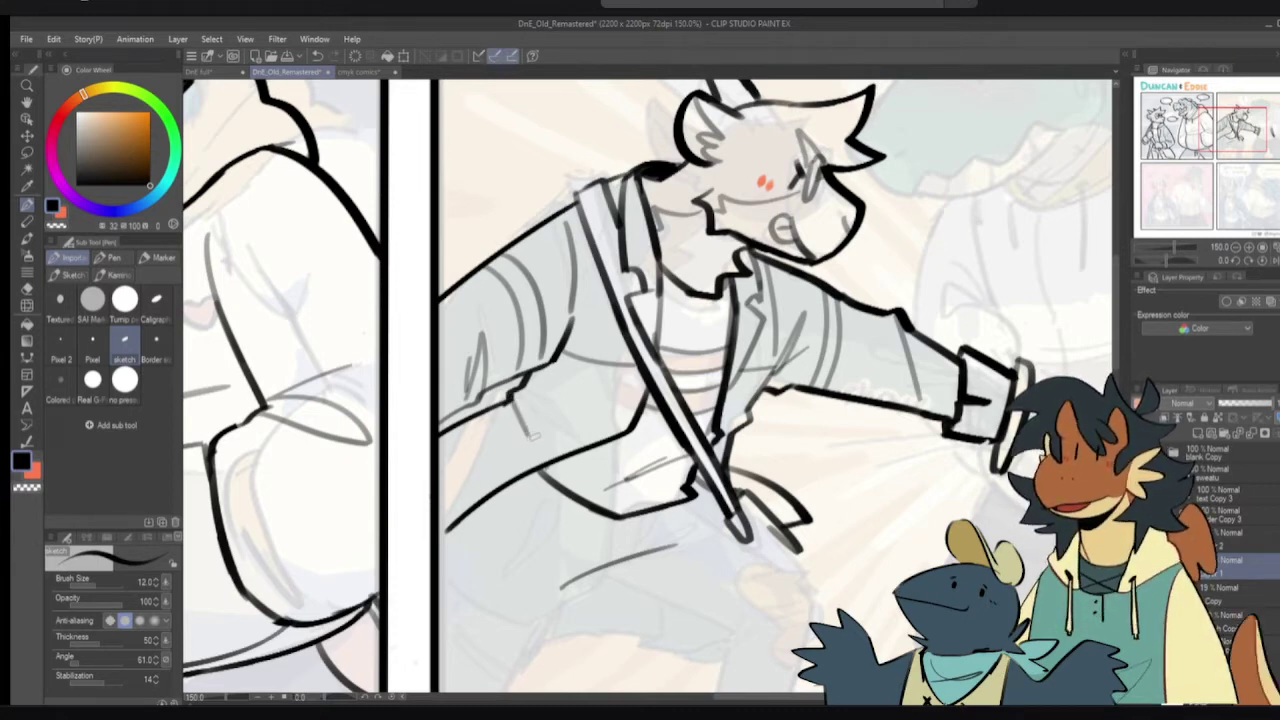
- Add two short fold lines on the jacket just beneath the rear sleeve's underside
{"action": "left_click_drag", "start_coordinate": [704, 443], "coordinate": [656, 389]}
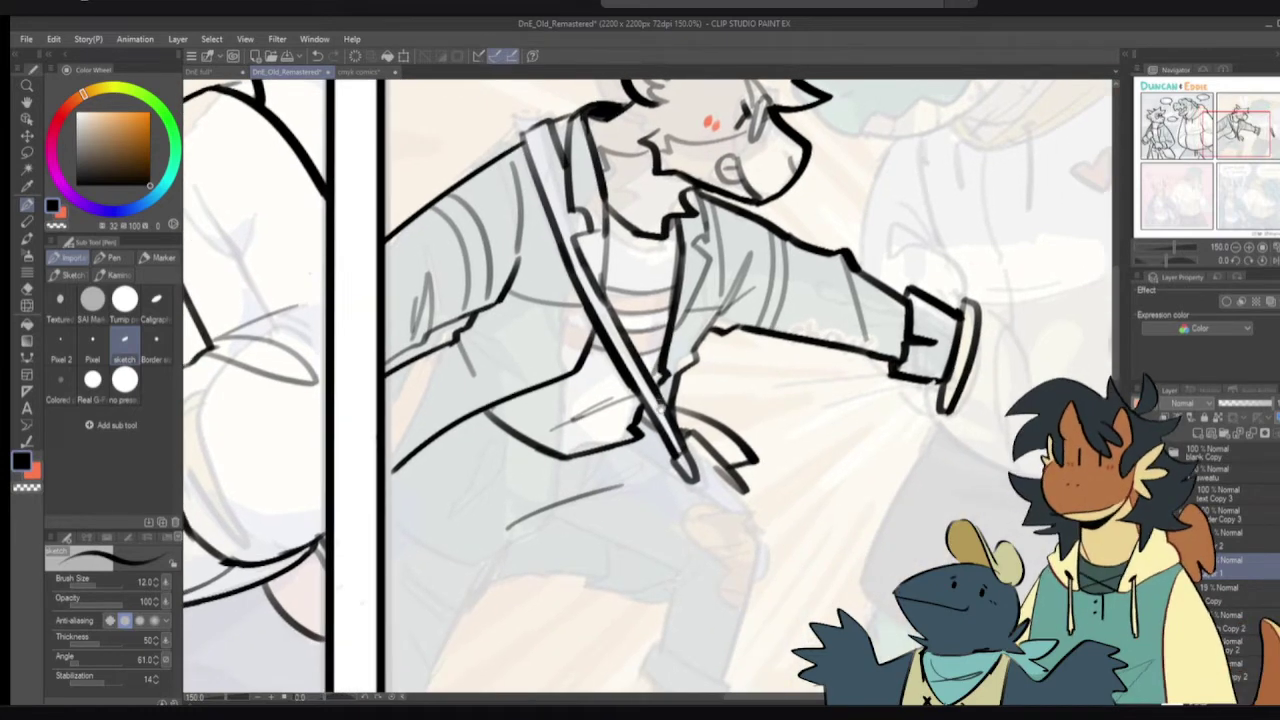
{"action": "left_click_drag", "start_coordinate": [648, 420], "coordinate": [602, 514]}
{"action": "key", "text": "h"}
{"action": "key", "text": "h"}
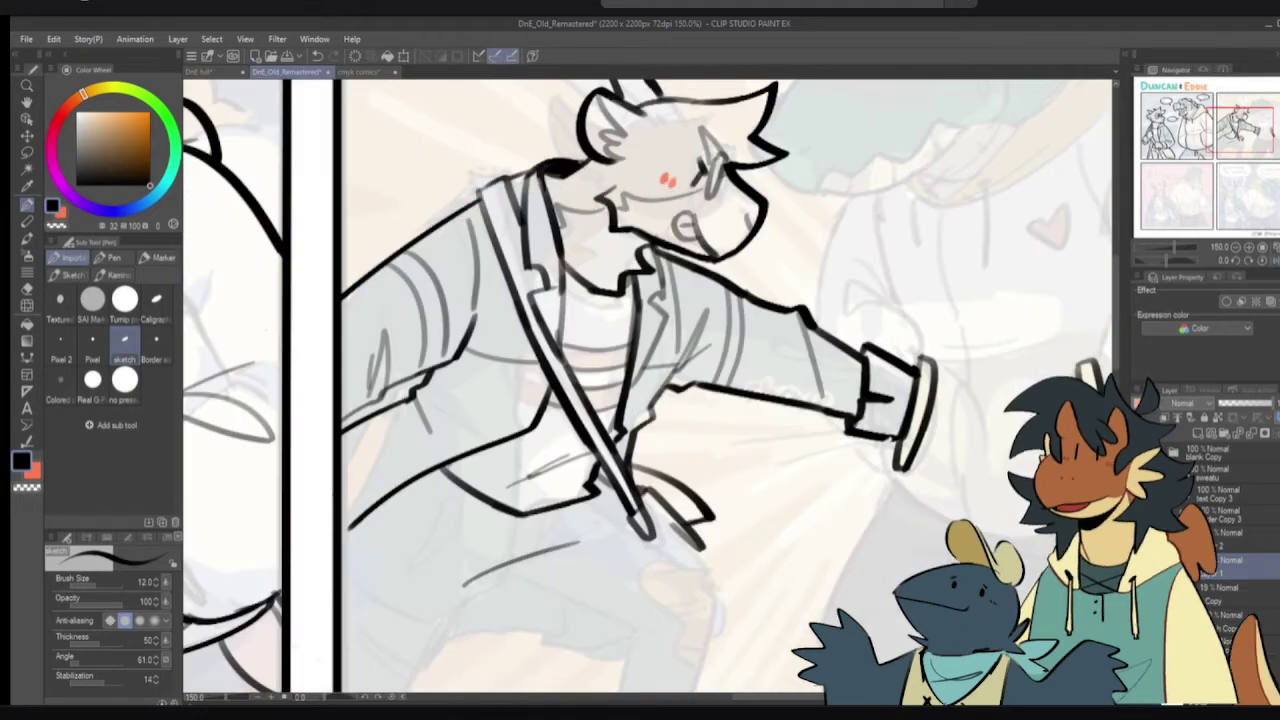
{"action": "left_click_drag", "start_coordinate": [595, 414], "coordinate": [687, 459]}
{"action": "left_click_drag", "start_coordinate": [498, 449], "coordinate": [511, 490]}
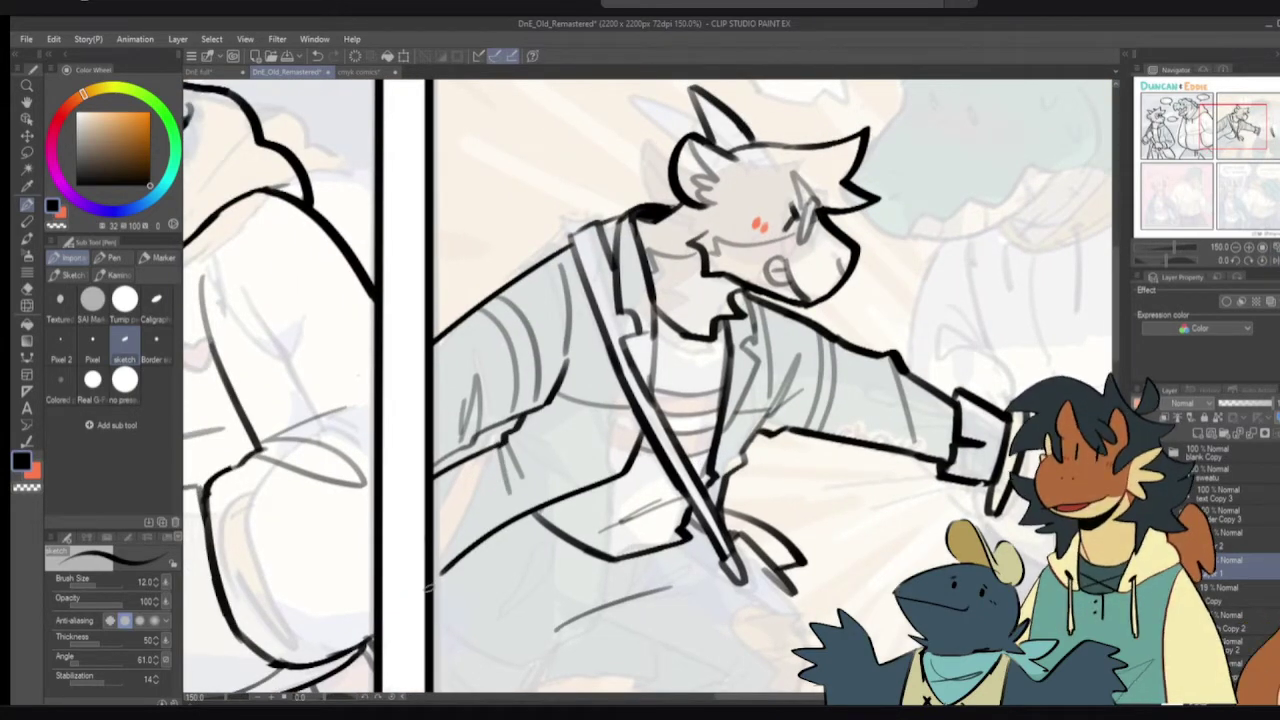
- Try a pair of short belt-loop lines beneath the shirt hem and undo them
{"action": "left_click_drag", "start_coordinate": [496, 542], "coordinate": [515, 450]}
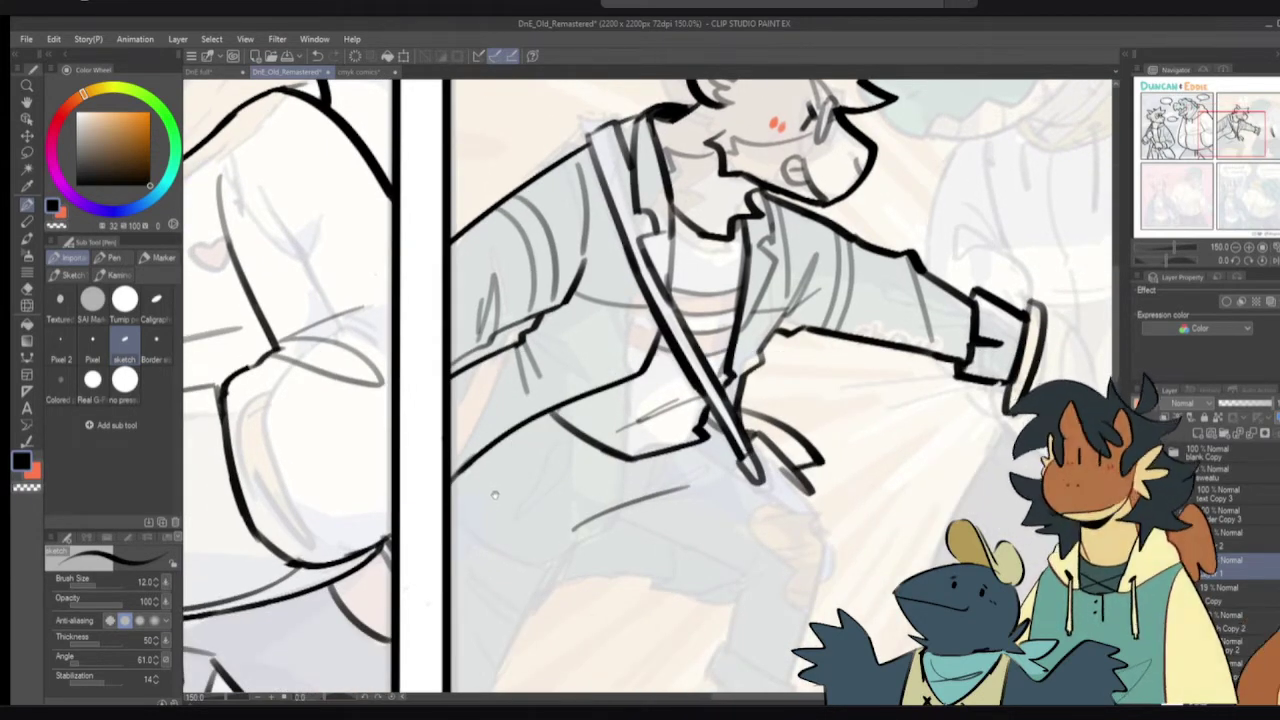
{"action": "left_click_drag", "start_coordinate": [495, 495], "coordinate": [449, 505]}
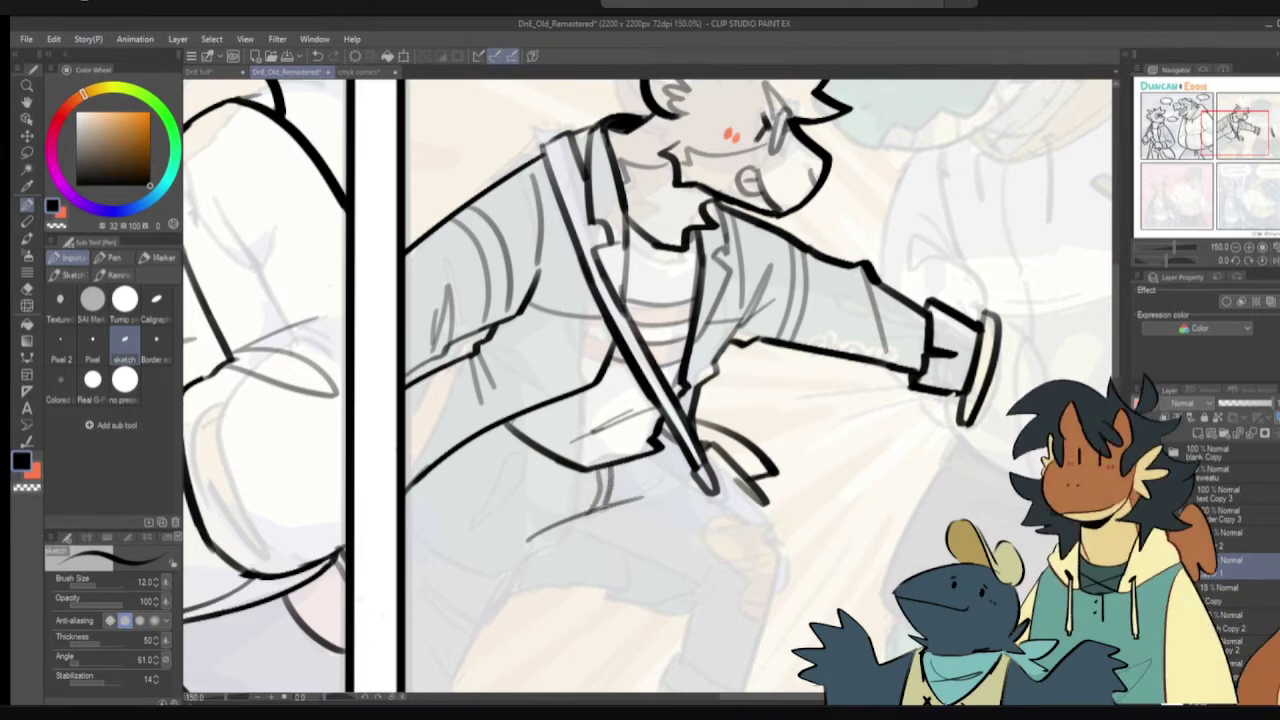
{"action": "mouse_move", "coordinate": [610, 472]}
{"action": "left_mouse_down"}
{"action": "mouse_move", "coordinate": [588, 510]}
{"action": "mouse_move", "coordinate": [825, 328]}
{"action": "left_mouse_up"}
{"action": "key", "text": "ctrl+z"}
{"action": "key", "text": "ctrl+z"}
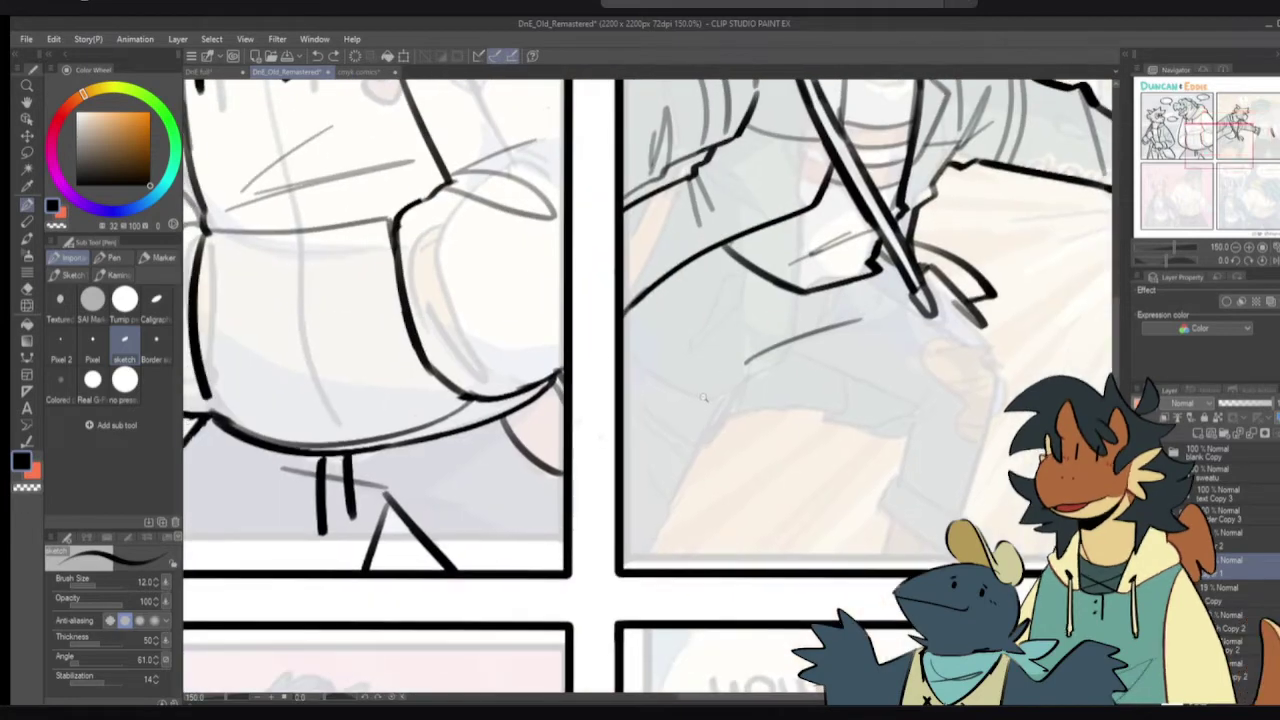
- Continue the thigh line into the rear leg's outline, running down with a small notch to the panel border
{"action": "key", "text": "ctrl+minus"}
{"action": "mouse_move", "coordinate": [684, 409]}
{"action": "left_mouse_down"}
{"action": "mouse_move", "coordinate": [935, 376]}
{"action": "mouse_move", "coordinate": [661, 426]}
{"action": "left_mouse_up"}
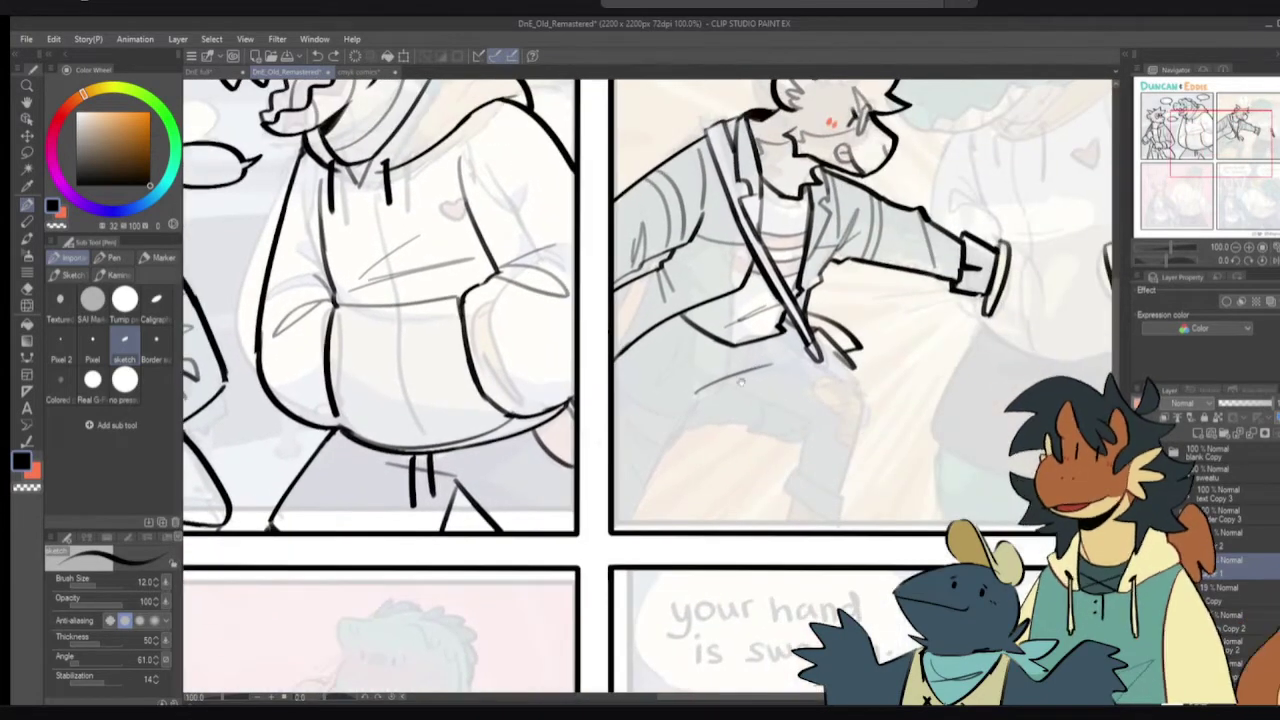
{"action": "mouse_move", "coordinate": [744, 364]}
{"action": "left_mouse_down"}
{"action": "mouse_move", "coordinate": [707, 390]}
{"action": "mouse_move", "coordinate": [616, 510]}
{"action": "left_mouse_up"}
{"action": "key", "text": "ctrl+z"}
{"action": "left_click_drag", "start_coordinate": [664, 414], "coordinate": [578, 536]}
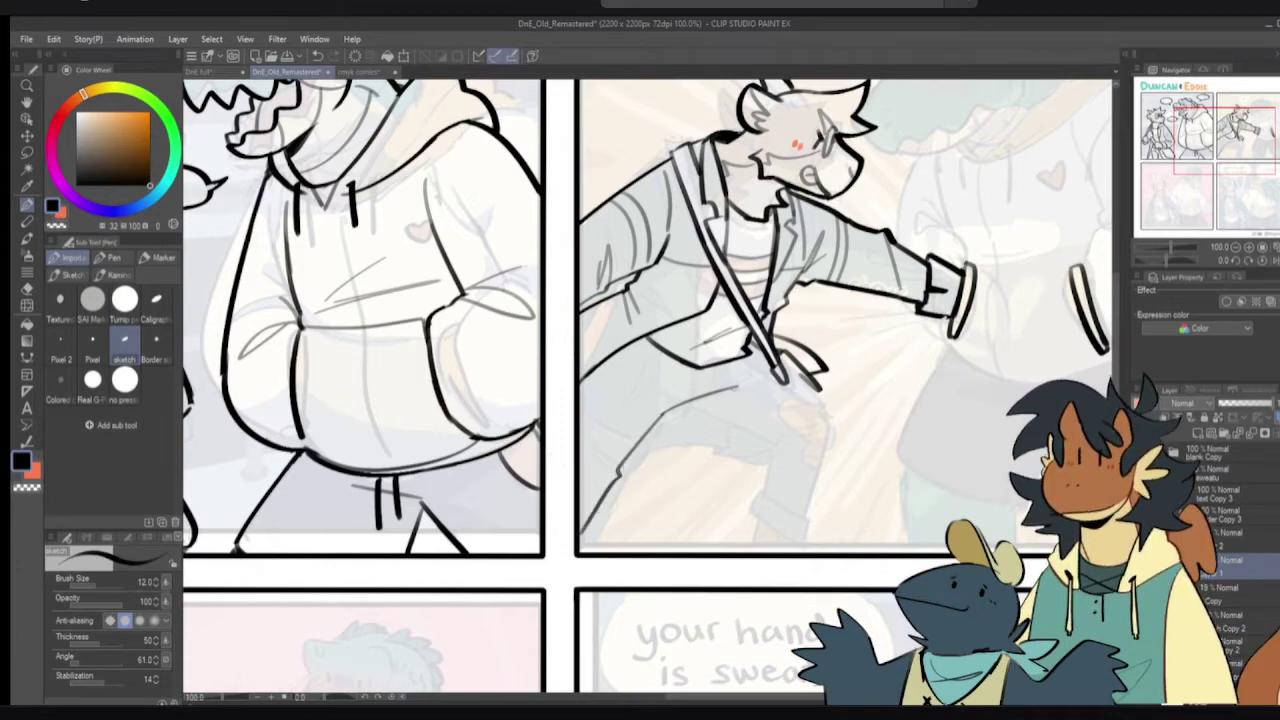
- Draw a belt loop as two short parallel lines between the smaller character's shirt hem and the thigh line, retrying until they sit well
{"action": "scroll", "coordinate": [709, 395], "scroll_direction": "up", "scroll_amount": 5}
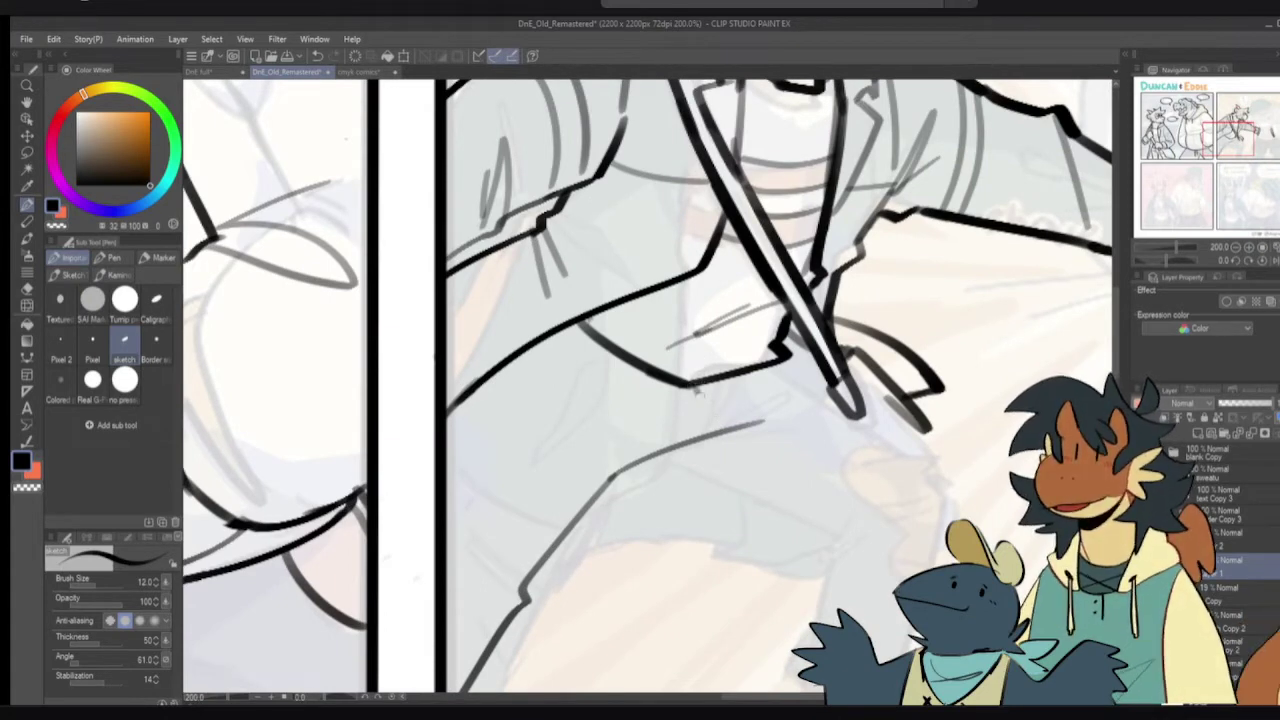
{"action": "mouse_move", "coordinate": [698, 392]}
{"action": "left_mouse_down"}
{"action": "mouse_move", "coordinate": [671, 437]}
{"action": "mouse_move", "coordinate": [696, 415]}
{"action": "mouse_move", "coordinate": [678, 446]}
{"action": "mouse_move", "coordinate": [698, 439]}
{"action": "left_mouse_up"}
{"action": "key", "text": "ctrl+z"}
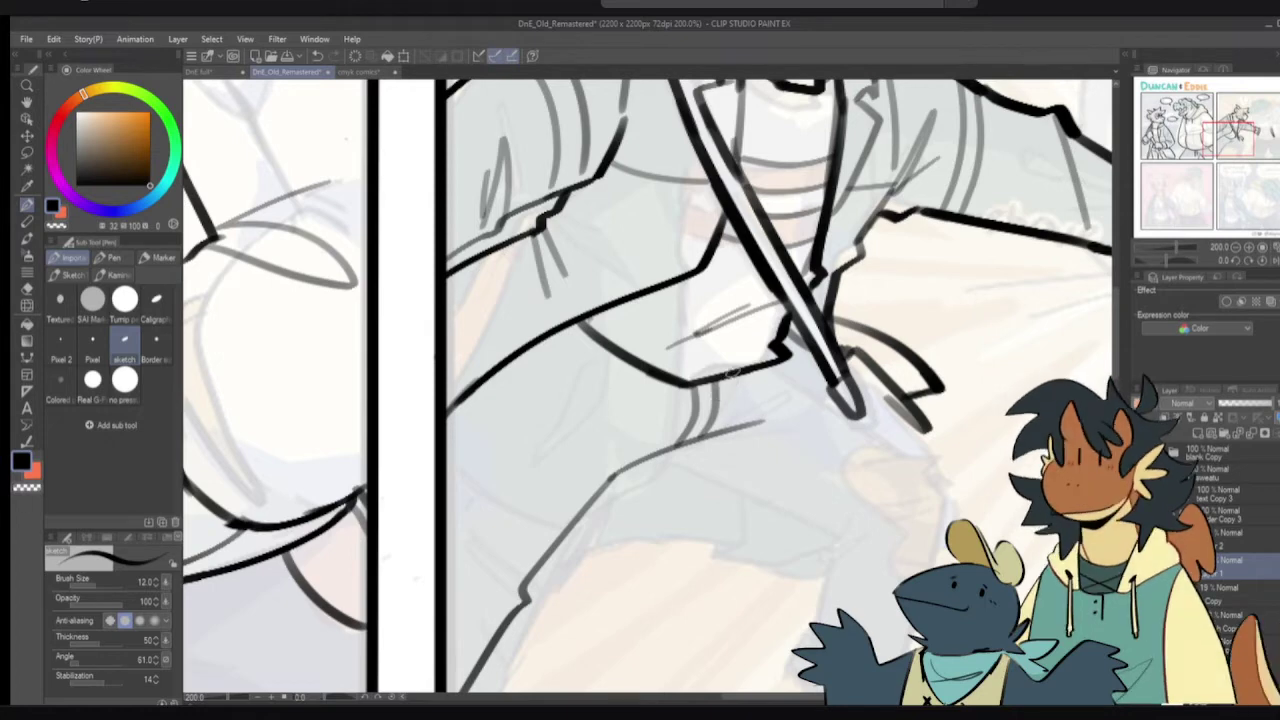
{"action": "key", "text": "ctrl+z"}
{"action": "key", "text": "ctrl+z"}
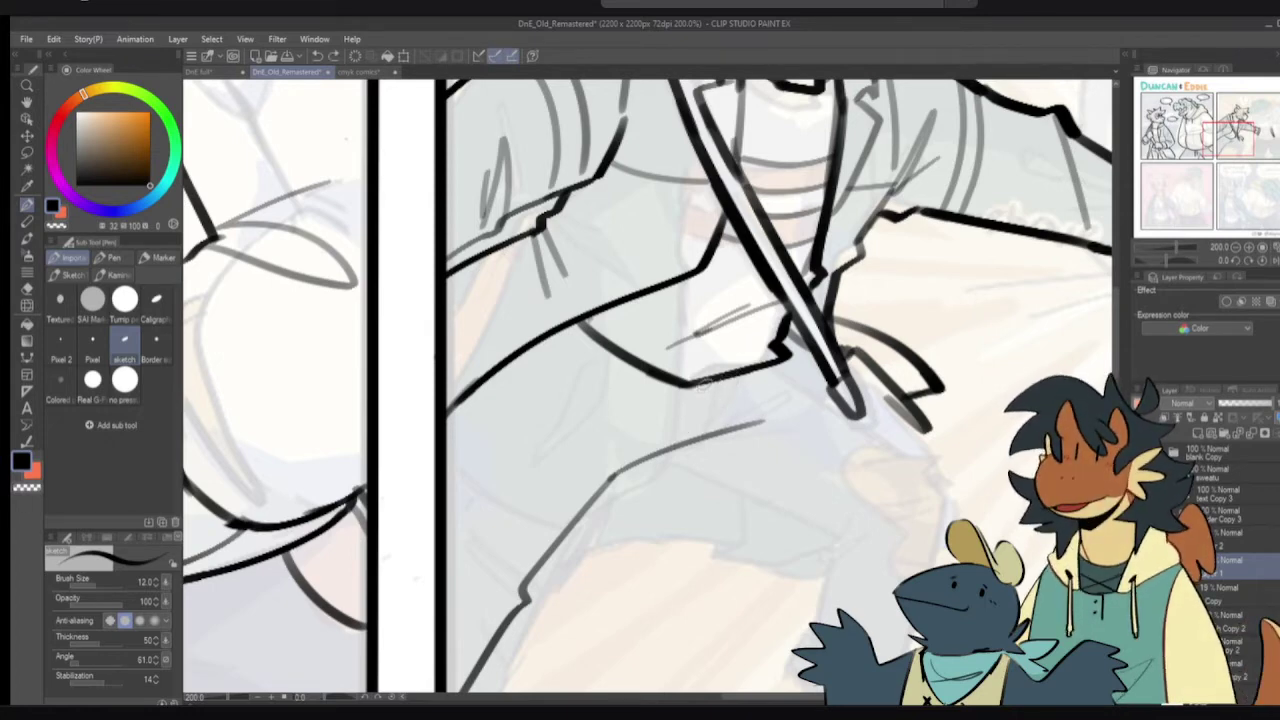
{"action": "left_click_drag", "start_coordinate": [706, 385], "coordinate": [694, 430]}
{"action": "key", "text": "ctrl+z"}
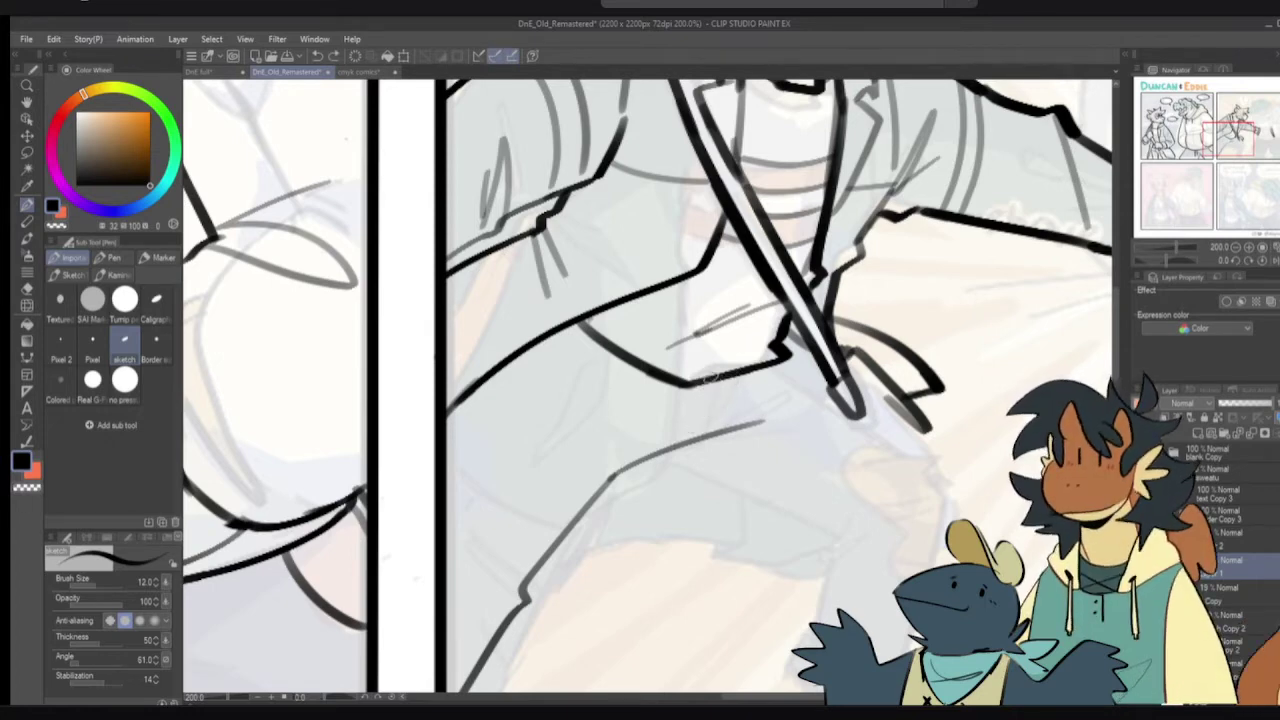
{"action": "left_click_drag", "start_coordinate": [710, 382], "coordinate": [692, 437]}
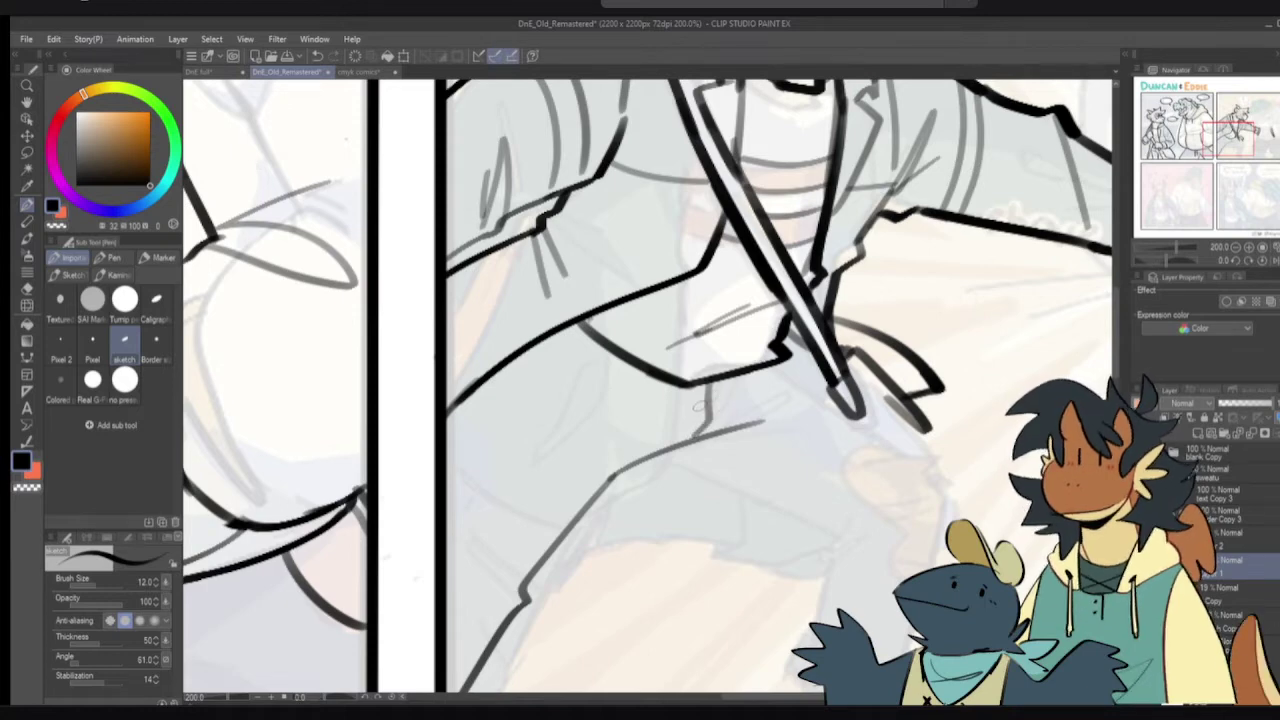
{"action": "left_click_drag", "start_coordinate": [712, 382], "coordinate": [704, 432]}
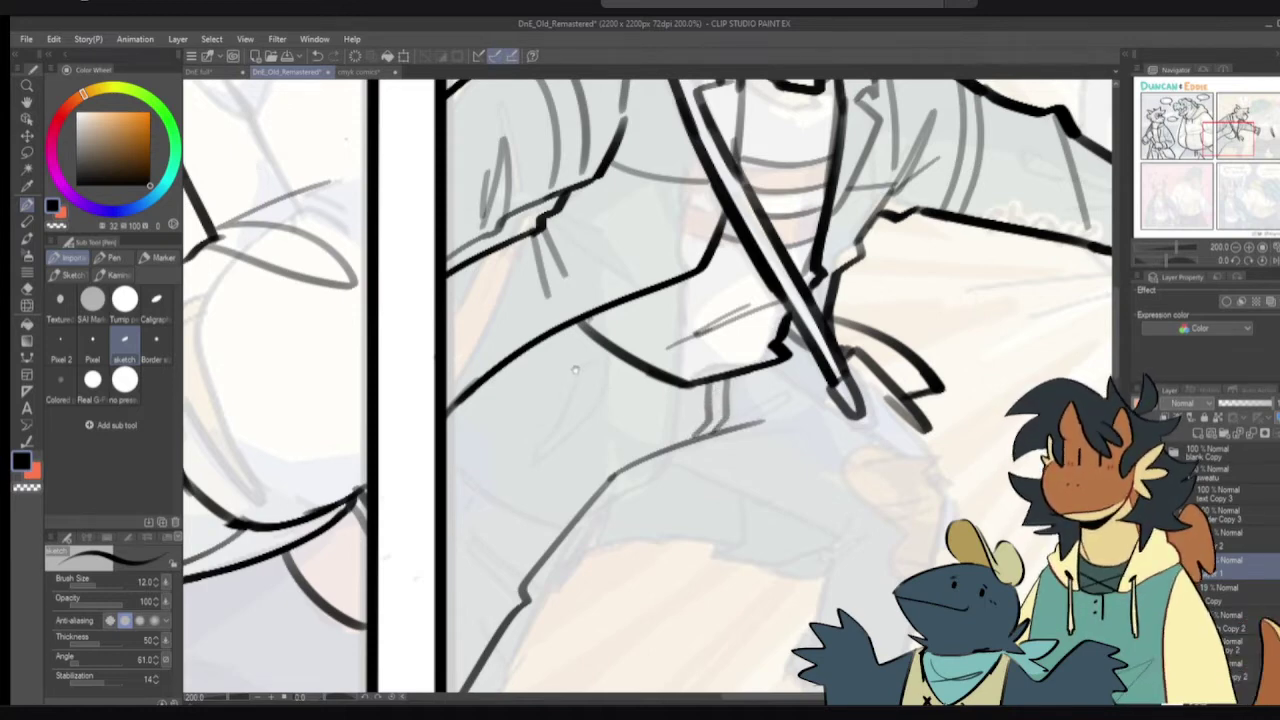
- Add two fold lines across the rear leg beside its notch, and draw the trouser seat line from the jacket hem to the panel border
{"action": "scroll", "coordinate": [575, 371], "scroll_direction": "down", "scroll_amount": 1}
{"action": "mouse_move", "coordinate": [483, 506]}
{"action": "left_mouse_down"}
{"action": "mouse_move", "coordinate": [528, 536]}
{"action": "mouse_move", "coordinate": [520, 544]}
{"action": "left_mouse_up"}
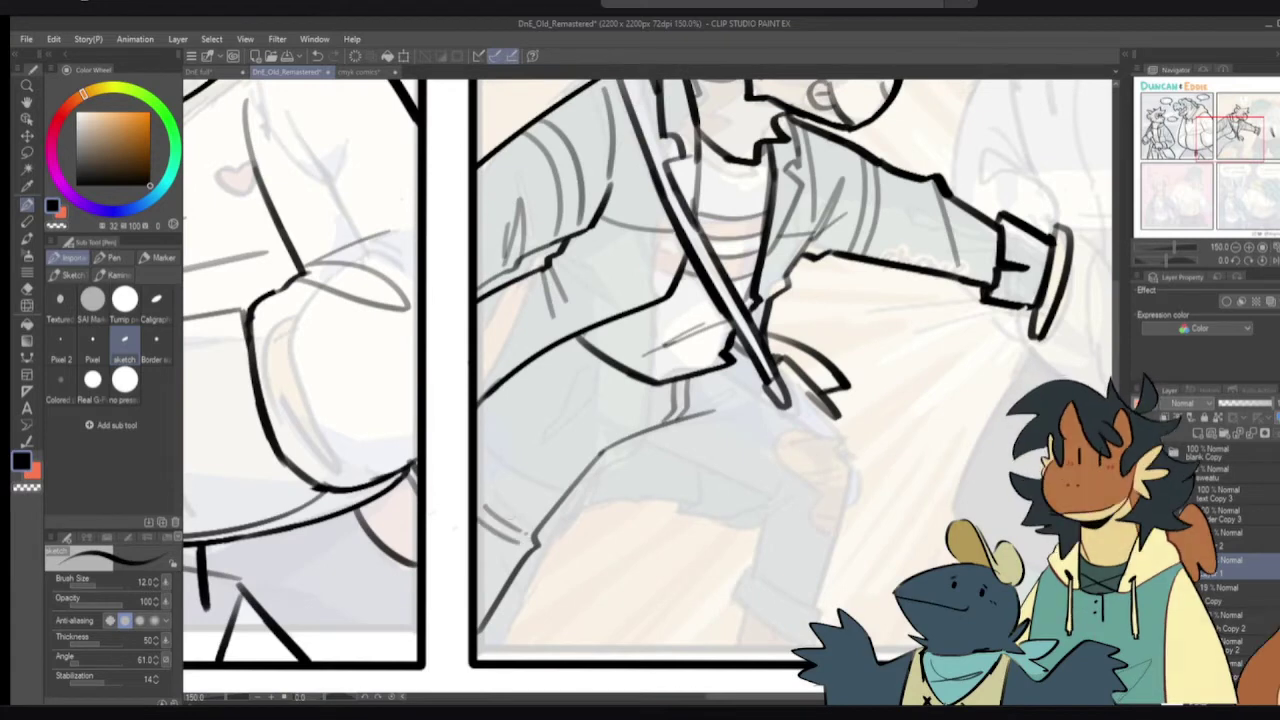
{"action": "scroll", "coordinate": [513, 487], "scroll_direction": "down", "scroll_amount": 1}
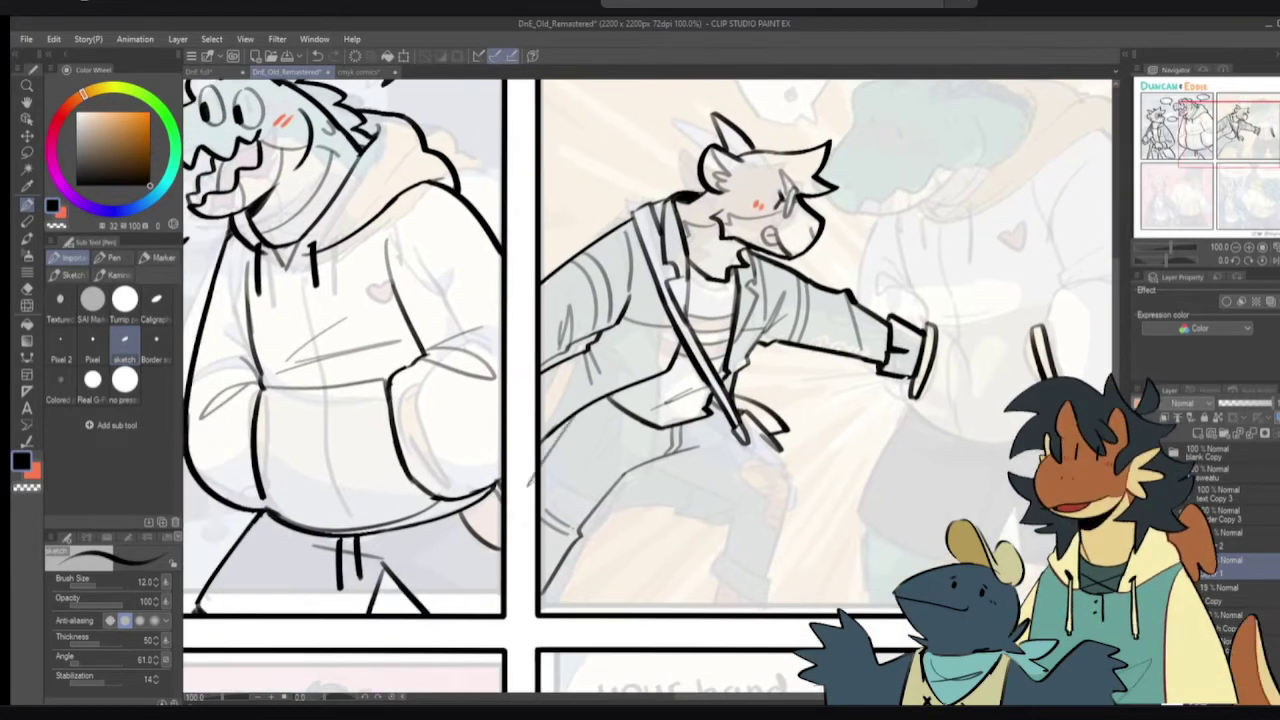
{"action": "key", "text": "ctrl+z"}
{"action": "left_click_drag", "start_coordinate": [576, 414], "coordinate": [534, 481]}
{"action": "key", "text": "ctrl+z"}
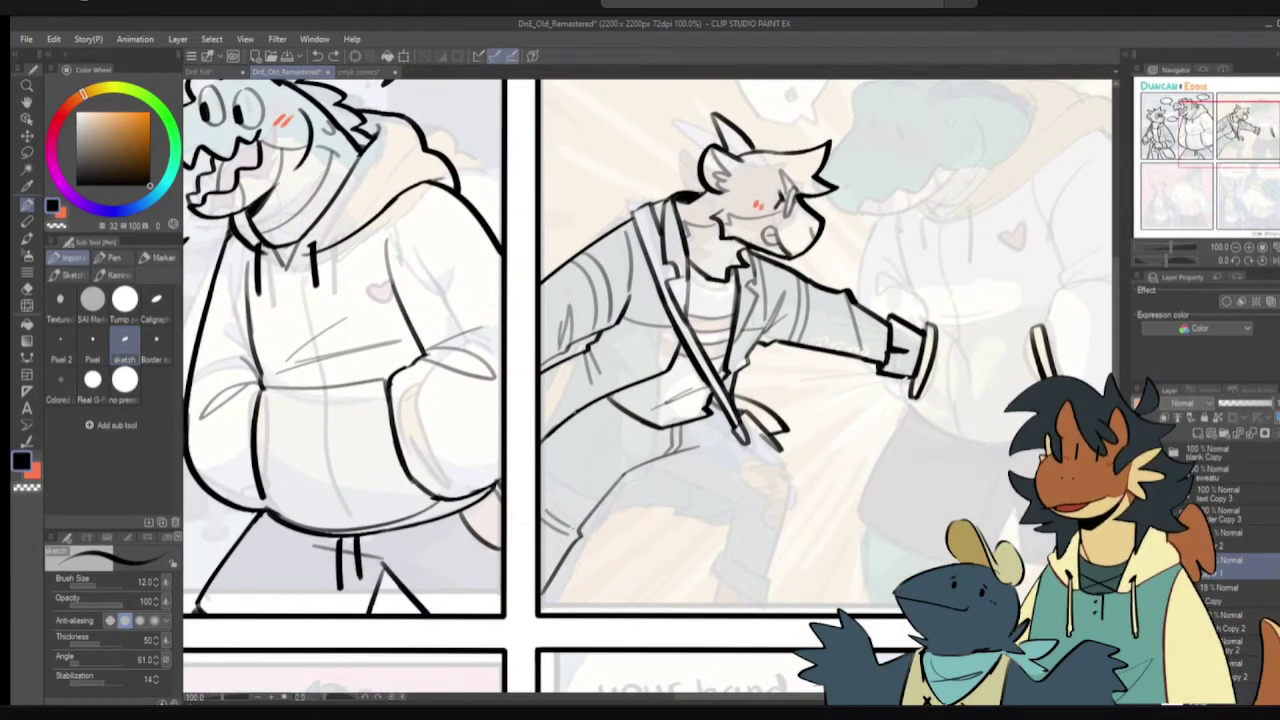
{"action": "left_click_drag", "start_coordinate": [575, 415], "coordinate": [535, 480]}
{"action": "key", "text": "c"}
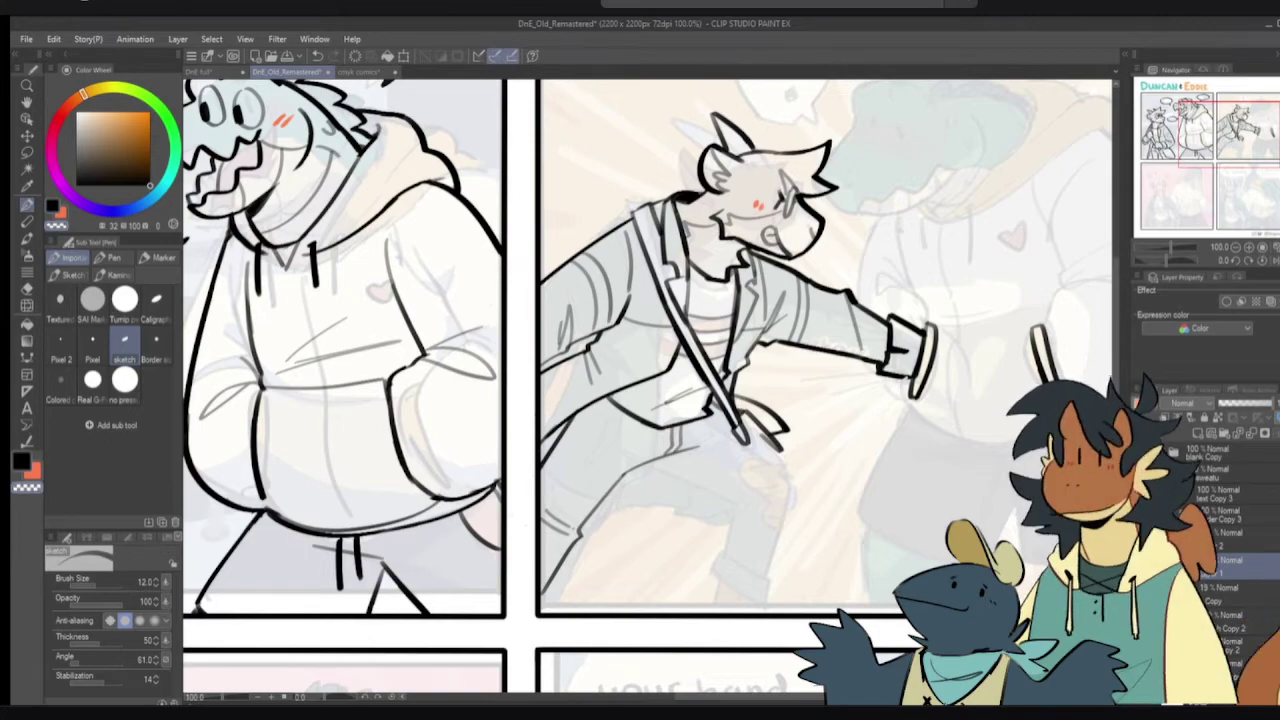
{"action": "key", "text": "c"}
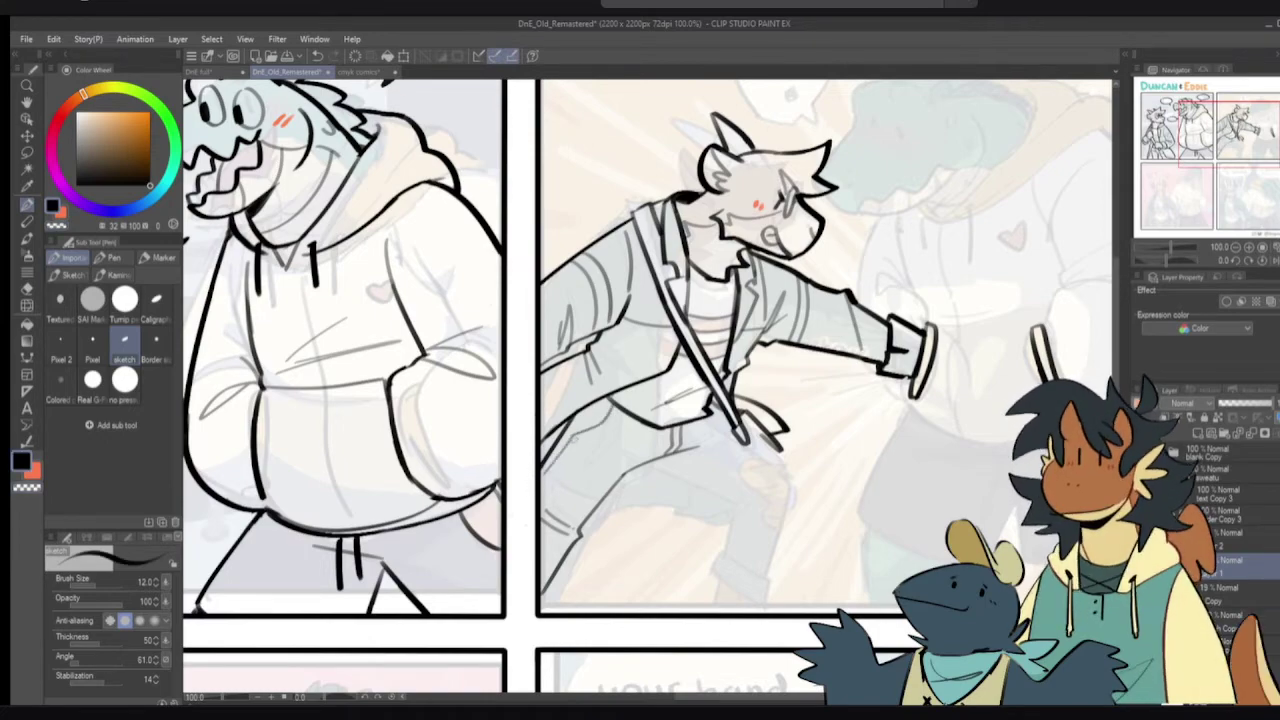
{"action": "mouse_move", "coordinate": [615, 437]}
{"action": "left_mouse_down"}
{"action": "mouse_move", "coordinate": [672, 391]}
{"action": "mouse_move", "coordinate": [886, 363]}
{"action": "mouse_move", "coordinate": [613, 454]}
{"action": "left_mouse_up"}
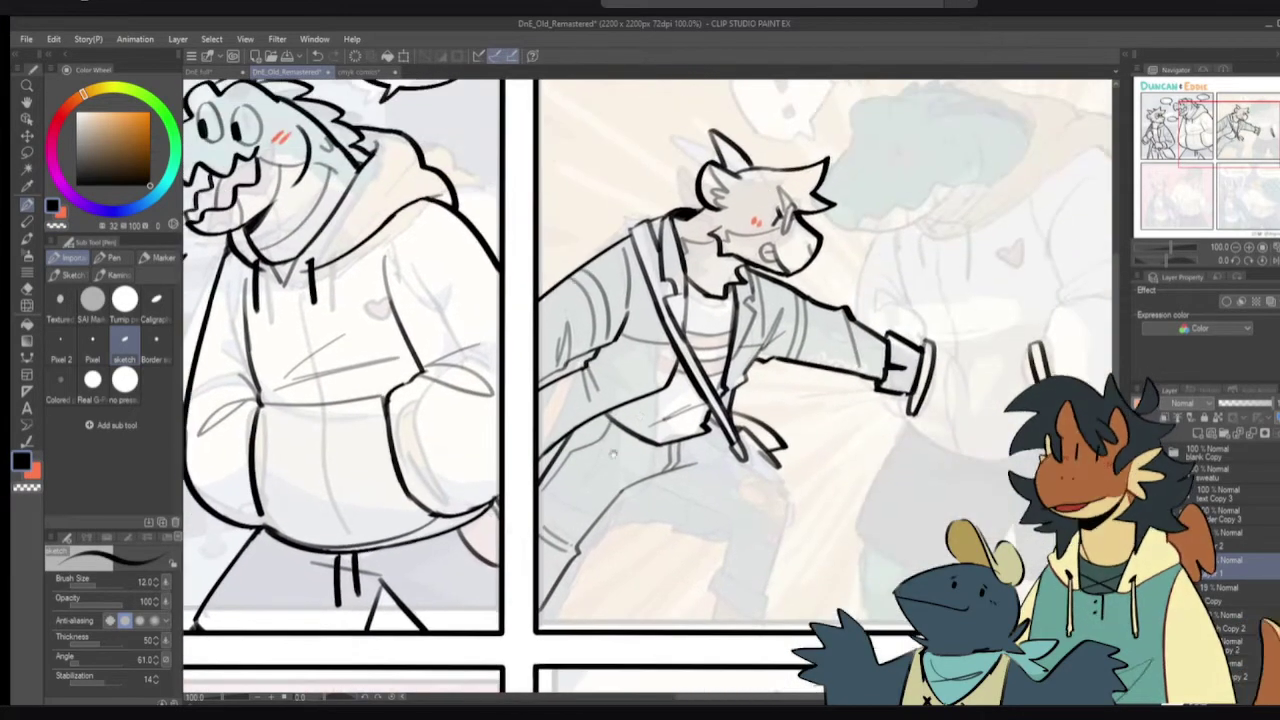
- Draw the front thigh's upper edge from the shirt hem to the knee and its underside parallel below
{"action": "scroll", "coordinate": [613, 453], "scroll_direction": "up", "scroll_amount": 2}
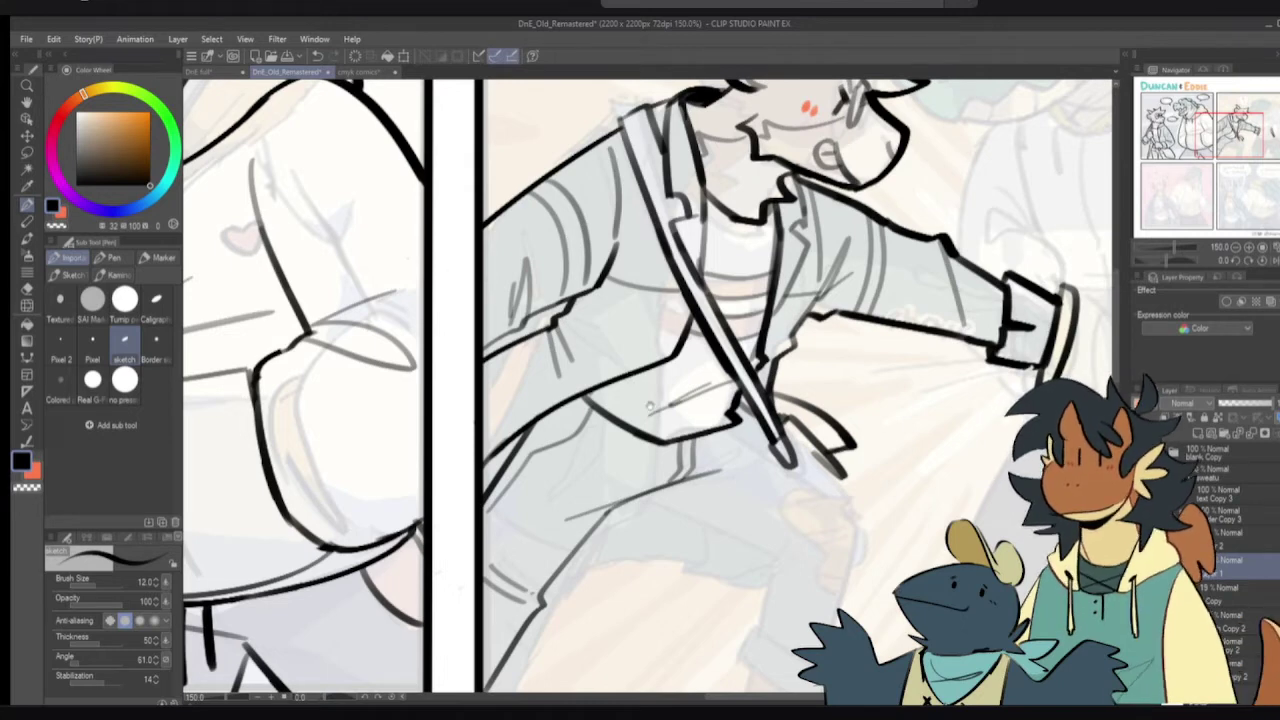
{"action": "mouse_move", "coordinate": [667, 452]}
{"action": "left_mouse_down"}
{"action": "mouse_move", "coordinate": [643, 448]}
{"action": "mouse_move", "coordinate": [638, 466]}
{"action": "mouse_move", "coordinate": [752, 540]}
{"action": "left_mouse_up"}
{"action": "key", "text": "ctrl+z"}
{"action": "left_click_drag", "start_coordinate": [640, 476], "coordinate": [783, 577]}
{"action": "mouse_move", "coordinate": [704, 413]}
{"action": "left_mouse_down"}
{"action": "mouse_move", "coordinate": [836, 523]}
{"action": "mouse_move", "coordinate": [763, 435]}
{"action": "mouse_move", "coordinate": [759, 585]}
{"action": "left_mouse_up"}
{"action": "key", "text": "ctrl+z"}
{"action": "key", "text": "ctrl+z"}
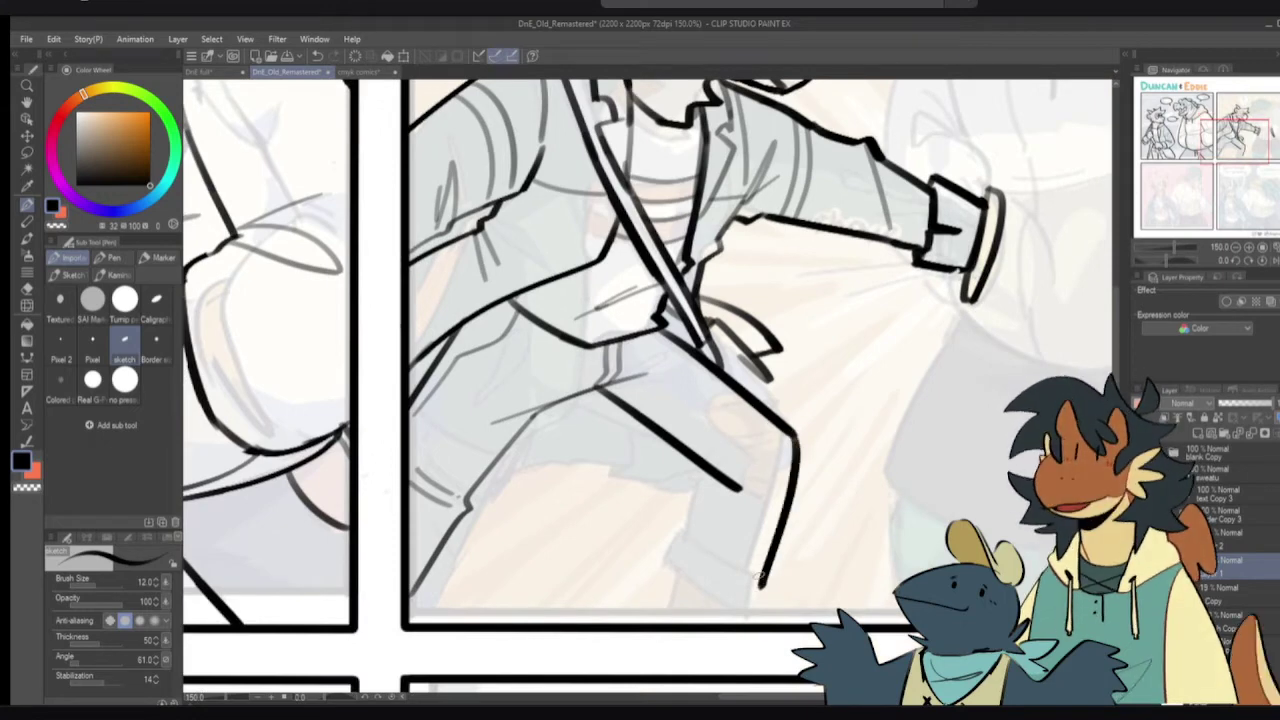
- Redraw the front edge of the shin as a straighter line slanting back from the knee
{"action": "key", "text": "ctrl+z"}
{"action": "left_click_drag", "start_coordinate": [795, 436], "coordinate": [713, 598]}
{"action": "key", "text": "ctrl+z"}
{"action": "left_click_drag", "start_coordinate": [796, 434], "coordinate": [708, 582]}
- Trim the thigh's underside at the knee bend, then draw the back of the shin and a line closing the trouser leg
{"action": "key", "text": "e"}
{"action": "mouse_move", "coordinate": [740, 490]}
{"action": "left_mouse_down"}
{"action": "mouse_move", "coordinate": [700, 462]}
{"action": "mouse_move", "coordinate": [644, 552]}
{"action": "left_mouse_up"}
{"action": "key", "text": "p"}
{"action": "key", "text": "ctrl+z"}
{"action": "left_click_drag", "start_coordinate": [690, 467], "coordinate": [644, 556]}
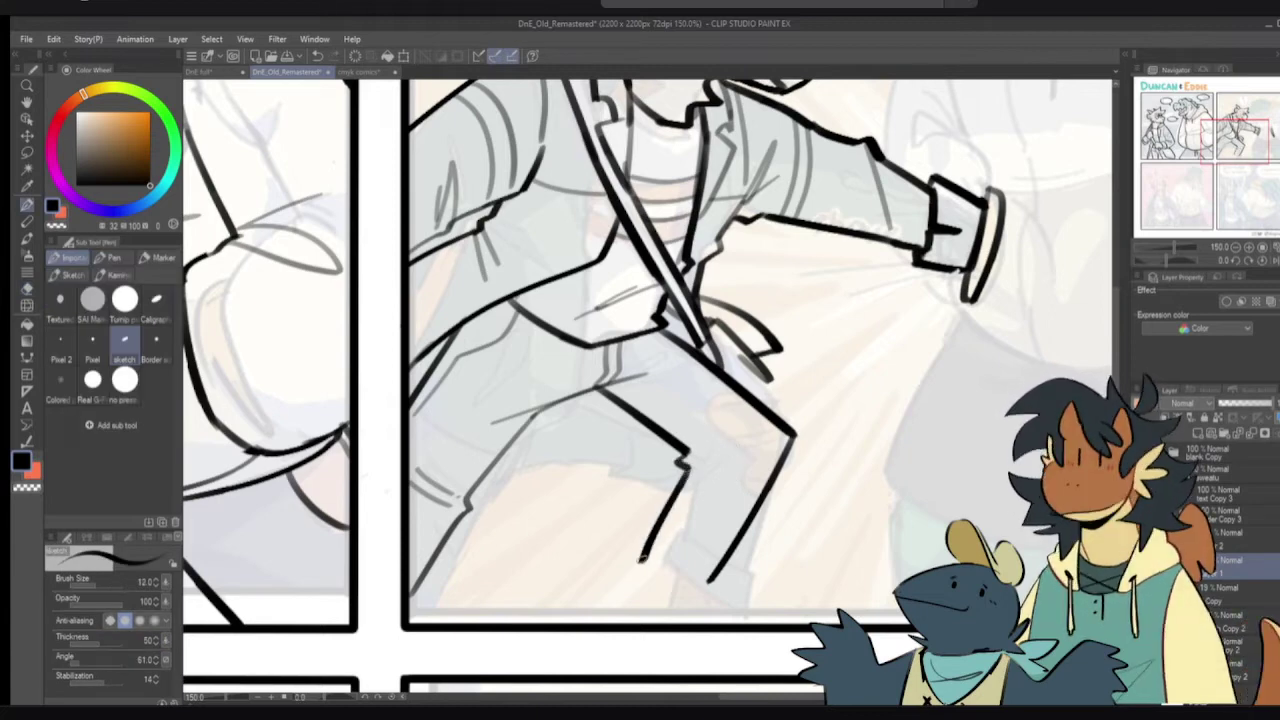
{"action": "key", "text": "ctrl+z"}
{"action": "mouse_move", "coordinate": [690, 467]}
{"action": "left_mouse_down"}
{"action": "mouse_move", "coordinate": [643, 549]}
{"action": "mouse_move", "coordinate": [702, 585]}
{"action": "left_mouse_up"}
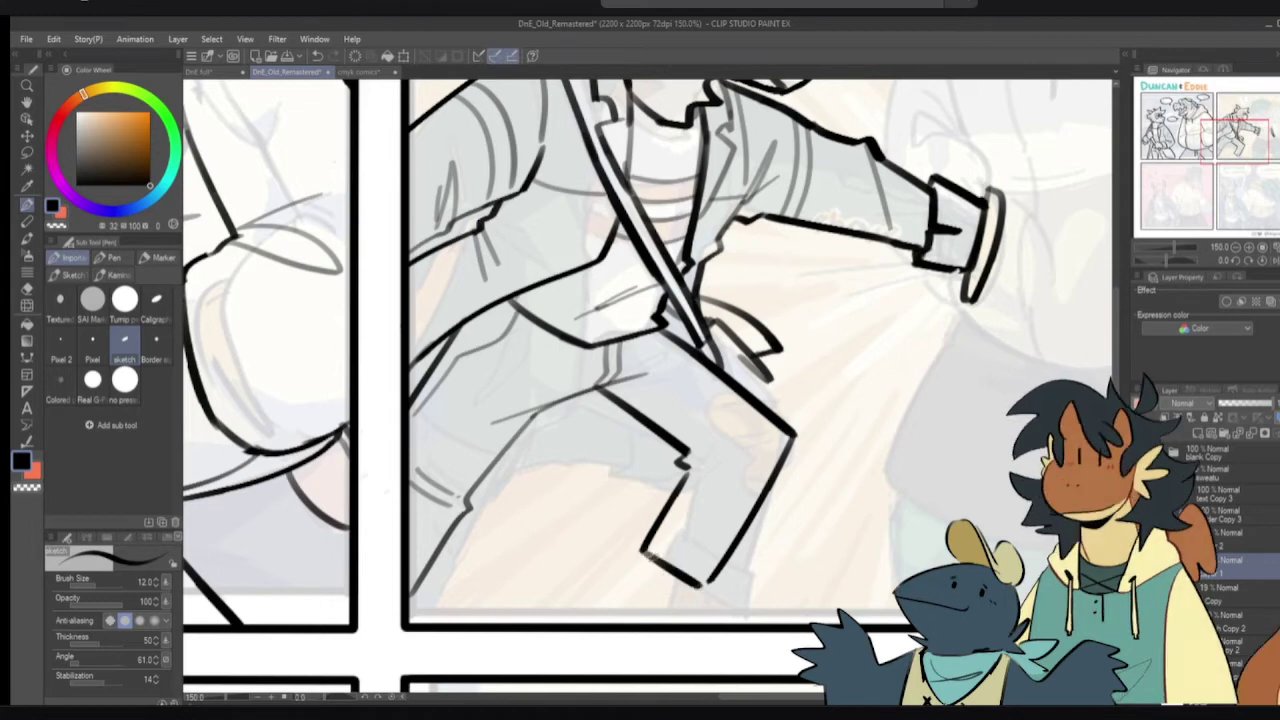
- Sketch the rolled cuff at the end of the front shin with its upper edge, back side and lower edge
{"action": "key", "text": "ctrl+z"}
{"action": "left_click_drag", "start_coordinate": [642, 549], "coordinate": [707, 588]}
{"action": "key", "text": "ctrl+z"}
{"action": "key", "text": "ctrl+z"}
{"action": "mouse_move", "coordinate": [640, 550]}
{"action": "left_mouse_down"}
{"action": "mouse_move", "coordinate": [712, 587]}
{"action": "mouse_move", "coordinate": [614, 577]}
{"action": "left_mouse_up"}
{"action": "key", "text": "ctrl+z"}
{"action": "left_click_drag", "start_coordinate": [615, 573], "coordinate": [690, 612]}
- Erase the cuff's lower edge and redraw it as a curve parallel to the upper edge
{"action": "mouse_move", "coordinate": [565, 475]}
{"action": "left_mouse_down"}
{"action": "mouse_move", "coordinate": [785, 350]}
{"action": "mouse_move", "coordinate": [868, 362]}
{"action": "mouse_move", "coordinate": [848, 224]}
{"action": "mouse_move", "coordinate": [749, 304]}
{"action": "mouse_move", "coordinate": [720, 422]}
{"action": "left_mouse_up"}
{"action": "scroll", "coordinate": [868, 362], "scroll_direction": "down", "scroll_amount": 2}
{"action": "mouse_move", "coordinate": [770, 497]}
{"action": "left_mouse_down"}
{"action": "mouse_move", "coordinate": [771, 514]}
{"action": "mouse_move", "coordinate": [728, 467]}
{"action": "mouse_move", "coordinate": [721, 508]}
{"action": "left_mouse_up"}
{"action": "scroll", "coordinate": [765, 508], "scroll_direction": "up", "scroll_amount": 1}
{"action": "scroll", "coordinate": [717, 481], "scroll_direction": "up", "scroll_amount": 1}
{"action": "key", "text": "ctrl+z"}
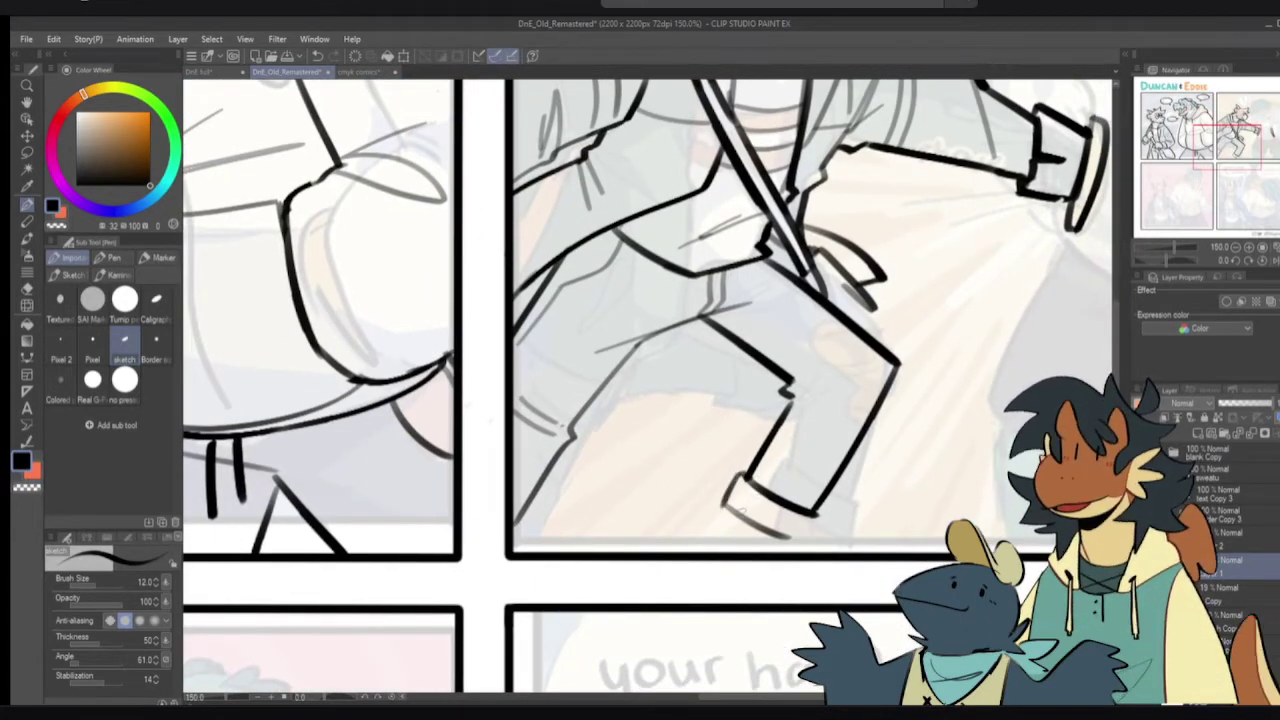
{"action": "key", "text": "e"}
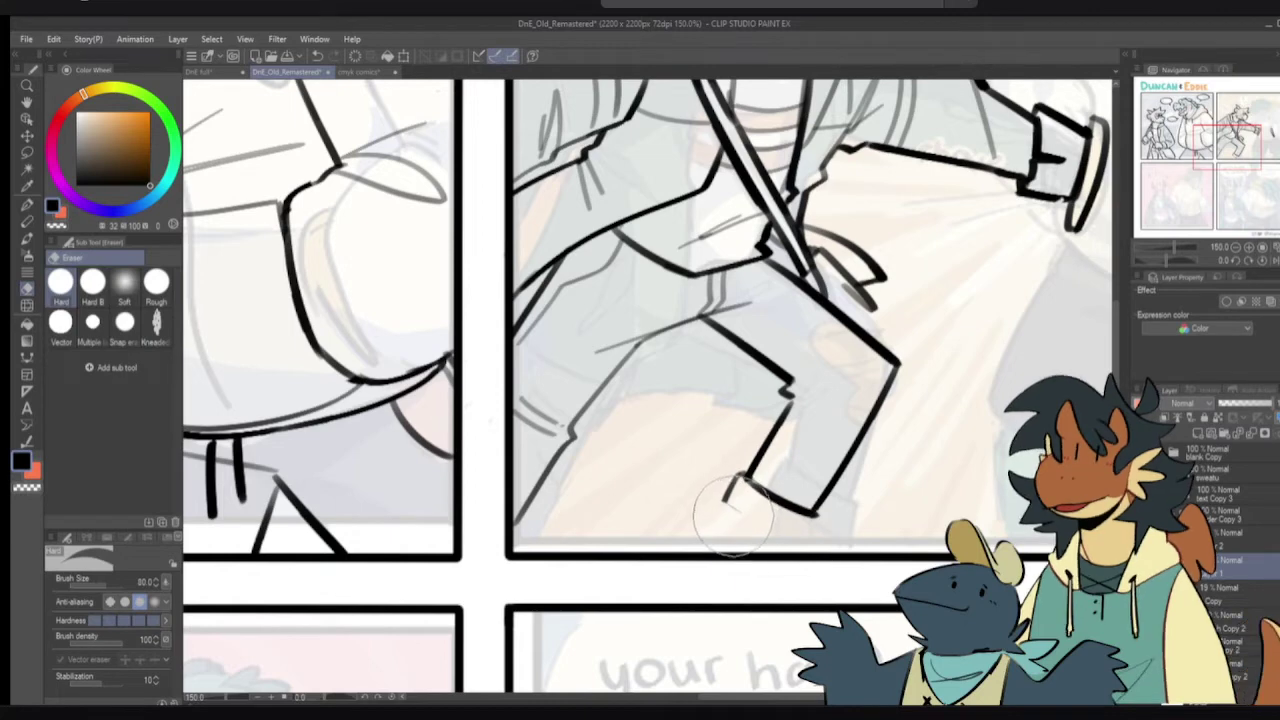
{"action": "key", "text": "p"}
{"action": "key", "text": "ctrl+z"}
{"action": "mouse_move", "coordinate": [724, 499]}
{"action": "left_mouse_down"}
{"action": "mouse_move", "coordinate": [793, 534]}
{"action": "mouse_move", "coordinate": [817, 521]}
{"action": "mouse_move", "coordinate": [796, 512]}
{"action": "mouse_move", "coordinate": [782, 558]}
{"action": "left_mouse_up"}
{"action": "key", "text": "ctrl+z"}
{"action": "key", "text": "ctrl+z"}
- Add a small leaf-shaped fold at the knee bend of the front leg
{"action": "mouse_move", "coordinate": [776, 439]}
{"action": "left_mouse_down"}
{"action": "mouse_move", "coordinate": [829, 434]}
{"action": "mouse_move", "coordinate": [826, 399]}
{"action": "mouse_move", "coordinate": [806, 412]}
{"action": "mouse_move", "coordinate": [817, 379]}
{"action": "mouse_move", "coordinate": [789, 414]}
{"action": "mouse_move", "coordinate": [835, 367]}
{"action": "mouse_move", "coordinate": [776, 438]}
{"action": "left_mouse_up"}
{"action": "key", "text": "ctrl+z"}
{"action": "key", "text": "ctrl+z"}
{"action": "key", "text": "ctrl+z"}
{"action": "key", "text": "ctrl+z"}
{"action": "key", "text": "ctrl+z"}
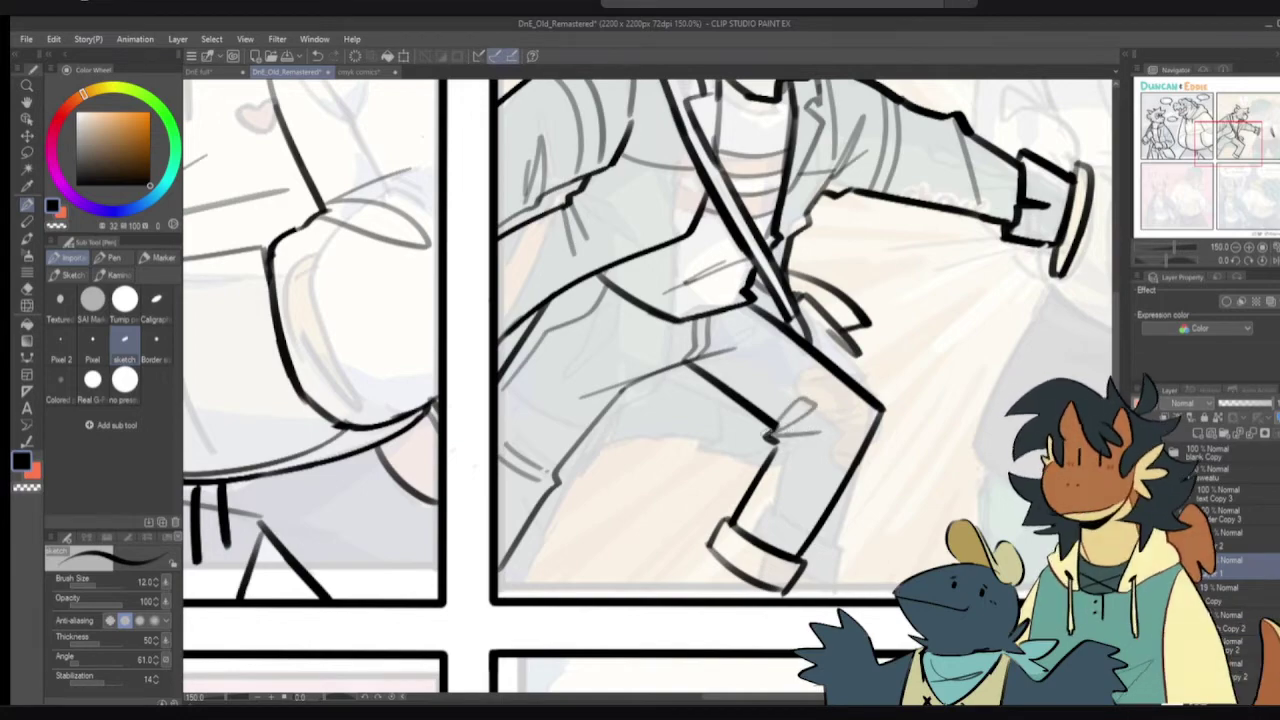
- Draw short ankle lines from beneath the front leg's cuff to the panel border, redoing them and trimming the excess
{"action": "key", "text": "h"}
{"action": "key", "text": "h"}
{"action": "mouse_move", "coordinate": [697, 539]}
{"action": "left_mouse_down"}
{"action": "mouse_move", "coordinate": [705, 489]}
{"action": "mouse_move", "coordinate": [700, 538]}
{"action": "left_mouse_up"}
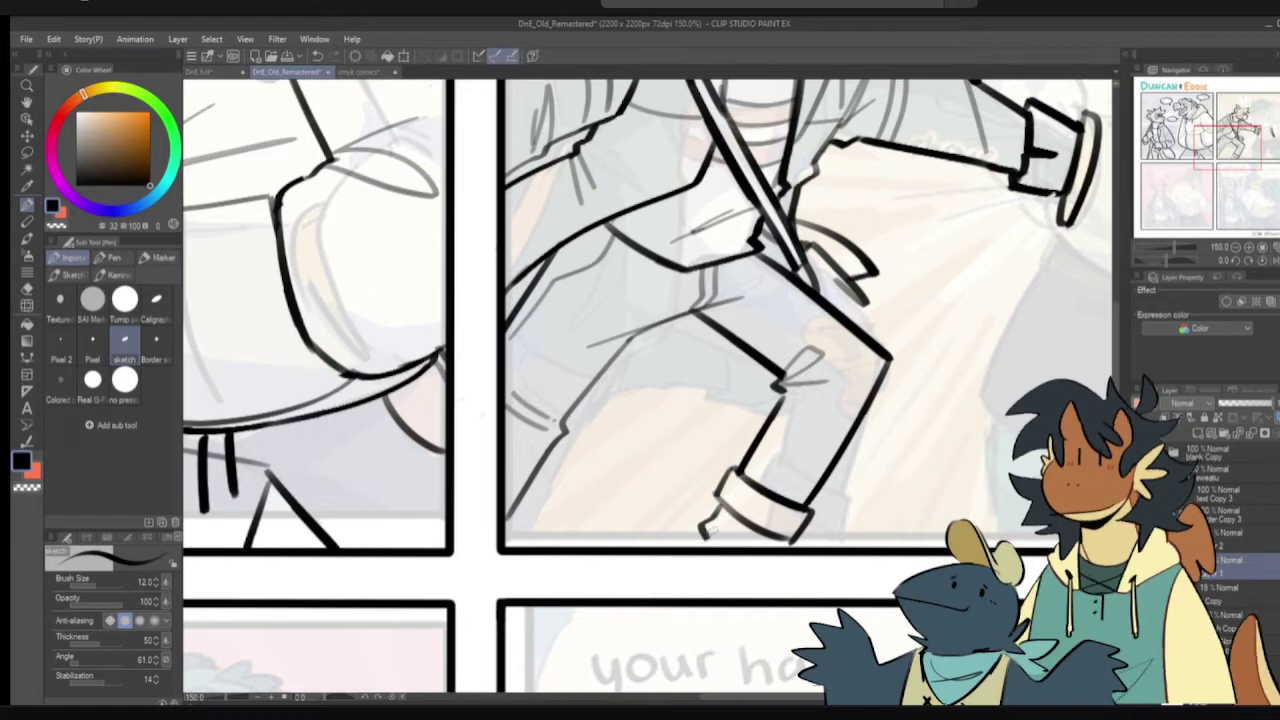
{"action": "key", "text": "ctrl+z"}
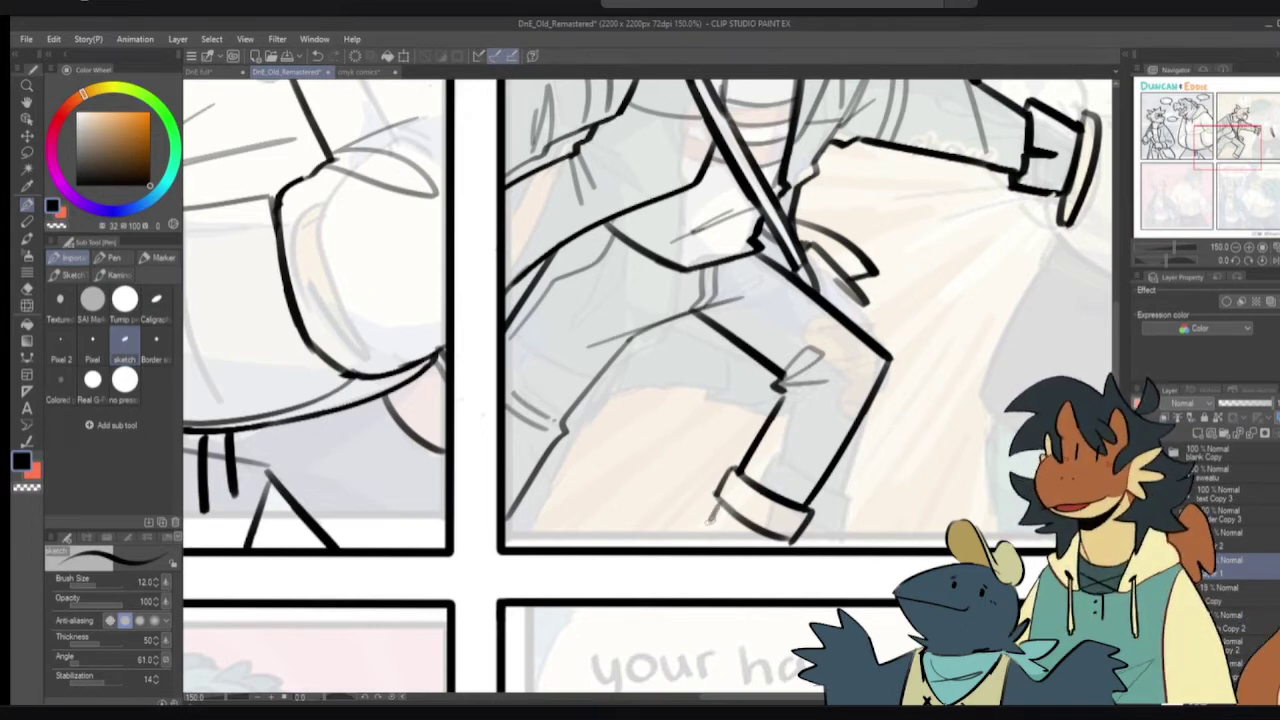
{"action": "mouse_move", "coordinate": [712, 512]}
{"action": "left_mouse_down"}
{"action": "mouse_move", "coordinate": [735, 550]}
{"action": "mouse_move", "coordinate": [740, 530]}
{"action": "mouse_move", "coordinate": [788, 547]}
{"action": "left_mouse_up"}
{"action": "key", "text": "c"}
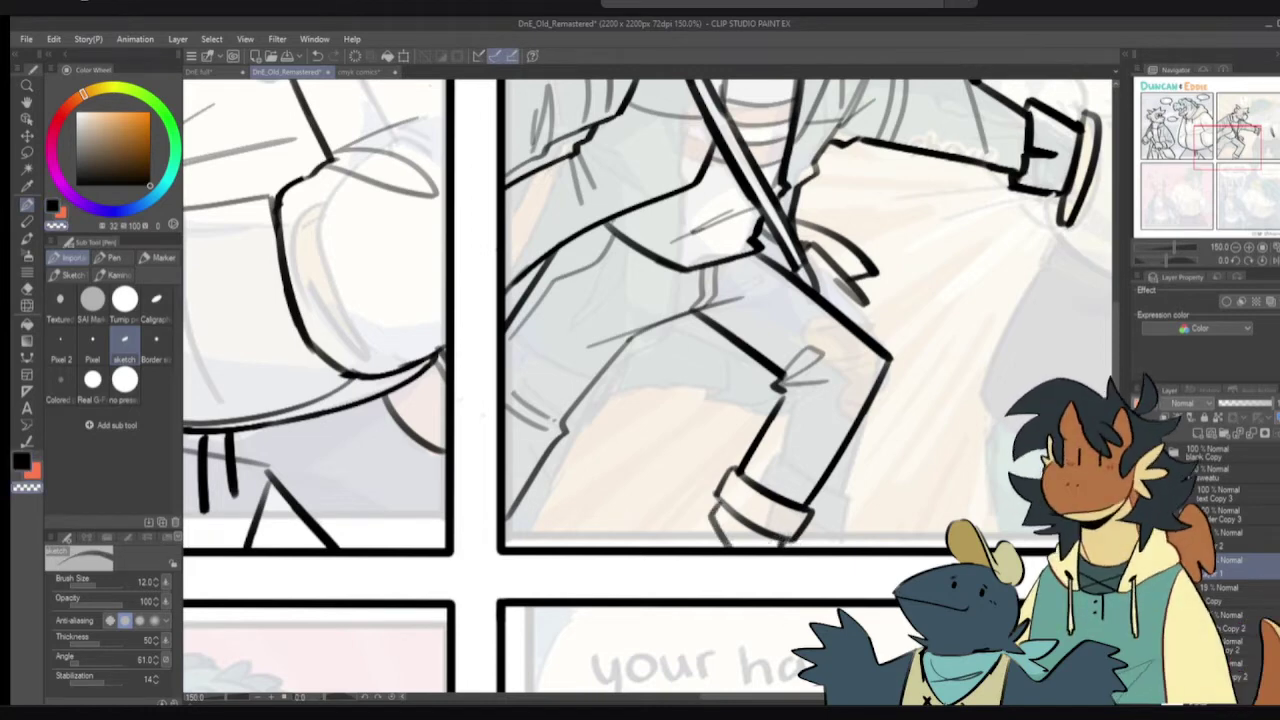
{"action": "key", "text": "c"}
{"action": "left_click_drag", "start_coordinate": [716, 508], "coordinate": [689, 544]}
{"action": "key", "text": "ctrl+z"}
{"action": "key", "text": "ctrl+z"}
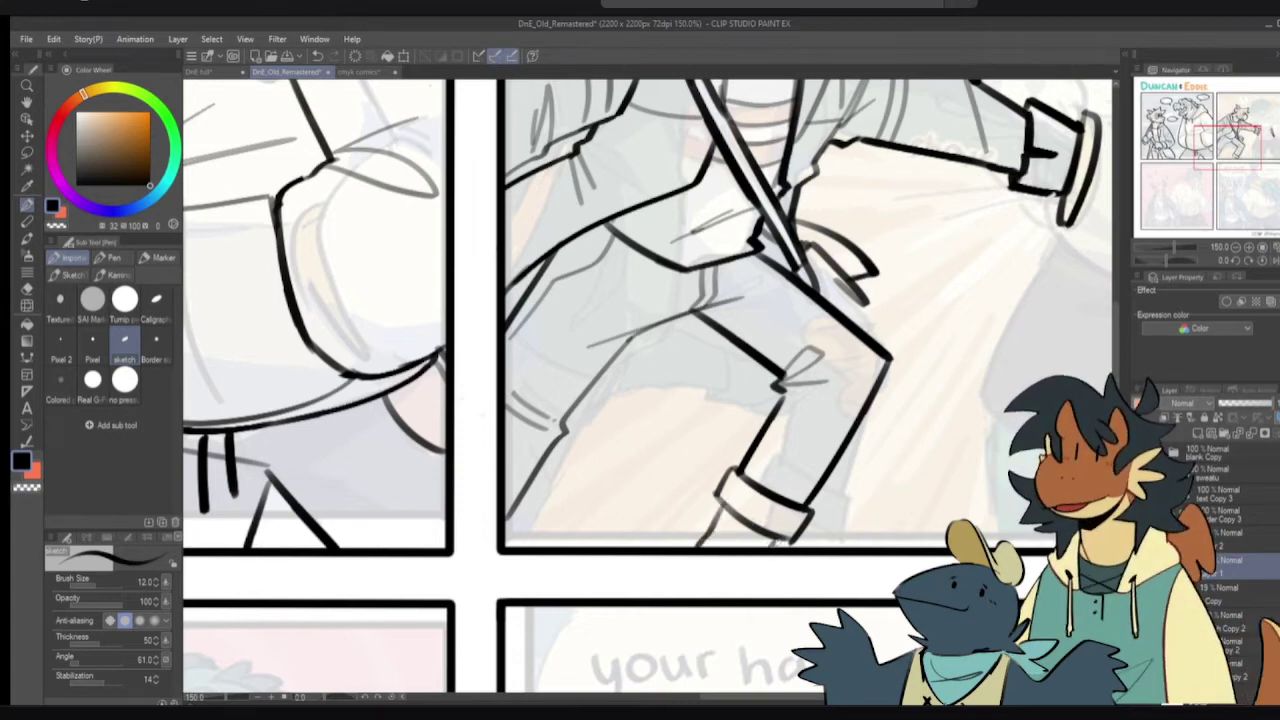
{"action": "key", "text": "c"}
{"action": "key", "text": "c"}
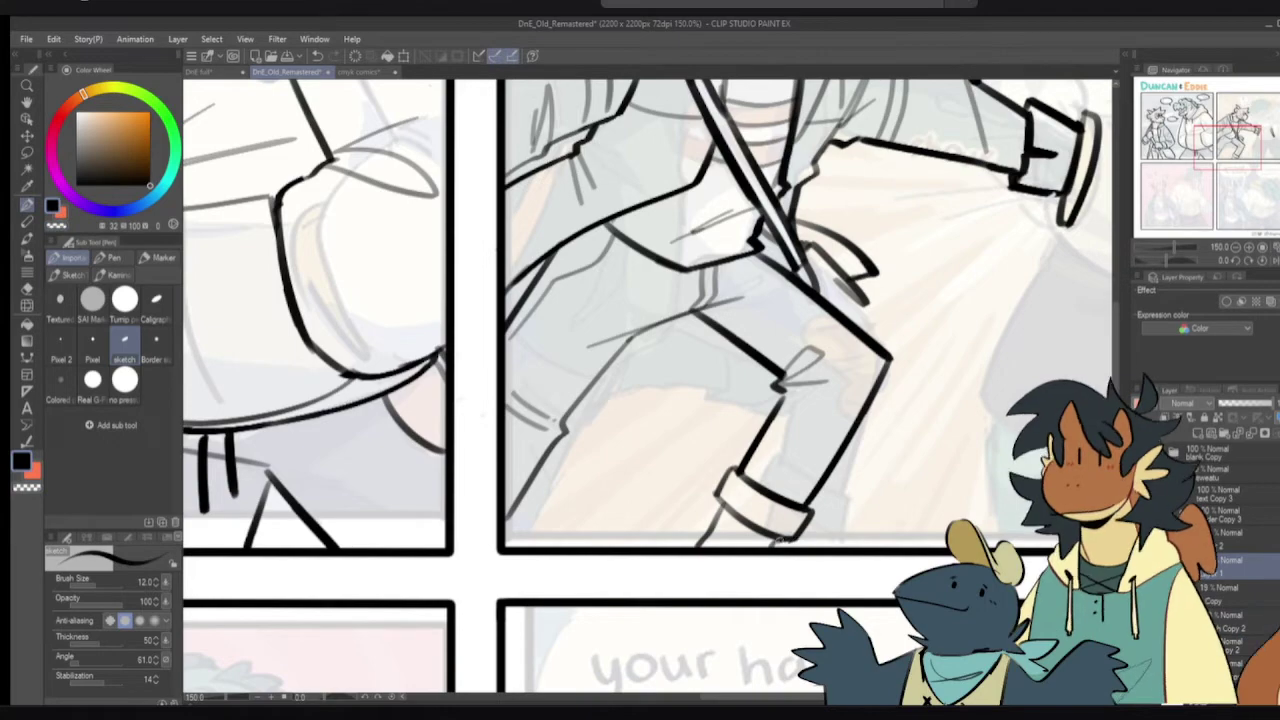
{"action": "left_click_drag", "start_coordinate": [730, 469], "coordinate": [730, 558]}
{"action": "scroll", "coordinate": [730, 558], "scroll_direction": "down", "scroll_amount": 2}
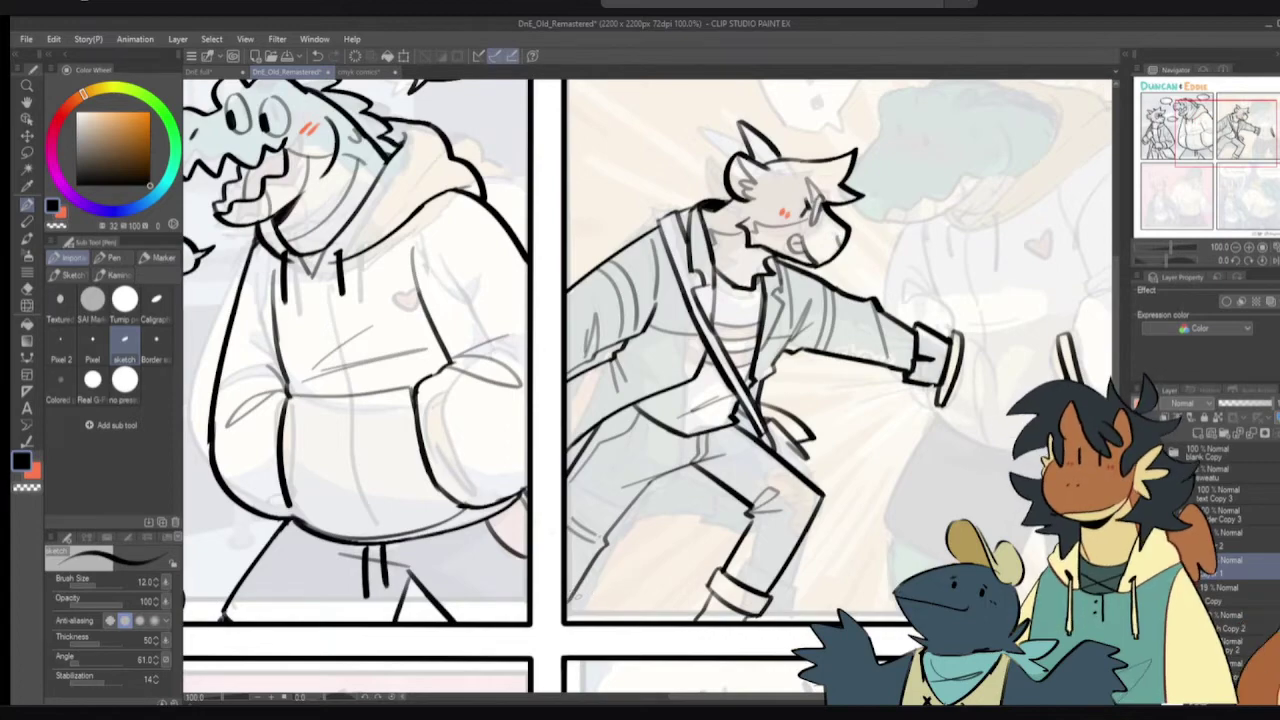
- Check the pose with the view mirrored, then erase the front leg's thigh underside, back of shin, cuff and ankle
{"action": "key", "text": "h"}
{"action": "key", "text": "h"}
{"action": "mouse_move", "coordinate": [730, 498]}
{"action": "left_mouse_down"}
{"action": "mouse_move", "coordinate": [688, 472]}
{"action": "mouse_move", "coordinate": [720, 493]}
{"action": "mouse_move", "coordinate": [676, 583]}
{"action": "mouse_move", "coordinate": [726, 574]}
{"action": "mouse_move", "coordinate": [764, 590]}
{"action": "left_mouse_up"}
{"action": "key", "text": "e"}
{"action": "key", "text": "p"}
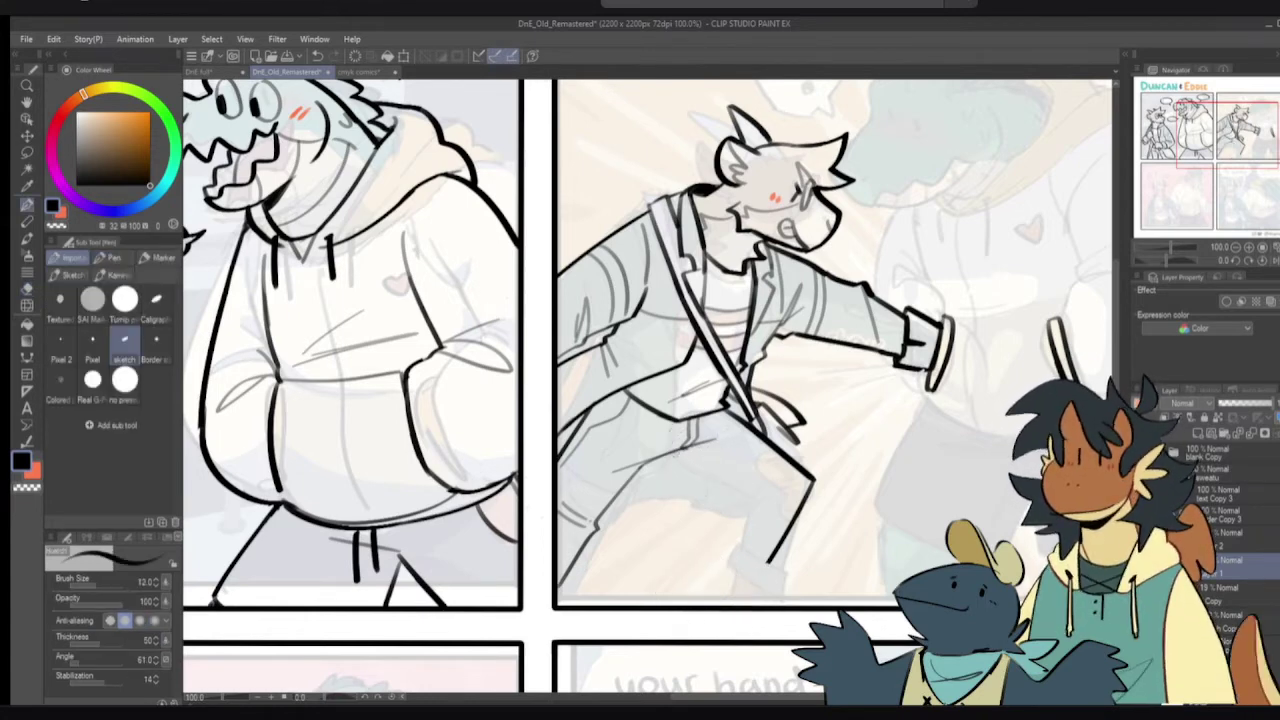
- Redraw the front thigh's underside to the knee bend and the back of the shin down near the panel border
{"action": "left_click_drag", "start_coordinate": [674, 453], "coordinate": [738, 497]}
{"action": "key", "text": "ctrl+z"}
{"action": "mouse_move", "coordinate": [672, 451]}
{"action": "left_mouse_down"}
{"action": "mouse_move", "coordinate": [744, 498]}
{"action": "mouse_move", "coordinate": [772, 491]}
{"action": "mouse_move", "coordinate": [734, 496]}
{"action": "mouse_move", "coordinate": [716, 566]}
{"action": "left_mouse_up"}
{"action": "key", "text": "e"}
{"action": "key", "text": "p"}
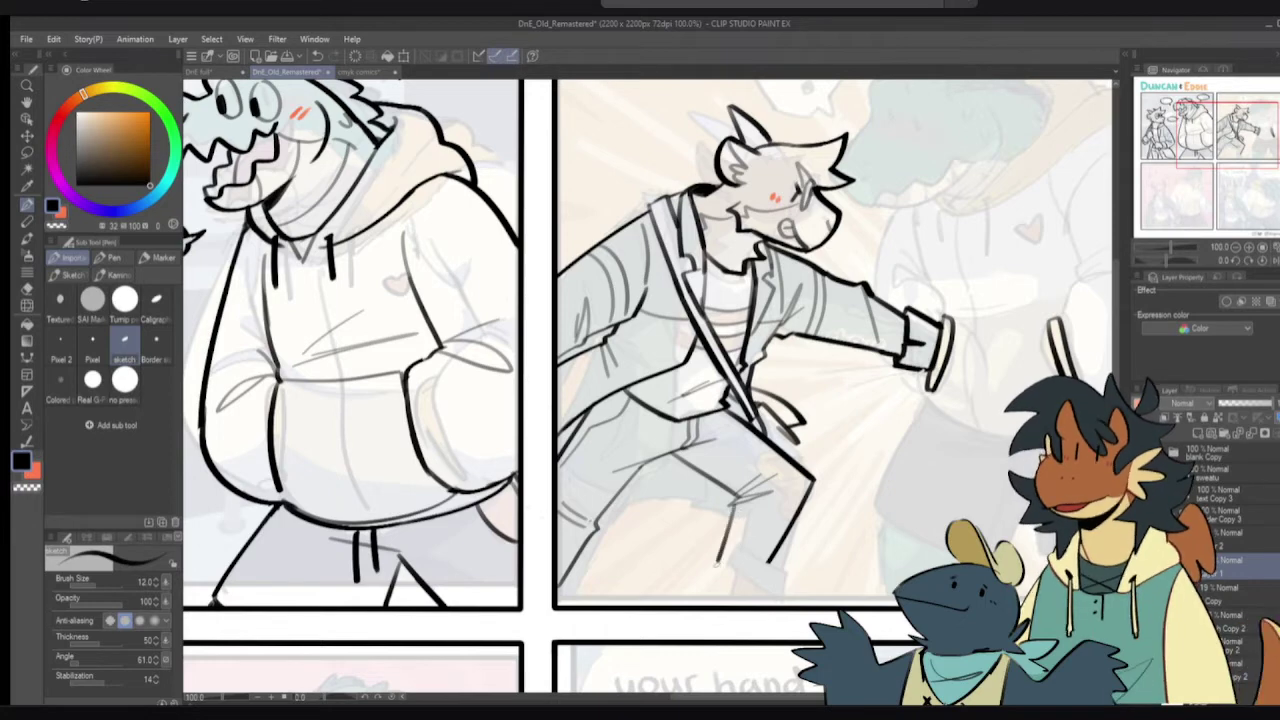
{"action": "key", "text": "ctrl+z"}
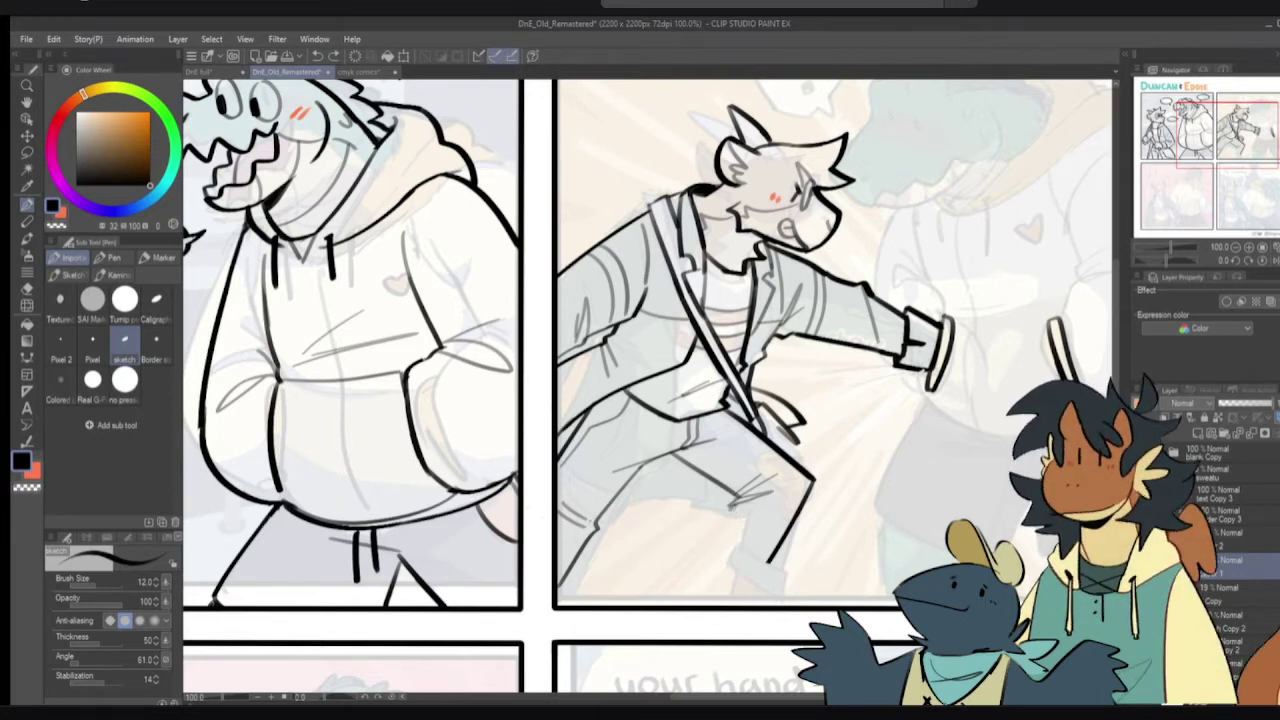
{"action": "left_click_drag", "start_coordinate": [736, 506], "coordinate": [704, 586]}
- Redraw the shin's front edge from the knee almost to the panel border, parallel to the back edge
{"action": "key", "text": "e"}
{"action": "mouse_move", "coordinate": [790, 565]}
{"action": "left_mouse_down"}
{"action": "mouse_move", "coordinate": [815, 480]}
{"action": "mouse_move", "coordinate": [766, 578]}
{"action": "left_mouse_up"}
{"action": "key", "text": "p"}
{"action": "key", "text": "ctrl+z"}
{"action": "left_click_drag", "start_coordinate": [812, 476], "coordinate": [768, 592]}
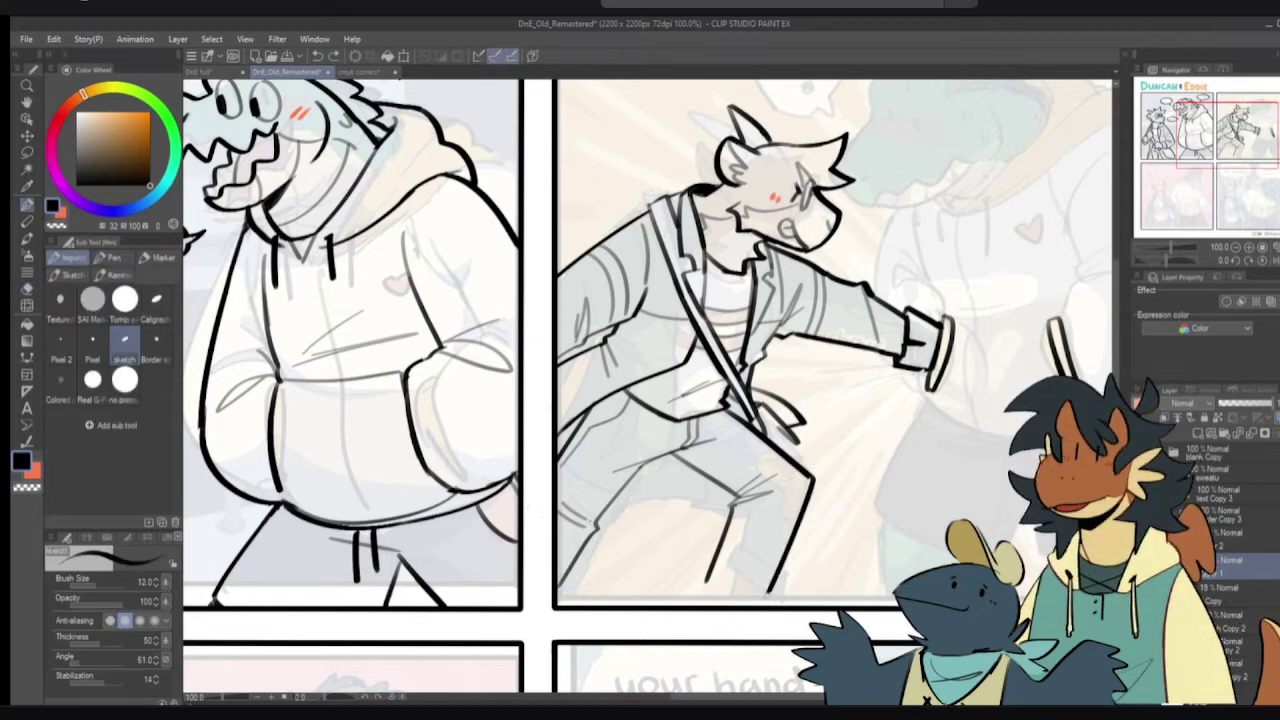
{"action": "key", "text": "ctrl+z"}
{"action": "left_click_drag", "start_coordinate": [812, 478], "coordinate": [758, 588]}
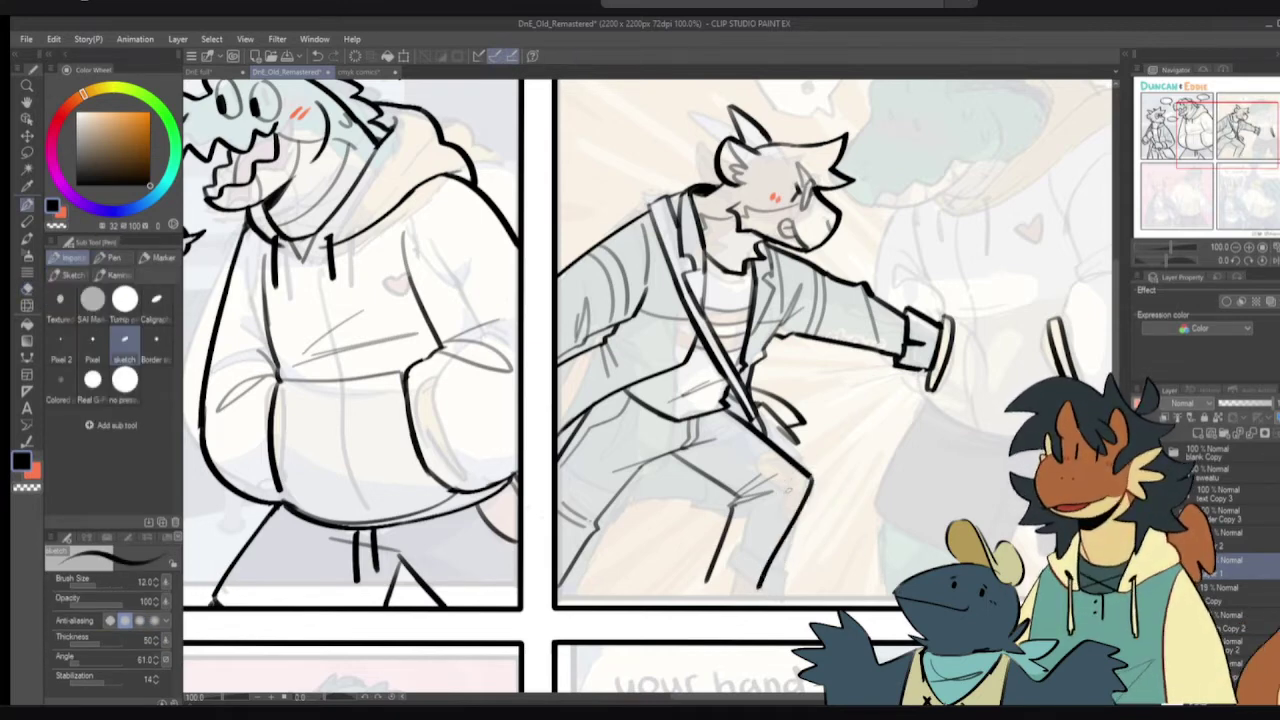
{"action": "key", "text": "ctrl+z"}
{"action": "mouse_move", "coordinate": [812, 476]}
{"action": "left_mouse_down"}
{"action": "mouse_move", "coordinate": [762, 588]}
{"action": "mouse_move", "coordinate": [700, 591]}
{"action": "mouse_move", "coordinate": [719, 605]}
{"action": "mouse_move", "coordinate": [752, 592]}
{"action": "left_mouse_up"}
{"action": "key", "text": "ctrl+z"}
{"action": "key", "text": "ctrl+z"}
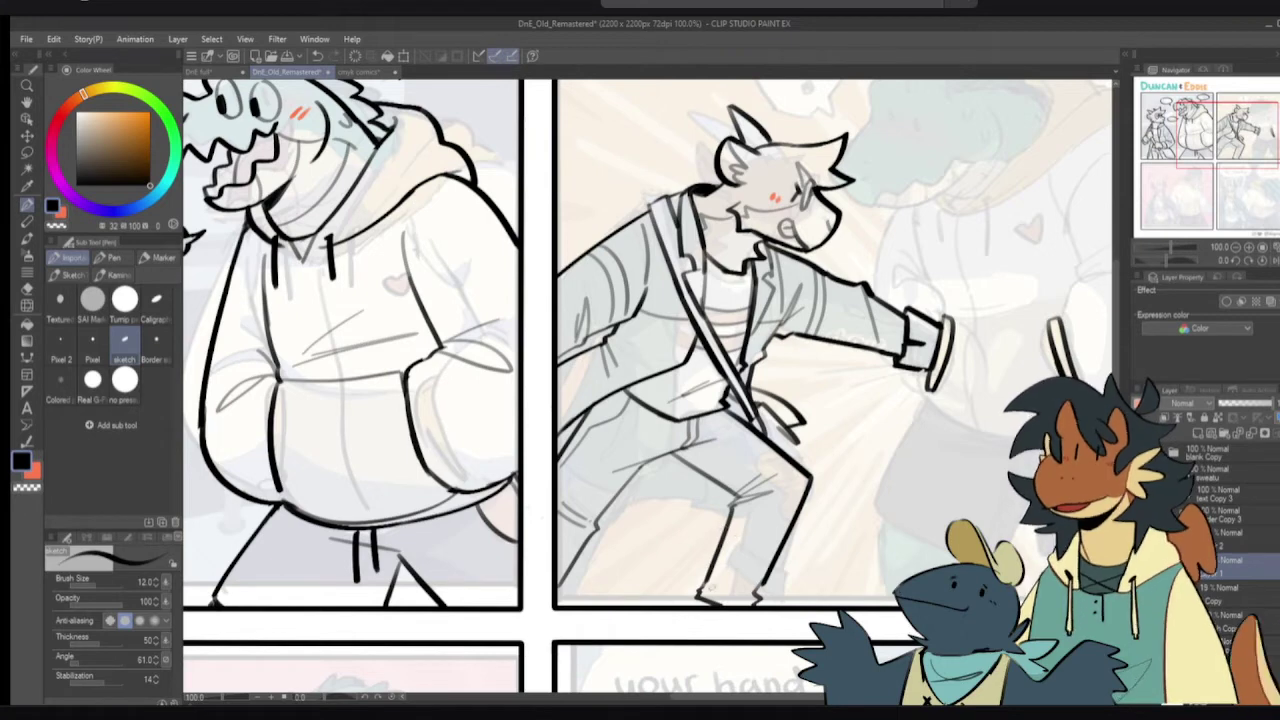
- Draw the cuff's upper edge across the bottom of the front trouser leg
{"action": "left_click_drag", "start_coordinate": [698, 588], "coordinate": [755, 594]}
{"action": "key", "text": "ctrl+z"}
{"action": "left_click_drag", "start_coordinate": [718, 556], "coordinate": [758, 586]}
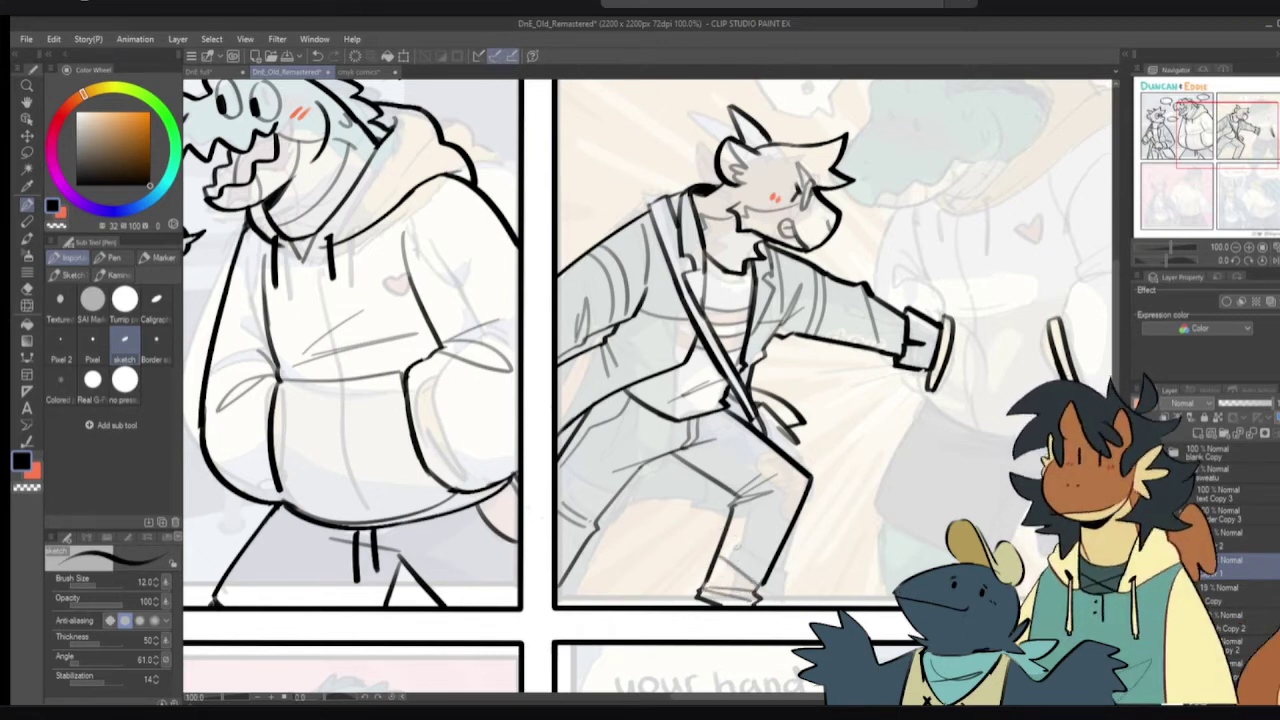
{"action": "key", "text": "ctrl+z"}
- Draw a ragged tear over the front knee and trim the leg outline where the fabric opens
{"action": "left_click_drag", "start_coordinate": [766, 450], "coordinate": [804, 504]}
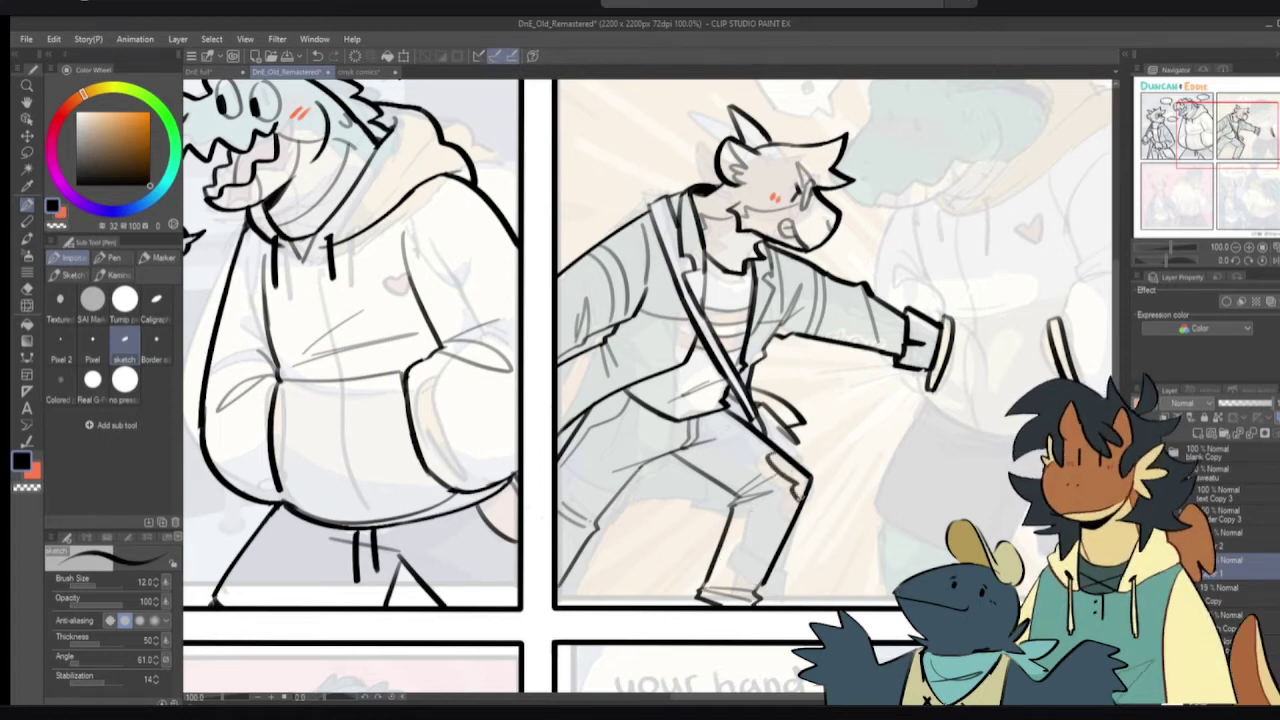
{"action": "key", "text": "c"}
{"action": "mouse_move", "coordinate": [780, 449]}
{"action": "left_mouse_down"}
{"action": "mouse_move", "coordinate": [817, 473]}
{"action": "mouse_move", "coordinate": [810, 500]}
{"action": "mouse_move", "coordinate": [799, 473]}
{"action": "left_mouse_up"}
{"action": "key", "text": "c"}
{"action": "key", "text": "ctrl+z"}
{"action": "key", "text": "ctrl+z"}
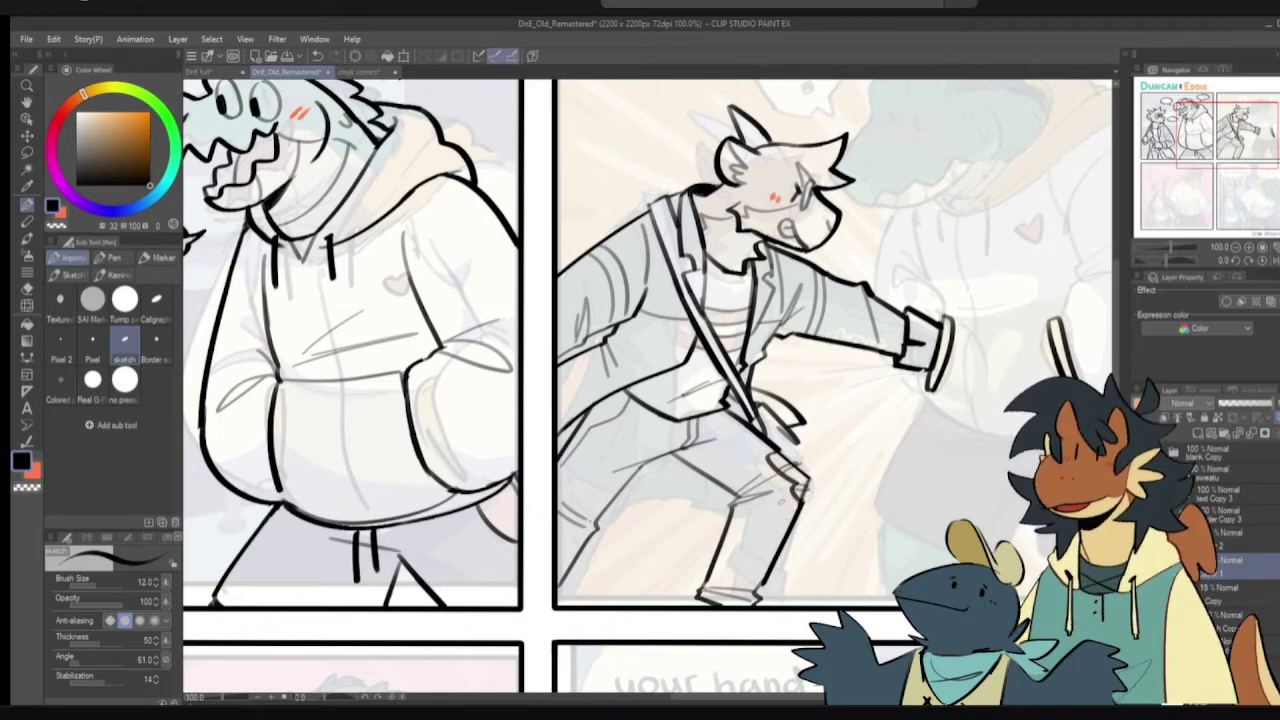
{"action": "scroll", "coordinate": [800, 472], "scroll_direction": "down", "scroll_amount": 2}
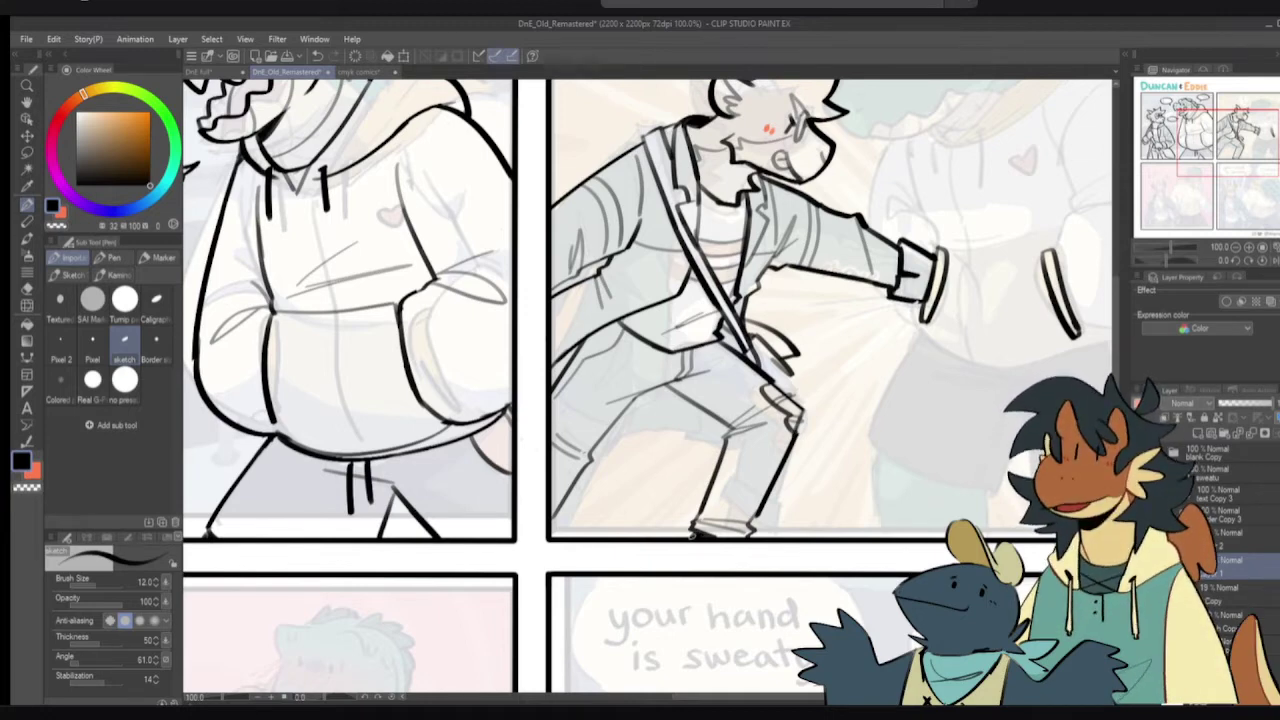
{"action": "left_click_drag", "start_coordinate": [718, 458], "coordinate": [708, 518]}
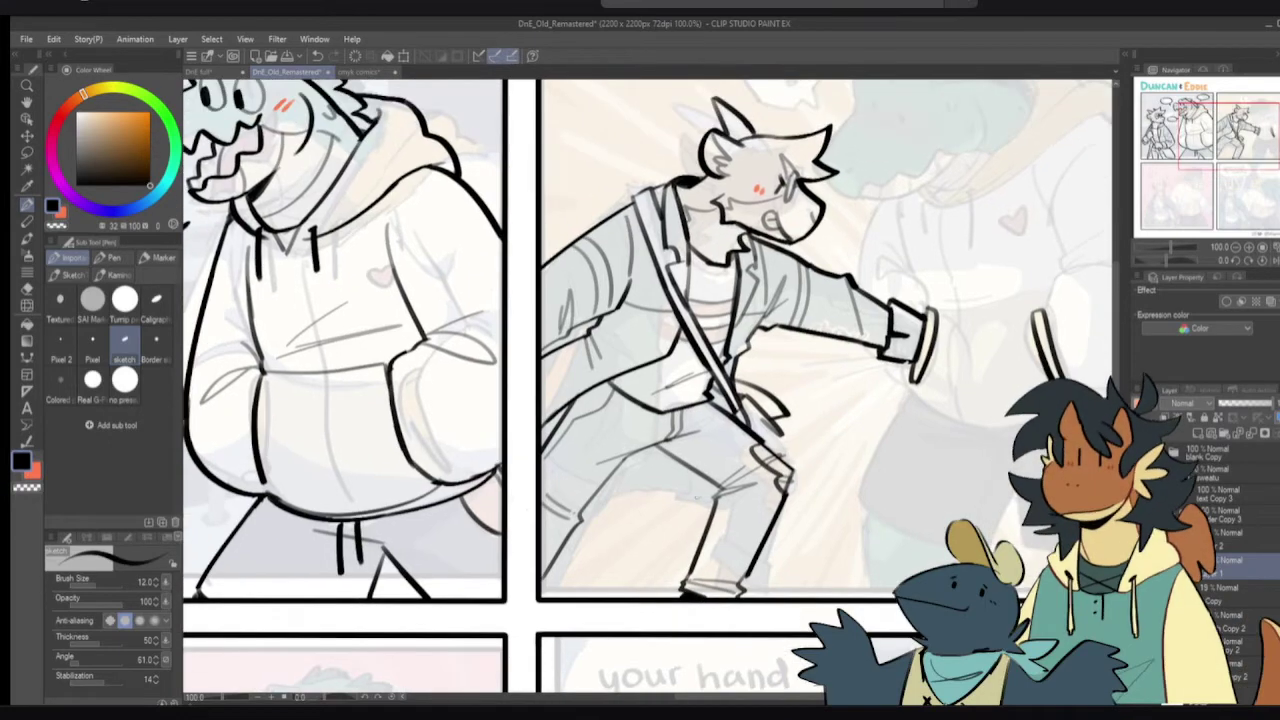
{"action": "key", "text": "h"}
{"action": "key", "text": "h"}
{"action": "mouse_move", "coordinate": [702, 473]}
{"action": "left_mouse_down"}
{"action": "mouse_move", "coordinate": [597, 503]}
{"action": "mouse_move", "coordinate": [638, 494]}
{"action": "mouse_move", "coordinate": [671, 464]}
{"action": "left_mouse_up"}
{"action": "key", "text": "ctrl+z"}
{"action": "key", "text": "ctrl+z"}
{"action": "key", "text": "ctrl+z"}
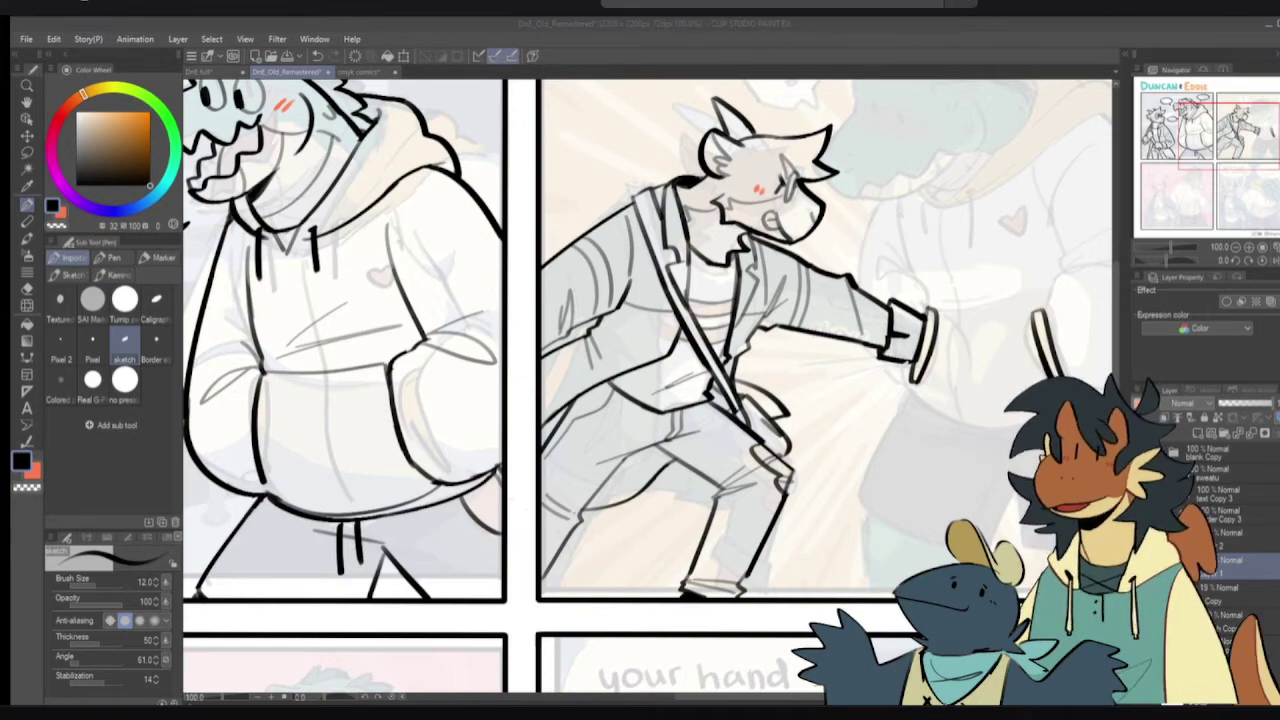
- Erase the back edge of the smaller character's horn in the second panel, keeping the tip and front edge
{"action": "left_click_drag", "start_coordinate": [670, 406], "coordinate": [634, 486]}
{"action": "key", "text": "h"}
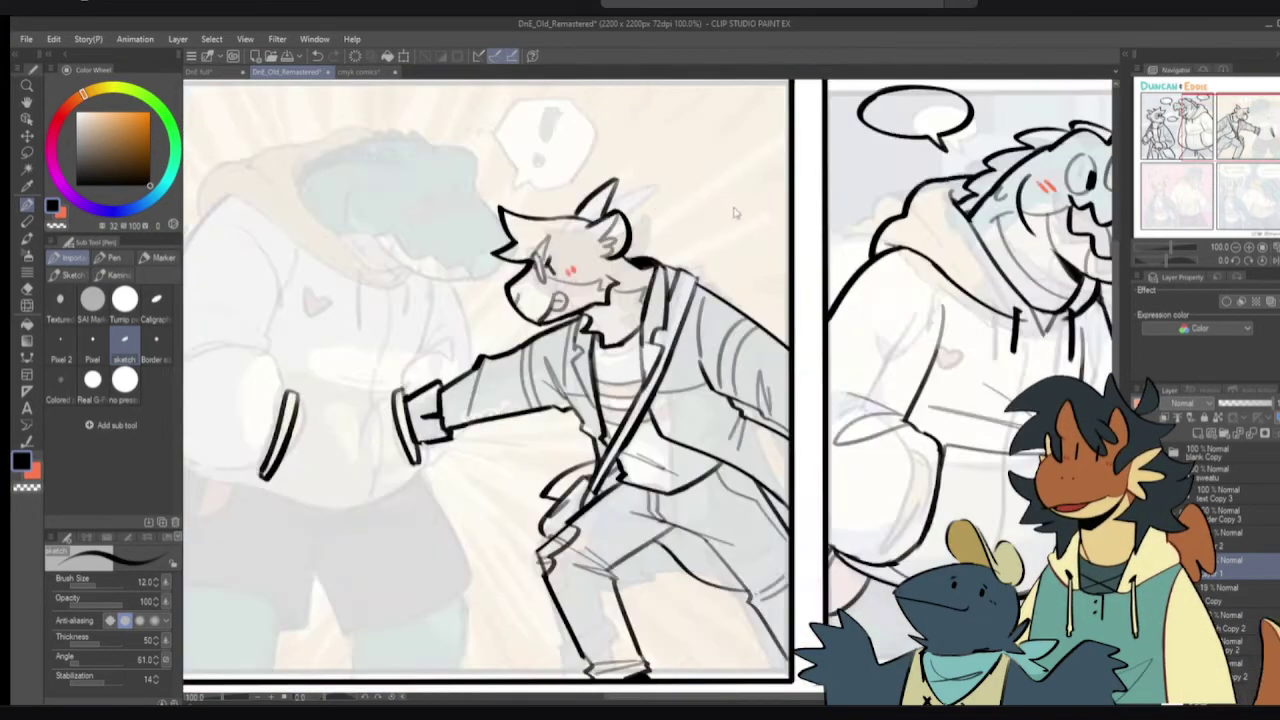
{"action": "key", "text": "h"}
{"action": "scroll", "coordinate": [710, 208], "scroll_direction": "up", "scroll_amount": 2}
{"action": "key", "text": "e"}
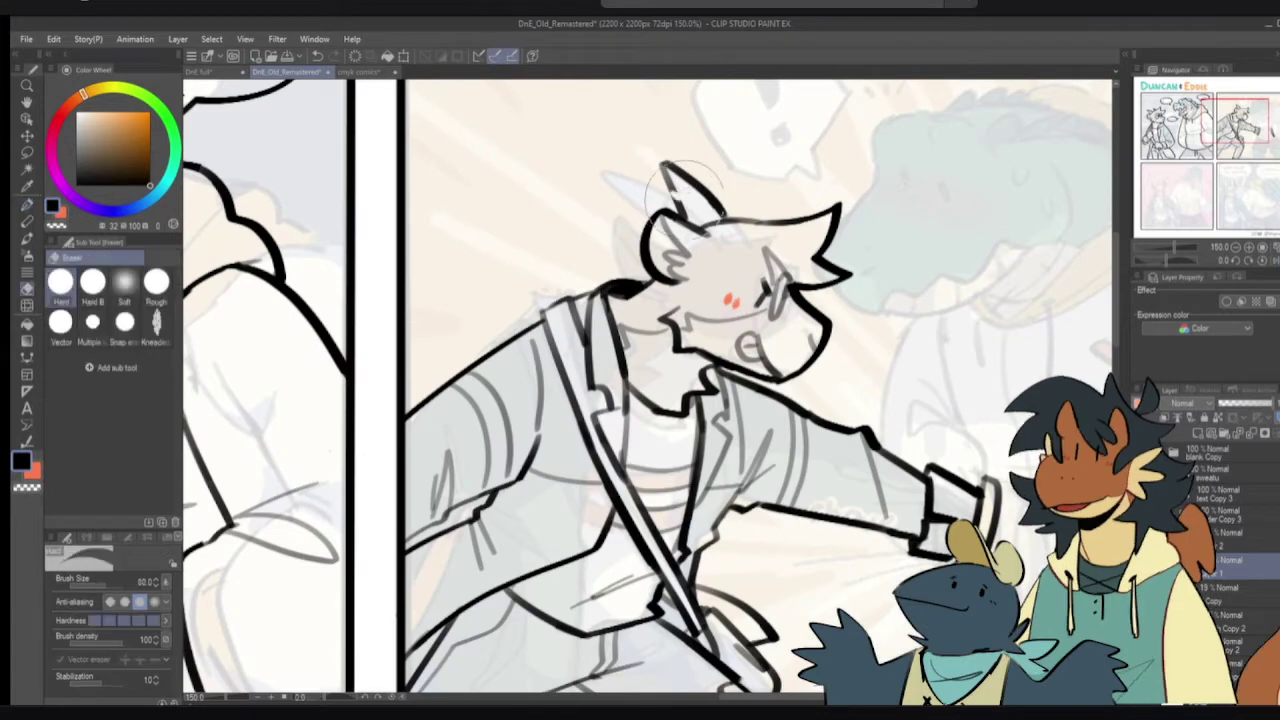
- Try a short new stroke at the horn's base and erase the horn outline down to a stub of its front edge
{"action": "key", "text": "p"}
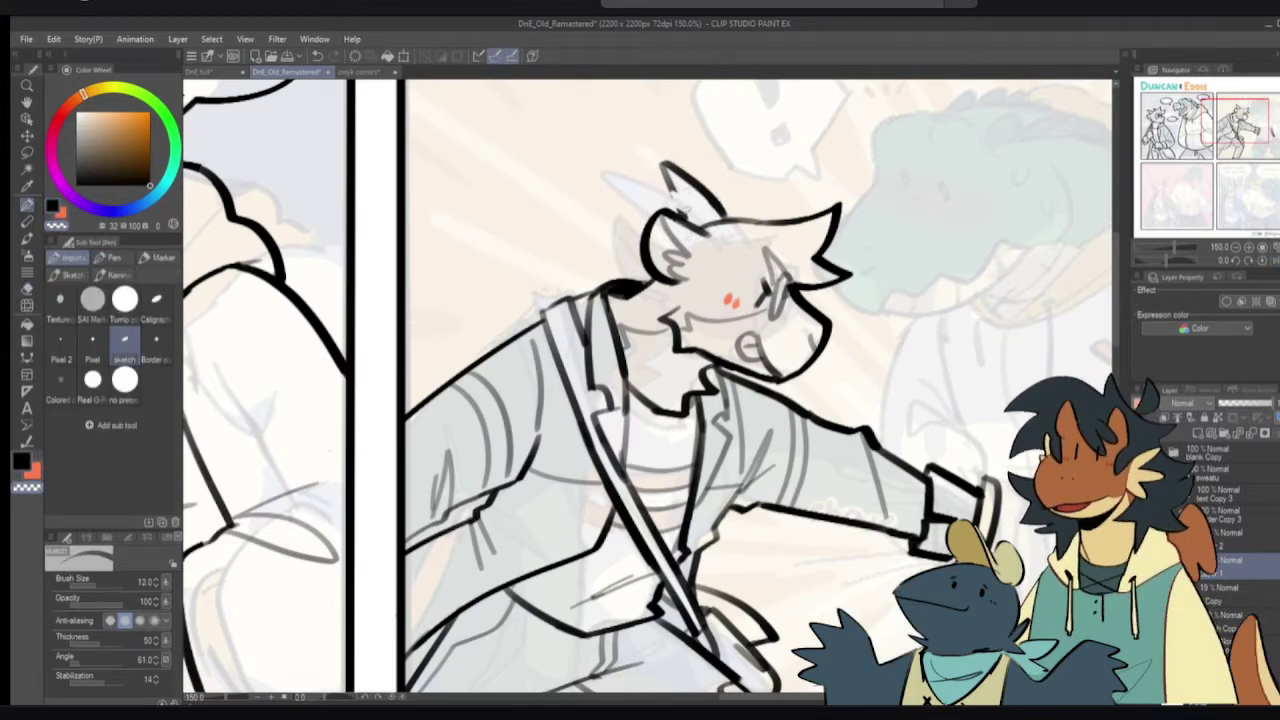
{"action": "mouse_move", "coordinate": [700, 216]}
{"action": "left_mouse_down"}
{"action": "mouse_move", "coordinate": [702, 191]}
{"action": "mouse_move", "coordinate": [677, 190]}
{"action": "mouse_move", "coordinate": [663, 170]}
{"action": "mouse_move", "coordinate": [683, 194]}
{"action": "left_mouse_up"}
{"action": "key", "text": "c"}
{"action": "key", "text": "e"}
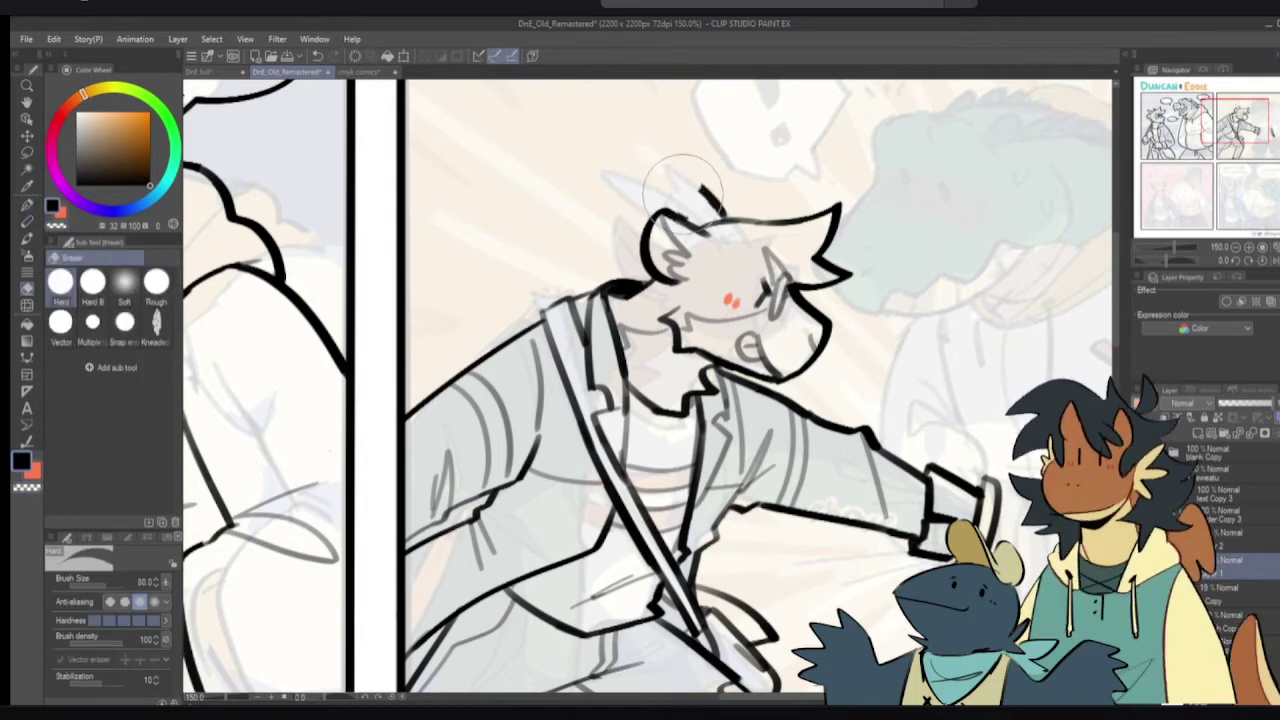
{"action": "key", "text": "p"}
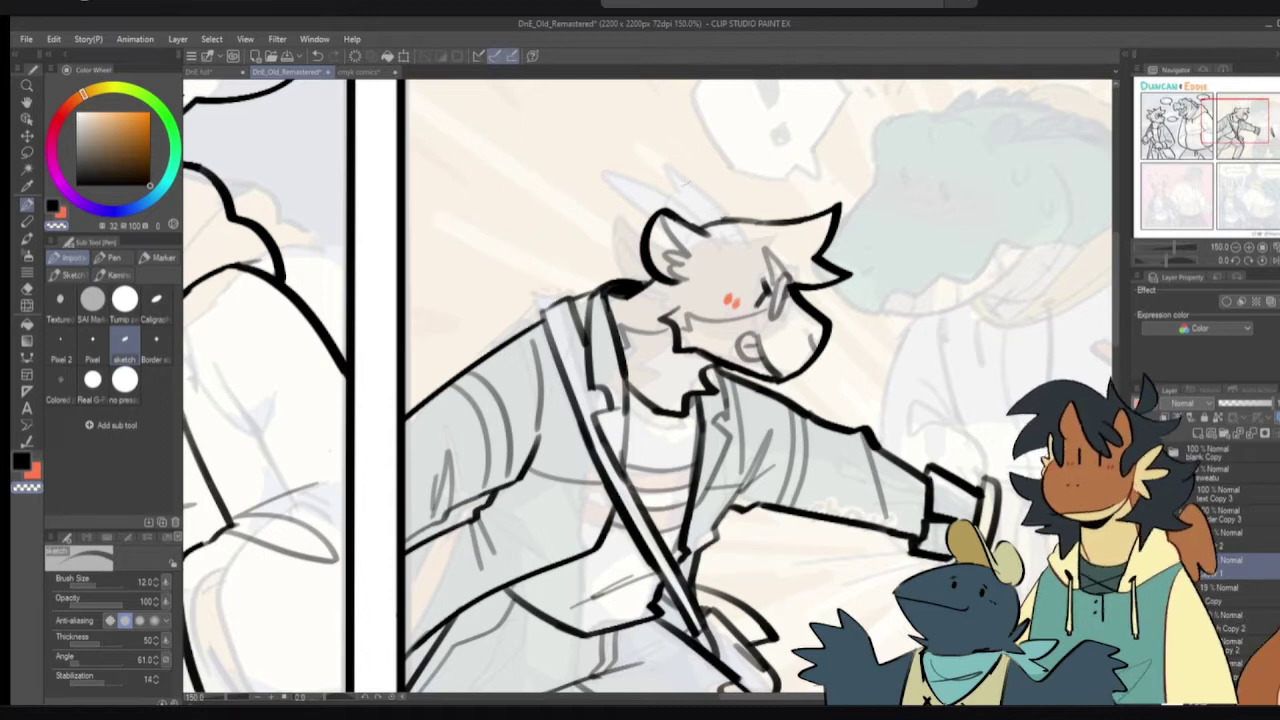
{"action": "left_click_drag", "start_coordinate": [635, 142], "coordinate": [663, 215]}
{"action": "key", "text": "ctrl+z"}
{"action": "left_click_drag", "start_coordinate": [635, 138], "coordinate": [661, 204]}
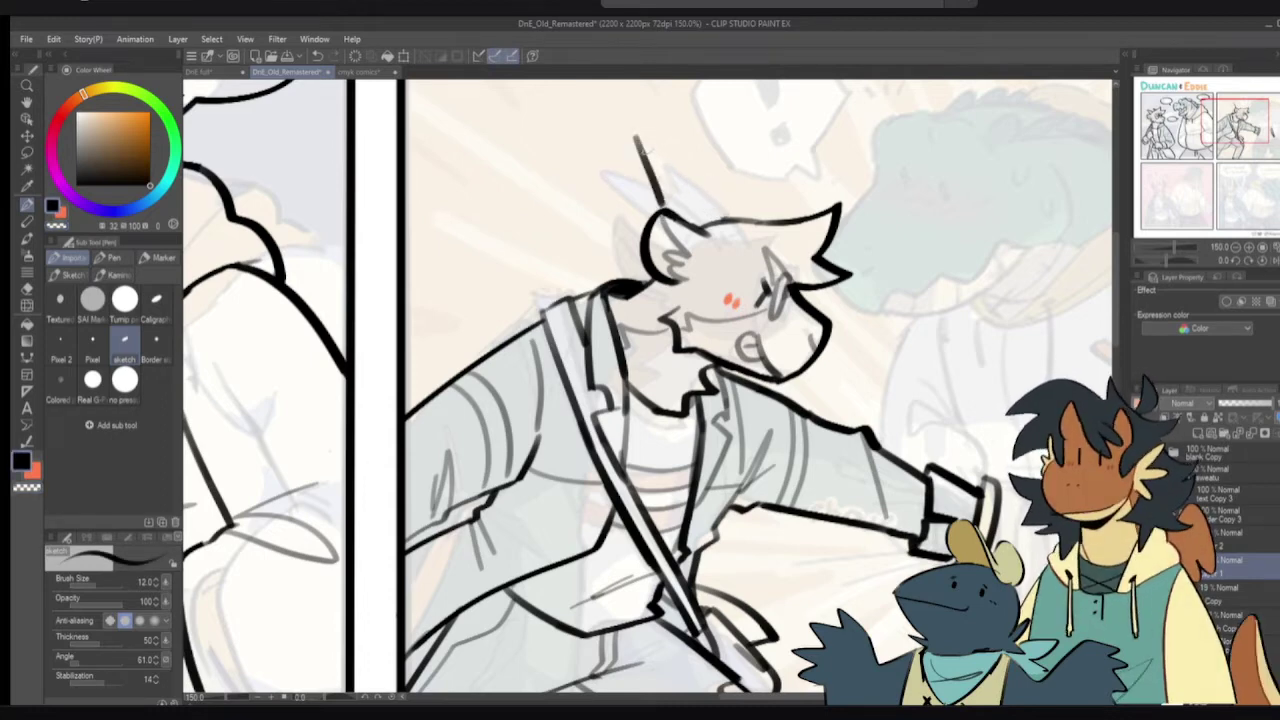
{"action": "key", "text": "ctrl+z"}
{"action": "left_click_drag", "start_coordinate": [636, 136], "coordinate": [668, 210]}
{"action": "key", "text": "ctrl+z"}
{"action": "mouse_move", "coordinate": [641, 158]}
{"action": "left_mouse_down"}
{"action": "mouse_move", "coordinate": [666, 212]}
{"action": "mouse_move", "coordinate": [663, 180]}
{"action": "mouse_move", "coordinate": [698, 208]}
{"action": "mouse_move", "coordinate": [663, 200]}
{"action": "mouse_move", "coordinate": [661, 173]}
{"action": "mouse_move", "coordinate": [706, 216]}
{"action": "left_mouse_up"}
{"action": "key", "text": "ctrl+z"}
{"action": "key", "text": "ctrl+z"}
{"action": "key", "text": "ctrl+z"}
{"action": "key", "text": "ctrl+z"}
- Ink the horn behind the horned character's ear in the second panel as a curved, pointed outline following the colour reference
{"action": "left_click_drag", "start_coordinate": [646, 156], "coordinate": [722, 224]}
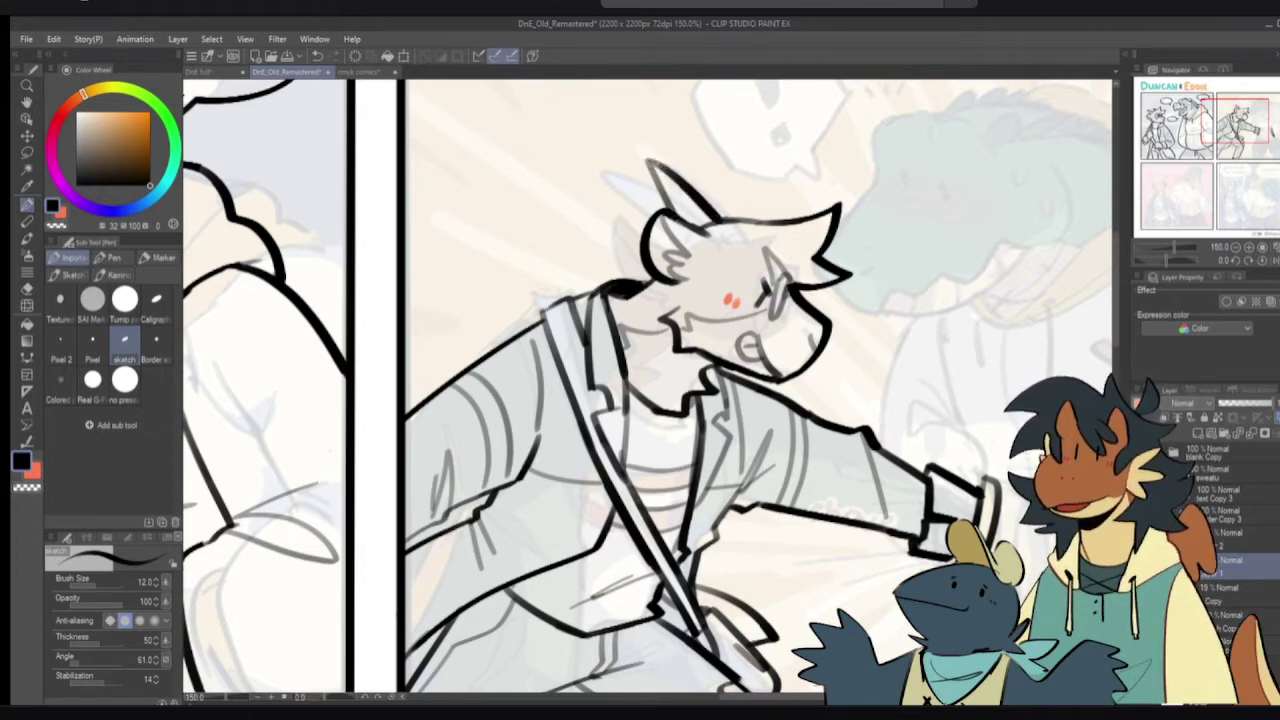
{"action": "left_click_drag", "start_coordinate": [647, 160], "coordinate": [671, 215]}
{"action": "key", "text": "ctrl+z"}
{"action": "left_click_drag", "start_coordinate": [649, 162], "coordinate": [721, 219]}
{"action": "key", "text": "ctrl+z"}
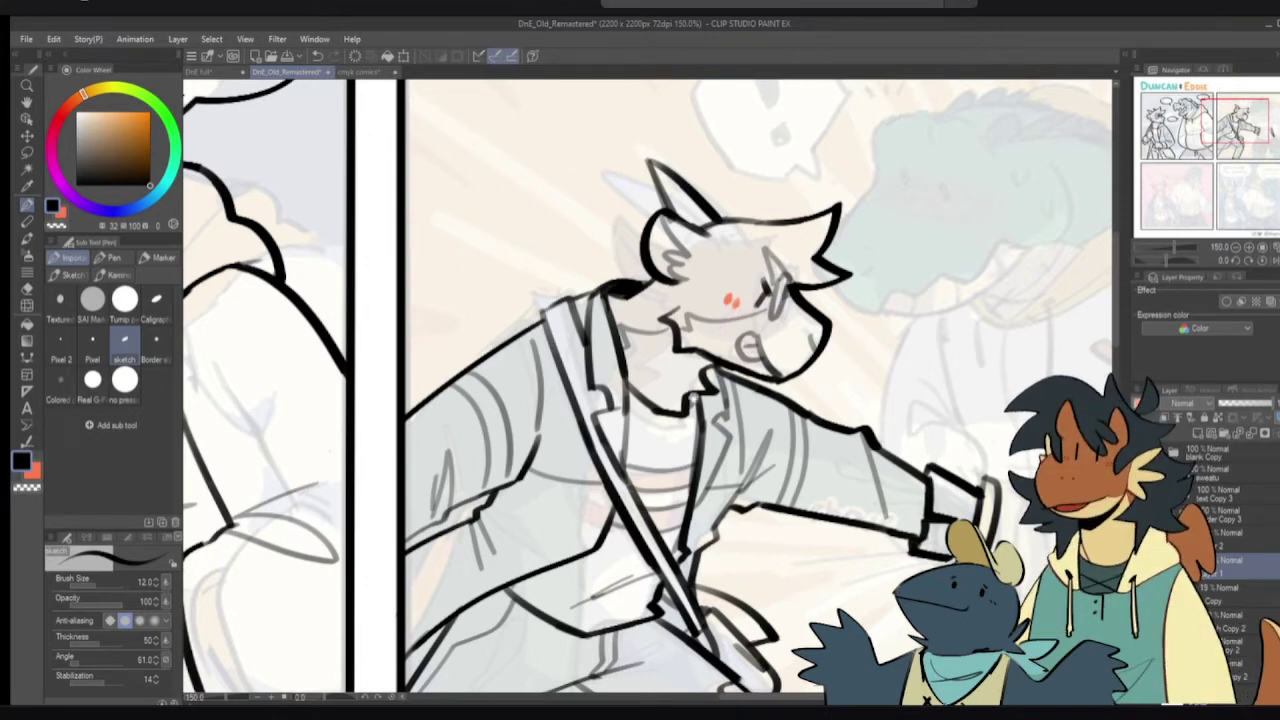
- Refine the line art where the bag strap's top meets the jacket collar, alternating between black and transparent strokes
{"action": "left_click_drag", "start_coordinate": [722, 411], "coordinate": [715, 369]}
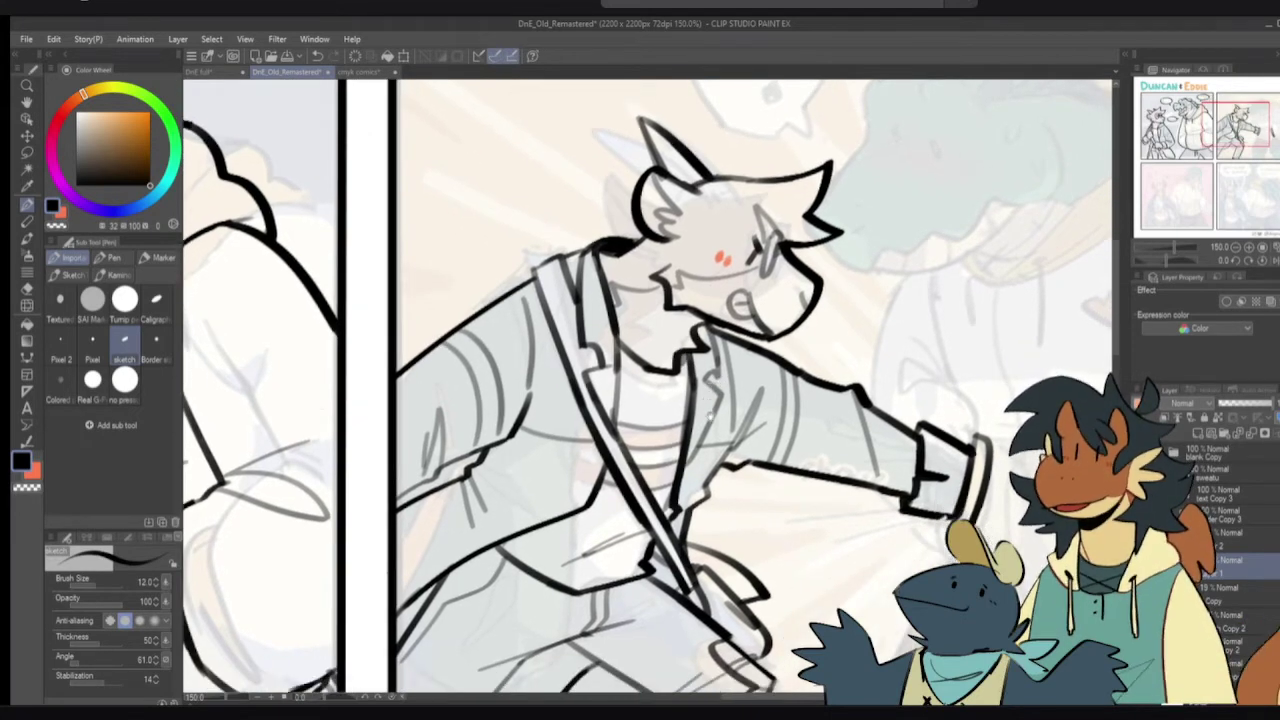
{"action": "left_click_drag", "start_coordinate": [711, 416], "coordinate": [704, 372]}
{"action": "scroll", "coordinate": [709, 380], "scroll_direction": "down", "scroll_amount": 1}
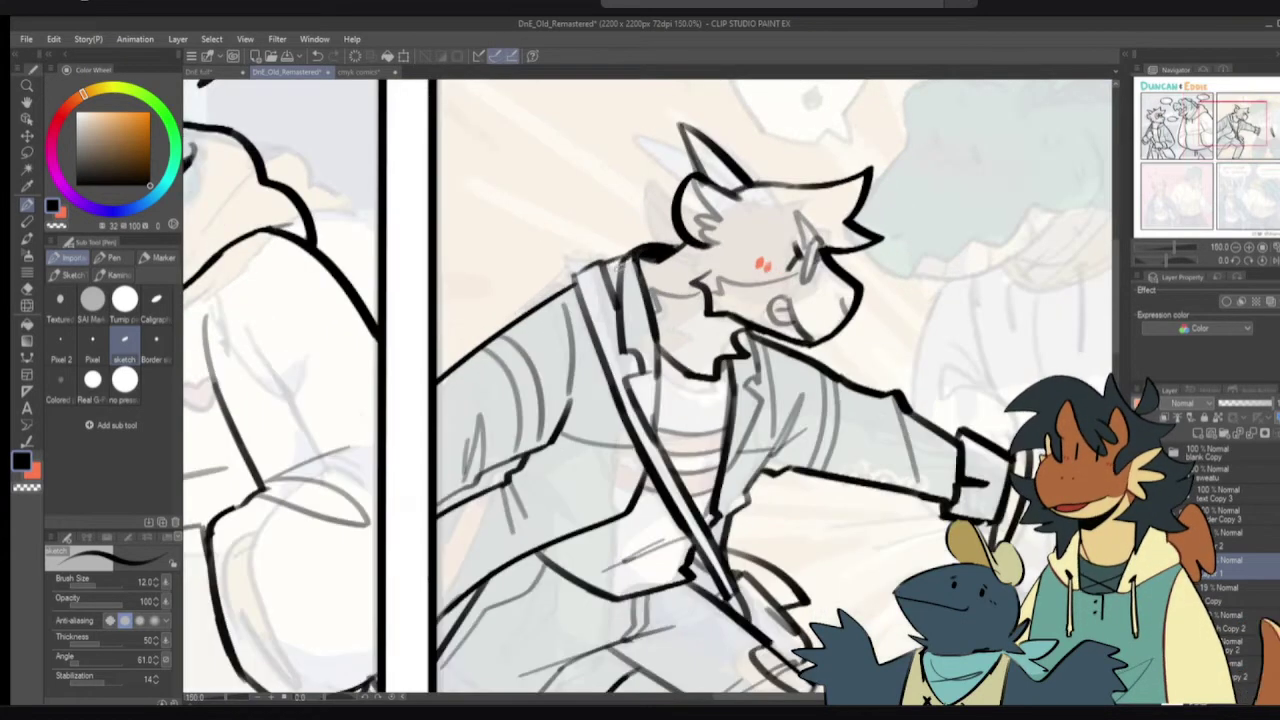
{"action": "scroll", "coordinate": [615, 266], "scroll_direction": "up", "scroll_amount": 2}
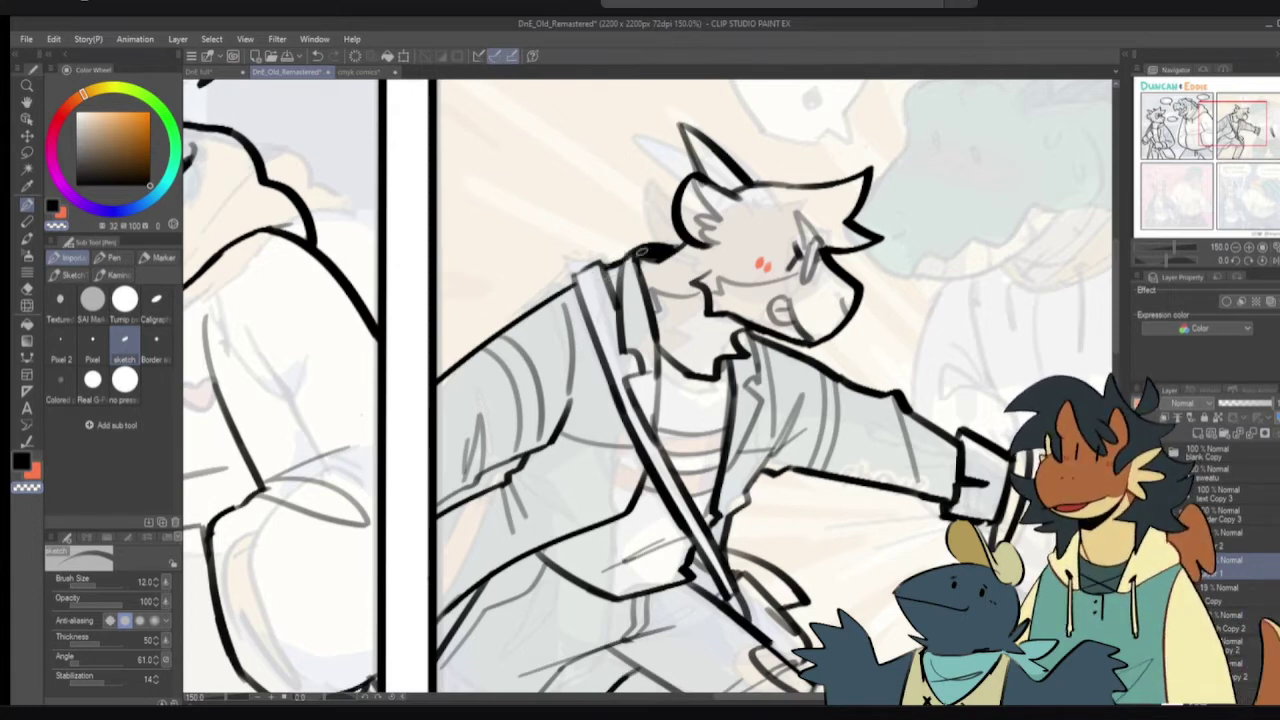
{"action": "key", "text": "c"}
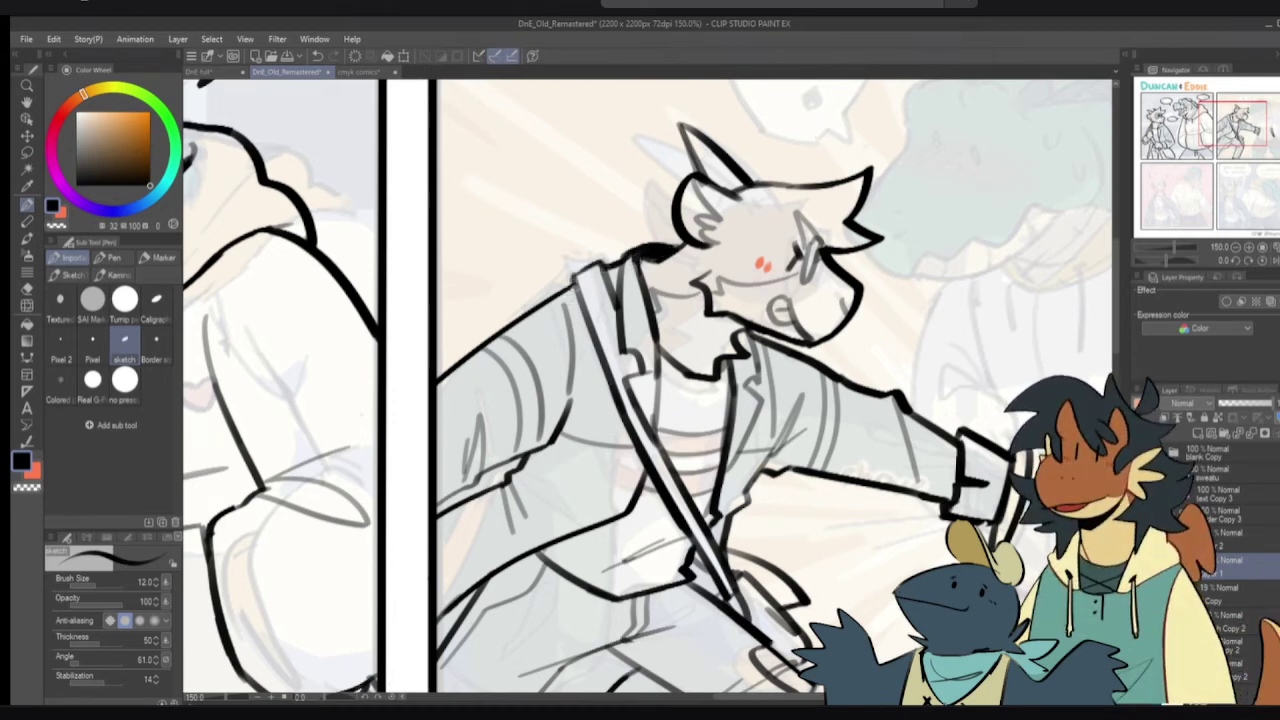
{"action": "key", "text": "ctrl+z"}
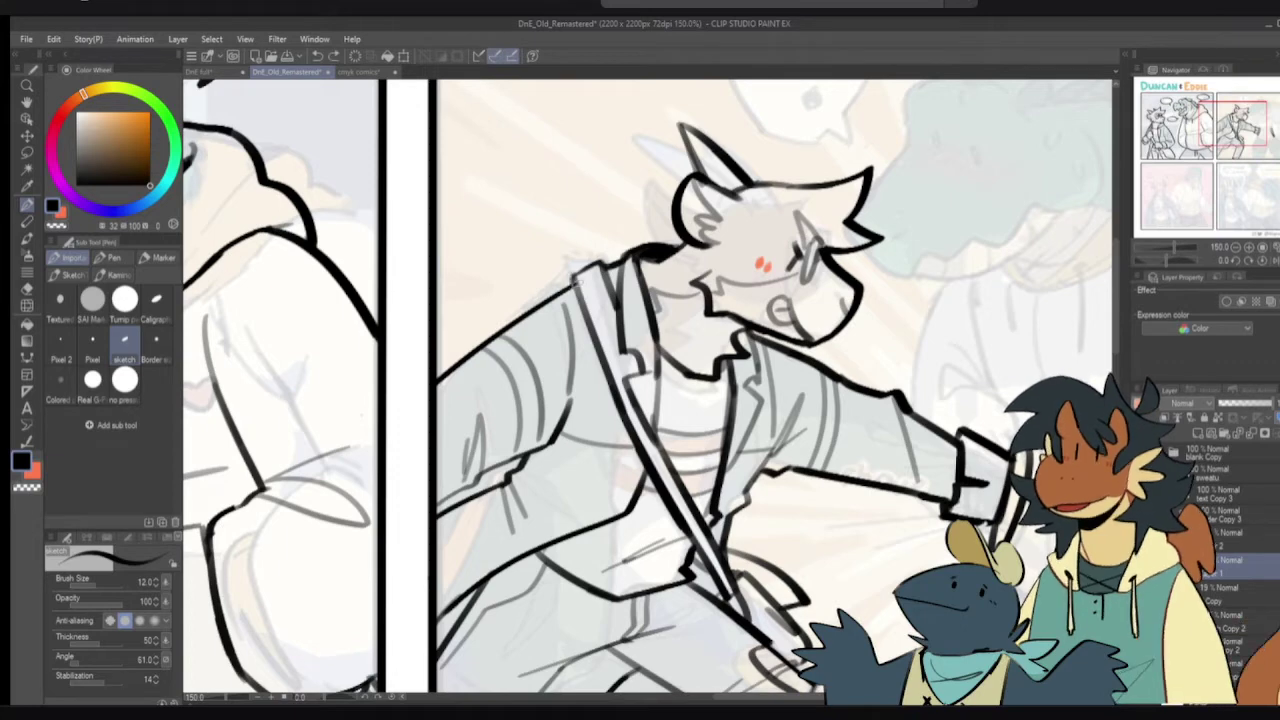
{"action": "key", "text": "c"}
{"action": "key", "text": "c"}
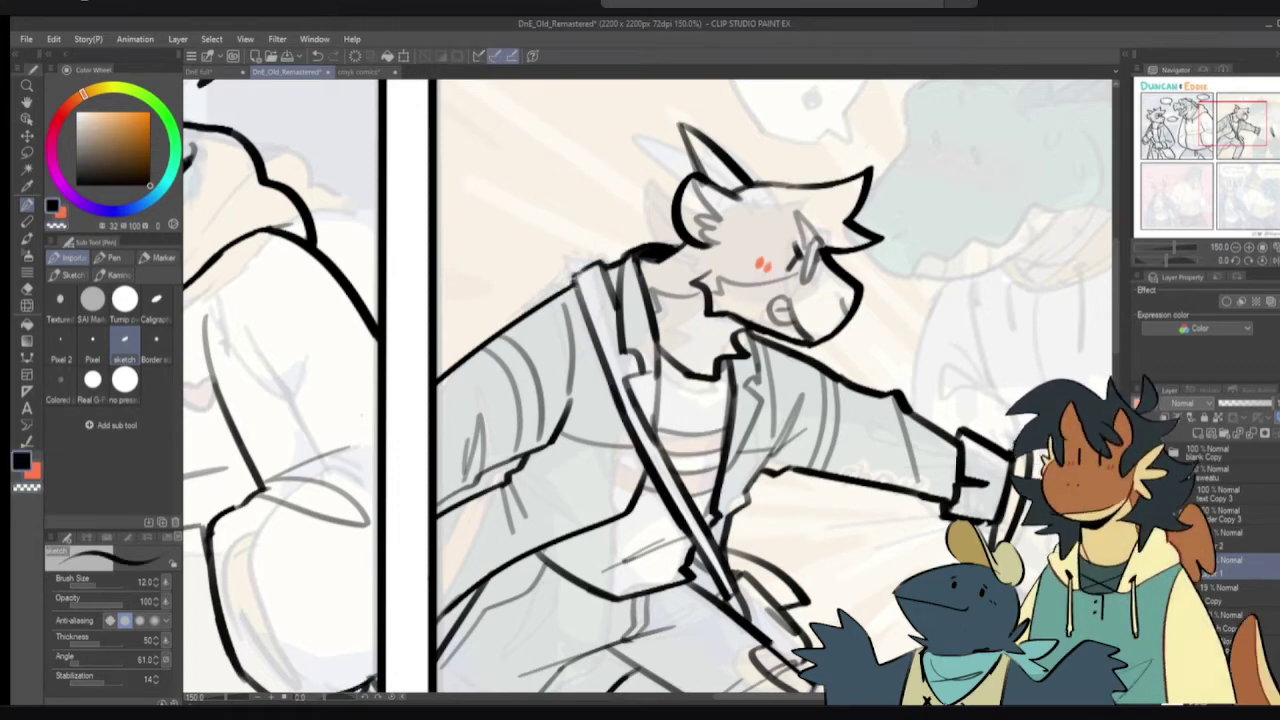
{"action": "key", "text": "c"}
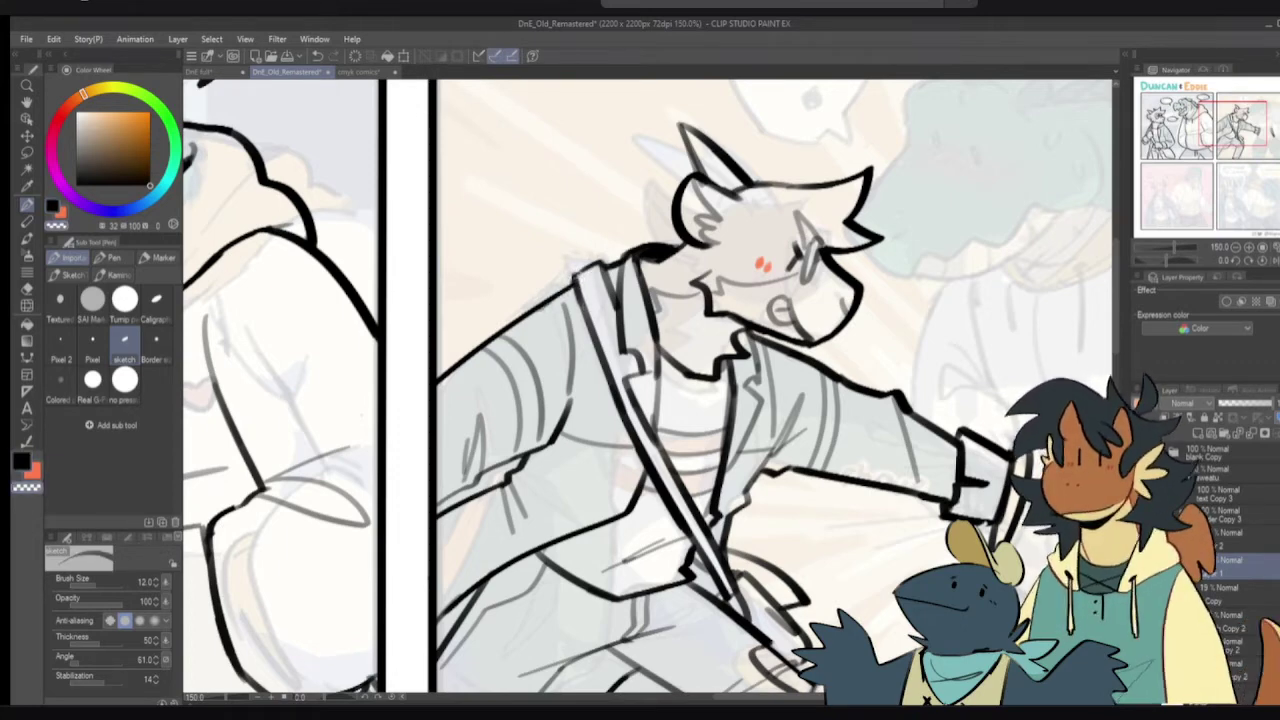
{"action": "key", "text": "c"}
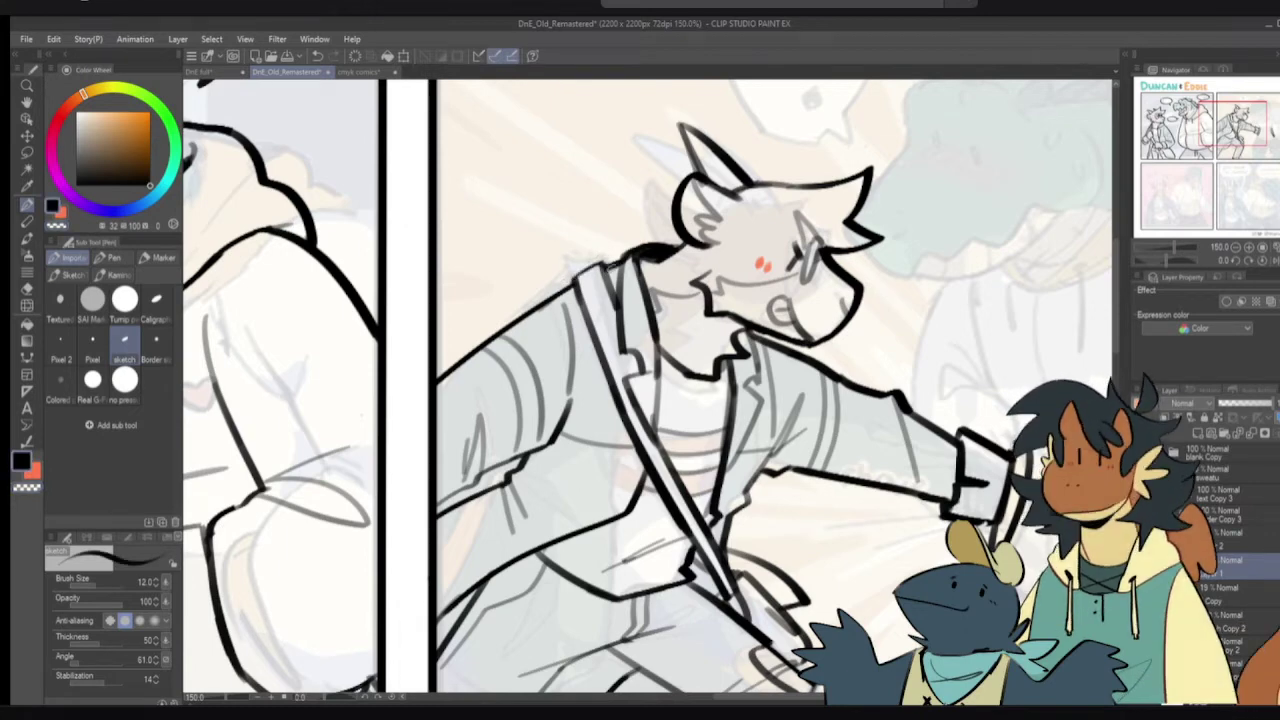
{"action": "key", "text": "c"}
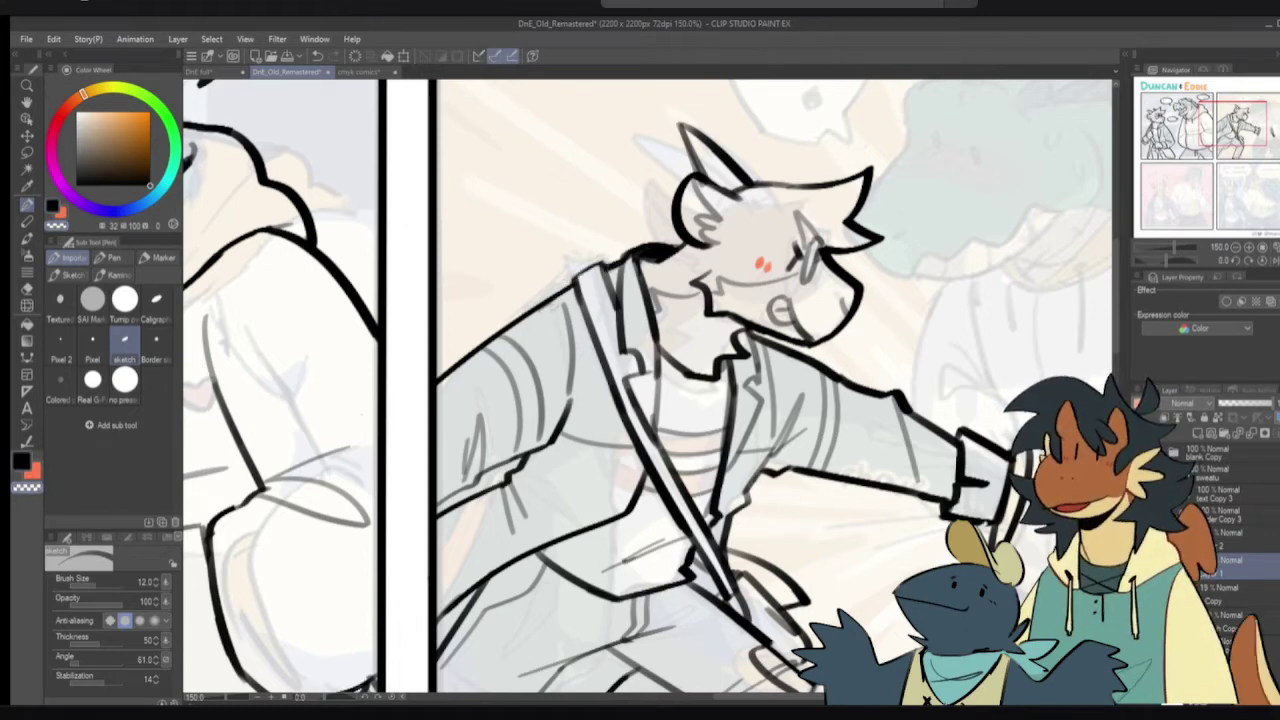
{"action": "key", "text": "c"}
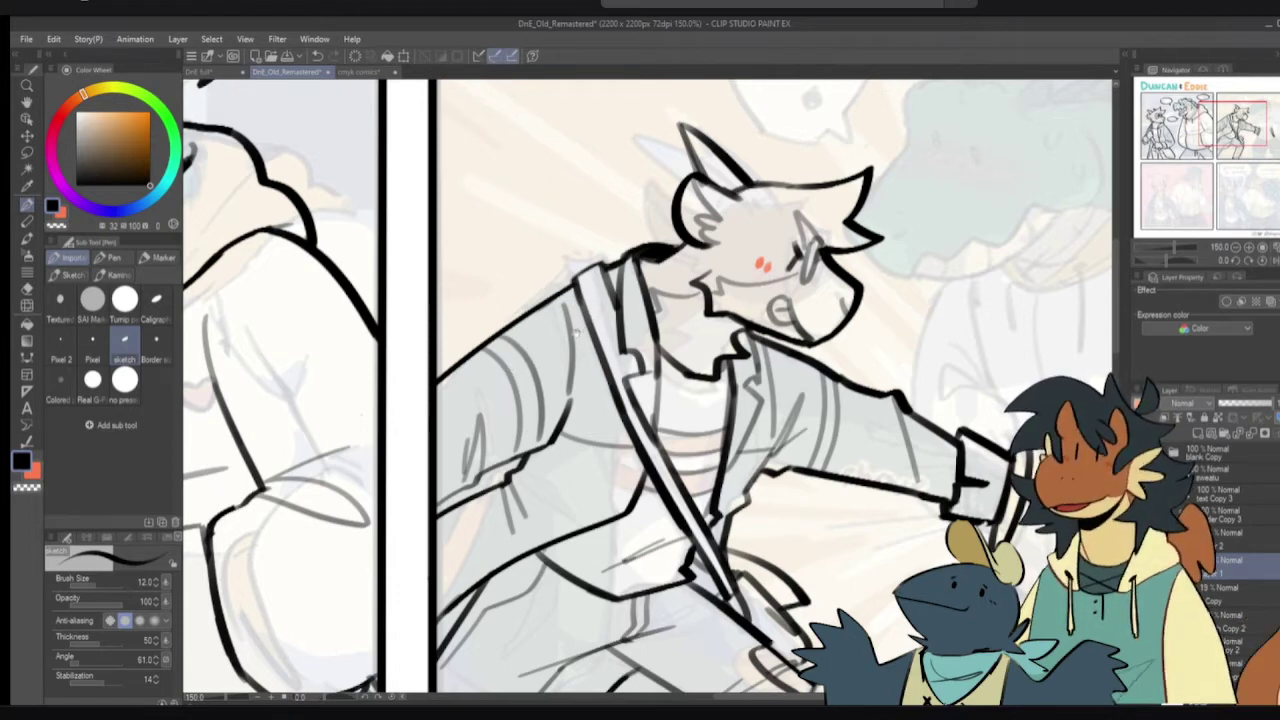
- Trim the heavy black patch at the horned character's nape and clean up the adjoining shoulder line
{"action": "left_click_drag", "start_coordinate": [579, 385], "coordinate": [555, 345]}
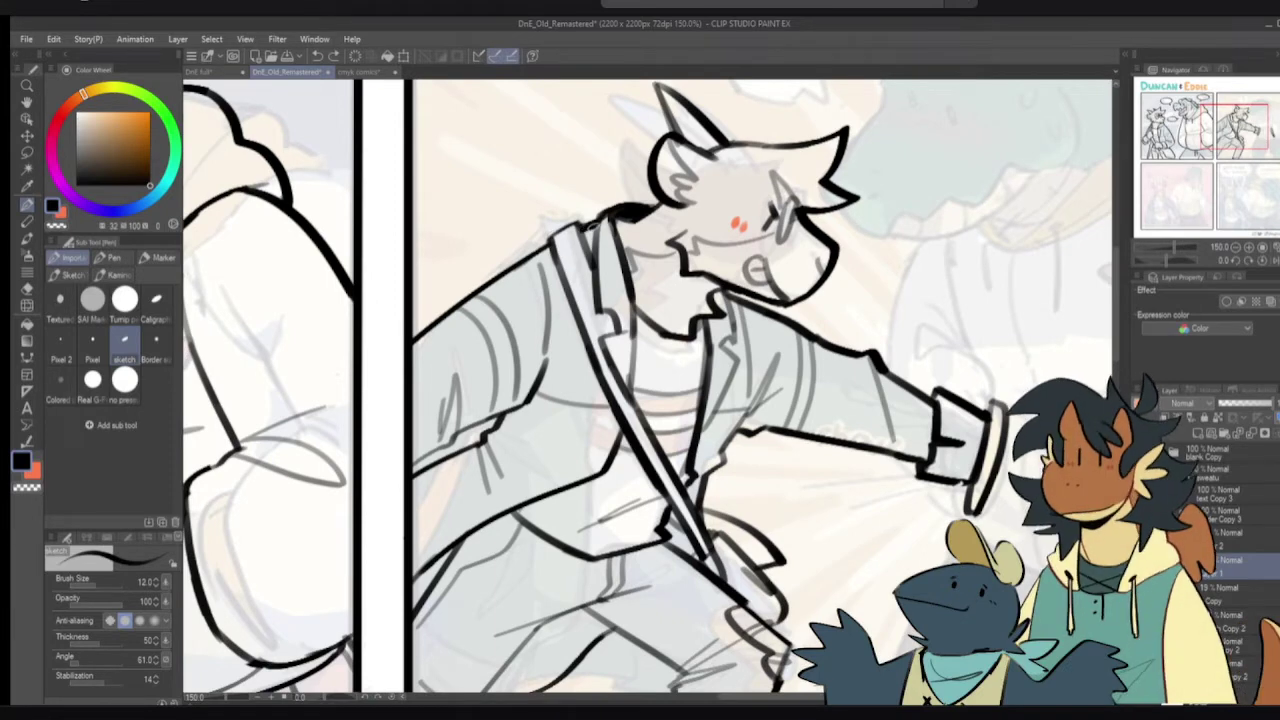
{"action": "key", "text": "c"}
{"action": "left_click_drag", "start_coordinate": [628, 203], "coordinate": [591, 217]}
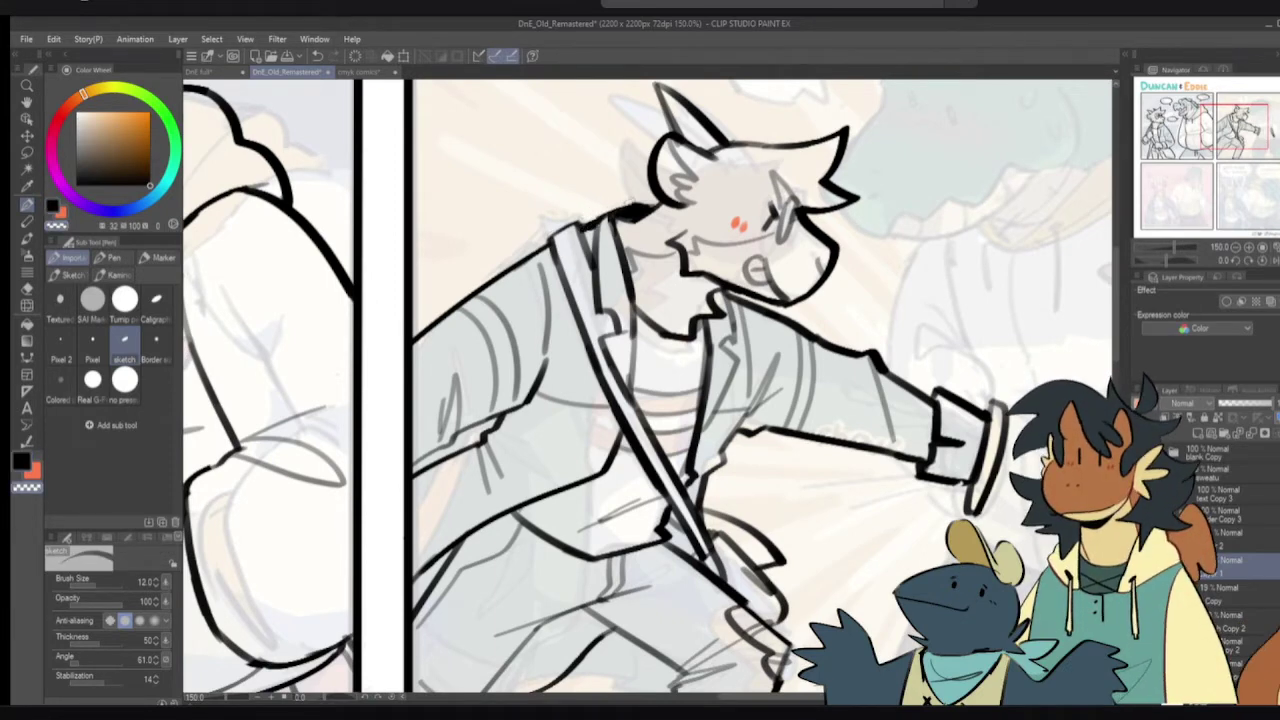
{"action": "key", "text": "c"}
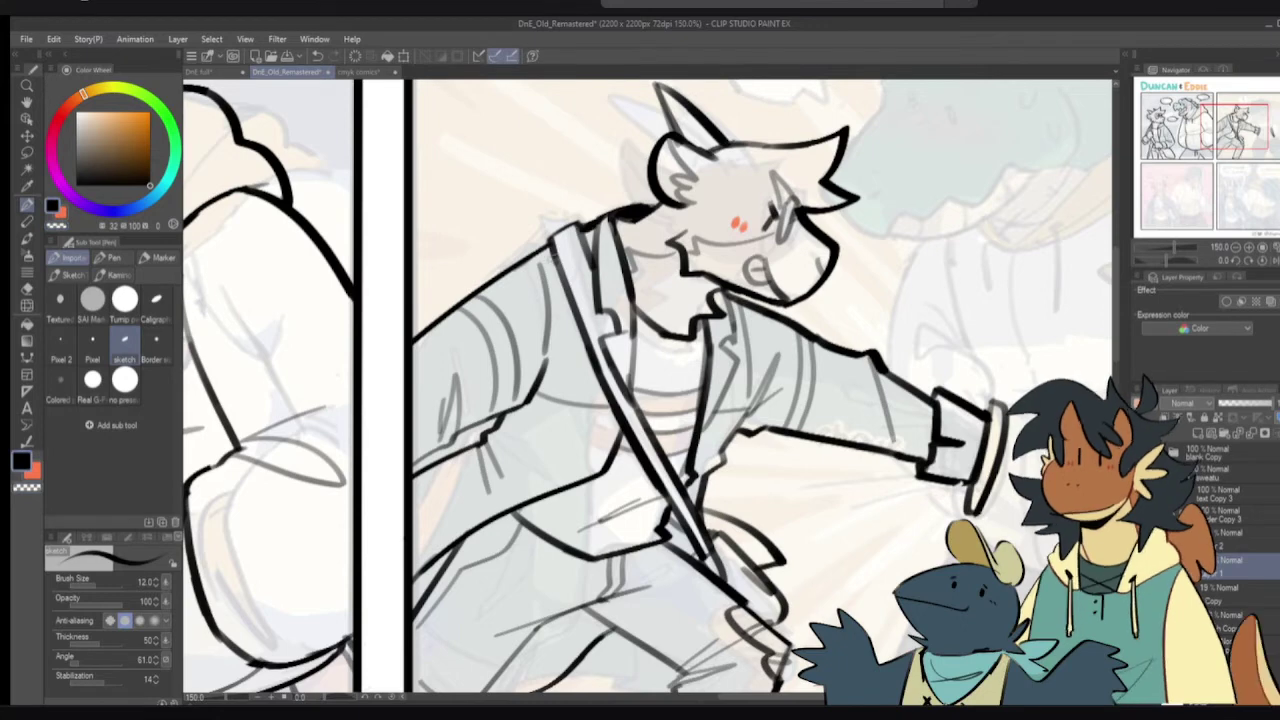
{"action": "left_click_drag", "start_coordinate": [551, 250], "coordinate": [521, 259]}
{"action": "left_click_drag", "start_coordinate": [548, 308], "coordinate": [534, 283]}
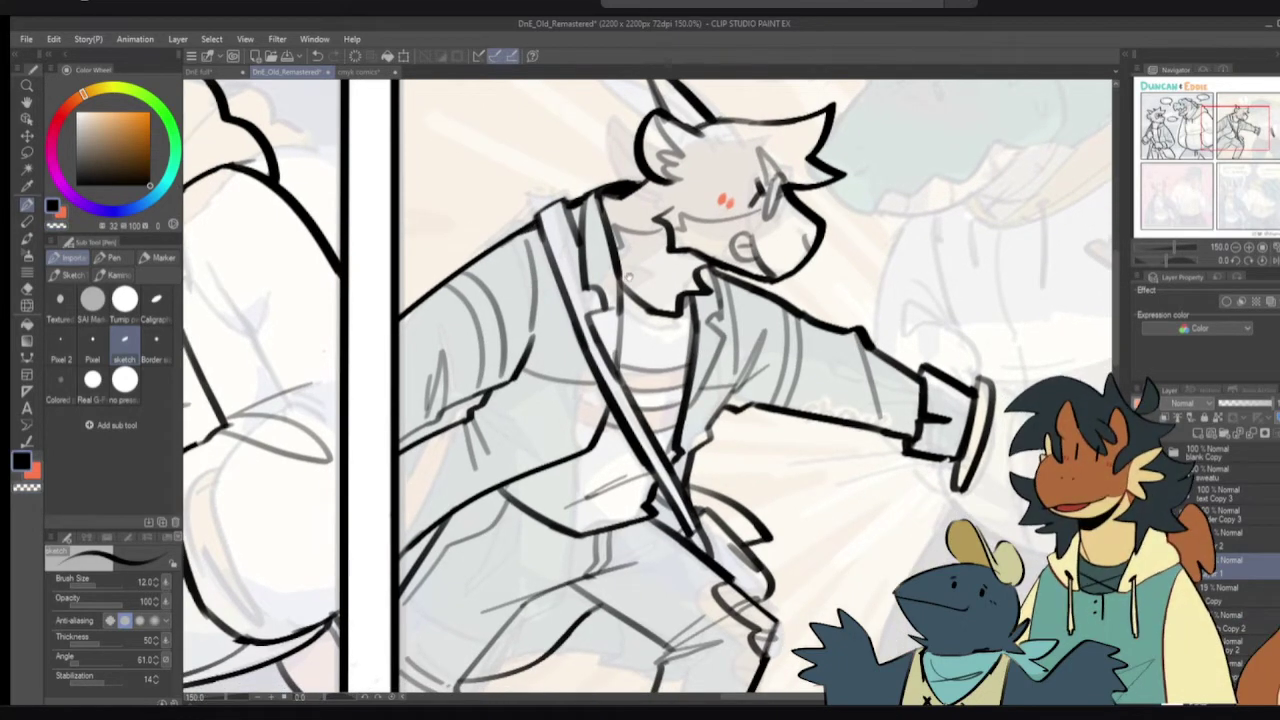
- Draw short curved fold lines on the hooded character's belly, between the outstretched cuff and the far pocket edge
{"action": "left_click_drag", "start_coordinate": [612, 285], "coordinate": [492, 291]}
{"action": "left_click_drag", "start_coordinate": [797, 370], "coordinate": [742, 319]}
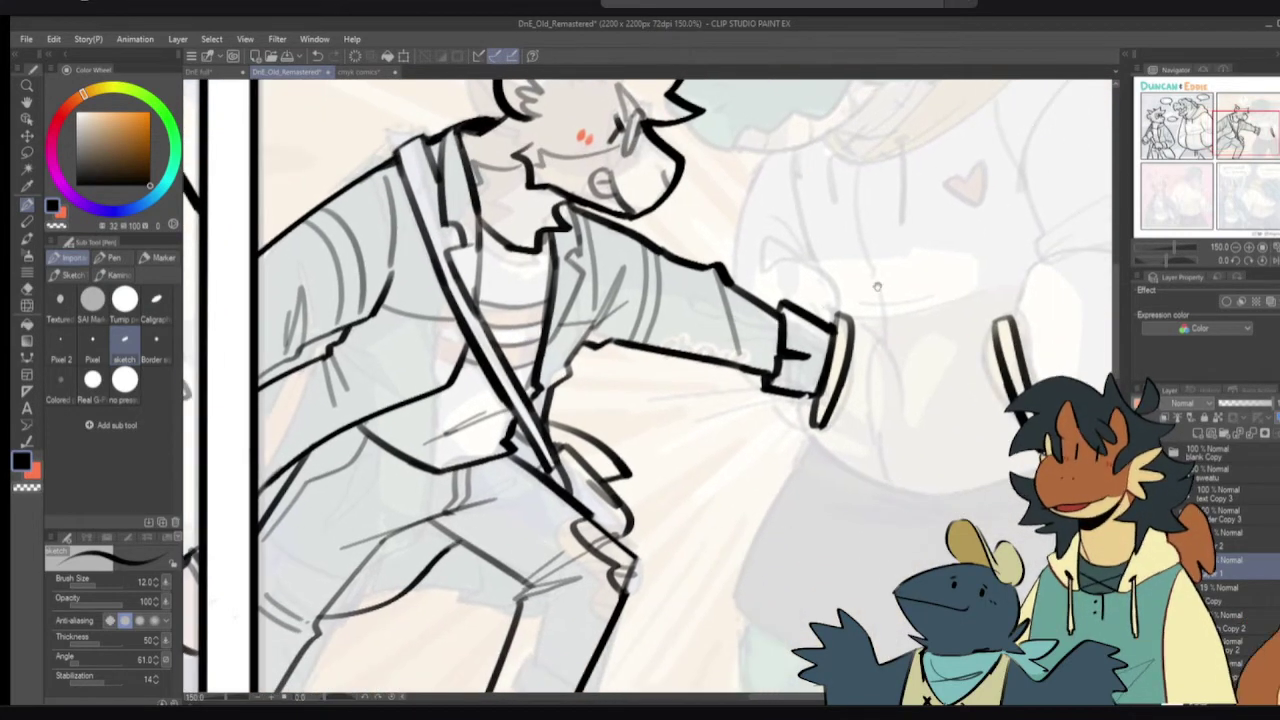
{"action": "left_click_drag", "start_coordinate": [868, 330], "coordinate": [893, 410]}
{"action": "key", "text": "ctrl+z"}
{"action": "left_click_drag", "start_coordinate": [866, 322], "coordinate": [896, 424]}
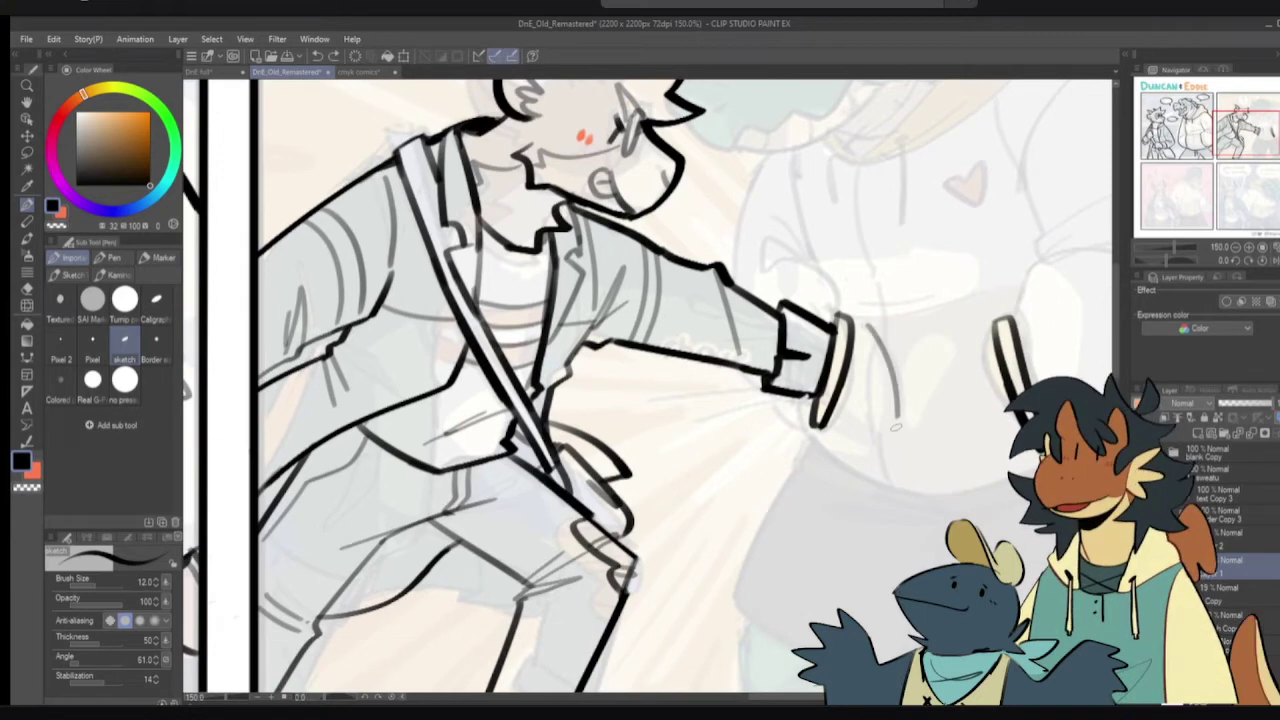
{"action": "key", "text": "ctrl+z"}
{"action": "left_click_drag", "start_coordinate": [868, 322], "coordinate": [907, 407]}
{"action": "key", "text": "ctrl+z"}
{"action": "left_click_drag", "start_coordinate": [892, 336], "coordinate": [920, 428]}
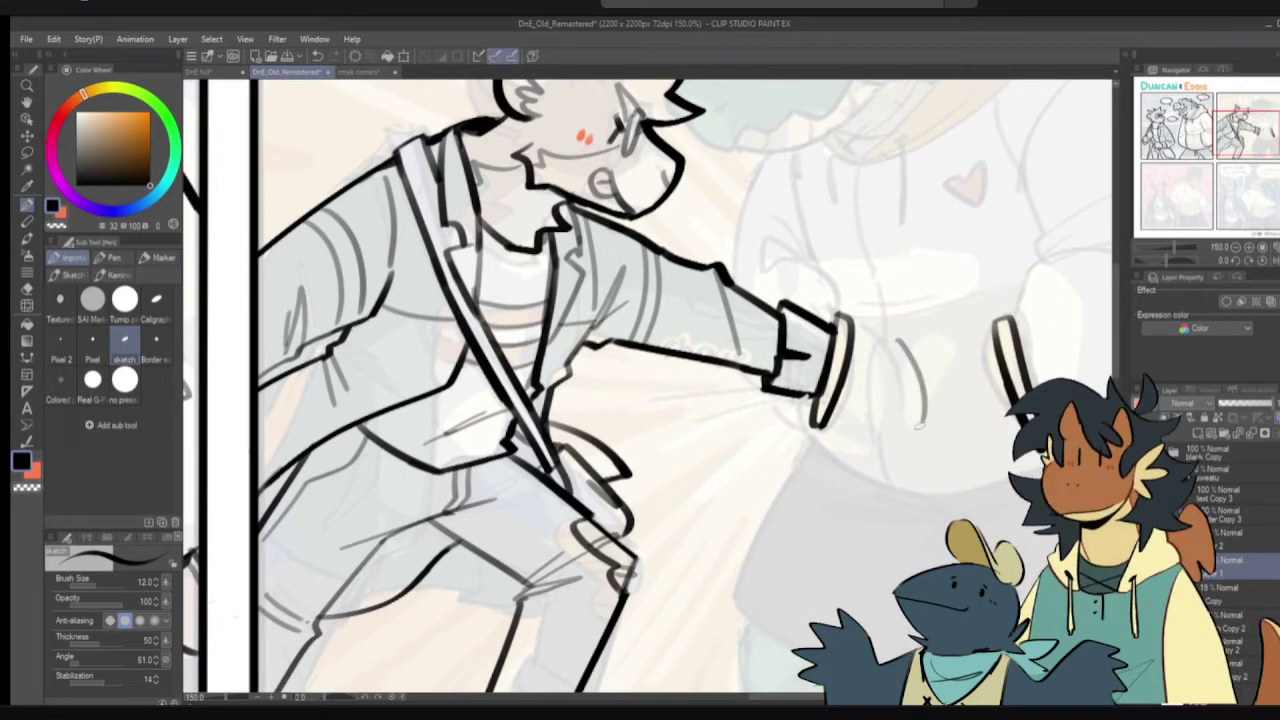
{"action": "left_click_drag", "start_coordinate": [925, 368], "coordinate": [930, 405]}
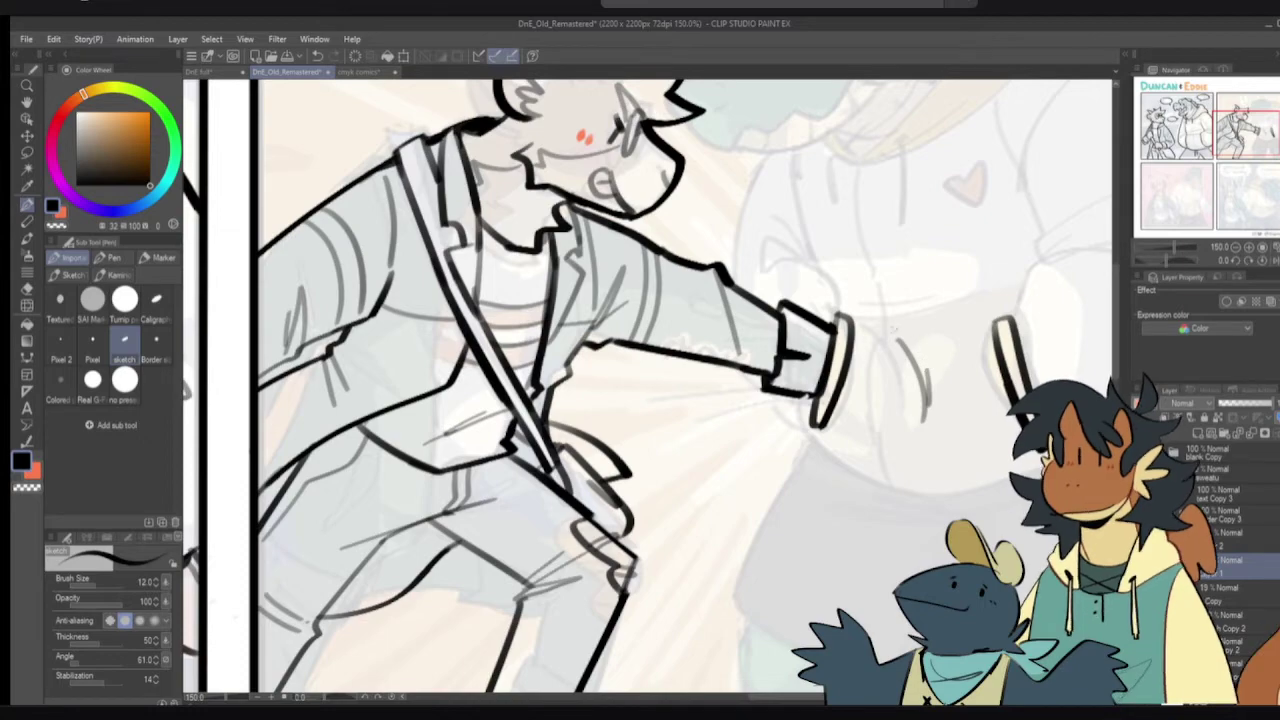
- Hide the colour reference so that only the line art of the comic page shows
{"action": "scroll", "coordinate": [885, 326], "scroll_direction": "down", "scroll_amount": 2}
{"action": "left_click_drag", "start_coordinate": [888, 328], "coordinate": [969, 329]}
{"action": "left_click", "coordinate": [1142, 594]}
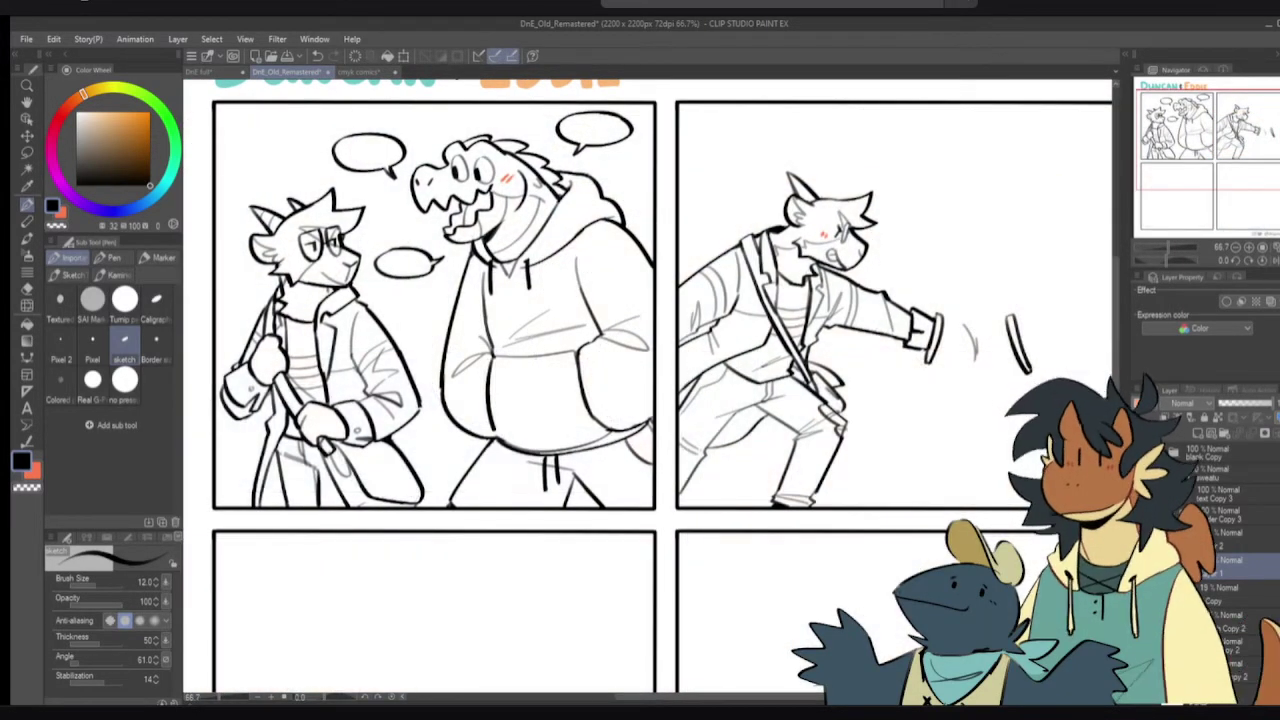
- Erase and redraw the lower hem line of the large character's hoodie in the first panel, then clean its edge
{"action": "scroll", "coordinate": [553, 443], "scroll_direction": "up", "scroll_amount": 3}
{"action": "key", "text": "e"}
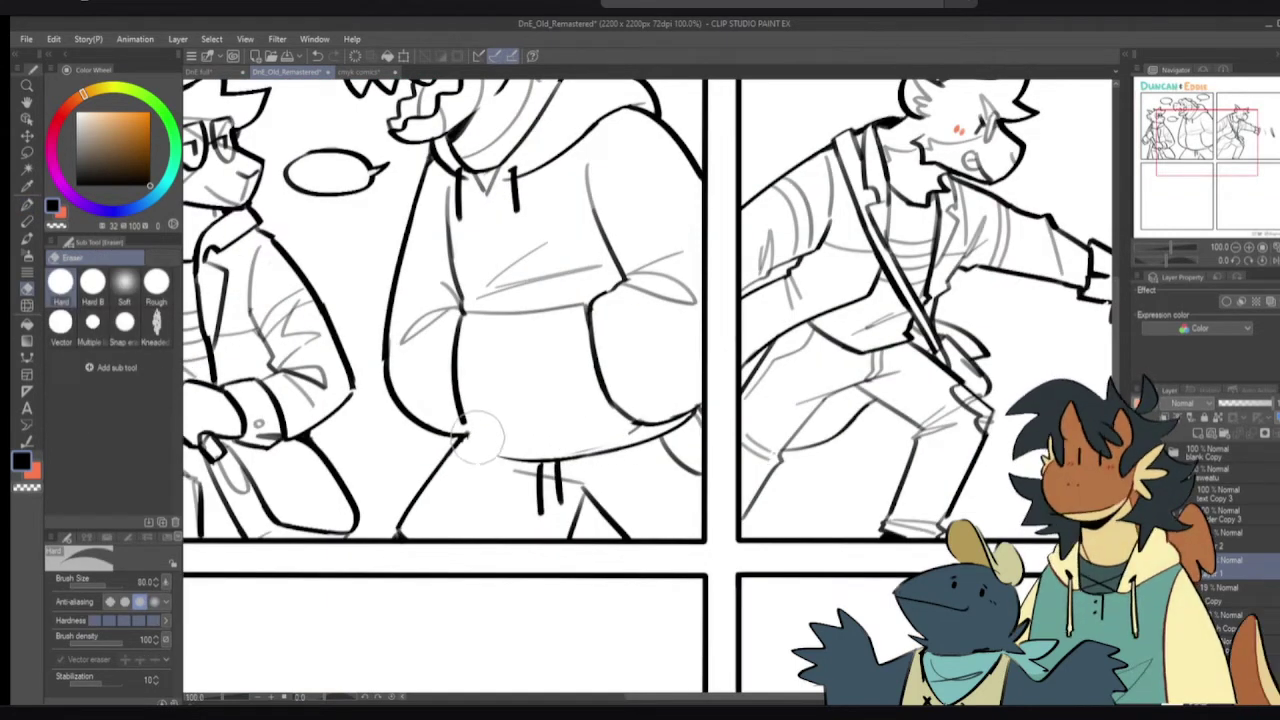
{"action": "key", "text": "p"}
{"action": "mouse_move", "coordinate": [465, 436]}
{"action": "left_mouse_down"}
{"action": "mouse_move", "coordinate": [520, 459]}
{"action": "mouse_move", "coordinate": [485, 437]}
{"action": "mouse_move", "coordinate": [612, 446]}
{"action": "mouse_move", "coordinate": [485, 458]}
{"action": "mouse_move", "coordinate": [522, 458]}
{"action": "left_mouse_up"}
{"action": "key", "text": "ctrl+z"}
{"action": "key", "text": "c"}
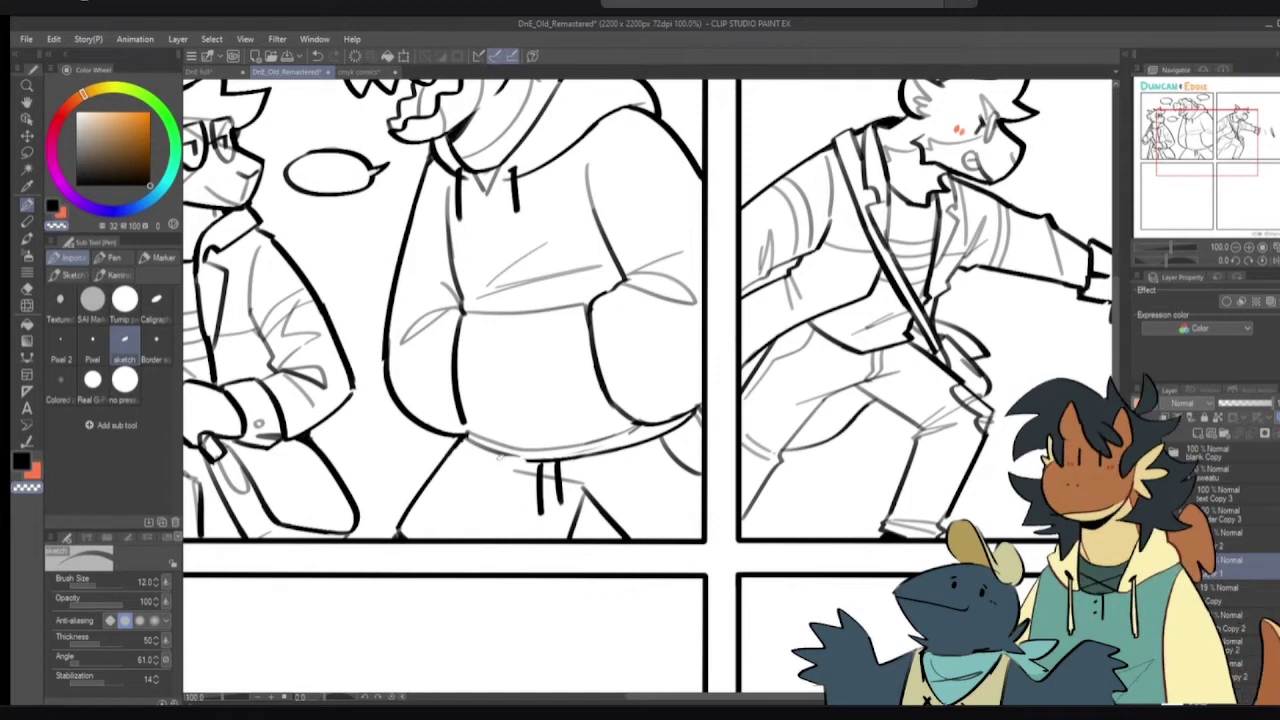
{"action": "key", "text": "c"}
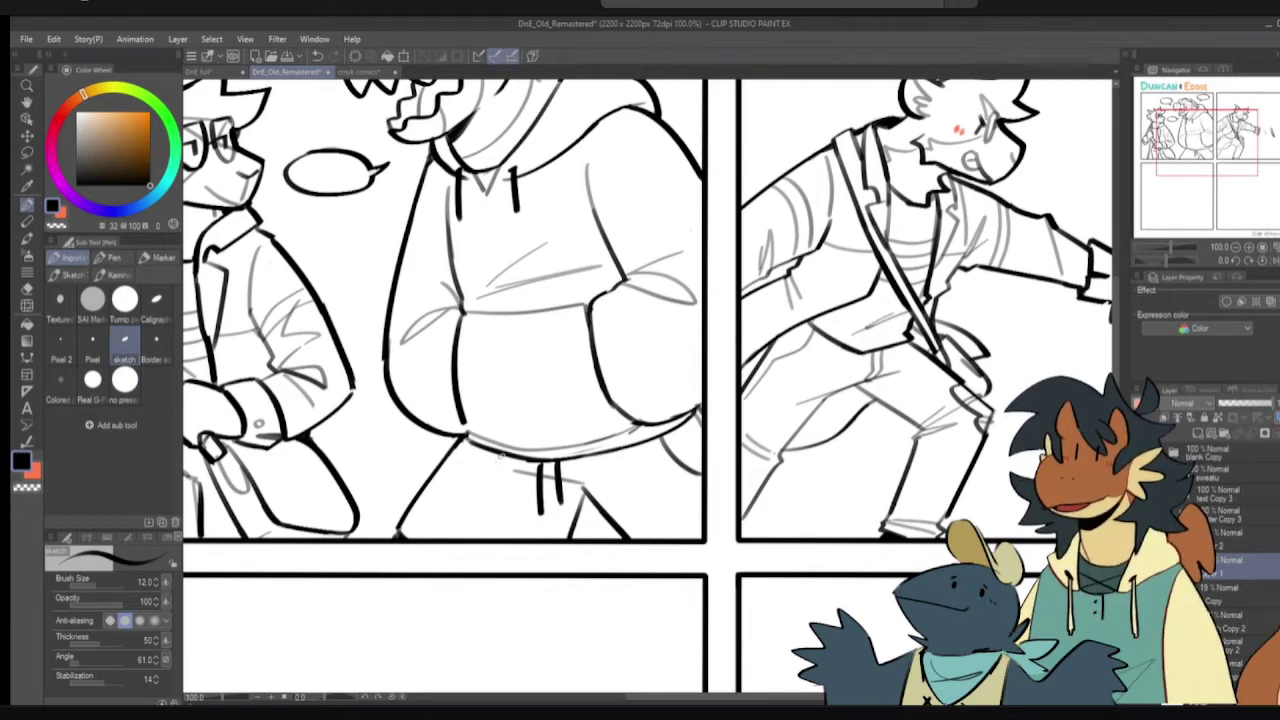
- Erase the outer line of the double-lined pocket edge beside the horned character's cuff in the second panel
{"action": "left_click_drag", "start_coordinate": [765, 373], "coordinate": [455, 444]}
{"action": "left_click_drag", "start_coordinate": [831, 408], "coordinate": [733, 420]}
{"action": "key", "text": "e"}
{"action": "mouse_move", "coordinate": [766, 348]}
{"action": "left_mouse_down"}
{"action": "mouse_move", "coordinate": [784, 413]}
{"action": "mouse_move", "coordinate": [850, 407]}
{"action": "left_mouse_up"}
{"action": "key", "text": "p"}
{"action": "key", "text": "ctrl+z"}
{"action": "key", "text": "ctrl+z"}
{"action": "key", "text": "e"}
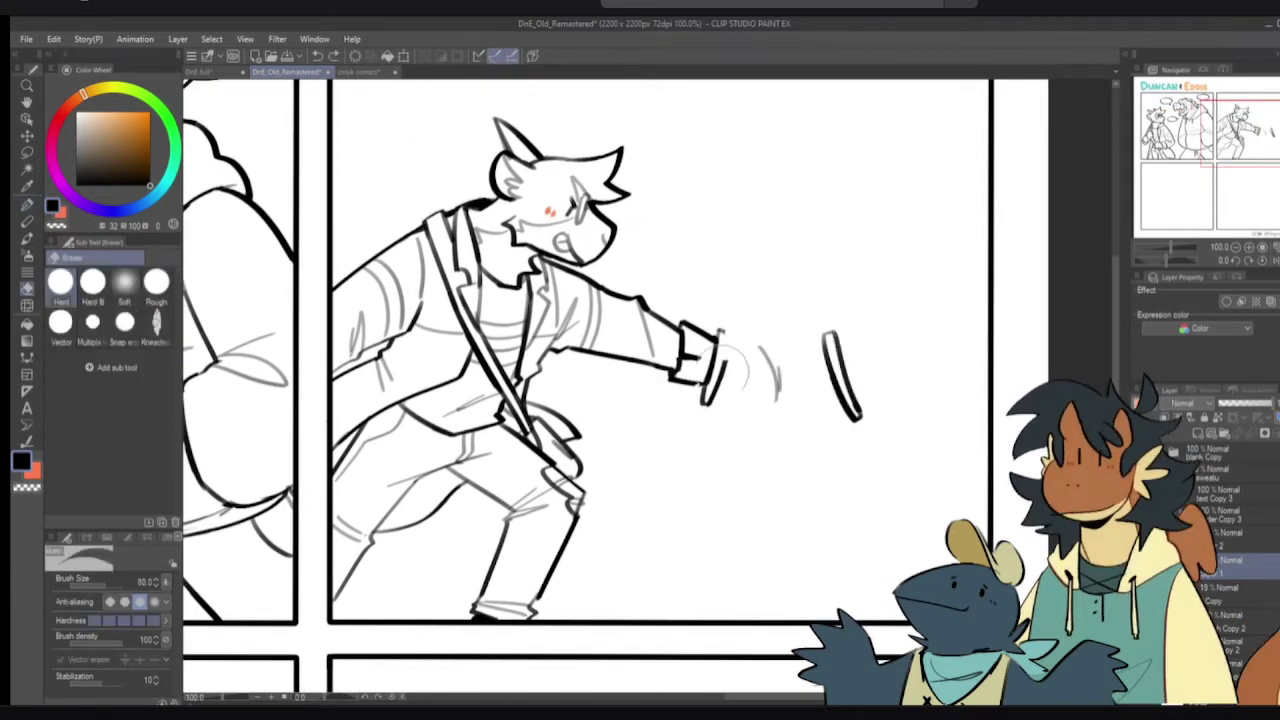
{"action": "left_click_drag", "start_coordinate": [744, 353], "coordinate": [711, 401]}
- Redraw the pocket edge at the end of the outstretched cuff as a single curved line
{"action": "key", "text": "p"}
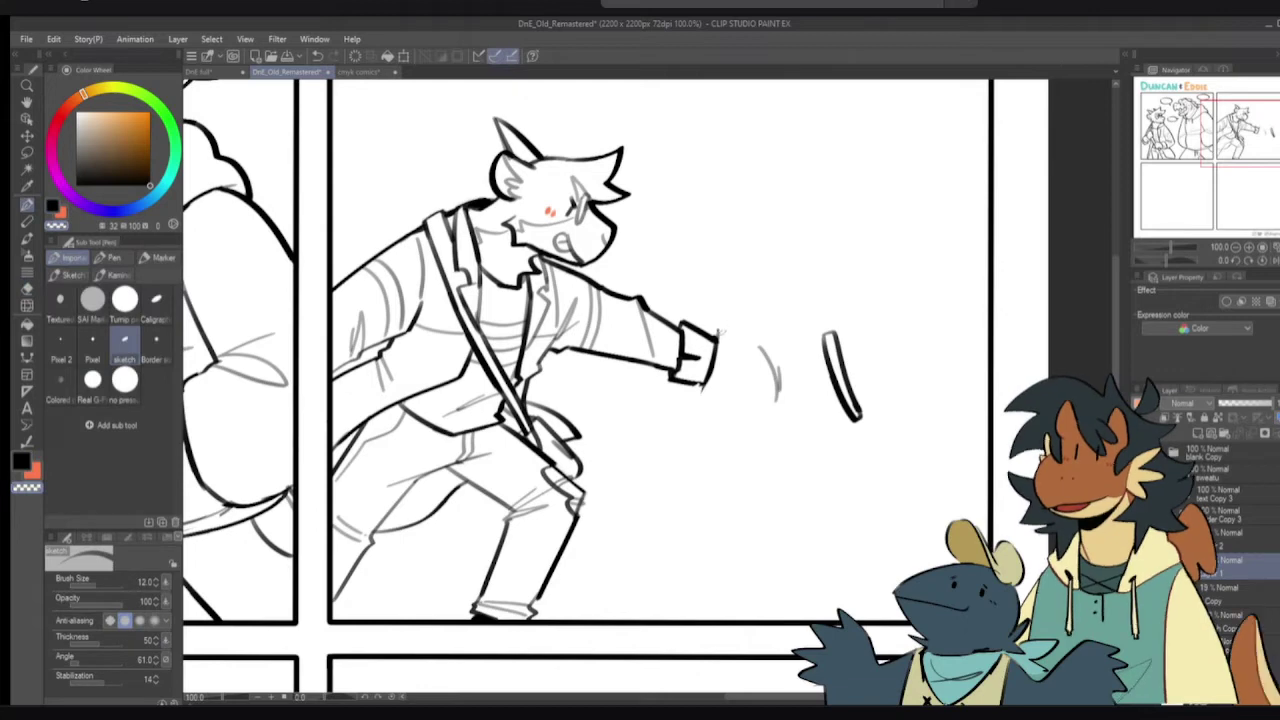
{"action": "key", "text": "c"}
{"action": "left_click_drag", "start_coordinate": [719, 322], "coordinate": [699, 400]}
{"action": "key", "text": "ctrl+z"}
{"action": "left_click_drag", "start_coordinate": [719, 321], "coordinate": [697, 404]}
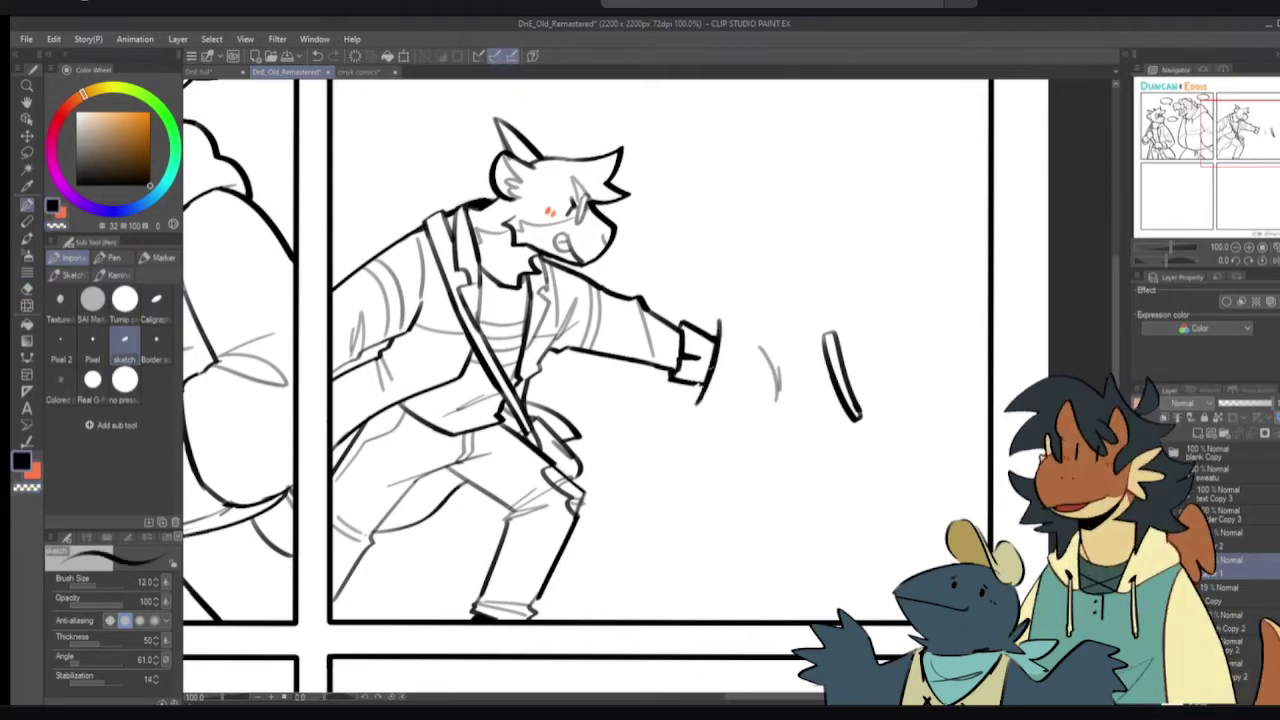
- Erase the double-lined far pocket edge in the second panel and redraw it as one curved stroke
{"action": "key", "text": "e"}
{"action": "left_click_drag", "start_coordinate": [826, 334], "coordinate": [856, 418]}
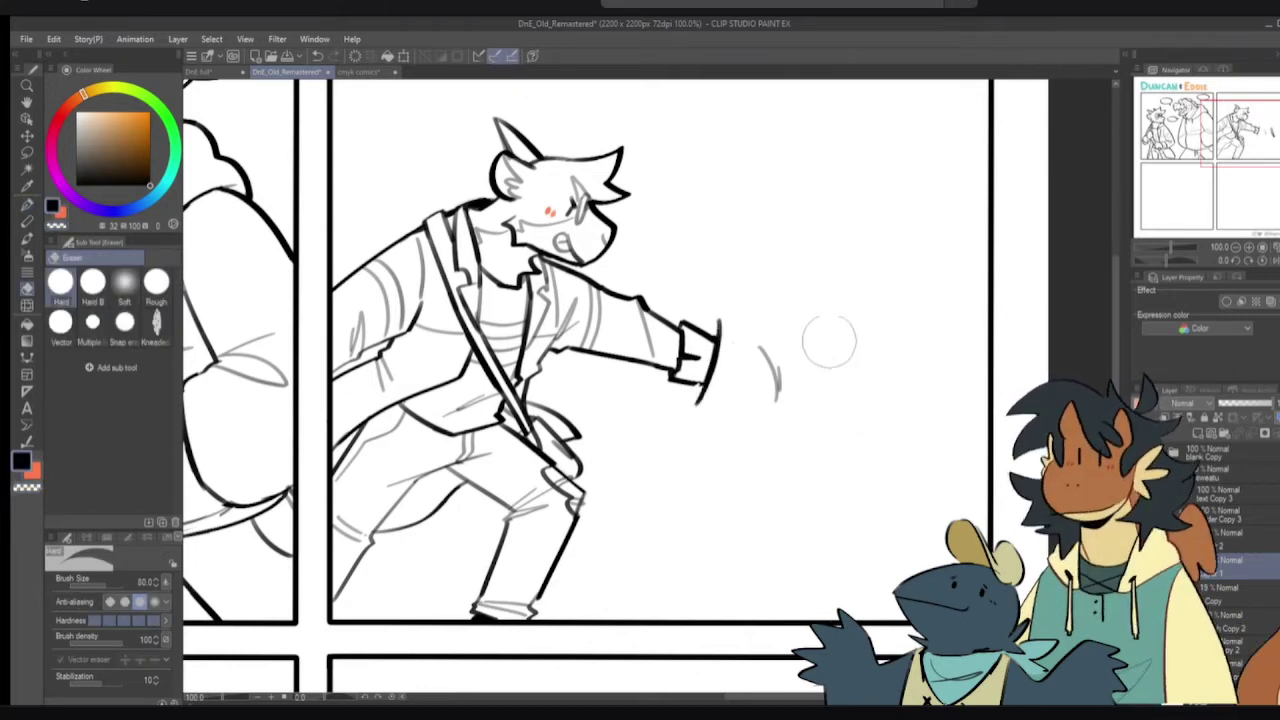
{"action": "key", "text": "p"}
{"action": "left_click_drag", "start_coordinate": [846, 336], "coordinate": [850, 410]}
{"action": "key", "text": "ctrl+z"}
{"action": "mouse_move", "coordinate": [843, 336]}
{"action": "left_mouse_down"}
{"action": "mouse_move", "coordinate": [860, 413]}
{"action": "mouse_move", "coordinate": [830, 368]}
{"action": "mouse_move", "coordinate": [850, 416]}
{"action": "left_mouse_up"}
{"action": "key", "text": "ctrl+z"}
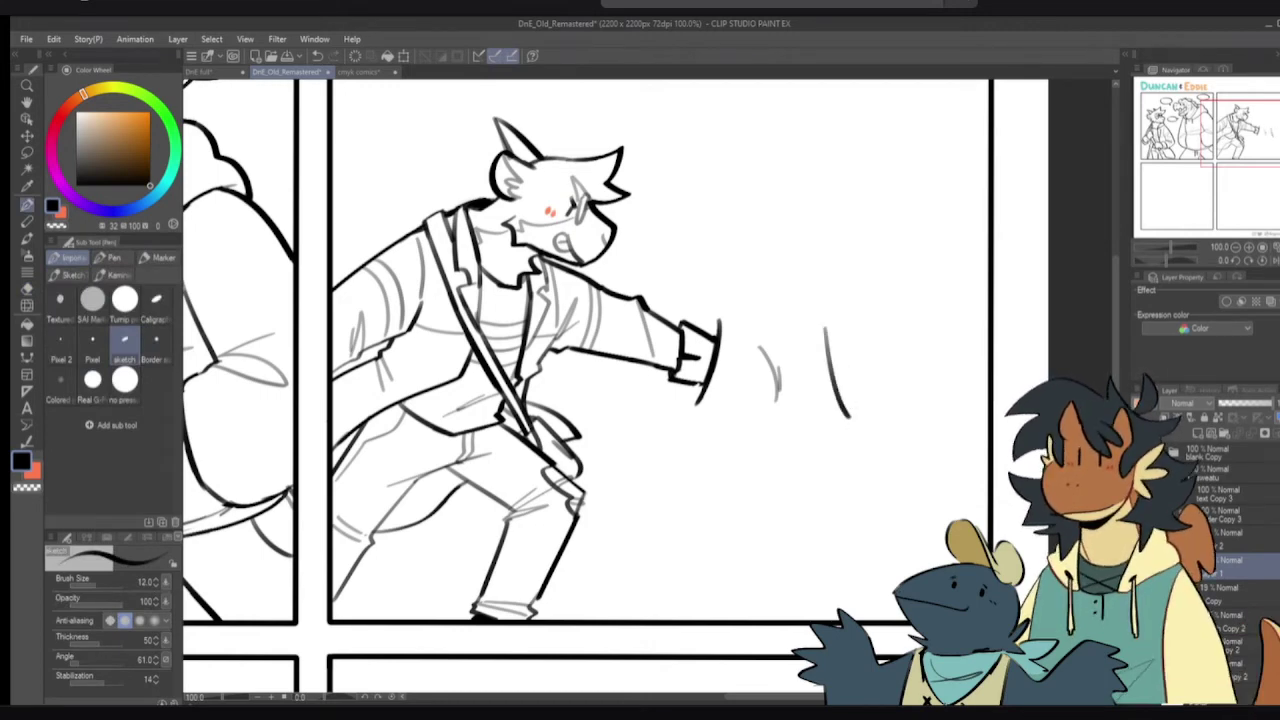
- Show the colour reference beneath the line art again and undo the trial stroke along the hoodie's side
{"action": "left_click", "coordinate": [1143, 594]}
{"action": "left_click_drag", "start_coordinate": [663, 247], "coordinate": [663, 378]}
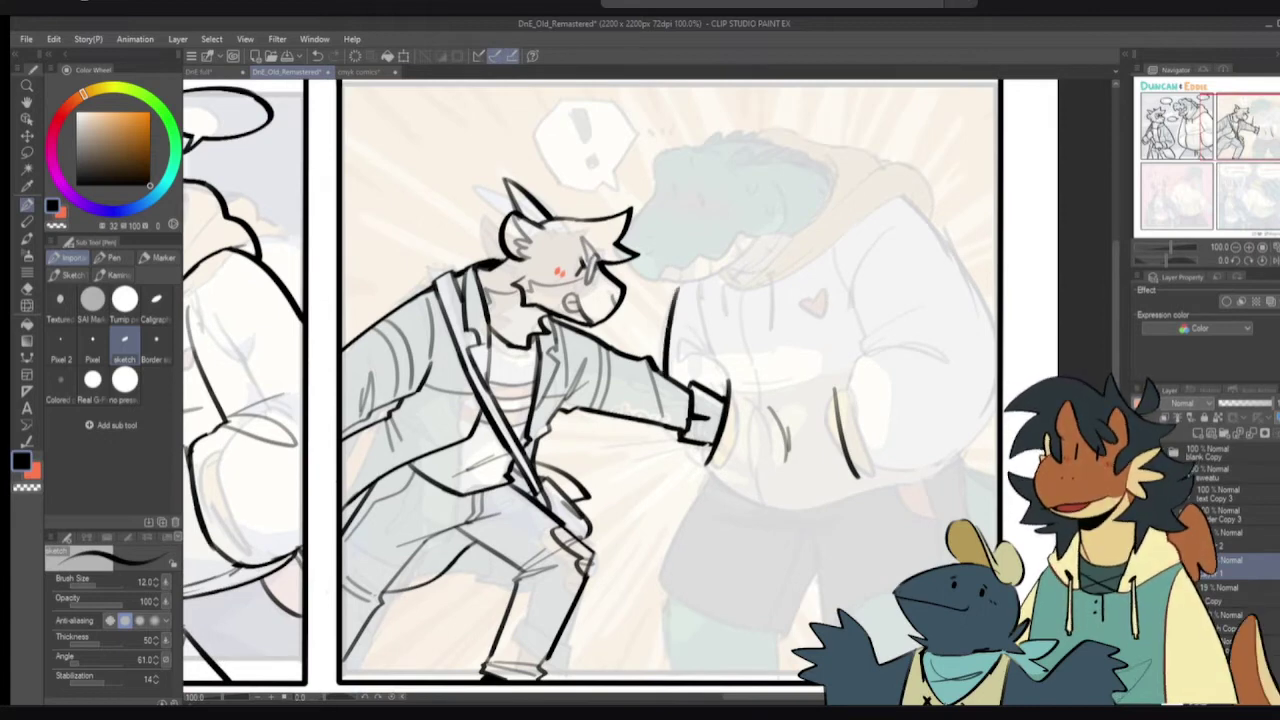
{"action": "key", "text": "ctrl+z"}
- Ink the wavy outline across the top of the hooded reptile's head in the second panel
{"action": "scroll", "coordinate": [651, 387], "scroll_direction": "up", "scroll_amount": 1}
{"action": "mouse_move", "coordinate": [704, 180]}
{"action": "left_mouse_down"}
{"action": "mouse_move", "coordinate": [806, 188]}
{"action": "mouse_move", "coordinate": [731, 203]}
{"action": "mouse_move", "coordinate": [734, 187]}
{"action": "mouse_move", "coordinate": [786, 208]}
{"action": "mouse_move", "coordinate": [770, 211]}
{"action": "mouse_move", "coordinate": [766, 186]}
{"action": "mouse_move", "coordinate": [820, 205]}
{"action": "left_mouse_up"}
{"action": "key", "text": "ctrl+z"}
{"action": "key", "text": "ctrl+z"}
{"action": "key", "text": "ctrl+z"}
{"action": "key", "text": "ctrl+z"}
- Ink the slope from the reptile's brow down to a rounded snout front in the second panel, trimming the stroke end before extending it
{"action": "left_click_drag", "start_coordinate": [731, 191], "coordinate": [718, 224]}
{"action": "left_click_drag", "start_coordinate": [735, 196], "coordinate": [706, 238]}
{"action": "key", "text": "ctrl+z"}
{"action": "key", "text": "ctrl+z"}
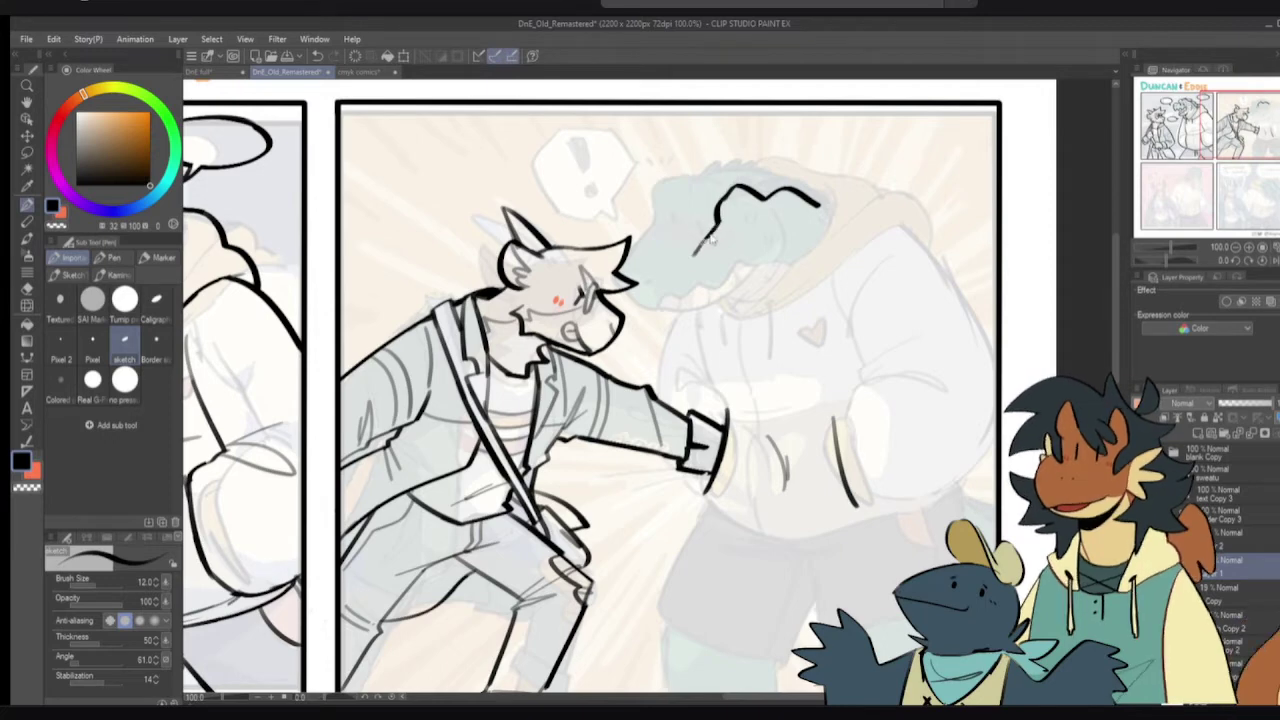
{"action": "key", "text": "e"}
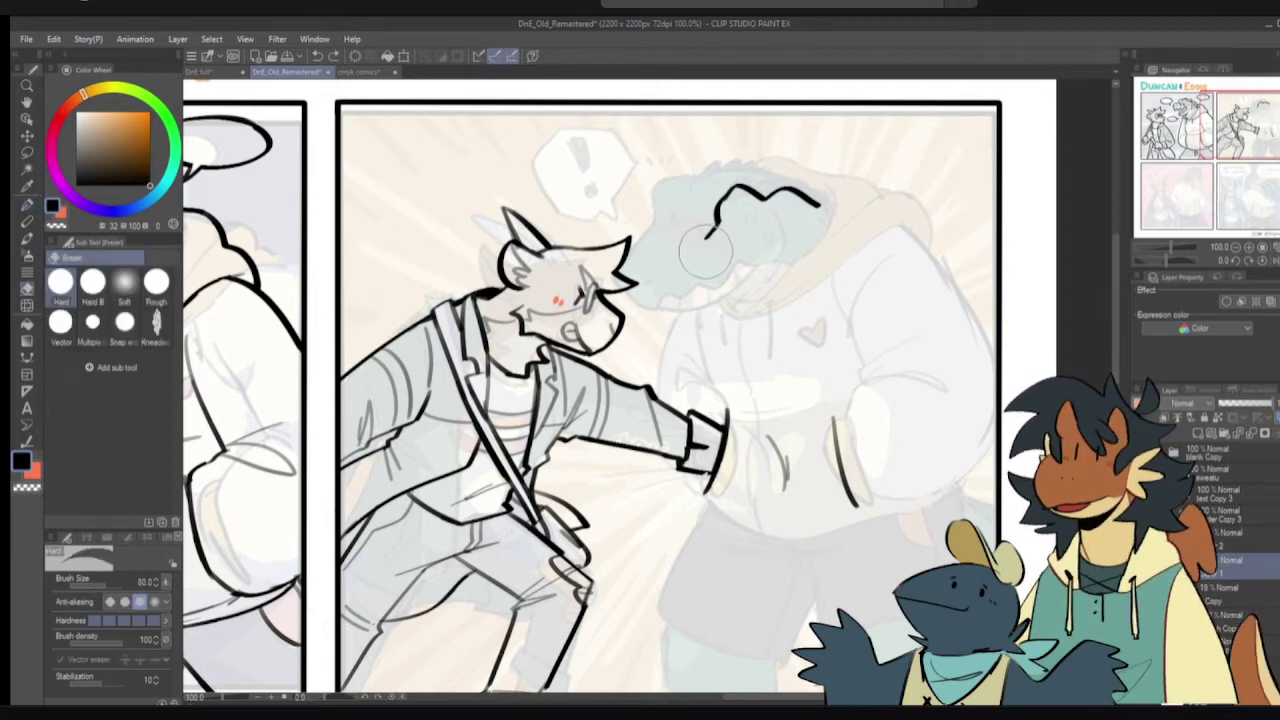
{"action": "key", "text": "p"}
{"action": "key", "text": "e"}
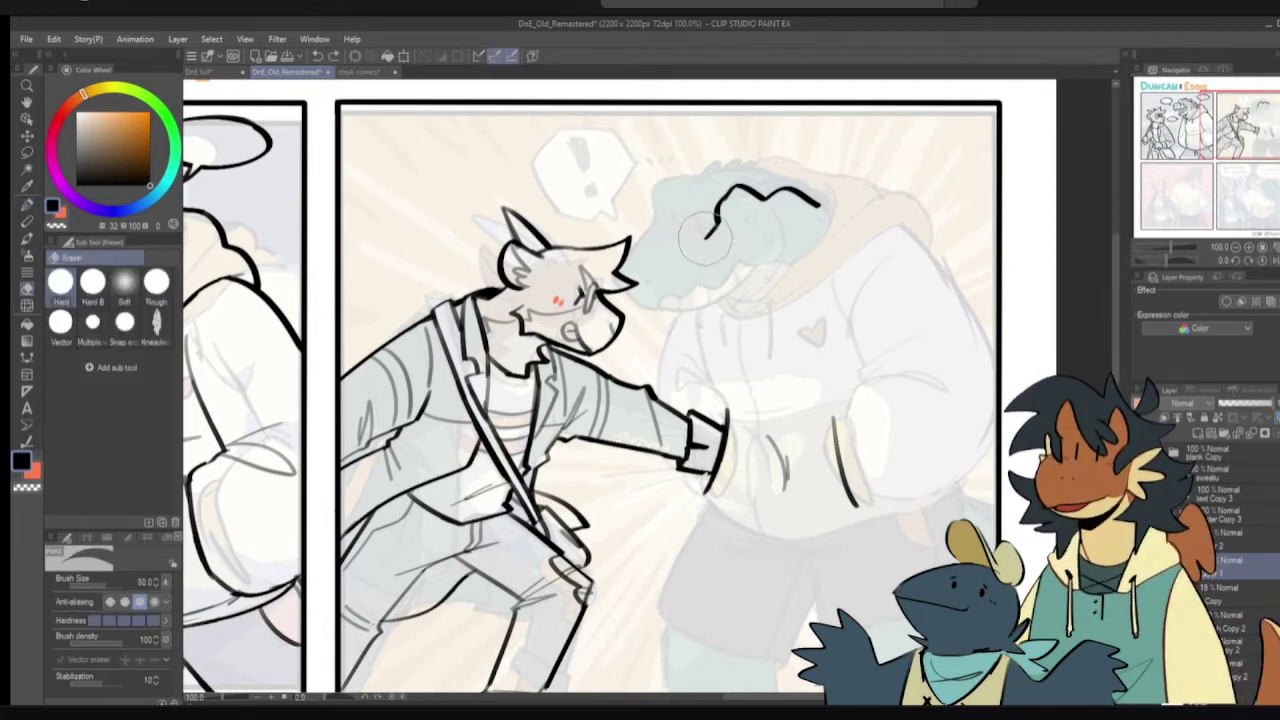
{"action": "left_click_drag", "start_coordinate": [706, 240], "coordinate": [676, 302]}
{"action": "key", "text": "p"}
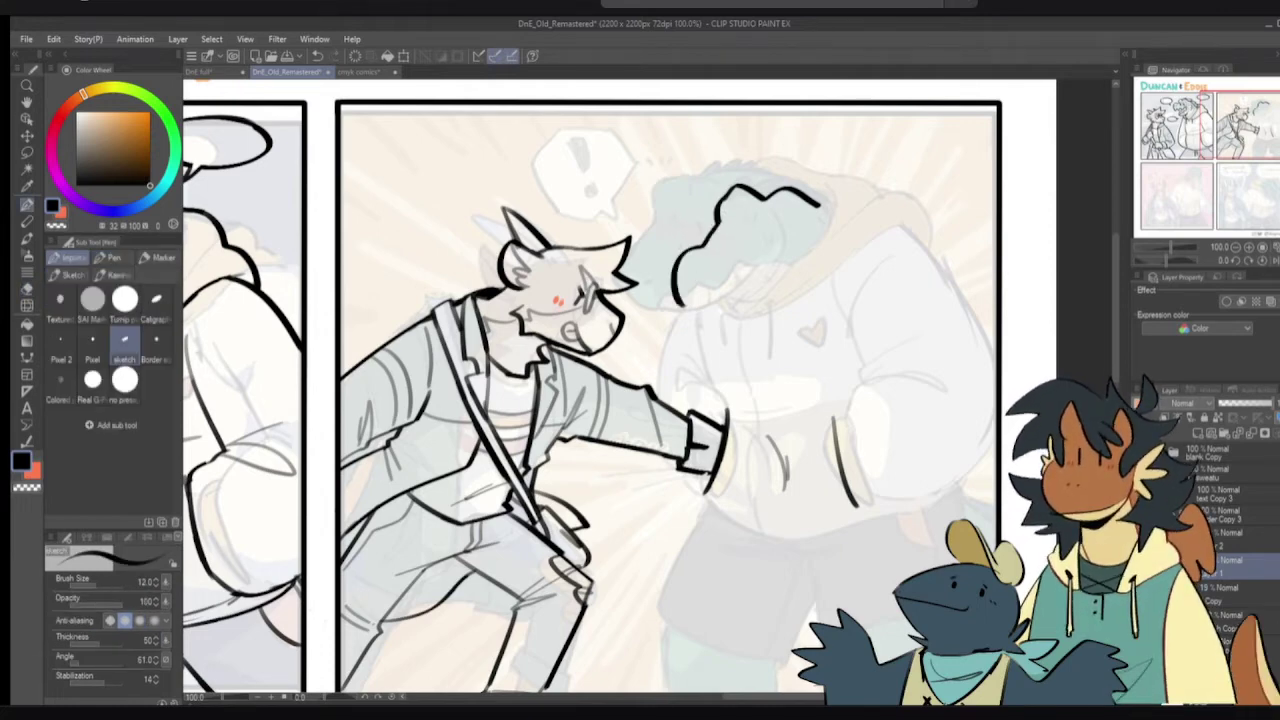
- Rework the underside of the reptile's snout, trying several curved strokes that run from its front toward the chin
{"action": "key", "text": "e"}
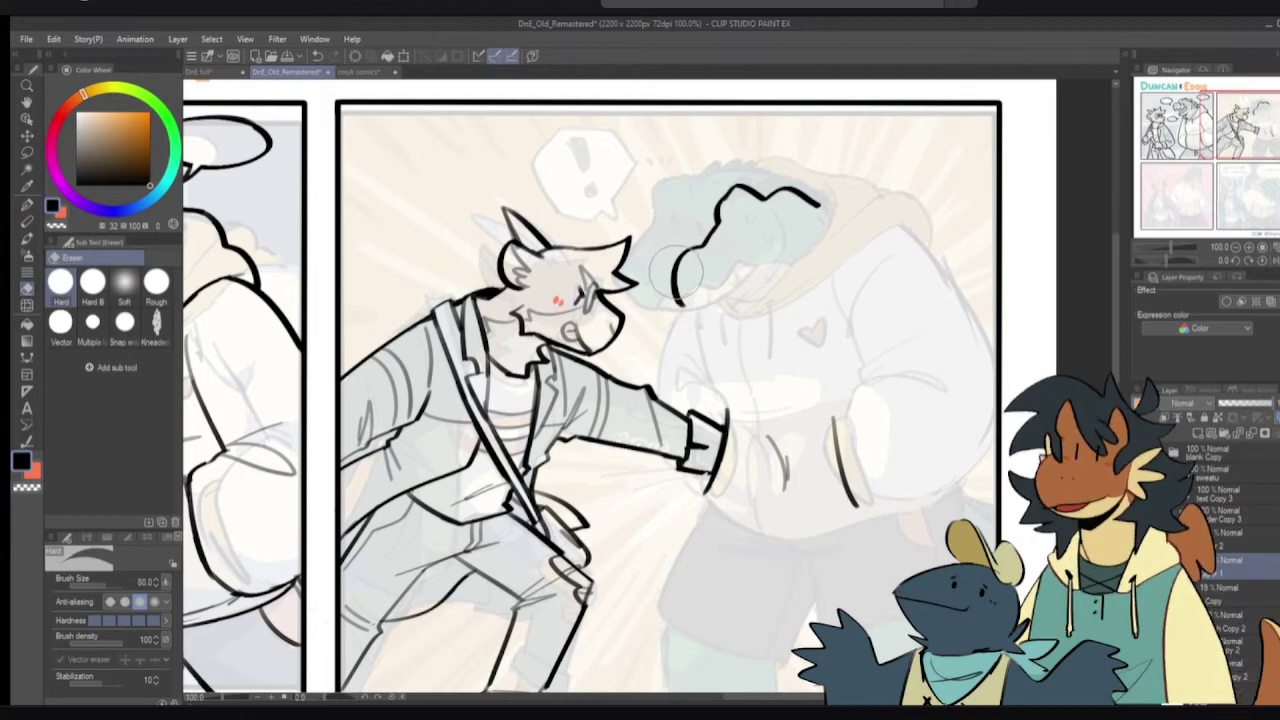
{"action": "mouse_move", "coordinate": [692, 314]}
{"action": "left_mouse_down"}
{"action": "mouse_move", "coordinate": [670, 278]}
{"action": "mouse_move", "coordinate": [697, 312]}
{"action": "left_mouse_up"}
{"action": "key", "text": "p"}
{"action": "key", "text": "ctrl+z"}
{"action": "left_click_drag", "start_coordinate": [674, 262], "coordinate": [706, 312]}
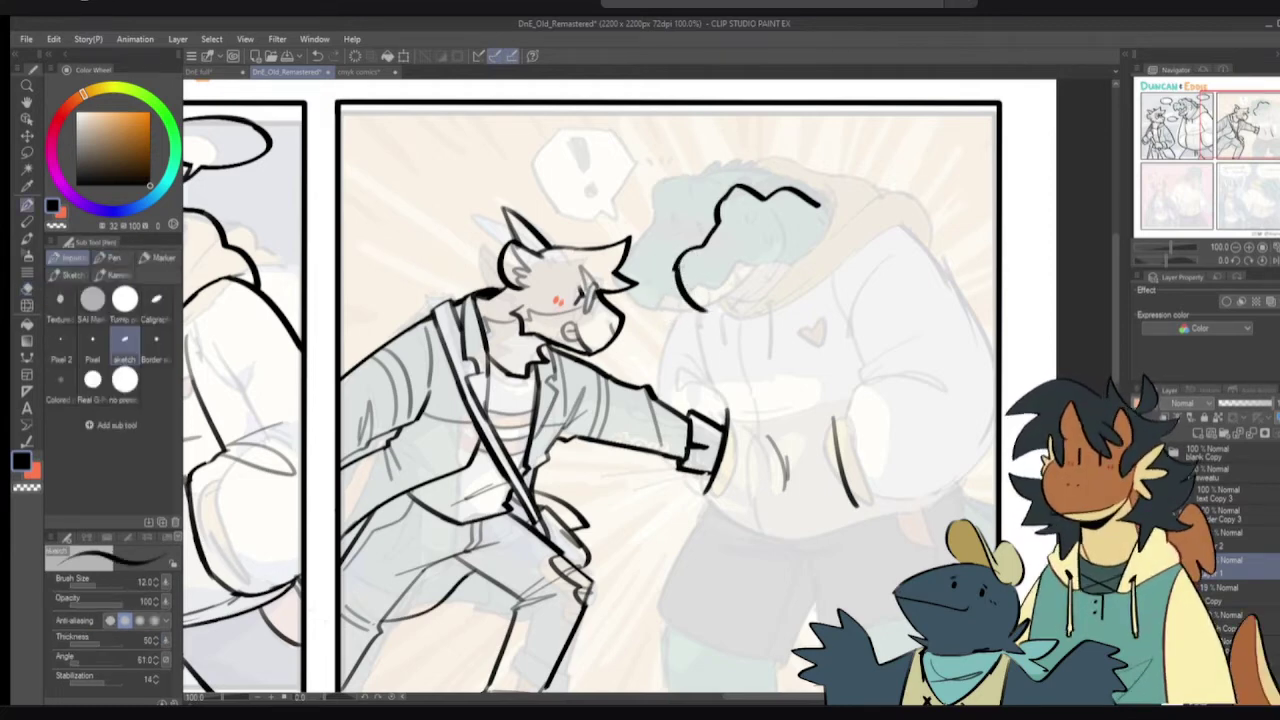
{"action": "key", "text": "ctrl+z"}
{"action": "left_click_drag", "start_coordinate": [674, 258], "coordinate": [710, 318]}
{"action": "key", "text": "ctrl+z"}
- Ink the jagged mouth line and two round eye outlines on the reptile's face
{"action": "mouse_move", "coordinate": [676, 262]}
{"action": "left_mouse_down"}
{"action": "mouse_move", "coordinate": [748, 322]}
{"action": "mouse_move", "coordinate": [828, 262]}
{"action": "mouse_move", "coordinate": [745, 235]}
{"action": "mouse_move", "coordinate": [806, 248]}
{"action": "mouse_move", "coordinate": [780, 224]}
{"action": "mouse_move", "coordinate": [733, 230]}
{"action": "mouse_move", "coordinate": [738, 219]}
{"action": "mouse_move", "coordinate": [759, 242]}
{"action": "mouse_move", "coordinate": [737, 217]}
{"action": "mouse_move", "coordinate": [750, 261]}
{"action": "mouse_move", "coordinate": [737, 218]}
{"action": "left_mouse_up"}
{"action": "key", "text": "ctrl+z"}
{"action": "key", "text": "ctrl+z"}
{"action": "key", "text": "ctrl+z"}
{"action": "key", "text": "ctrl+z"}
{"action": "key", "text": "ctrl+z"}
{"action": "key", "text": "ctrl+z"}
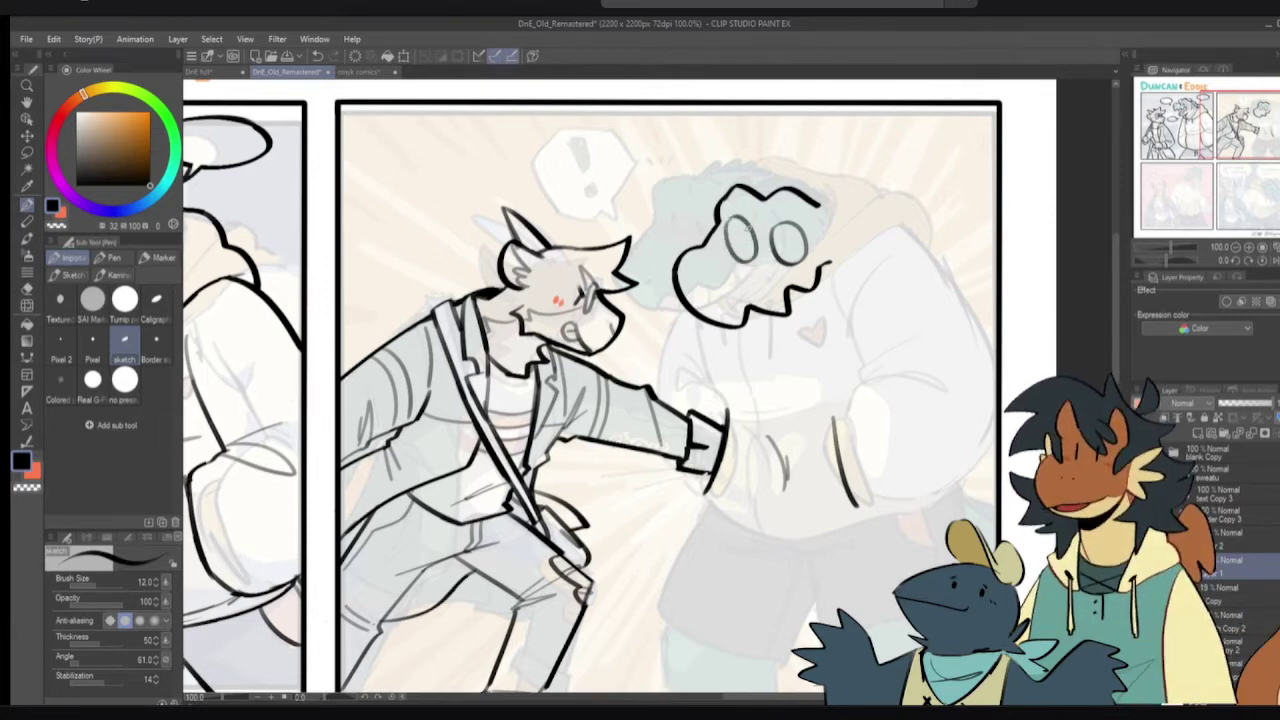
- Redraw the reptile's left eye outline on the line art layer and add small dark pupils to both eyes
{"action": "key", "text": "ctrl+z"}
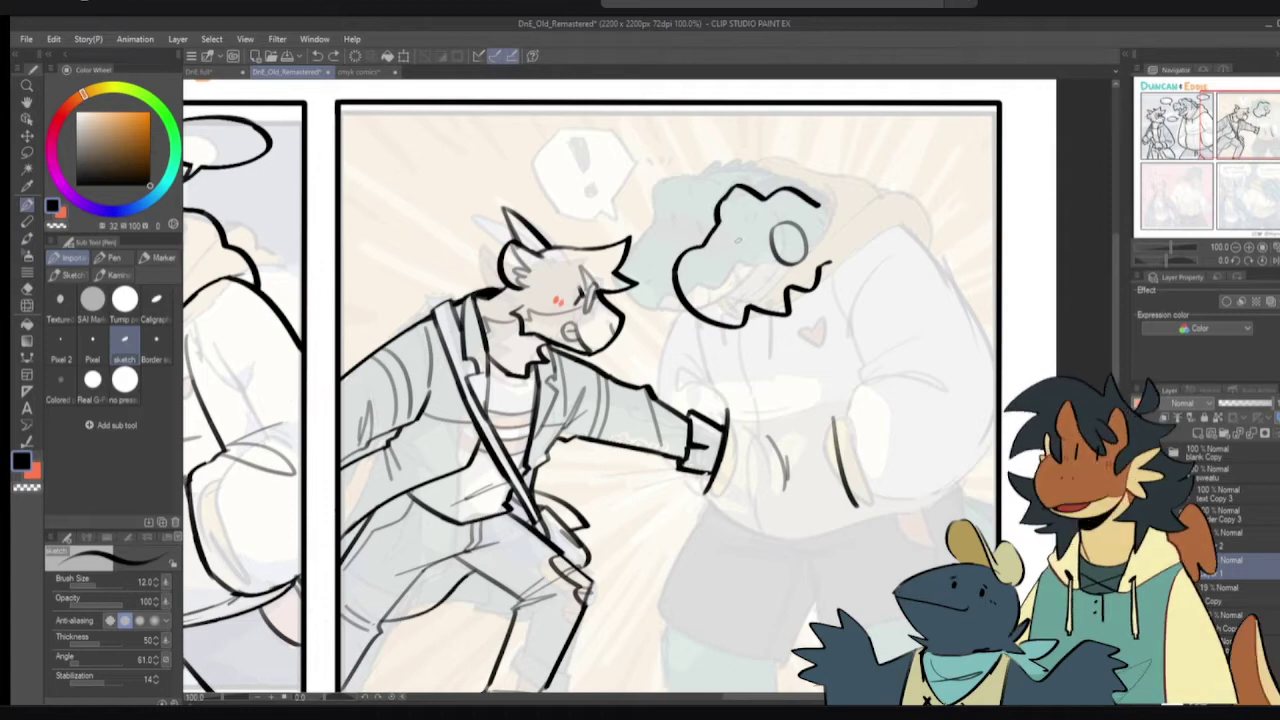
{"action": "mouse_move", "coordinate": [739, 219]}
{"action": "left_mouse_down"}
{"action": "mouse_move", "coordinate": [760, 234]}
{"action": "mouse_move", "coordinate": [740, 218]}
{"action": "left_mouse_up"}
{"action": "key", "text": "ctrl+z"}
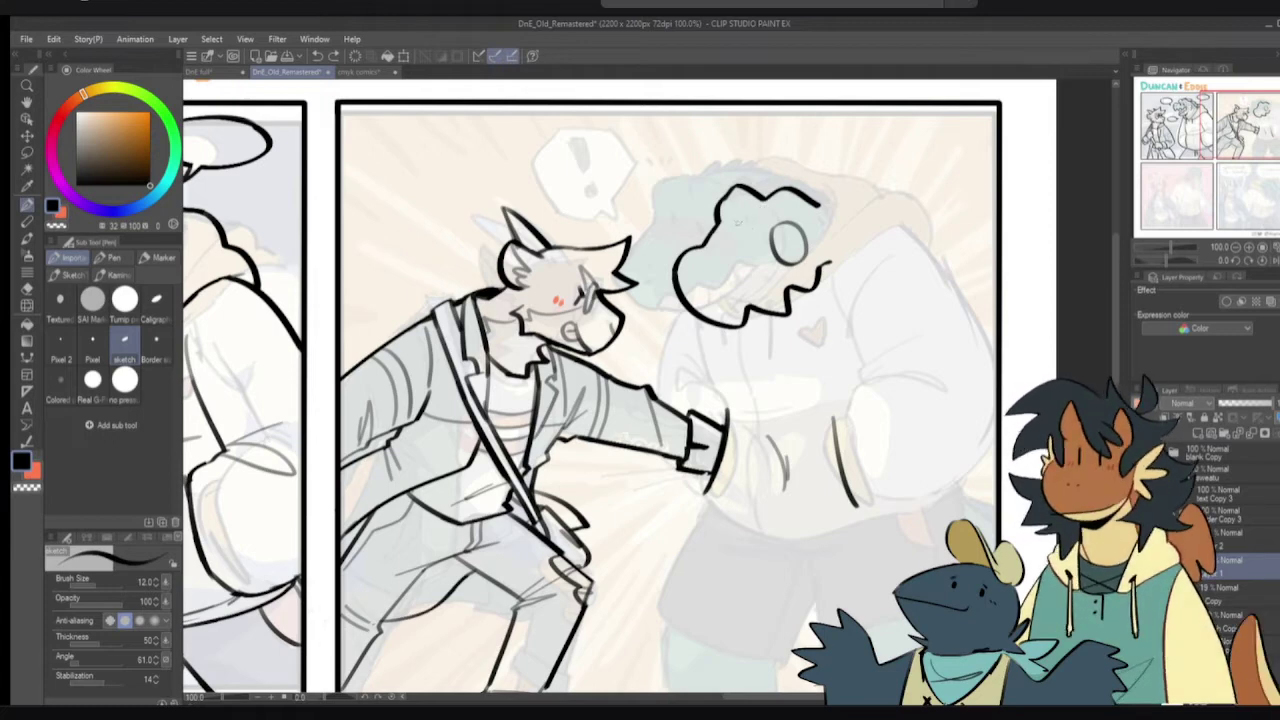
{"action": "mouse_move", "coordinate": [737, 219]}
{"action": "left_mouse_down"}
{"action": "mouse_move", "coordinate": [767, 231]}
{"action": "mouse_move", "coordinate": [741, 217]}
{"action": "mouse_move", "coordinate": [745, 230]}
{"action": "left_mouse_up"}
{"action": "key", "text": "ctrl+z"}
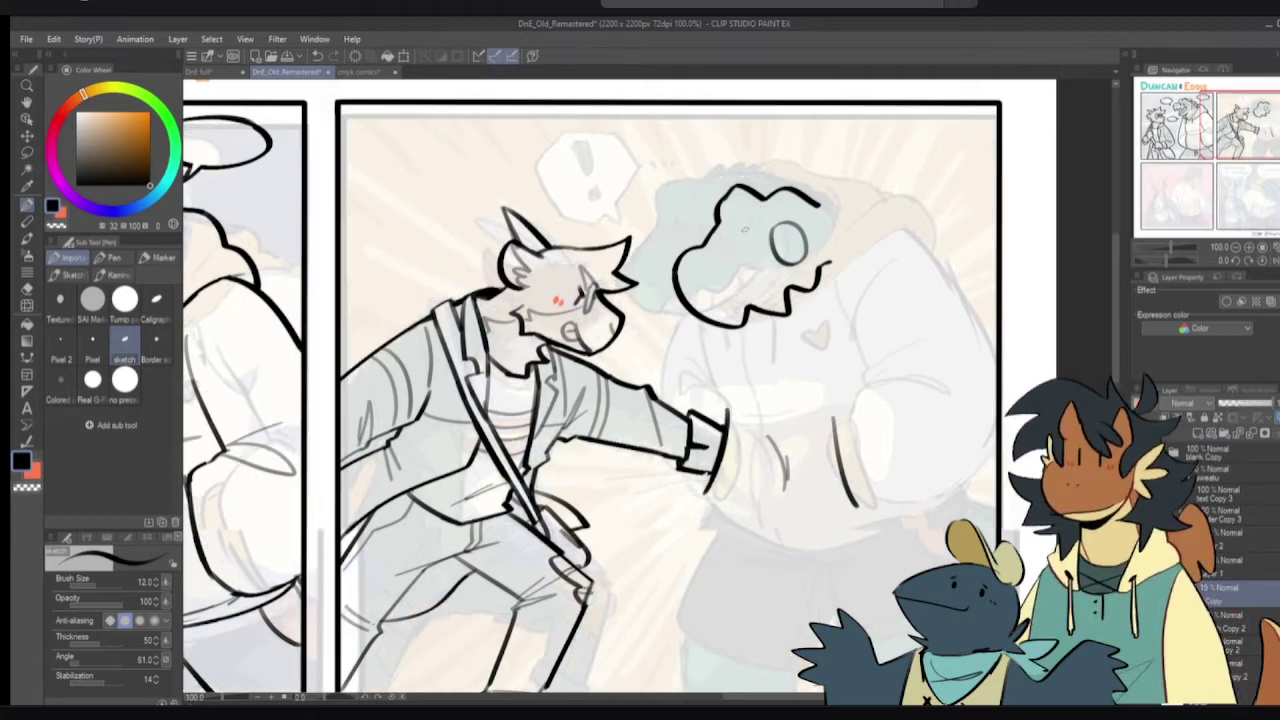
{"action": "key", "text": "alt+bracketright"}
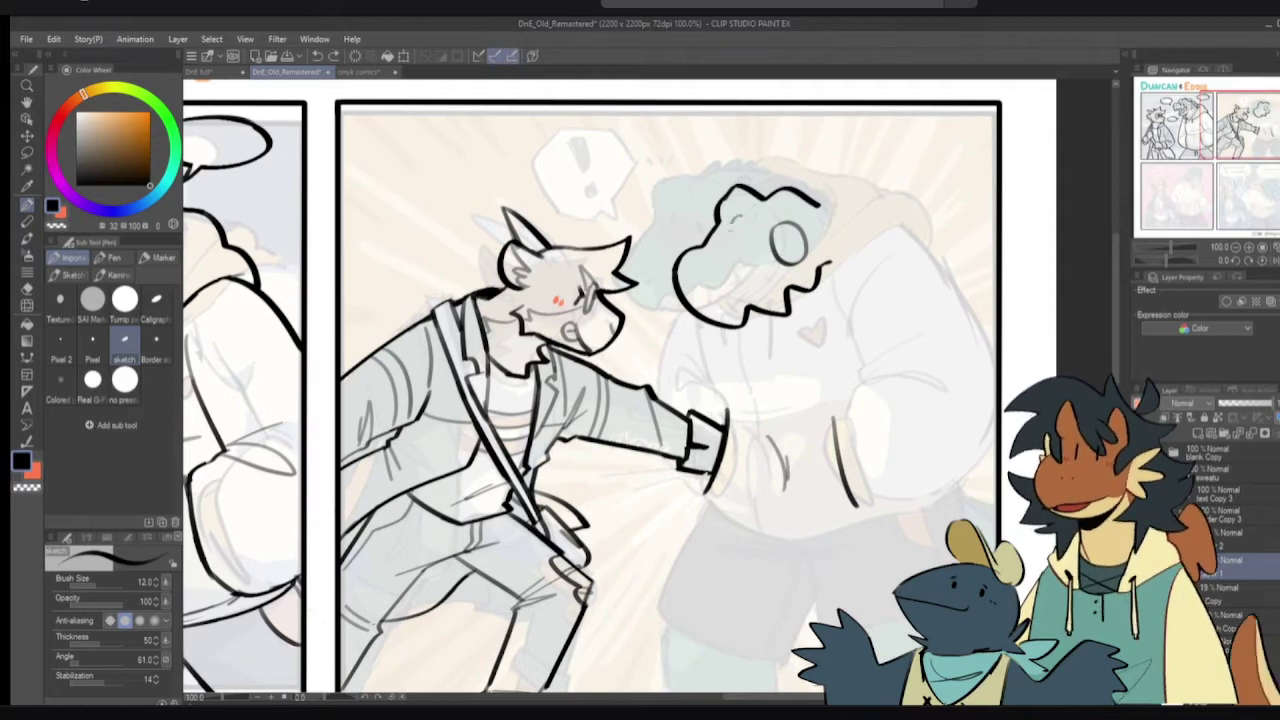
{"action": "left_click_drag", "start_coordinate": [758, 264], "coordinate": [750, 214]}
{"action": "key", "text": "ctrl+z"}
{"action": "mouse_move", "coordinate": [760, 270]}
{"action": "left_mouse_down"}
{"action": "mouse_move", "coordinate": [740, 222]}
{"action": "mouse_move", "coordinate": [752, 214]}
{"action": "mouse_move", "coordinate": [730, 232]}
{"action": "mouse_move", "coordinate": [754, 258]}
{"action": "mouse_move", "coordinate": [781, 259]}
{"action": "mouse_move", "coordinate": [754, 257]}
{"action": "left_mouse_up"}
{"action": "key", "text": "ctrl+z"}
{"action": "key", "text": "ctrl+z"}
{"action": "key", "text": "ctrl+z"}
{"action": "key", "text": "ctrl+z"}
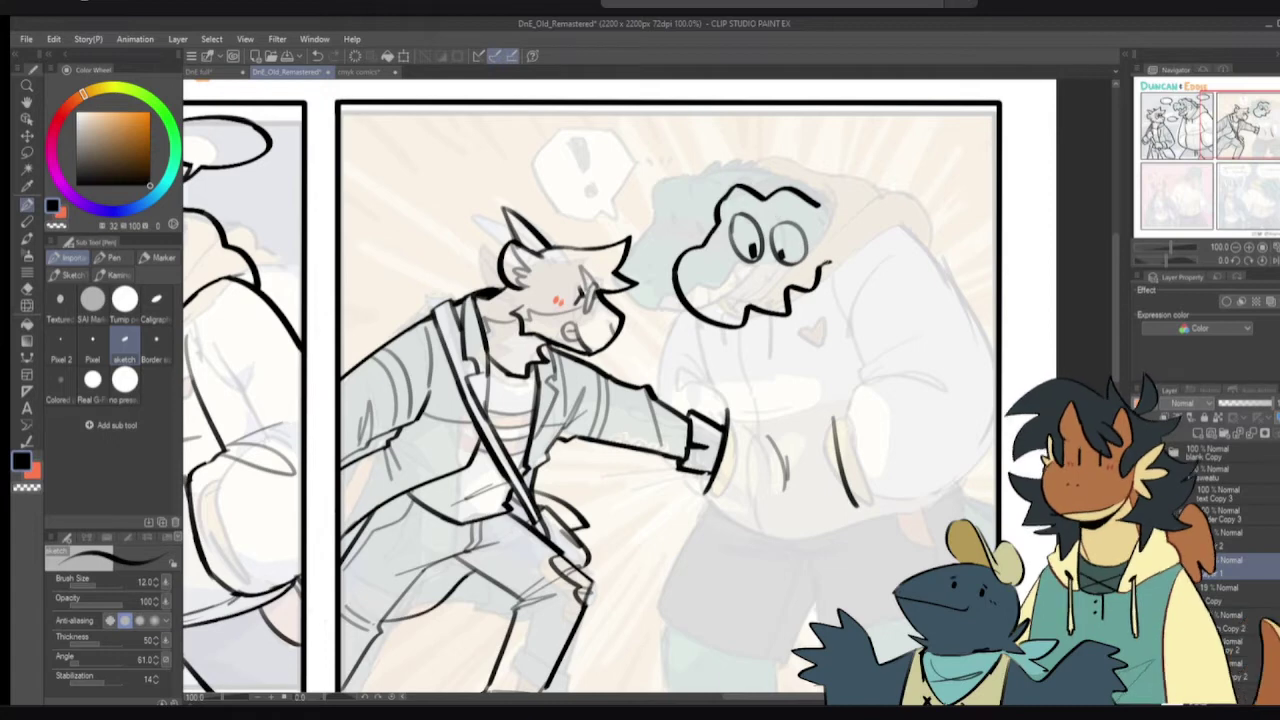
- Erase the reptile's jagged mouth line and redraw it with smaller, gentler waves
{"action": "key", "text": "e"}
{"action": "left_click_drag", "start_coordinate": [826, 272], "coordinate": [765, 303]}
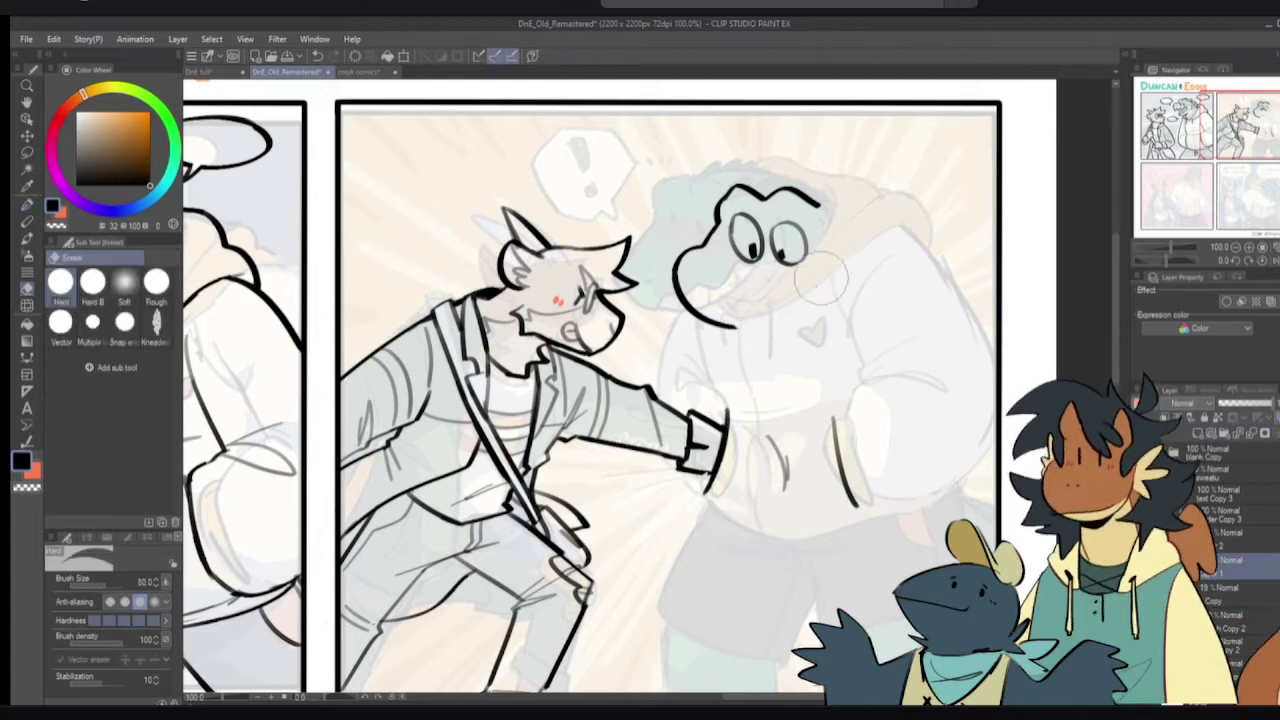
{"action": "key", "text": "p"}
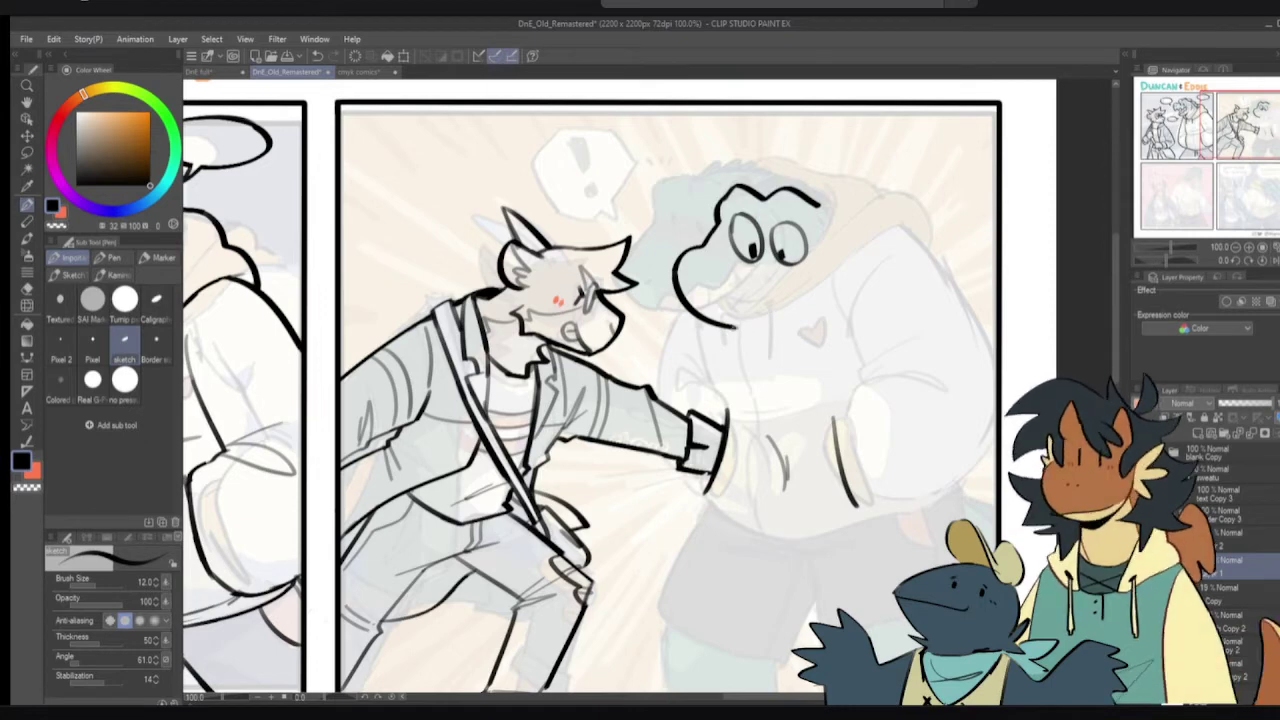
{"action": "mouse_move", "coordinate": [728, 328]}
{"action": "left_mouse_down"}
{"action": "mouse_move", "coordinate": [757, 305]}
{"action": "mouse_move", "coordinate": [816, 278]}
{"action": "left_mouse_up"}
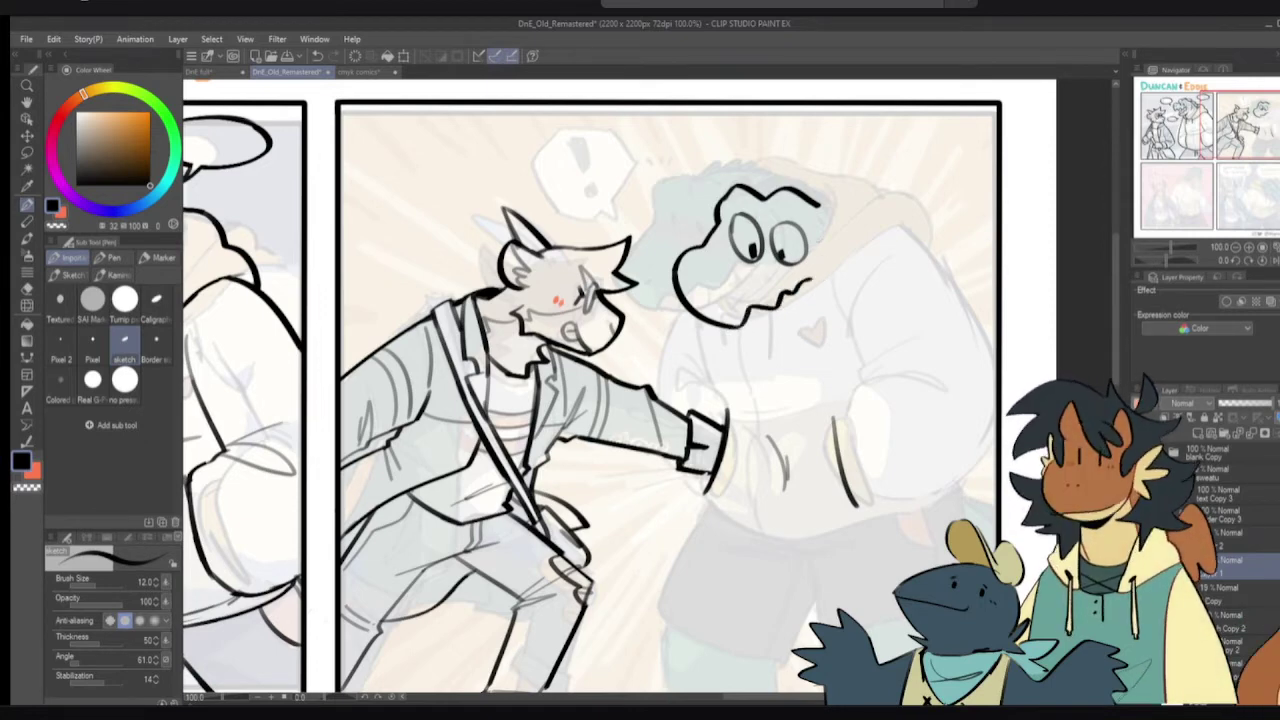
- Erase the top of the reptile's head outline and redraw it as two rounded brow bumps above the eyes
{"action": "left_click_drag", "start_coordinate": [774, 214], "coordinate": [797, 205]}
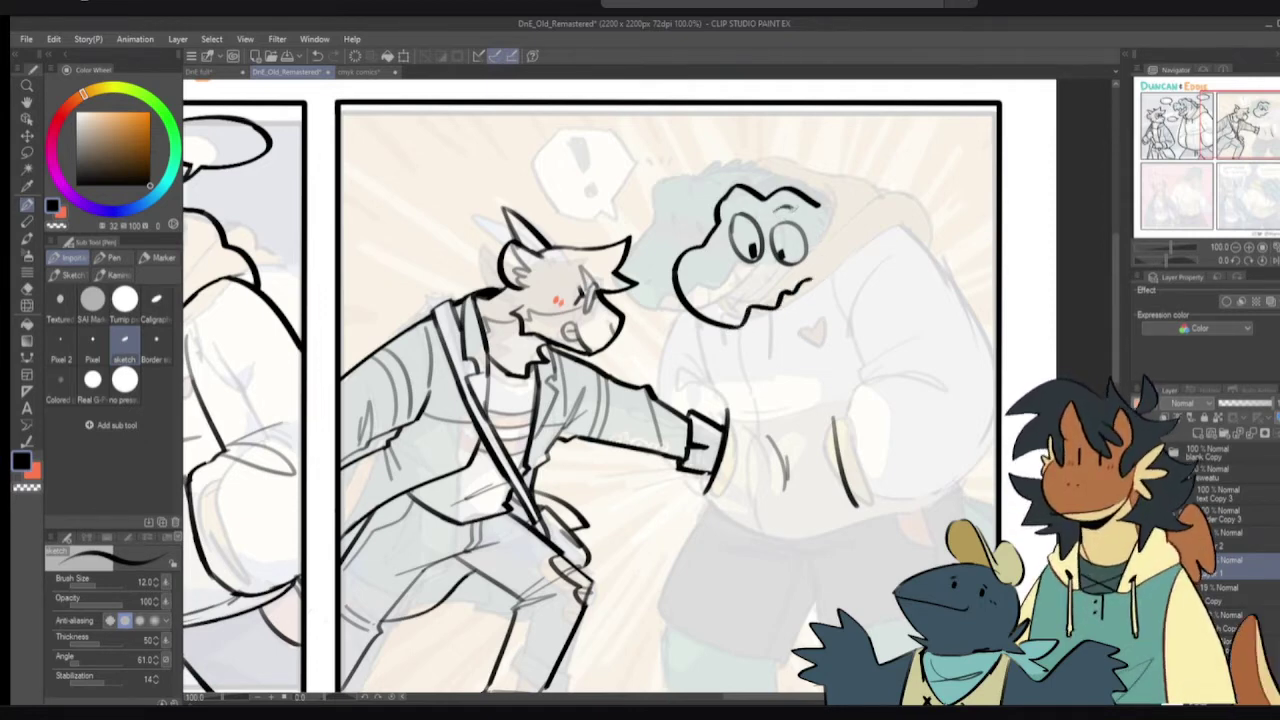
{"action": "key", "text": "ctrl+z"}
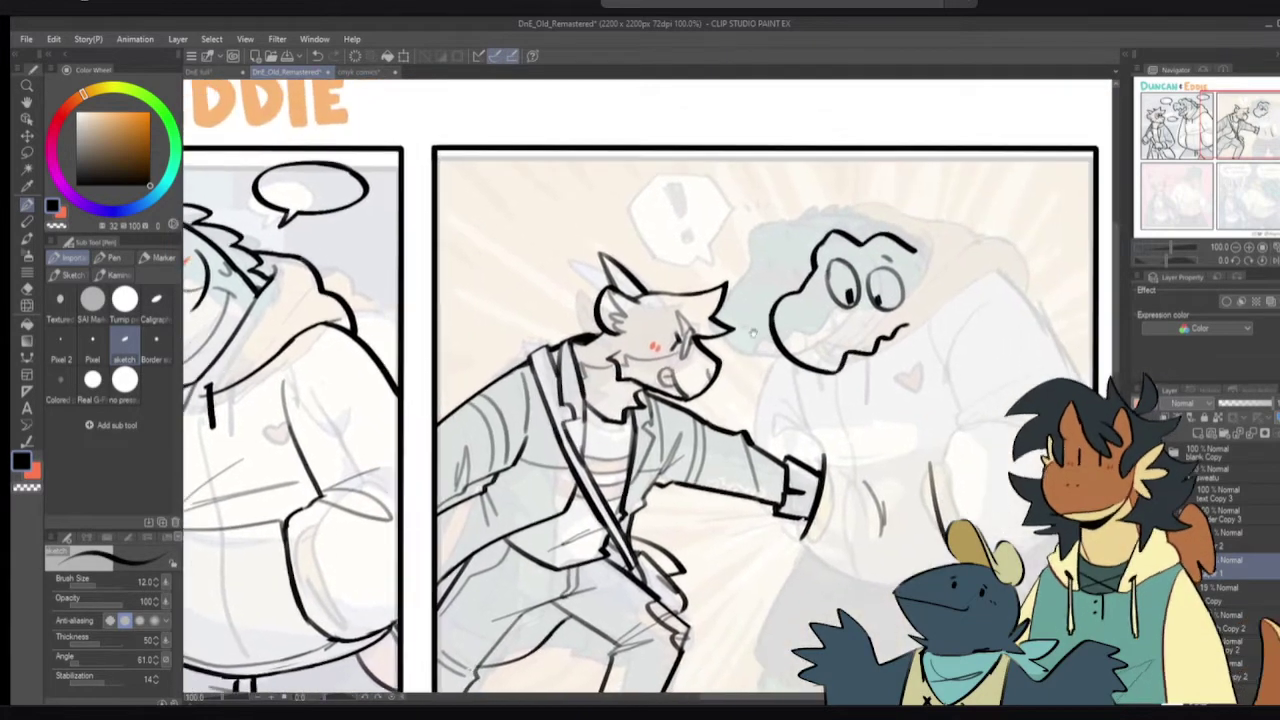
{"action": "left_click_drag", "start_coordinate": [753, 333], "coordinate": [731, 345]}
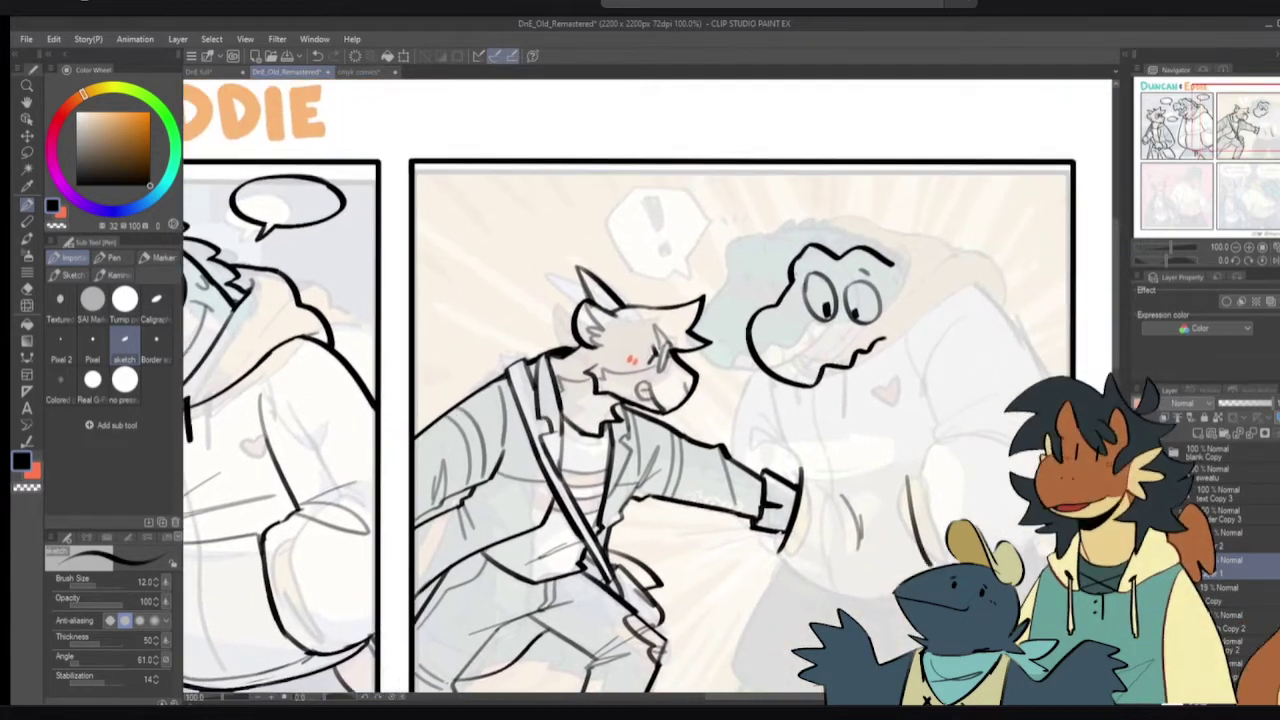
{"action": "key", "text": "e"}
{"action": "mouse_move", "coordinate": [824, 243]}
{"action": "left_mouse_down"}
{"action": "mouse_move", "coordinate": [887, 253]}
{"action": "mouse_move", "coordinate": [822, 246]}
{"action": "mouse_move", "coordinate": [795, 258]}
{"action": "mouse_move", "coordinate": [797, 245]}
{"action": "left_mouse_up"}
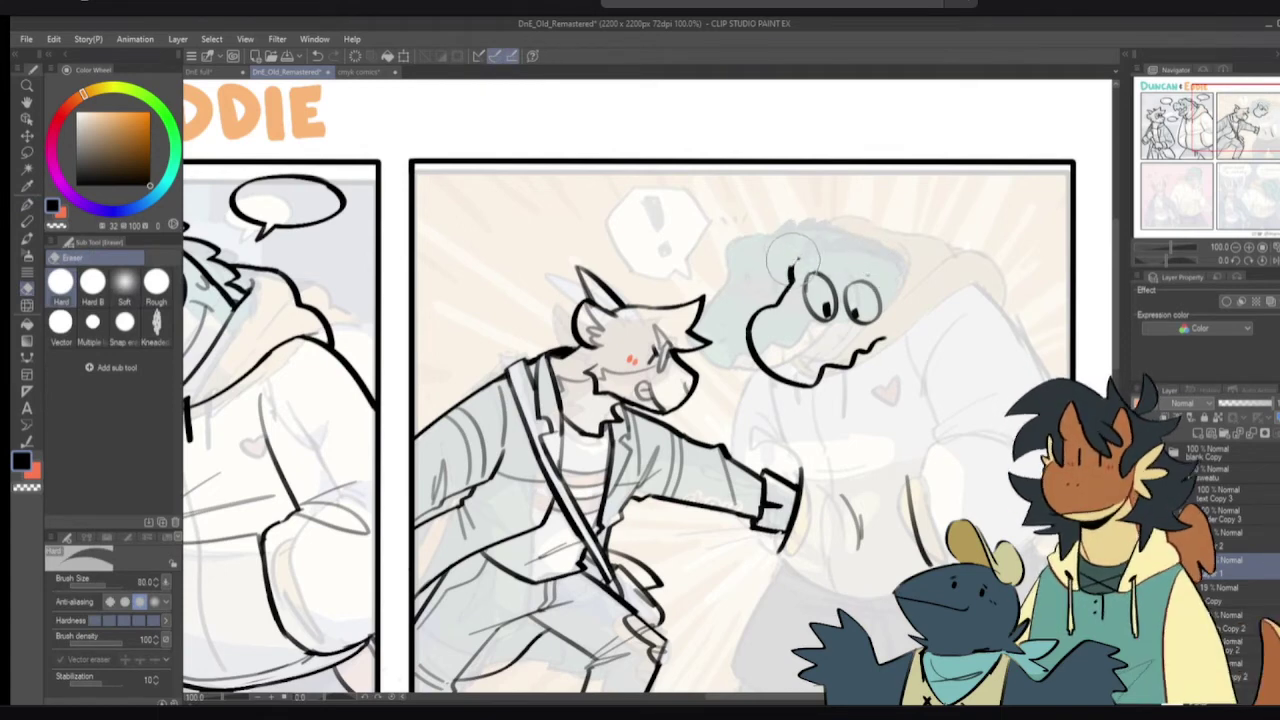
{"action": "key", "text": "p"}
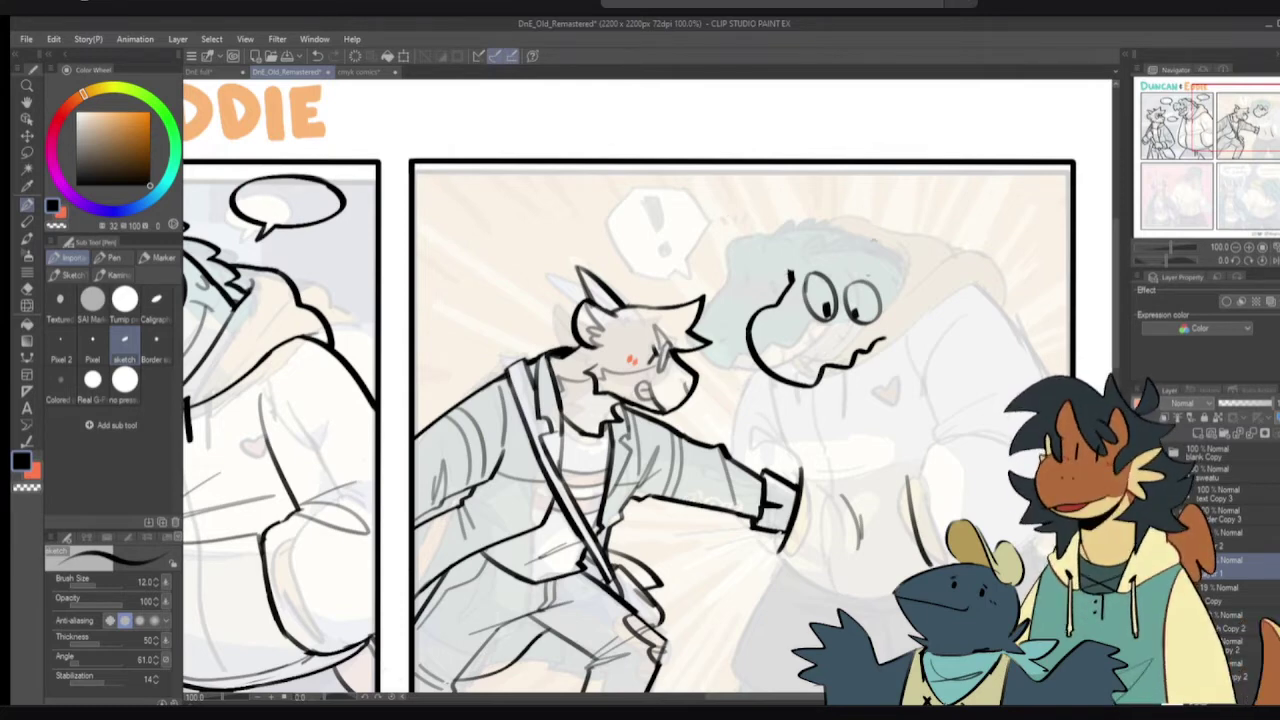
{"action": "key", "text": "e"}
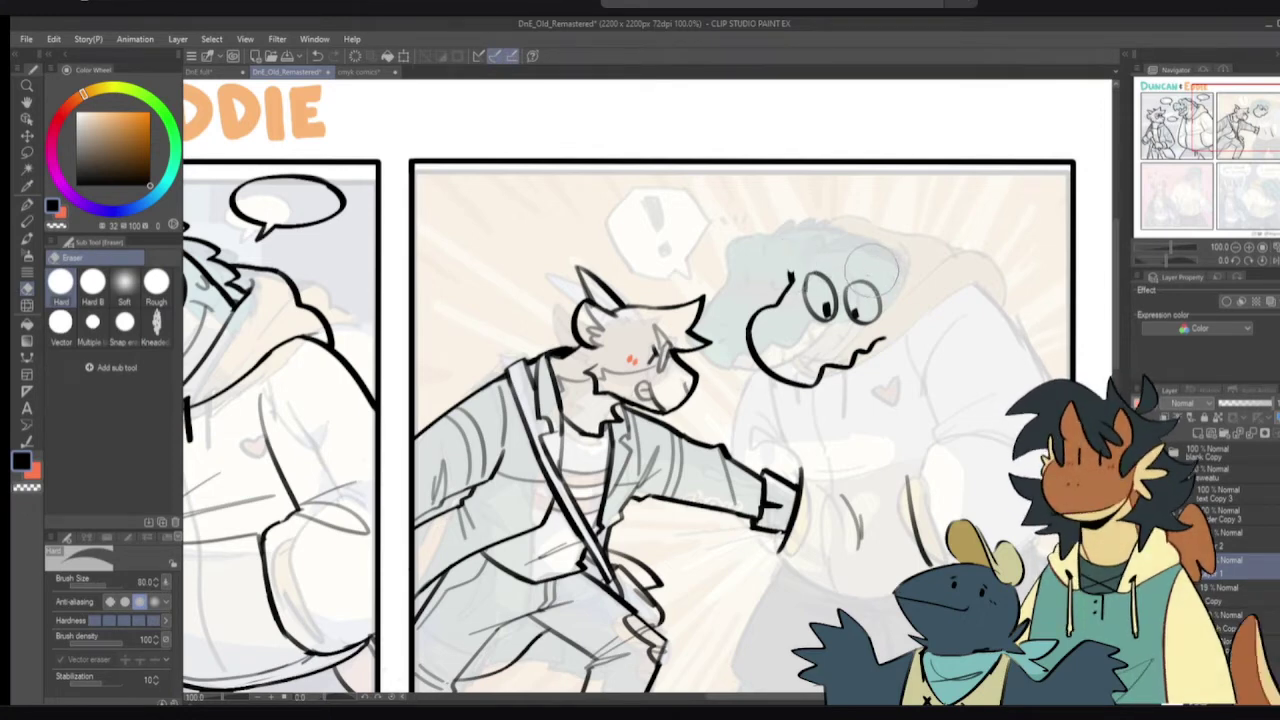
{"action": "key", "text": "p"}
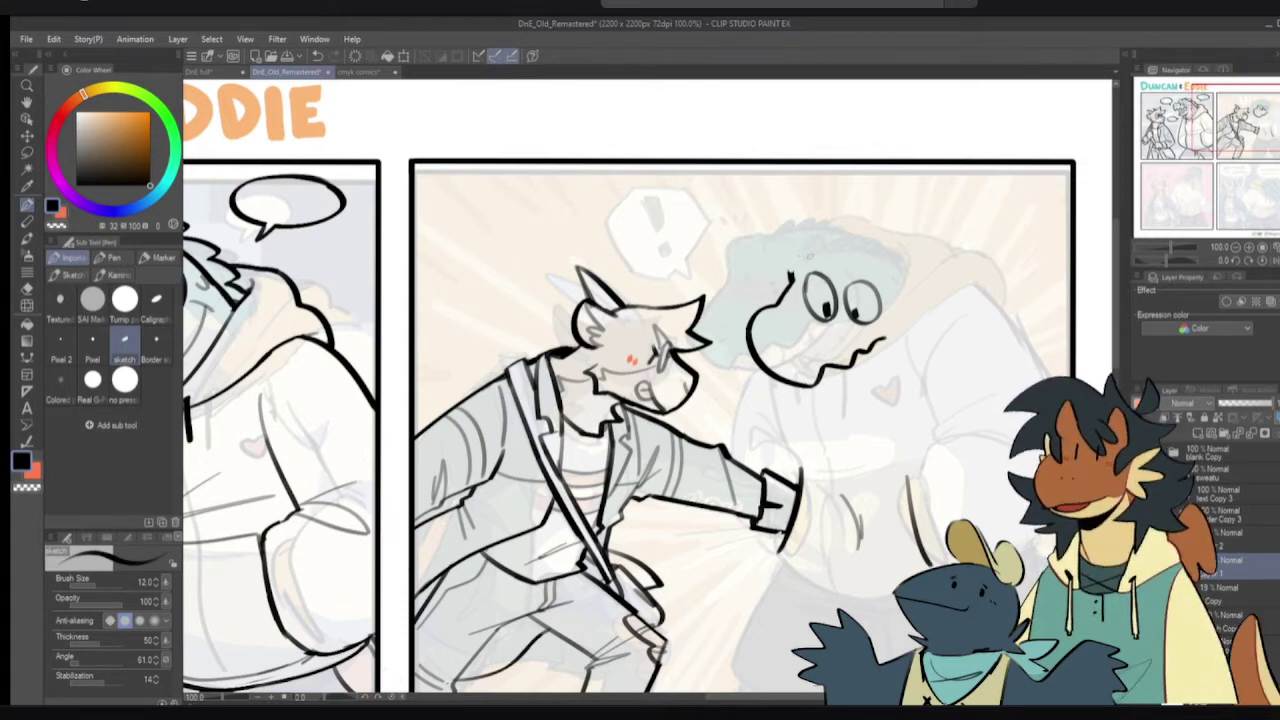
{"action": "mouse_move", "coordinate": [791, 278]}
{"action": "left_mouse_down"}
{"action": "mouse_move", "coordinate": [833, 234]}
{"action": "mouse_move", "coordinate": [904, 272]}
{"action": "left_mouse_up"}
{"action": "key", "text": "ctrl+z"}
{"action": "key", "text": "ctrl+z"}
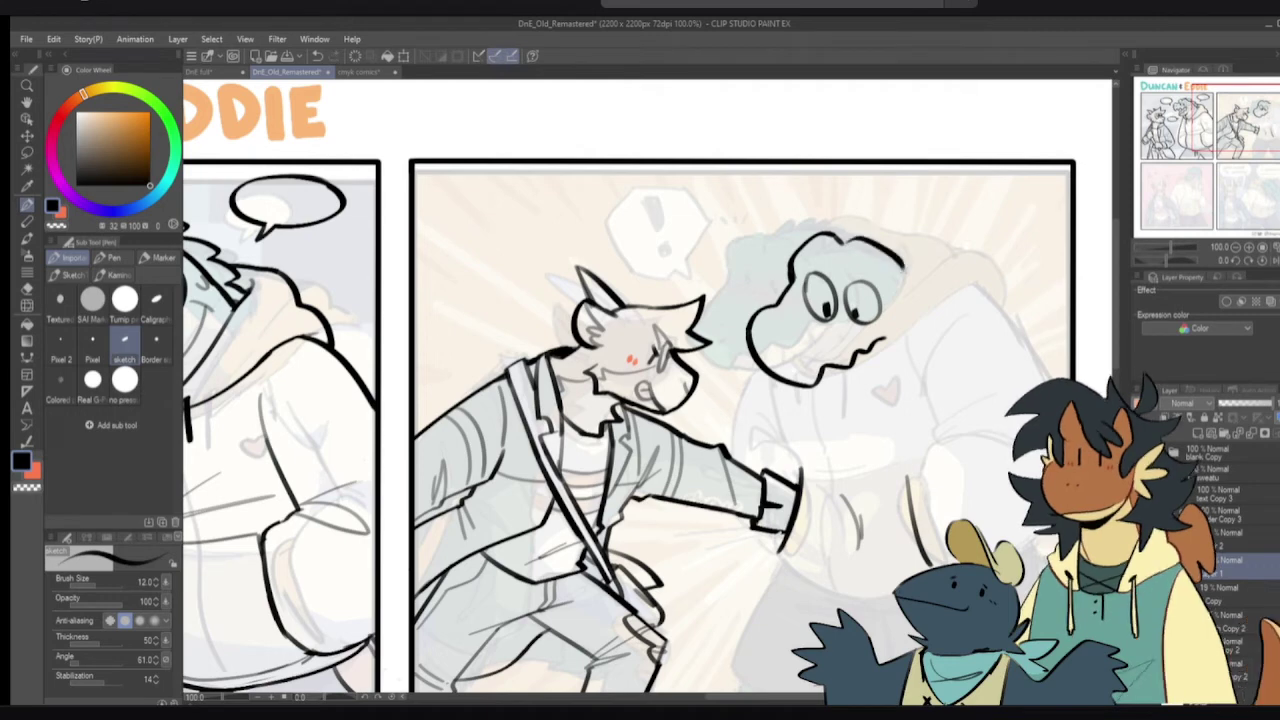
- Redraw the reptile's right brow as a separate curved stroke and try short crease lines beside the eyes
{"action": "key", "text": "ctrl+z"}
{"action": "mouse_move", "coordinate": [842, 236]}
{"action": "left_mouse_down"}
{"action": "mouse_move", "coordinate": [900, 270]}
{"action": "mouse_move", "coordinate": [876, 280]}
{"action": "mouse_move", "coordinate": [876, 269]}
{"action": "mouse_move", "coordinate": [881, 313]}
{"action": "left_mouse_up"}
{"action": "key", "text": "ctrl+z"}
{"action": "key", "text": "ctrl+z"}
{"action": "key", "text": "ctrl+z"}
{"action": "left_click_drag", "start_coordinate": [800, 289], "coordinate": [803, 311]}
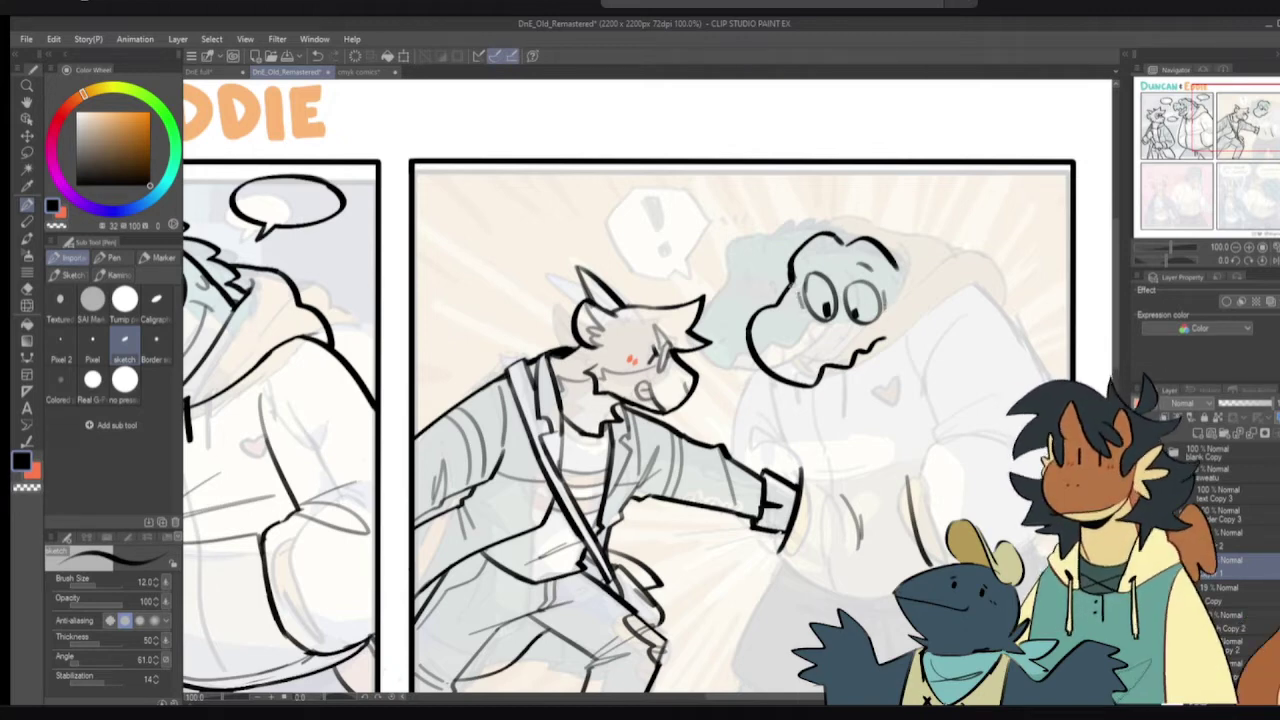
{"action": "key", "text": "ctrl+z"}
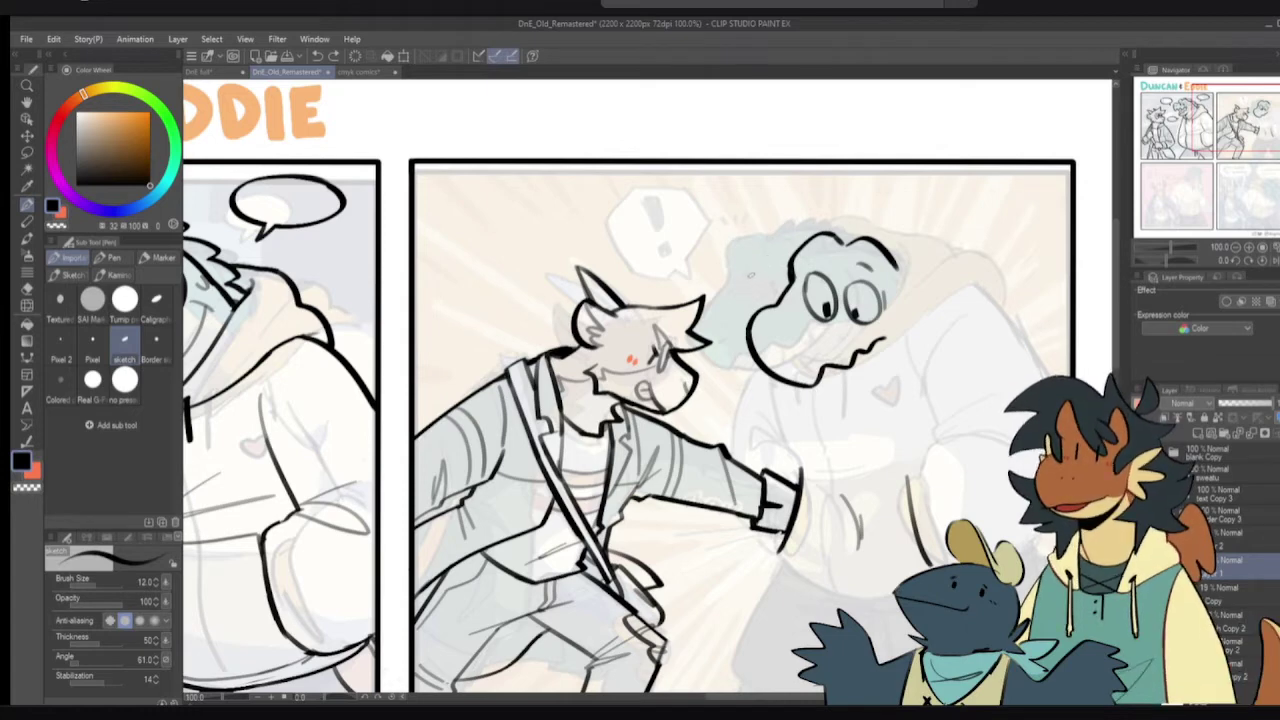
- Erase the bridge of the reptile's snout and redraw the line connecting the brow to the front of the snout
{"action": "key", "text": "e"}
{"action": "mouse_move", "coordinate": [783, 292]}
{"action": "left_mouse_down"}
{"action": "mouse_move", "coordinate": [751, 314]}
{"action": "mouse_move", "coordinate": [804, 266]}
{"action": "mouse_move", "coordinate": [790, 280]}
{"action": "left_mouse_up"}
{"action": "key", "text": "p"}
{"action": "key", "text": "e"}
{"action": "key", "text": "p"}
{"action": "key", "text": "ctrl+z"}
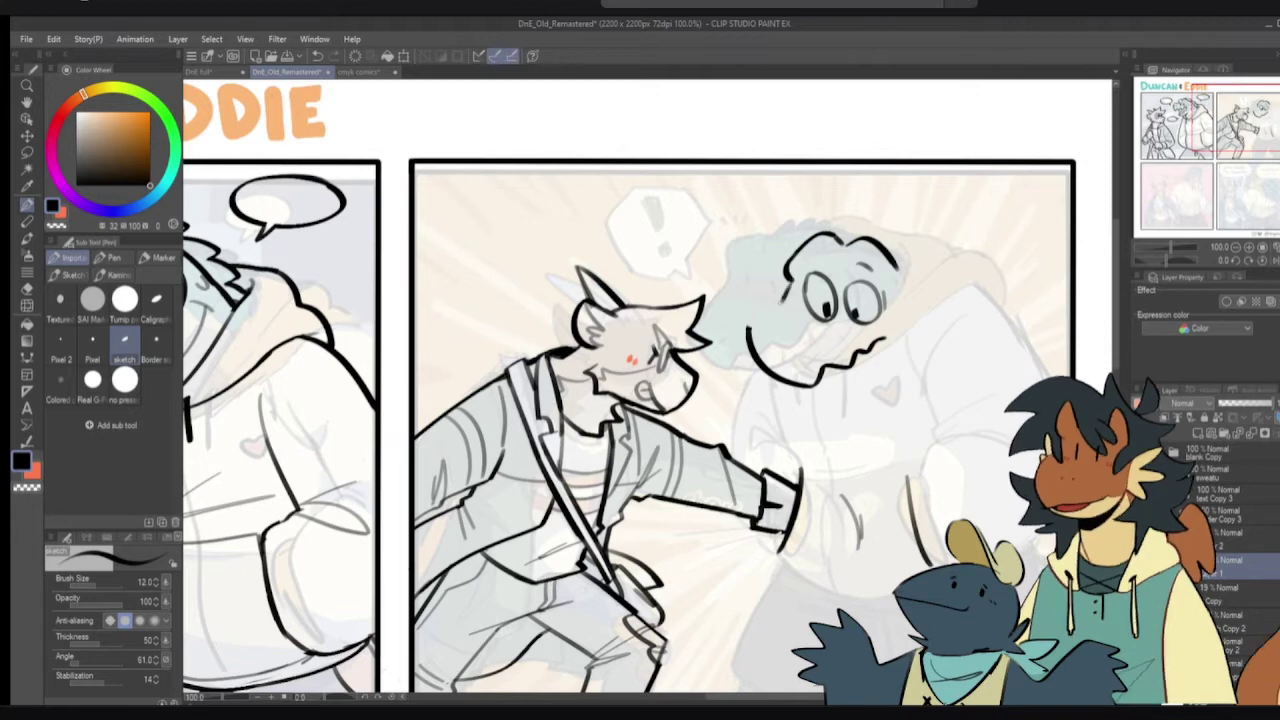
{"action": "left_click_drag", "start_coordinate": [788, 298], "coordinate": [764, 322]}
{"action": "key", "text": "ctrl+z"}
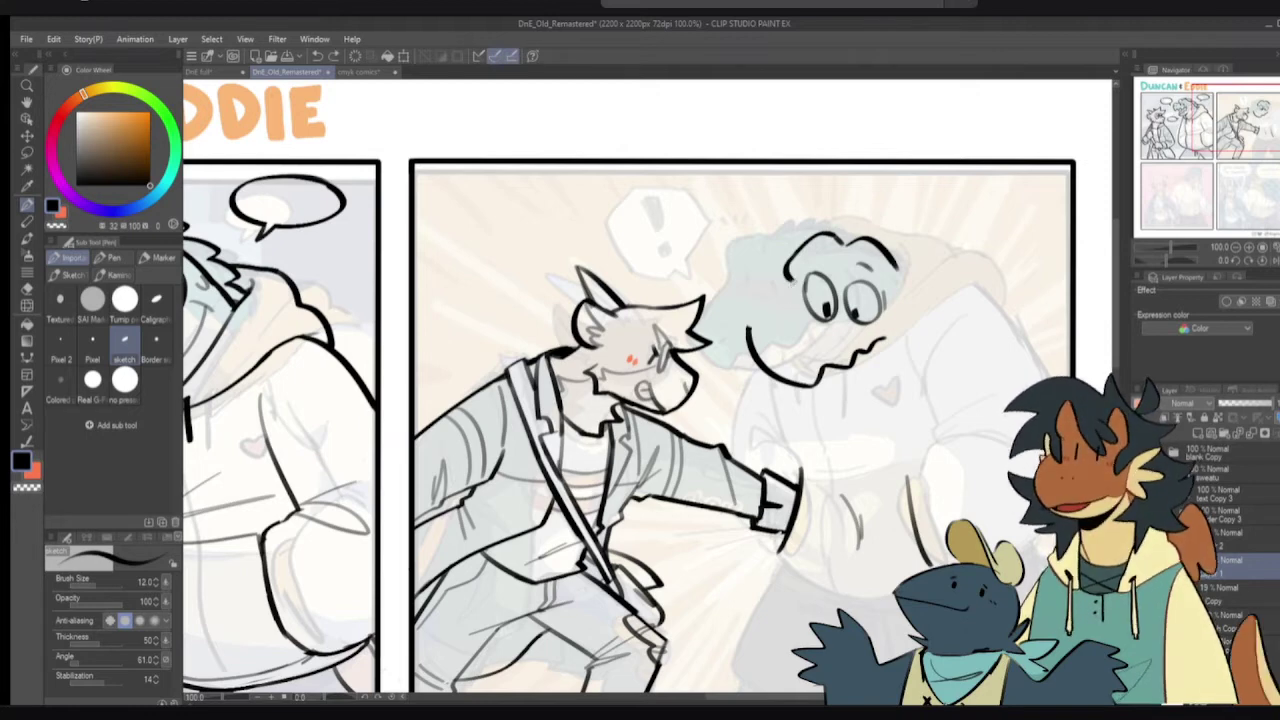
{"action": "left_click_drag", "start_coordinate": [791, 281], "coordinate": [746, 354]}
{"action": "key", "text": "ctrl+z"}
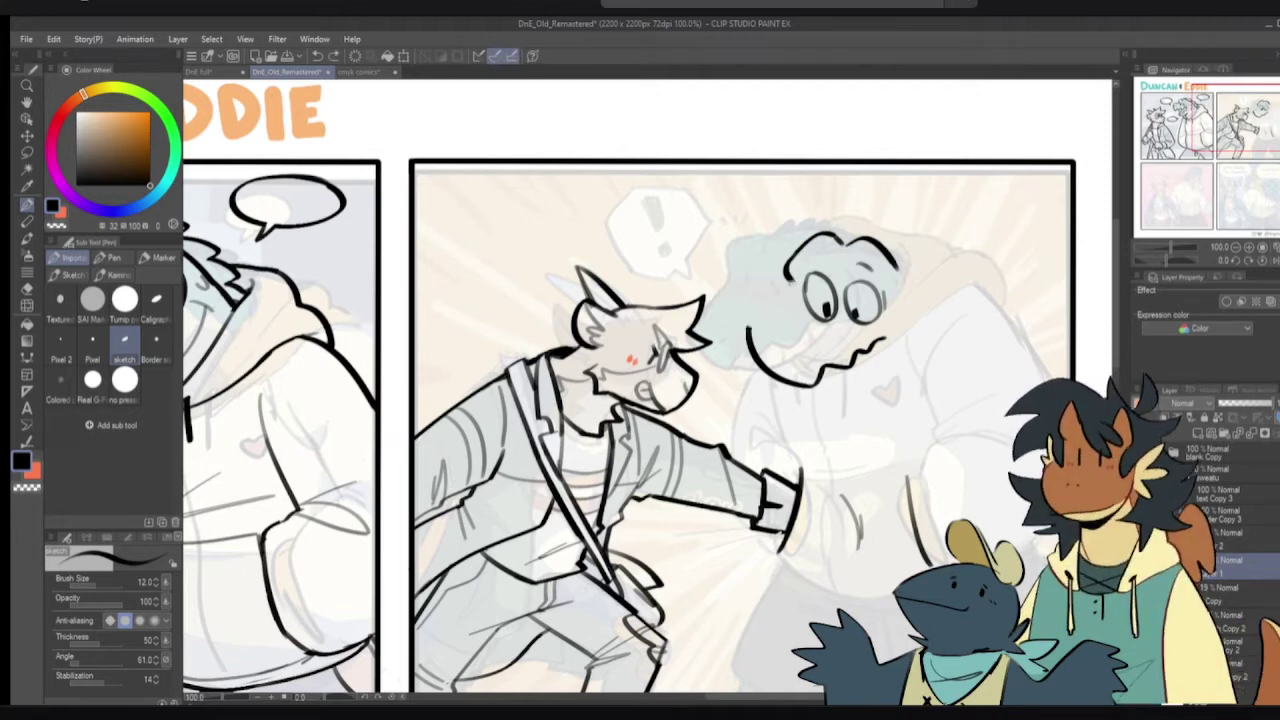
{"action": "left_click_drag", "start_coordinate": [796, 280], "coordinate": [742, 356]}
{"action": "key", "text": "ctrl+z"}
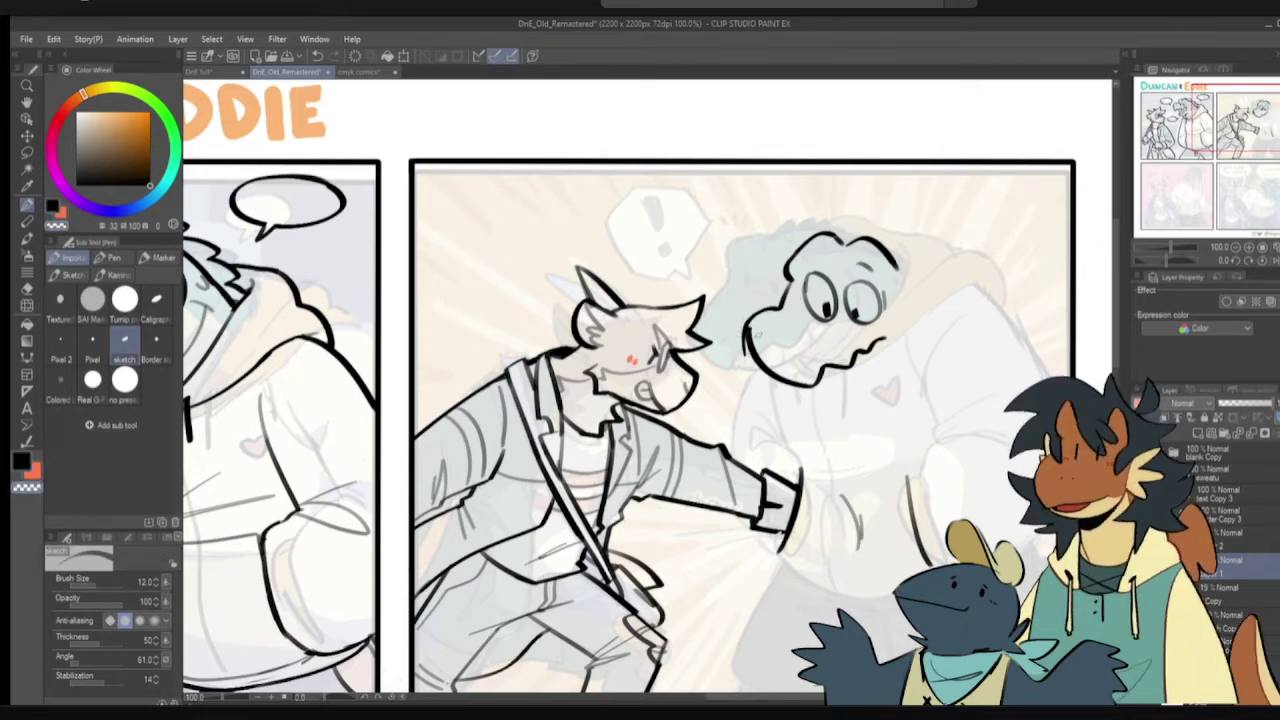
- Rework the front curve of the reptile's snout with repeated strokes, trimming the line using the transparent colour
{"action": "mouse_move", "coordinate": [748, 317]}
{"action": "left_mouse_down"}
{"action": "mouse_move", "coordinate": [747, 361]}
{"action": "mouse_move", "coordinate": [765, 385]}
{"action": "mouse_move", "coordinate": [750, 325]}
{"action": "mouse_move", "coordinate": [776, 380]}
{"action": "left_mouse_up"}
{"action": "key", "text": "e"}
{"action": "key", "text": "p"}
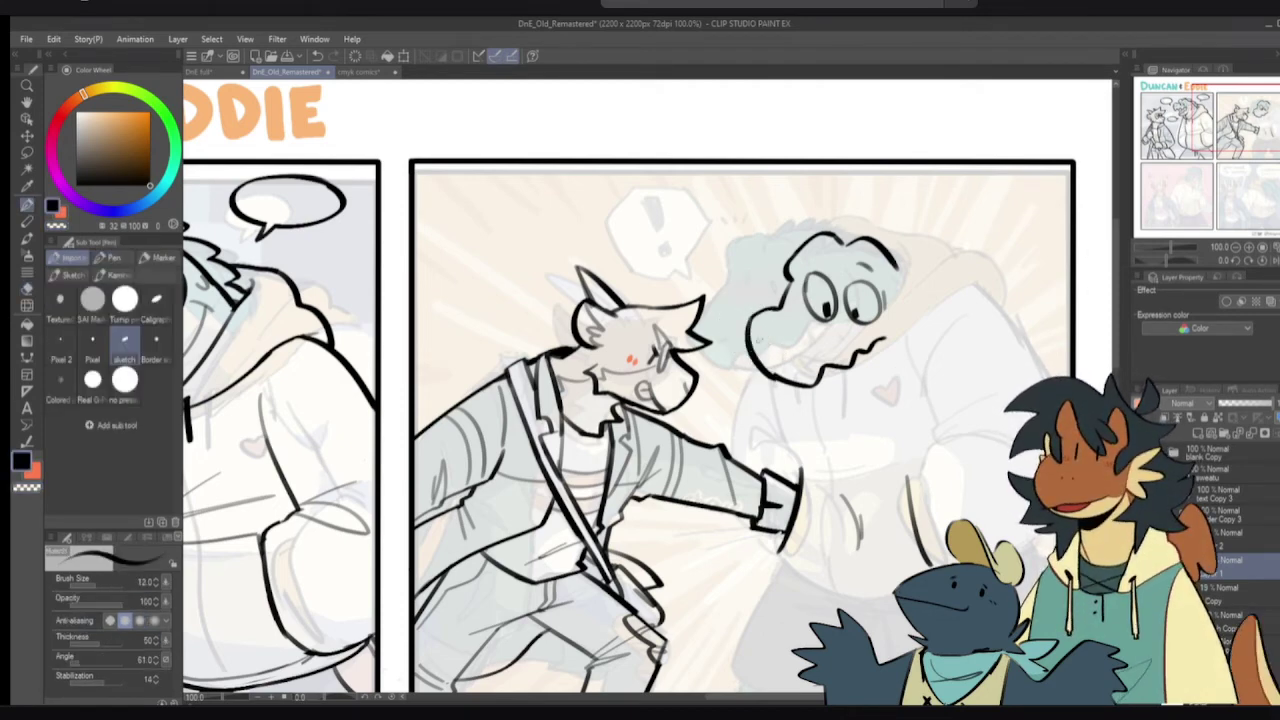
{"action": "key", "text": "ctrl+z"}
{"action": "left_click_drag", "start_coordinate": [758, 313], "coordinate": [779, 382]}
{"action": "key", "text": "ctrl+z"}
{"action": "mouse_move", "coordinate": [760, 312]}
{"action": "left_mouse_down"}
{"action": "mouse_move", "coordinate": [745, 331]}
{"action": "mouse_move", "coordinate": [779, 383]}
{"action": "mouse_move", "coordinate": [815, 386]}
{"action": "mouse_move", "coordinate": [762, 378]}
{"action": "left_mouse_up"}
{"action": "key", "text": "c"}
{"action": "key", "text": "c"}
{"action": "key", "text": "ctrl+z"}
{"action": "key", "text": "ctrl+z"}
{"action": "key", "text": "ctrl+z"}
{"action": "key", "text": "c"}
{"action": "key", "text": "ctrl+z"}
{"action": "key", "text": "c"}
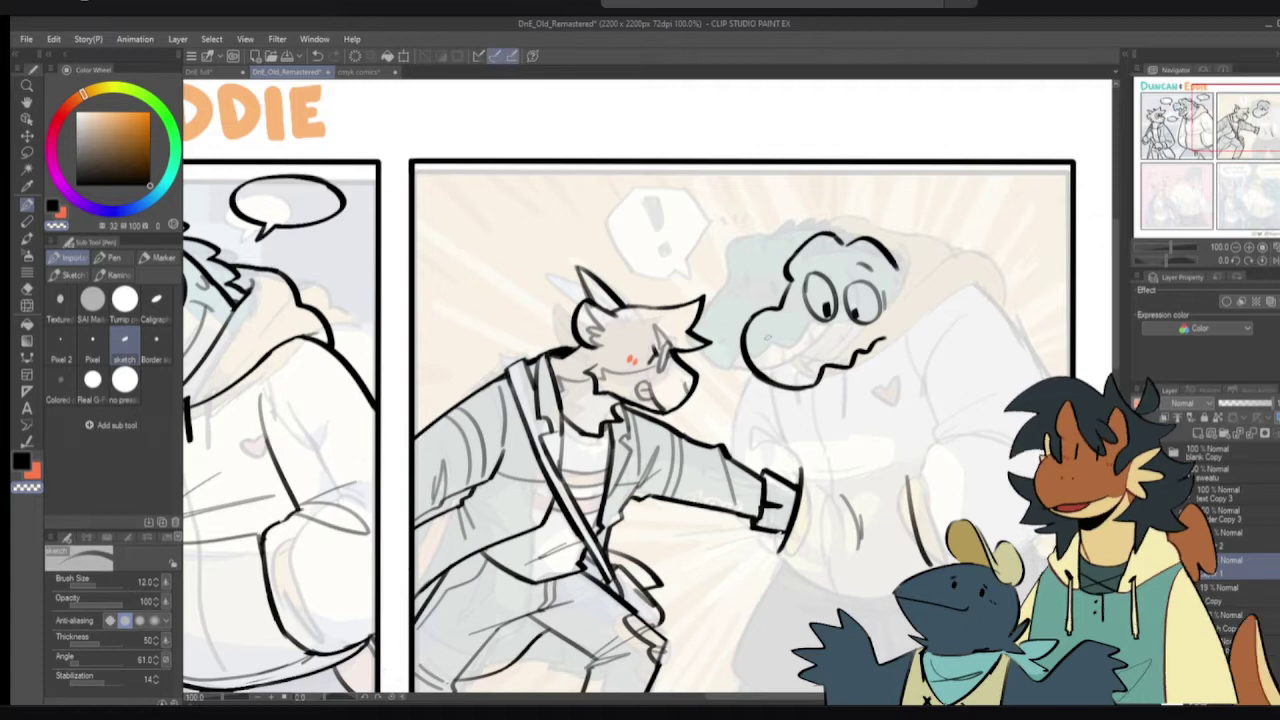
- Erase the front of the reptile's snout and its wavy mouth, and try new curves for the front of the snout
{"action": "key", "text": "e"}
{"action": "mouse_move", "coordinate": [760, 360]}
{"action": "left_mouse_down"}
{"action": "mouse_move", "coordinate": [800, 387]}
{"action": "mouse_move", "coordinate": [884, 355]}
{"action": "left_mouse_up"}
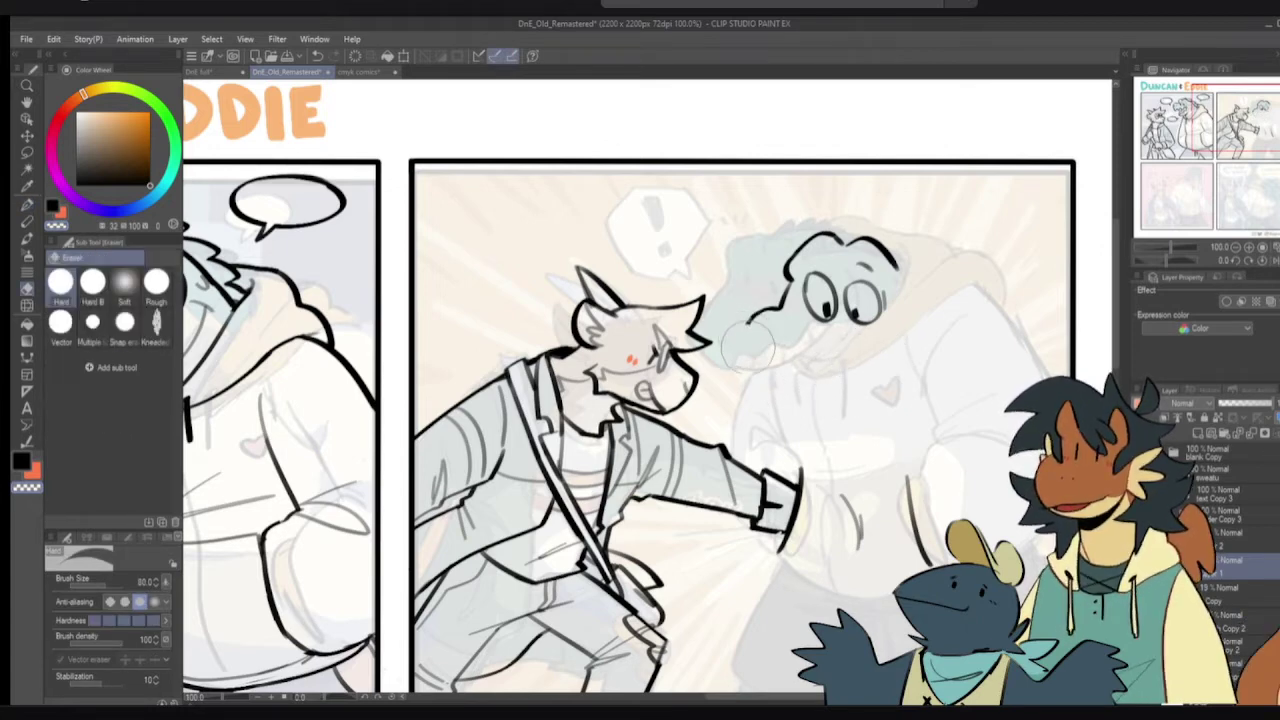
{"action": "key", "text": "p"}
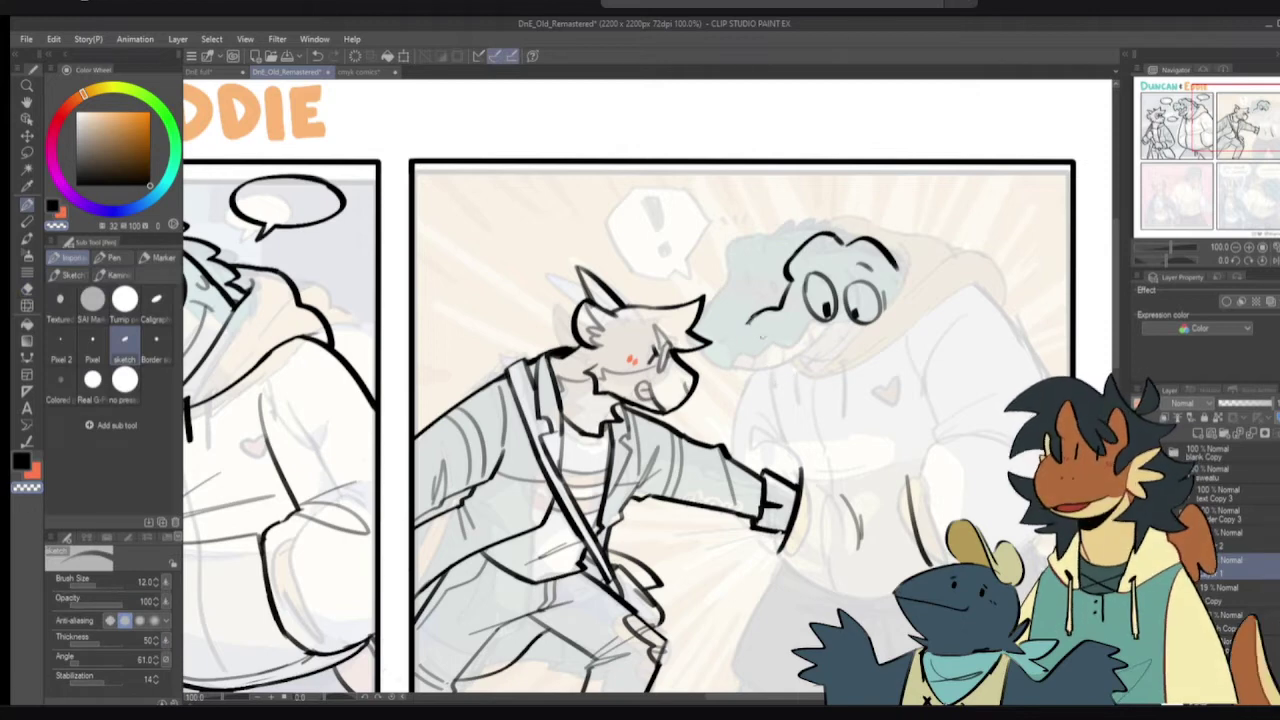
{"action": "key", "text": "c"}
{"action": "left_click_drag", "start_coordinate": [755, 317], "coordinate": [788, 378]}
{"action": "key", "text": "ctrl+z"}
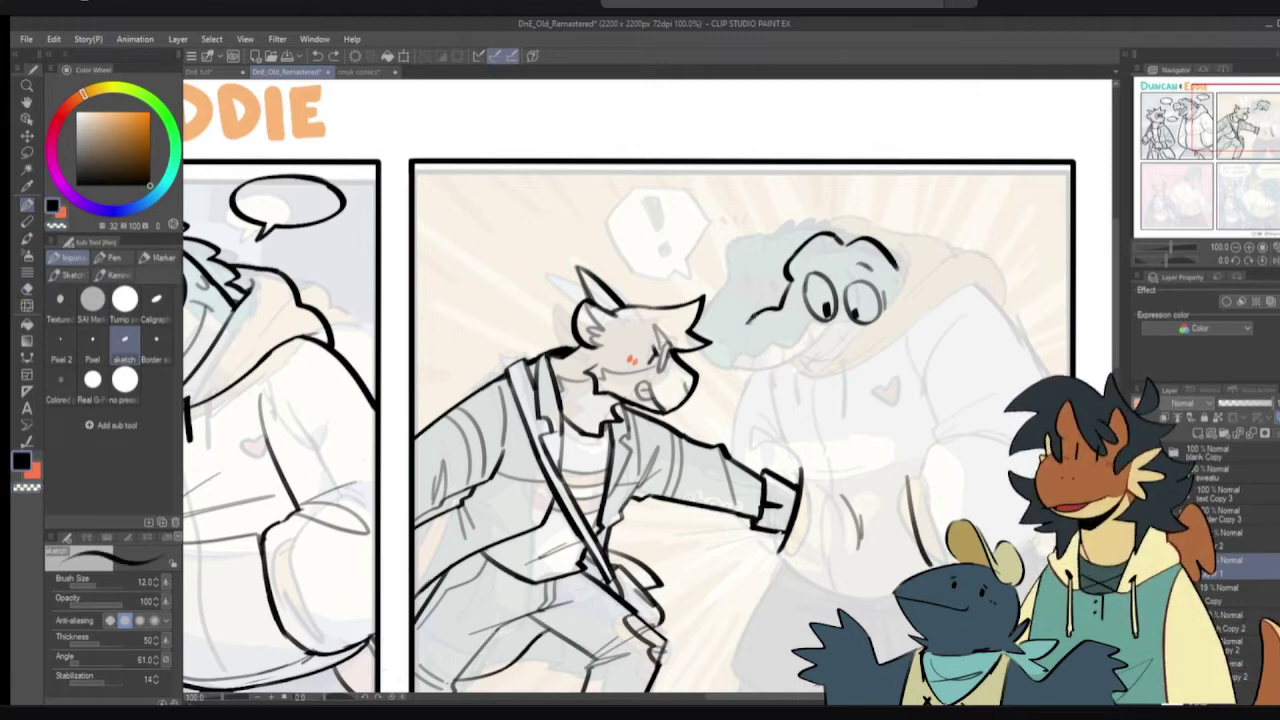
{"action": "left_click_drag", "start_coordinate": [753, 319], "coordinate": [773, 376]}
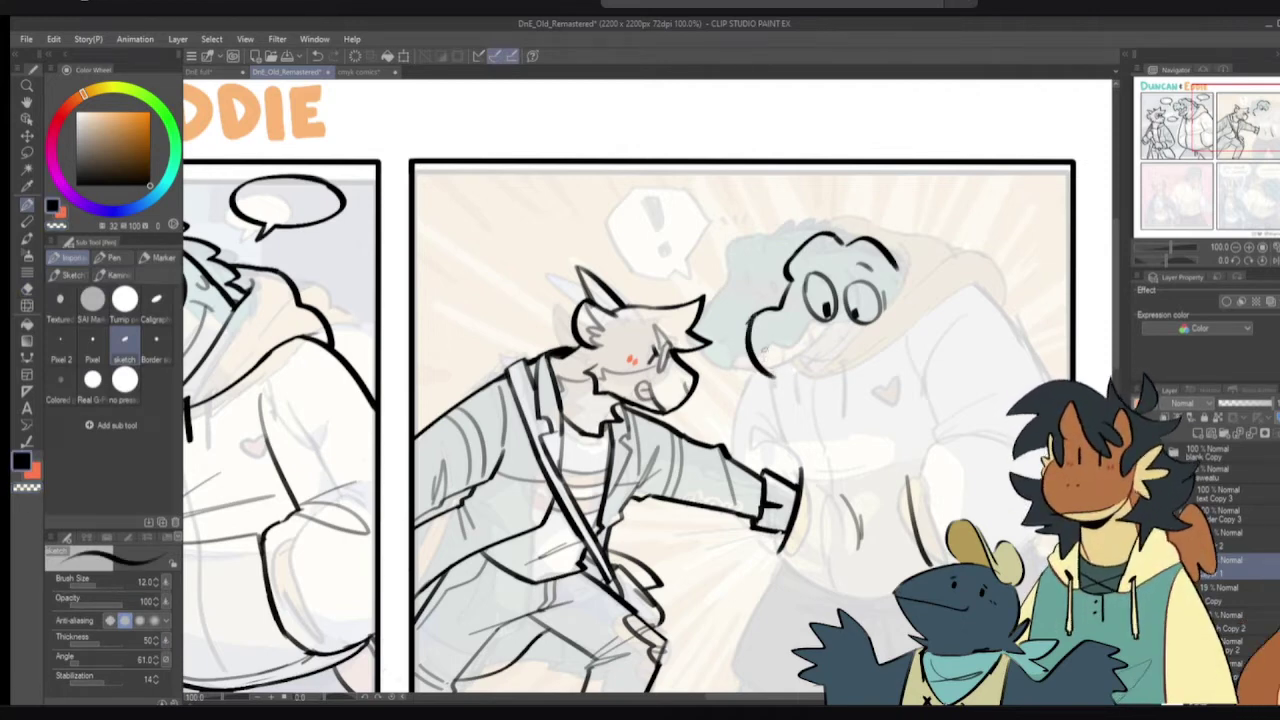
{"action": "key", "text": "ctrl+z"}
- Redraw the front of the reptile's snout as a rounder, shorter curve and continue it into a wavy mouth line
{"action": "key", "text": "e"}
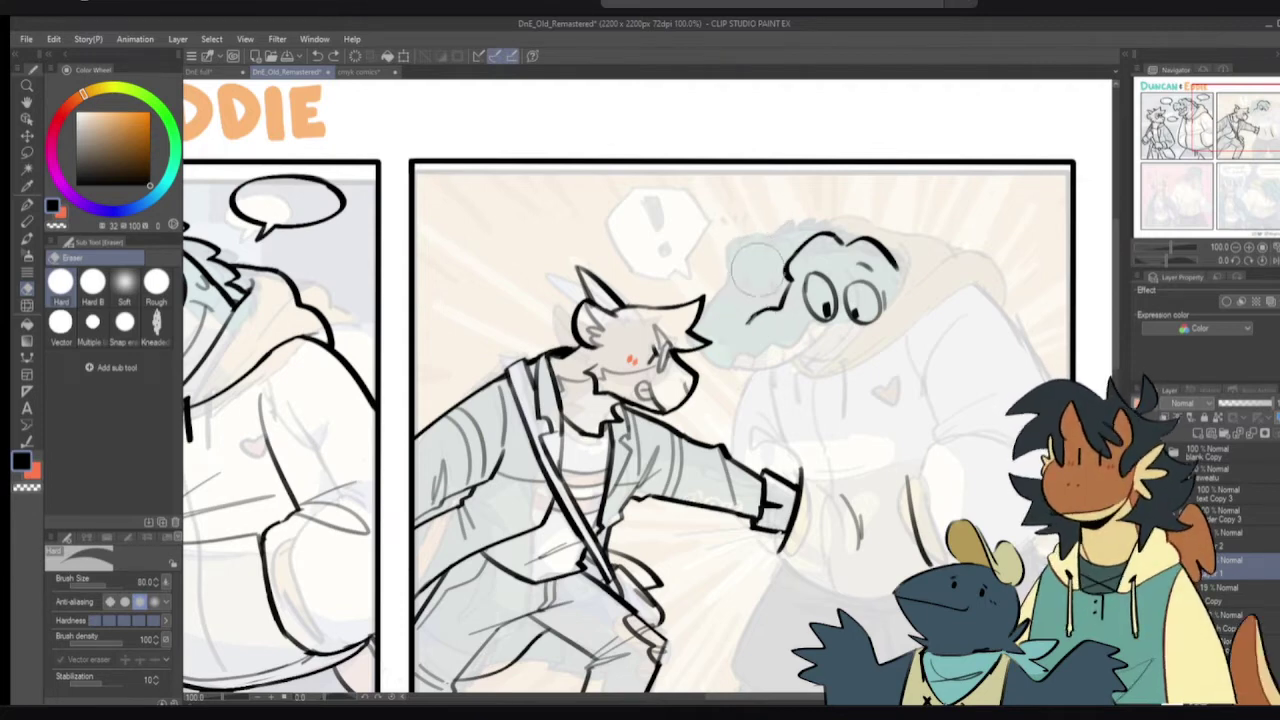
{"action": "mouse_move", "coordinate": [753, 327]}
{"action": "left_mouse_down"}
{"action": "mouse_move", "coordinate": [778, 314]}
{"action": "mouse_move", "coordinate": [769, 355]}
{"action": "left_mouse_up"}
{"action": "key", "text": "p"}
{"action": "key", "text": "ctrl+z"}
{"action": "key", "text": "ctrl+z"}
{"action": "mouse_move", "coordinate": [781, 308]}
{"action": "left_mouse_down"}
{"action": "mouse_move", "coordinate": [787, 378]}
{"action": "mouse_move", "coordinate": [890, 340]}
{"action": "left_mouse_up"}
{"action": "key", "text": "ctrl+z"}
{"action": "mouse_move", "coordinate": [770, 372]}
{"action": "left_mouse_down"}
{"action": "mouse_move", "coordinate": [832, 380]}
{"action": "mouse_move", "coordinate": [898, 338]}
{"action": "left_mouse_up"}
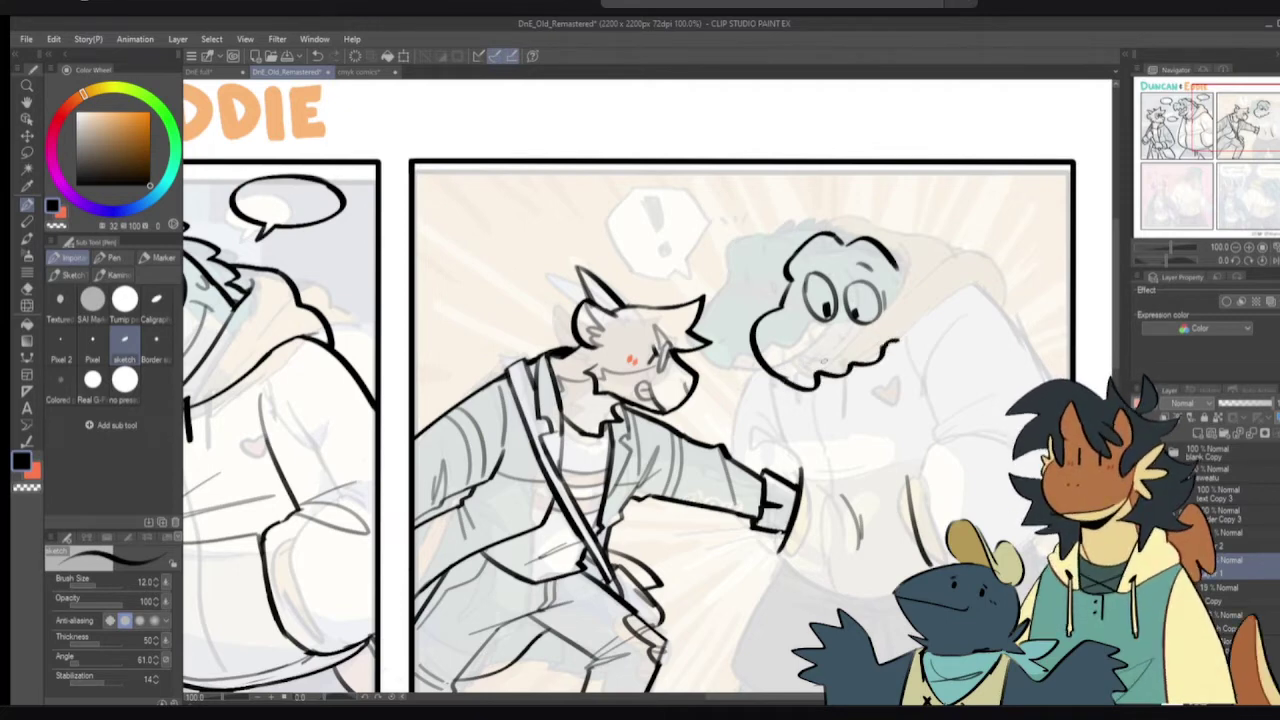
{"action": "key", "text": "ctrl+z"}
{"action": "key", "text": "ctrl+z"}
{"action": "mouse_move", "coordinate": [770, 372]}
{"action": "left_mouse_down"}
{"action": "mouse_move", "coordinate": [876, 356]}
{"action": "mouse_move", "coordinate": [902, 330]}
{"action": "left_mouse_up"}
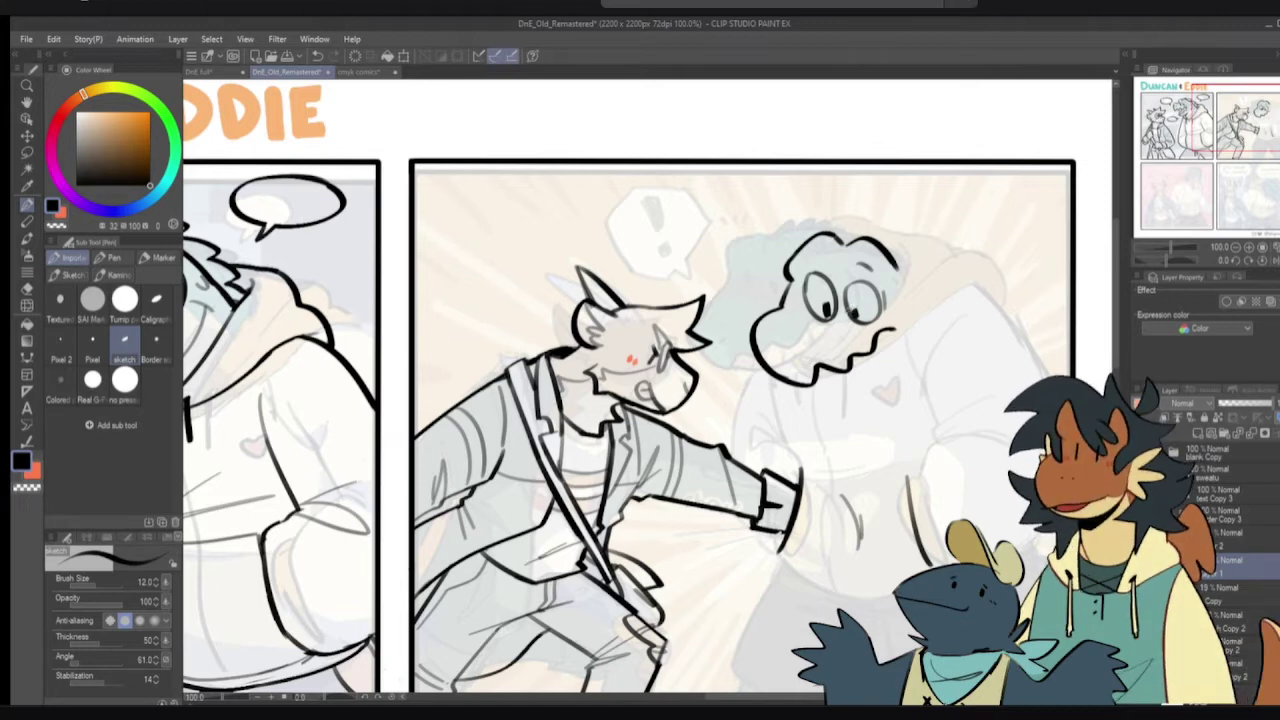
- Add two short nostril marks near the tip of the reptile's snout
{"action": "left_click_drag", "start_coordinate": [845, 315], "coordinate": [805, 296]}
{"action": "key", "text": "c"}
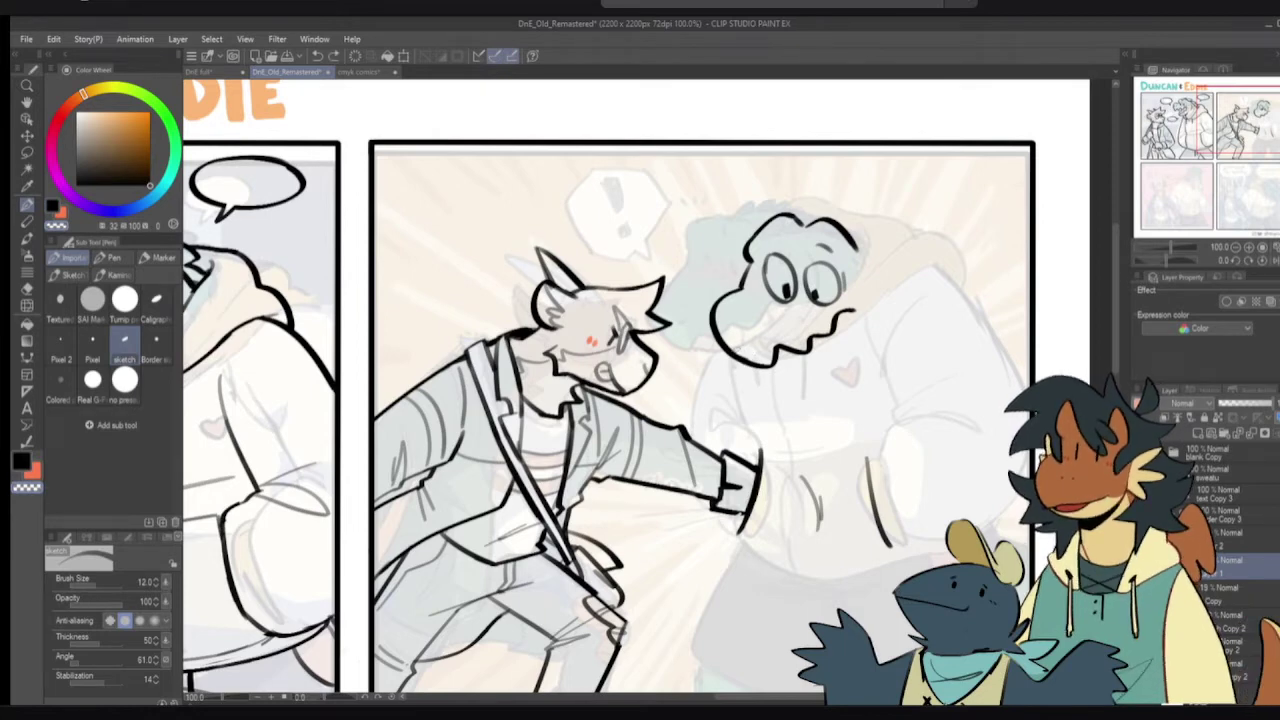
{"action": "key", "text": "c"}
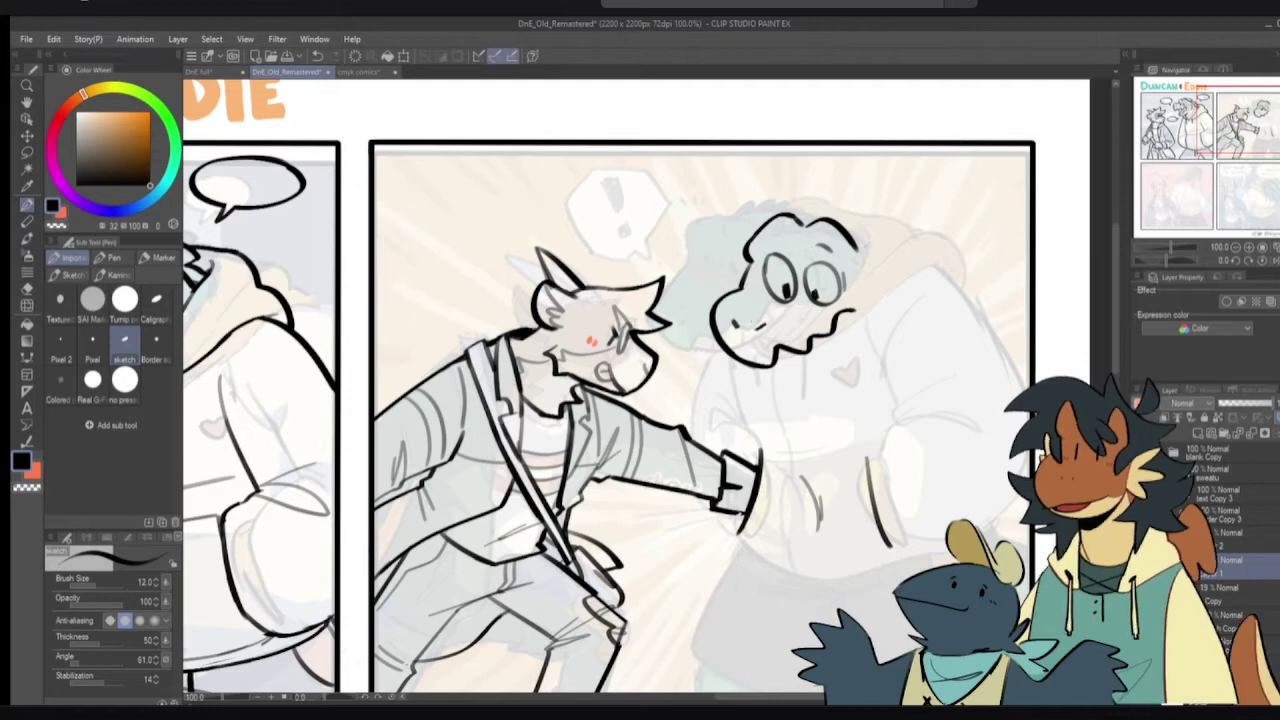
- Extend the reptile's brow line slightly and draw a curved cheek line behind the mouth, redoing the stroke as needed
{"action": "key", "text": "ctrl+z"}
{"action": "left_click_drag", "start_coordinate": [861, 257], "coordinate": [885, 303]}
{"action": "key", "text": "ctrl+z"}
{"action": "left_click_drag", "start_coordinate": [856, 245], "coordinate": [883, 305]}
{"action": "key", "text": "ctrl+z"}
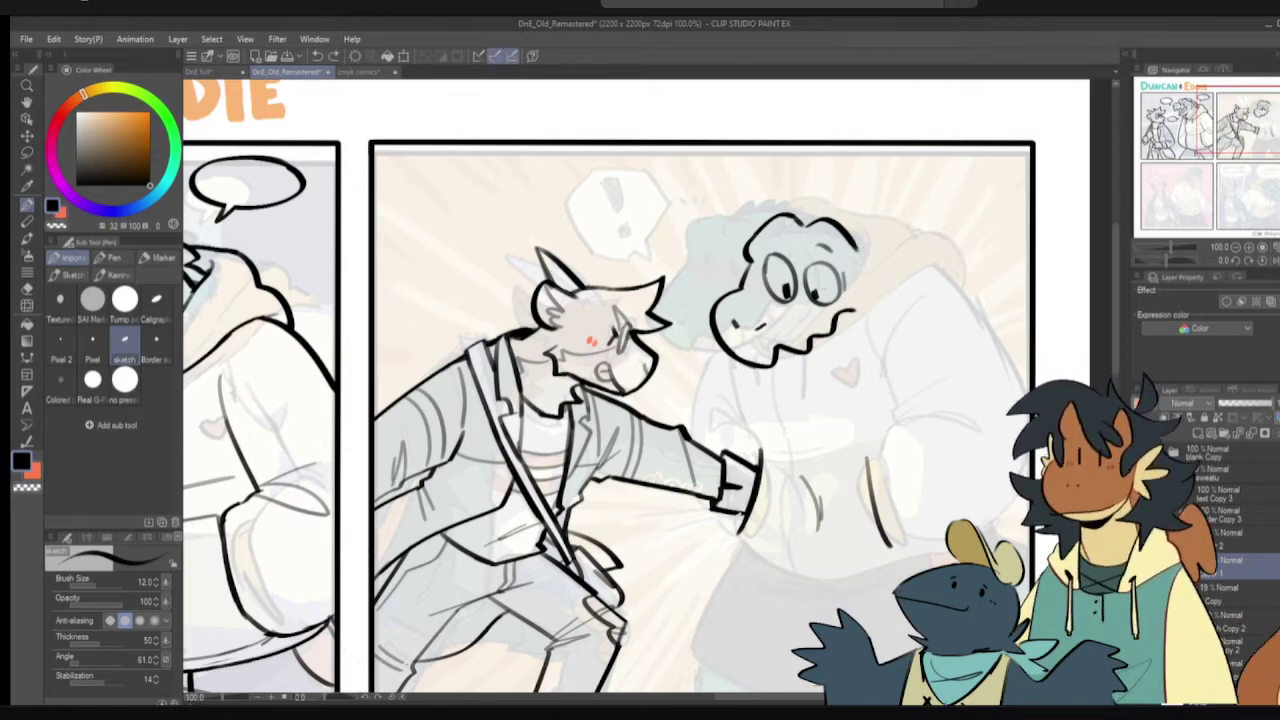
{"action": "key", "text": "e"}
{"action": "mouse_move", "coordinate": [853, 239]}
{"action": "left_mouse_down"}
{"action": "mouse_move", "coordinate": [880, 278]}
{"action": "mouse_move", "coordinate": [878, 320]}
{"action": "left_mouse_up"}
{"action": "key", "text": "p"}
{"action": "key", "text": "ctrl+z"}
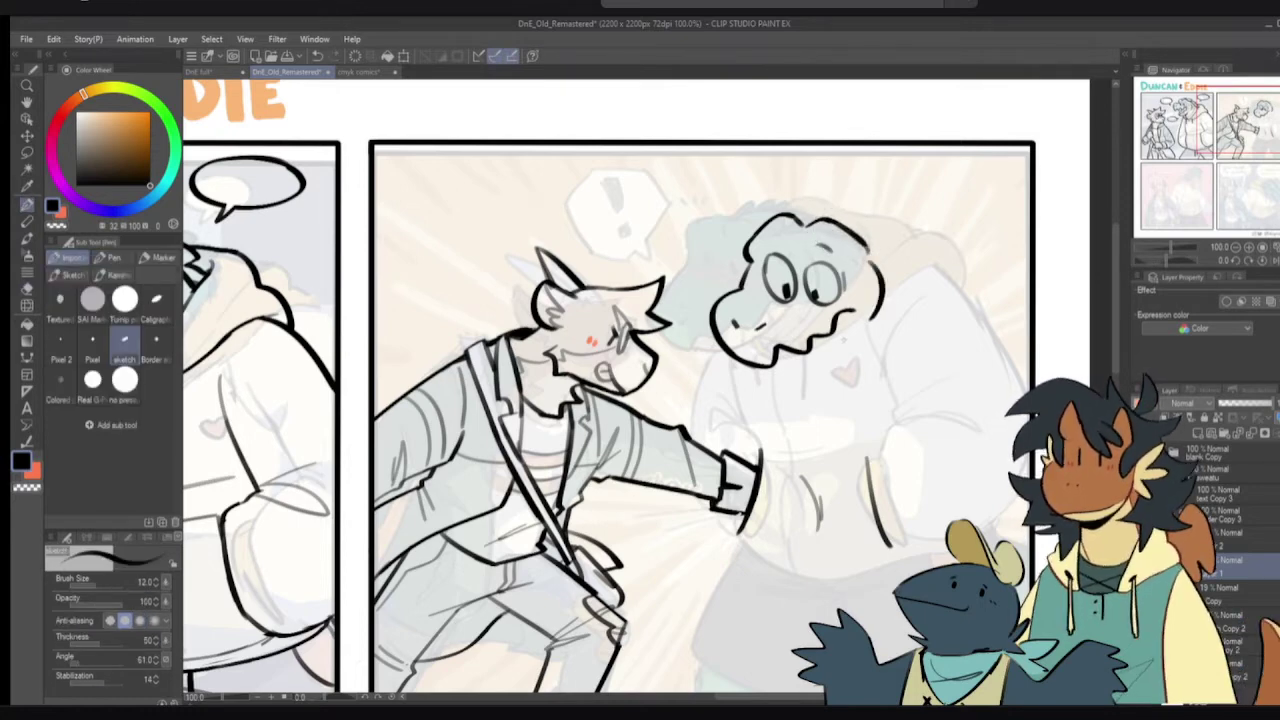
- Try a jaw line beneath the reptile's wavy mouth, retouching the short stroke under the chin
{"action": "mouse_move", "coordinate": [769, 366]}
{"action": "left_mouse_down"}
{"action": "mouse_move", "coordinate": [1012, 323]}
{"action": "mouse_move", "coordinate": [884, 358]}
{"action": "left_mouse_up"}
{"action": "key", "text": "ctrl+z"}
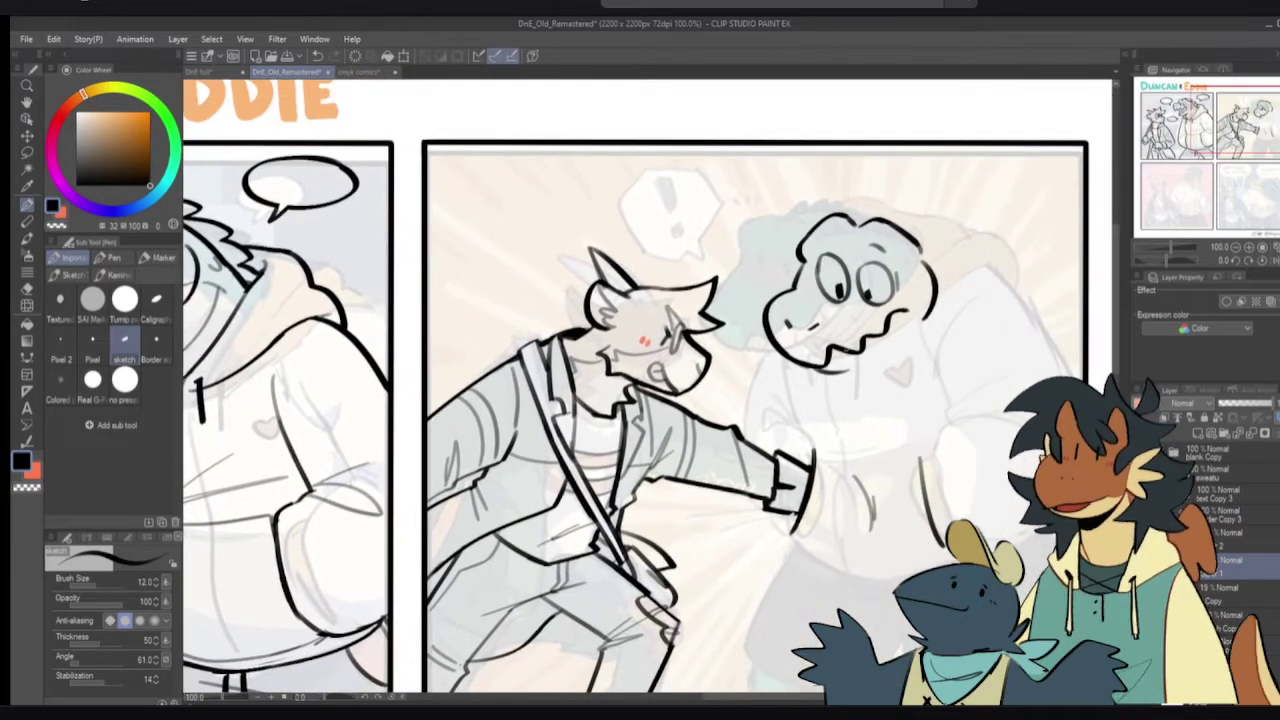
{"action": "scroll", "coordinate": [889, 273], "scroll_direction": "down", "scroll_amount": 1}
{"action": "mouse_move", "coordinate": [808, 310]}
{"action": "left_mouse_down"}
{"action": "mouse_move", "coordinate": [896, 280]}
{"action": "mouse_move", "coordinate": [889, 240]}
{"action": "mouse_move", "coordinate": [856, 288]}
{"action": "left_mouse_up"}
{"action": "scroll", "coordinate": [890, 271], "scroll_direction": "up", "scroll_amount": 1}
{"action": "key", "text": "e"}
{"action": "key", "text": "p"}
{"action": "key", "text": "ctrl+z"}
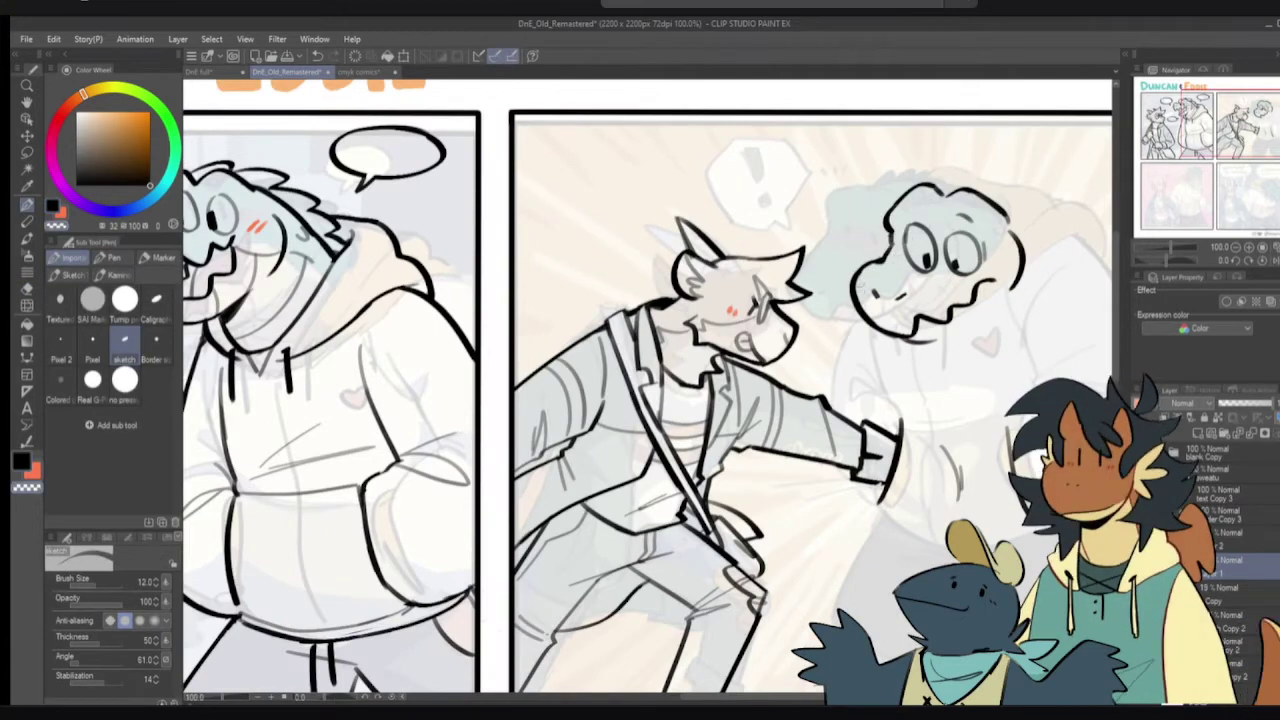
- Lasso the reptile's whole inked head, move it a little higher in the panel and deselect it
{"action": "key", "text": "c"}
{"action": "left_click_drag", "start_coordinate": [972, 217], "coordinate": [910, 255]}
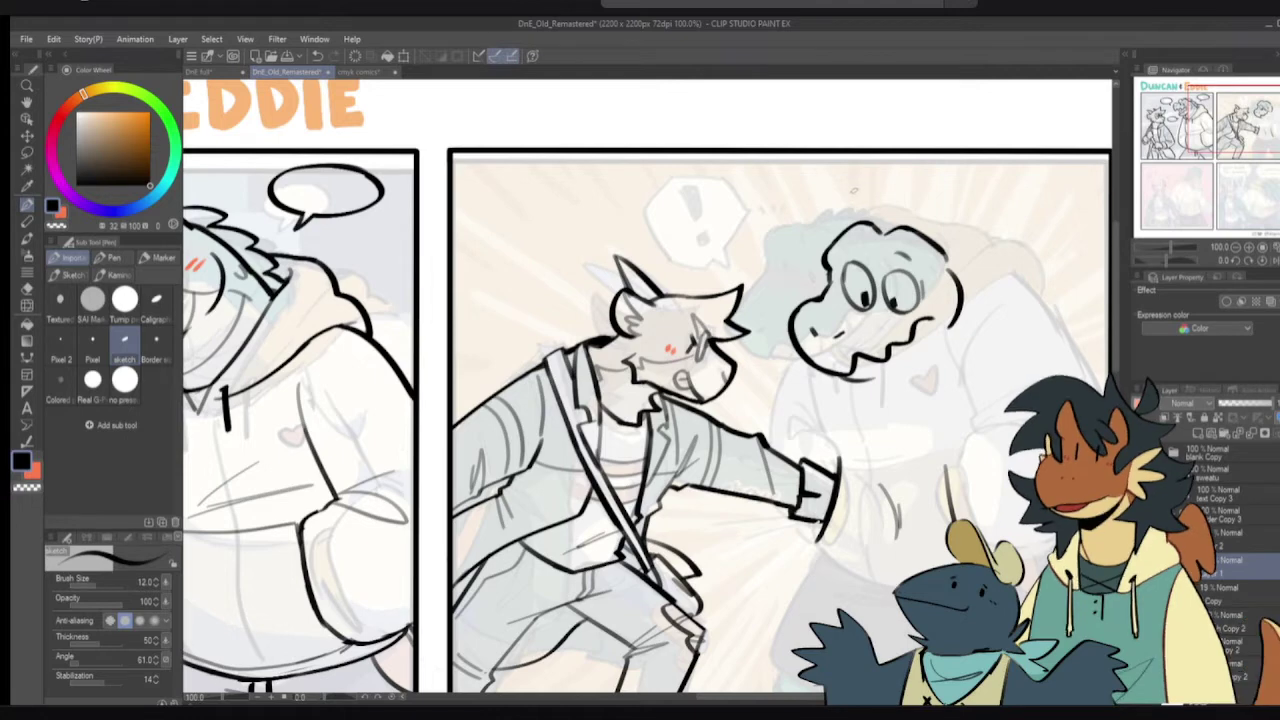
{"action": "key", "text": "m"}
{"action": "mouse_move", "coordinate": [853, 200]}
{"action": "left_mouse_down"}
{"action": "mouse_move", "coordinate": [830, 206]}
{"action": "mouse_move", "coordinate": [778, 350]}
{"action": "mouse_move", "coordinate": [955, 395]}
{"action": "mouse_move", "coordinate": [890, 180]}
{"action": "mouse_move", "coordinate": [826, 211]}
{"action": "left_mouse_up"}
{"action": "key", "text": "p"}
{"action": "left_click_drag", "start_coordinate": [869, 301], "coordinate": [869, 267]}
{"action": "key", "text": "ctrl+d"}
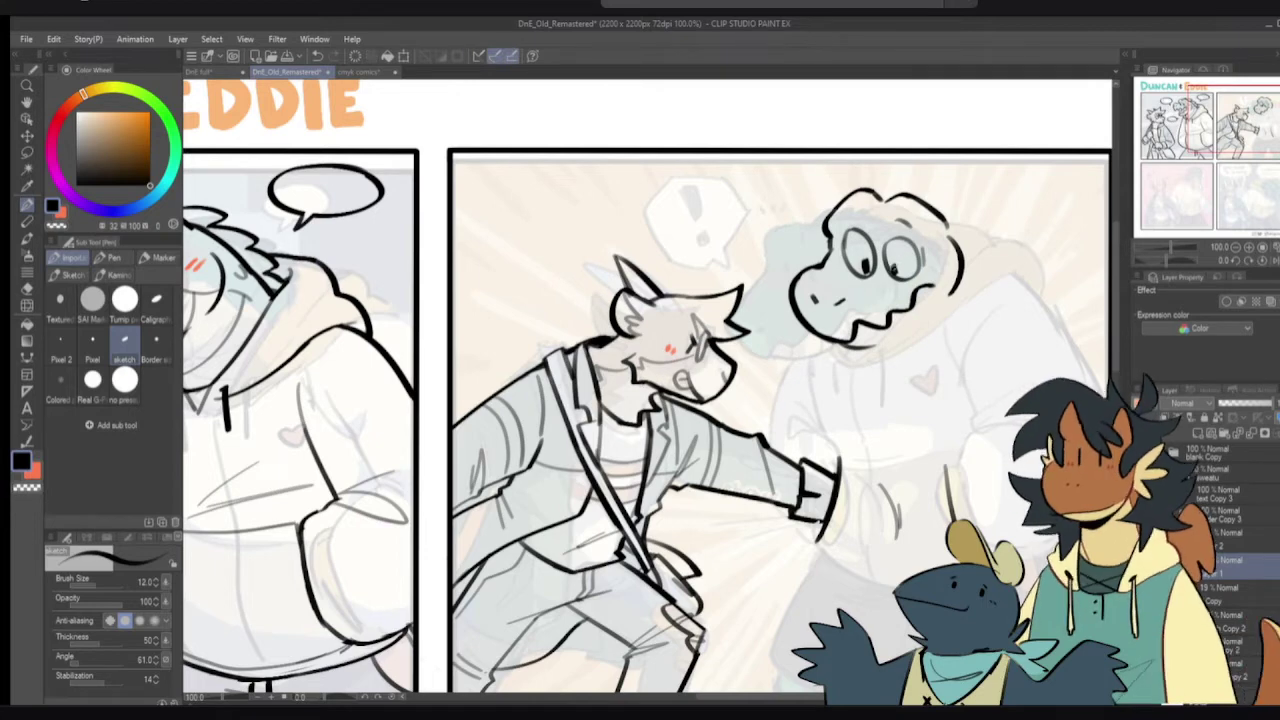
- Draw a curved line from the reptile's brow down behind the cheek, repeating the stroke to refine its arc
{"action": "mouse_move", "coordinate": [912, 188]}
{"action": "left_mouse_down"}
{"action": "mouse_move", "coordinate": [978, 210]}
{"action": "mouse_move", "coordinate": [1010, 250]}
{"action": "mouse_move", "coordinate": [998, 276]}
{"action": "left_mouse_up"}
{"action": "left_click_drag", "start_coordinate": [942, 214], "coordinate": [985, 272]}
{"action": "key", "text": "ctrl+z"}
{"action": "key", "text": "ctrl+z"}
{"action": "left_click_drag", "start_coordinate": [931, 205], "coordinate": [985, 275]}
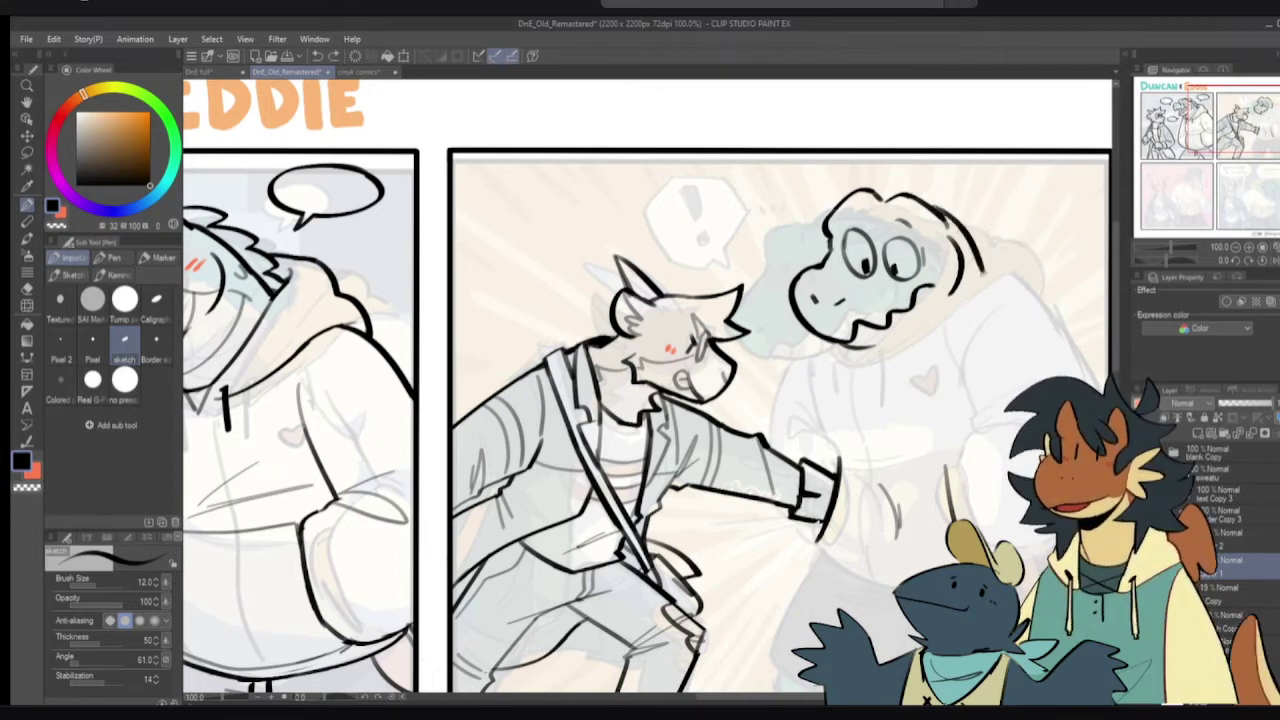
{"action": "key", "text": "ctrl+z"}
{"action": "mouse_move", "coordinate": [936, 210]}
{"action": "left_mouse_down"}
{"action": "mouse_move", "coordinate": [960, 285]}
{"action": "mouse_move", "coordinate": [989, 277]}
{"action": "left_mouse_up"}
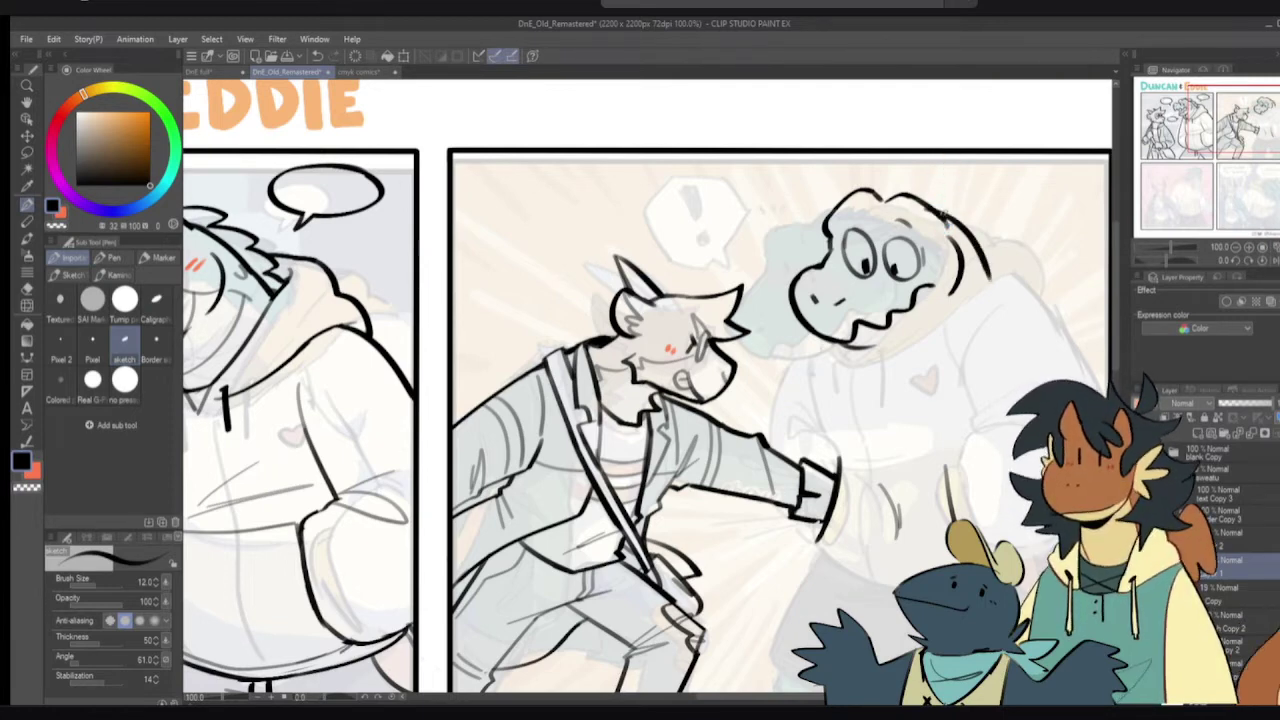
{"action": "key", "text": "ctrl+z"}
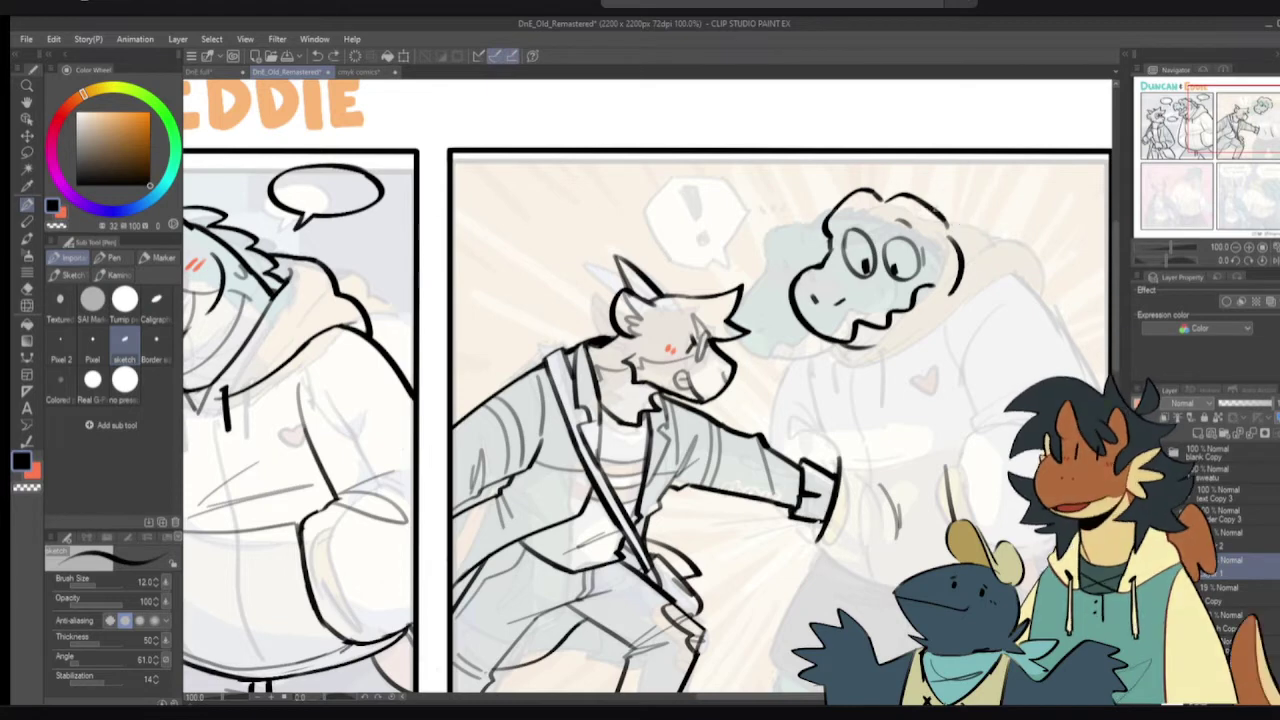
{"action": "left_click_drag", "start_coordinate": [934, 207], "coordinate": [998, 279]}
{"action": "key", "text": "ctrl+z"}
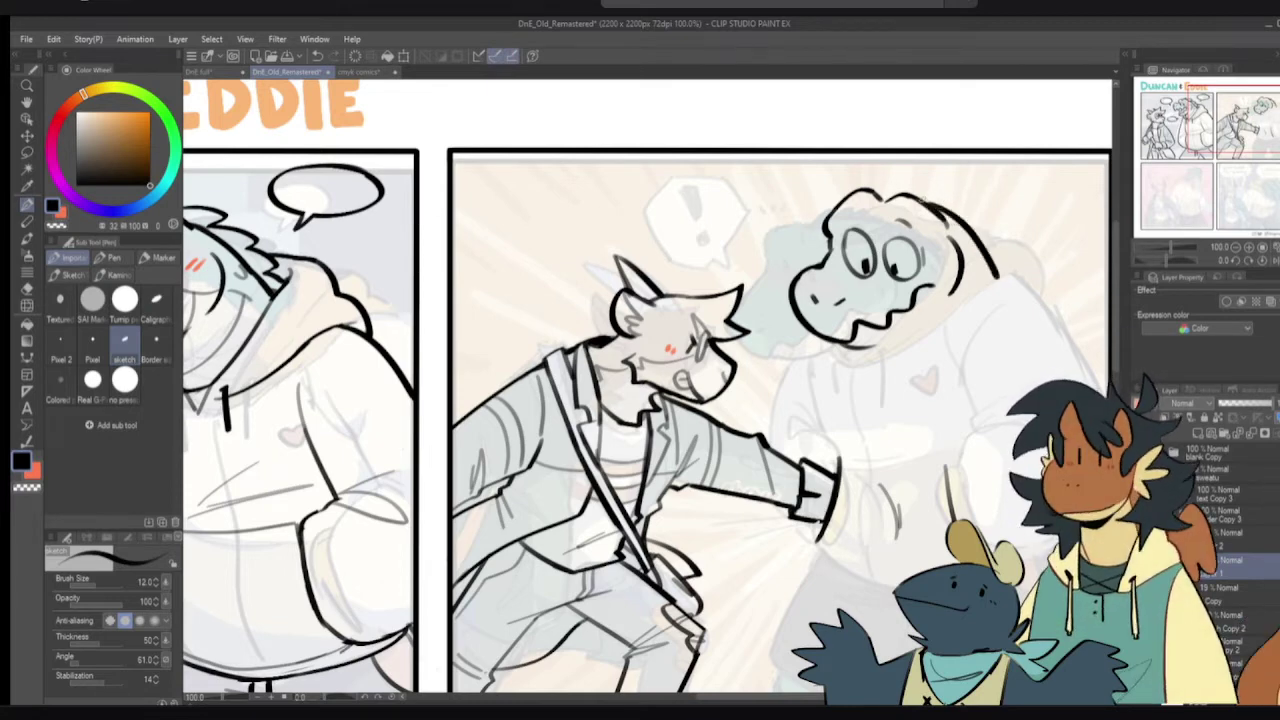
- Finish the curve behind the reptile's cheek and ink pointed crest spines over the top and back of the head
{"action": "mouse_move", "coordinate": [921, 204]}
{"action": "left_mouse_down"}
{"action": "mouse_move", "coordinate": [978, 193]}
{"action": "mouse_move", "coordinate": [978, 210]}
{"action": "mouse_move", "coordinate": [1000, 217]}
{"action": "mouse_move", "coordinate": [993, 245]}
{"action": "mouse_move", "coordinate": [1016, 278]}
{"action": "left_mouse_up"}
{"action": "key", "text": "ctrl+z"}
{"action": "mouse_move", "coordinate": [878, 195]}
{"action": "left_mouse_down"}
{"action": "mouse_move", "coordinate": [918, 180]}
{"action": "mouse_move", "coordinate": [943, 195]}
{"action": "left_mouse_up"}
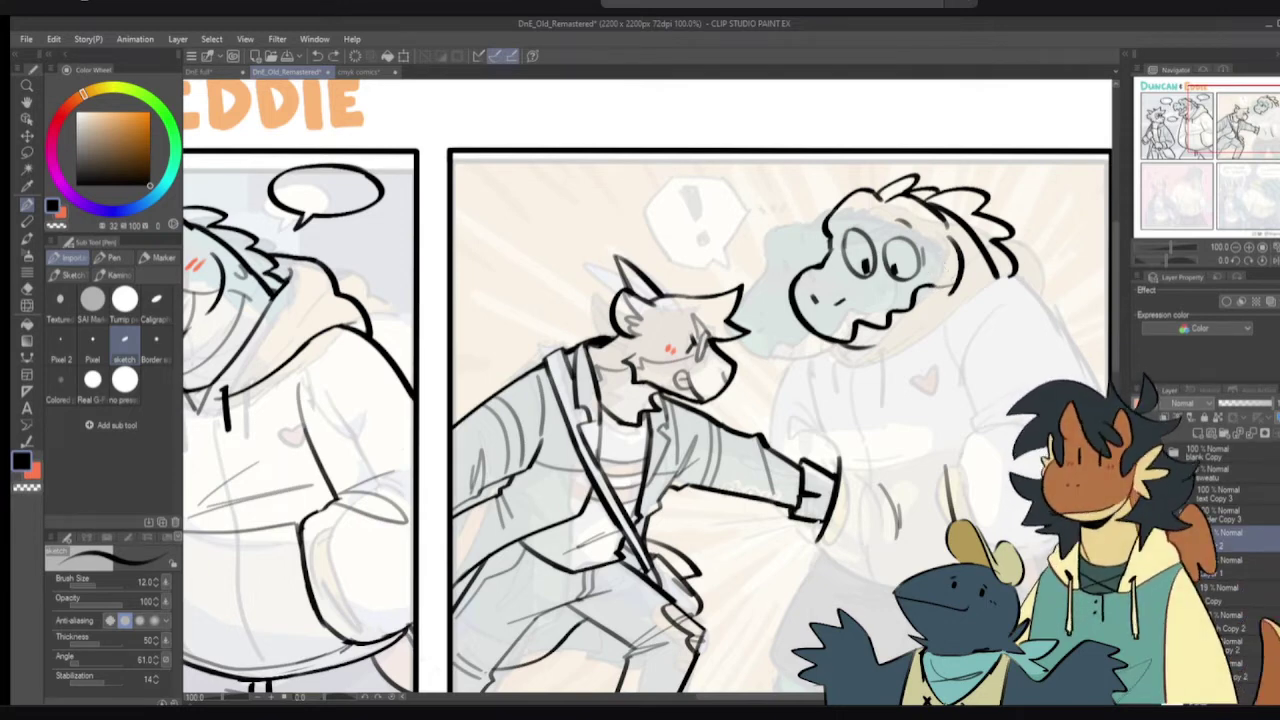
- Hatch orange-red blush strokes across the reptile's snout and cheeks, then switch back to black
{"action": "key", "text": "x"}
{"action": "mouse_move", "coordinate": [790, 269]}
{"action": "left_mouse_down"}
{"action": "mouse_move", "coordinate": [817, 254]}
{"action": "mouse_move", "coordinate": [972, 276]}
{"action": "left_mouse_up"}
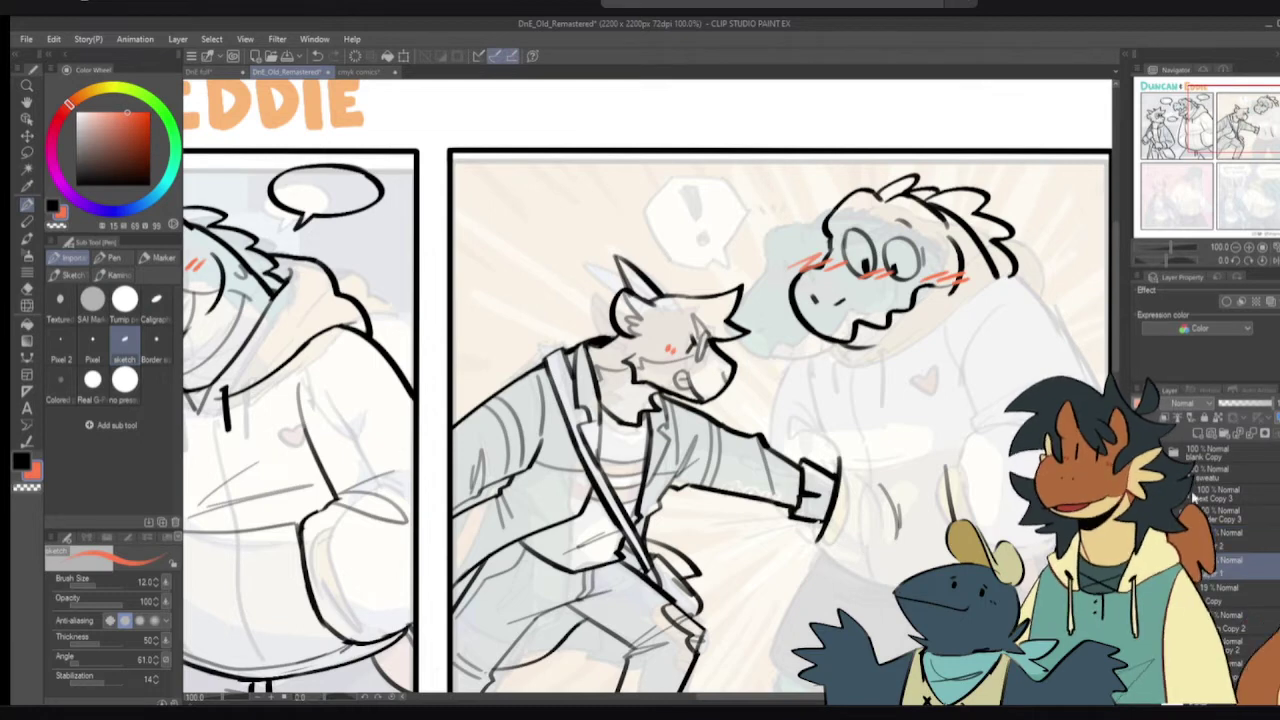
{"action": "key", "text": "x"}
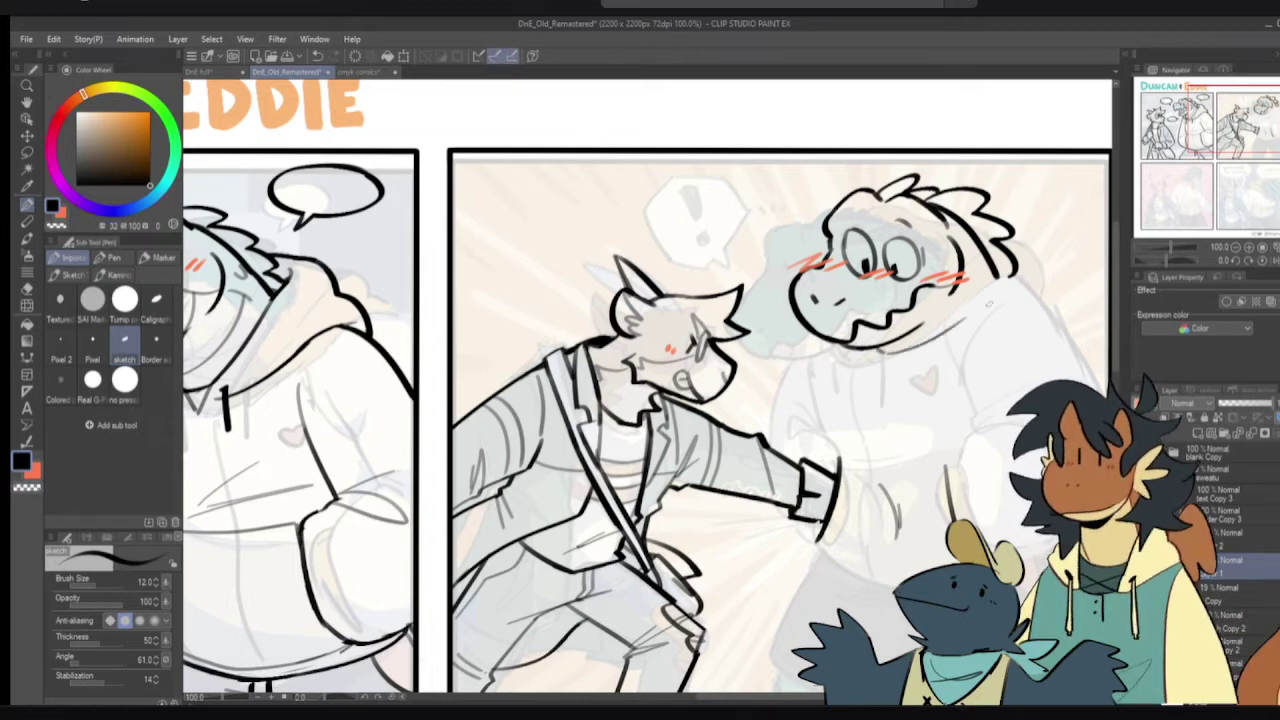
- Erase the curve behind the reptile's cheek and redraw it longer toward the shoulder, trying collar strokes below the head
{"action": "key", "text": "e"}
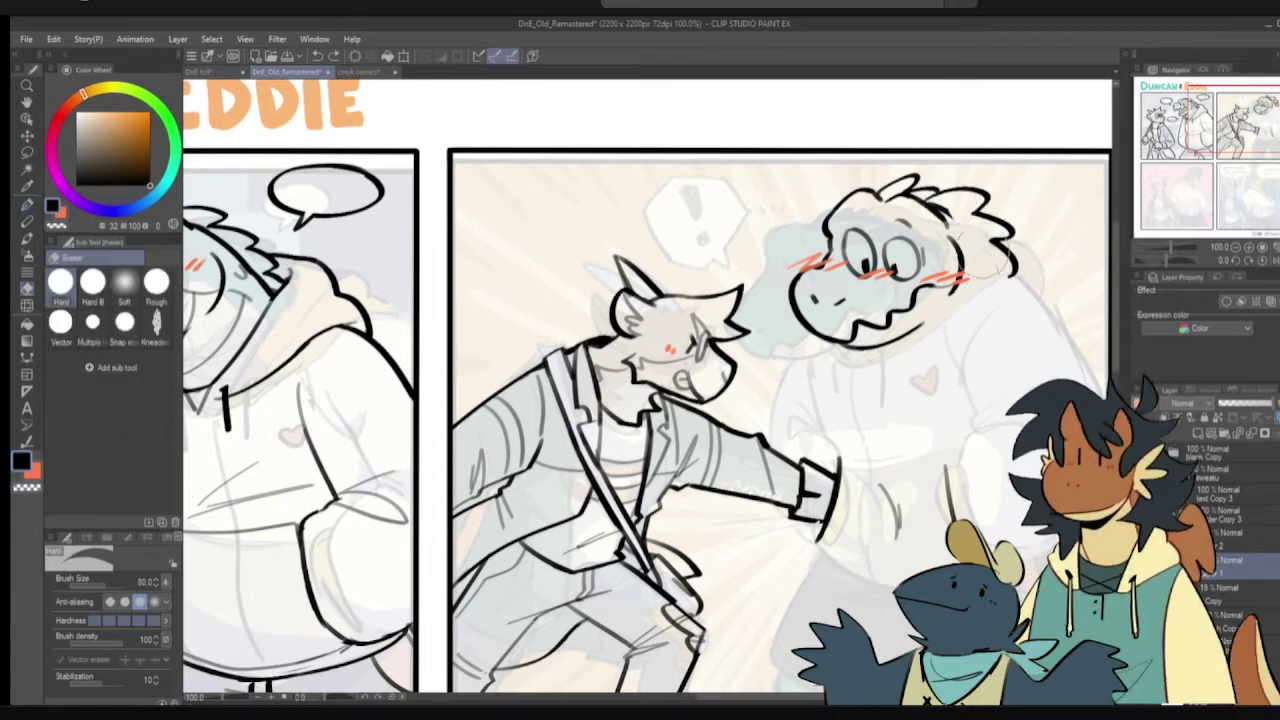
{"action": "key", "text": "p"}
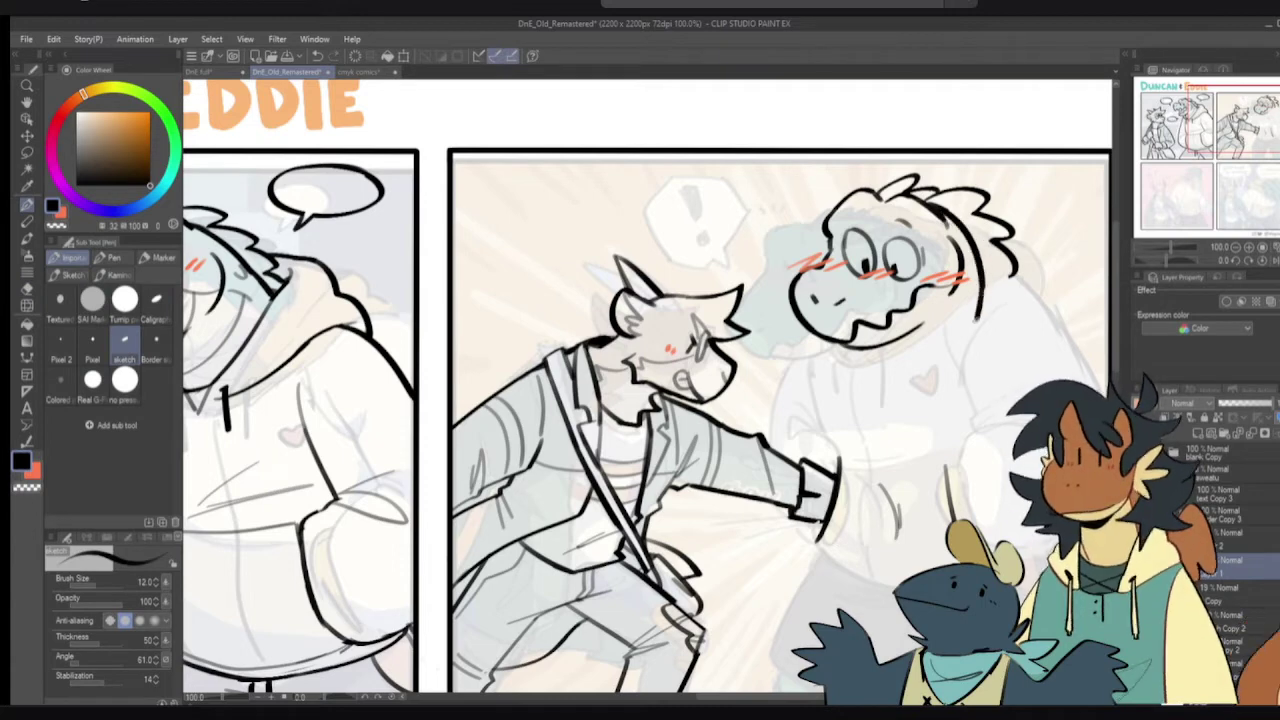
{"action": "mouse_move", "coordinate": [980, 283]}
{"action": "left_mouse_down"}
{"action": "mouse_move", "coordinate": [986, 312]}
{"action": "mouse_move", "coordinate": [906, 352]}
{"action": "mouse_move", "coordinate": [920, 382]}
{"action": "mouse_move", "coordinate": [890, 356]}
{"action": "mouse_move", "coordinate": [1008, 322]}
{"action": "left_mouse_up"}
{"action": "key", "text": "ctrl+z"}
{"action": "key", "text": "ctrl+z"}
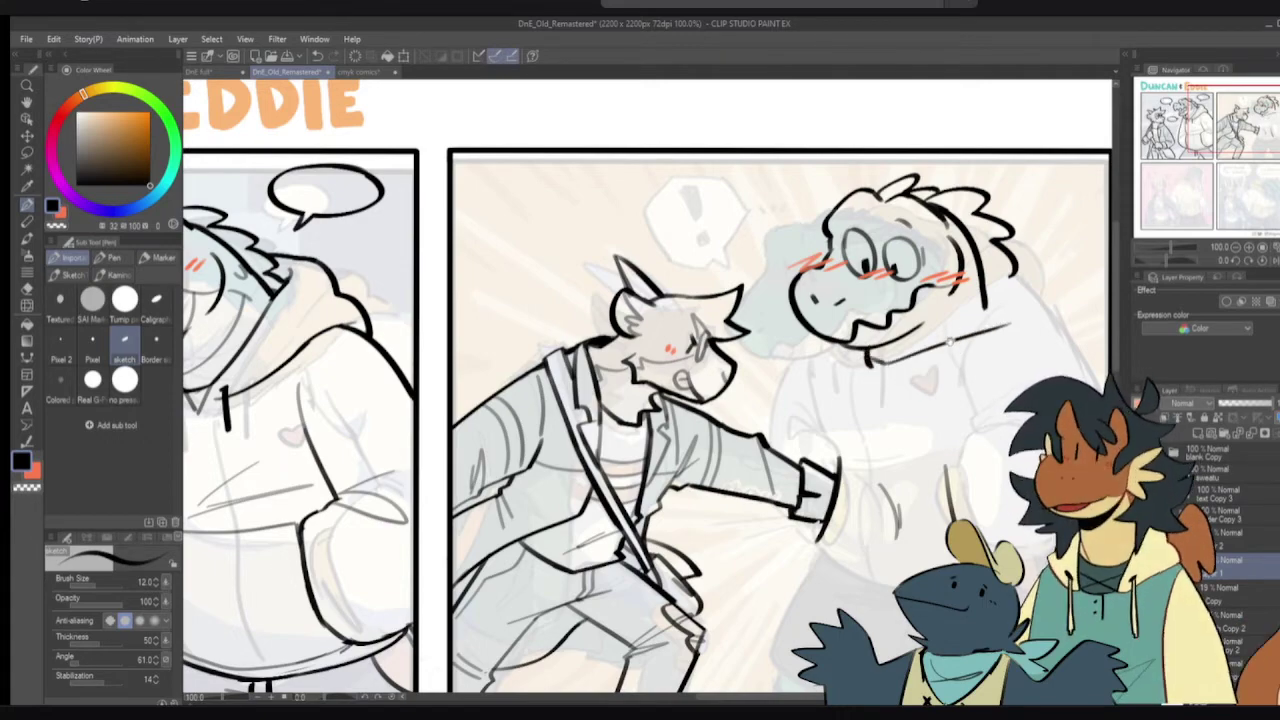
- Lasso the reptile's inked head, scale it down to 86%, reposition it slightly and deselect it
{"action": "scroll", "coordinate": [944, 344], "scroll_direction": "down", "scroll_amount": 2}
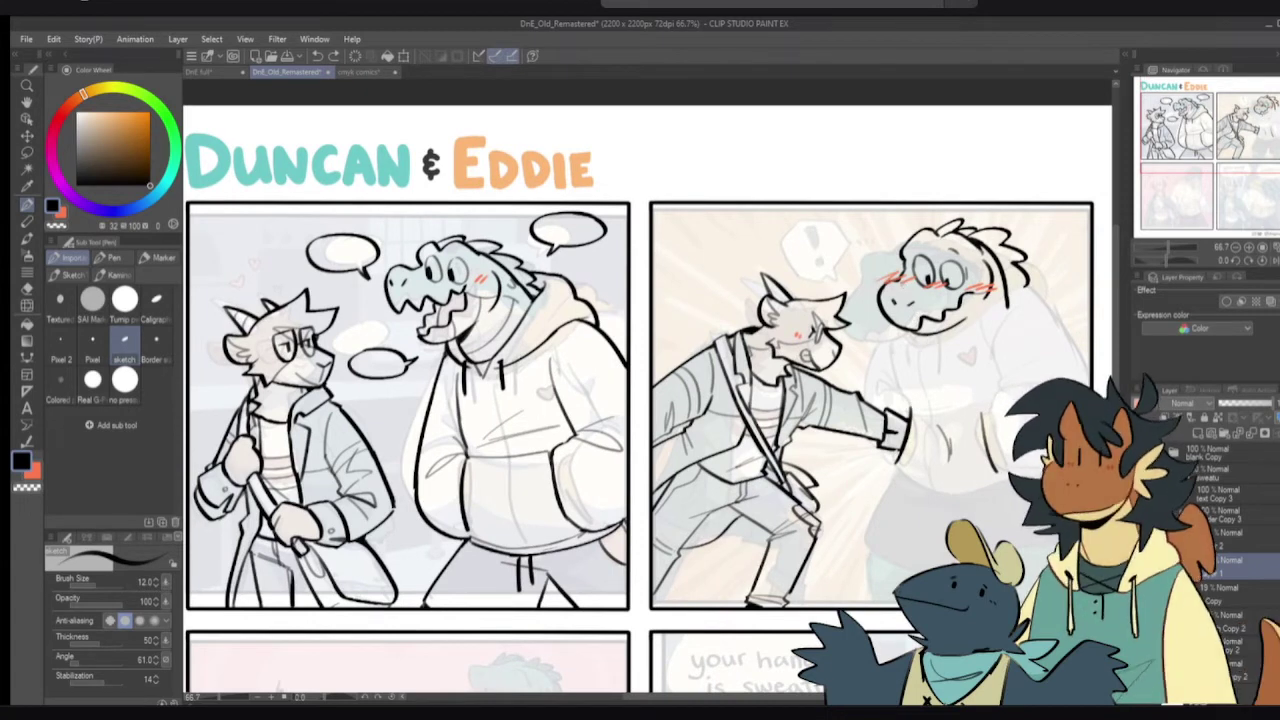
{"action": "key", "text": "m"}
{"action": "mouse_move", "coordinate": [874, 261]}
{"action": "left_mouse_down"}
{"action": "mouse_move", "coordinate": [1049, 288]}
{"action": "mouse_move", "coordinate": [845, 242]}
{"action": "left_mouse_up"}
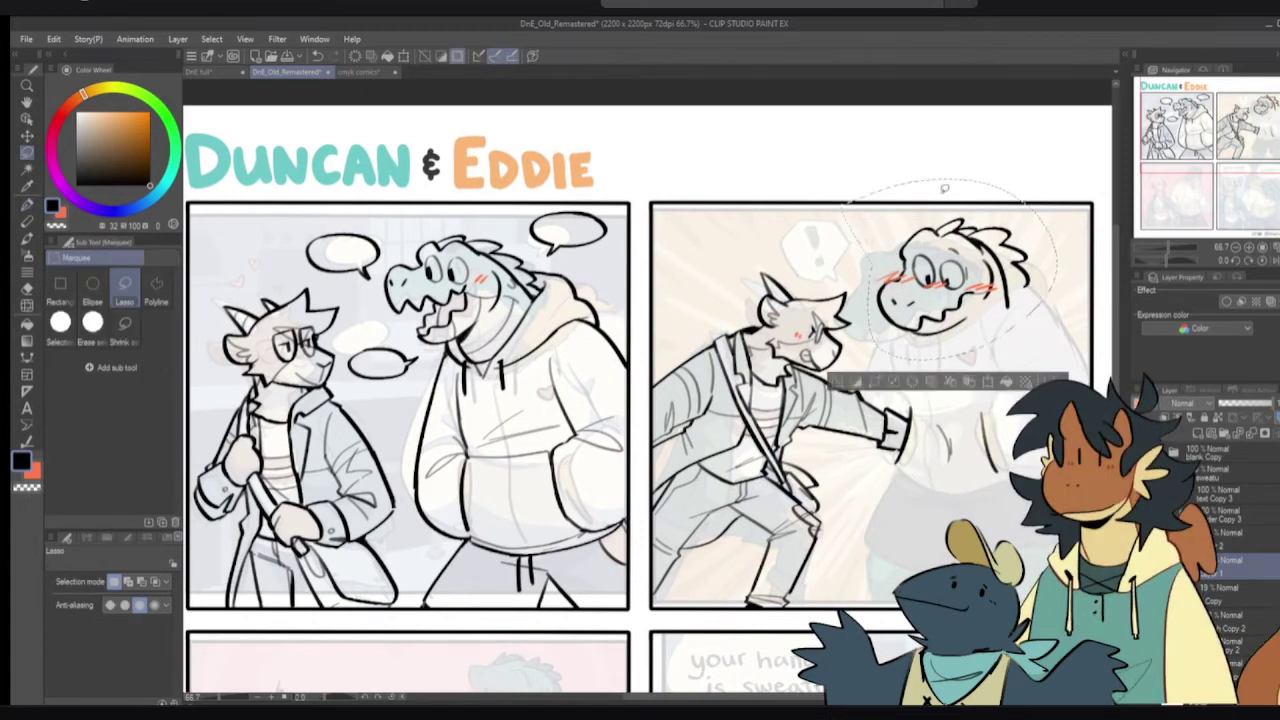
{"action": "key", "text": "p"}
{"action": "key", "text": "ctrl+t"}
{"action": "left_click_drag", "start_coordinate": [1057, 270], "coordinate": [1040, 270]}
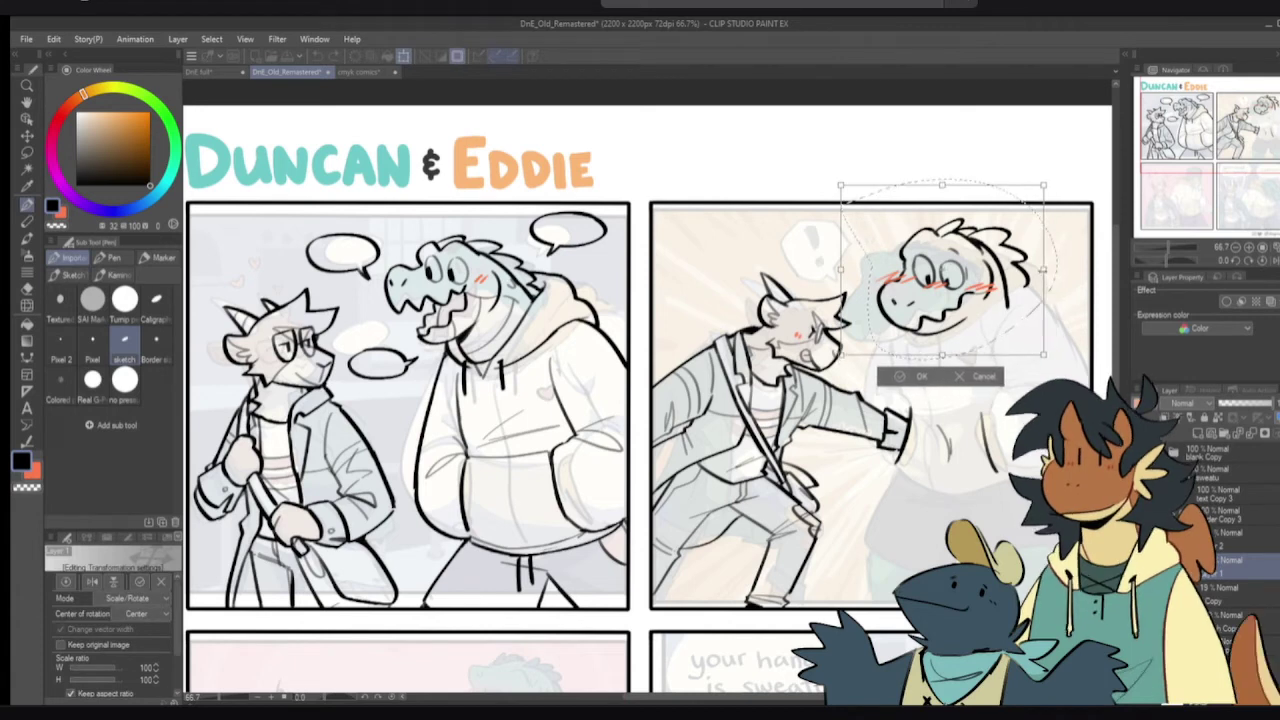
{"action": "left_click_drag", "start_coordinate": [980, 313], "coordinate": [986, 311]}
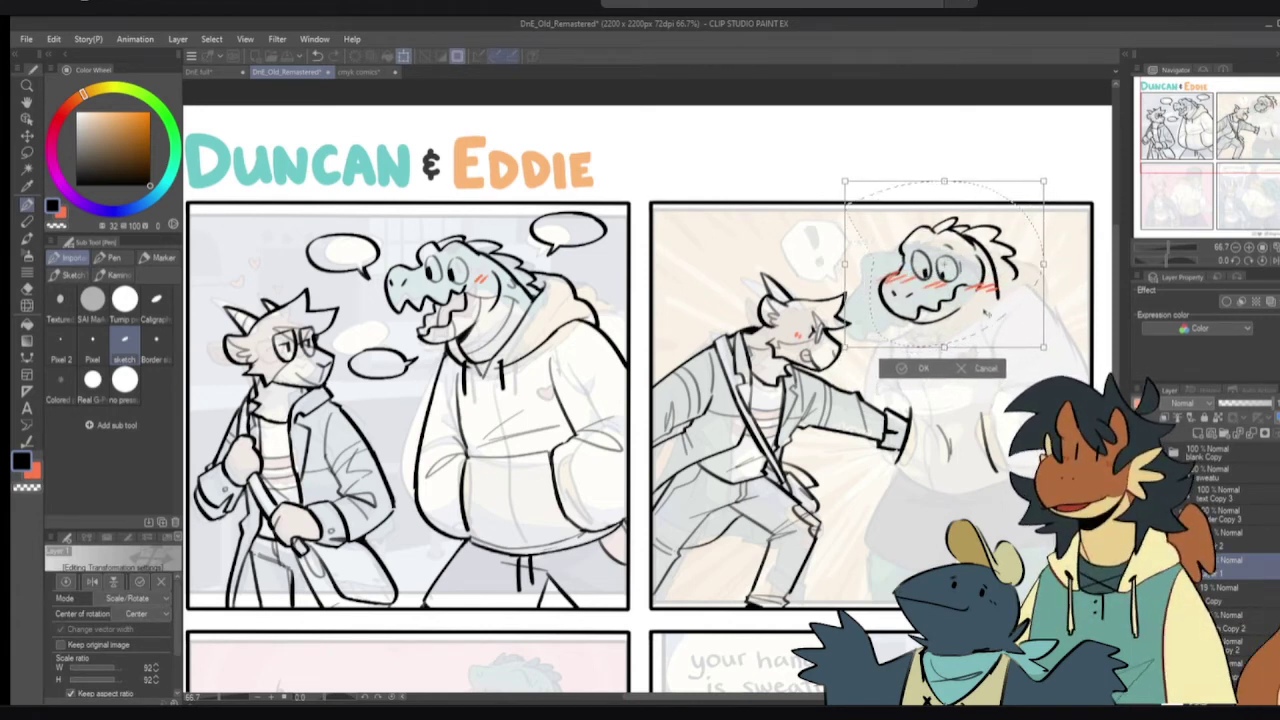
{"action": "left_click_drag", "start_coordinate": [1040, 262], "coordinate": [997, 288]}
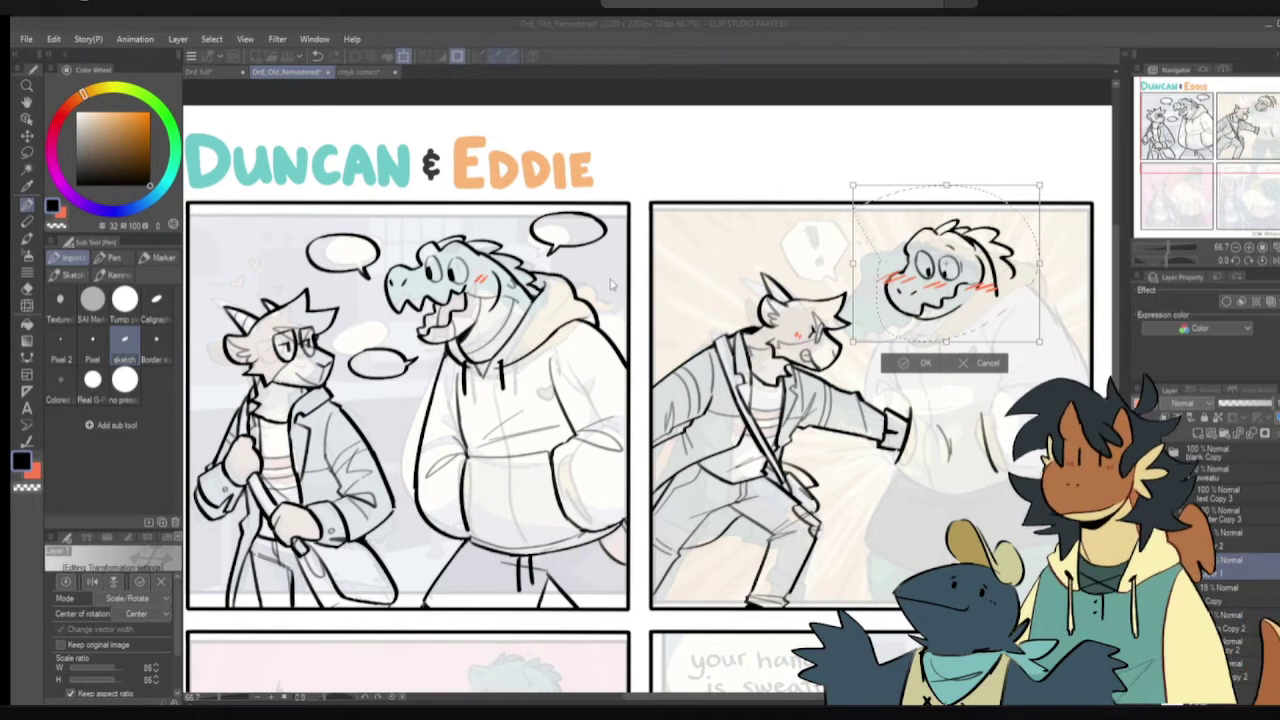
{"action": "left_click", "coordinate": [925, 364]}
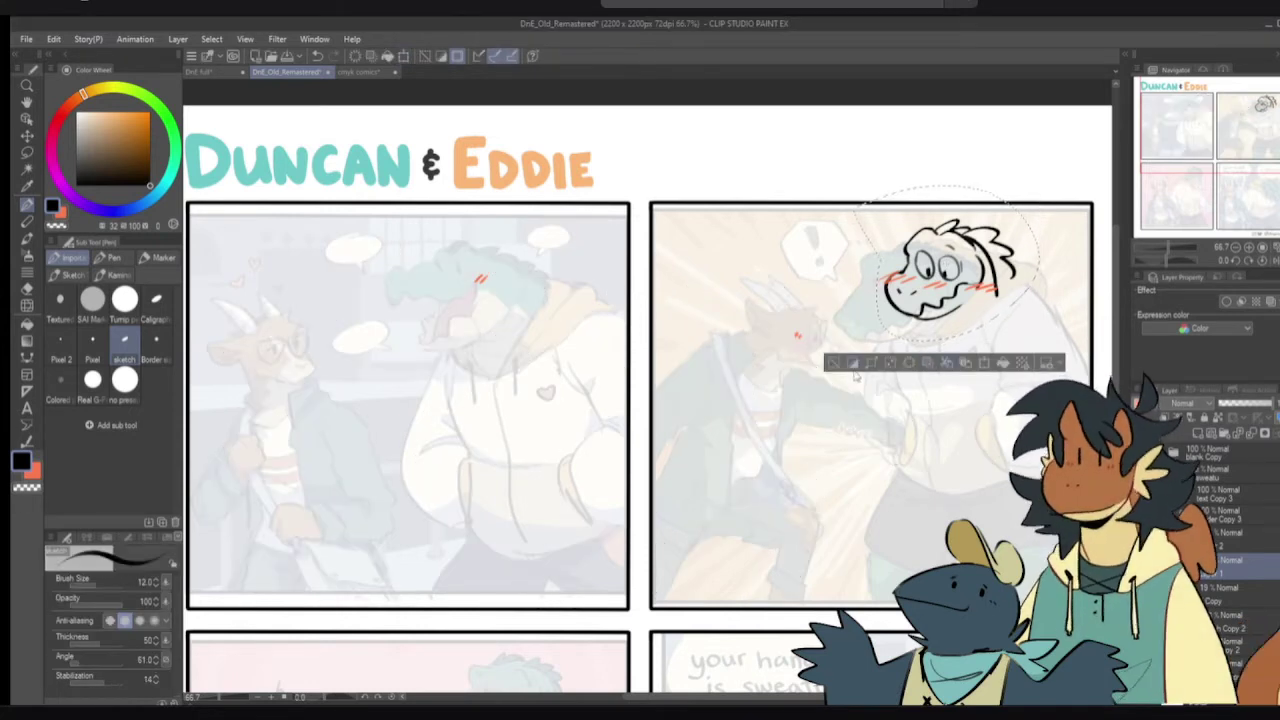
{"action": "left_click", "coordinate": [836, 364]}
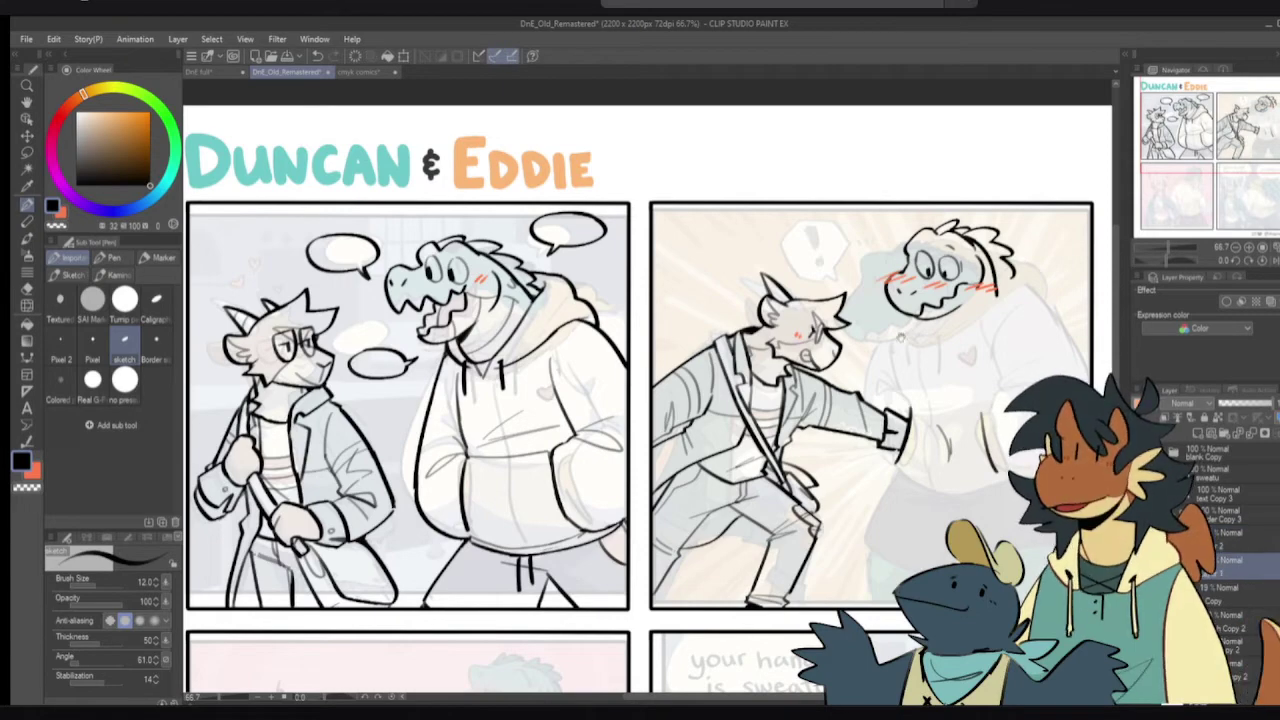
- Extend the lowest crest spine at the back of the reptile's head with a curved stroke
{"action": "scroll", "coordinate": [860, 335], "scroll_direction": "up", "scroll_amount": 2}
{"action": "left_click_drag", "start_coordinate": [900, 337], "coordinate": [805, 365]}
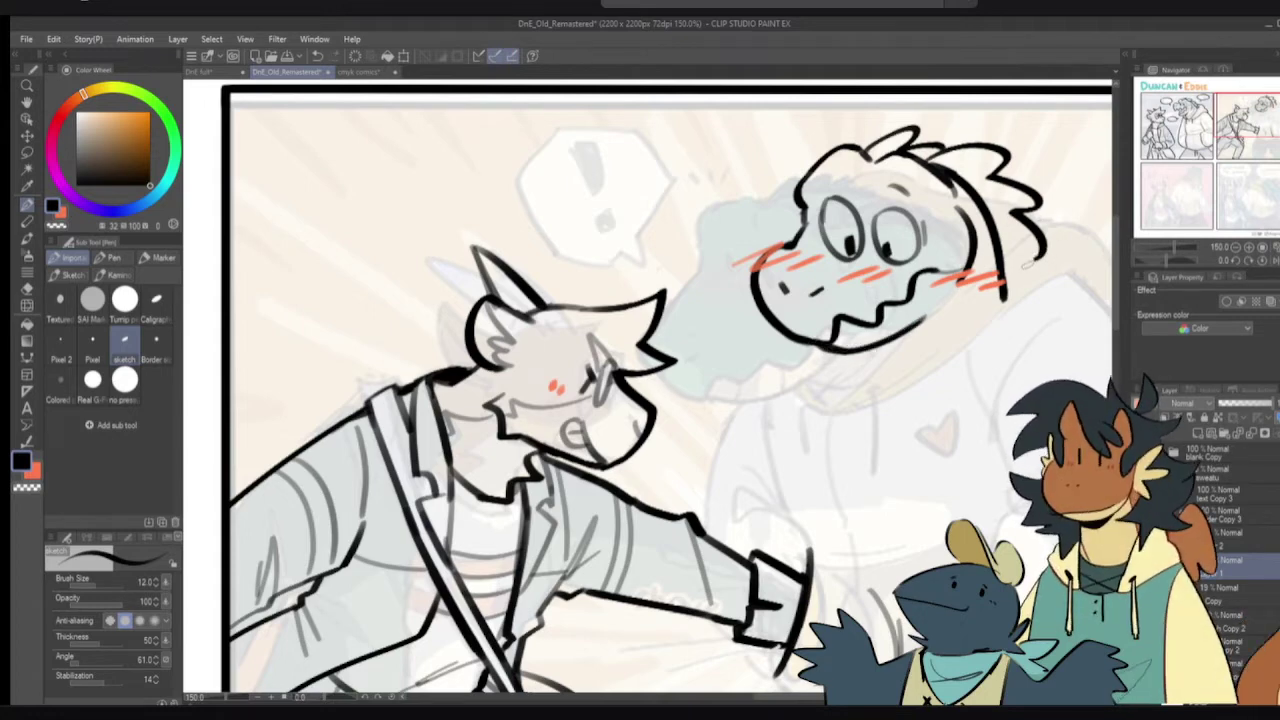
{"action": "left_click_drag", "start_coordinate": [1015, 271], "coordinate": [999, 277]}
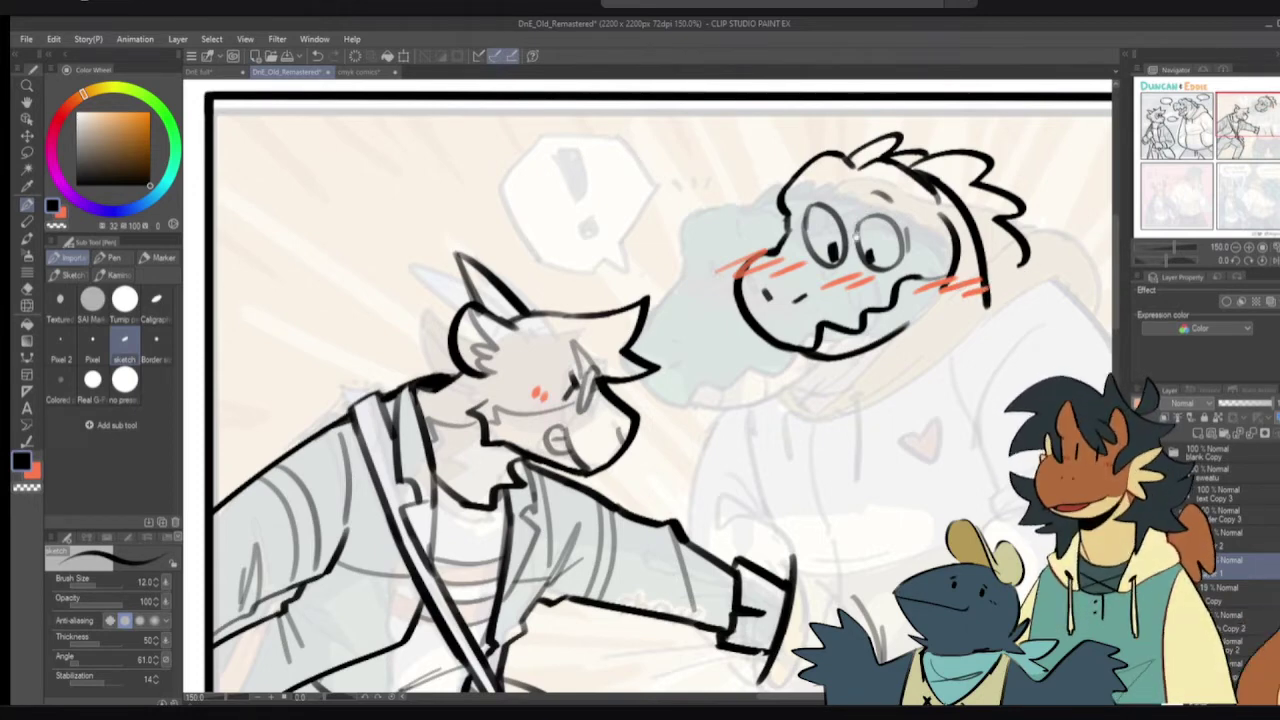
- Replace the collar strokes under the reptile's jaw with one curved neck line rising toward the back of its head
{"action": "mouse_move", "coordinate": [840, 359]}
{"action": "left_mouse_down"}
{"action": "mouse_move", "coordinate": [852, 379]}
{"action": "mouse_move", "coordinate": [888, 388]}
{"action": "left_mouse_up"}
{"action": "key", "text": "ctrl+z"}
{"action": "key", "text": "ctrl+z"}
{"action": "key", "text": "ctrl+z"}
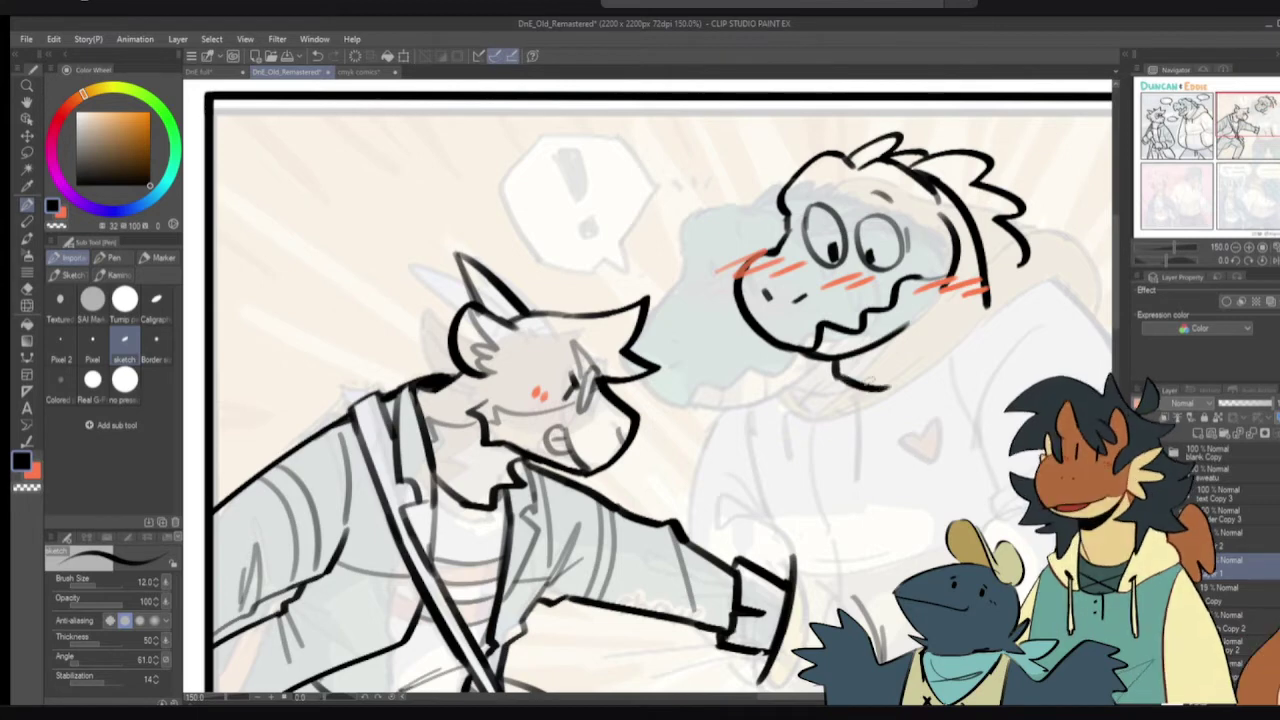
{"action": "key", "text": "ctrl+z"}
{"action": "mouse_move", "coordinate": [832, 358]}
{"action": "left_mouse_down"}
{"action": "mouse_move", "coordinate": [846, 382]}
{"action": "mouse_move", "coordinate": [900, 394]}
{"action": "mouse_move", "coordinate": [988, 340]}
{"action": "left_mouse_up"}
{"action": "key", "text": "ctrl+z"}
{"action": "mouse_move", "coordinate": [884, 391]}
{"action": "left_mouse_down"}
{"action": "mouse_move", "coordinate": [991, 333]}
{"action": "mouse_move", "coordinate": [929, 250]}
{"action": "left_mouse_up"}
- Lasso the reptile's inked head onto its own layer, deselect it, and set up a new layer below with orange-red
{"action": "scroll", "coordinate": [986, 332], "scroll_direction": "down", "scroll_amount": 1}
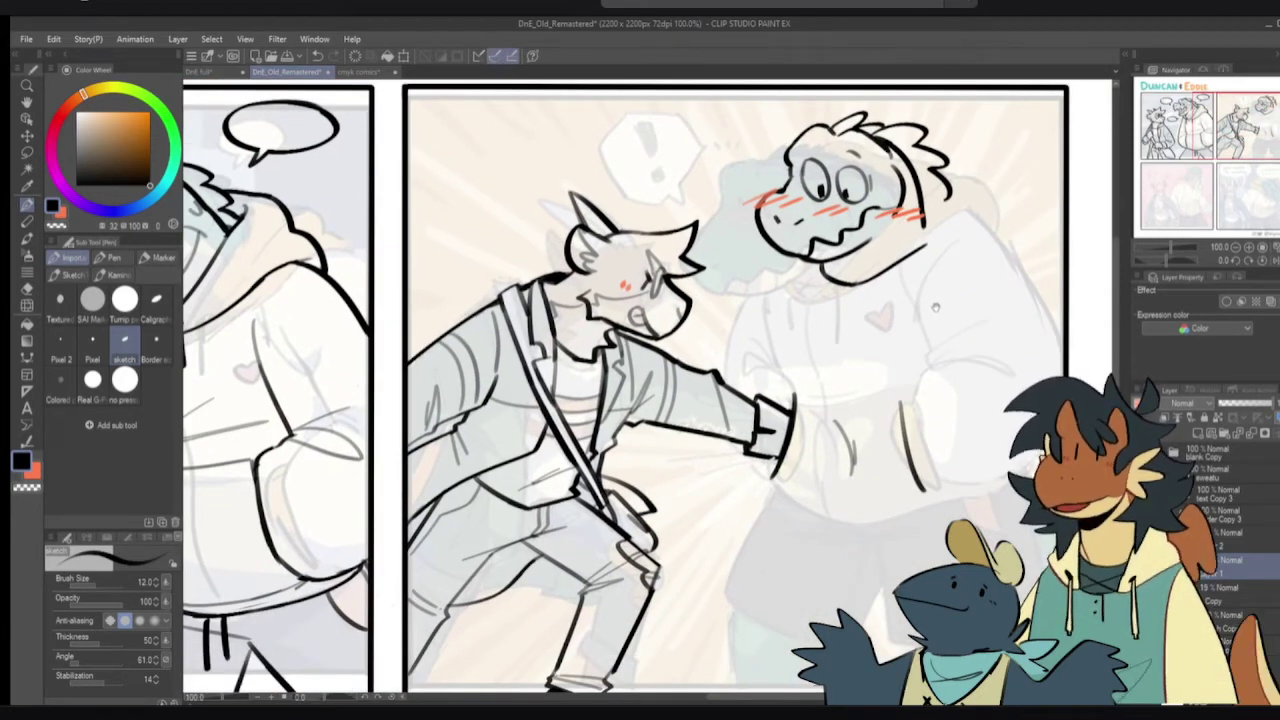
{"action": "mouse_move", "coordinate": [938, 305]}
{"action": "left_mouse_down"}
{"action": "mouse_move", "coordinate": [783, 273]}
{"action": "mouse_move", "coordinate": [751, 245]}
{"action": "mouse_move", "coordinate": [758, 107]}
{"action": "mouse_move", "coordinate": [967, 91]}
{"action": "mouse_move", "coordinate": [972, 298]}
{"action": "left_mouse_up"}
{"action": "key", "text": "ctrl+x"}
{"action": "key", "text": "ctrl+v"}
{"action": "key", "text": "ctrl+b"}
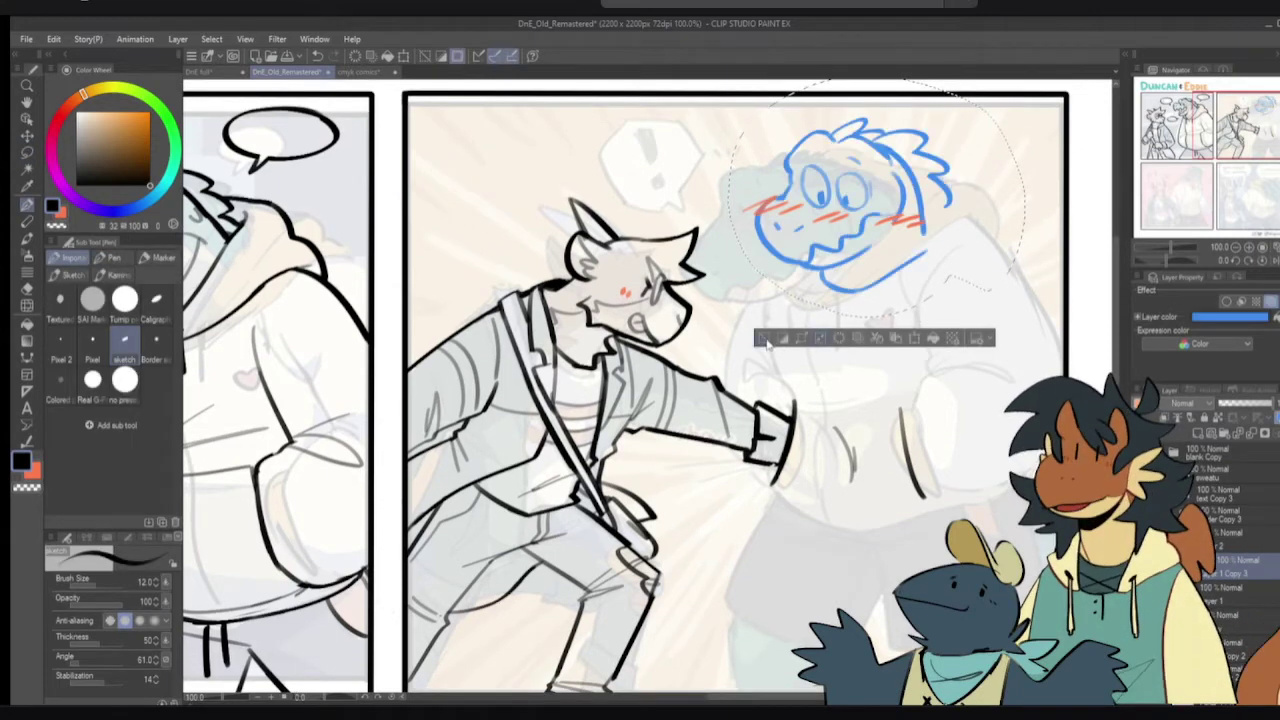
{"action": "key", "text": "ctrl+e"}
{"action": "left_click", "coordinate": [766, 341]}
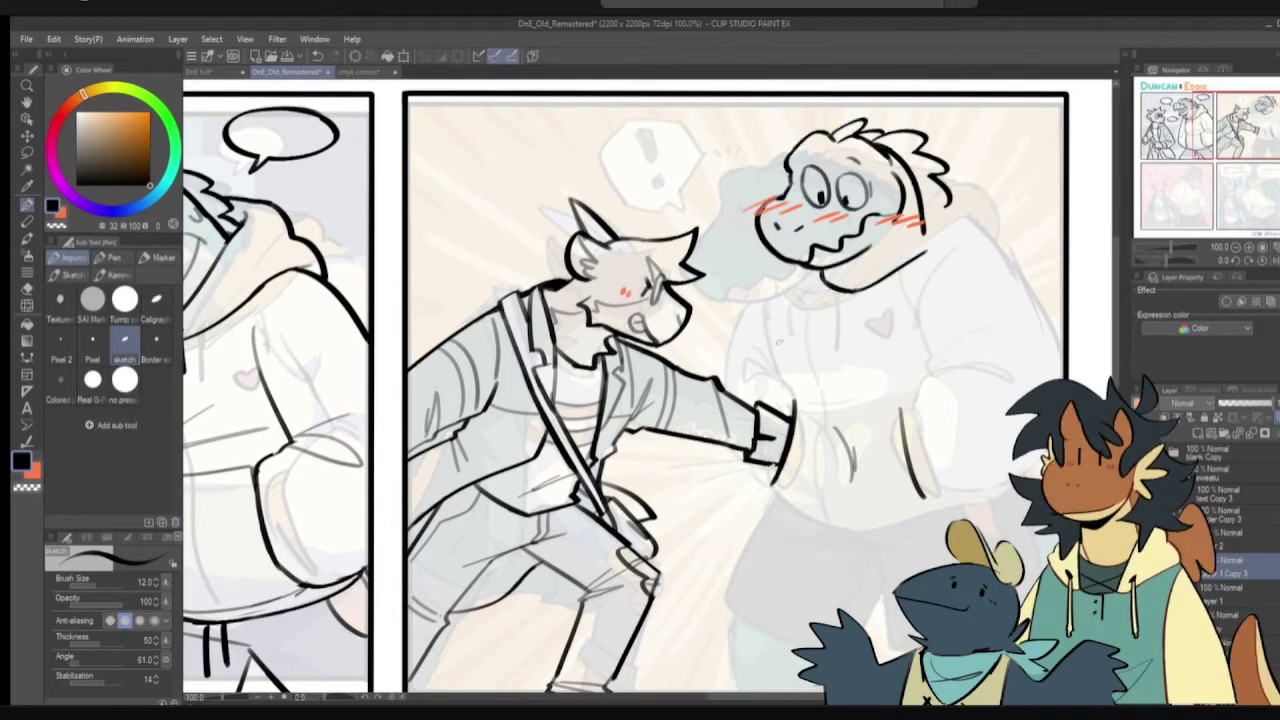
{"action": "key", "text": "x"}
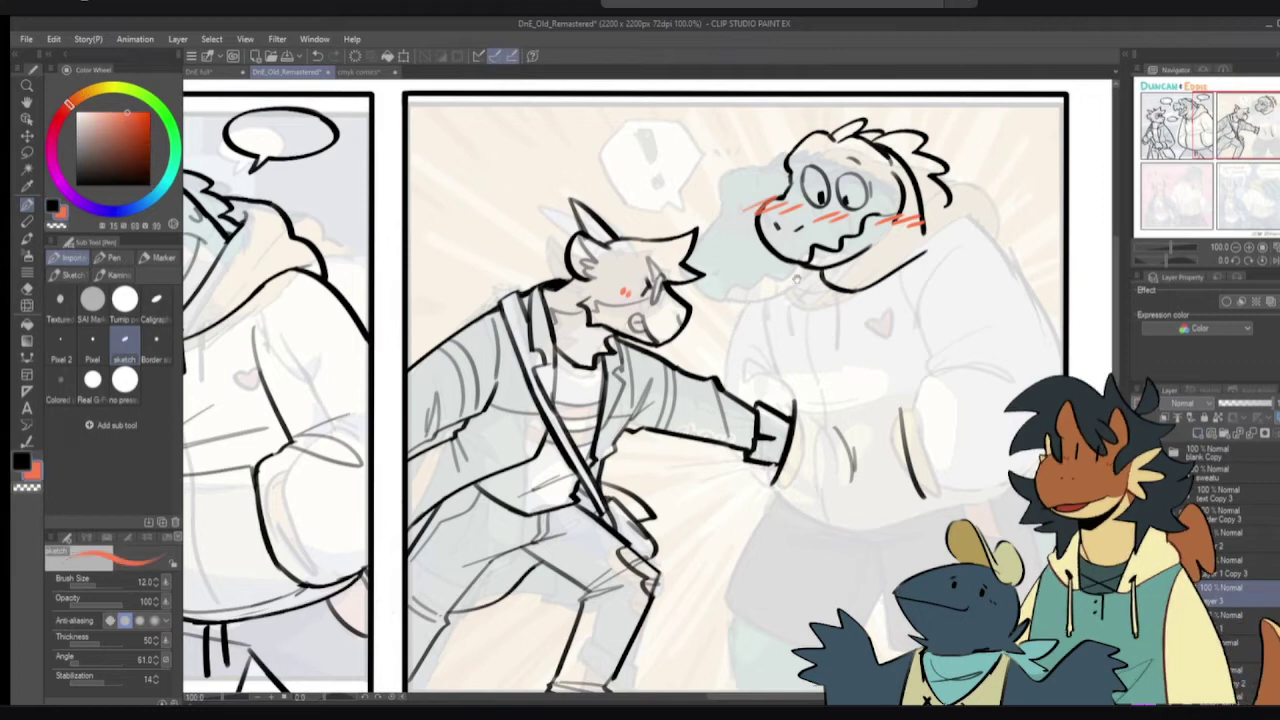
{"action": "mouse_move", "coordinate": [834, 252]}
{"action": "left_mouse_down"}
{"action": "mouse_move", "coordinate": [840, 234]}
{"action": "mouse_move", "coordinate": [813, 240]}
{"action": "left_mouse_up"}
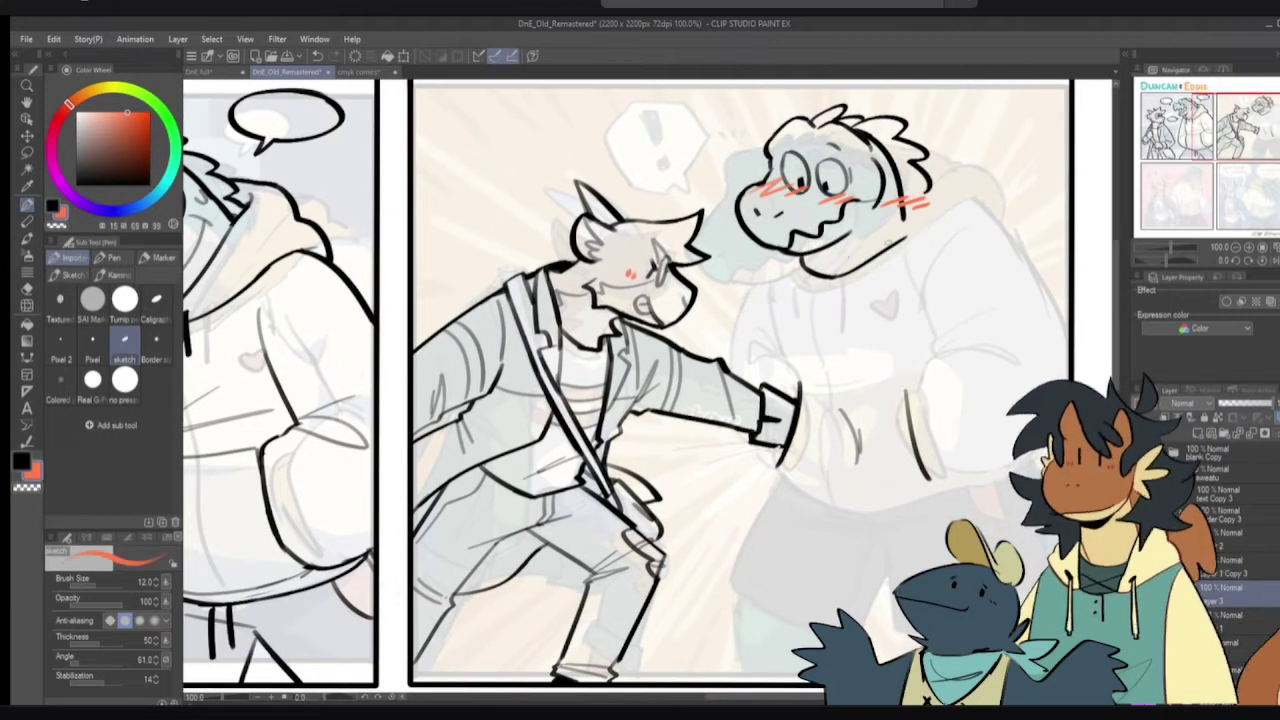
{"action": "key", "text": "ctrl+z"}
{"action": "left_click_drag", "start_coordinate": [913, 212], "coordinate": [1011, 284]}
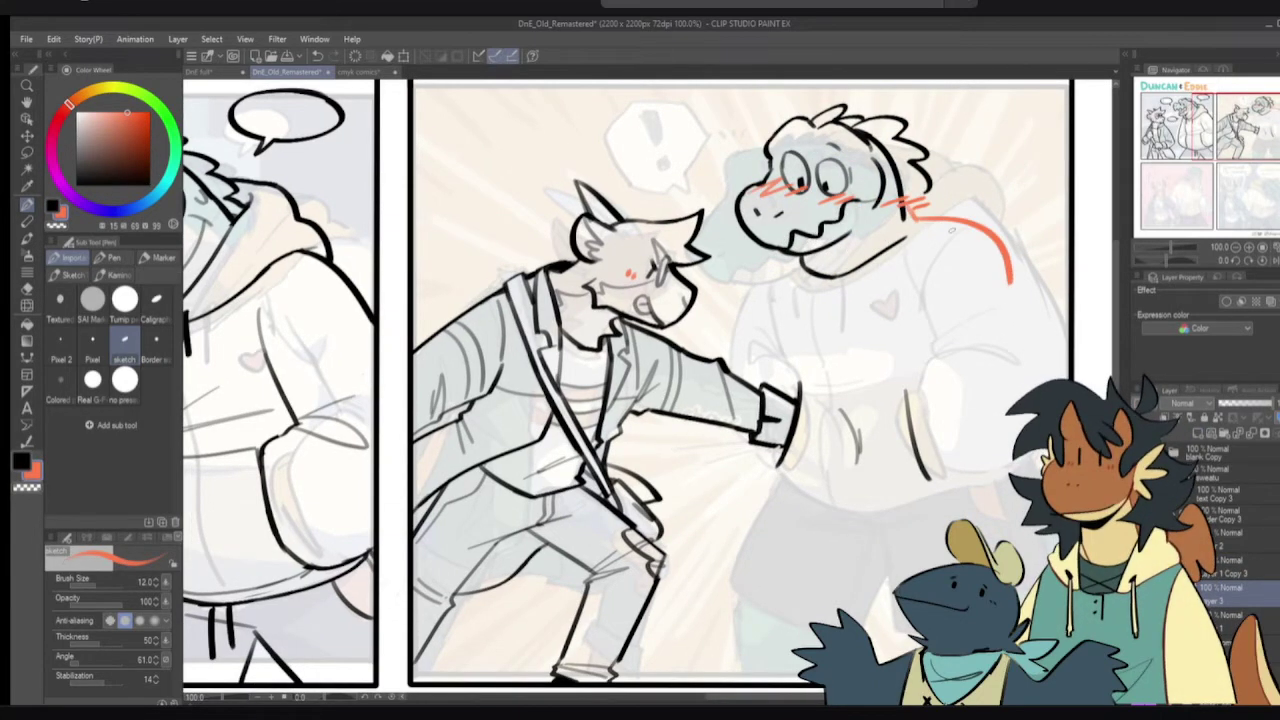
{"action": "key", "text": "ctrl+z"}
{"action": "left_click_drag", "start_coordinate": [910, 222], "coordinate": [980, 316]}
{"action": "mouse_move", "coordinate": [786, 253]}
{"action": "left_mouse_down"}
{"action": "mouse_move", "coordinate": [747, 280]}
{"action": "mouse_move", "coordinate": [735, 349]}
{"action": "mouse_move", "coordinate": [904, 298]}
{"action": "mouse_move", "coordinate": [798, 373]}
{"action": "left_mouse_up"}
{"action": "key", "text": "ctrl+z"}
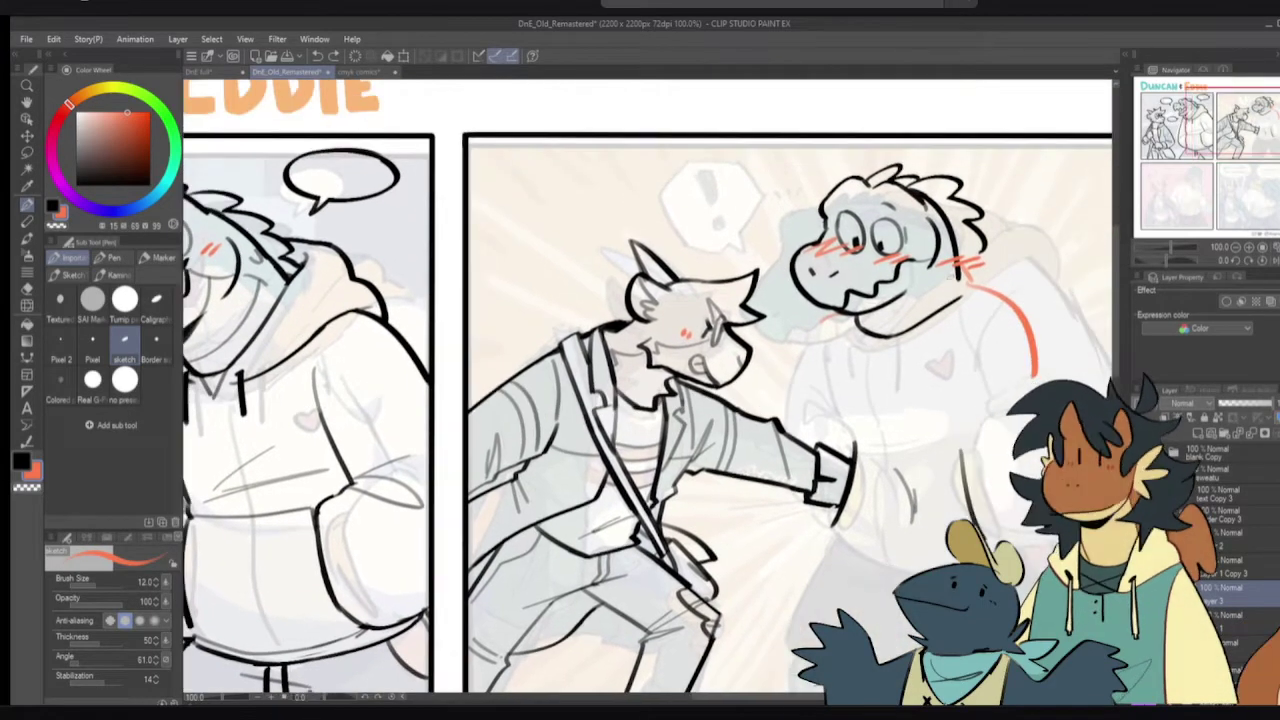
{"action": "left_click_drag", "start_coordinate": [989, 295], "coordinate": [1018, 281]}
{"action": "key", "text": "ctrl+z"}
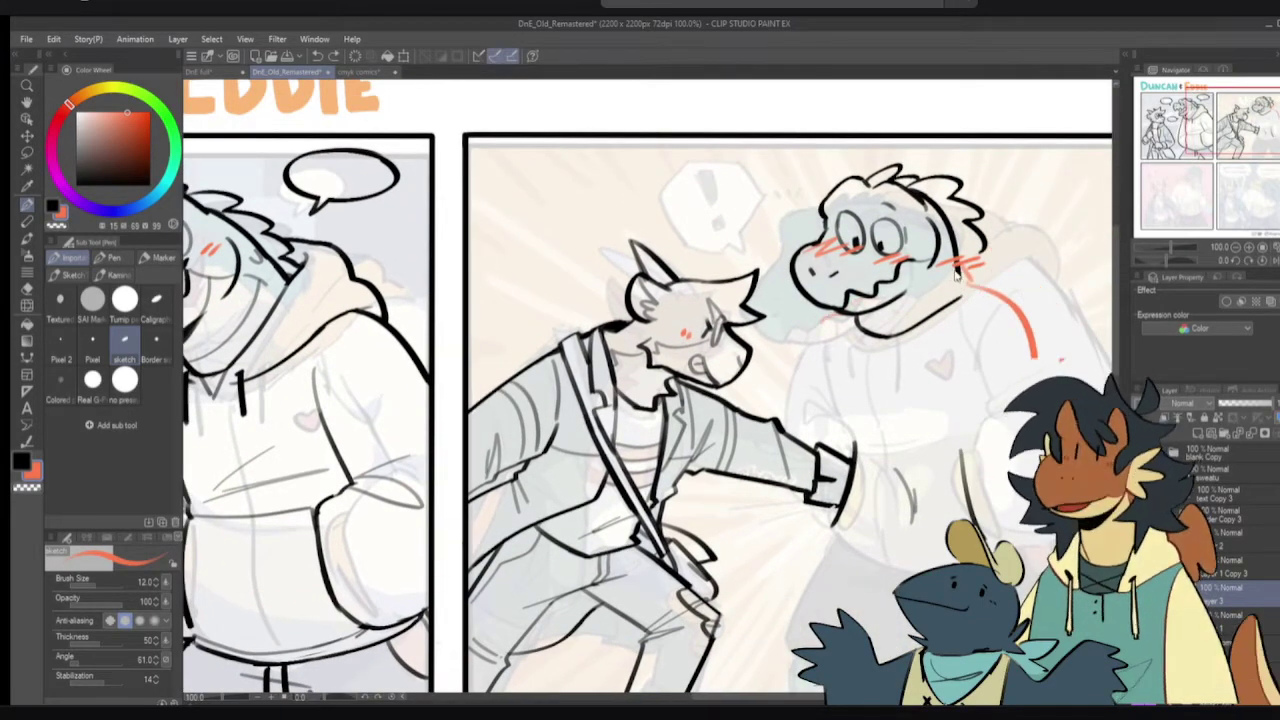
{"action": "left_click_drag", "start_coordinate": [953, 249], "coordinate": [981, 233]}
{"action": "key", "text": "ctrl+z"}
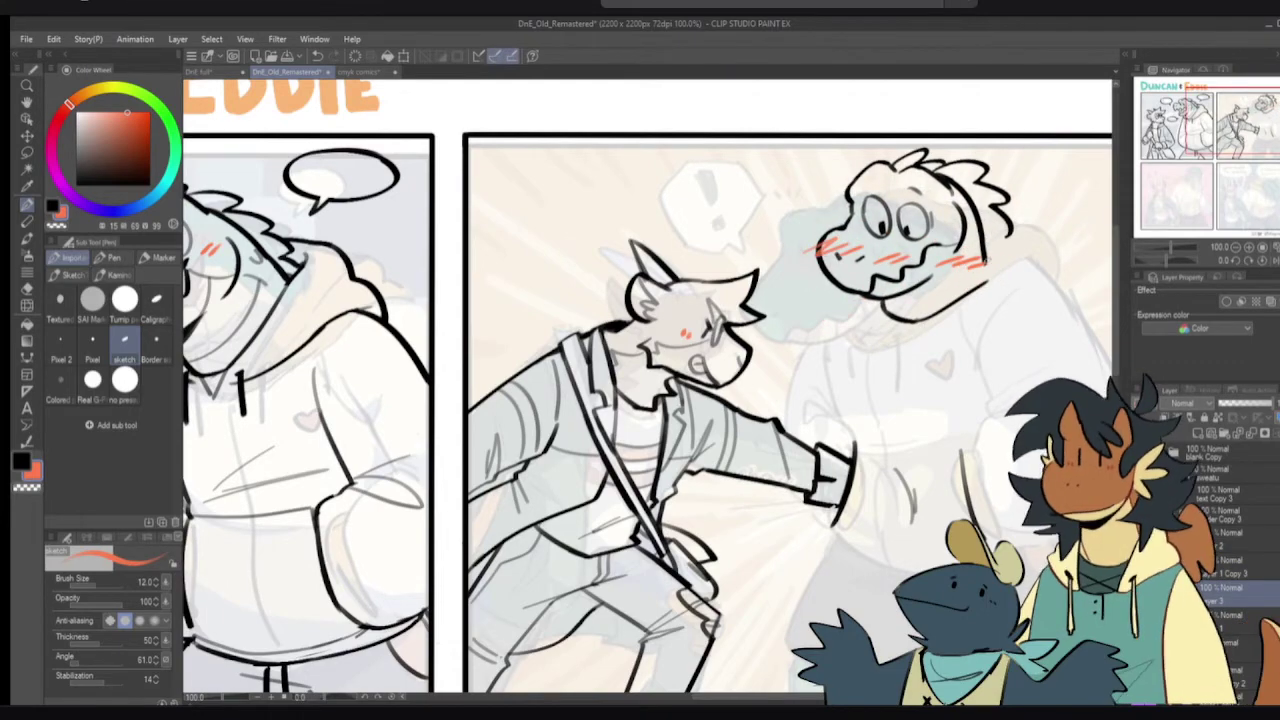
- Sketch the reptile's shoulders and the outer curve of its far arm with orange-red guide strokes
{"action": "scroll", "coordinate": [995, 285], "scroll_direction": "down", "scroll_amount": 2}
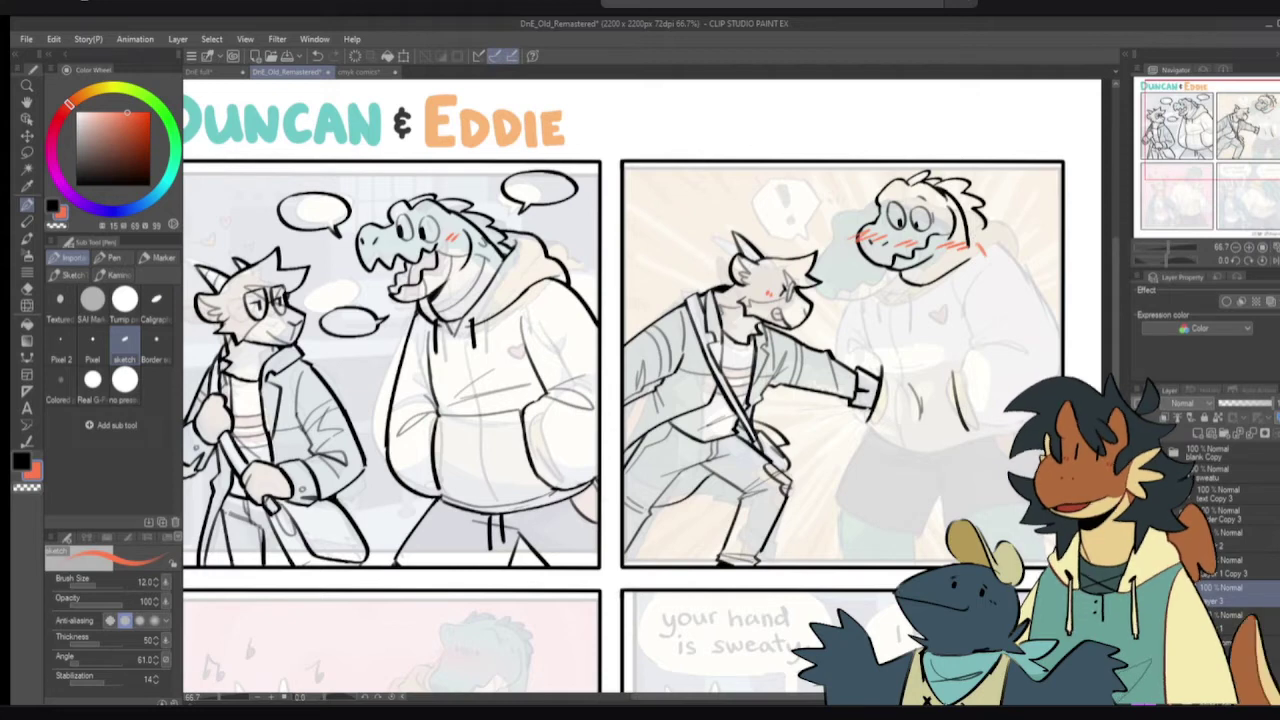
{"action": "left_click_drag", "start_coordinate": [870, 272], "coordinate": [851, 306]}
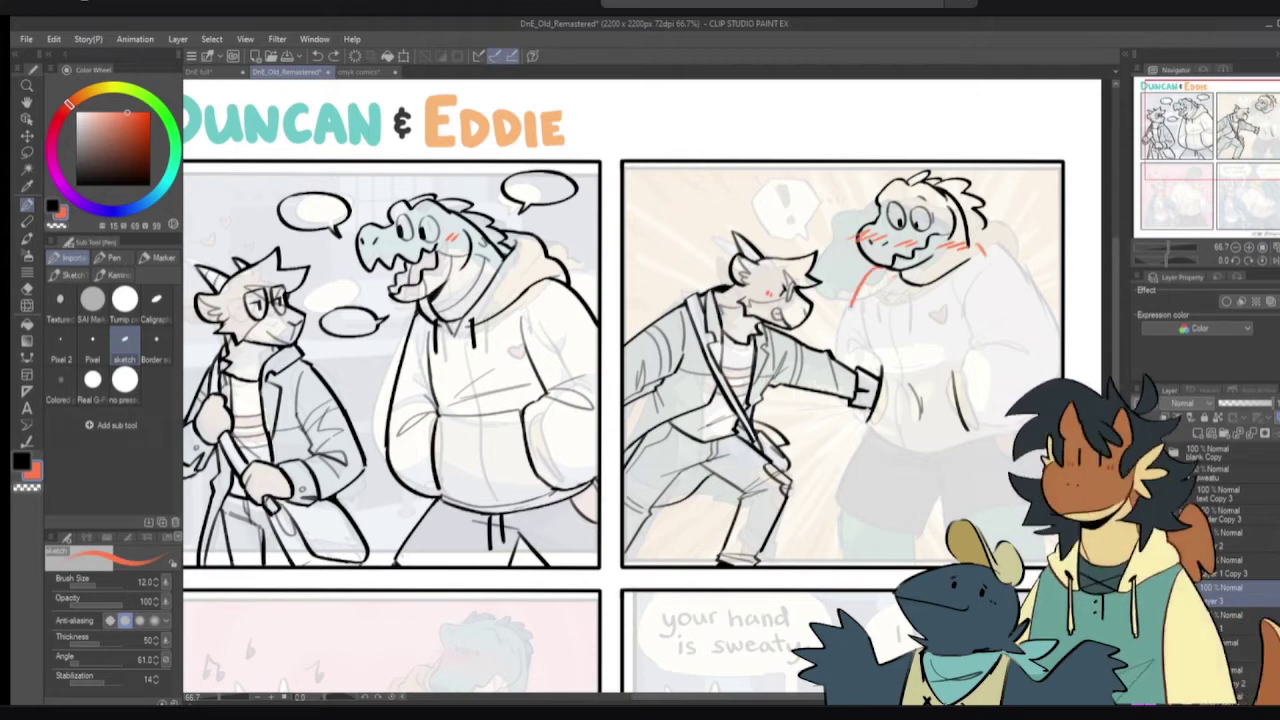
{"action": "left_click_drag", "start_coordinate": [983, 252], "coordinate": [1028, 309]}
{"action": "key", "text": "ctrl+z"}
{"action": "mouse_move", "coordinate": [984, 260]}
{"action": "left_mouse_down"}
{"action": "mouse_move", "coordinate": [1031, 325]}
{"action": "mouse_move", "coordinate": [1003, 276]}
{"action": "left_mouse_up"}
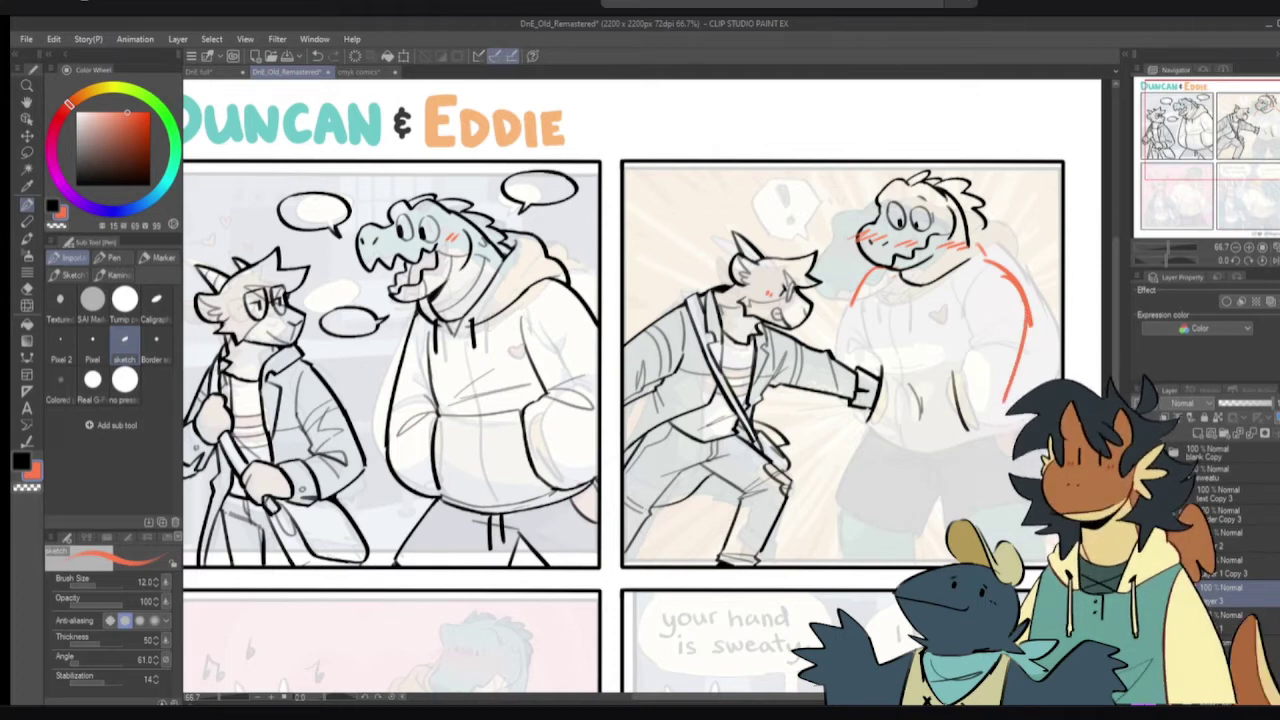
- Sketch the side of the reptile's torso and the curved hoodie hem across its hips in orange-red
{"action": "mouse_move", "coordinate": [870, 288]}
{"action": "left_mouse_down"}
{"action": "mouse_move", "coordinate": [835, 458]}
{"action": "mouse_move", "coordinate": [908, 461]}
{"action": "left_mouse_up"}
{"action": "key", "text": "ctrl+z"}
{"action": "key", "text": "ctrl+z"}
{"action": "key", "text": "ctrl+z"}
{"action": "left_click_drag", "start_coordinate": [855, 374], "coordinate": [849, 438]}
{"action": "left_click_drag", "start_coordinate": [868, 455], "coordinate": [942, 458]}
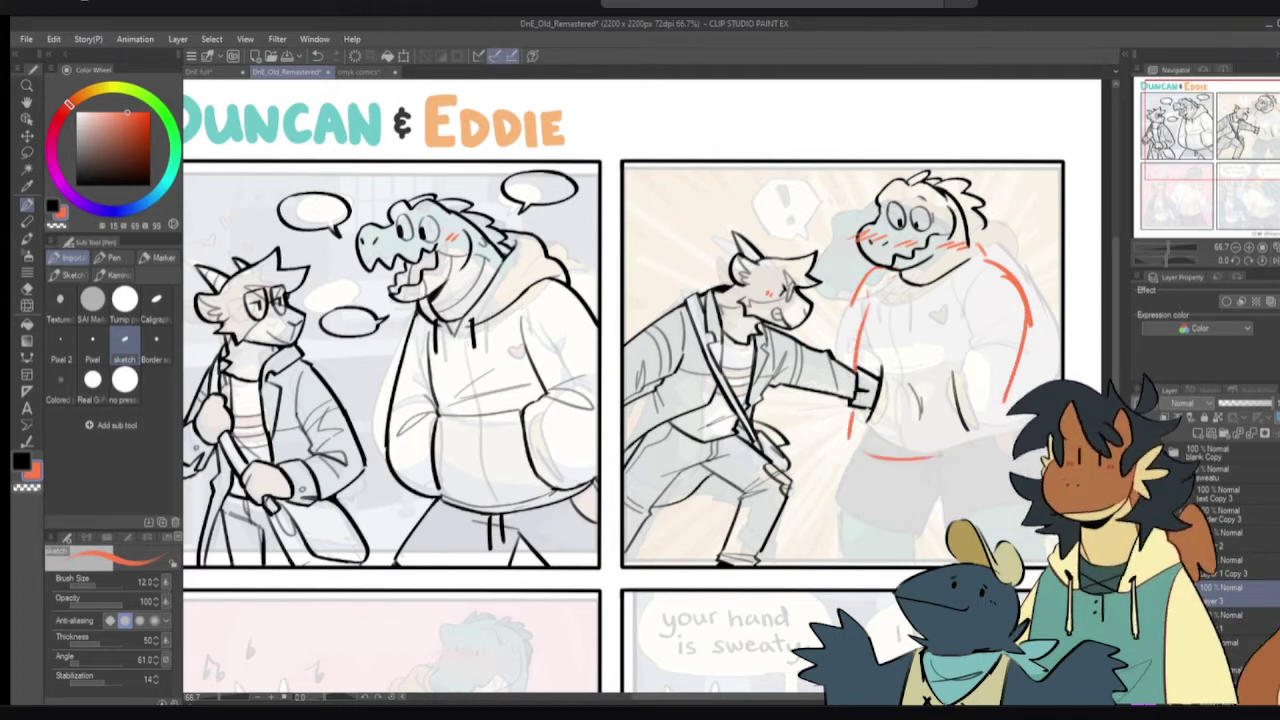
{"action": "key", "text": "ctrl+z"}
{"action": "key", "text": "ctrl+z"}
{"action": "key", "text": "ctrl+z"}
{"action": "left_click_drag", "start_coordinate": [874, 301], "coordinate": [836, 430]}
{"action": "key", "text": "ctrl+z"}
{"action": "key", "text": "ctrl+z"}
{"action": "mouse_move", "coordinate": [864, 360]}
{"action": "left_mouse_down"}
{"action": "mouse_move", "coordinate": [880, 456]}
{"action": "mouse_move", "coordinate": [952, 468]}
{"action": "left_mouse_up"}
{"action": "key", "text": "ctrl+z"}
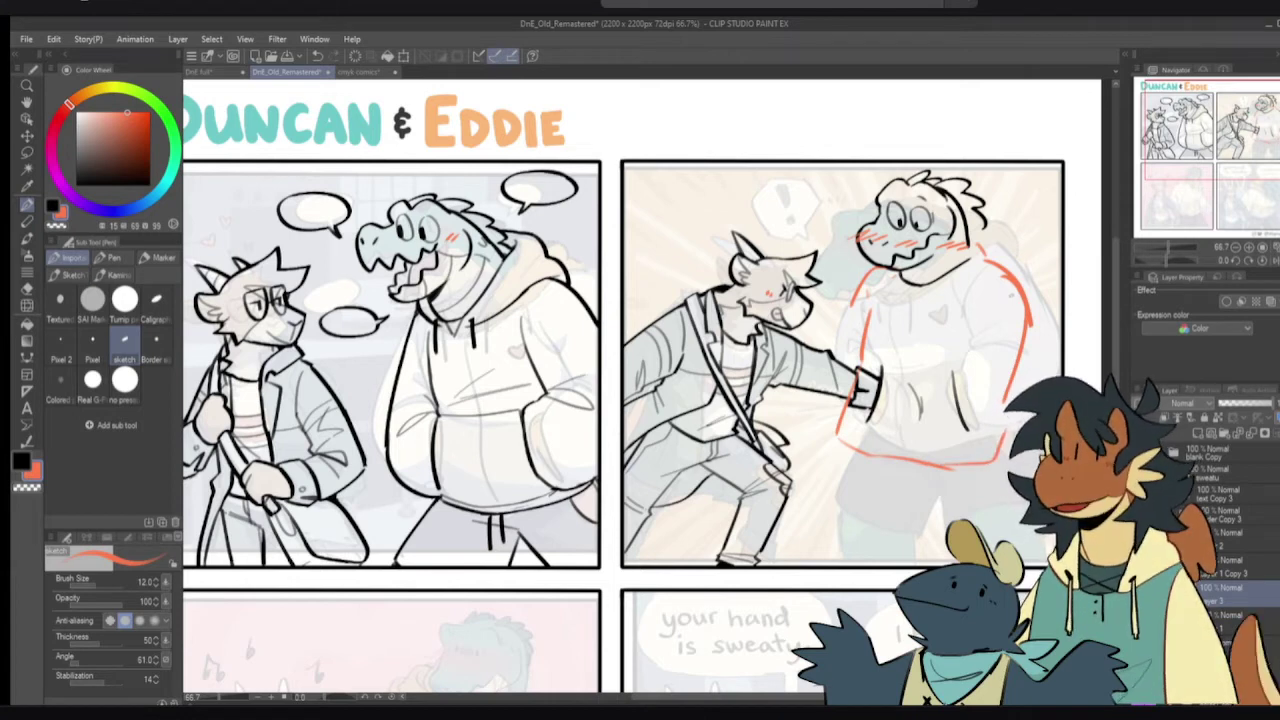
- Erase the lower far-arm guide and redraw it fuller, then sketch the near arm bulging out behind the other character's cuff
{"action": "key", "text": "e"}
{"action": "key", "text": "p"}
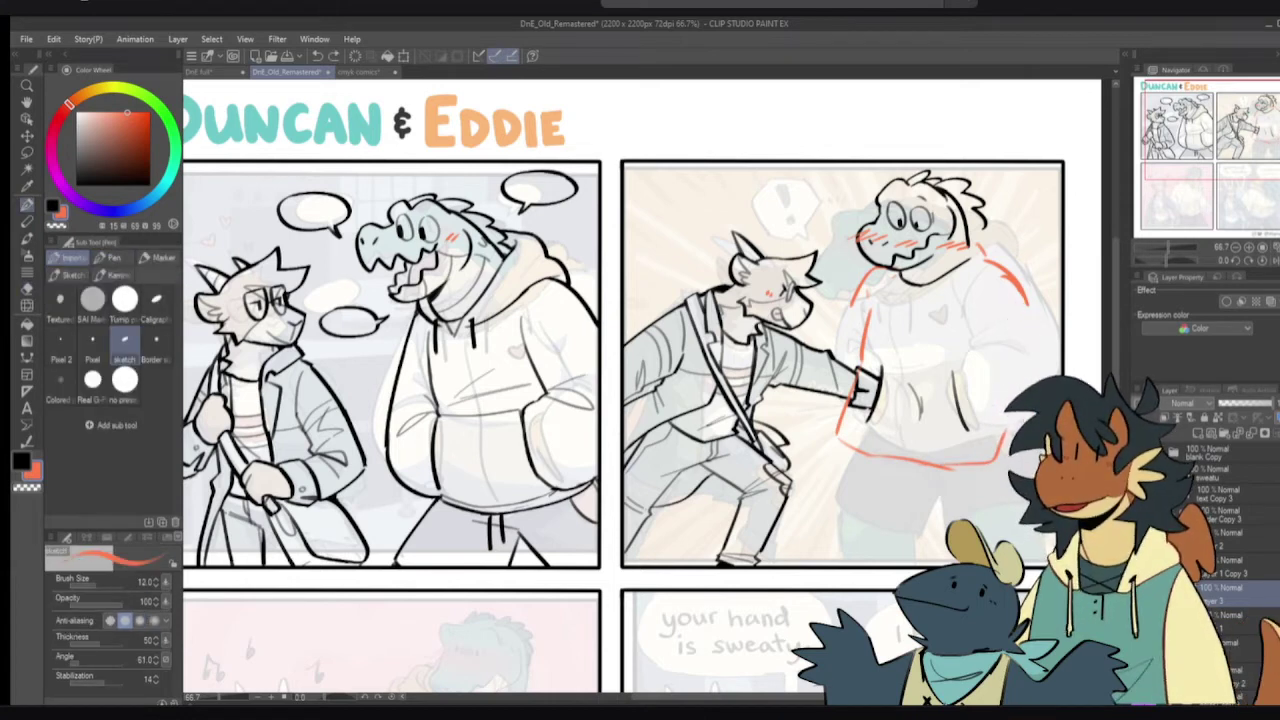
{"action": "left_click_drag", "start_coordinate": [1026, 298], "coordinate": [1040, 368]}
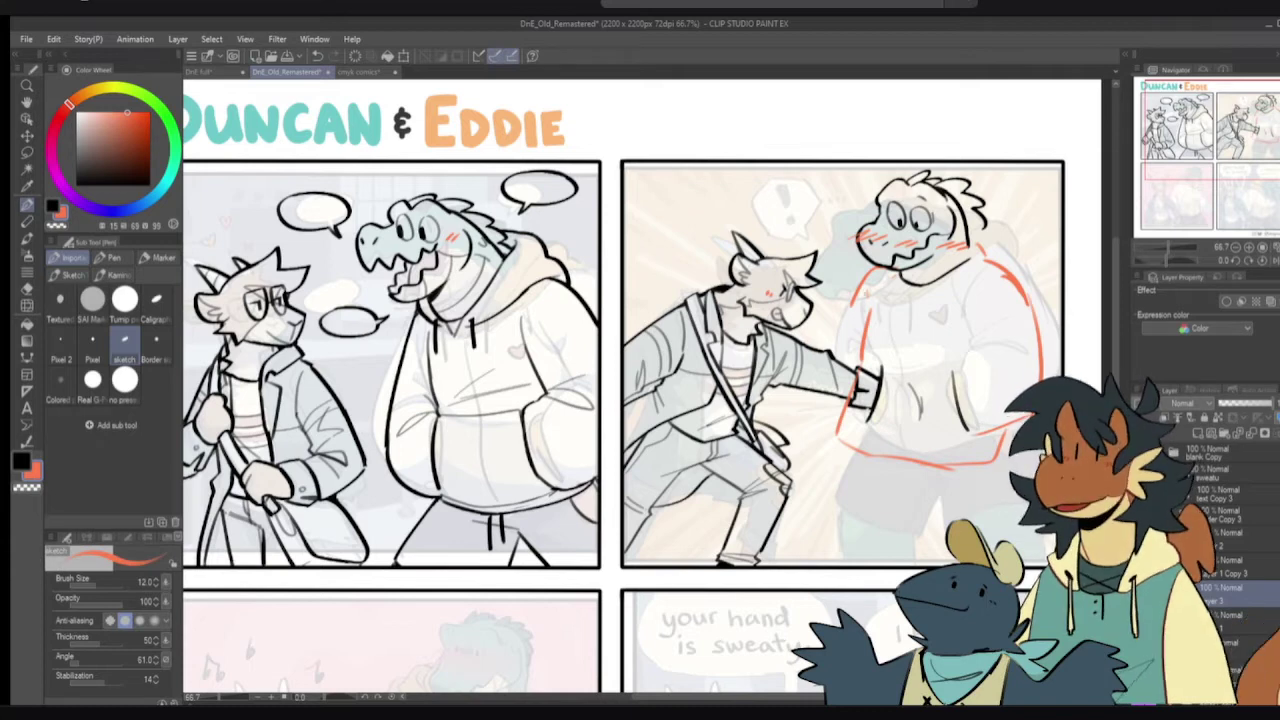
{"action": "mouse_move", "coordinate": [850, 306]}
{"action": "left_mouse_down"}
{"action": "mouse_move", "coordinate": [811, 392]}
{"action": "mouse_move", "coordinate": [846, 418]}
{"action": "mouse_move", "coordinate": [816, 507]}
{"action": "left_mouse_up"}
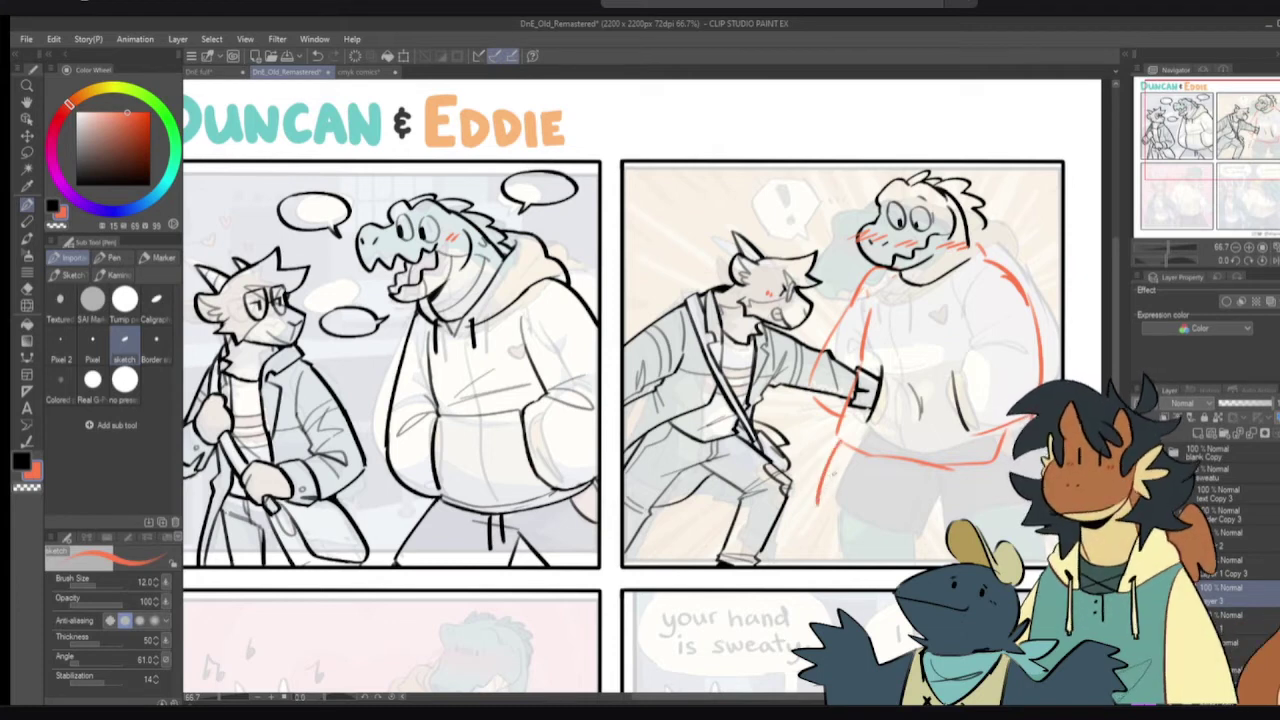
{"action": "key", "text": "ctrl+z"}
- Sketch the reptile's wide-legged shorts flaring out below the hoodie hem in orange-red
{"action": "mouse_move", "coordinate": [832, 450]}
{"action": "left_mouse_down"}
{"action": "mouse_move", "coordinate": [821, 505]}
{"action": "mouse_move", "coordinate": [880, 496]}
{"action": "left_mouse_up"}
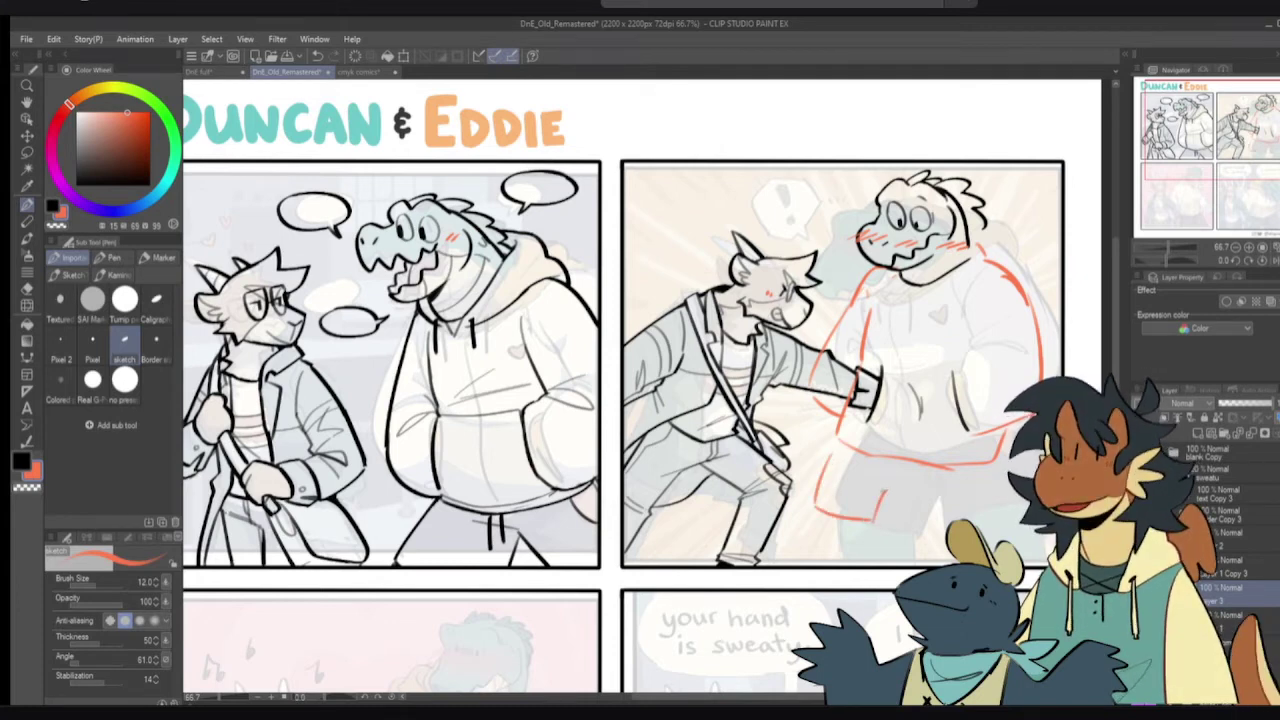
{"action": "key", "text": "ctrl+z"}
{"action": "key", "text": "ctrl+z"}
{"action": "left_click_drag", "start_coordinate": [842, 452], "coordinate": [802, 497]}
{"action": "key", "text": "ctrl+z"}
{"action": "key", "text": "ctrl+z"}
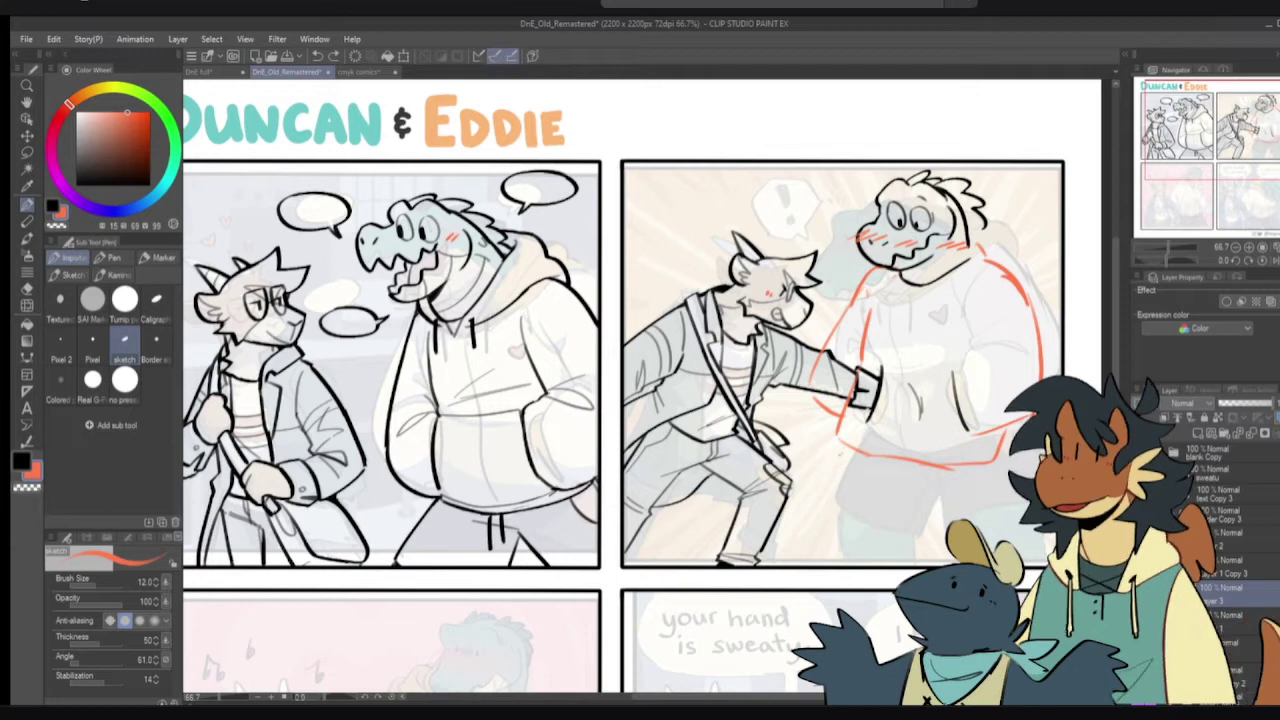
{"action": "left_click_drag", "start_coordinate": [839, 457], "coordinate": [802, 506]}
{"action": "left_click_drag", "start_coordinate": [803, 508], "coordinate": [868, 545]}
{"action": "key", "text": "ctrl+z"}
{"action": "key", "text": "ctrl+z"}
{"action": "left_click_drag", "start_coordinate": [838, 446], "coordinate": [799, 498]}
{"action": "mouse_move", "coordinate": [800, 501]}
{"action": "left_mouse_down"}
{"action": "mouse_move", "coordinate": [867, 537]}
{"action": "mouse_move", "coordinate": [897, 484]}
{"action": "mouse_move", "coordinate": [924, 477]}
{"action": "mouse_move", "coordinate": [938, 538]}
{"action": "left_mouse_up"}
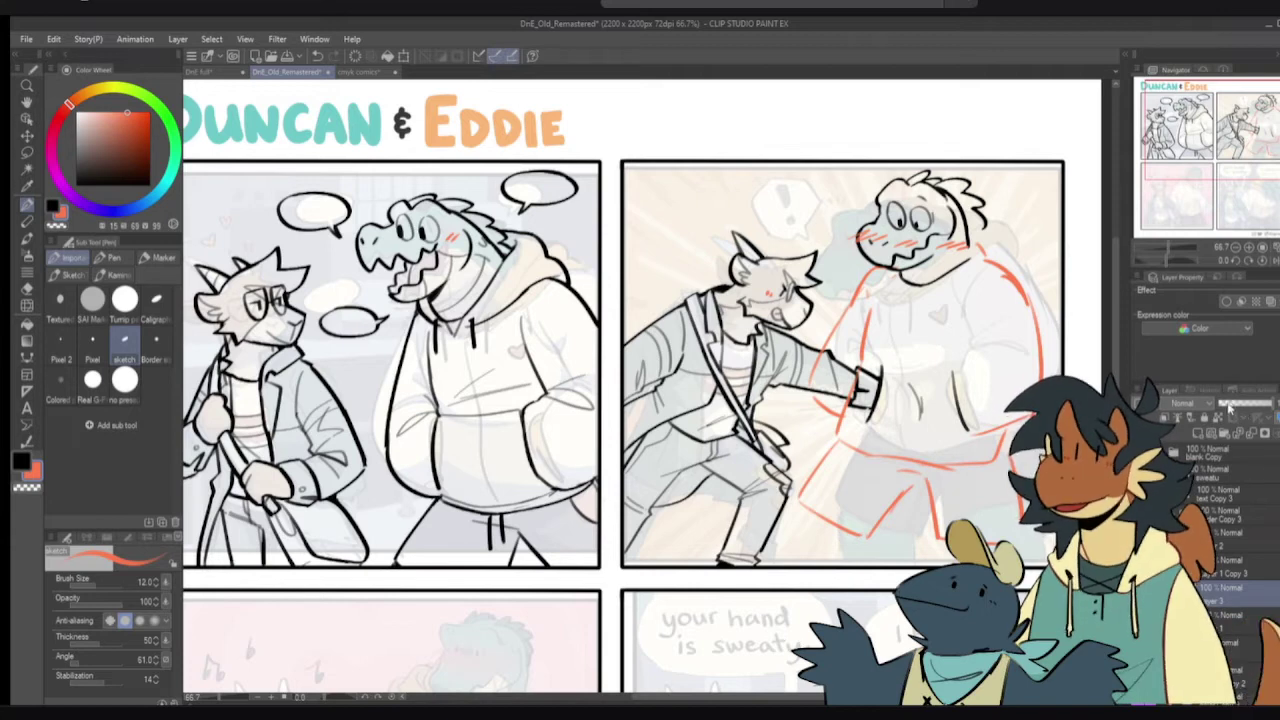
- Lower the orange-red sketch layer's opacity to 20% and hide the colour reference
{"action": "left_click_drag", "start_coordinate": [1240, 404], "coordinate": [1230, 410]}
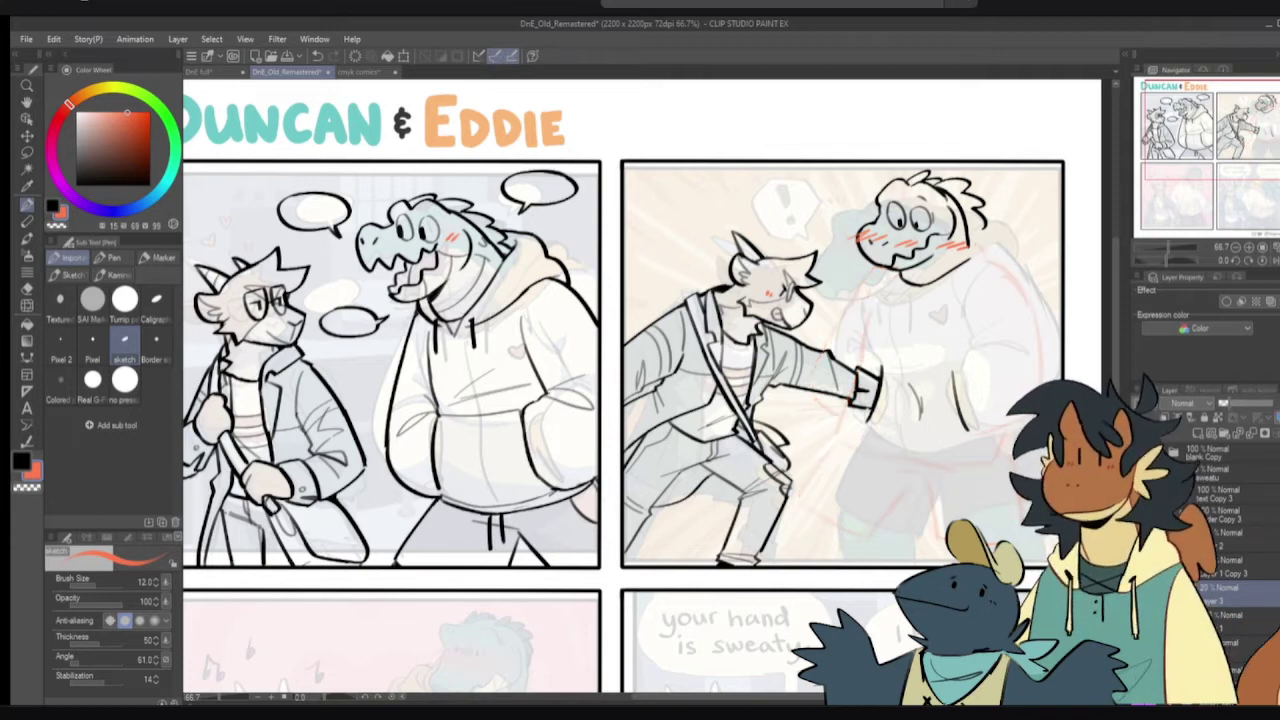
{"action": "left_click", "coordinate": [1144, 670]}
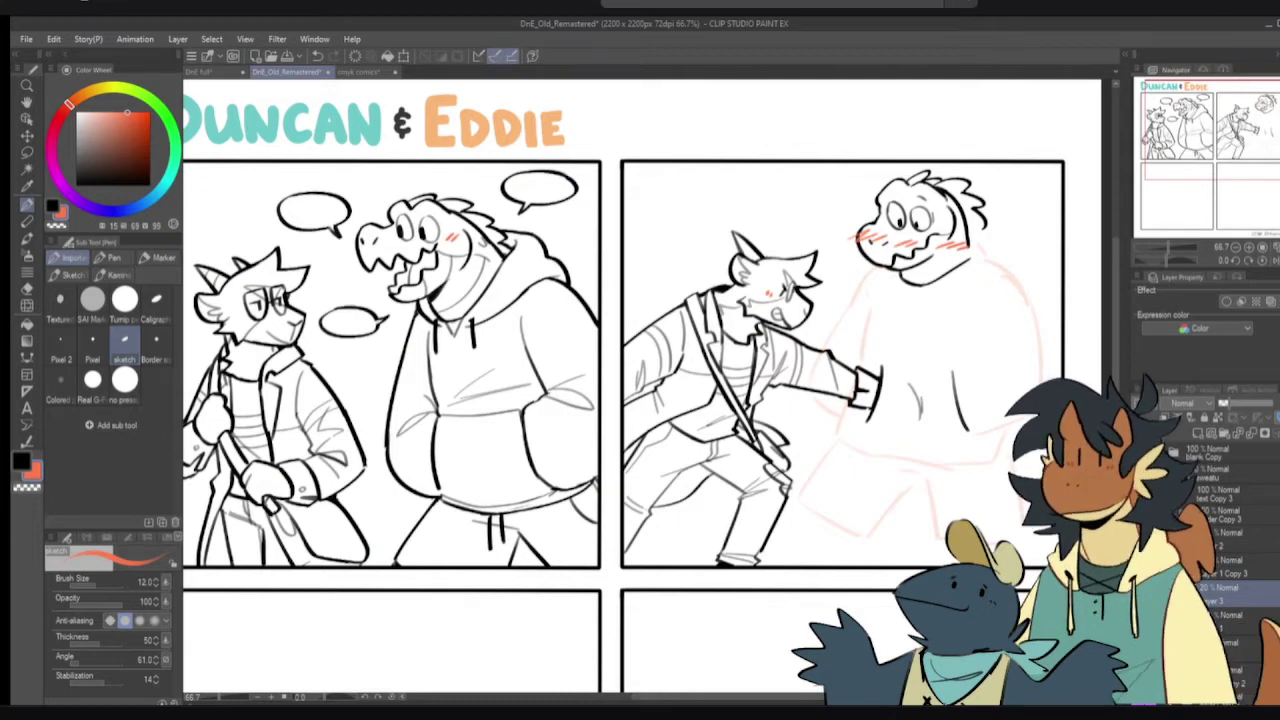
- Merge the separate head layer into the line art, then lasso the reptile's blush strokes, move them up toward the eyes and deselect
{"action": "left_click", "coordinate": [1215, 561]}
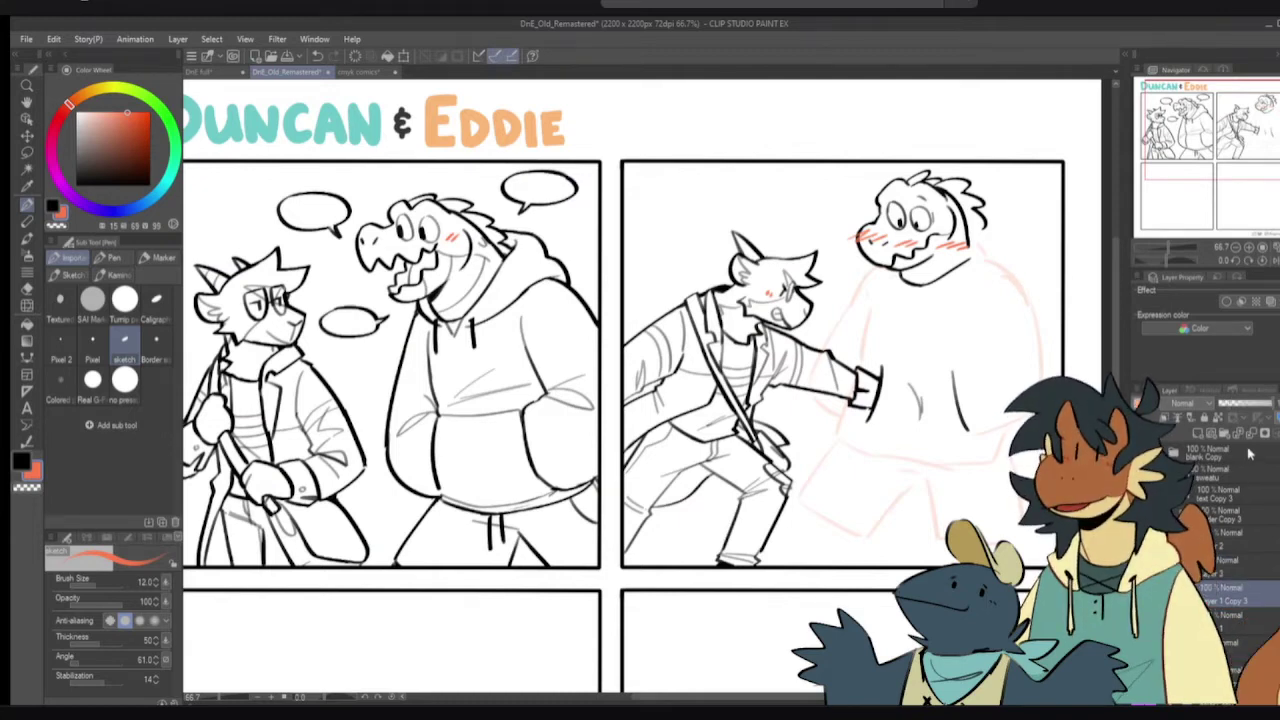
{"action": "left_click", "coordinate": [1251, 434]}
{"action": "scroll", "coordinate": [951, 225], "scroll_direction": "up", "scroll_amount": 1}
{"action": "key", "text": "m"}
{"action": "mouse_move", "coordinate": [872, 193]}
{"action": "left_mouse_down"}
{"action": "mouse_move", "coordinate": [1030, 281]}
{"action": "mouse_move", "coordinate": [968, 210]}
{"action": "left_mouse_up"}
{"action": "key", "text": "p"}
{"action": "left_click_drag", "start_coordinate": [961, 261], "coordinate": [957, 237]}
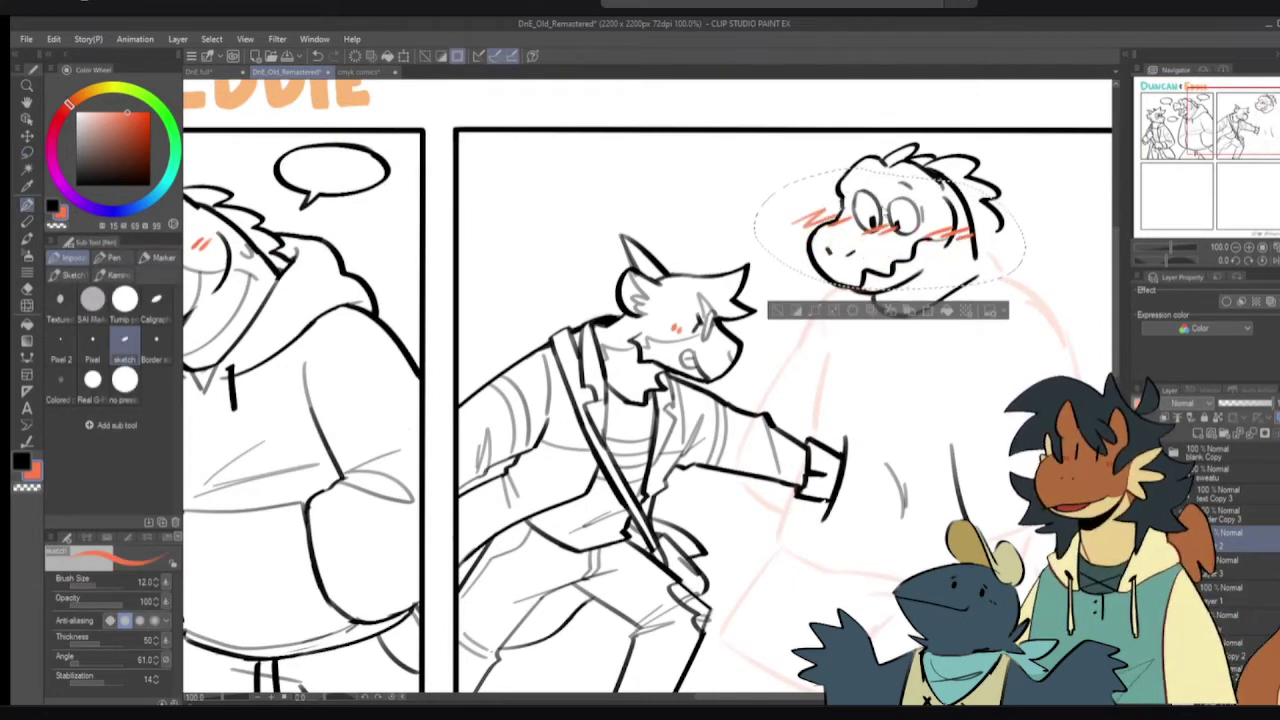
{"action": "left_click", "coordinate": [777, 311]}
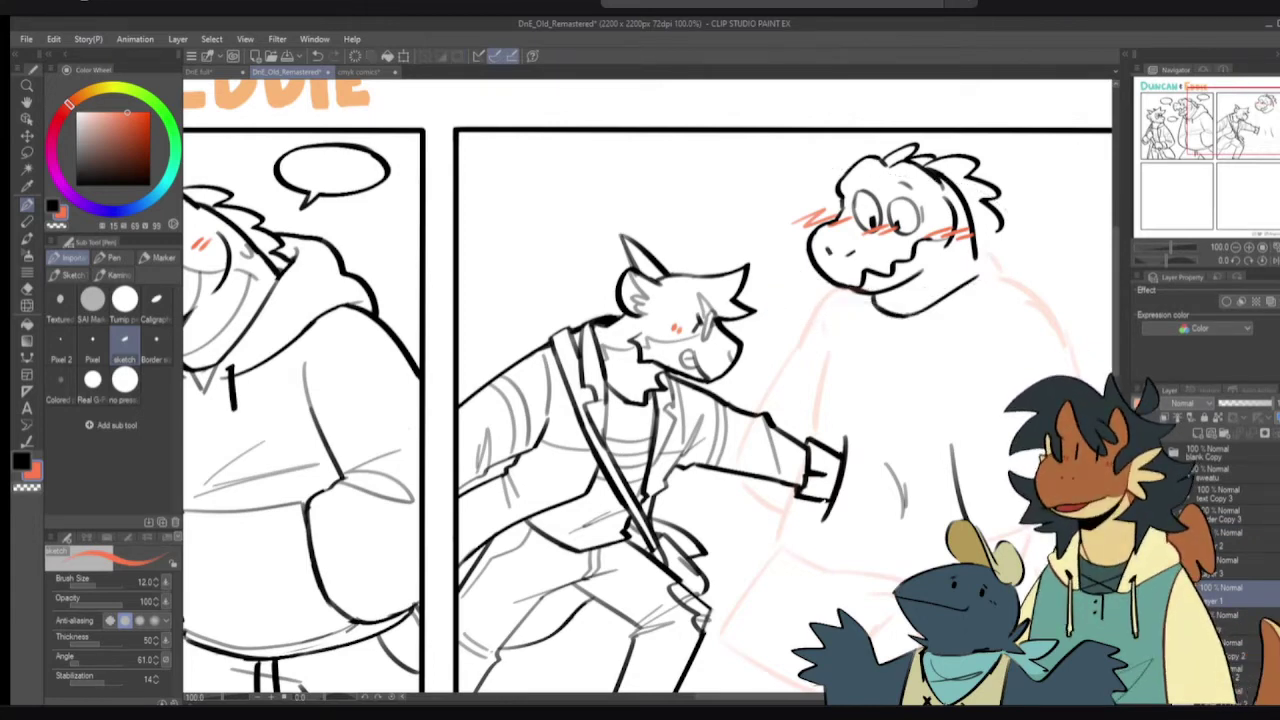
- Erase the rear end of the neck line below the reptile's jaw on the line art layer
{"action": "left_click", "coordinate": [1142, 594]}
{"action": "left_click", "coordinate": [1142, 594]}
{"action": "mouse_move", "coordinate": [911, 285]}
{"action": "left_mouse_down"}
{"action": "mouse_move", "coordinate": [903, 307]}
{"action": "mouse_move", "coordinate": [976, 297]}
{"action": "left_mouse_up"}
{"action": "key", "text": "e"}
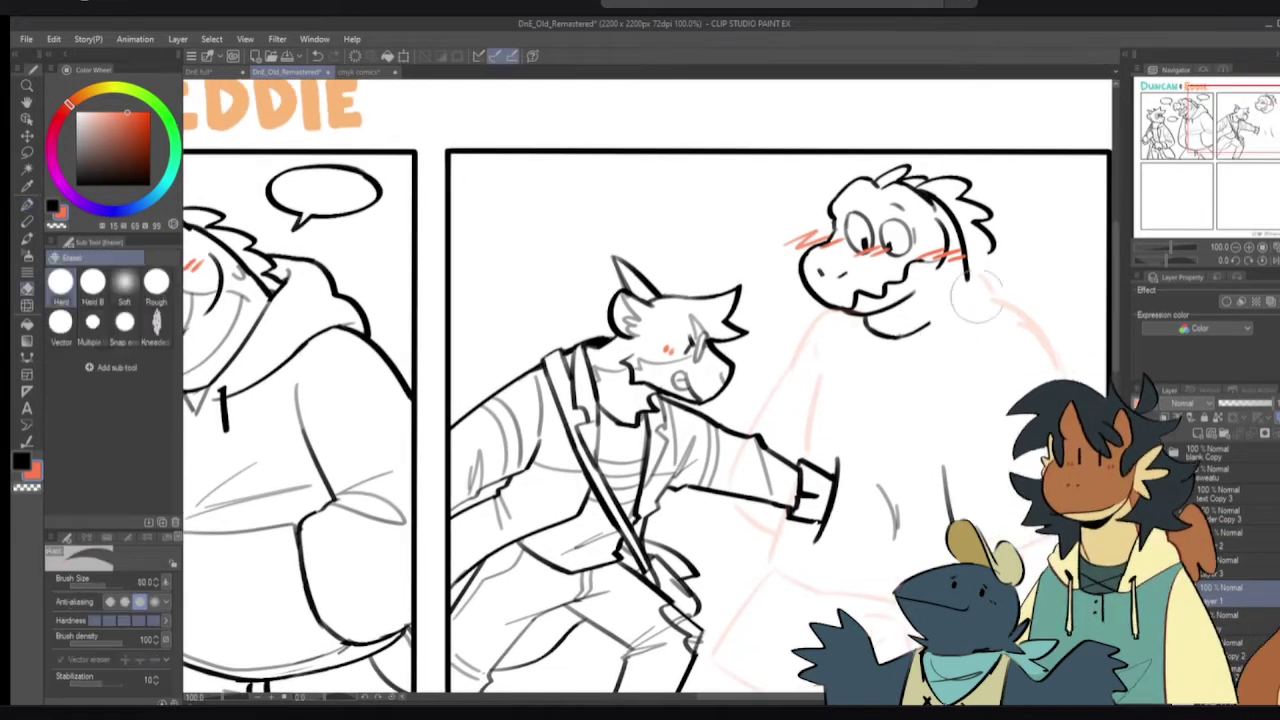
- Switch back to black and ink the hood's front edge and its folded shape behind the reptile's head
{"action": "key", "text": "p"}
{"action": "mouse_move", "coordinate": [916, 332]}
{"action": "left_mouse_down"}
{"action": "mouse_move", "coordinate": [943, 298]}
{"action": "mouse_move", "coordinate": [975, 285]}
{"action": "left_mouse_up"}
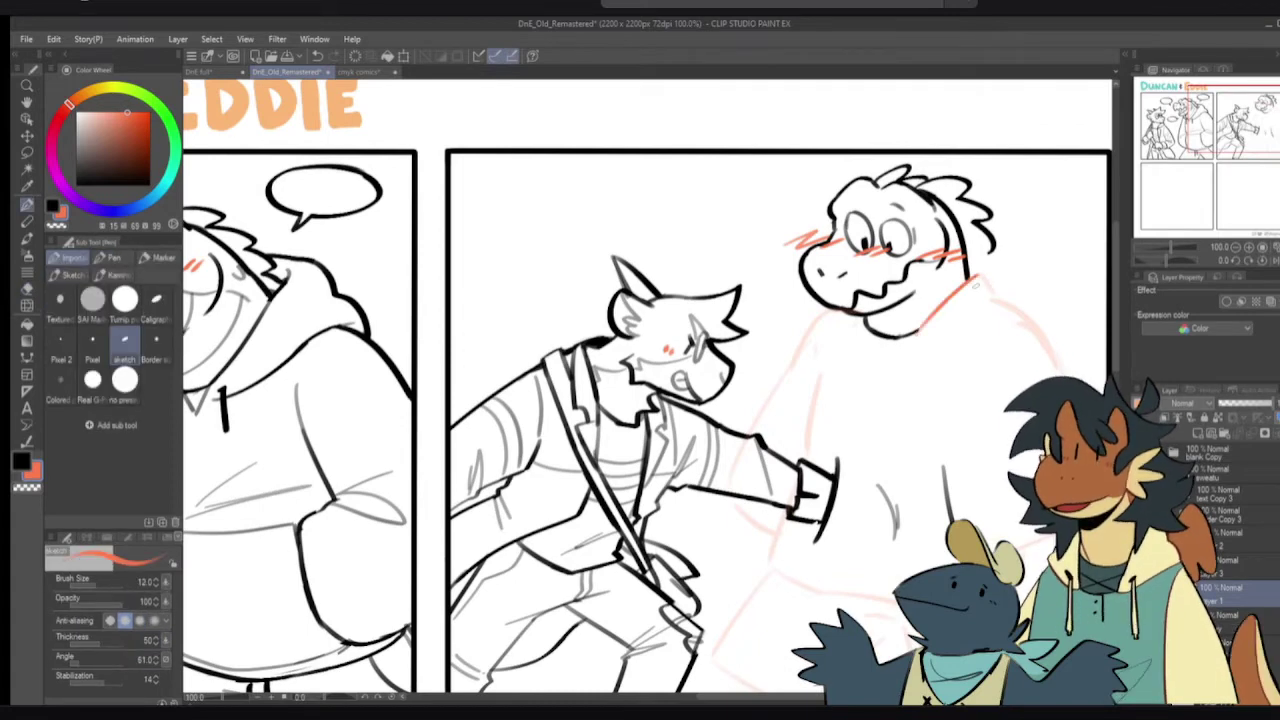
{"action": "key", "text": "ctrl+z"}
{"action": "key", "text": "x"}
{"action": "mouse_move", "coordinate": [918, 333]}
{"action": "left_mouse_down"}
{"action": "mouse_move", "coordinate": [966, 262]}
{"action": "mouse_move", "coordinate": [995, 262]}
{"action": "mouse_move", "coordinate": [1027, 312]}
{"action": "mouse_move", "coordinate": [1028, 300]}
{"action": "mouse_move", "coordinate": [930, 346]}
{"action": "left_mouse_up"}
{"action": "key", "text": "ctrl+z"}
{"action": "mouse_move", "coordinate": [836, 308]}
{"action": "left_mouse_down"}
{"action": "mouse_move", "coordinate": [859, 349]}
{"action": "mouse_move", "coordinate": [865, 324]}
{"action": "mouse_move", "coordinate": [1024, 304]}
{"action": "mouse_move", "coordinate": [982, 307]}
{"action": "mouse_move", "coordinate": [936, 357]}
{"action": "left_mouse_up"}
{"action": "key", "text": "ctrl+z"}
{"action": "key", "text": "ctrl+z"}
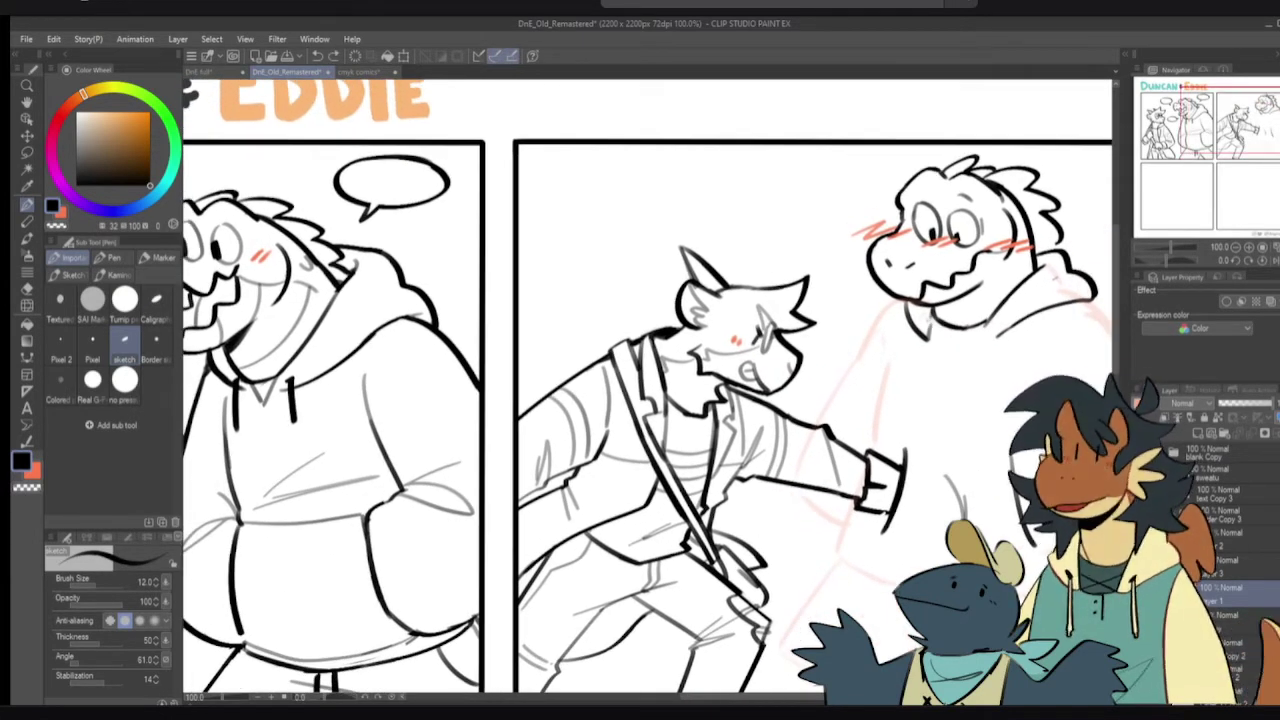
- Ink the hoodie's V-shaped collar opening beneath the reptile's jaw and clean up its edges
{"action": "left_click_drag", "start_coordinate": [488, 416], "coordinate": [552, 391]}
{"action": "left_click_drag", "start_coordinate": [962, 236], "coordinate": [823, 262]}
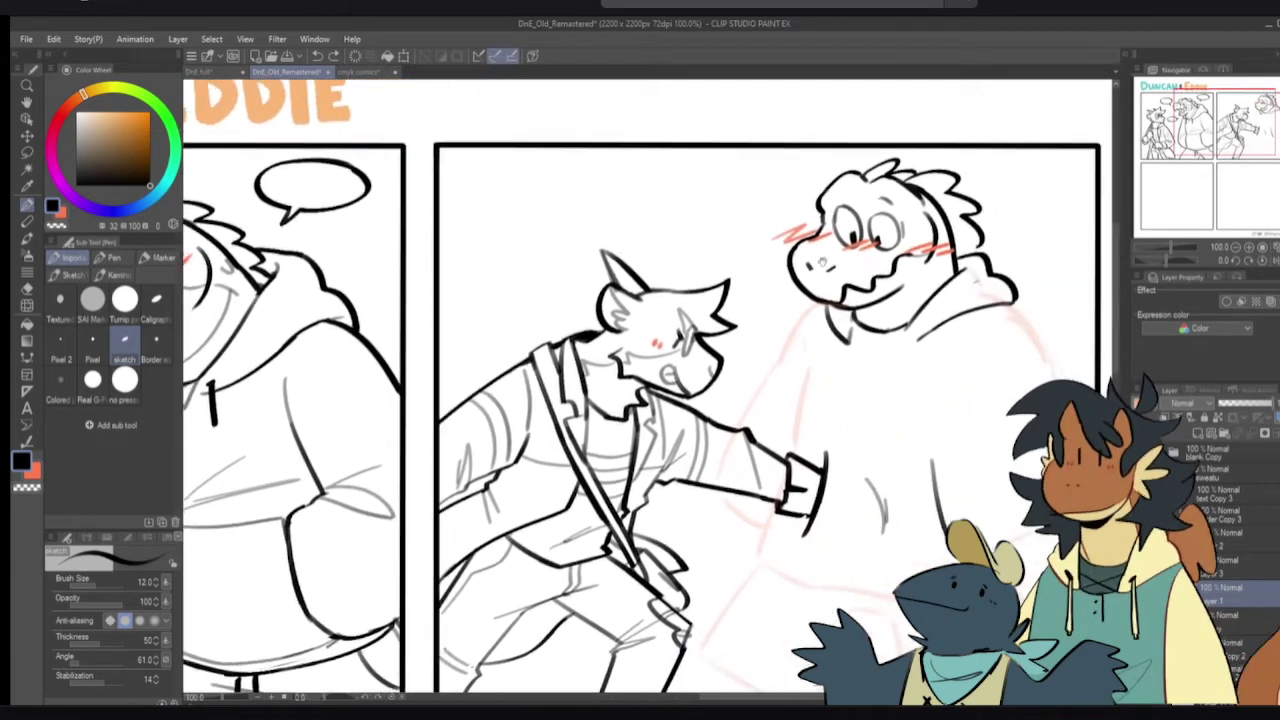
{"action": "mouse_move", "coordinate": [840, 329]}
{"action": "left_mouse_down"}
{"action": "mouse_move", "coordinate": [822, 336]}
{"action": "mouse_move", "coordinate": [858, 338]}
{"action": "mouse_move", "coordinate": [850, 362]}
{"action": "mouse_move", "coordinate": [893, 326]}
{"action": "left_mouse_up"}
{"action": "key", "text": "e"}
{"action": "key", "text": "p"}
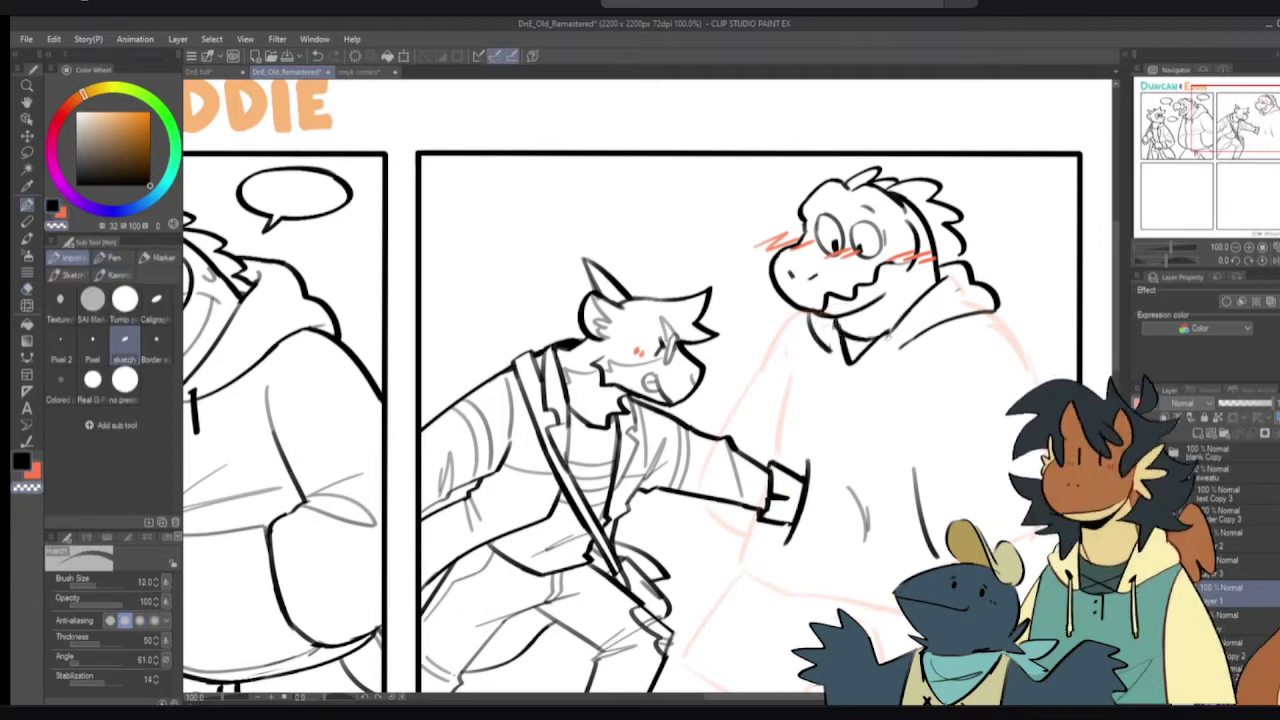
- Refine the collar's inner edge and add thin detail lines across the reptile's throat below the jaw
{"action": "key", "text": "c"}
{"action": "left_click_drag", "start_coordinate": [871, 347], "coordinate": [904, 317]}
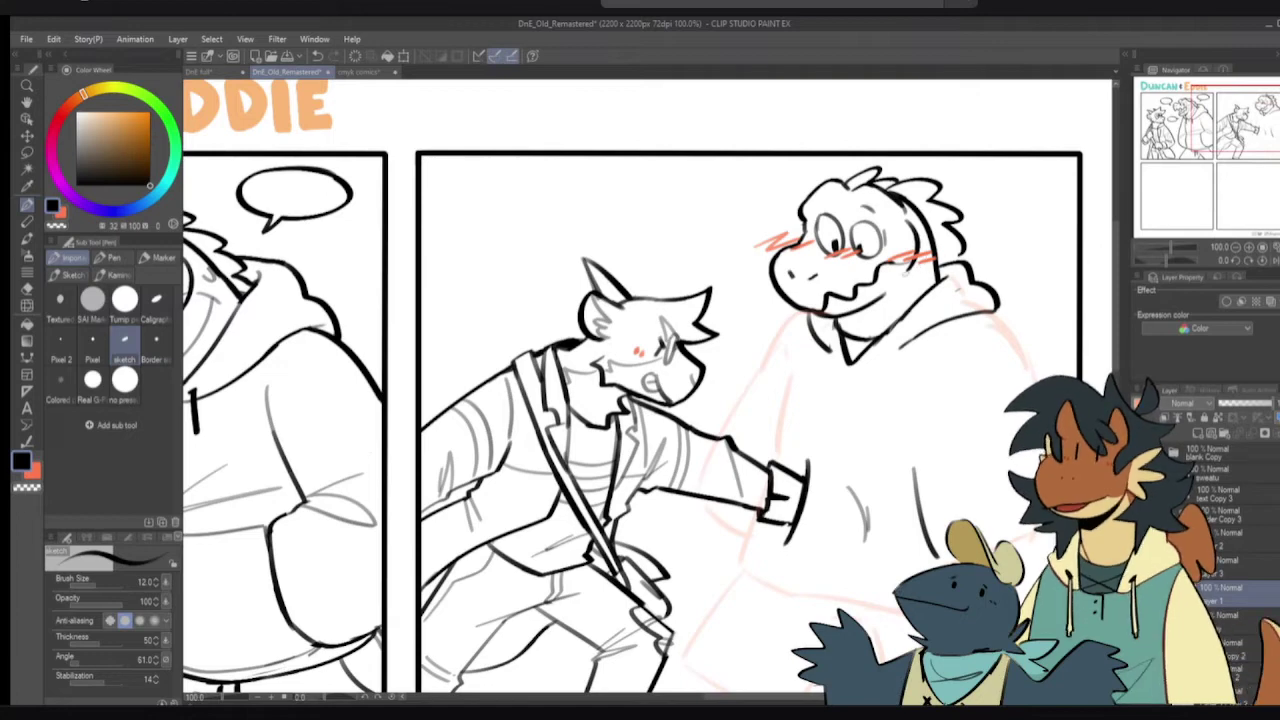
{"action": "key", "text": "c"}
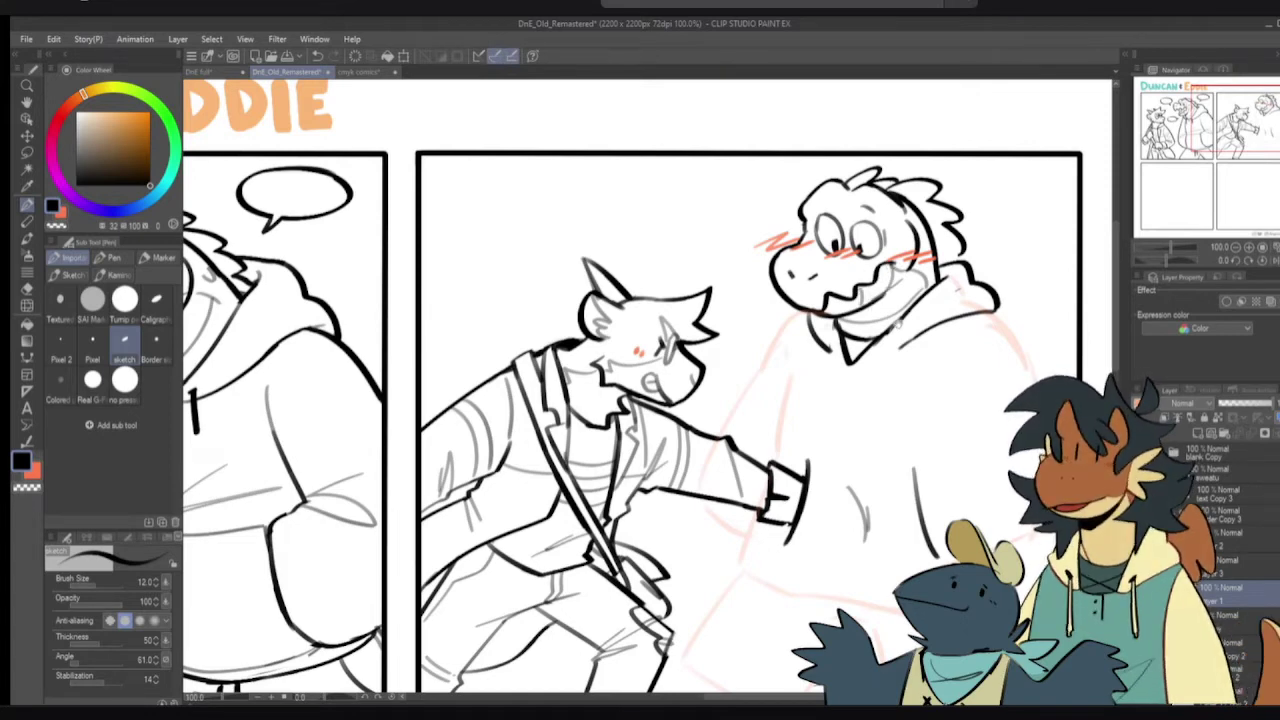
{"action": "left_click_drag", "start_coordinate": [898, 324], "coordinate": [850, 278]}
{"action": "key", "text": "c"}
{"action": "key", "text": "c"}
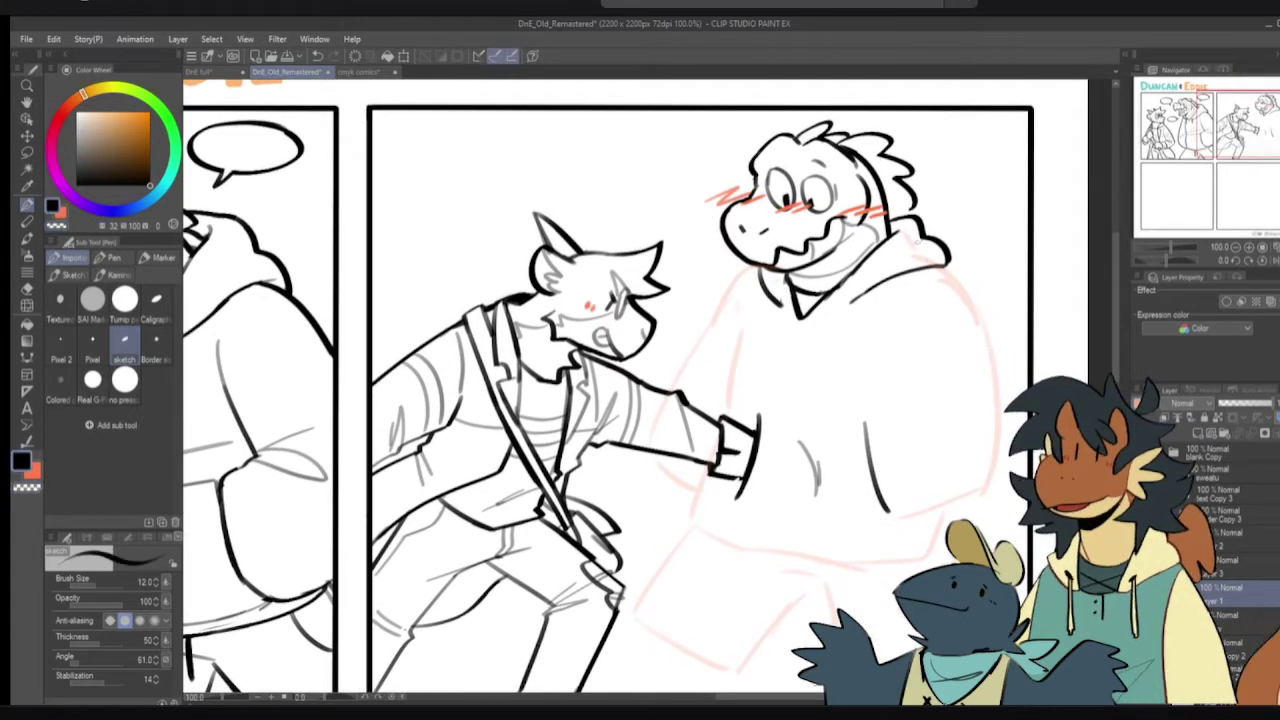
- Ink the outer edge of the reptile's rear hoodie sleeve, curving from the hood over the shoulder and down the arm
{"action": "mouse_move", "coordinate": [899, 240]}
{"action": "left_mouse_down"}
{"action": "mouse_move", "coordinate": [922, 254]}
{"action": "mouse_move", "coordinate": [983, 372]}
{"action": "left_mouse_up"}
{"action": "key", "text": "ctrl+z"}
{"action": "key", "text": "ctrl+z"}
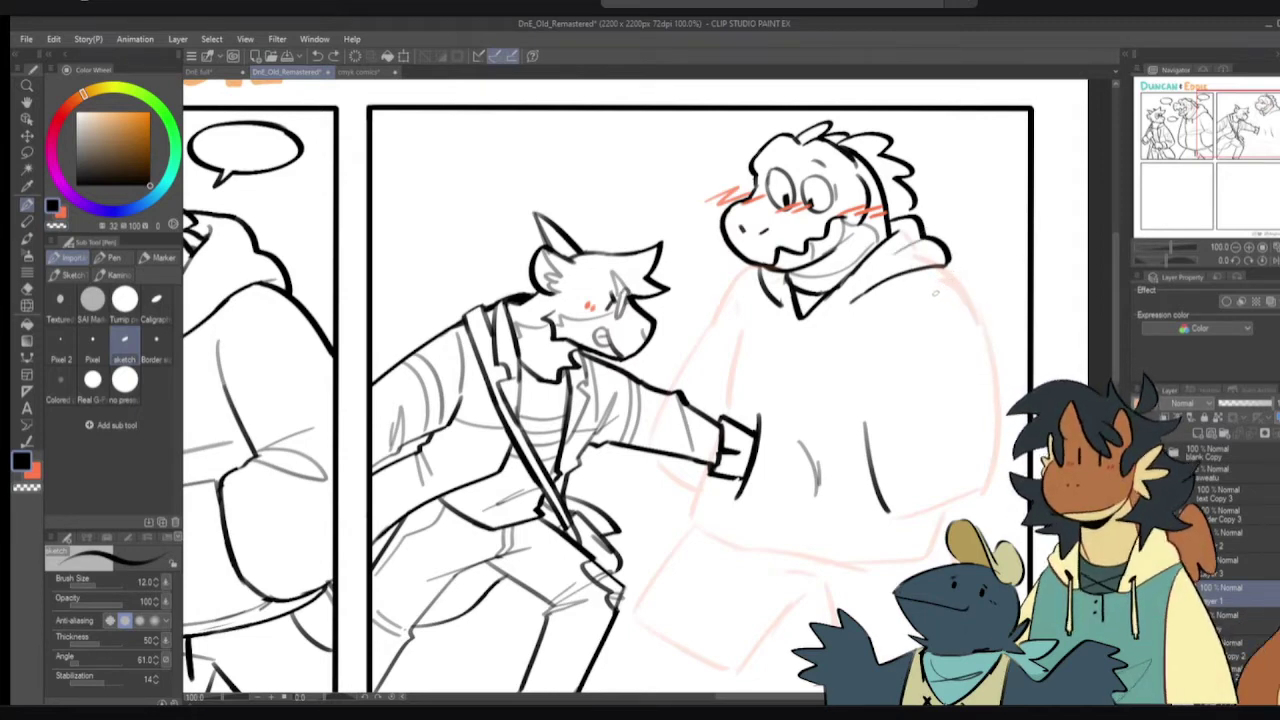
{"action": "left_click_drag", "start_coordinate": [940, 266], "coordinate": [985, 368]}
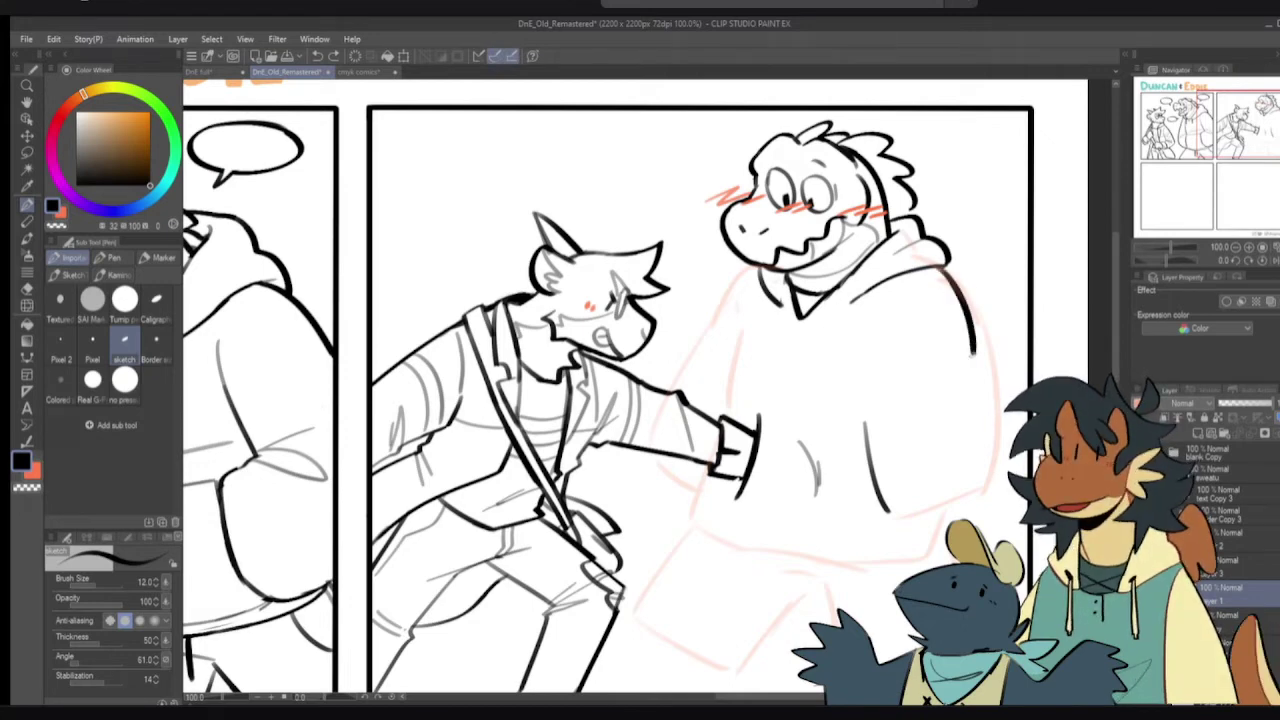
{"action": "key", "text": "ctrl+z"}
{"action": "mouse_move", "coordinate": [943, 265]}
{"action": "left_mouse_down"}
{"action": "mouse_move", "coordinate": [988, 372]}
{"action": "mouse_move", "coordinate": [970, 303]}
{"action": "left_mouse_up"}
{"action": "key", "text": "ctrl+z"}
{"action": "key", "text": "ctrl+y"}
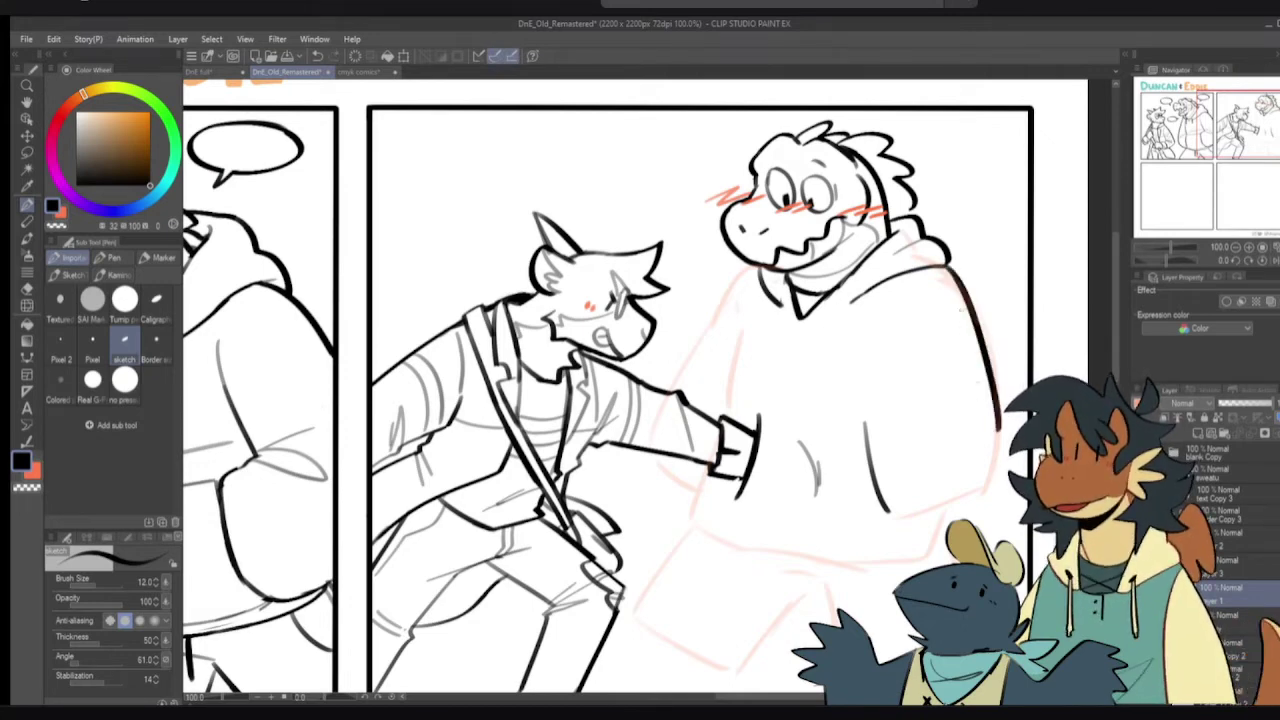
{"action": "key", "text": "ctrl+z"}
- Ink the rounded lower edge of the rear sleeve, joining its outer contour to the bottom of its inner line
{"action": "mouse_move", "coordinate": [989, 378]}
{"action": "left_mouse_down"}
{"action": "mouse_move", "coordinate": [948, 497]}
{"action": "mouse_move", "coordinate": [958, 493]}
{"action": "left_mouse_up"}
{"action": "key", "text": "ctrl+z"}
{"action": "key", "text": "ctrl+y"}
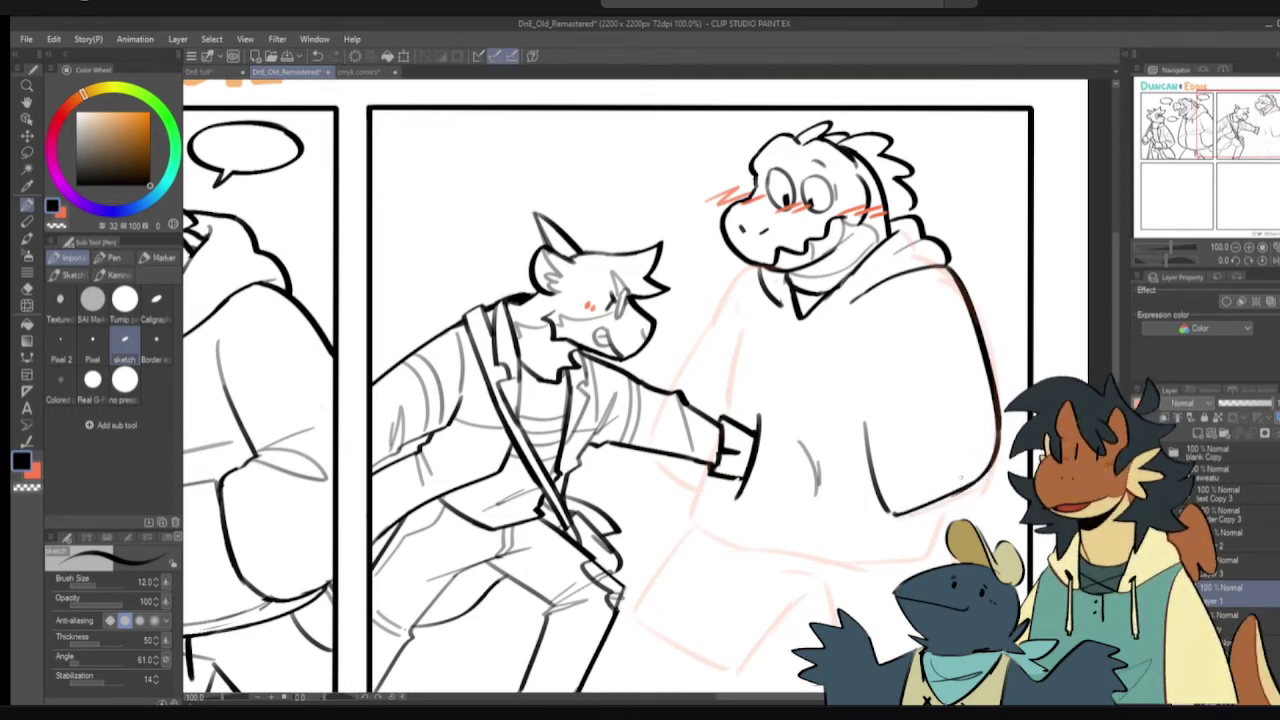
{"action": "left_click_drag", "start_coordinate": [868, 424], "coordinate": [944, 392]}
{"action": "key", "text": "ctrl+z"}
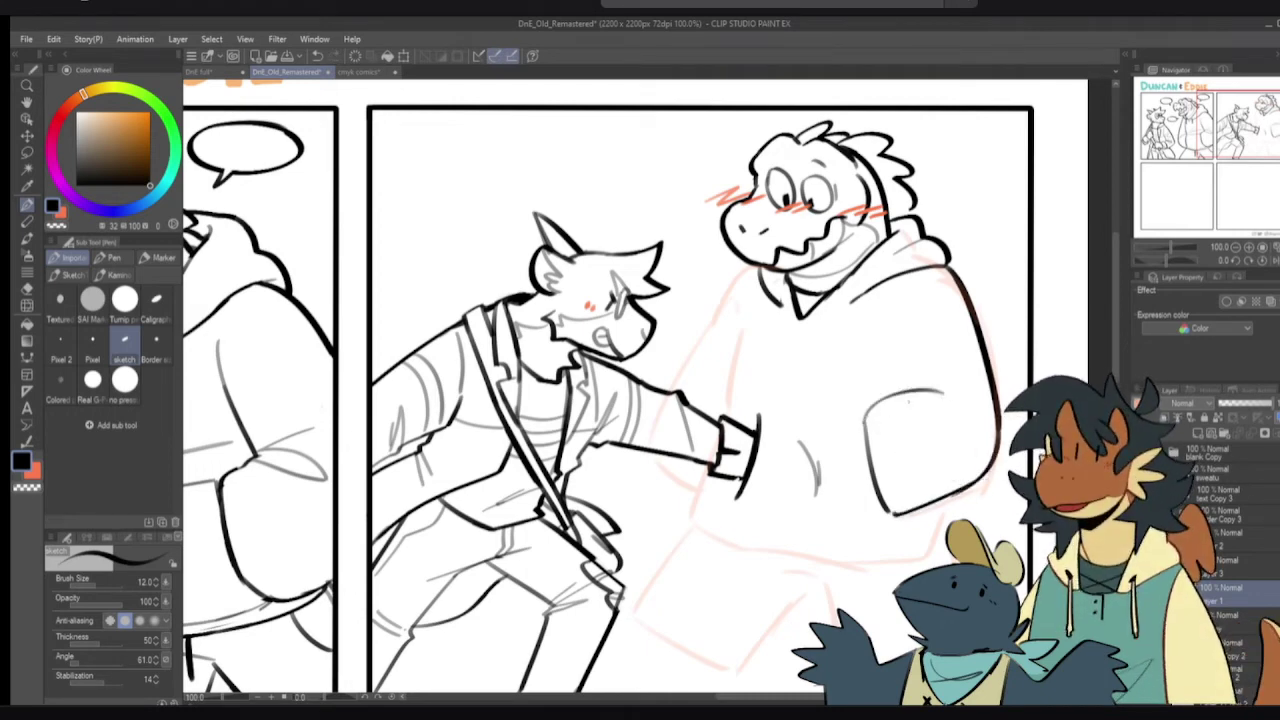
{"action": "key", "text": "ctrl+z"}
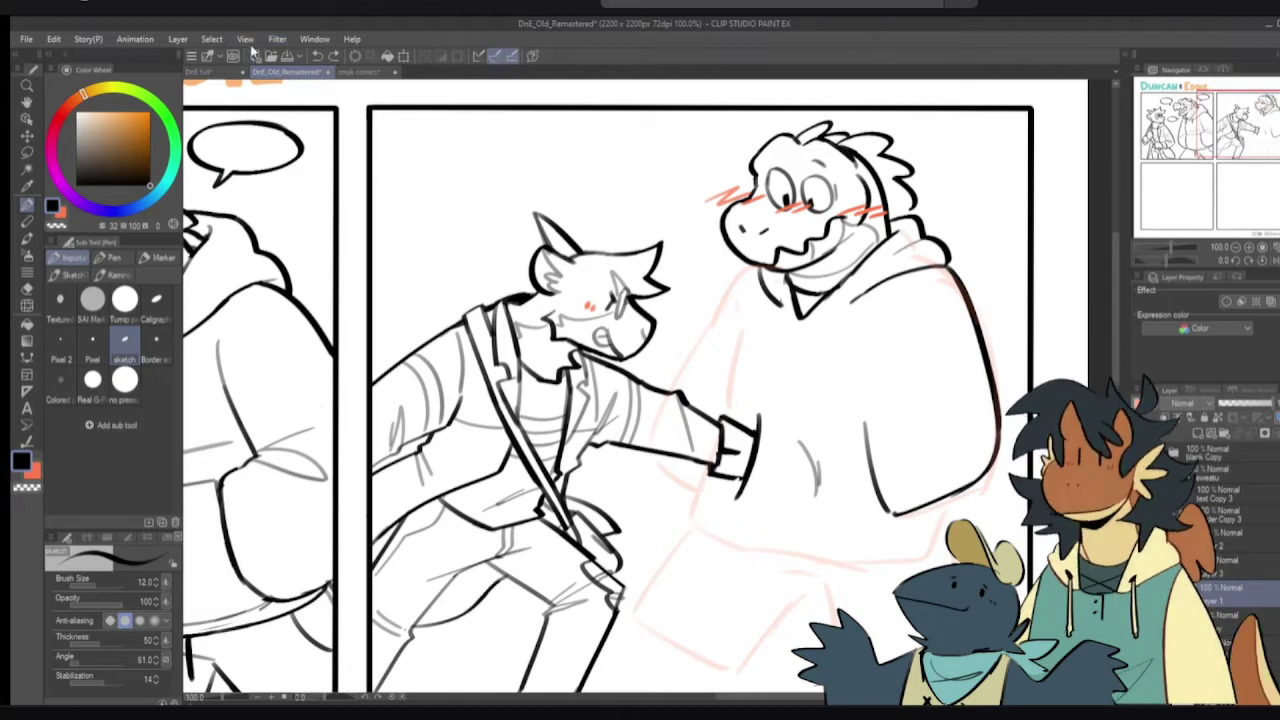
- View the finished comic in the DnE full document, hide its folder, and return to the DnE_Old_Remastered page
{"action": "left_click", "coordinate": [212, 74]}
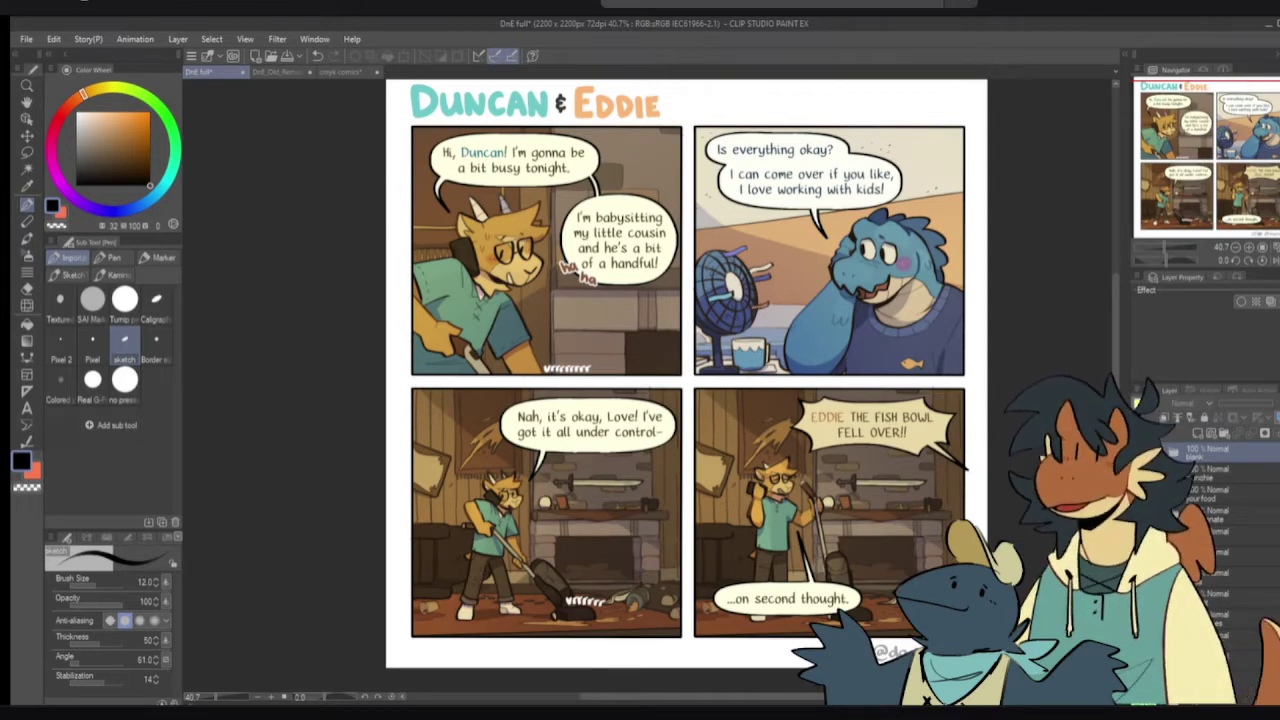
{"action": "left_click", "coordinate": [1143, 452]}
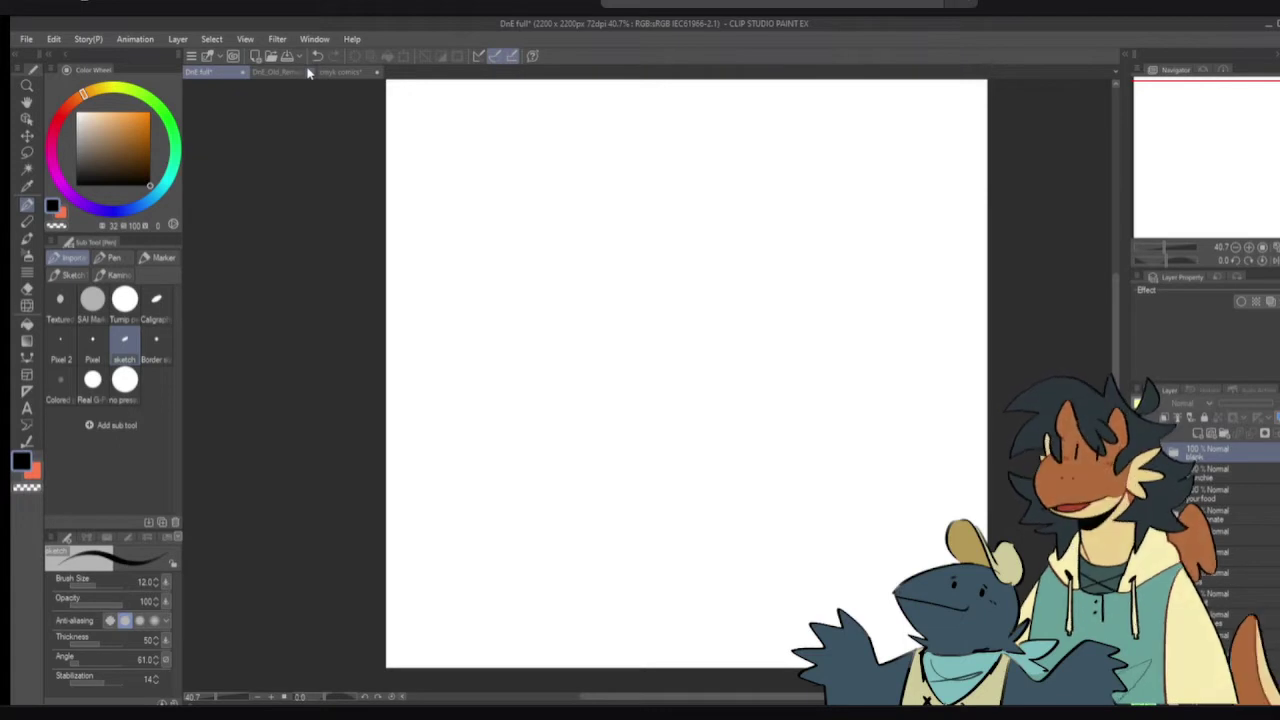
{"action": "left_click", "coordinate": [263, 73]}
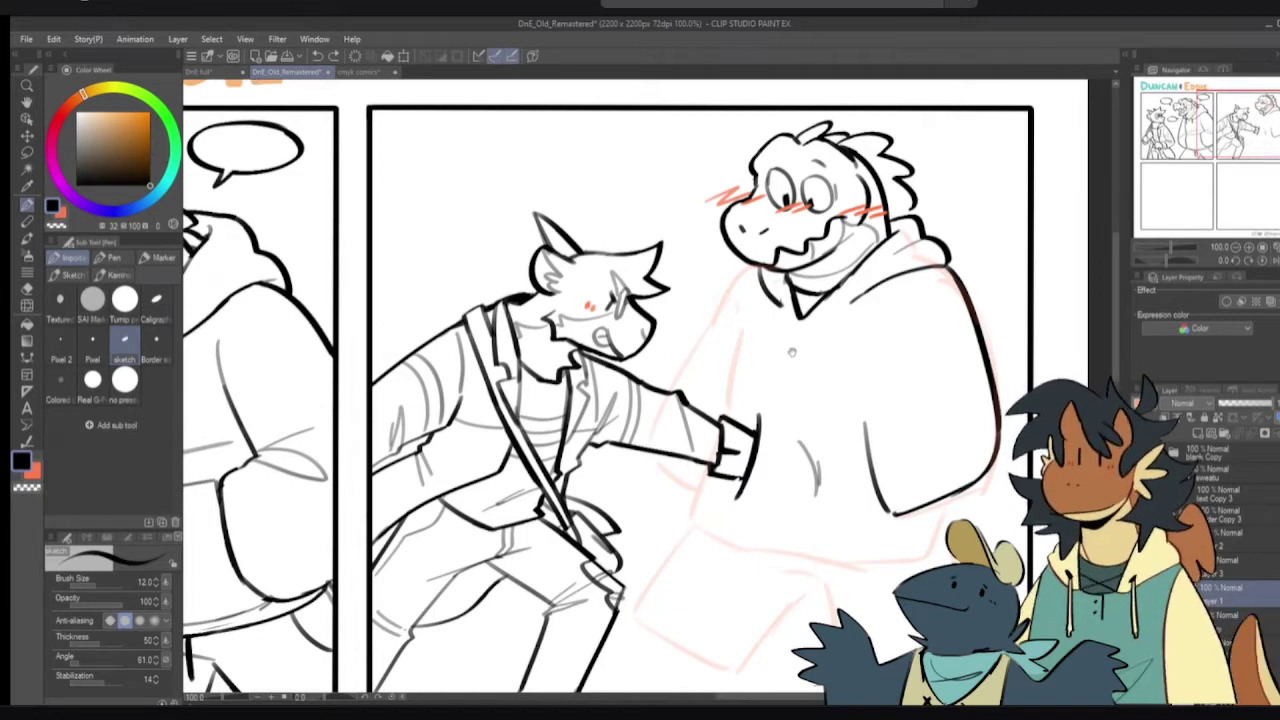
{"action": "left_click_drag", "start_coordinate": [763, 312], "coordinate": [751, 320]}
{"action": "mouse_move", "coordinate": [743, 273]}
{"action": "left_mouse_down"}
{"action": "mouse_move", "coordinate": [718, 292]}
{"action": "mouse_move", "coordinate": [676, 390]}
{"action": "left_mouse_up"}
{"action": "key", "text": "ctrl+z"}
{"action": "key", "text": "ctrl+z"}
{"action": "left_click_drag", "start_coordinate": [748, 278], "coordinate": [694, 336]}
{"action": "left_click", "coordinate": [714, 320]}
{"action": "key", "text": "ctrl+z"}
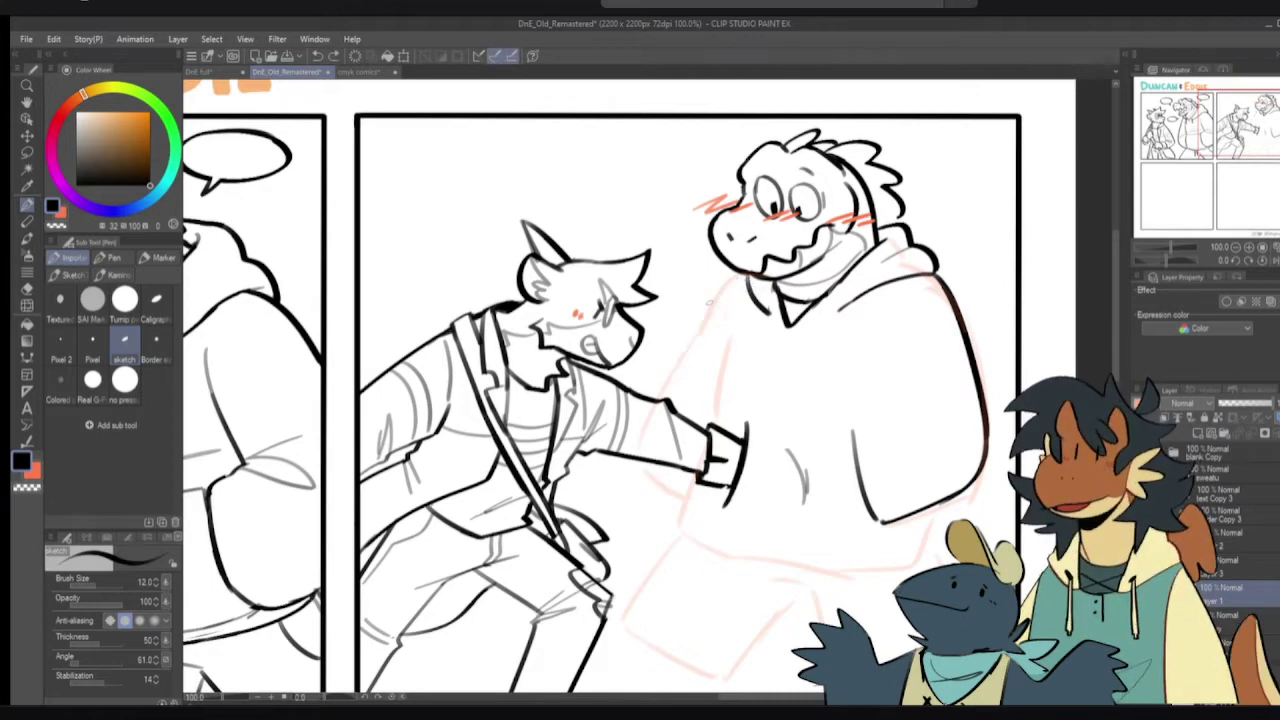
{"action": "key", "text": "h"}
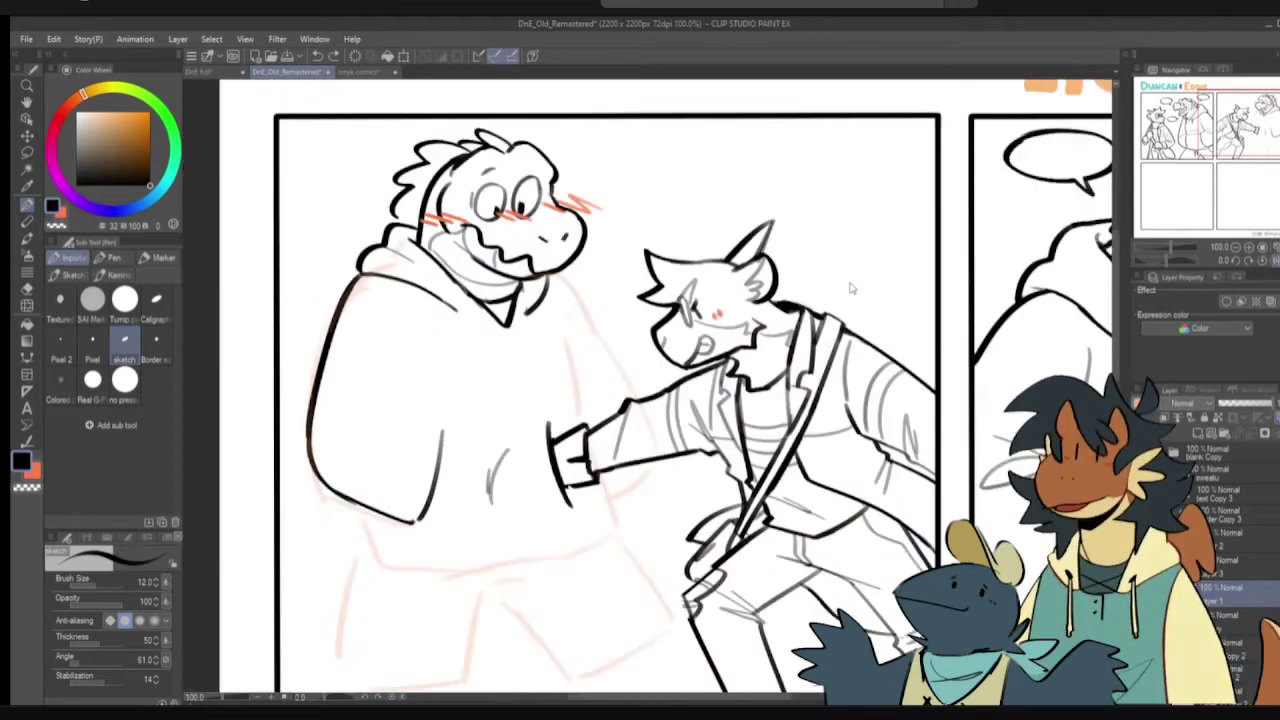
{"action": "key", "text": "h"}
{"action": "left_click_drag", "start_coordinate": [878, 296], "coordinate": [872, 385]}
{"action": "key", "text": "ctrl+z"}
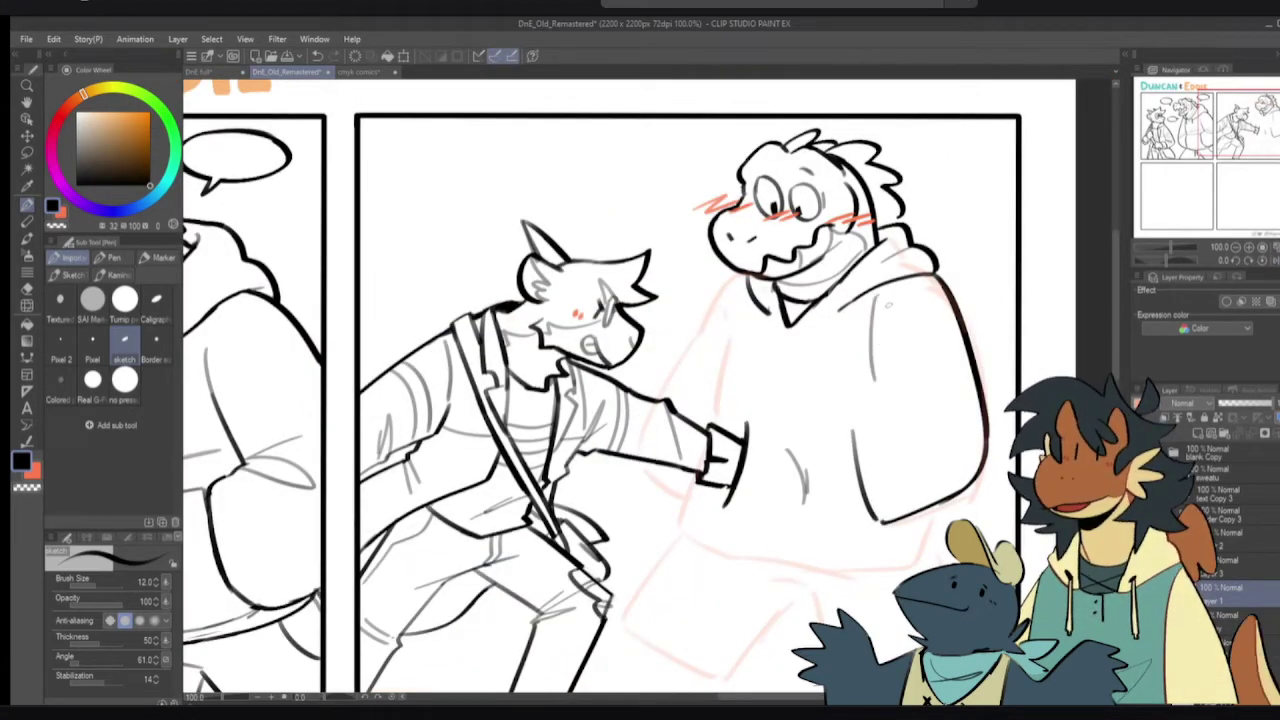
{"action": "key", "text": "ctrl+z"}
{"action": "left_click_drag", "start_coordinate": [882, 296], "coordinate": [886, 378]}
{"action": "key", "text": "ctrl+z"}
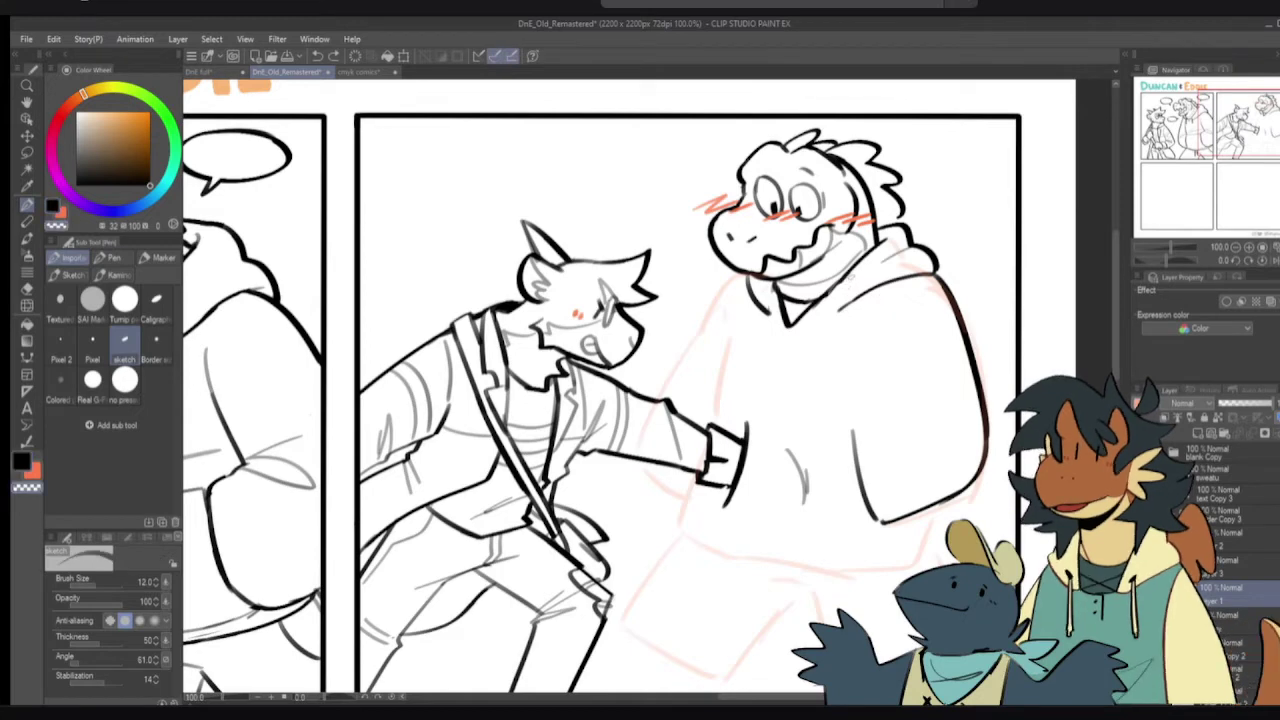
- Clean up the ink inside the hoodie's collar opening with the transparent color, and return to black
{"action": "key", "text": "c"}
{"action": "mouse_move", "coordinate": [780, 296]}
{"action": "left_mouse_down"}
{"action": "mouse_move", "coordinate": [767, 304]}
{"action": "mouse_move", "coordinate": [785, 308]}
{"action": "left_mouse_up"}
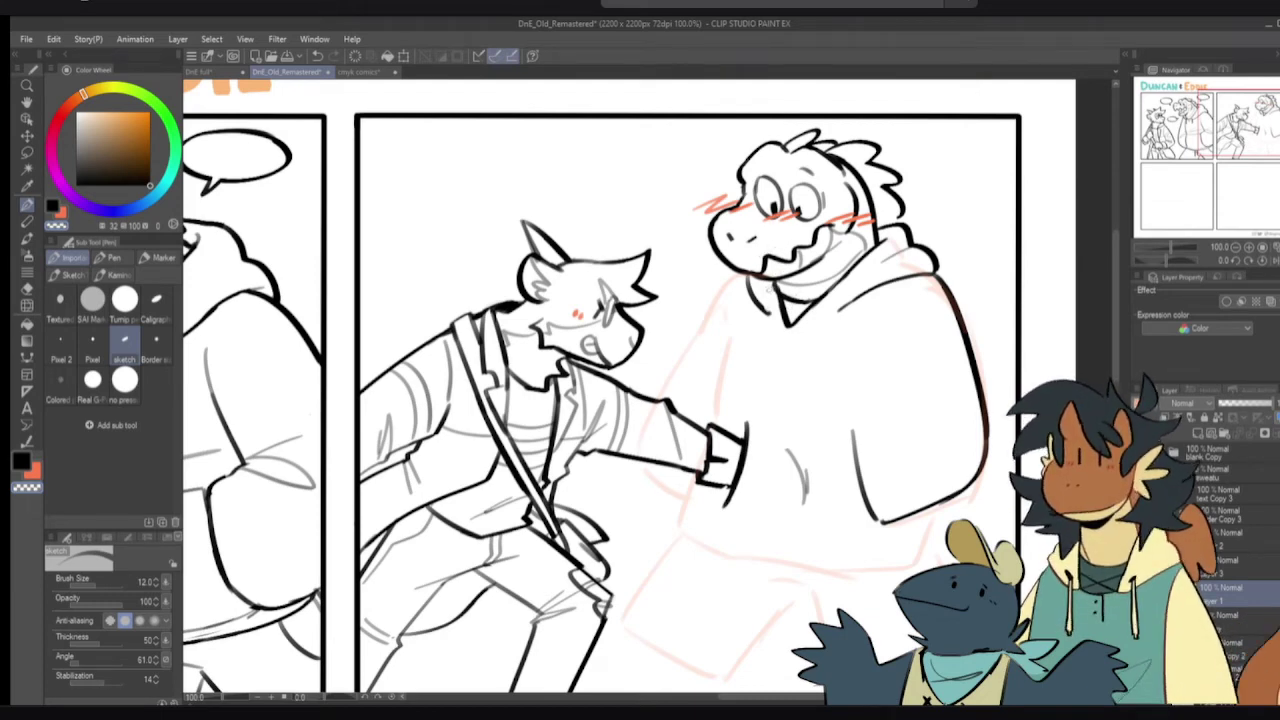
{"action": "key", "text": "c"}
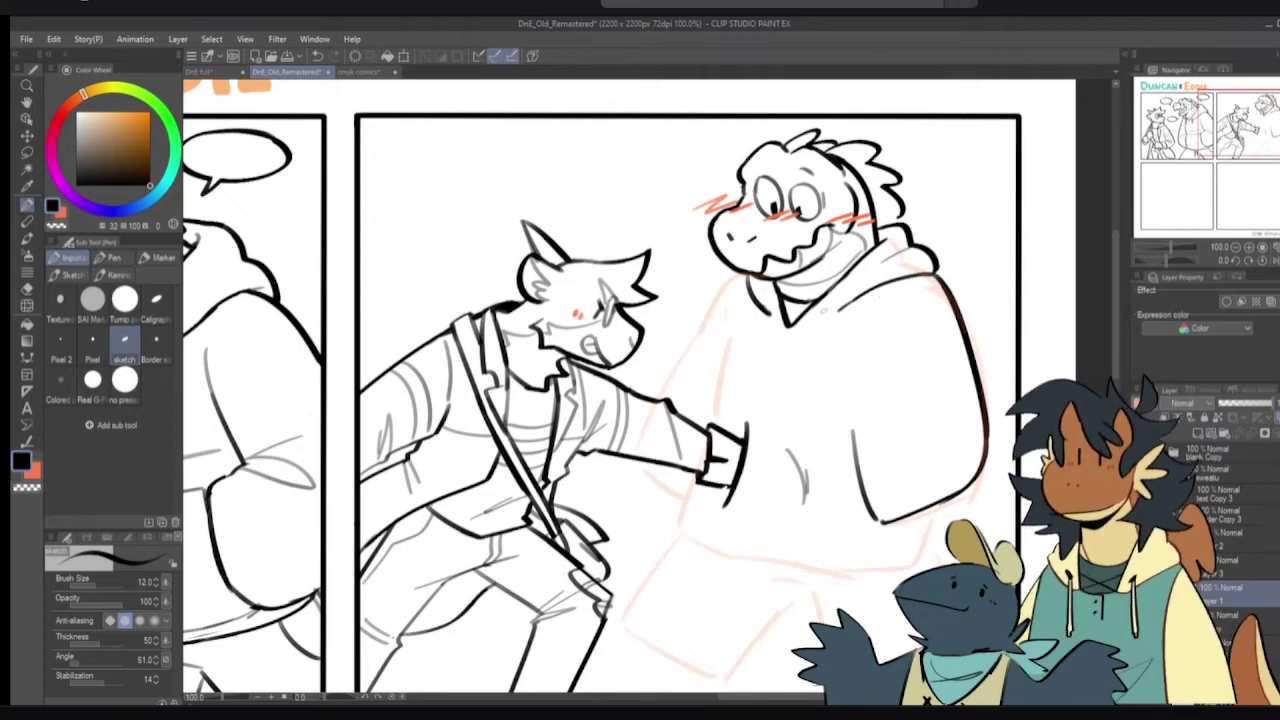
- Ink the lower edge of the hood so it runs from the rear shoulder down to the point of the V-shaped collar
{"action": "left_click_drag", "start_coordinate": [817, 326], "coordinate": [862, 298]}
{"action": "key", "text": "ctrl+z"}
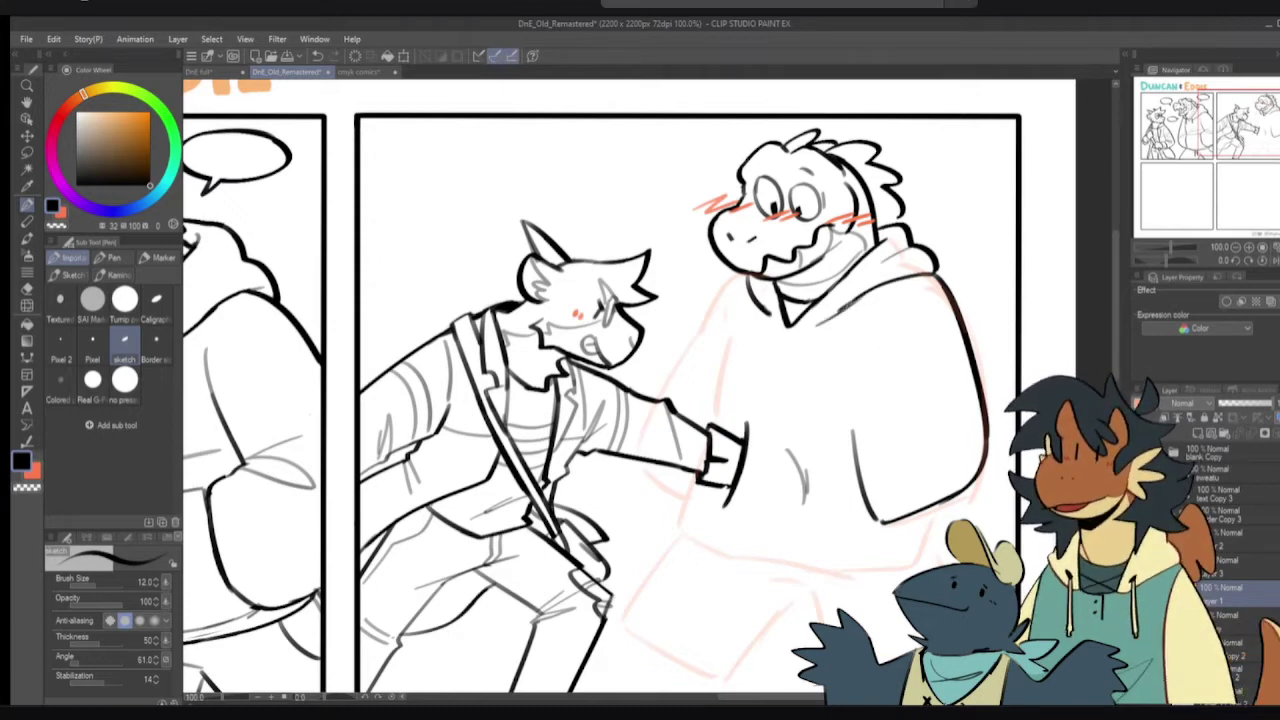
{"action": "key", "text": "ctrl+z"}
{"action": "left_click_drag", "start_coordinate": [804, 330], "coordinate": [852, 300]}
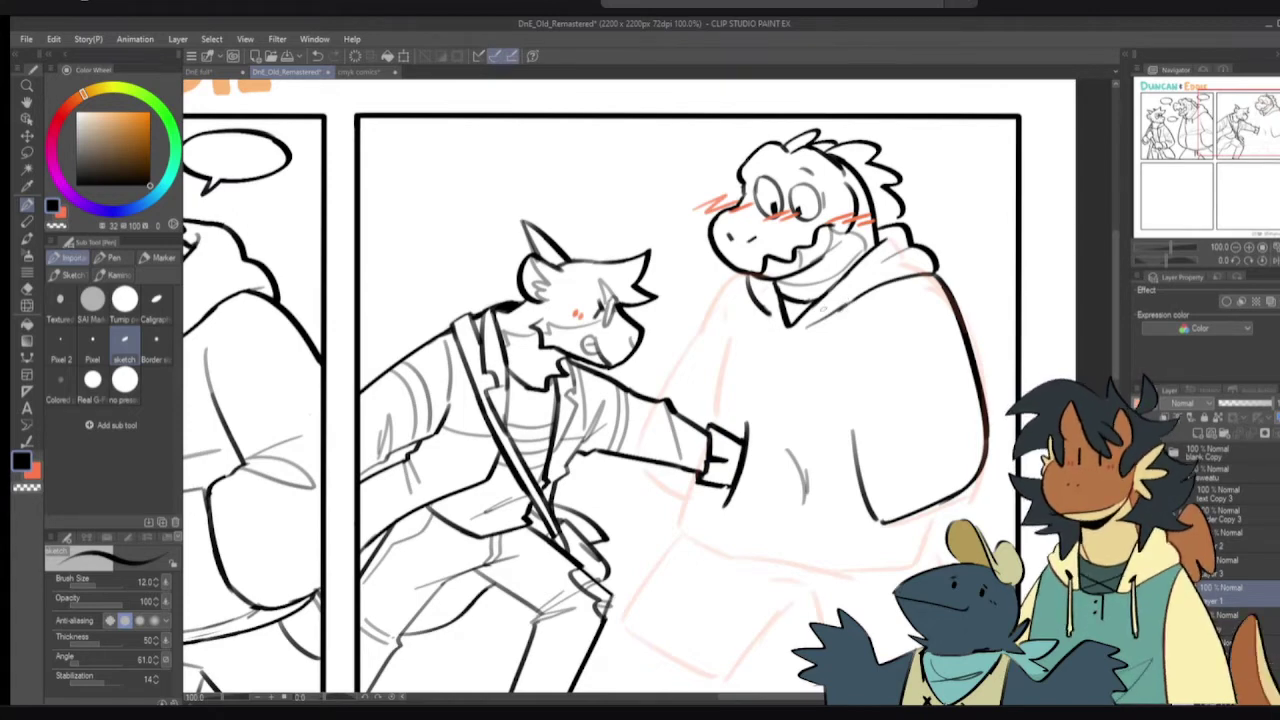
{"action": "key", "text": "ctrl+z"}
{"action": "left_click_drag", "start_coordinate": [806, 328], "coordinate": [856, 300]}
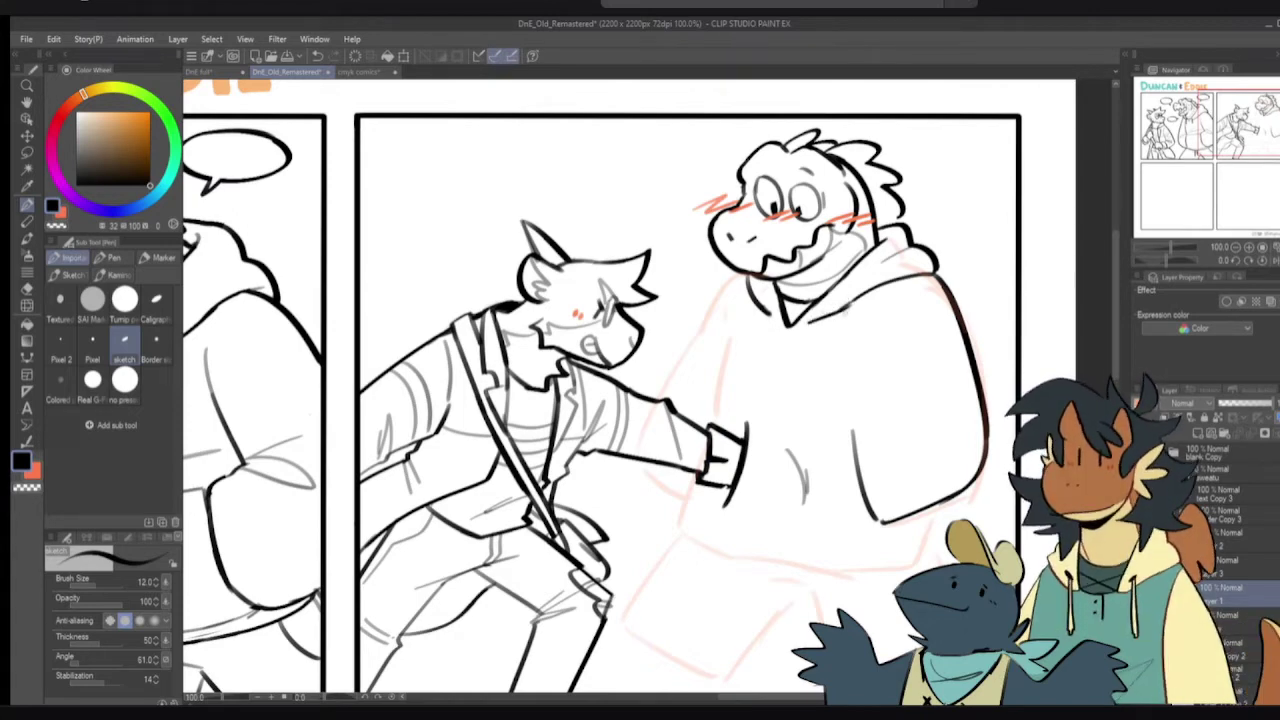
{"action": "key", "text": "ctrl+z"}
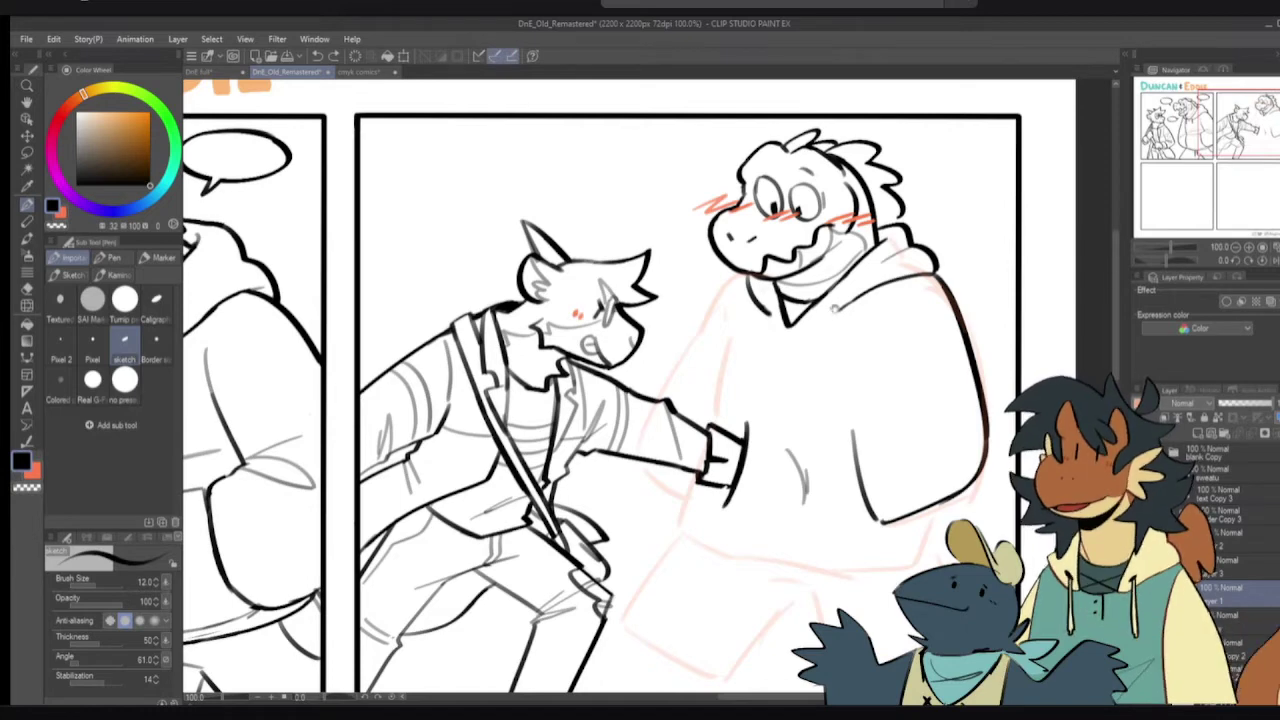
{"action": "mouse_move", "coordinate": [836, 310]}
{"action": "left_mouse_down"}
{"action": "mouse_move", "coordinate": [842, 350]}
{"action": "mouse_move", "coordinate": [860, 336]}
{"action": "left_mouse_up"}
{"action": "key", "text": "ctrl+z"}
{"action": "key", "text": "c"}
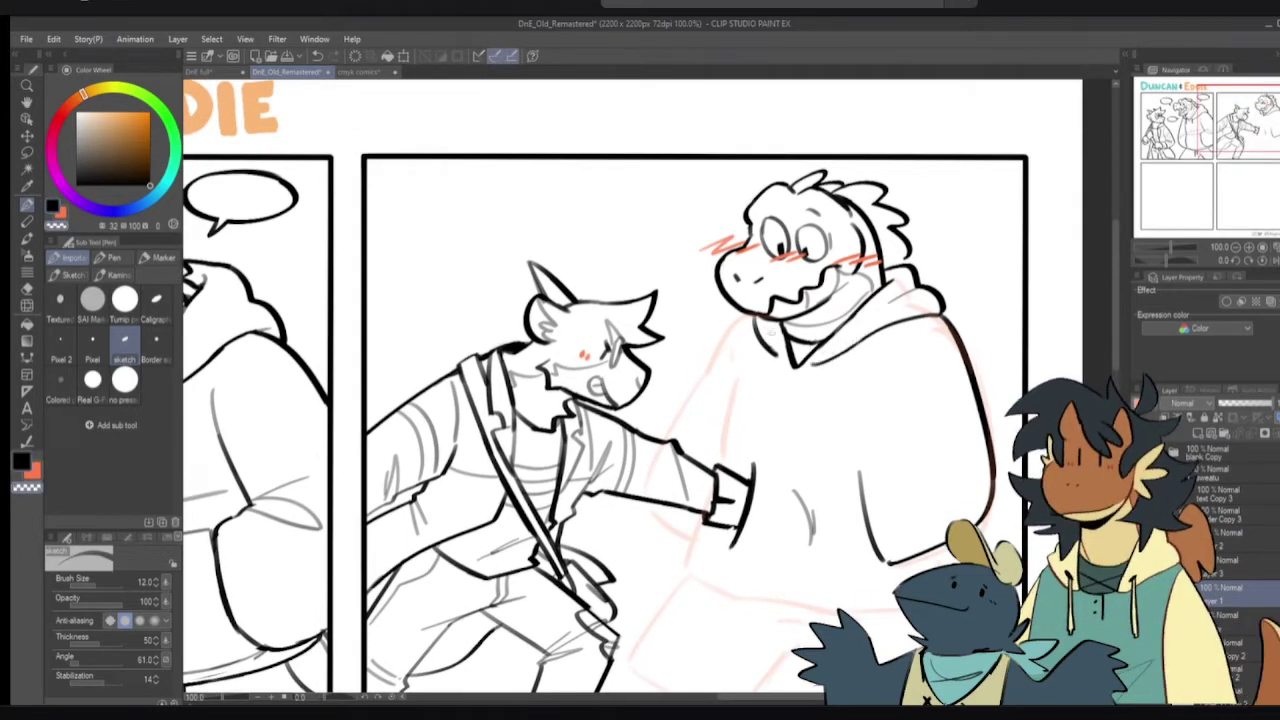
- Ink two short vertical drawstrings in black, one hanging on each side of the hoodie's collar
{"action": "key", "text": "c"}
{"action": "left_click_drag", "start_coordinate": [776, 338], "coordinate": [768, 398]}
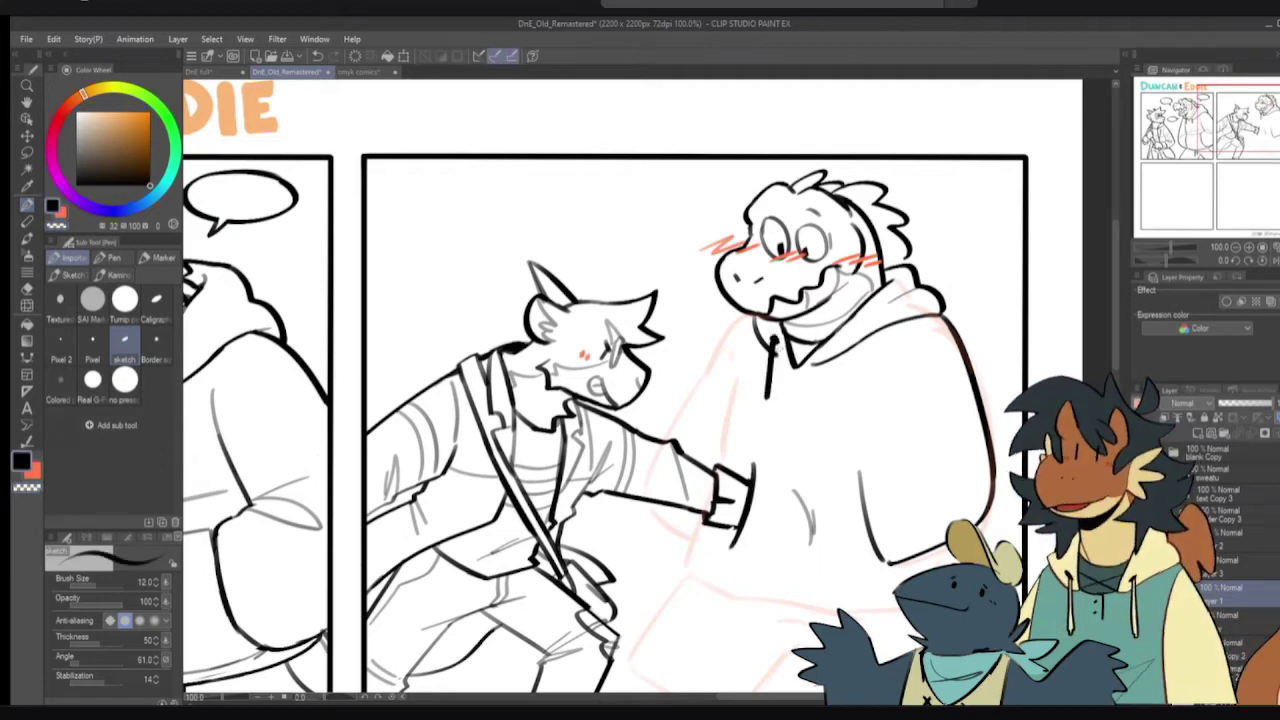
{"action": "key", "text": "ctrl+z"}
{"action": "left_click_drag", "start_coordinate": [769, 339], "coordinate": [771, 391]}
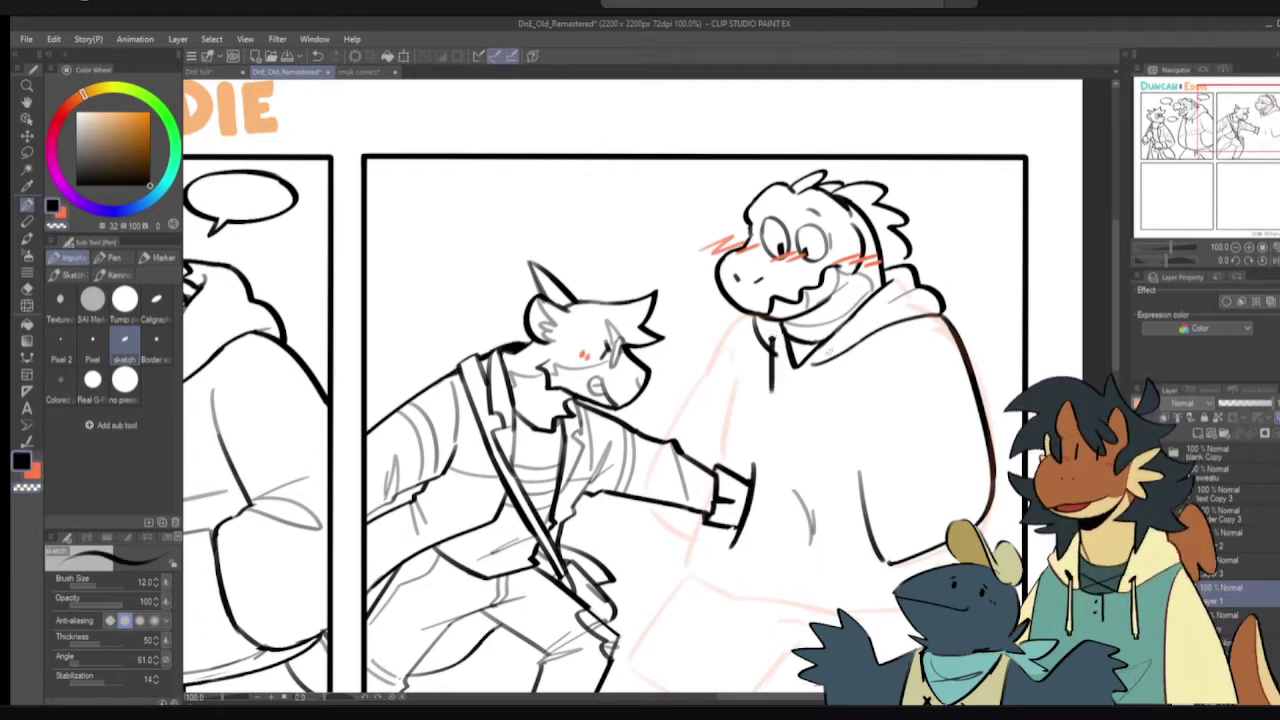
{"action": "left_click_drag", "start_coordinate": [829, 350], "coordinate": [831, 402]}
{"action": "key", "text": "ctrl+z"}
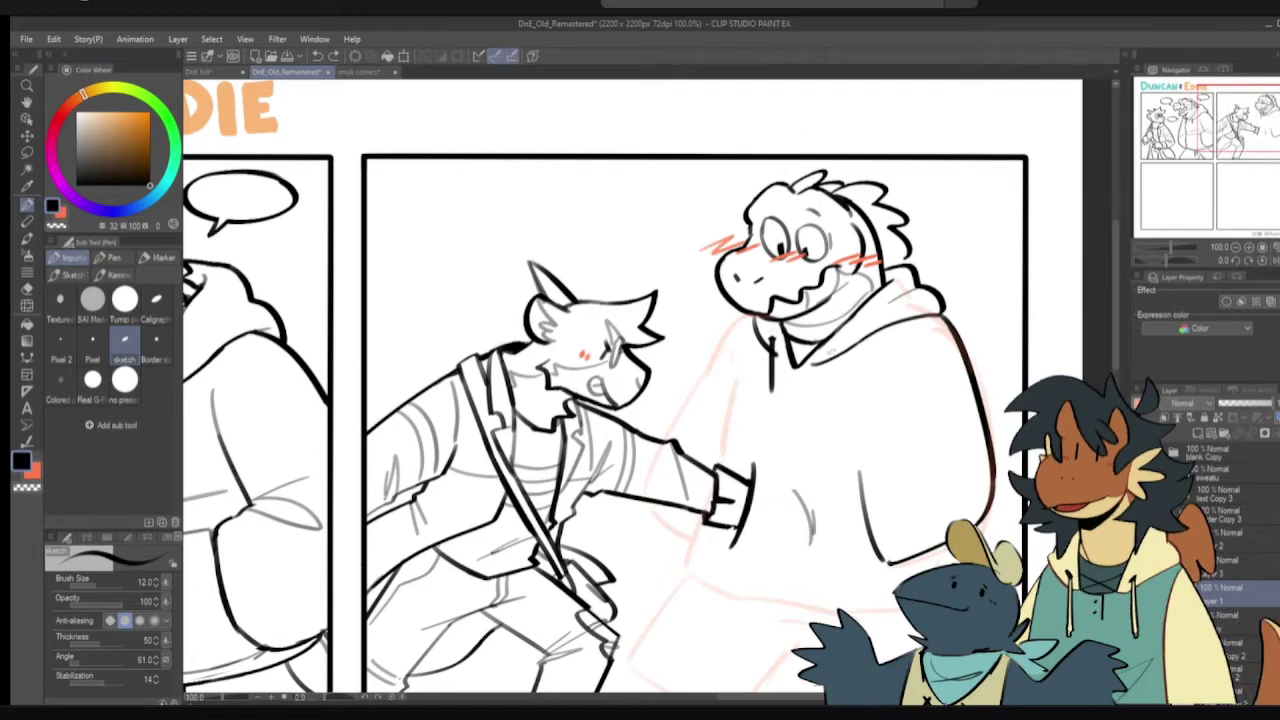
{"action": "left_click_drag", "start_coordinate": [830, 347], "coordinate": [831, 408]}
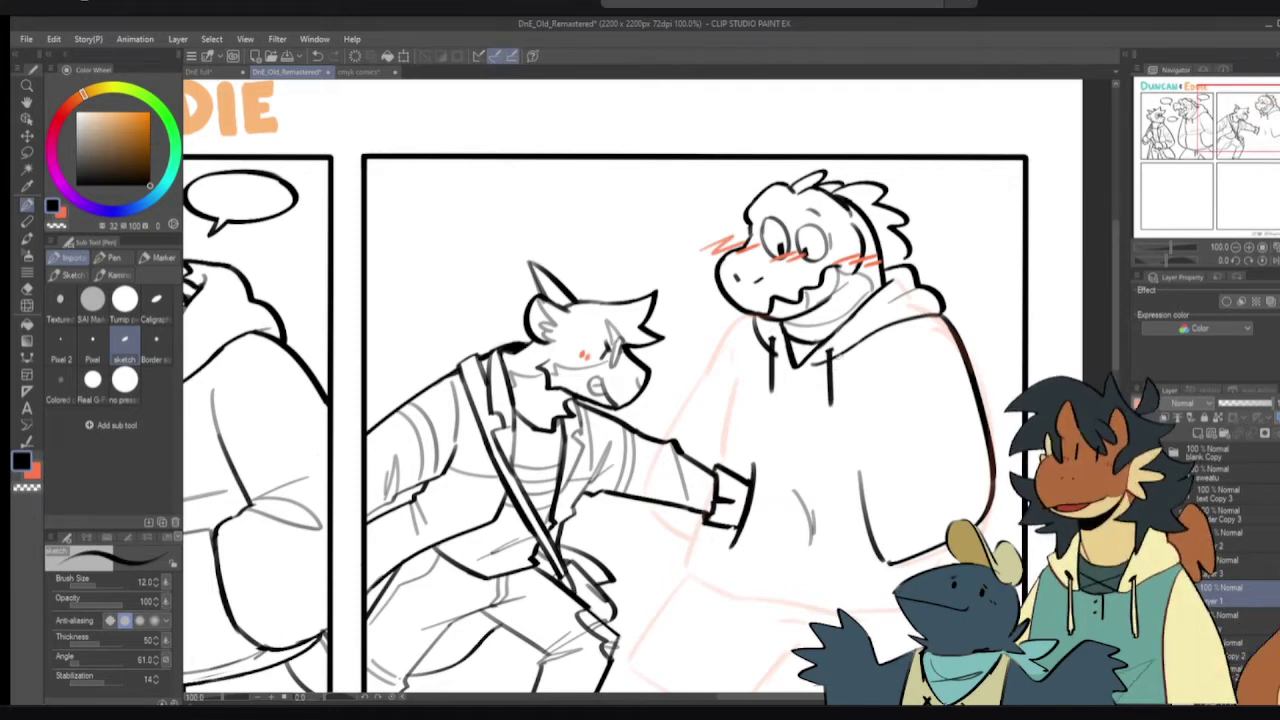
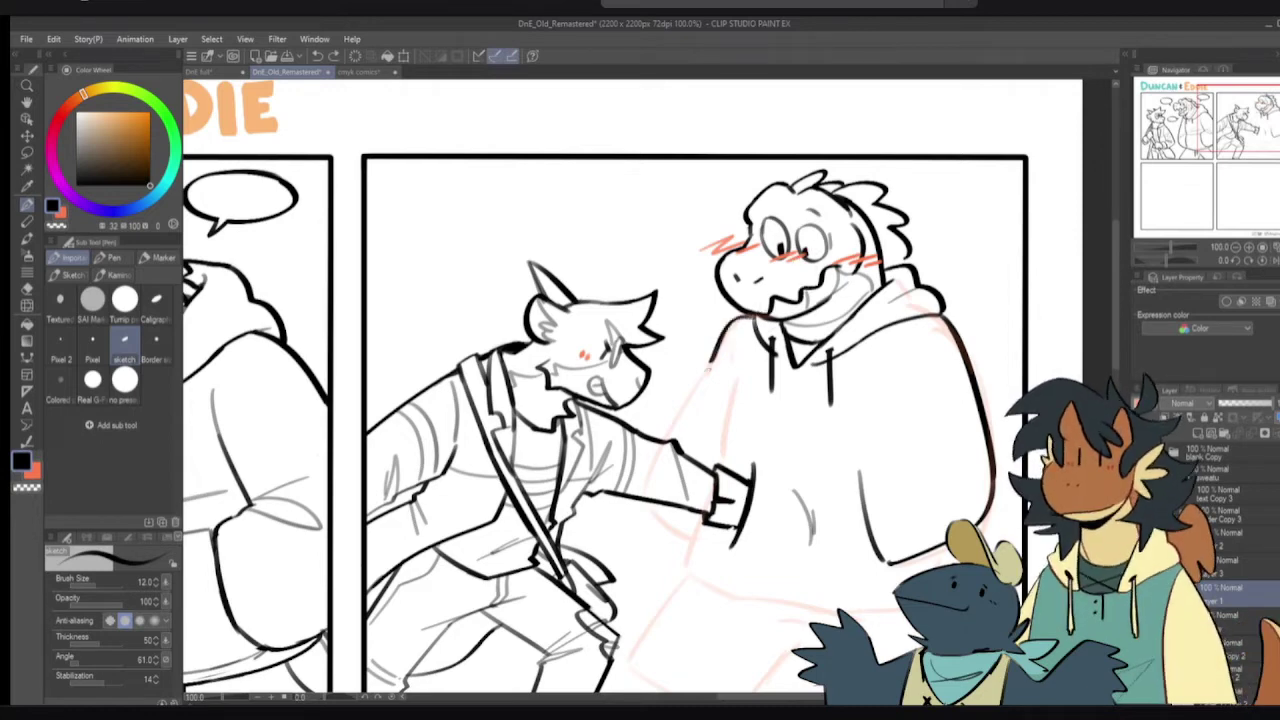
- Ink the outer edge of the reptile's front sleeve from the collar down to the horned character's outstretched forearm
{"action": "mouse_move", "coordinate": [758, 315]}
{"action": "left_mouse_down"}
{"action": "mouse_move", "coordinate": [713, 353]}
{"action": "mouse_move", "coordinate": [738, 319]}
{"action": "mouse_move", "coordinate": [712, 361]}
{"action": "left_mouse_up"}
{"action": "key", "text": "ctrl+z"}
{"action": "key", "text": "ctrl+z"}
{"action": "mouse_move", "coordinate": [758, 314]}
{"action": "left_mouse_down"}
{"action": "mouse_move", "coordinate": [710, 366]}
{"action": "mouse_move", "coordinate": [732, 326]}
{"action": "mouse_move", "coordinate": [664, 432]}
{"action": "left_mouse_up"}
{"action": "key", "text": "ctrl+z"}
{"action": "key", "text": "ctrl+z"}
{"action": "key", "text": "ctrl+z"}
{"action": "left_click_drag", "start_coordinate": [760, 316], "coordinate": [668, 434]}
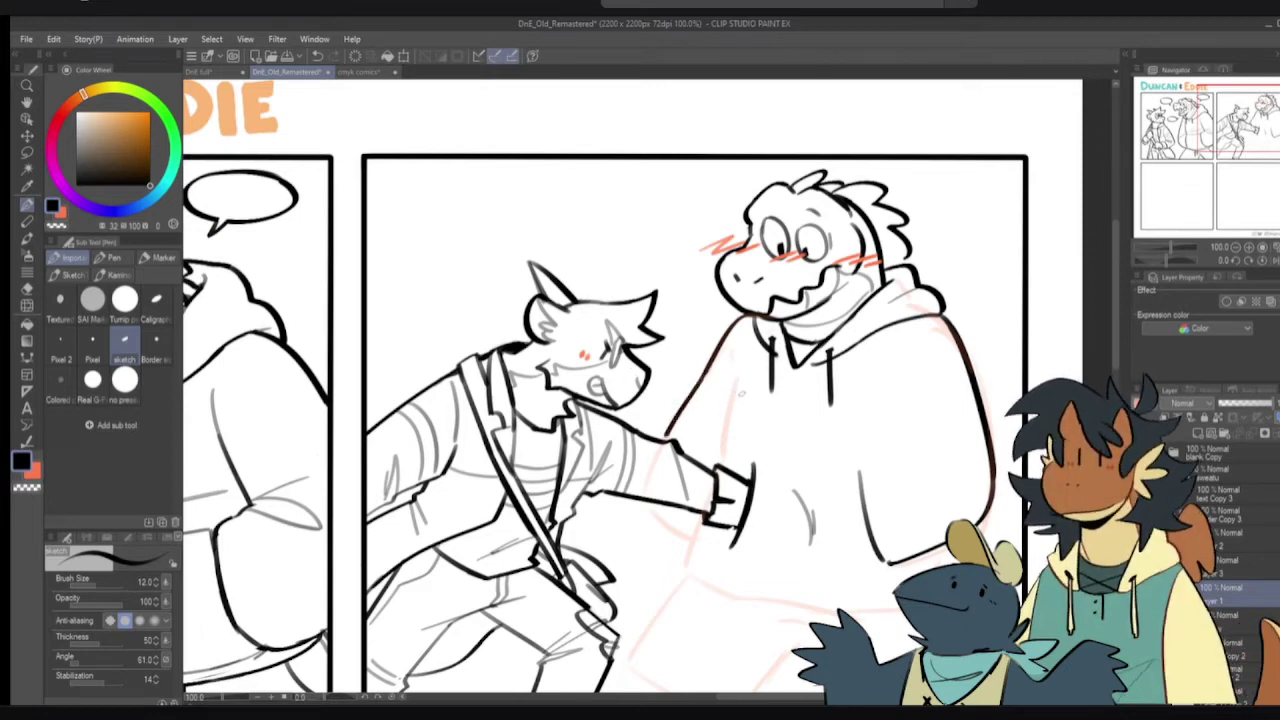
{"action": "left_click_drag", "start_coordinate": [680, 419], "coordinate": [664, 438]}
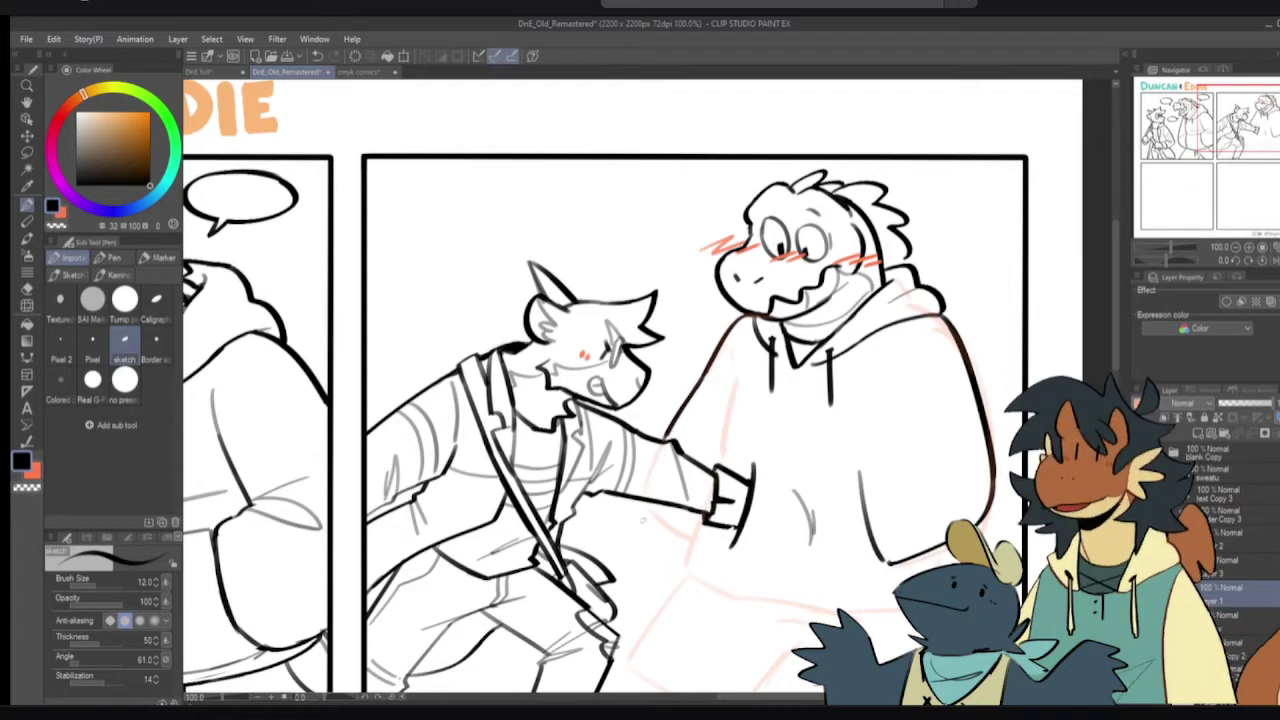
- Ink the curved lower part of the front sleeve beneath the horned character's forearm, ending under the cuff
{"action": "mouse_move", "coordinate": [648, 500]}
{"action": "left_mouse_down"}
{"action": "mouse_move", "coordinate": [680, 544]}
{"action": "mouse_move", "coordinate": [705, 550]}
{"action": "left_mouse_up"}
{"action": "key", "text": "ctrl+z"}
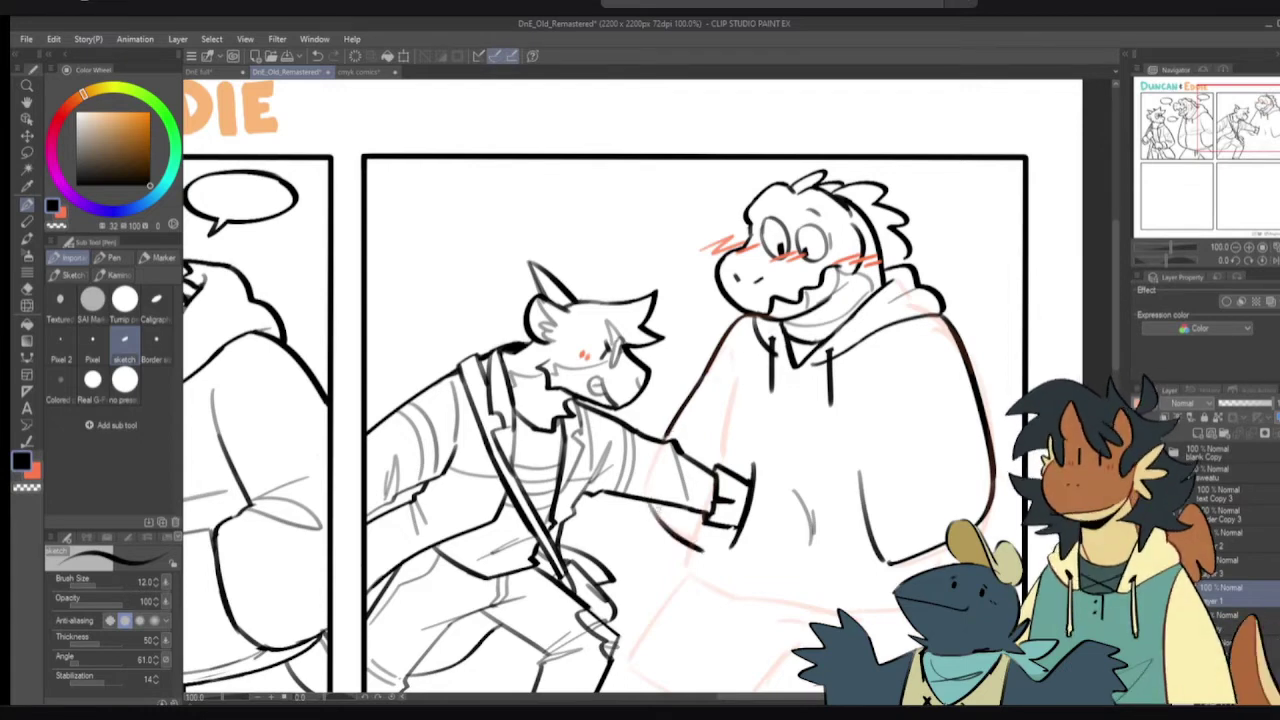
{"action": "key", "text": "ctrl+z"}
{"action": "mouse_move", "coordinate": [650, 500]}
{"action": "left_mouse_down"}
{"action": "mouse_move", "coordinate": [698, 548]}
{"action": "mouse_move", "coordinate": [728, 552]}
{"action": "left_mouse_up"}
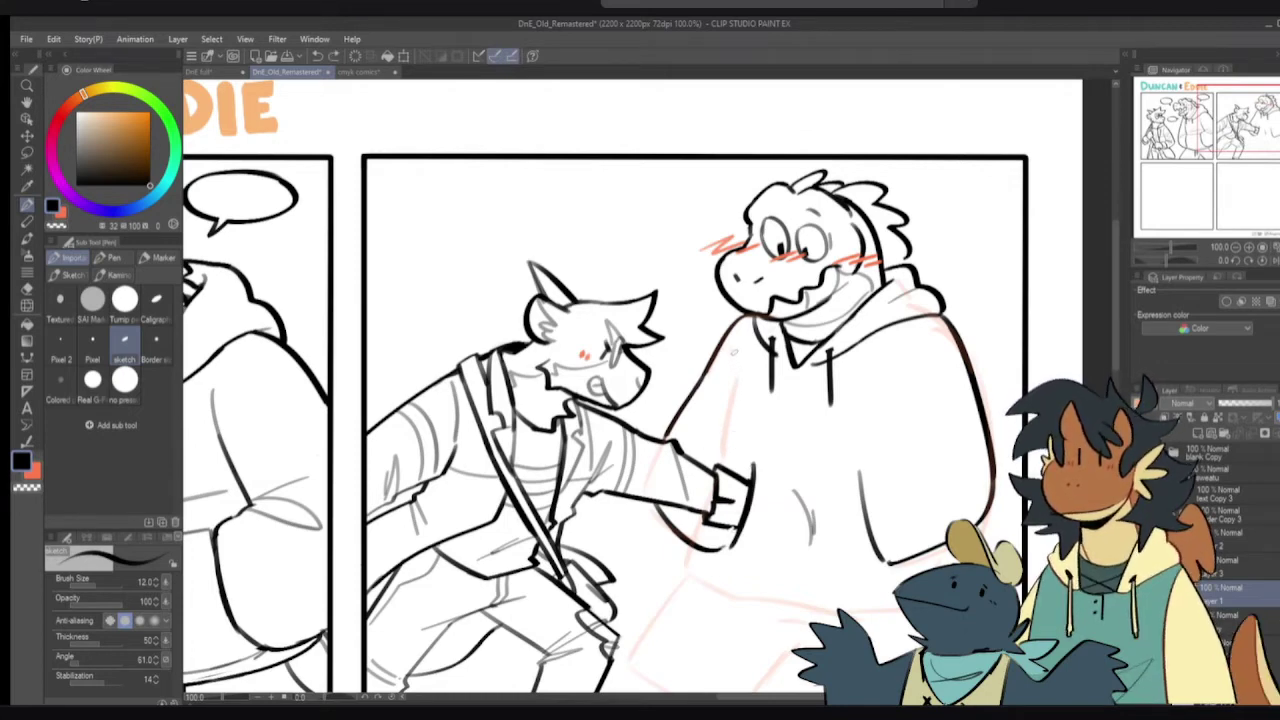
- Ink the front sleeve's inner line, running from below the shoulder down toward the horned character's forearm
{"action": "left_click_drag", "start_coordinate": [738, 348], "coordinate": [721, 440]}
{"action": "key", "text": "ctrl+z"}
{"action": "mouse_move", "coordinate": [740, 356]}
{"action": "left_mouse_down"}
{"action": "mouse_move", "coordinate": [752, 354]}
{"action": "mouse_move", "coordinate": [754, 372]}
{"action": "mouse_move", "coordinate": [736, 452]}
{"action": "left_mouse_up"}
{"action": "key", "text": "ctrl+z"}
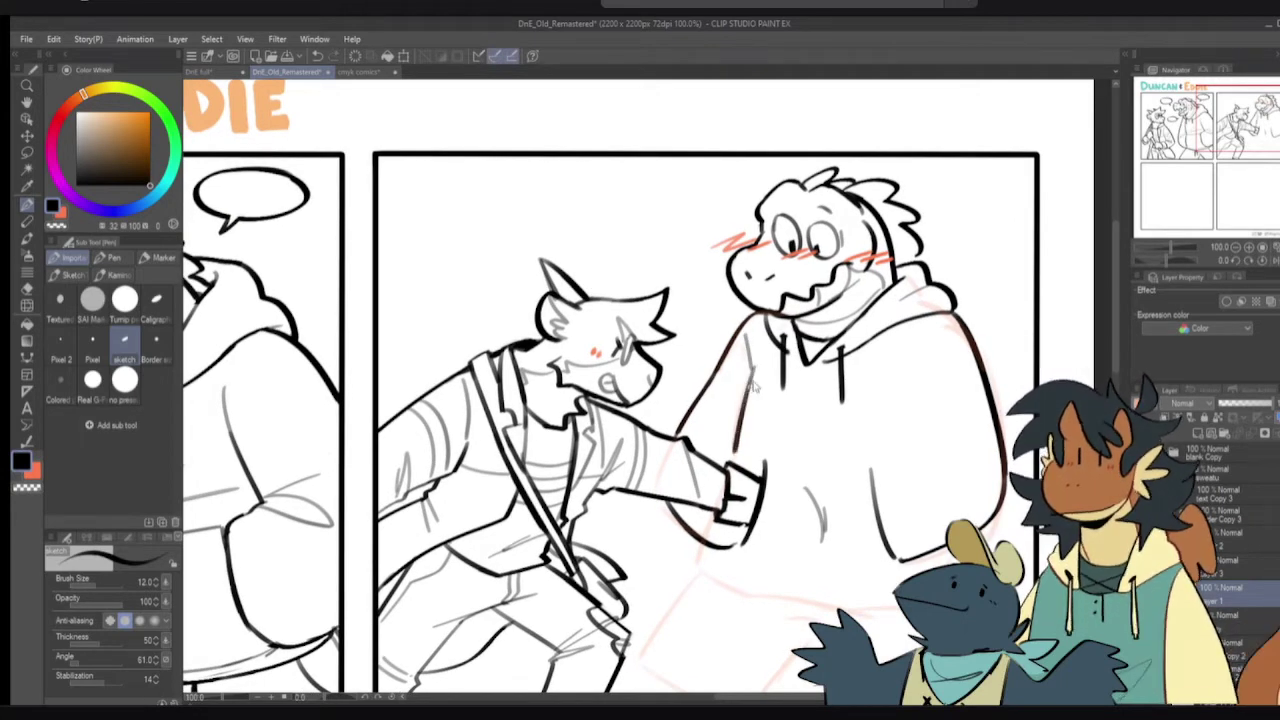
{"action": "key", "text": "ctrl+z"}
{"action": "left_click_drag", "start_coordinate": [750, 345], "coordinate": [731, 456]}
{"action": "key", "text": "ctrl+z"}
{"action": "left_click_drag", "start_coordinate": [750, 366], "coordinate": [732, 462]}
{"action": "key", "text": "ctrl+z"}
{"action": "key", "text": "ctrl+z"}
{"action": "key", "text": "ctrl+z"}
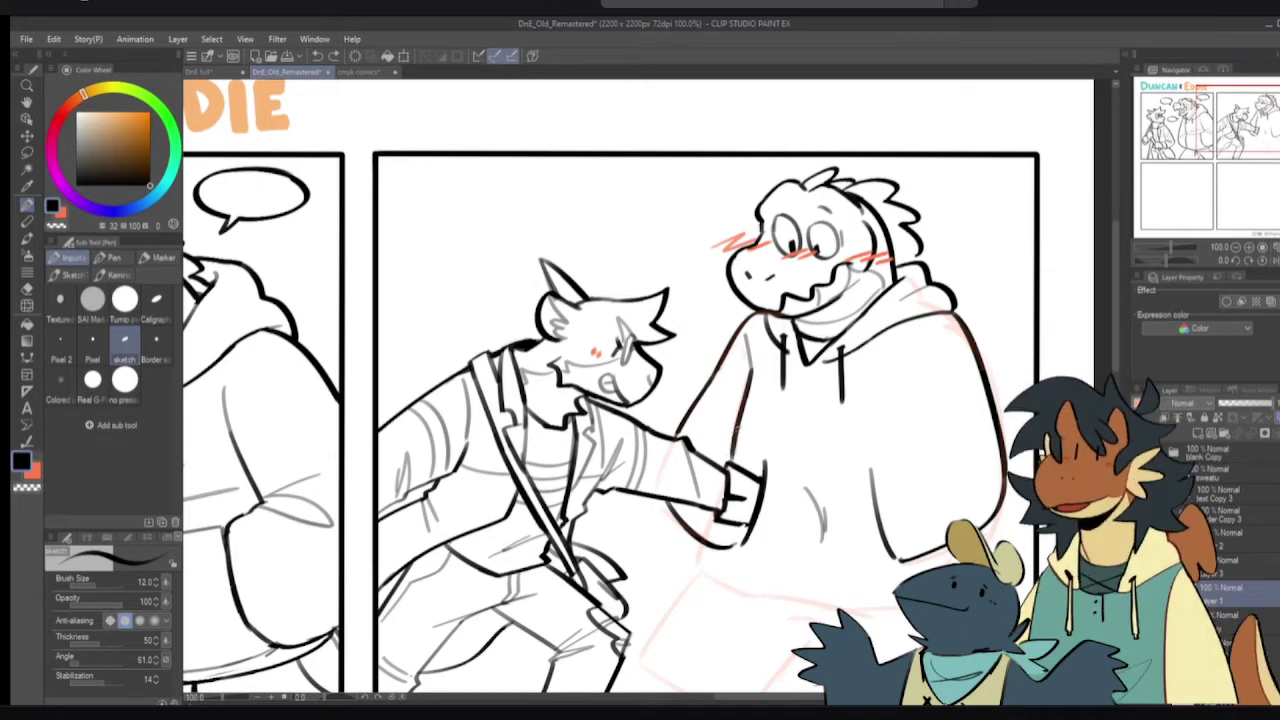
{"action": "key", "text": "ctrl+z"}
{"action": "left_click_drag", "start_coordinate": [750, 372], "coordinate": [737, 438]}
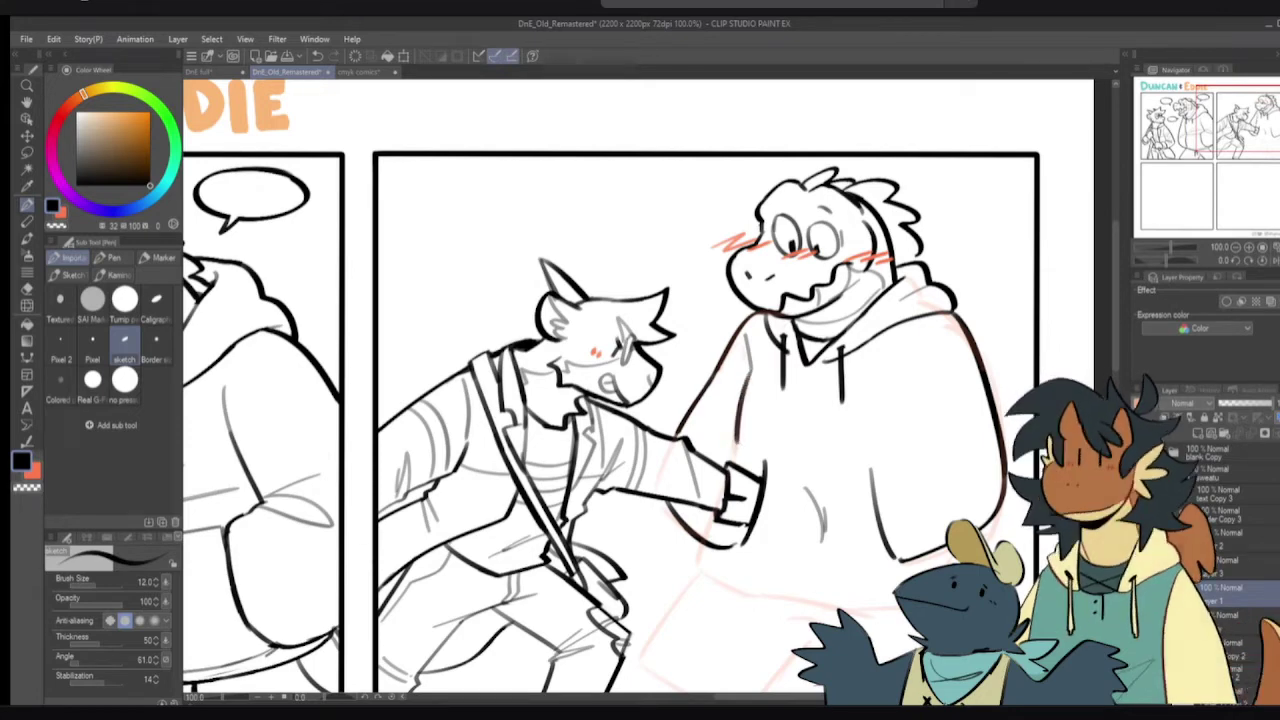
{"action": "key", "text": "ctrl+z"}
{"action": "mouse_move", "coordinate": [752, 367]}
{"action": "left_mouse_down"}
{"action": "mouse_move", "coordinate": [737, 438]}
{"action": "mouse_move", "coordinate": [763, 474]}
{"action": "left_mouse_up"}
{"action": "key", "text": "ctrl+z"}
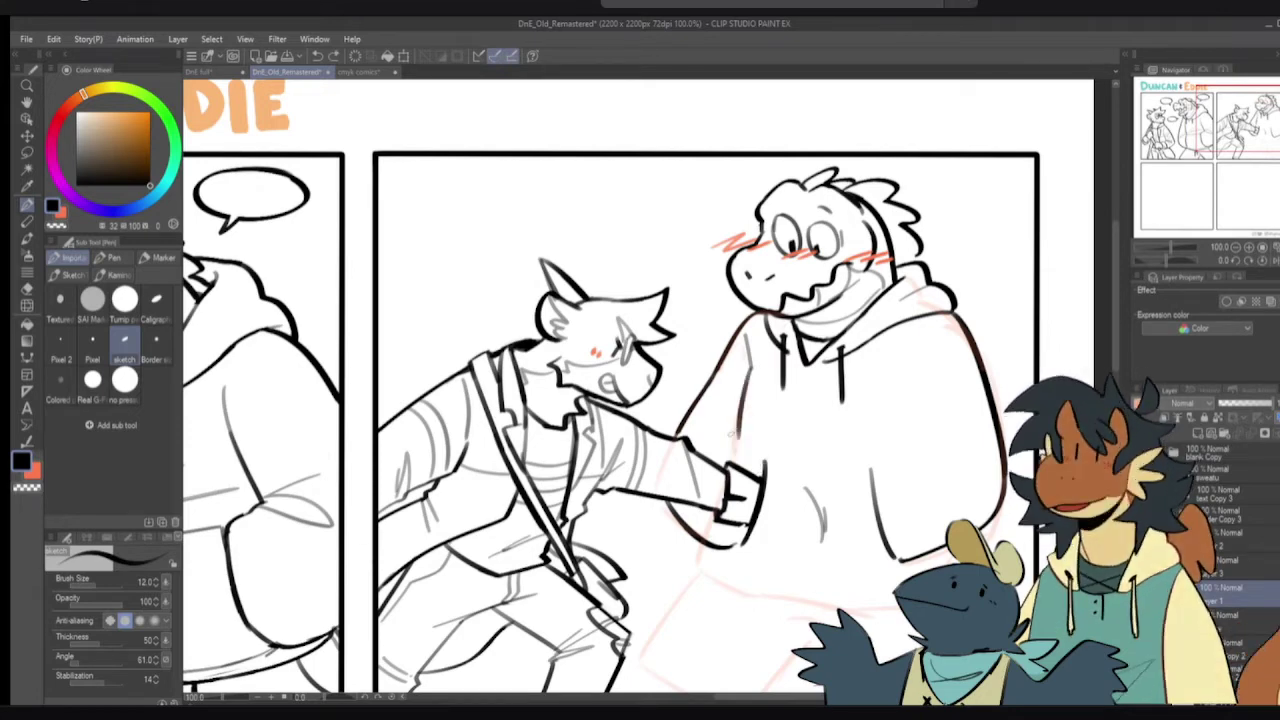
- Add thin crease lines to the hoodie just above the horned character's hand
{"action": "left_click_drag", "start_coordinate": [720, 428], "coordinate": [765, 475]}
{"action": "mouse_move", "coordinate": [724, 412]}
{"action": "left_mouse_down"}
{"action": "mouse_move", "coordinate": [762, 482]}
{"action": "mouse_move", "coordinate": [748, 476]}
{"action": "left_mouse_up"}
{"action": "key", "text": "ctrl+z"}
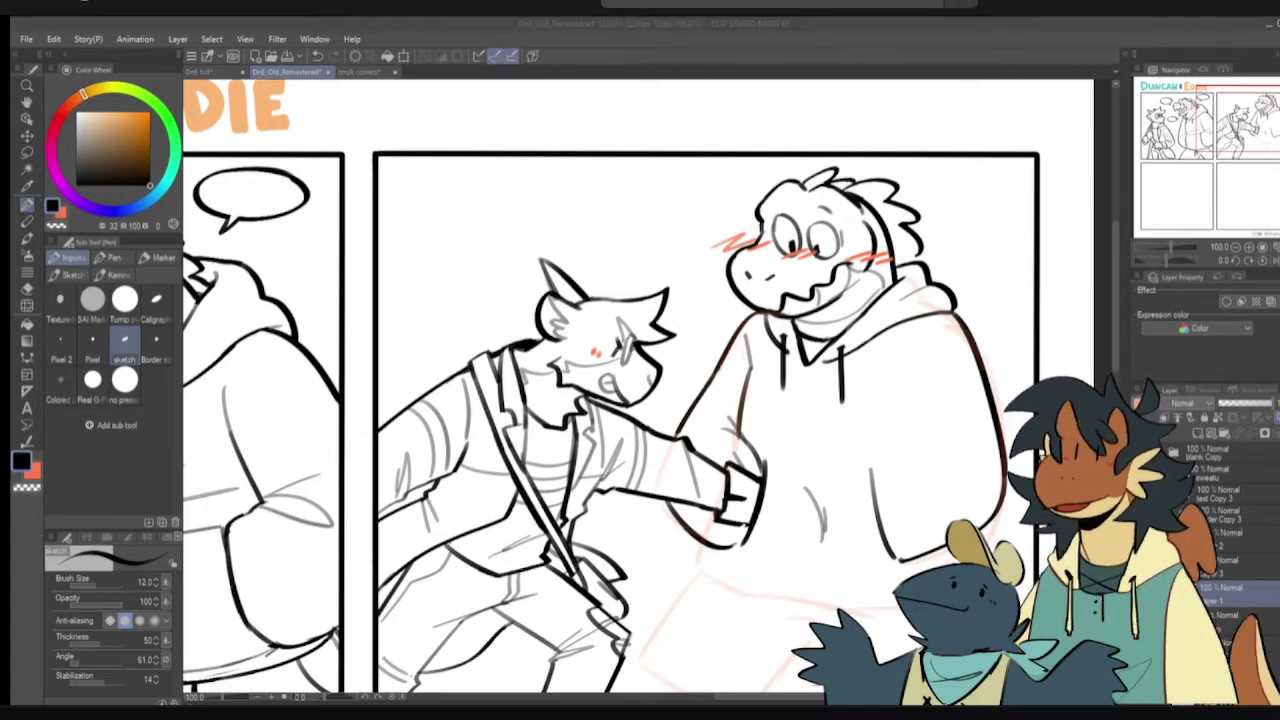
{"action": "left_click", "coordinate": [135, 481]}
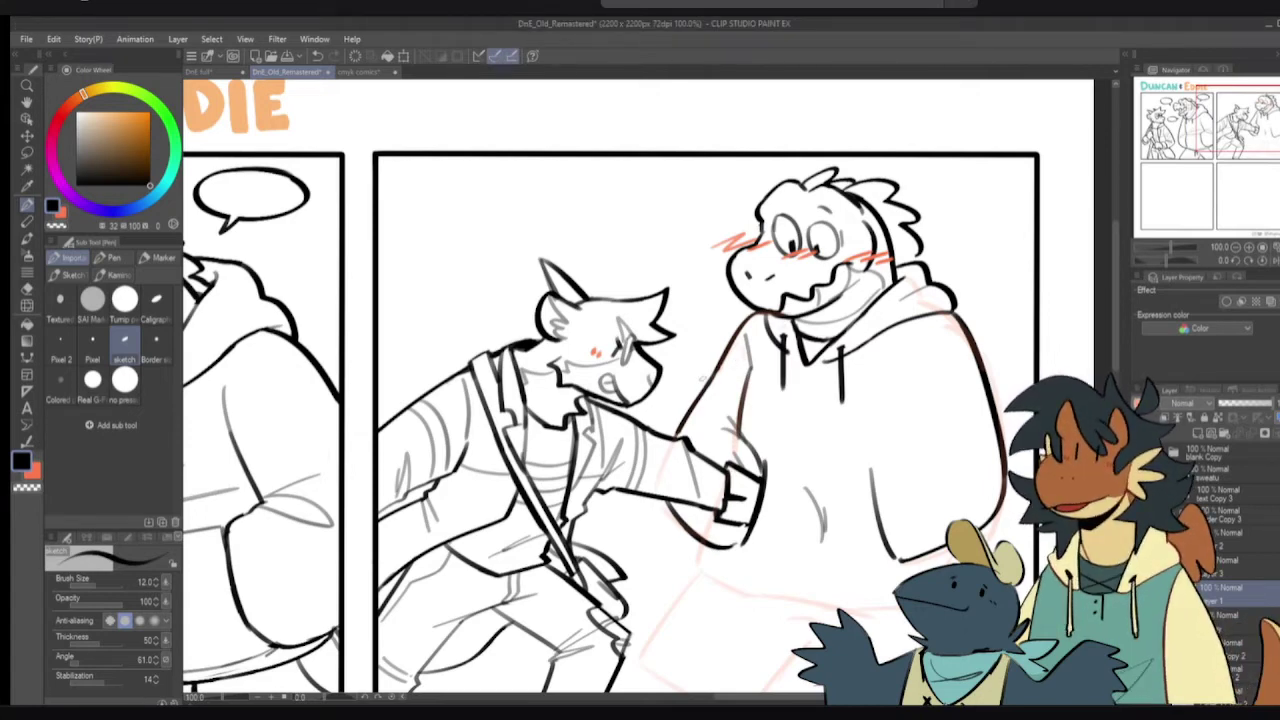
- Add thin creases to the reptile's hoodie just below and above the horned character's cuff
{"action": "mouse_move", "coordinate": [729, 532]}
{"action": "left_mouse_down"}
{"action": "mouse_move", "coordinate": [753, 530]}
{"action": "mouse_move", "coordinate": [750, 488]}
{"action": "left_mouse_up"}
{"action": "key", "text": "ctrl+z"}
{"action": "key", "text": "ctrl+z"}
{"action": "key", "text": "ctrl+z"}
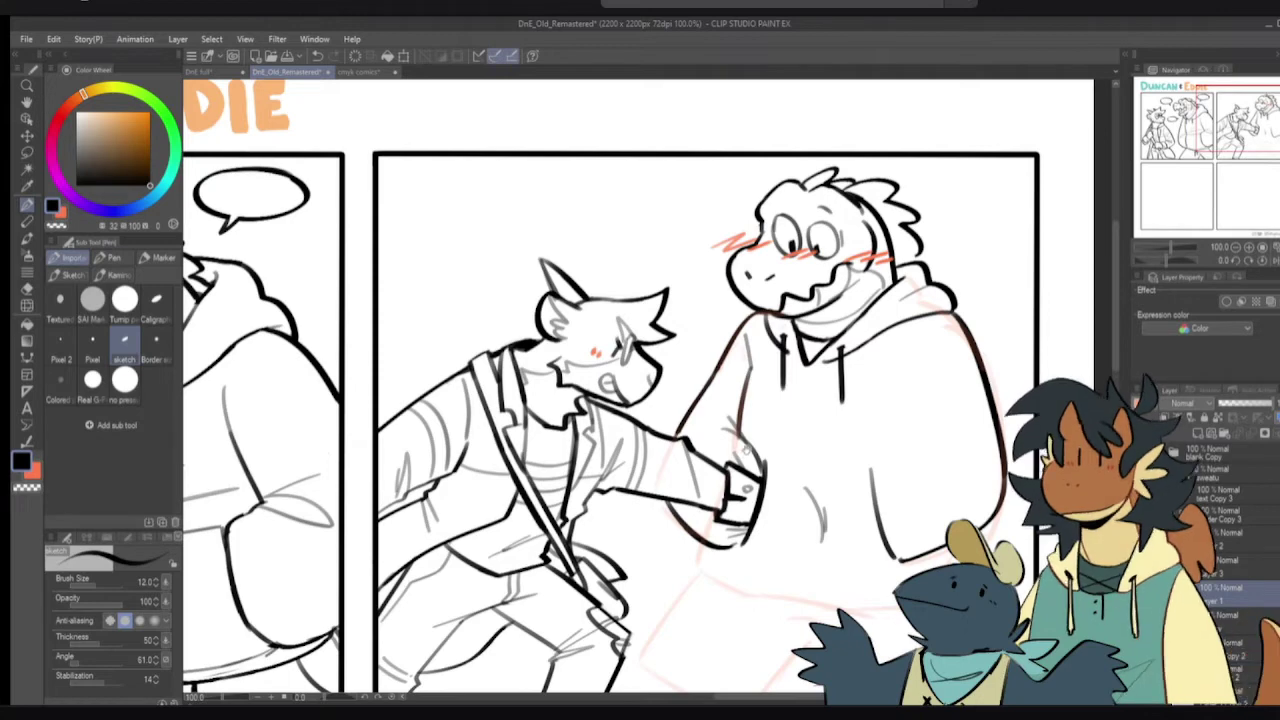
{"action": "left_click_drag", "start_coordinate": [750, 446], "coordinate": [758, 436]}
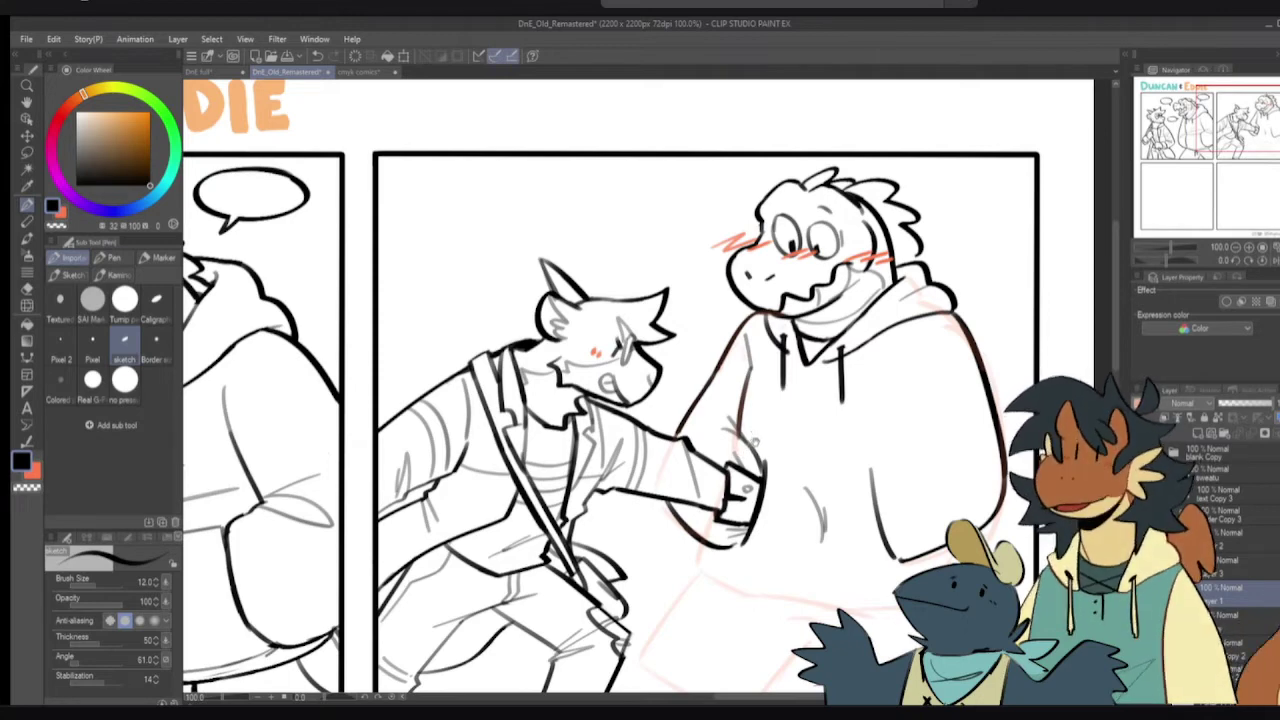
{"action": "key", "text": "ctrl+z"}
{"action": "key", "text": "ctrl+z"}
- Draw a thin curved fold across the shoulder of the reptile's other sleeve, on the side near the panel's right border
{"action": "left_click_drag", "start_coordinate": [836, 350], "coordinate": [812, 344]}
{"action": "left_click_drag", "start_coordinate": [902, 328], "coordinate": [865, 373]}
{"action": "key", "text": "ctrl+z"}
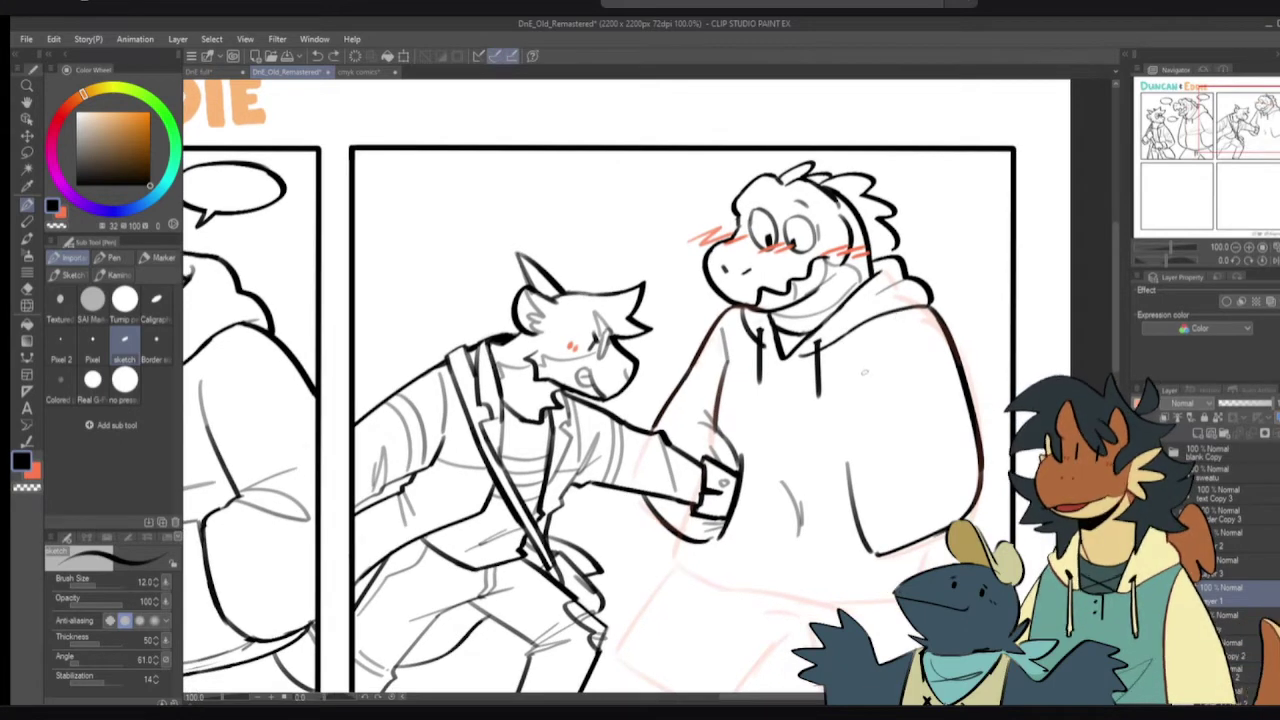
{"action": "mouse_move", "coordinate": [908, 332]}
{"action": "left_mouse_down"}
{"action": "mouse_move", "coordinate": [865, 371]}
{"action": "mouse_move", "coordinate": [867, 443]}
{"action": "left_mouse_up"}
{"action": "key", "text": "ctrl+z"}
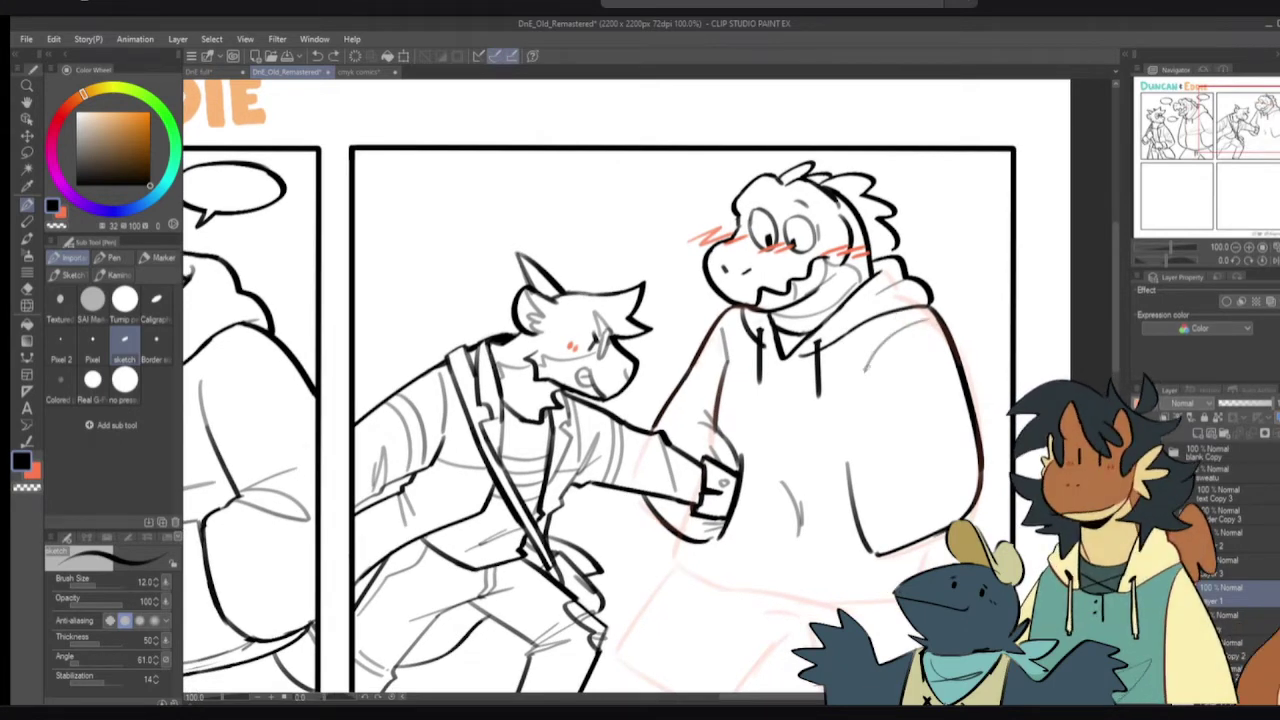
{"action": "left_click_drag", "start_coordinate": [867, 368], "coordinate": [867, 451]}
{"action": "key", "text": "ctrl+z"}
- Redraw the lower outer curve of the reptile's rear sleeve as one smooth line bending inward at the bottom
{"action": "mouse_move", "coordinate": [947, 490]}
{"action": "left_mouse_down"}
{"action": "mouse_move", "coordinate": [917, 420]}
{"action": "mouse_move", "coordinate": [933, 417]}
{"action": "mouse_move", "coordinate": [934, 454]}
{"action": "left_mouse_up"}
{"action": "key", "text": "e"}
{"action": "key", "text": "p"}
{"action": "key", "text": "ctrl+z"}
{"action": "left_click_drag", "start_coordinate": [953, 372], "coordinate": [914, 462]}
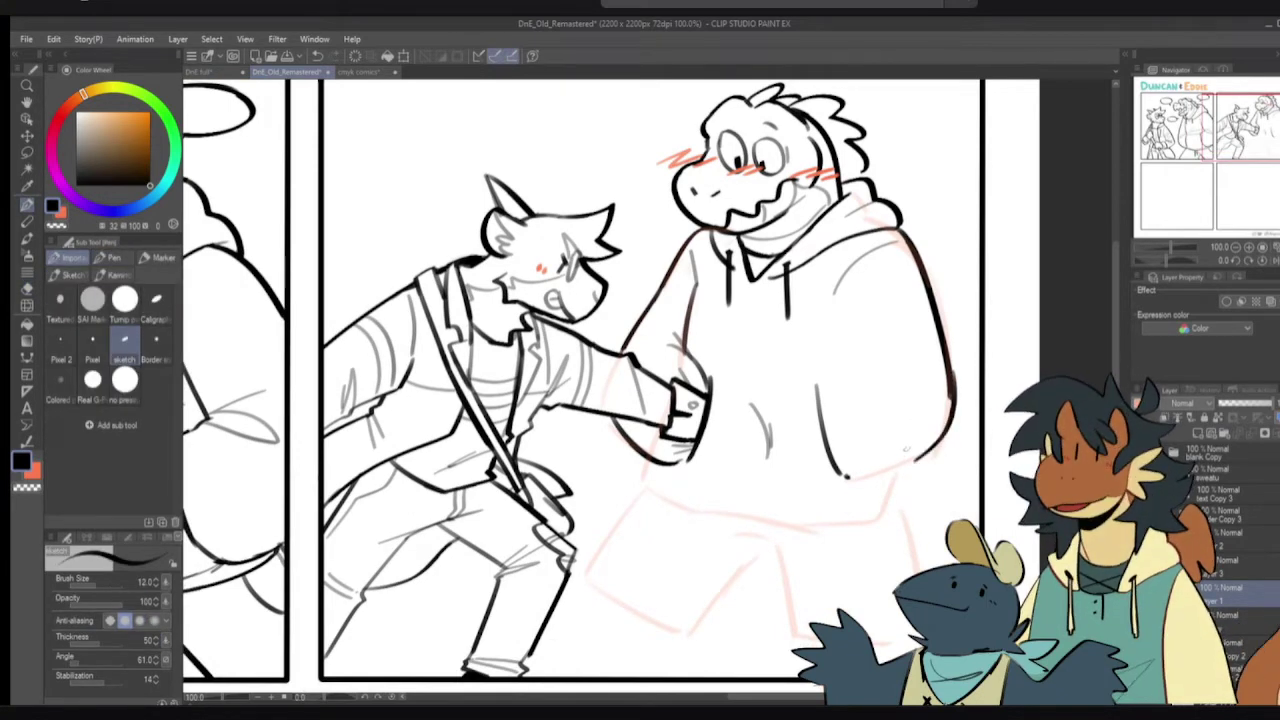
{"action": "key", "text": "ctrl+z"}
{"action": "left_click_drag", "start_coordinate": [952, 378], "coordinate": [917, 458]}
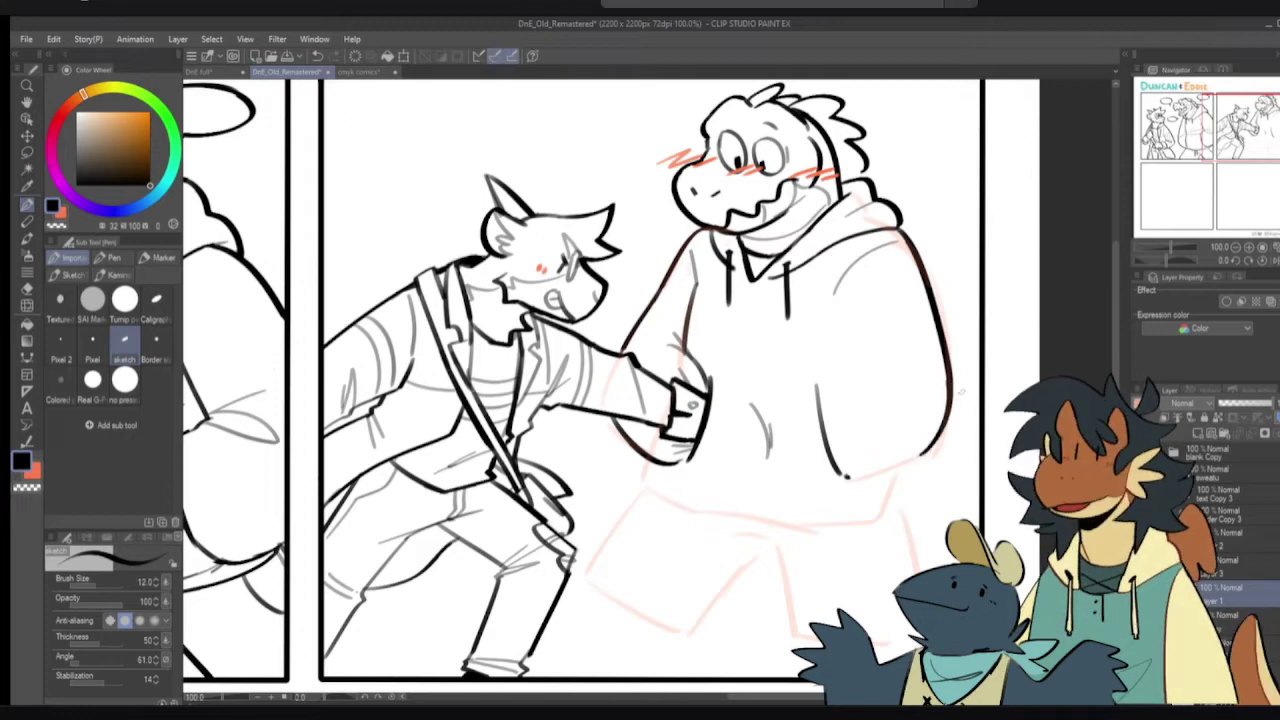
{"action": "key", "text": "ctrl+z"}
{"action": "left_click_drag", "start_coordinate": [954, 380], "coordinate": [910, 462]}
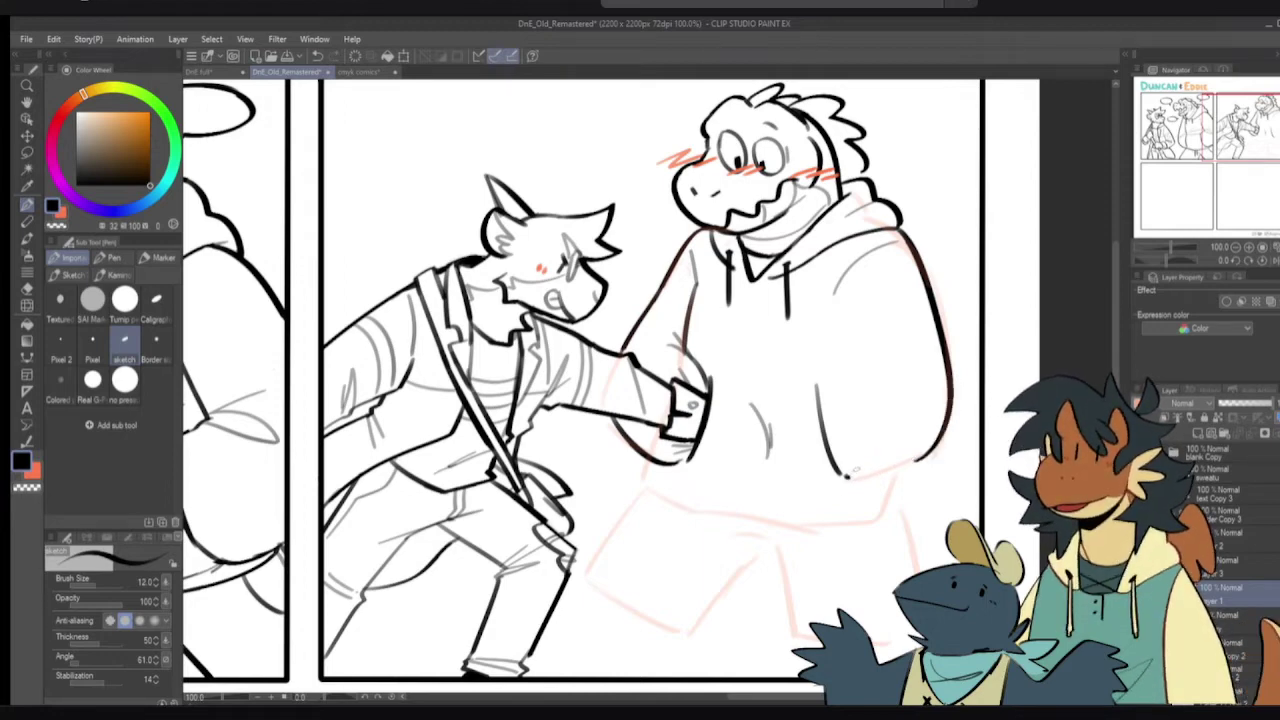
- Ink the bottom edge of the rear sleeve, joining the pocket edge to the sleeve's outer curve
{"action": "left_click_drag", "start_coordinate": [839, 467], "coordinate": [940, 455]}
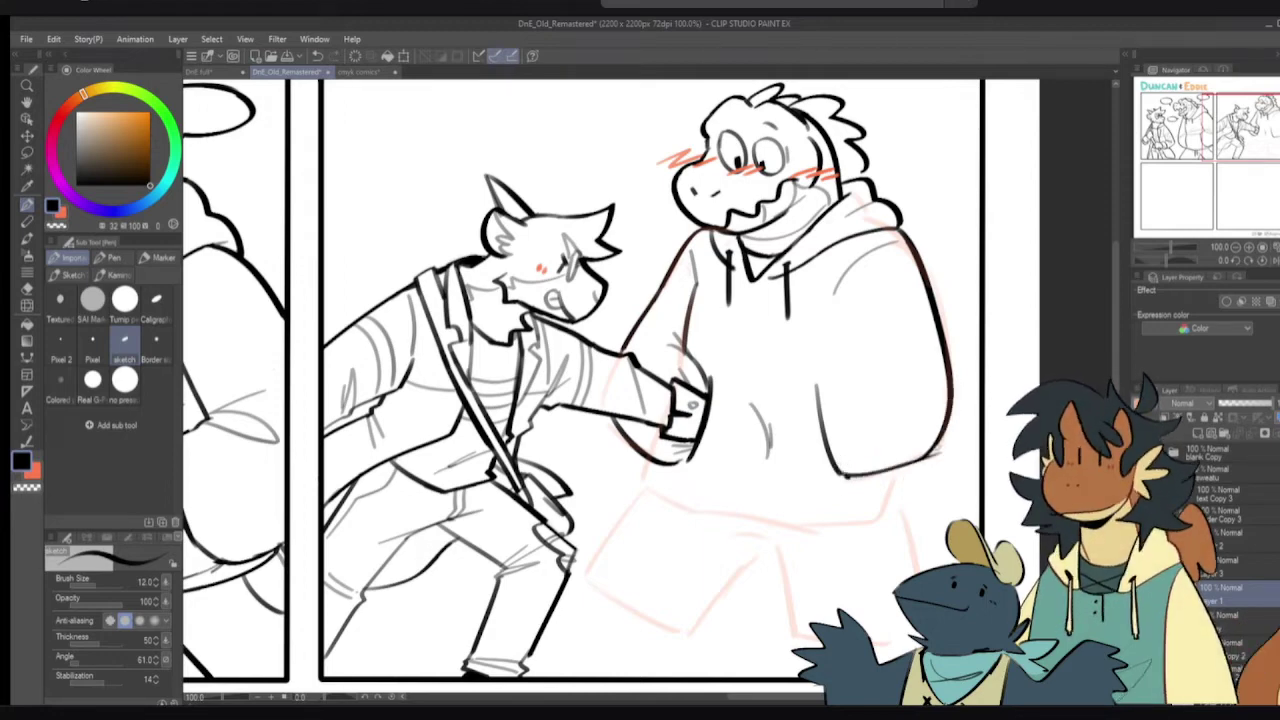
{"action": "key", "text": "ctrl+z"}
{"action": "left_click_drag", "start_coordinate": [836, 470], "coordinate": [935, 456]}
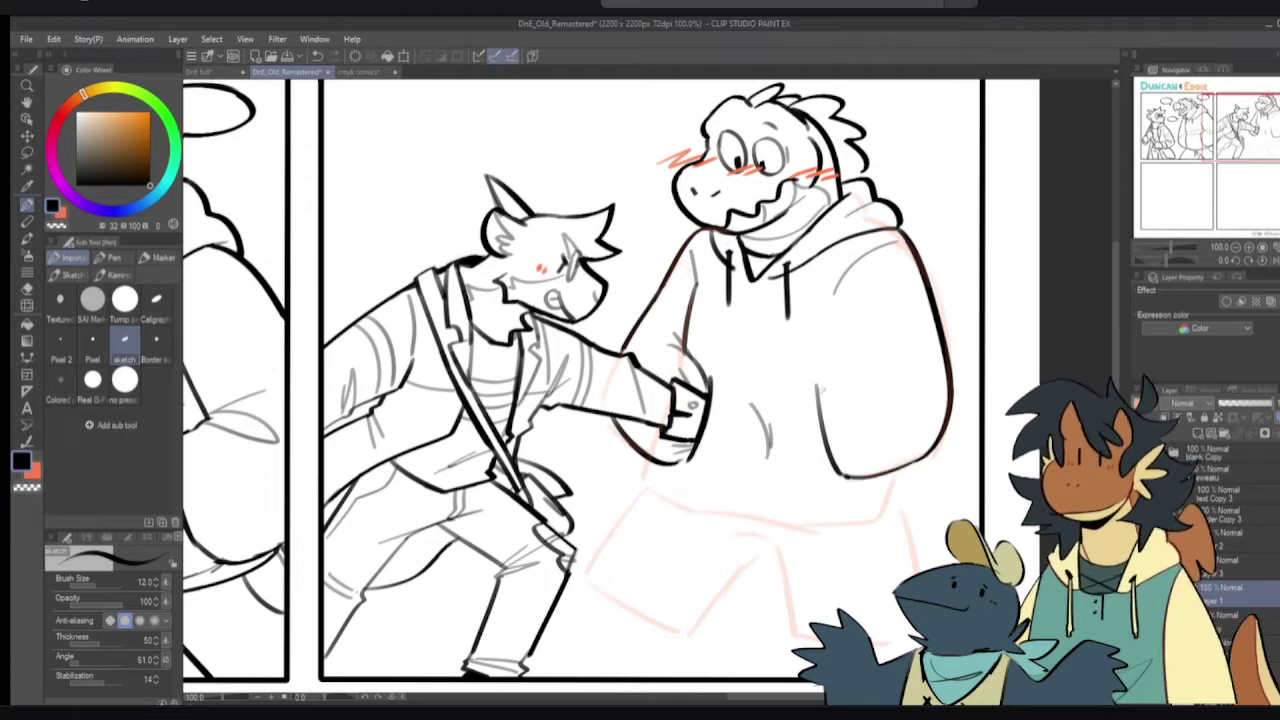
- Draw thin lines for the rear sleeve's elbow fold and for the inner arm line running down to it
{"action": "mouse_move", "coordinate": [820, 386]}
{"action": "left_mouse_down"}
{"action": "mouse_move", "coordinate": [914, 384]}
{"action": "mouse_move", "coordinate": [867, 364]}
{"action": "mouse_move", "coordinate": [900, 342]}
{"action": "left_mouse_up"}
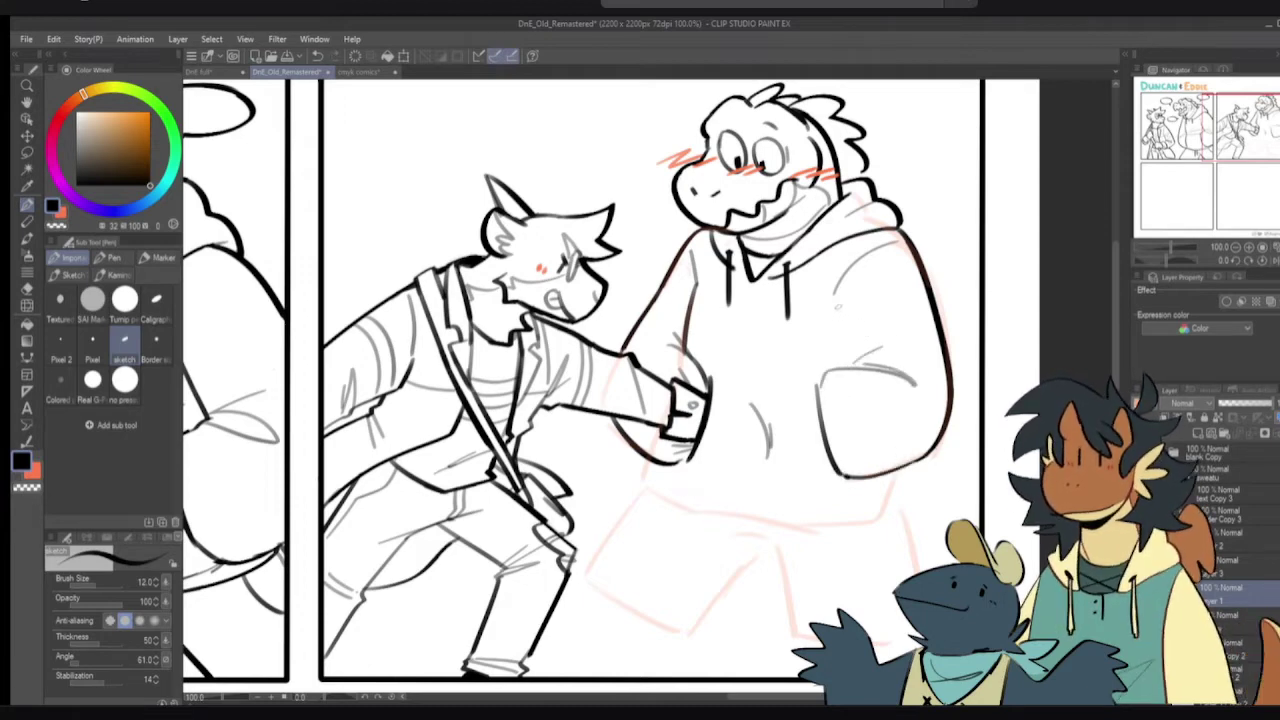
{"action": "key", "text": "ctrl+z"}
{"action": "left_click_drag", "start_coordinate": [838, 307], "coordinate": [844, 367]}
{"action": "key", "text": "ctrl+z"}
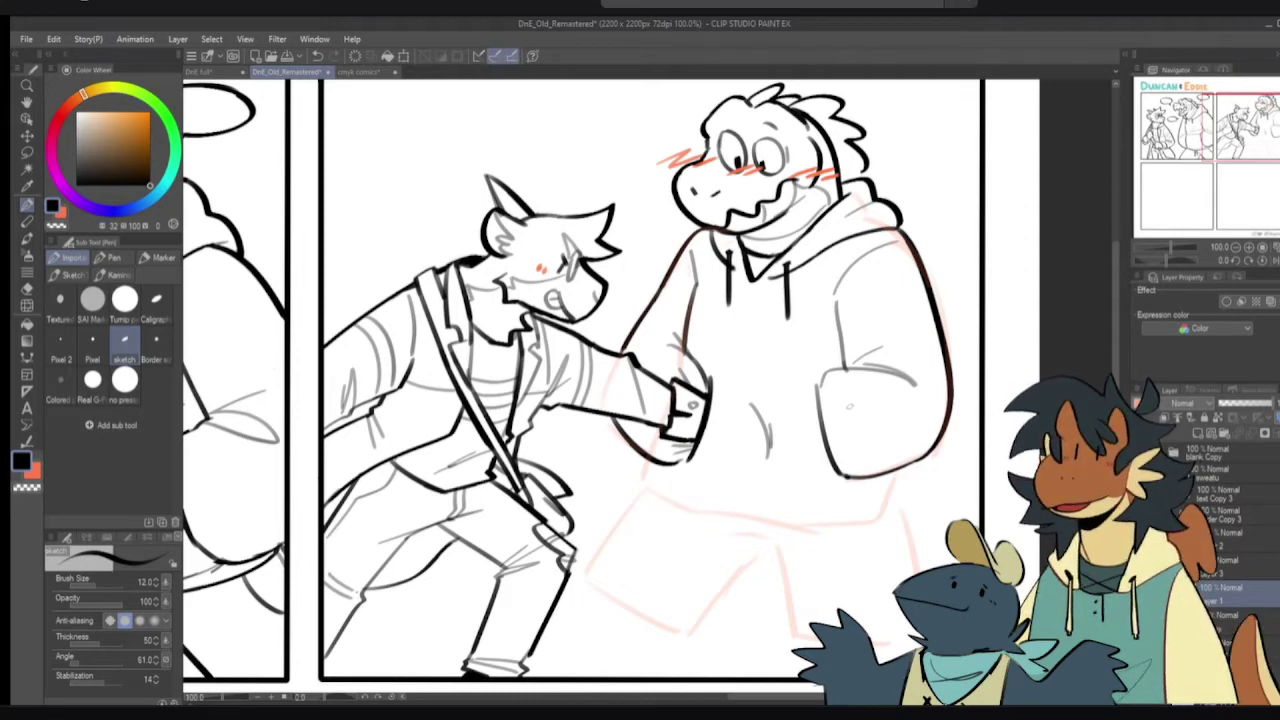
- Ink a heavier line over the top of the rear forearm, starting at the upper end of the pocket edge
{"action": "scroll", "coordinate": [852, 382], "scroll_direction": "up", "scroll_amount": 1}
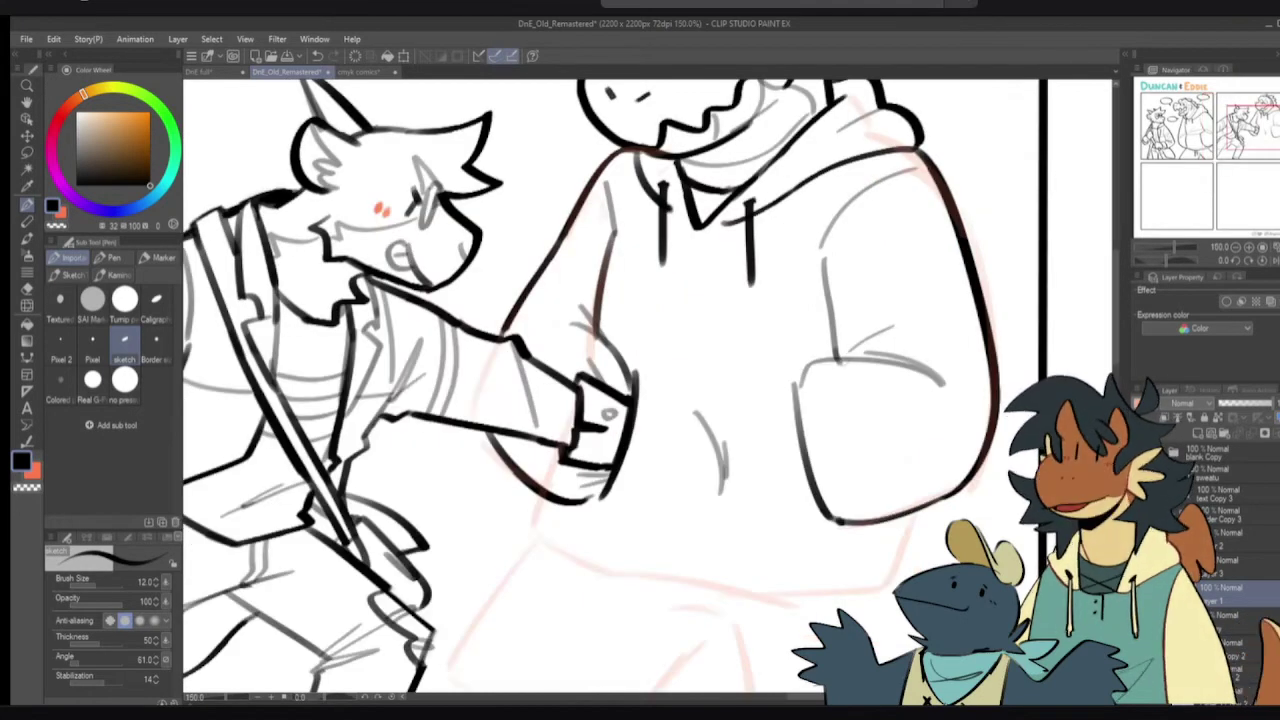
{"action": "left_click_drag", "start_coordinate": [804, 374], "coordinate": [908, 360]}
{"action": "key", "text": "ctrl+z"}
{"action": "key", "text": "c"}
{"action": "left_click_drag", "start_coordinate": [828, 367], "coordinate": [902, 370]}
{"action": "key", "text": "c"}
{"action": "key", "text": "ctrl+z"}
{"action": "left_click_drag", "start_coordinate": [803, 371], "coordinate": [882, 364]}
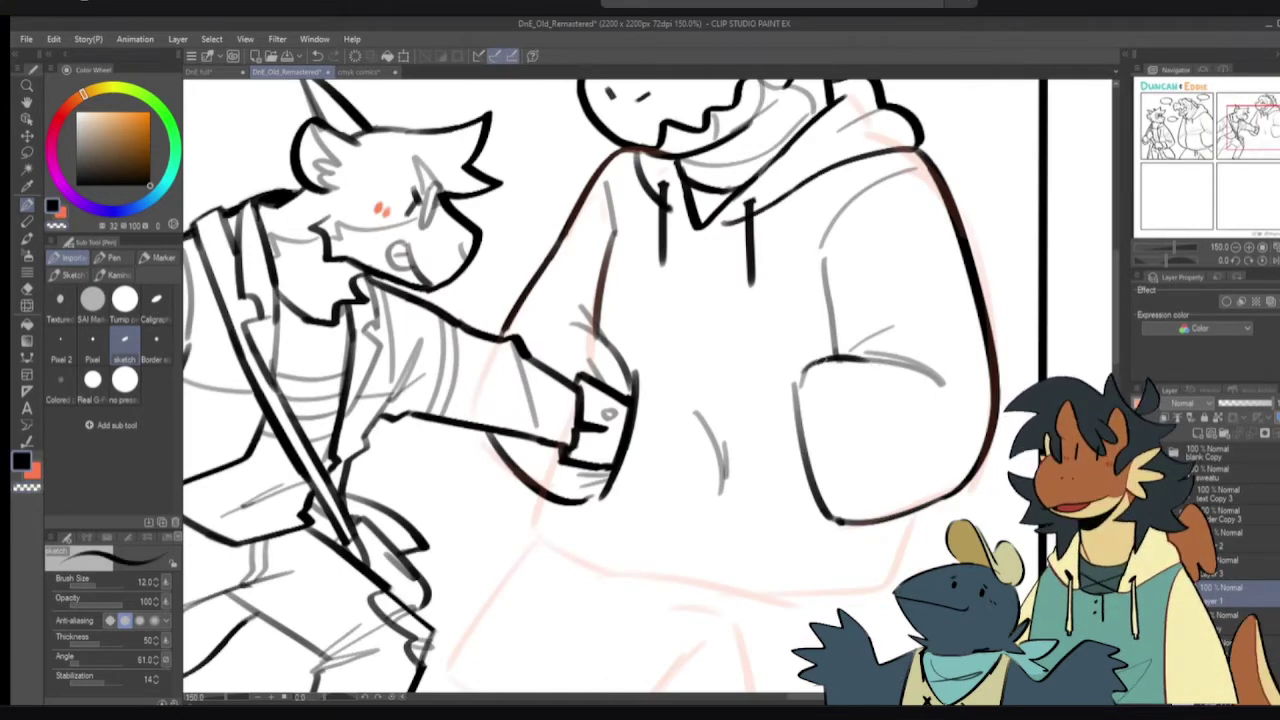
{"action": "key", "text": "ctrl+z"}
{"action": "left_click_drag", "start_coordinate": [803, 374], "coordinate": [885, 367]}
{"action": "key", "text": "ctrl+z"}
{"action": "left_click_drag", "start_coordinate": [803, 373], "coordinate": [890, 366]}
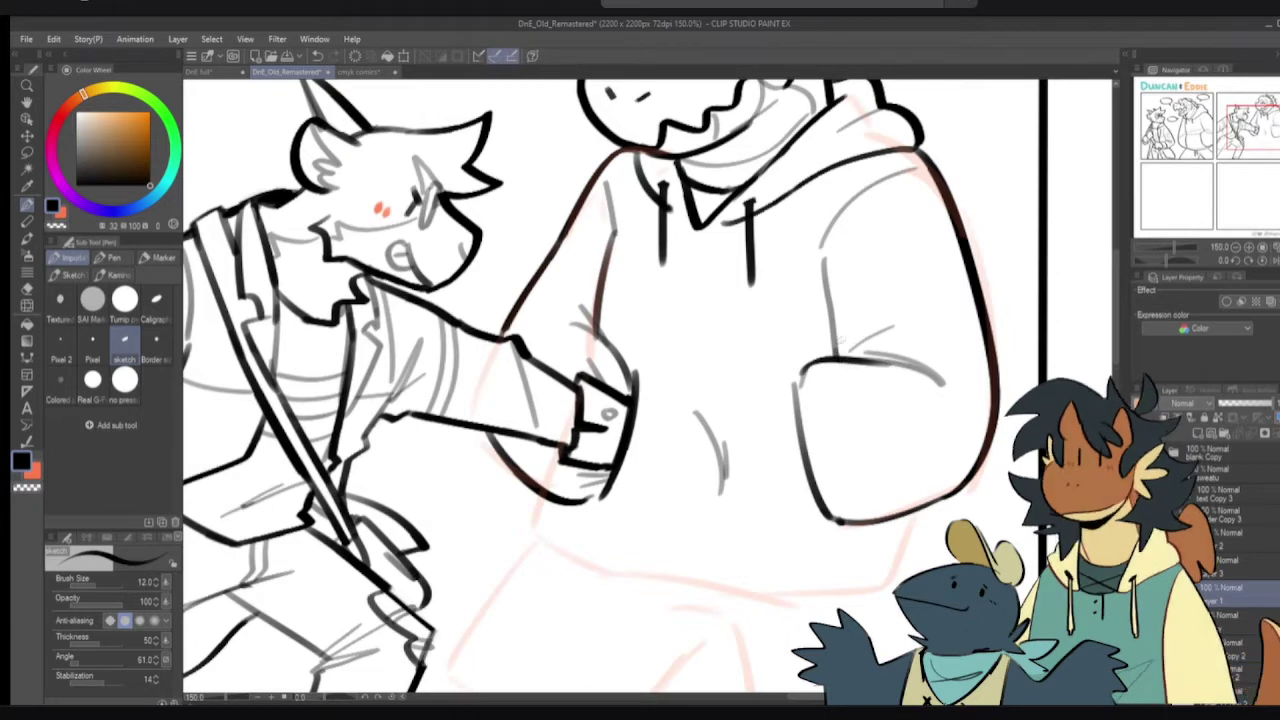
- Darken the lower end of the rear sleeve's inner arm line where it meets the forearm, and check the drawing mirrored
{"action": "left_click_drag", "start_coordinate": [837, 328], "coordinate": [834, 364]}
{"action": "key", "text": "ctrl+z"}
{"action": "key", "text": "ctrl+z"}
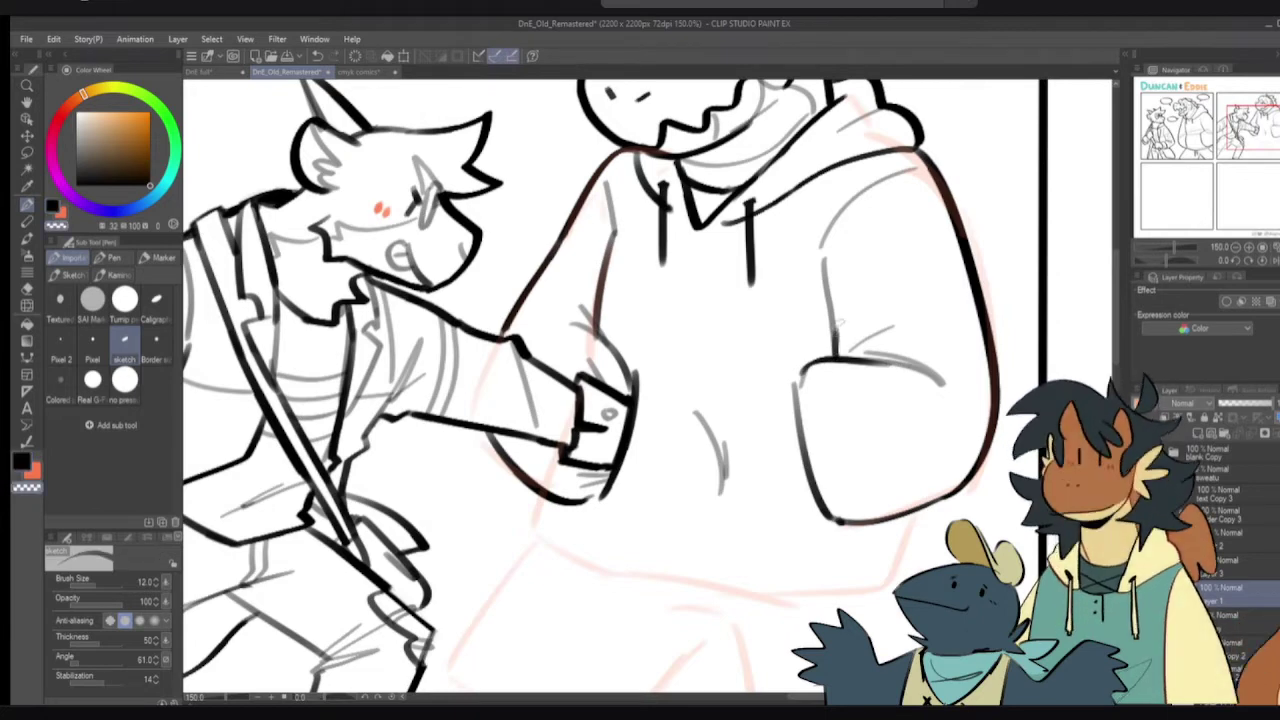
{"action": "left_click_drag", "start_coordinate": [832, 300], "coordinate": [848, 393]}
{"action": "key", "text": "ctrl+z"}
{"action": "scroll", "coordinate": [847, 394], "scroll_direction": "up", "scroll_amount": 3}
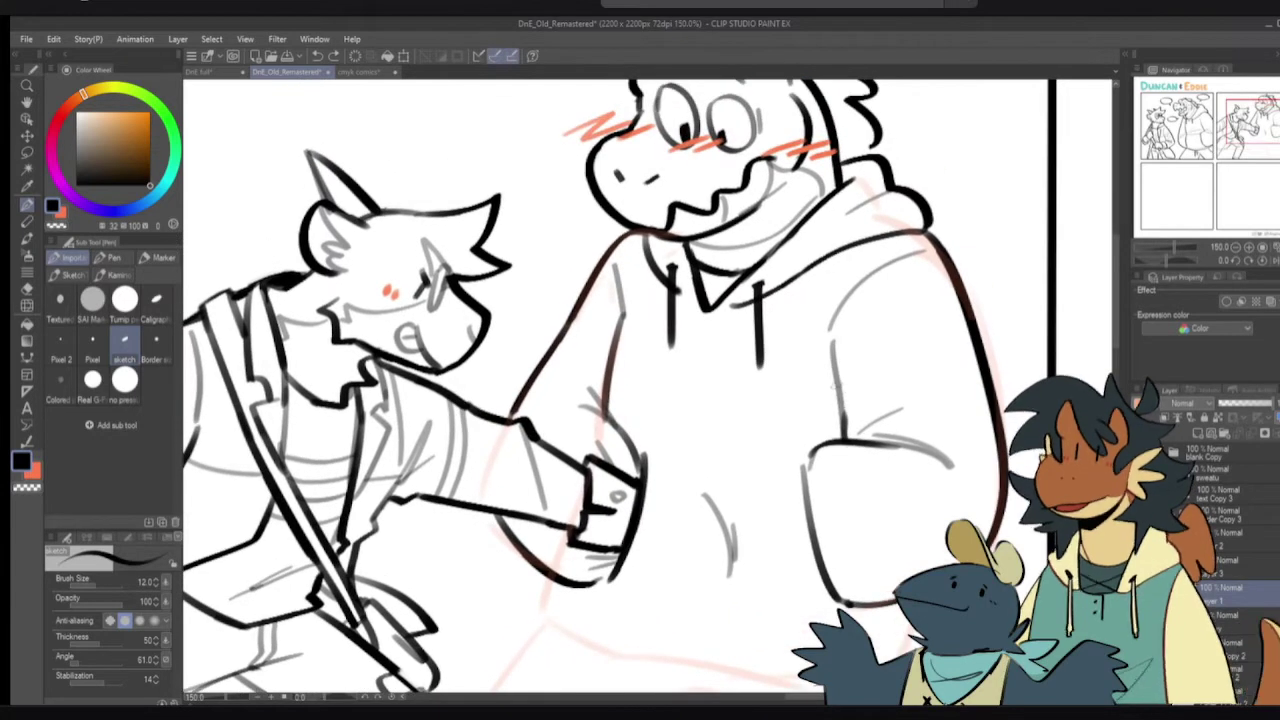
{"action": "scroll", "coordinate": [847, 394], "scroll_direction": "down", "scroll_amount": 2}
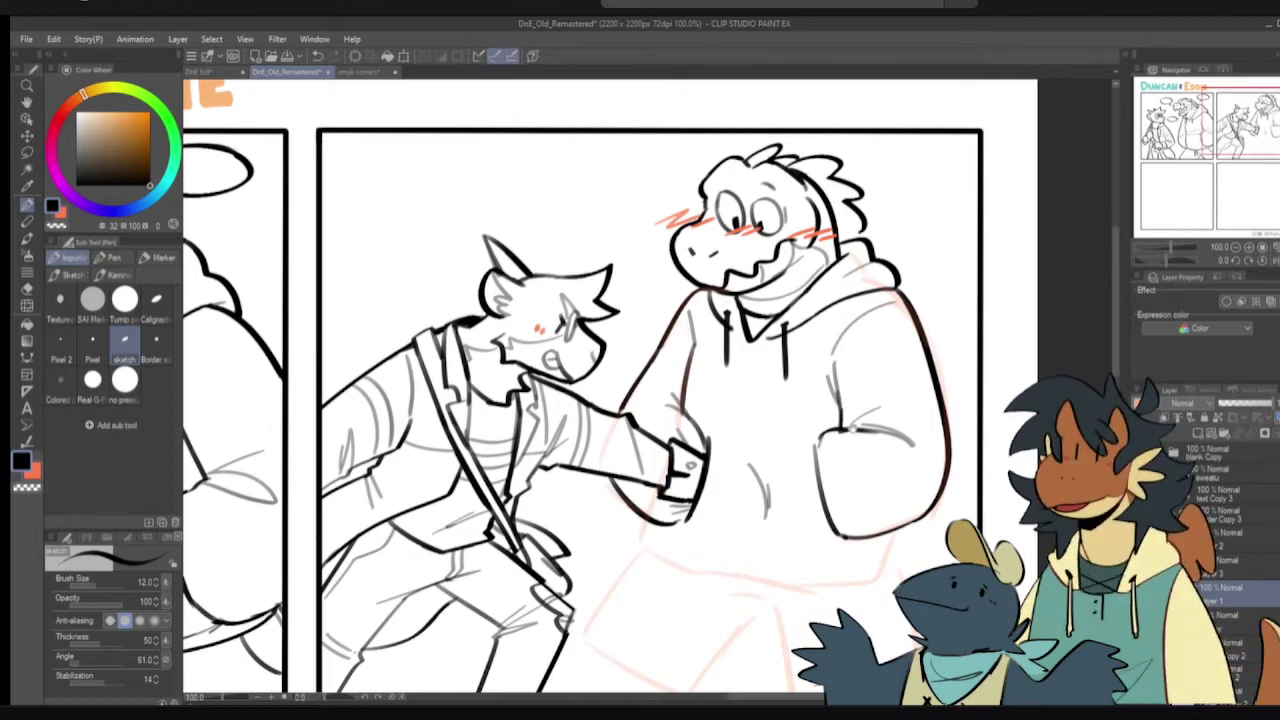
{"action": "key", "text": "h"}
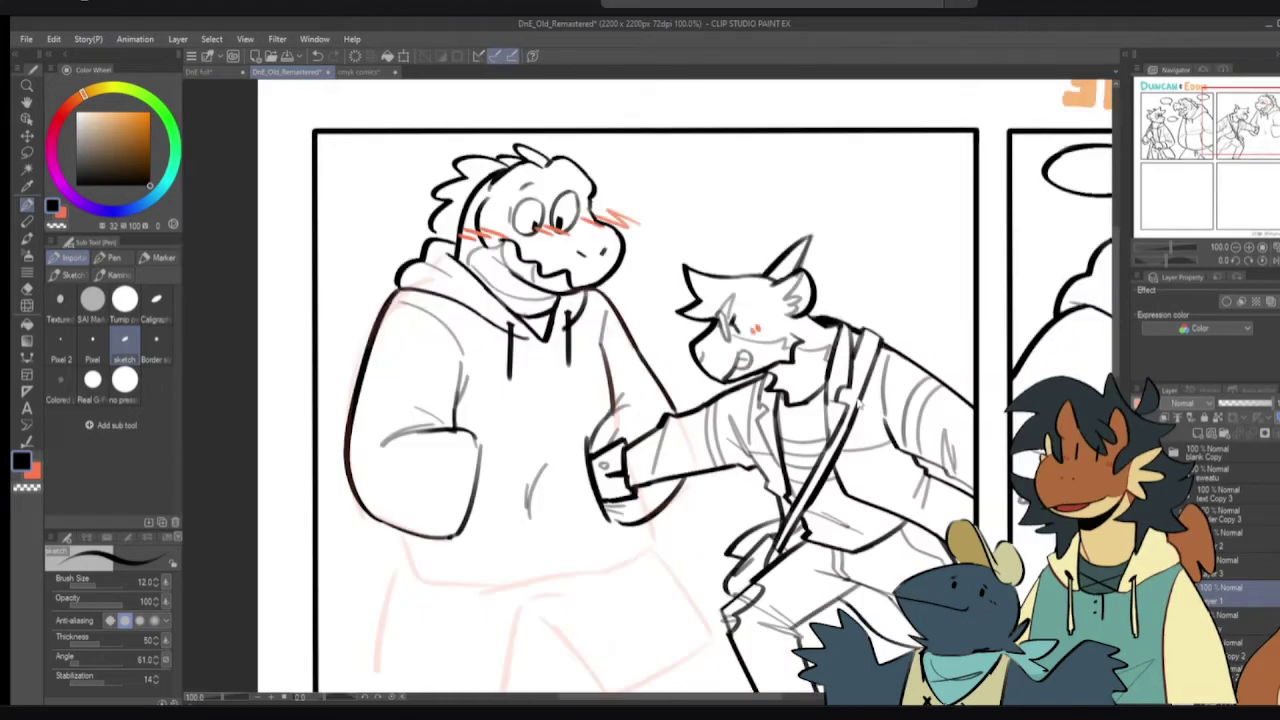
{"action": "key", "text": "h"}
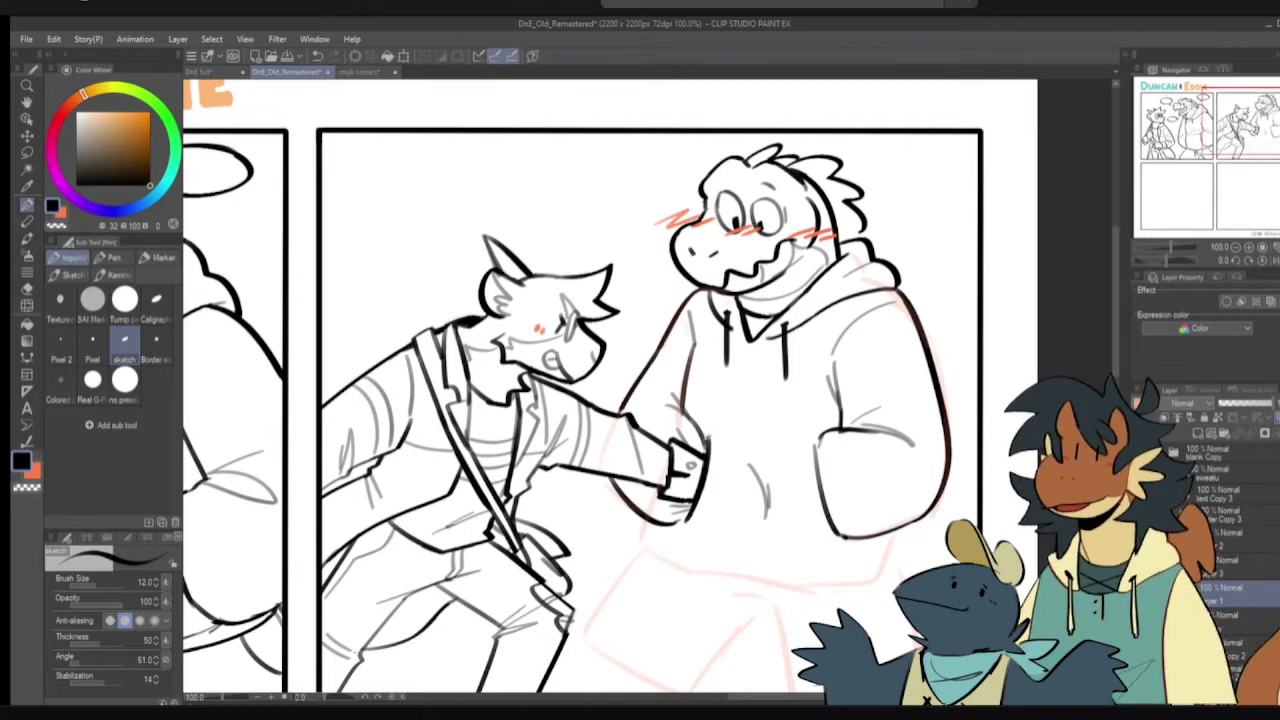
- Draw the hoodie pocket's thin top and bottom lines between the horned character's cuff and the rear sleeve
{"action": "mouse_move", "coordinate": [707, 438]}
{"action": "left_mouse_down"}
{"action": "mouse_move", "coordinate": [769, 428]}
{"action": "mouse_move", "coordinate": [775, 447]}
{"action": "mouse_move", "coordinate": [762, 454]}
{"action": "mouse_move", "coordinate": [794, 454]}
{"action": "left_mouse_up"}
{"action": "key", "text": "ctrl+z"}
{"action": "mouse_move", "coordinate": [688, 530]}
{"action": "left_mouse_down"}
{"action": "mouse_move", "coordinate": [745, 556]}
{"action": "mouse_move", "coordinate": [843, 542]}
{"action": "left_mouse_up"}
{"action": "key", "text": "ctrl+z"}
{"action": "key", "text": "ctrl+z"}
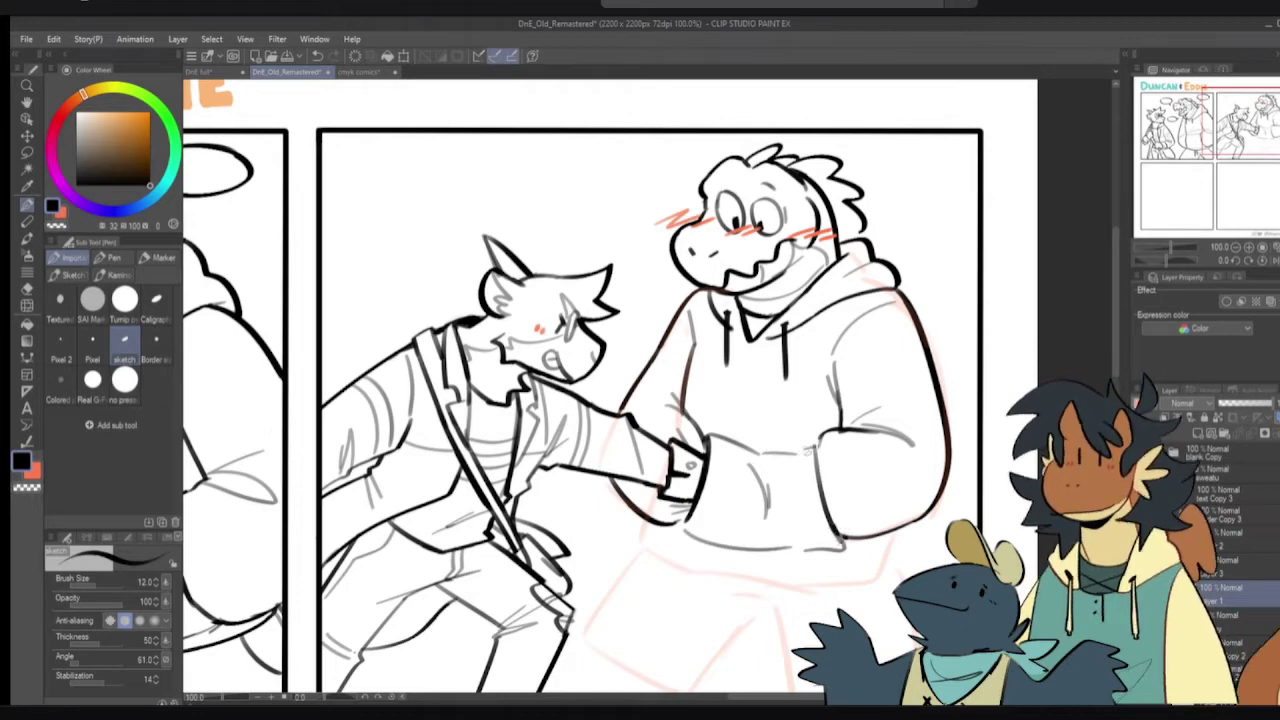
{"action": "key", "text": "ctrl+z"}
{"action": "mouse_move", "coordinate": [808, 452]}
{"action": "left_mouse_down"}
{"action": "mouse_move", "coordinate": [827, 498]}
{"action": "mouse_move", "coordinate": [829, 463]}
{"action": "mouse_move", "coordinate": [838, 502]}
{"action": "left_mouse_up"}
{"action": "key", "text": "ctrl+z"}
{"action": "key", "text": "ctrl+z"}
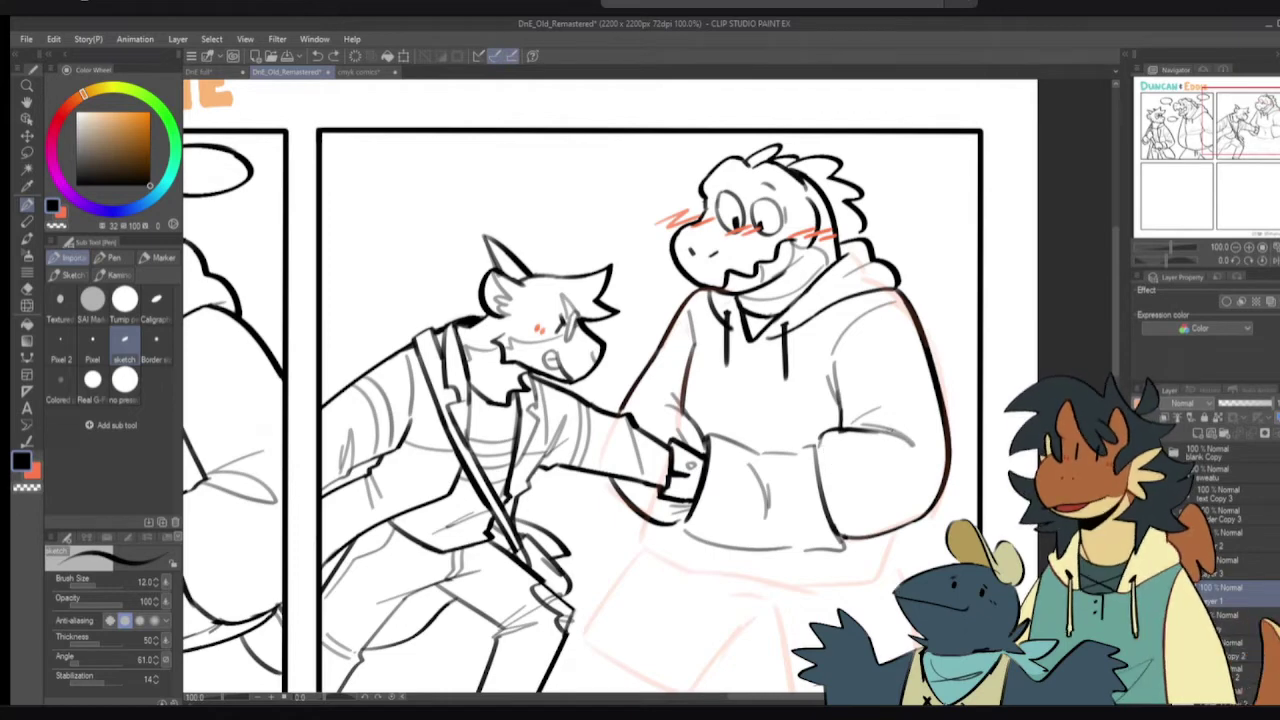
- Rework the rear sleeve's elbow crease with the eraser and pen into a closed, pointed loop of thin fold lines
{"action": "key", "text": "e"}
{"action": "mouse_move", "coordinate": [910, 440]}
{"action": "left_mouse_down"}
{"action": "mouse_move", "coordinate": [896, 429]}
{"action": "mouse_move", "coordinate": [915, 470]}
{"action": "left_mouse_up"}
{"action": "key", "text": "p"}
{"action": "mouse_move", "coordinate": [872, 431]}
{"action": "left_mouse_down"}
{"action": "mouse_move", "coordinate": [922, 415]}
{"action": "mouse_move", "coordinate": [914, 455]}
{"action": "mouse_move", "coordinate": [872, 428]}
{"action": "mouse_move", "coordinate": [904, 415]}
{"action": "mouse_move", "coordinate": [850, 430]}
{"action": "mouse_move", "coordinate": [902, 383]}
{"action": "left_mouse_up"}
{"action": "key", "text": "ctrl+z"}
{"action": "key", "text": "e"}
{"action": "key", "text": "p"}
{"action": "key", "text": "c"}
{"action": "key", "text": "ctrl+z"}
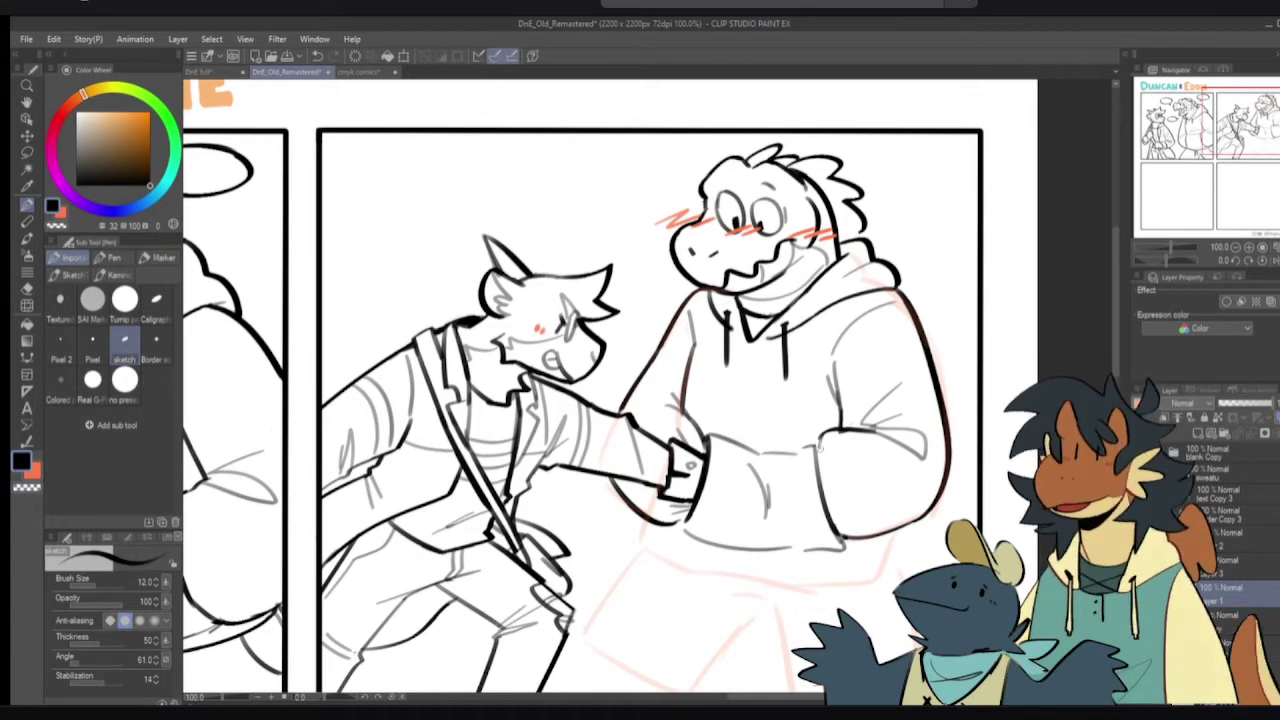
- Erase the pocket's bottom line, redraw it as a continuous edge up to the rear sleeve, and add a small crease mid-pocket
{"action": "scroll", "coordinate": [812, 432], "scroll_direction": "up", "scroll_amount": 1}
{"action": "left_click_drag", "start_coordinate": [725, 468], "coordinate": [773, 434]}
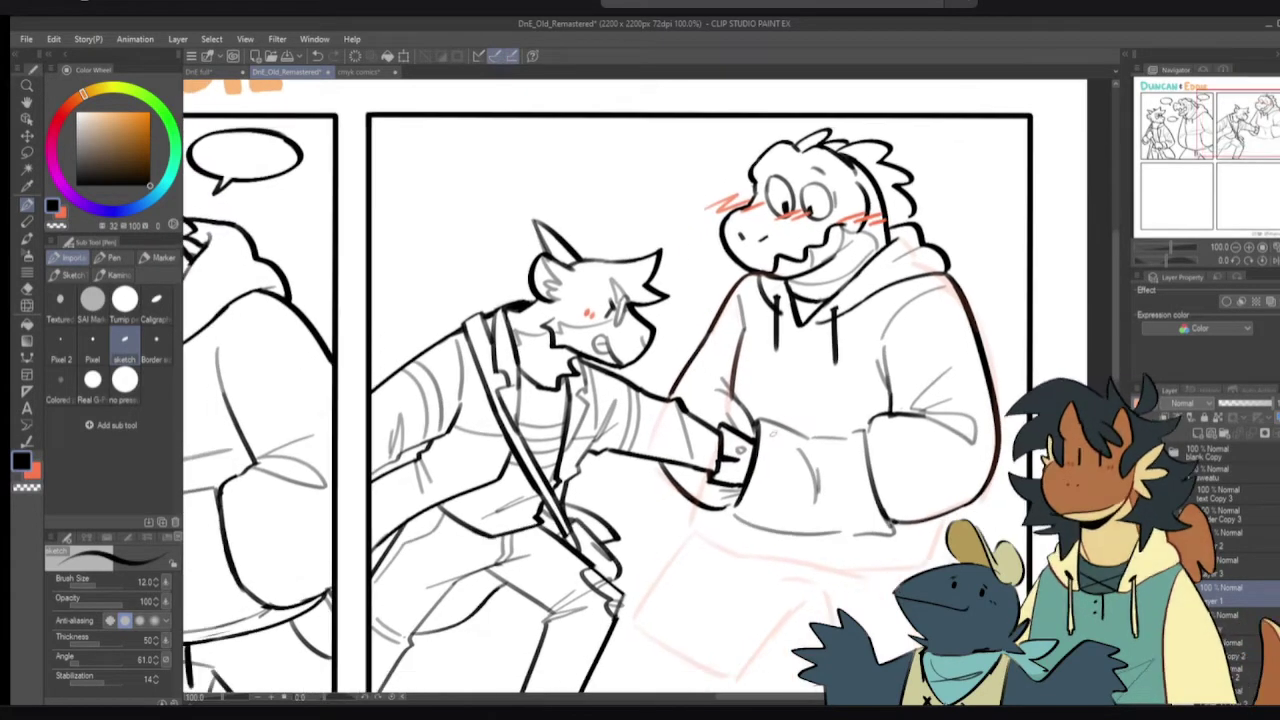
{"action": "key", "text": "e"}
{"action": "mouse_move", "coordinate": [740, 518]}
{"action": "left_mouse_down"}
{"action": "mouse_move", "coordinate": [772, 534]}
{"action": "mouse_move", "coordinate": [841, 533]}
{"action": "left_mouse_up"}
{"action": "key", "text": "p"}
{"action": "key", "text": "e"}
{"action": "key", "text": "p"}
{"action": "key", "text": "ctrl+z"}
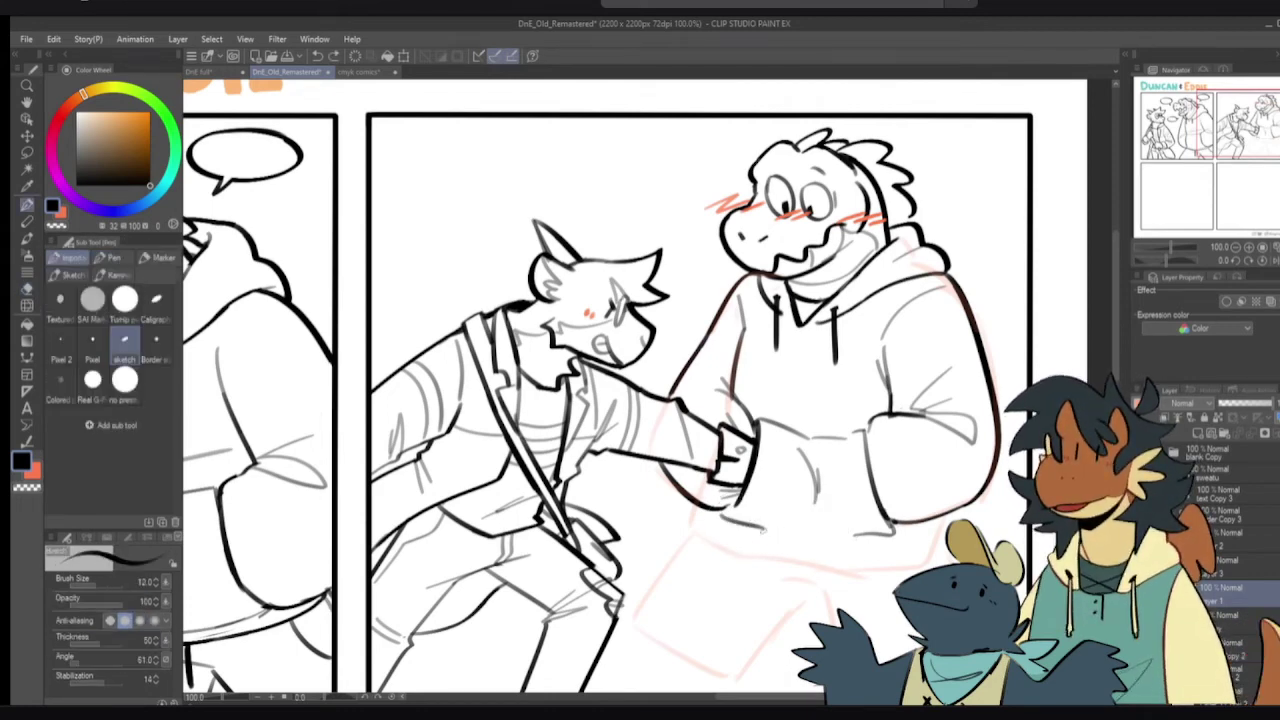
{"action": "left_click_drag", "start_coordinate": [762, 532], "coordinate": [852, 534]}
{"action": "key", "text": "ctrl+z"}
{"action": "left_click_drag", "start_coordinate": [762, 532], "coordinate": [866, 533]}
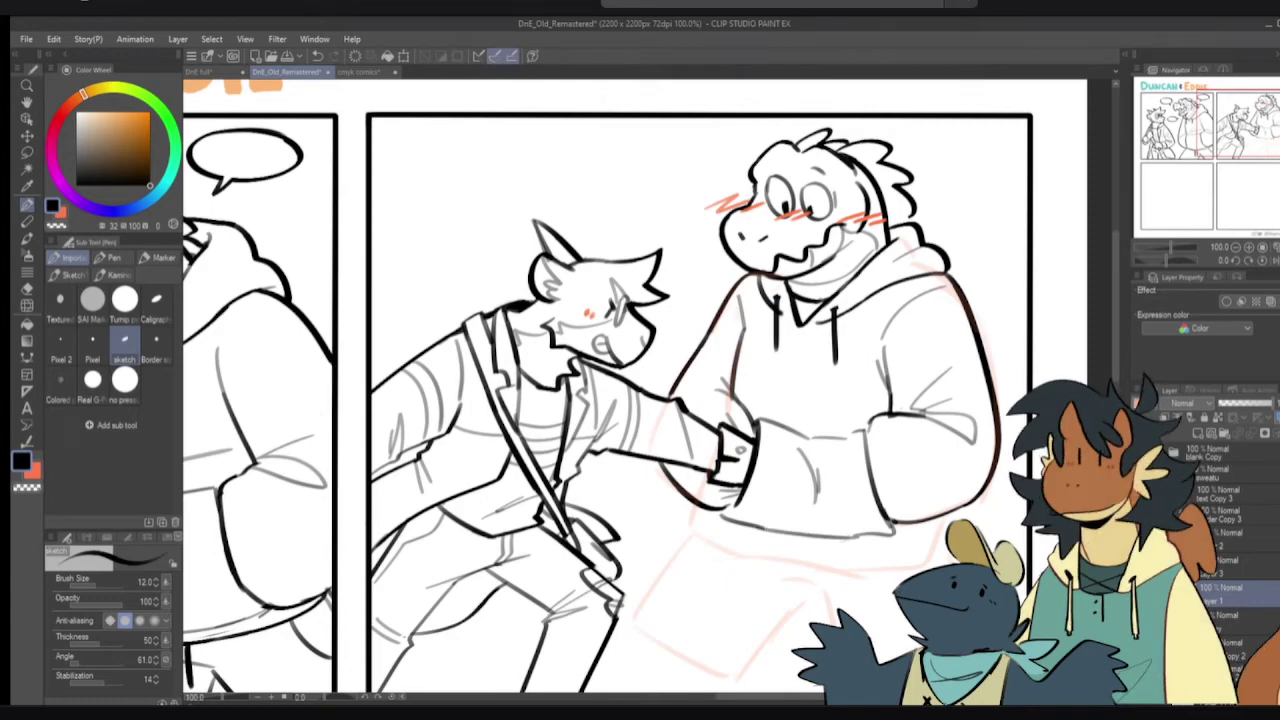
{"action": "key", "text": "h"}
{"action": "key", "text": "h"}
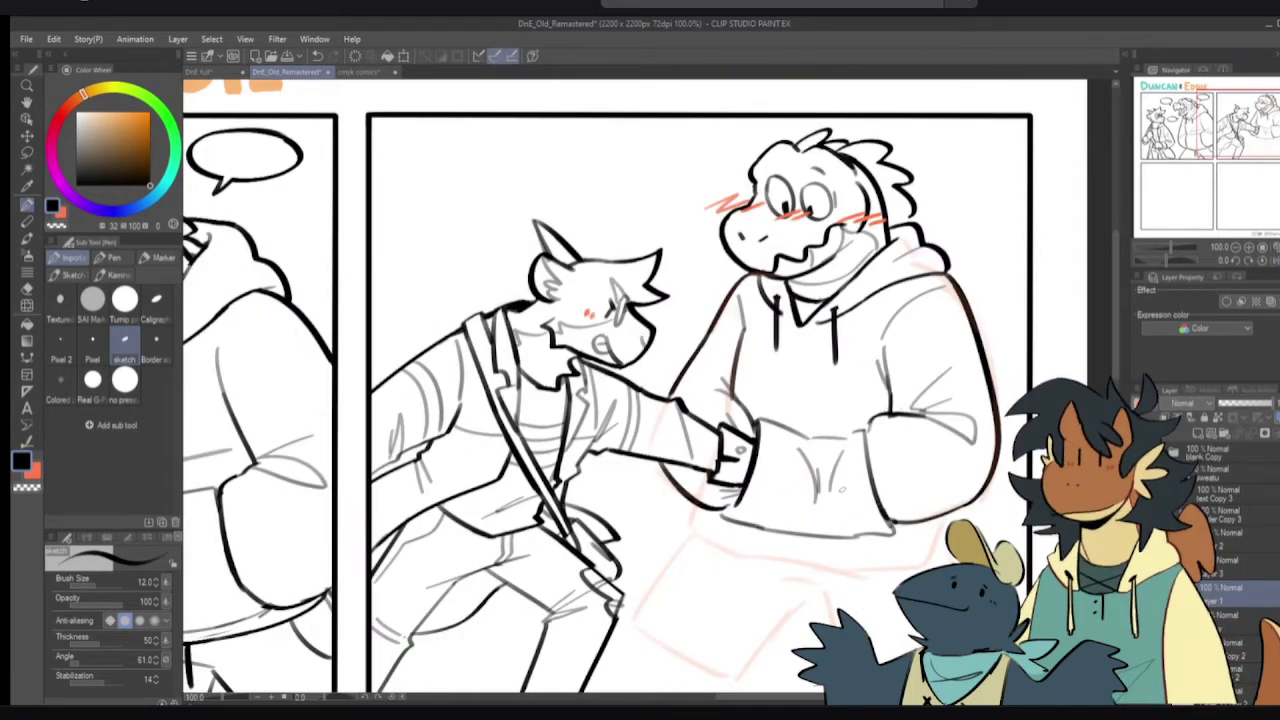
- Refine the pocket's side edge beside the horned character's cuff into a thinner line reaching the pocket's bottom corner
{"action": "left_click_drag", "start_coordinate": [755, 491], "coordinate": [848, 452]}
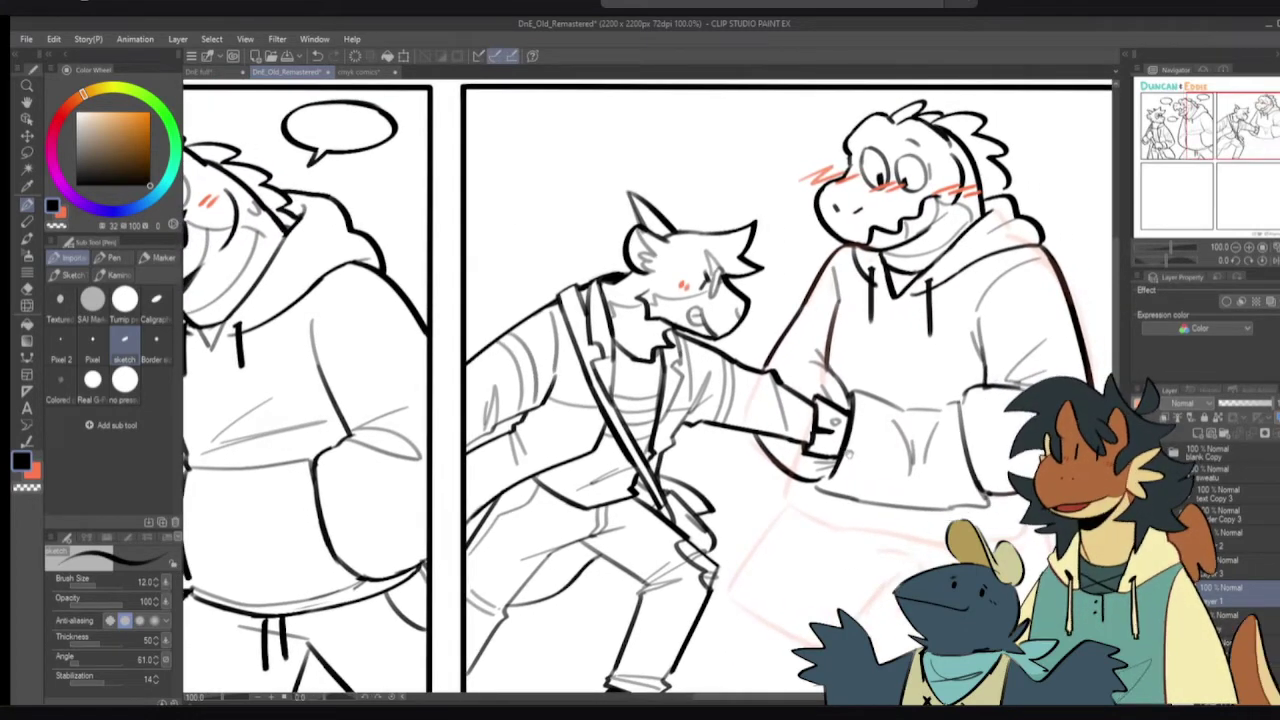
{"action": "scroll", "coordinate": [845, 462], "scroll_direction": "up", "scroll_amount": 2}
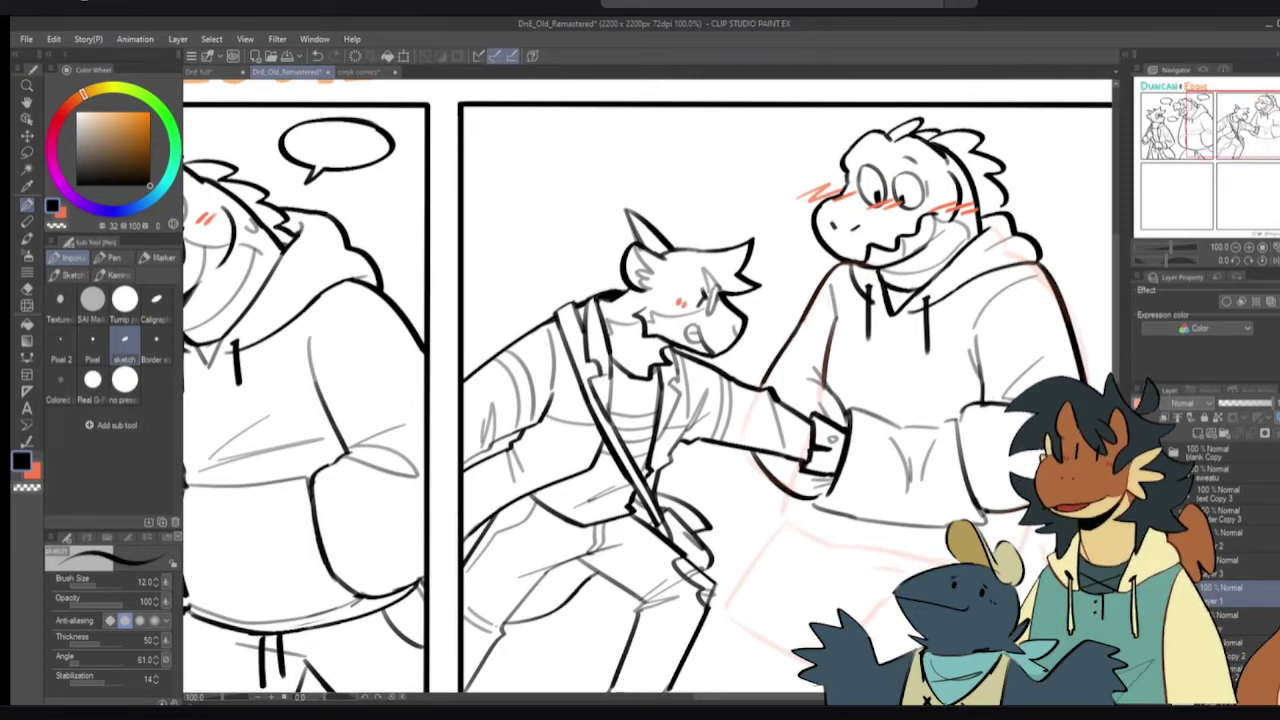
{"action": "left_click_drag", "start_coordinate": [900, 386], "coordinate": [911, 427]}
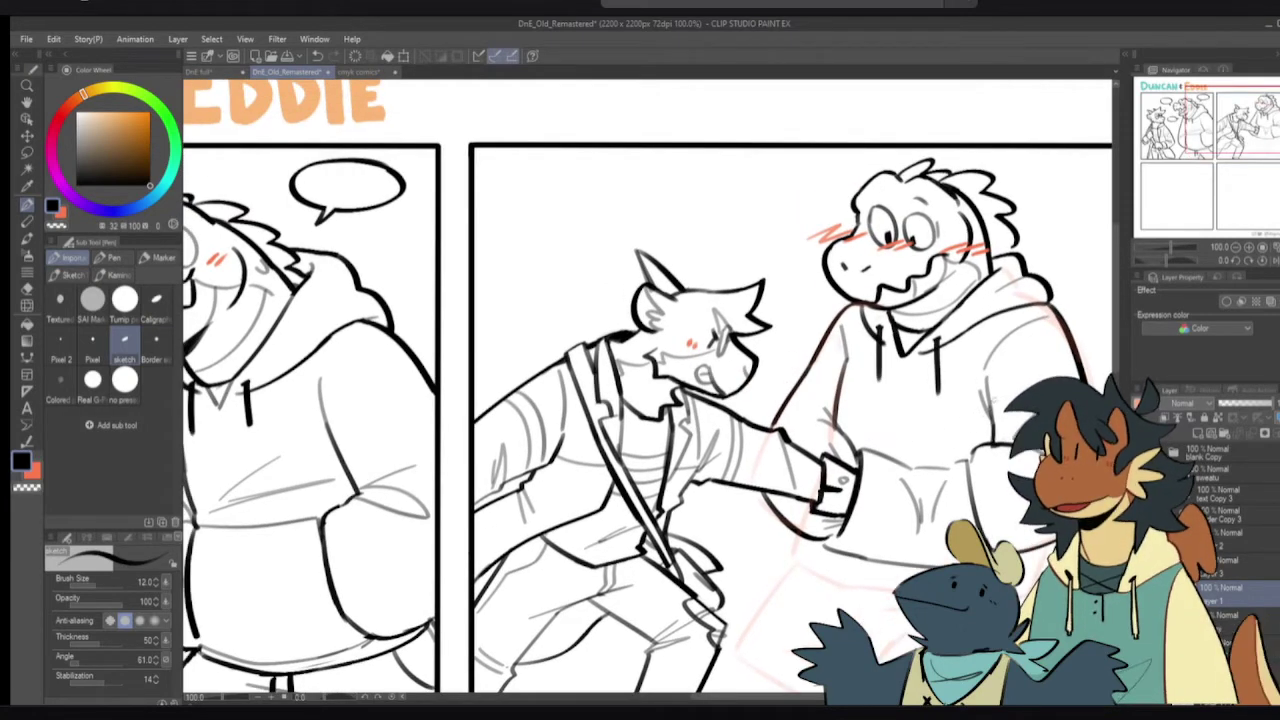
{"action": "key", "text": "c"}
{"action": "key", "text": "c"}
{"action": "mouse_move", "coordinate": [964, 411]}
{"action": "left_mouse_down"}
{"action": "mouse_move", "coordinate": [878, 444]}
{"action": "mouse_move", "coordinate": [968, 436]}
{"action": "left_mouse_up"}
{"action": "key", "text": "ctrl+z"}
{"action": "key", "text": "ctrl+z"}
{"action": "left_click_drag", "start_coordinate": [863, 448], "coordinate": [844, 529]}
{"action": "key", "text": "c"}
{"action": "left_click_drag", "start_coordinate": [858, 453], "coordinate": [846, 521]}
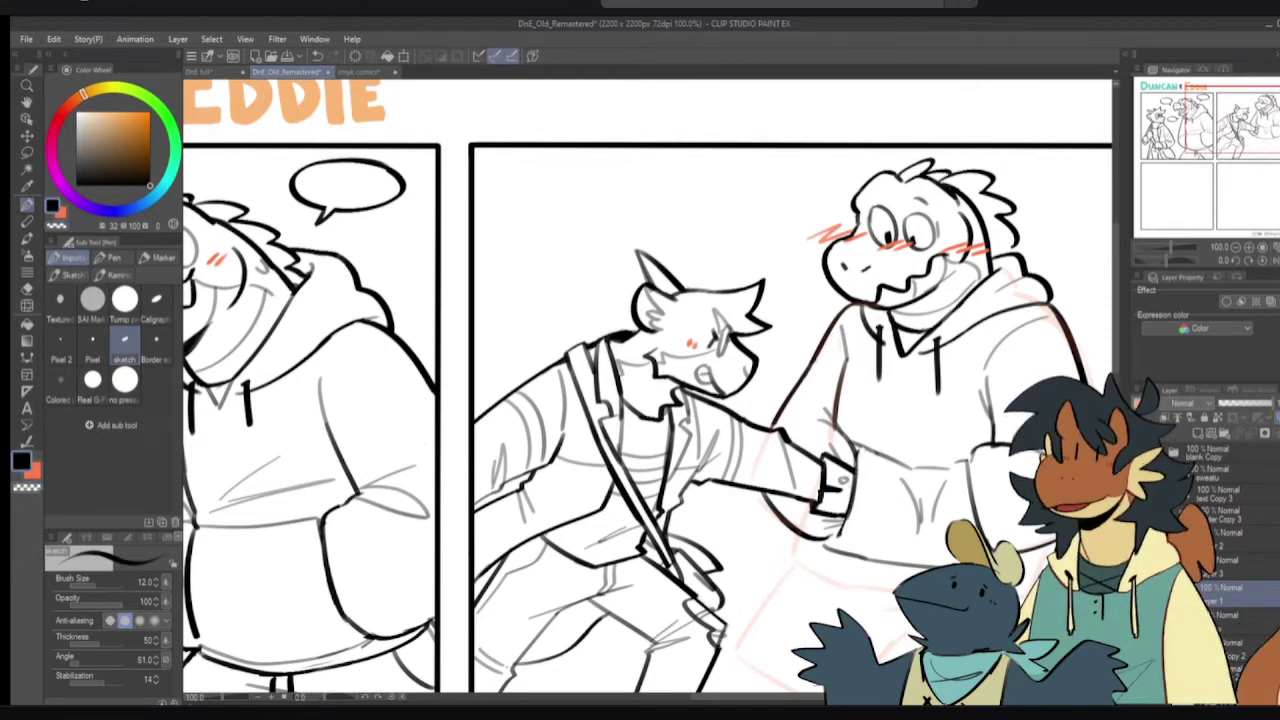
{"action": "key", "text": "ctrl+z"}
{"action": "left_click_drag", "start_coordinate": [857, 456], "coordinate": [839, 534]}
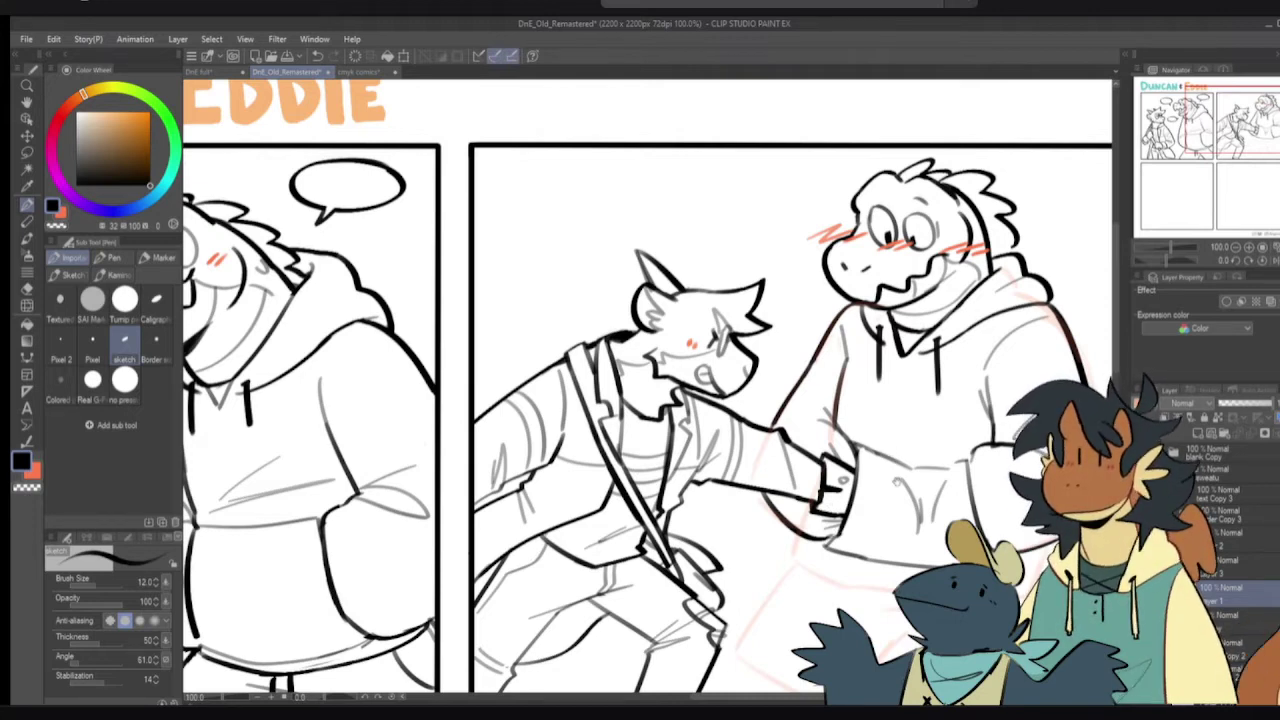
- Ink the hoodie's hem beneath the pocket, from the notched corner below the horned character's cuff across the reptile's front
{"action": "mouse_move", "coordinate": [896, 486]}
{"action": "left_mouse_down"}
{"action": "mouse_move", "coordinate": [862, 466]}
{"action": "mouse_move", "coordinate": [845, 487]}
{"action": "mouse_move", "coordinate": [816, 447]}
{"action": "left_mouse_up"}
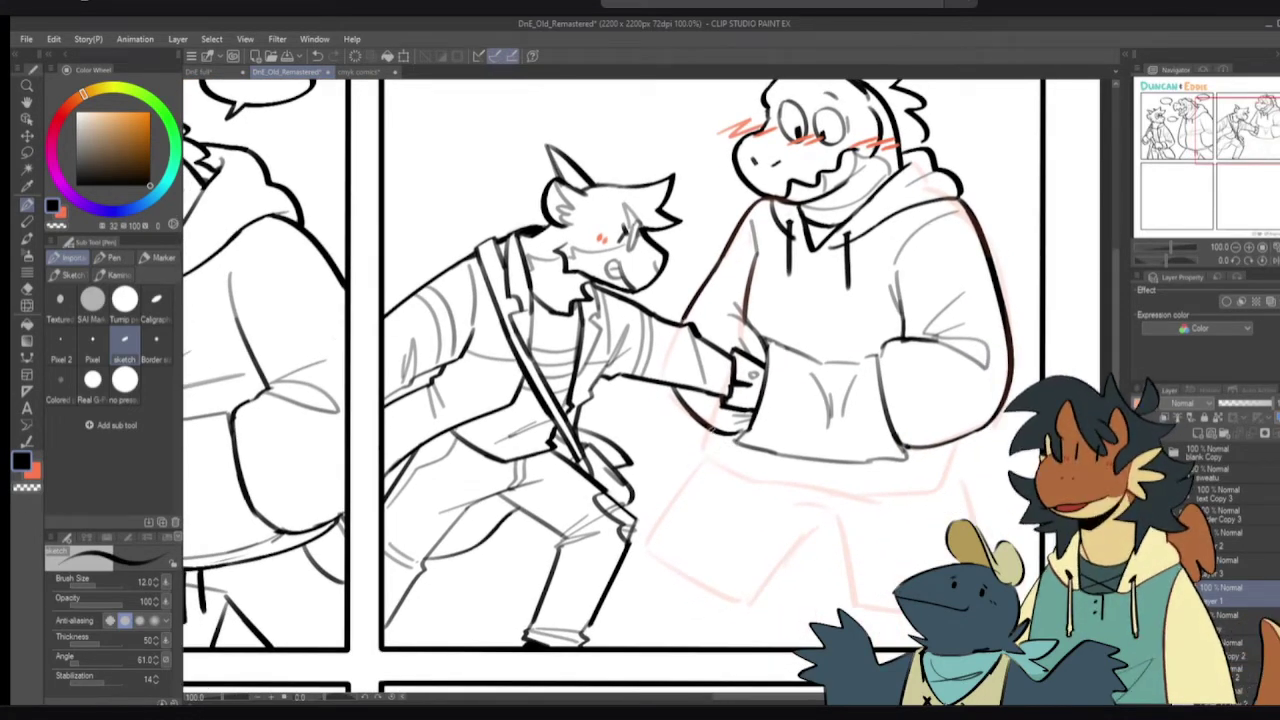
{"action": "mouse_move", "coordinate": [712, 431]}
{"action": "left_mouse_down"}
{"action": "mouse_move", "coordinate": [747, 477]}
{"action": "mouse_move", "coordinate": [798, 488]}
{"action": "left_mouse_up"}
{"action": "key", "text": "ctrl+z"}
{"action": "key", "text": "ctrl+z"}
{"action": "key", "text": "ctrl+z"}
{"action": "key", "text": "ctrl+z"}
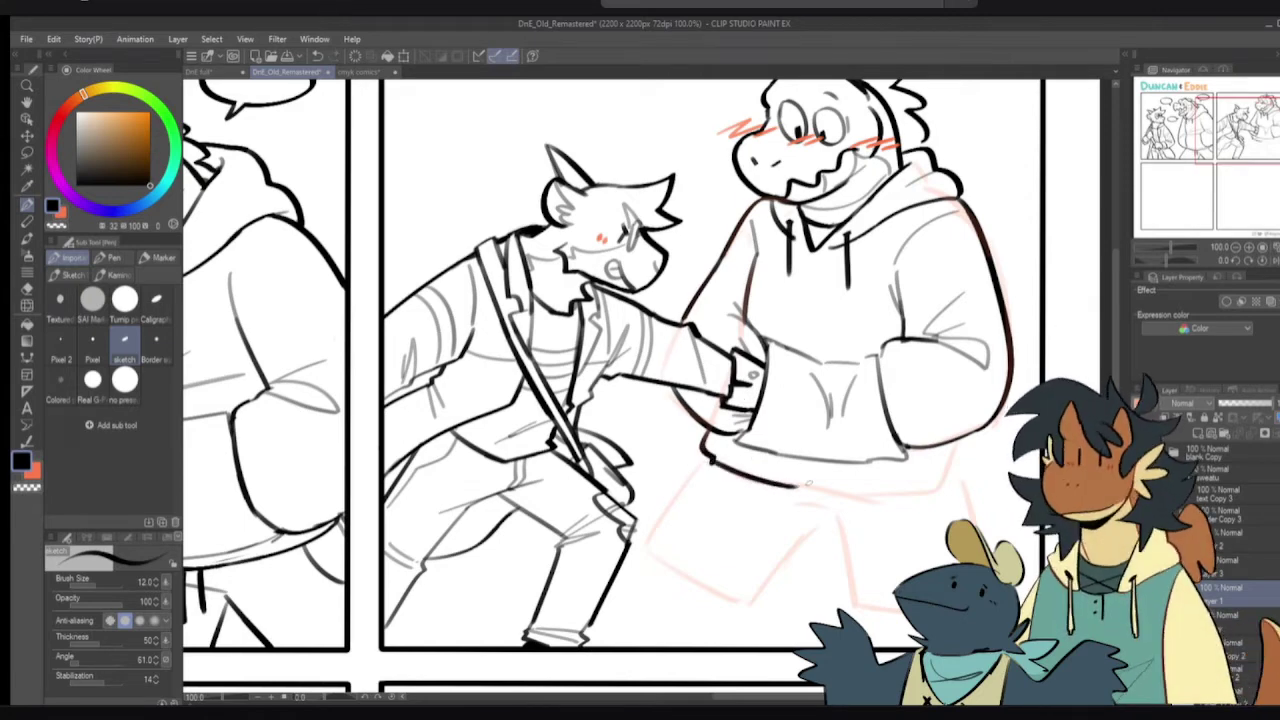
{"action": "key", "text": "ctrl+z"}
{"action": "left_click_drag", "start_coordinate": [713, 463], "coordinate": [845, 495]}
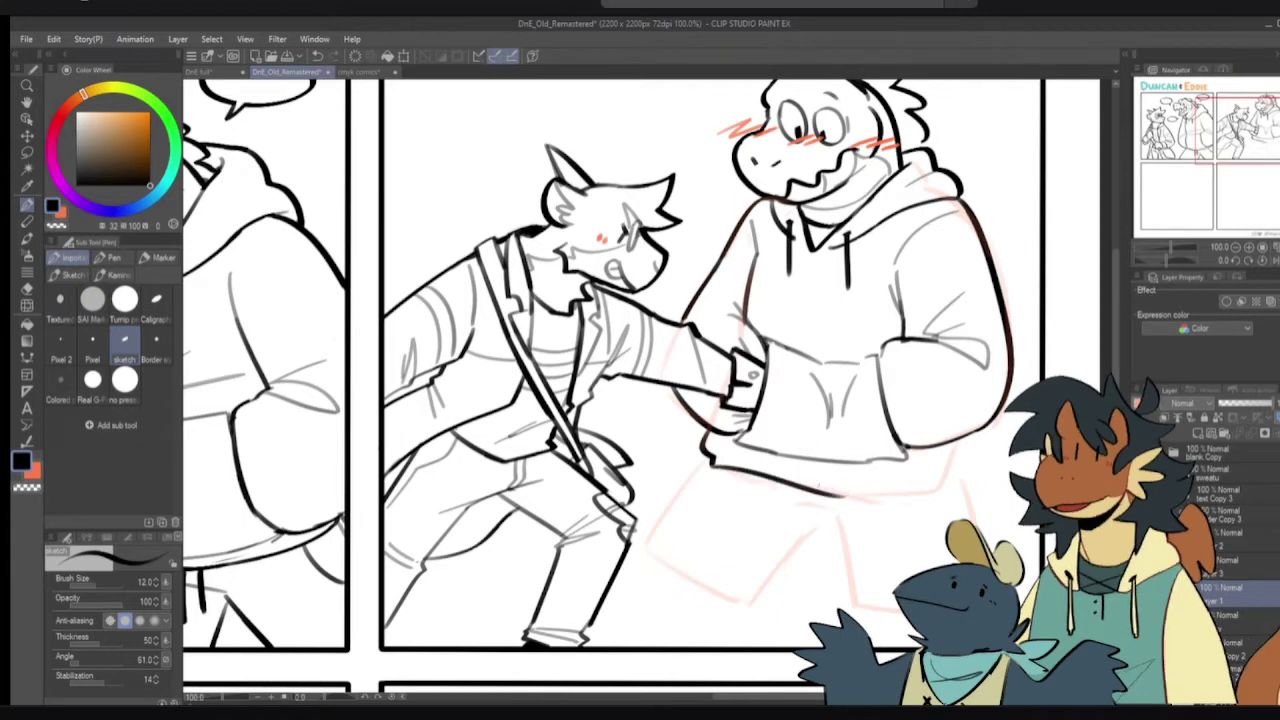
{"action": "key", "text": "ctrl+z"}
{"action": "mouse_move", "coordinate": [708, 460]}
{"action": "left_mouse_down"}
{"action": "mouse_move", "coordinate": [898, 483]}
{"action": "mouse_move", "coordinate": [873, 491]}
{"action": "mouse_move", "coordinate": [914, 496]}
{"action": "left_mouse_up"}
{"action": "key", "text": "ctrl+z"}
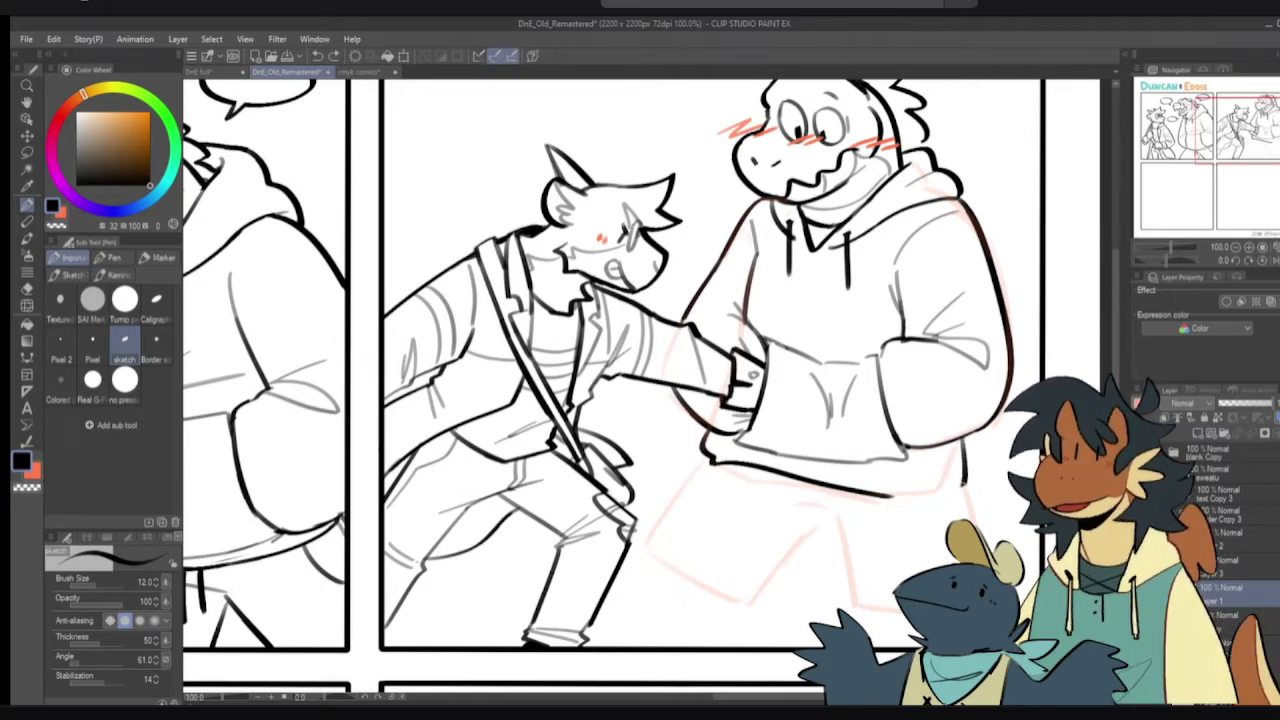
- Draw the hem's rear corner and side edge below the rear sleeve, and clean the joined bottom line with transparent colour
{"action": "mouse_move", "coordinate": [965, 486]}
{"action": "left_mouse_down"}
{"action": "mouse_move", "coordinate": [932, 494]}
{"action": "mouse_move", "coordinate": [958, 489]}
{"action": "left_mouse_up"}
{"action": "key", "text": "ctrl+z"}
{"action": "key", "text": "c"}
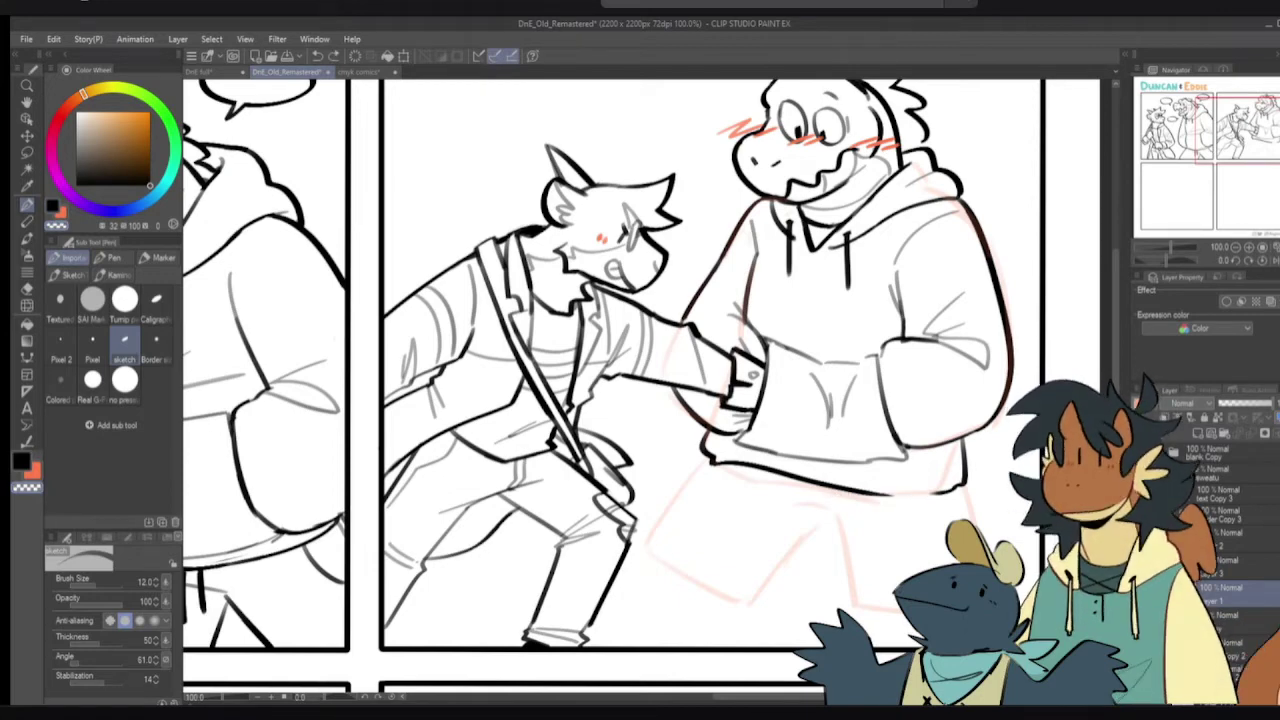
{"action": "mouse_move", "coordinate": [884, 497]}
{"action": "left_mouse_down"}
{"action": "mouse_move", "coordinate": [858, 495]}
{"action": "mouse_move", "coordinate": [948, 490]}
{"action": "left_mouse_up"}
{"action": "key", "text": "c"}
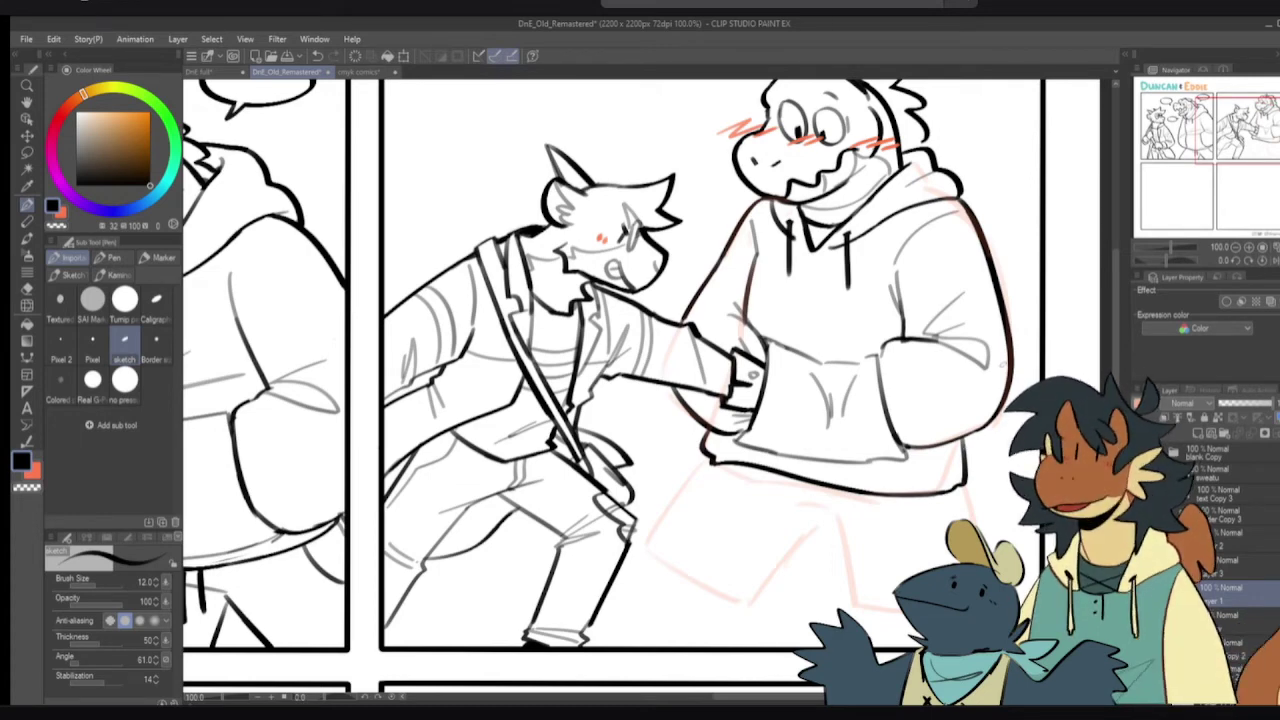
- Erase the hoodie hem's rear corner and the side edge below the rear sleeve
{"action": "key", "text": "e"}
{"action": "left_click_drag", "start_coordinate": [956, 490], "coordinate": [970, 458]}
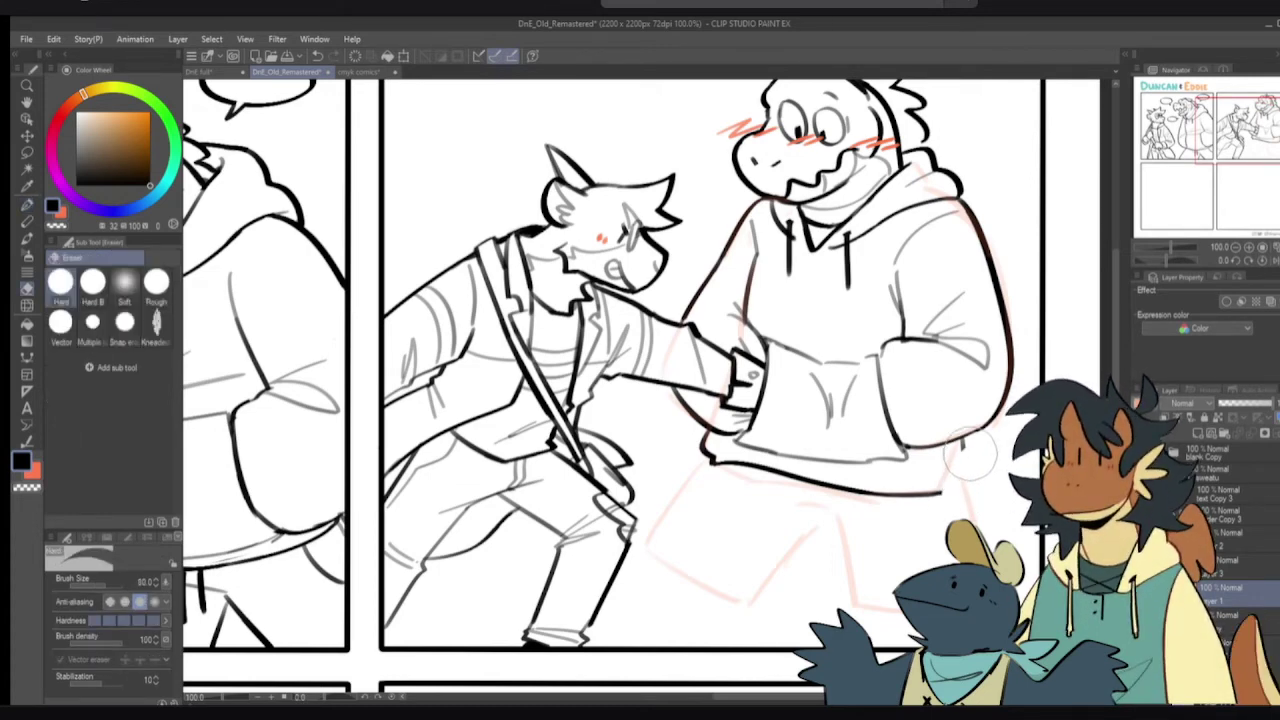
{"action": "key", "text": "p"}
{"action": "key", "text": "c"}
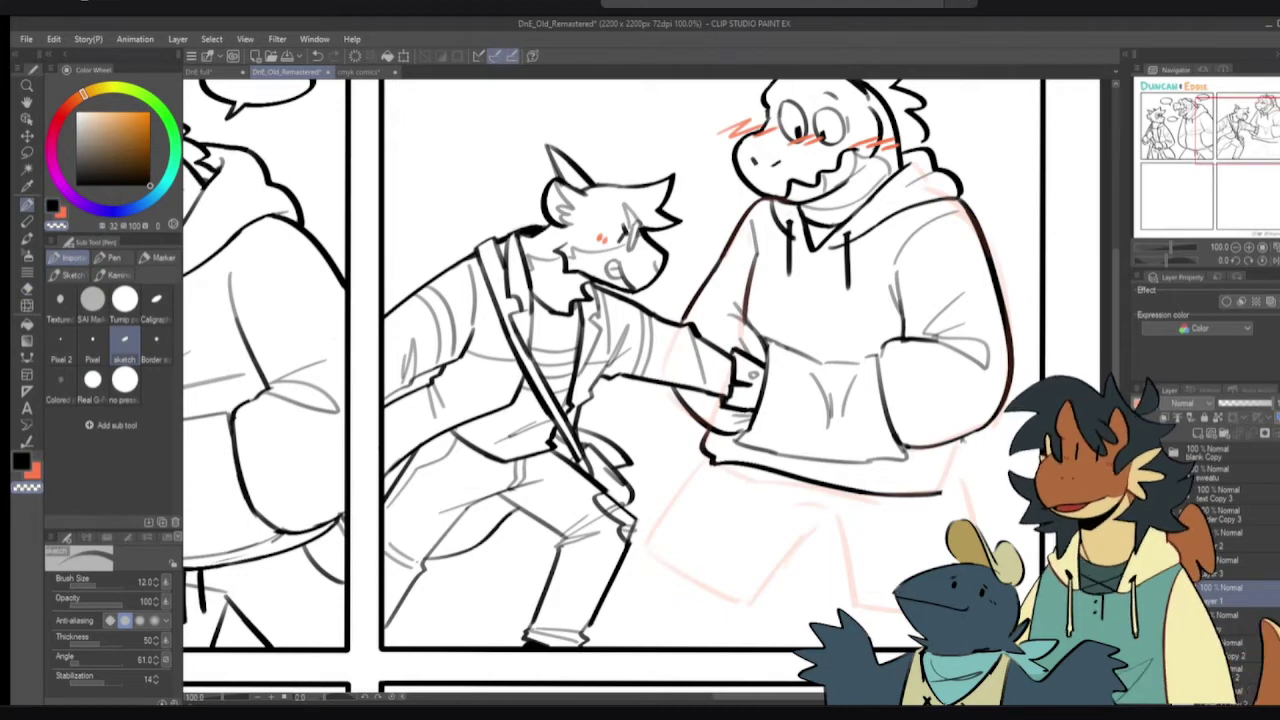
- Try several strokes for the hoodie's rear side edge, from under the rear sleeve down to the hem's end
{"action": "key", "text": "c"}
{"action": "left_click_drag", "start_coordinate": [956, 442], "coordinate": [945, 493]}
{"action": "key", "text": "ctrl+z"}
{"action": "mouse_move", "coordinate": [956, 440]}
{"action": "left_mouse_down"}
{"action": "mouse_move", "coordinate": [955, 480]}
{"action": "mouse_move", "coordinate": [940, 493]}
{"action": "left_mouse_up"}
{"action": "key", "text": "ctrl+z"}
{"action": "mouse_move", "coordinate": [956, 437]}
{"action": "left_mouse_down"}
{"action": "mouse_move", "coordinate": [955, 482]}
{"action": "mouse_move", "coordinate": [939, 493]}
{"action": "left_mouse_up"}
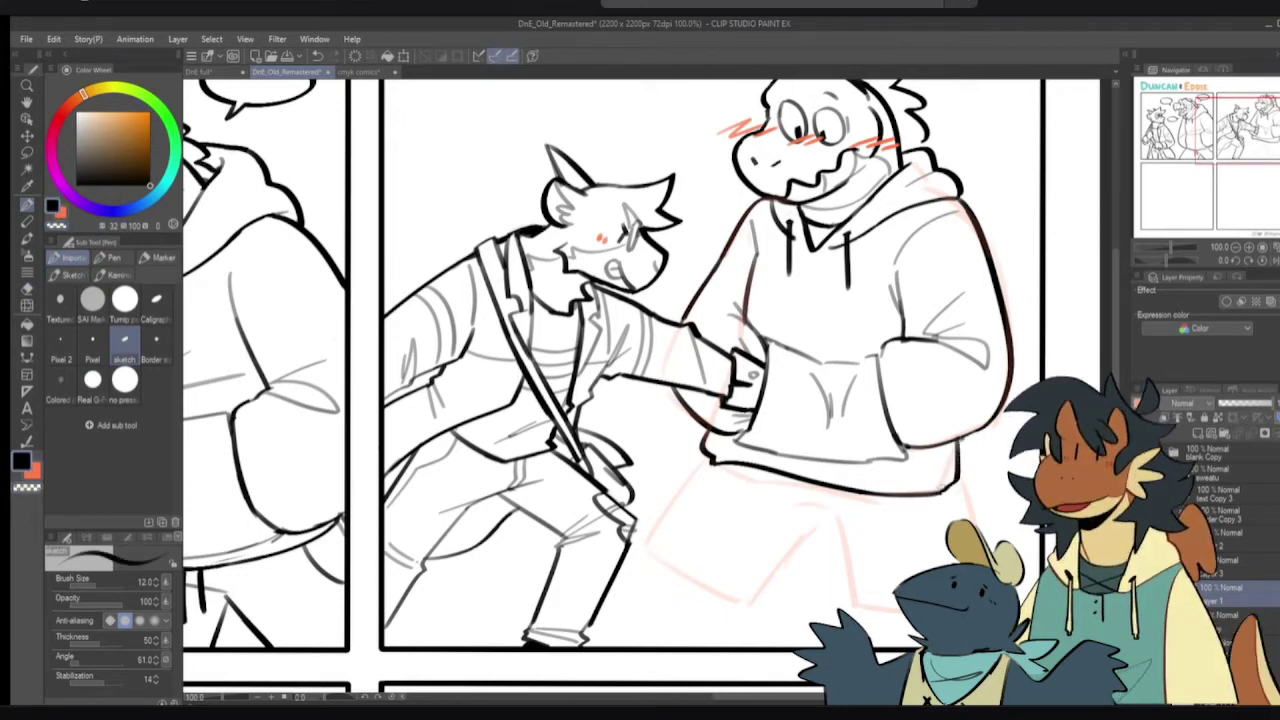
{"action": "key", "text": "ctrl+z"}
{"action": "left_click_drag", "start_coordinate": [956, 438], "coordinate": [941, 492]}
{"action": "key", "text": "ctrl+z"}
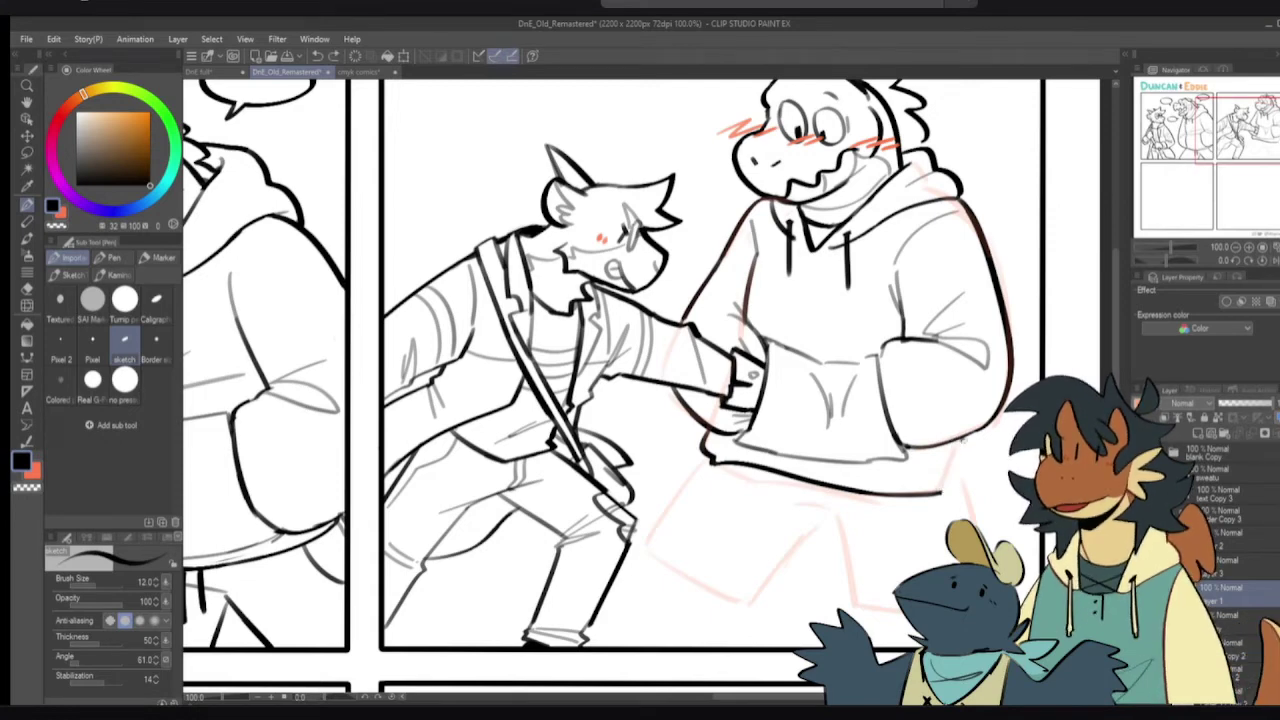
- Trim the hem line's end with transparent colour and redraw the side edge further inward, closing the hem's rear corner
{"action": "key", "text": "c"}
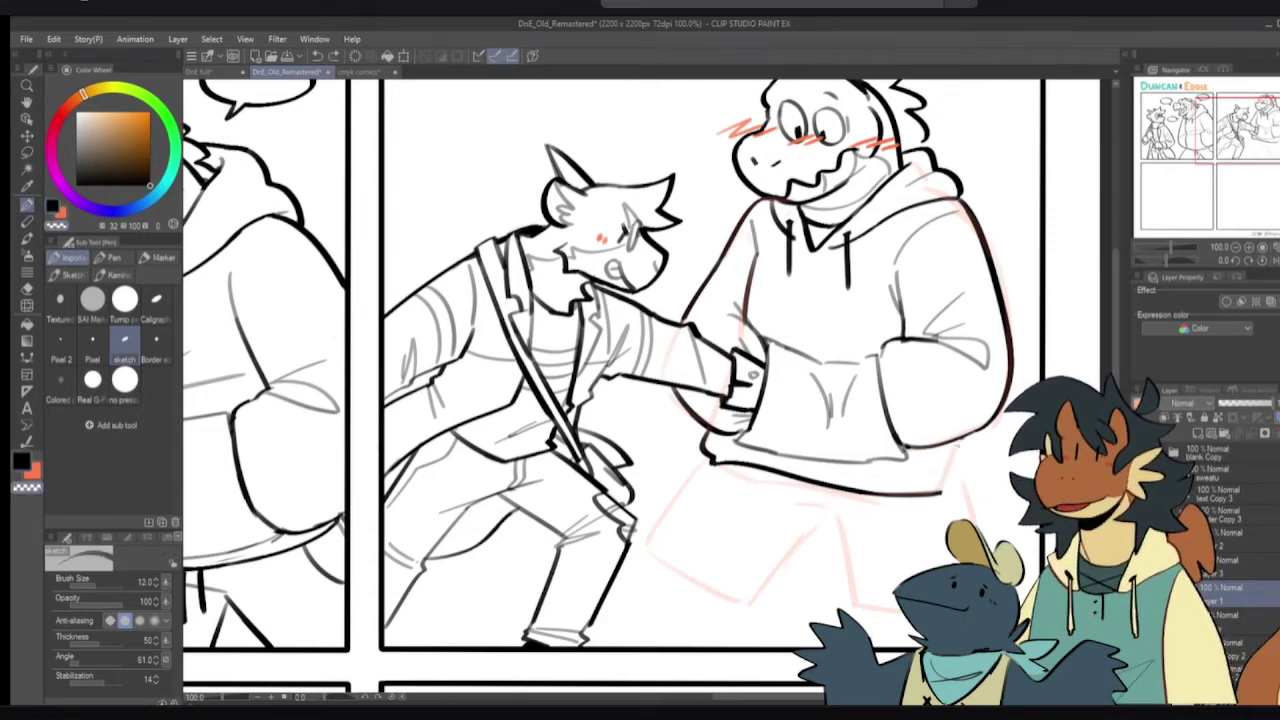
{"action": "left_click_drag", "start_coordinate": [943, 486], "coordinate": [931, 498]}
{"action": "key", "text": "c"}
{"action": "key", "text": "c"}
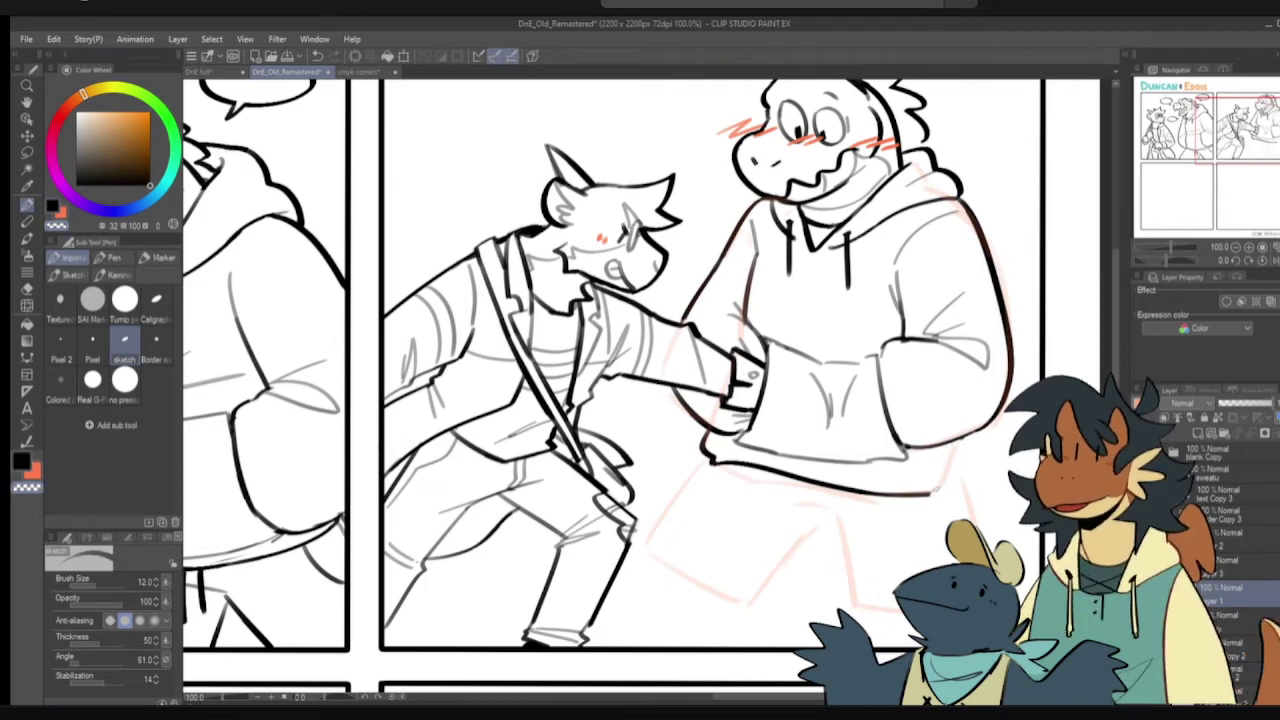
{"action": "left_click_drag", "start_coordinate": [948, 437], "coordinate": [922, 496]}
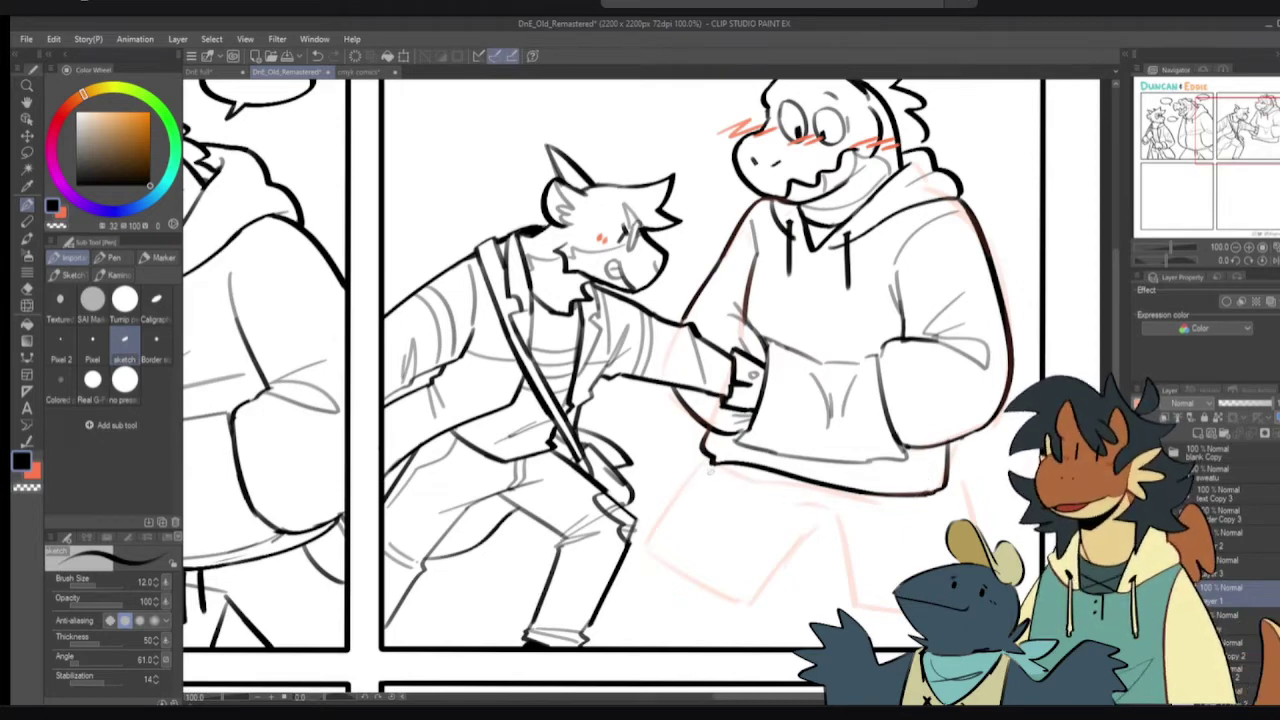
- Ink the reptile's front shorts leg with a bold thigh and knee outline, and a thin upper inner line below the hem
{"action": "mouse_move", "coordinate": [650, 521]}
{"action": "left_mouse_down"}
{"action": "mouse_move", "coordinate": [660, 552]}
{"action": "mouse_move", "coordinate": [727, 583]}
{"action": "left_mouse_up"}
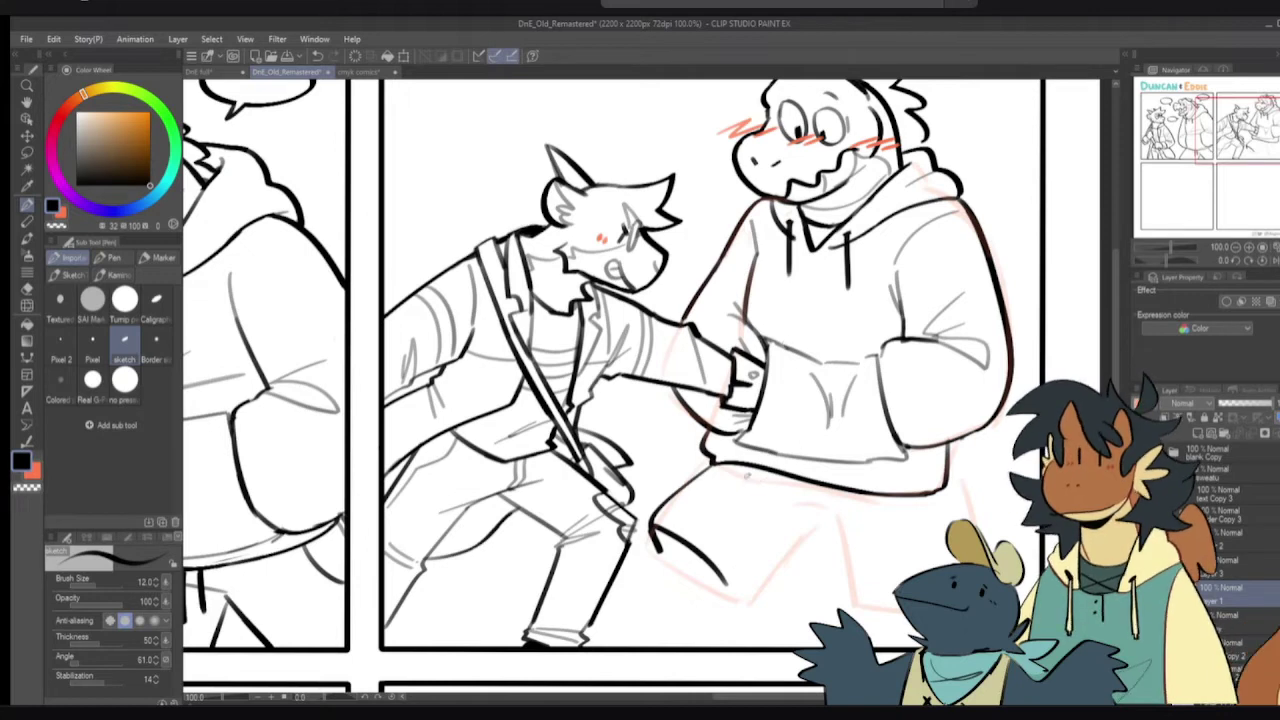
{"action": "mouse_move", "coordinate": [747, 475]}
{"action": "left_mouse_down"}
{"action": "mouse_move", "coordinate": [819, 503]}
{"action": "mouse_move", "coordinate": [819, 517]}
{"action": "left_mouse_up"}
{"action": "key", "text": "ctrl+z"}
{"action": "key", "text": "ctrl+z"}
{"action": "left_click_drag", "start_coordinate": [756, 482], "coordinate": [824, 522]}
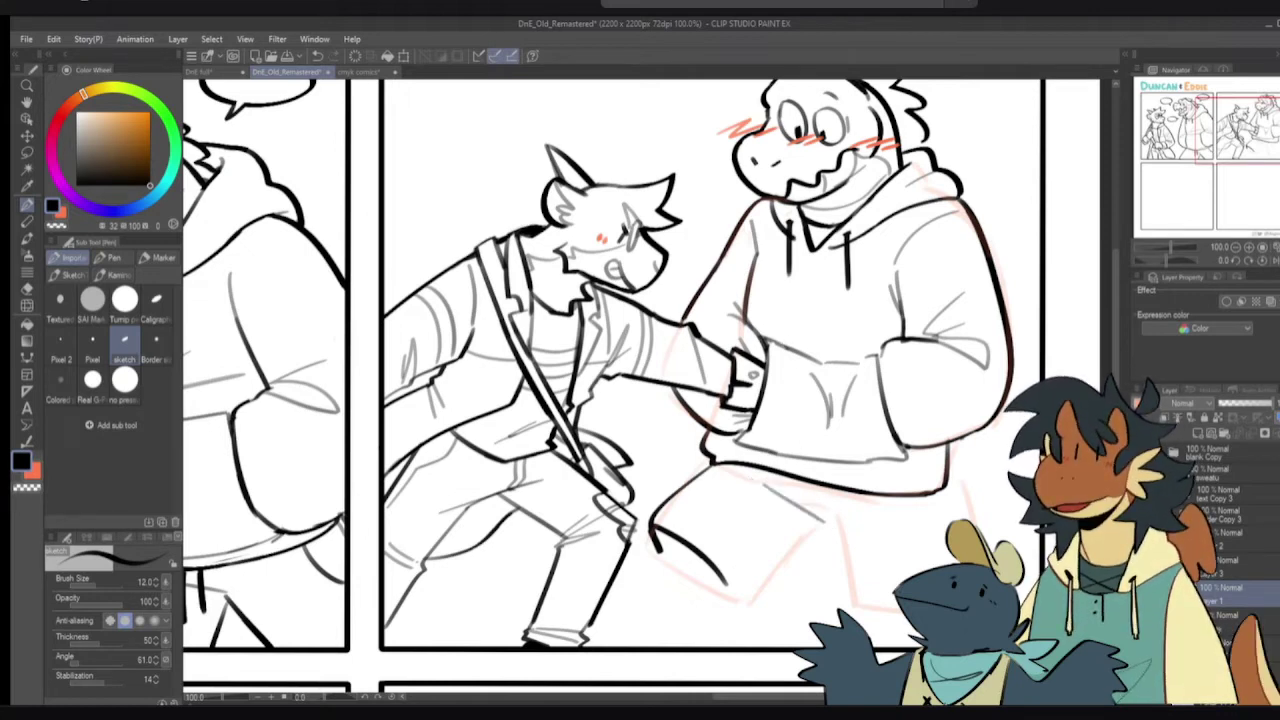
{"action": "key", "text": "ctrl+z"}
{"action": "mouse_move", "coordinate": [763, 479]}
{"action": "left_mouse_down"}
{"action": "mouse_move", "coordinate": [799, 518]}
{"action": "mouse_move", "coordinate": [818, 514]}
{"action": "left_mouse_up"}
{"action": "key", "text": "ctrl+z"}
{"action": "key", "text": "ctrl+z"}
{"action": "left_click_drag", "start_coordinate": [754, 480], "coordinate": [826, 512]}
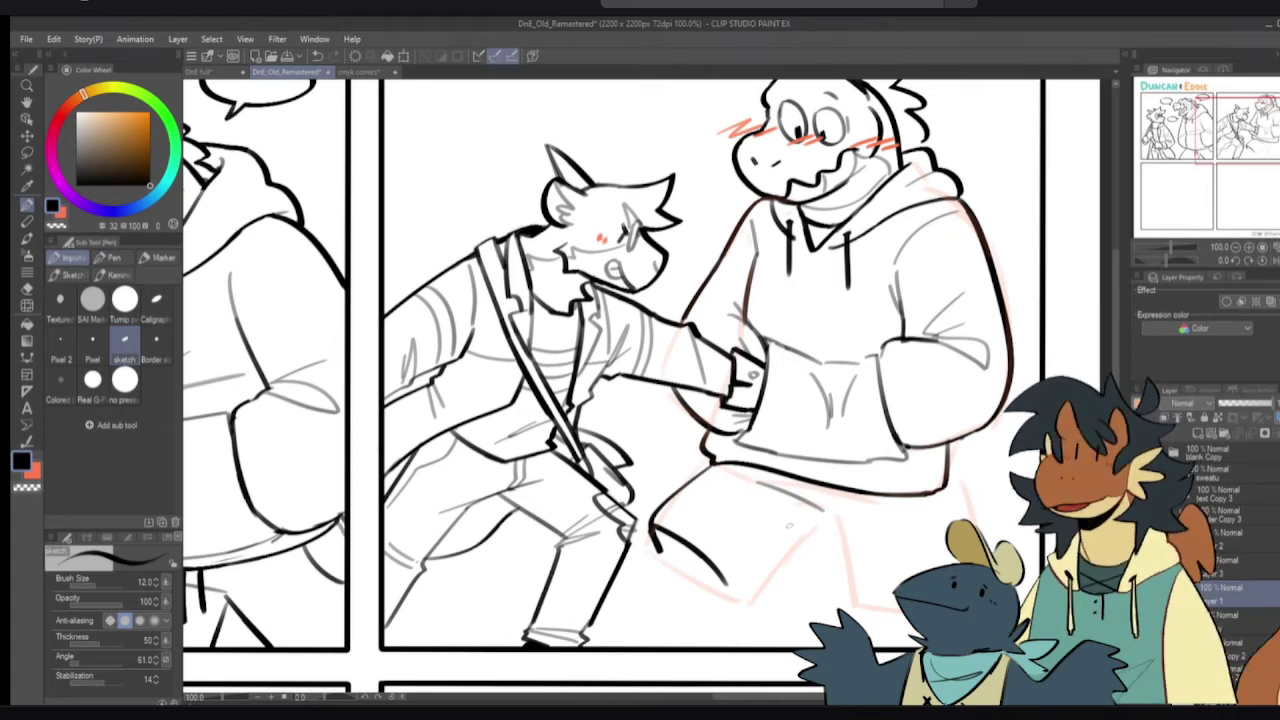
{"action": "key", "text": "e"}
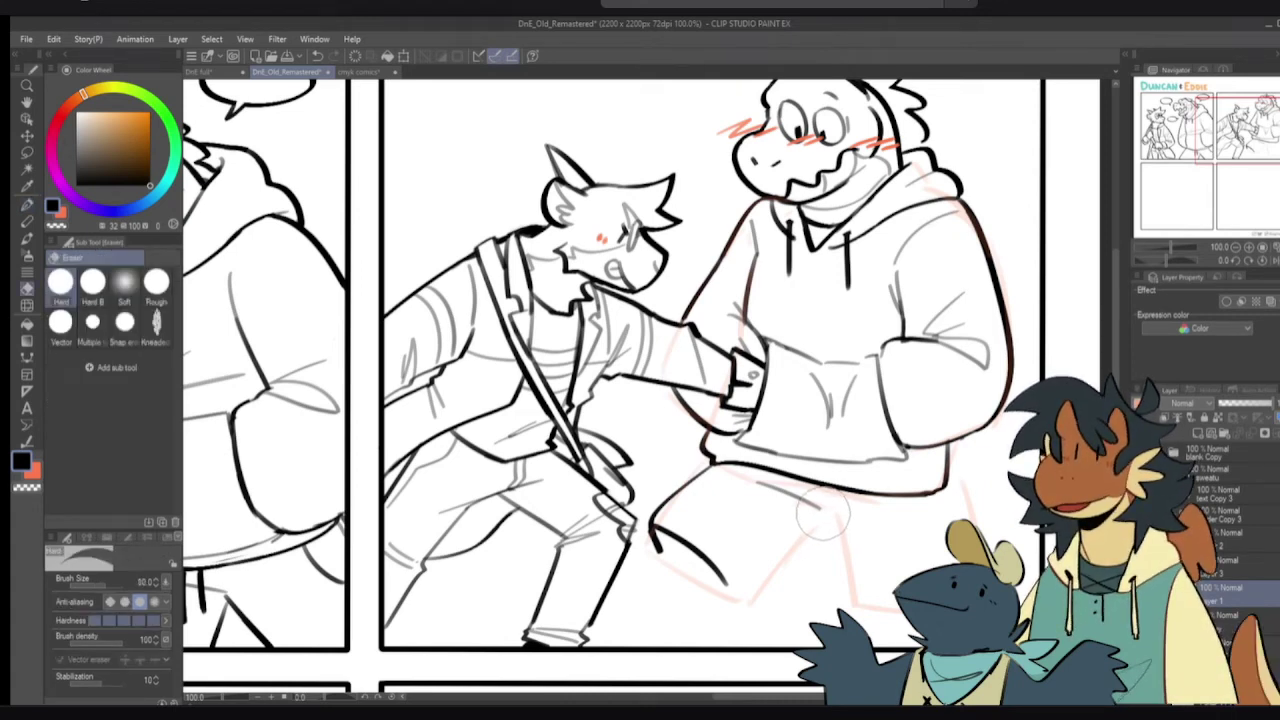
{"action": "key", "text": "p"}
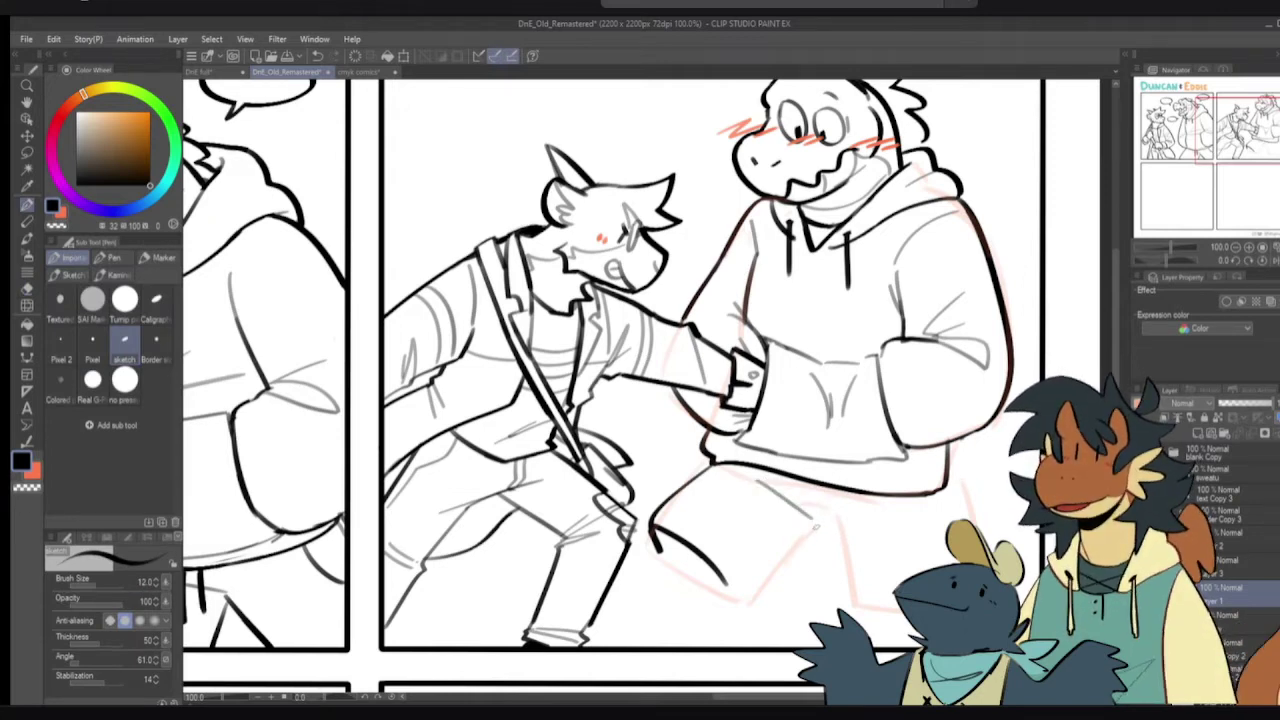
- Draw the inner edge of the reptile's rear shorts leg, running down from the end of the front thigh's thin line
{"action": "left_click_drag", "start_coordinate": [815, 526], "coordinate": [840, 596]}
{"action": "key", "text": "ctrl+z"}
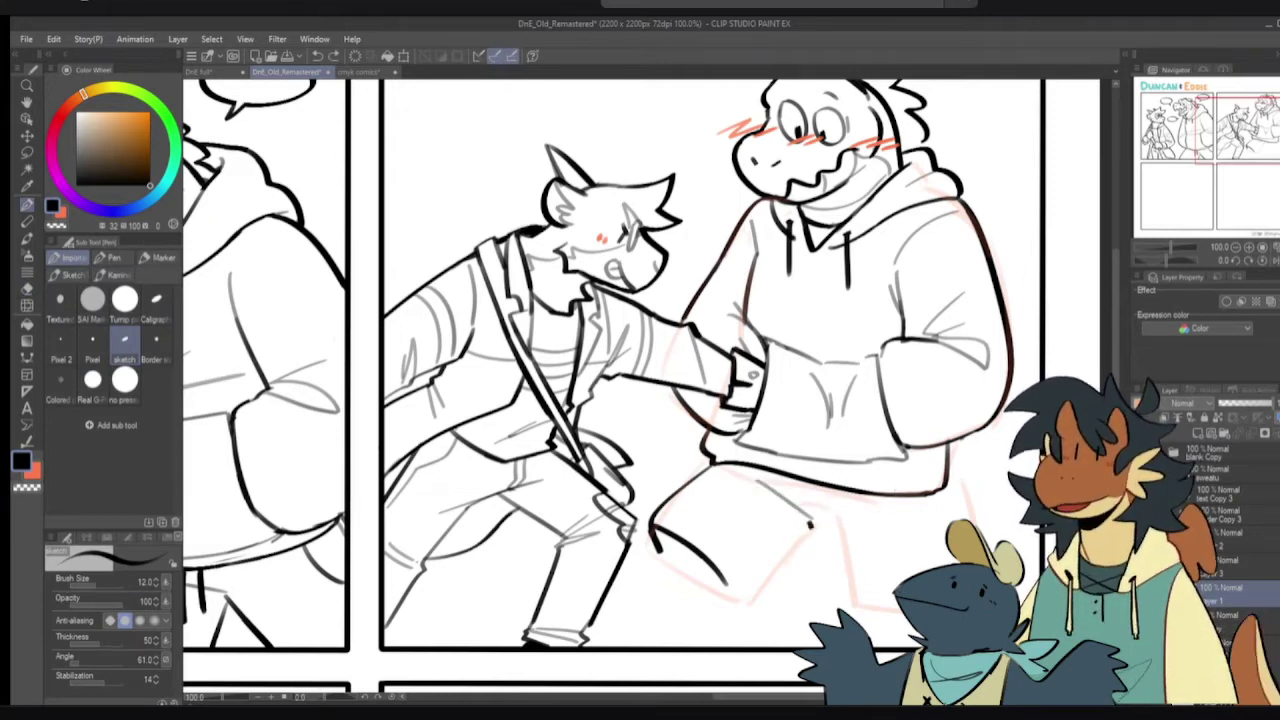
{"action": "left_click_drag", "start_coordinate": [814, 524], "coordinate": [838, 616]}
{"action": "key", "text": "ctrl+z"}
{"action": "key", "text": "ctrl+z"}
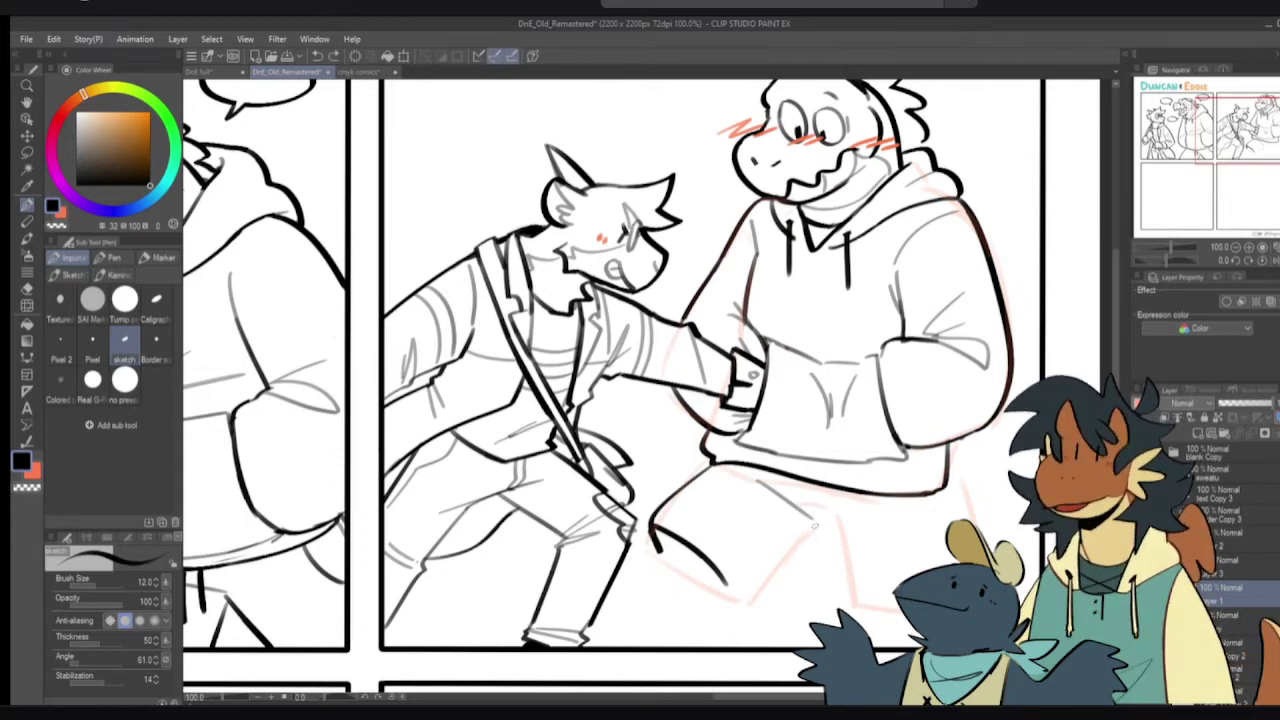
{"action": "mouse_move", "coordinate": [814, 521]}
{"action": "left_mouse_down"}
{"action": "mouse_move", "coordinate": [830, 606]}
{"action": "mouse_move", "coordinate": [898, 604]}
{"action": "left_mouse_up"}
{"action": "key", "text": "ctrl+z"}
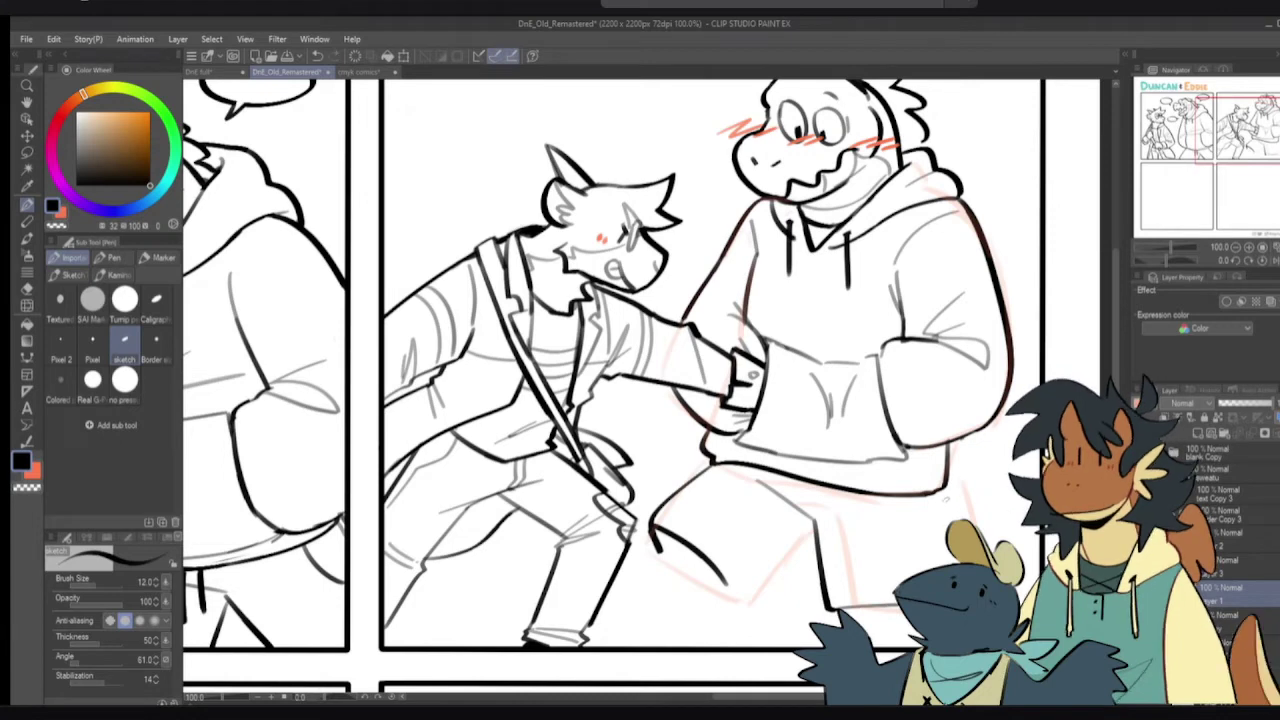
- Ink the rear shorts leg's outer edge below the hoodie's rear corner and its bottom opening line
{"action": "left_click_drag", "start_coordinate": [942, 496], "coordinate": [954, 524]}
{"action": "key", "text": "ctrl+z"}
{"action": "key", "text": "ctrl+z"}
{"action": "left_click_drag", "start_coordinate": [941, 495], "coordinate": [957, 562]}
{"action": "key", "text": "ctrl+z"}
{"action": "key", "text": "ctrl+z"}
{"action": "key", "text": "ctrl+z"}
{"action": "left_click_drag", "start_coordinate": [943, 490], "coordinate": [955, 563]}
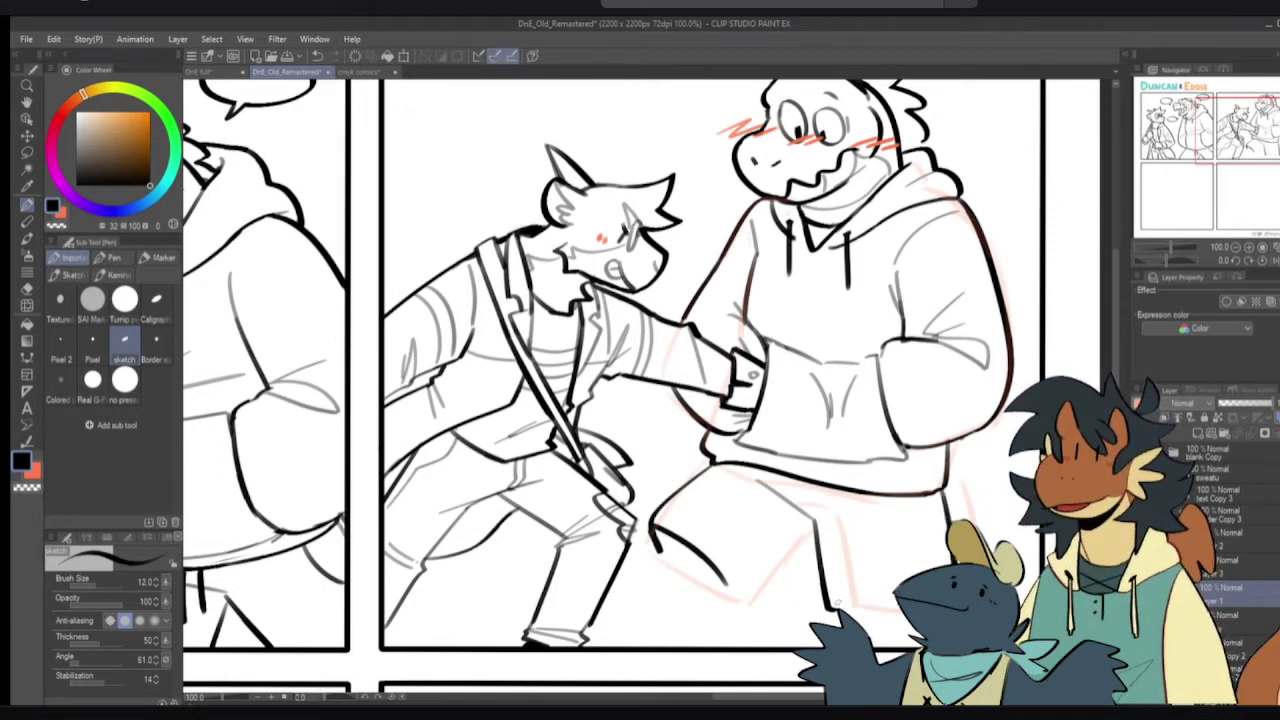
{"action": "key", "text": "ctrl+z"}
{"action": "left_click_drag", "start_coordinate": [834, 608], "coordinate": [900, 606]}
- Clean up the front shorts leg's knee corner with the eraser and close the leg opening with a line up to the inner thigh
{"action": "key", "text": "e"}
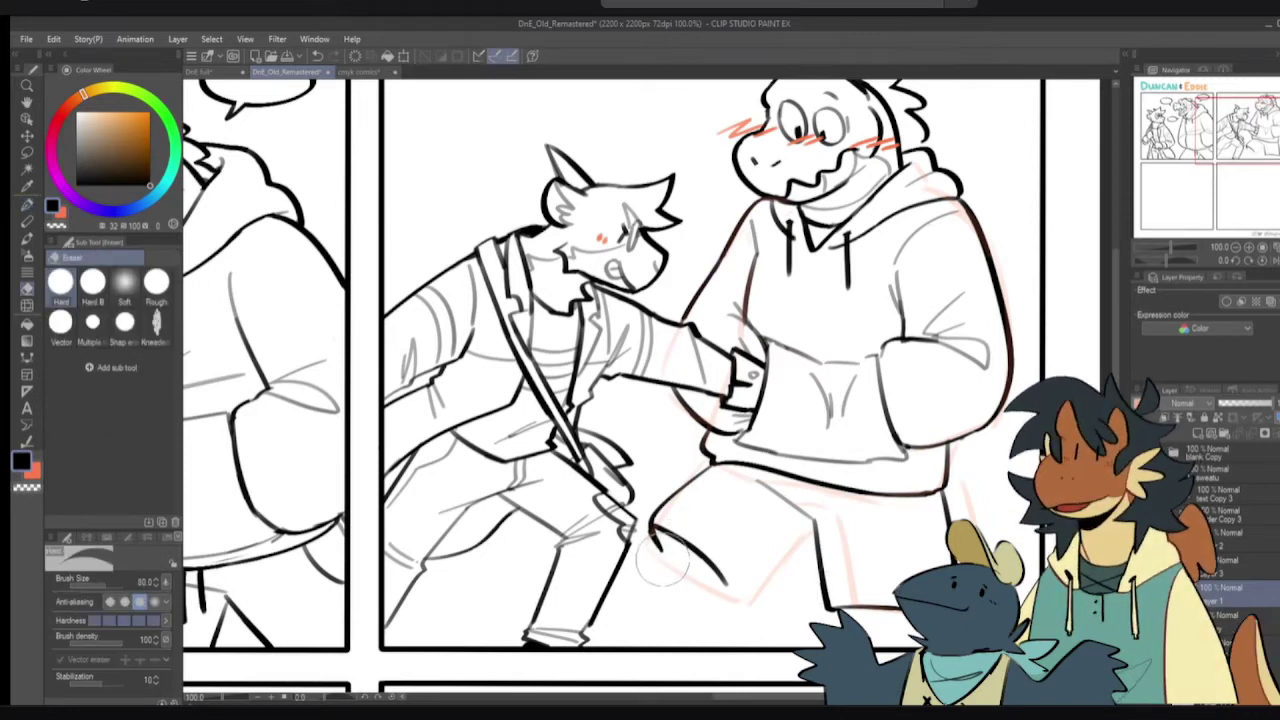
{"action": "key", "text": "p"}
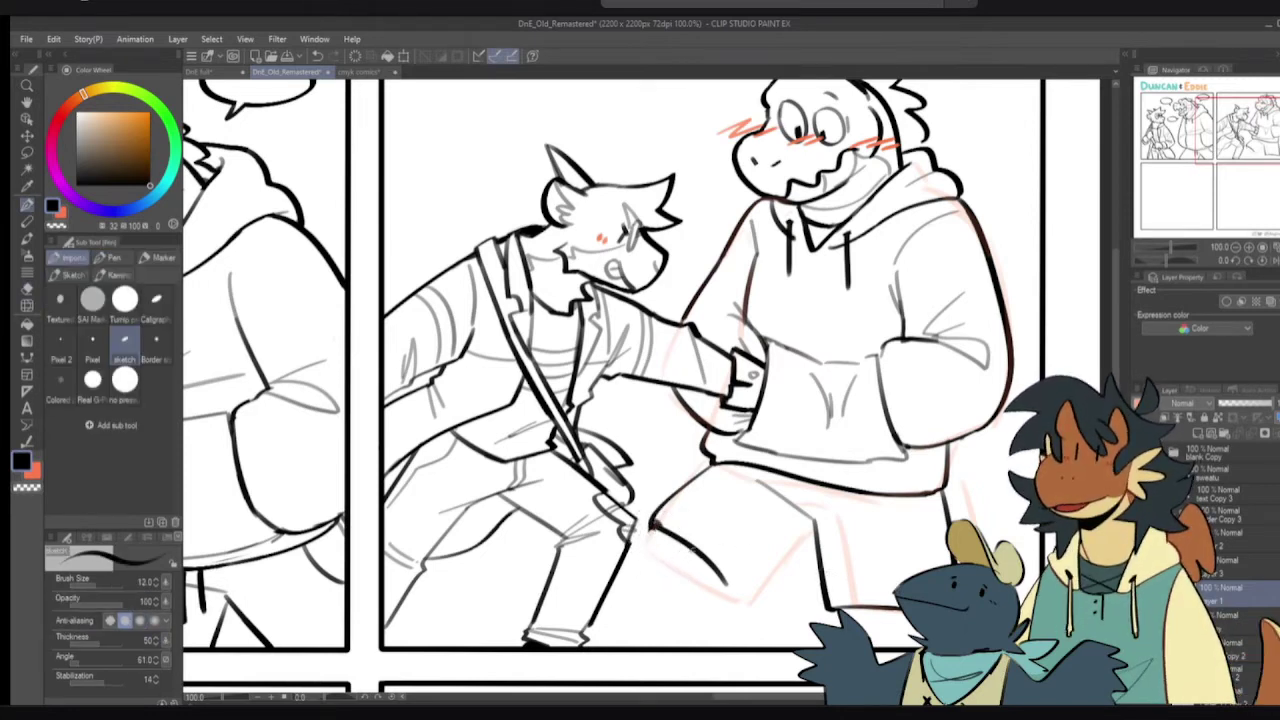
{"action": "mouse_move", "coordinate": [728, 586]}
{"action": "left_mouse_down"}
{"action": "mouse_move", "coordinate": [812, 516]}
{"action": "mouse_move", "coordinate": [732, 591]}
{"action": "left_mouse_up"}
{"action": "key", "text": "ctrl+z"}
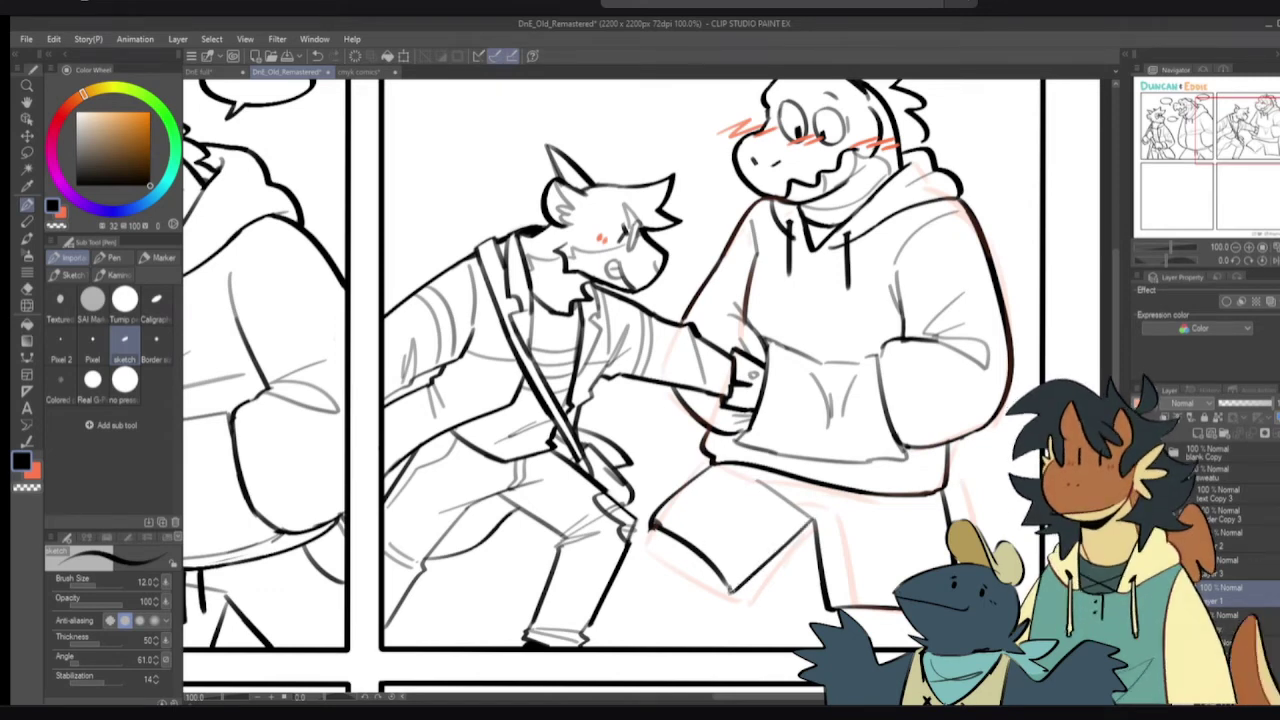
- Try to draw the reptile's front lower leg slanting down from beneath the shorts' knee corner
{"action": "key", "text": "c"}
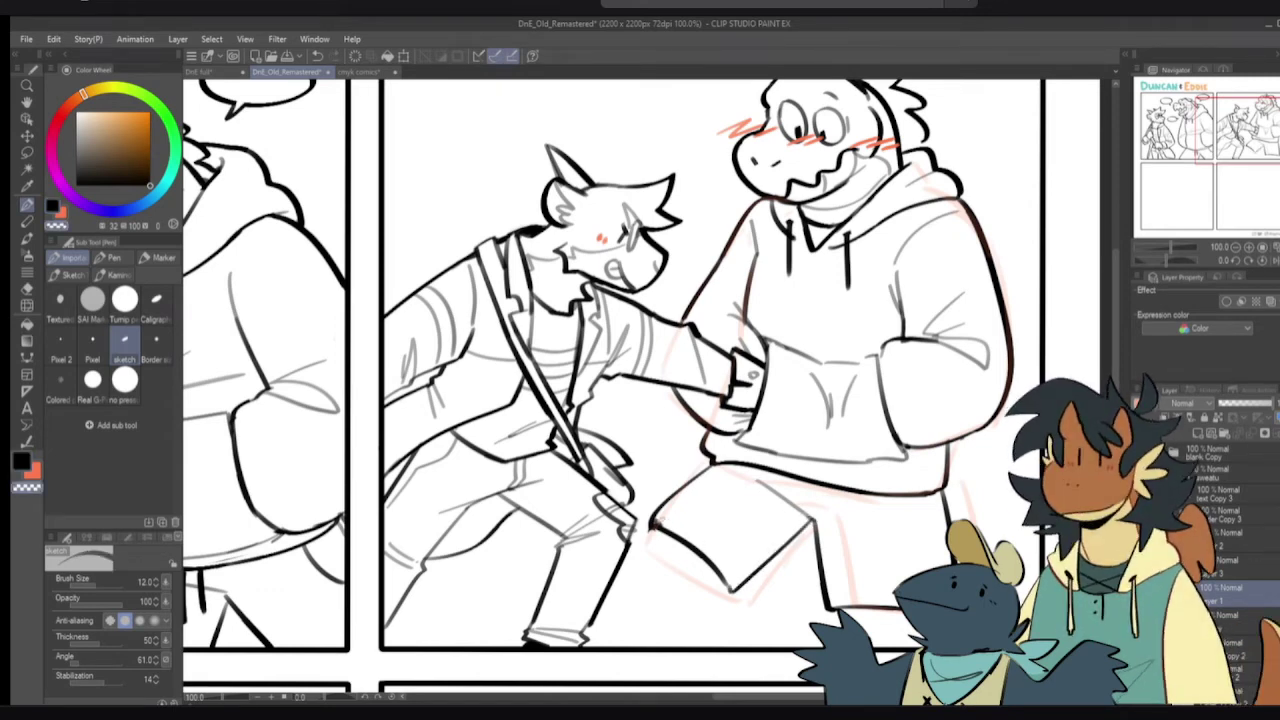
{"action": "mouse_move", "coordinate": [664, 519]}
{"action": "left_mouse_down"}
{"action": "mouse_move", "coordinate": [634, 572]}
{"action": "mouse_move", "coordinate": [660, 634]}
{"action": "left_mouse_up"}
{"action": "key", "text": "c"}
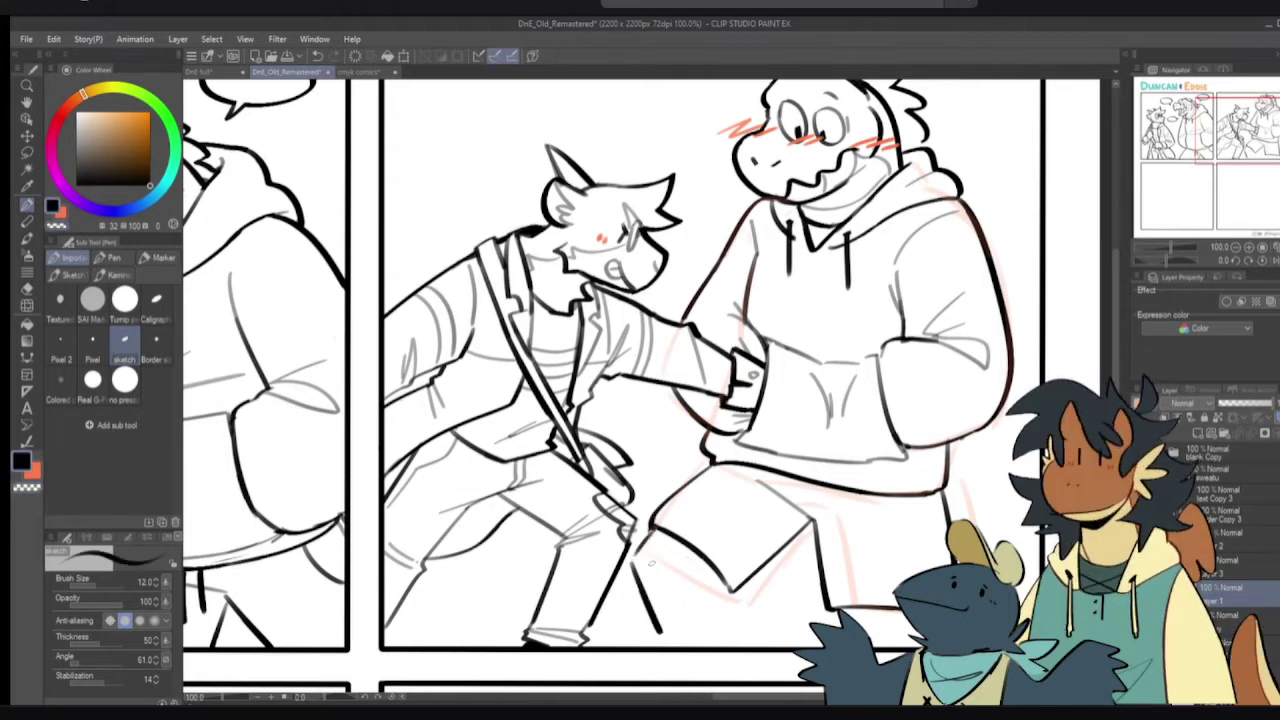
{"action": "key", "text": "ctrl+z"}
{"action": "left_click_drag", "start_coordinate": [633, 547], "coordinate": [635, 629]}
{"action": "key", "text": "ctrl+z"}
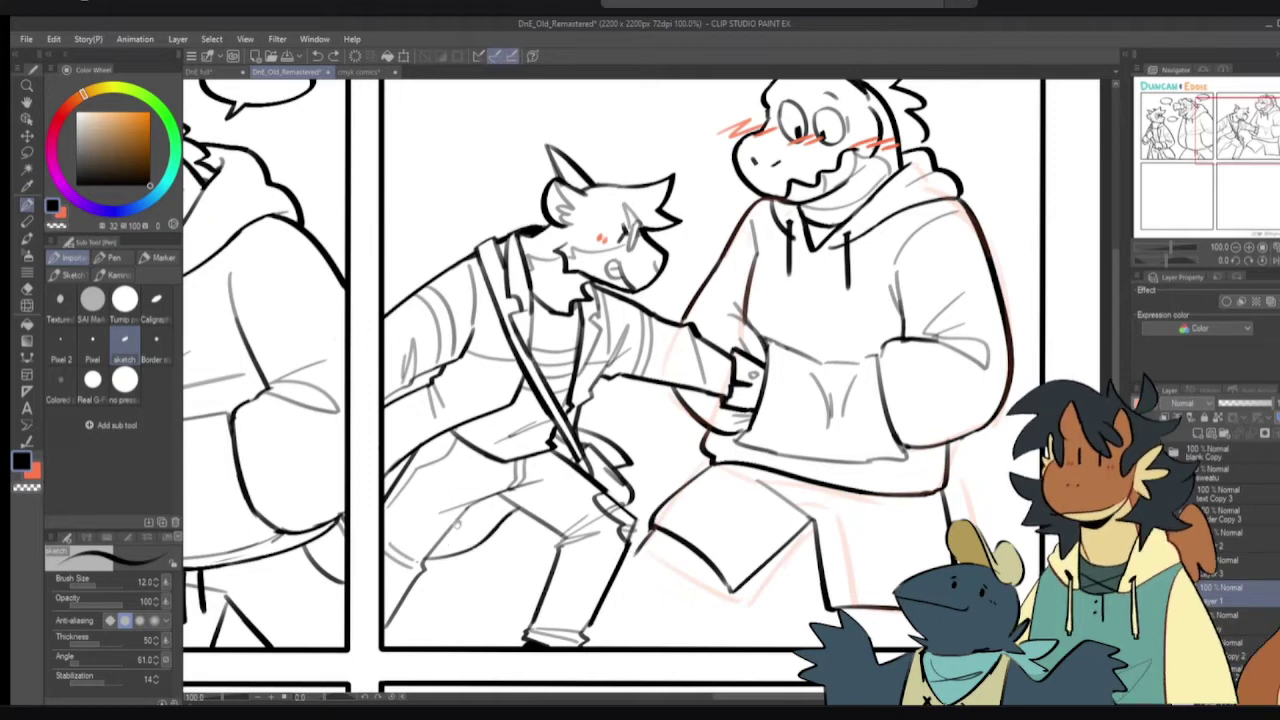
- Erase the fold lines at the knee of the horned character's back leg and rework them in thin pen lines
{"action": "key", "text": "e"}
{"action": "mouse_move", "coordinate": [390, 545]}
{"action": "left_mouse_down"}
{"action": "mouse_move", "coordinate": [422, 572]}
{"action": "mouse_move", "coordinate": [428, 556]}
{"action": "left_mouse_up"}
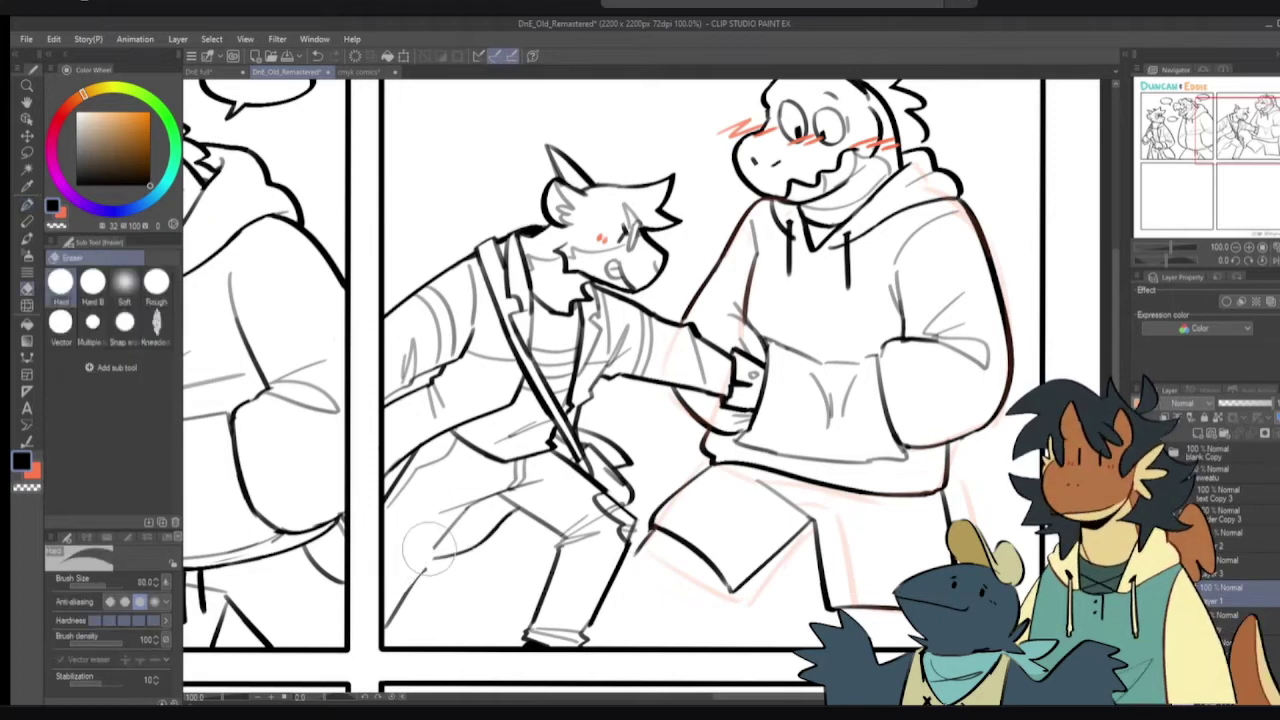
{"action": "key", "text": "p"}
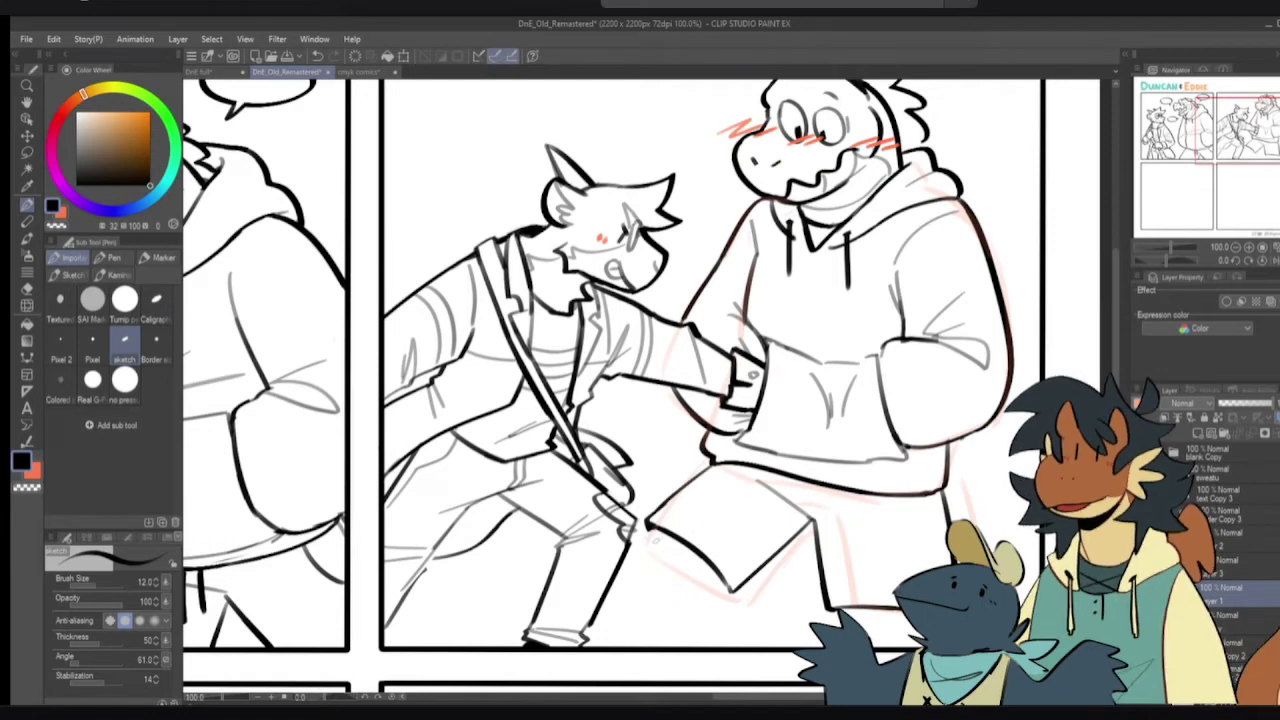
- Try different angles for the reptile's front shin, with strokes from the shorts' knee corner toward the panel's bottom border
{"action": "left_click_drag", "start_coordinate": [640, 542], "coordinate": [663, 603]}
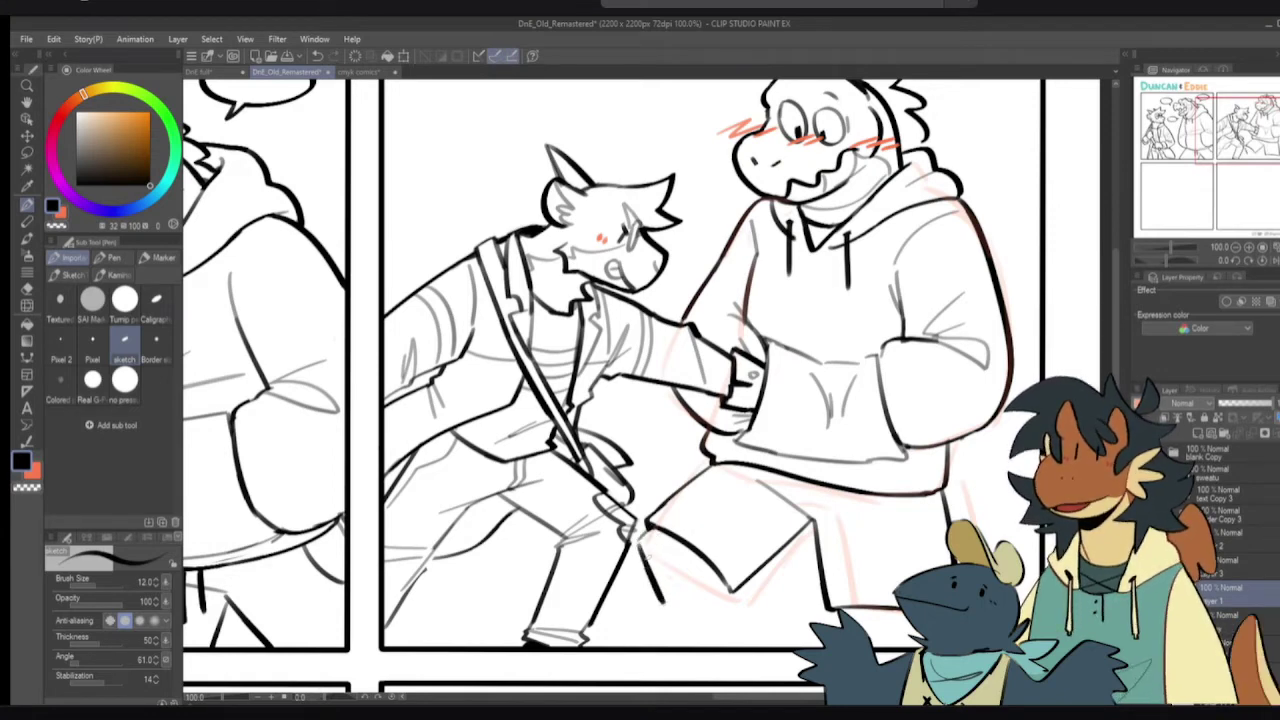
{"action": "key", "text": "ctrl+z"}
{"action": "left_click_drag", "start_coordinate": [640, 532], "coordinate": [652, 625]}
{"action": "key", "text": "ctrl+z"}
{"action": "left_click_drag", "start_coordinate": [634, 540], "coordinate": [624, 632]}
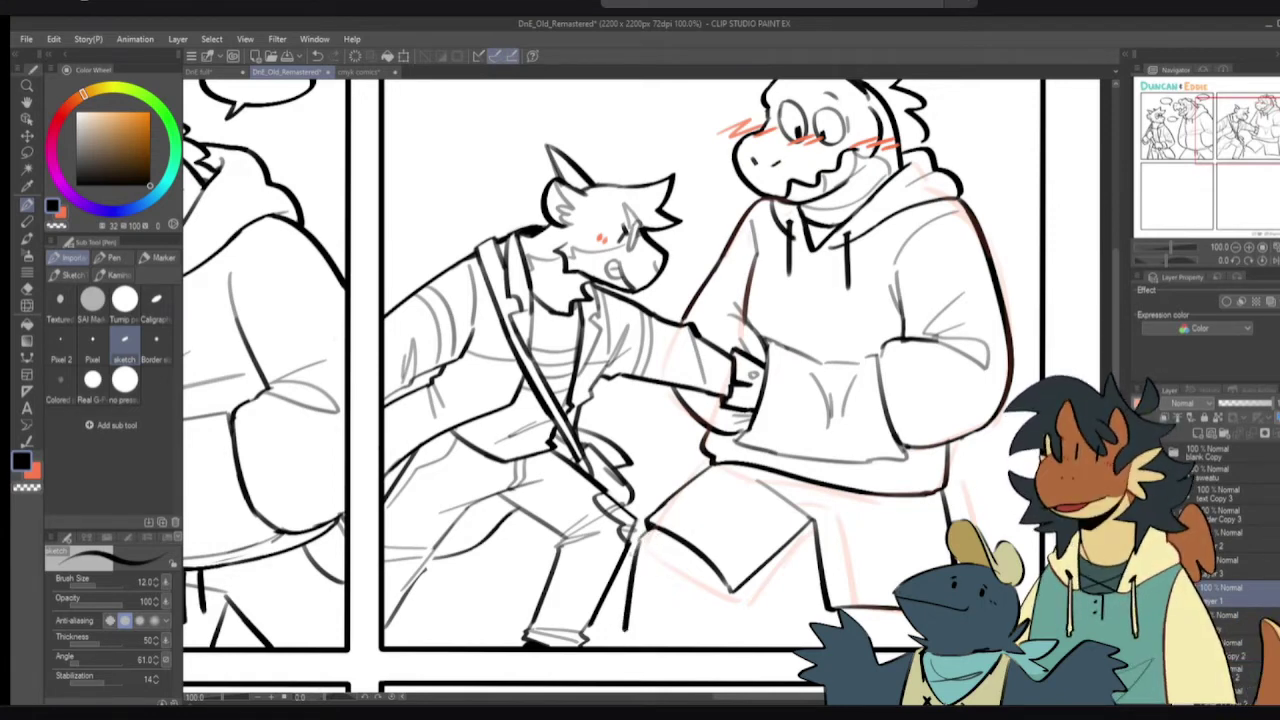
{"action": "key", "text": "ctrl+z"}
{"action": "left_click_drag", "start_coordinate": [642, 541], "coordinate": [616, 644]}
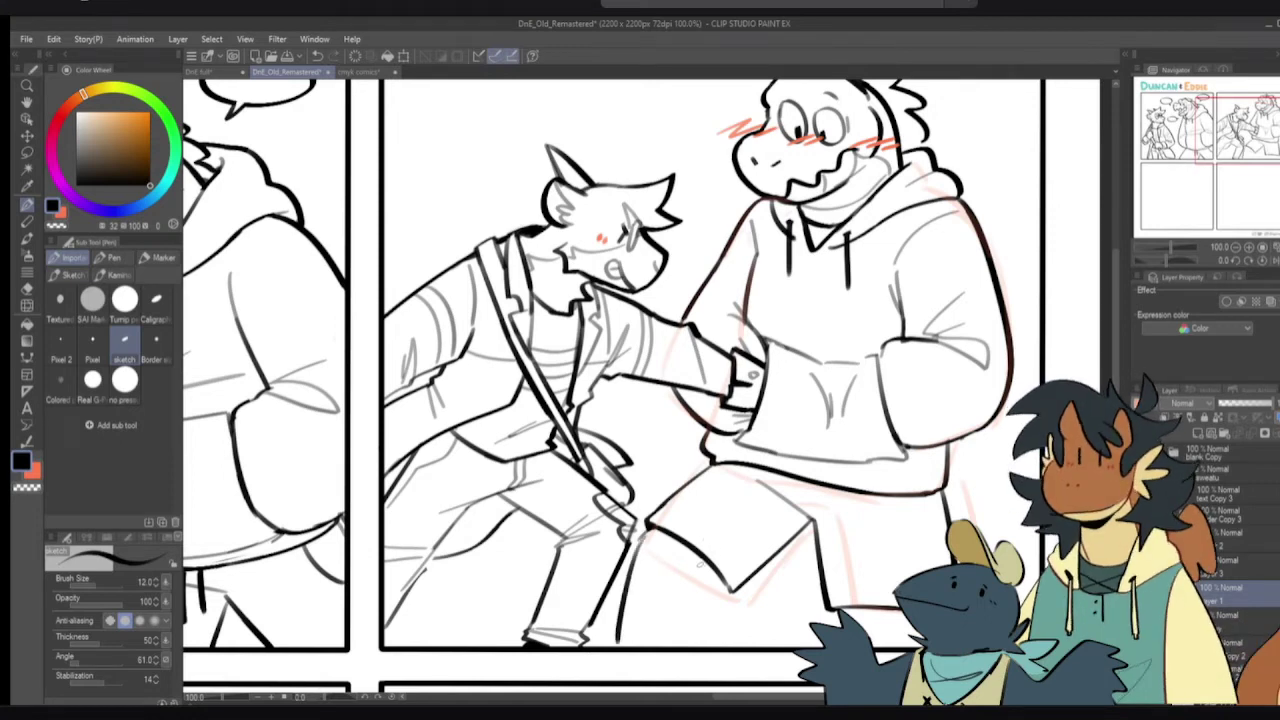
{"action": "key", "text": "ctrl+z"}
{"action": "scroll", "coordinate": [698, 562], "scroll_direction": "up", "scroll_amount": 2}
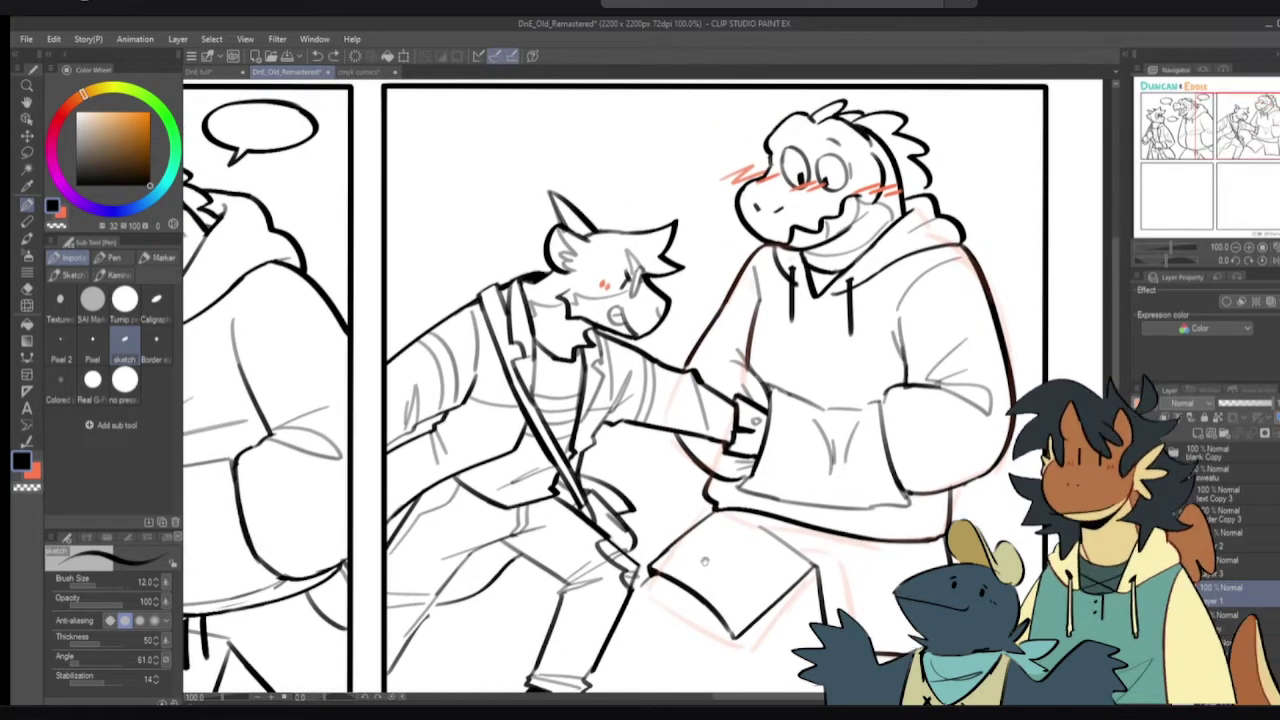
{"action": "left_click_drag", "start_coordinate": [683, 544], "coordinate": [680, 535]}
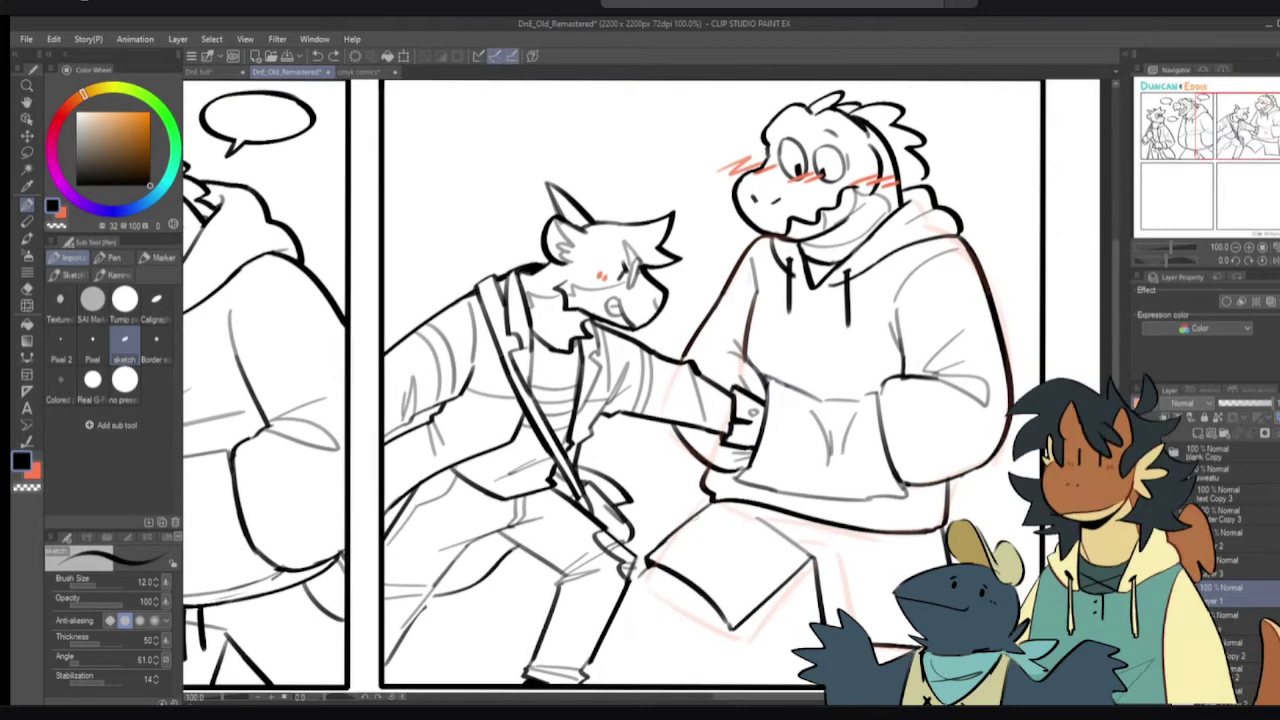
- Hide the pale red body-guide sketch, leaving only the line art and blush marks over the second panel
{"action": "left_click", "coordinate": [1143, 594]}
{"action": "left_click", "coordinate": [1143, 594]}
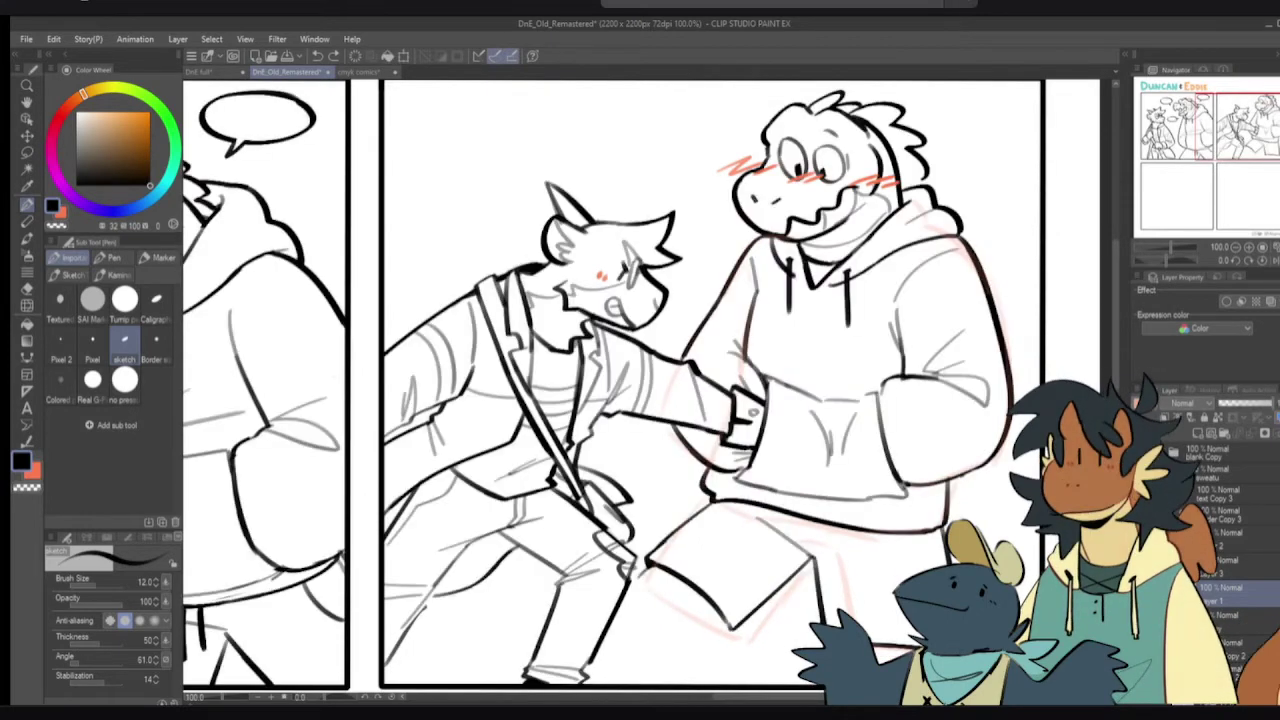
{"action": "left_click", "coordinate": [1143, 621]}
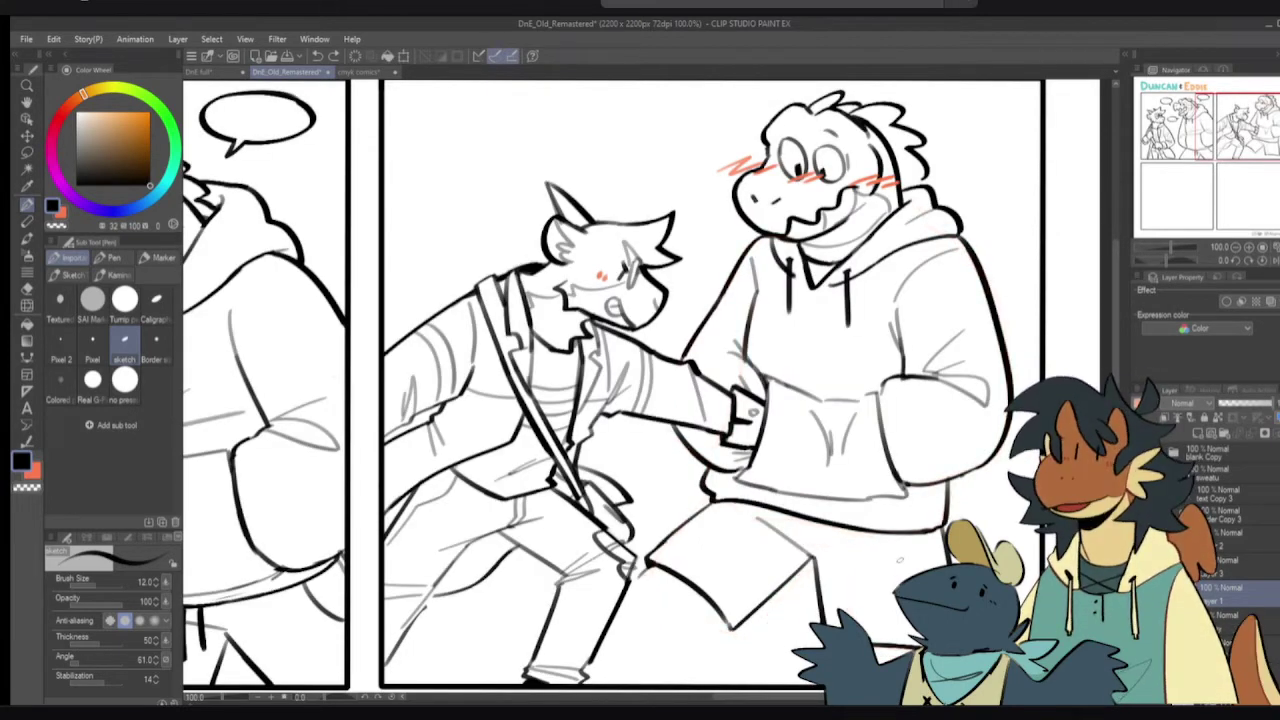
- Lasso the whole reptile in the second panel, scale it down to 94% and nudge it slightly toward the panel's edge, clearing the selection
{"action": "key", "text": "m"}
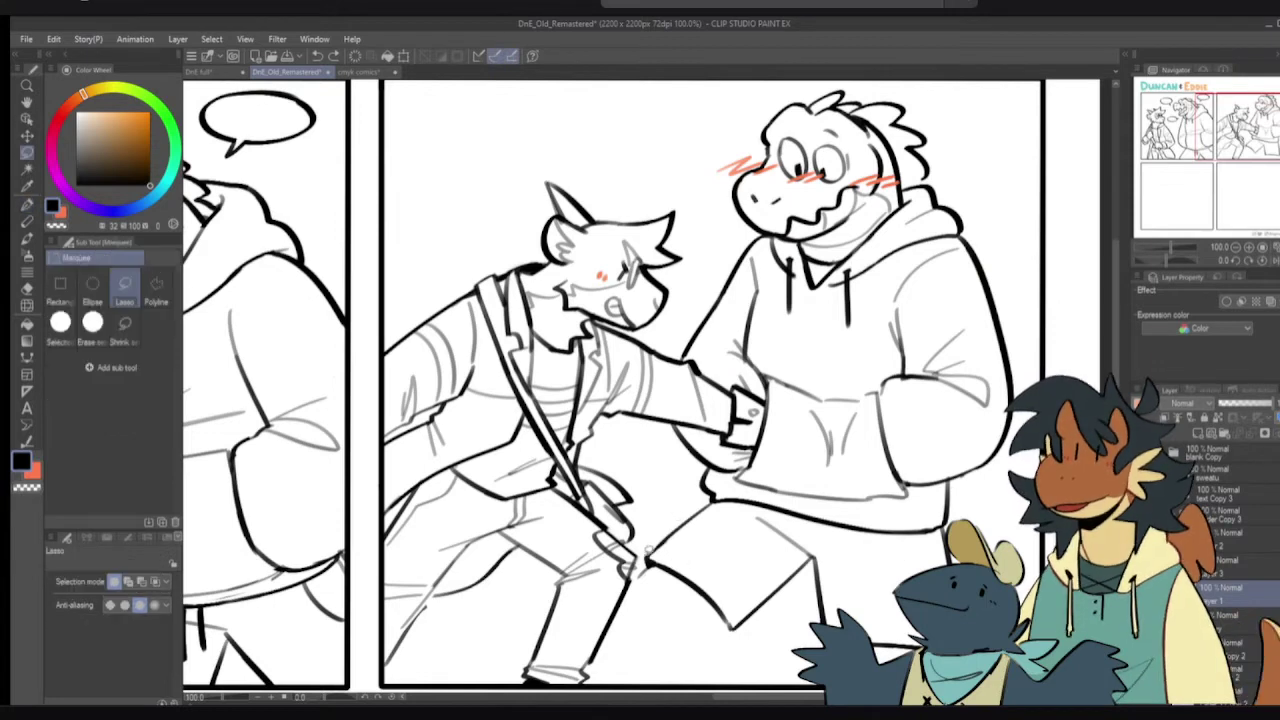
{"action": "mouse_move", "coordinate": [636, 564]}
{"action": "left_mouse_down"}
{"action": "mouse_move", "coordinate": [740, 662]}
{"action": "mouse_move", "coordinate": [1103, 265]}
{"action": "mouse_move", "coordinate": [943, 68]}
{"action": "mouse_move", "coordinate": [845, 62]}
{"action": "mouse_move", "coordinate": [735, 116]}
{"action": "mouse_move", "coordinate": [695, 191]}
{"action": "mouse_move", "coordinate": [696, 293]}
{"action": "mouse_move", "coordinate": [671, 401]}
{"action": "mouse_move", "coordinate": [754, 428]}
{"action": "mouse_move", "coordinate": [769, 487]}
{"action": "mouse_move", "coordinate": [753, 516]}
{"action": "mouse_move", "coordinate": [688, 524]}
{"action": "mouse_move", "coordinate": [632, 604]}
{"action": "left_mouse_up"}
{"action": "key", "text": "p"}
{"action": "scroll", "coordinate": [858, 445], "scroll_direction": "down", "scroll_amount": 1}
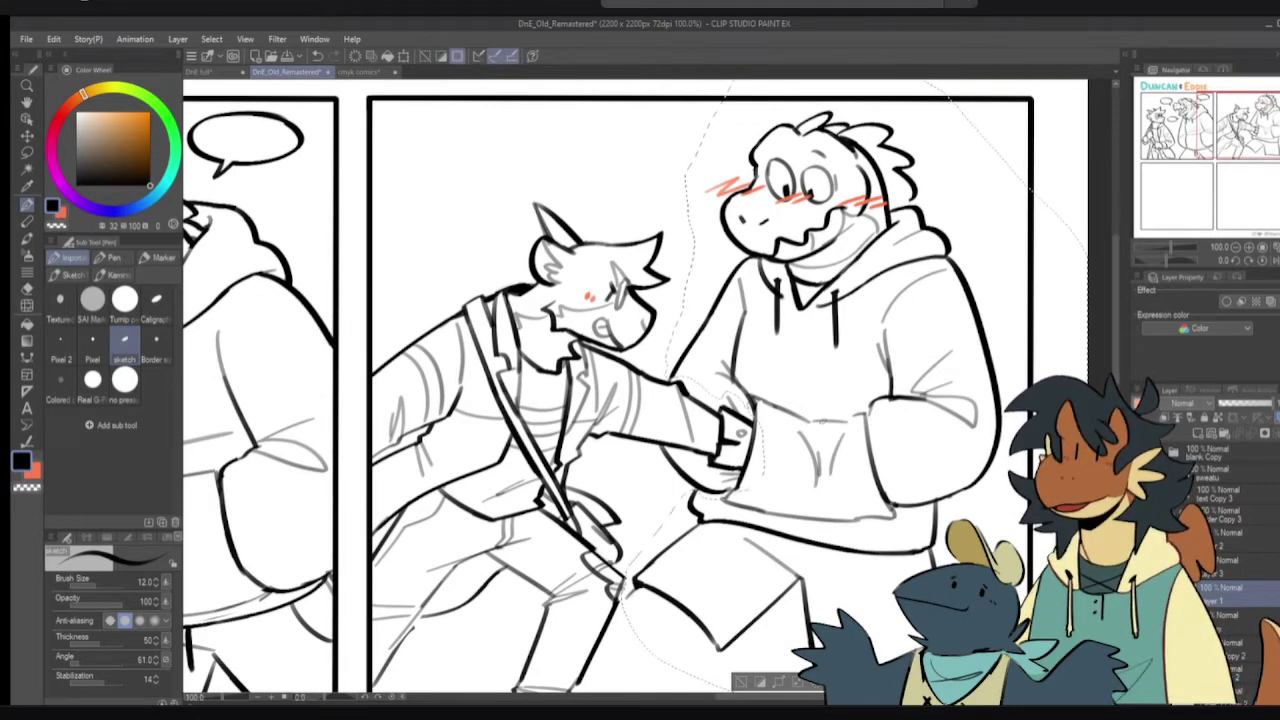
{"action": "scroll", "coordinate": [867, 440], "scroll_direction": "down", "scroll_amount": 1}
{"action": "left_click_drag", "start_coordinate": [867, 440], "coordinate": [846, 436]}
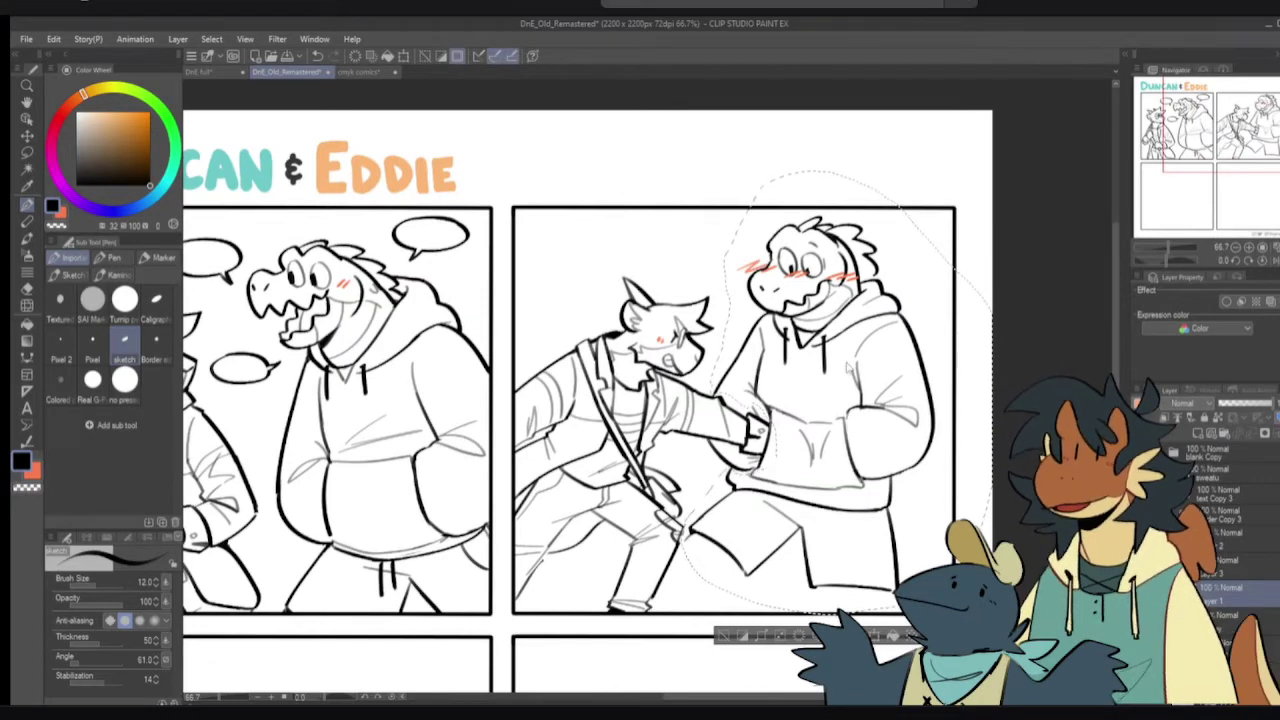
{"action": "key", "text": "ctrl+t"}
{"action": "left_click_drag", "start_coordinate": [768, 418], "coordinate": [749, 420]}
{"action": "left_click_drag", "start_coordinate": [992, 393], "coordinate": [972, 393]}
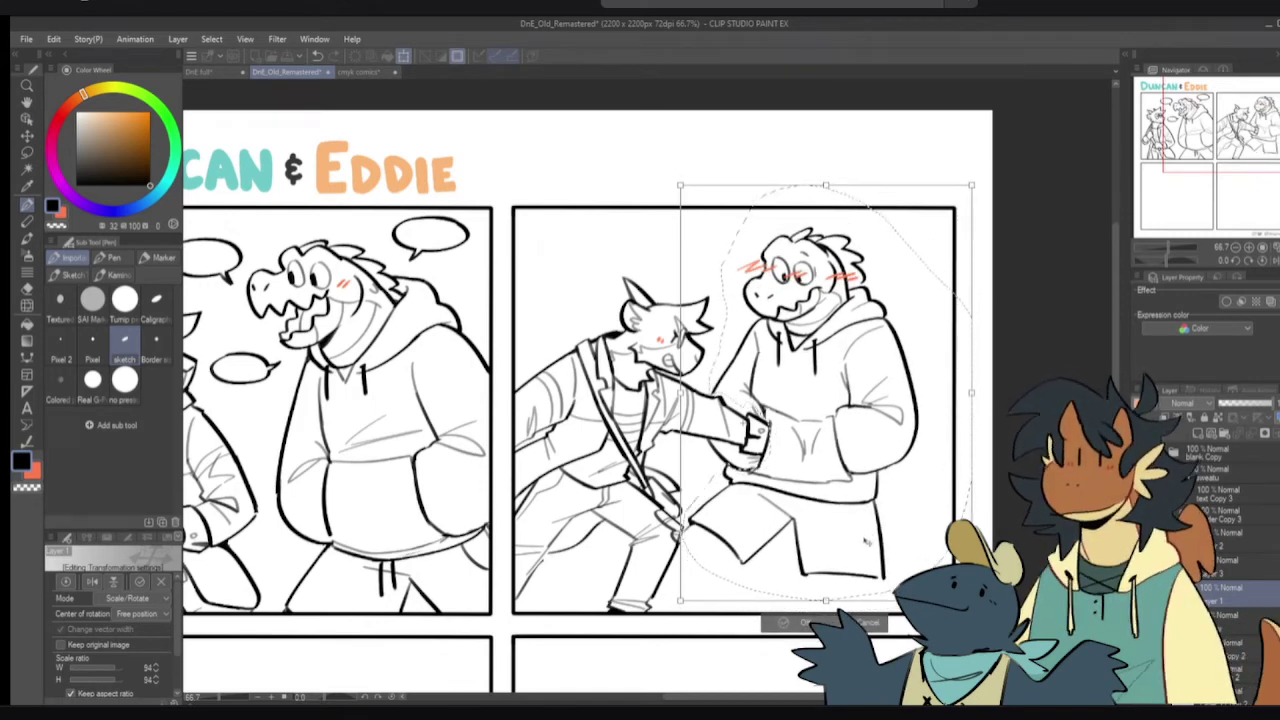
{"action": "left_click_drag", "start_coordinate": [866, 541], "coordinate": [872, 543]}
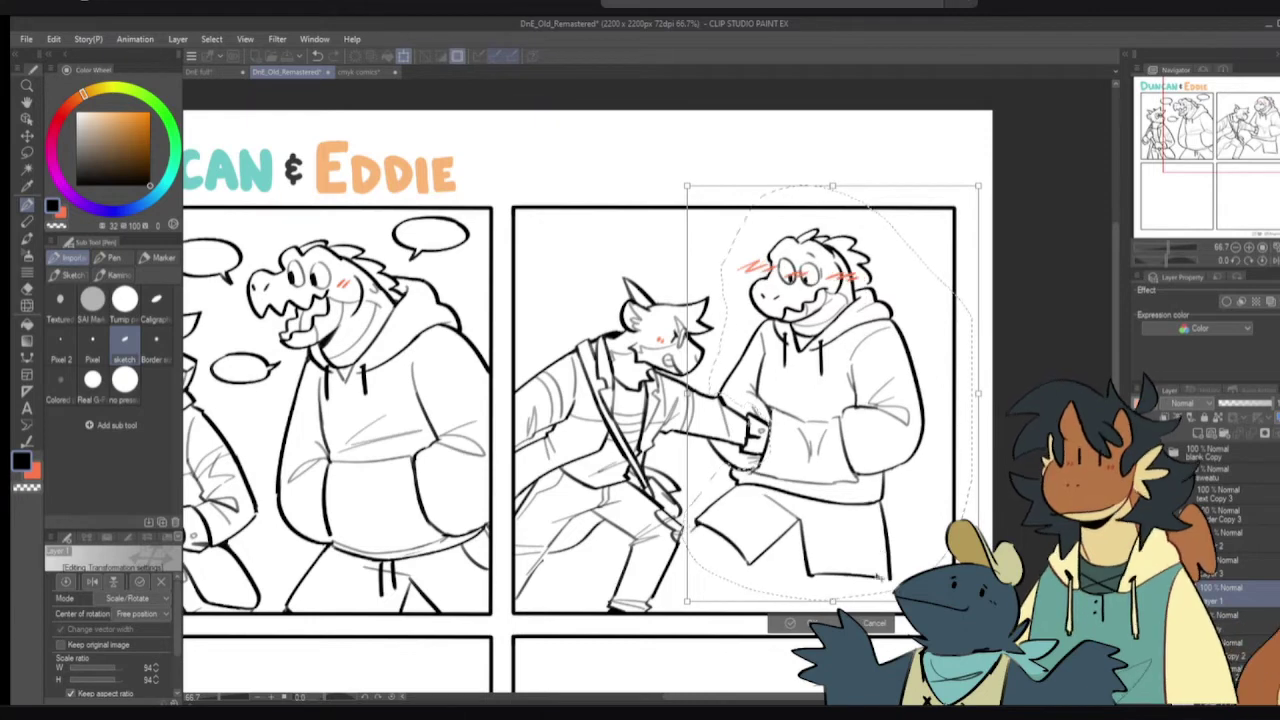
{"action": "left_click", "coordinate": [806, 622]}
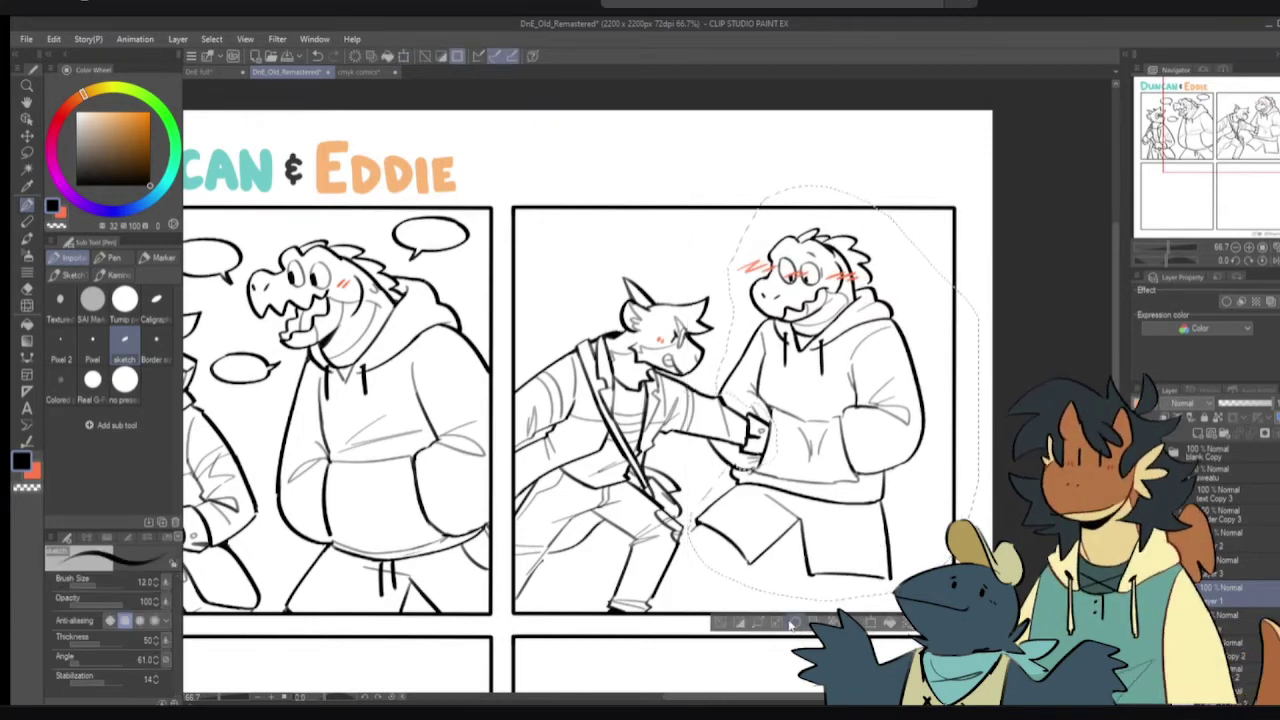
{"action": "left_click", "coordinate": [748, 622]}
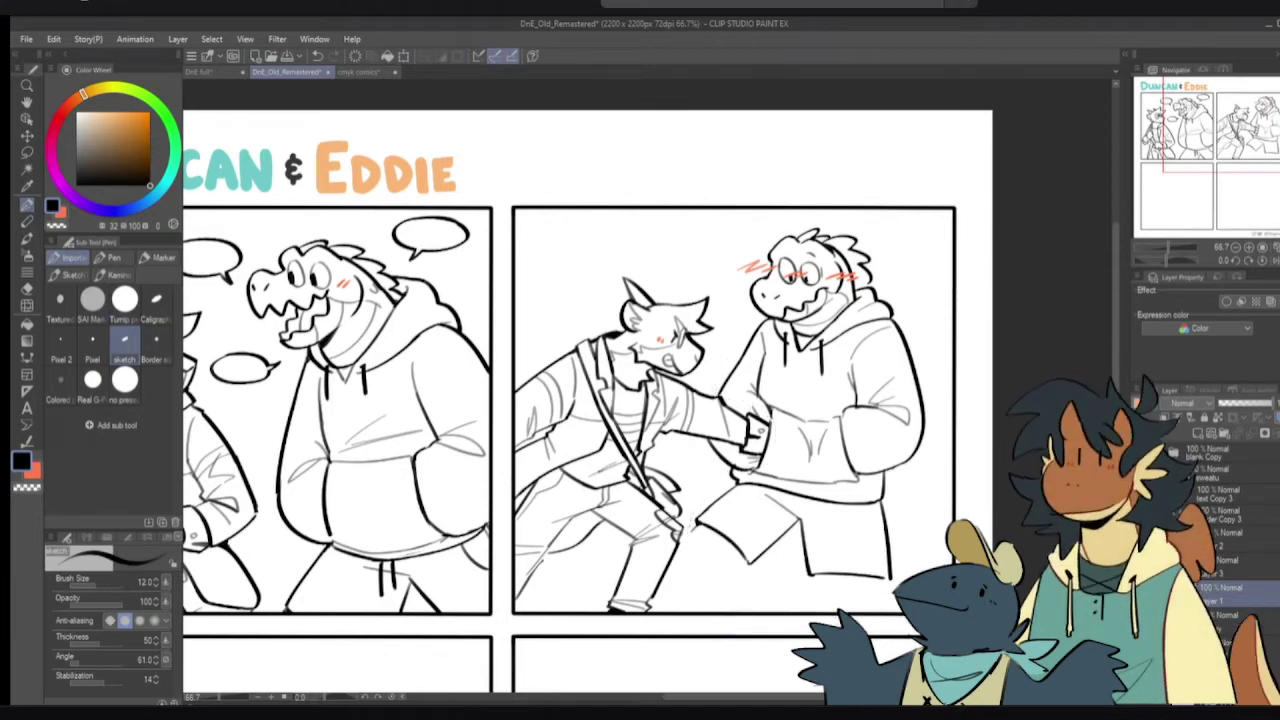
- Erase the inner lines and cuff of the horned character's lower leg on the line-art layer
{"action": "left_click", "coordinate": [1142, 594]}
{"action": "left_click", "coordinate": [1142, 594]}
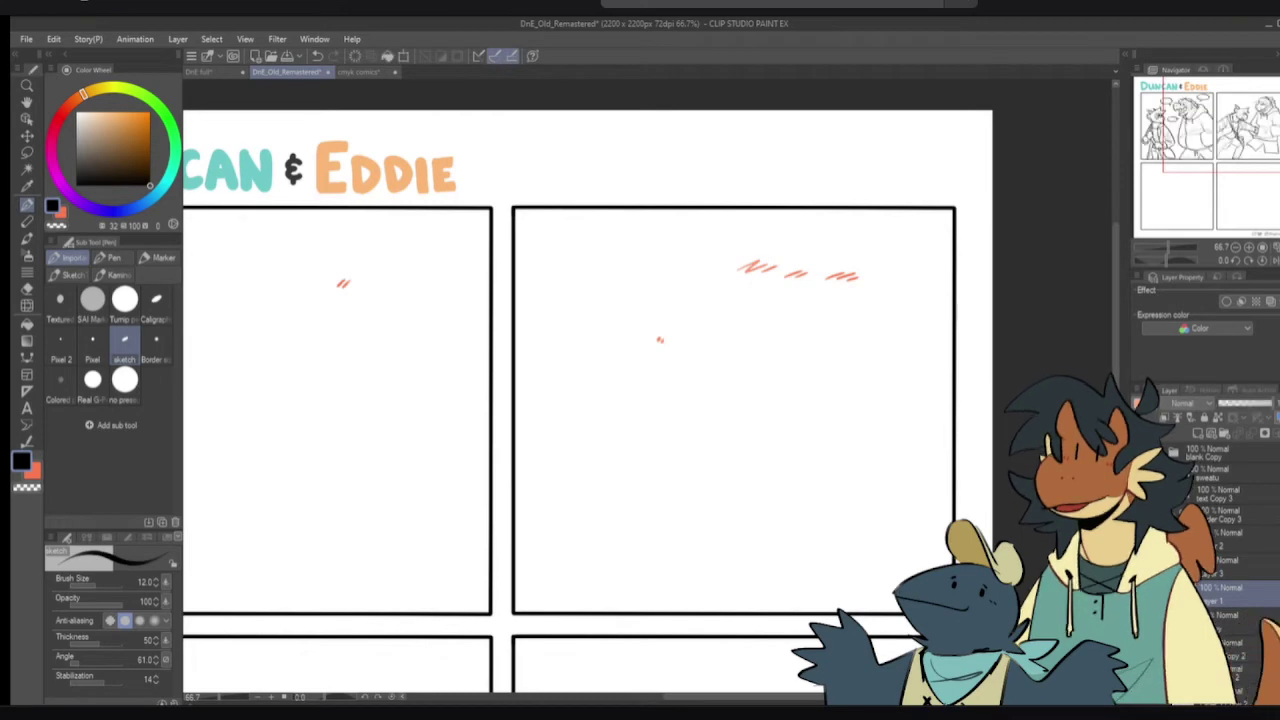
{"action": "key", "text": "e"}
{"action": "mouse_move", "coordinate": [617, 557]}
{"action": "left_mouse_down"}
{"action": "mouse_move", "coordinate": [625, 585]}
{"action": "mouse_move", "coordinate": [664, 548]}
{"action": "mouse_move", "coordinate": [664, 519]}
{"action": "mouse_move", "coordinate": [640, 520]}
{"action": "mouse_move", "coordinate": [644, 504]}
{"action": "left_mouse_up"}
{"action": "key", "text": "p"}
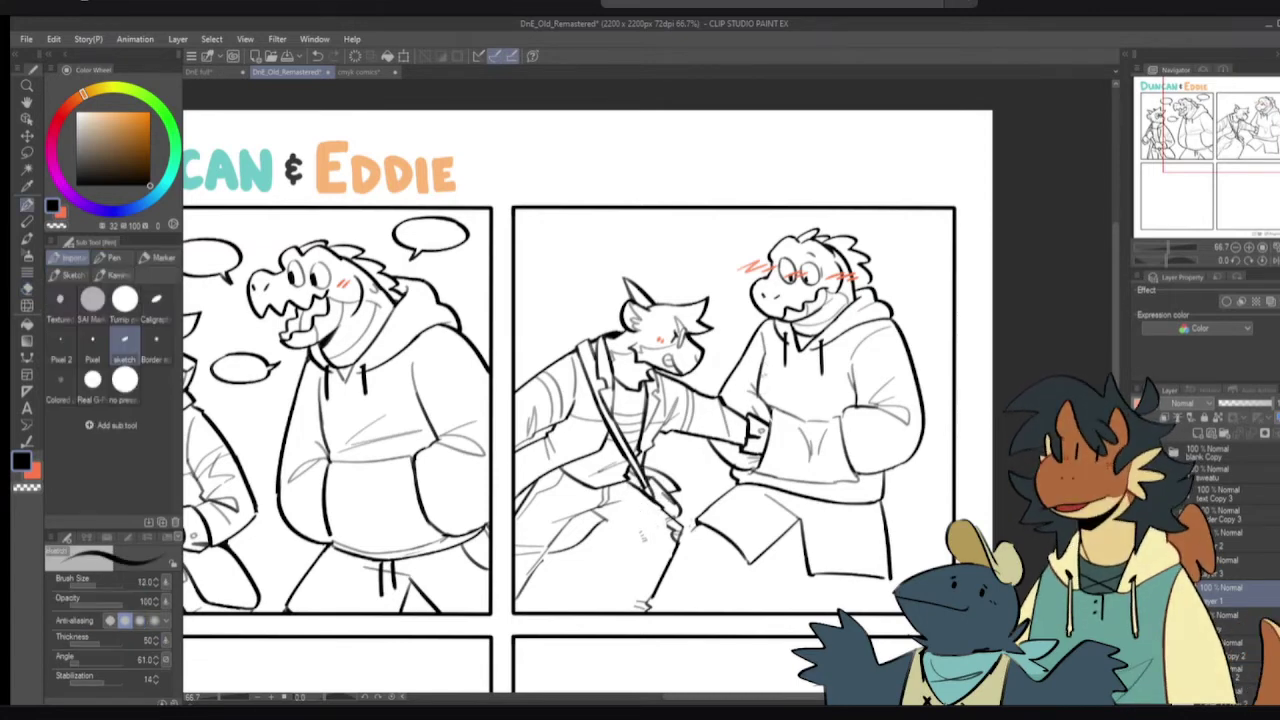
- Lasso around the reptile's face, scale the blush marks to 94% on their own layer and fit them to the smaller head
{"action": "key", "text": "m"}
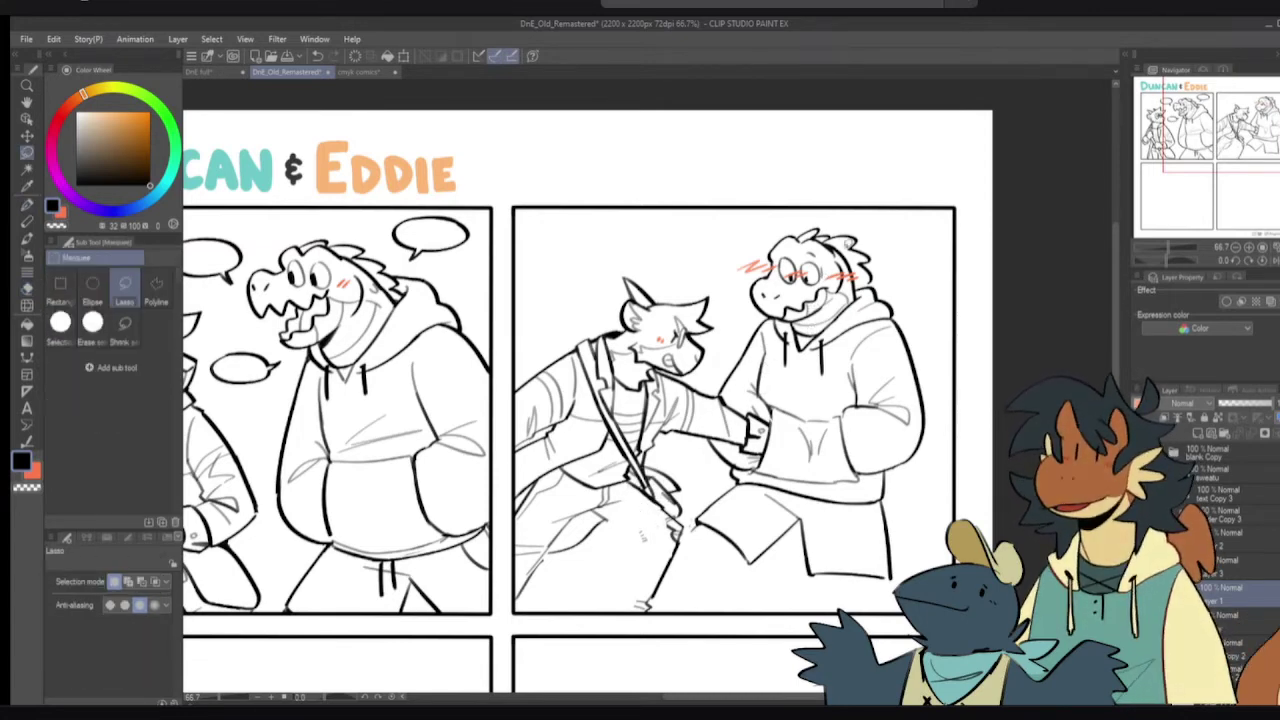
{"action": "mouse_move", "coordinate": [837, 218]}
{"action": "left_mouse_down"}
{"action": "mouse_move", "coordinate": [713, 256]}
{"action": "mouse_move", "coordinate": [886, 295]}
{"action": "mouse_move", "coordinate": [878, 241]}
{"action": "left_mouse_up"}
{"action": "key", "text": "ctrl+t"}
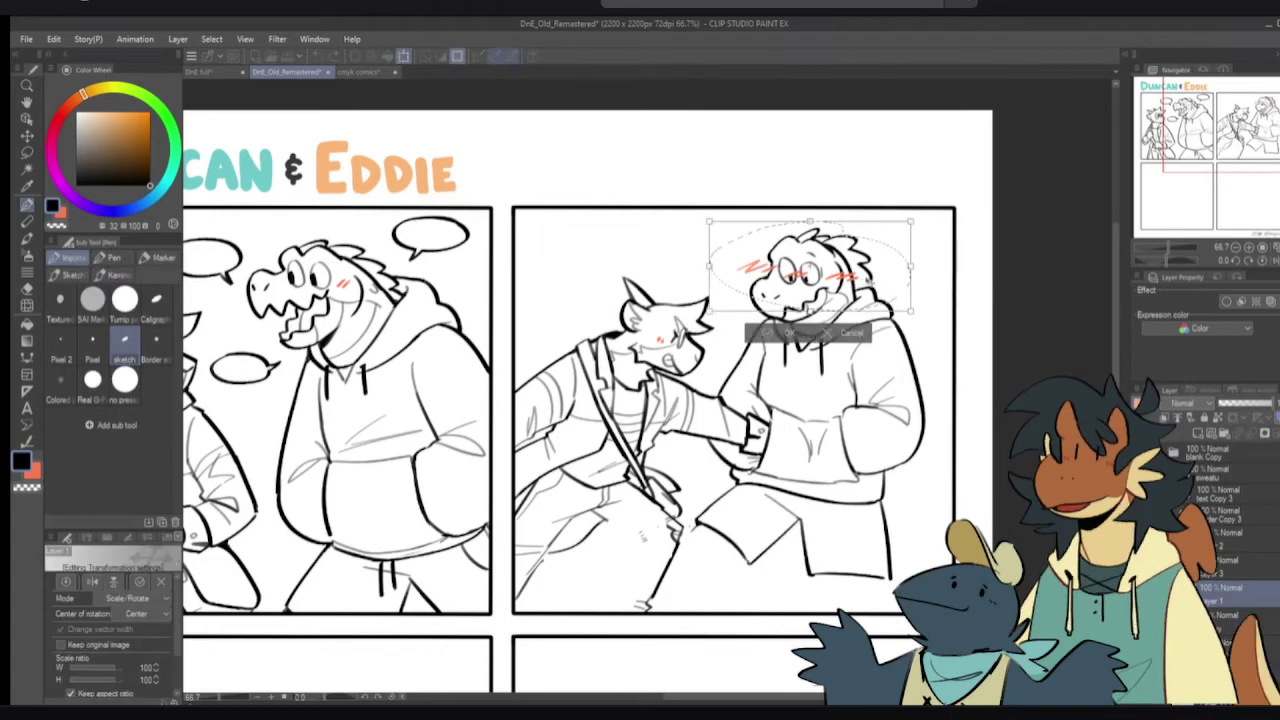
{"action": "key", "text": "Return"}
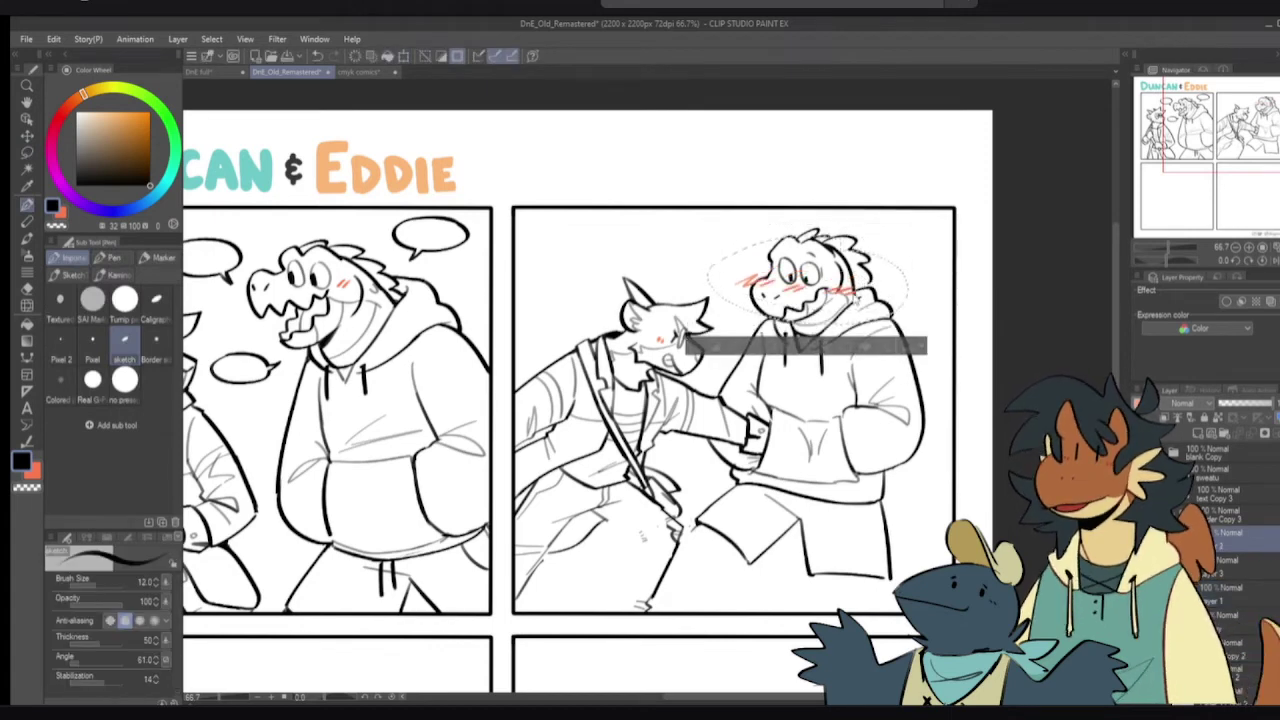
{"action": "left_click", "coordinate": [1222, 594]}
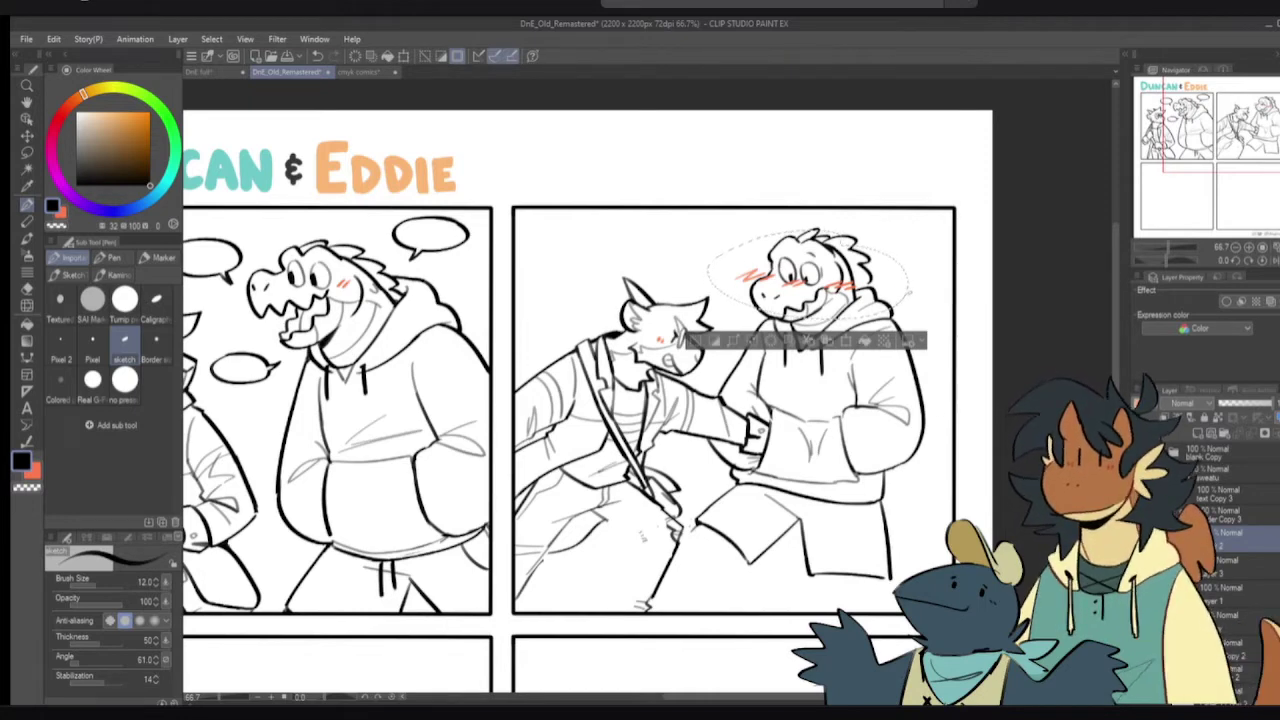
{"action": "key", "text": "ctrl+t"}
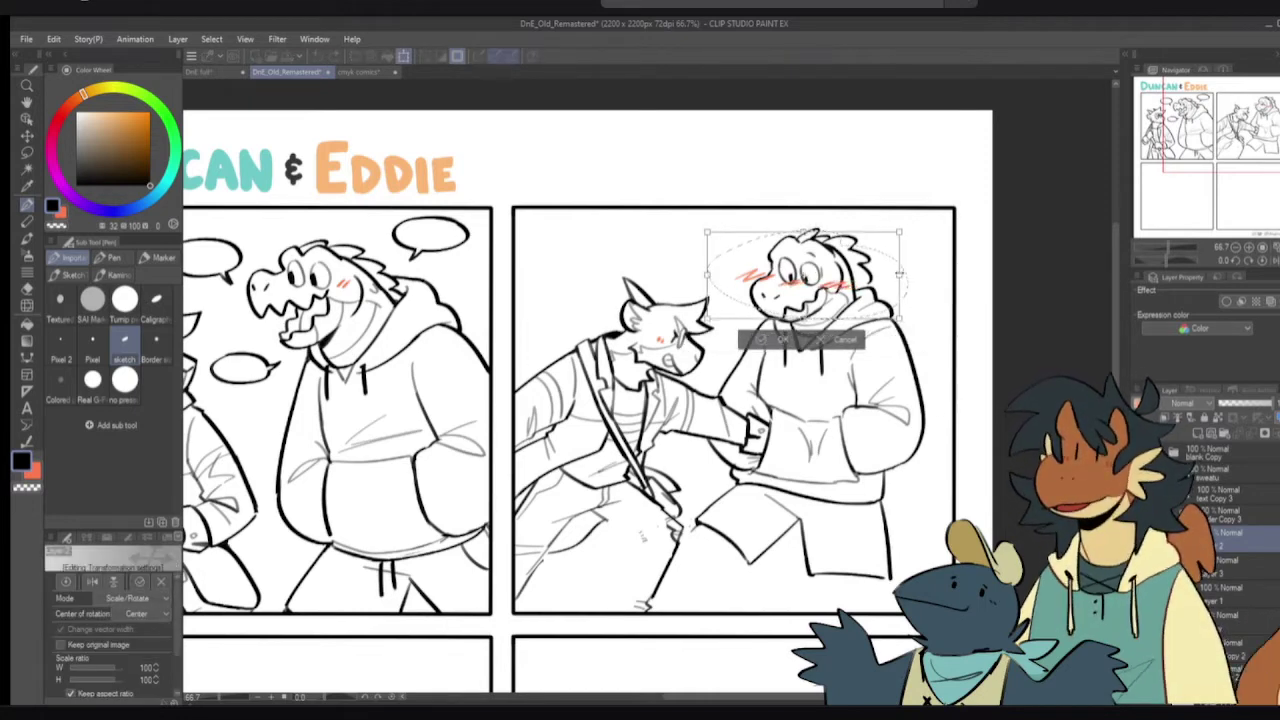
{"action": "left_click_drag", "start_coordinate": [901, 273], "coordinate": [880, 286]}
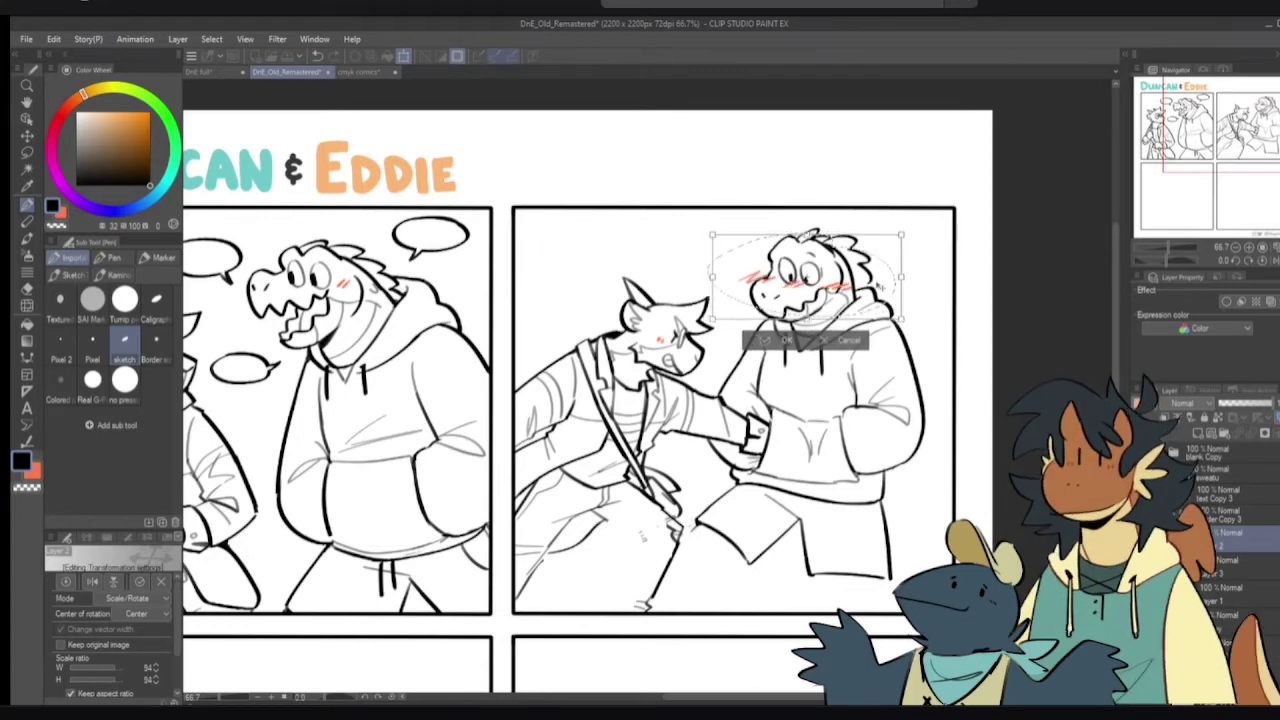
{"action": "left_click", "coordinate": [750, 345]}
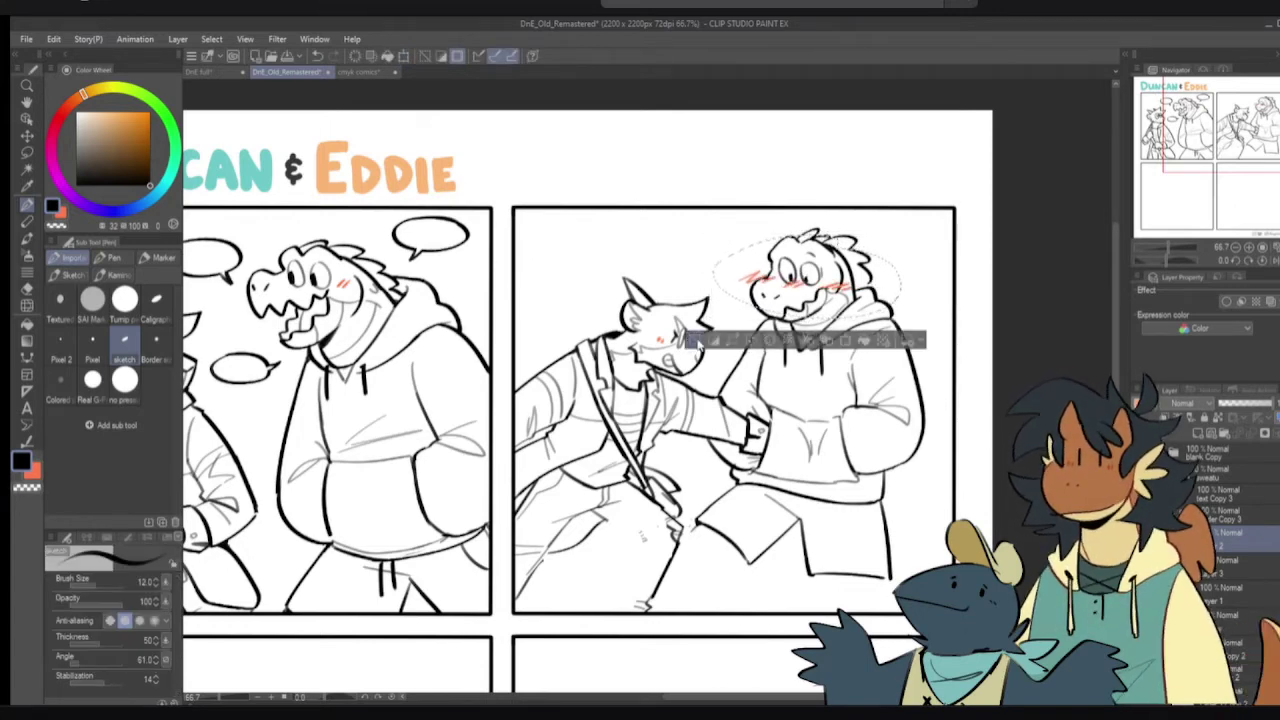
{"action": "left_click", "coordinate": [698, 343]}
{"action": "left_click_drag", "start_coordinate": [709, 365], "coordinate": [775, 343]}
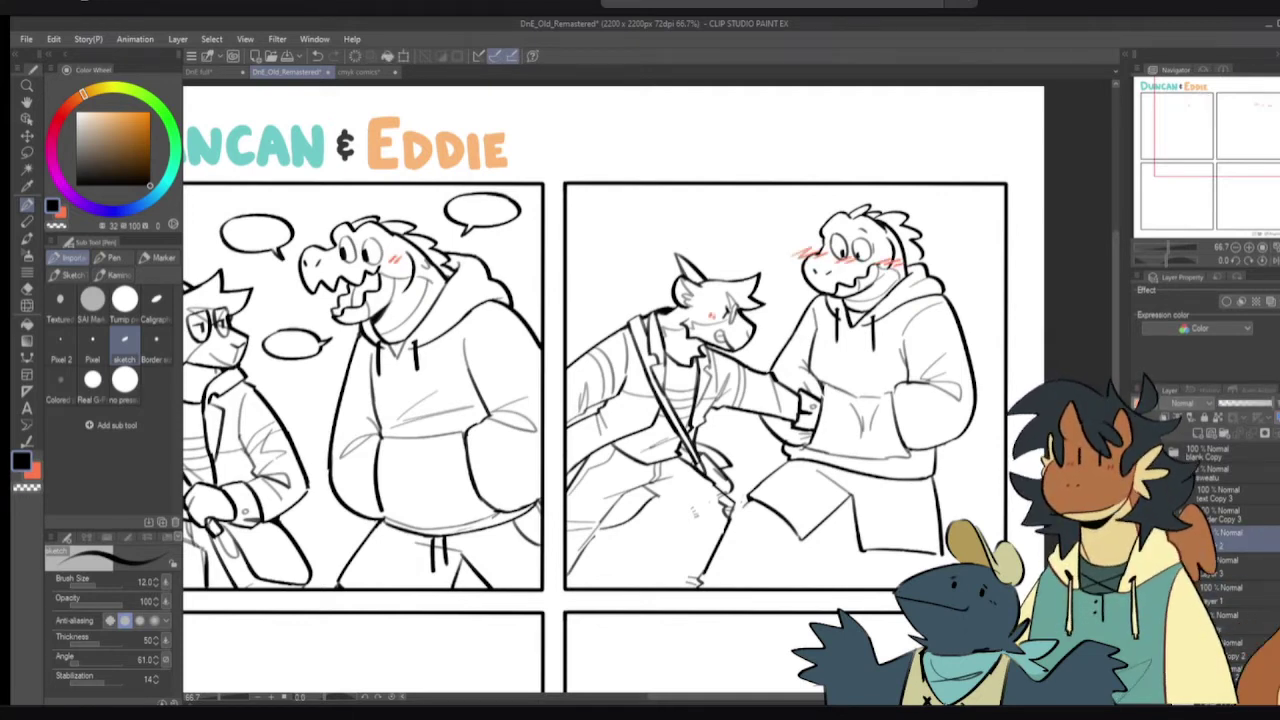
- Return to the line-art layer, erase the hoodie's outer sleeve line on the far shoulder and redraw it as a cleaner curve
{"action": "left_click", "coordinate": [1222, 595]}
{"action": "left_click_drag", "start_coordinate": [873, 353], "coordinate": [856, 365]}
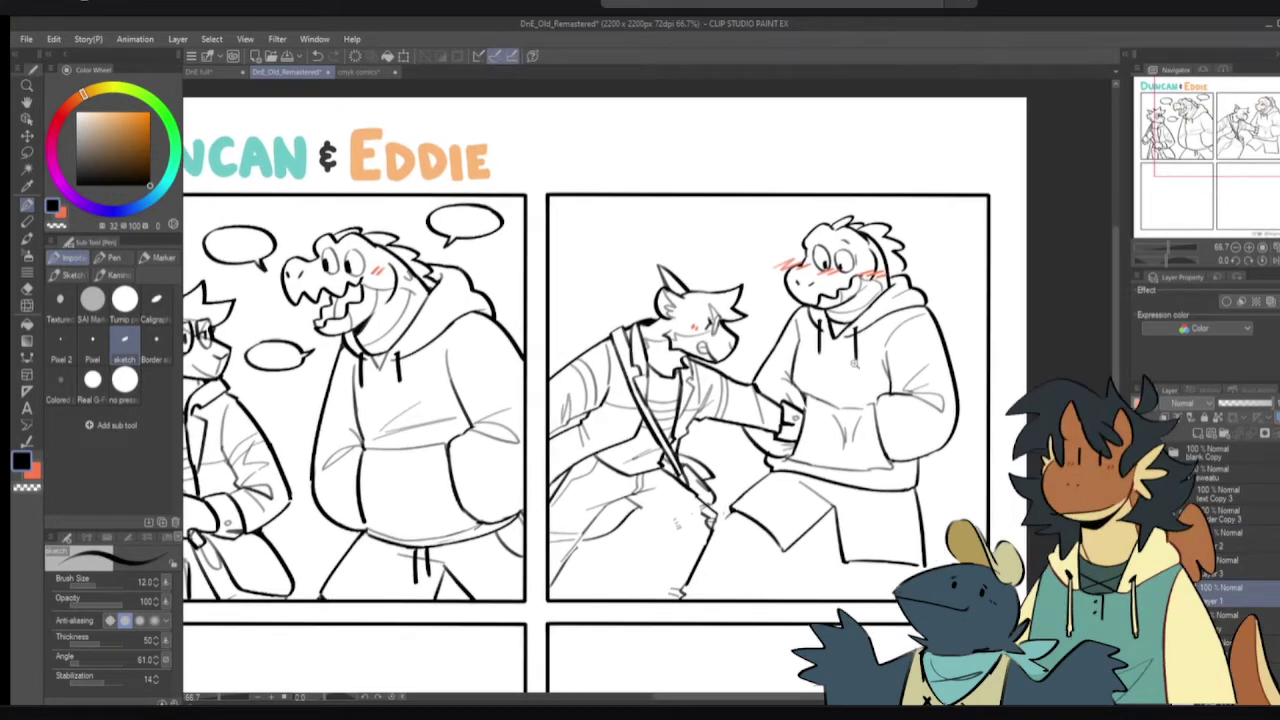
{"action": "scroll", "coordinate": [856, 366], "scroll_direction": "up", "scroll_amount": 1}
{"action": "key", "text": "e"}
{"action": "left_click_drag", "start_coordinate": [969, 281], "coordinate": [1002, 371]}
{"action": "key", "text": "p"}
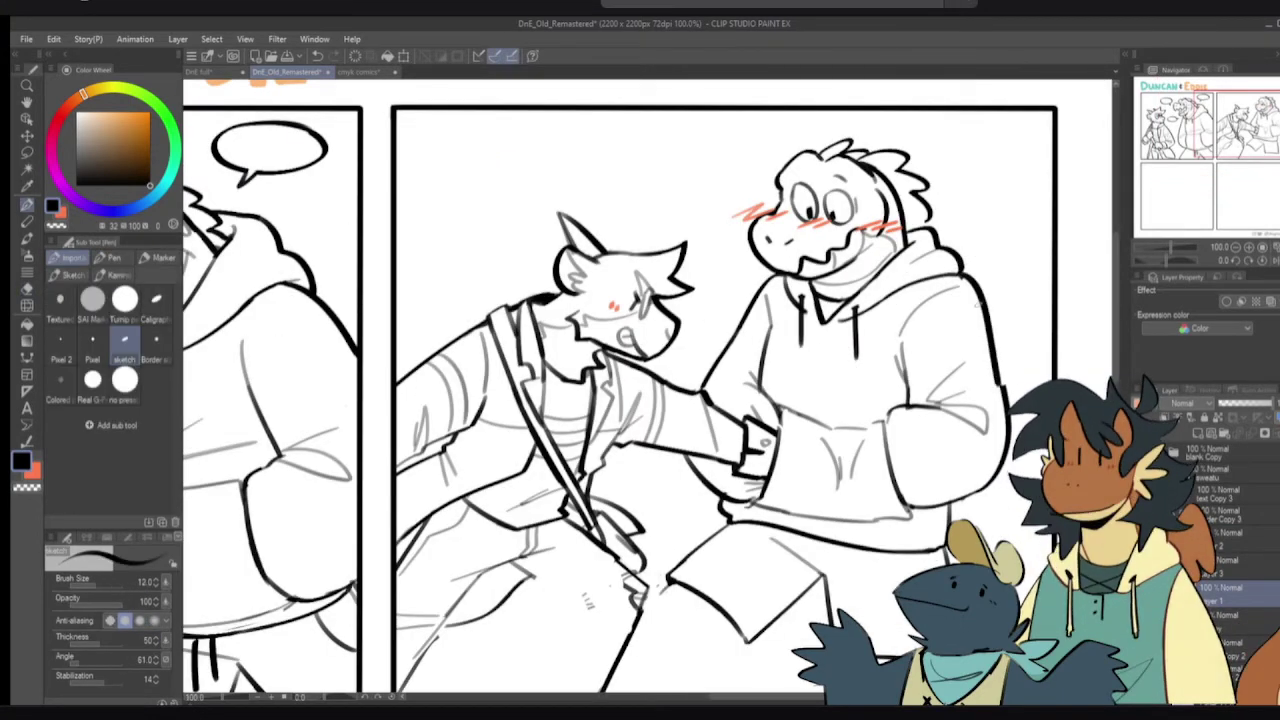
{"action": "left_click_drag", "start_coordinate": [960, 272], "coordinate": [996, 350]}
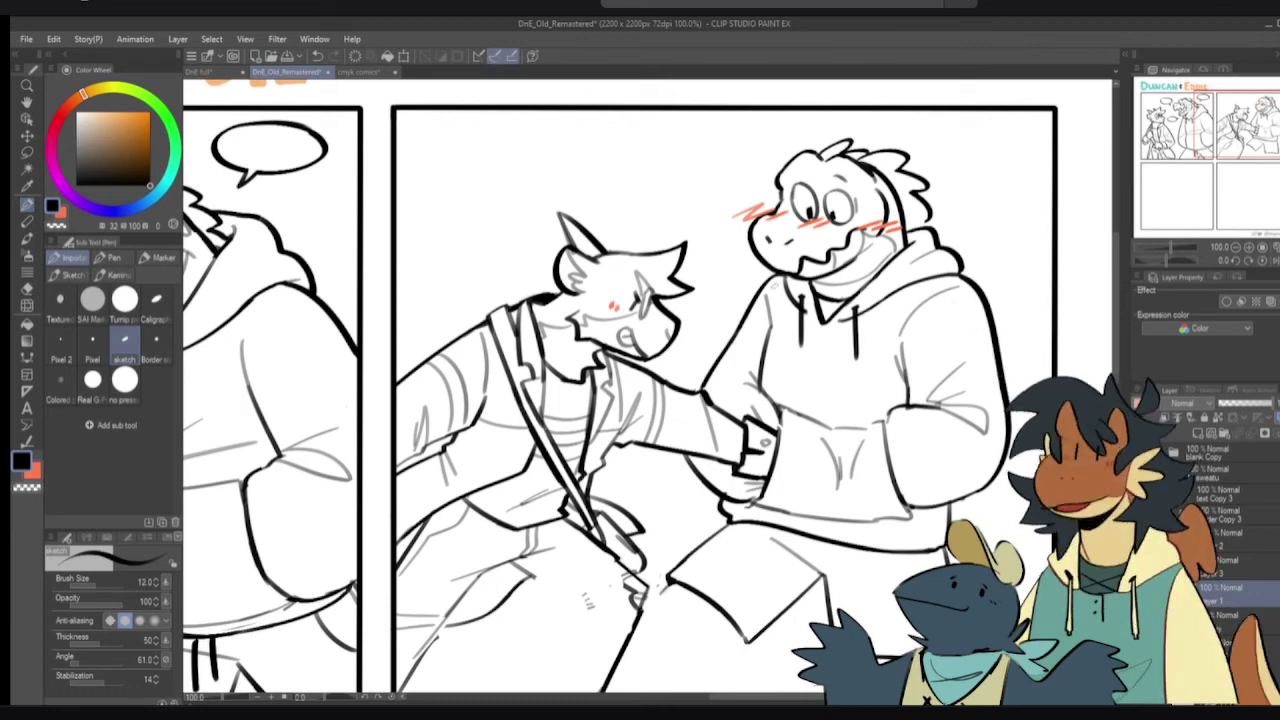
- Erase the line of the reptile's shoulder and upper arm nearest the horned character and rework it with the pen
{"action": "key", "text": "e"}
{"action": "mouse_move", "coordinate": [772, 268]}
{"action": "left_mouse_down"}
{"action": "mouse_move", "coordinate": [745, 335]}
{"action": "mouse_move", "coordinate": [700, 372]}
{"action": "mouse_move", "coordinate": [755, 285]}
{"action": "mouse_move", "coordinate": [722, 322]}
{"action": "mouse_move", "coordinate": [708, 380]}
{"action": "left_mouse_up"}
{"action": "key", "text": "p"}
{"action": "mouse_move", "coordinate": [776, 276]}
{"action": "left_mouse_down"}
{"action": "mouse_move", "coordinate": [782, 288]}
{"action": "mouse_move", "coordinate": [706, 386]}
{"action": "left_mouse_up"}
{"action": "key", "text": "ctrl+z"}
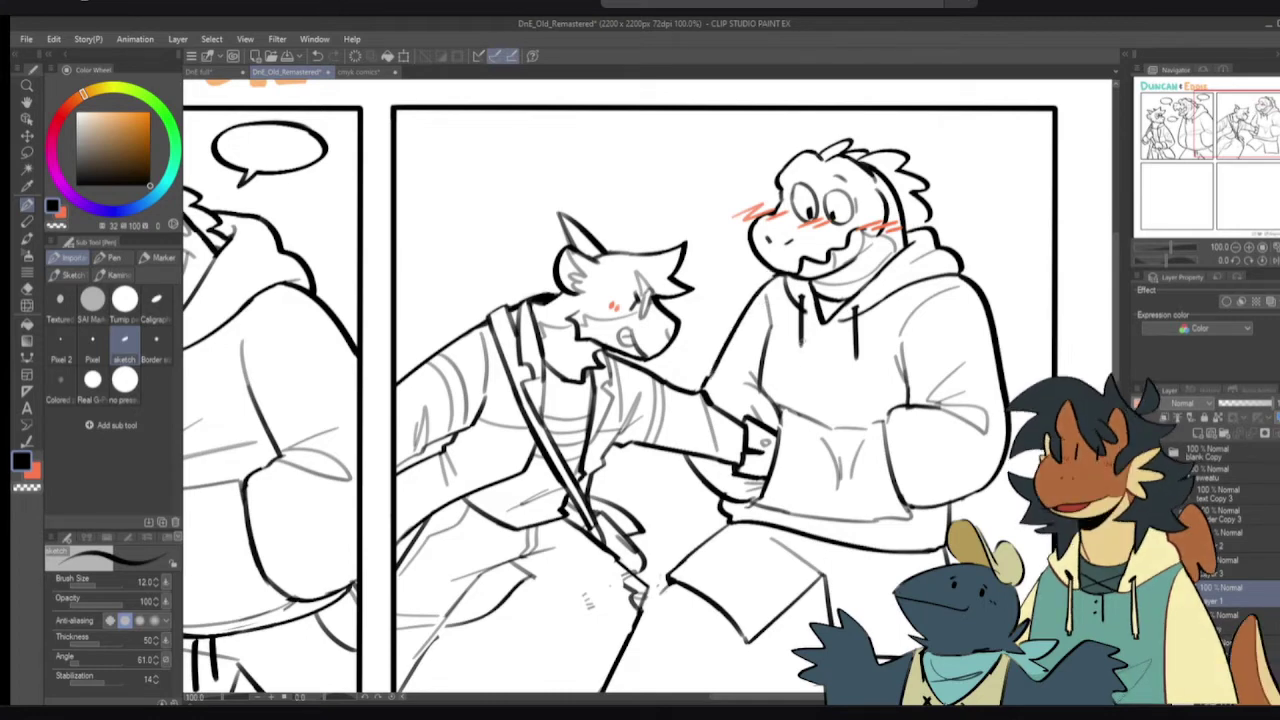
{"action": "scroll", "coordinate": [787, 369], "scroll_direction": "down", "scroll_amount": 1}
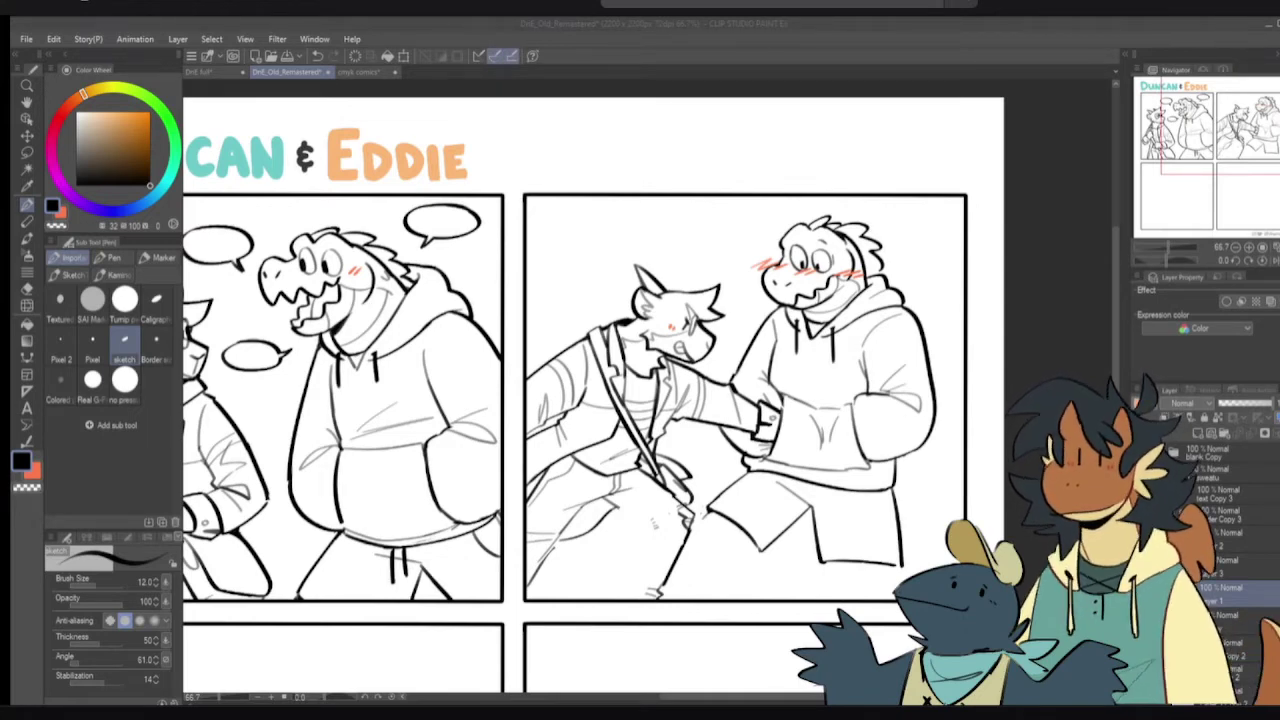
{"action": "key", "text": "alt+Tab"}
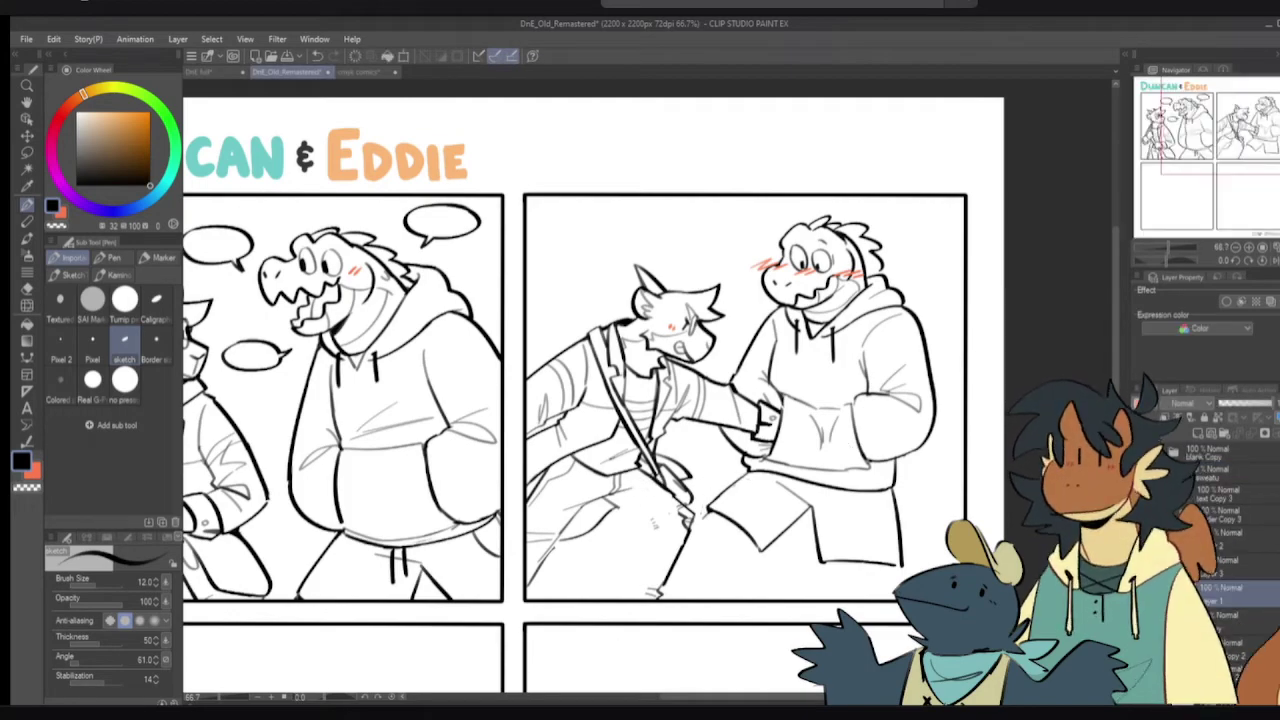
- Erase the remaining shin line and foot strokes of the horned character's leg below the knee
{"action": "left_click_drag", "start_coordinate": [699, 490], "coordinate": [802, 478]}
{"action": "scroll", "coordinate": [697, 510], "scroll_direction": "up", "scroll_amount": 2}
{"action": "key", "text": "e"}
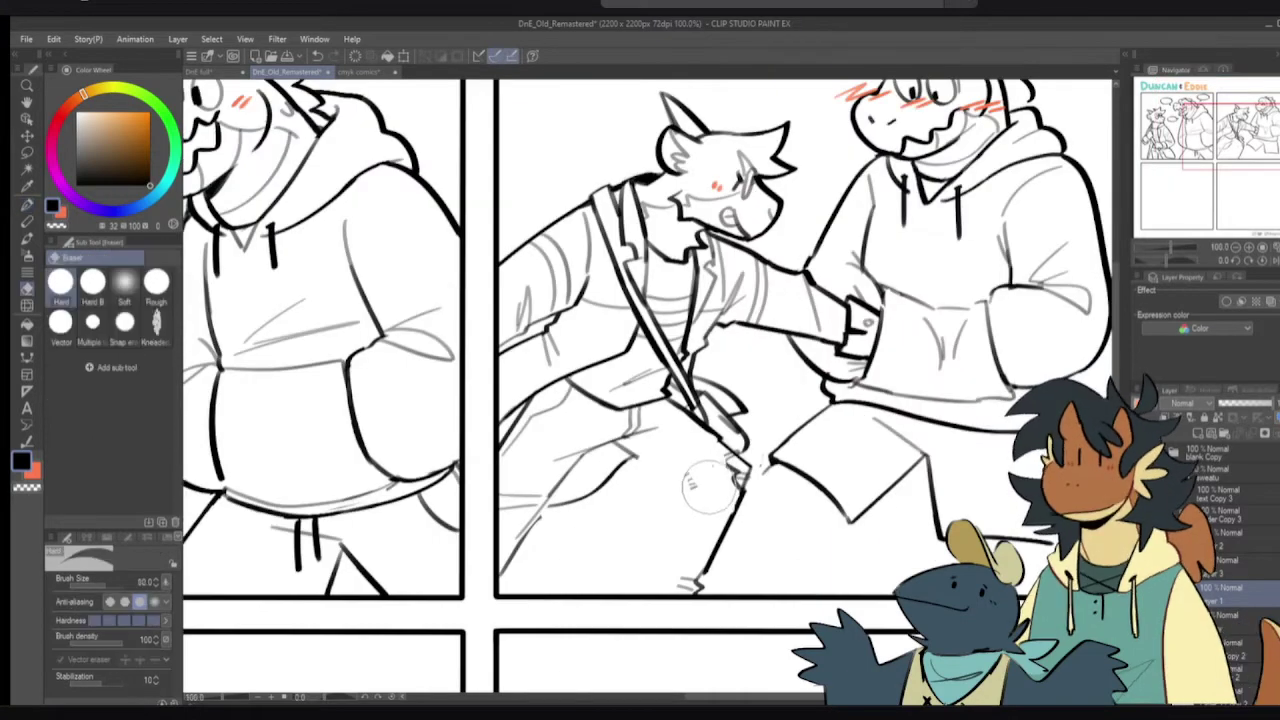
{"action": "left_click_drag", "start_coordinate": [710, 515], "coordinate": [694, 557]}
{"action": "key", "text": "p"}
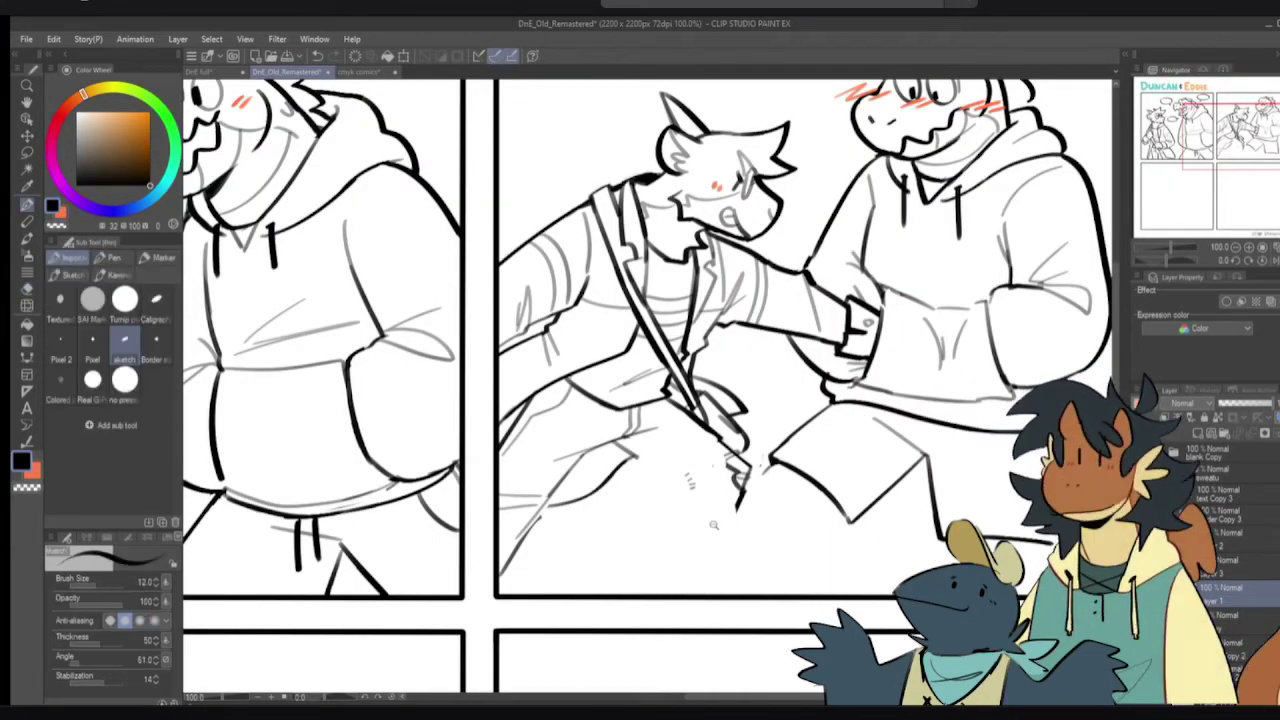
{"action": "scroll", "coordinate": [700, 545], "scroll_direction": "down", "scroll_amount": 2}
{"action": "scroll", "coordinate": [725, 514], "scroll_direction": "left", "scroll_amount": 2}
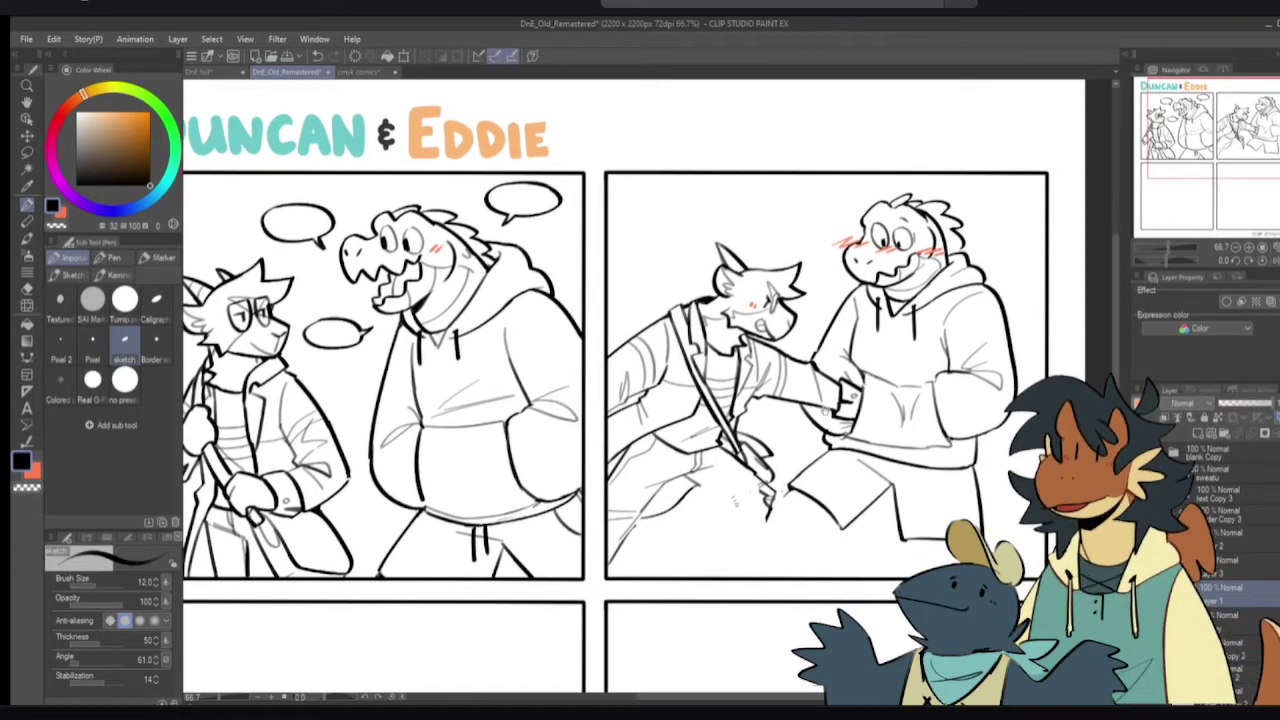
- Erase the outer contour of the reptile's pocketed sleeve and redraw it from the shoulder down to the elbow
{"action": "scroll", "coordinate": [725, 514], "scroll_direction": "right", "scroll_amount": 2}
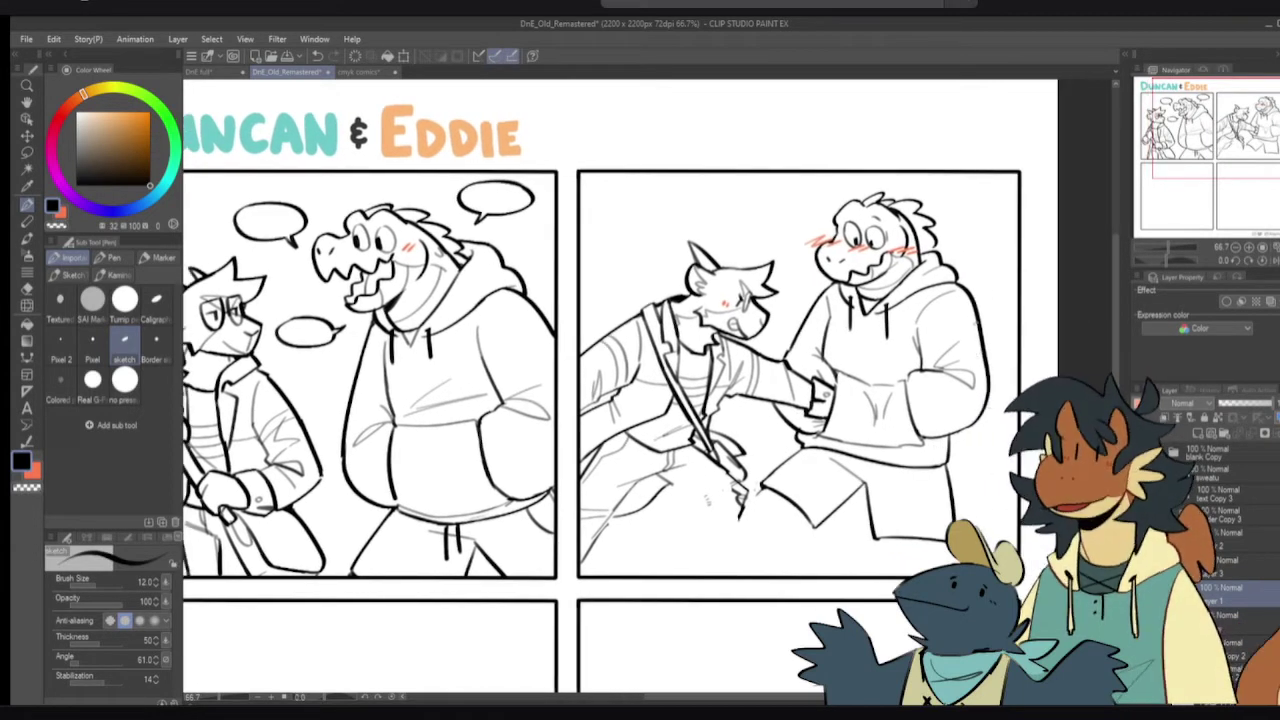
{"action": "key", "text": "e"}
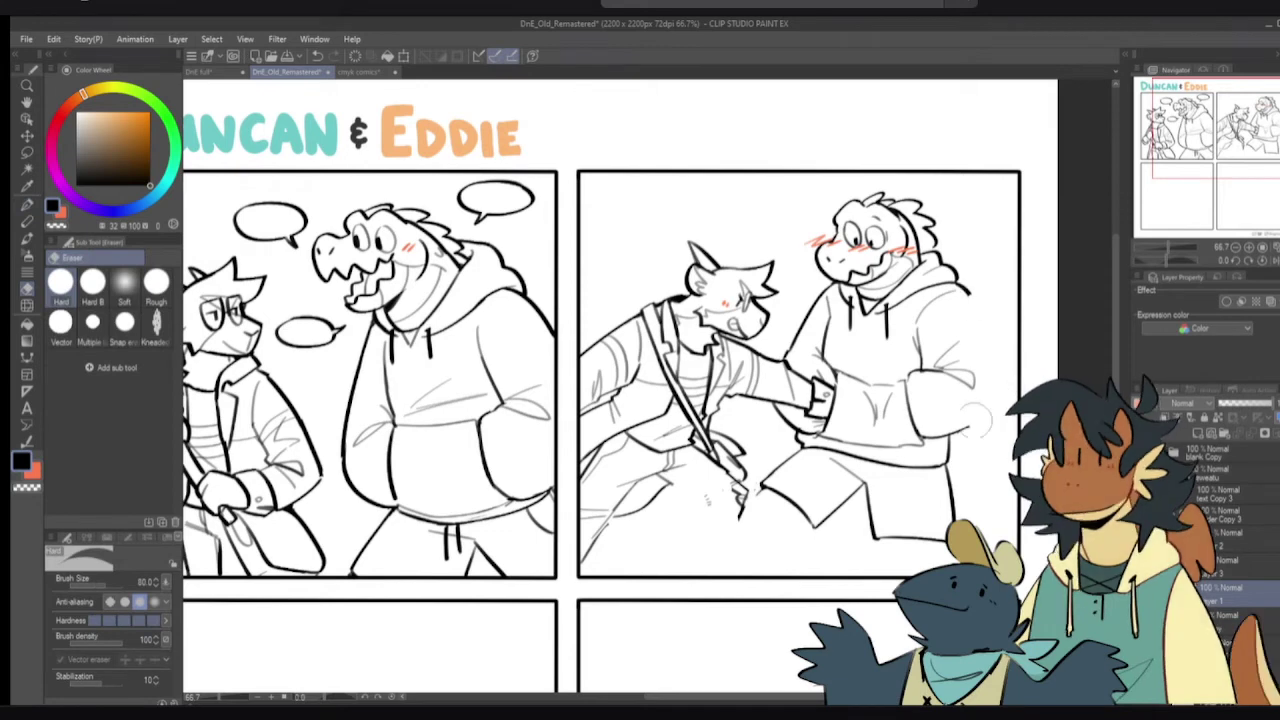
{"action": "key", "text": "p"}
{"action": "left_click_drag", "start_coordinate": [966, 287], "coordinate": [994, 400]}
{"action": "key", "text": "ctrl+z"}
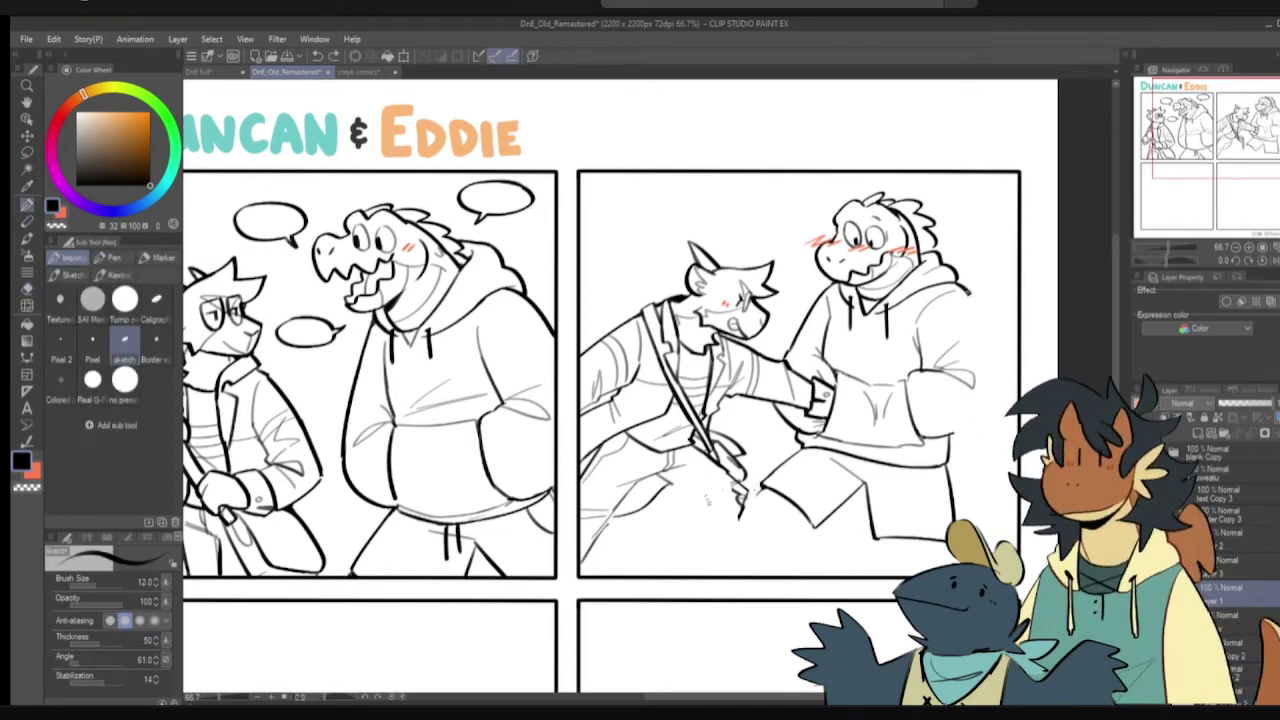
{"action": "left_click_drag", "start_coordinate": [964, 286], "coordinate": [995, 404]}
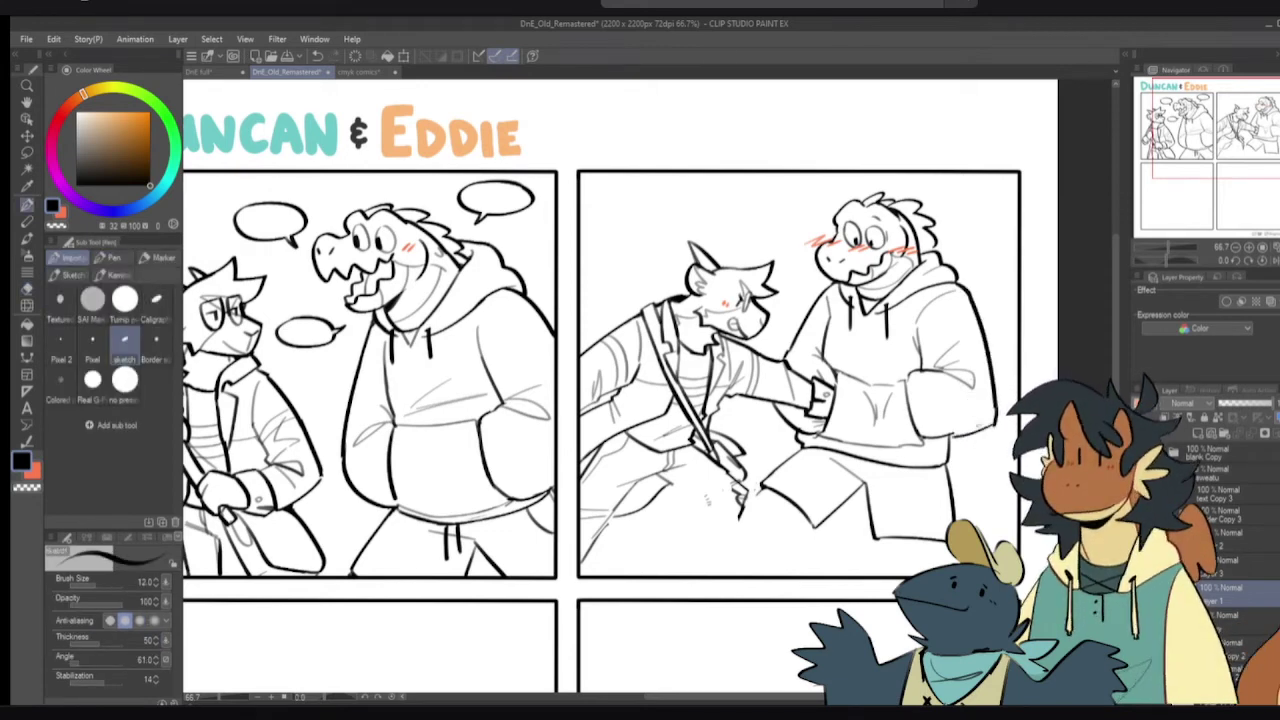
- Undo the last sleeve stroke and redraw the sleeve's underside from the hoodie's pocket toward the elbow
{"action": "key", "text": "ctrl+z"}
{"action": "left_click_drag", "start_coordinate": [943, 438], "coordinate": [977, 431]}
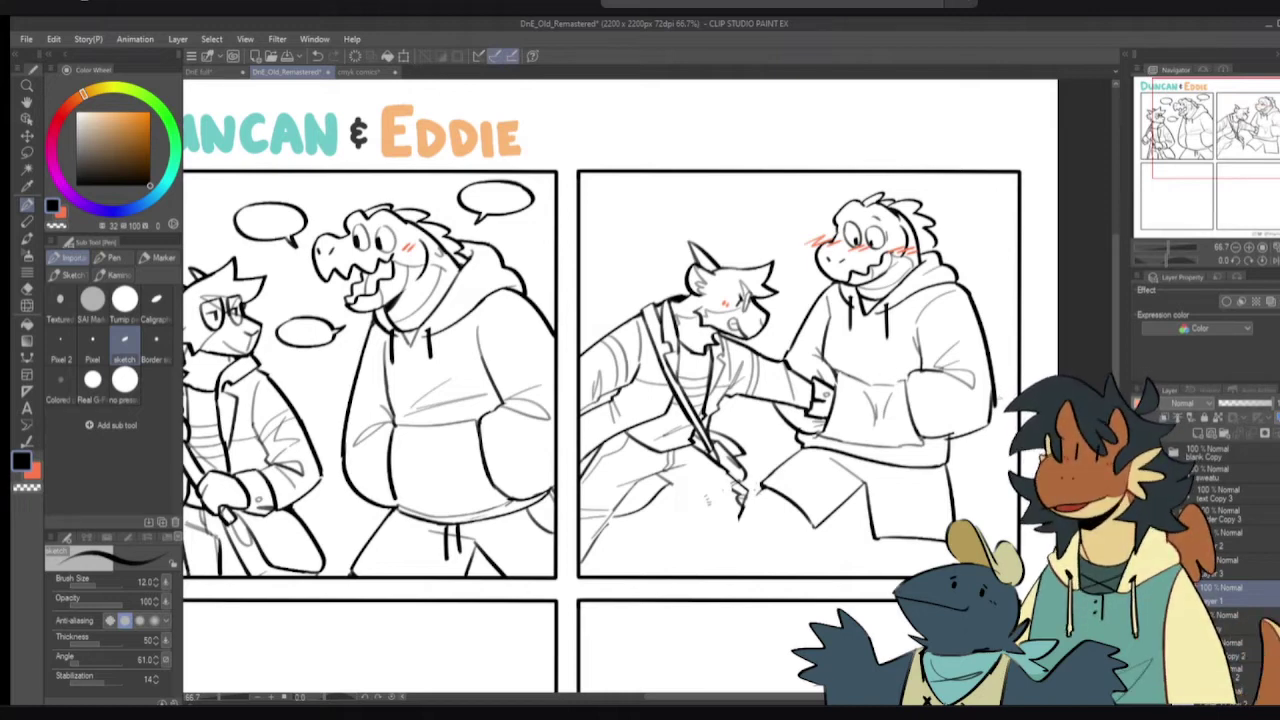
{"action": "key", "text": "e"}
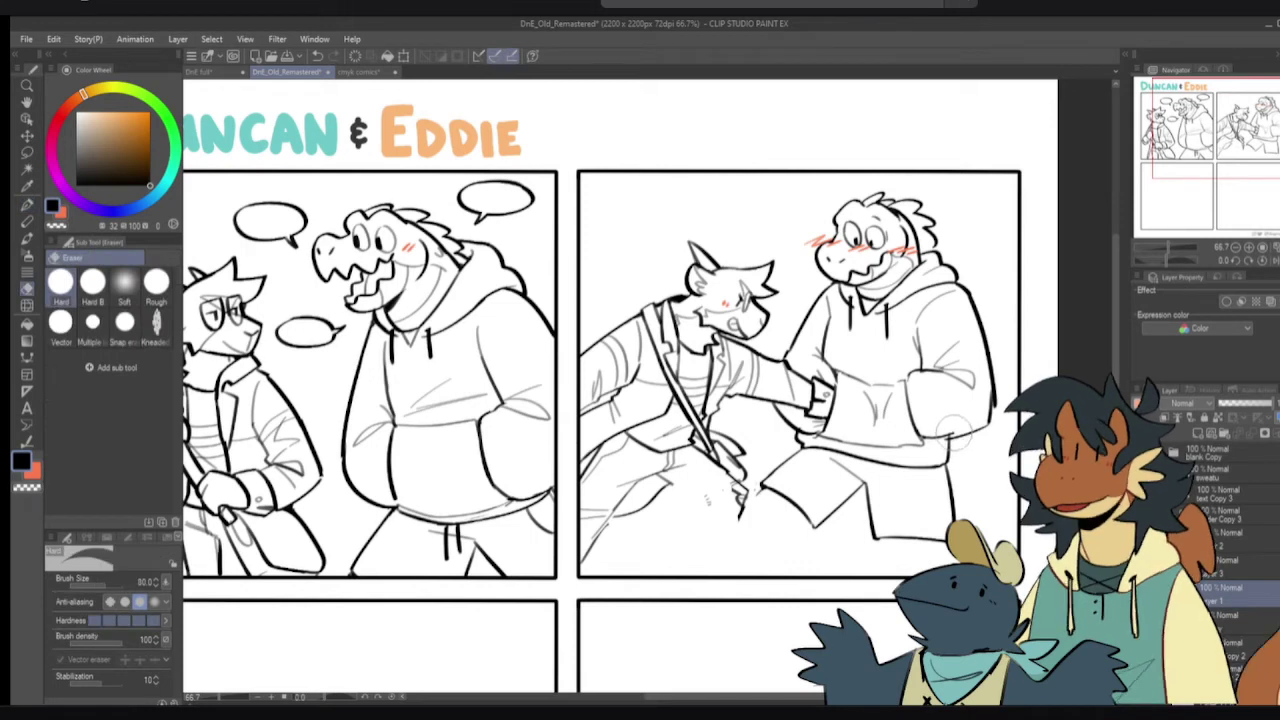
{"action": "key", "text": "p"}
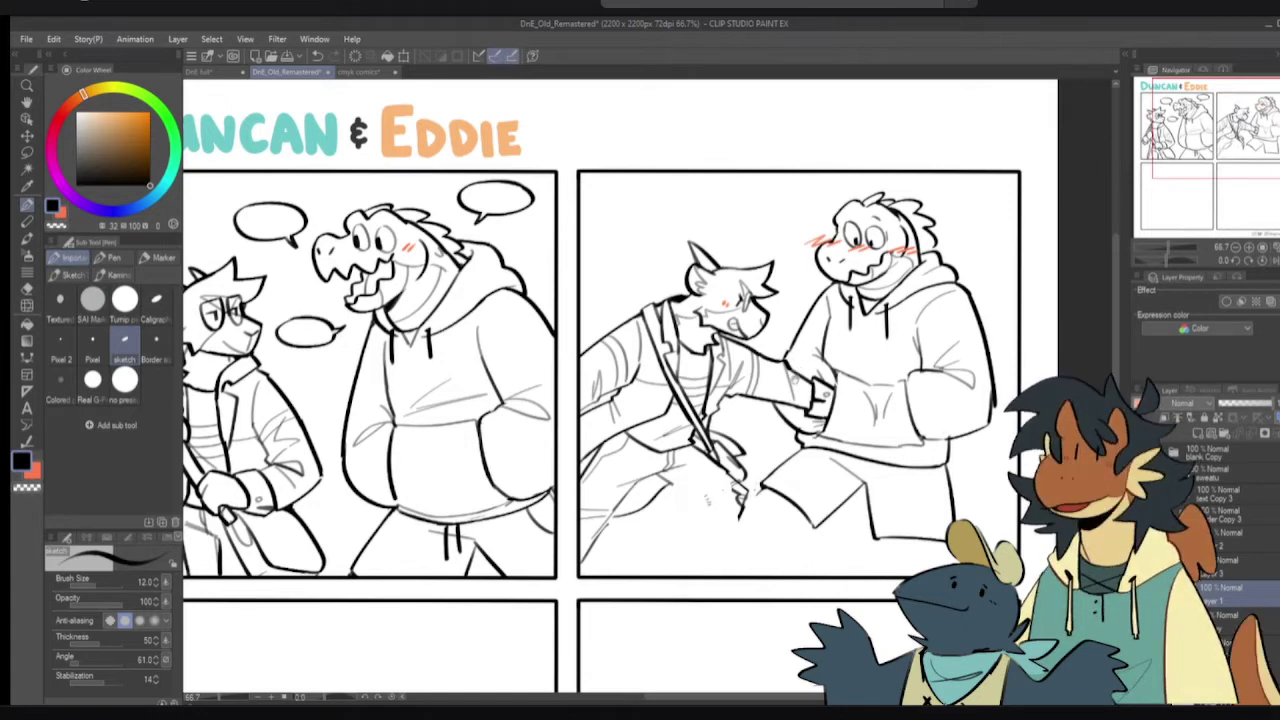
- Erase the reptile's shoulder line below its jaw, facing the horned character, and redraw it to join the upper arm
{"action": "left_click_drag", "start_coordinate": [816, 385], "coordinate": [852, 398]}
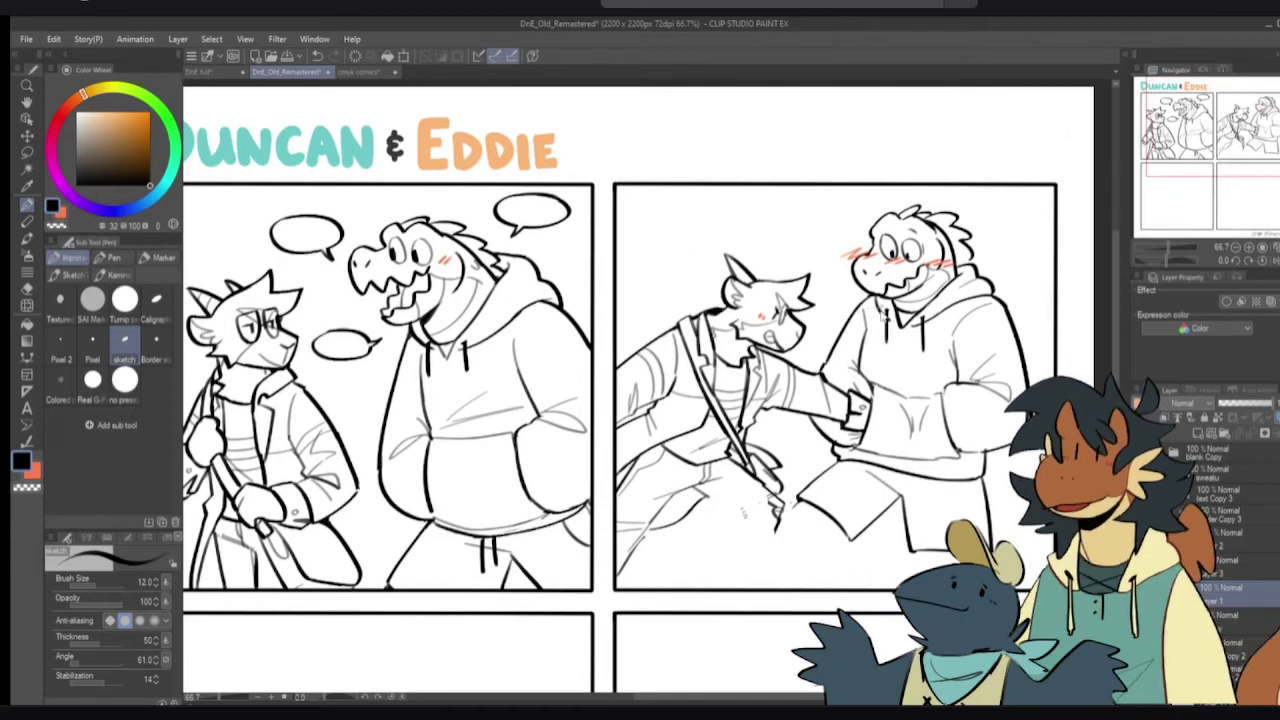
{"action": "scroll", "coordinate": [852, 275], "scroll_direction": "up", "scroll_amount": 1}
{"action": "key", "text": "e"}
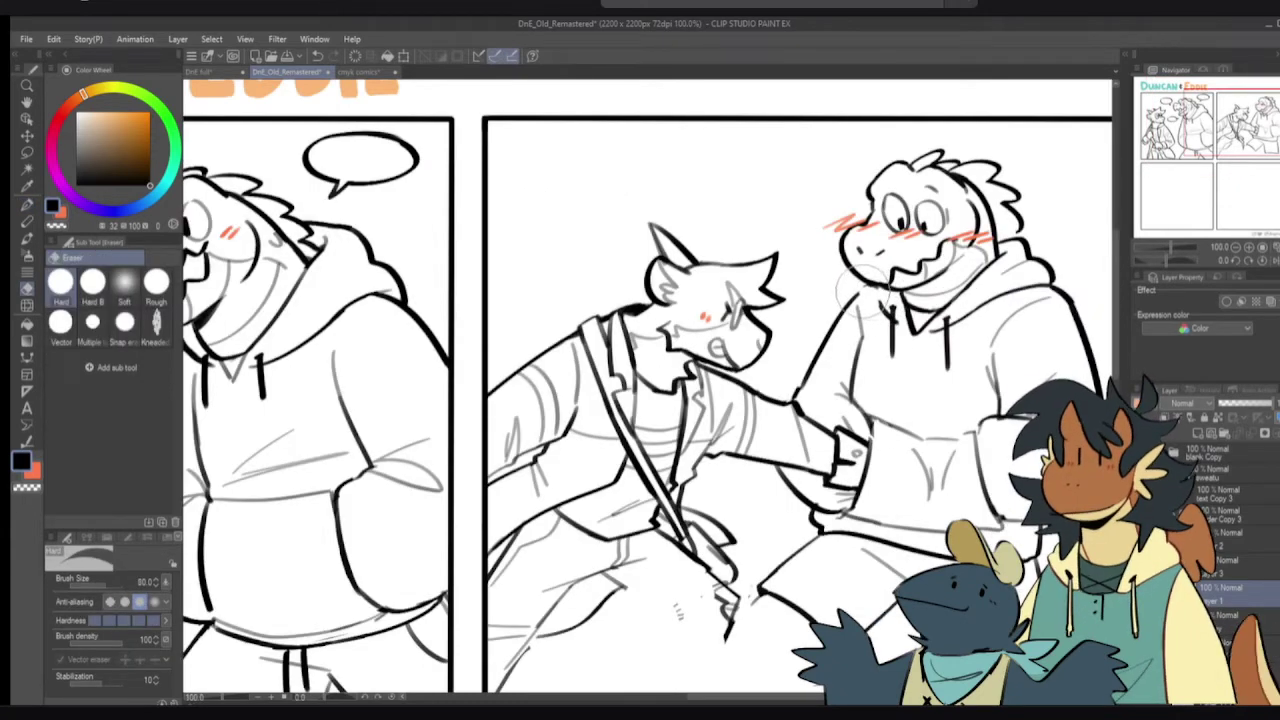
{"action": "key", "text": "p"}
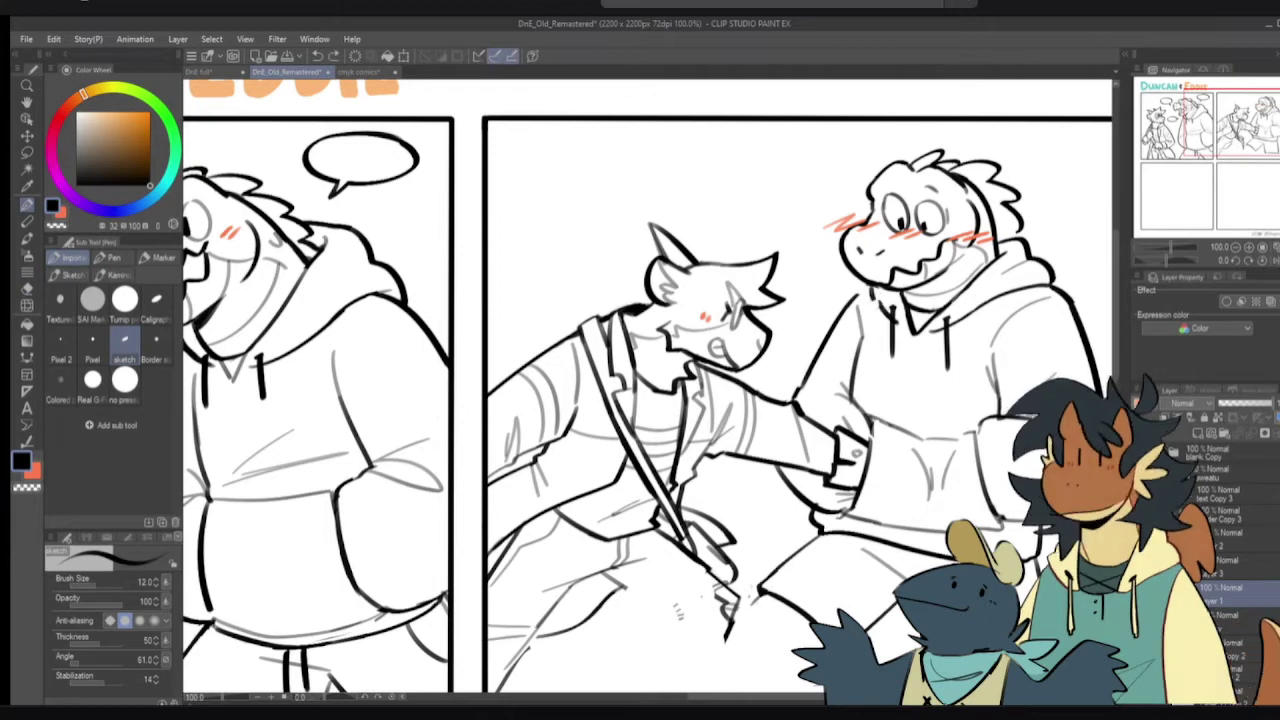
{"action": "left_click_drag", "start_coordinate": [872, 287], "coordinate": [847, 311]}
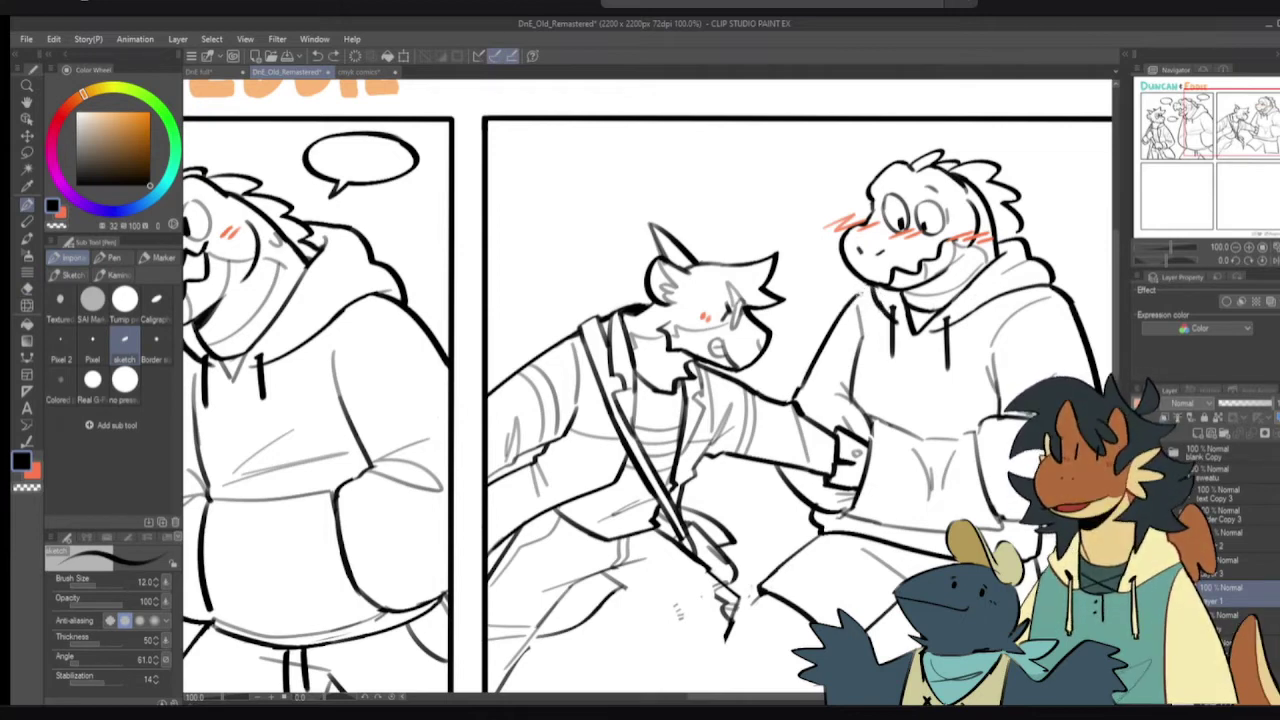
{"action": "key", "text": "e"}
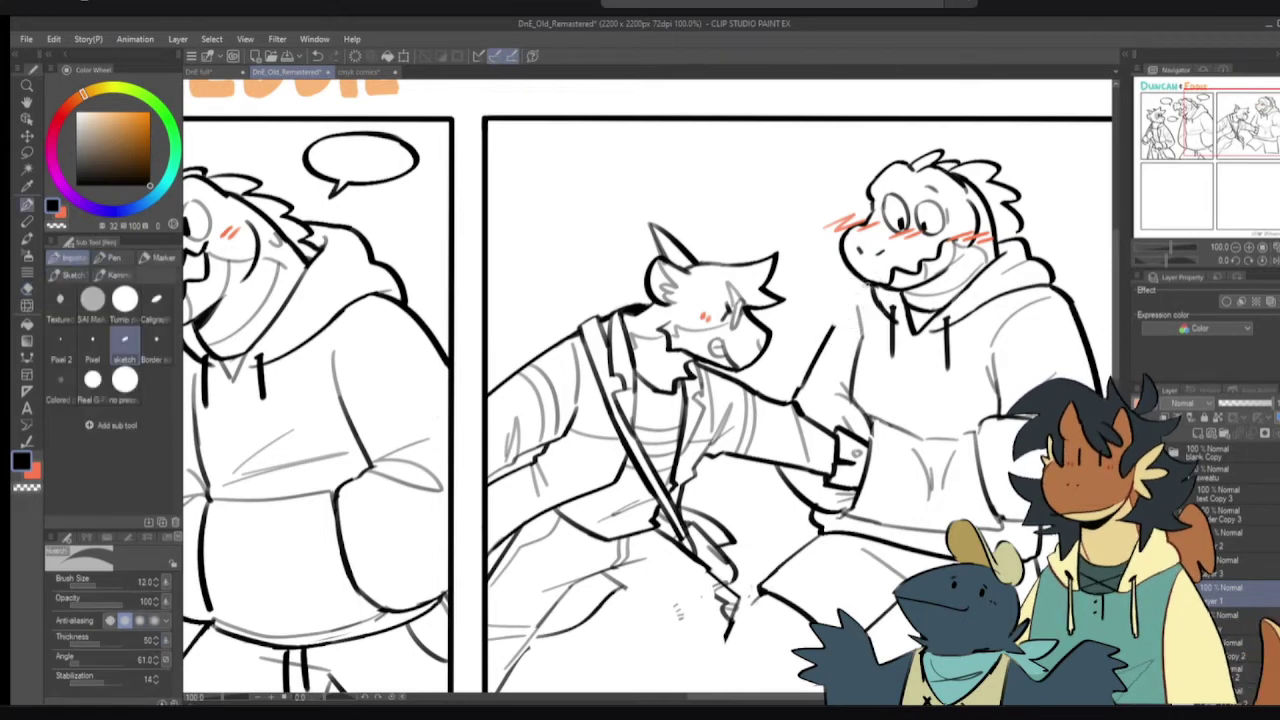
{"action": "key", "text": "p"}
{"action": "key", "text": "ctrl+z"}
{"action": "left_click_drag", "start_coordinate": [867, 284], "coordinate": [832, 328]}
{"action": "key", "text": "ctrl+z"}
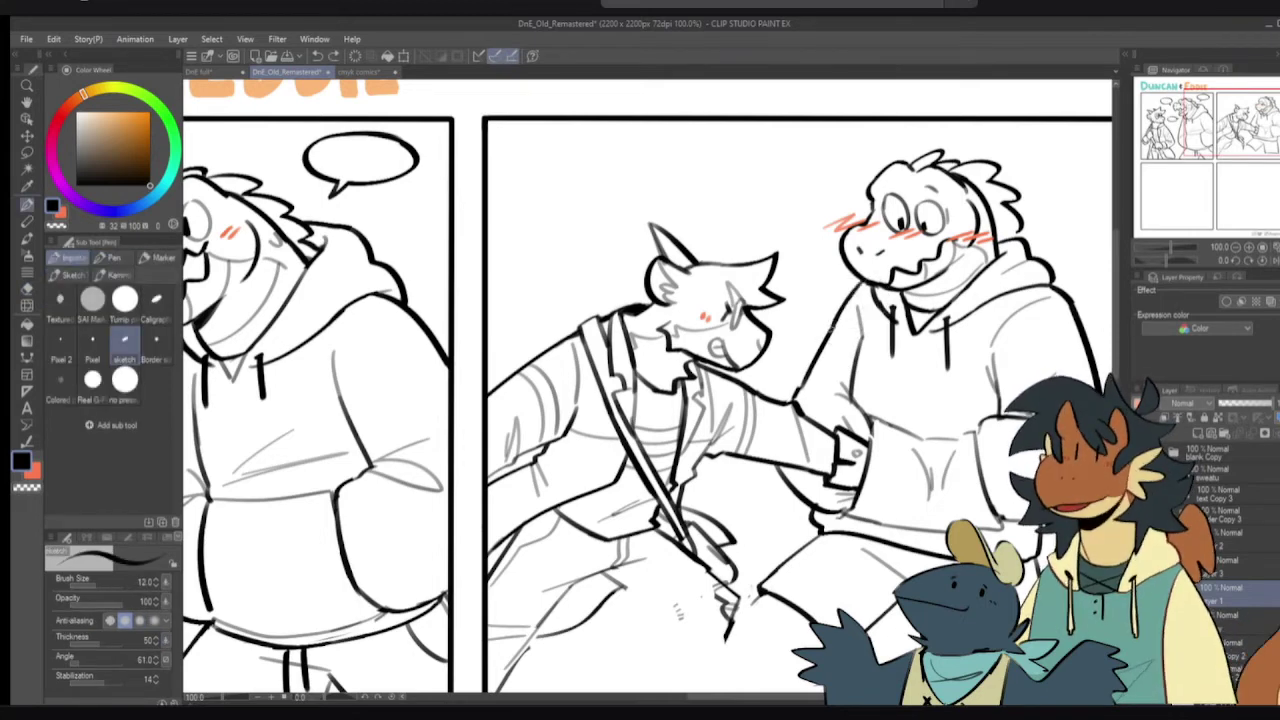
{"action": "left_click_drag", "start_coordinate": [887, 371], "coordinate": [855, 328]}
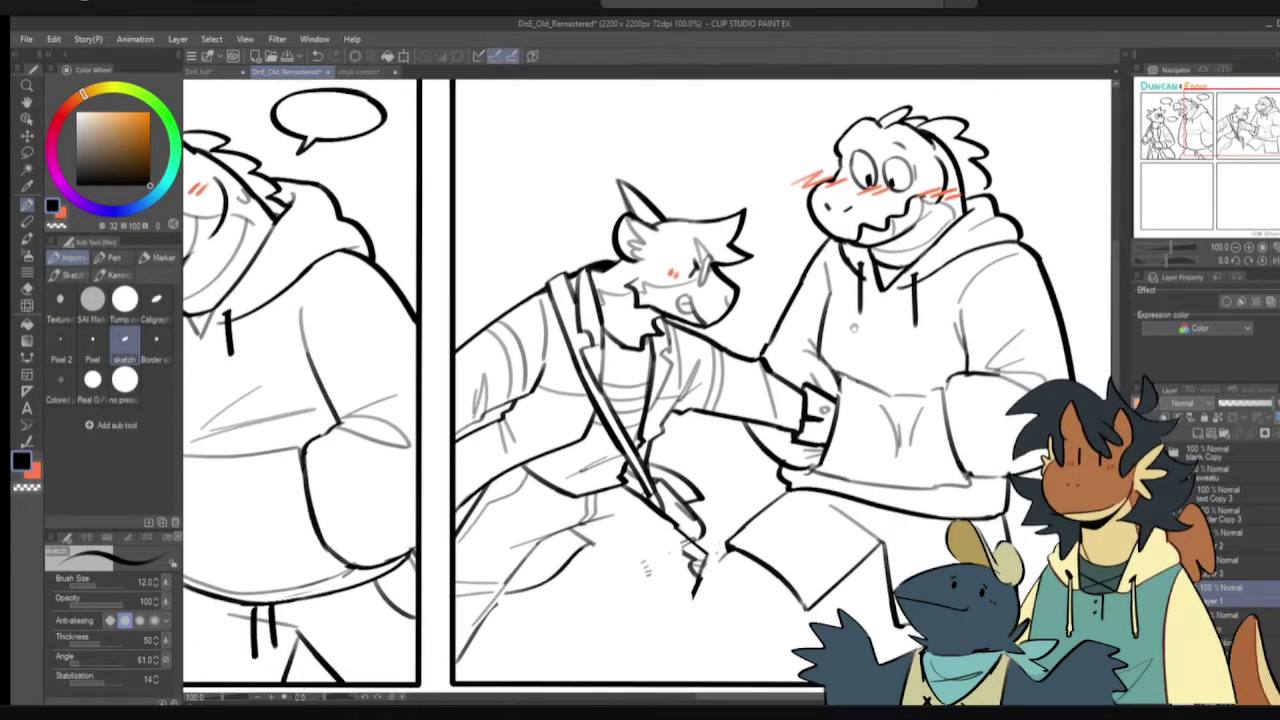
- Erase the far shoulder contour of the reptile's hoodie and redraw it as a smooth curve from the hood into the outer sleeve
{"action": "scroll", "coordinate": [846, 344], "scroll_direction": "down", "scroll_amount": 2}
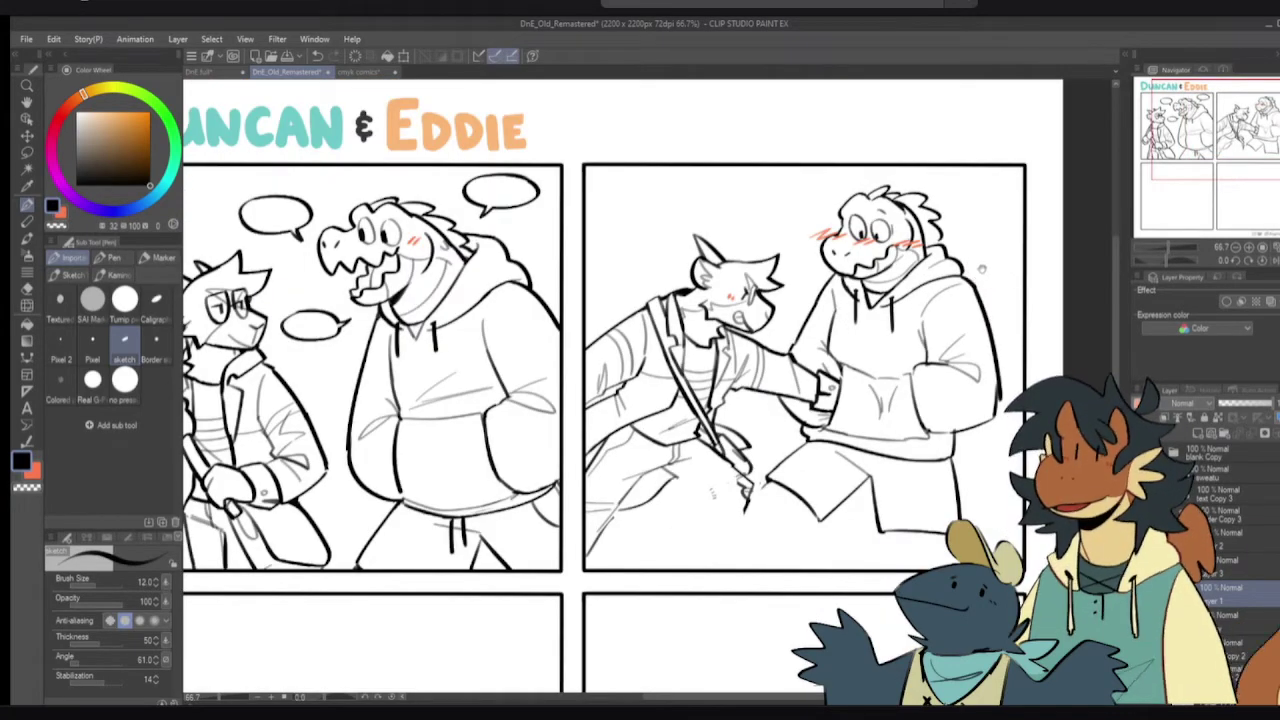
{"action": "scroll", "coordinate": [971, 274], "scroll_direction": "up", "scroll_amount": 2}
{"action": "key", "text": "e"}
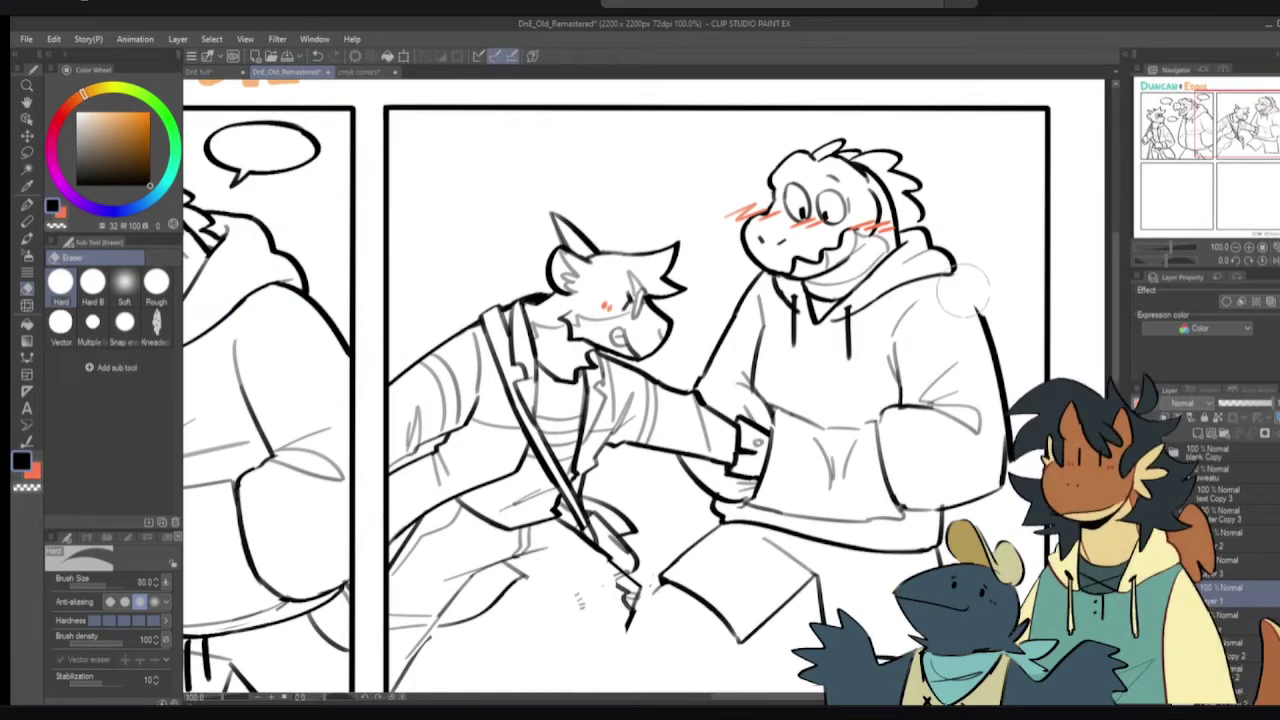
{"action": "key", "text": "p"}
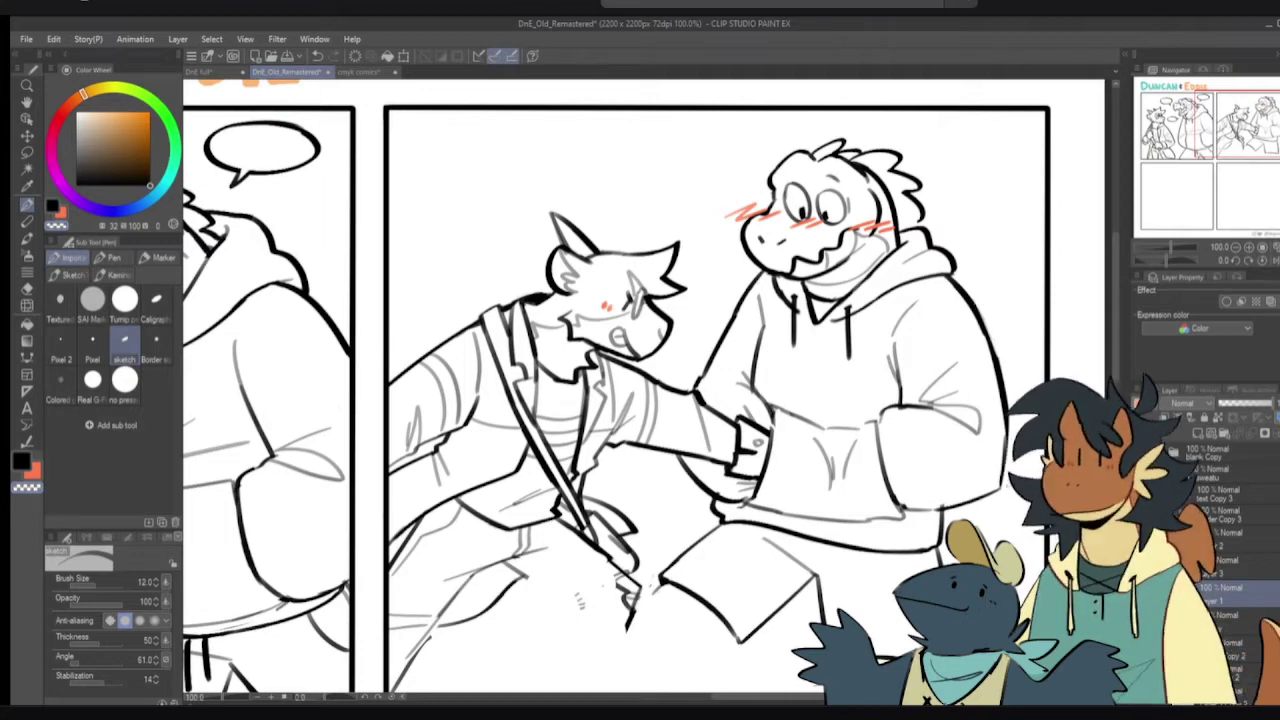
{"action": "key", "text": "c"}
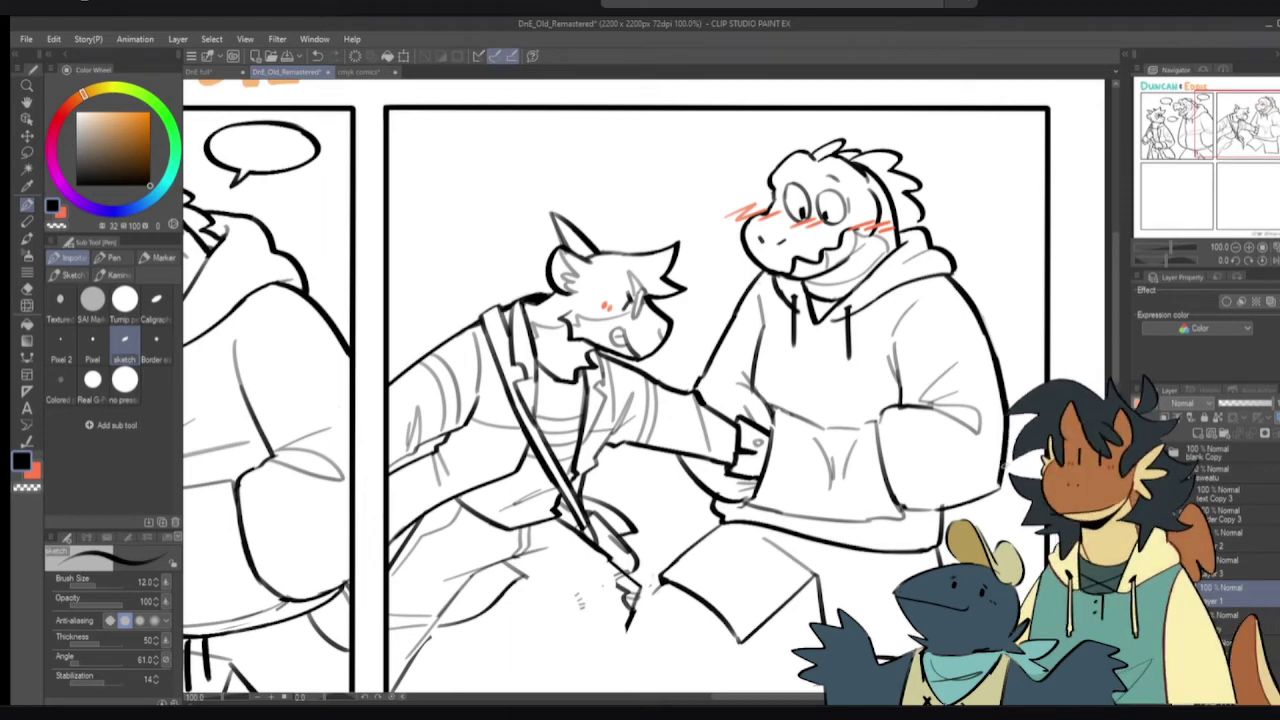
{"action": "mouse_move", "coordinate": [980, 176]}
{"action": "left_mouse_down"}
{"action": "mouse_move", "coordinate": [996, 218]}
{"action": "mouse_move", "coordinate": [1030, 236]}
{"action": "mouse_move", "coordinate": [1022, 186]}
{"action": "mouse_move", "coordinate": [1038, 210]}
{"action": "left_mouse_up"}
{"action": "key", "text": "e"}
{"action": "key", "text": "p"}
{"action": "scroll", "coordinate": [968, 445], "scroll_direction": "down", "scroll_amount": 2}
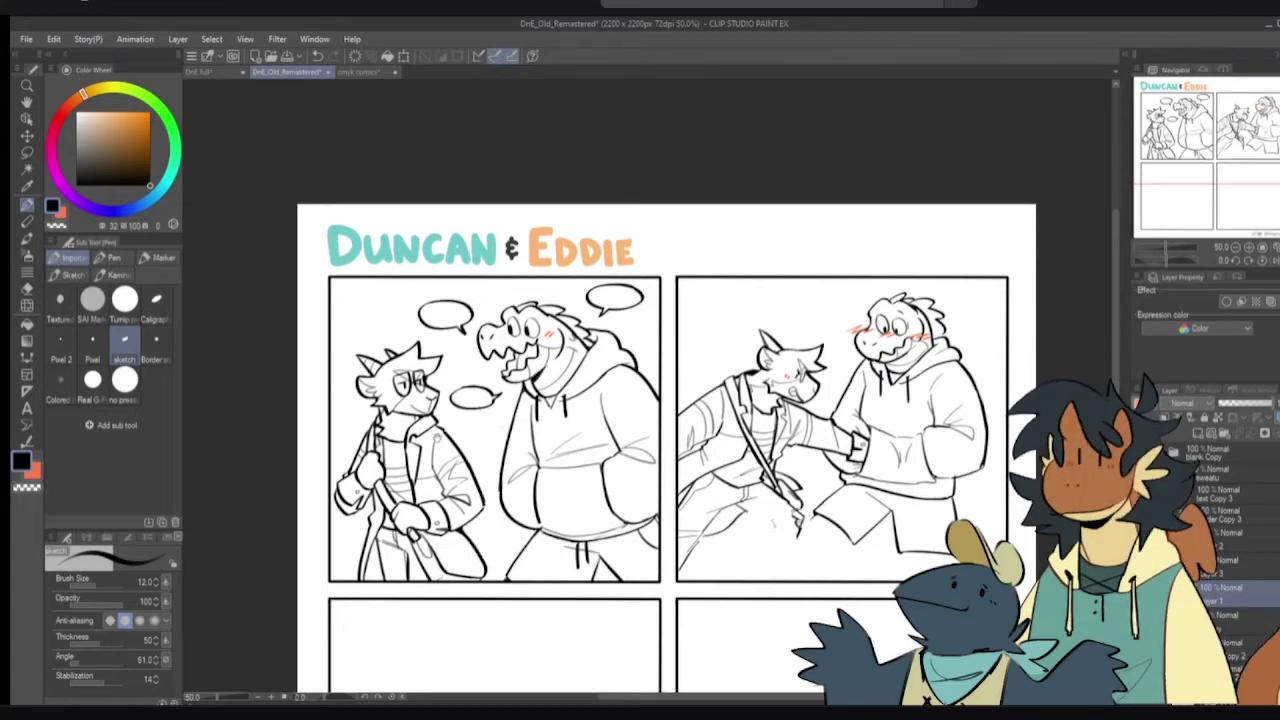
{"action": "key", "text": "h"}
{"action": "key", "text": "h"}
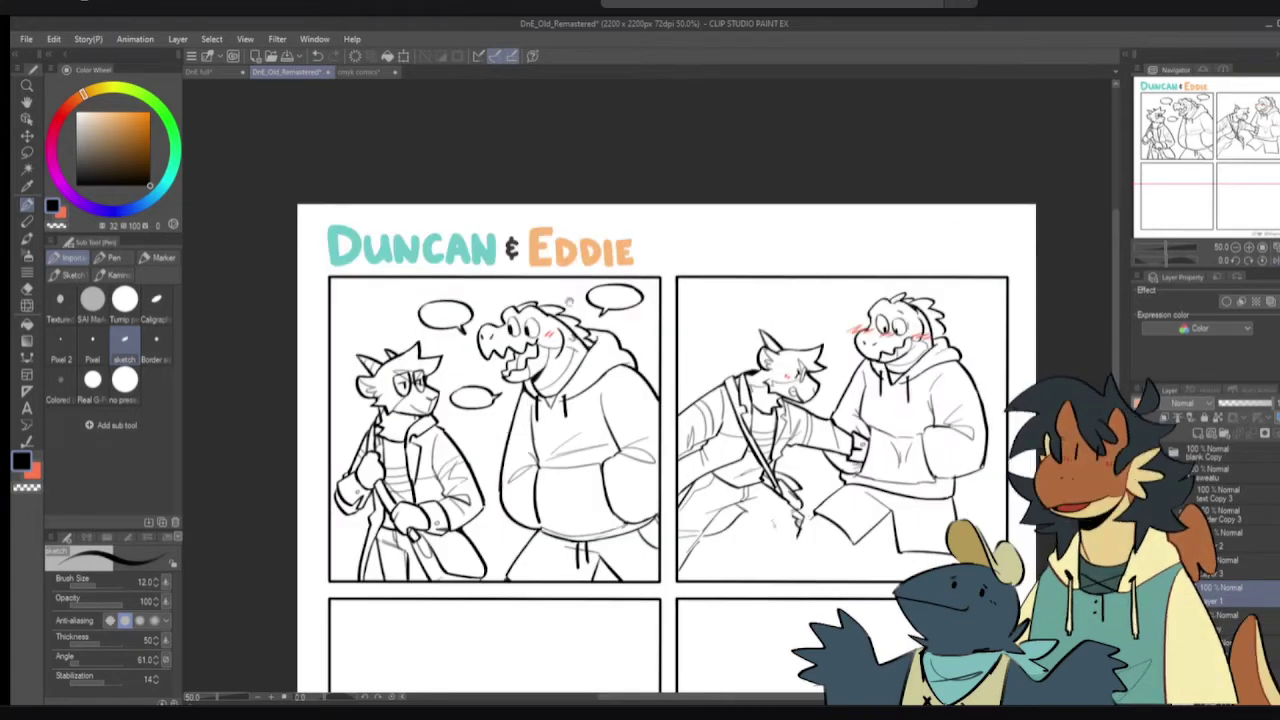
{"action": "scroll", "coordinate": [556, 322], "scroll_direction": "up", "scroll_amount": 3}
{"action": "scroll", "coordinate": [702, 338], "scroll_direction": "down", "scroll_amount": 2}
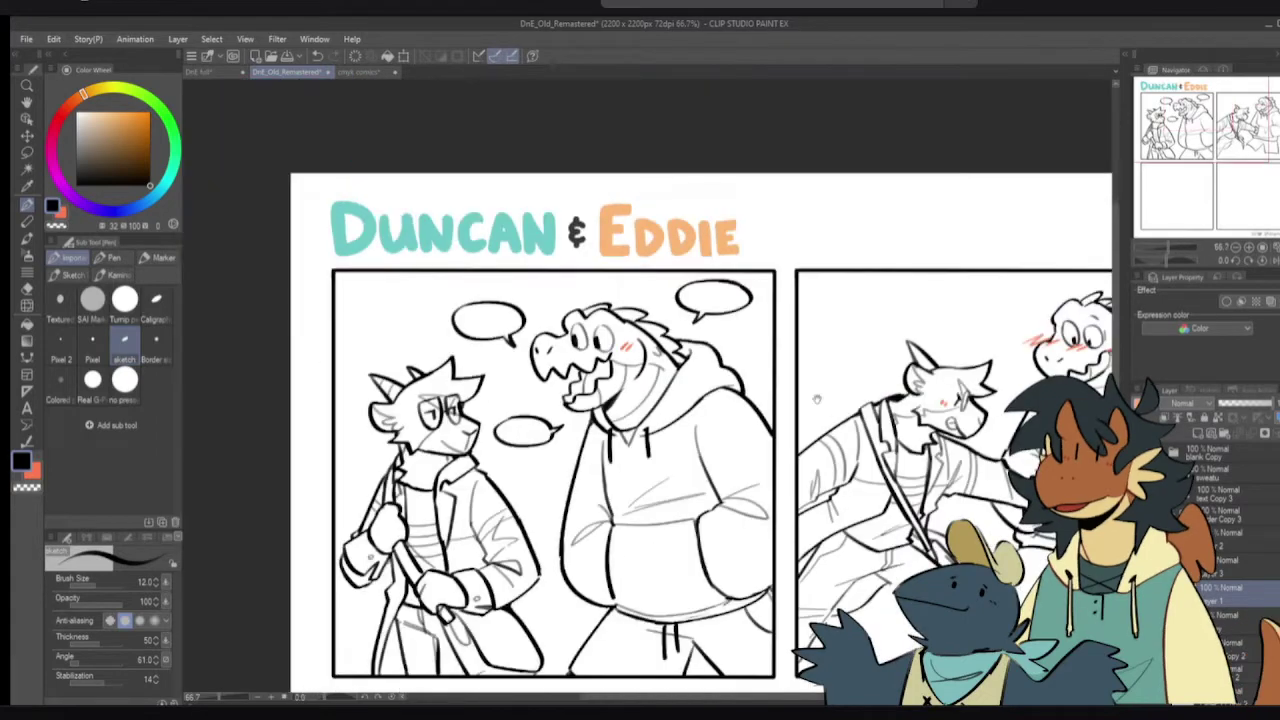
- Erase the jagged knee marks of the horned character's front leg and draw its outer contour from the hip past the knee
{"action": "left_click_drag", "start_coordinate": [1022, 415], "coordinate": [817, 372]}
{"action": "left_click_drag", "start_coordinate": [934, 412], "coordinate": [875, 386]}
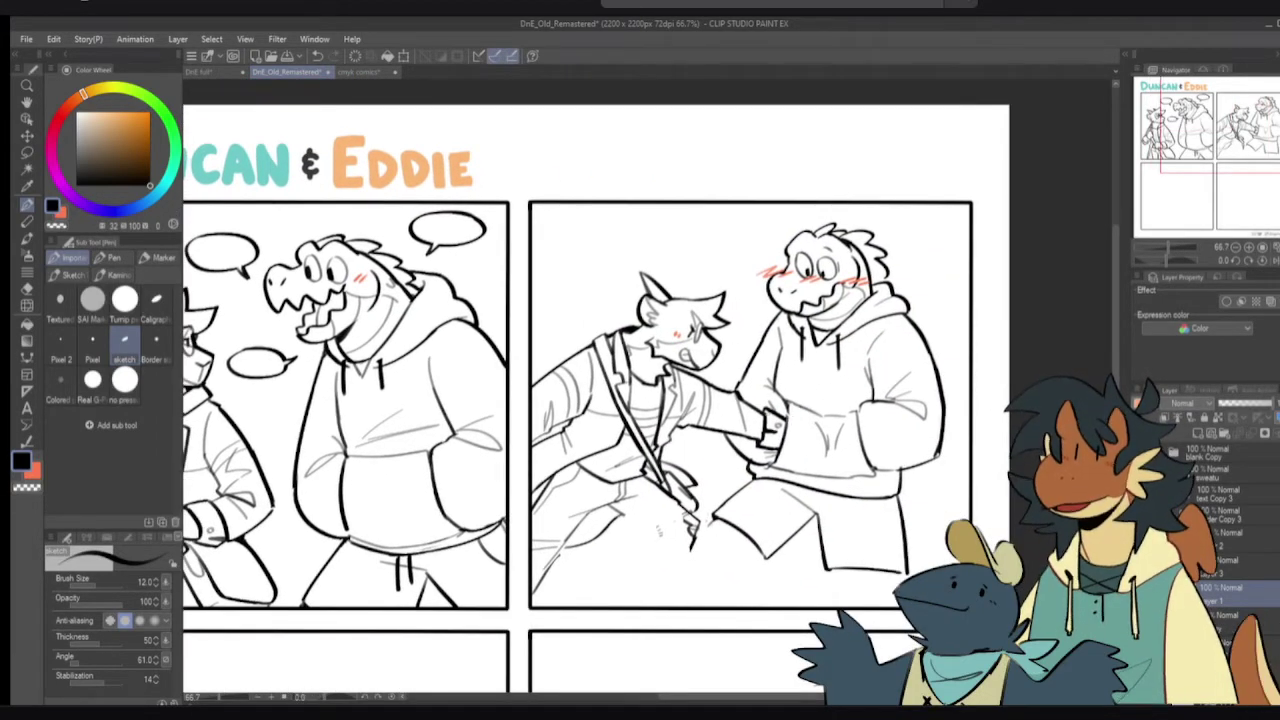
{"action": "scroll", "coordinate": [660, 537], "scroll_direction": "up", "scroll_amount": 1}
{"action": "key", "text": "e"}
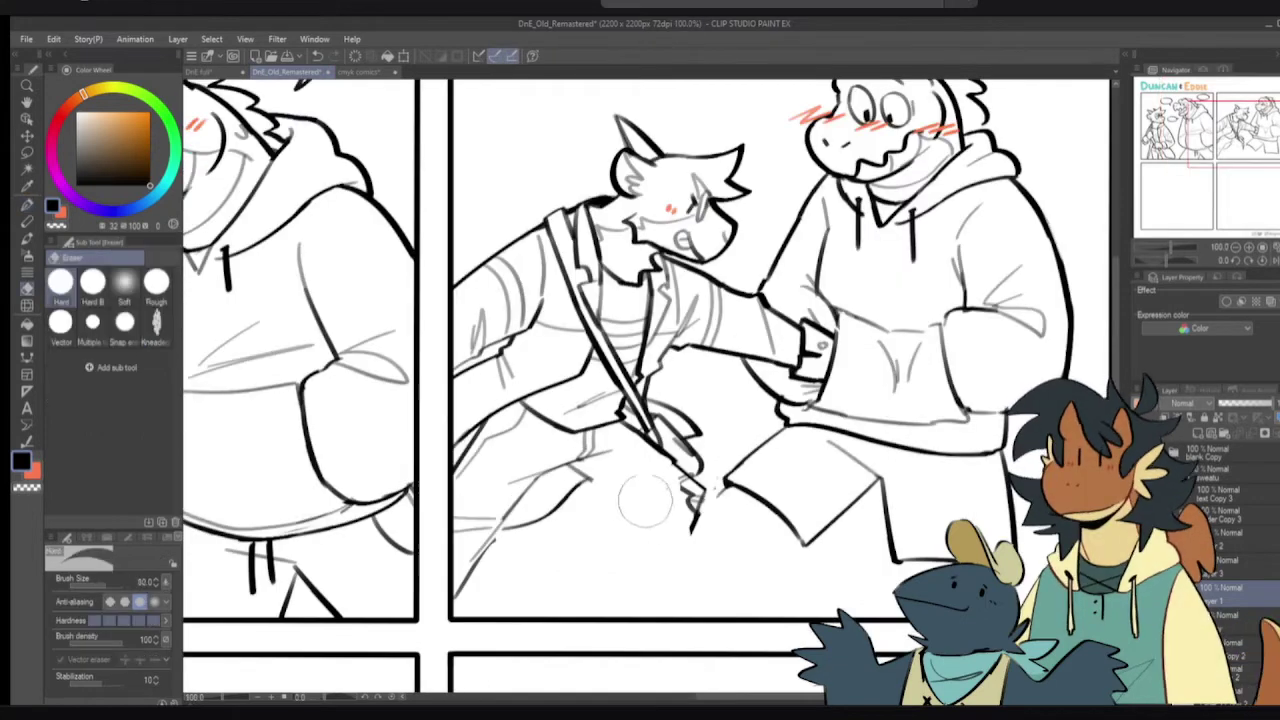
{"action": "mouse_move", "coordinate": [690, 505]}
{"action": "left_mouse_down"}
{"action": "mouse_move", "coordinate": [630, 425]}
{"action": "mouse_move", "coordinate": [694, 497]}
{"action": "mouse_move", "coordinate": [619, 425]}
{"action": "mouse_move", "coordinate": [686, 487]}
{"action": "mouse_move", "coordinate": [658, 453]}
{"action": "mouse_move", "coordinate": [672, 463]}
{"action": "mouse_move", "coordinate": [636, 447]}
{"action": "mouse_move", "coordinate": [689, 526]}
{"action": "left_mouse_up"}
{"action": "key", "text": "p"}
{"action": "key", "text": "ctrl+z"}
{"action": "mouse_move", "coordinate": [620, 424]}
{"action": "left_mouse_down"}
{"action": "mouse_move", "coordinate": [694, 526]}
{"action": "mouse_move", "coordinate": [666, 598]}
{"action": "left_mouse_up"}
{"action": "key", "text": "ctrl+z"}
{"action": "left_click_drag", "start_coordinate": [690, 522], "coordinate": [705, 597]}
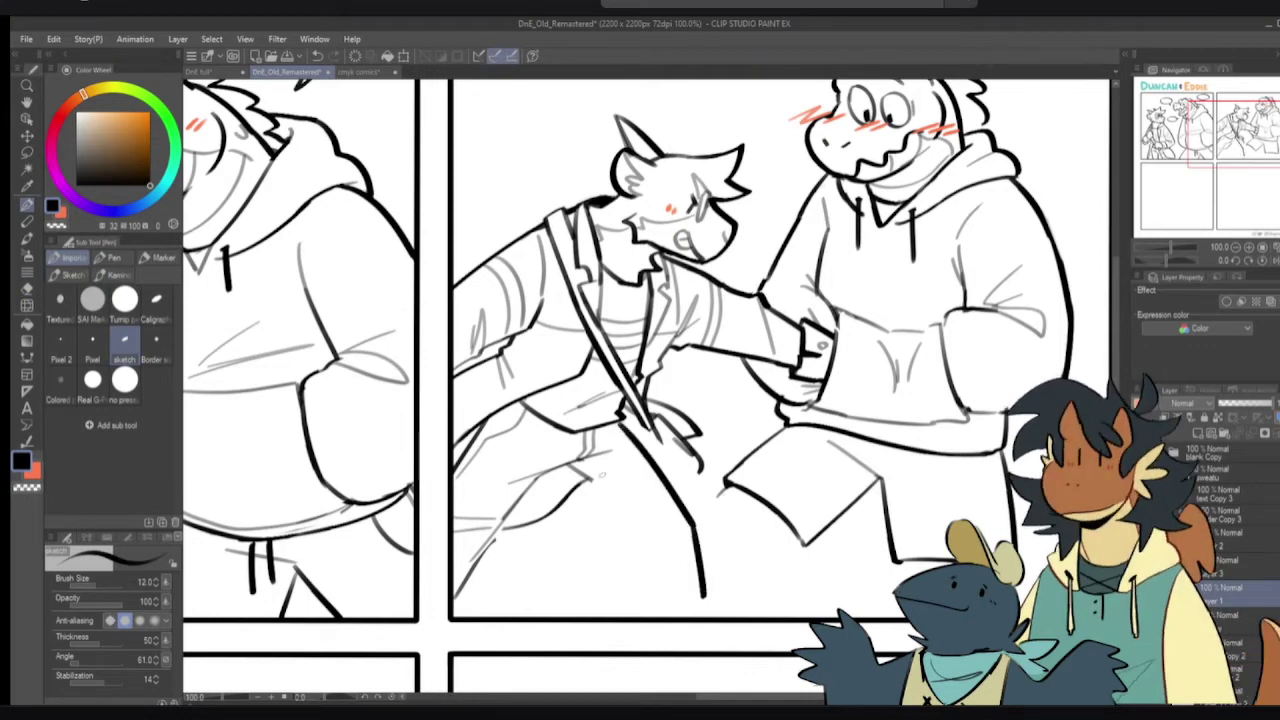
- Draw the inner contour of the horned character's front leg from the crotch to the panel border, with a small crease behind the knee
{"action": "left_click_drag", "start_coordinate": [587, 477], "coordinate": [640, 529]}
{"action": "key", "text": "ctrl+z"}
{"action": "mouse_move", "coordinate": [584, 477]}
{"action": "left_mouse_down"}
{"action": "mouse_move", "coordinate": [645, 526]}
{"action": "mouse_move", "coordinate": [652, 602]}
{"action": "left_mouse_up"}
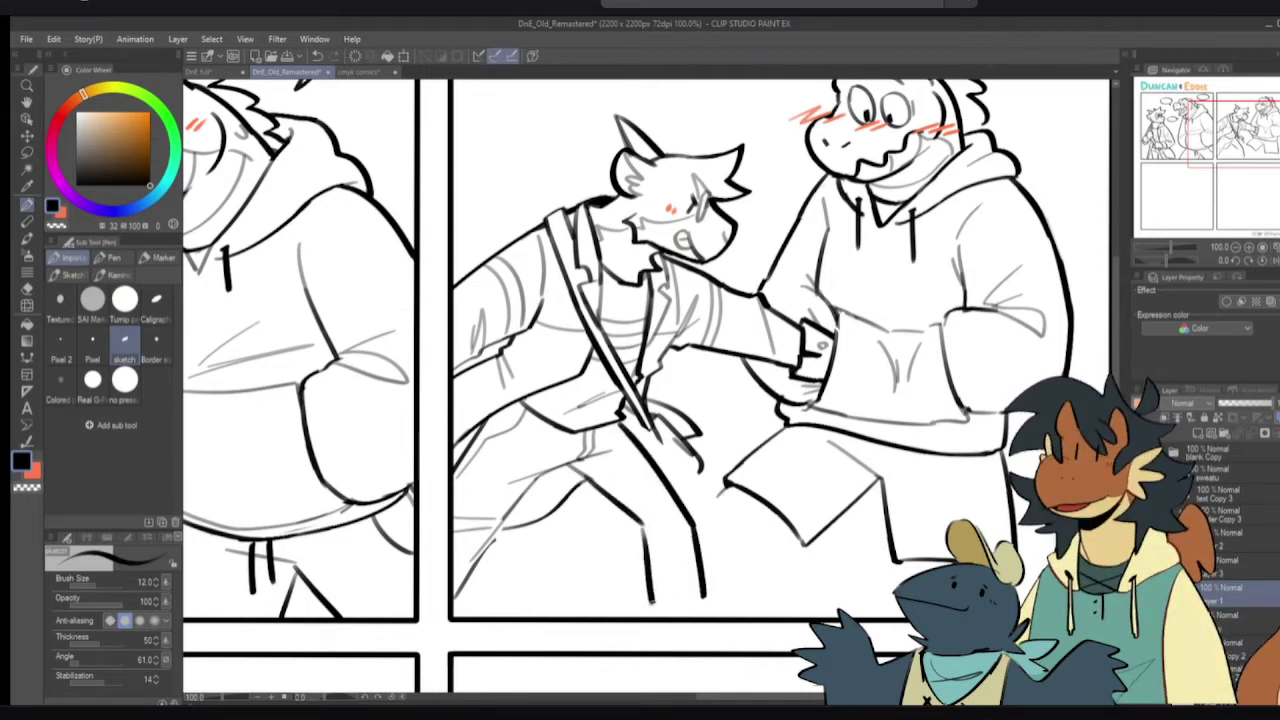
{"action": "key", "text": "ctrl+z"}
{"action": "left_click_drag", "start_coordinate": [644, 524], "coordinate": [653, 605]}
{"action": "key", "text": "ctrl+z"}
{"action": "key", "text": "ctrl+z"}
{"action": "key", "text": "c"}
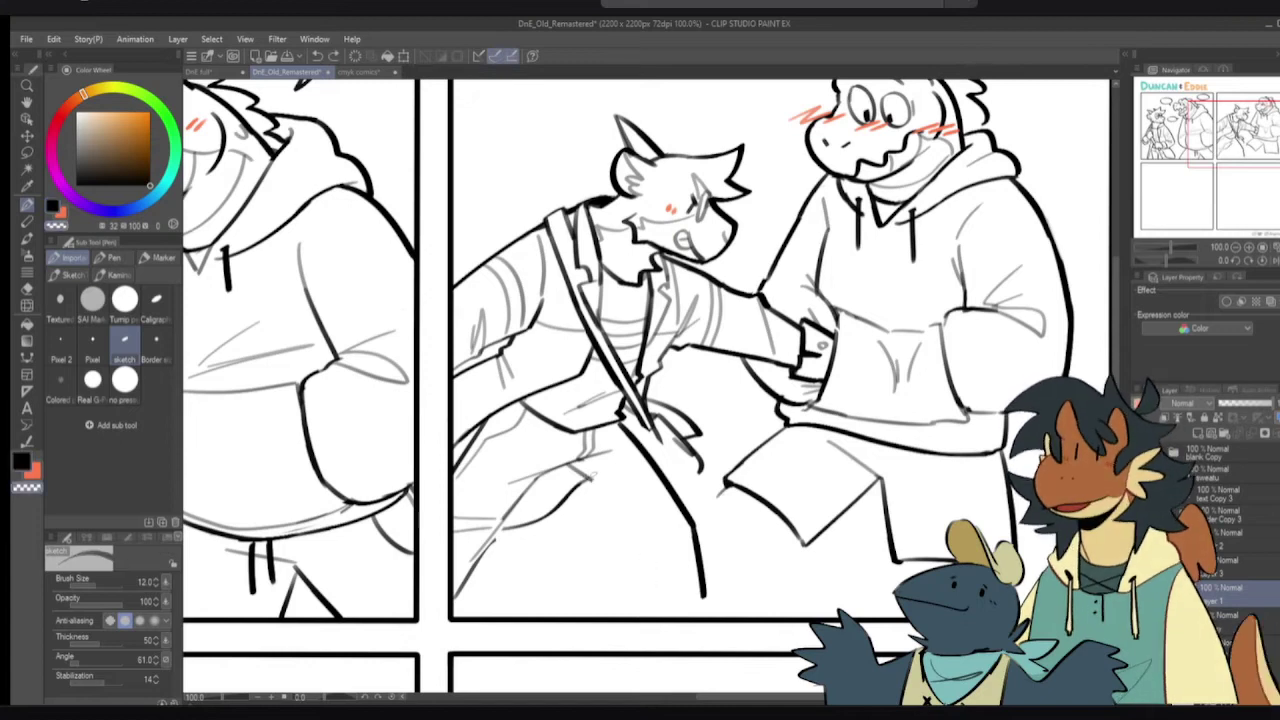
{"action": "key", "text": "ctrl+z"}
{"action": "mouse_move", "coordinate": [578, 476]}
{"action": "left_mouse_down"}
{"action": "mouse_move", "coordinate": [627, 531]}
{"action": "mouse_move", "coordinate": [633, 610]}
{"action": "left_mouse_up"}
{"action": "key", "text": "ctrl+z"}
{"action": "left_click_drag", "start_coordinate": [621, 524], "coordinate": [650, 618]}
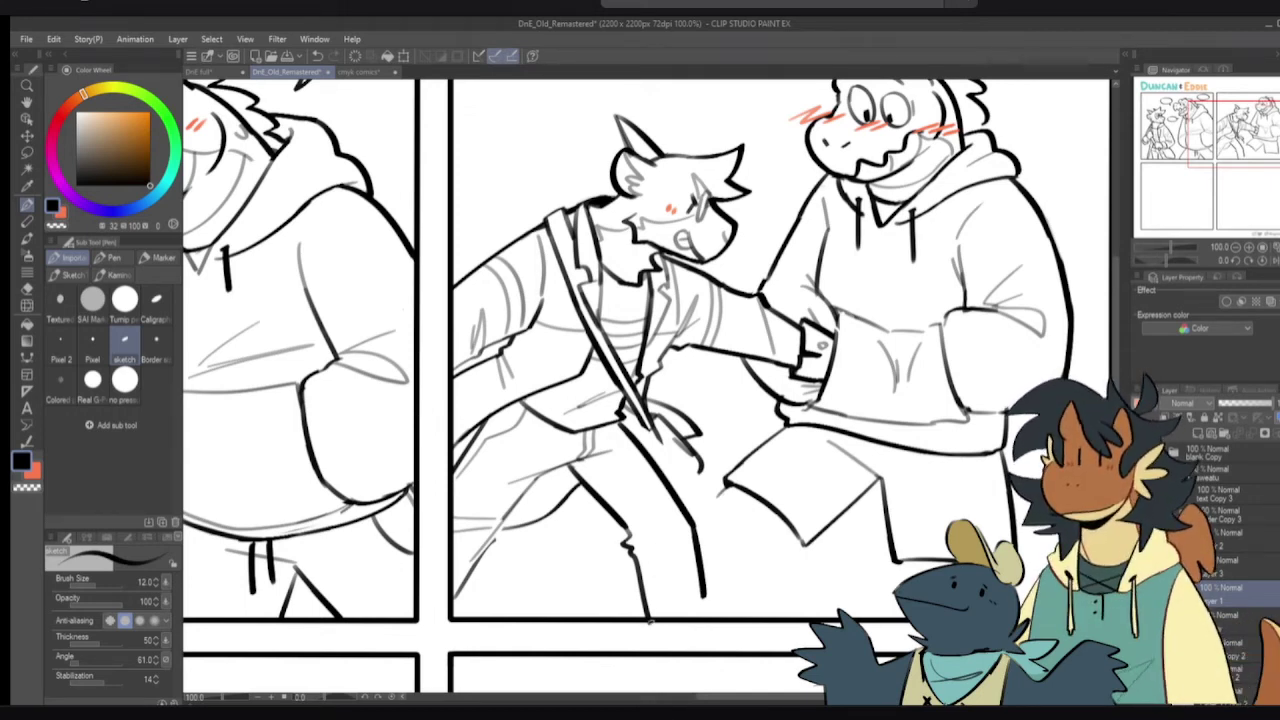
- Extend the front leg's outer contour to the panel's lower border and trim the line ends that cross it
{"action": "left_click_drag", "start_coordinate": [702, 596], "coordinate": [707, 619]}
{"action": "key", "text": "ctrl+z"}
{"action": "key", "text": "c"}
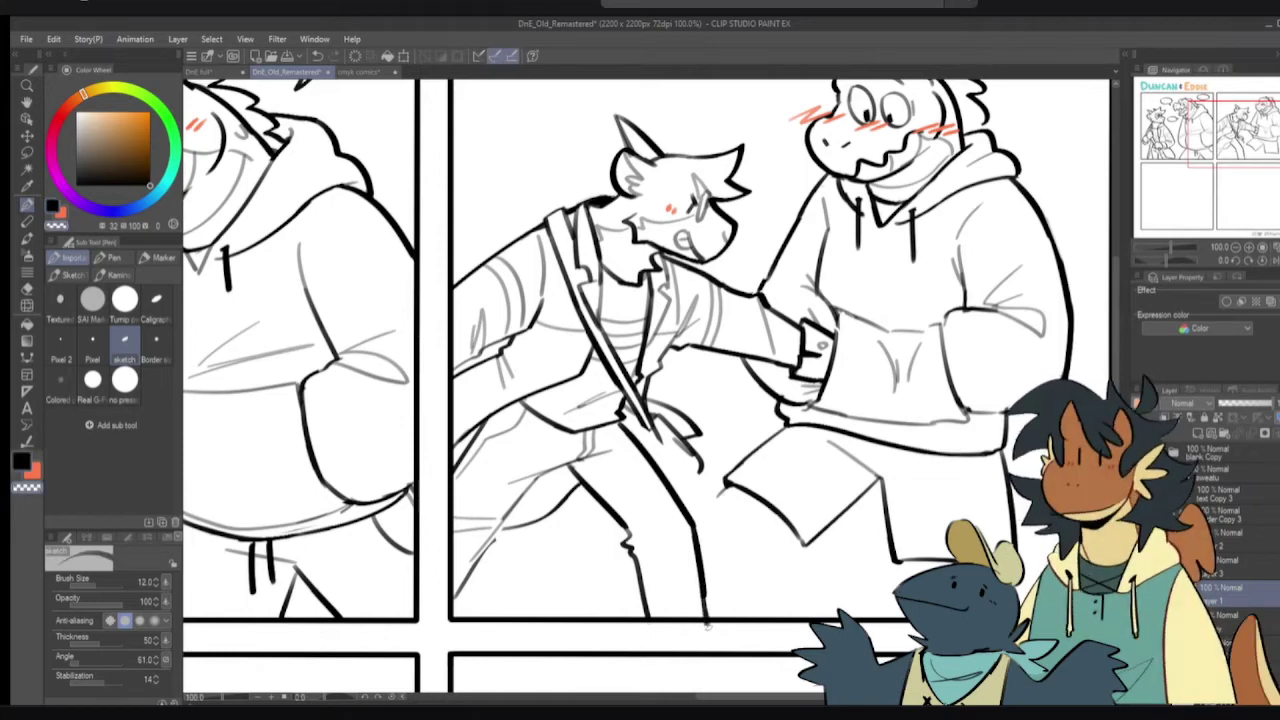
{"action": "scroll", "coordinate": [715, 530], "scroll_direction": "down", "scroll_amount": 5}
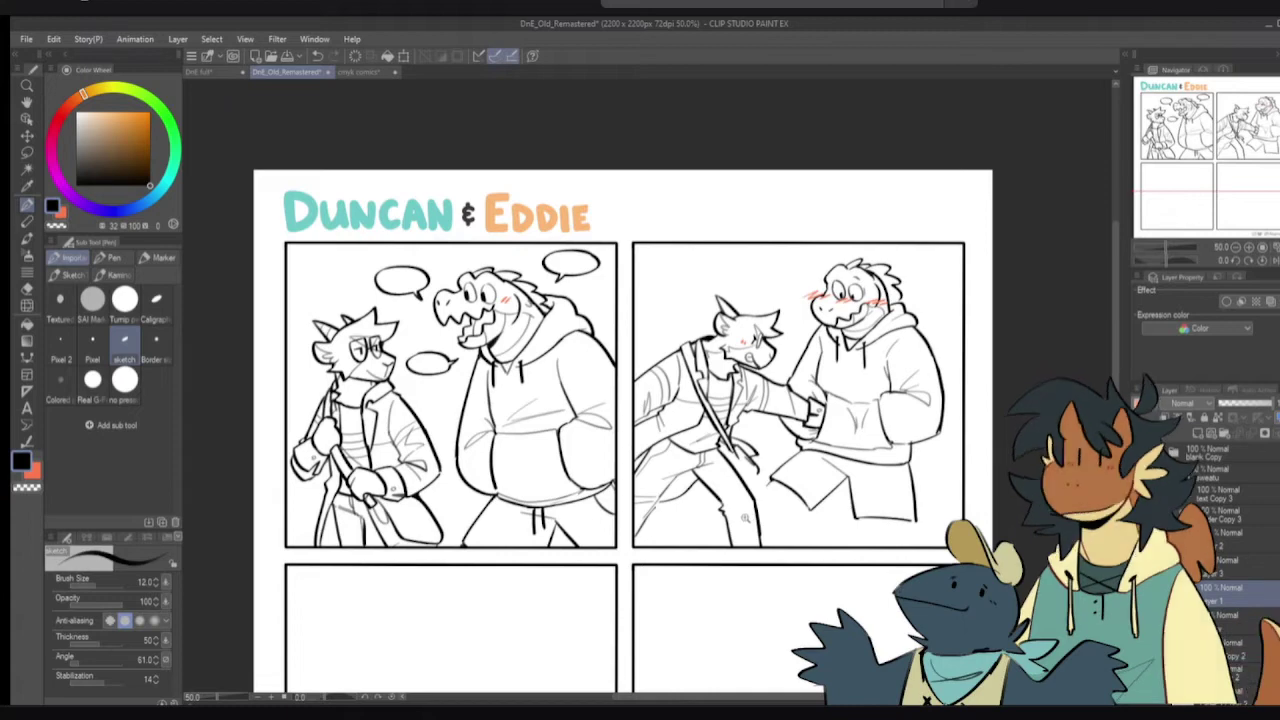
- Clean up the overlapping lines where the horned character's outstretched arm meets the reptile's sleeve
{"action": "scroll", "coordinate": [750, 530], "scroll_direction": "up", "scroll_amount": 1}
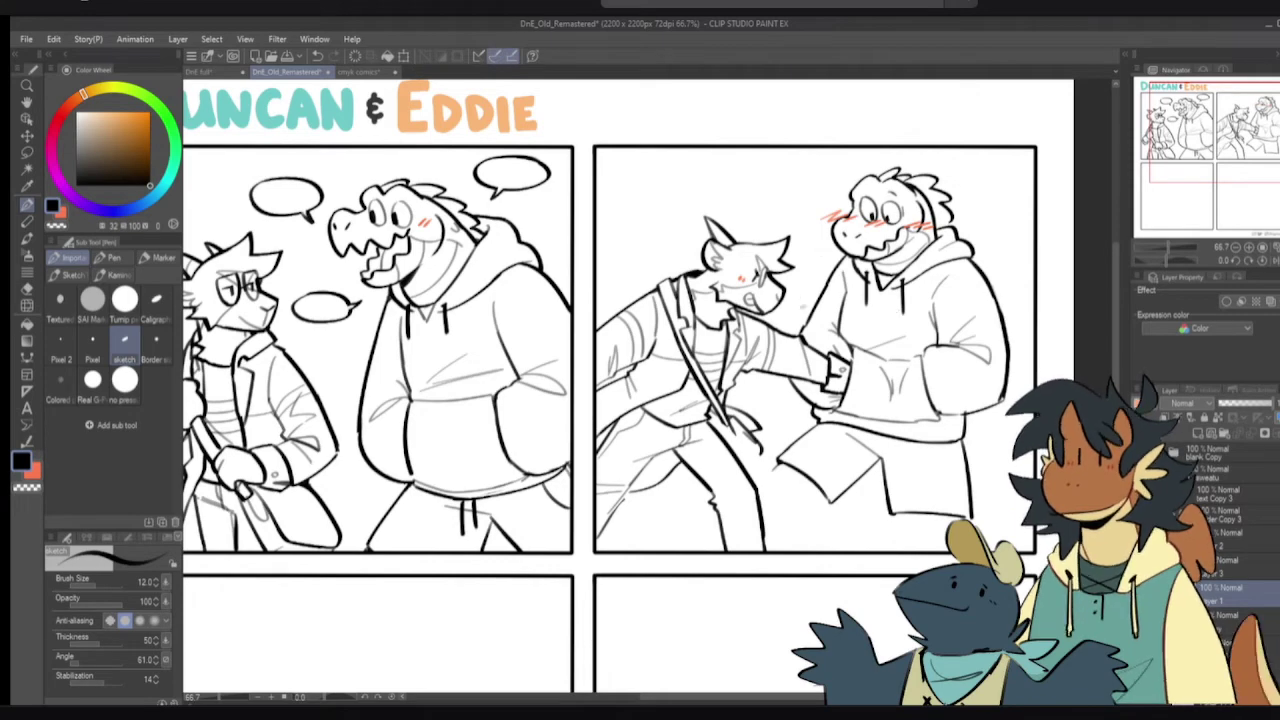
{"action": "scroll", "coordinate": [798, 334], "scroll_direction": "up", "scroll_amount": 2}
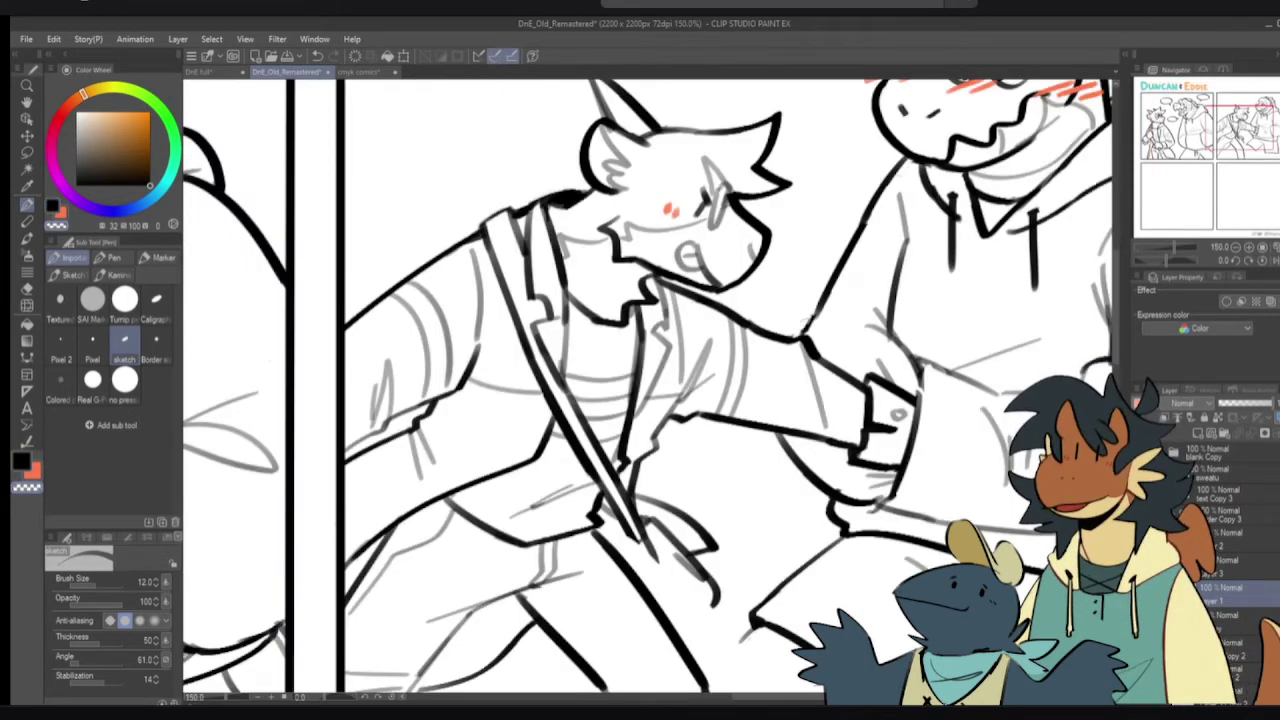
{"action": "key", "text": "c"}
{"action": "left_click_drag", "start_coordinate": [780, 404], "coordinate": [760, 360]}
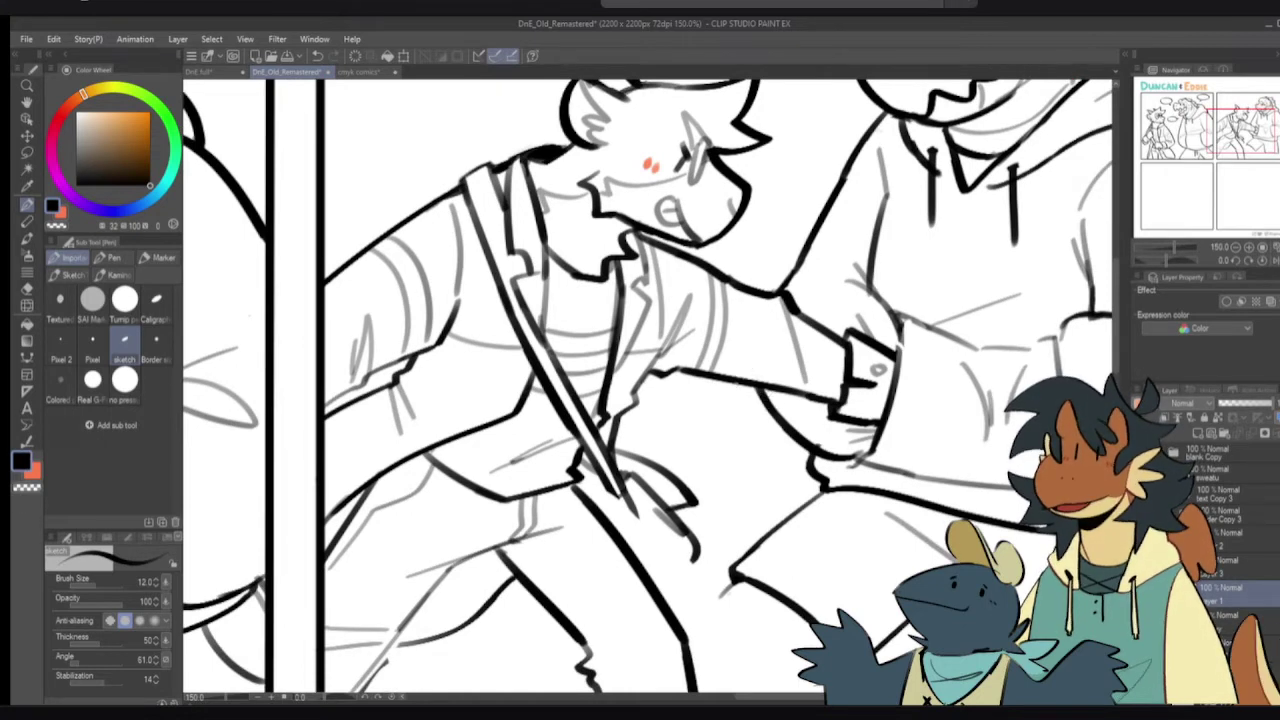
- Clean up the lower line of the horned character's rear leg and redraw it in bold down to the panel's side border
{"action": "scroll", "coordinate": [690, 430], "scroll_direction": "down", "scroll_amount": 2}
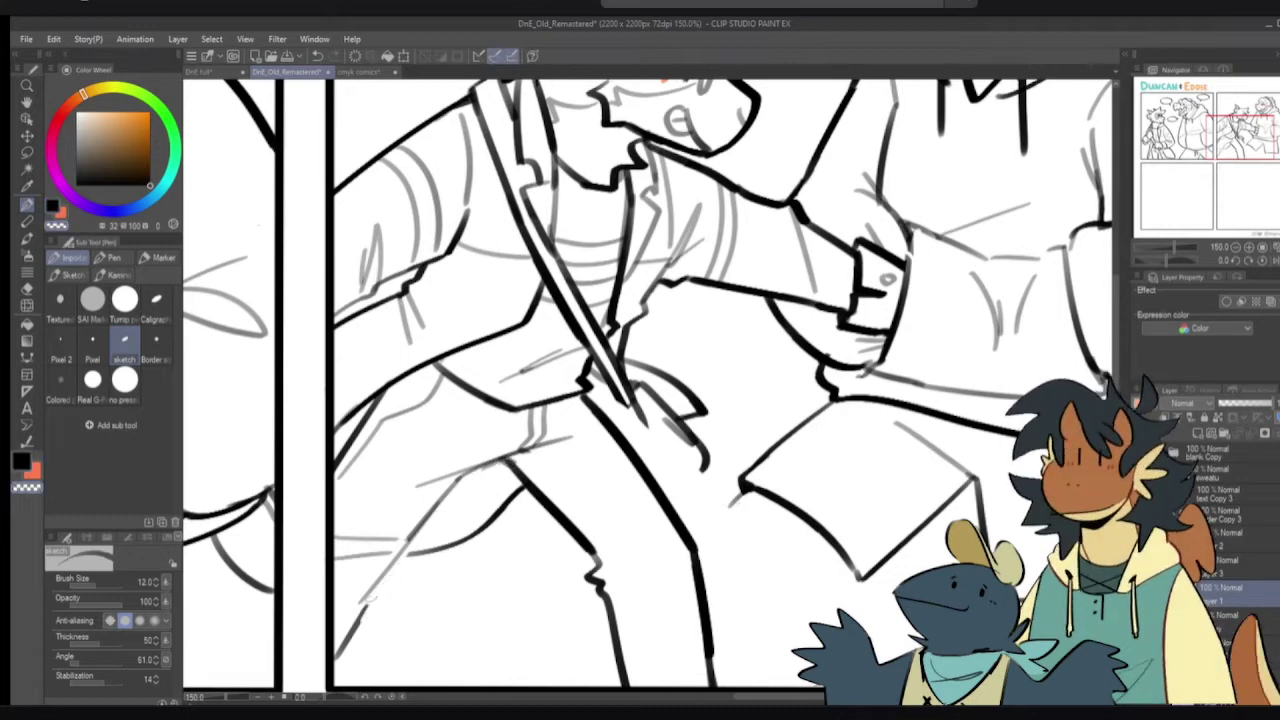
{"action": "left_click_drag", "start_coordinate": [395, 558], "coordinate": [341, 644]}
{"action": "left_click_drag", "start_coordinate": [392, 558], "coordinate": [339, 658]}
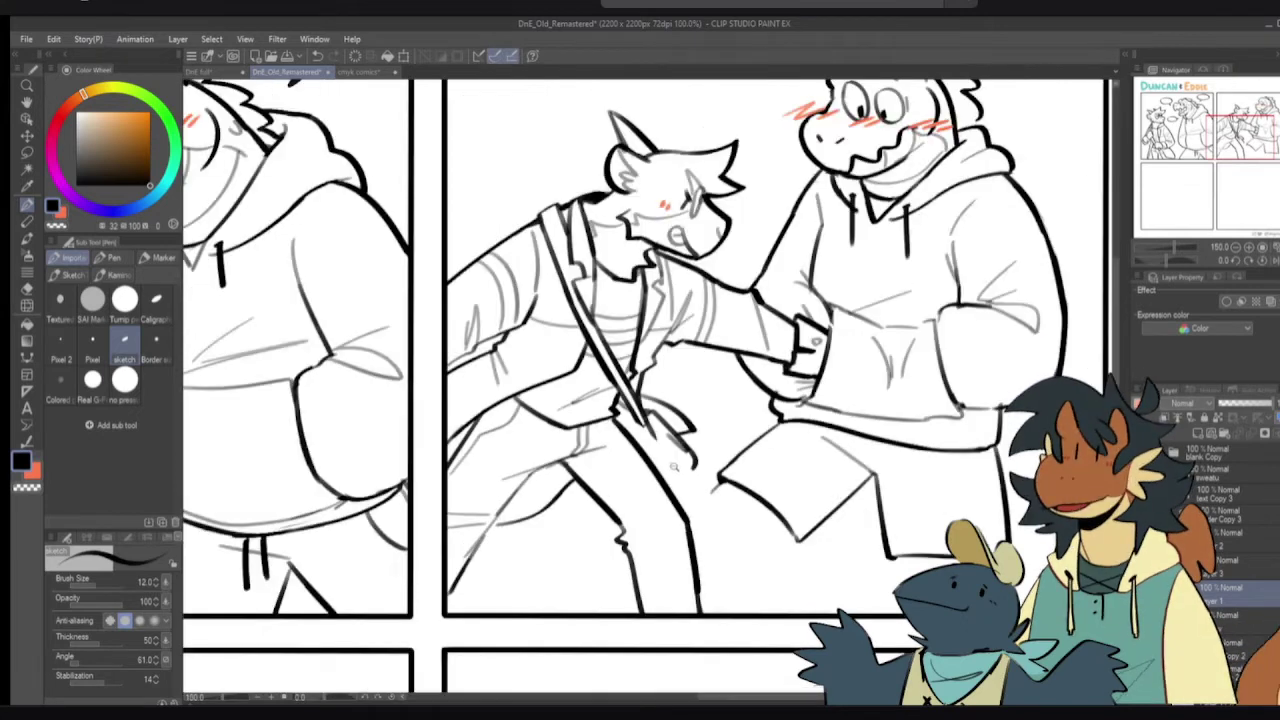
{"action": "scroll", "coordinate": [670, 466], "scroll_direction": "down", "scroll_amount": 2}
{"action": "scroll", "coordinate": [443, 566], "scroll_direction": "up", "scroll_amount": 1}
{"action": "left_click_drag", "start_coordinate": [443, 566], "coordinate": [520, 503]}
{"action": "key", "text": "ctrl+z"}
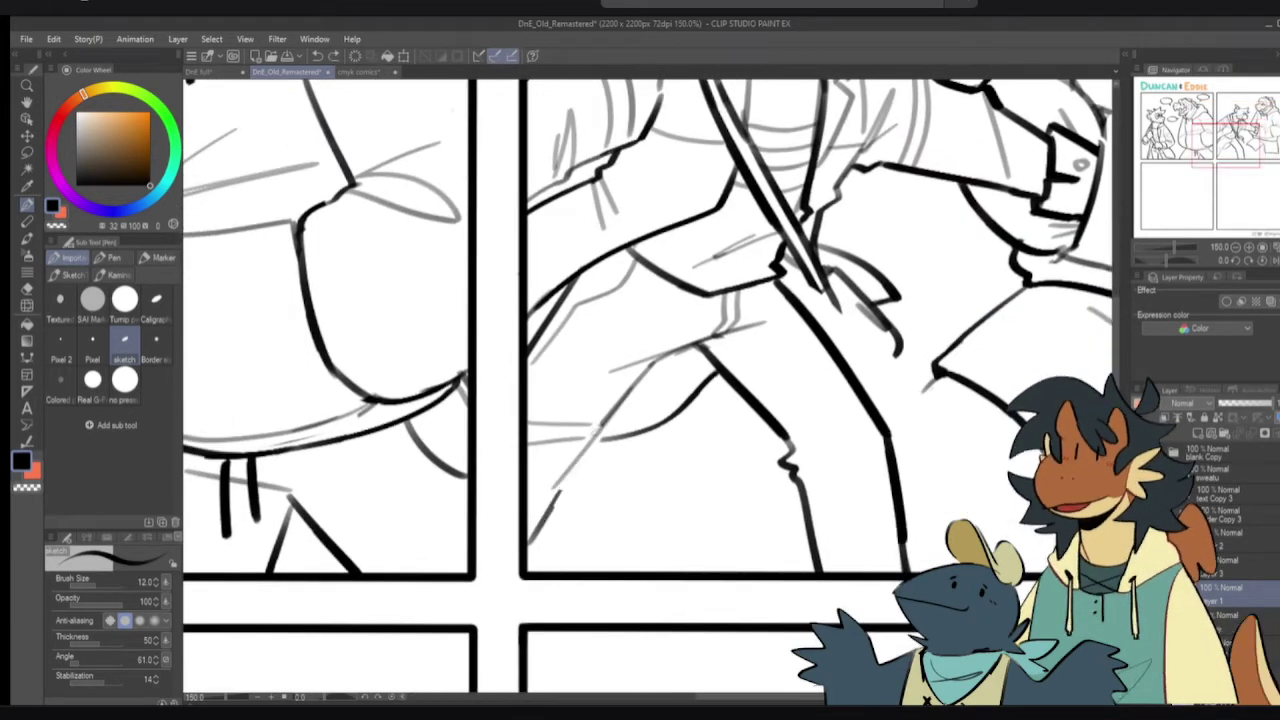
{"action": "left_click_drag", "start_coordinate": [599, 431], "coordinate": [532, 544]}
{"action": "key", "text": "ctrl+z"}
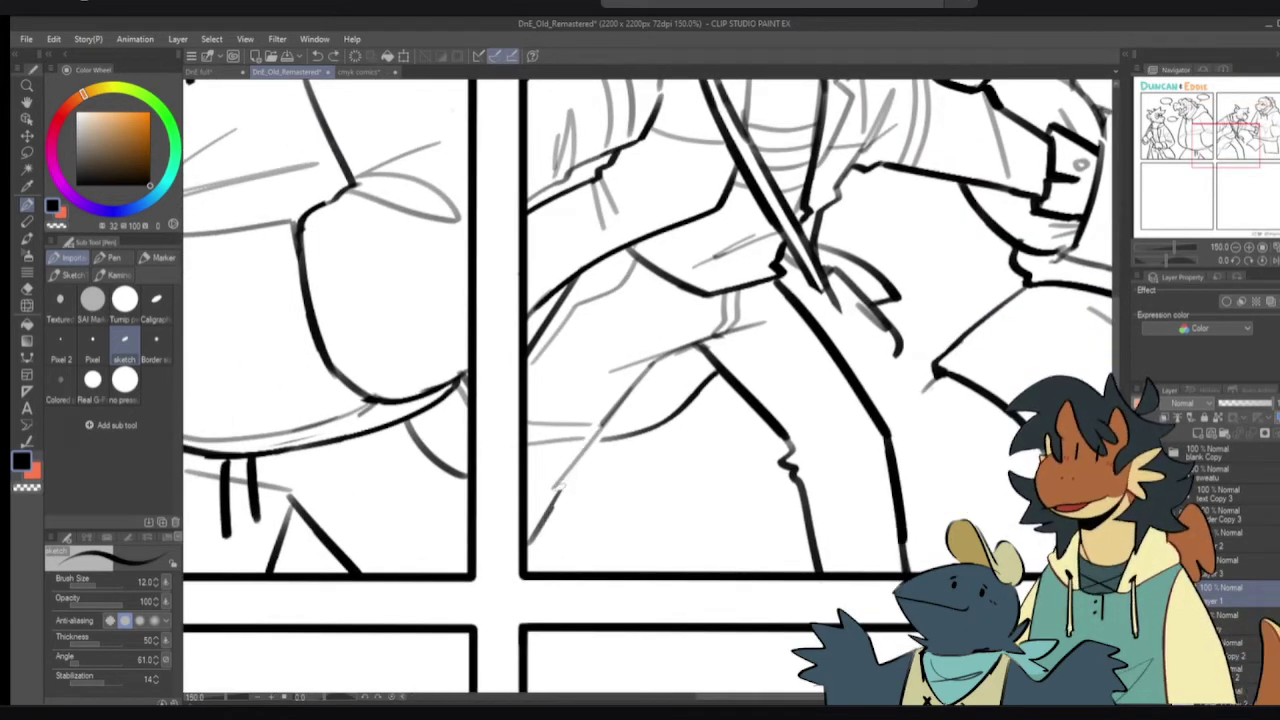
{"action": "left_click_drag", "start_coordinate": [570, 478], "coordinate": [519, 551]}
{"action": "key", "text": "ctrl+z"}
{"action": "left_click_drag", "start_coordinate": [574, 466], "coordinate": [520, 551]}
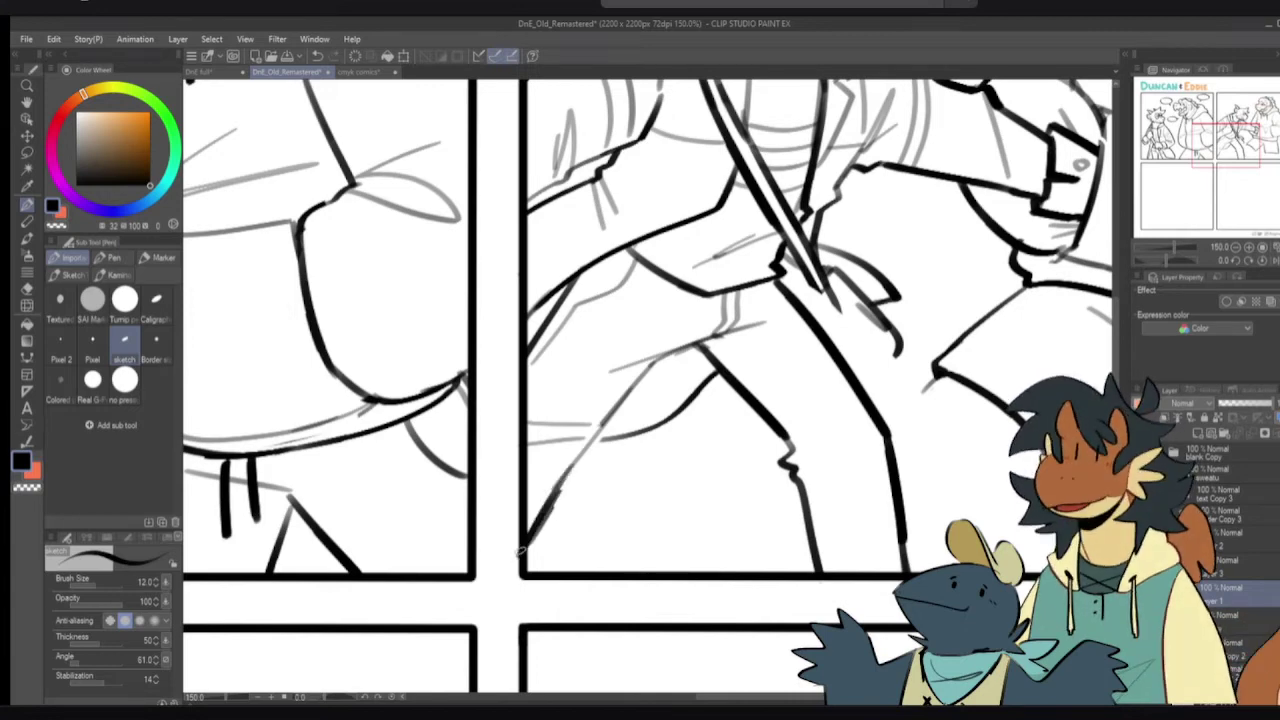
- Draw two rounded tear shapes at the horned character's front knee and rework the leg's outer contour beside them
{"action": "mouse_move", "coordinate": [866, 399]}
{"action": "left_mouse_down"}
{"action": "mouse_move", "coordinate": [858, 452]}
{"action": "mouse_move", "coordinate": [892, 496]}
{"action": "left_mouse_up"}
{"action": "key", "text": "c"}
{"action": "mouse_move", "coordinate": [864, 392]}
{"action": "left_mouse_down"}
{"action": "mouse_move", "coordinate": [899, 444]}
{"action": "mouse_move", "coordinate": [892, 422]}
{"action": "mouse_move", "coordinate": [902, 484]}
{"action": "left_mouse_up"}
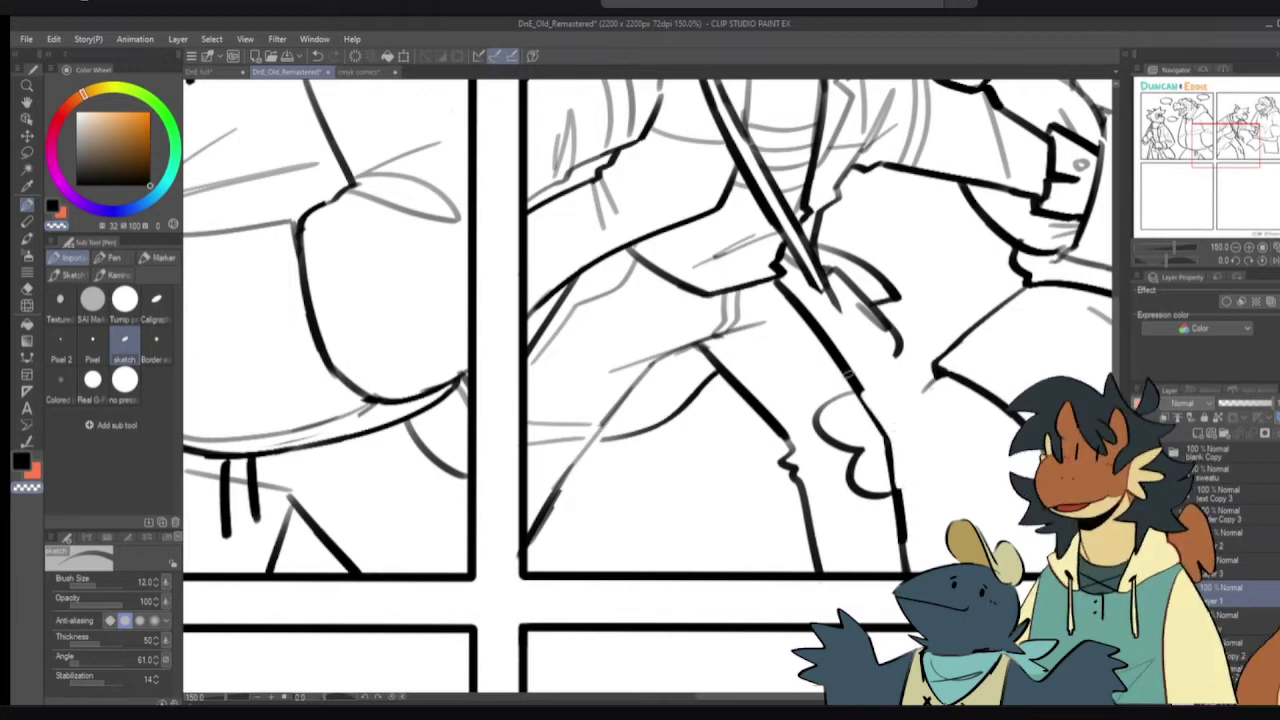
{"action": "key", "text": "c"}
{"action": "mouse_move", "coordinate": [859, 393]}
{"action": "left_mouse_down"}
{"action": "mouse_move", "coordinate": [888, 437]}
{"action": "mouse_move", "coordinate": [892, 486]}
{"action": "left_mouse_up"}
{"action": "key", "text": "ctrl+z"}
{"action": "key", "text": "ctrl+z"}
{"action": "left_click_drag", "start_coordinate": [887, 434], "coordinate": [893, 487]}
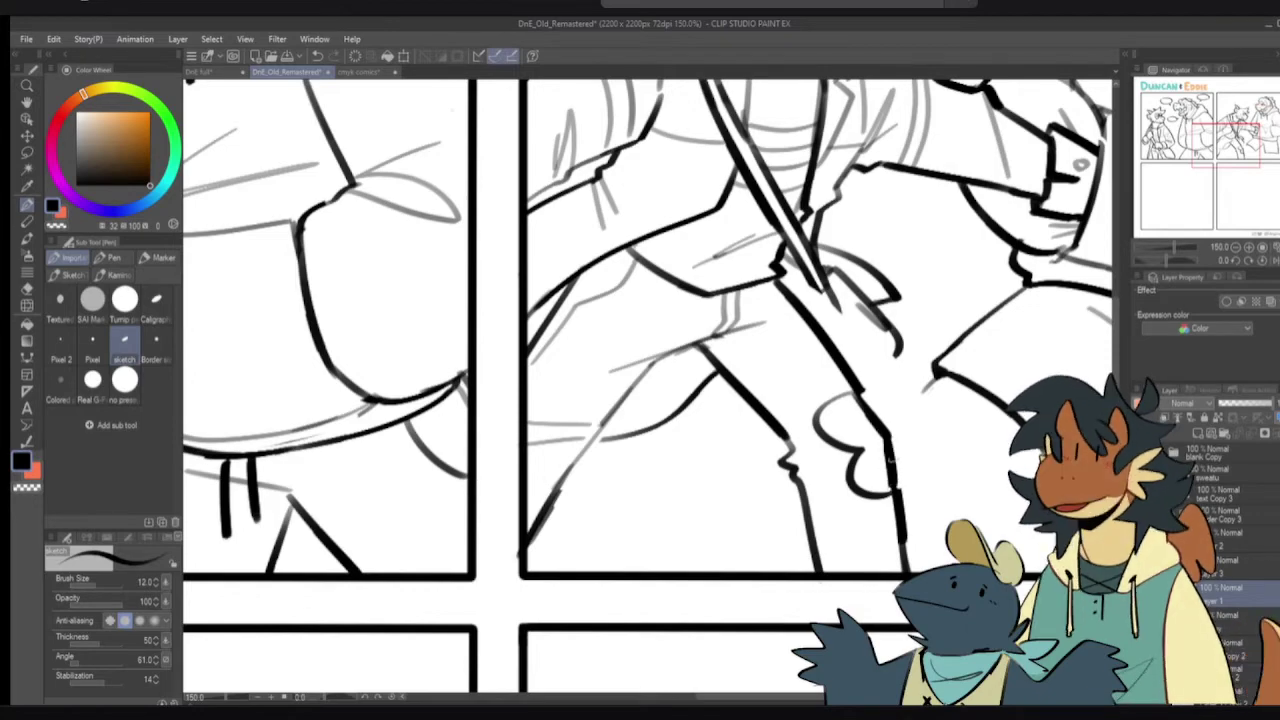
{"action": "scroll", "coordinate": [896, 438], "scroll_direction": "down", "scroll_amount": 2}
{"action": "left_click_drag", "start_coordinate": [892, 429], "coordinate": [894, 475]}
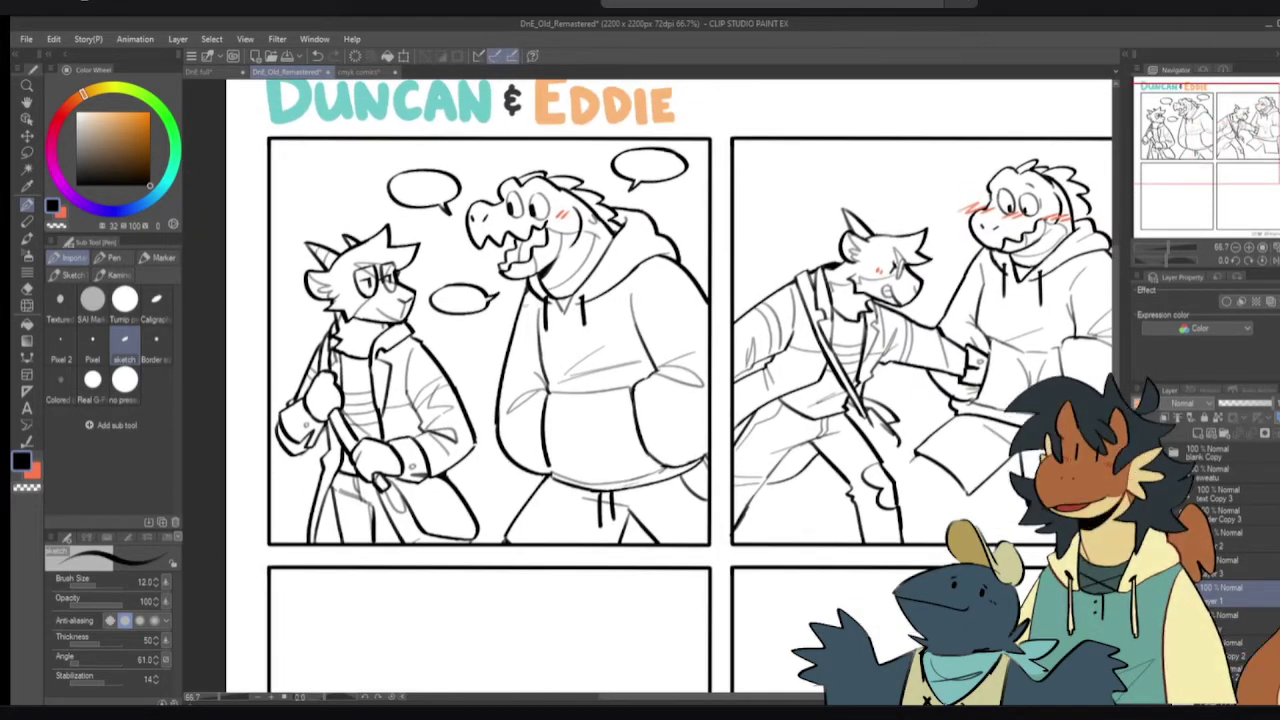
- Add short fold lines to the reptile's shorts just below the hoodie's hem, undoing the unwanted strokes
{"action": "left_click_drag", "start_coordinate": [759, 249], "coordinate": [692, 257]}
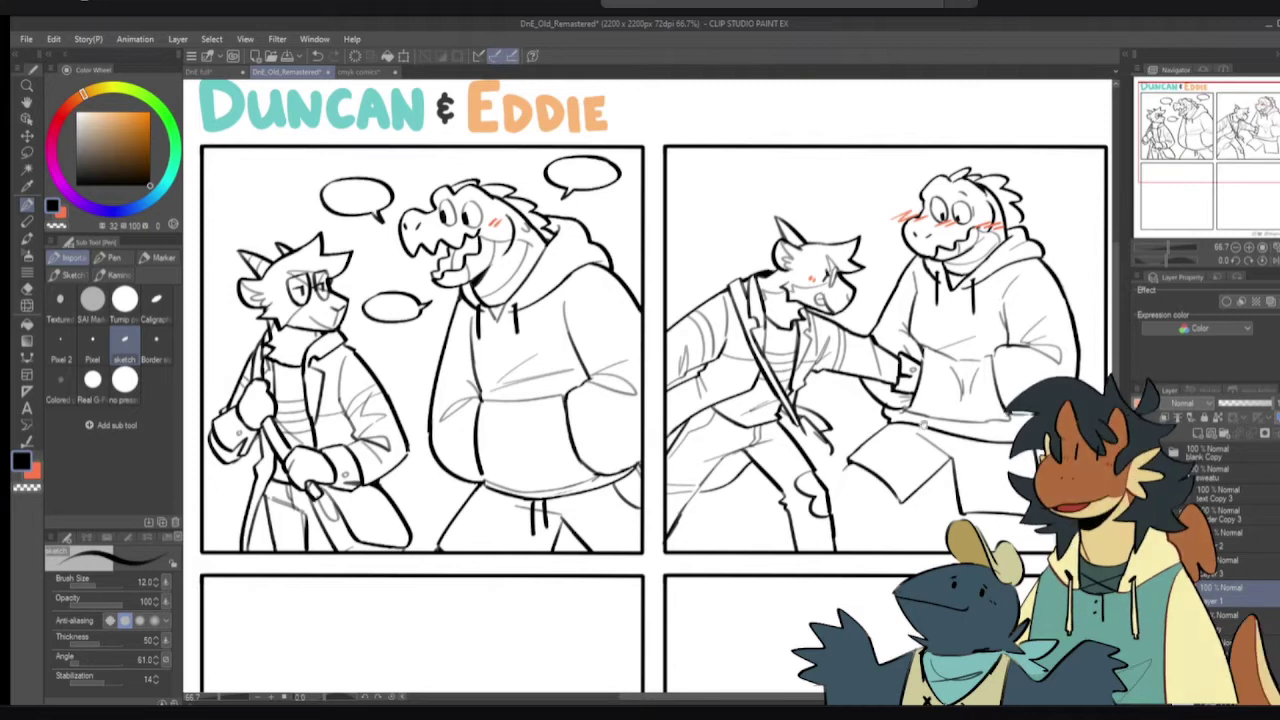
{"action": "mouse_move", "coordinate": [939, 432]}
{"action": "left_mouse_down"}
{"action": "mouse_move", "coordinate": [908, 447]}
{"action": "mouse_move", "coordinate": [935, 447]}
{"action": "mouse_move", "coordinate": [926, 458]}
{"action": "left_mouse_up"}
{"action": "key", "text": "ctrl+z"}
{"action": "key", "text": "ctrl+z"}
{"action": "scroll", "coordinate": [810, 492], "scroll_direction": "up", "scroll_amount": 2}
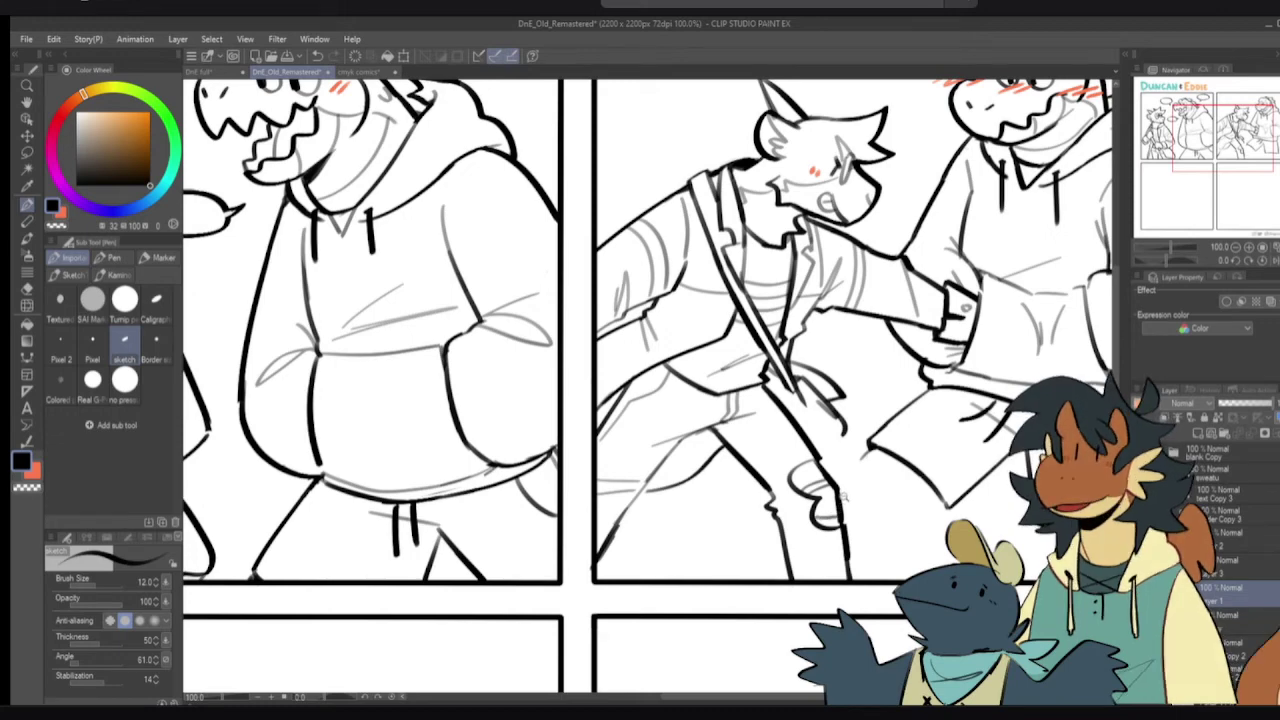
- Select the reptile's head and upper torso in the second panel with a freehand lasso, move them slightly upward and clear the selection
{"action": "scroll", "coordinate": [844, 505], "scroll_direction": "down", "scroll_amount": 2}
{"action": "left_click_drag", "start_coordinate": [856, 493], "coordinate": [697, 545]}
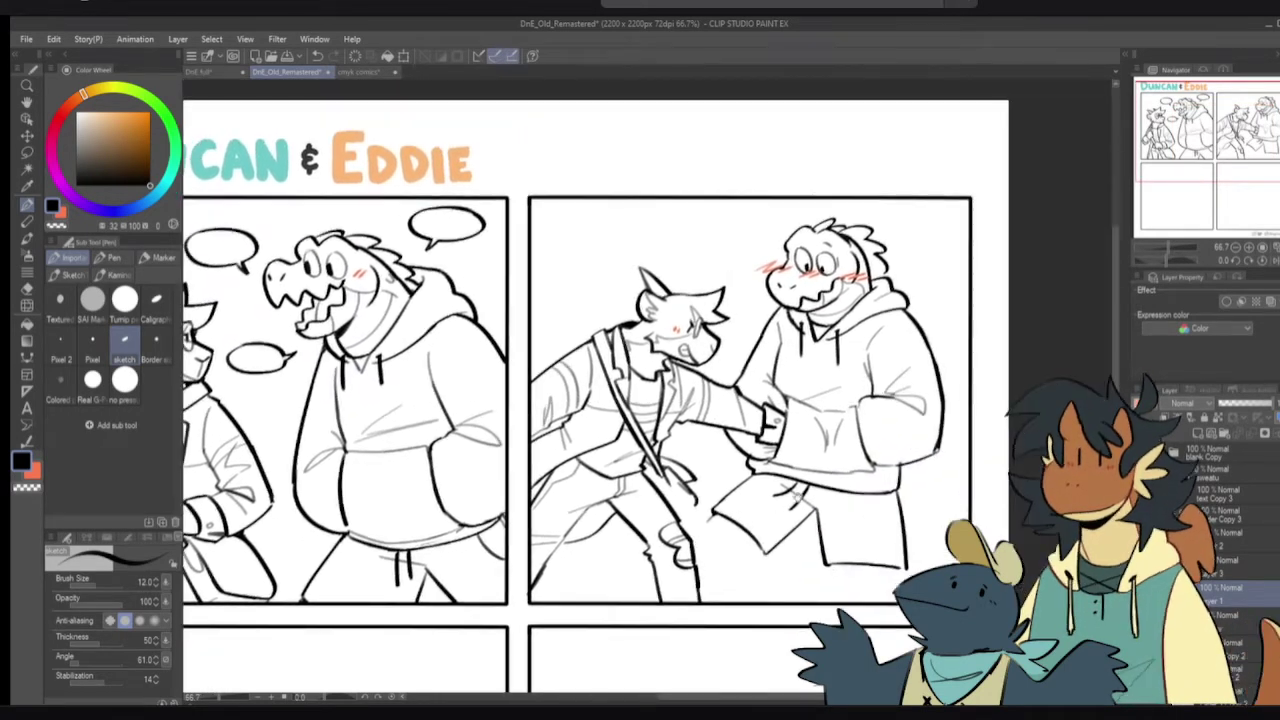
{"action": "left_click_drag", "start_coordinate": [746, 510], "coordinate": [722, 506]}
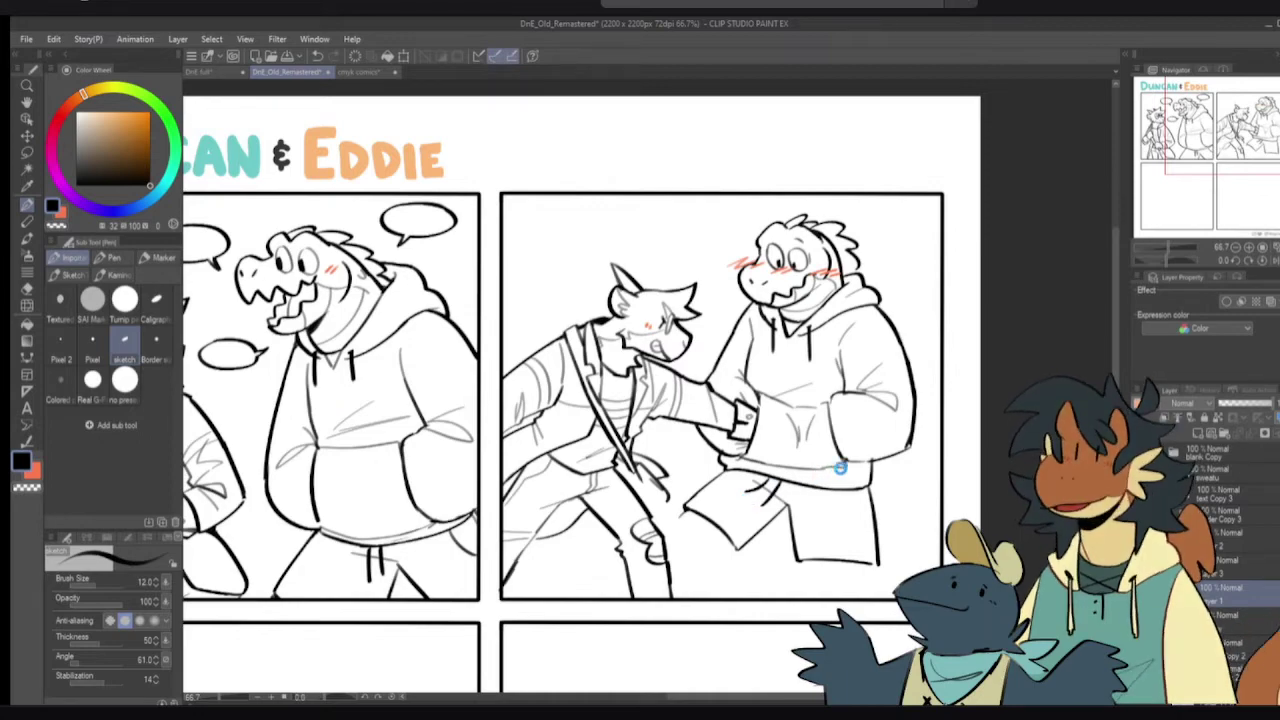
{"action": "left_click_drag", "start_coordinate": [555, 543], "coordinate": [783, 491]}
{"action": "left_click_drag", "start_coordinate": [771, 502], "coordinate": [769, 502]}
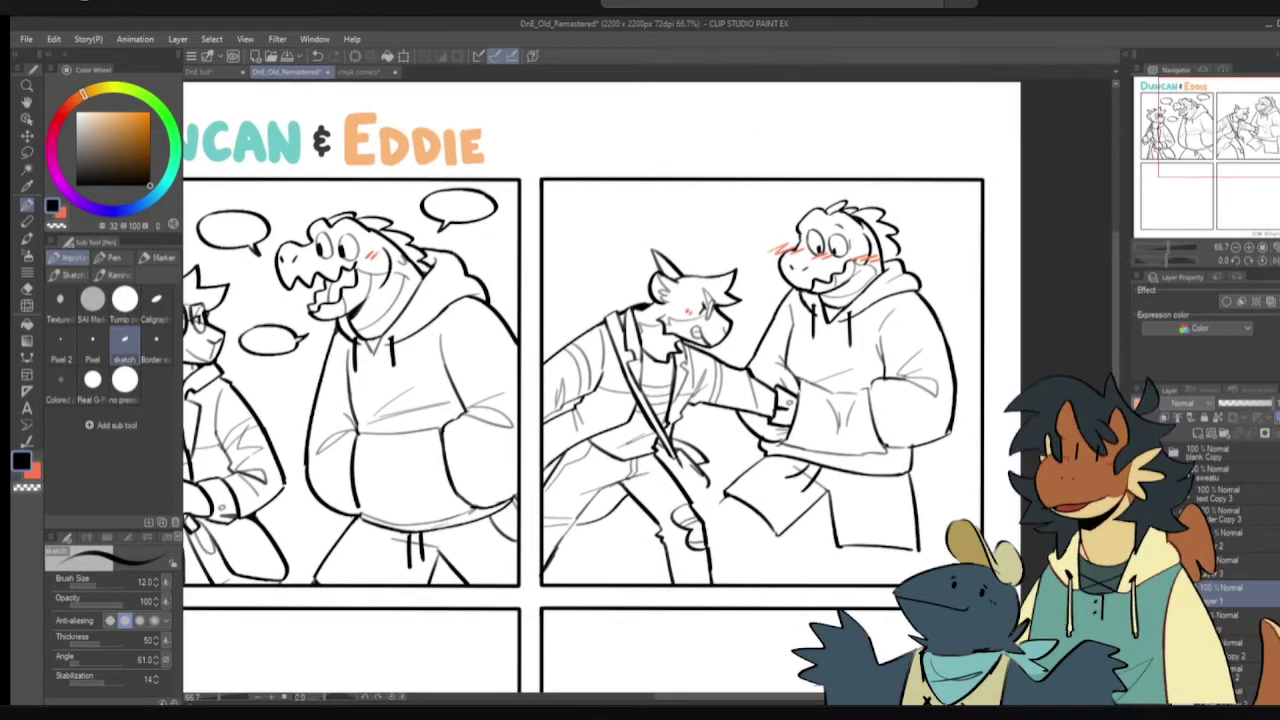
{"action": "key", "text": "m"}
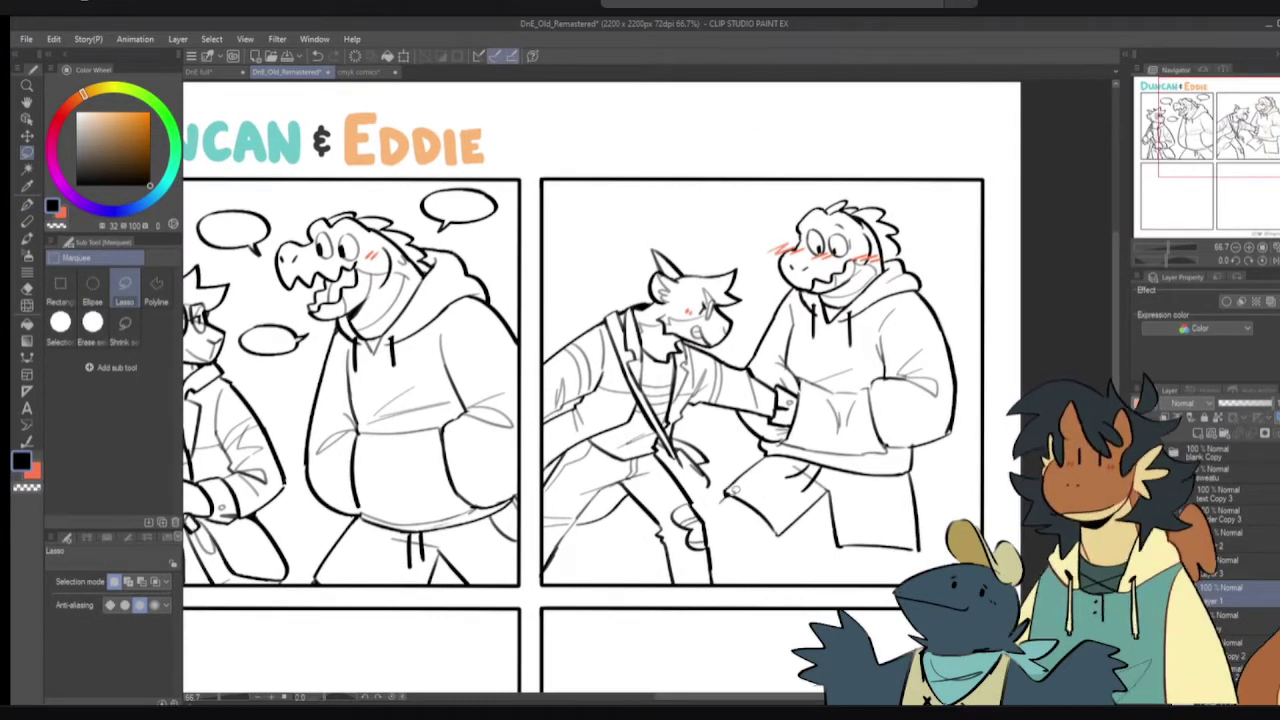
{"action": "key", "text": "p"}
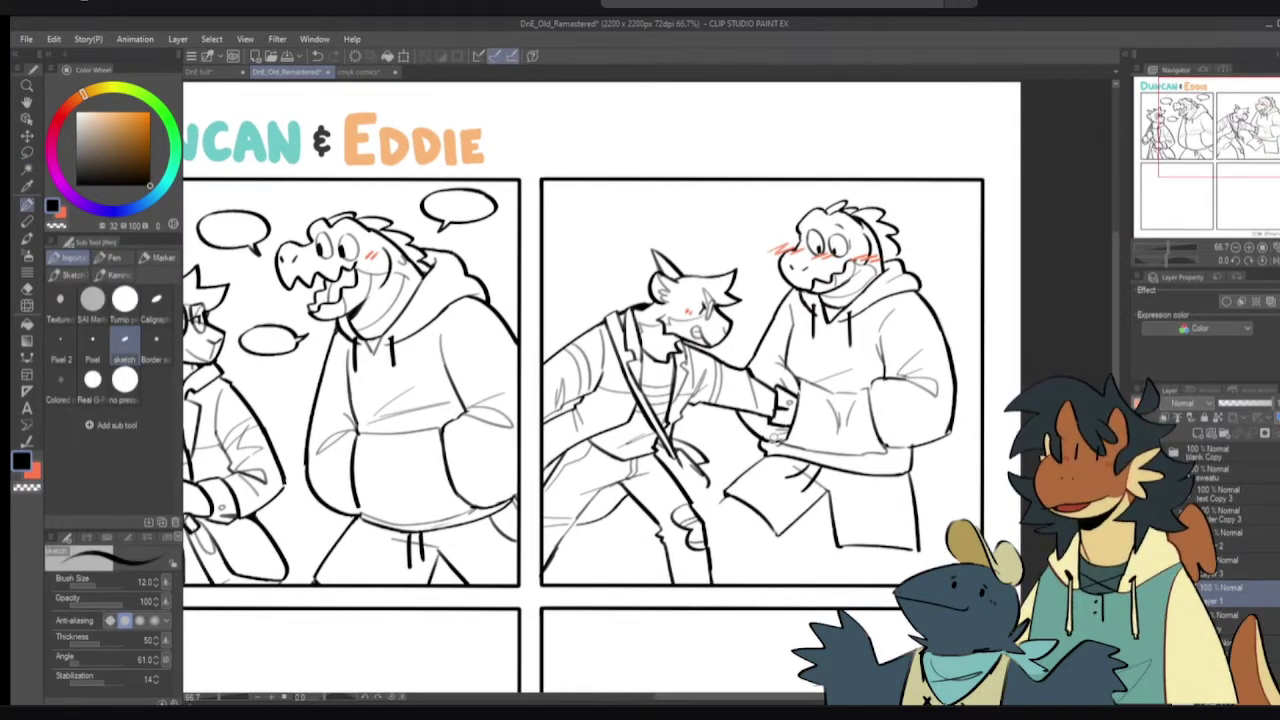
{"action": "key", "text": "m"}
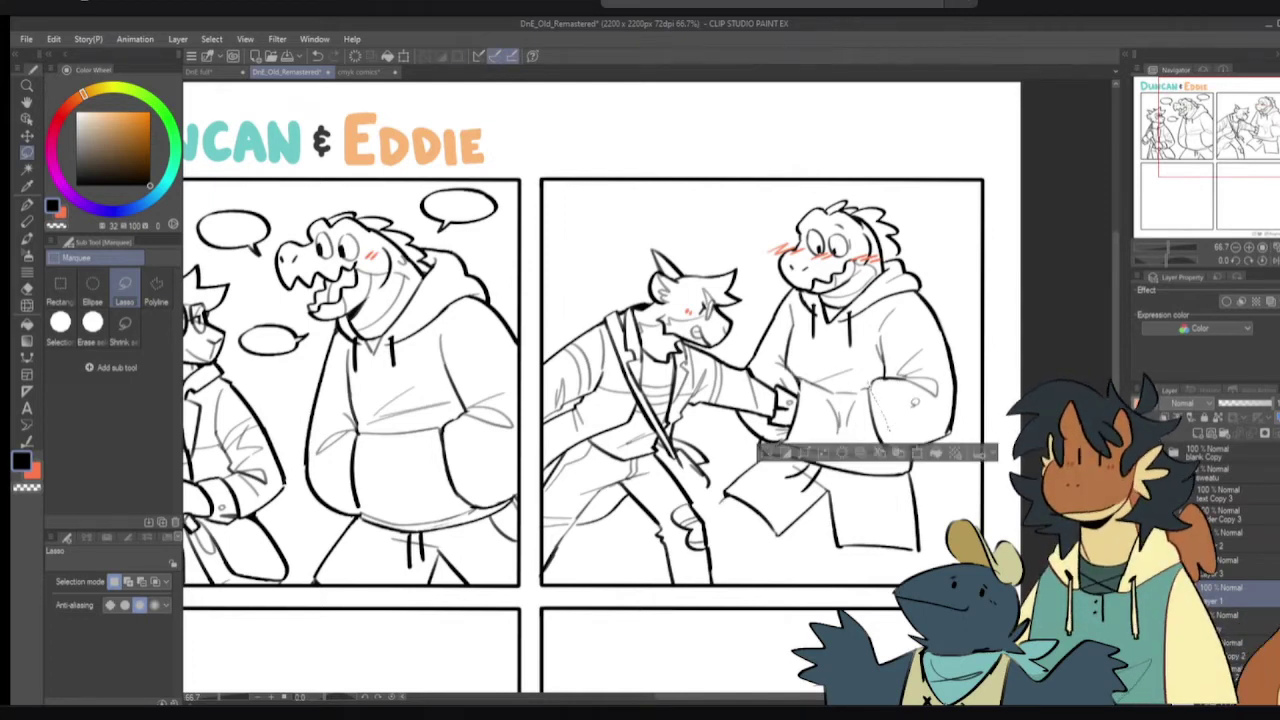
{"action": "mouse_move", "coordinate": [888, 370]}
{"action": "left_mouse_down"}
{"action": "mouse_move", "coordinate": [856, 352]}
{"action": "mouse_move", "coordinate": [843, 381]}
{"action": "mouse_move", "coordinate": [799, 348]}
{"action": "mouse_move", "coordinate": [748, 366]}
{"action": "mouse_move", "coordinate": [760, 257]}
{"action": "mouse_move", "coordinate": [802, 161]}
{"action": "mouse_move", "coordinate": [1061, 310]}
{"action": "mouse_move", "coordinate": [1002, 450]}
{"action": "mouse_move", "coordinate": [938, 466]}
{"action": "mouse_move", "coordinate": [921, 443]}
{"action": "mouse_move", "coordinate": [968, 428]}
{"action": "mouse_move", "coordinate": [965, 383]}
{"action": "mouse_move", "coordinate": [925, 340]}
{"action": "mouse_move", "coordinate": [910, 349]}
{"action": "mouse_move", "coordinate": [952, 346]}
{"action": "left_mouse_up"}
{"action": "key", "text": "p"}
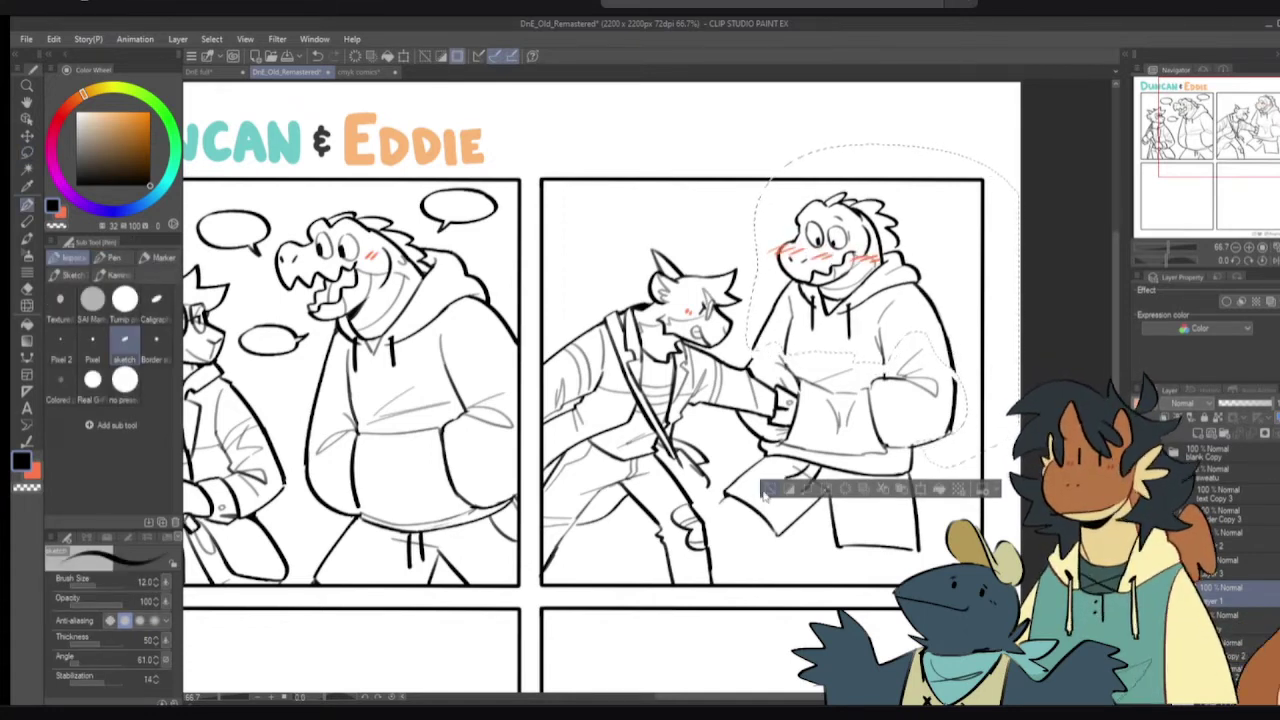
{"action": "key", "text": "ctrl+d"}
- Close the gap in the outer contour of the reptile's pocketed sleeve and clean up the sleeve's rounded lower corner
{"action": "scroll", "coordinate": [940, 394], "scroll_direction": "up", "scroll_amount": 1}
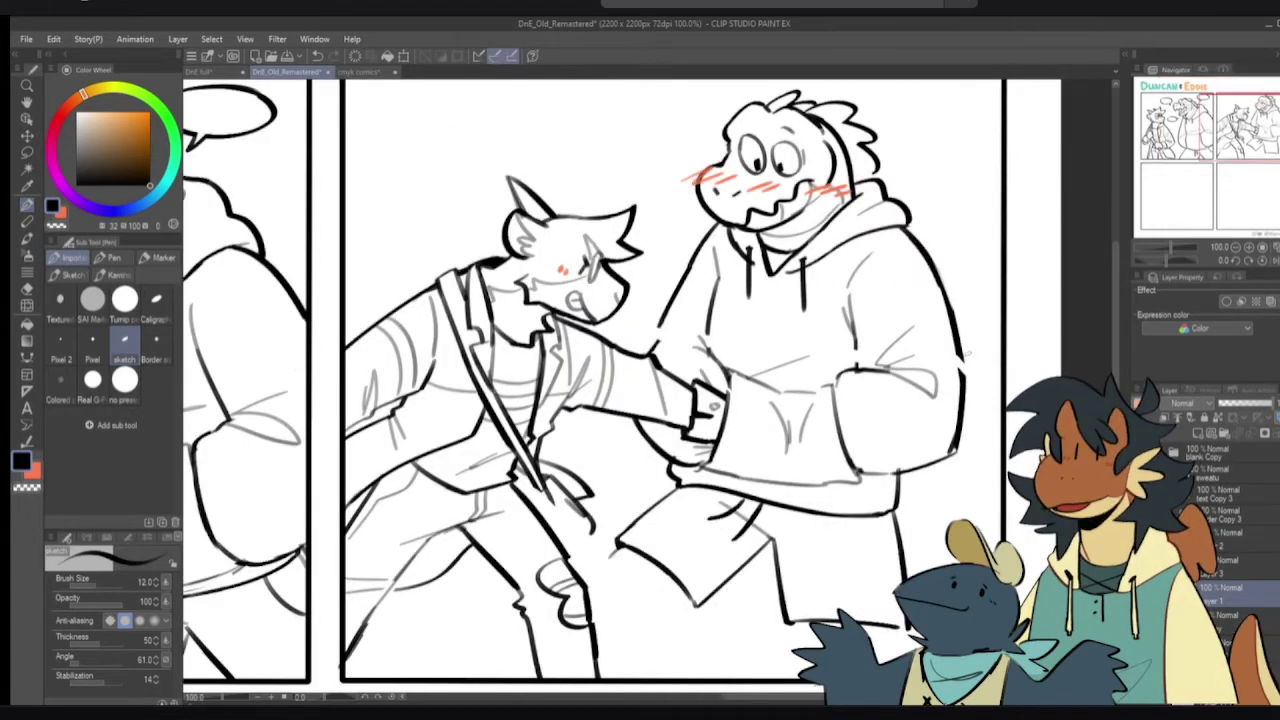
{"action": "left_click_drag", "start_coordinate": [954, 340], "coordinate": [960, 358]}
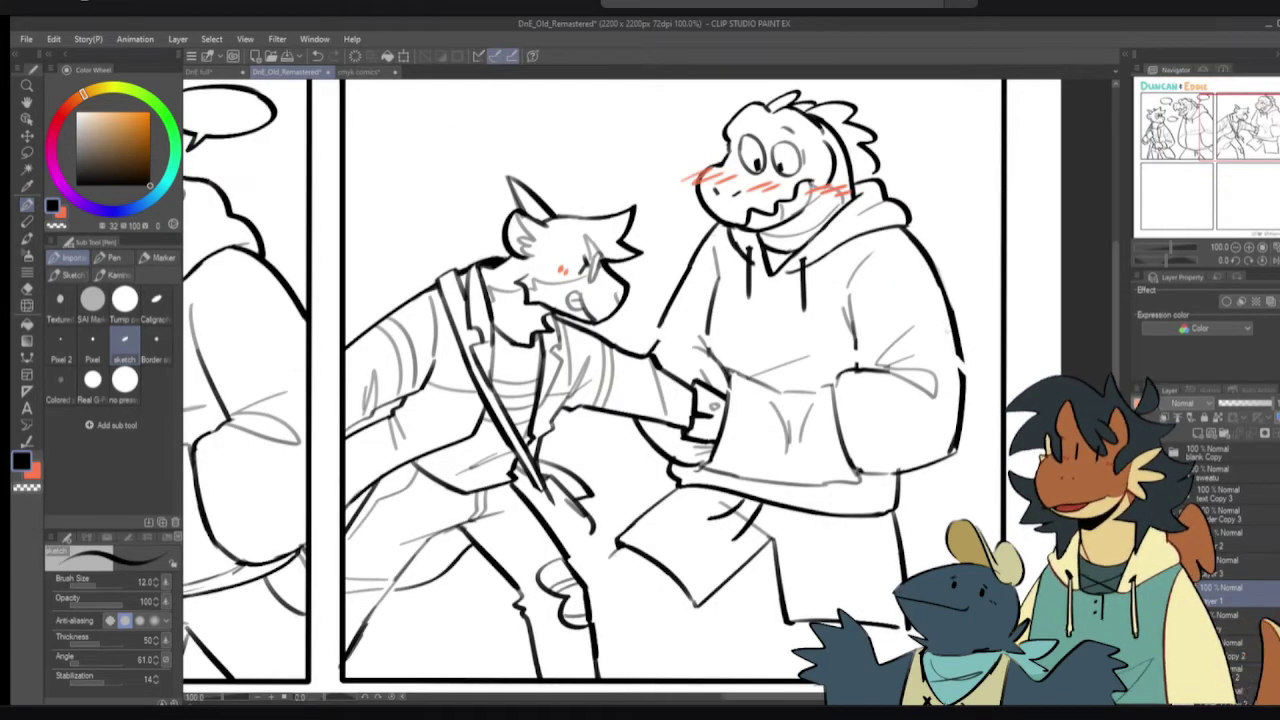
{"action": "key", "text": "c"}
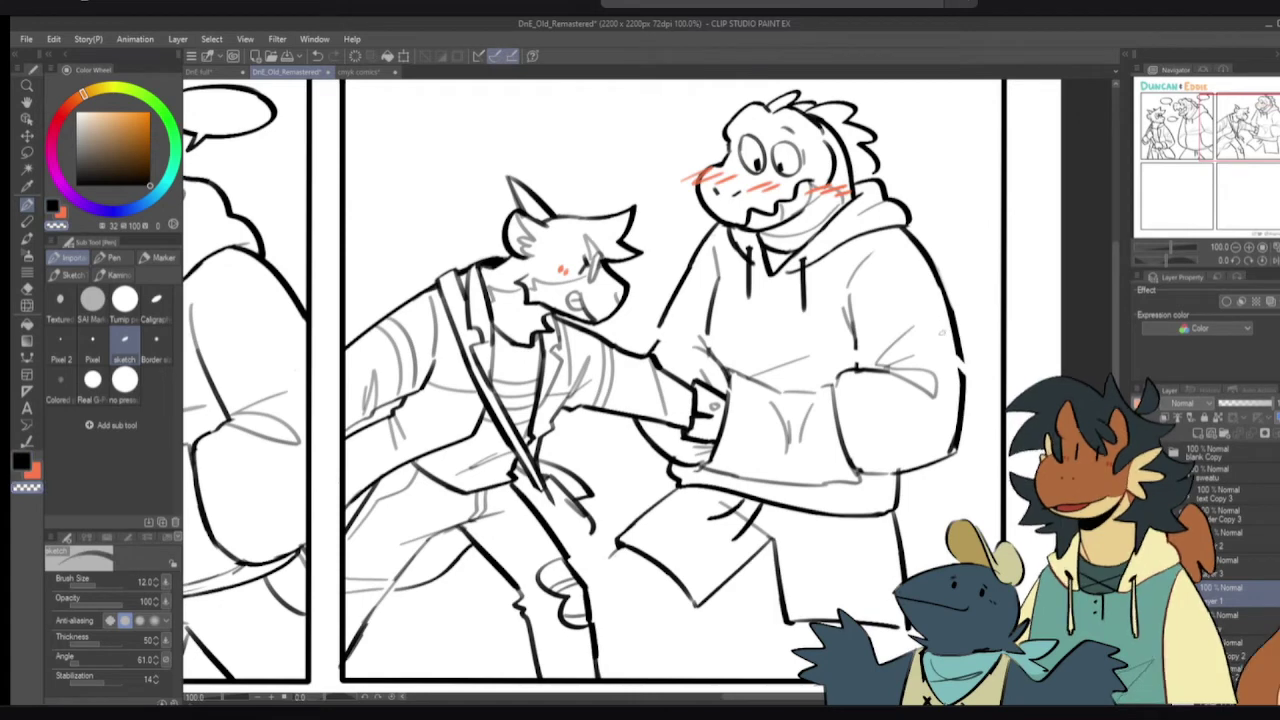
{"action": "left_click_drag", "start_coordinate": [955, 366], "coordinate": [955, 381]}
{"action": "key", "text": "c"}
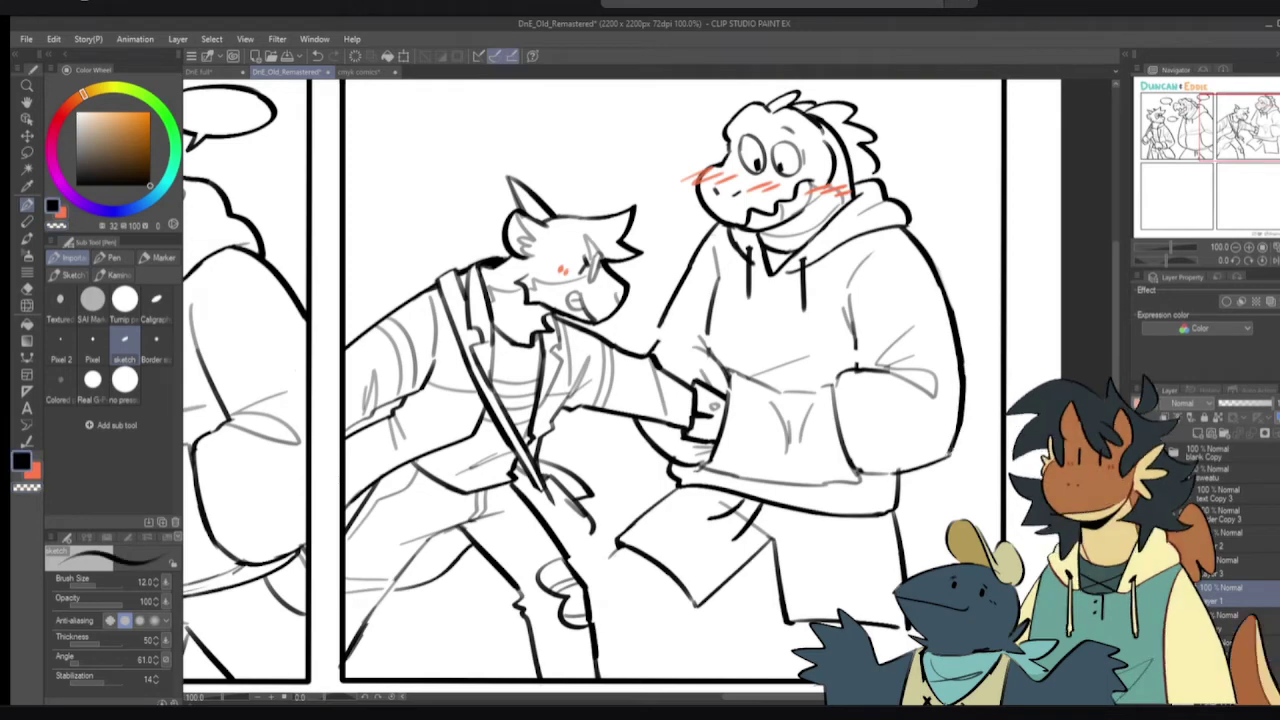
{"action": "left_click_drag", "start_coordinate": [958, 436], "coordinate": [947, 464]}
{"action": "key", "text": "c"}
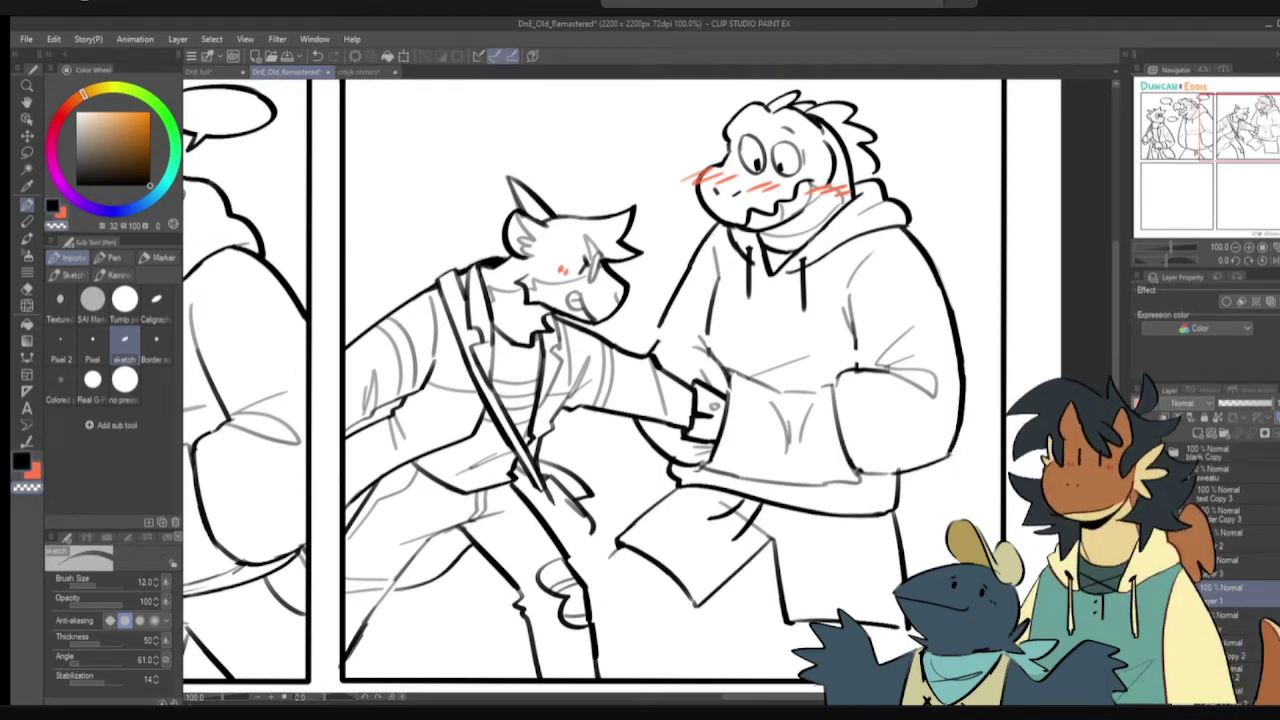
{"action": "key", "text": "c"}
{"action": "key", "text": "c"}
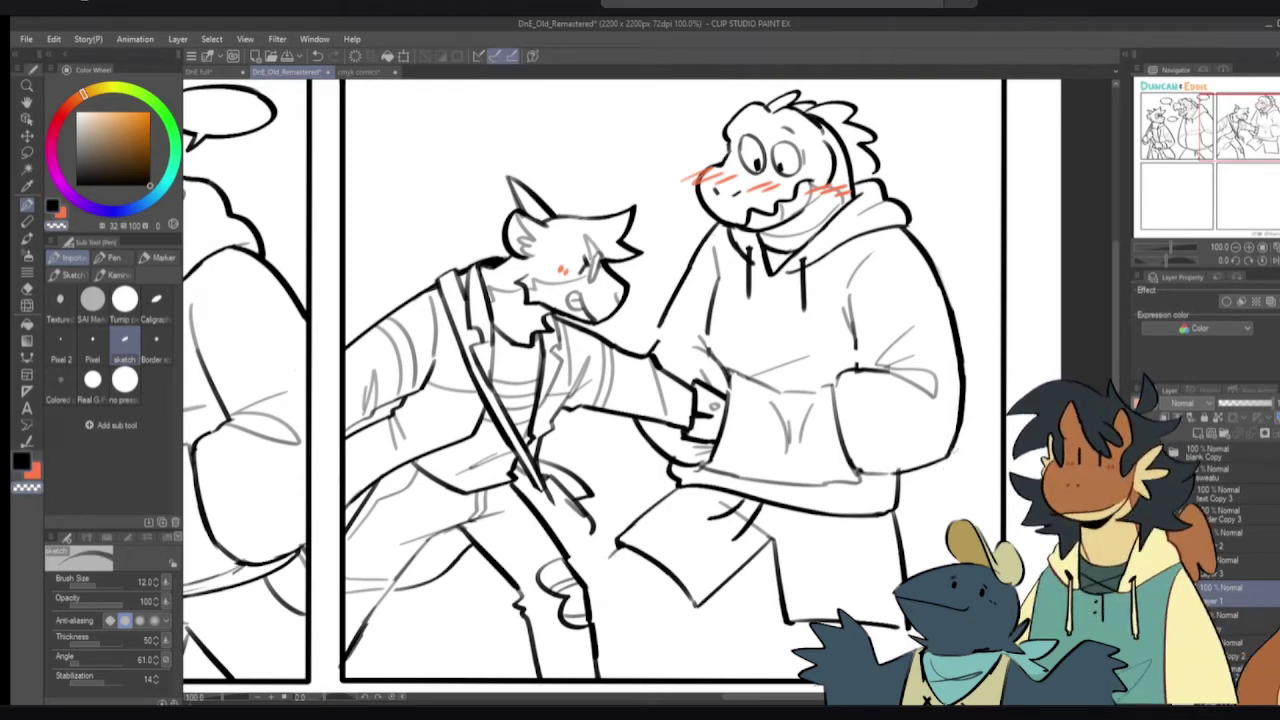
{"action": "key", "text": "c"}
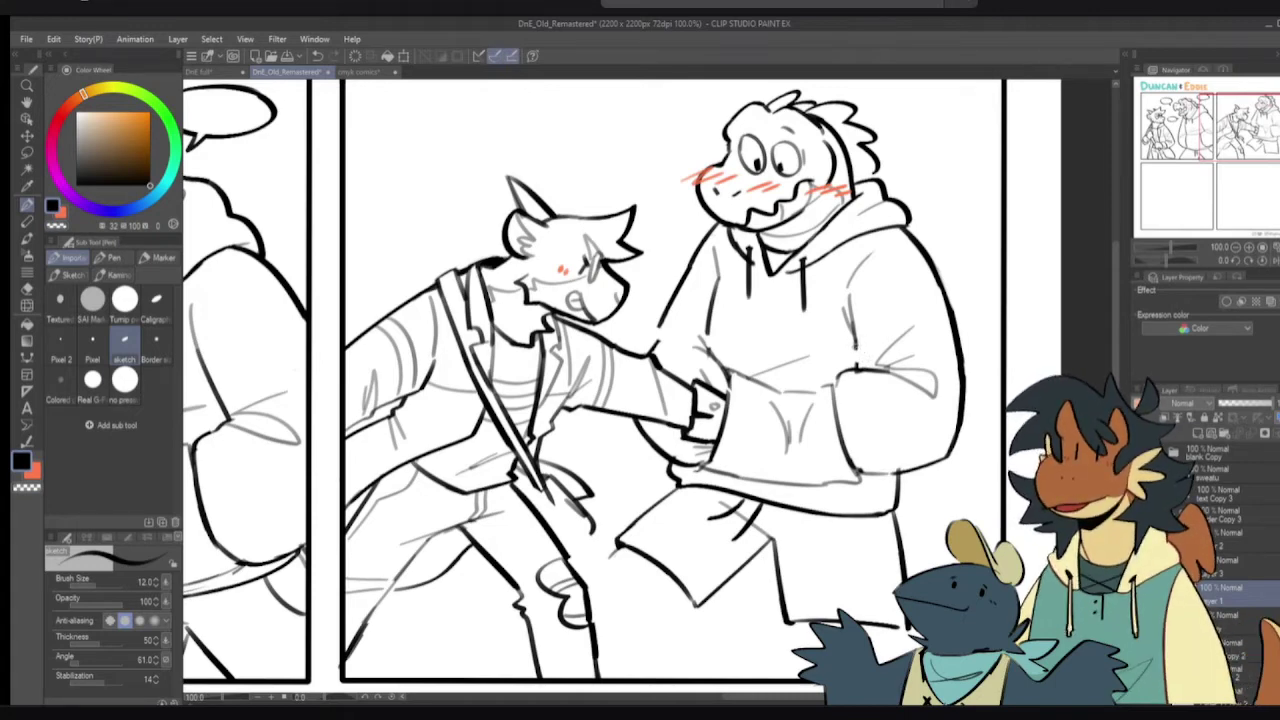
- Clean up the inner line of the reptile's pocketed sleeve and join it in bold to the forearm's upper curve
{"action": "key", "text": "c"}
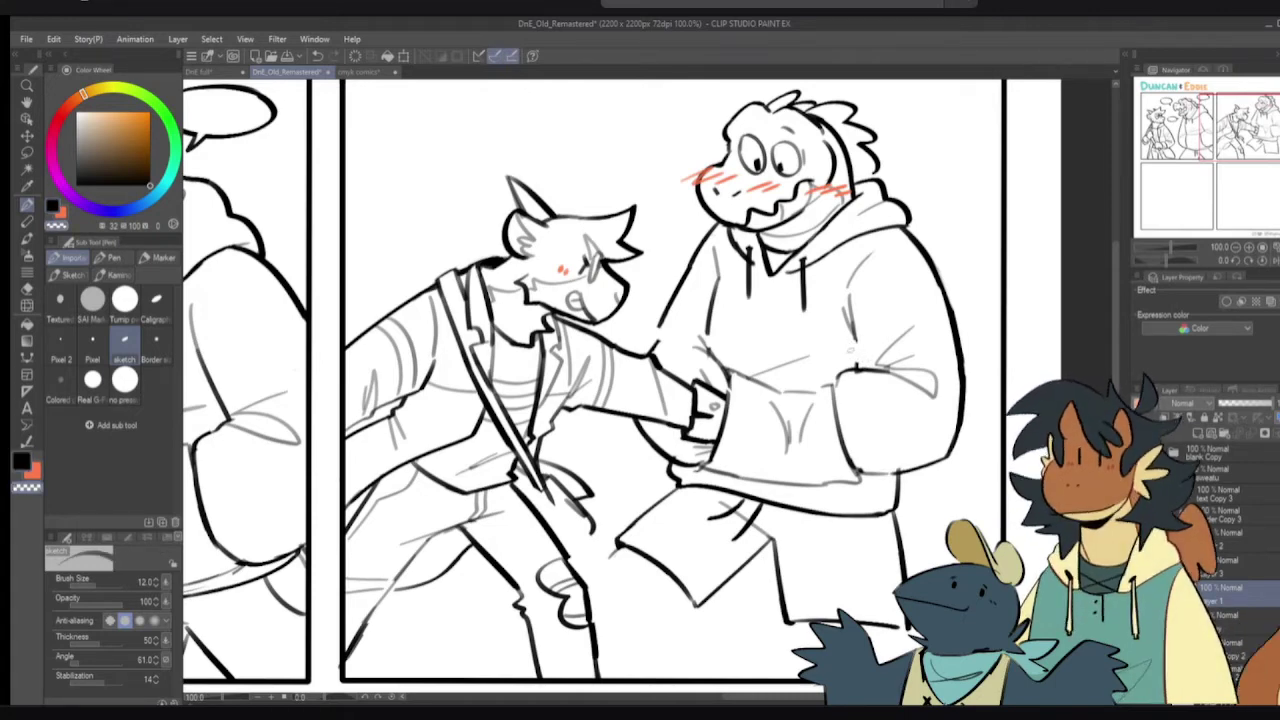
{"action": "key", "text": "c"}
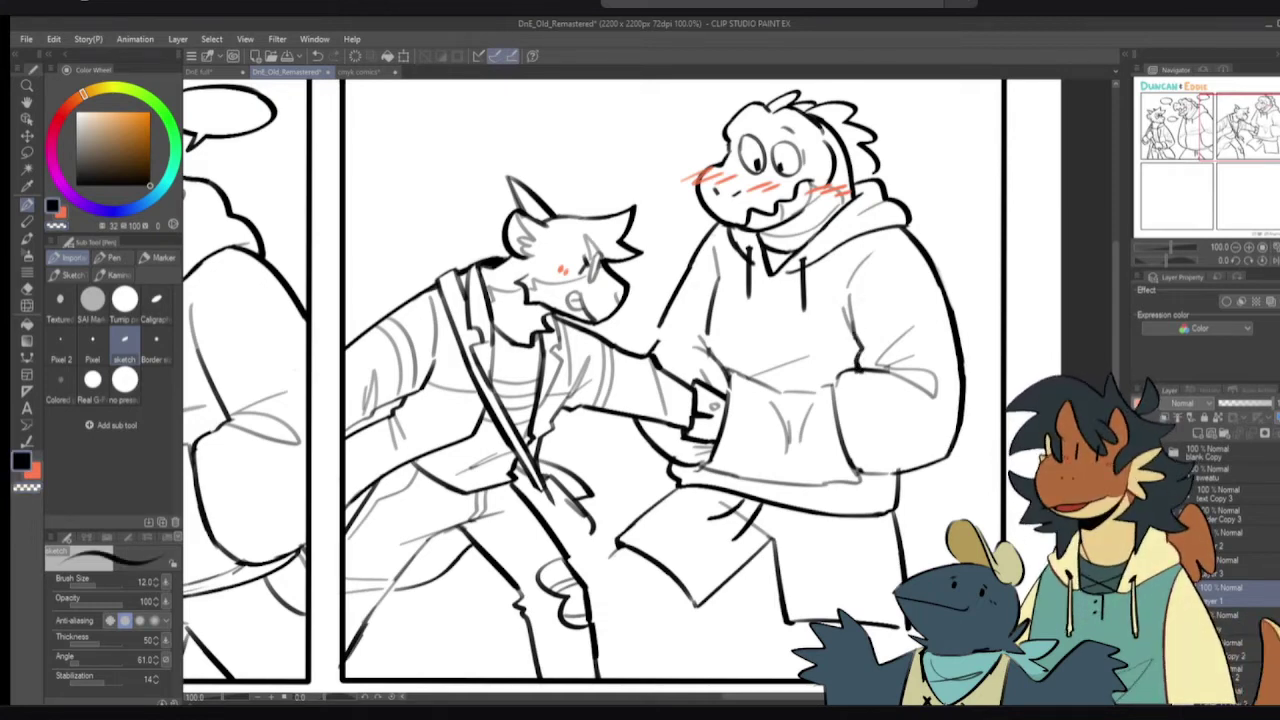
{"action": "key", "text": "c"}
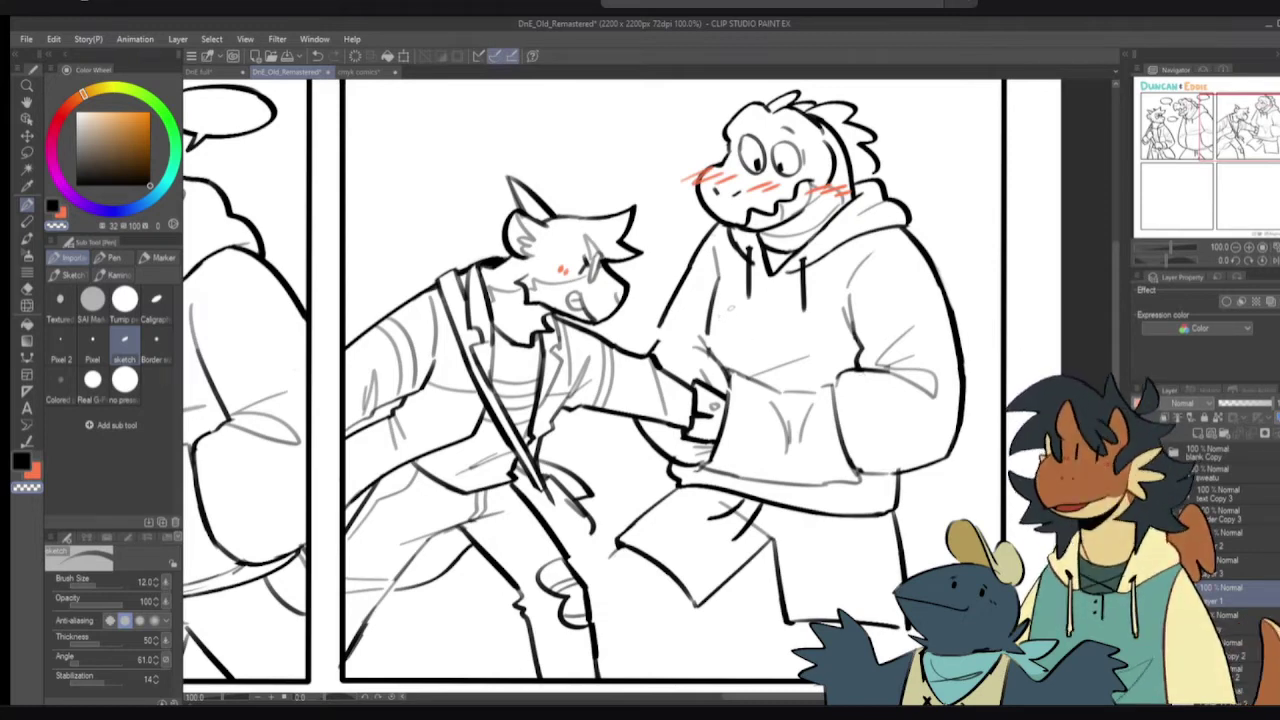
- Erase the sketched inner line of the reptile's other sleeve, between the shoulder and the grabbed elbow, and clear its leftovers
{"action": "key", "text": "e"}
{"action": "mouse_move", "coordinate": [716, 292]}
{"action": "left_mouse_down"}
{"action": "mouse_move", "coordinate": [714, 246]}
{"action": "mouse_move", "coordinate": [724, 253]}
{"action": "left_mouse_up"}
{"action": "key", "text": "p"}
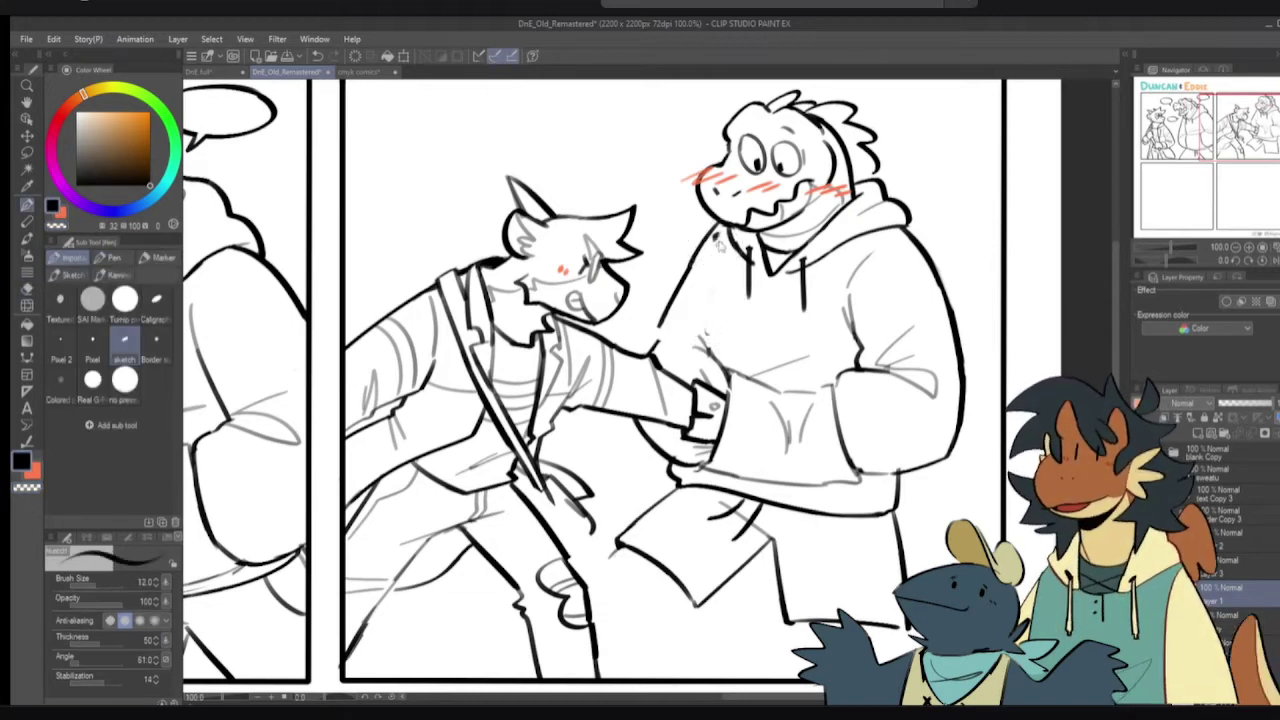
{"action": "key", "text": "ctrl+z"}
{"action": "key", "text": "c"}
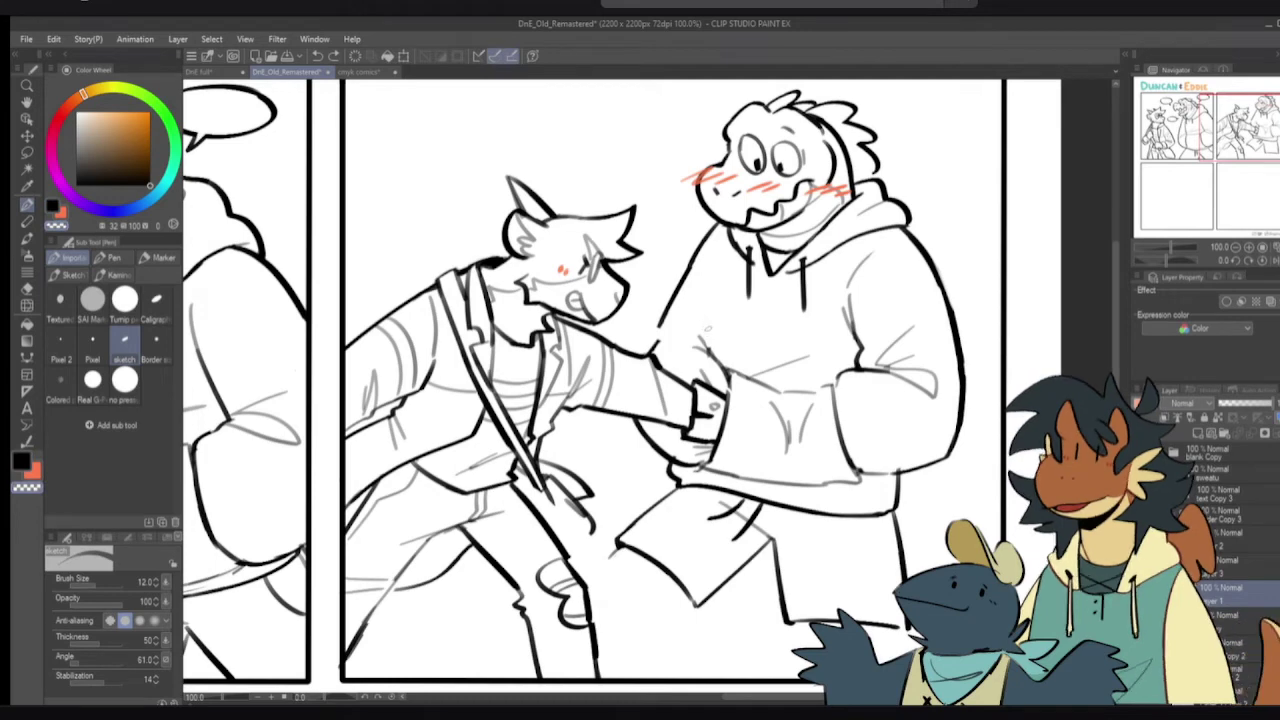
{"action": "key", "text": "c"}
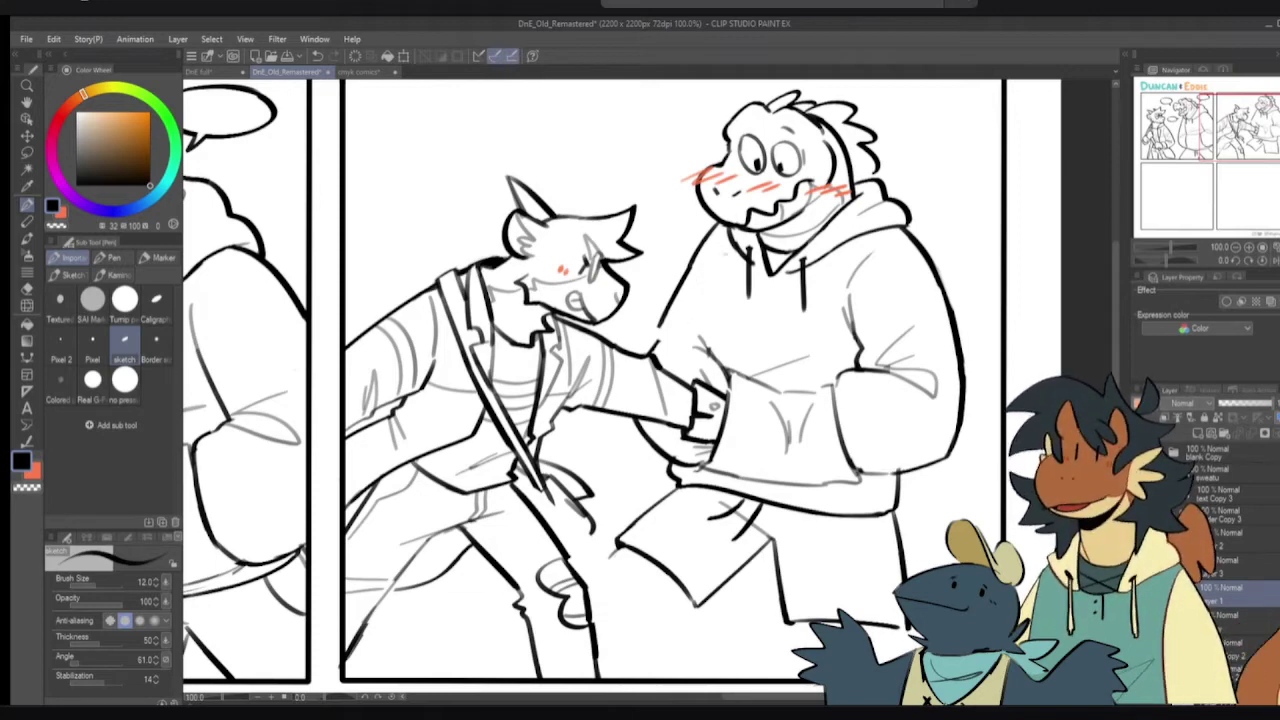
- Redraw the inner line of the reptile's grabbed sleeve as one bold stroke down toward the elbow, undoing the unwanted attempts
{"action": "left_click_drag", "start_coordinate": [724, 229], "coordinate": [717, 340]}
{"action": "key", "text": "ctrl+z"}
{"action": "left_click_drag", "start_coordinate": [724, 270], "coordinate": [713, 352]}
{"action": "key", "text": "ctrl+z"}
{"action": "key", "text": "ctrl+z"}
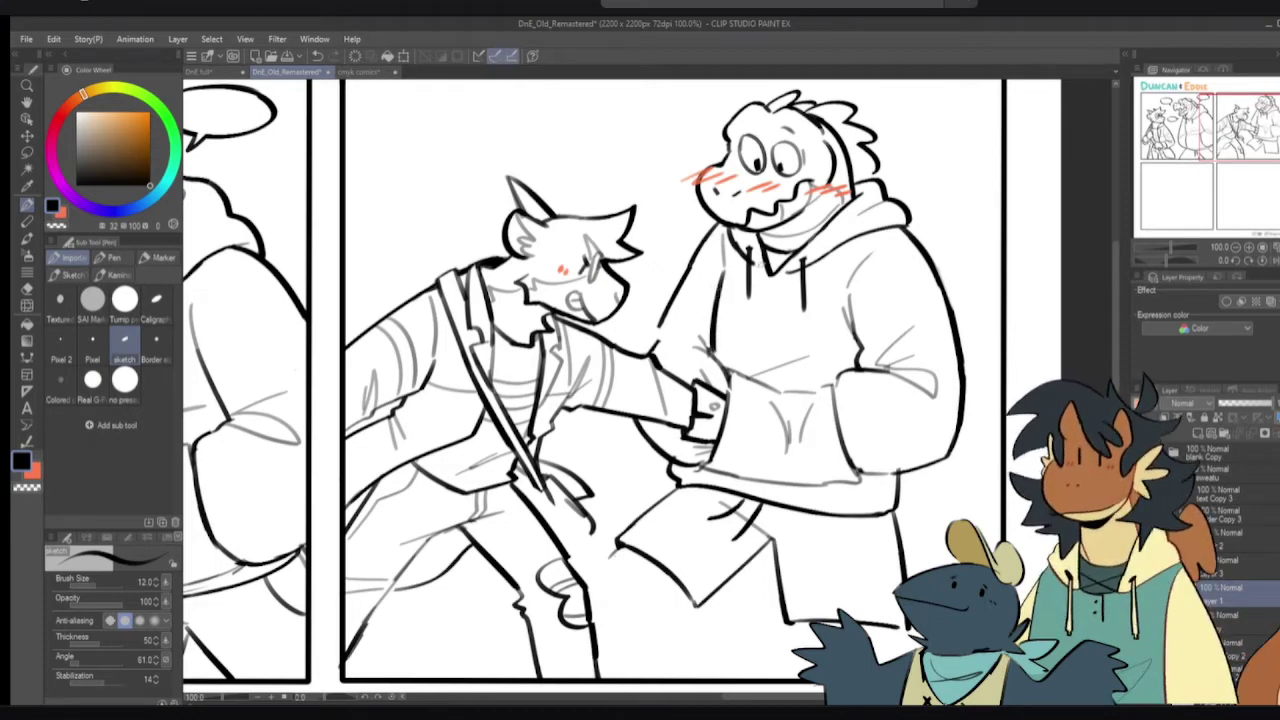
{"action": "key", "text": "ctrl+z"}
{"action": "left_click_drag", "start_coordinate": [720, 268], "coordinate": [707, 348]}
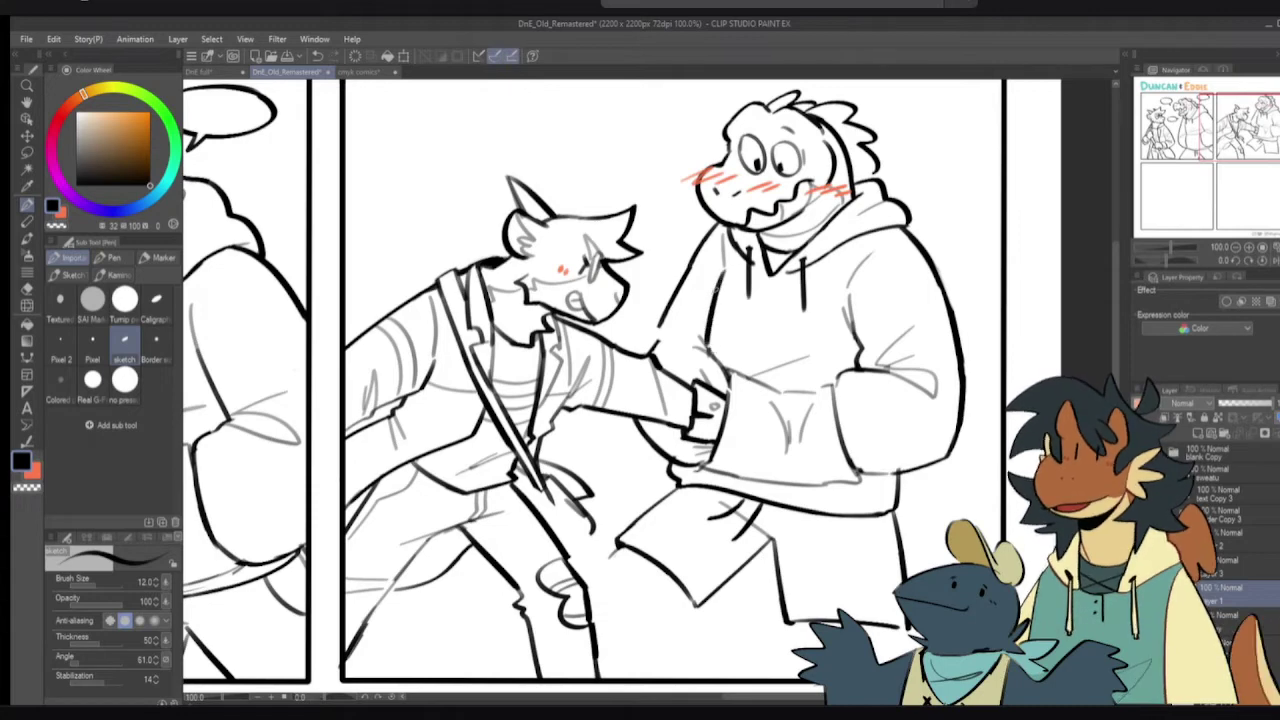
- Trim the lower end of the inner sleeve line and rework the folds above the horned character's grip, undoing unwanted strokes
{"action": "key", "text": "c"}
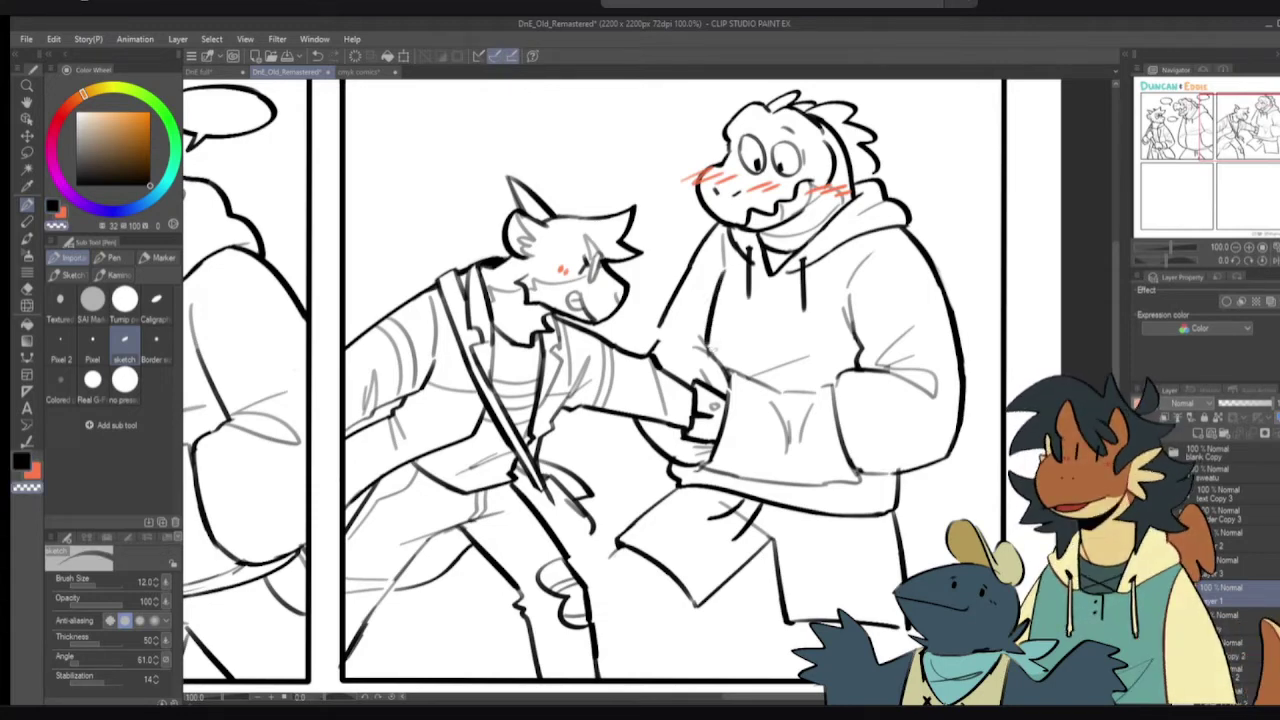
{"action": "key", "text": "c"}
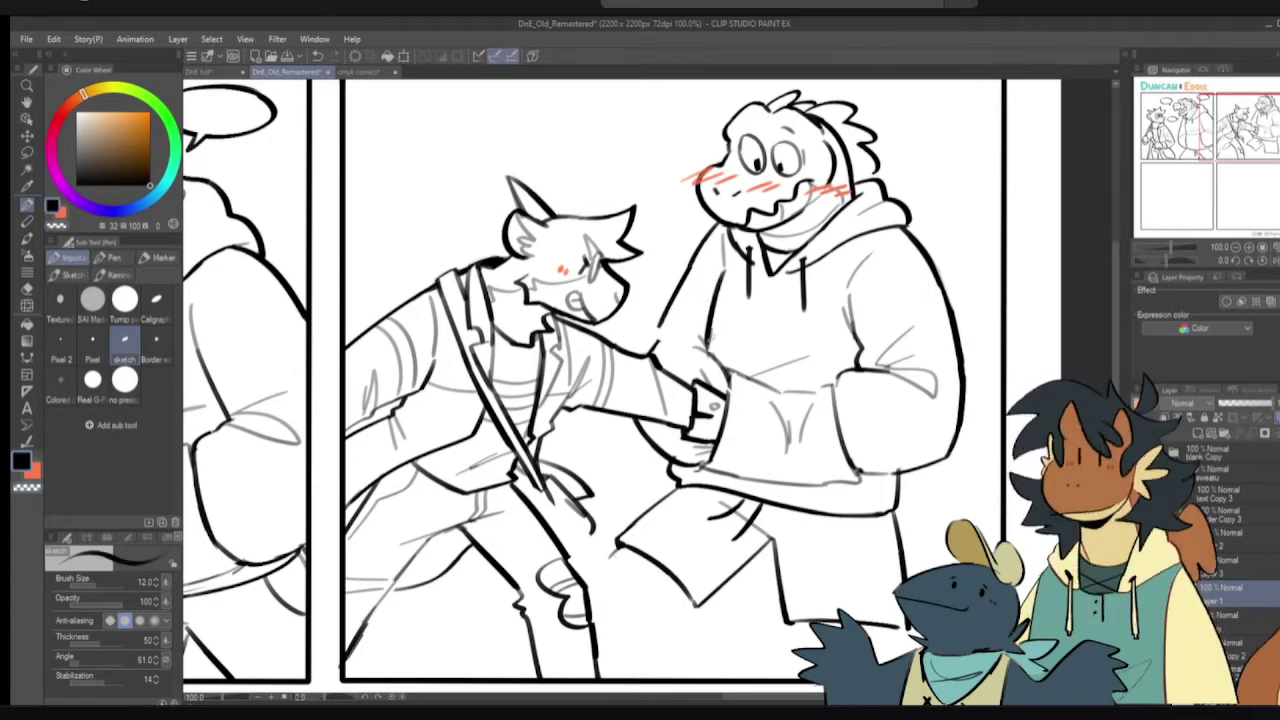
{"action": "key", "text": "ctrl+z"}
{"action": "mouse_move", "coordinate": [709, 331]}
{"action": "left_mouse_down"}
{"action": "mouse_move", "coordinate": [704, 354]}
{"action": "mouse_move", "coordinate": [730, 374]}
{"action": "mouse_move", "coordinate": [668, 346]}
{"action": "mouse_move", "coordinate": [700, 350]}
{"action": "left_mouse_up"}
{"action": "key", "text": "ctrl+z"}
{"action": "key", "text": "ctrl+z"}
{"action": "key", "text": "ctrl+z"}
{"action": "key", "text": "ctrl+z"}
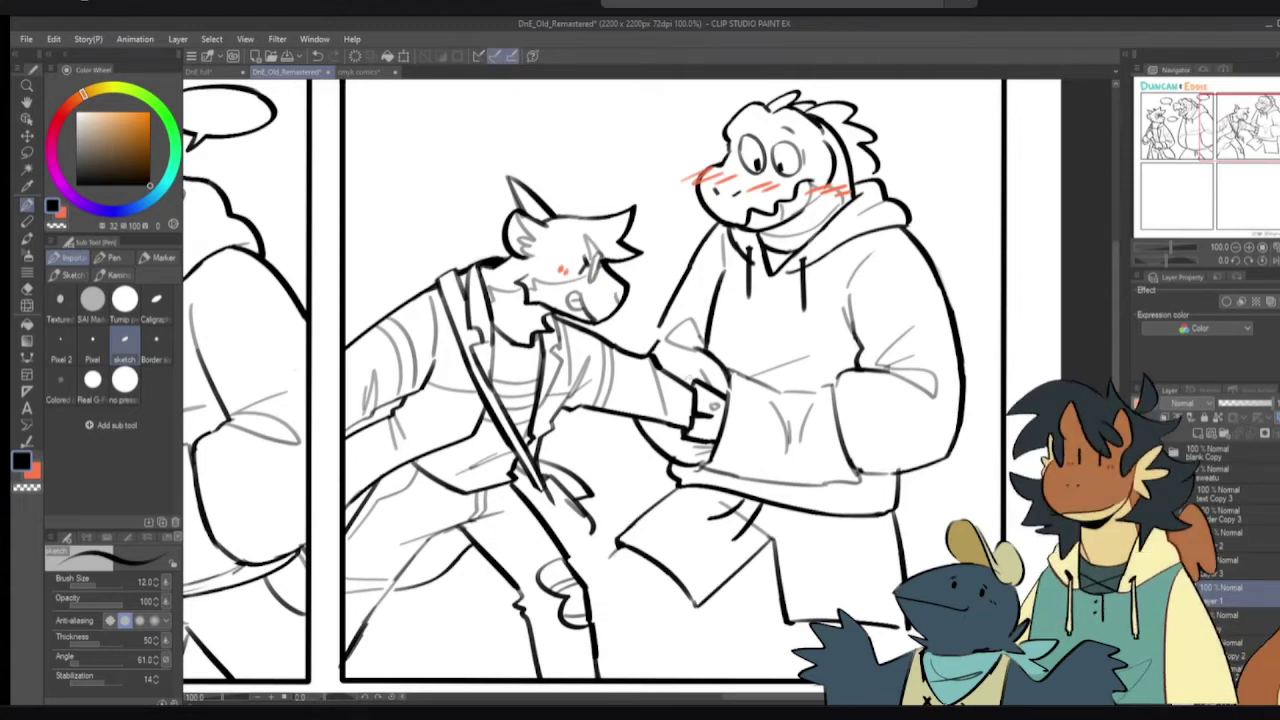
- Erase the curve of the reptile's sleeve beneath the horned character's outstretched arm and redraw it in bold down to the hoodie's hem
{"action": "key", "text": "e"}
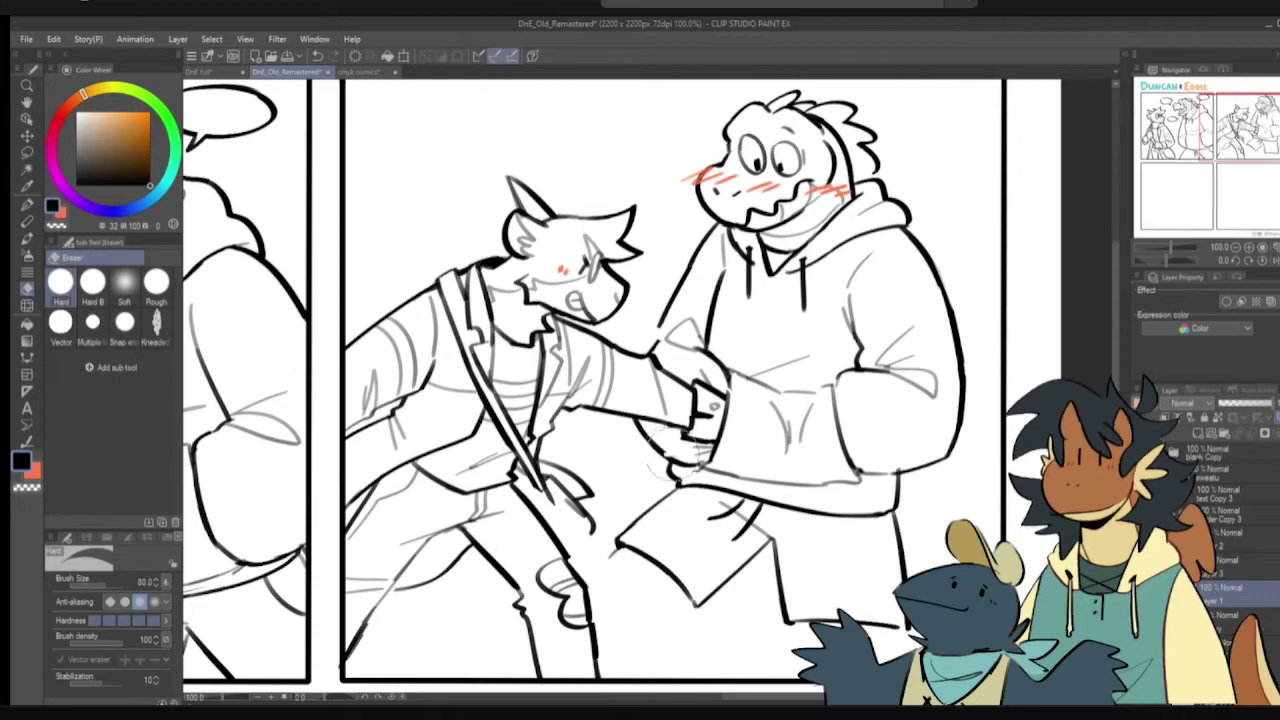
{"action": "key", "text": "p"}
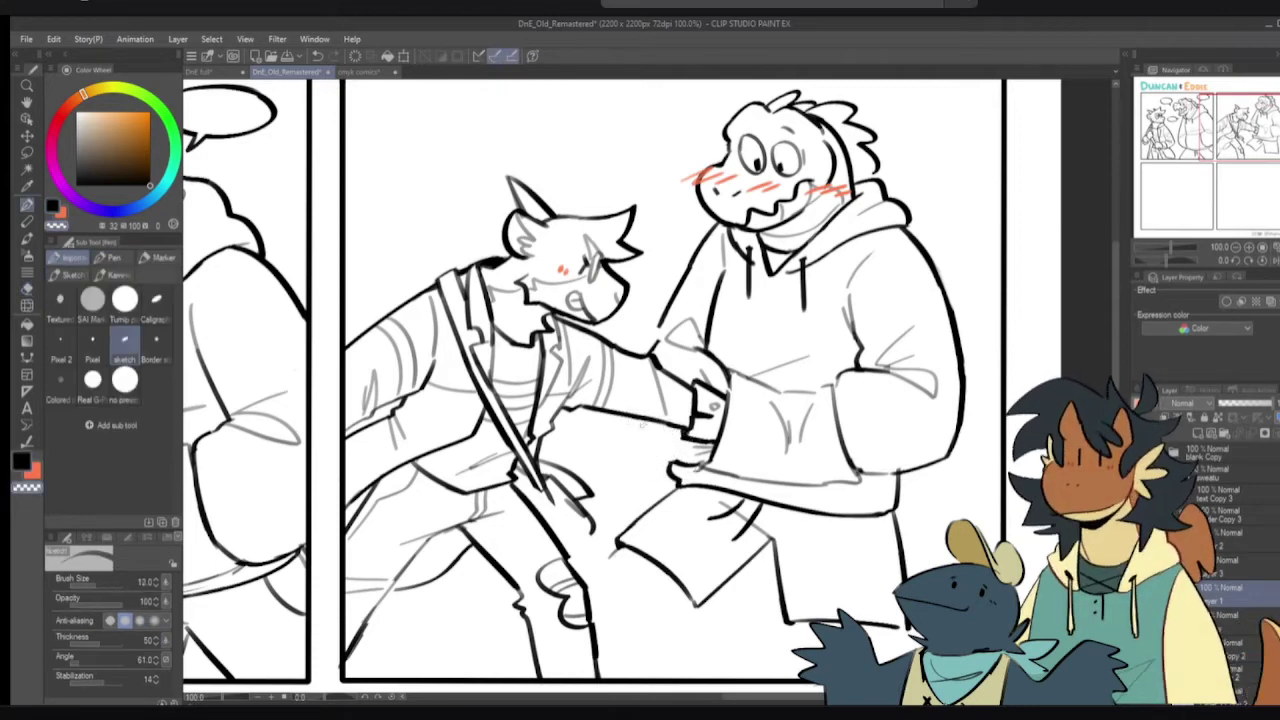
{"action": "left_click_drag", "start_coordinate": [633, 418], "coordinate": [681, 467]}
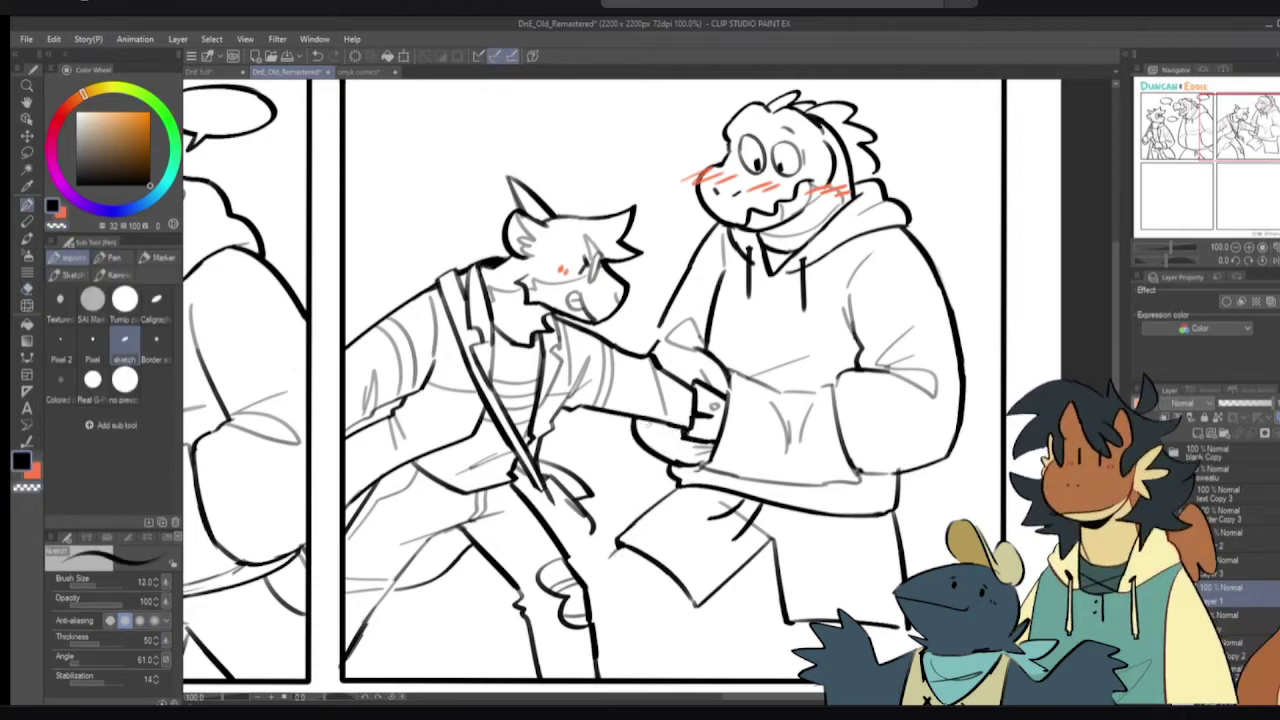
{"action": "key", "text": "ctrl+z"}
{"action": "left_click_drag", "start_coordinate": [632, 418], "coordinate": [686, 466]}
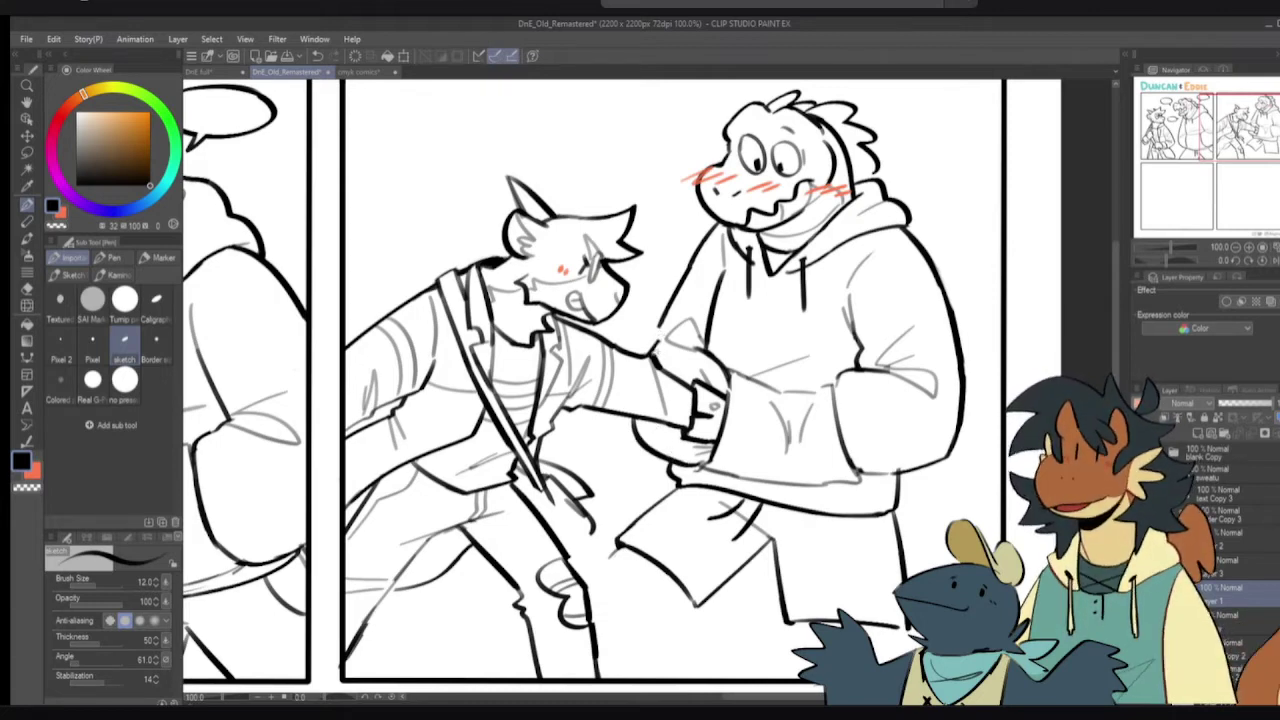
- Redraw the reptile's outer sleeve contour where it meets the outstretched arm and replace the elbow's fold lines
{"action": "key", "text": "c"}
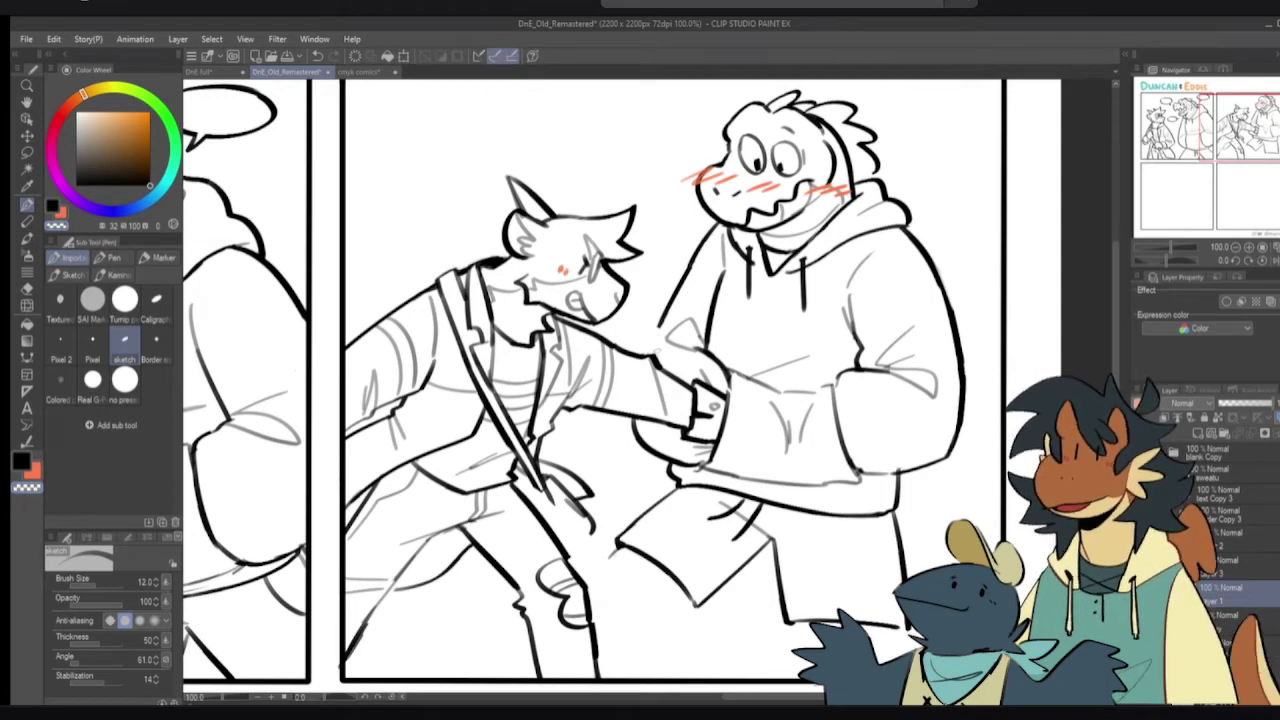
{"action": "key", "text": "c"}
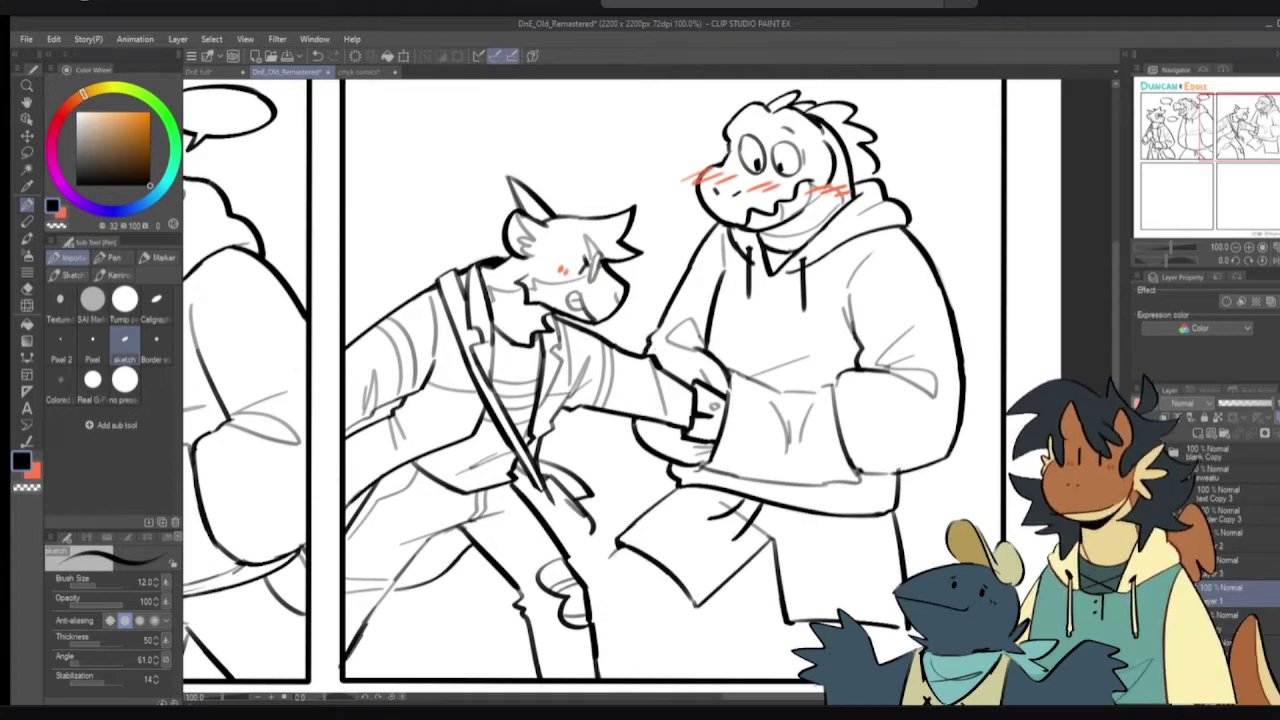
{"action": "key", "text": "e"}
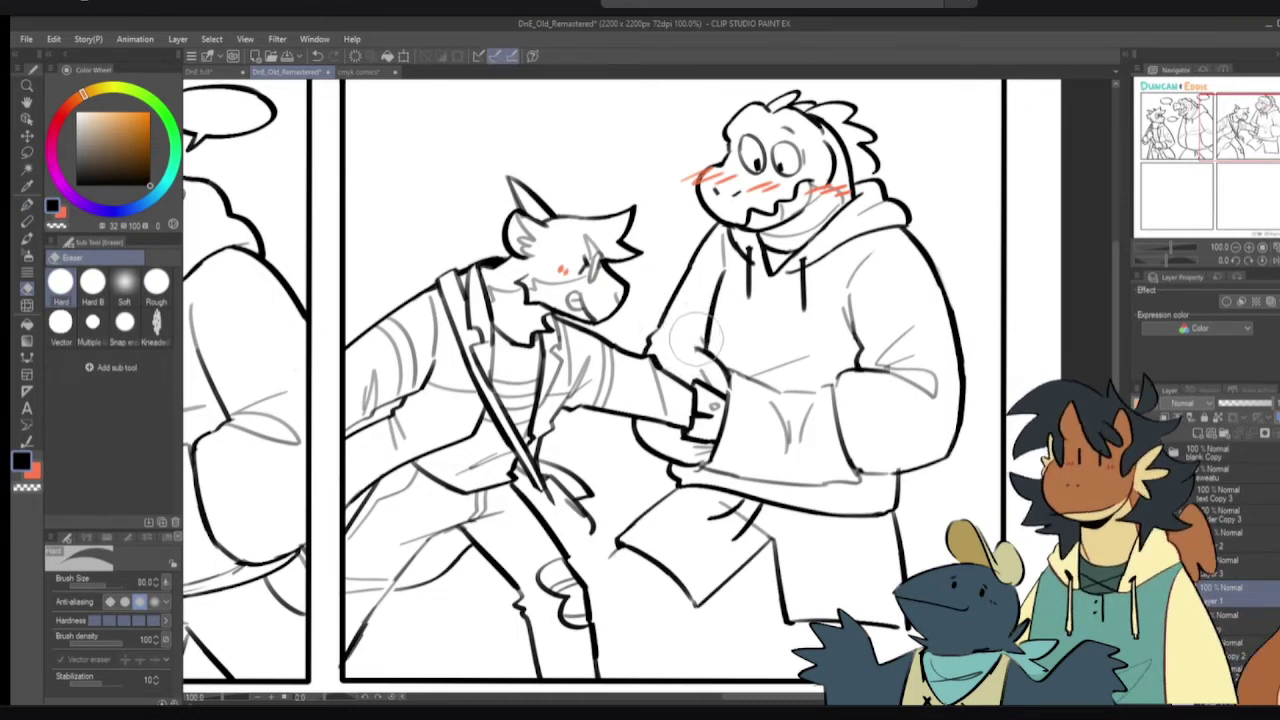
{"action": "key", "text": "p"}
{"action": "left_click_drag", "start_coordinate": [700, 348], "coordinate": [690, 334]}
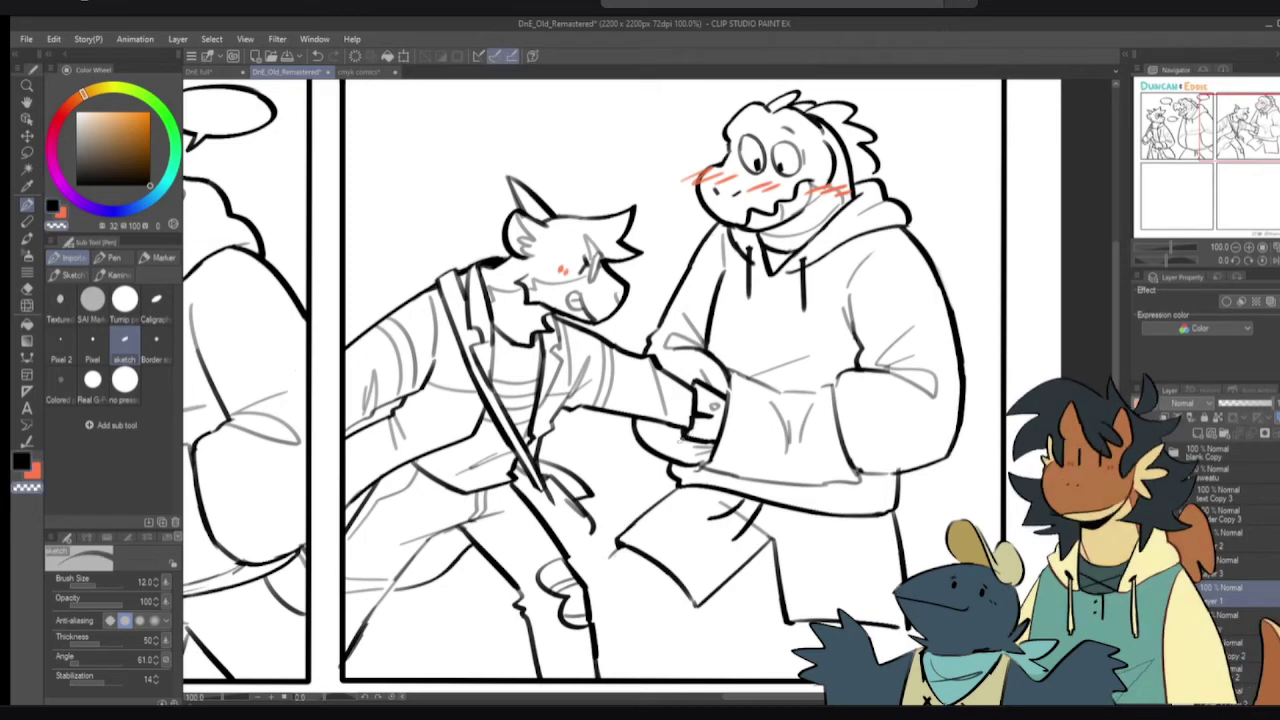
- Clean up the lower edge of the horned character's cuff and redraw it in bold against the reptile's hoodie
{"action": "scroll", "coordinate": [690, 405], "scroll_direction": "up", "scroll_amount": 2}
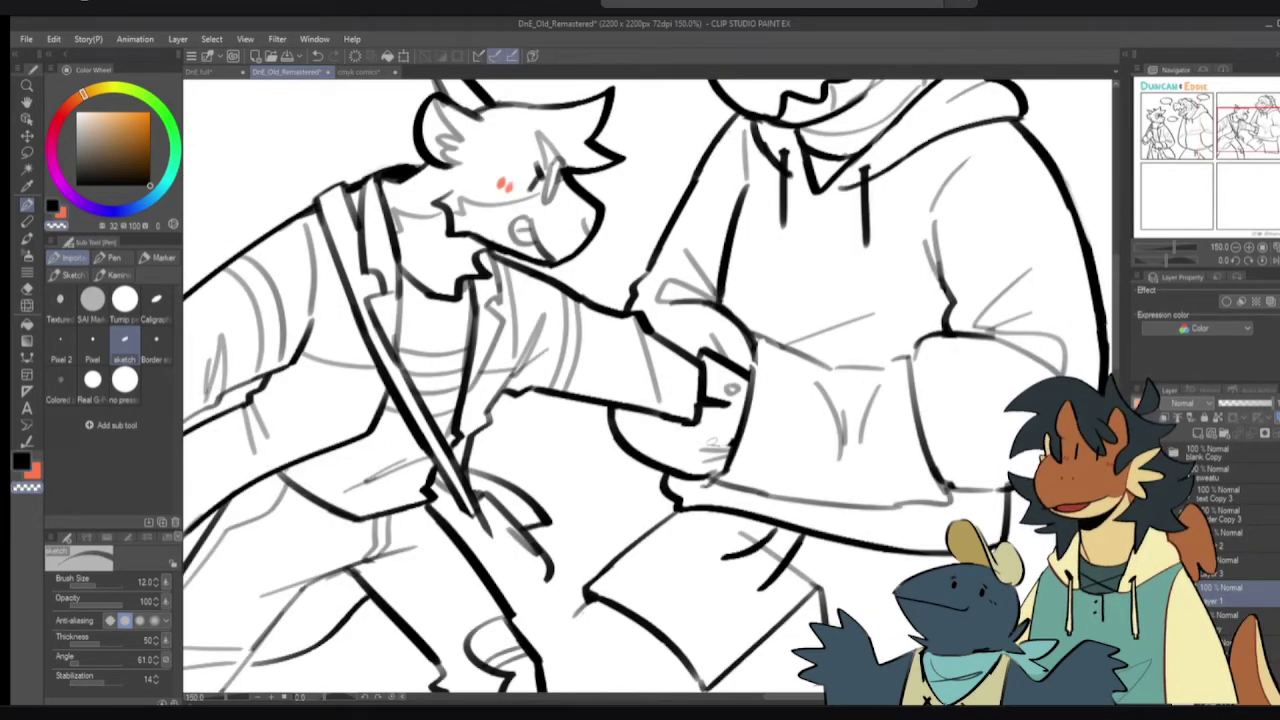
{"action": "key", "text": "c"}
{"action": "left_click_drag", "start_coordinate": [684, 422], "coordinate": [743, 438]}
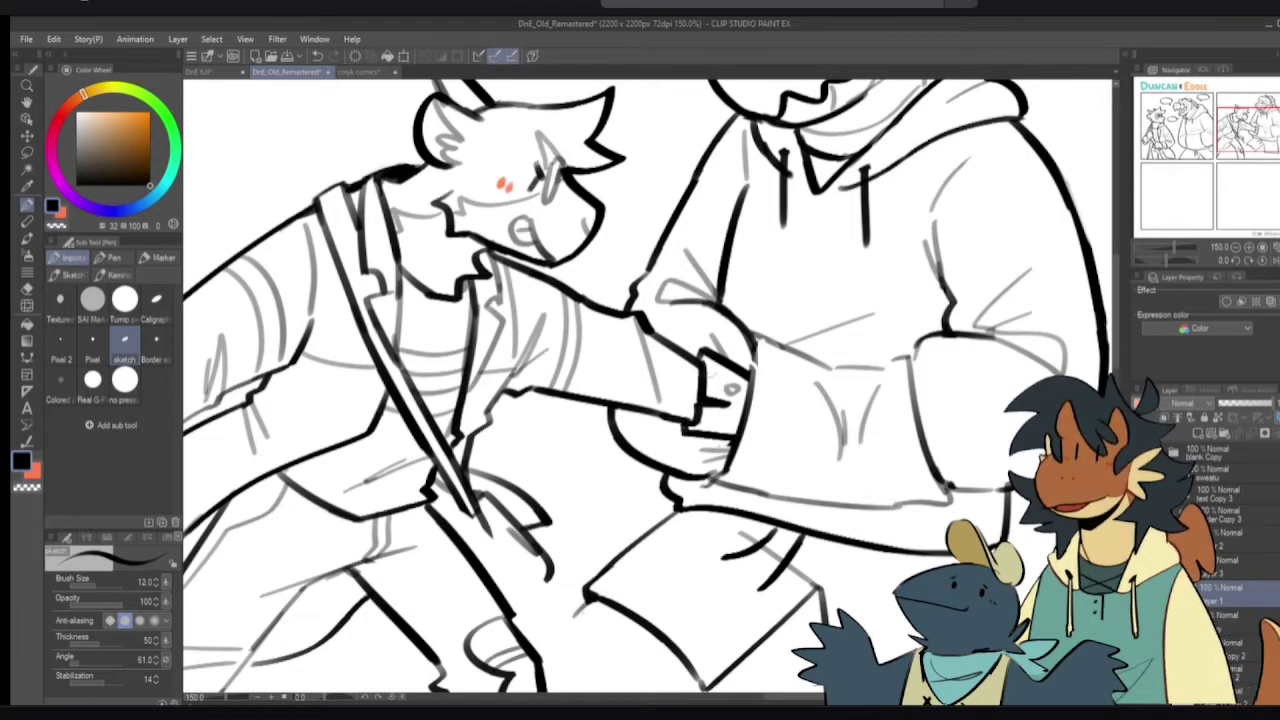
- Ink the edge of the reptile's hoodie beside the horned character's cuff and check the panel
{"action": "left_click_drag", "start_coordinate": [770, 377], "coordinate": [741, 444]}
{"action": "scroll", "coordinate": [810, 400], "scroll_direction": "down", "scroll_amount": 1}
{"action": "scroll", "coordinate": [810, 400], "scroll_direction": "up", "scroll_amount": 1}
{"action": "key", "text": "c"}
{"action": "key", "text": "c"}
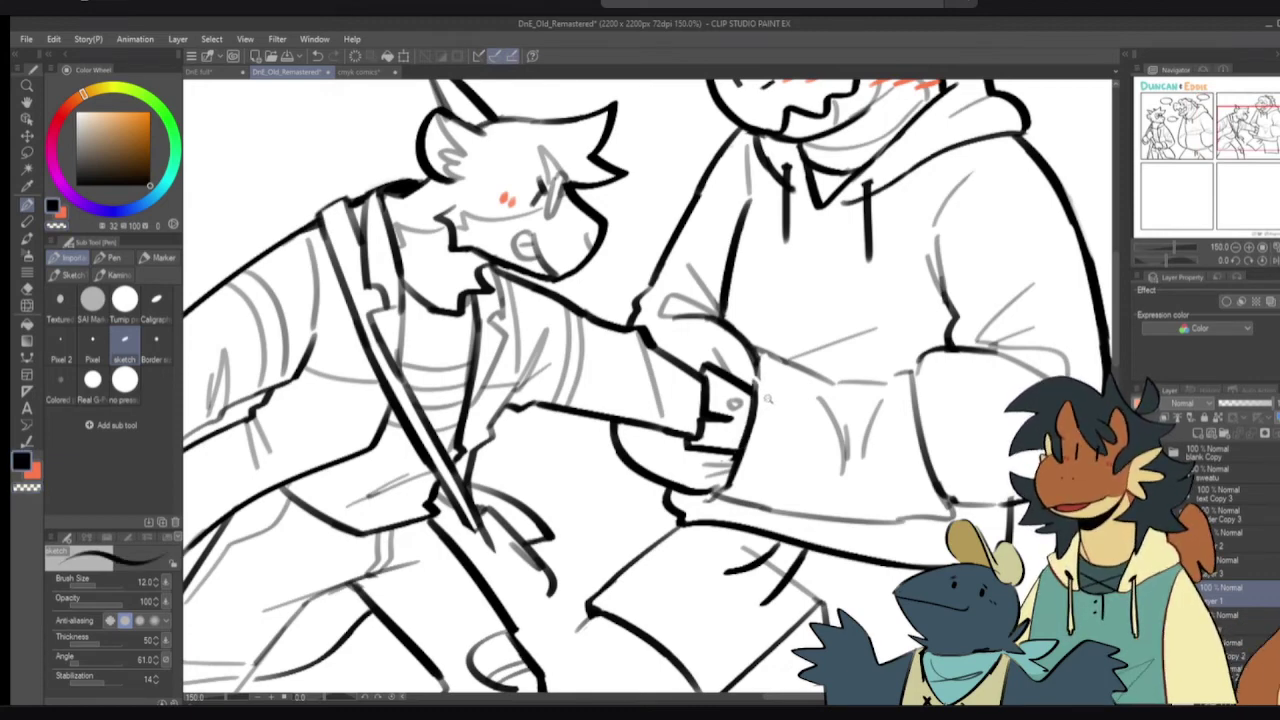
{"action": "scroll", "coordinate": [760, 390], "scroll_direction": "down", "scroll_amount": 2}
{"action": "key", "text": "h"}
{"action": "key", "text": "h"}
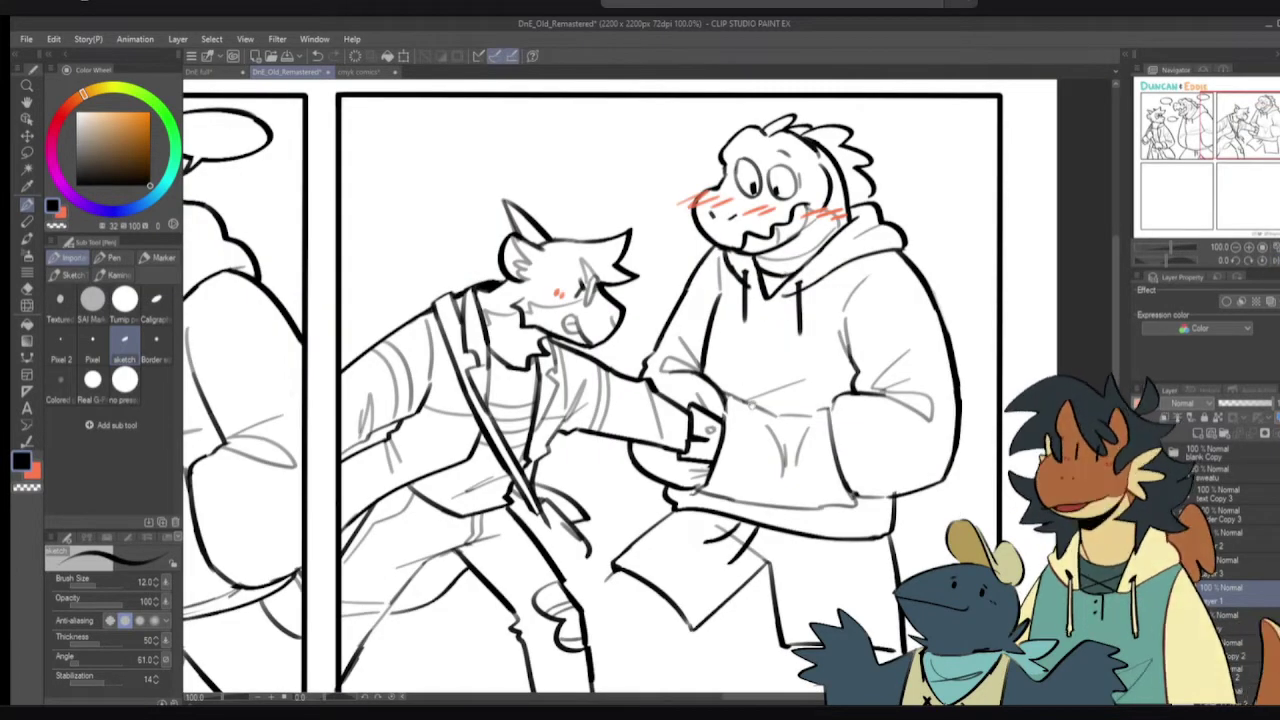
{"action": "scroll", "coordinate": [733, 422], "scroll_direction": "up", "scroll_amount": 2}
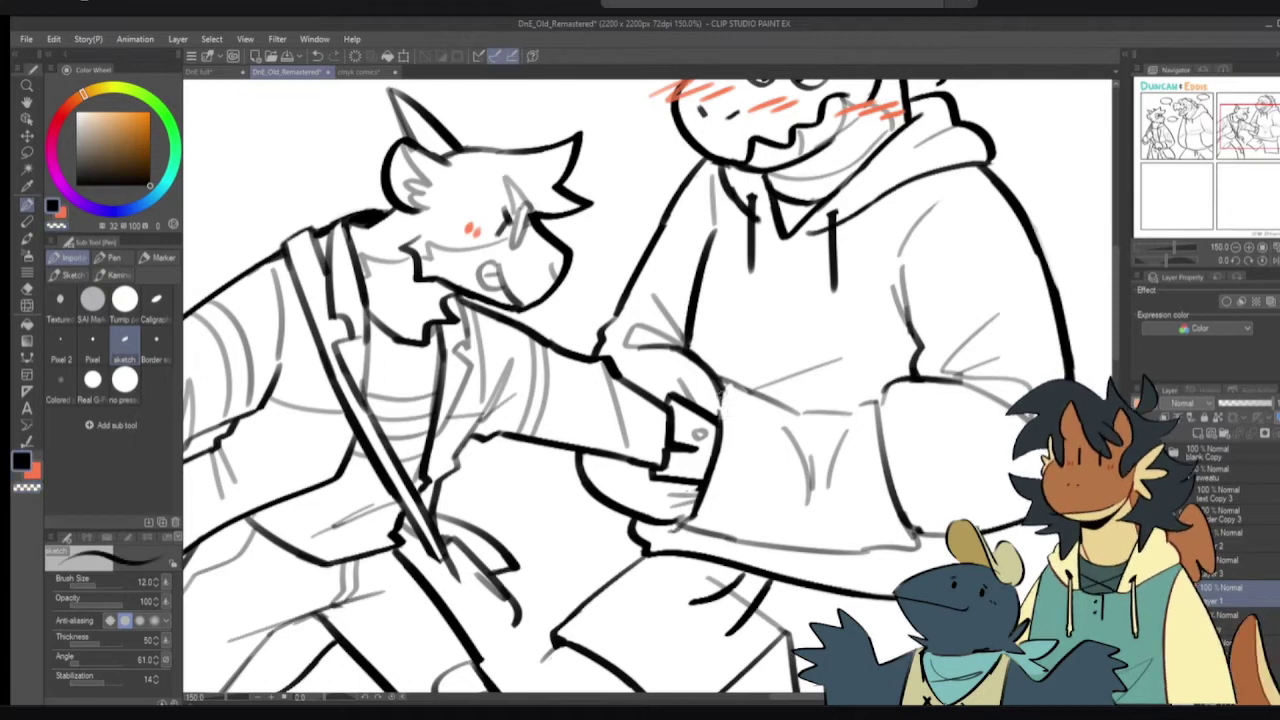
- Reinforce the lower hem of the reptile's hoodie and redraw the cuff line of the sleeve tucked into its pocket
{"action": "scroll", "coordinate": [728, 418], "scroll_direction": "down", "scroll_amount": 2}
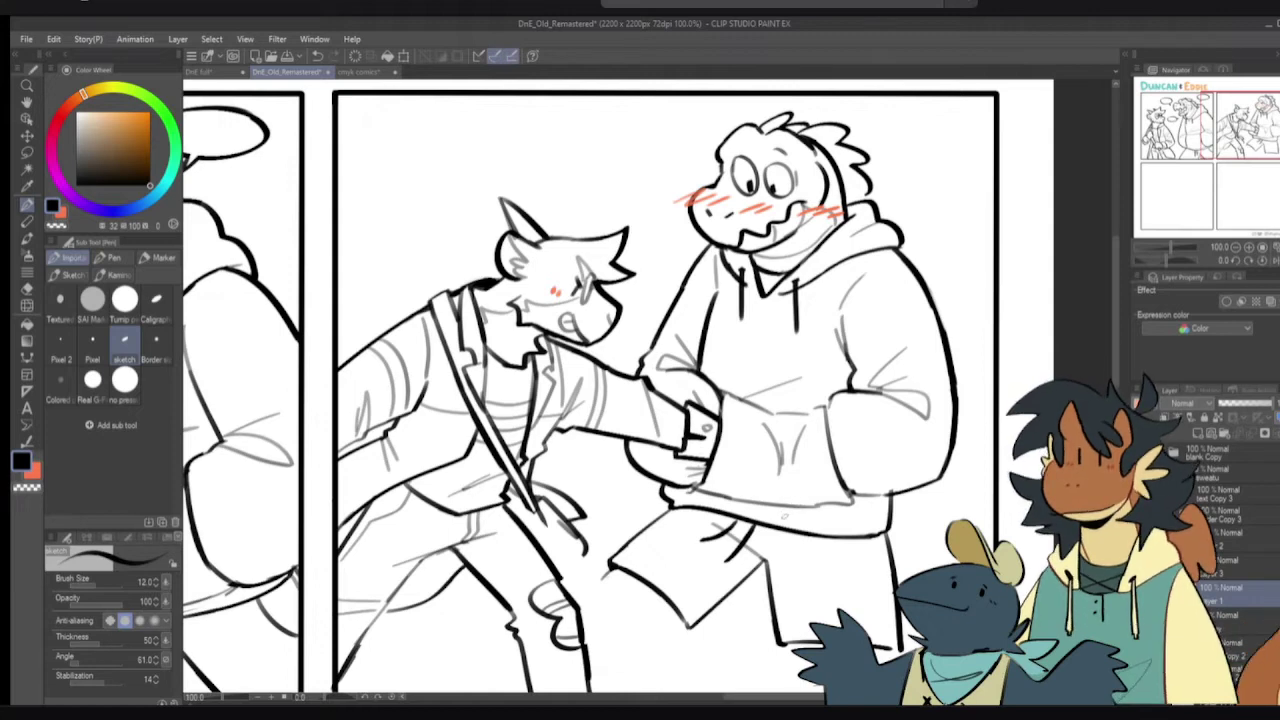
{"action": "left_click_drag", "start_coordinate": [778, 516], "coordinate": [884, 529]}
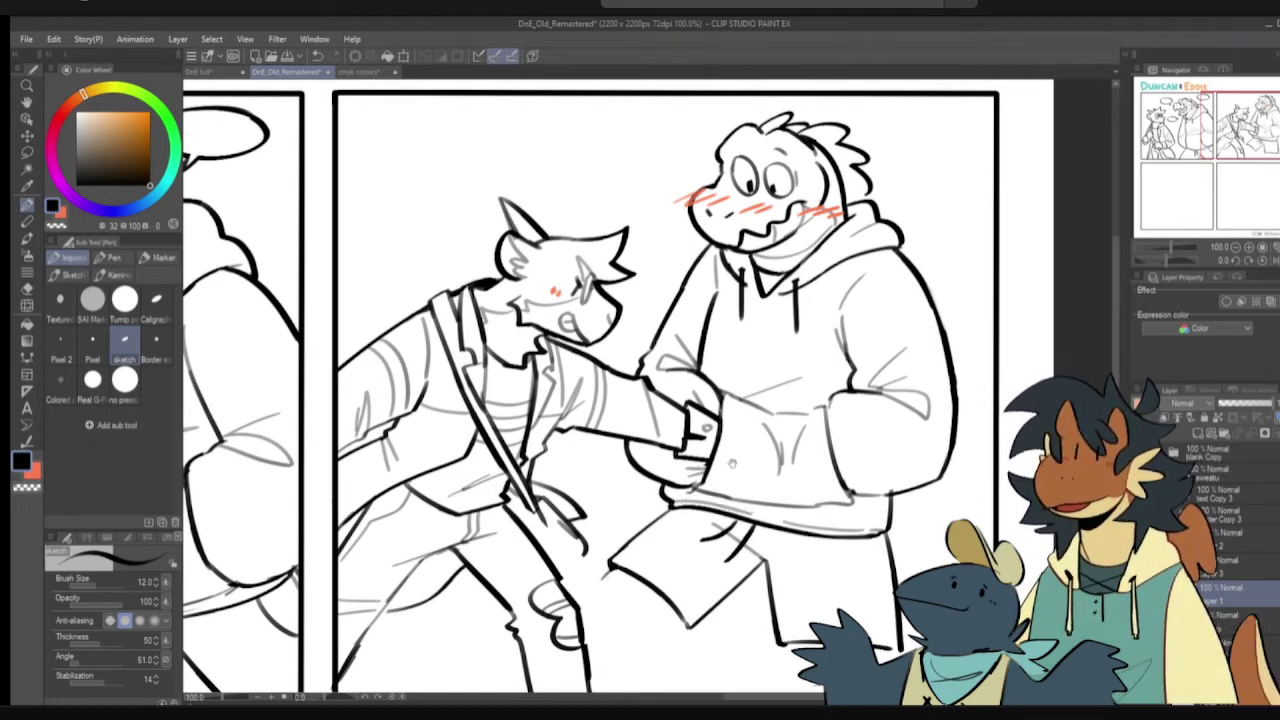
{"action": "mouse_move", "coordinate": [720, 377]}
{"action": "left_mouse_down"}
{"action": "mouse_move", "coordinate": [1022, 407]}
{"action": "mouse_move", "coordinate": [880, 392]}
{"action": "mouse_move", "coordinate": [774, 358]}
{"action": "left_mouse_up"}
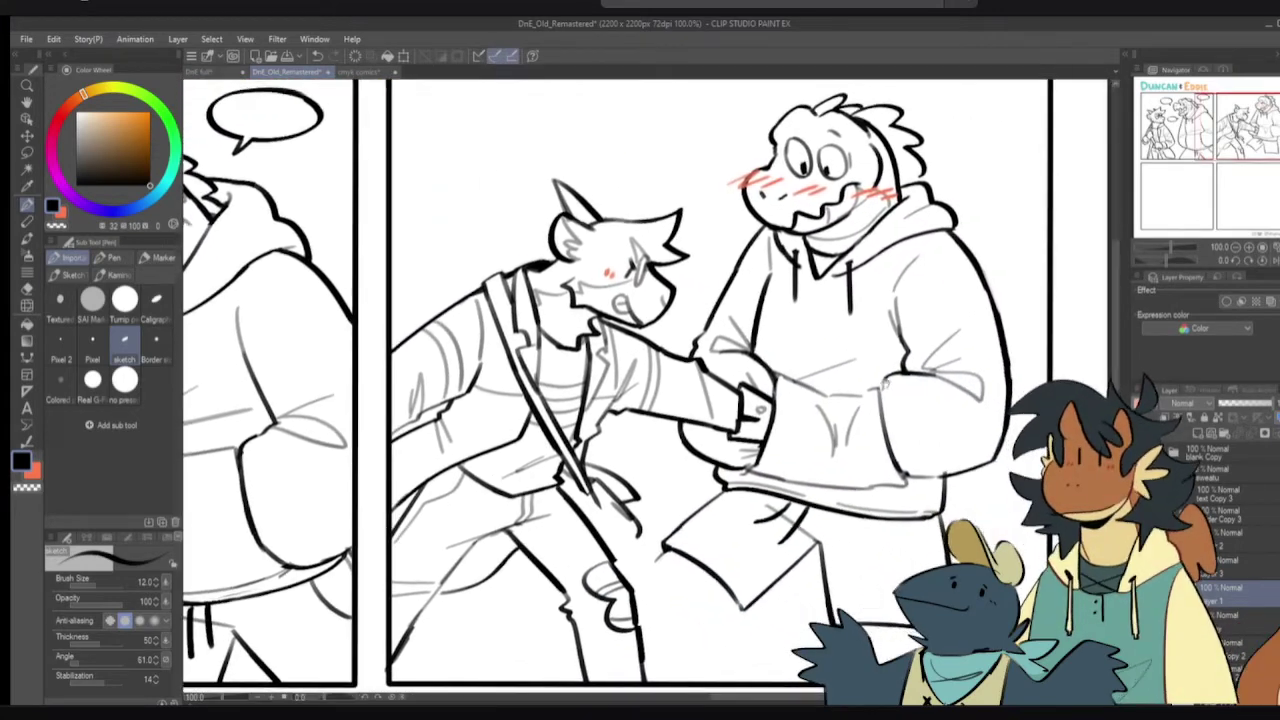
{"action": "left_click_drag", "start_coordinate": [885, 386], "coordinate": [898, 450]}
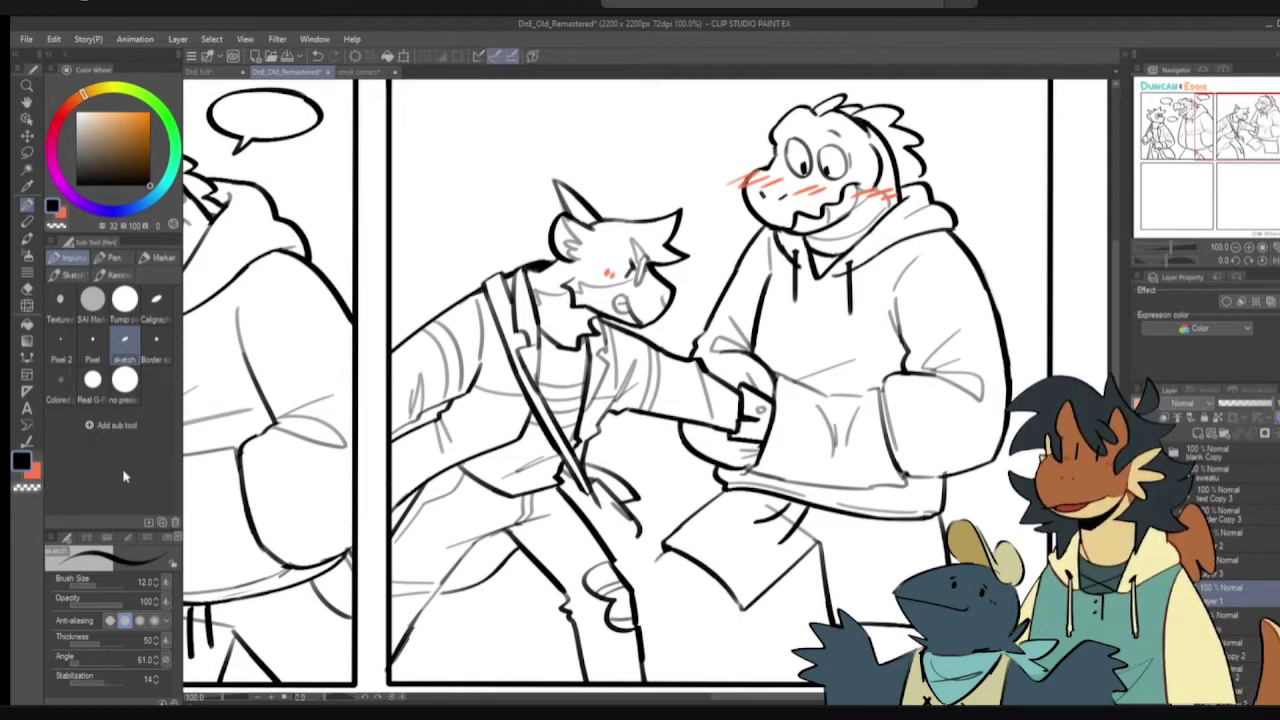
- Switch to the "aw yea baby pt 2" canvas at the empty area beneath the existing sketches
{"action": "left_click", "coordinate": [209, 76]}
{"action": "left_click", "coordinate": [300, 76]}
{"action": "key", "text": "alt"}
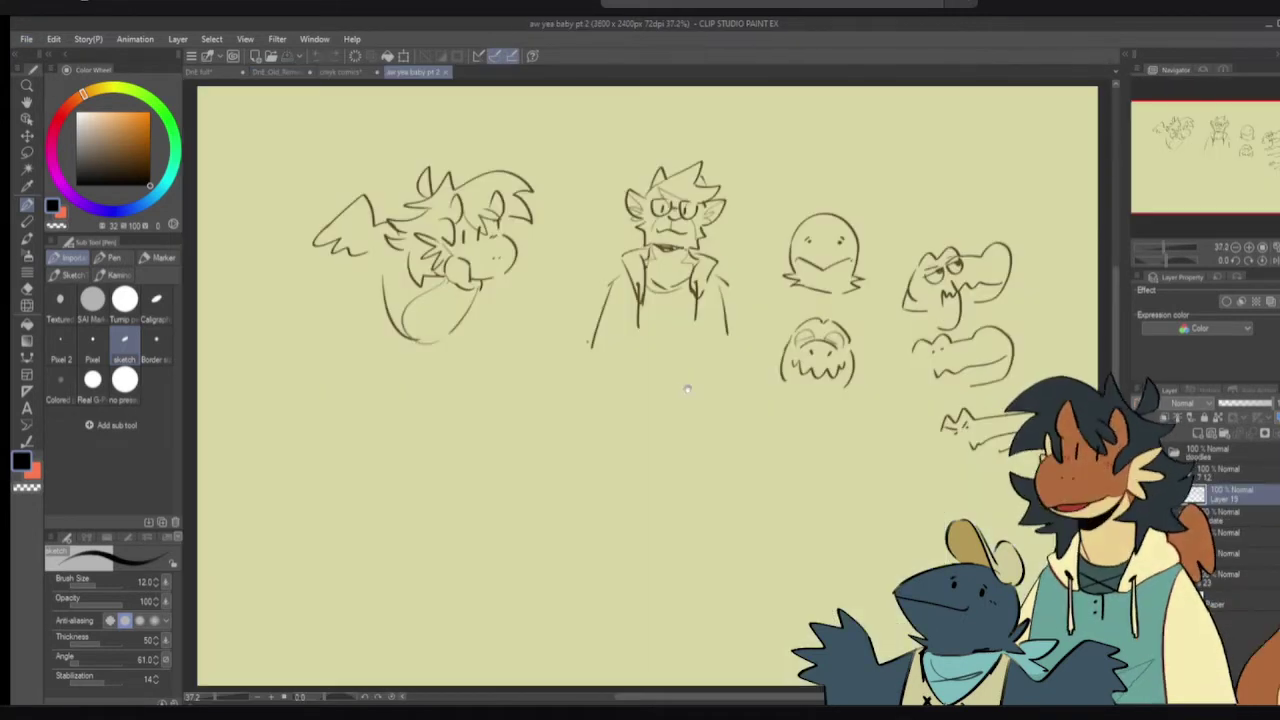
{"action": "scroll", "coordinate": [686, 386], "scroll_direction": "up", "scroll_amount": 3}
{"action": "scroll", "coordinate": [652, 346], "scroll_direction": "up", "scroll_amount": 5}
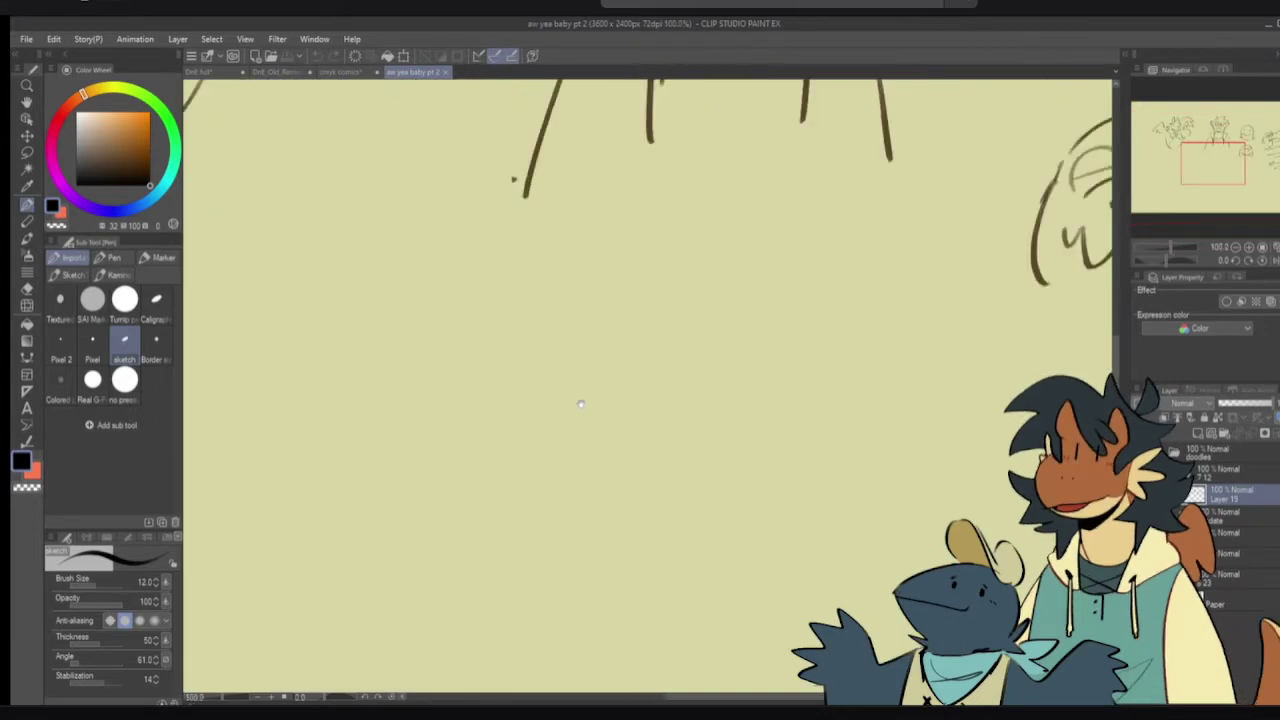
- Draw a rounded head outline with a sloping snout, undoing the first slope and redrawing it steeper
{"action": "mouse_move", "coordinate": [485, 265]}
{"action": "left_mouse_down"}
{"action": "mouse_move", "coordinate": [590, 394]}
{"action": "mouse_move", "coordinate": [497, 254]}
{"action": "left_mouse_up"}
{"action": "key", "text": "e"}
{"action": "mouse_move", "coordinate": [612, 325]}
{"action": "left_mouse_down"}
{"action": "mouse_move", "coordinate": [537, 414]}
{"action": "mouse_move", "coordinate": [482, 432]}
{"action": "left_mouse_up"}
{"action": "mouse_move", "coordinate": [608, 305]}
{"action": "left_mouse_down"}
{"action": "mouse_move", "coordinate": [588, 266]}
{"action": "mouse_move", "coordinate": [672, 333]}
{"action": "left_mouse_up"}
{"action": "key", "text": "p"}
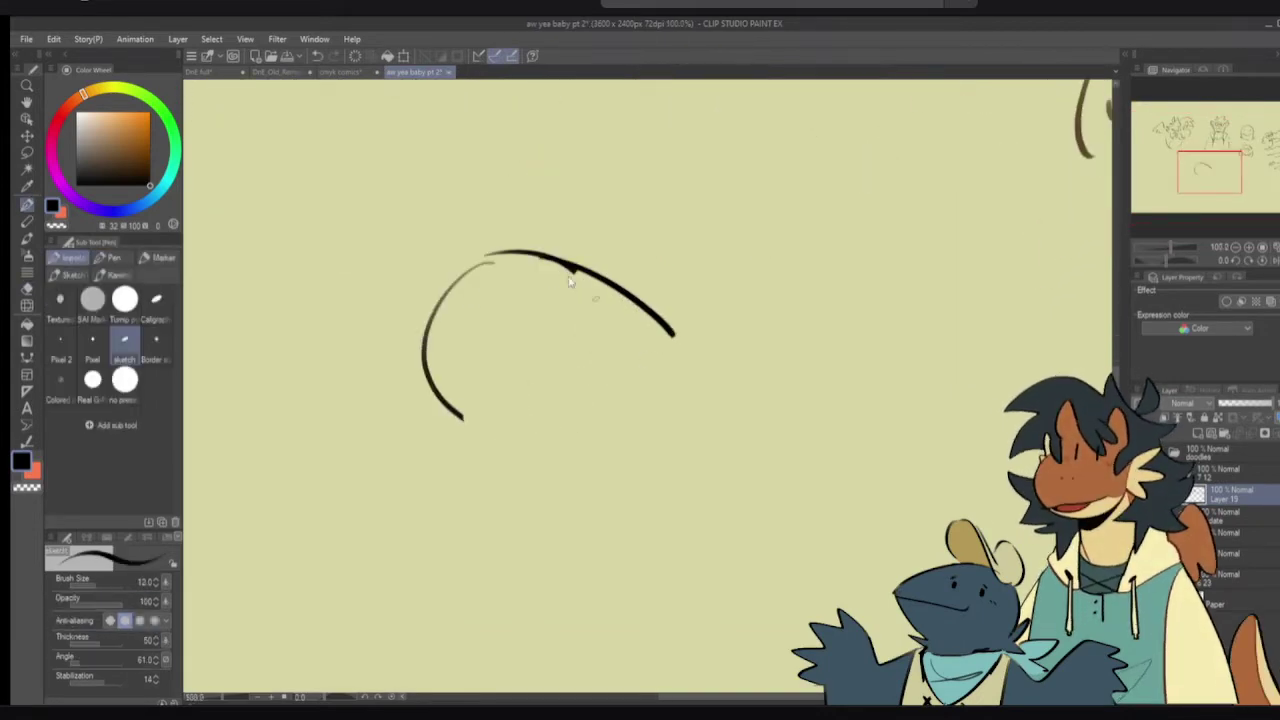
{"action": "key", "text": "ctrl+z"}
{"action": "mouse_move", "coordinate": [545, 261]}
{"action": "left_mouse_down"}
{"action": "mouse_move", "coordinate": [626, 334]}
{"action": "mouse_move", "coordinate": [648, 379]}
{"action": "left_mouse_up"}
{"action": "key", "text": "ctrl+z"}
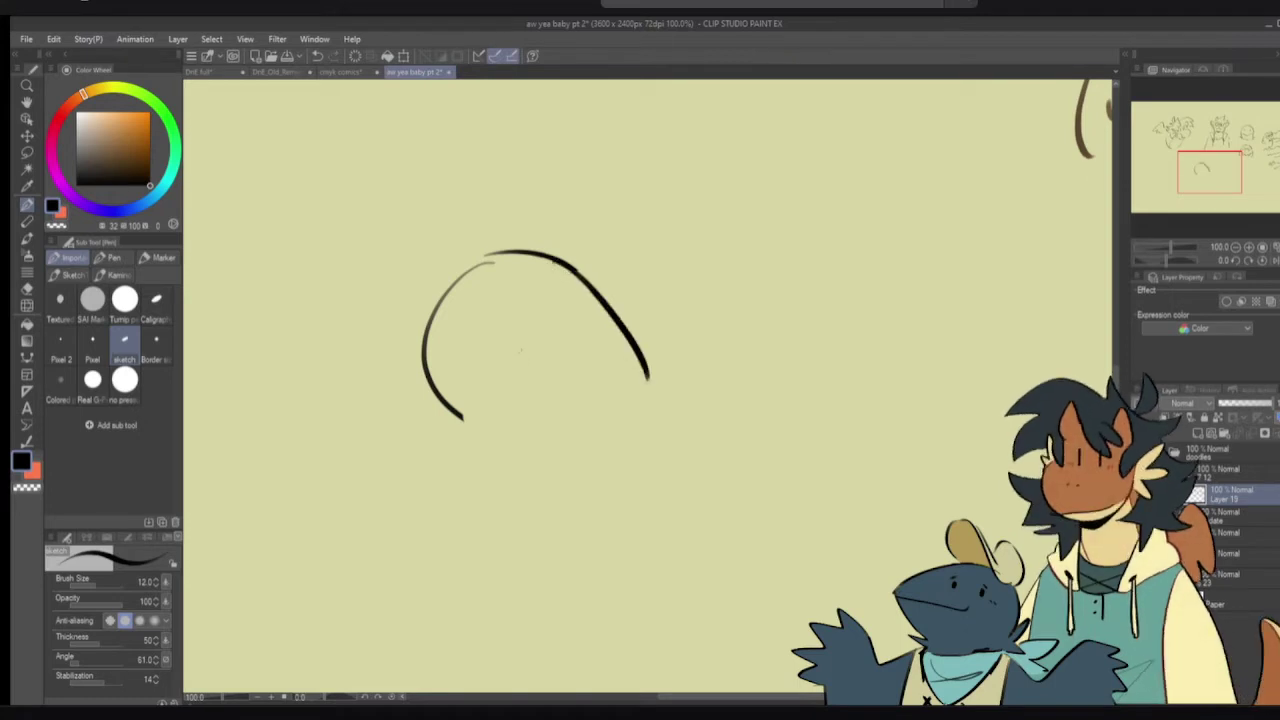
- Draw the blunt snout tip, a long straight mouth, dot eyes and two angled eyebrows
{"action": "mouse_move", "coordinate": [487, 371]}
{"action": "left_mouse_down"}
{"action": "mouse_move", "coordinate": [580, 399]}
{"action": "mouse_move", "coordinate": [647, 386]}
{"action": "left_mouse_up"}
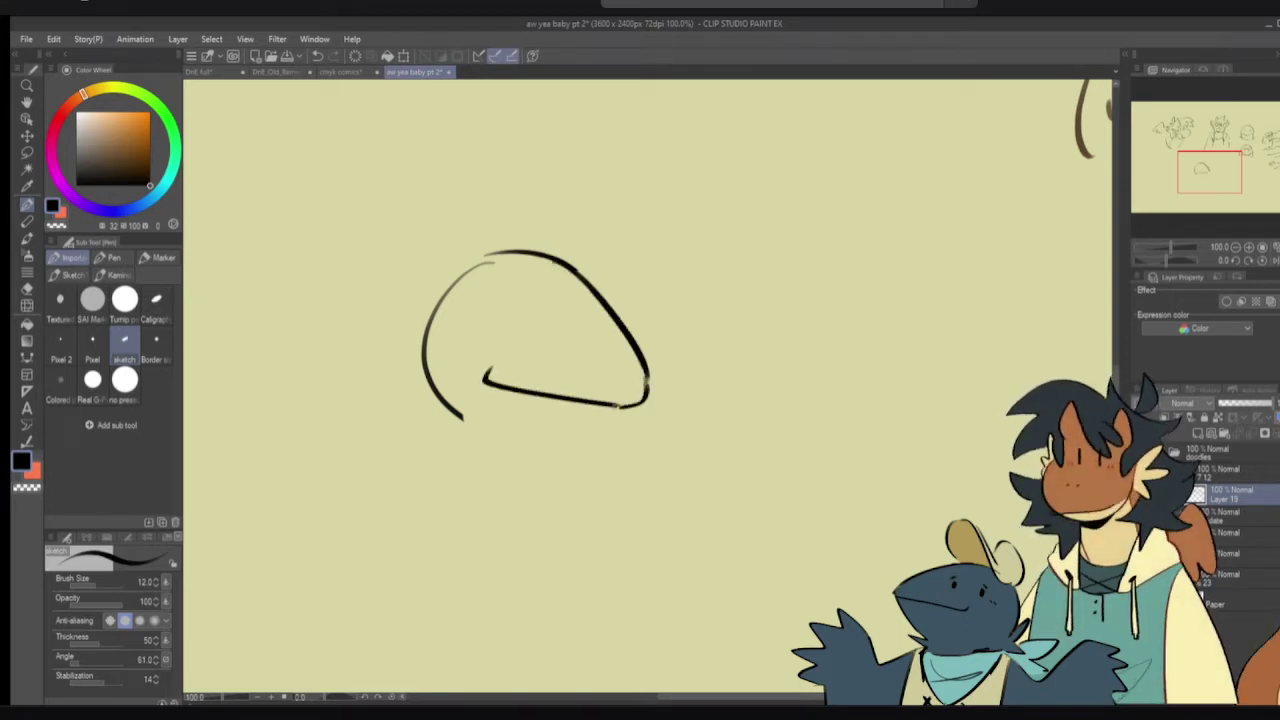
{"action": "mouse_move", "coordinate": [498, 327]}
{"action": "left_mouse_down"}
{"action": "mouse_move", "coordinate": [540, 335]}
{"action": "mouse_move", "coordinate": [502, 350]}
{"action": "mouse_move", "coordinate": [594, 322]}
{"action": "left_mouse_up"}
{"action": "left_click_drag", "start_coordinate": [572, 334], "coordinate": [570, 347]}
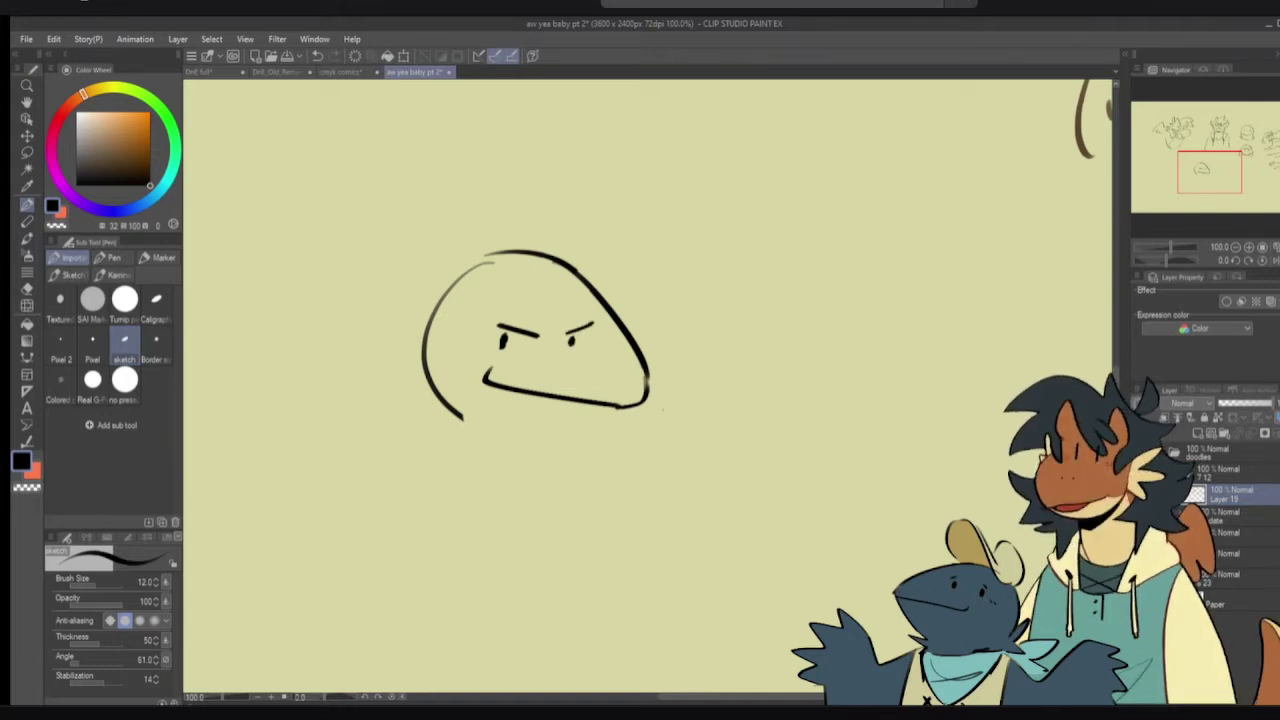
{"action": "mouse_move", "coordinate": [645, 398]}
{"action": "left_mouse_down"}
{"action": "mouse_move", "coordinate": [718, 430]}
{"action": "mouse_move", "coordinate": [795, 426]}
{"action": "left_mouse_up"}
{"action": "left_click_drag", "start_coordinate": [630, 404], "coordinate": [711, 467]}
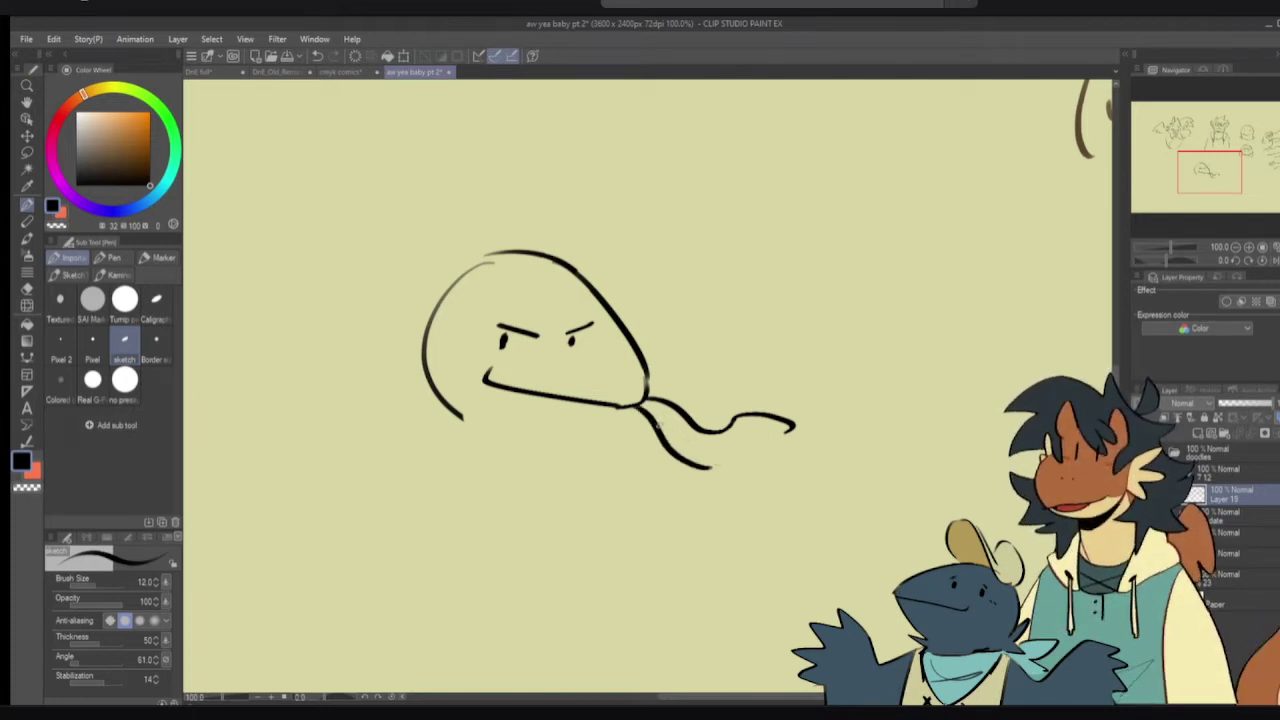
{"action": "key", "text": "ctrl+z"}
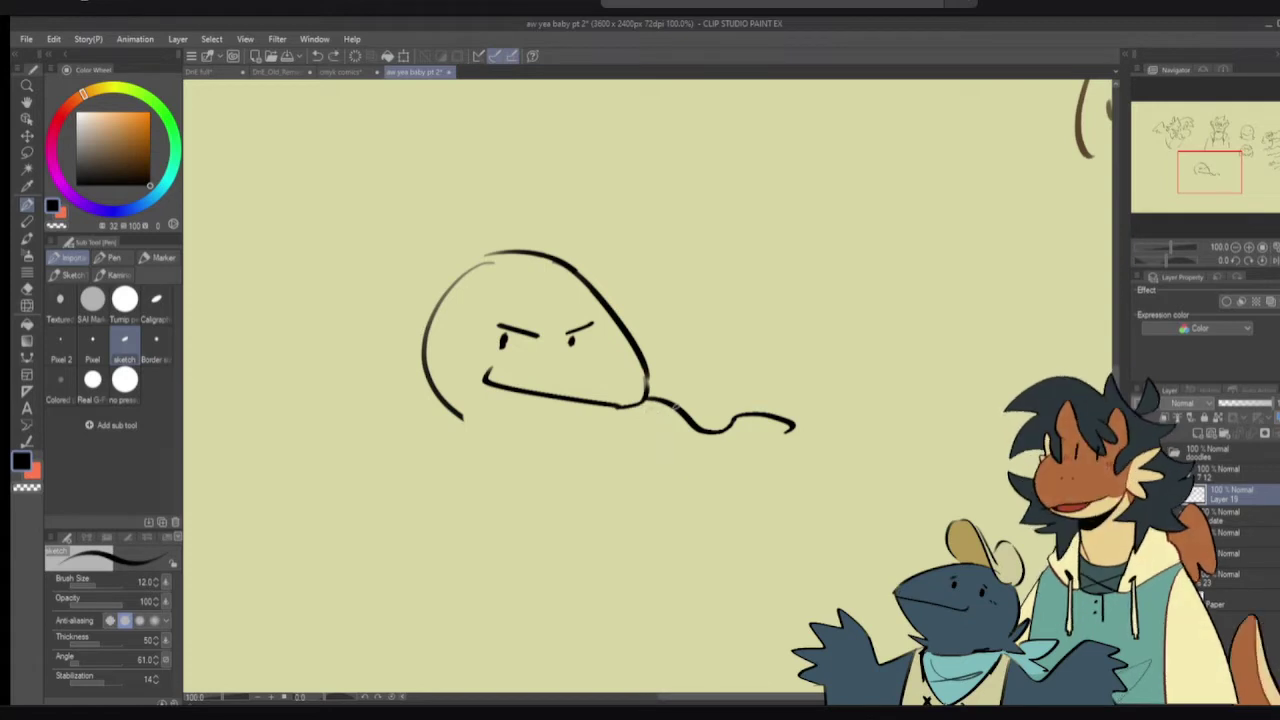
{"action": "key", "text": "e"}
{"action": "left_click_drag", "start_coordinate": [663, 394], "coordinate": [771, 437]}
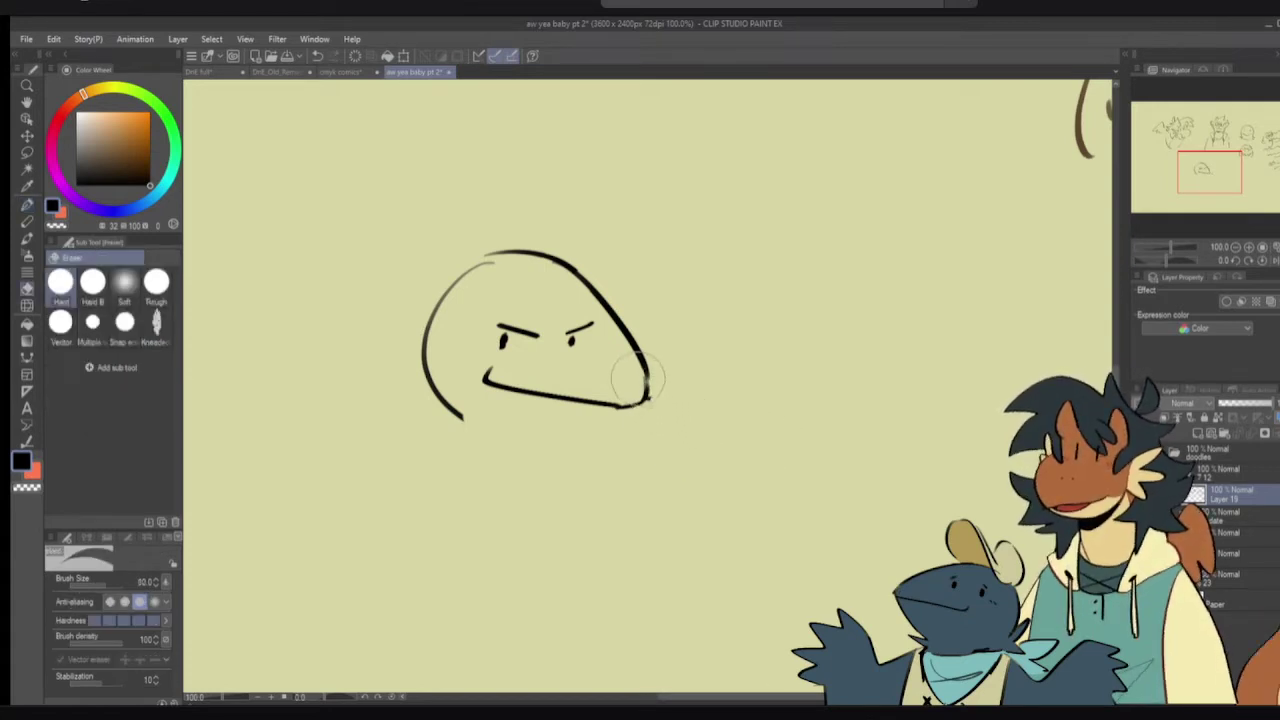
- Draw a smoking pipe with a dark bowl opening at the snout tip and undo the extra outline beside the head
{"action": "key", "text": "p"}
{"action": "mouse_move", "coordinate": [643, 368]}
{"action": "left_mouse_down"}
{"action": "mouse_move", "coordinate": [646, 405]}
{"action": "mouse_move", "coordinate": [714, 448]}
{"action": "left_mouse_up"}
{"action": "key", "text": "ctrl+z"}
{"action": "left_click_drag", "start_coordinate": [642, 403], "coordinate": [730, 425]}
{"action": "mouse_move", "coordinate": [624, 407]}
{"action": "left_mouse_down"}
{"action": "mouse_move", "coordinate": [684, 460]}
{"action": "mouse_move", "coordinate": [730, 424]}
{"action": "mouse_move", "coordinate": [712, 460]}
{"action": "mouse_move", "coordinate": [722, 430]}
{"action": "left_mouse_up"}
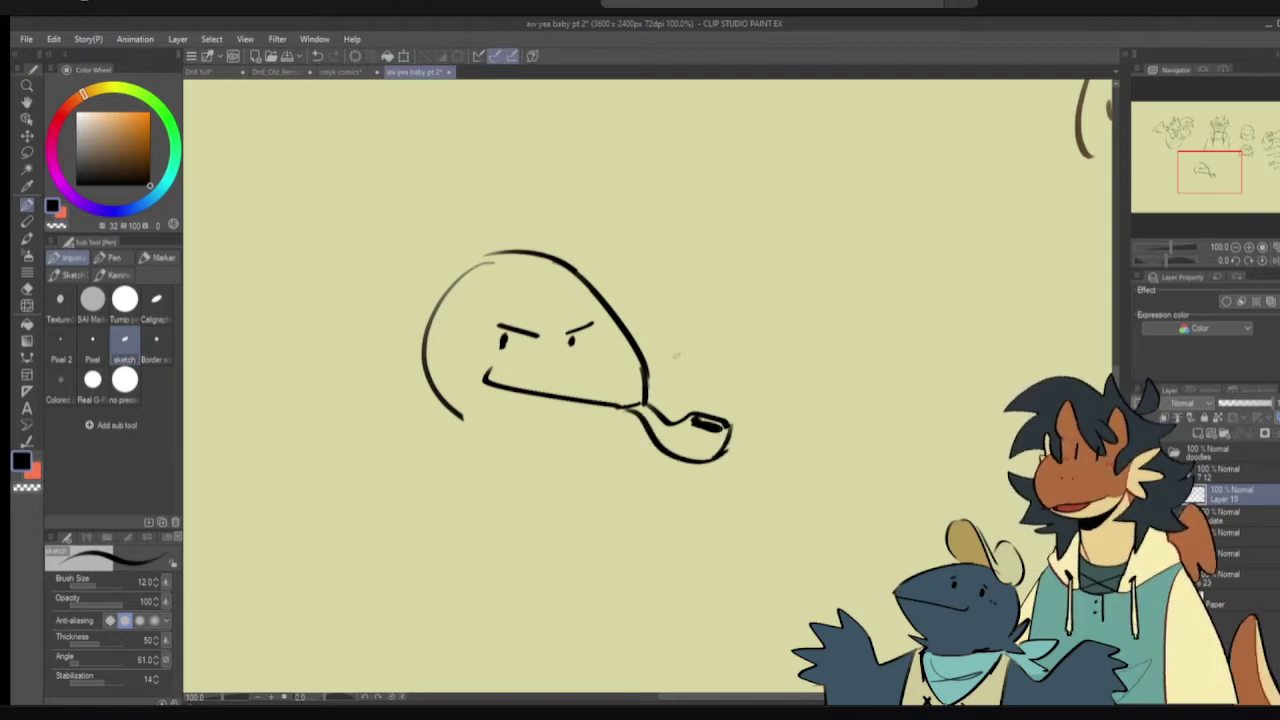
{"action": "mouse_move", "coordinate": [765, 318]}
{"action": "left_mouse_down"}
{"action": "mouse_move", "coordinate": [939, 396]}
{"action": "mouse_move", "coordinate": [795, 472]}
{"action": "mouse_move", "coordinate": [760, 292]}
{"action": "left_mouse_up"}
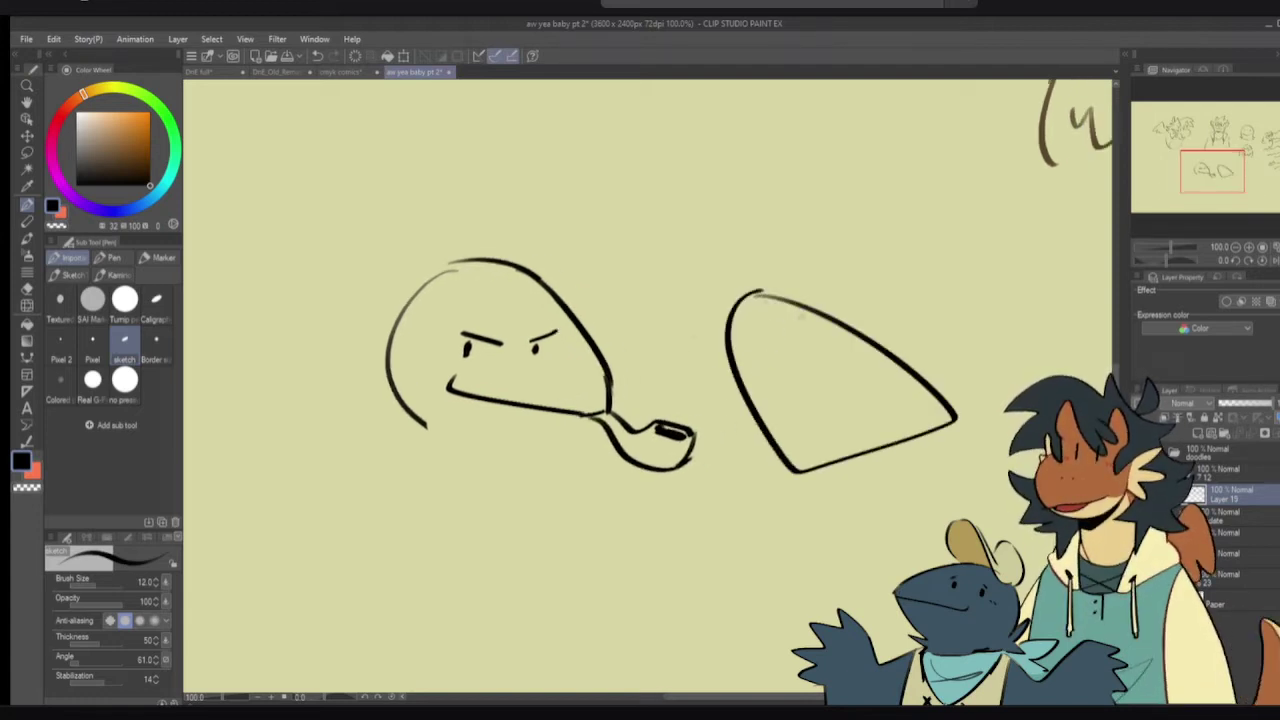
{"action": "key", "text": "ctrl+z"}
- Draw a detective's cap with a front brim on the head and erase the head outline showing through it
{"action": "left_click_drag", "start_coordinate": [608, 348], "coordinate": [670, 390]}
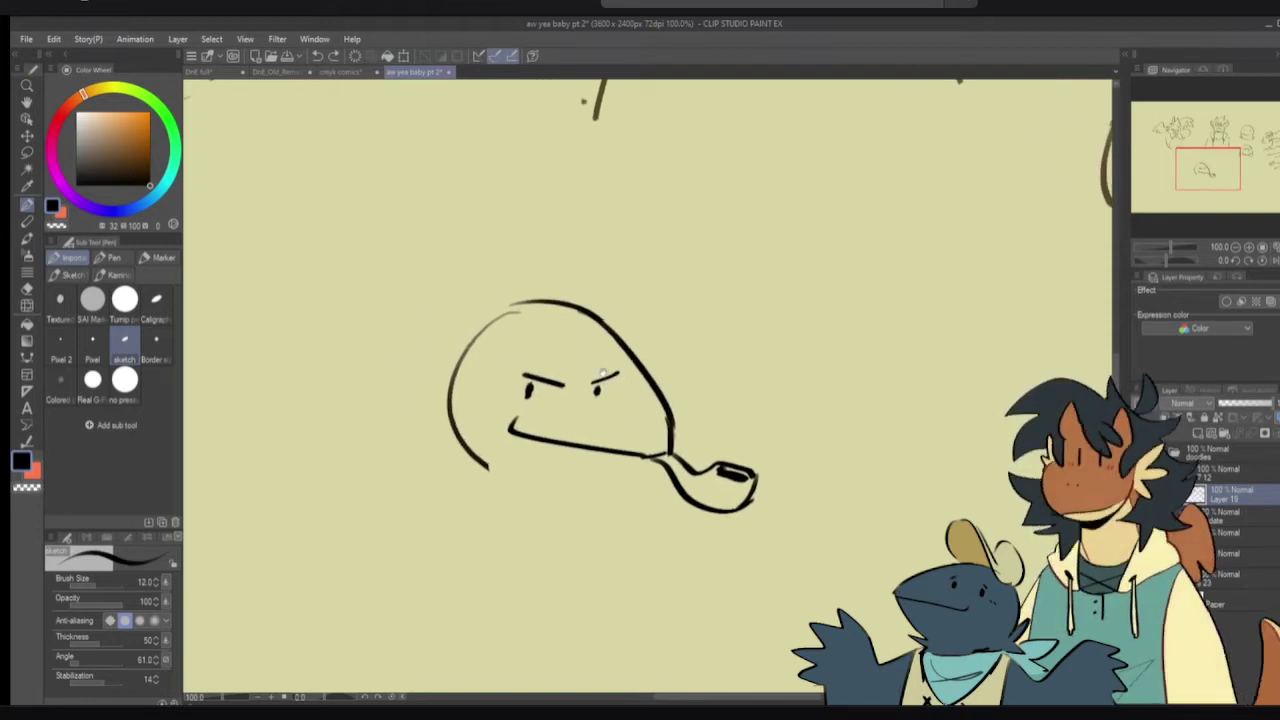
{"action": "mouse_move", "coordinate": [462, 342]}
{"action": "left_mouse_down"}
{"action": "mouse_move", "coordinate": [525, 272]}
{"action": "mouse_move", "coordinate": [567, 290]}
{"action": "mouse_move", "coordinate": [547, 310]}
{"action": "mouse_move", "coordinate": [502, 318]}
{"action": "mouse_move", "coordinate": [624, 314]}
{"action": "mouse_move", "coordinate": [514, 322]}
{"action": "left_mouse_up"}
{"action": "key", "text": "e"}
{"action": "key", "text": "p"}
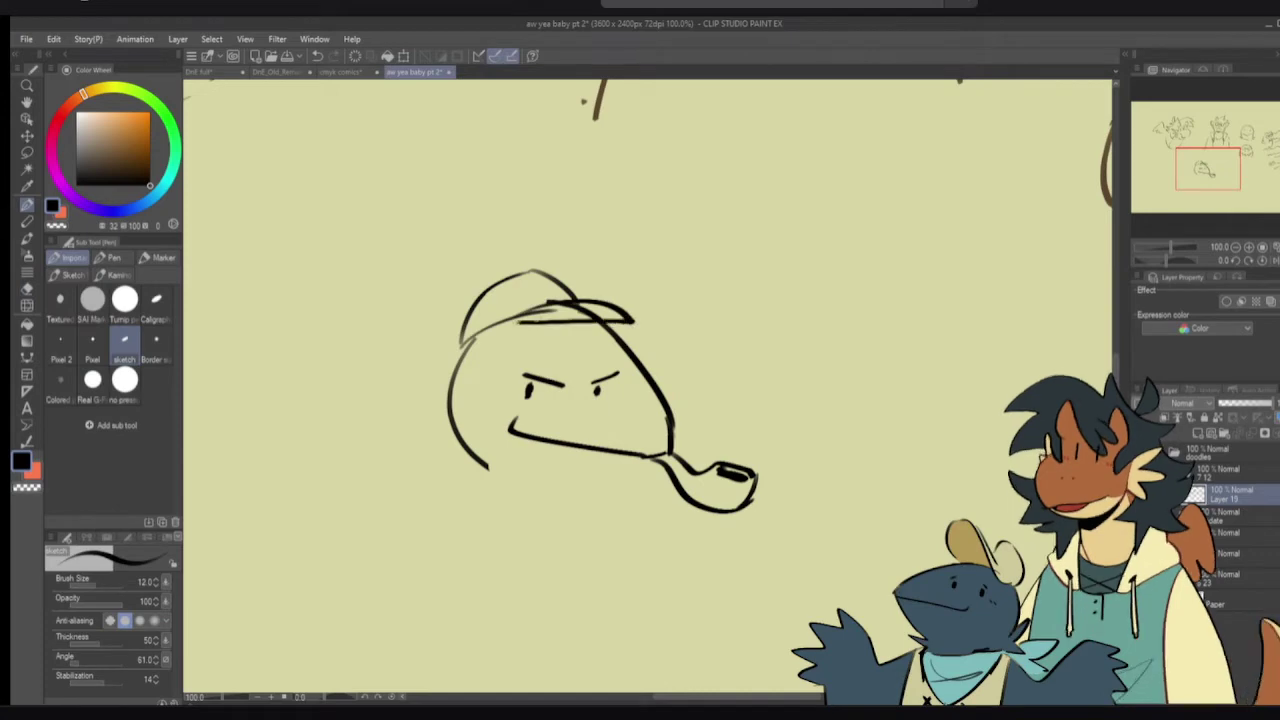
{"action": "key", "text": "e"}
{"action": "left_click_drag", "start_coordinate": [594, 302], "coordinate": [470, 336]}
- Add a checked pattern, a small bow on top and a pointed rear brim to the cap
{"action": "key", "text": "p"}
{"action": "mouse_move", "coordinate": [496, 291]}
{"action": "left_mouse_down"}
{"action": "mouse_move", "coordinate": [484, 327]}
{"action": "mouse_move", "coordinate": [510, 322]}
{"action": "left_mouse_up"}
{"action": "left_click_drag", "start_coordinate": [556, 274], "coordinate": [528, 300]}
{"action": "mouse_move", "coordinate": [506, 298]}
{"action": "left_mouse_down"}
{"action": "mouse_move", "coordinate": [480, 316]}
{"action": "mouse_move", "coordinate": [558, 286]}
{"action": "left_mouse_up"}
{"action": "mouse_move", "coordinate": [486, 298]}
{"action": "left_mouse_down"}
{"action": "mouse_move", "coordinate": [534, 280]}
{"action": "mouse_move", "coordinate": [488, 271]}
{"action": "left_mouse_up"}
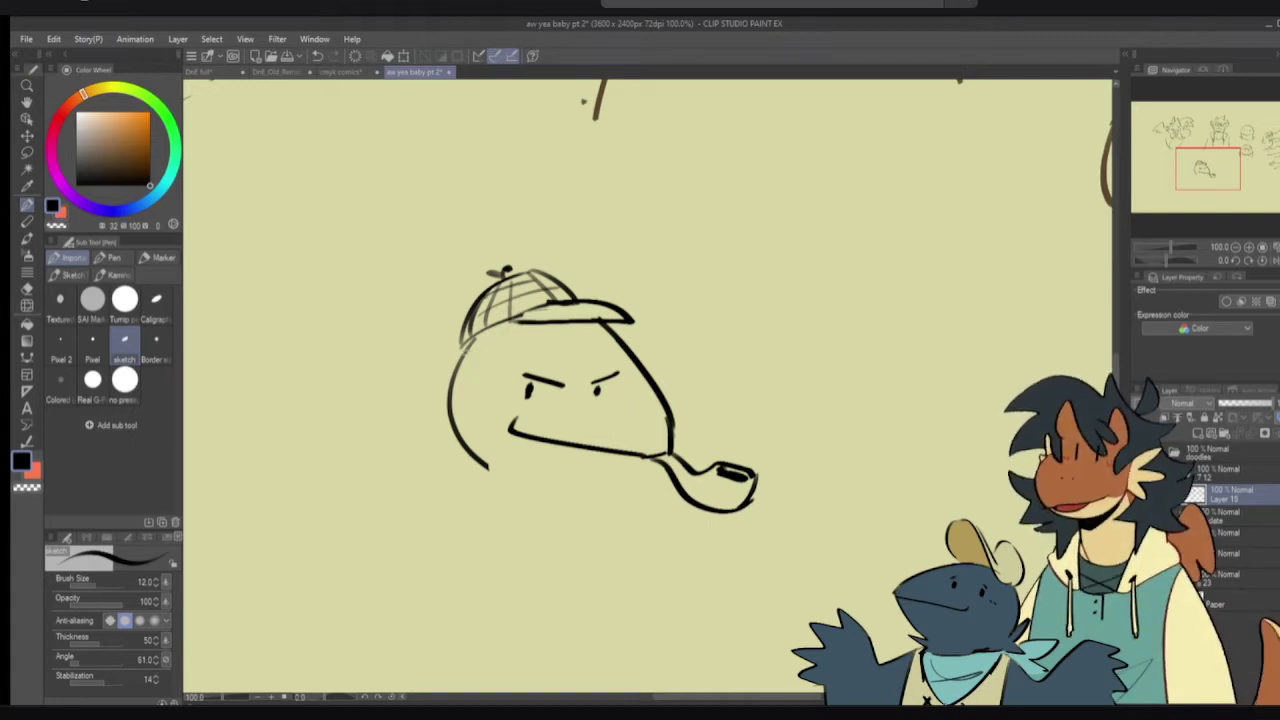
{"action": "left_click_drag", "start_coordinate": [460, 341], "coordinate": [423, 362]}
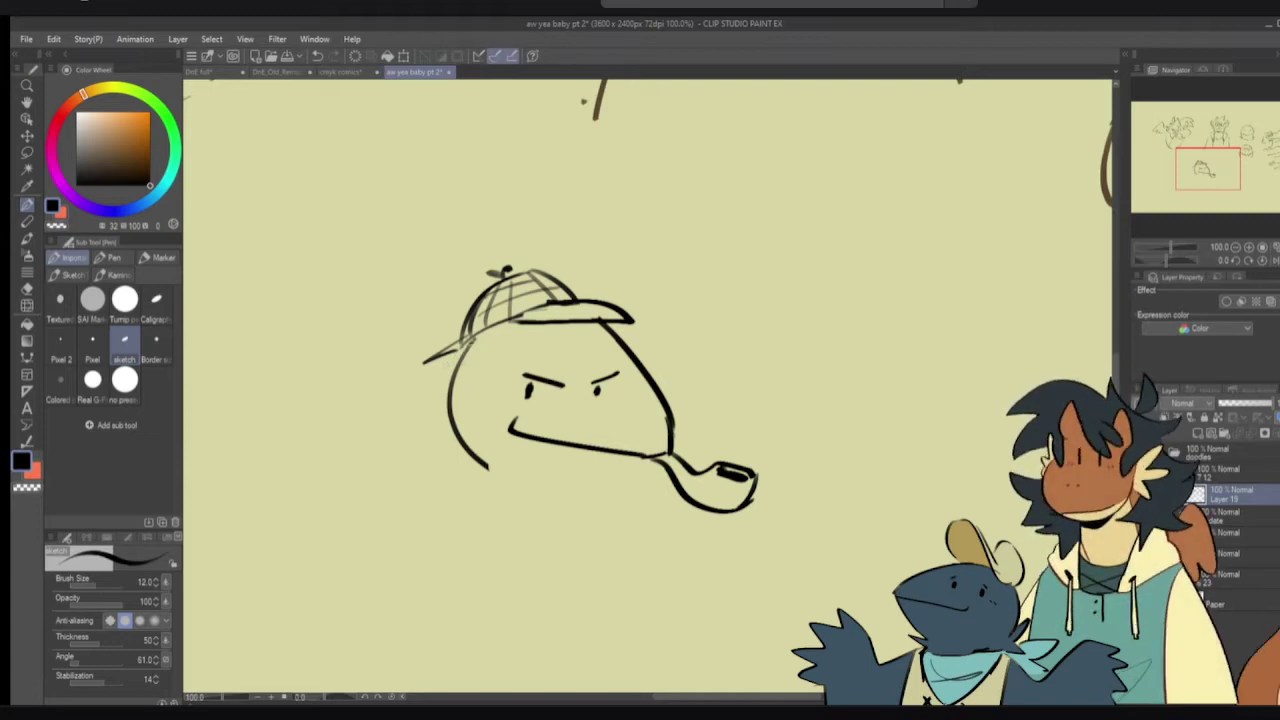
{"action": "mouse_move", "coordinate": [473, 341]}
{"action": "left_mouse_down"}
{"action": "mouse_move", "coordinate": [446, 353]}
{"action": "mouse_move", "coordinate": [474, 343]}
{"action": "left_mouse_up"}
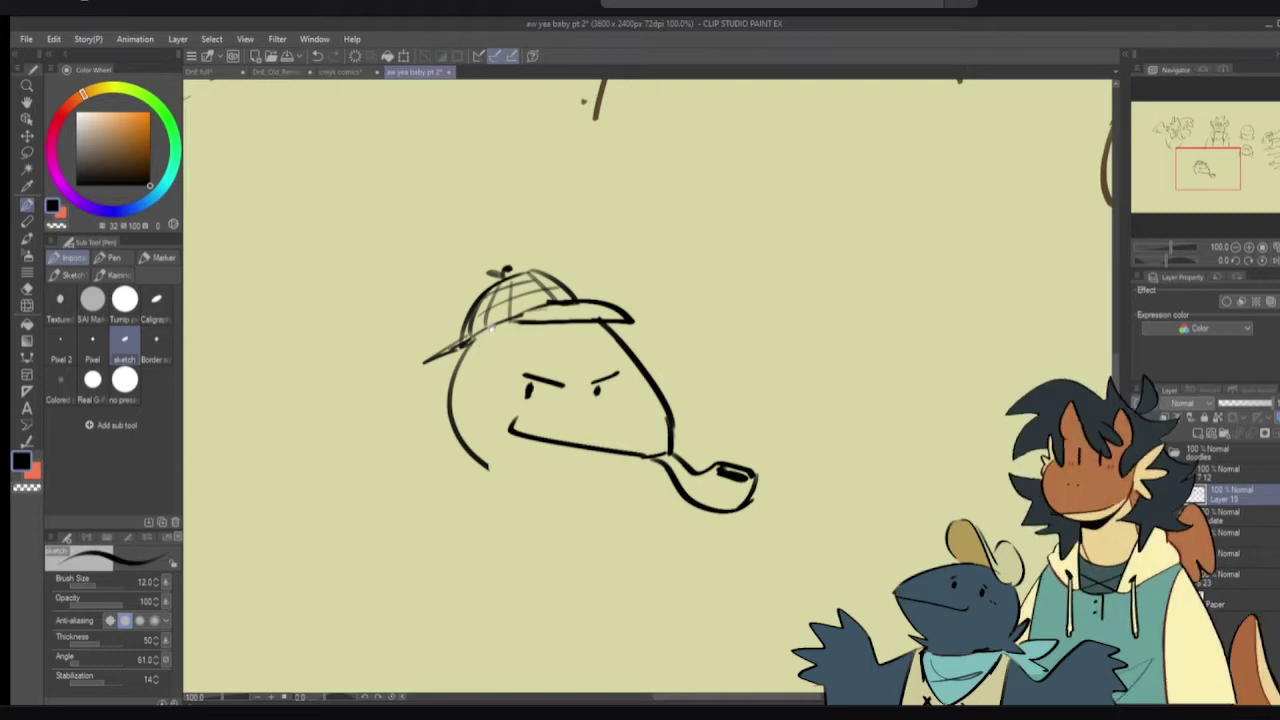
{"action": "left_click_drag", "start_coordinate": [555, 303], "coordinate": [503, 324]}
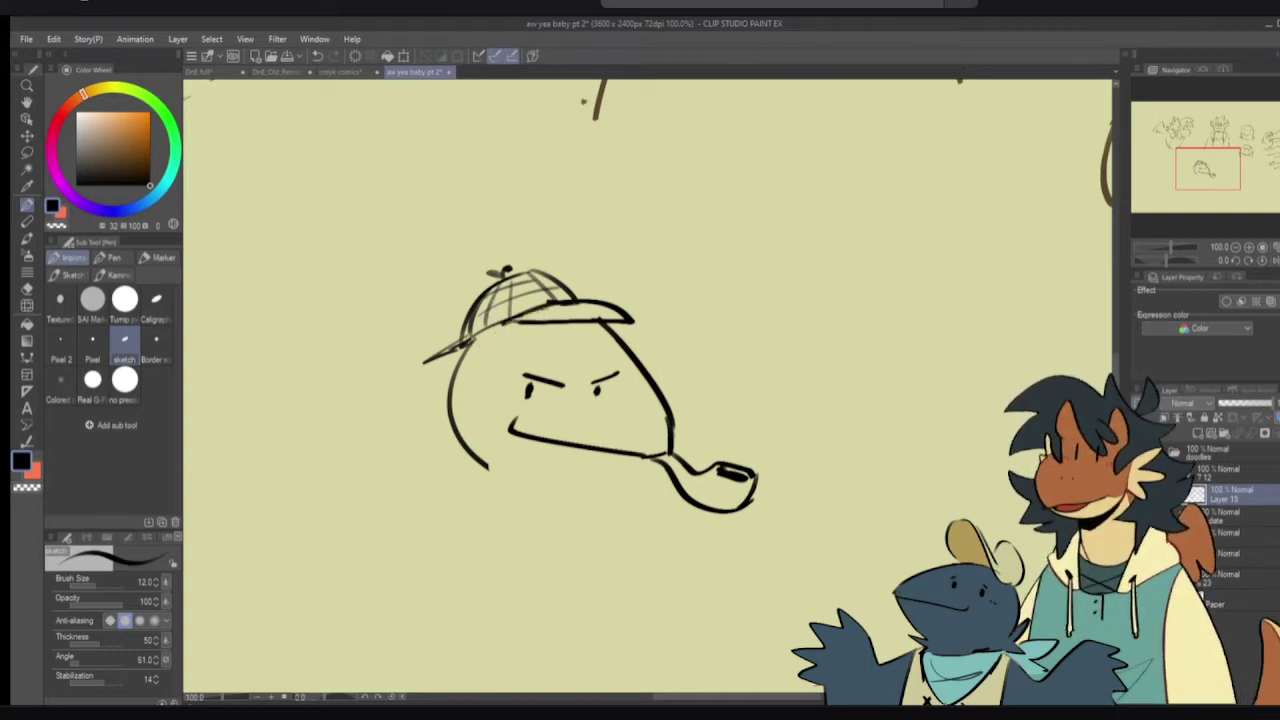
- Erase the rounded front brim of the cap and redraw it longer and more pointed
{"action": "key", "text": "e"}
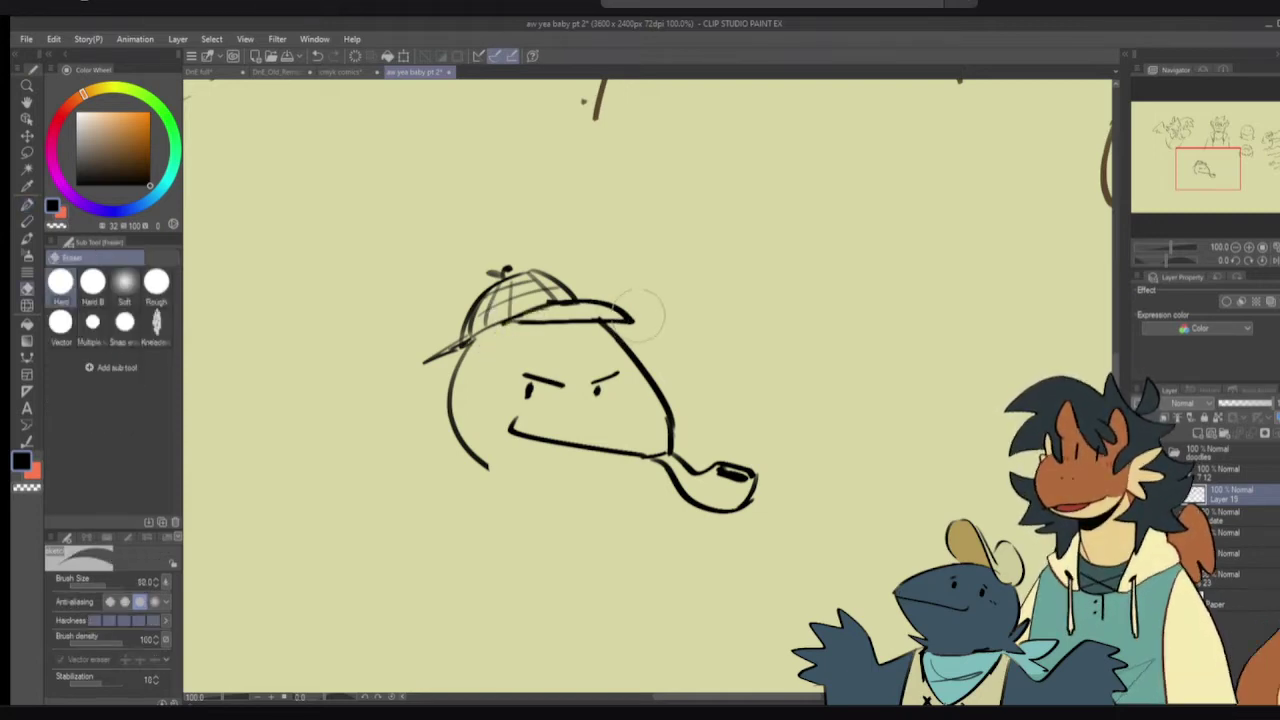
{"action": "mouse_move", "coordinate": [623, 322]}
{"action": "left_mouse_down"}
{"action": "mouse_move", "coordinate": [630, 312]}
{"action": "mouse_move", "coordinate": [595, 290]}
{"action": "mouse_move", "coordinate": [622, 318]}
{"action": "mouse_move", "coordinate": [629, 306]}
{"action": "mouse_move", "coordinate": [617, 321]}
{"action": "mouse_move", "coordinate": [644, 316]}
{"action": "mouse_move", "coordinate": [466, 342]}
{"action": "mouse_move", "coordinate": [506, 322]}
{"action": "mouse_move", "coordinate": [460, 345]}
{"action": "left_mouse_up"}
{"action": "key", "text": "p"}
{"action": "key", "text": "ctrl+z"}
{"action": "key", "text": "ctrl+z"}
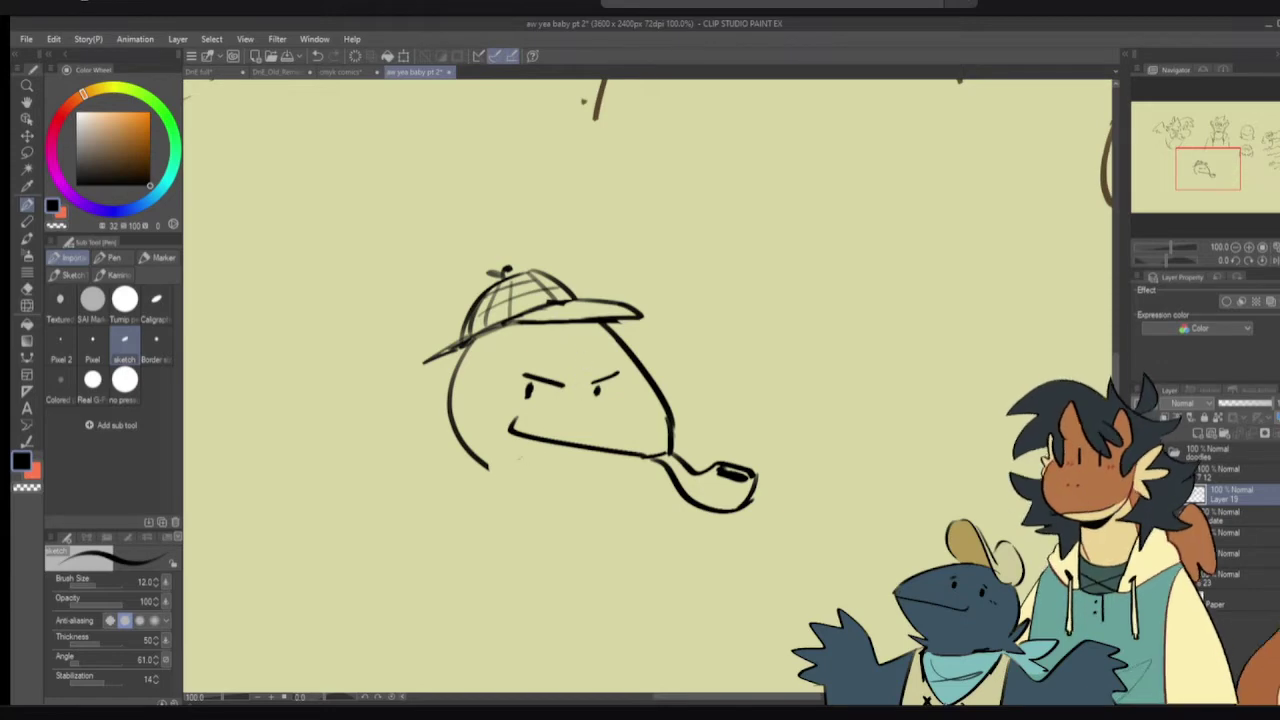
- Outline a curved shadow across the forehead beneath the brim and fill it with black
{"action": "left_click_drag", "start_coordinate": [490, 330], "coordinate": [630, 366]}
{"action": "key", "text": "g"}
{"action": "left_click", "coordinate": [562, 340]}
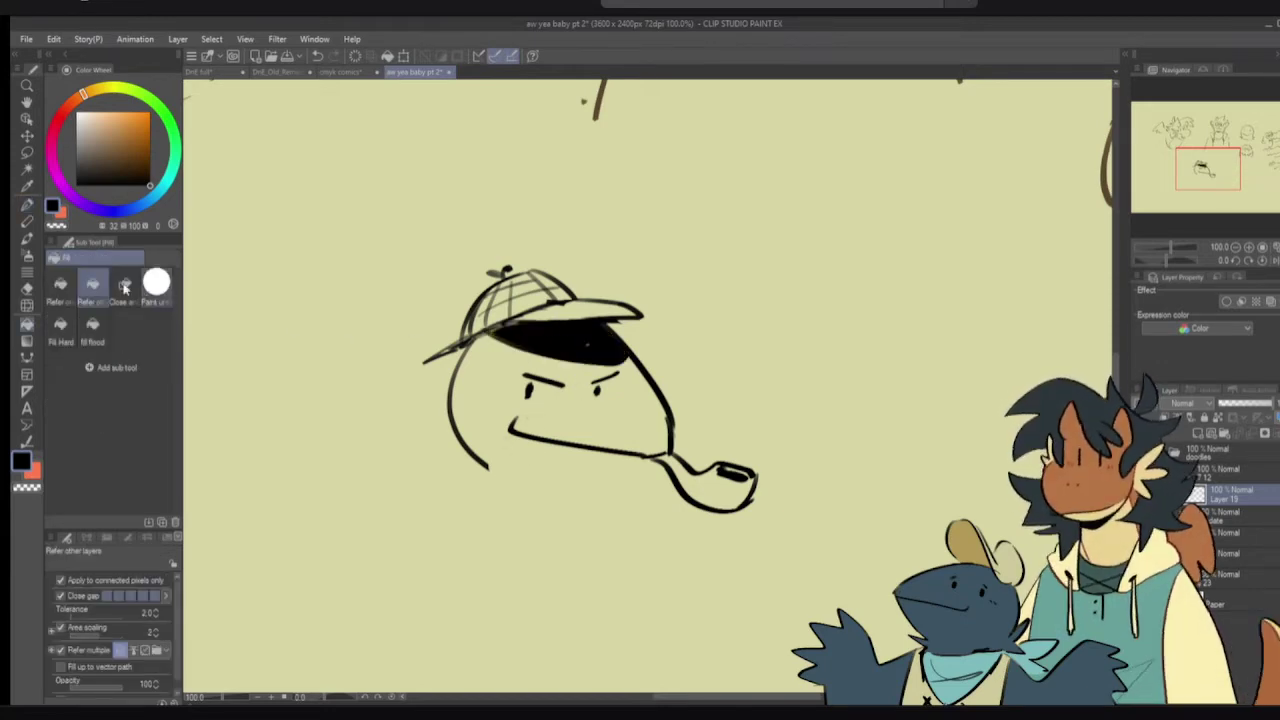
{"action": "key", "text": "p"}
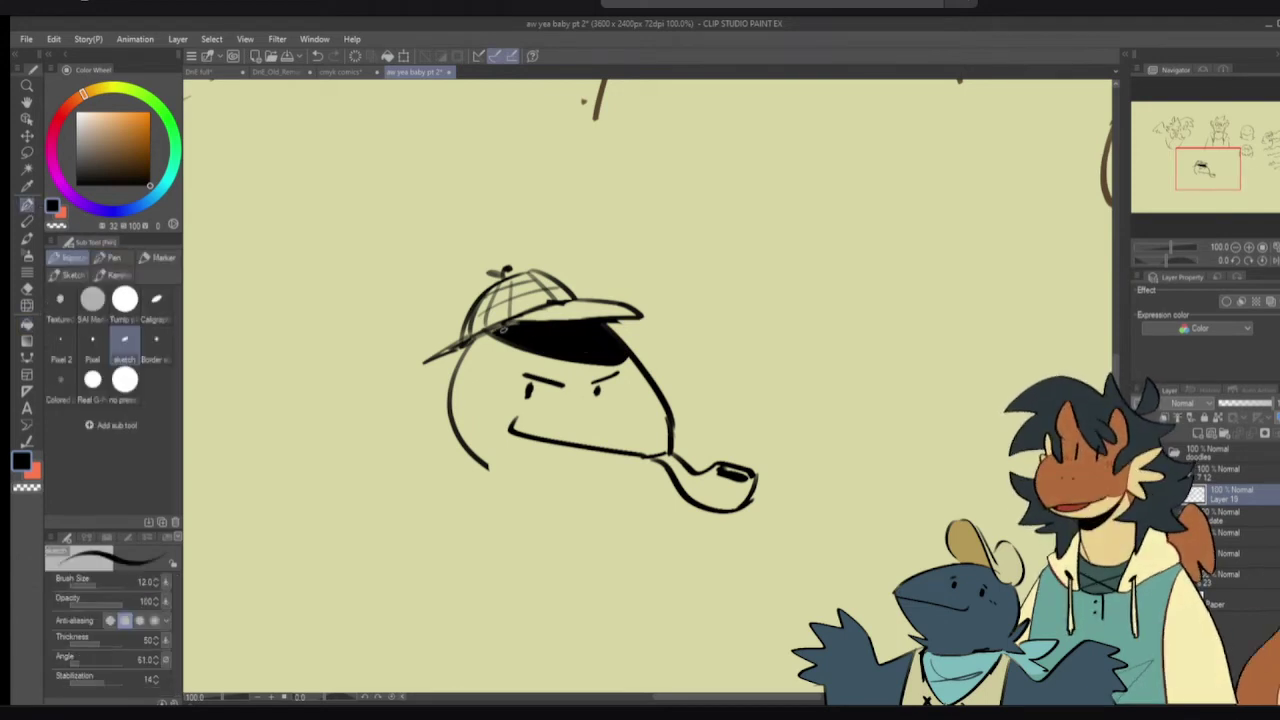
- Extend the black shadow down the snout side of the face and close the jaw with a thick shaded line
{"action": "mouse_move", "coordinate": [505, 335]}
{"action": "left_mouse_down"}
{"action": "mouse_move", "coordinate": [634, 461]}
{"action": "mouse_move", "coordinate": [559, 479]}
{"action": "mouse_move", "coordinate": [484, 467]}
{"action": "left_mouse_up"}
{"action": "mouse_move", "coordinate": [486, 470]}
{"action": "left_mouse_down"}
{"action": "mouse_move", "coordinate": [594, 488]}
{"action": "mouse_move", "coordinate": [664, 462]}
{"action": "mouse_move", "coordinate": [569, 363]}
{"action": "mouse_move", "coordinate": [583, 368]}
{"action": "left_mouse_up"}
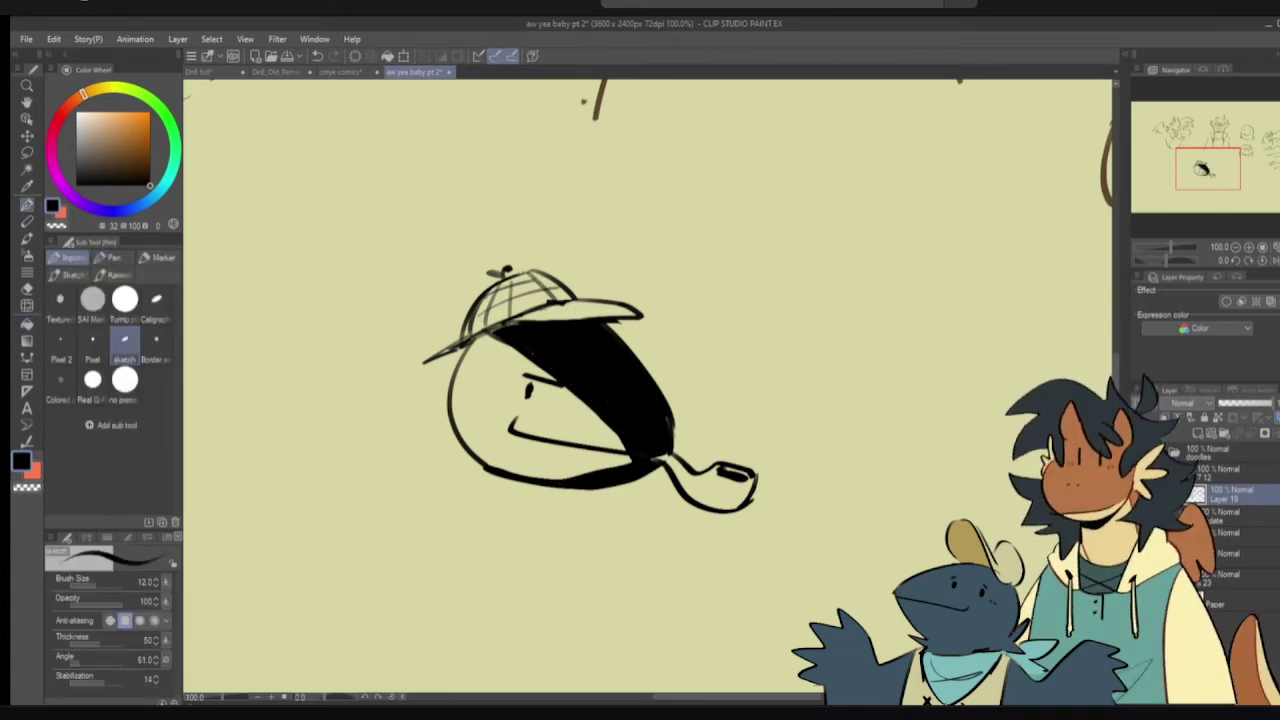
- Outline a shadow on the front part of the cap's crown and fill it with black
{"action": "mouse_move", "coordinate": [518, 272]}
{"action": "left_mouse_down"}
{"action": "mouse_move", "coordinate": [531, 310]}
{"action": "mouse_move", "coordinate": [551, 282]}
{"action": "mouse_move", "coordinate": [558, 302]}
{"action": "left_mouse_up"}
{"action": "key", "text": "g"}
{"action": "left_click", "coordinate": [543, 280]}
{"action": "key", "text": "p"}
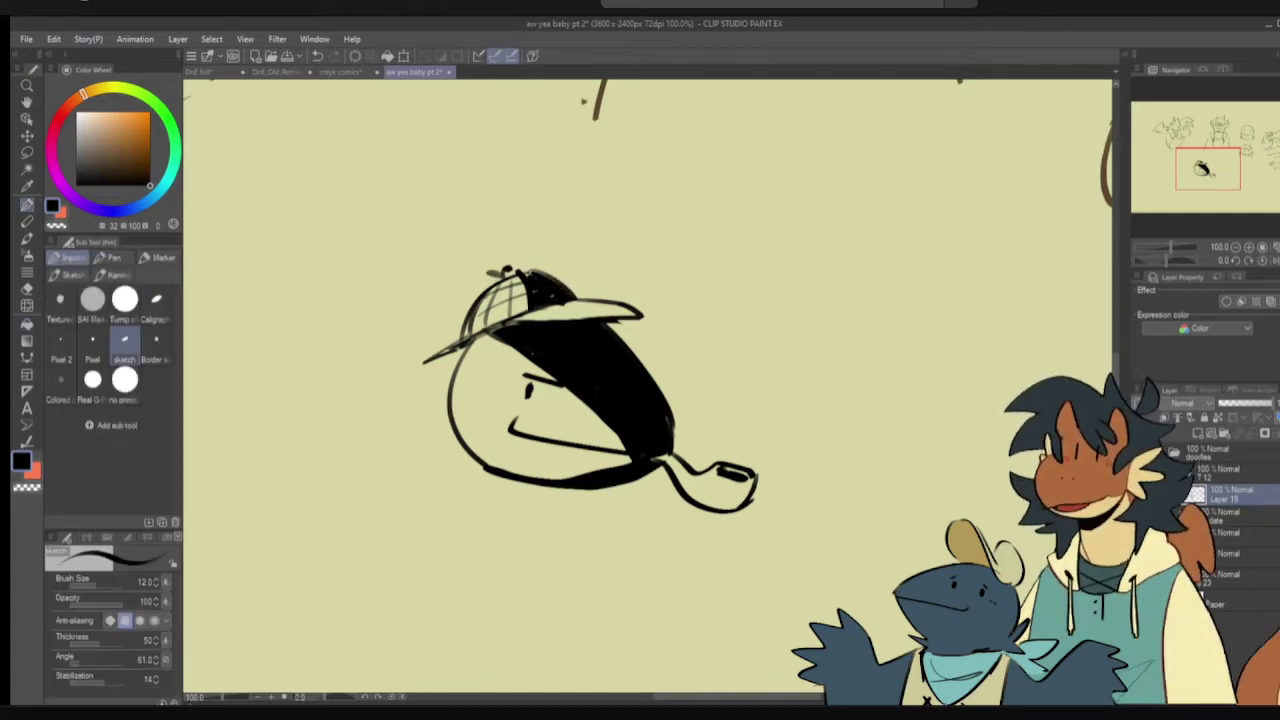
- Erase the back of the jaw outline and replace it with spiky cheek tufts
{"action": "key", "text": "e"}
{"action": "mouse_move", "coordinate": [478, 458]}
{"action": "left_mouse_down"}
{"action": "mouse_move", "coordinate": [452, 391]}
{"action": "mouse_move", "coordinate": [463, 369]}
{"action": "mouse_move", "coordinate": [452, 409]}
{"action": "left_mouse_up"}
{"action": "key", "text": "p"}
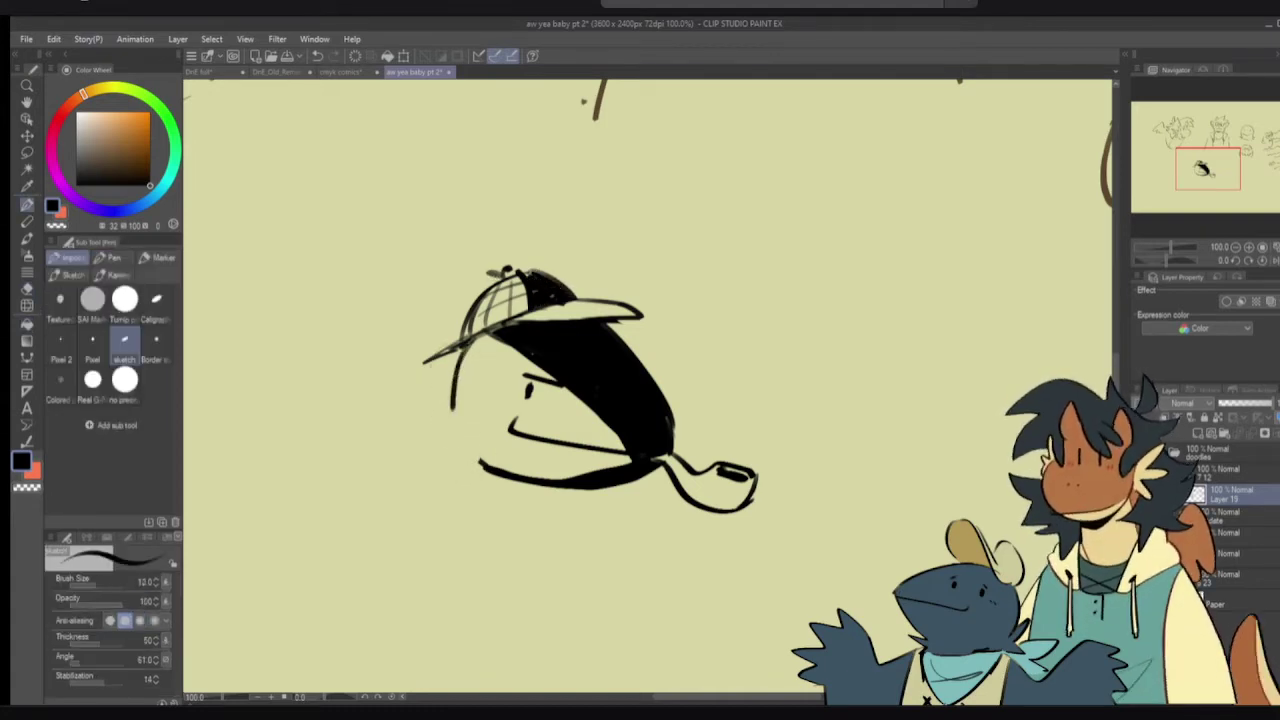
{"action": "key", "text": "ctrl+z"}
{"action": "mouse_move", "coordinate": [467, 346]}
{"action": "left_mouse_down"}
{"action": "mouse_move", "coordinate": [454, 420]}
{"action": "mouse_move", "coordinate": [432, 448]}
{"action": "mouse_move", "coordinate": [492, 466]}
{"action": "mouse_move", "coordinate": [497, 330]}
{"action": "left_mouse_up"}
{"action": "key", "text": "ctrl+z"}
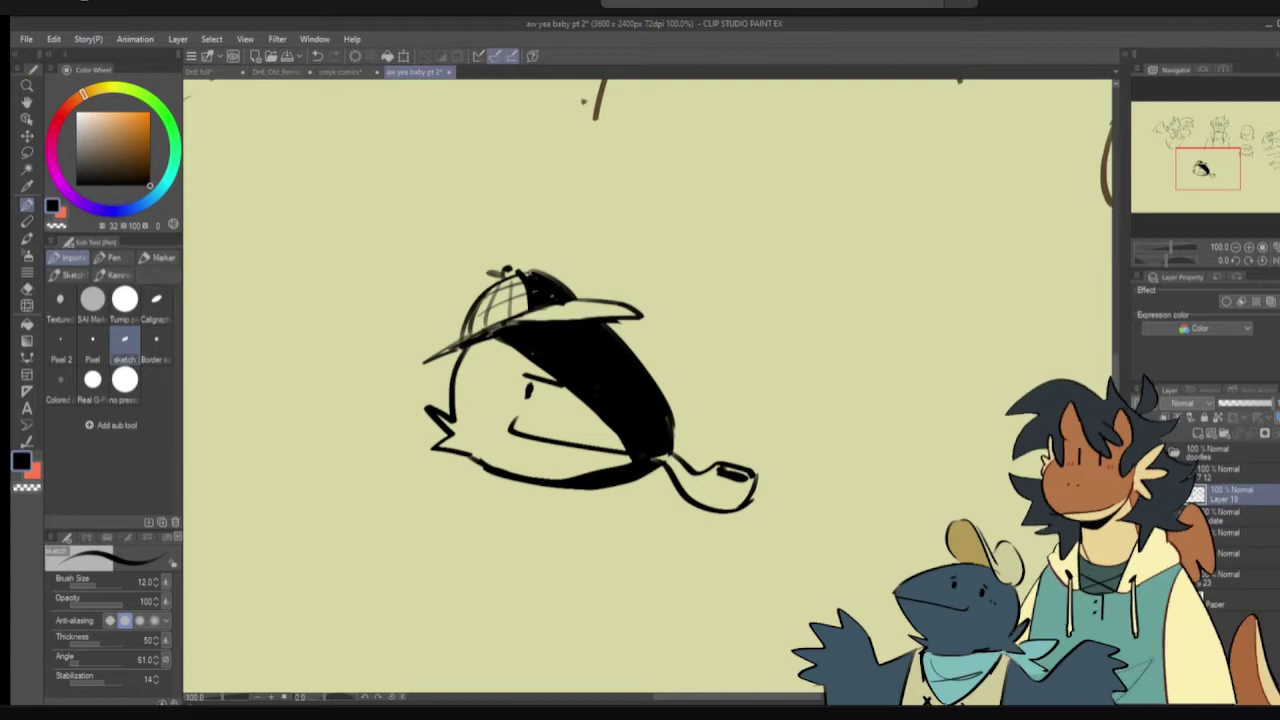
- Outline shading along the pipe's stem and bowl and fill it with black
{"action": "mouse_move", "coordinate": [656, 452]}
{"action": "left_mouse_down"}
{"action": "mouse_move", "coordinate": [712, 482]}
{"action": "mouse_move", "coordinate": [751, 475]}
{"action": "mouse_move", "coordinate": [733, 465]}
{"action": "mouse_move", "coordinate": [722, 473]}
{"action": "mouse_move", "coordinate": [751, 478]}
{"action": "mouse_move", "coordinate": [694, 476]}
{"action": "mouse_move", "coordinate": [721, 488]}
{"action": "mouse_move", "coordinate": [723, 508]}
{"action": "mouse_move", "coordinate": [738, 500]}
{"action": "mouse_move", "coordinate": [729, 470]}
{"action": "mouse_move", "coordinate": [741, 485]}
{"action": "mouse_move", "coordinate": [722, 466]}
{"action": "mouse_move", "coordinate": [756, 479]}
{"action": "left_mouse_up"}
{"action": "key", "text": "g"}
{"action": "left_click", "coordinate": [732, 468]}
{"action": "key", "text": "p"}
{"action": "key", "text": "c"}
{"action": "key", "text": "c"}
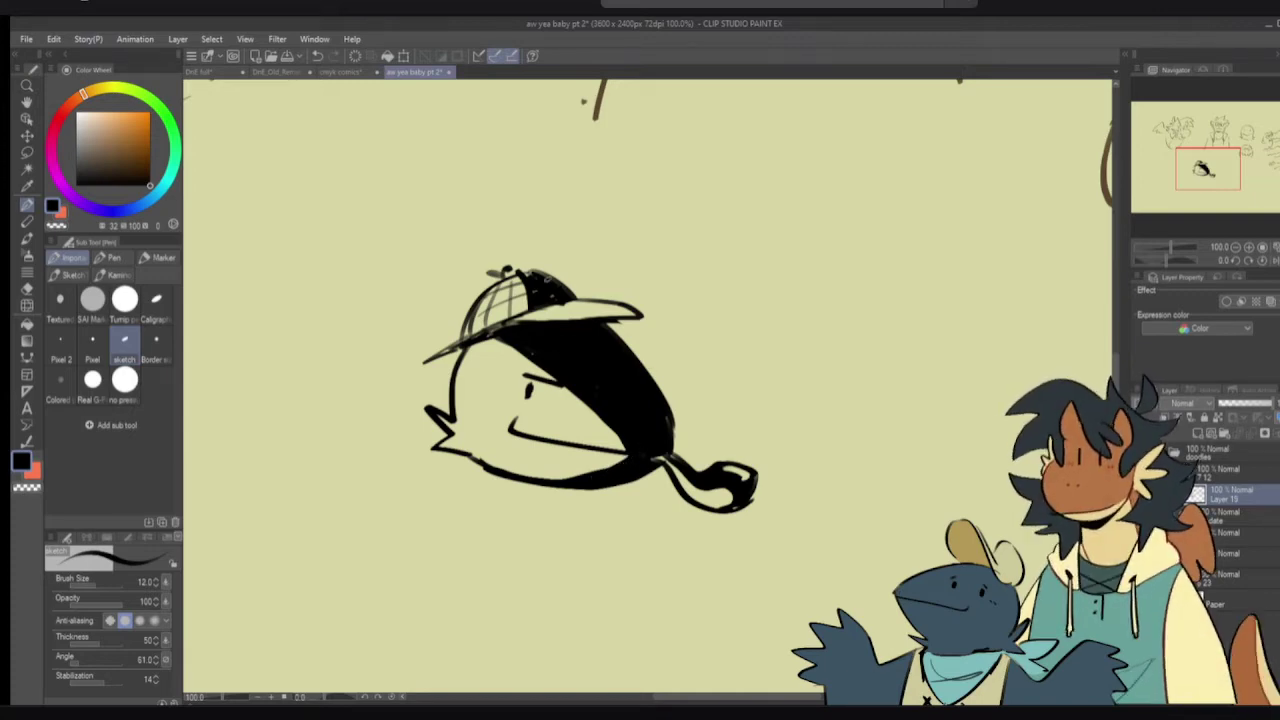
- Darken the cap's lower edge and fill the upper part of the front brim with black
{"action": "left_click_drag", "start_coordinate": [465, 349], "coordinate": [499, 338]}
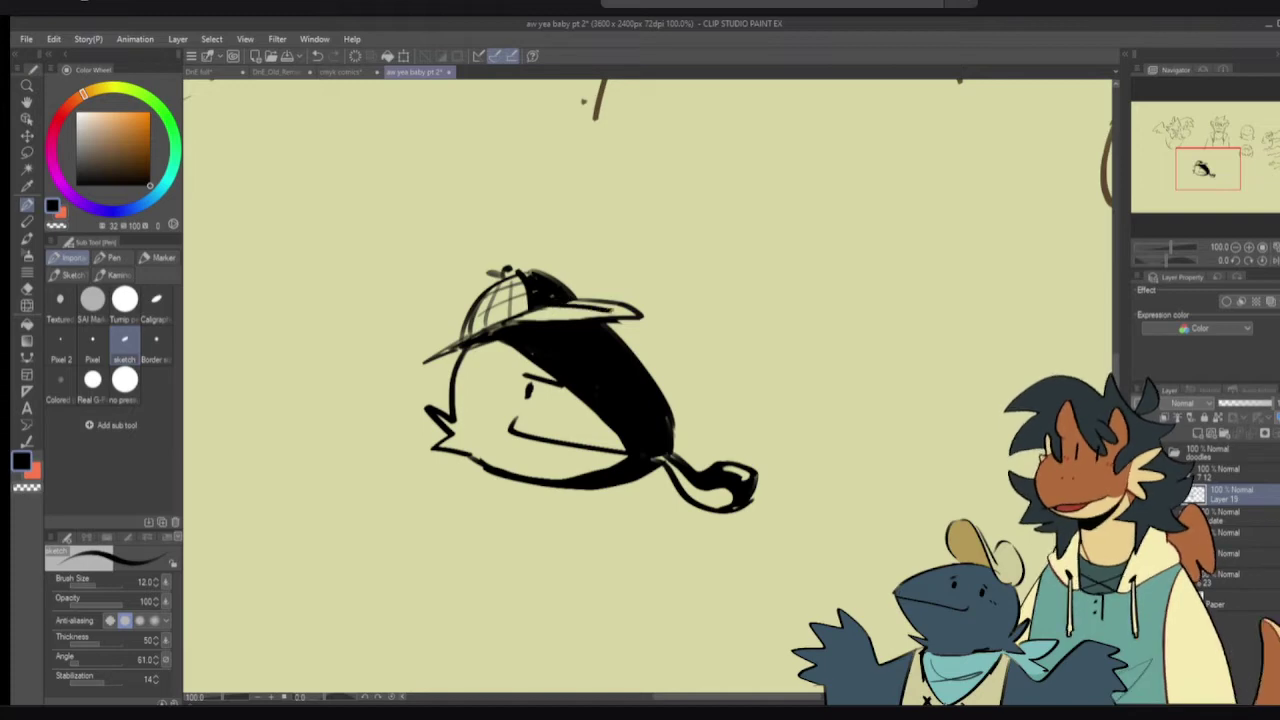
{"action": "key", "text": "g"}
{"action": "key", "text": "p"}
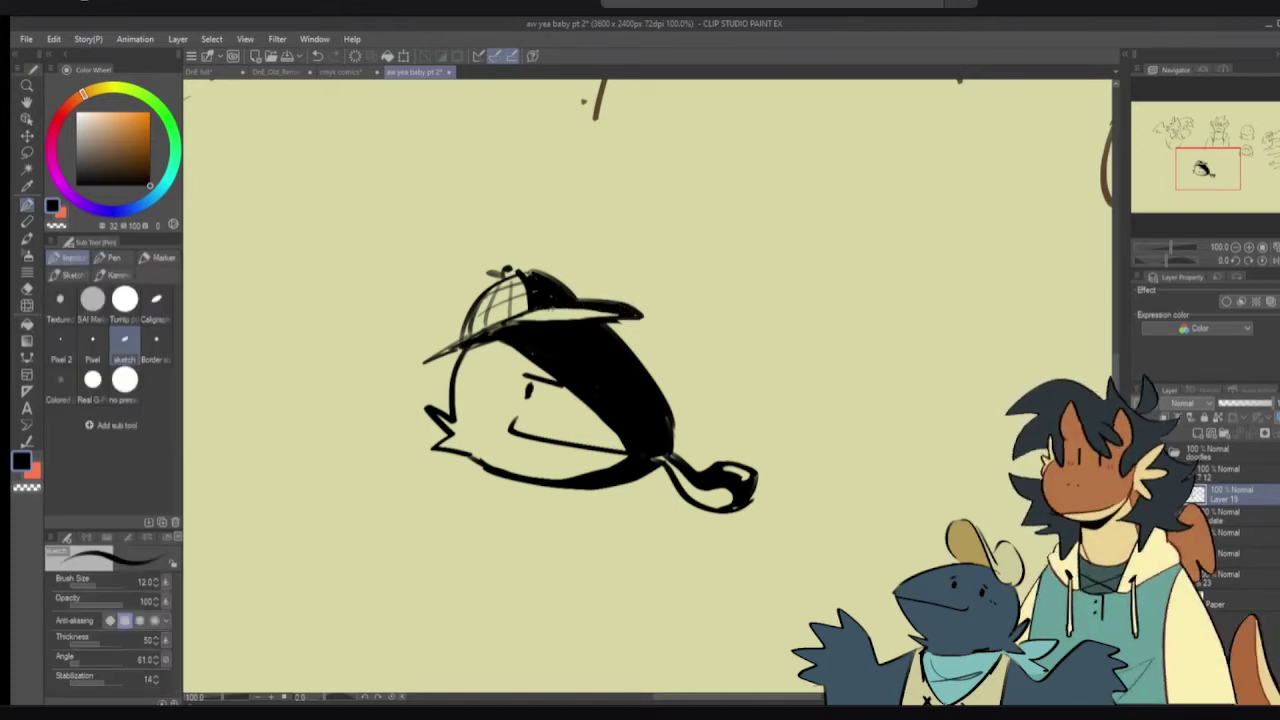
- Draw two slender pointed lobes behind the cheek tufts and begin filling their inner shadows with black
{"action": "key", "text": "c"}
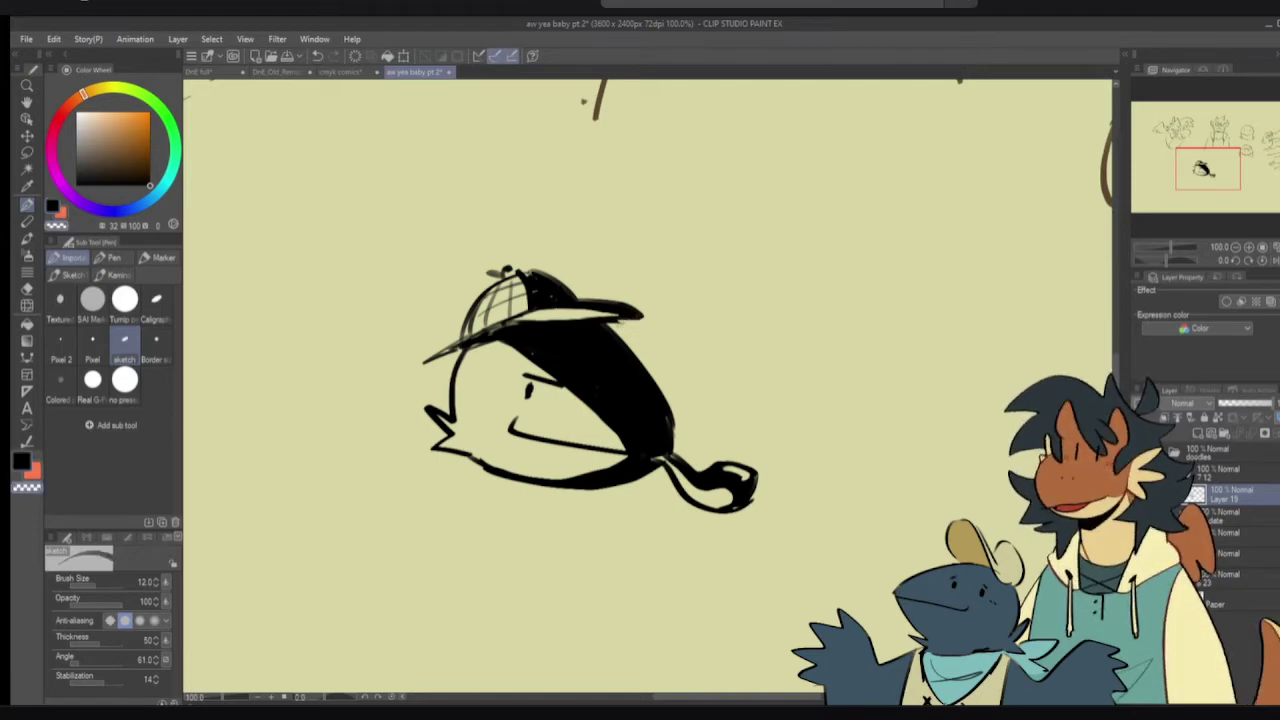
{"action": "key", "text": "c"}
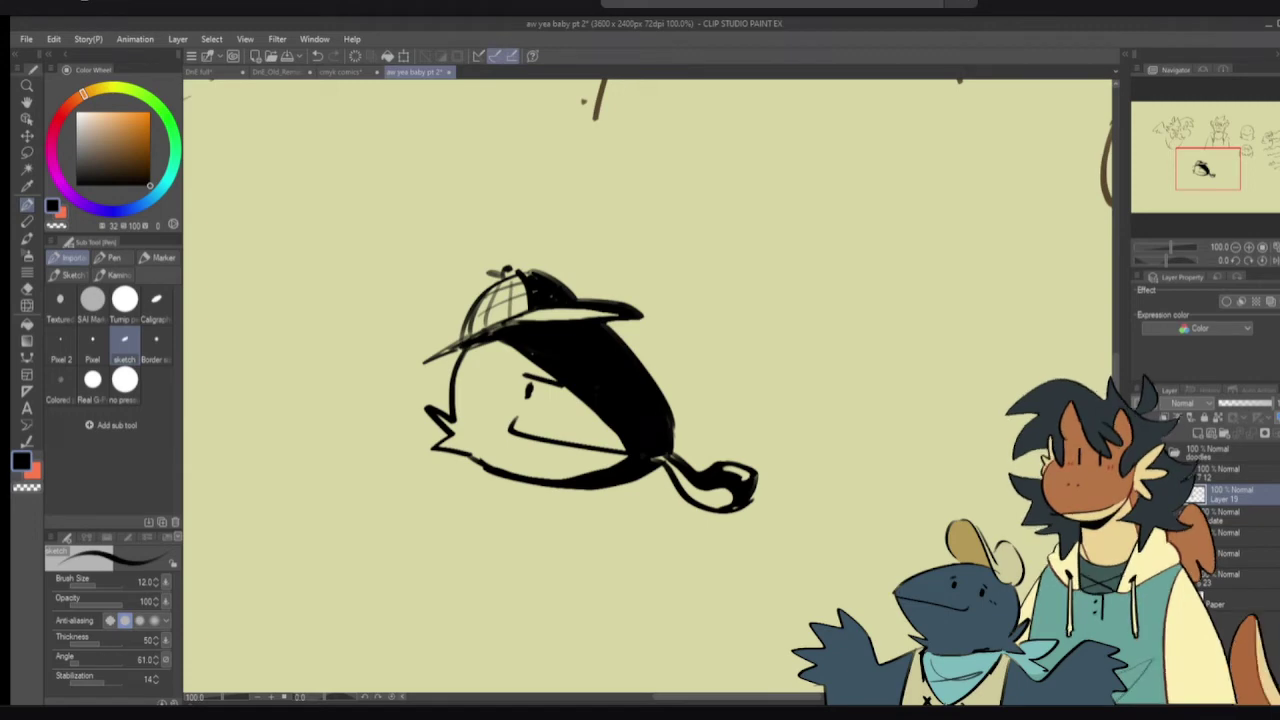
{"action": "mouse_move", "coordinate": [444, 426]}
{"action": "left_mouse_down"}
{"action": "mouse_move", "coordinate": [392, 422]}
{"action": "mouse_move", "coordinate": [444, 442]}
{"action": "mouse_move", "coordinate": [374, 466]}
{"action": "mouse_move", "coordinate": [446, 452]}
{"action": "mouse_move", "coordinate": [404, 425]}
{"action": "left_mouse_up"}
{"action": "key", "text": "g"}
{"action": "left_click", "coordinate": [440, 431]}
{"action": "left_click", "coordinate": [428, 427]}
{"action": "key", "text": "p"}
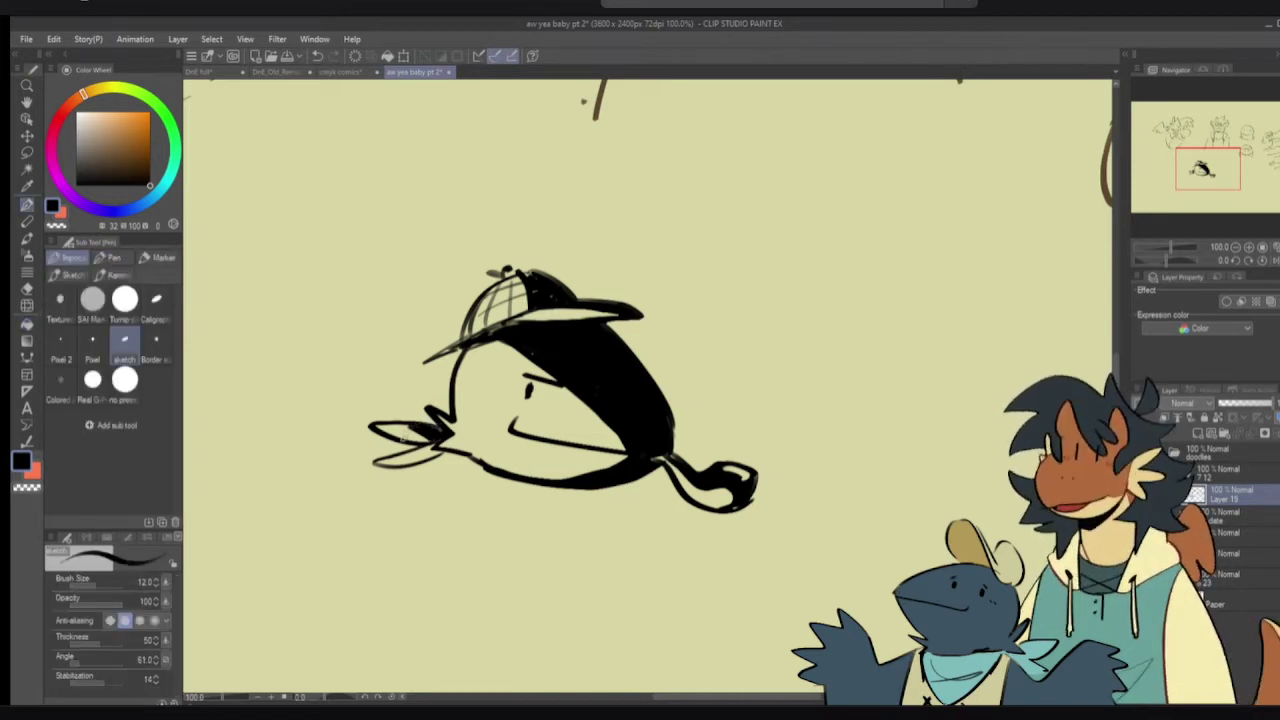
- Rework the shading lines on both lobes behind the cheek and fill the lower one with black
{"action": "mouse_move", "coordinate": [407, 434]}
{"action": "left_mouse_down"}
{"action": "mouse_move", "coordinate": [397, 446]}
{"action": "mouse_move", "coordinate": [387, 430]}
{"action": "mouse_move", "coordinate": [386, 463]}
{"action": "mouse_move", "coordinate": [431, 447]}
{"action": "mouse_move", "coordinate": [407, 426]}
{"action": "left_mouse_up"}
{"action": "key", "text": "ctrl+z"}
{"action": "key", "text": "ctrl+z"}
{"action": "key", "text": "ctrl+z"}
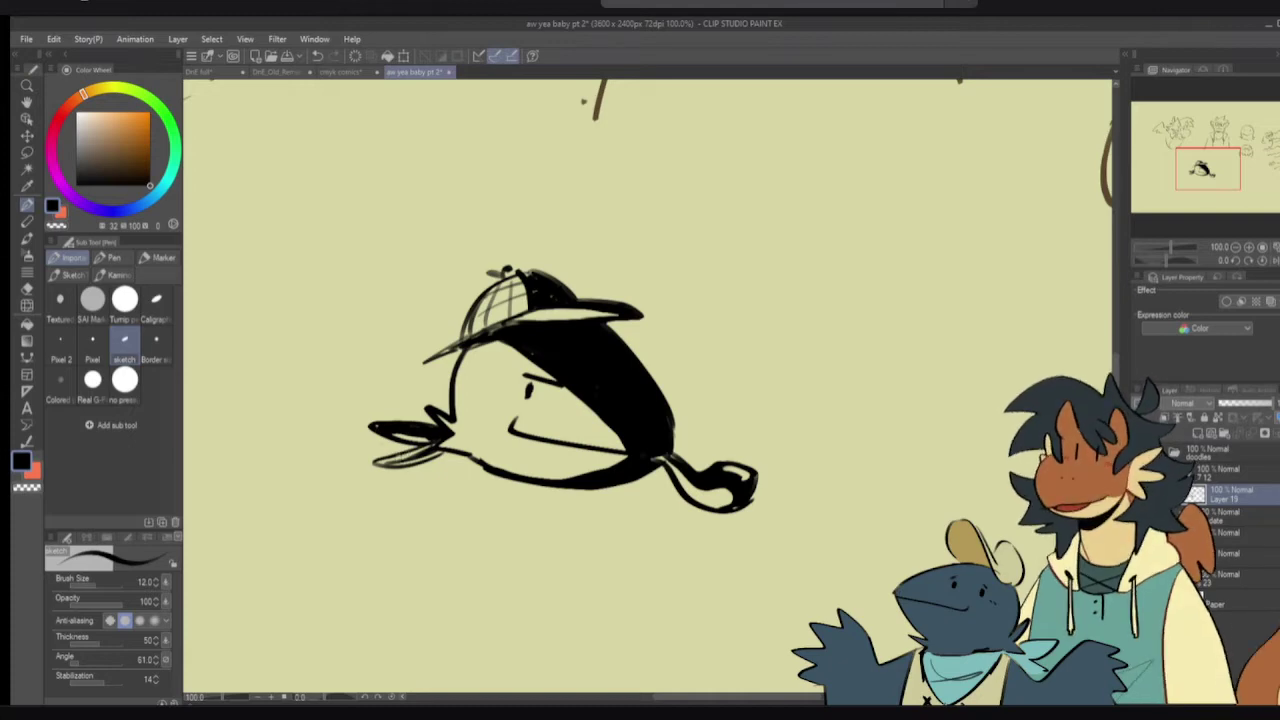
{"action": "key", "text": "g"}
{"action": "left_click", "coordinate": [408, 452]}
{"action": "key", "text": "p"}
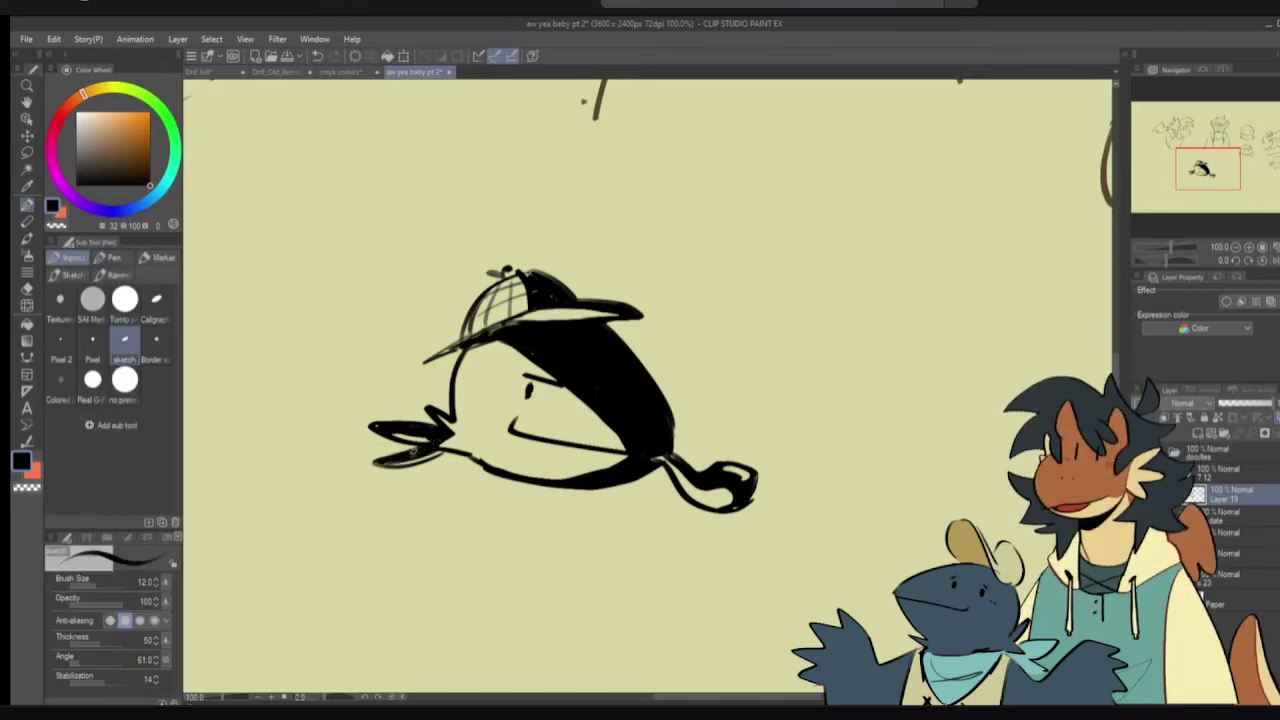
- Draw the back line of the neck sloping down from beneath the cheek tufts
{"action": "key", "text": "e"}
{"action": "mouse_move", "coordinate": [397, 480]}
{"action": "left_mouse_down"}
{"action": "mouse_move", "coordinate": [428, 481]}
{"action": "mouse_move", "coordinate": [398, 479]}
{"action": "mouse_move", "coordinate": [388, 453]}
{"action": "mouse_move", "coordinate": [441, 453]}
{"action": "mouse_move", "coordinate": [400, 455]}
{"action": "mouse_move", "coordinate": [431, 427]}
{"action": "mouse_move", "coordinate": [464, 494]}
{"action": "mouse_move", "coordinate": [518, 546]}
{"action": "left_mouse_up"}
{"action": "key", "text": "p"}
{"action": "key", "text": "ctrl+z"}
{"action": "left_click_drag", "start_coordinate": [423, 425], "coordinate": [493, 510]}
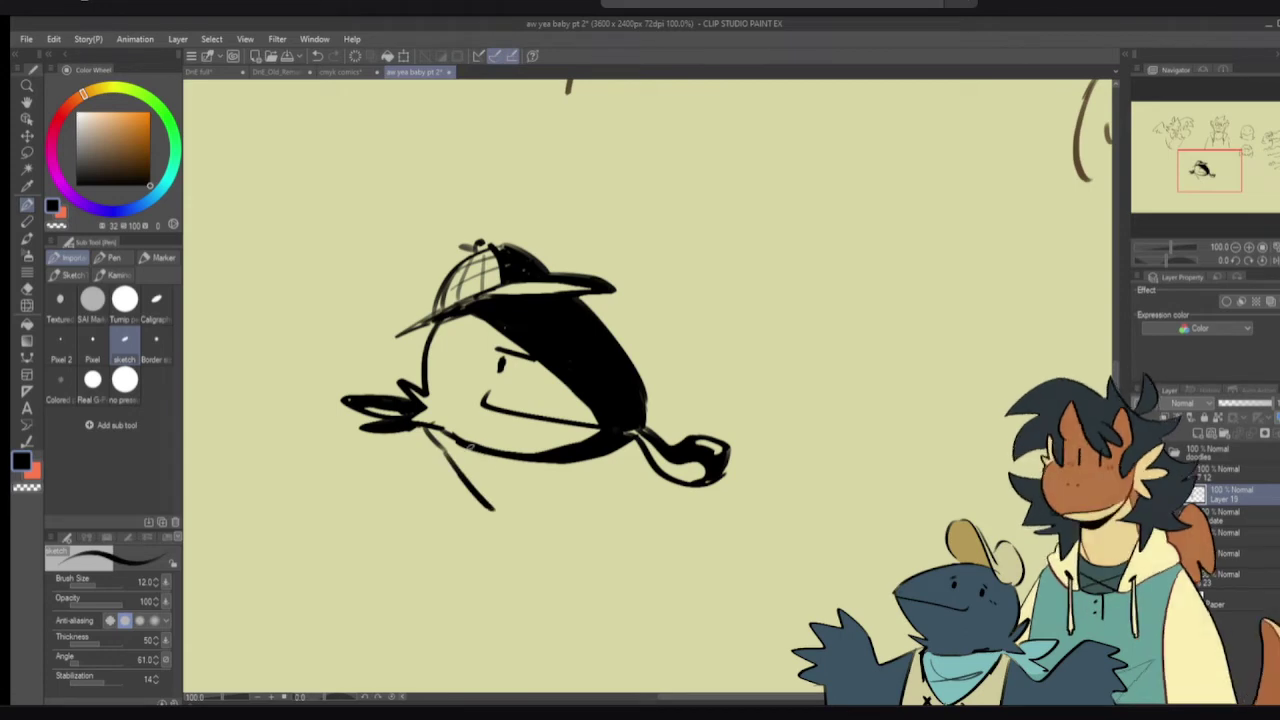
- Outline a shadow under the jaw, fill it with black, and draw the front line of the neck
{"action": "mouse_move", "coordinate": [466, 446]}
{"action": "left_mouse_down"}
{"action": "mouse_move", "coordinate": [538, 481]}
{"action": "mouse_move", "coordinate": [553, 463]}
{"action": "mouse_move", "coordinate": [519, 461]}
{"action": "mouse_move", "coordinate": [559, 461]}
{"action": "mouse_move", "coordinate": [540, 542]}
{"action": "left_mouse_up"}
{"action": "key", "text": "g"}
{"action": "left_click", "coordinate": [514, 468]}
{"action": "key", "text": "p"}
{"action": "key", "text": "ctrl+z"}
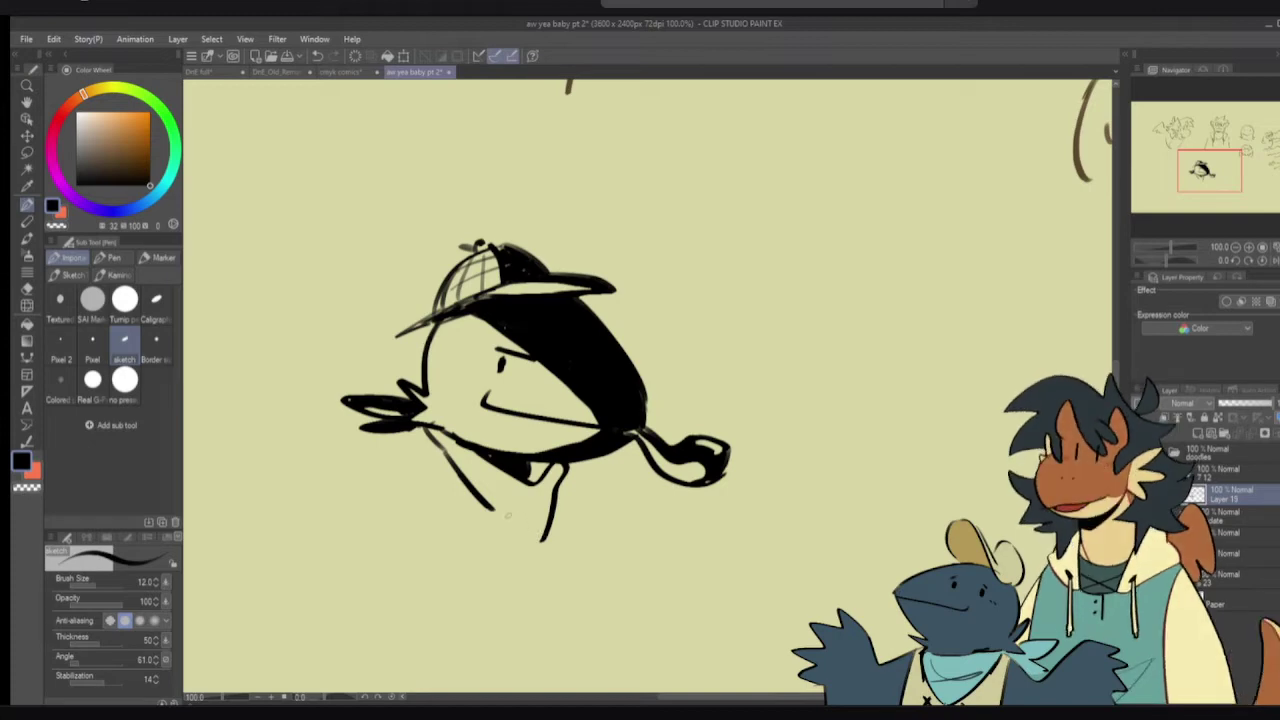
- Erase most of the neck's back line and redraw it curving into a rounded point that meets the front line
{"action": "key", "text": "e"}
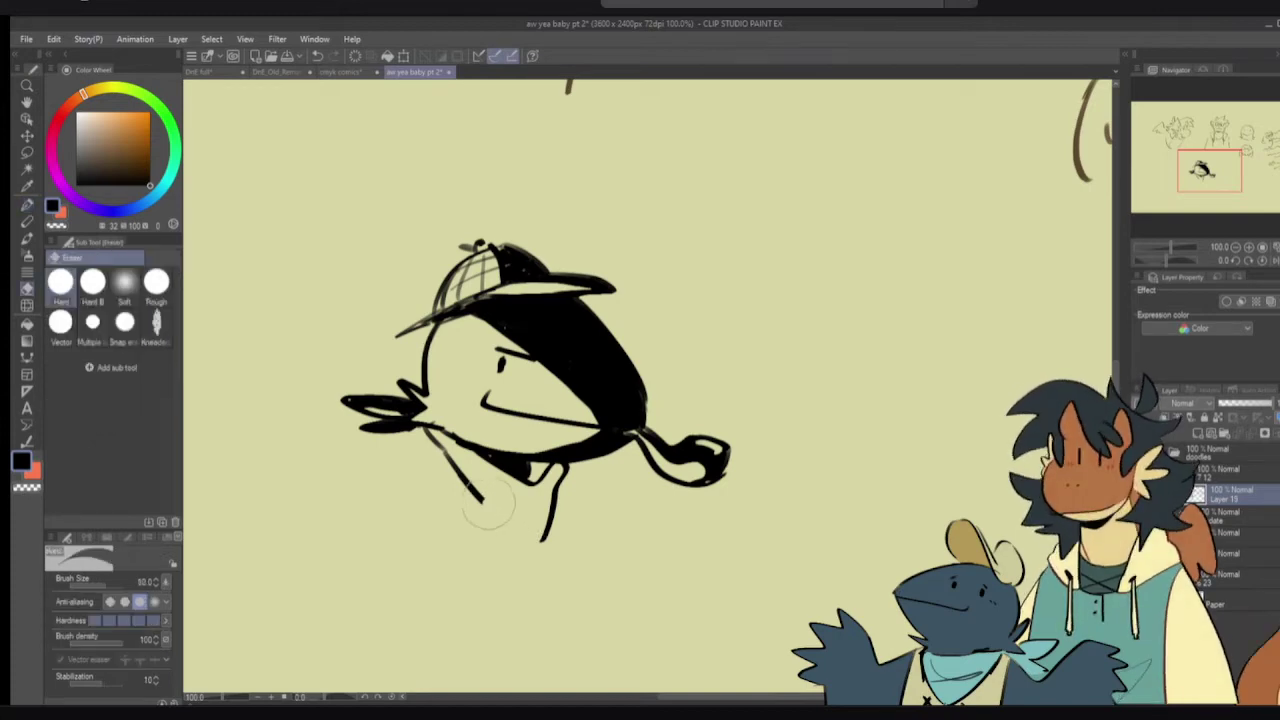
{"action": "mouse_move", "coordinate": [488, 510]}
{"action": "left_mouse_down"}
{"action": "mouse_move", "coordinate": [449, 463]}
{"action": "mouse_move", "coordinate": [496, 546]}
{"action": "mouse_move", "coordinate": [550, 522]}
{"action": "left_mouse_up"}
{"action": "key", "text": "p"}
{"action": "key", "text": "ctrl+z"}
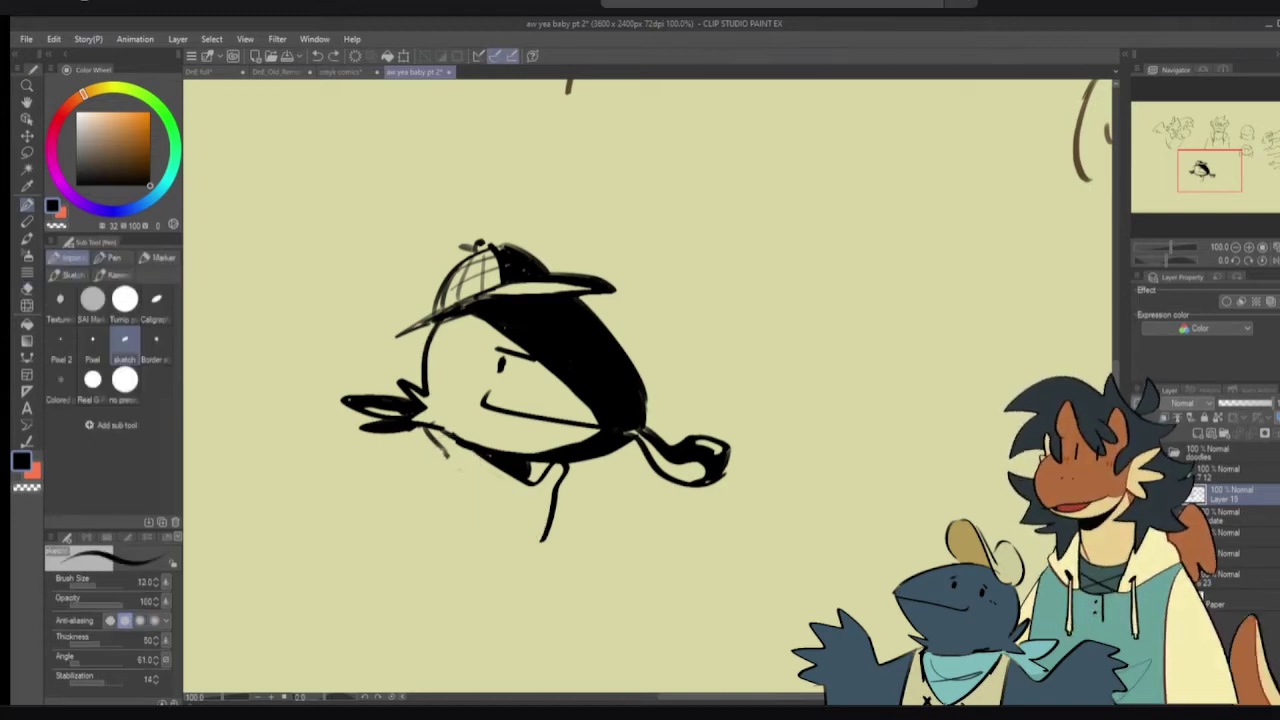
{"action": "mouse_move", "coordinate": [450, 455]}
{"action": "left_mouse_down"}
{"action": "mouse_move", "coordinate": [504, 552]}
{"action": "mouse_move", "coordinate": [545, 535]}
{"action": "left_mouse_up"}
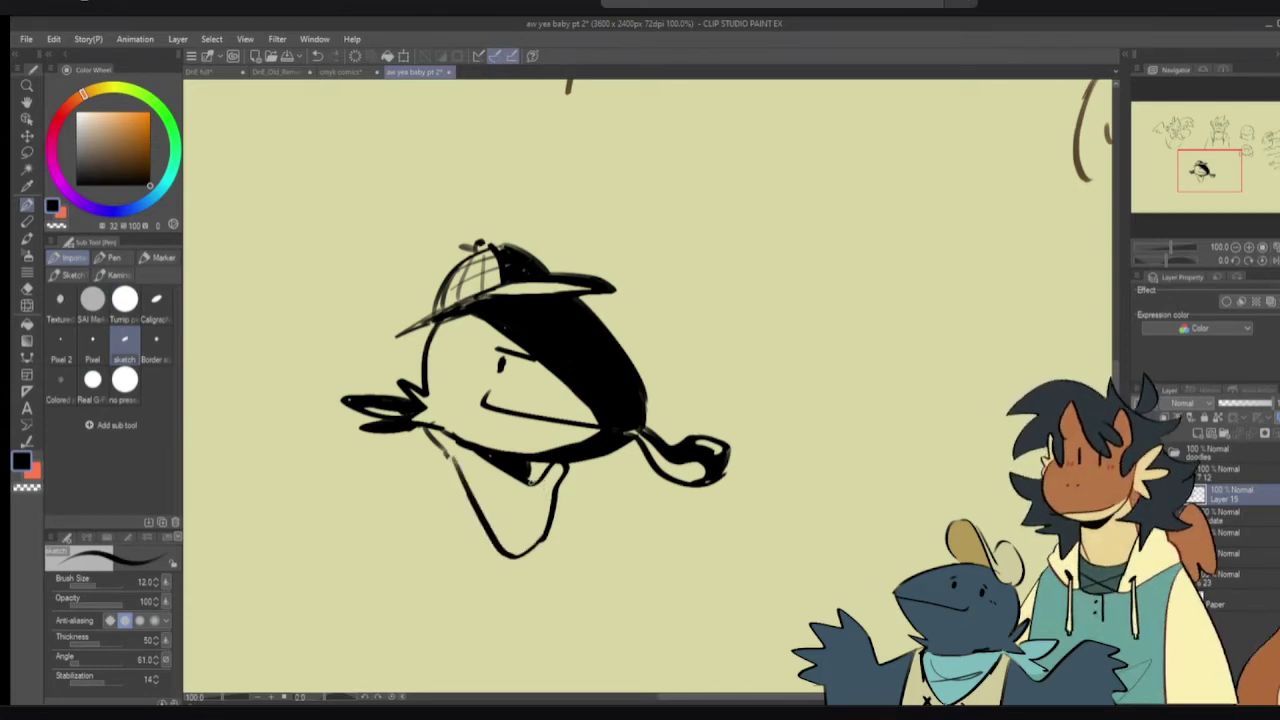
- Outline a shadow strip along the front of the neck and fill it with black
{"action": "mouse_move", "coordinate": [532, 478]}
{"action": "left_mouse_down"}
{"action": "mouse_move", "coordinate": [535, 542]}
{"action": "mouse_move", "coordinate": [537, 526]}
{"action": "left_mouse_up"}
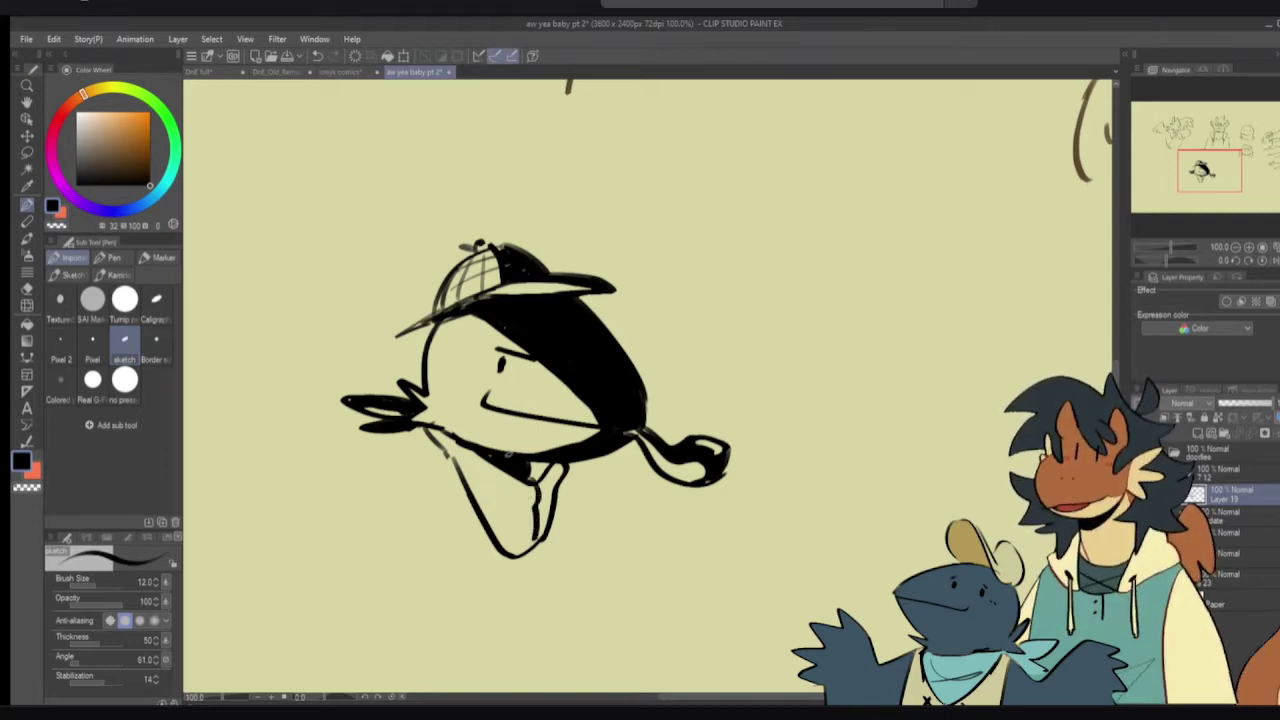
{"action": "left_click_drag", "start_coordinate": [558, 466], "coordinate": [540, 538]}
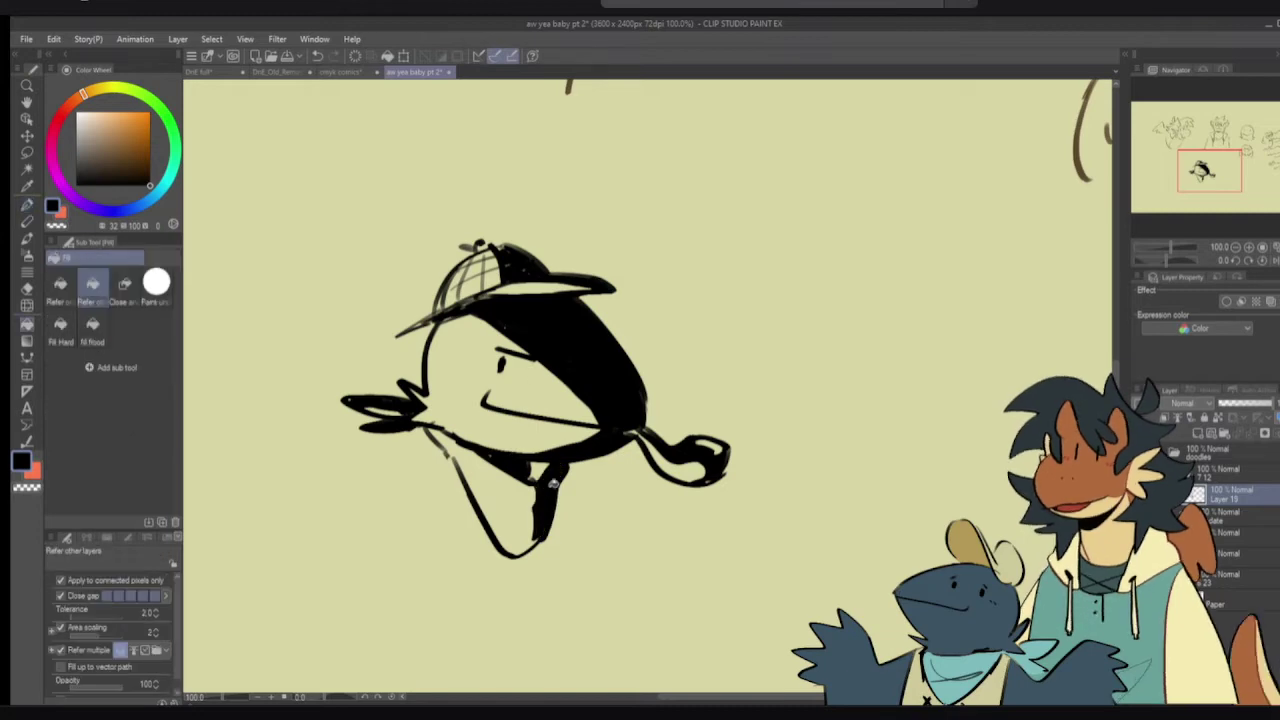
- Fill the shaded front strip of the capped character's collar with black and touch up the small highlight under the jaw
{"action": "left_click_drag", "start_coordinate": [548, 466], "coordinate": [554, 474]}
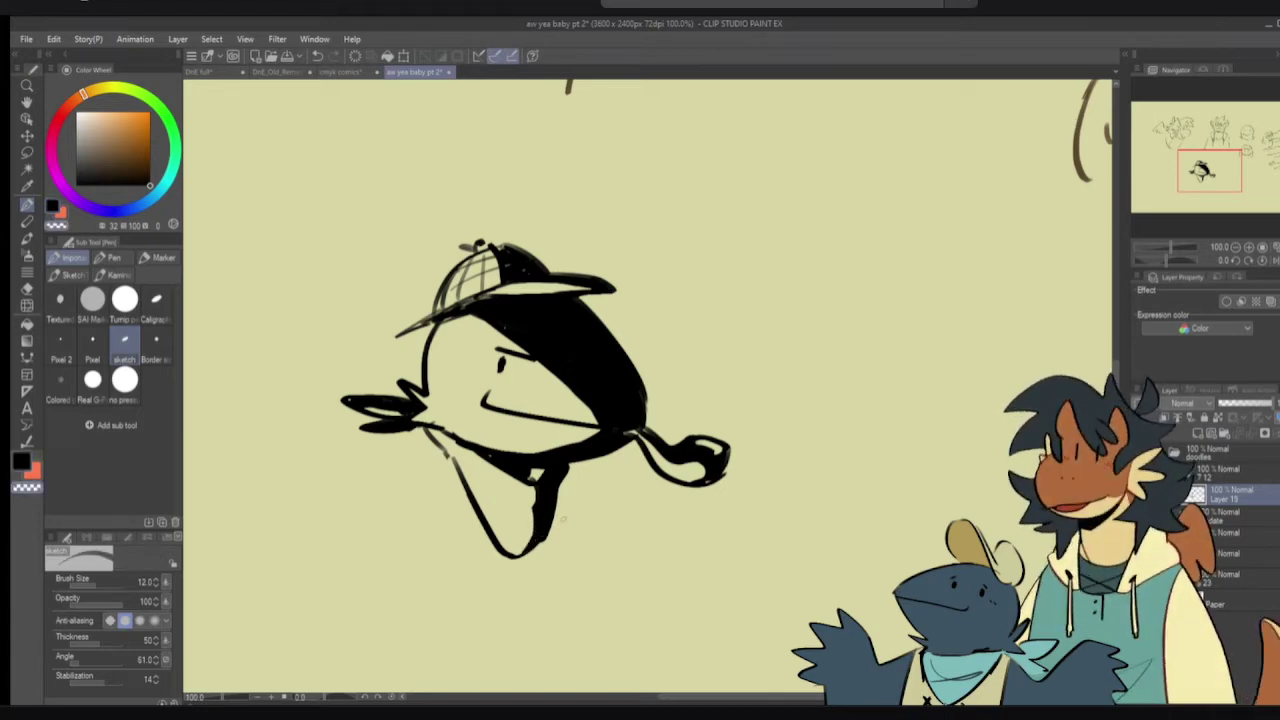
{"action": "key", "text": "c"}
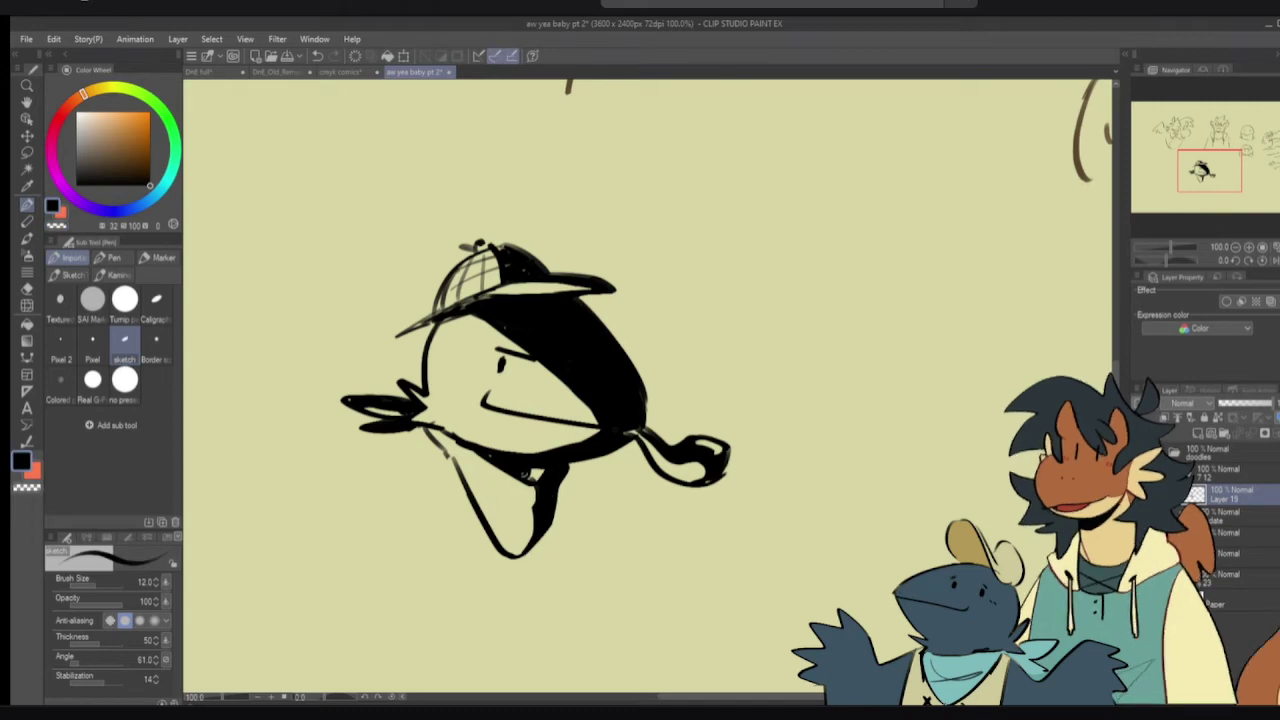
{"action": "left_click_drag", "start_coordinate": [517, 496], "coordinate": [537, 470]}
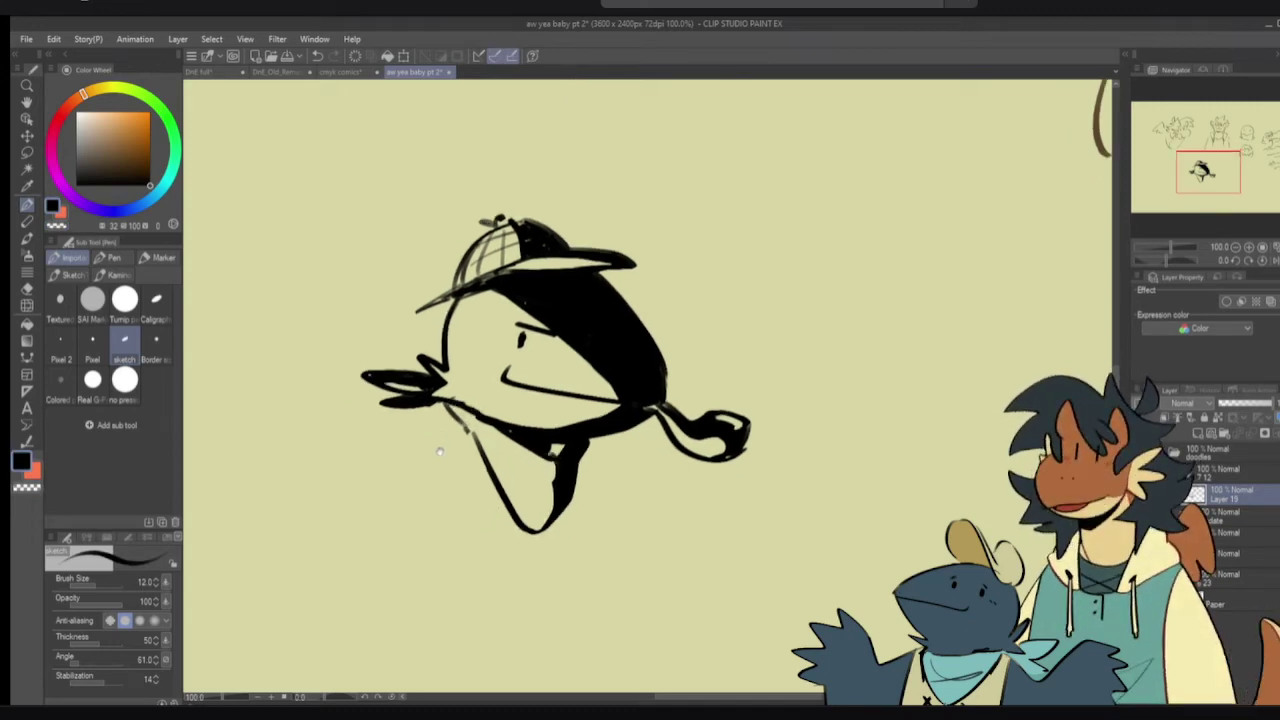
- Ink the capped character's body outline with the sketch pen: sloping back, diagonal lower edge and near-vertical front line
{"action": "mouse_move", "coordinate": [440, 451]}
{"action": "left_mouse_down"}
{"action": "mouse_move", "coordinate": [451, 419]}
{"action": "mouse_move", "coordinate": [465, 422]}
{"action": "left_mouse_up"}
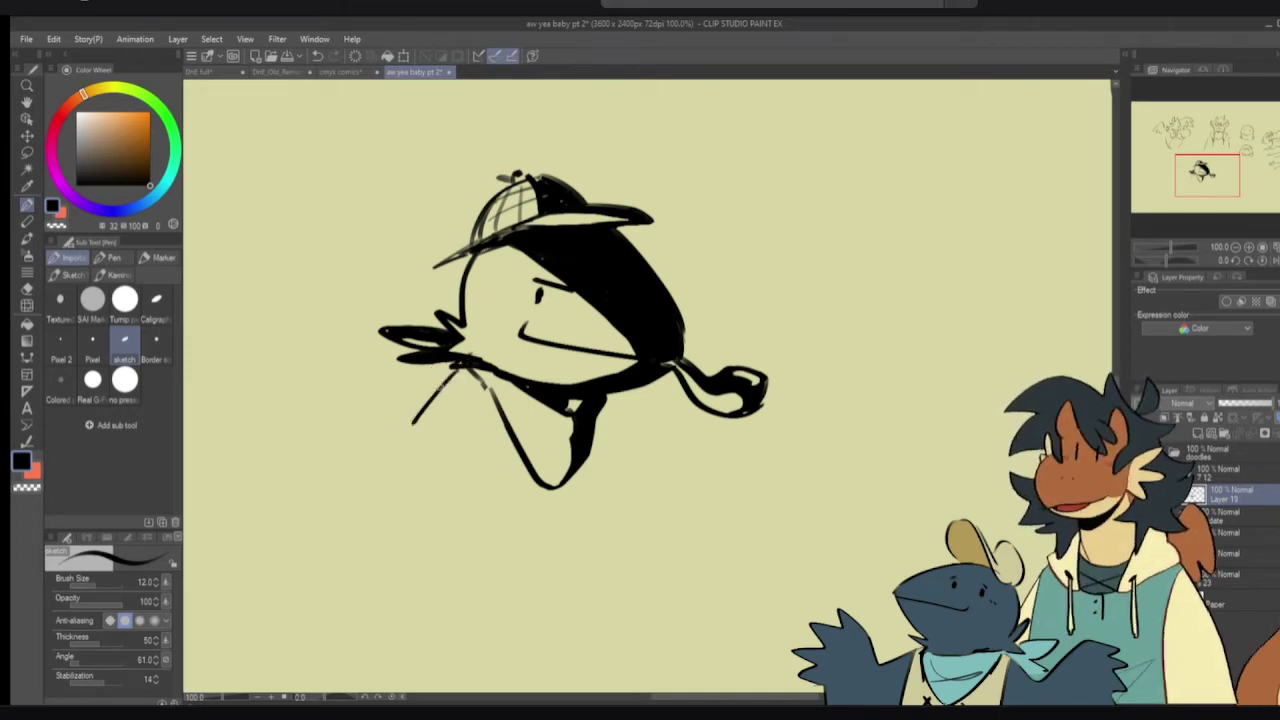
{"action": "left_click_drag", "start_coordinate": [453, 368], "coordinate": [366, 540]}
{"action": "key", "text": "ctrl+z"}
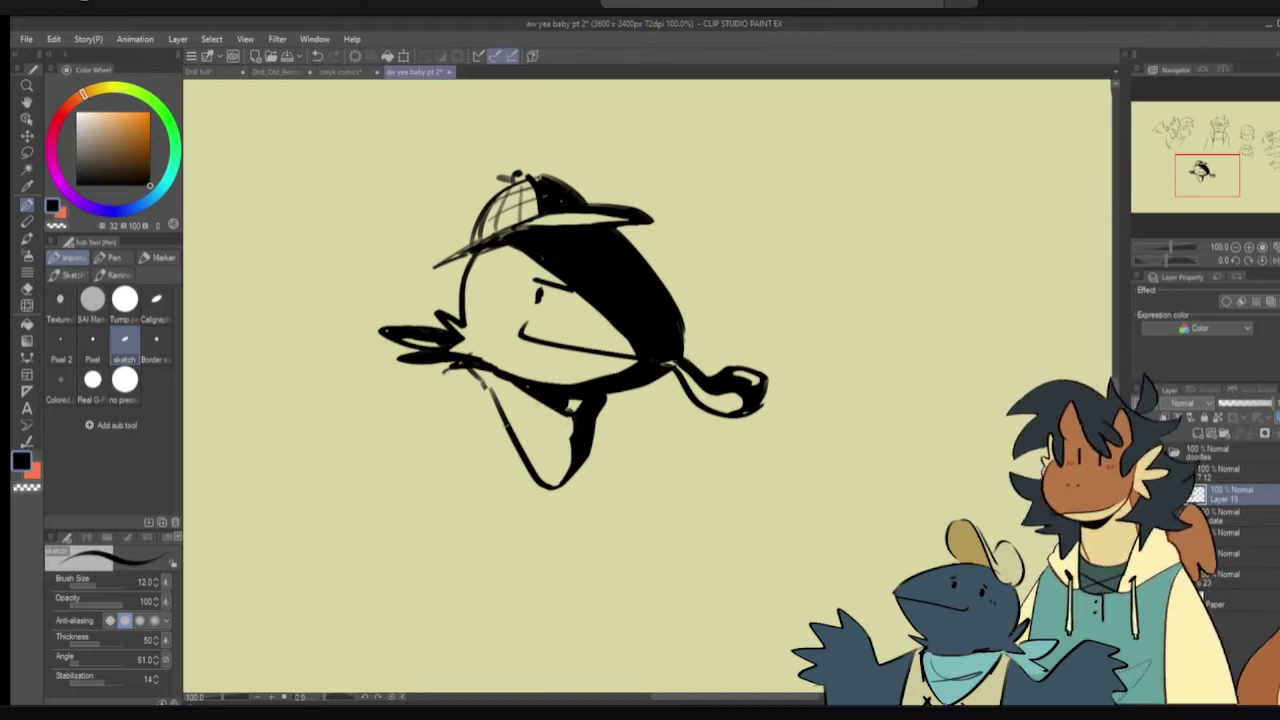
{"action": "mouse_move", "coordinate": [452, 368]}
{"action": "left_mouse_down"}
{"action": "mouse_move", "coordinate": [369, 468]}
{"action": "mouse_move", "coordinate": [501, 569]}
{"action": "left_mouse_up"}
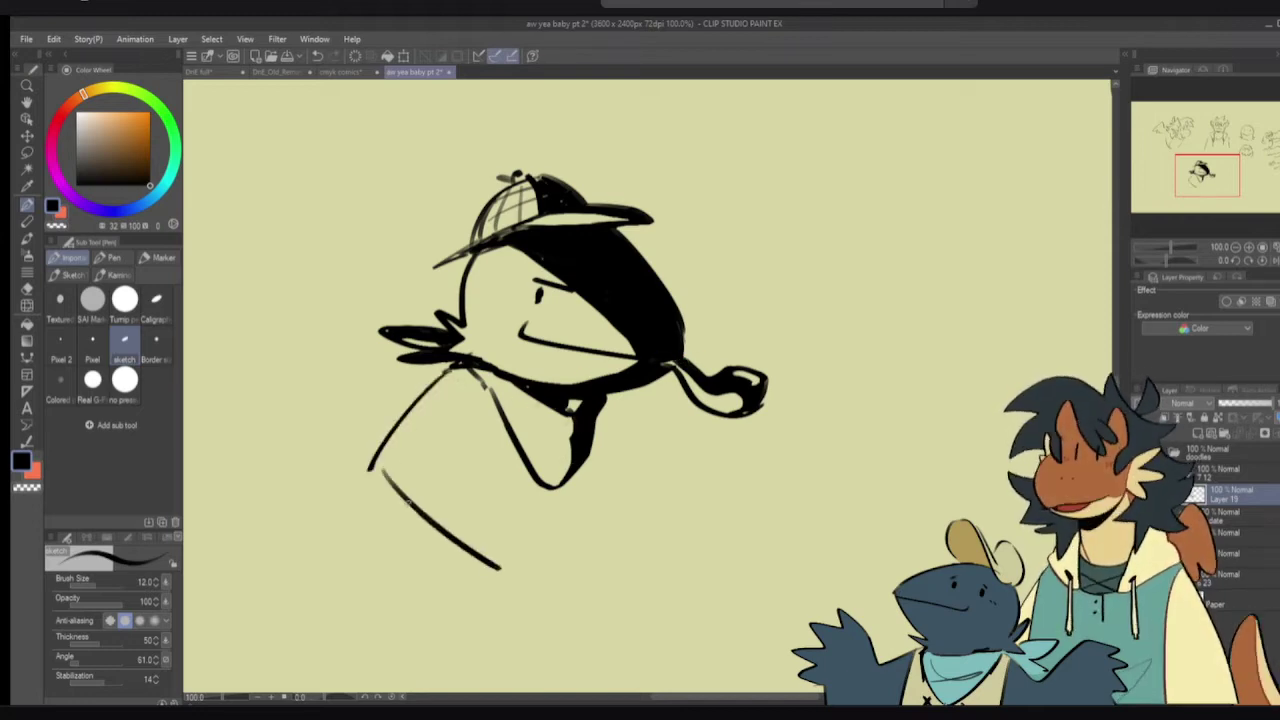
{"action": "key", "text": "ctrl+z"}
{"action": "left_click_drag", "start_coordinate": [377, 472], "coordinate": [571, 593]}
{"action": "mouse_move", "coordinate": [595, 422]}
{"action": "left_mouse_down"}
{"action": "mouse_move", "coordinate": [590, 598]}
{"action": "mouse_move", "coordinate": [600, 588]}
{"action": "left_mouse_up"}
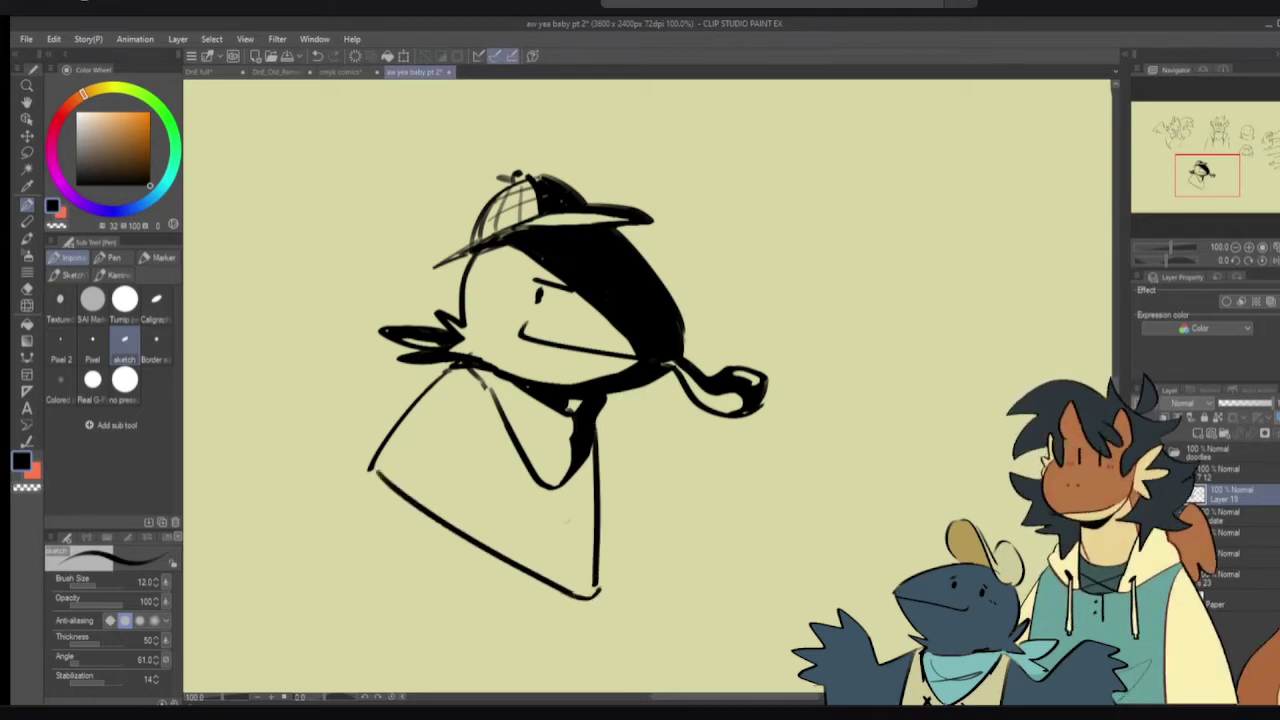
- Draw a diagonal line across the capped character's torso and fill the lower front section with black
{"action": "mouse_move", "coordinate": [513, 437]}
{"action": "left_mouse_down"}
{"action": "mouse_move", "coordinate": [462, 518]}
{"action": "mouse_move", "coordinate": [435, 510]}
{"action": "left_mouse_up"}
{"action": "key", "text": "ctrl+z"}
{"action": "key", "text": "g"}
{"action": "left_click", "coordinate": [514, 491]}
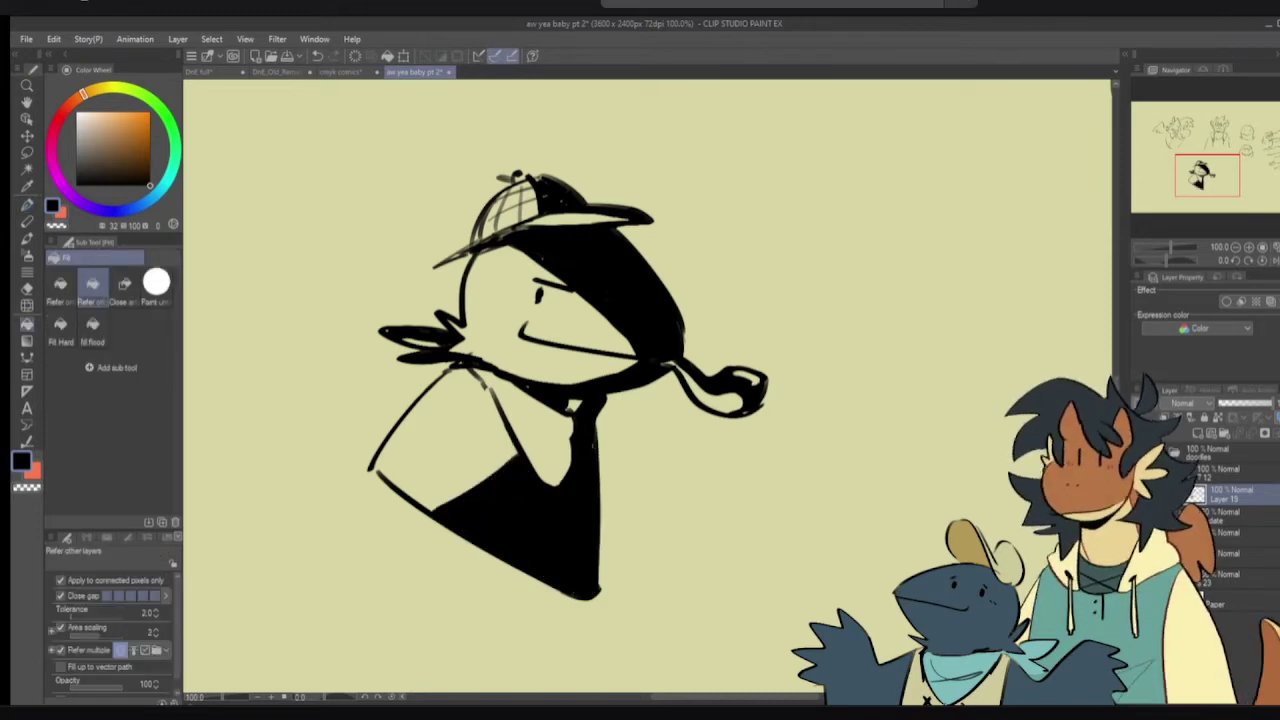
{"action": "key", "text": "p"}
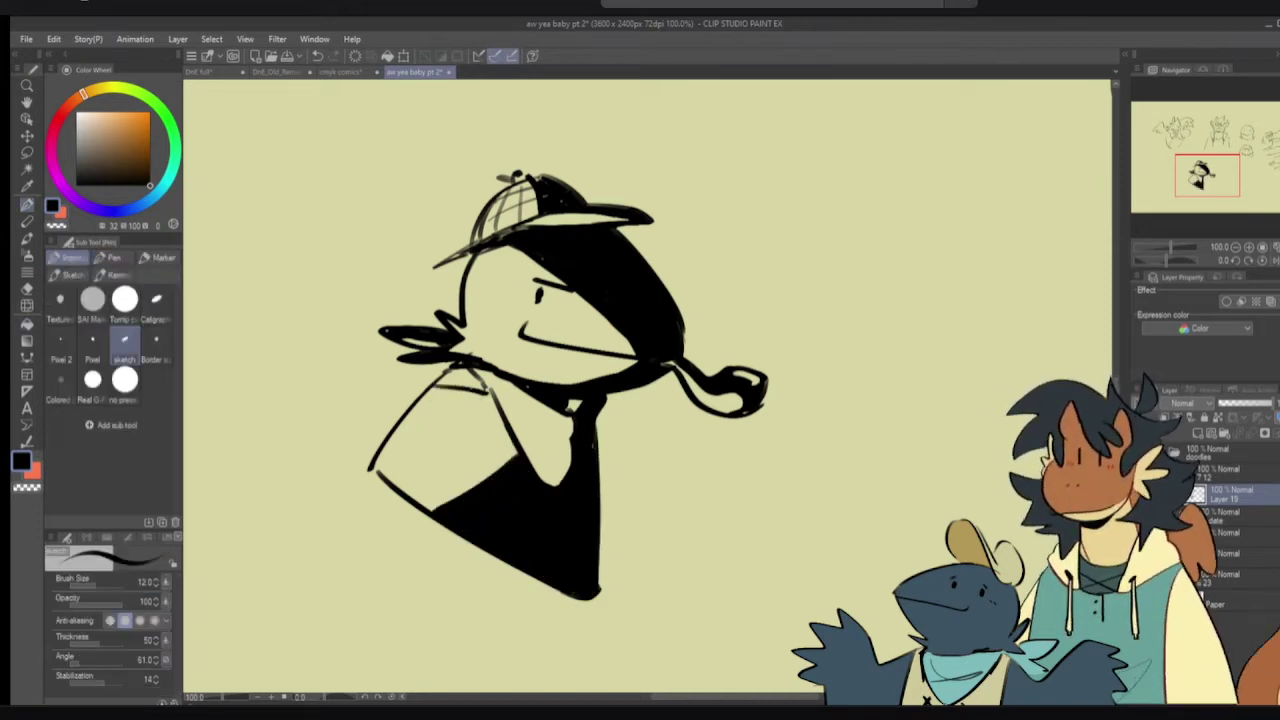
{"action": "key", "text": "g"}
{"action": "left_click", "coordinate": [466, 378]}
{"action": "key", "text": "p"}
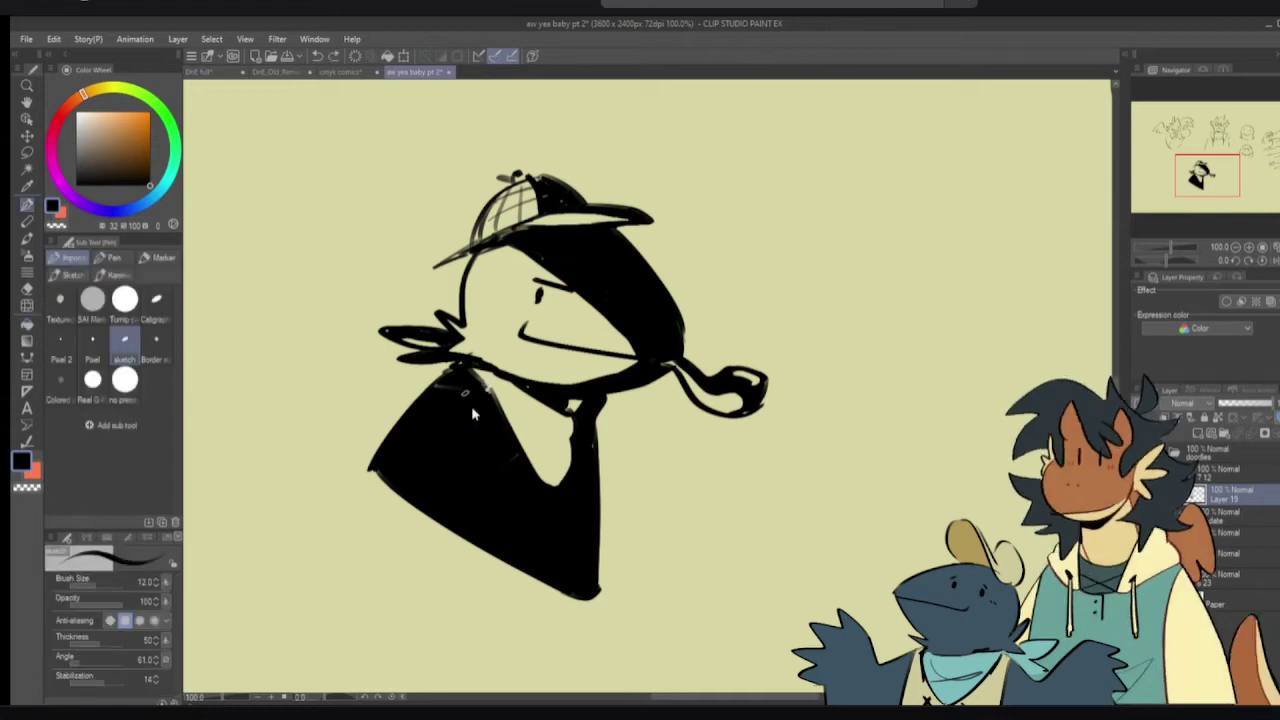
{"action": "key", "text": "ctrl+z"}
{"action": "key", "text": "ctrl+z"}
{"action": "key", "text": "ctrl+z"}
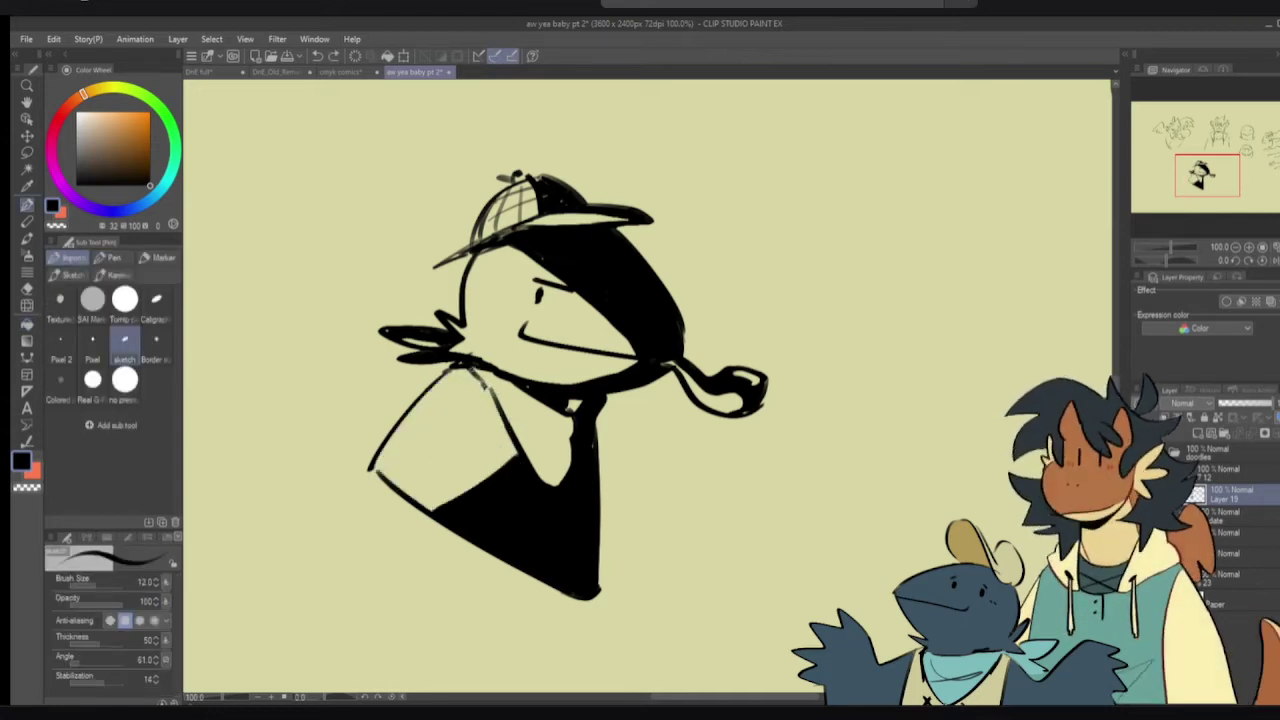
- Reinforce the back edge of the capped character's collar with a thicker black line down to the filled torso
{"action": "left_click_drag", "start_coordinate": [471, 368], "coordinate": [520, 457]}
{"action": "key", "text": "ctrl+z"}
{"action": "mouse_move", "coordinate": [485, 384]}
{"action": "left_mouse_down"}
{"action": "mouse_move", "coordinate": [515, 461]}
{"action": "mouse_move", "coordinate": [497, 445]}
{"action": "left_mouse_up"}
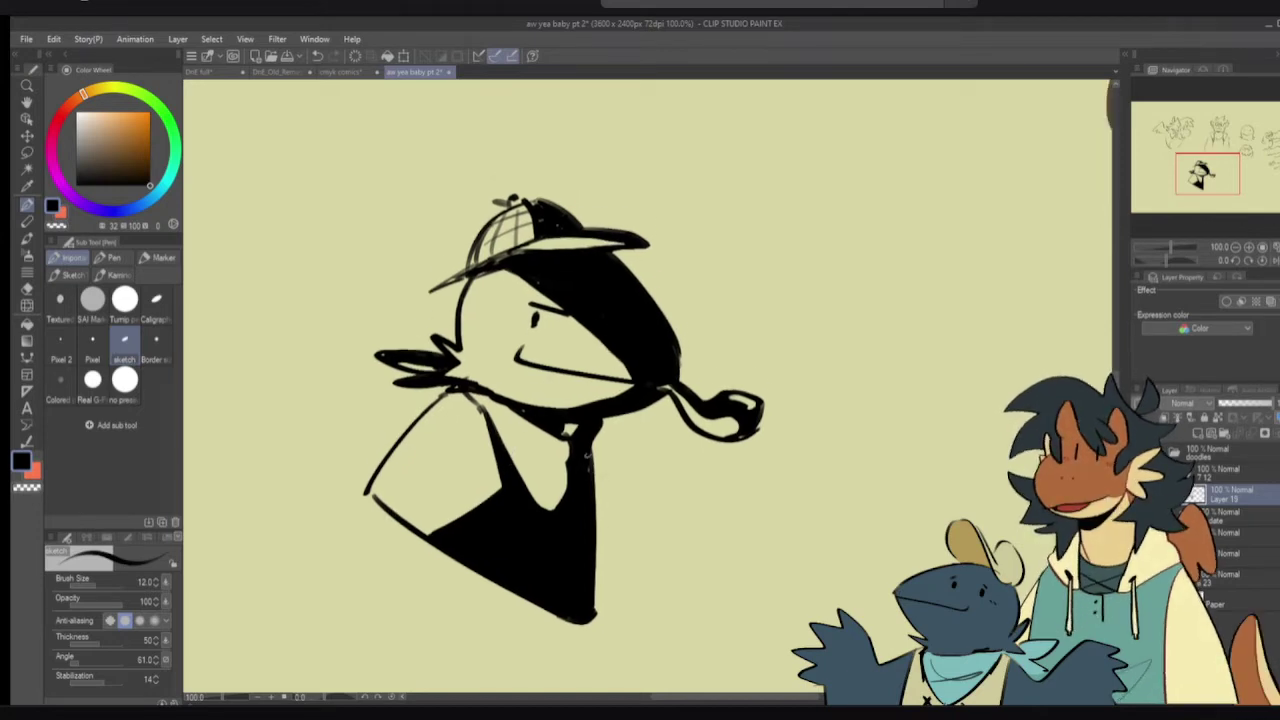
- Draw a raised arm with a pointed-finger hand in front of the capped character's torso and fill it with black
{"action": "mouse_move", "coordinate": [588, 455]}
{"action": "left_mouse_down"}
{"action": "mouse_move", "coordinate": [607, 483]}
{"action": "mouse_move", "coordinate": [722, 500]}
{"action": "mouse_move", "coordinate": [705, 625]}
{"action": "left_mouse_up"}
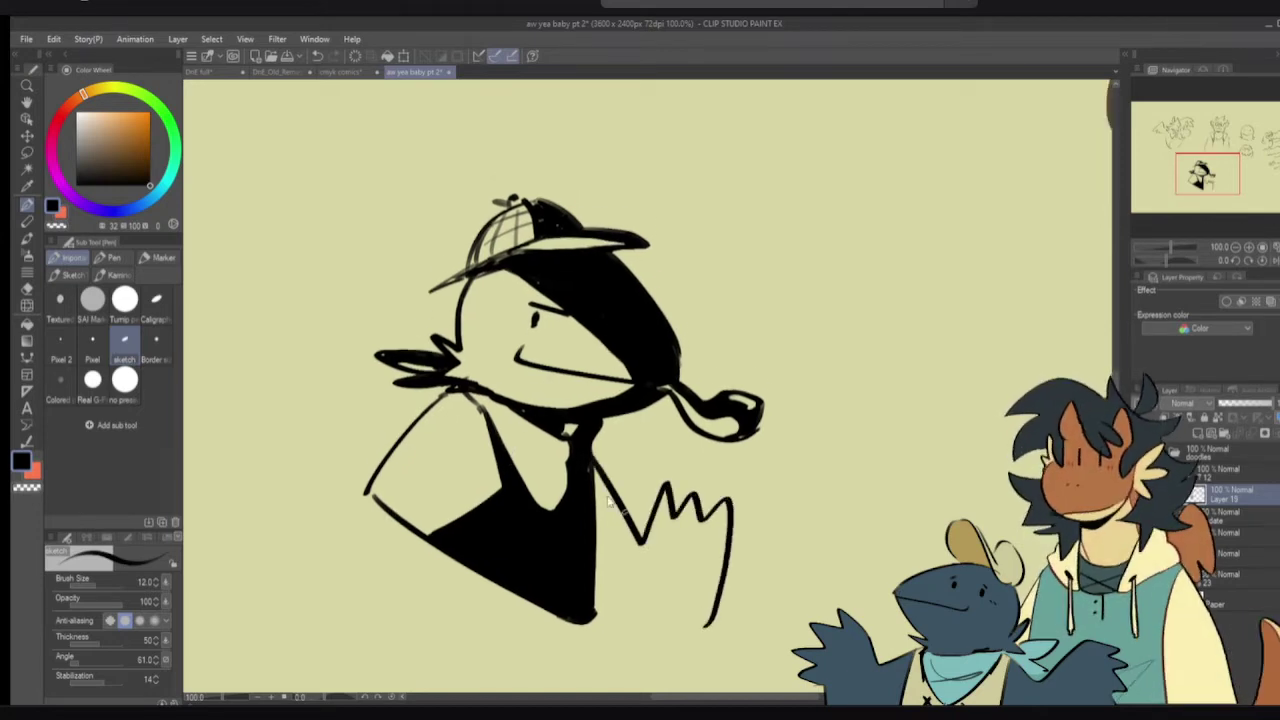
{"action": "key", "text": "ctrl+z"}
{"action": "mouse_move", "coordinate": [594, 462]}
{"action": "left_mouse_down"}
{"action": "mouse_move", "coordinate": [677, 508]}
{"action": "mouse_move", "coordinate": [732, 486]}
{"action": "mouse_move", "coordinate": [765, 490]}
{"action": "mouse_move", "coordinate": [705, 615]}
{"action": "left_mouse_up"}
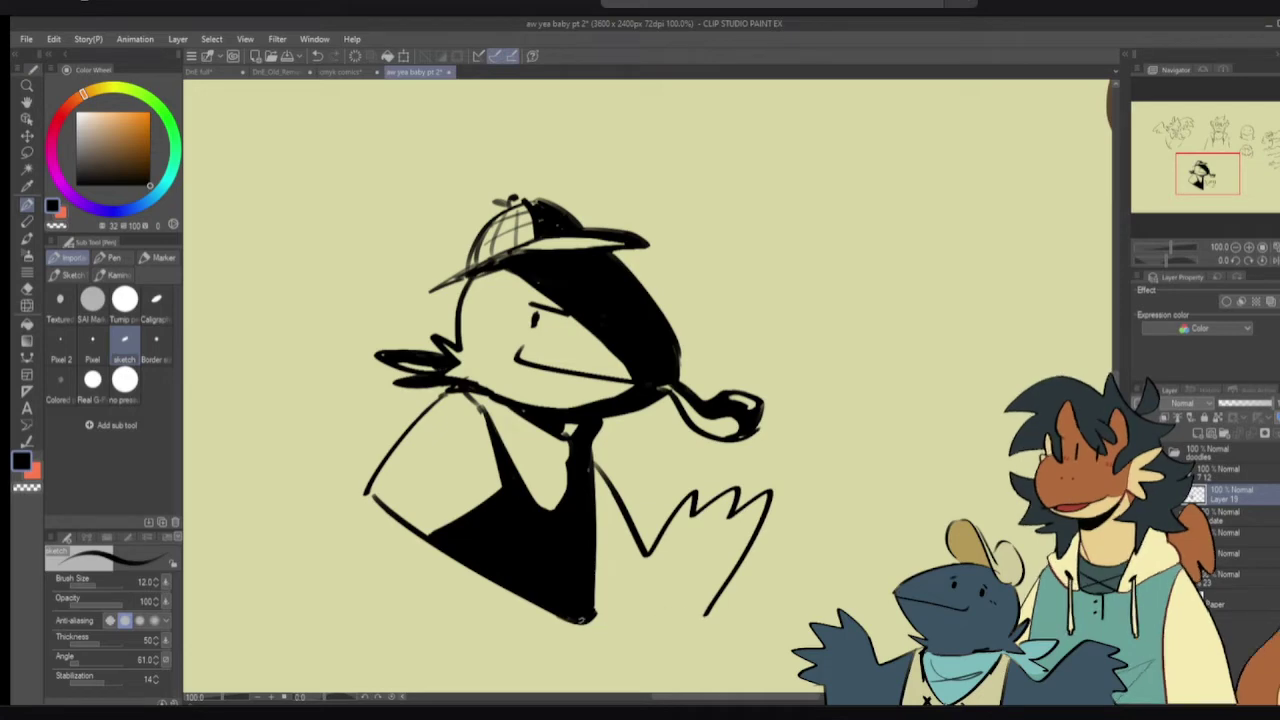
{"action": "mouse_move", "coordinate": [582, 620]}
{"action": "left_mouse_down"}
{"action": "mouse_move", "coordinate": [659, 654]}
{"action": "mouse_move", "coordinate": [705, 618]}
{"action": "left_mouse_up"}
{"action": "key", "text": "g"}
{"action": "left_click", "coordinate": [669, 598]}
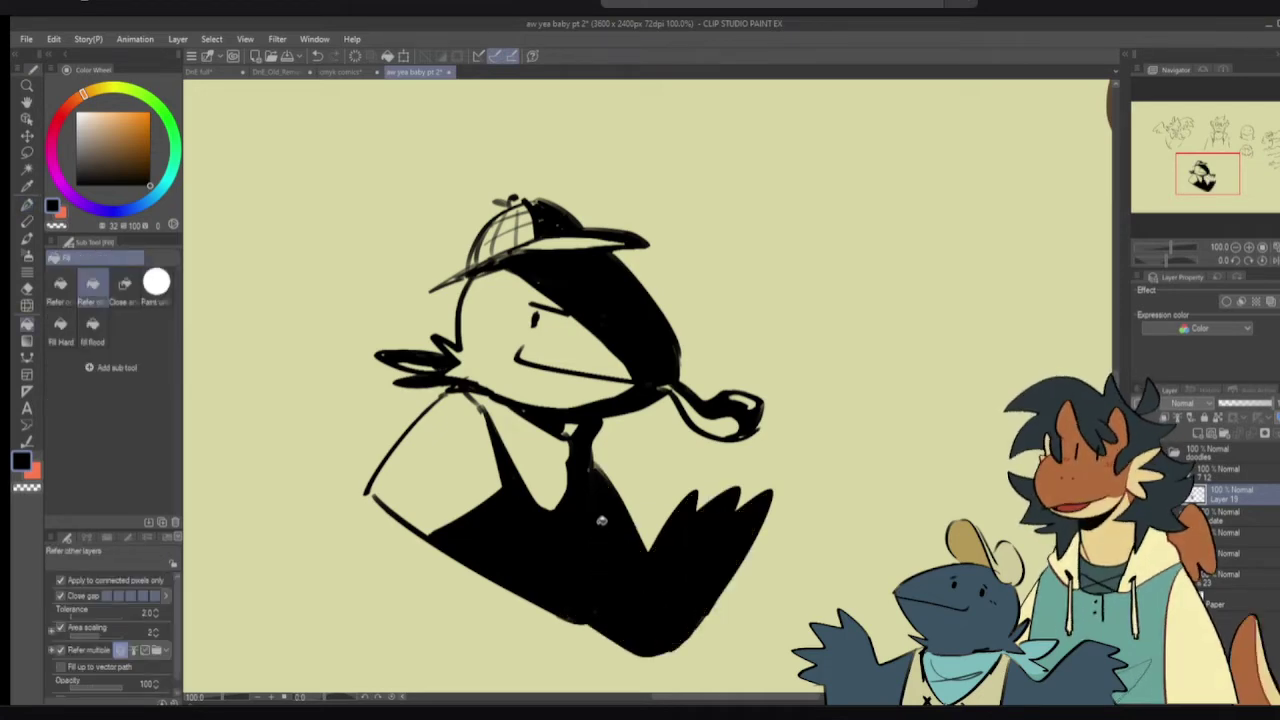
- Erase the rounded bottom of the black arm and torso to leave a straight horizontal base
{"action": "key", "text": "p"}
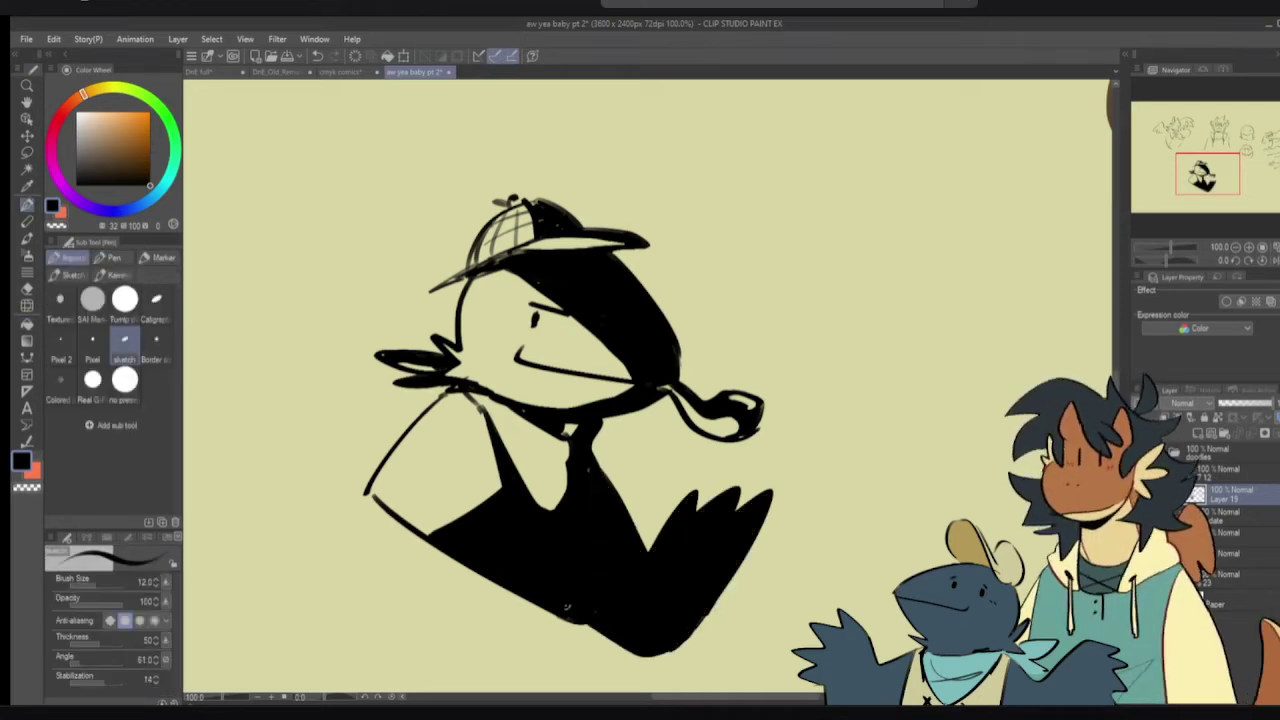
{"action": "key", "text": "e"}
{"action": "mouse_move", "coordinate": [560, 642]}
{"action": "left_mouse_down"}
{"action": "mouse_move", "coordinate": [700, 642]}
{"action": "mouse_move", "coordinate": [691, 614]}
{"action": "mouse_move", "coordinate": [571, 623]}
{"action": "left_mouse_up"}
{"action": "key", "text": "p"}
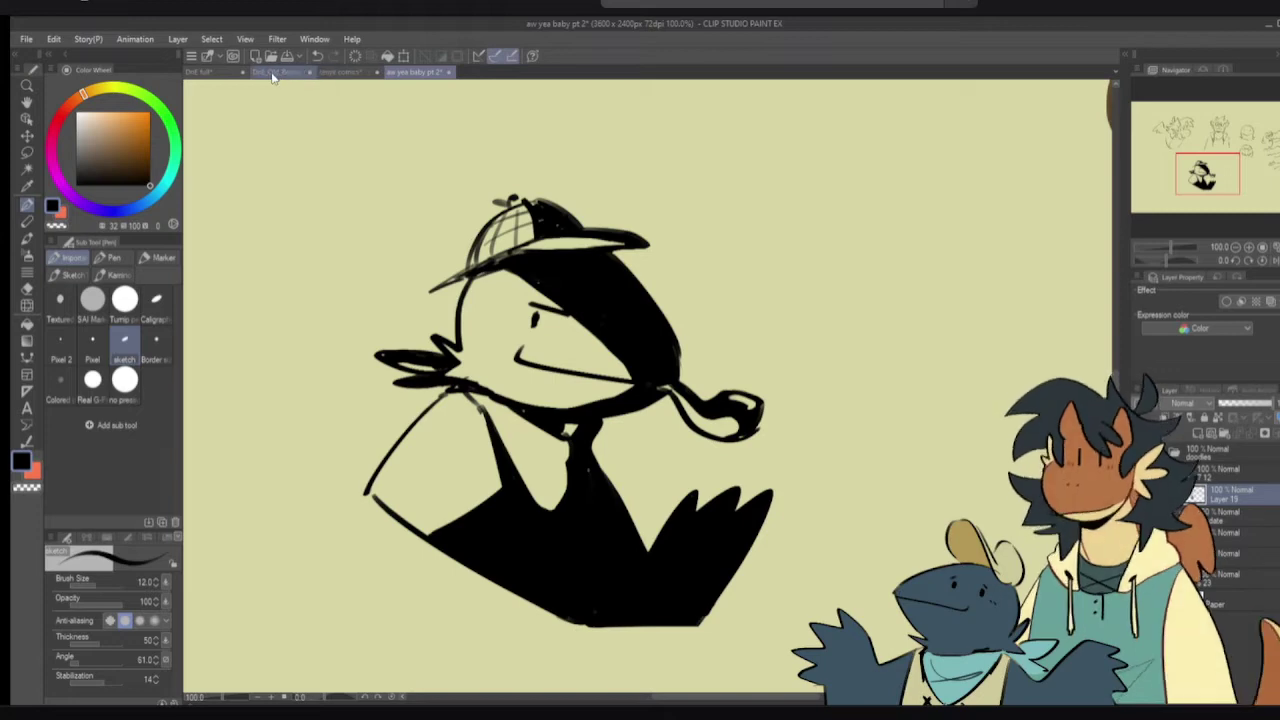
- Switch to the DnE_Old_Remastered comic document and bring the second panel's hoodie character into view
{"action": "left_click", "coordinate": [275, 73]}
{"action": "scroll", "coordinate": [750, 460], "scroll_direction": "down", "scroll_amount": 2}
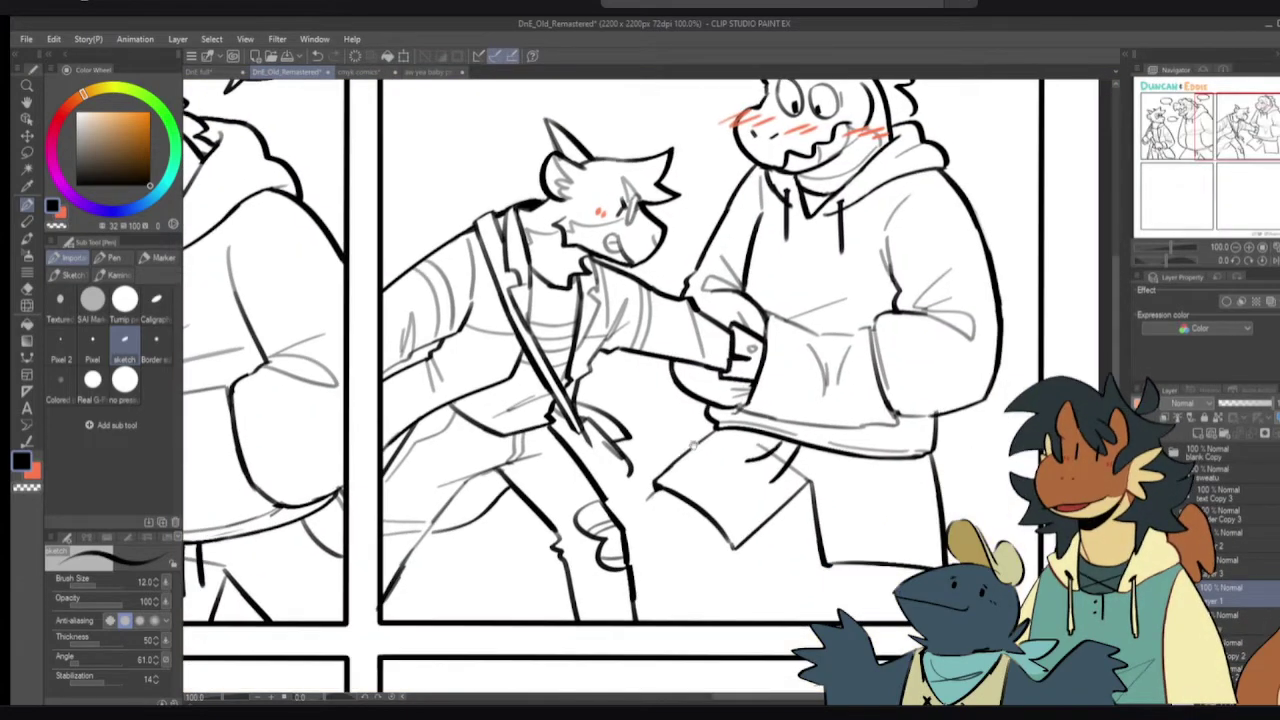
{"action": "mouse_move", "coordinate": [648, 500]}
{"action": "left_mouse_down"}
{"action": "mouse_move", "coordinate": [638, 595]}
{"action": "mouse_move", "coordinate": [627, 572]}
{"action": "left_mouse_up"}
{"action": "key", "text": "ctrl+z"}
{"action": "key", "text": "ctrl+z"}
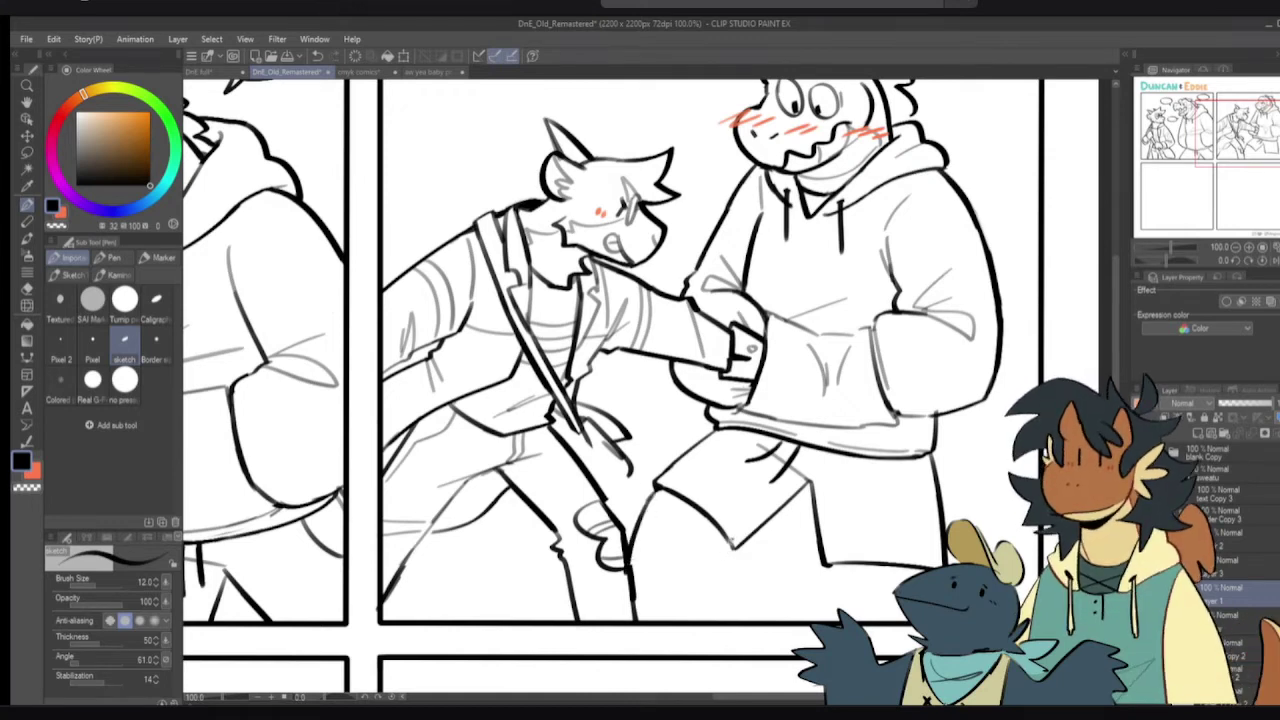
{"action": "left_click_drag", "start_coordinate": [733, 538], "coordinate": [690, 622]}
{"action": "key", "text": "ctrl+z"}
{"action": "left_click_drag", "start_coordinate": [733, 538], "coordinate": [696, 616]}
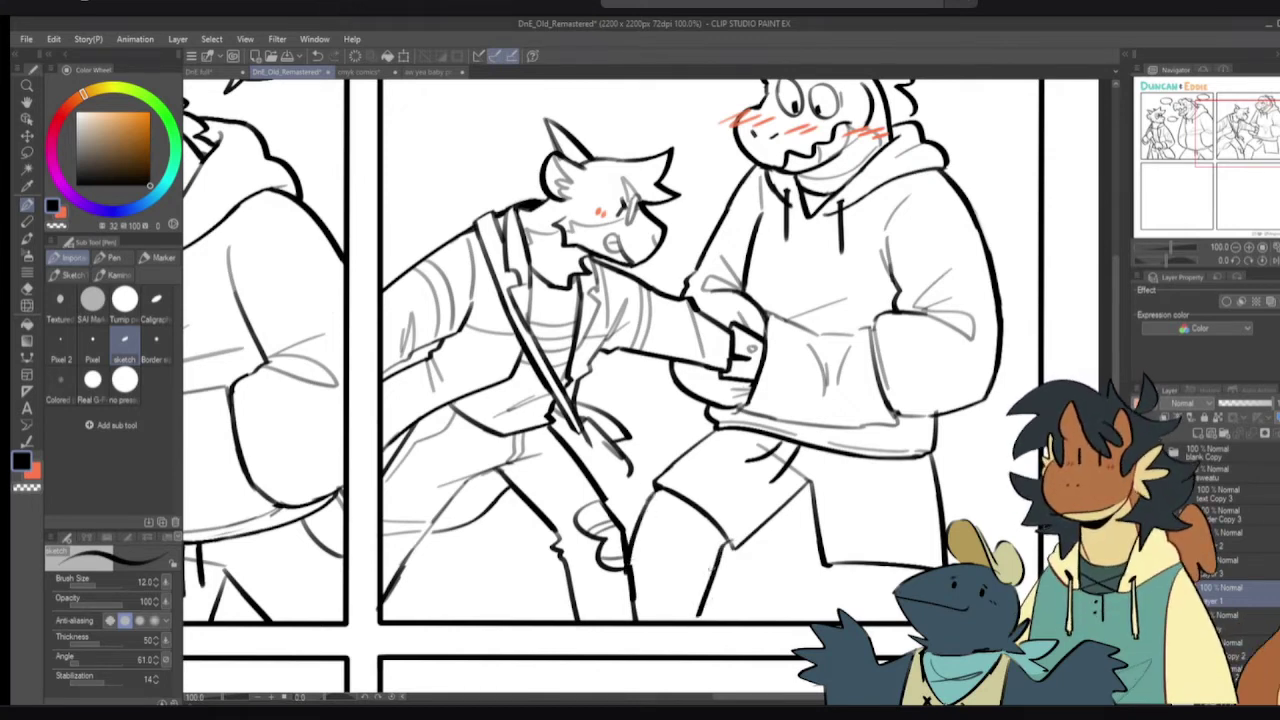
{"action": "key", "text": "ctrl+z"}
{"action": "mouse_move", "coordinate": [733, 538]}
{"action": "left_mouse_down"}
{"action": "mouse_move", "coordinate": [705, 621]}
{"action": "mouse_move", "coordinate": [756, 553]}
{"action": "mouse_move", "coordinate": [749, 584]}
{"action": "left_mouse_up"}
{"action": "key", "text": "ctrl+z"}
{"action": "key", "text": "ctrl+z"}
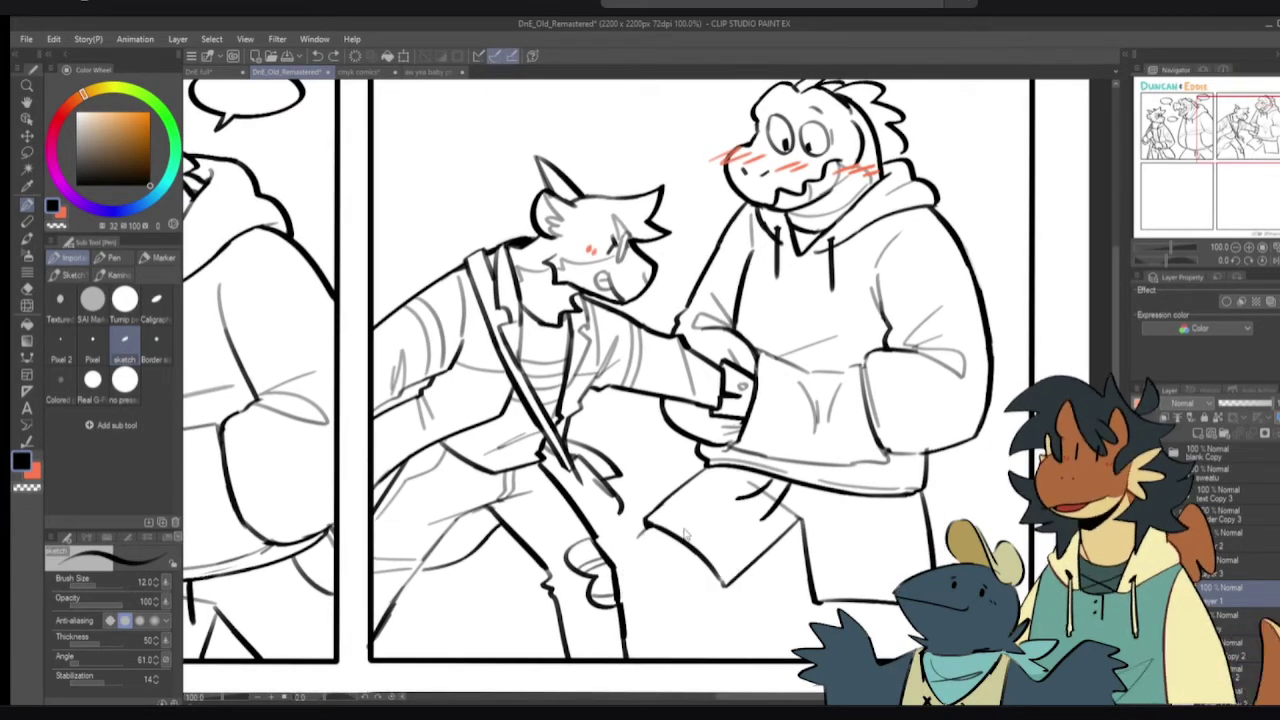
- Erase the outline and hem of the hoodie character's near shorts leg beside the smaller character
{"action": "key", "text": "e"}
{"action": "mouse_move", "coordinate": [676, 512]}
{"action": "left_mouse_down"}
{"action": "mouse_move", "coordinate": [660, 530]}
{"action": "mouse_move", "coordinate": [690, 505]}
{"action": "mouse_move", "coordinate": [712, 540]}
{"action": "mouse_move", "coordinate": [766, 549]}
{"action": "mouse_move", "coordinate": [786, 514]}
{"action": "mouse_move", "coordinate": [775, 525]}
{"action": "left_mouse_up"}
{"action": "key", "text": "p"}
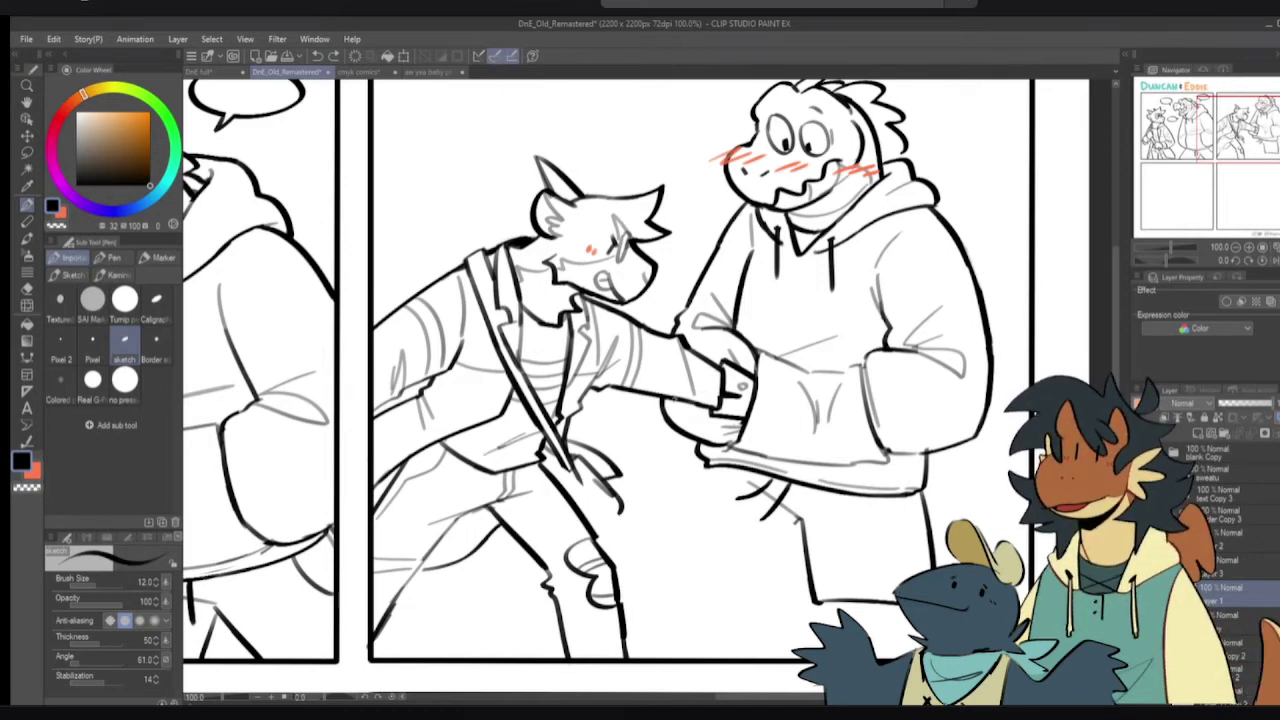
- Redraw the outer edge of the hoodie character's near shorts leg and a slanted hem, retrying until the shape is longer and wider
{"action": "left_click_drag", "start_coordinate": [708, 468], "coordinate": [684, 563]}
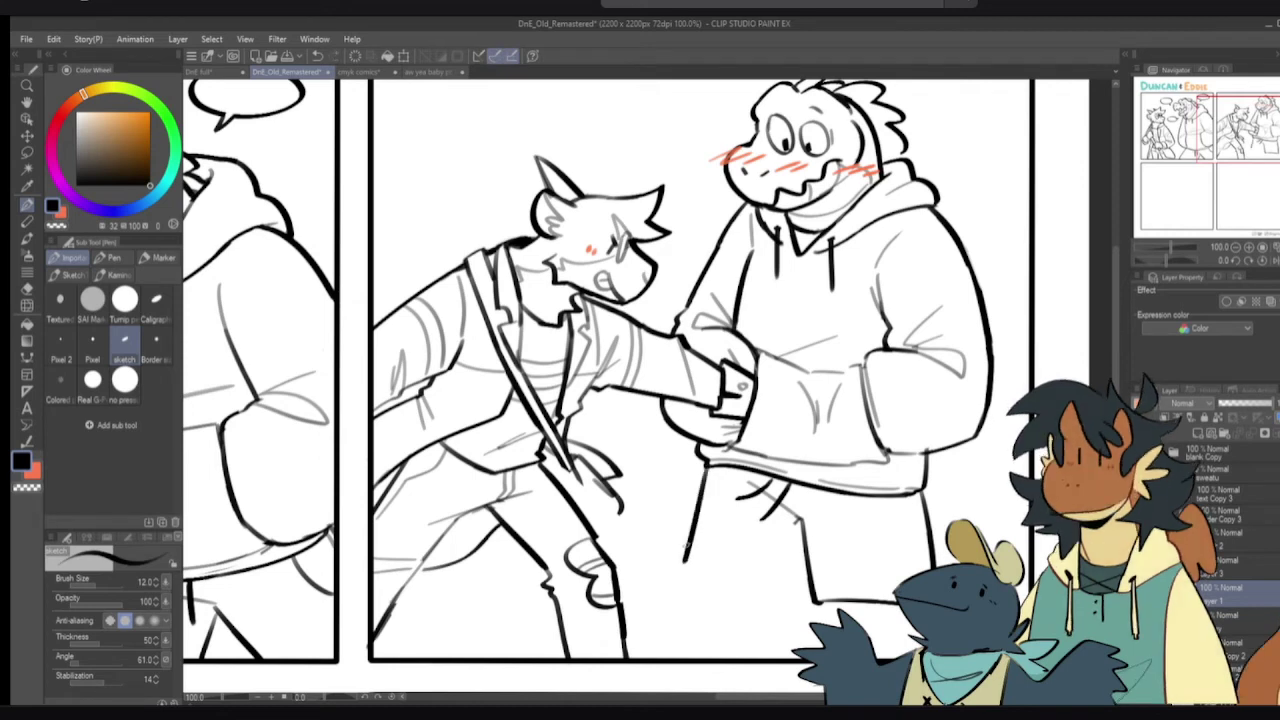
{"action": "key", "text": "ctrl+z"}
{"action": "mouse_move", "coordinate": [710, 470]}
{"action": "left_mouse_down"}
{"action": "mouse_move", "coordinate": [656, 563]}
{"action": "mouse_move", "coordinate": [756, 617]}
{"action": "left_mouse_up"}
{"action": "key", "text": "ctrl+z"}
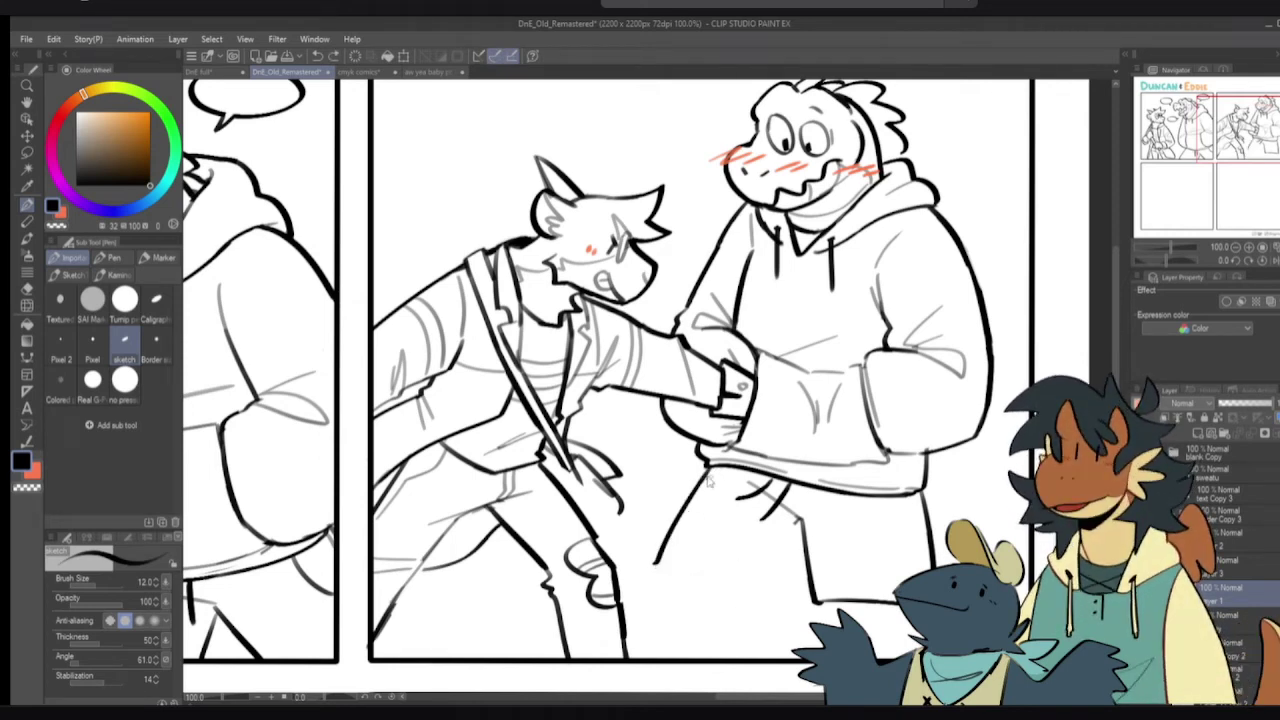
{"action": "key", "text": "ctrl+z"}
{"action": "mouse_move", "coordinate": [710, 469]}
{"action": "left_mouse_down"}
{"action": "mouse_move", "coordinate": [654, 565]}
{"action": "mouse_move", "coordinate": [752, 608]}
{"action": "left_mouse_up"}
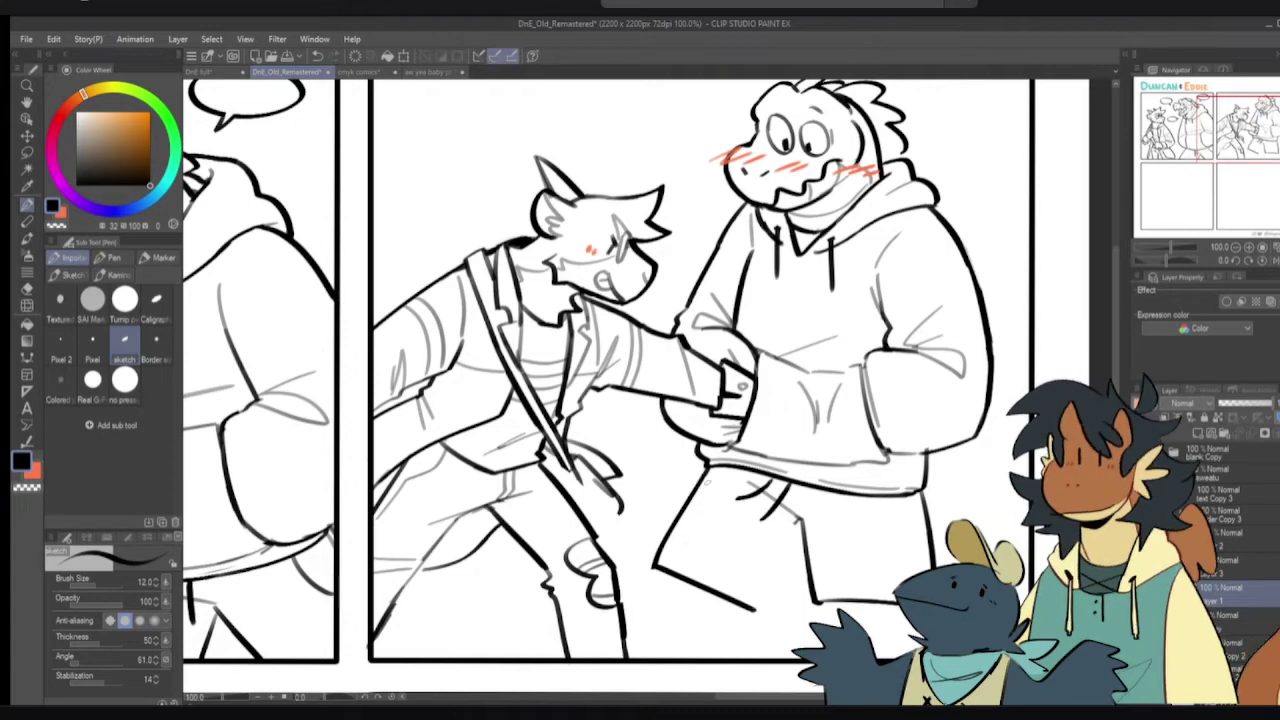
{"action": "key", "text": "ctrl+z"}
{"action": "mouse_move", "coordinate": [708, 468]}
{"action": "left_mouse_down"}
{"action": "mouse_move", "coordinate": [655, 569]}
{"action": "mouse_move", "coordinate": [760, 606]}
{"action": "left_mouse_up"}
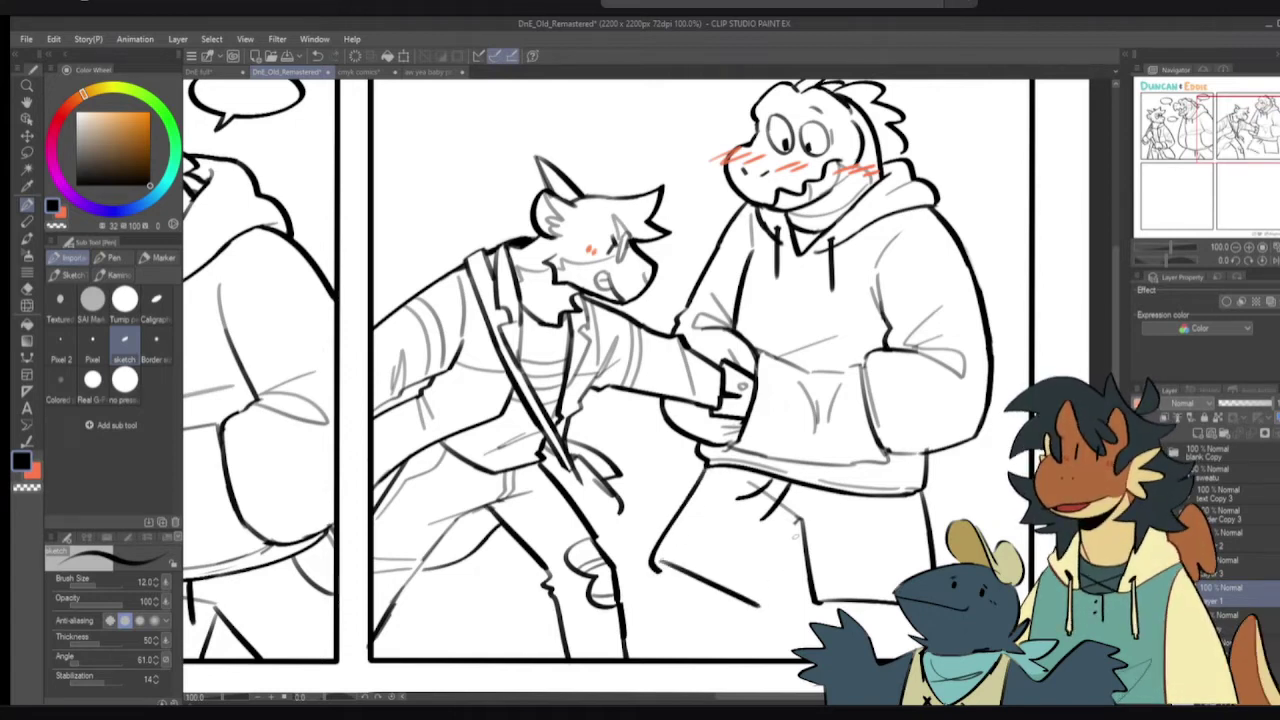
- Ink the inner edge of the near shorts leg from the crotch down to the hem, retrying the stroke
{"action": "left_click_drag", "start_coordinate": [799, 519], "coordinate": [770, 605]}
{"action": "key", "text": "ctrl+z"}
{"action": "left_click_drag", "start_coordinate": [798, 516], "coordinate": [757, 600]}
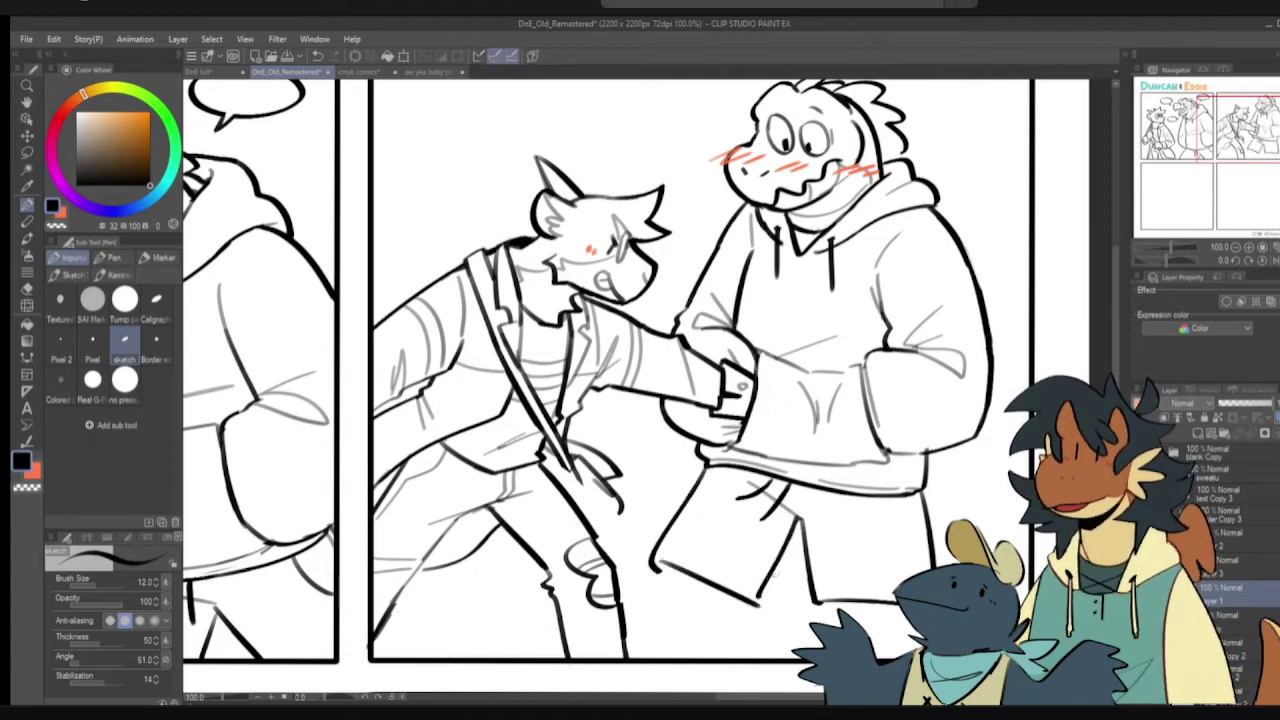
{"action": "key", "text": "ctrl+z"}
{"action": "left_click_drag", "start_coordinate": [802, 516], "coordinate": [760, 600]}
{"action": "key", "text": "ctrl+z"}
{"action": "left_click_drag", "start_coordinate": [798, 528], "coordinate": [760, 598]}
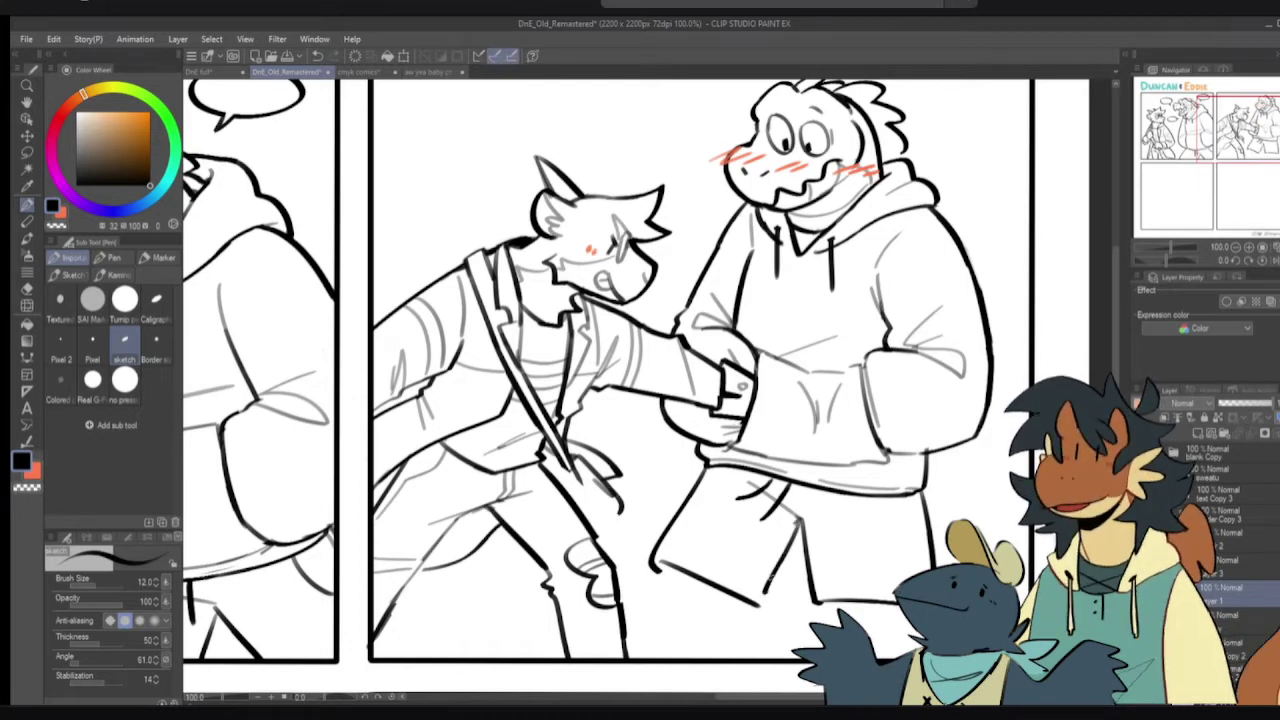
- Erase the near shorts leg's hem, redraw it slightly higher, and add a short line below its outer corner
{"action": "key", "text": "ctrl+z"}
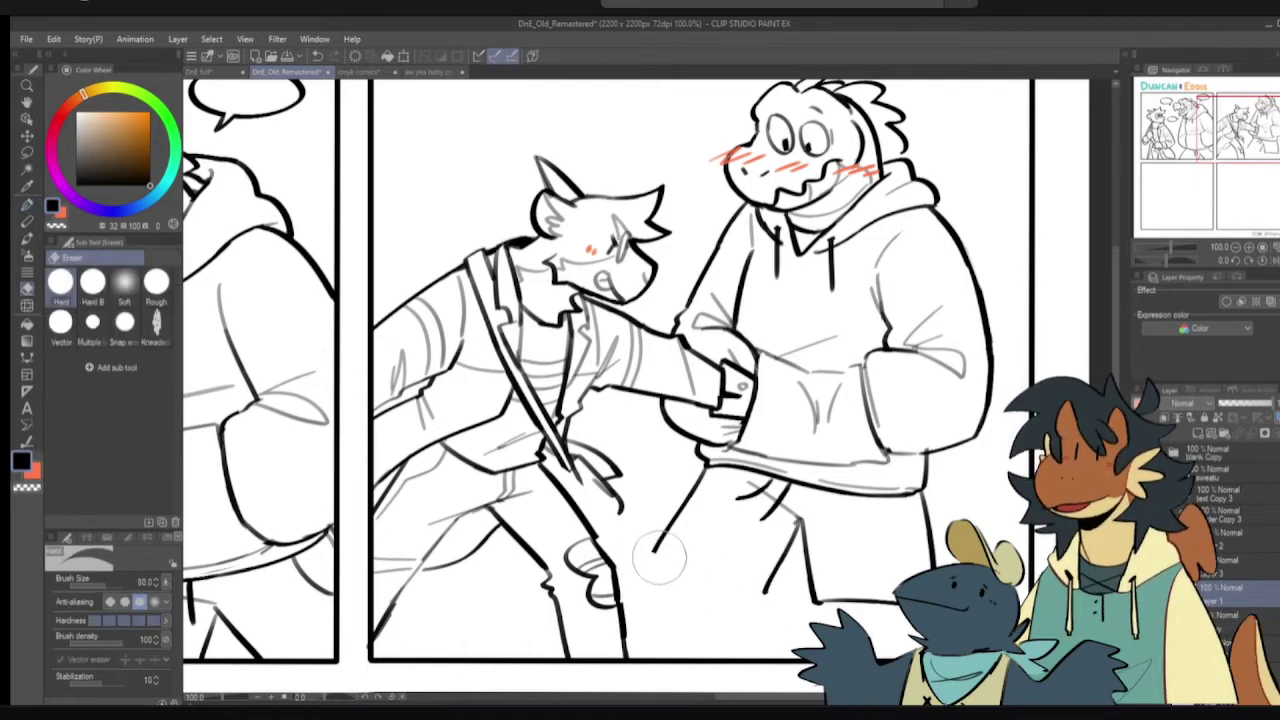
{"action": "left_click_drag", "start_coordinate": [657, 552], "coordinate": [760, 600]}
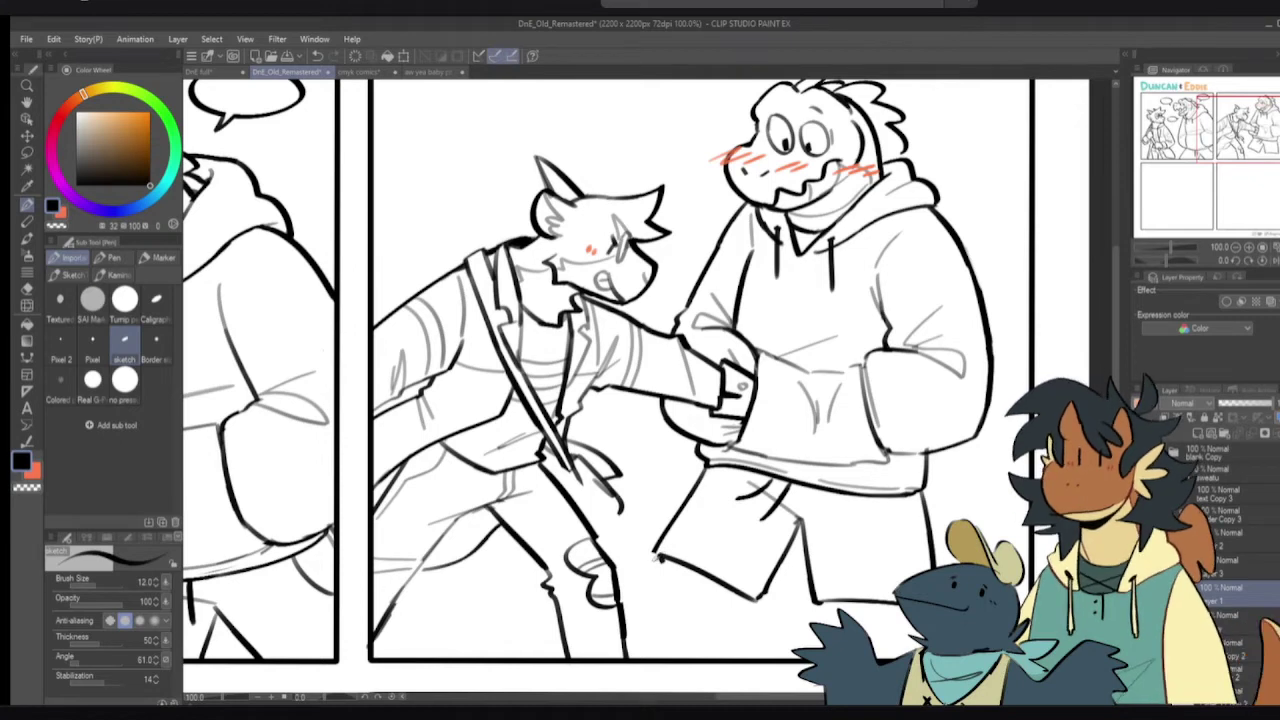
{"action": "left_click_drag", "start_coordinate": [668, 561], "coordinate": [662, 577]}
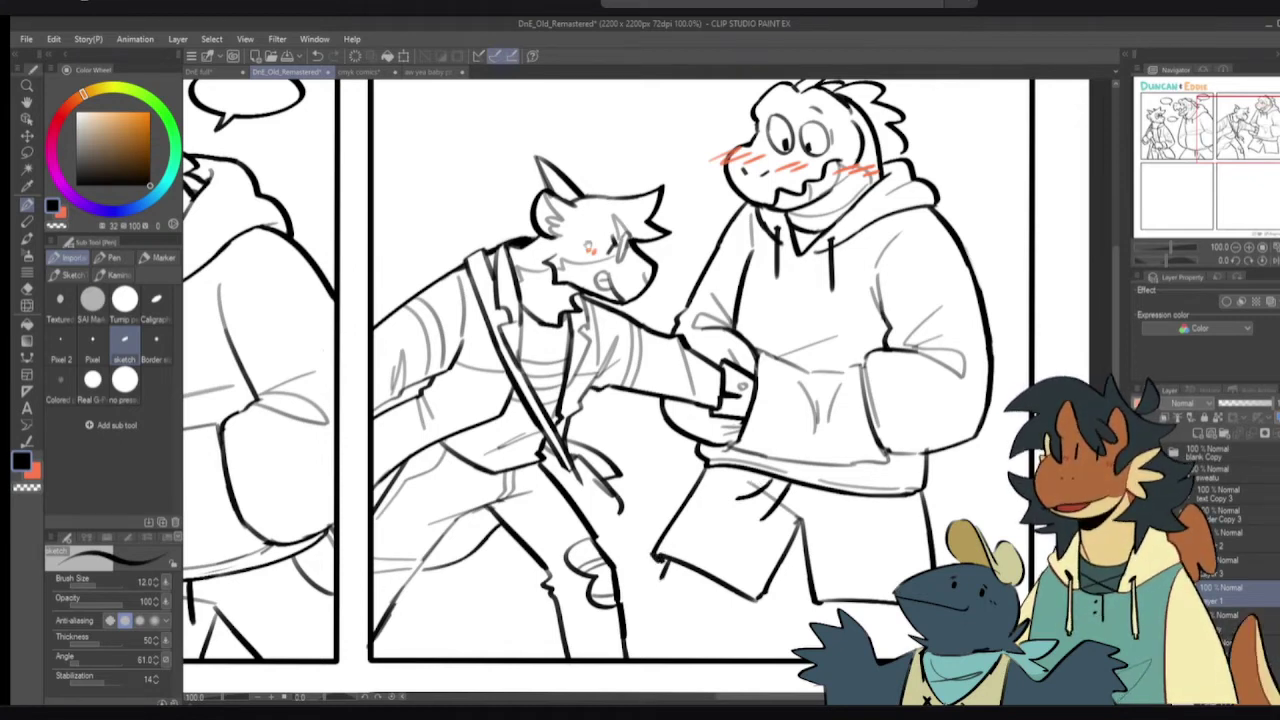
{"action": "left_click_drag", "start_coordinate": [588, 245], "coordinate": [706, 373]}
{"action": "mouse_move", "coordinate": [614, 221]}
{"action": "left_mouse_down"}
{"action": "mouse_move", "coordinate": [534, 264]}
{"action": "mouse_move", "coordinate": [527, 290]}
{"action": "mouse_move", "coordinate": [586, 342]}
{"action": "mouse_move", "coordinate": [641, 243]}
{"action": "mouse_move", "coordinate": [634, 217]}
{"action": "mouse_move", "coordinate": [721, 205]}
{"action": "mouse_move", "coordinate": [640, 252]}
{"action": "left_mouse_up"}
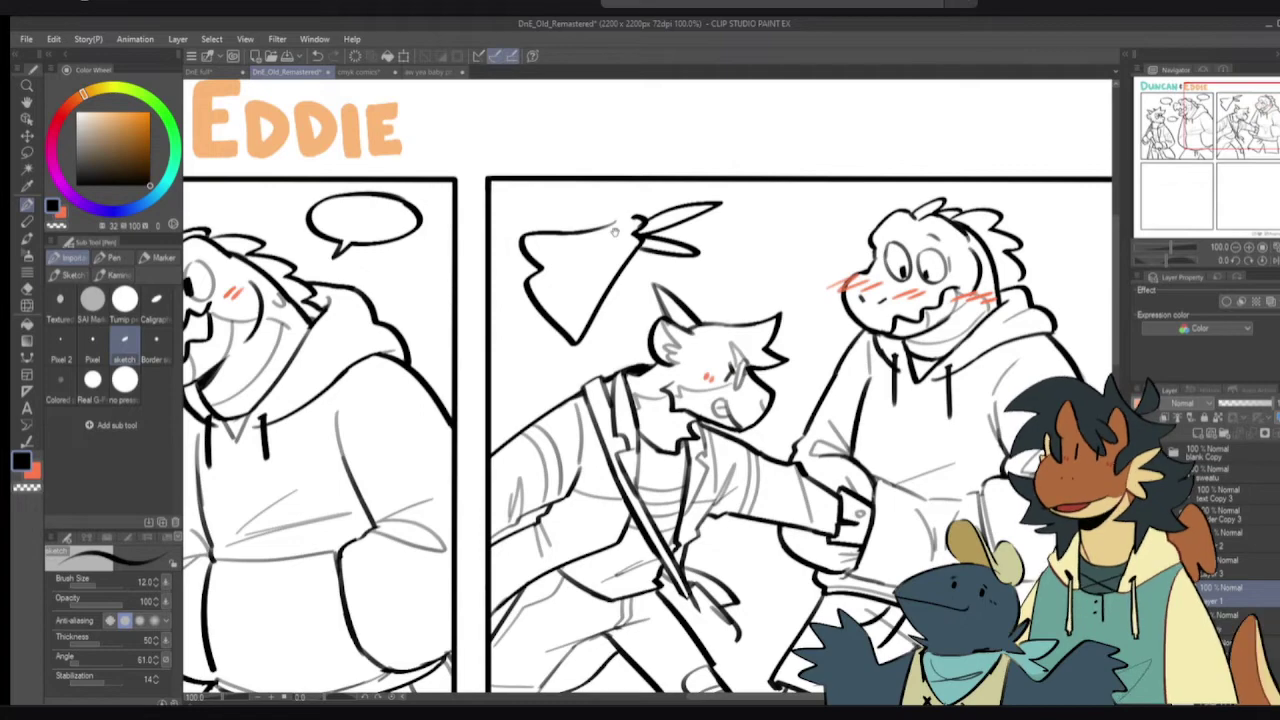
{"action": "key", "text": "ctrl+z"}
{"action": "key", "text": "ctrl+z"}
{"action": "key", "text": "ctrl+z"}
- Ink both side lines of the hoodie character's near lower leg from the shorts hem toward the panel's bottom border
{"action": "mouse_move", "coordinate": [972, 512]}
{"action": "left_mouse_down"}
{"action": "mouse_move", "coordinate": [845, 360]}
{"action": "mouse_move", "coordinate": [813, 396]}
{"action": "left_mouse_up"}
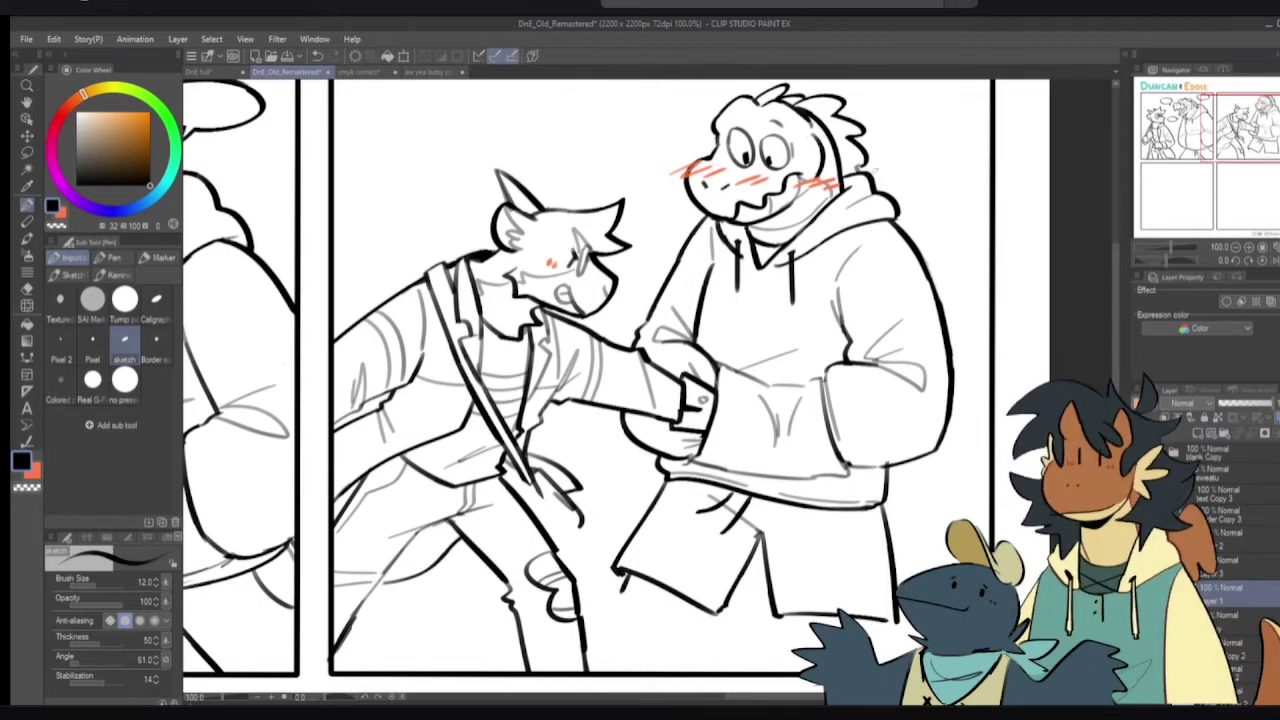
{"action": "left_click_drag", "start_coordinate": [751, 534], "coordinate": [741, 428]}
{"action": "left_click_drag", "start_coordinate": [609, 464], "coordinate": [614, 545]}
{"action": "key", "text": "ctrl+z"}
{"action": "left_click_drag", "start_coordinate": [612, 478], "coordinate": [598, 560]}
{"action": "key", "text": "ctrl+z"}
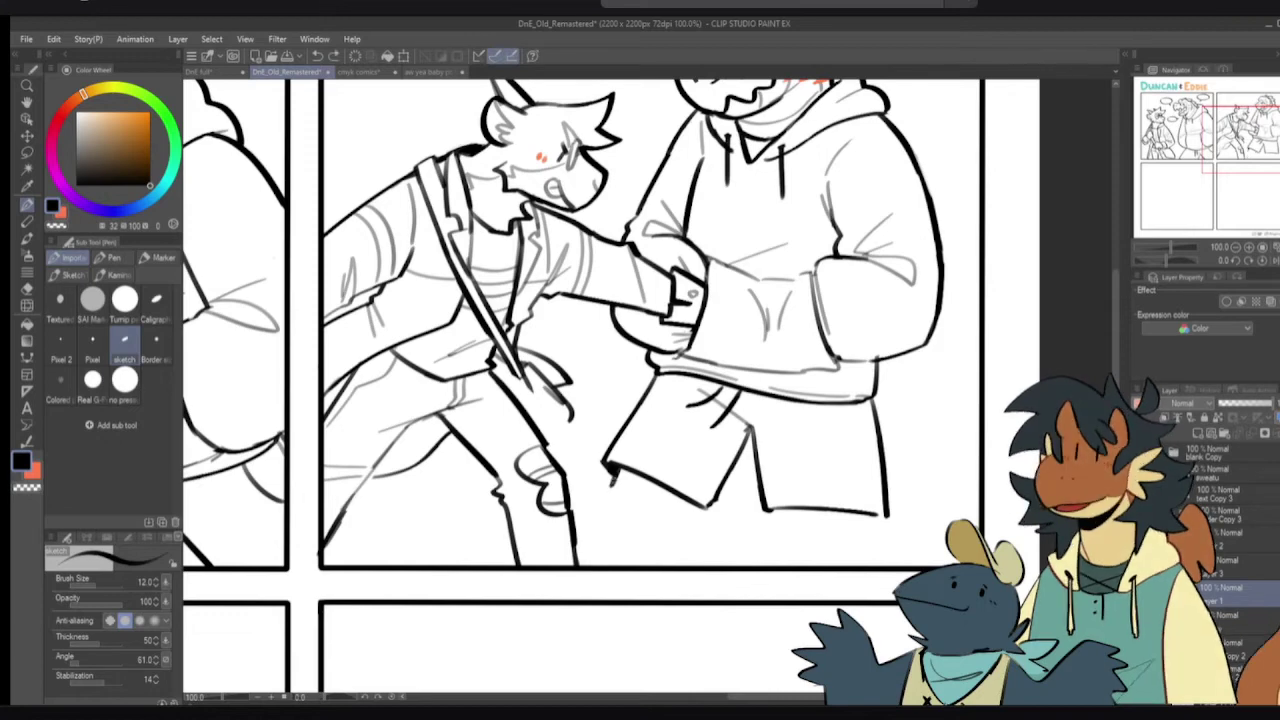
{"action": "left_click_drag", "start_coordinate": [612, 478], "coordinate": [598, 556]}
{"action": "mouse_move", "coordinate": [696, 508]}
{"action": "left_mouse_down"}
{"action": "mouse_move", "coordinate": [711, 516]}
{"action": "mouse_move", "coordinate": [714, 501]}
{"action": "mouse_move", "coordinate": [686, 564]}
{"action": "left_mouse_up"}
{"action": "key", "text": "ctrl+z"}
{"action": "key", "text": "ctrl+z"}
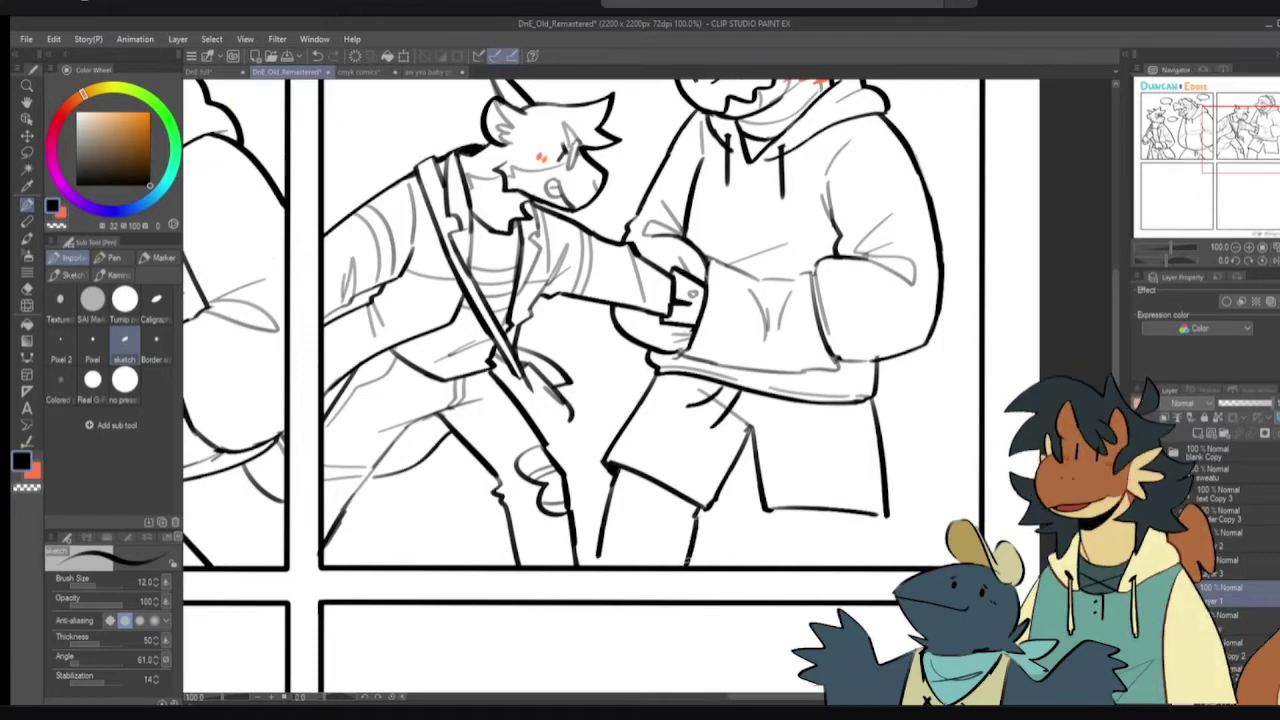
- Extend both side lines of the hoodie character's near lower leg to the panel's bottom border, retrying the ends
{"action": "key", "text": "ctrl+z"}
{"action": "left_click_drag", "start_coordinate": [697, 512], "coordinate": [684, 566]}
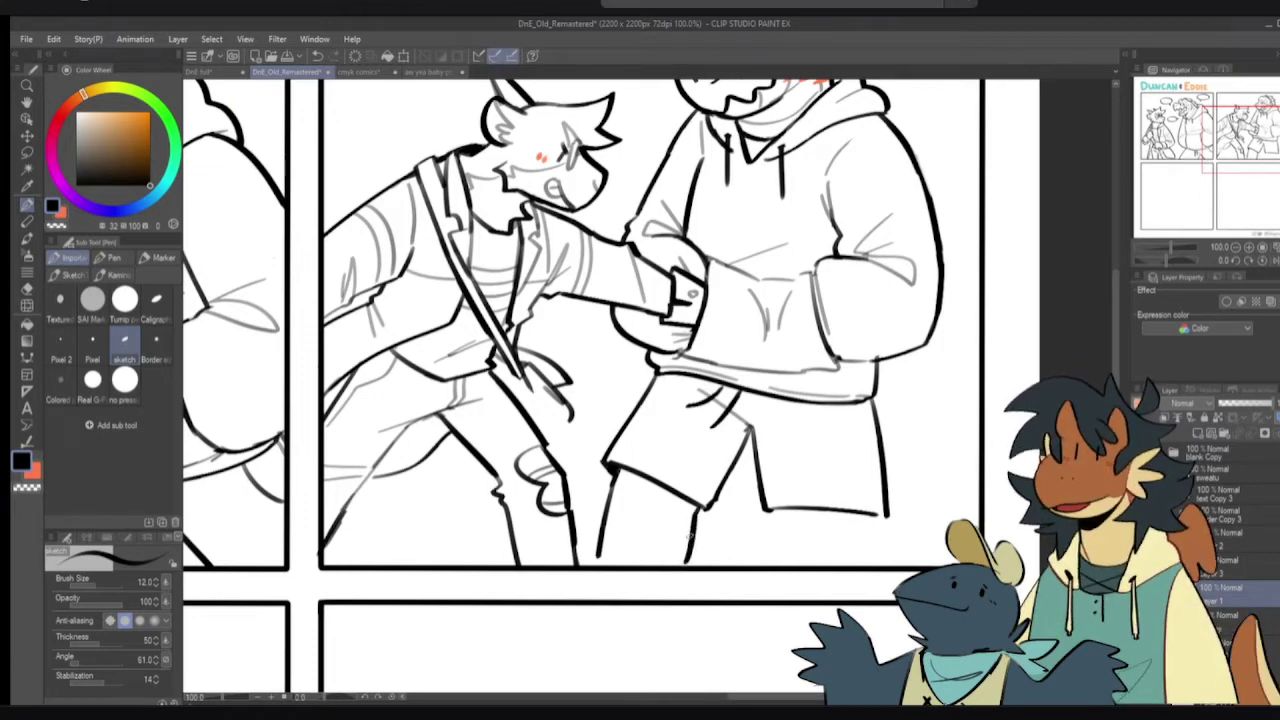
{"action": "left_click_drag", "start_coordinate": [600, 553], "coordinate": [597, 569]}
{"action": "key", "text": "ctrl+z"}
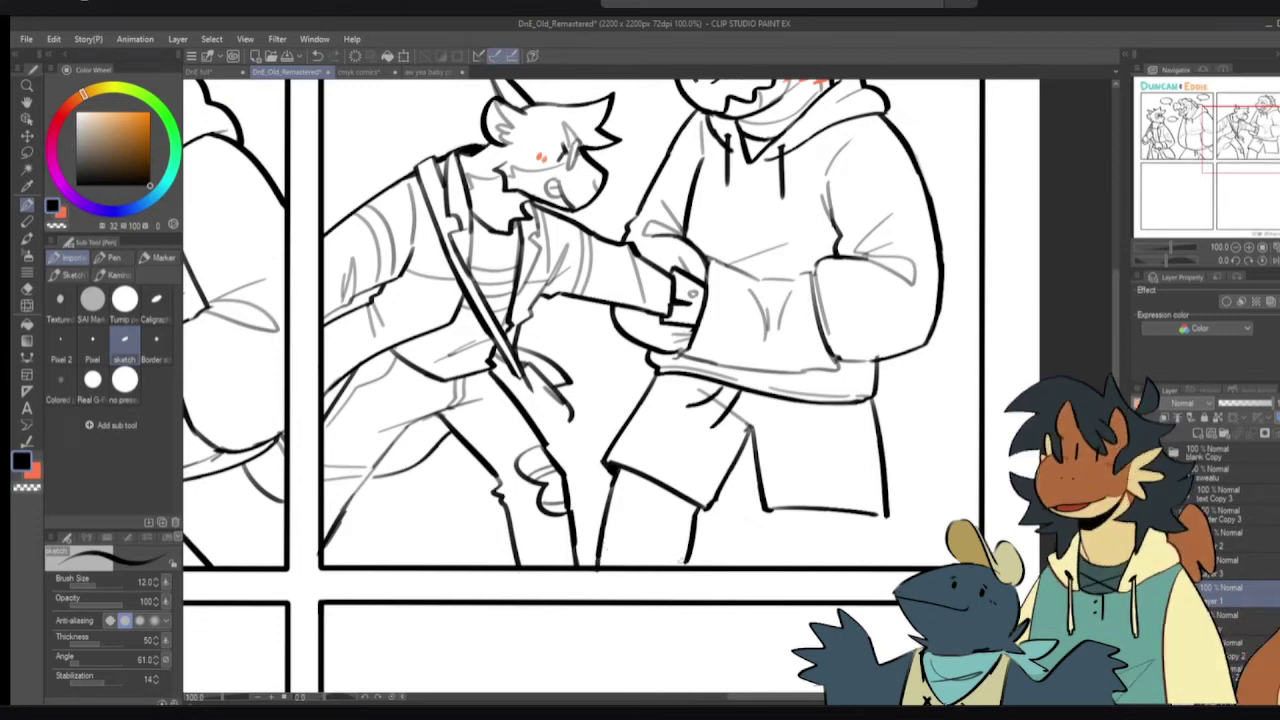
{"action": "left_click_drag", "start_coordinate": [690, 550], "coordinate": [684, 568]}
{"action": "key", "text": "c"}
{"action": "left_click_drag", "start_coordinate": [598, 577], "coordinate": [596, 572]}
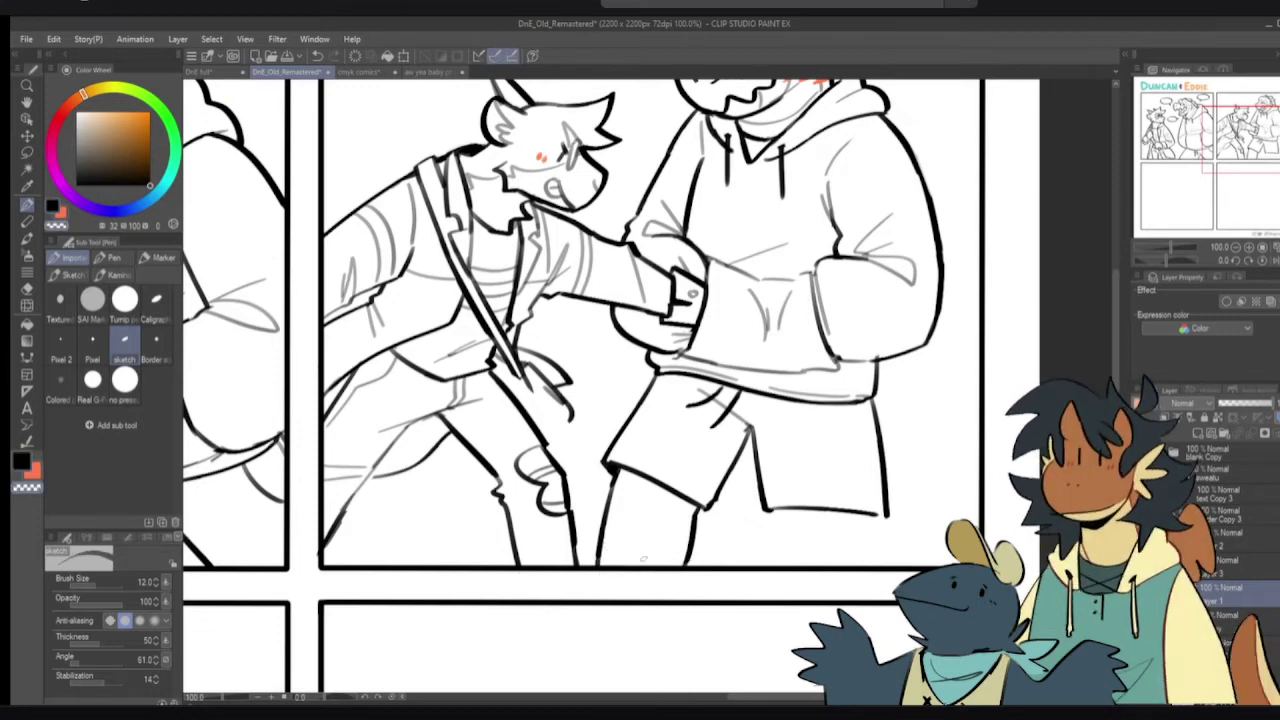
- Try to re-ink the near shorts leg's slanted hem with a thicker stroke, retrying it several times
{"action": "key", "text": "c"}
{"action": "left_click_drag", "start_coordinate": [613, 469], "coordinate": [690, 506]}
{"action": "key", "text": "ctrl+z"}
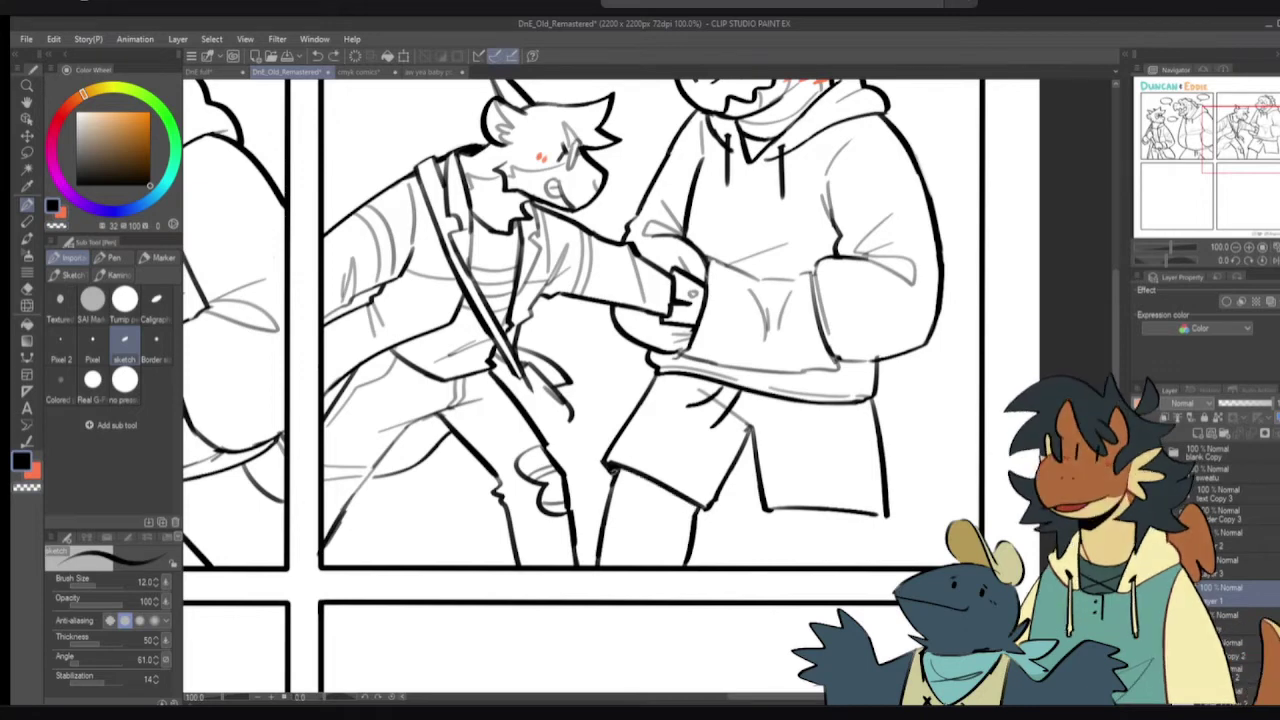
{"action": "left_click_drag", "start_coordinate": [614, 470], "coordinate": [692, 503]}
{"action": "key", "text": "ctrl+z"}
{"action": "left_click_drag", "start_coordinate": [614, 466], "coordinate": [694, 506]}
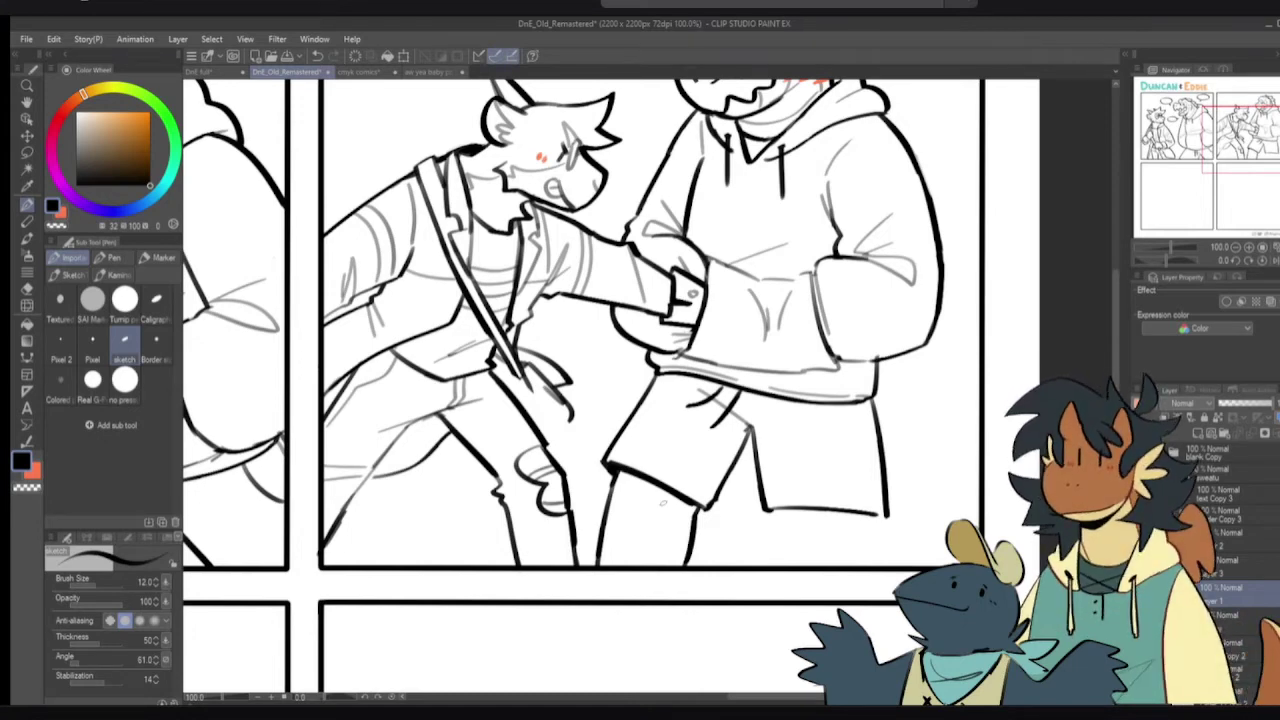
{"action": "key", "text": "ctrl+z"}
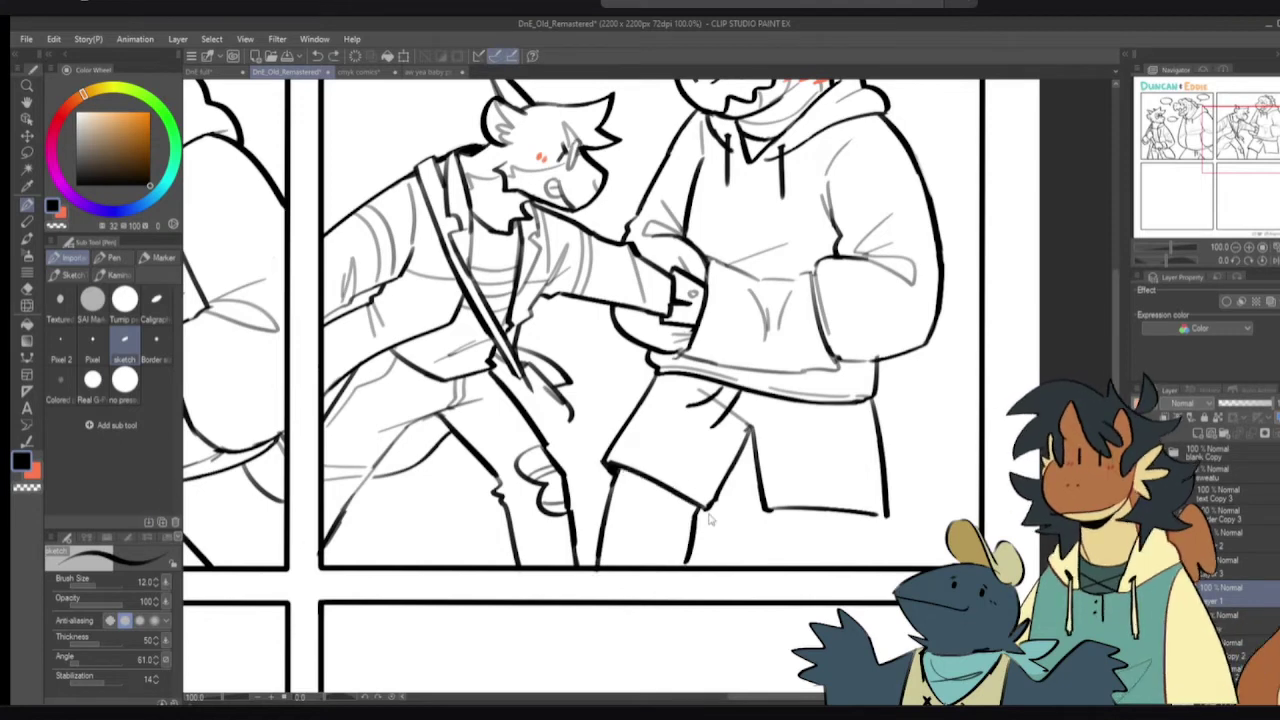
- Undo the near lower leg's side lines and redraw both slanting outward toward the other character's foot
{"action": "key", "text": "ctrl+z"}
{"action": "key", "text": "ctrl+z"}
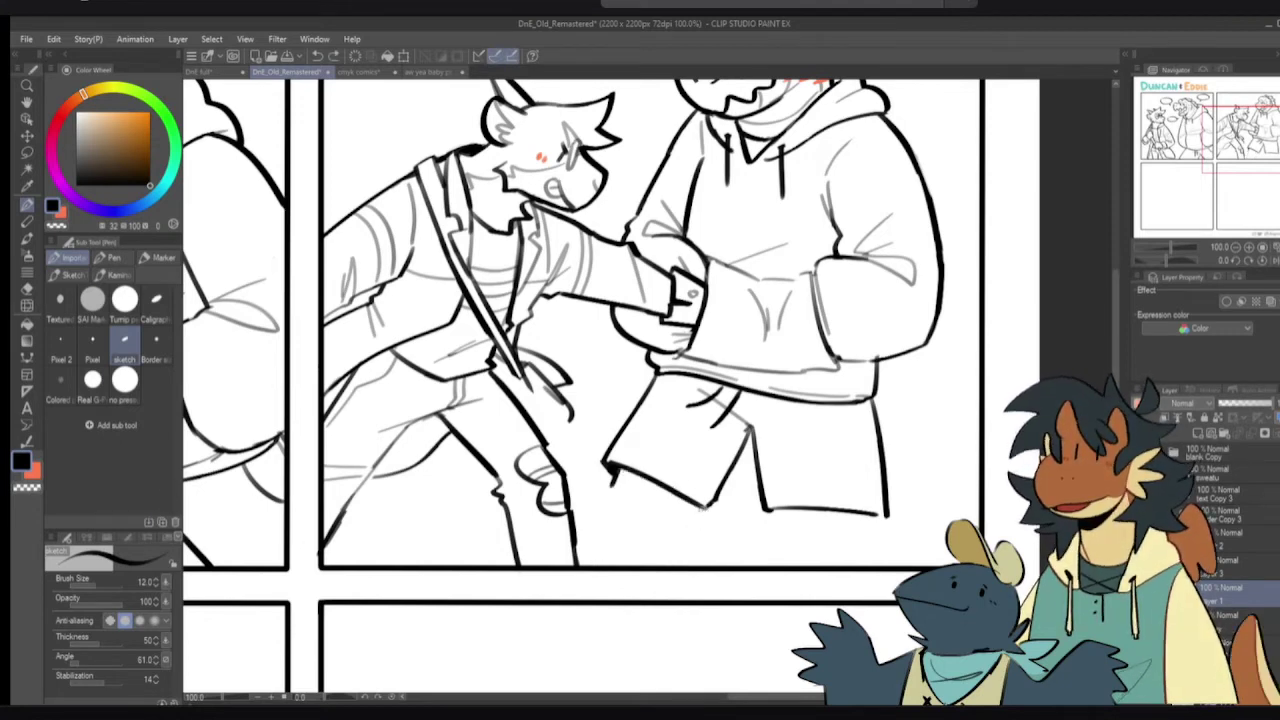
{"action": "left_click_drag", "start_coordinate": [703, 507], "coordinate": [670, 570]}
{"action": "key", "text": "c"}
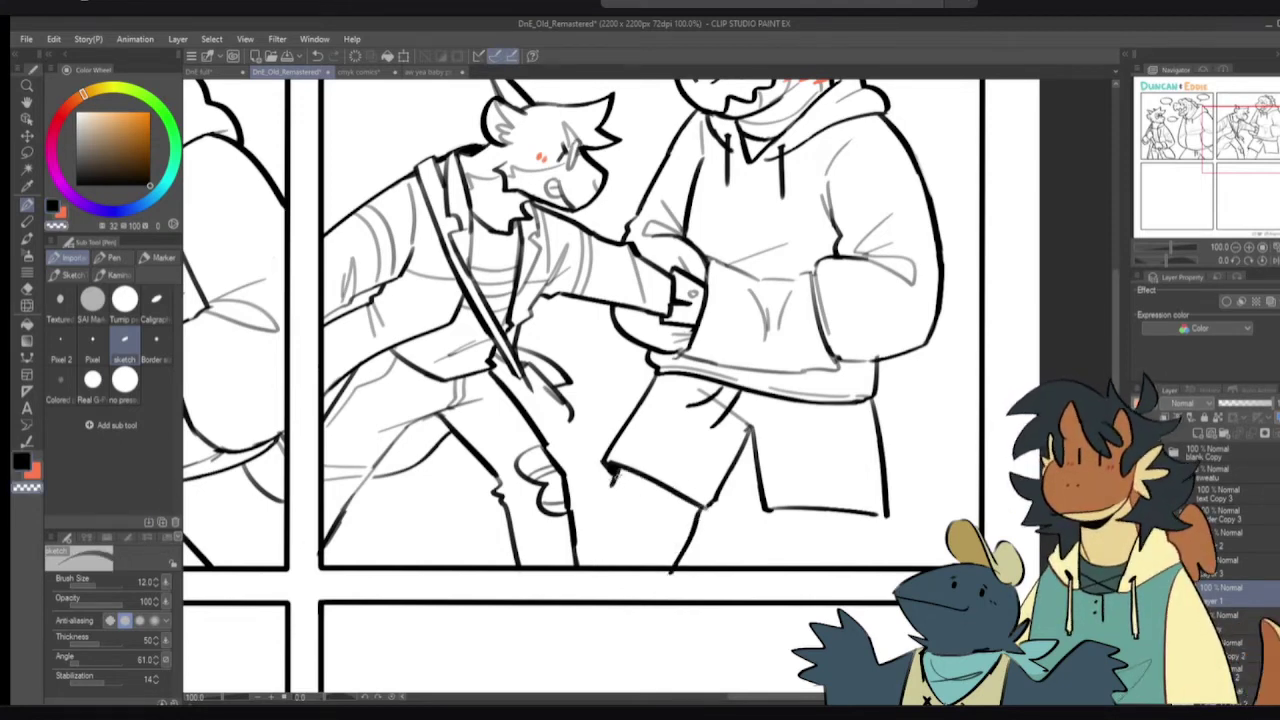
{"action": "left_click_drag", "start_coordinate": [616, 484], "coordinate": [578, 549]}
{"action": "key", "text": "c"}
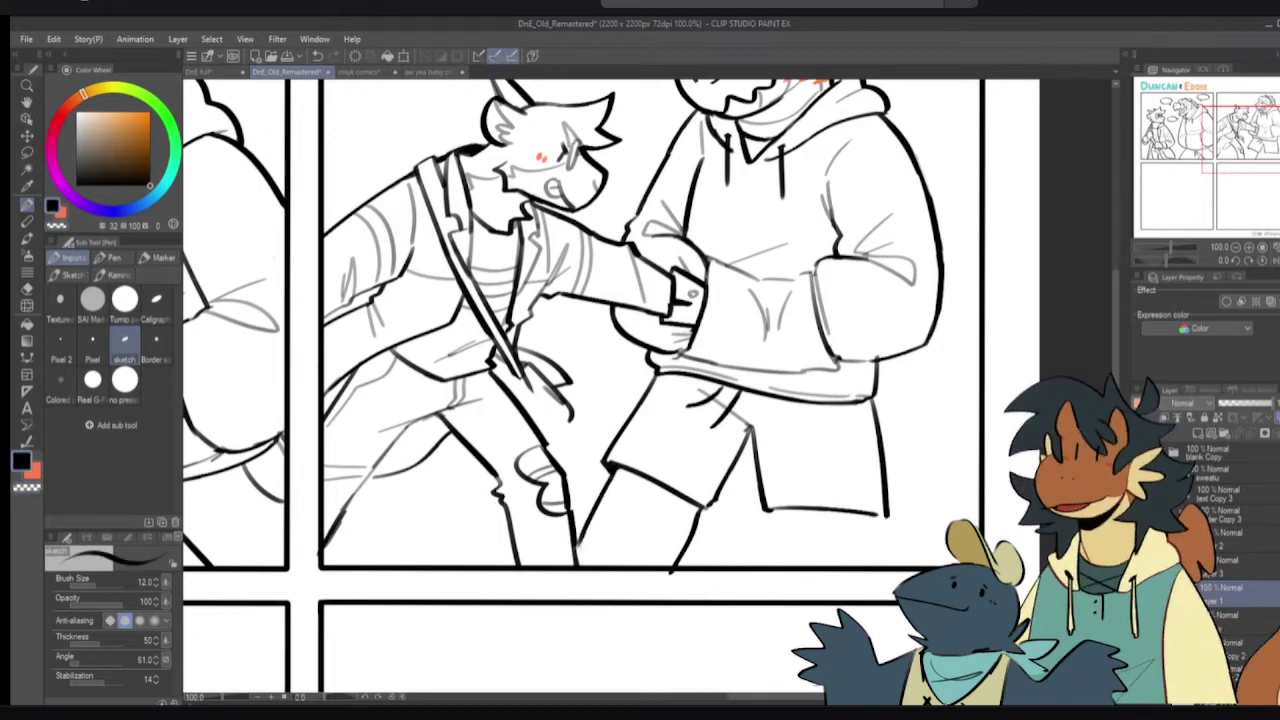
- Redraw the near lower leg's outer side line steeper, from the shorts hem to the panel's bottom border, and clean its lower end
{"action": "mouse_move", "coordinate": [627, 502]}
{"action": "left_mouse_down"}
{"action": "mouse_move", "coordinate": [616, 585]}
{"action": "mouse_move", "coordinate": [576, 631]}
{"action": "left_mouse_up"}
{"action": "key", "text": "ctrl+z"}
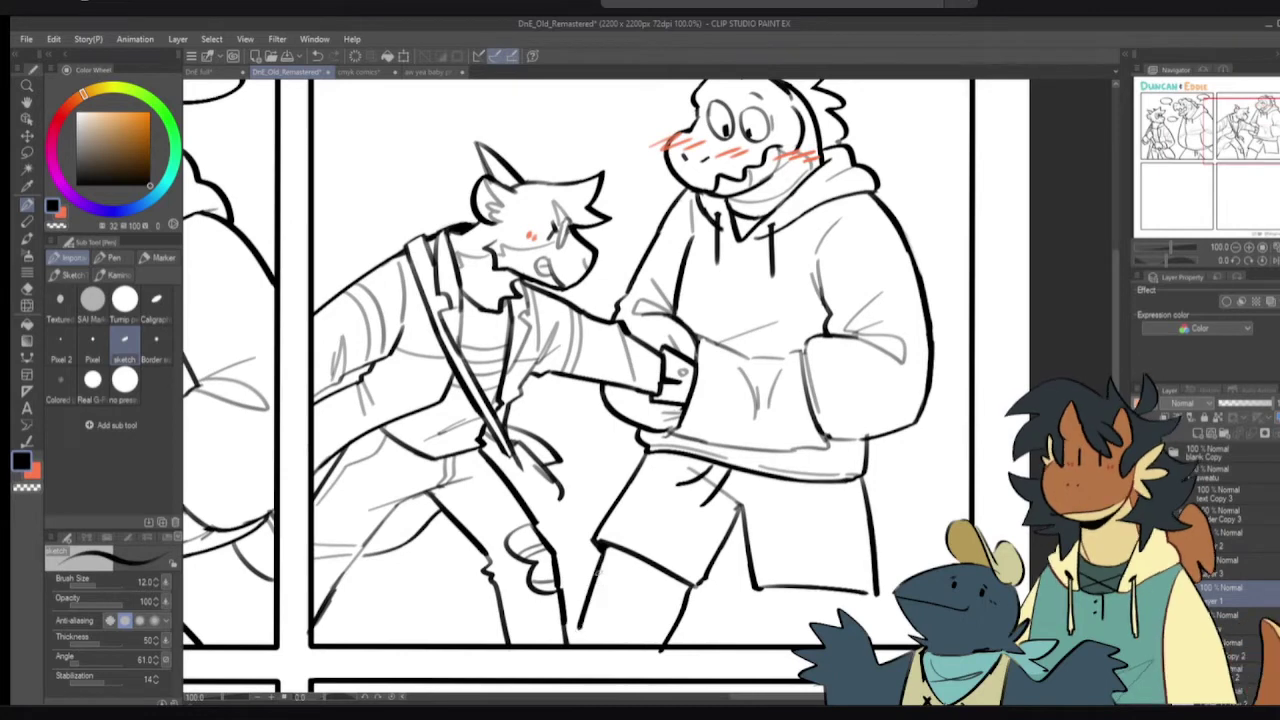
{"action": "key", "text": "ctrl+z"}
{"action": "left_click_drag", "start_coordinate": [605, 544], "coordinate": [571, 648]}
{"action": "key", "text": "ctrl+z"}
{"action": "key", "text": "ctrl+z"}
{"action": "key", "text": "c"}
{"action": "left_click_drag", "start_coordinate": [590, 605], "coordinate": [573, 651]}
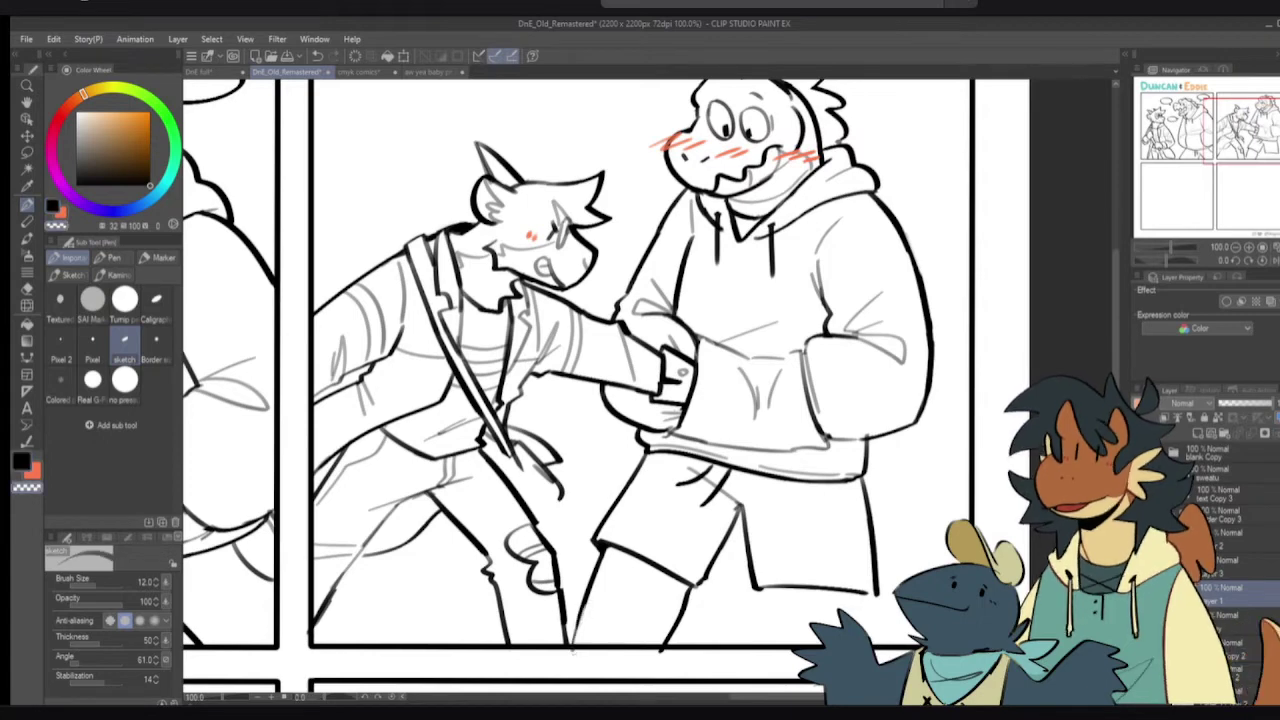
{"action": "key", "text": "ctrl+z"}
{"action": "left_click_drag", "start_coordinate": [590, 608], "coordinate": [572, 646]}
{"action": "key", "text": "c"}
{"action": "key", "text": "ctrl+z"}
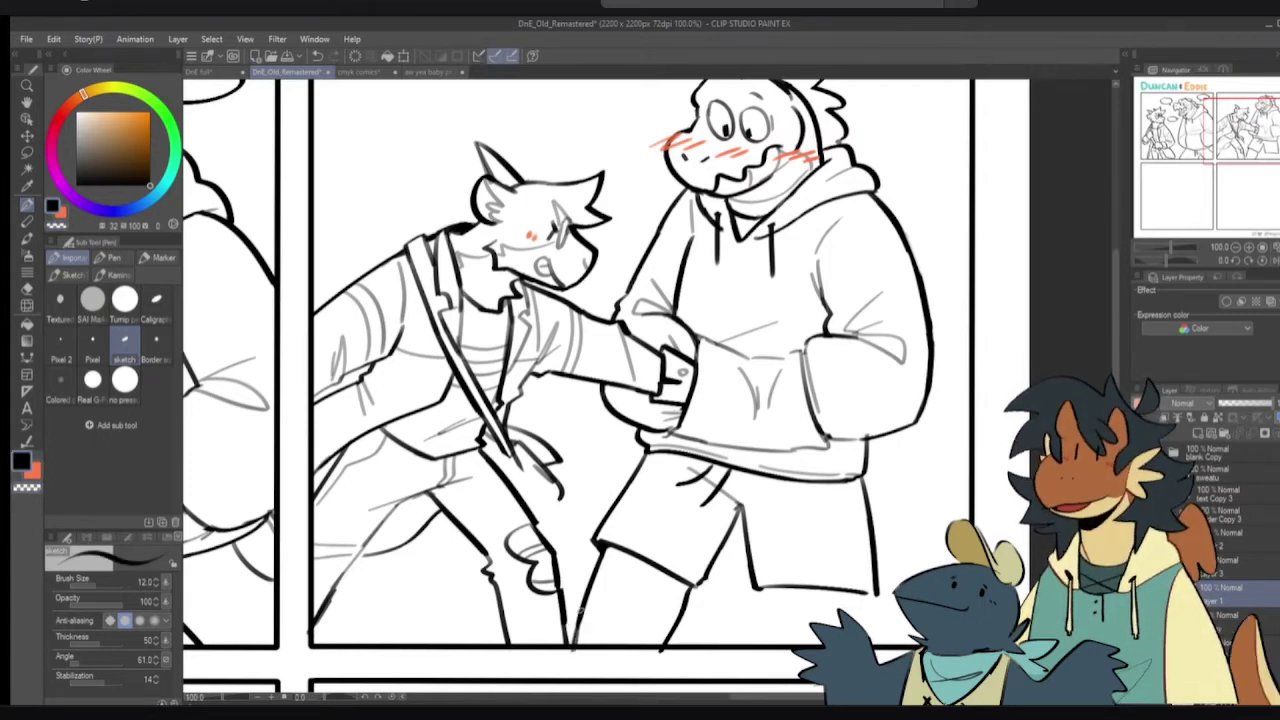
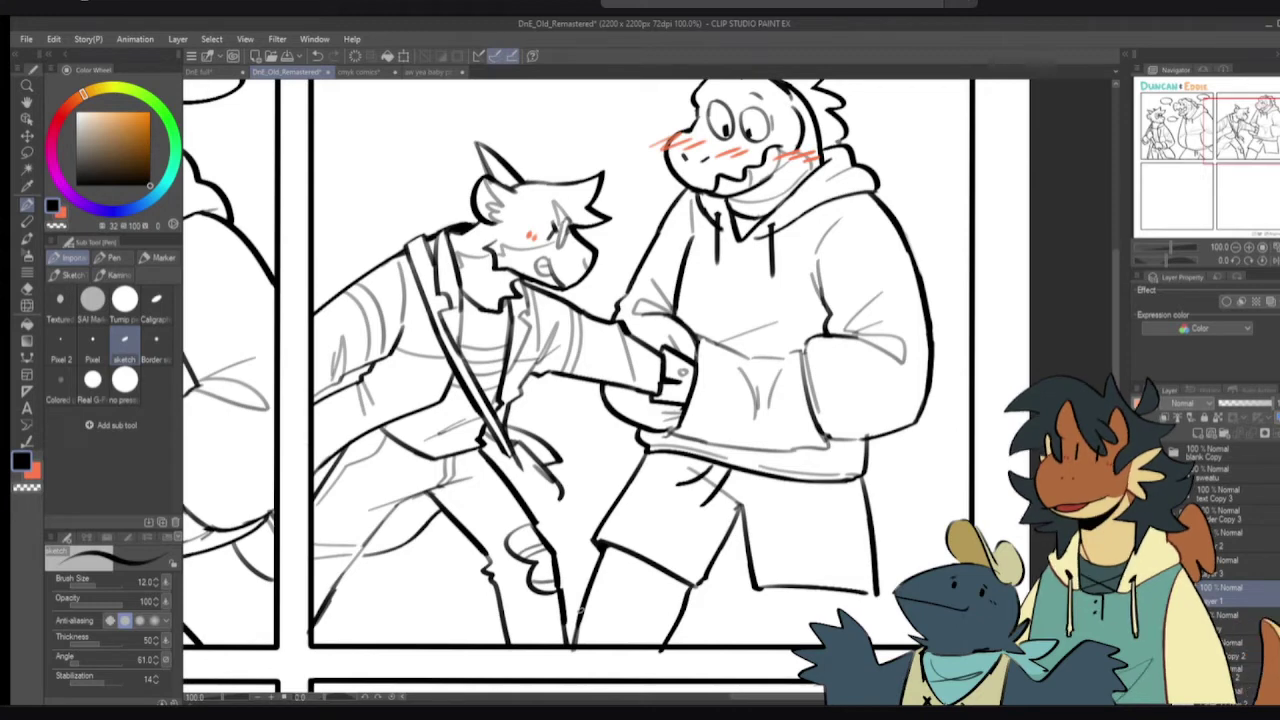
- Trim the near lower leg's line ends at the panel's bottom border and start reworking its inner side line
{"action": "scroll", "coordinate": [621, 624], "scroll_direction": "down", "scroll_amount": 3}
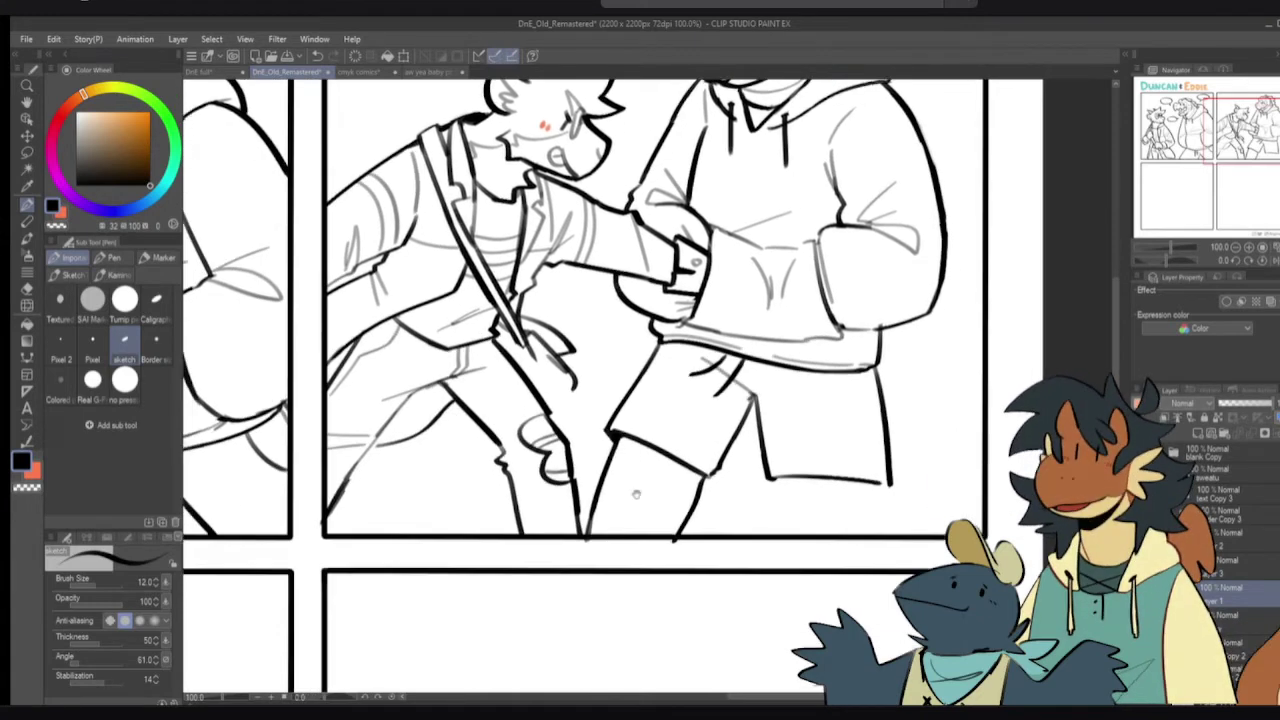
{"action": "key", "text": "e"}
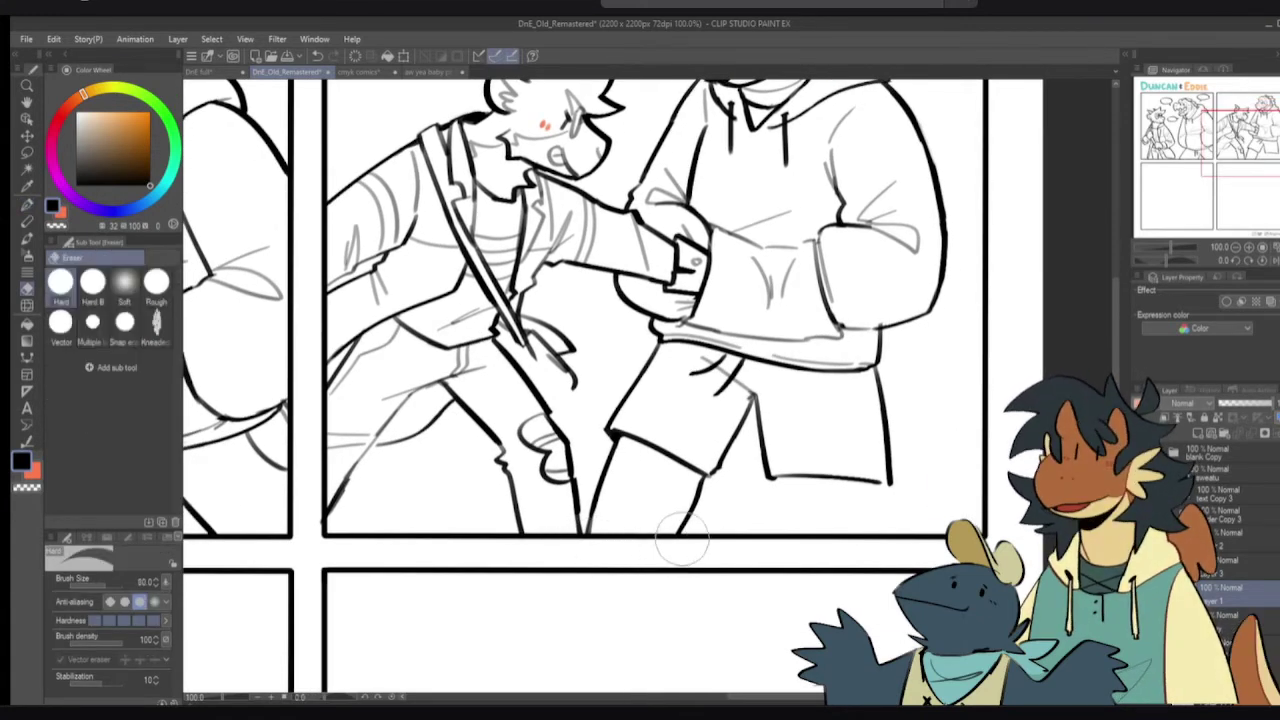
{"action": "key", "text": "p"}
{"action": "scroll", "coordinate": [703, 493], "scroll_direction": "up", "scroll_amount": 1}
{"action": "key", "text": "e"}
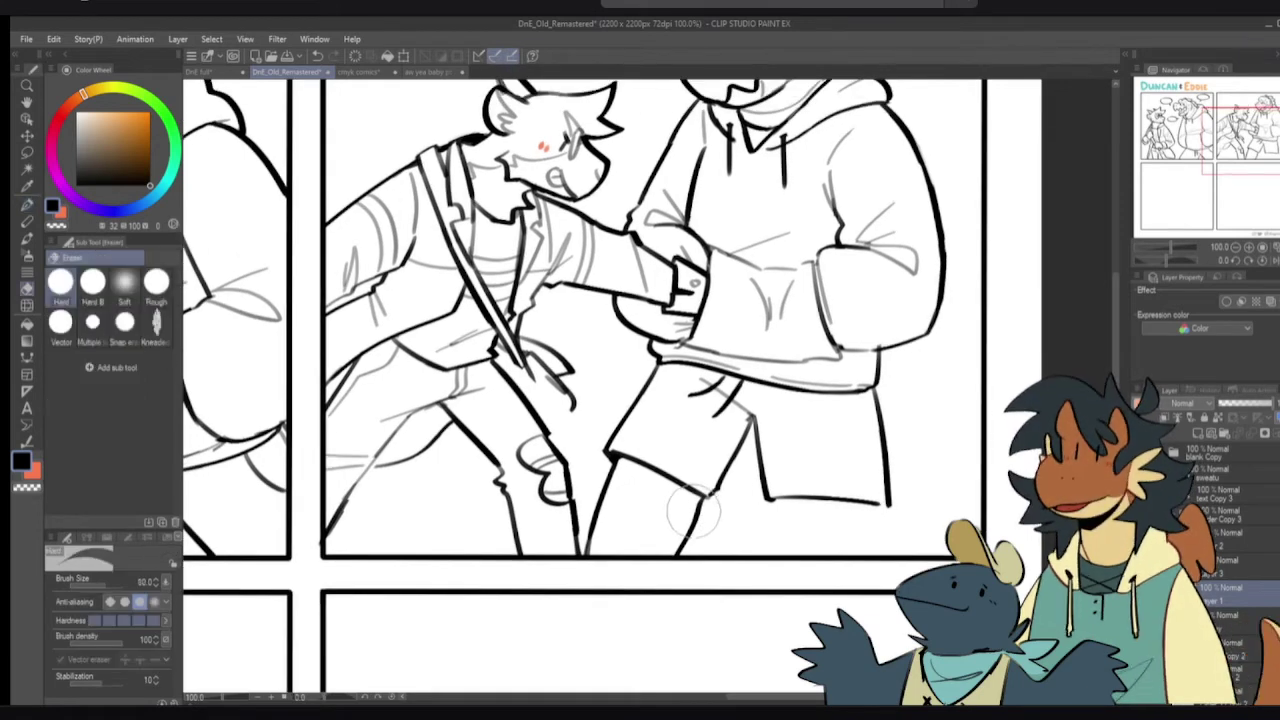
{"action": "mouse_move", "coordinate": [697, 505]}
{"action": "left_mouse_down"}
{"action": "mouse_move", "coordinate": [678, 553]}
{"action": "mouse_move", "coordinate": [703, 511]}
{"action": "mouse_move", "coordinate": [729, 507]}
{"action": "mouse_move", "coordinate": [702, 577]}
{"action": "left_mouse_up"}
{"action": "key", "text": "p"}
{"action": "key", "text": "ctrl+z"}
{"action": "scroll", "coordinate": [701, 577], "scroll_direction": "up", "scroll_amount": 1}
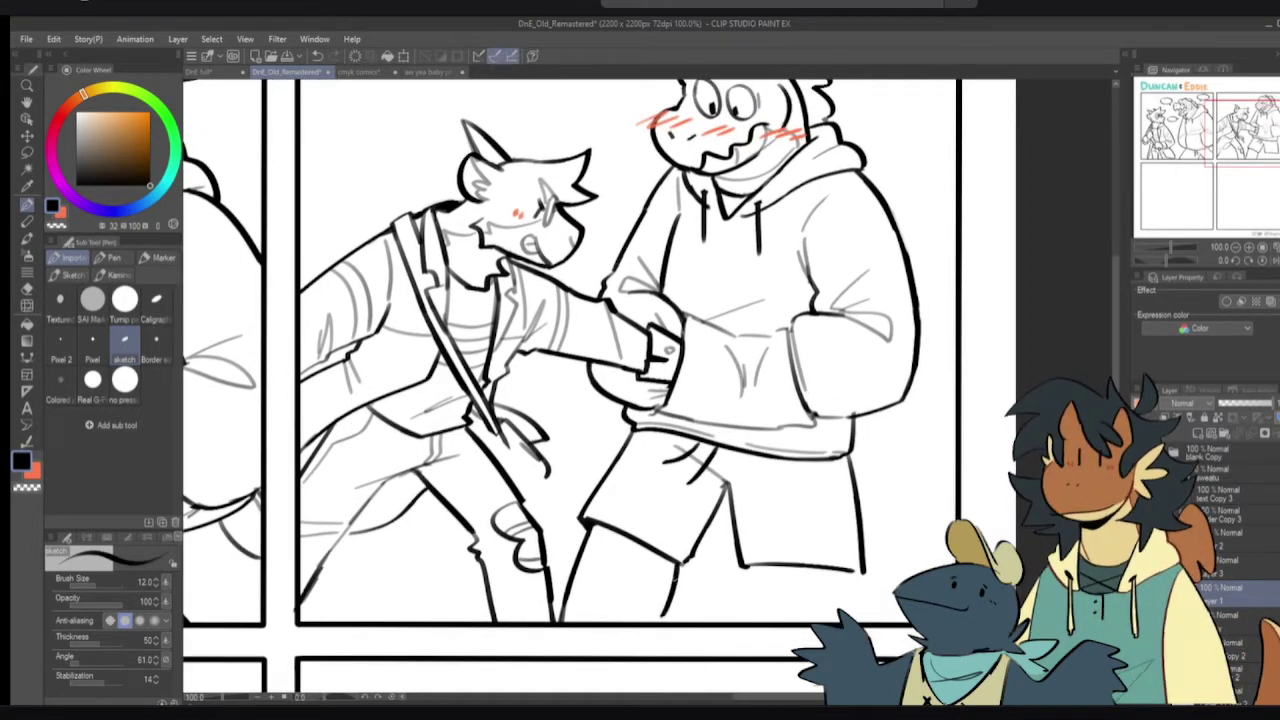
- Redraw the near lower leg's inner side line as a curve from the hem corner to the panel border, retrying the stroke
{"action": "key", "text": "ctrl+z"}
{"action": "mouse_move", "coordinate": [681, 566]}
{"action": "left_mouse_down"}
{"action": "mouse_move", "coordinate": [692, 558]}
{"action": "mouse_move", "coordinate": [662, 618]}
{"action": "left_mouse_up"}
{"action": "key", "text": "ctrl+z"}
{"action": "key", "text": "ctrl+z"}
{"action": "key", "text": "ctrl+z"}
{"action": "left_click_drag", "start_coordinate": [680, 562], "coordinate": [658, 626]}
{"action": "mouse_move", "coordinate": [676, 569]}
{"action": "left_mouse_down"}
{"action": "mouse_move", "coordinate": [686, 564]}
{"action": "mouse_move", "coordinate": [645, 648]}
{"action": "left_mouse_up"}
{"action": "key", "text": "ctrl+z"}
{"action": "key", "text": "ctrl+z"}
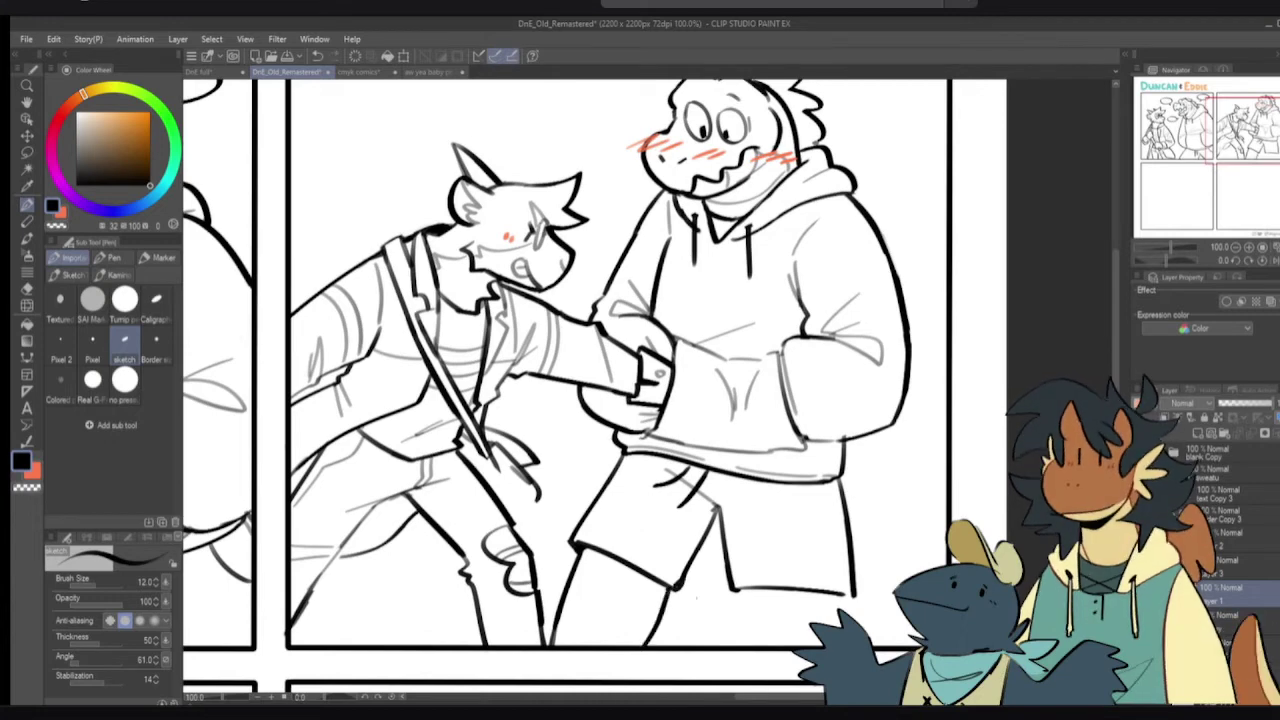
- Erase the far shorts leg's flat hem and redraw it rising slightly toward the outer side
{"action": "key", "text": "e"}
{"action": "mouse_move", "coordinate": [795, 584]}
{"action": "left_mouse_down"}
{"action": "mouse_move", "coordinate": [829, 586]}
{"action": "mouse_move", "coordinate": [752, 585]}
{"action": "mouse_move", "coordinate": [830, 590]}
{"action": "left_mouse_up"}
{"action": "key", "text": "p"}
{"action": "key", "text": "ctrl+z"}
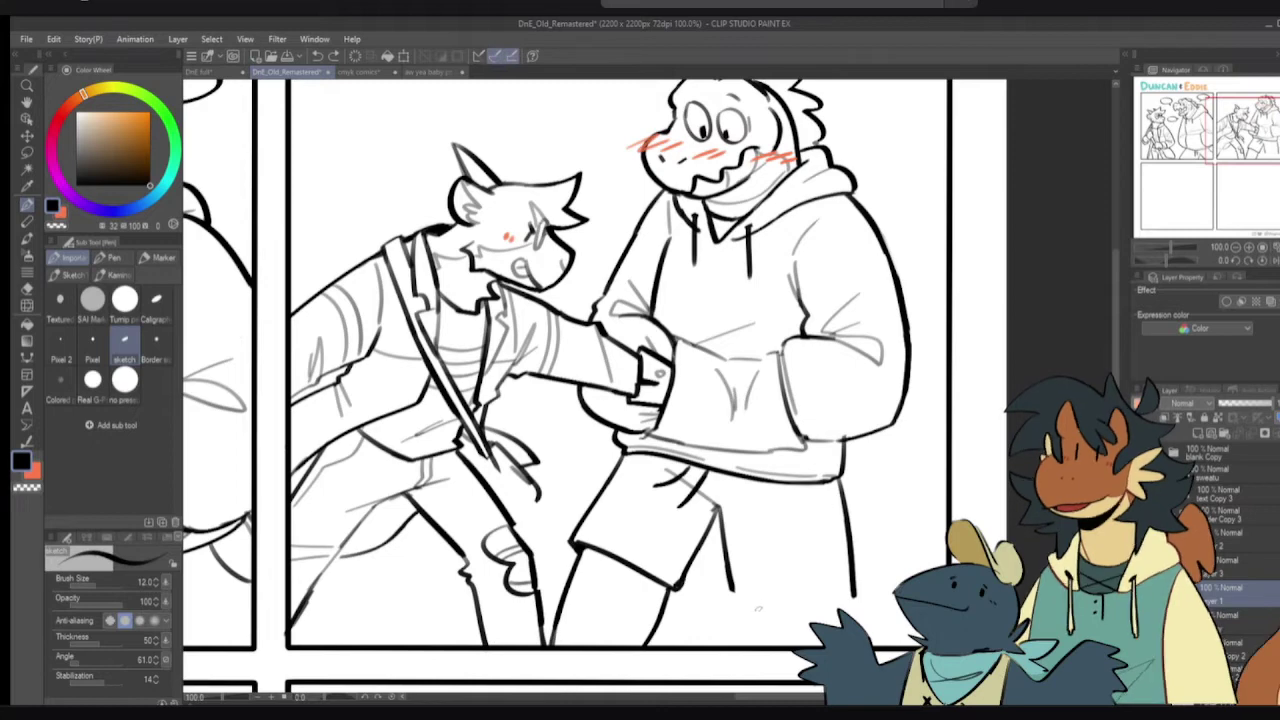
{"action": "left_click_drag", "start_coordinate": [730, 591], "coordinate": [803, 578]}
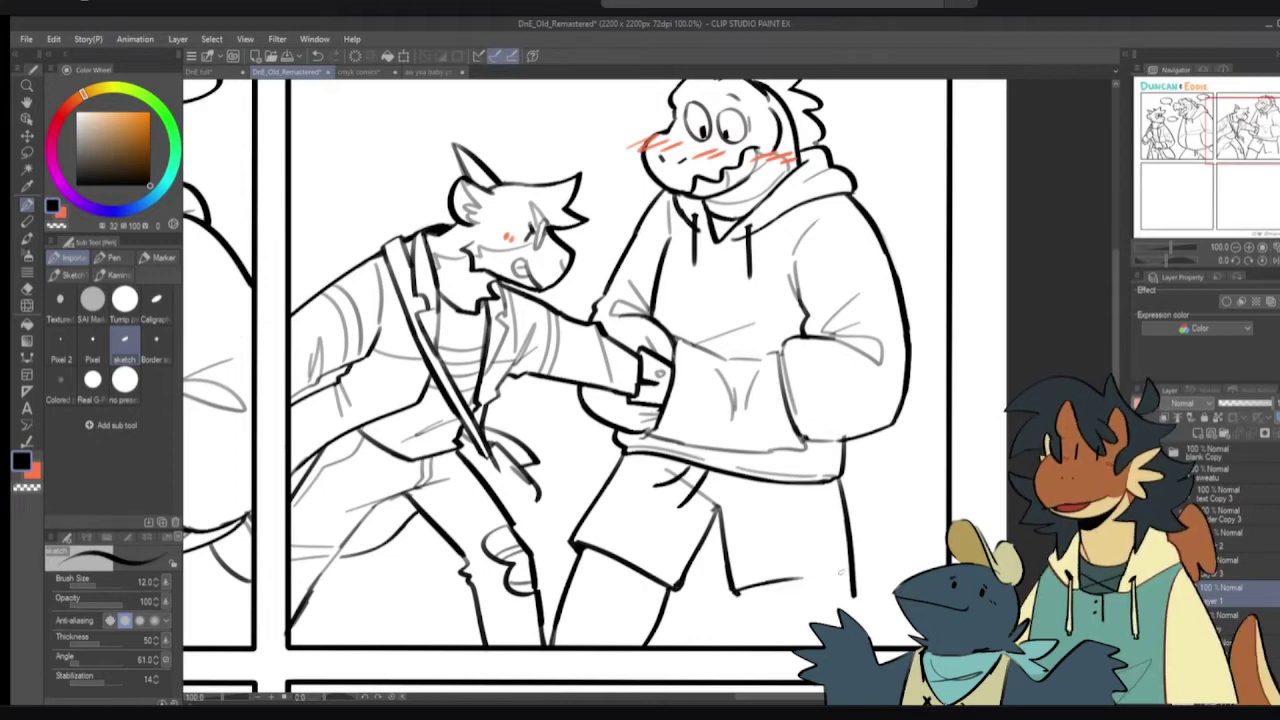
- Erase the far shorts leg's outer edge and redraw it flaring outward to meet the hem
{"action": "key", "text": "e"}
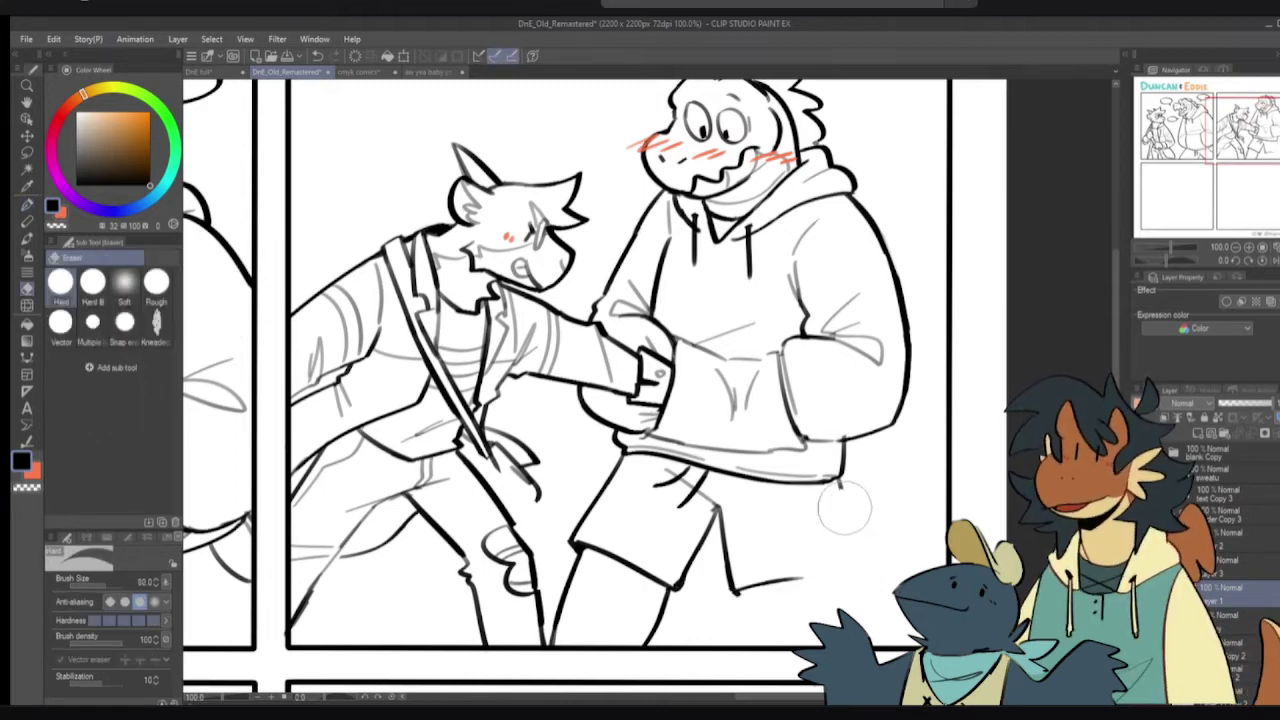
{"action": "key", "text": "p"}
{"action": "mouse_move", "coordinate": [843, 488]}
{"action": "left_mouse_down"}
{"action": "mouse_move", "coordinate": [865, 588]}
{"action": "mouse_move", "coordinate": [793, 578]}
{"action": "mouse_move", "coordinate": [839, 576]}
{"action": "left_mouse_up"}
{"action": "key", "text": "e"}
{"action": "key", "text": "c"}
- Ink the far lower leg's inner side line down to the panel border and thicken the far hem's outer corner
{"action": "left_click_drag", "start_coordinate": [741, 591], "coordinate": [755, 646]}
{"action": "key", "text": "ctrl+z"}
{"action": "key", "text": "ctrl+z"}
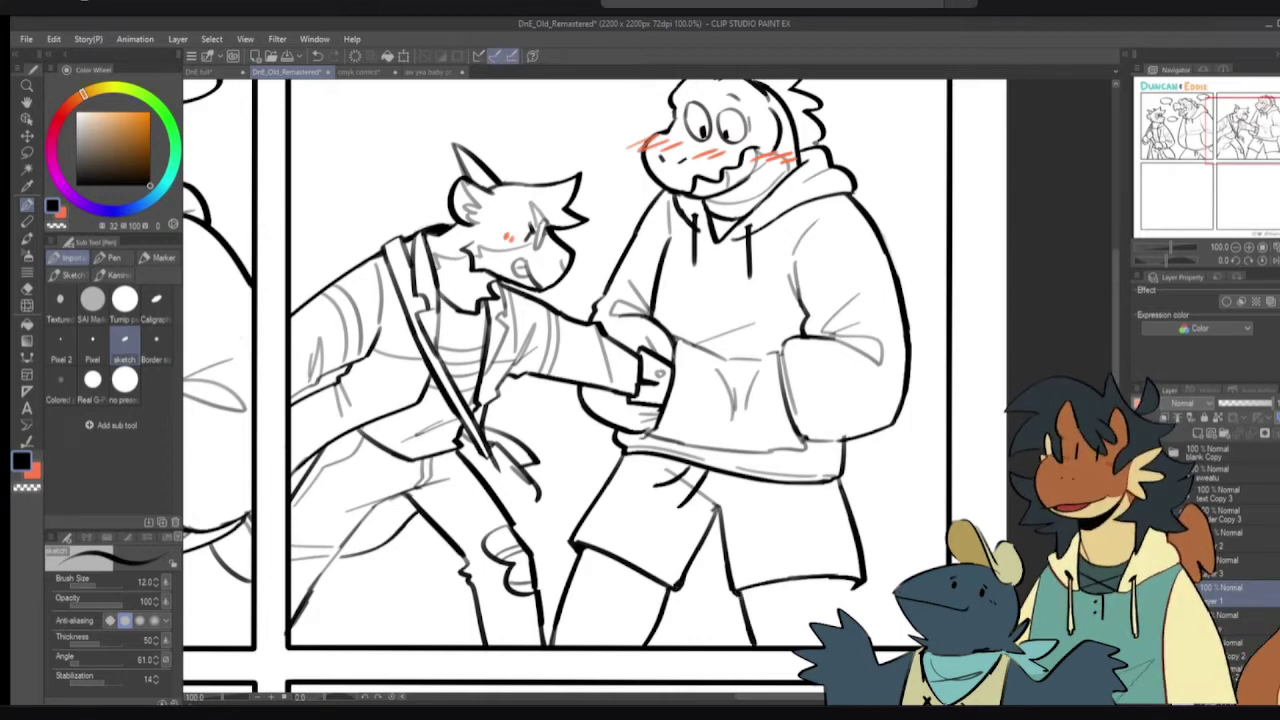
{"action": "key", "text": "ctrl+z"}
{"action": "left_click_drag", "start_coordinate": [747, 588], "coordinate": [760, 645]}
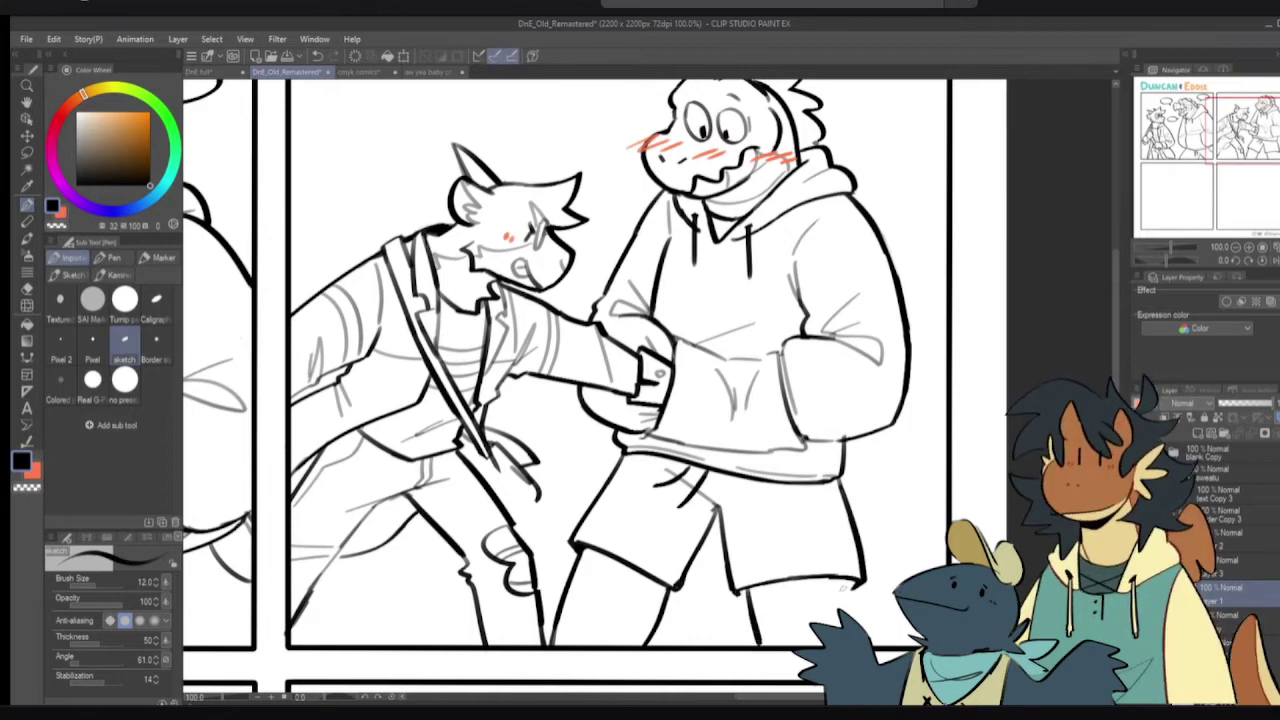
{"action": "mouse_move", "coordinate": [846, 584]}
{"action": "left_mouse_down"}
{"action": "mouse_move", "coordinate": [856, 623]}
{"action": "mouse_move", "coordinate": [855, 579]}
{"action": "left_mouse_up"}
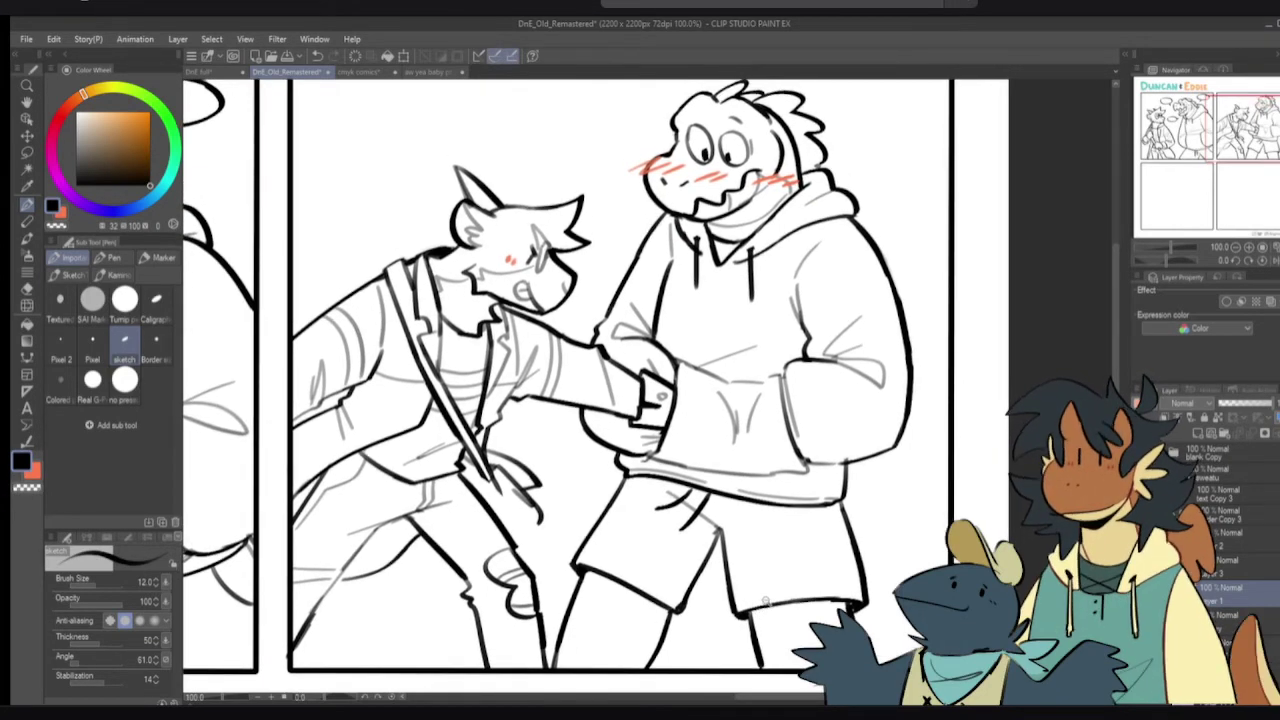
{"action": "scroll", "coordinate": [763, 588], "scroll_direction": "down", "scroll_amount": 1}
{"action": "scroll", "coordinate": [769, 594], "scroll_direction": "up", "scroll_amount": 1}
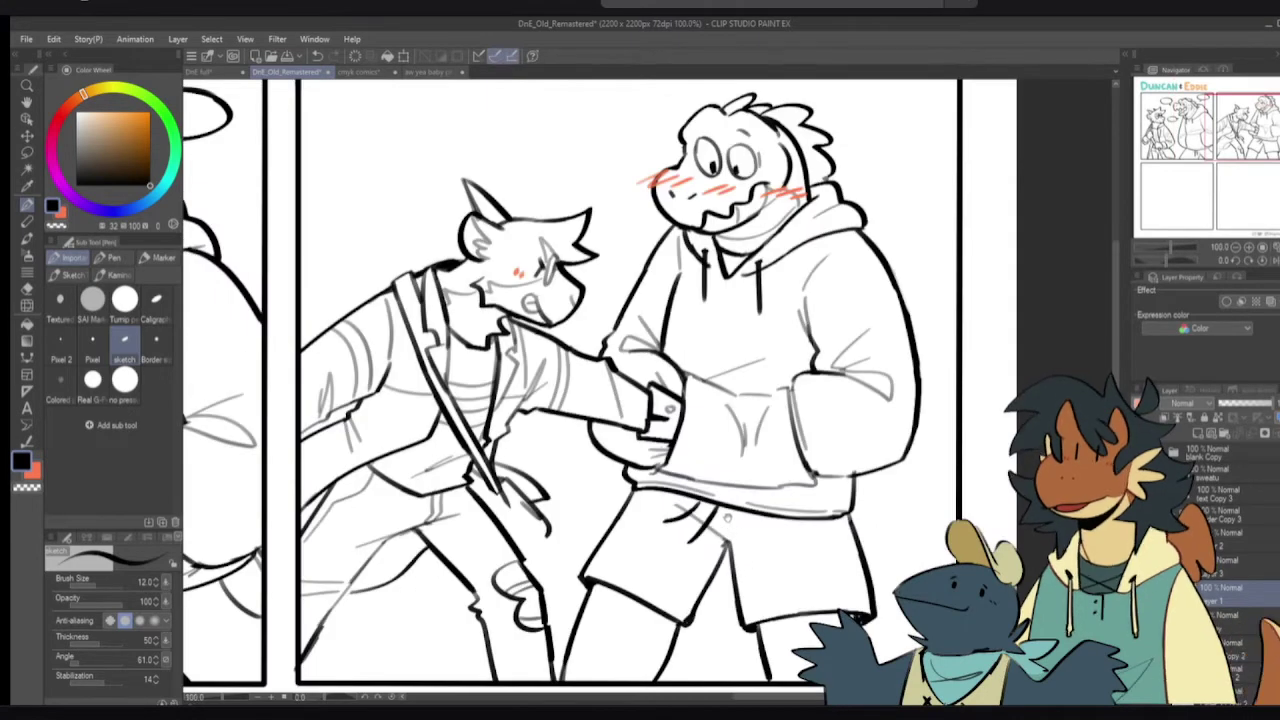
- Erase the crotch folds and inner shorts edges, followed by the far shorts leg and the lower legs
{"action": "key", "text": "e"}
{"action": "mouse_move", "coordinate": [690, 515]}
{"action": "left_mouse_down"}
{"action": "mouse_move", "coordinate": [716, 569]}
{"action": "mouse_move", "coordinate": [686, 595]}
{"action": "mouse_move", "coordinate": [698, 533]}
{"action": "left_mouse_up"}
{"action": "key", "text": "p"}
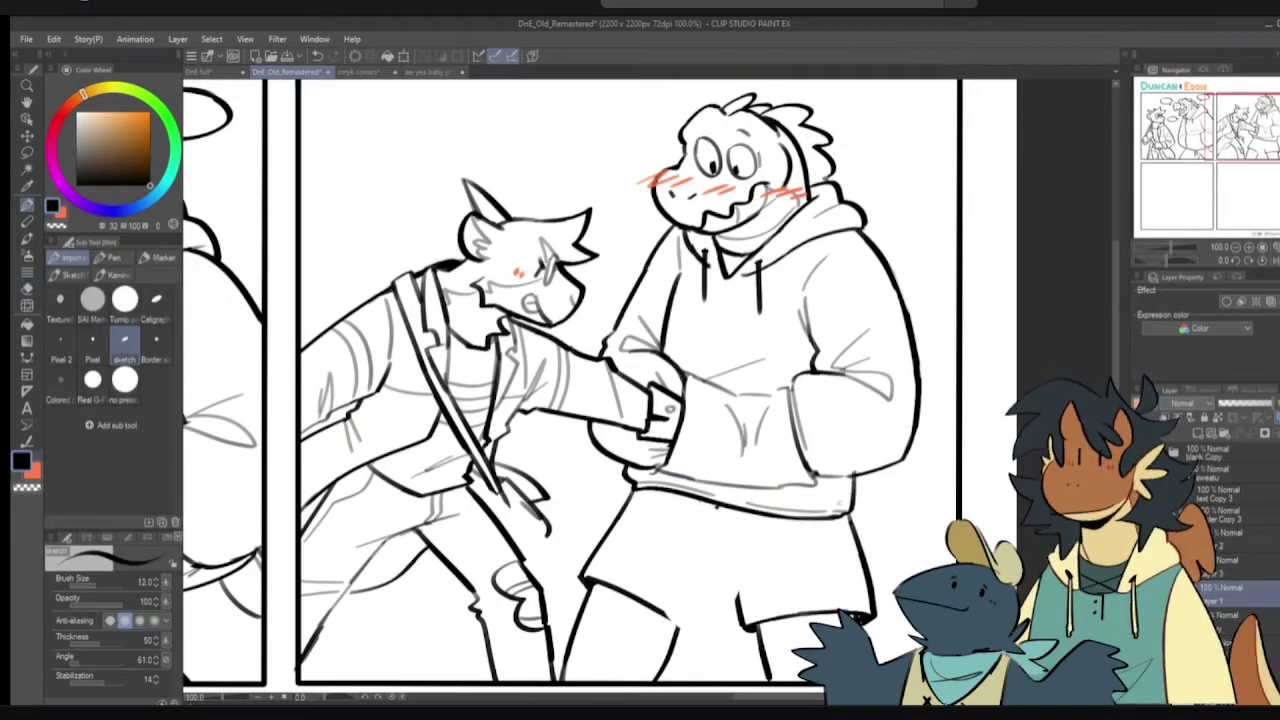
{"action": "mouse_move", "coordinate": [832, 497]}
{"action": "left_mouse_down"}
{"action": "mouse_move", "coordinate": [828, 519]}
{"action": "mouse_move", "coordinate": [882, 504]}
{"action": "left_mouse_up"}
{"action": "scroll", "coordinate": [828, 516], "scroll_direction": "down", "scroll_amount": 1}
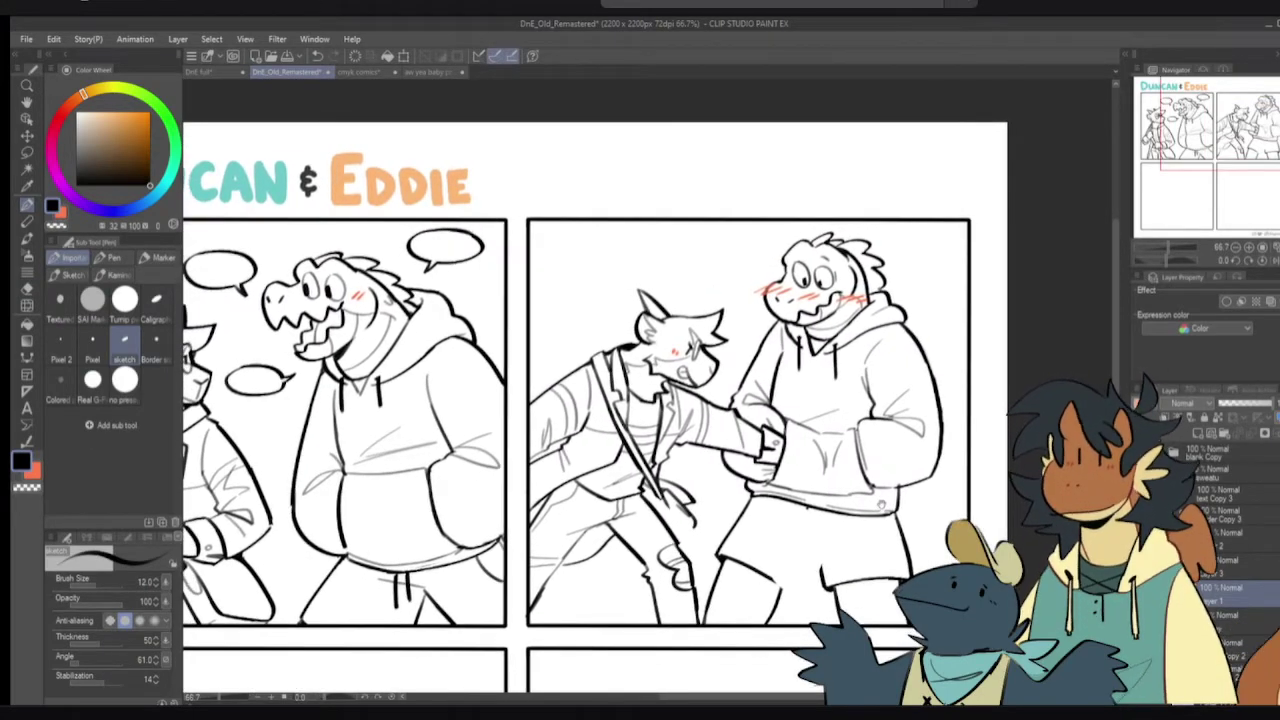
{"action": "left_click_drag", "start_coordinate": [902, 496], "coordinate": [897, 471]}
{"action": "key", "text": "e"}
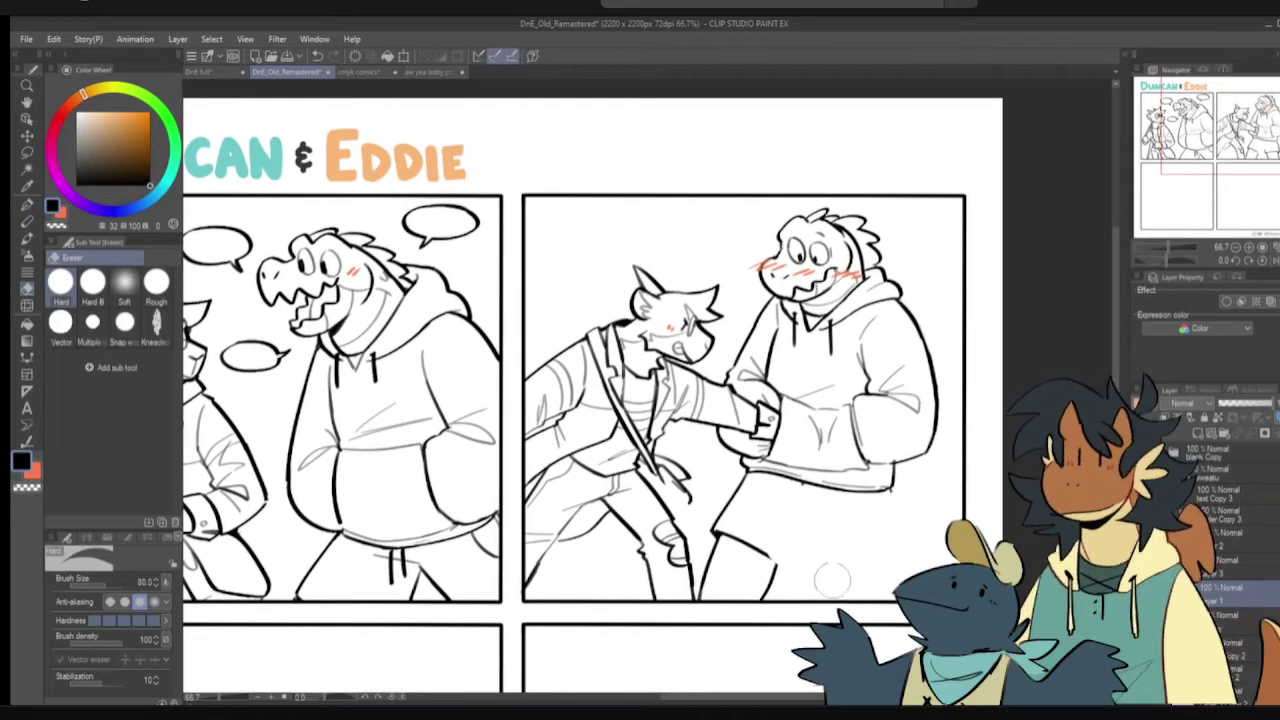
{"action": "mouse_move", "coordinate": [832, 580]}
{"action": "left_mouse_down"}
{"action": "mouse_move", "coordinate": [790, 556]}
{"action": "mouse_move", "coordinate": [749, 570]}
{"action": "mouse_move", "coordinate": [731, 559]}
{"action": "mouse_move", "coordinate": [714, 598]}
{"action": "mouse_move", "coordinate": [743, 552]}
{"action": "mouse_move", "coordinate": [719, 534]}
{"action": "mouse_move", "coordinate": [757, 554]}
{"action": "mouse_move", "coordinate": [738, 512]}
{"action": "mouse_move", "coordinate": [744, 482]}
{"action": "mouse_move", "coordinate": [729, 539]}
{"action": "mouse_move", "coordinate": [783, 554]}
{"action": "mouse_move", "coordinate": [734, 539]}
{"action": "mouse_move", "coordinate": [783, 574]}
{"action": "left_mouse_up"}
- Redraw the near shorts leg's outer edge from the hoodie hem, with a lower slanted hem beneath it
{"action": "key", "text": "p"}
{"action": "key", "text": "ctrl+z"}
{"action": "key", "text": "ctrl+z"}
{"action": "key", "text": "ctrl+z"}
{"action": "mouse_move", "coordinate": [750, 472]}
{"action": "left_mouse_down"}
{"action": "mouse_move", "coordinate": [716, 548]}
{"action": "mouse_move", "coordinate": [776, 576]}
{"action": "left_mouse_up"}
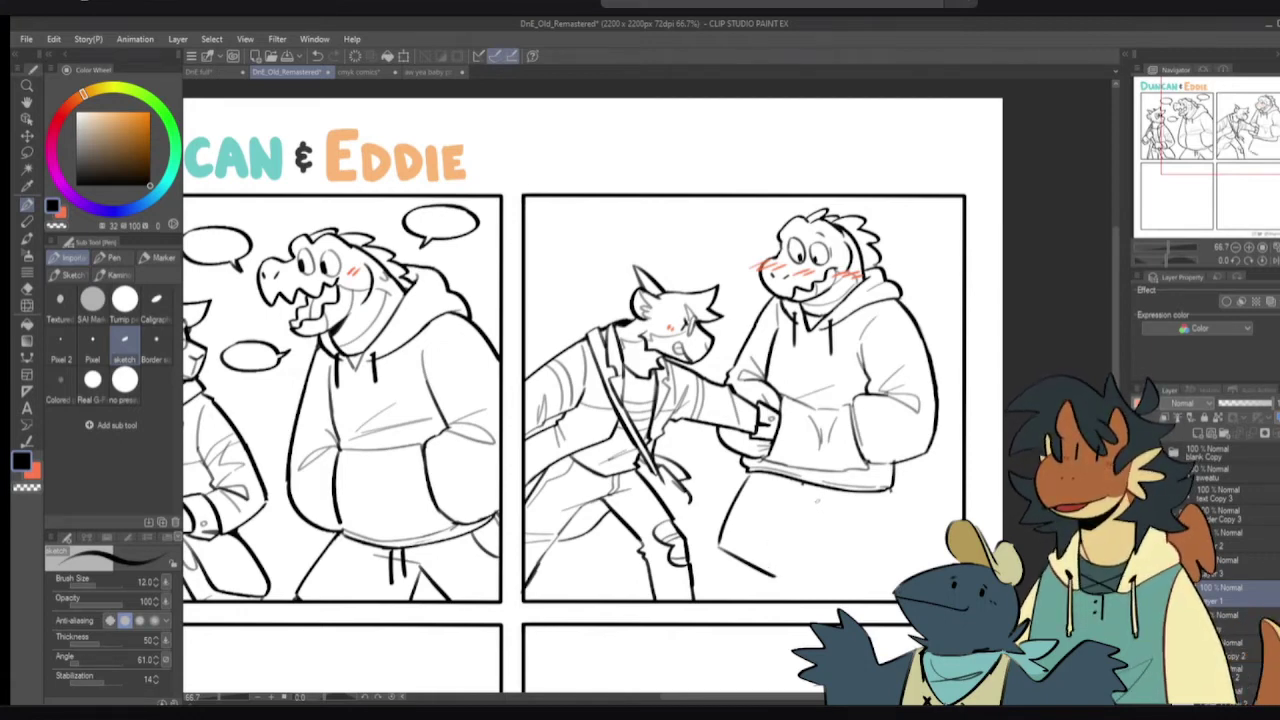
{"action": "key", "text": "c"}
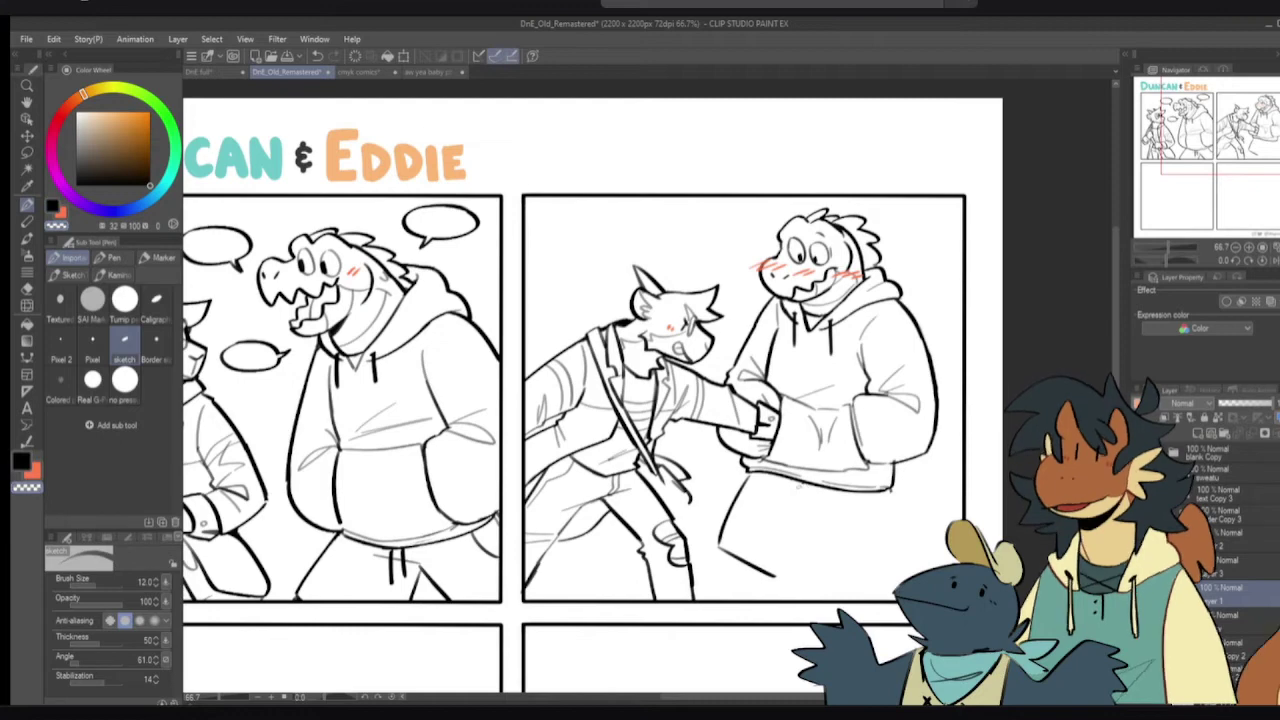
{"action": "key", "text": "c"}
- Ink the far shorts leg's near-vertical inner edge and its bottom hem, retrying the strokes
{"action": "mouse_move", "coordinate": [778, 488]}
{"action": "left_mouse_down"}
{"action": "mouse_move", "coordinate": [856, 501]}
{"action": "mouse_move", "coordinate": [816, 525]}
{"action": "mouse_move", "coordinate": [811, 574]}
{"action": "left_mouse_up"}
{"action": "key", "text": "ctrl+z"}
{"action": "key", "text": "ctrl+z"}
{"action": "key", "text": "ctrl+z"}
{"action": "left_click_drag", "start_coordinate": [805, 499], "coordinate": [812, 575]}
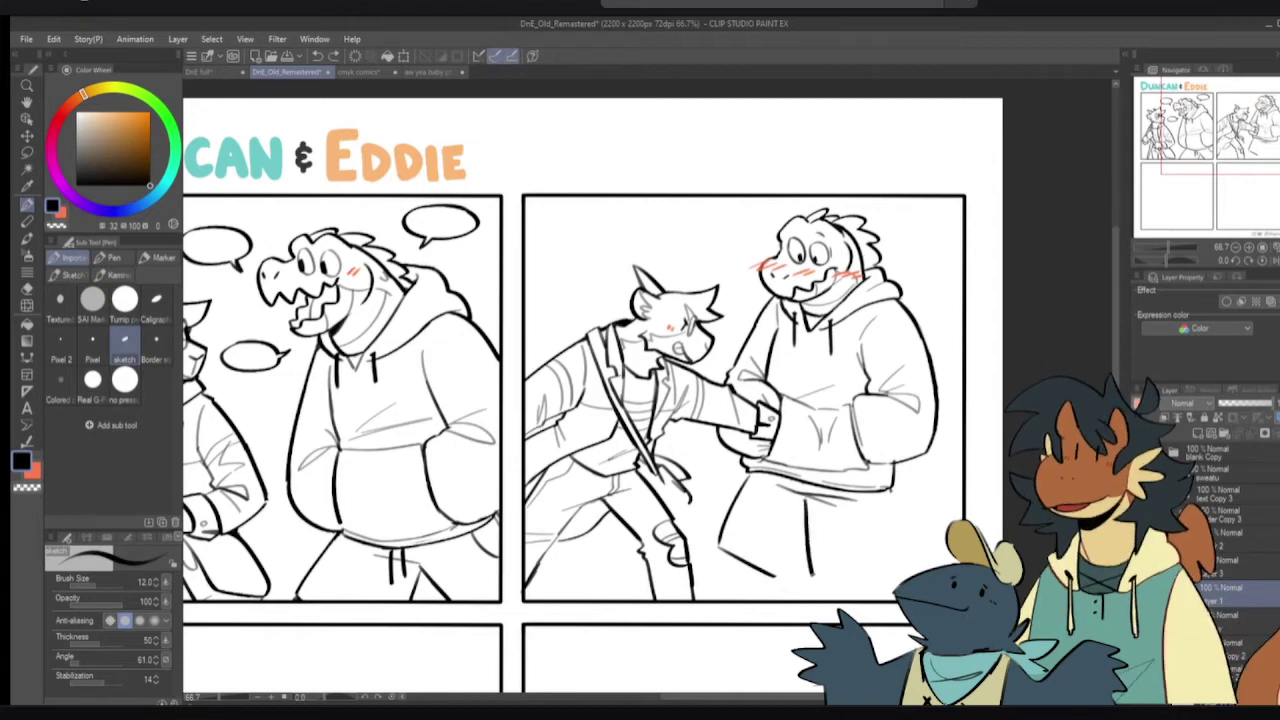
{"action": "key", "text": "ctrl+z"}
{"action": "mouse_move", "coordinate": [806, 499]}
{"action": "left_mouse_down"}
{"action": "mouse_move", "coordinate": [812, 576]}
{"action": "mouse_move", "coordinate": [902, 575]}
{"action": "left_mouse_up"}
{"action": "key", "text": "ctrl+z"}
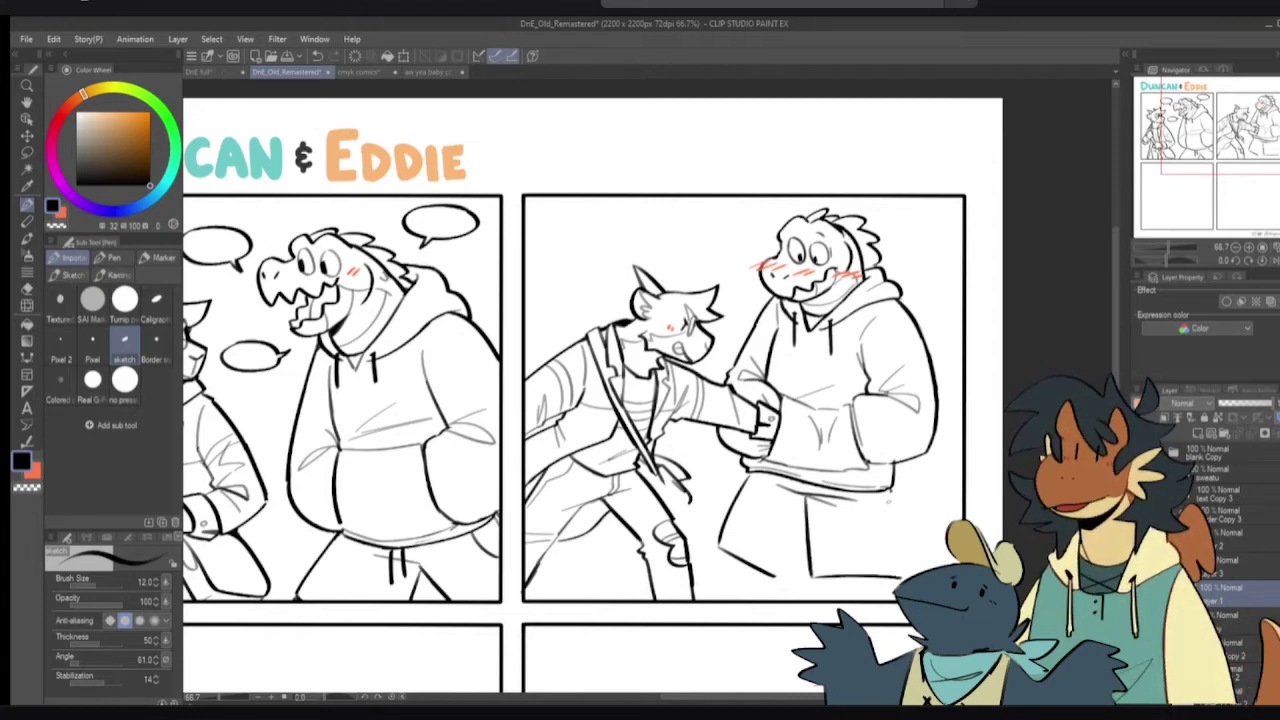
- Ink the far shorts leg's outer edge from the hoodie hem to the shorts hem, retrying until the corner closes
{"action": "left_click_drag", "start_coordinate": [889, 492], "coordinate": [905, 562]}
{"action": "key", "text": "ctrl+z"}
{"action": "mouse_move", "coordinate": [887, 490]}
{"action": "left_mouse_down"}
{"action": "mouse_move", "coordinate": [906, 570]}
{"action": "mouse_move", "coordinate": [906, 548]}
{"action": "mouse_move", "coordinate": [908, 566]}
{"action": "mouse_move", "coordinate": [880, 580]}
{"action": "mouse_move", "coordinate": [820, 578]}
{"action": "mouse_move", "coordinate": [909, 562]}
{"action": "mouse_move", "coordinate": [912, 576]}
{"action": "mouse_move", "coordinate": [893, 570]}
{"action": "mouse_move", "coordinate": [903, 567]}
{"action": "left_mouse_up"}
{"action": "key", "text": "ctrl+z"}
{"action": "key", "text": "e"}
{"action": "key", "text": "p"}
{"action": "key", "text": "ctrl+z"}
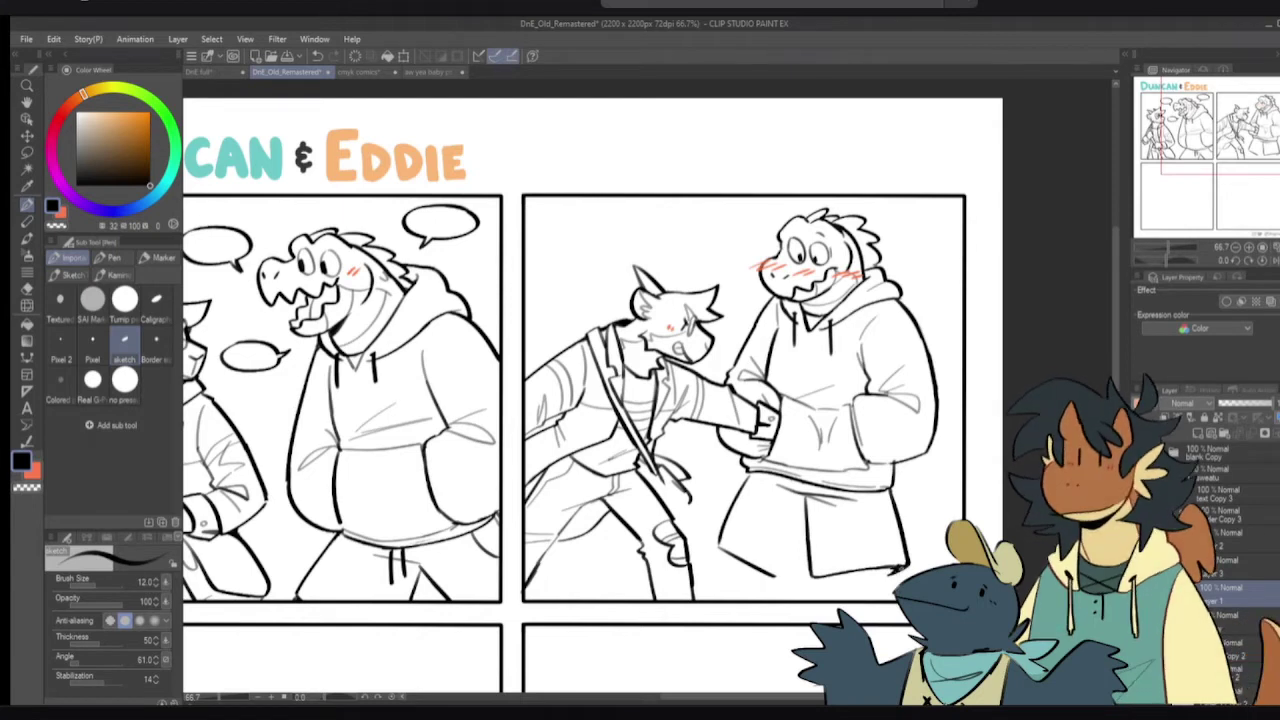
- Touch up the top of the far shorts leg's inner edge just below the hoodie hem
{"action": "key", "text": "e"}
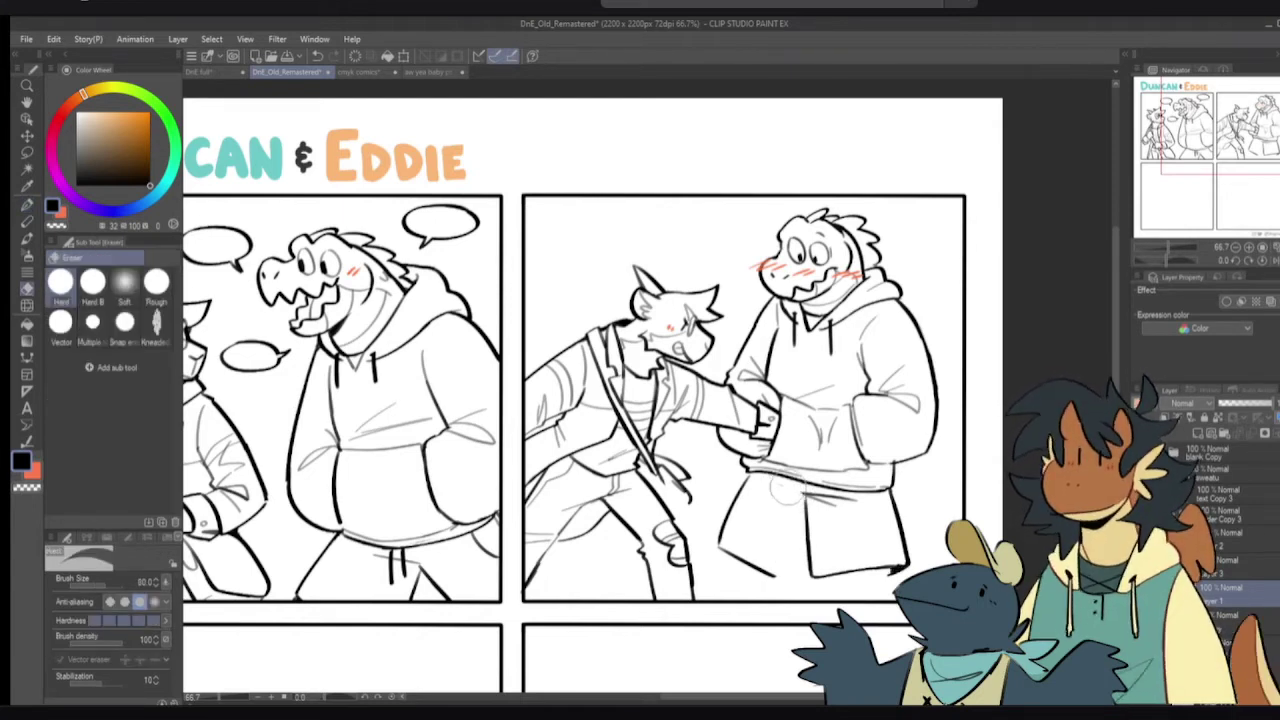
{"action": "key", "text": "p"}
{"action": "key", "text": "ctrl+z"}
{"action": "left_click_drag", "start_coordinate": [802, 493], "coordinate": [805, 503]}
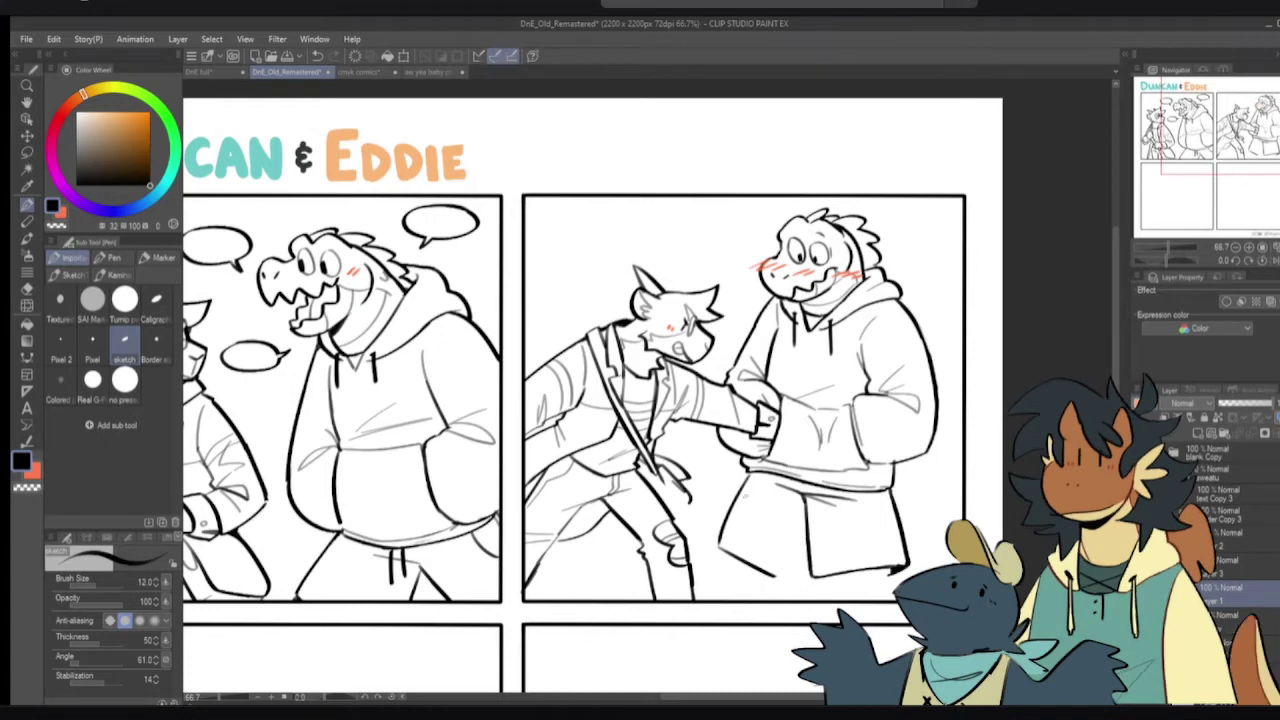
- Erase and redraw the near shorts leg's slanted bottom hem in the second panel, retrying the stroke toward the inner corner
{"action": "key", "text": "e"}
{"action": "mouse_move", "coordinate": [720, 537]}
{"action": "left_mouse_down"}
{"action": "mouse_move", "coordinate": [743, 483]}
{"action": "mouse_move", "coordinate": [714, 543]}
{"action": "mouse_move", "coordinate": [783, 585]}
{"action": "left_mouse_up"}
{"action": "key", "text": "p"}
{"action": "key", "text": "e"}
{"action": "key", "text": "p"}
{"action": "left_click_drag", "start_coordinate": [718, 544], "coordinate": [808, 574]}
{"action": "key", "text": "ctrl+z"}
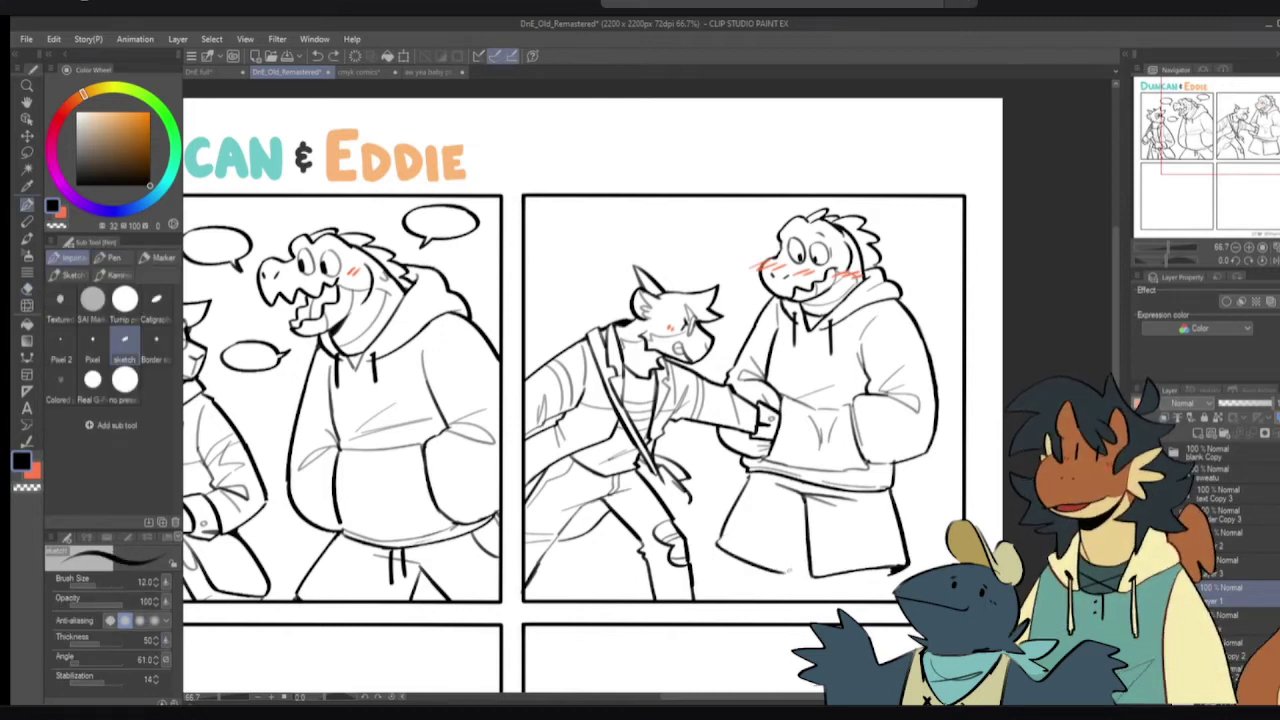
{"action": "left_click_drag", "start_coordinate": [786, 573], "coordinate": [807, 560]}
{"action": "key", "text": "ctrl+z"}
{"action": "key", "text": "ctrl+z"}
{"action": "key", "text": "ctrl+z"}
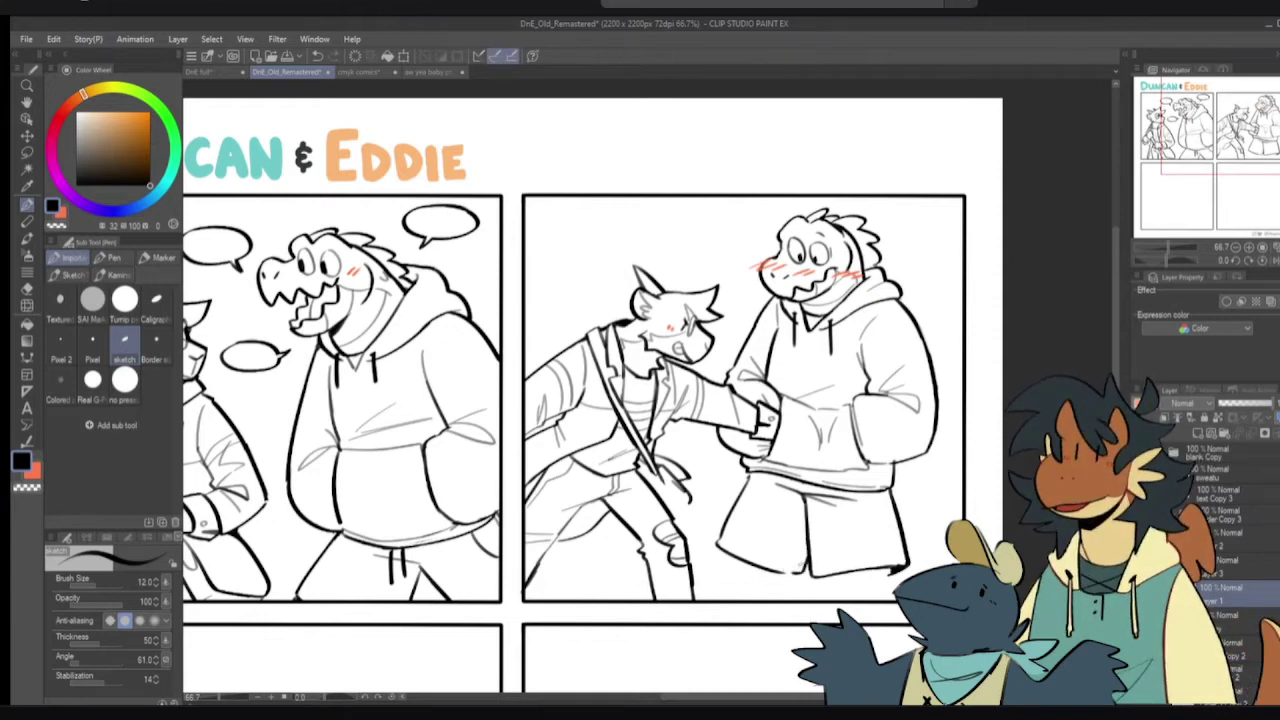
{"action": "mouse_move", "coordinate": [799, 483]}
{"action": "left_mouse_down"}
{"action": "mouse_move", "coordinate": [788, 531]}
{"action": "mouse_move", "coordinate": [813, 504]}
{"action": "left_mouse_up"}
{"action": "key", "text": "ctrl+z"}
{"action": "key", "text": "ctrl+z"}
{"action": "left_click_drag", "start_coordinate": [846, 434], "coordinate": [849, 411]}
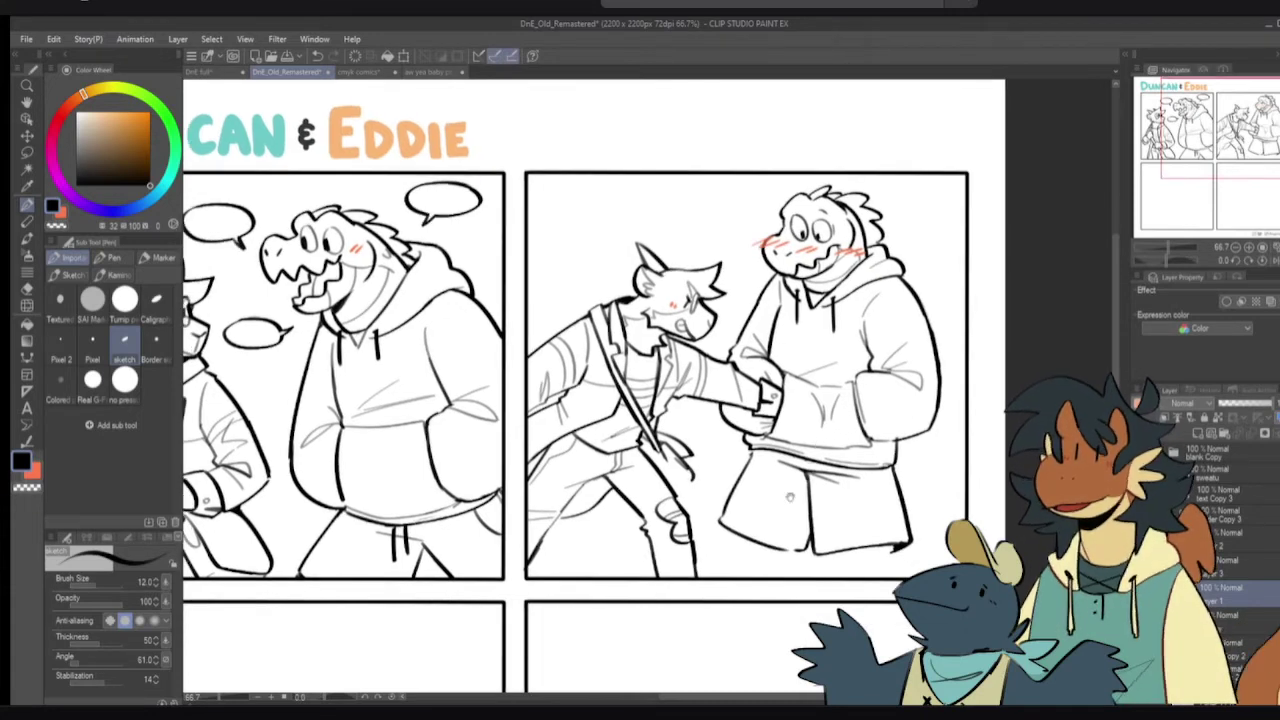
{"action": "left_click_drag", "start_coordinate": [782, 472], "coordinate": [799, 479]}
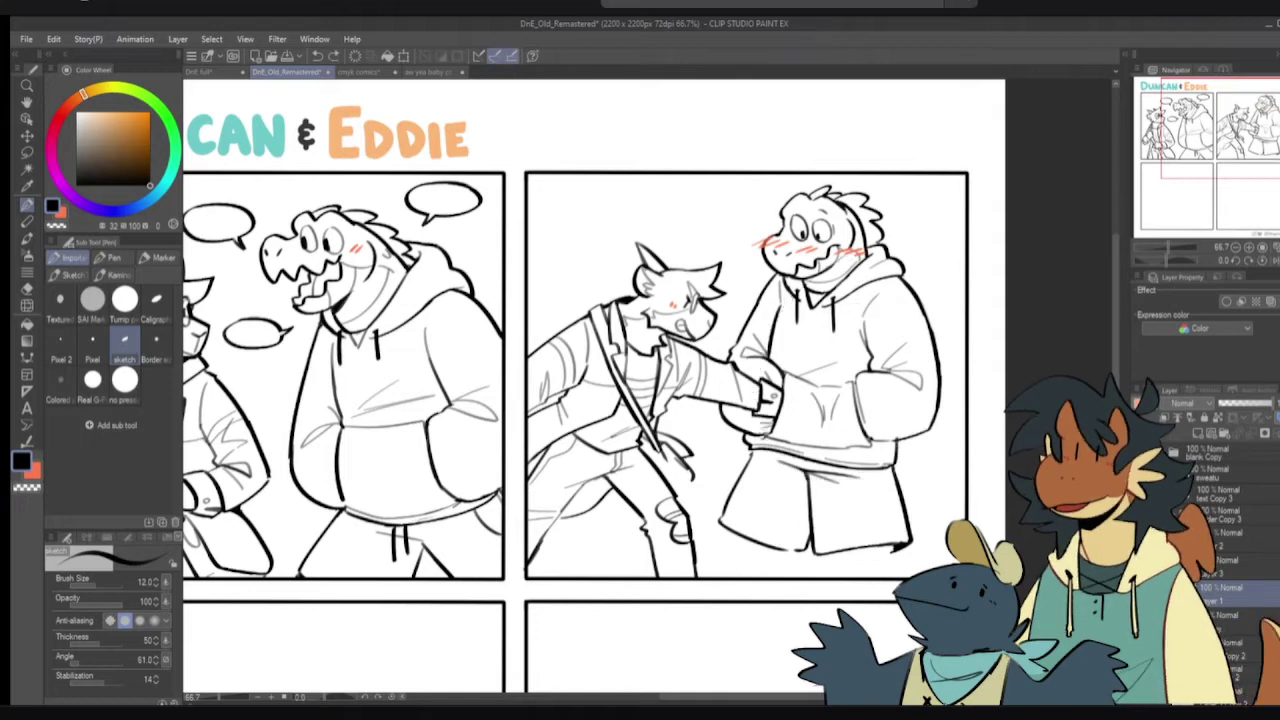
{"action": "scroll", "coordinate": [591, 386], "scroll_direction": "down", "scroll_amount": 1}
- Erase the line between the two shorts legs and redraw it down to the hems, closing the near leg's inner corner
{"action": "key", "text": "e"}
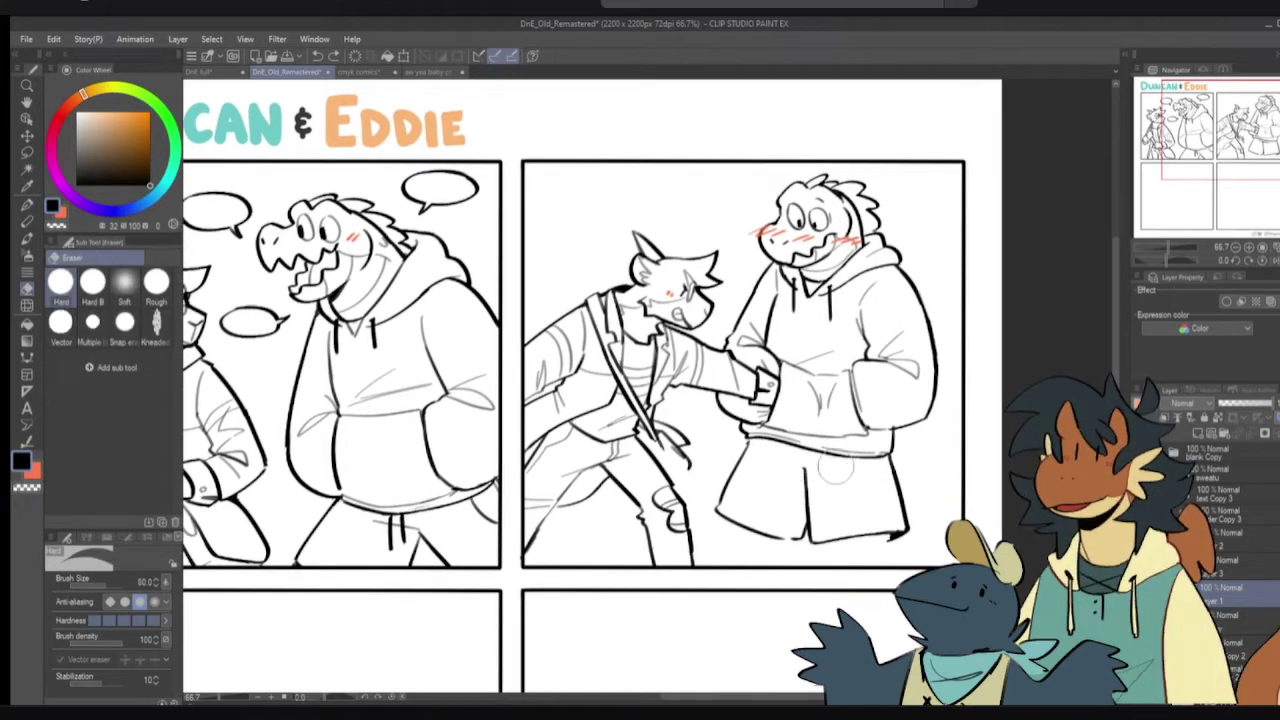
{"action": "mouse_move", "coordinate": [800, 512]}
{"action": "left_mouse_down"}
{"action": "mouse_move", "coordinate": [757, 529]}
{"action": "mouse_move", "coordinate": [720, 514]}
{"action": "mouse_move", "coordinate": [745, 443]}
{"action": "mouse_move", "coordinate": [780, 545]}
{"action": "left_mouse_up"}
{"action": "key", "text": "p"}
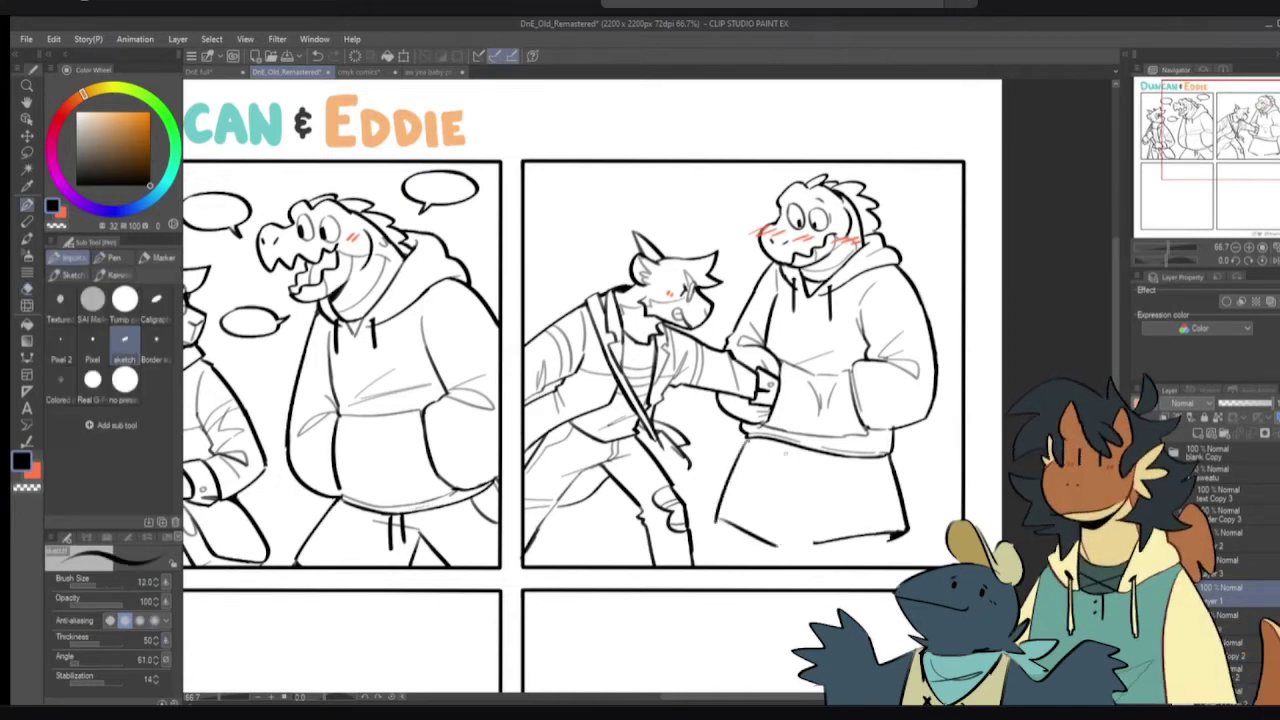
{"action": "mouse_move", "coordinate": [799, 454]}
{"action": "left_mouse_down"}
{"action": "mouse_move", "coordinate": [808, 540]}
{"action": "mouse_move", "coordinate": [771, 557]}
{"action": "mouse_move", "coordinate": [726, 526]}
{"action": "mouse_move", "coordinate": [790, 543]}
{"action": "left_mouse_up"}
{"action": "key", "text": "ctrl+z"}
{"action": "key", "text": "e"}
{"action": "key", "text": "p"}
{"action": "key", "text": "ctrl+z"}
{"action": "key", "text": "ctrl+z"}
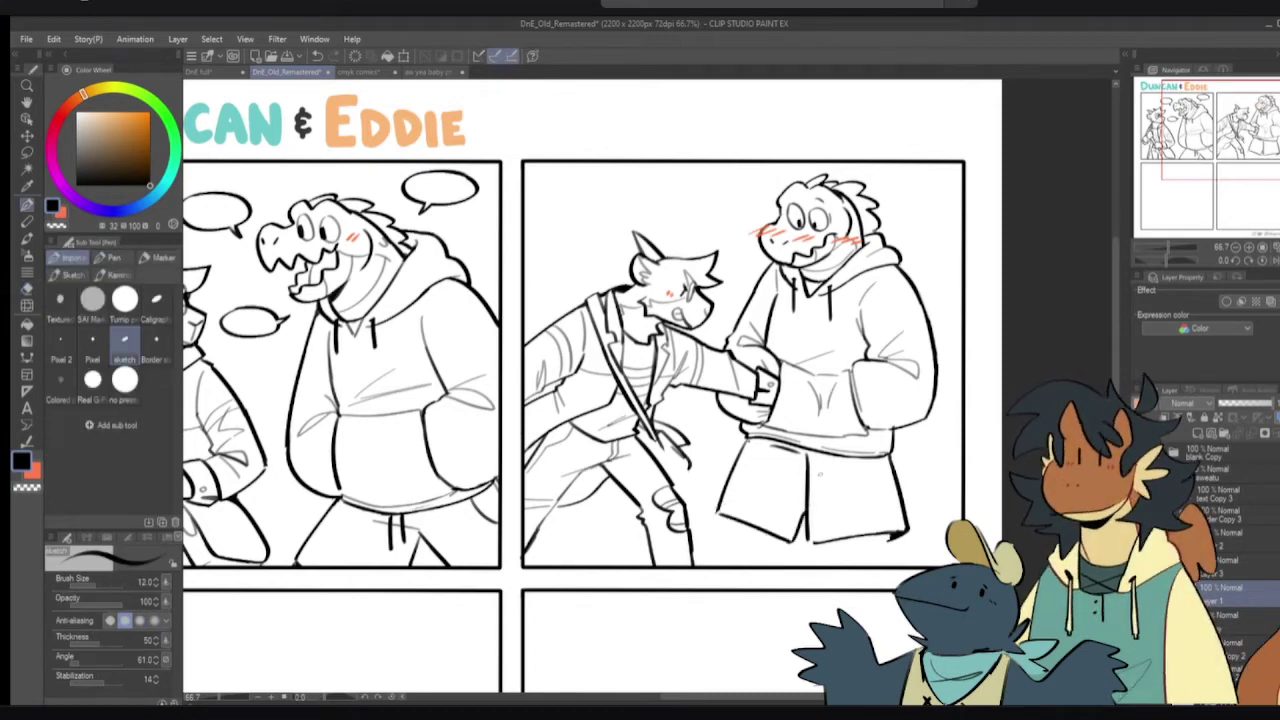
- Erase the far shorts leg's outer edge and flared corner, and redraw them as a straighter edge meeting the hem
{"action": "key", "text": "e"}
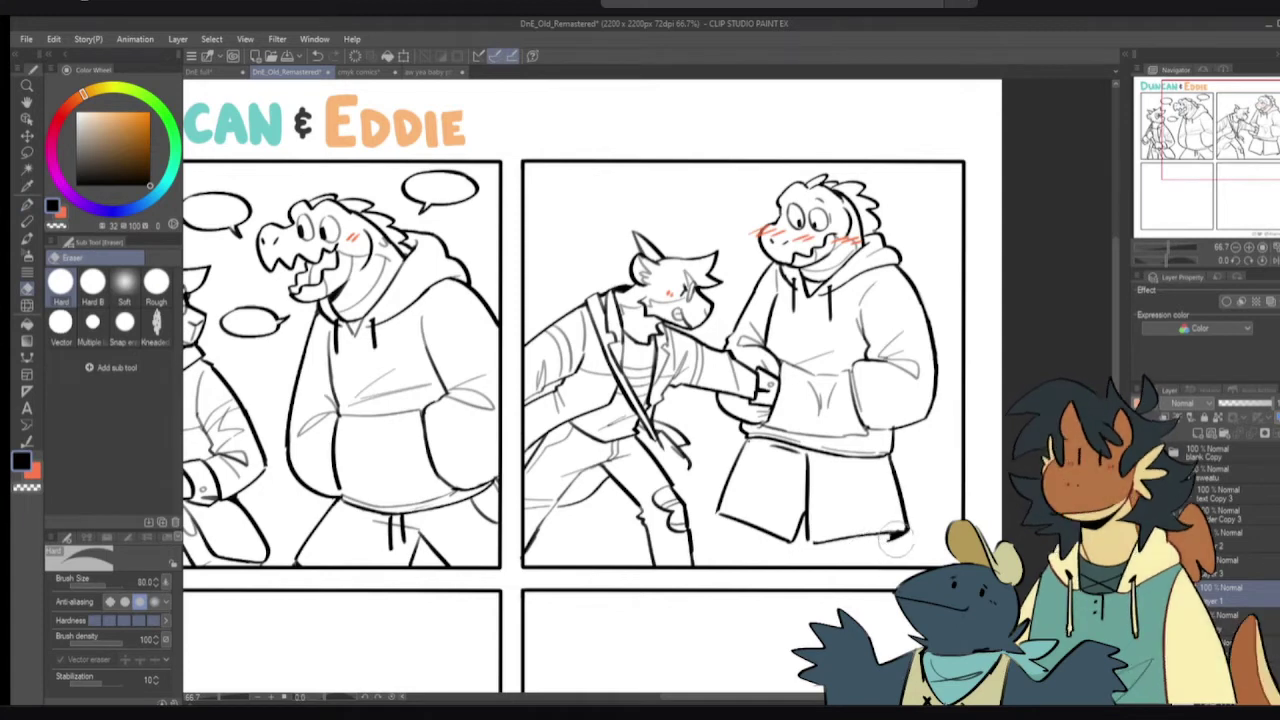
{"action": "key", "text": "p"}
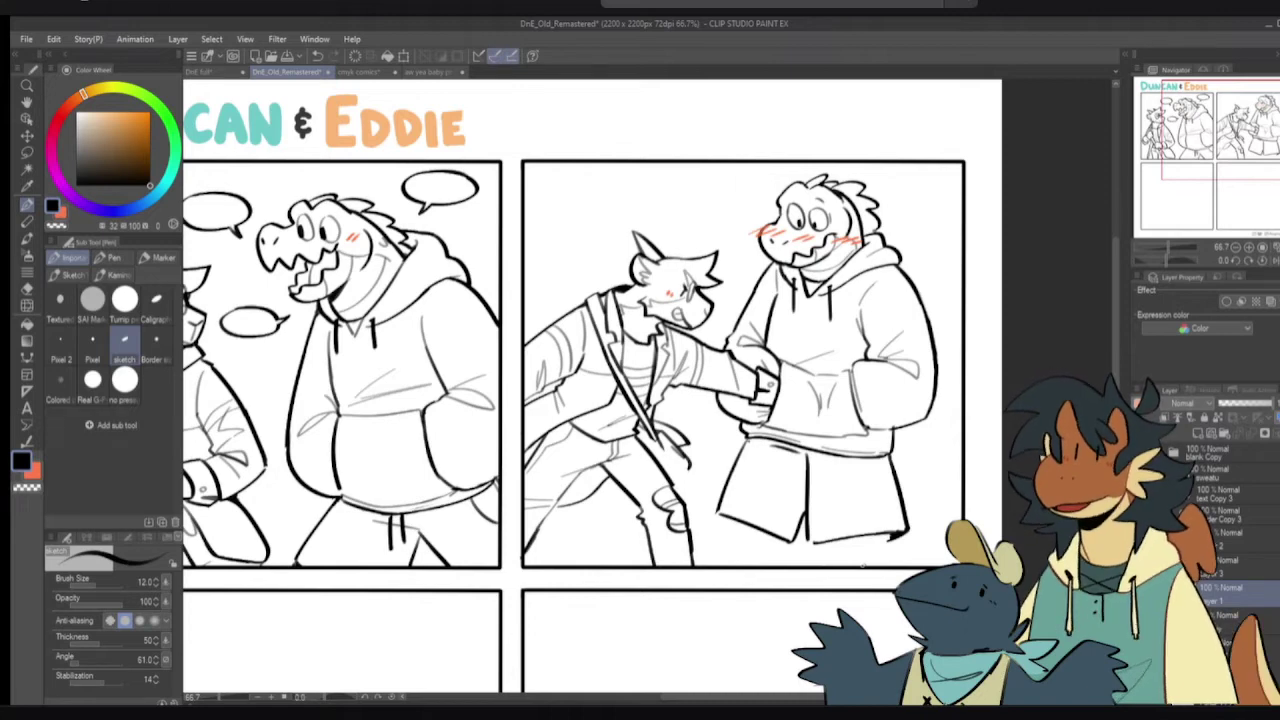
{"action": "key", "text": "e"}
{"action": "mouse_move", "coordinate": [906, 482]}
{"action": "left_mouse_down"}
{"action": "mouse_move", "coordinate": [908, 503]}
{"action": "mouse_move", "coordinate": [890, 476]}
{"action": "mouse_move", "coordinate": [904, 541]}
{"action": "left_mouse_up"}
{"action": "key", "text": "p"}
{"action": "key", "text": "ctrl+z"}
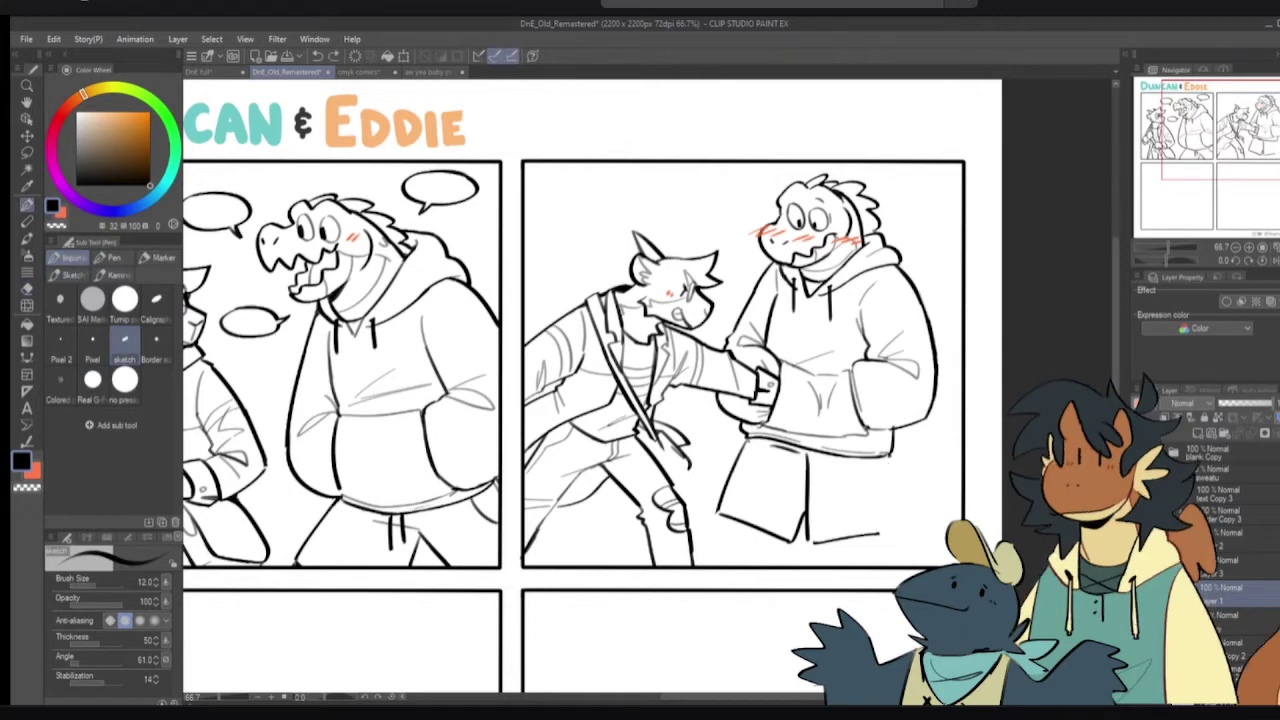
{"action": "mouse_move", "coordinate": [891, 457]}
{"action": "left_mouse_down"}
{"action": "mouse_move", "coordinate": [901, 542]}
{"action": "mouse_move", "coordinate": [825, 545]}
{"action": "mouse_move", "coordinate": [896, 542]}
{"action": "left_mouse_up"}
{"action": "key", "text": "e"}
{"action": "key", "text": "p"}
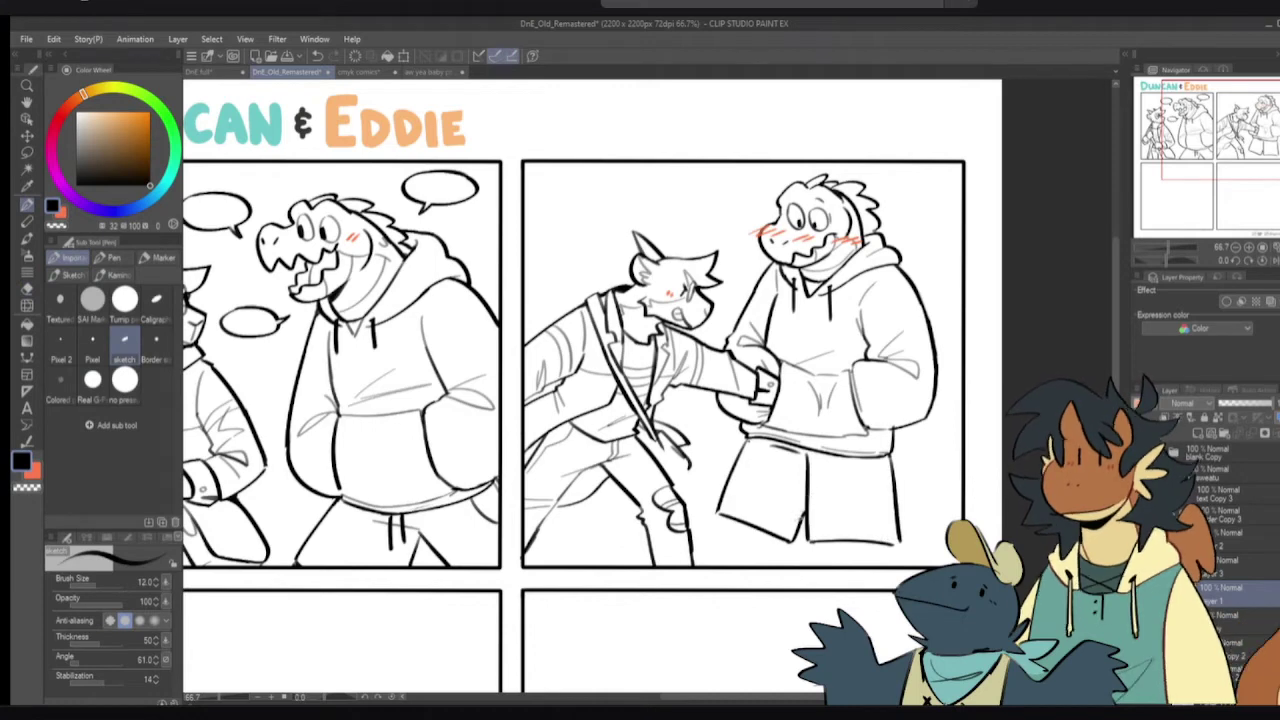
{"action": "key", "text": "c"}
{"action": "left_click_drag", "start_coordinate": [804, 506], "coordinate": [796, 541]}
{"action": "key", "text": "c"}
{"action": "key", "text": "ctrl+z"}
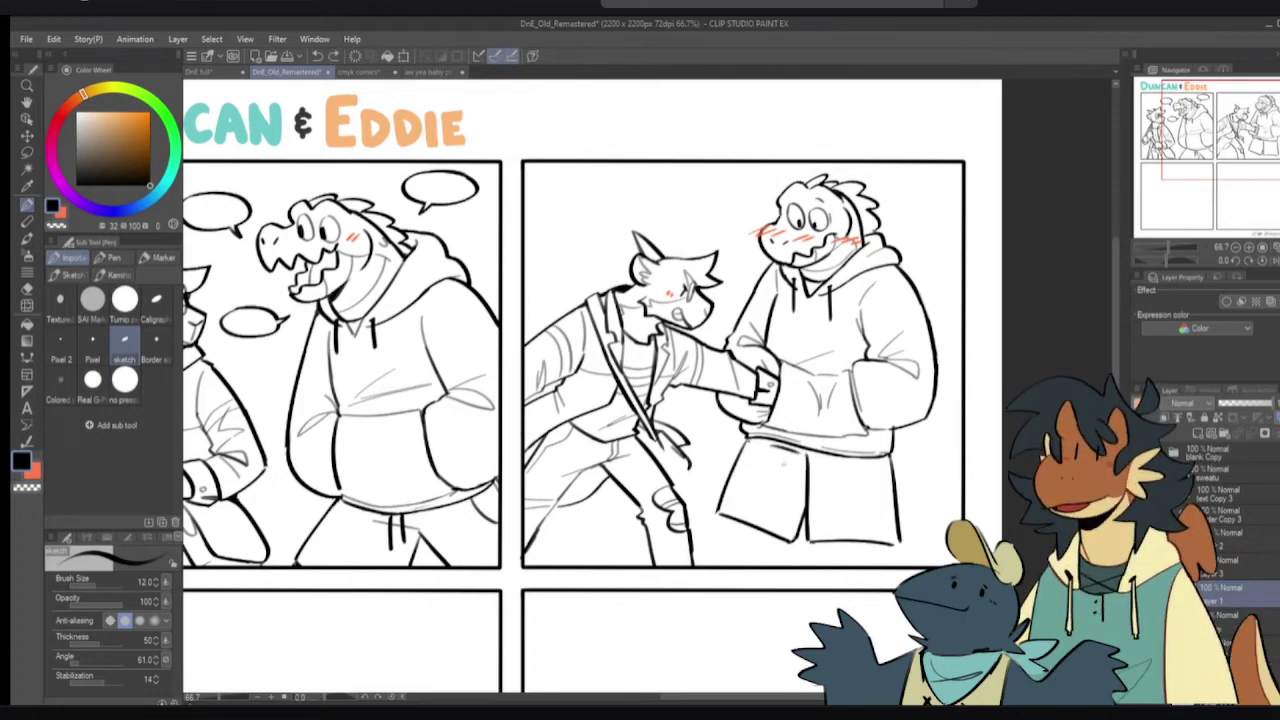
{"action": "key", "text": "e"}
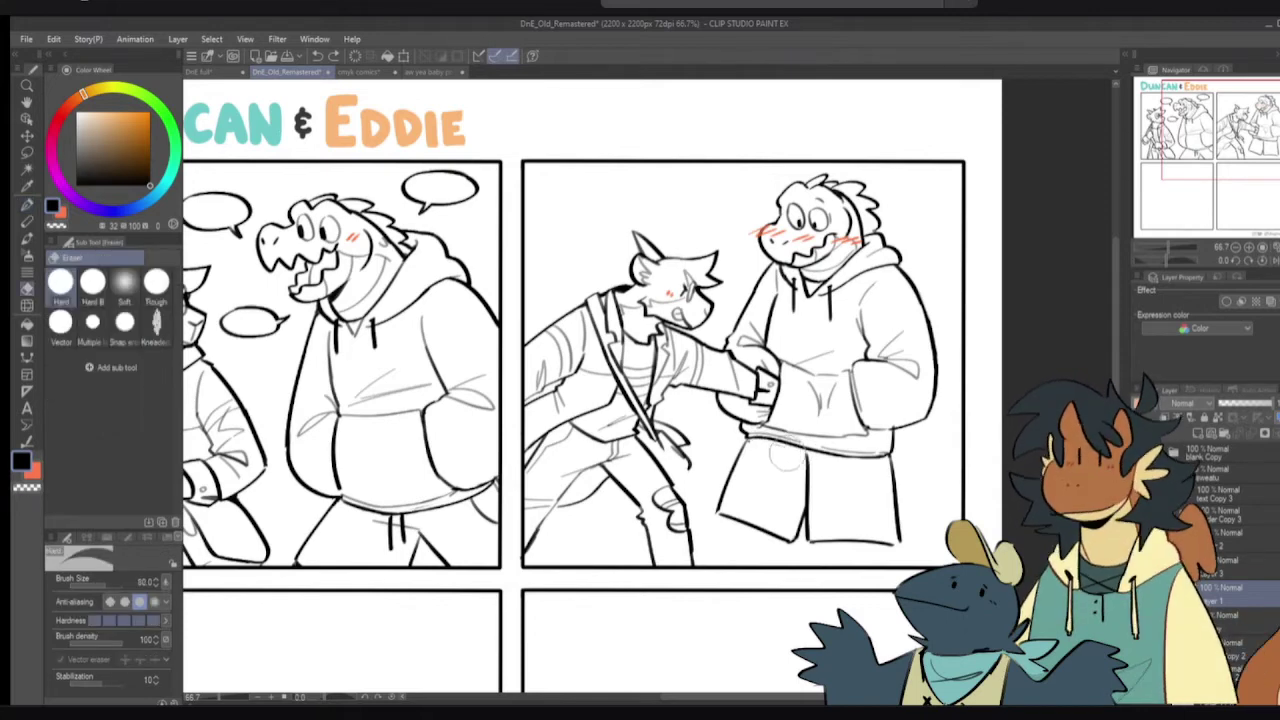
{"action": "key", "text": "p"}
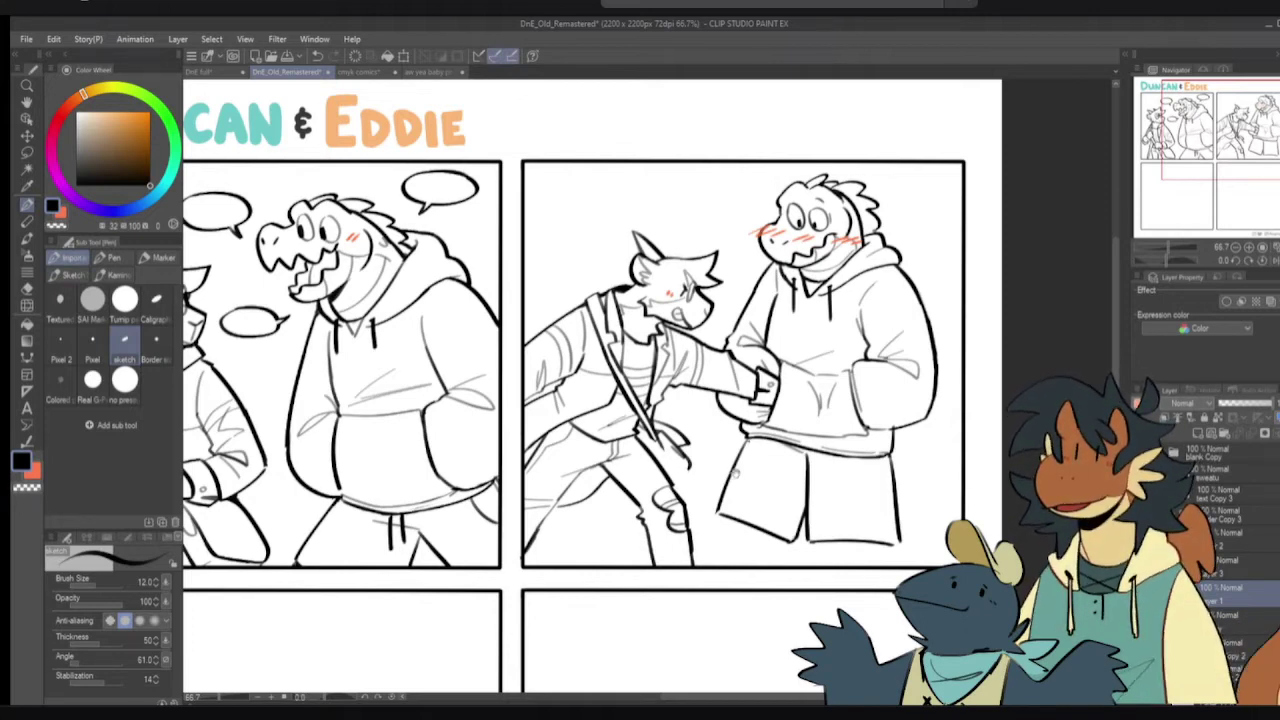
- Clean up the top of the line between the shorts legs and ink a short seam across it beneath the hoodie hem
{"action": "scroll", "coordinate": [880, 360], "scroll_direction": "up", "scroll_amount": 2}
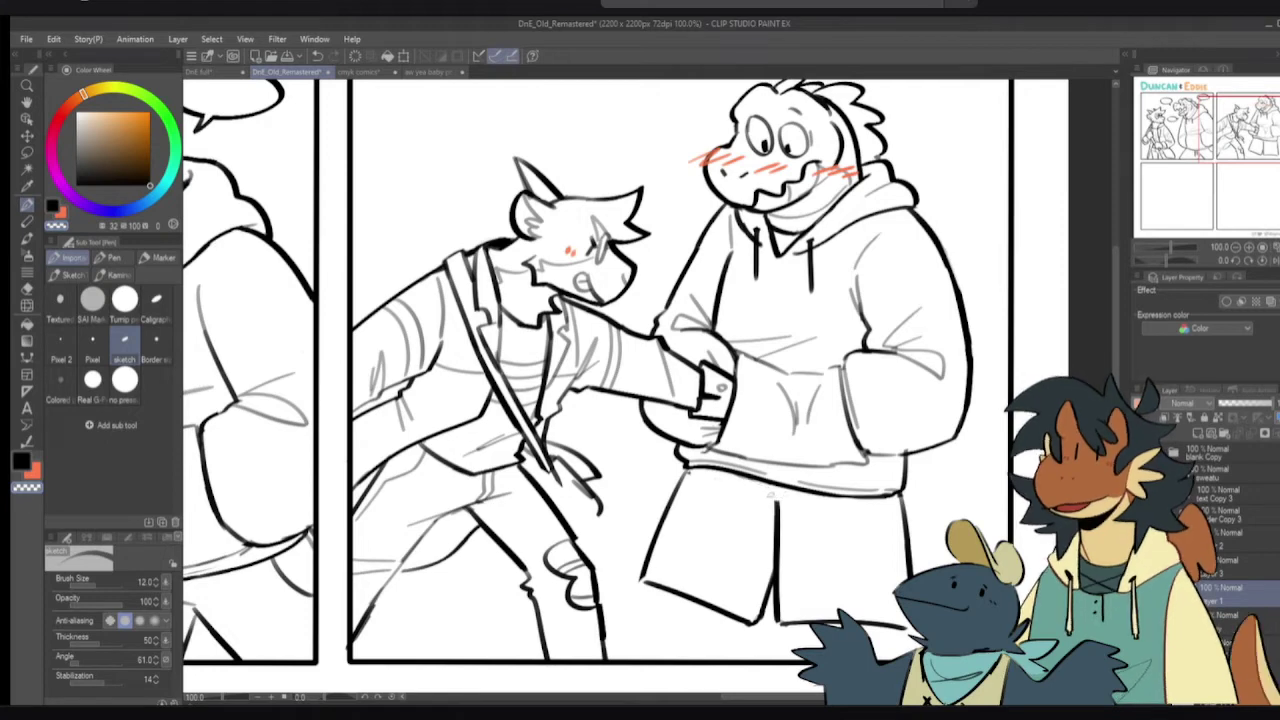
{"action": "key", "text": "c"}
{"action": "left_click_drag", "start_coordinate": [734, 477], "coordinate": [778, 499]}
{"action": "key", "text": "ctrl+z"}
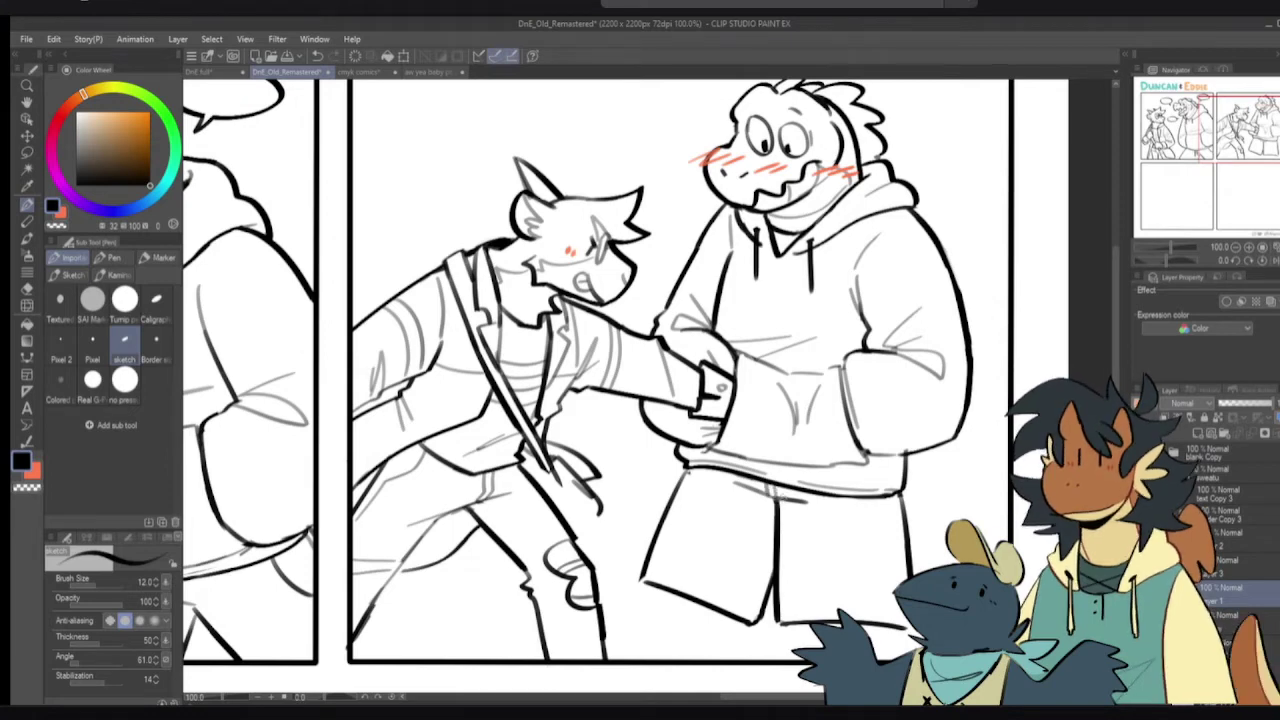
{"action": "mouse_move", "coordinate": [674, 528]}
{"action": "left_mouse_down"}
{"action": "mouse_move", "coordinate": [874, 427]}
{"action": "mouse_move", "coordinate": [880, 438]}
{"action": "mouse_move", "coordinate": [858, 453]}
{"action": "left_mouse_up"}
{"action": "key", "text": "ctrl+z"}
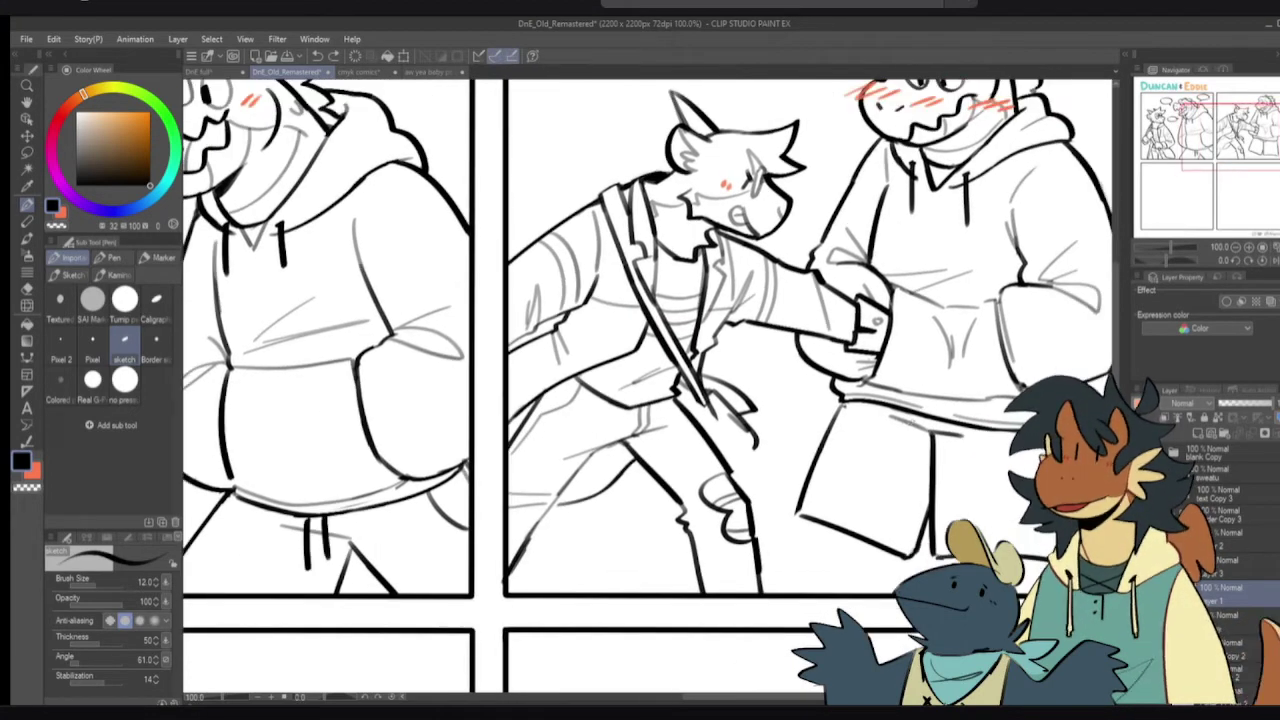
- Ink two short drawstrings hanging from the shorts' waist just below the hoodie hem, retrying the strokes
{"action": "left_click_drag", "start_coordinate": [916, 420], "coordinate": [913, 482]}
{"action": "key", "text": "ctrl+z"}
{"action": "left_click_drag", "start_coordinate": [922, 421], "coordinate": [921, 463]}
{"action": "key", "text": "ctrl+z"}
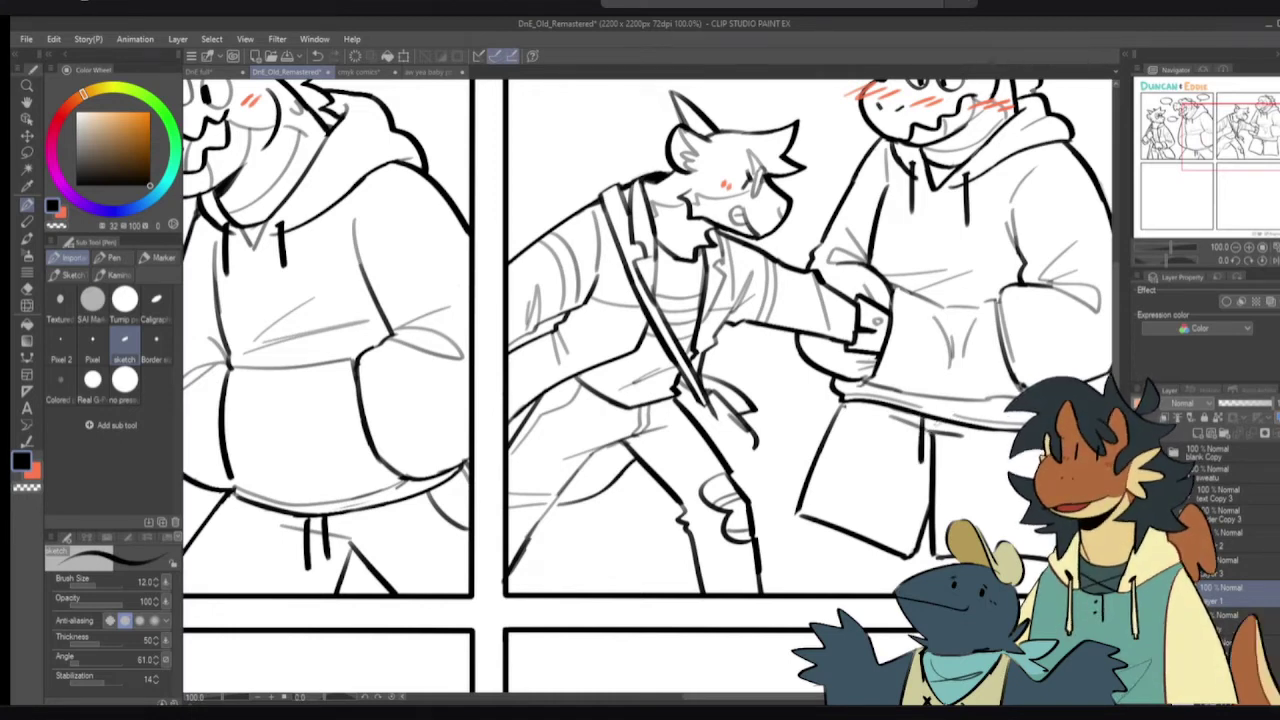
{"action": "left_click_drag", "start_coordinate": [937, 420], "coordinate": [942, 457]}
{"action": "key", "text": "ctrl+z"}
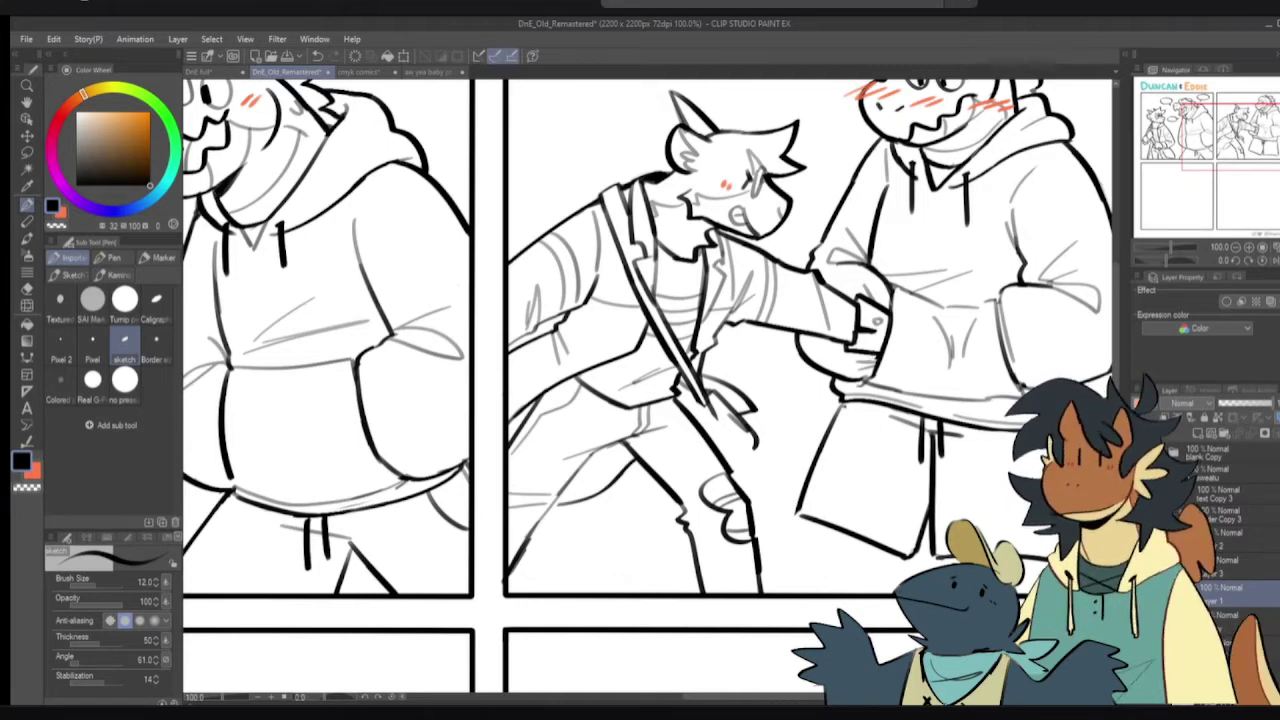
- Tidy the far shorts hem and ink both sides of the far leg from the hem down toward the panel border
{"action": "left_click_drag", "start_coordinate": [830, 424], "coordinate": [778, 402]}
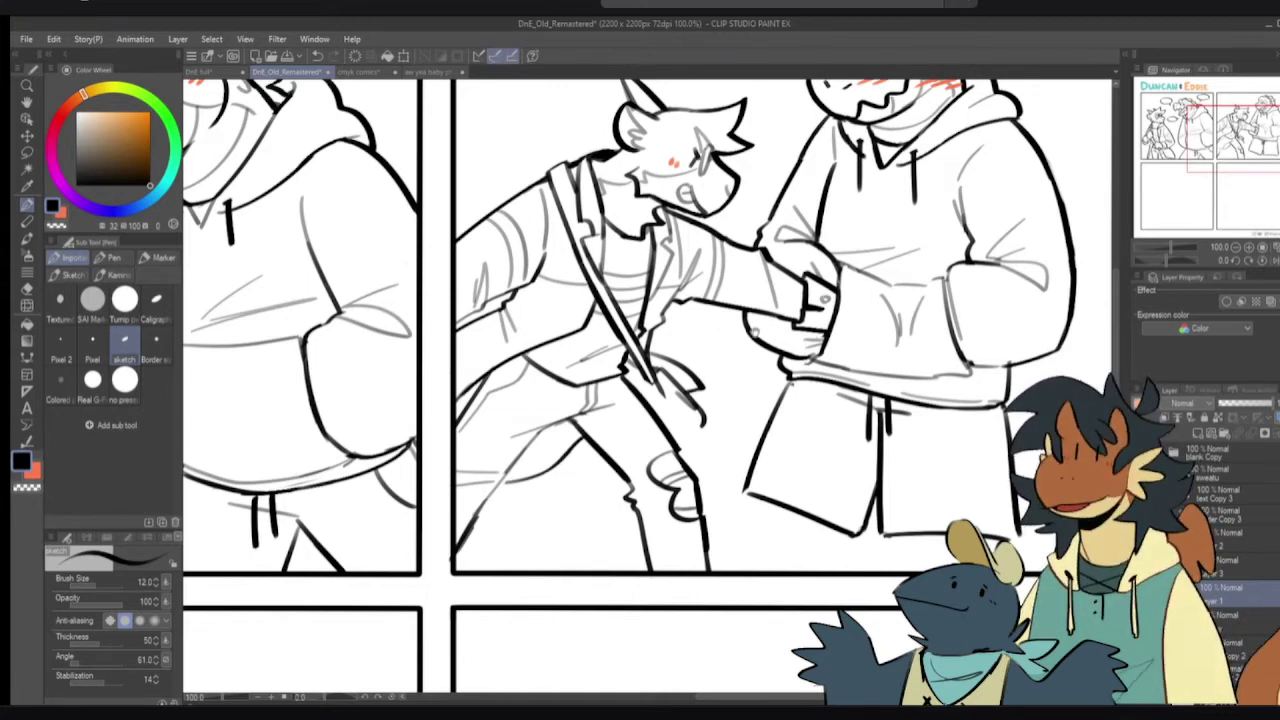
{"action": "left_click_drag", "start_coordinate": [761, 465], "coordinate": [744, 460]}
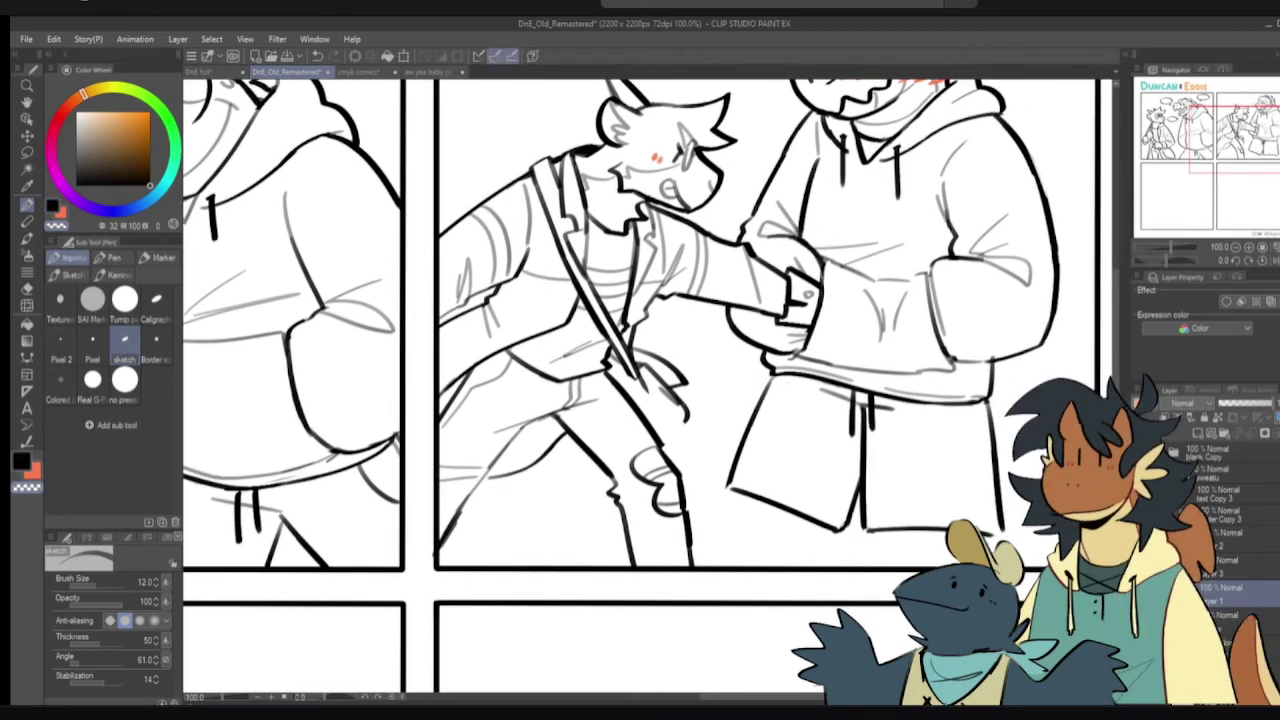
{"action": "key", "text": "c"}
{"action": "left_click_drag", "start_coordinate": [941, 559], "coordinate": [913, 527]}
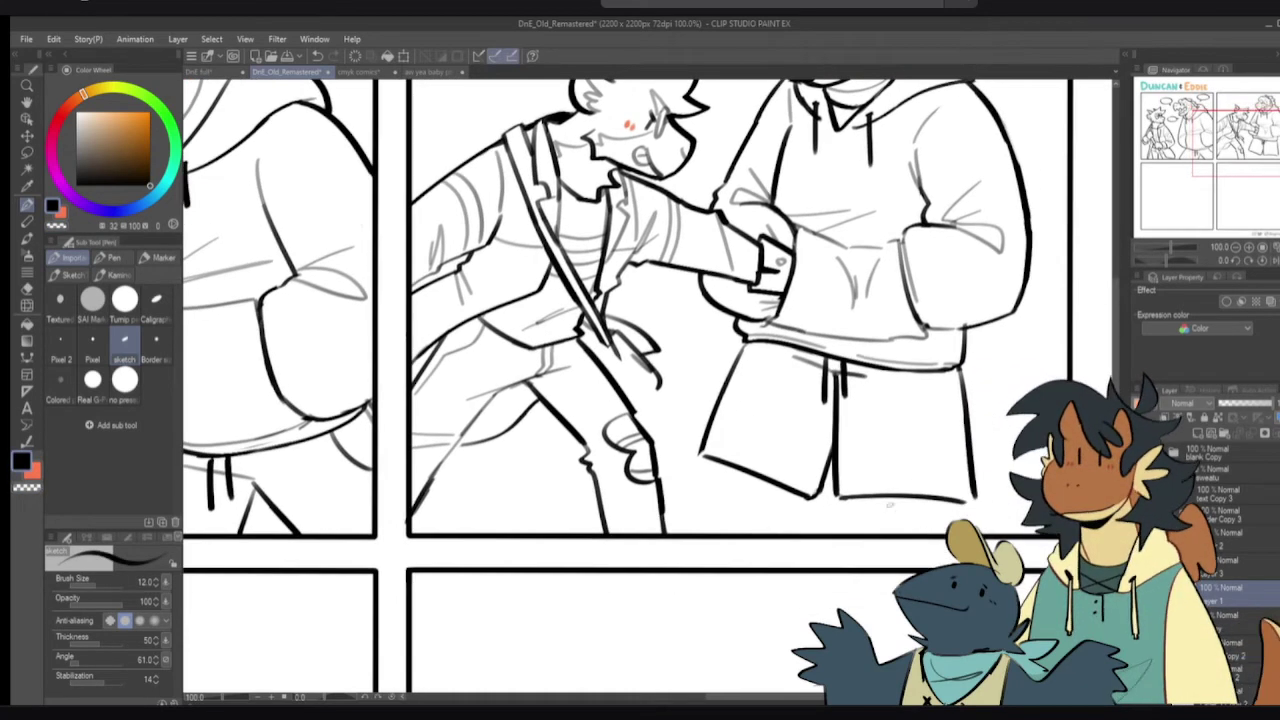
{"action": "left_click_drag", "start_coordinate": [848, 499], "coordinate": [852, 537]}
{"action": "key", "text": "ctrl+z"}
{"action": "key", "text": "ctrl+z"}
{"action": "left_click_drag", "start_coordinate": [960, 500], "coordinate": [965, 531]}
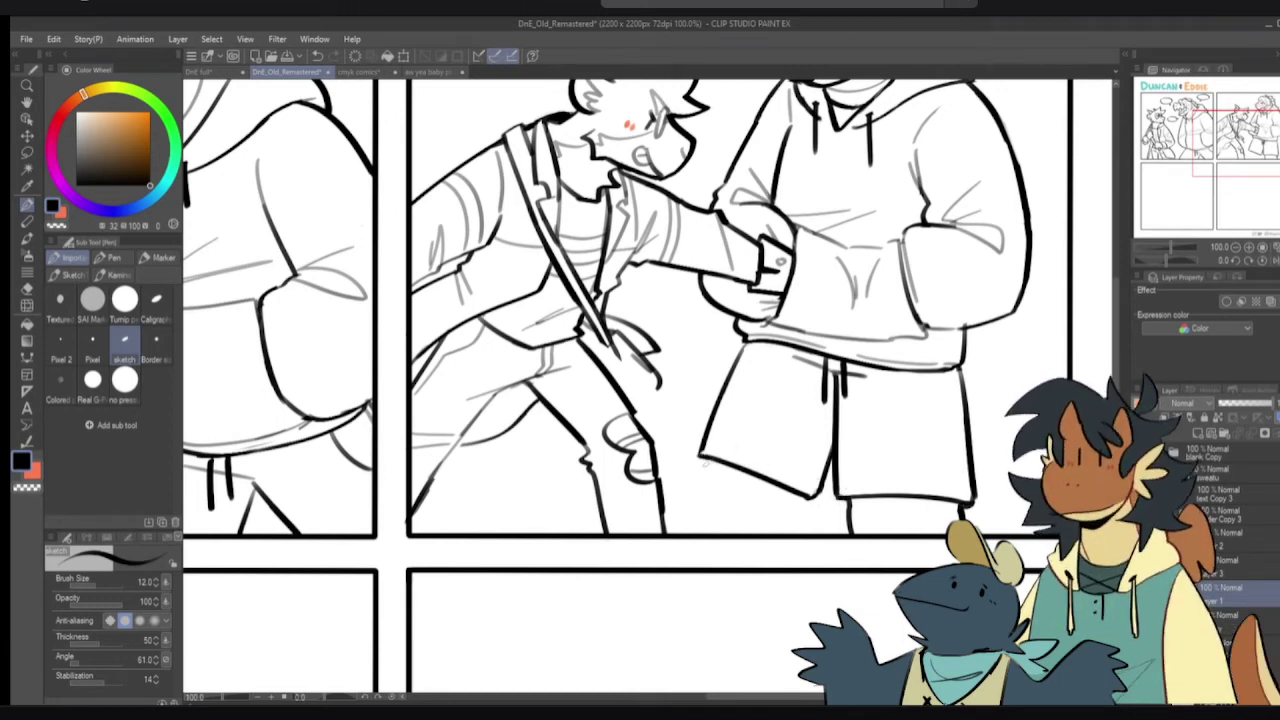
- Ink the near leg's outer and inner sides from the shorts hem down to the panel border, retrying the strokes
{"action": "key", "text": "ctrl+z"}
{"action": "left_click_drag", "start_coordinate": [708, 460], "coordinate": [703, 525]}
{"action": "key", "text": "ctrl+z"}
{"action": "left_click_drag", "start_coordinate": [711, 461], "coordinate": [705, 521]}
{"action": "key", "text": "ctrl+z"}
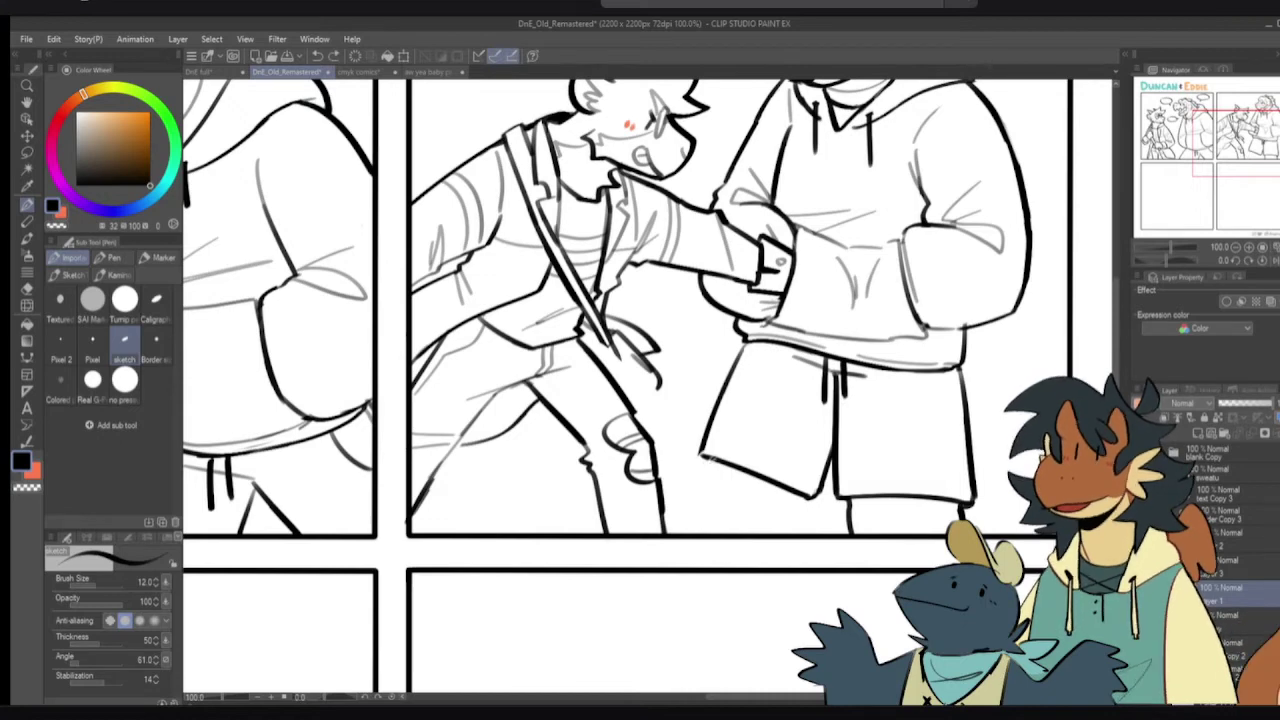
{"action": "left_click_drag", "start_coordinate": [711, 461], "coordinate": [698, 534]}
{"action": "mouse_move", "coordinate": [807, 498]}
{"action": "left_mouse_down"}
{"action": "mouse_move", "coordinate": [800, 535]}
{"action": "mouse_move", "coordinate": [803, 515]}
{"action": "mouse_move", "coordinate": [801, 535]}
{"action": "mouse_move", "coordinate": [816, 517]}
{"action": "left_mouse_up"}
{"action": "key", "text": "ctrl+z"}
{"action": "scroll", "coordinate": [810, 498], "scroll_direction": "down", "scroll_amount": 1}
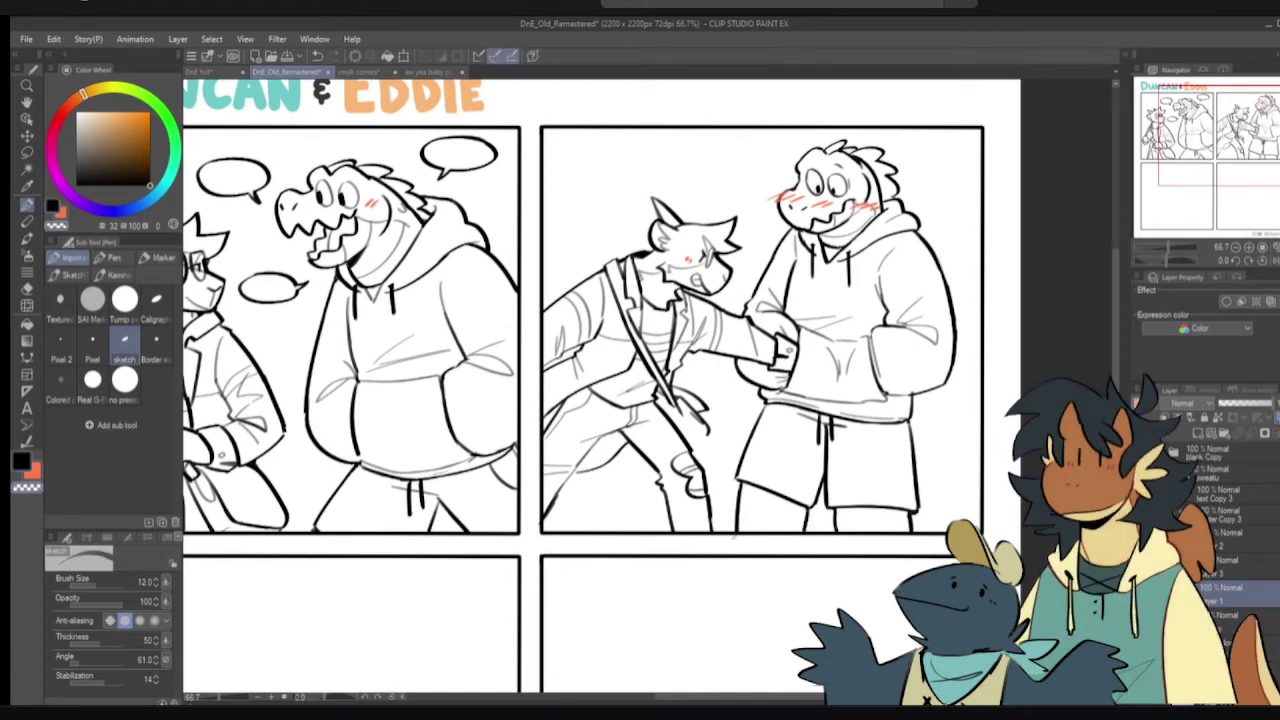
- Ink spikes along the outer edge of the hoodie character's tail and small zigzag marks between the tail and leg
{"action": "scroll", "coordinate": [740, 516], "scroll_direction": "up", "scroll_amount": 1}
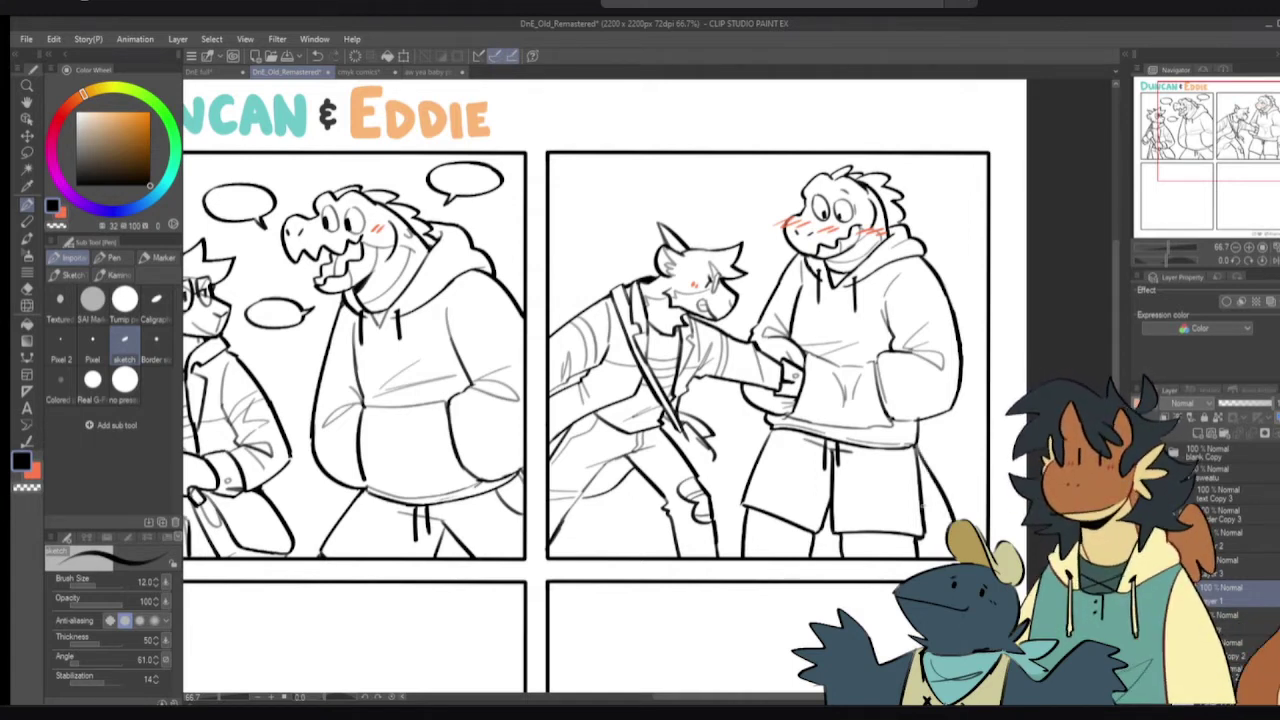
{"action": "key", "text": "c"}
{"action": "key", "text": "c"}
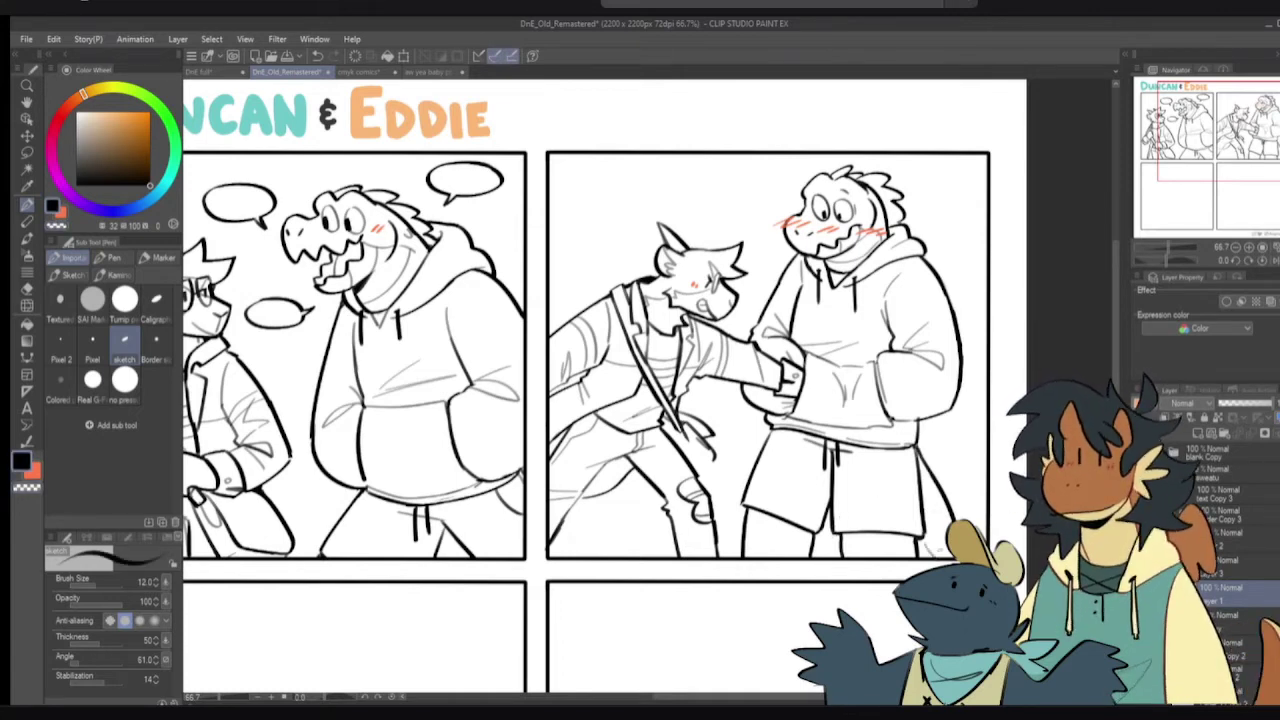
{"action": "left_click_drag", "start_coordinate": [929, 535], "coordinate": [941, 523]}
{"action": "left_click_drag", "start_coordinate": [935, 529], "coordinate": [949, 517]}
{"action": "left_click_drag", "start_coordinate": [918, 442], "coordinate": [958, 520]}
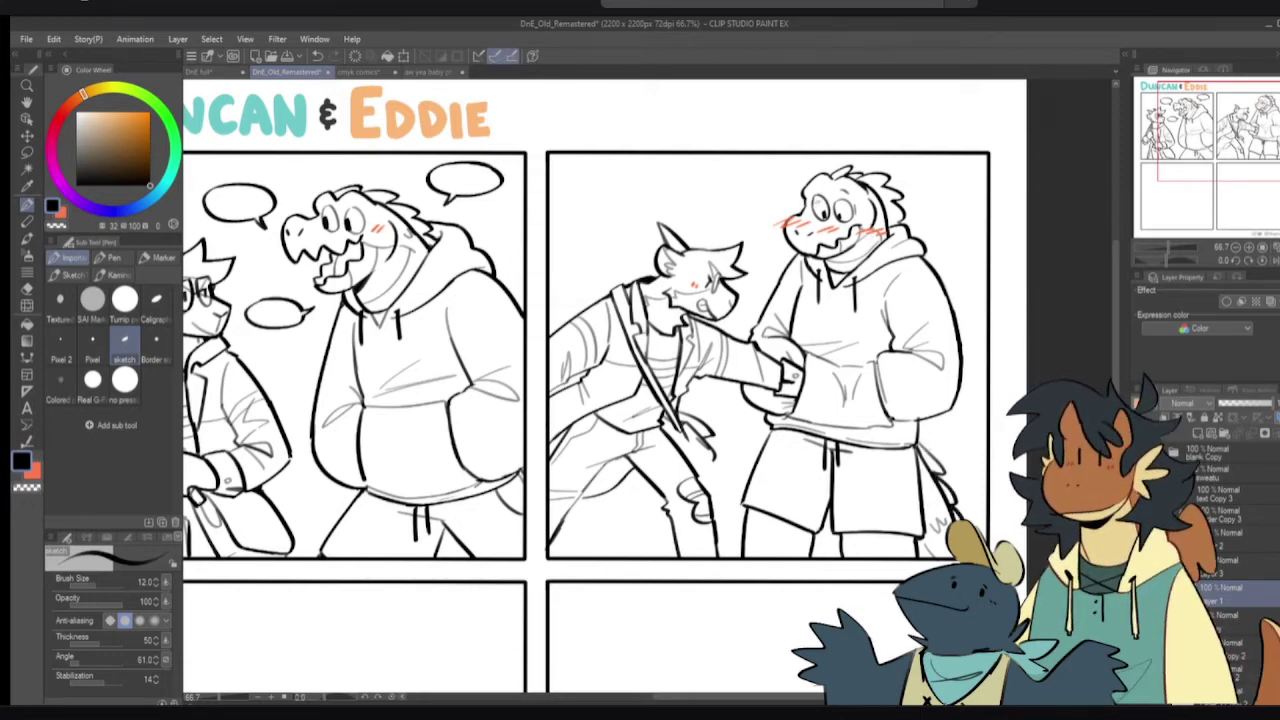
- Show the faded original coloured comic beneath the line art and bring the empty lower panels into view
{"action": "scroll", "coordinate": [805, 180], "scroll_direction": "up", "scroll_amount": 4}
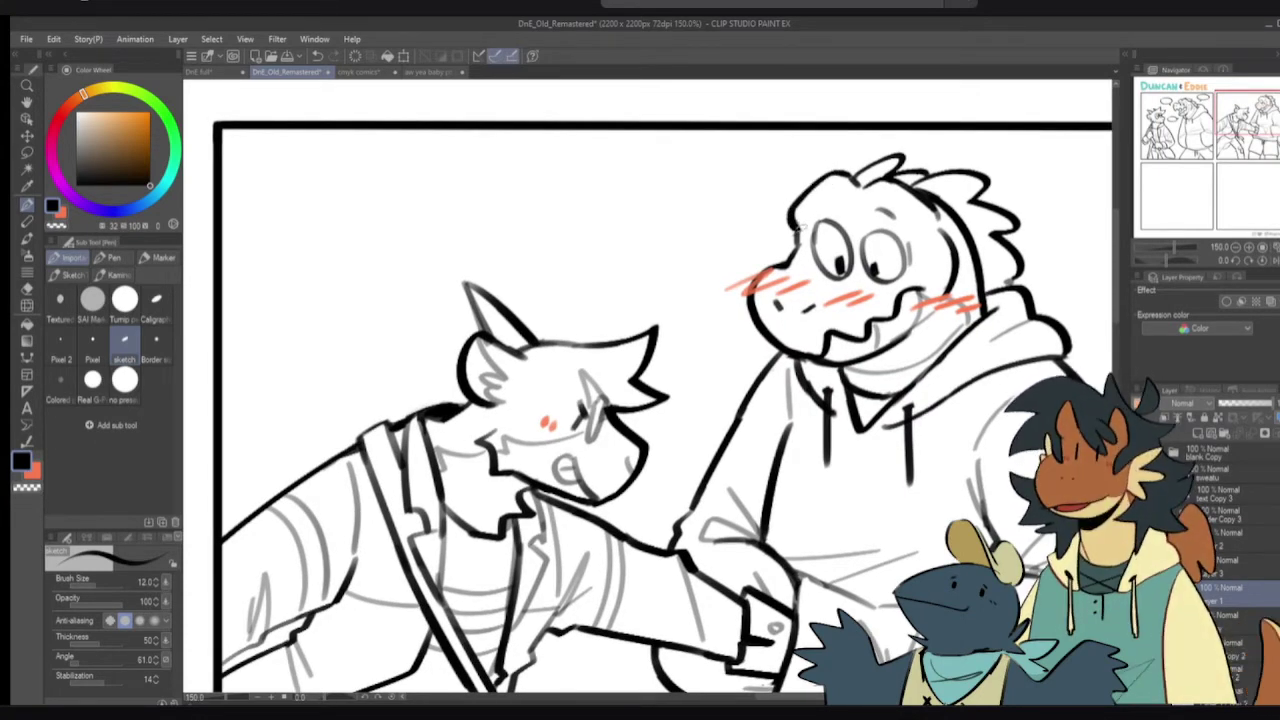
{"action": "left_click_drag", "start_coordinate": [831, 197], "coordinate": [798, 236]}
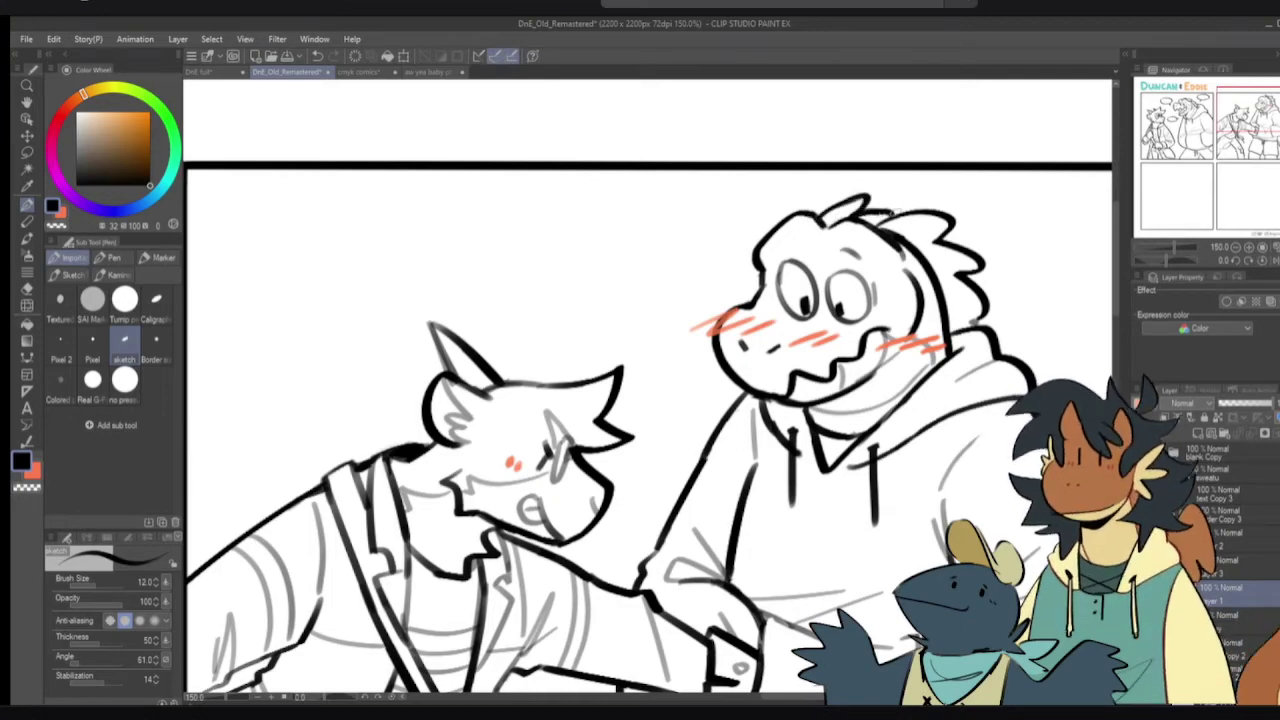
{"action": "scroll", "coordinate": [840, 290], "scroll_direction": "down", "scroll_amount": 2}
{"action": "left_click_drag", "start_coordinate": [838, 355], "coordinate": [867, 266]}
{"action": "scroll", "coordinate": [948, 640], "scroll_direction": "down", "scroll_amount": 1}
{"action": "left_click_drag", "start_coordinate": [948, 640], "coordinate": [984, 429]}
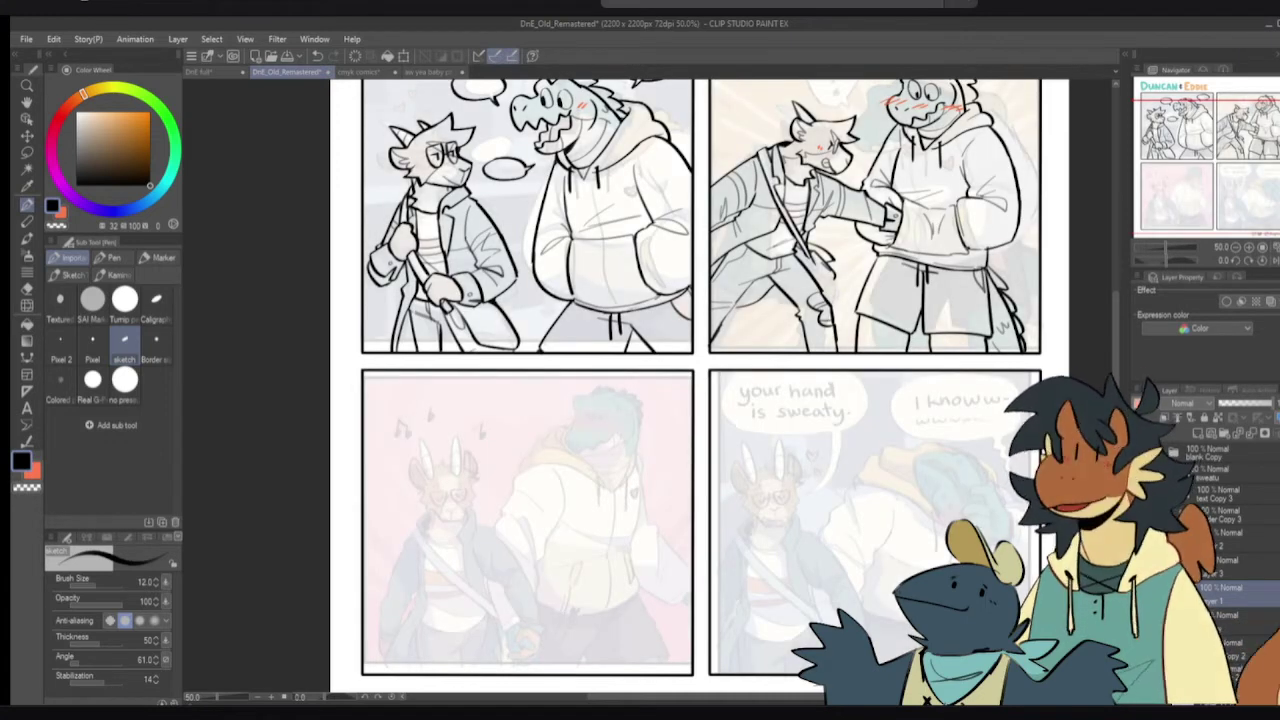
{"action": "left_click_drag", "start_coordinate": [511, 527], "coordinate": [582, 457]}
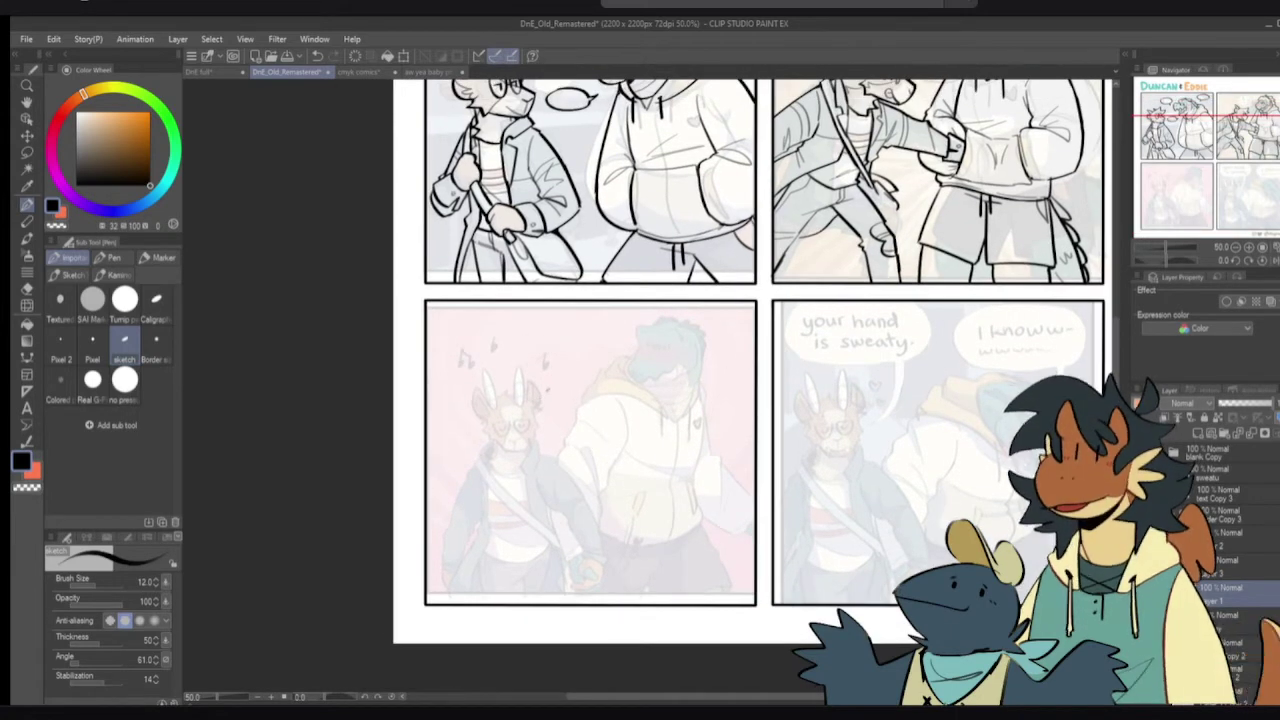
{"action": "mouse_move", "coordinate": [646, 378]}
{"action": "left_mouse_down"}
{"action": "mouse_move", "coordinate": [690, 348]}
{"action": "mouse_move", "coordinate": [648, 336]}
{"action": "left_mouse_up"}
{"action": "key", "text": "ctrl+z"}
{"action": "mouse_move", "coordinate": [518, 405]}
{"action": "left_mouse_down"}
{"action": "mouse_move", "coordinate": [535, 402]}
{"action": "mouse_move", "coordinate": [588, 448]}
{"action": "mouse_move", "coordinate": [610, 304]}
{"action": "mouse_move", "coordinate": [620, 338]}
{"action": "mouse_move", "coordinate": [622, 302]}
{"action": "mouse_move", "coordinate": [645, 375]}
{"action": "mouse_move", "coordinate": [608, 345]}
{"action": "left_mouse_up"}
{"action": "key", "text": "ctrl+z"}
{"action": "key", "text": "ctrl+z"}
{"action": "left_click_drag", "start_coordinate": [526, 379], "coordinate": [518, 388]}
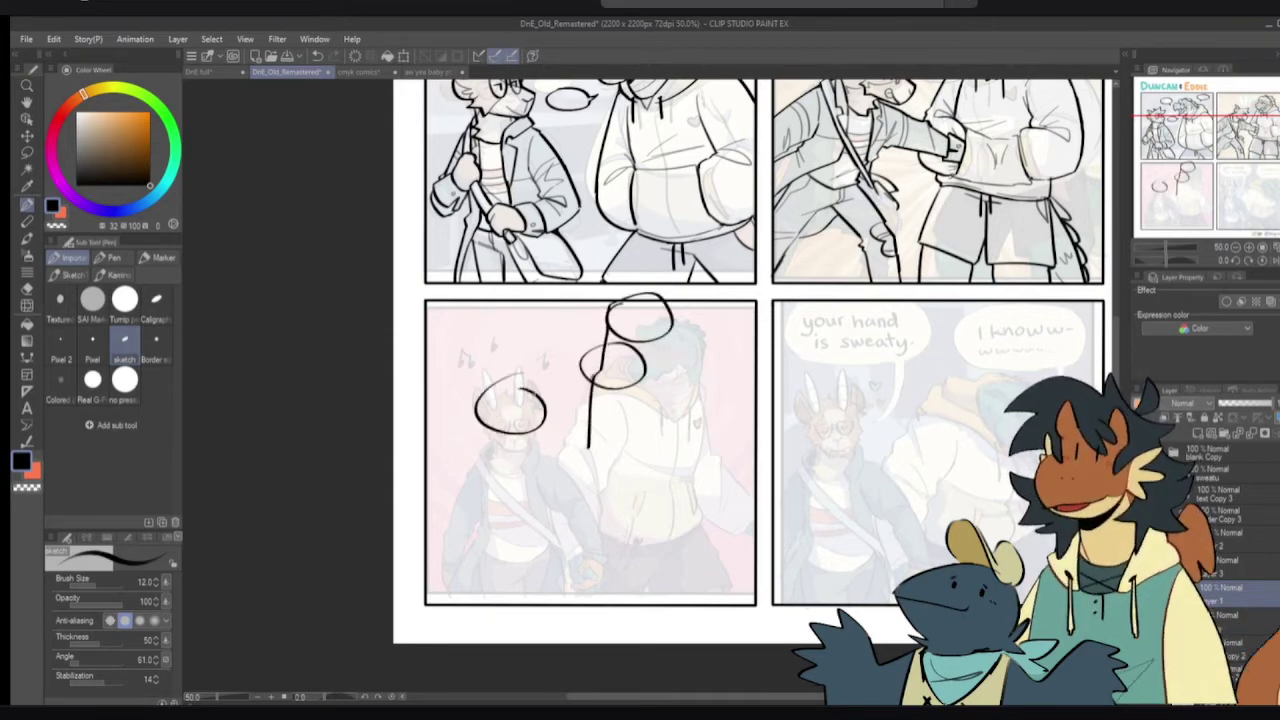
{"action": "key", "text": "ctrl+z"}
{"action": "key", "text": "ctrl+z"}
{"action": "key", "text": "ctrl+z"}
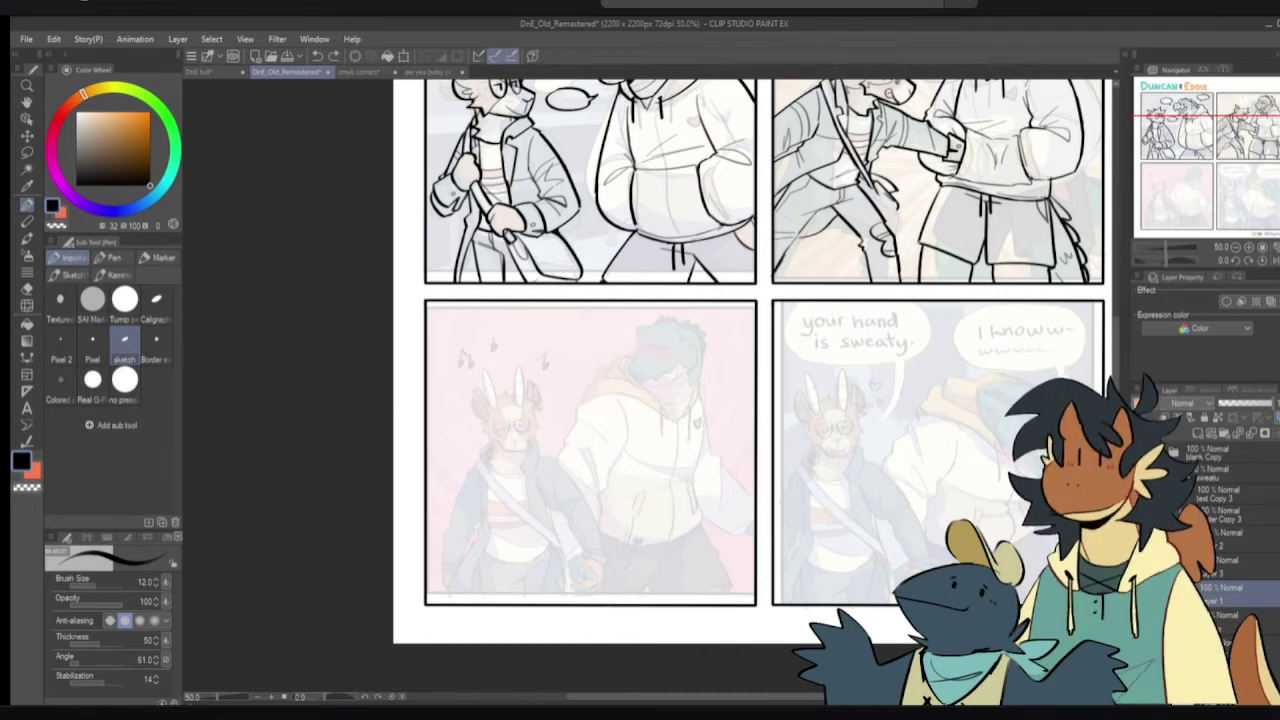
{"action": "left_click_drag", "start_coordinate": [550, 445], "coordinate": [574, 416]}
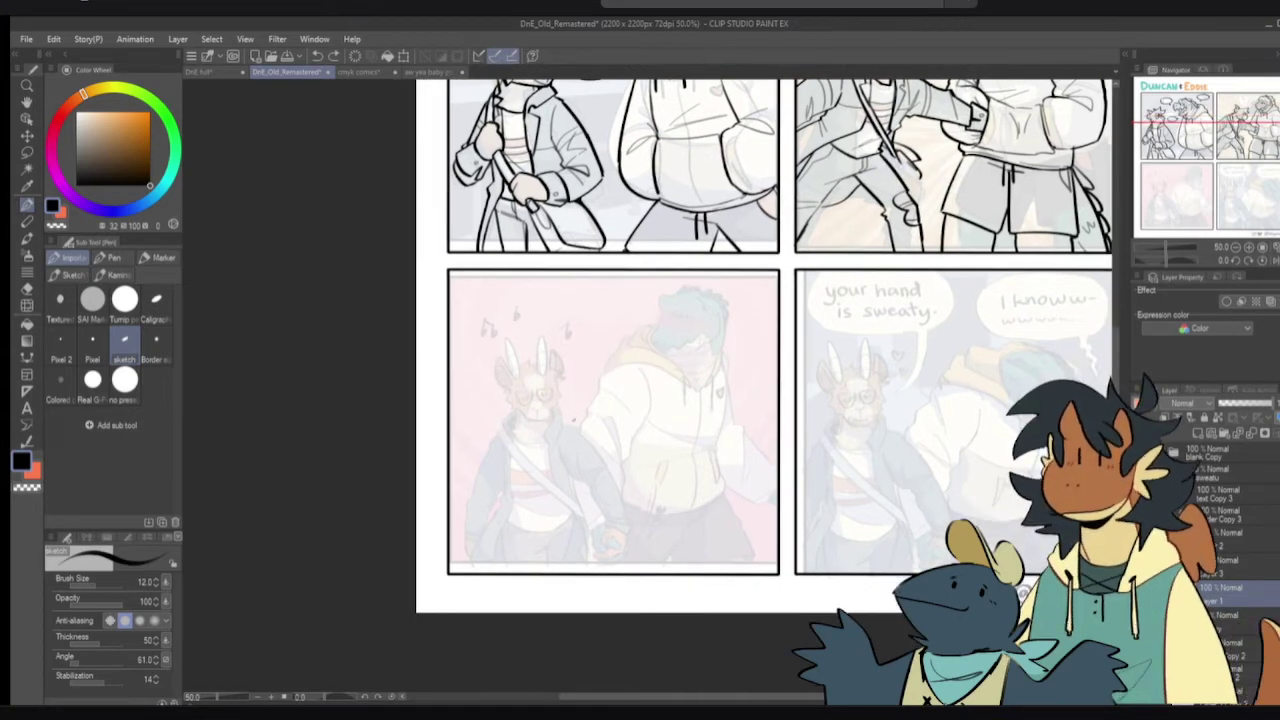
{"action": "scroll", "coordinate": [660, 445], "scroll_direction": "up", "scroll_amount": 3}
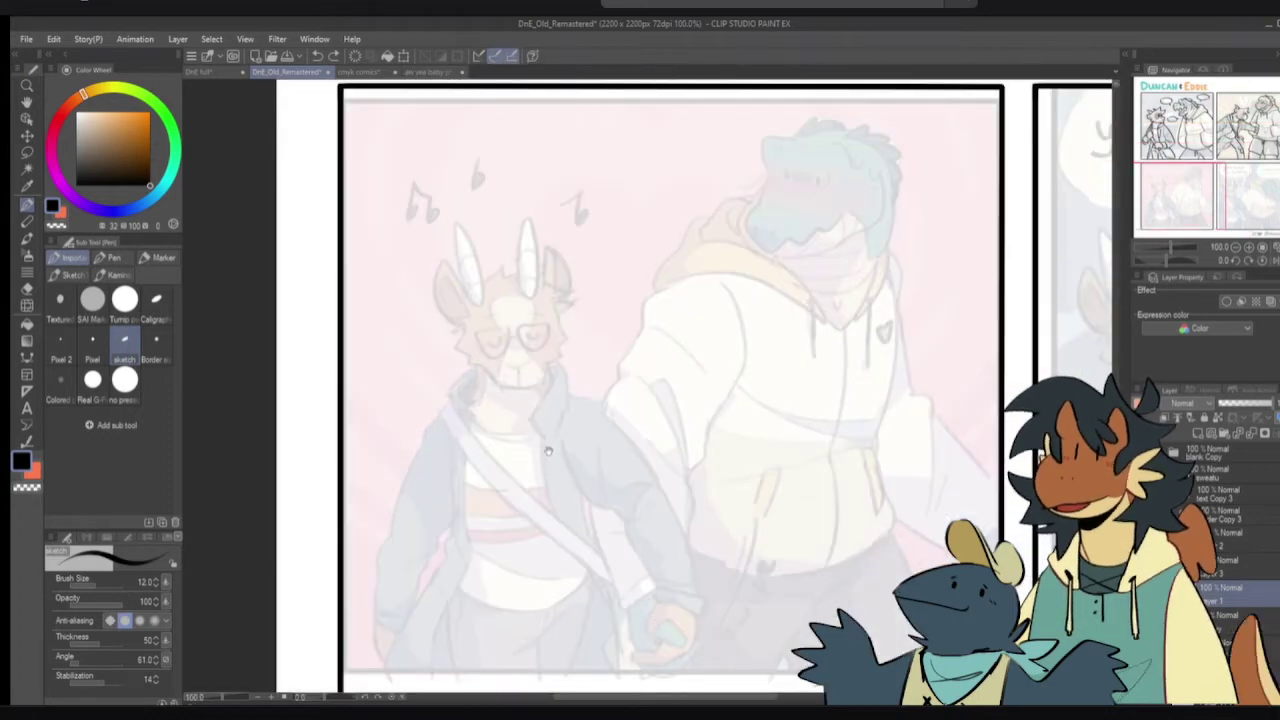
{"action": "mouse_move", "coordinate": [557, 475]}
{"action": "left_mouse_down"}
{"action": "mouse_move", "coordinate": [551, 412]}
{"action": "mouse_move", "coordinate": [563, 484]}
{"action": "left_mouse_up"}
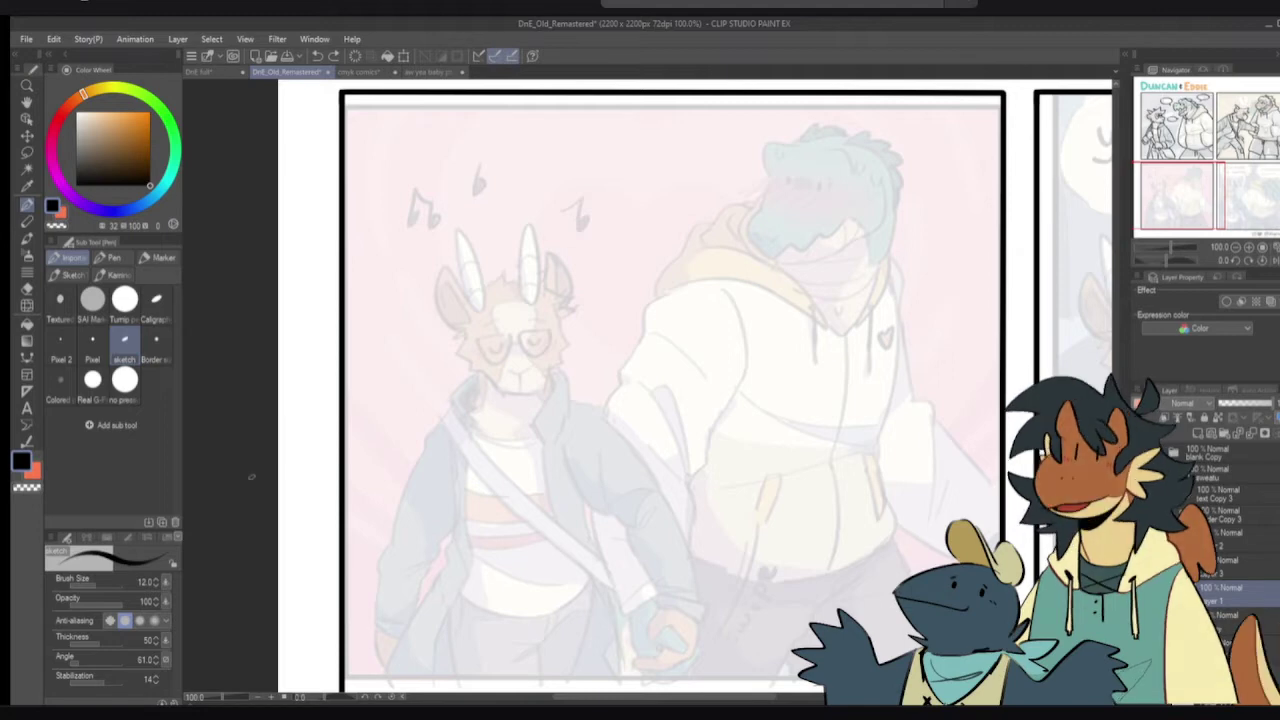
{"action": "left_click_drag", "start_coordinate": [790, 377], "coordinate": [784, 368]}
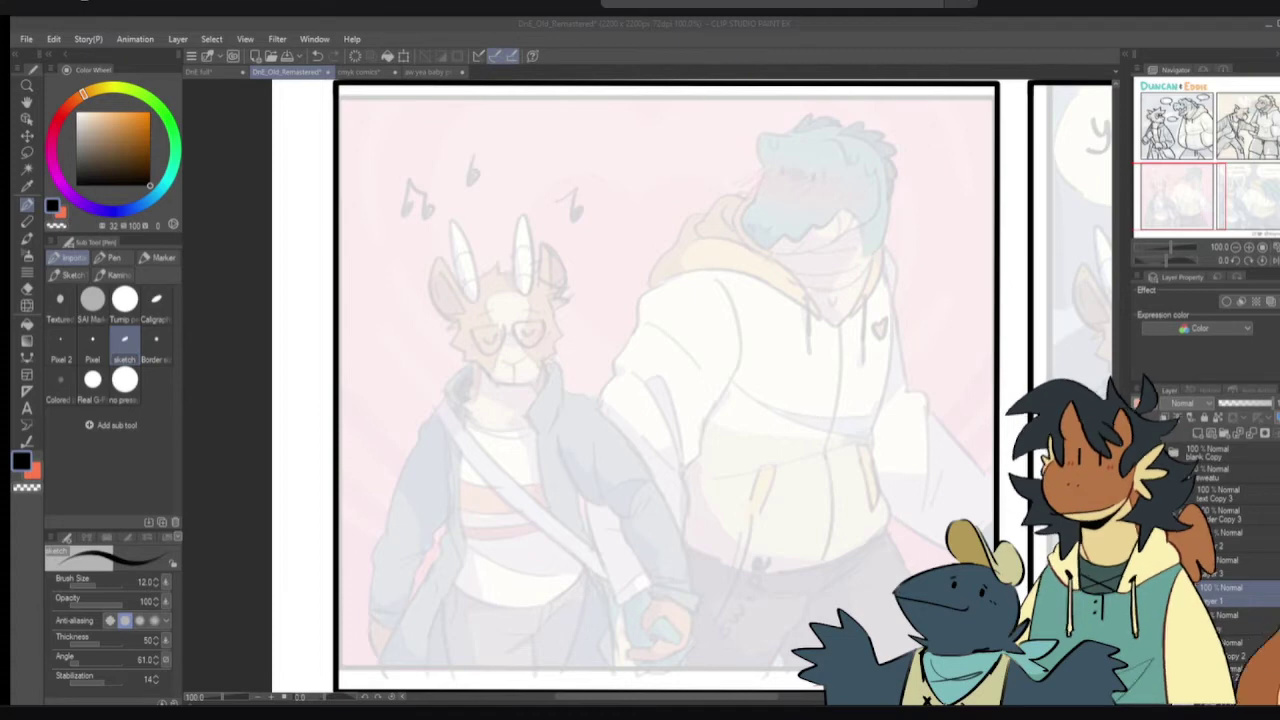
{"action": "key", "text": "ctrl+Tab"}
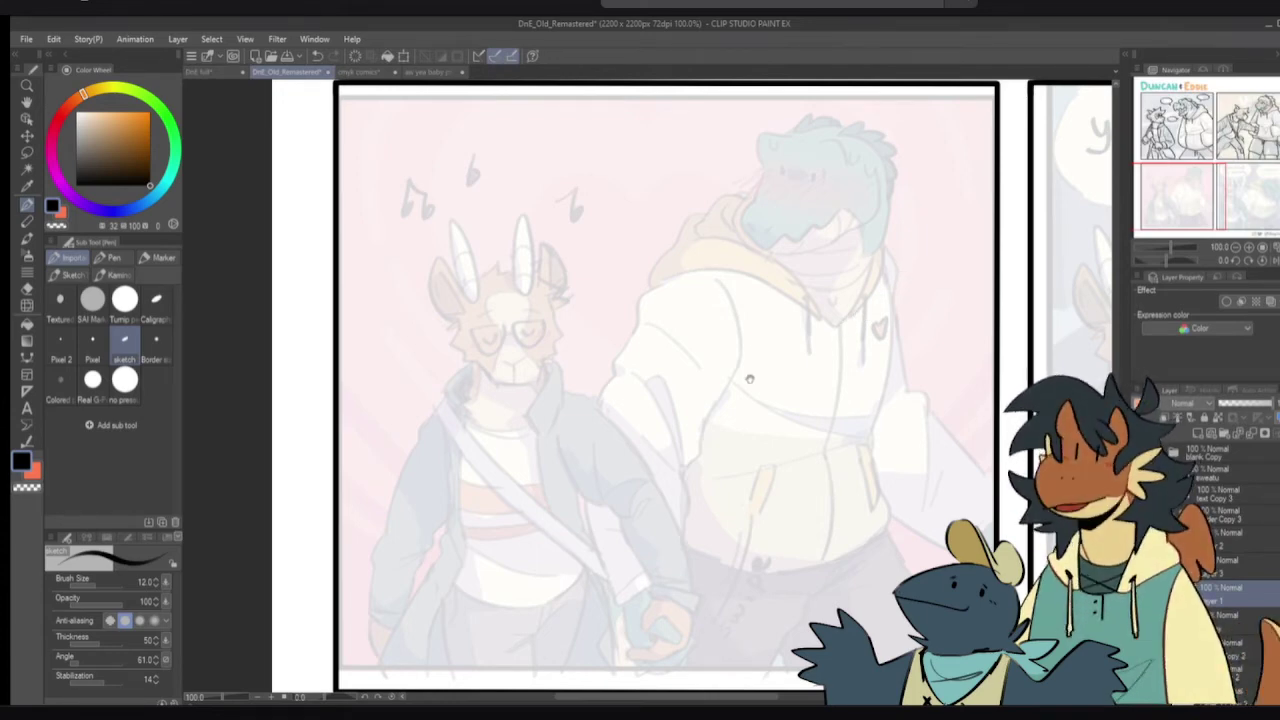
{"action": "left_click_drag", "start_coordinate": [774, 365], "coordinate": [651, 396]}
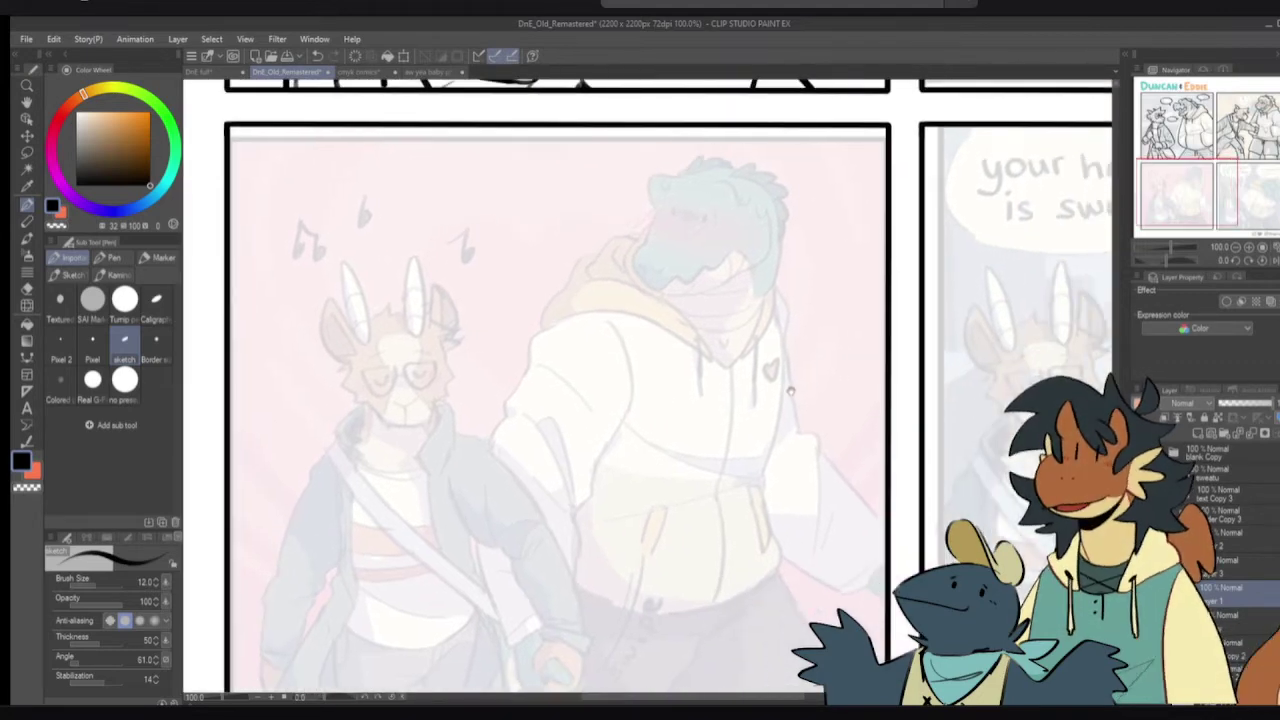
{"action": "left_click_drag", "start_coordinate": [908, 398], "coordinate": [791, 337]}
{"action": "scroll", "coordinate": [623, 440], "scroll_direction": "left", "scroll_amount": 3}
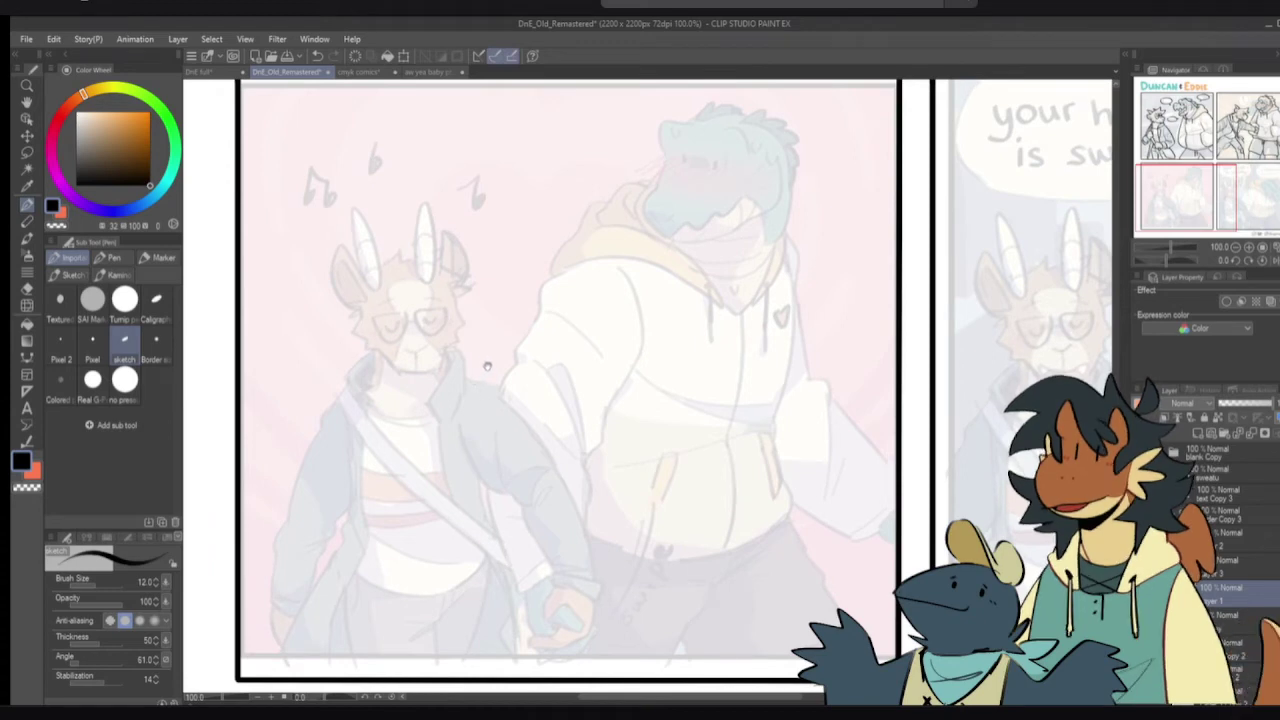
{"action": "scroll", "coordinate": [540, 362], "scroll_direction": "left", "scroll_amount": 2}
{"action": "left_click_drag", "start_coordinate": [560, 370], "coordinate": [563, 369]}
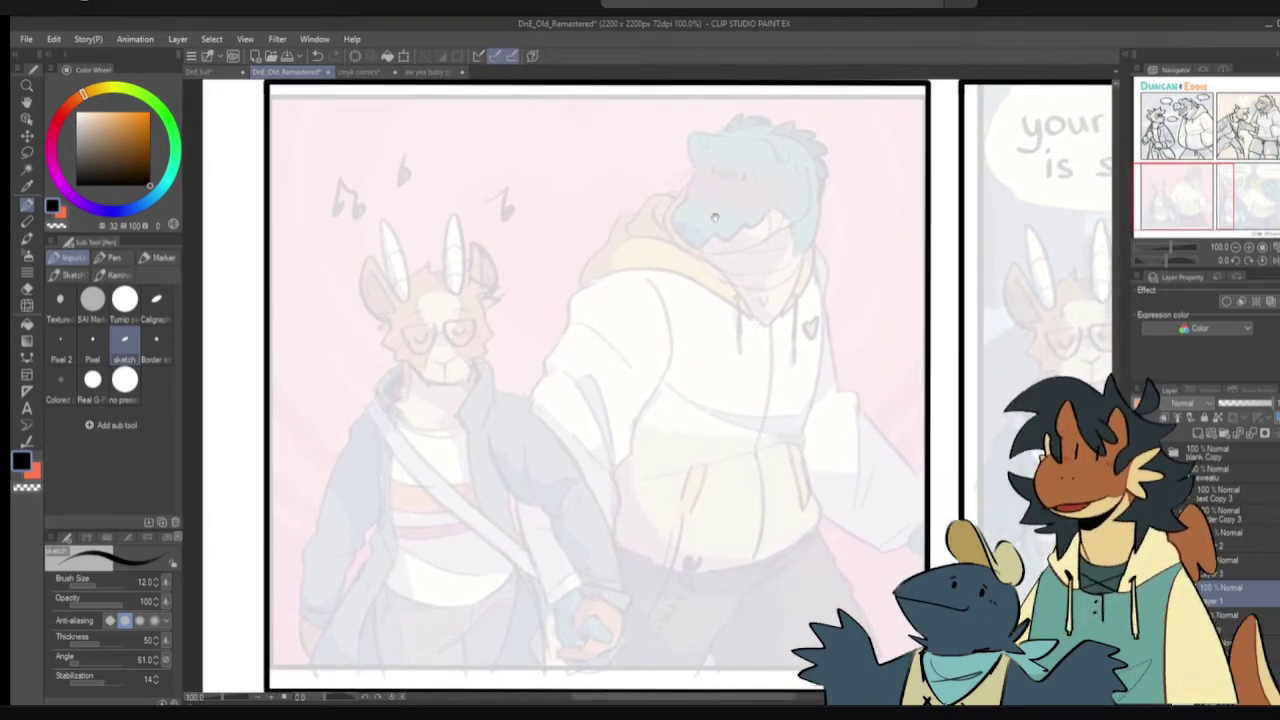
{"action": "left_click_drag", "start_coordinate": [757, 118], "coordinate": [765, 120]}
{"action": "key", "text": "ctrl+z"}
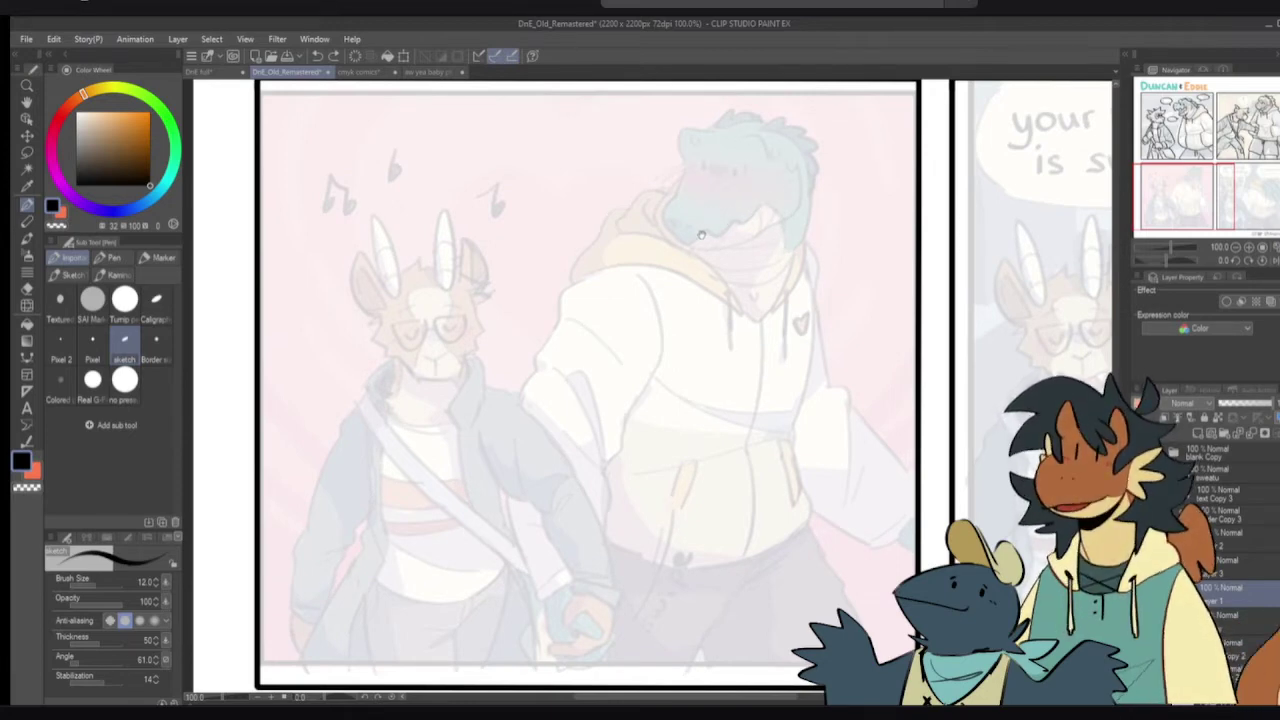
{"action": "left_click_drag", "start_coordinate": [614, 343], "coordinate": [737, 334]}
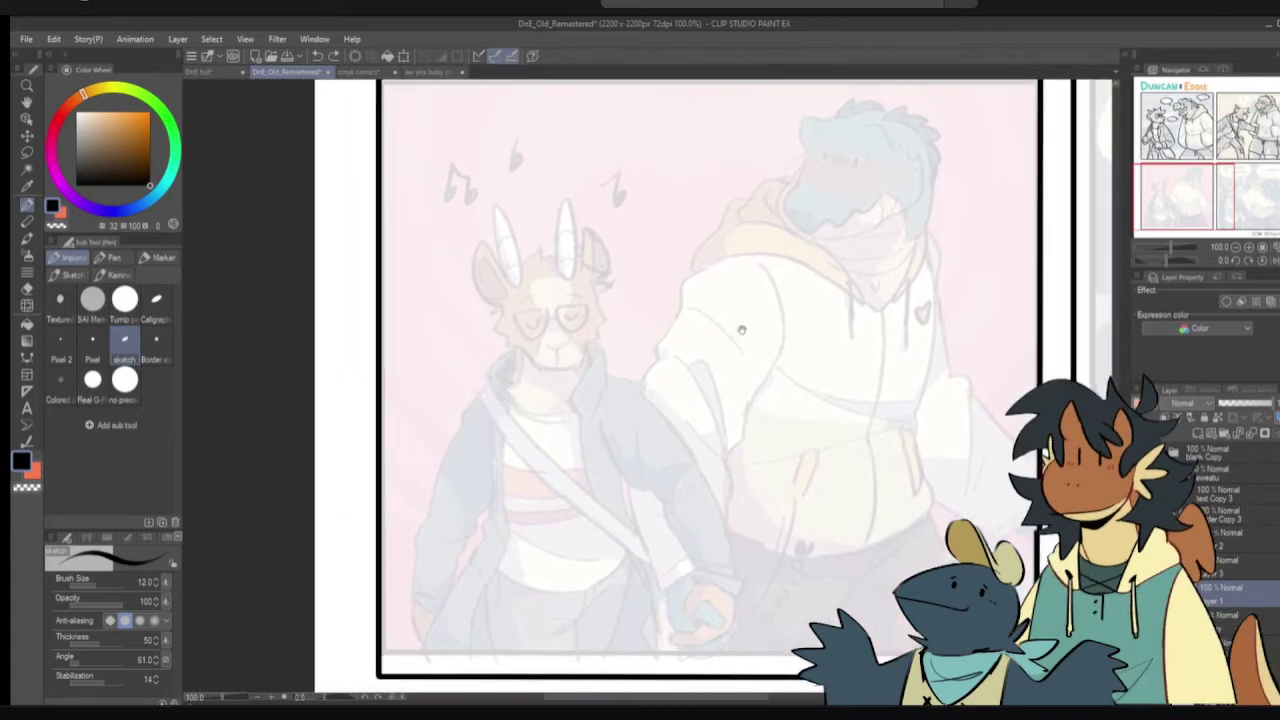
- Ink the horned character's hair tuft, jagged cheek fur and rounded jaw in the first lower panel, redoing the jaw strokes
{"action": "left_click", "coordinate": [568, 348]}
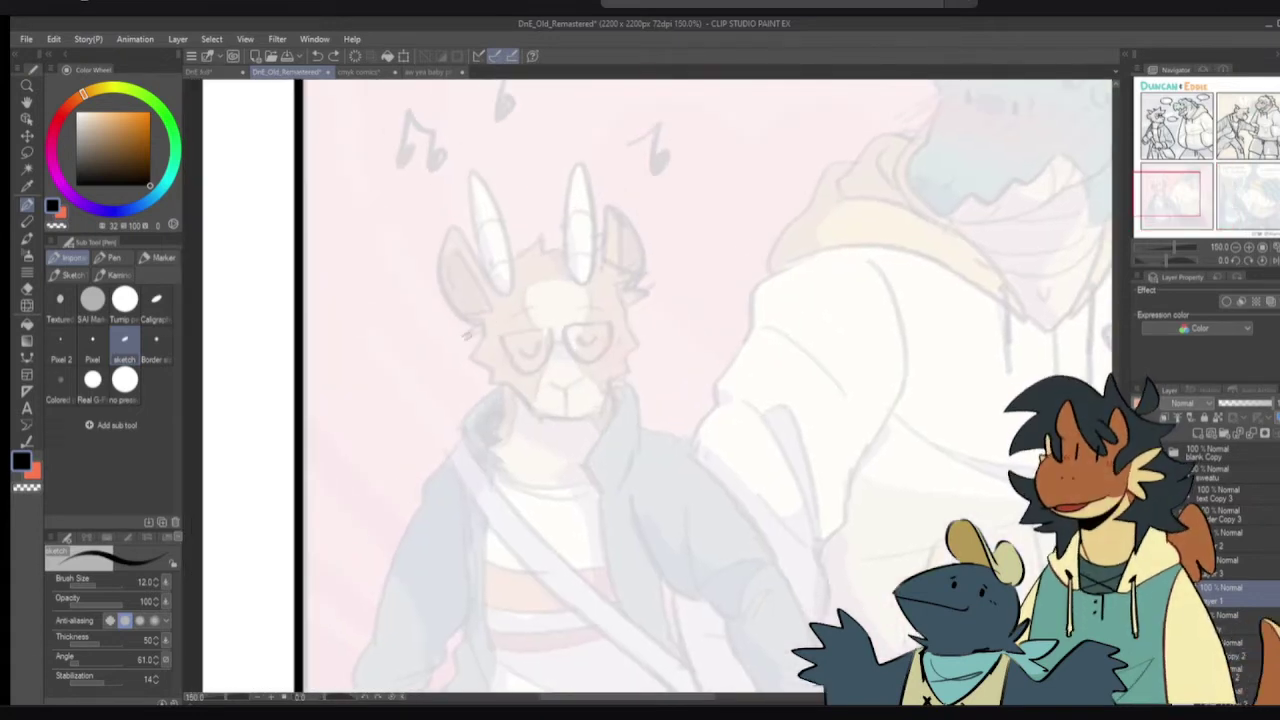
{"action": "mouse_move", "coordinate": [484, 334]}
{"action": "left_mouse_down"}
{"action": "mouse_move", "coordinate": [463, 347]}
{"action": "mouse_move", "coordinate": [507, 384]}
{"action": "left_mouse_up"}
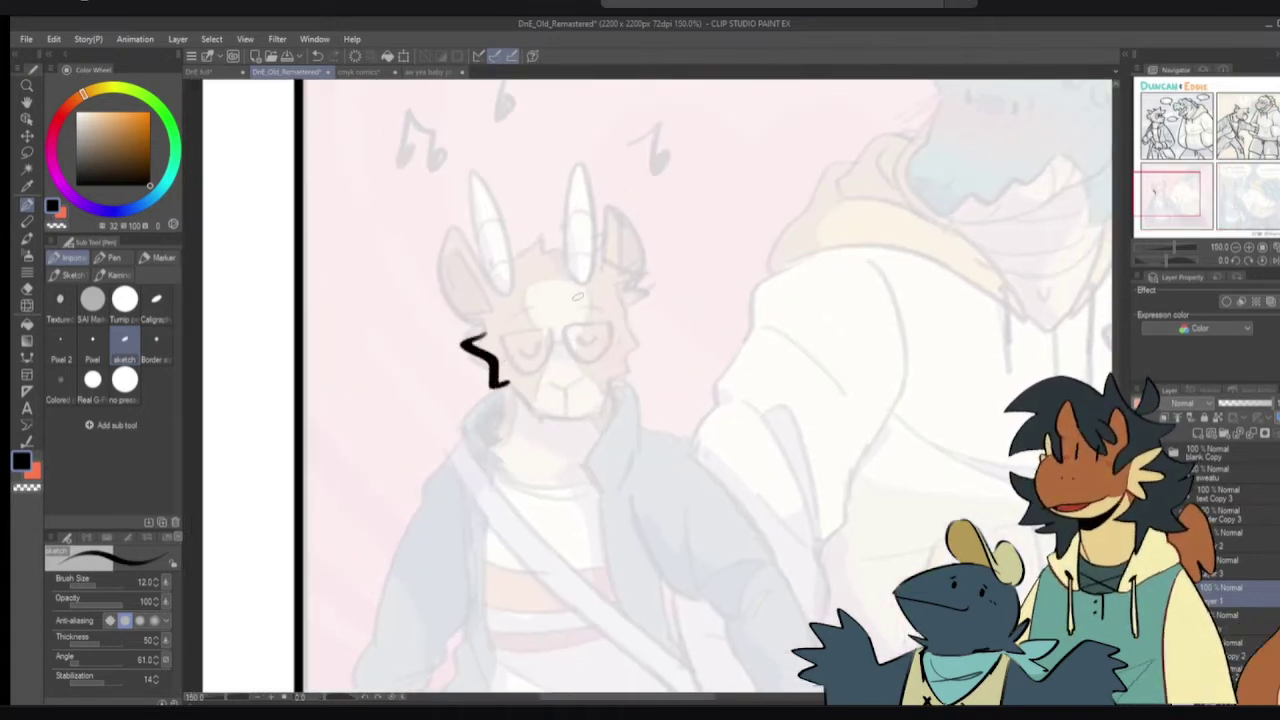
{"action": "mouse_move", "coordinate": [525, 256]}
{"action": "left_mouse_down"}
{"action": "mouse_move", "coordinate": [629, 205]}
{"action": "mouse_move", "coordinate": [611, 261]}
{"action": "mouse_move", "coordinate": [632, 271]}
{"action": "mouse_move", "coordinate": [642, 306]}
{"action": "mouse_move", "coordinate": [623, 314]}
{"action": "mouse_move", "coordinate": [642, 331]}
{"action": "mouse_move", "coordinate": [626, 344]}
{"action": "mouse_move", "coordinate": [612, 378]}
{"action": "left_mouse_up"}
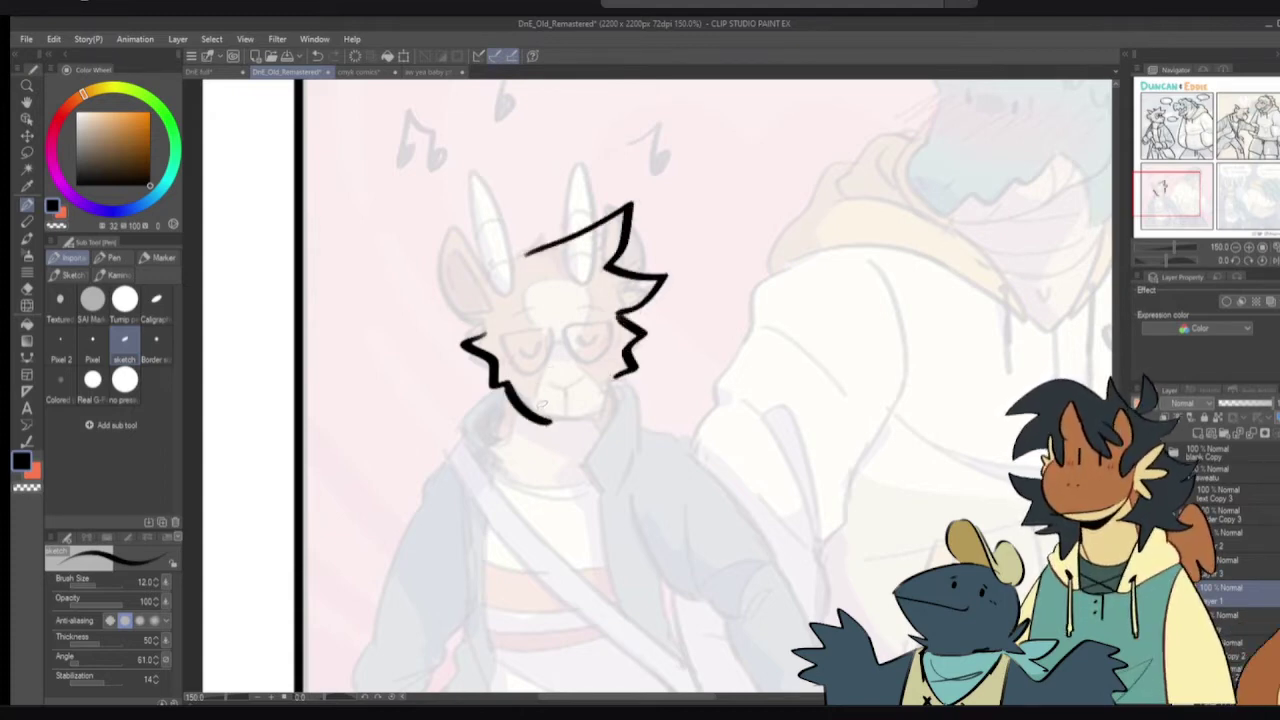
{"action": "left_click_drag", "start_coordinate": [503, 382], "coordinate": [546, 428]}
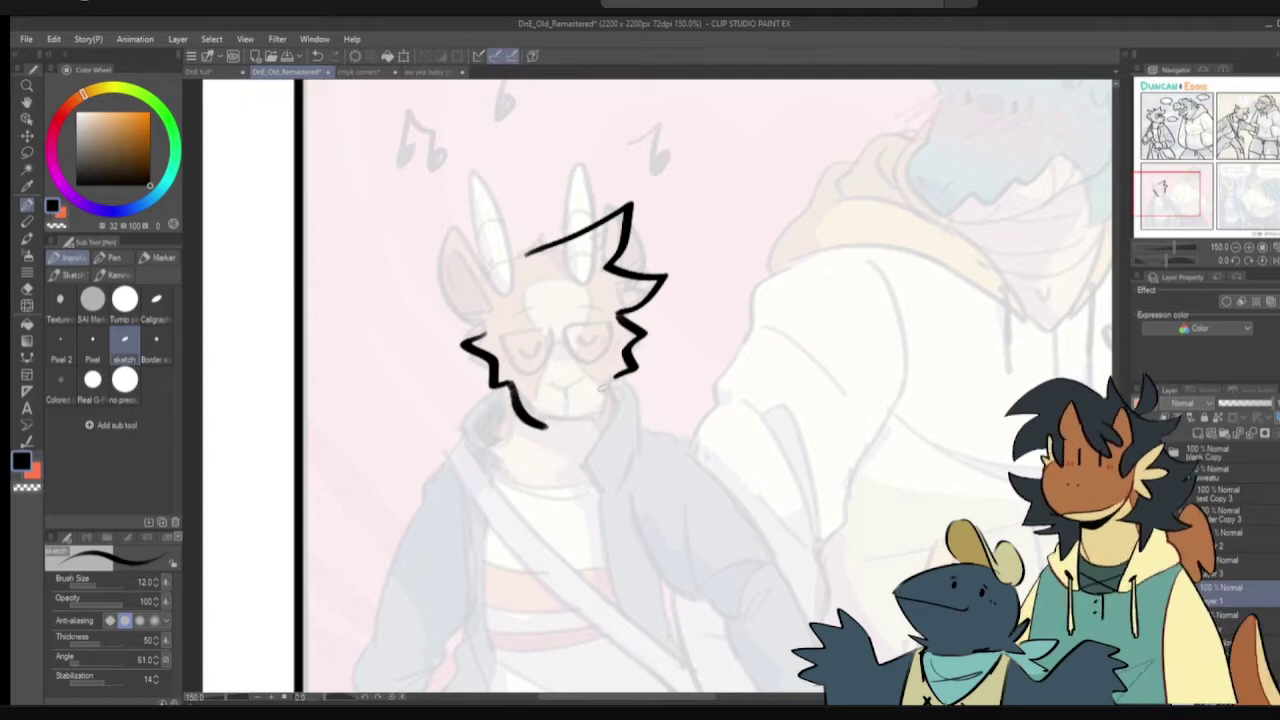
{"action": "left_click_drag", "start_coordinate": [618, 379], "coordinate": [587, 425]}
{"action": "key", "text": "ctrl+z"}
{"action": "mouse_move", "coordinate": [620, 377]}
{"action": "left_mouse_down"}
{"action": "mouse_move", "coordinate": [583, 431]}
{"action": "mouse_move", "coordinate": [598, 428]}
{"action": "left_mouse_up"}
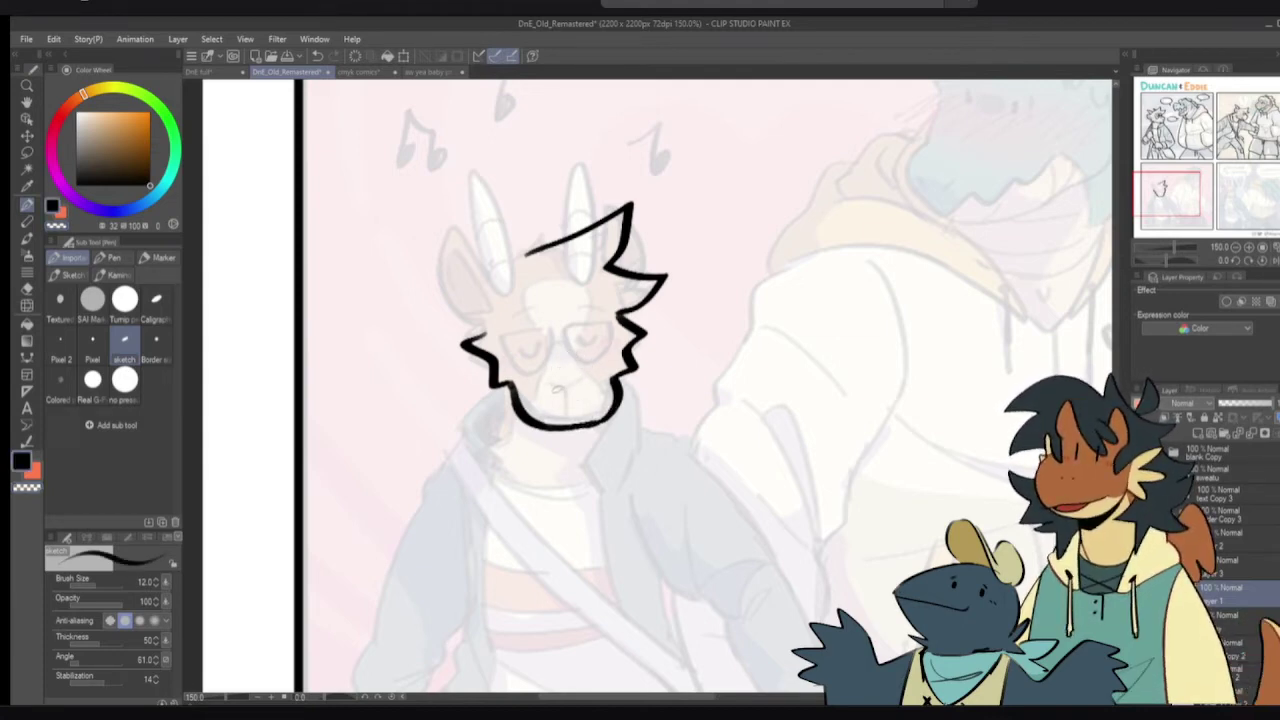
- Ink the horned character's nose and mouth, and try out both glasses lenses over the sketch
{"action": "mouse_move", "coordinate": [555, 388]}
{"action": "left_mouse_down"}
{"action": "mouse_move", "coordinate": [590, 386]}
{"action": "mouse_move", "coordinate": [572, 420]}
{"action": "left_mouse_up"}
{"action": "mouse_move", "coordinate": [549, 312]}
{"action": "left_mouse_down"}
{"action": "mouse_move", "coordinate": [514, 316]}
{"action": "mouse_move", "coordinate": [560, 355]}
{"action": "mouse_move", "coordinate": [516, 315]}
{"action": "mouse_move", "coordinate": [542, 367]}
{"action": "mouse_move", "coordinate": [521, 312]}
{"action": "mouse_move", "coordinate": [558, 321]}
{"action": "mouse_move", "coordinate": [508, 341]}
{"action": "mouse_move", "coordinate": [592, 343]}
{"action": "mouse_move", "coordinate": [619, 315]}
{"action": "left_mouse_up"}
{"action": "key", "text": "ctrl+z"}
{"action": "key", "text": "ctrl+z"}
{"action": "key", "text": "ctrl+z"}
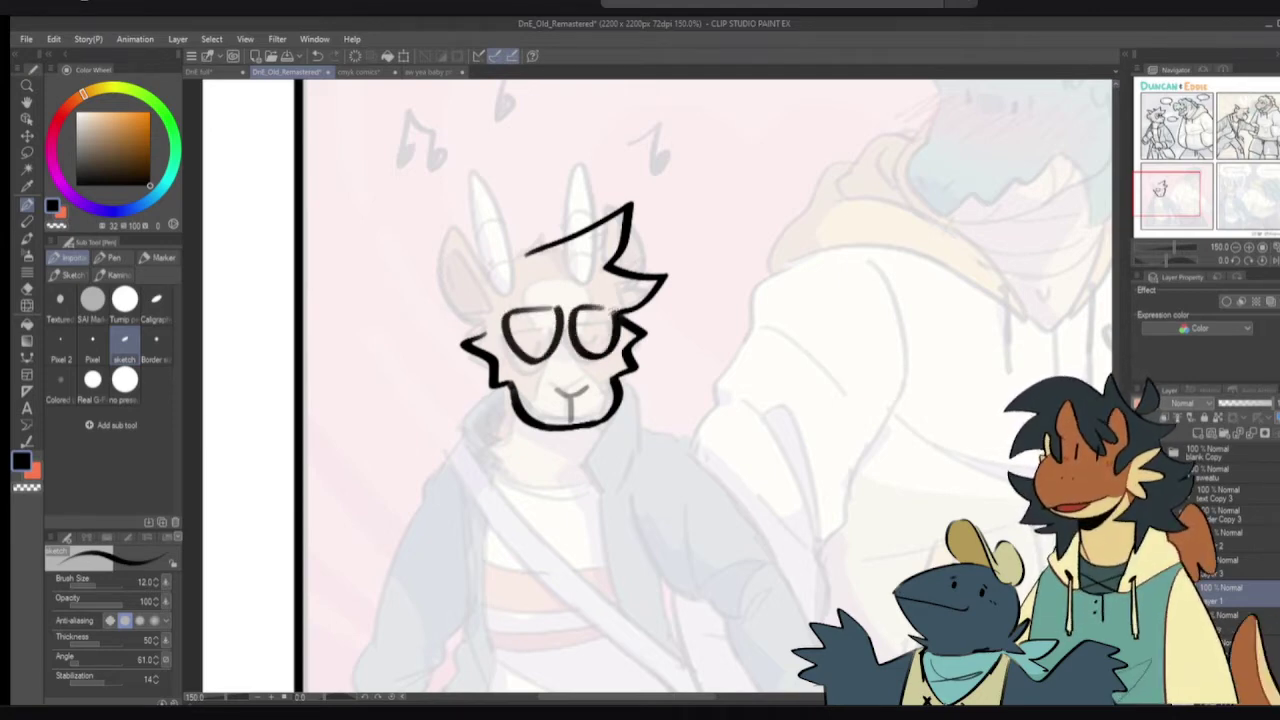
{"action": "key", "text": "ctrl+z"}
{"action": "key", "text": "ctrl+z"}
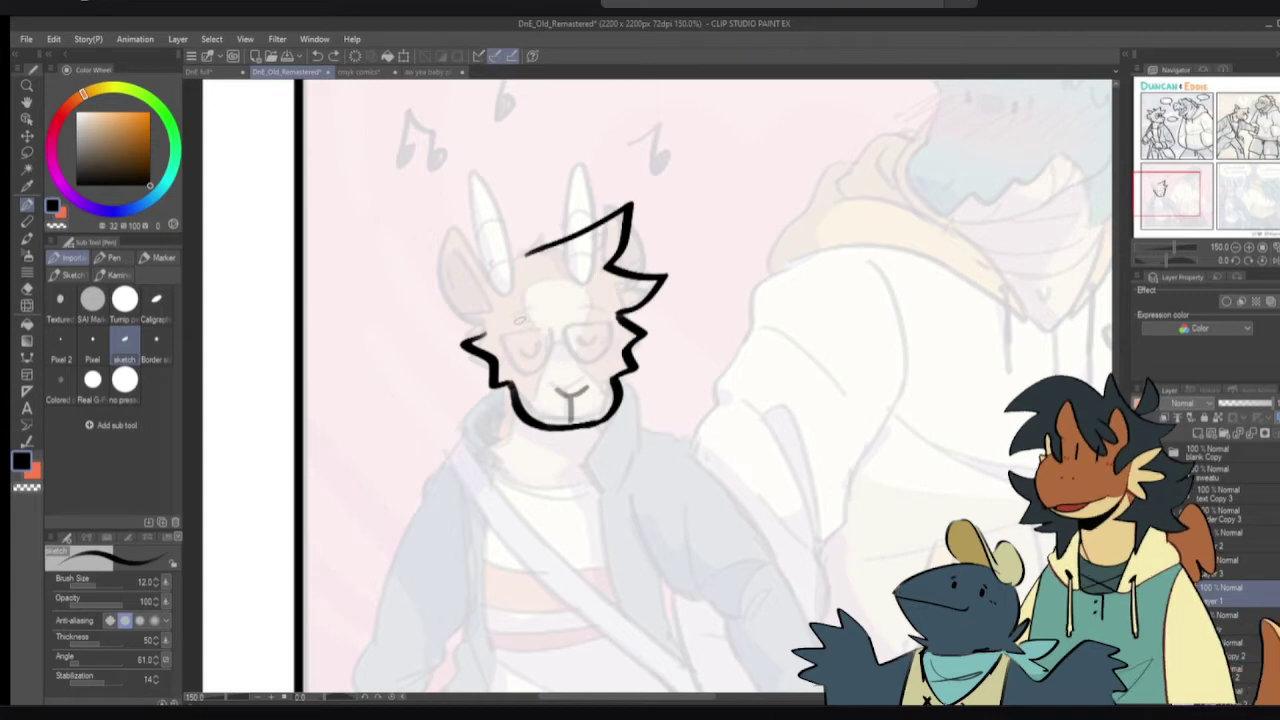
{"action": "mouse_move", "coordinate": [536, 309]}
{"action": "left_mouse_down"}
{"action": "mouse_move", "coordinate": [520, 364]}
{"action": "mouse_move", "coordinate": [552, 312]}
{"action": "left_mouse_up"}
{"action": "key", "text": "ctrl+z"}
{"action": "key", "text": "ctrl+z"}
- Doodle a small walking crocodile with a curled tail, stubby legs and long snout beside the horned character's head
{"action": "left_click_drag", "start_coordinate": [801, 340], "coordinate": [630, 352]}
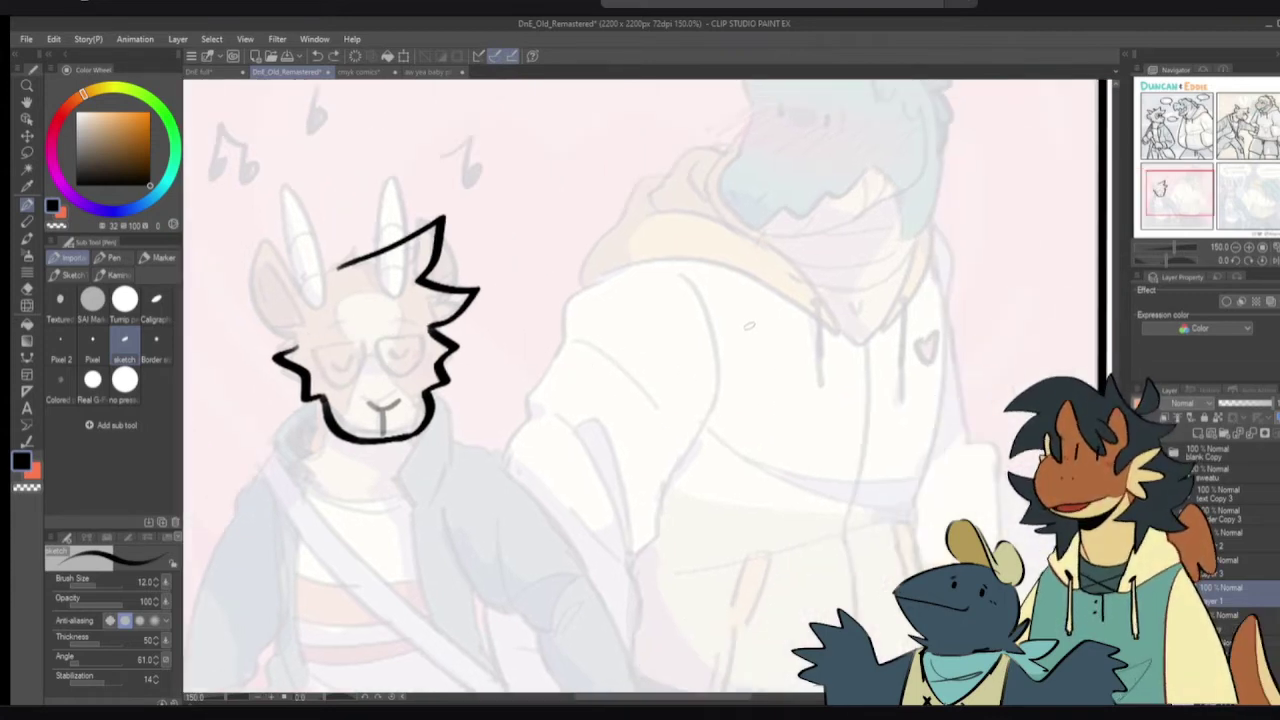
{"action": "mouse_move", "coordinate": [714, 342]}
{"action": "left_mouse_down"}
{"action": "mouse_move", "coordinate": [729, 332]}
{"action": "mouse_move", "coordinate": [824, 348]}
{"action": "left_mouse_up"}
{"action": "key", "text": "ctrl+z"}
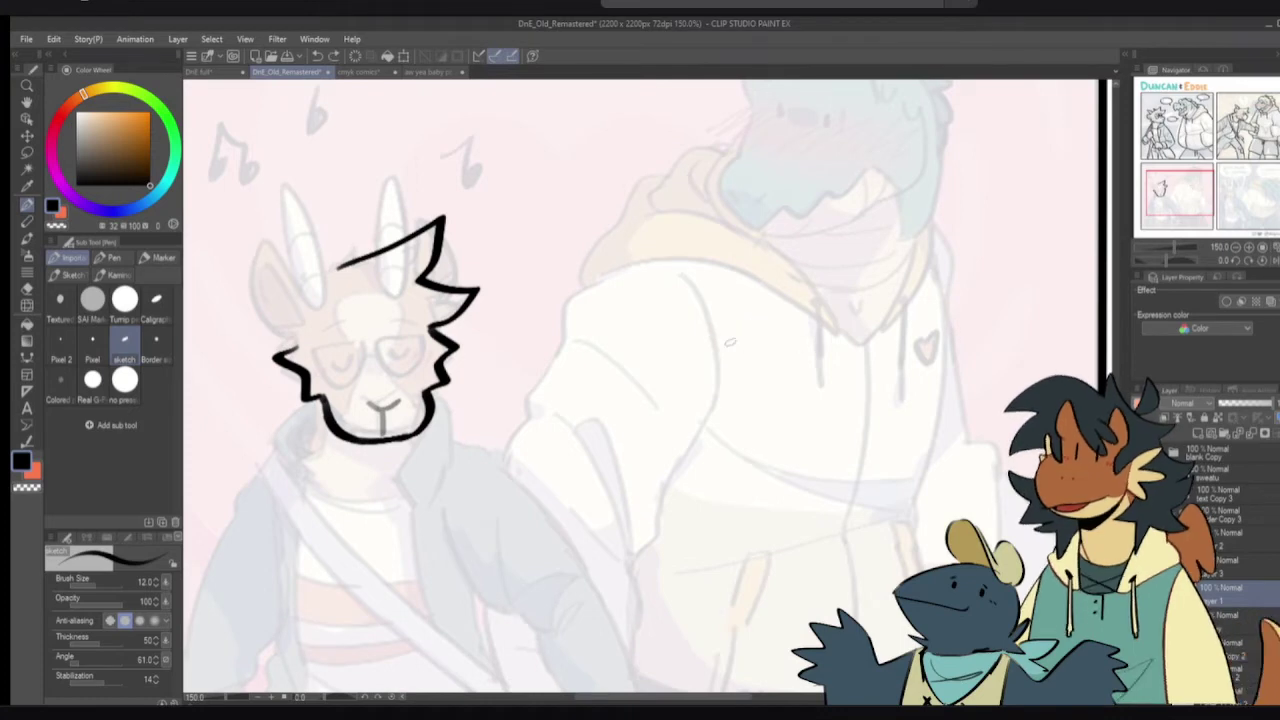
{"action": "mouse_move", "coordinate": [726, 344]}
{"action": "left_mouse_down"}
{"action": "mouse_move", "coordinate": [756, 326]}
{"action": "mouse_move", "coordinate": [840, 334]}
{"action": "left_mouse_up"}
{"action": "mouse_move", "coordinate": [716, 355]}
{"action": "left_mouse_down"}
{"action": "mouse_move", "coordinate": [738, 389]}
{"action": "mouse_move", "coordinate": [884, 354]}
{"action": "mouse_move", "coordinate": [881, 323]}
{"action": "mouse_move", "coordinate": [883, 354]}
{"action": "left_mouse_up"}
{"action": "left_click_drag", "start_coordinate": [745, 348], "coordinate": [742, 346]}
{"action": "key", "text": "ctrl+z"}
{"action": "mouse_move", "coordinate": [774, 340]}
{"action": "left_mouse_down"}
{"action": "mouse_move", "coordinate": [644, 350]}
{"action": "mouse_move", "coordinate": [609, 367]}
{"action": "mouse_move", "coordinate": [501, 352]}
{"action": "mouse_move", "coordinate": [496, 369]}
{"action": "mouse_move", "coordinate": [574, 395]}
{"action": "mouse_move", "coordinate": [606, 385]}
{"action": "mouse_move", "coordinate": [584, 419]}
{"action": "mouse_move", "coordinate": [594, 432]}
{"action": "mouse_move", "coordinate": [619, 409]}
{"action": "mouse_move", "coordinate": [698, 428]}
{"action": "mouse_move", "coordinate": [710, 396]}
{"action": "mouse_move", "coordinate": [764, 398]}
{"action": "left_mouse_up"}
{"action": "mouse_move", "coordinate": [640, 394]}
{"action": "left_mouse_down"}
{"action": "mouse_move", "coordinate": [670, 418]}
{"action": "mouse_move", "coordinate": [652, 394]}
{"action": "mouse_move", "coordinate": [656, 412]}
{"action": "mouse_move", "coordinate": [680, 398]}
{"action": "mouse_move", "coordinate": [656, 392]}
{"action": "mouse_move", "coordinate": [662, 402]}
{"action": "left_mouse_up"}
{"action": "key", "text": "ctrl+z"}
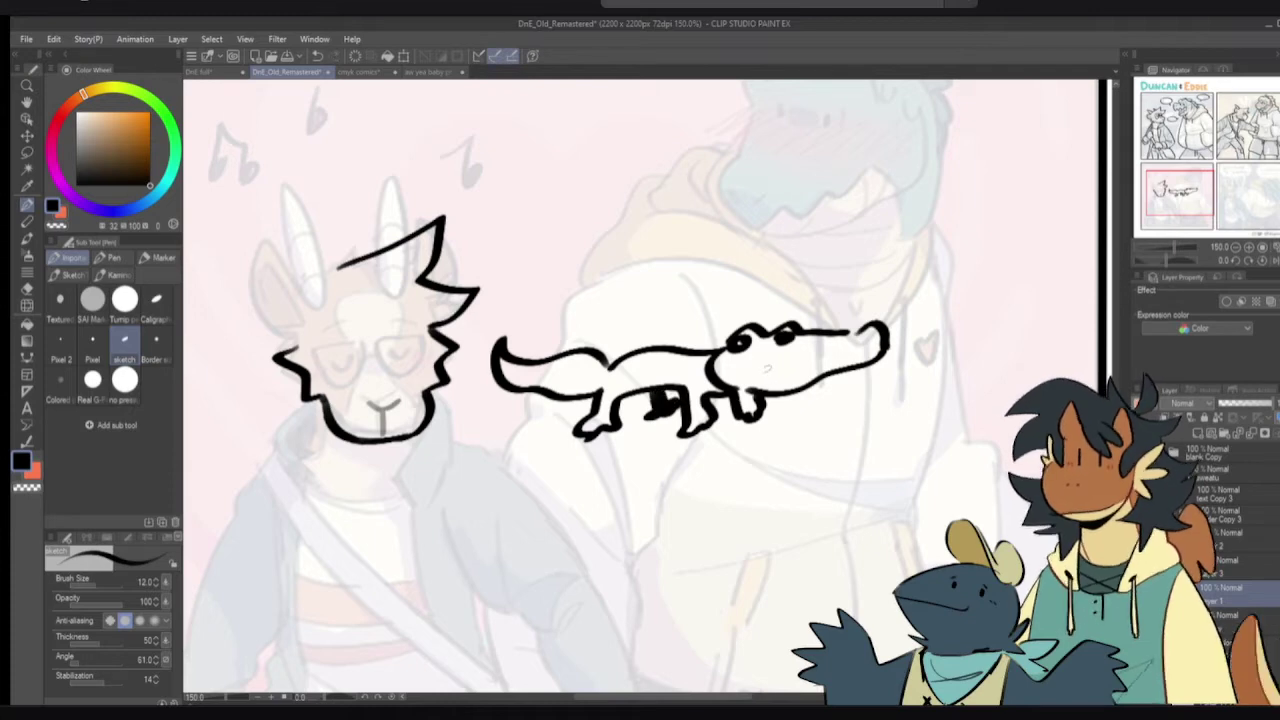
{"action": "left_click_drag", "start_coordinate": [748, 364], "coordinate": [882, 350]}
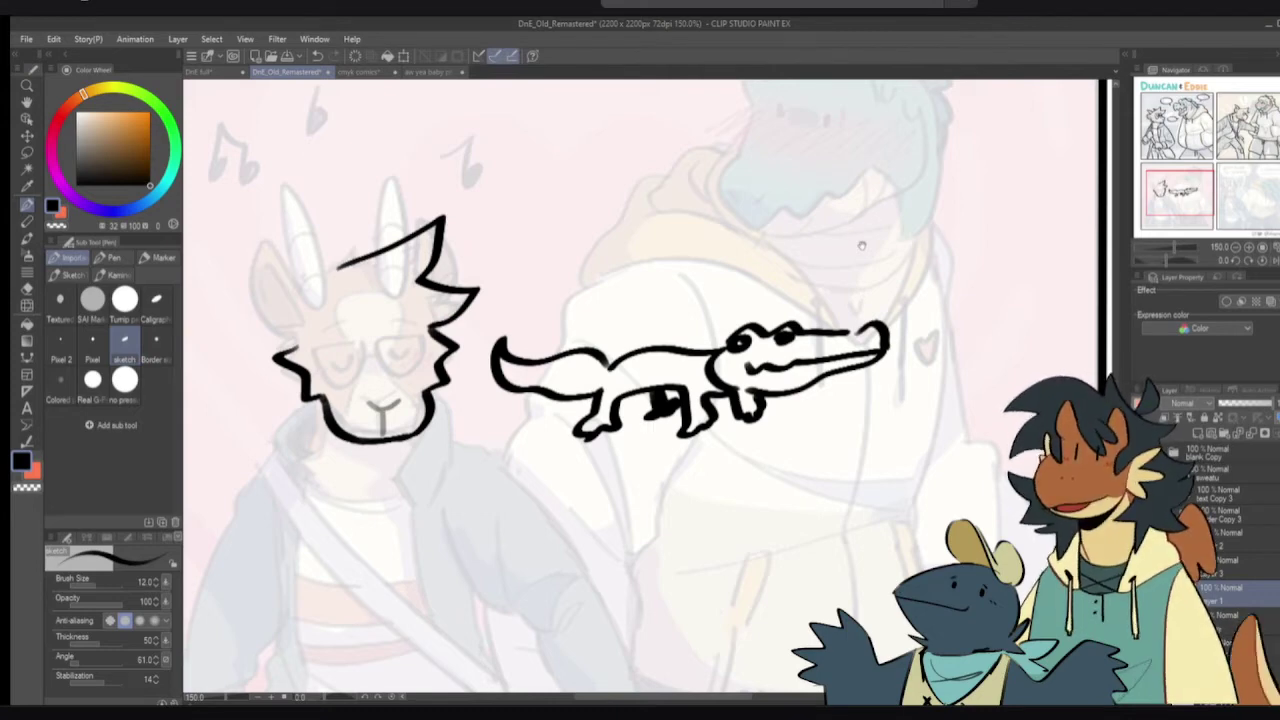
{"action": "left_click_drag", "start_coordinate": [806, 346], "coordinate": [850, 386]}
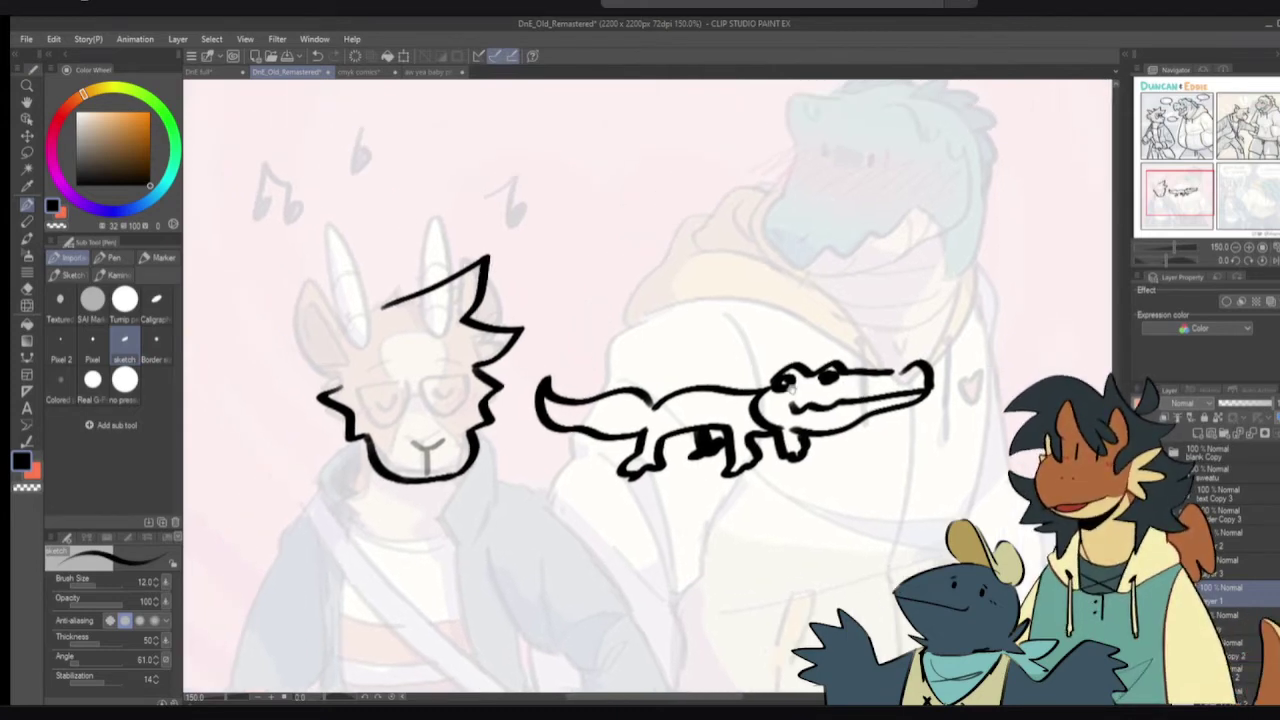
- Erase the crocodile doodle from the first lower panel
{"action": "key", "text": "e"}
{"action": "mouse_move", "coordinate": [603, 408]}
{"action": "left_mouse_down"}
{"action": "mouse_move", "coordinate": [566, 389]}
{"action": "mouse_move", "coordinate": [751, 399]}
{"action": "mouse_move", "coordinate": [649, 460]}
{"action": "mouse_move", "coordinate": [820, 364]}
{"action": "mouse_move", "coordinate": [913, 399]}
{"action": "mouse_move", "coordinate": [659, 454]}
{"action": "mouse_move", "coordinate": [716, 436]}
{"action": "left_mouse_up"}
{"action": "key", "text": "p"}
{"action": "left_click_drag", "start_coordinate": [556, 400], "coordinate": [679, 410]}
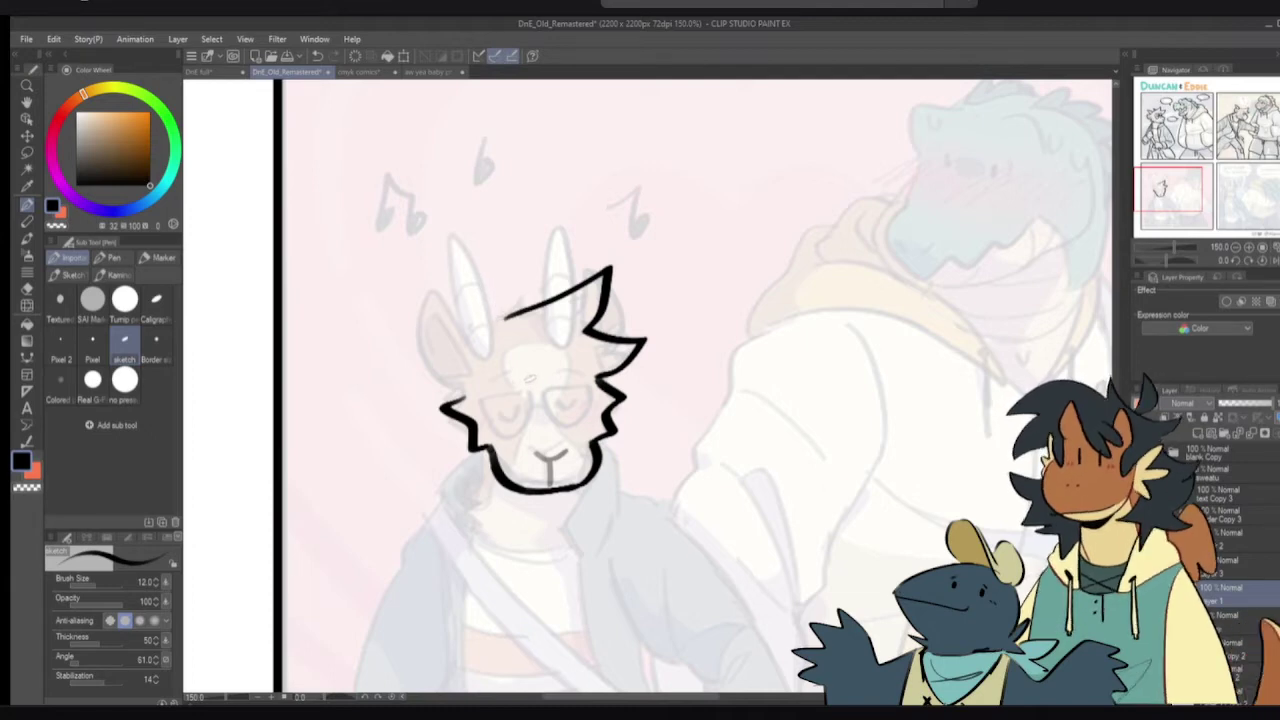
- Ink the first lens of the horned character's glasses above the cheek fur, undoing and retrying the strokes
{"action": "mouse_move", "coordinate": [534, 379]}
{"action": "left_mouse_down"}
{"action": "mouse_move", "coordinate": [527, 436]}
{"action": "mouse_move", "coordinate": [525, 385]}
{"action": "mouse_move", "coordinate": [486, 430]}
{"action": "mouse_move", "coordinate": [532, 386]}
{"action": "mouse_move", "coordinate": [505, 432]}
{"action": "mouse_move", "coordinate": [536, 392]}
{"action": "mouse_move", "coordinate": [482, 398]}
{"action": "mouse_move", "coordinate": [532, 390]}
{"action": "mouse_move", "coordinate": [496, 380]}
{"action": "mouse_move", "coordinate": [531, 376]}
{"action": "left_mouse_up"}
{"action": "key", "text": "ctrl+z"}
{"action": "key", "text": "ctrl+z"}
{"action": "key", "text": "ctrl+z"}
{"action": "key", "text": "ctrl+z"}
{"action": "key", "text": "ctrl+z"}
{"action": "key", "text": "ctrl+z"}
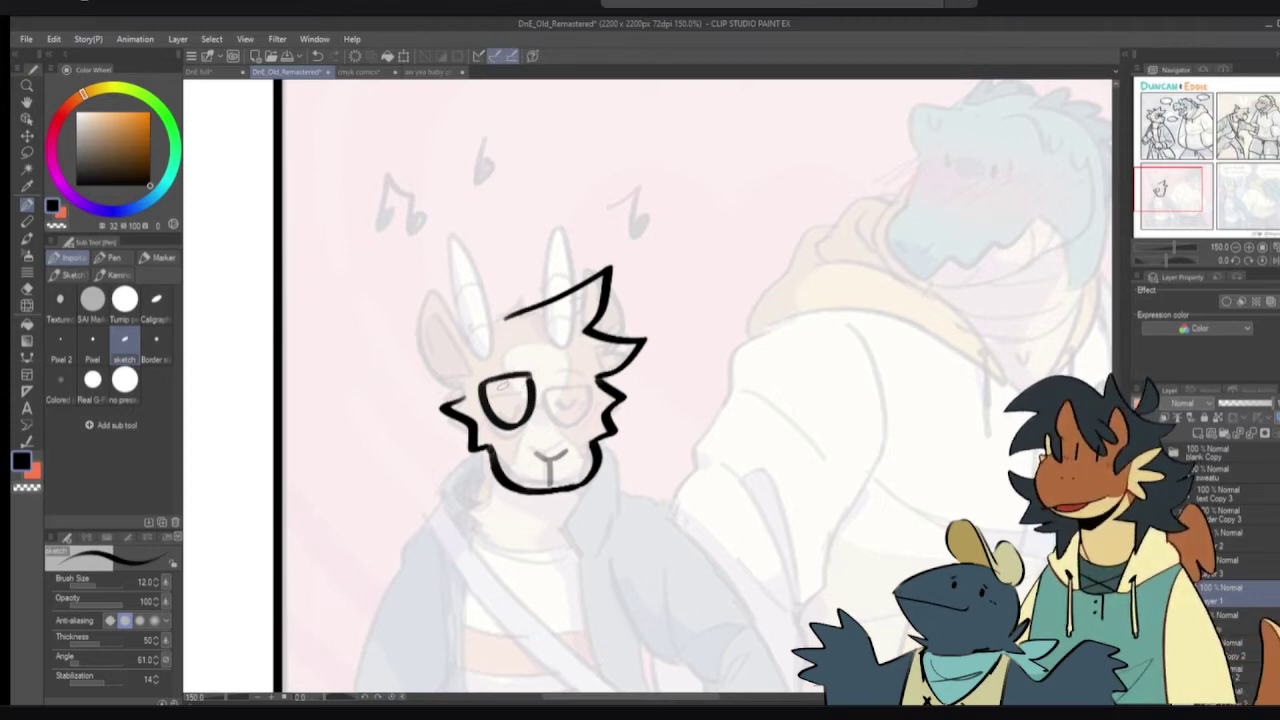
{"action": "key", "text": "ctrl+z"}
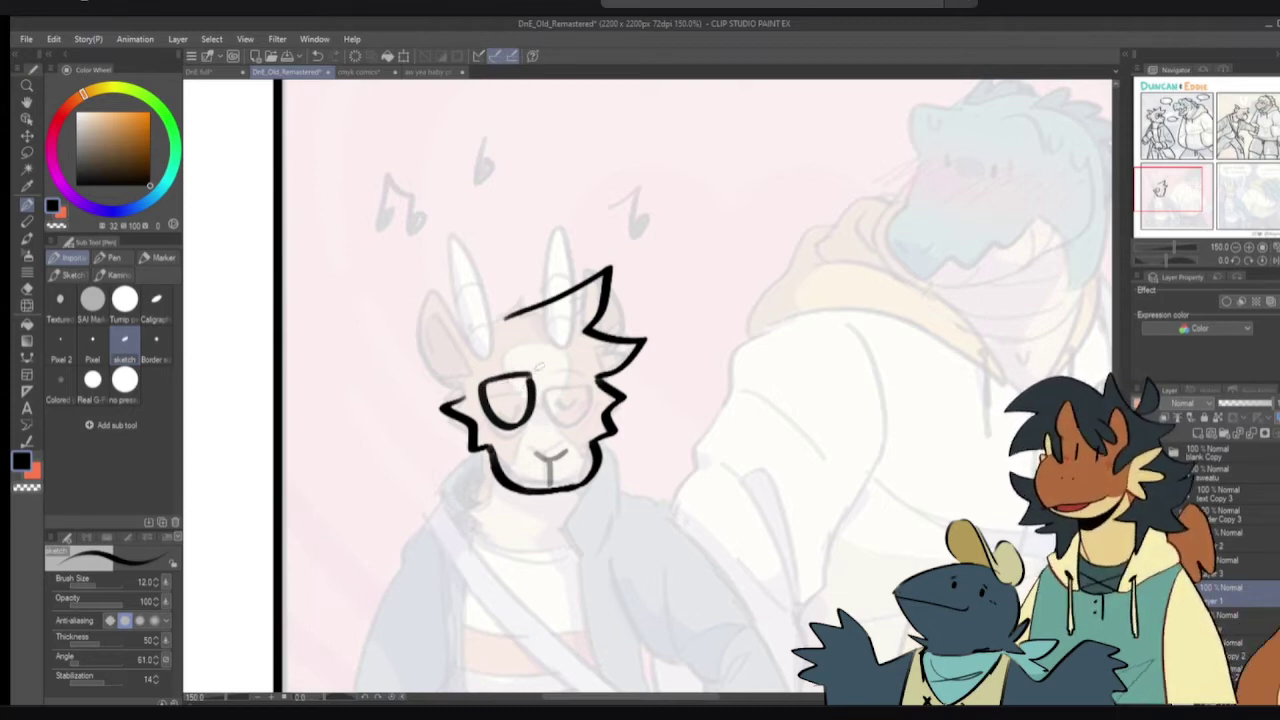
{"action": "key", "text": "c"}
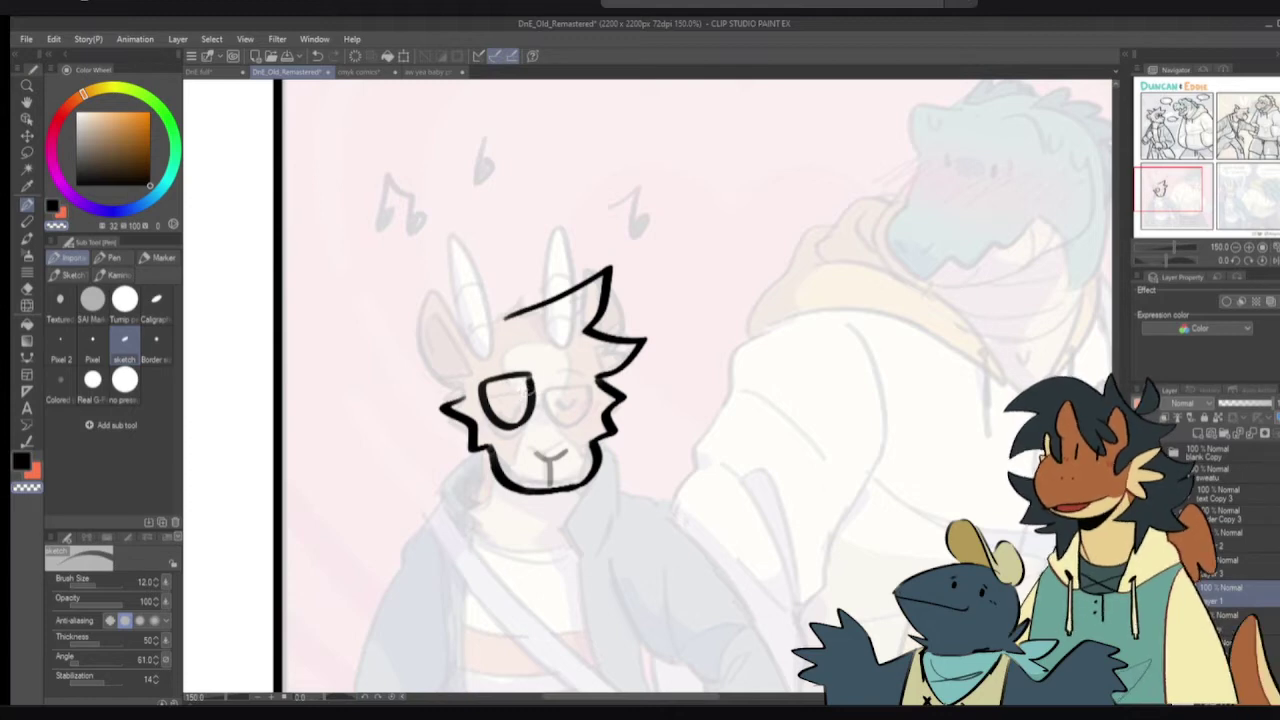
{"action": "mouse_move", "coordinate": [522, 395]}
{"action": "left_mouse_down"}
{"action": "mouse_move", "coordinate": [536, 386]}
{"action": "mouse_move", "coordinate": [533, 404]}
{"action": "left_mouse_up"}
{"action": "key", "text": "ctrl+z"}
{"action": "key", "text": "c"}
{"action": "key", "text": "ctrl+z"}
{"action": "key", "text": "c"}
{"action": "key", "text": "ctrl+z"}
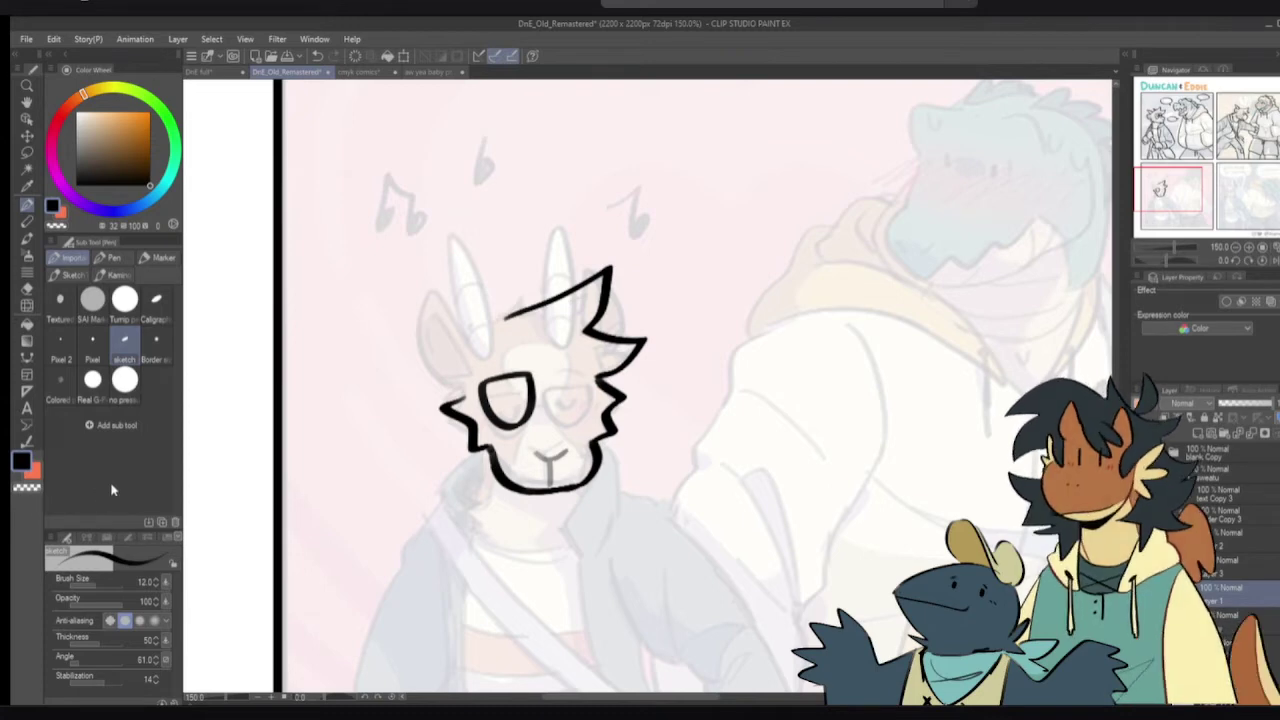
- Ink the second lens of the horned character's glasses and join both lenses with a short bridge
{"action": "scroll", "coordinate": [657, 370], "scroll_direction": "up", "scroll_amount": 1}
{"action": "mouse_move", "coordinate": [512, 373]}
{"action": "left_mouse_down"}
{"action": "mouse_move", "coordinate": [565, 376]}
{"action": "mouse_move", "coordinate": [514, 423]}
{"action": "mouse_move", "coordinate": [557, 403]}
{"action": "mouse_move", "coordinate": [562, 420]}
{"action": "mouse_move", "coordinate": [566, 378]}
{"action": "left_mouse_up"}
{"action": "key", "text": "ctrl+z"}
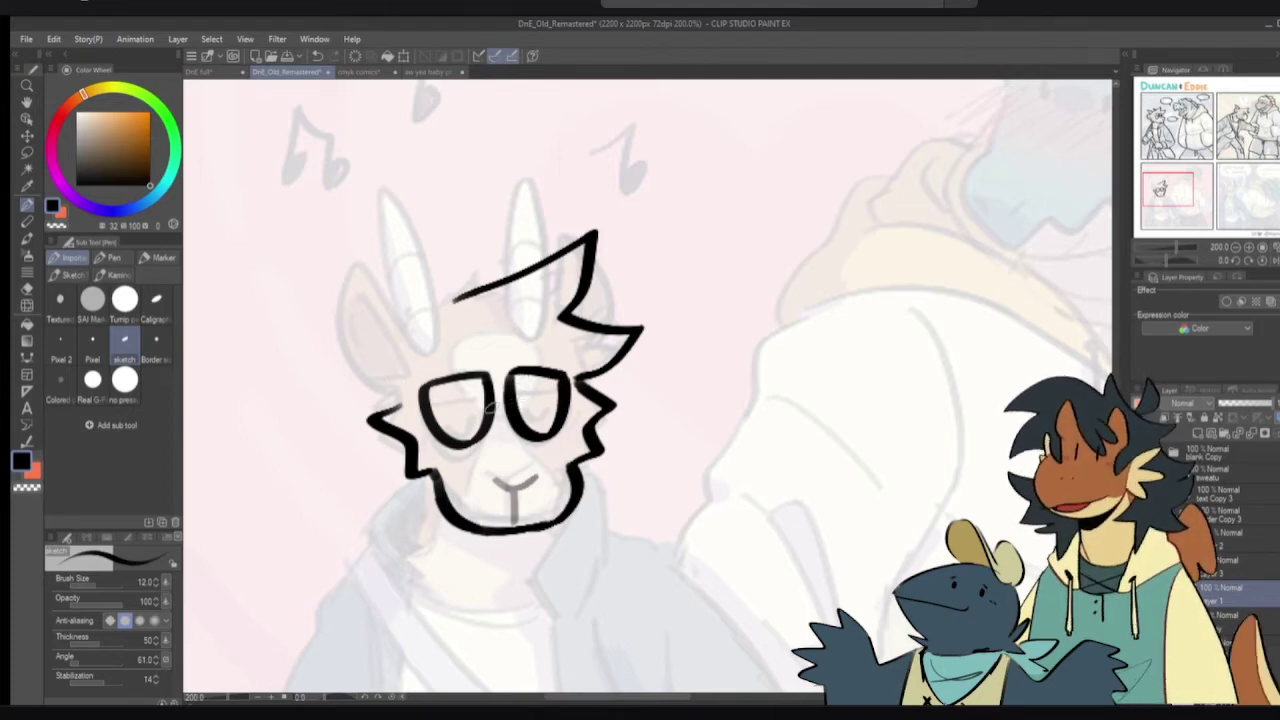
{"action": "left_click_drag", "start_coordinate": [489, 407], "coordinate": [508, 402]}
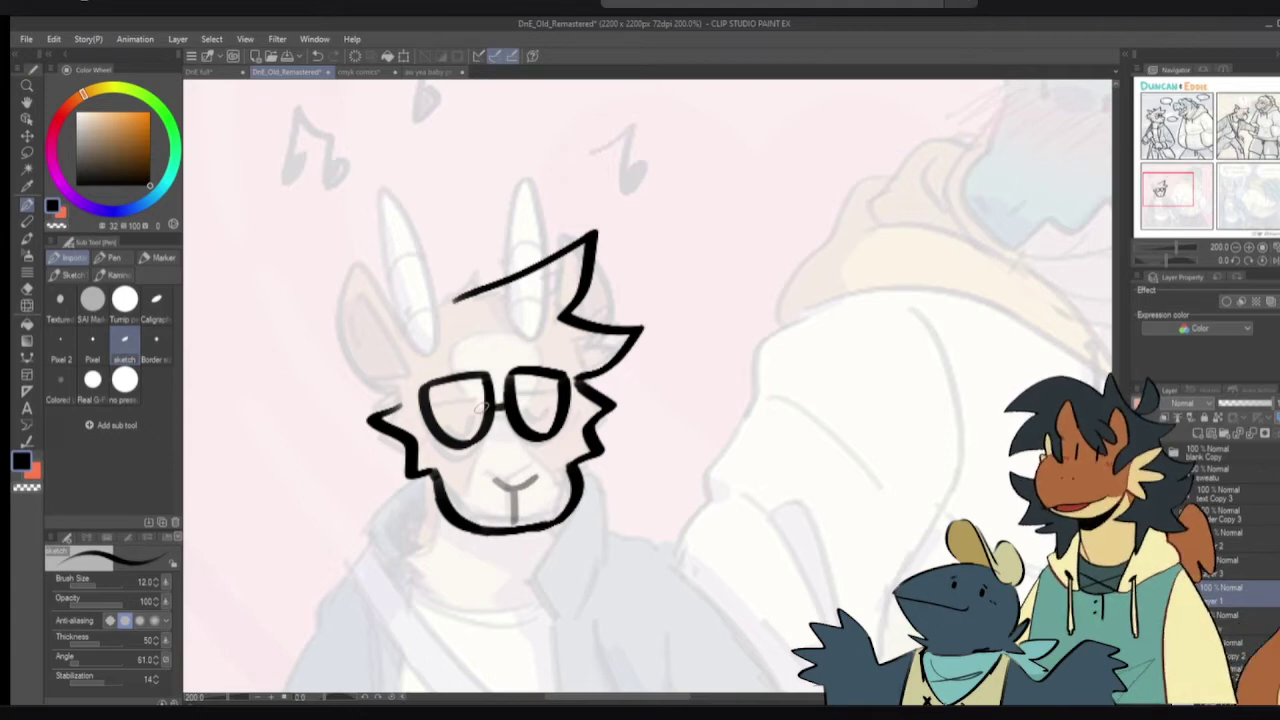
{"action": "key", "text": "ctrl+z"}
{"action": "mouse_move", "coordinate": [491, 404]}
{"action": "left_mouse_down"}
{"action": "mouse_move", "coordinate": [509, 401]}
{"action": "mouse_move", "coordinate": [467, 426]}
{"action": "mouse_move", "coordinate": [454, 415]}
{"action": "mouse_move", "coordinate": [477, 402]}
{"action": "left_mouse_up"}
{"action": "key", "text": "ctrl+z"}
{"action": "key", "text": "ctrl+z"}
{"action": "key", "text": "ctrl+z"}
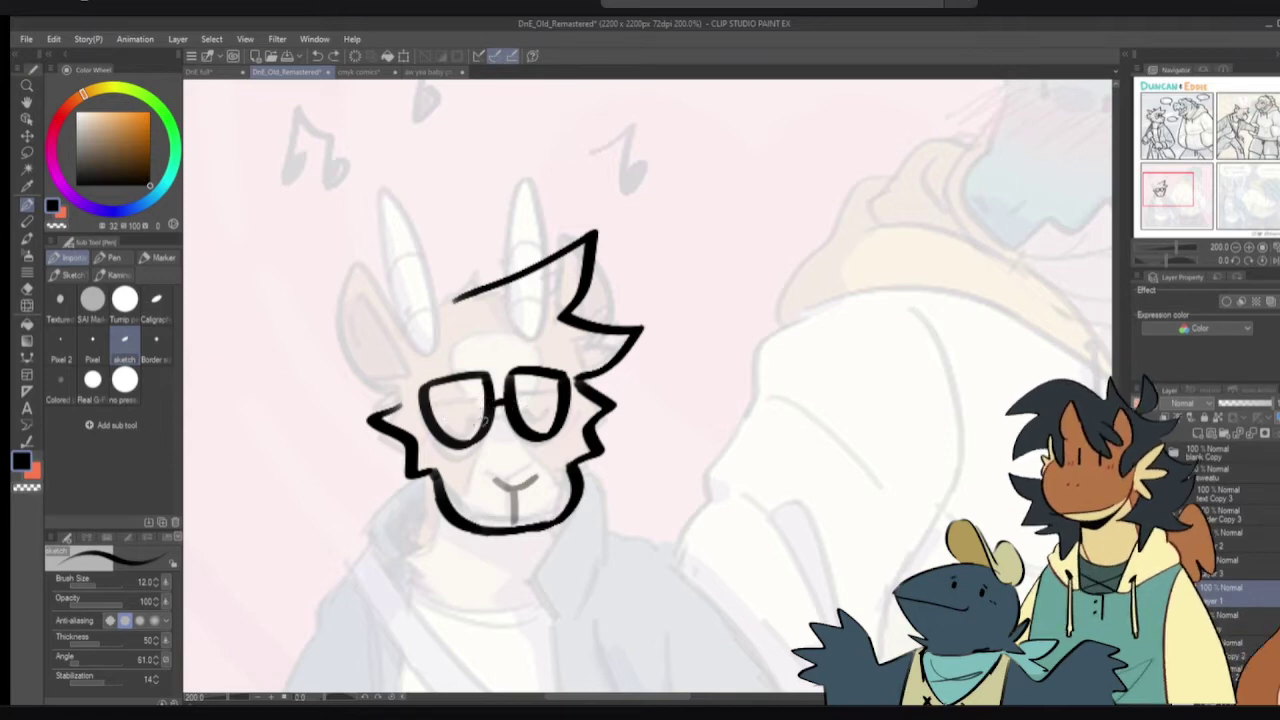
- Erase the horned character's nose and mouth along with the rest of the inked head and glasses
{"action": "key", "text": "e"}
{"action": "mouse_move", "coordinate": [517, 484]}
{"action": "left_mouse_down"}
{"action": "mouse_move", "coordinate": [503, 502]}
{"action": "mouse_move", "coordinate": [558, 494]}
{"action": "left_mouse_up"}
{"action": "key", "text": "p"}
{"action": "key", "text": "c"}
{"action": "key", "text": "ctrl+z"}
{"action": "left_click", "coordinate": [1143, 594]}
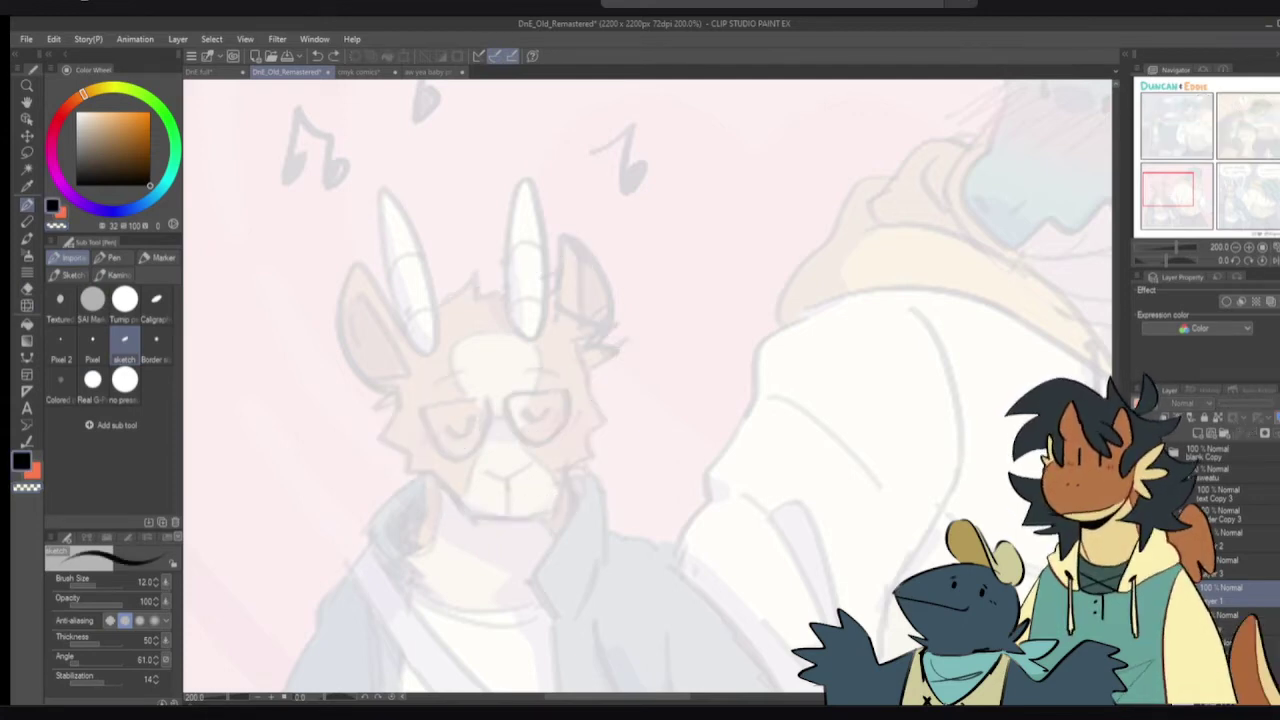
{"action": "key", "text": "ctrl+z"}
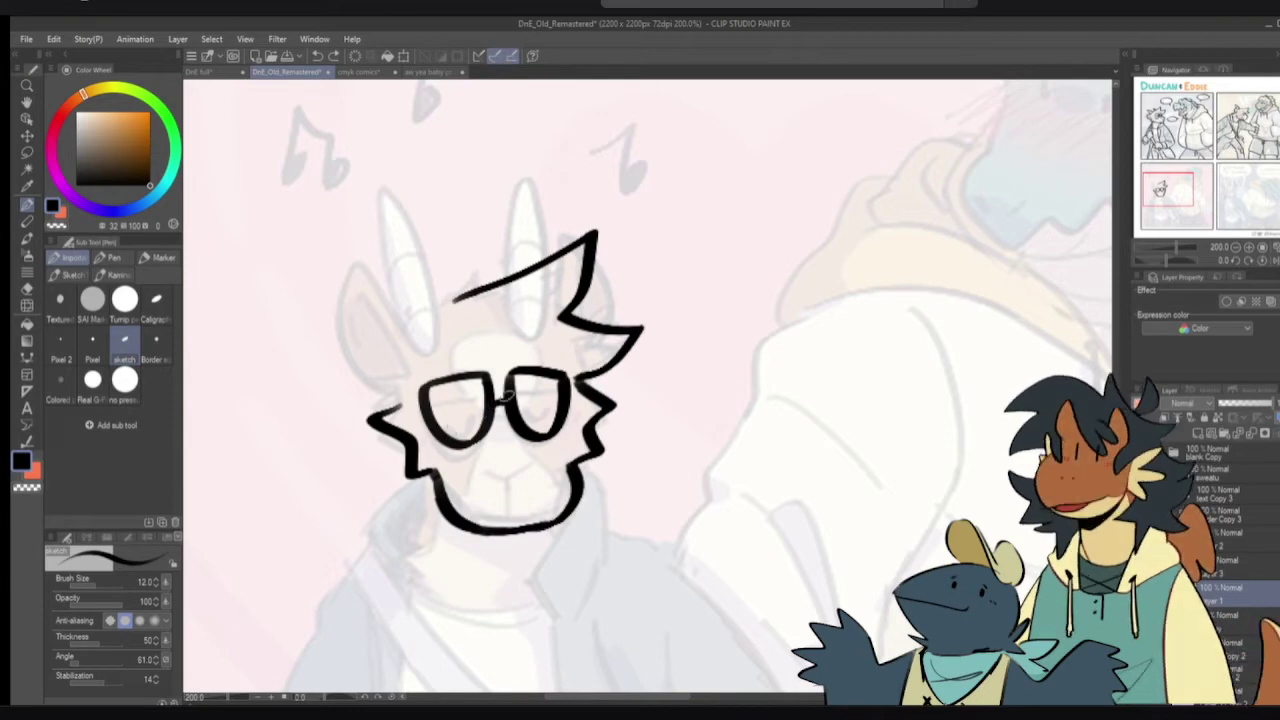
{"action": "key", "text": "e"}
{"action": "mouse_move", "coordinate": [572, 252]}
{"action": "left_mouse_down"}
{"action": "mouse_move", "coordinate": [433, 422]}
{"action": "mouse_move", "coordinate": [588, 490]}
{"action": "mouse_move", "coordinate": [633, 314]}
{"action": "mouse_move", "coordinate": [470, 403]}
{"action": "left_mouse_up"}
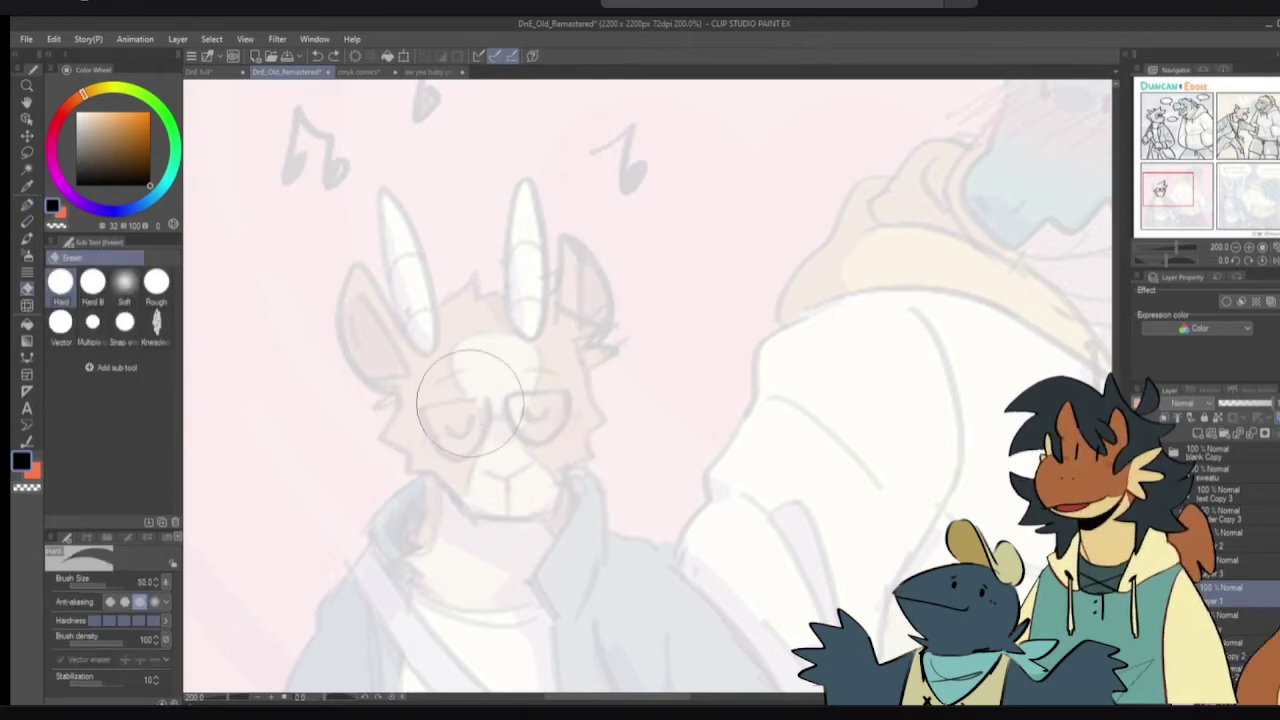
- Bring the horned character's head in the first lower panel back into close view with the pen ready
{"action": "key", "text": "p"}
{"action": "key", "text": "ctrl+minus"}
{"action": "key", "text": "ctrl+minus"}
{"action": "key", "text": "ctrl+minus"}
{"action": "left_click_drag", "start_coordinate": [630, 397], "coordinate": [538, 401]}
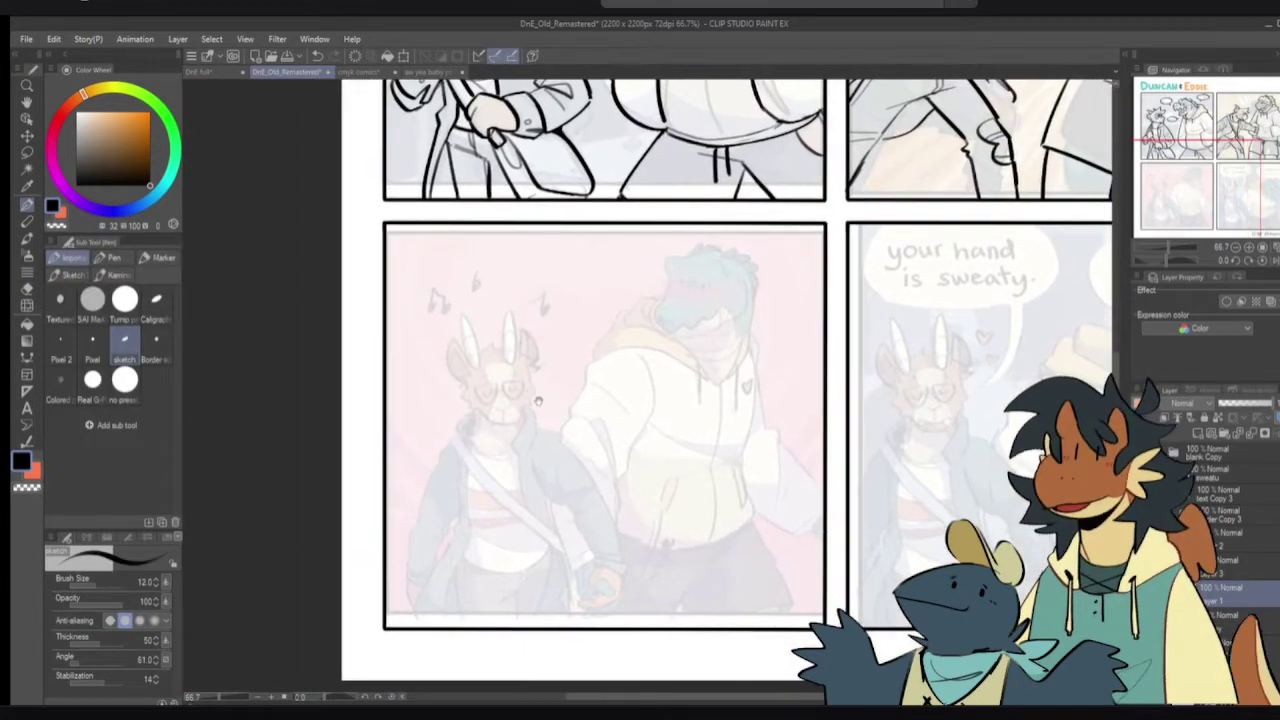
{"action": "scroll", "coordinate": [536, 398], "scroll_direction": "up", "scroll_amount": 2}
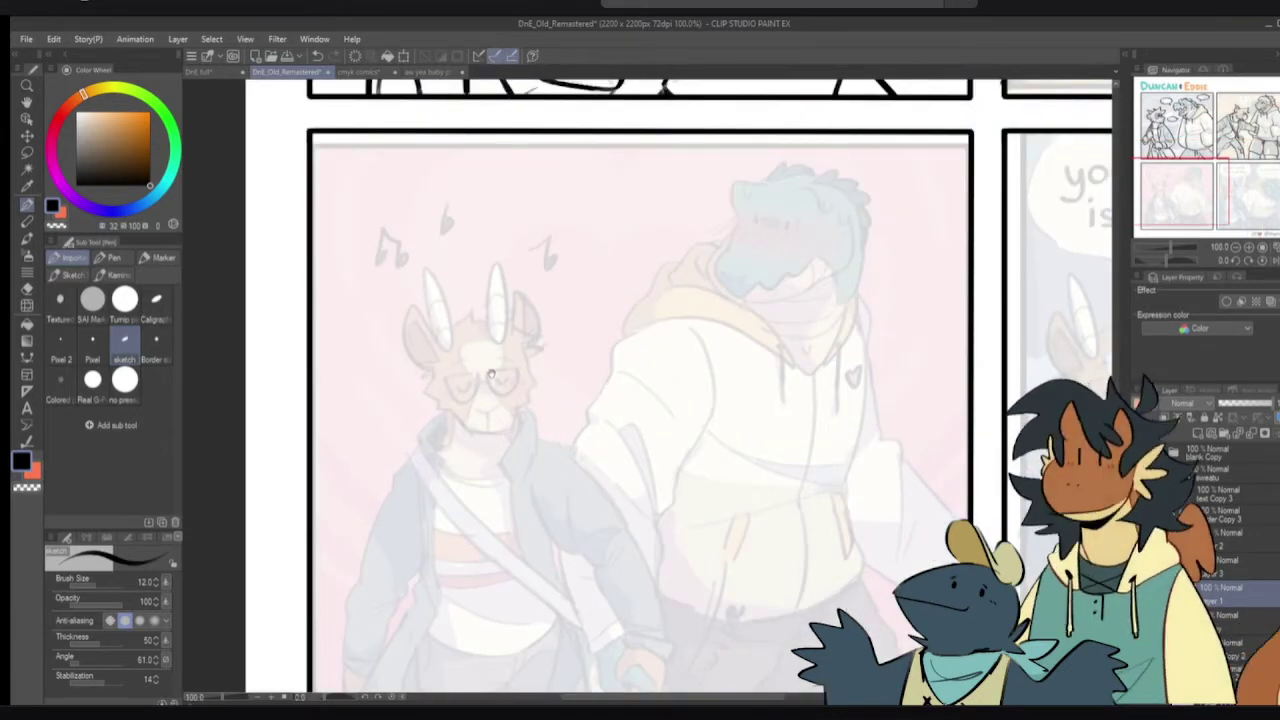
{"action": "scroll", "coordinate": [440, 400], "scroll_direction": "up", "scroll_amount": 1}
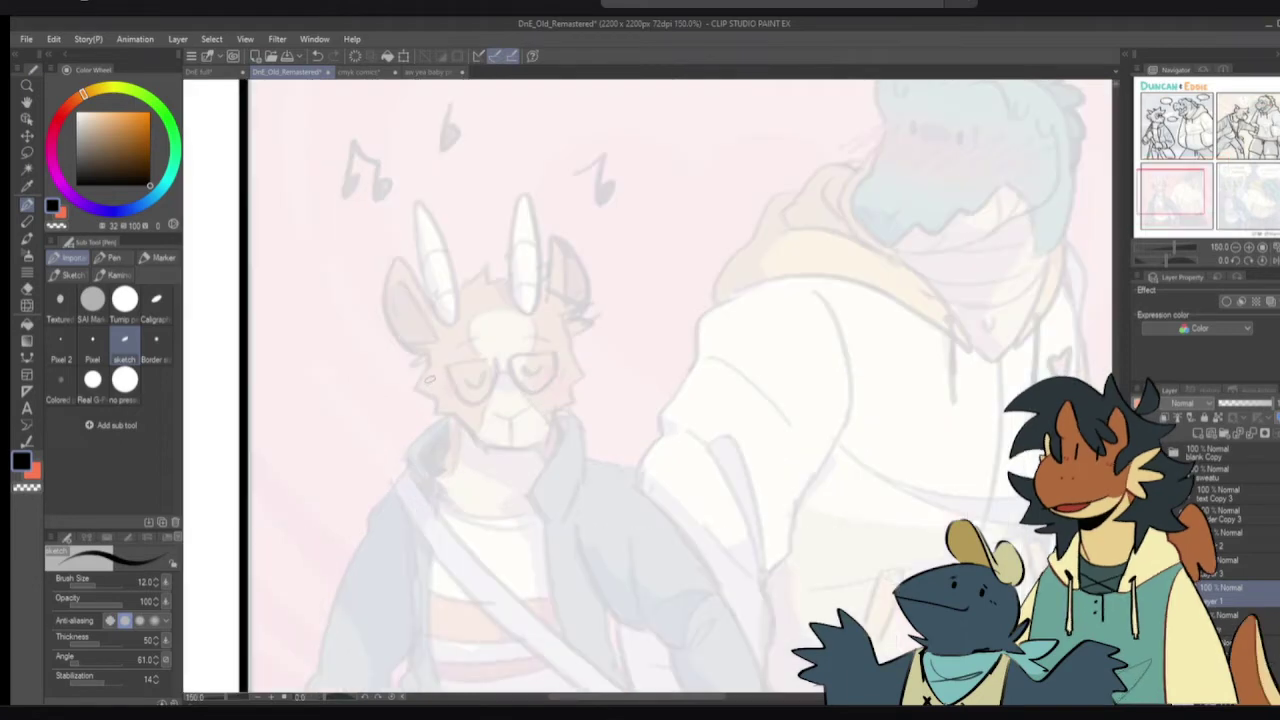
{"action": "left_click_drag", "start_coordinate": [430, 378], "coordinate": [452, 426]}
{"action": "mouse_move", "coordinate": [576, 374]}
{"action": "left_mouse_down"}
{"action": "mouse_move", "coordinate": [594, 386]}
{"action": "mouse_move", "coordinate": [578, 408]}
{"action": "left_mouse_up"}
{"action": "mouse_move", "coordinate": [623, 136]}
{"action": "left_mouse_down"}
{"action": "mouse_move", "coordinate": [686, 134]}
{"action": "mouse_move", "coordinate": [636, 275]}
{"action": "left_mouse_up"}
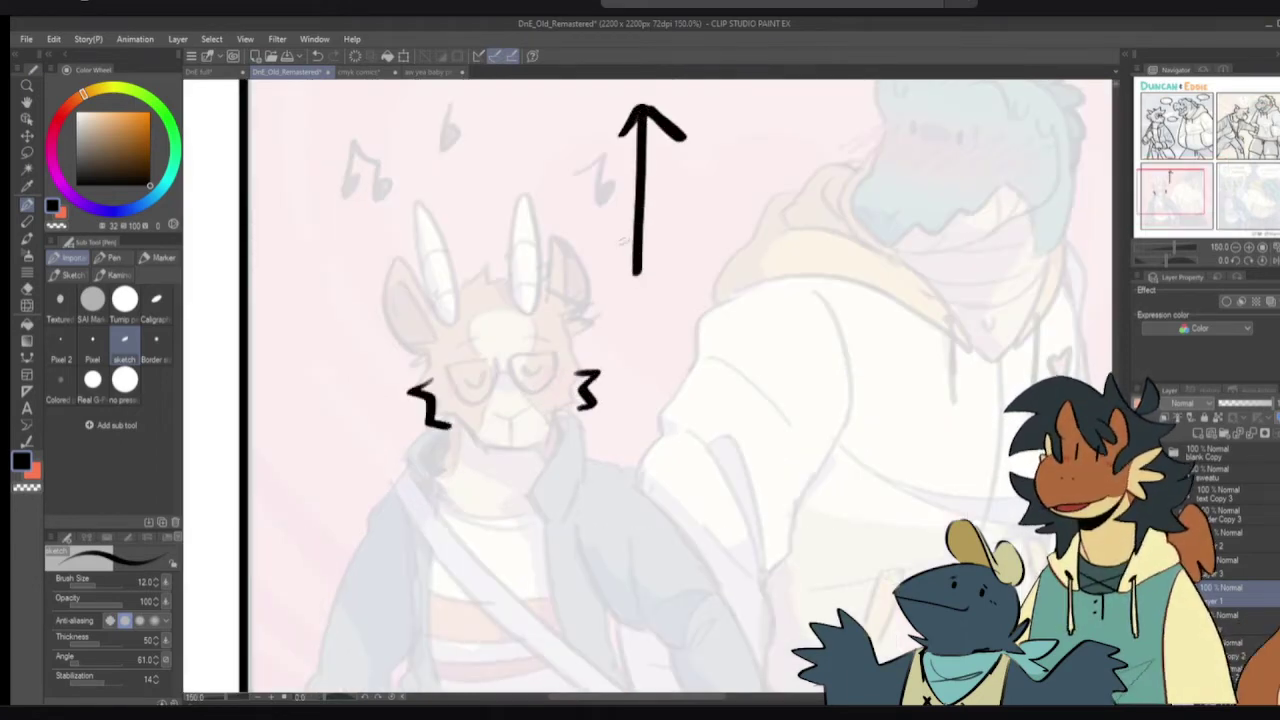
{"action": "key", "text": "ctrl+z"}
{"action": "left_click_drag", "start_coordinate": [452, 426], "coordinate": [482, 480]}
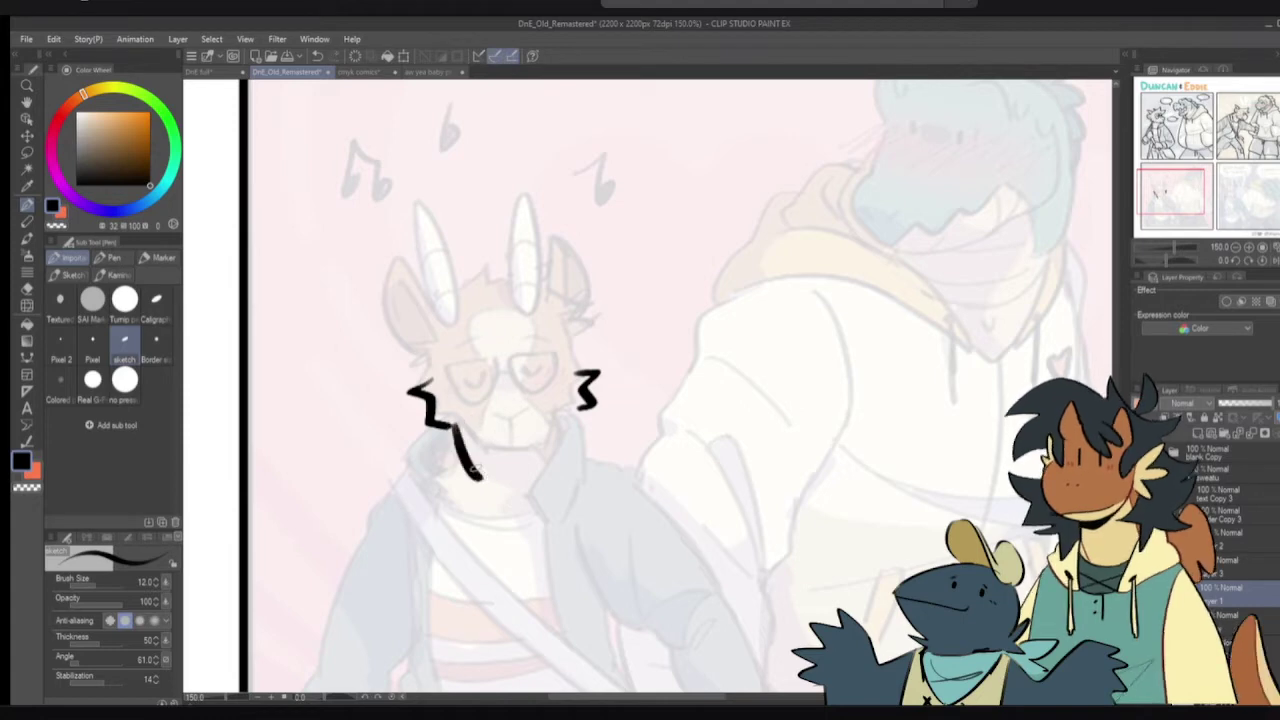
{"action": "key", "text": "ctrl+z"}
{"action": "left_click_drag", "start_coordinate": [452, 426], "coordinate": [472, 450]}
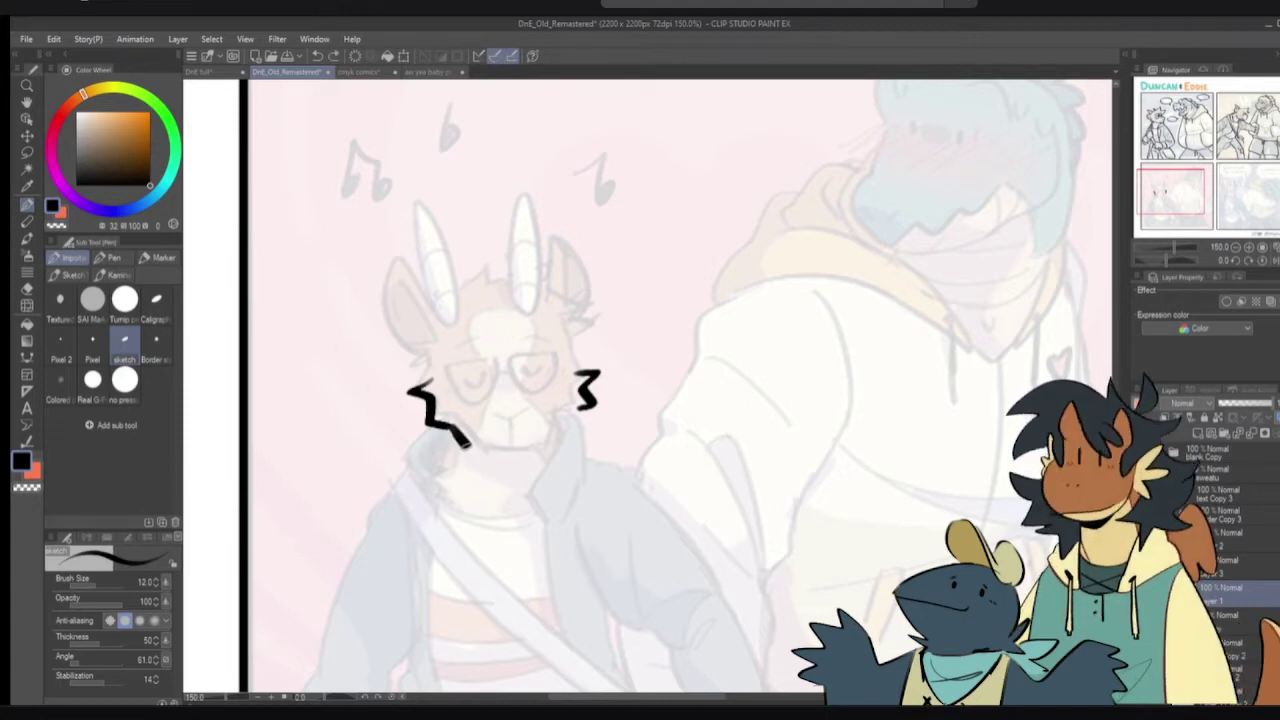
{"action": "key", "text": "ctrl+z"}
{"action": "mouse_move", "coordinate": [575, 408]}
{"action": "left_mouse_down"}
{"action": "mouse_move", "coordinate": [572, 440]}
{"action": "mouse_move", "coordinate": [542, 482]}
{"action": "left_mouse_up"}
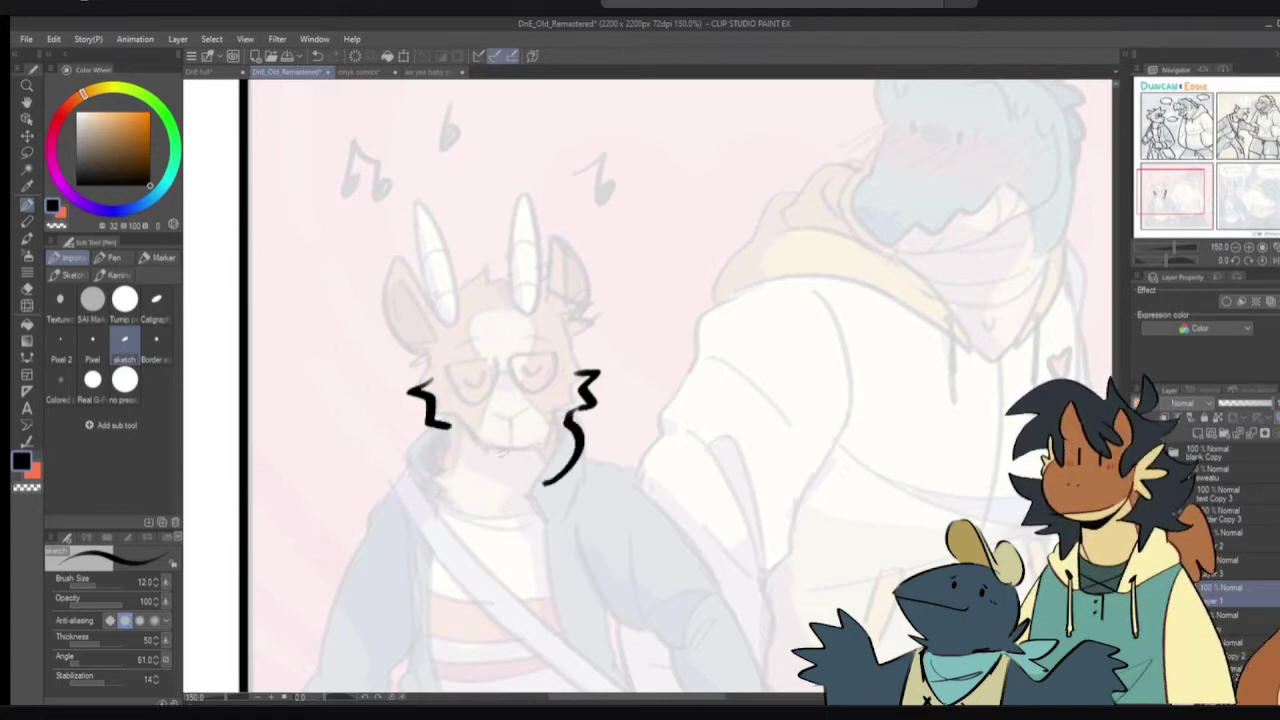
{"action": "key", "text": "ctrl+z"}
{"action": "left_click_drag", "start_coordinate": [462, 432], "coordinate": [495, 466]}
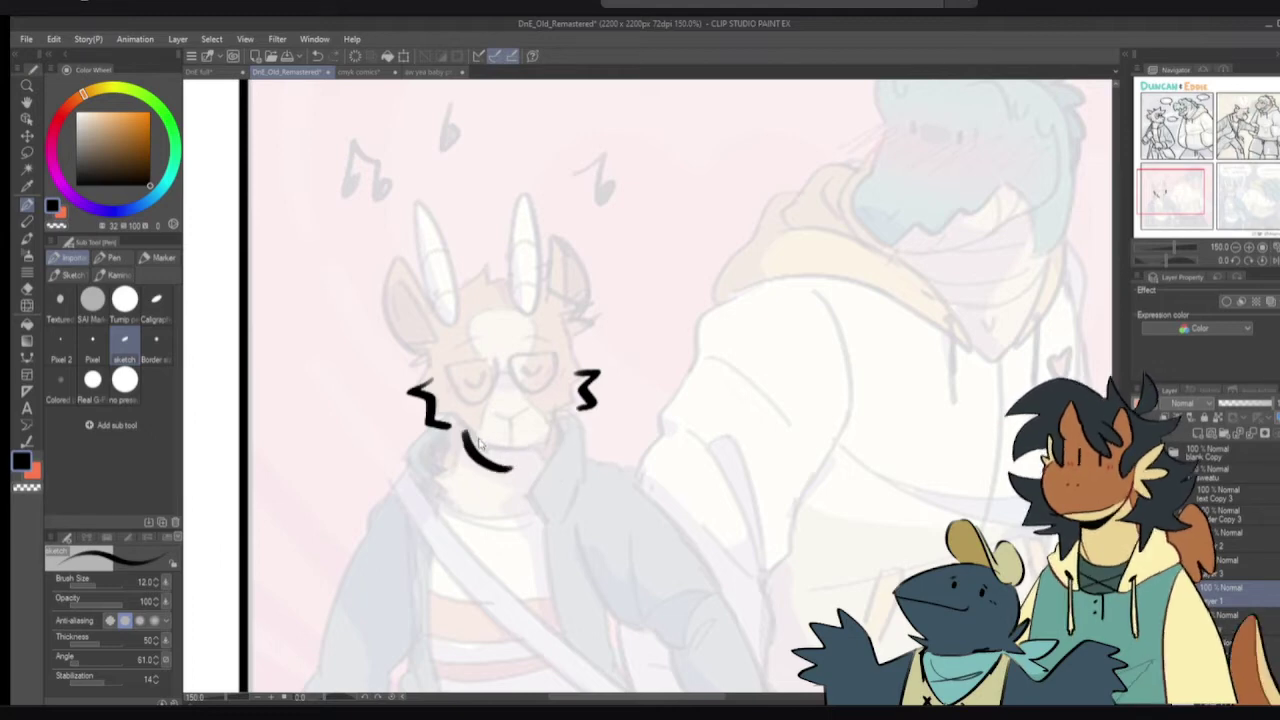
{"action": "key", "text": "ctrl+z"}
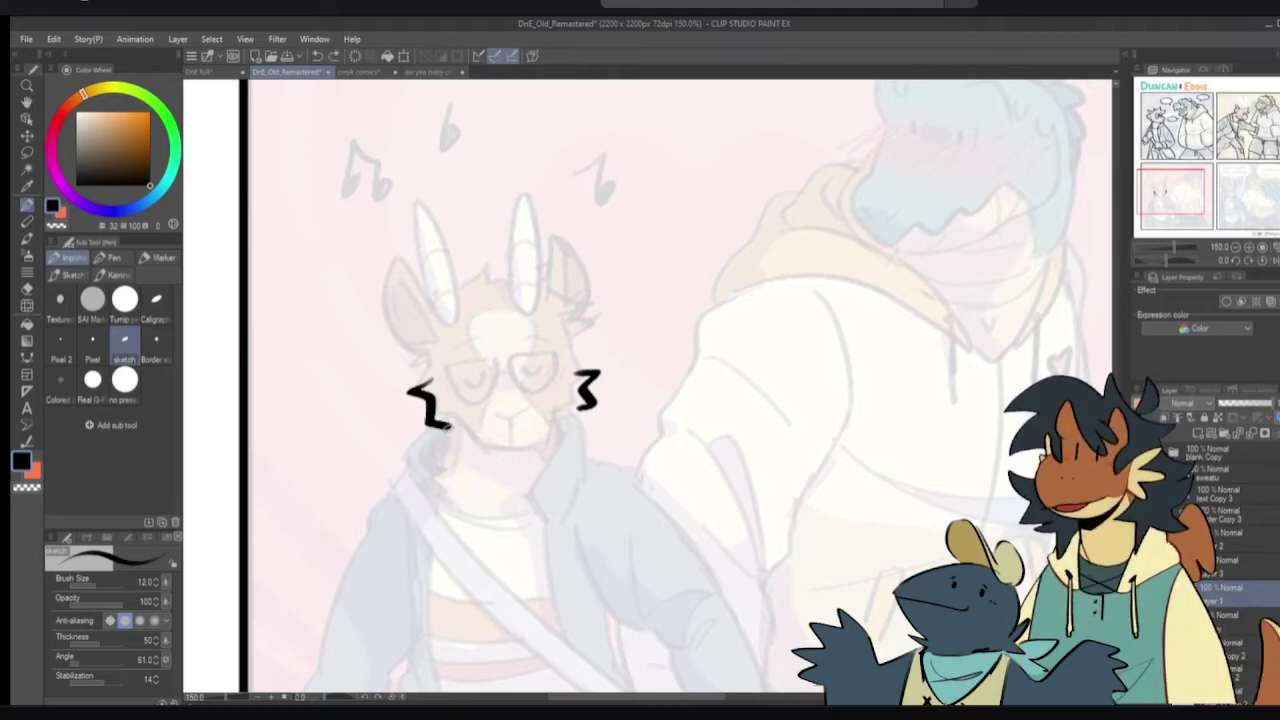
{"action": "left_click_drag", "start_coordinate": [445, 428], "coordinate": [505, 472]}
{"action": "left_click_drag", "start_coordinate": [578, 410], "coordinate": [545, 468]}
{"action": "key", "text": "ctrl+z"}
{"action": "key", "text": "ctrl+z"}
{"action": "key", "text": "ctrl+z"}
{"action": "key", "text": "ctrl+z"}
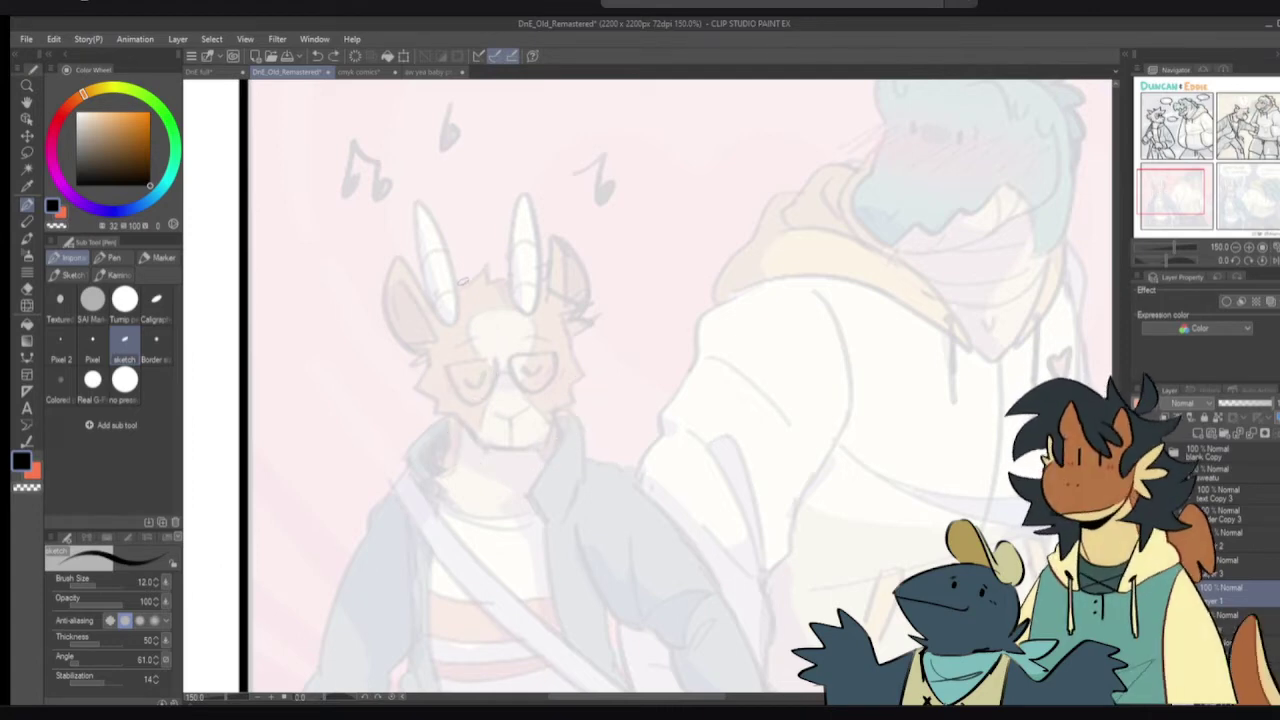
- Ink the horned character's spiky hair tuft and the jagged cheek fur on both sides of the face
{"action": "mouse_move", "coordinate": [458, 283]}
{"action": "left_mouse_down"}
{"action": "mouse_move", "coordinate": [550, 242]}
{"action": "mouse_move", "coordinate": [554, 277]}
{"action": "mouse_move", "coordinate": [596, 297]}
{"action": "mouse_move", "coordinate": [548, 330]}
{"action": "left_mouse_up"}
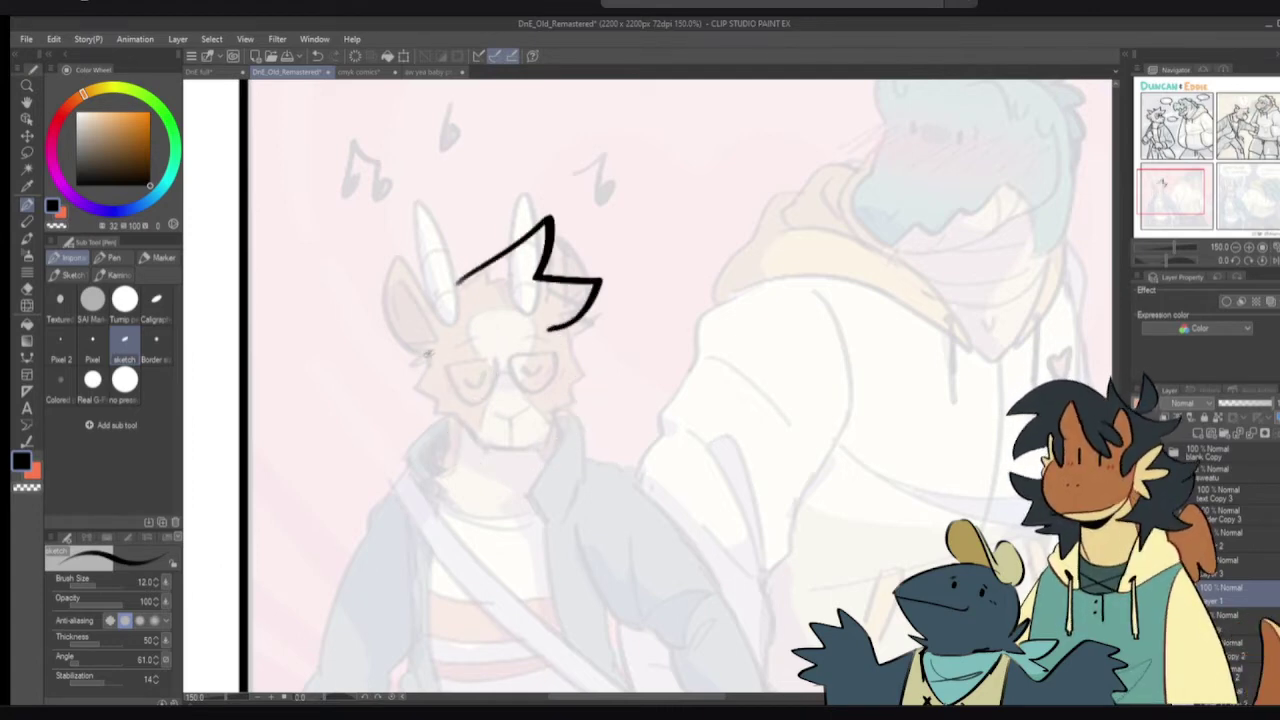
{"action": "mouse_move", "coordinate": [430, 350]}
{"action": "left_mouse_down"}
{"action": "mouse_move", "coordinate": [414, 386]}
{"action": "mouse_move", "coordinate": [440, 408]}
{"action": "left_mouse_up"}
{"action": "mouse_move", "coordinate": [552, 342]}
{"action": "left_mouse_down"}
{"action": "mouse_move", "coordinate": [576, 350]}
{"action": "mouse_move", "coordinate": [566, 388]}
{"action": "left_mouse_up"}
- Ink the large ear with its inner fur and the second ear partly hidden behind the hair
{"action": "left_click_drag", "start_coordinate": [436, 304], "coordinate": [428, 352]}
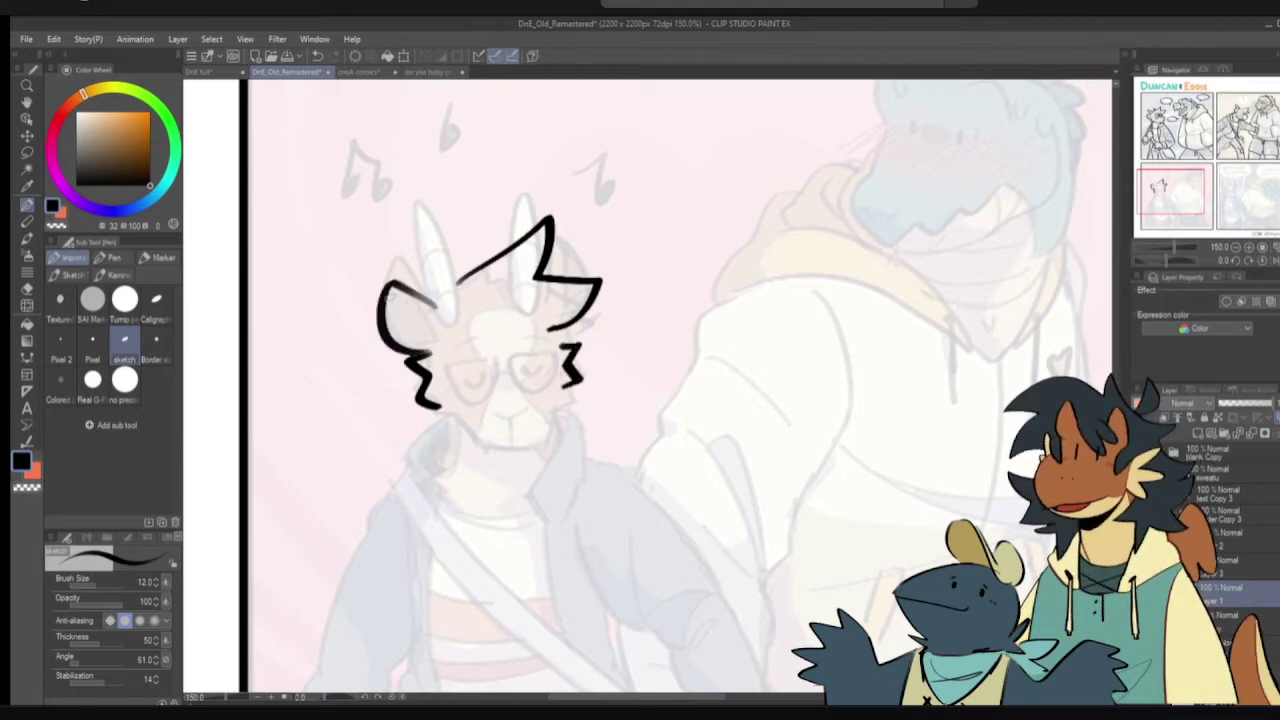
{"action": "mouse_move", "coordinate": [390, 296]}
{"action": "left_mouse_down"}
{"action": "mouse_move", "coordinate": [440, 331]}
{"action": "mouse_move", "coordinate": [430, 351]}
{"action": "left_mouse_up"}
{"action": "left_click_drag", "start_coordinate": [564, 346], "coordinate": [588, 308]}
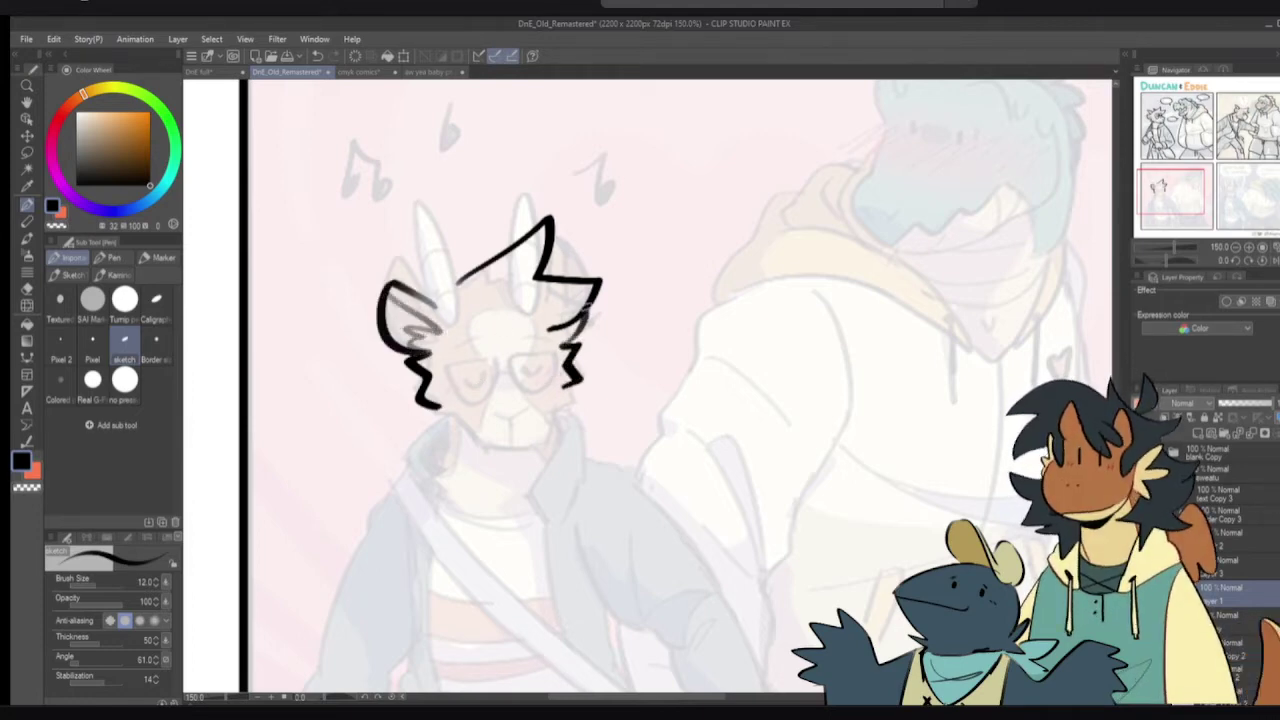
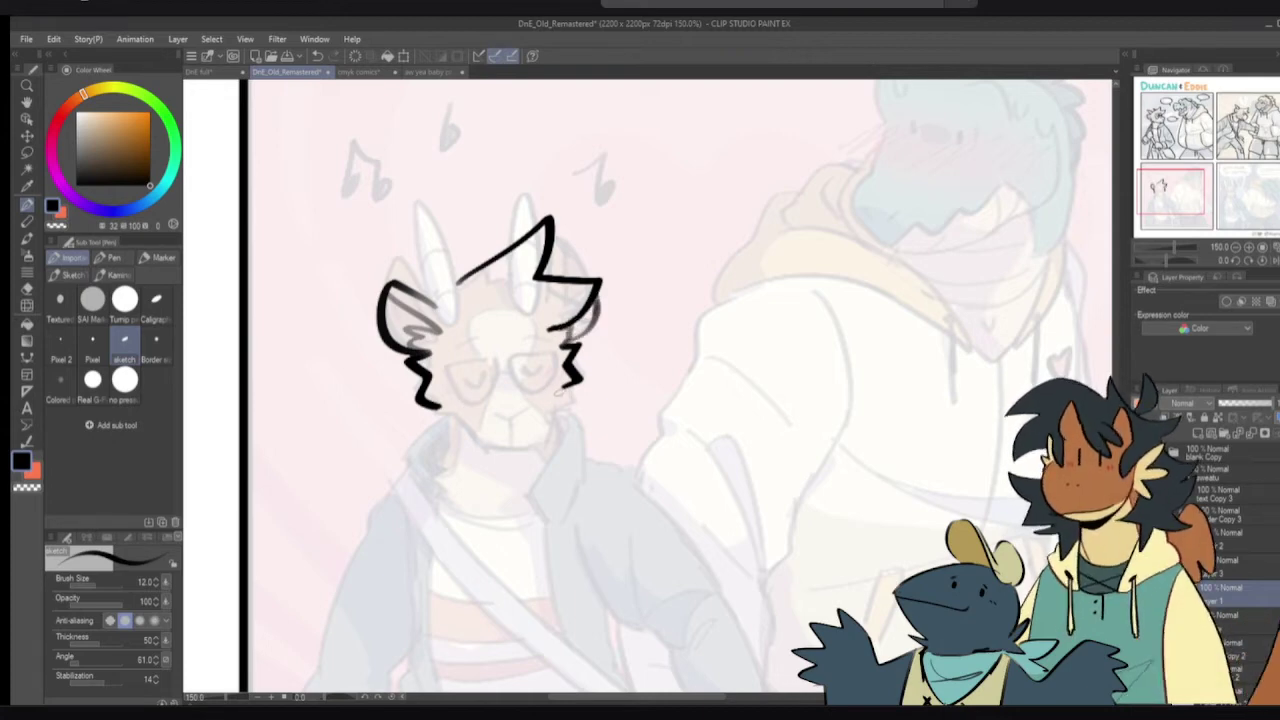
- Ink the rounded jaw between the two cheek tufts, undoing and redrawing the strokes
{"action": "left_click_drag", "start_coordinate": [556, 394], "coordinate": [540, 452]}
{"action": "key", "text": "ctrl+z"}
{"action": "mouse_move", "coordinate": [447, 410]}
{"action": "left_mouse_down"}
{"action": "mouse_move", "coordinate": [464, 440]}
{"action": "mouse_move", "coordinate": [508, 454]}
{"action": "left_mouse_up"}
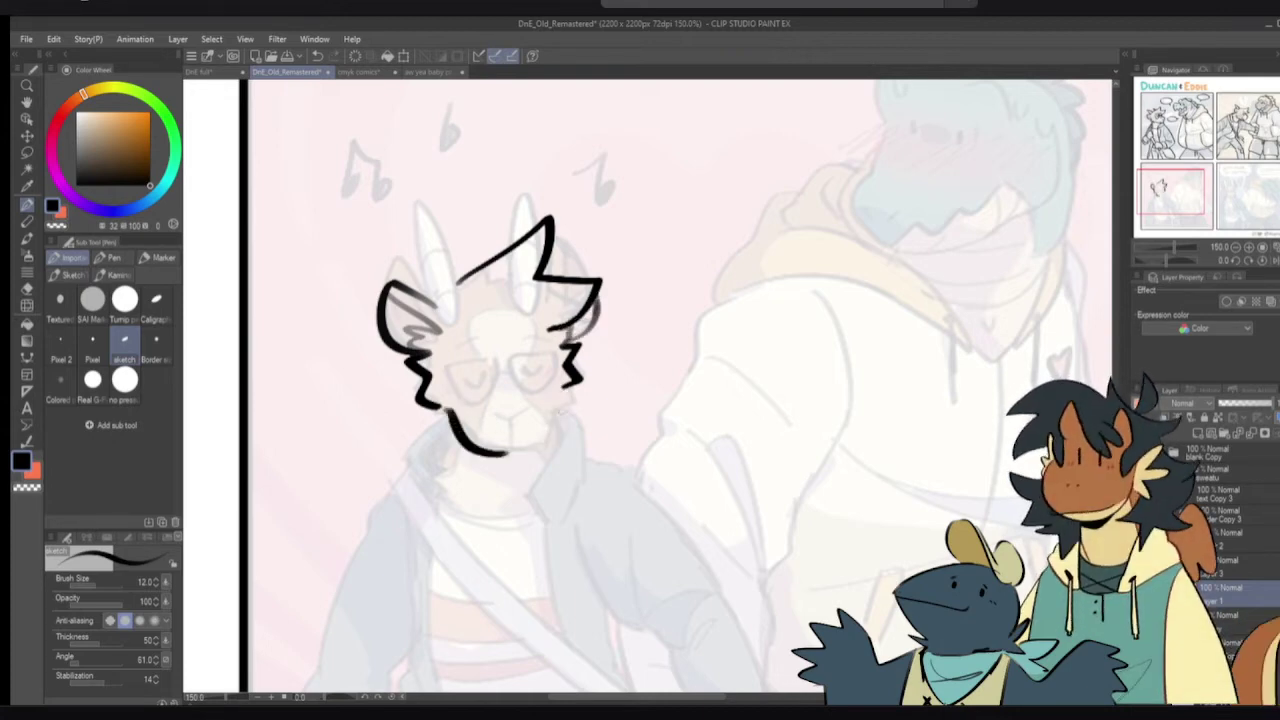
{"action": "mouse_move", "coordinate": [558, 393]}
{"action": "left_mouse_down"}
{"action": "mouse_move", "coordinate": [540, 448]}
{"action": "mouse_move", "coordinate": [566, 423]}
{"action": "mouse_move", "coordinate": [526, 454]}
{"action": "mouse_move", "coordinate": [542, 449]}
{"action": "left_mouse_up"}
{"action": "key", "text": "ctrl+z"}
{"action": "scroll", "coordinate": [561, 407], "scroll_direction": "down", "scroll_amount": 2}
{"action": "left_click_drag", "start_coordinate": [583, 347], "coordinate": [541, 374]}
{"action": "scroll", "coordinate": [505, 438], "scroll_direction": "up", "scroll_amount": 3}
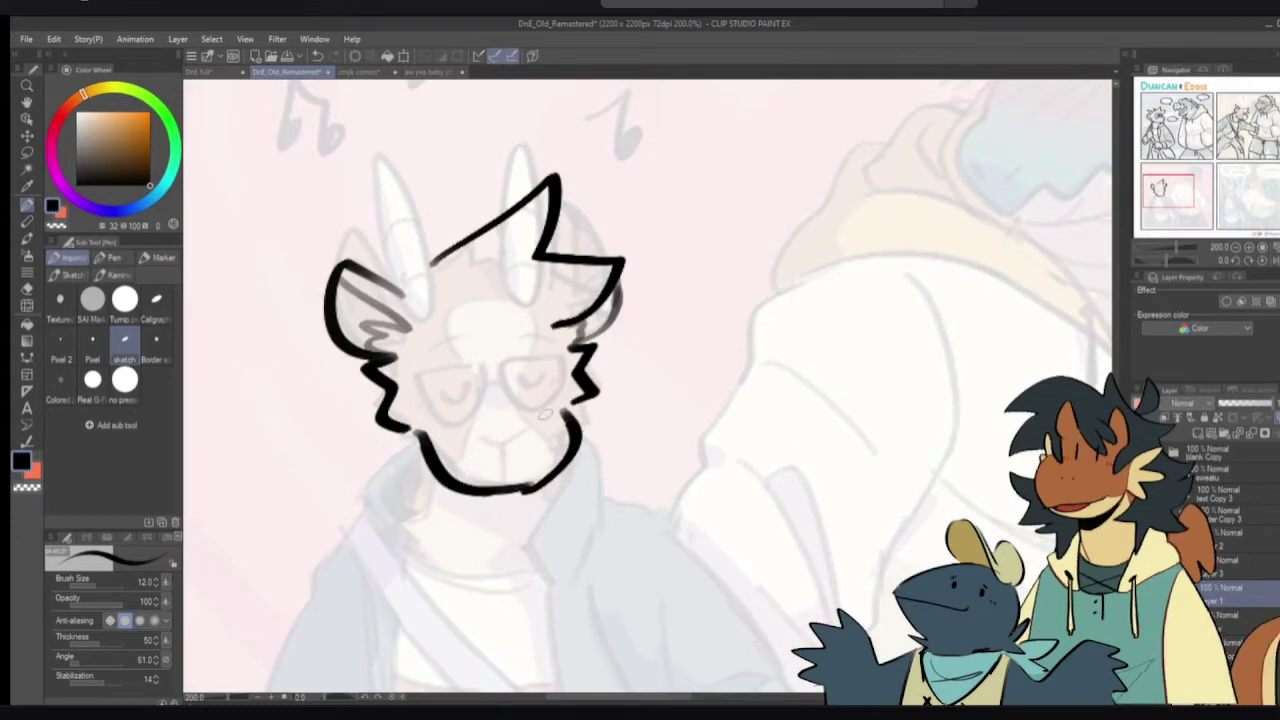
- Ink the nose and mouth above the chin and outline both lenses of the glasses
{"action": "mouse_move", "coordinate": [486, 443]}
{"action": "left_mouse_down"}
{"action": "mouse_move", "coordinate": [531, 436]}
{"action": "mouse_move", "coordinate": [501, 482]}
{"action": "left_mouse_up"}
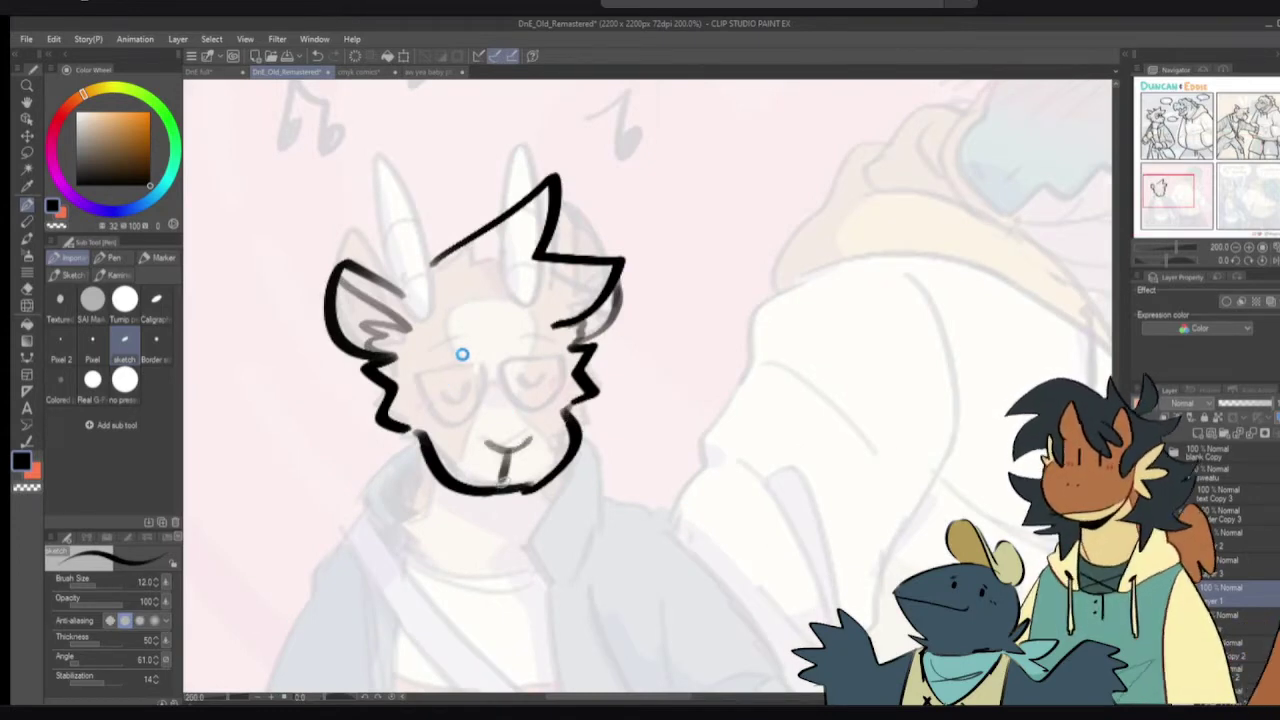
{"action": "mouse_move", "coordinate": [462, 352]}
{"action": "left_mouse_down"}
{"action": "mouse_move", "coordinate": [406, 366]}
{"action": "mouse_move", "coordinate": [491, 348]}
{"action": "mouse_move", "coordinate": [419, 352]}
{"action": "mouse_move", "coordinate": [484, 354]}
{"action": "mouse_move", "coordinate": [473, 344]}
{"action": "mouse_move", "coordinate": [448, 351]}
{"action": "mouse_move", "coordinate": [480, 361]}
{"action": "mouse_move", "coordinate": [481, 348]}
{"action": "mouse_move", "coordinate": [558, 345]}
{"action": "mouse_move", "coordinate": [438, 353]}
{"action": "left_mouse_up"}
{"action": "key", "text": "ctrl+z"}
{"action": "key", "text": "ctrl+z"}
{"action": "key", "text": "ctrl+z"}
{"action": "key", "text": "c"}
{"action": "key", "text": "c"}
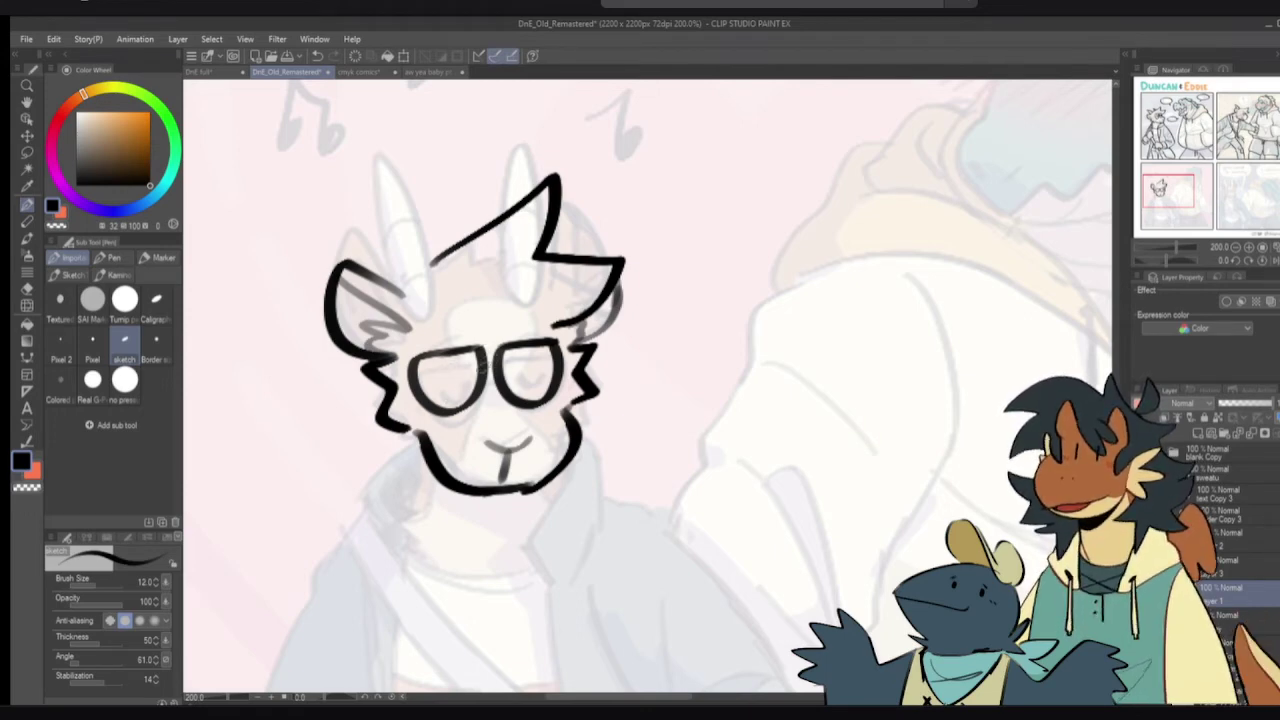
- Join the lenses with a bridge and ink the closed eyes and short eyebrows
{"action": "mouse_move", "coordinate": [434, 382]}
{"action": "left_mouse_down"}
{"action": "mouse_move", "coordinate": [466, 378]}
{"action": "mouse_move", "coordinate": [457, 390]}
{"action": "mouse_move", "coordinate": [467, 368]}
{"action": "mouse_move", "coordinate": [528, 382]}
{"action": "mouse_move", "coordinate": [546, 364]}
{"action": "left_mouse_up"}
{"action": "key", "text": "ctrl+z"}
{"action": "left_click_drag", "start_coordinate": [436, 336], "coordinate": [464, 320]}
{"action": "left_click_drag", "start_coordinate": [508, 318], "coordinate": [538, 330]}
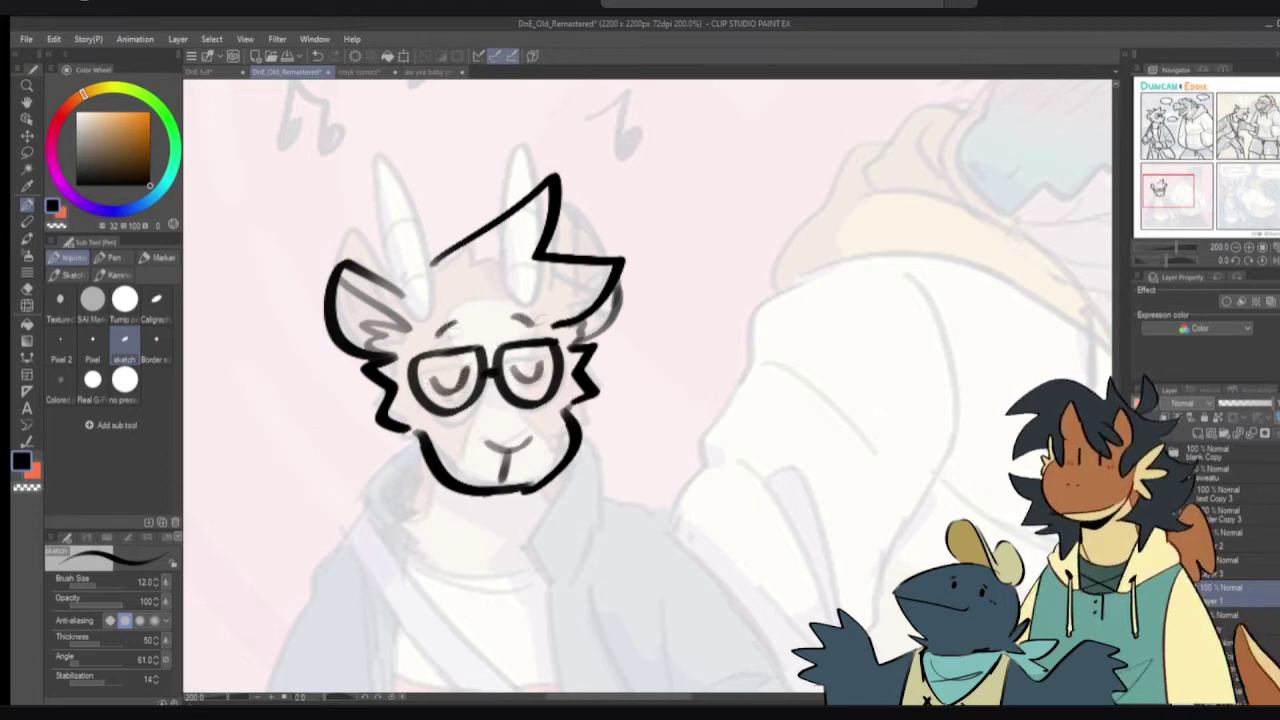
- Ink the thin fur-marking lines across the forehead and around both sides of the muzzle
{"action": "left_click_drag", "start_coordinate": [471, 454], "coordinate": [498, 491]}
{"action": "key", "text": "ctrl+z"}
{"action": "mouse_move", "coordinate": [529, 341]}
{"action": "left_mouse_down"}
{"action": "mouse_move", "coordinate": [428, 296]}
{"action": "mouse_move", "coordinate": [468, 352]}
{"action": "left_mouse_up"}
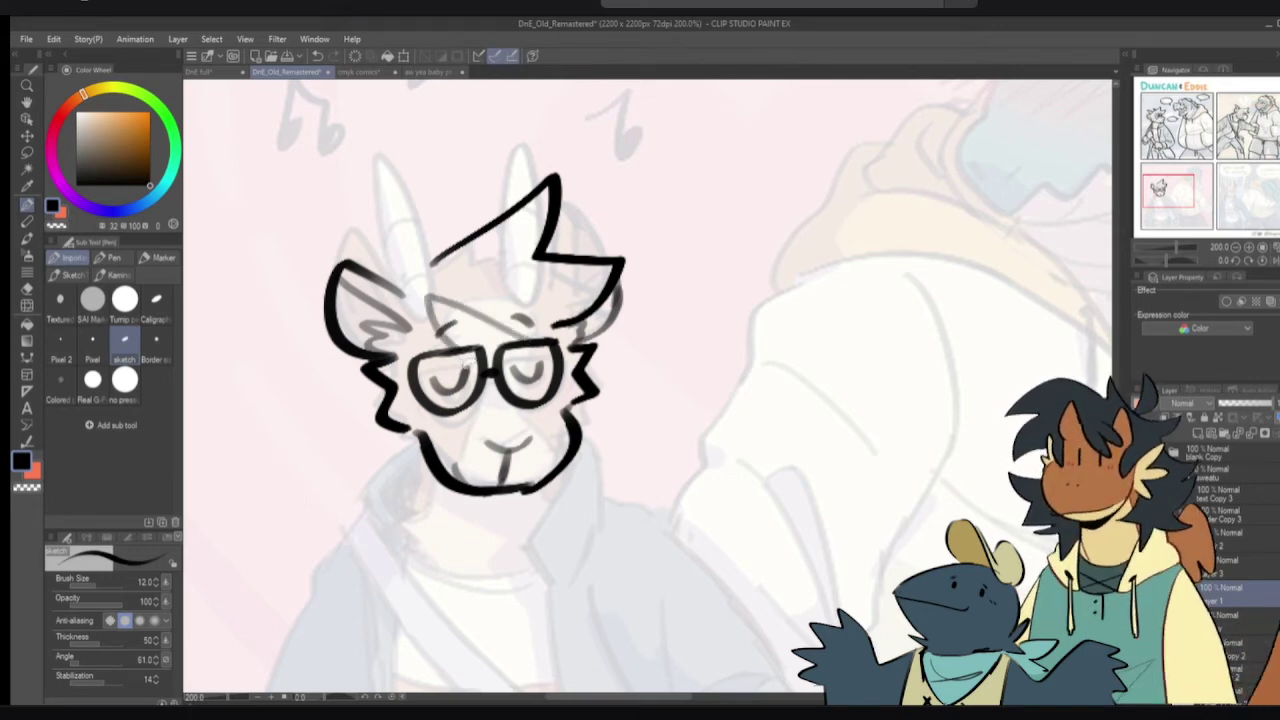
{"action": "left_click_drag", "start_coordinate": [466, 352], "coordinate": [434, 444]}
{"action": "key", "text": "ctrl+z"}
{"action": "mouse_move", "coordinate": [461, 352]}
{"action": "left_mouse_down"}
{"action": "mouse_move", "coordinate": [456, 408]}
{"action": "mouse_move", "coordinate": [428, 464]}
{"action": "left_mouse_up"}
{"action": "mouse_move", "coordinate": [530, 344]}
{"action": "left_mouse_down"}
{"action": "mouse_move", "coordinate": [526, 398]}
{"action": "mouse_move", "coordinate": [560, 435]}
{"action": "left_mouse_up"}
{"action": "key", "text": "ctrl+z"}
{"action": "mouse_move", "coordinate": [530, 338]}
{"action": "left_mouse_down"}
{"action": "mouse_move", "coordinate": [570, 428]}
{"action": "mouse_move", "coordinate": [550, 420]}
{"action": "left_mouse_up"}
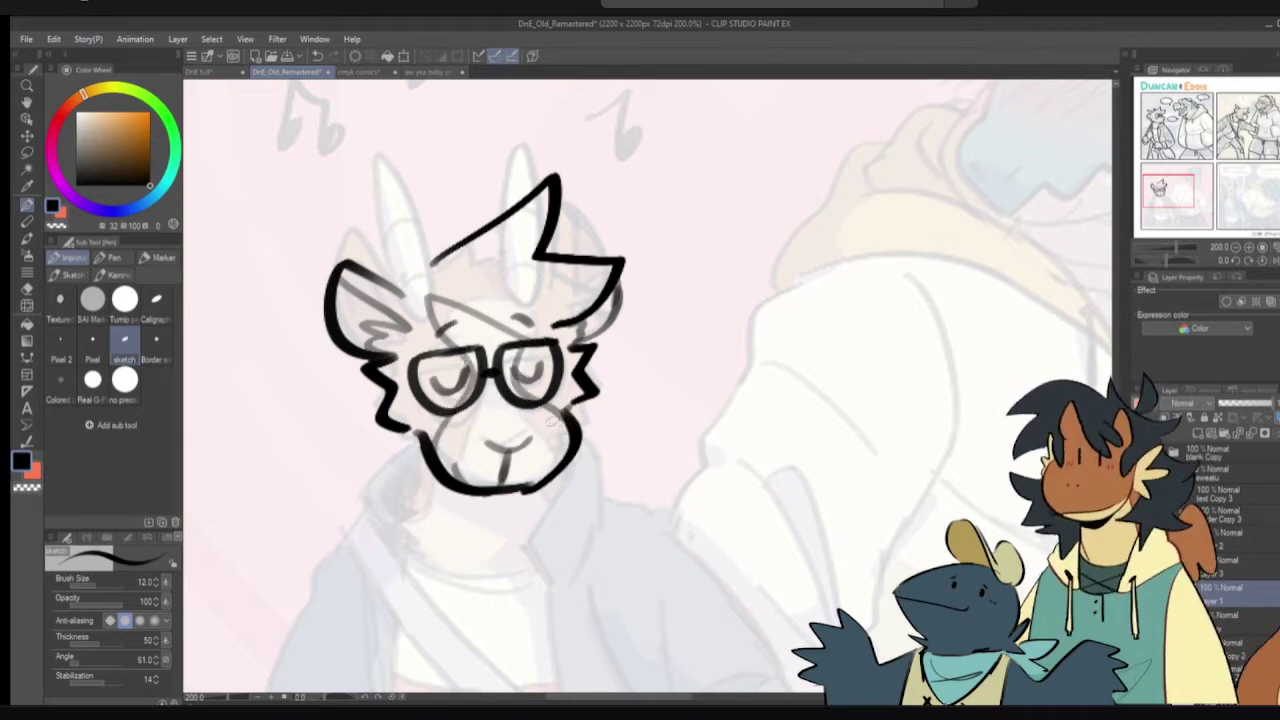
{"action": "left_click_drag", "start_coordinate": [621, 287], "coordinate": [577, 346]}
{"action": "key", "text": "ctrl+z"}
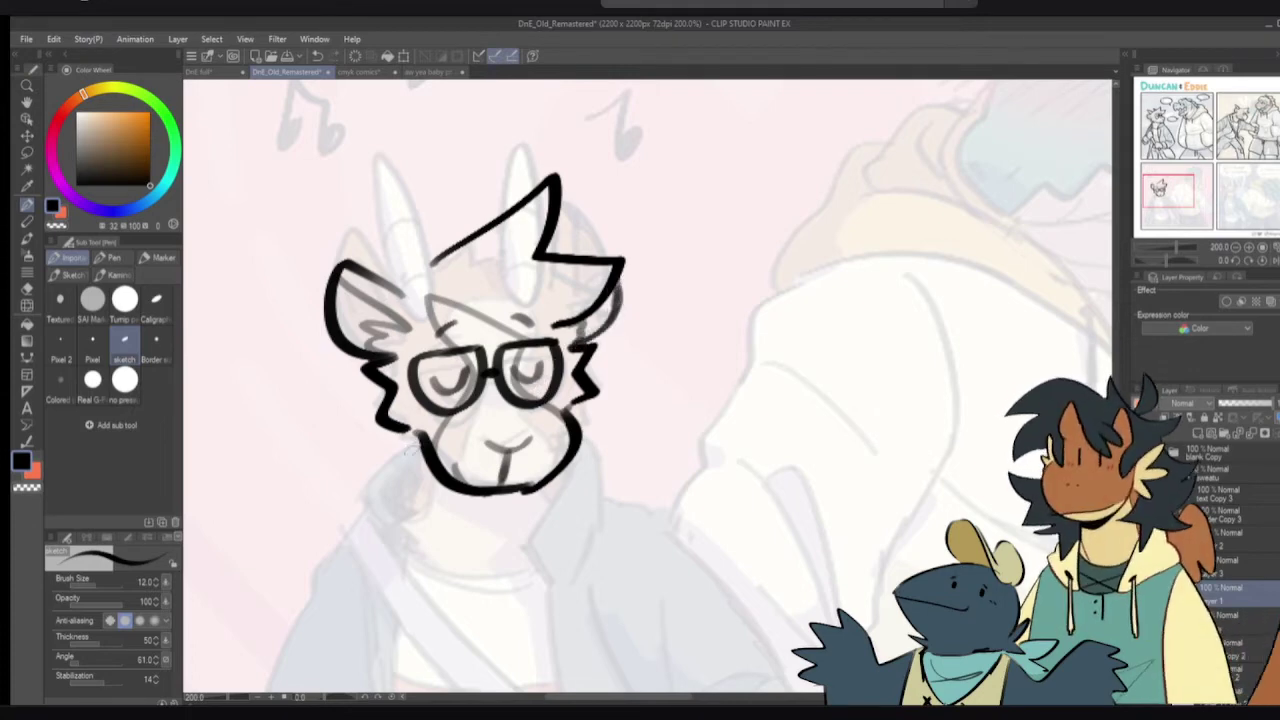
{"action": "mouse_move", "coordinate": [421, 455]}
{"action": "left_mouse_down"}
{"action": "mouse_move", "coordinate": [429, 433]}
{"action": "mouse_move", "coordinate": [418, 488]}
{"action": "left_mouse_up"}
{"action": "key", "text": "ctrl+z"}
{"action": "left_click_drag", "start_coordinate": [422, 411], "coordinate": [421, 496]}
{"action": "key", "text": "ctrl+z"}
{"action": "key", "text": "ctrl+z"}
{"action": "left_click_drag", "start_coordinate": [424, 406], "coordinate": [418, 478]}
{"action": "key", "text": "ctrl+z"}
{"action": "mouse_move", "coordinate": [409, 410]}
{"action": "left_mouse_down"}
{"action": "mouse_move", "coordinate": [405, 460]}
{"action": "mouse_move", "coordinate": [461, 531]}
{"action": "mouse_move", "coordinate": [432, 424]}
{"action": "left_mouse_up"}
{"action": "key", "text": "ctrl+z"}
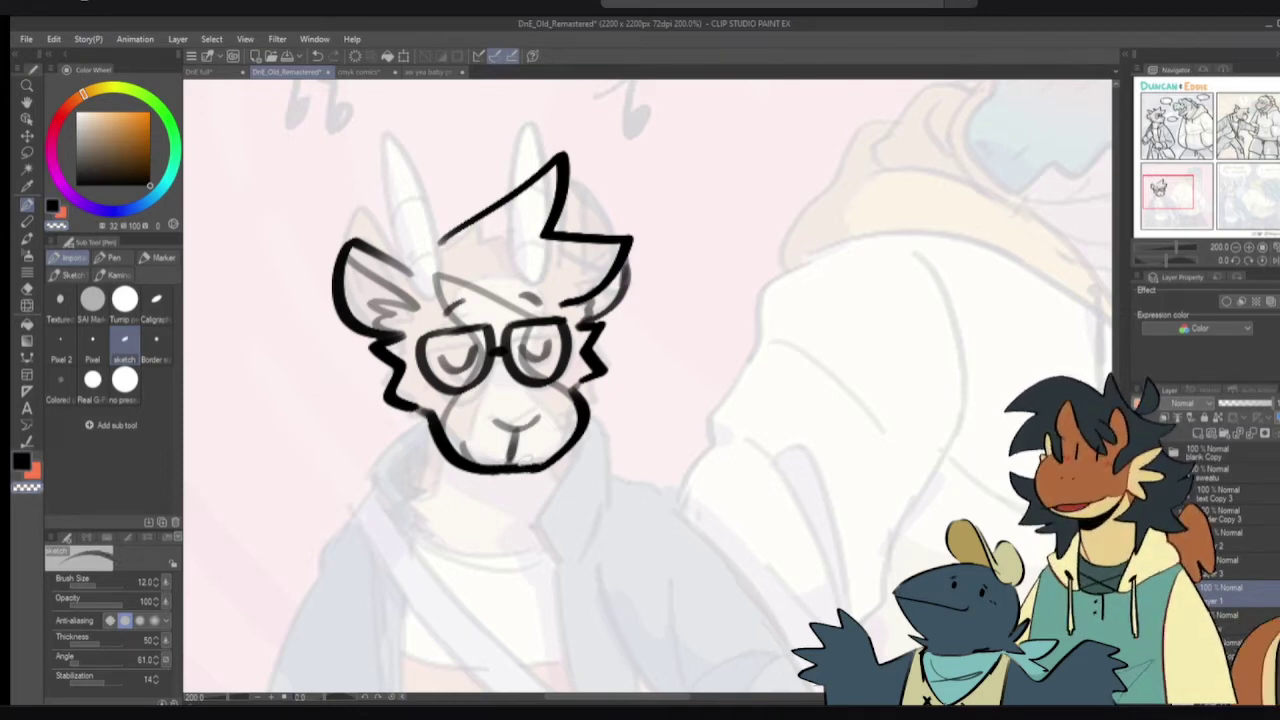
- Ink the neck below the large ear's cheek fur, ending in jagged chest fur, redoing failed strokes
{"action": "key", "text": "c"}
{"action": "mouse_move", "coordinate": [411, 408]}
{"action": "left_mouse_down"}
{"action": "mouse_move", "coordinate": [406, 458]}
{"action": "mouse_move", "coordinate": [420, 470]}
{"action": "left_mouse_up"}
{"action": "key", "text": "ctrl+z"}
{"action": "key", "text": "ctrl+z"}
{"action": "mouse_move", "coordinate": [419, 412]}
{"action": "left_mouse_down"}
{"action": "mouse_move", "coordinate": [403, 467]}
{"action": "mouse_move", "coordinate": [418, 481]}
{"action": "left_mouse_up"}
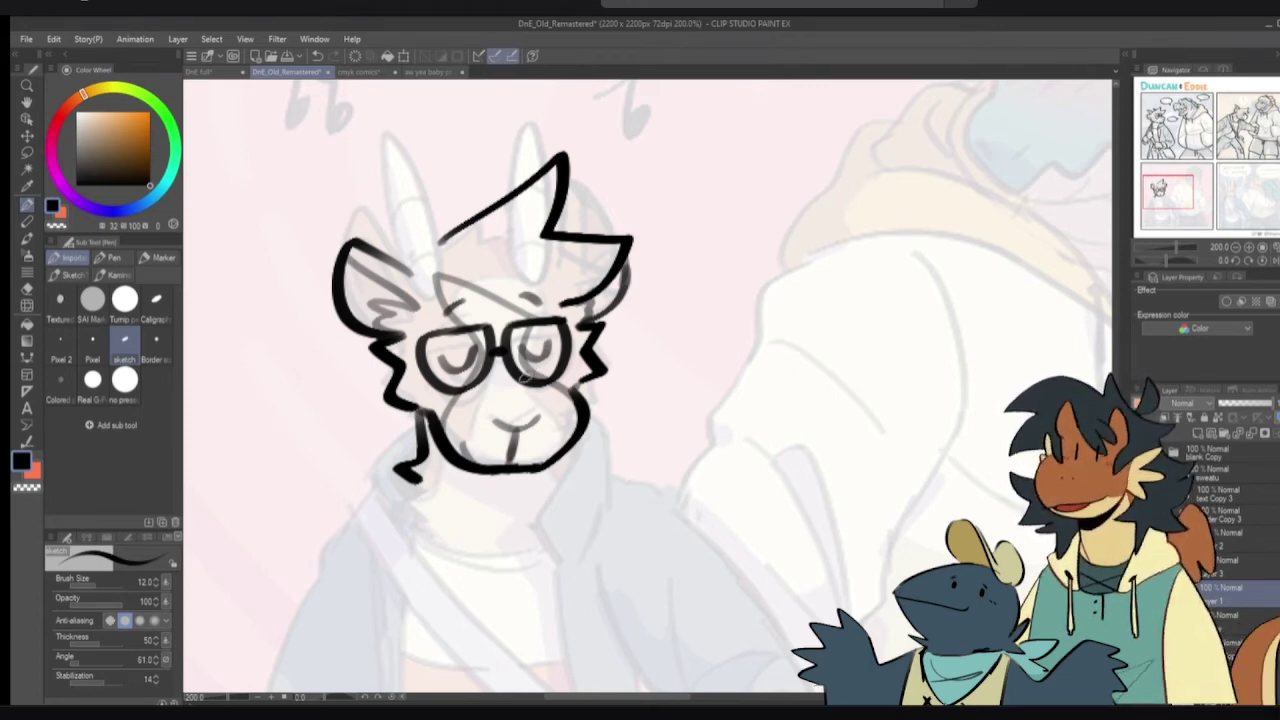
{"action": "key", "text": "ctrl+z"}
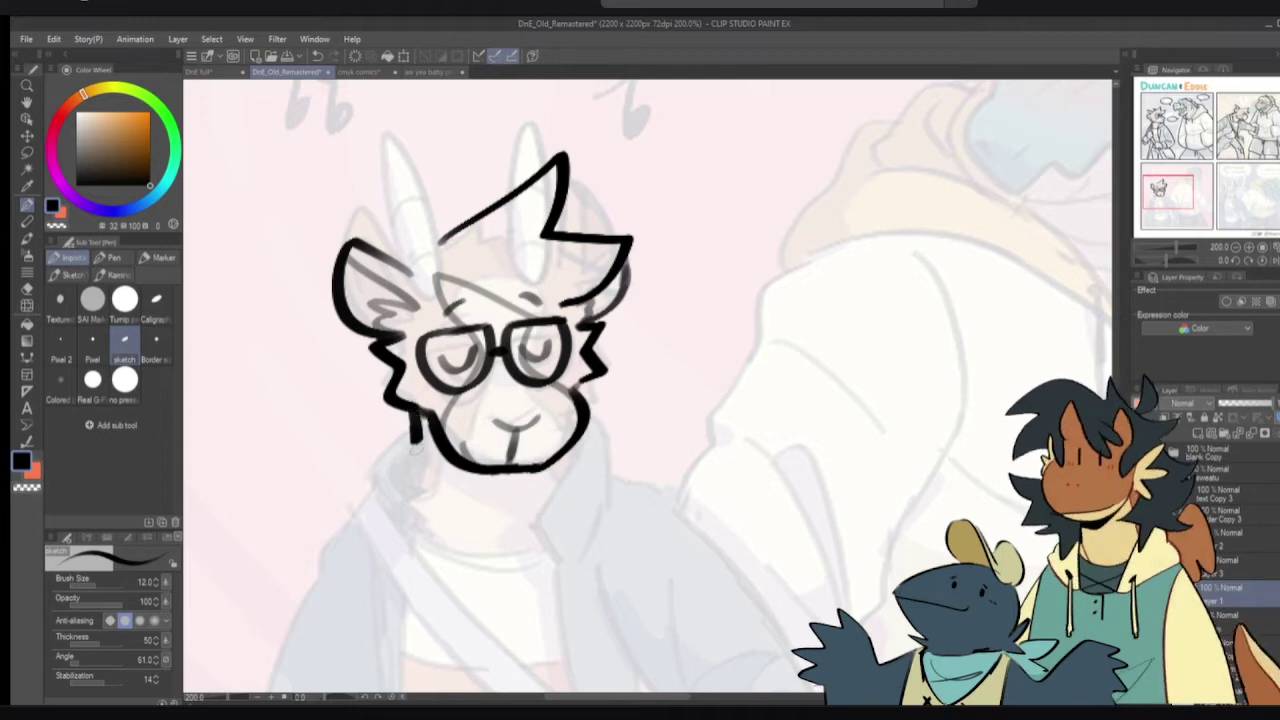
{"action": "mouse_move", "coordinate": [412, 425]}
{"action": "left_mouse_down"}
{"action": "mouse_move", "coordinate": [400, 480]}
{"action": "mouse_move", "coordinate": [383, 485]}
{"action": "mouse_move", "coordinate": [485, 541]}
{"action": "left_mouse_up"}
- Ink the opposite side of the neck with jagged chest fur and a thin inner fur line
{"action": "mouse_move", "coordinate": [557, 452]}
{"action": "left_mouse_down"}
{"action": "mouse_move", "coordinate": [594, 477]}
{"action": "mouse_move", "coordinate": [535, 527]}
{"action": "left_mouse_up"}
{"action": "key", "text": "ctrl+z"}
{"action": "mouse_move", "coordinate": [557, 452]}
{"action": "left_mouse_down"}
{"action": "mouse_move", "coordinate": [591, 479]}
{"action": "mouse_move", "coordinate": [548, 515]}
{"action": "mouse_move", "coordinate": [566, 547]}
{"action": "mouse_move", "coordinate": [505, 547]}
{"action": "left_mouse_up"}
{"action": "mouse_move", "coordinate": [521, 486]}
{"action": "left_mouse_down"}
{"action": "mouse_move", "coordinate": [545, 492]}
{"action": "mouse_move", "coordinate": [516, 540]}
{"action": "mouse_move", "coordinate": [500, 532]}
{"action": "left_mouse_up"}
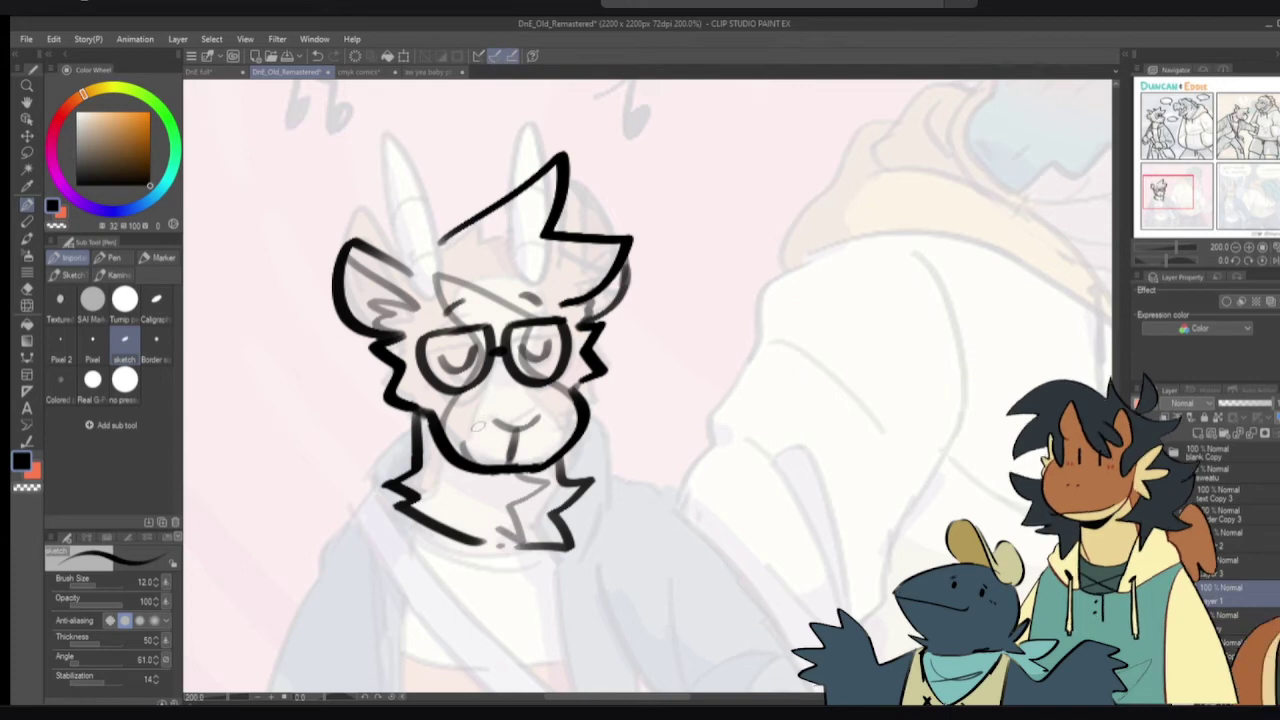
- Erase the protruding neck fur and ink the jacket collar on the large ear's side of the neck
{"action": "left_click_drag", "start_coordinate": [479, 470], "coordinate": [495, 426]}
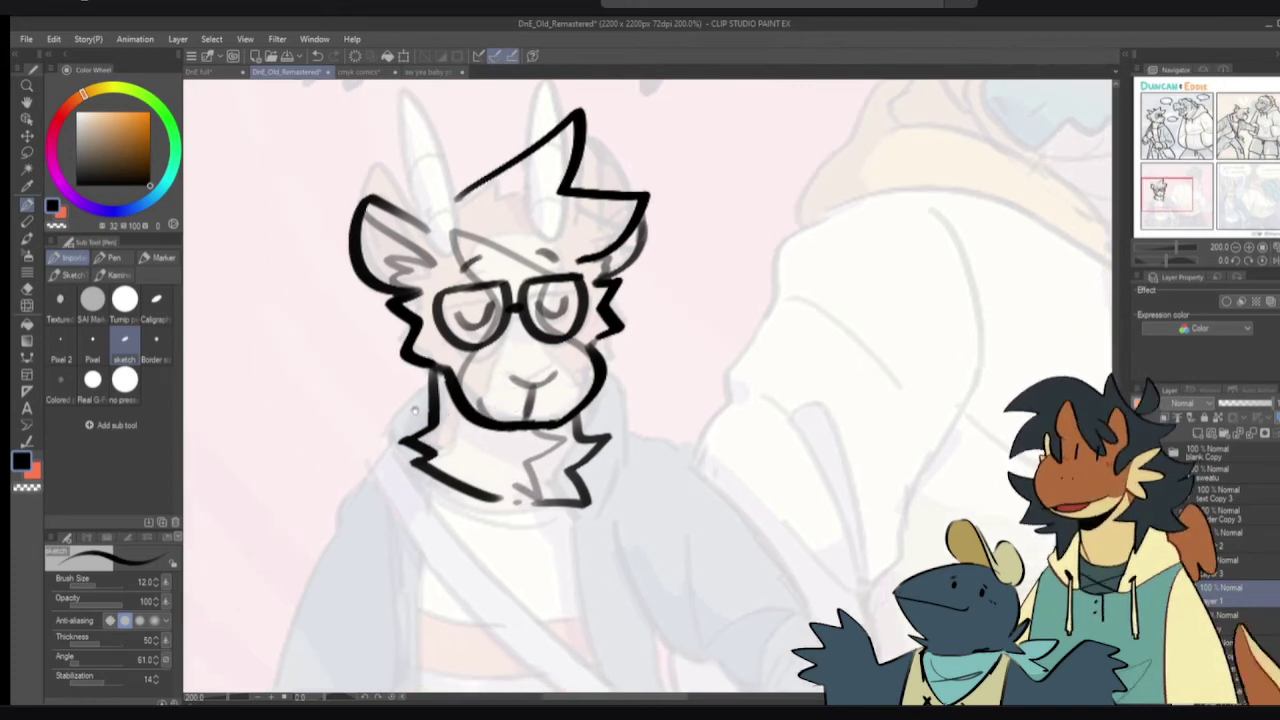
{"action": "key", "text": "e"}
{"action": "mouse_move", "coordinate": [393, 468]}
{"action": "left_mouse_down"}
{"action": "mouse_move", "coordinate": [423, 495]}
{"action": "mouse_move", "coordinate": [404, 443]}
{"action": "mouse_move", "coordinate": [398, 512]}
{"action": "left_mouse_up"}
{"action": "key", "text": "p"}
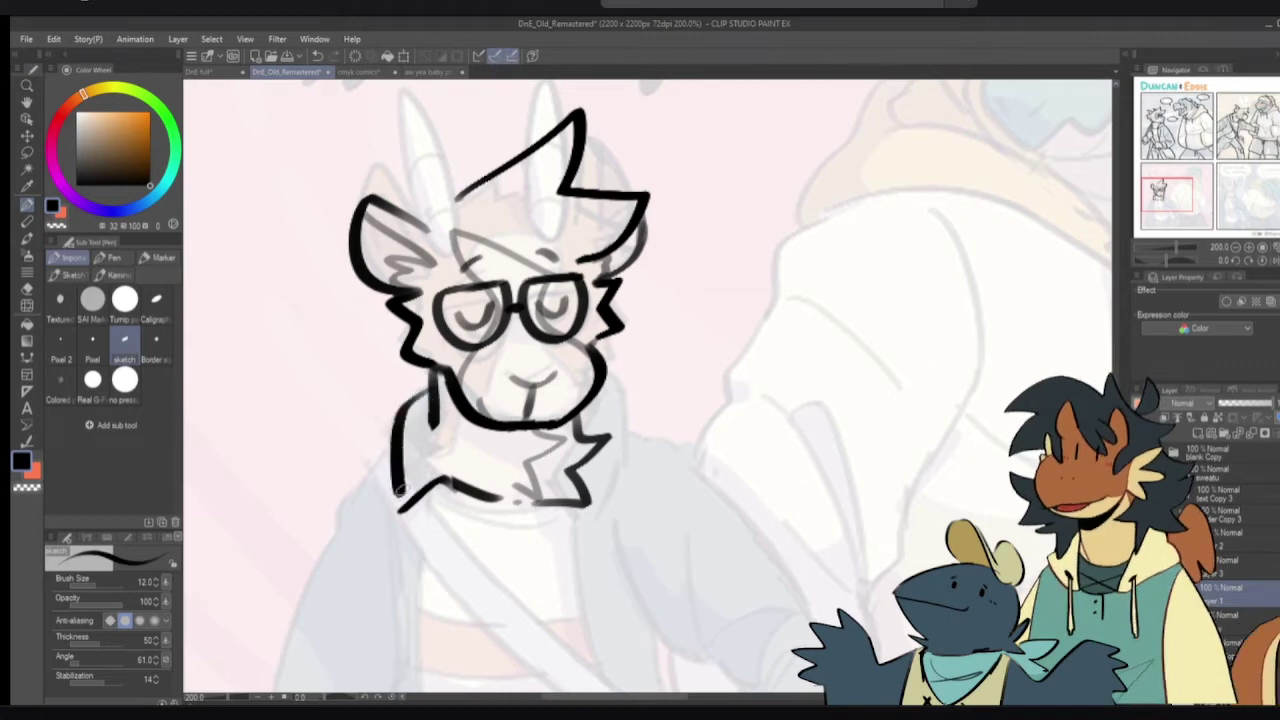
{"action": "key", "text": "ctrl+z"}
{"action": "mouse_move", "coordinate": [424, 396]}
{"action": "left_mouse_down"}
{"action": "mouse_move", "coordinate": [397, 508]}
{"action": "mouse_move", "coordinate": [461, 507]}
{"action": "left_mouse_up"}
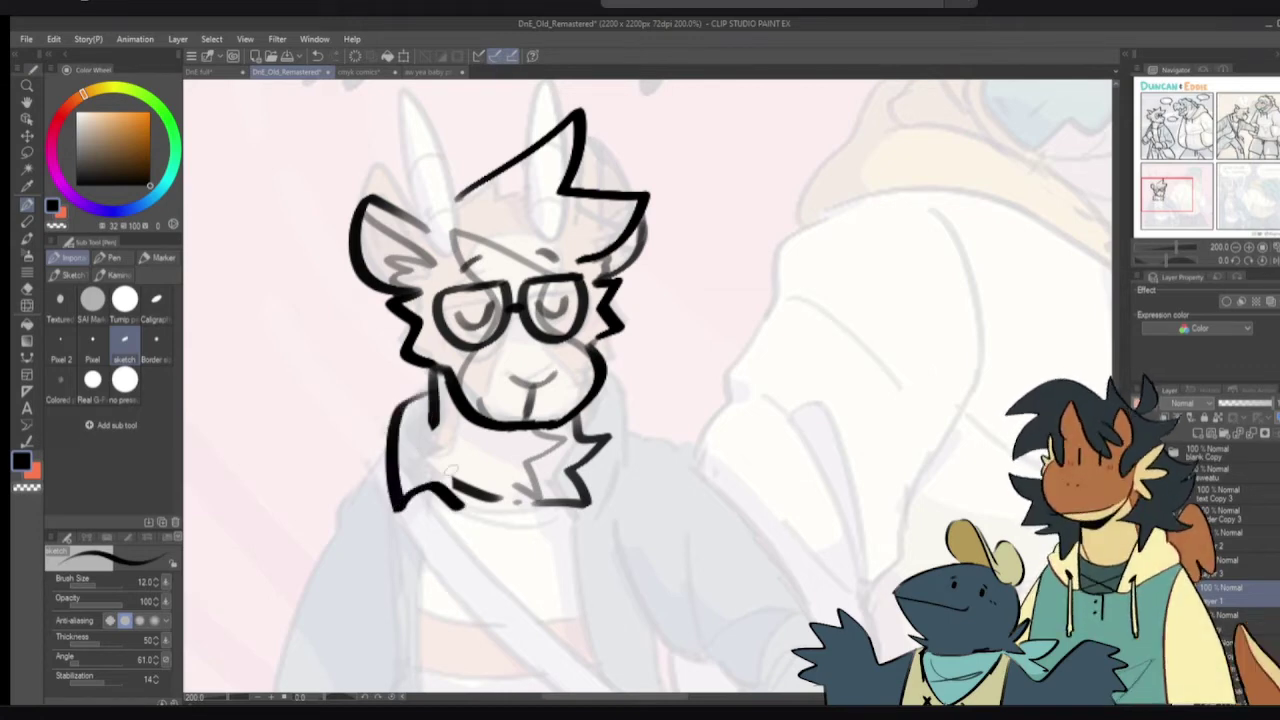
{"action": "left_click_drag", "start_coordinate": [433, 424], "coordinate": [459, 503]}
{"action": "key", "text": "ctrl+z"}
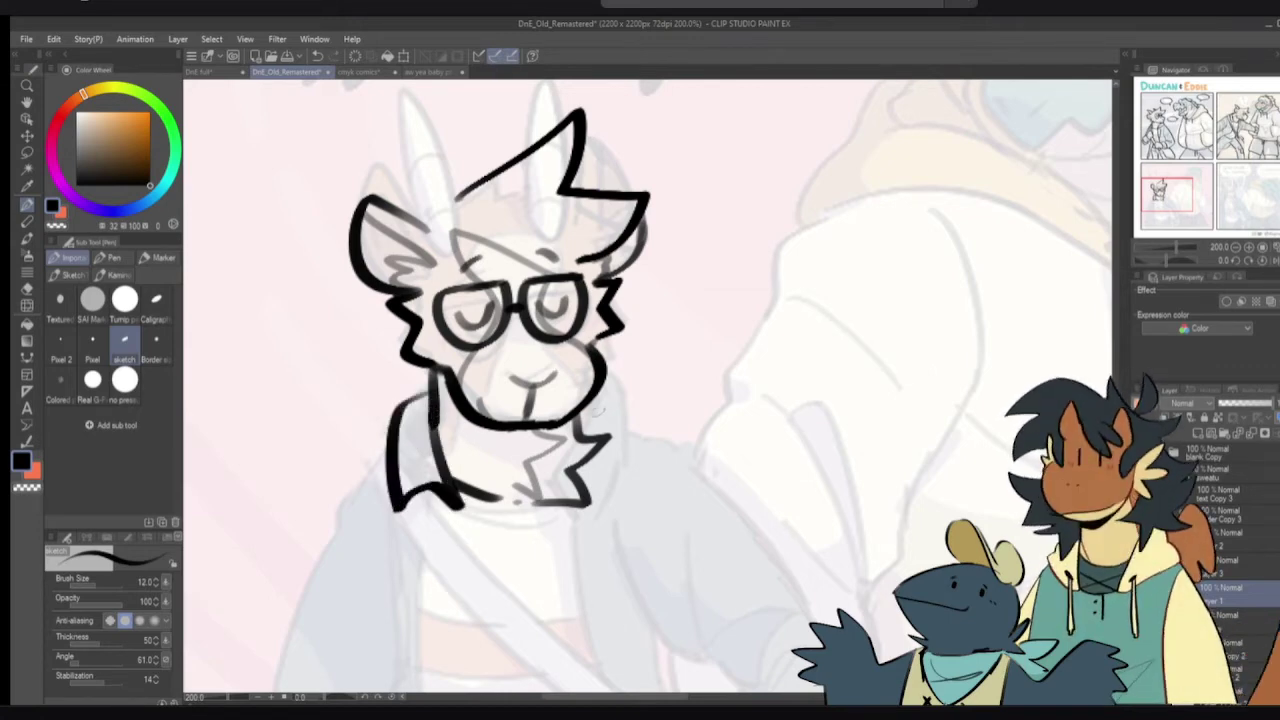
- Ink the narrow jacket collar on the opposite side of the neck, behind the chest fur
{"action": "left_click_drag", "start_coordinate": [583, 406], "coordinate": [615, 486]}
{"action": "key", "text": "ctrl+z"}
{"action": "key", "text": "ctrl+z"}
{"action": "mouse_move", "coordinate": [607, 440]}
{"action": "left_mouse_down"}
{"action": "mouse_move", "coordinate": [613, 495]}
{"action": "mouse_move", "coordinate": [588, 490]}
{"action": "mouse_move", "coordinate": [564, 407]}
{"action": "left_mouse_up"}
{"action": "scroll", "coordinate": [564, 407], "scroll_direction": "down", "scroll_amount": 4}
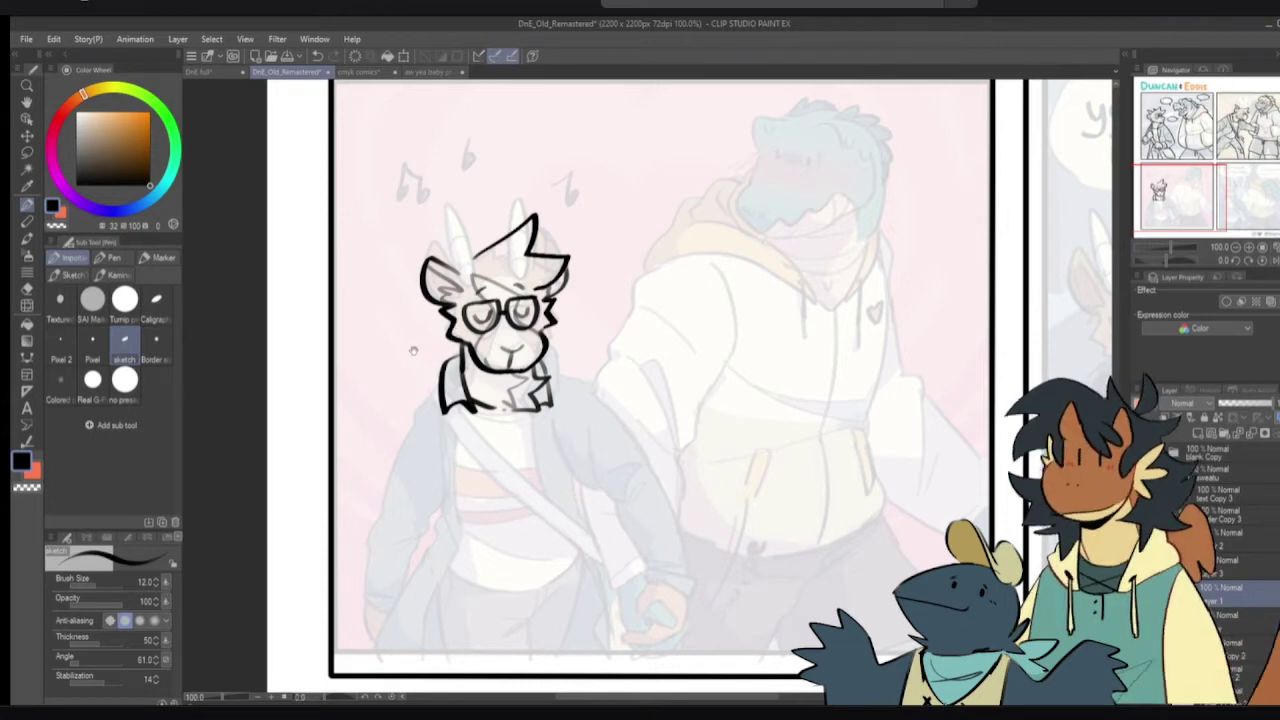
- Extend the base of the hair tuft's line down to meet the large ear
{"action": "left_click", "coordinate": [494, 255], "text": "ctrl"}
{"action": "left_click_drag", "start_coordinate": [494, 257], "coordinate": [492, 289]}
{"action": "mouse_move", "coordinate": [420, 326]}
{"action": "left_mouse_down"}
{"action": "mouse_move", "coordinate": [462, 288]}
{"action": "mouse_move", "coordinate": [456, 259]}
{"action": "mouse_move", "coordinate": [466, 288]}
{"action": "left_mouse_up"}
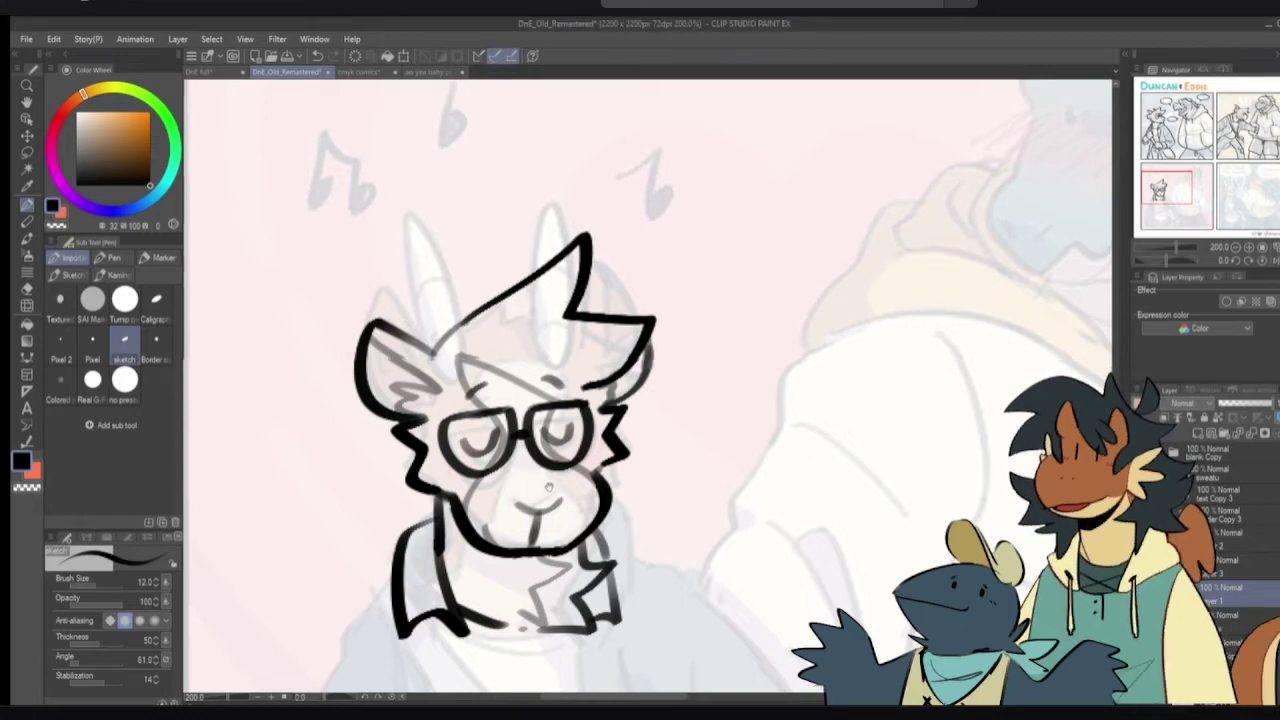
{"action": "left_click_drag", "start_coordinate": [513, 519], "coordinate": [515, 446]}
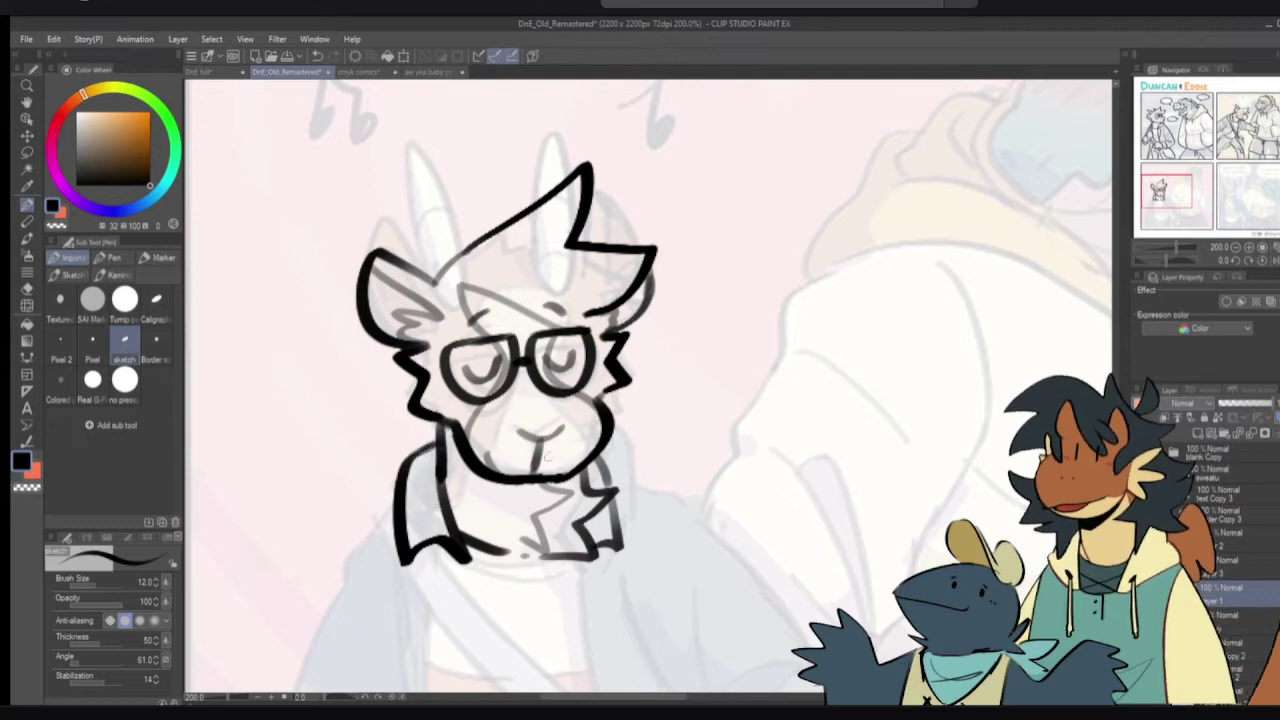
- Ink a short shoulder line out from the jacket collar on the large ear's side, undoing the other tries
{"action": "left_click_drag", "start_coordinate": [597, 461], "coordinate": [606, 484]}
{"action": "key", "text": "ctrl+z"}
{"action": "mouse_move", "coordinate": [419, 481]}
{"action": "left_mouse_down"}
{"action": "mouse_move", "coordinate": [480, 399]}
{"action": "mouse_move", "coordinate": [489, 356]}
{"action": "mouse_move", "coordinate": [458, 358]}
{"action": "mouse_move", "coordinate": [425, 404]}
{"action": "left_mouse_up"}
{"action": "scroll", "coordinate": [481, 400], "scroll_direction": "down", "scroll_amount": 1}
{"action": "key", "text": "ctrl+z"}
{"action": "mouse_move", "coordinate": [466, 352]}
{"action": "left_mouse_down"}
{"action": "mouse_move", "coordinate": [416, 420]}
{"action": "mouse_move", "coordinate": [444, 387]}
{"action": "mouse_move", "coordinate": [398, 500]}
{"action": "left_mouse_up"}
{"action": "key", "text": "ctrl+z"}
{"action": "key", "text": "ctrl+z"}
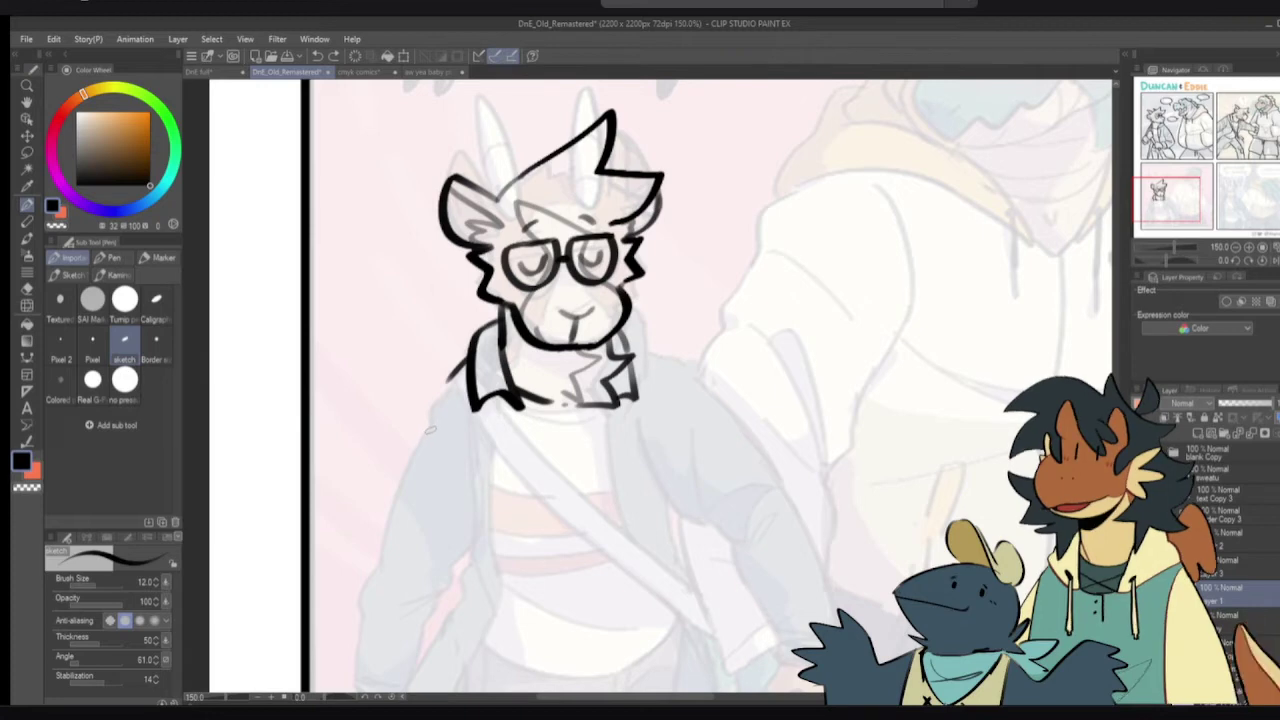
- Ink the jacket sleeve's outer edge from the shoulder past the elbow fold down to the cuff
{"action": "left_click_drag", "start_coordinate": [452, 374], "coordinate": [403, 462]}
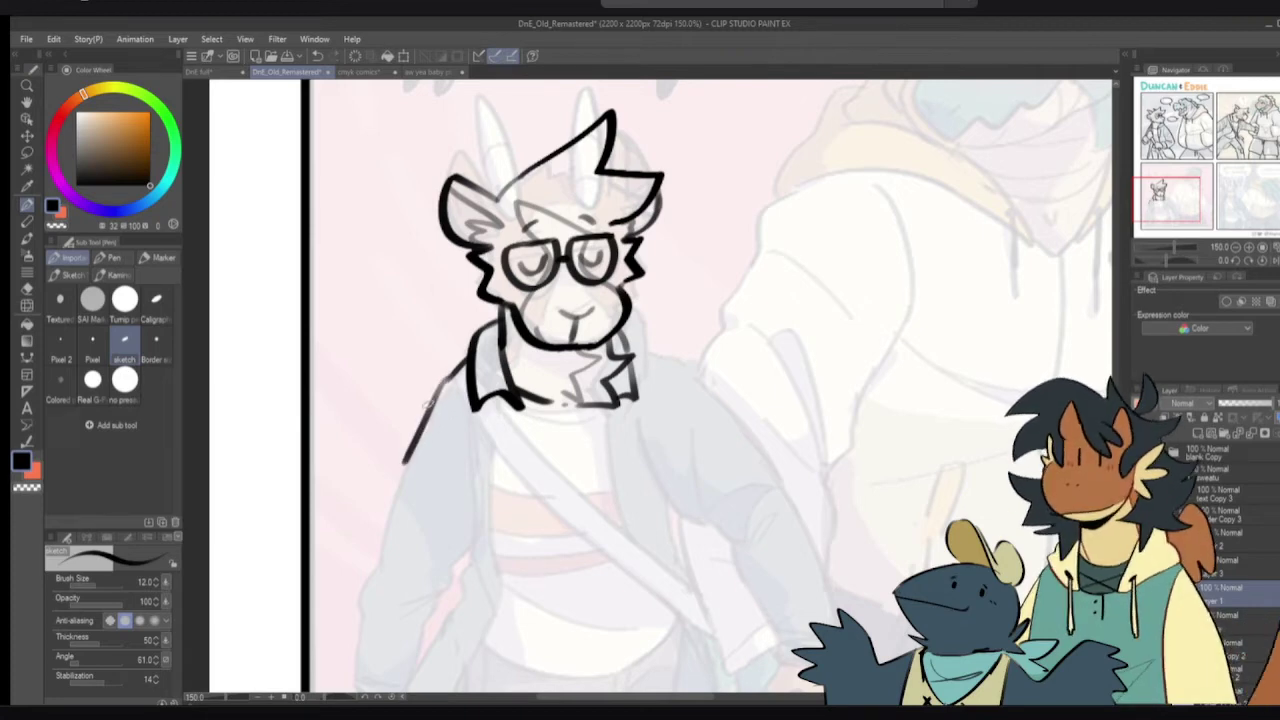
{"action": "key", "text": "ctrl+z"}
{"action": "left_click_drag", "start_coordinate": [452, 375], "coordinate": [370, 545]}
{"action": "key", "text": "ctrl+z"}
{"action": "mouse_move", "coordinate": [452, 375]}
{"action": "left_mouse_down"}
{"action": "mouse_move", "coordinate": [368, 556]}
{"action": "mouse_move", "coordinate": [364, 424]}
{"action": "mouse_move", "coordinate": [352, 508]}
{"action": "mouse_move", "coordinate": [356, 552]}
{"action": "mouse_move", "coordinate": [376, 568]}
{"action": "left_mouse_up"}
{"action": "left_click_drag", "start_coordinate": [393, 488], "coordinate": [358, 562]}
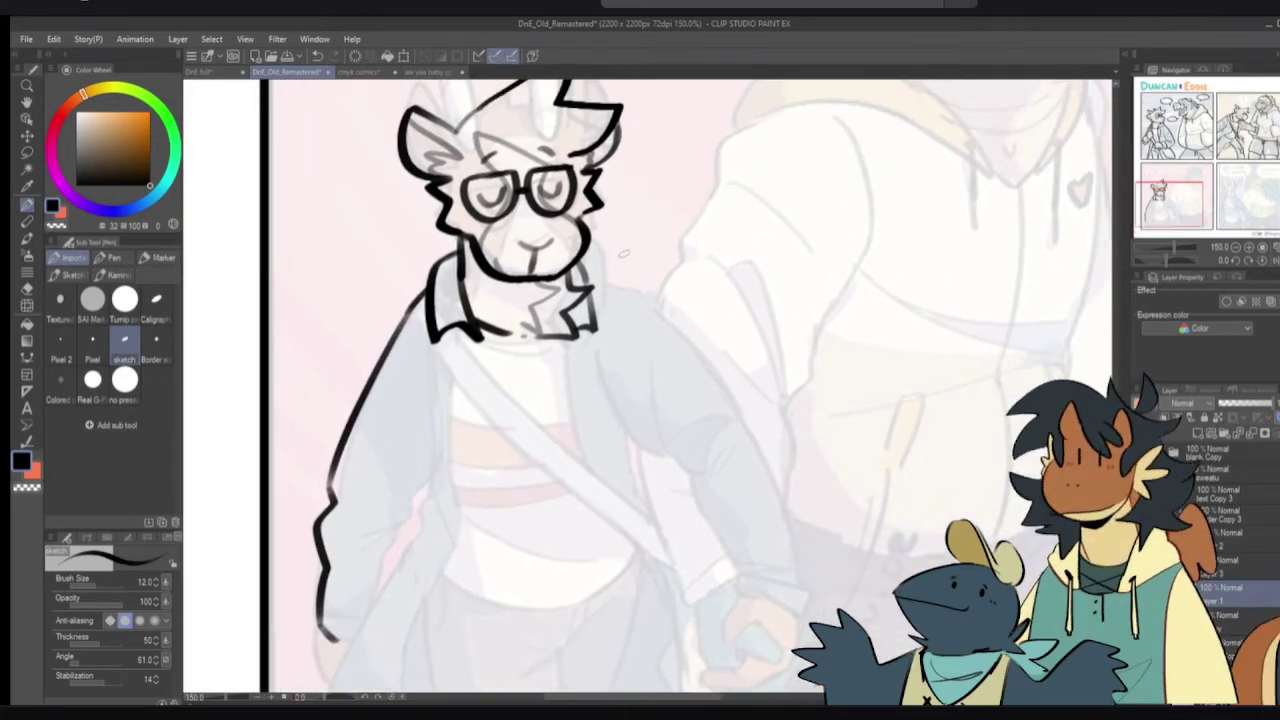
- Ink the short sloping line of the opposite shoulder beside the narrow collar, undoing and retrying it
{"action": "mouse_move", "coordinate": [581, 264]}
{"action": "left_mouse_down"}
{"action": "mouse_move", "coordinate": [593, 288]}
{"action": "mouse_move", "coordinate": [608, 276]}
{"action": "mouse_move", "coordinate": [624, 288]}
{"action": "left_mouse_up"}
{"action": "key", "text": "ctrl+z"}
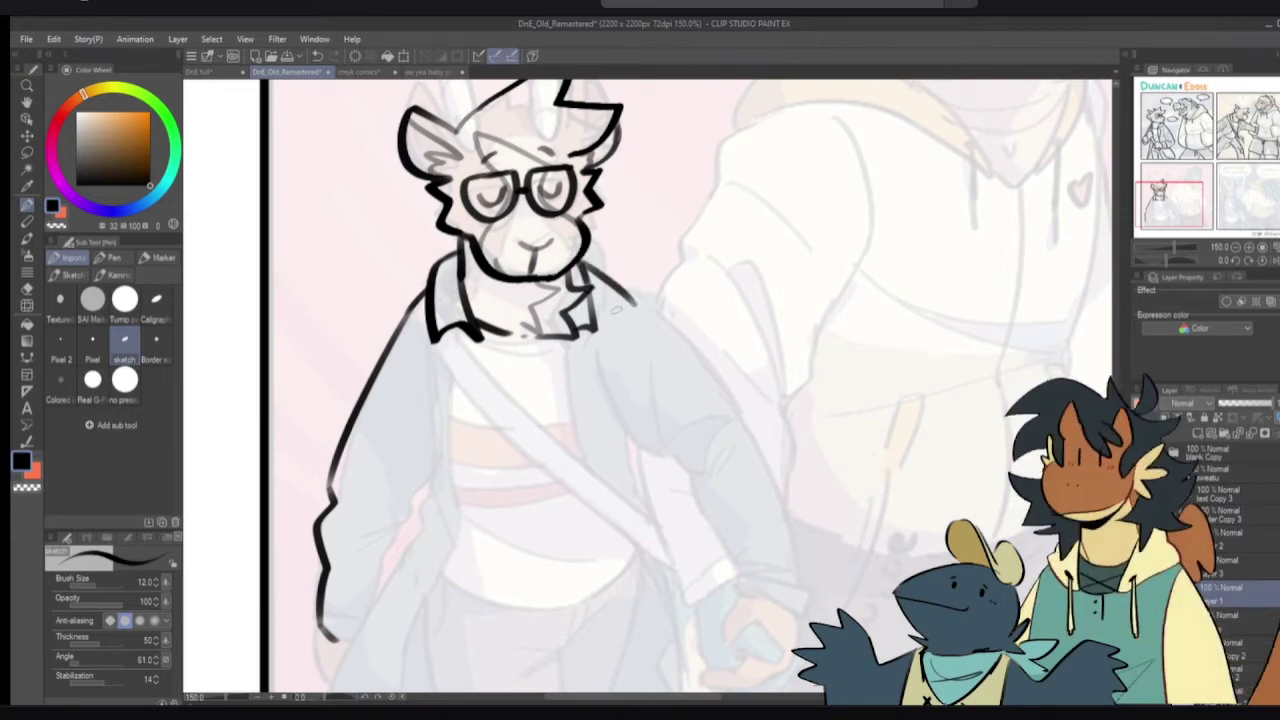
{"action": "key", "text": "ctrl+z"}
{"action": "left_click_drag", "start_coordinate": [588, 266], "coordinate": [633, 300]}
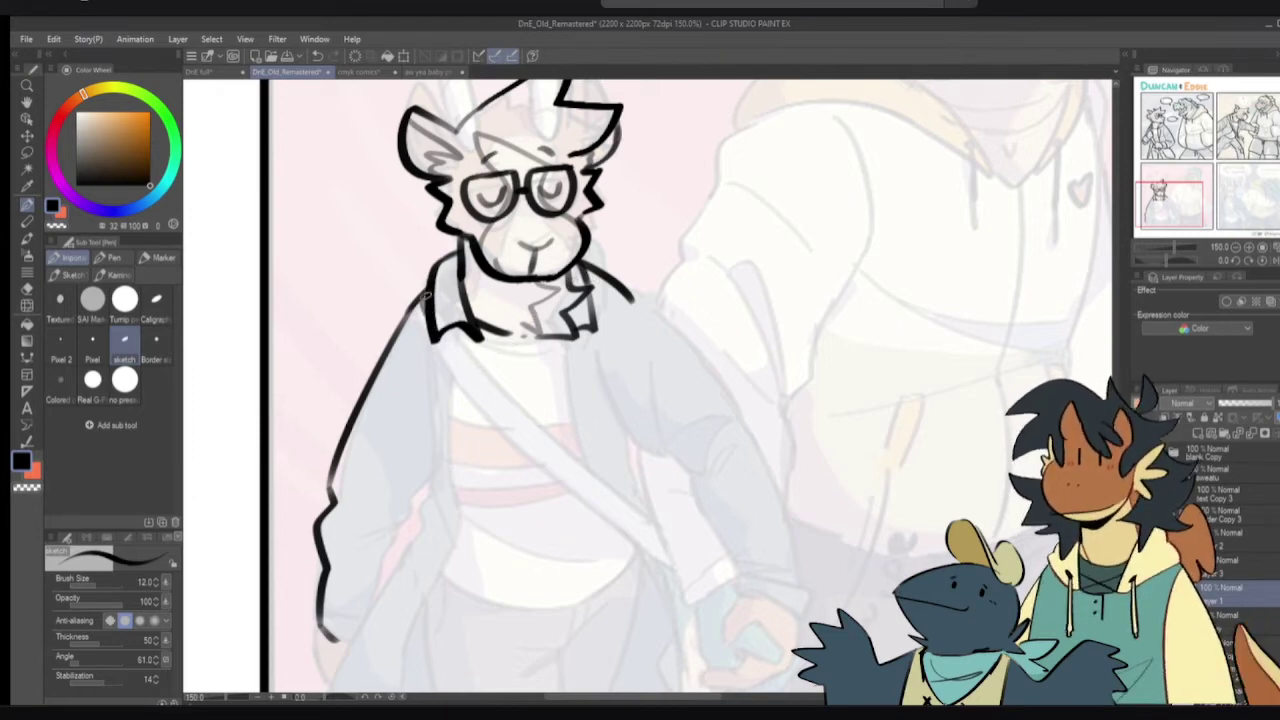
- Ink the bag strap's lower edge diagonally from the collar point across the torso toward the opposite hand, undoing the shorter tries
{"action": "left_click_drag", "start_coordinate": [436, 338], "coordinate": [614, 514]}
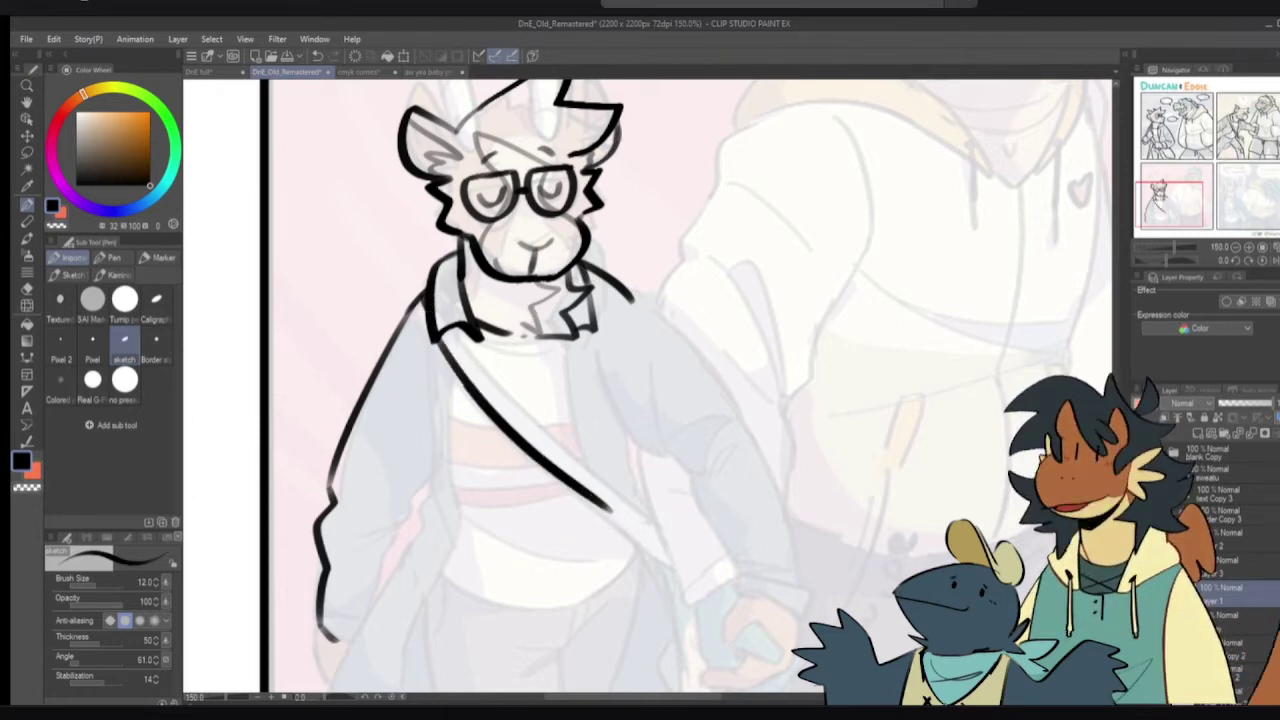
{"action": "key", "text": "ctrl+z"}
{"action": "mouse_move", "coordinate": [432, 332]}
{"action": "left_mouse_down"}
{"action": "mouse_move", "coordinate": [557, 495]}
{"action": "mouse_move", "coordinate": [648, 572]}
{"action": "left_mouse_up"}
{"action": "key", "text": "ctrl+z"}
{"action": "mouse_move", "coordinate": [436, 336]}
{"action": "left_mouse_down"}
{"action": "mouse_move", "coordinate": [674, 584]}
{"action": "mouse_move", "coordinate": [710, 606]}
{"action": "left_mouse_up"}
{"action": "mouse_move", "coordinate": [467, 331]}
{"action": "left_mouse_down"}
{"action": "mouse_move", "coordinate": [530, 414]}
{"action": "mouse_move", "coordinate": [680, 548]}
{"action": "left_mouse_up"}
{"action": "key", "text": "ctrl+z"}
{"action": "mouse_move", "coordinate": [460, 330]}
{"action": "left_mouse_down"}
{"action": "mouse_move", "coordinate": [593, 465]}
{"action": "mouse_move", "coordinate": [714, 548]}
{"action": "mouse_move", "coordinate": [472, 342]}
{"action": "mouse_move", "coordinate": [716, 555]}
{"action": "left_mouse_up"}
{"action": "key", "text": "ctrl+z"}
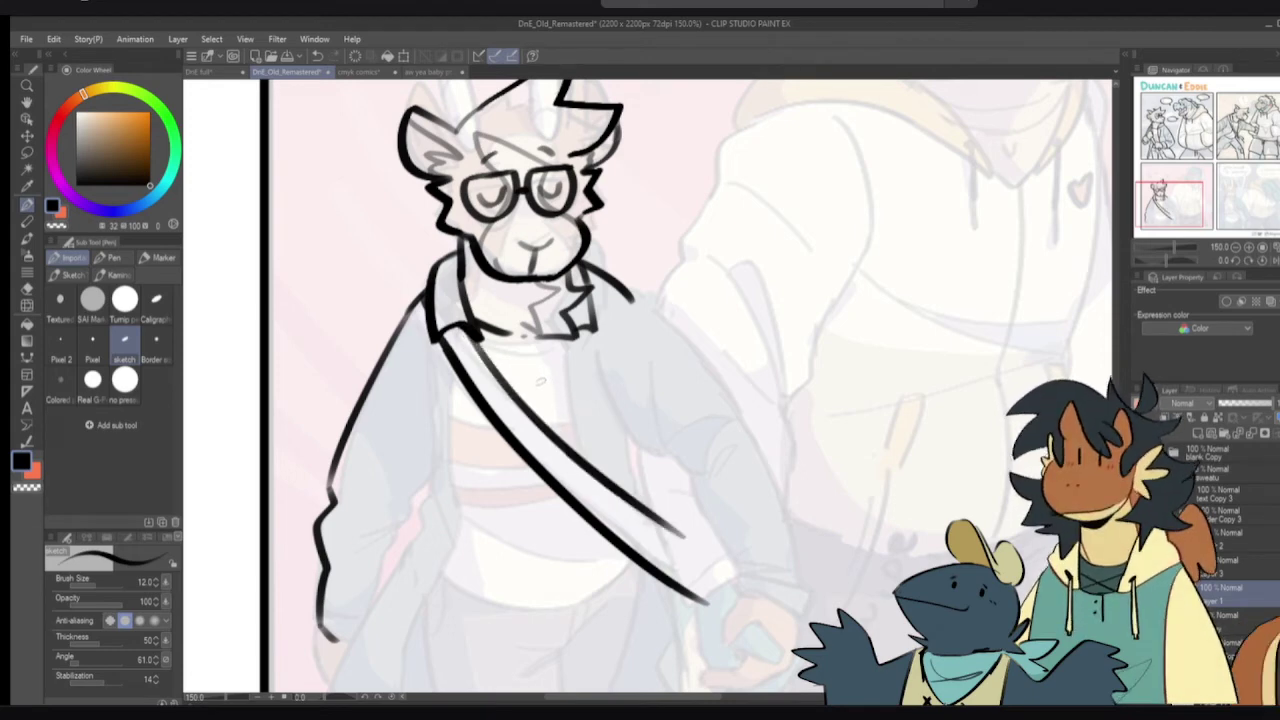
{"action": "key", "text": "ctrl+z"}
{"action": "left_click_drag", "start_coordinate": [462, 332], "coordinate": [636, 520]}
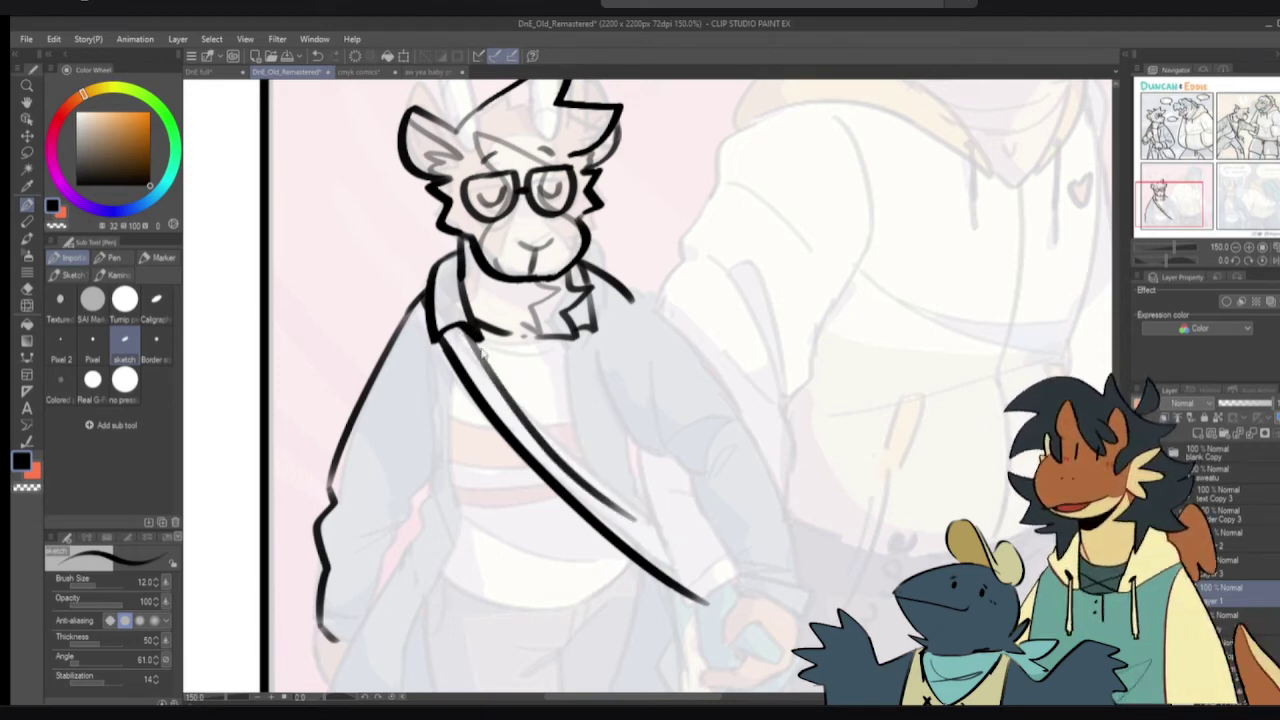
{"action": "key", "text": "ctrl+z"}
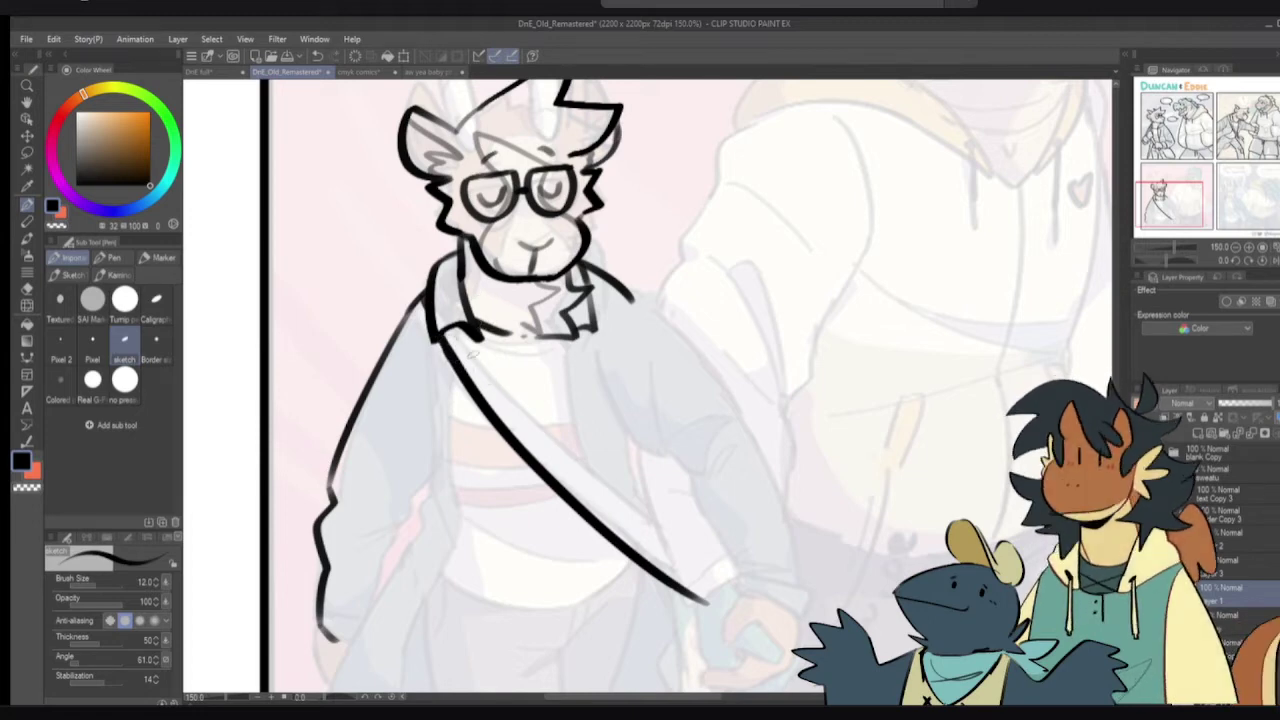
{"action": "left_click_drag", "start_coordinate": [476, 348], "coordinate": [652, 493]}
{"action": "key", "text": "ctrl+z"}
{"action": "left_click_drag", "start_coordinate": [474, 350], "coordinate": [698, 530]}
{"action": "key", "text": "ctrl+z"}
{"action": "mouse_move", "coordinate": [458, 326]}
{"action": "left_mouse_down"}
{"action": "mouse_move", "coordinate": [604, 500]}
{"action": "mouse_move", "coordinate": [700, 562]}
{"action": "left_mouse_up"}
{"action": "key", "text": "ctrl+z"}
{"action": "left_click_drag", "start_coordinate": [460, 330], "coordinate": [704, 582]}
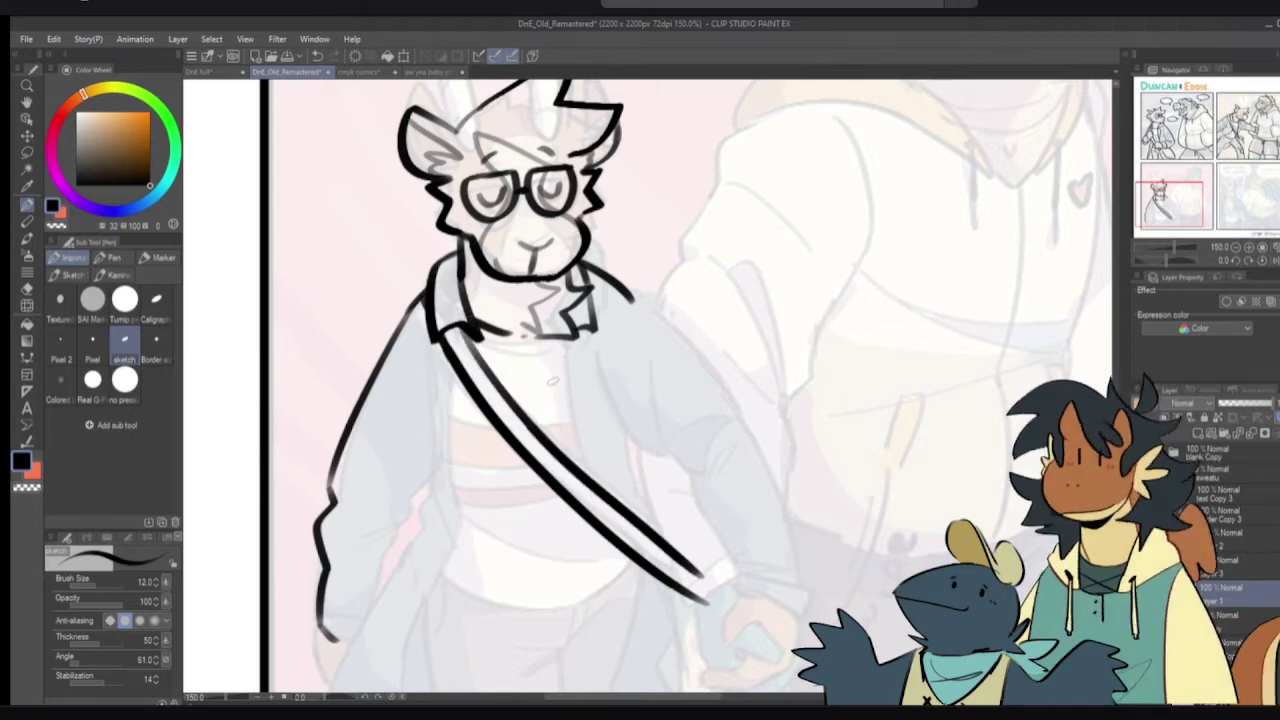
{"action": "key", "text": "ctrl+z"}
- Ink the first part of the strap's upper edge from the collar down to the shirt stripe, undoing the other tries
{"action": "left_click_drag", "start_coordinate": [460, 328], "coordinate": [560, 440]}
{"action": "key", "text": "ctrl+z"}
{"action": "left_click_drag", "start_coordinate": [458, 328], "coordinate": [580, 462]}
{"action": "key", "text": "ctrl+z"}
{"action": "left_click_drag", "start_coordinate": [458, 328], "coordinate": [586, 474]}
{"action": "key", "text": "ctrl+z"}
{"action": "left_click_drag", "start_coordinate": [452, 326], "coordinate": [572, 462]}
{"action": "key", "text": "ctrl+z"}
{"action": "left_click_drag", "start_coordinate": [452, 324], "coordinate": [558, 446]}
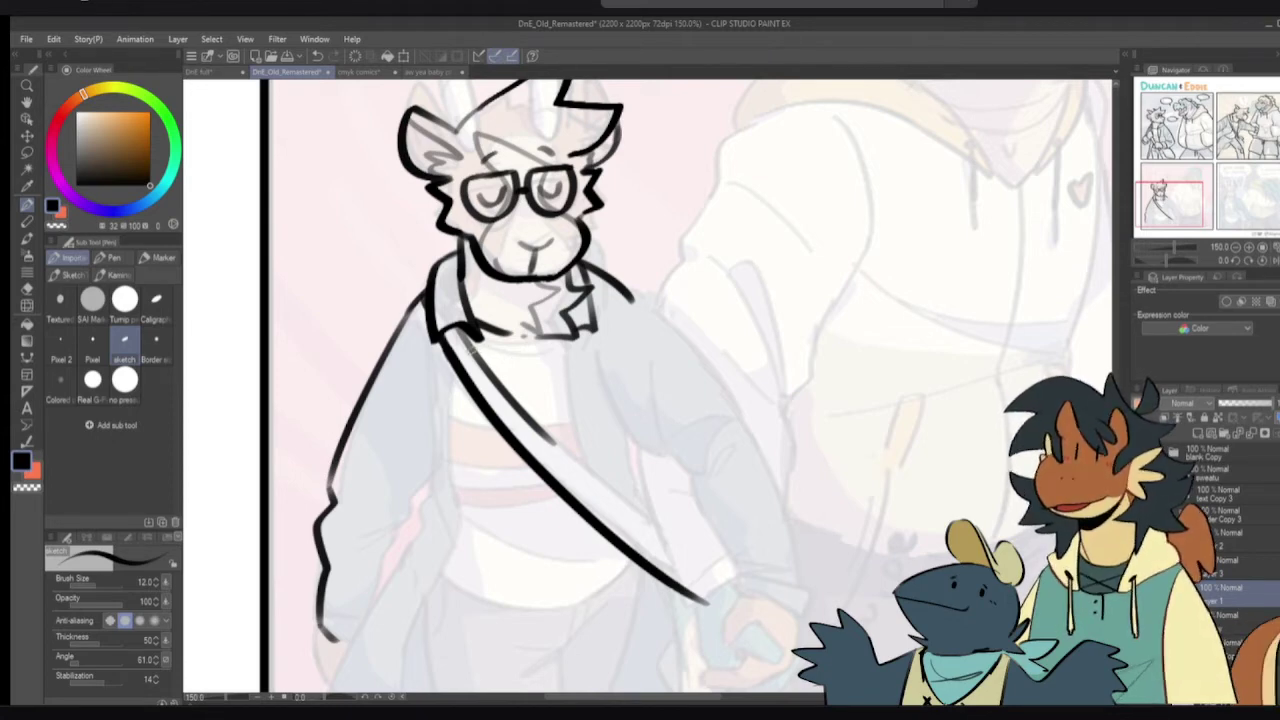
{"action": "key", "text": "ctrl+z"}
{"action": "left_click_drag", "start_coordinate": [461, 330], "coordinate": [571, 467]}
{"action": "key", "text": "ctrl+z"}
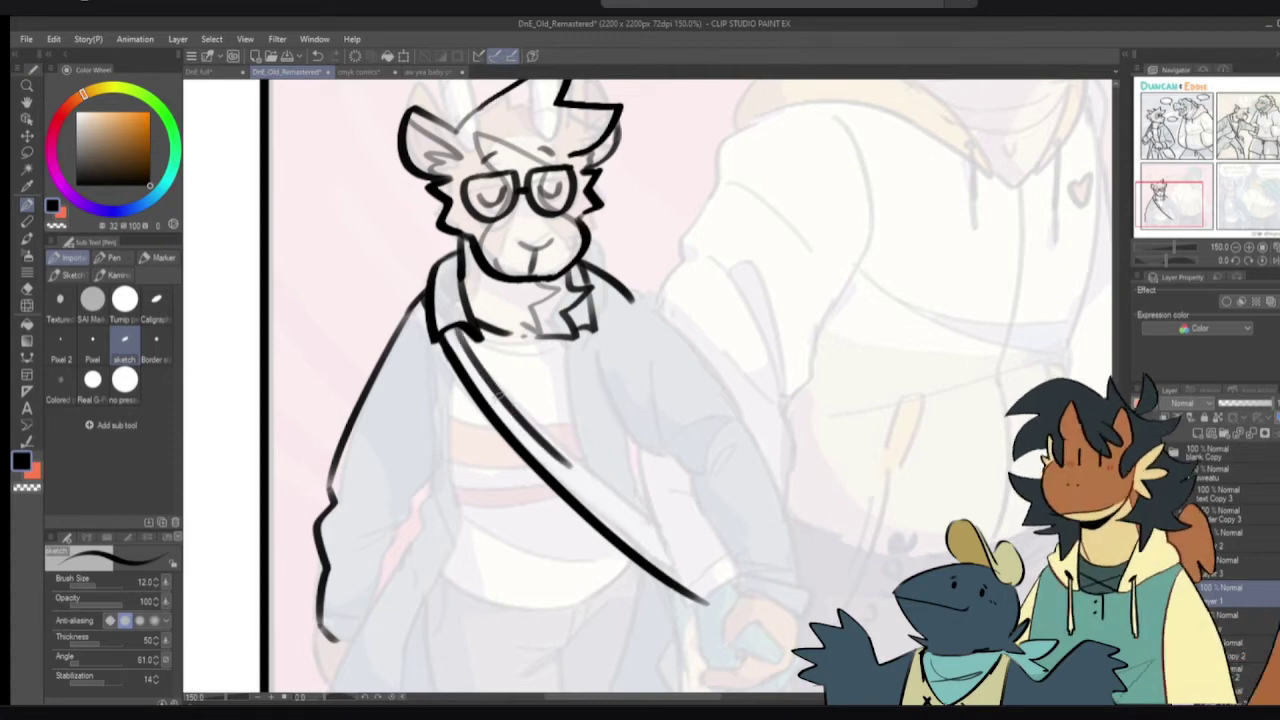
{"action": "key", "text": "ctrl+z"}
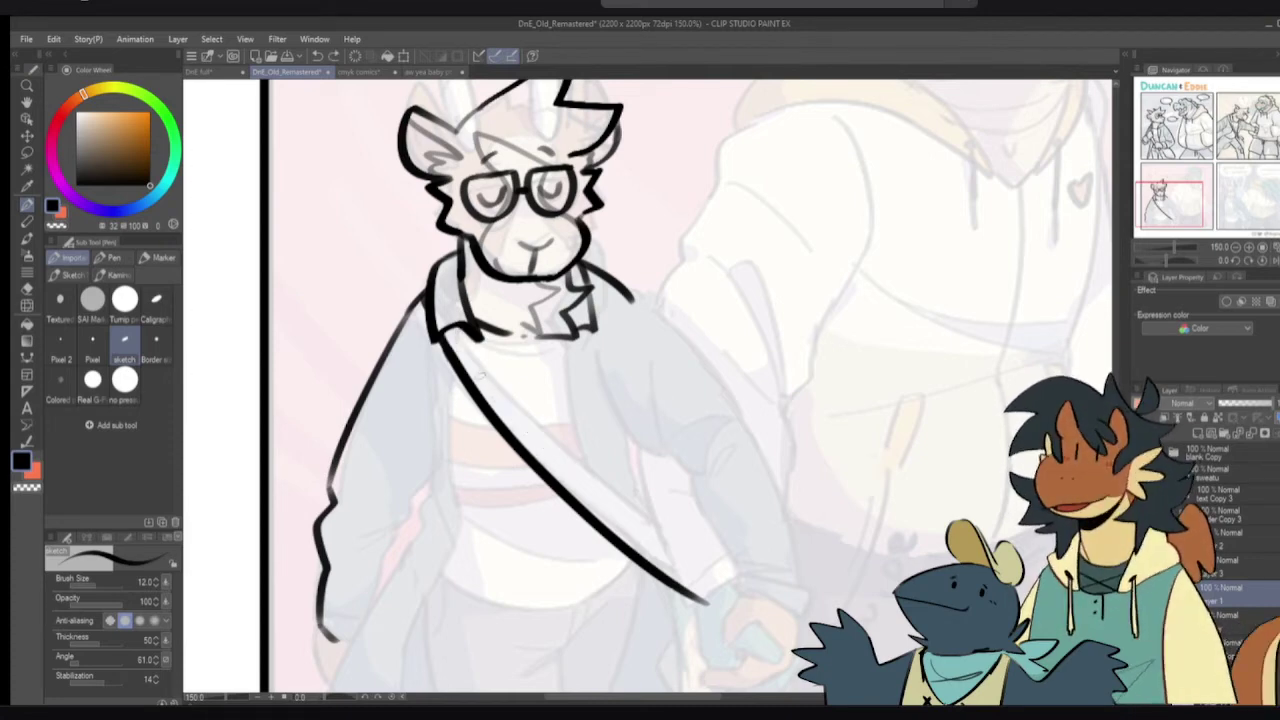
{"action": "left_click_drag", "start_coordinate": [458, 328], "coordinate": [548, 434]}
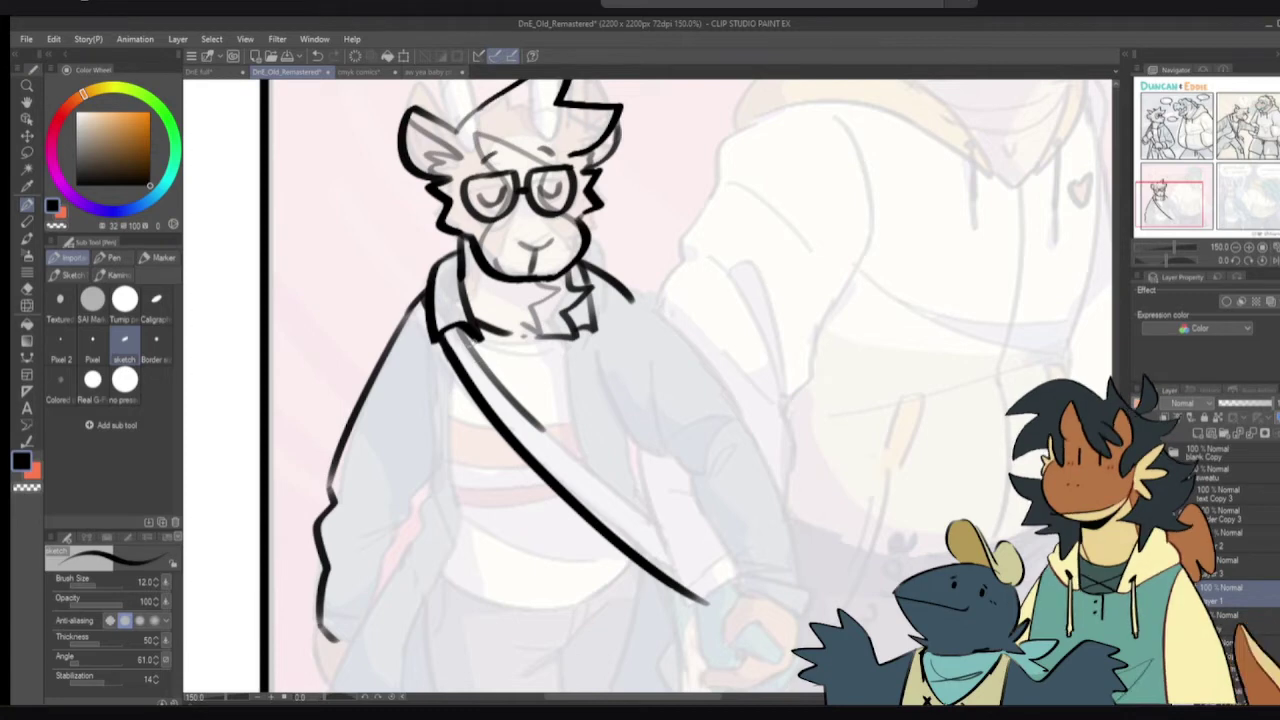
{"action": "key", "text": "ctrl+z"}
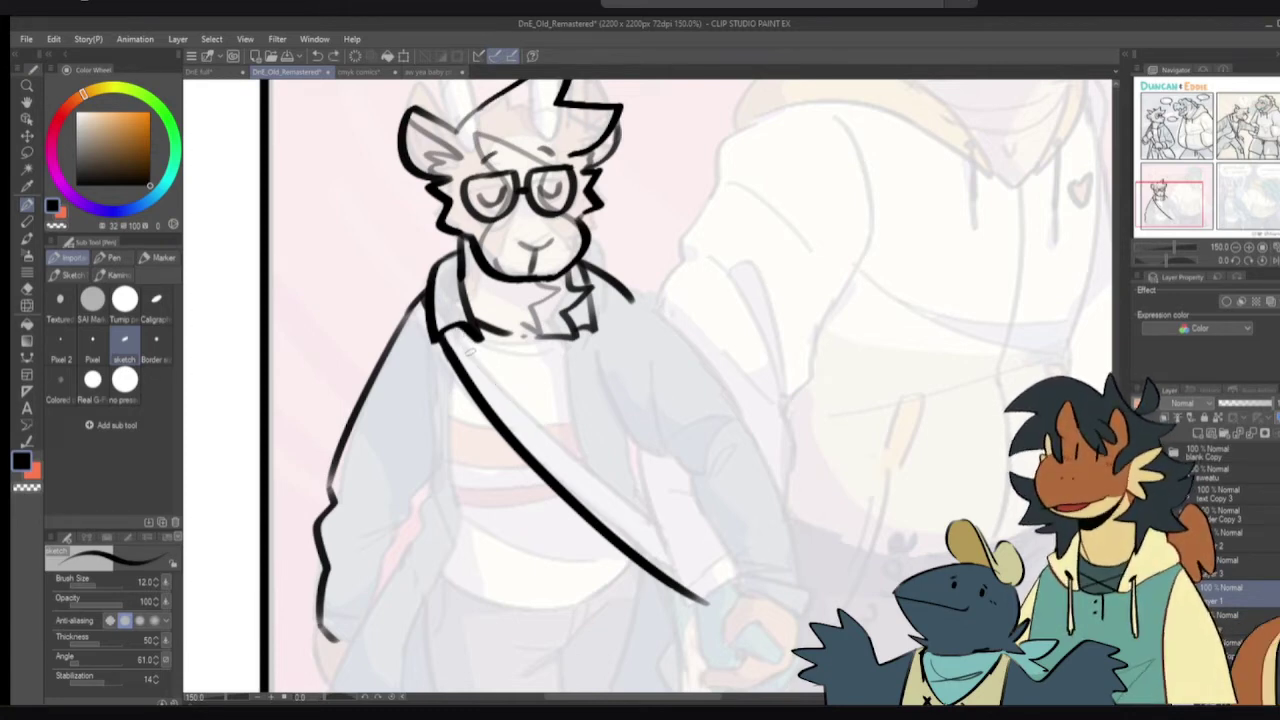
{"action": "left_click_drag", "start_coordinate": [452, 328], "coordinate": [566, 447]}
{"action": "key", "text": "ctrl+z"}
{"action": "left_click_drag", "start_coordinate": [454, 330], "coordinate": [558, 450]}
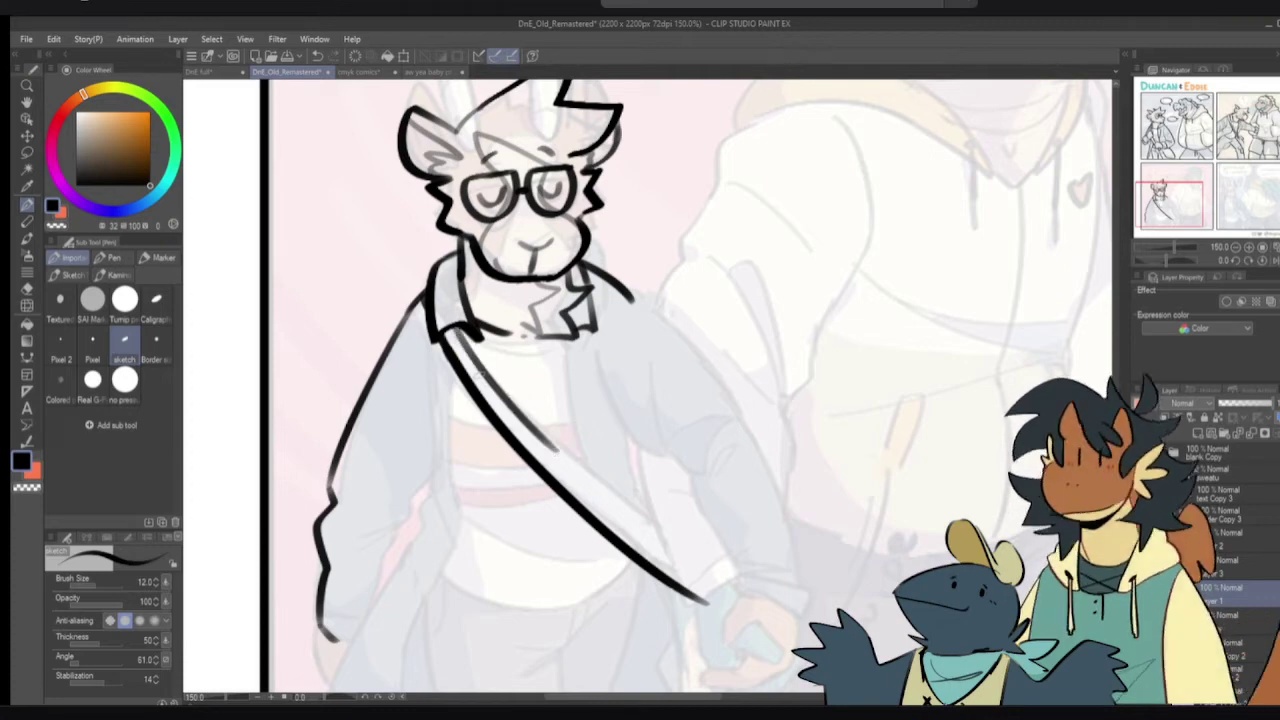
- Continue the strap's upper edge in overlapping strokes down to the strap's lower end, redoing uneven ones
{"action": "key", "text": "c"}
{"action": "left_click_drag", "start_coordinate": [498, 369], "coordinate": [590, 482]}
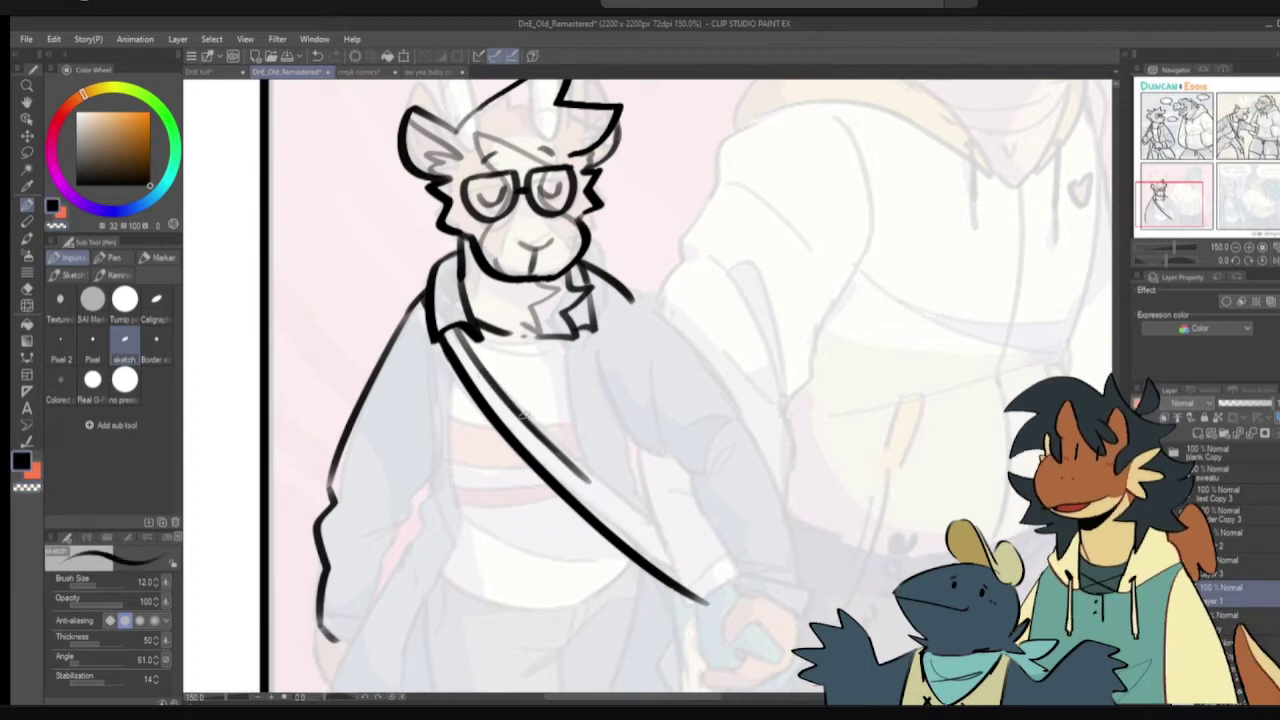
{"action": "key", "text": "ctrl+z"}
{"action": "left_click_drag", "start_coordinate": [484, 380], "coordinate": [613, 501]}
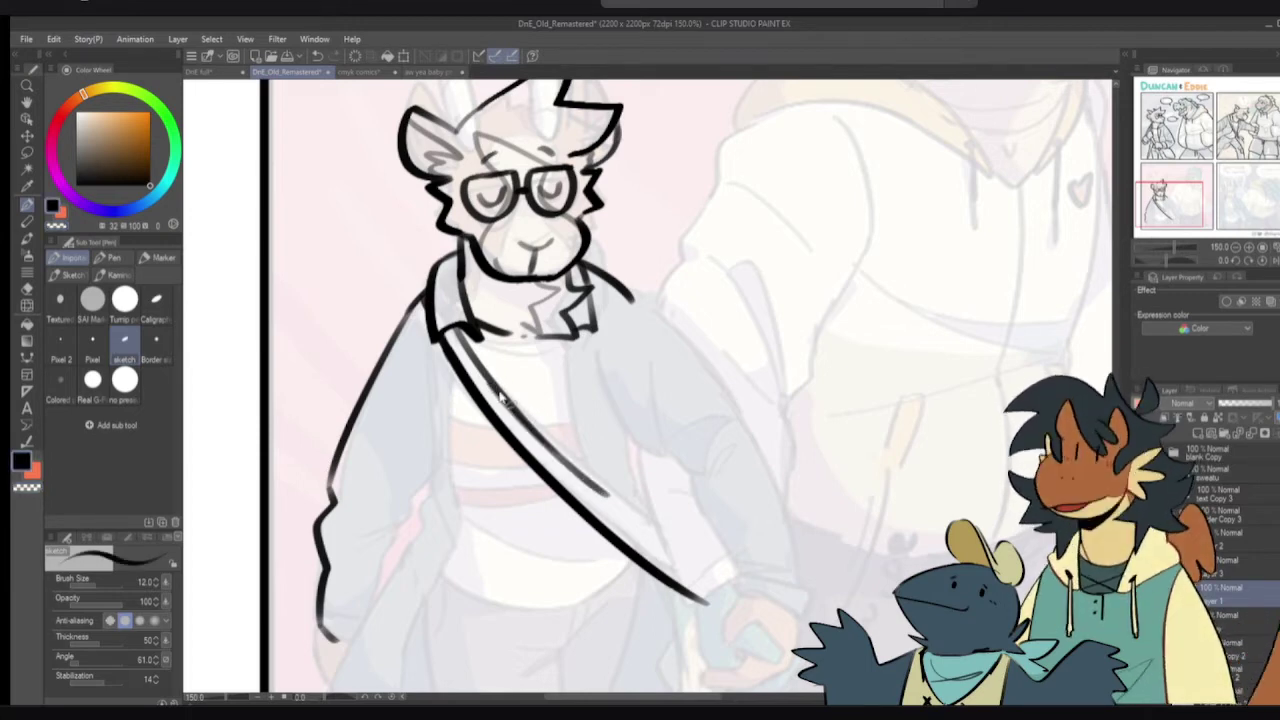
{"action": "key", "text": "ctrl+z"}
{"action": "left_click_drag", "start_coordinate": [514, 413], "coordinate": [610, 508]}
{"action": "left_click_drag", "start_coordinate": [519, 414], "coordinate": [627, 522]}
{"action": "key", "text": "ctrl+z"}
{"action": "left_click_drag", "start_coordinate": [544, 436], "coordinate": [686, 564]}
{"action": "key", "text": "ctrl+z"}
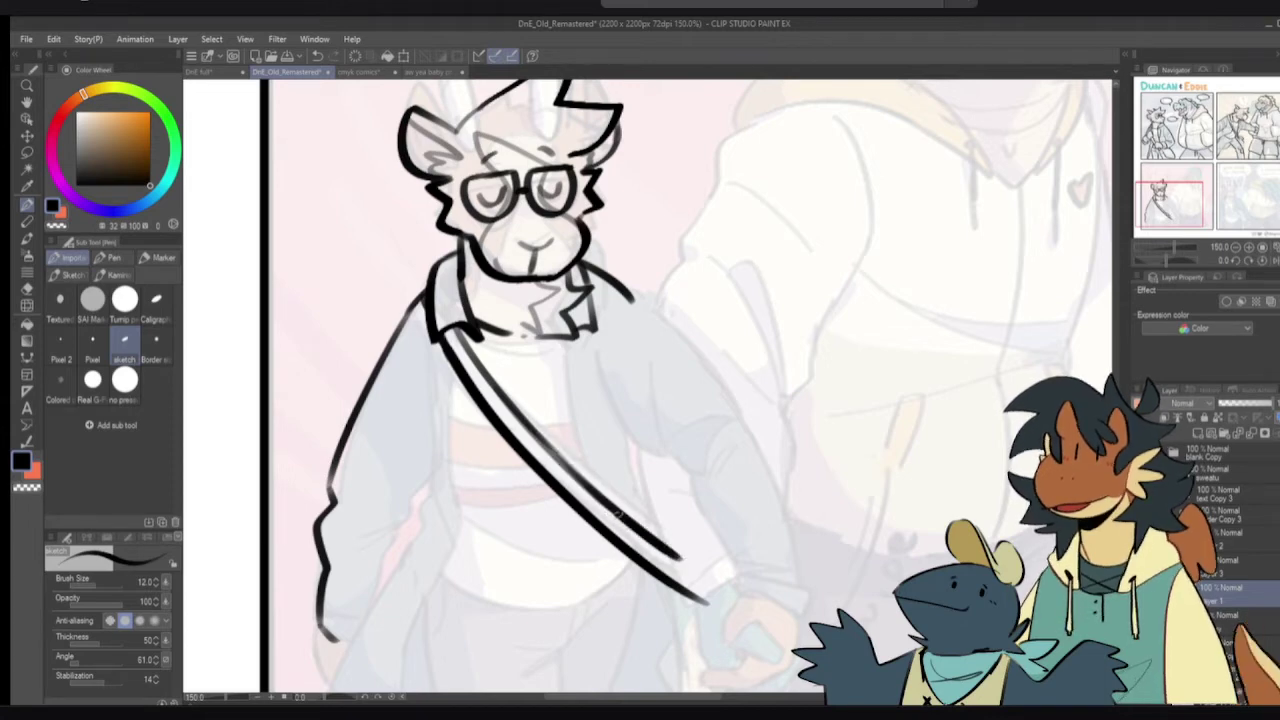
{"action": "key", "text": "ctrl+z"}
{"action": "left_click_drag", "start_coordinate": [547, 447], "coordinate": [667, 557]}
{"action": "left_click_drag", "start_coordinate": [602, 502], "coordinate": [707, 591]}
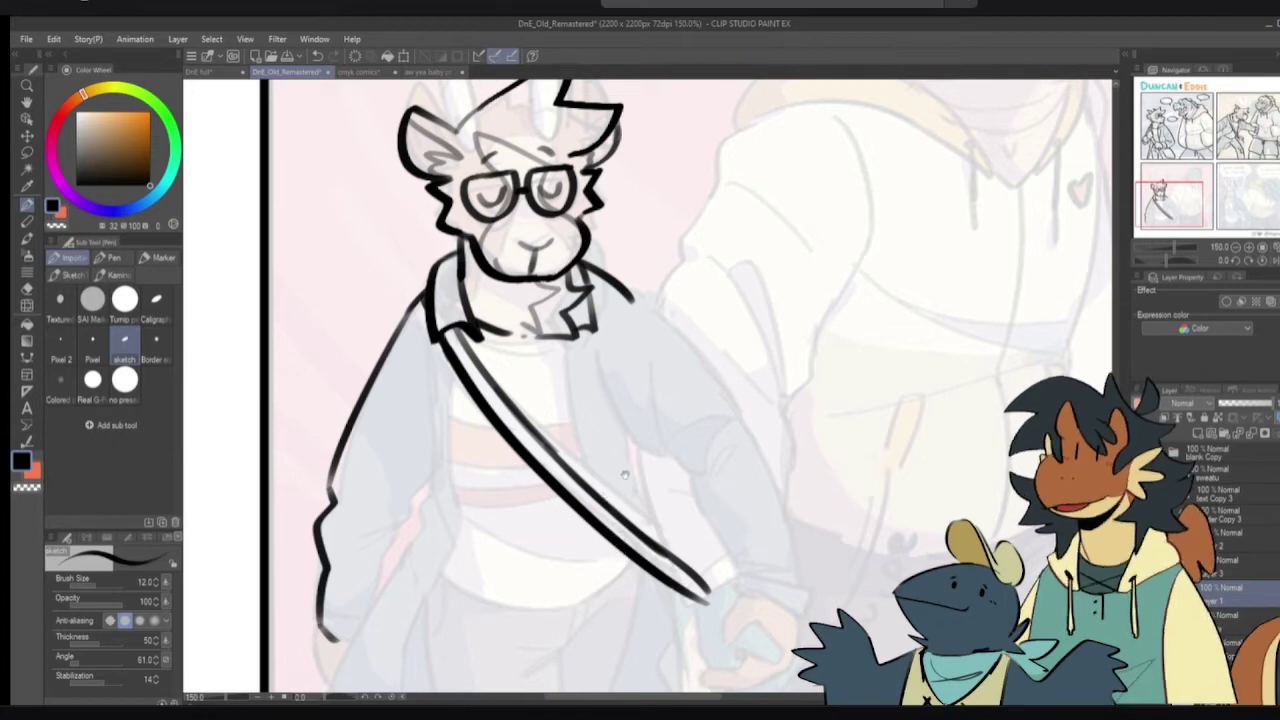
- Trim the overshooting lines at the strap's lower end with the Hard eraser at size 80, and switch back to the sketch pen
{"action": "key", "text": "c"}
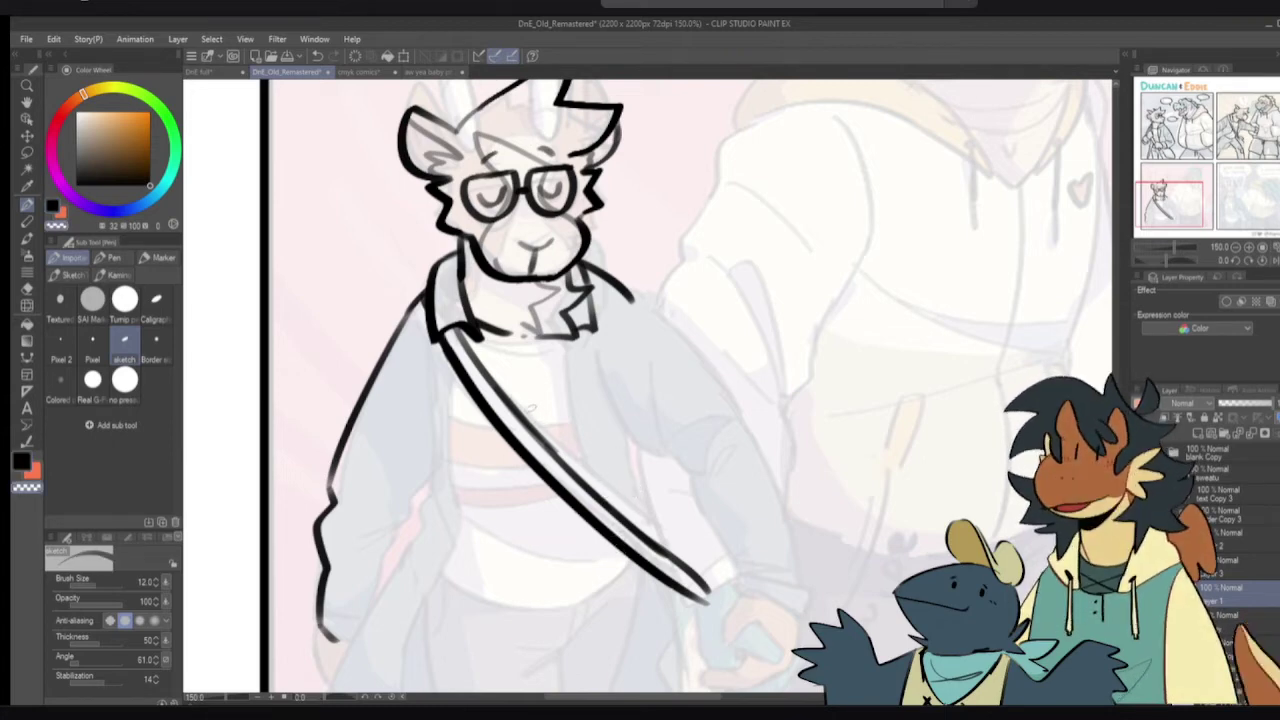
{"action": "key", "text": "c"}
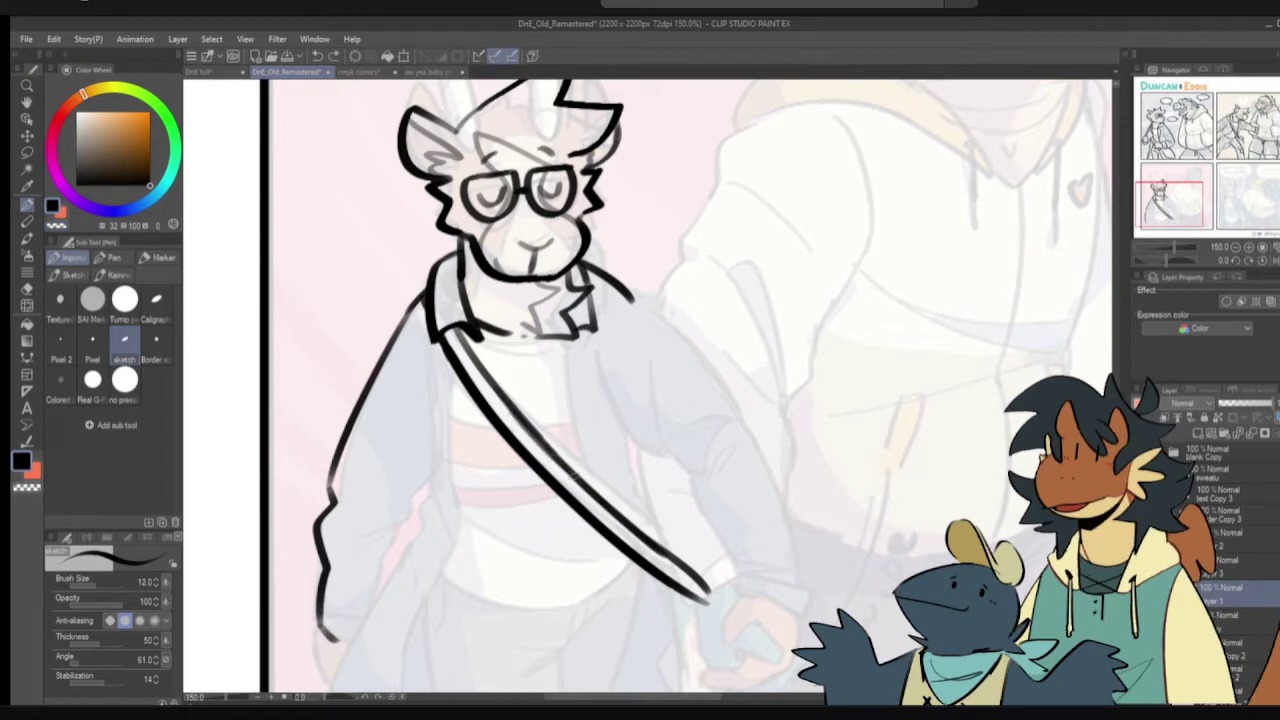
{"action": "mouse_move", "coordinate": [680, 509]}
{"action": "left_mouse_down"}
{"action": "mouse_move", "coordinate": [671, 458]}
{"action": "mouse_move", "coordinate": [654, 447]}
{"action": "left_mouse_up"}
{"action": "key", "text": "e"}
{"action": "mouse_move", "coordinate": [702, 520]}
{"action": "left_mouse_down"}
{"action": "mouse_move", "coordinate": [668, 543]}
{"action": "mouse_move", "coordinate": [685, 516]}
{"action": "left_mouse_up"}
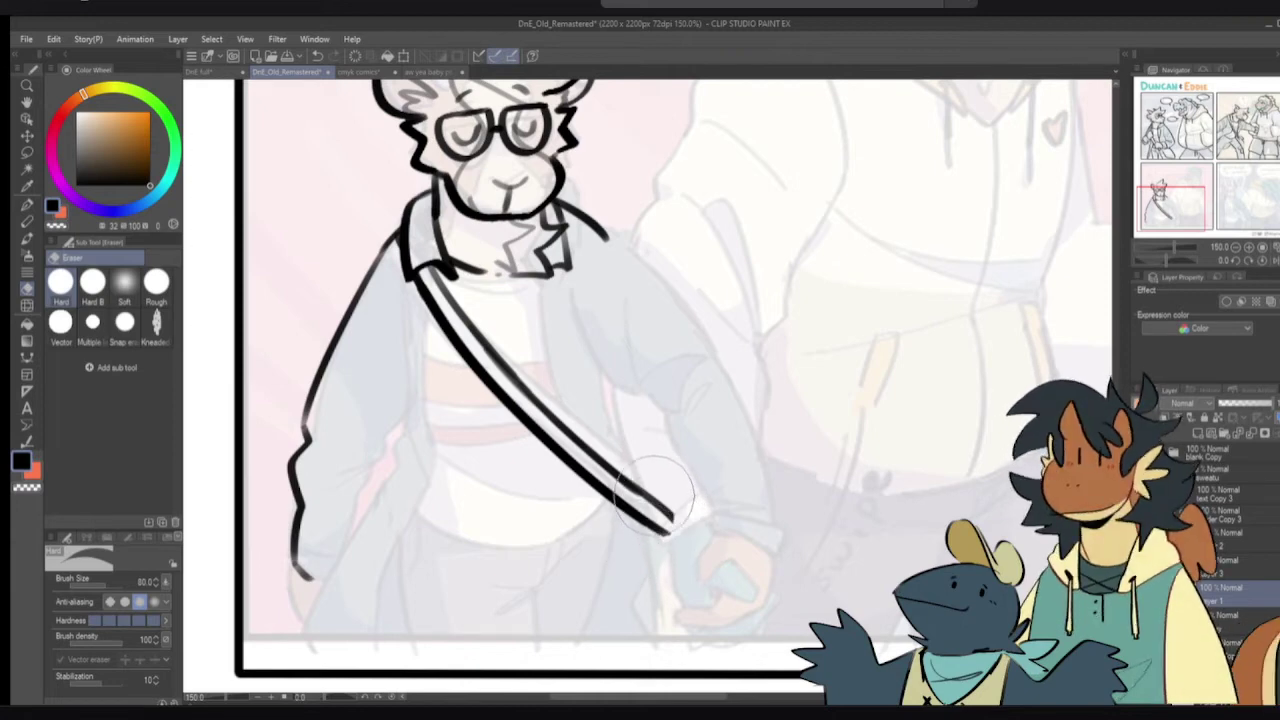
{"action": "key", "text": "p"}
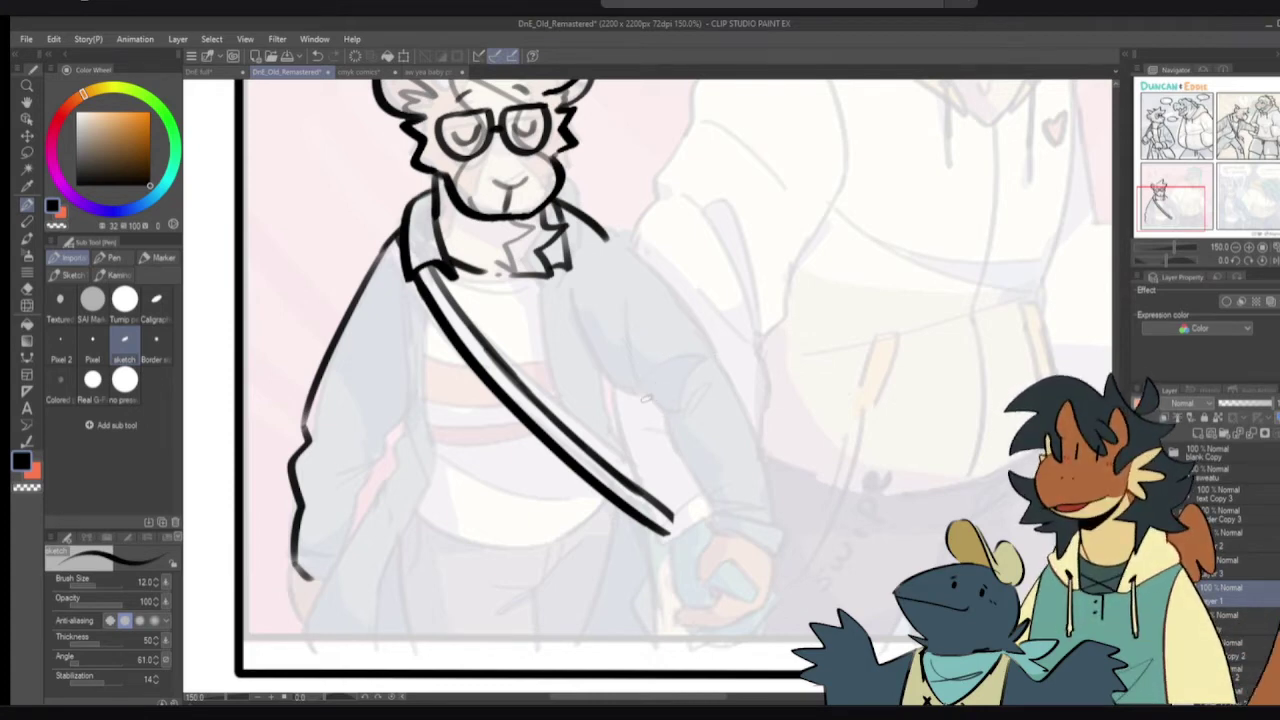
- Close the strap's lower end with a short stroke joining both edges and tidy the corner
{"action": "key", "text": "c"}
{"action": "key", "text": "c"}
{"action": "left_click_drag", "start_coordinate": [648, 496], "coordinate": [666, 531]}
{"action": "key", "text": "ctrl+z"}
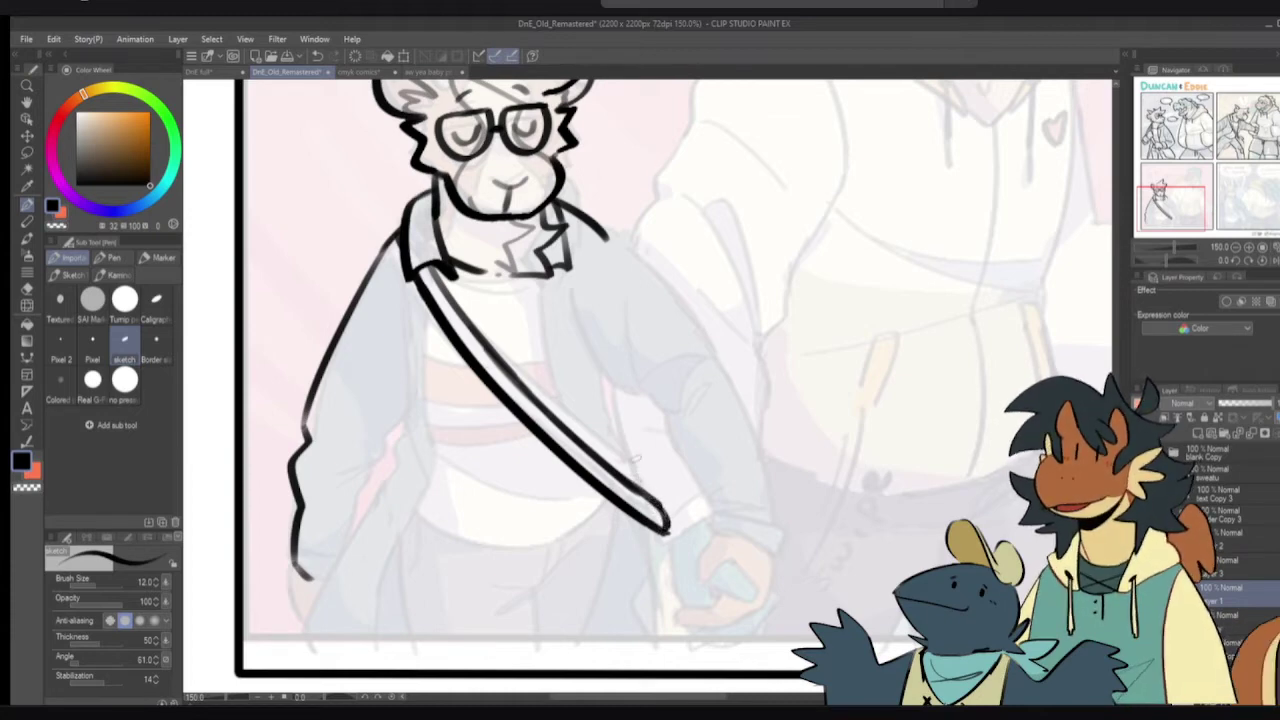
{"action": "key", "text": "c"}
{"action": "key", "text": "c"}
{"action": "mouse_move", "coordinate": [654, 497]}
{"action": "left_mouse_down"}
{"action": "mouse_move", "coordinate": [676, 512]}
{"action": "mouse_move", "coordinate": [664, 508]}
{"action": "left_mouse_up"}
{"action": "key", "text": "ctrl+z"}
{"action": "key", "text": "c"}
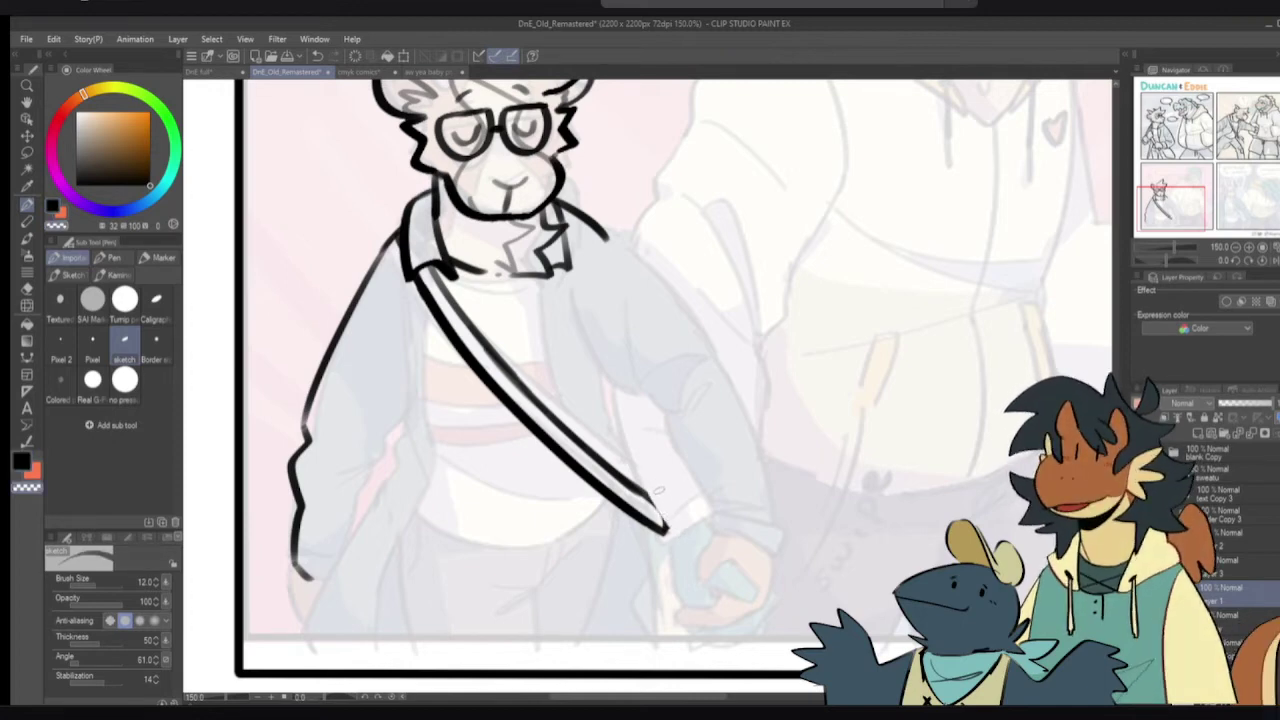
{"action": "key", "text": "c"}
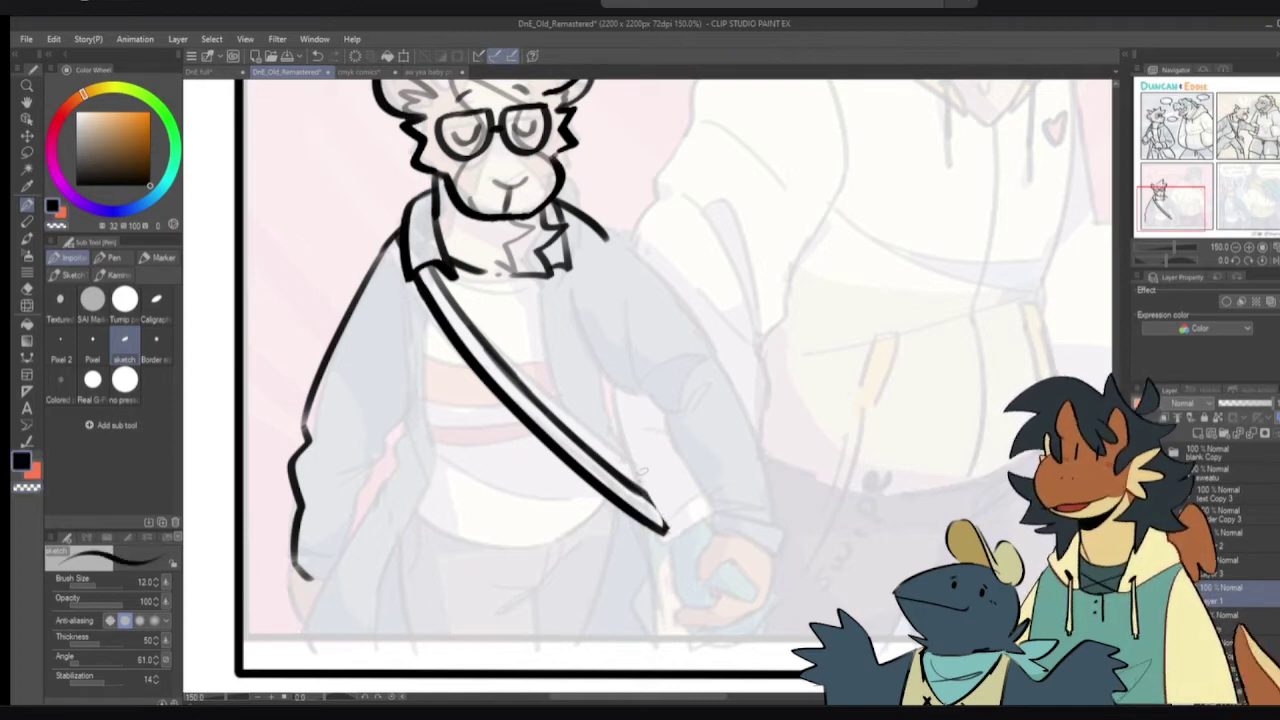
- Ink a small pointed shape at the base of the horn, between the ear and the swept hair tuft
{"action": "scroll", "coordinate": [630, 475], "scroll_direction": "up", "scroll_amount": 3}
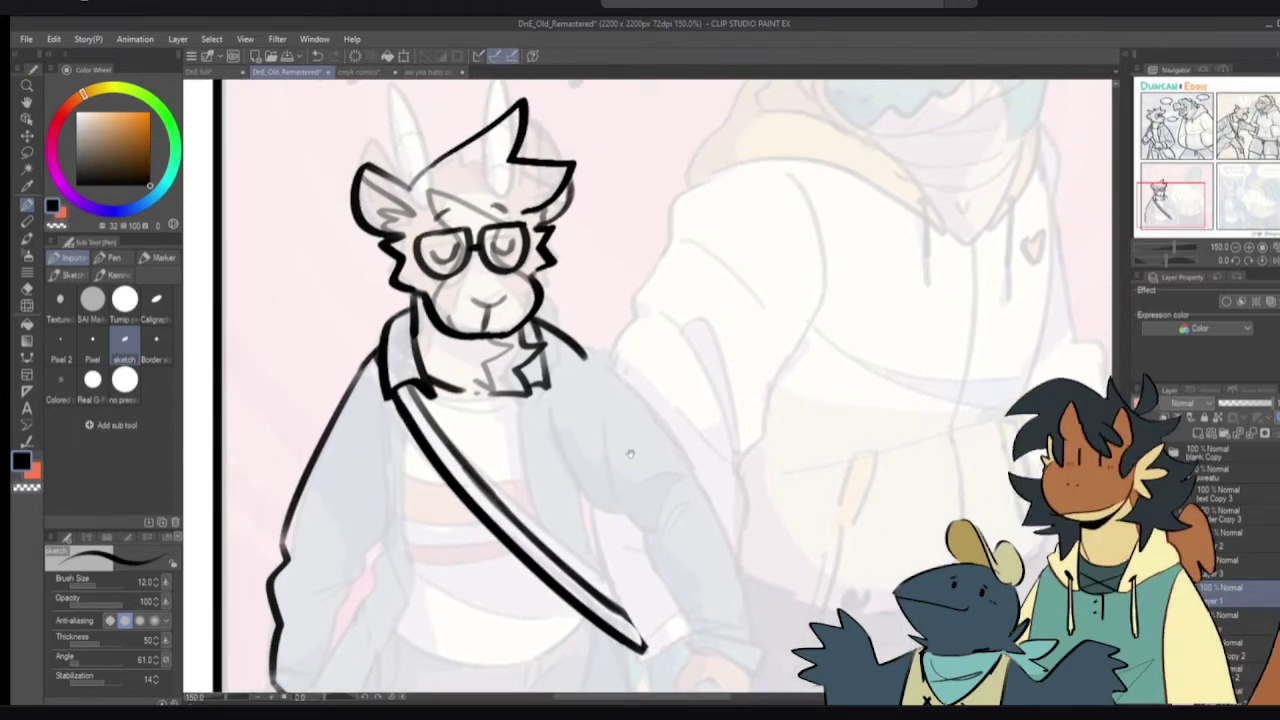
{"action": "scroll", "coordinate": [628, 478], "scroll_direction": "up", "scroll_amount": 2}
{"action": "scroll", "coordinate": [560, 330], "scroll_direction": "up", "scroll_amount": 3}
{"action": "scroll", "coordinate": [490, 378], "scroll_direction": "left", "scroll_amount": 1}
{"action": "left_click_drag", "start_coordinate": [488, 378], "coordinate": [485, 378]}
{"action": "mouse_move", "coordinate": [425, 264]}
{"action": "left_mouse_down"}
{"action": "mouse_move", "coordinate": [443, 350]}
{"action": "mouse_move", "coordinate": [432, 281]}
{"action": "mouse_move", "coordinate": [459, 327]}
{"action": "mouse_move", "coordinate": [438, 333]}
{"action": "mouse_move", "coordinate": [465, 327]}
{"action": "left_mouse_up"}
{"action": "key", "text": "ctrl+z"}
{"action": "key", "text": "ctrl+z"}
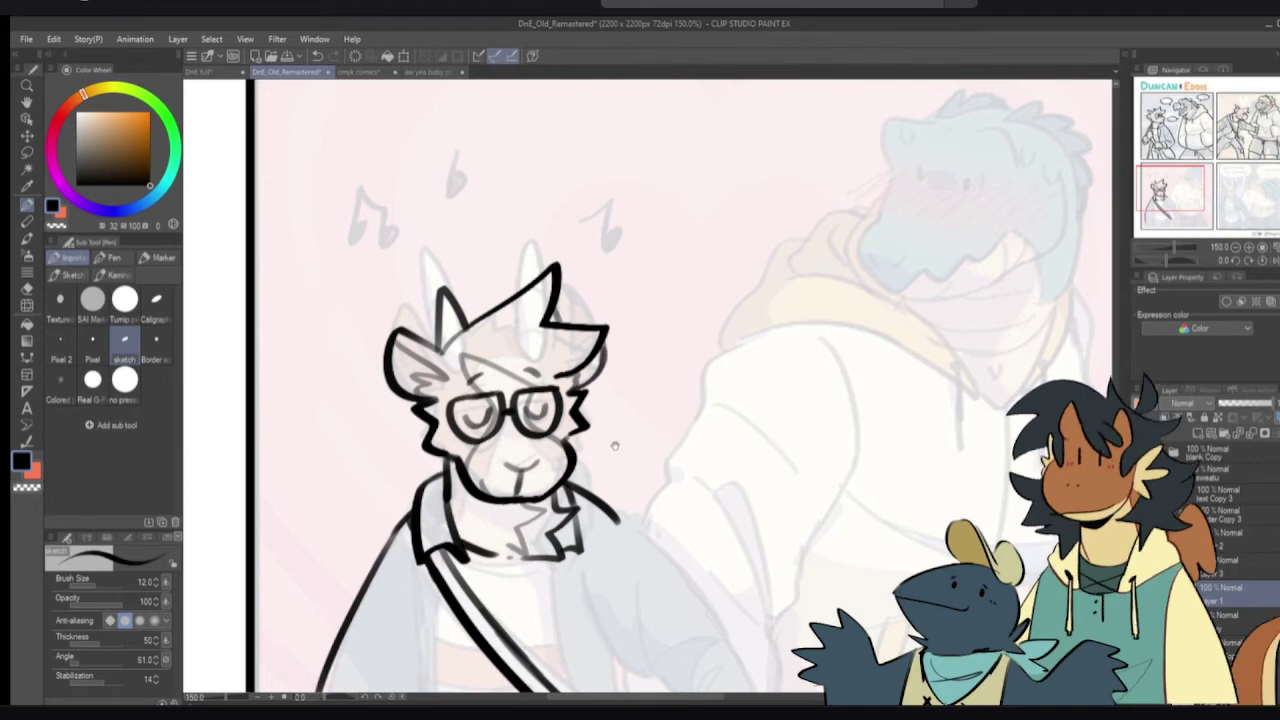
- Ink the sleeve's inner line from below the shoulder down beside the chest on the strap's shoulder side
{"action": "left_click_drag", "start_coordinate": [619, 470], "coordinate": [656, 342]}
{"action": "left_click_drag", "start_coordinate": [634, 440], "coordinate": [638, 335]}
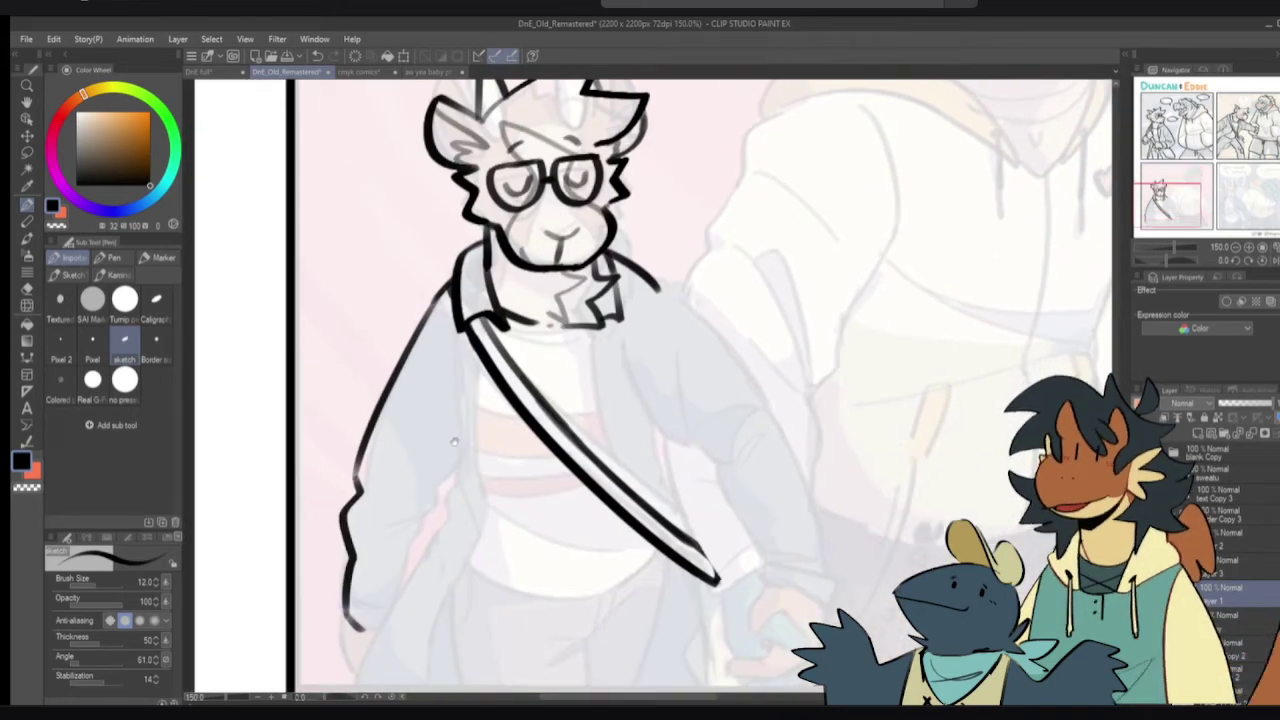
{"action": "left_click_drag", "start_coordinate": [453, 433], "coordinate": [493, 345]}
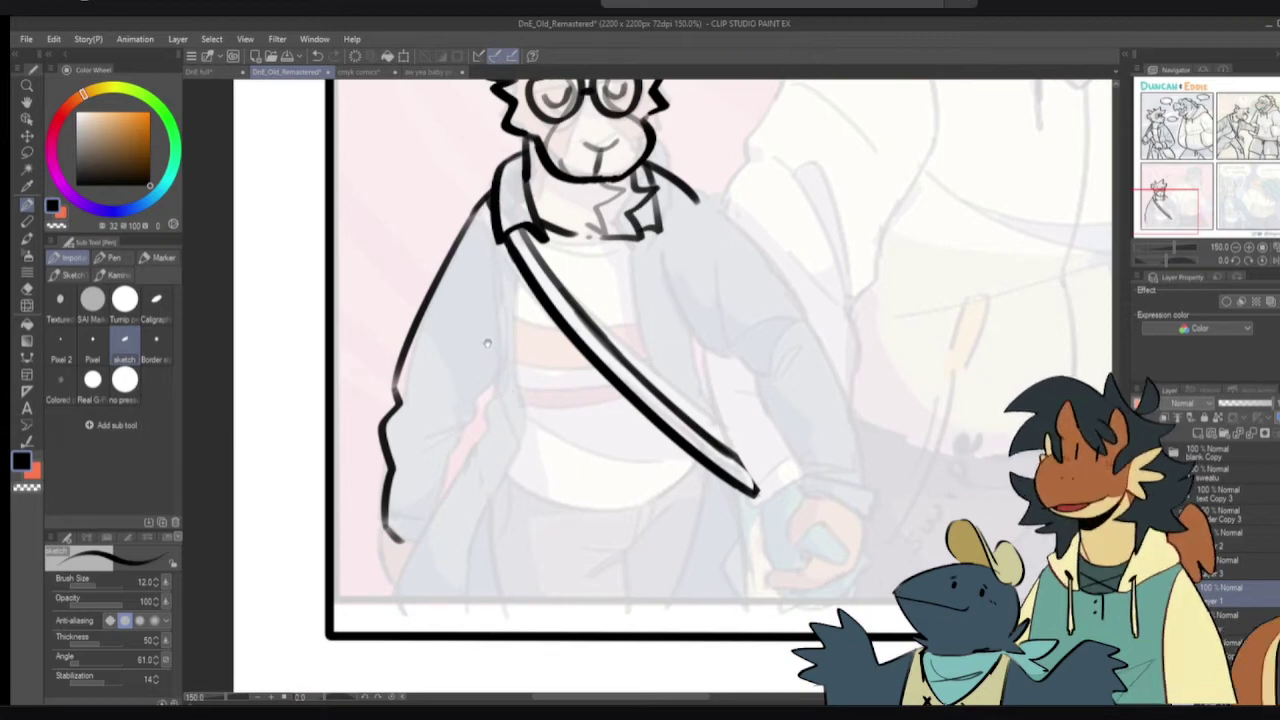
{"action": "left_click_drag", "start_coordinate": [475, 311], "coordinate": [479, 327]}
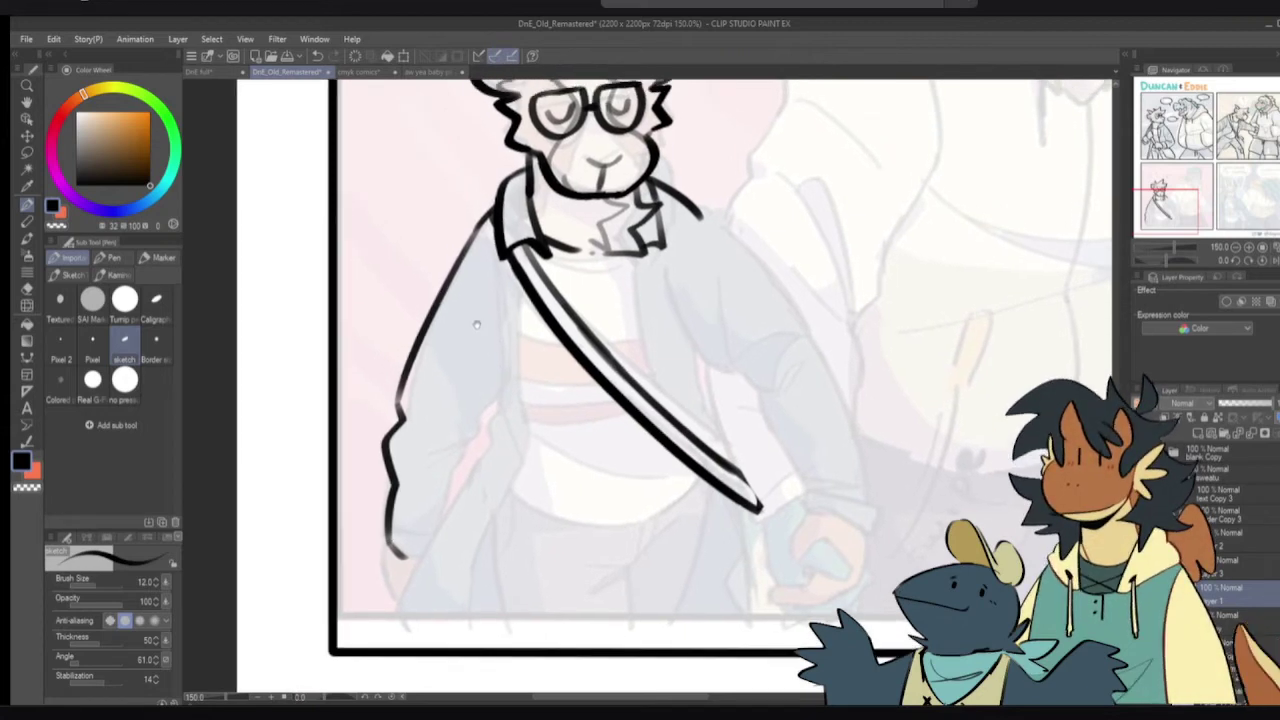
{"action": "left_click_drag", "start_coordinate": [480, 264], "coordinate": [502, 383]}
{"action": "key", "text": "ctrl+z"}
{"action": "mouse_move", "coordinate": [495, 307]}
{"action": "left_mouse_down"}
{"action": "mouse_move", "coordinate": [506, 405]}
{"action": "mouse_move", "coordinate": [496, 312]}
{"action": "mouse_move", "coordinate": [505, 400]}
{"action": "left_mouse_up"}
{"action": "key", "text": "ctrl+z"}
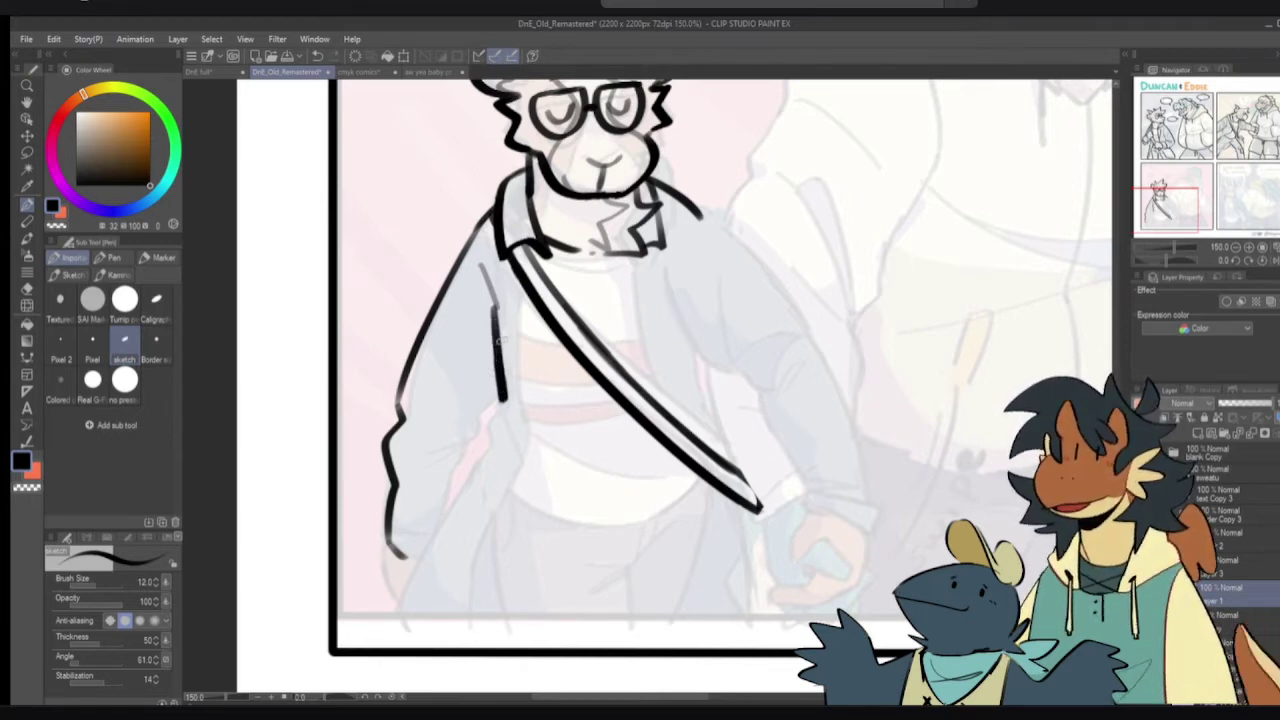
- Ink the upper part of the jacket's front opening edge from the strap down to the waist
{"action": "left_click_drag", "start_coordinate": [533, 300], "coordinate": [535, 386]}
{"action": "key", "text": "ctrl+z"}
{"action": "mouse_move", "coordinate": [533, 298]}
{"action": "left_mouse_down"}
{"action": "mouse_move", "coordinate": [542, 442]}
{"action": "mouse_move", "coordinate": [523, 460]}
{"action": "mouse_move", "coordinate": [537, 428]}
{"action": "mouse_move", "coordinate": [464, 556]}
{"action": "left_mouse_up"}
{"action": "key", "text": "ctrl+z"}
{"action": "key", "text": "ctrl+z"}
- Ink the jacket's front edge in a curve from the waist down to the panel border, redoing it until it fits
{"action": "mouse_move", "coordinate": [525, 473]}
{"action": "left_mouse_down"}
{"action": "mouse_move", "coordinate": [490, 535]}
{"action": "mouse_move", "coordinate": [475, 628]}
{"action": "left_mouse_up"}
{"action": "key", "text": "ctrl+z"}
{"action": "mouse_move", "coordinate": [536, 462]}
{"action": "left_mouse_down"}
{"action": "mouse_move", "coordinate": [469, 610]}
{"action": "mouse_move", "coordinate": [462, 648]}
{"action": "left_mouse_up"}
{"action": "key", "text": "ctrl+z"}
{"action": "left_click_drag", "start_coordinate": [538, 458], "coordinate": [464, 636]}
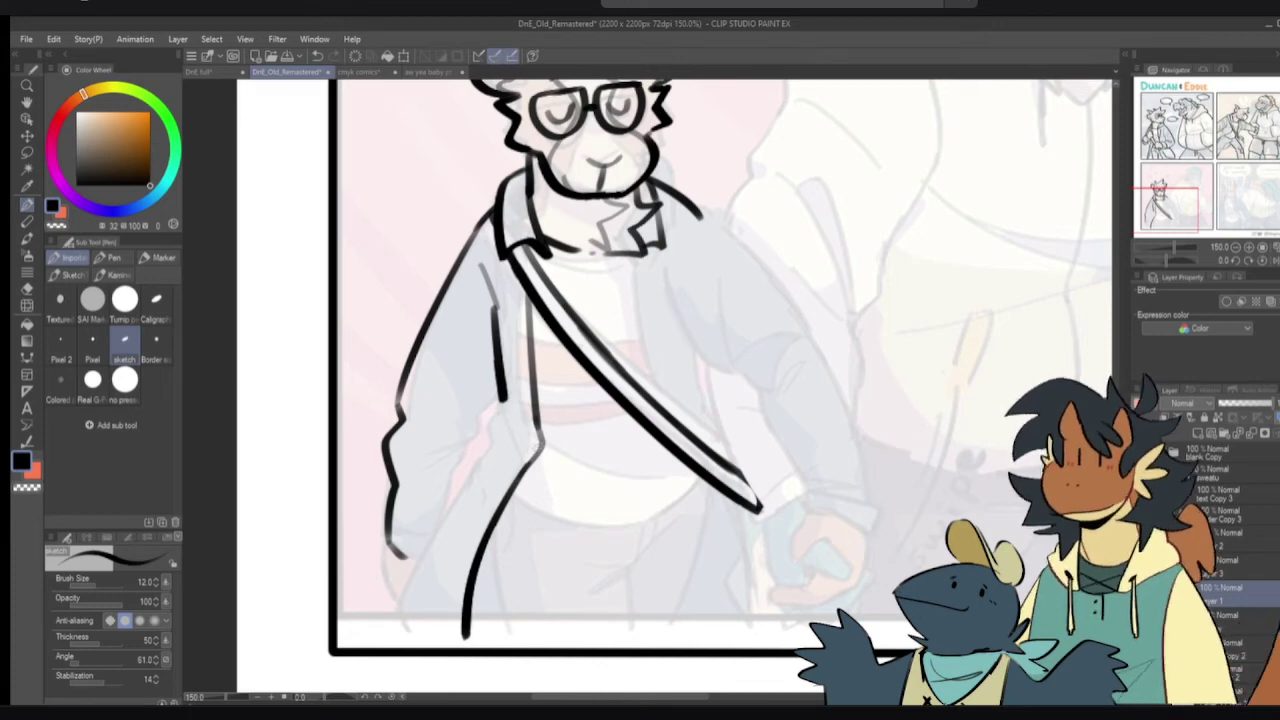
{"action": "key", "text": "ctrl+z"}
{"action": "left_click_drag", "start_coordinate": [540, 456], "coordinate": [460, 648]}
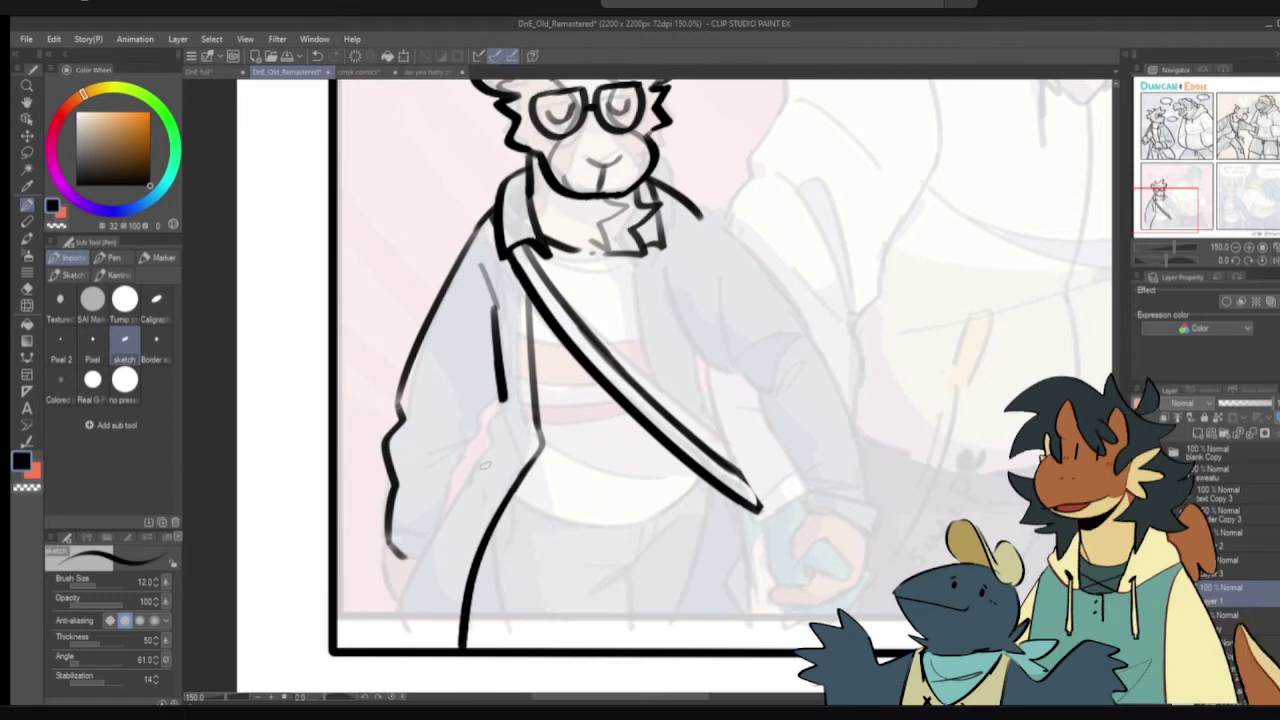
- Ink the jacket's side edge from under the arm through the zigzag folds down toward the panel border
{"action": "left_click_drag", "start_coordinate": [505, 388], "coordinate": [414, 658]}
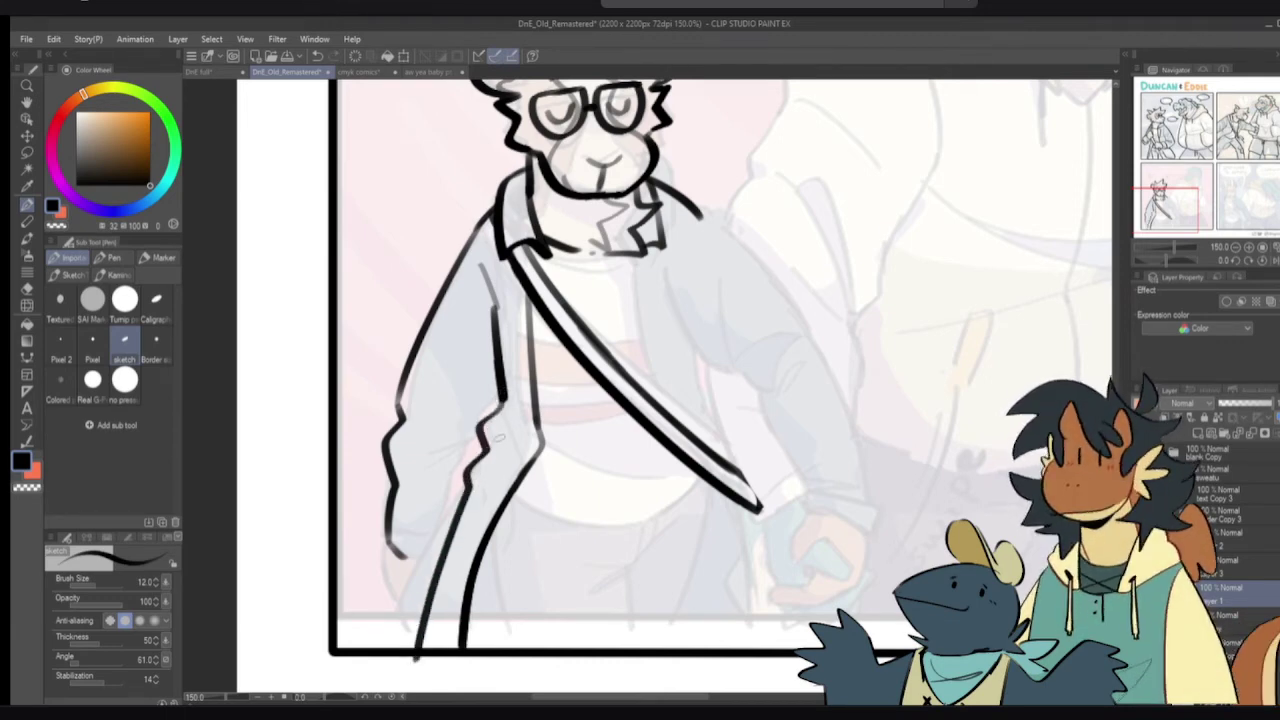
{"action": "key", "text": "ctrl+z"}
{"action": "left_click_drag", "start_coordinate": [505, 392], "coordinate": [414, 640]}
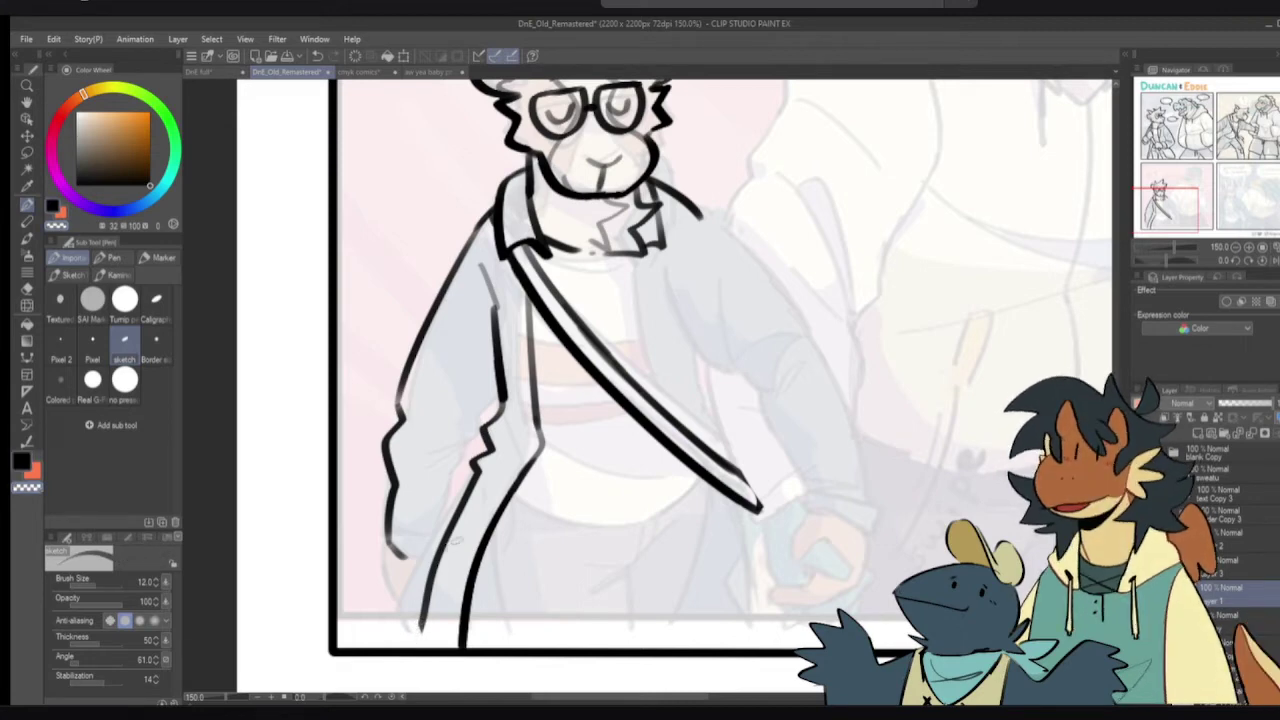
{"action": "key", "text": "c"}
{"action": "left_click_drag", "start_coordinate": [437, 567], "coordinate": [417, 636]}
{"action": "key", "text": "ctrl+z"}
{"action": "left_click_drag", "start_coordinate": [438, 566], "coordinate": [416, 646]}
{"action": "key", "text": "ctrl+z"}
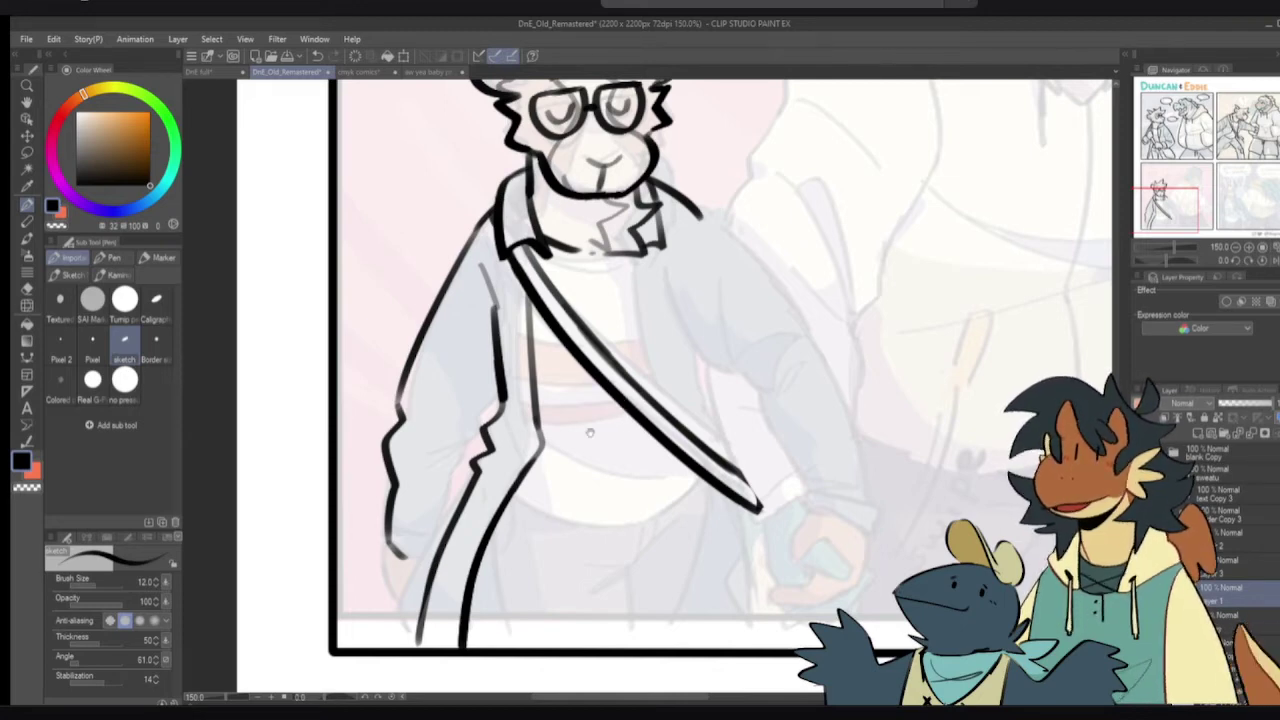
- Ink the sleeve's cuff edge across the wrist from the outer sleeve line to the jacket's side
{"action": "left_click_drag", "start_coordinate": [457, 511], "coordinate": [451, 565]}
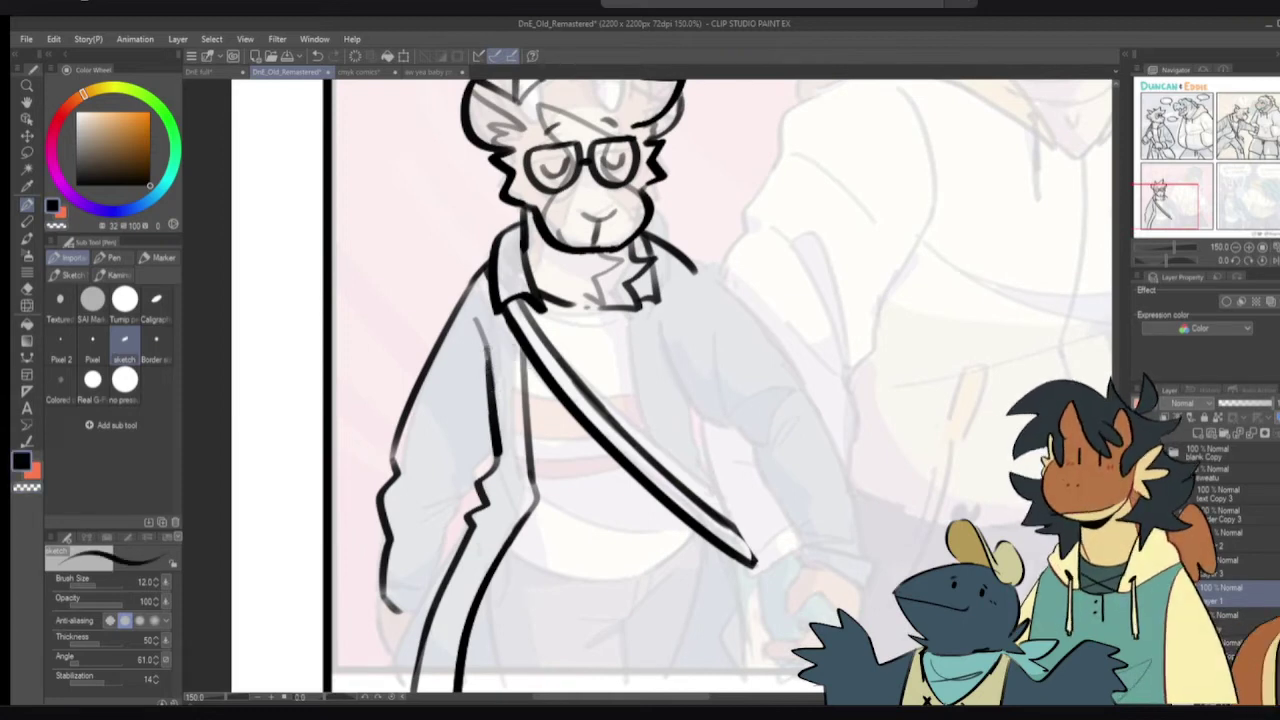
{"action": "left_click_drag", "start_coordinate": [403, 559], "coordinate": [401, 537]}
{"action": "mouse_move", "coordinate": [394, 584]}
{"action": "left_mouse_down"}
{"action": "mouse_move", "coordinate": [432, 593]}
{"action": "mouse_move", "coordinate": [422, 584]}
{"action": "left_mouse_up"}
{"action": "key", "text": "ctrl+z"}
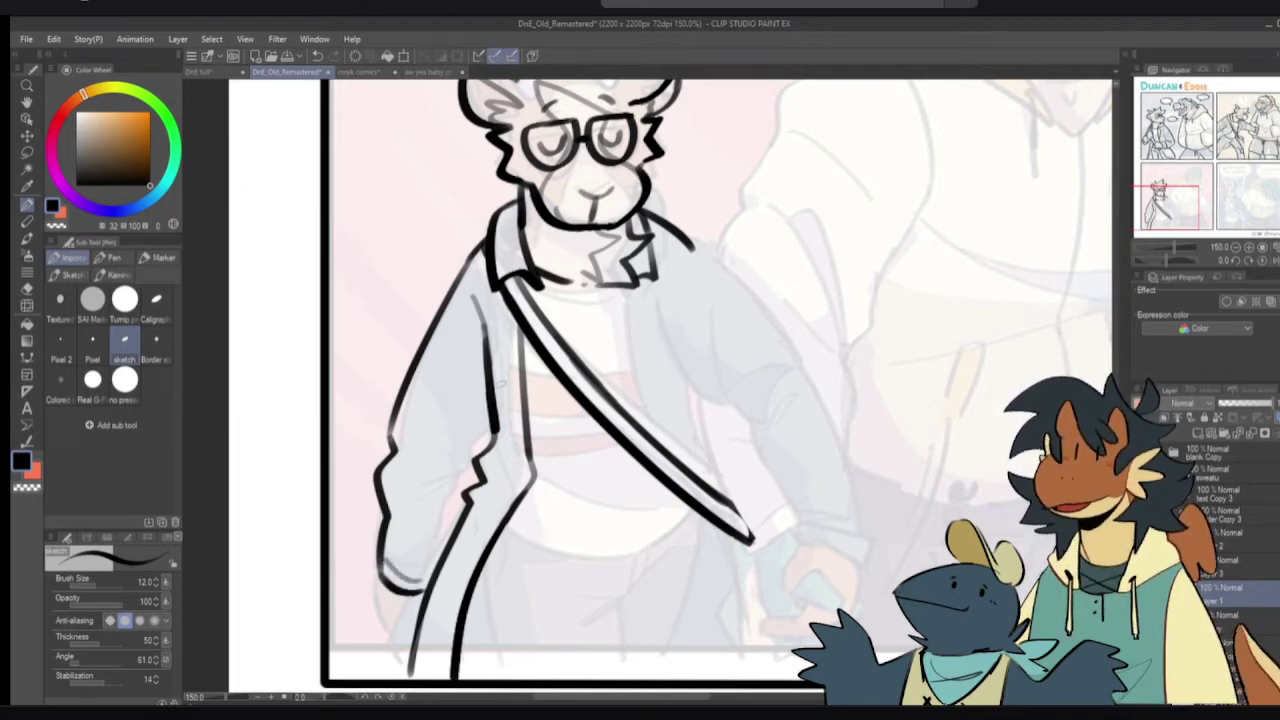
- Ink a short fold line inside the sleeve just below the armpit, redoing it until it fits
{"action": "mouse_move", "coordinate": [459, 422]}
{"action": "left_mouse_down"}
{"action": "mouse_move", "coordinate": [489, 436]}
{"action": "mouse_move", "coordinate": [468, 488]}
{"action": "left_mouse_up"}
{"action": "key", "text": "ctrl+z"}
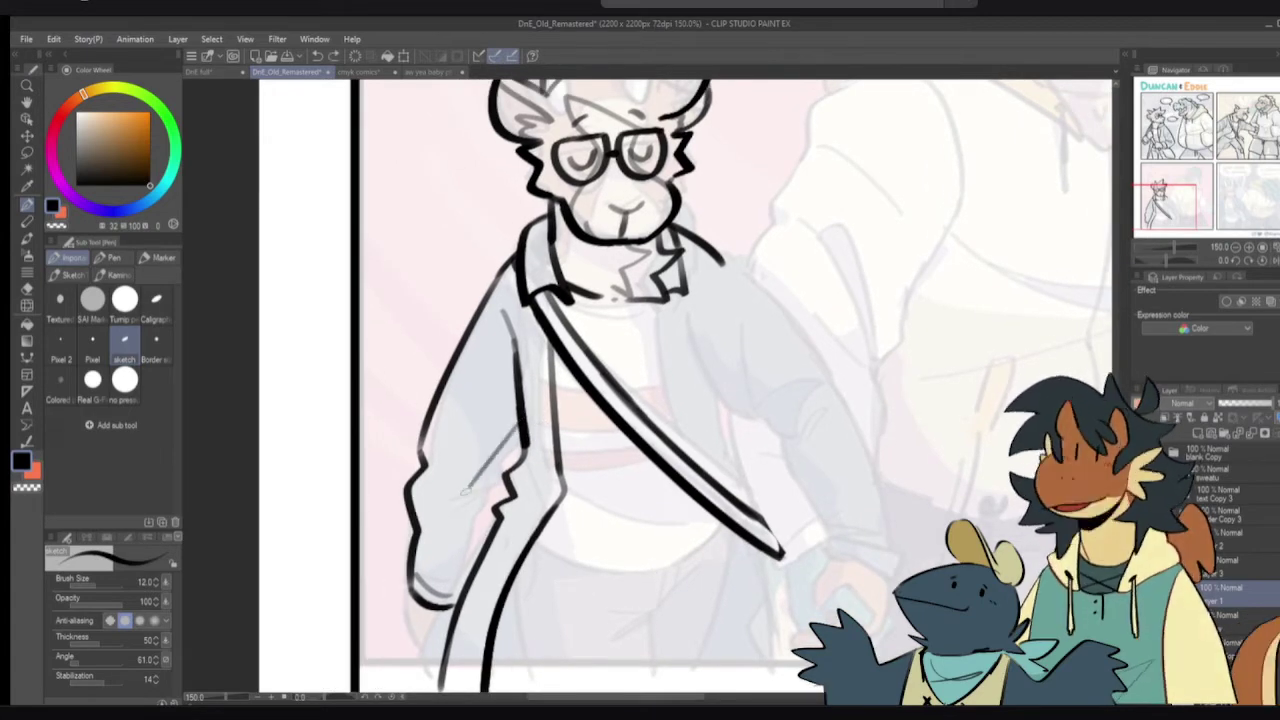
{"action": "key", "text": "ctrl+z"}
{"action": "left_click_drag", "start_coordinate": [520, 436], "coordinate": [498, 470]}
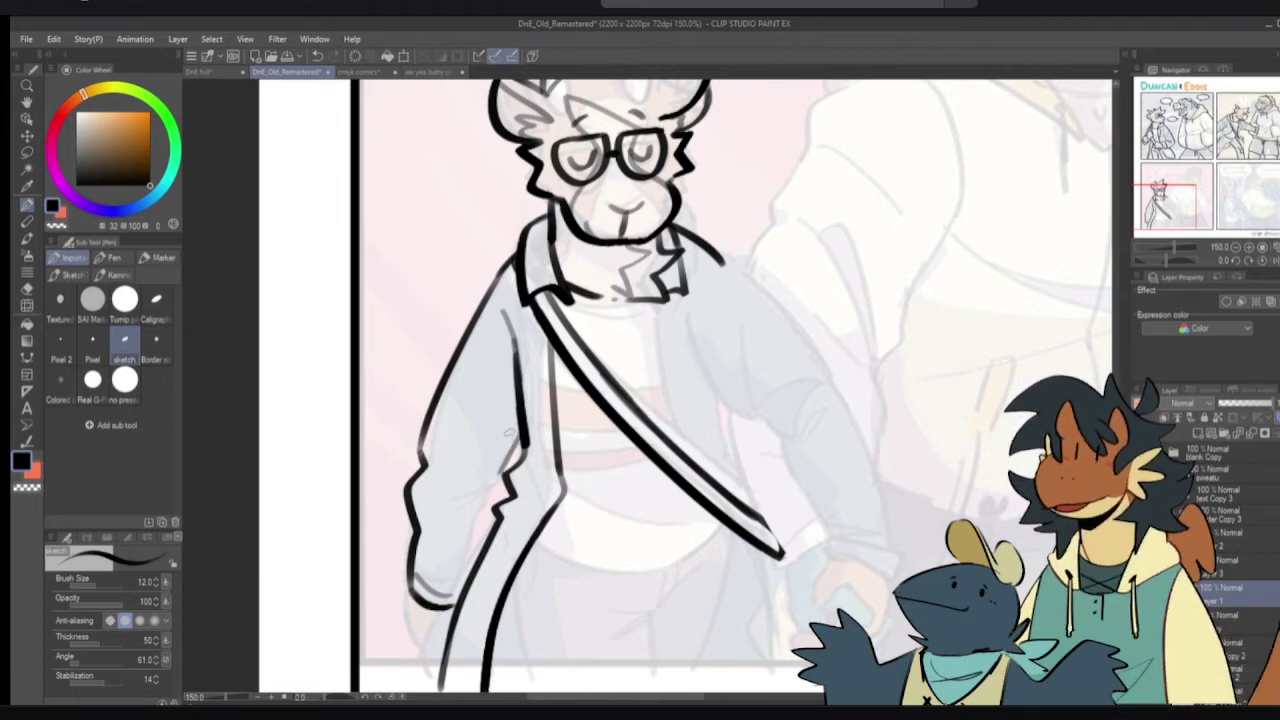
{"action": "key", "text": "ctrl+z"}
{"action": "left_click_drag", "start_coordinate": [504, 372], "coordinate": [517, 402]}
{"action": "key", "text": "ctrl+z"}
{"action": "mouse_move", "coordinate": [500, 365]}
{"action": "left_mouse_down"}
{"action": "mouse_move", "coordinate": [522, 414]}
{"action": "mouse_move", "coordinate": [482, 550]}
{"action": "left_mouse_up"}
{"action": "key", "text": "ctrl+z"}
- Ink the hand's outline and finger line below the finished cuff, plus a zigzag fold across the sleeve at the elbow
{"action": "mouse_move", "coordinate": [436, 608]}
{"action": "left_mouse_down"}
{"action": "mouse_move", "coordinate": [448, 507]}
{"action": "mouse_move", "coordinate": [462, 541]}
{"action": "mouse_move", "coordinate": [467, 526]}
{"action": "mouse_move", "coordinate": [426, 497]}
{"action": "mouse_move", "coordinate": [426, 511]}
{"action": "mouse_move", "coordinate": [426, 492]}
{"action": "mouse_move", "coordinate": [423, 521]}
{"action": "mouse_move", "coordinate": [426, 486]}
{"action": "left_mouse_up"}
{"action": "key", "text": "ctrl+z"}
{"action": "key", "text": "ctrl+z"}
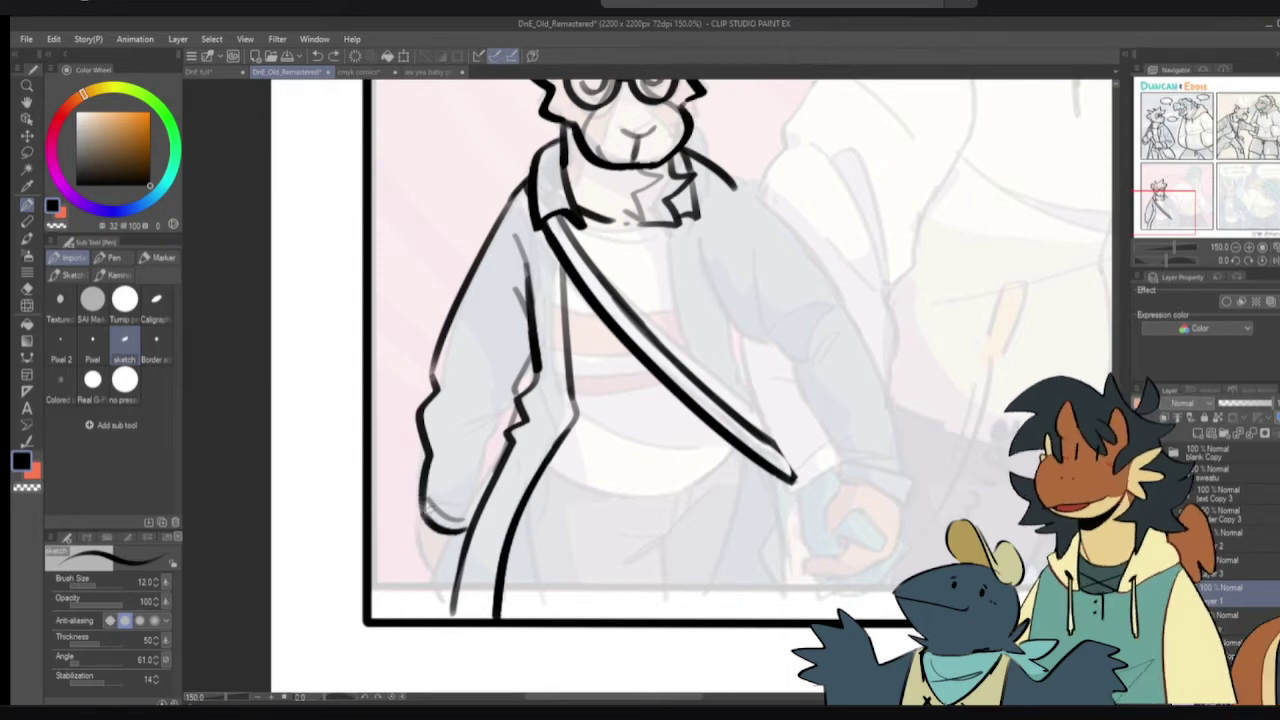
{"action": "mouse_move", "coordinate": [424, 530]}
{"action": "left_mouse_down"}
{"action": "mouse_move", "coordinate": [412, 575]}
{"action": "mouse_move", "coordinate": [432, 598]}
{"action": "left_mouse_up"}
{"action": "key", "text": "ctrl+z"}
{"action": "left_click_drag", "start_coordinate": [429, 536], "coordinate": [413, 576]}
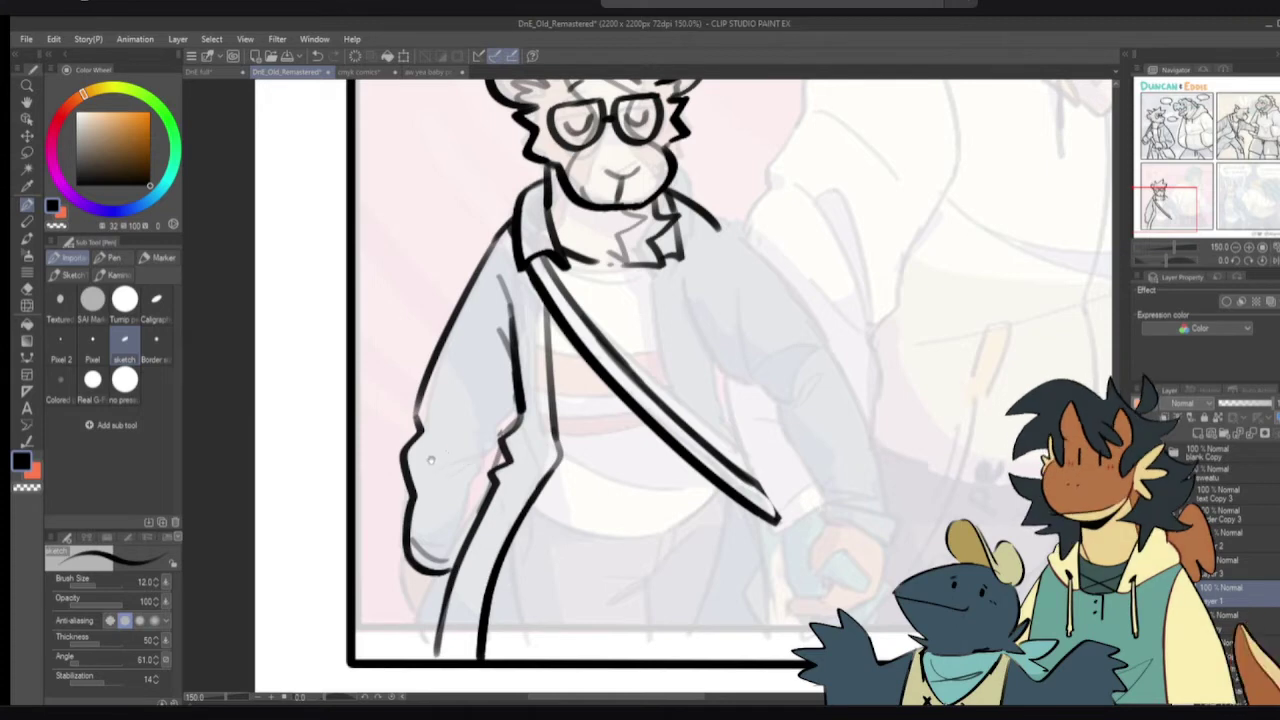
{"action": "scroll", "coordinate": [463, 510], "scroll_direction": "down", "scroll_amount": 2}
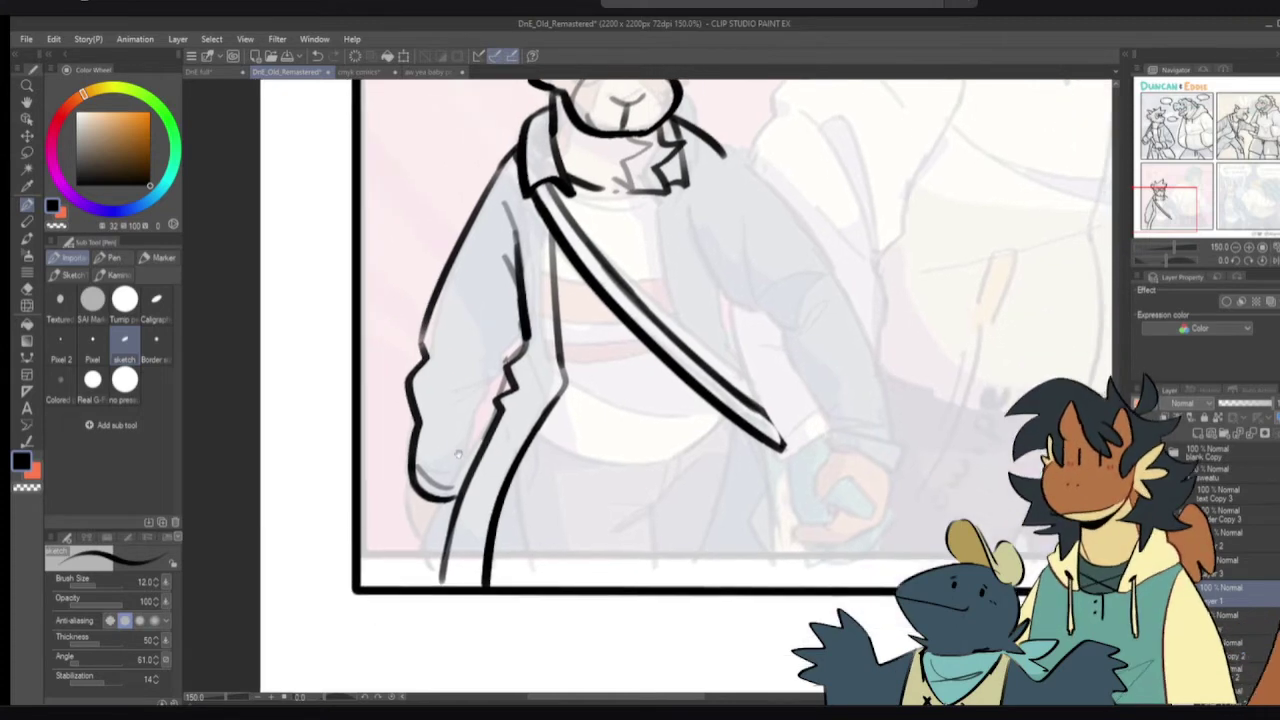
{"action": "left_click_drag", "start_coordinate": [409, 497], "coordinate": [428, 552]}
{"action": "key", "text": "ctrl+z"}
{"action": "left_click_drag", "start_coordinate": [411, 489], "coordinate": [430, 572]}
{"action": "mouse_move", "coordinate": [430, 524]}
{"action": "left_mouse_down"}
{"action": "mouse_move", "coordinate": [441, 581]}
{"action": "mouse_move", "coordinate": [444, 518]}
{"action": "mouse_move", "coordinate": [415, 601]}
{"action": "left_mouse_up"}
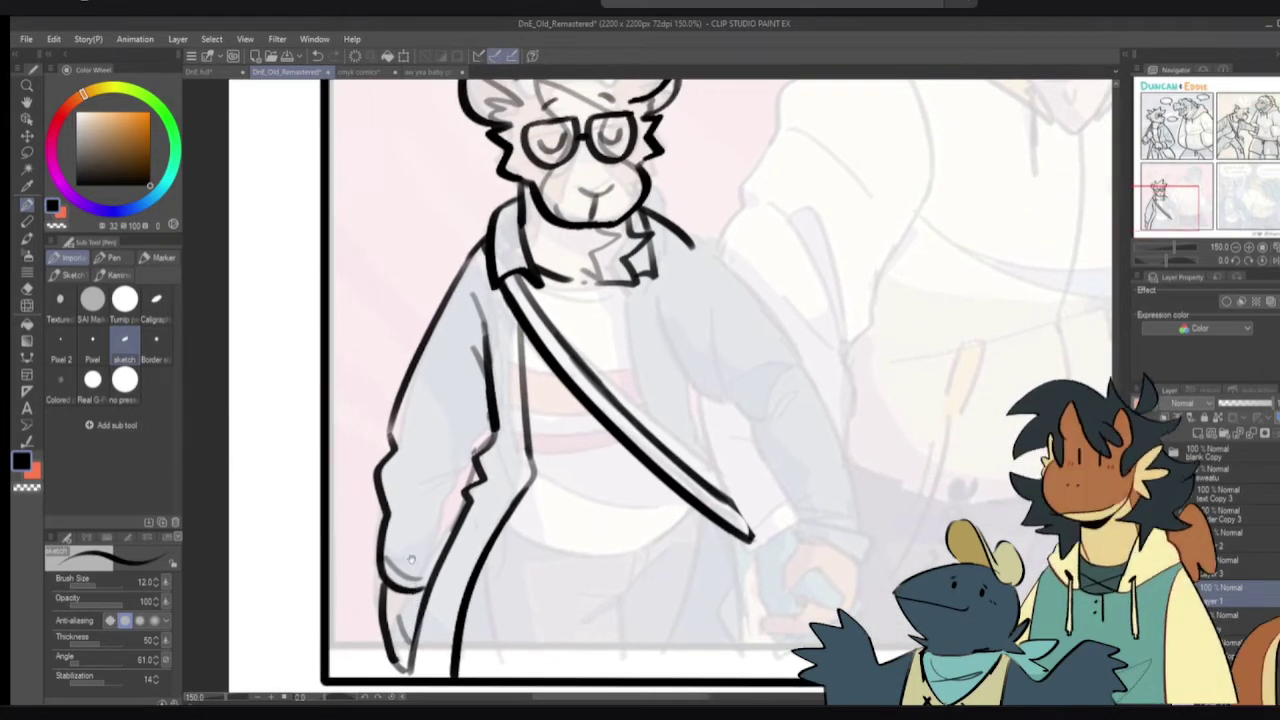
{"action": "mouse_move", "coordinate": [439, 482]}
{"action": "left_mouse_down"}
{"action": "mouse_move", "coordinate": [417, 436]}
{"action": "mouse_move", "coordinate": [466, 452]}
{"action": "left_mouse_up"}
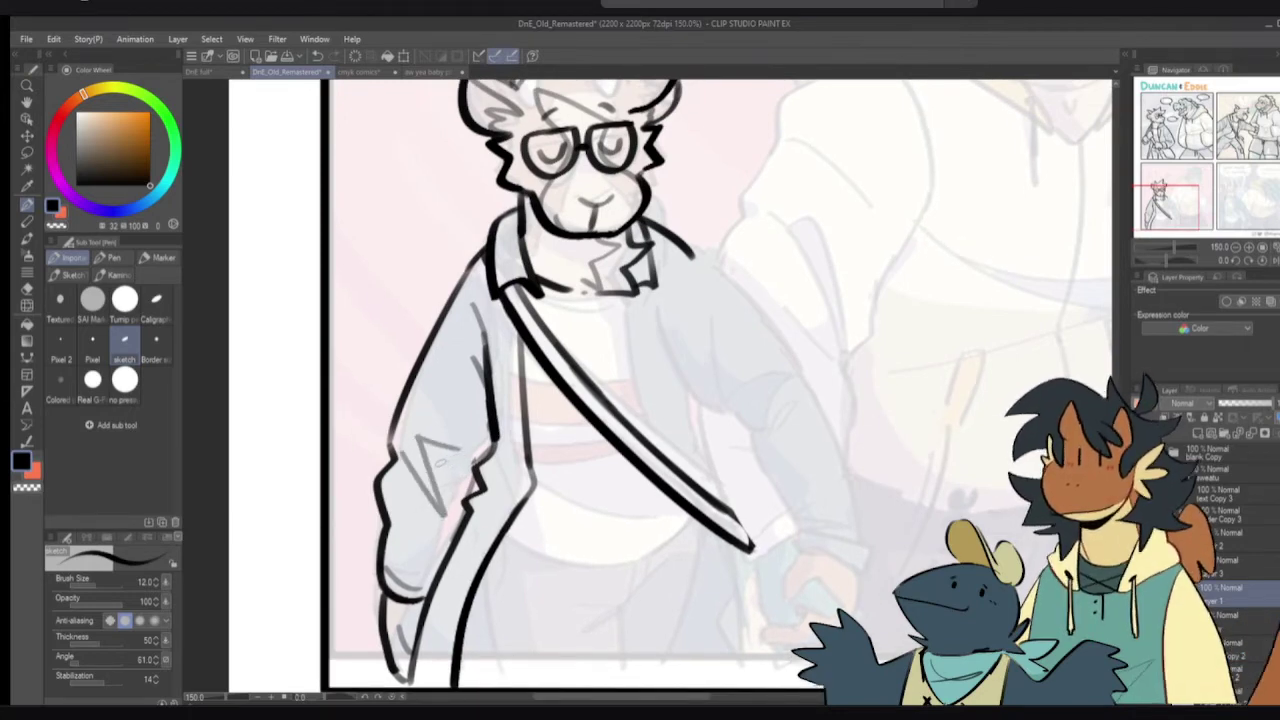
{"action": "left_click_drag", "start_coordinate": [761, 399], "coordinate": [745, 401]}
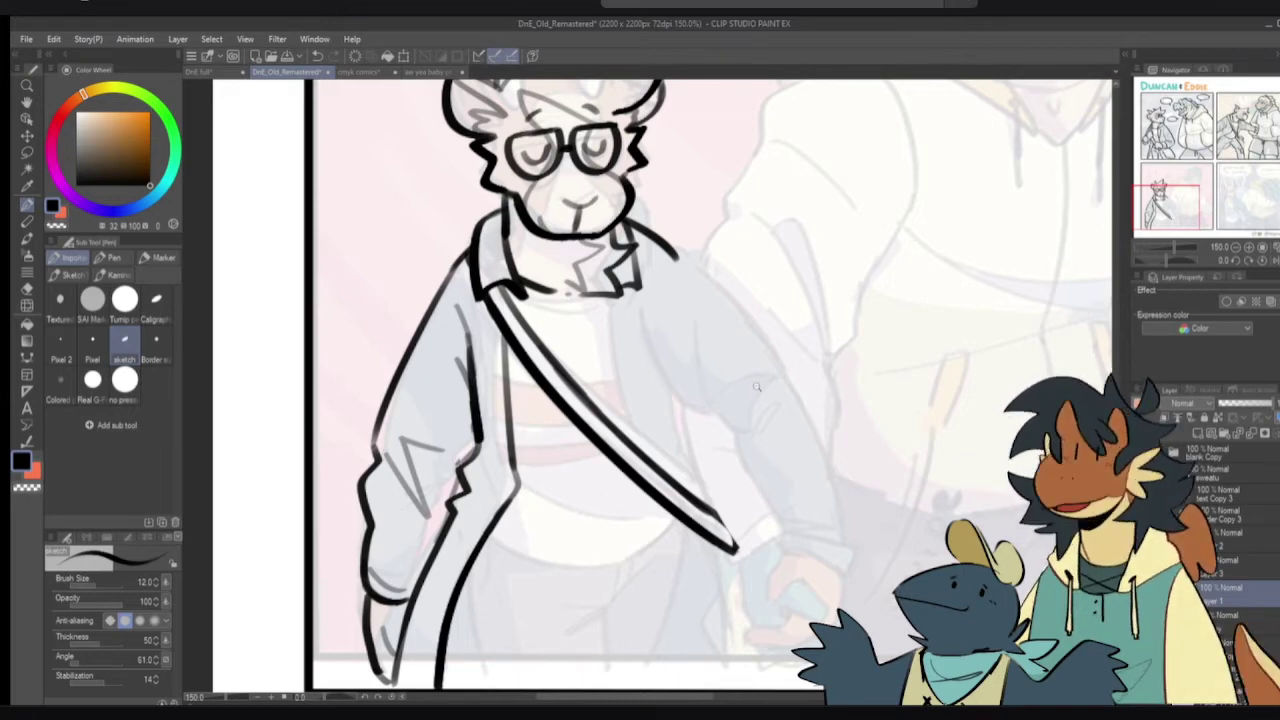
{"action": "scroll", "coordinate": [752, 388], "scroll_direction": "down", "scroll_amount": 1}
{"action": "left_click_drag", "start_coordinate": [712, 265], "coordinate": [674, 281]}
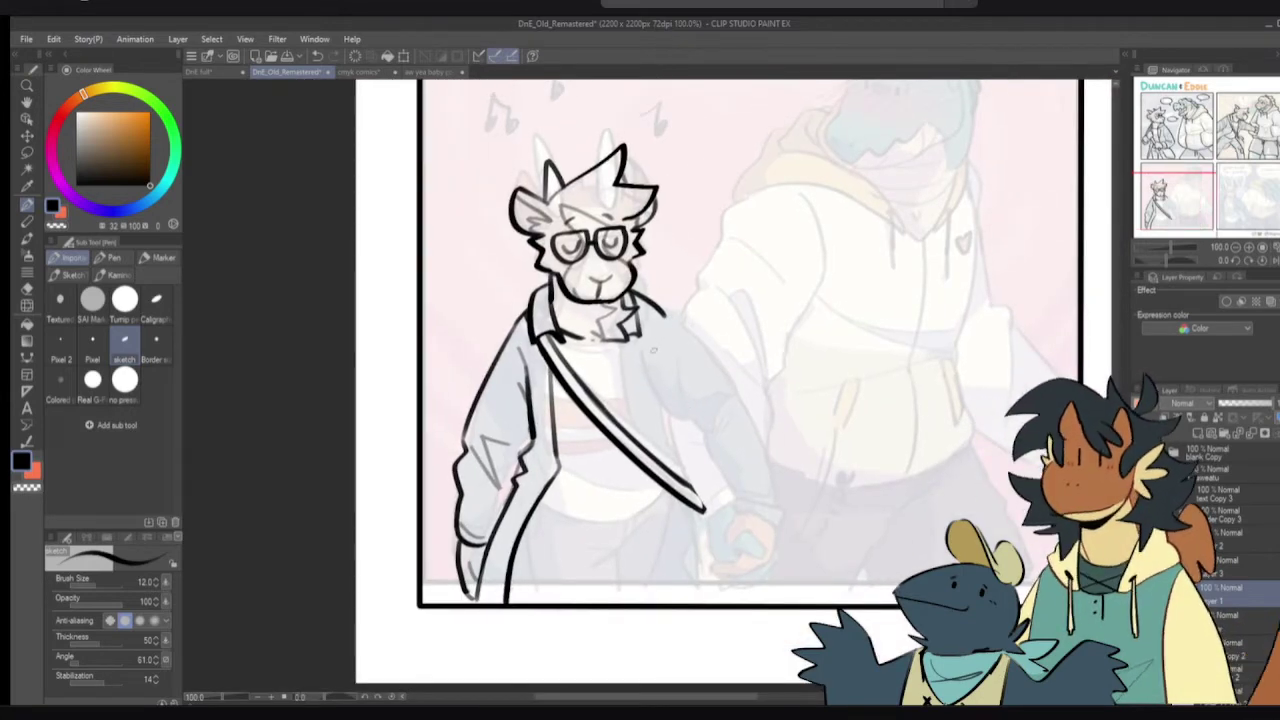
{"action": "left_click_drag", "start_coordinate": [641, 352], "coordinate": [672, 418]}
{"action": "left_click_drag", "start_coordinate": [662, 313], "coordinate": [717, 373]}
{"action": "key", "text": "ctrl+z"}
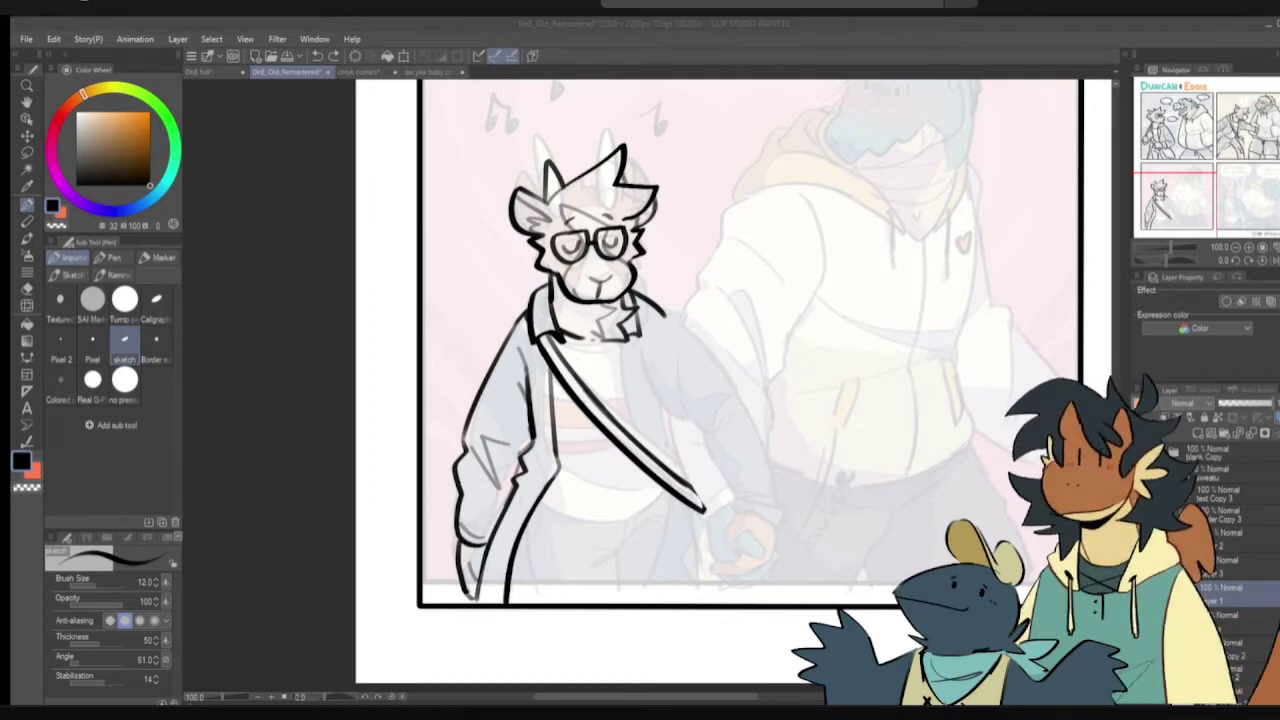
{"action": "left_click", "coordinate": [158, 457]}
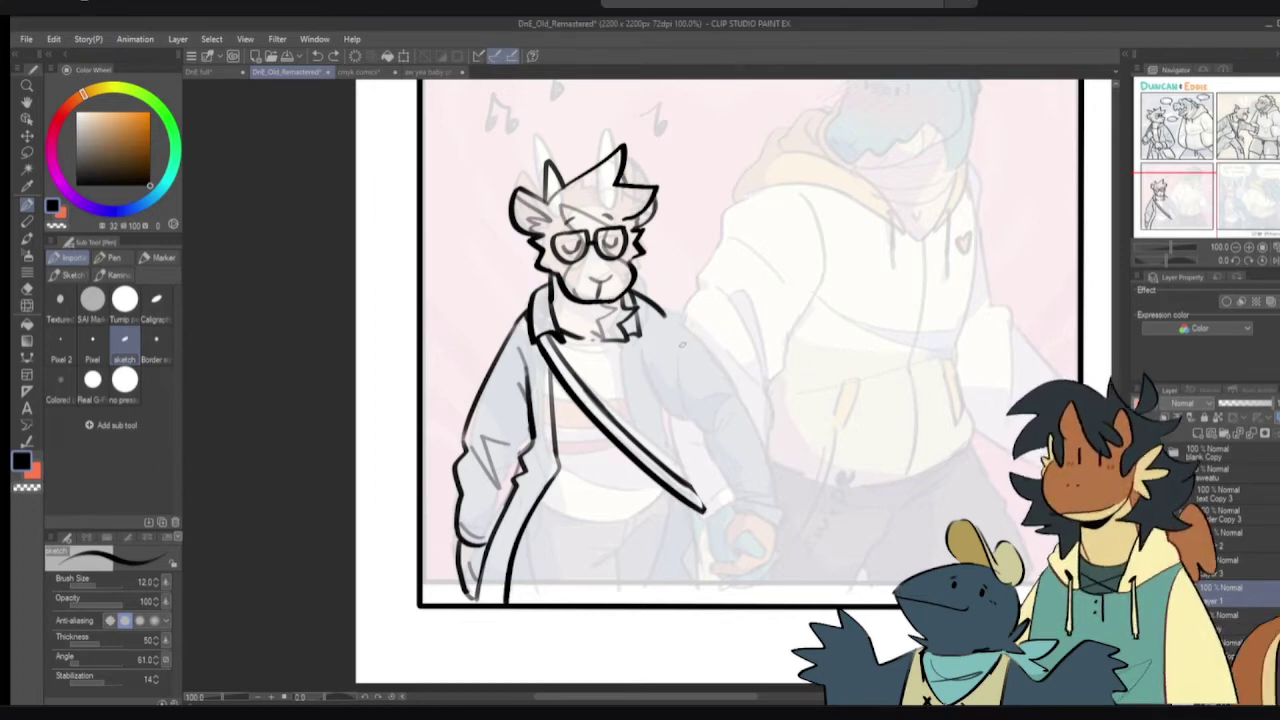
- Ink the underarm line and a short fold beside it on the arm reaching toward the larger character
{"action": "left_click_drag", "start_coordinate": [641, 353], "coordinate": [664, 404]}
{"action": "key", "text": "ctrl+z"}
{"action": "left_click_drag", "start_coordinate": [642, 353], "coordinate": [664, 409]}
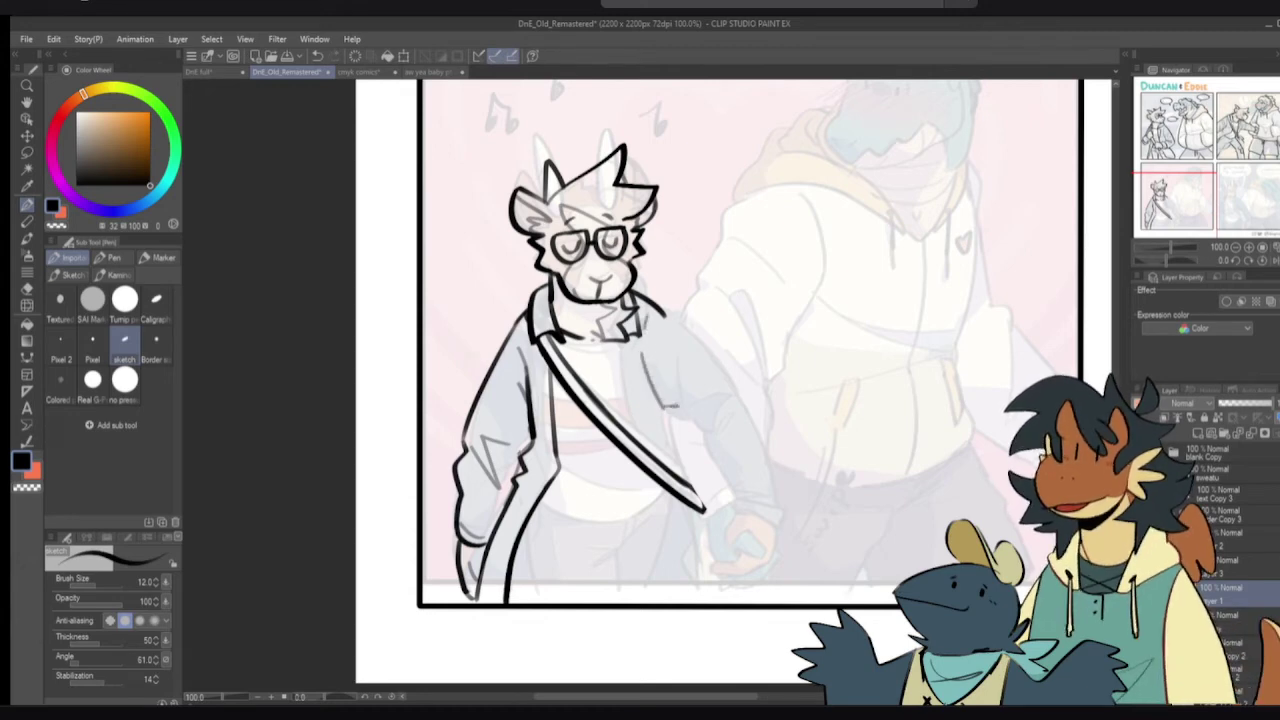
{"action": "key", "text": "e"}
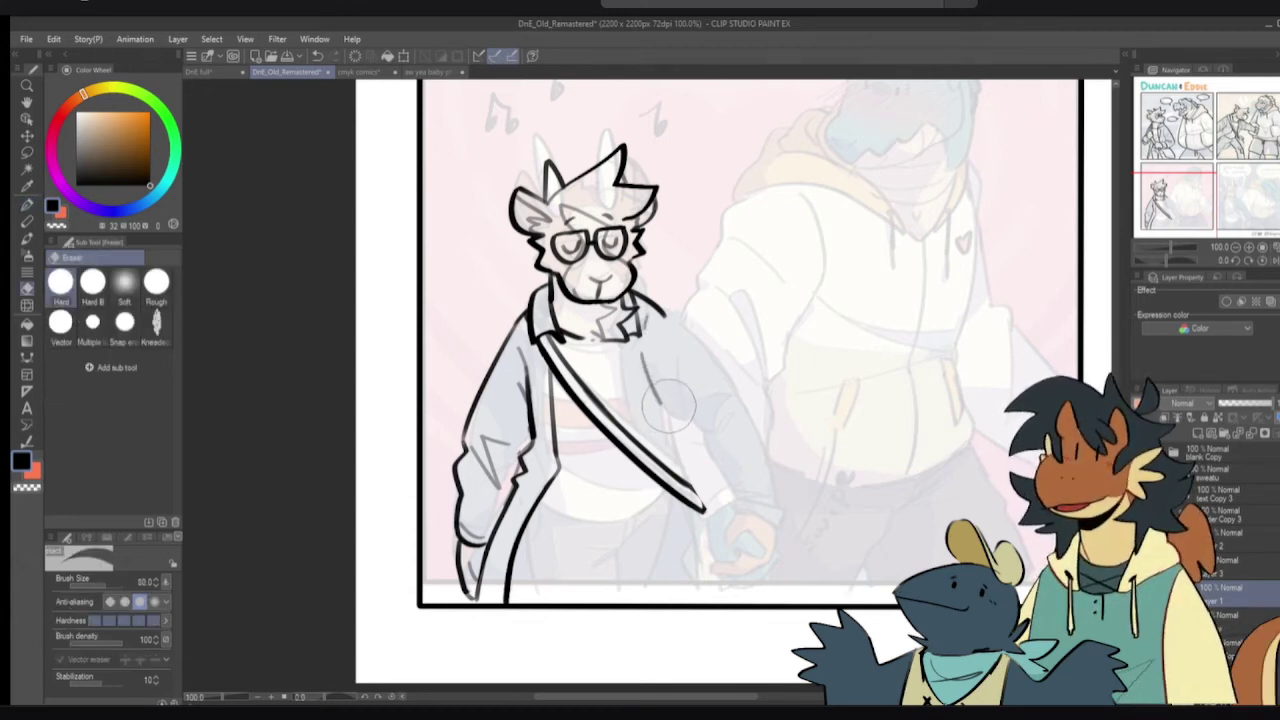
{"action": "key", "text": "p"}
{"action": "left_click_drag", "start_coordinate": [672, 366], "coordinate": [688, 410]}
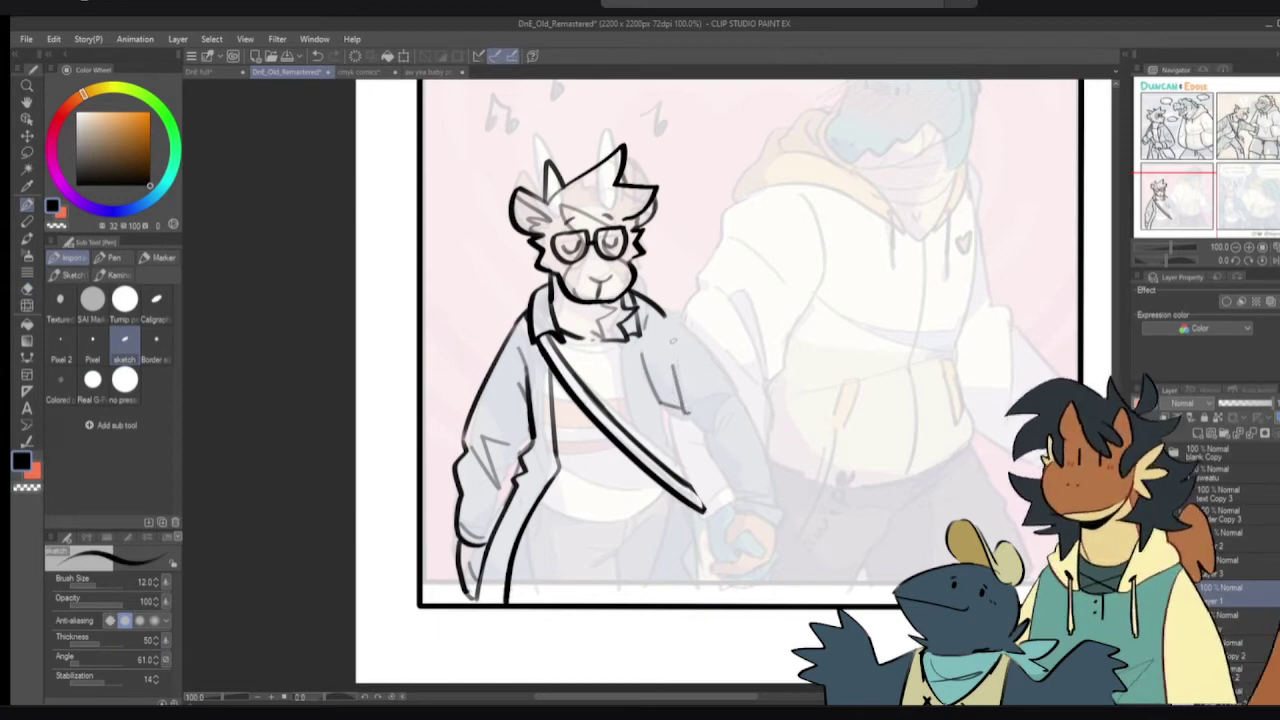
- Ink the reaching arm's outer edge from the shoulder to the elbow and its jagged inner edge down to the wrist
{"action": "mouse_move", "coordinate": [658, 310]}
{"action": "left_mouse_down"}
{"action": "mouse_move", "coordinate": [746, 404]}
{"action": "mouse_move", "coordinate": [703, 431]}
{"action": "mouse_move", "coordinate": [728, 496]}
{"action": "left_mouse_up"}
{"action": "key", "text": "ctrl+z"}
{"action": "key", "text": "ctrl+z"}
- Redraw the hanging sleeve's cuff as a folded band with a small button above the hand
{"action": "key", "text": "e"}
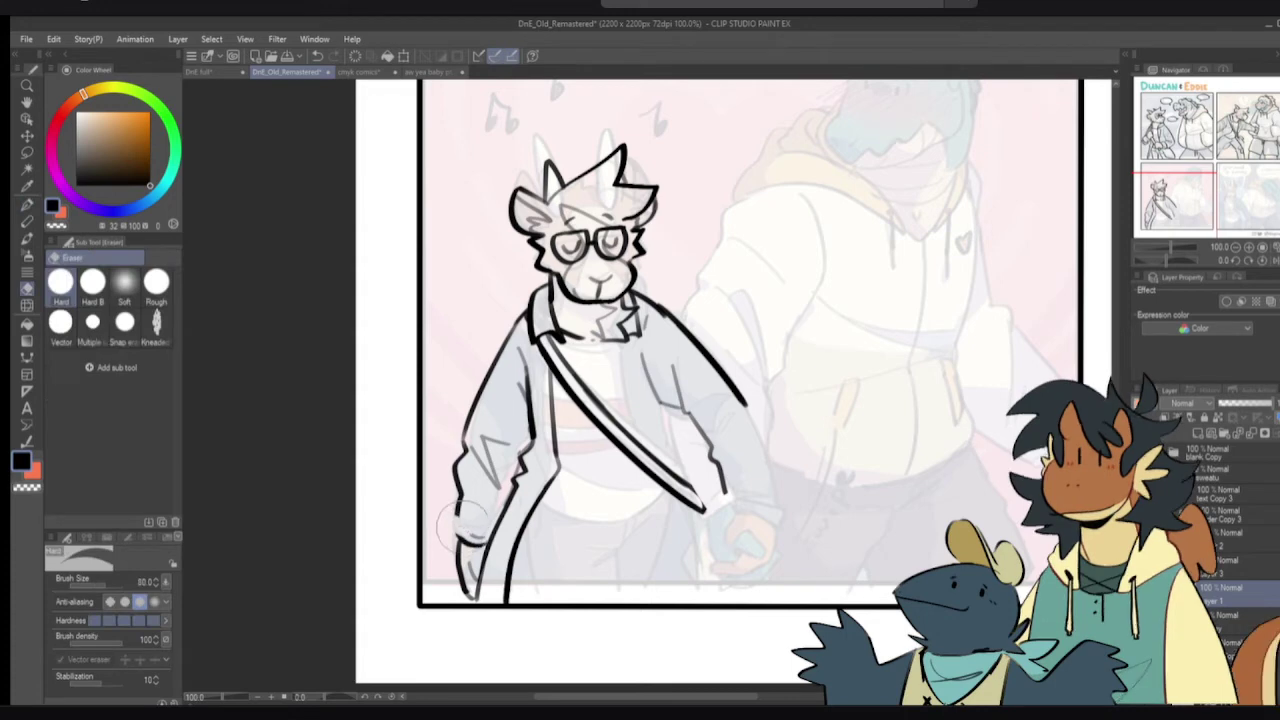
{"action": "key", "text": "p"}
{"action": "mouse_move", "coordinate": [452, 512]}
{"action": "left_mouse_down"}
{"action": "mouse_move", "coordinate": [456, 538]}
{"action": "mouse_move", "coordinate": [470, 522]}
{"action": "mouse_move", "coordinate": [482, 542]}
{"action": "mouse_move", "coordinate": [498, 524]}
{"action": "left_mouse_up"}
{"action": "left_click_drag", "start_coordinate": [474, 543], "coordinate": [486, 542]}
{"action": "key", "text": "c"}
{"action": "key", "text": "c"}
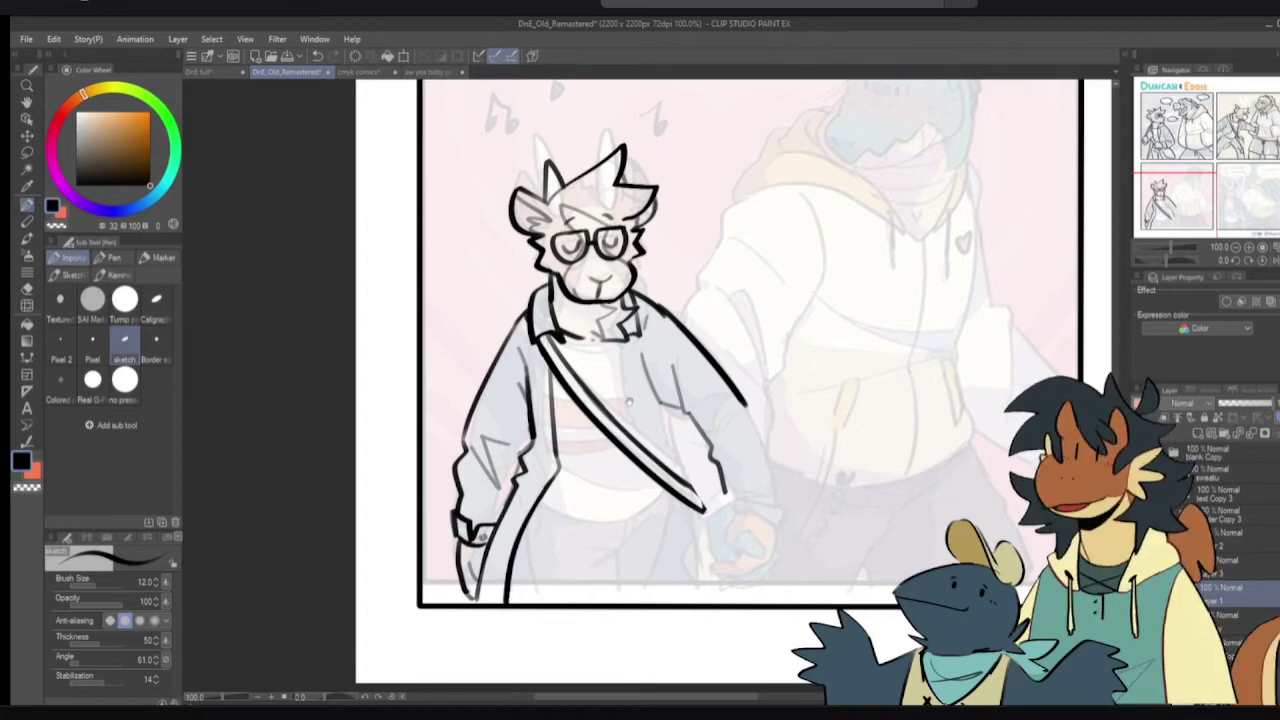
- Ink two curved lines across the upper part of the hanging sleeve
{"action": "left_click_drag", "start_coordinate": [618, 406], "coordinate": [614, 451]}
{"action": "left_click_drag", "start_coordinate": [483, 428], "coordinate": [526, 464]}
{"action": "key", "text": "ctrl+z"}
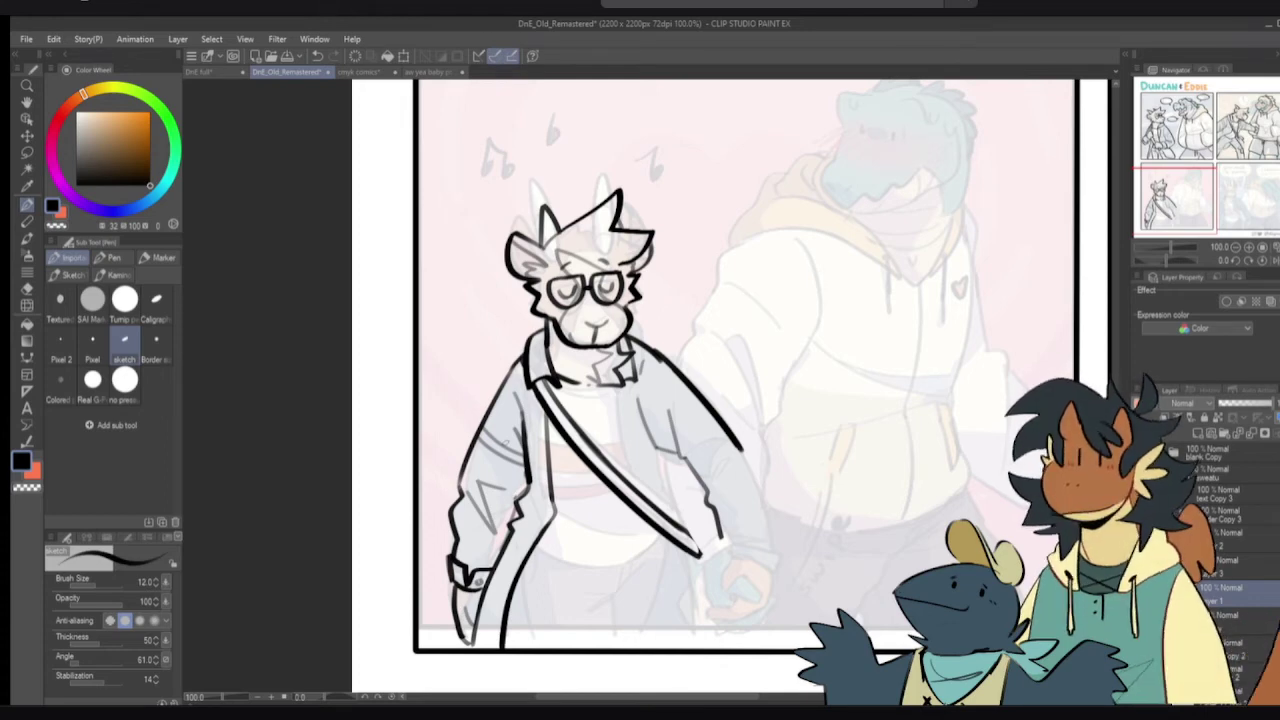
- Ink the belly's lower curve from the jacket's front edge across to below the bag strap
{"action": "scroll", "coordinate": [447, 611], "scroll_direction": "up", "scroll_amount": 1}
{"action": "mouse_move", "coordinate": [491, 600]}
{"action": "left_mouse_down"}
{"action": "mouse_move", "coordinate": [469, 576]}
{"action": "mouse_move", "coordinate": [452, 631]}
{"action": "left_mouse_up"}
{"action": "key", "text": "ctrl+z"}
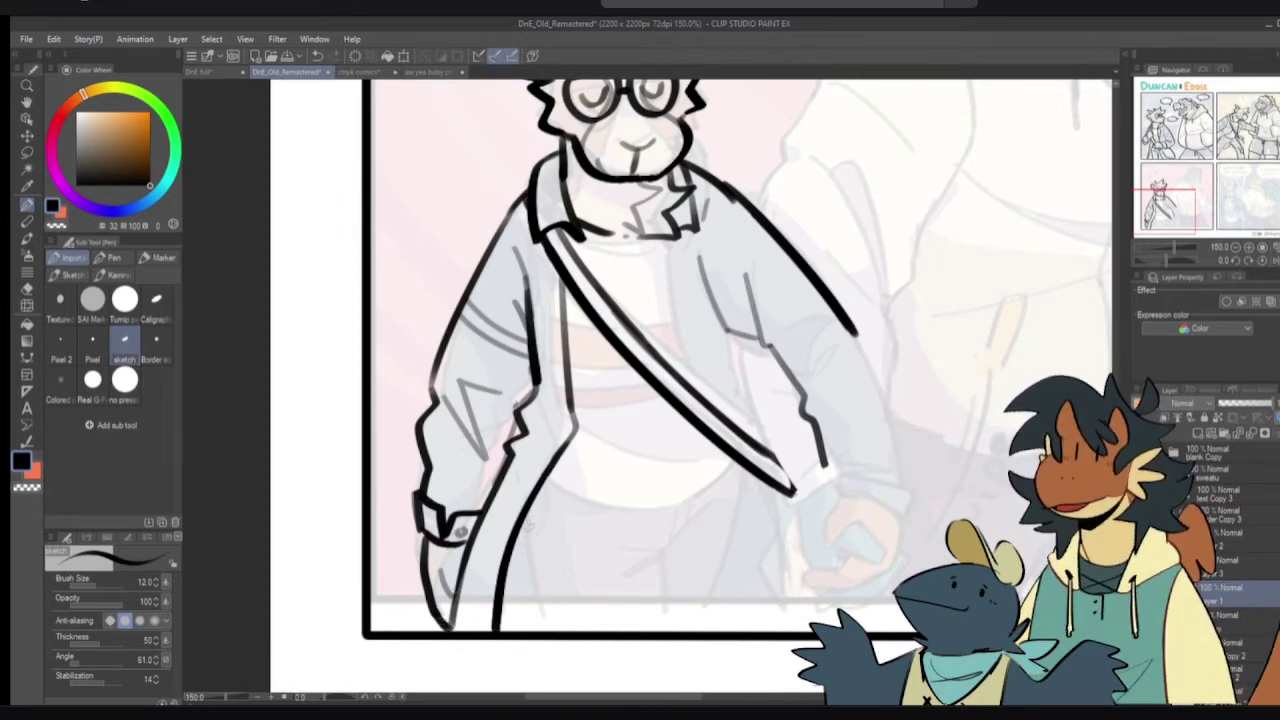
{"action": "mouse_move", "coordinate": [581, 494]}
{"action": "left_mouse_down"}
{"action": "mouse_move", "coordinate": [574, 532]}
{"action": "mouse_move", "coordinate": [538, 542]}
{"action": "mouse_move", "coordinate": [619, 550]}
{"action": "left_mouse_up"}
{"action": "key", "text": "ctrl+z"}
{"action": "mouse_move", "coordinate": [540, 515]}
{"action": "left_mouse_down"}
{"action": "mouse_move", "coordinate": [563, 528]}
{"action": "mouse_move", "coordinate": [684, 520]}
{"action": "left_mouse_up"}
{"action": "key", "text": "ctrl+z"}
{"action": "left_click_drag", "start_coordinate": [536, 512], "coordinate": [681, 530]}
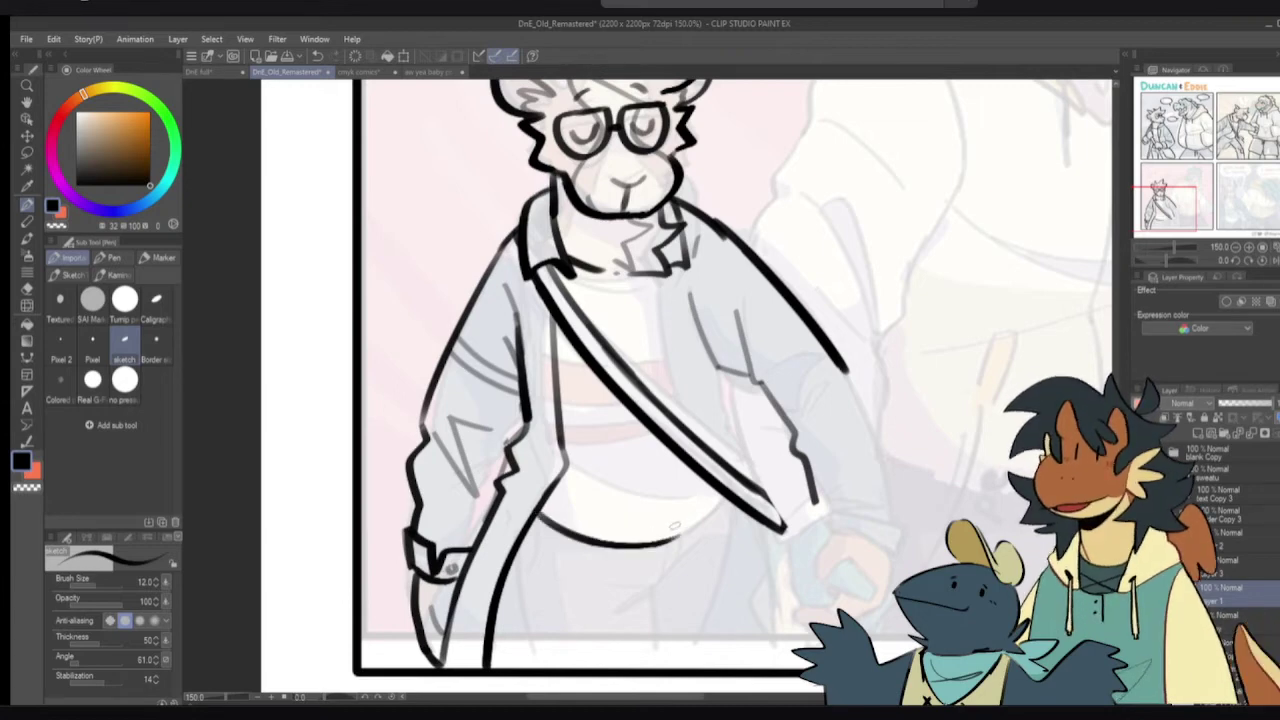
{"action": "left_click_drag", "start_coordinate": [731, 497], "coordinate": [668, 540]}
{"action": "key", "text": "ctrl+z"}
- Ink a second, higher curve across the belly from the corner of the jacket's front edge toward the strap
{"action": "left_click_drag", "start_coordinate": [564, 462], "coordinate": [676, 504]}
{"action": "key", "text": "ctrl+z"}
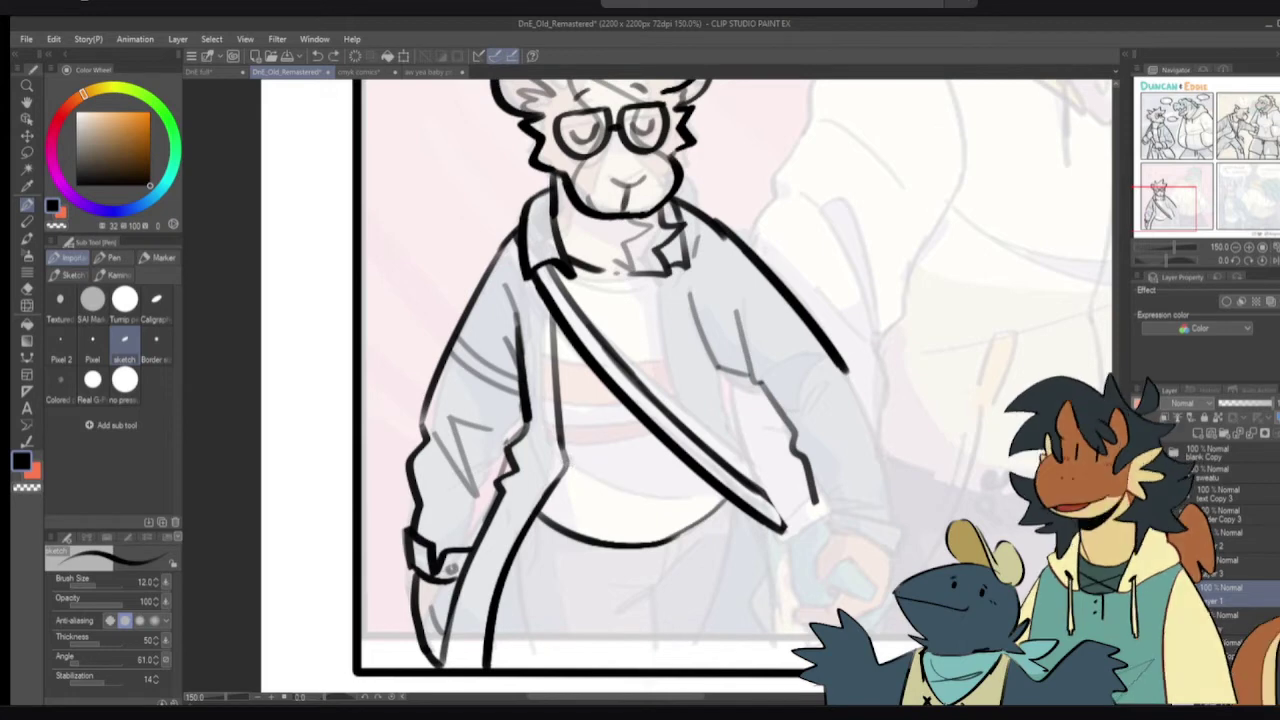
{"action": "left_click_drag", "start_coordinate": [566, 462], "coordinate": [673, 496]}
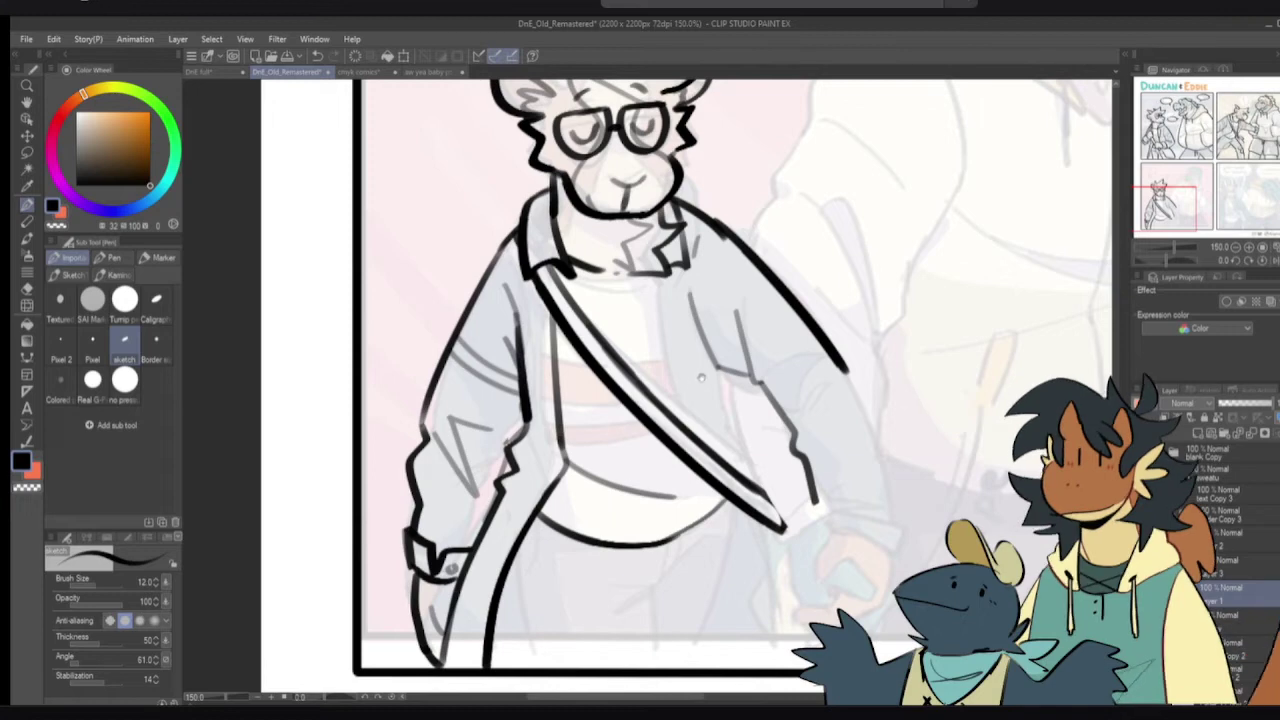
{"action": "scroll", "coordinate": [700, 380], "scroll_direction": "up", "scroll_amount": 1}
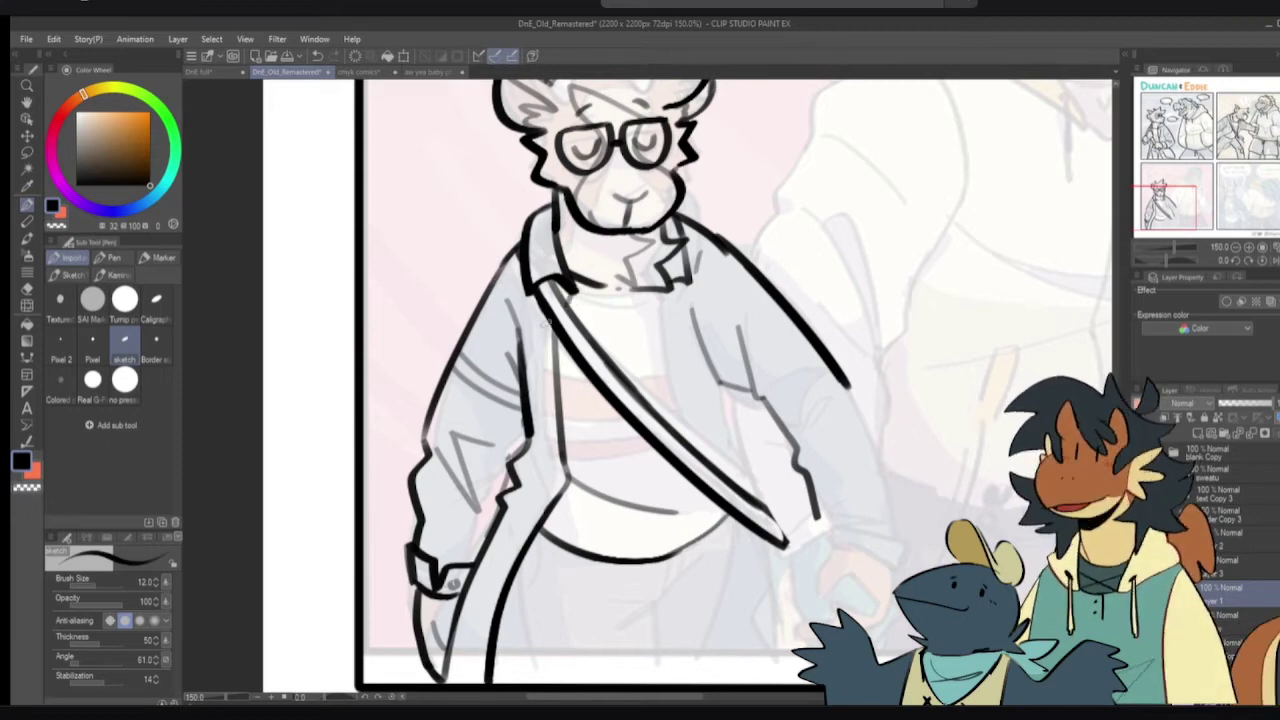
- Ink the fold beside the jacket's front edge and the opposite opening edge from the collar down to the strap
{"action": "left_click_drag", "start_coordinate": [537, 303], "coordinate": [549, 376]}
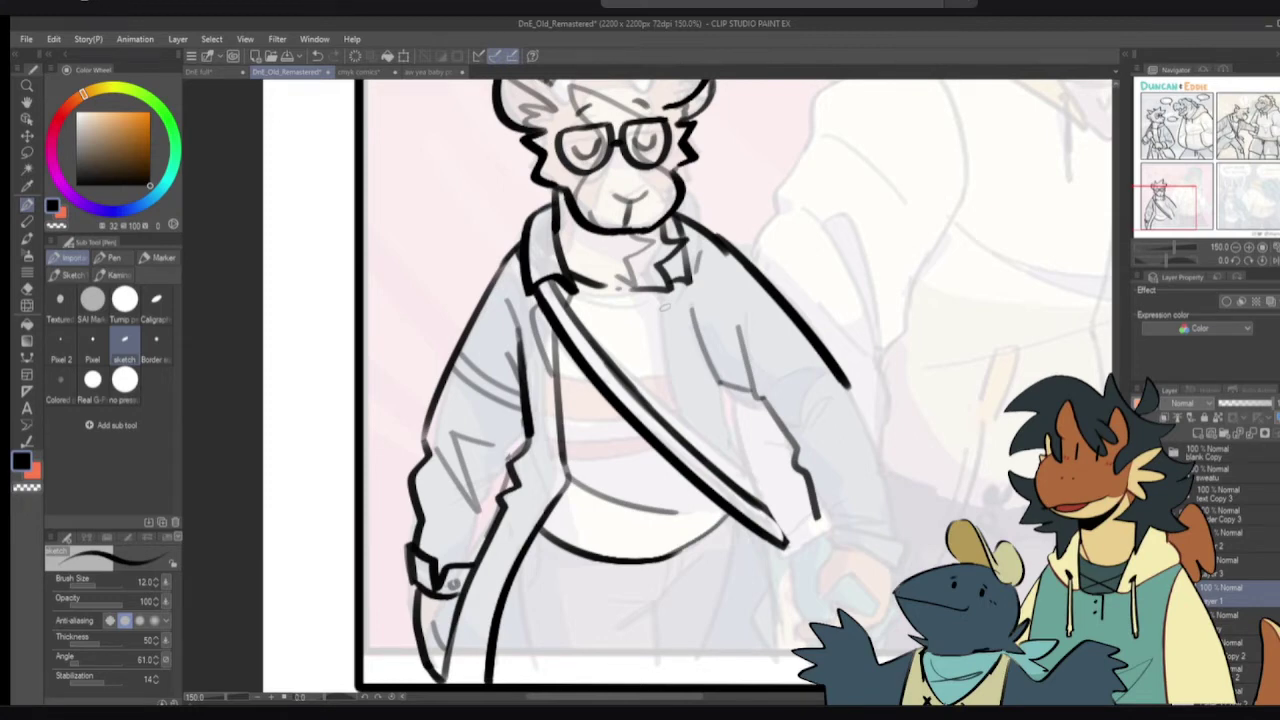
{"action": "left_click_drag", "start_coordinate": [655, 292], "coordinate": [688, 435]}
{"action": "key", "text": "ctrl+z"}
{"action": "key", "text": "ctrl+z"}
{"action": "left_click_drag", "start_coordinate": [653, 294], "coordinate": [679, 432]}
{"action": "mouse_move", "coordinate": [672, 290]}
{"action": "left_mouse_down"}
{"action": "mouse_move", "coordinate": [682, 310]}
{"action": "mouse_move", "coordinate": [665, 378]}
{"action": "left_mouse_up"}
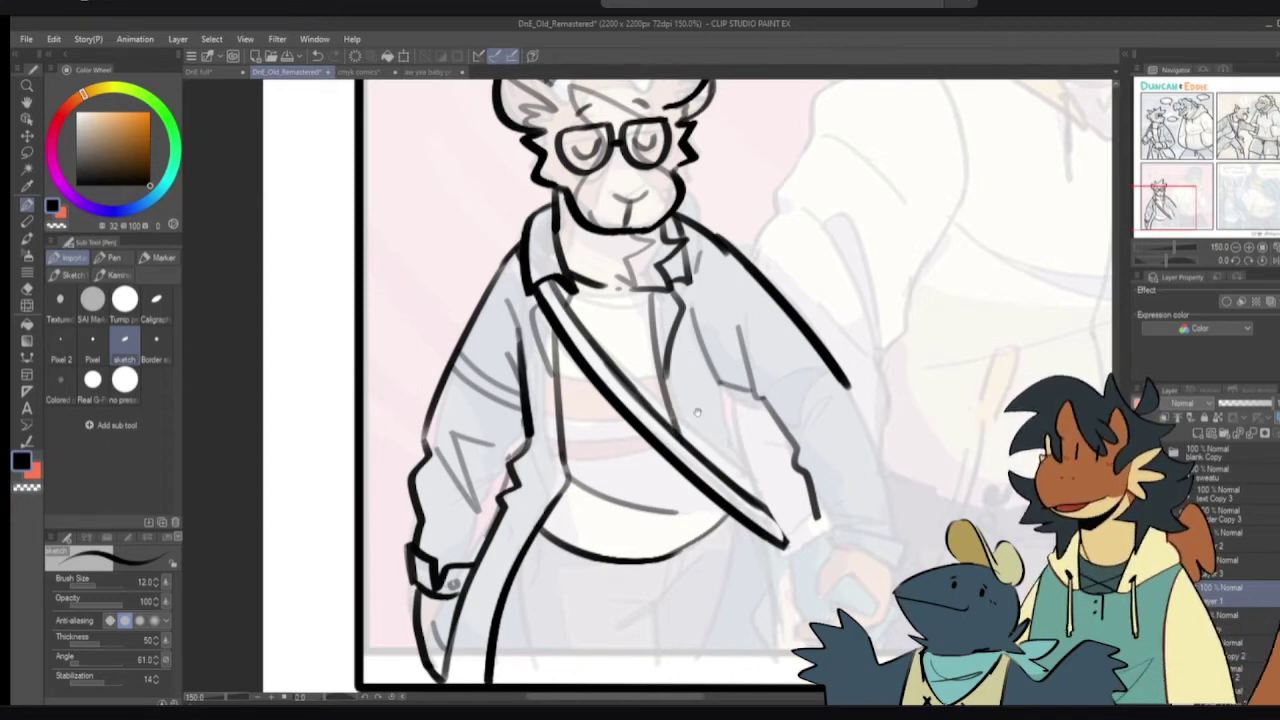
{"action": "key", "text": "c"}
{"action": "key", "text": "c"}
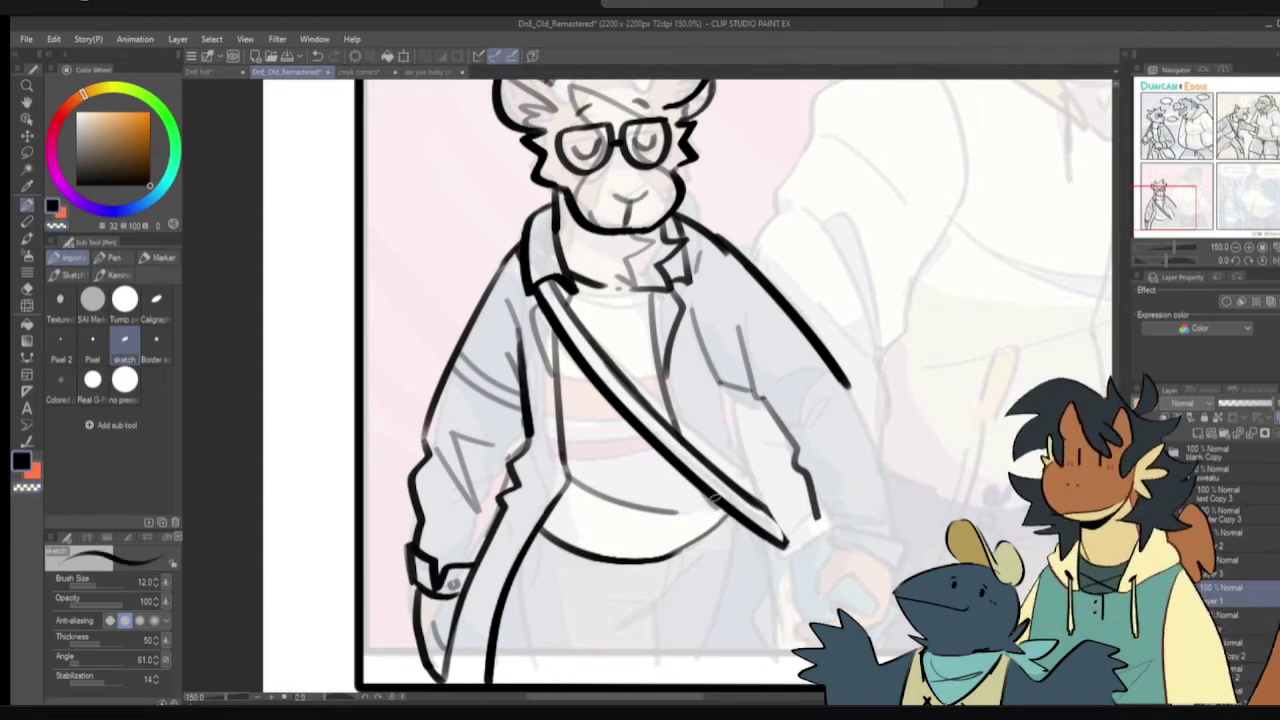
{"action": "left_click_drag", "start_coordinate": [715, 427], "coordinate": [732, 480]}
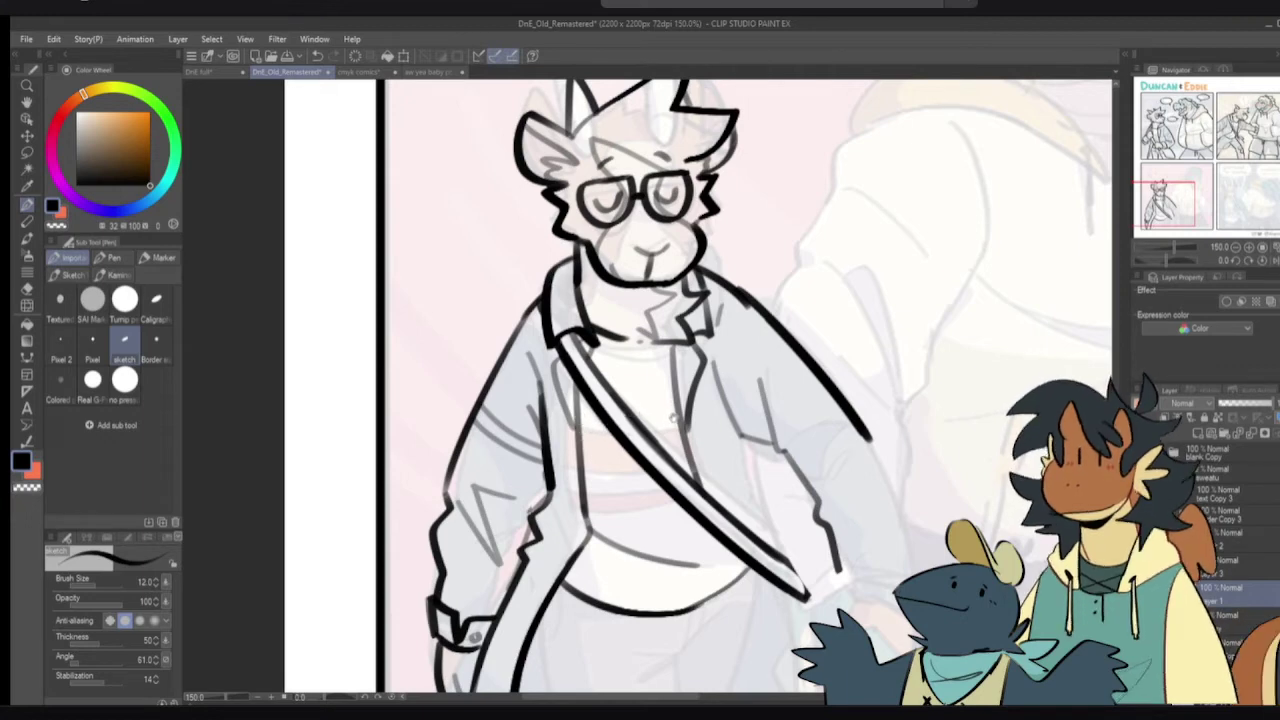
{"action": "scroll", "coordinate": [620, 475], "scroll_direction": "down", "scroll_amount": 1}
{"action": "scroll", "coordinate": [626, 424], "scroll_direction": "down", "scroll_amount": 2}
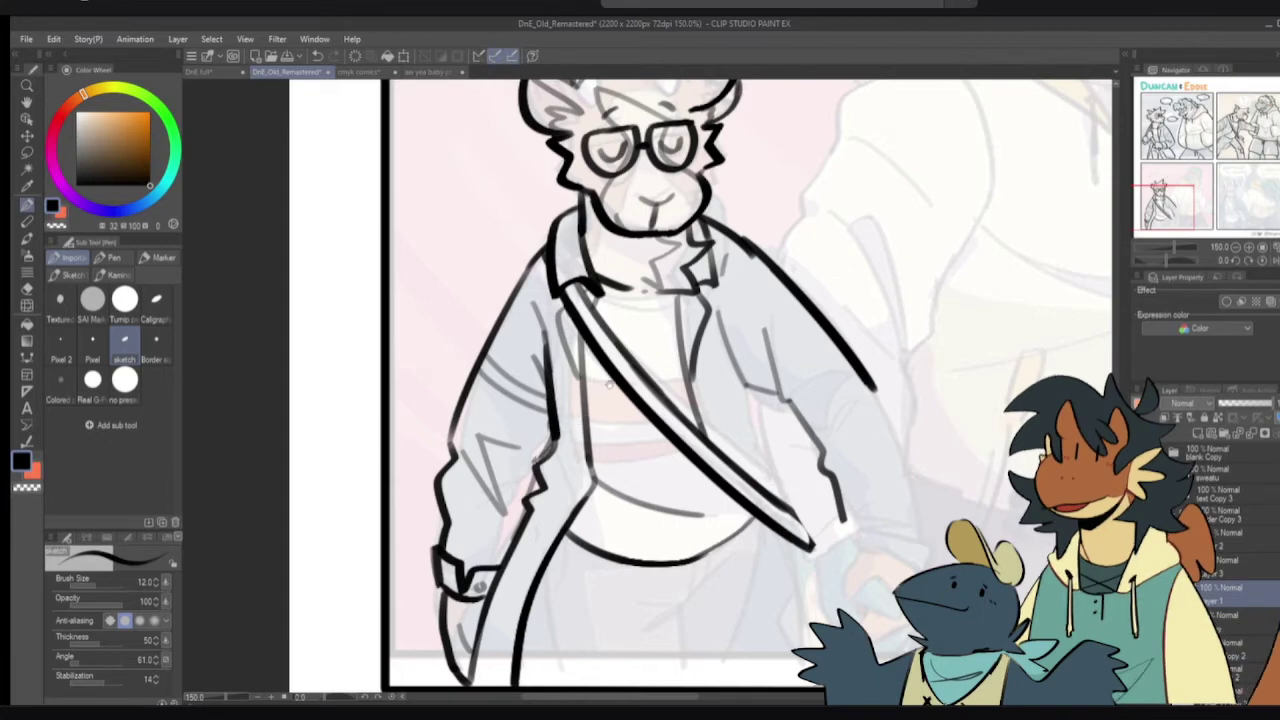
{"action": "scroll", "coordinate": [741, 421], "scroll_direction": "down", "scroll_amount": 1}
{"action": "left_click_drag", "start_coordinate": [745, 366], "coordinate": [776, 489]}
{"action": "key", "text": "ctrl+z"}
{"action": "key", "text": "ctrl+z"}
{"action": "key", "text": "ctrl+z"}
- Ink the jacket's side edge from the reaching arm's underarm down to the strap's lower tip
{"action": "left_click_drag", "start_coordinate": [738, 358], "coordinate": [800, 528]}
{"action": "key", "text": "ctrl+z"}
{"action": "left_click_drag", "start_coordinate": [738, 364], "coordinate": [798, 514]}
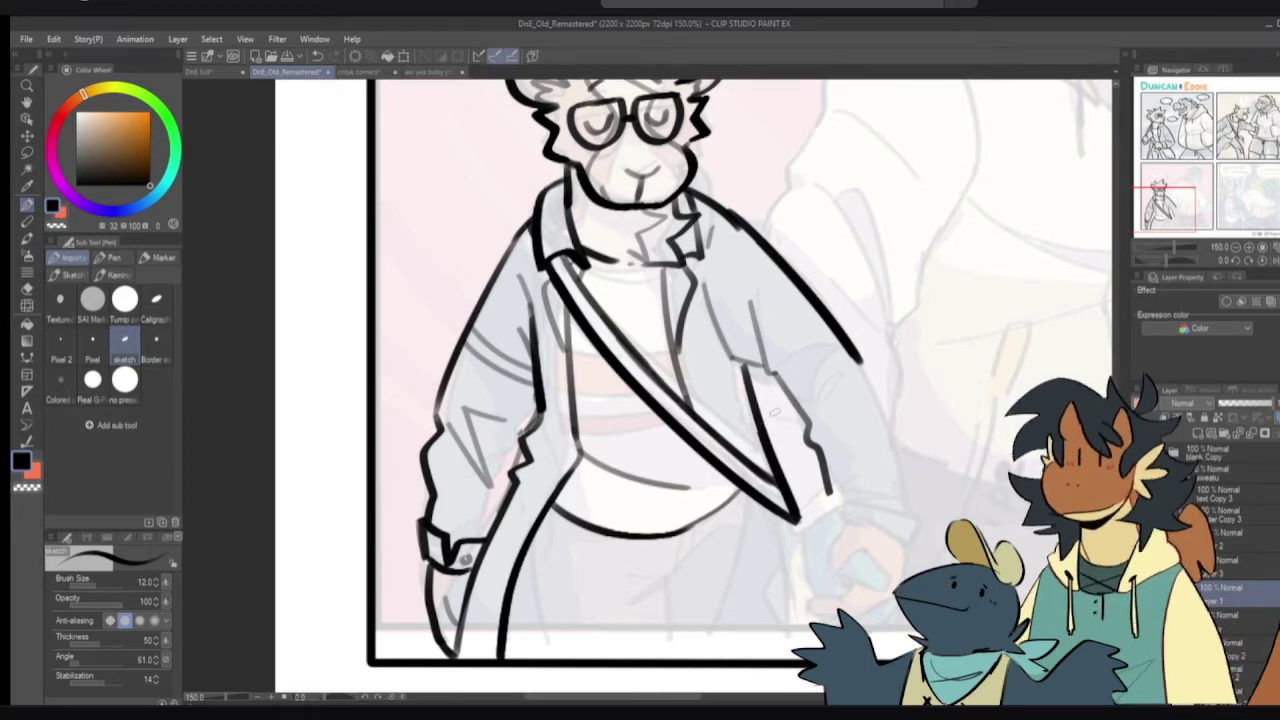
{"action": "key", "text": "ctrl+z"}
{"action": "left_click_drag", "start_coordinate": [743, 362], "coordinate": [797, 519]}
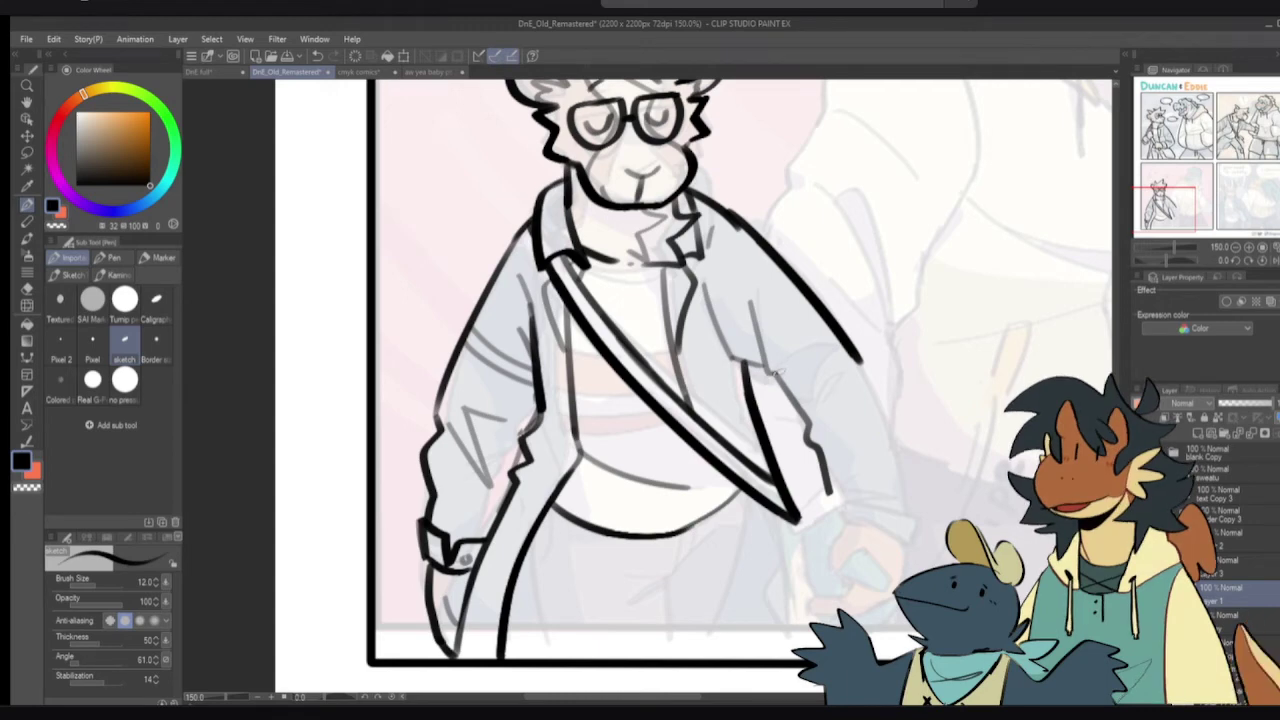
- Ink the short underarm line above the jacket's side edge and a short line from the strap's tip to the wrist
{"action": "left_click_drag", "start_coordinate": [734, 360], "coordinate": [764, 367]}
{"action": "key", "text": "ctrl+z"}
{"action": "key", "text": "ctrl+z"}
{"action": "mouse_move", "coordinate": [735, 360]}
{"action": "left_mouse_down"}
{"action": "mouse_move", "coordinate": [748, 396]}
{"action": "mouse_move", "coordinate": [748, 312]}
{"action": "left_mouse_up"}
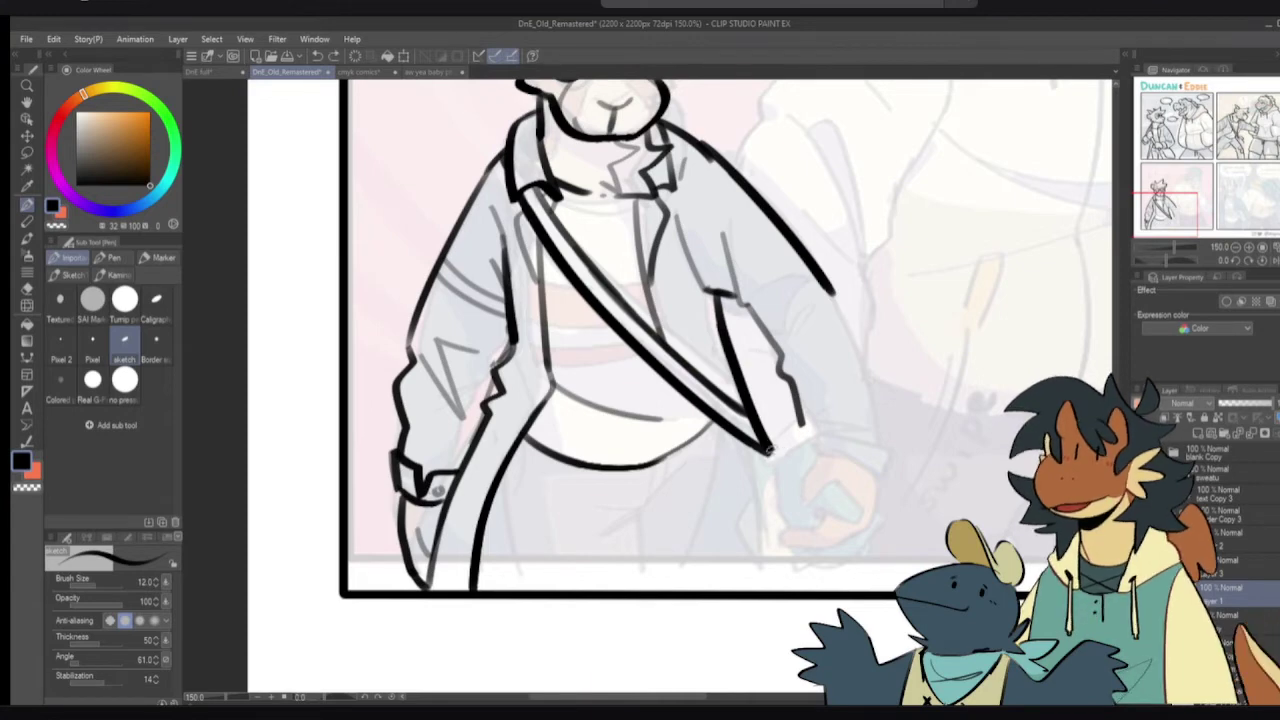
{"action": "left_click_drag", "start_coordinate": [772, 456], "coordinate": [812, 440]}
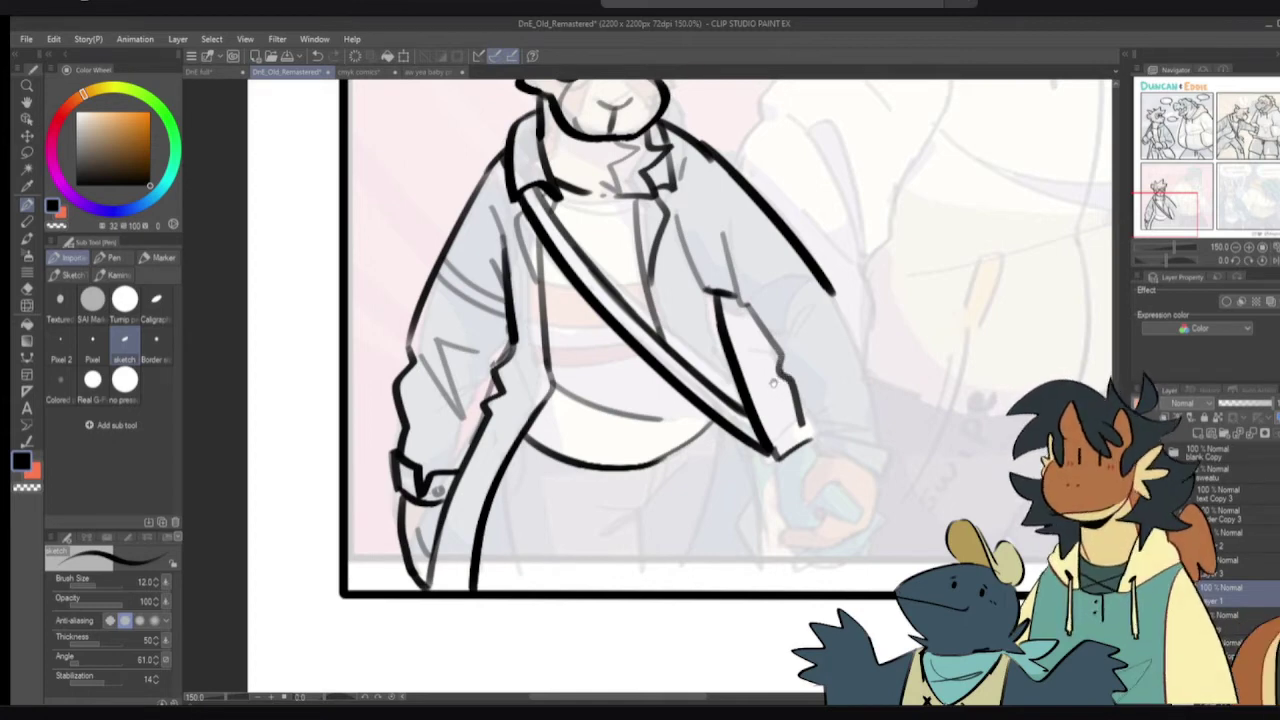
- Extend the reaching sleeve's outer edge in a curve from the elbow down to the wrist
{"action": "left_click_drag", "start_coordinate": [832, 291], "coordinate": [868, 419]}
{"action": "key", "text": "ctrl+z"}
{"action": "mouse_move", "coordinate": [830, 288]}
{"action": "left_mouse_down"}
{"action": "mouse_move", "coordinate": [866, 373]}
{"action": "mouse_move", "coordinate": [878, 450]}
{"action": "left_mouse_up"}
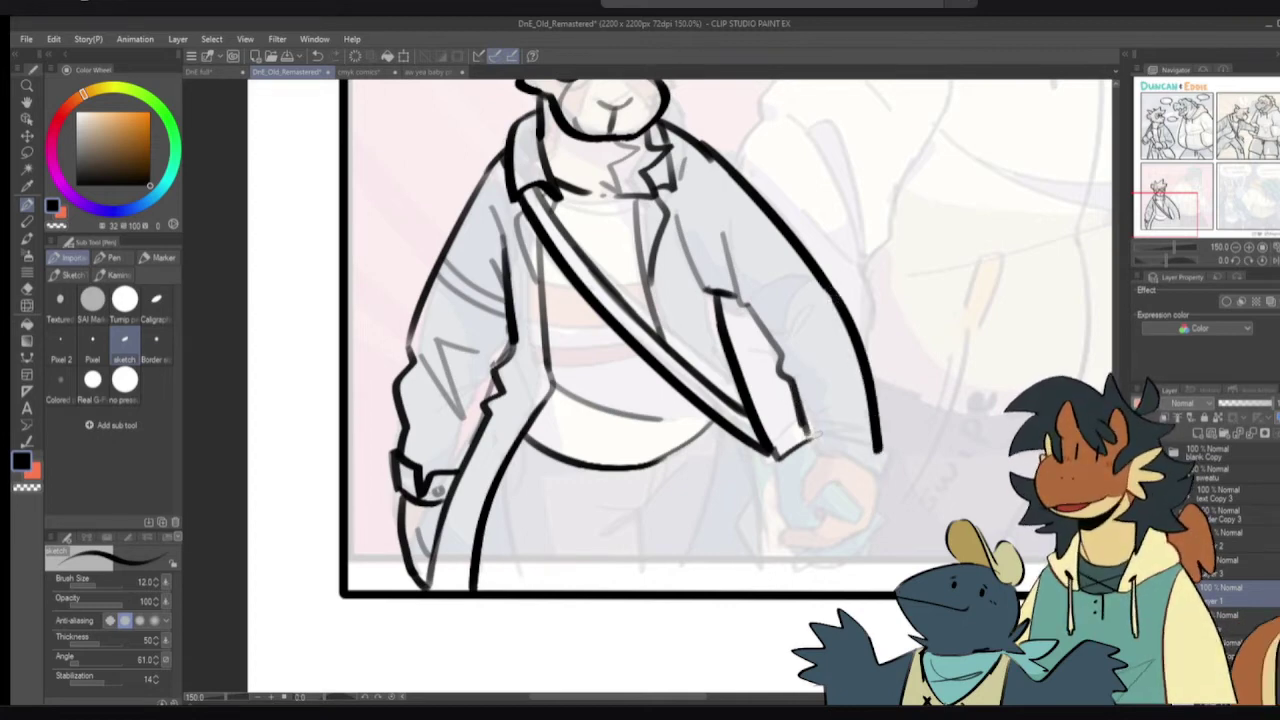
- Ink the upper edge of the reaching sleeve's cuff with its notch and the cuff's inner side at the wrist
{"action": "key", "text": "e"}
{"action": "mouse_move", "coordinate": [808, 424]}
{"action": "left_mouse_down"}
{"action": "mouse_move", "coordinate": [798, 436]}
{"action": "mouse_move", "coordinate": [817, 458]}
{"action": "mouse_move", "coordinate": [798, 416]}
{"action": "left_mouse_up"}
{"action": "key", "text": "p"}
{"action": "left_click_drag", "start_coordinate": [799, 421], "coordinate": [845, 408]}
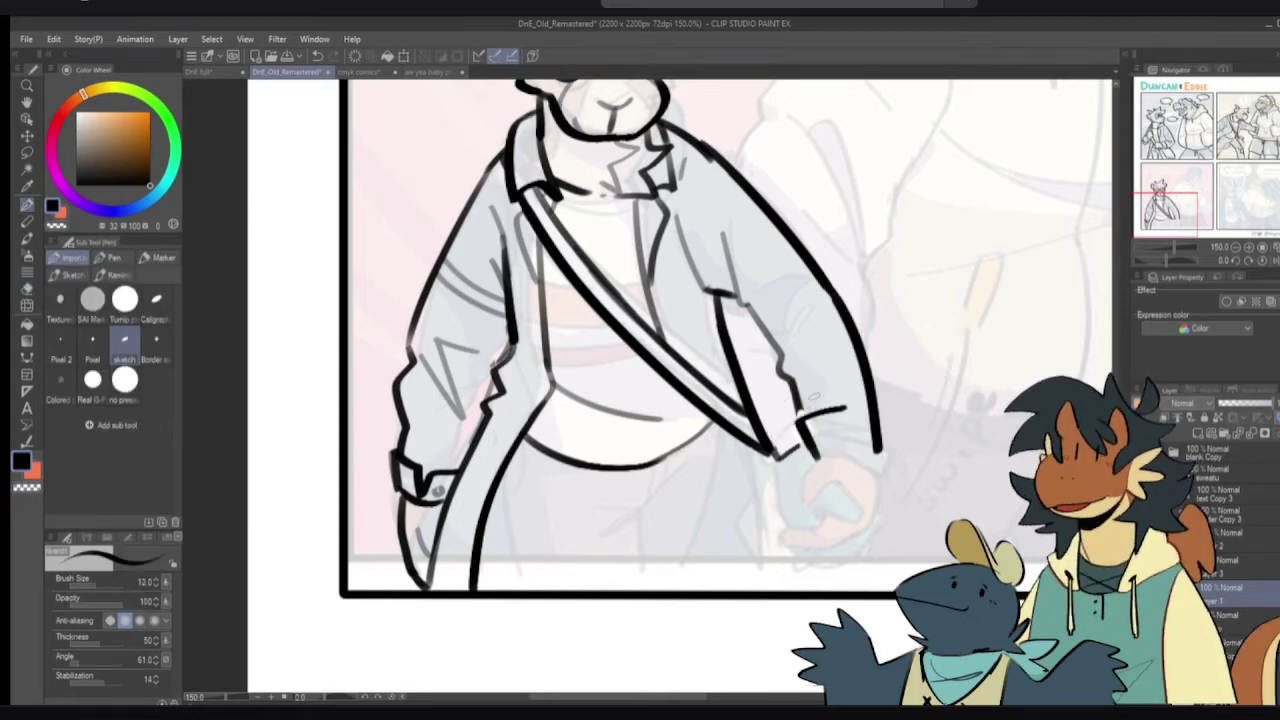
{"action": "key", "text": "ctrl+z"}
{"action": "key", "text": "ctrl+z"}
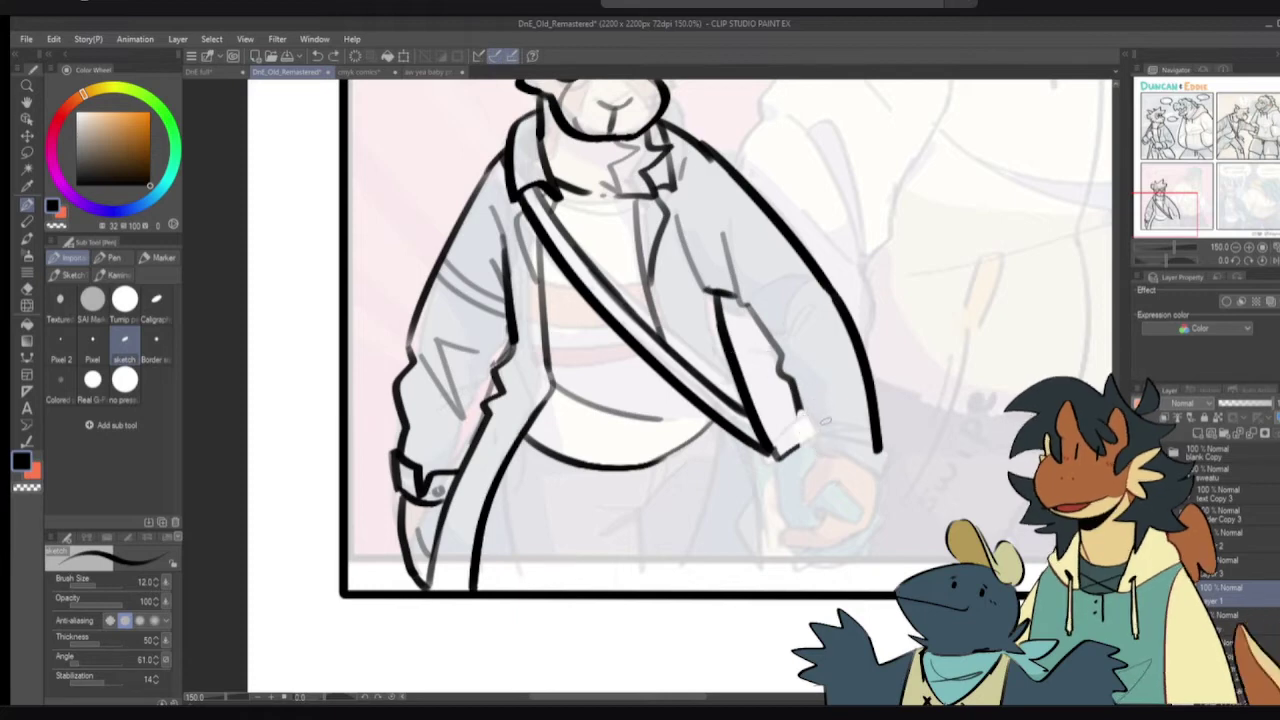
{"action": "mouse_move", "coordinate": [799, 420]}
{"action": "left_mouse_down"}
{"action": "mouse_move", "coordinate": [812, 448]}
{"action": "mouse_move", "coordinate": [832, 393]}
{"action": "mouse_move", "coordinate": [861, 395]}
{"action": "mouse_move", "coordinate": [869, 418]}
{"action": "mouse_move", "coordinate": [865, 407]}
{"action": "left_mouse_up"}
{"action": "key", "text": "ctrl+z"}
{"action": "key", "text": "ctrl+z"}
{"action": "key", "text": "ctrl+z"}
{"action": "key", "text": "c"}
{"action": "key", "text": "c"}
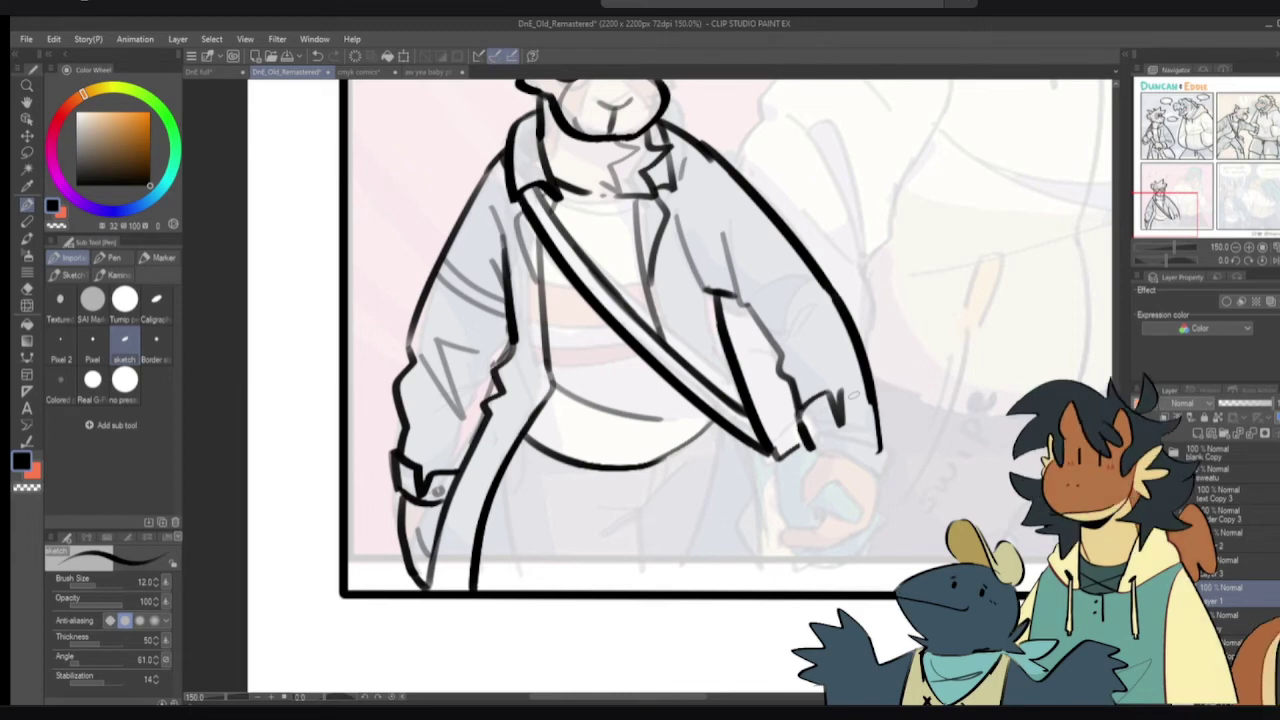
- Close the reaching arm's cuff with its outer side and lower edge, and ink the thumb shape of the fist below it
{"action": "mouse_move", "coordinate": [846, 388]}
{"action": "left_mouse_down"}
{"action": "mouse_move", "coordinate": [877, 409]}
{"action": "mouse_move", "coordinate": [884, 446]}
{"action": "mouse_move", "coordinate": [880, 434]}
{"action": "mouse_move", "coordinate": [879, 453]}
{"action": "mouse_move", "coordinate": [857, 456]}
{"action": "mouse_move", "coordinate": [881, 464]}
{"action": "left_mouse_up"}
{"action": "key", "text": "ctrl+z"}
{"action": "key", "text": "ctrl+z"}
{"action": "key", "text": "c"}
{"action": "key", "text": "c"}
{"action": "key", "text": "ctrl+z"}
{"action": "key", "text": "ctrl+z"}
{"action": "key", "text": "ctrl+z"}
{"action": "key", "text": "c"}
{"action": "key", "text": "c"}
{"action": "mouse_move", "coordinate": [877, 409]}
{"action": "left_mouse_down"}
{"action": "mouse_move", "coordinate": [878, 459]}
{"action": "mouse_move", "coordinate": [806, 500]}
{"action": "mouse_move", "coordinate": [826, 484]}
{"action": "mouse_move", "coordinate": [856, 500]}
{"action": "mouse_move", "coordinate": [860, 518]}
{"action": "mouse_move", "coordinate": [830, 526]}
{"action": "left_mouse_up"}
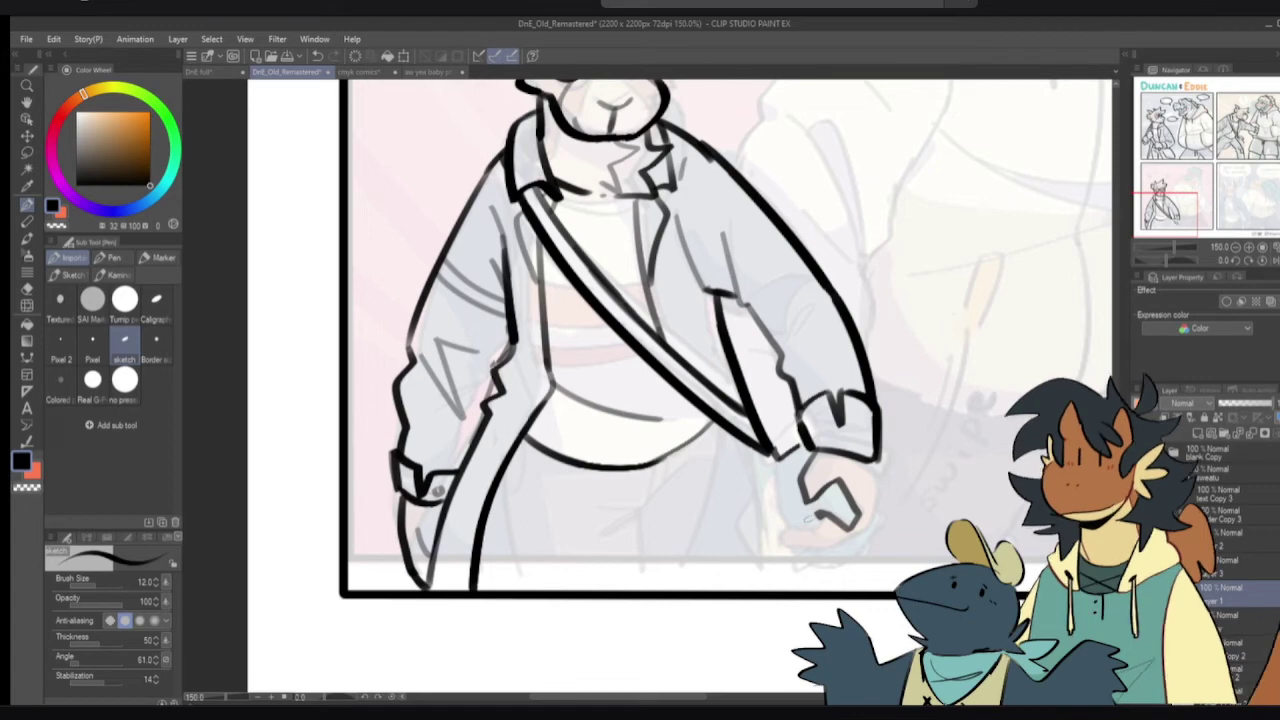
- Ink the fist's outer contour, curled fingers and wrist side, and clean up the line at its lower corner
{"action": "mouse_move", "coordinate": [816, 516]}
{"action": "left_mouse_down"}
{"action": "mouse_move", "coordinate": [784, 543]}
{"action": "mouse_move", "coordinate": [846, 532]}
{"action": "mouse_move", "coordinate": [876, 501]}
{"action": "mouse_move", "coordinate": [875, 512]}
{"action": "left_mouse_up"}
{"action": "left_click_drag", "start_coordinate": [778, 458], "coordinate": [787, 506]}
{"action": "key", "text": "ctrl+z"}
{"action": "mouse_move", "coordinate": [778, 458]}
{"action": "left_mouse_down"}
{"action": "mouse_move", "coordinate": [790, 519]}
{"action": "mouse_move", "coordinate": [832, 552]}
{"action": "mouse_move", "coordinate": [864, 542]}
{"action": "mouse_move", "coordinate": [869, 524]}
{"action": "left_mouse_up"}
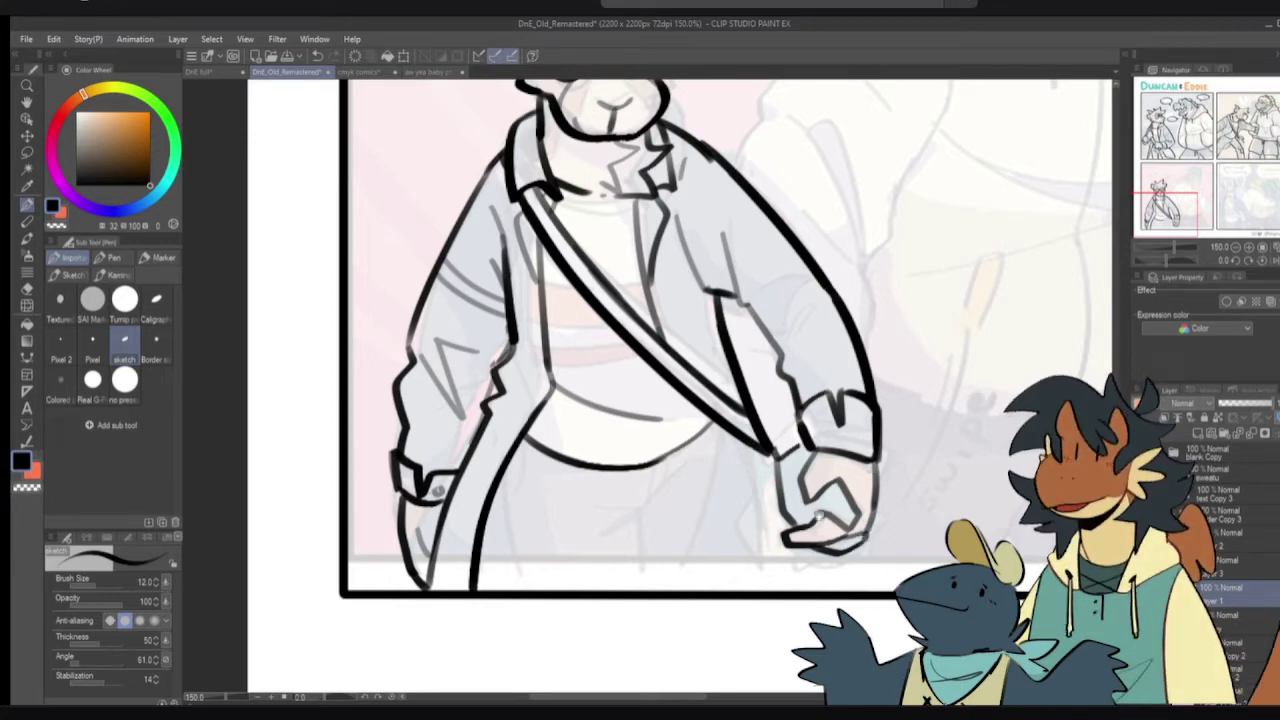
{"action": "key", "text": "c"}
{"action": "mouse_move", "coordinate": [787, 546]}
{"action": "left_mouse_down"}
{"action": "mouse_move", "coordinate": [790, 531]}
{"action": "mouse_move", "coordinate": [800, 543]}
{"action": "left_mouse_up"}
{"action": "key", "text": "c"}
{"action": "key", "text": "ctrl+z"}
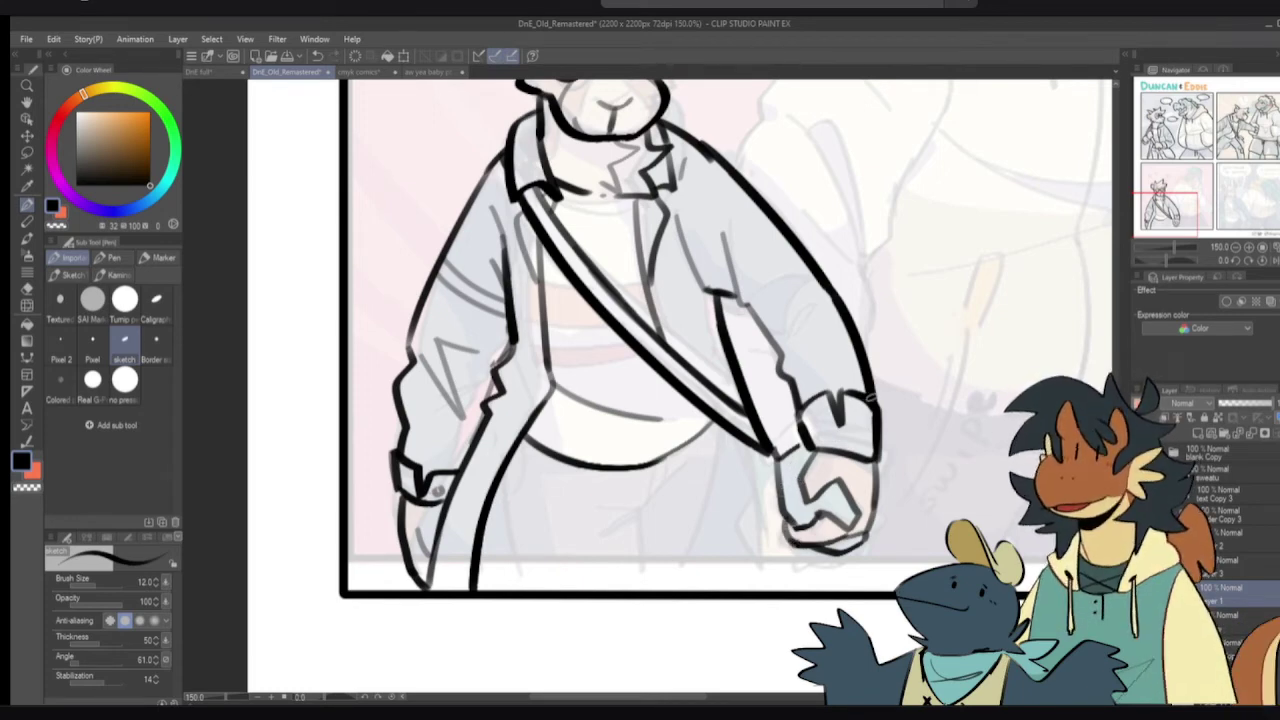
- Ink the curved band across the upper part of the reaching sleeve
{"action": "scroll", "coordinate": [875, 409], "scroll_direction": "up", "scroll_amount": 3}
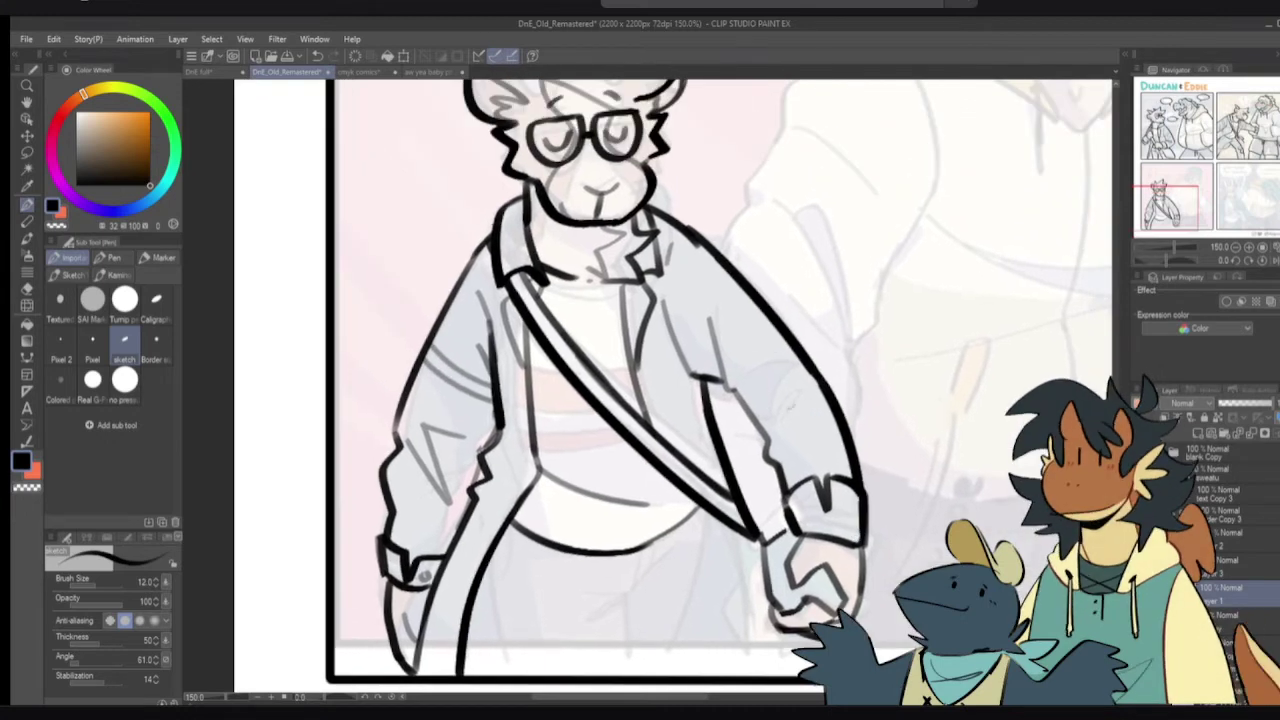
{"action": "scroll", "coordinate": [740, 360], "scroll_direction": "up", "scroll_amount": 1}
{"action": "left_click_drag", "start_coordinate": [722, 371], "coordinate": [758, 321]}
{"action": "mouse_move", "coordinate": [714, 402]}
{"action": "left_mouse_down"}
{"action": "mouse_move", "coordinate": [732, 322]}
{"action": "mouse_move", "coordinate": [747, 317]}
{"action": "left_mouse_up"}
{"action": "key", "text": "ctrl+z"}
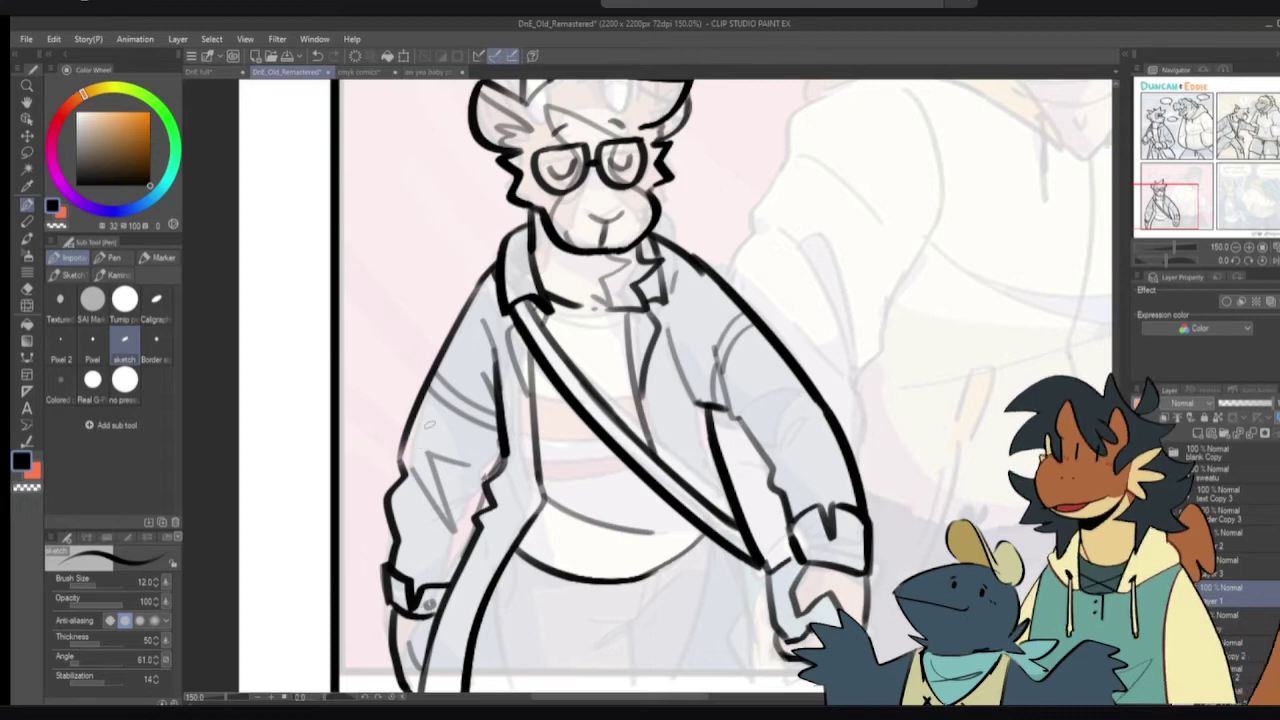
- Ink the shirt's neckline as two parallel curves between the collar flaps
{"action": "left_click_drag", "start_coordinate": [546, 300], "coordinate": [617, 309]}
{"action": "key", "text": "ctrl+z"}
{"action": "left_click_drag", "start_coordinate": [538, 313], "coordinate": [633, 315]}
{"action": "key", "text": "ctrl+z"}
{"action": "left_click_drag", "start_coordinate": [546, 308], "coordinate": [628, 309]}
{"action": "left_click_drag", "start_coordinate": [546, 323], "coordinate": [623, 318]}
{"action": "key", "text": "ctrl+z"}
{"action": "left_click_drag", "start_coordinate": [541, 323], "coordinate": [628, 314]}
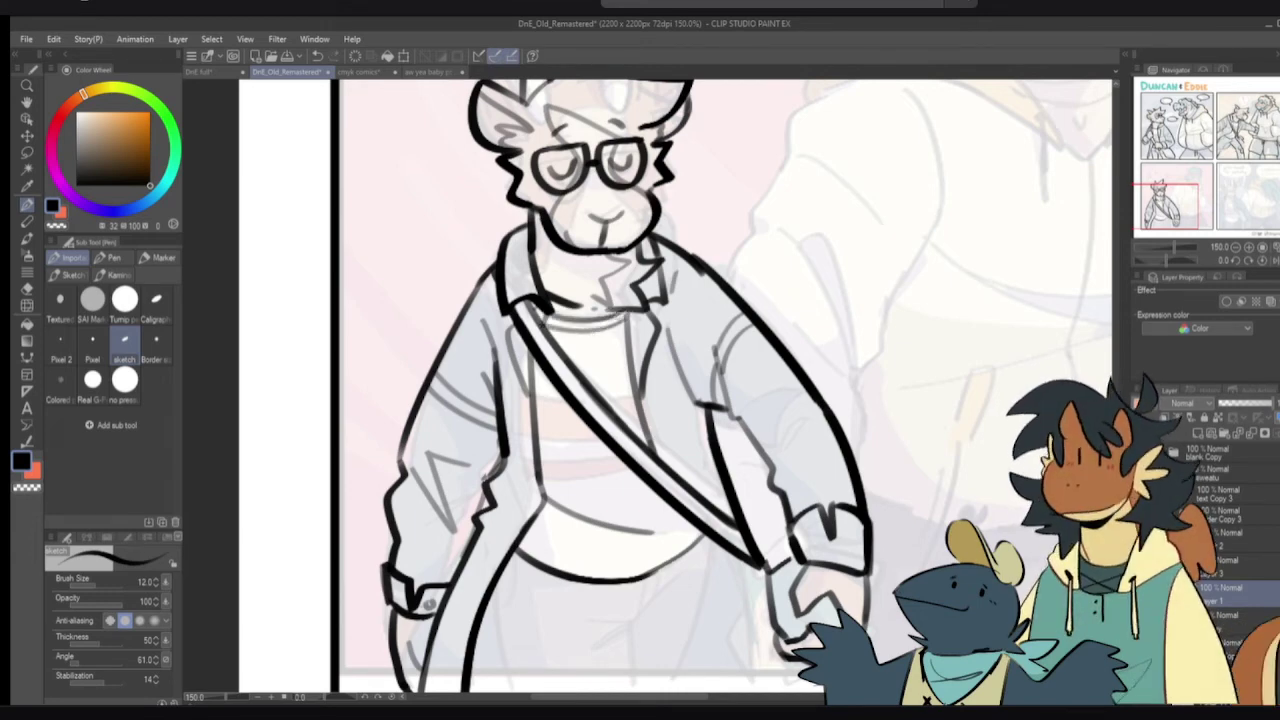
- Ink the edges of the shirt's broad chest stripe and the line just beneath it, stopping at the jacket opening
{"action": "left_click_drag", "start_coordinate": [539, 391], "coordinate": [641, 387]}
{"action": "key", "text": "ctrl+z"}
{"action": "left_click_drag", "start_coordinate": [532, 387], "coordinate": [636, 388]}
{"action": "mouse_move", "coordinate": [536, 431]}
{"action": "left_mouse_down"}
{"action": "mouse_move", "coordinate": [618, 431]}
{"action": "mouse_move", "coordinate": [576, 440]}
{"action": "mouse_move", "coordinate": [640, 426]}
{"action": "left_mouse_up"}
{"action": "key", "text": "ctrl+z"}
{"action": "key", "text": "ctrl+z"}
{"action": "key", "text": "ctrl+z"}
{"action": "left_click_drag", "start_coordinate": [537, 437], "coordinate": [646, 427]}
{"action": "left_click_drag", "start_coordinate": [539, 460], "coordinate": [621, 454]}
{"action": "key", "text": "ctrl+z"}
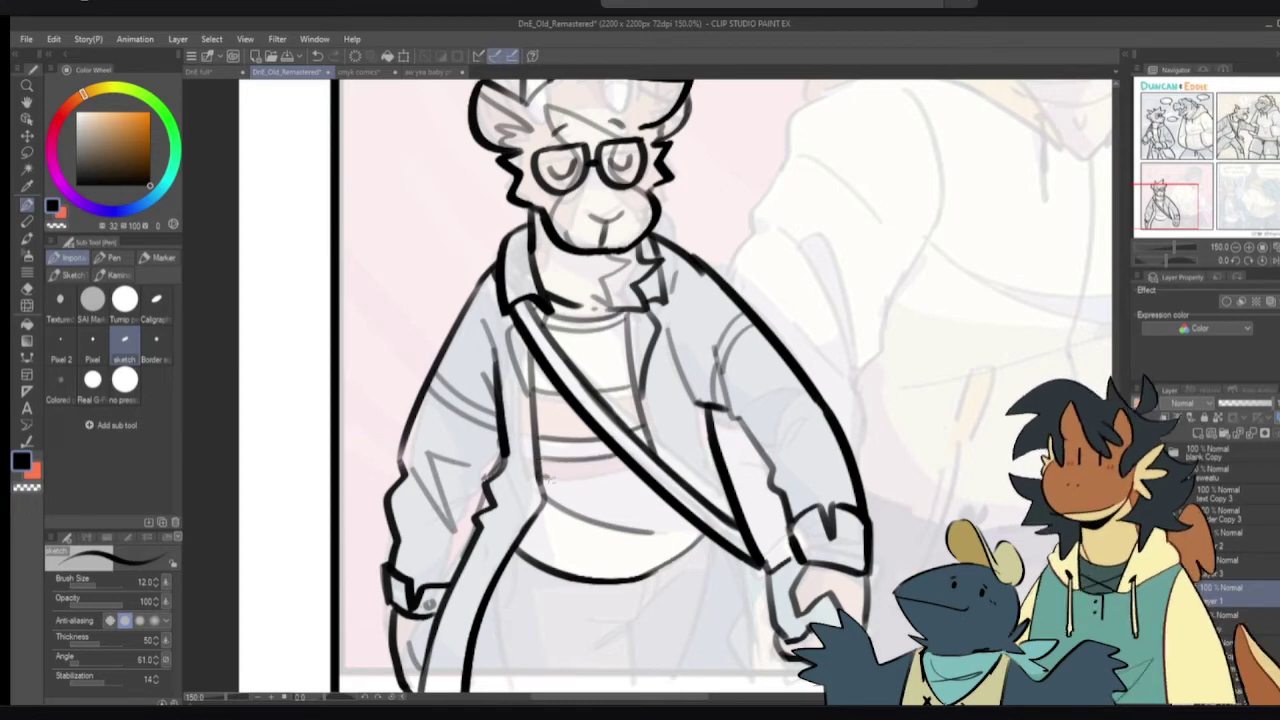
- Ink the lower edge of the shirt's narrow stripe above the belly and touch up the lowered sleeve's inner edge
{"action": "left_click_drag", "start_coordinate": [543, 476], "coordinate": [630, 470]}
{"action": "key", "text": "ctrl+z"}
{"action": "left_click_drag", "start_coordinate": [543, 476], "coordinate": [630, 466]}
{"action": "left_click_drag", "start_coordinate": [502, 461], "coordinate": [496, 490]}
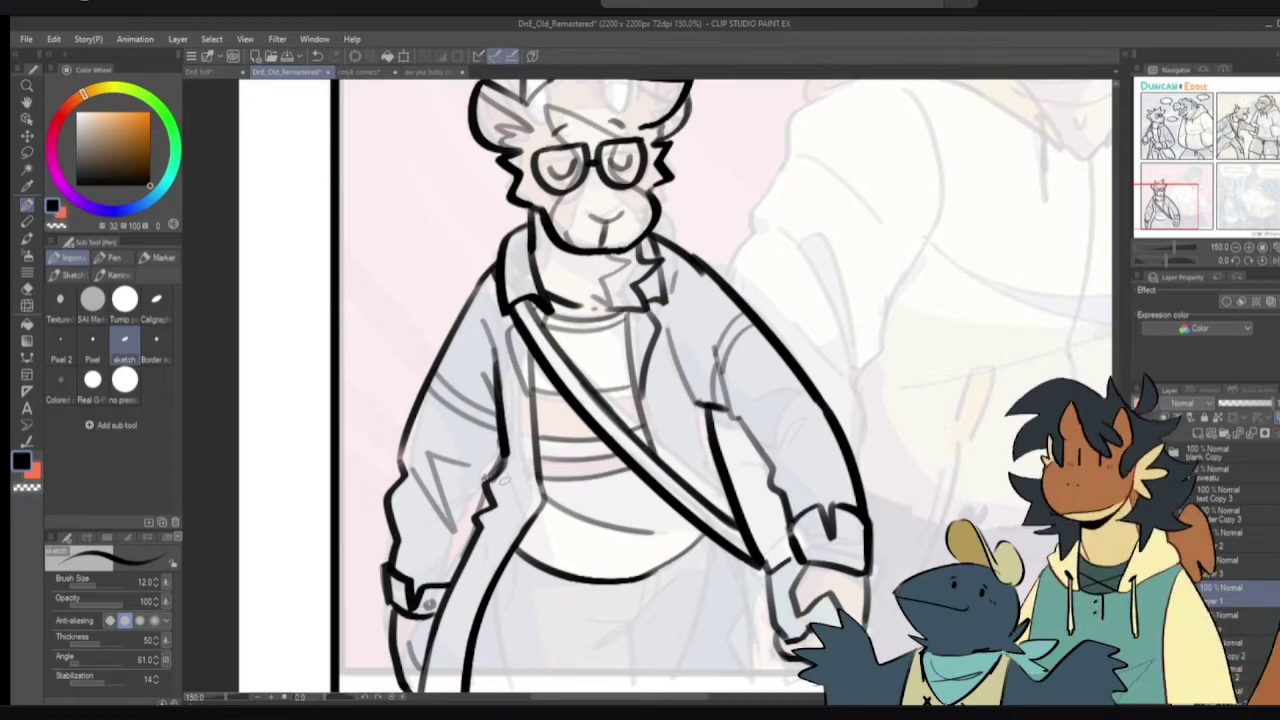
- Ink the jacket's far lower edge from the belly past the strap's tip down beside the fist
{"action": "left_click_drag", "start_coordinate": [730, 491], "coordinate": [712, 403]}
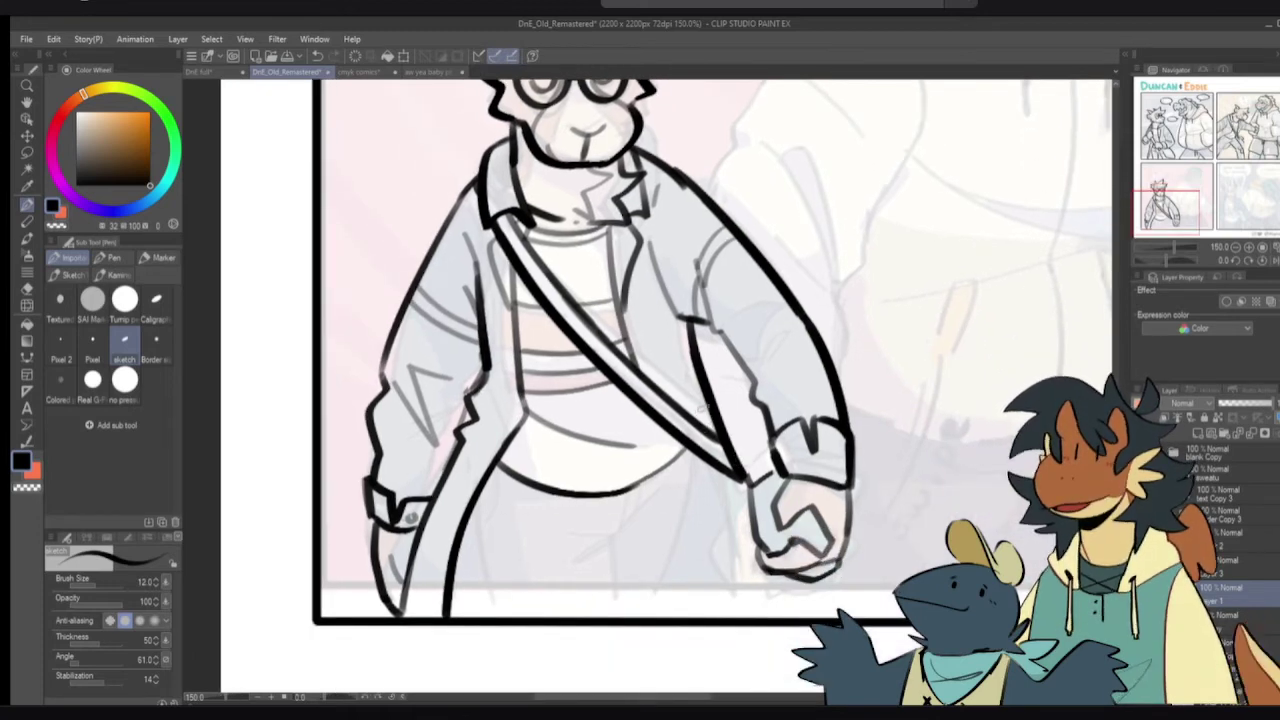
{"action": "mouse_move", "coordinate": [667, 374]}
{"action": "left_mouse_down"}
{"action": "mouse_move", "coordinate": [716, 420]}
{"action": "mouse_move", "coordinate": [692, 395]}
{"action": "mouse_move", "coordinate": [675, 409]}
{"action": "mouse_move", "coordinate": [741, 473]}
{"action": "mouse_move", "coordinate": [739, 512]}
{"action": "left_mouse_up"}
{"action": "key", "text": "c"}
{"action": "key", "text": "ctrl+z"}
{"action": "key", "text": "ctrl+z"}
{"action": "left_click_drag", "start_coordinate": [717, 446], "coordinate": [740, 513]}
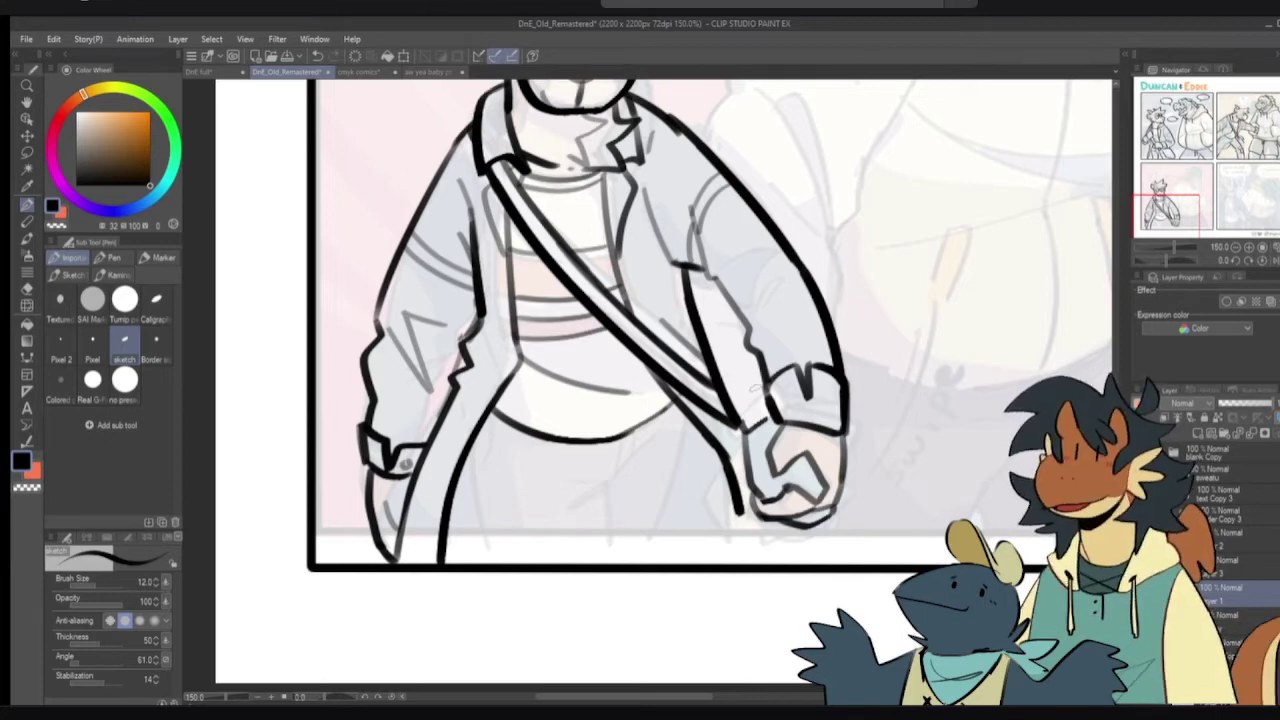
- Ink the trousers below the belly with the near leg's outer line, the inseam, the far leg's edge and the hip crease
{"action": "left_click_drag", "start_coordinate": [772, 467], "coordinate": [787, 422]}
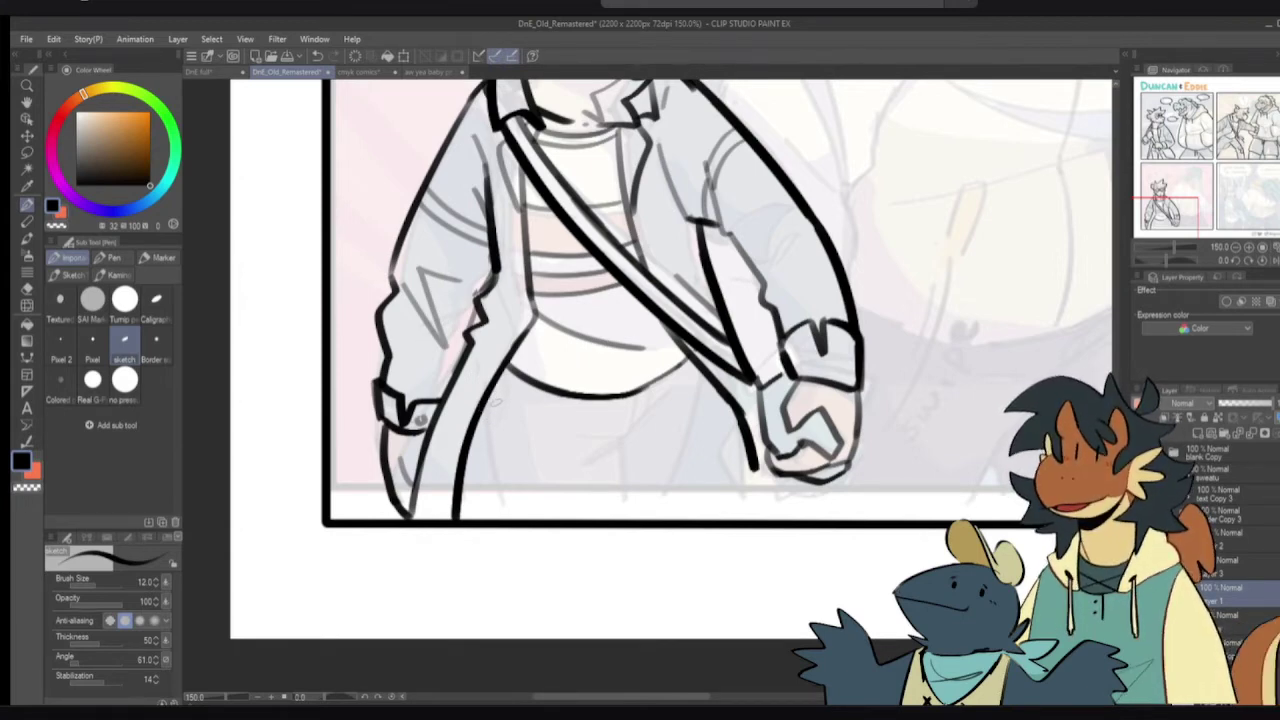
{"action": "left_click_drag", "start_coordinate": [493, 392], "coordinate": [488, 526]}
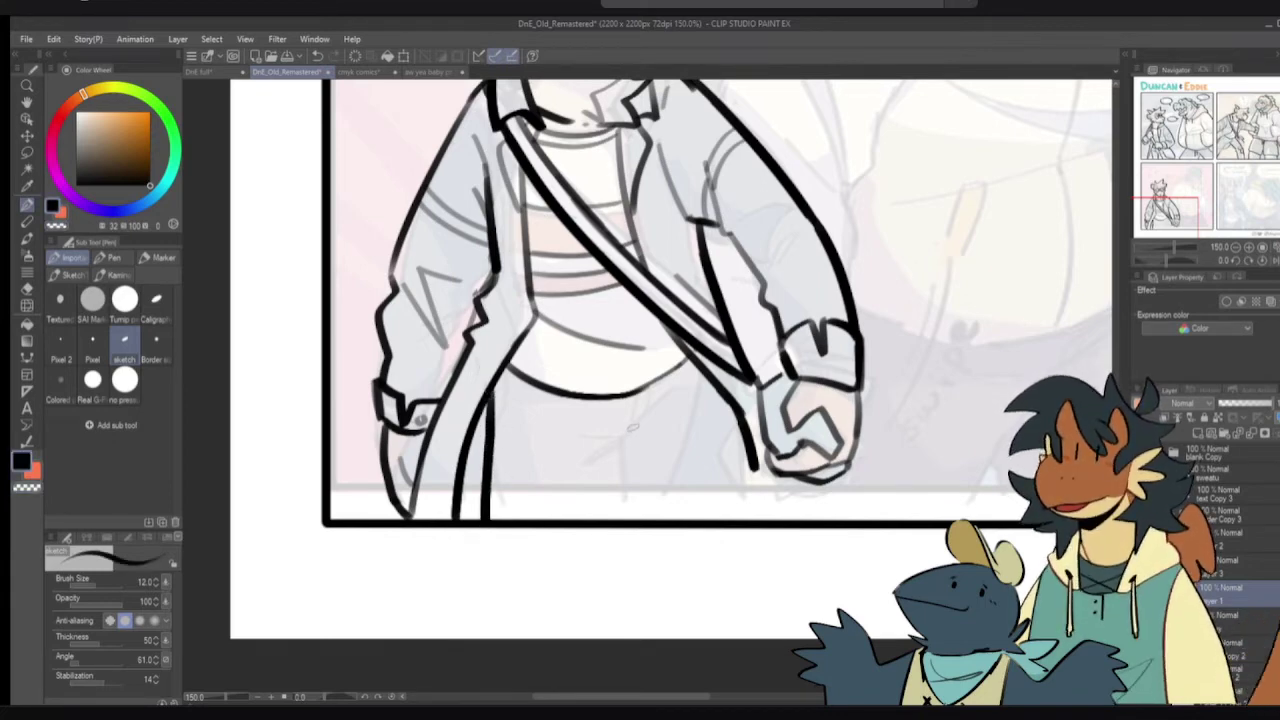
{"action": "mouse_move", "coordinate": [604, 436]}
{"action": "left_mouse_down"}
{"action": "mouse_move", "coordinate": [684, 398]}
{"action": "mouse_move", "coordinate": [566, 436]}
{"action": "mouse_move", "coordinate": [611, 526]}
{"action": "left_mouse_up"}
{"action": "key", "text": "ctrl+z"}
{"action": "left_click_drag", "start_coordinate": [611, 452], "coordinate": [600, 514]}
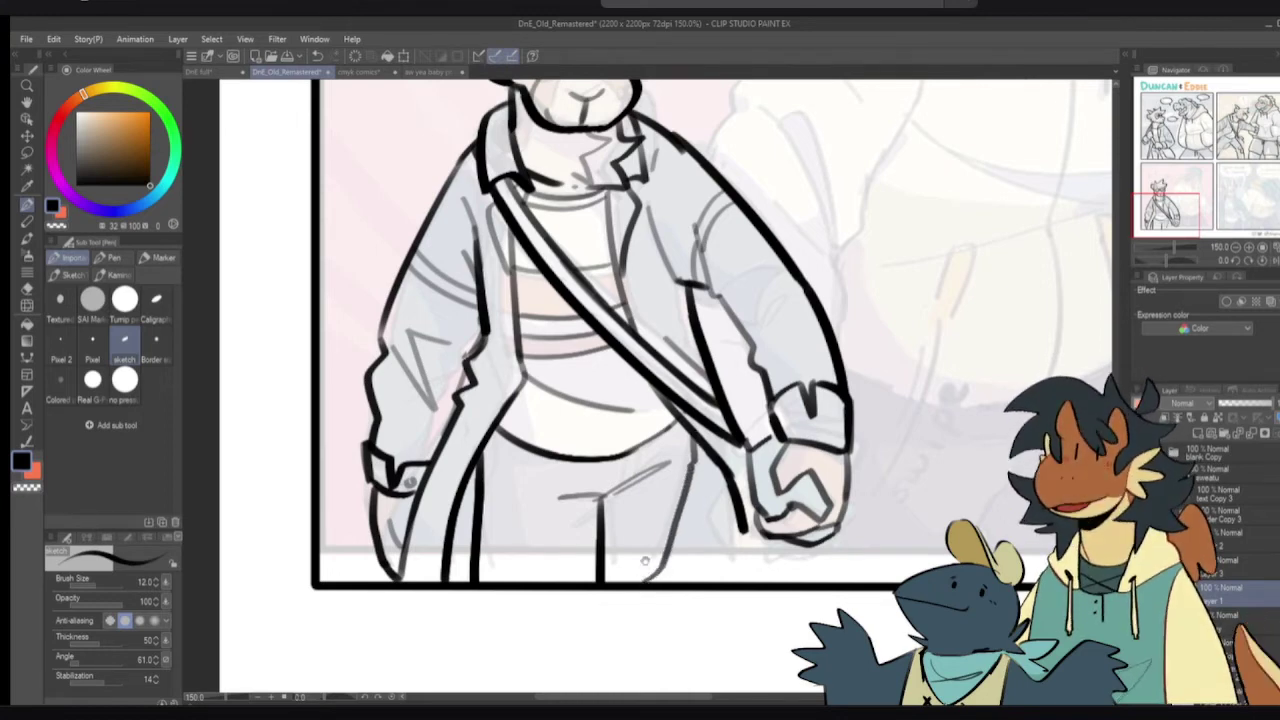
- Erase the trousers' inseam, far leg edge and hip crease
{"action": "left_click_drag", "start_coordinate": [641, 549], "coordinate": [629, 625]}
{"action": "scroll", "coordinate": [629, 625], "scroll_direction": "down", "scroll_amount": 1}
{"action": "left_click_drag", "start_coordinate": [556, 588], "coordinate": [558, 550]}
{"action": "key", "text": "e"}
{"action": "left_click_drag", "start_coordinate": [532, 612], "coordinate": [538, 563]}
{"action": "key", "text": "p"}
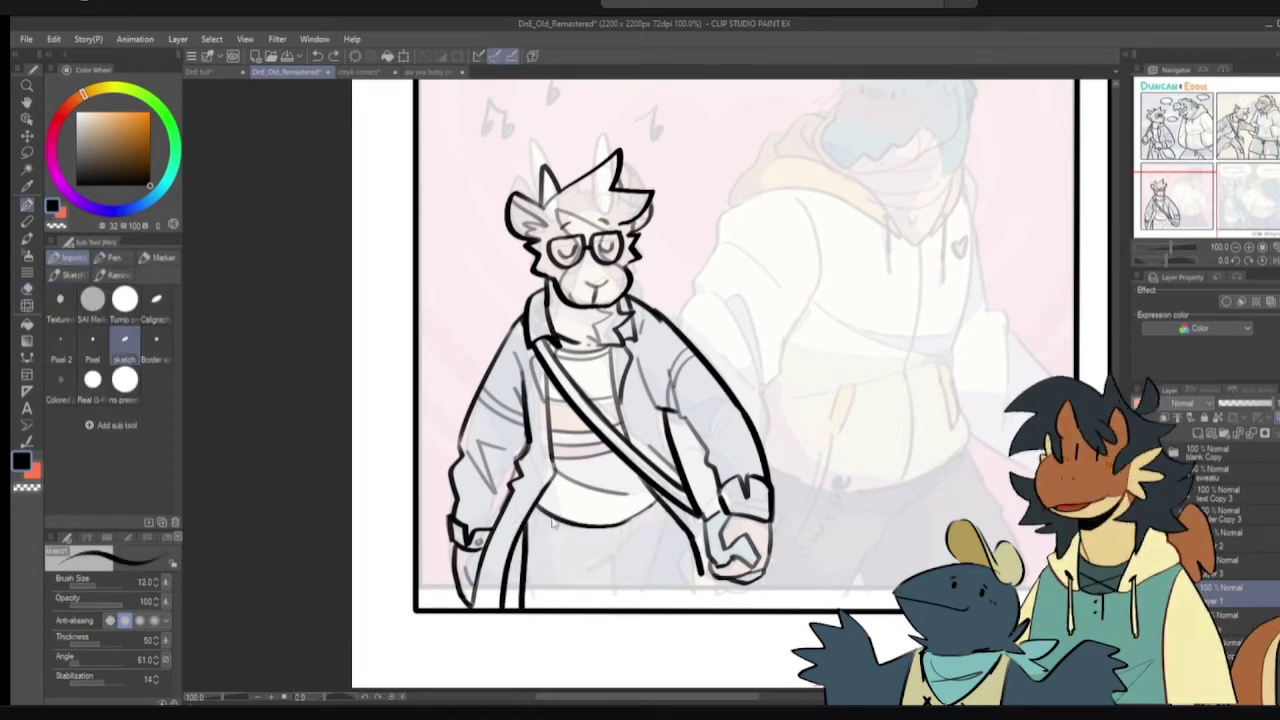
- Remove the near leg's outer line and erase the thick curve under the belly
{"action": "key", "text": "ctrl+z"}
{"action": "left_click_drag", "start_coordinate": [531, 524], "coordinate": [543, 597]}
{"action": "key", "text": "ctrl+z"}
{"action": "left_click_drag", "start_coordinate": [531, 529], "coordinate": [532, 597]}
{"action": "key", "text": "ctrl+z"}
{"action": "key", "text": "e"}
{"action": "left_click_drag", "start_coordinate": [535, 520], "coordinate": [620, 522]}
{"action": "key", "text": "p"}
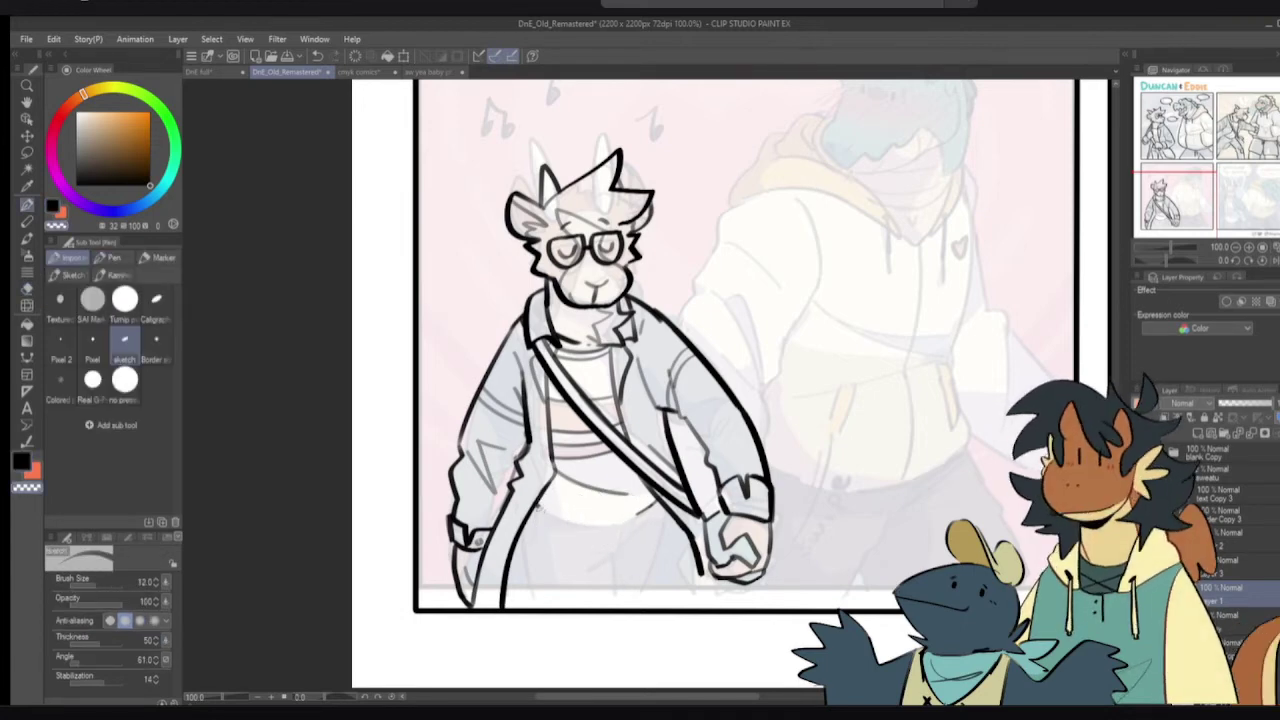
- Ink a thinner, flatter curve under the belly between the jacket's edges, checking the line art with the colour reference hidden
{"action": "key", "text": "c"}
{"action": "left_click_drag", "start_coordinate": [534, 507], "coordinate": [616, 518]}
{"action": "key", "text": "ctrl+z"}
{"action": "left_click_drag", "start_coordinate": [534, 507], "coordinate": [636, 519]}
{"action": "key", "text": "e"}
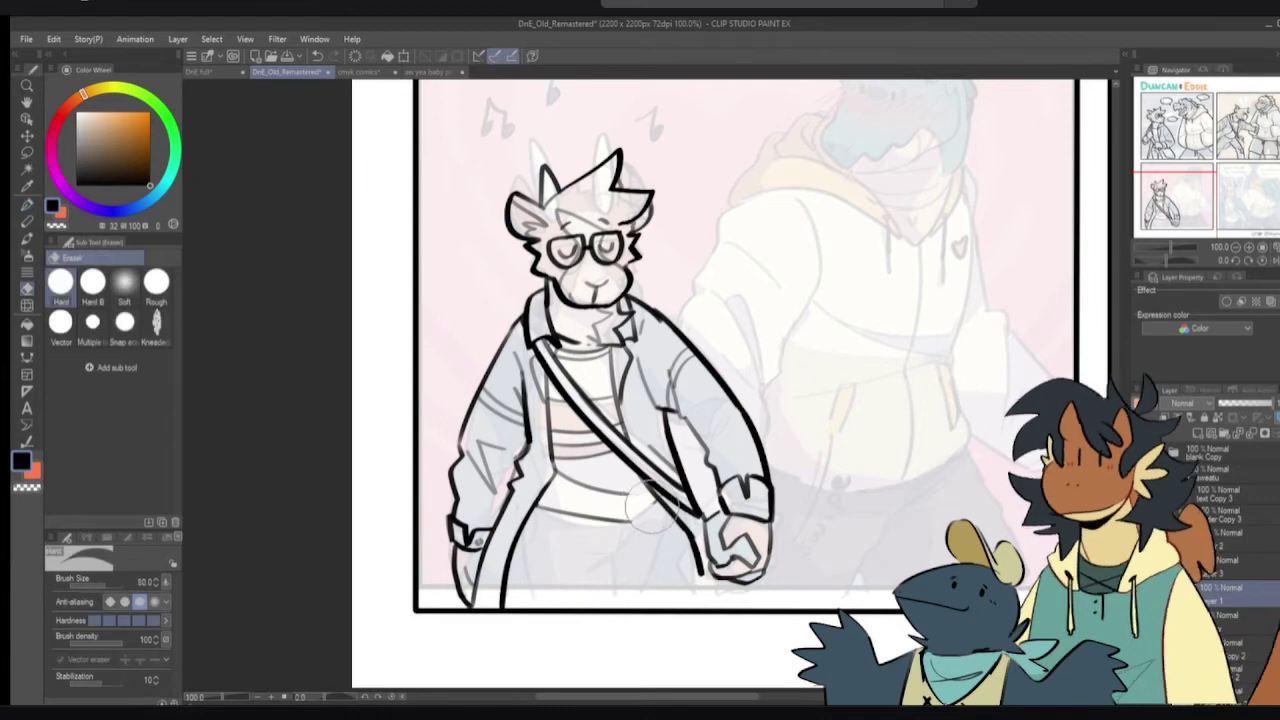
{"action": "key", "text": "p"}
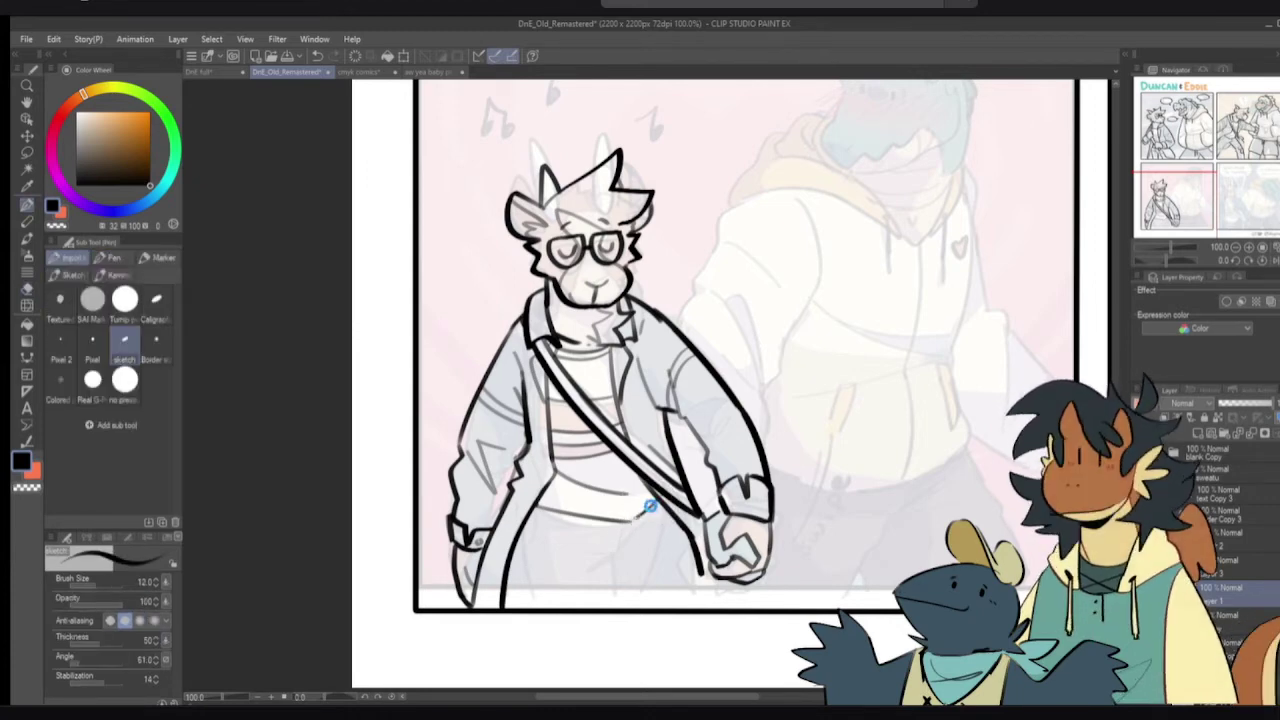
{"action": "left_click", "coordinate": [1142, 648]}
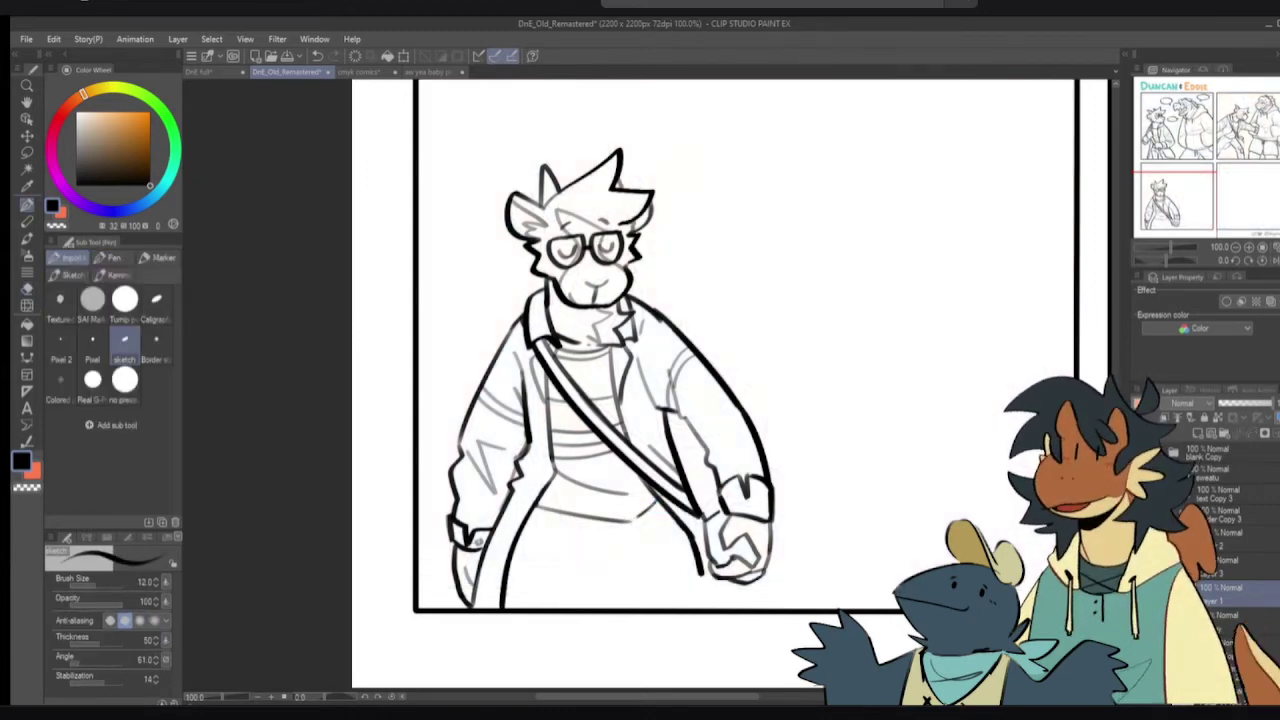
{"action": "left_click", "coordinate": [1142, 648]}
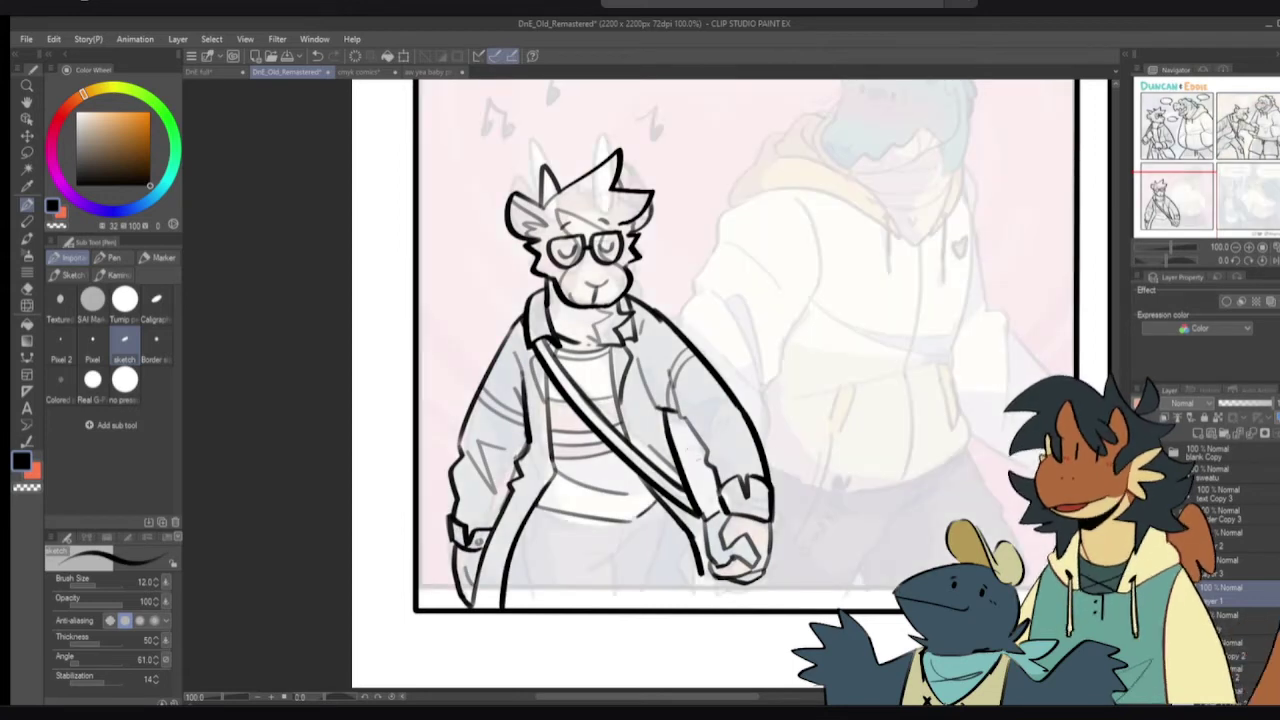
{"action": "left_click_drag", "start_coordinate": [630, 524], "coordinate": [646, 511]}
- Ink the near leg's outer line from the belly to the panel border, and the inseam with its hip crease
{"action": "left_click_drag", "start_coordinate": [533, 512], "coordinate": [541, 603]}
{"action": "key", "text": "ctrl+z"}
{"action": "left_click_drag", "start_coordinate": [534, 510], "coordinate": [543, 613]}
{"action": "mouse_move", "coordinate": [650, 517]}
{"action": "left_mouse_down"}
{"action": "mouse_move", "coordinate": [614, 545]}
{"action": "mouse_move", "coordinate": [607, 606]}
{"action": "left_mouse_up"}
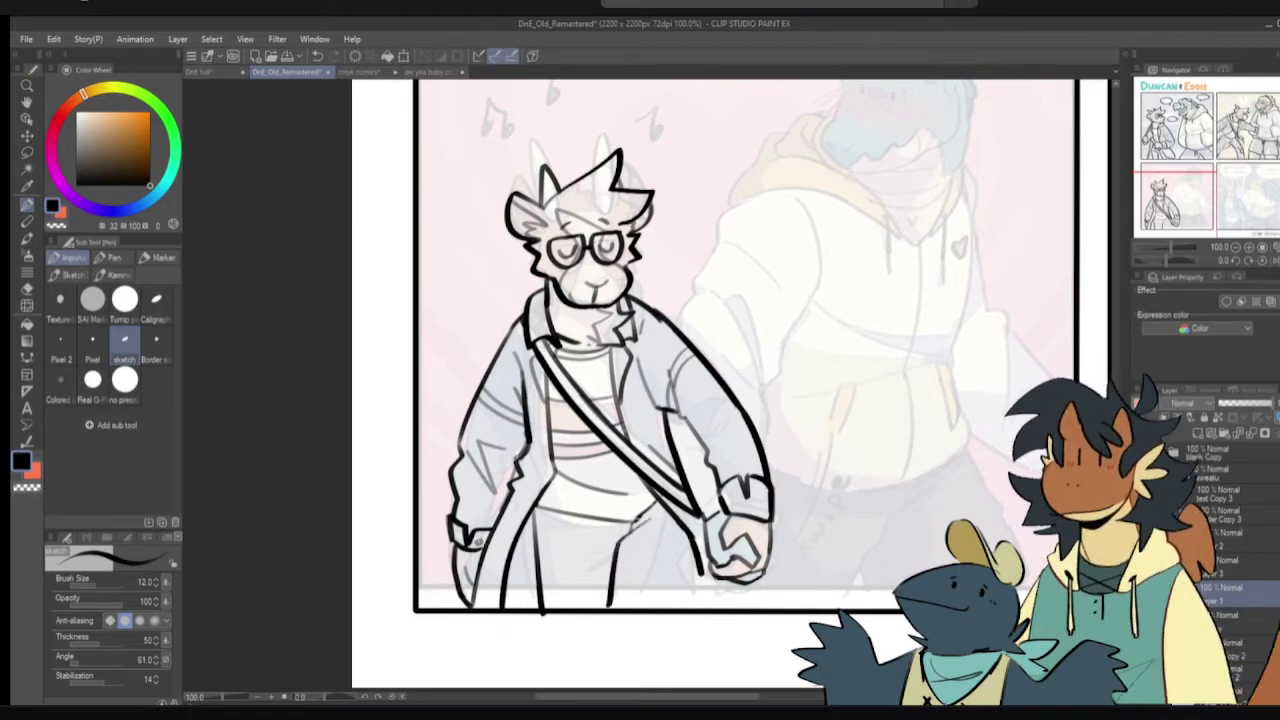
- Ink the far leg's outer edge and trim the near leg line where it overshoots the panel border
{"action": "key", "text": "c"}
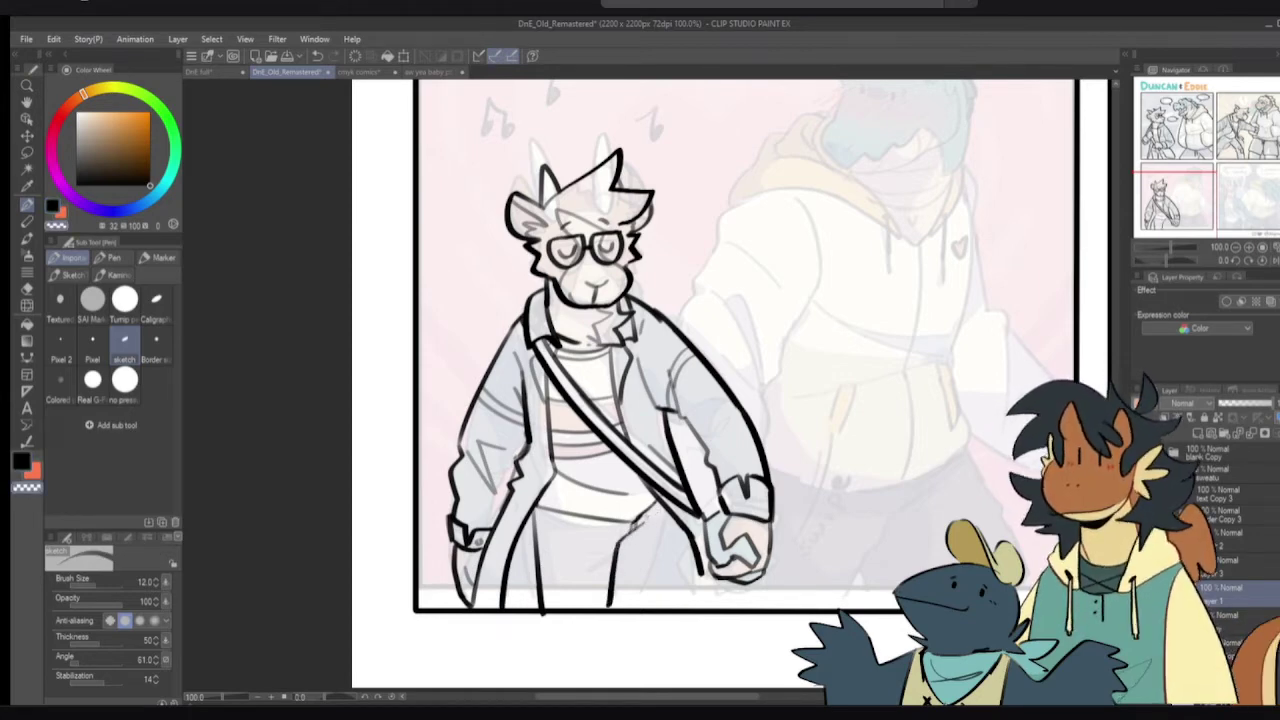
{"action": "key", "text": "c"}
{"action": "left_click_drag", "start_coordinate": [657, 502], "coordinate": [648, 568]}
{"action": "key", "text": "ctrl+z"}
{"action": "left_click_drag", "start_coordinate": [659, 503], "coordinate": [636, 588]}
{"action": "key", "text": "ctrl+z"}
{"action": "left_click_drag", "start_coordinate": [661, 500], "coordinate": [630, 602]}
{"action": "key", "text": "c"}
{"action": "left_click_drag", "start_coordinate": [551, 616], "coordinate": [541, 615]}
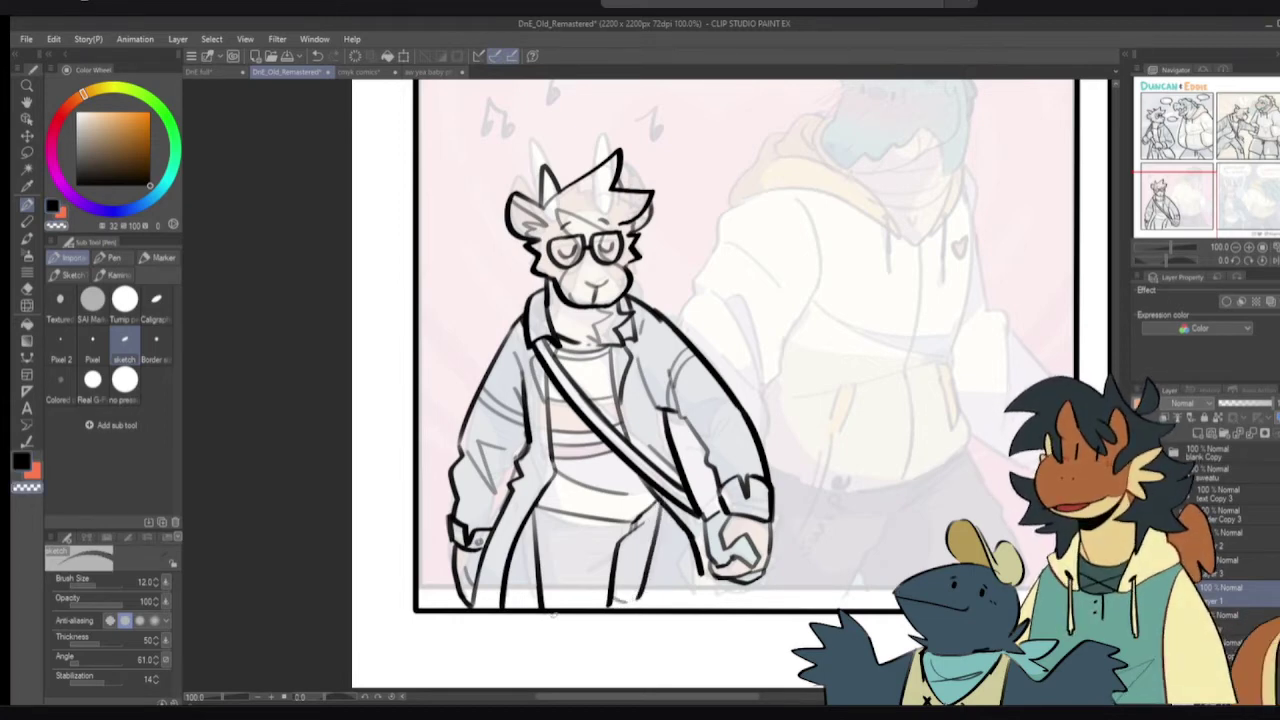
{"action": "key", "text": "c"}
{"action": "key", "text": "ctrl+z"}
- Ink the fold lines beside the inseam and across the near leg's thigh
{"action": "left_click_drag", "start_coordinate": [615, 528], "coordinate": [617, 550]}
{"action": "mouse_move", "coordinate": [544, 596]}
{"action": "left_mouse_down"}
{"action": "mouse_move", "coordinate": [562, 564]}
{"action": "mouse_move", "coordinate": [606, 558]}
{"action": "left_mouse_up"}
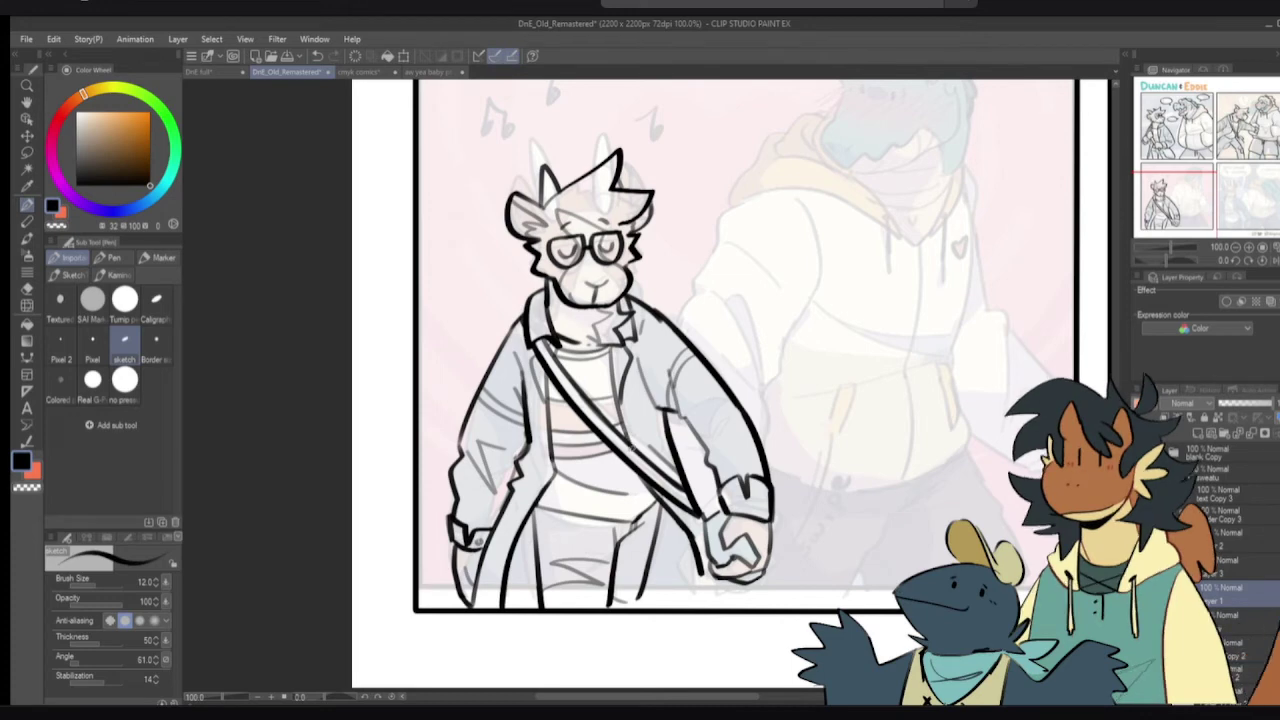
- Try filling the gap between the jacket's front edge and the near leg with solid black
{"action": "left_click_drag", "start_coordinate": [505, 607], "coordinate": [540, 607]}
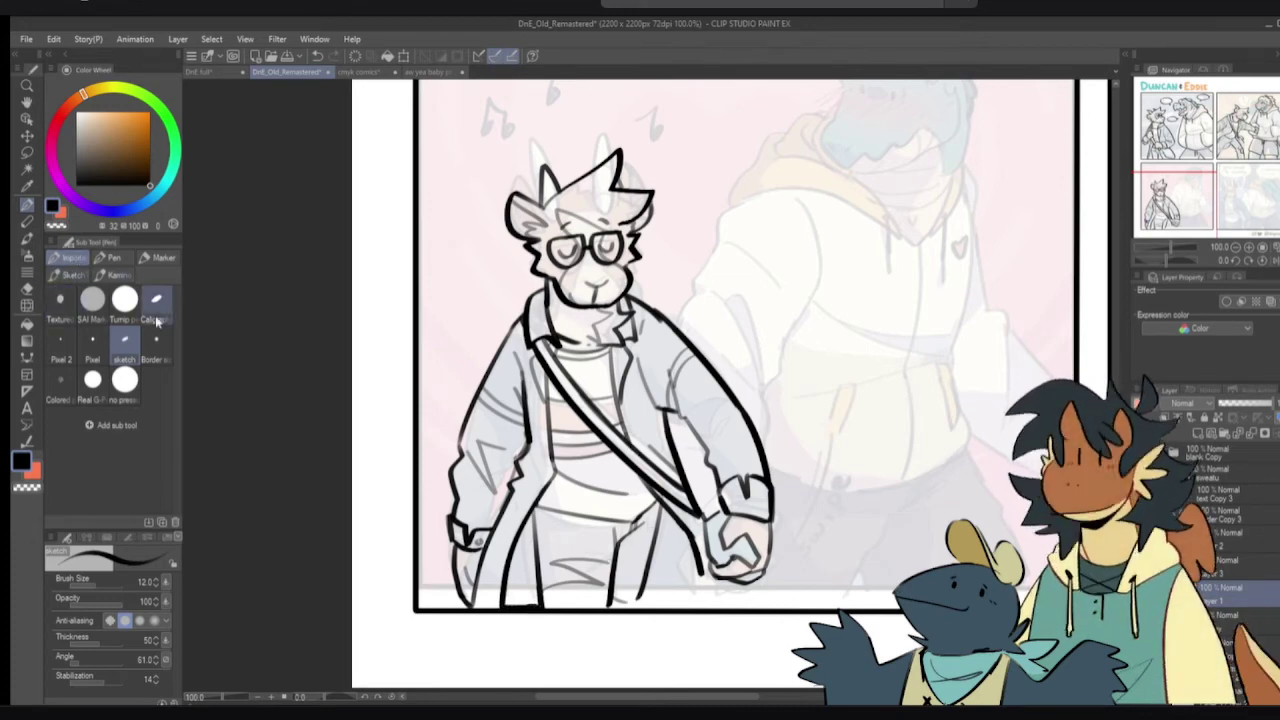
{"action": "key", "text": "g"}
{"action": "left_click", "coordinate": [528, 578]}
{"action": "key", "text": "p"}
{"action": "left_click_drag", "start_coordinate": [532, 510], "coordinate": [537, 585]}
{"action": "key", "text": "ctrl+z"}
{"action": "key", "text": "ctrl+z"}
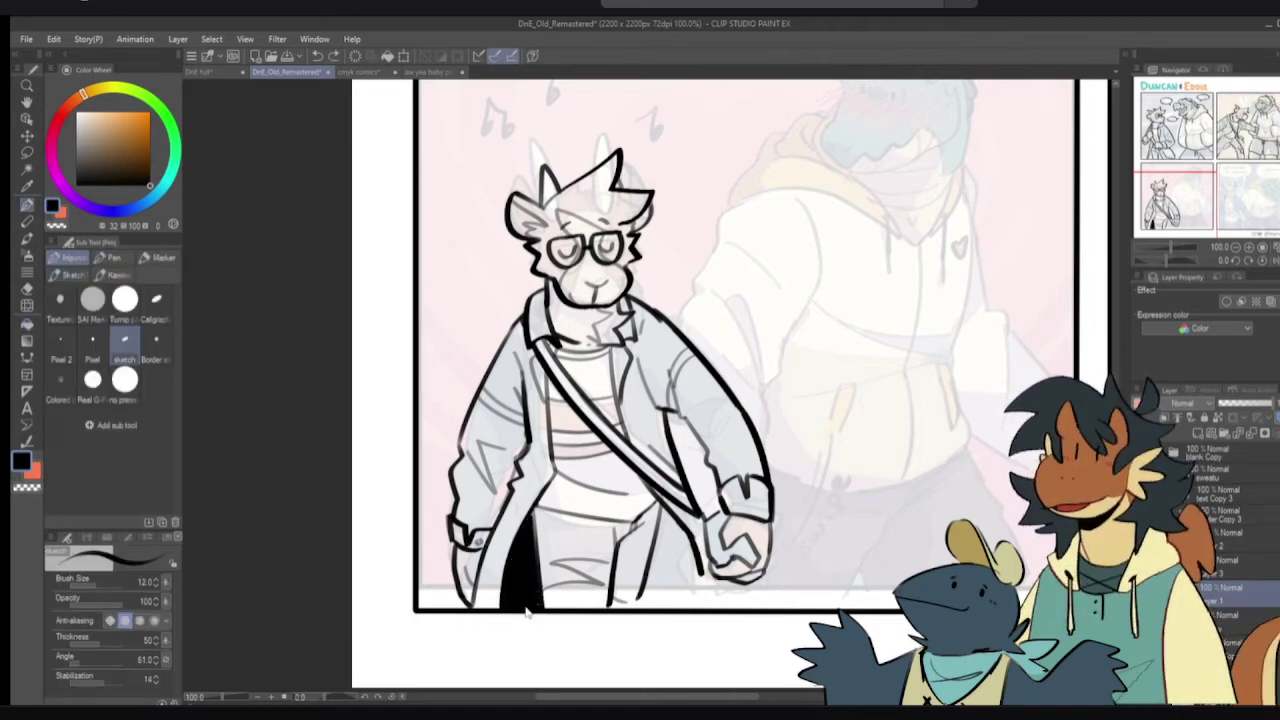
{"action": "key", "text": "c"}
{"action": "left_click_drag", "start_coordinate": [499, 598], "coordinate": [537, 605]}
{"action": "key", "text": "c"}
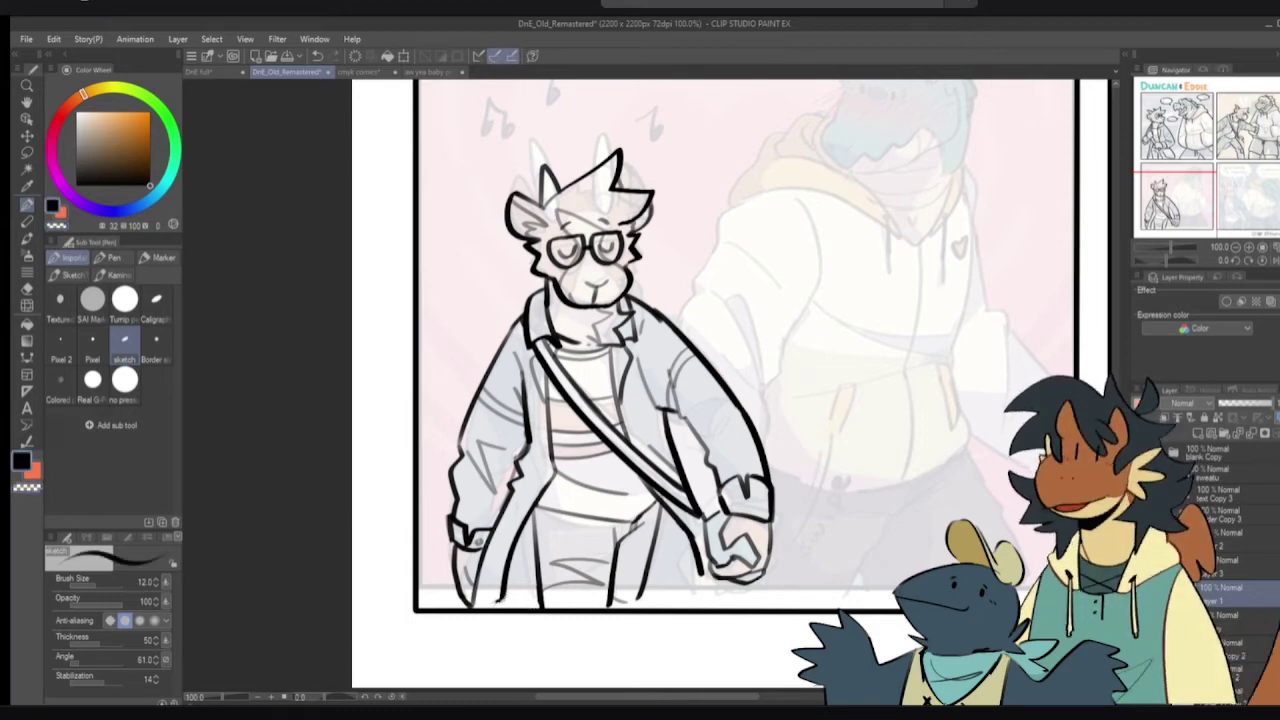
- Ink a short line across the gap between the jacket's front edge and the near leg
{"action": "key", "text": "ctrl+z"}
{"action": "left_click_drag", "start_coordinate": [506, 569], "coordinate": [538, 560]}
{"action": "key", "text": "ctrl+z"}
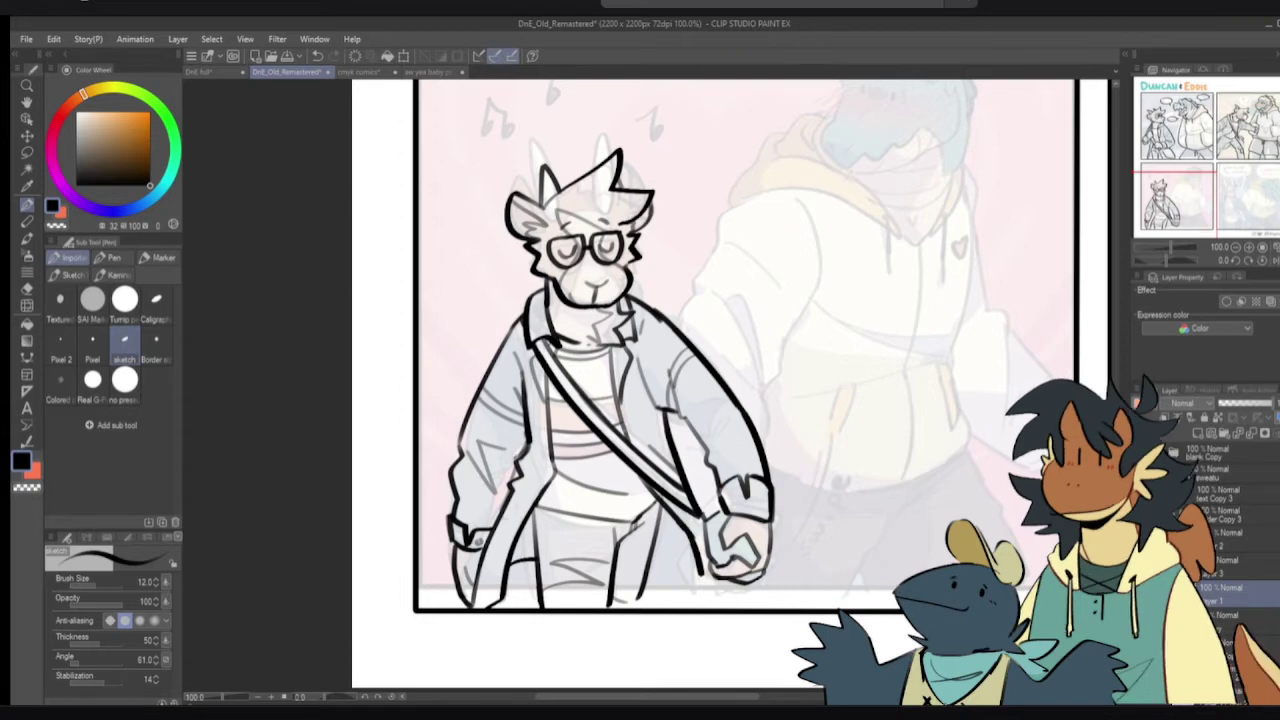
{"action": "key", "text": "h"}
{"action": "key", "text": "h"}
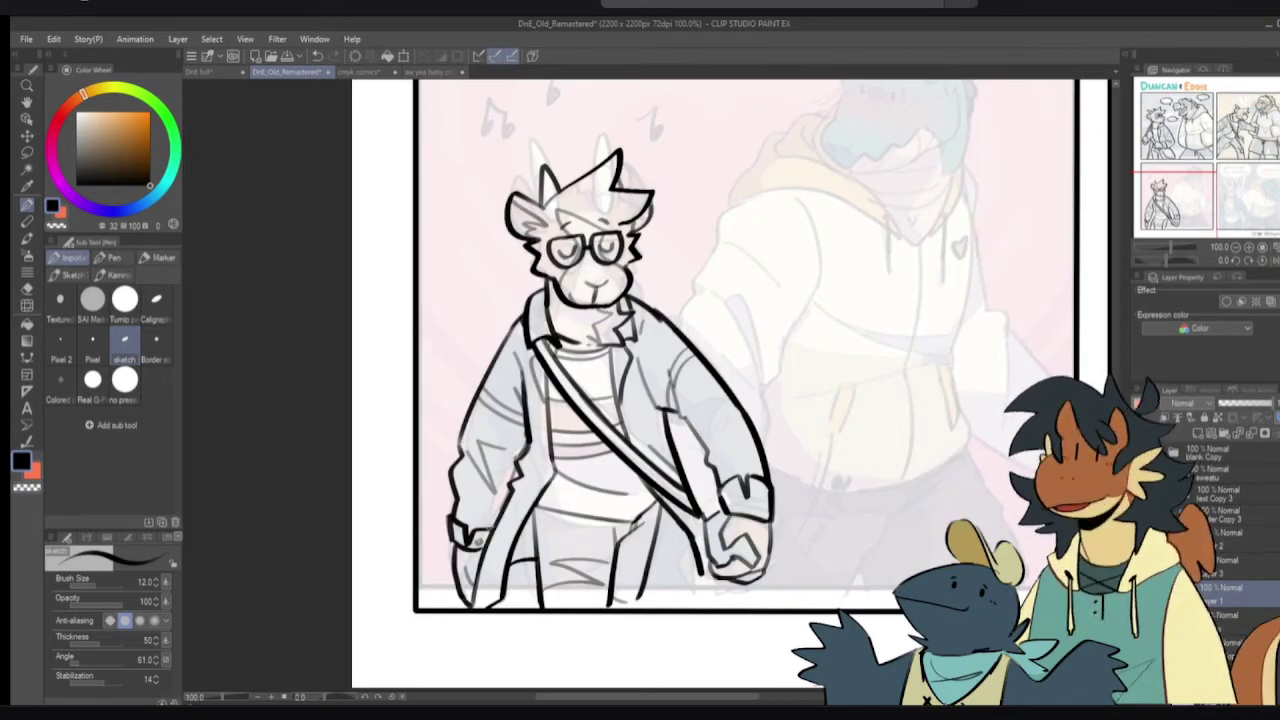
- Try erasing the outer edge of the lowered arm's sleeve
{"action": "key", "text": "e"}
{"action": "left_click", "coordinate": [461, 486]}
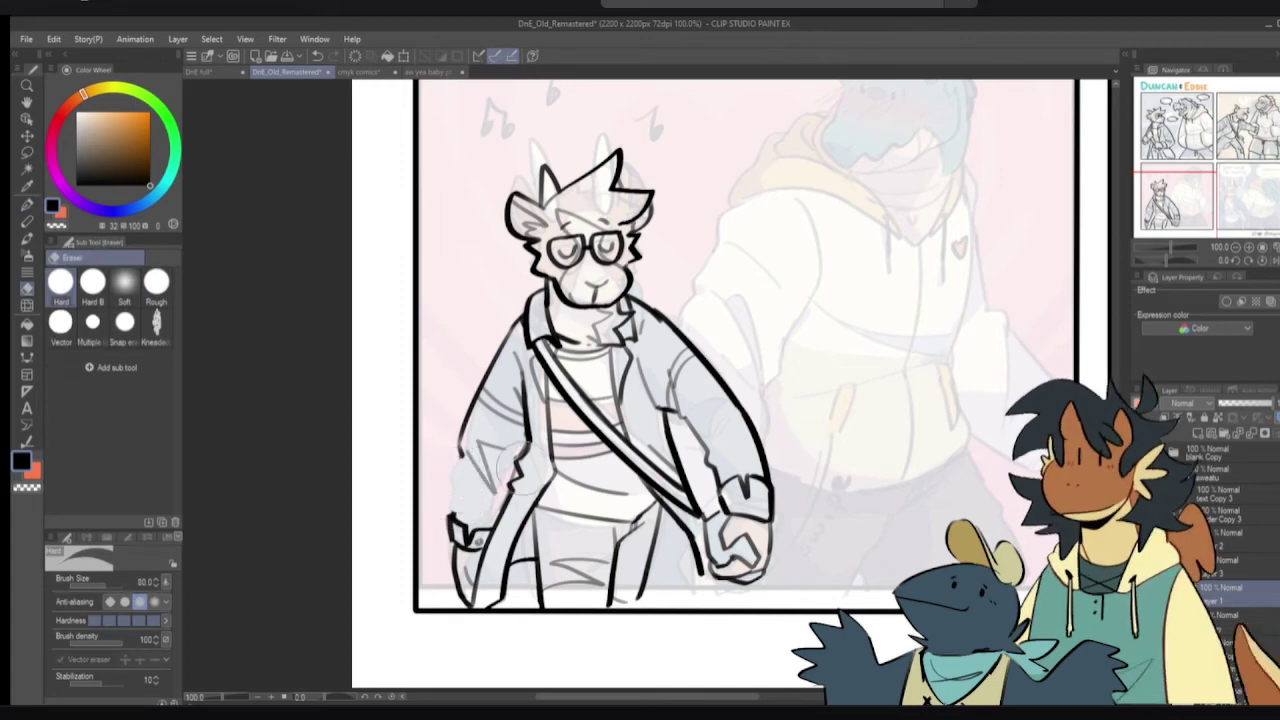
{"action": "key", "text": "p"}
{"action": "key", "text": "ctrl+z"}
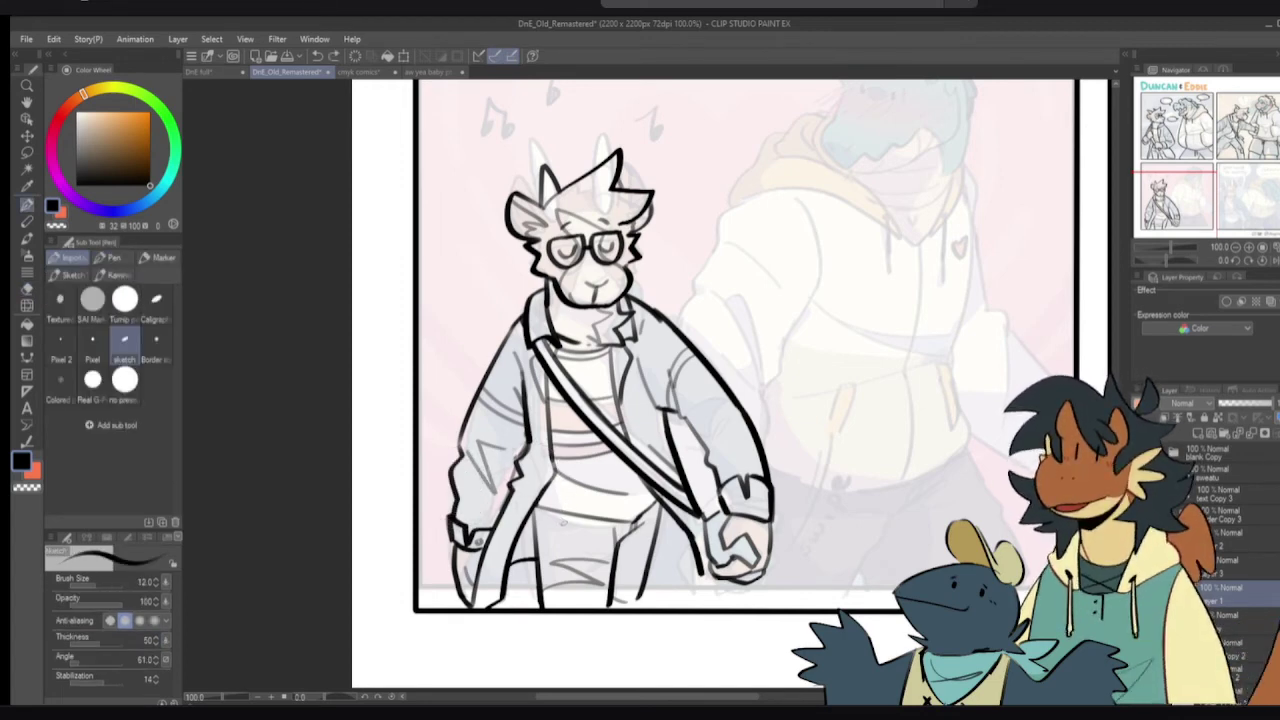
- Erase the curve under the belly and ink the hip crease running down to the inseam again
{"action": "key", "text": "e"}
{"action": "mouse_move", "coordinate": [545, 505]}
{"action": "left_mouse_down"}
{"action": "mouse_move", "coordinate": [619, 509]}
{"action": "mouse_move", "coordinate": [615, 530]}
{"action": "mouse_move", "coordinate": [635, 510]}
{"action": "mouse_move", "coordinate": [610, 570]}
{"action": "left_mouse_up"}
{"action": "key", "text": "p"}
{"action": "left_click_drag", "start_coordinate": [640, 530], "coordinate": [612, 566]}
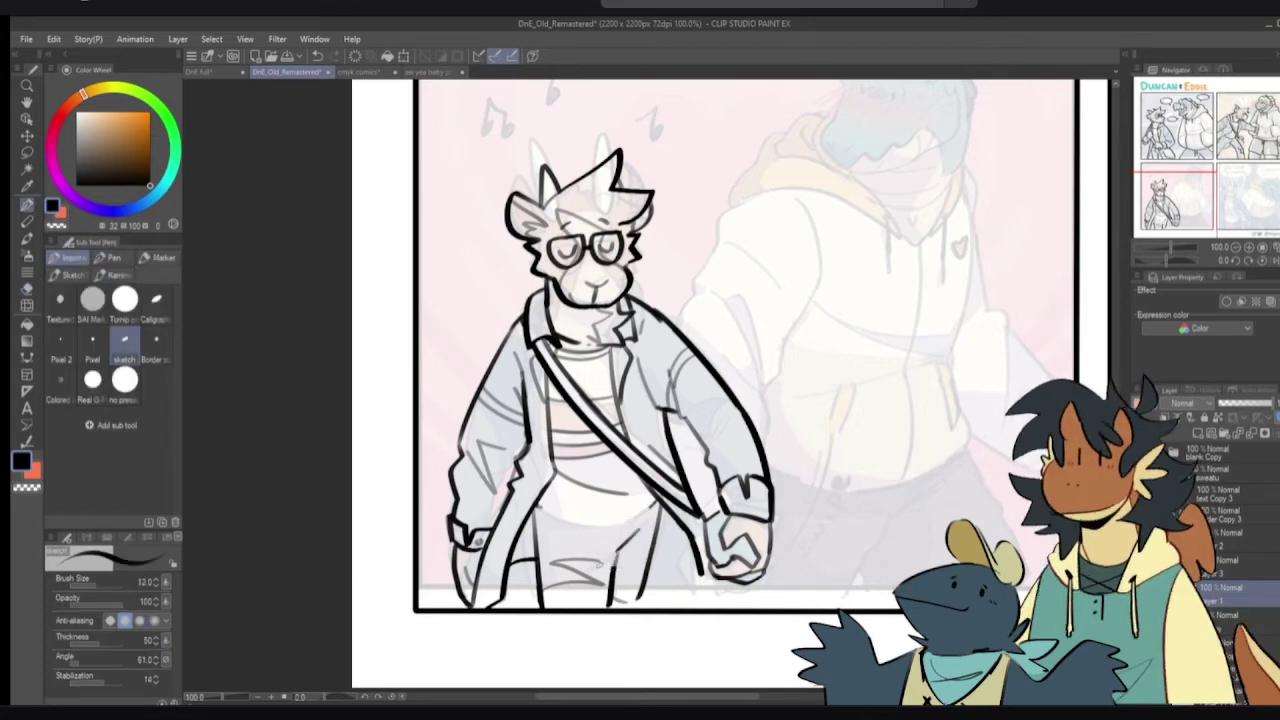
- Erase the lowered arm's cuff and hand, the jacket's lower front flap and the trouser lines
{"action": "key", "text": "e"}
{"action": "mouse_move", "coordinate": [450, 530]}
{"action": "left_mouse_down"}
{"action": "mouse_move", "coordinate": [462, 600]}
{"action": "mouse_move", "coordinate": [454, 568]}
{"action": "mouse_move", "coordinate": [483, 569]}
{"action": "mouse_move", "coordinate": [440, 490]}
{"action": "mouse_move", "coordinate": [480, 540]}
{"action": "mouse_move", "coordinate": [468, 495]}
{"action": "left_mouse_up"}
{"action": "key", "text": "p"}
{"action": "key", "text": "e"}
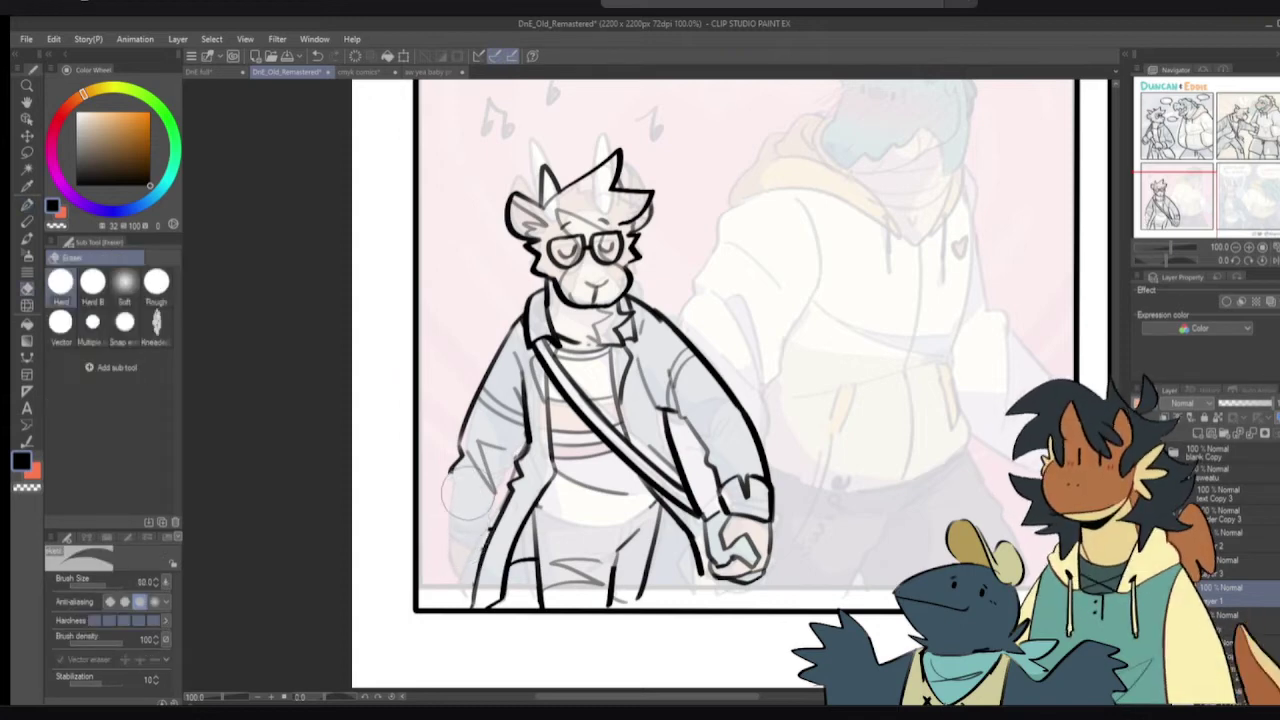
{"action": "key", "text": "p"}
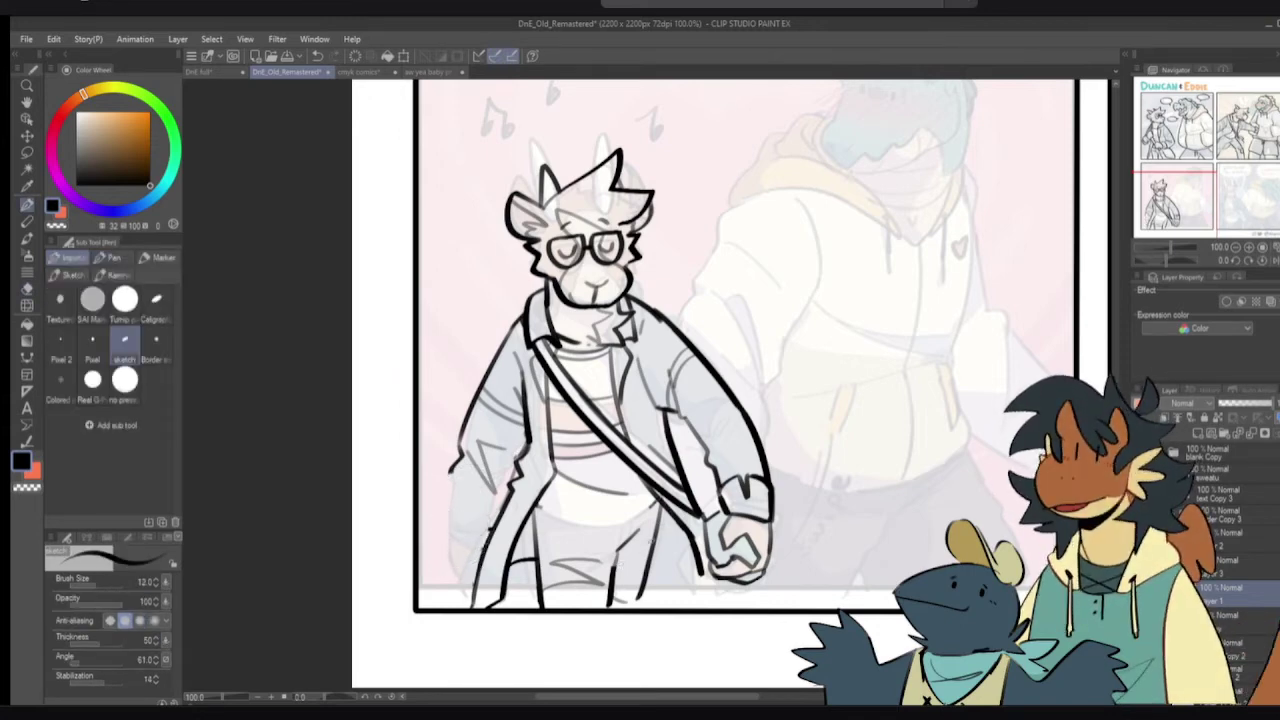
{"action": "key", "text": "e"}
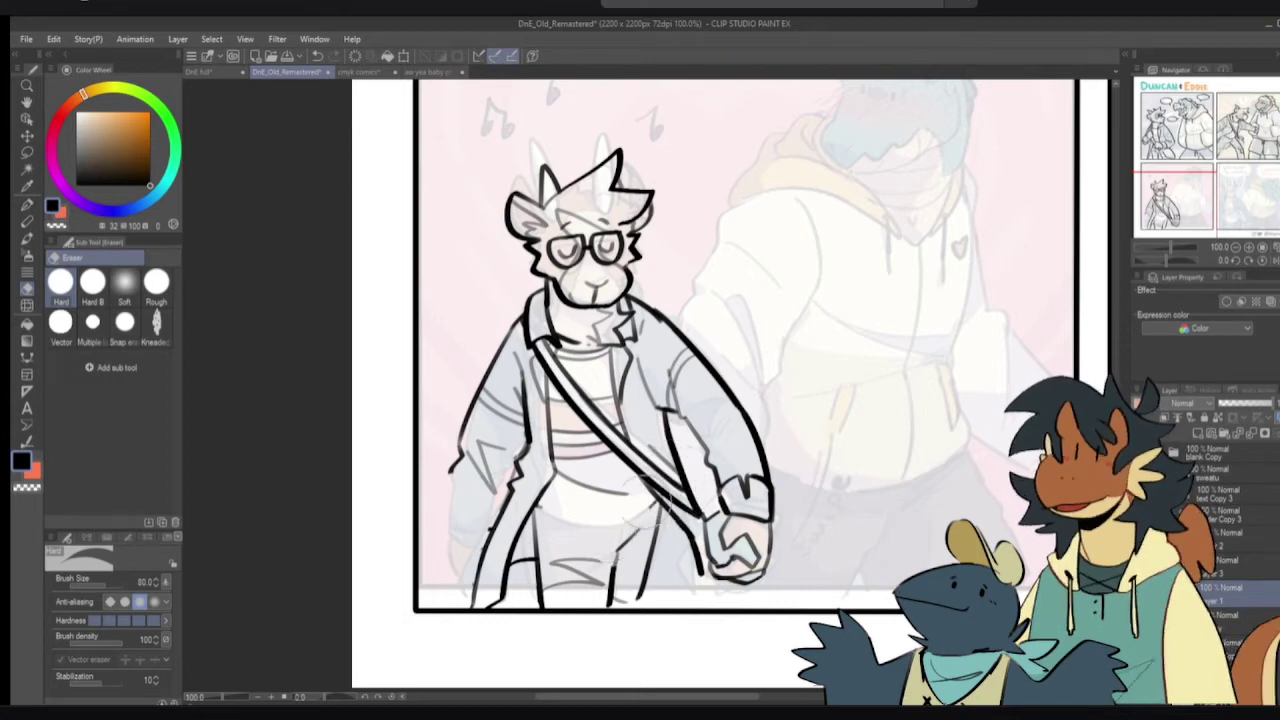
{"action": "mouse_move", "coordinate": [625, 532]}
{"action": "left_mouse_down"}
{"action": "mouse_move", "coordinate": [597, 584]}
{"action": "mouse_move", "coordinate": [553, 504]}
{"action": "mouse_move", "coordinate": [540, 517]}
{"action": "mouse_move", "coordinate": [547, 502]}
{"action": "mouse_move", "coordinate": [547, 580]}
{"action": "mouse_move", "coordinate": [545, 540]}
{"action": "mouse_move", "coordinate": [493, 524]}
{"action": "mouse_move", "coordinate": [475, 607]}
{"action": "mouse_move", "coordinate": [497, 590]}
{"action": "mouse_move", "coordinate": [612, 575]}
{"action": "mouse_move", "coordinate": [621, 594]}
{"action": "mouse_move", "coordinate": [628, 545]}
{"action": "left_mouse_up"}
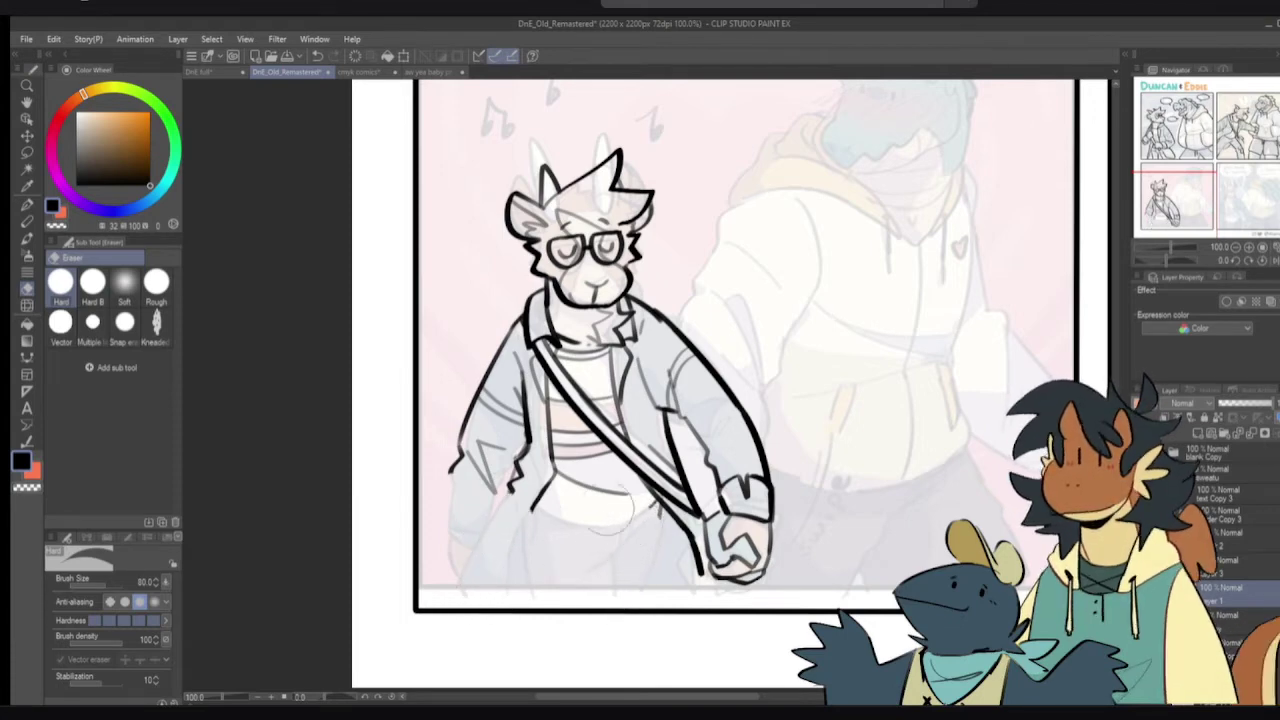
- Ink the jacket's lower front flap again with two curved edges running down to the panel's bottom border
{"action": "key", "text": "p"}
{"action": "mouse_move", "coordinate": [532, 509]}
{"action": "left_mouse_down"}
{"action": "mouse_move", "coordinate": [502, 588]}
{"action": "mouse_move", "coordinate": [516, 607]}
{"action": "left_mouse_up"}
{"action": "key", "text": "ctrl+z"}
{"action": "key", "text": "ctrl+z"}
{"action": "mouse_move", "coordinate": [514, 486]}
{"action": "left_mouse_down"}
{"action": "mouse_move", "coordinate": [474, 604]}
{"action": "mouse_move", "coordinate": [500, 562]}
{"action": "mouse_move", "coordinate": [511, 604]}
{"action": "left_mouse_up"}
{"action": "key", "text": "ctrl+z"}
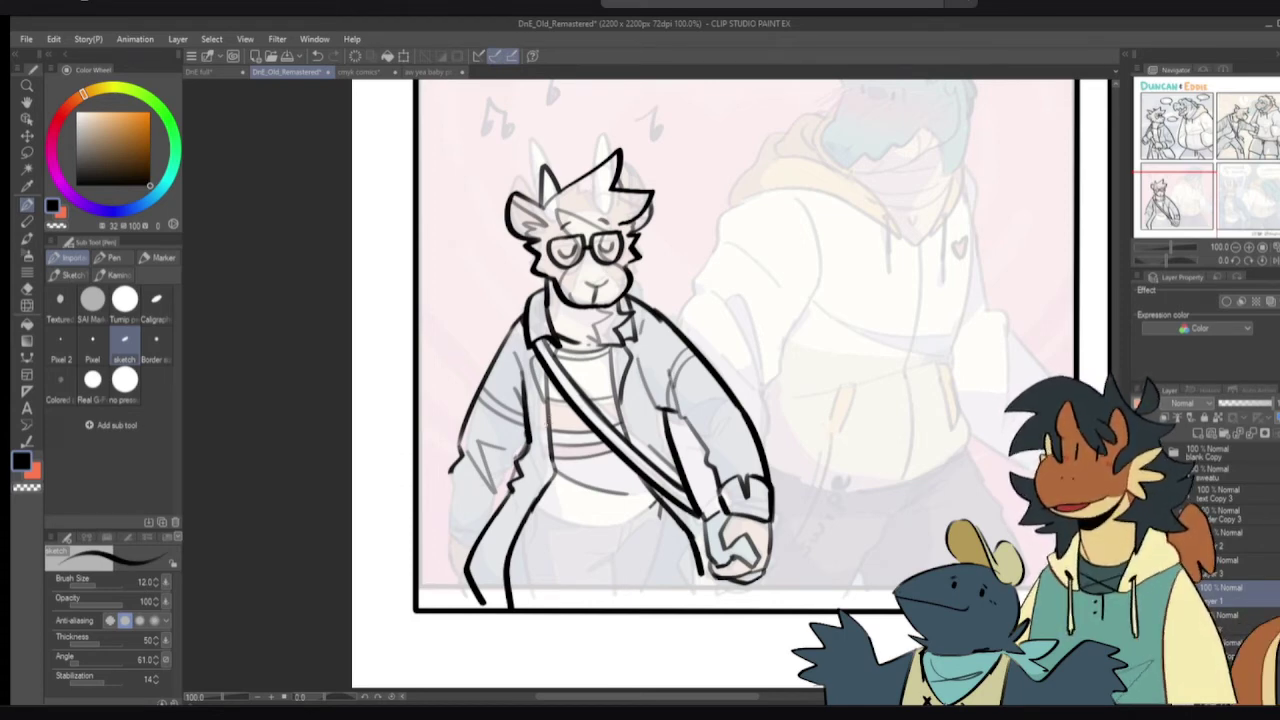
- Clean up the bottom corner of the jacket flap and join its outer edge to the panel border
{"action": "key", "text": "e"}
{"action": "mouse_move", "coordinate": [478, 600]}
{"action": "left_mouse_down"}
{"action": "mouse_move", "coordinate": [484, 584]}
{"action": "mouse_move", "coordinate": [499, 608]}
{"action": "left_mouse_up"}
{"action": "key", "text": "p"}
{"action": "key", "text": "ctrl+z"}
{"action": "key", "text": "c"}
{"action": "left_click_drag", "start_coordinate": [464, 557], "coordinate": [486, 595]}
{"action": "key", "text": "c"}
{"action": "key", "text": "ctrl+z"}
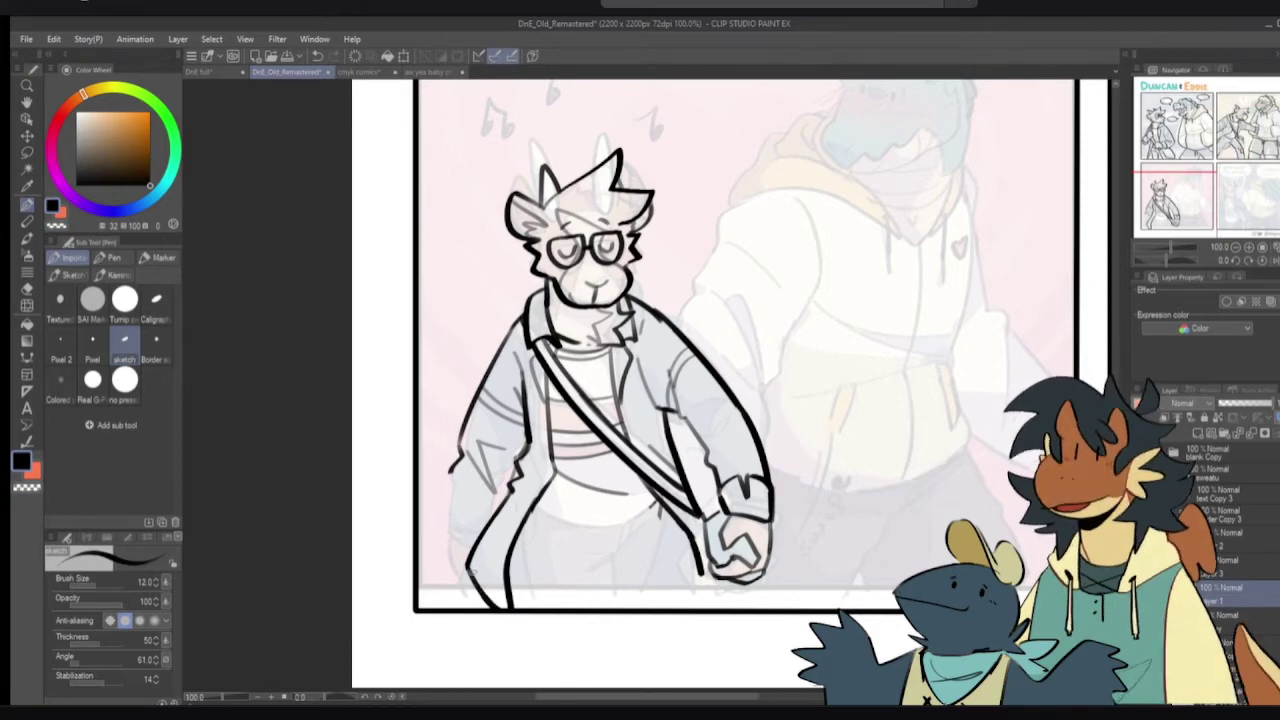
{"action": "left_click_drag", "start_coordinate": [468, 564], "coordinate": [473, 577]}
{"action": "key", "text": "ctrl+z"}
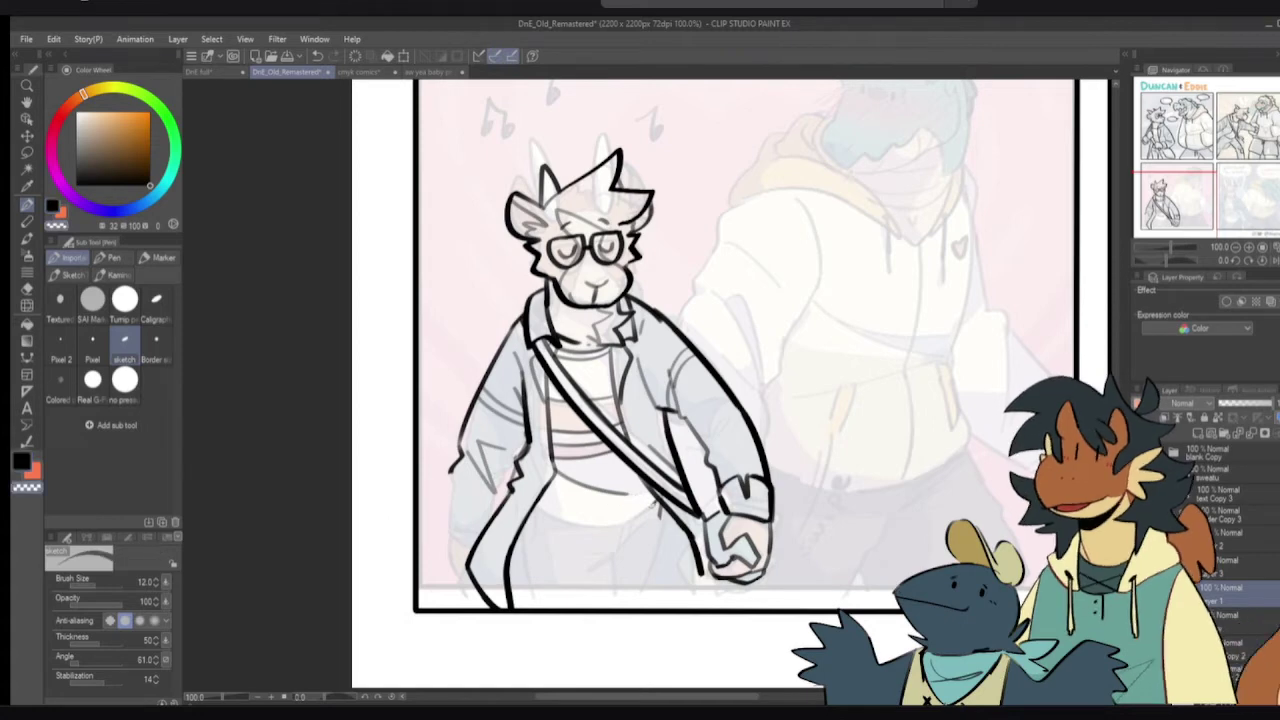
- Ink the curved shirt hem under the belly from the jacket flap across to the bag strap
{"action": "left_click_drag", "start_coordinate": [534, 512], "coordinate": [638, 510]}
{"action": "key", "text": "ctrl+z"}
{"action": "left_click_drag", "start_coordinate": [538, 512], "coordinate": [640, 508]}
{"action": "key", "text": "ctrl+z"}
{"action": "mouse_move", "coordinate": [536, 510]}
{"action": "left_mouse_down"}
{"action": "mouse_move", "coordinate": [648, 518]}
{"action": "mouse_move", "coordinate": [635, 530]}
{"action": "mouse_move", "coordinate": [611, 528]}
{"action": "mouse_move", "coordinate": [657, 503]}
{"action": "left_mouse_up"}
{"action": "key", "text": "c"}
{"action": "key", "text": "c"}
{"action": "key", "text": "ctrl+z"}
{"action": "key", "text": "ctrl+z"}
{"action": "key", "text": "ctrl+y"}
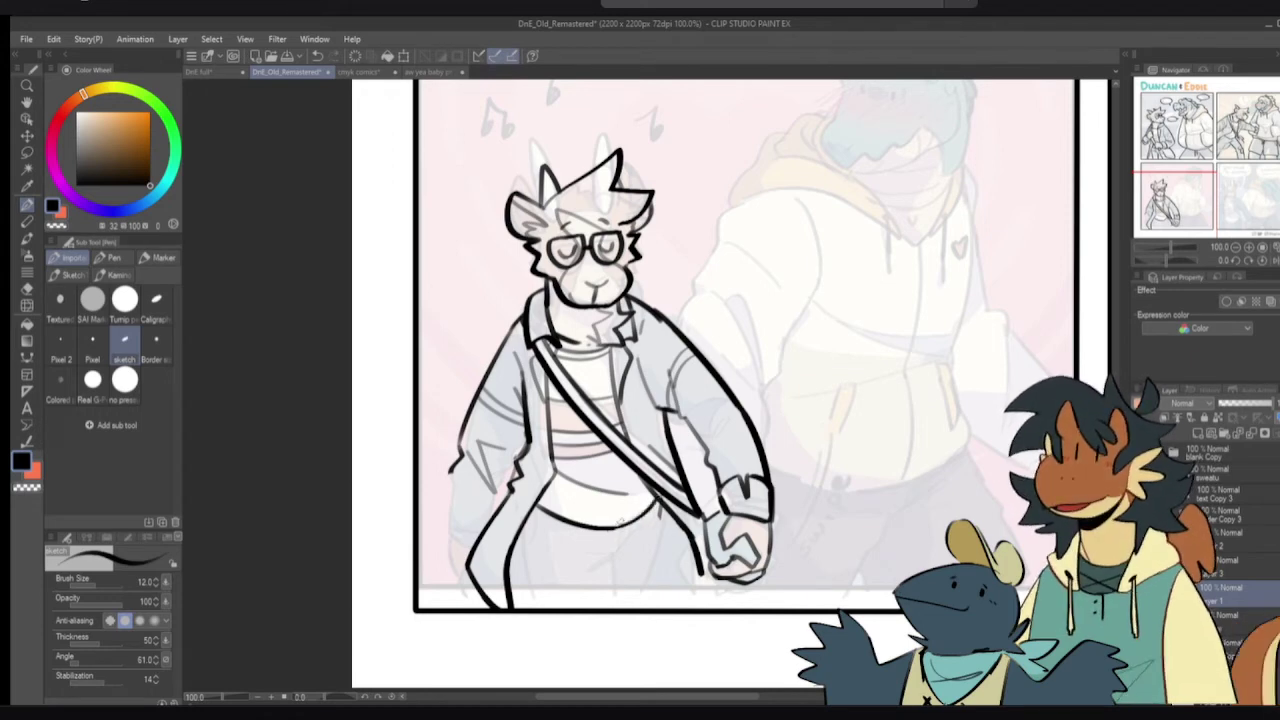
{"action": "key", "text": "ctrl+z"}
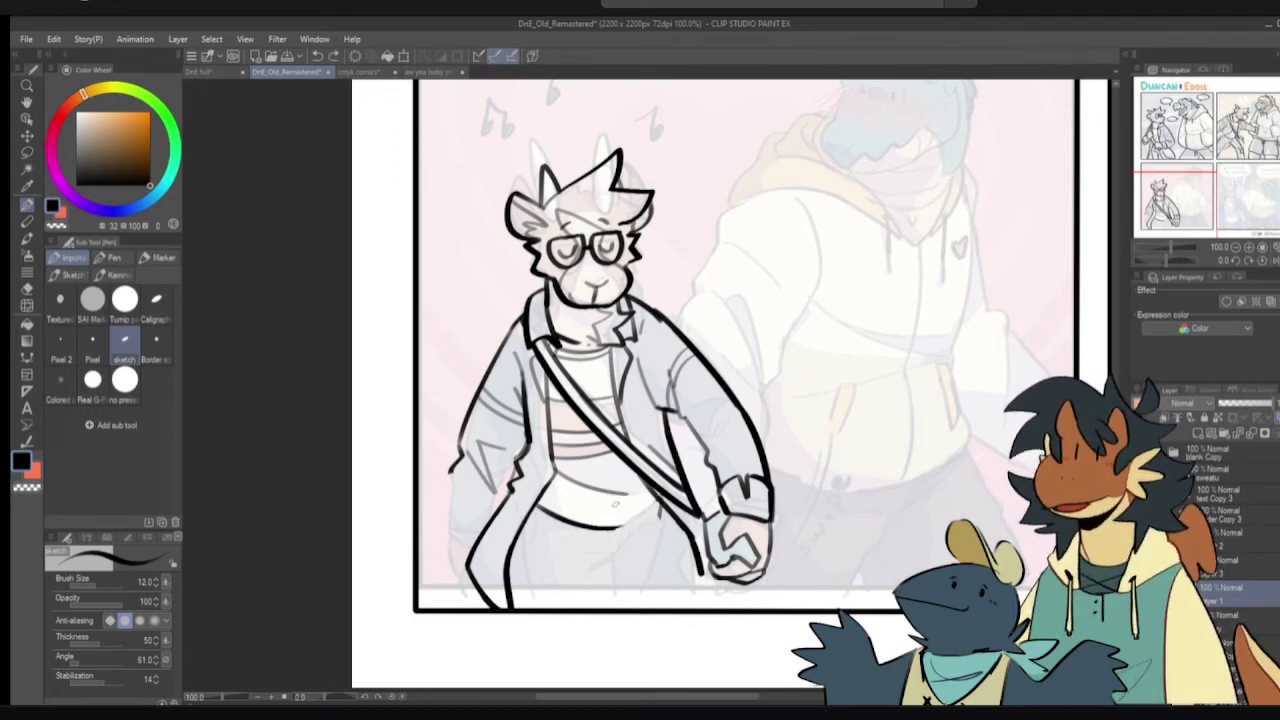
- Ink the trousers' inseam from below the belly straight down to the panel's bottom border
{"action": "mouse_move", "coordinate": [618, 527]}
{"action": "left_mouse_down"}
{"action": "mouse_move", "coordinate": [630, 520]}
{"action": "mouse_move", "coordinate": [609, 552]}
{"action": "mouse_move", "coordinate": [609, 605]}
{"action": "left_mouse_up"}
{"action": "key", "text": "ctrl+z"}
{"action": "left_click_drag", "start_coordinate": [612, 552], "coordinate": [614, 611]}
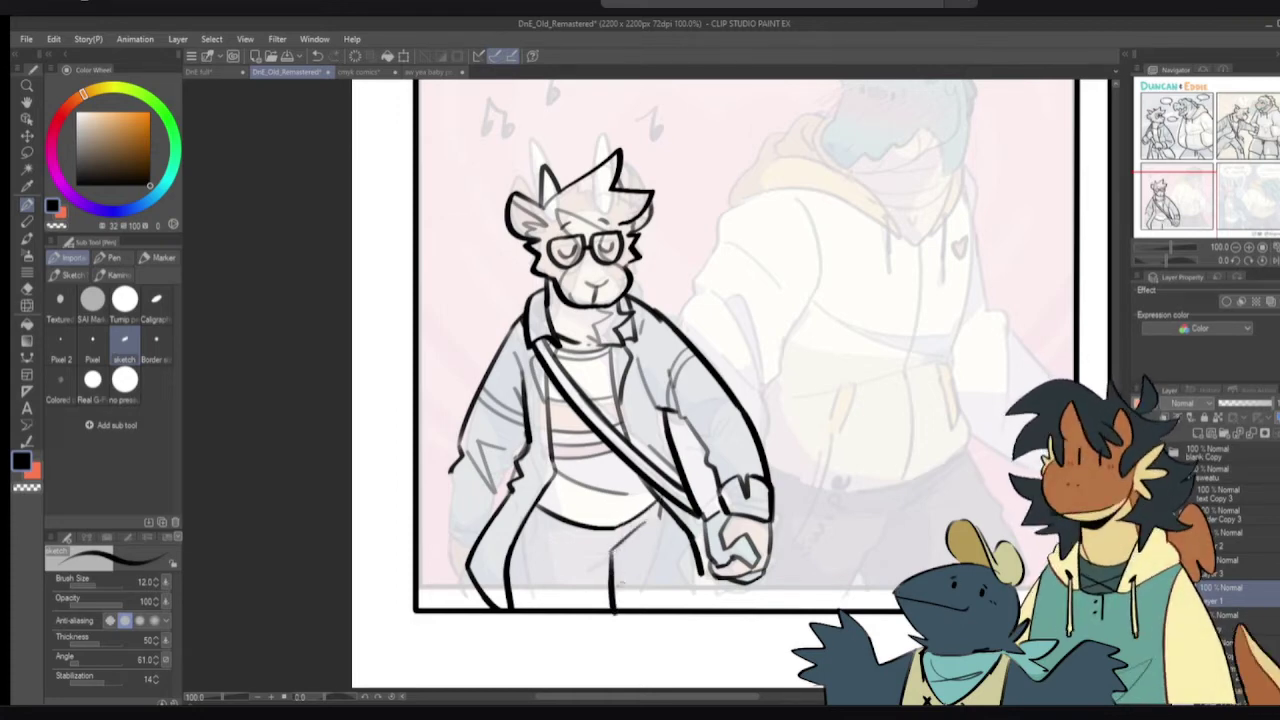
- Try inking the edge of the leg beside the jacket flap
{"action": "left_click_drag", "start_coordinate": [528, 514], "coordinate": [546, 614]}
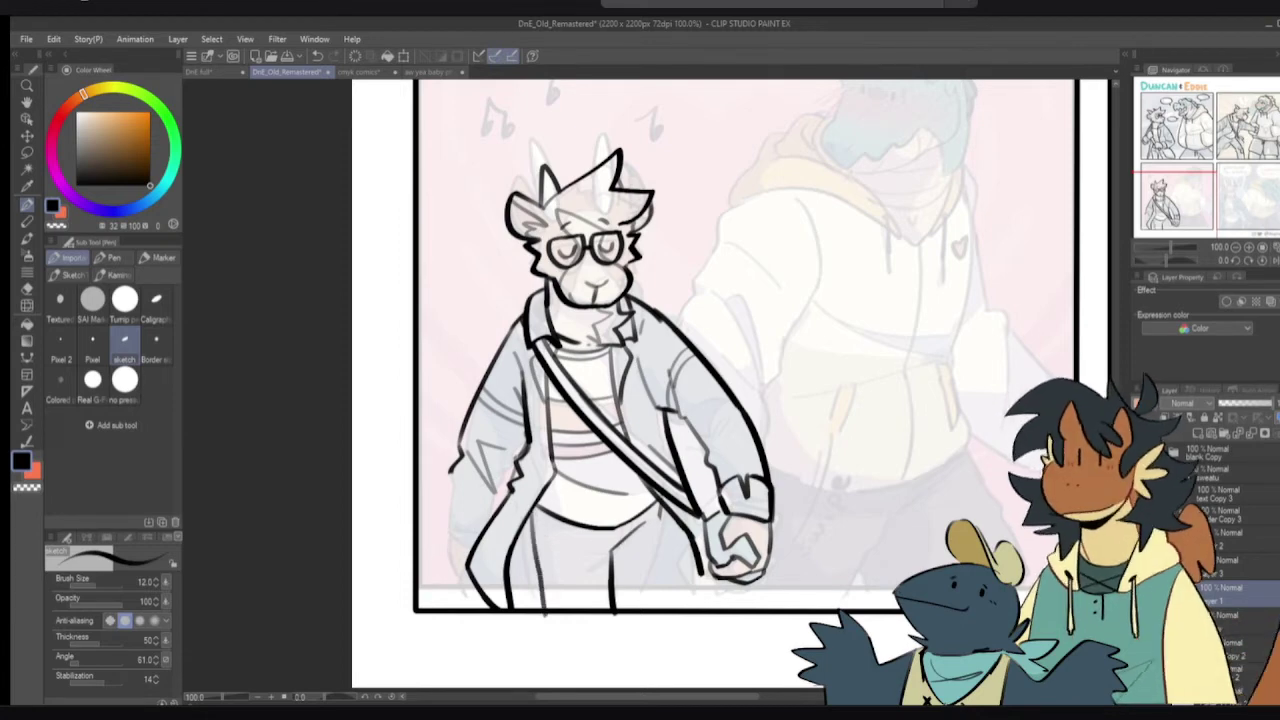
{"action": "key", "text": "ctrl+z"}
{"action": "left_click_drag", "start_coordinate": [528, 511], "coordinate": [540, 608]}
{"action": "key", "text": "ctrl+z"}
{"action": "left_click_drag", "start_coordinate": [524, 512], "coordinate": [544, 610]}
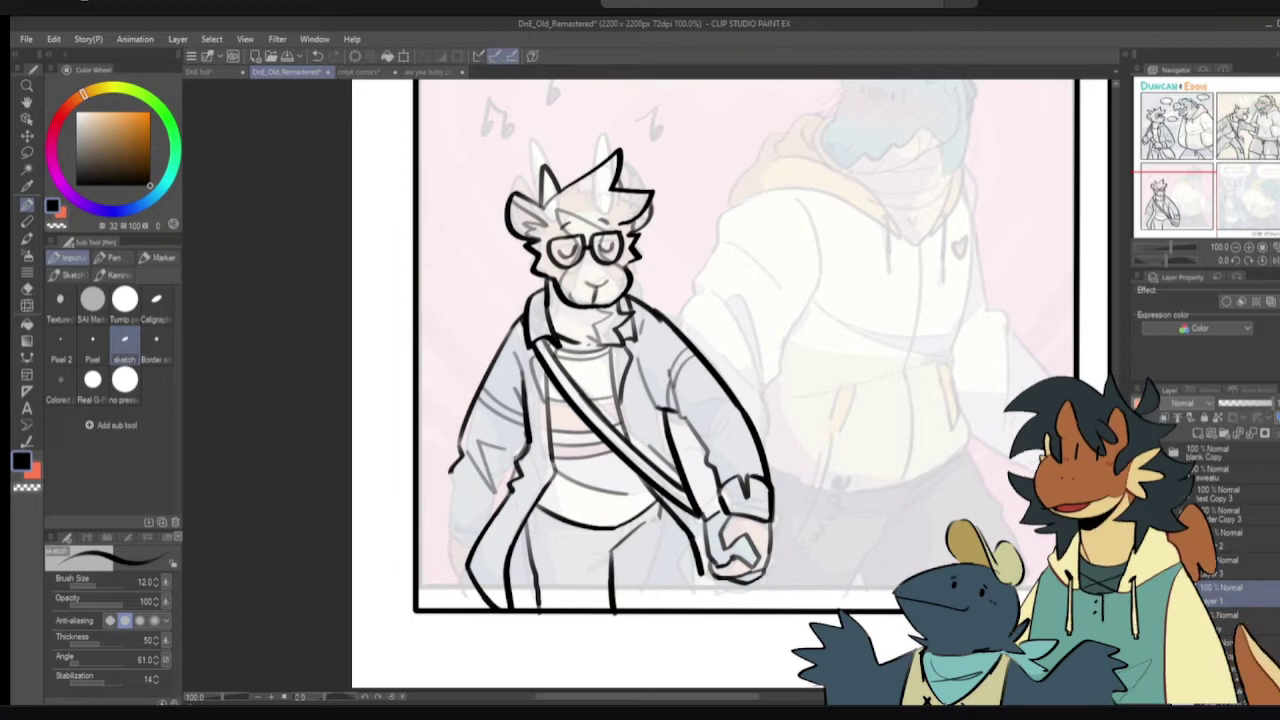
{"action": "key", "text": "c"}
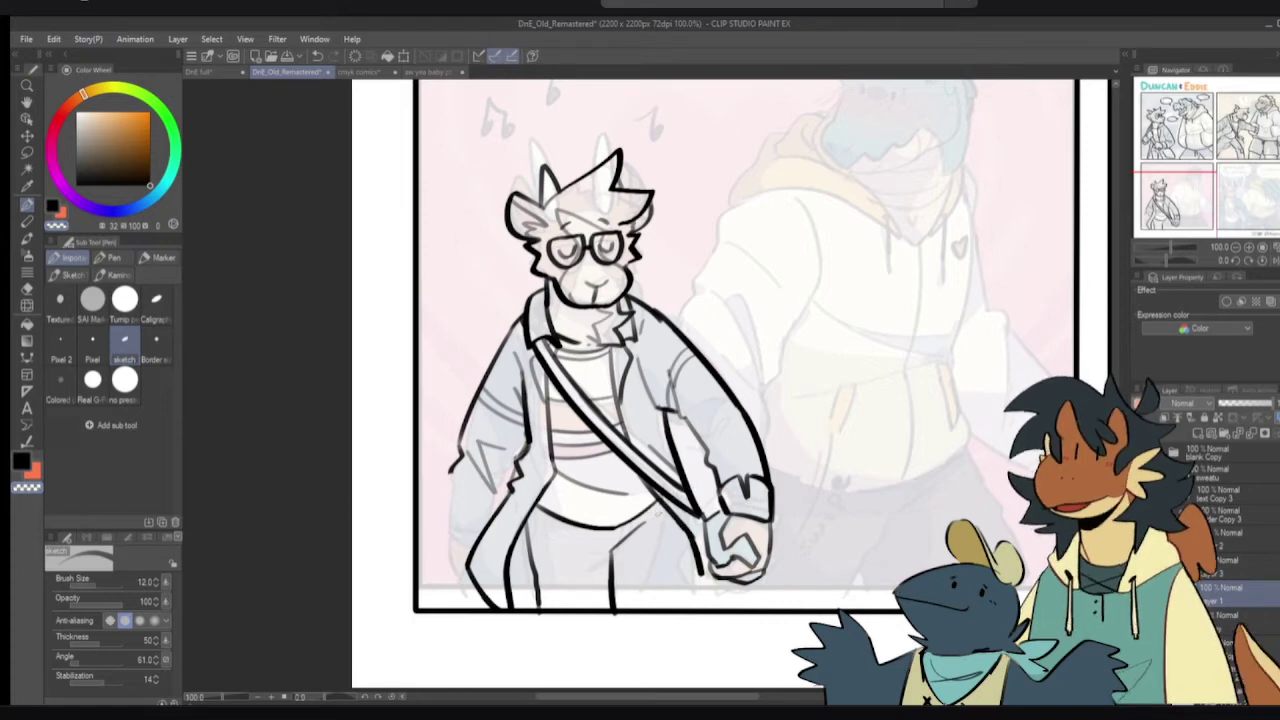
{"action": "key", "text": "c"}
- Try the outer edge of the leg nearest the fist and ink the inseam again
{"action": "left_click_drag", "start_coordinate": [657, 503], "coordinate": [648, 578]}
{"action": "key", "text": "ctrl+z"}
{"action": "left_click_drag", "start_coordinate": [657, 501], "coordinate": [642, 586]}
{"action": "key", "text": "ctrl+z"}
{"action": "key", "text": "e"}
{"action": "key", "text": "p"}
{"action": "left_click_drag", "start_coordinate": [610, 552], "coordinate": [609, 606]}
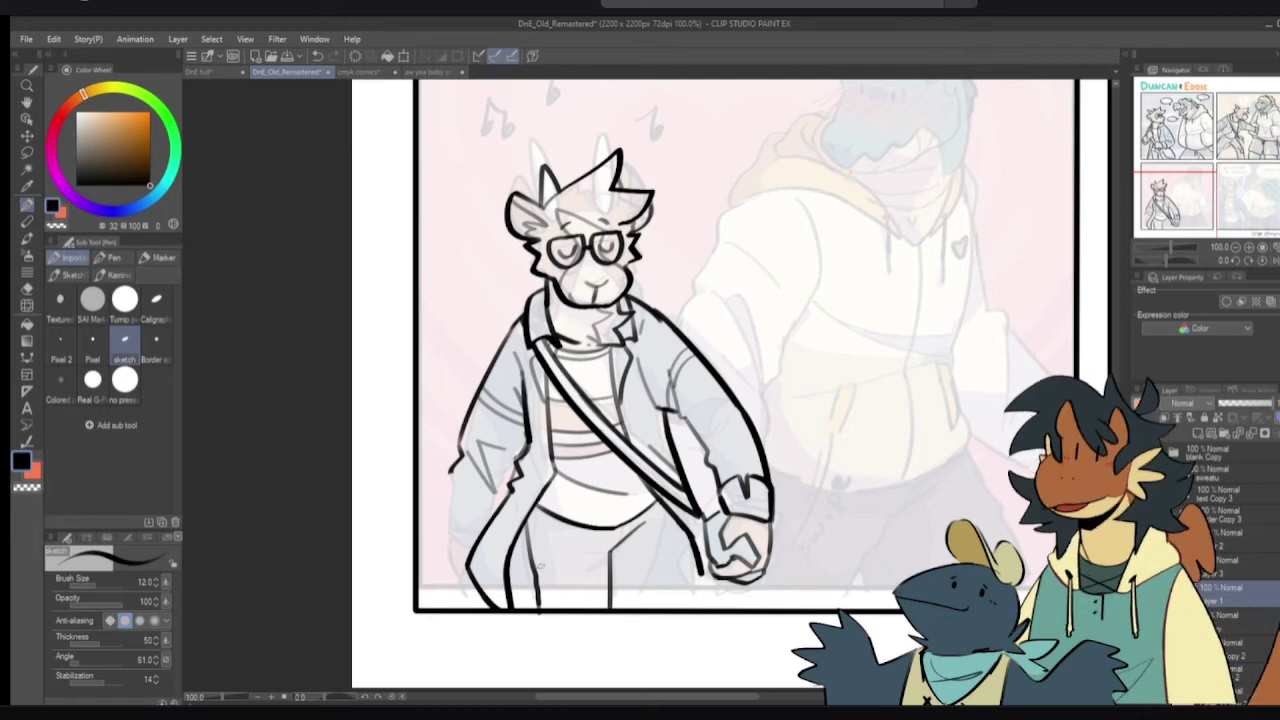
- Erase the leg line beside the jacket flap and ink a straighter one from the belly to the panel border
{"action": "key", "text": "e"}
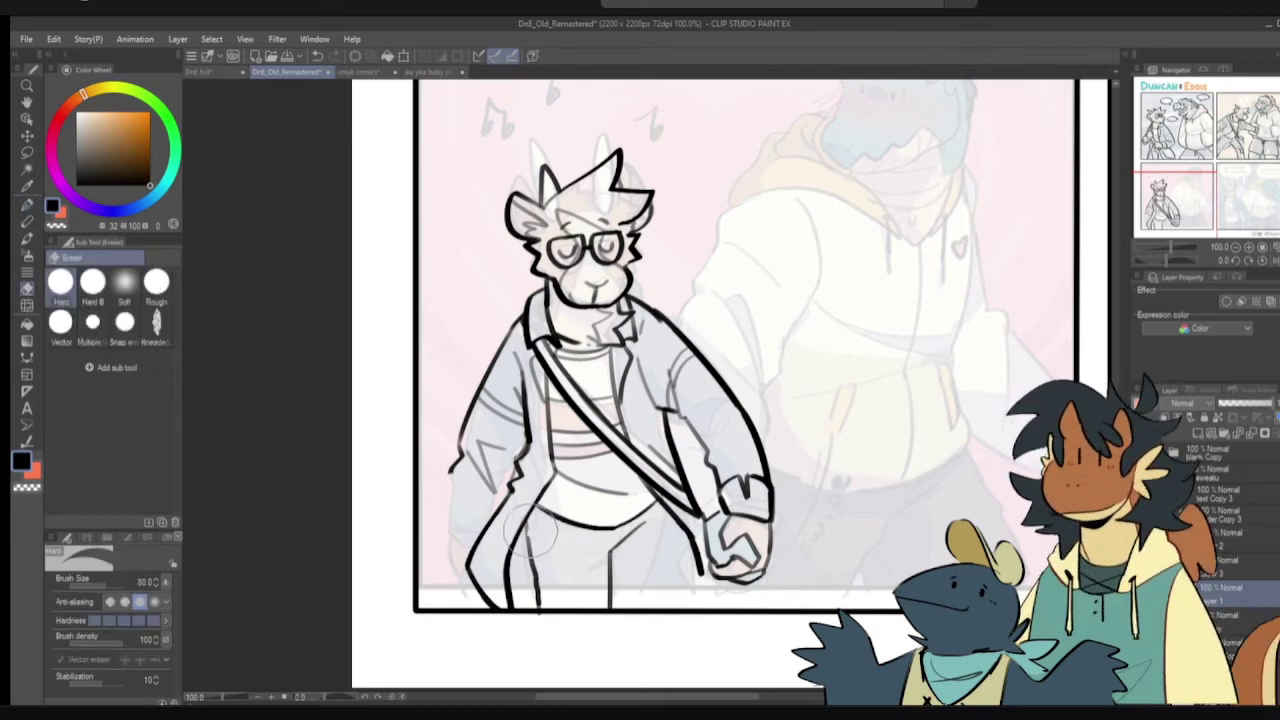
{"action": "left_click_drag", "start_coordinate": [531, 526], "coordinate": [549, 624]}
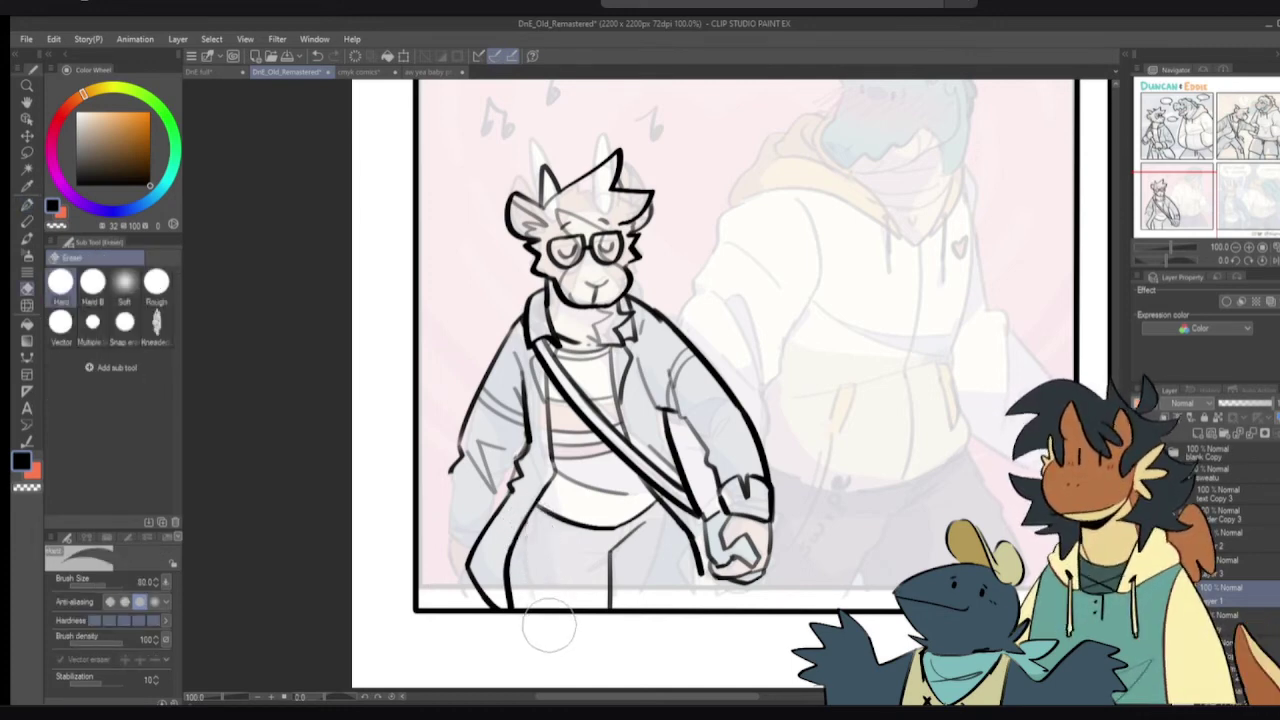
{"action": "key", "text": "p"}
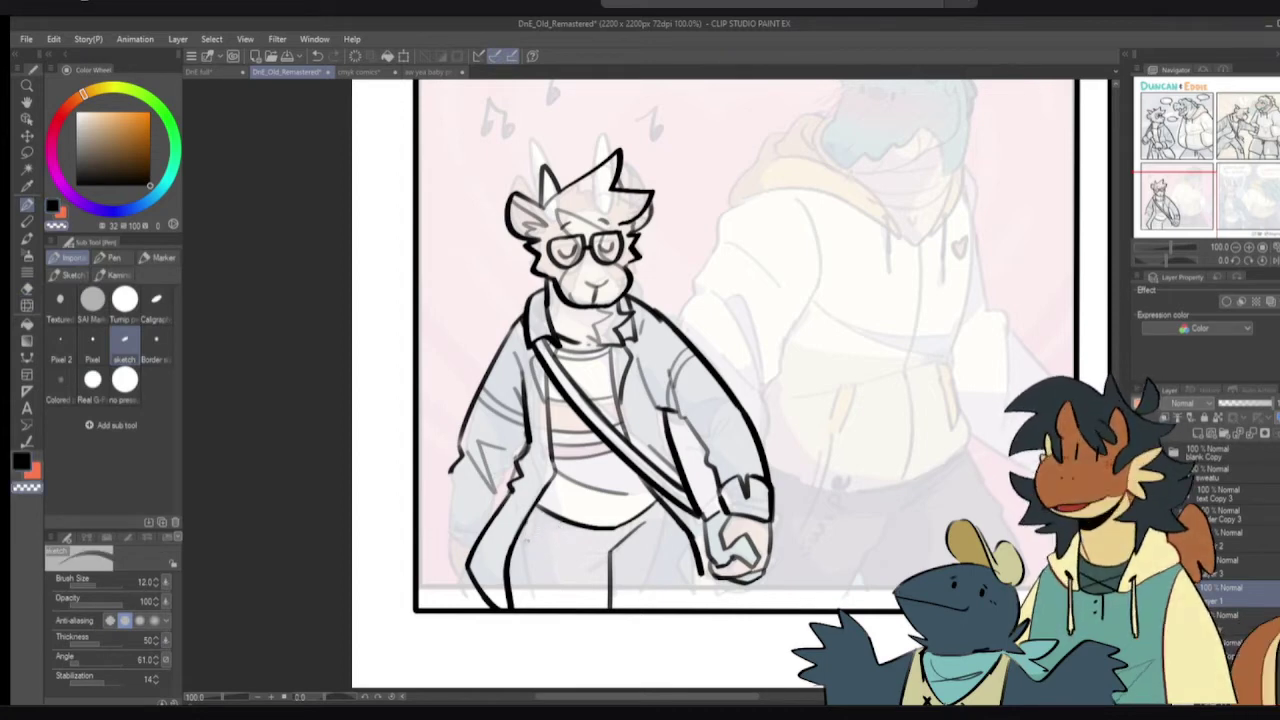
{"action": "left_click_drag", "start_coordinate": [542, 503], "coordinate": [546, 606]}
{"action": "key", "text": "ctrl+z"}
{"action": "key", "text": "ctrl+z"}
{"action": "mouse_move", "coordinate": [540, 506]}
{"action": "left_mouse_down"}
{"action": "mouse_move", "coordinate": [541, 609]}
{"action": "mouse_move", "coordinate": [540, 514]}
{"action": "left_mouse_up"}
{"action": "key", "text": "ctrl+z"}
{"action": "key", "text": "ctrl+z"}
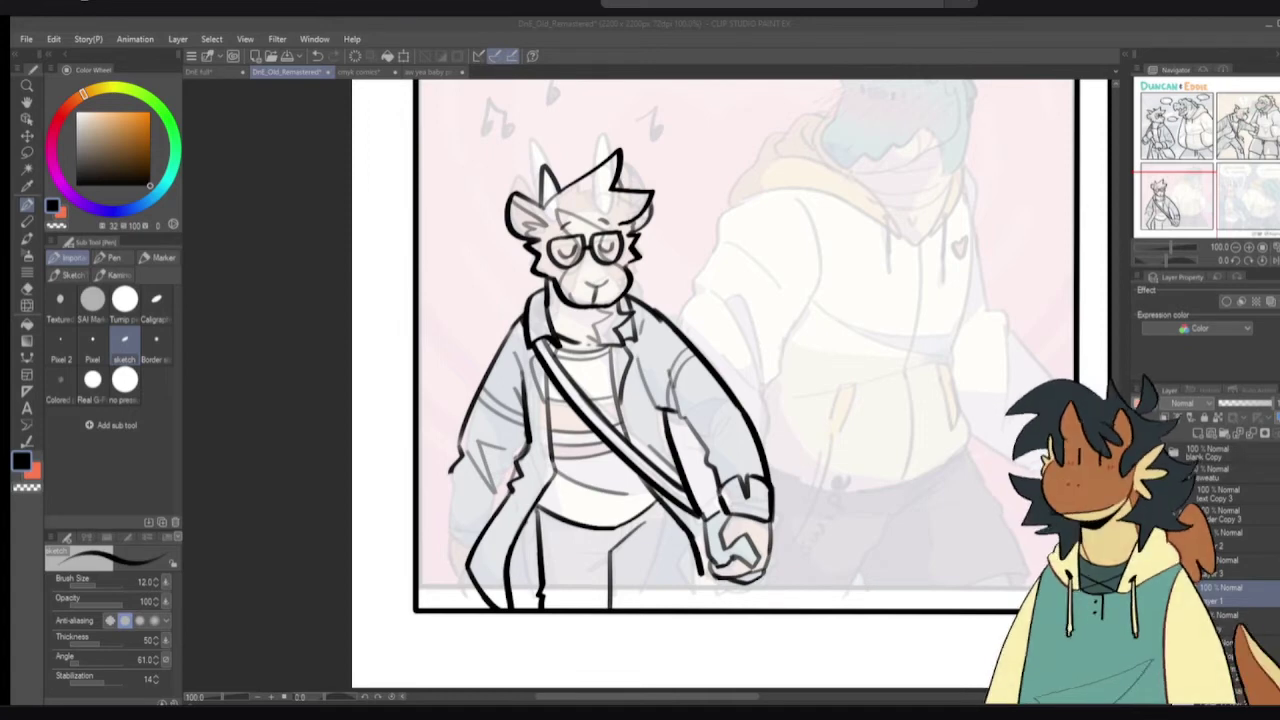
{"action": "left_click", "coordinate": [275, 550]}
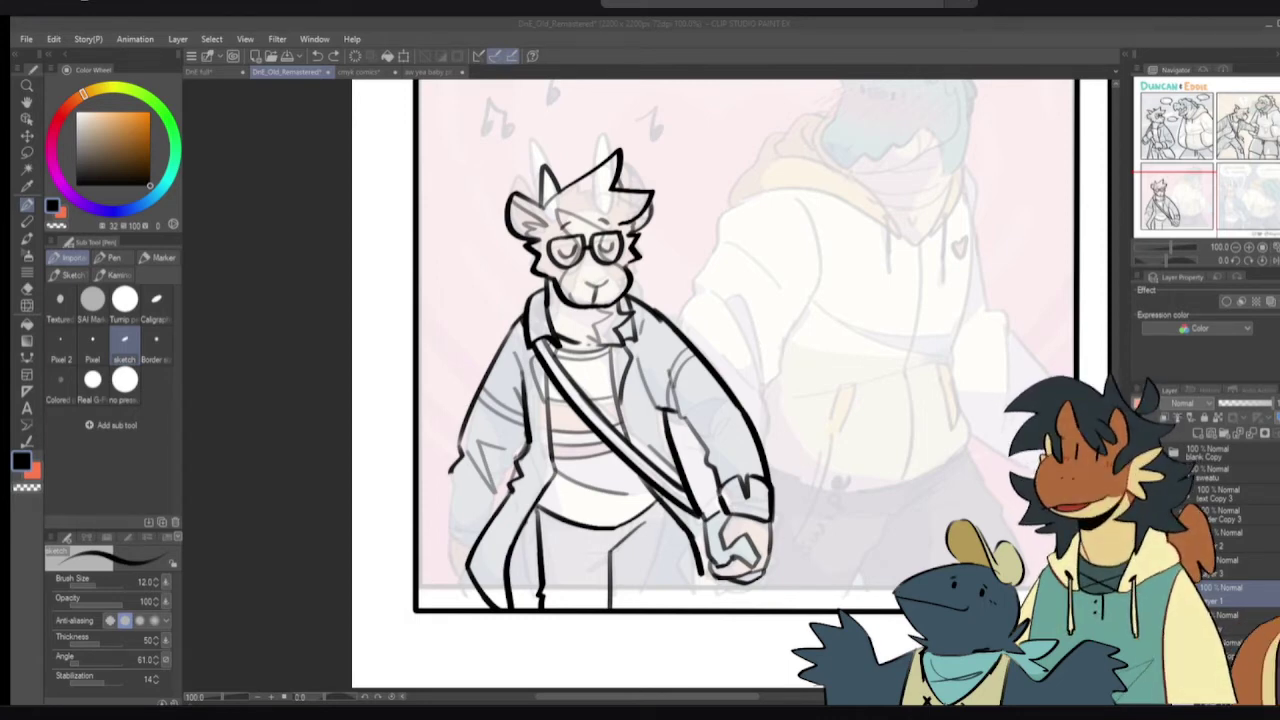
{"action": "left_click_drag", "start_coordinate": [276, 518], "coordinate": [415, 444]}
{"action": "key", "text": "ctrl+z"}
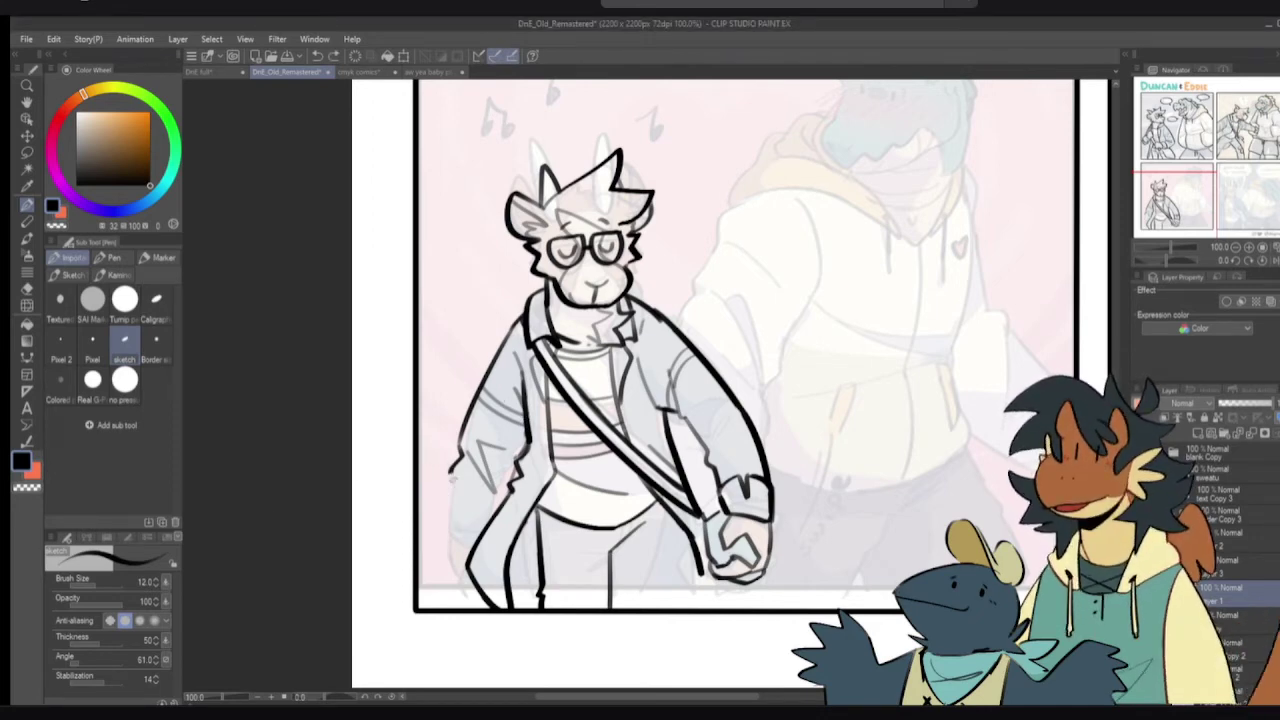
- Erase the outer edge of the lowered arm's sleeve and ink it again as one long line from the shoulder
{"action": "key", "text": "e"}
{"action": "mouse_move", "coordinate": [474, 467]}
{"action": "left_mouse_down"}
{"action": "mouse_move", "coordinate": [475, 482]}
{"action": "mouse_move", "coordinate": [461, 470]}
{"action": "left_mouse_up"}
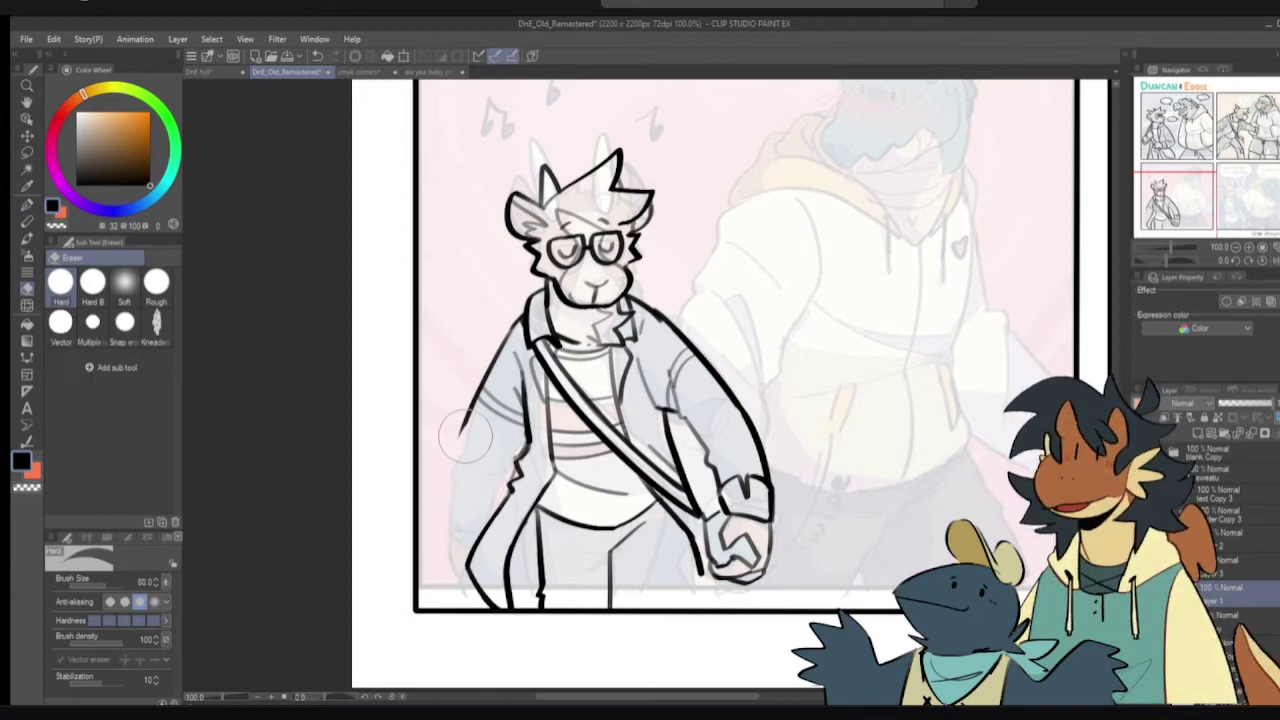
{"action": "mouse_move", "coordinate": [480, 335]}
{"action": "left_mouse_down"}
{"action": "mouse_move", "coordinate": [464, 434]}
{"action": "mouse_move", "coordinate": [472, 374]}
{"action": "mouse_move", "coordinate": [485, 420]}
{"action": "left_mouse_up"}
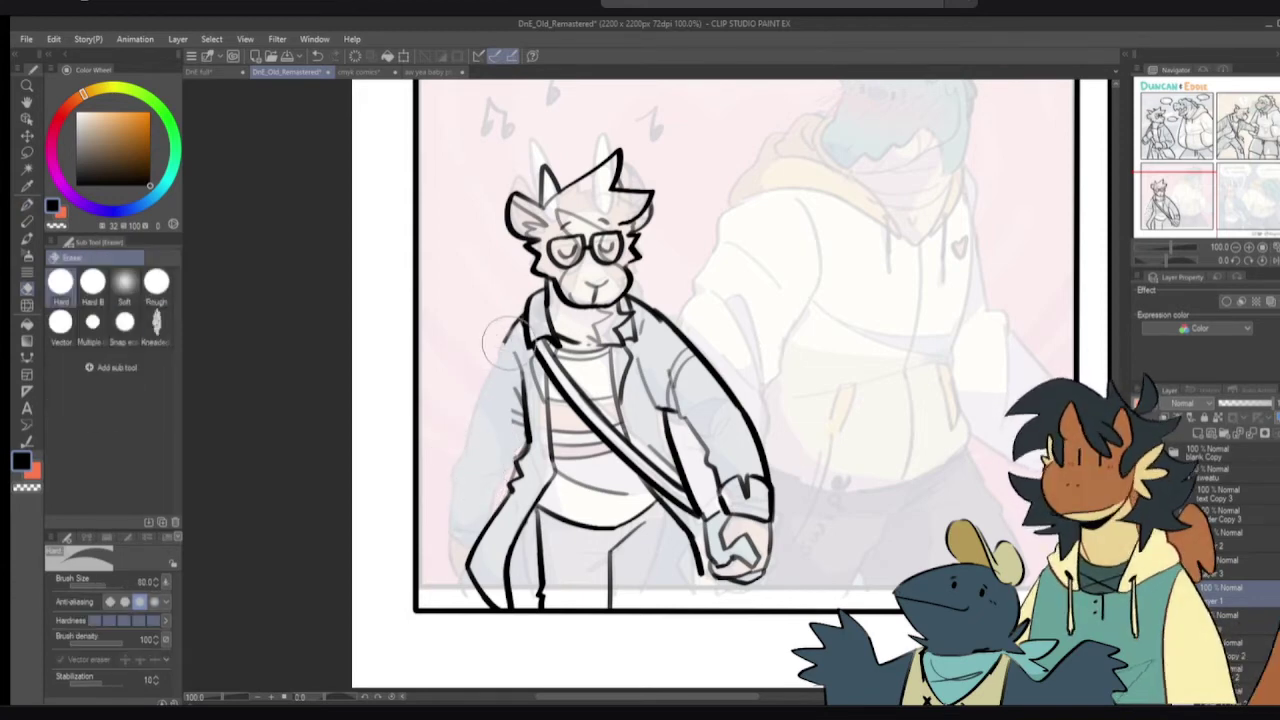
{"action": "key", "text": "p"}
{"action": "left_click_drag", "start_coordinate": [505, 328], "coordinate": [452, 526]}
{"action": "key", "text": "ctrl+z"}
{"action": "left_click_drag", "start_coordinate": [478, 446], "coordinate": [452, 540]}
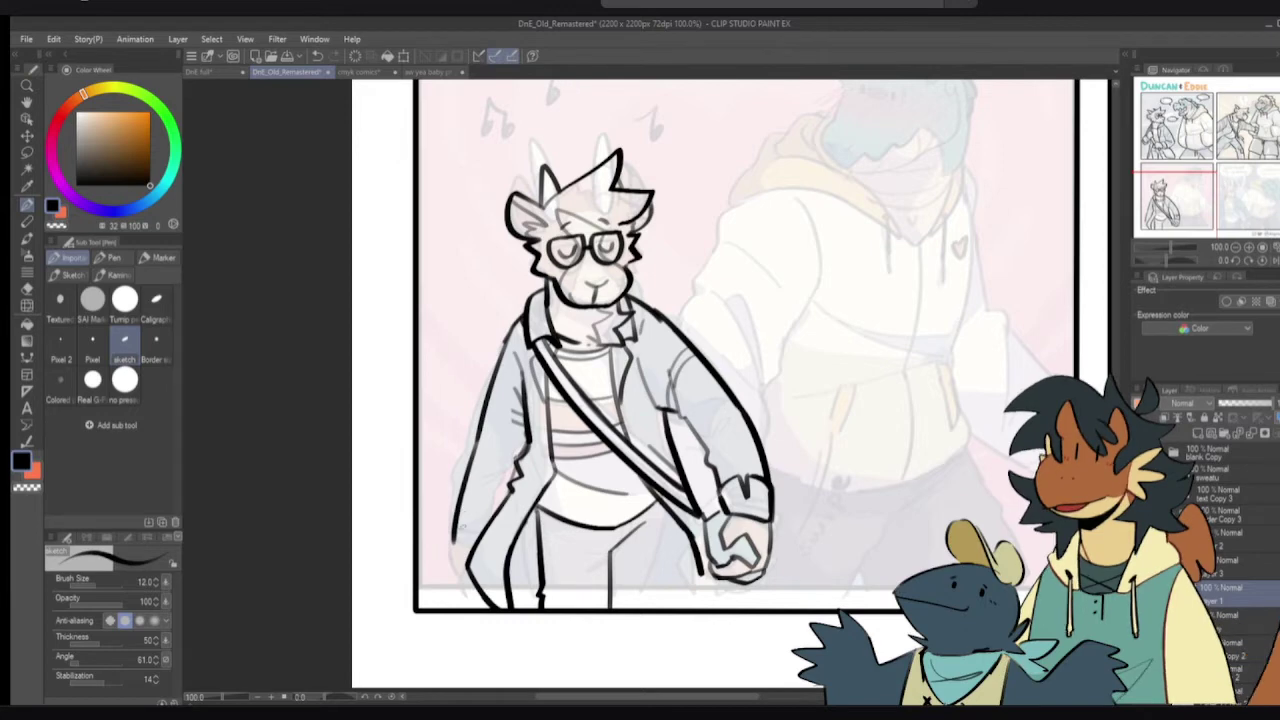
{"action": "key", "text": "e"}
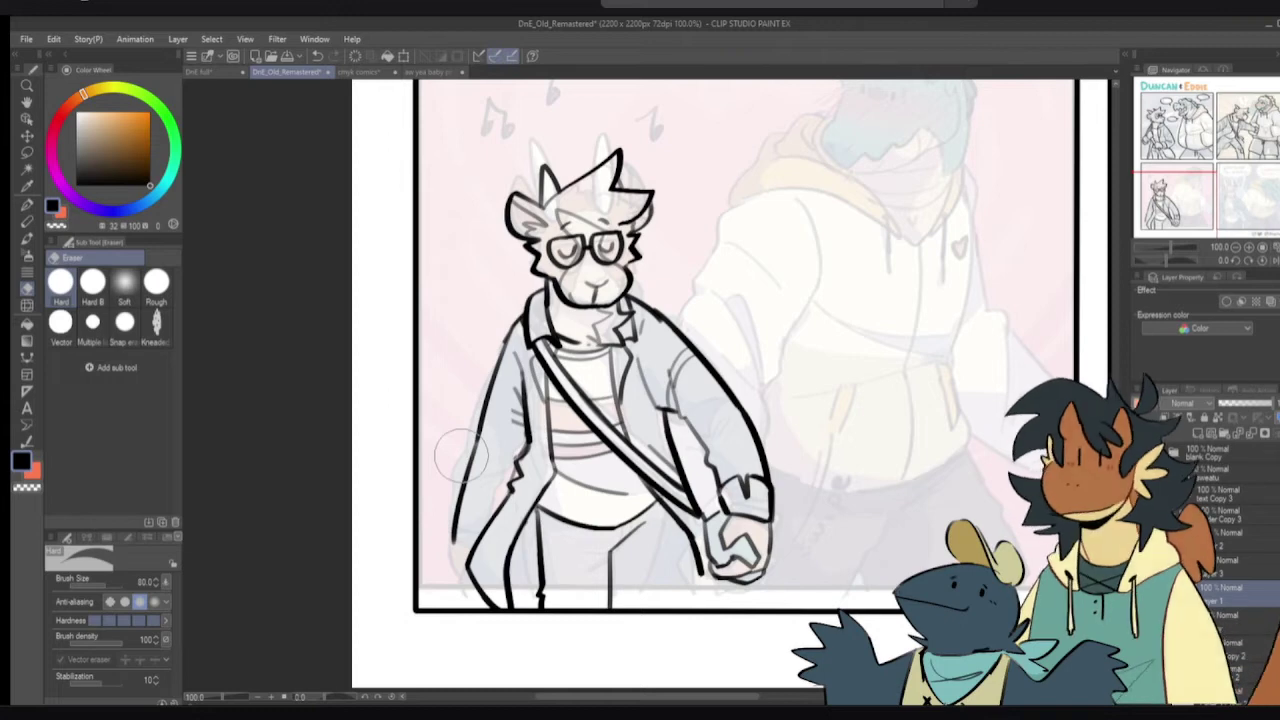
{"action": "key", "text": "p"}
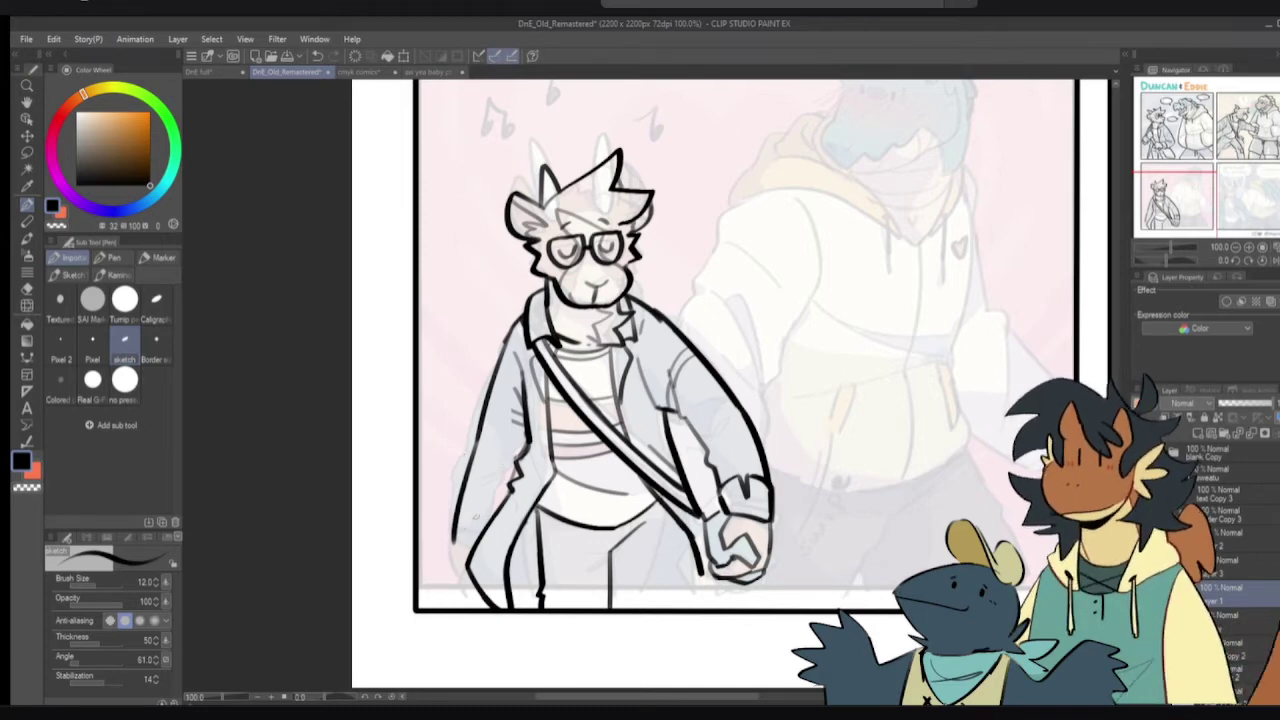
- Erase the lower end of the sleeve's outer line back to where the cuff starts
{"action": "key", "text": "e"}
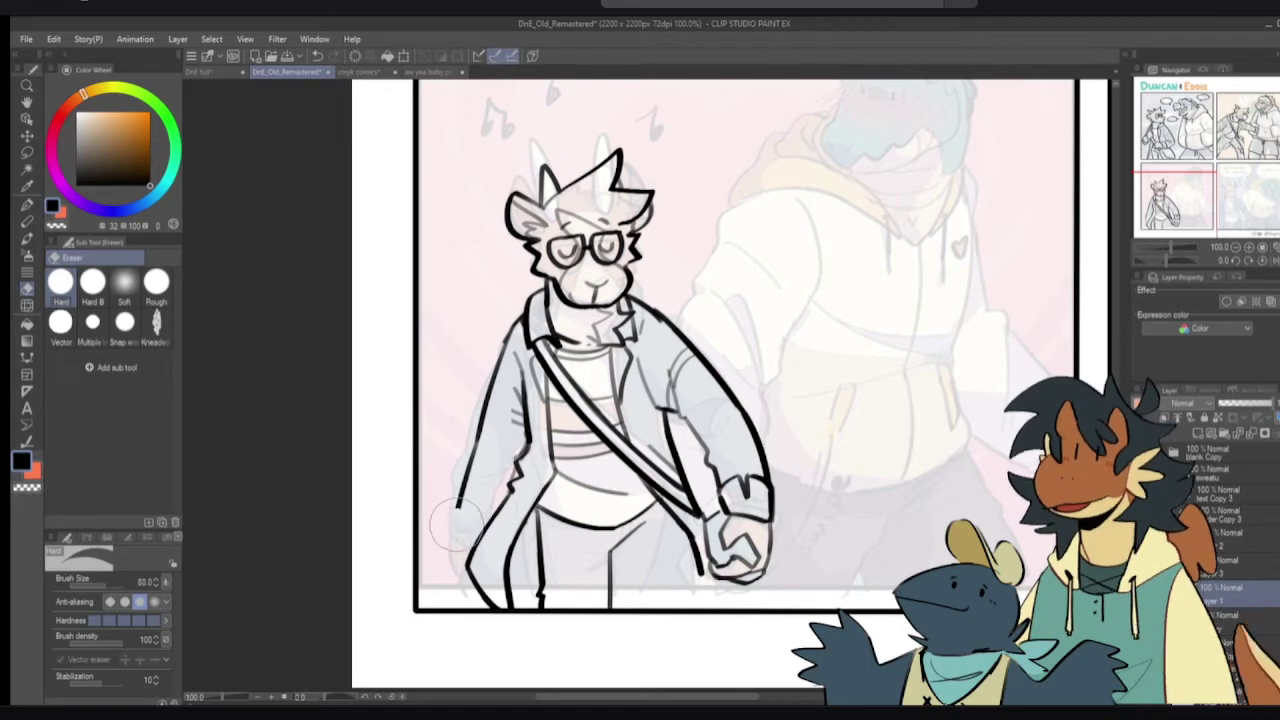
{"action": "key", "text": "p"}
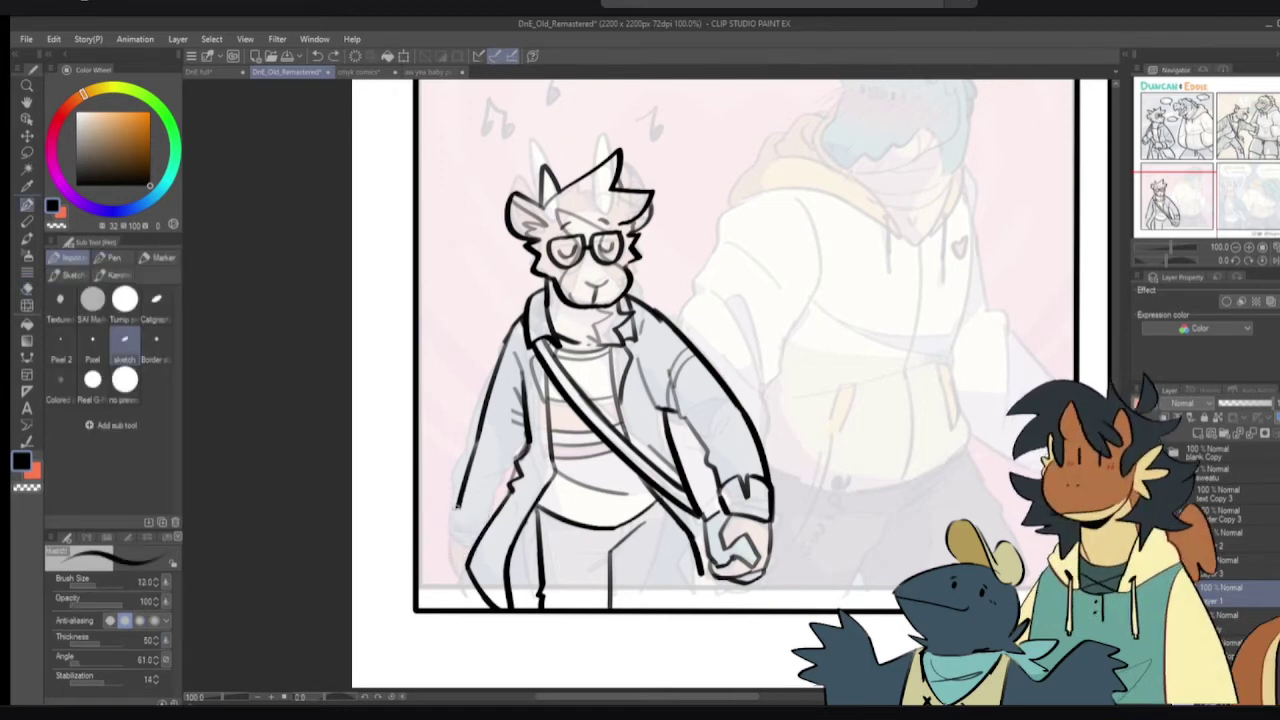
{"action": "key", "text": "ctrl+z"}
{"action": "mouse_move", "coordinate": [453, 507]}
{"action": "left_mouse_down"}
{"action": "mouse_move", "coordinate": [447, 547]}
{"action": "mouse_move", "coordinate": [469, 556]}
{"action": "mouse_move", "coordinate": [463, 572]}
{"action": "left_mouse_up"}
{"action": "key", "text": "ctrl+z"}
{"action": "key", "text": "ctrl+z"}
{"action": "key", "text": "ctrl+z"}
{"action": "key", "text": "e"}
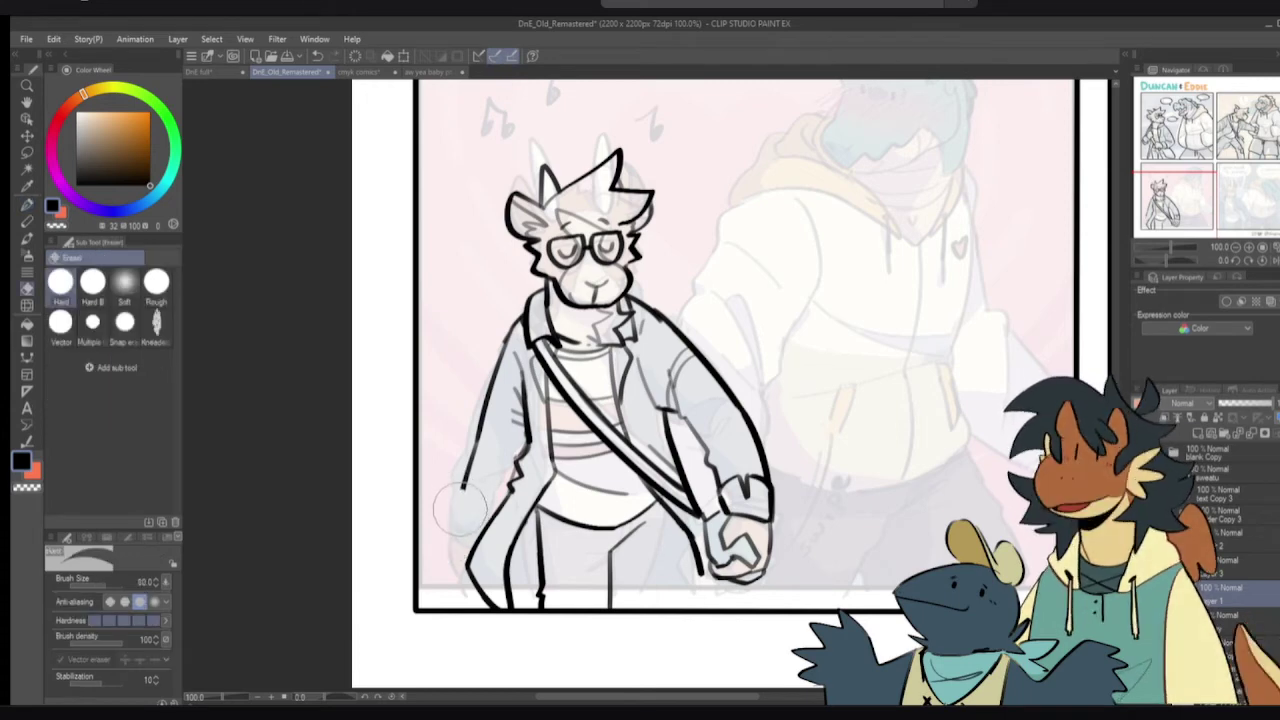
- Ink the folded cuff at the end of the lowered arm's sleeve
{"action": "key", "text": "p"}
{"action": "left_click_drag", "start_coordinate": [446, 516], "coordinate": [472, 538]}
{"action": "mouse_move", "coordinate": [448, 492]}
{"action": "left_mouse_down"}
{"action": "mouse_move", "coordinate": [450, 522]}
{"action": "mouse_move", "coordinate": [467, 491]}
{"action": "mouse_move", "coordinate": [503, 502]}
{"action": "left_mouse_up"}
{"action": "key", "text": "ctrl+z"}
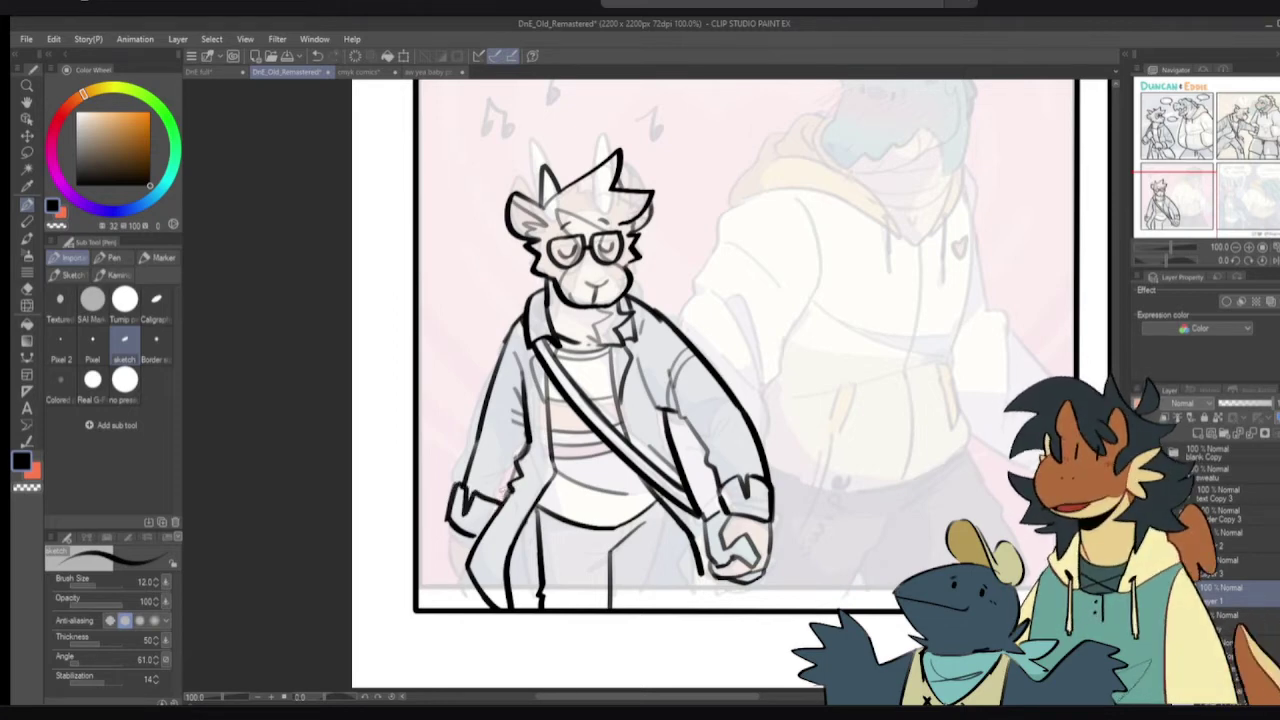
{"action": "left_click_drag", "start_coordinate": [448, 521], "coordinate": [458, 534]}
{"action": "key", "text": "ctrl+z"}
{"action": "key", "text": "c"}
{"action": "key", "text": "c"}
{"action": "key", "text": "c"}
{"action": "key", "text": "c"}
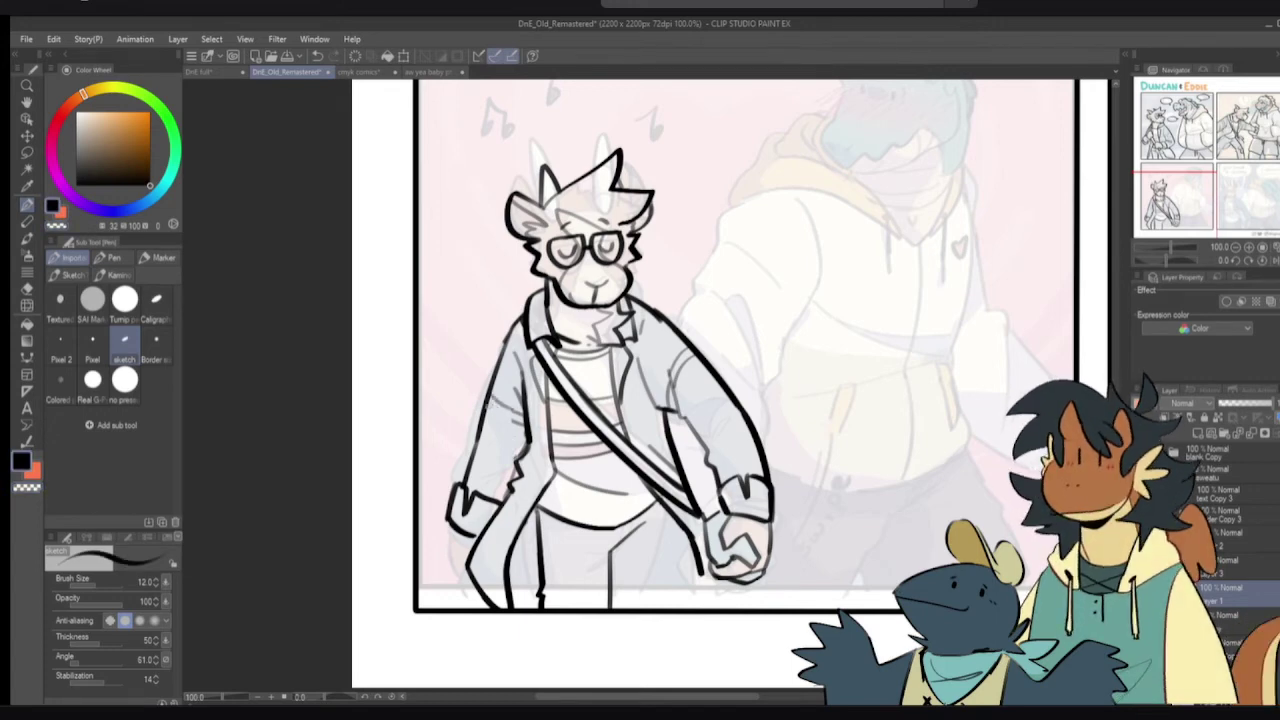
- Ink the outer edge of the leg nearest the fist, curving from the bag strap down to the panel border
{"action": "key", "text": "h"}
{"action": "key", "text": "h"}
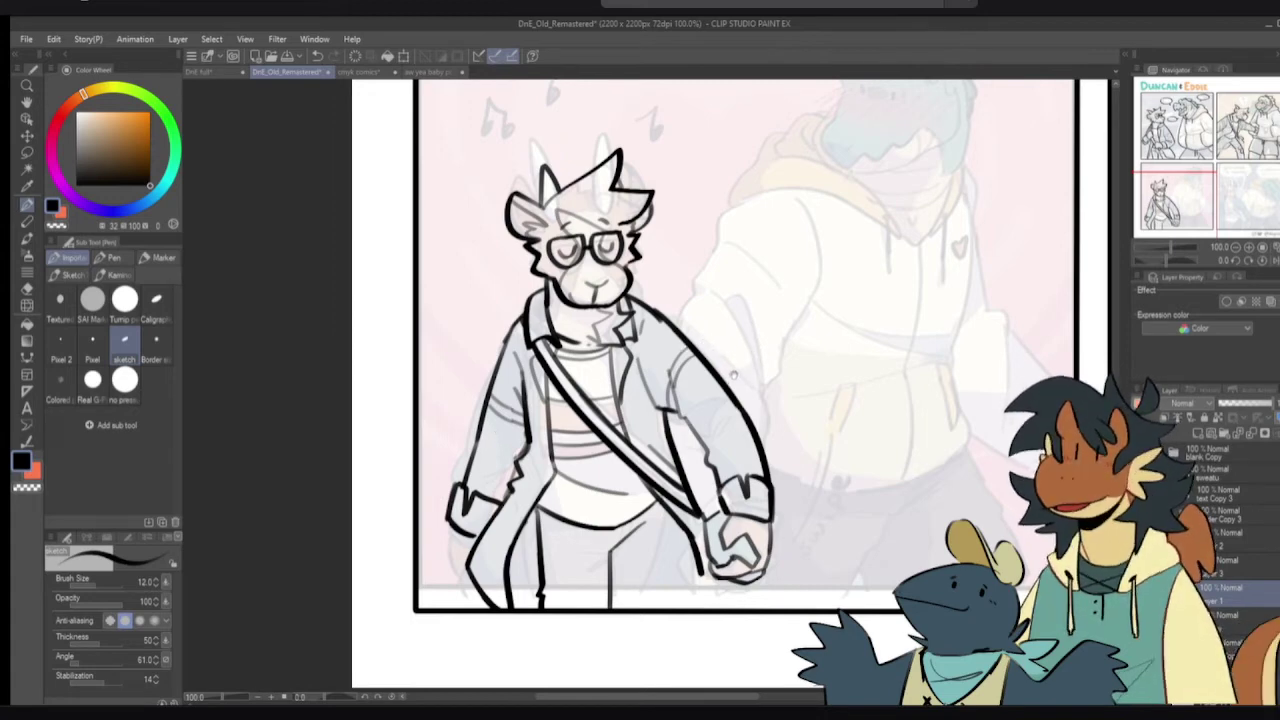
{"action": "left_click_drag", "start_coordinate": [660, 516], "coordinate": [655, 558]}
{"action": "key", "text": "ctrl+z"}
{"action": "left_click_drag", "start_coordinate": [661, 508], "coordinate": [643, 605]}
{"action": "key", "text": "ctrl+z"}
{"action": "left_click_drag", "start_coordinate": [660, 506], "coordinate": [630, 610]}
{"action": "key", "text": "ctrl+z"}
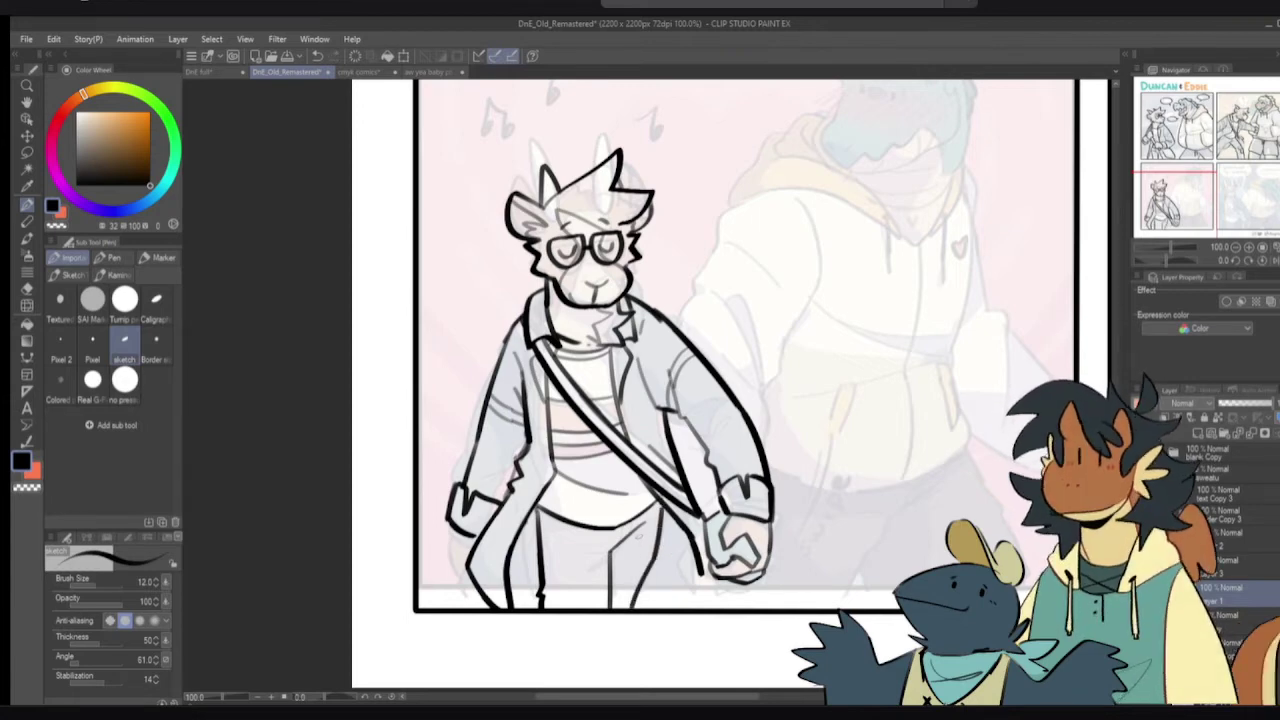
{"action": "key", "text": "ctrl+z"}
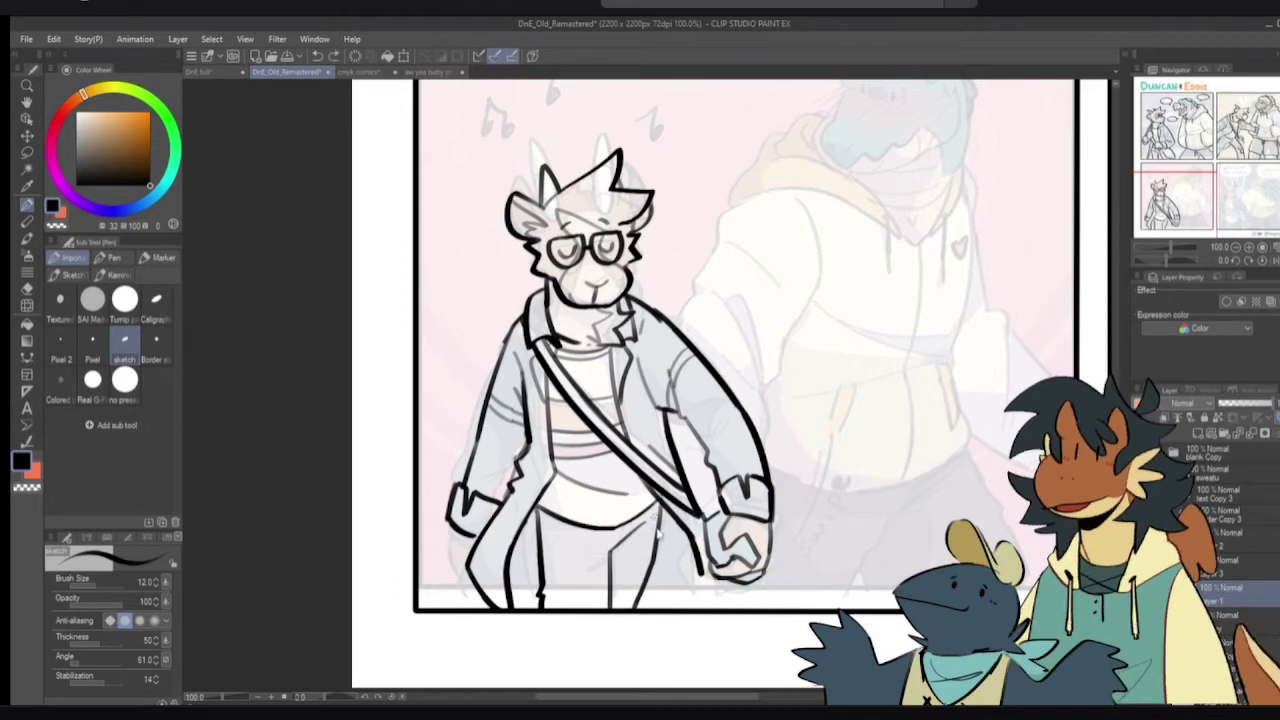
{"action": "left_click_drag", "start_coordinate": [661, 514], "coordinate": [644, 600]}
{"action": "key", "text": "ctrl+z"}
{"action": "left_click_drag", "start_coordinate": [662, 508], "coordinate": [638, 599]}
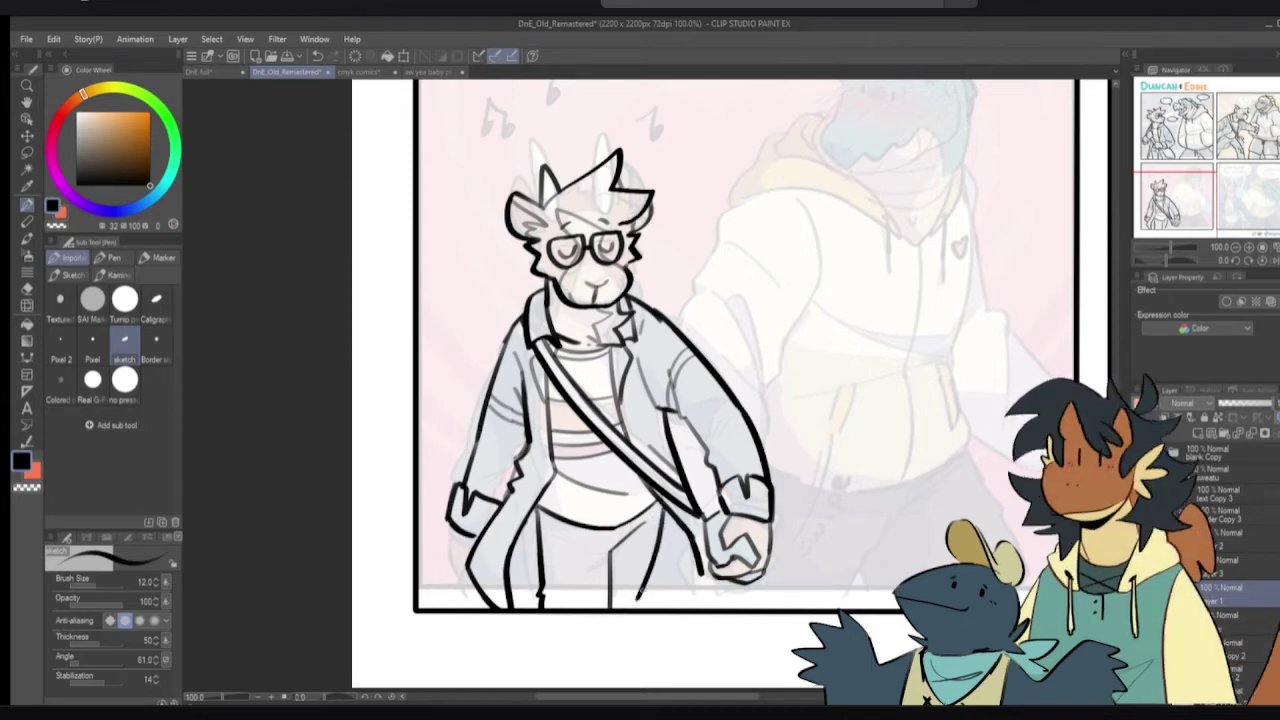
{"action": "key", "text": "ctrl+z"}
{"action": "left_click_drag", "start_coordinate": [664, 498], "coordinate": [630, 606]}
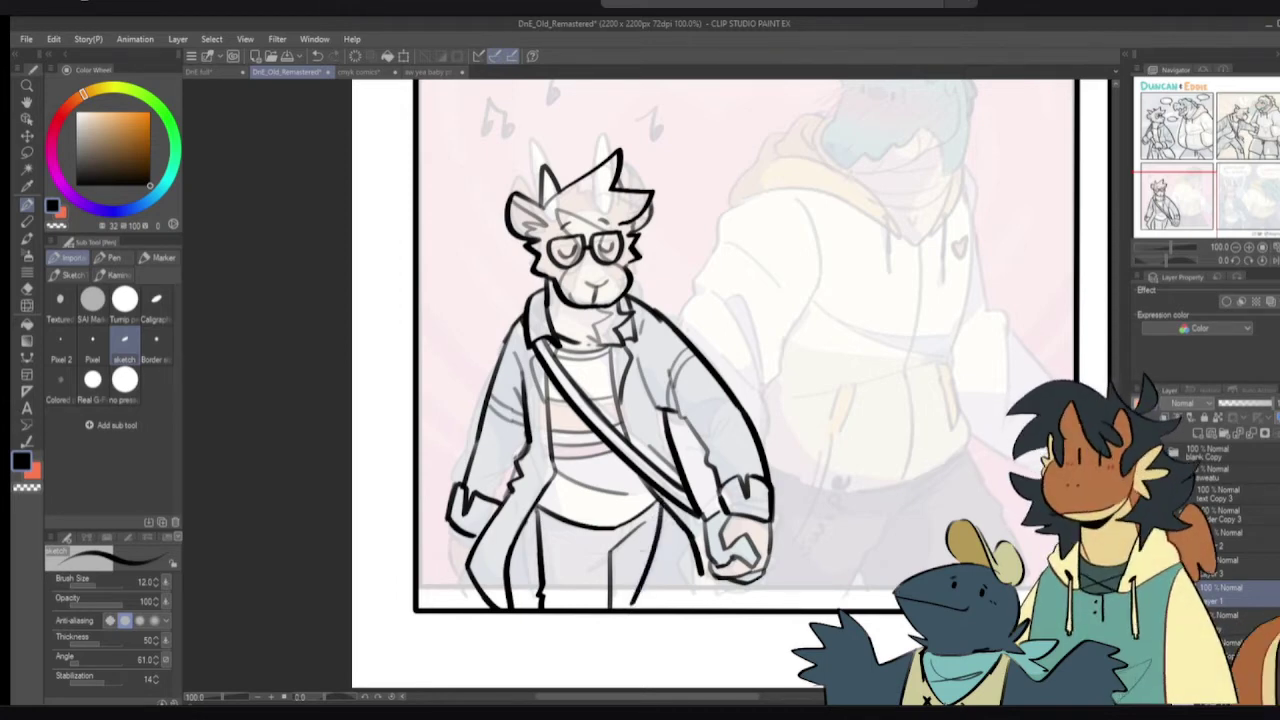
- Undo the outer line of the leg nearest the fist and ink it again, running down to the panel border
{"action": "key", "text": "h"}
{"action": "key", "text": "h"}
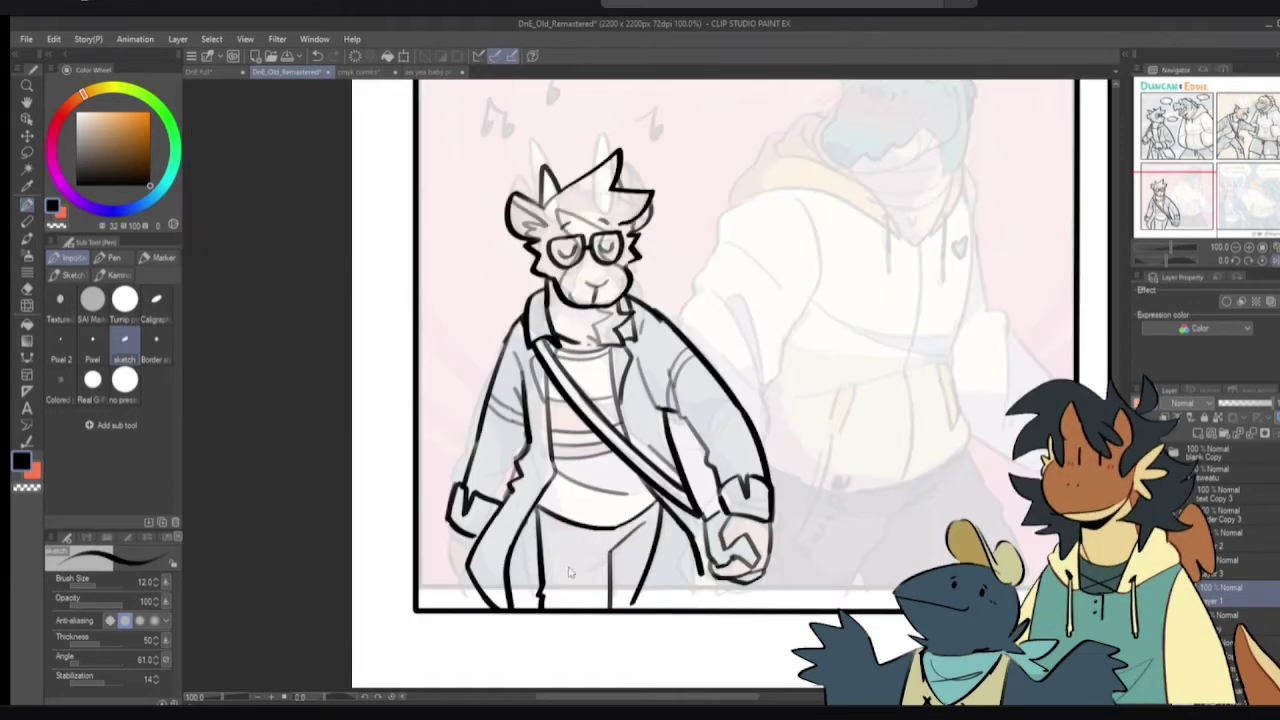
{"action": "key", "text": "ctrl+z"}
{"action": "left_click_drag", "start_coordinate": [664, 500], "coordinate": [640, 602]}
{"action": "key", "text": "ctrl+z"}
{"action": "left_click_drag", "start_coordinate": [666, 498], "coordinate": [658, 608]}
{"action": "key", "text": "ctrl+z"}
{"action": "left_click_drag", "start_coordinate": [660, 500], "coordinate": [648, 608]}
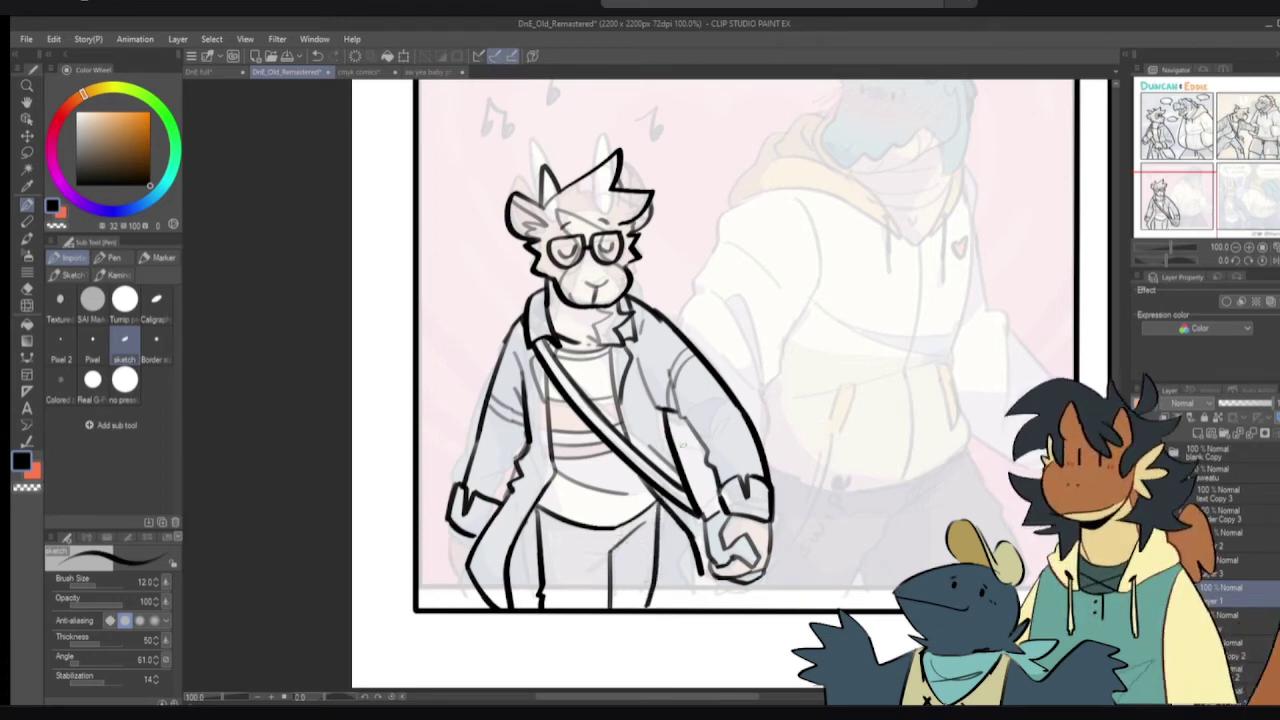
- Remove the lowered arm's fist, cuff and lower sleeve lines, keeping the upper part of the sleeve
{"action": "key", "text": "m"}
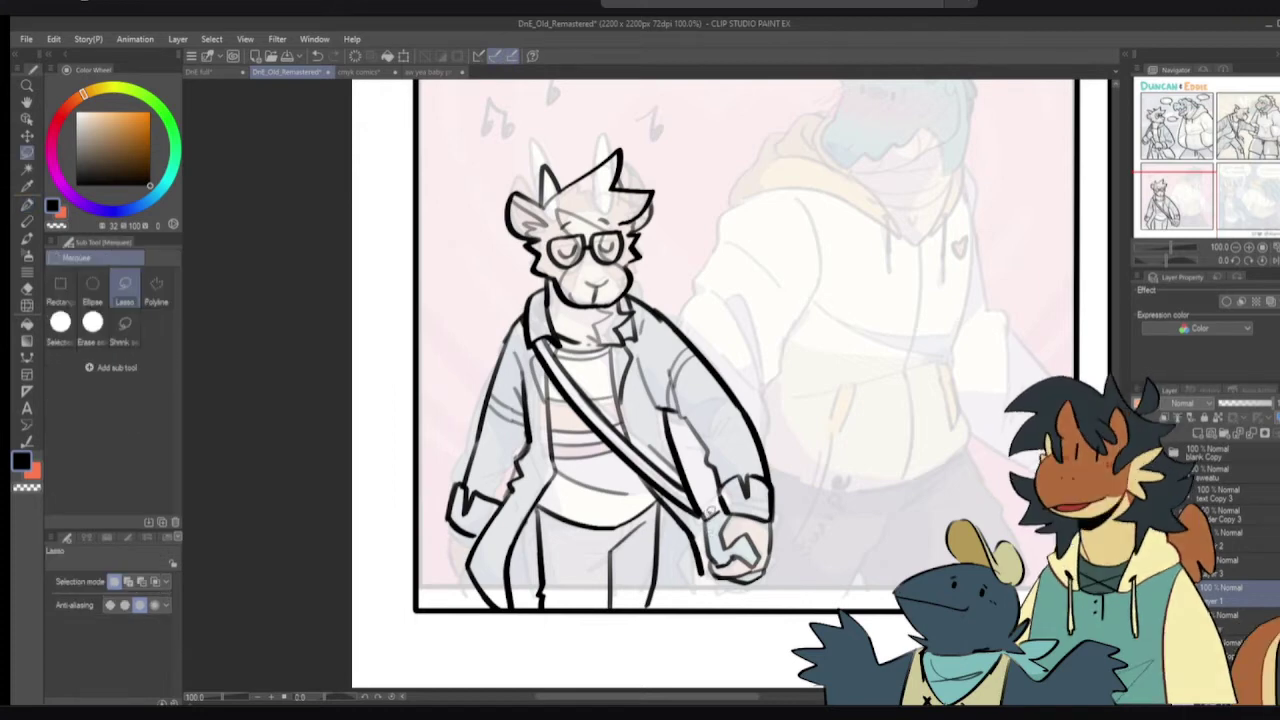
{"action": "mouse_move", "coordinate": [708, 506]}
{"action": "left_mouse_down"}
{"action": "mouse_move", "coordinate": [710, 568]}
{"action": "mouse_move", "coordinate": [808, 490]}
{"action": "mouse_move", "coordinate": [738, 414]}
{"action": "mouse_move", "coordinate": [705, 446]}
{"action": "mouse_move", "coordinate": [708, 471]}
{"action": "mouse_move", "coordinate": [738, 486]}
{"action": "mouse_move", "coordinate": [840, 478]}
{"action": "left_mouse_up"}
{"action": "key", "text": "p"}
{"action": "key", "text": "ctrl+d"}
{"action": "key", "text": "e"}
{"action": "mouse_move", "coordinate": [704, 438]}
{"action": "left_mouse_down"}
{"action": "mouse_move", "coordinate": [724, 422]}
{"action": "mouse_move", "coordinate": [709, 470]}
{"action": "left_mouse_up"}
{"action": "key", "text": "p"}
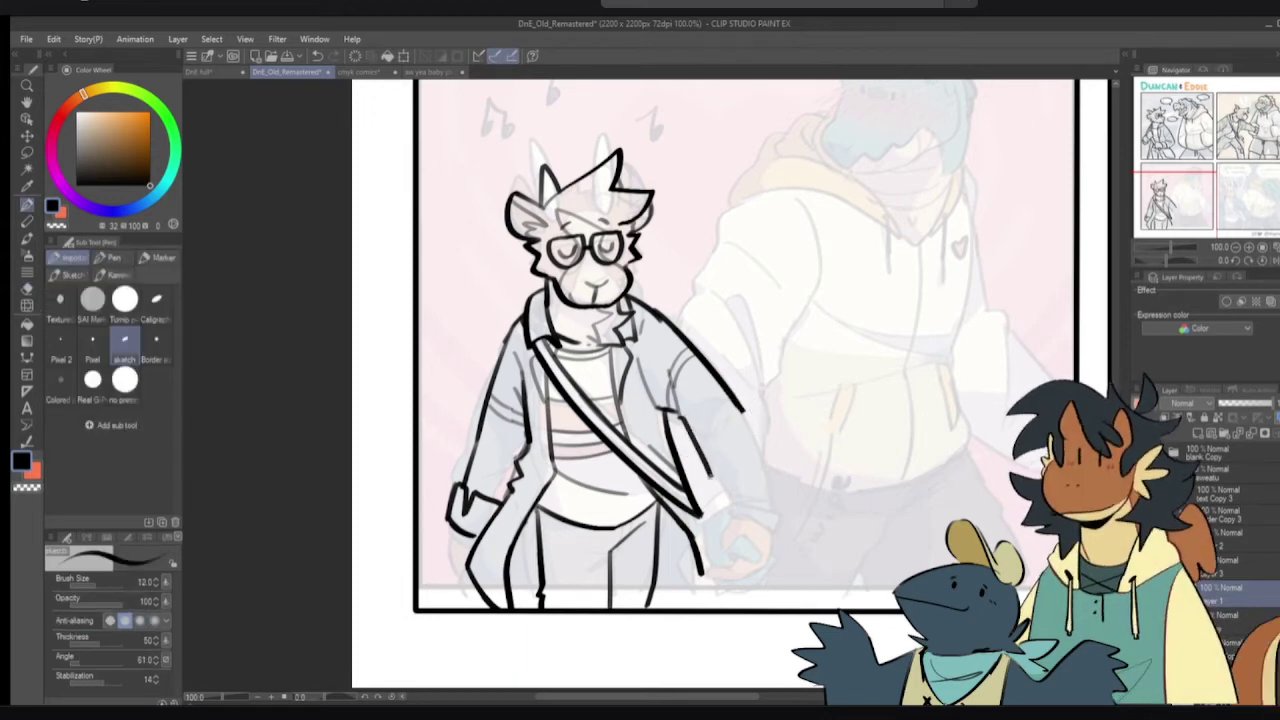
- Redo the inner edge of the lowered arm's sleeve as a short line slanting down beside the jacket opening
{"action": "key", "text": "ctrl+z"}
{"action": "left_click_drag", "start_coordinate": [682, 418], "coordinate": [711, 467]}
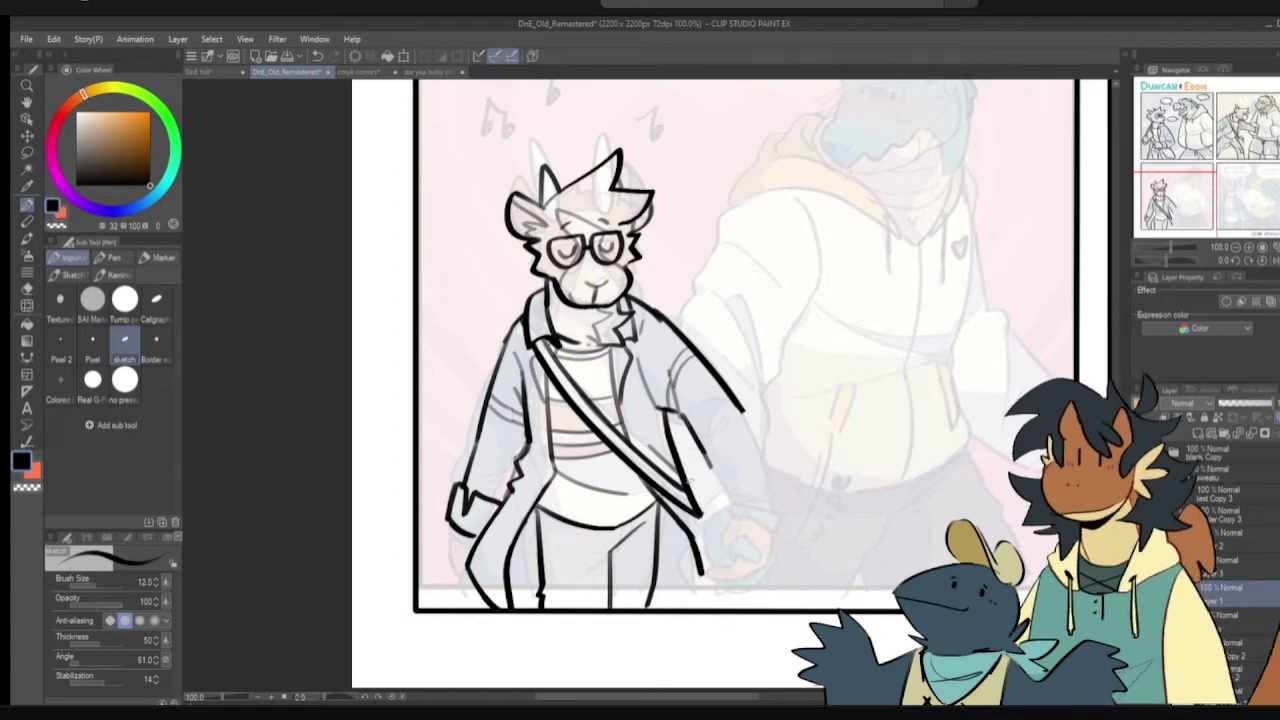
{"action": "key", "text": "h"}
{"action": "key", "text": "h"}
- Erase the trouser leg lines below the shirt hem
{"action": "key", "text": "e"}
{"action": "mouse_move", "coordinate": [628, 547]}
{"action": "left_mouse_down"}
{"action": "mouse_move", "coordinate": [562, 584]}
{"action": "mouse_move", "coordinate": [548, 545]}
{"action": "mouse_move", "coordinate": [590, 590]}
{"action": "mouse_move", "coordinate": [650, 530]}
{"action": "mouse_move", "coordinate": [634, 600]}
{"action": "mouse_move", "coordinate": [656, 538]}
{"action": "left_mouse_up"}
{"action": "key", "text": "p"}
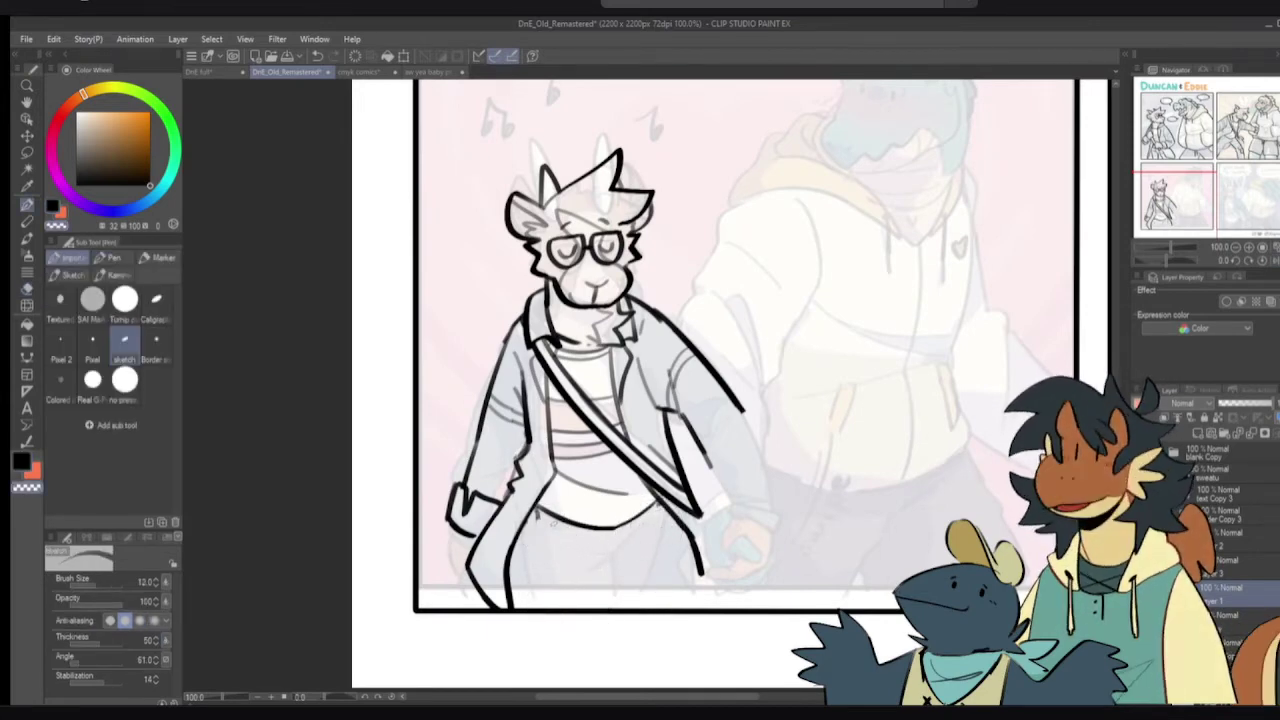
- Outline a pair of striding legs with pointed feet on a new layer, one leg reaching below the panel border
{"action": "mouse_move", "coordinate": [537, 506]}
{"action": "left_mouse_down"}
{"action": "mouse_move", "coordinate": [516, 668]}
{"action": "mouse_move", "coordinate": [568, 655]}
{"action": "mouse_move", "coordinate": [632, 568]}
{"action": "mouse_move", "coordinate": [660, 645]}
{"action": "mouse_move", "coordinate": [682, 620]}
{"action": "mouse_move", "coordinate": [658, 505]}
{"action": "mouse_move", "coordinate": [699, 424]}
{"action": "left_mouse_up"}
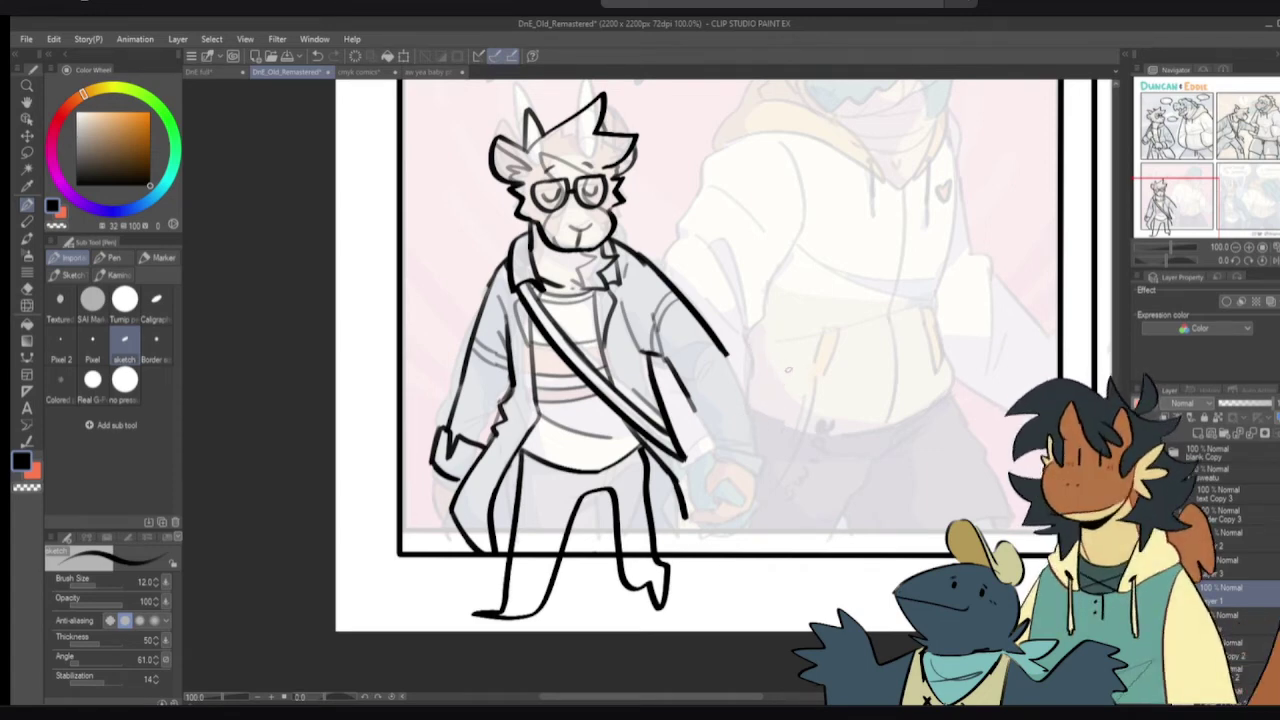
{"action": "key", "text": "ctrl+z"}
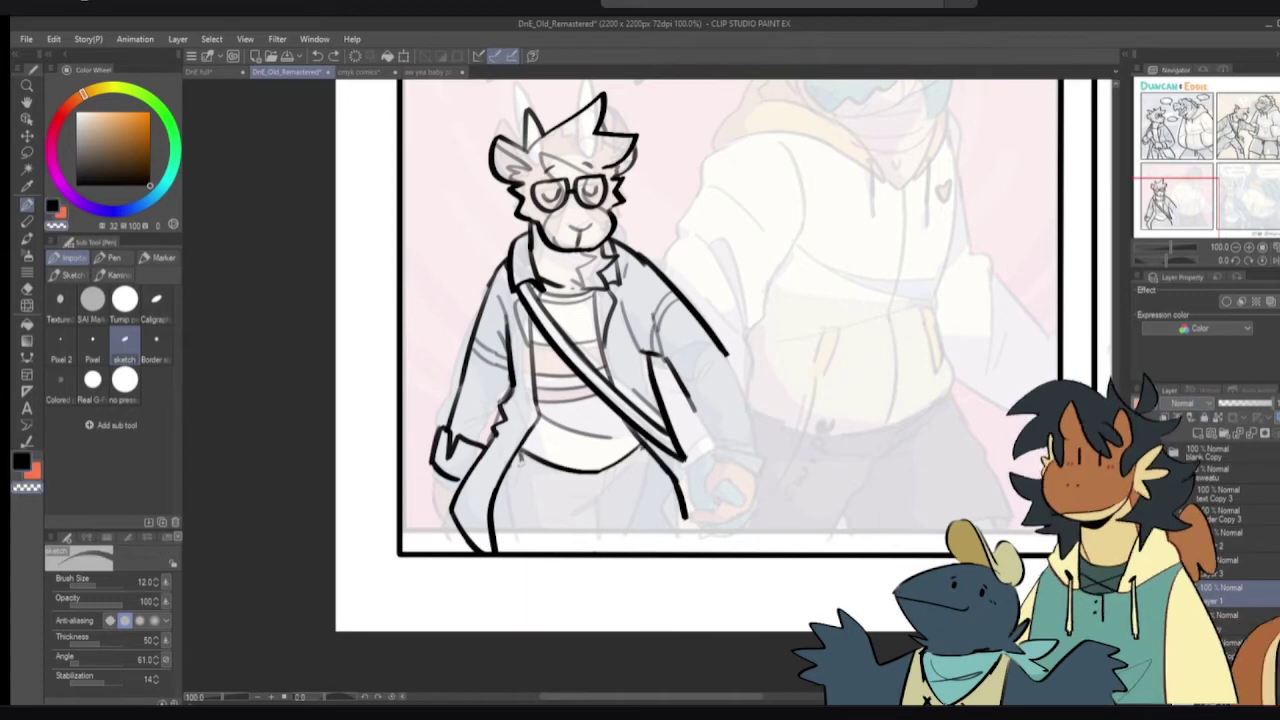
{"action": "left_click", "coordinate": [1200, 435]}
{"action": "left_click_drag", "start_coordinate": [530, 485], "coordinate": [579, 477]}
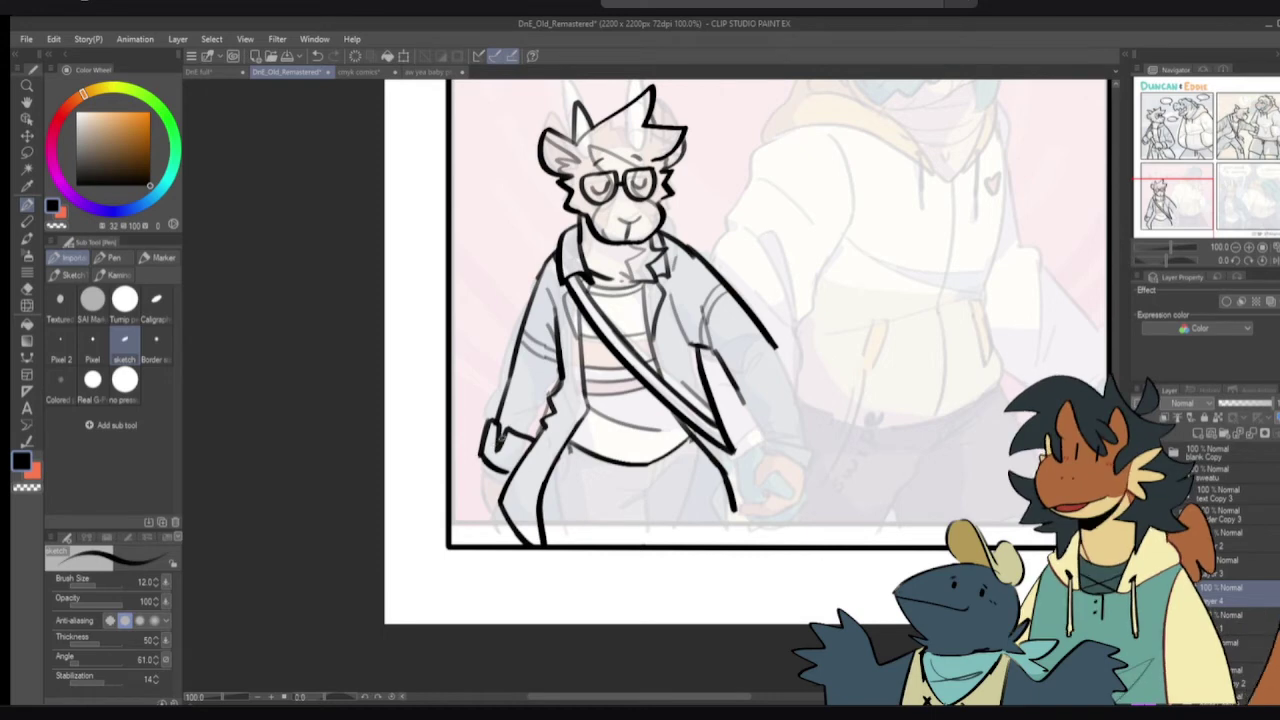
{"action": "mouse_move", "coordinate": [571, 448]}
{"action": "left_mouse_down"}
{"action": "mouse_move", "coordinate": [578, 600]}
{"action": "mouse_move", "coordinate": [604, 606]}
{"action": "mouse_move", "coordinate": [598, 502]}
{"action": "mouse_move", "coordinate": [694, 450]}
{"action": "mouse_move", "coordinate": [643, 520]}
{"action": "mouse_move", "coordinate": [660, 480]}
{"action": "left_mouse_up"}
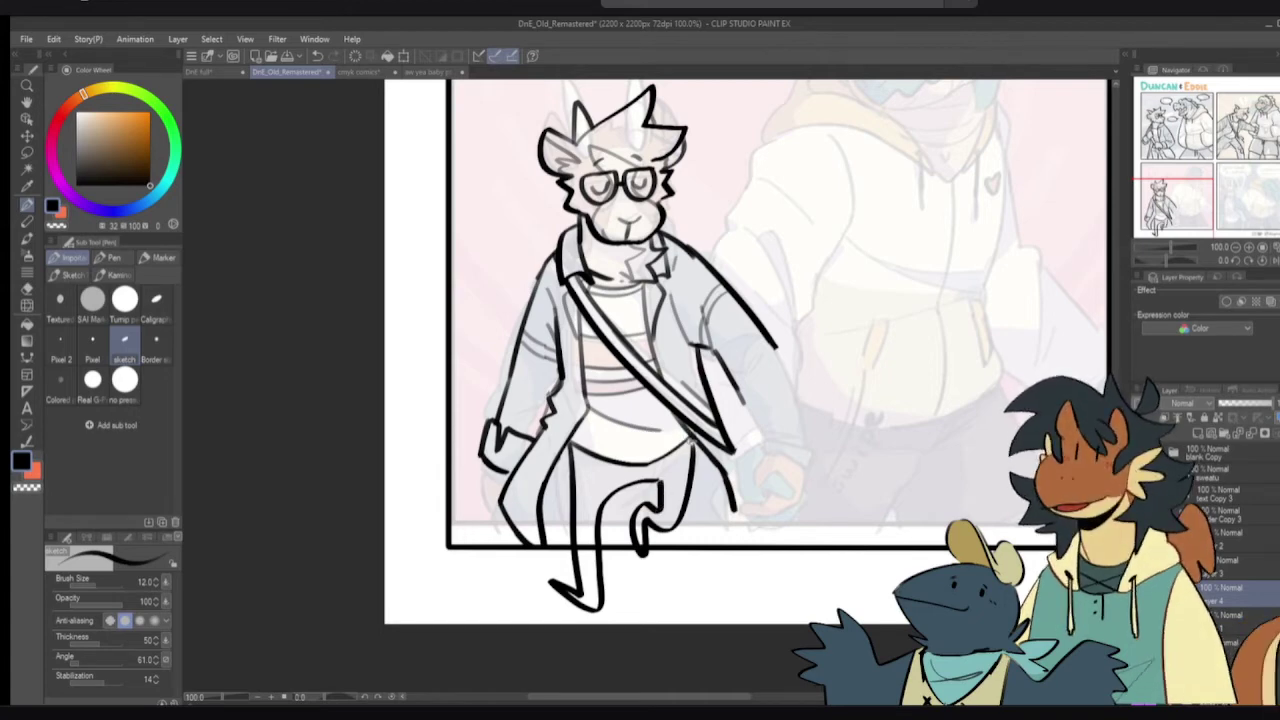
{"action": "mouse_move", "coordinate": [696, 434]}
{"action": "left_mouse_down"}
{"action": "mouse_move", "coordinate": [649, 457]}
{"action": "mouse_move", "coordinate": [570, 448]}
{"action": "left_mouse_up"}
- Fill the striding legs solid black and touch up their edges
{"action": "key", "text": "g"}
{"action": "left_click", "coordinate": [62, 285]}
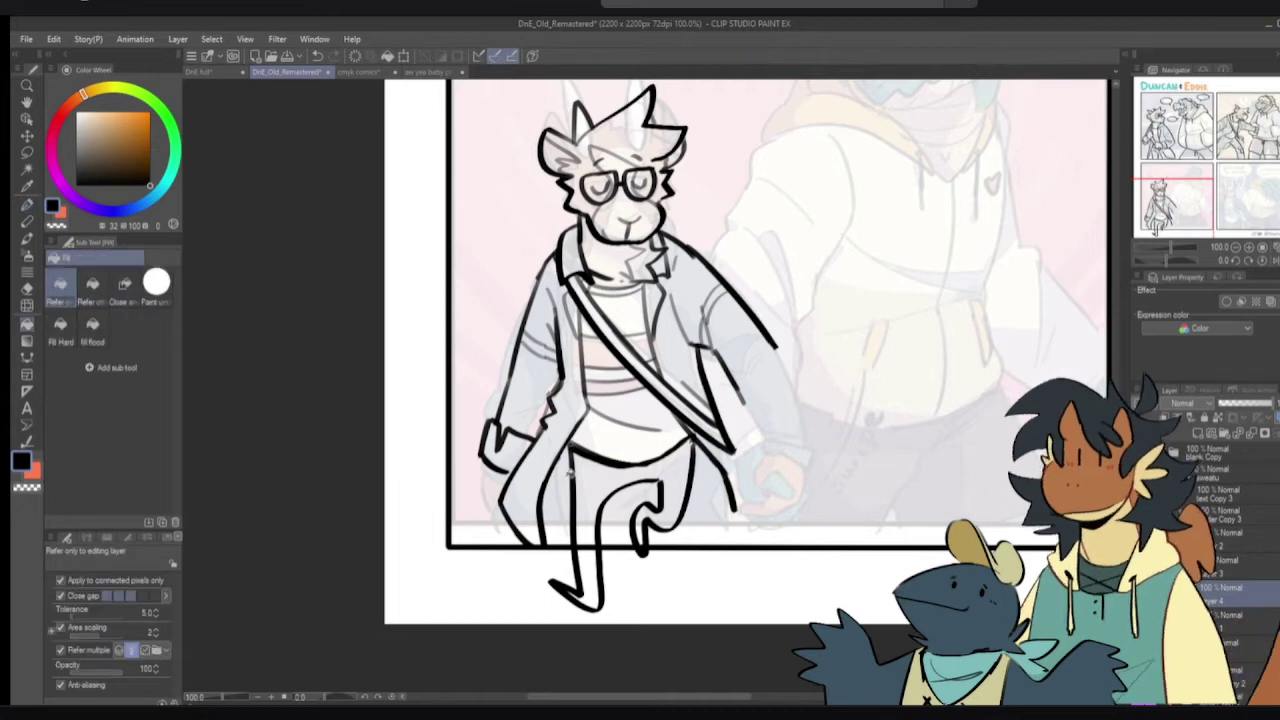
{"action": "left_click", "coordinate": [598, 478]}
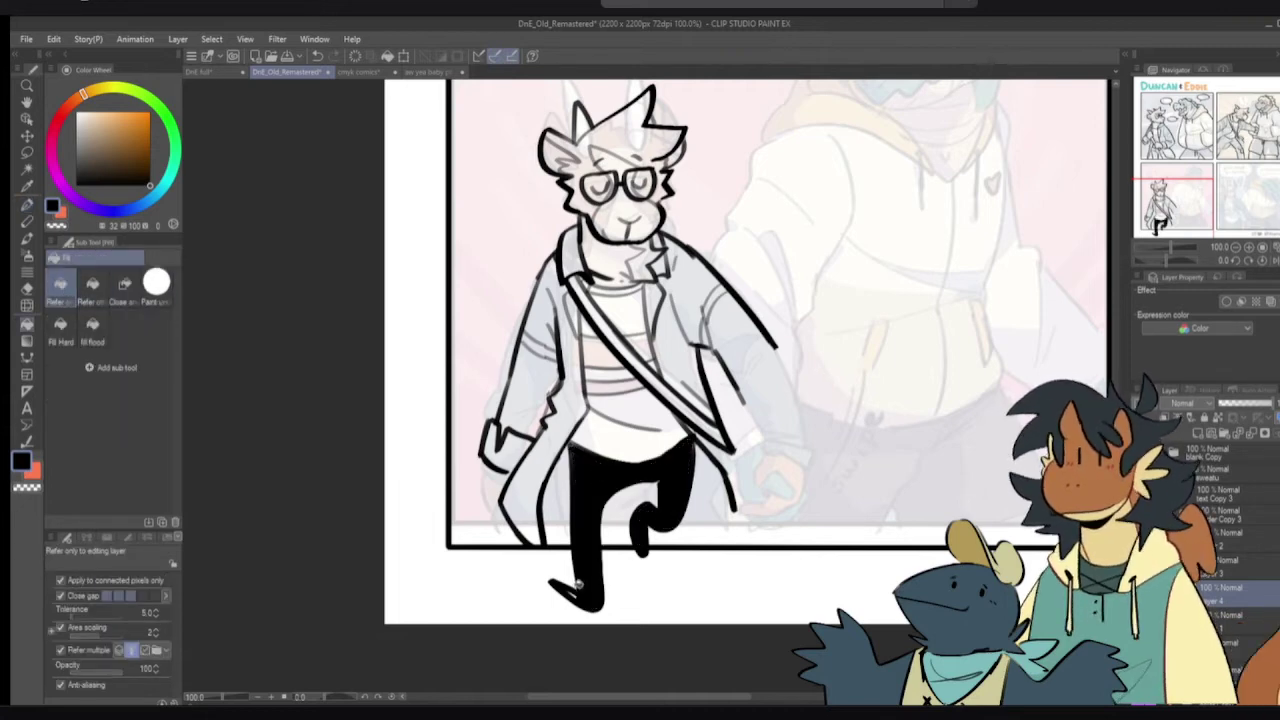
{"action": "key", "text": "p"}
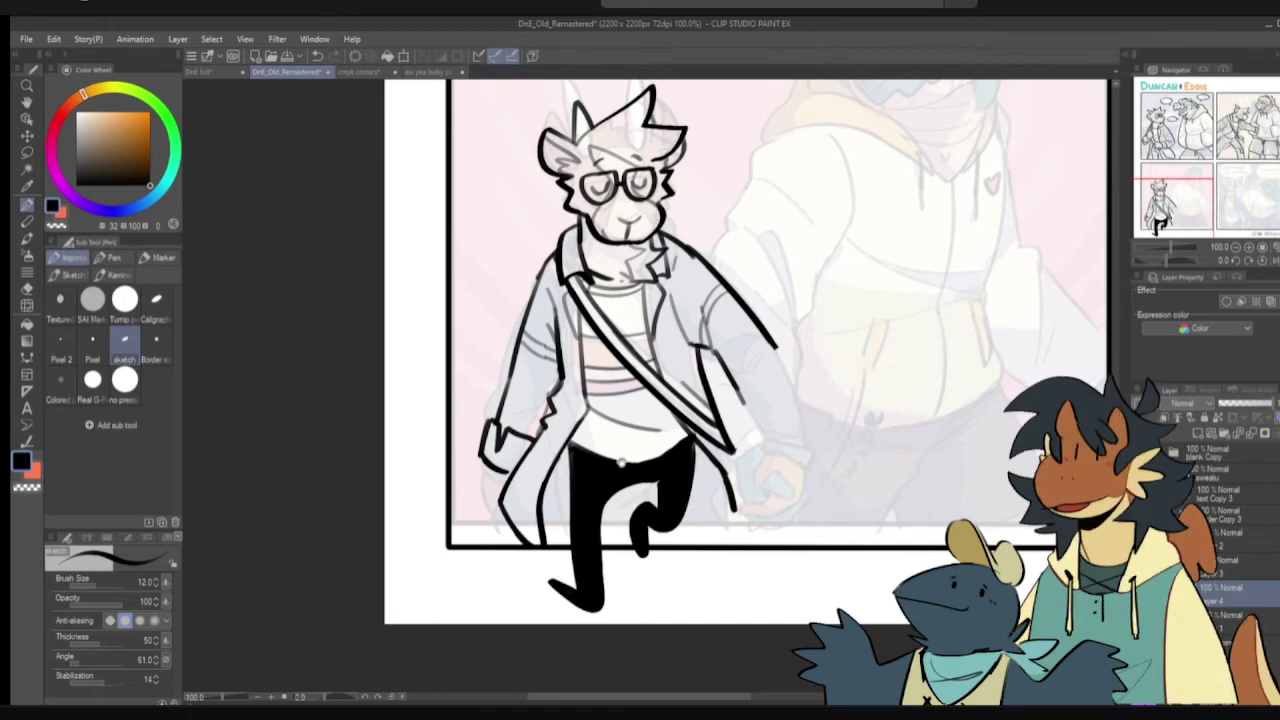
{"action": "left_click_drag", "start_coordinate": [659, 447], "coordinate": [653, 527]}
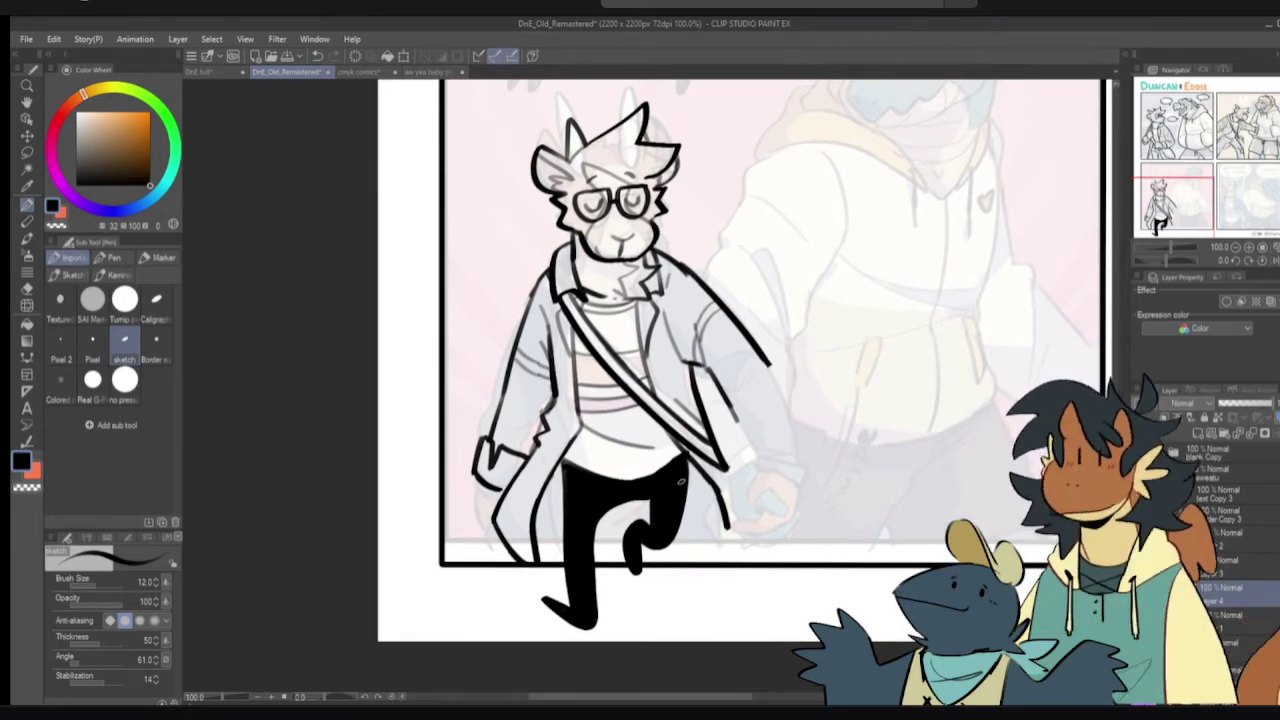
{"action": "left_click_drag", "start_coordinate": [671, 484], "coordinate": [668, 483]}
{"action": "key", "text": "c"}
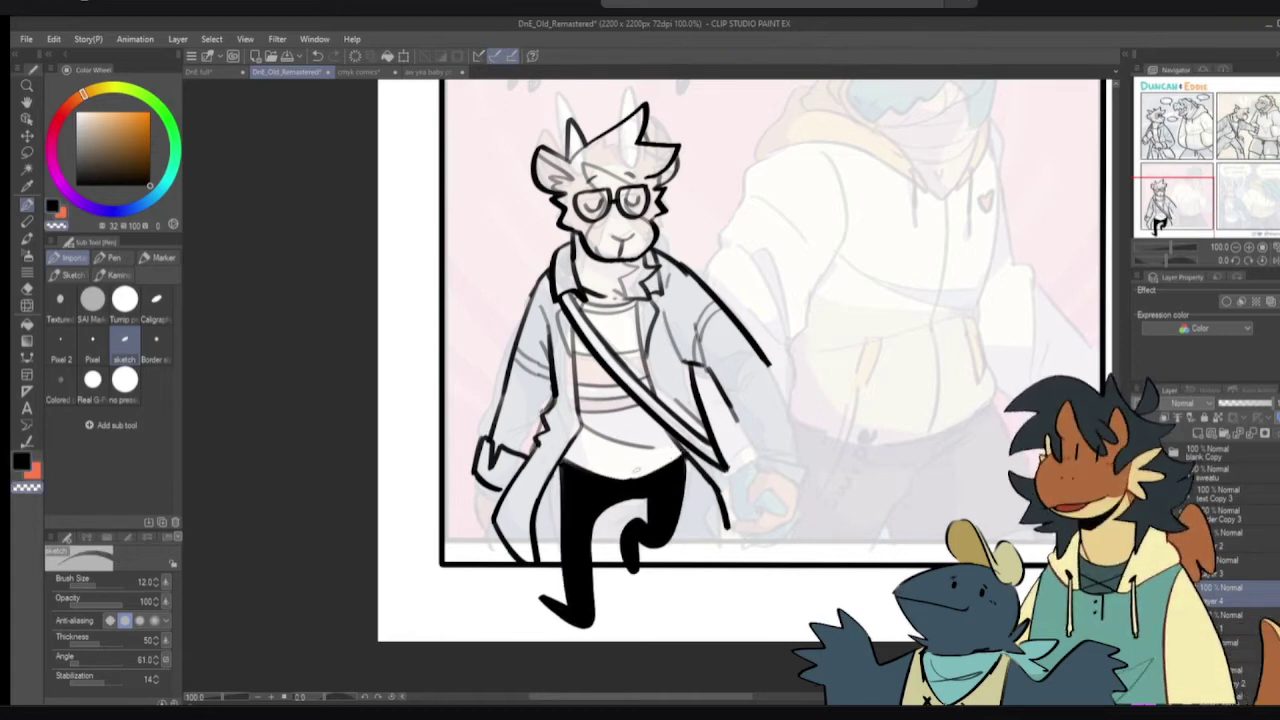
{"action": "key", "text": "c"}
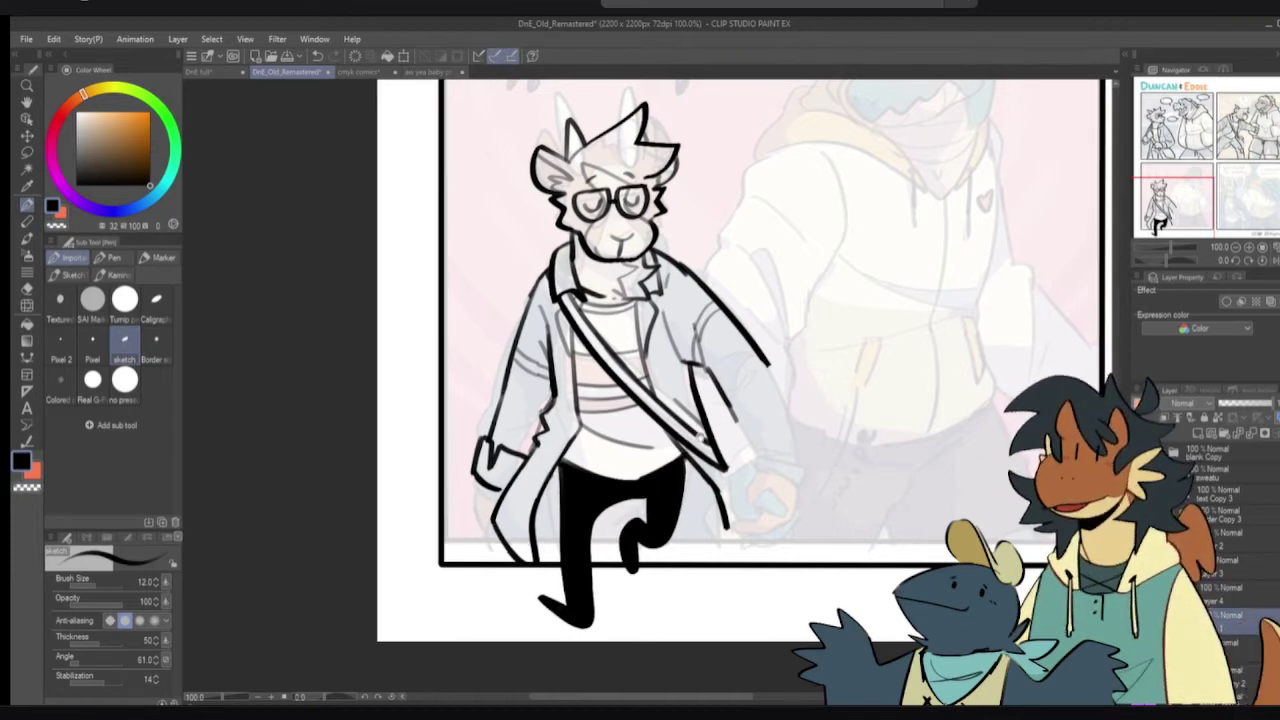
- Ink a new folded cuff for the lowered arm's sleeve on the character's line-art layer
{"action": "mouse_move", "coordinate": [764, 392]}
{"action": "left_mouse_down"}
{"action": "mouse_move", "coordinate": [750, 434]}
{"action": "mouse_move", "coordinate": [774, 436]}
{"action": "mouse_move", "coordinate": [782, 478]}
{"action": "left_mouse_up"}
{"action": "key", "text": "ctrl+z"}
{"action": "mouse_move", "coordinate": [769, 433]}
{"action": "left_mouse_down"}
{"action": "mouse_move", "coordinate": [778, 475]}
{"action": "mouse_move", "coordinate": [758, 480]}
{"action": "mouse_move", "coordinate": [776, 470]}
{"action": "left_mouse_up"}
{"action": "key", "text": "ctrl+z"}
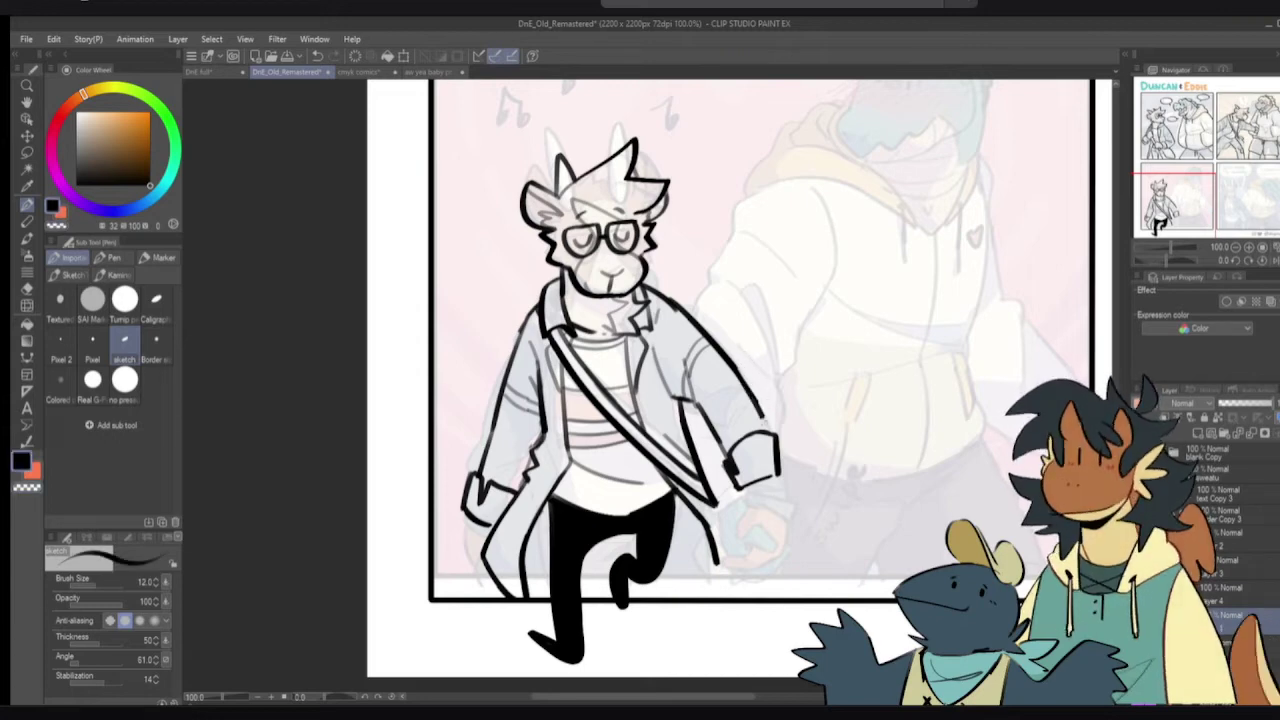
- Extend the sleeve's outer line down to the cuff and erase the cuff's upper edge
{"action": "left_click_drag", "start_coordinate": [748, 388], "coordinate": [768, 430]}
{"action": "key", "text": "e"}
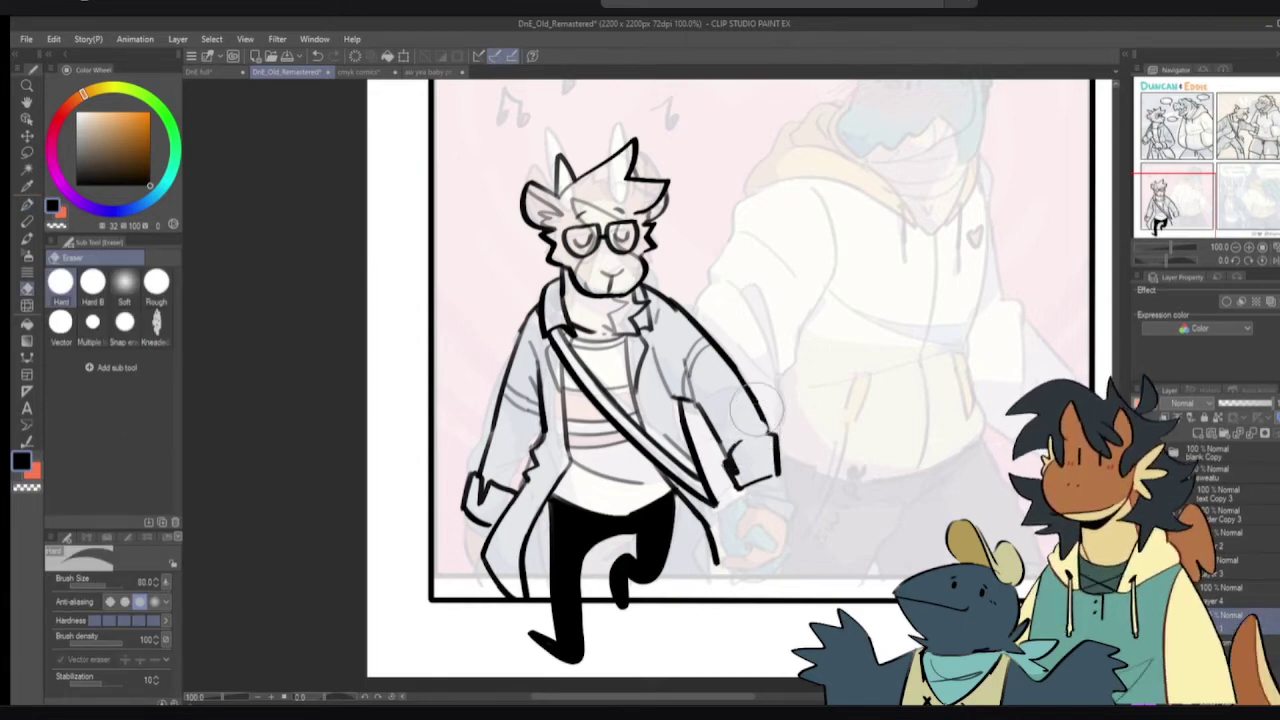
{"action": "key", "text": "p"}
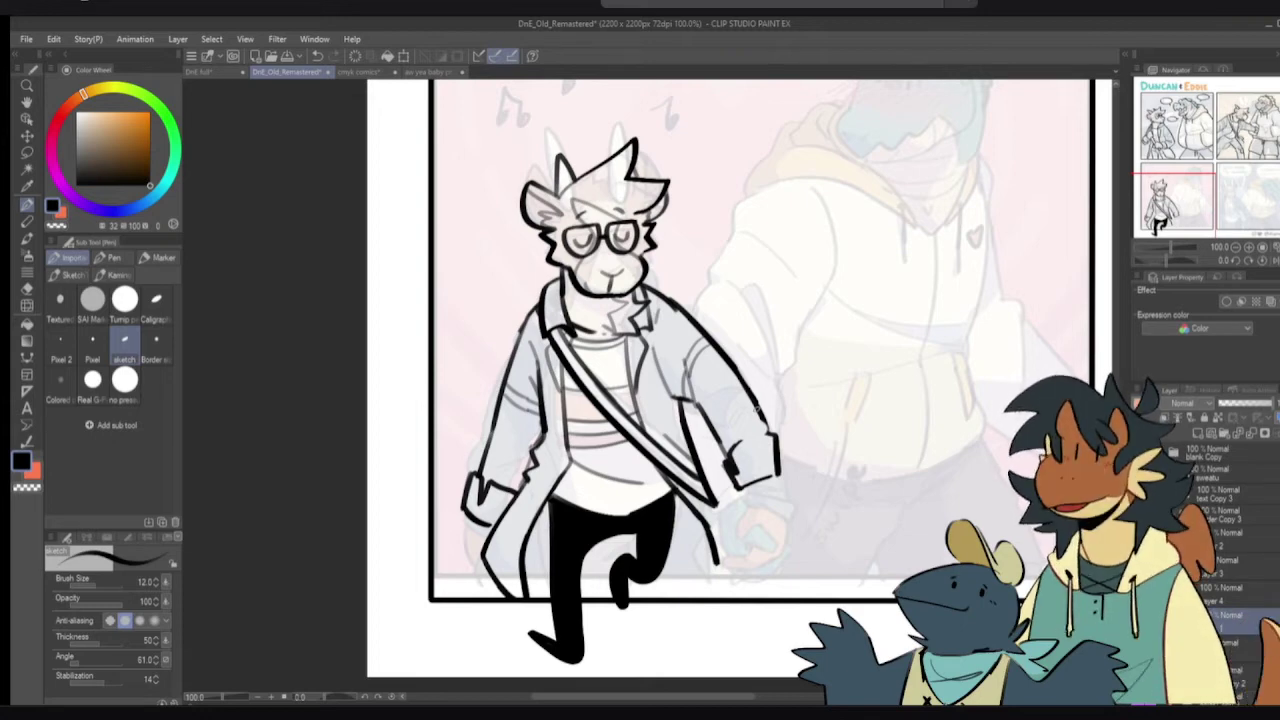
- Ink the cuff's upper edge again and clean up where it meets the sleeve's outer line
{"action": "left_click_drag", "start_coordinate": [737, 443], "coordinate": [777, 441]}
{"action": "key", "text": "ctrl+z"}
{"action": "key", "text": "c"}
{"action": "key", "text": "c"}
{"action": "key", "text": "c"}
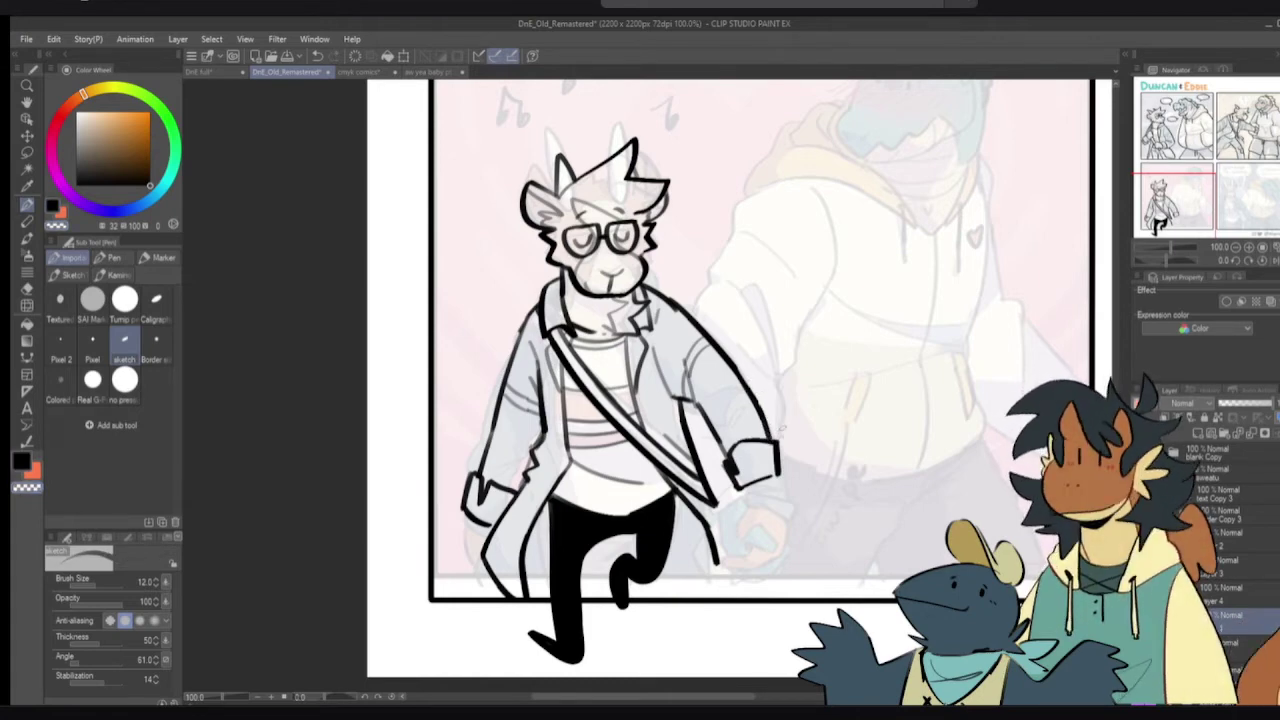
{"action": "mouse_move", "coordinate": [756, 388]}
{"action": "left_mouse_down"}
{"action": "mouse_move", "coordinate": [778, 430]}
{"action": "mouse_move", "coordinate": [767, 478]}
{"action": "left_mouse_up"}
{"action": "key", "text": "ctrl+z"}
{"action": "key", "text": "c"}
{"action": "key", "text": "c"}
{"action": "key", "text": "c"}
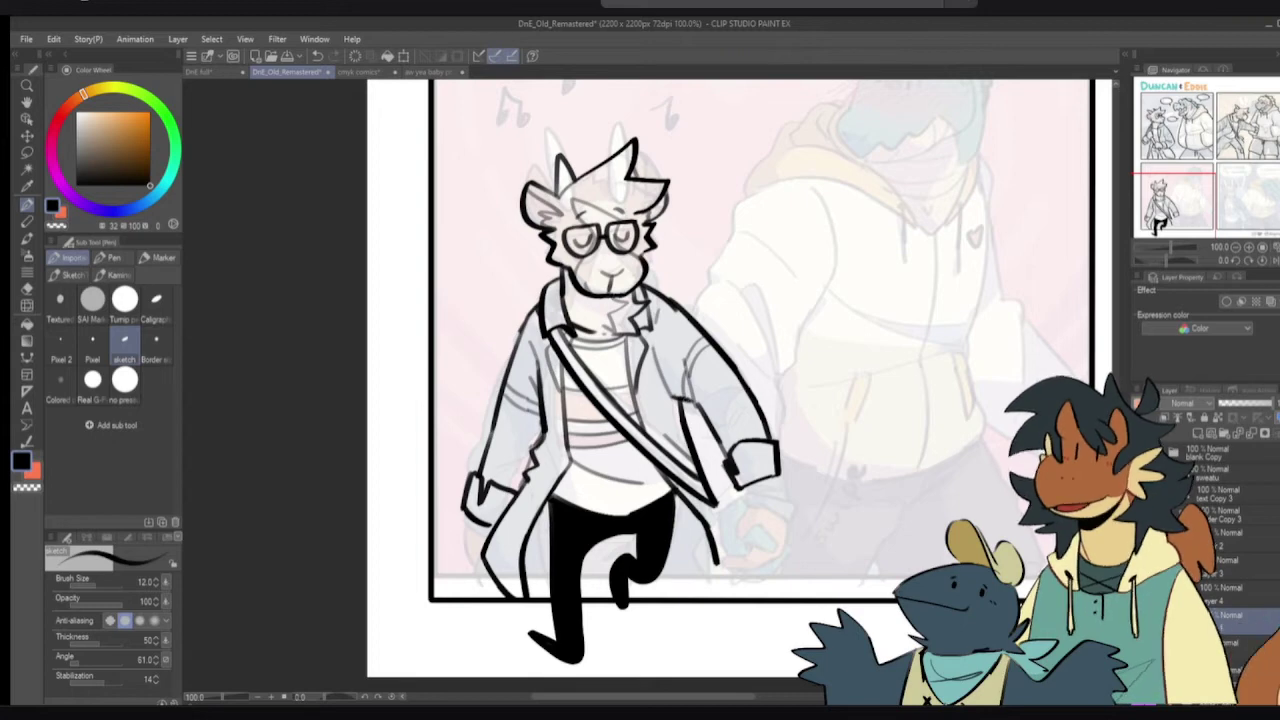
- Select the cuff with the end of the sleeve and shift it slightly down to lengthen the arm
{"action": "mouse_move", "coordinate": [738, 447]}
{"action": "left_mouse_down"}
{"action": "mouse_move", "coordinate": [705, 401]}
{"action": "mouse_move", "coordinate": [785, 430]}
{"action": "mouse_move", "coordinate": [760, 335]}
{"action": "mouse_move", "coordinate": [741, 343]}
{"action": "mouse_move", "coordinate": [759, 411]}
{"action": "left_mouse_up"}
{"action": "key", "text": "m"}
{"action": "key", "text": "p"}
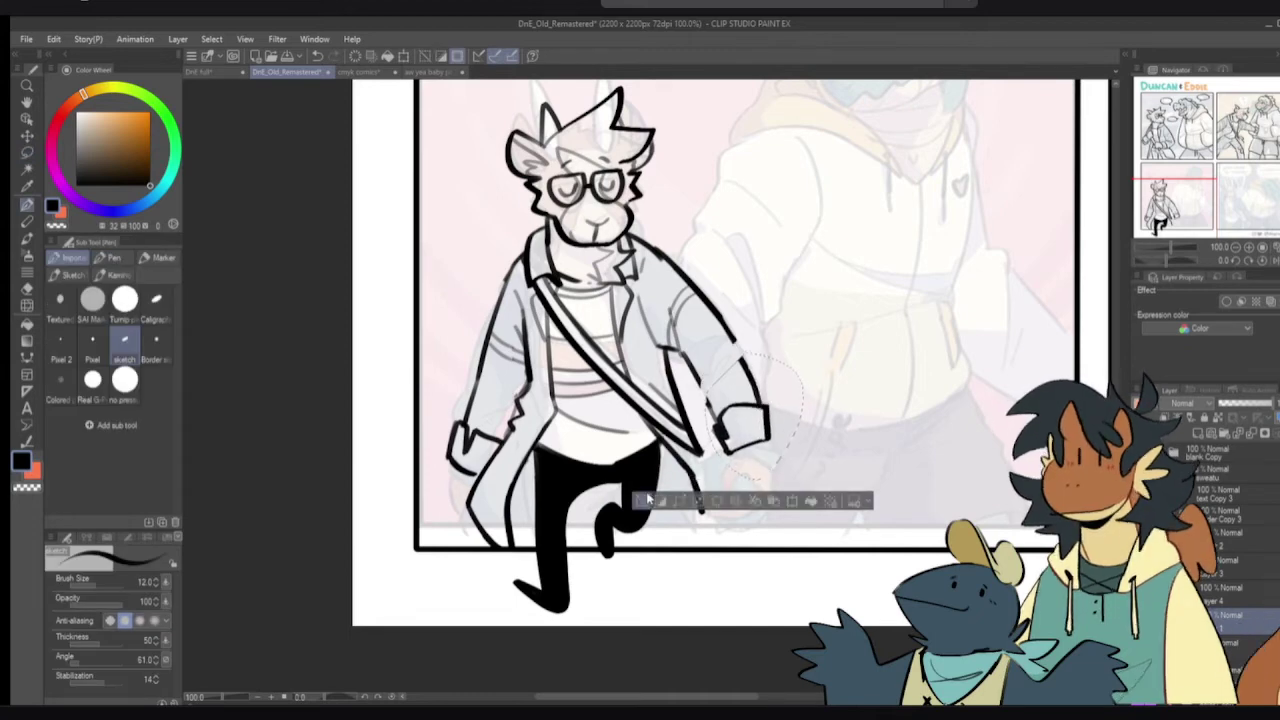
{"action": "left_click", "coordinate": [643, 500]}
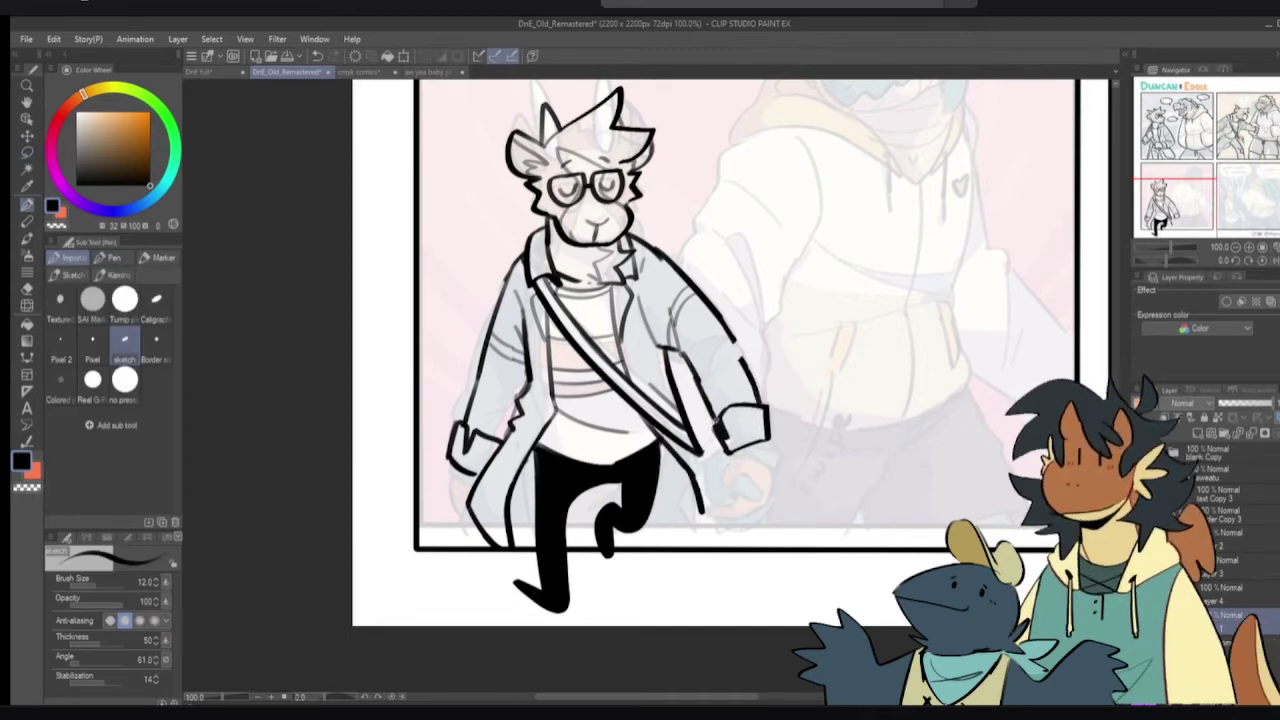
- Close the gaps in the sleeve's inner and outer lines above the moved cuff
{"action": "left_click_drag", "start_coordinate": [709, 409], "coordinate": [716, 422]}
{"action": "key", "text": "ctrl+z"}
{"action": "left_click_drag", "start_coordinate": [694, 374], "coordinate": [716, 418]}
{"action": "mouse_move", "coordinate": [730, 337]}
{"action": "left_mouse_down"}
{"action": "mouse_move", "coordinate": [757, 391]}
{"action": "mouse_move", "coordinate": [723, 352]}
{"action": "mouse_move", "coordinate": [729, 340]}
{"action": "left_mouse_up"}
{"action": "key", "text": "ctrl+z"}
{"action": "left_click_drag", "start_coordinate": [714, 408], "coordinate": [721, 354]}
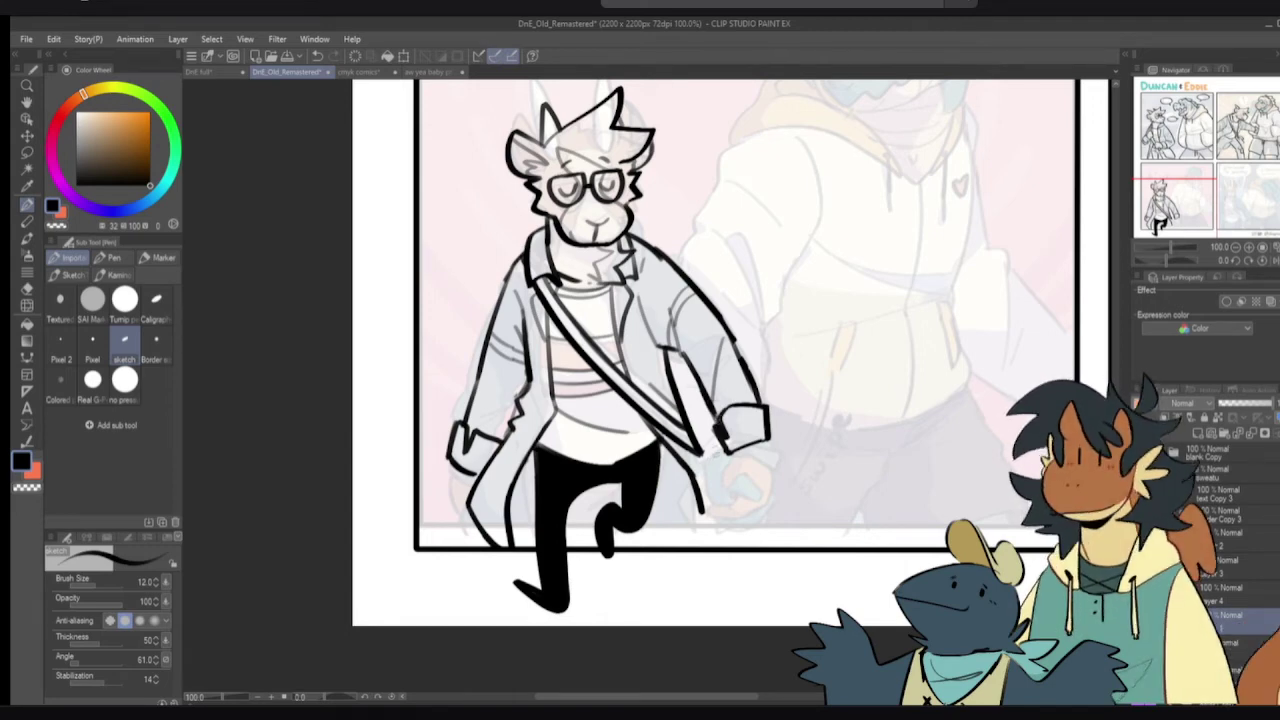
- Ink the lowered arm's hand below the cuff with its fingers curled inward
{"action": "mouse_move", "coordinate": [727, 453]}
{"action": "left_mouse_down"}
{"action": "mouse_move", "coordinate": [717, 475]}
{"action": "mouse_move", "coordinate": [735, 466]}
{"action": "mouse_move", "coordinate": [751, 477]}
{"action": "mouse_move", "coordinate": [722, 478]}
{"action": "mouse_move", "coordinate": [764, 486]}
{"action": "left_mouse_up"}
{"action": "key", "text": "ctrl+z"}
{"action": "key", "text": "ctrl+z"}
{"action": "mouse_move", "coordinate": [768, 440]}
{"action": "left_mouse_down"}
{"action": "mouse_move", "coordinate": [773, 504]}
{"action": "mouse_move", "coordinate": [743, 510]}
{"action": "mouse_move", "coordinate": [773, 500]}
{"action": "left_mouse_up"}
{"action": "key", "text": "ctrl+z"}
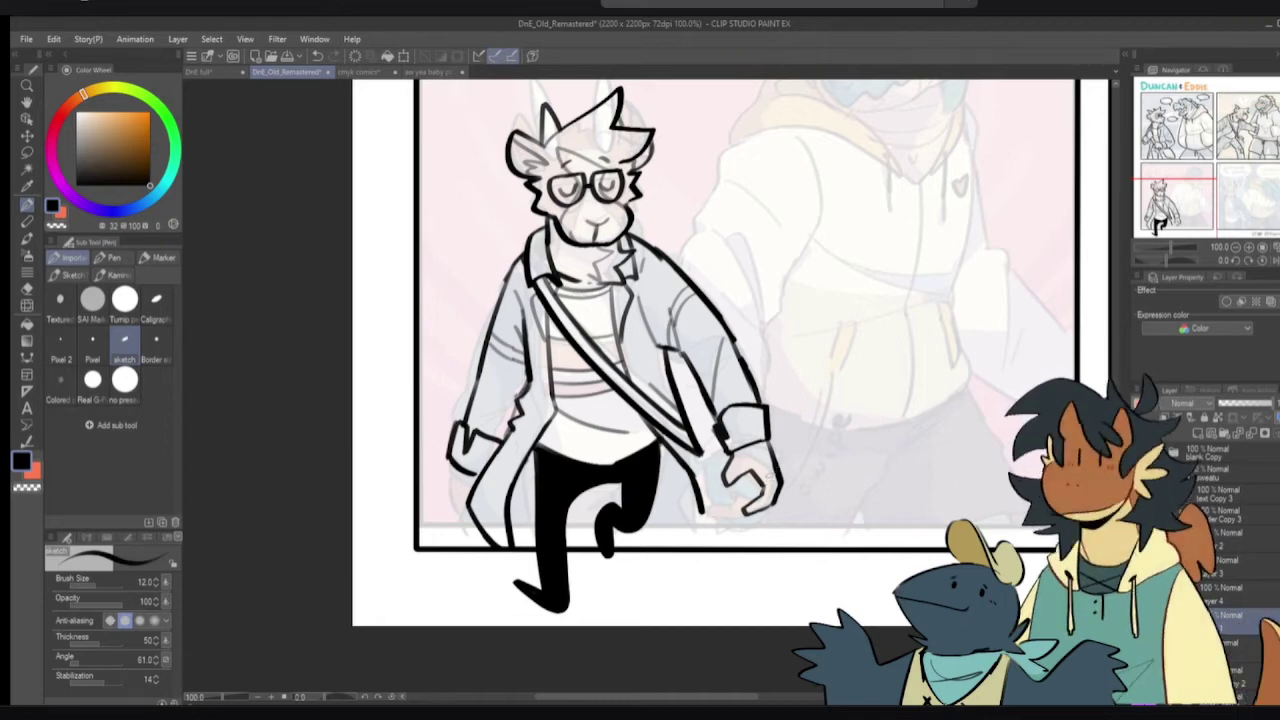
- Erase the fingertip lines of the lowered hand and ink the curled fingers again
{"action": "key", "text": "e"}
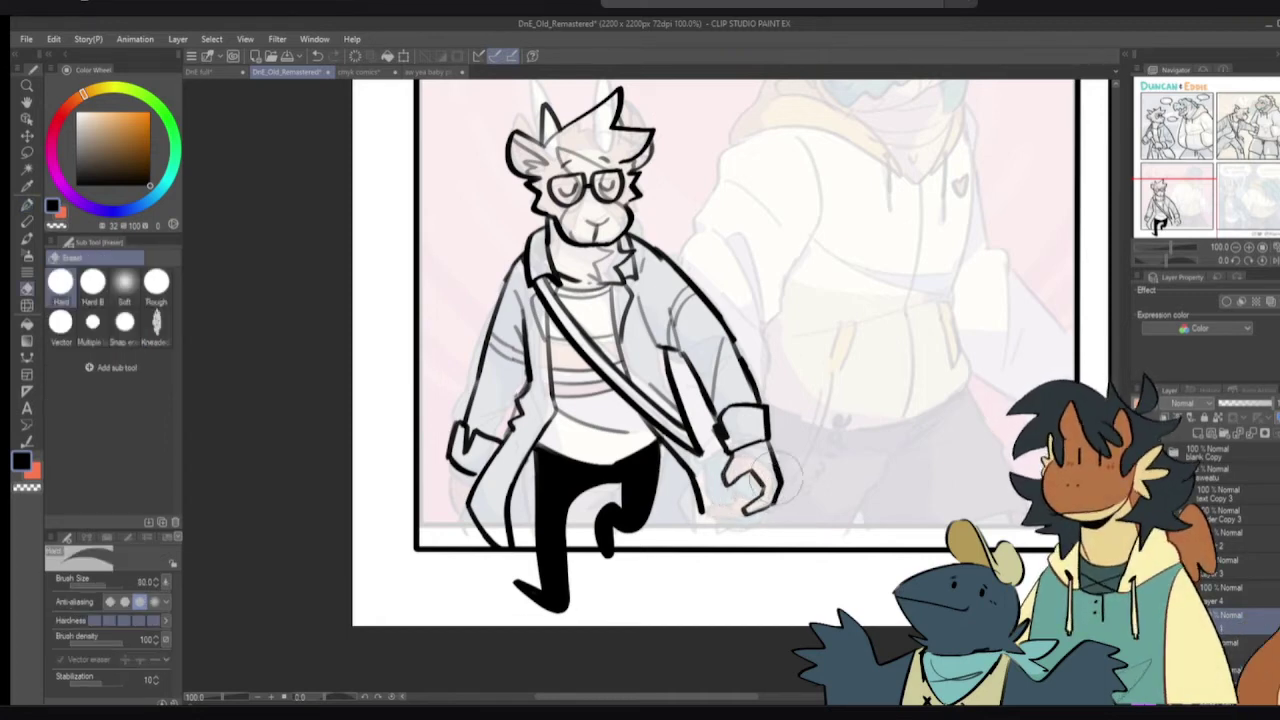
{"action": "left_click_drag", "start_coordinate": [756, 496], "coordinate": [767, 488]}
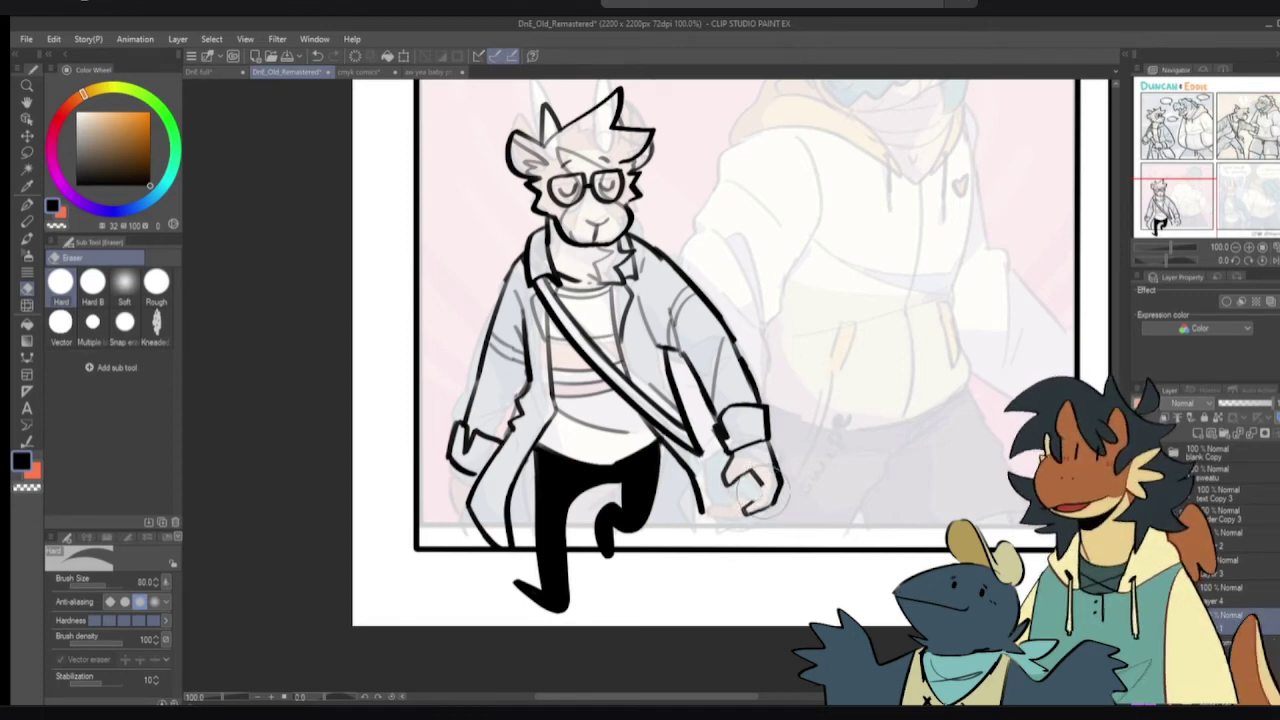
{"action": "key", "text": "p"}
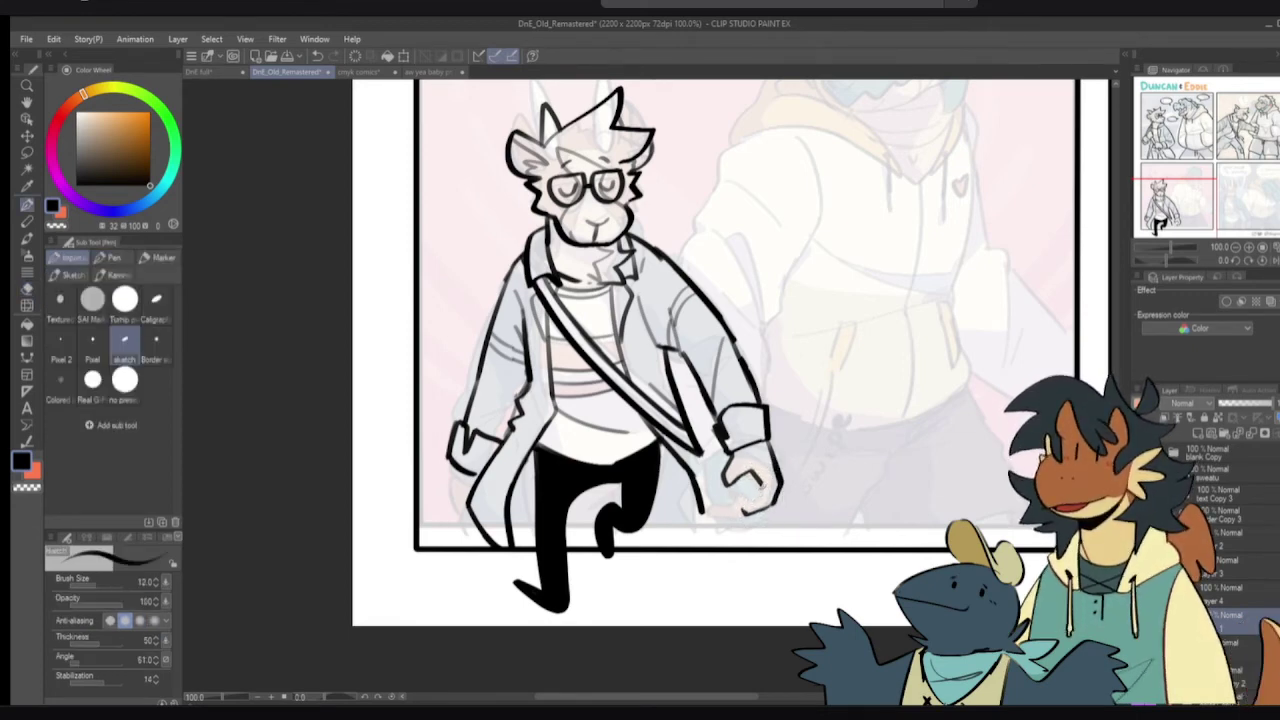
{"action": "left_click_drag", "start_coordinate": [732, 502], "coordinate": [750, 517]}
{"action": "key", "text": "ctrl+z"}
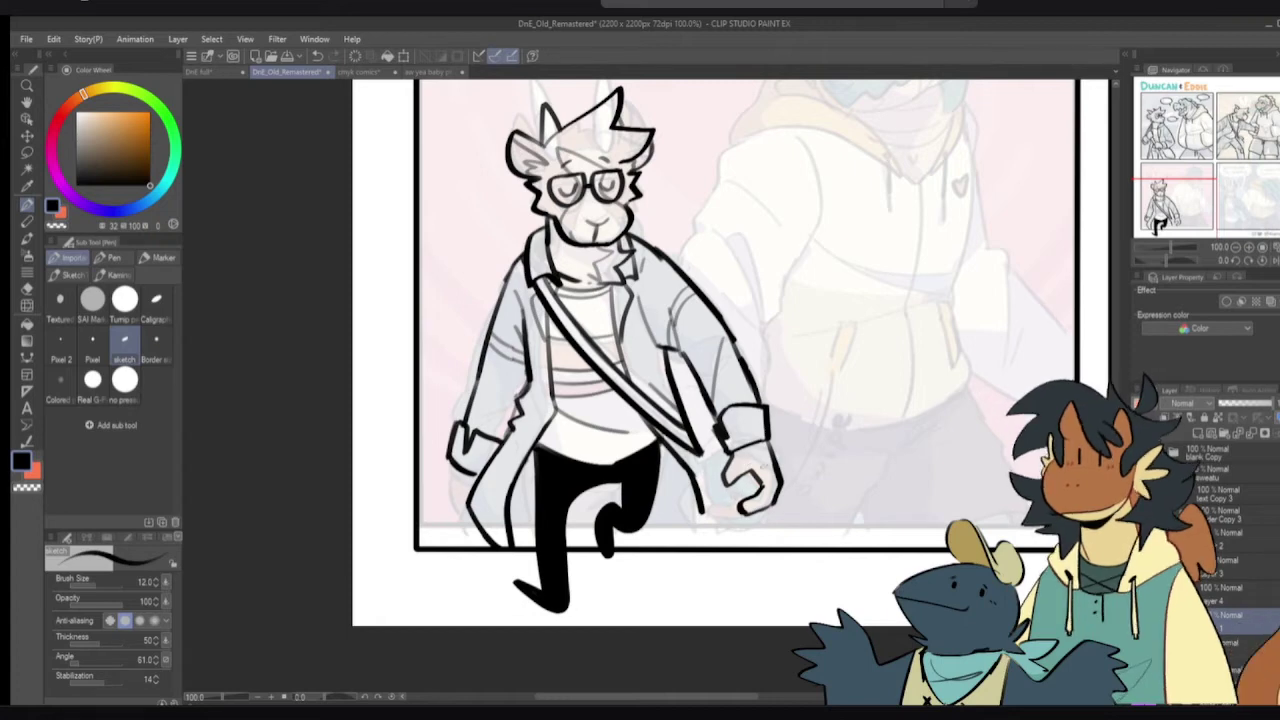
{"action": "key", "text": "e"}
{"action": "left_click_drag", "start_coordinate": [760, 493], "coordinate": [735, 498]}
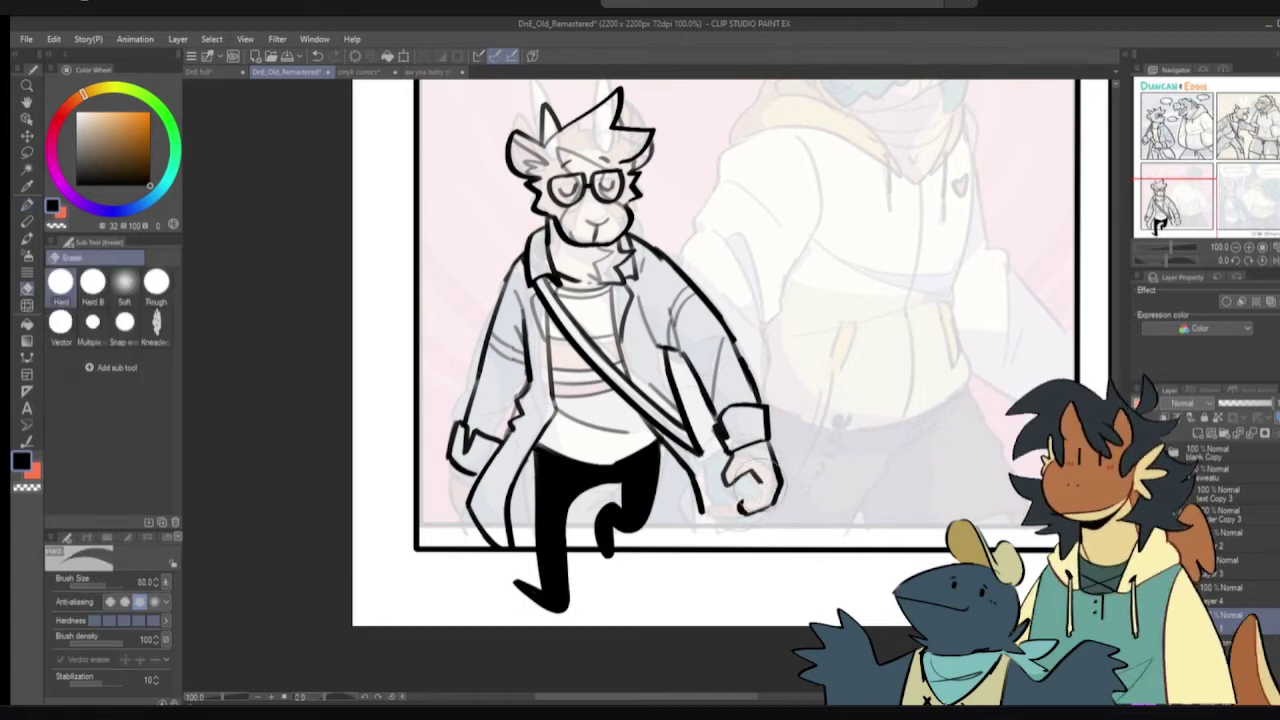
{"action": "key", "text": "p"}
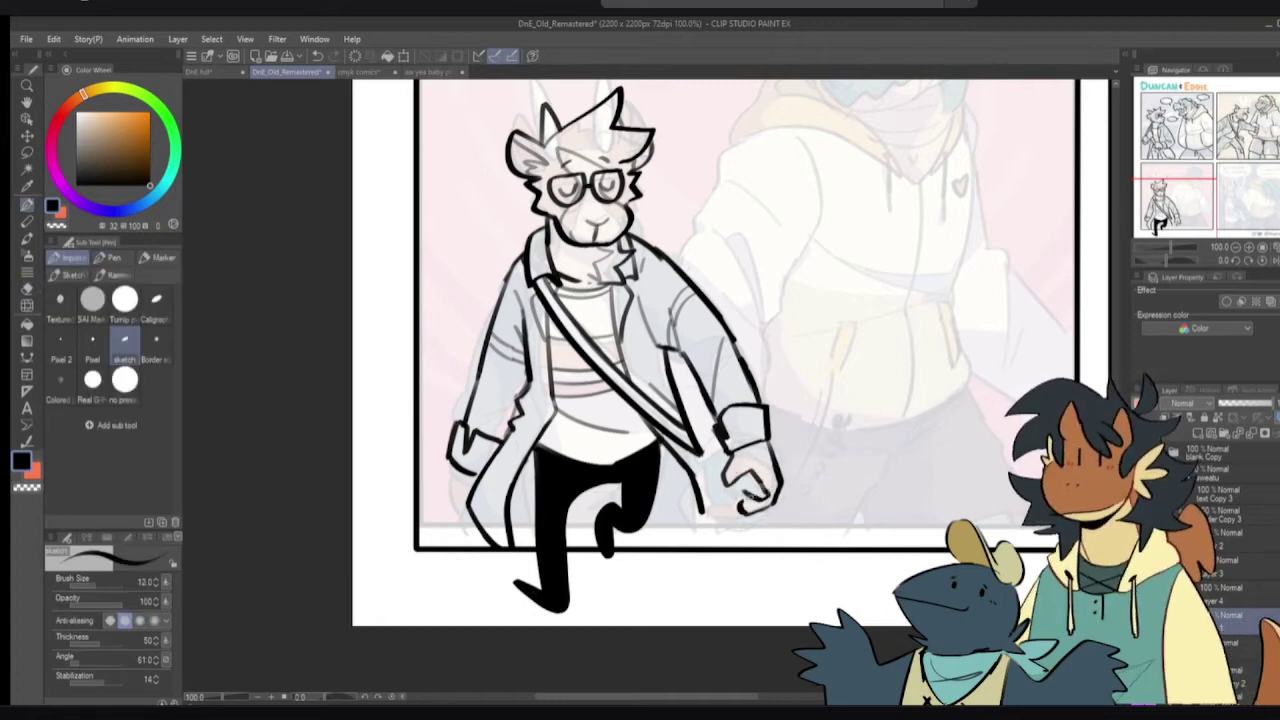
- Try to ink the outline of a second hand clasped around the curled fingers, and erase it
{"action": "mouse_move", "coordinate": [726, 484]}
{"action": "left_mouse_down"}
{"action": "mouse_move", "coordinate": [726, 514]}
{"action": "mouse_move", "coordinate": [748, 527]}
{"action": "left_mouse_up"}
{"action": "key", "text": "ctrl+z"}
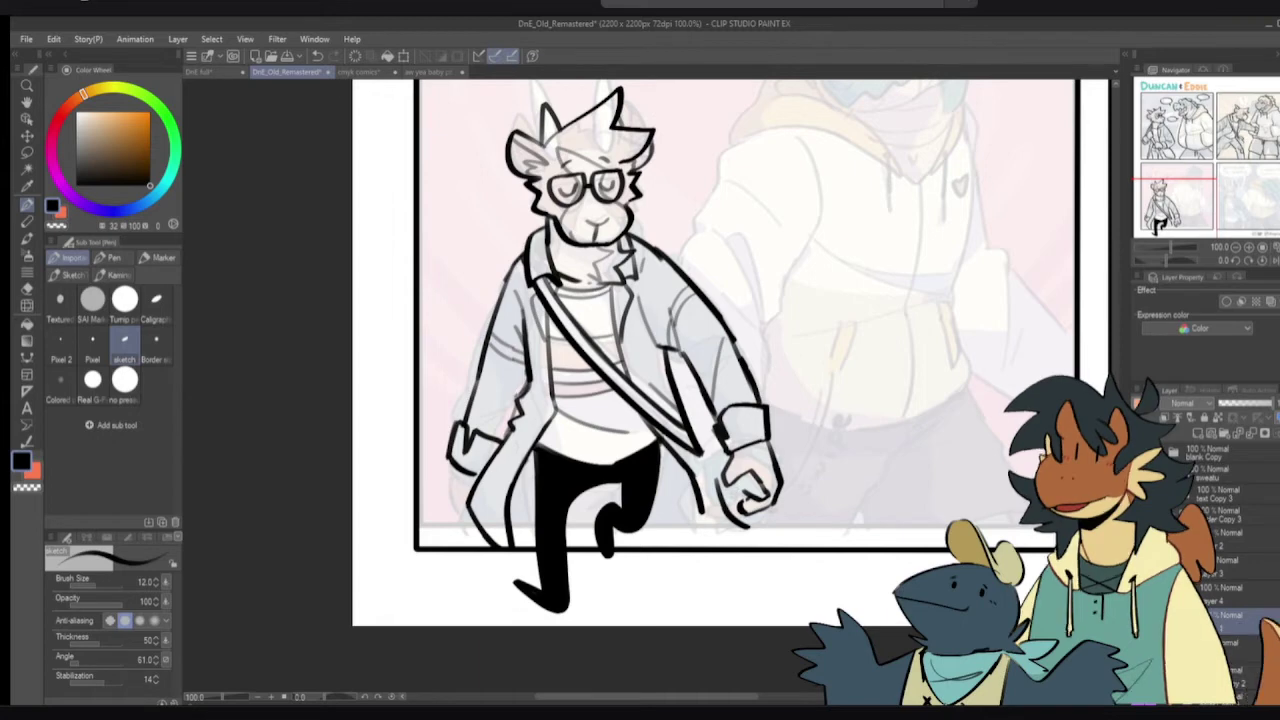
{"action": "mouse_move", "coordinate": [748, 527]}
{"action": "left_mouse_down"}
{"action": "mouse_move", "coordinate": [771, 522]}
{"action": "mouse_move", "coordinate": [777, 500]}
{"action": "mouse_move", "coordinate": [768, 507]}
{"action": "left_mouse_up"}
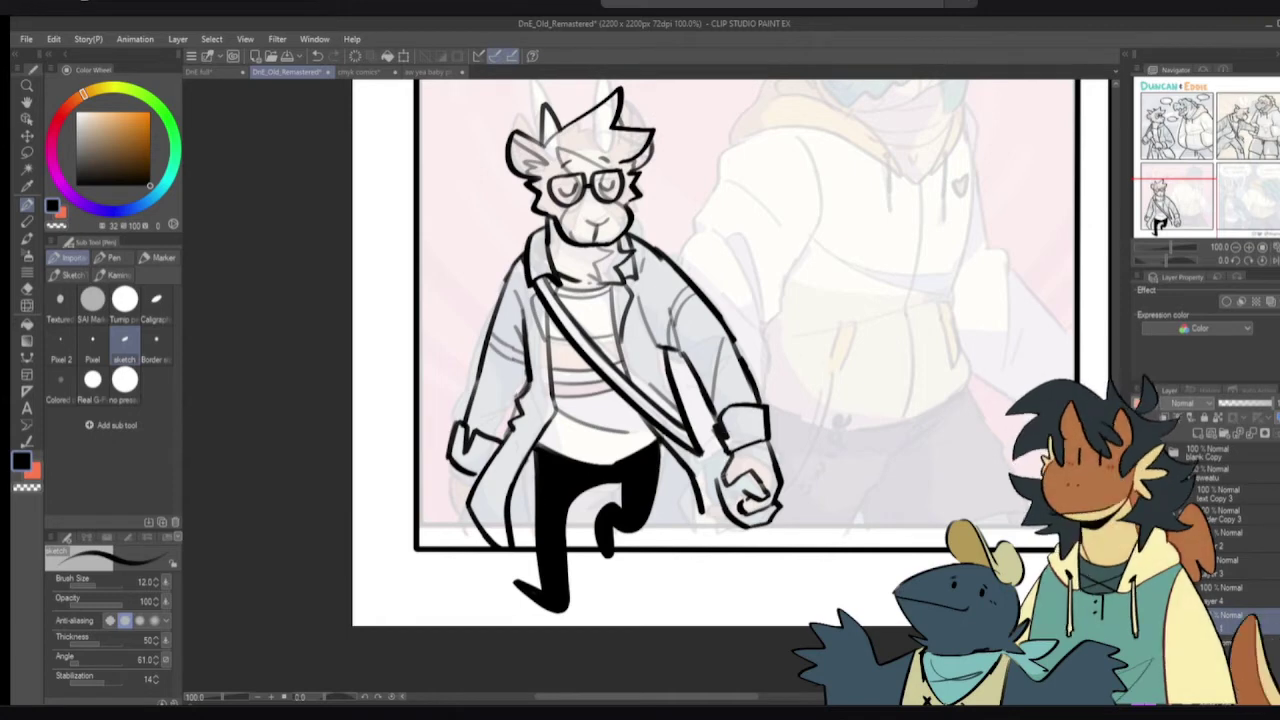
{"action": "key", "text": "e"}
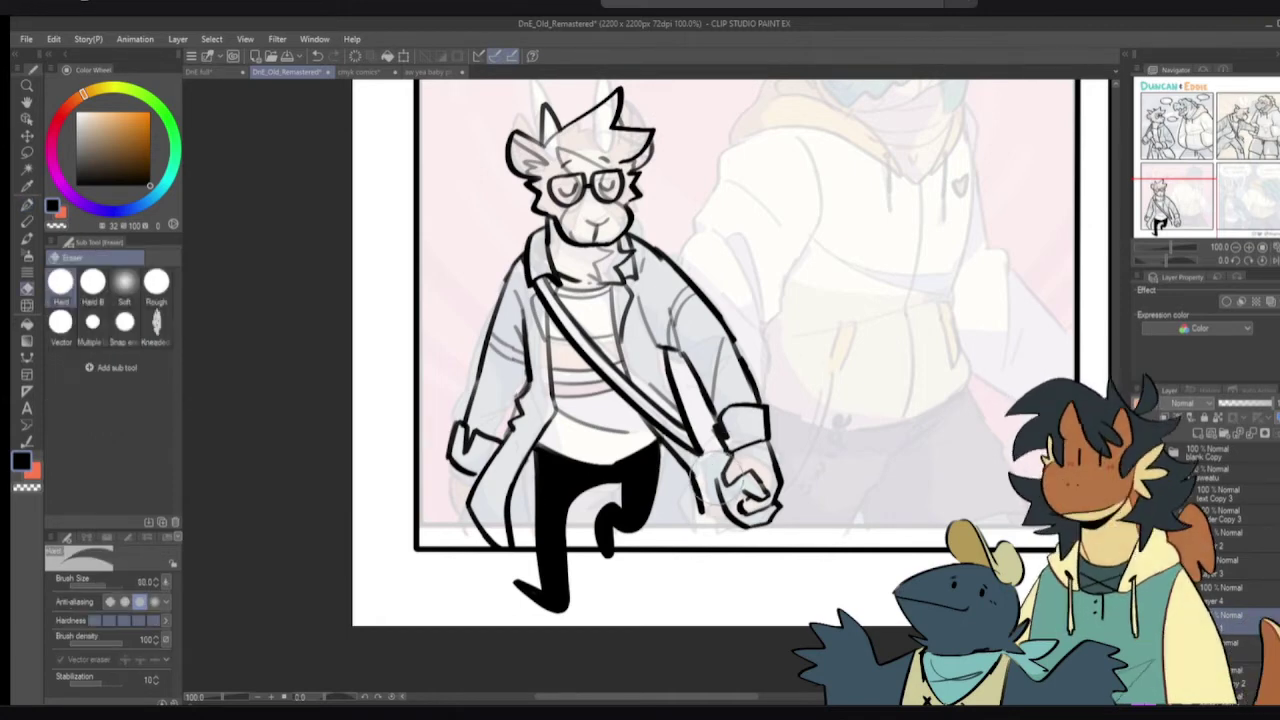
{"action": "mouse_move", "coordinate": [722, 492]}
{"action": "left_mouse_down"}
{"action": "mouse_move", "coordinate": [752, 531]}
{"action": "mouse_move", "coordinate": [794, 509]}
{"action": "mouse_move", "coordinate": [779, 526]}
{"action": "mouse_move", "coordinate": [786, 509]}
{"action": "mouse_move", "coordinate": [718, 523]}
{"action": "left_mouse_up"}
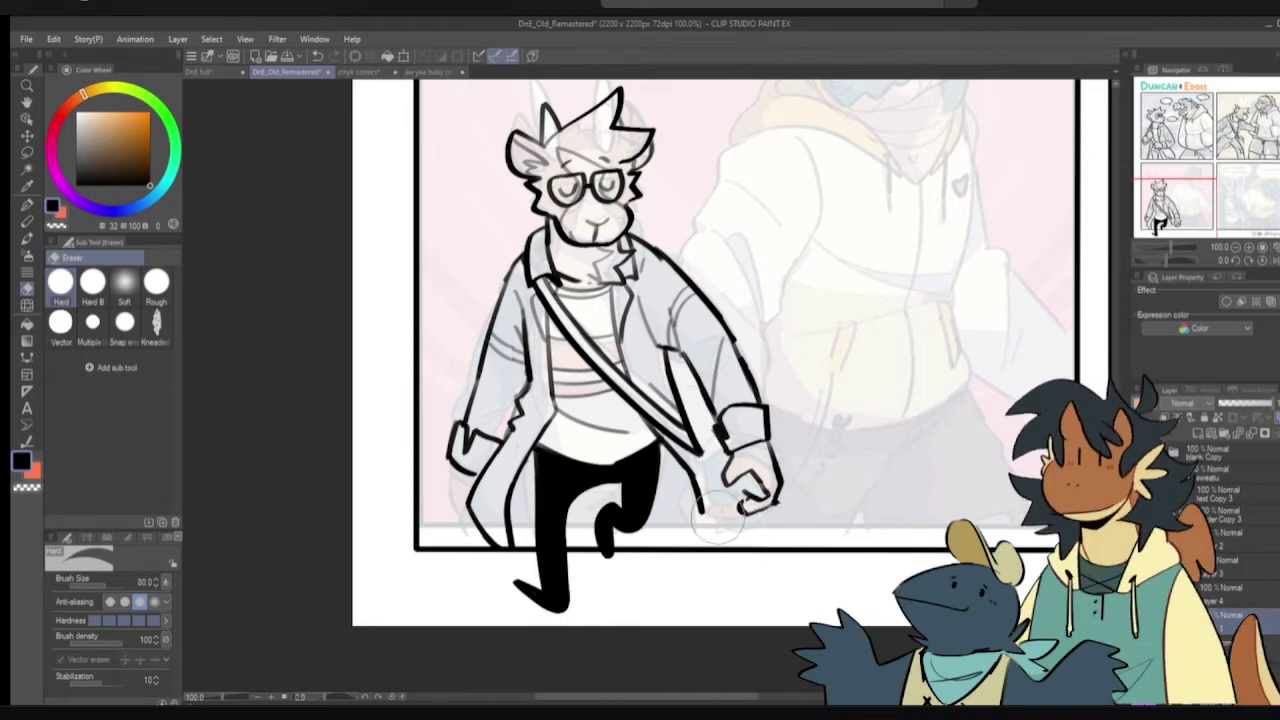
- Ink the rounded outline of the second hand clasped around the curled fingers, with a short finger line inside the fist
{"action": "key", "text": "p"}
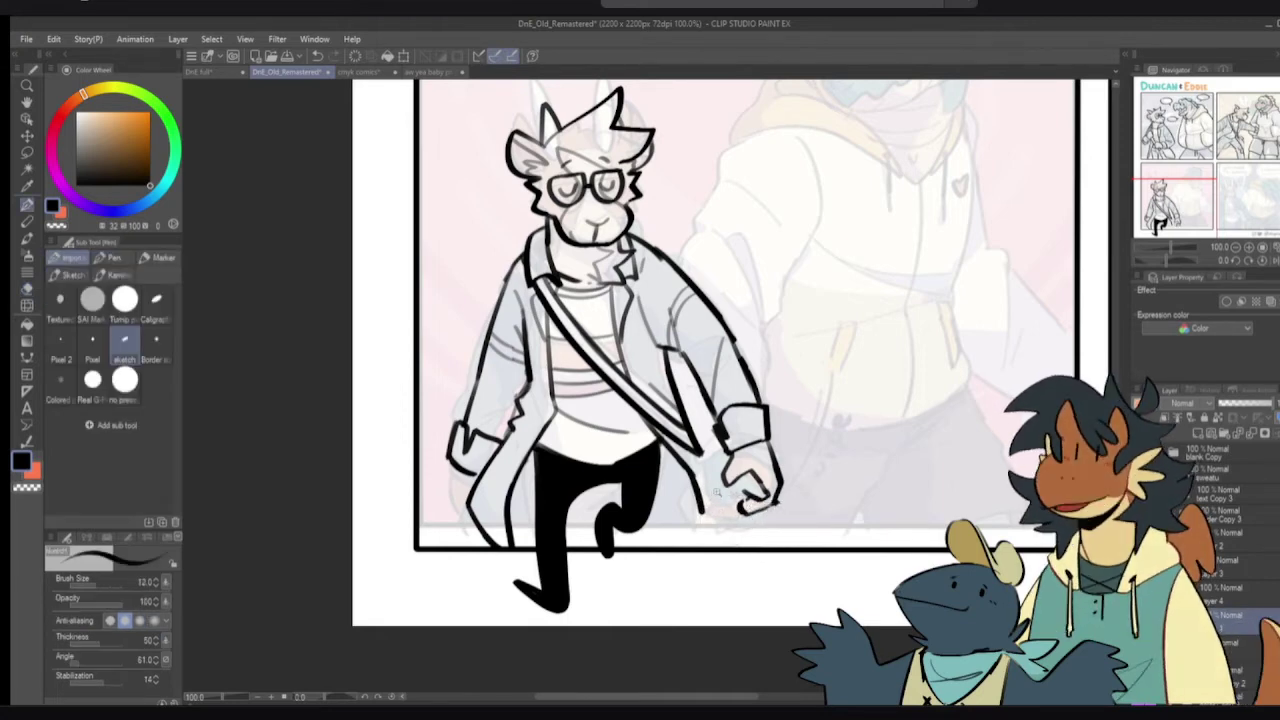
{"action": "scroll", "coordinate": [714, 495], "scroll_direction": "up", "scroll_amount": 1}
{"action": "mouse_move", "coordinate": [714, 490]}
{"action": "left_mouse_down"}
{"action": "mouse_move", "coordinate": [731, 528]}
{"action": "mouse_move", "coordinate": [763, 538]}
{"action": "mouse_move", "coordinate": [805, 507]}
{"action": "mouse_move", "coordinate": [778, 538]}
{"action": "mouse_move", "coordinate": [762, 534]}
{"action": "mouse_move", "coordinate": [788, 537]}
{"action": "mouse_move", "coordinate": [808, 507]}
{"action": "left_mouse_up"}
{"action": "key", "text": "ctrl+z"}
{"action": "key", "text": "ctrl+z"}
{"action": "key", "text": "ctrl+z"}
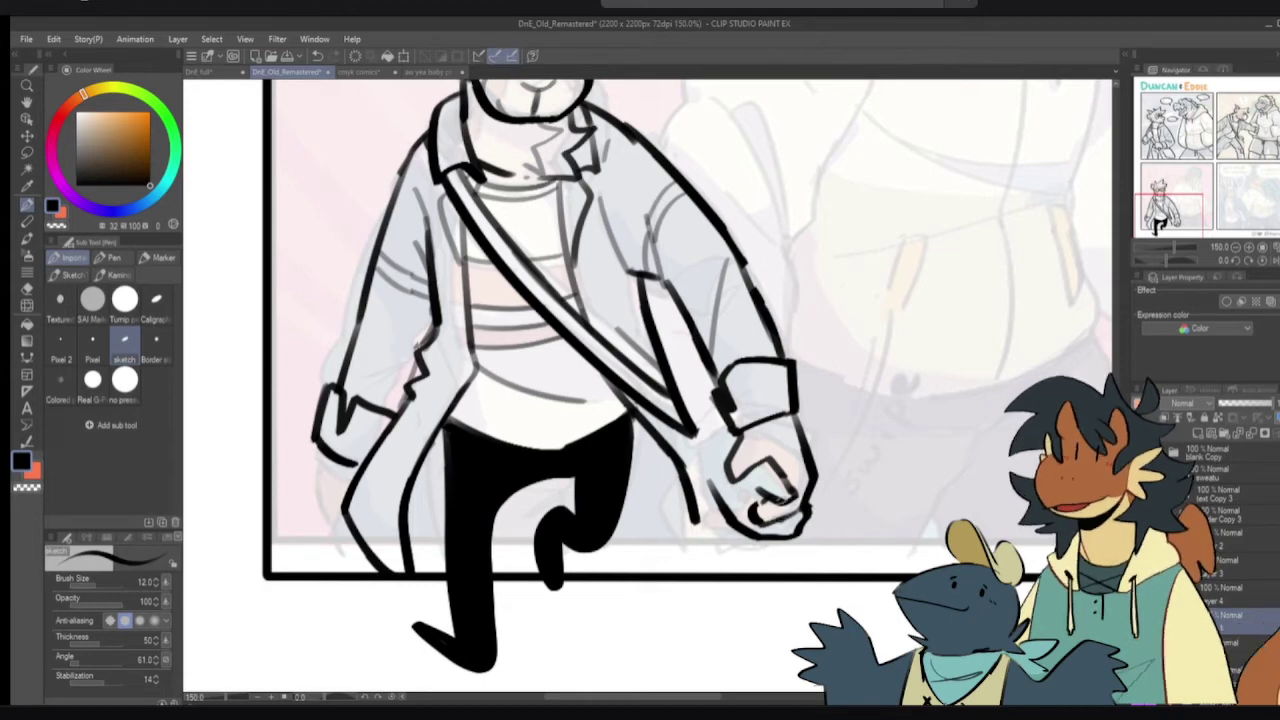
{"action": "left_click_drag", "start_coordinate": [761, 492], "coordinate": [755, 506]}
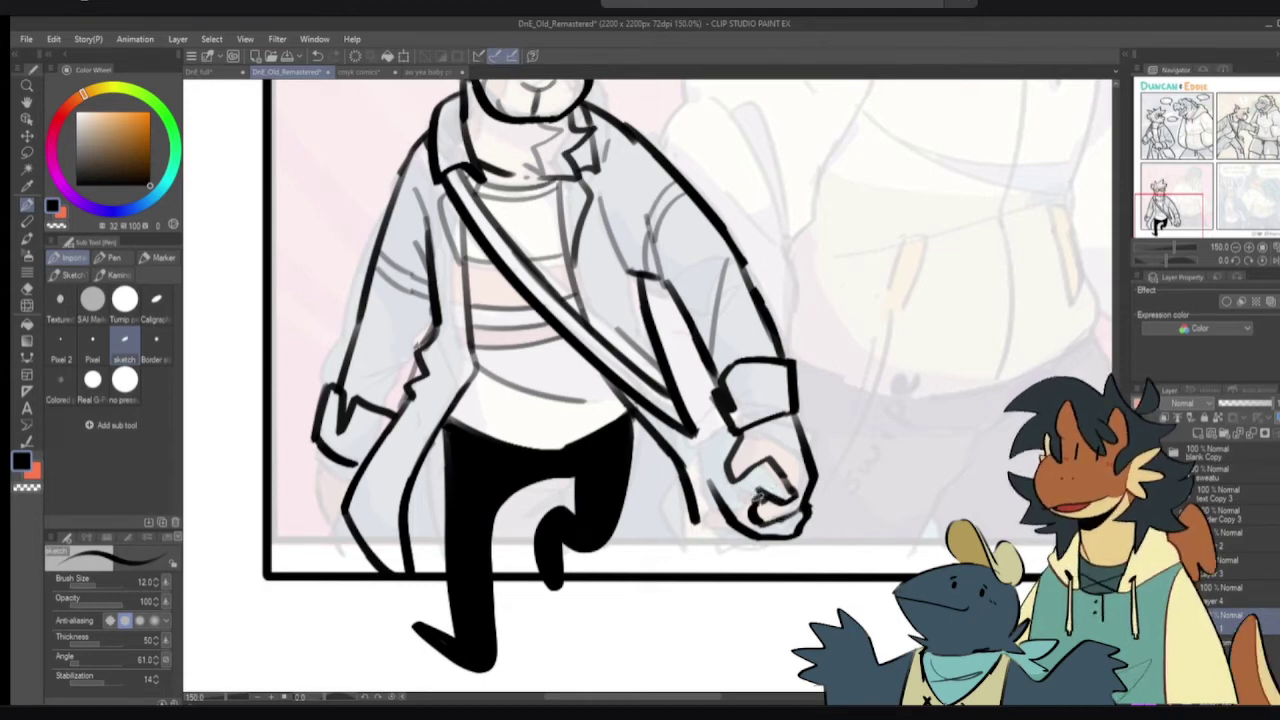
- Ink the small cuff edge above the clasping hand and refine the outer corner of the fist
{"action": "scroll", "coordinate": [760, 455], "scroll_direction": "up", "scroll_amount": 1}
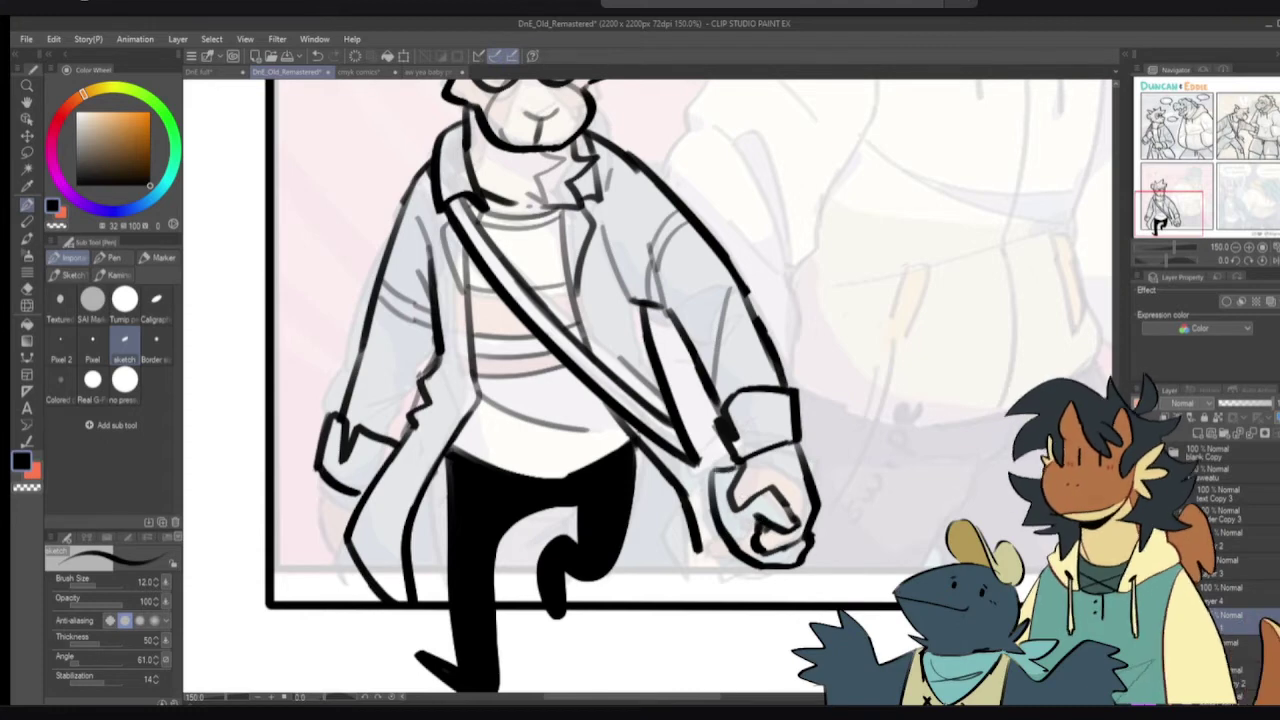
{"action": "mouse_move", "coordinate": [712, 475]}
{"action": "left_mouse_down"}
{"action": "mouse_move", "coordinate": [738, 472]}
{"action": "mouse_move", "coordinate": [729, 487]}
{"action": "left_mouse_up"}
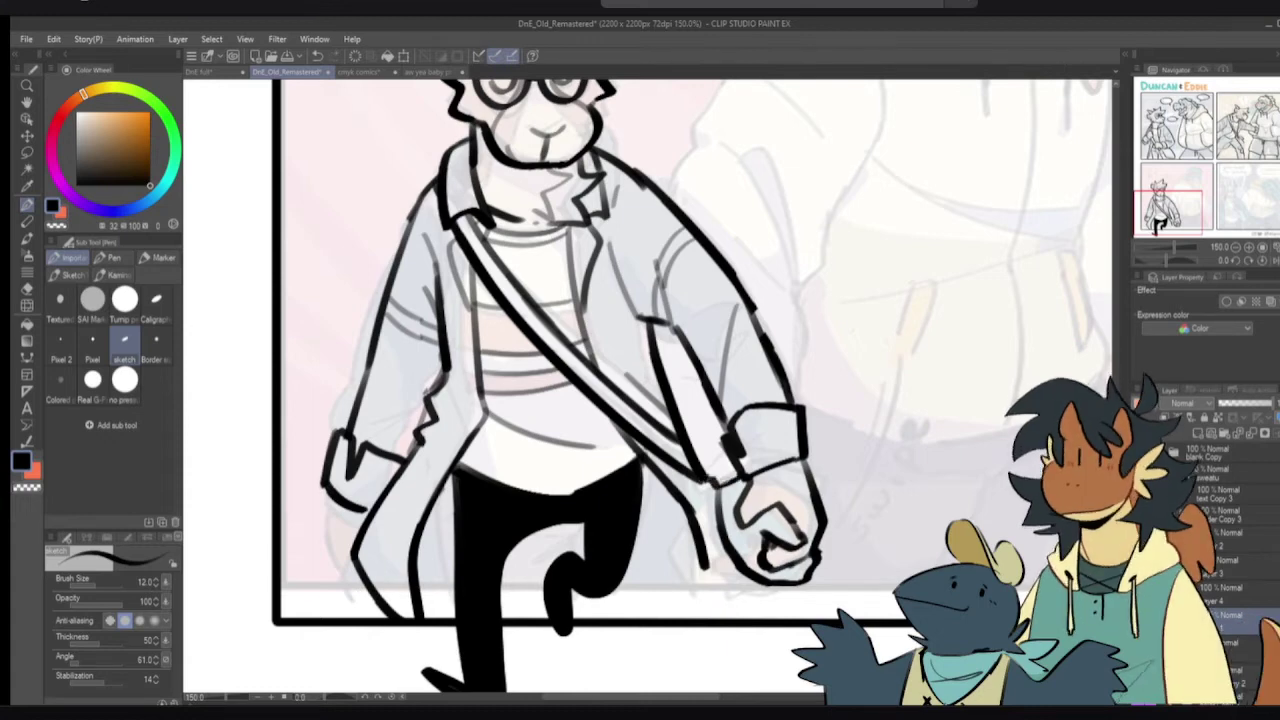
{"action": "scroll", "coordinate": [741, 472], "scroll_direction": "down", "scroll_amount": 1}
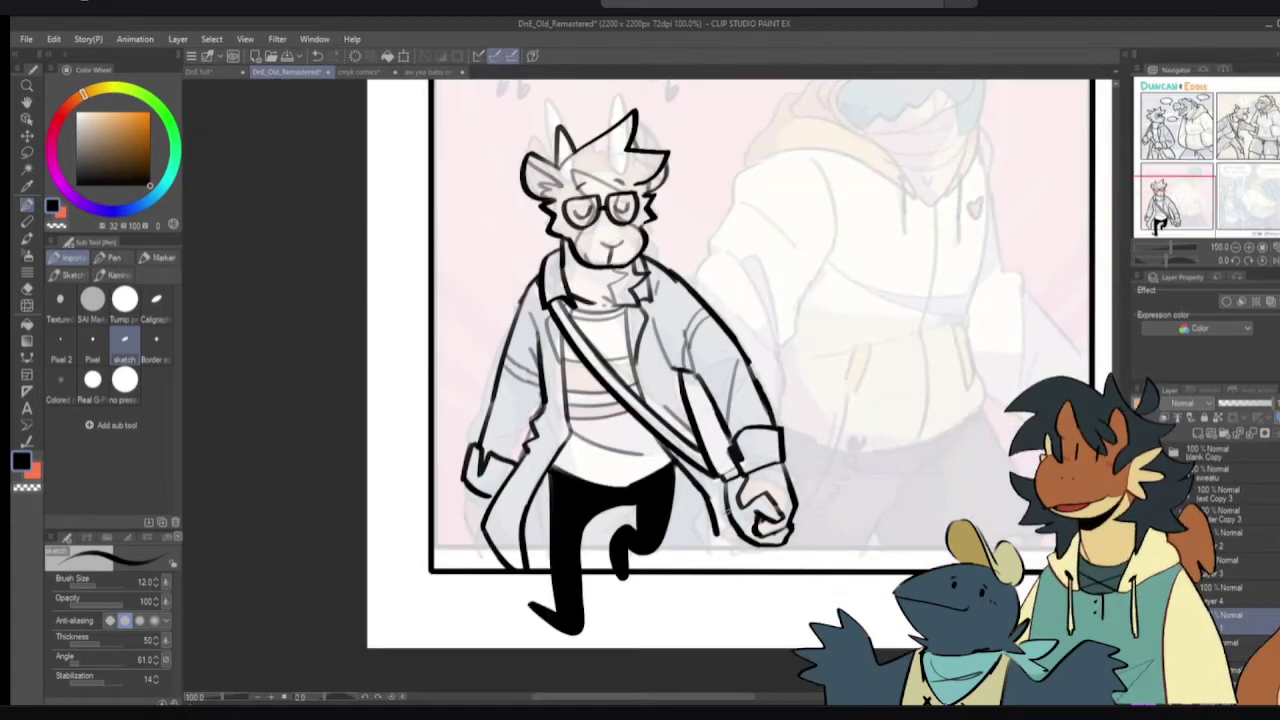
{"action": "scroll", "coordinate": [787, 531], "scroll_direction": "up", "scroll_amount": 1}
{"action": "key", "text": "c"}
{"action": "mouse_move", "coordinate": [798, 524]}
{"action": "left_mouse_down"}
{"action": "mouse_move", "coordinate": [778, 550]}
{"action": "mouse_move", "coordinate": [748, 554]}
{"action": "mouse_move", "coordinate": [785, 542]}
{"action": "mouse_move", "coordinate": [800, 518]}
{"action": "left_mouse_up"}
{"action": "key", "text": "c"}
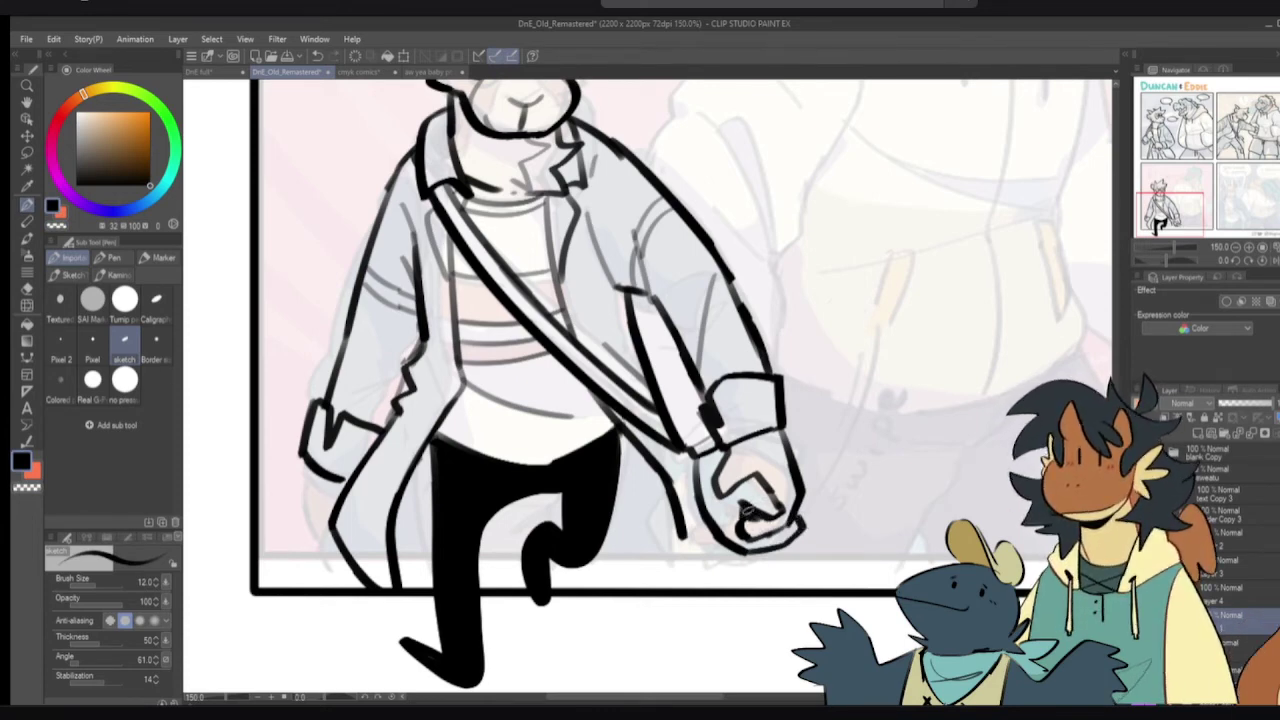
{"action": "scroll", "coordinate": [767, 486], "scroll_direction": "down", "scroll_amount": 1}
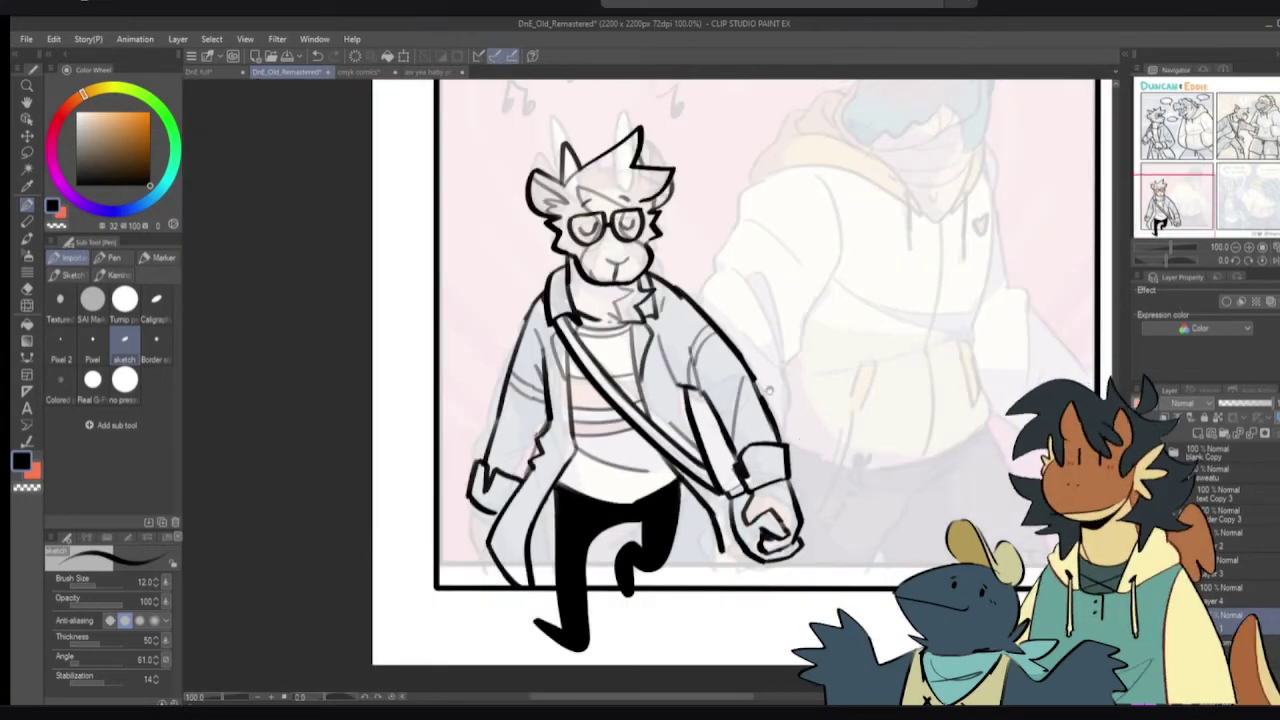
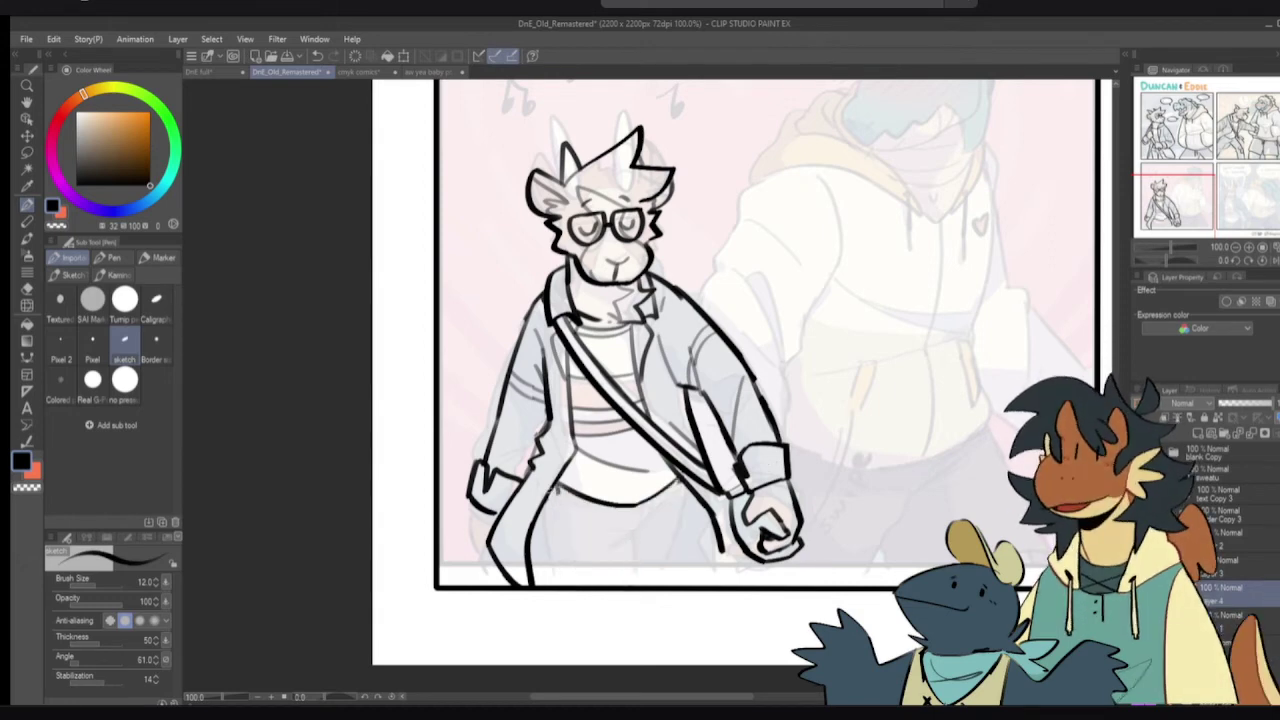
- Try to ink an outer trouser-leg line and a waistband curve below the shirt hem
{"action": "left_click_drag", "start_coordinate": [558, 488], "coordinate": [590, 600]}
{"action": "key", "text": "ctrl+z"}
{"action": "left_click_drag", "start_coordinate": [557, 488], "coordinate": [555, 588]}
{"action": "key", "text": "ctrl+z"}
{"action": "left_click_drag", "start_coordinate": [557, 488], "coordinate": [561, 502]}
{"action": "mouse_move", "coordinate": [562, 504]}
{"action": "left_mouse_down"}
{"action": "mouse_move", "coordinate": [609, 539]}
{"action": "mouse_move", "coordinate": [657, 516]}
{"action": "left_mouse_up"}
{"action": "key", "text": "ctrl+z"}
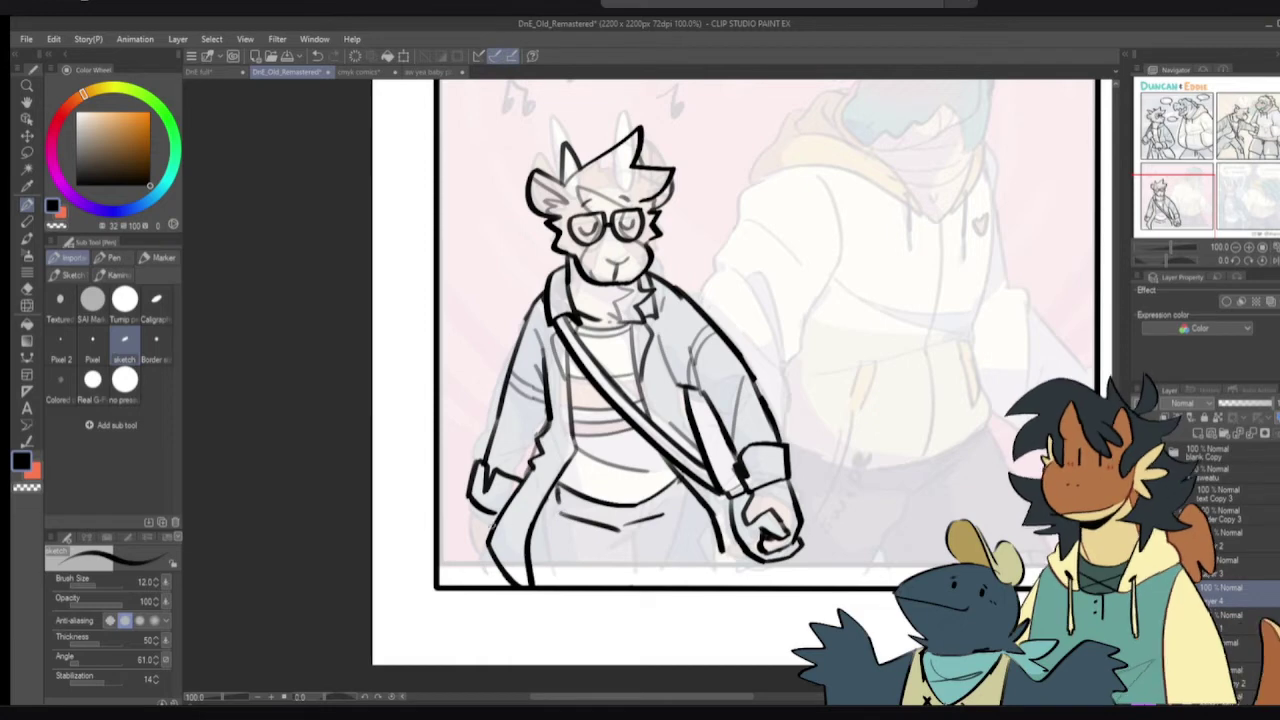
{"action": "key", "text": "ctrl+z"}
{"action": "key", "text": "ctrl+z"}
{"action": "key", "text": "ctrl+z"}
- Try a straighter outer leg line running past the panel border, and erase the stray waistband curve
{"action": "mouse_move", "coordinate": [557, 485]}
{"action": "left_mouse_down"}
{"action": "mouse_move", "coordinate": [566, 507]}
{"action": "mouse_move", "coordinate": [613, 526]}
{"action": "left_mouse_up"}
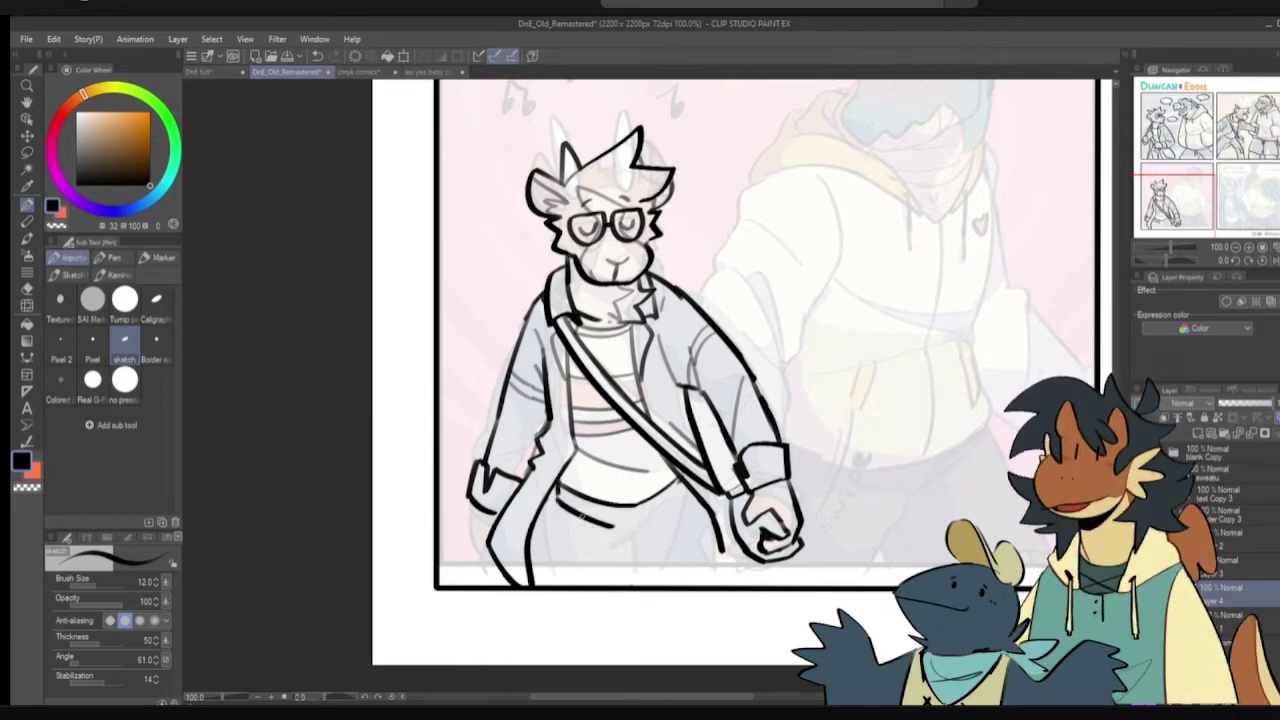
{"action": "left_click_drag", "start_coordinate": [564, 488], "coordinate": [549, 590]}
{"action": "key", "text": "ctrl+z"}
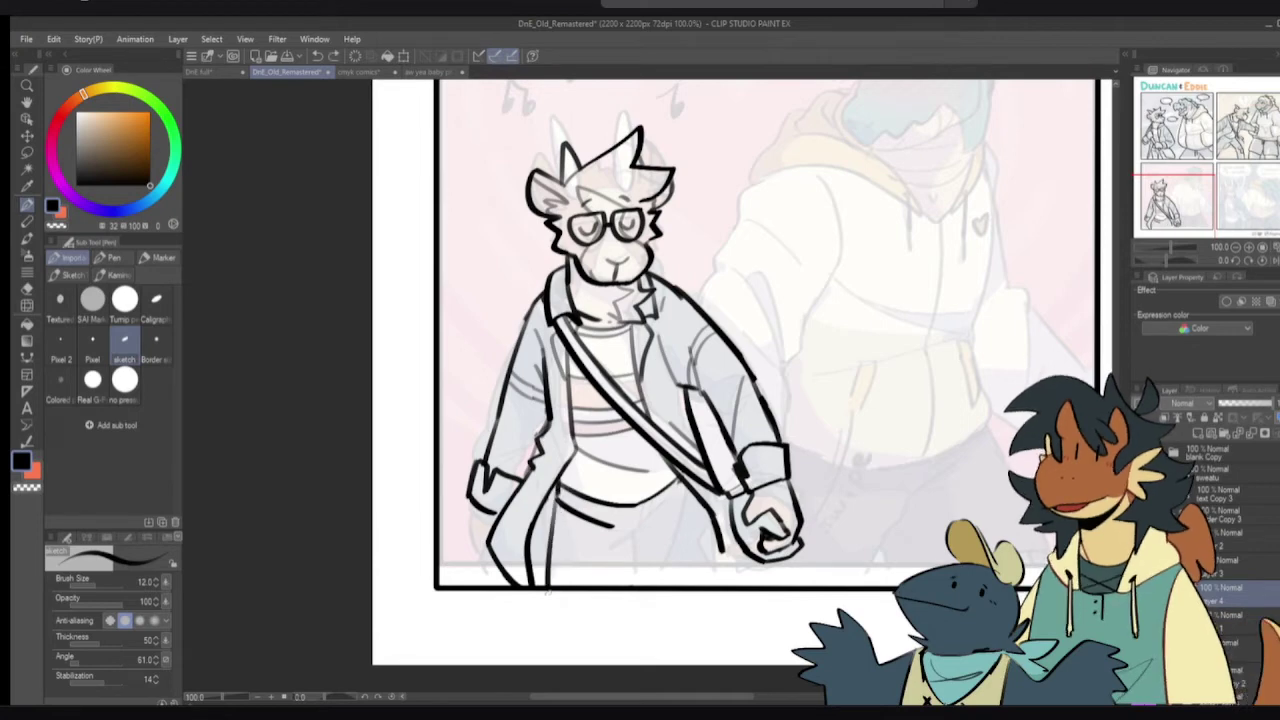
{"action": "key", "text": "ctrl+z"}
{"action": "left_click_drag", "start_coordinate": [559, 488], "coordinate": [553, 600]}
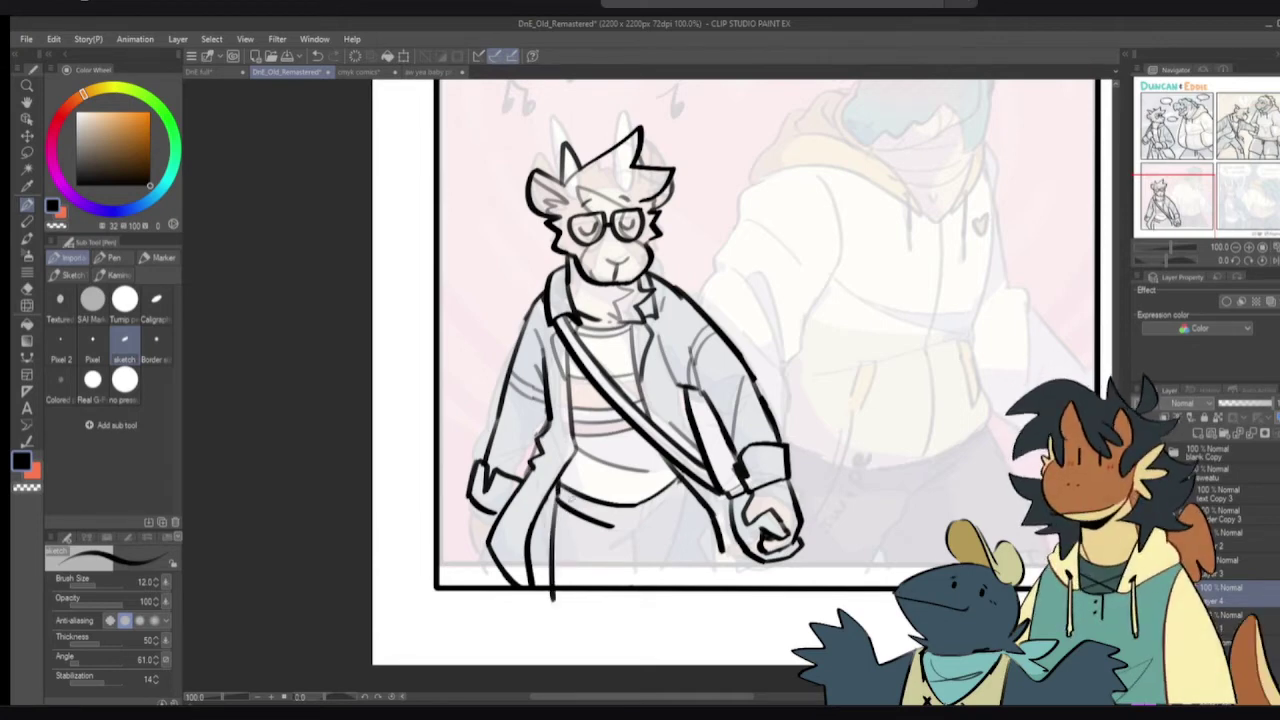
{"action": "key", "text": "e"}
{"action": "left_click_drag", "start_coordinate": [573, 501], "coordinate": [601, 523]}
{"action": "key", "text": "p"}
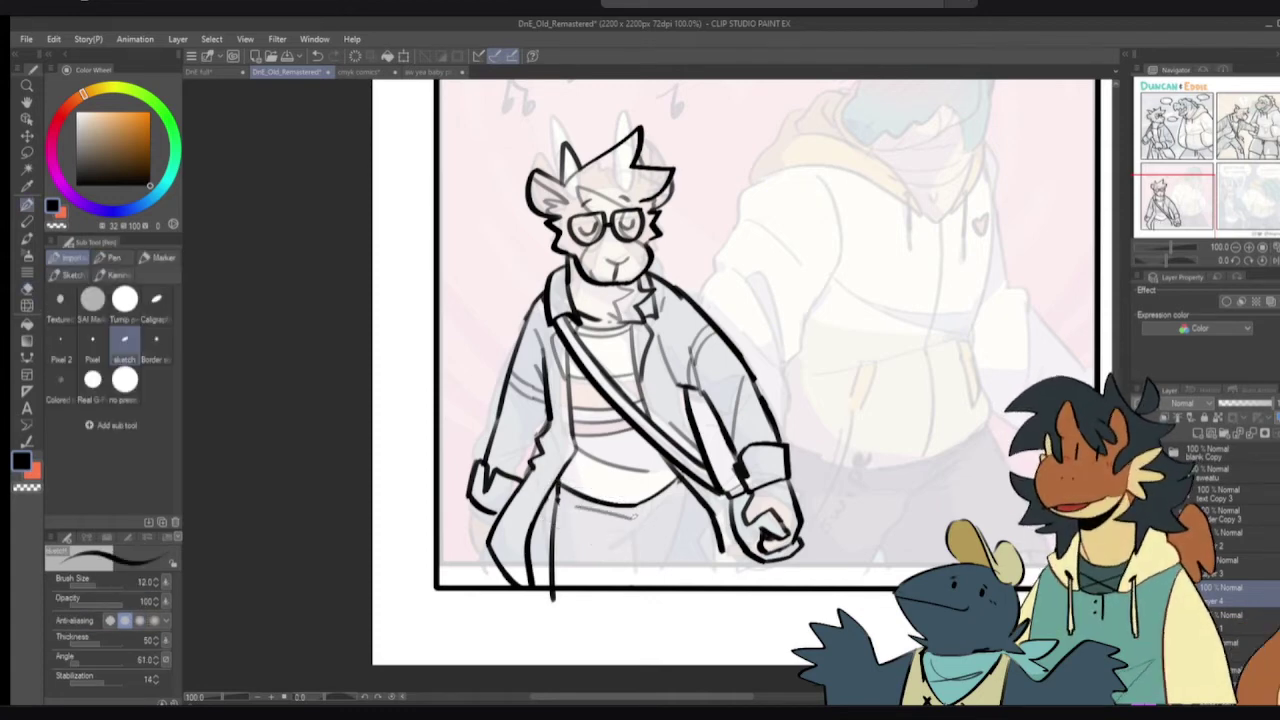
- Try to ink the other outer trouser-leg line from the shirt hem beside the shoulder strap
{"action": "left_click_drag", "start_coordinate": [686, 484], "coordinate": [677, 570]}
{"action": "key", "text": "ctrl+z"}
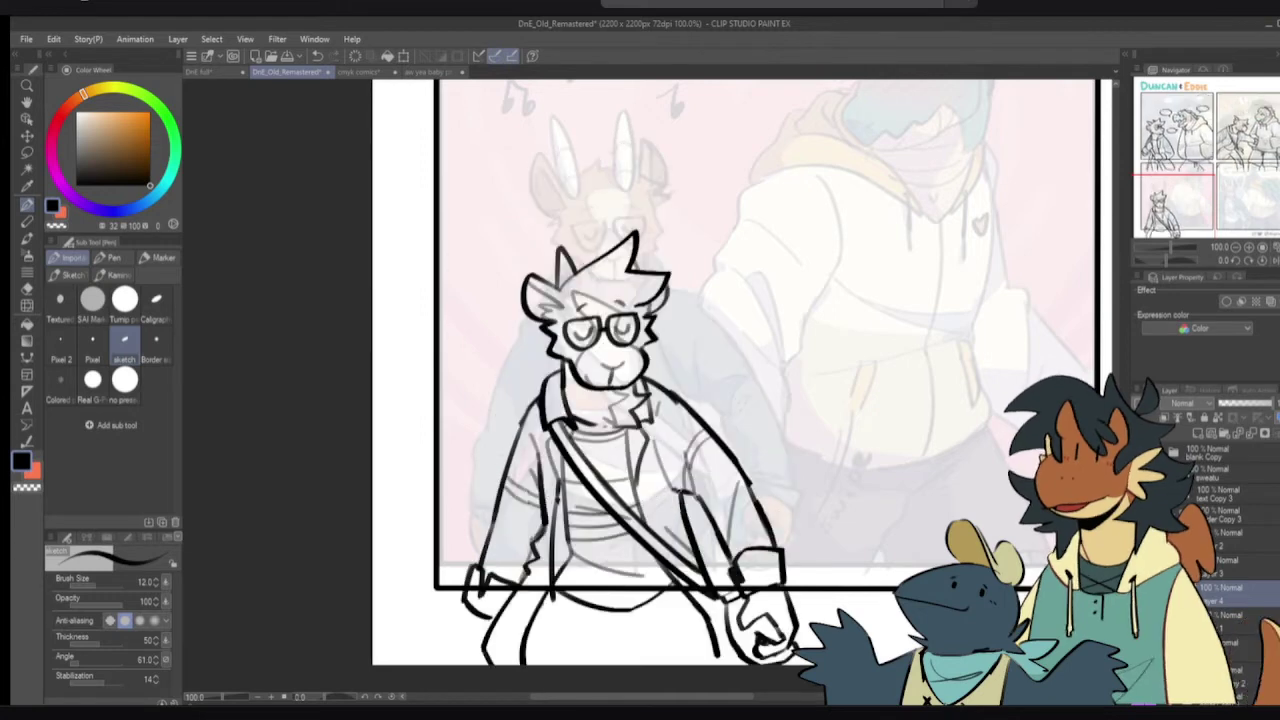
{"action": "left_click_drag", "start_coordinate": [683, 485], "coordinate": [680, 558]}
{"action": "key", "text": "ctrl+z"}
{"action": "key", "text": "ctrl+z"}
{"action": "left_click_drag", "start_coordinate": [682, 485], "coordinate": [675, 573]}
{"action": "key", "text": "ctrl+z"}
{"action": "left_click_drag", "start_coordinate": [682, 484], "coordinate": [672, 586]}
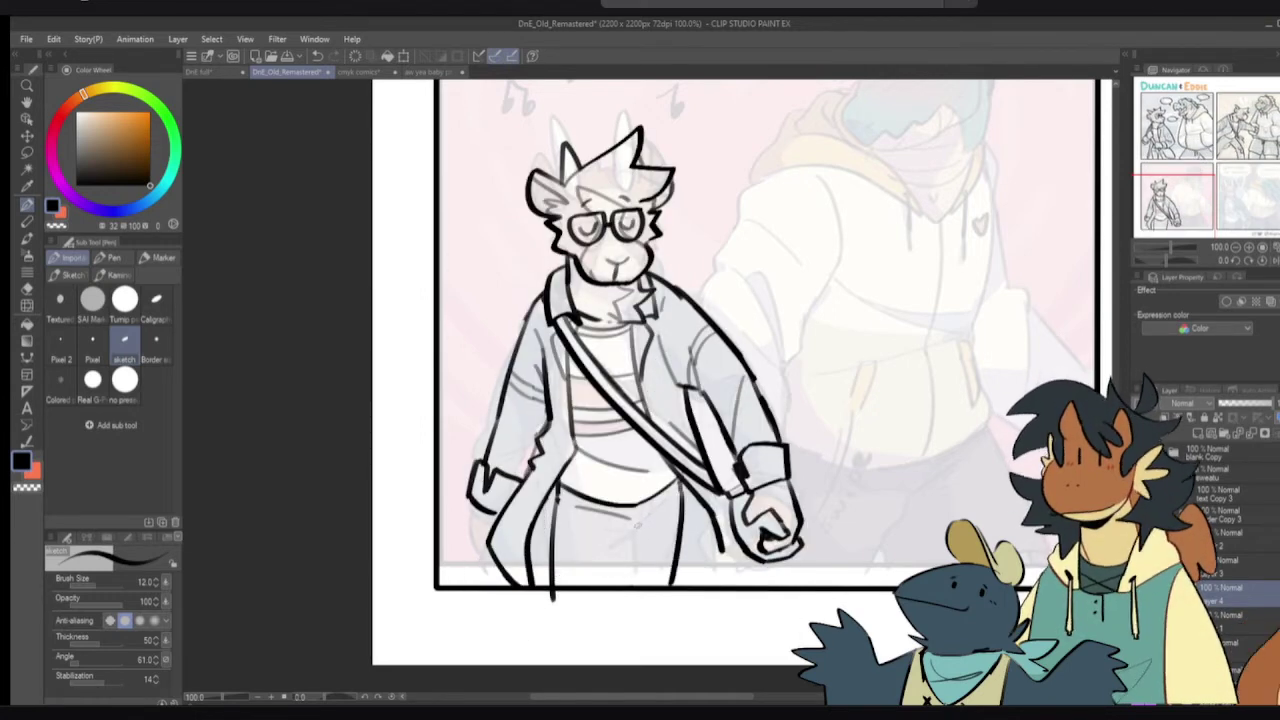
{"action": "key", "text": "ctrl+z"}
{"action": "left_click_drag", "start_coordinate": [682, 481], "coordinate": [679, 579]}
- Try to ink the centre line between the trouser legs, and undo all the new leg lines
{"action": "left_click_drag", "start_coordinate": [621, 518], "coordinate": [620, 572]}
{"action": "key", "text": "ctrl+z"}
{"action": "key", "text": "c"}
{"action": "key", "text": "c"}
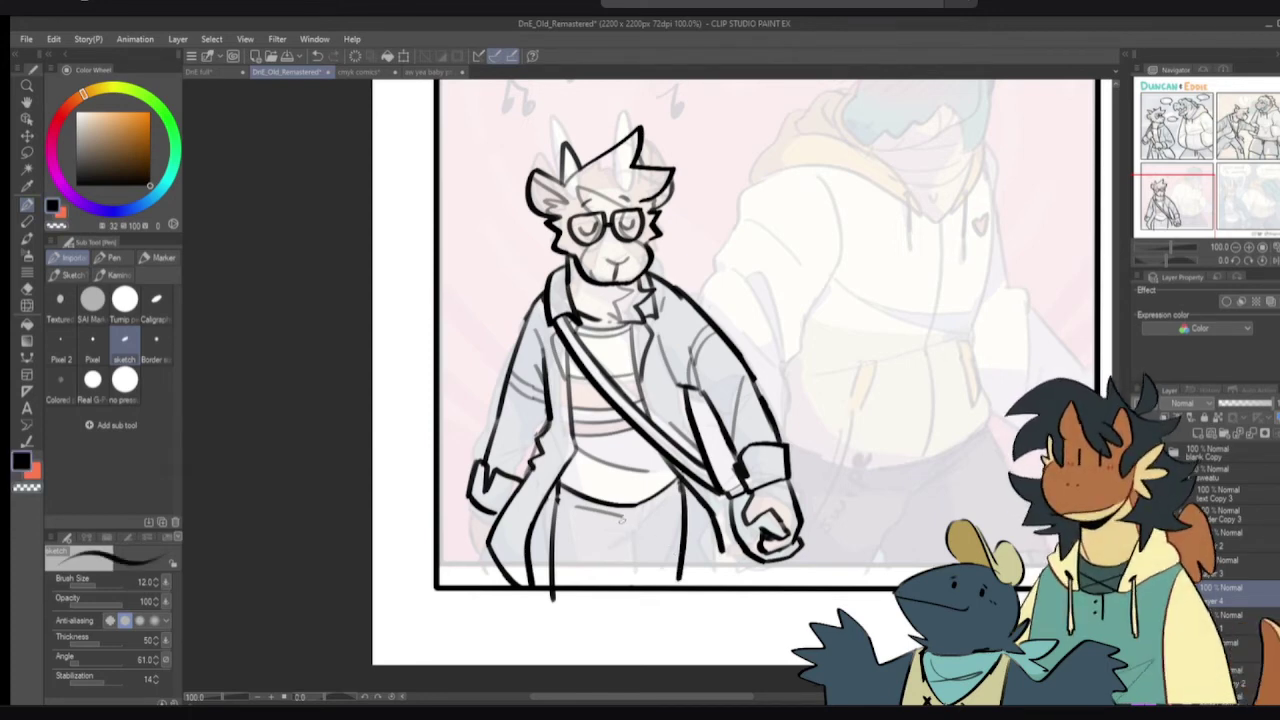
{"action": "left_click_drag", "start_coordinate": [622, 514], "coordinate": [619, 580]}
{"action": "key", "text": "ctrl+z"}
{"action": "mouse_move", "coordinate": [621, 512]}
{"action": "left_mouse_down"}
{"action": "mouse_move", "coordinate": [618, 578]}
{"action": "mouse_move", "coordinate": [629, 584]}
{"action": "left_mouse_up"}
{"action": "key", "text": "ctrl+z"}
{"action": "mouse_move", "coordinate": [620, 541]}
{"action": "left_mouse_down"}
{"action": "mouse_move", "coordinate": [650, 578]}
{"action": "mouse_move", "coordinate": [642, 588]}
{"action": "left_mouse_up"}
{"action": "key", "text": "ctrl+z"}
{"action": "key", "text": "ctrl+z"}
{"action": "key", "text": "ctrl+z"}
{"action": "key", "text": "ctrl+z"}
{"action": "key", "text": "ctrl+z"}
{"action": "key", "text": "ctrl+z"}
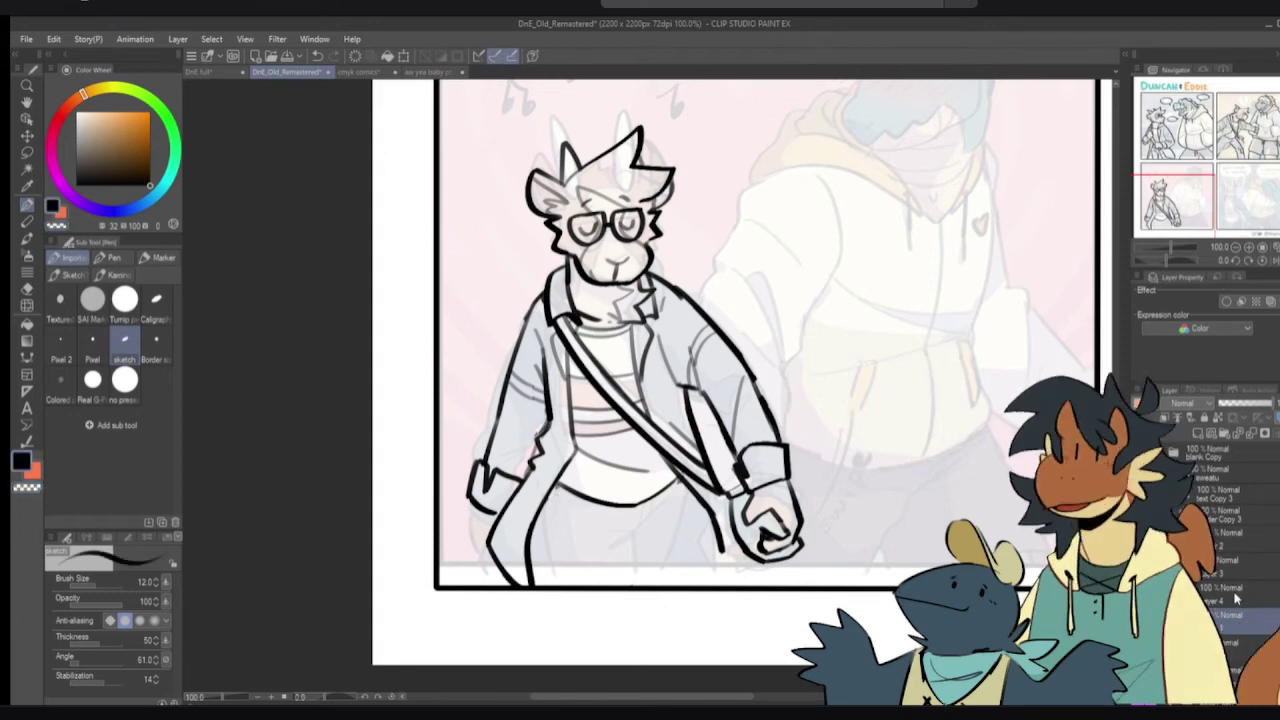
- Ink the outer trouser-leg line beside the long coat flap, from the shirt hem to the panel border
{"action": "left_click_drag", "start_coordinate": [564, 459], "coordinate": [652, 443]}
{"action": "key", "text": "ctrl+z"}
{"action": "mouse_move", "coordinate": [560, 471]}
{"action": "left_mouse_down"}
{"action": "mouse_move", "coordinate": [589, 447]}
{"action": "mouse_move", "coordinate": [555, 481]}
{"action": "mouse_move", "coordinate": [553, 540]}
{"action": "left_mouse_up"}
{"action": "key", "text": "ctrl+z"}
{"action": "key", "text": "ctrl+z"}
{"action": "key", "text": "ctrl+z"}
{"action": "left_click_drag", "start_coordinate": [547, 484], "coordinate": [568, 583]}
{"action": "key", "text": "ctrl+z"}
{"action": "key", "text": "ctrl+z"}
{"action": "left_click_drag", "start_coordinate": [553, 512], "coordinate": [567, 585]}
{"action": "key", "text": "ctrl+z"}
{"action": "left_click_drag", "start_coordinate": [552, 511], "coordinate": [567, 589]}
- Ink the centre line between the trouser legs and the opposite outer leg line below the shirt hem
{"action": "left_click_drag", "start_coordinate": [638, 516], "coordinate": [632, 592]}
{"action": "left_click_drag", "start_coordinate": [682, 482], "coordinate": [672, 560]}
{"action": "key", "text": "ctrl+z"}
{"action": "key", "text": "ctrl+z"}
{"action": "mouse_move", "coordinate": [667, 505]}
{"action": "left_mouse_down"}
{"action": "mouse_move", "coordinate": [624, 516]}
{"action": "mouse_move", "coordinate": [636, 514]}
{"action": "mouse_move", "coordinate": [628, 589]}
{"action": "left_mouse_up"}
{"action": "key", "text": "ctrl+z"}
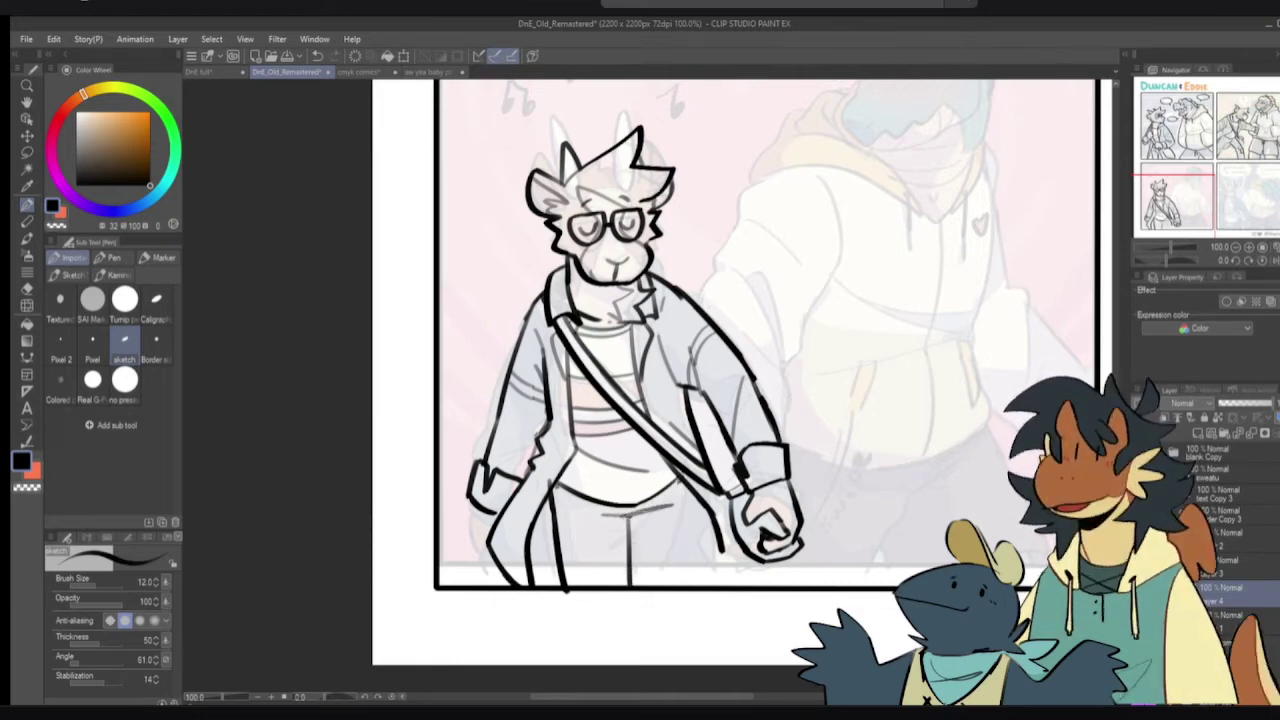
{"action": "key", "text": "ctrl+z"}
{"action": "left_click_drag", "start_coordinate": [630, 516], "coordinate": [631, 582]}
{"action": "left_click_drag", "start_coordinate": [680, 483], "coordinate": [658, 573]}
{"action": "key", "text": "ctrl+z"}
{"action": "key", "text": "ctrl+z"}
{"action": "left_click_drag", "start_coordinate": [683, 481], "coordinate": [659, 577]}
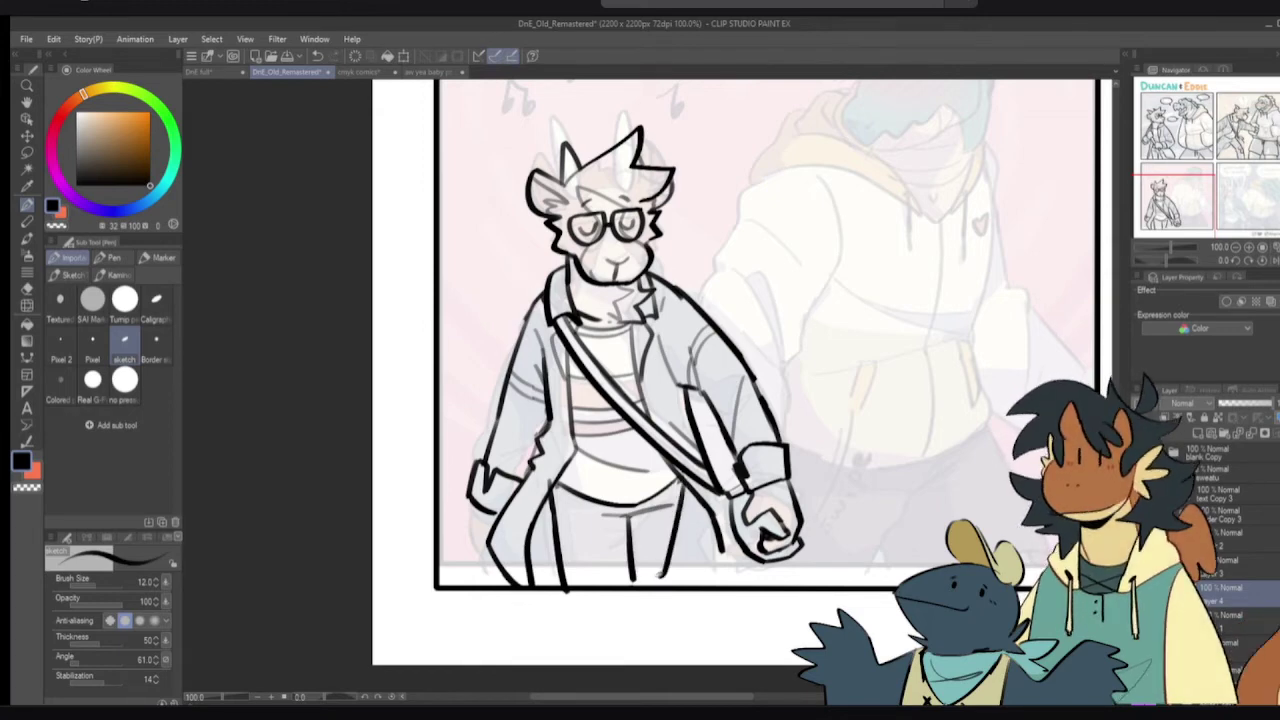
- Trim the leg line's overrun at the panel border and extend the opposite outer leg line down to it
{"action": "key", "text": "h"}
{"action": "key", "text": "h"}
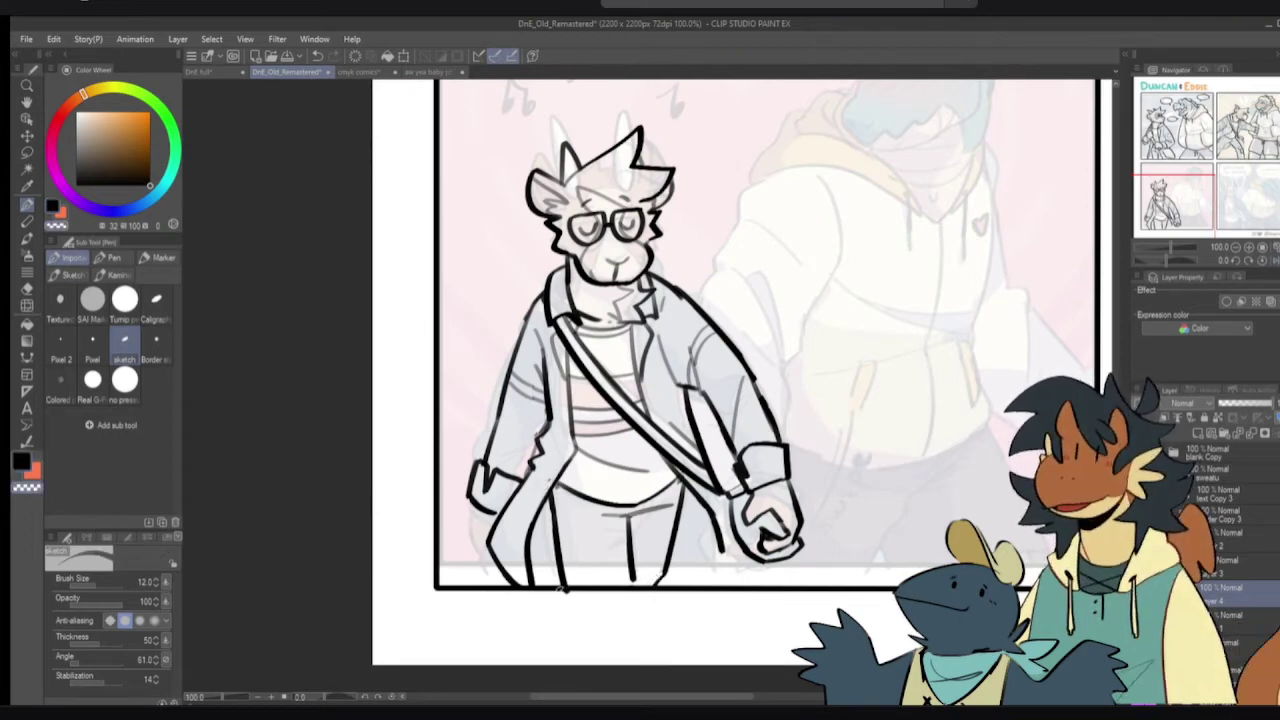
{"action": "key", "text": "c"}
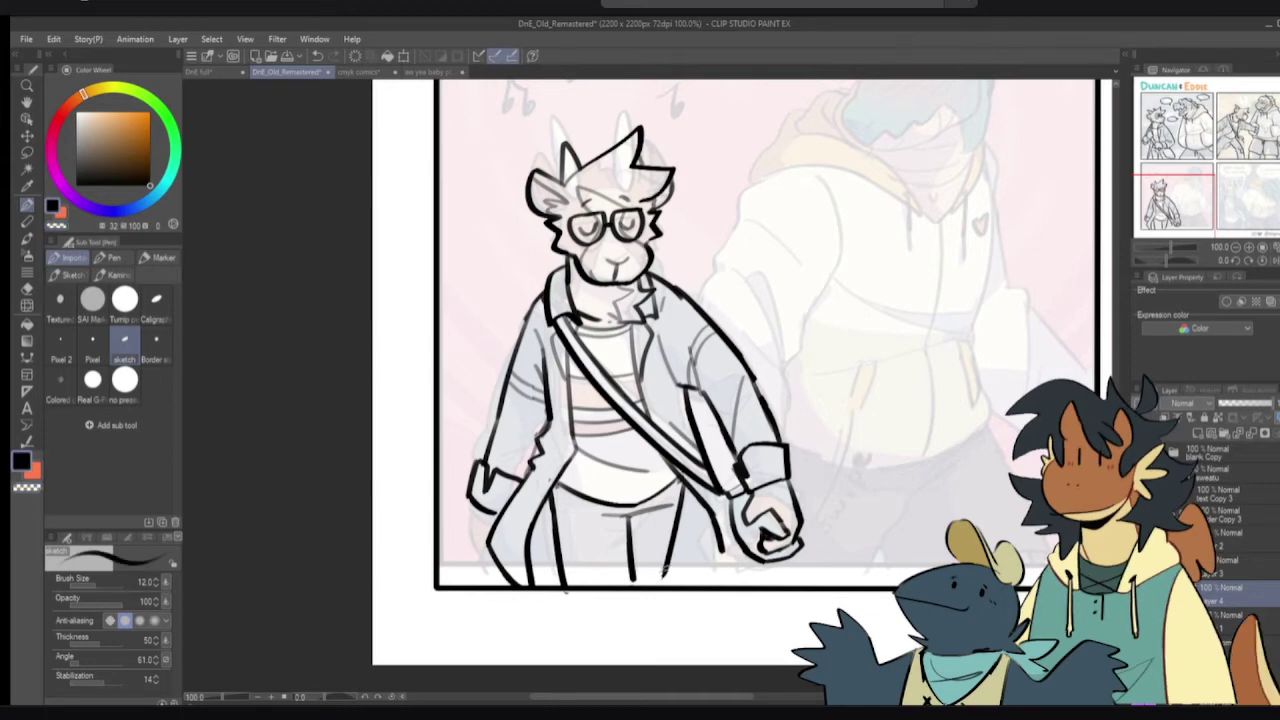
{"action": "left_click_drag", "start_coordinate": [666, 567], "coordinate": [661, 587]}
- Check the extent of the layer above the line art with Transform and combine it with the layer below
{"action": "left_click", "coordinate": [1228, 567]}
{"action": "key", "text": "ctrl+t"}
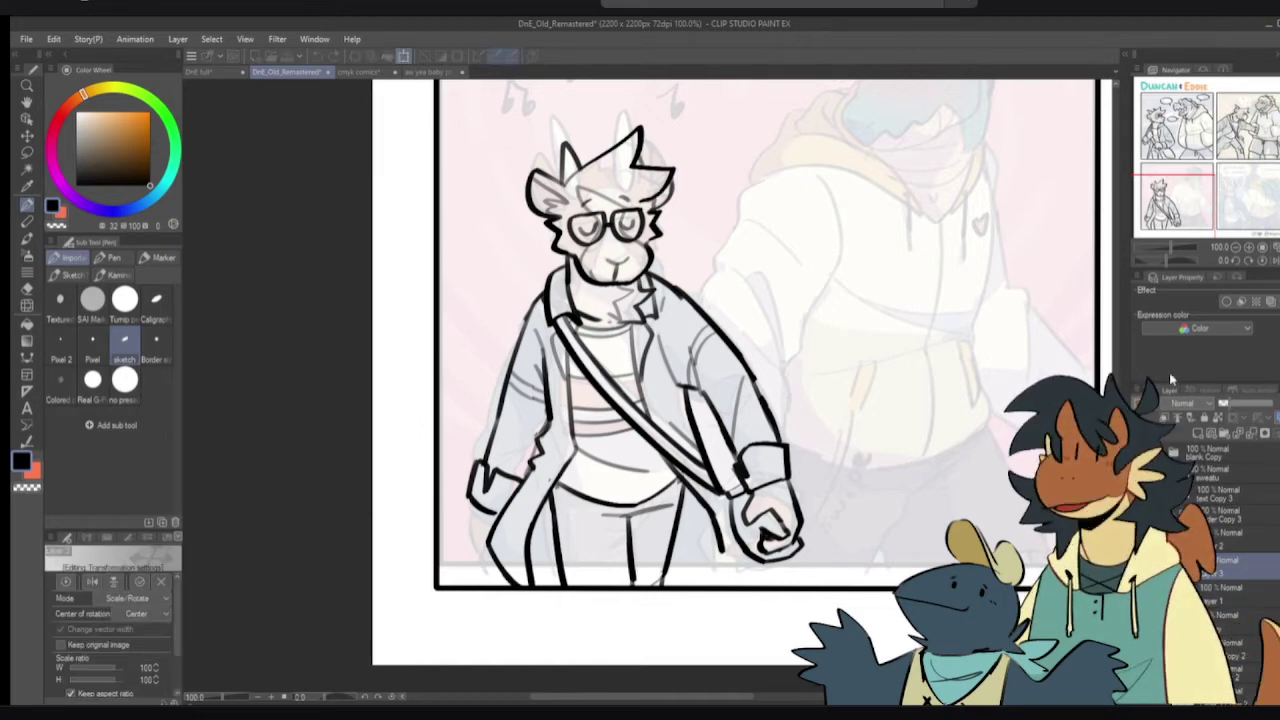
{"action": "scroll", "coordinate": [1021, 313], "scroll_direction": "down", "scroll_amount": 10}
{"action": "left_click_drag", "start_coordinate": [1021, 313], "coordinate": [1004, 412]}
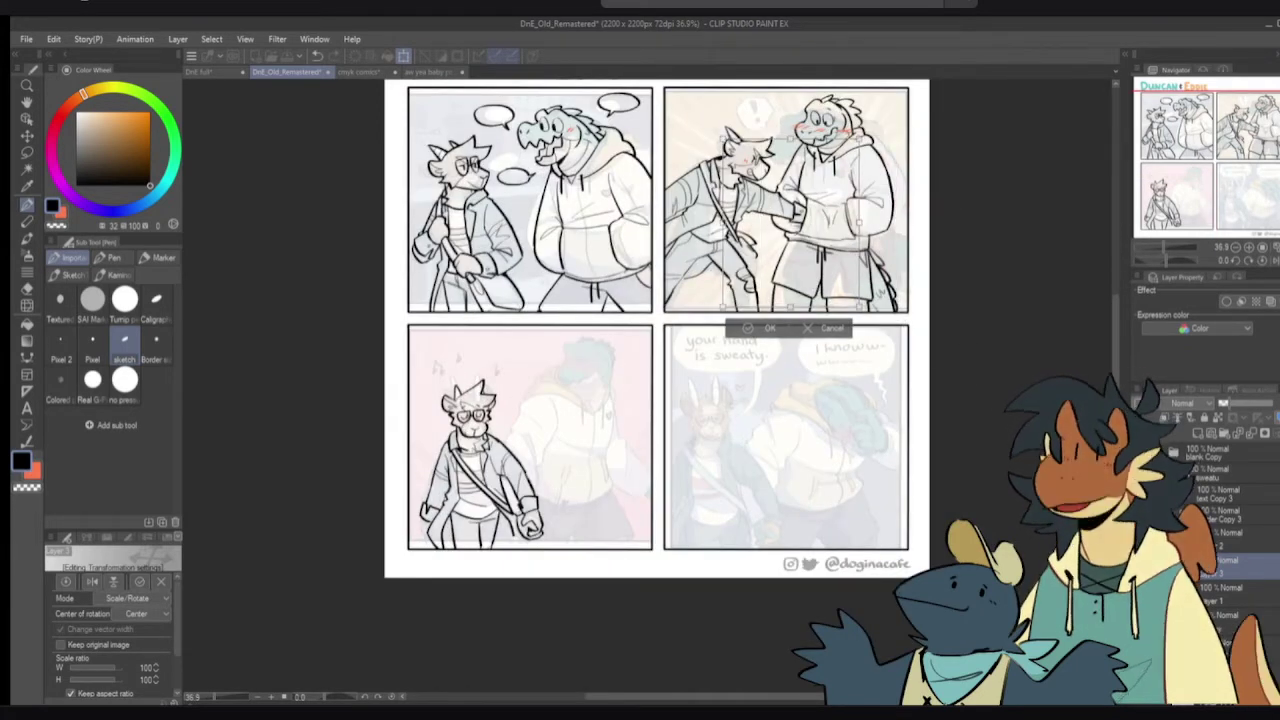
{"action": "key", "text": "Return"}
{"action": "left_click", "coordinate": [1260, 434]}
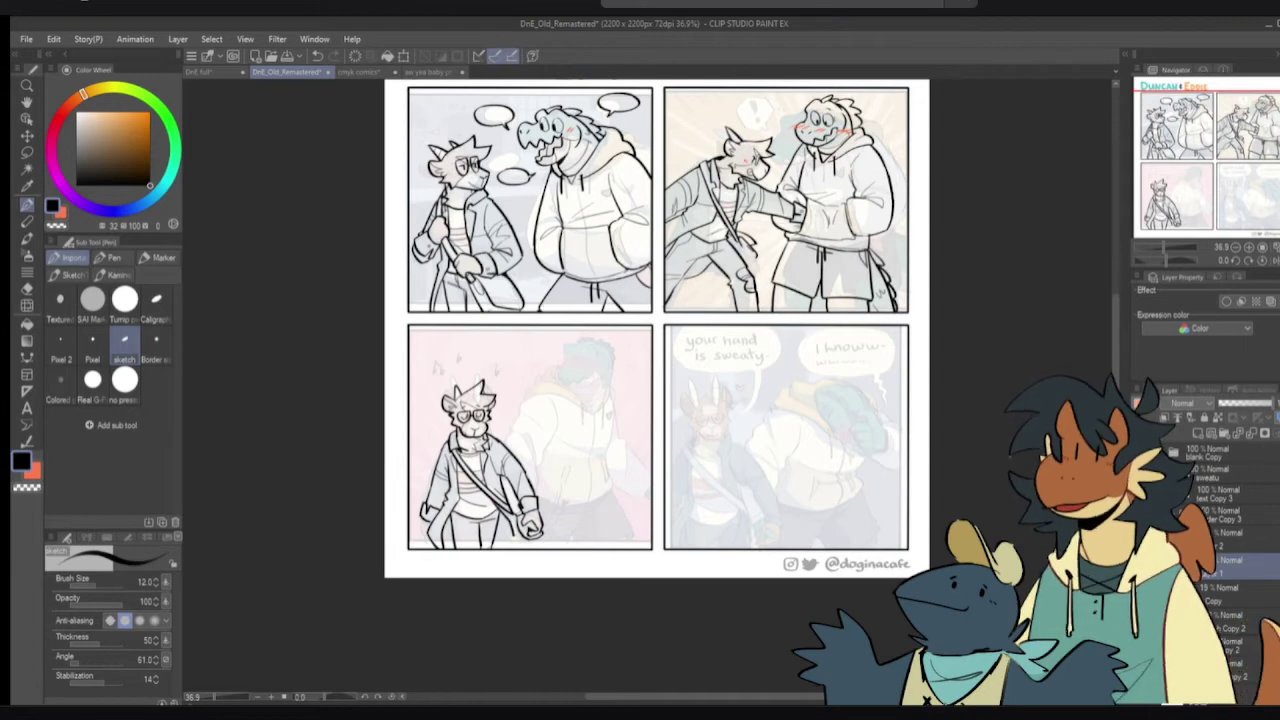
- Compare the first lower panel with the old artwork and trim the outer leg line just below the shirt hem
{"action": "left_click_drag", "start_coordinate": [587, 490], "coordinate": [785, 433]}
{"action": "scroll", "coordinate": [738, 448], "scroll_direction": "up", "scroll_amount": 2}
{"action": "left_click_drag", "start_coordinate": [707, 452], "coordinate": [781, 459]}
{"action": "key", "text": "h"}
{"action": "key", "text": "h"}
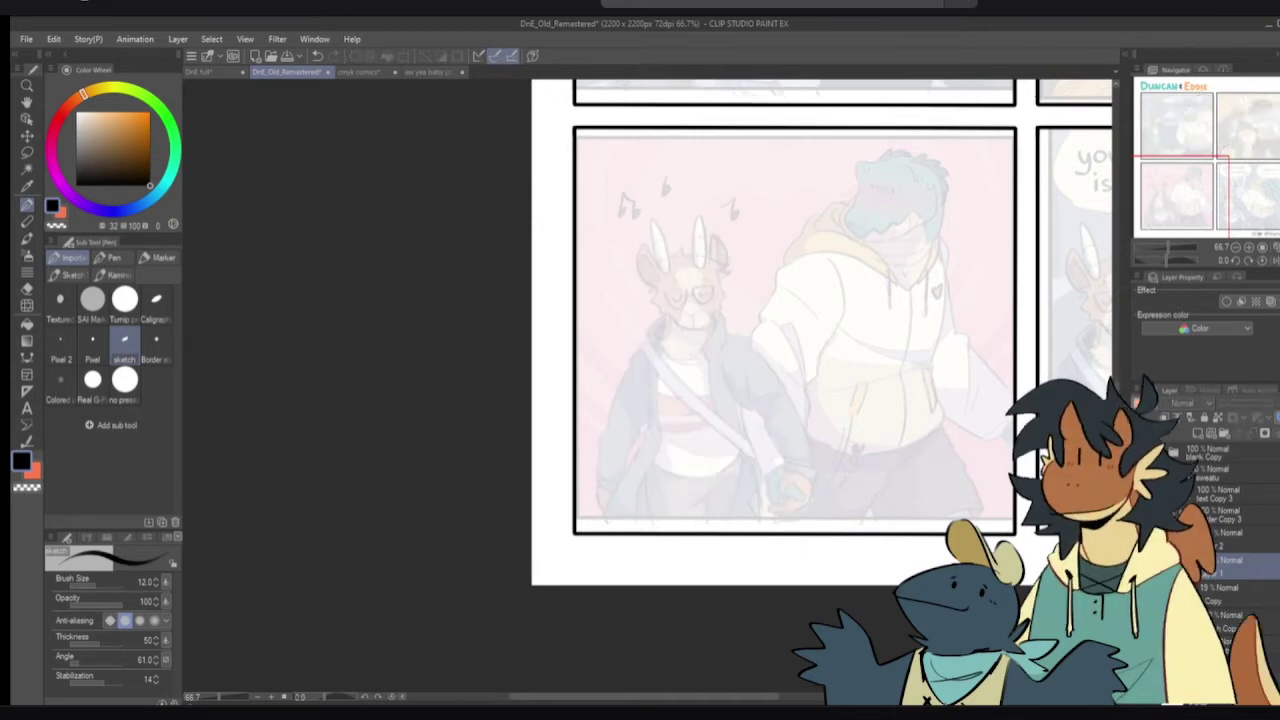
{"action": "scroll", "coordinate": [731, 491], "scroll_direction": "up", "scroll_amount": 4}
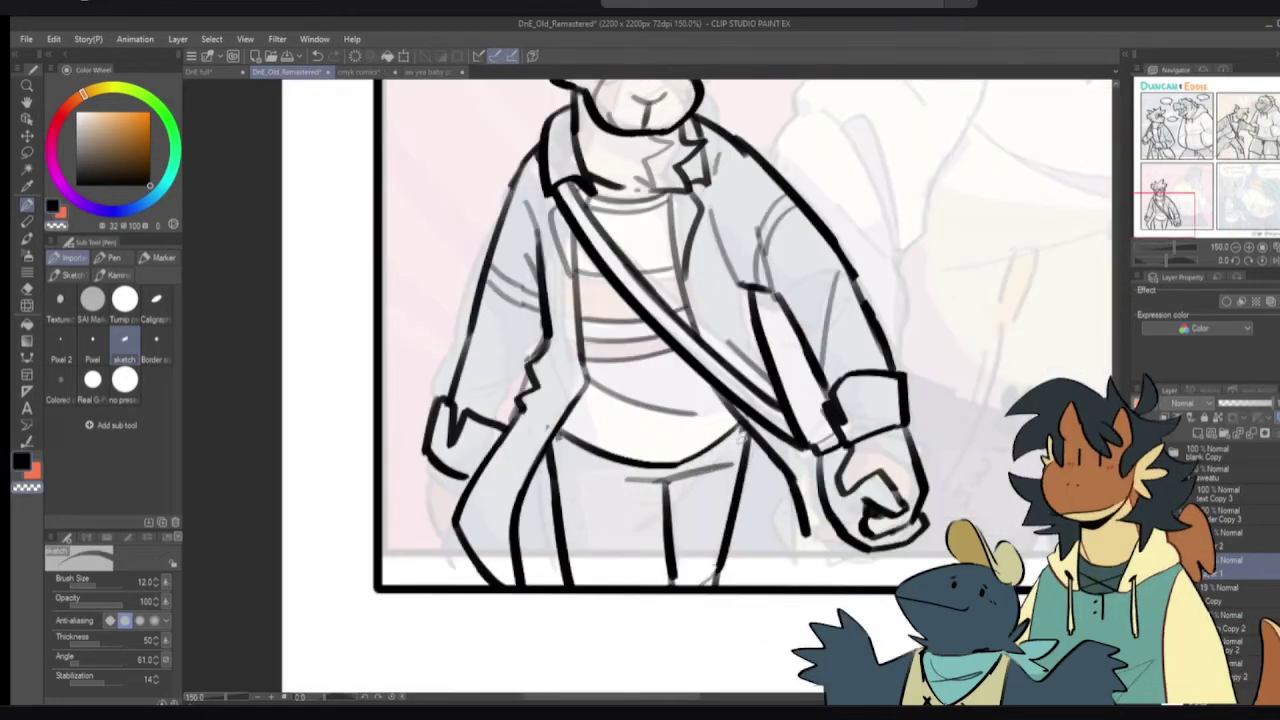
{"action": "left_click_drag", "start_coordinate": [745, 449], "coordinate": [740, 485]}
{"action": "key", "text": "c"}
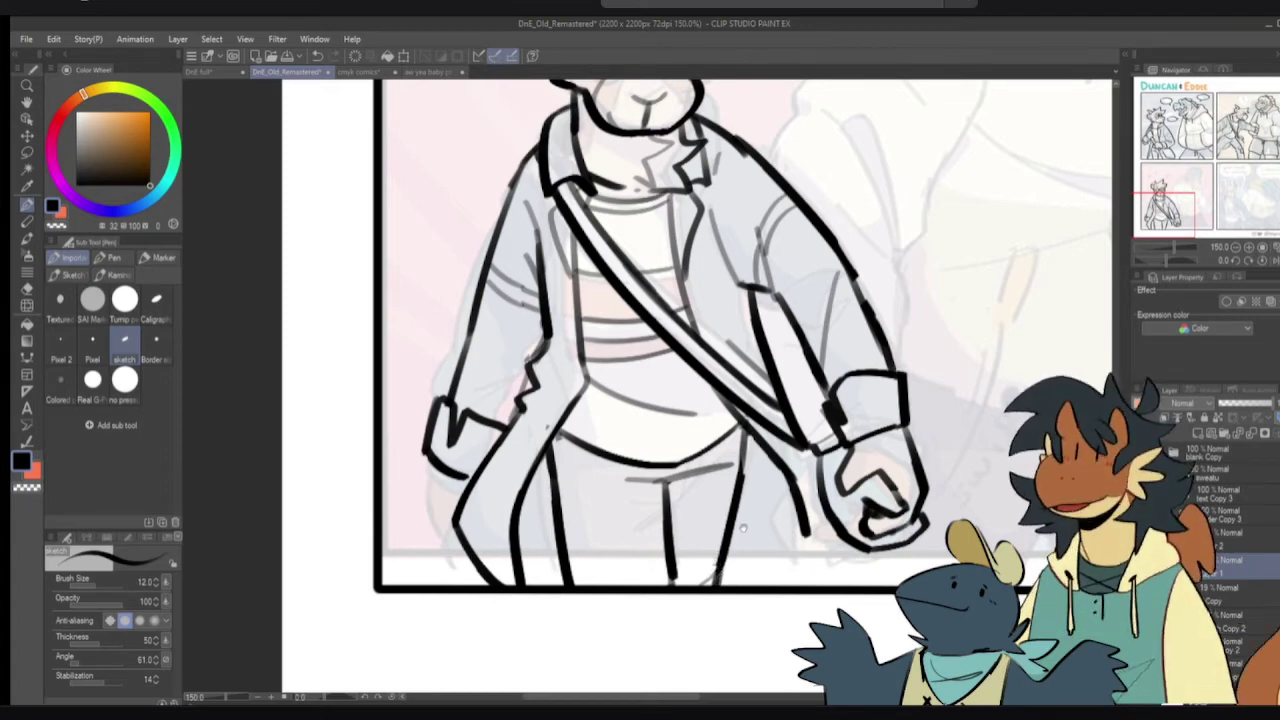
{"action": "left_click_drag", "start_coordinate": [739, 531], "coordinate": [765, 551]}
- Check the redrawn striding figure in a mirrored view of the canvas
{"action": "key", "text": "h"}
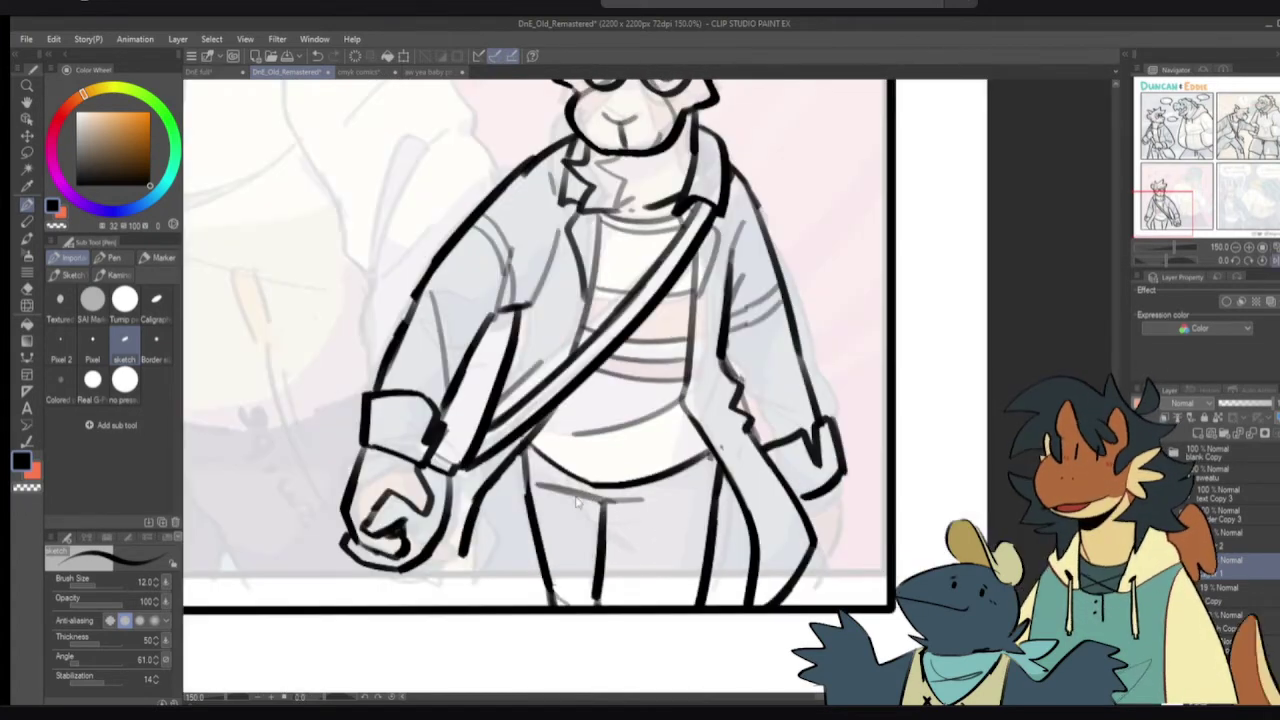
{"action": "key", "text": "h"}
{"action": "scroll", "coordinate": [619, 523], "scroll_direction": "down", "scroll_amount": 1}
{"action": "left_click_drag", "start_coordinate": [652, 550], "coordinate": [643, 570]}
{"action": "key", "text": "h"}
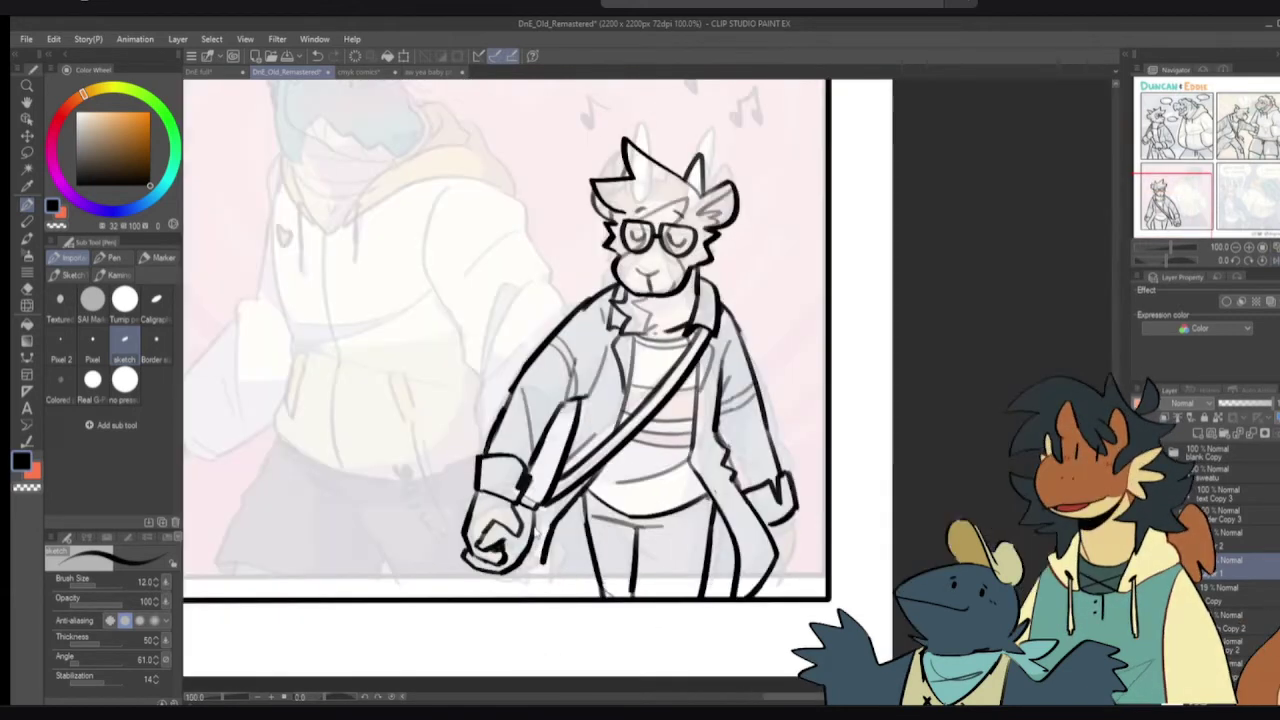
{"action": "key", "text": "h"}
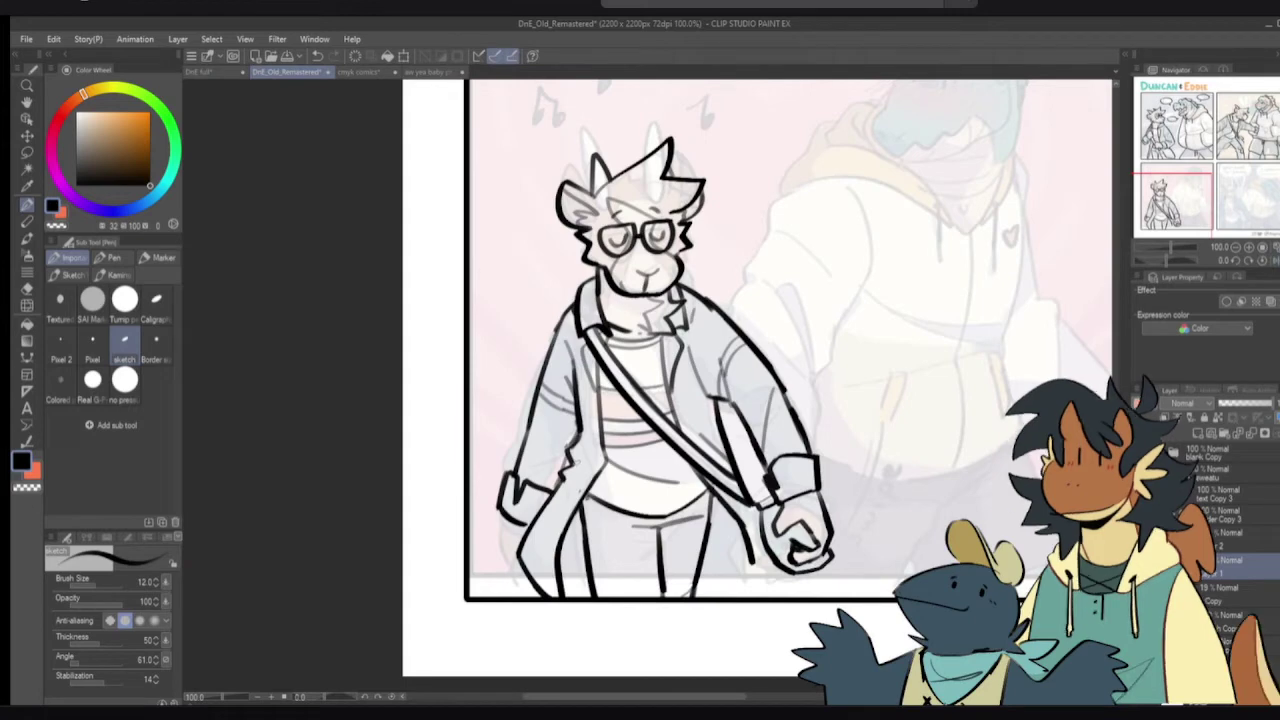
- Ink the outline of the free hand hanging below the sleeve cuff beside the long coat flap
{"action": "key", "text": "c"}
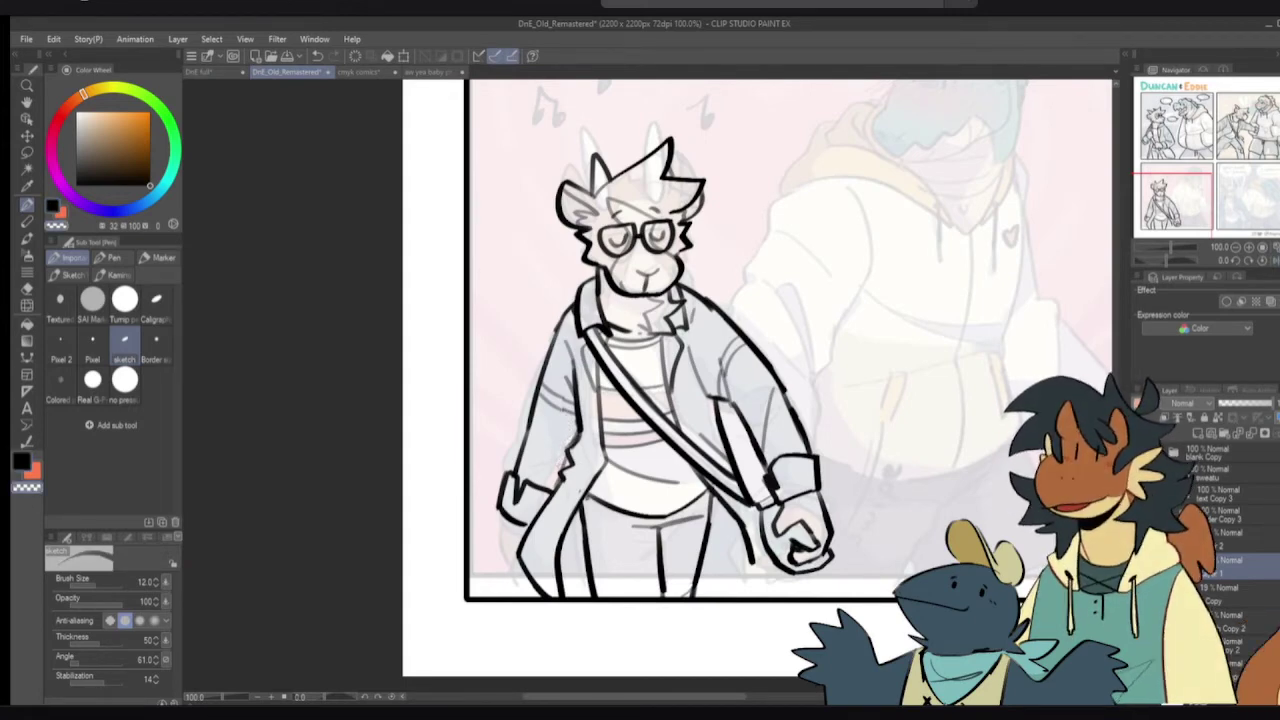
{"action": "scroll", "coordinate": [574, 458], "scroll_direction": "up", "scroll_amount": 2}
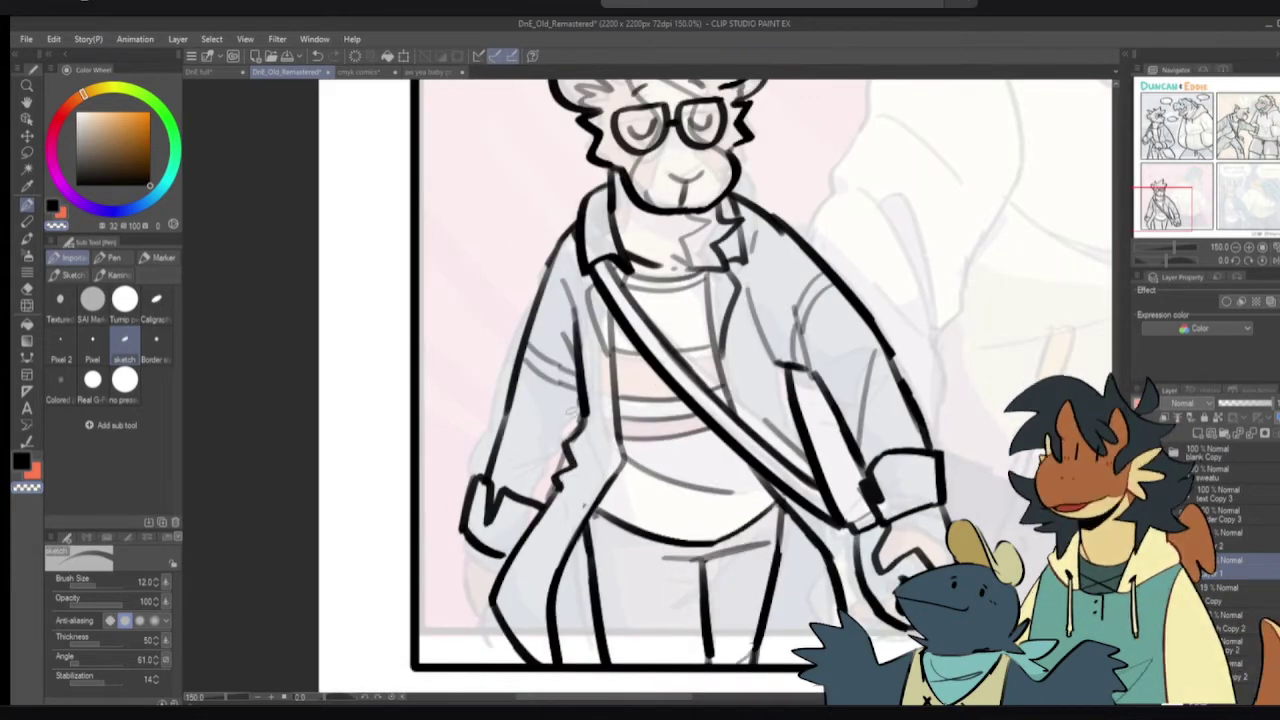
{"action": "key", "text": "c"}
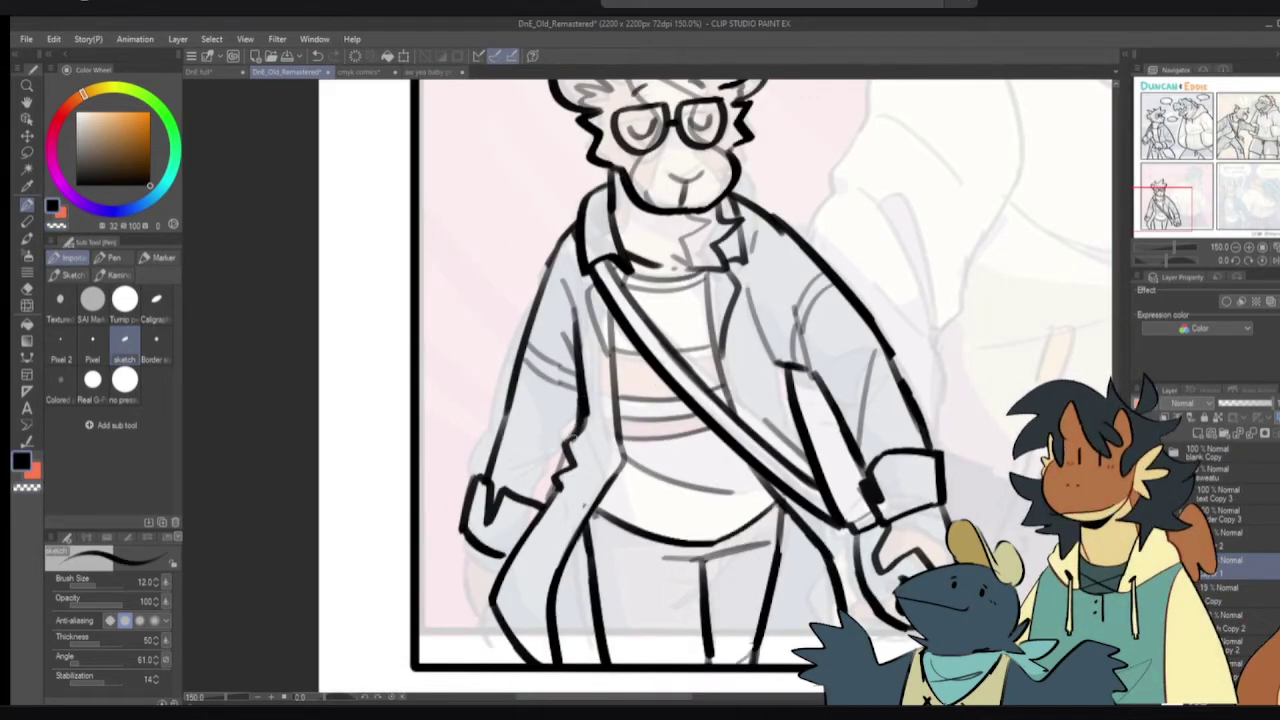
{"action": "key", "text": "c"}
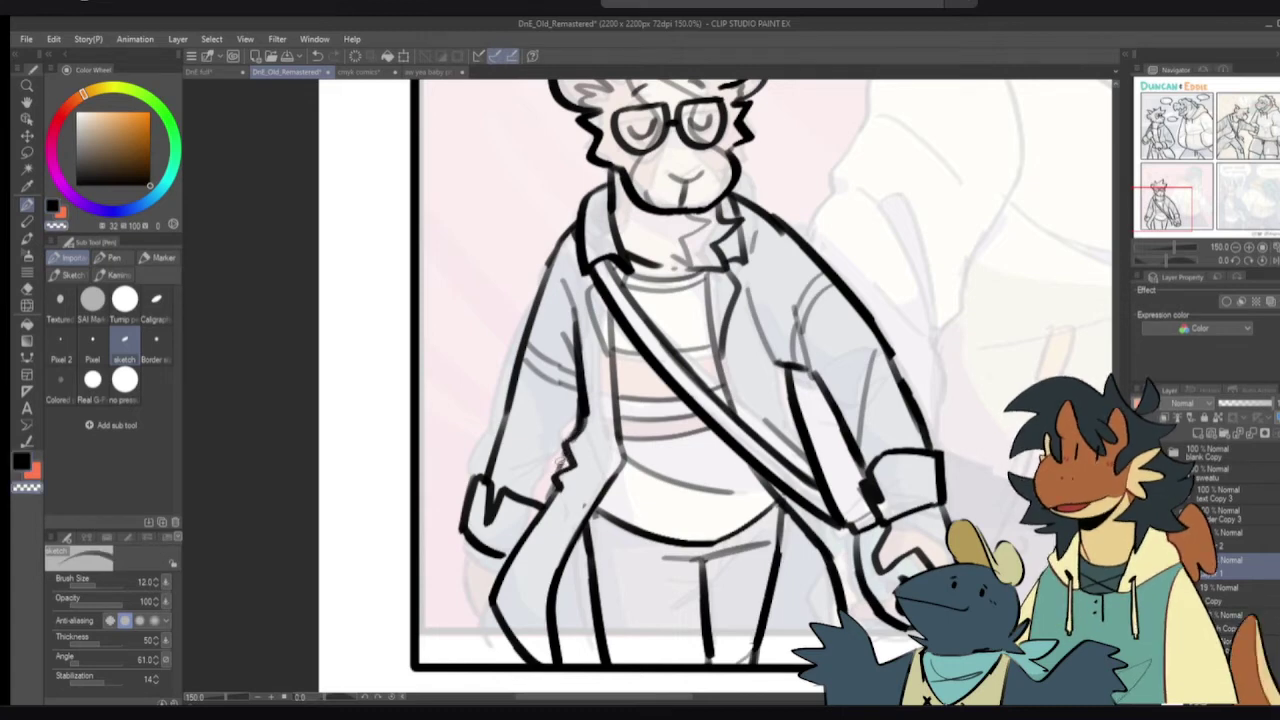
{"action": "key", "text": "c"}
{"action": "mouse_move", "coordinate": [505, 530]}
{"action": "left_mouse_down"}
{"action": "mouse_move", "coordinate": [509, 498]}
{"action": "mouse_move", "coordinate": [467, 549]}
{"action": "mouse_move", "coordinate": [470, 530]}
{"action": "left_mouse_up"}
{"action": "key", "text": "ctrl+z"}
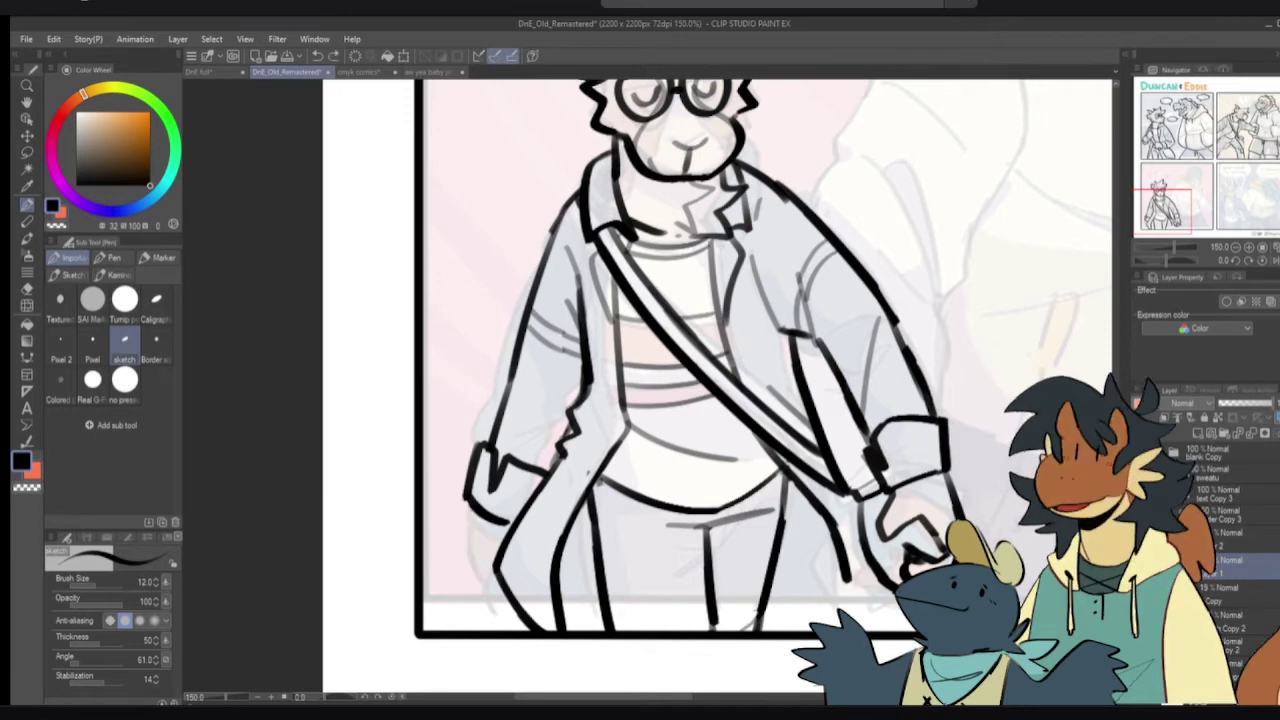
{"action": "mouse_move", "coordinate": [472, 506]}
{"action": "left_mouse_down"}
{"action": "mouse_move", "coordinate": [484, 572]}
{"action": "mouse_move", "coordinate": [502, 580]}
{"action": "left_mouse_up"}
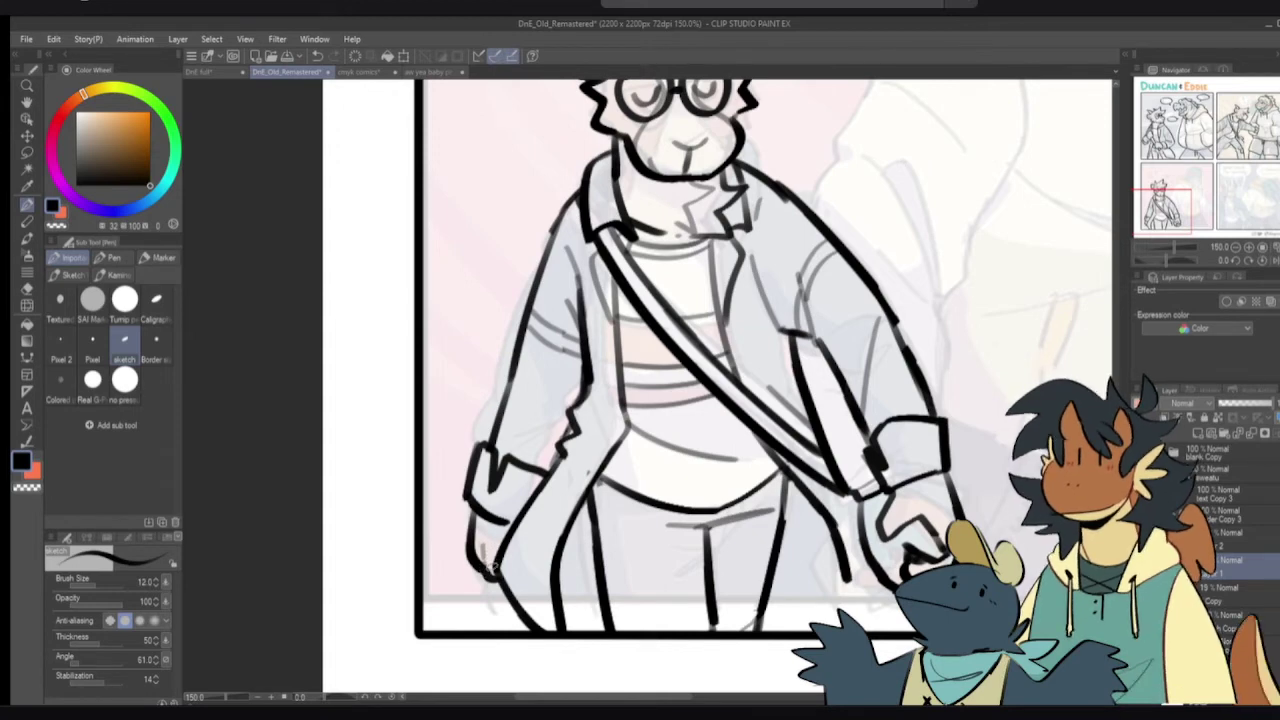
- Draw fold lines on the goat character's jacket sleeve and across his trousers in the third panel
{"action": "left_click_drag", "start_coordinate": [578, 437], "coordinate": [502, 507]}
{"action": "mouse_move", "coordinate": [441, 459]}
{"action": "left_mouse_down"}
{"action": "mouse_move", "coordinate": [494, 457]}
{"action": "mouse_move", "coordinate": [494, 431]}
{"action": "left_mouse_up"}
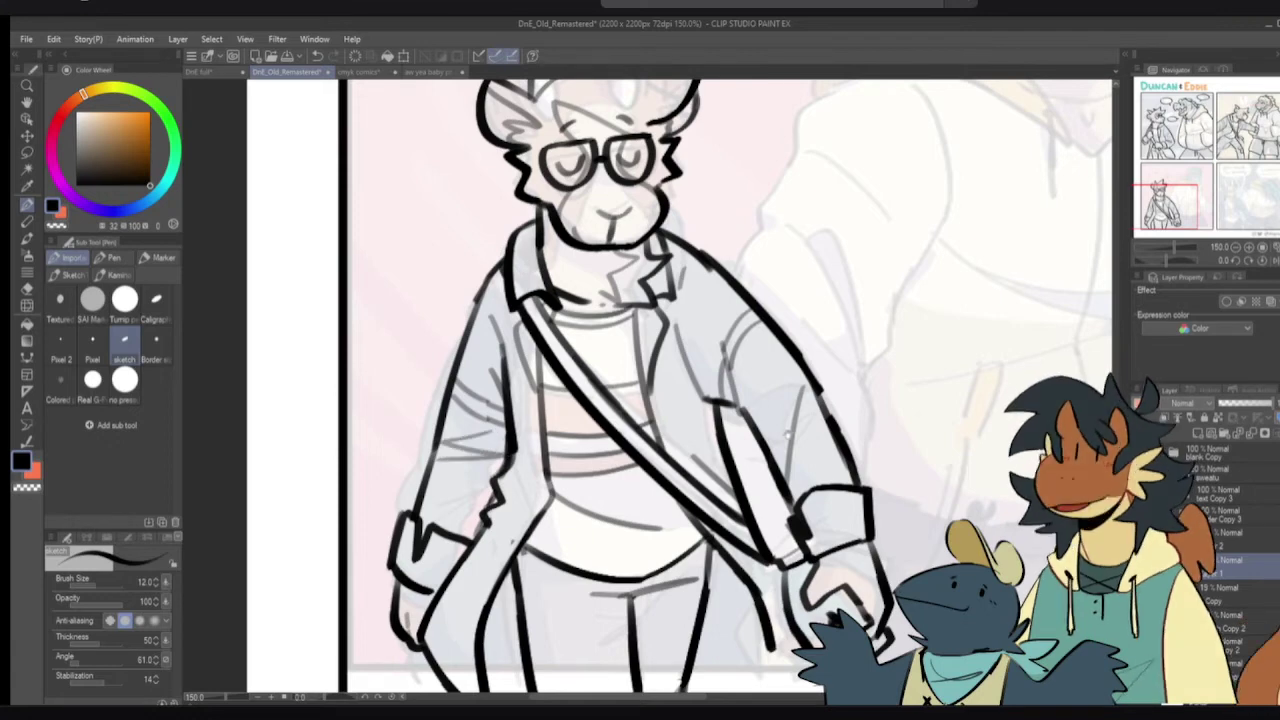
{"action": "mouse_move", "coordinate": [778, 445]}
{"action": "left_mouse_down"}
{"action": "mouse_move", "coordinate": [768, 372]}
{"action": "mouse_move", "coordinate": [771, 392]}
{"action": "left_mouse_up"}
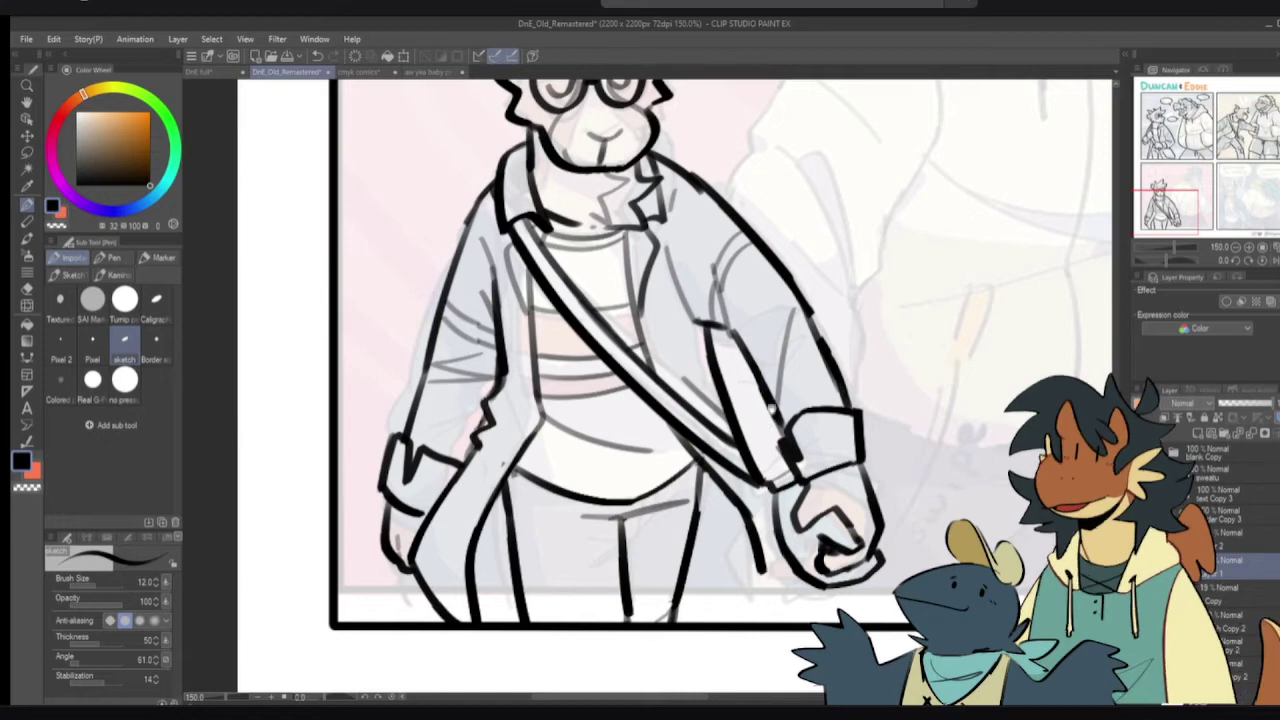
{"action": "left_click_drag", "start_coordinate": [771, 405], "coordinate": [775, 365]}
{"action": "left_click_drag", "start_coordinate": [518, 432], "coordinate": [510, 466]}
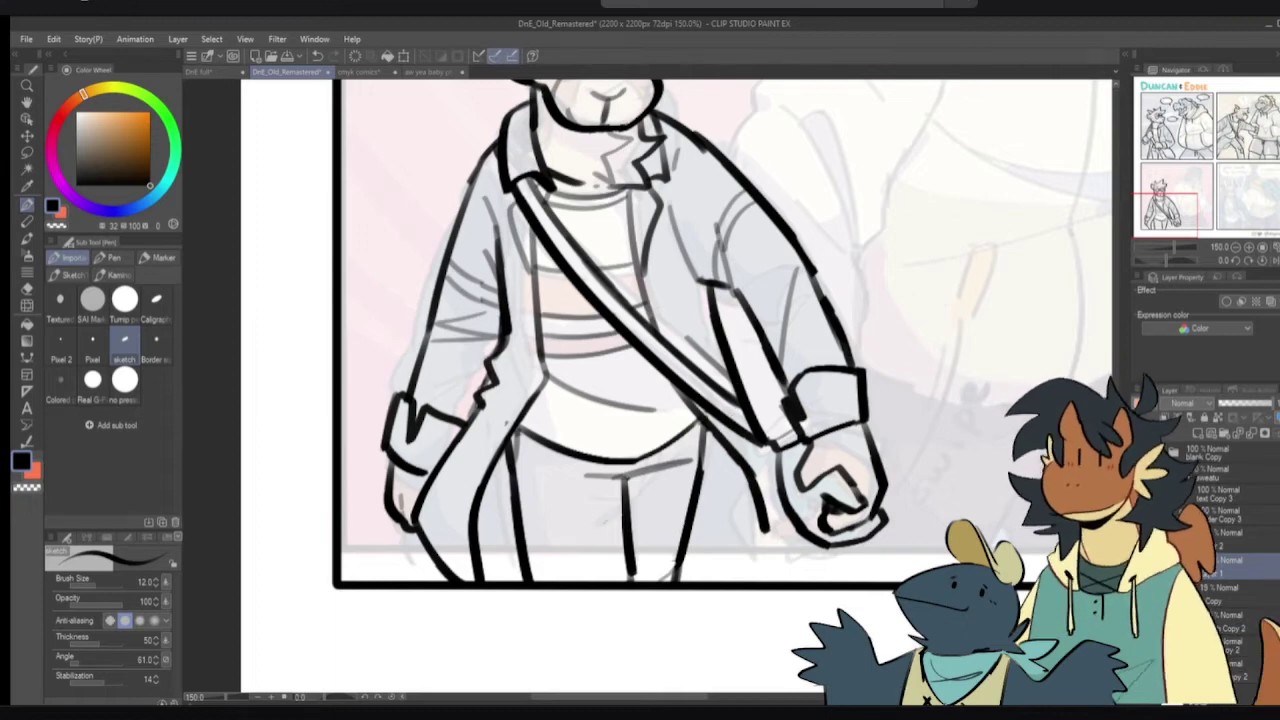
{"action": "left_click_drag", "start_coordinate": [635, 576], "coordinate": [662, 580]}
{"action": "mouse_move", "coordinate": [540, 560]}
{"action": "left_mouse_down"}
{"action": "mouse_move", "coordinate": [592, 546]}
{"action": "mouse_move", "coordinate": [618, 516]}
{"action": "left_mouse_up"}
{"action": "left_click_drag", "start_coordinate": [665, 475], "coordinate": [636, 579]}
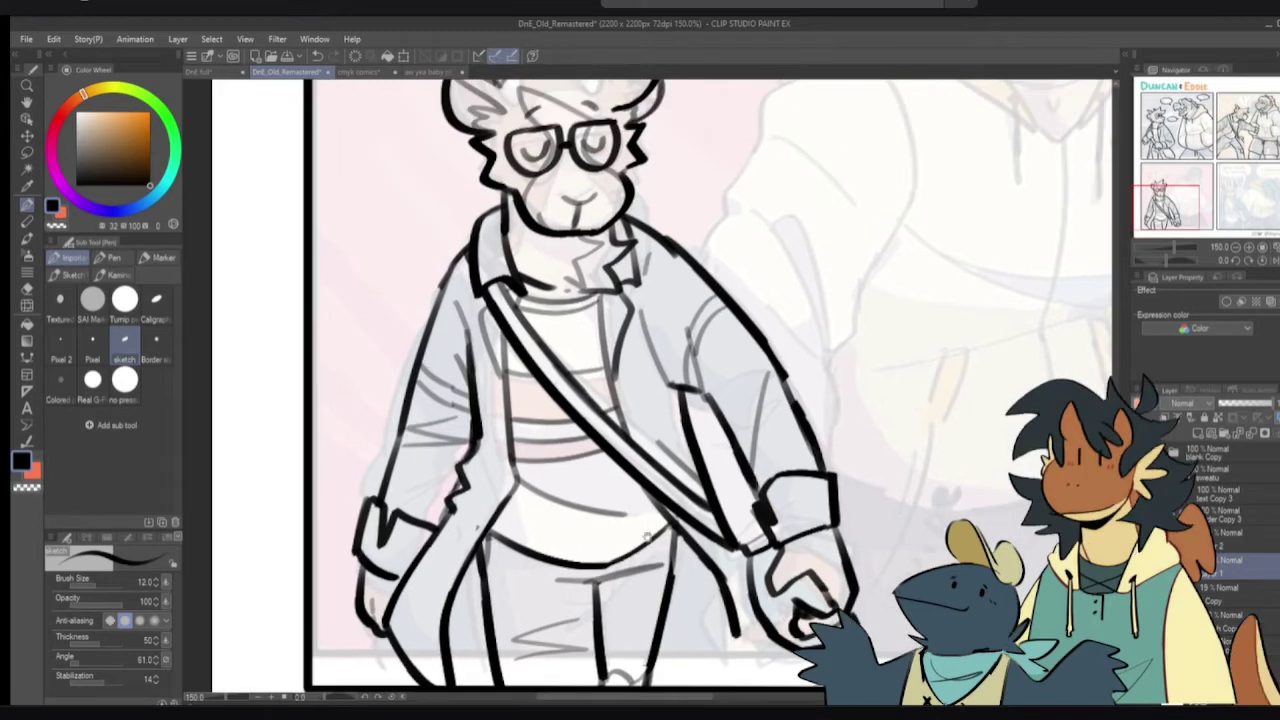
- Erase the shirt's bottom hem and redraw it as a shallower curve across the goat character's waist
{"action": "key", "text": "e"}
{"action": "left_click_drag", "start_coordinate": [520, 547], "coordinate": [632, 540]}
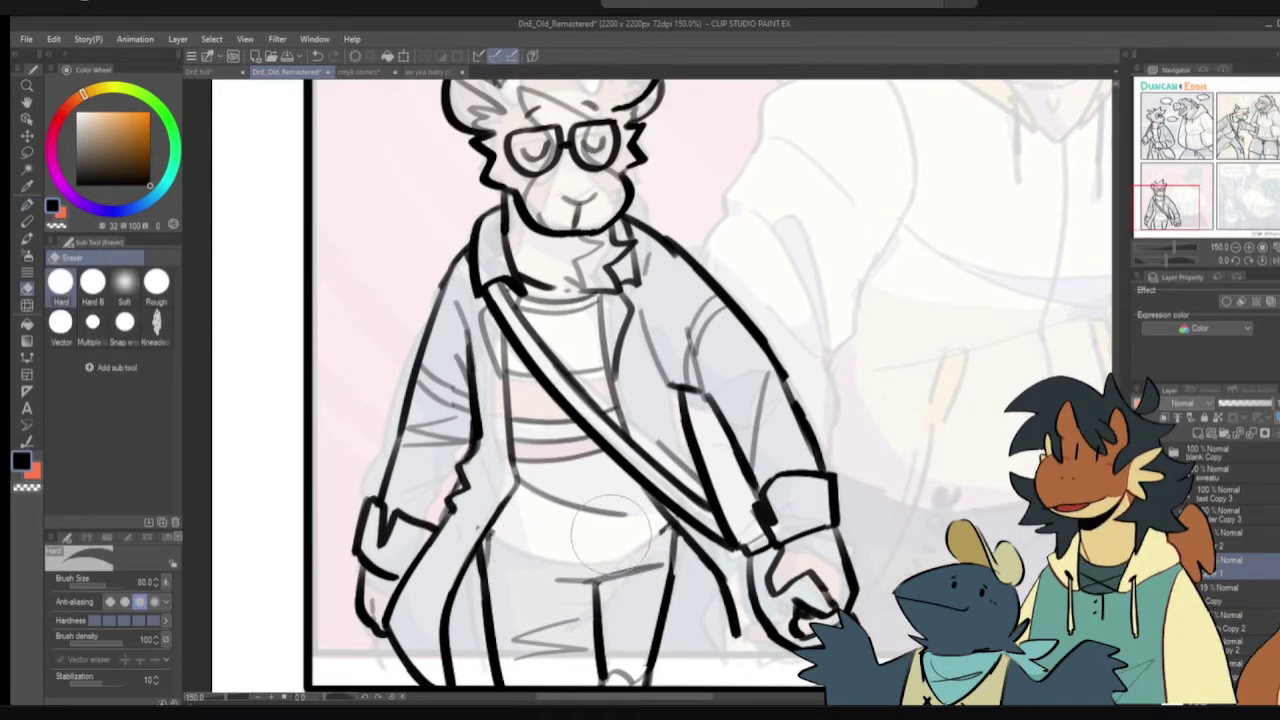
{"action": "key", "text": "p"}
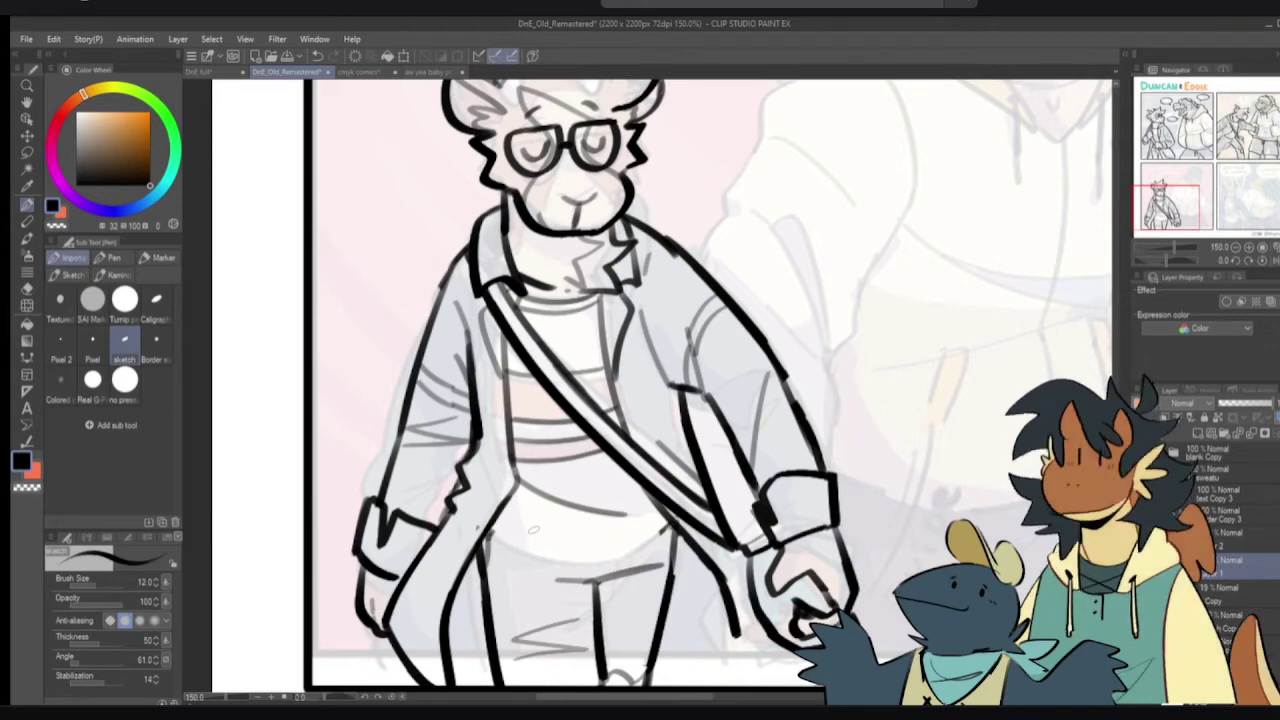
{"action": "left_click_drag", "start_coordinate": [486, 535], "coordinate": [610, 554]}
{"action": "key", "text": "ctrl+z"}
{"action": "mouse_move", "coordinate": [484, 538]}
{"action": "left_mouse_down"}
{"action": "mouse_move", "coordinate": [628, 552]}
{"action": "mouse_move", "coordinate": [660, 542]}
{"action": "left_mouse_up"}
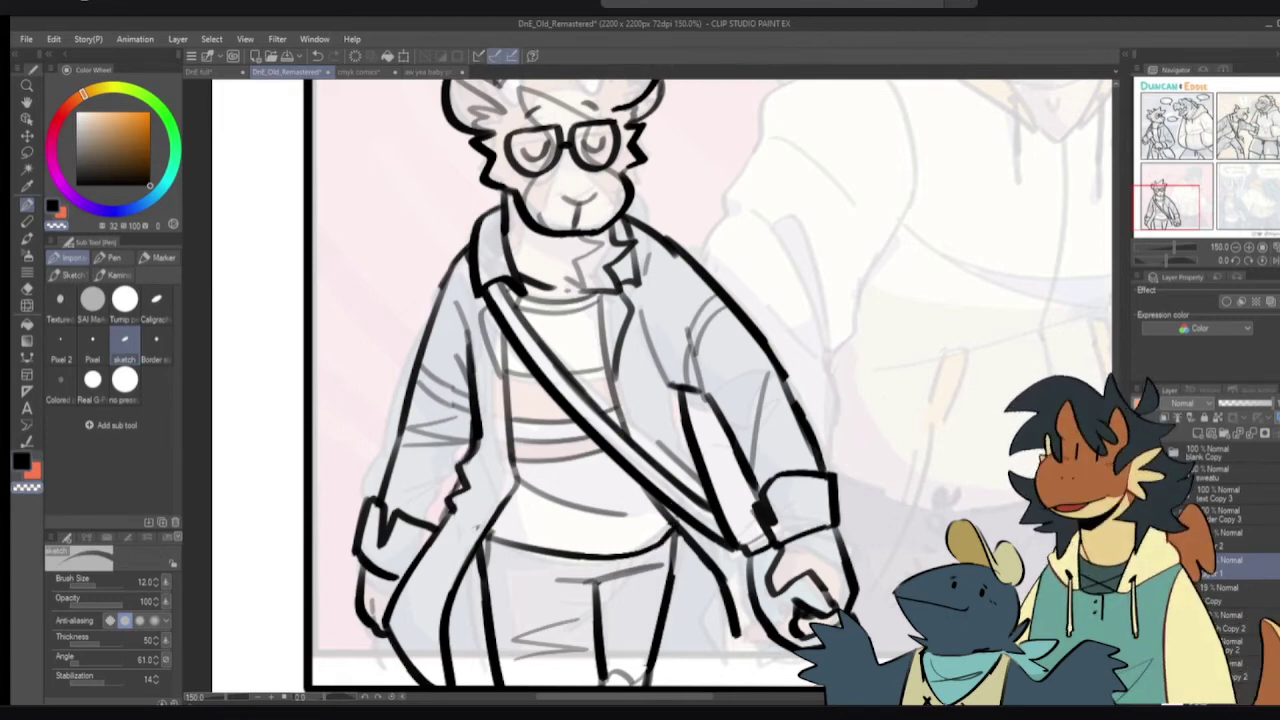
- Draw short fold lines on both front flaps of the goat character's open jacket
{"action": "left_click_drag", "start_coordinate": [616, 375], "coordinate": [652, 369]}
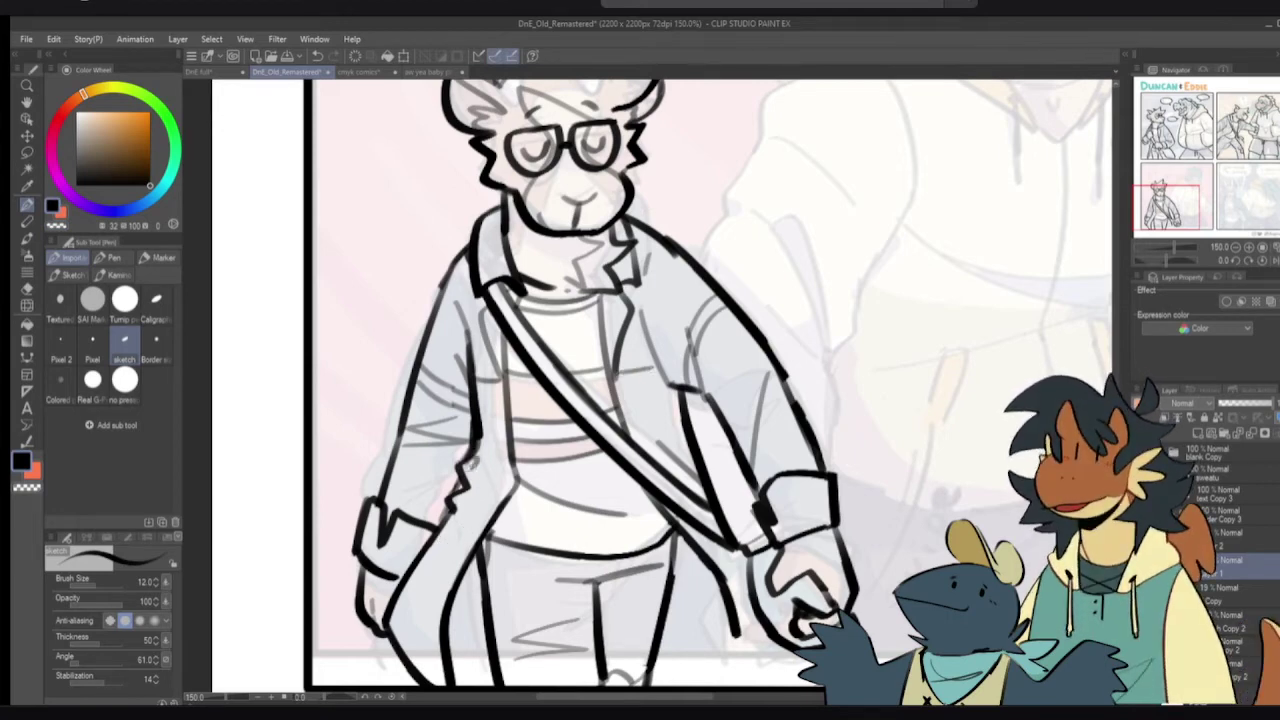
{"action": "mouse_move", "coordinate": [437, 541]}
{"action": "left_mouse_down"}
{"action": "mouse_move", "coordinate": [482, 512]}
{"action": "mouse_move", "coordinate": [447, 524]}
{"action": "left_mouse_up"}
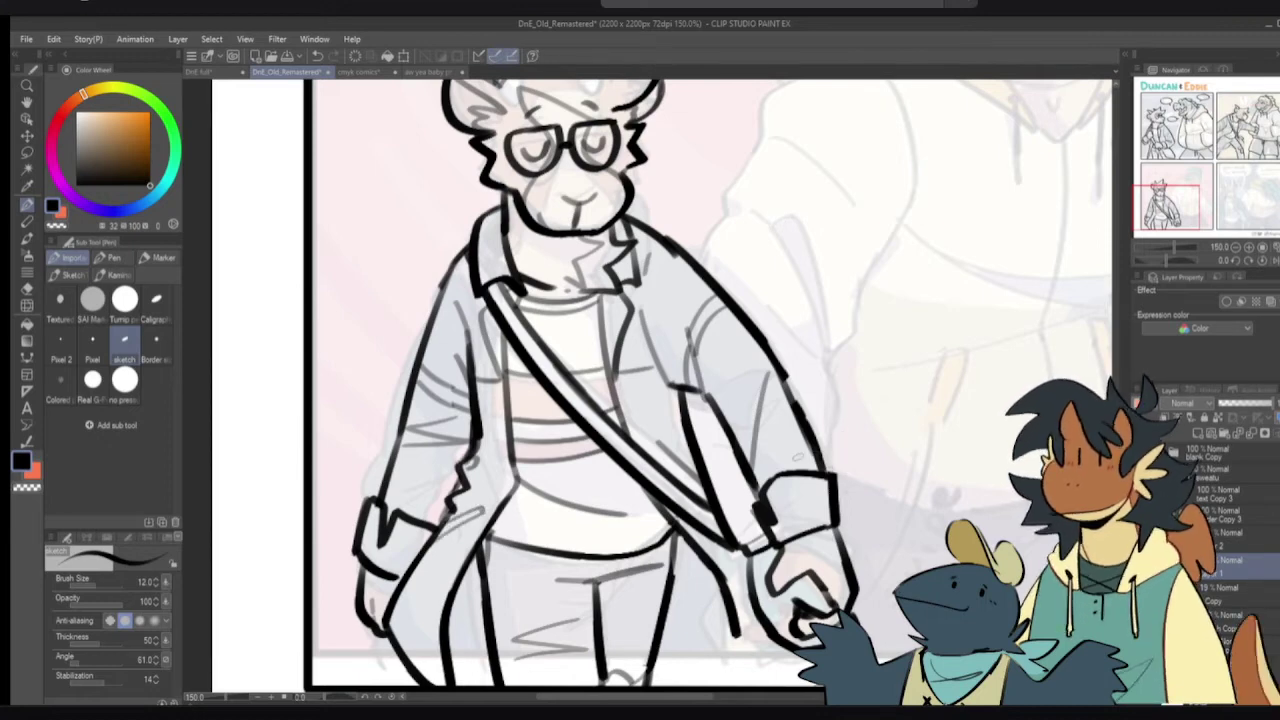
{"action": "left_click_drag", "start_coordinate": [751, 519], "coordinate": [728, 390]}
{"action": "left_click_drag", "start_coordinate": [702, 478], "coordinate": [728, 538]}
{"action": "key", "text": "ctrl+z"}
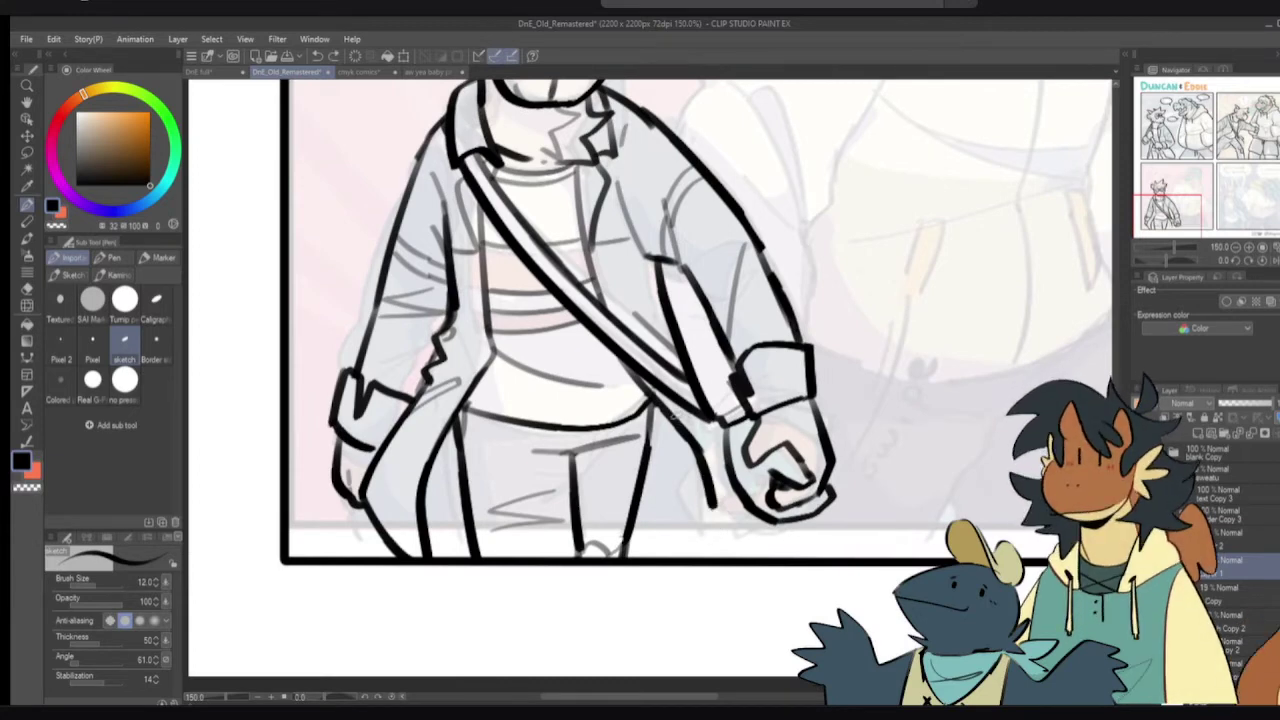
- Erase the jacket's hanging edge below the bag strap and redraw it down to the panel border beside the trouser leg
{"action": "key", "text": "e"}
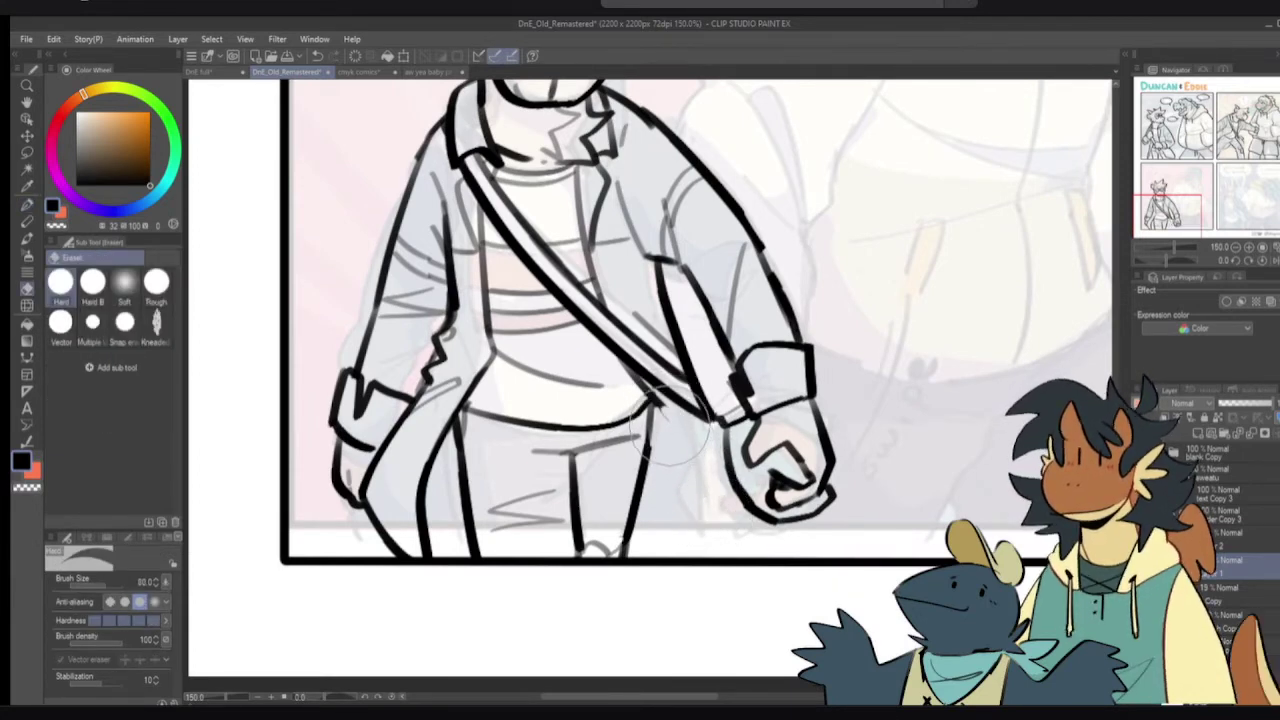
{"action": "key", "text": "p"}
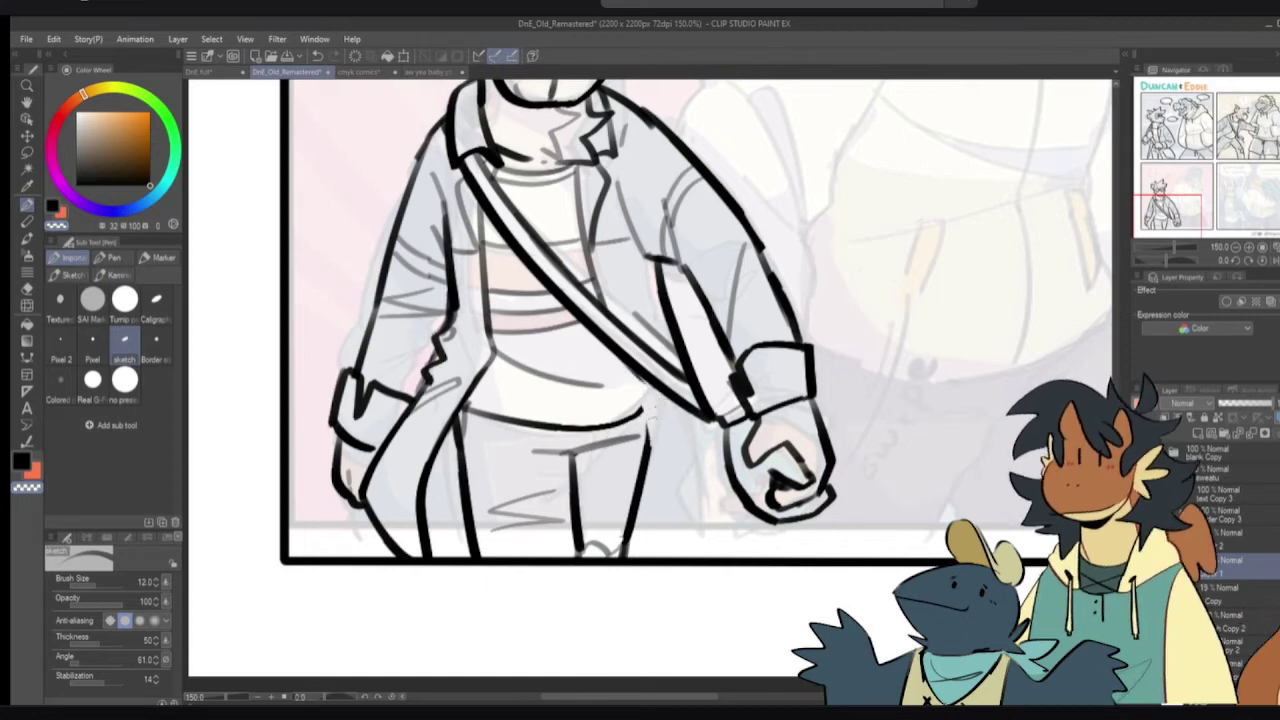
{"action": "left_click_drag", "start_coordinate": [650, 408], "coordinate": [650, 448]}
{"action": "key", "text": "c"}
{"action": "mouse_move", "coordinate": [622, 358]}
{"action": "left_mouse_down"}
{"action": "mouse_move", "coordinate": [654, 402]}
{"action": "mouse_move", "coordinate": [661, 512]}
{"action": "left_mouse_up"}
{"action": "key", "text": "ctrl+z"}
{"action": "mouse_move", "coordinate": [630, 368]}
{"action": "left_mouse_down"}
{"action": "mouse_move", "coordinate": [651, 400]}
{"action": "mouse_move", "coordinate": [667, 558]}
{"action": "mouse_move", "coordinate": [659, 513]}
{"action": "mouse_move", "coordinate": [650, 538]}
{"action": "mouse_move", "coordinate": [632, 525]}
{"action": "mouse_move", "coordinate": [668, 556]}
{"action": "left_mouse_up"}
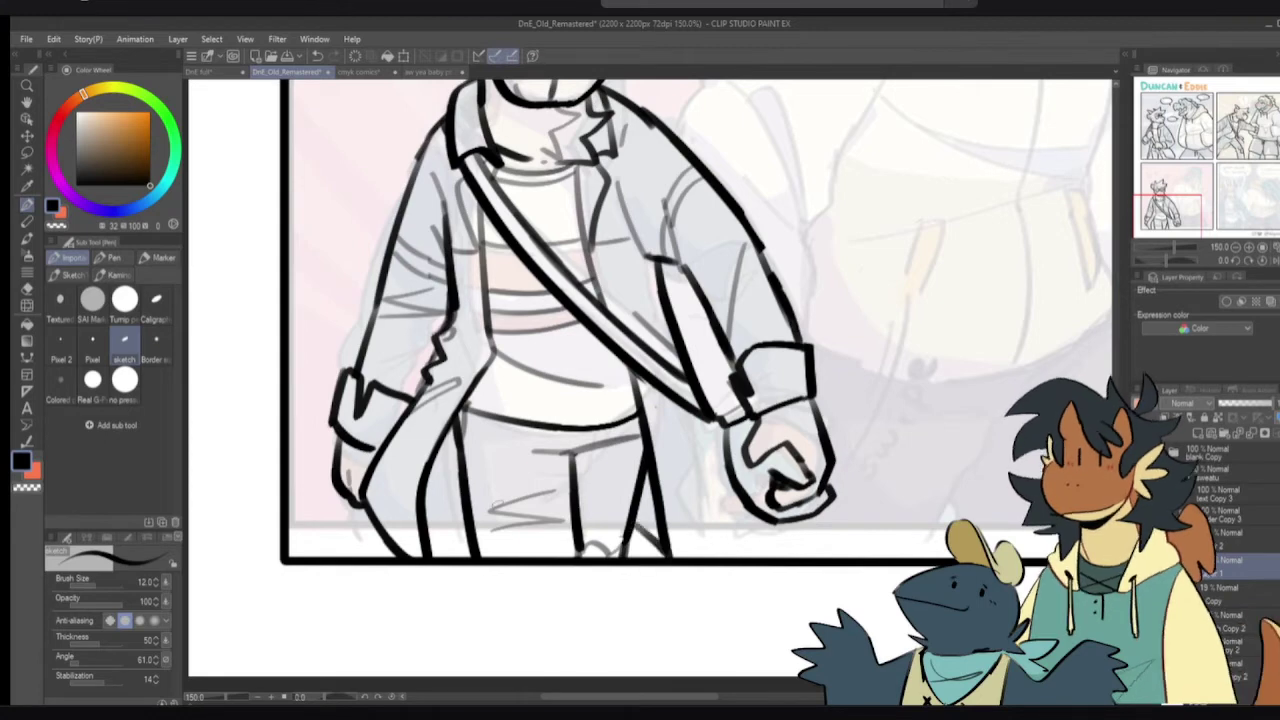
- Draw a short curved line between the jacket flap and the trouser leg, and touch up the opposite jacket edge beside the thigh
{"action": "left_click_drag", "start_coordinate": [424, 502], "coordinate": [463, 495]}
{"action": "key", "text": "ctrl+z"}
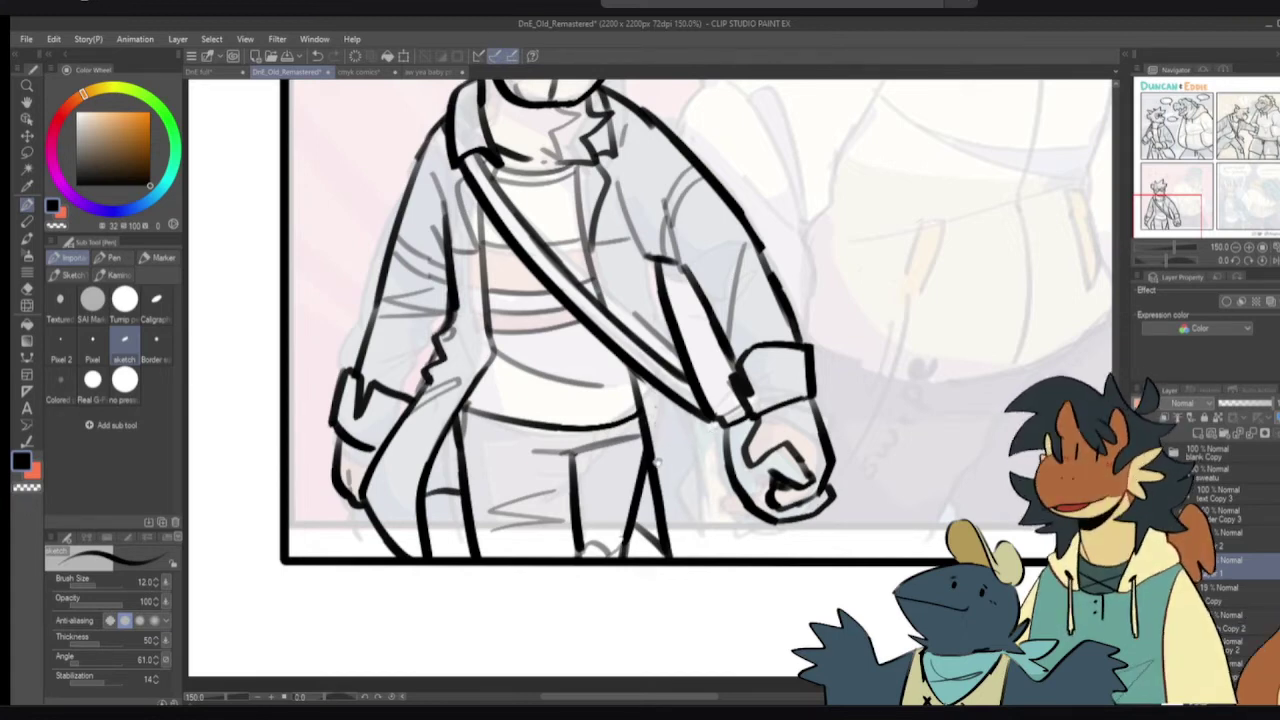
{"action": "left_click_drag", "start_coordinate": [658, 462], "coordinate": [663, 470]}
{"action": "key", "text": "c"}
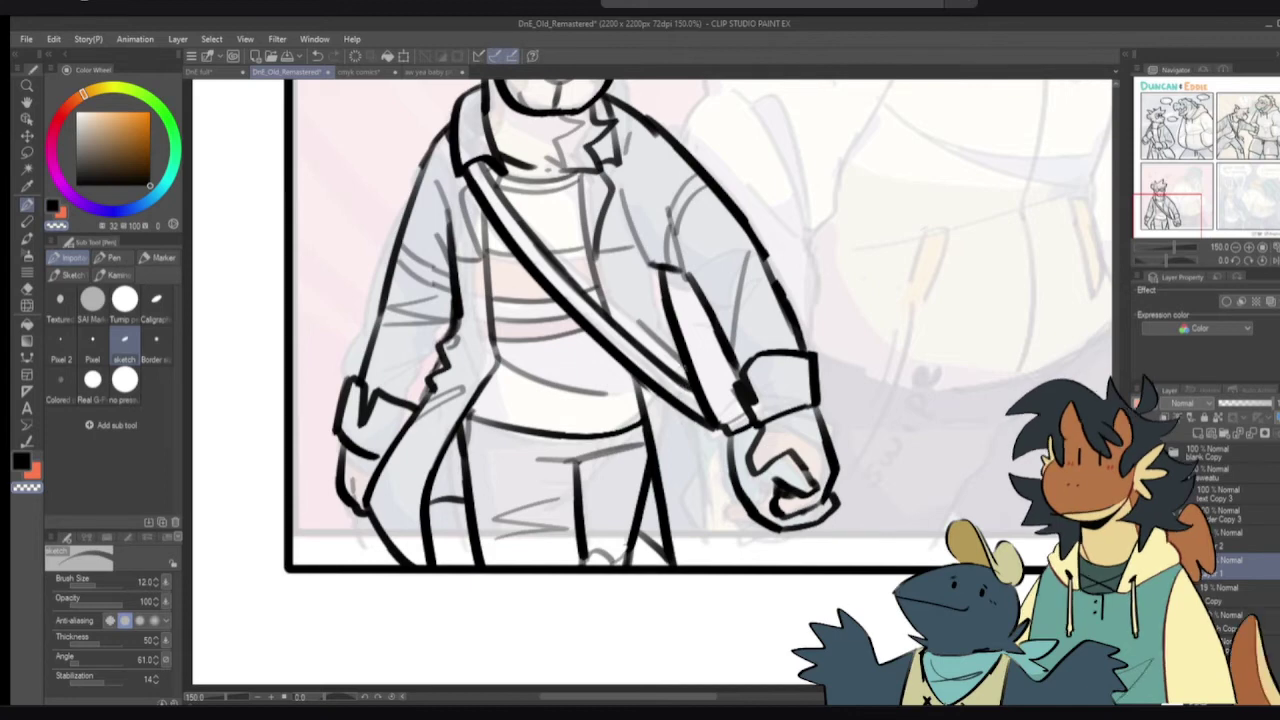
- Draw the outline of the bag hanging from the end of the strap behind the goat character's fist
{"action": "mouse_move", "coordinate": [680, 401]}
{"action": "left_mouse_down"}
{"action": "mouse_move", "coordinate": [688, 433]}
{"action": "mouse_move", "coordinate": [716, 457]}
{"action": "mouse_move", "coordinate": [710, 545]}
{"action": "left_mouse_up"}
{"action": "key", "text": "ctrl+z"}
{"action": "left_click_drag", "start_coordinate": [680, 426], "coordinate": [728, 546]}
{"action": "key", "text": "ctrl+z"}
{"action": "mouse_move", "coordinate": [676, 434]}
{"action": "left_mouse_down"}
{"action": "mouse_move", "coordinate": [720, 562]}
{"action": "mouse_move", "coordinate": [728, 538]}
{"action": "mouse_move", "coordinate": [720, 562]}
{"action": "mouse_move", "coordinate": [733, 560]}
{"action": "mouse_move", "coordinate": [714, 558]}
{"action": "mouse_move", "coordinate": [760, 544]}
{"action": "left_mouse_up"}
{"action": "key", "text": "c"}
{"action": "key", "text": "c"}
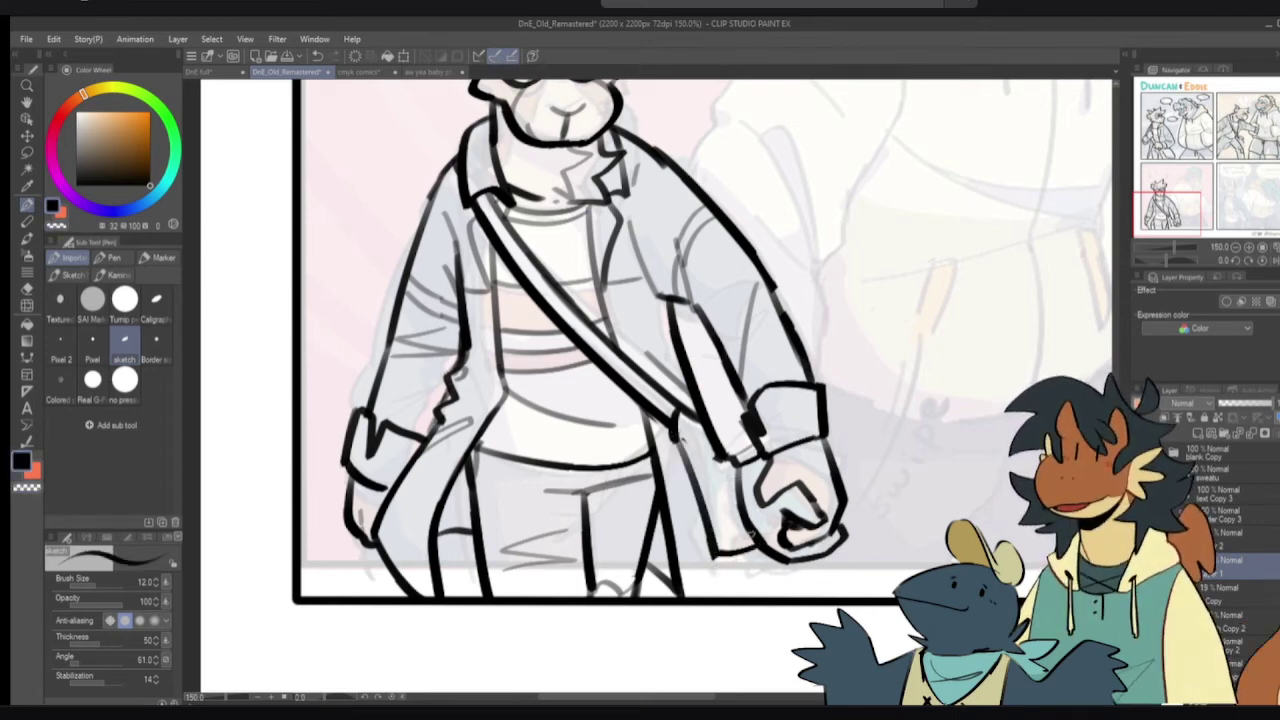
- Add the inner edge and fold lines along the length of the hanging bag
{"action": "key", "text": "c"}
{"action": "key", "text": "c"}
{"action": "mouse_move", "coordinate": [672, 428]}
{"action": "left_mouse_down"}
{"action": "mouse_move", "coordinate": [708, 440]}
{"action": "mouse_move", "coordinate": [740, 502]}
{"action": "left_mouse_up"}
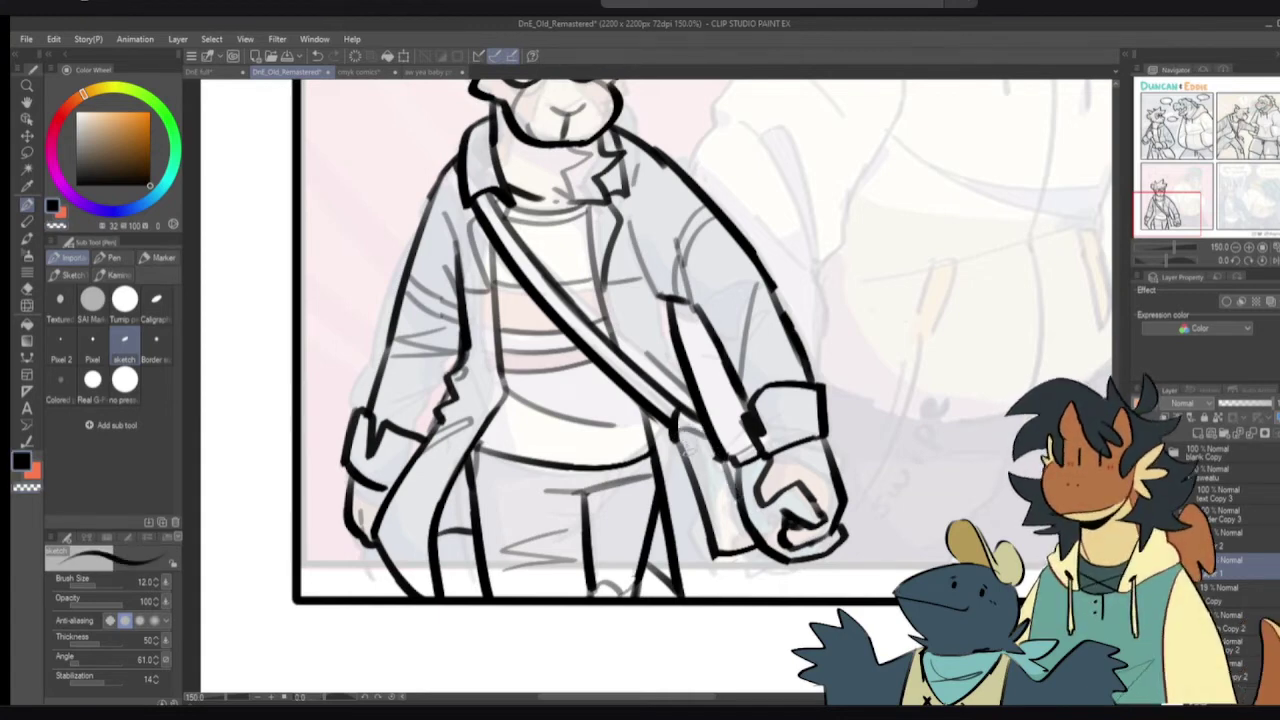
{"action": "mouse_move", "coordinate": [682, 433]}
{"action": "left_mouse_down"}
{"action": "mouse_move", "coordinate": [718, 489]}
{"action": "mouse_move", "coordinate": [734, 550]}
{"action": "left_mouse_up"}
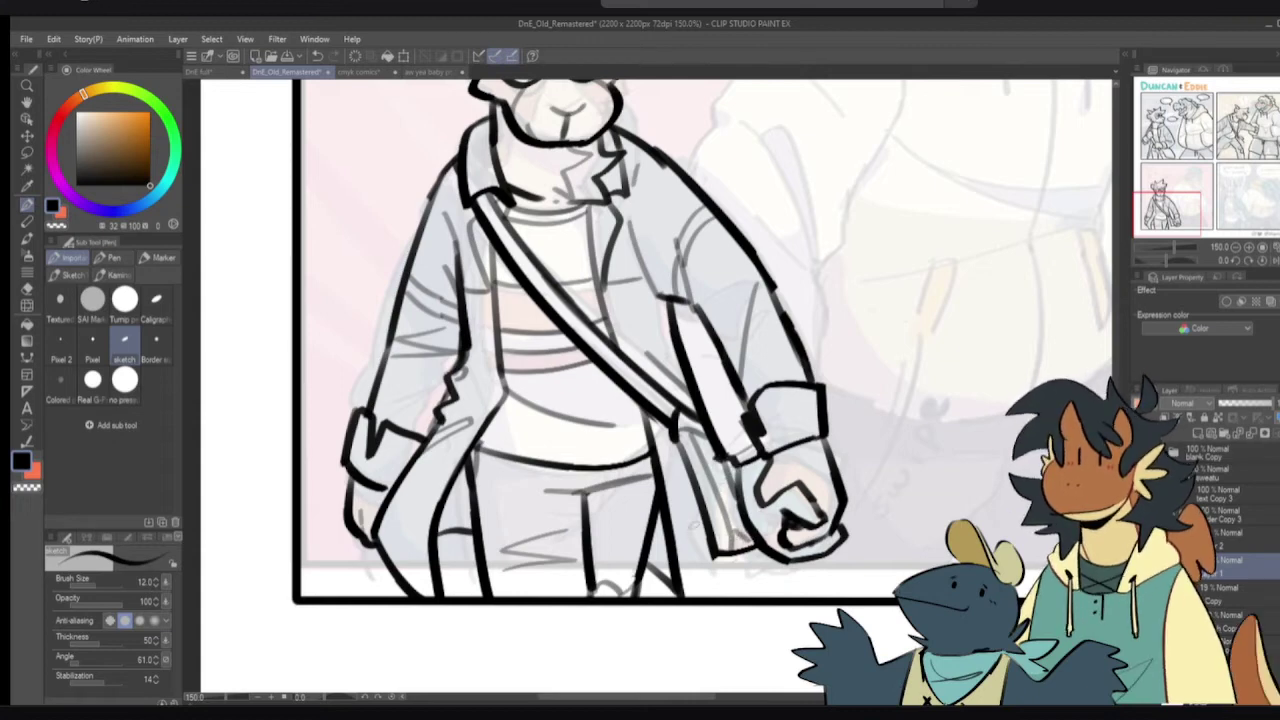
- Draw the vertical jacket line below the bag and clean up the outer edge of the goat character's fist
{"action": "mouse_move", "coordinate": [714, 550]}
{"action": "left_mouse_down"}
{"action": "mouse_move", "coordinate": [728, 598]}
{"action": "mouse_move", "coordinate": [721, 554]}
{"action": "mouse_move", "coordinate": [741, 515]}
{"action": "mouse_move", "coordinate": [695, 539]}
{"action": "left_mouse_up"}
{"action": "key", "text": "ctrl+z"}
{"action": "key", "text": "ctrl+z"}
{"action": "key", "text": "c"}
{"action": "key", "text": "c"}
{"action": "key", "text": "c"}
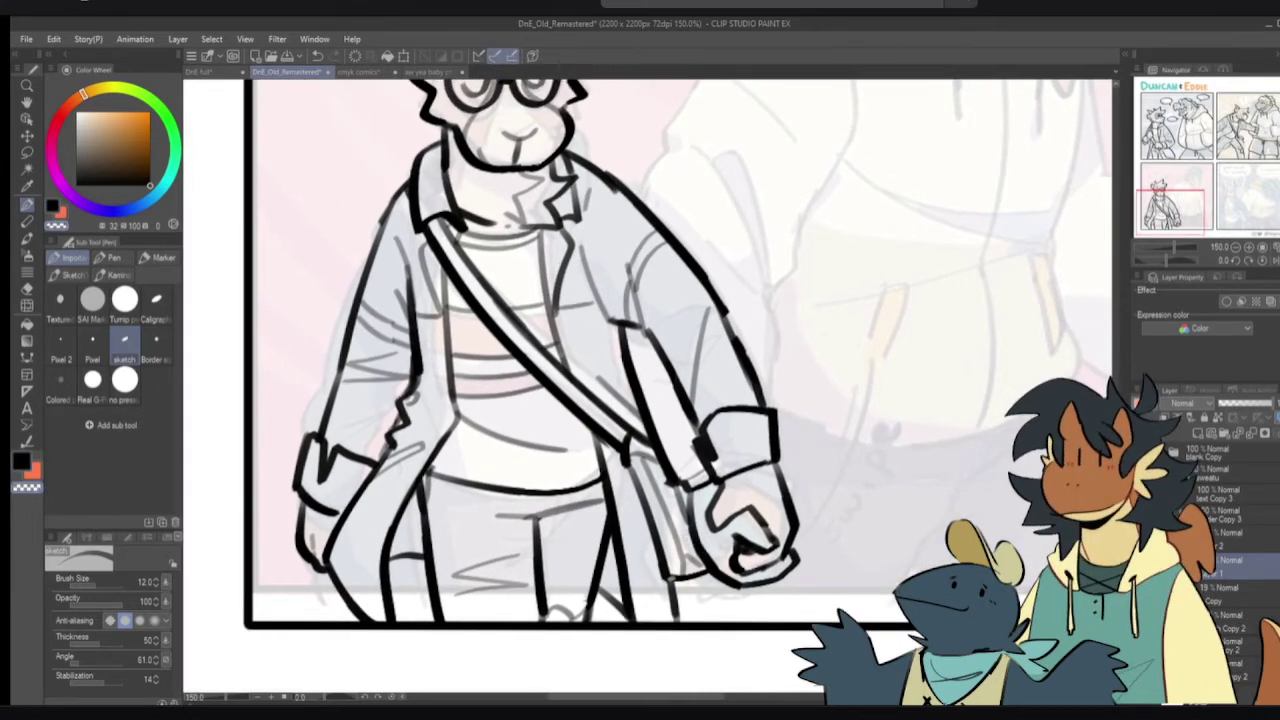
{"action": "key", "text": "c"}
{"action": "mouse_move", "coordinate": [794, 538]}
{"action": "left_mouse_down"}
{"action": "mouse_move", "coordinate": [799, 555]}
{"action": "mouse_move", "coordinate": [798, 538]}
{"action": "mouse_move", "coordinate": [767, 602]}
{"action": "left_mouse_up"}
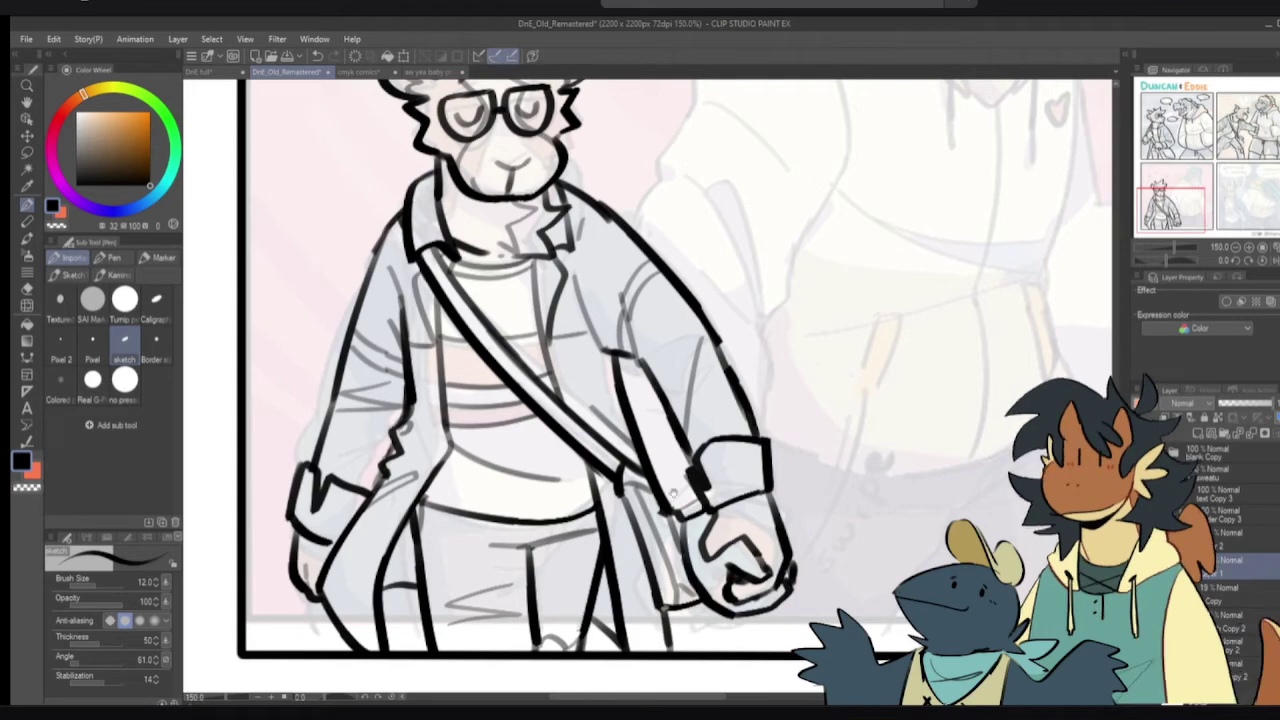
- Examine the inked goat character up close and within the whole third panel
{"action": "left_click_drag", "start_coordinate": [718, 429], "coordinate": [714, 449]}
{"action": "scroll", "coordinate": [716, 432], "scroll_direction": "down", "scroll_amount": 1}
{"action": "left_click_drag", "start_coordinate": [586, 318], "coordinate": [586, 353]}
{"action": "scroll", "coordinate": [536, 303], "scroll_direction": "up", "scroll_amount": 1}
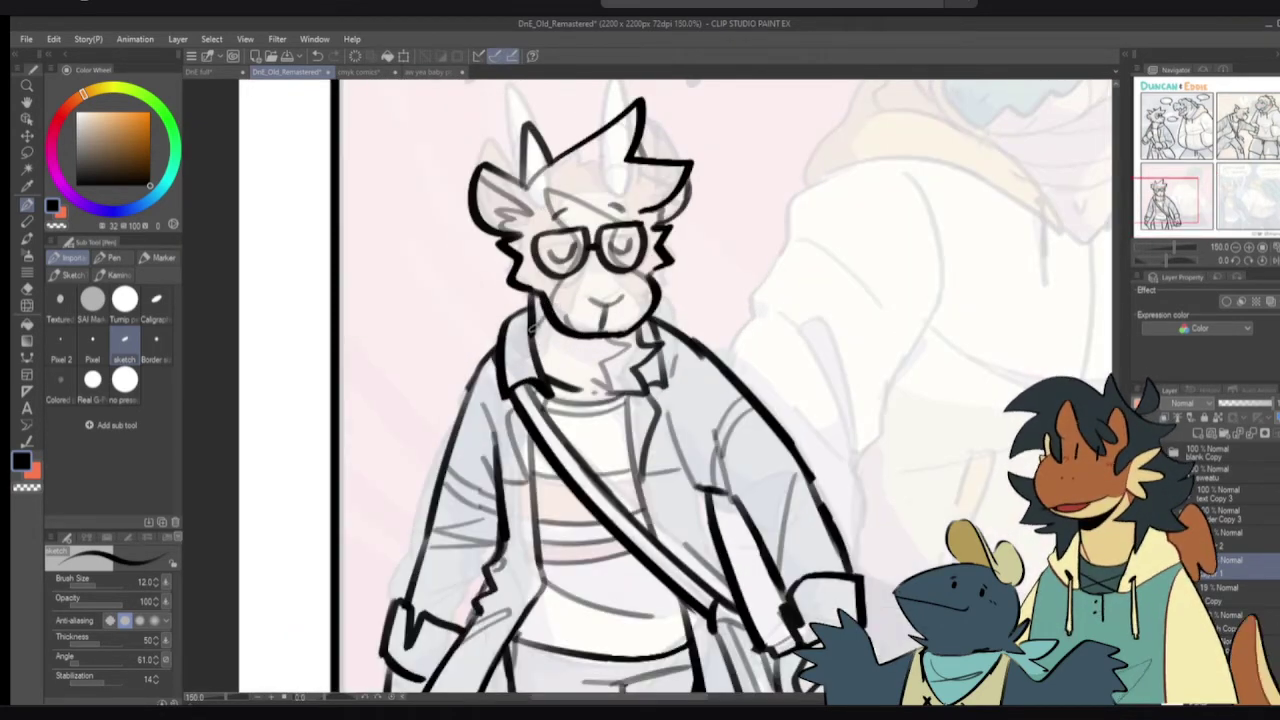
{"action": "scroll", "coordinate": [547, 376], "scroll_direction": "down", "scroll_amount": 3}
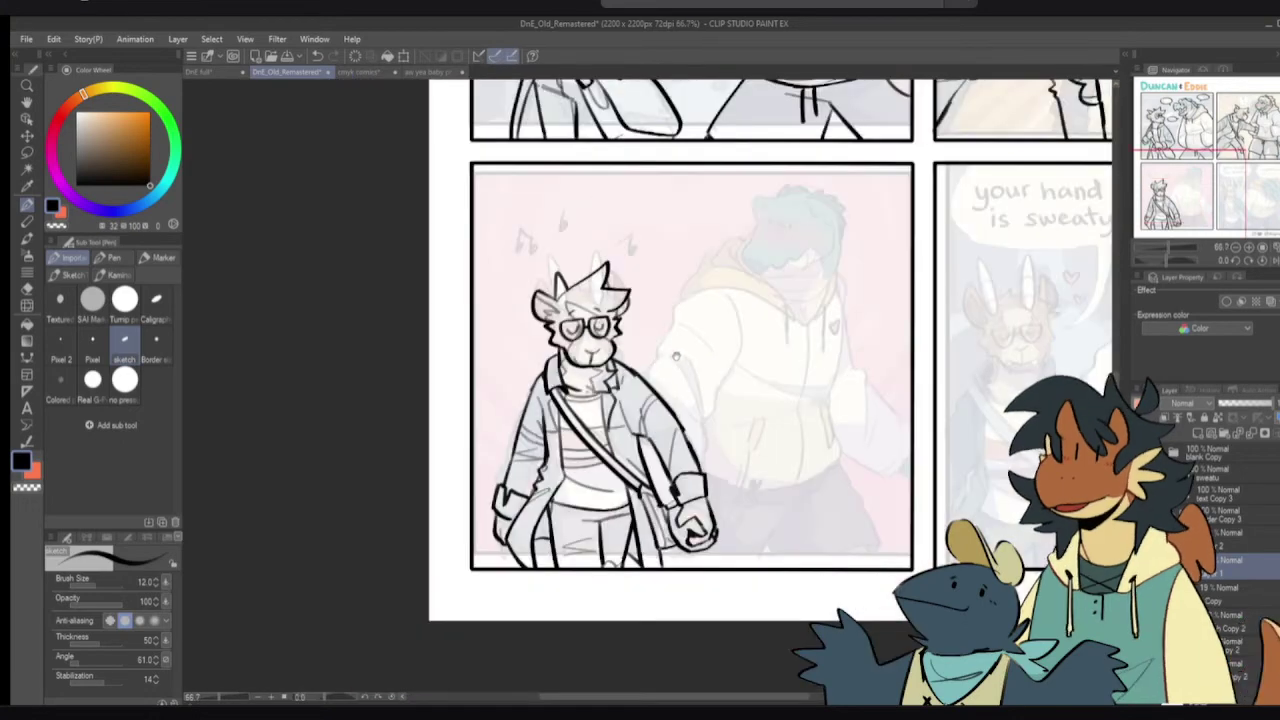
{"action": "key", "text": "h"}
{"action": "key", "text": "h"}
{"action": "scroll", "coordinate": [726, 302], "scroll_direction": "up", "scroll_amount": 2}
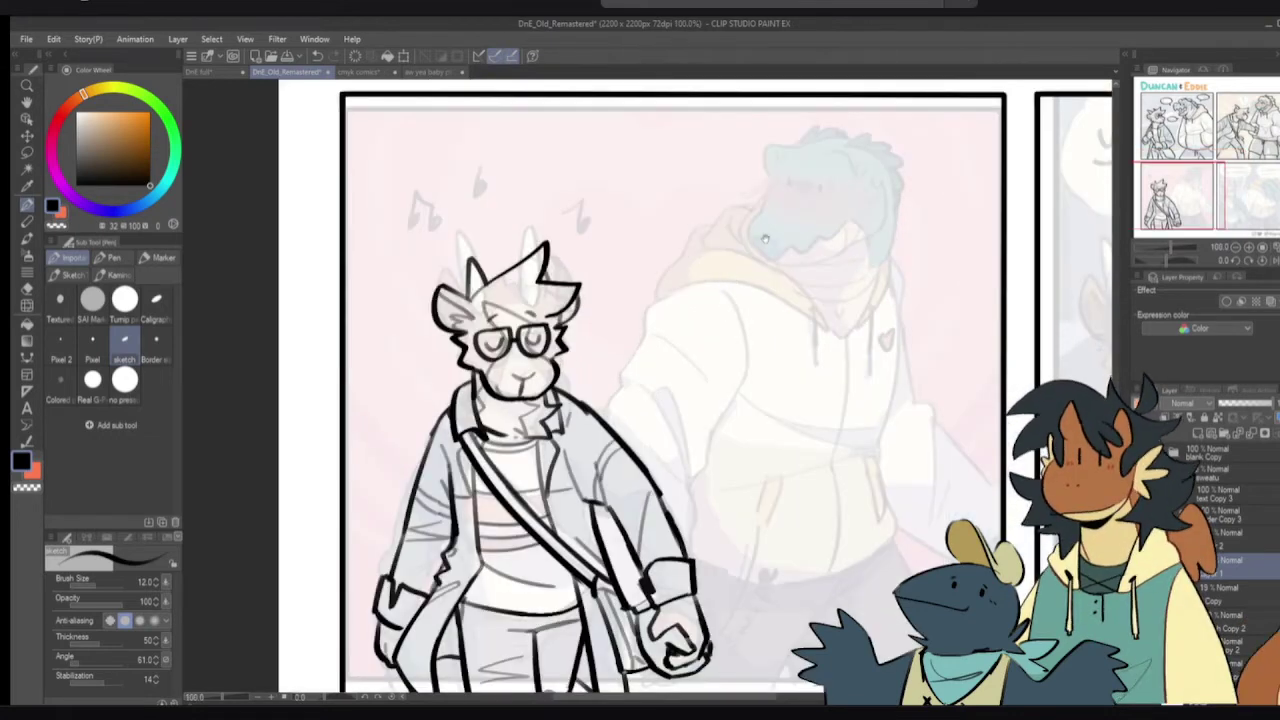
- Try to ink the crocodile character's snout and nostril in the third panel
{"action": "mouse_move", "coordinate": [728, 224]}
{"action": "left_mouse_down"}
{"action": "mouse_move", "coordinate": [786, 208]}
{"action": "mouse_move", "coordinate": [815, 230]}
{"action": "mouse_move", "coordinate": [734, 212]}
{"action": "mouse_move", "coordinate": [835, 232]}
{"action": "left_mouse_up"}
{"action": "key", "text": "ctrl+z"}
{"action": "key", "text": "ctrl+z"}
{"action": "mouse_move", "coordinate": [731, 226]}
{"action": "left_mouse_down"}
{"action": "mouse_move", "coordinate": [806, 232]}
{"action": "mouse_move", "coordinate": [748, 222]}
{"action": "mouse_move", "coordinate": [823, 258]}
{"action": "mouse_move", "coordinate": [730, 234]}
{"action": "mouse_move", "coordinate": [711, 283]}
{"action": "mouse_move", "coordinate": [722, 268]}
{"action": "mouse_move", "coordinate": [687, 310]}
{"action": "left_mouse_up"}
{"action": "key", "text": "ctrl+z"}
{"action": "key", "text": "ctrl+z"}
{"action": "mouse_move", "coordinate": [687, 306]}
{"action": "left_mouse_down"}
{"action": "mouse_move", "coordinate": [714, 336]}
{"action": "mouse_move", "coordinate": [706, 343]}
{"action": "mouse_move", "coordinate": [749, 346]}
{"action": "mouse_move", "coordinate": [694, 328]}
{"action": "mouse_move", "coordinate": [732, 346]}
{"action": "mouse_move", "coordinate": [802, 306]}
{"action": "left_mouse_up"}
{"action": "key", "text": "ctrl+z"}
{"action": "key", "text": "ctrl+z"}
{"action": "mouse_move", "coordinate": [784, 258]}
{"action": "left_mouse_down"}
{"action": "mouse_move", "coordinate": [778, 290]}
{"action": "mouse_move", "coordinate": [773, 262]}
{"action": "mouse_move", "coordinate": [739, 262]}
{"action": "mouse_move", "coordinate": [744, 285]}
{"action": "mouse_move", "coordinate": [739, 258]}
{"action": "mouse_move", "coordinate": [819, 283]}
{"action": "mouse_move", "coordinate": [732, 316]}
{"action": "left_mouse_up"}
{"action": "key", "text": "ctrl+z"}
{"action": "key", "text": "ctrl+z"}
{"action": "key", "text": "e"}
{"action": "key", "text": "p"}
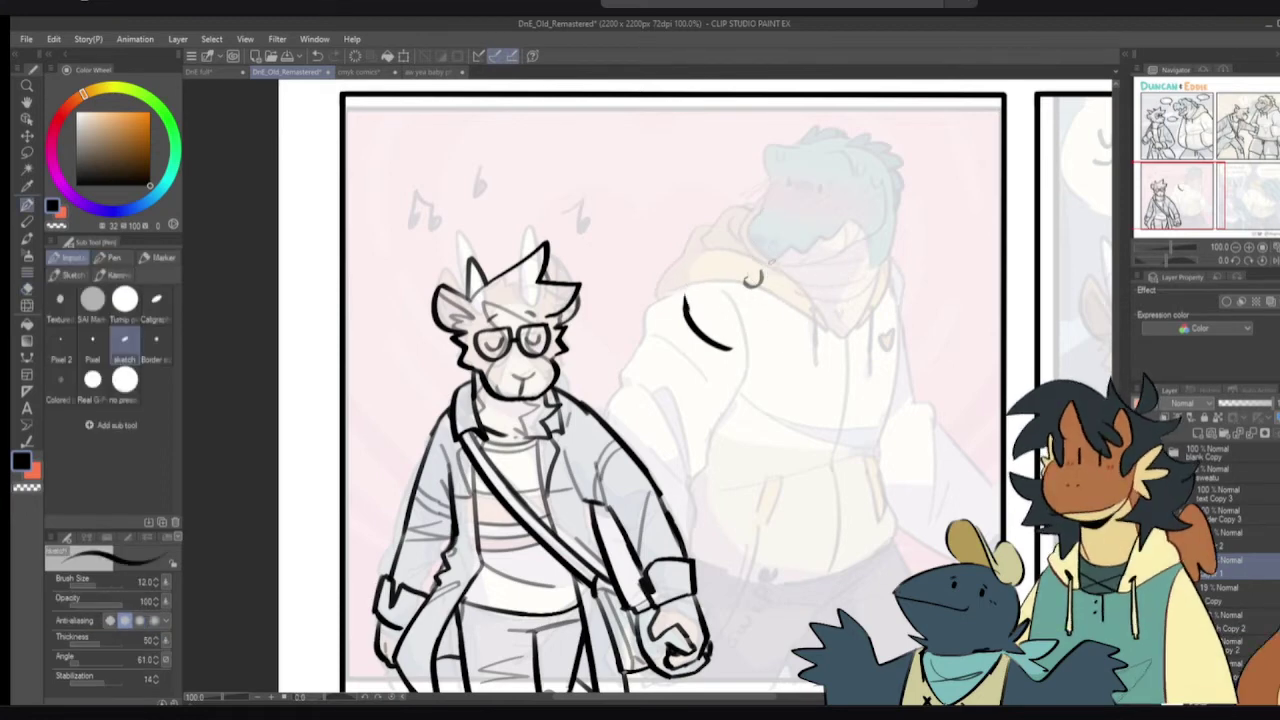
- Remove the trial strokes of the crocodile character's snout
{"action": "left_click_drag", "start_coordinate": [763, 555], "coordinate": [794, 504]}
{"action": "left_click_drag", "start_coordinate": [776, 345], "coordinate": [781, 388]}
{"action": "scroll", "coordinate": [715, 389], "scroll_direction": "down", "scroll_amount": 3}
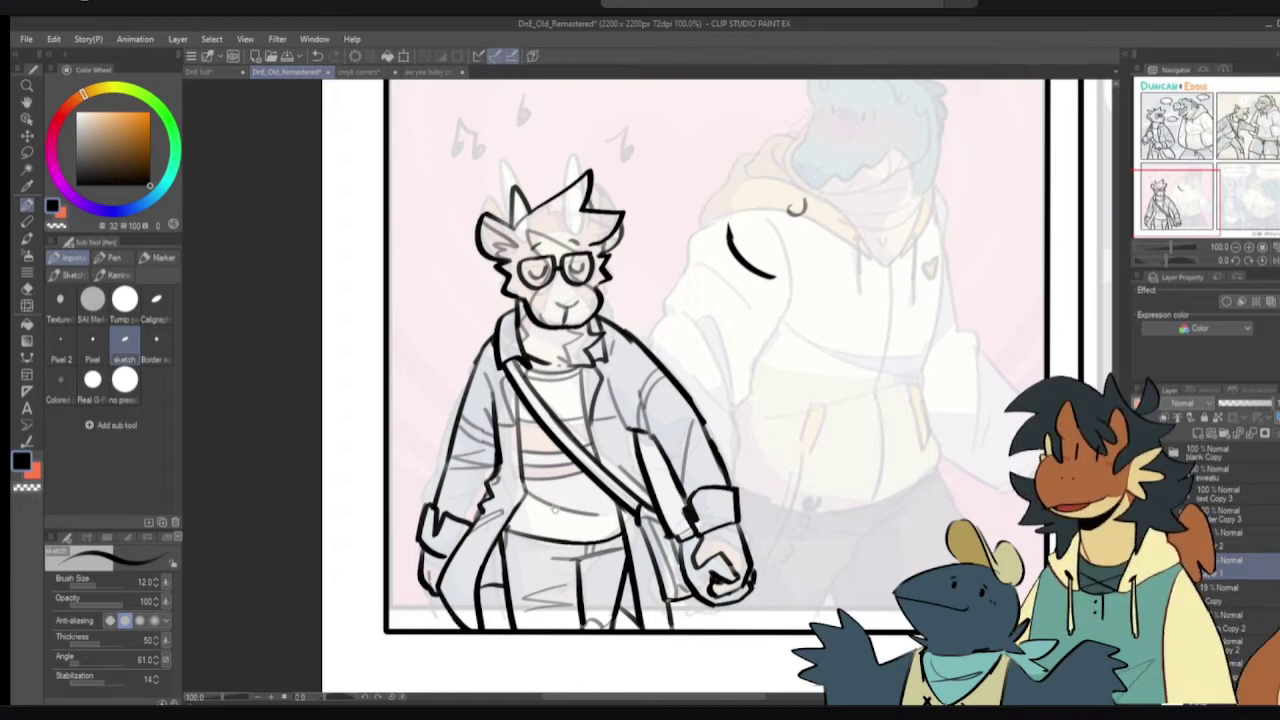
{"action": "left_click_drag", "start_coordinate": [633, 513], "coordinate": [632, 525]}
{"action": "key", "text": "ctrl+z"}
{"action": "left_click_drag", "start_coordinate": [705, 419], "coordinate": [638, 530]}
{"action": "key", "text": "e"}
{"action": "mouse_move", "coordinate": [713, 322]}
{"action": "left_mouse_down"}
{"action": "mouse_move", "coordinate": [671, 358]}
{"action": "mouse_move", "coordinate": [740, 360]}
{"action": "mouse_move", "coordinate": [739, 331]}
{"action": "left_mouse_up"}
{"action": "key", "text": "p"}
{"action": "left_click_drag", "start_coordinate": [782, 249], "coordinate": [796, 250]}
{"action": "key", "text": "ctrl+z"}
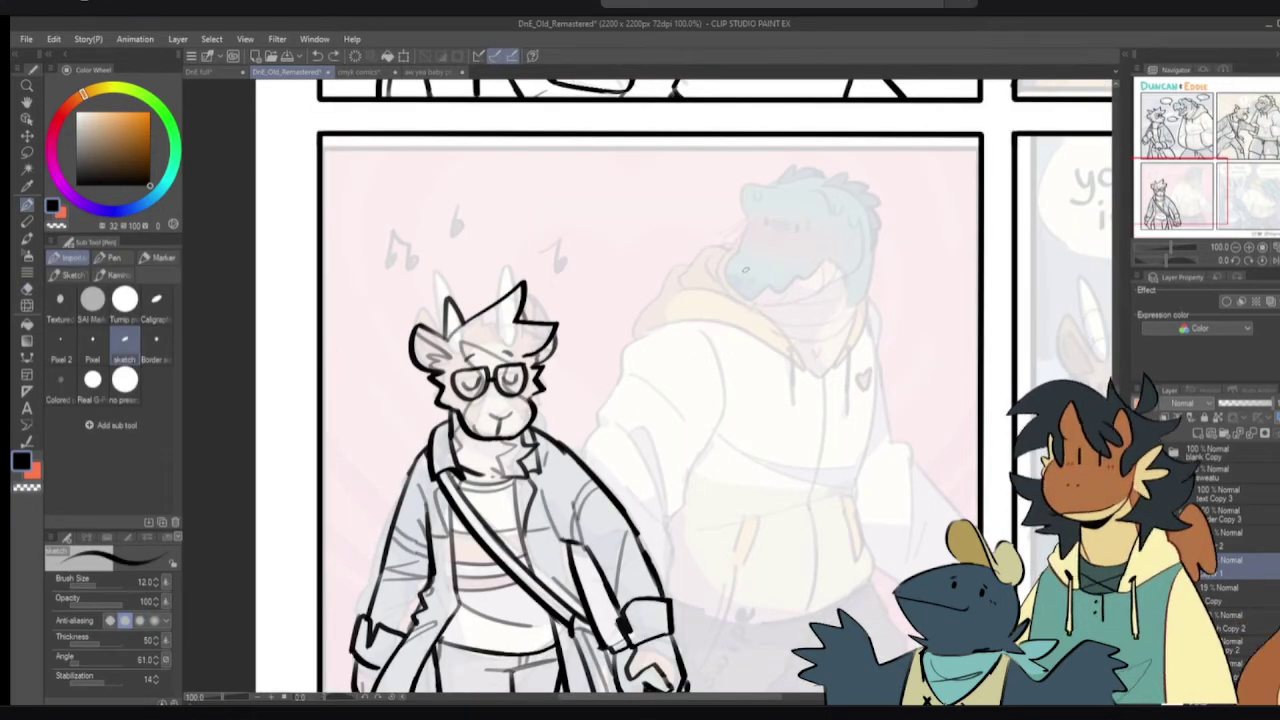
- Ink the outline of the crocodile character's snout in the third panel, redoing strokes until the curve fits
{"action": "mouse_move", "coordinate": [727, 293]}
{"action": "left_mouse_down"}
{"action": "mouse_move", "coordinate": [755, 273]}
{"action": "mouse_move", "coordinate": [808, 304]}
{"action": "left_mouse_up"}
{"action": "key", "text": "ctrl+z"}
{"action": "mouse_move", "coordinate": [721, 295]}
{"action": "left_mouse_down"}
{"action": "mouse_move", "coordinate": [799, 290]}
{"action": "mouse_move", "coordinate": [814, 305]}
{"action": "mouse_move", "coordinate": [755, 301]}
{"action": "mouse_move", "coordinate": [808, 312]}
{"action": "left_mouse_up"}
{"action": "key", "text": "ctrl+z"}
{"action": "key", "text": "ctrl+z"}
{"action": "mouse_move", "coordinate": [733, 295]}
{"action": "left_mouse_down"}
{"action": "mouse_move", "coordinate": [725, 331]}
{"action": "mouse_move", "coordinate": [685, 346]}
{"action": "mouse_move", "coordinate": [670, 391]}
{"action": "left_mouse_up"}
{"action": "key", "text": "ctrl+z"}
{"action": "key", "text": "ctrl+z"}
{"action": "mouse_move", "coordinate": [726, 337]}
{"action": "left_mouse_down"}
{"action": "mouse_move", "coordinate": [682, 371]}
{"action": "mouse_move", "coordinate": [692, 416]}
{"action": "mouse_move", "coordinate": [740, 428]}
{"action": "mouse_move", "coordinate": [722, 434]}
{"action": "mouse_move", "coordinate": [810, 378]}
{"action": "mouse_move", "coordinate": [744, 378]}
{"action": "mouse_move", "coordinate": [632, 496]}
{"action": "left_mouse_up"}
{"action": "key", "text": "ctrl+z"}
{"action": "key", "text": "ctrl+z"}
- Hide the coloured reference art so that only the comic's line work shows across the panels
{"action": "scroll", "coordinate": [735, 394], "scroll_direction": "down", "scroll_amount": 2}
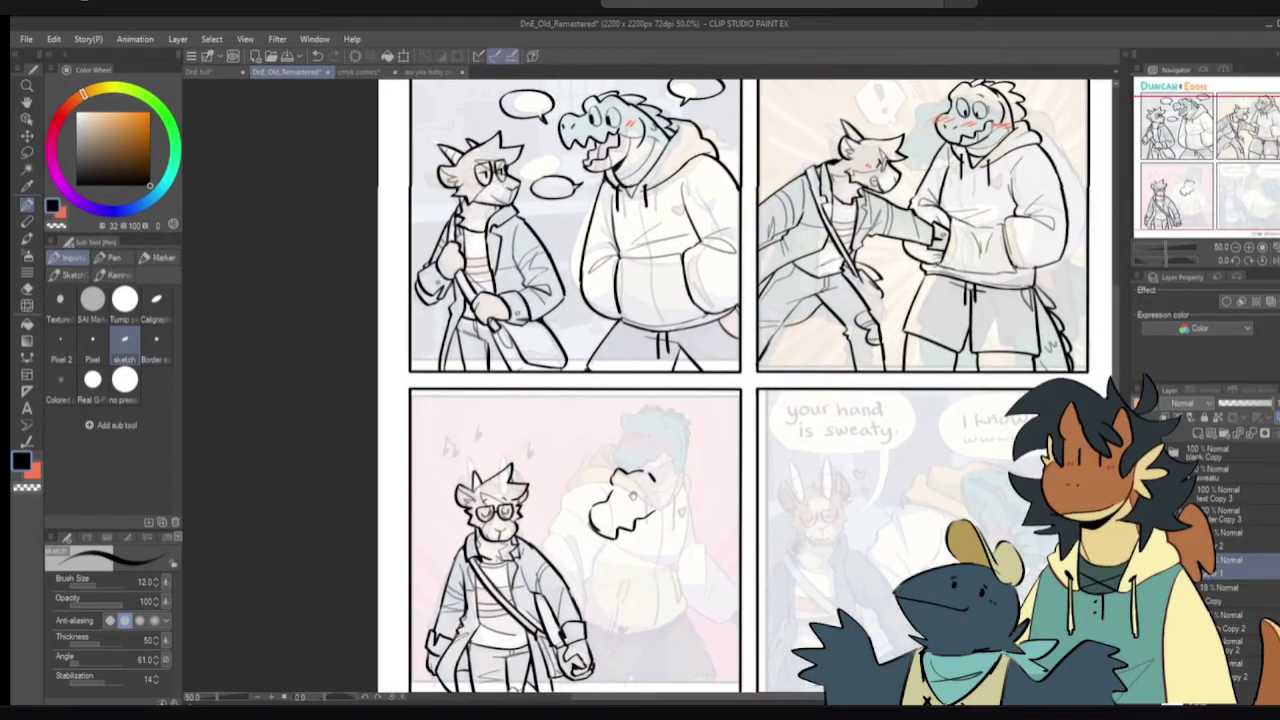
{"action": "left_click", "coordinate": [1143, 594]}
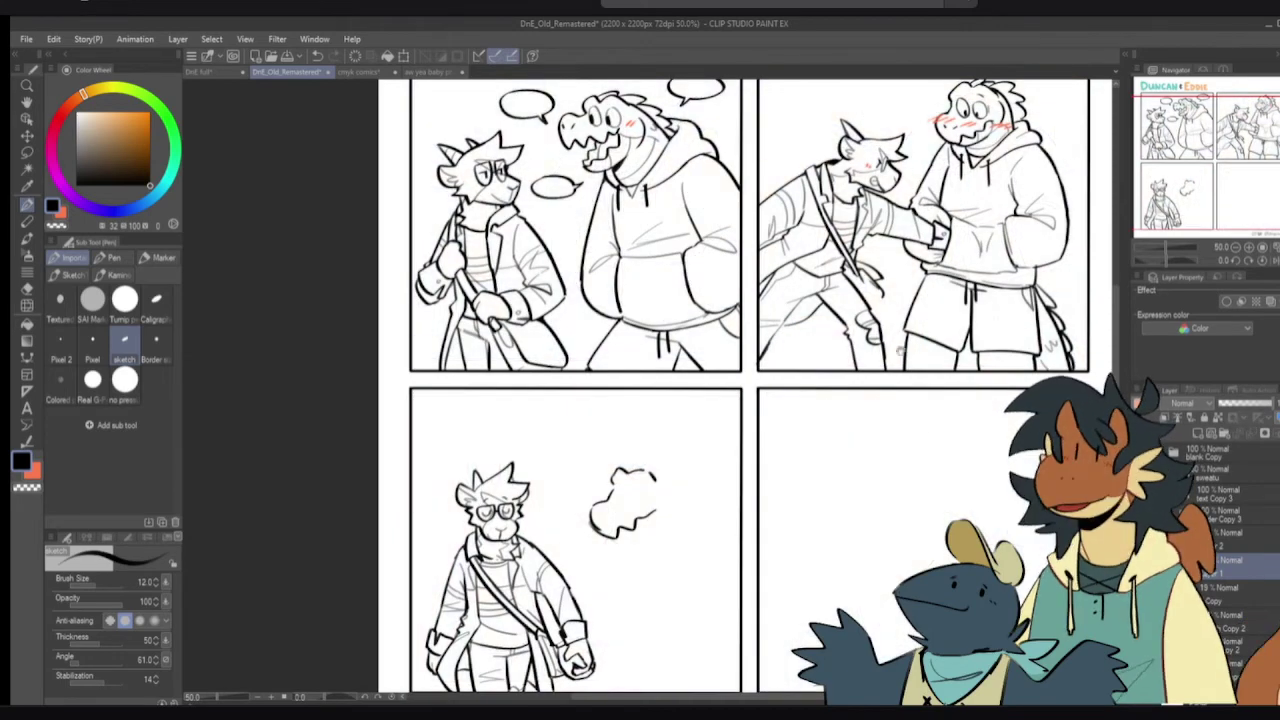
{"action": "left_click_drag", "start_coordinate": [873, 330], "coordinate": [849, 364]}
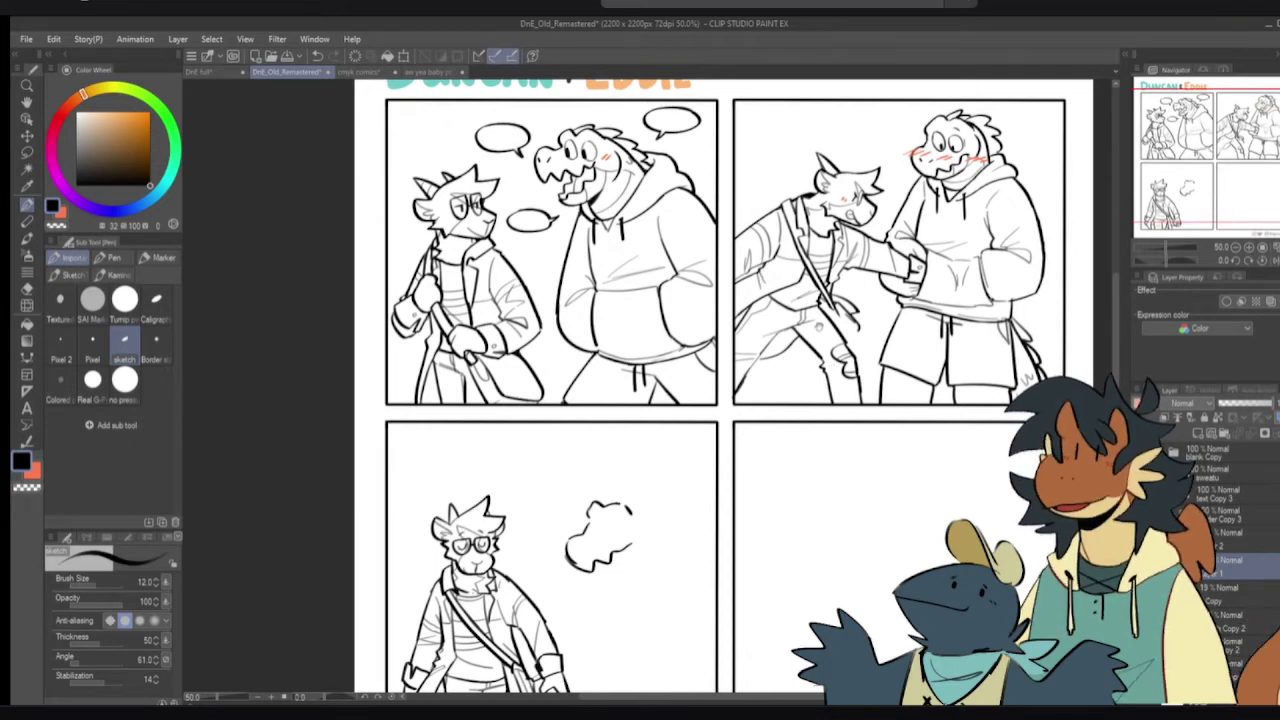
- Ink the bag at the end of the goat character's strap in the second panel, extending it down along the thigh
{"action": "scroll", "coordinate": [845, 345], "scroll_direction": "up", "scroll_amount": 4}
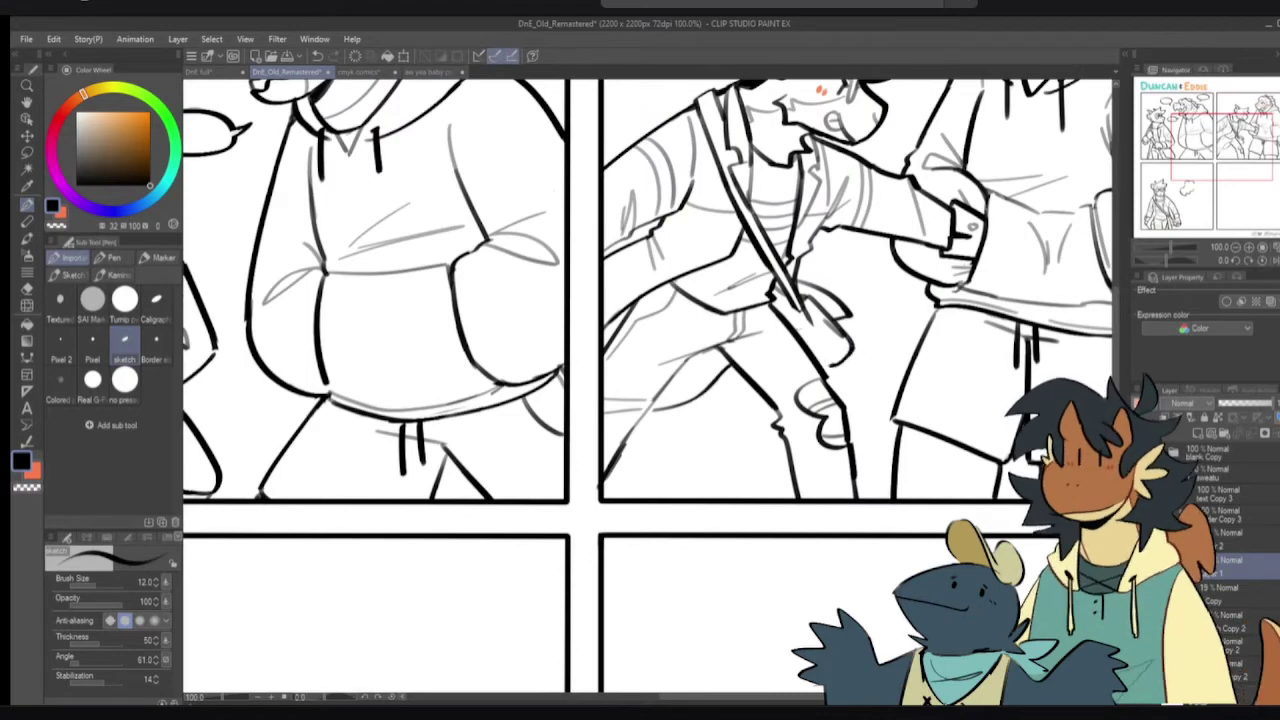
{"action": "left_click_drag", "start_coordinate": [803, 314], "coordinate": [836, 366]}
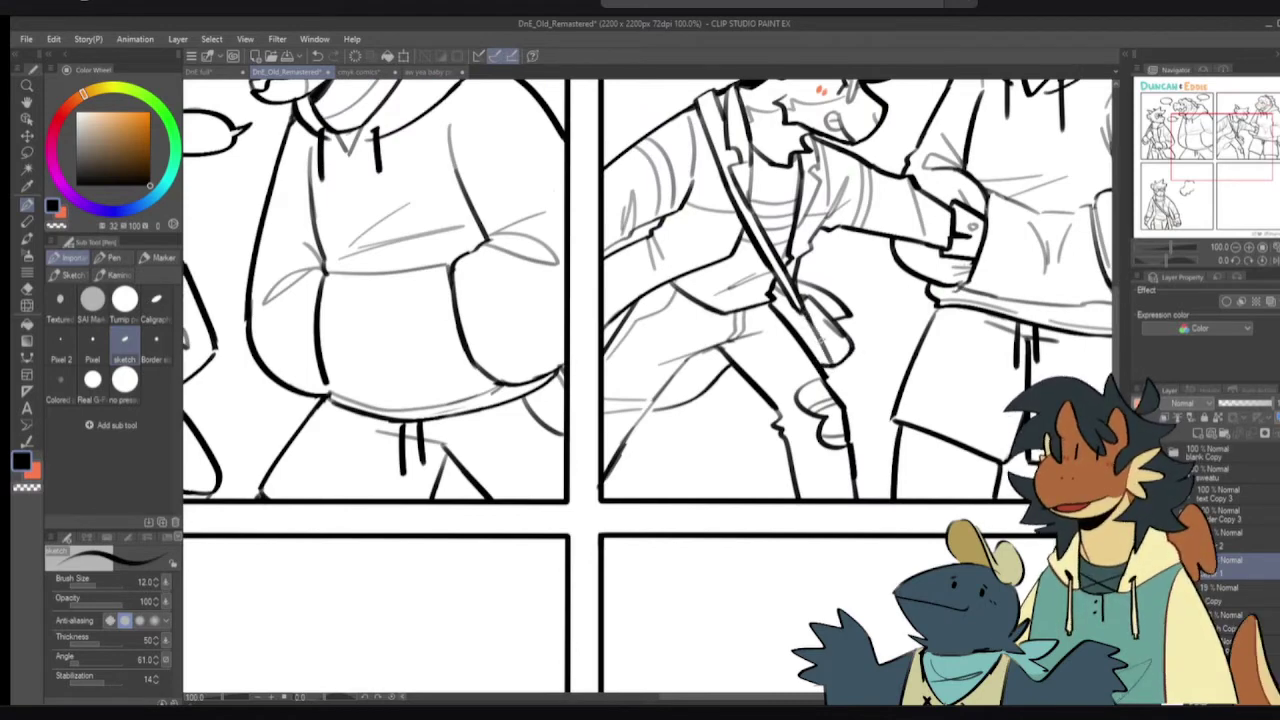
{"action": "left_click_drag", "start_coordinate": [818, 325], "coordinate": [811, 348]}
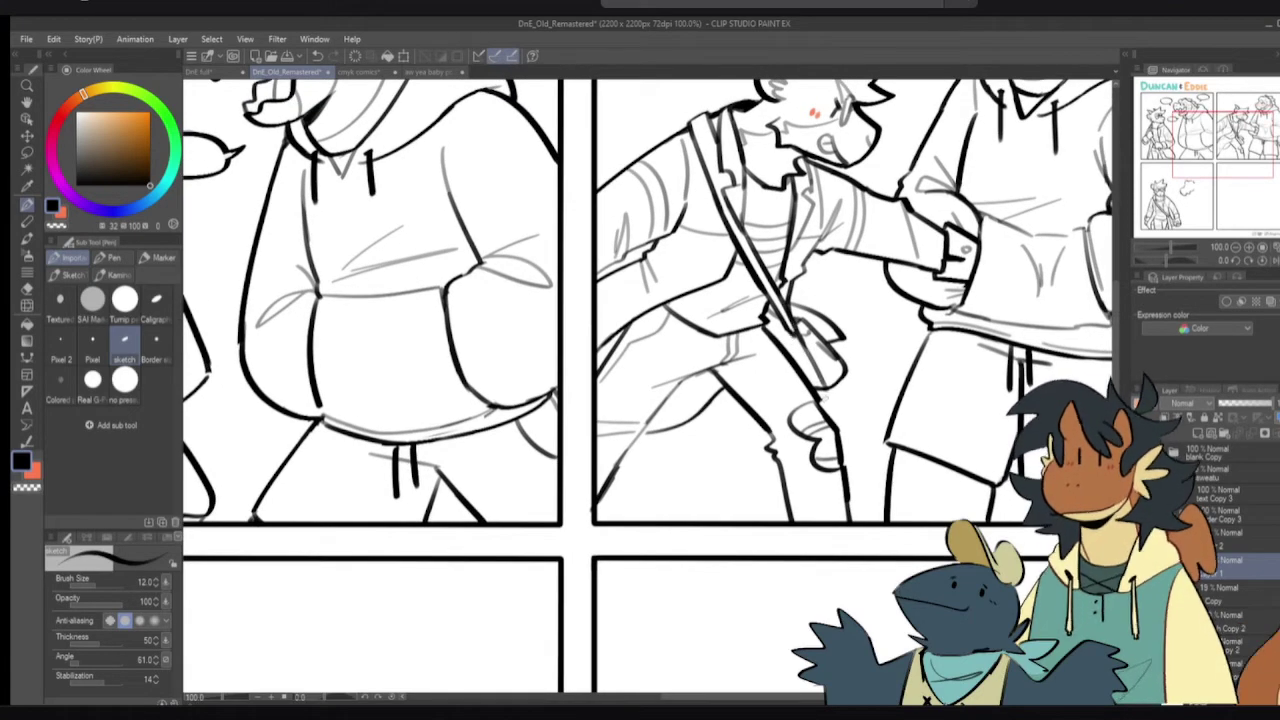
{"action": "key", "text": "c"}
{"action": "key", "text": "ctrl+z"}
{"action": "key", "text": "c"}
{"action": "scroll", "coordinate": [765, 460], "scroll_direction": "up", "scroll_amount": 2}
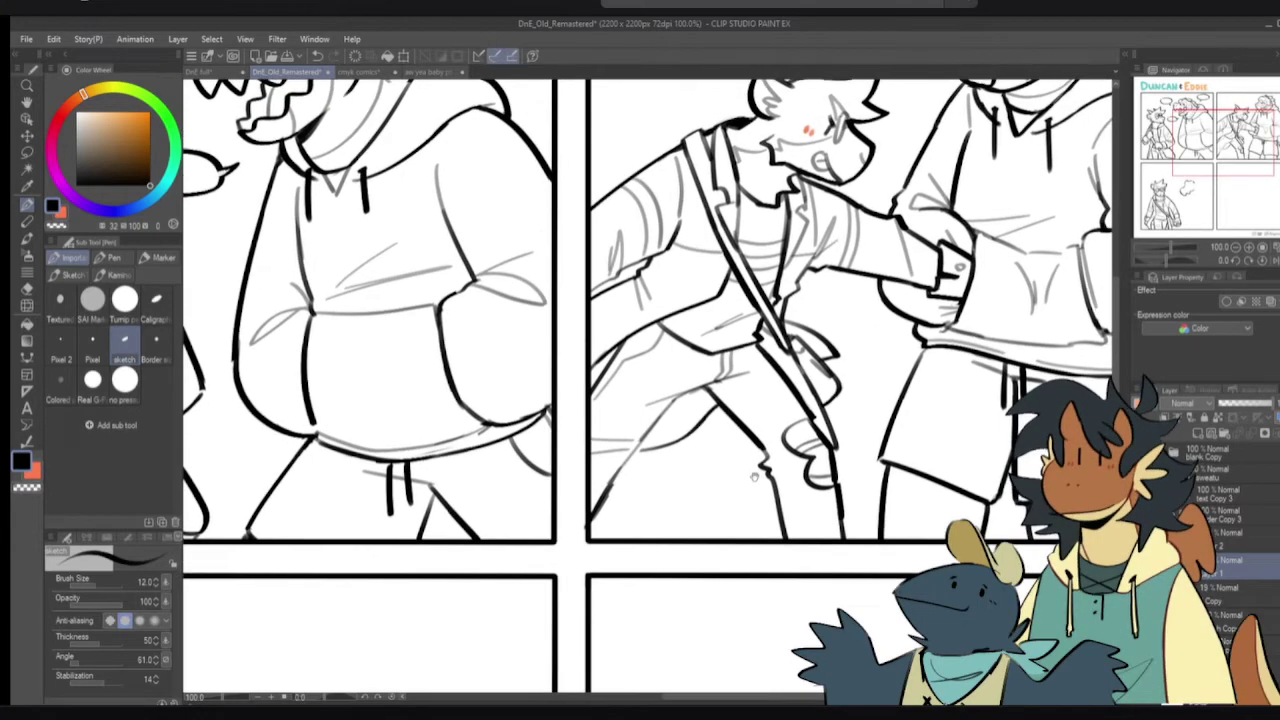
{"action": "left_click_drag", "start_coordinate": [755, 482], "coordinate": [754, 484]}
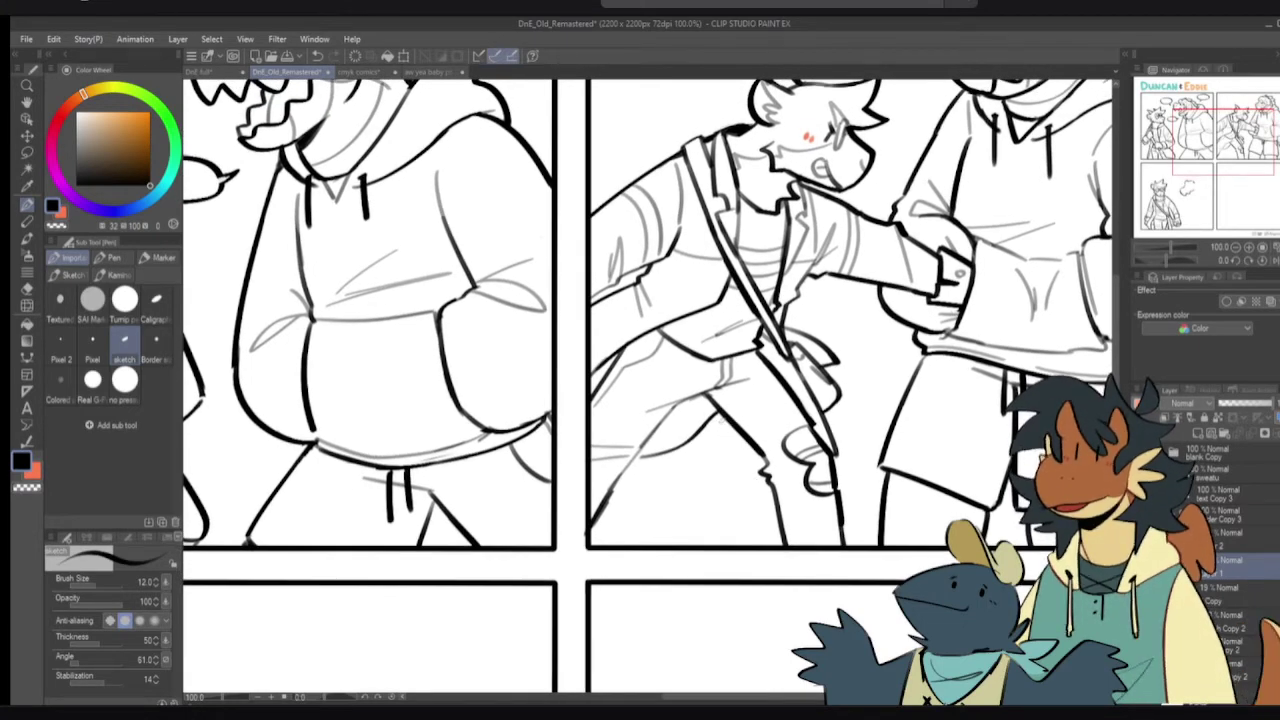
{"action": "scroll", "coordinate": [779, 418], "scroll_direction": "up", "scroll_amount": 3}
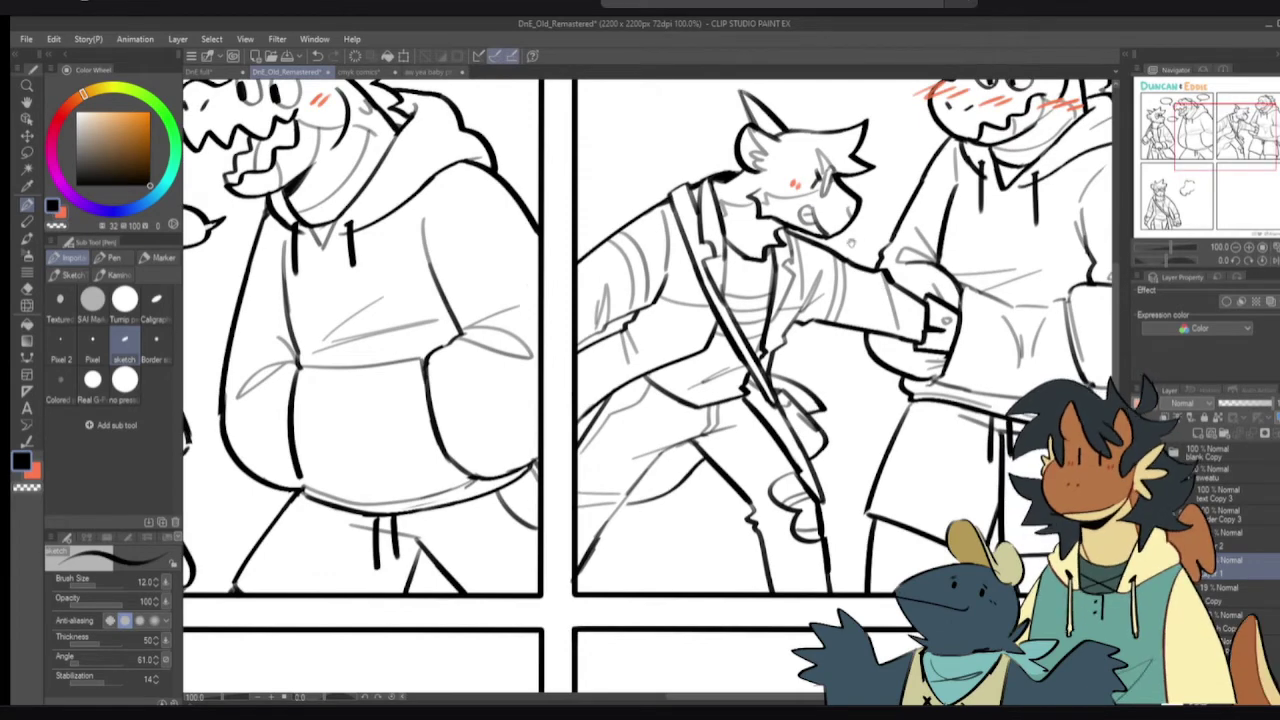
- Lasso the fly and waistband lines of the goat character's trousers in the third panel and shift them into place
{"action": "left_click_drag", "start_coordinate": [828, 348], "coordinate": [825, 297]}
{"action": "scroll", "coordinate": [781, 438], "scroll_direction": "down", "scroll_amount": 2}
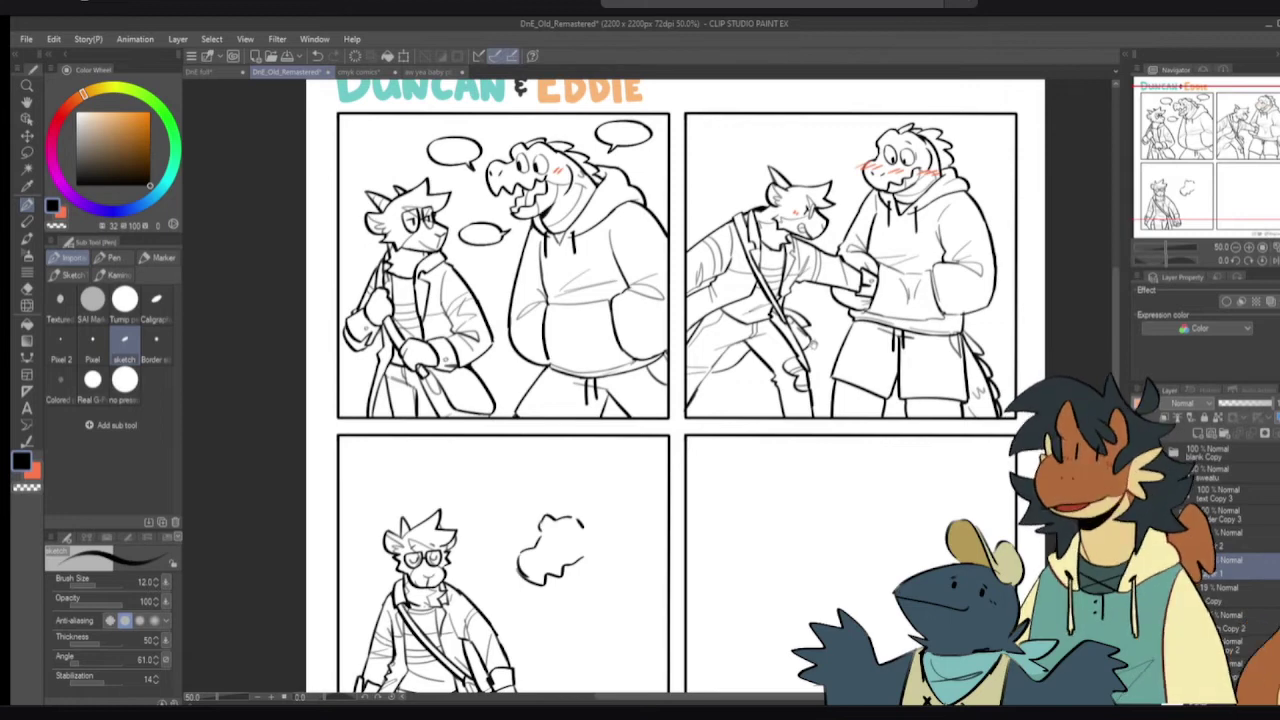
{"action": "left_click_drag", "start_coordinate": [774, 396], "coordinate": [808, 344]}
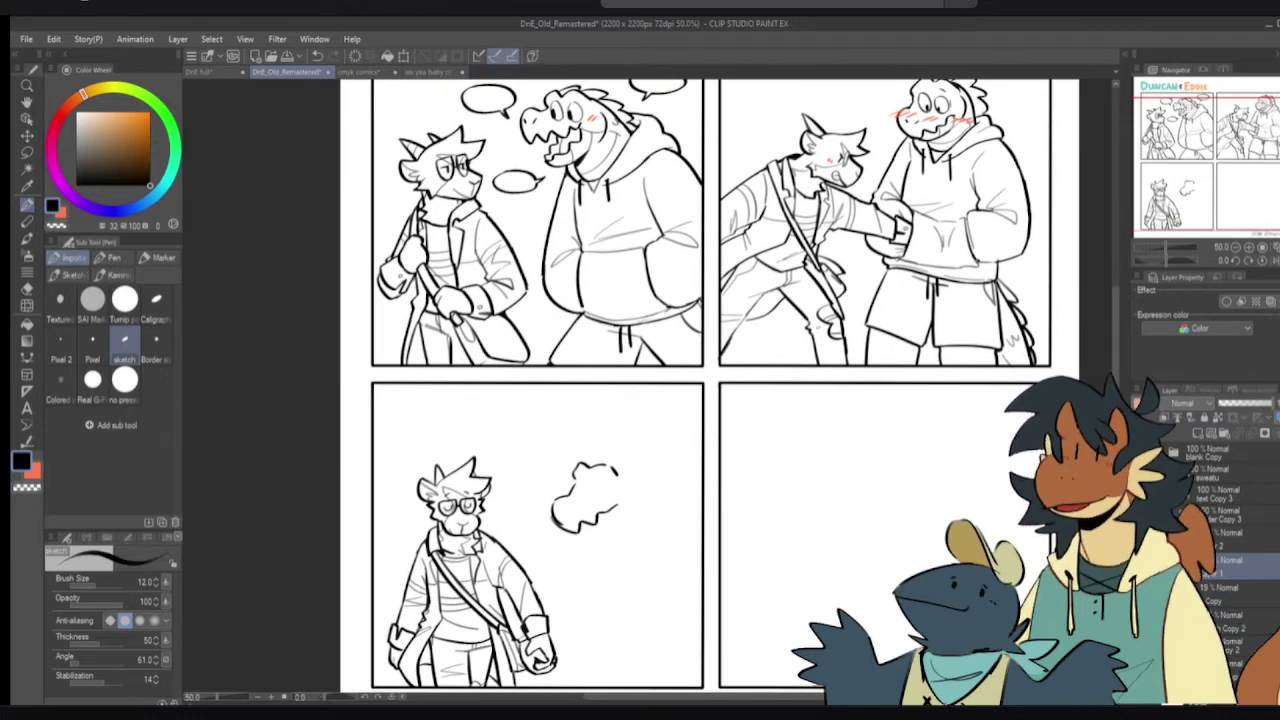
{"action": "mouse_move", "coordinate": [484, 631]}
{"action": "left_mouse_down"}
{"action": "mouse_move", "coordinate": [517, 527]}
{"action": "mouse_move", "coordinate": [502, 505]}
{"action": "mouse_move", "coordinate": [472, 508]}
{"action": "mouse_move", "coordinate": [598, 484]}
{"action": "mouse_move", "coordinate": [530, 612]}
{"action": "mouse_move", "coordinate": [506, 530]}
{"action": "mouse_move", "coordinate": [531, 574]}
{"action": "left_mouse_up"}
{"action": "scroll", "coordinate": [494, 533], "scroll_direction": "up", "scroll_amount": 3}
{"action": "key", "text": "m"}
{"action": "key", "text": "p"}
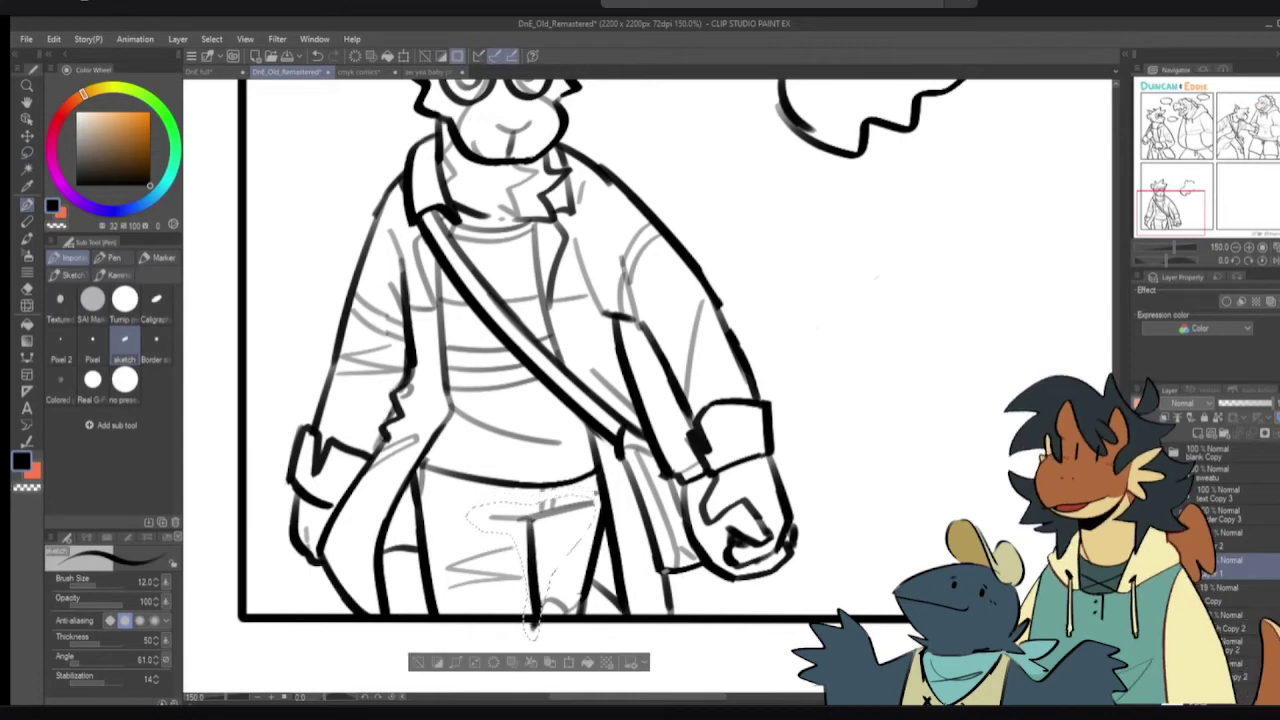
{"action": "left_click", "coordinate": [418, 660]}
- Touch up the waistband line of the goat's trousers beside the jacket's edge in the third panel
{"action": "key", "text": "c"}
{"action": "mouse_move", "coordinate": [552, 496]}
{"action": "left_mouse_down"}
{"action": "mouse_move", "coordinate": [542, 512]}
{"action": "mouse_move", "coordinate": [595, 493]}
{"action": "left_mouse_up"}
{"action": "key", "text": "c"}
{"action": "key", "text": "c"}
{"action": "scroll", "coordinate": [600, 496], "scroll_direction": "down", "scroll_amount": 1}
{"action": "scroll", "coordinate": [604, 498], "scroll_direction": "down", "scroll_amount": 1}
- Try fading the characters' line art by lowering the layer's opacity
{"action": "left_click_drag", "start_coordinate": [684, 420], "coordinate": [636, 518]}
{"action": "scroll", "coordinate": [636, 518], "scroll_direction": "down", "scroll_amount": 1}
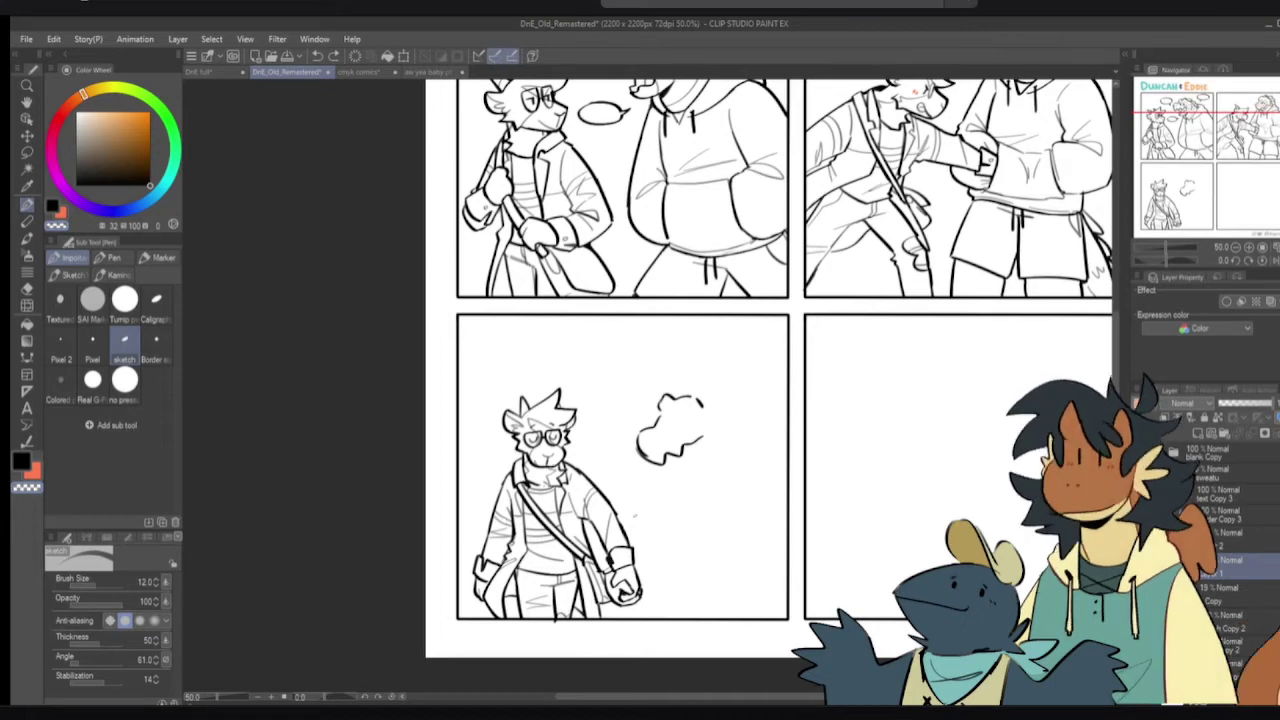
{"action": "left_click_drag", "start_coordinate": [392, 450], "coordinate": [320, 523]}
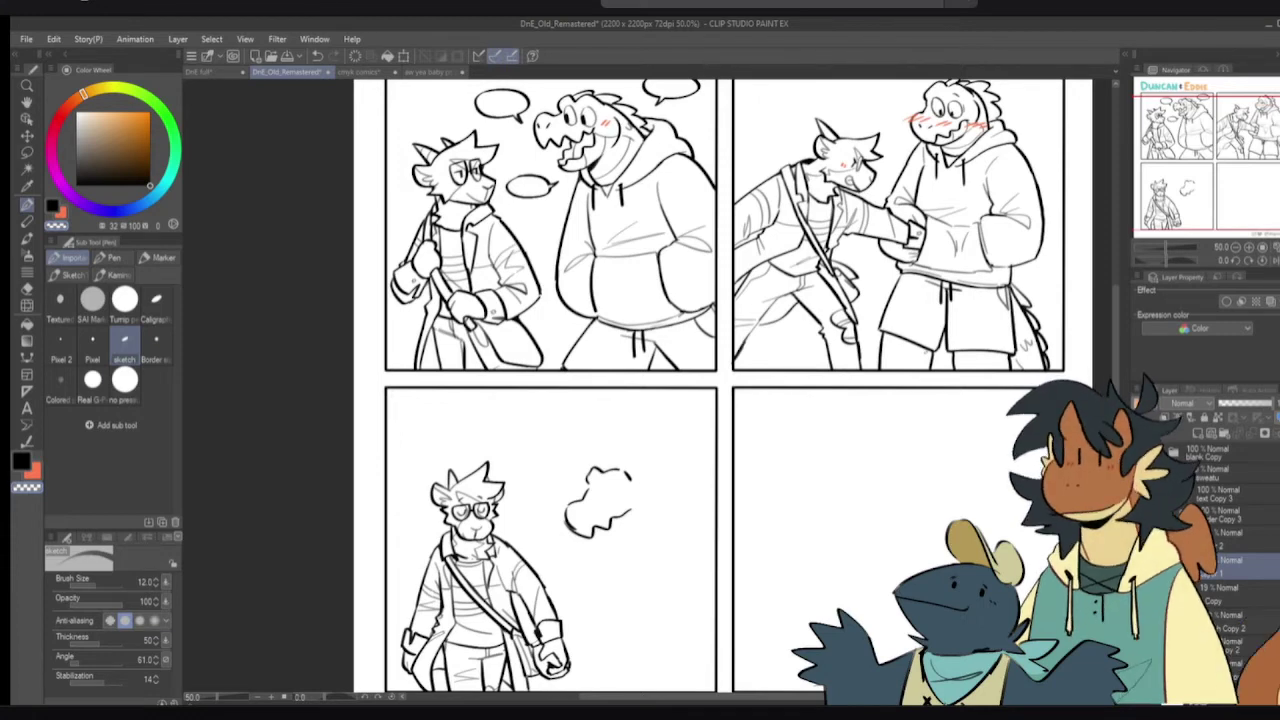
{"action": "left_click_drag", "start_coordinate": [630, 480], "coordinate": [609, 542]}
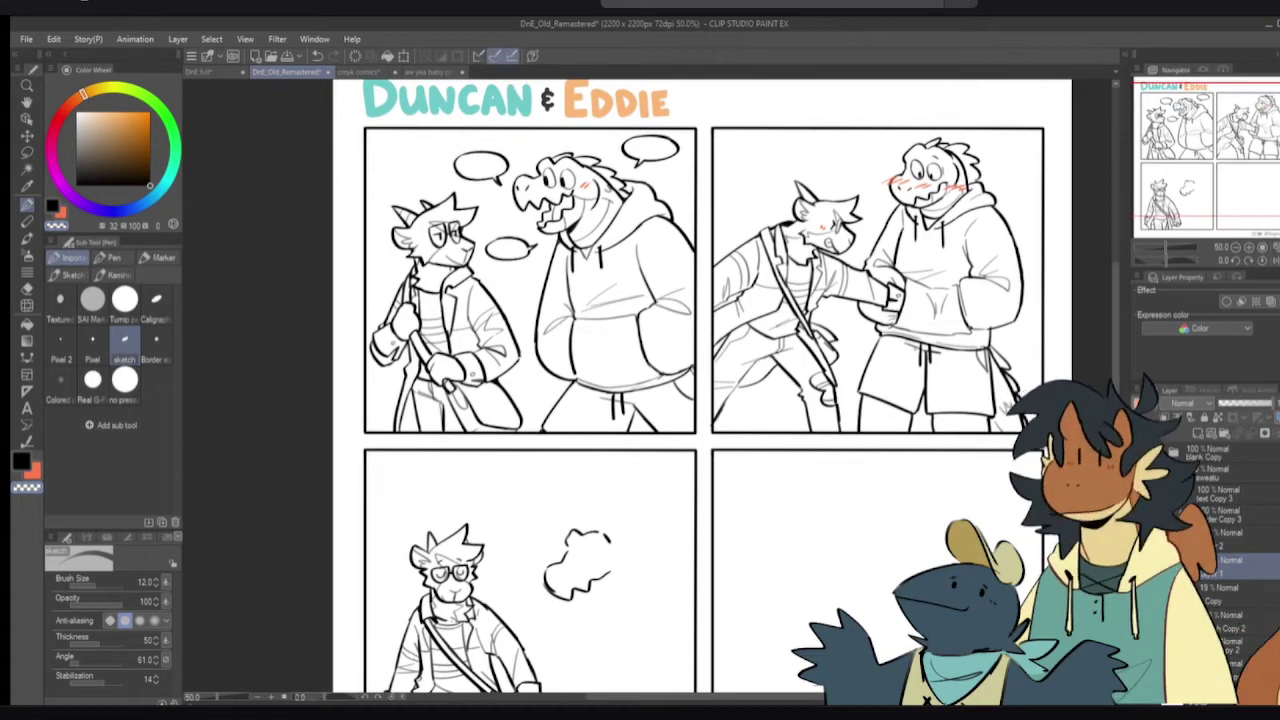
{"action": "left_click_drag", "start_coordinate": [1057, 294], "coordinate": [1043, 355]}
{"action": "scroll", "coordinate": [1027, 300], "scroll_direction": "up", "scroll_amount": 1}
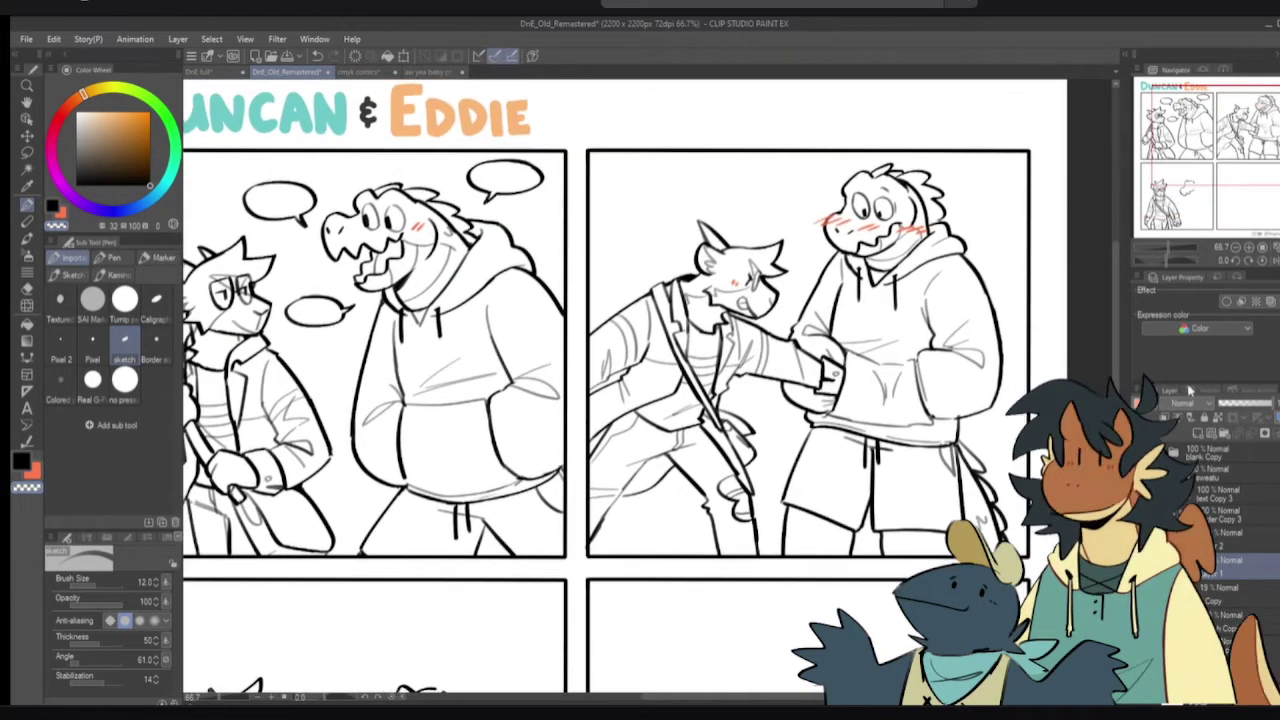
{"action": "left_click", "coordinate": [1237, 404]}
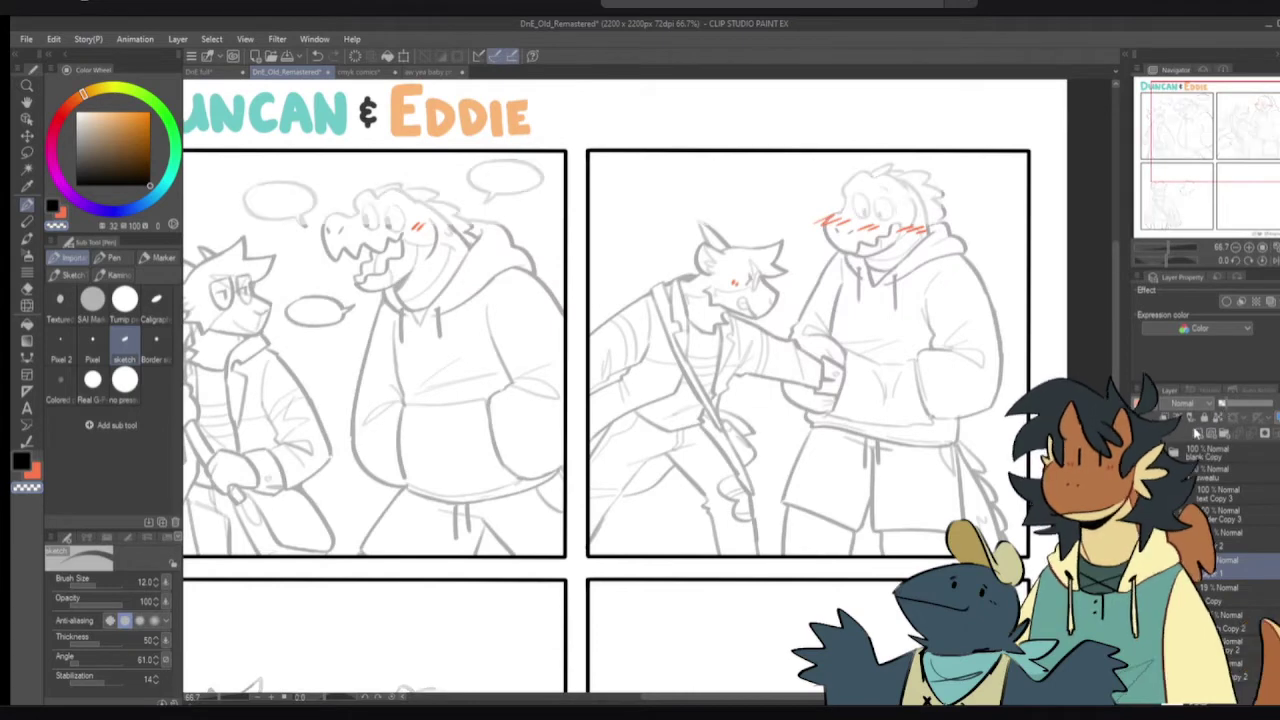
{"action": "scroll", "coordinate": [729, 298], "scroll_direction": "up", "scroll_amount": 5}
{"action": "left_click_drag", "start_coordinate": [729, 298], "coordinate": [693, 300]}
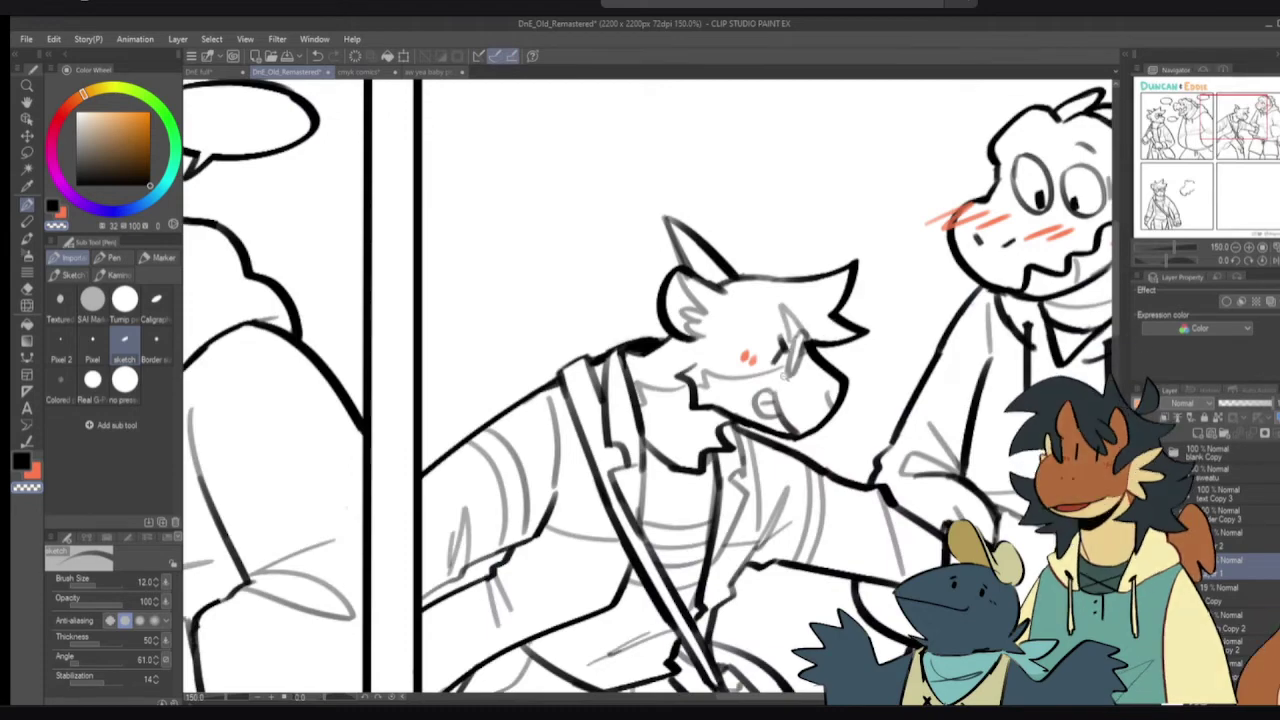
{"action": "scroll", "coordinate": [783, 378], "scroll_direction": "down", "scroll_amount": 4}
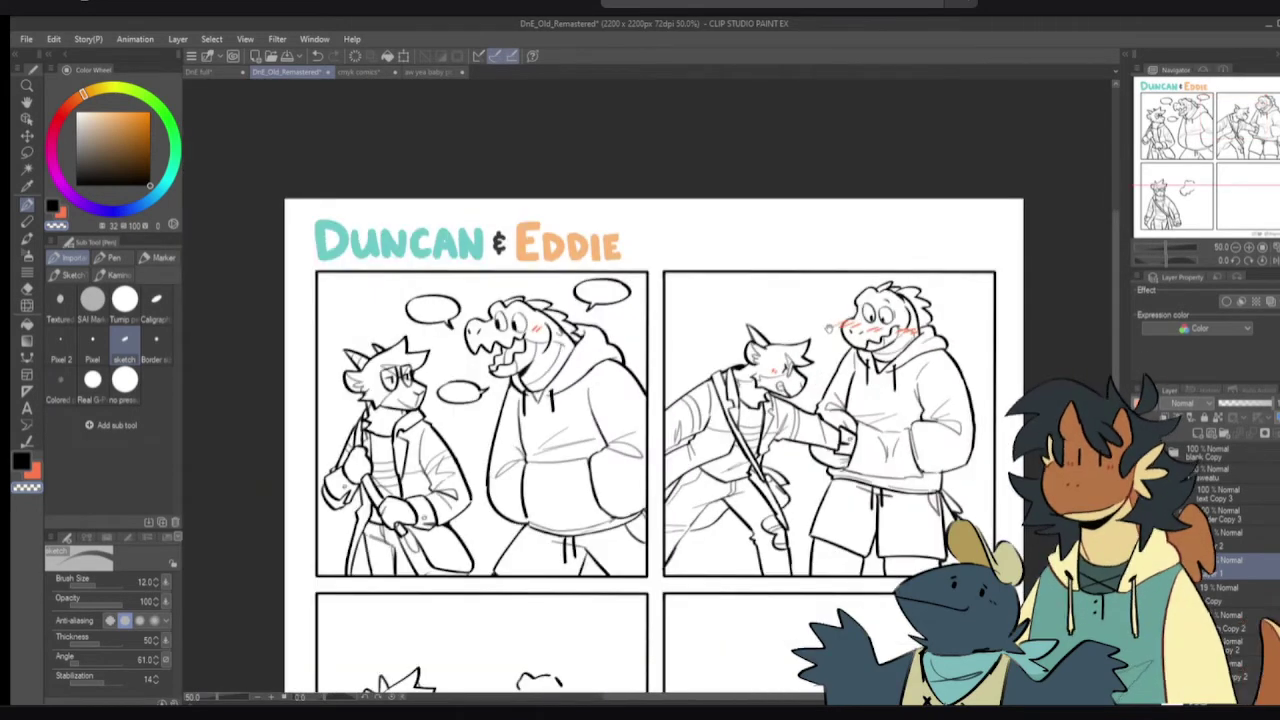
- Erase the goat's horn, inner ear fur, crown line and cheek fur in the second panel
{"action": "scroll", "coordinate": [800, 348], "scroll_direction": "up", "scroll_amount": 4}
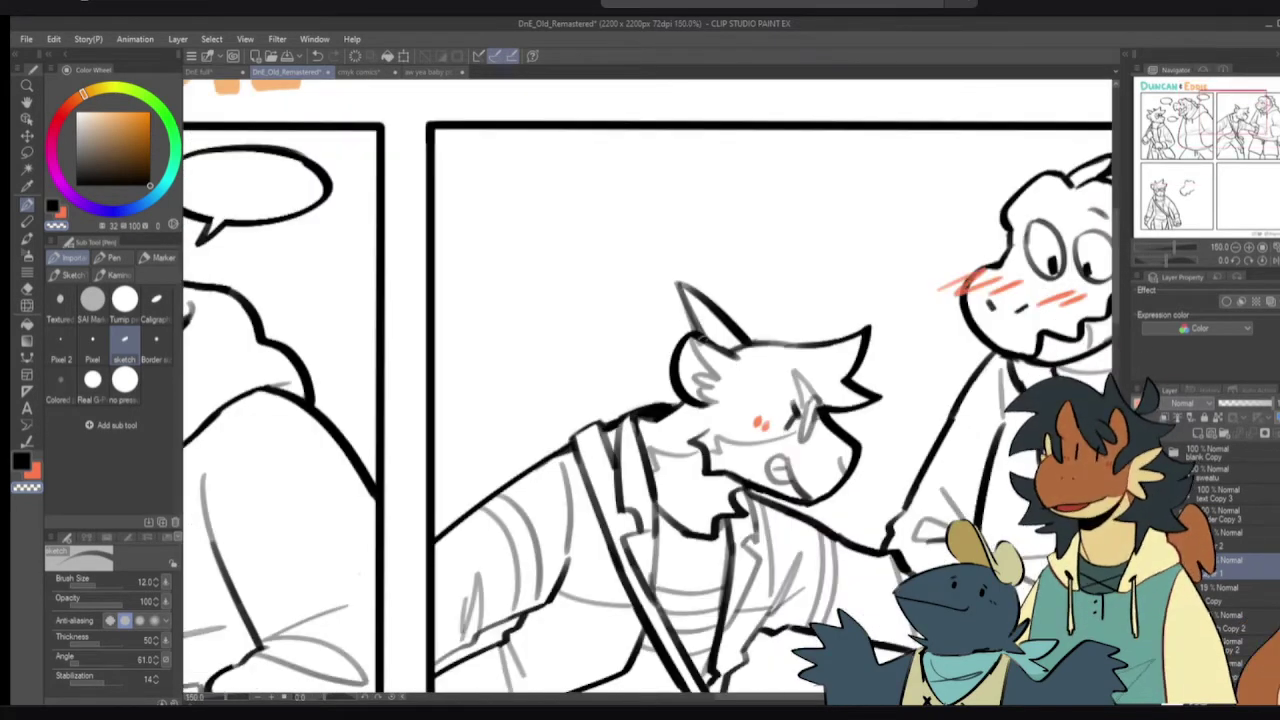
{"action": "key", "text": "e"}
{"action": "mouse_move", "coordinate": [698, 358]}
{"action": "left_mouse_down"}
{"action": "mouse_move", "coordinate": [763, 318]}
{"action": "mouse_move", "coordinate": [706, 342]}
{"action": "mouse_move", "coordinate": [678, 310]}
{"action": "mouse_move", "coordinate": [668, 372]}
{"action": "left_mouse_up"}
{"action": "key", "text": "p"}
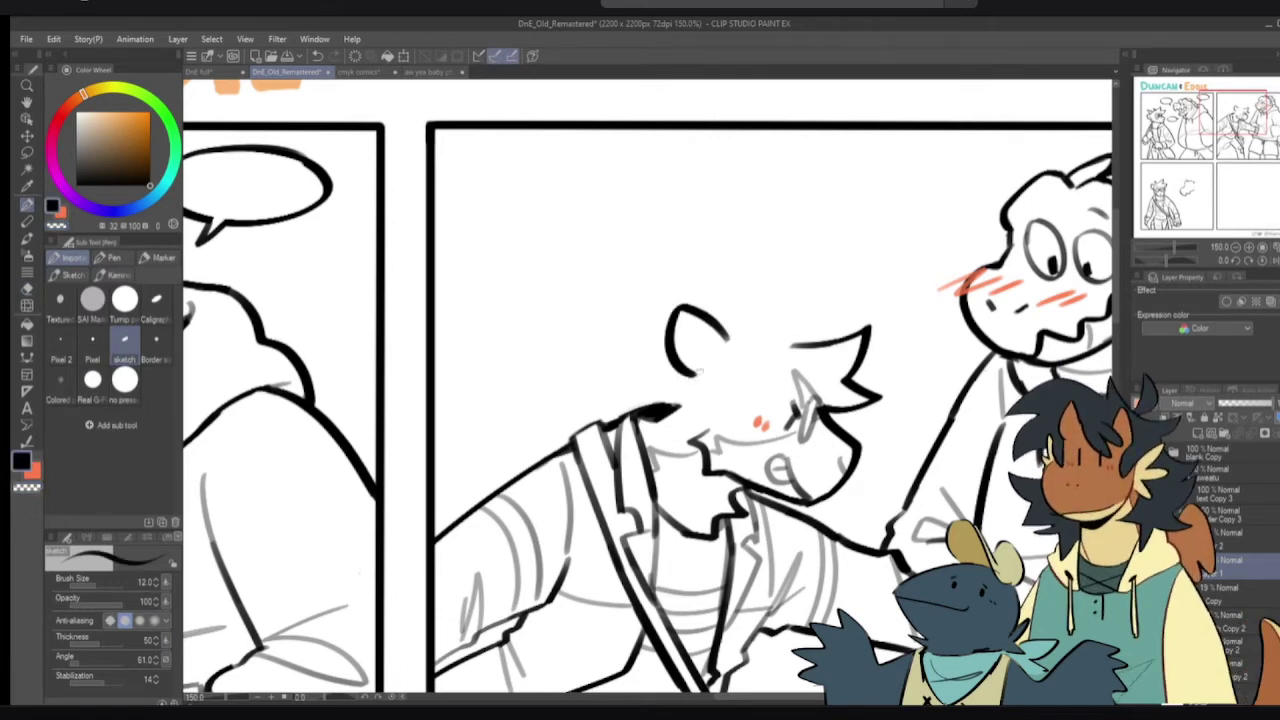
{"action": "key", "text": "e"}
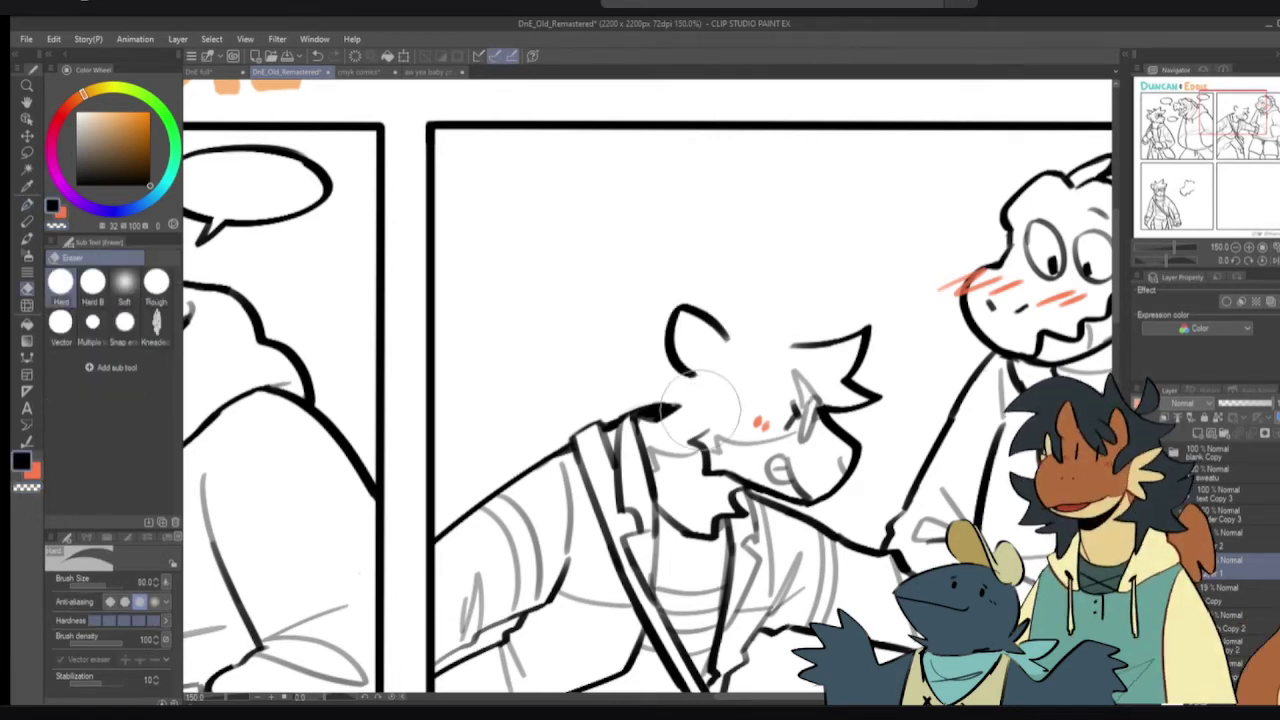
{"action": "mouse_move", "coordinate": [700, 462]}
{"action": "left_mouse_down"}
{"action": "mouse_move", "coordinate": [683, 403]}
{"action": "mouse_move", "coordinate": [668, 422]}
{"action": "mouse_move", "coordinate": [695, 378]}
{"action": "mouse_move", "coordinate": [677, 379]}
{"action": "mouse_move", "coordinate": [691, 395]}
{"action": "mouse_move", "coordinate": [705, 435]}
{"action": "left_mouse_up"}
- Ink new jagged cheek fur below the goat's ear in the second panel, redoing strokes until the shape fits
{"action": "key", "text": "p"}
{"action": "key", "text": "ctrl+z"}
{"action": "mouse_move", "coordinate": [692, 387]}
{"action": "left_mouse_down"}
{"action": "mouse_move", "coordinate": [670, 388]}
{"action": "mouse_move", "coordinate": [676, 420]}
{"action": "mouse_move", "coordinate": [712, 448]}
{"action": "left_mouse_up"}
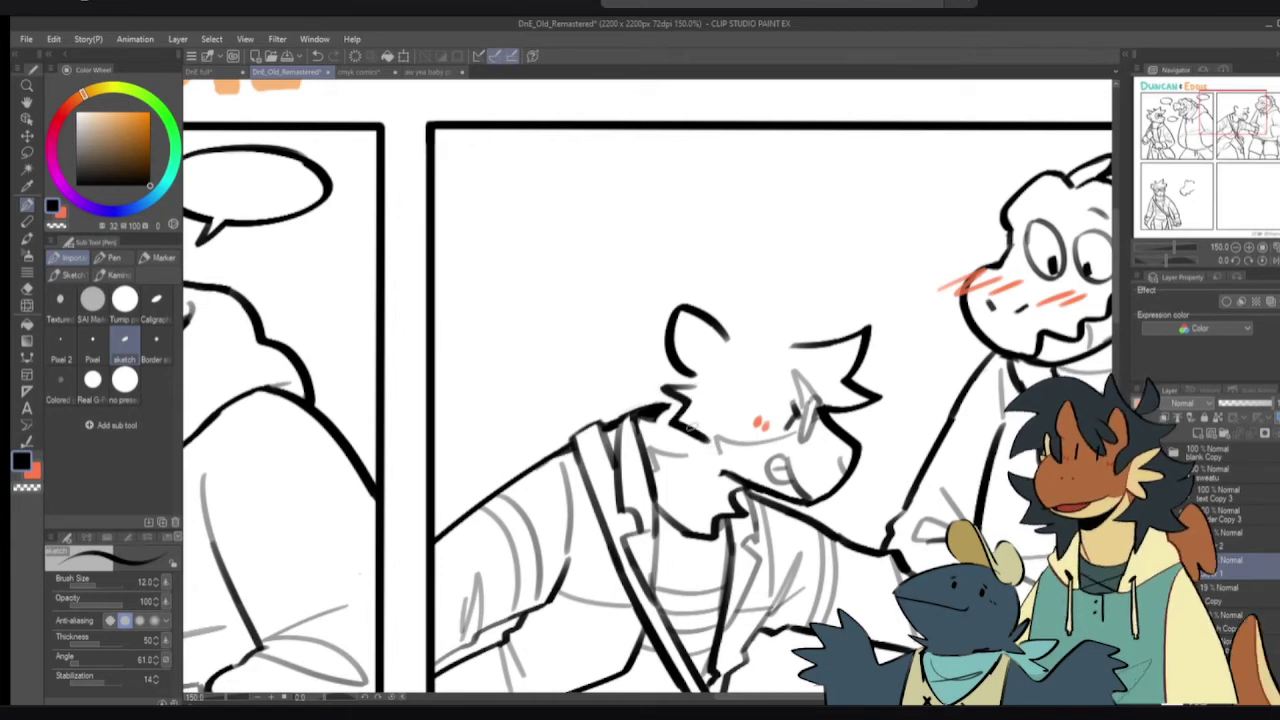
{"action": "key", "text": "ctrl+z"}
{"action": "mouse_move", "coordinate": [692, 387]}
{"action": "left_mouse_down"}
{"action": "mouse_move", "coordinate": [669, 391]}
{"action": "mouse_move", "coordinate": [674, 428]}
{"action": "mouse_move", "coordinate": [699, 434]}
{"action": "mouse_move", "coordinate": [756, 492]}
{"action": "left_mouse_up"}
{"action": "key", "text": "c"}
{"action": "key", "text": "c"}
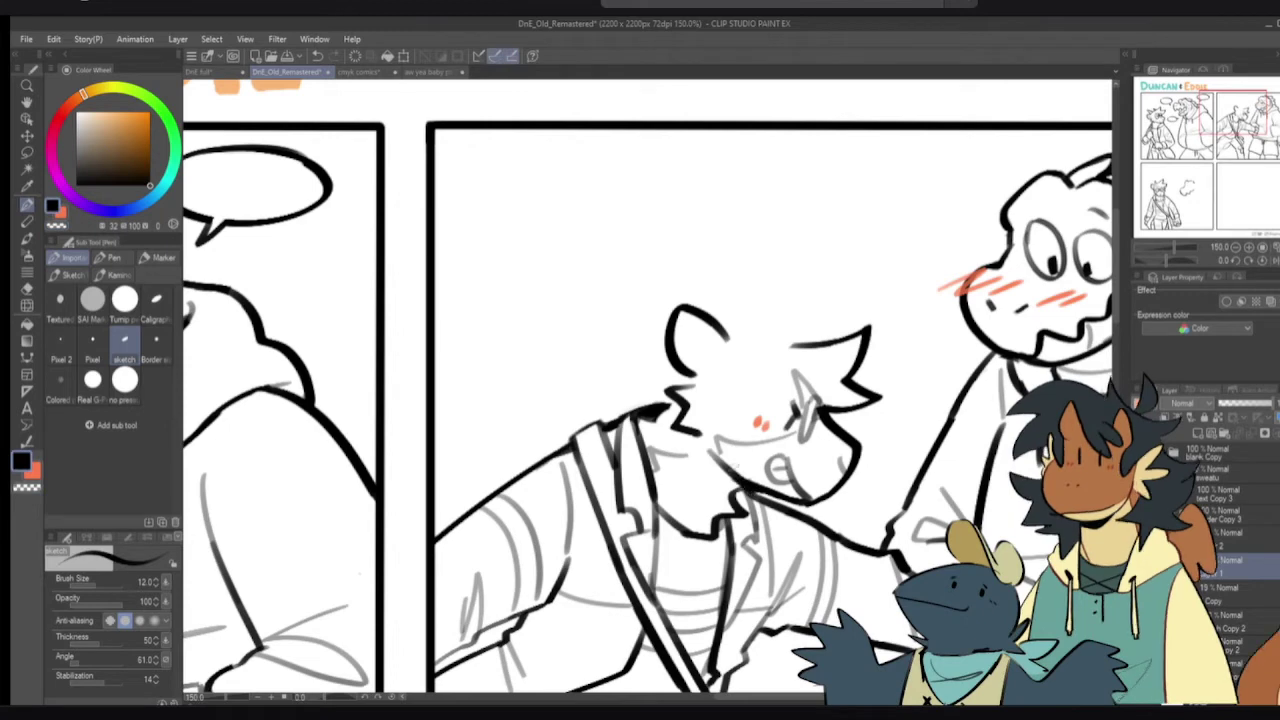
{"action": "key", "text": "ctrl+z"}
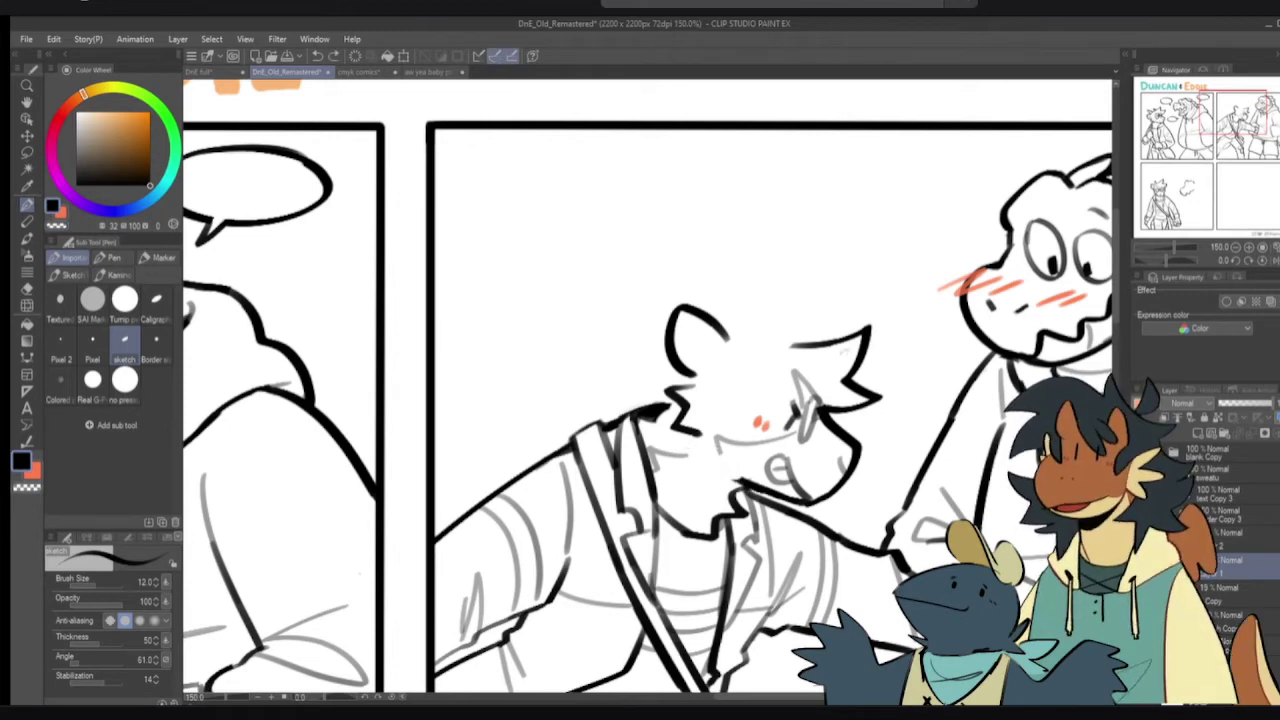
- Remove the muzzle line across the goat's cheek and rework the jaw line up towards the cheek fur
{"action": "key", "text": "e"}
{"action": "left_click_drag", "start_coordinate": [732, 448], "coordinate": [720, 437]}
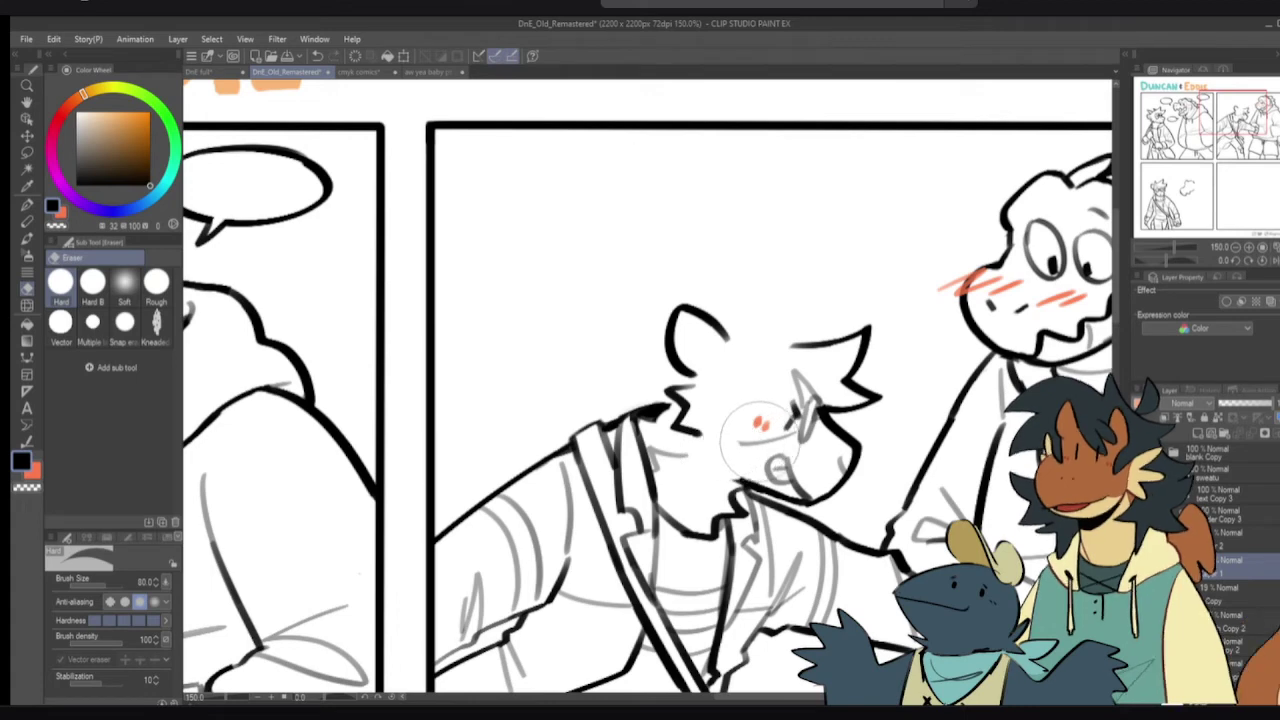
{"action": "key", "text": "p"}
{"action": "mouse_move", "coordinate": [799, 431]}
{"action": "left_mouse_down"}
{"action": "mouse_move", "coordinate": [735, 447]}
{"action": "mouse_move", "coordinate": [787, 435]}
{"action": "mouse_move", "coordinate": [769, 438]}
{"action": "mouse_move", "coordinate": [789, 499]}
{"action": "mouse_move", "coordinate": [747, 484]}
{"action": "mouse_move", "coordinate": [776, 498]}
{"action": "left_mouse_up"}
{"action": "key", "text": "c"}
{"action": "key", "text": "c"}
{"action": "key", "text": "c"}
{"action": "mouse_move", "coordinate": [716, 456]}
{"action": "left_mouse_down"}
{"action": "mouse_move", "coordinate": [786, 503]}
{"action": "mouse_move", "coordinate": [758, 489]}
{"action": "mouse_move", "coordinate": [771, 499]}
{"action": "mouse_move", "coordinate": [805, 503]}
{"action": "mouse_move", "coordinate": [771, 499]}
{"action": "mouse_move", "coordinate": [803, 502]}
{"action": "mouse_move", "coordinate": [775, 507]}
{"action": "mouse_move", "coordinate": [809, 525]}
{"action": "mouse_move", "coordinate": [773, 509]}
{"action": "mouse_move", "coordinate": [830, 531]}
{"action": "left_mouse_up"}
{"action": "key", "text": "ctrl+z"}
{"action": "key", "text": "c"}
{"action": "key", "text": "ctrl+z"}
{"action": "key", "text": "c"}
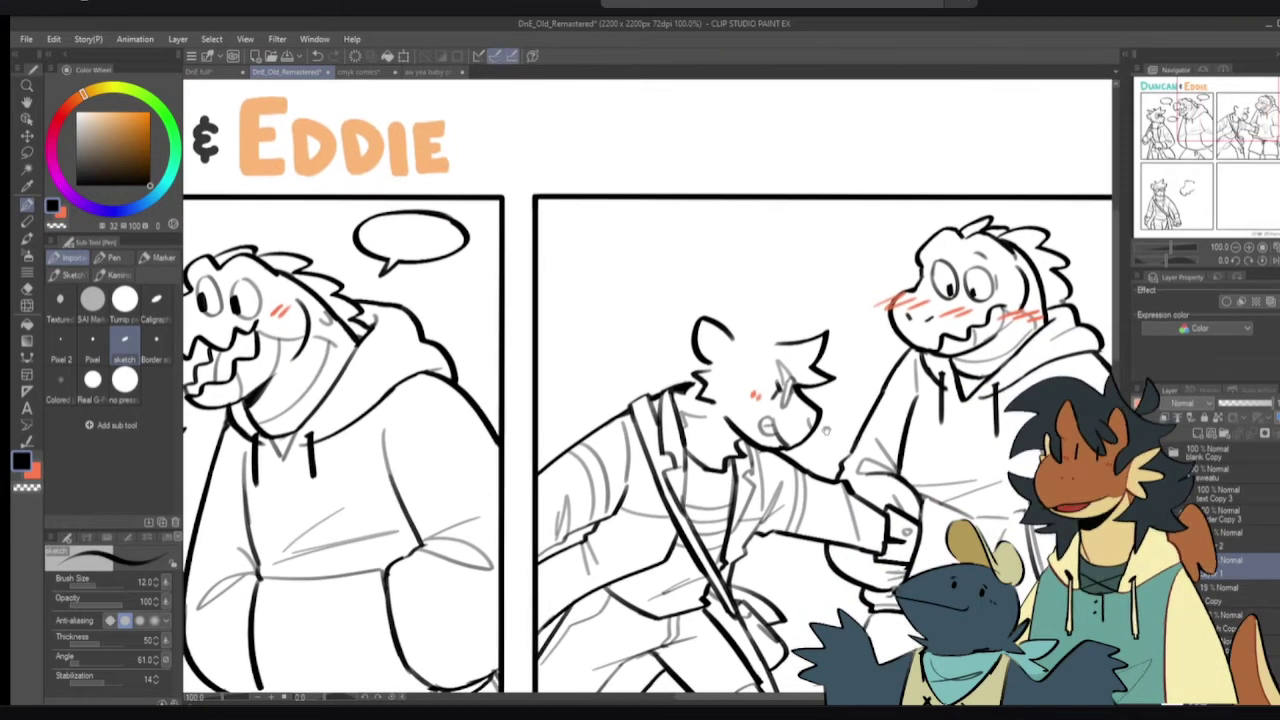
{"action": "scroll", "coordinate": [822, 403], "scroll_direction": "down", "scroll_amount": 2}
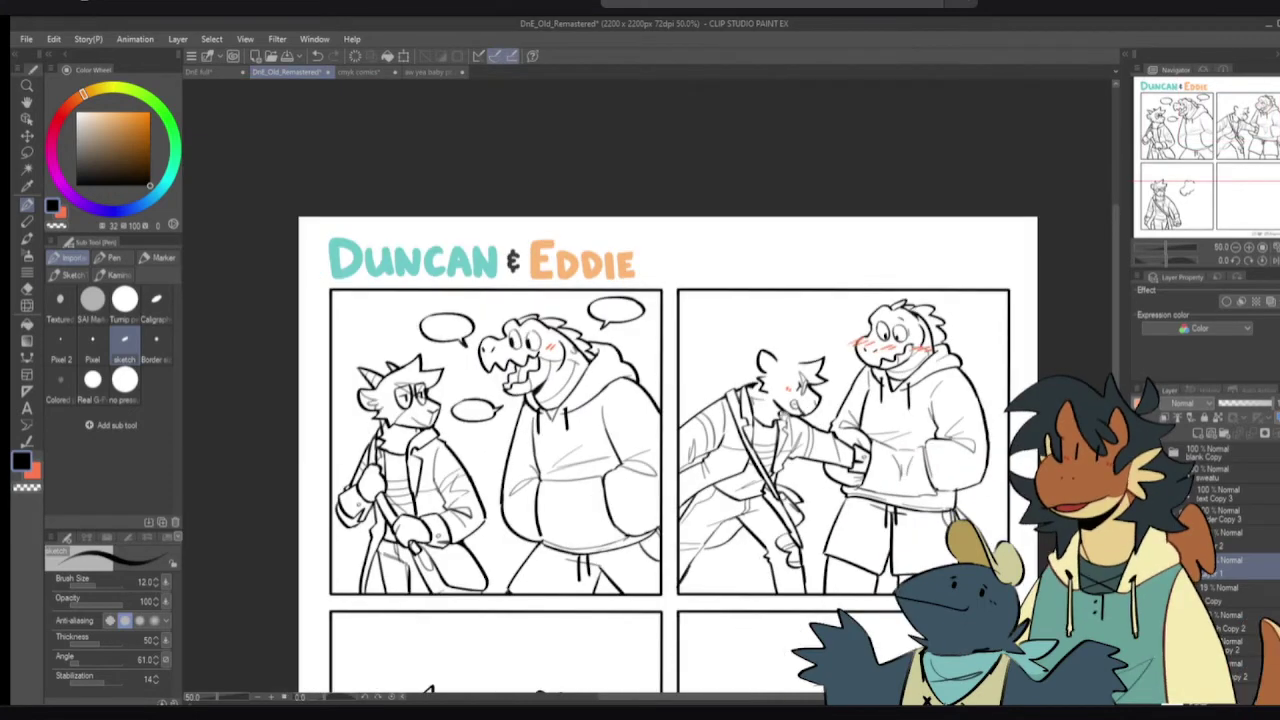
{"action": "scroll", "coordinate": [791, 389], "scroll_direction": "up", "scroll_amount": 3}
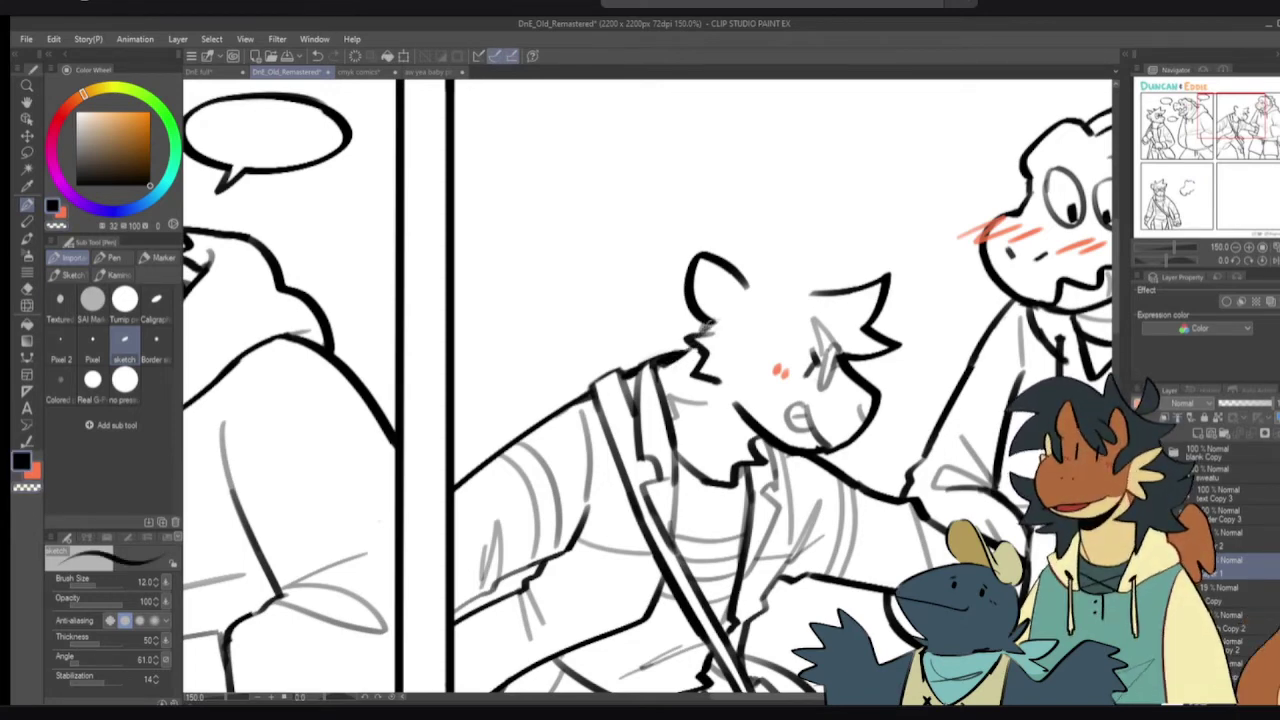
{"action": "key", "text": "g"}
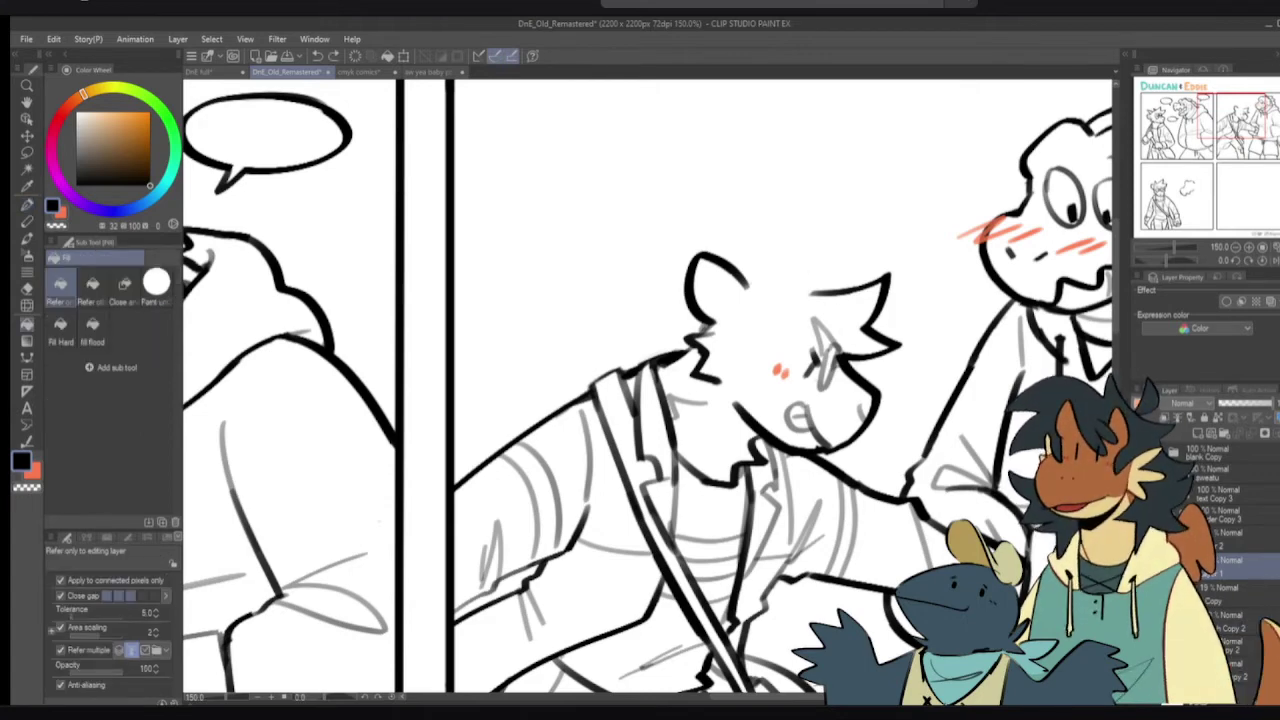
{"action": "left_click", "coordinate": [848, 345]}
{"action": "key", "text": "p"}
{"action": "key", "text": "ctrl+z"}
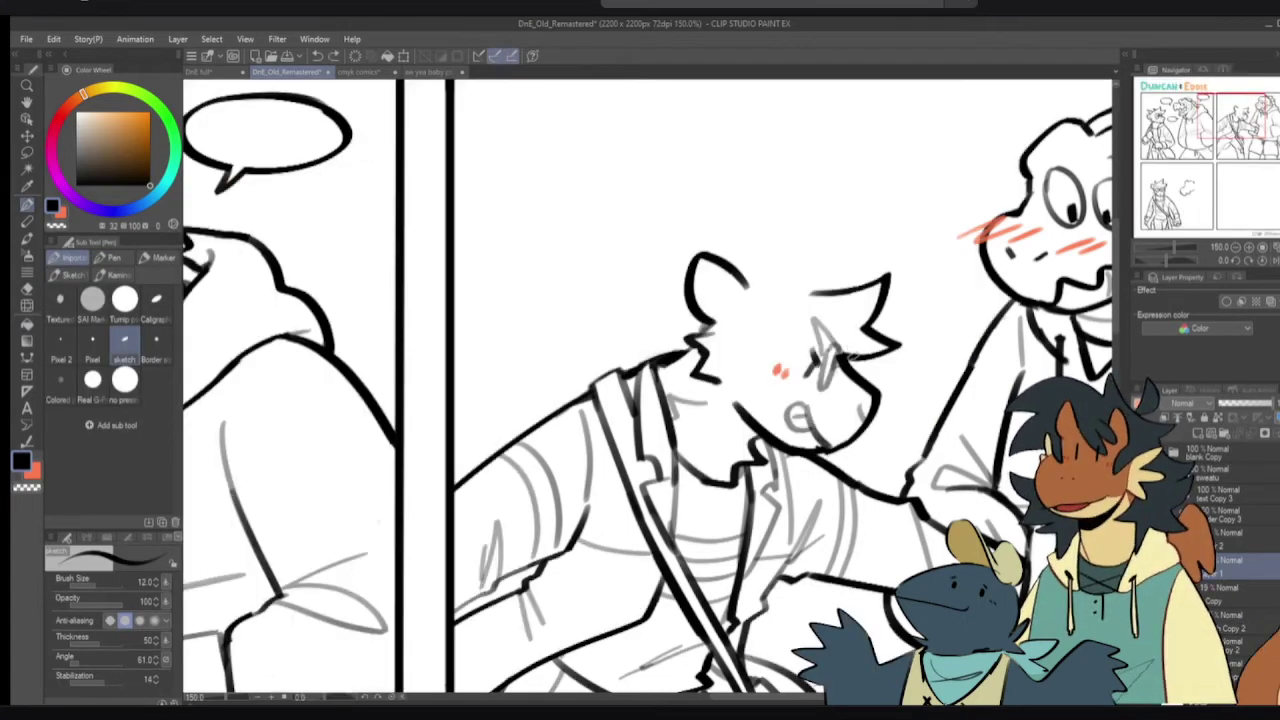
- Lasso the goat's pointed hair fringe in the second panel and move it slightly up and away from the face
{"action": "key", "text": "m"}
{"action": "mouse_move", "coordinate": [852, 348]}
{"action": "left_mouse_down"}
{"action": "mouse_move", "coordinate": [832, 306]}
{"action": "mouse_move", "coordinate": [910, 256]}
{"action": "mouse_move", "coordinate": [892, 366]}
{"action": "mouse_move", "coordinate": [908, 332]}
{"action": "left_mouse_up"}
{"action": "key", "text": "p"}
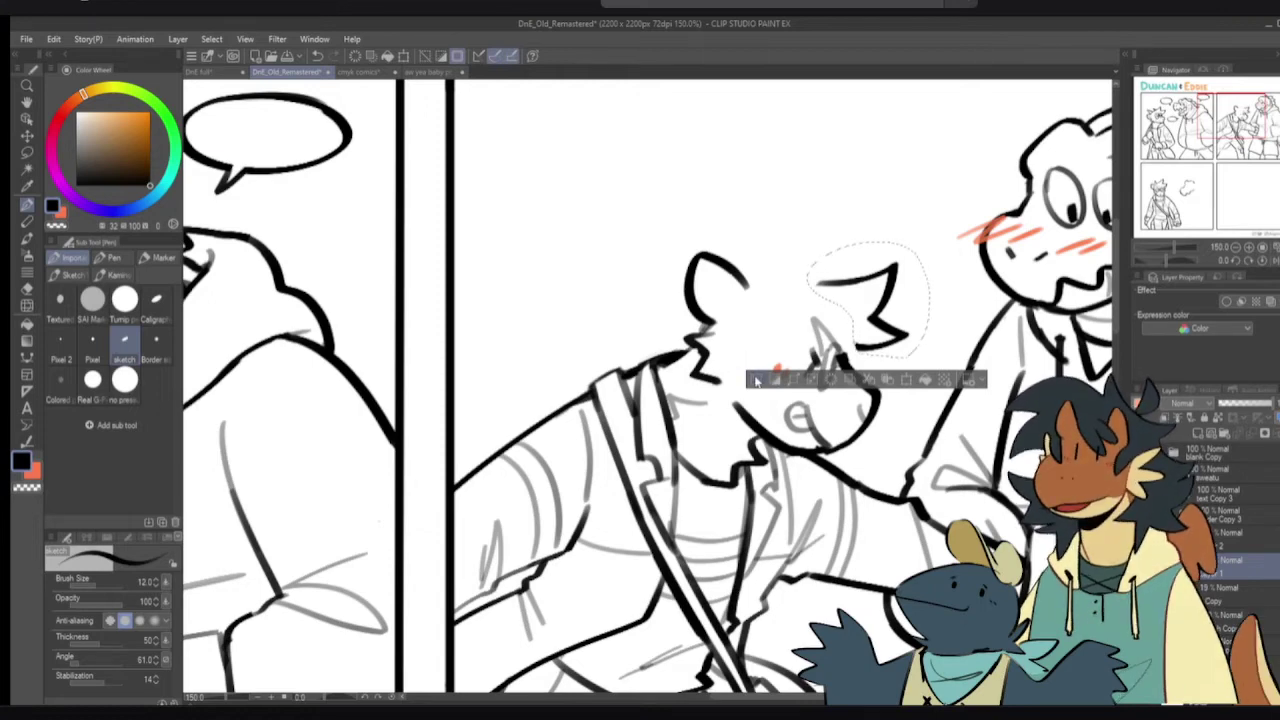
{"action": "left_click", "coordinate": [755, 381]}
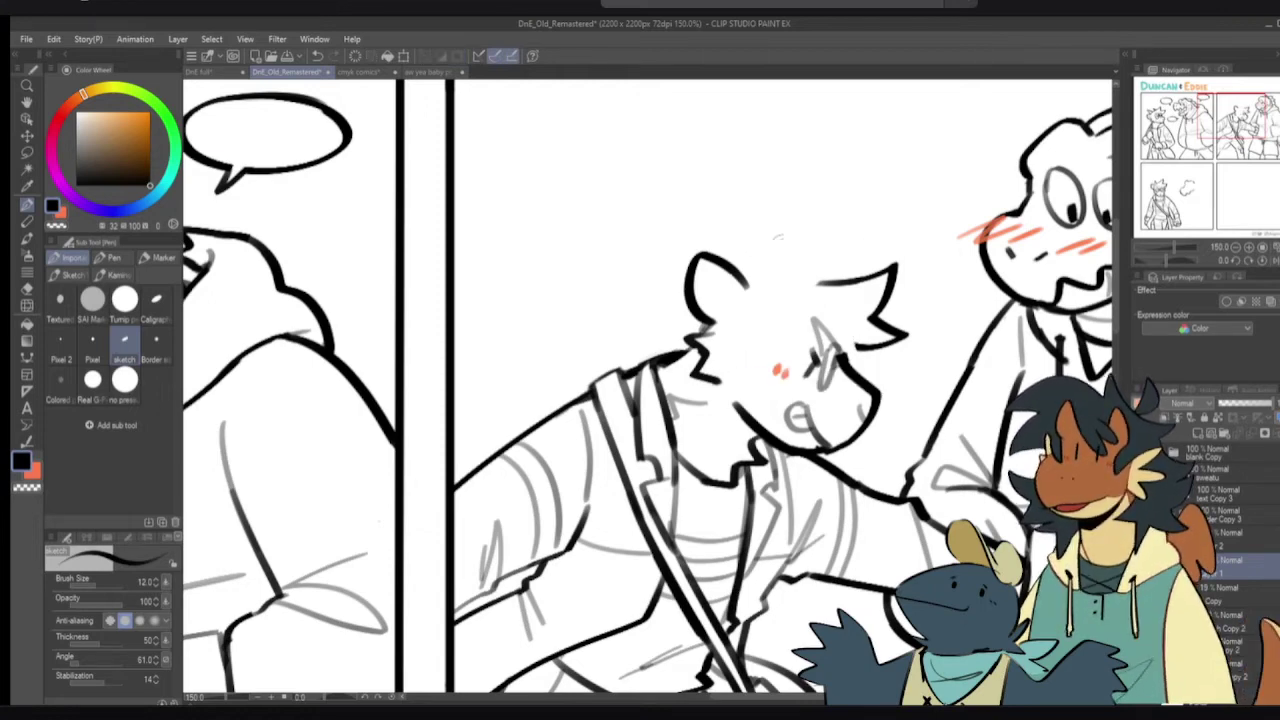
- Ink the crown line from the goat's ear to the fringe and touch up the fringe's lower edge
{"action": "mouse_move", "coordinate": [752, 282]}
{"action": "left_mouse_down"}
{"action": "mouse_move", "coordinate": [858, 287]}
{"action": "mouse_move", "coordinate": [795, 283]}
{"action": "mouse_move", "coordinate": [851, 287]}
{"action": "mouse_move", "coordinate": [799, 277]}
{"action": "mouse_move", "coordinate": [840, 281]}
{"action": "left_mouse_up"}
{"action": "key", "text": "c"}
{"action": "key", "text": "ctrl+z"}
{"action": "key", "text": "c"}
{"action": "left_click_drag", "start_coordinate": [838, 348], "coordinate": [902, 339]}
{"action": "key", "text": "c"}
{"action": "key", "text": "c"}
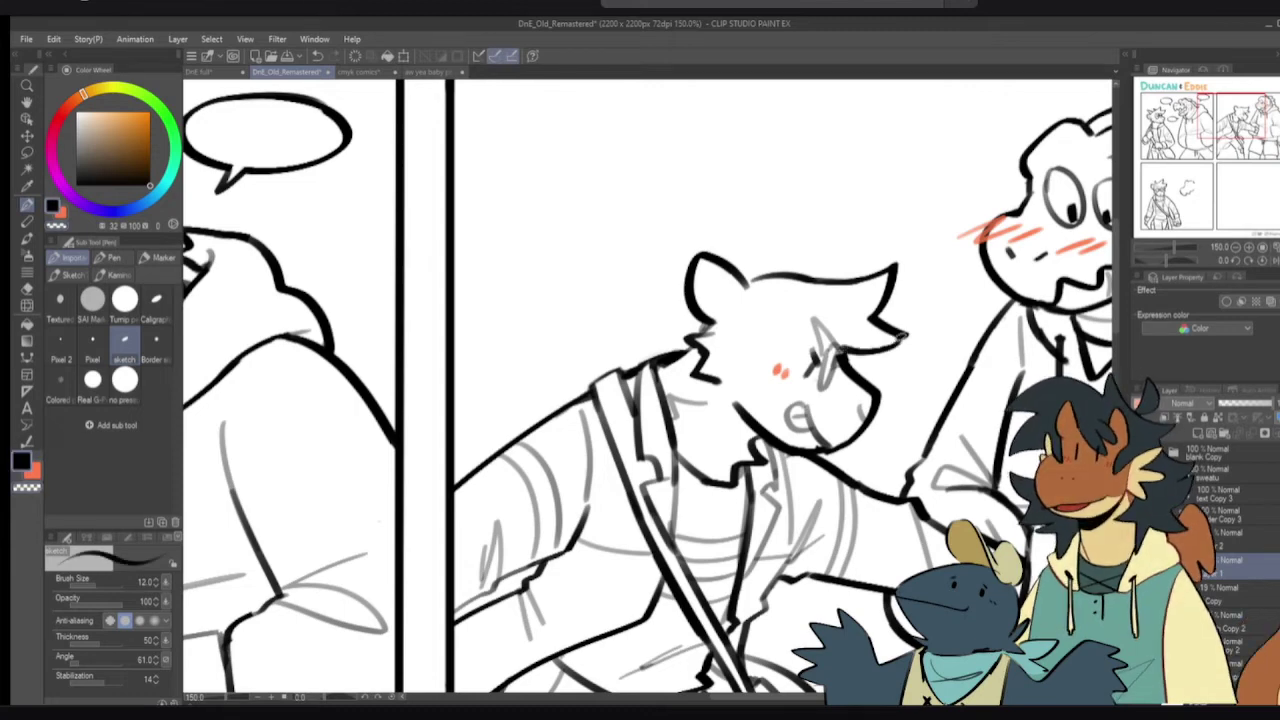
- Clean up the thick line at the goat's nape and ink the fur tufts inside the ear
{"action": "key", "text": "h"}
{"action": "key", "text": "h"}
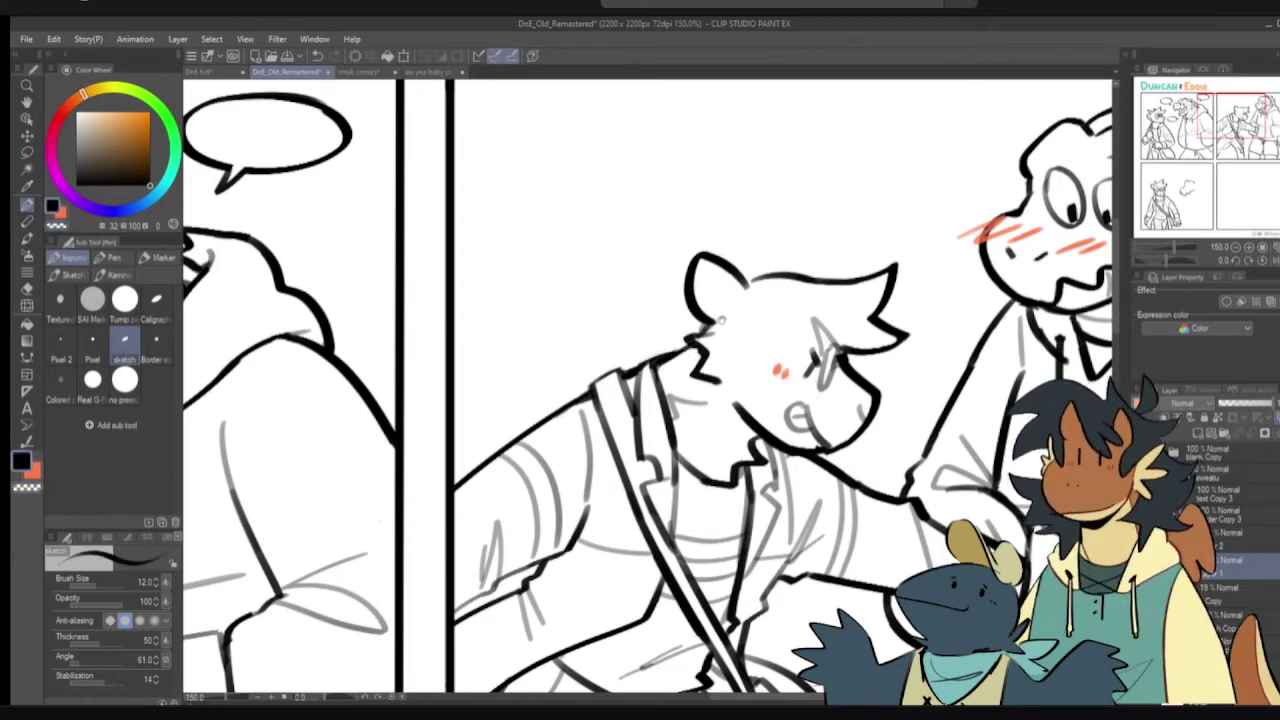
{"action": "left_click_drag", "start_coordinate": [750, 290], "coordinate": [742, 313]}
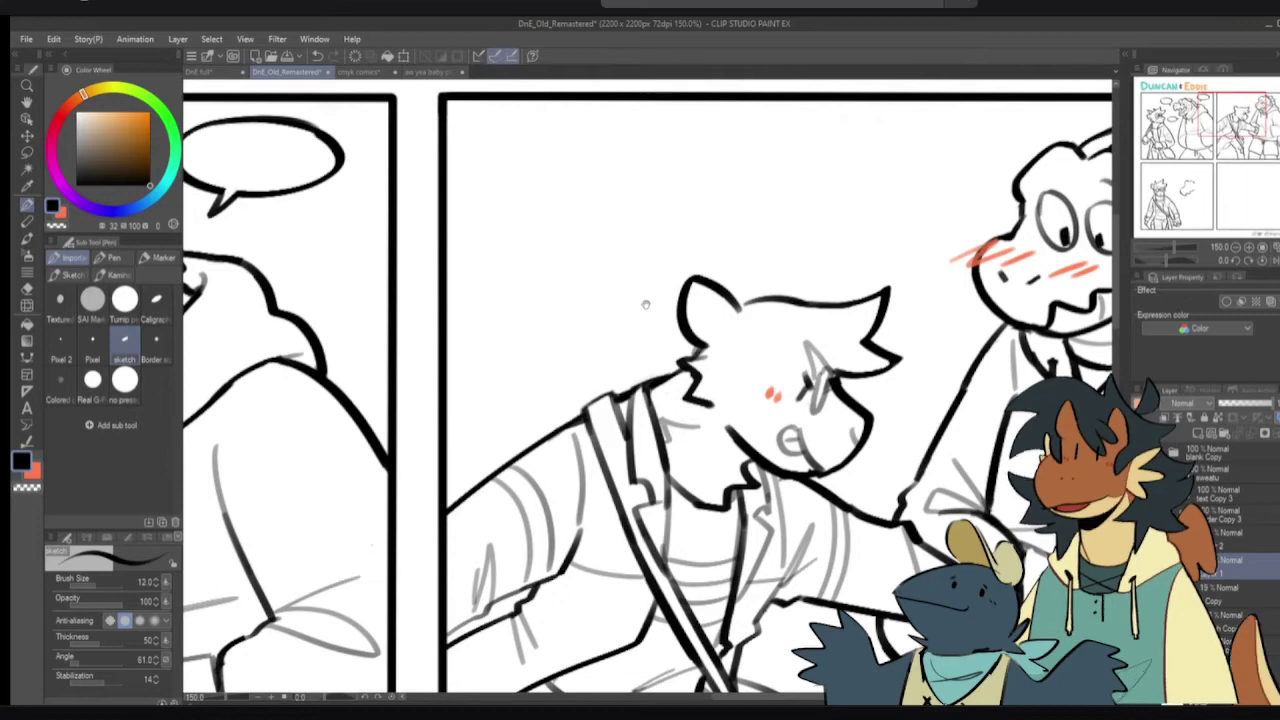
{"action": "key", "text": "h"}
{"action": "key", "text": "h"}
{"action": "mouse_move", "coordinate": [688, 370]}
{"action": "left_mouse_down"}
{"action": "mouse_move", "coordinate": [664, 396]}
{"action": "mouse_move", "coordinate": [670, 377]}
{"action": "mouse_move", "coordinate": [647, 378]}
{"action": "mouse_move", "coordinate": [684, 369]}
{"action": "left_mouse_up"}
{"action": "key", "text": "ctrl+z"}
{"action": "key", "text": "c"}
{"action": "key", "text": "c"}
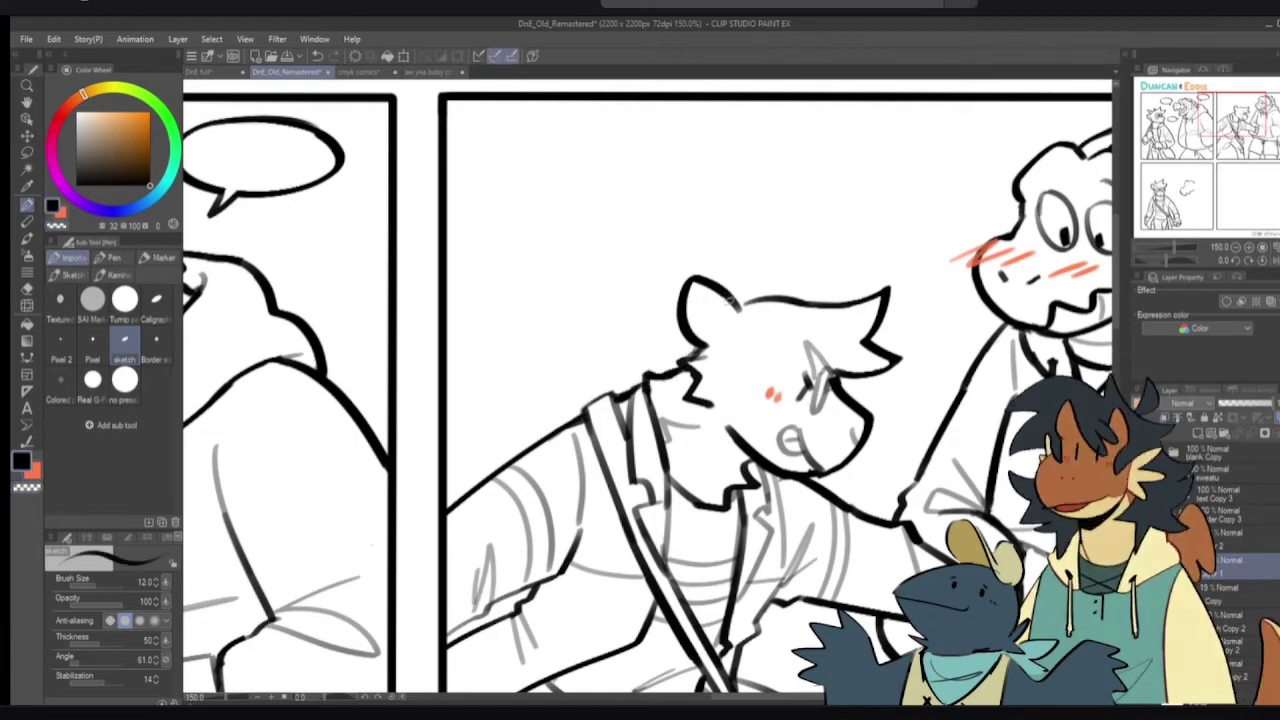
{"action": "left_click_drag", "start_coordinate": [690, 290], "coordinate": [712, 352]}
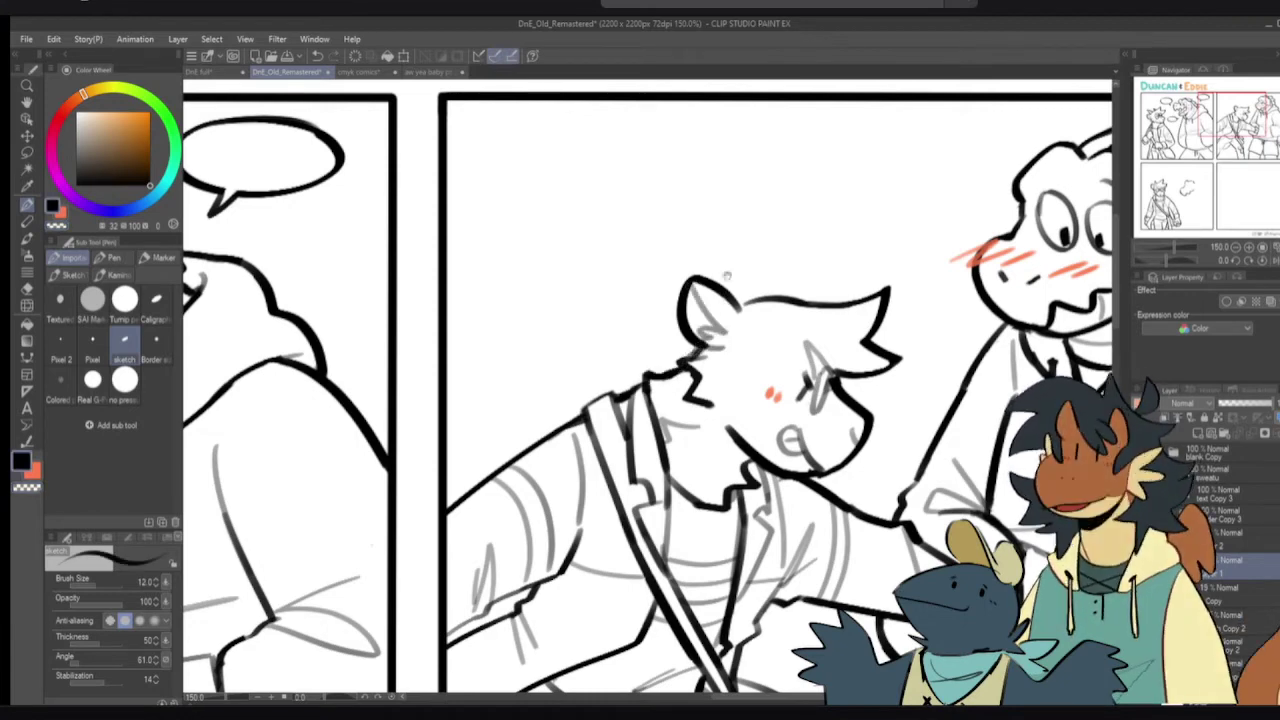
- Ink a pointed horn on the goat's head in front of the ear, redoing both sides until they fit
{"action": "left_click_drag", "start_coordinate": [731, 285], "coordinate": [719, 295]}
{"action": "mouse_move", "coordinate": [721, 239]}
{"action": "left_mouse_down"}
{"action": "mouse_move", "coordinate": [718, 345]}
{"action": "mouse_move", "coordinate": [714, 308]}
{"action": "mouse_move", "coordinate": [713, 333]}
{"action": "left_mouse_up"}
{"action": "key", "text": "ctrl+z"}
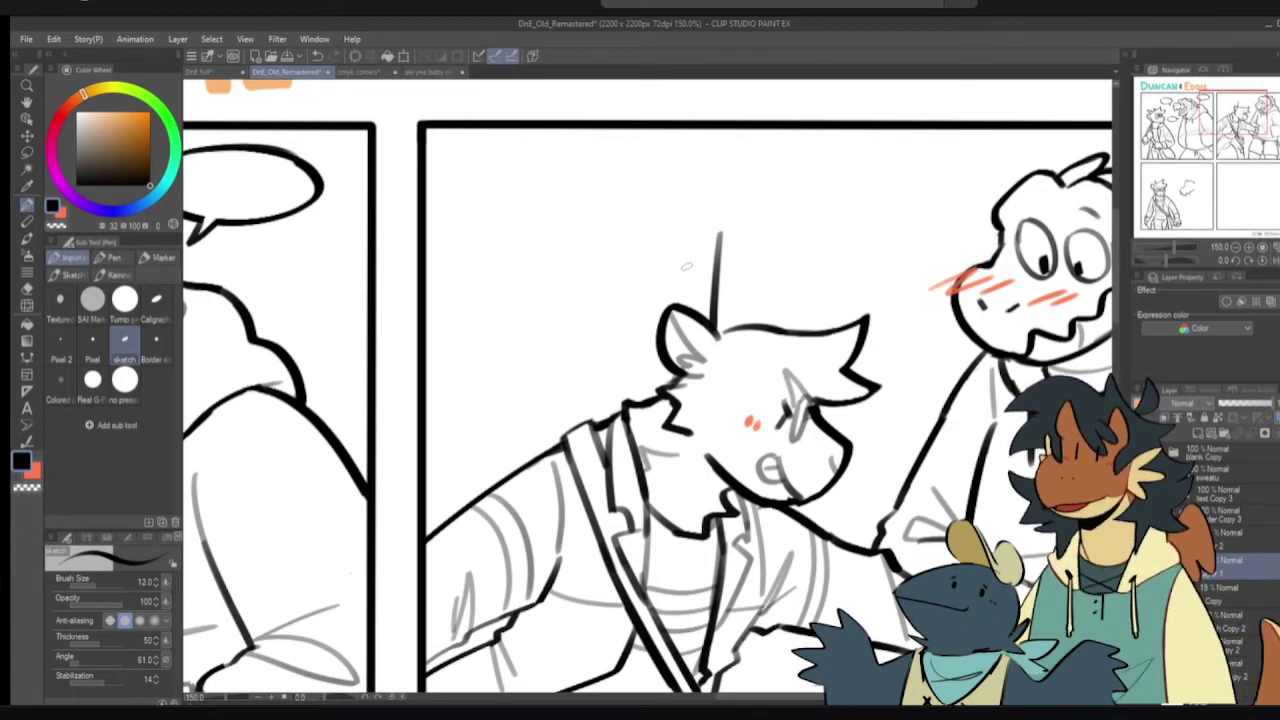
{"action": "key", "text": "ctrl+z"}
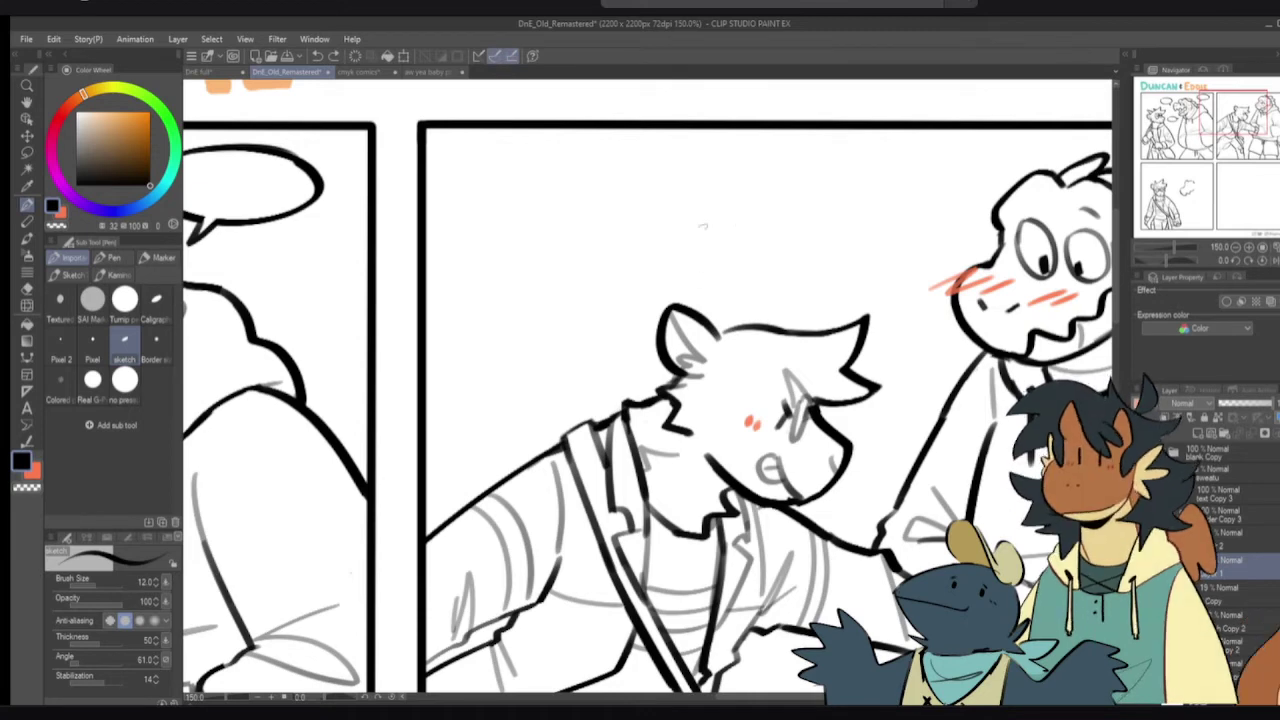
{"action": "mouse_move", "coordinate": [721, 260]}
{"action": "left_mouse_down"}
{"action": "mouse_move", "coordinate": [719, 333]}
{"action": "mouse_move", "coordinate": [723, 258]}
{"action": "mouse_move", "coordinate": [758, 322]}
{"action": "left_mouse_up"}
{"action": "key", "text": "ctrl+z"}
{"action": "key", "text": "ctrl+z"}
{"action": "key", "text": "ctrl+z"}
{"action": "left_click_drag", "start_coordinate": [700, 254], "coordinate": [718, 330]}
{"action": "left_click_drag", "start_coordinate": [714, 262], "coordinate": [752, 326]}
{"action": "key", "text": "ctrl+z"}
{"action": "left_click_drag", "start_coordinate": [704, 256], "coordinate": [765, 328]}
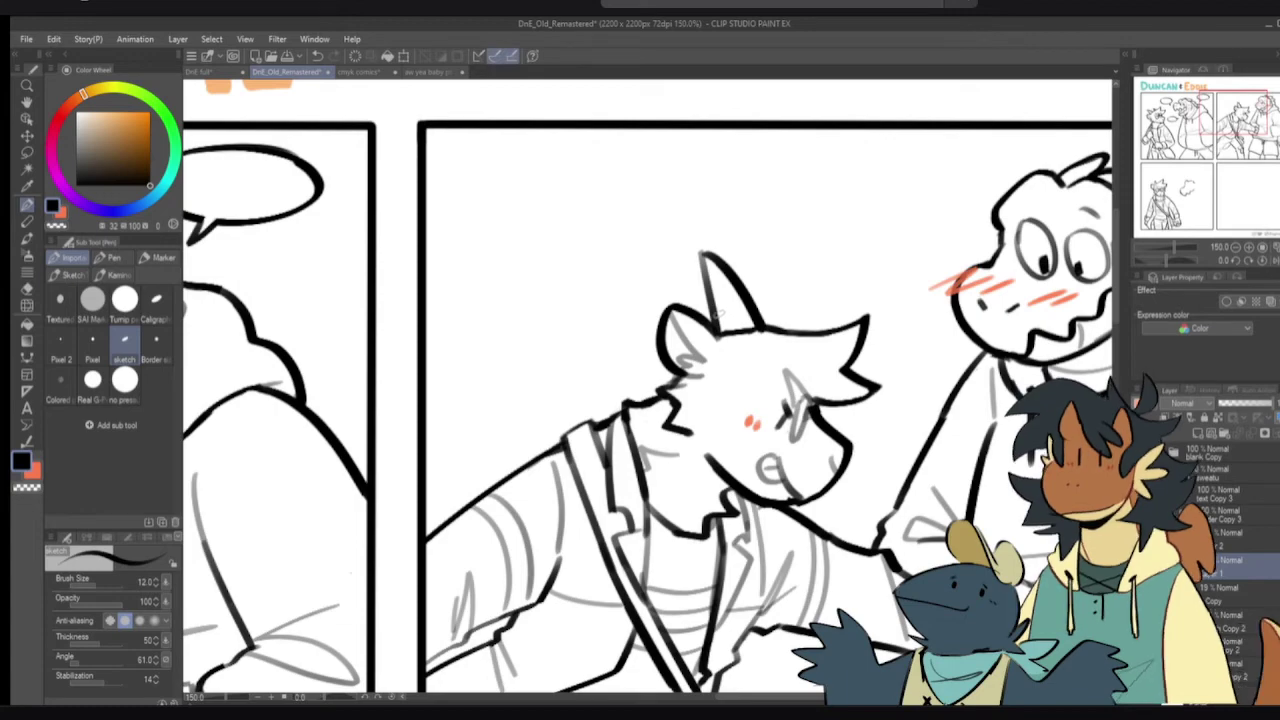
{"action": "left_click_drag", "start_coordinate": [787, 360], "coordinate": [778, 337]}
{"action": "scroll", "coordinate": [777, 338], "scroll_direction": "down", "scroll_amount": 2}
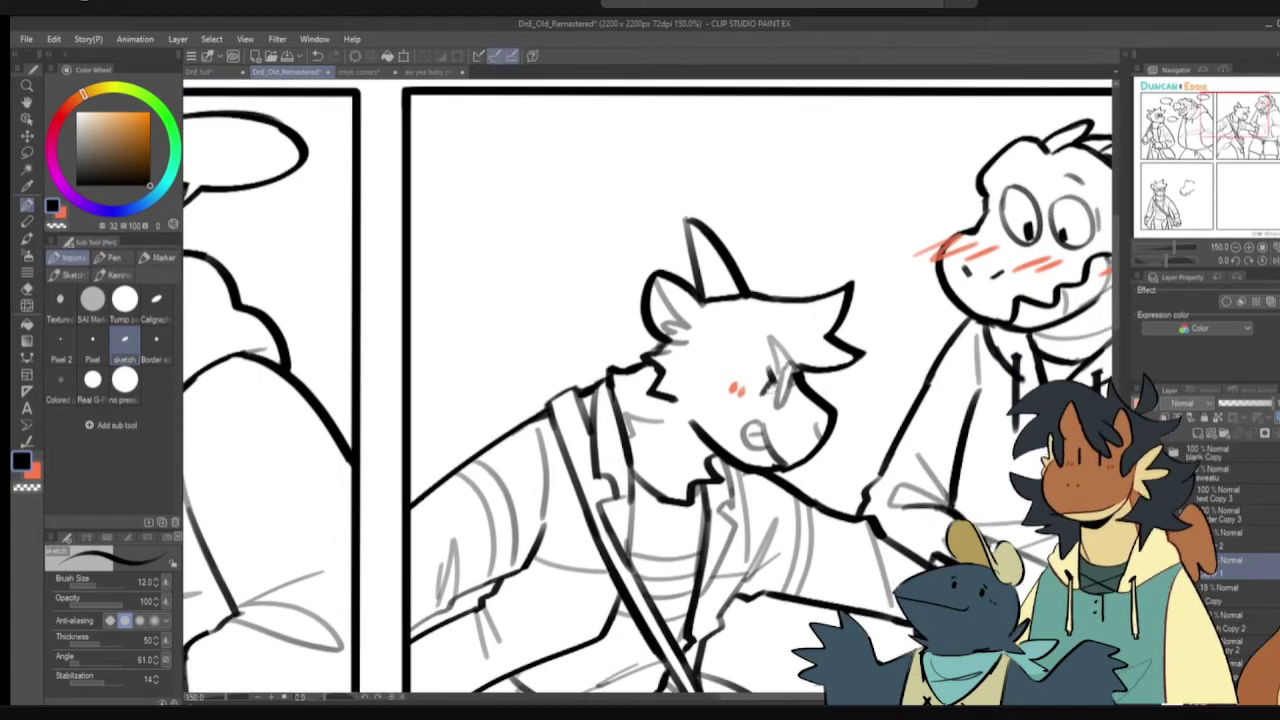
{"action": "scroll", "coordinate": [725, 430], "scroll_direction": "down", "scroll_amount": 2}
{"action": "left_click_drag", "start_coordinate": [725, 430], "coordinate": [794, 331]}
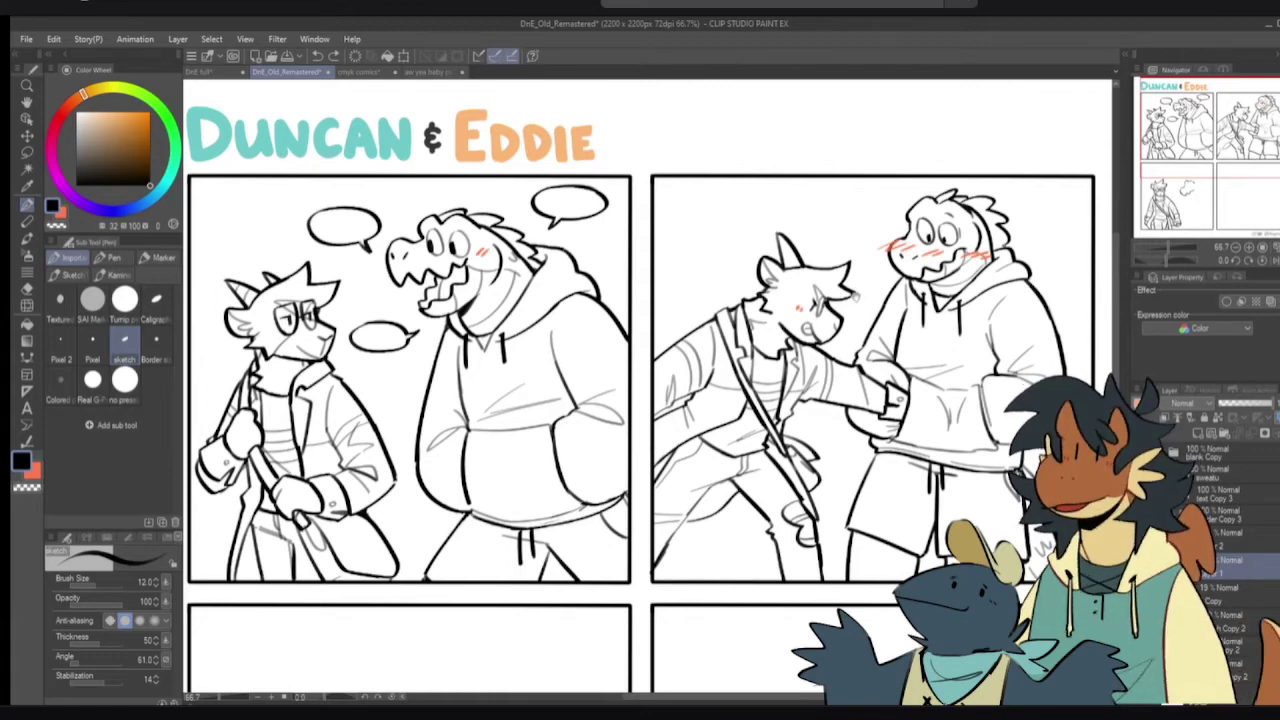
{"action": "scroll", "coordinate": [776, 332], "scroll_direction": "up", "scroll_amount": 3}
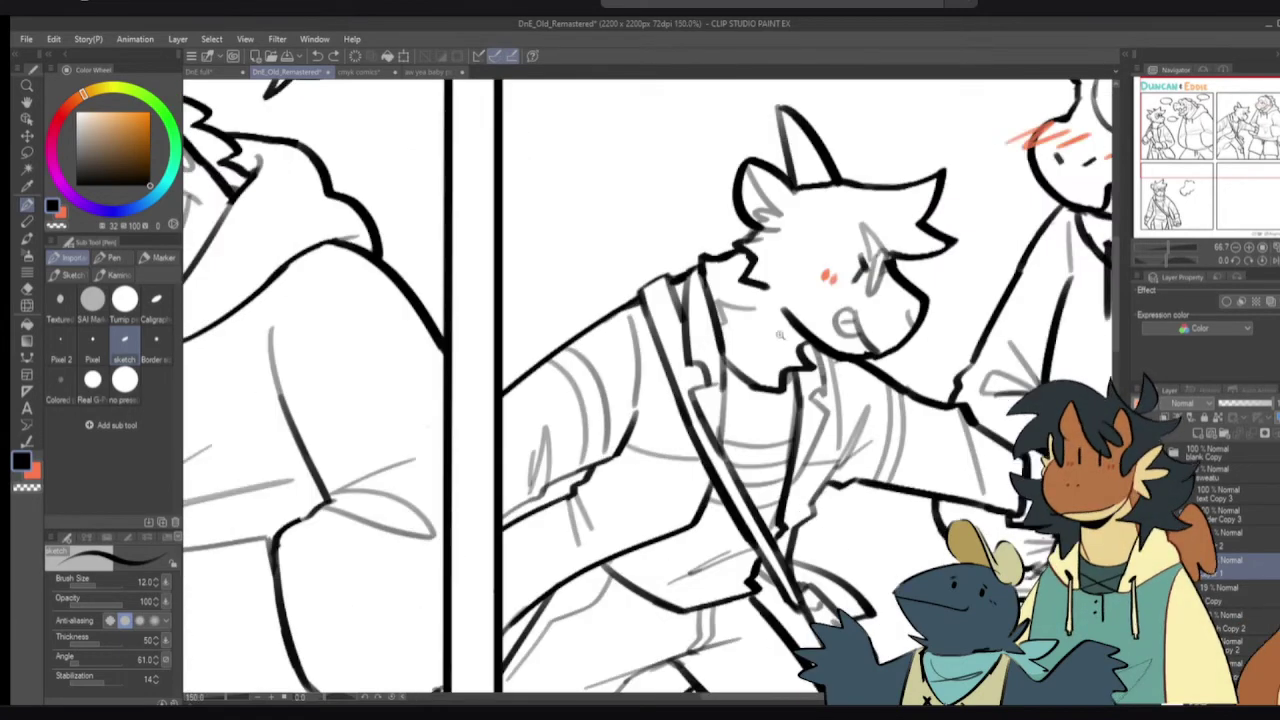
- Examine the goat's head in the second panel up close and against the whole page
{"action": "mouse_move", "coordinate": [823, 259]}
{"action": "left_mouse_down"}
{"action": "mouse_move", "coordinate": [832, 308]}
{"action": "mouse_move", "coordinate": [786, 314]}
{"action": "left_mouse_up"}
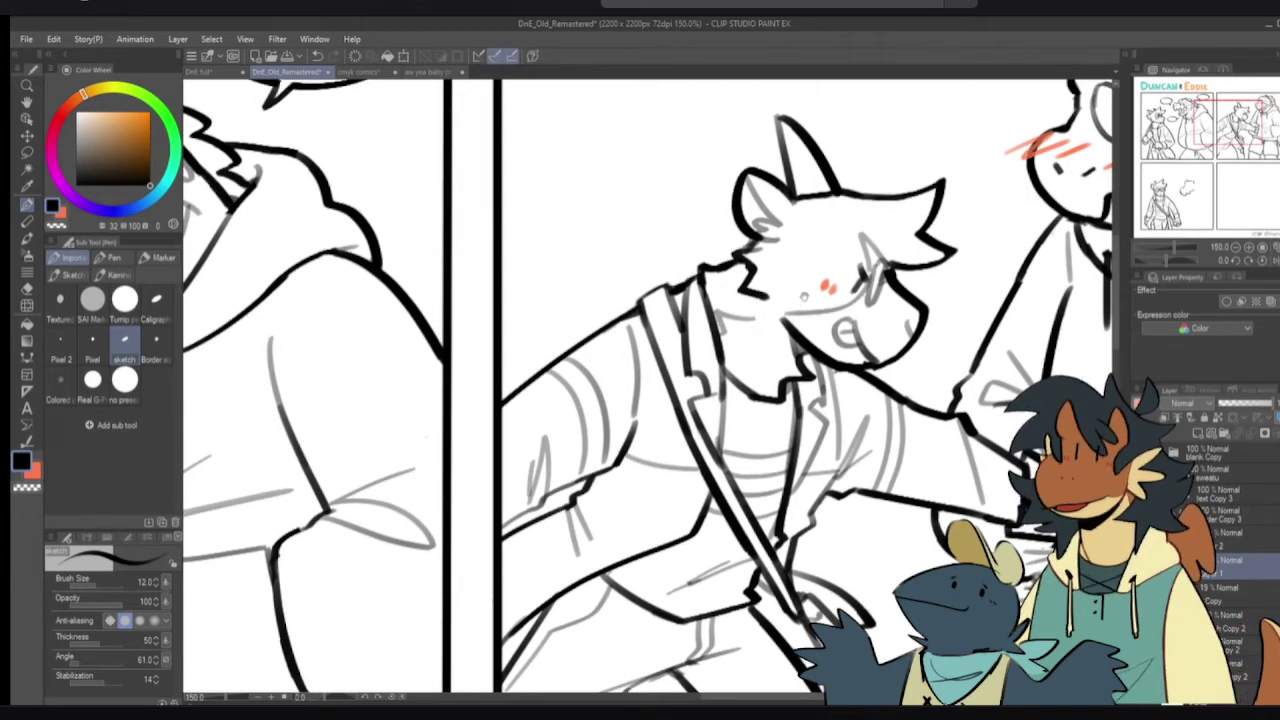
{"action": "scroll", "coordinate": [803, 296], "scroll_direction": "down", "scroll_amount": 1}
{"action": "scroll", "coordinate": [796, 312], "scroll_direction": "down", "scroll_amount": 3}
{"action": "left_click_drag", "start_coordinate": [799, 336], "coordinate": [814, 302]}
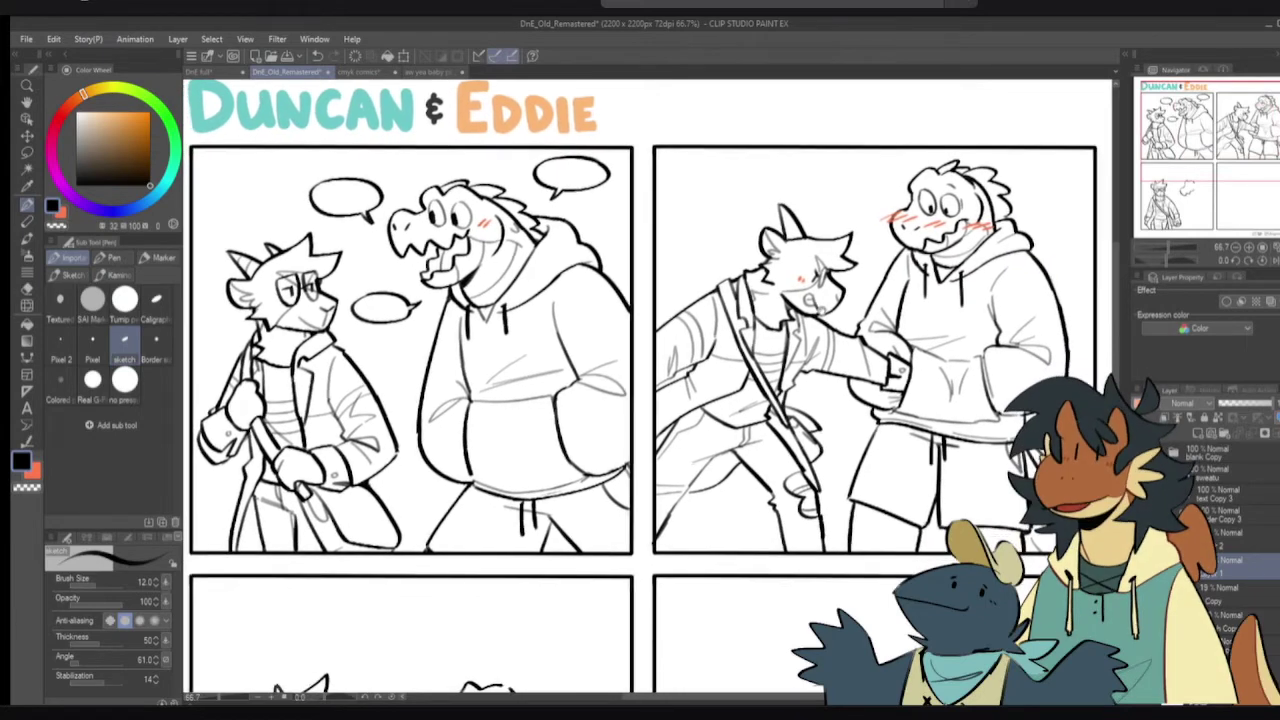
{"action": "scroll", "coordinate": [837, 311], "scroll_direction": "down", "scroll_amount": 1}
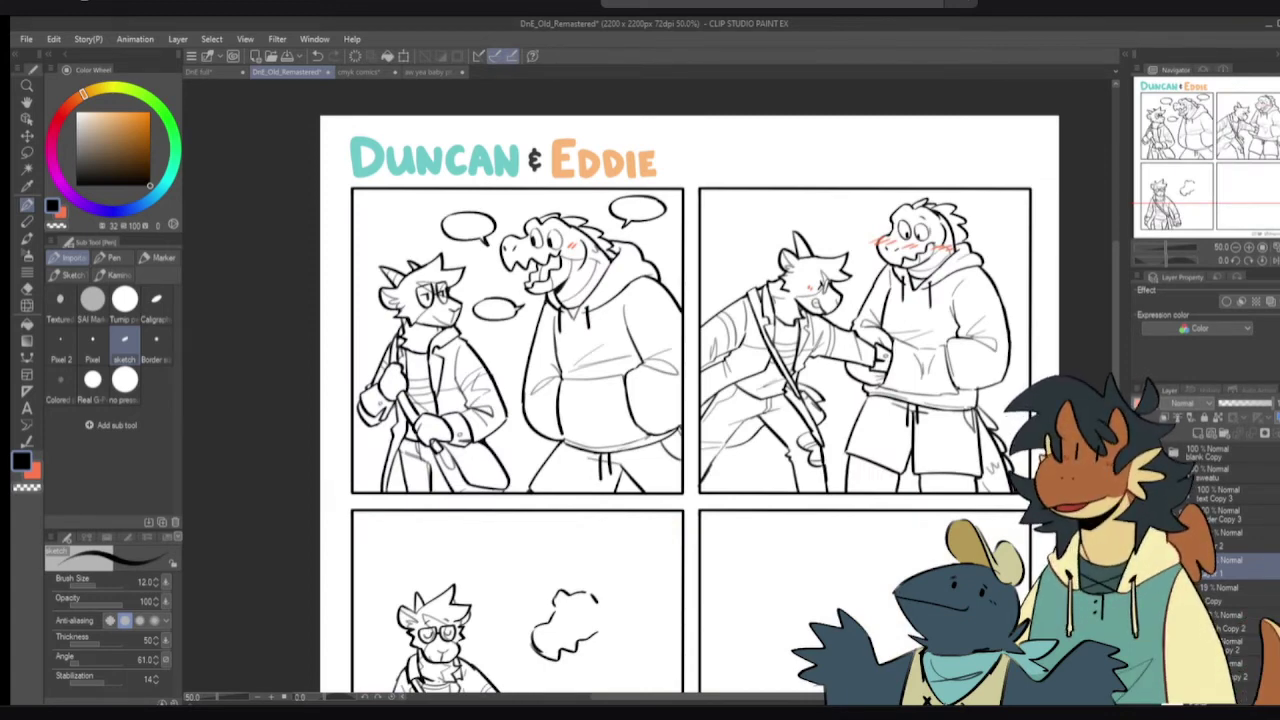
{"action": "left_click_drag", "start_coordinate": [796, 305], "coordinate": [771, 388]}
{"action": "scroll", "coordinate": [802, 366], "scroll_direction": "up", "scroll_amount": 3}
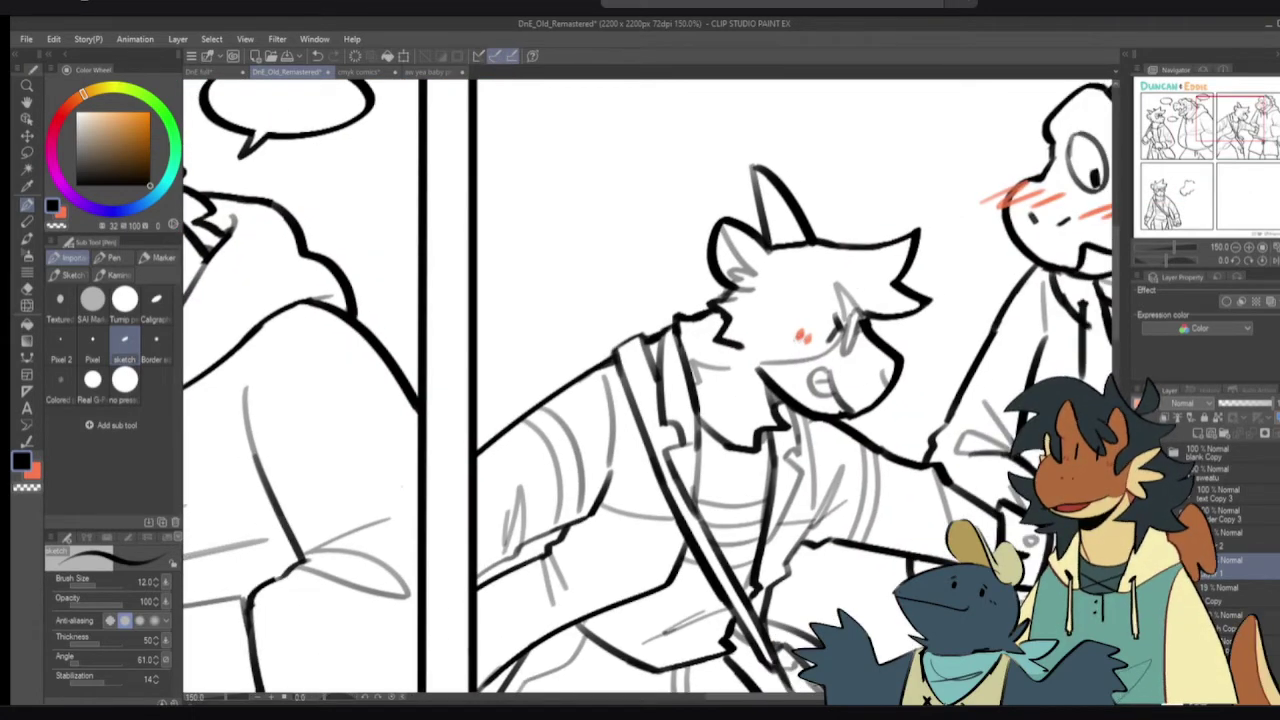
- Lasso the goat's head in the second panel, move it onto its own layer and lower that layer's opacity
{"action": "key", "text": "e"}
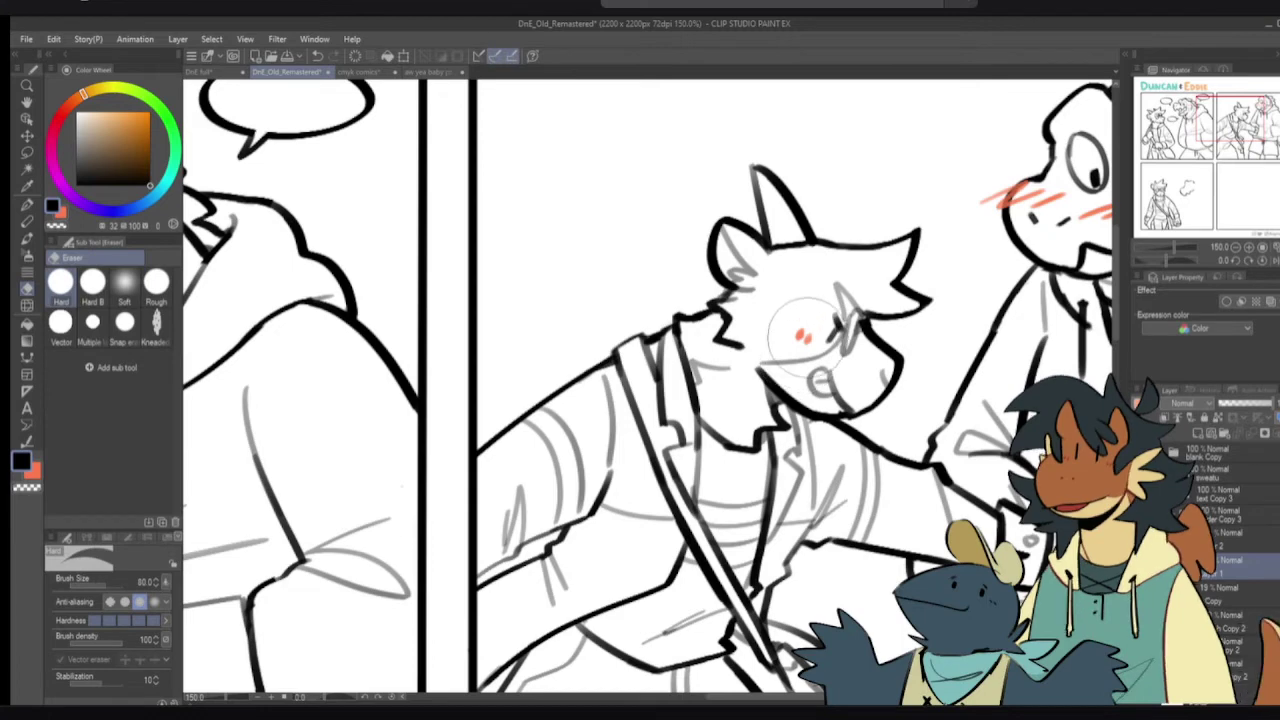
{"action": "key", "text": "m"}
{"action": "mouse_move", "coordinate": [686, 283]}
{"action": "left_mouse_down"}
{"action": "mouse_move", "coordinate": [909, 122]}
{"action": "mouse_move", "coordinate": [957, 358]}
{"action": "mouse_move", "coordinate": [870, 416]}
{"action": "mouse_move", "coordinate": [822, 418]}
{"action": "mouse_move", "coordinate": [716, 342]}
{"action": "mouse_move", "coordinate": [690, 292]}
{"action": "left_mouse_up"}
{"action": "key", "text": "p"}
{"action": "key", "text": "Delete"}
{"action": "key", "text": "ctrl+d"}
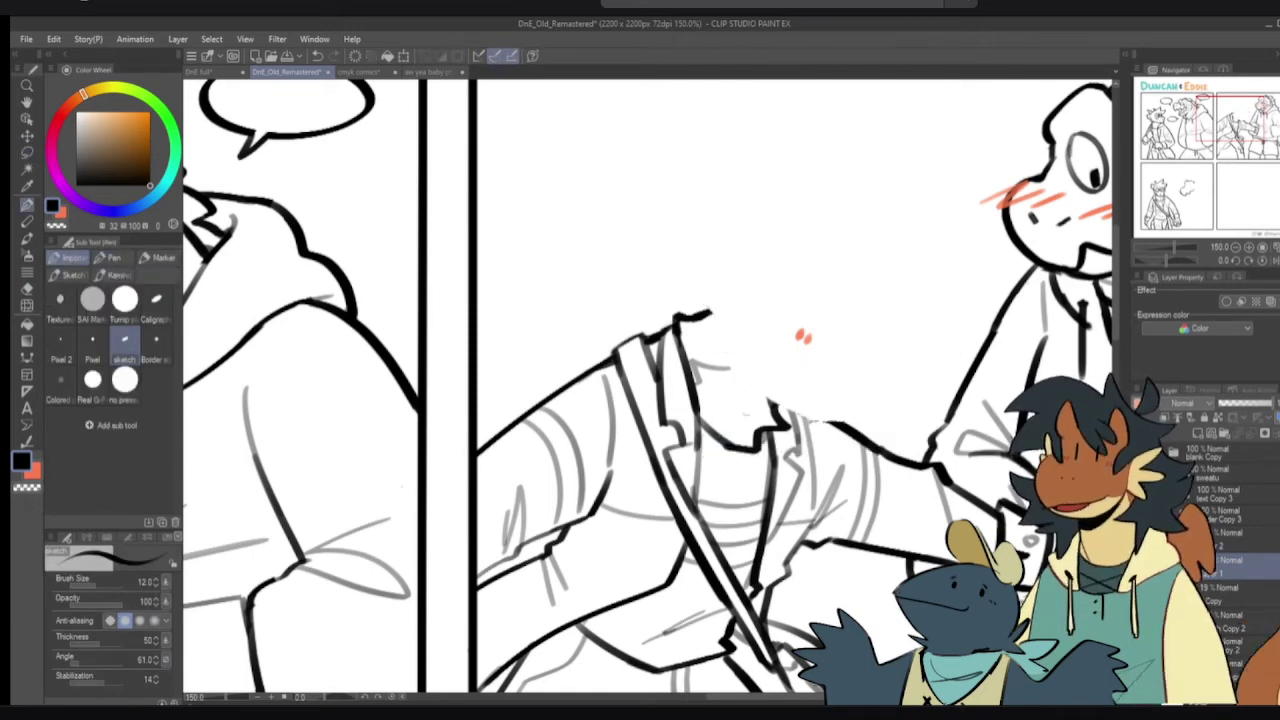
{"action": "left_click_drag", "start_coordinate": [899, 484], "coordinate": [877, 512]}
{"action": "key", "text": "ctrl+v"}
{"action": "left_click_drag", "start_coordinate": [1250, 404], "coordinate": [1218, 411]}
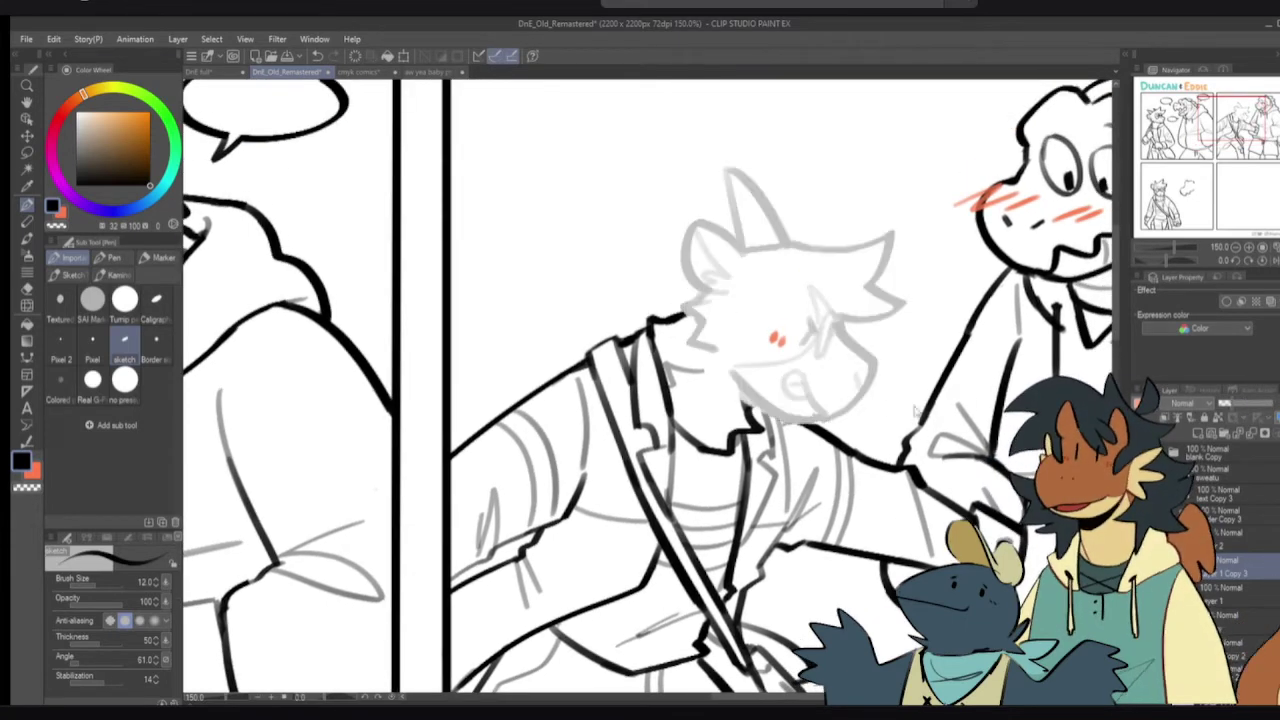
- Scale the faded goat head to 103 percent, tilt it slightly upward and reposition it over the neck
{"action": "key", "text": "ctrl+t"}
{"action": "left_click_drag", "start_coordinate": [950, 407], "coordinate": [978, 366]}
{"action": "left_click_drag", "start_coordinate": [866, 367], "coordinate": [851, 353]}
{"action": "left_click_drag", "start_coordinate": [925, 378], "coordinate": [893, 372]}
{"action": "scroll", "coordinate": [866, 358], "scroll_direction": "down", "scroll_amount": 1}
{"action": "scroll", "coordinate": [880, 363], "scroll_direction": "down", "scroll_amount": 1}
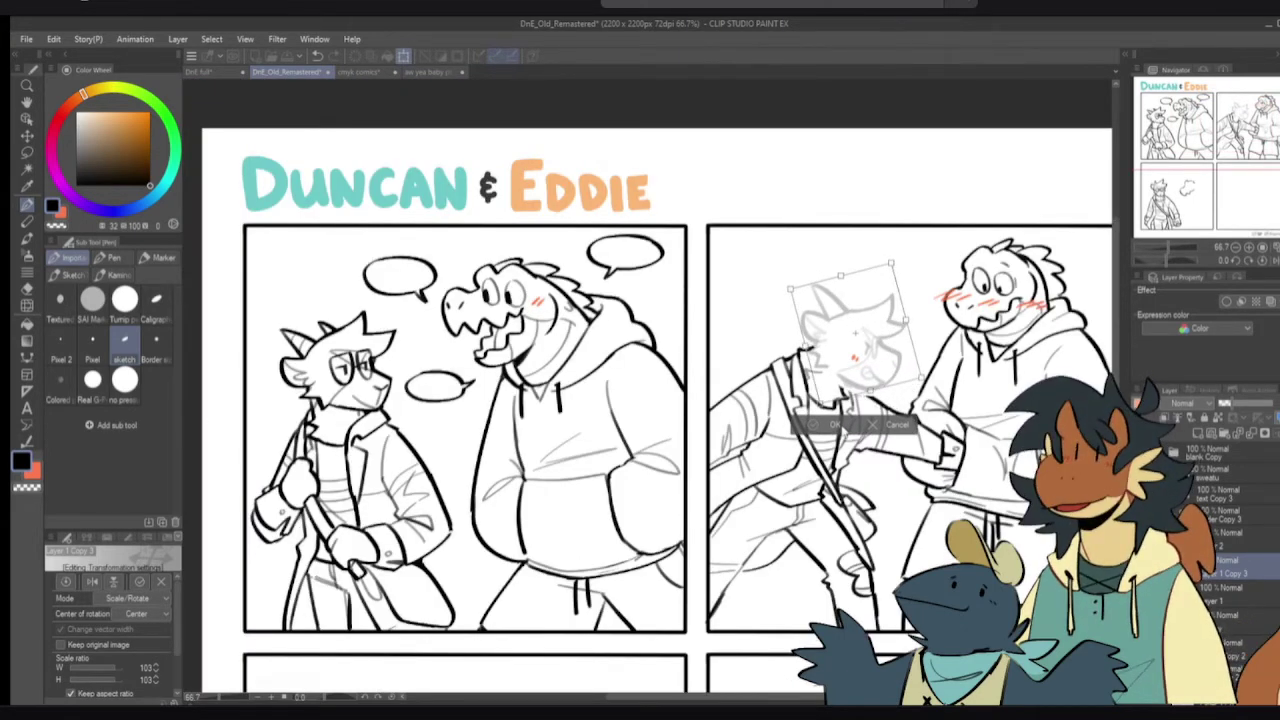
{"action": "left_click", "coordinate": [833, 425]}
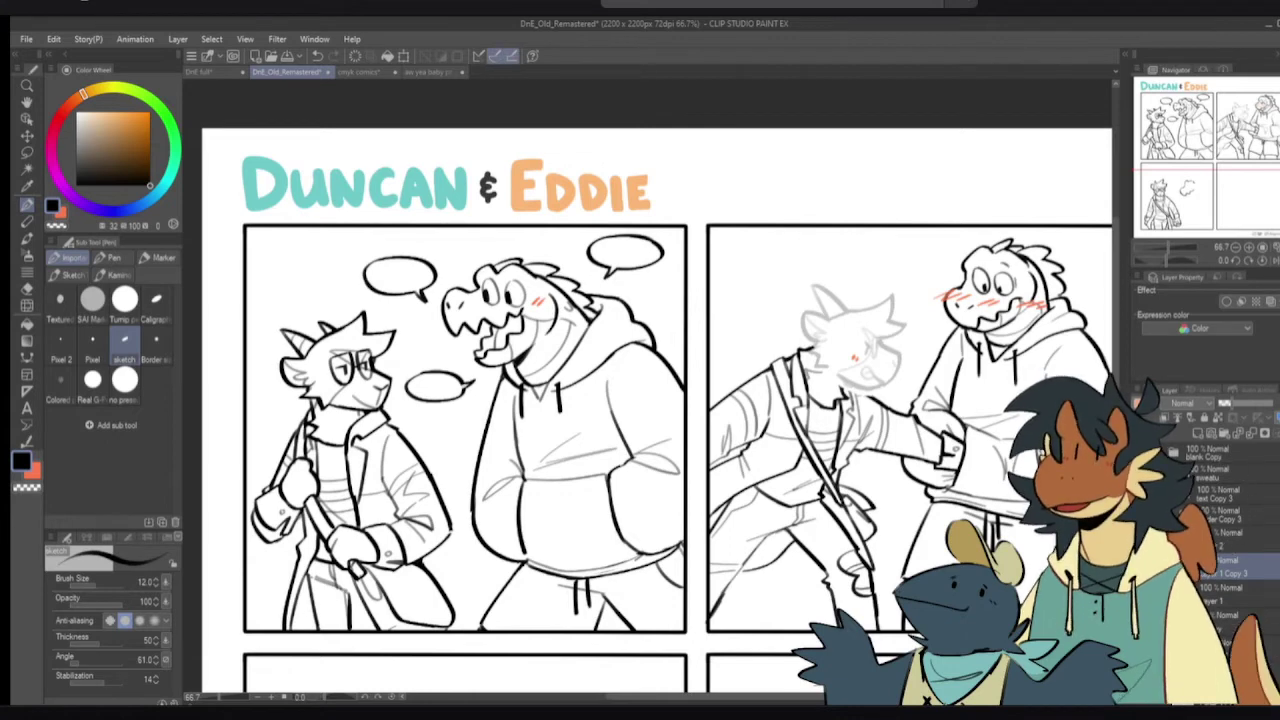
- Return to Layer 1 and ink the jagged fur at the goat's nape over the faded head, redoing strokes as needed
{"action": "left_click", "coordinate": [1225, 595]}
{"action": "left_click", "coordinate": [1143, 595]}
{"action": "left_click", "coordinate": [1143, 595]}
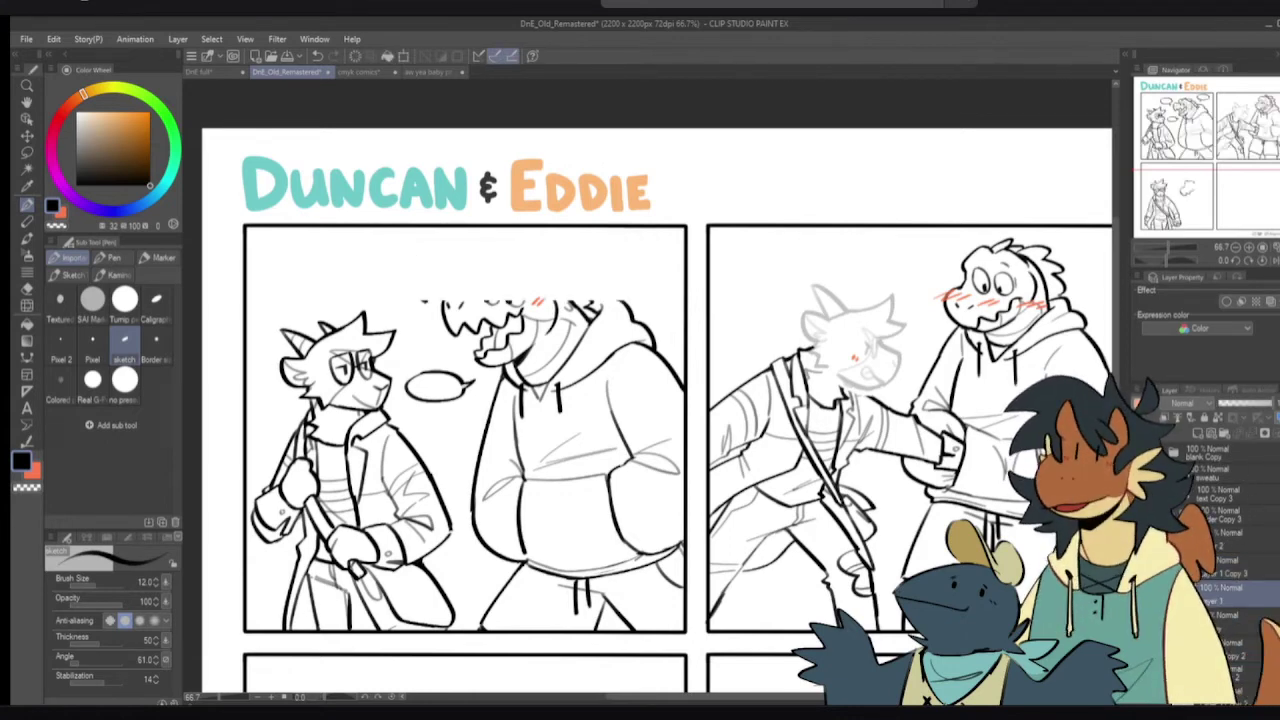
{"action": "scroll", "coordinate": [811, 354], "scroll_direction": "up", "scroll_amount": 3}
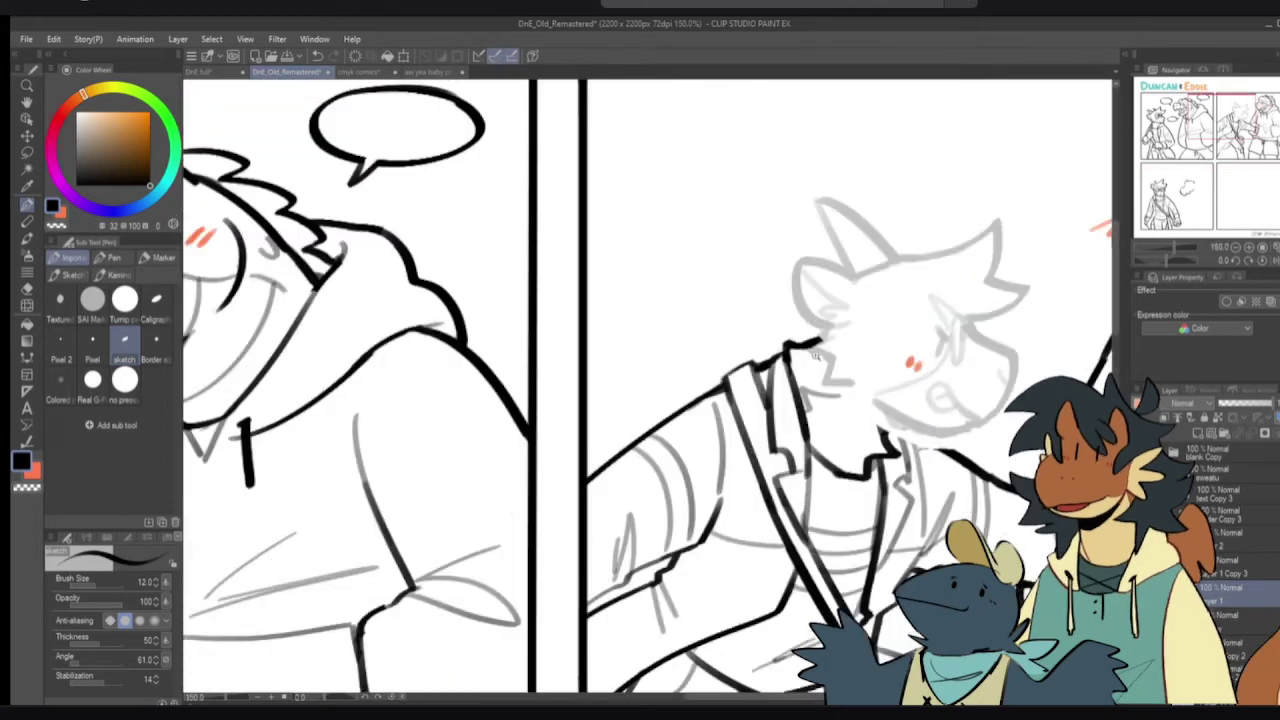
{"action": "mouse_move", "coordinate": [811, 354]}
{"action": "left_mouse_down"}
{"action": "mouse_move", "coordinate": [803, 364]}
{"action": "mouse_move", "coordinate": [795, 351]}
{"action": "mouse_move", "coordinate": [830, 335]}
{"action": "mouse_move", "coordinate": [818, 375]}
{"action": "mouse_move", "coordinate": [855, 402]}
{"action": "left_mouse_up"}
{"action": "key", "text": "e"}
{"action": "key", "text": "p"}
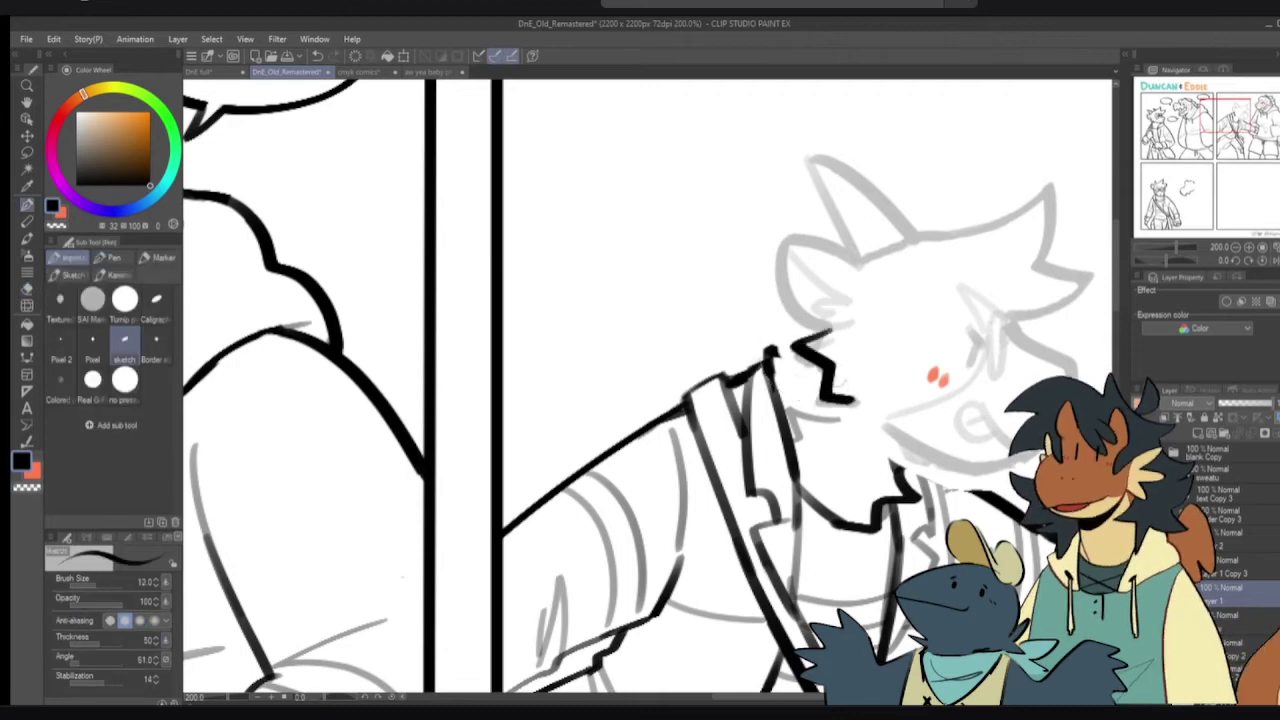
{"action": "key", "text": "ctrl+z"}
{"action": "mouse_move", "coordinate": [830, 331]}
{"action": "left_mouse_down"}
{"action": "mouse_move", "coordinate": [834, 379]}
{"action": "mouse_move", "coordinate": [857, 410]}
{"action": "left_mouse_up"}
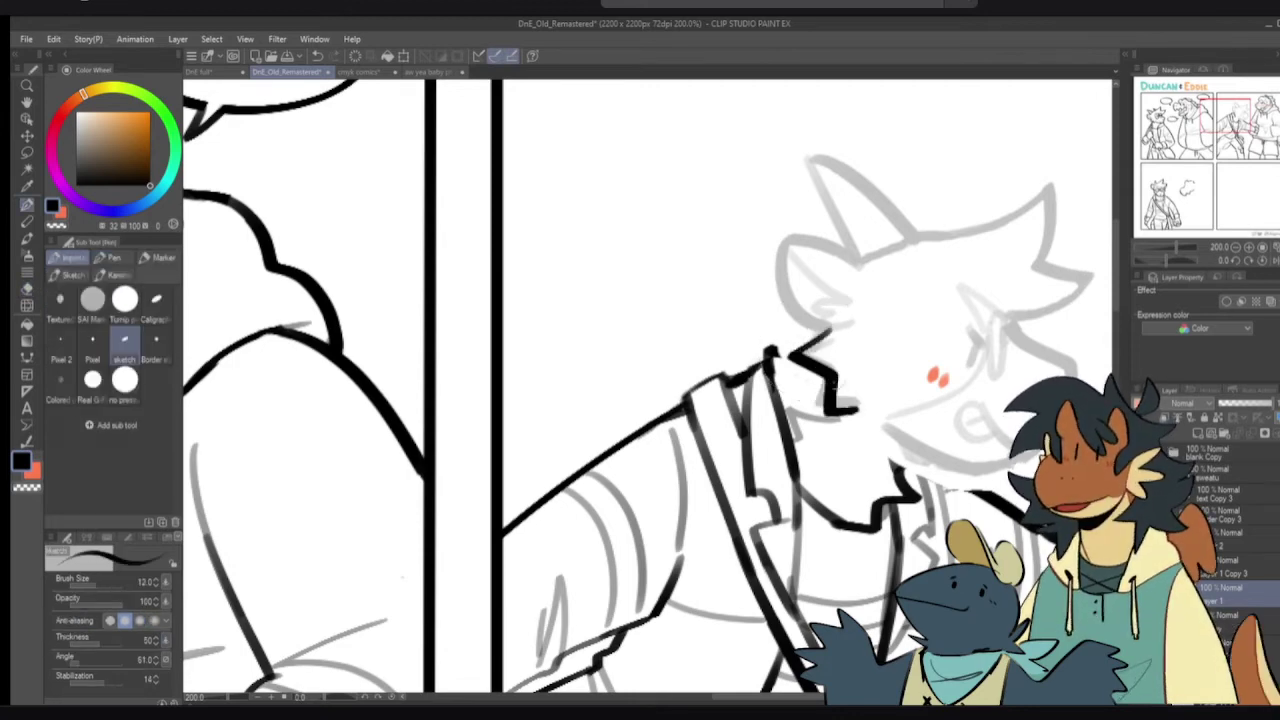
{"action": "mouse_move", "coordinate": [776, 352]}
{"action": "left_mouse_down"}
{"action": "mouse_move", "coordinate": [815, 340]}
{"action": "mouse_move", "coordinate": [799, 358]}
{"action": "left_mouse_up"}
{"action": "key", "text": "ctrl+z"}
- Ink the goat's muzzle profile from the brow over the nose down to the chin, redoing strokes until they fit
{"action": "left_click_drag", "start_coordinate": [957, 354], "coordinate": [853, 350]}
{"action": "mouse_move", "coordinate": [908, 310]}
{"action": "left_mouse_down"}
{"action": "mouse_move", "coordinate": [968, 368]}
{"action": "mouse_move", "coordinate": [924, 443]}
{"action": "left_mouse_up"}
{"action": "key", "text": "ctrl+z"}
{"action": "left_click_drag", "start_coordinate": [910, 320], "coordinate": [958, 360]}
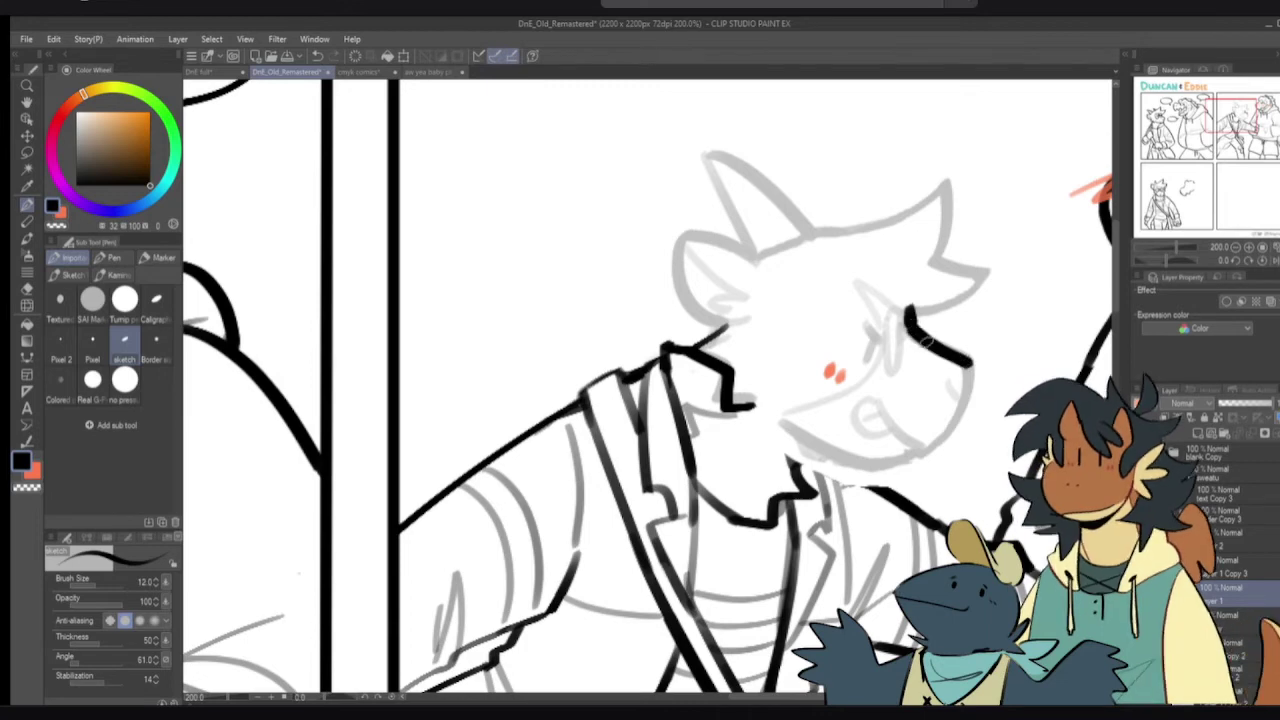
{"action": "key", "text": "ctrl+z"}
{"action": "left_click_drag", "start_coordinate": [910, 316], "coordinate": [967, 355]}
{"action": "key", "text": "ctrl+z"}
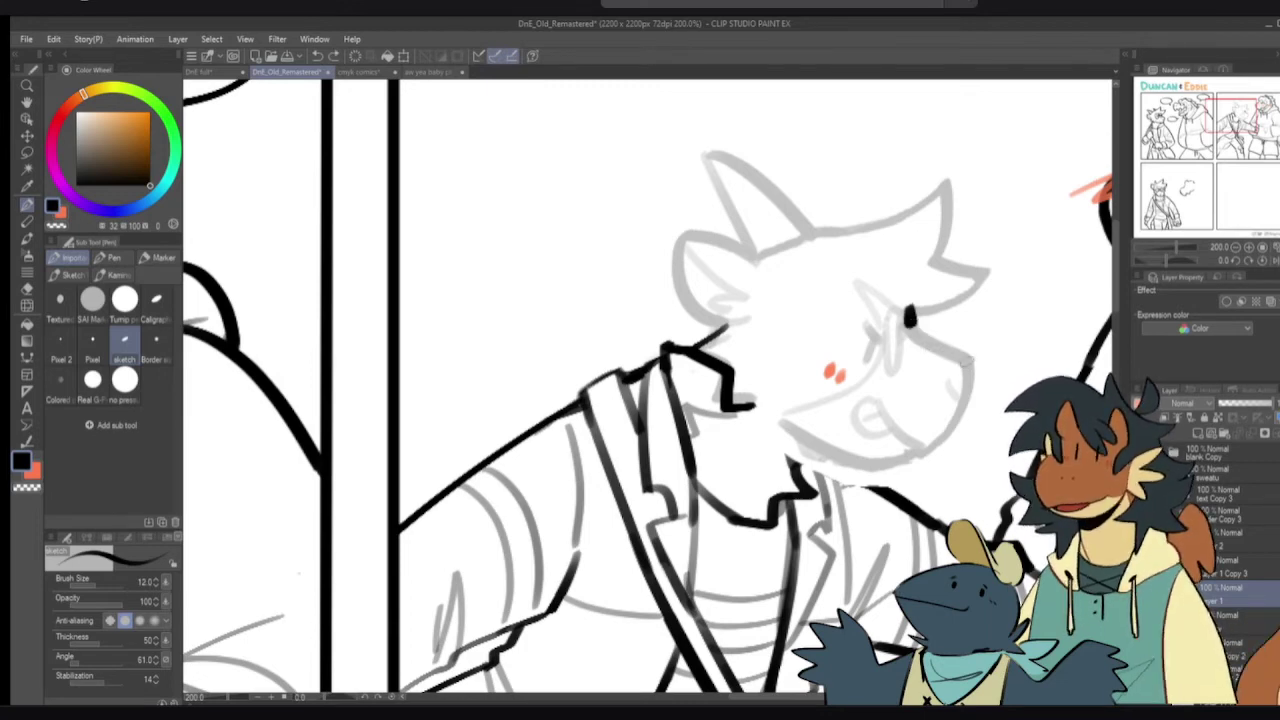
{"action": "mouse_move", "coordinate": [906, 312]}
{"action": "left_mouse_down"}
{"action": "mouse_move", "coordinate": [968, 359]}
{"action": "mouse_move", "coordinate": [944, 426]}
{"action": "left_mouse_up"}
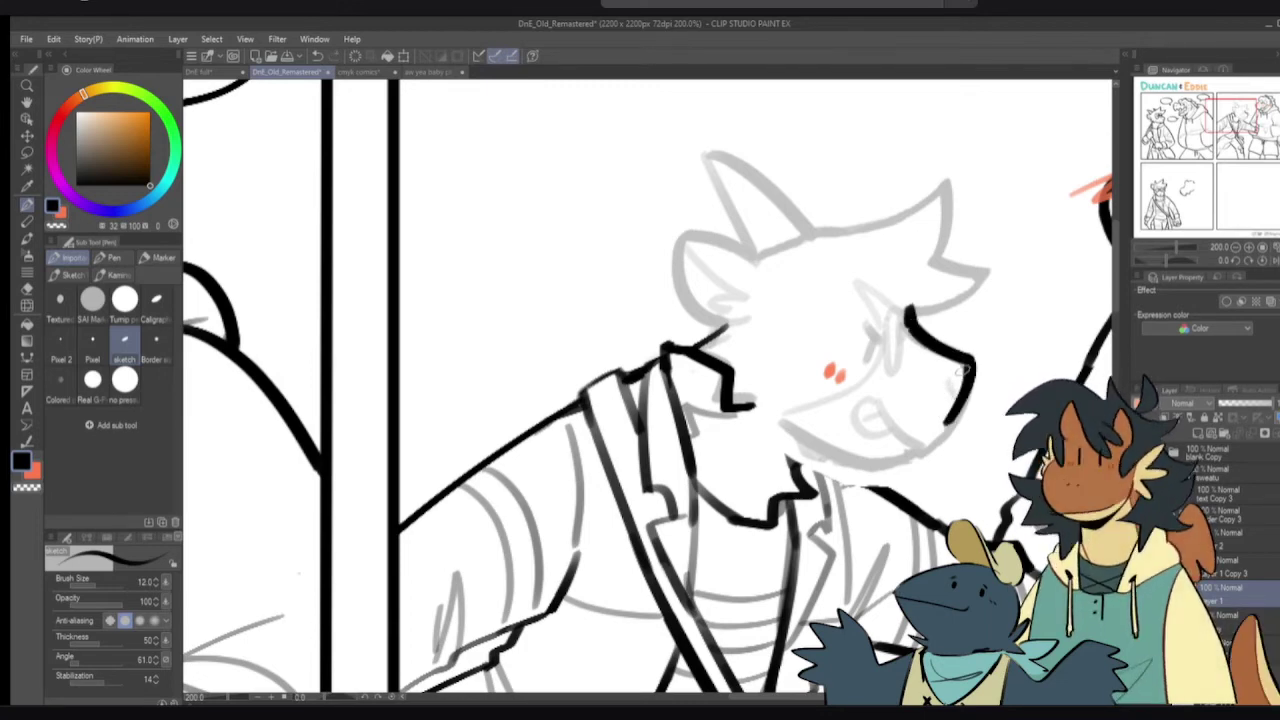
{"action": "key", "text": "ctrl+z"}
{"action": "left_click_drag", "start_coordinate": [972, 370], "coordinate": [916, 464]}
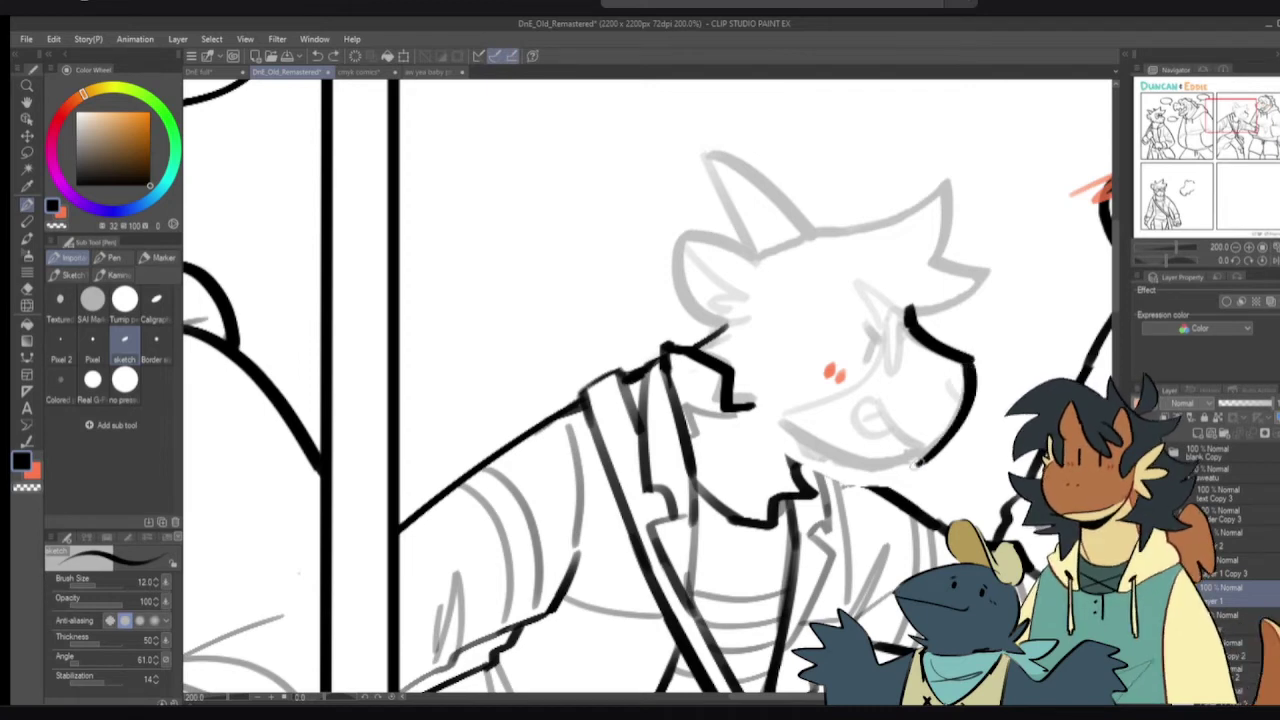
- Ink the goat's lower jaw and the mouth line running down to the chin, cleaning up where they meet
{"action": "left_click_drag", "start_coordinate": [782, 422], "coordinate": [882, 468]}
{"action": "key", "text": "ctrl+z"}
{"action": "mouse_move", "coordinate": [782, 426]}
{"action": "left_mouse_down"}
{"action": "mouse_move", "coordinate": [884, 465]}
{"action": "mouse_move", "coordinate": [857, 460]}
{"action": "mouse_move", "coordinate": [937, 452]}
{"action": "mouse_move", "coordinate": [874, 465]}
{"action": "mouse_move", "coordinate": [939, 452]}
{"action": "mouse_move", "coordinate": [908, 474]}
{"action": "left_mouse_up"}
{"action": "key", "text": "ctrl+z"}
{"action": "key", "text": "ctrl+z"}
{"action": "key", "text": "c"}
{"action": "key", "text": "c"}
{"action": "left_click_drag", "start_coordinate": [867, 409], "coordinate": [908, 462]}
{"action": "key", "text": "ctrl+z"}
{"action": "mouse_move", "coordinate": [870, 408]}
{"action": "left_mouse_down"}
{"action": "mouse_move", "coordinate": [866, 437]}
{"action": "mouse_move", "coordinate": [874, 421]}
{"action": "left_mouse_up"}
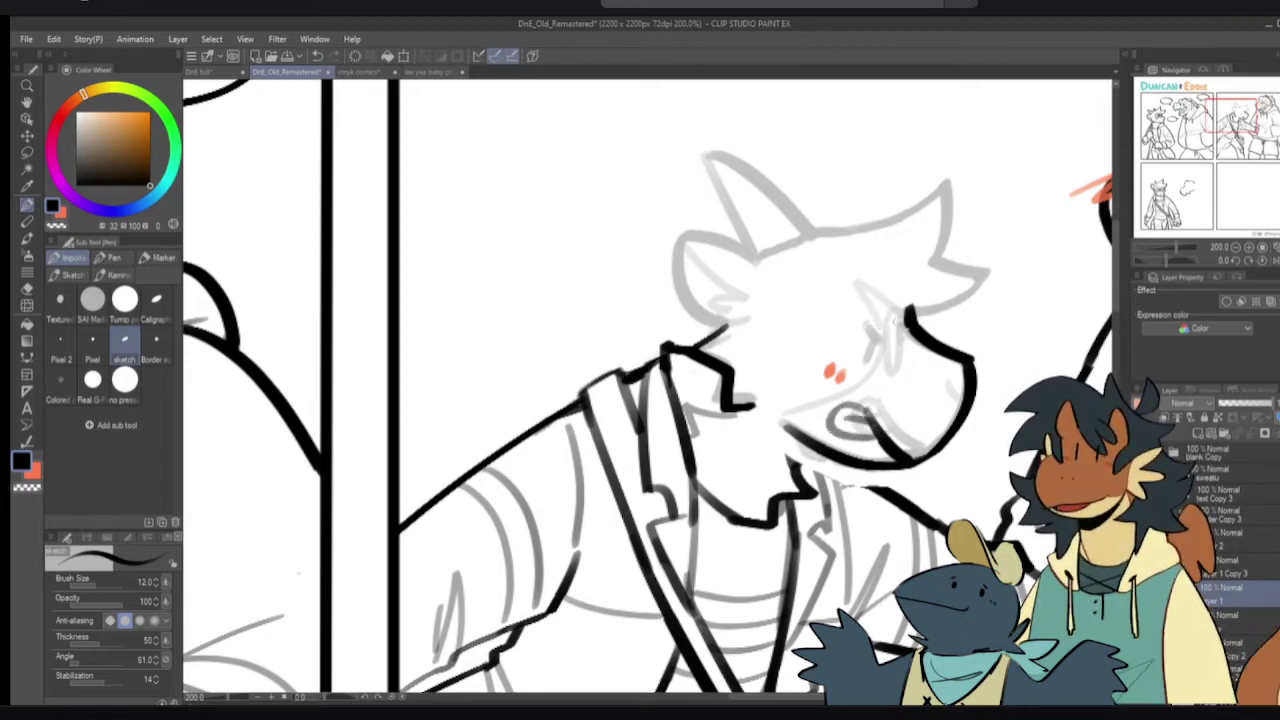
- Ink the goat's closed eye, the visible glasses lens and the nostril
{"action": "left_click_drag", "start_coordinate": [910, 314], "coordinate": [894, 372]}
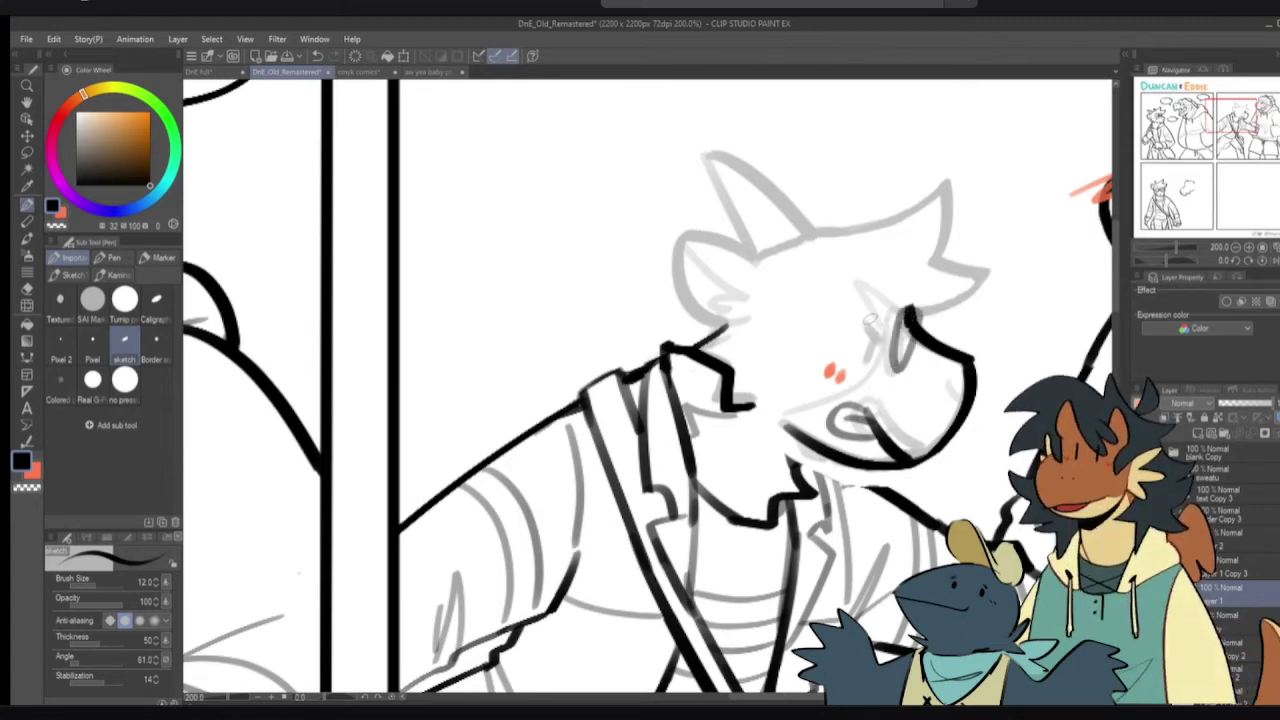
{"action": "mouse_move", "coordinate": [868, 314]}
{"action": "left_mouse_down"}
{"action": "mouse_move", "coordinate": [868, 356]}
{"action": "mouse_move", "coordinate": [882, 334]}
{"action": "mouse_move", "coordinate": [870, 358]}
{"action": "left_mouse_up"}
{"action": "key", "text": "ctrl+z"}
{"action": "key", "text": "ctrl+z"}
{"action": "key", "text": "ctrl+z"}
{"action": "key", "text": "ctrl+z"}
{"action": "mouse_move", "coordinate": [876, 310]}
{"action": "left_mouse_down"}
{"action": "mouse_move", "coordinate": [890, 325]}
{"action": "mouse_move", "coordinate": [876, 355]}
{"action": "mouse_move", "coordinate": [882, 338]}
{"action": "left_mouse_up"}
{"action": "left_click_drag", "start_coordinate": [948, 376], "coordinate": [960, 401]}
- Ink the goat's crown line and the two pointed tips of the hair fringe above the eye
{"action": "mouse_move", "coordinate": [758, 262]}
{"action": "left_mouse_down"}
{"action": "mouse_move", "coordinate": [783, 237]}
{"action": "mouse_move", "coordinate": [886, 207]}
{"action": "mouse_move", "coordinate": [930, 176]}
{"action": "left_mouse_up"}
{"action": "key", "text": "ctrl+z"}
{"action": "left_click_drag", "start_coordinate": [760, 262], "coordinate": [949, 184]}
{"action": "key", "text": "ctrl+z"}
{"action": "left_click_drag", "start_coordinate": [947, 186], "coordinate": [937, 238]}
{"action": "key", "text": "ctrl+z"}
{"action": "mouse_move", "coordinate": [818, 233]}
{"action": "left_mouse_down"}
{"action": "mouse_move", "coordinate": [956, 190]}
{"action": "mouse_move", "coordinate": [936, 264]}
{"action": "left_mouse_up"}
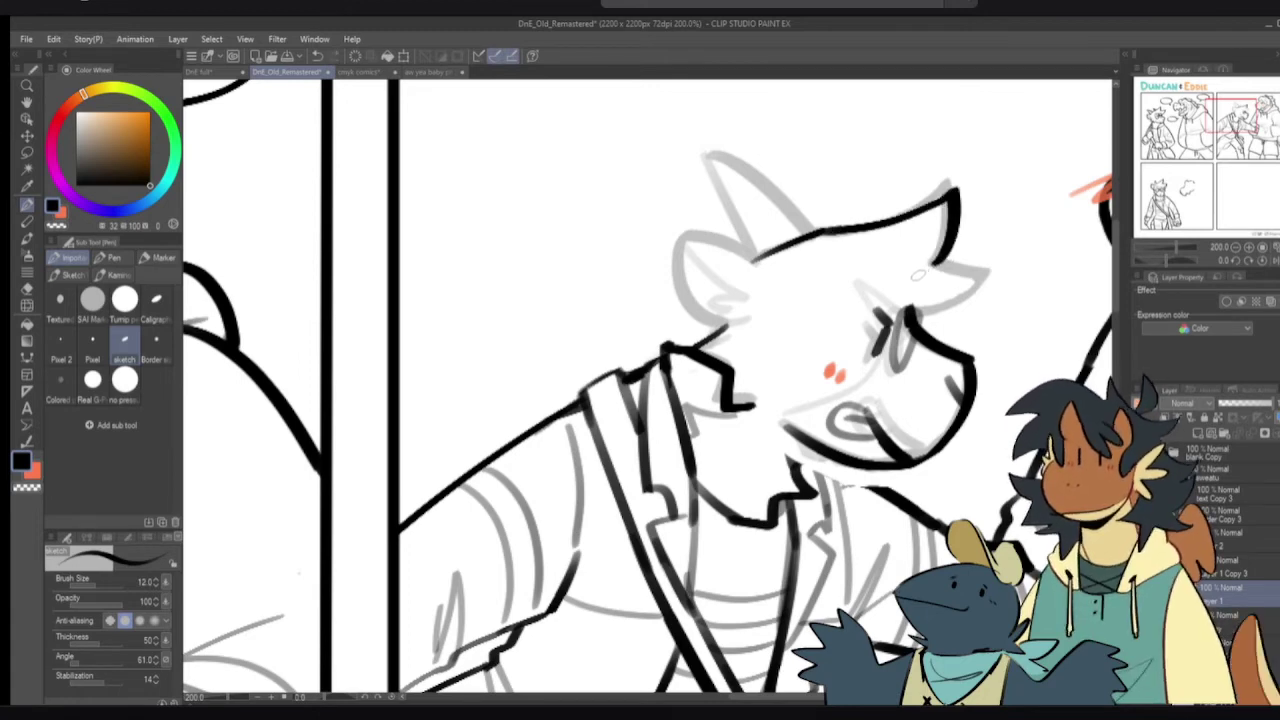
{"action": "mouse_move", "coordinate": [938, 262]}
{"action": "left_mouse_down"}
{"action": "mouse_move", "coordinate": [932, 316]}
{"action": "mouse_move", "coordinate": [918, 320]}
{"action": "mouse_move", "coordinate": [940, 316]}
{"action": "left_mouse_up"}
{"action": "key", "text": "c"}
{"action": "key", "text": "h"}
{"action": "key", "text": "h"}
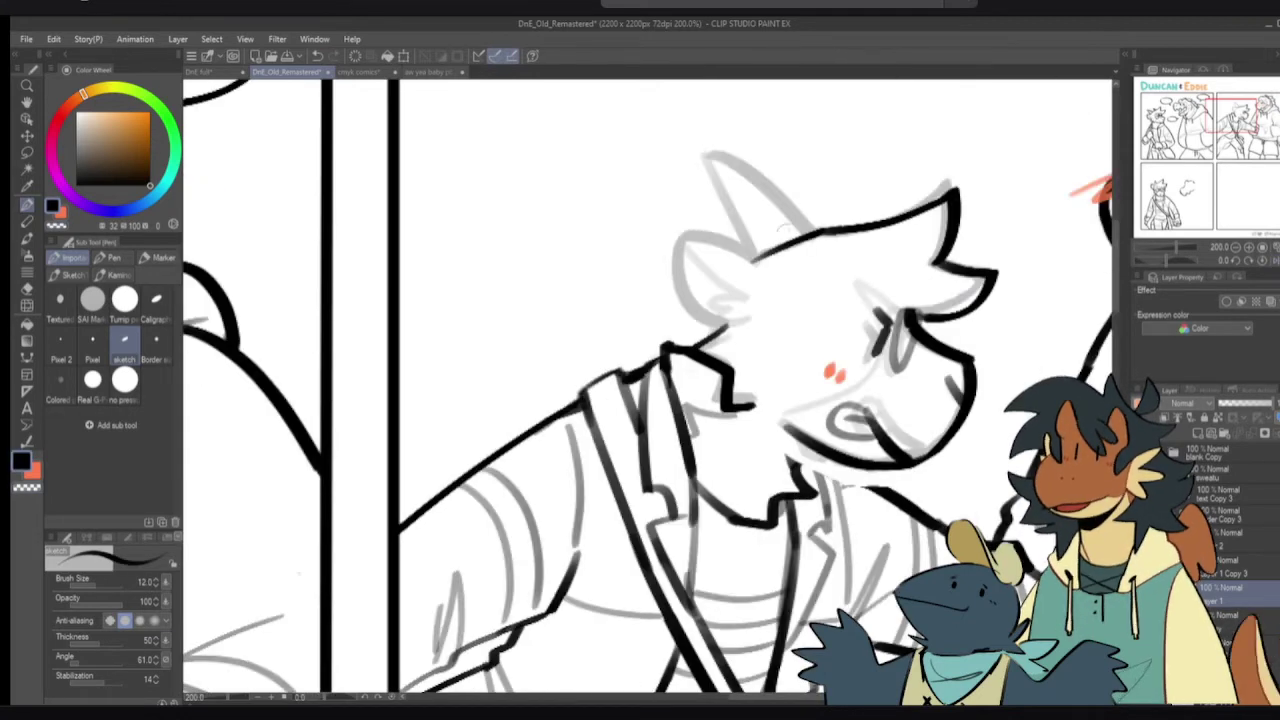
- Ink the outline of the goat's ear and the fur tufts inside it
{"action": "mouse_move", "coordinate": [758, 258]}
{"action": "left_mouse_down"}
{"action": "mouse_move", "coordinate": [716, 240]}
{"action": "mouse_move", "coordinate": [672, 243]}
{"action": "mouse_move", "coordinate": [750, 324]}
{"action": "left_mouse_up"}
{"action": "key", "text": "ctrl+z"}
{"action": "mouse_move", "coordinate": [756, 258]}
{"action": "left_mouse_down"}
{"action": "mouse_move", "coordinate": [678, 252]}
{"action": "mouse_move", "coordinate": [748, 326]}
{"action": "left_mouse_up"}
{"action": "mouse_move", "coordinate": [694, 237]}
{"action": "left_mouse_down"}
{"action": "mouse_move", "coordinate": [752, 287]}
{"action": "mouse_move", "coordinate": [765, 320]}
{"action": "left_mouse_up"}
{"action": "key", "text": "ctrl+z"}
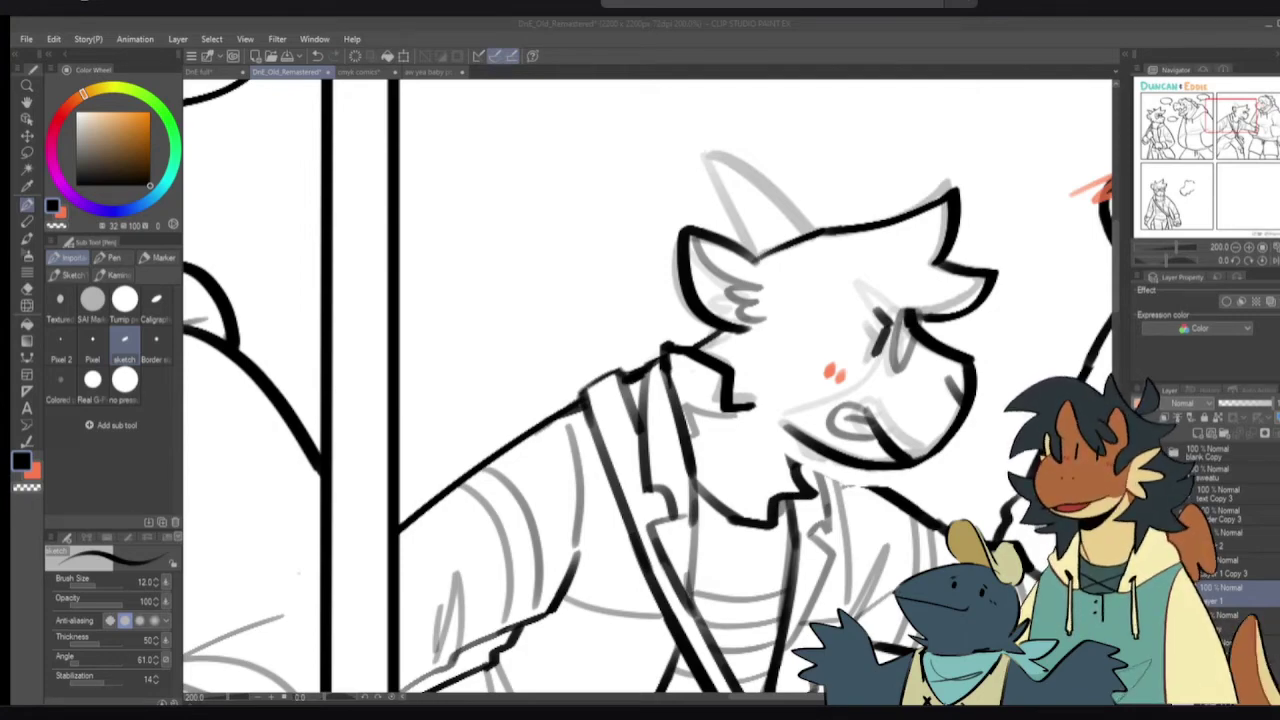
- Review the whole page and compare the line art with the coloured original comic by temporarily showing its reference layer
{"action": "scroll", "coordinate": [884, 405], "scroll_direction": "down", "scroll_amount": 5}
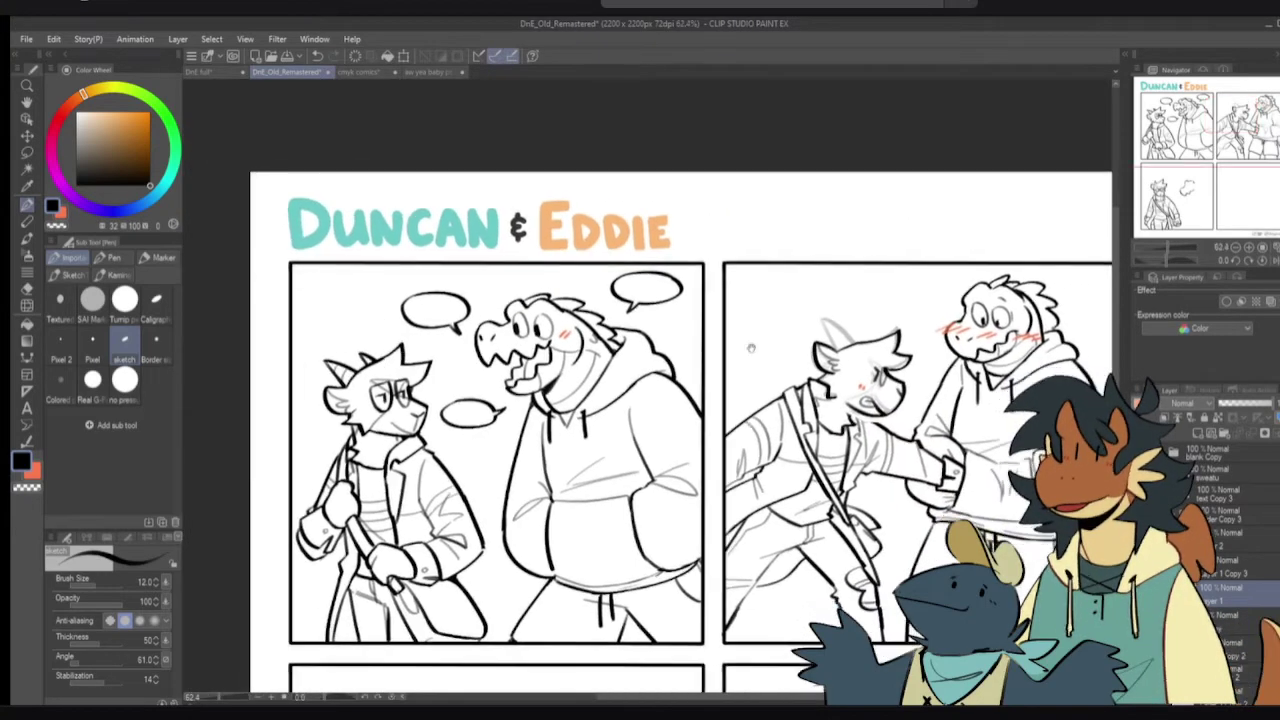
{"action": "left_click_drag", "start_coordinate": [1019, 519], "coordinate": [883, 415]}
{"action": "scroll", "coordinate": [610, 390], "scroll_direction": "down", "scroll_amount": 3}
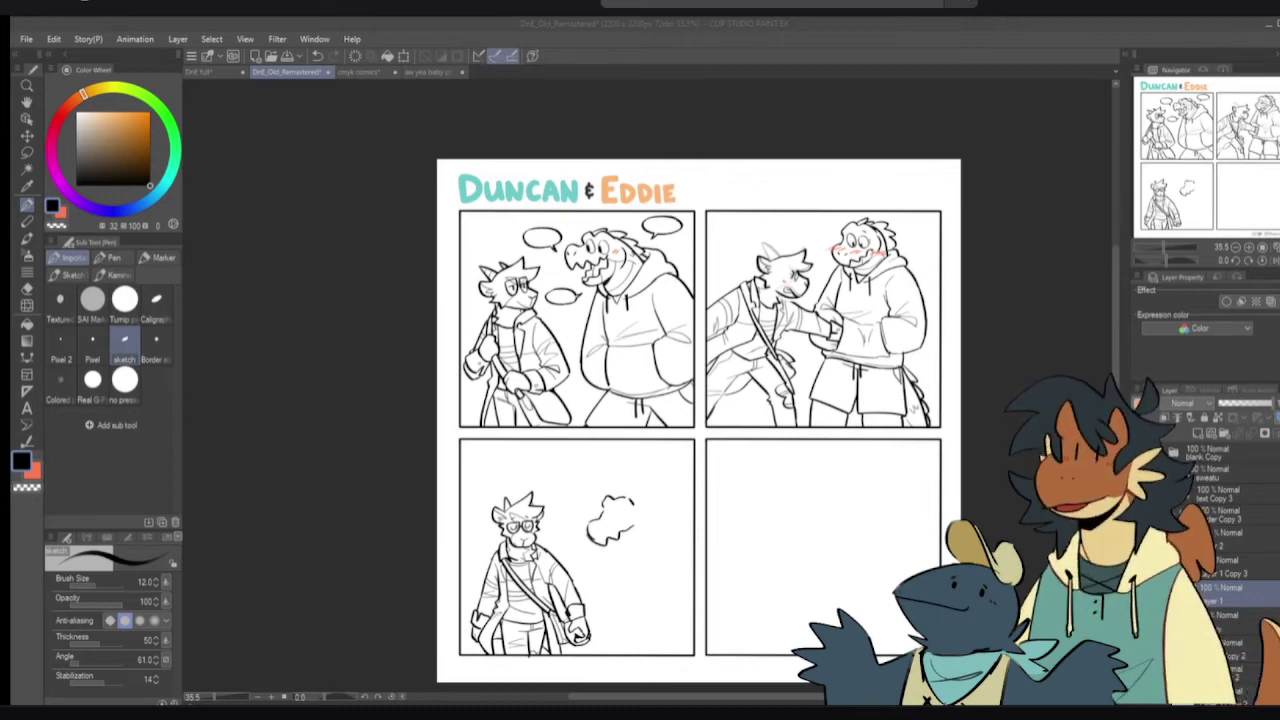
{"action": "left_click", "coordinate": [742, 384]}
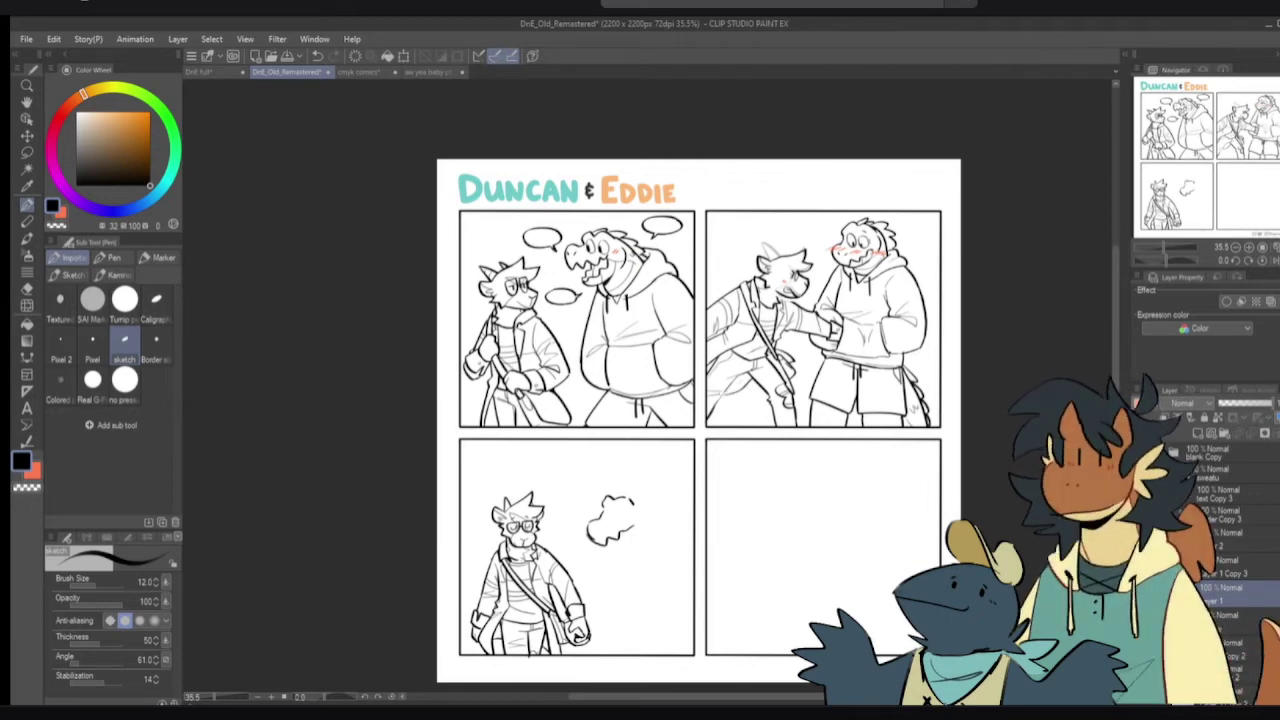
{"action": "key", "text": "alt+Tab"}
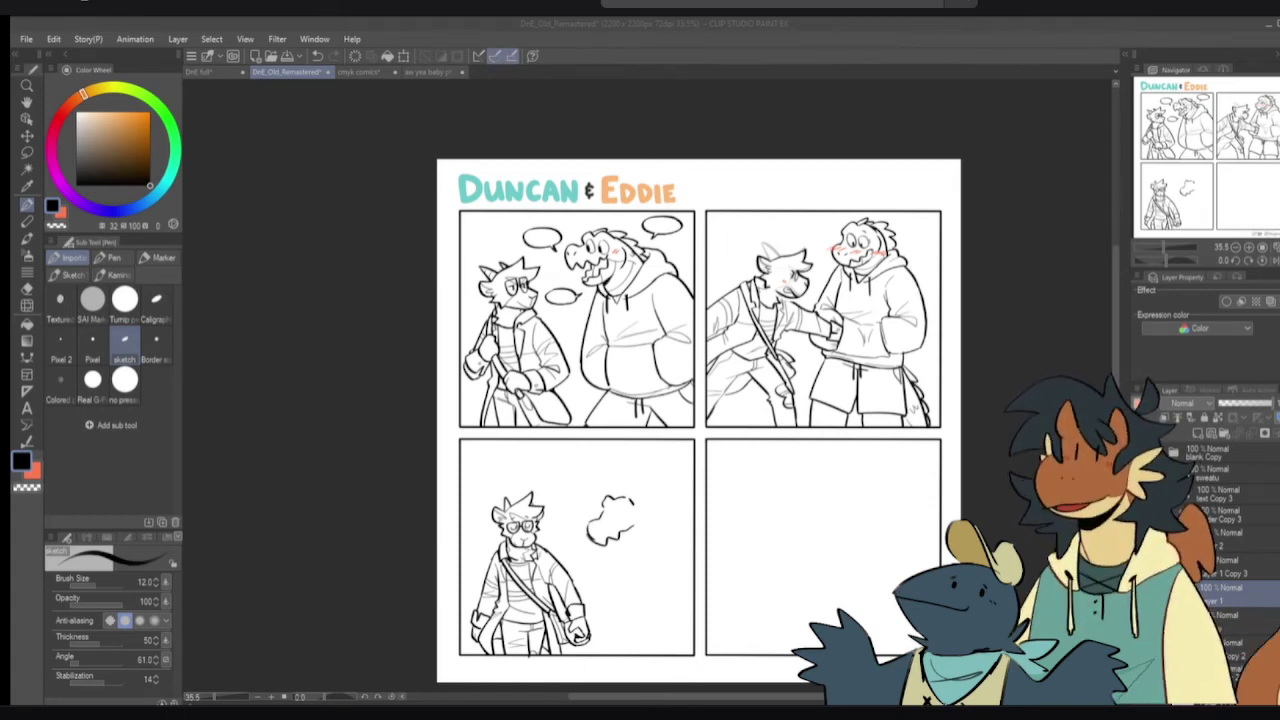
{"action": "left_click", "coordinate": [1143, 649]}
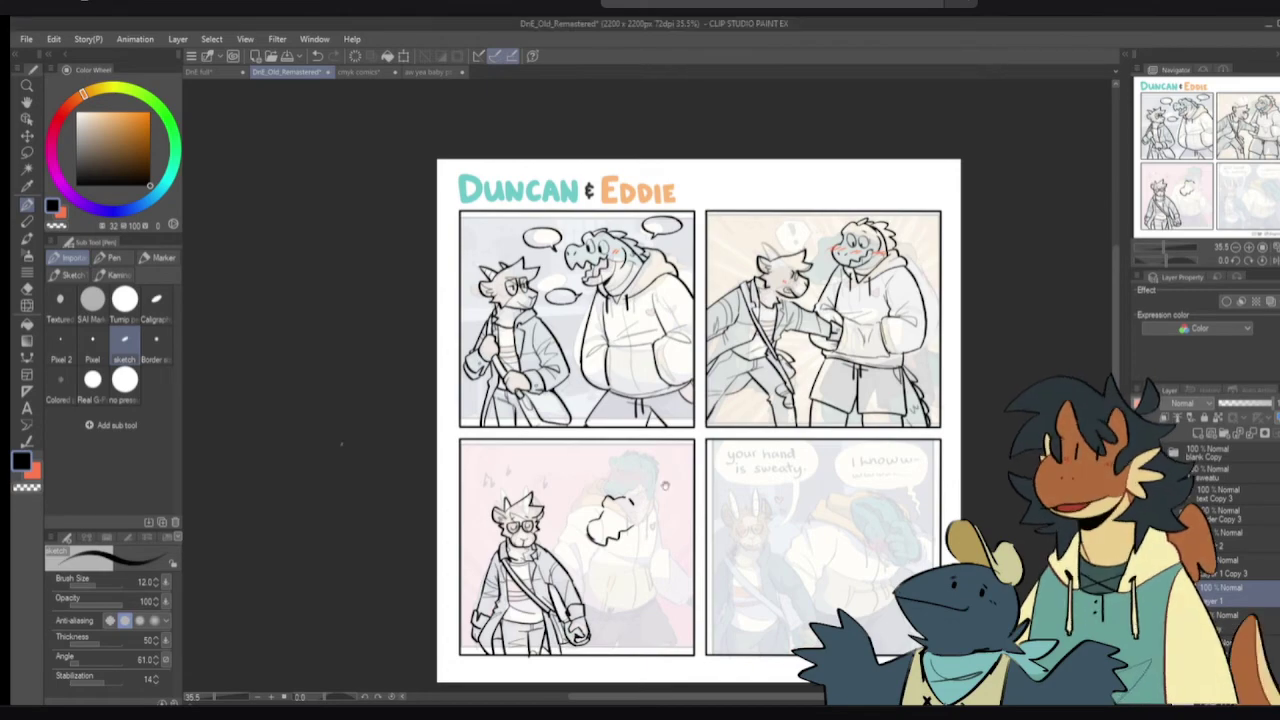
{"action": "left_click_drag", "start_coordinate": [665, 486], "coordinate": [653, 399]}
{"action": "scroll", "coordinate": [653, 404], "scroll_direction": "up", "scroll_amount": 2}
{"action": "left_click_drag", "start_coordinate": [589, 444], "coordinate": [558, 566]}
{"action": "key", "text": "Delete"}
{"action": "left_click_drag", "start_coordinate": [911, 622], "coordinate": [952, 448]}
{"action": "left_click", "coordinate": [1143, 594]}
{"action": "left_click", "coordinate": [1143, 622]}
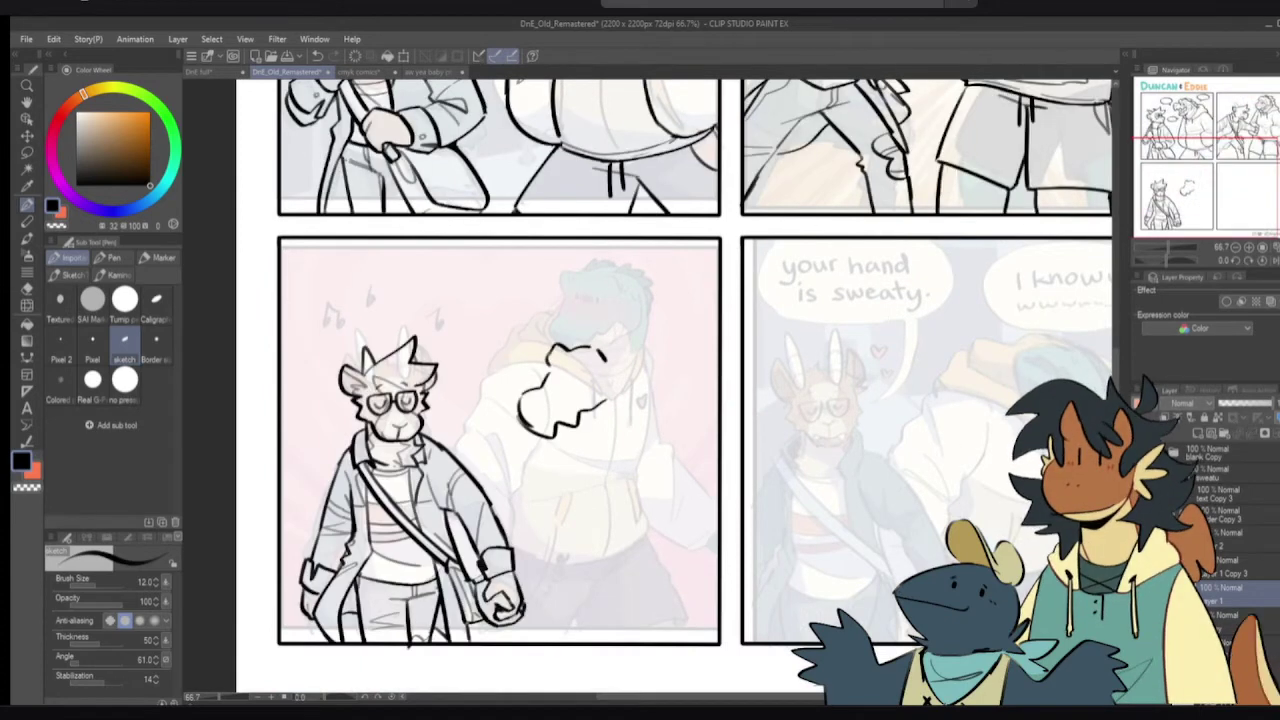
- Erase the unfinished snout outline beside the goat in the third panel
{"action": "left_click_drag", "start_coordinate": [683, 460], "coordinate": [702, 459]}
{"action": "scroll", "coordinate": [643, 394], "scroll_direction": "up", "scroll_amount": 2}
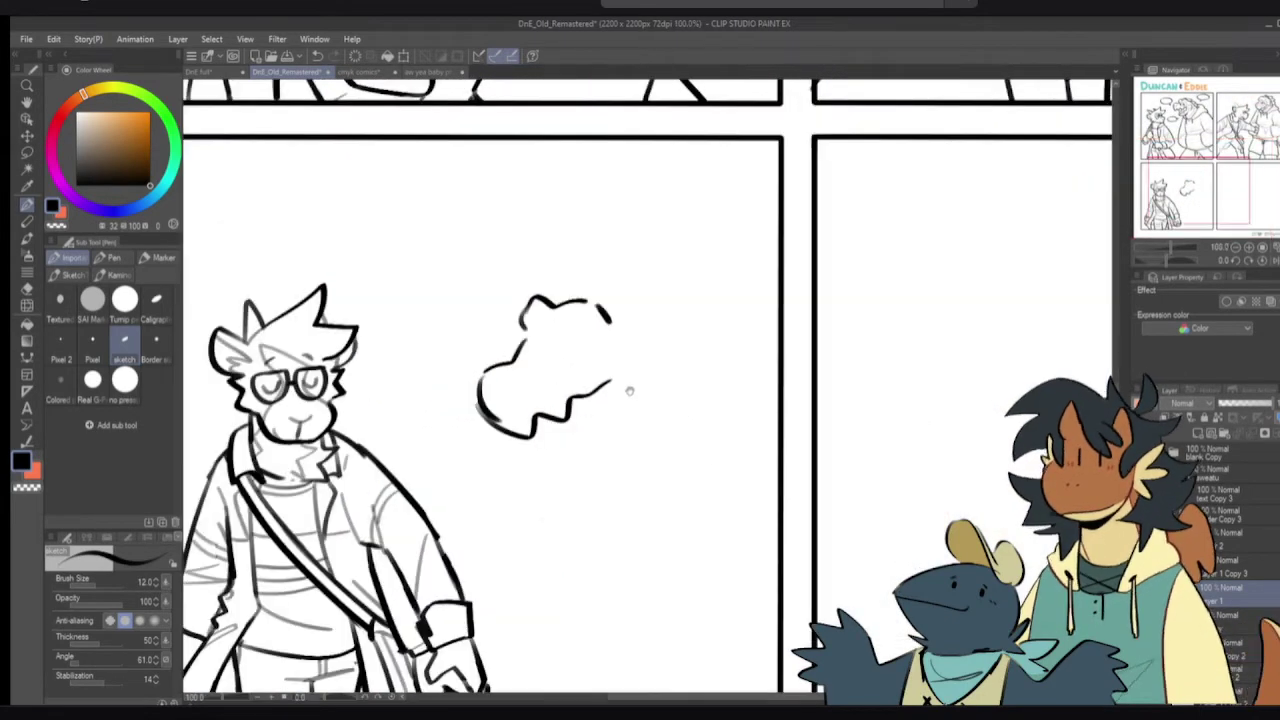
{"action": "key", "text": "e"}
{"action": "mouse_move", "coordinate": [560, 345]}
{"action": "left_mouse_down"}
{"action": "mouse_move", "coordinate": [646, 385]}
{"action": "mouse_move", "coordinate": [573, 315]}
{"action": "mouse_move", "coordinate": [603, 323]}
{"action": "left_mouse_up"}
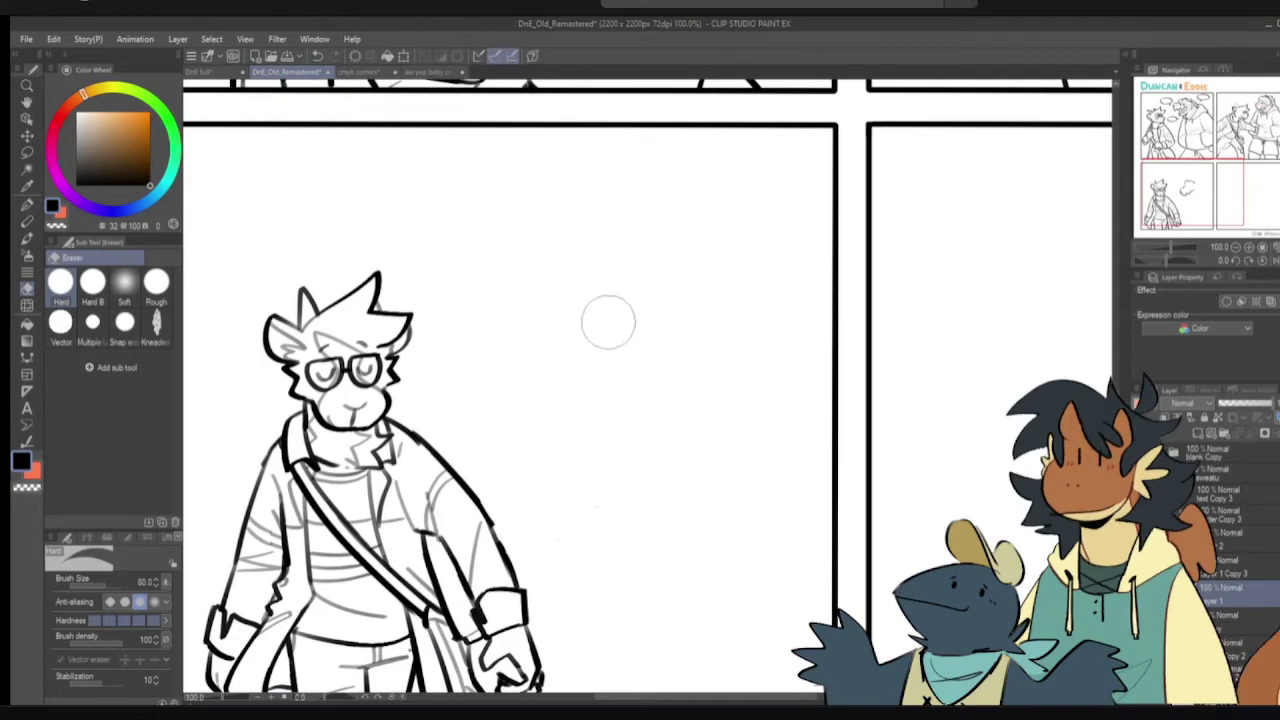
{"action": "key", "text": "p"}
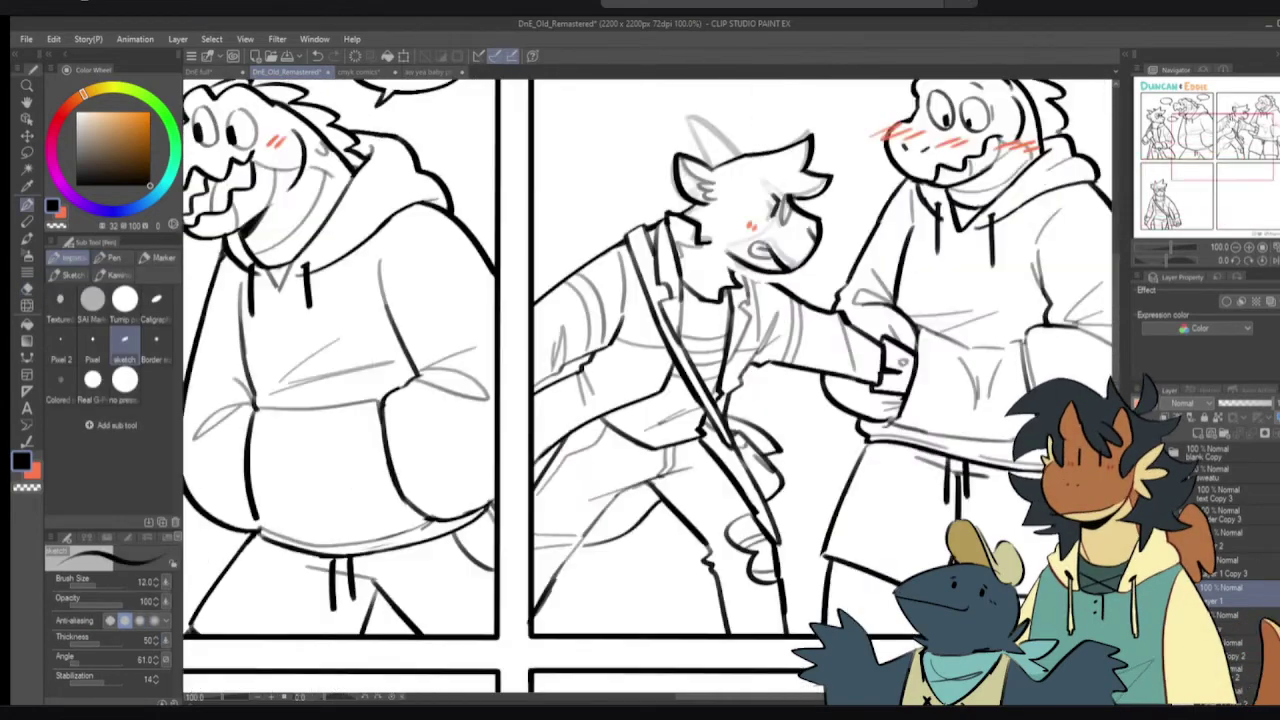
- Touch up the line art at the goat's nape in the second panel, redoing the stroke
{"action": "mouse_move", "coordinate": [719, 249]}
{"action": "left_mouse_down"}
{"action": "mouse_move", "coordinate": [653, 340]}
{"action": "mouse_move", "coordinate": [728, 375]}
{"action": "left_mouse_up"}
{"action": "scroll", "coordinate": [653, 340], "scroll_direction": "up", "scroll_amount": 1}
{"action": "key", "text": "c"}
{"action": "mouse_move", "coordinate": [660, 350]}
{"action": "left_mouse_down"}
{"action": "mouse_move", "coordinate": [723, 383]}
{"action": "mouse_move", "coordinate": [738, 376]}
{"action": "mouse_move", "coordinate": [685, 357]}
{"action": "mouse_move", "coordinate": [732, 375]}
{"action": "left_mouse_up"}
{"action": "key", "text": "c"}
{"action": "key", "text": "ctrl+z"}
{"action": "key", "text": "ctrl+z"}
{"action": "left_click_drag", "start_coordinate": [662, 346], "coordinate": [742, 377]}
- Ink the back and front edges of the goat's horn over the faded guide, redoing each stroke until it fits
{"action": "mouse_move", "coordinate": [654, 167]}
{"action": "left_mouse_down"}
{"action": "mouse_move", "coordinate": [672, 214]}
{"action": "mouse_move", "coordinate": [661, 257]}
{"action": "left_mouse_up"}
{"action": "key", "text": "ctrl+z"}
{"action": "left_click_drag", "start_coordinate": [618, 190], "coordinate": [660, 262]}
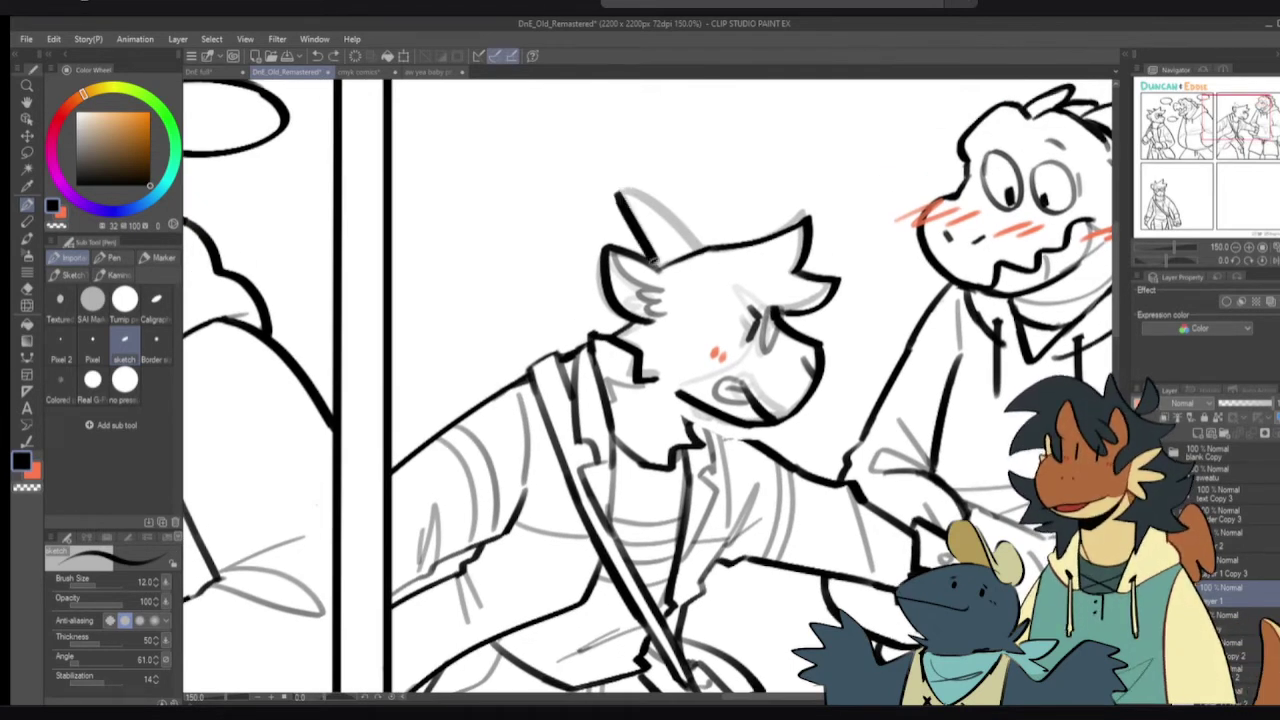
{"action": "key", "text": "ctrl+z"}
{"action": "left_click_drag", "start_coordinate": [616, 190], "coordinate": [661, 269]}
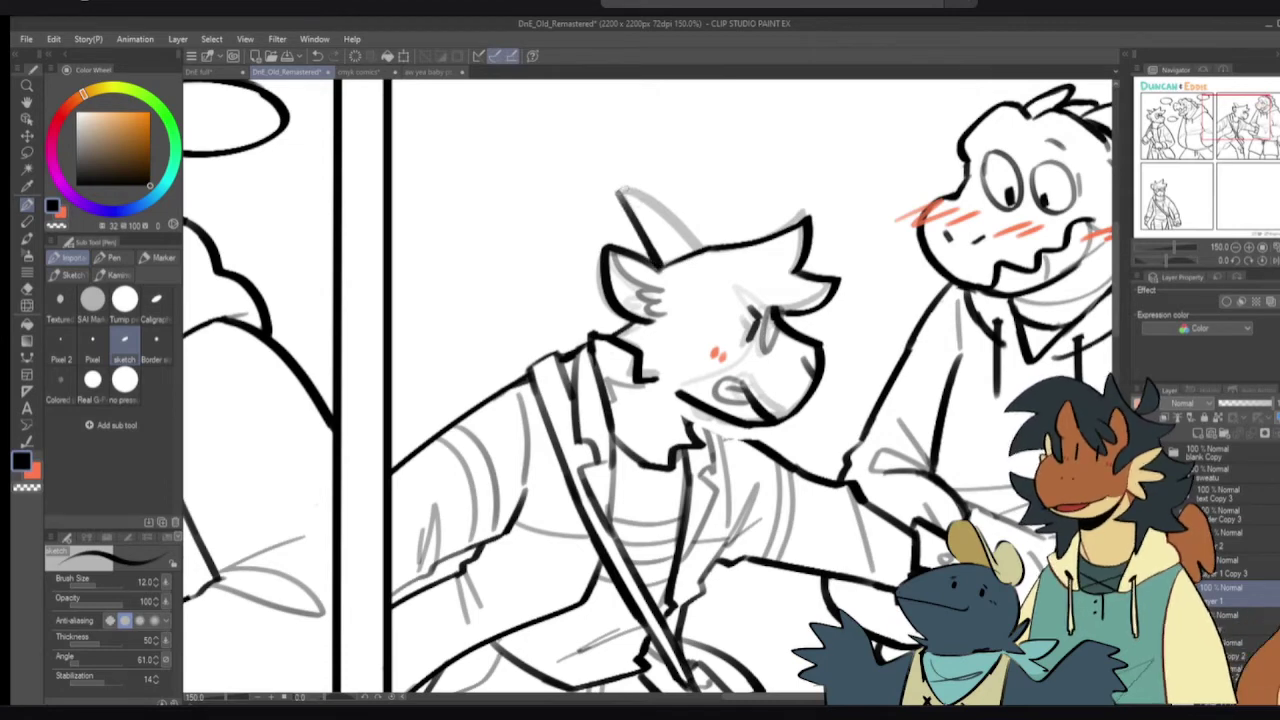
{"action": "left_click_drag", "start_coordinate": [616, 190], "coordinate": [700, 242]}
{"action": "key", "text": "ctrl+z"}
{"action": "left_click_drag", "start_coordinate": [614, 188], "coordinate": [700, 244]}
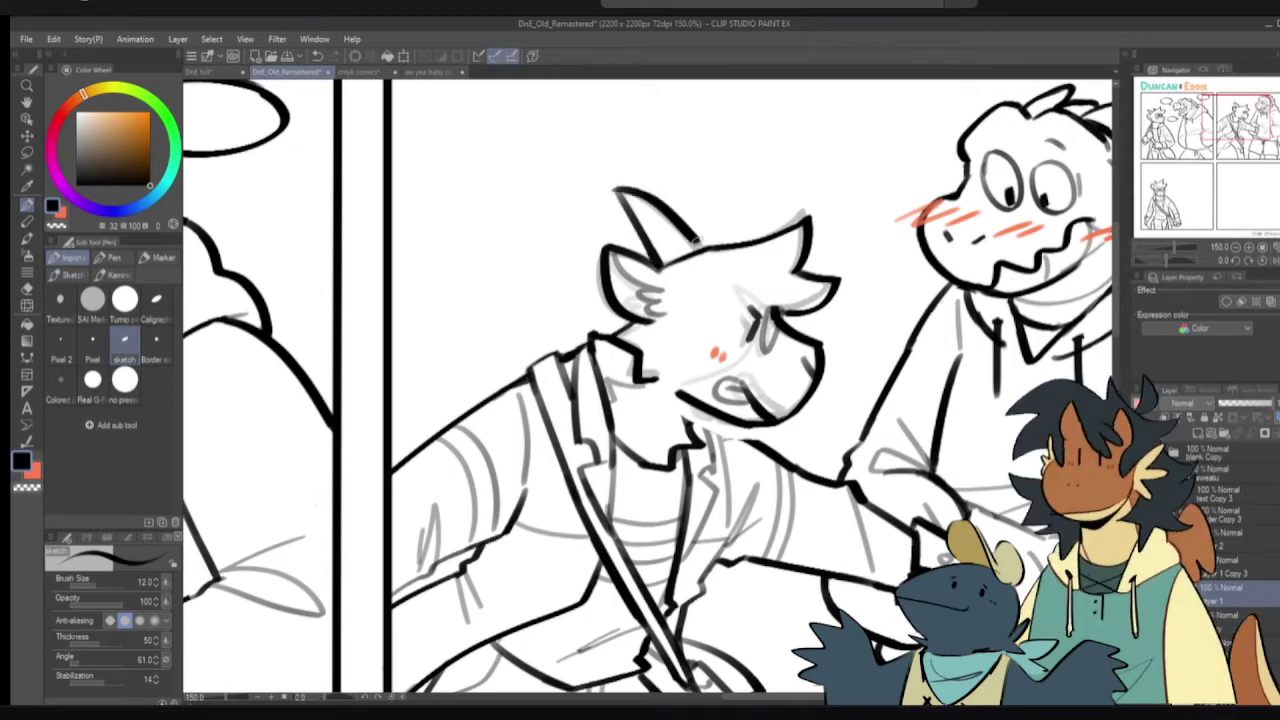
{"action": "key", "text": "ctrl+z"}
{"action": "left_click_drag", "start_coordinate": [616, 190], "coordinate": [700, 246]}
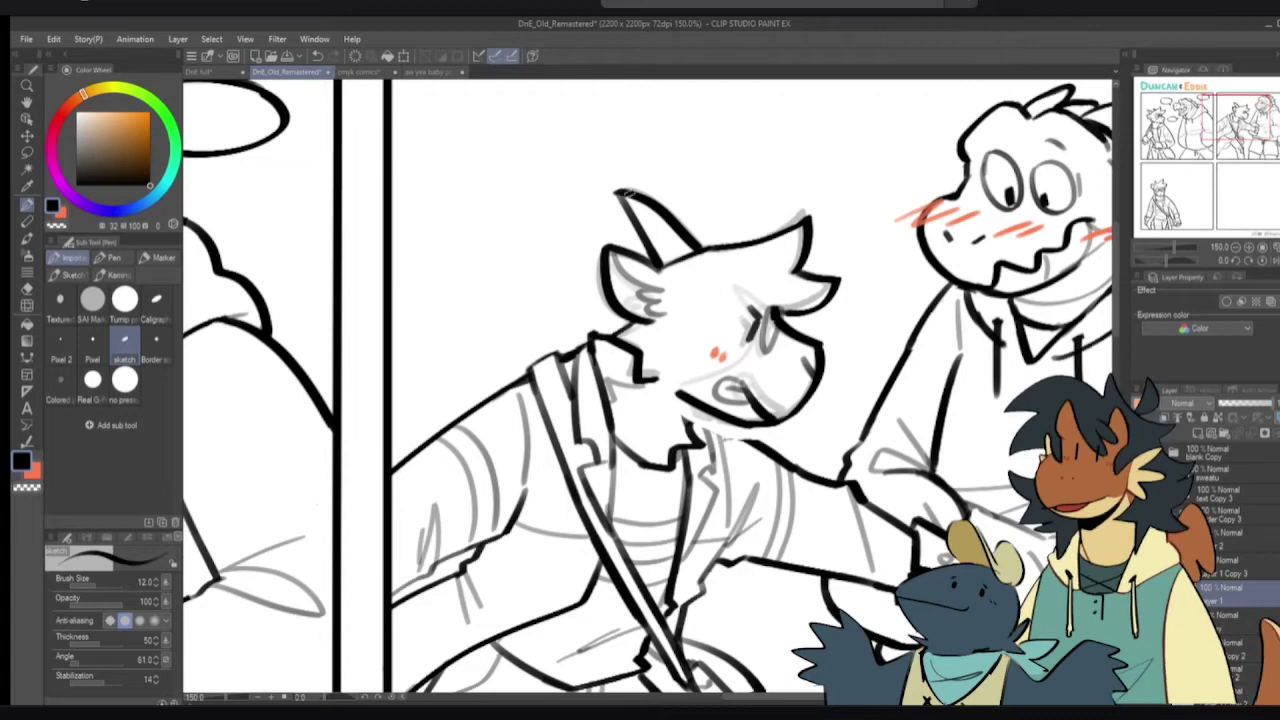
- Refine the outline along the top of the goat's head in the second panel
{"action": "left_click_drag", "start_coordinate": [755, 338], "coordinate": [759, 324]}
{"action": "key", "text": "c"}
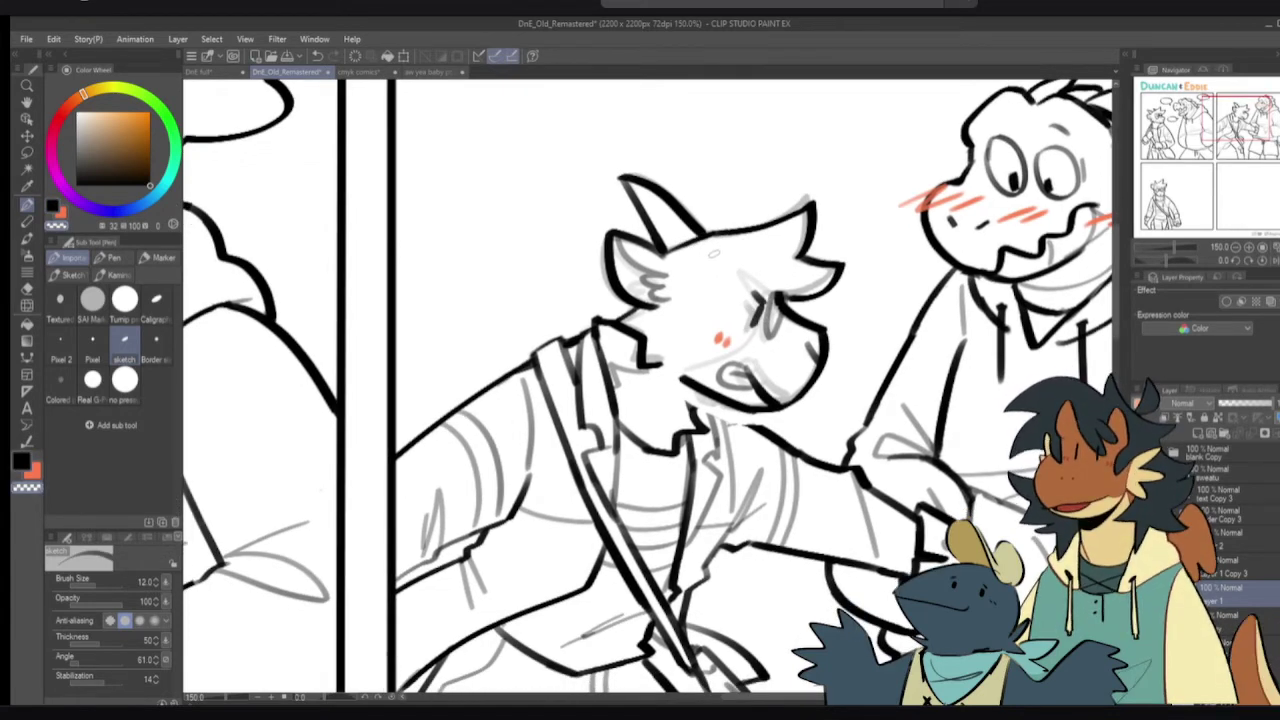
{"action": "key", "text": "c"}
{"action": "left_click_drag", "start_coordinate": [715, 234], "coordinate": [793, 213]}
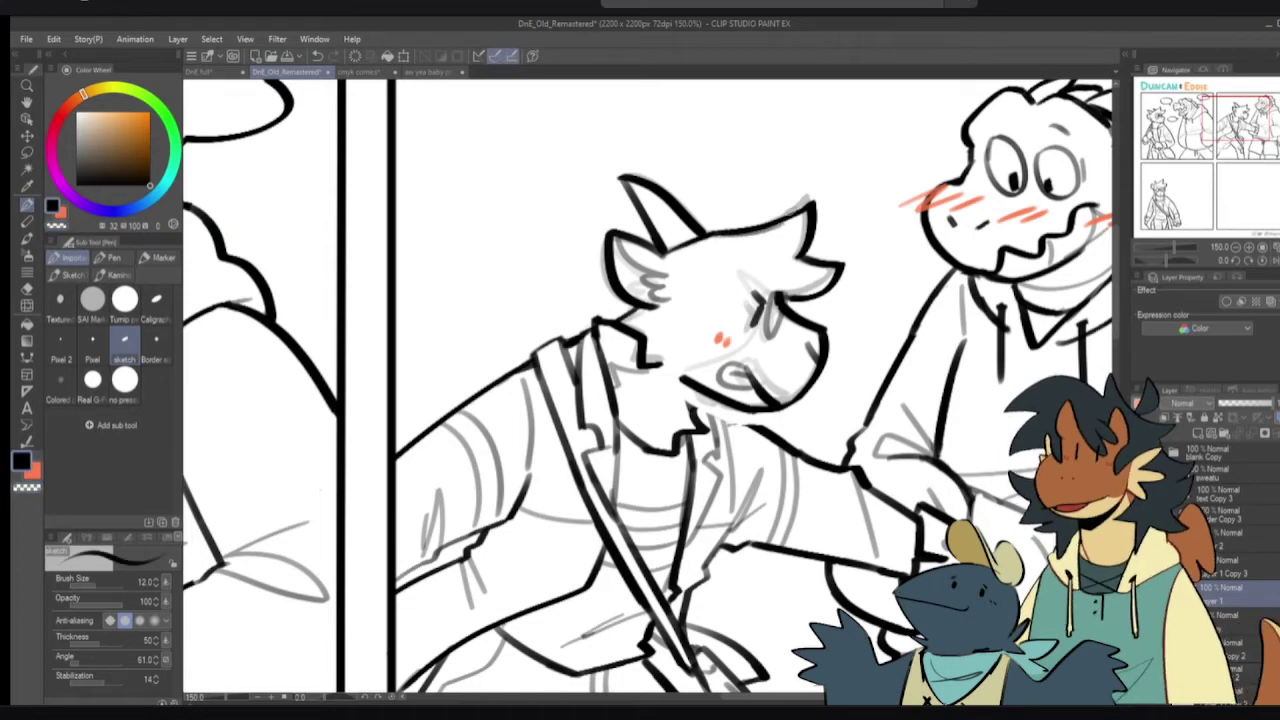
- Delete the faded guide layer Layer 1 Copy 3 beneath the goat's re-inked head
{"action": "key", "text": "h"}
{"action": "key", "text": "h"}
{"action": "key", "text": "h"}
{"action": "key", "text": "h"}
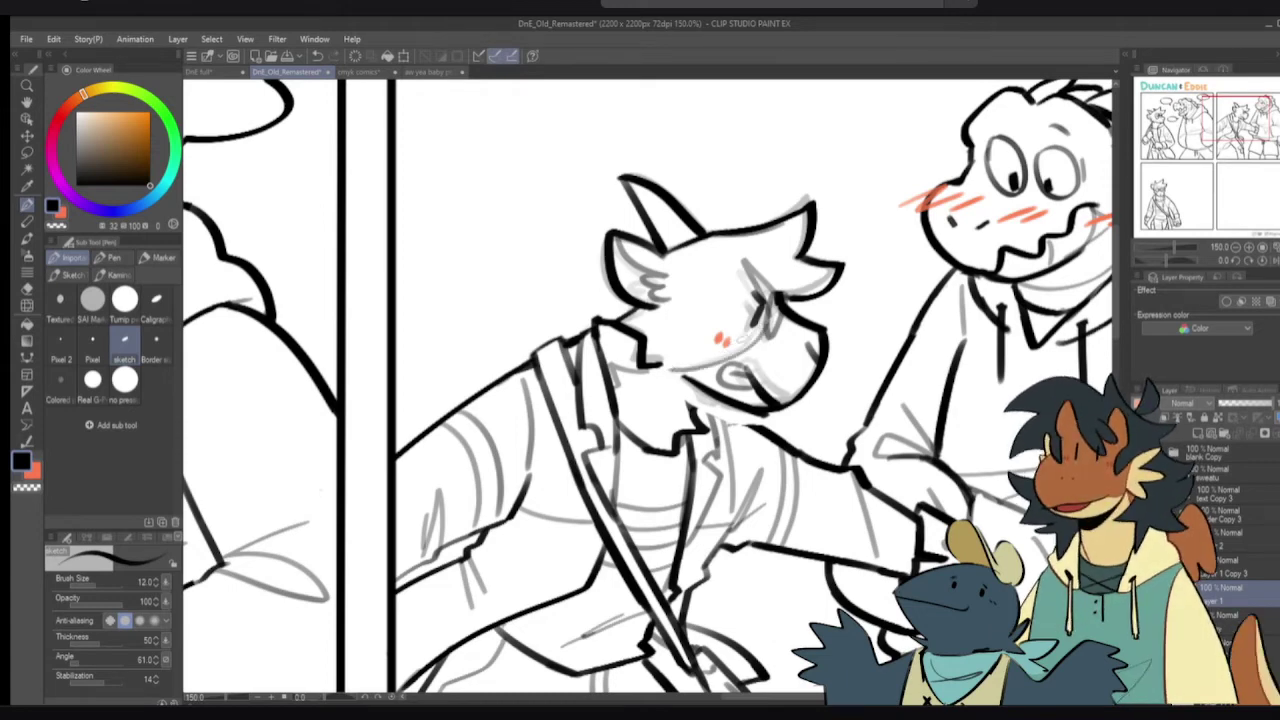
{"action": "left_click", "coordinate": [1230, 576]}
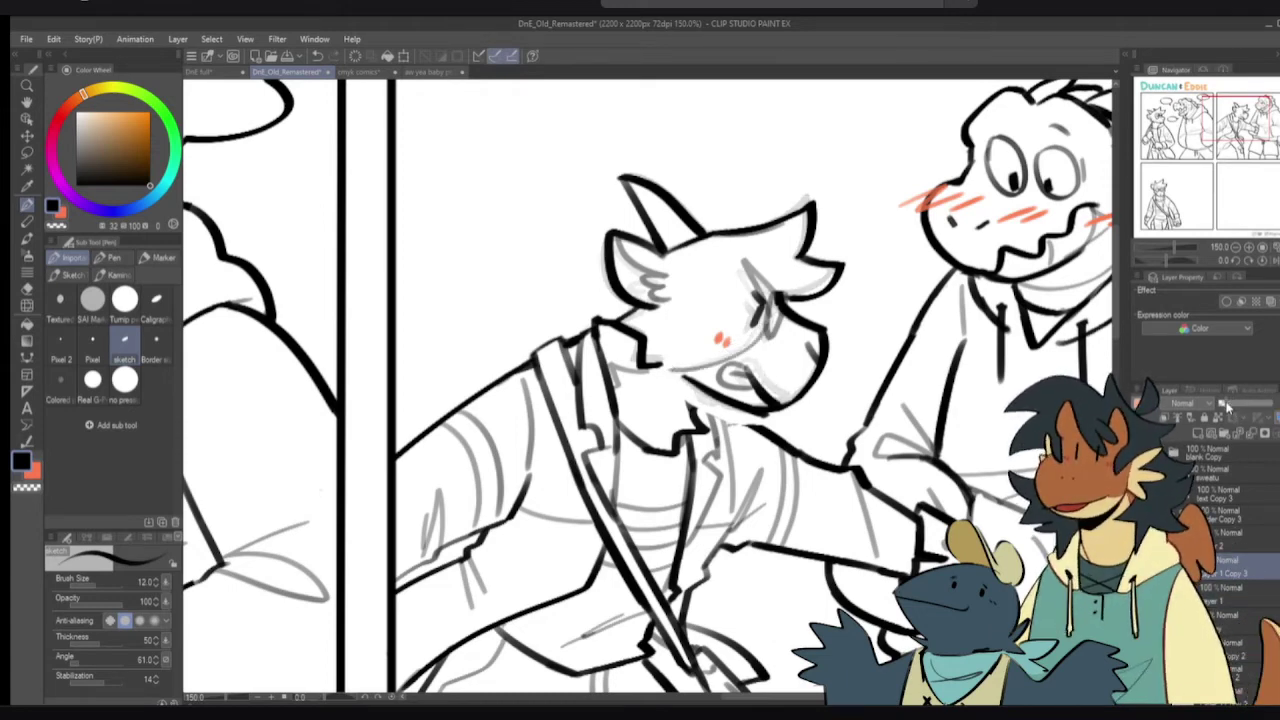
{"action": "left_click", "coordinate": [1279, 433]}
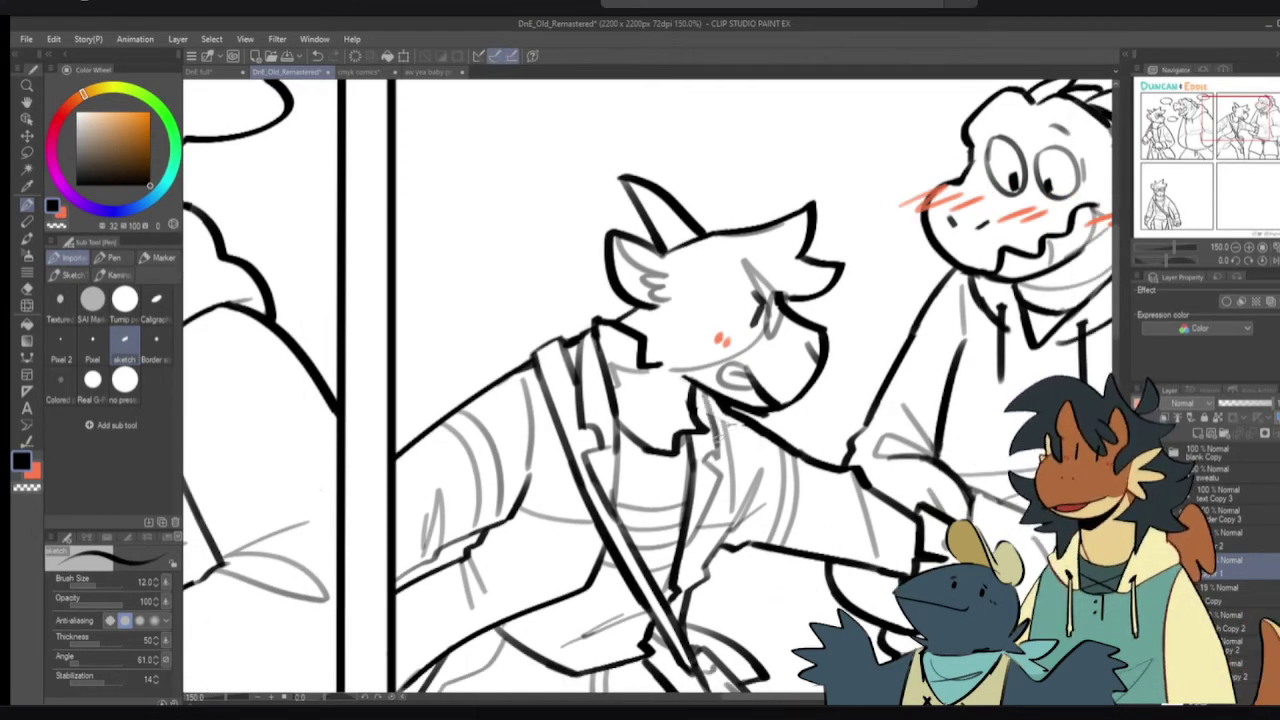
- Ink the reptile's two brow ridges in the third panel with the faded coloured original shown, redoing the first stroke
{"action": "left_click_drag", "start_coordinate": [710, 496], "coordinate": [731, 396]}
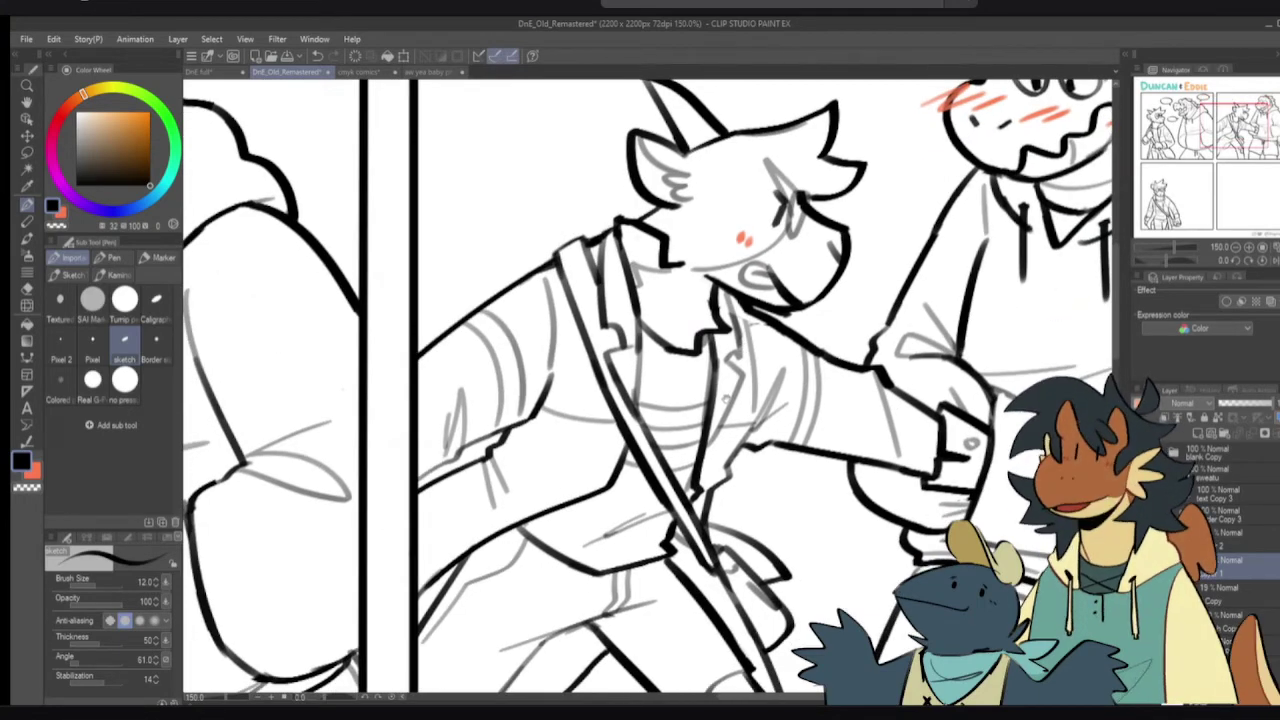
{"action": "scroll", "coordinate": [728, 403], "scroll_direction": "down", "scroll_amount": 2}
{"action": "scroll", "coordinate": [730, 423], "scroll_direction": "down", "scroll_amount": 1}
{"action": "left_click_drag", "start_coordinate": [707, 450], "coordinate": [764, 380]}
{"action": "left_click_drag", "start_coordinate": [607, 504], "coordinate": [664, 448]}
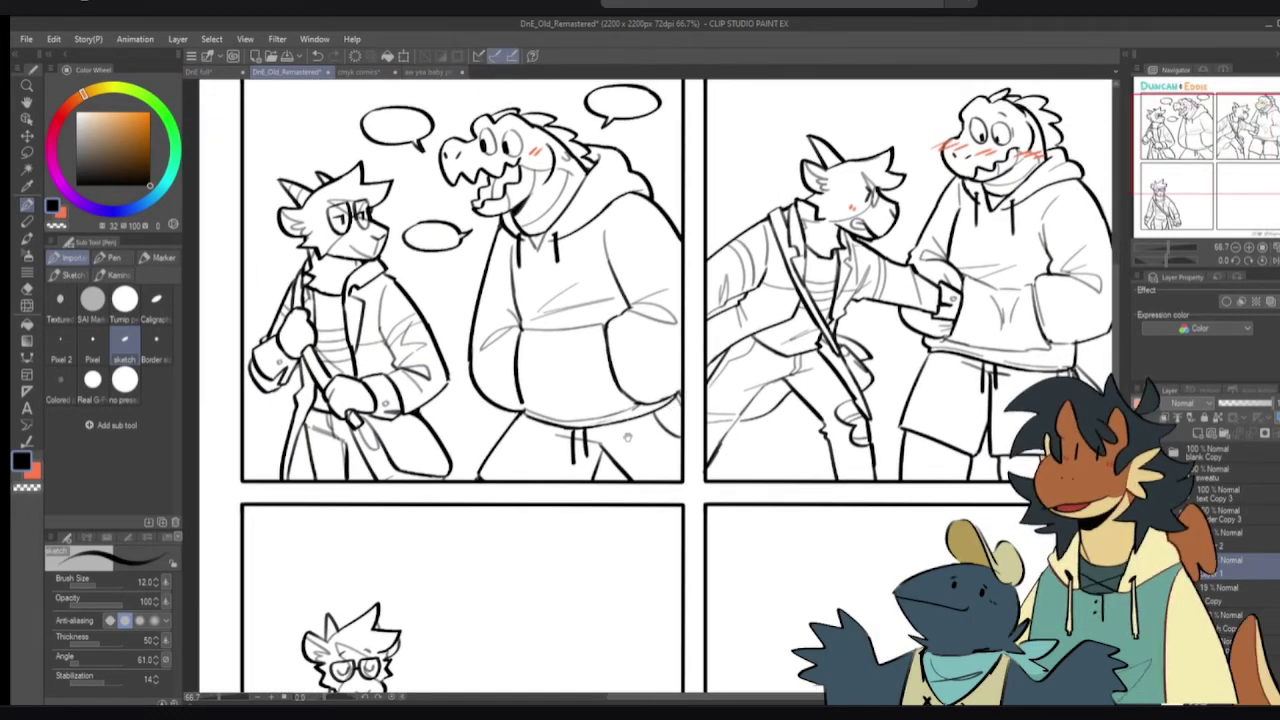
{"action": "left_click_drag", "start_coordinate": [597, 512], "coordinate": [647, 455]}
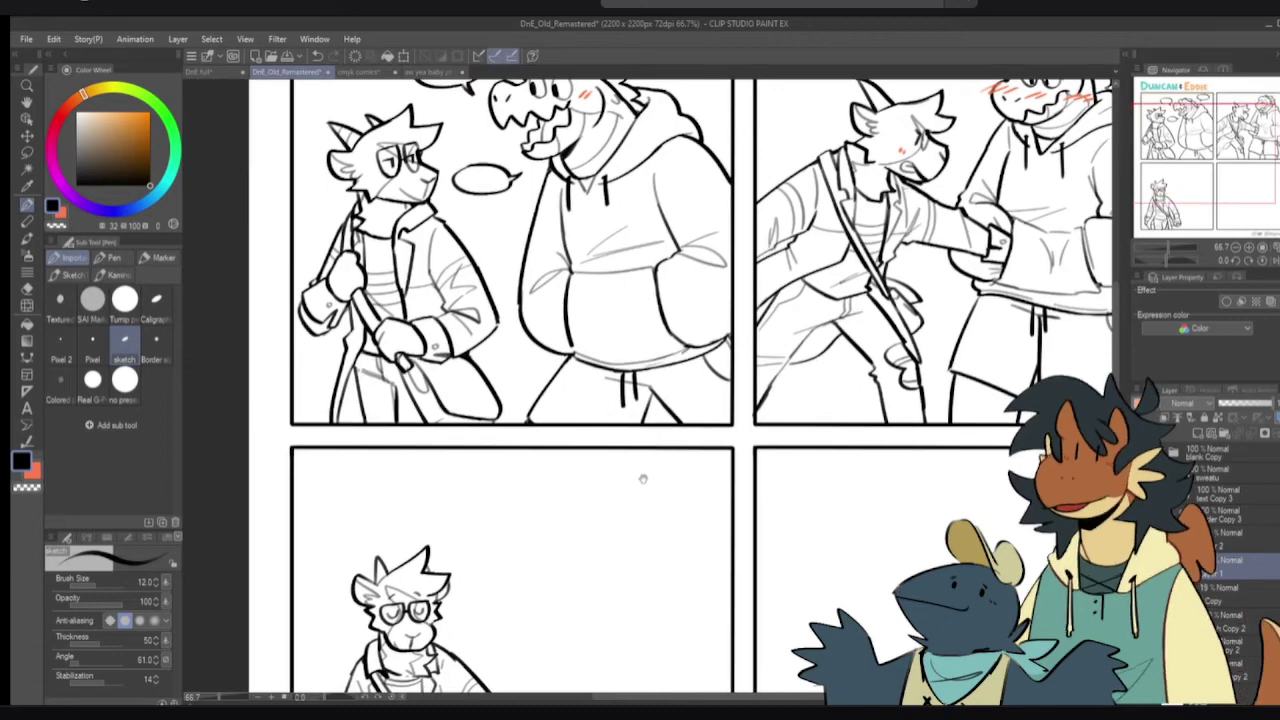
{"action": "left_click_drag", "start_coordinate": [649, 502], "coordinate": [664, 441]}
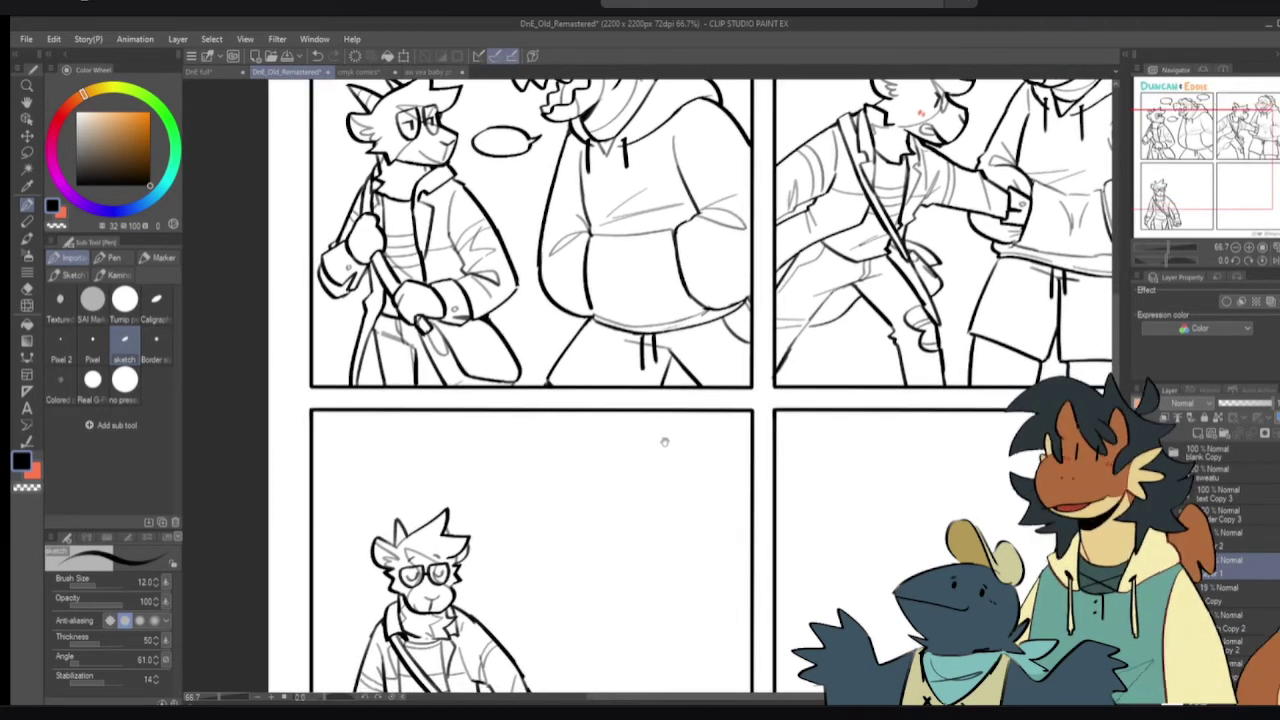
{"action": "left_click_drag", "start_coordinate": [794, 522], "coordinate": [883, 467]}
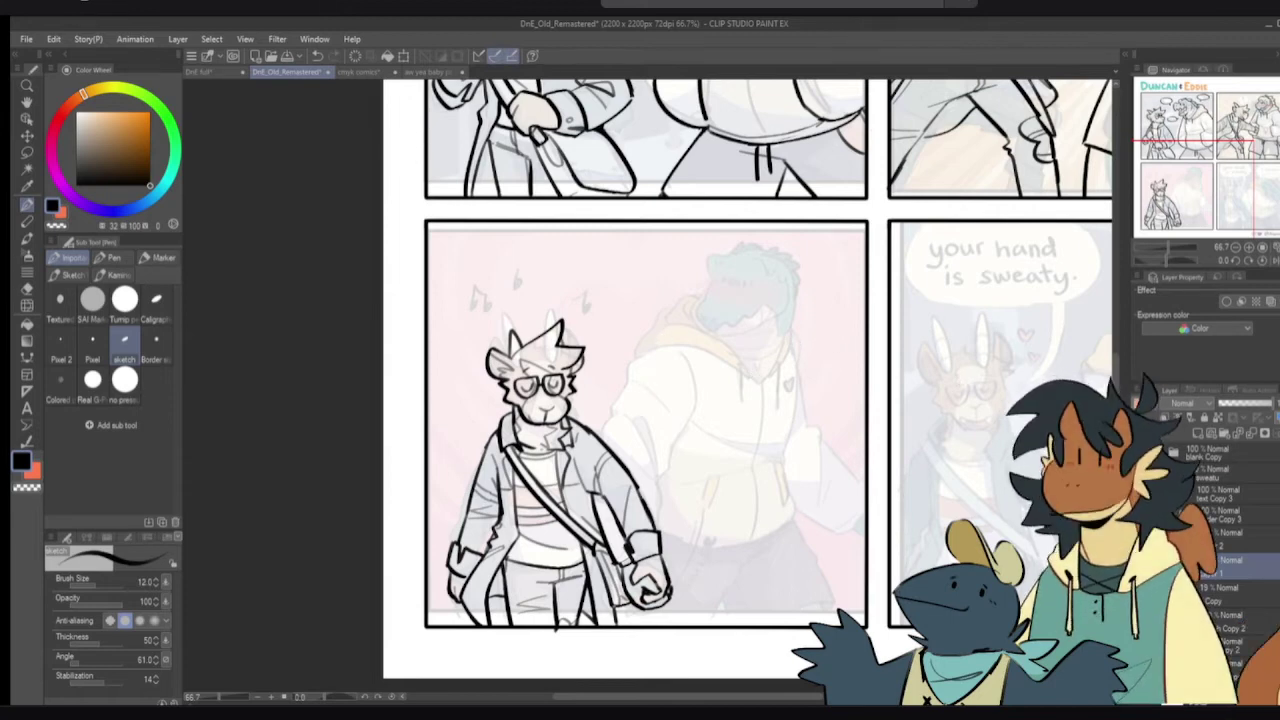
{"action": "scroll", "coordinate": [681, 378], "scroll_direction": "up", "scroll_amount": 1}
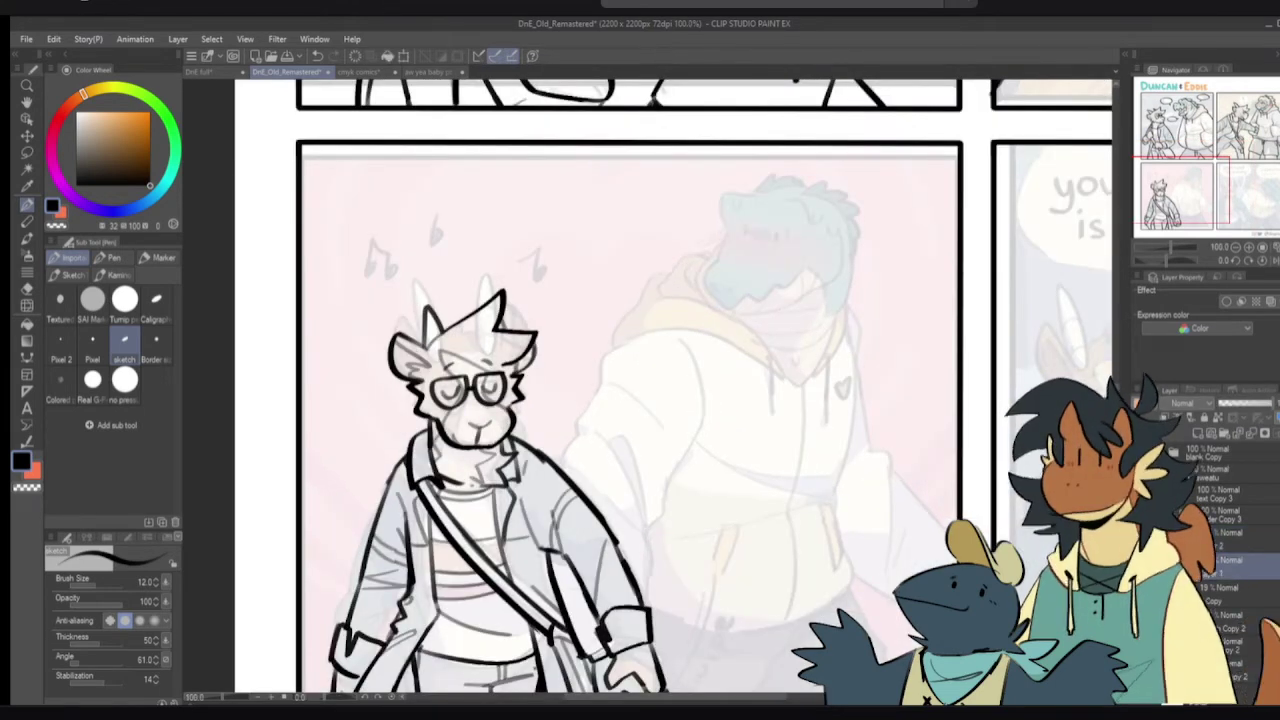
{"action": "scroll", "coordinate": [750, 257], "scroll_direction": "up", "scroll_amount": 1}
{"action": "left_click_drag", "start_coordinate": [636, 300], "coordinate": [802, 320]}
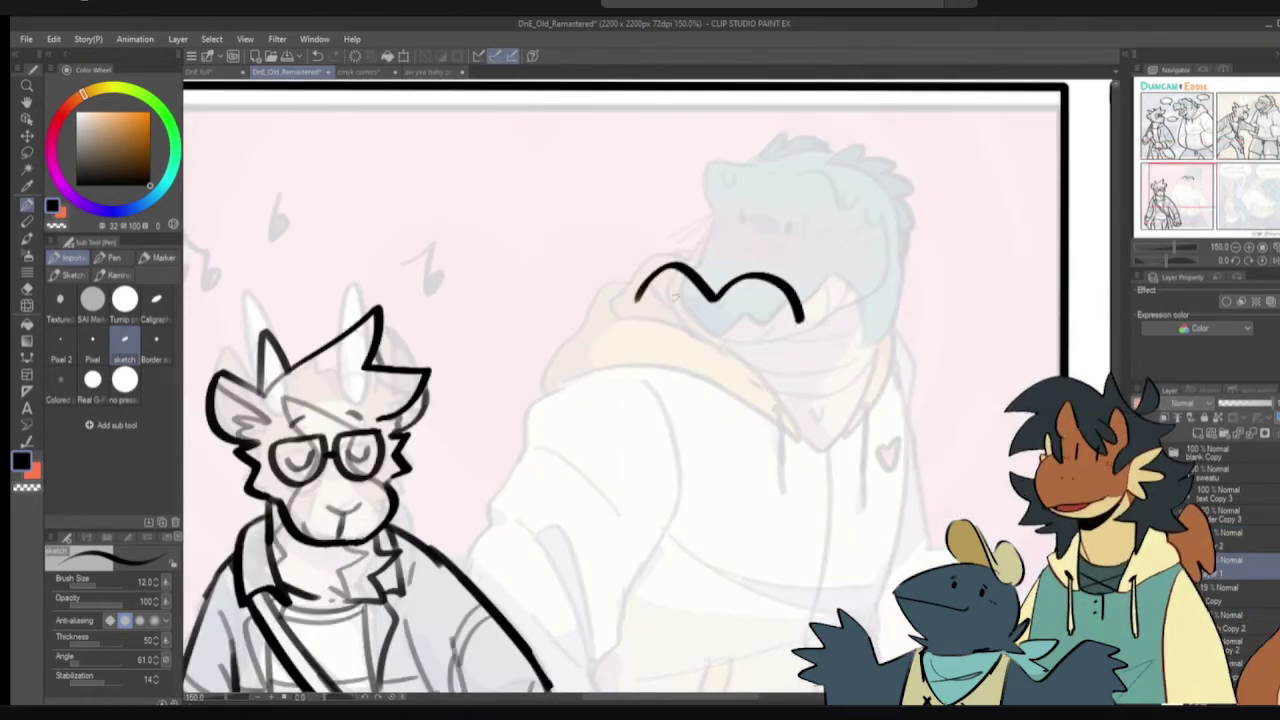
{"action": "key", "text": "ctrl+z"}
{"action": "mouse_move", "coordinate": [644, 342]}
{"action": "left_mouse_down"}
{"action": "mouse_move", "coordinate": [712, 306]}
{"action": "mouse_move", "coordinate": [770, 362]}
{"action": "left_mouse_up"}
- Ink the reptile's rounded snout and wavy mouth line beneath the brow, redoing each stroke until it fits
{"action": "mouse_move", "coordinate": [645, 318]}
{"action": "left_mouse_down"}
{"action": "mouse_move", "coordinate": [622, 371]}
{"action": "mouse_move", "coordinate": [564, 382]}
{"action": "mouse_move", "coordinate": [550, 432]}
{"action": "left_mouse_up"}
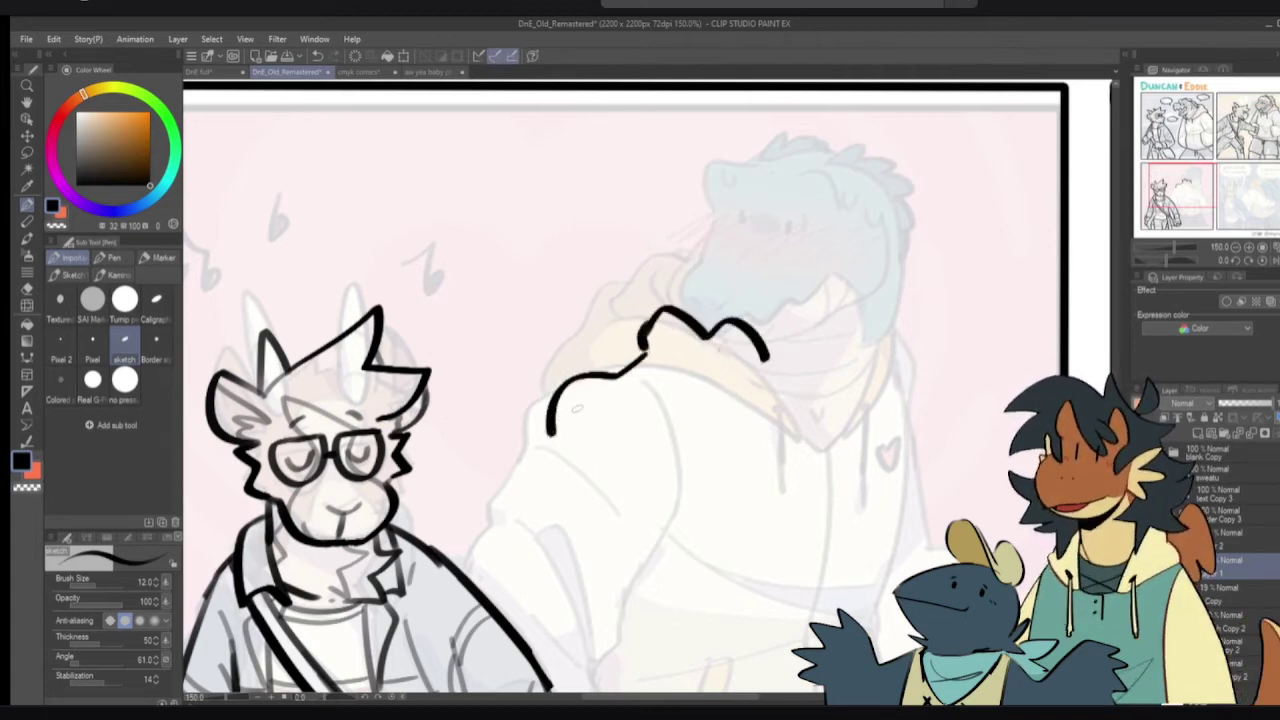
{"action": "key", "text": "ctrl+z"}
{"action": "mouse_move", "coordinate": [645, 352]}
{"action": "left_mouse_down"}
{"action": "mouse_move", "coordinate": [554, 435]}
{"action": "mouse_move", "coordinate": [592, 478]}
{"action": "left_mouse_up"}
{"action": "key", "text": "ctrl+z"}
{"action": "mouse_move", "coordinate": [552, 428]}
{"action": "left_mouse_down"}
{"action": "mouse_move", "coordinate": [584, 475]}
{"action": "mouse_move", "coordinate": [674, 482]}
{"action": "mouse_move", "coordinate": [730, 442]}
{"action": "left_mouse_up"}
{"action": "key", "text": "ctrl+z"}
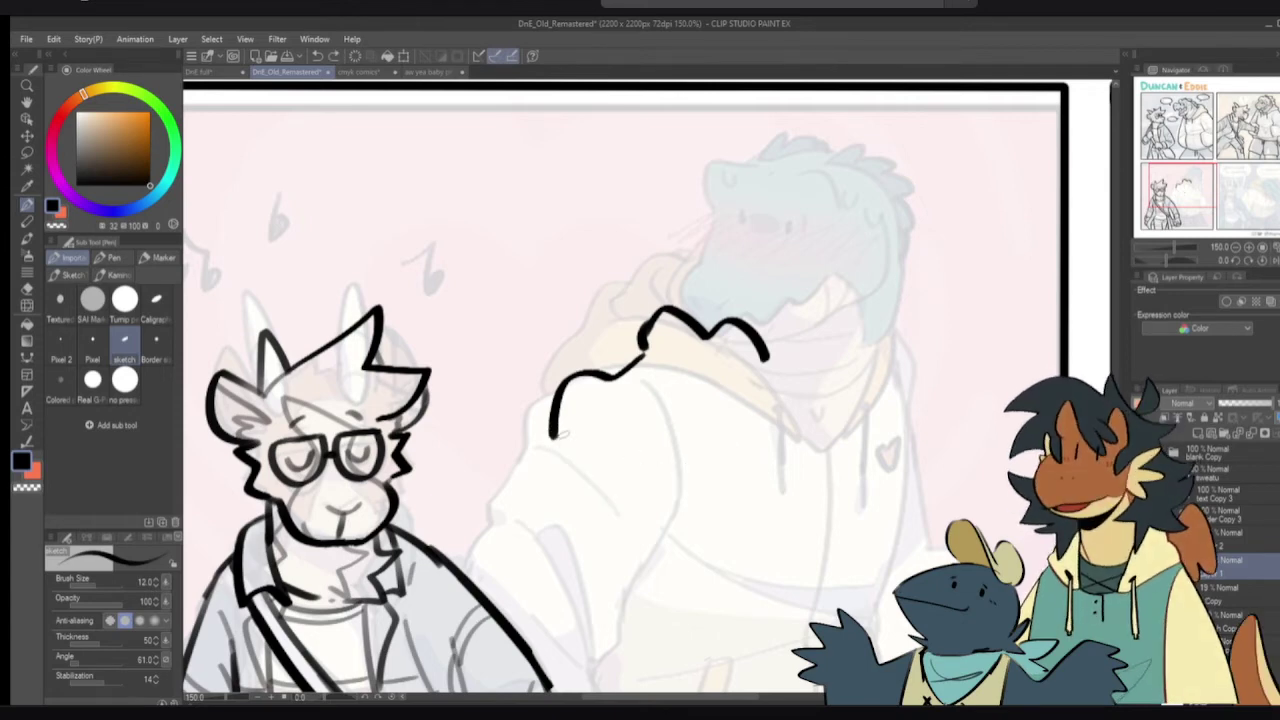
{"action": "mouse_move", "coordinate": [553, 434]}
{"action": "left_mouse_down"}
{"action": "mouse_move", "coordinate": [611, 480]}
{"action": "mouse_move", "coordinate": [658, 478]}
{"action": "mouse_move", "coordinate": [730, 436]}
{"action": "left_mouse_up"}
- Try to reshape the far brow ridge of the reptile's head with repeated strokes and corrections
{"action": "mouse_move", "coordinate": [711, 361]}
{"action": "left_mouse_down"}
{"action": "mouse_move", "coordinate": [736, 417]}
{"action": "mouse_move", "coordinate": [711, 360]}
{"action": "mouse_move", "coordinate": [762, 340]}
{"action": "left_mouse_up"}
{"action": "key", "text": "ctrl+z"}
{"action": "key", "text": "ctrl+z"}
{"action": "key", "text": "e"}
{"action": "key", "text": "p"}
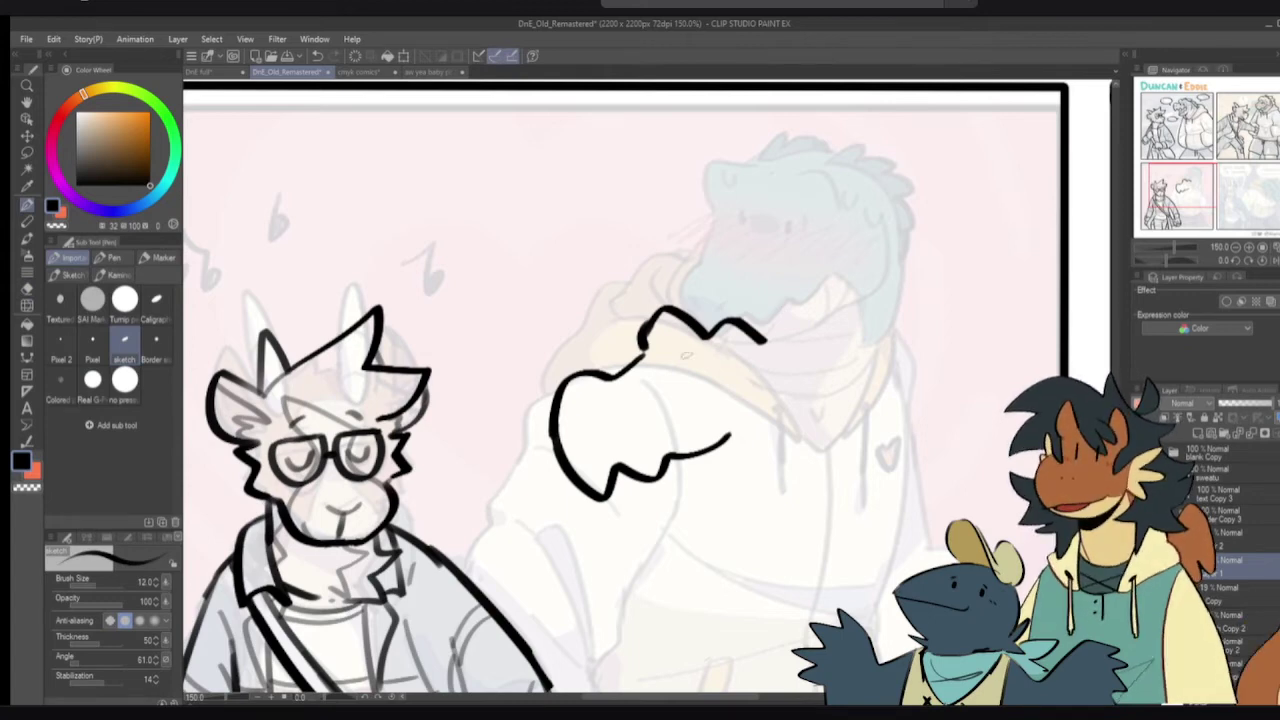
{"action": "left_click_drag", "start_coordinate": [747, 336], "coordinate": [778, 368]}
{"action": "key", "text": "ctrl+z"}
{"action": "key", "text": "c"}
{"action": "key", "text": "c"}
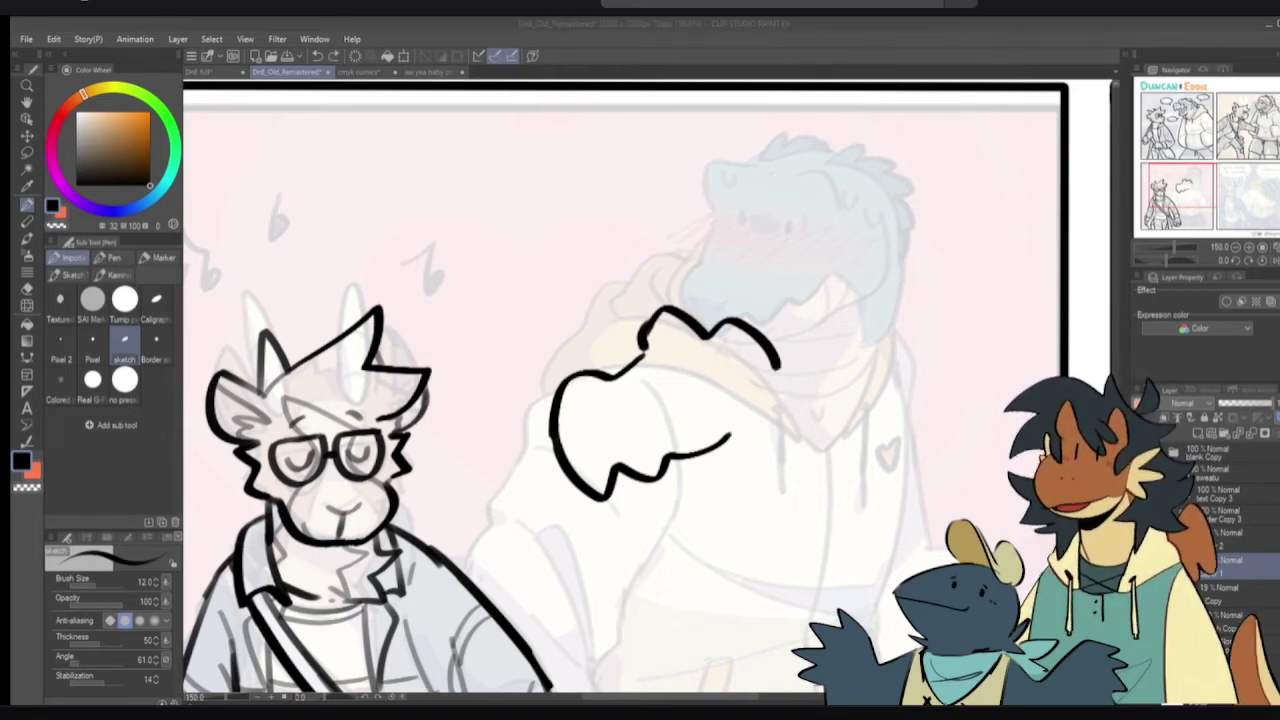
{"action": "left_click", "coordinate": [758, 353]}
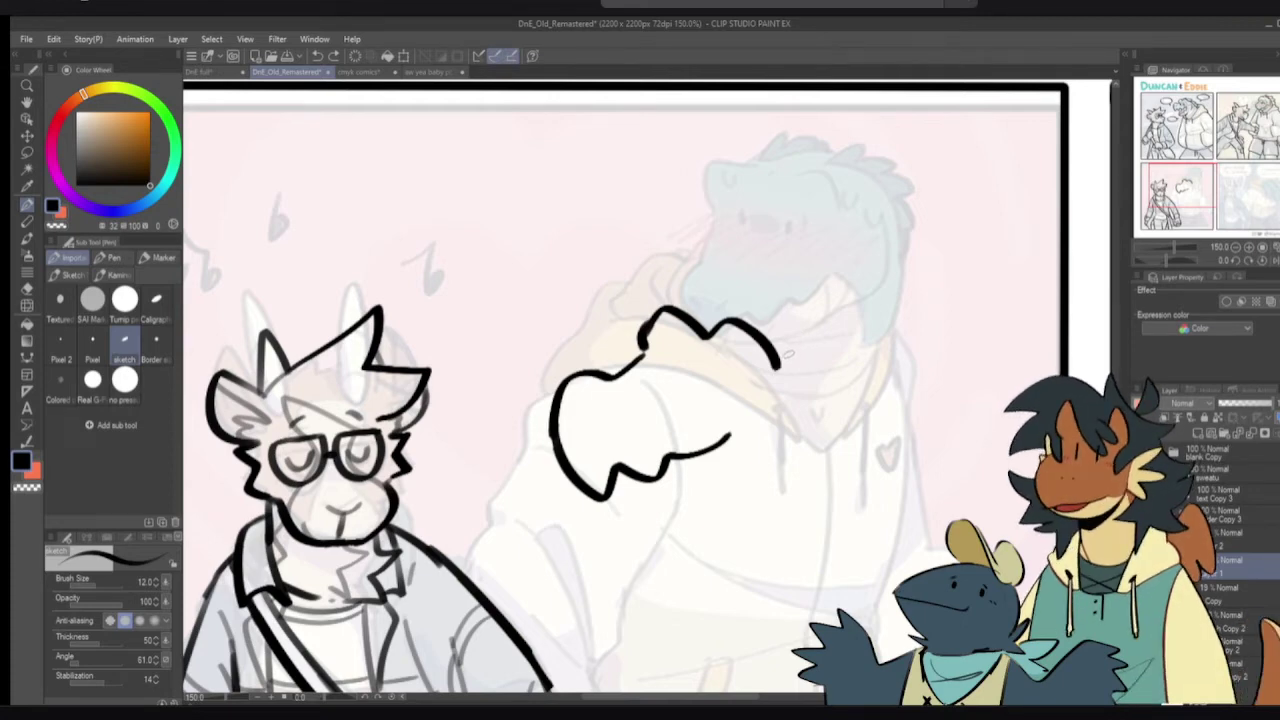
{"action": "mouse_move", "coordinate": [752, 328]}
{"action": "left_mouse_down"}
{"action": "mouse_move", "coordinate": [798, 344]}
{"action": "mouse_move", "coordinate": [788, 380]}
{"action": "left_mouse_up"}
{"action": "key", "text": "ctrl+z"}
{"action": "key", "text": "ctrl+z"}
{"action": "mouse_move", "coordinate": [692, 321]}
{"action": "left_mouse_down"}
{"action": "mouse_move", "coordinate": [744, 314]}
{"action": "mouse_move", "coordinate": [747, 326]}
{"action": "left_mouse_up"}
{"action": "key", "text": "ctrl+z"}
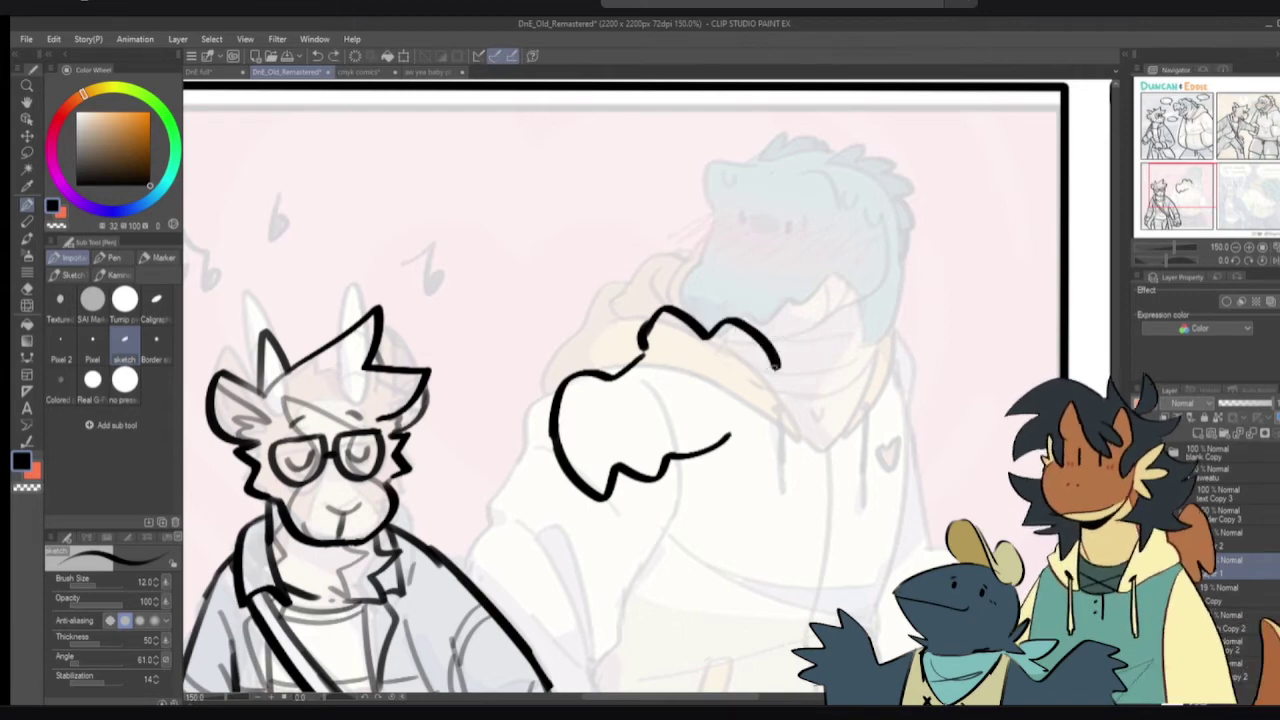
- Rework the end of the reptile's mouth line and draw the two oval eyes above it
{"action": "left_click_drag", "start_coordinate": [785, 390], "coordinate": [770, 470]}
{"action": "key", "text": "ctrl+z"}
{"action": "key", "text": "e"}
{"action": "mouse_move", "coordinate": [690, 452]}
{"action": "left_mouse_down"}
{"action": "mouse_move", "coordinate": [637, 472]}
{"action": "mouse_move", "coordinate": [652, 476]}
{"action": "mouse_move", "coordinate": [625, 482]}
{"action": "mouse_move", "coordinate": [630, 500]}
{"action": "mouse_move", "coordinate": [703, 455]}
{"action": "mouse_move", "coordinate": [750, 452]}
{"action": "left_mouse_up"}
{"action": "key", "text": "p"}
{"action": "mouse_move", "coordinate": [712, 368]}
{"action": "left_mouse_down"}
{"action": "mouse_move", "coordinate": [734, 420]}
{"action": "mouse_move", "coordinate": [716, 362]}
{"action": "mouse_move", "coordinate": [752, 388]}
{"action": "mouse_move", "coordinate": [712, 366]}
{"action": "mouse_move", "coordinate": [736, 428]}
{"action": "mouse_move", "coordinate": [716, 362]}
{"action": "mouse_move", "coordinate": [690, 400]}
{"action": "mouse_move", "coordinate": [676, 352]}
{"action": "mouse_move", "coordinate": [664, 398]}
{"action": "mouse_move", "coordinate": [710, 400]}
{"action": "left_mouse_up"}
{"action": "key", "text": "ctrl+z"}
{"action": "key", "text": "ctrl+z"}
{"action": "key", "text": "ctrl+z"}
{"action": "key", "text": "ctrl+z"}
{"action": "key", "text": "ctrl+z"}
- Erase the reptile's brow ridges and ink them again just above the eyes
{"action": "key", "text": "e"}
{"action": "left_click_drag", "start_coordinate": [680, 315], "coordinate": [768, 340]}
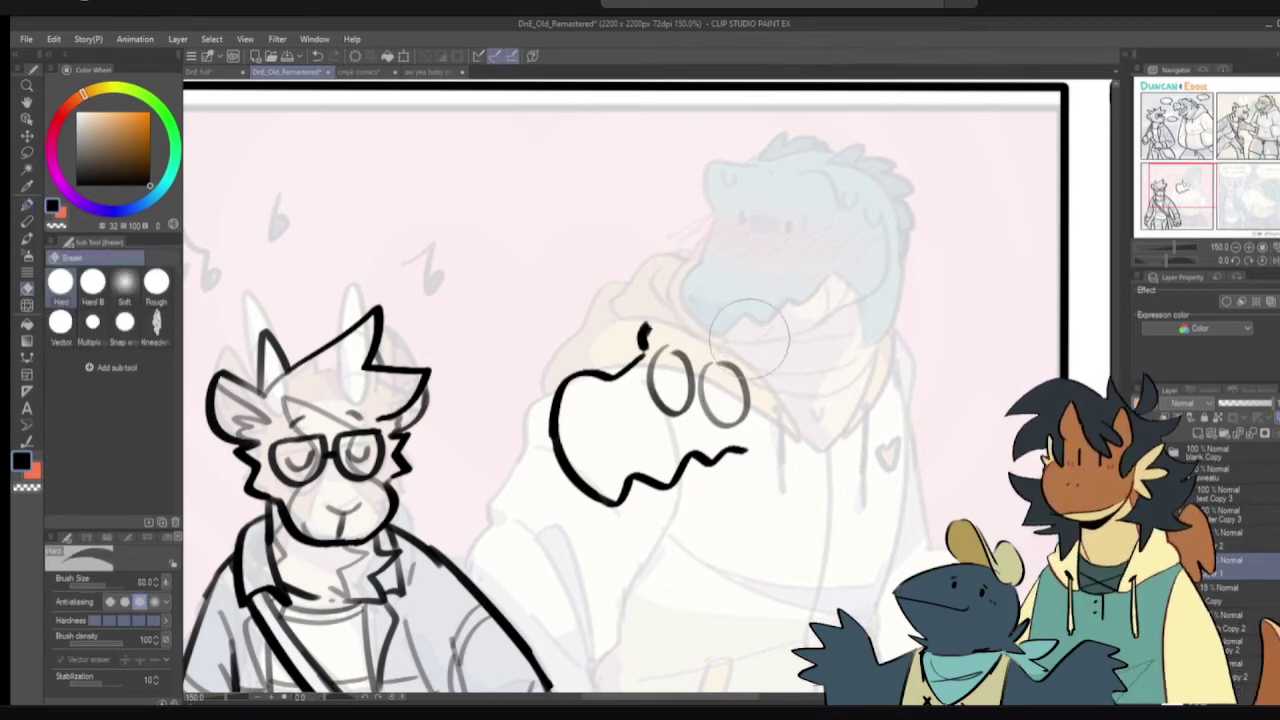
{"action": "key", "text": "p"}
{"action": "mouse_move", "coordinate": [698, 316]}
{"action": "left_mouse_down"}
{"action": "mouse_move", "coordinate": [742, 317]}
{"action": "mouse_move", "coordinate": [730, 311]}
{"action": "mouse_move", "coordinate": [748, 366]}
{"action": "left_mouse_up"}
{"action": "key", "text": "ctrl+z"}
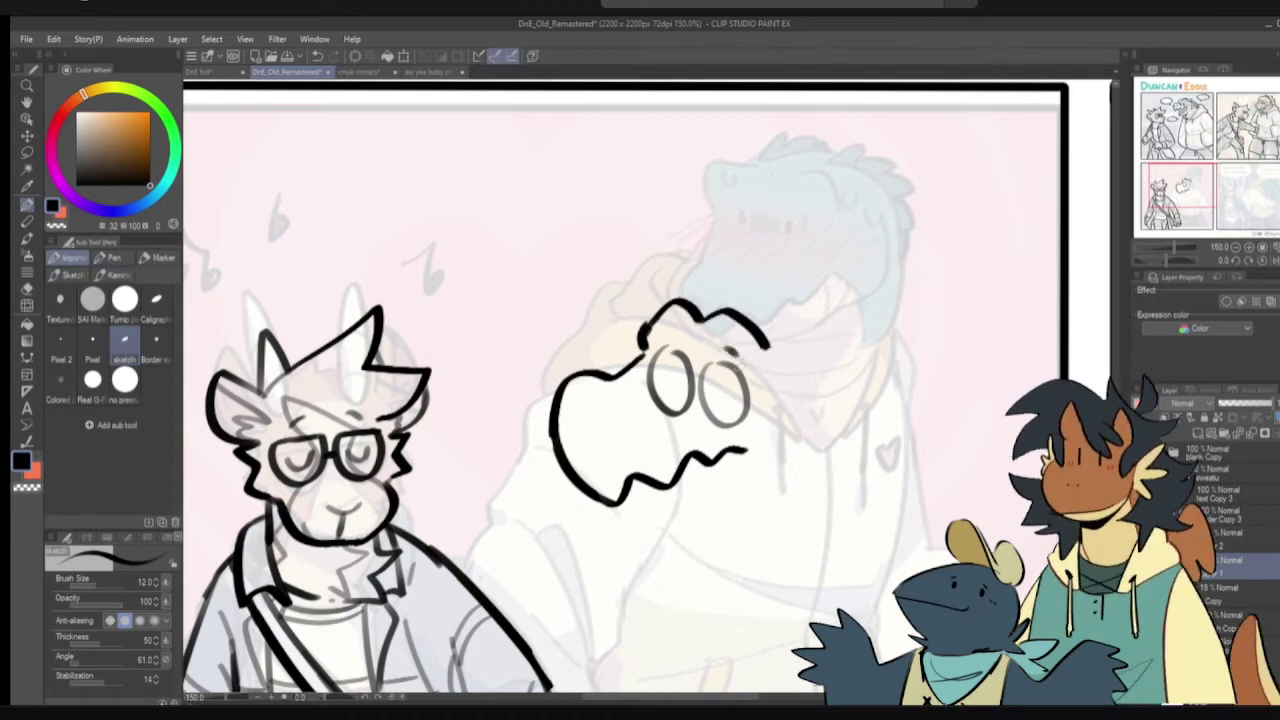
- Add pupils to the reptile's eyes and nostrils to the snout
{"action": "mouse_move", "coordinate": [665, 379]}
{"action": "left_mouse_down"}
{"action": "mouse_move", "coordinate": [659, 395]}
{"action": "mouse_move", "coordinate": [748, 428]}
{"action": "left_mouse_up"}
{"action": "key", "text": "ctrl+z"}
{"action": "key", "text": "ctrl+z"}
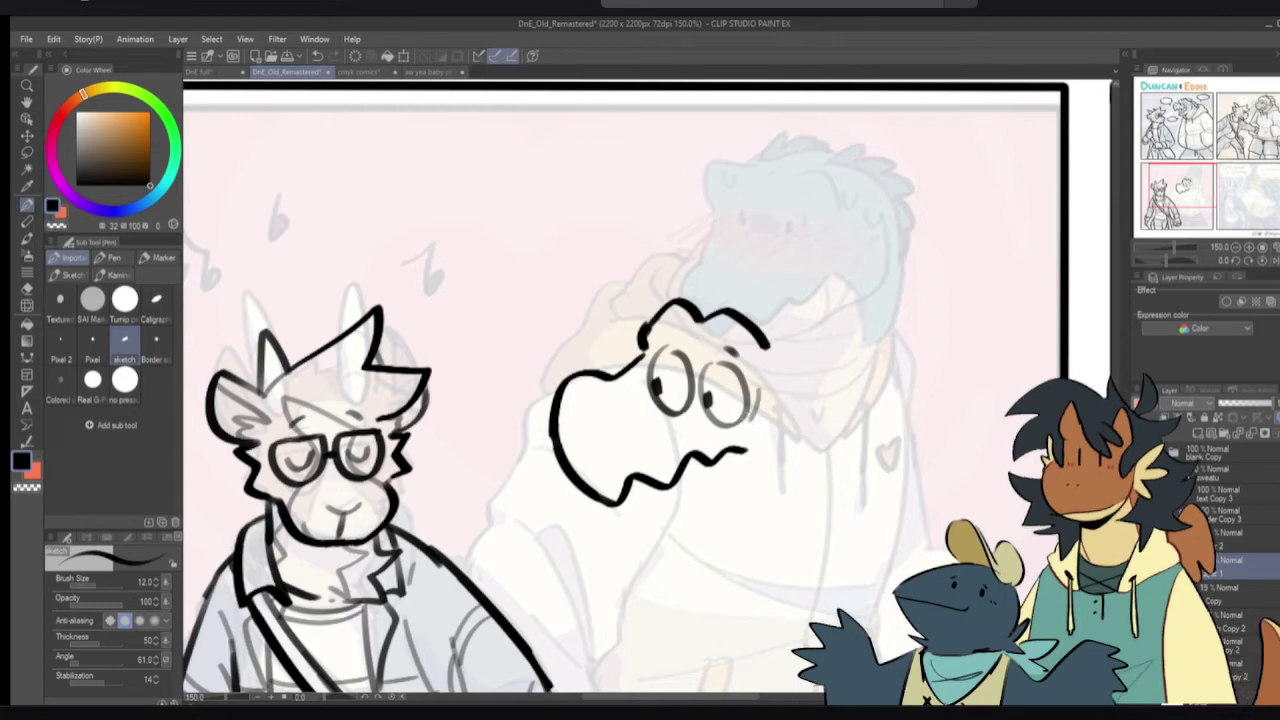
{"action": "mouse_move", "coordinate": [608, 386]}
{"action": "left_mouse_down"}
{"action": "mouse_move", "coordinate": [655, 419]}
{"action": "mouse_move", "coordinate": [634, 388]}
{"action": "mouse_move", "coordinate": [592, 433]}
{"action": "mouse_move", "coordinate": [569, 426]}
{"action": "left_mouse_up"}
- Lasso the reptile's head drawing, move it up closer to the reference head, and deselect it
{"action": "left_click_drag", "start_coordinate": [682, 383], "coordinate": [712, 350]}
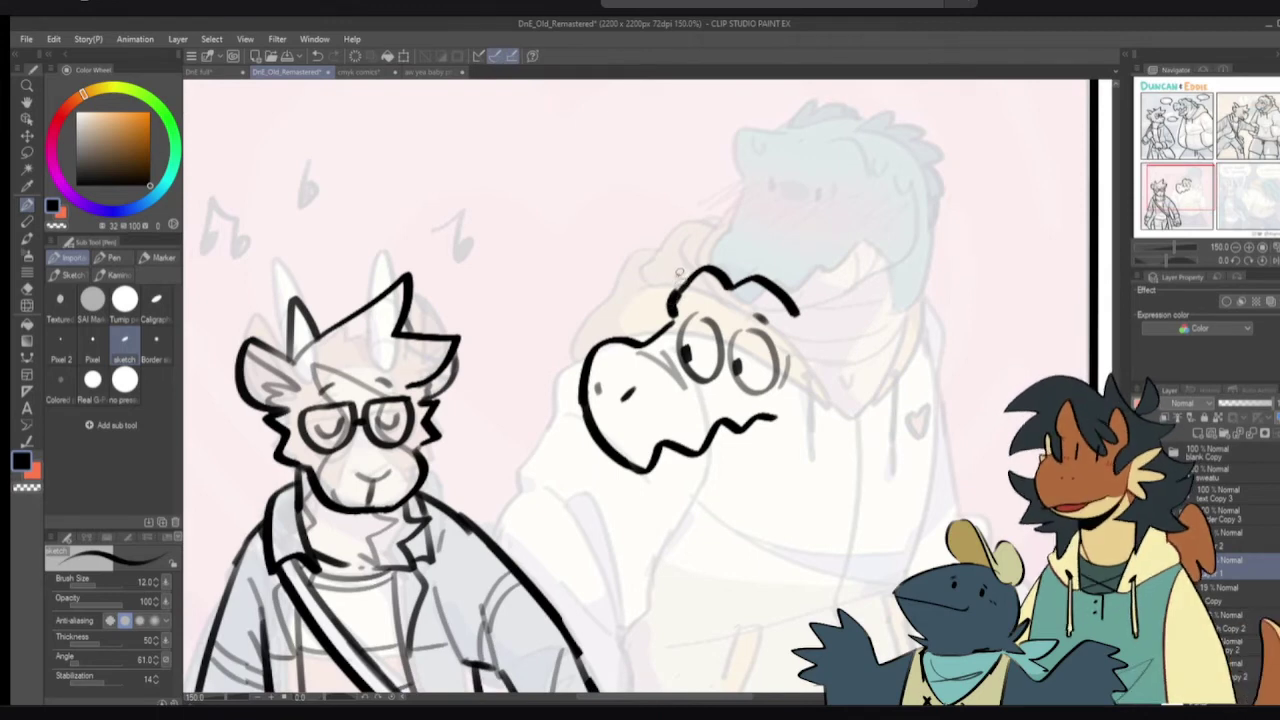
{"action": "key", "text": "m"}
{"action": "mouse_move", "coordinate": [646, 290]}
{"action": "left_mouse_down"}
{"action": "mouse_move", "coordinate": [615, 285]}
{"action": "mouse_move", "coordinate": [564, 475]}
{"action": "mouse_move", "coordinate": [775, 500]}
{"action": "mouse_move", "coordinate": [829, 203]}
{"action": "mouse_move", "coordinate": [680, 212]}
{"action": "left_mouse_up"}
{"action": "key", "text": "p"}
{"action": "mouse_move", "coordinate": [713, 276]}
{"action": "left_mouse_down"}
{"action": "mouse_move", "coordinate": [710, 235]}
{"action": "mouse_move", "coordinate": [769, 190]}
{"action": "left_mouse_up"}
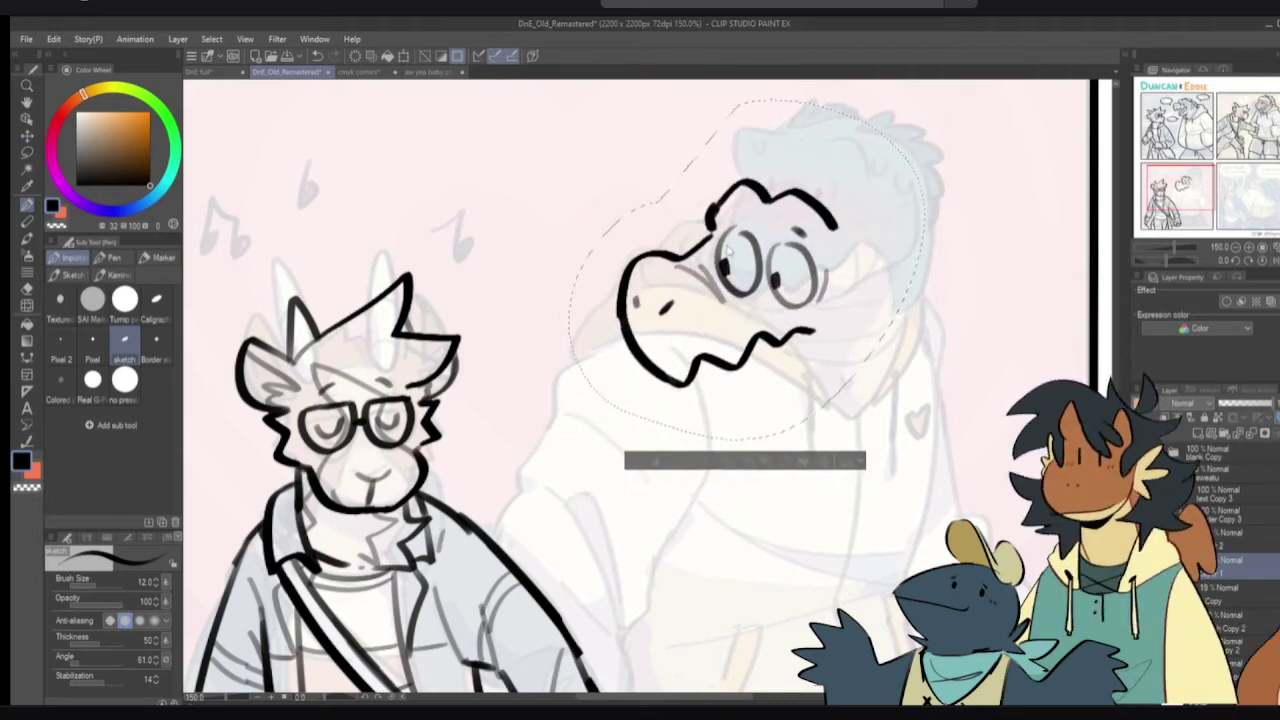
{"action": "key", "text": "ctrl+d"}
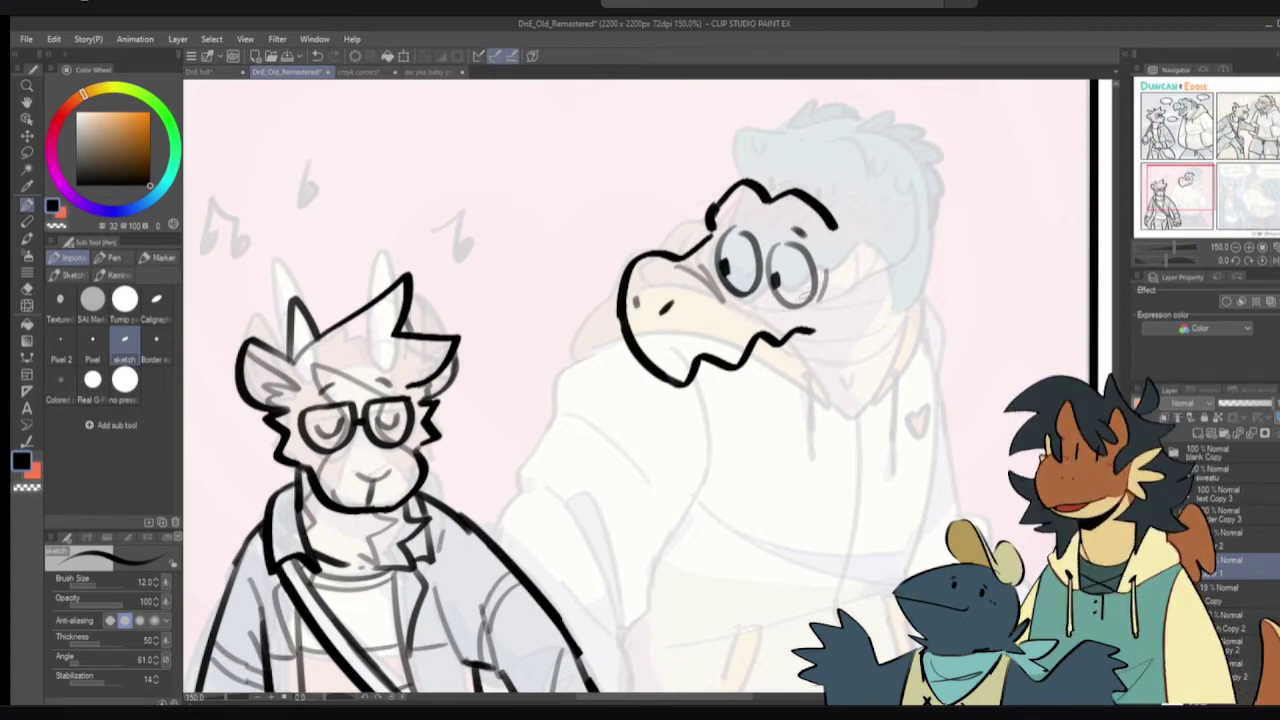
- Touch up the reptile's pupils so both sit lower in the eyes
{"action": "key", "text": "c"}
{"action": "mouse_move", "coordinate": [782, 270]}
{"action": "left_mouse_down"}
{"action": "mouse_move", "coordinate": [777, 286]}
{"action": "mouse_move", "coordinate": [726, 281]}
{"action": "left_mouse_up"}
{"action": "key", "text": "c"}
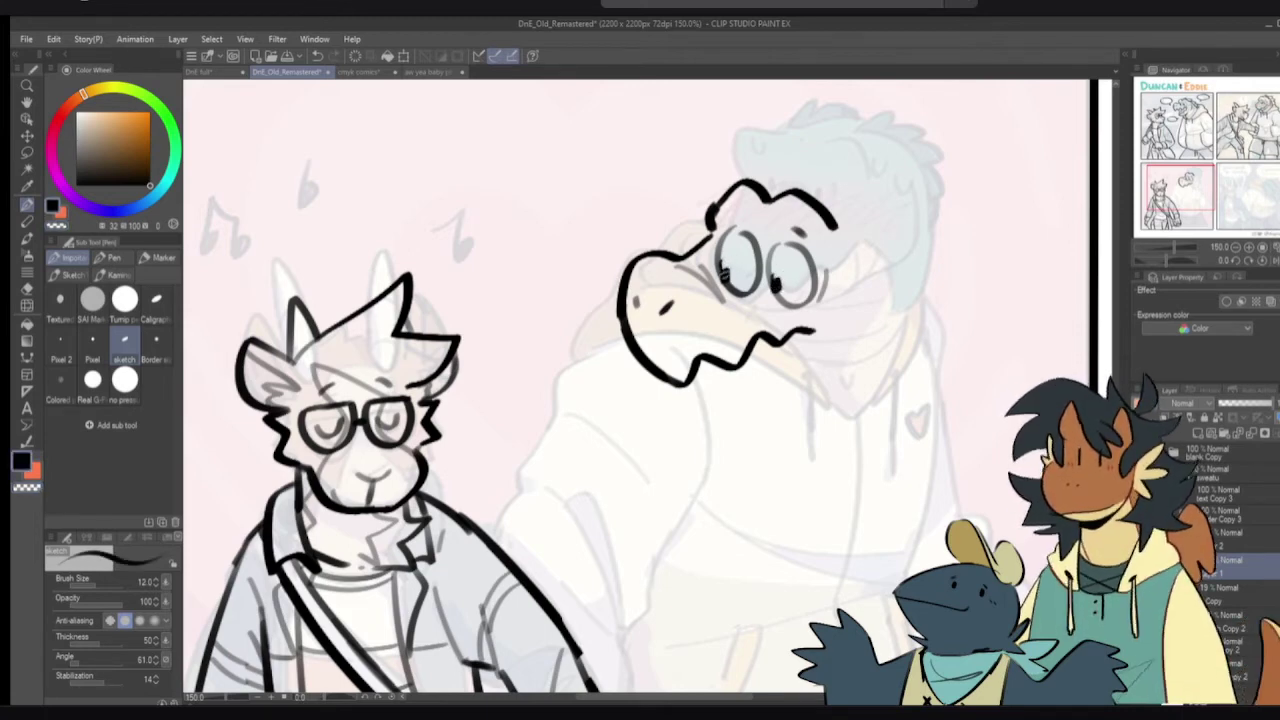
{"action": "key", "text": "c"}
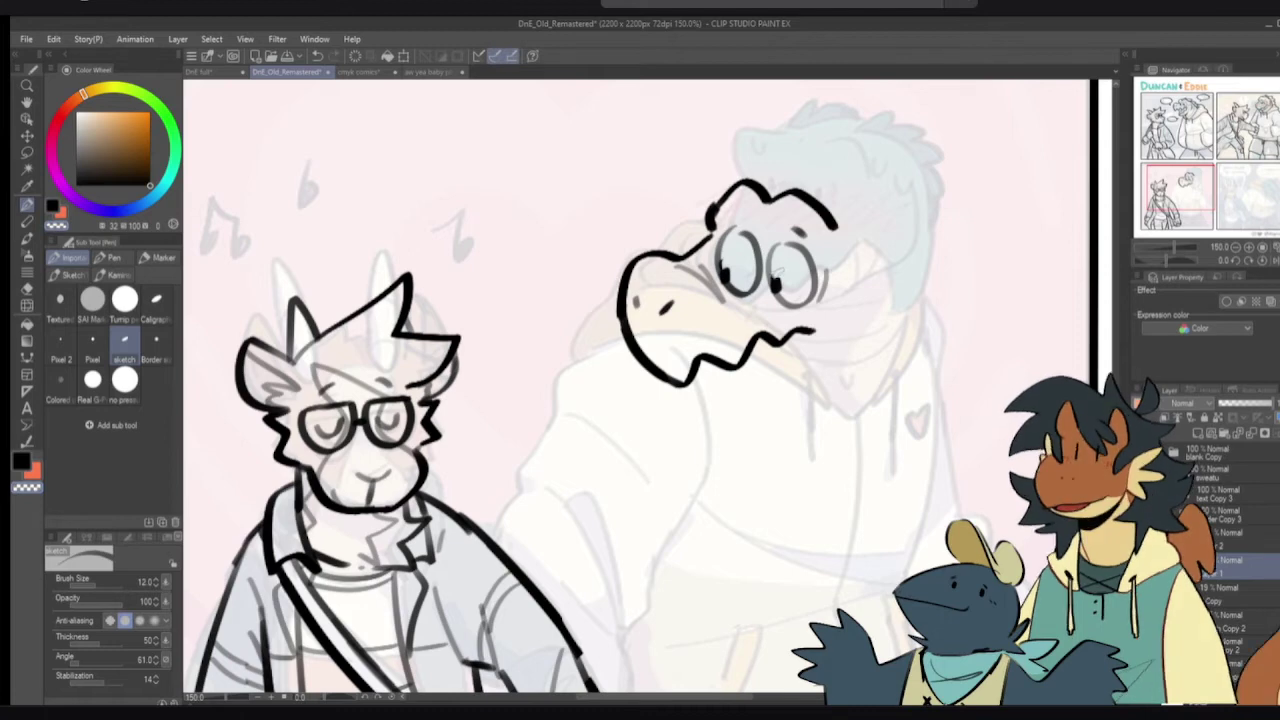
{"action": "key", "text": "c"}
- Ink the reptile's lower jaw line beneath the mouth and the curve of the cheek behind it
{"action": "mouse_move", "coordinate": [834, 226]}
{"action": "left_mouse_down"}
{"action": "mouse_move", "coordinate": [862, 270]}
{"action": "mouse_move", "coordinate": [860, 240]}
{"action": "mouse_move", "coordinate": [870, 263]}
{"action": "mouse_move", "coordinate": [870, 346]}
{"action": "left_mouse_up"}
{"action": "key", "text": "ctrl+z"}
{"action": "key", "text": "ctrl+z"}
{"action": "left_click_drag", "start_coordinate": [866, 260], "coordinate": [837, 360]}
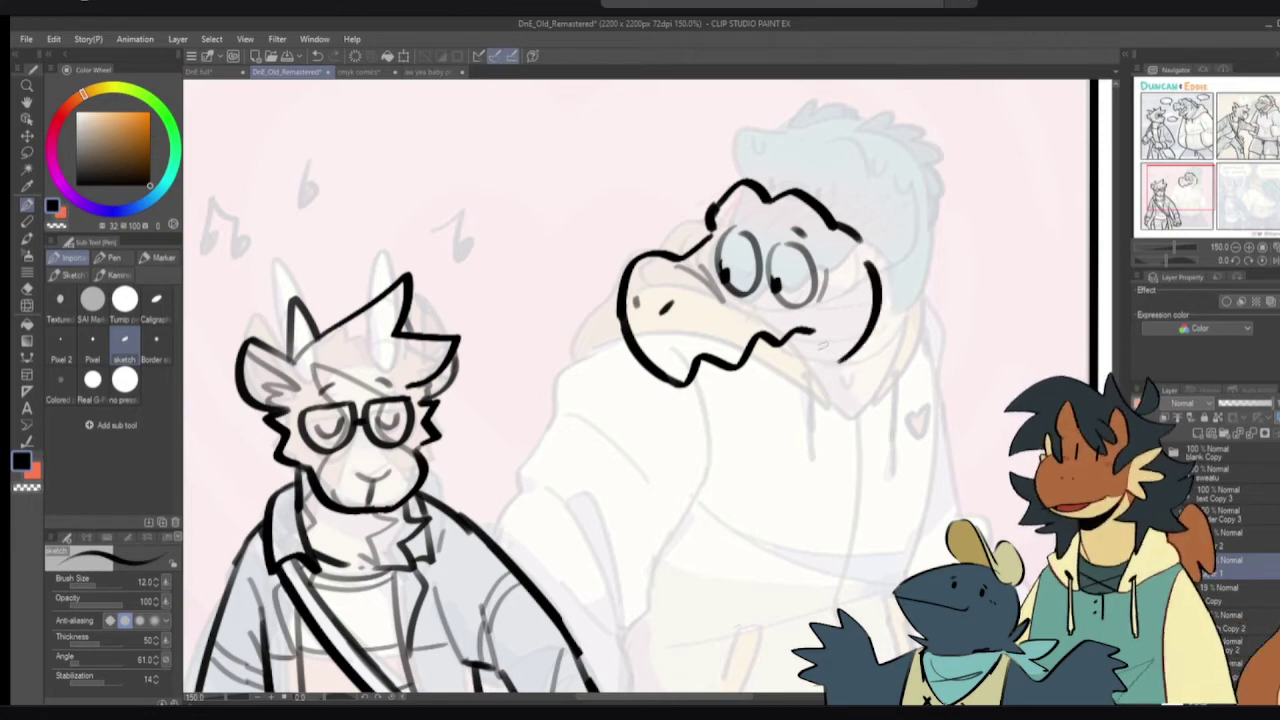
{"action": "key", "text": "ctrl+z"}
{"action": "mouse_move", "coordinate": [680, 380]}
{"action": "left_mouse_down"}
{"action": "mouse_move", "coordinate": [690, 394]}
{"action": "mouse_move", "coordinate": [768, 398]}
{"action": "left_mouse_up"}
{"action": "mouse_move", "coordinate": [872, 286]}
{"action": "left_mouse_down"}
{"action": "mouse_move", "coordinate": [830, 380]}
{"action": "mouse_move", "coordinate": [876, 296]}
{"action": "mouse_move", "coordinate": [842, 370]}
{"action": "left_mouse_up"}
{"action": "key", "text": "ctrl+z"}
{"action": "mouse_move", "coordinate": [828, 208]}
{"action": "left_mouse_down"}
{"action": "mouse_move", "coordinate": [900, 288]}
{"action": "mouse_move", "coordinate": [835, 210]}
{"action": "mouse_move", "coordinate": [876, 222]}
{"action": "mouse_move", "coordinate": [855, 216]}
{"action": "mouse_move", "coordinate": [916, 320]}
{"action": "mouse_move", "coordinate": [876, 234]}
{"action": "mouse_move", "coordinate": [930, 322]}
{"action": "left_mouse_up"}
{"action": "key", "text": "ctrl+z"}
{"action": "key", "text": "ctrl+z"}
{"action": "key", "text": "ctrl+z"}
{"action": "key", "text": "ctrl+z"}
{"action": "key", "text": "ctrl+z"}
- Redraw the far end of the reptile's brow ridge and add sweat drops beside the eye
{"action": "key", "text": "c"}
{"action": "left_click_drag", "start_coordinate": [832, 223], "coordinate": [861, 240]}
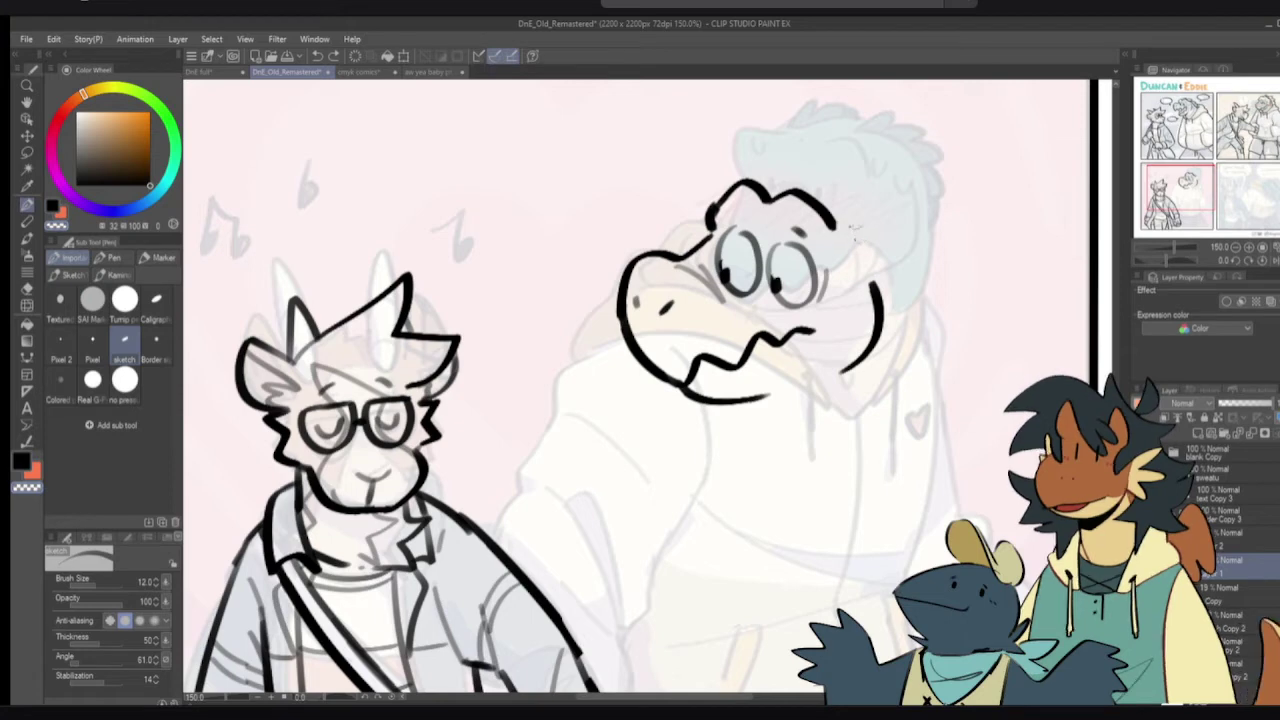
{"action": "key", "text": "c"}
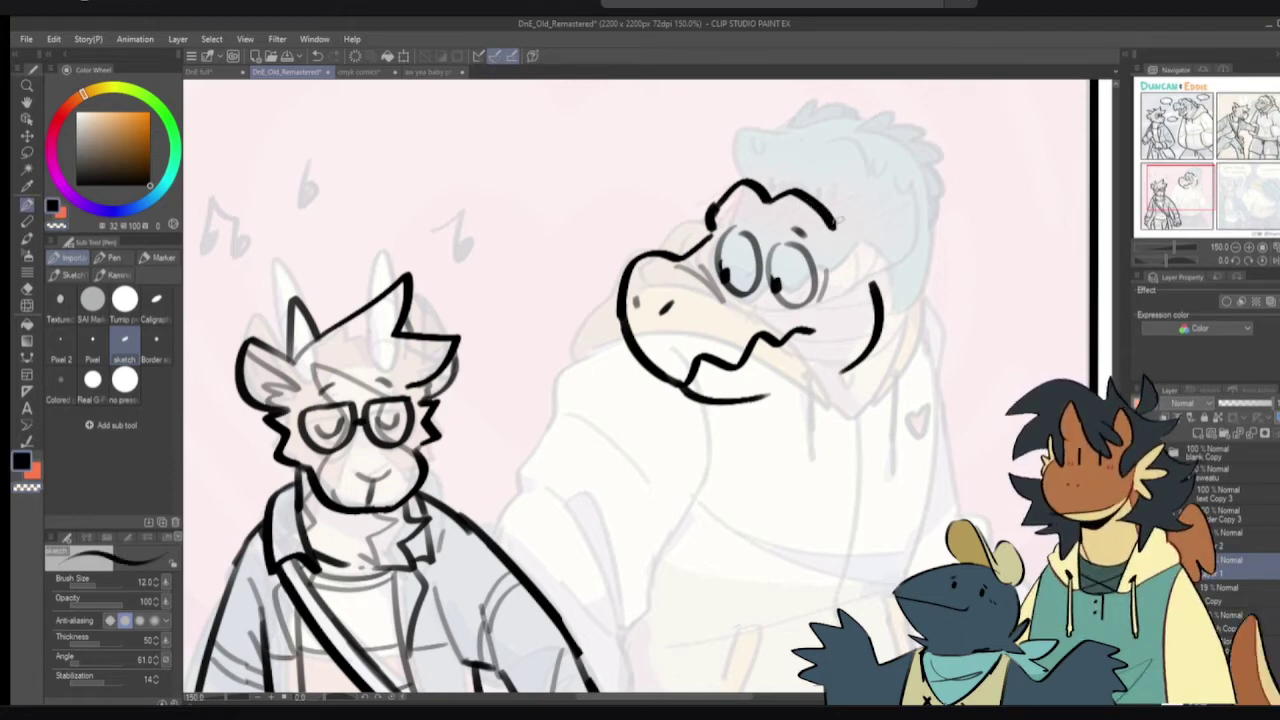
{"action": "key", "text": "e"}
{"action": "mouse_move", "coordinate": [812, 222]}
{"action": "left_mouse_down"}
{"action": "mouse_move", "coordinate": [767, 188]}
{"action": "mouse_move", "coordinate": [744, 188]}
{"action": "mouse_move", "coordinate": [799, 178]}
{"action": "mouse_move", "coordinate": [850, 222]}
{"action": "left_mouse_up"}
{"action": "key", "text": "p"}
{"action": "key", "text": "ctrl+z"}
{"action": "mouse_move", "coordinate": [712, 210]}
{"action": "left_mouse_down"}
{"action": "mouse_move", "coordinate": [780, 183]}
{"action": "mouse_move", "coordinate": [857, 232]}
{"action": "mouse_move", "coordinate": [848, 263]}
{"action": "mouse_move", "coordinate": [860, 297]}
{"action": "left_mouse_up"}
{"action": "key", "text": "c"}
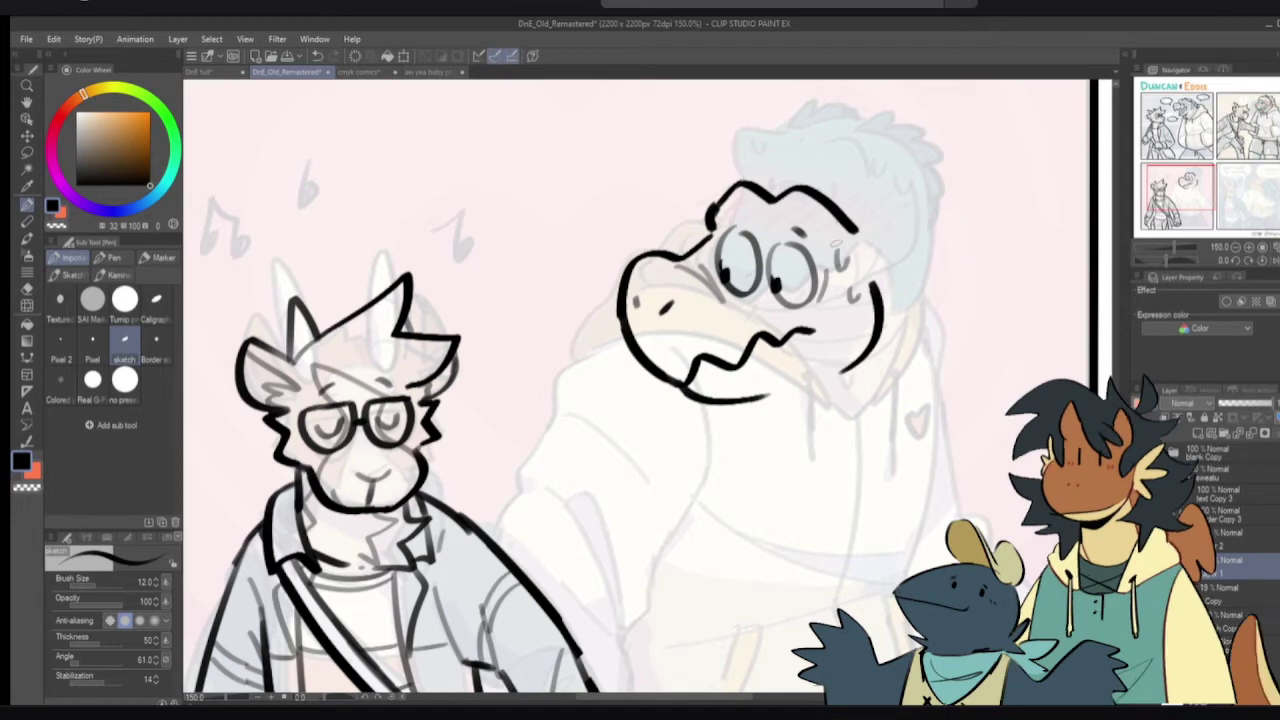
- Try to ink the curve joining the reptile's far brow ridge to the cheek line
{"action": "left_click_drag", "start_coordinate": [854, 230], "coordinate": [878, 336]}
{"action": "key", "text": "ctrl+z"}
{"action": "key", "text": "ctrl+z"}
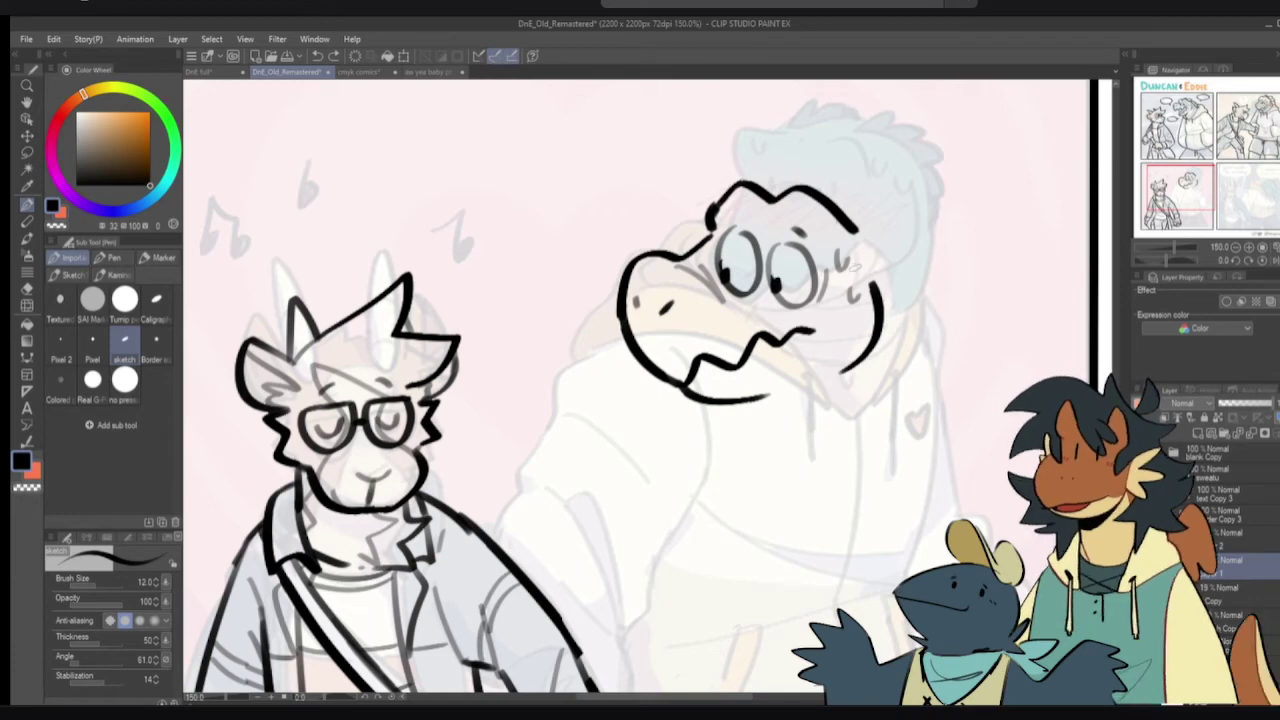
{"action": "left_click_drag", "start_coordinate": [853, 230], "coordinate": [883, 306]}
{"action": "key", "text": "ctrl+z"}
{"action": "key", "text": "ctrl+z"}
{"action": "left_click_drag", "start_coordinate": [848, 217], "coordinate": [881, 276]}
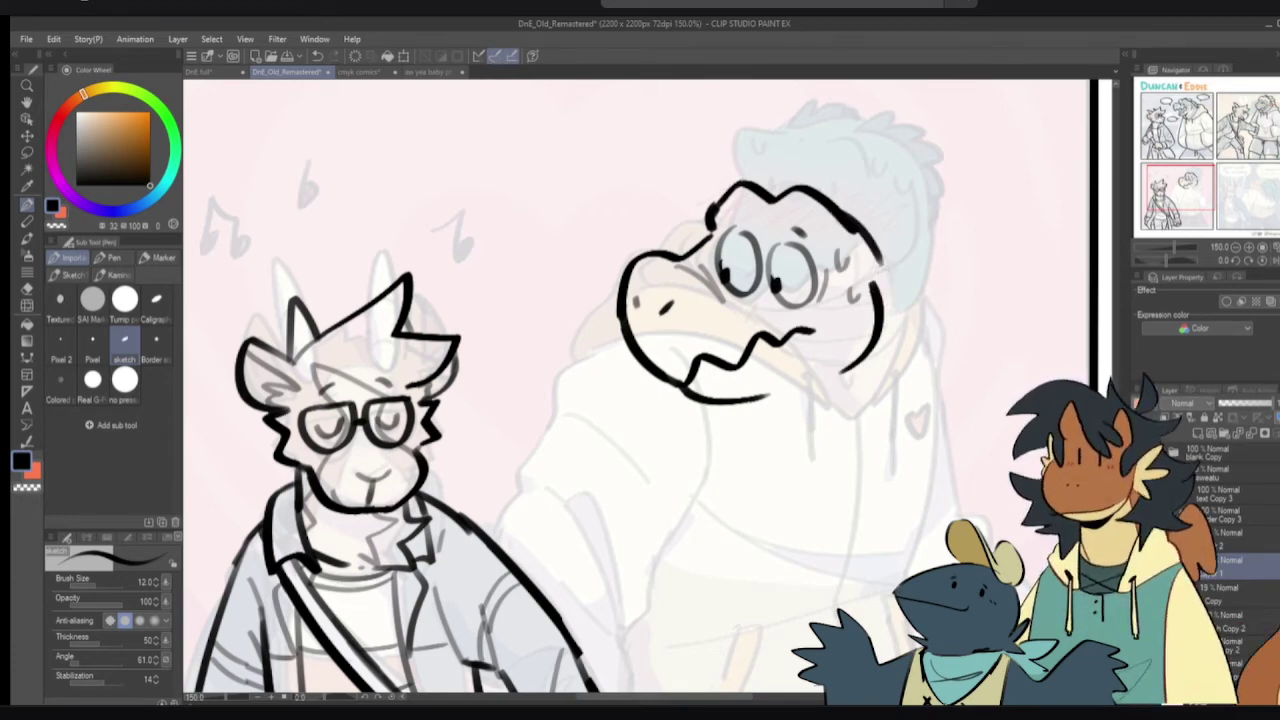
{"action": "key", "text": "ctrl+z"}
{"action": "mouse_move", "coordinate": [958, 240]}
{"action": "left_mouse_down"}
{"action": "mouse_move", "coordinate": [918, 242]}
{"action": "mouse_move", "coordinate": [958, 287]}
{"action": "left_mouse_up"}
{"action": "mouse_move", "coordinate": [1005, 242]}
{"action": "left_mouse_down"}
{"action": "mouse_move", "coordinate": [1066, 270]}
{"action": "mouse_move", "coordinate": [1008, 236]}
{"action": "left_mouse_up"}
{"action": "left_click_drag", "start_coordinate": [894, 232], "coordinate": [1040, 238]}
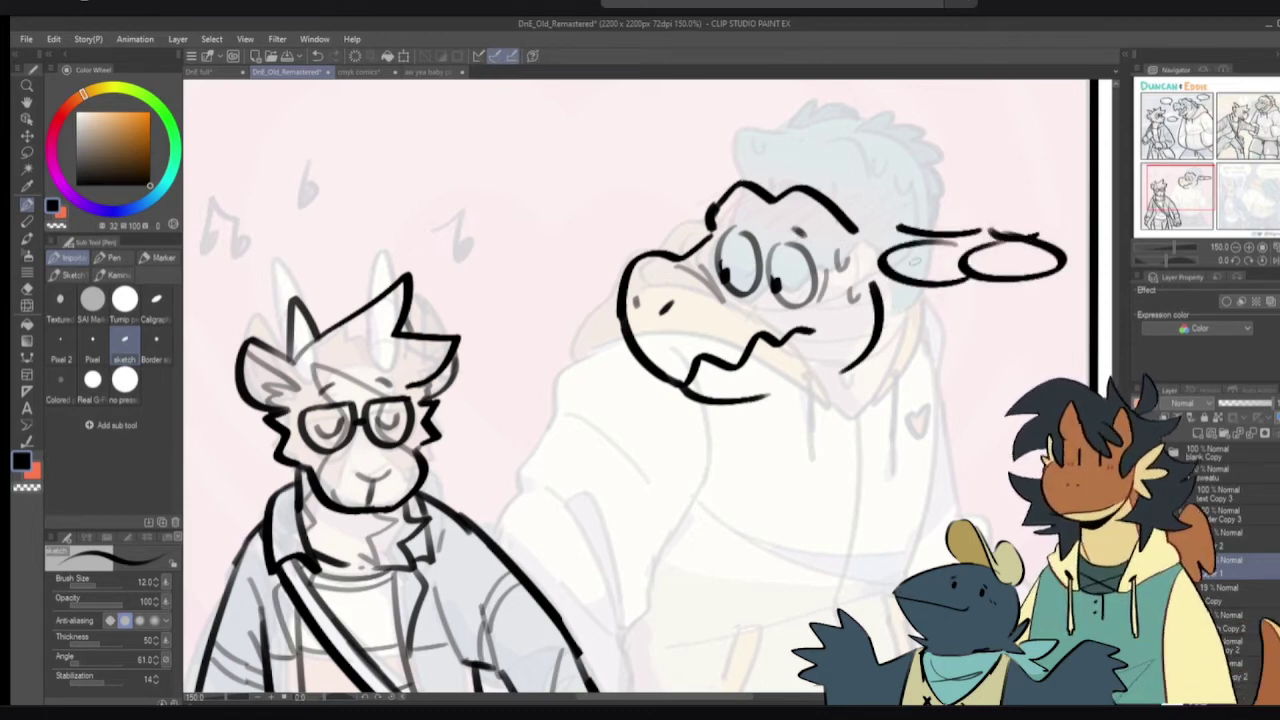
{"action": "mouse_move", "coordinate": [897, 314]}
{"action": "left_mouse_down"}
{"action": "mouse_move", "coordinate": [1036, 313]}
{"action": "mouse_move", "coordinate": [1039, 301]}
{"action": "mouse_move", "coordinate": [1052, 322]}
{"action": "mouse_move", "coordinate": [905, 322]}
{"action": "left_mouse_up"}
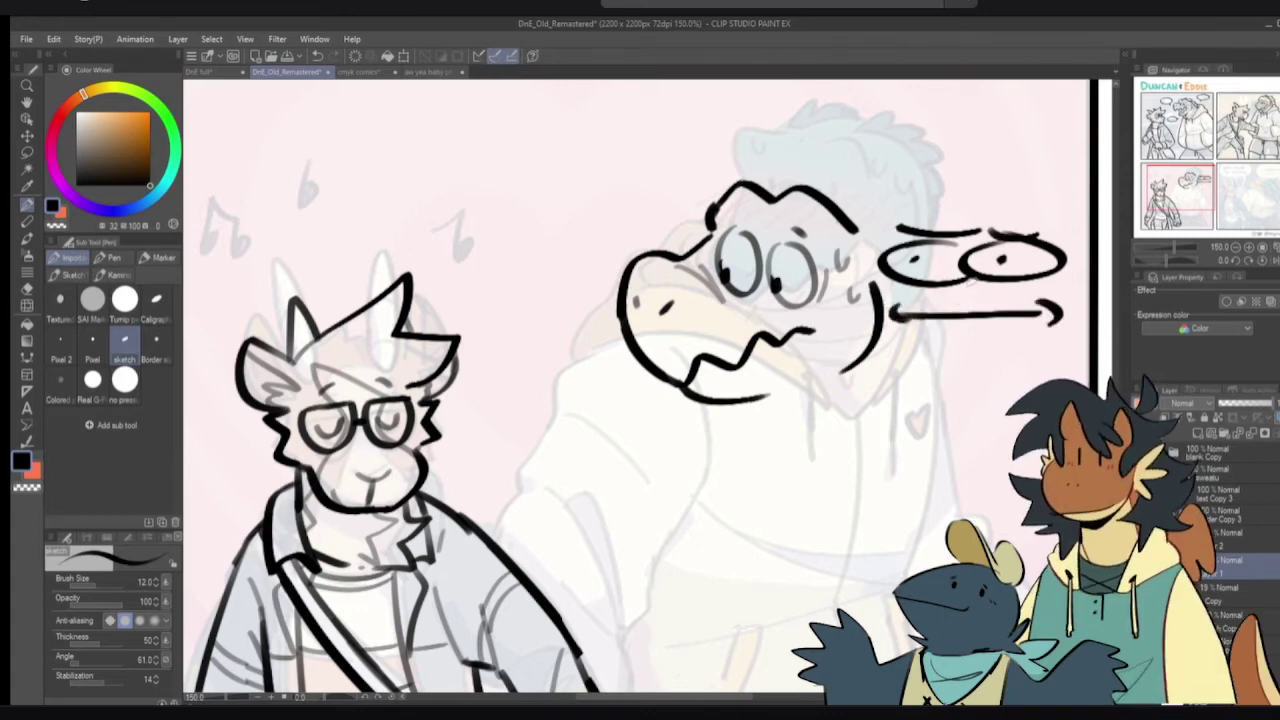
{"action": "key", "text": "ctrl+z"}
{"action": "key", "text": "ctrl+z"}
{"action": "key", "text": "ctrl+z"}
{"action": "key", "text": "ctrl+z"}
{"action": "key", "text": "ctrl+z"}
{"action": "key", "text": "ctrl+z"}
{"action": "key", "text": "ctrl+z"}
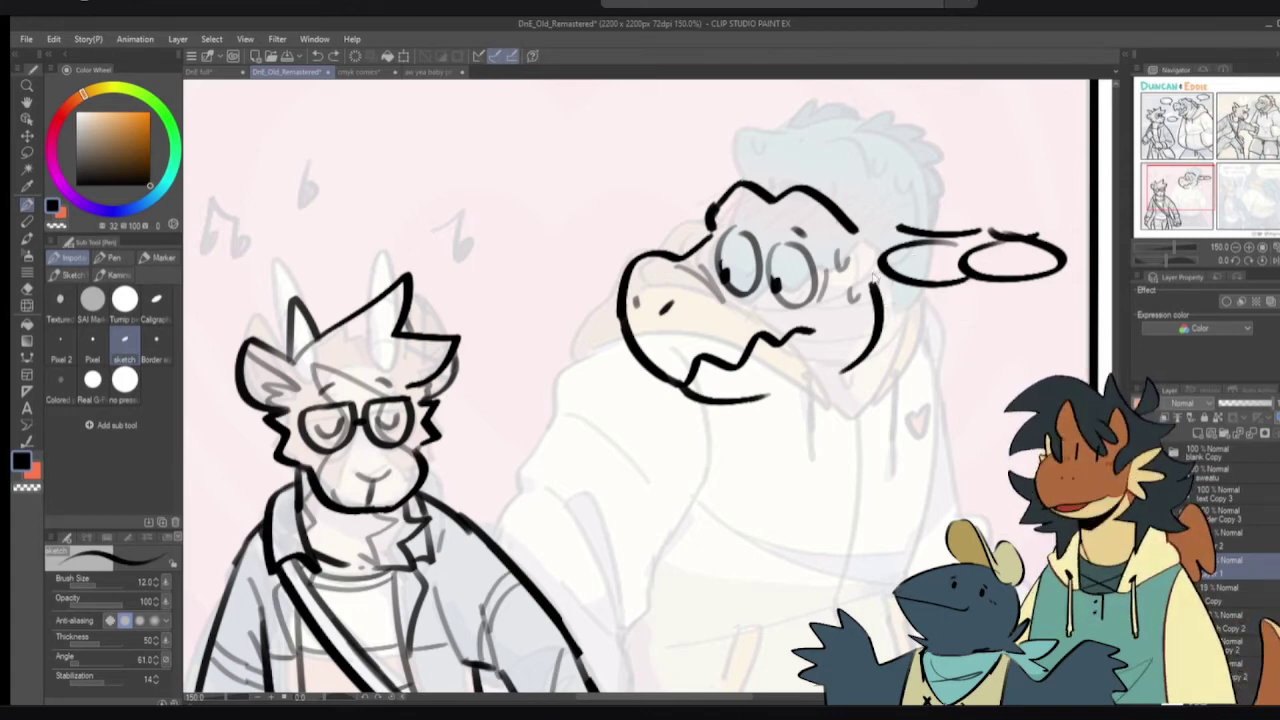
- Undo the stray ovals behind the reptile's head and ink the back-of-head curve from the brow ridge down past the cheek
{"action": "key", "text": "ctrl+z"}
{"action": "key", "text": "ctrl+z"}
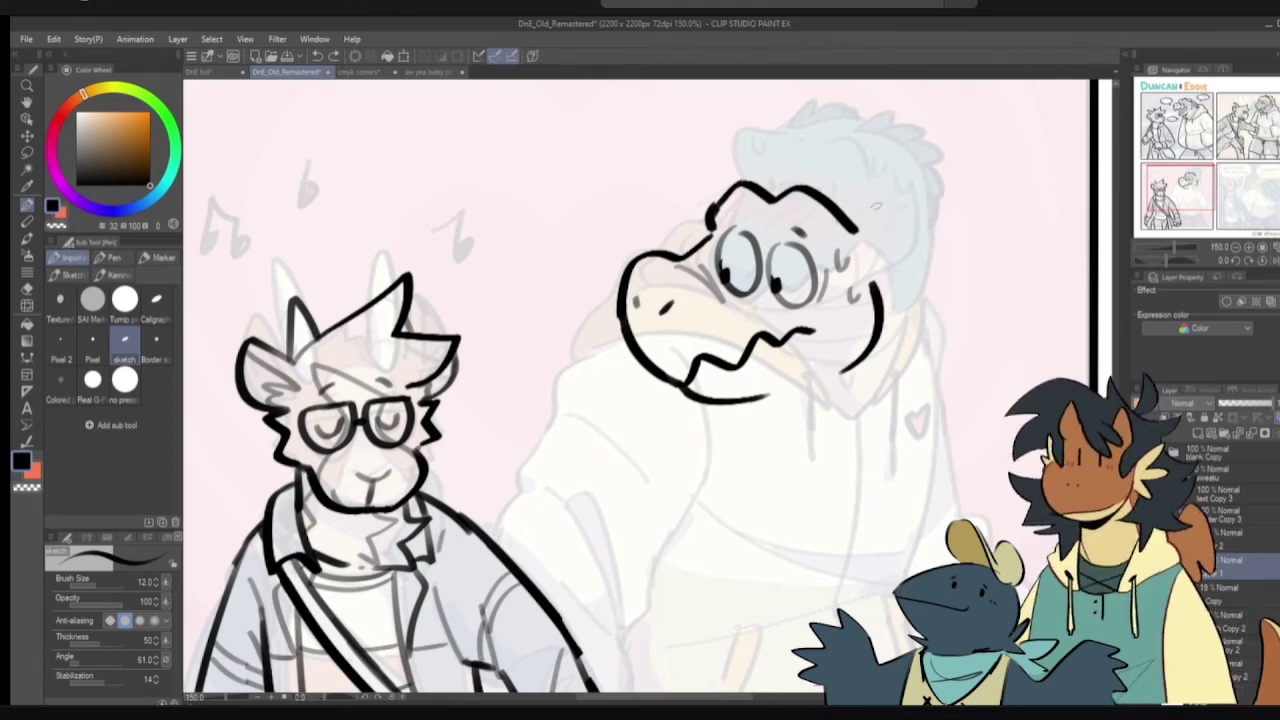
{"action": "left_click_drag", "start_coordinate": [841, 218], "coordinate": [865, 251]}
{"action": "key", "text": "ctrl+z"}
{"action": "mouse_move", "coordinate": [856, 225]}
{"action": "left_mouse_down"}
{"action": "mouse_move", "coordinate": [884, 245]}
{"action": "mouse_move", "coordinate": [906, 326]}
{"action": "left_mouse_up"}
{"action": "key", "text": "ctrl+z"}
{"action": "key", "text": "ctrl+z"}
{"action": "key", "text": "ctrl+z"}
{"action": "key", "text": "ctrl+z"}
{"action": "mouse_move", "coordinate": [848, 224]}
{"action": "left_mouse_down"}
{"action": "mouse_move", "coordinate": [900, 302]}
{"action": "mouse_move", "coordinate": [906, 363]}
{"action": "mouse_move", "coordinate": [877, 247]}
{"action": "mouse_move", "coordinate": [906, 365]}
{"action": "mouse_move", "coordinate": [874, 398]}
{"action": "left_mouse_up"}
{"action": "key", "text": "ctrl+z"}
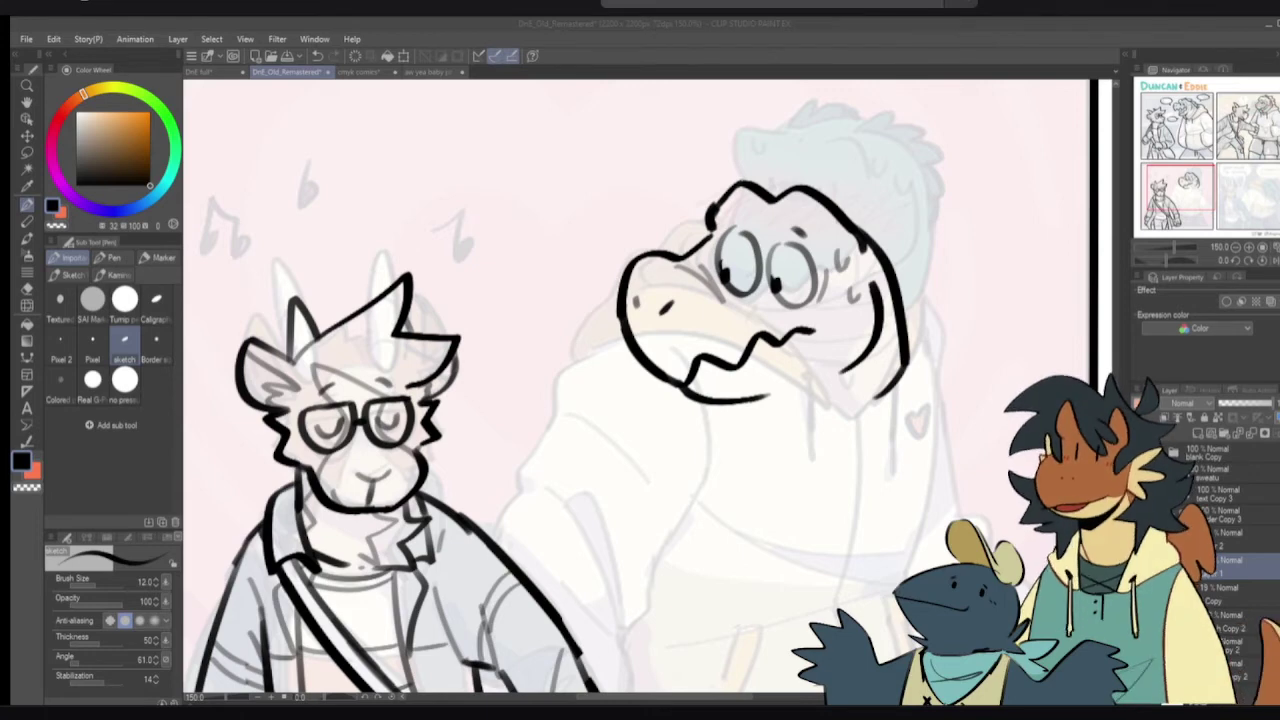
- Ink the throat curve beneath the reptile's jaw and extend the back-of-head line down to meet it
{"action": "left_click", "coordinate": [157, 449]}
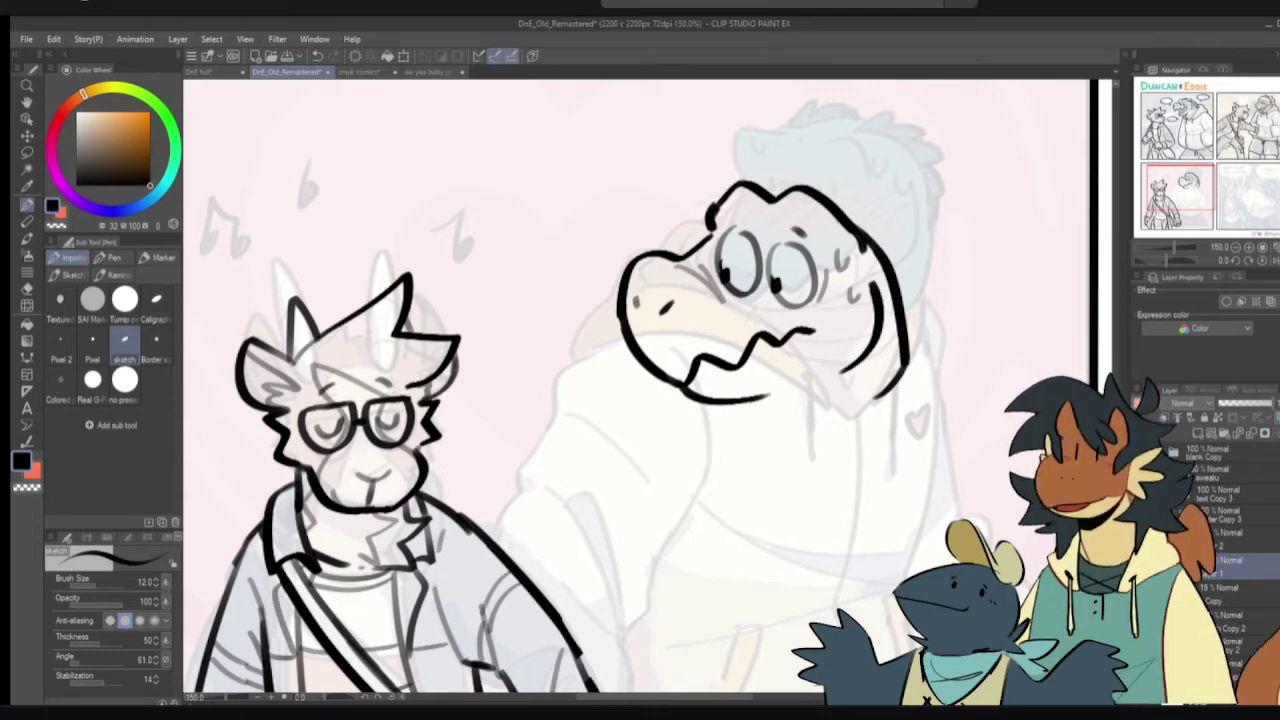
{"action": "mouse_move", "coordinate": [822, 384]}
{"action": "left_mouse_down"}
{"action": "mouse_move", "coordinate": [745, 434]}
{"action": "mouse_move", "coordinate": [758, 447]}
{"action": "mouse_move", "coordinate": [846, 460]}
{"action": "left_mouse_up"}
{"action": "key", "text": "ctrl+z"}
{"action": "key", "text": "ctrl+z"}
{"action": "left_click_drag", "start_coordinate": [742, 434], "coordinate": [833, 460]}
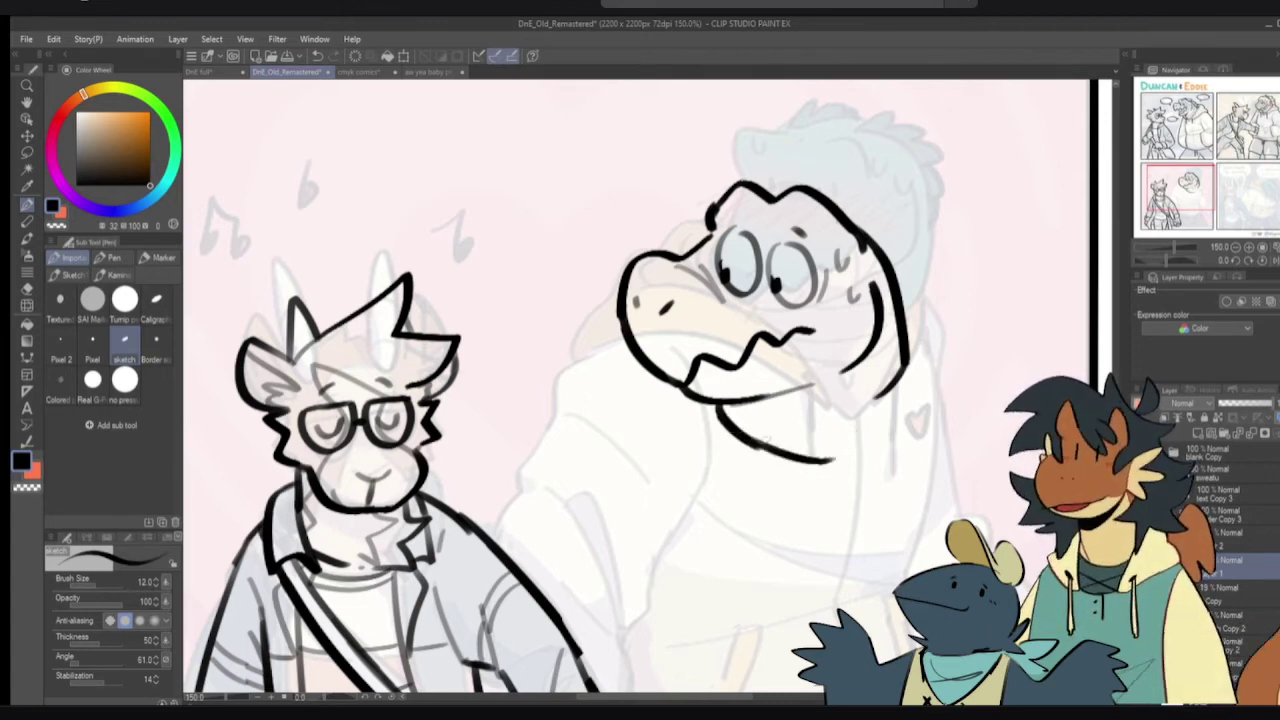
{"action": "key", "text": "e"}
{"action": "mouse_move", "coordinate": [884, 396]}
{"action": "left_mouse_down"}
{"action": "mouse_move", "coordinate": [892, 388]}
{"action": "mouse_move", "coordinate": [877, 452]}
{"action": "left_mouse_up"}
{"action": "key", "text": "p"}
{"action": "key", "text": "ctrl+z"}
{"action": "key", "text": "ctrl+z"}
{"action": "left_click_drag", "start_coordinate": [905, 360], "coordinate": [852, 452]}
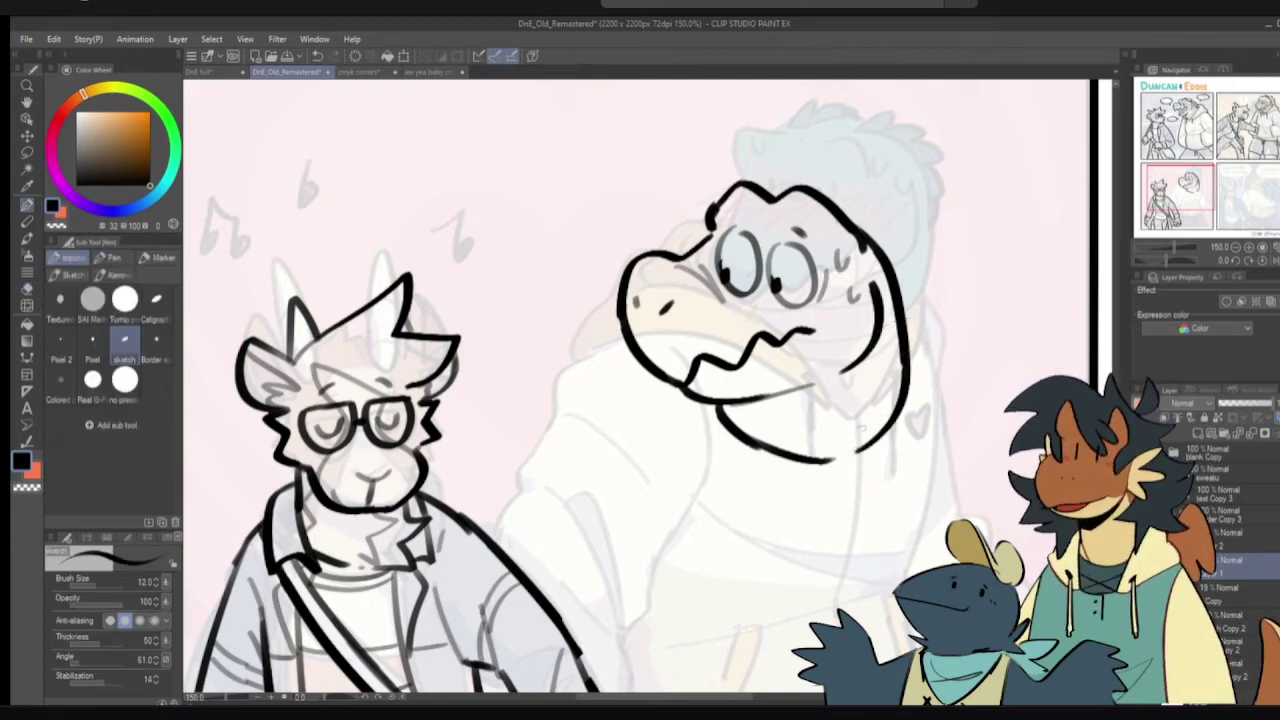
- Ink the row of jagged spines down the back of the reptile's head
{"action": "mouse_move", "coordinate": [835, 205]}
{"action": "left_mouse_down"}
{"action": "mouse_move", "coordinate": [856, 203]}
{"action": "mouse_move", "coordinate": [900, 237]}
{"action": "mouse_move", "coordinate": [849, 208]}
{"action": "mouse_move", "coordinate": [905, 260]}
{"action": "mouse_move", "coordinate": [926, 352]}
{"action": "mouse_move", "coordinate": [918, 396]}
{"action": "left_mouse_up"}
{"action": "key", "text": "ctrl+z"}
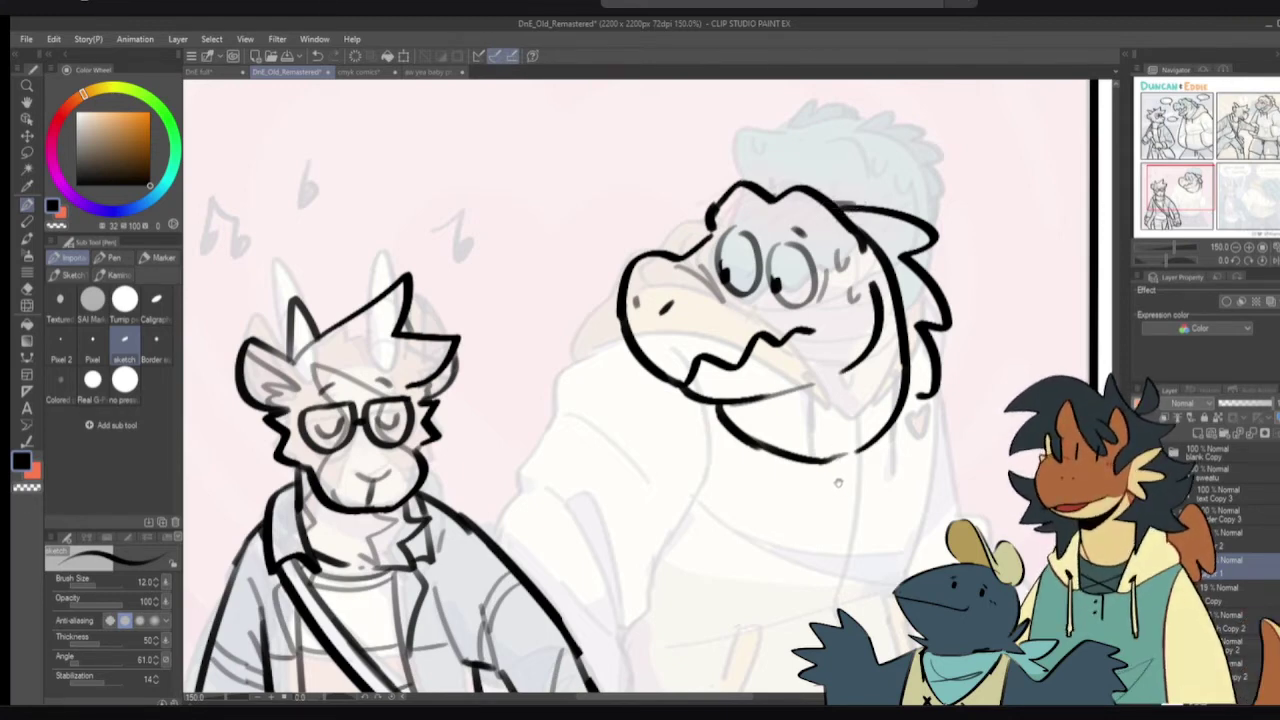
{"action": "scroll", "coordinate": [850, 470], "scroll_direction": "down", "scroll_amount": 2}
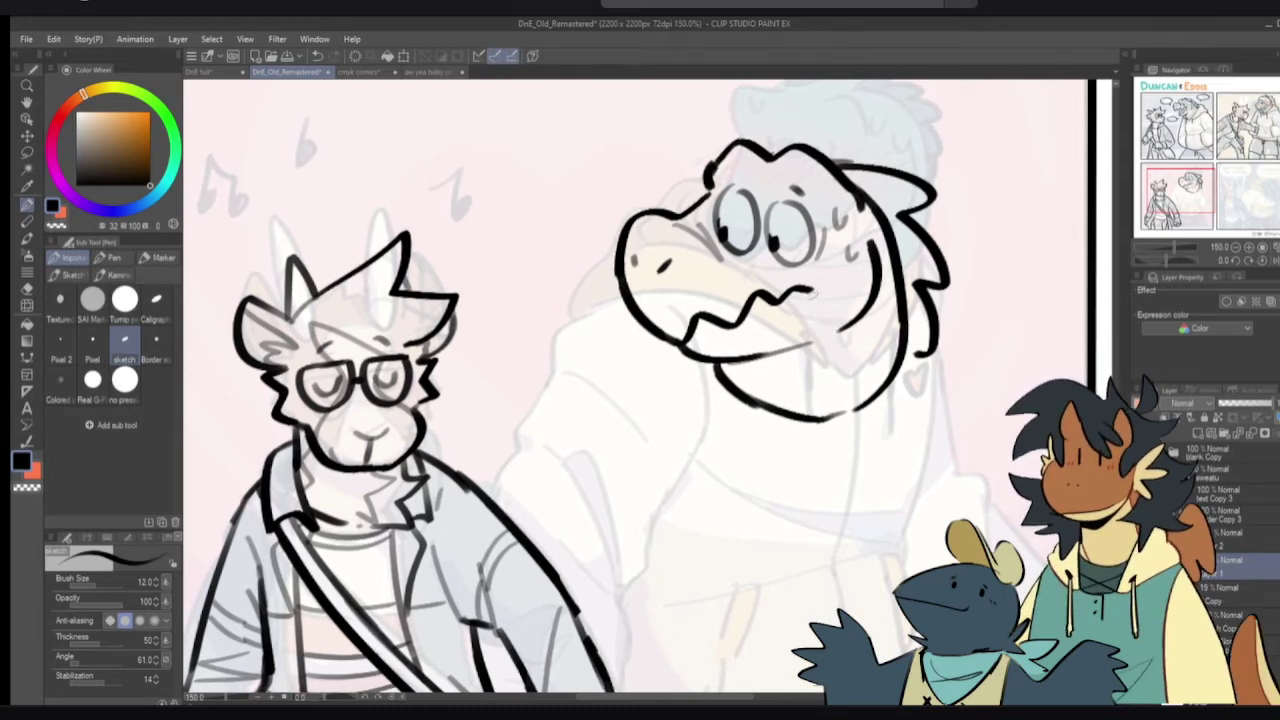
- Ink the crease behind the corner of the reptile's mouth and the fold lines on the neck beneath the jaw
{"action": "left_click_drag", "start_coordinate": [866, 316], "coordinate": [906, 360]}
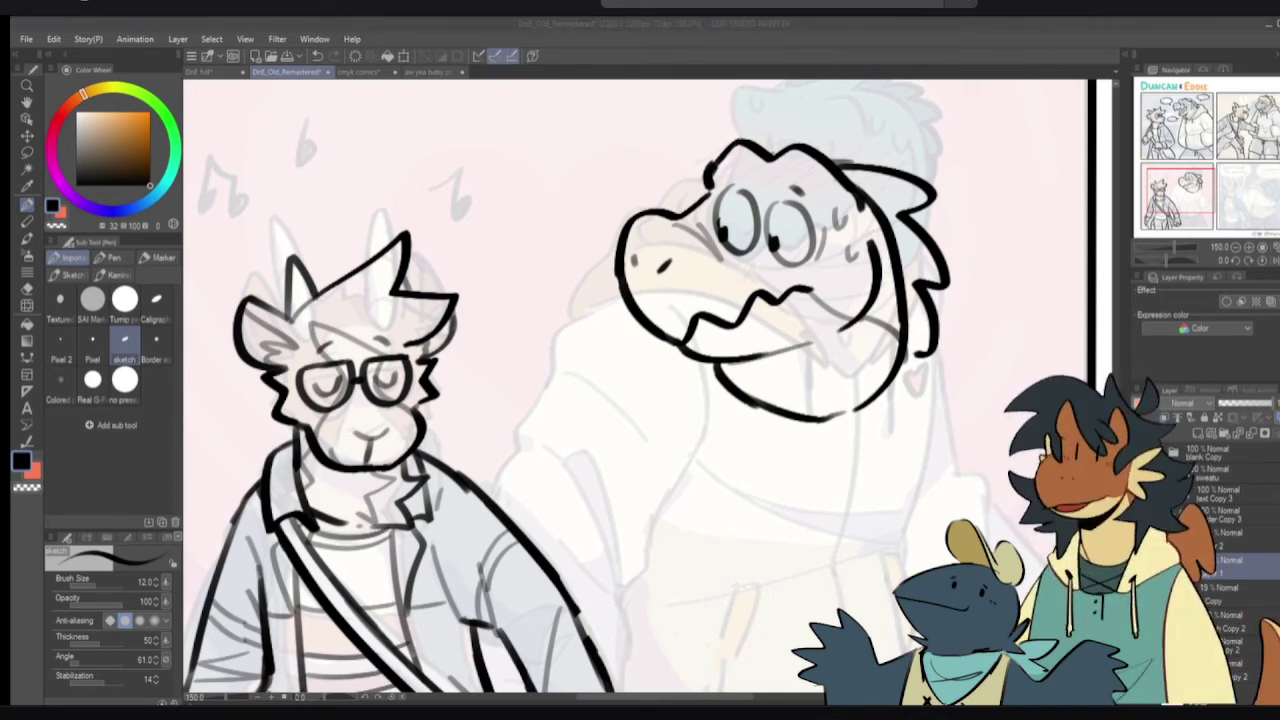
{"action": "left_click", "coordinate": [790, 274]}
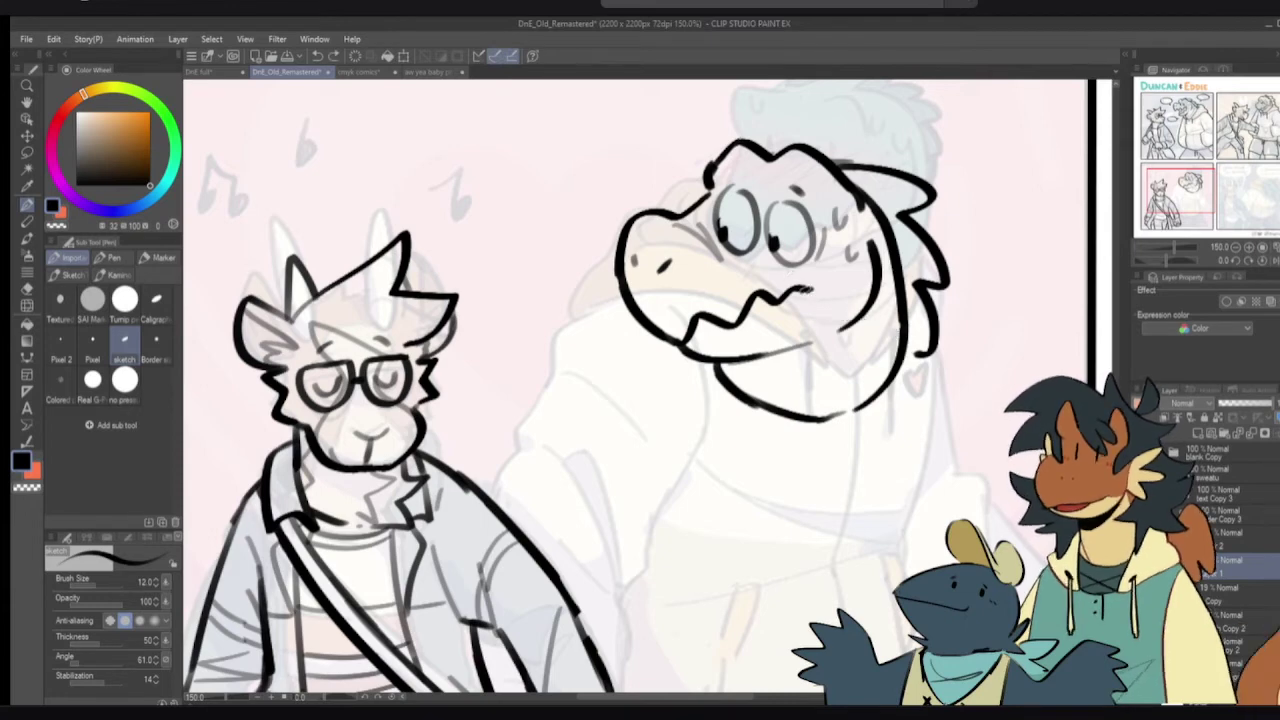
{"action": "mouse_move", "coordinate": [807, 293]}
{"action": "left_mouse_down"}
{"action": "mouse_move", "coordinate": [840, 320]}
{"action": "mouse_move", "coordinate": [877, 318]}
{"action": "mouse_move", "coordinate": [857, 318]}
{"action": "mouse_move", "coordinate": [892, 330]}
{"action": "left_mouse_up"}
{"action": "key", "text": "ctrl+z"}
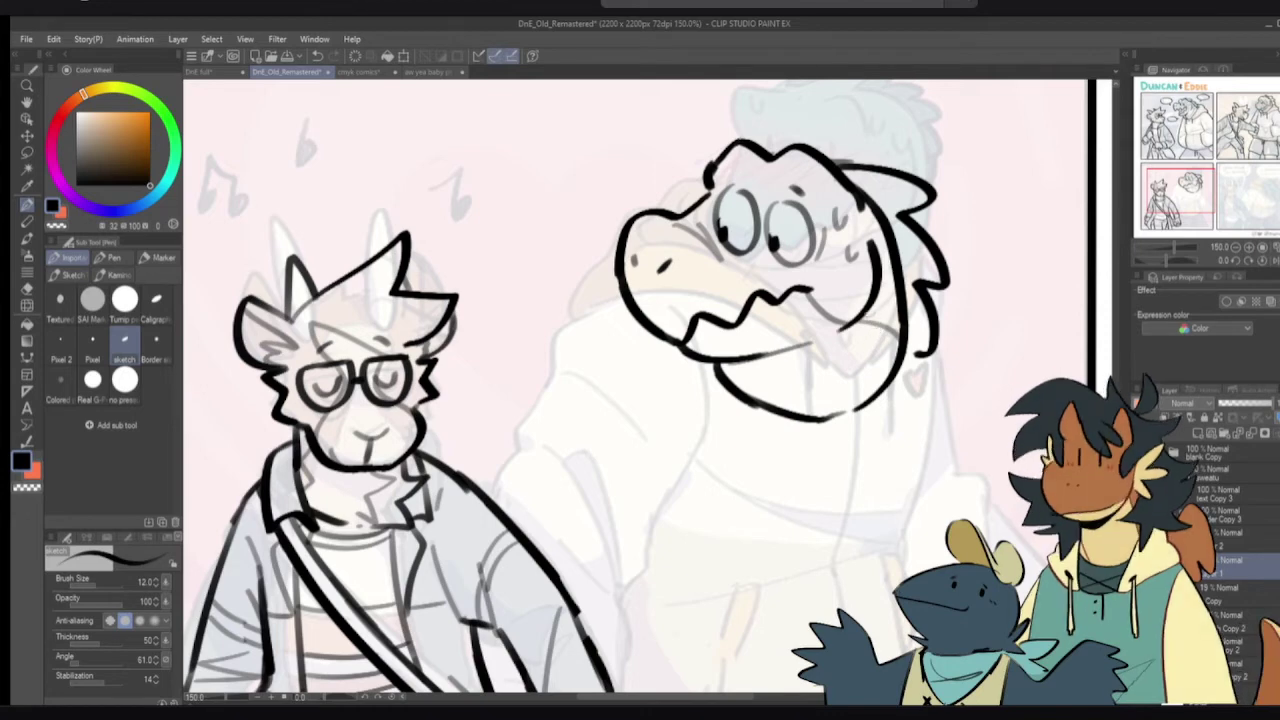
{"action": "left_click_drag", "start_coordinate": [855, 349], "coordinate": [861, 384]}
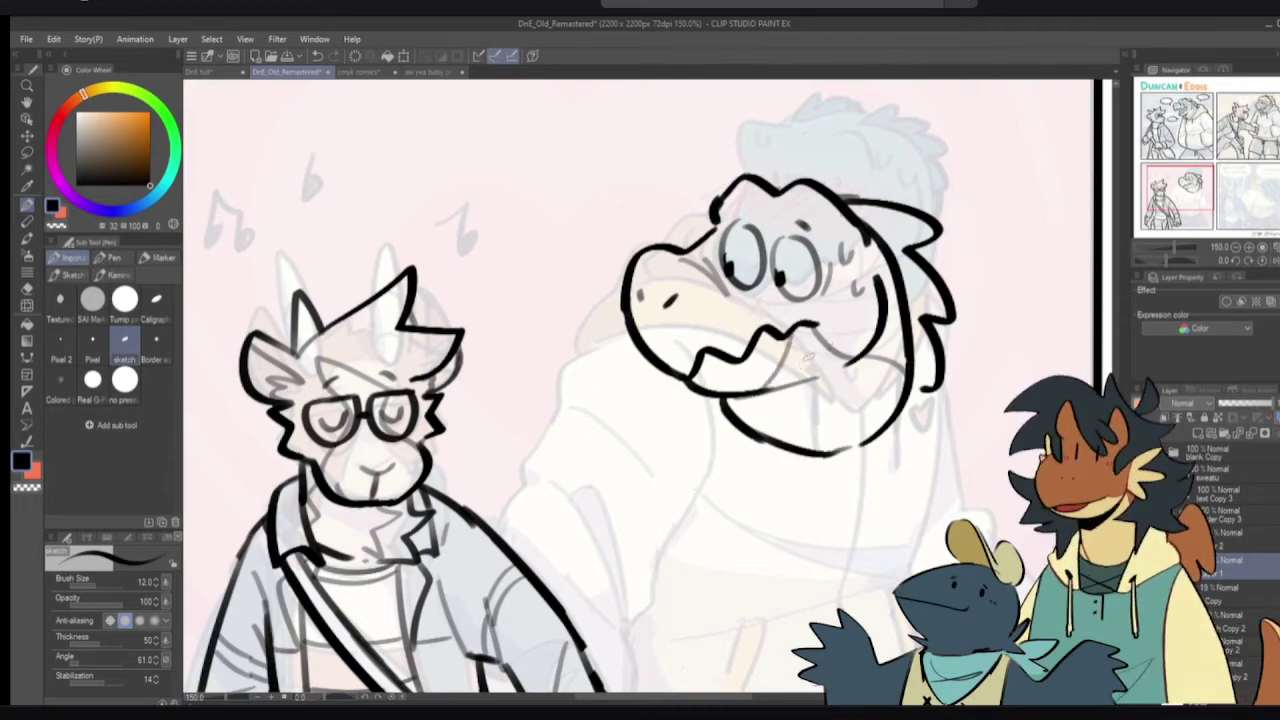
{"action": "mouse_move", "coordinate": [1188, 180]}
{"action": "left_mouse_down"}
{"action": "mouse_move", "coordinate": [1239, 112]}
{"action": "mouse_move", "coordinate": [1187, 185]}
{"action": "left_mouse_up"}
{"action": "key", "text": "ctrl+z"}
{"action": "mouse_move", "coordinate": [754, 398]}
{"action": "left_mouse_down"}
{"action": "mouse_move", "coordinate": [708, 434]}
{"action": "mouse_move", "coordinate": [808, 409]}
{"action": "mouse_move", "coordinate": [803, 333]}
{"action": "mouse_move", "coordinate": [818, 298]}
{"action": "left_mouse_up"}
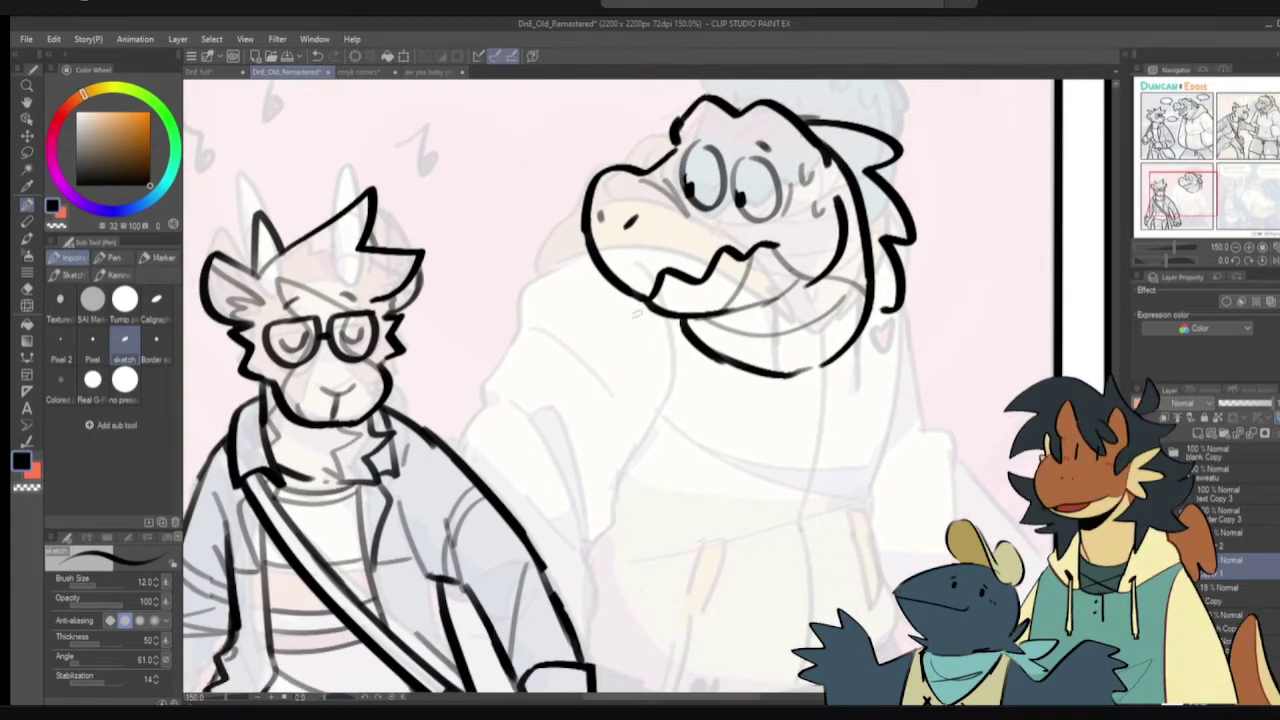
- Erase the front section of the throat curve beneath the reptile's jaw
{"action": "mouse_move", "coordinate": [622, 298]}
{"action": "left_mouse_down"}
{"action": "mouse_move", "coordinate": [669, 400]}
{"action": "mouse_move", "coordinate": [699, 427]}
{"action": "mouse_move", "coordinate": [693, 335]}
{"action": "mouse_move", "coordinate": [710, 370]}
{"action": "mouse_move", "coordinate": [704, 340]}
{"action": "left_mouse_up"}
{"action": "key", "text": "ctrl+z"}
{"action": "key", "text": "e"}
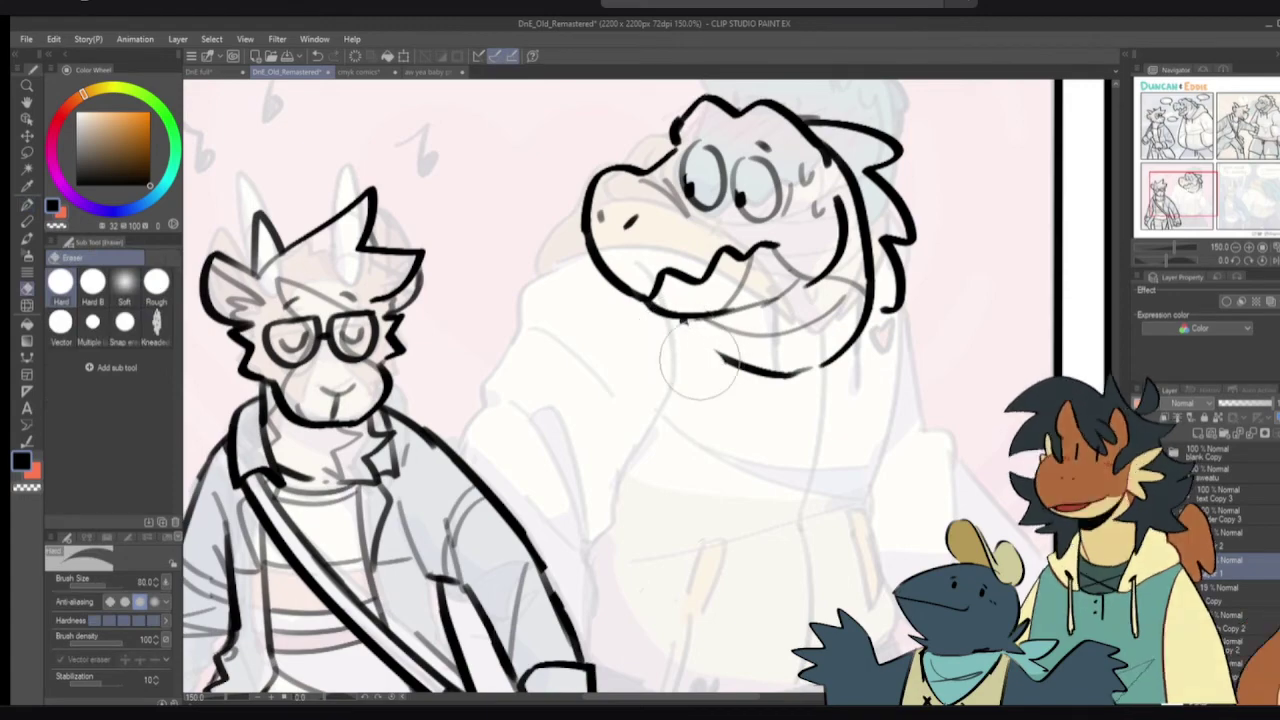
{"action": "key", "text": "p"}
- Compare the reptile's new head in the third panel with its heads in the first two panels
{"action": "scroll", "coordinate": [705, 362], "scroll_direction": "down", "scroll_amount": 2}
{"action": "key", "text": "ctrl+minus"}
{"action": "scroll", "coordinate": [730, 390], "scroll_direction": "up", "scroll_amount": 3}
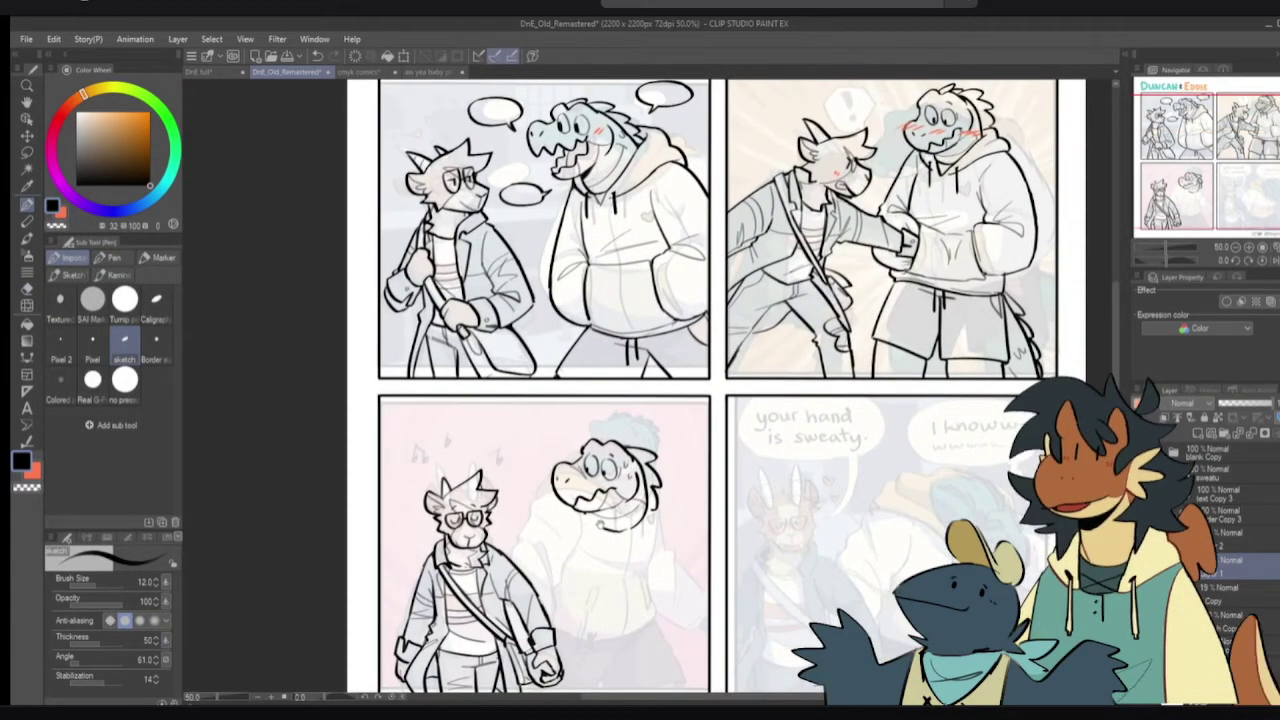
{"action": "left_click_drag", "start_coordinate": [777, 297], "coordinate": [776, 304]}
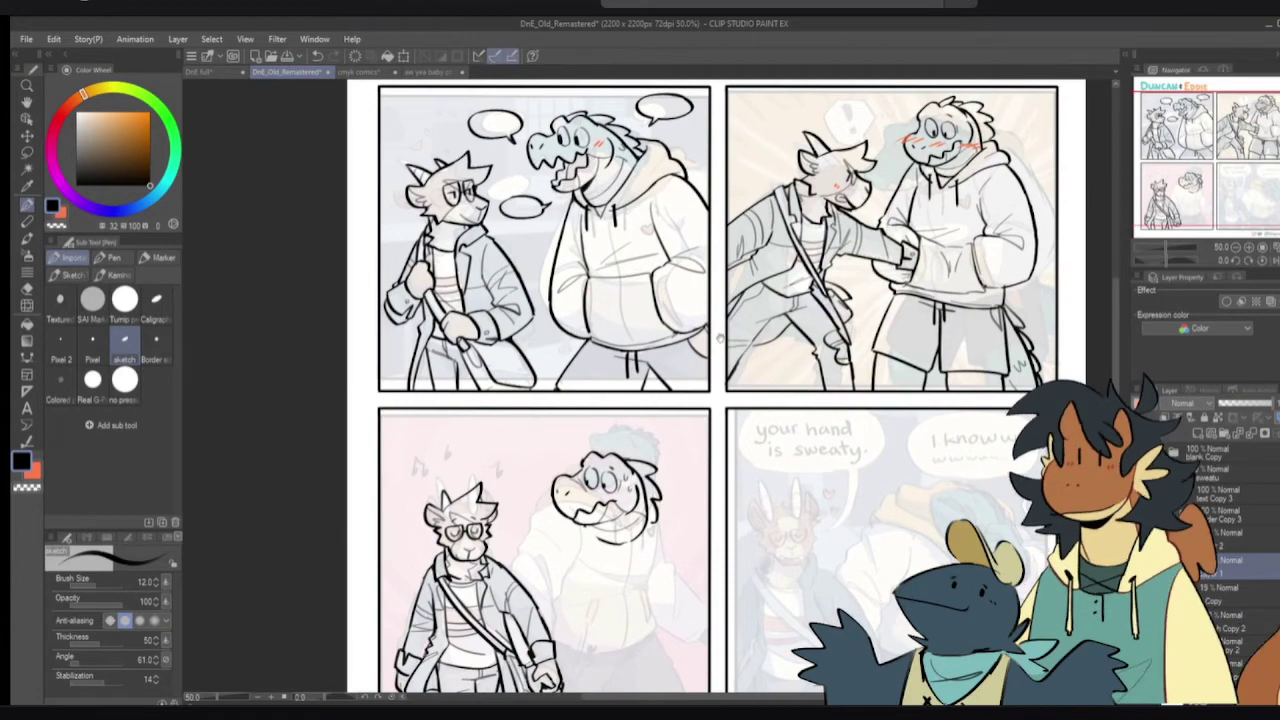
{"action": "left_click_drag", "start_coordinate": [738, 345], "coordinate": [640, 413]}
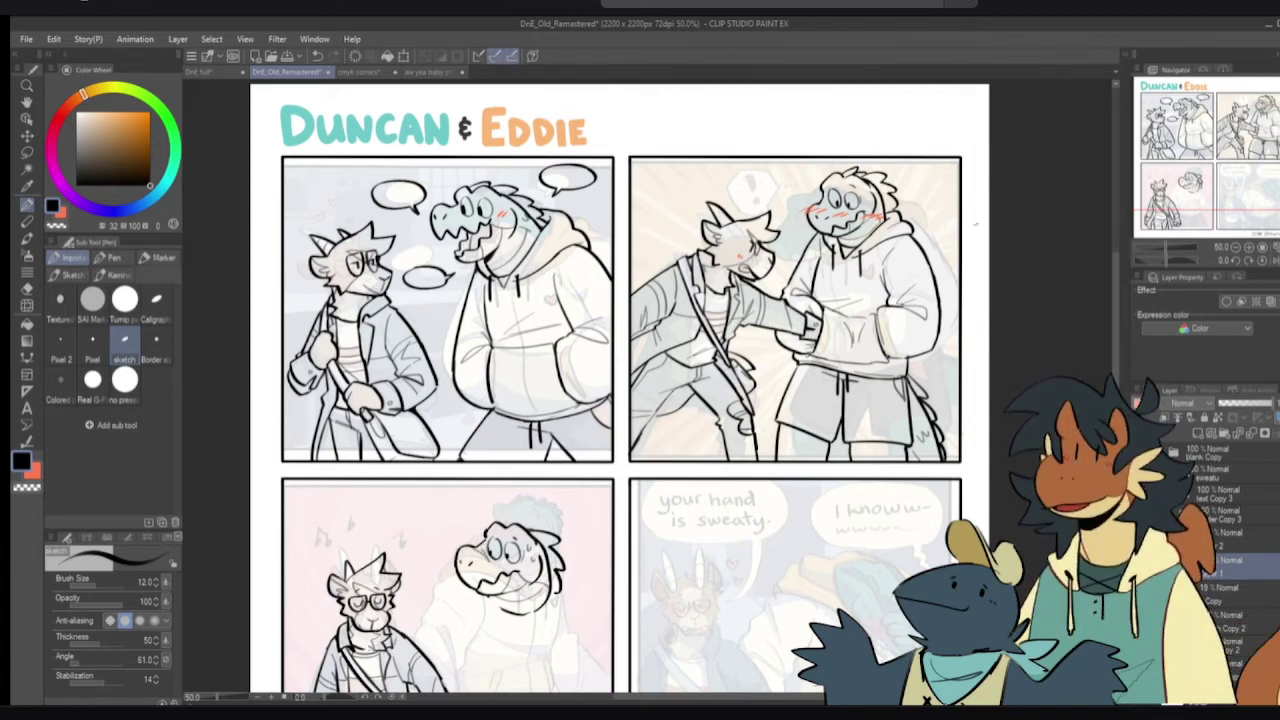
{"action": "left_click_drag", "start_coordinate": [878, 186], "coordinate": [873, 270]}
{"action": "scroll", "coordinate": [873, 270], "scroll_direction": "up", "scroll_amount": 3}
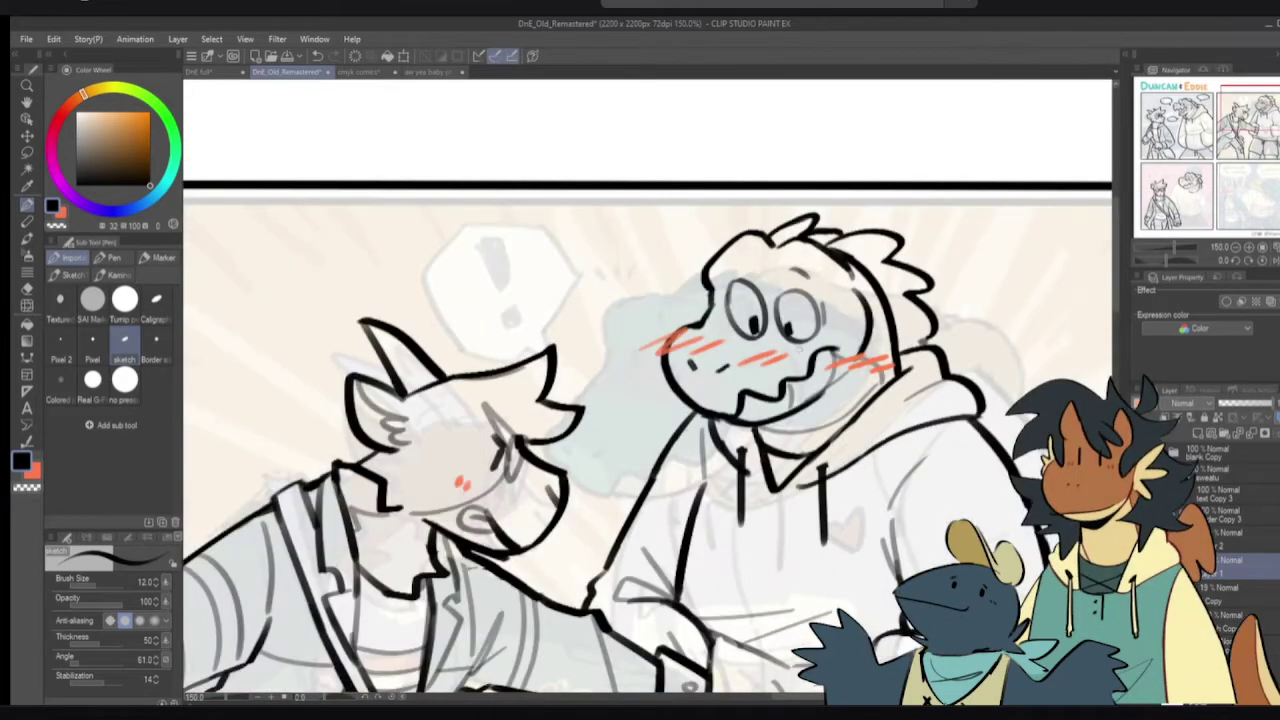
- Try moving the second panel's reptile head line art onto its own layer by cutting and pasting it
{"action": "key", "text": "m"}
{"action": "mouse_move", "coordinate": [704, 414]}
{"action": "left_mouse_down"}
{"action": "mouse_move", "coordinate": [627, 289]}
{"action": "mouse_move", "coordinate": [749, 190]}
{"action": "mouse_move", "coordinate": [920, 192]}
{"action": "mouse_move", "coordinate": [1016, 276]}
{"action": "mouse_move", "coordinate": [1006, 317]}
{"action": "mouse_move", "coordinate": [906, 342]}
{"action": "mouse_move", "coordinate": [884, 386]}
{"action": "mouse_move", "coordinate": [837, 421]}
{"action": "mouse_move", "coordinate": [712, 418]}
{"action": "left_mouse_up"}
{"action": "key", "text": "p"}
{"action": "key", "text": "Delete"}
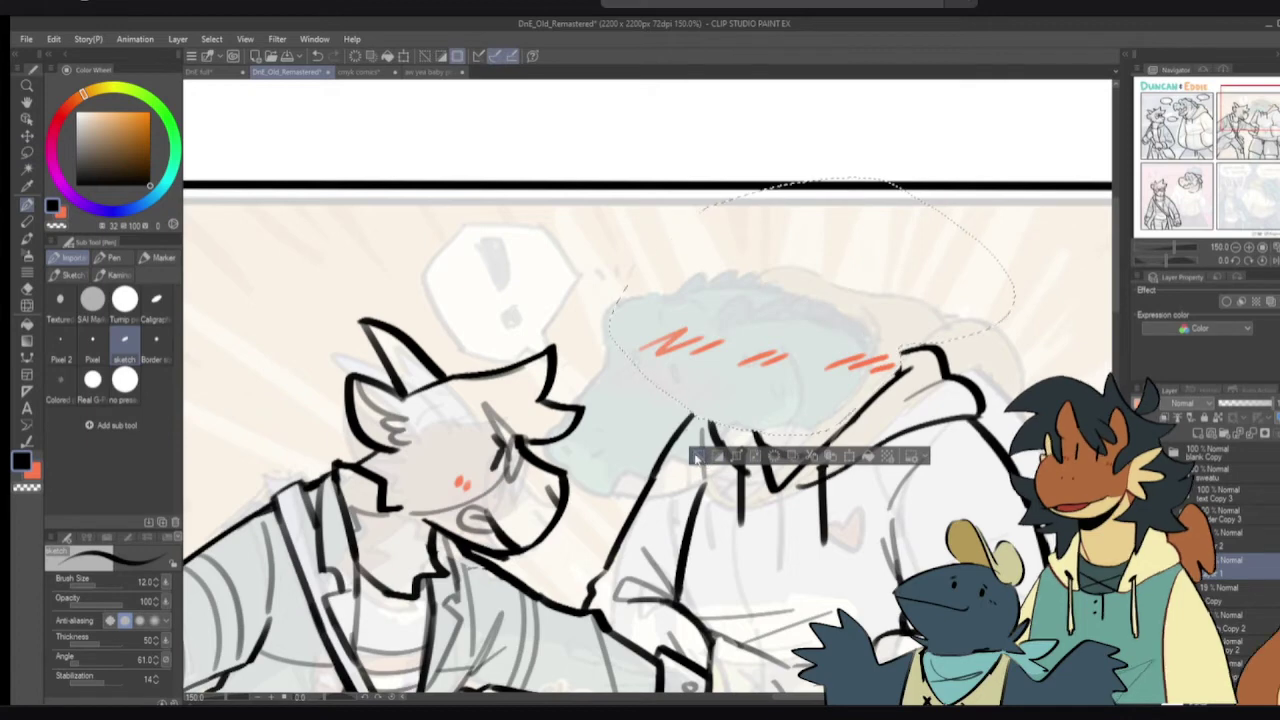
{"action": "key", "text": "ctrl+d"}
{"action": "key", "text": "ctrl+v"}
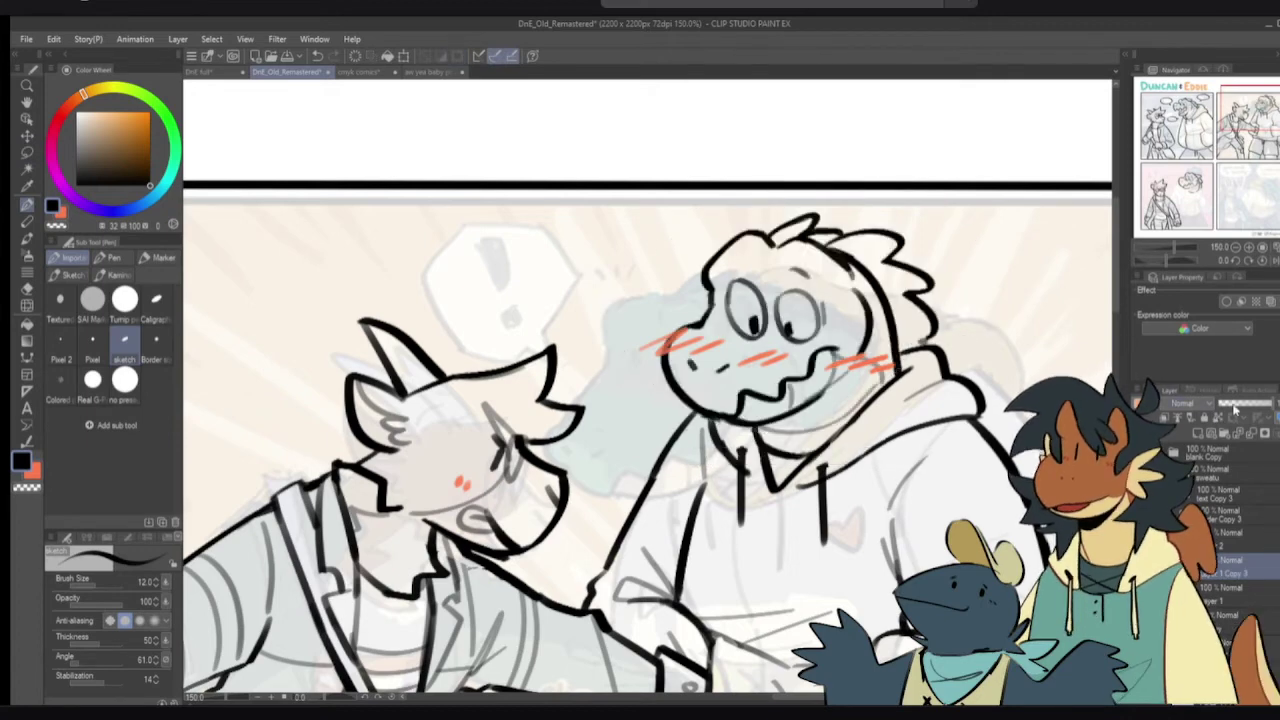
- Try lowering the pasted reptile head layer's opacity and enlarging the head slightly
{"action": "left_click", "coordinate": [1234, 405]}
{"action": "key", "text": "ctrl+t"}
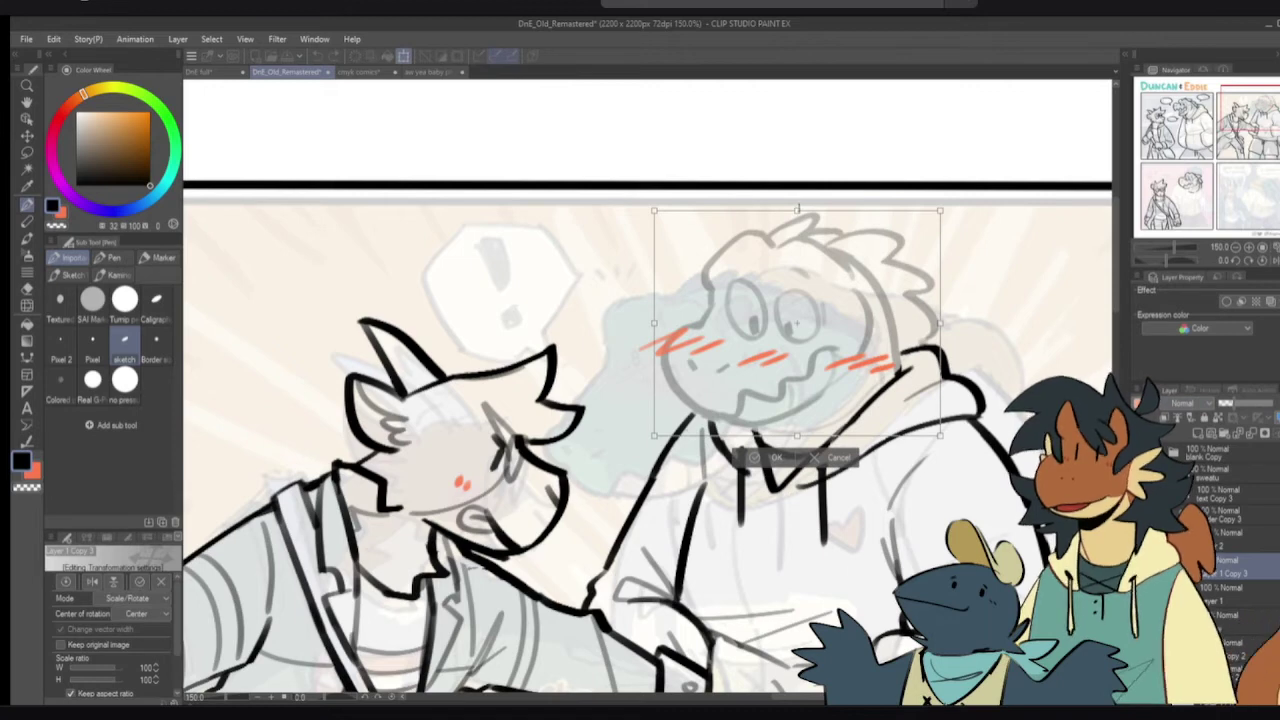
{"action": "left_click_drag", "start_coordinate": [798, 210], "coordinate": [798, 194]}
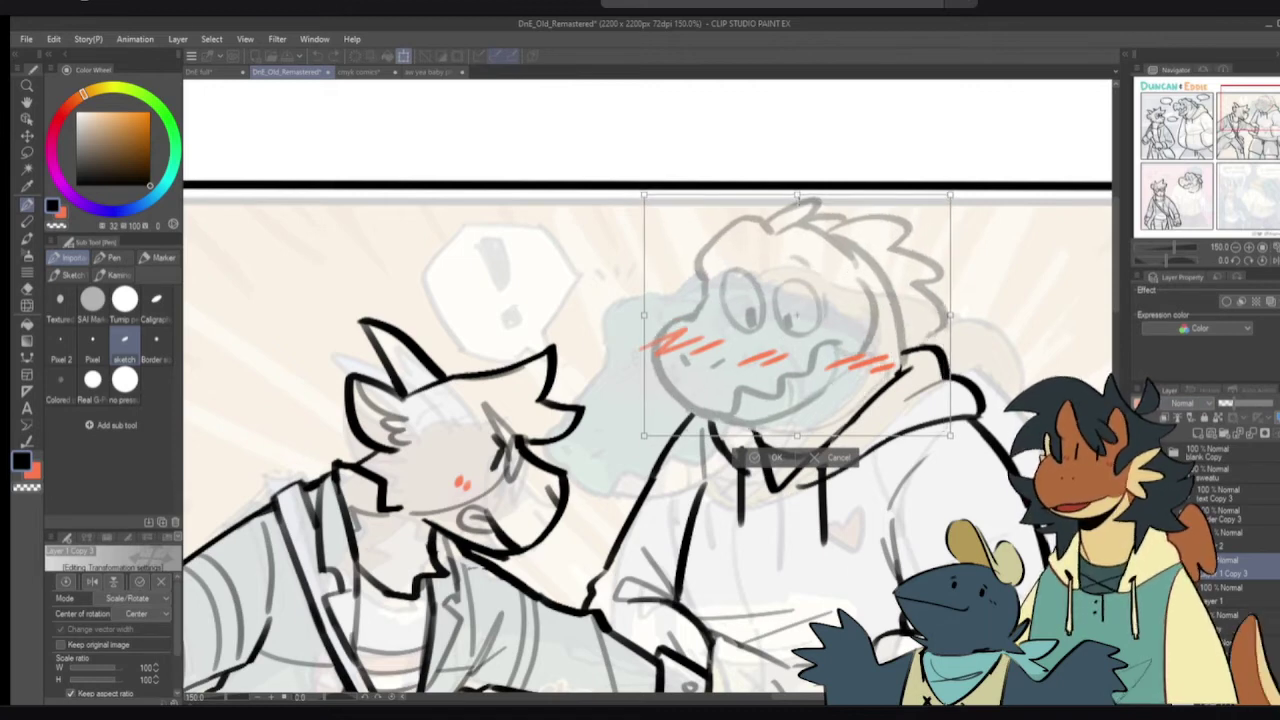
{"action": "left_click", "coordinate": [776, 458]}
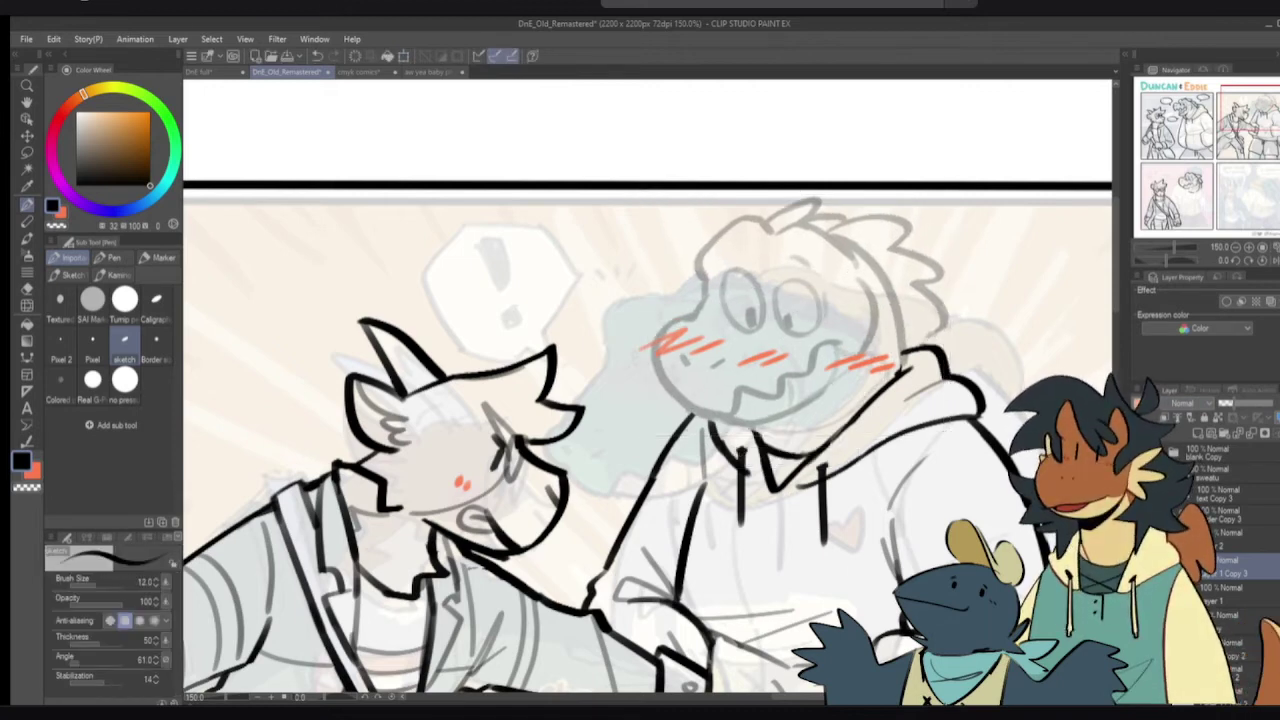
- Try shifting the second-panel reptile's red blush marks higher on its face, then select the layer beneath the pasted head
{"action": "key", "text": "m"}
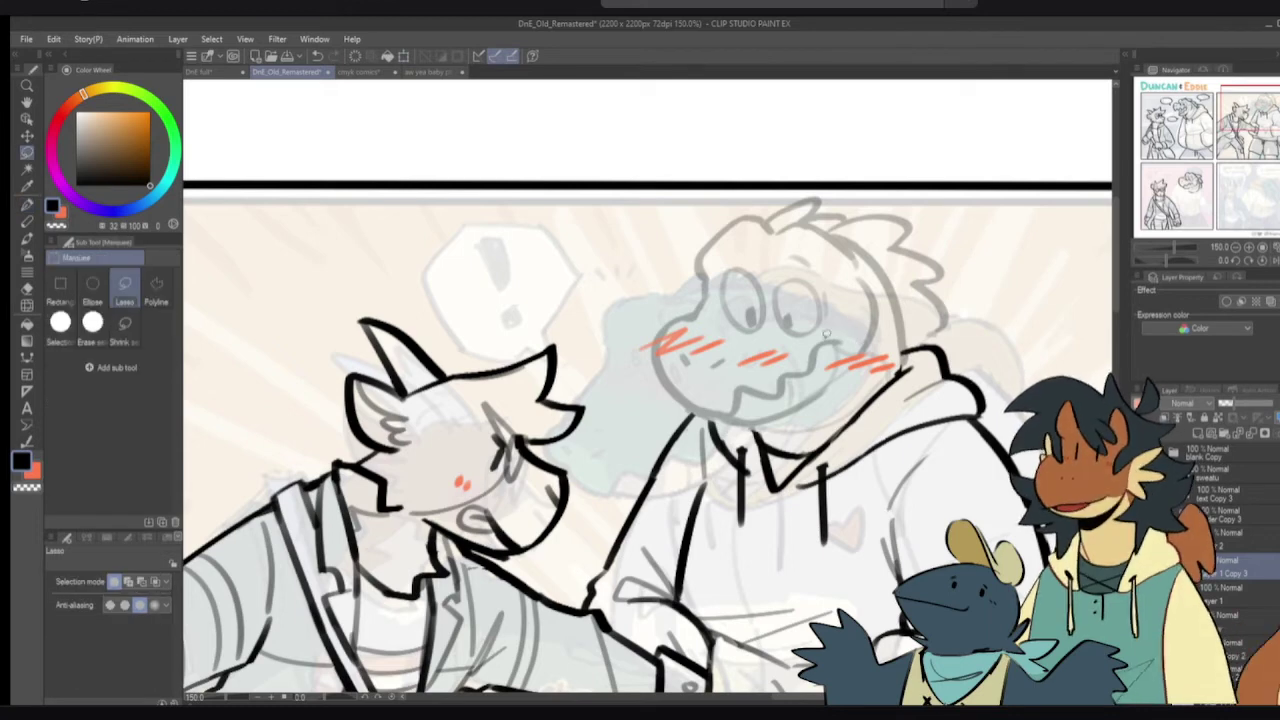
{"action": "mouse_move", "coordinate": [752, 292]}
{"action": "left_mouse_down"}
{"action": "mouse_move", "coordinate": [700, 405]}
{"action": "mouse_move", "coordinate": [862, 314]}
{"action": "mouse_move", "coordinate": [684, 302]}
{"action": "mouse_move", "coordinate": [675, 332]}
{"action": "mouse_move", "coordinate": [668, 316]}
{"action": "left_mouse_up"}
{"action": "key", "text": "p"}
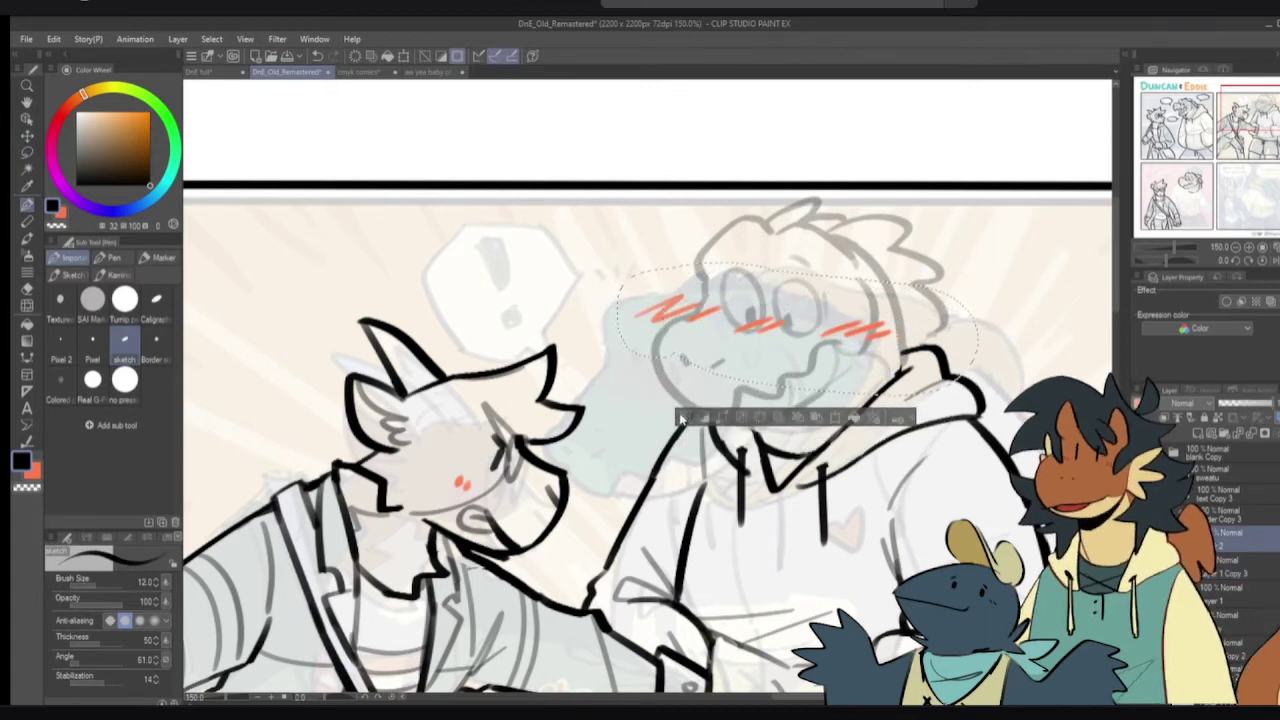
{"action": "left_click", "coordinate": [684, 420]}
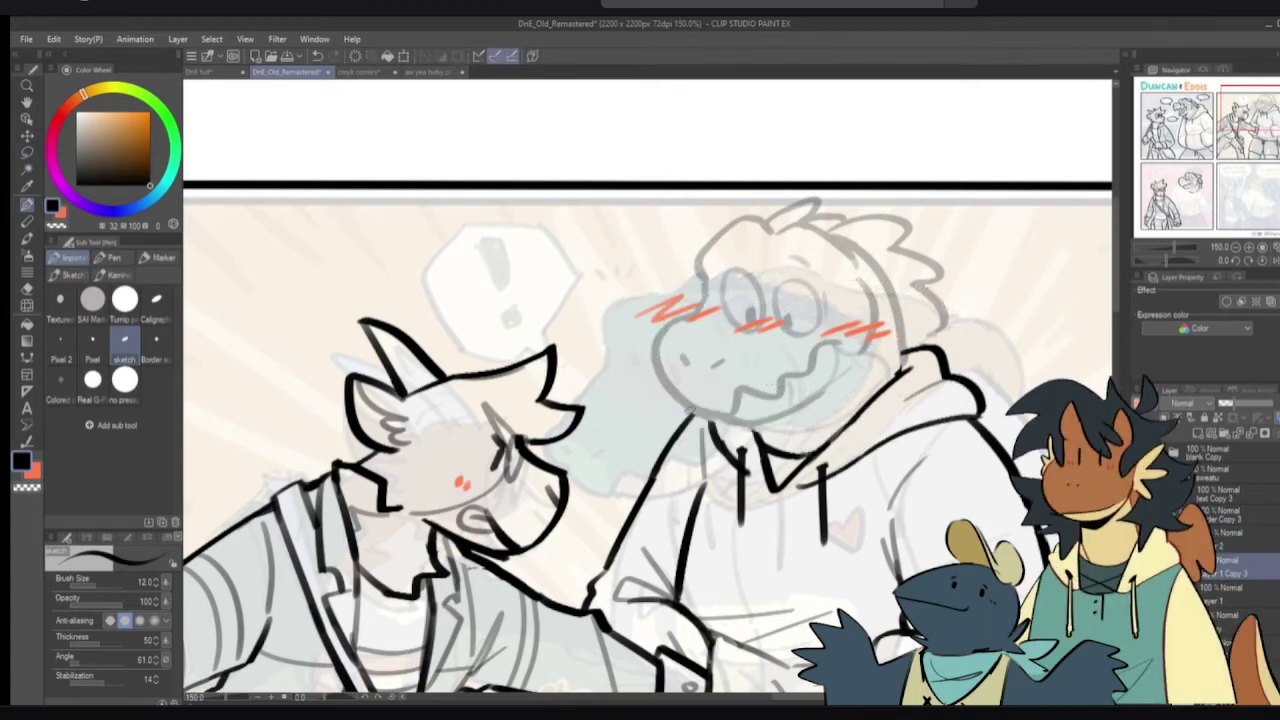
{"action": "left_click", "coordinate": [1208, 588]}
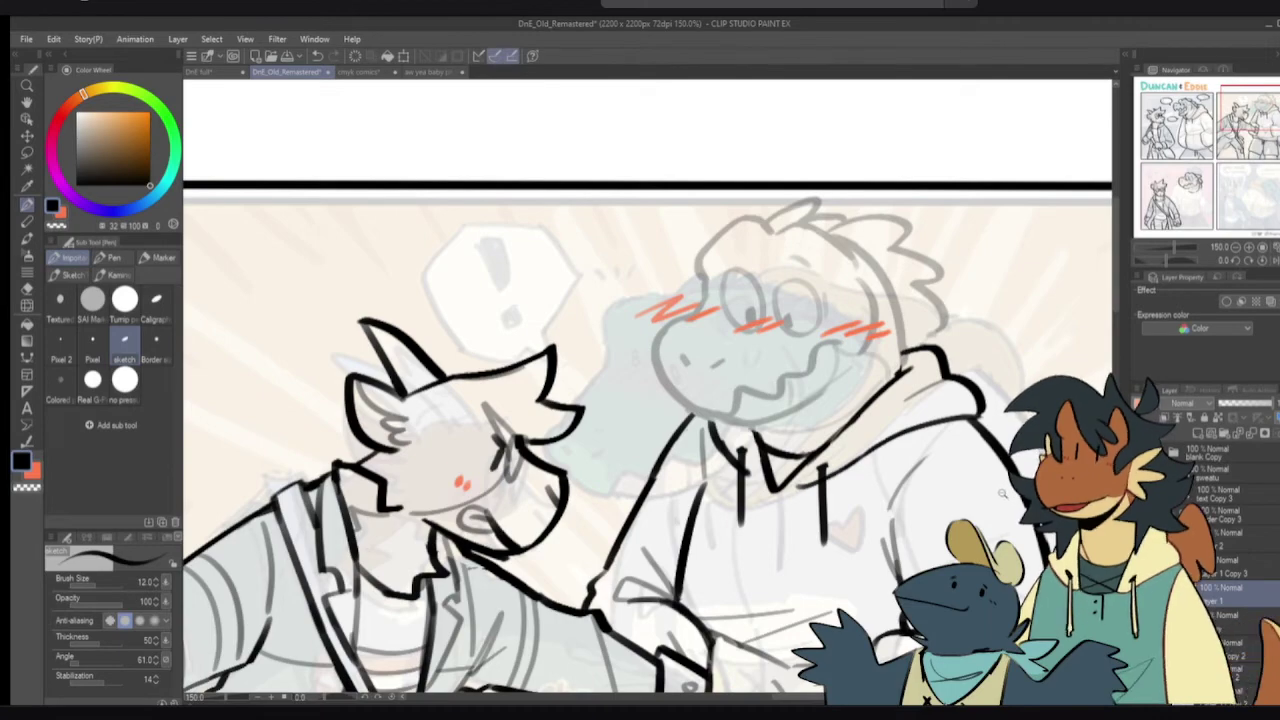
- Undo the blush, scaling and layer changes to the second-panel reptile's head and clear the selection
{"action": "scroll", "coordinate": [1003, 493], "scroll_direction": "down", "scroll_amount": 5}
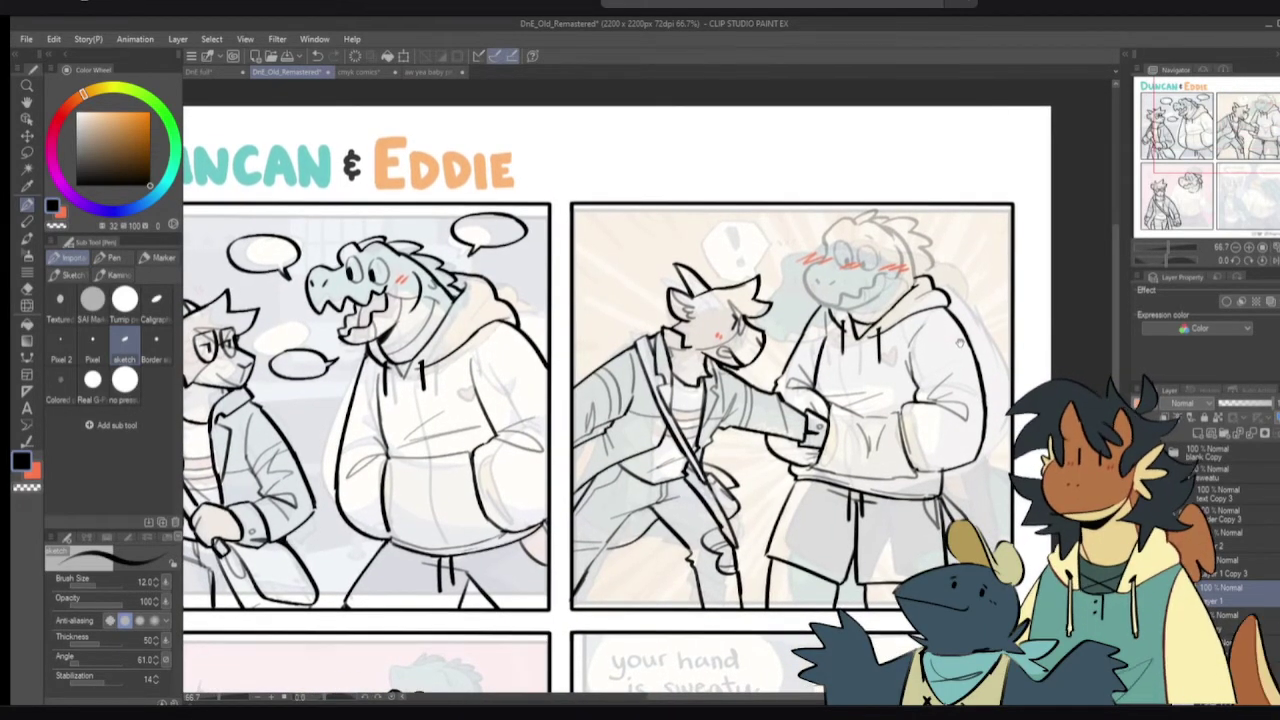
{"action": "left_click_drag", "start_coordinate": [960, 343], "coordinate": [958, 343]}
{"action": "key", "text": "ctrl+z"}
{"action": "key", "text": "ctrl+z"}
{"action": "key", "text": "ctrl+z"}
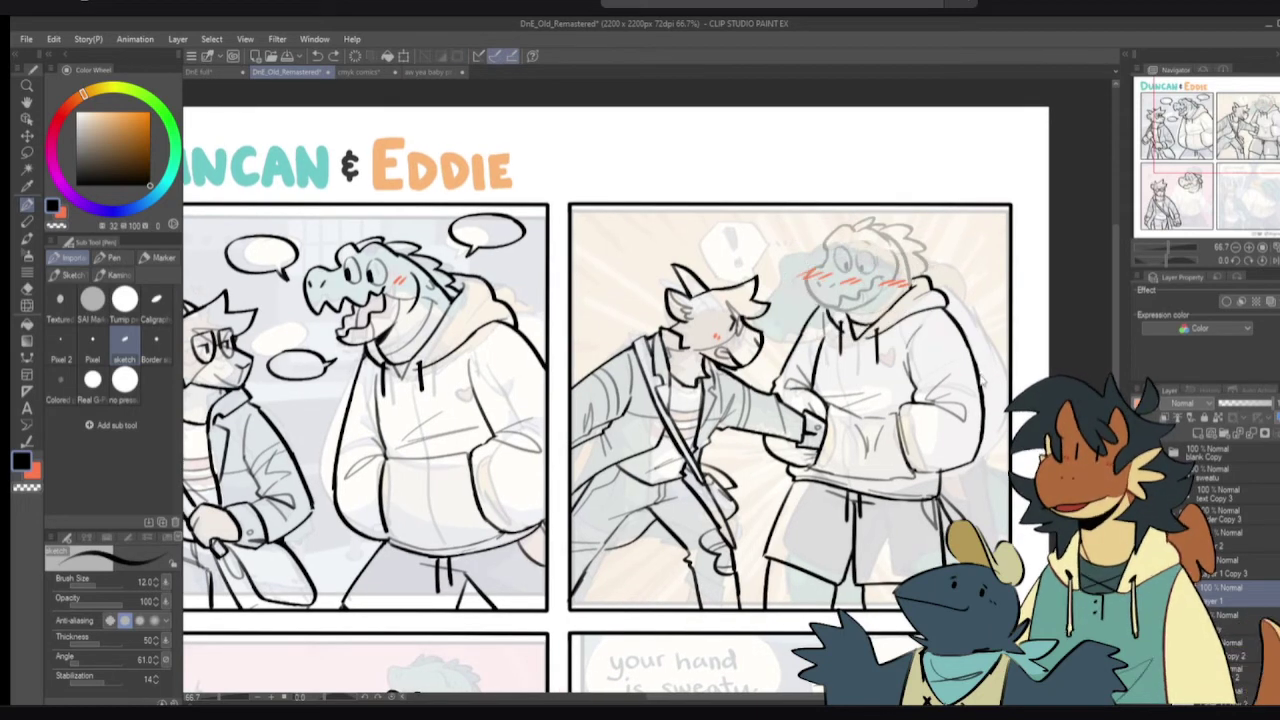
{"action": "key", "text": "ctrl+z"}
{"action": "key", "text": "ctrl+z"}
{"action": "key", "text": "ctrl+z"}
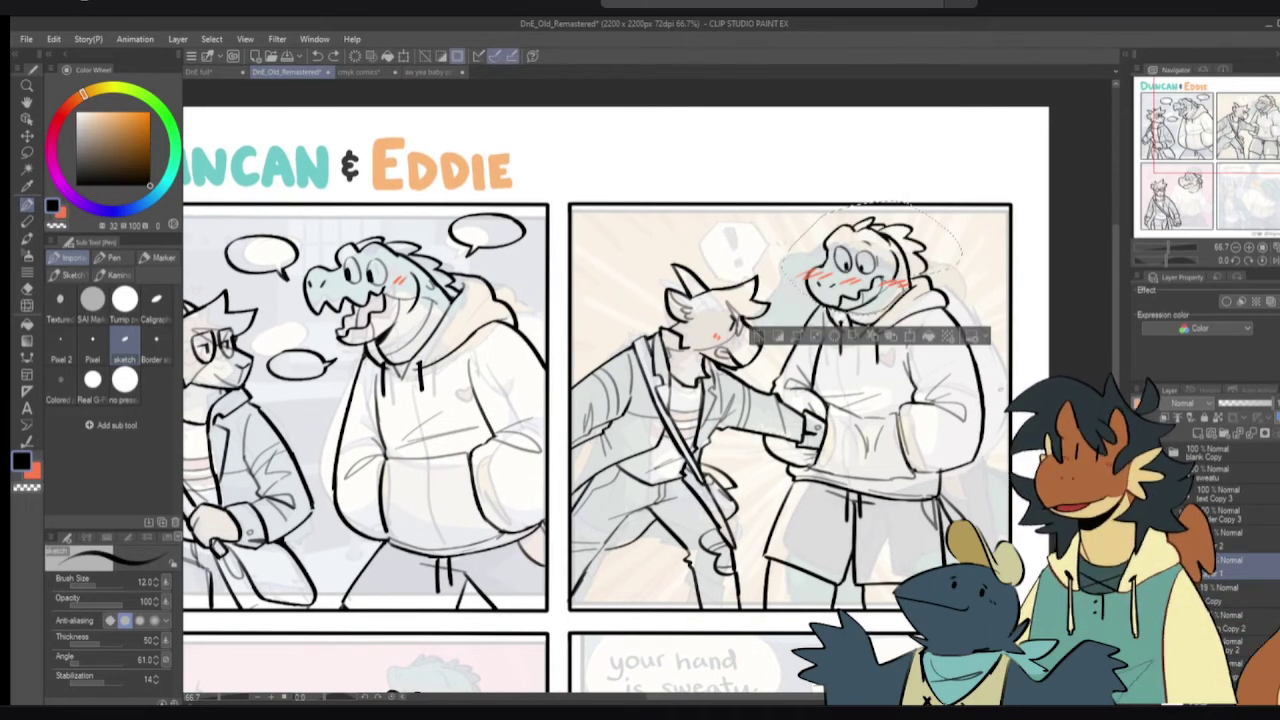
{"action": "left_click", "coordinate": [758, 337]}
- Lasso the reptile's head in the third panel, scale it to 97%, and clear the selection
{"action": "mouse_move", "coordinate": [722, 567]}
{"action": "left_mouse_down"}
{"action": "mouse_move", "coordinate": [953, 349]}
{"action": "mouse_move", "coordinate": [965, 258]}
{"action": "left_mouse_up"}
{"action": "key", "text": "m"}
{"action": "mouse_move", "coordinate": [590, 374]}
{"action": "left_mouse_down"}
{"action": "mouse_move", "coordinate": [633, 532]}
{"action": "mouse_move", "coordinate": [653, 350]}
{"action": "mouse_move", "coordinate": [690, 362]}
{"action": "left_mouse_up"}
{"action": "key", "text": "p"}
{"action": "key", "text": "ctrl+t"}
{"action": "left_click_drag", "start_coordinate": [762, 540], "coordinate": [756, 534]}
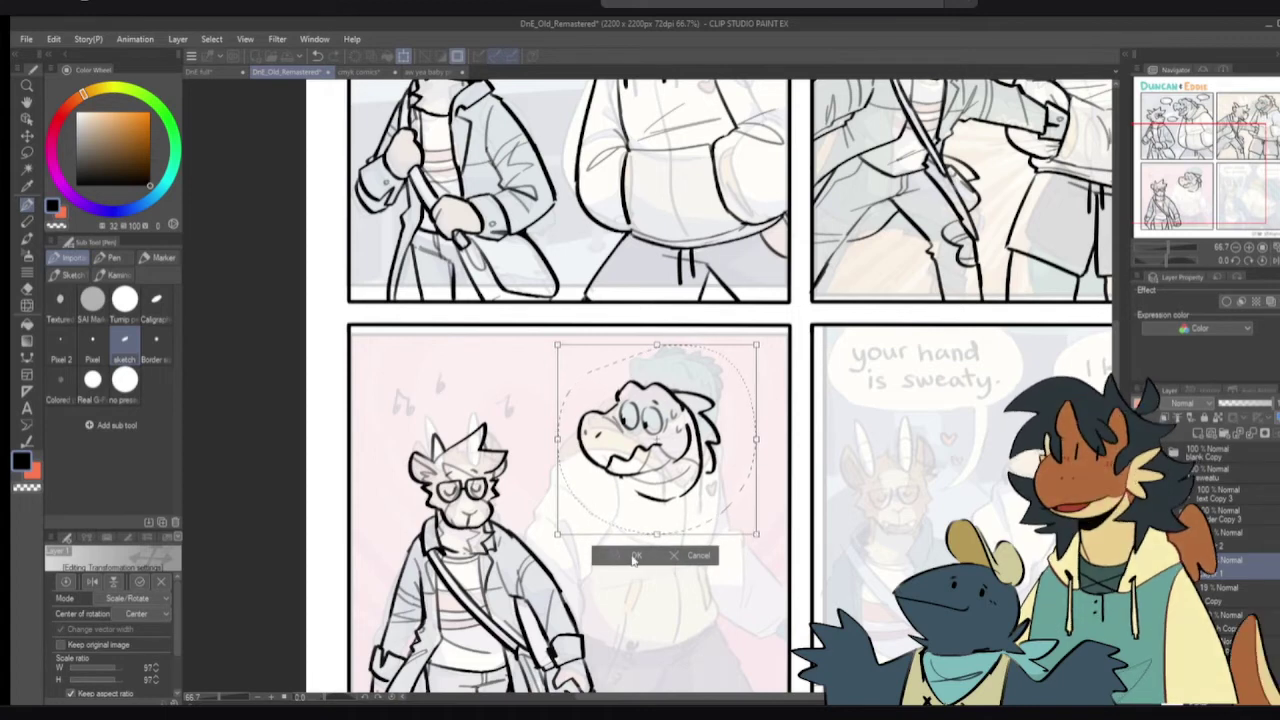
{"action": "left_click", "coordinate": [635, 557]}
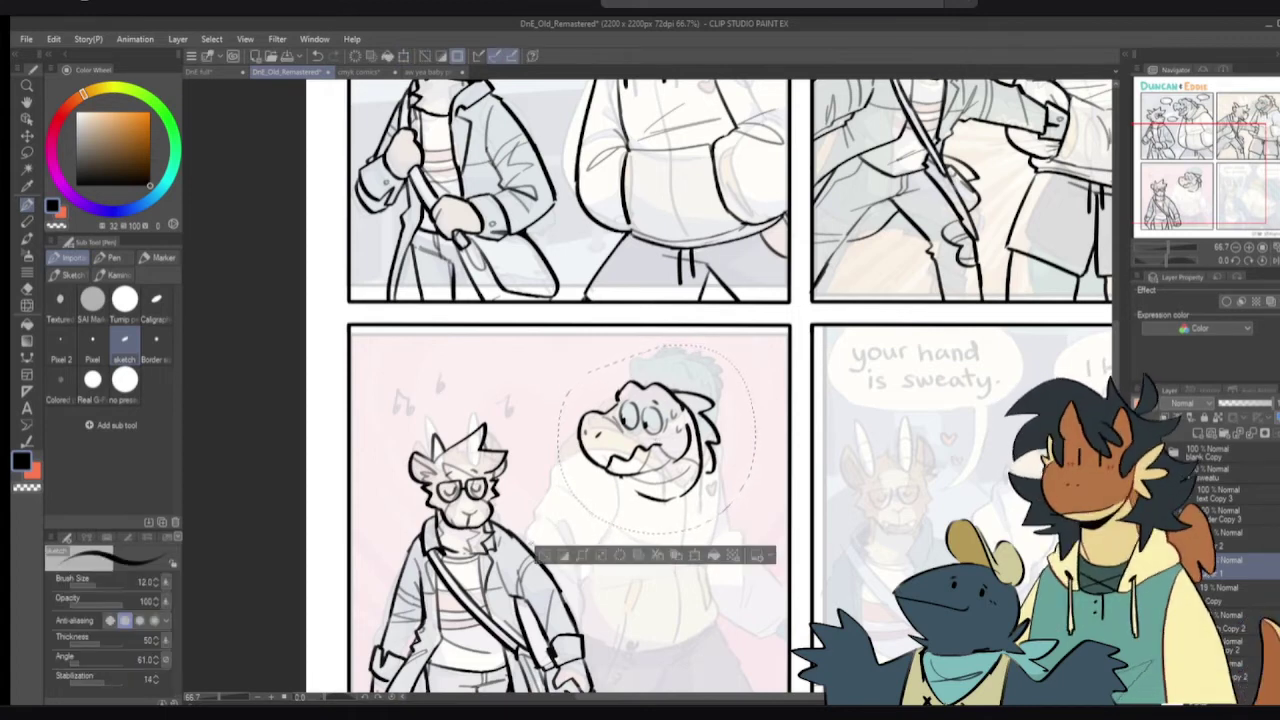
{"action": "left_click", "coordinate": [541, 555]}
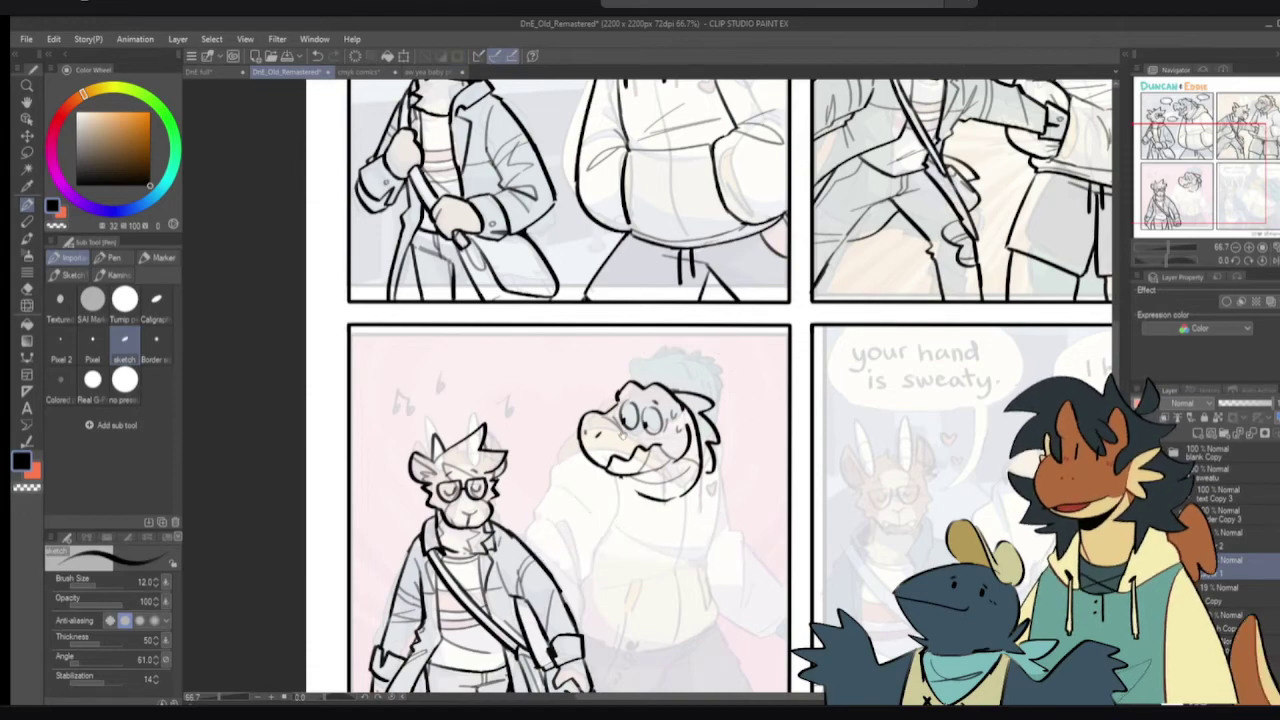
- Ink the left side of the hood opening below the reptile's jaw in the third panel, with its inner and outer edges
{"action": "left_click_drag", "start_coordinate": [655, 502], "coordinate": [744, 400]}
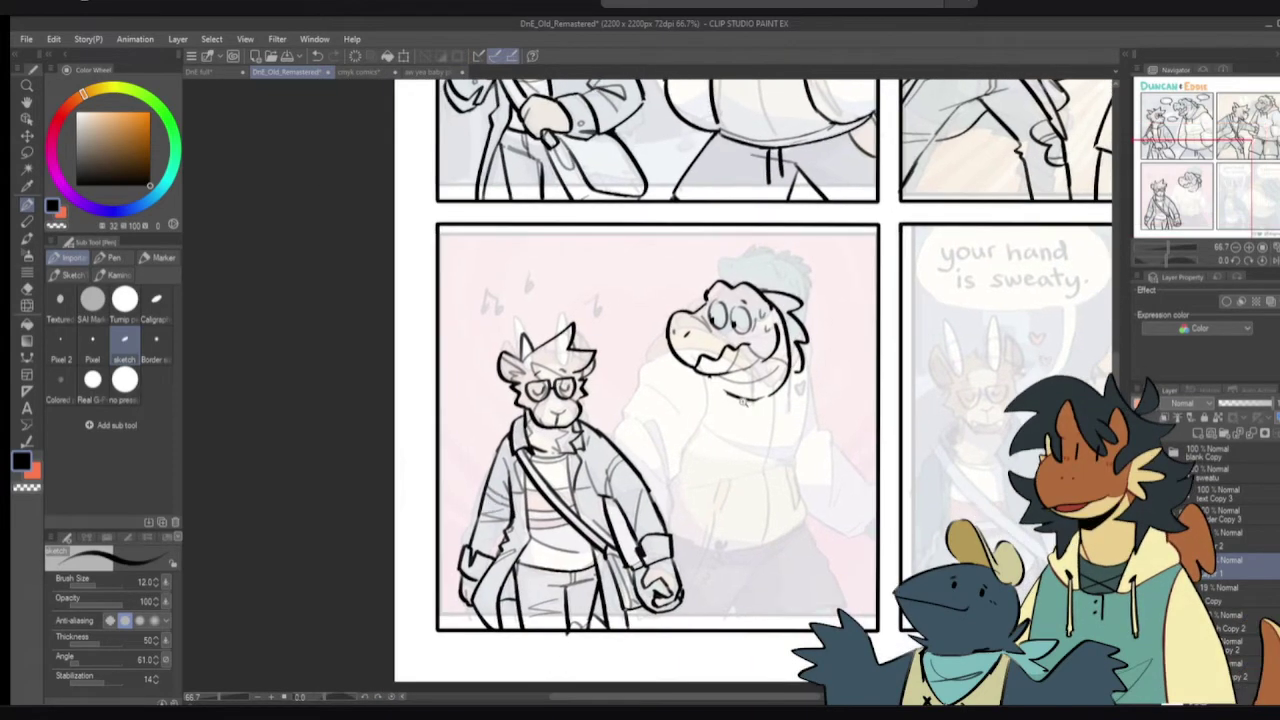
{"action": "scroll", "coordinate": [744, 400], "scroll_direction": "up", "scroll_amount": 1}
{"action": "left_click_drag", "start_coordinate": [690, 362], "coordinate": [730, 393]}
{"action": "key", "text": "c"}
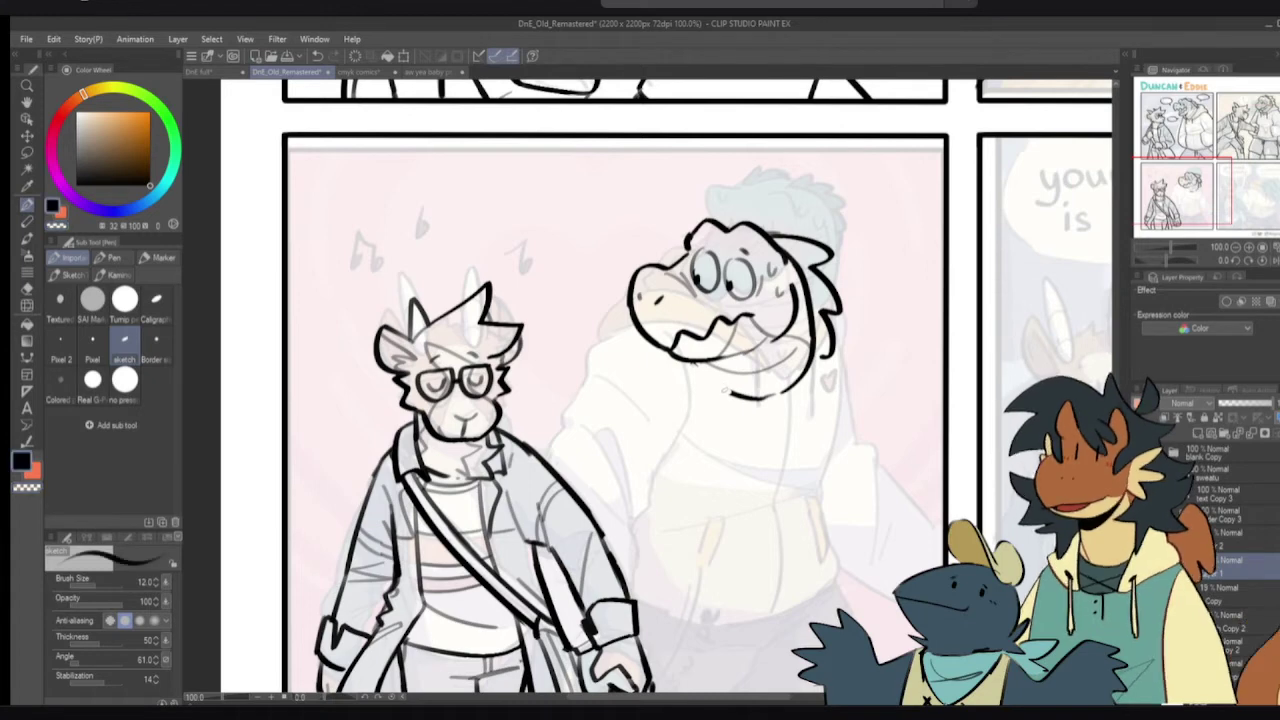
{"action": "key", "text": "e"}
{"action": "key", "text": "p"}
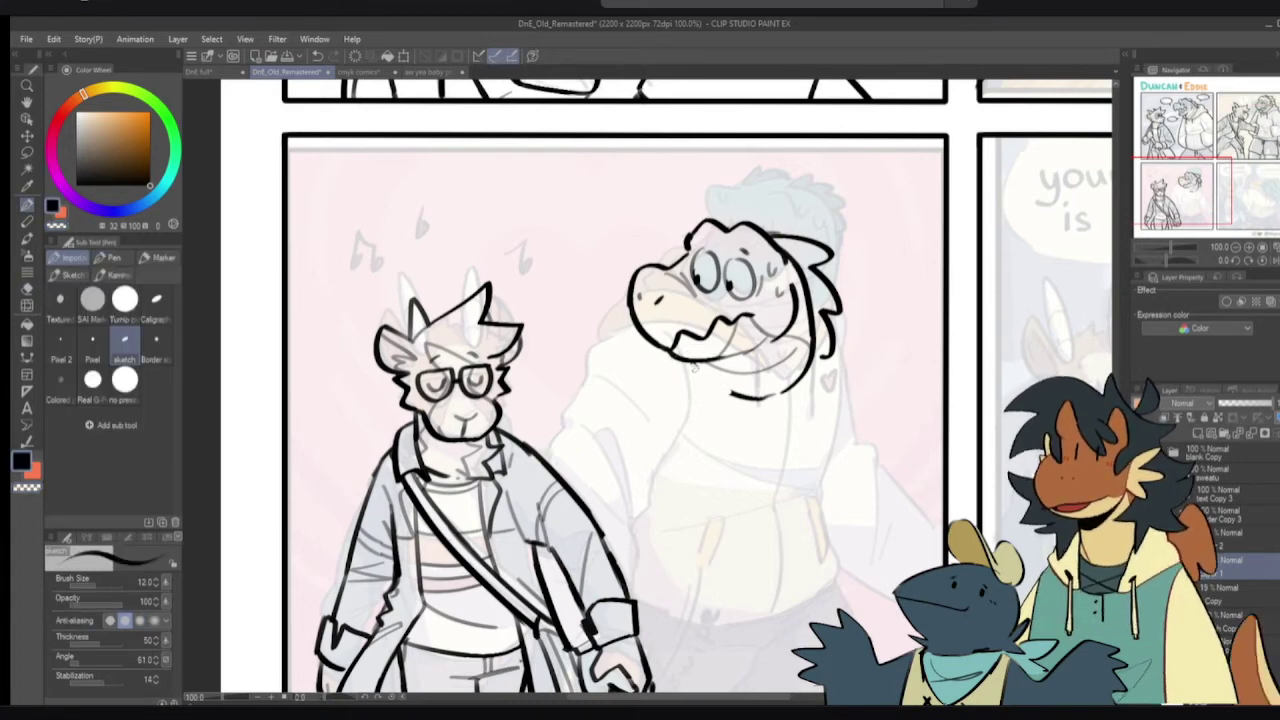
{"action": "left_click_drag", "start_coordinate": [696, 362], "coordinate": [736, 410]}
{"action": "key", "text": "ctrl+z"}
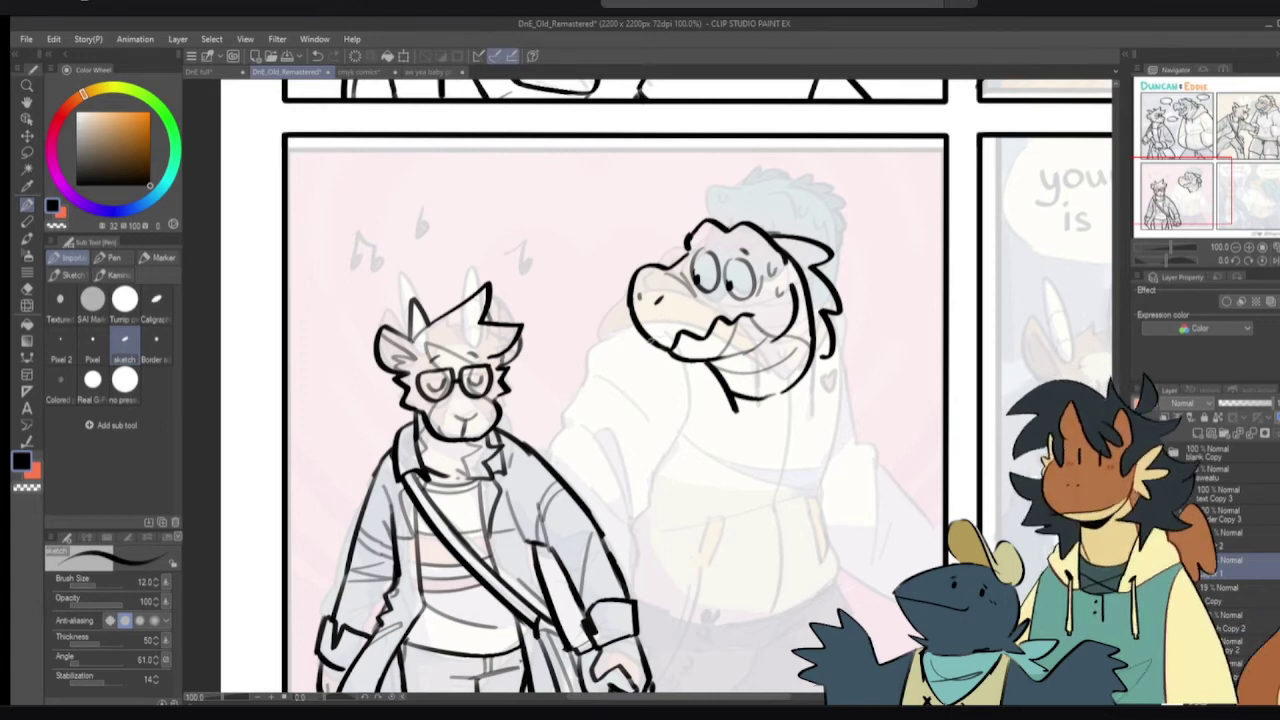
{"action": "mouse_move", "coordinate": [669, 357]}
{"action": "left_mouse_down"}
{"action": "mouse_move", "coordinate": [705, 419]}
{"action": "mouse_move", "coordinate": [734, 432]}
{"action": "left_mouse_up"}
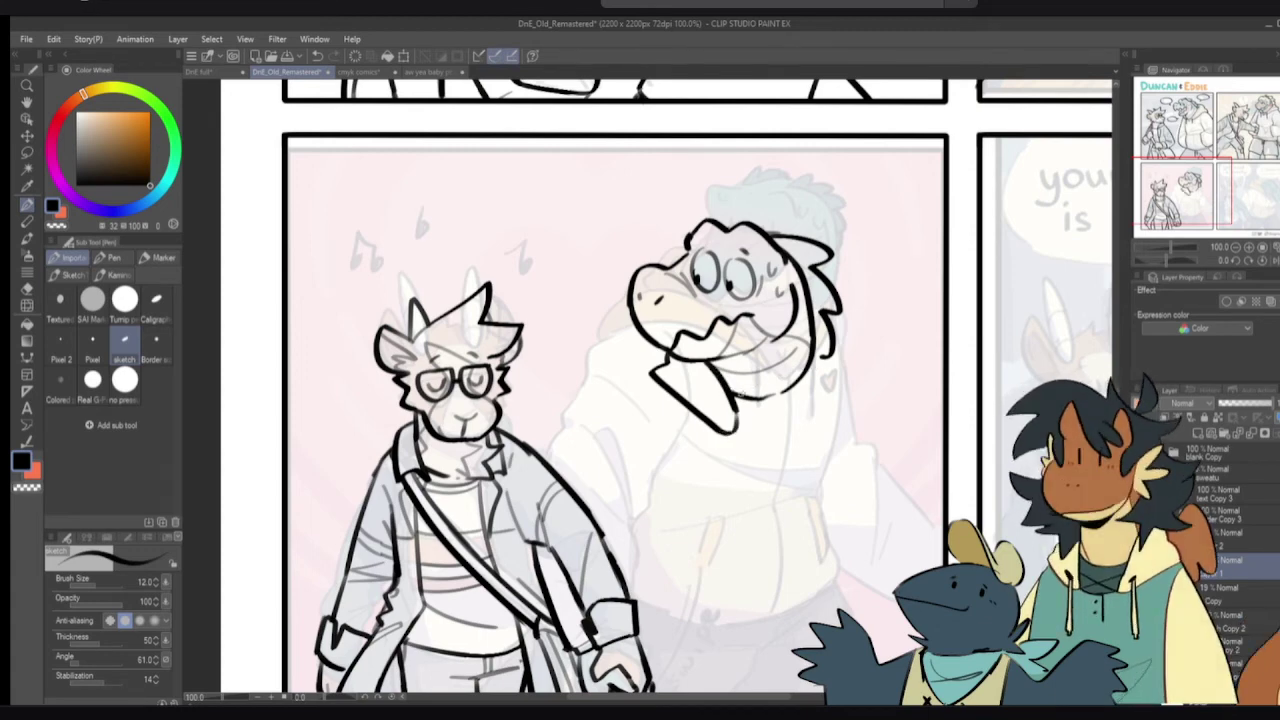
- Ink the V-shaped front of the hood collar under the reptile's chin
{"action": "mouse_move", "coordinate": [737, 399]}
{"action": "left_mouse_down"}
{"action": "mouse_move", "coordinate": [765, 436]}
{"action": "mouse_move", "coordinate": [782, 408]}
{"action": "mouse_move", "coordinate": [733, 393]}
{"action": "mouse_move", "coordinate": [782, 409]}
{"action": "mouse_move", "coordinate": [790, 391]}
{"action": "mouse_move", "coordinate": [779, 423]}
{"action": "left_mouse_up"}
{"action": "key", "text": "ctrl+z"}
{"action": "key", "text": "e"}
{"action": "key", "text": "p"}
{"action": "key", "text": "ctrl+z"}
{"action": "key", "text": "c"}
{"action": "key", "text": "c"}
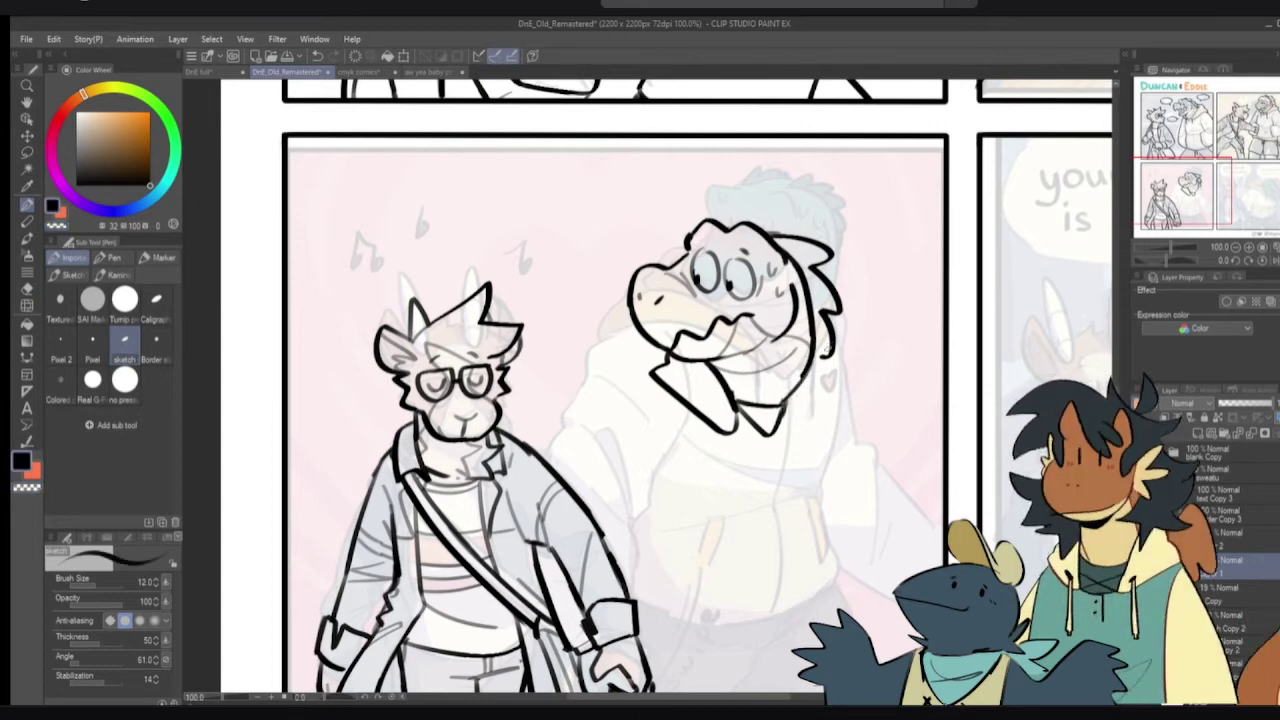
- Ink the hood's right outer edge and erase the overlapping tip where the left collar lines meet
{"action": "mouse_move", "coordinate": [826, 358]}
{"action": "left_mouse_down"}
{"action": "mouse_move", "coordinate": [807, 407]}
{"action": "mouse_move", "coordinate": [822, 366]}
{"action": "mouse_move", "coordinate": [838, 384]}
{"action": "mouse_move", "coordinate": [778, 436]}
{"action": "left_mouse_up"}
{"action": "key", "text": "ctrl+z"}
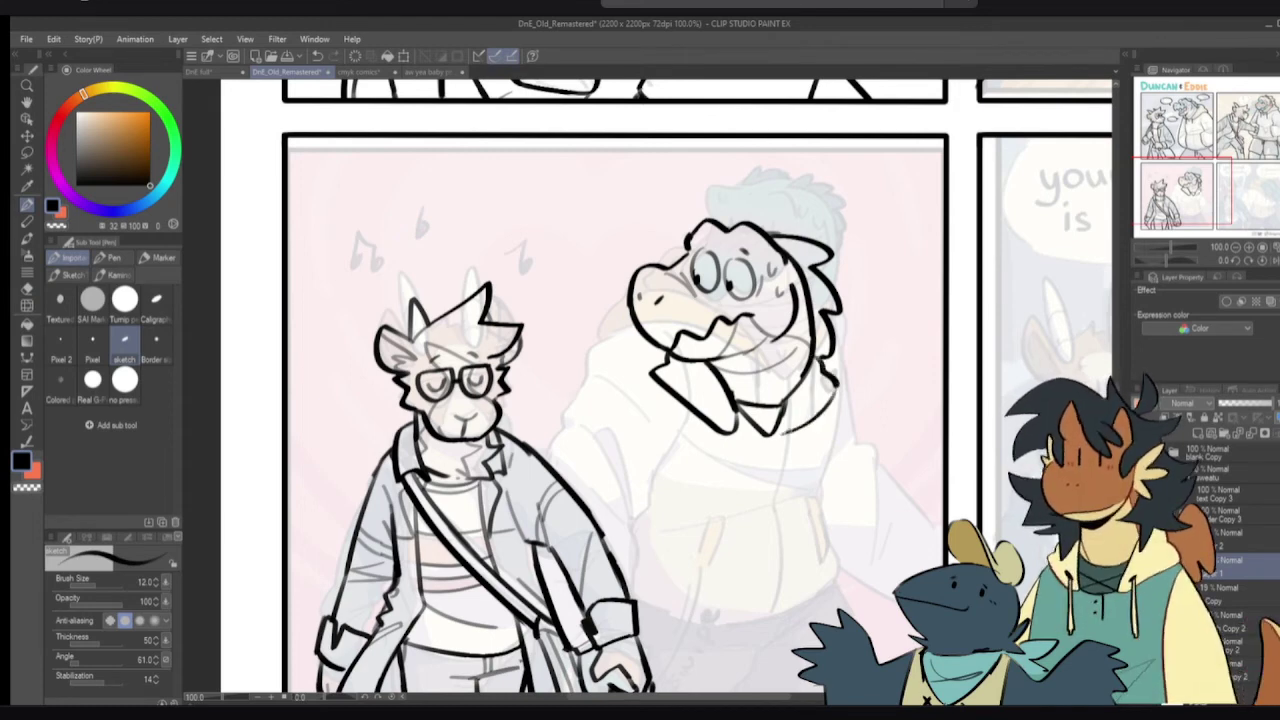
{"action": "key", "text": "e"}
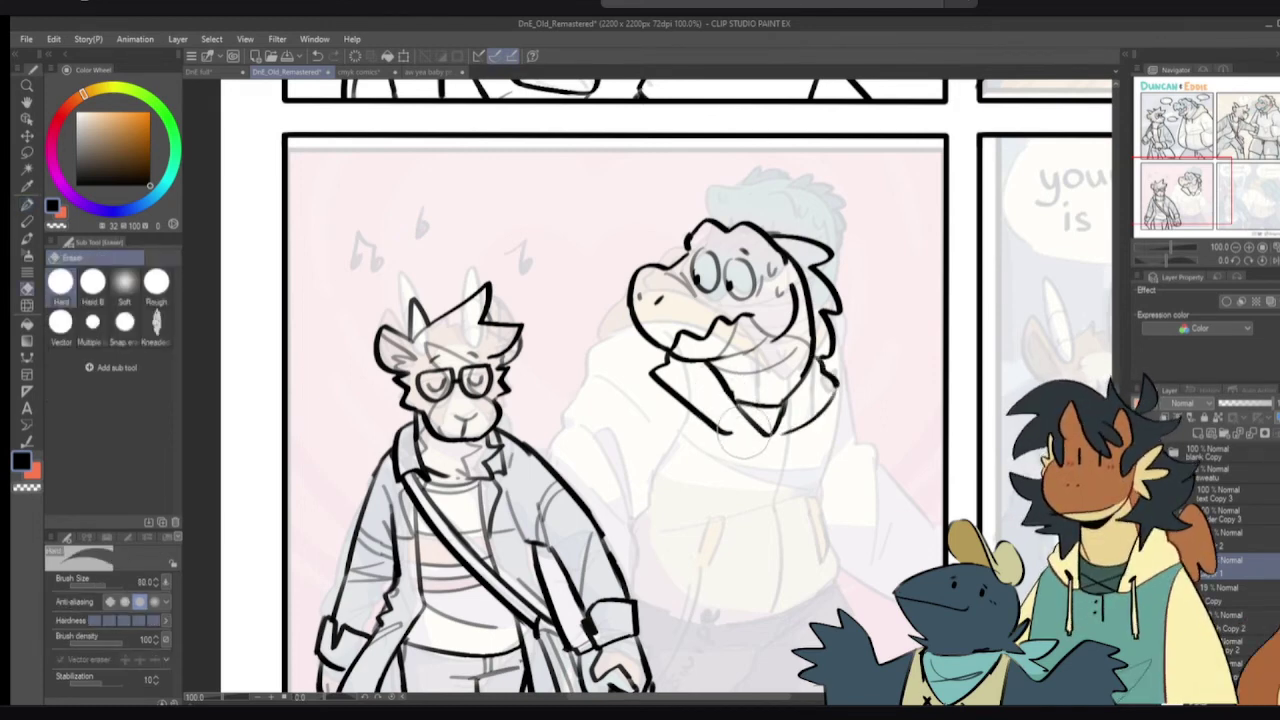
{"action": "key", "text": "p"}
{"action": "key", "text": "e"}
{"action": "left_click_drag", "start_coordinate": [716, 434], "coordinate": [740, 434]}
{"action": "key", "text": "p"}
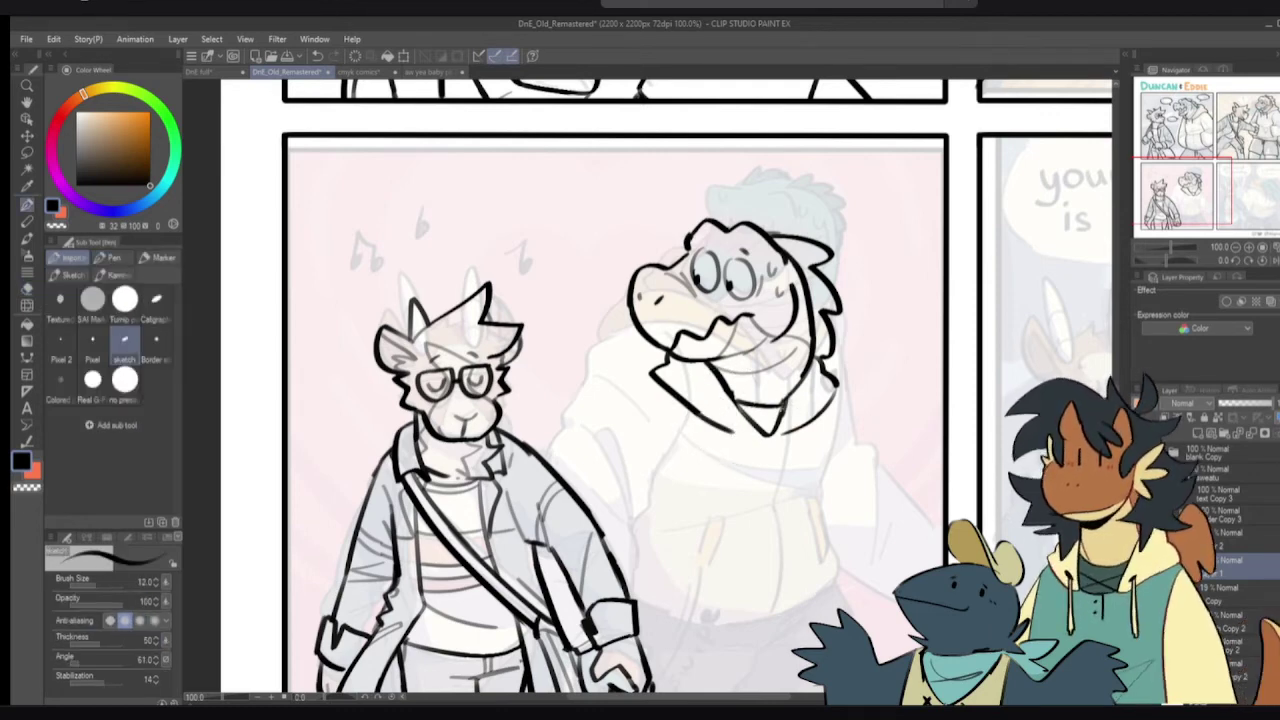
- Finish the hood's right edge and ink the two drawstrings hanging from the reptile's collar
{"action": "left_click_drag", "start_coordinate": [820, 362], "coordinate": [805, 410]}
{"action": "mouse_move", "coordinate": [668, 366]}
{"action": "left_mouse_down"}
{"action": "mouse_move", "coordinate": [735, 420]}
{"action": "mouse_move", "coordinate": [728, 470]}
{"action": "left_mouse_up"}
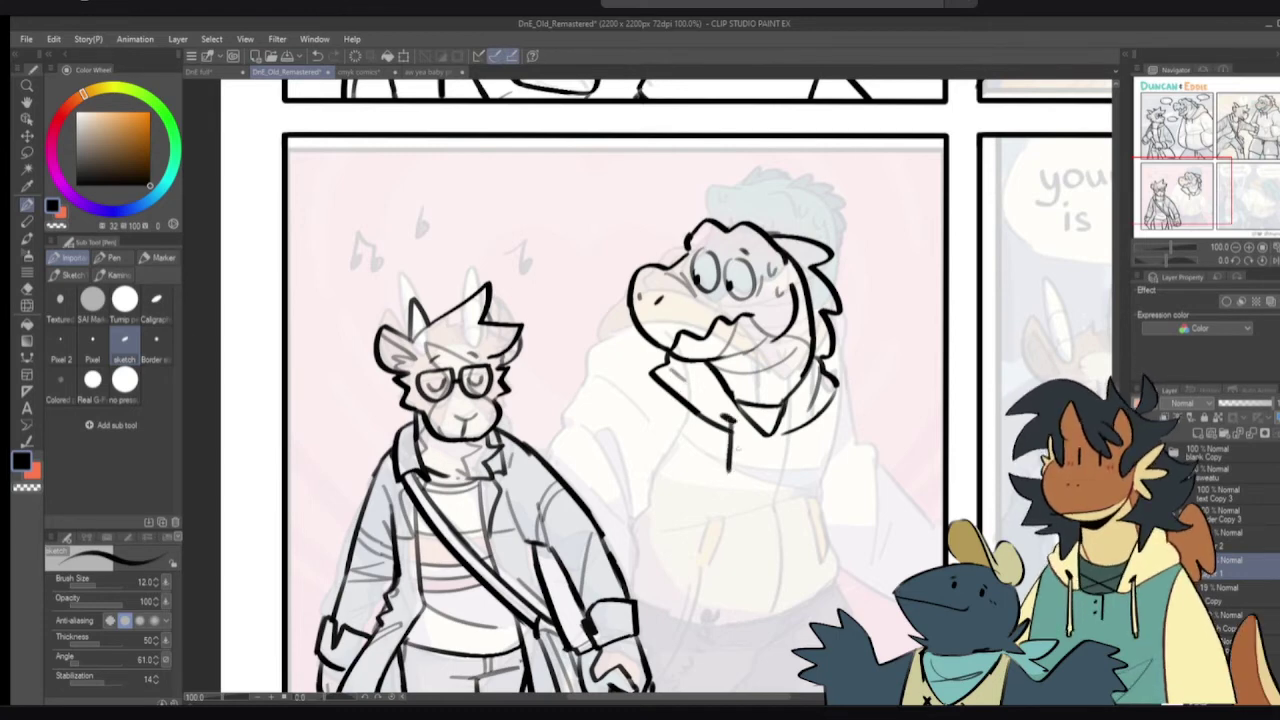
{"action": "mouse_move", "coordinate": [796, 412]}
{"action": "left_mouse_down"}
{"action": "mouse_move", "coordinate": [784, 374]}
{"action": "mouse_move", "coordinate": [786, 420]}
{"action": "left_mouse_up"}
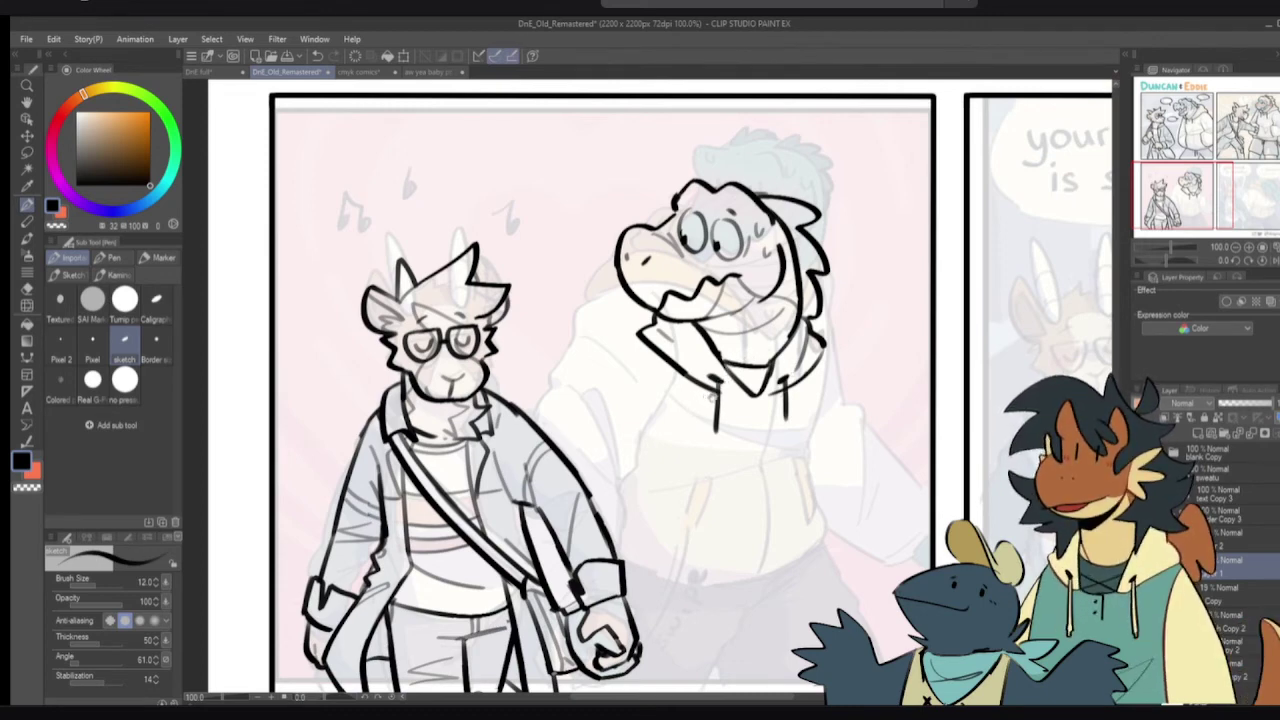
- Ink the reptile's shoulder line on the goat's side, starting at the hood
{"action": "mouse_move", "coordinate": [714, 397]}
{"action": "left_mouse_down"}
{"action": "mouse_move", "coordinate": [765, 354]}
{"action": "mouse_move", "coordinate": [785, 368]}
{"action": "left_mouse_up"}
{"action": "left_click_drag", "start_coordinate": [692, 363], "coordinate": [691, 386]}
{"action": "key", "text": "ctrl+z"}
{"action": "left_click_drag", "start_coordinate": [730, 287], "coordinate": [672, 370]}
{"action": "key", "text": "ctrl+z"}
{"action": "mouse_move", "coordinate": [744, 300]}
{"action": "left_mouse_down"}
{"action": "mouse_move", "coordinate": [750, 314]}
{"action": "mouse_move", "coordinate": [694, 352]}
{"action": "mouse_move", "coordinate": [690, 374]}
{"action": "left_mouse_up"}
{"action": "key", "text": "ctrl+z"}
- Lasso the third-panel reptile's inked head, hood and shoulder, scale them to 93%, and clear the selection
{"action": "scroll", "coordinate": [717, 348], "scroll_direction": "down", "scroll_amount": 2}
{"action": "left_click_drag", "start_coordinate": [731, 336], "coordinate": [602, 549]}
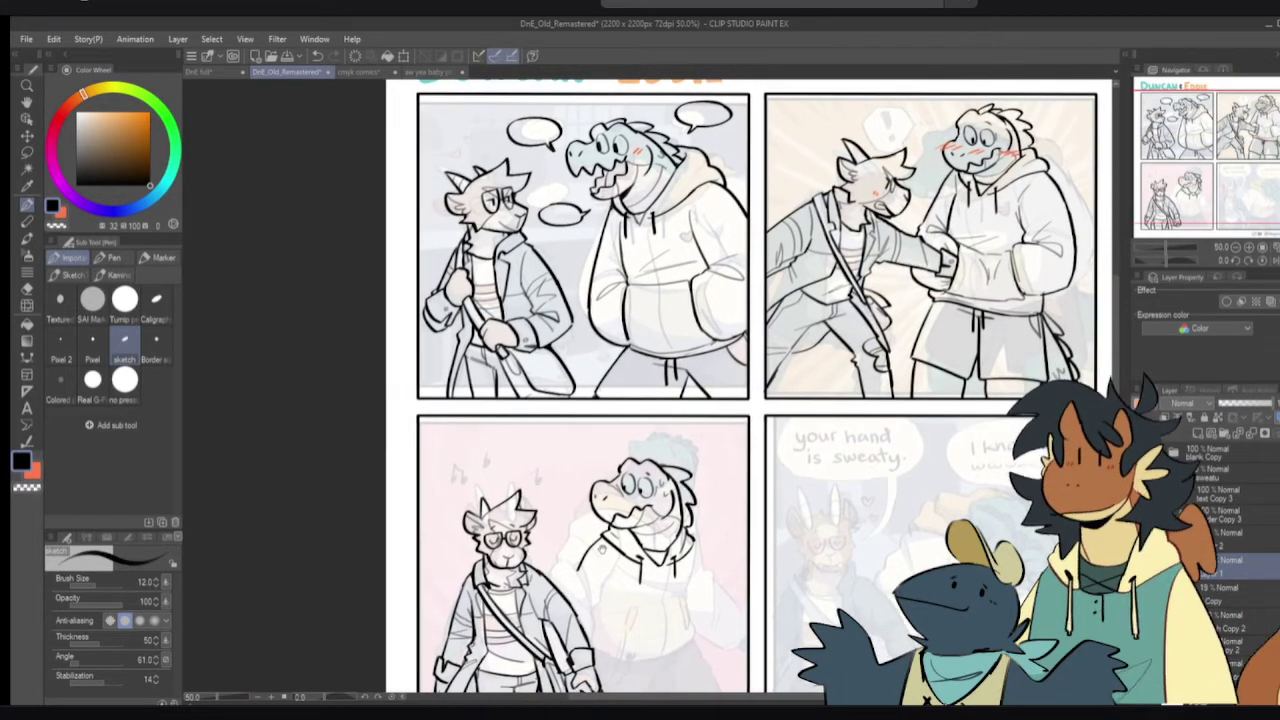
{"action": "left_click_drag", "start_coordinate": [829, 304], "coordinate": [727, 423]}
{"action": "left_click_drag", "start_coordinate": [630, 565], "coordinate": [723, 397]}
{"action": "left_click_drag", "start_coordinate": [634, 440], "coordinate": [676, 379]}
{"action": "scroll", "coordinate": [640, 424], "scroll_direction": "up", "scroll_amount": 1}
{"action": "mouse_move", "coordinate": [640, 430]}
{"action": "left_mouse_down"}
{"action": "mouse_move", "coordinate": [651, 390]}
{"action": "mouse_move", "coordinate": [606, 420]}
{"action": "mouse_move", "coordinate": [682, 472]}
{"action": "mouse_move", "coordinate": [842, 421]}
{"action": "mouse_move", "coordinate": [837, 283]}
{"action": "mouse_move", "coordinate": [704, 250]}
{"action": "mouse_move", "coordinate": [576, 298]}
{"action": "left_mouse_up"}
{"action": "key", "text": "m"}
{"action": "key", "text": "p"}
{"action": "left_click_drag", "start_coordinate": [645, 369], "coordinate": [645, 359]}
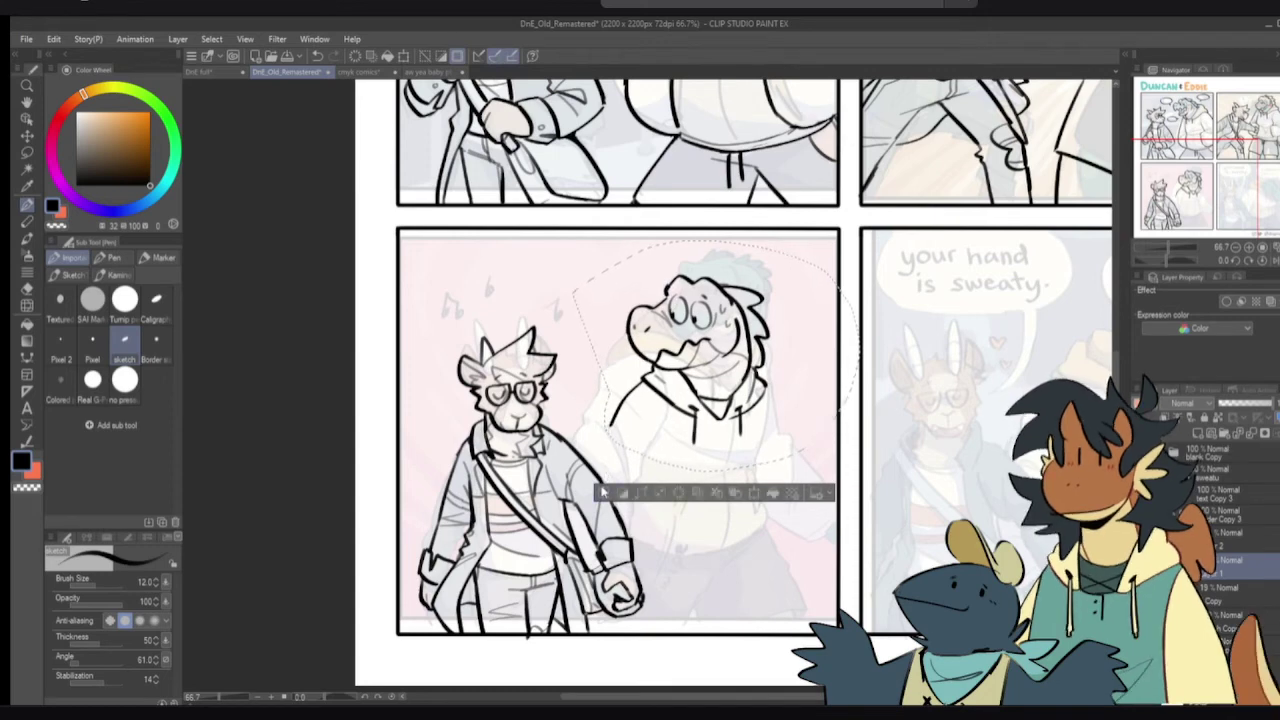
{"action": "key", "text": "ctrl+t"}
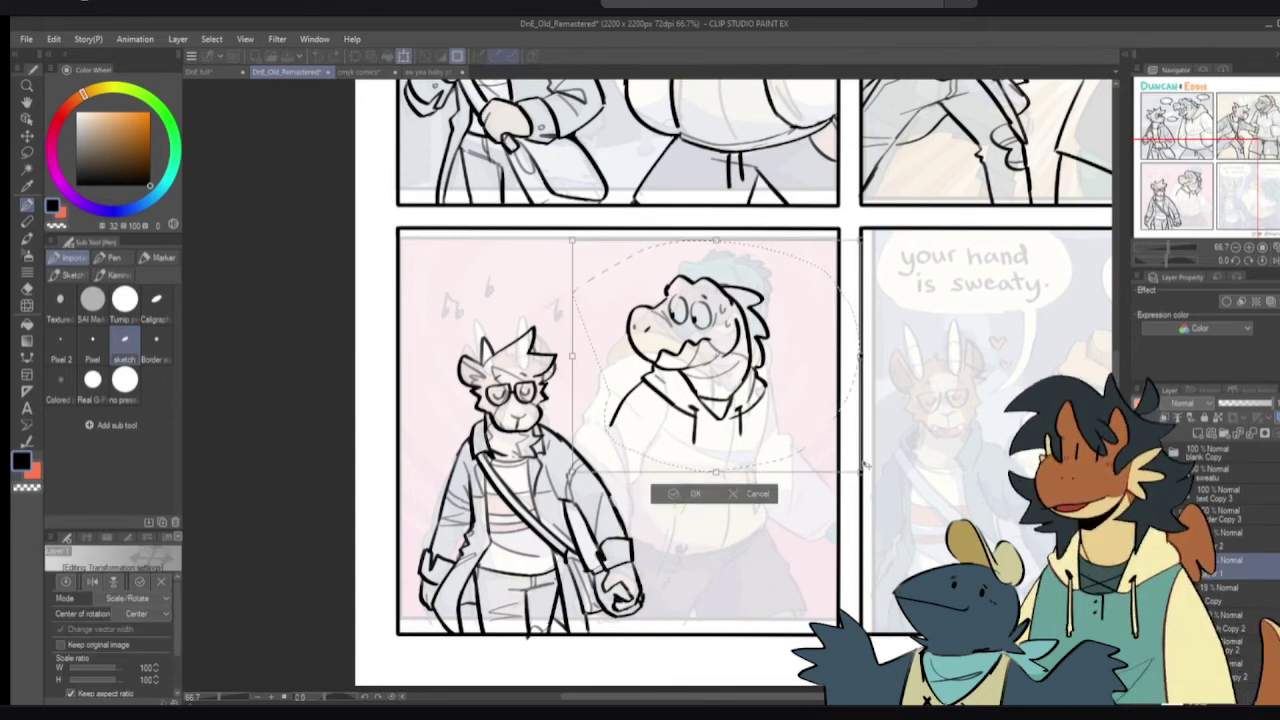
{"action": "left_click_drag", "start_coordinate": [864, 466], "coordinate": [840, 456]}
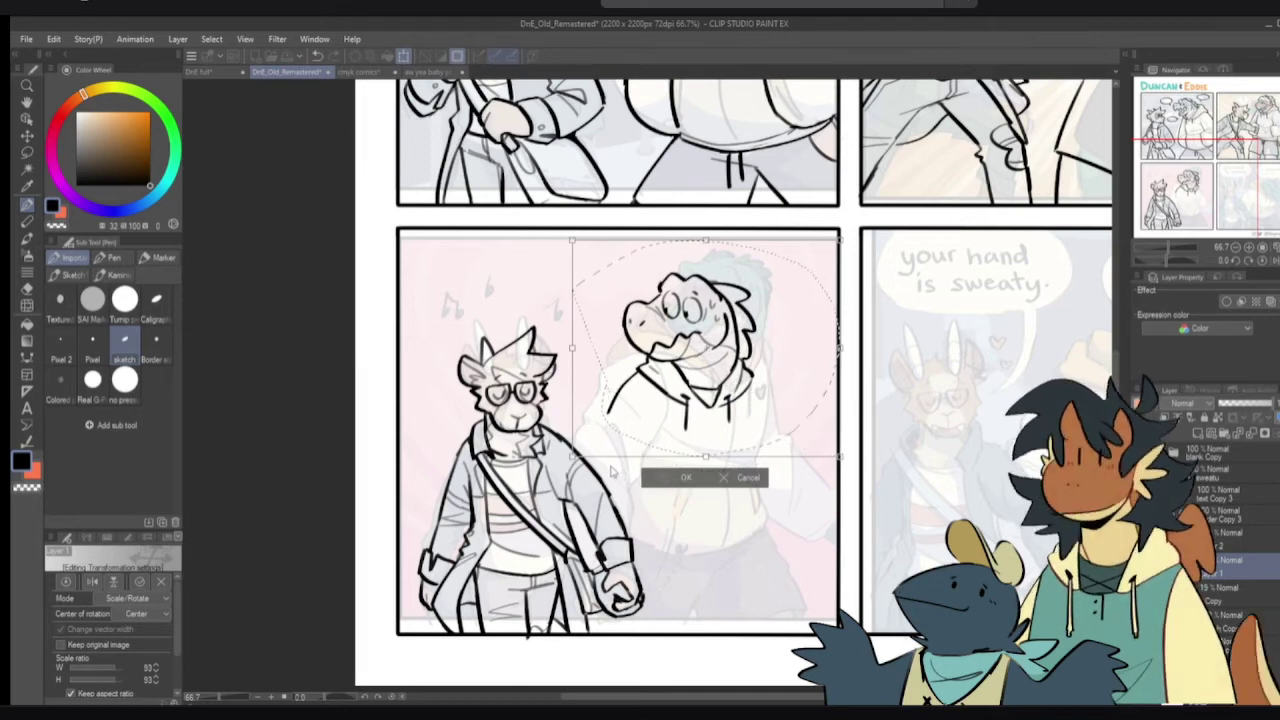
{"action": "key", "text": "Return"}
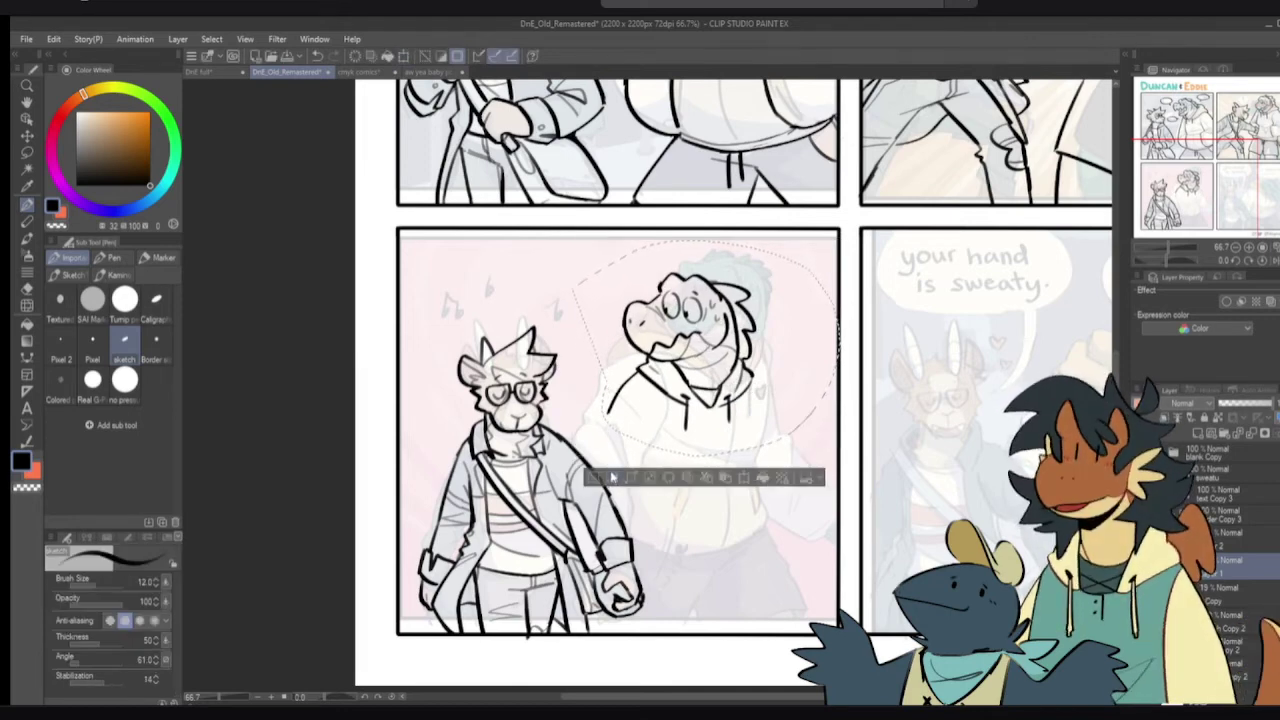
{"action": "left_click", "coordinate": [596, 478]}
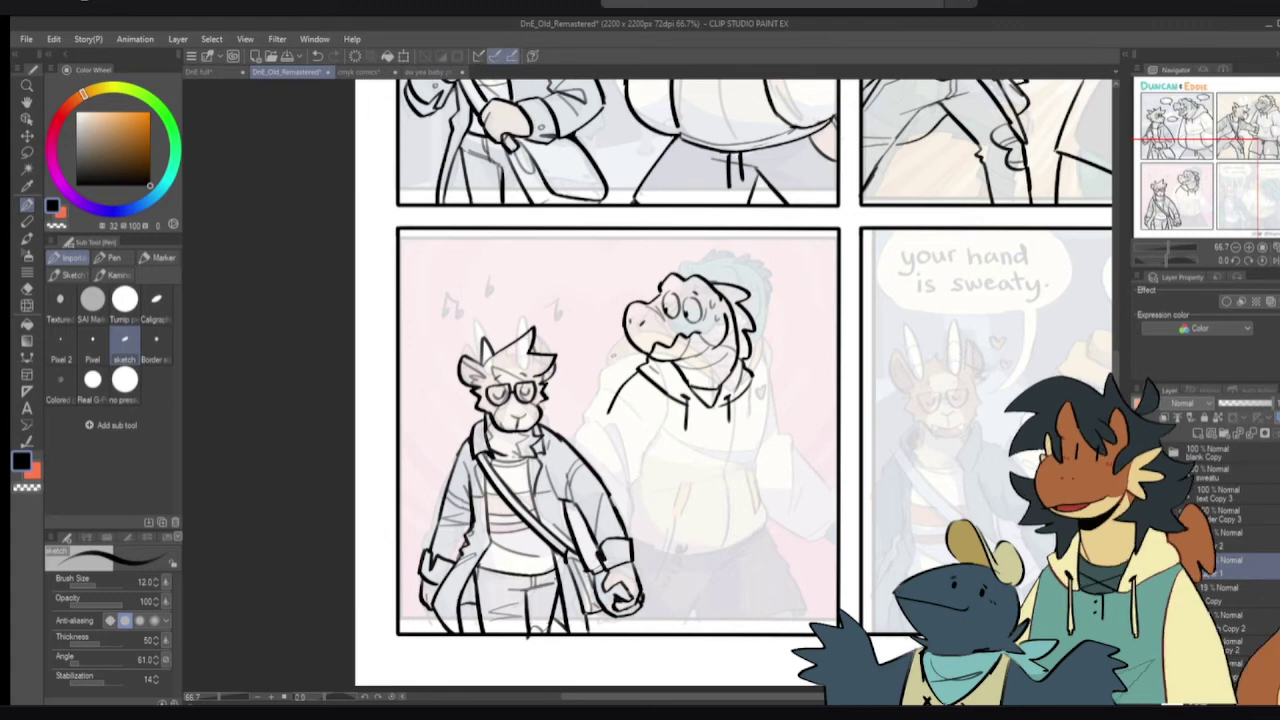
- Erase the reptile's rough shoulder line and redraw it as one curve from the hood to the goat's shoulder
{"action": "key", "text": "e"}
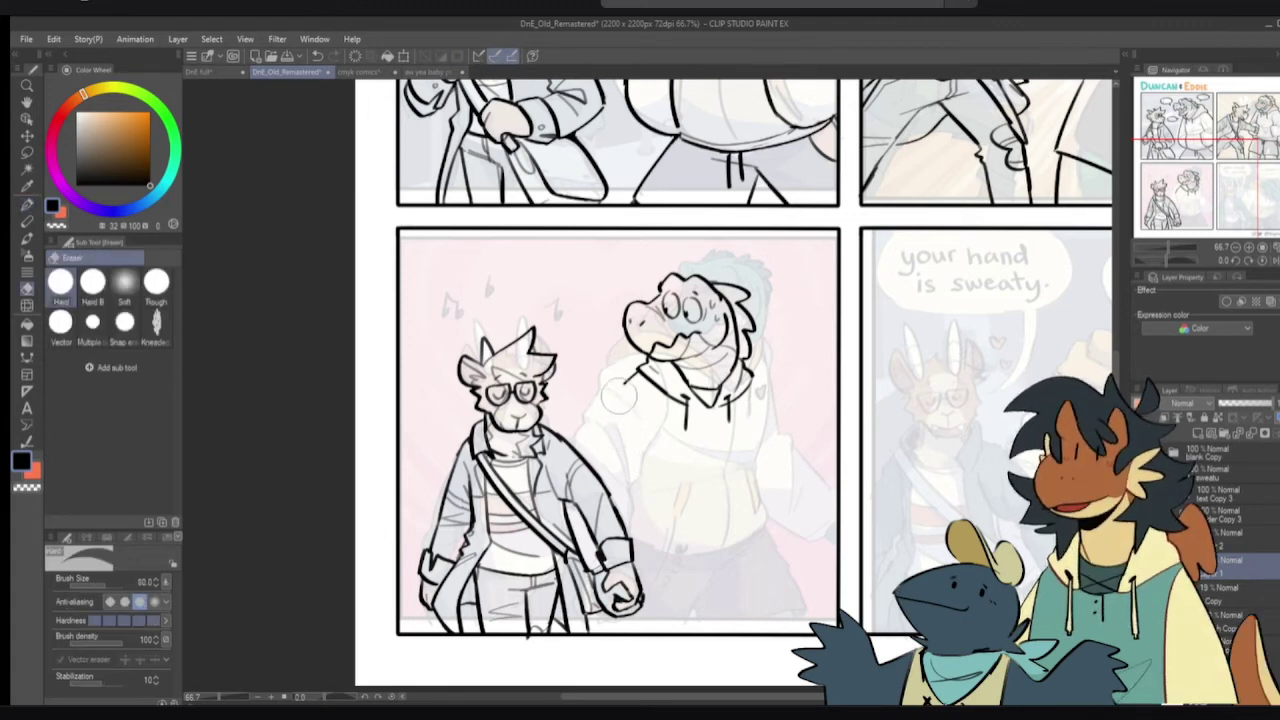
{"action": "key", "text": "p"}
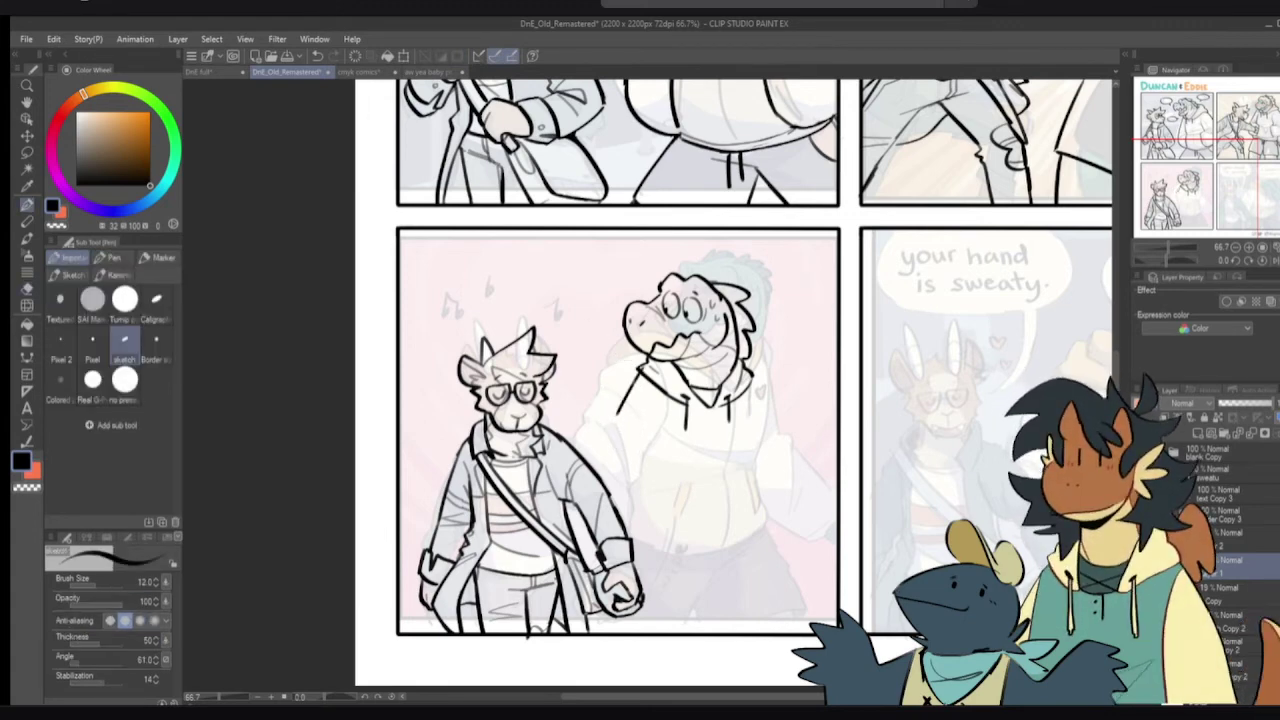
{"action": "left_click_drag", "start_coordinate": [626, 377], "coordinate": [588, 446]}
{"action": "key", "text": "ctrl+z"}
{"action": "mouse_move", "coordinate": [638, 373]}
{"action": "left_mouse_down"}
{"action": "mouse_move", "coordinate": [580, 443]}
{"action": "mouse_move", "coordinate": [666, 432]}
{"action": "left_mouse_up"}
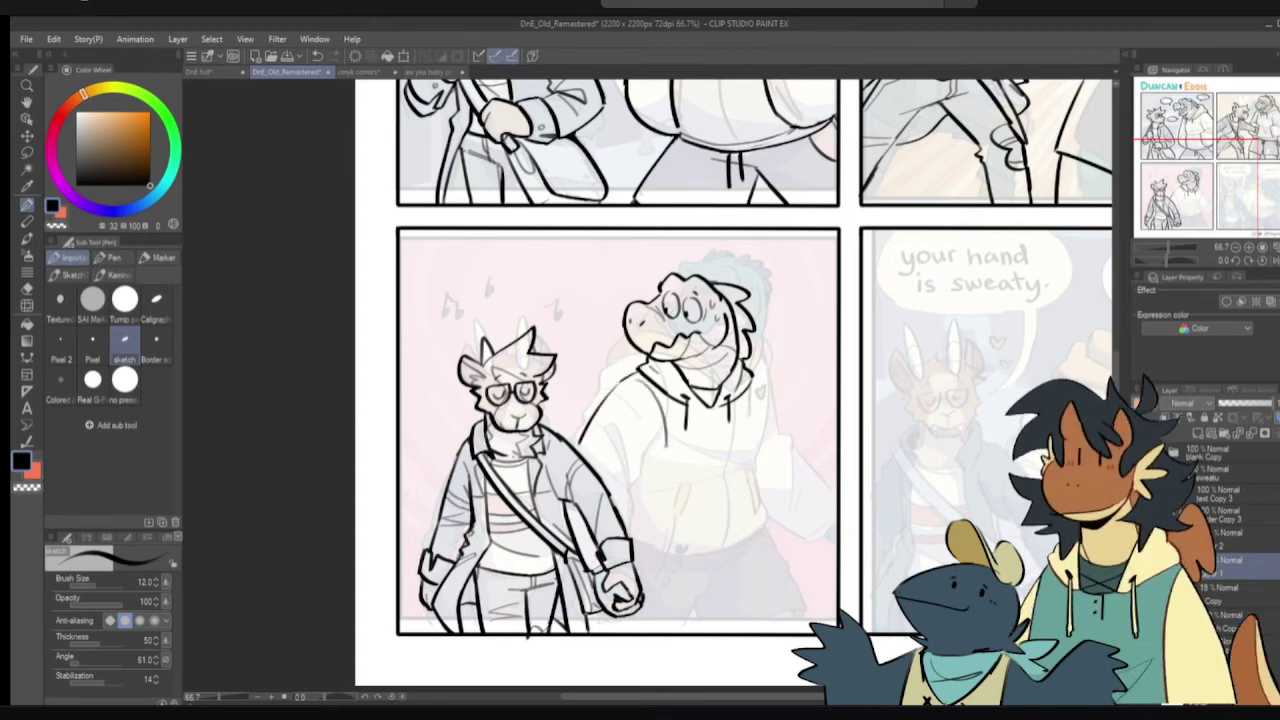
{"action": "key", "text": "ctrl+z"}
{"action": "key", "text": "ctrl+z"}
{"action": "left_click_drag", "start_coordinate": [621, 382], "coordinate": [583, 454]}
{"action": "key", "text": "ctrl+z"}
{"action": "left_click_drag", "start_coordinate": [620, 382], "coordinate": [578, 438]}
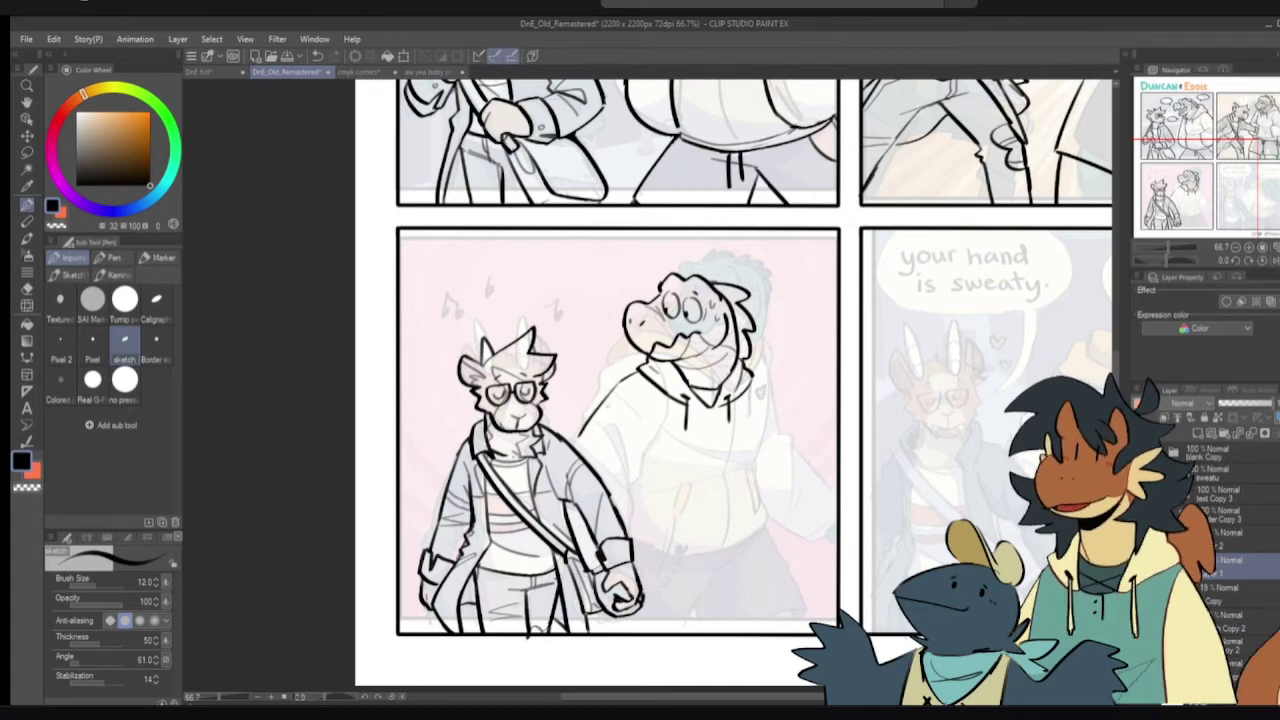
{"action": "mouse_move", "coordinate": [629, 381]}
{"action": "left_mouse_down"}
{"action": "mouse_move", "coordinate": [634, 397]}
{"action": "mouse_move", "coordinate": [580, 450]}
{"action": "left_mouse_up"}
{"action": "key", "text": "ctrl+z"}
{"action": "key", "text": "ctrl+z"}
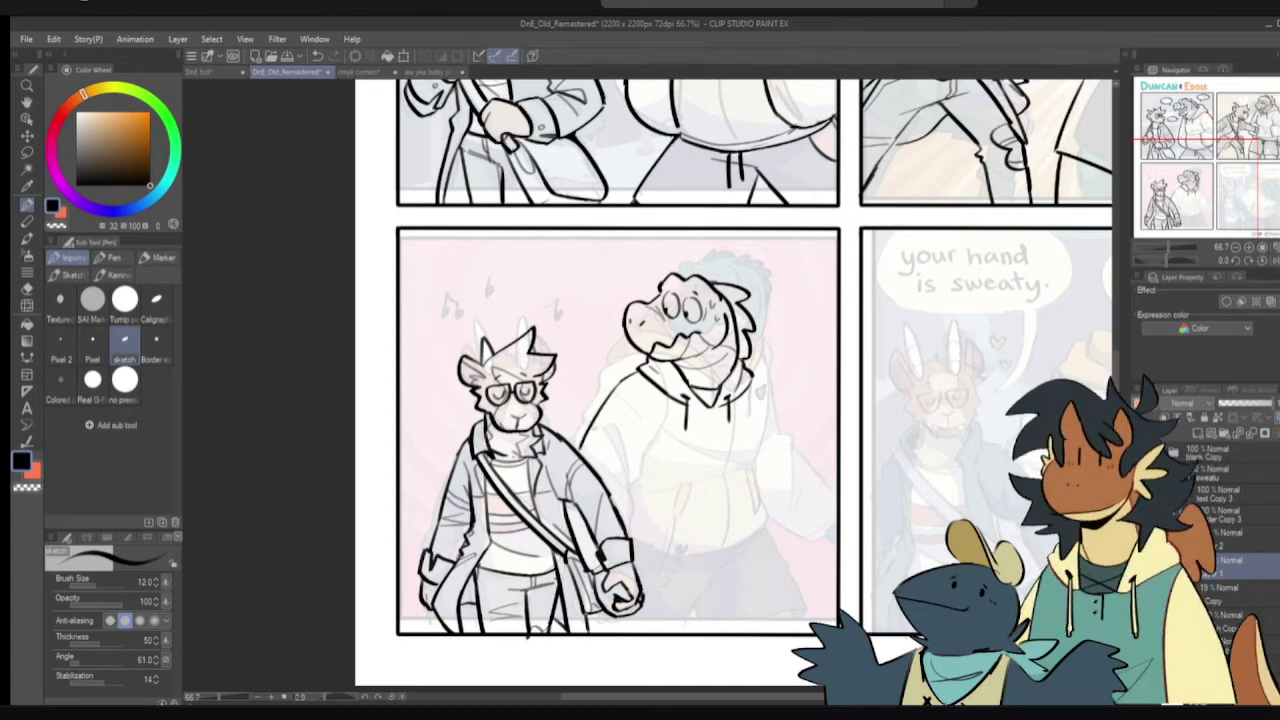
- Ink the inner sleeve line of the reptile's near arm down to the goat's cuff
{"action": "mouse_move", "coordinate": [640, 385]}
{"action": "left_mouse_down"}
{"action": "mouse_move", "coordinate": [663, 429]}
{"action": "mouse_move", "coordinate": [638, 396]}
{"action": "mouse_move", "coordinate": [657, 425]}
{"action": "mouse_move", "coordinate": [638, 494]}
{"action": "left_mouse_up"}
{"action": "key", "text": "ctrl+z"}
{"action": "key", "text": "ctrl+z"}
{"action": "key", "text": "ctrl+z"}
{"action": "key", "text": "ctrl+z"}
{"action": "left_click_drag", "start_coordinate": [661, 438], "coordinate": [632, 496]}
{"action": "key", "text": "ctrl+z"}
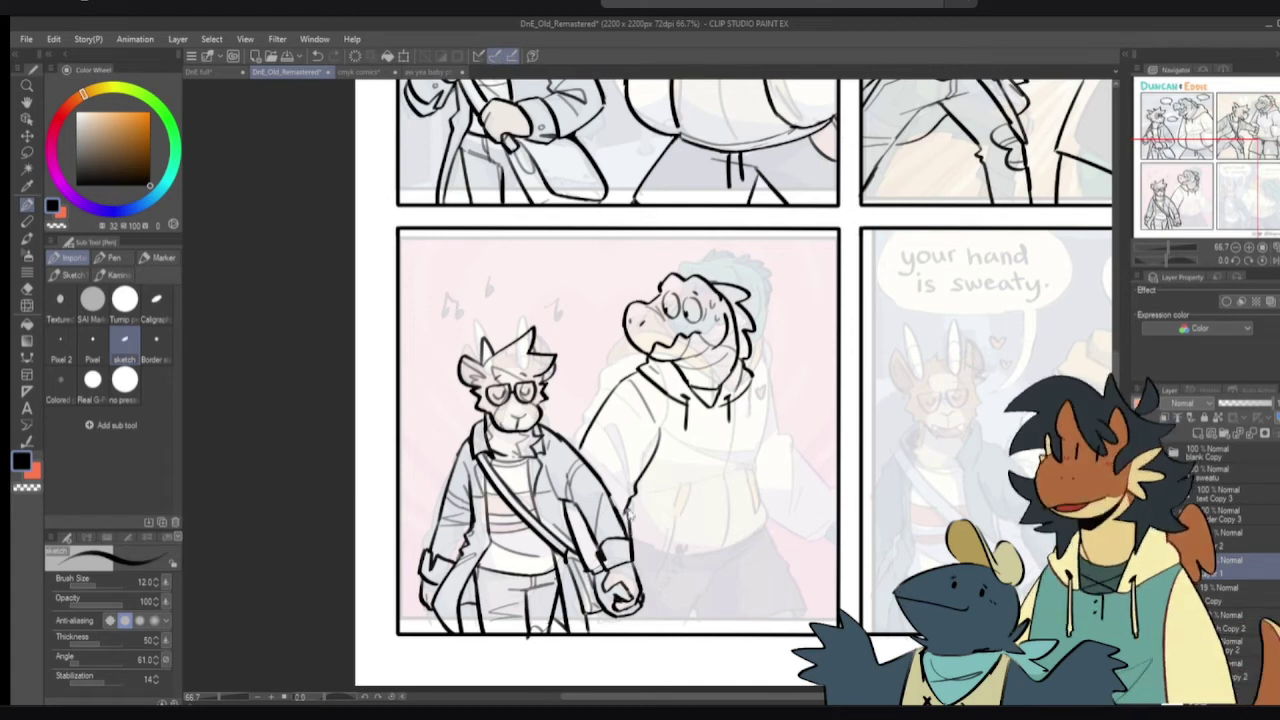
{"action": "key", "text": "e"}
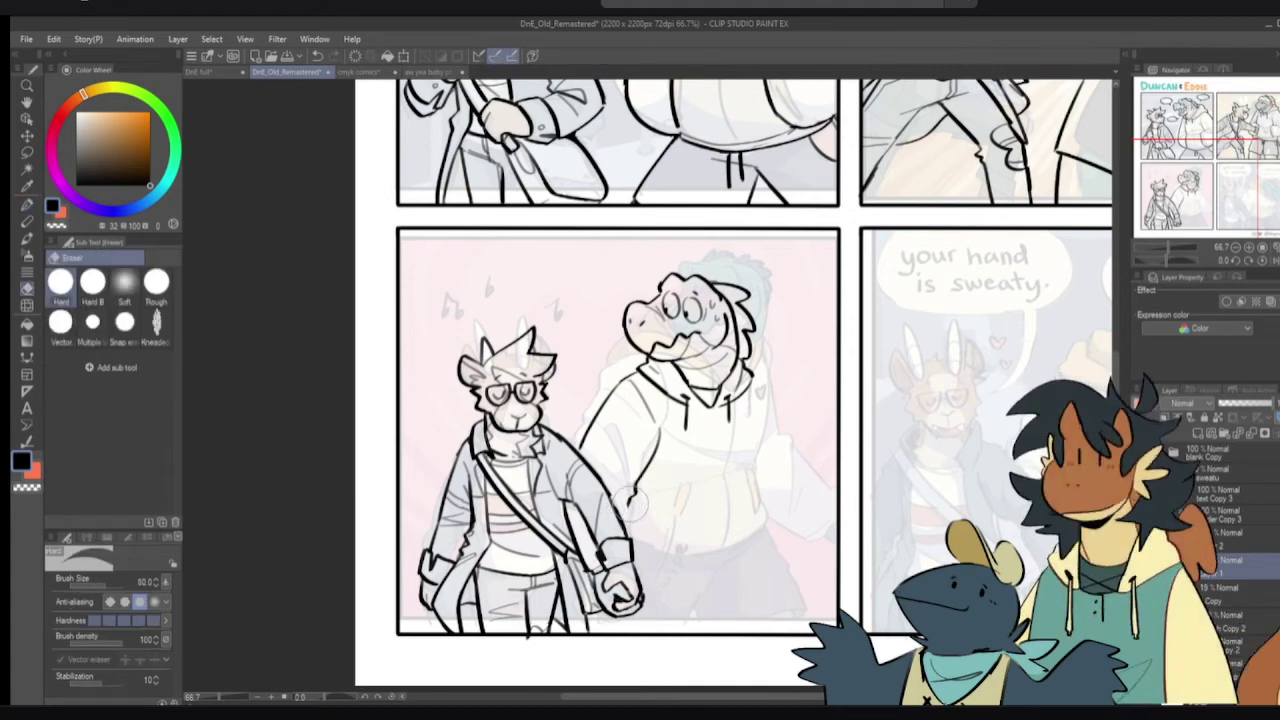
{"action": "key", "text": "p"}
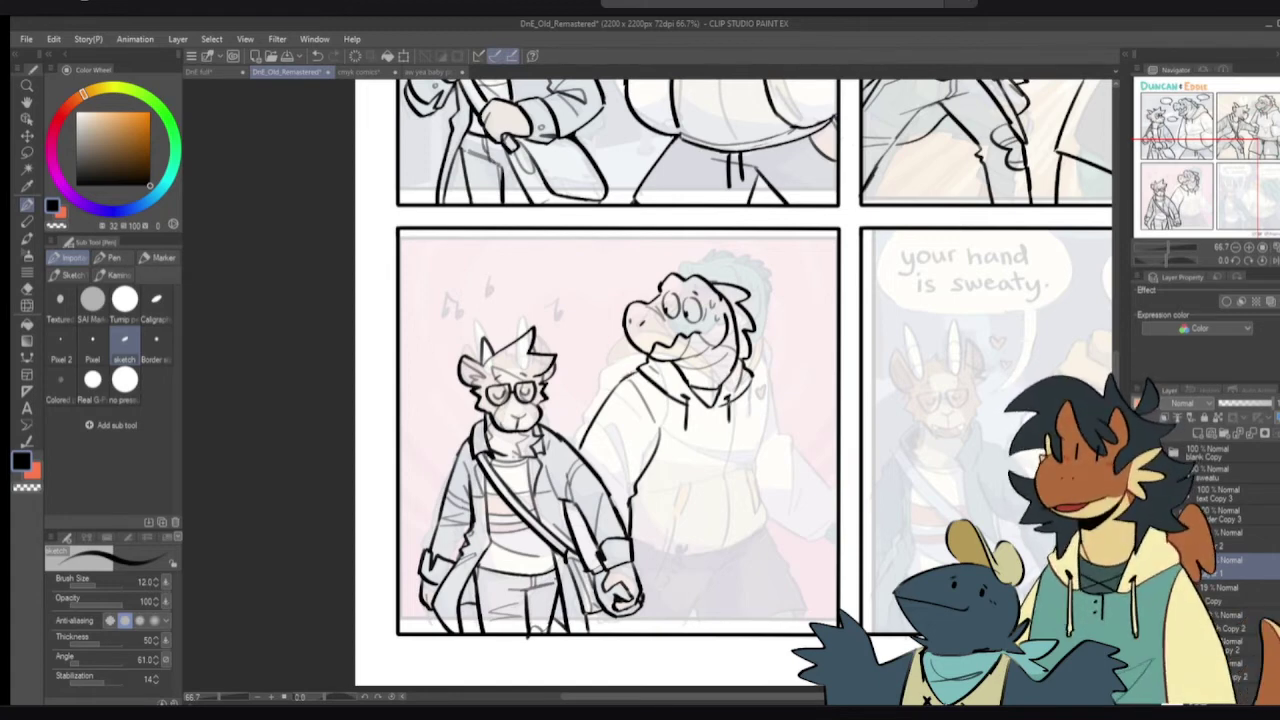
- Ink the reptile's far shoulder and the outer sleeve line down to the wrist on the panel's right side
{"action": "left_click_drag", "start_coordinate": [766, 393], "coordinate": [772, 349]}
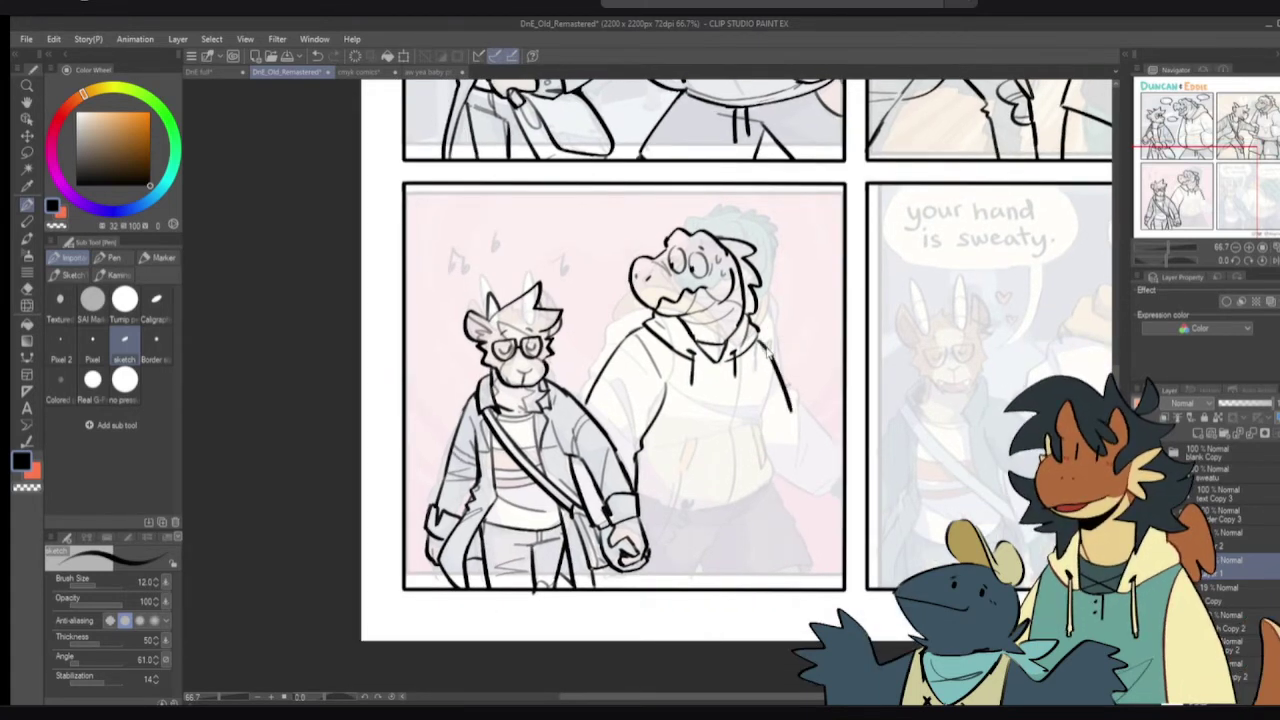
{"action": "left_click_drag", "start_coordinate": [758, 338], "coordinate": [771, 351]}
{"action": "left_click_drag", "start_coordinate": [770, 351], "coordinate": [797, 431]}
{"action": "key", "text": "ctrl+z"}
{"action": "left_click_drag", "start_coordinate": [769, 353], "coordinate": [820, 464]}
{"action": "key", "text": "ctrl+z"}
{"action": "key", "text": "ctrl+z"}
{"action": "key", "text": "ctrl+z"}
{"action": "mouse_move", "coordinate": [769, 351]}
{"action": "left_mouse_down"}
{"action": "mouse_move", "coordinate": [790, 423]}
{"action": "mouse_move", "coordinate": [825, 472]}
{"action": "mouse_move", "coordinate": [816, 524]}
{"action": "mouse_move", "coordinate": [809, 511]}
{"action": "left_mouse_up"}
{"action": "key", "text": "ctrl+z"}
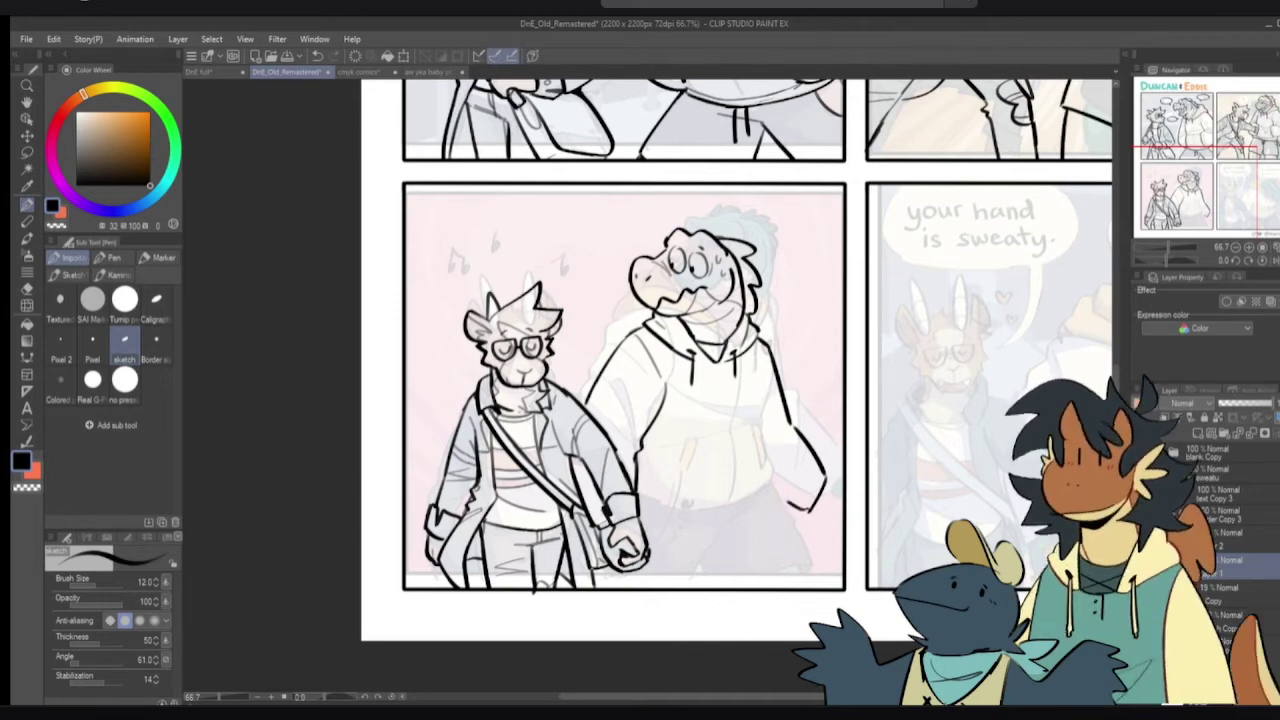
- Lower the colored reference copy layer's opacity to 12% and reselect the line art layer above it
{"action": "left_click", "coordinate": [1226, 587]}
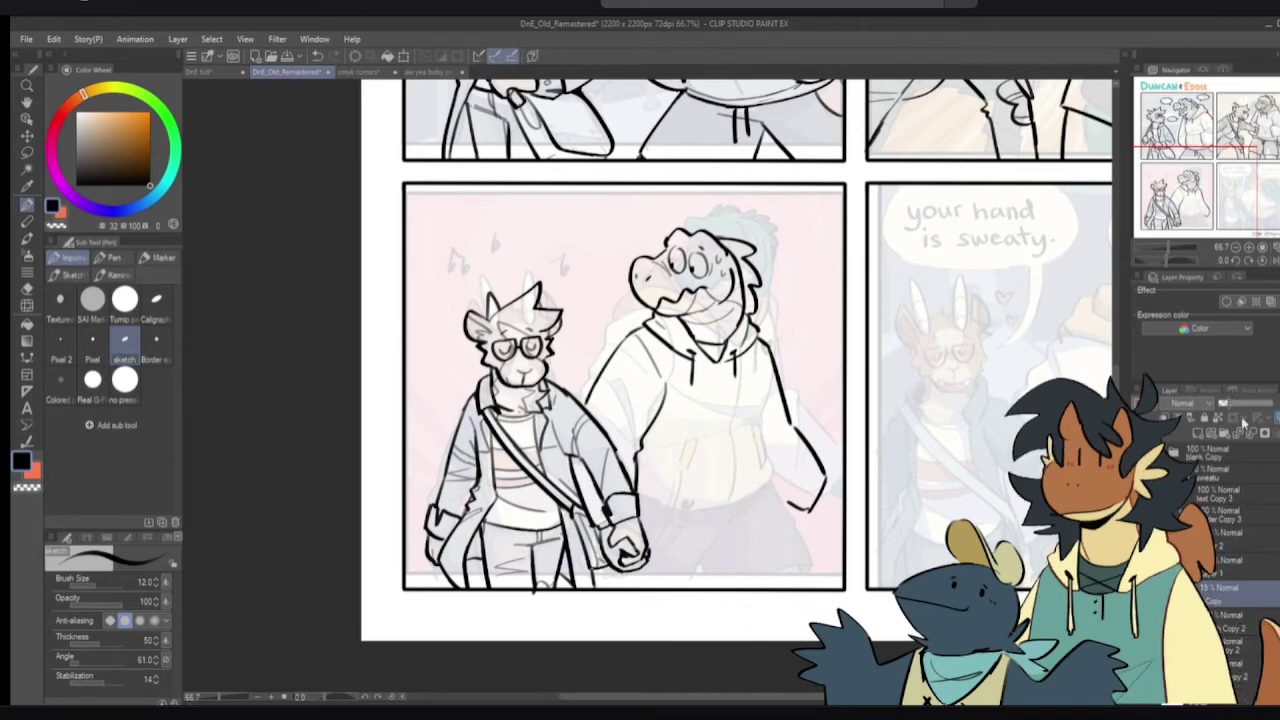
{"action": "left_click", "coordinate": [1225, 403]}
{"action": "left_click_drag", "start_coordinate": [1224, 404], "coordinate": [1227, 403]}
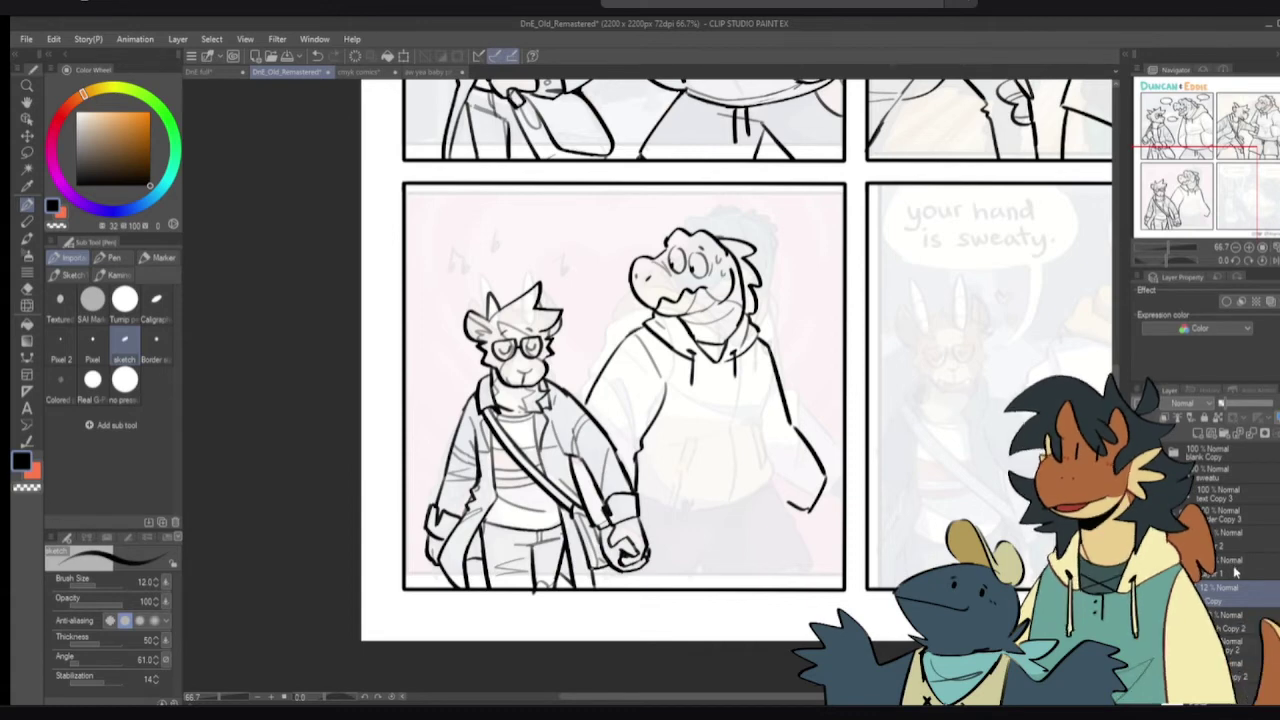
{"action": "left_click", "coordinate": [1235, 572]}
- Ink the right side of the reptile's hoodie torso from the armpit down to the hem
{"action": "left_click_drag", "start_coordinate": [758, 352], "coordinate": [758, 463]}
{"action": "key", "text": "ctrl+z"}
{"action": "key", "text": "ctrl+z"}
{"action": "left_click_drag", "start_coordinate": [760, 350], "coordinate": [749, 458]}
{"action": "key", "text": "ctrl+z"}
{"action": "key", "text": "ctrl+z"}
{"action": "left_click_drag", "start_coordinate": [760, 346], "coordinate": [756, 505]}
{"action": "key", "text": "ctrl+z"}
{"action": "left_click_drag", "start_coordinate": [752, 447], "coordinate": [746, 520]}
- Ink the curved bottom hem of the reptile's hoodie
{"action": "left_click_drag", "start_coordinate": [641, 515], "coordinate": [745, 521]}
{"action": "key", "text": "ctrl+z"}
{"action": "key", "text": "ctrl+z"}
{"action": "left_click_drag", "start_coordinate": [640, 518], "coordinate": [738, 514]}
{"action": "key", "text": "ctrl+z"}
{"action": "left_click_drag", "start_coordinate": [636, 516], "coordinate": [750, 518]}
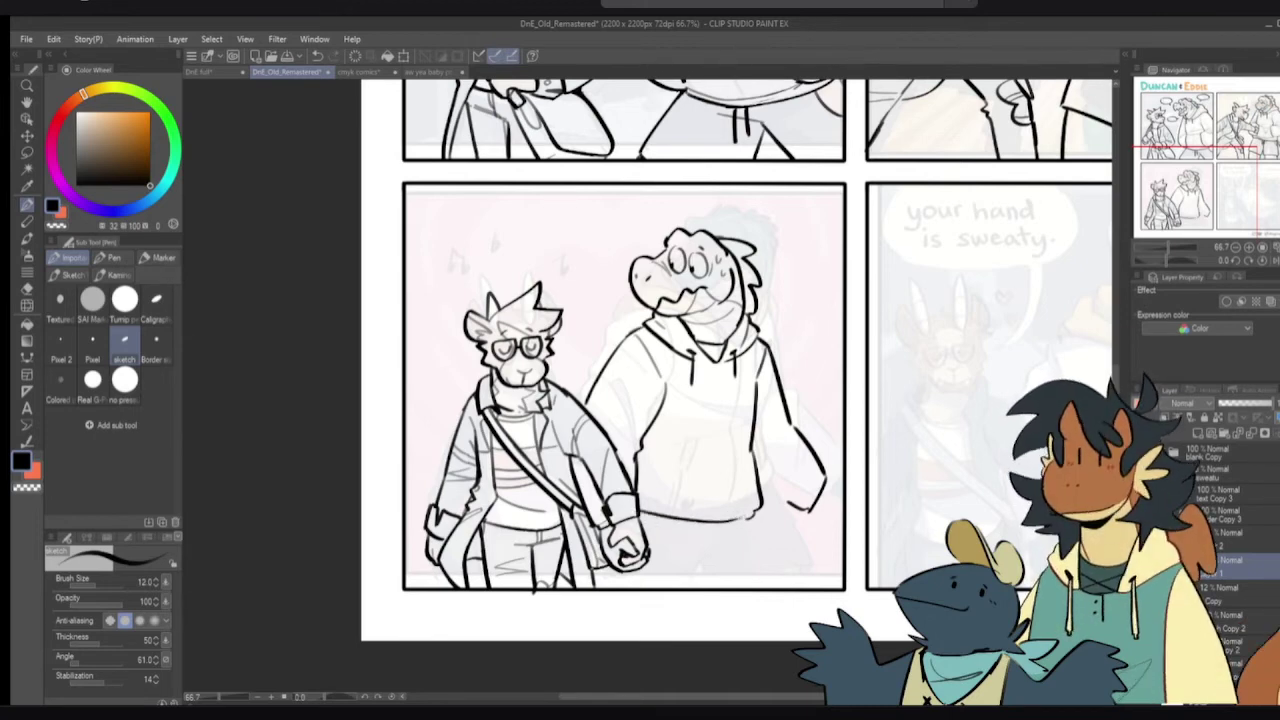
- Ink the front pouch pocket on the reptile's hoodie with its slanted sides and top edge
{"action": "mouse_move", "coordinate": [716, 364]}
{"action": "left_mouse_down"}
{"action": "mouse_move", "coordinate": [720, 440]}
{"action": "mouse_move", "coordinate": [668, 504]}
{"action": "left_mouse_up"}
{"action": "key", "text": "ctrl+z"}
{"action": "key", "text": "ctrl+z"}
{"action": "left_click_drag", "start_coordinate": [670, 440], "coordinate": [660, 498]}
{"action": "mouse_move", "coordinate": [668, 442]}
{"action": "left_mouse_down"}
{"action": "mouse_move", "coordinate": [744, 466]}
{"action": "mouse_move", "coordinate": [750, 500]}
{"action": "left_mouse_up"}
{"action": "left_click_drag", "start_coordinate": [741, 452], "coordinate": [749, 467]}
{"action": "left_click_drag", "start_coordinate": [676, 440], "coordinate": [729, 429]}
- Ink the far arm's cuff and hand, and draw the sleeve's lower edge from the torso to the wrist
{"action": "mouse_move", "coordinate": [829, 490]}
{"action": "left_mouse_down"}
{"action": "mouse_move", "coordinate": [824, 503]}
{"action": "mouse_move", "coordinate": [839, 500]}
{"action": "mouse_move", "coordinate": [810, 534]}
{"action": "mouse_move", "coordinate": [828, 537]}
{"action": "left_mouse_up"}
{"action": "mouse_move", "coordinate": [828, 537]}
{"action": "left_mouse_down"}
{"action": "mouse_move", "coordinate": [820, 522]}
{"action": "mouse_move", "coordinate": [836, 512]}
{"action": "mouse_move", "coordinate": [811, 533]}
{"action": "mouse_move", "coordinate": [842, 506]}
{"action": "left_mouse_up"}
{"action": "key", "text": "ctrl+z"}
{"action": "key", "text": "ctrl+z"}
{"action": "key", "text": "ctrl+z"}
{"action": "left_click_drag", "start_coordinate": [754, 493], "coordinate": [799, 522]}
{"action": "key", "text": "ctrl+z"}
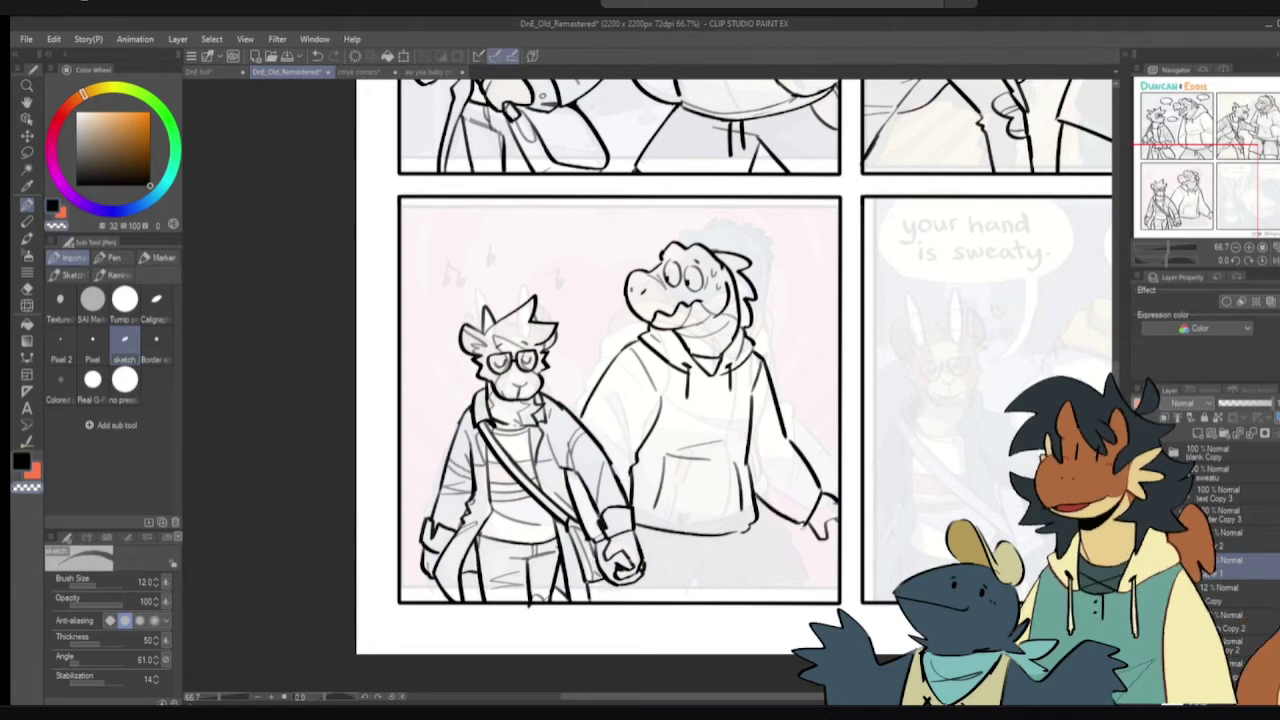
- Close the gaps in the reptile's far sleeve outline and touch up the nearby hoodie lines
{"action": "key", "text": "c"}
{"action": "key", "text": "c"}
{"action": "left_click_drag", "start_coordinate": [784, 431], "coordinate": [793, 444]}
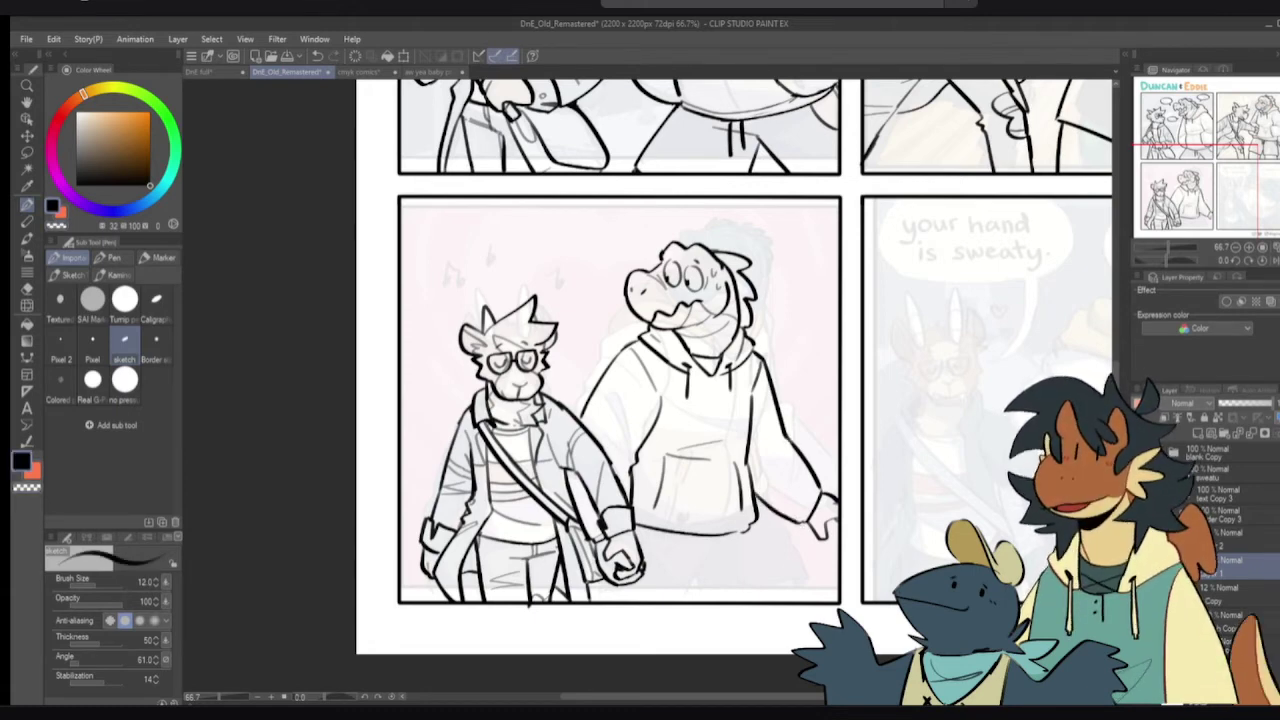
{"action": "left_click_drag", "start_coordinate": [725, 478], "coordinate": [740, 437]}
{"action": "mouse_move", "coordinate": [757, 491]}
{"action": "left_mouse_down"}
{"action": "mouse_move", "coordinate": [772, 541]}
{"action": "mouse_move", "coordinate": [767, 506]}
{"action": "left_mouse_up"}
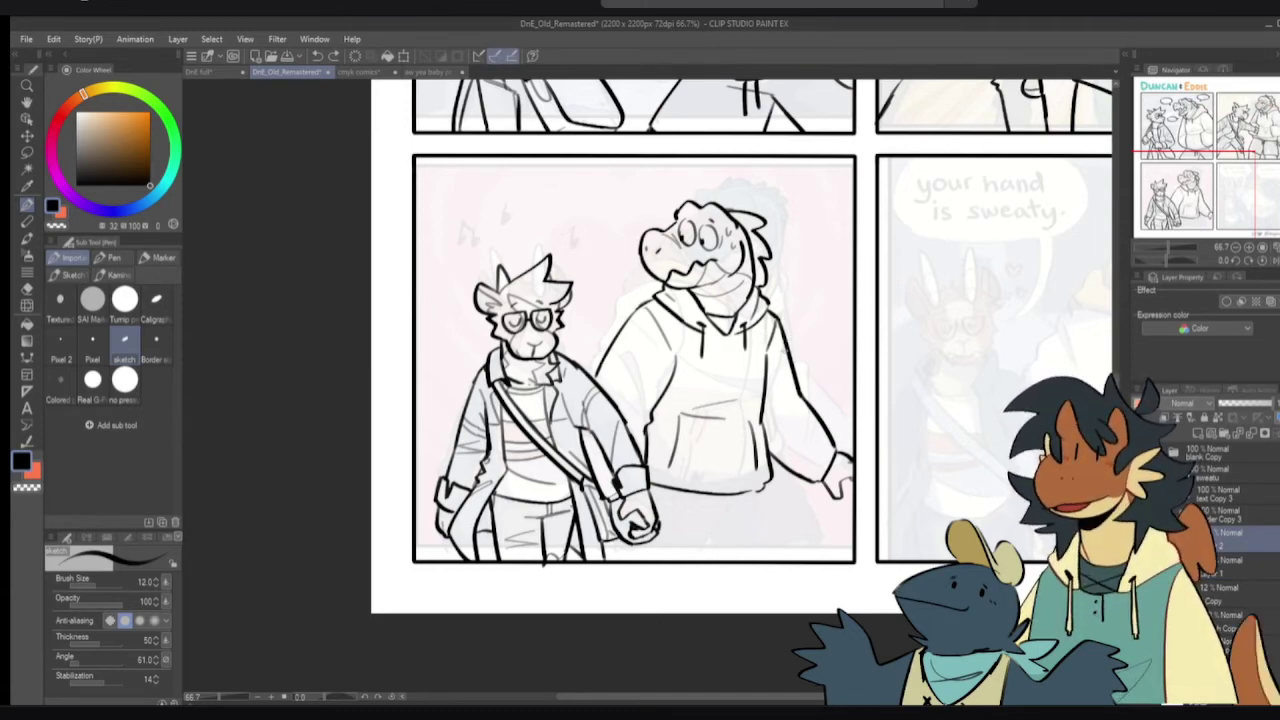
- Switch to the red color and draw blush marks on both sides of the third-panel reptile's face
{"action": "key", "text": "x"}
{"action": "mouse_move", "coordinate": [672, 233]}
{"action": "left_mouse_down"}
{"action": "mouse_move", "coordinate": [688, 289]}
{"action": "mouse_move", "coordinate": [757, 308]}
{"action": "left_mouse_up"}
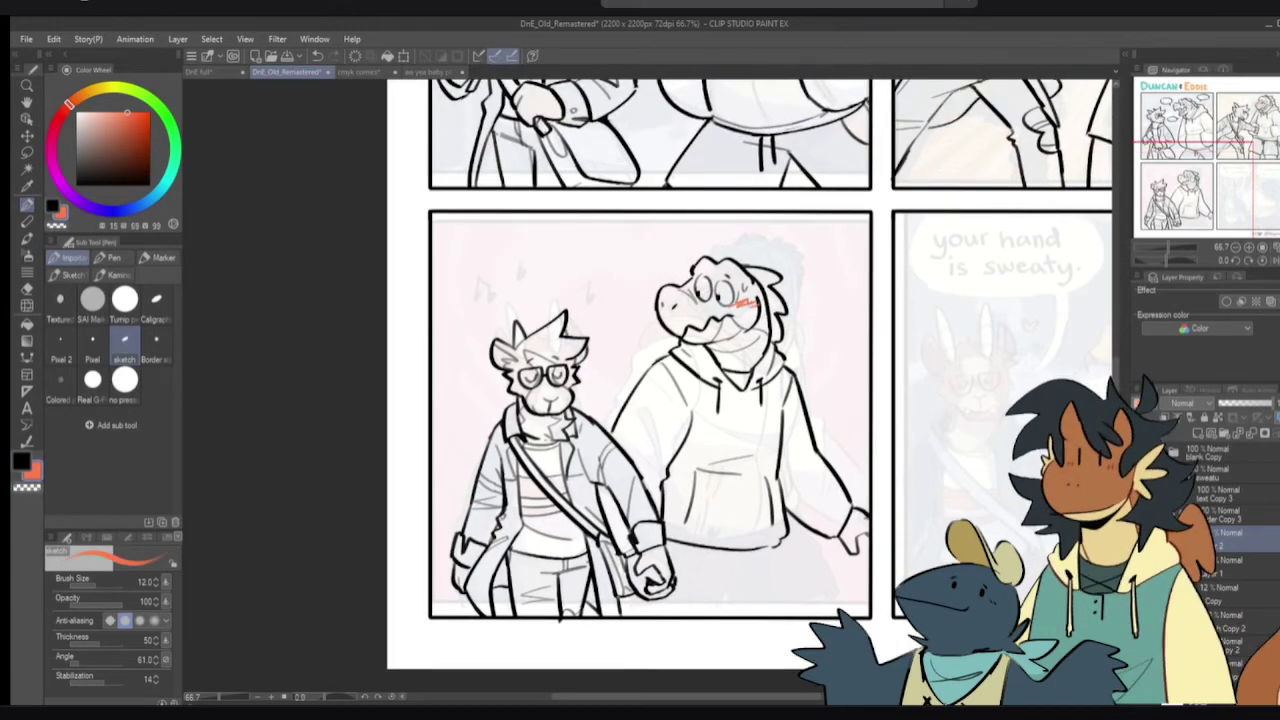
{"action": "left_click_drag", "start_coordinate": [682, 284], "coordinate": [694, 291]}
{"action": "key", "text": "ctrl+z"}
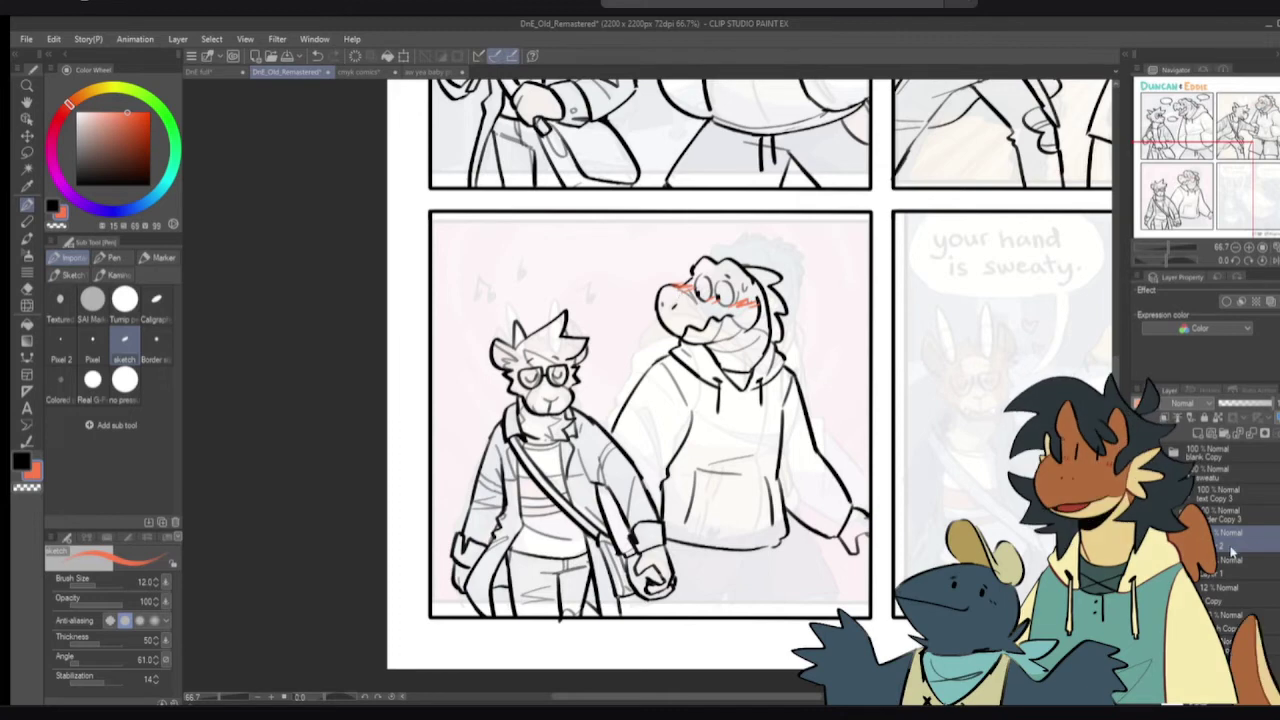
- Switch back to black on the line layer and ink the outer edge of the reptile's far trouser leg from the hoodie hem
{"action": "key", "text": "x"}
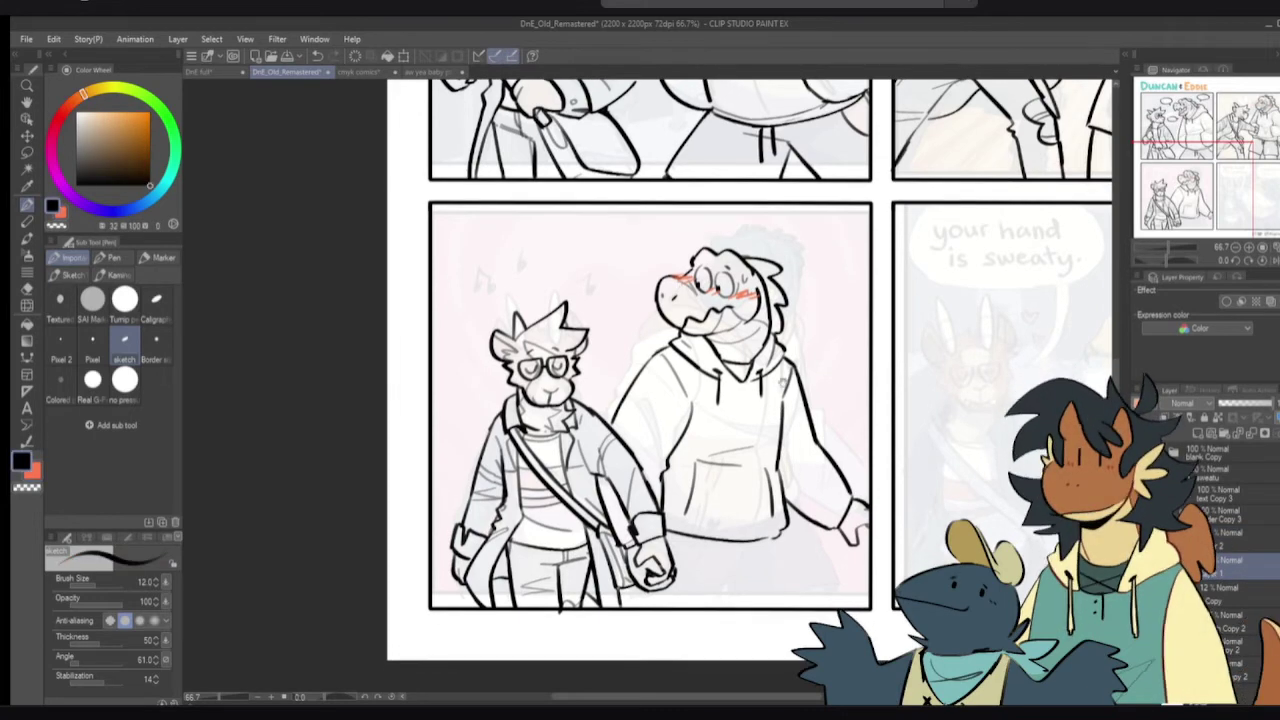
{"action": "scroll", "coordinate": [750, 370], "scroll_direction": "down", "scroll_amount": 2}
{"action": "key", "text": "c"}
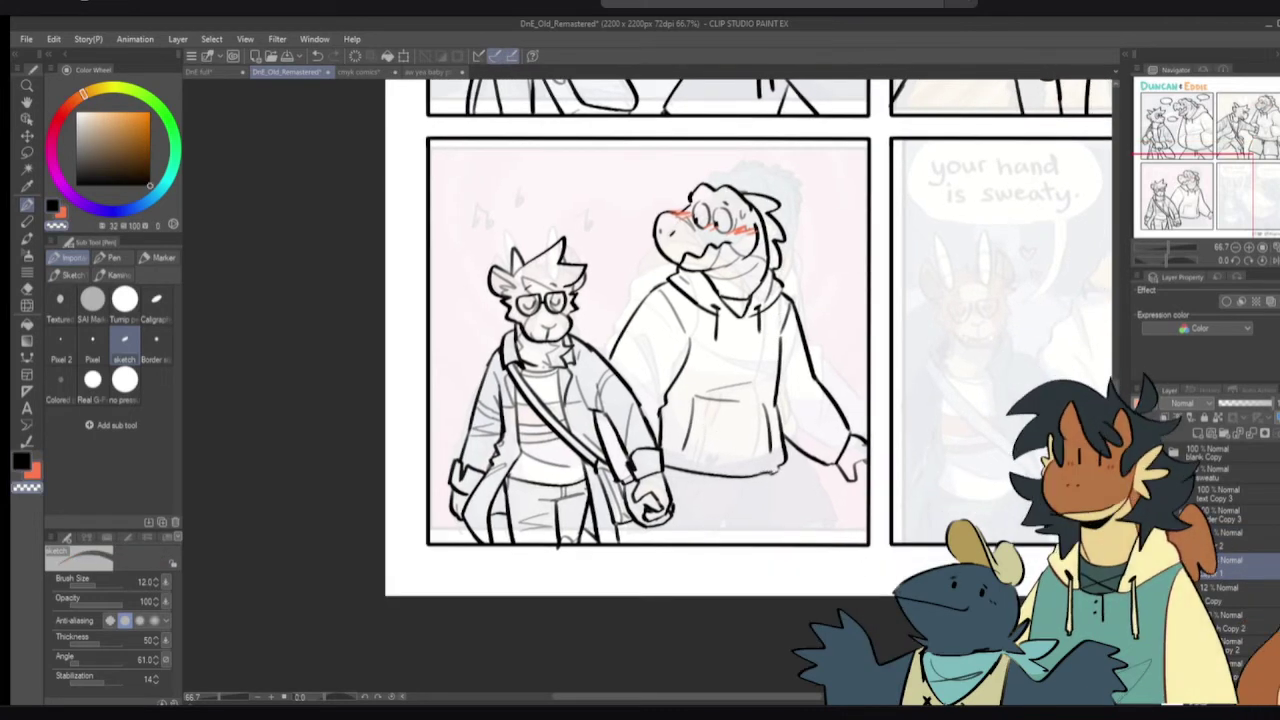
{"action": "key", "text": "c"}
{"action": "mouse_move", "coordinate": [758, 474]}
{"action": "left_mouse_down"}
{"action": "mouse_move", "coordinate": [779, 468]}
{"action": "mouse_move", "coordinate": [781, 480]}
{"action": "mouse_move", "coordinate": [770, 457]}
{"action": "left_mouse_up"}
{"action": "left_click_drag", "start_coordinate": [774, 449], "coordinate": [786, 507]}
{"action": "key", "text": "ctrl+z"}
{"action": "key", "text": "ctrl+z"}
{"action": "key", "text": "ctrl+z"}
{"action": "left_click_drag", "start_coordinate": [767, 452], "coordinate": [787, 518]}
{"action": "key", "text": "ctrl+z"}
{"action": "left_click_drag", "start_coordinate": [768, 452], "coordinate": [800, 522]}
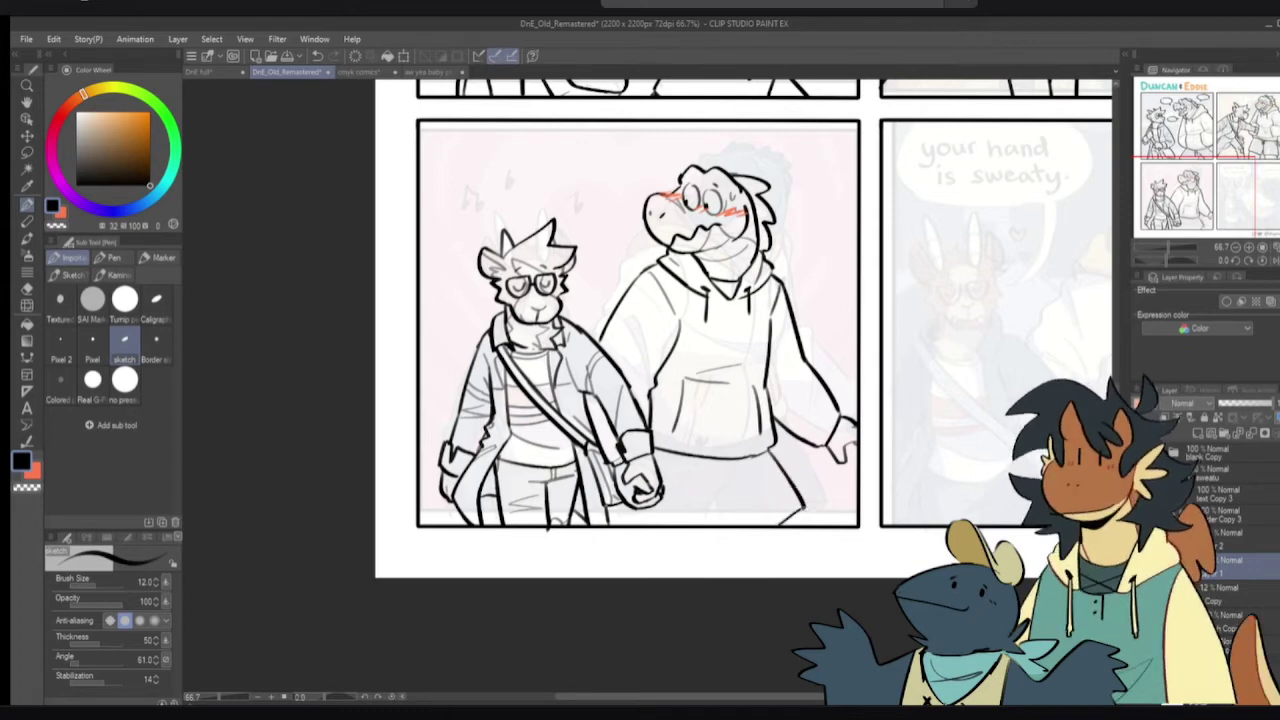
{"action": "key", "text": "ctrl+z"}
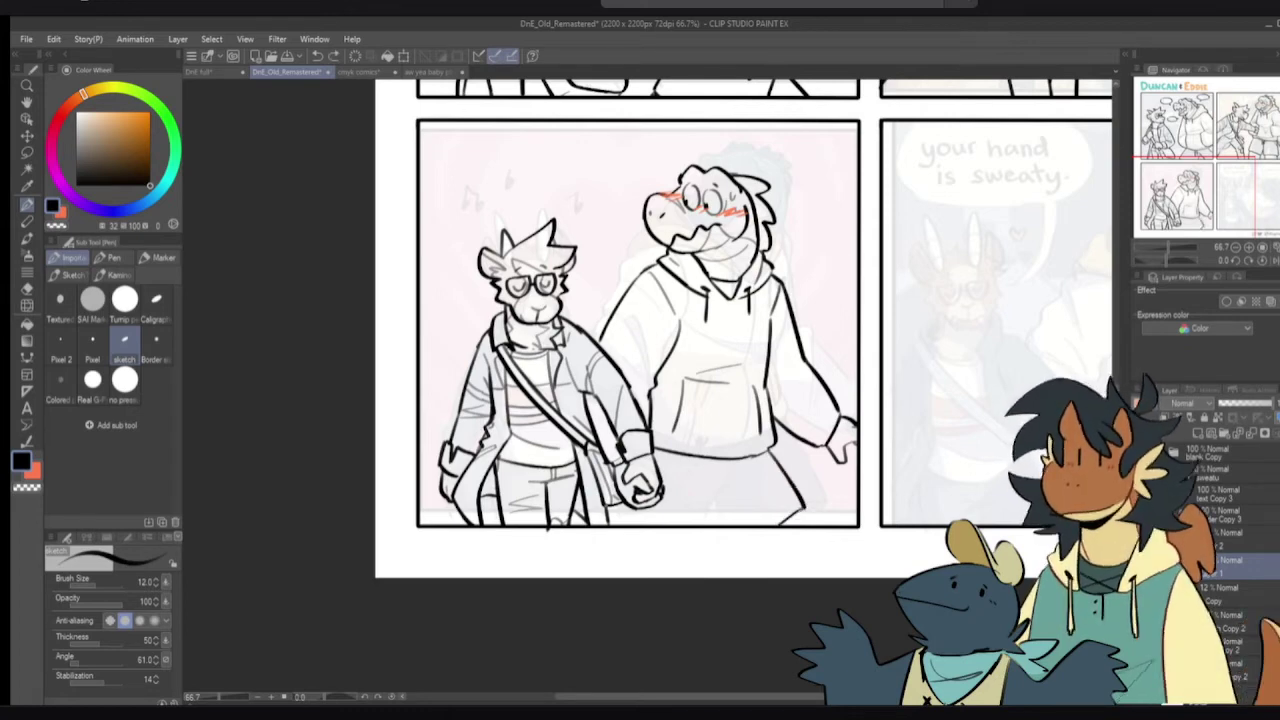
- Clean up the lower end of the far trouser leg and ink its jagged fold at the panel's bottom border
{"action": "key", "text": "e"}
{"action": "mouse_move", "coordinate": [791, 522]}
{"action": "left_mouse_down"}
{"action": "mouse_move", "coordinate": [799, 513]}
{"action": "mouse_move", "coordinate": [808, 525]}
{"action": "mouse_move", "coordinate": [790, 511]}
{"action": "mouse_move", "coordinate": [759, 528]}
{"action": "mouse_move", "coordinate": [805, 509]}
{"action": "mouse_move", "coordinate": [776, 515]}
{"action": "mouse_move", "coordinate": [804, 517]}
{"action": "mouse_move", "coordinate": [788, 521]}
{"action": "left_mouse_up"}
{"action": "key", "text": "p"}
{"action": "key", "text": "ctrl+z"}
{"action": "key", "text": "ctrl+z"}
{"action": "key", "text": "ctrl+z"}
{"action": "key", "text": "ctrl+z"}
{"action": "key", "text": "ctrl+z"}
{"action": "key", "text": "ctrl+z"}
{"action": "key", "text": "c"}
{"action": "key", "text": "c"}
{"action": "key", "text": "ctrl+z"}
{"action": "mouse_move", "coordinate": [763, 525]}
{"action": "left_mouse_down"}
{"action": "mouse_move", "coordinate": [804, 506]}
{"action": "mouse_move", "coordinate": [788, 515]}
{"action": "left_mouse_up"}
{"action": "key", "text": "g"}
{"action": "left_click", "coordinate": [790, 514]}
{"action": "key", "text": "ctrl+z"}
{"action": "key", "text": "p"}
{"action": "key", "text": "ctrl+z"}
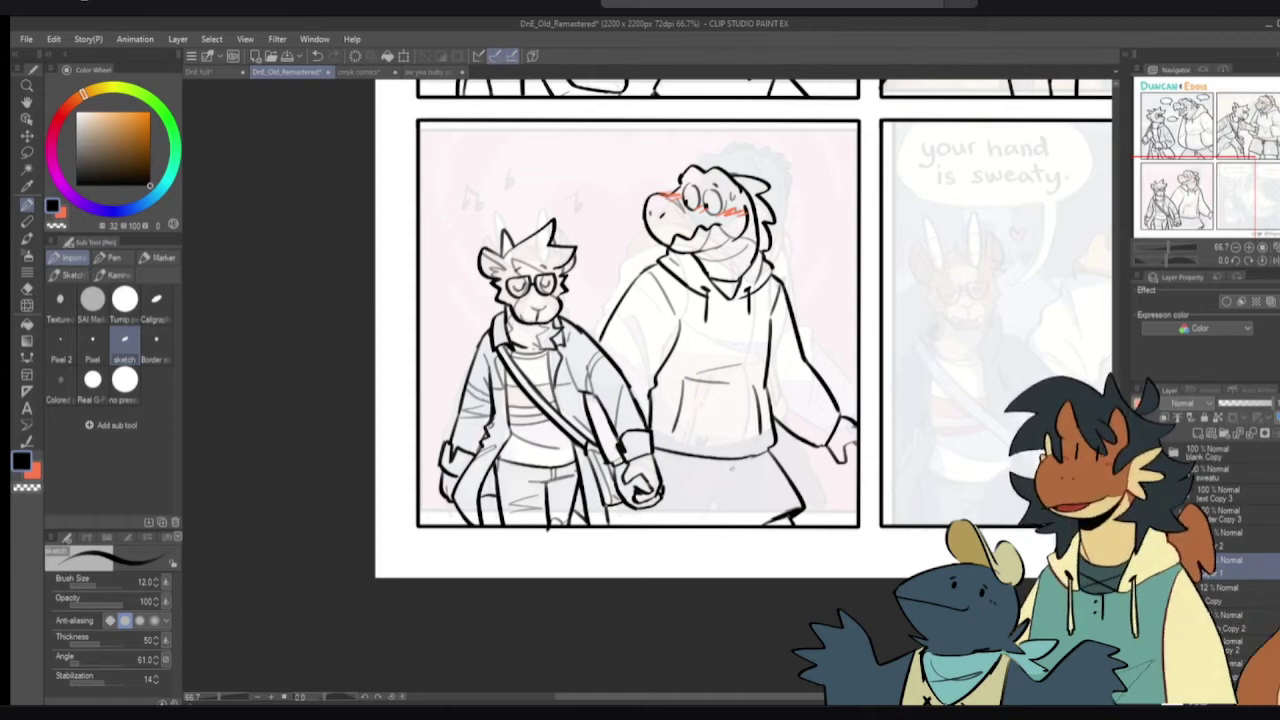
- Ink the inner edge of the reptile's near trouser leg from the crotch to the panel border
{"action": "mouse_move", "coordinate": [703, 483]}
{"action": "left_mouse_down"}
{"action": "mouse_move", "coordinate": [756, 460]}
{"action": "mouse_move", "coordinate": [697, 523]}
{"action": "left_mouse_up"}
{"action": "key", "text": "ctrl+z"}
{"action": "key", "text": "ctrl+z"}
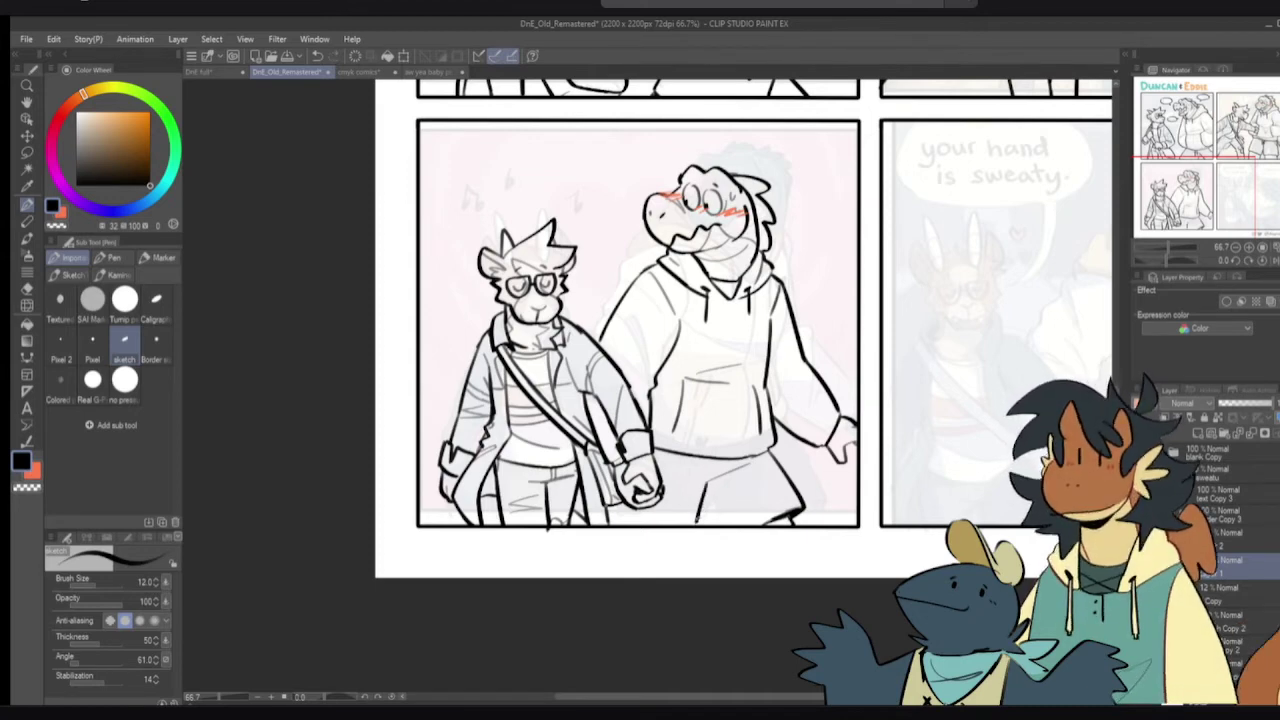
{"action": "left_click_drag", "start_coordinate": [618, 504], "coordinate": [609, 527]}
{"action": "key", "text": "ctrl+z"}
{"action": "key", "text": "ctrl+z"}
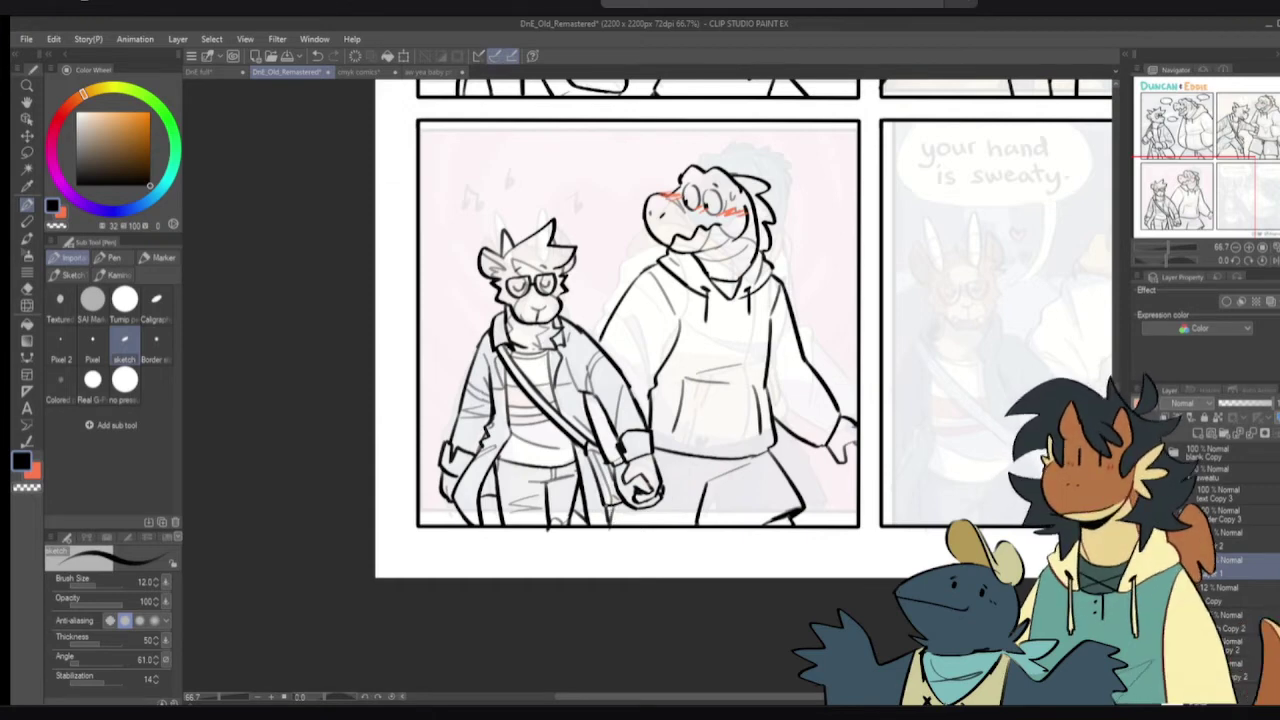
- Add a short crease beside the near leg line and erase the stray end that crosses the panel border
{"action": "left_click_drag", "start_coordinate": [706, 496], "coordinate": [709, 529]}
{"action": "key", "text": "ctrl+z"}
{"action": "key", "text": "ctrl+z"}
{"action": "key", "text": "ctrl+z"}
{"action": "key", "text": "ctrl+z"}
{"action": "key", "text": "h"}
{"action": "key", "text": "h"}
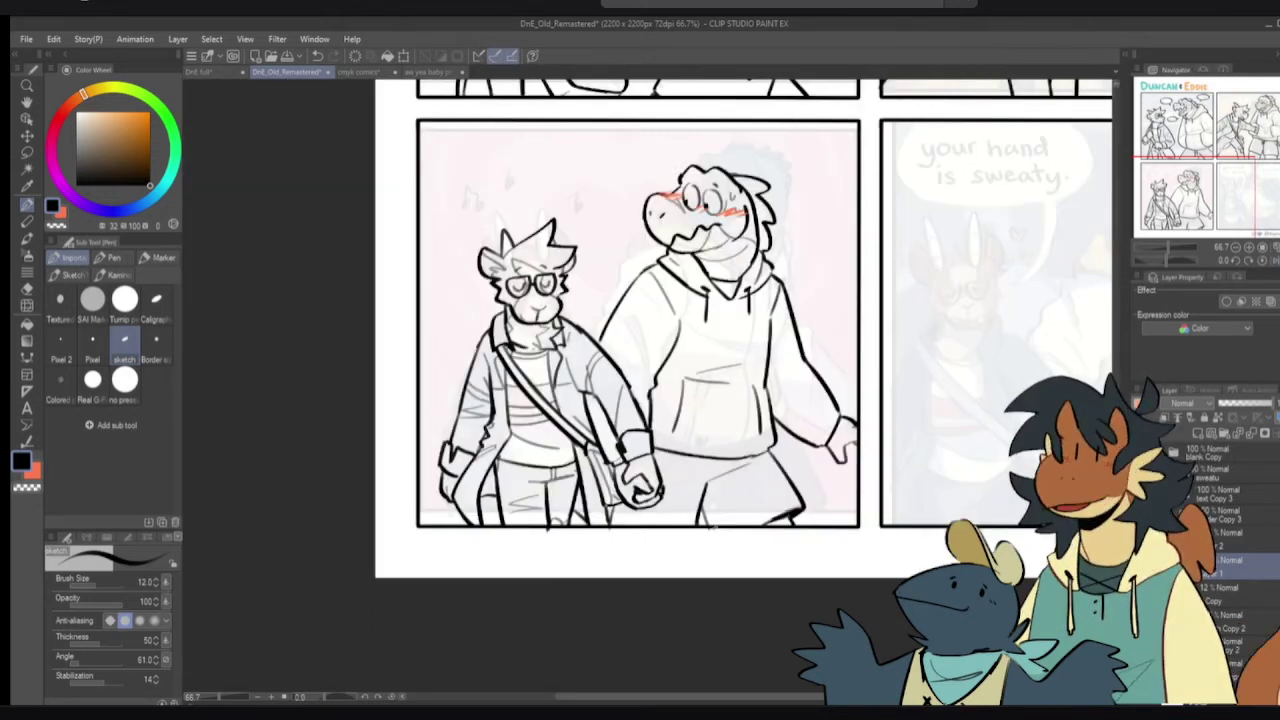
{"action": "key", "text": "e"}
{"action": "key", "text": "p"}
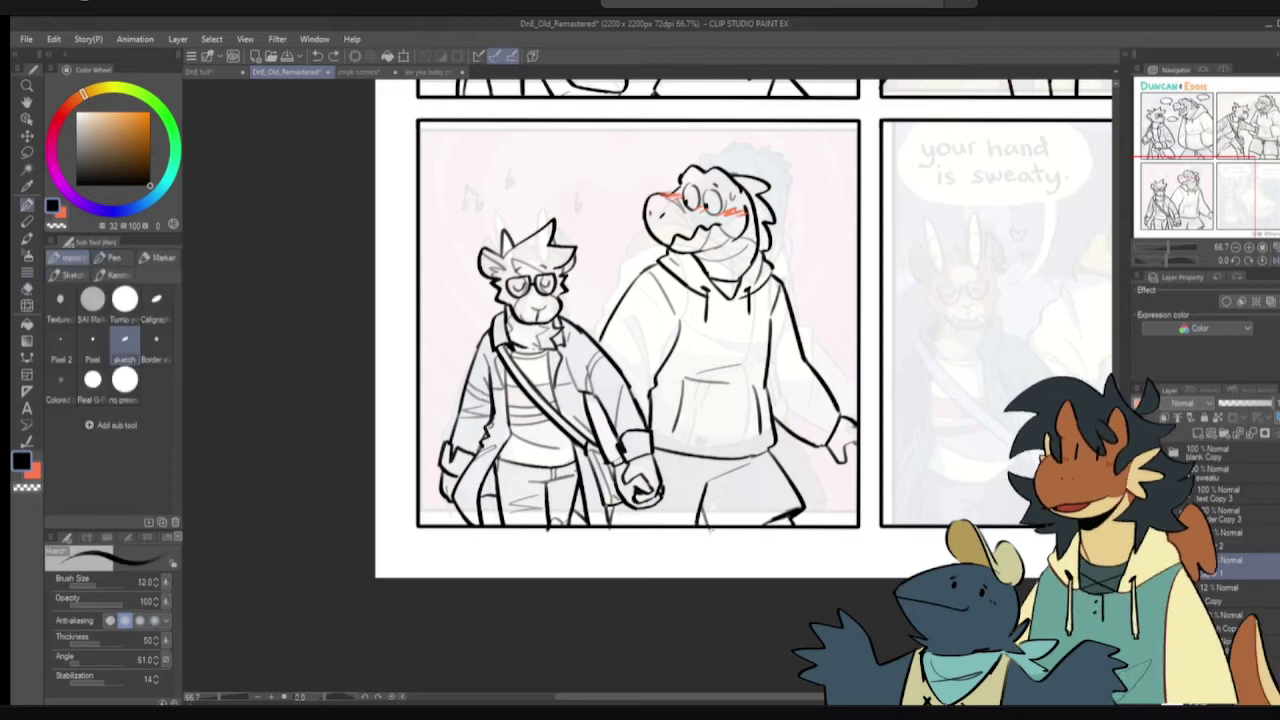
{"action": "key", "text": "e"}
{"action": "left_click_drag", "start_coordinate": [711, 534], "coordinate": [711, 530]}
{"action": "key", "text": "p"}
- Ink two short drawstring lines hanging from the trouser waist below the reptile's hoodie hem
{"action": "left_click_drag", "start_coordinate": [725, 466], "coordinate": [730, 512]}
{"action": "left_click_drag", "start_coordinate": [736, 463], "coordinate": [731, 489]}
{"action": "key", "text": "ctrl+z"}
{"action": "key", "text": "ctrl+z"}
{"action": "key", "text": "ctrl+z"}
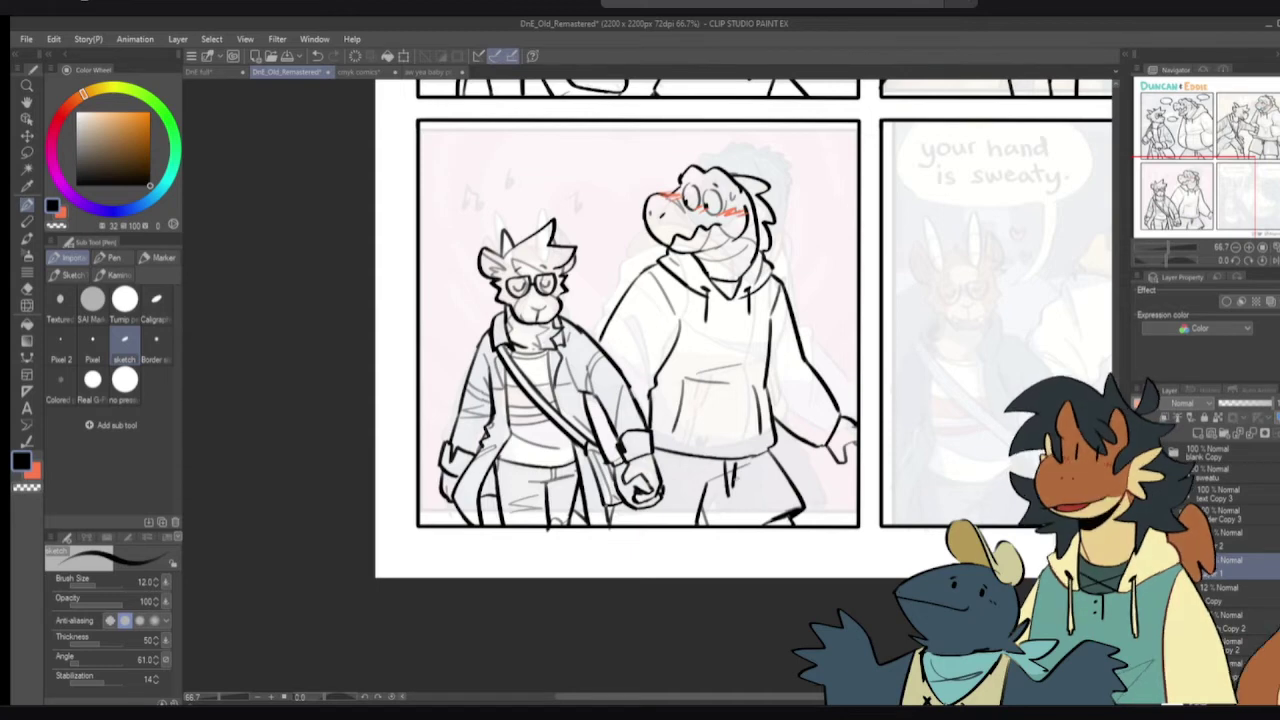
{"action": "key", "text": "ctrl+z"}
{"action": "mouse_move", "coordinate": [738, 463]}
{"action": "left_mouse_down"}
{"action": "mouse_move", "coordinate": [735, 498]}
{"action": "mouse_move", "coordinate": [735, 486]}
{"action": "left_mouse_up"}
{"action": "key", "text": "ctrl+z"}
{"action": "key", "text": "ctrl+z"}
{"action": "key", "text": "ctrl+z"}
{"action": "key", "text": "ctrl+z"}
{"action": "key", "text": "h"}
{"action": "key", "text": "h"}
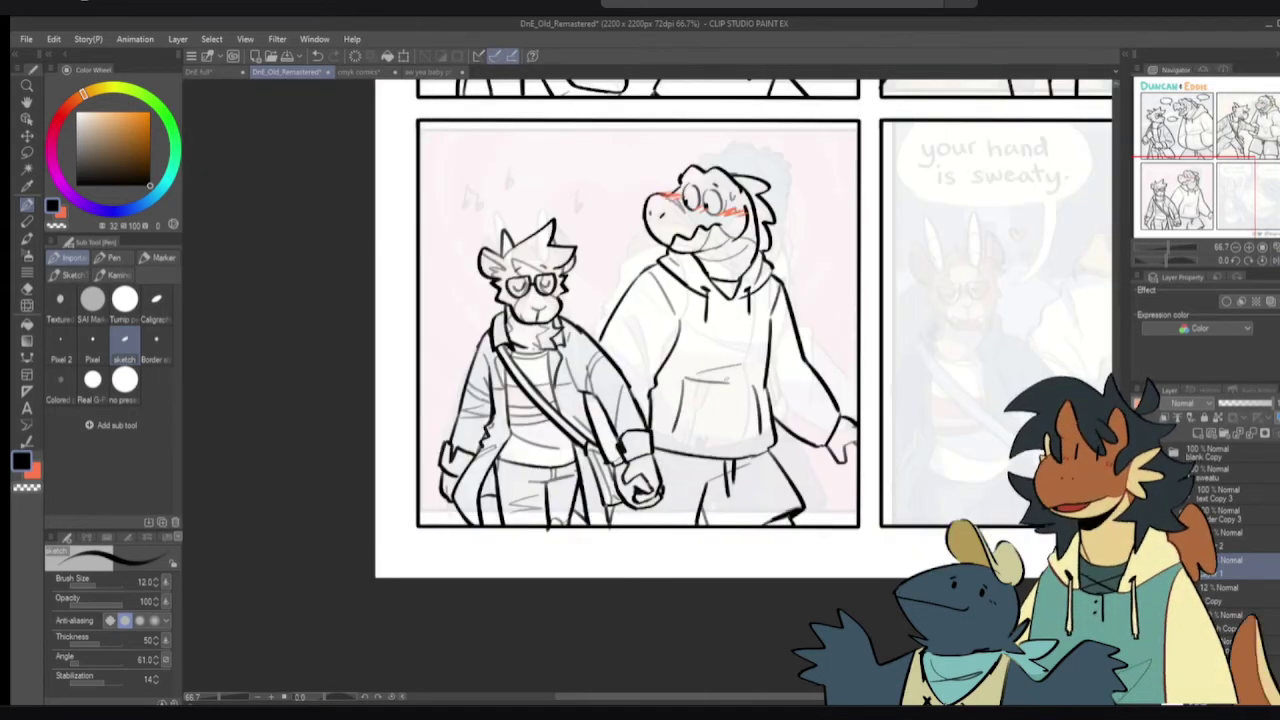
- Touch up the crease on the reptile's near trouser leg
{"action": "scroll", "coordinate": [742, 358], "scroll_direction": "up", "scroll_amount": 2}
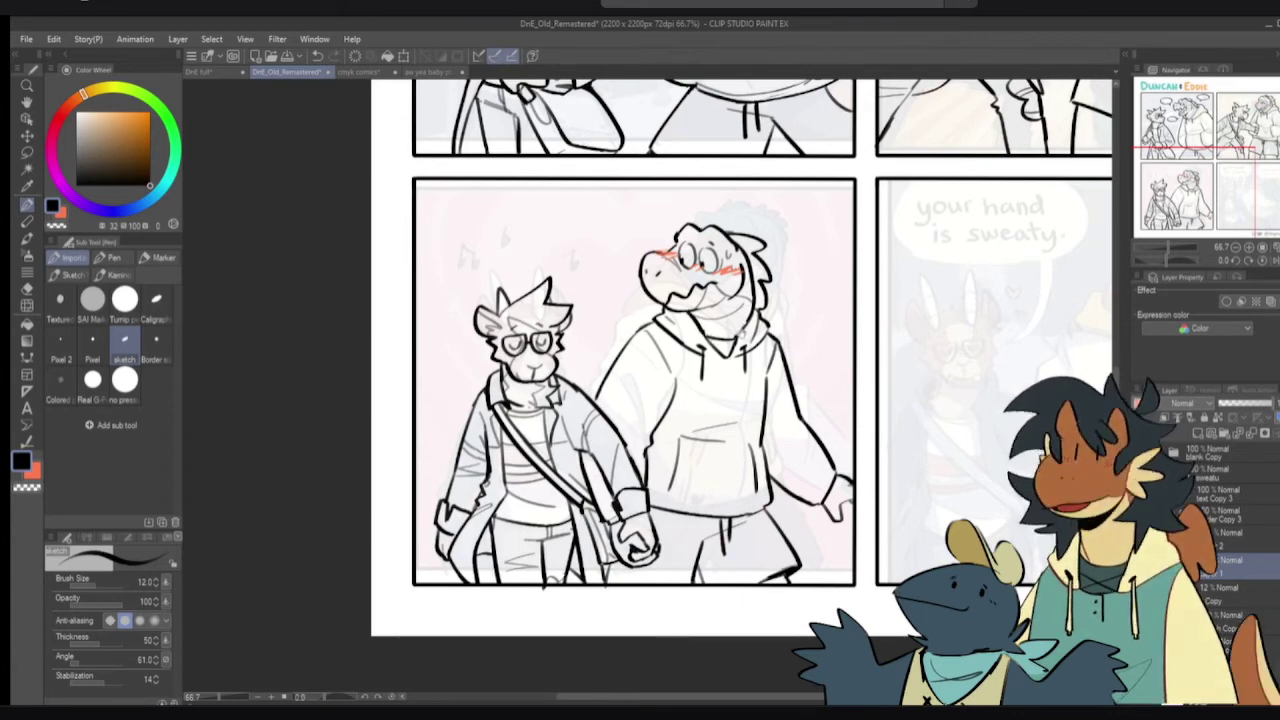
{"action": "scroll", "coordinate": [742, 358], "scroll_direction": "up", "scroll_amount": 1}
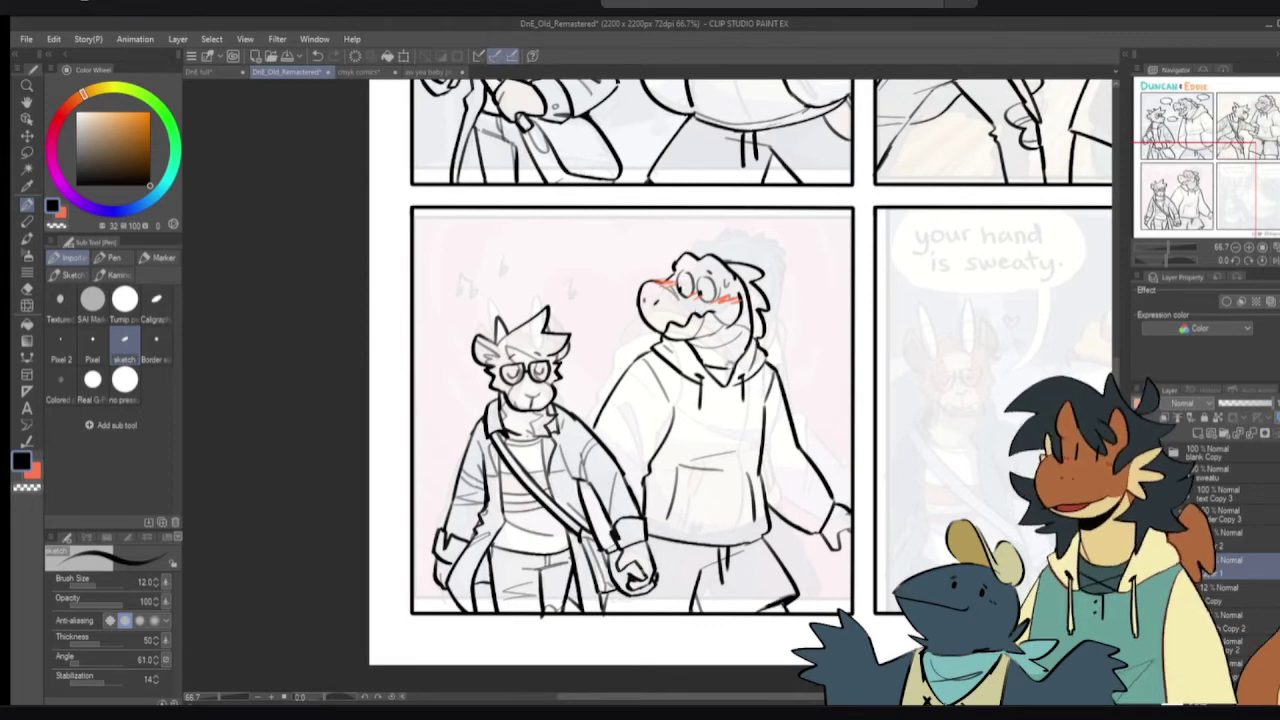
{"action": "left_click_drag", "start_coordinate": [738, 378], "coordinate": [718, 318]}
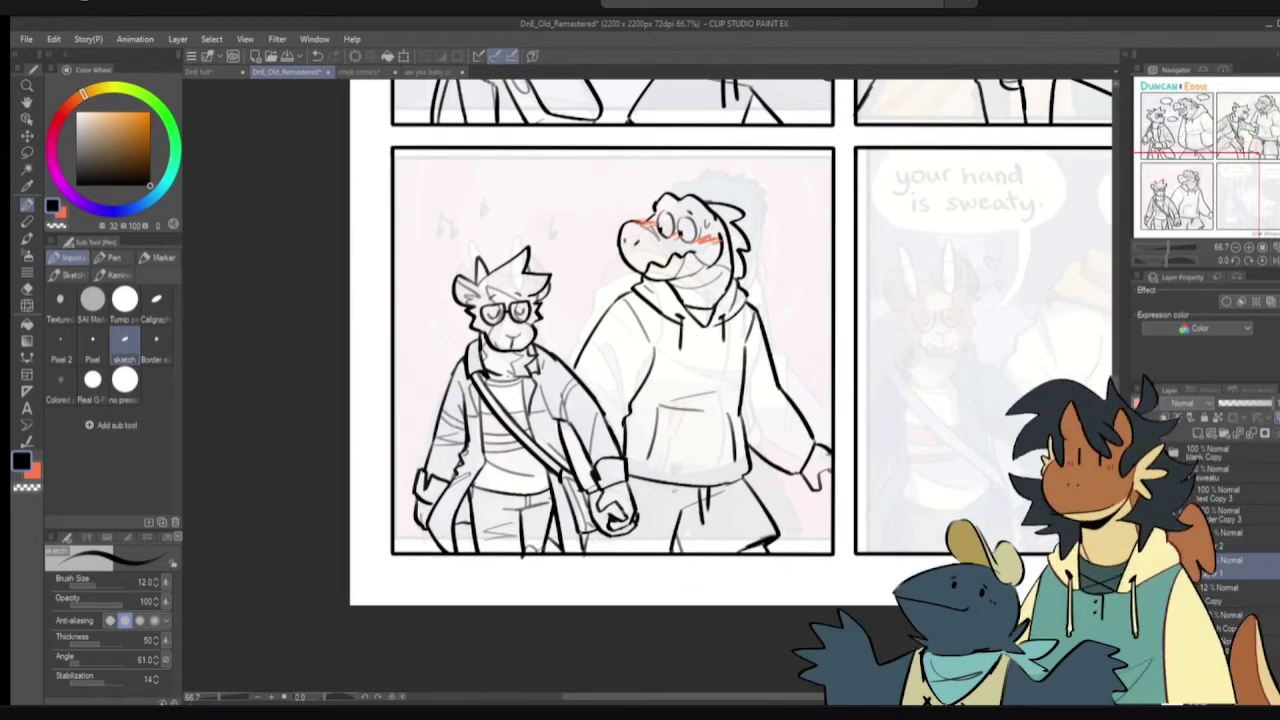
{"action": "left_click_drag", "start_coordinate": [683, 515], "coordinate": [680, 551]}
{"action": "left_click_drag", "start_coordinate": [673, 449], "coordinate": [606, 605]}
{"action": "key", "text": "ctrl+z"}
- Ink three music notes above the goat's head in the third panel, including one beamed pair
{"action": "left_click_drag", "start_coordinate": [698, 475], "coordinate": [666, 494]}
{"action": "left_click_drag", "start_coordinate": [810, 394], "coordinate": [751, 401]}
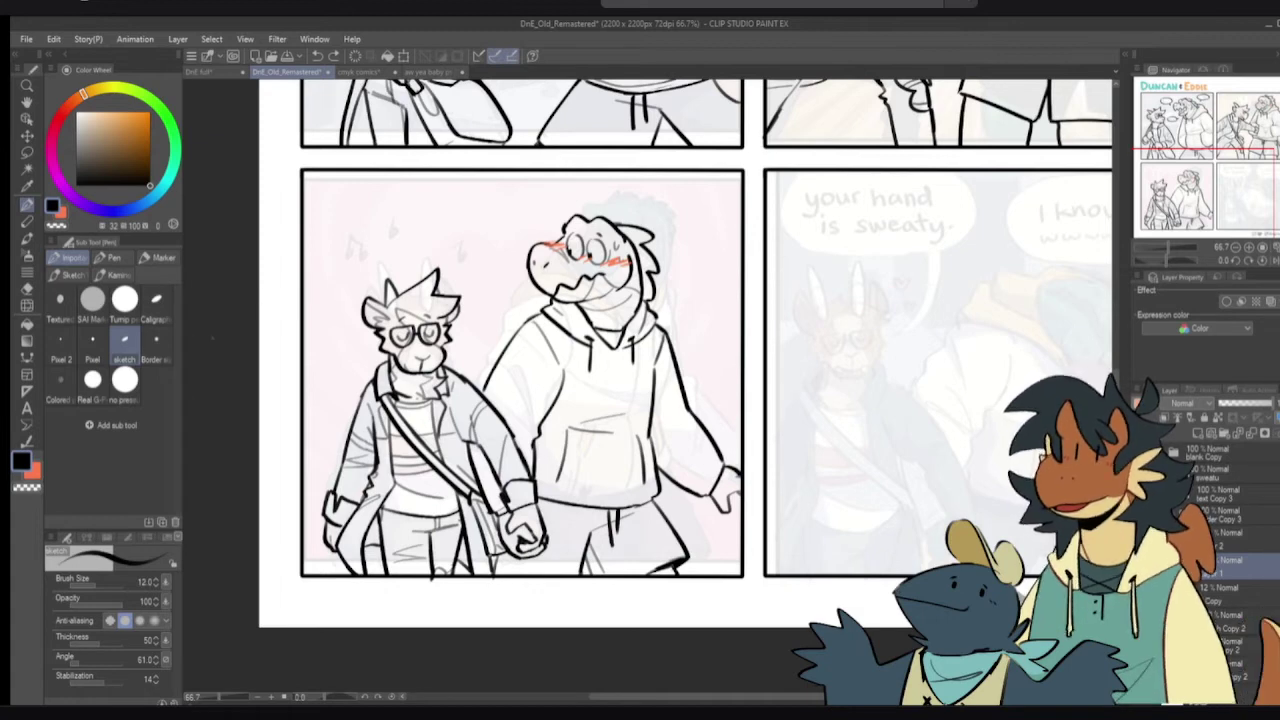
{"action": "left_click_drag", "start_coordinate": [315, 296], "coordinate": [340, 312]}
{"action": "scroll", "coordinate": [340, 312], "scroll_direction": "up", "scroll_amount": 1}
{"action": "mouse_move", "coordinate": [557, 267]}
{"action": "left_mouse_down"}
{"action": "mouse_move", "coordinate": [577, 248]}
{"action": "mouse_move", "coordinate": [577, 284]}
{"action": "left_mouse_up"}
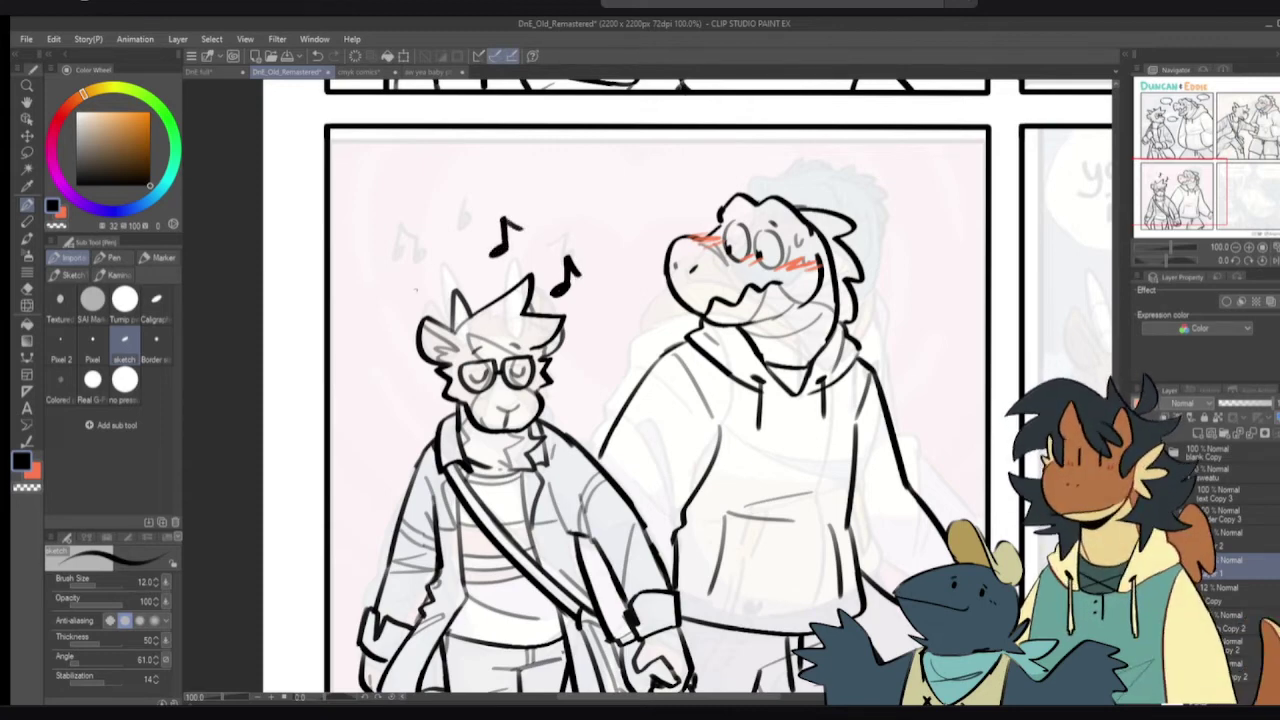
{"action": "mouse_move", "coordinate": [397, 303]}
{"action": "left_mouse_down"}
{"action": "mouse_move", "coordinate": [430, 257]}
{"action": "mouse_move", "coordinate": [428, 288]}
{"action": "left_mouse_up"}
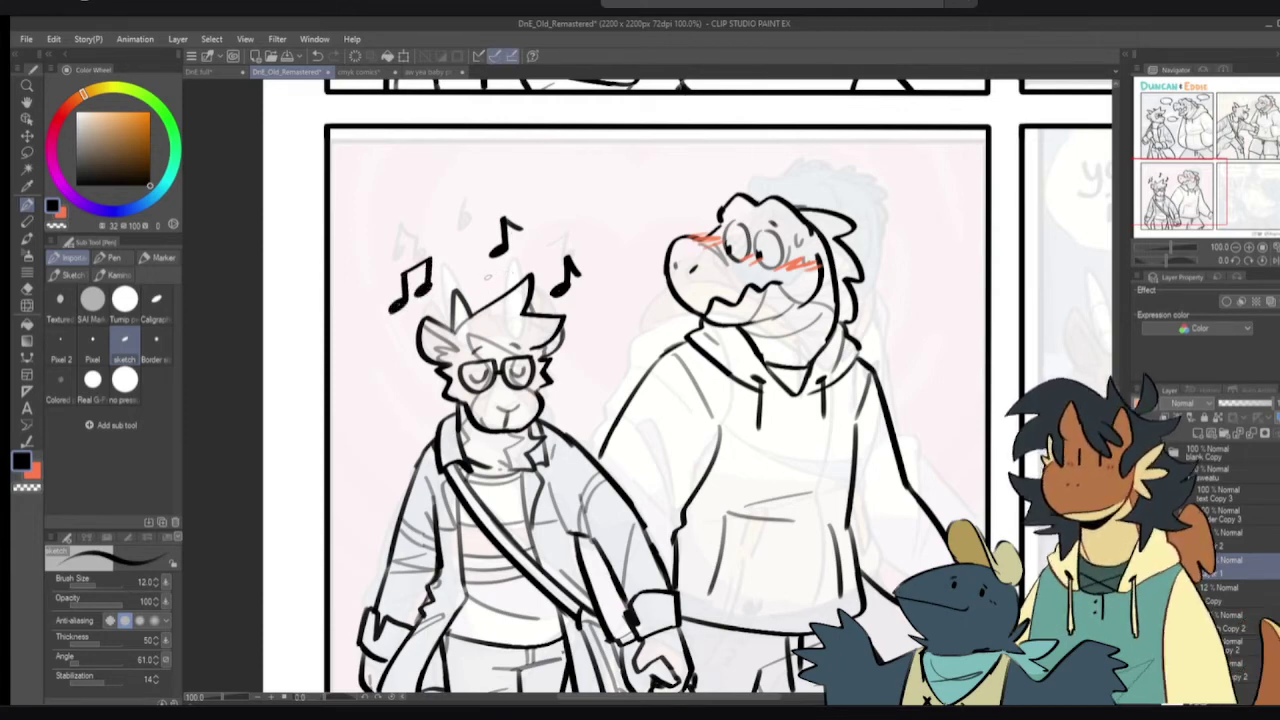
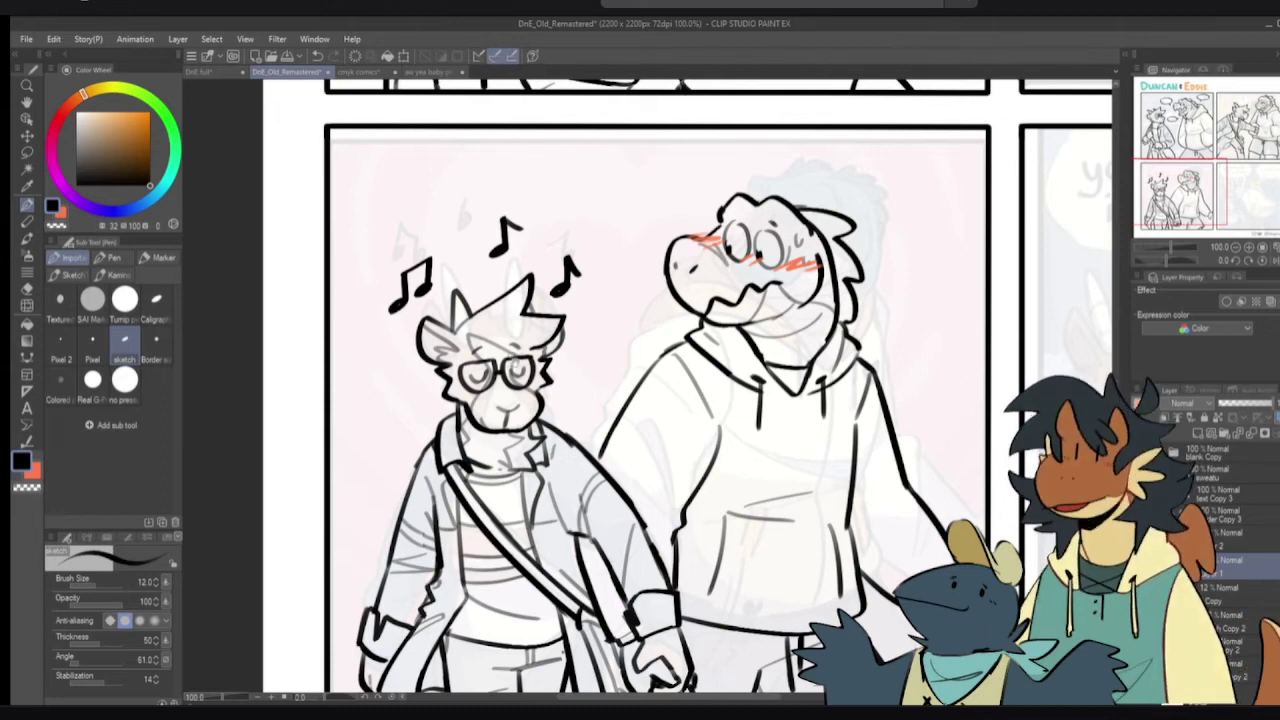
- Draw red blush marks on both cheeks of the third-panel goat on the color layer, and return to black
{"action": "scroll", "coordinate": [514, 350], "scroll_direction": "down", "scroll_amount": 2}
{"action": "scroll", "coordinate": [568, 291], "scroll_direction": "down", "scroll_amount": 2}
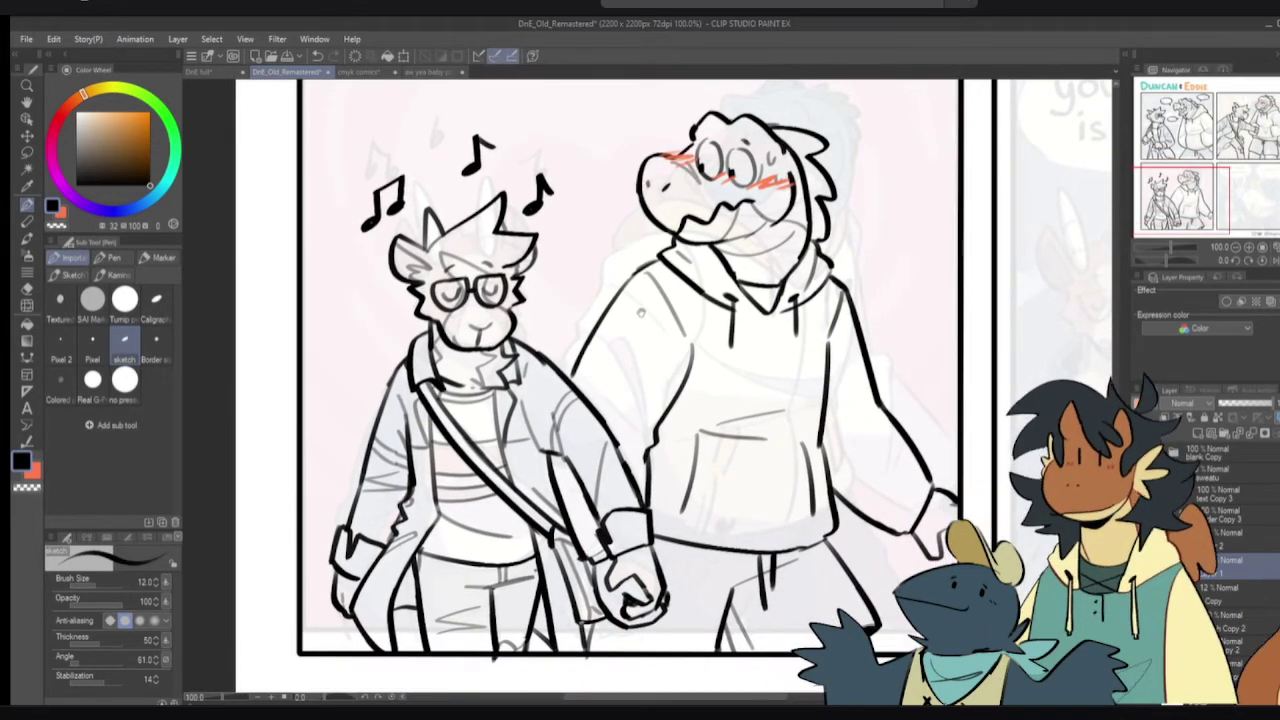
{"action": "left_click", "coordinate": [1236, 540]}
{"action": "key", "text": "x"}
{"action": "left_click_drag", "start_coordinate": [432, 297], "coordinate": [434, 304]}
{"action": "mouse_move", "coordinate": [509, 291]}
{"action": "left_mouse_down"}
{"action": "mouse_move", "coordinate": [500, 300]}
{"action": "mouse_move", "coordinate": [521, 292]}
{"action": "left_mouse_up"}
{"action": "key", "text": "x"}
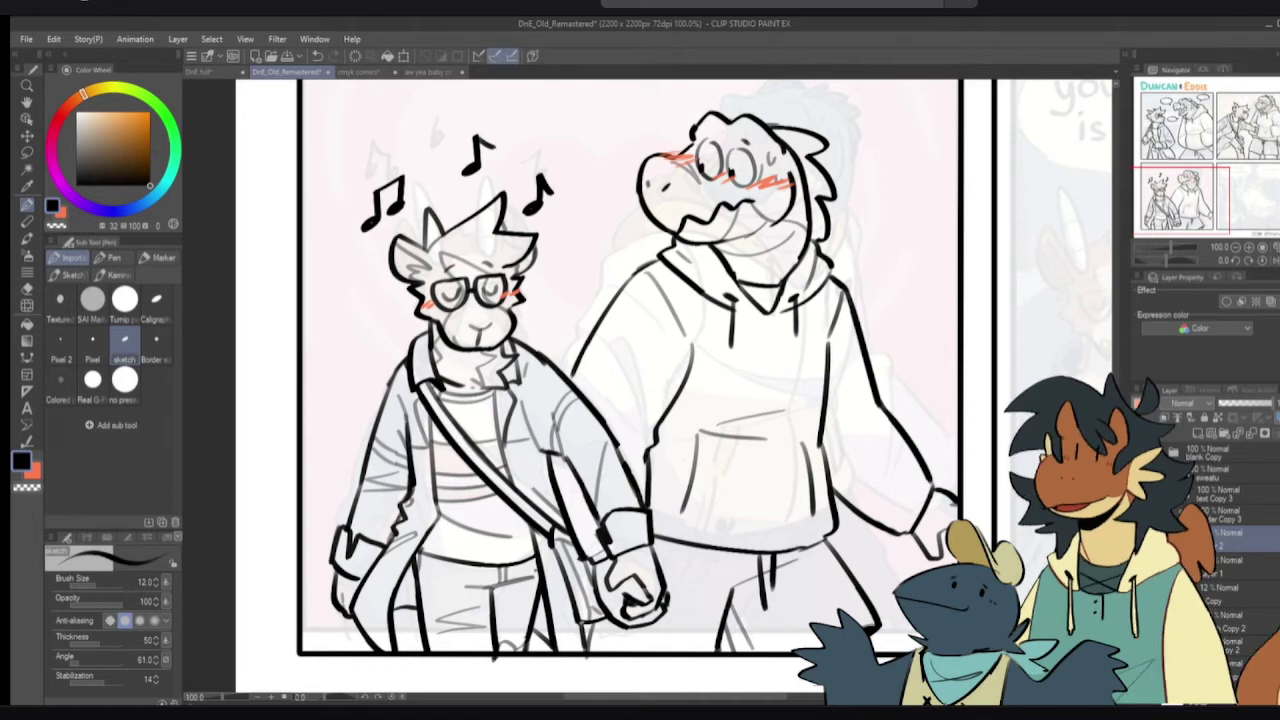
- Return to the line layer and examine the third panel, the title lettering and the first panel's line art
{"action": "key", "text": "c"}
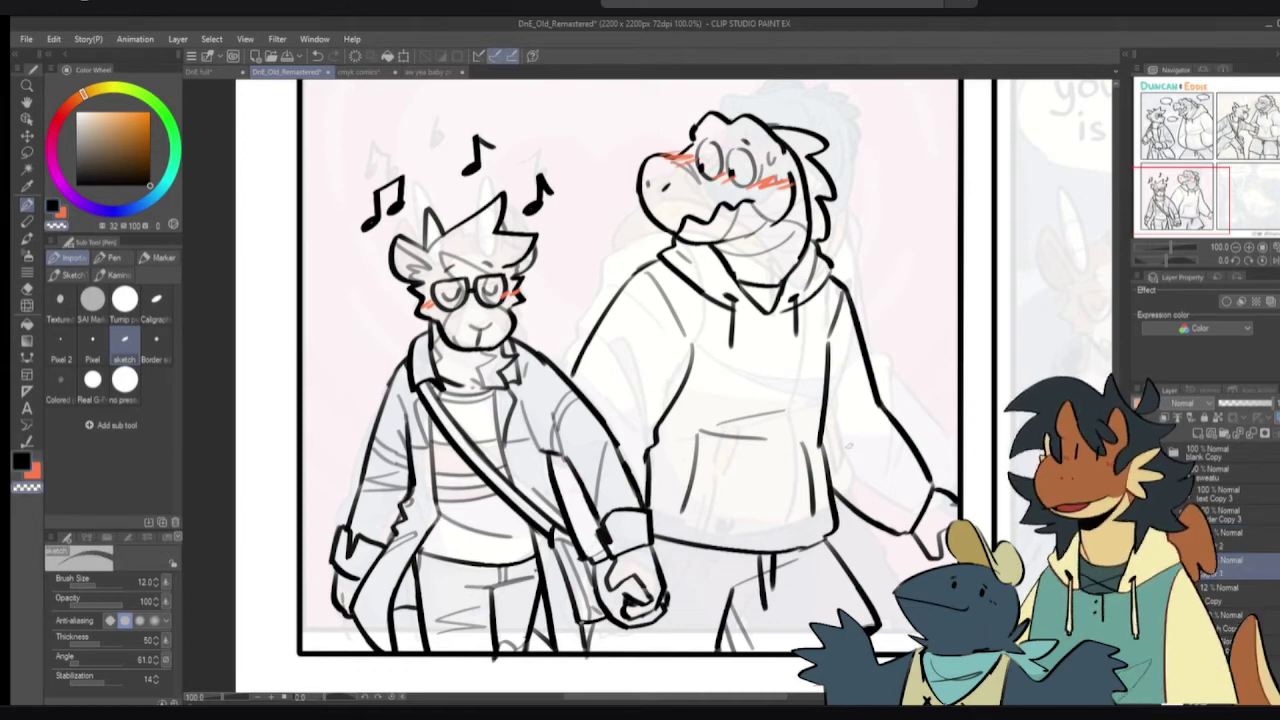
{"action": "key", "text": "c"}
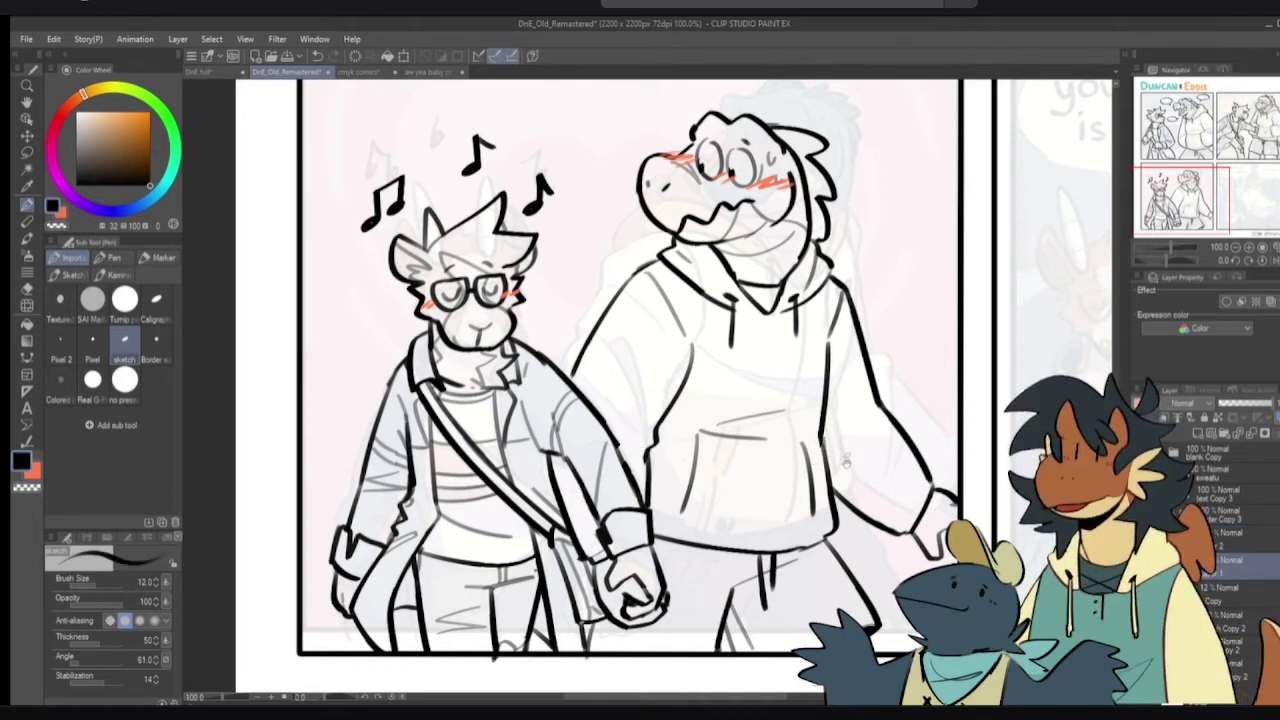
{"action": "mouse_move", "coordinate": [802, 546]}
{"action": "left_mouse_down"}
{"action": "mouse_move", "coordinate": [890, 524]}
{"action": "mouse_move", "coordinate": [946, 530]}
{"action": "left_mouse_up"}
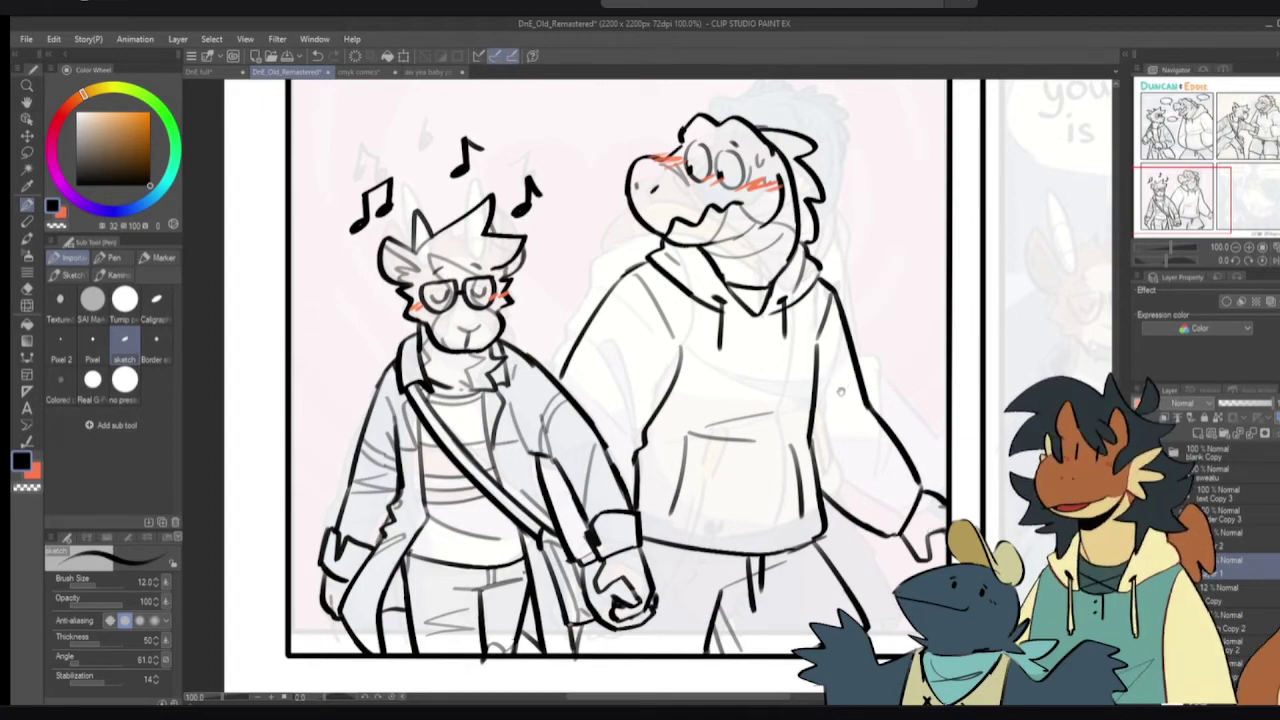
{"action": "left_click_drag", "start_coordinate": [844, 391], "coordinate": [847, 444]}
{"action": "scroll", "coordinate": [856, 430], "scroll_direction": "down", "scroll_amount": 1}
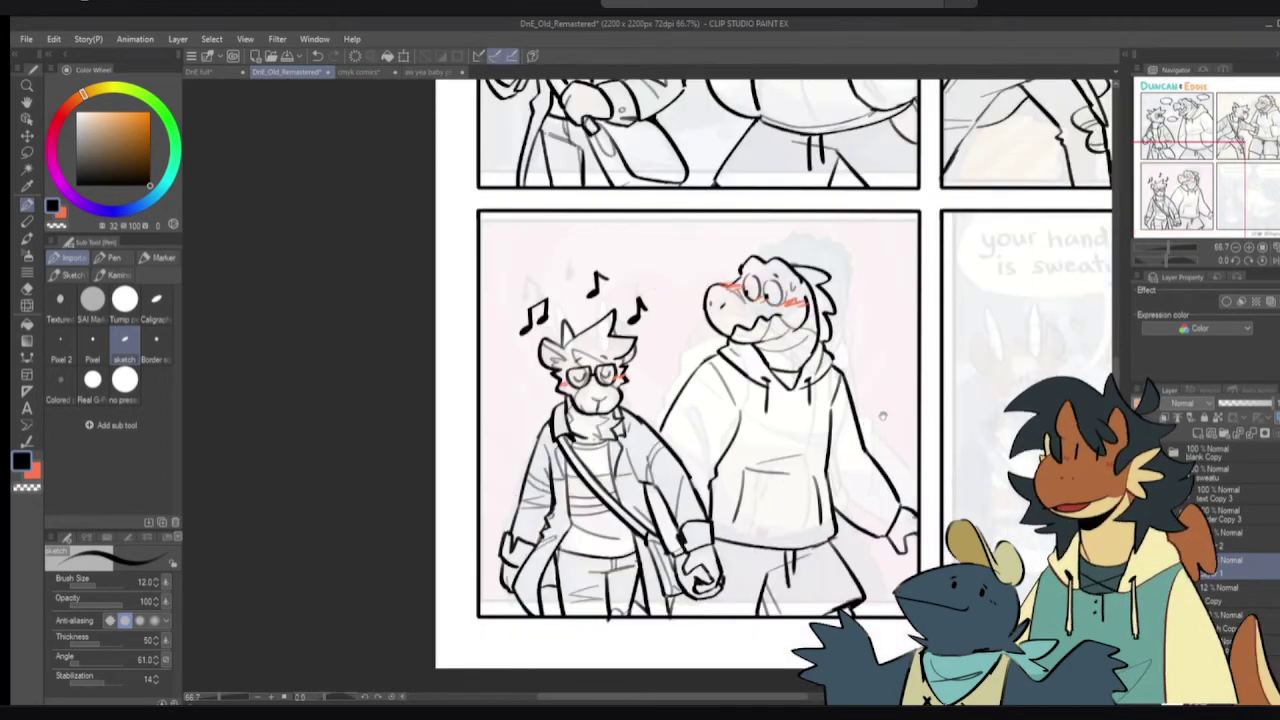
{"action": "left_click_drag", "start_coordinate": [882, 394], "coordinate": [868, 690]}
{"action": "left_click_drag", "start_coordinate": [712, 84], "coordinate": [757, 207]}
{"action": "scroll", "coordinate": [757, 206], "scroll_direction": "up", "scroll_amount": 6}
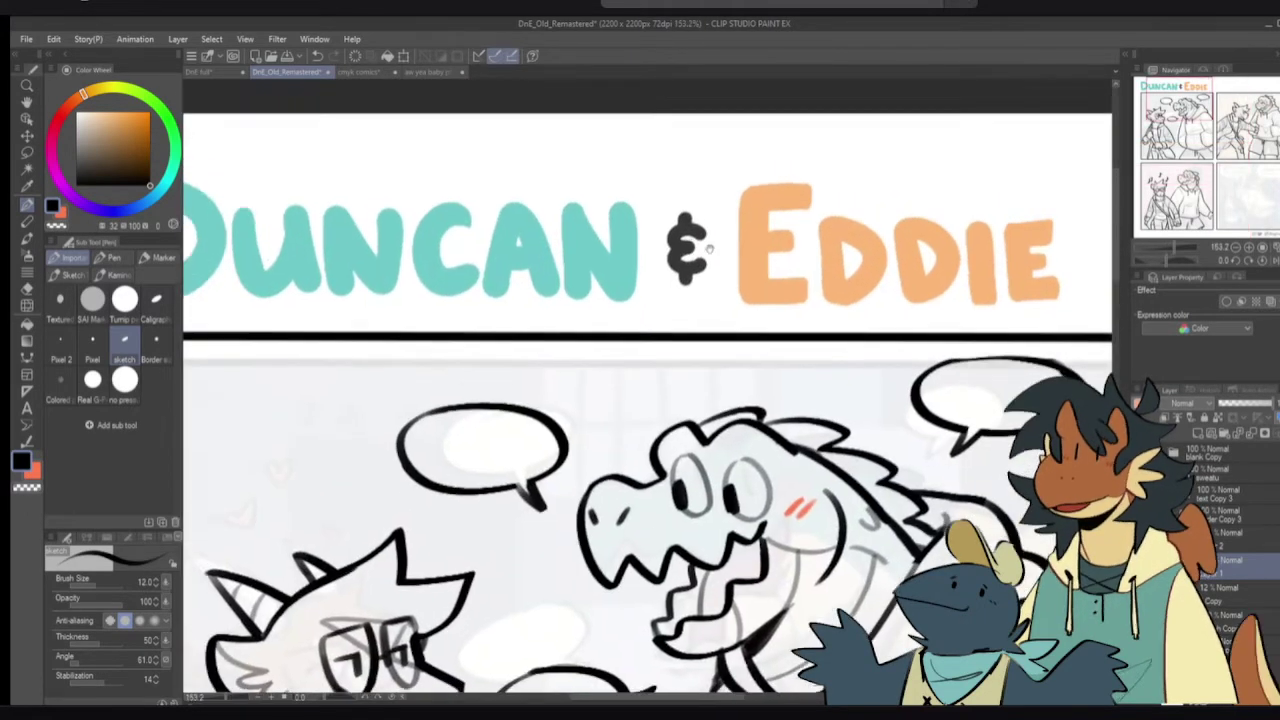
{"action": "scroll", "coordinate": [757, 249], "scroll_direction": "down", "scroll_amount": 2}
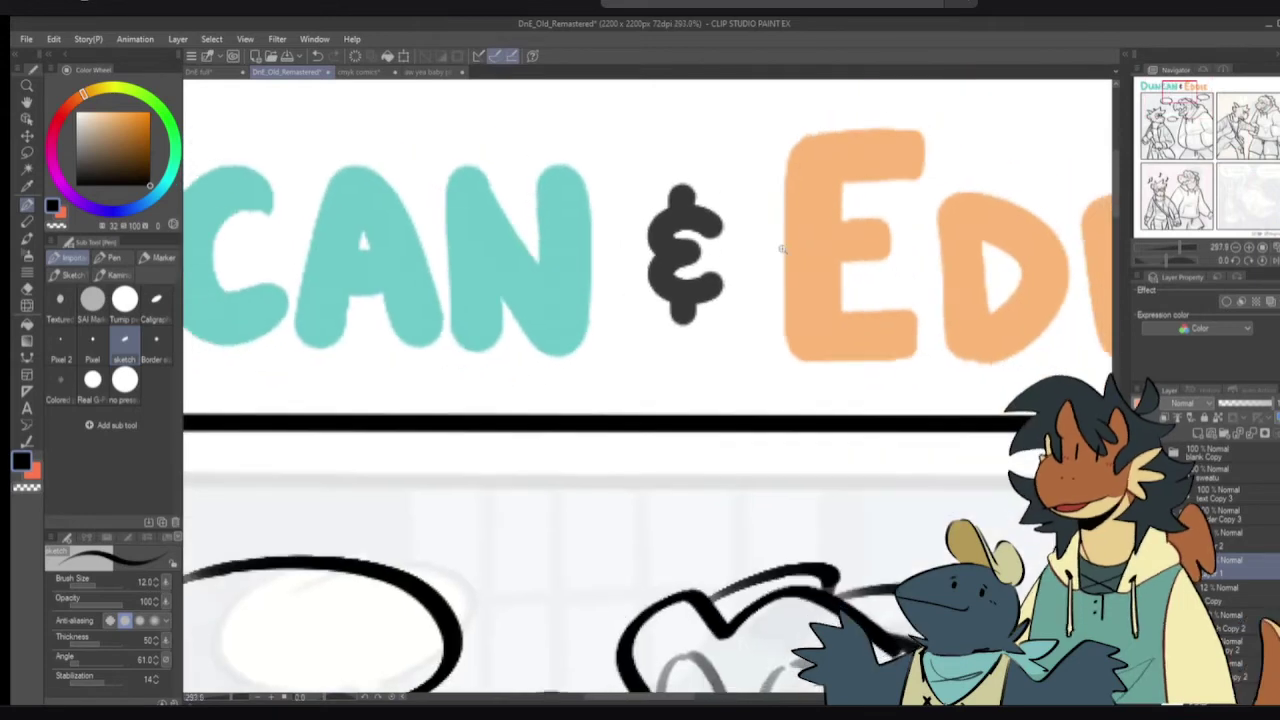
{"action": "scroll", "coordinate": [903, 331], "scroll_direction": "down", "scroll_amount": 4}
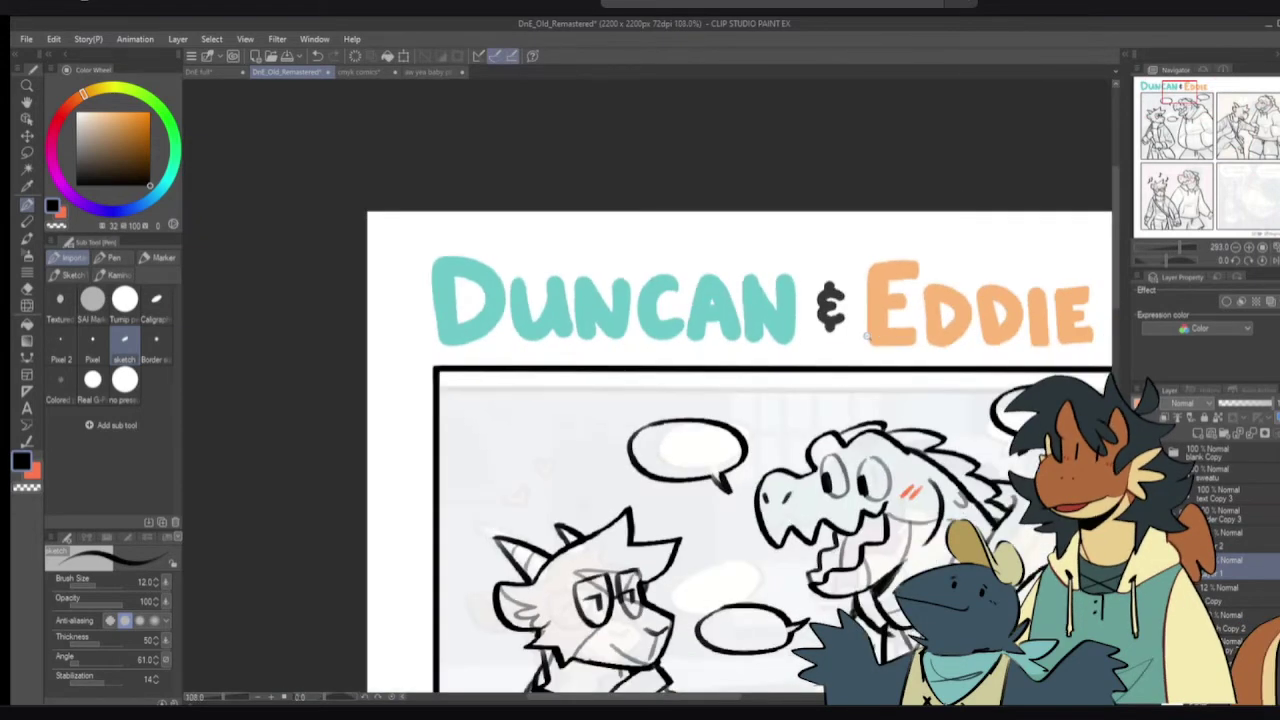
{"action": "scroll", "coordinate": [867, 337], "scroll_direction": "down", "scroll_amount": 1}
{"action": "left_click_drag", "start_coordinate": [872, 640], "coordinate": [862, 302]}
{"action": "scroll", "coordinate": [865, 302], "scroll_direction": "down", "scroll_amount": 1}
{"action": "left_click_drag", "start_coordinate": [963, 386], "coordinate": [886, 331]}
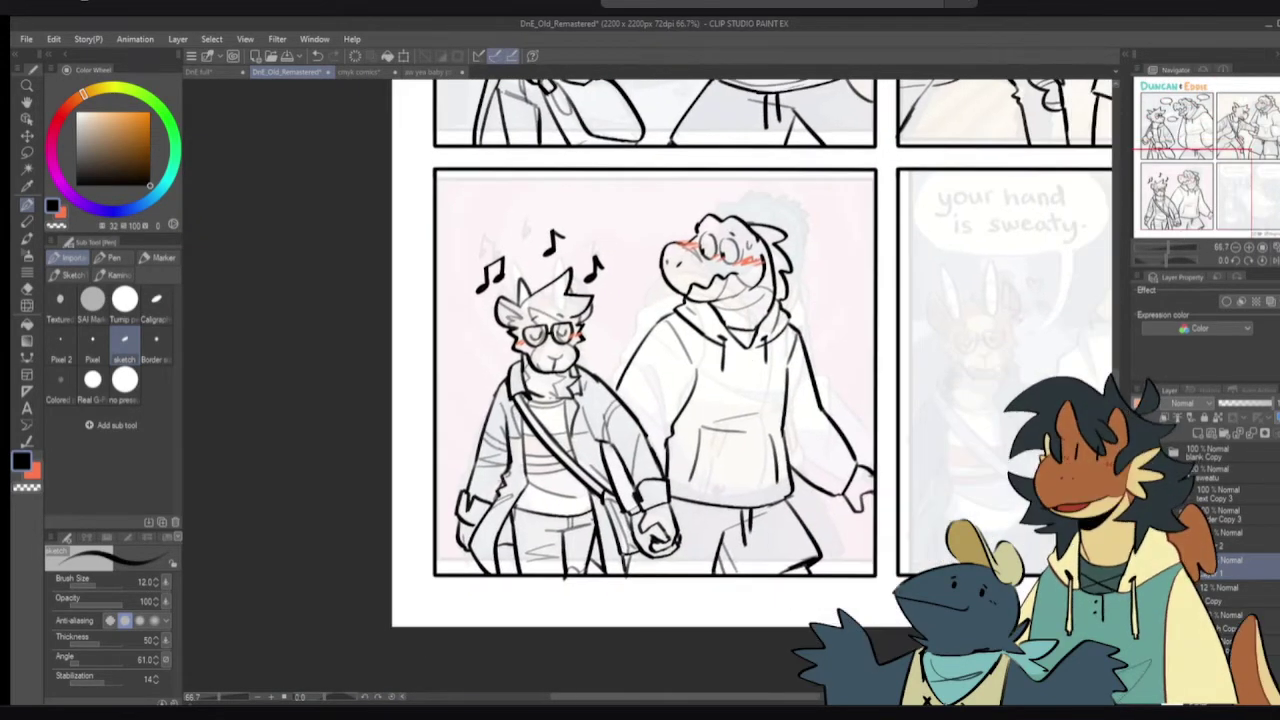
- Lasso the third panel's inked characters, paste them as a copy and move the copy into the fourth panel
{"action": "key", "text": "m"}
{"action": "mouse_move", "coordinate": [440, 445]}
{"action": "left_mouse_down"}
{"action": "mouse_move", "coordinate": [422, 533]}
{"action": "mouse_move", "coordinate": [591, 633]}
{"action": "mouse_move", "coordinate": [869, 612]}
{"action": "mouse_move", "coordinate": [1003, 495]}
{"action": "mouse_move", "coordinate": [943, 302]}
{"action": "mouse_move", "coordinate": [853, 222]}
{"action": "mouse_move", "coordinate": [763, 188]}
{"action": "mouse_move", "coordinate": [668, 190]}
{"action": "mouse_move", "coordinate": [475, 204]}
{"action": "mouse_move", "coordinate": [447, 249]}
{"action": "left_mouse_up"}
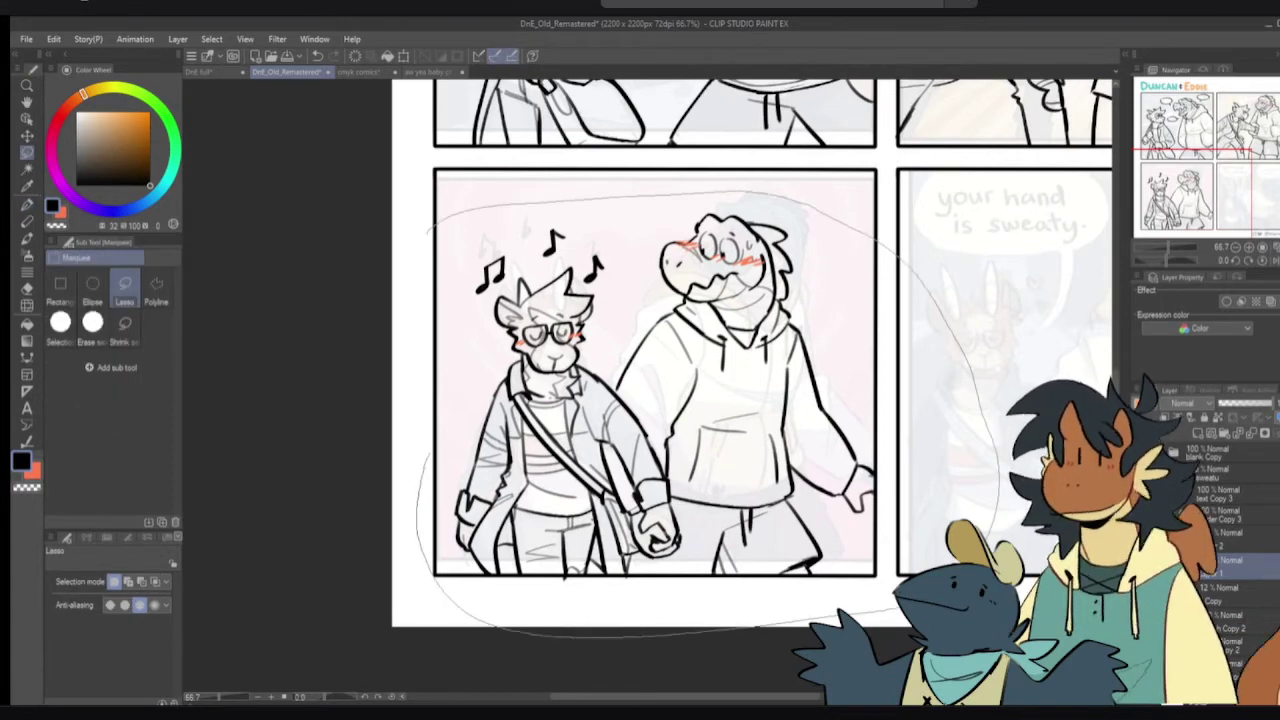
{"action": "key", "text": "p"}
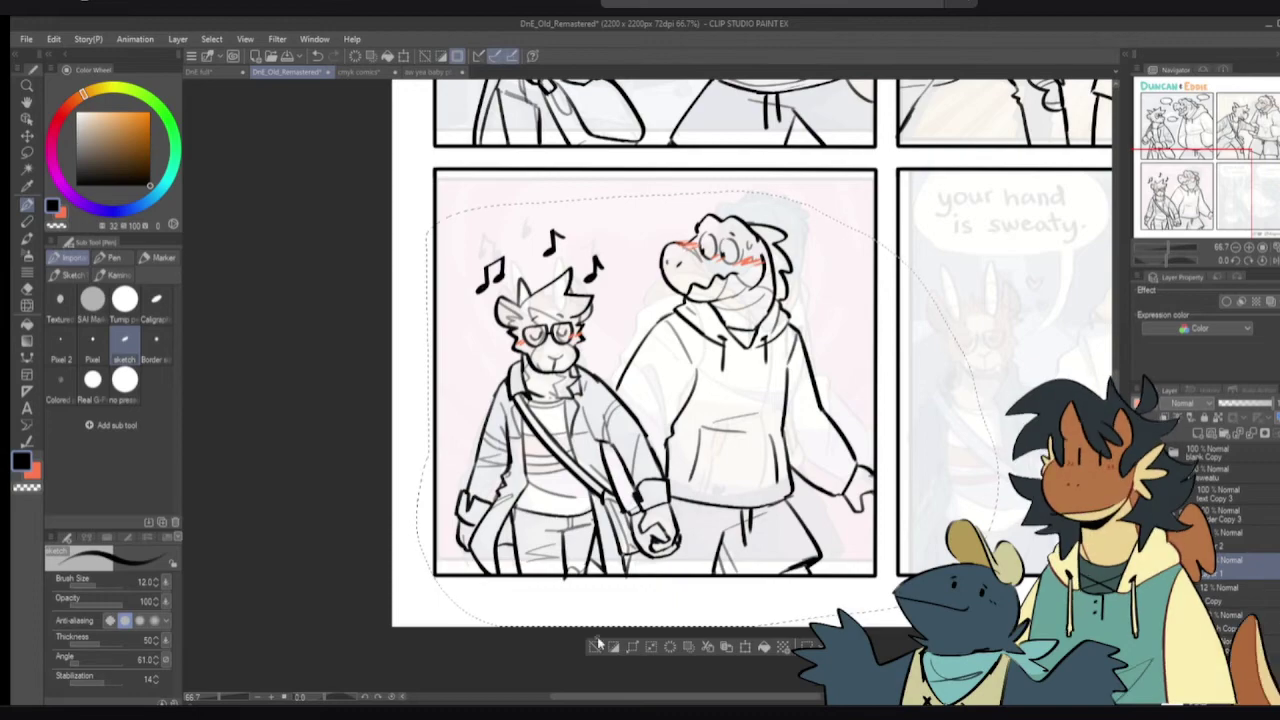
{"action": "key", "text": "ctrl+d"}
{"action": "left_click_drag", "start_coordinate": [716, 536], "coordinate": [635, 540]}
{"action": "scroll", "coordinate": [745, 538], "scroll_direction": "down", "scroll_amount": 1}
{"action": "left_click_drag", "start_coordinate": [830, 404], "coordinate": [629, 464]}
{"action": "key", "text": "ctrl+v"}
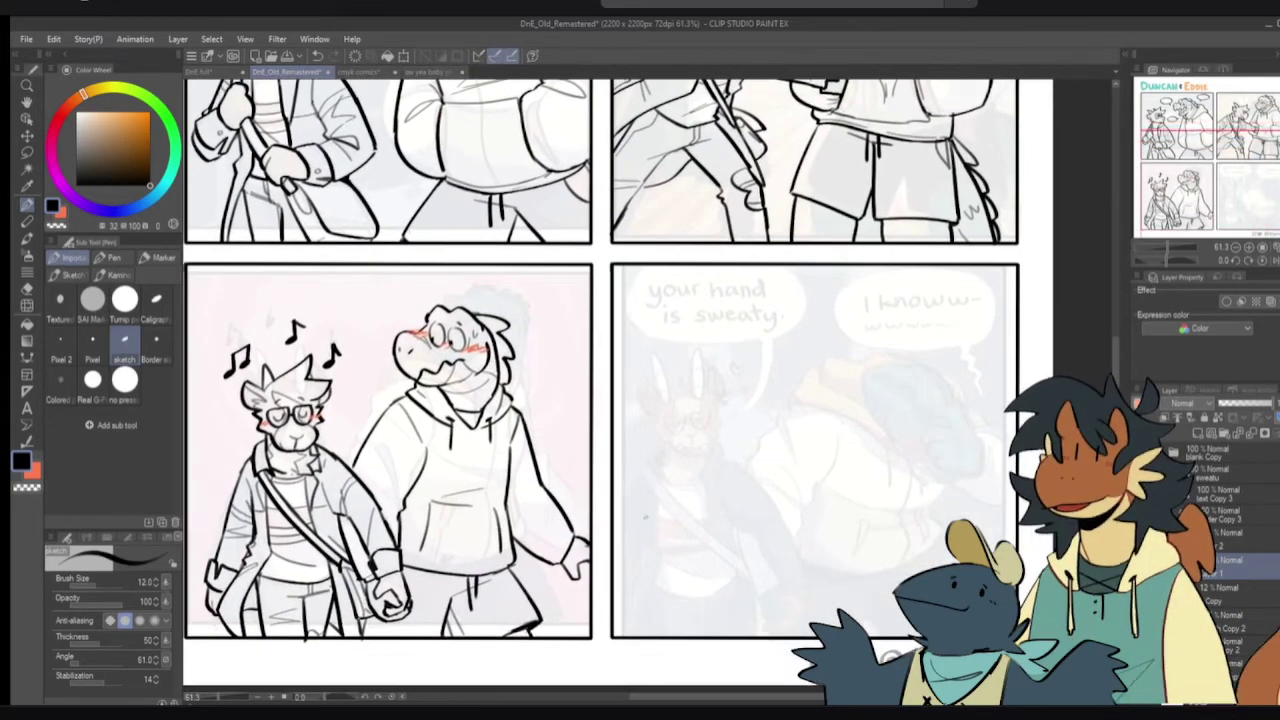
{"action": "key", "text": "ctrl+t"}
{"action": "left_click_drag", "start_coordinate": [470, 505], "coordinate": [901, 518]}
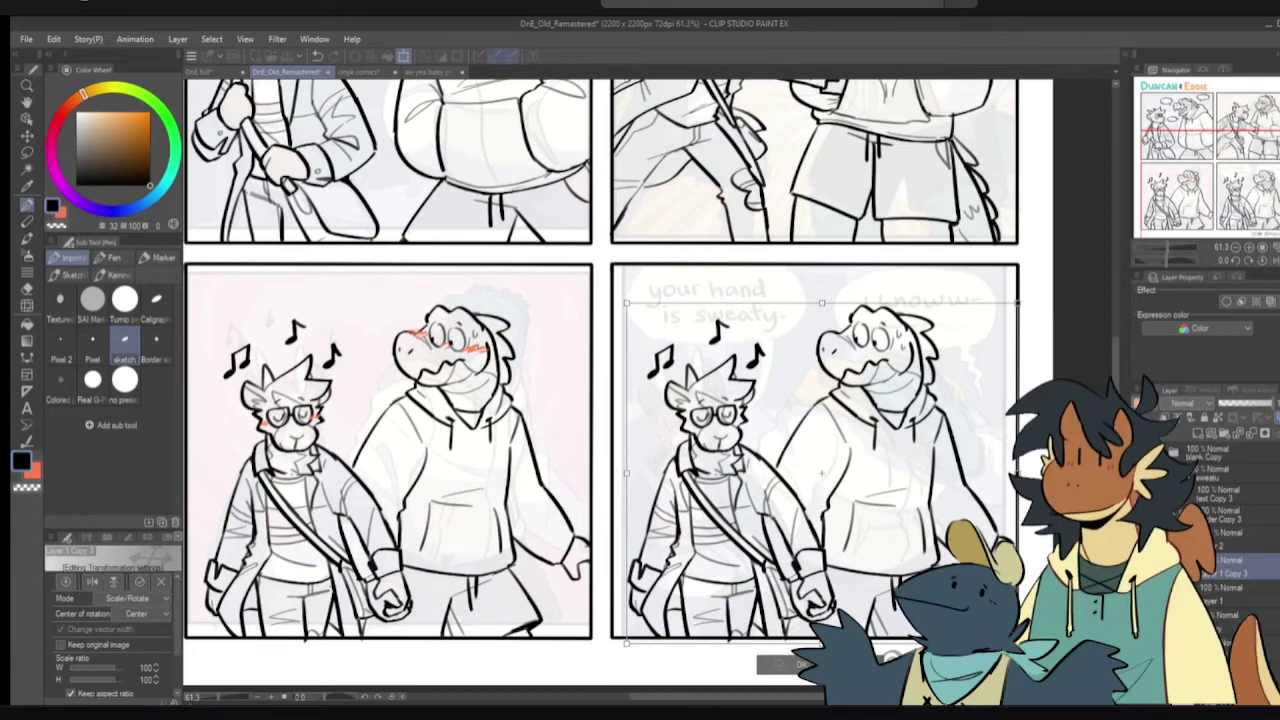
{"action": "left_click", "coordinate": [784, 666]}
- Erase the copied music notes above the goat's head in the fourth panel
{"action": "key", "text": "e"}
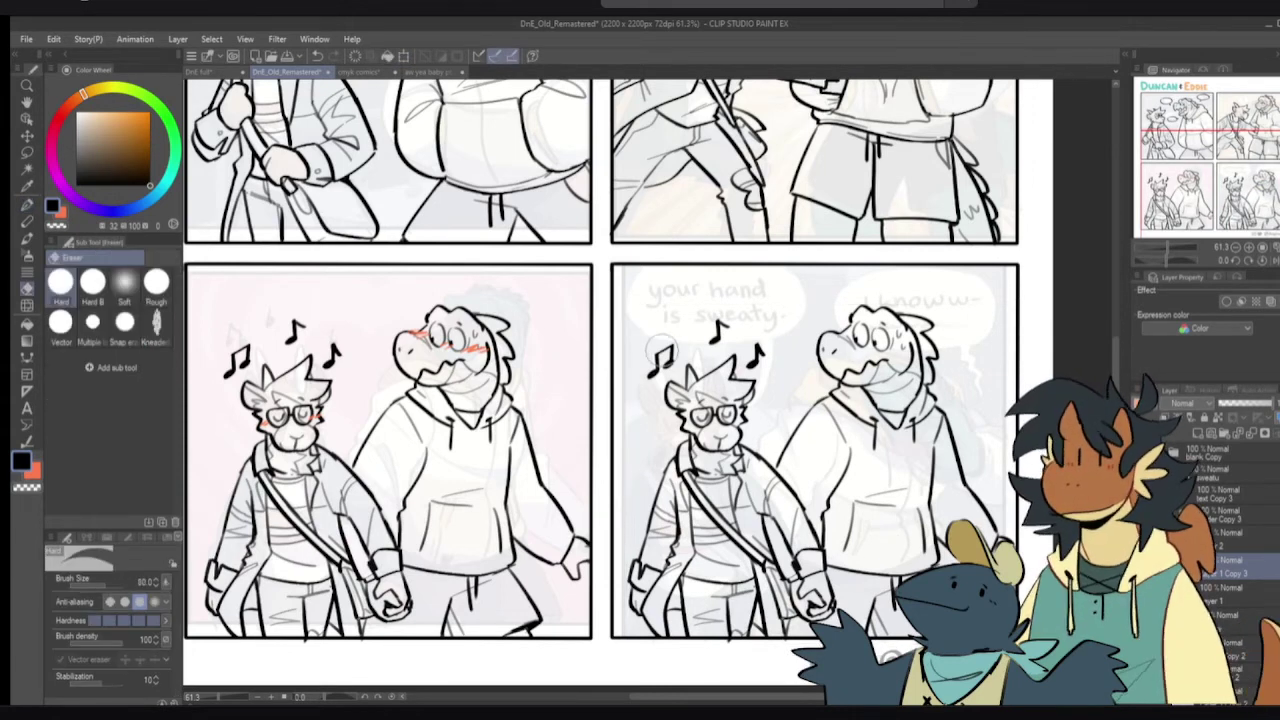
{"action": "mouse_move", "coordinate": [718, 330]}
{"action": "left_mouse_down"}
{"action": "mouse_move", "coordinate": [760, 338]}
{"action": "mouse_move", "coordinate": [756, 360]}
{"action": "left_mouse_up"}
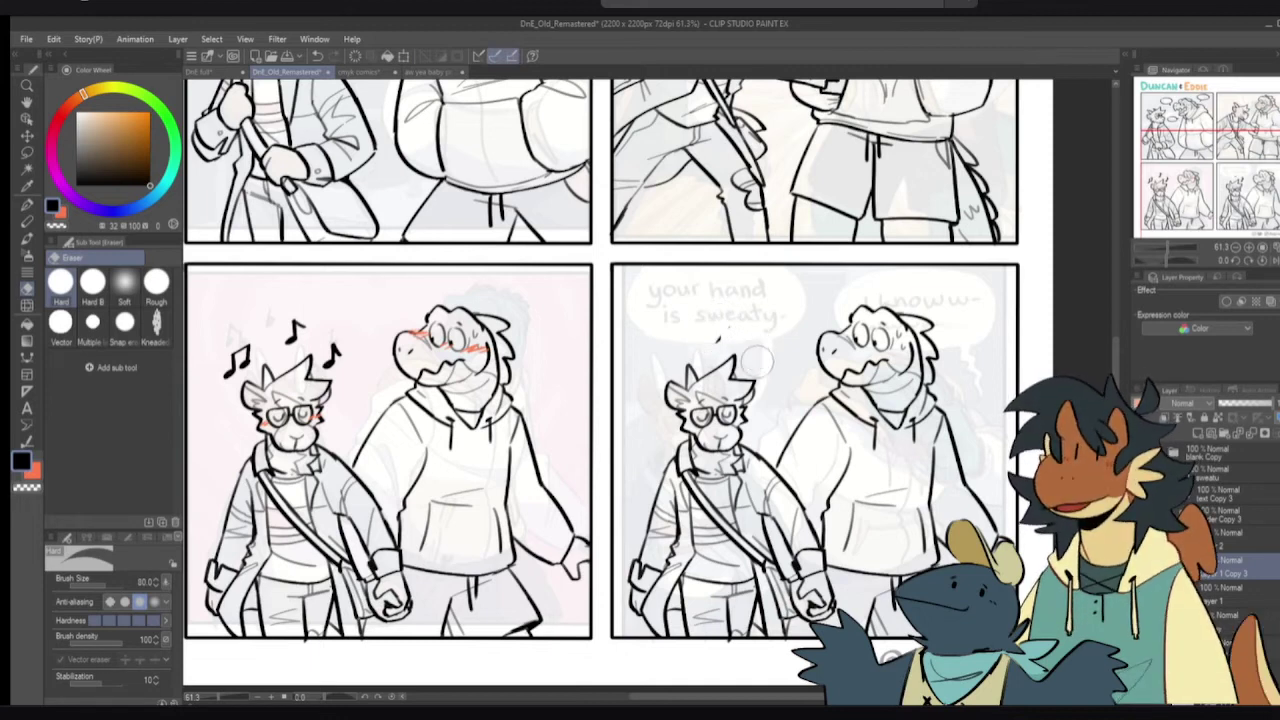
{"action": "key", "text": "p"}
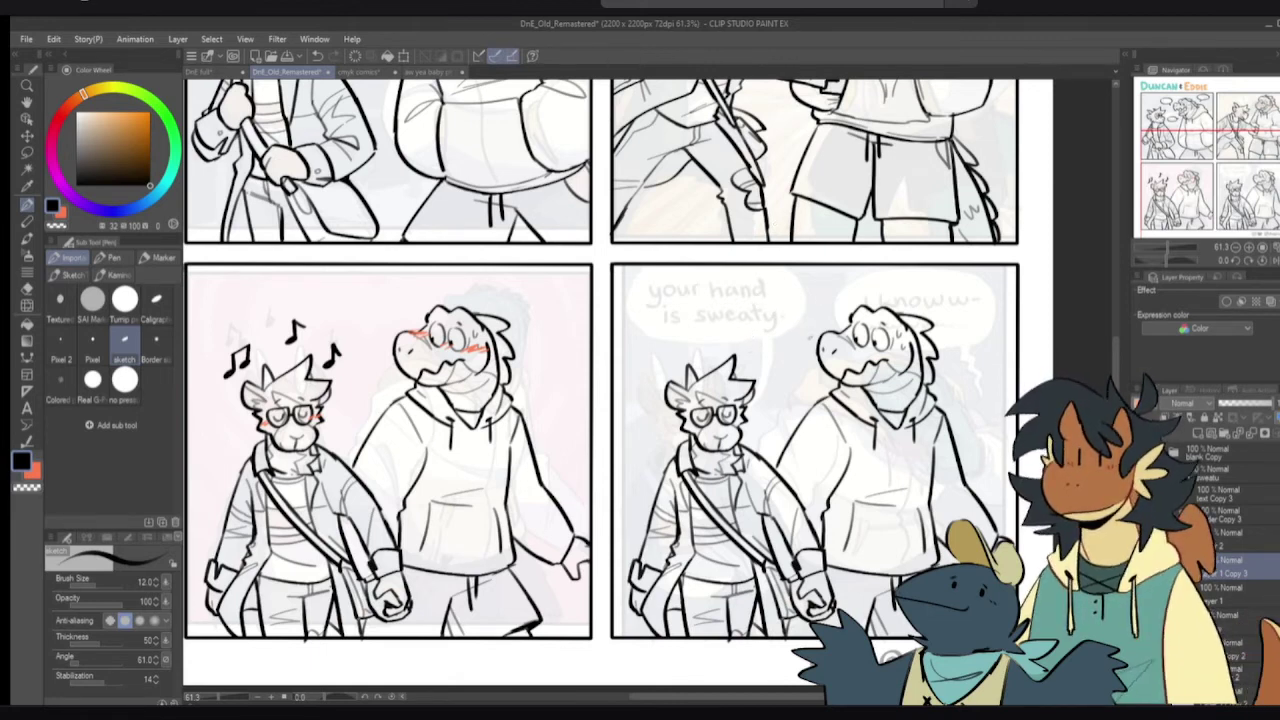
- Hide the faded reference comic and examine the copied characters in the fourth panel against those in the third
{"action": "left_click_drag", "start_coordinate": [811, 381], "coordinate": [790, 353]}
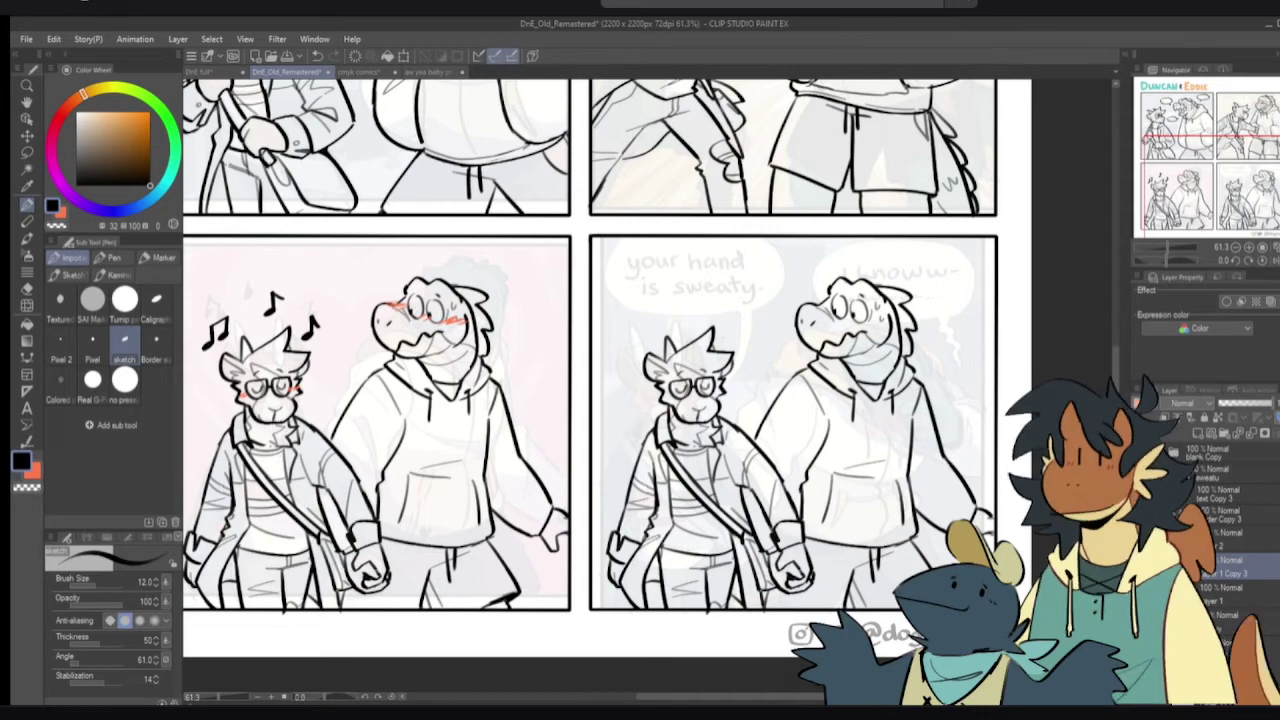
{"action": "left_click", "coordinate": [1142, 621]}
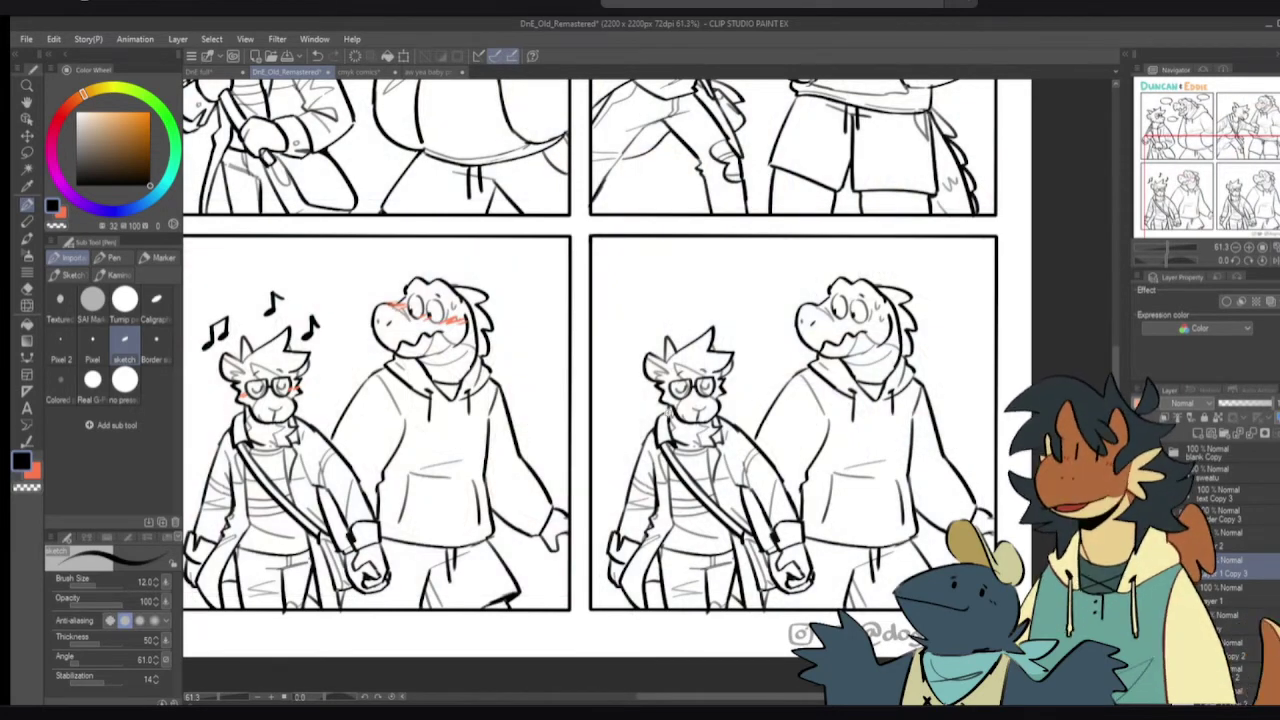
{"action": "scroll", "coordinate": [669, 413], "scroll_direction": "up", "scroll_amount": 2}
{"action": "key", "text": "c"}
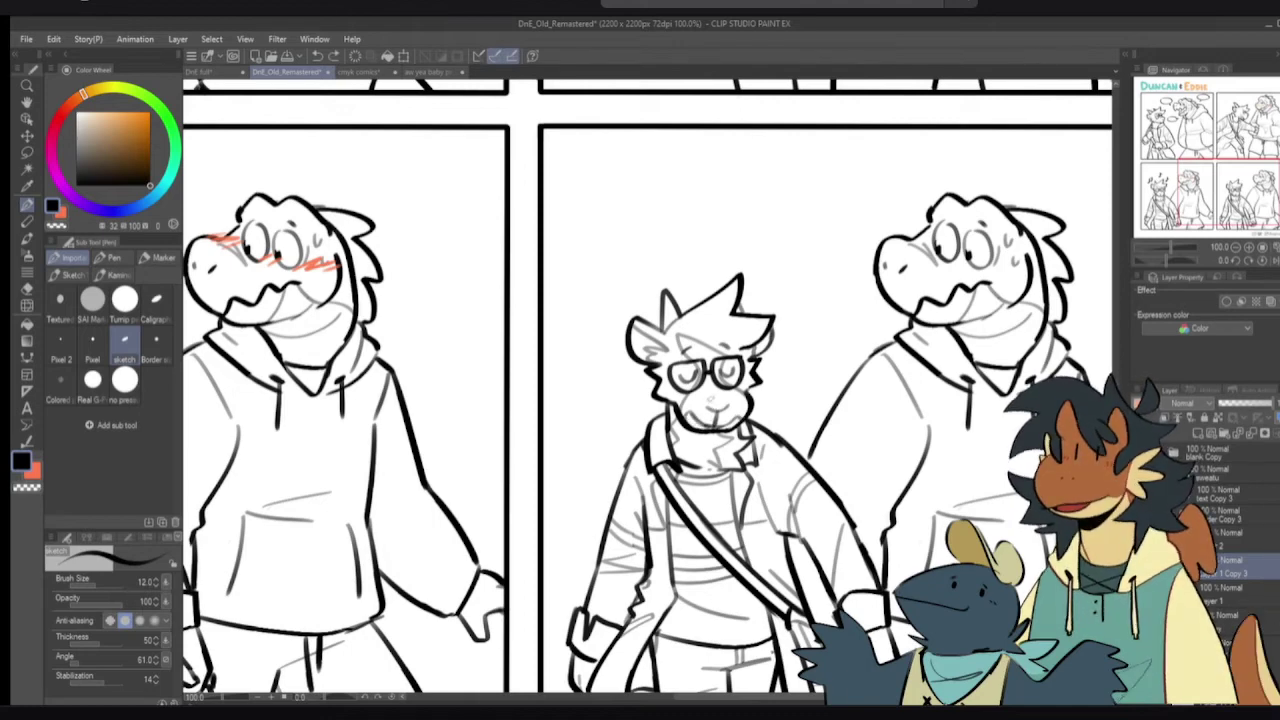
{"action": "scroll", "coordinate": [712, 402], "scroll_direction": "up", "scroll_amount": 2}
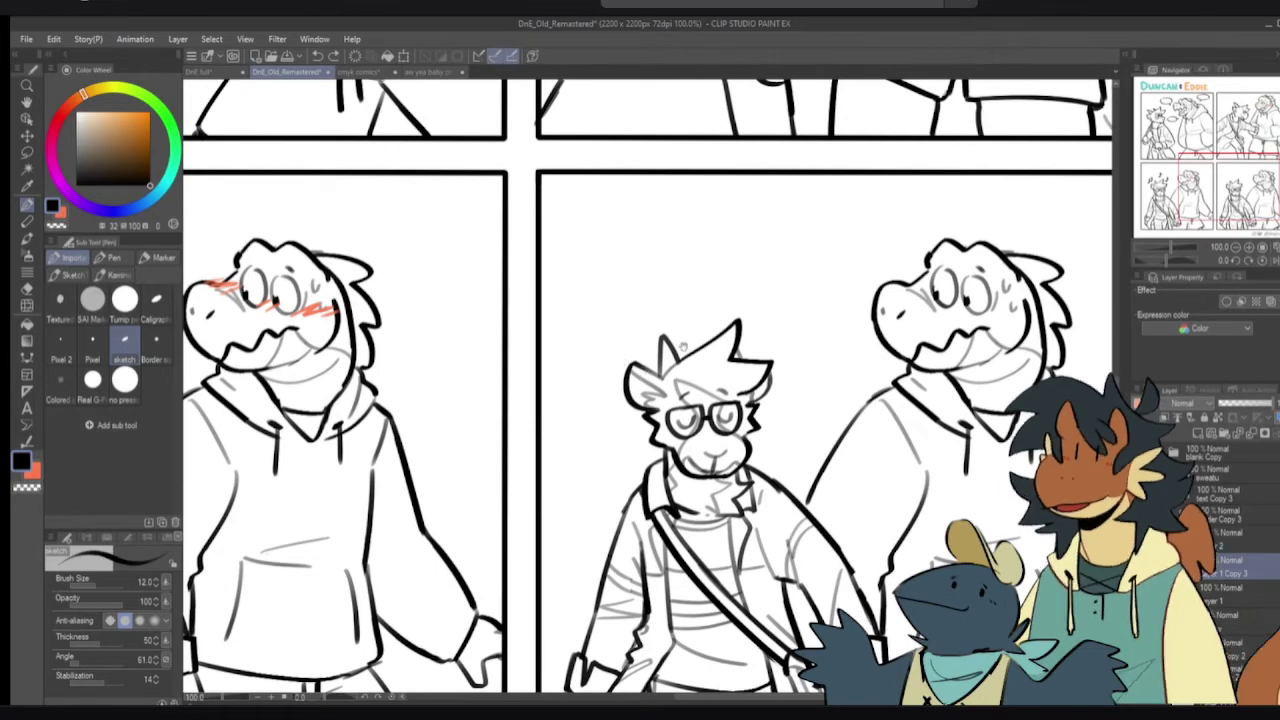
{"action": "scroll", "coordinate": [740, 360], "scroll_direction": "right", "scroll_amount": 4}
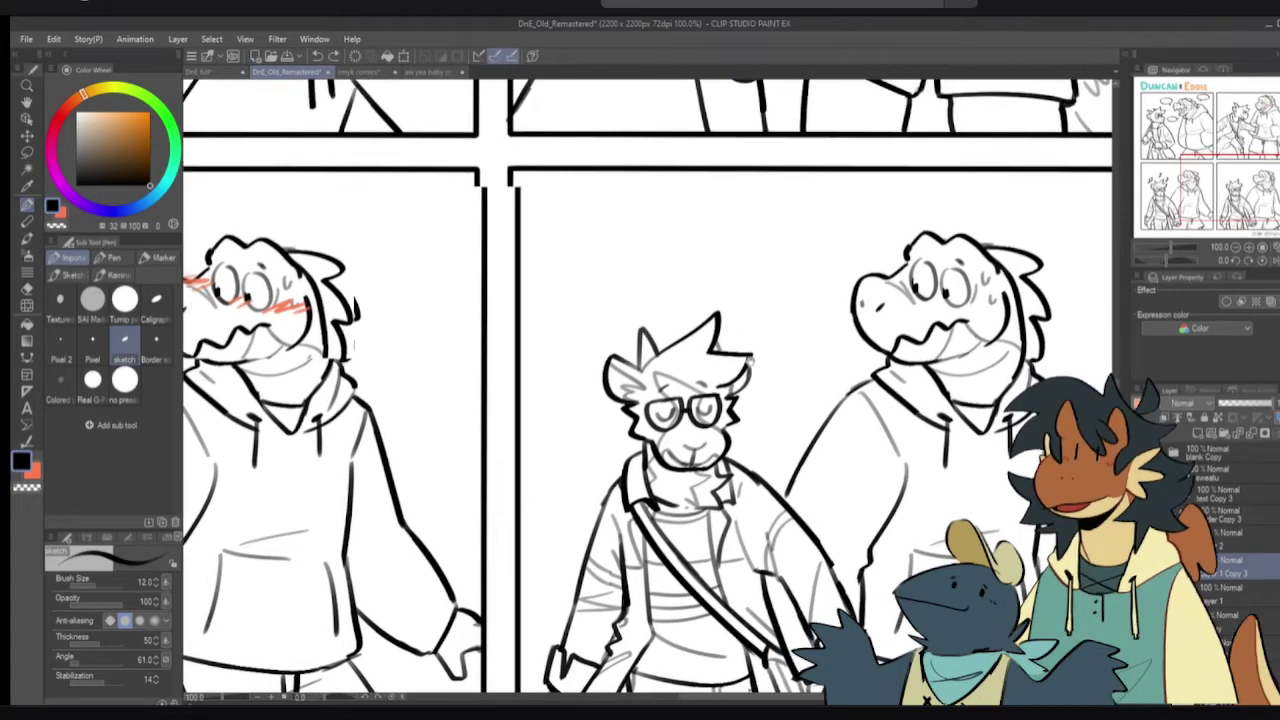
{"action": "left_click_drag", "start_coordinate": [778, 361], "coordinate": [770, 358]}
{"action": "scroll", "coordinate": [742, 330], "scroll_direction": "down", "scroll_amount": 1}
{"action": "left_click_drag", "start_coordinate": [742, 410], "coordinate": [742, 342]}
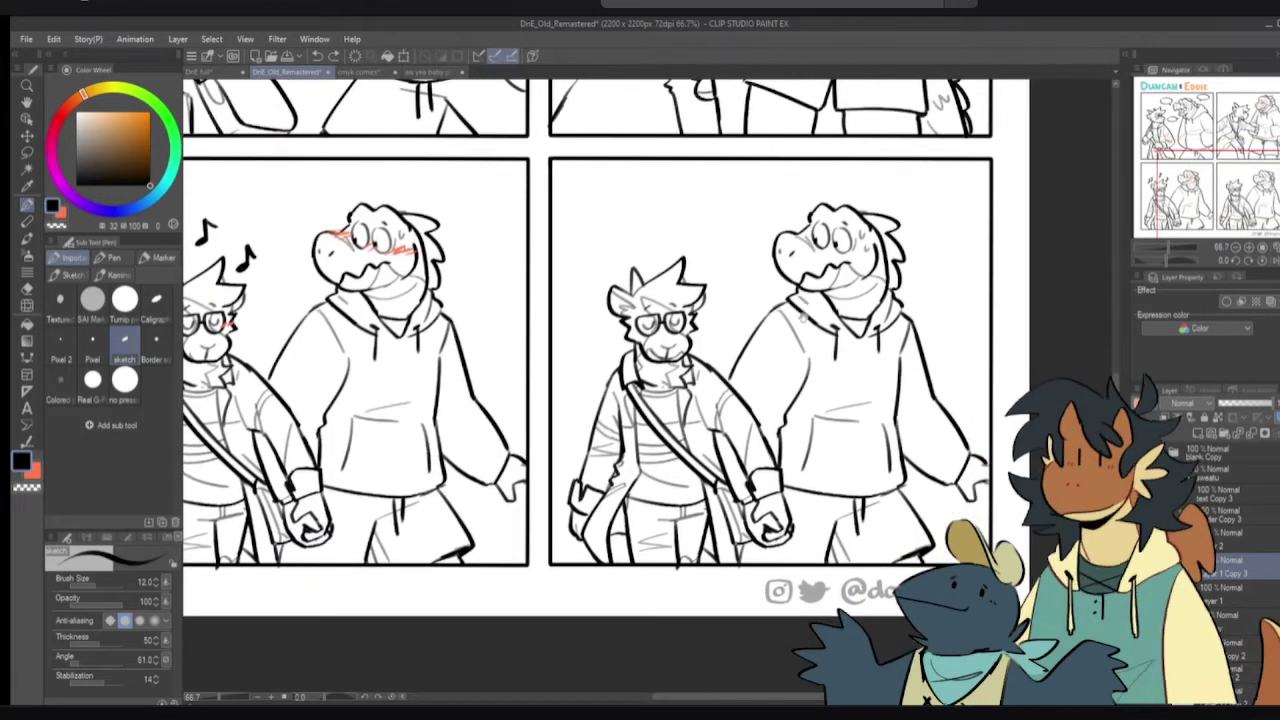
{"action": "scroll", "coordinate": [737, 345], "scroll_direction": "up", "scroll_amount": 1}
{"action": "scroll", "coordinate": [862, 380], "scroll_direction": "down", "scroll_amount": 1}
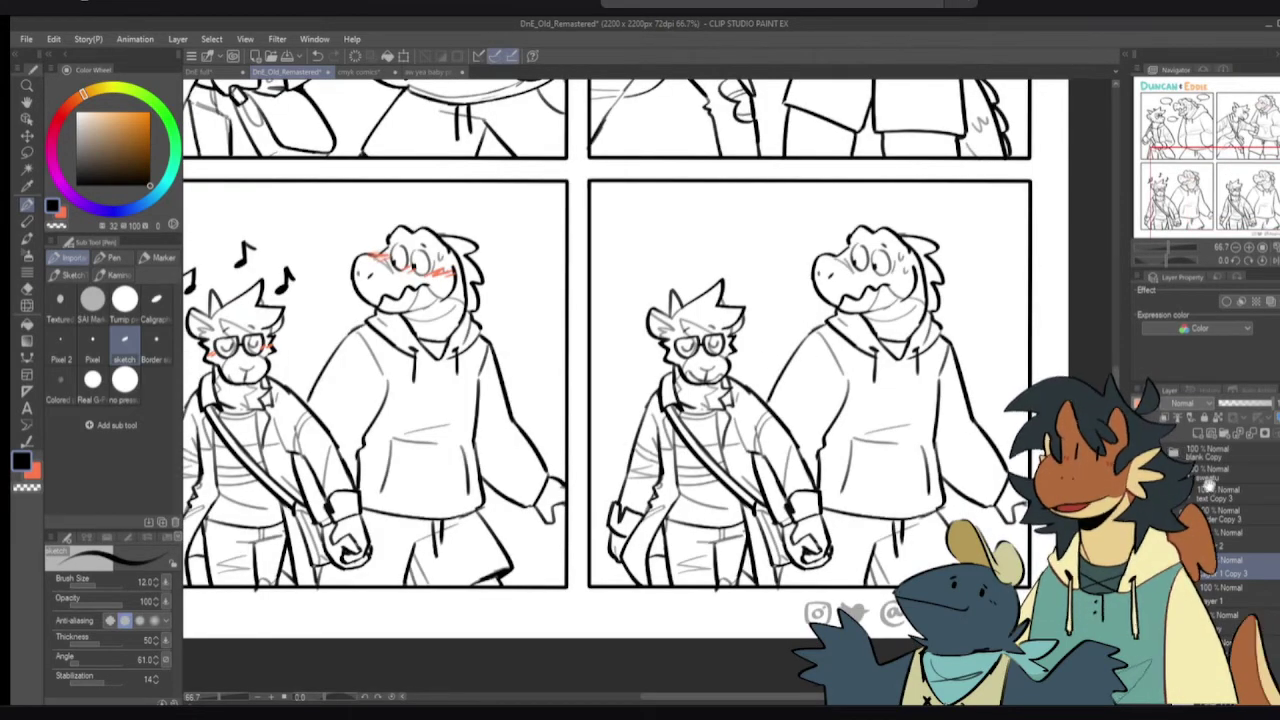
- Expand the fourth panel's text layer folder and select its balloons layer
{"action": "left_click", "coordinate": [1178, 494]}
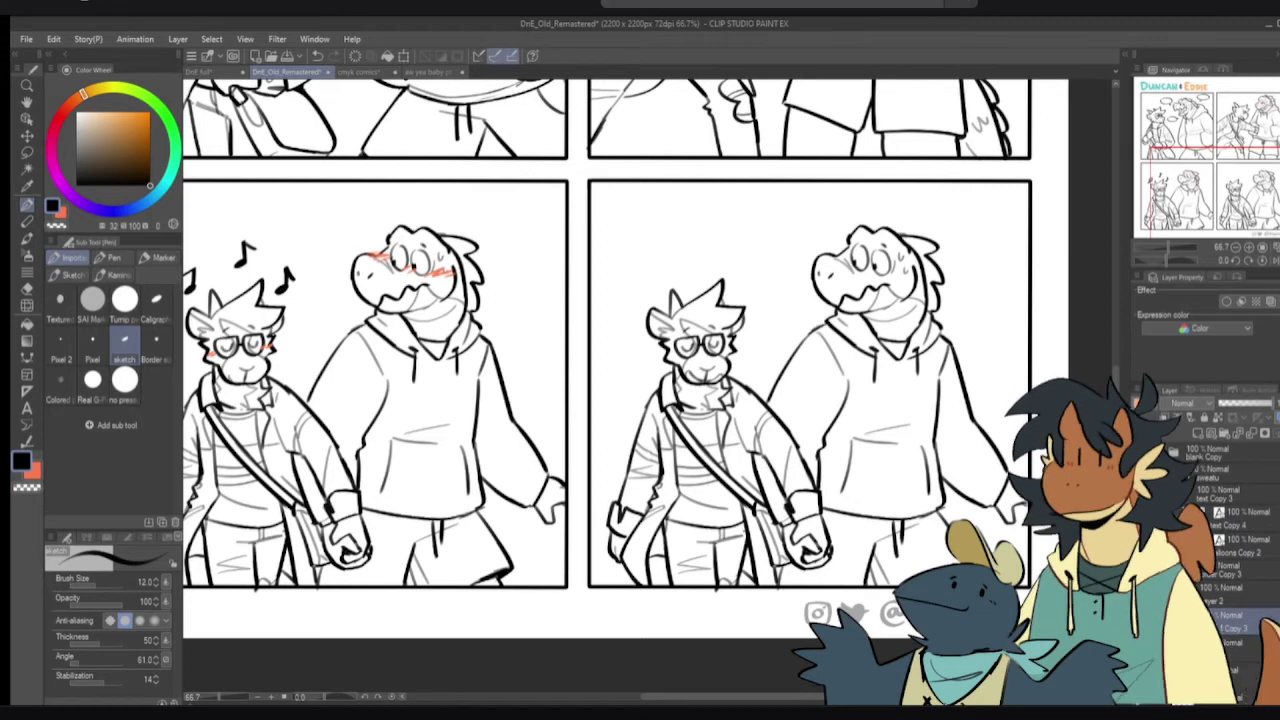
{"action": "left_click", "coordinate": [1240, 518]}
{"action": "left_click", "coordinate": [1240, 545]}
{"action": "key", "text": "t"}
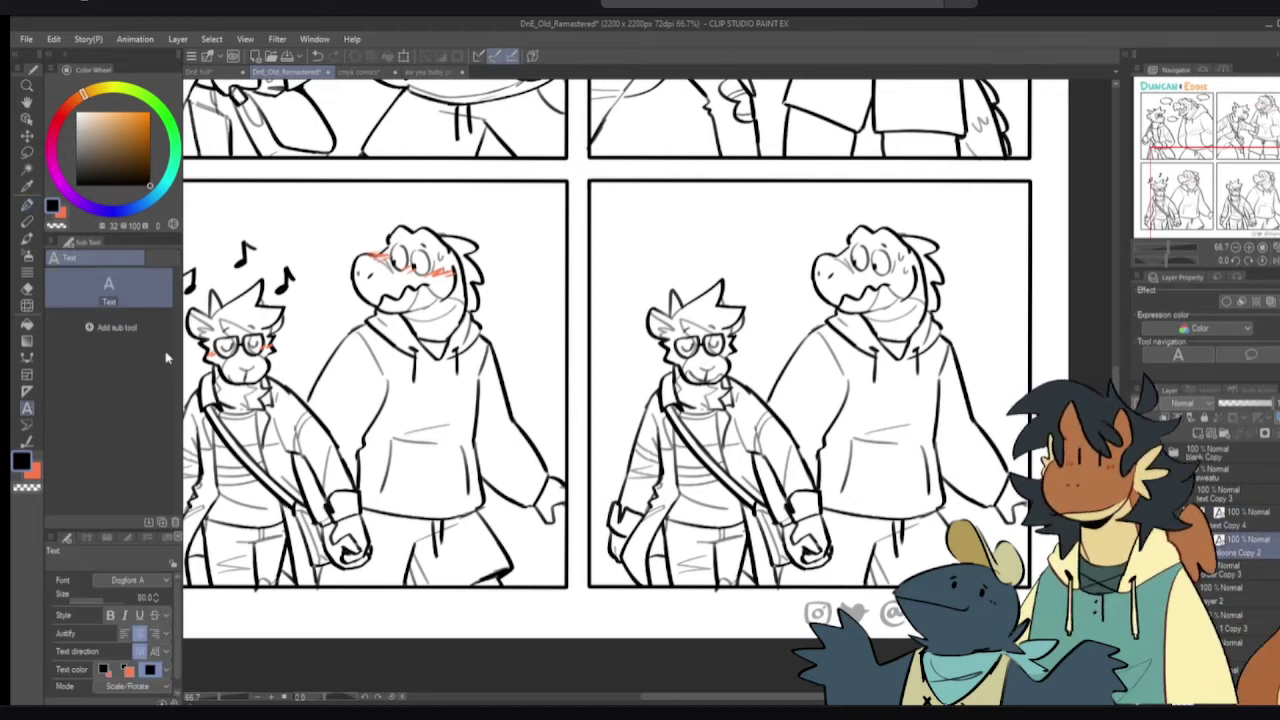
{"action": "key", "text": "t"}
{"action": "left_click", "coordinate": [132, 329]}
{"action": "left_click_drag", "start_coordinate": [601, 170], "coordinate": [847, 283]}
{"action": "left_click_drag", "start_coordinate": [723, 226], "coordinate": [723, 226]}
{"action": "key", "text": "ctrl+z"}
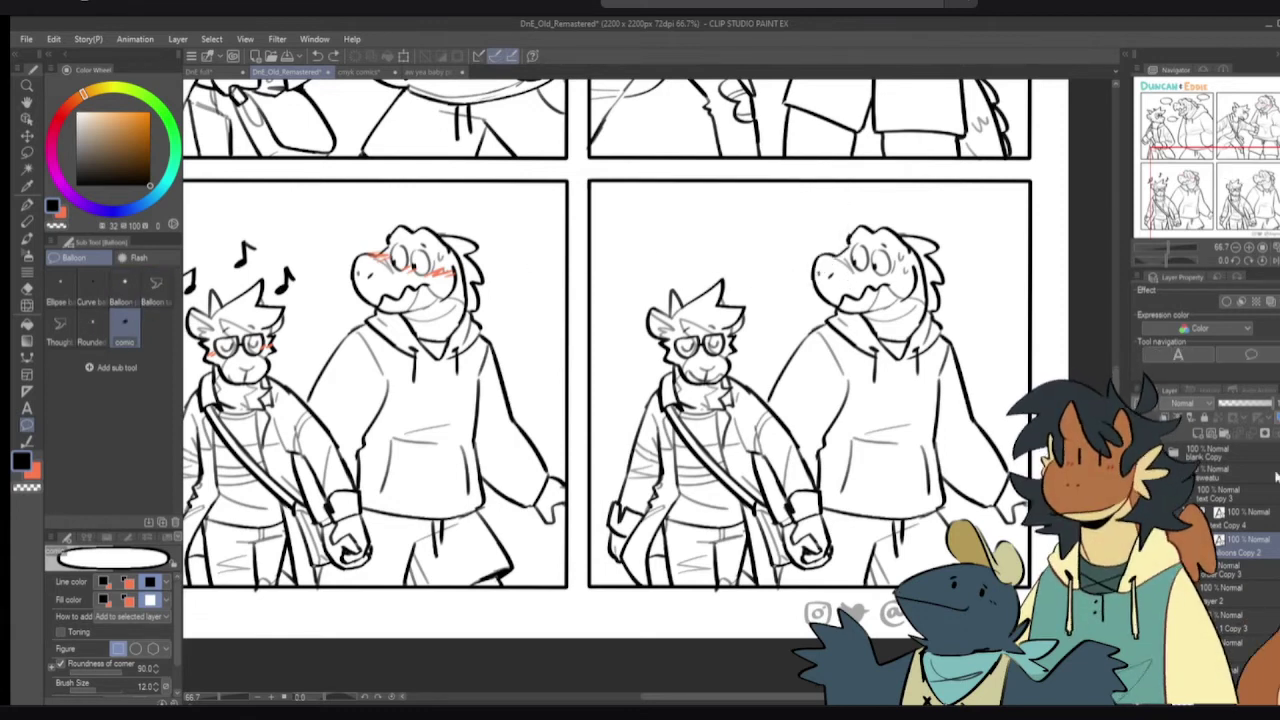
- Add the two-line dialogue "Your hand is sweaty" above the goat in the fourth panel, using the text layer
{"action": "key", "text": "t"}
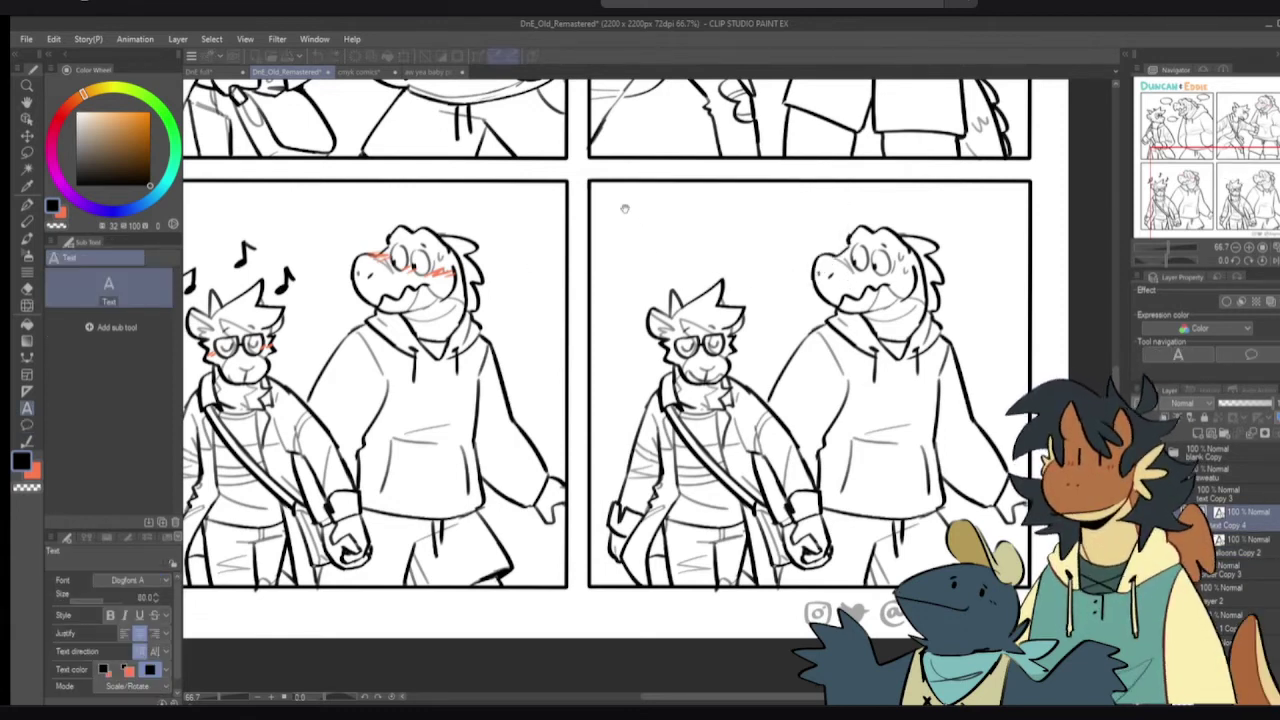
{"action": "left_click", "coordinate": [624, 212]}
{"action": "type", "text": "Your hand"}
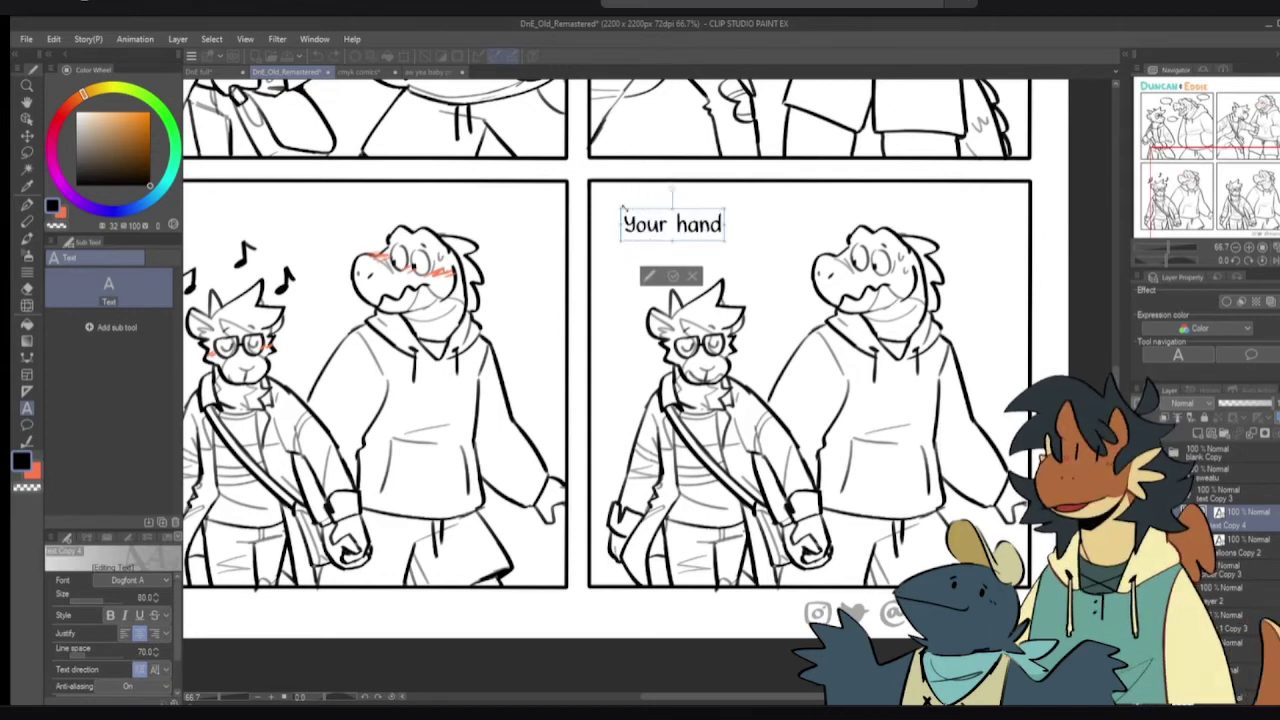
{"action": "key", "text": "Return"}
{"action": "type", "text": "is sweaty"}
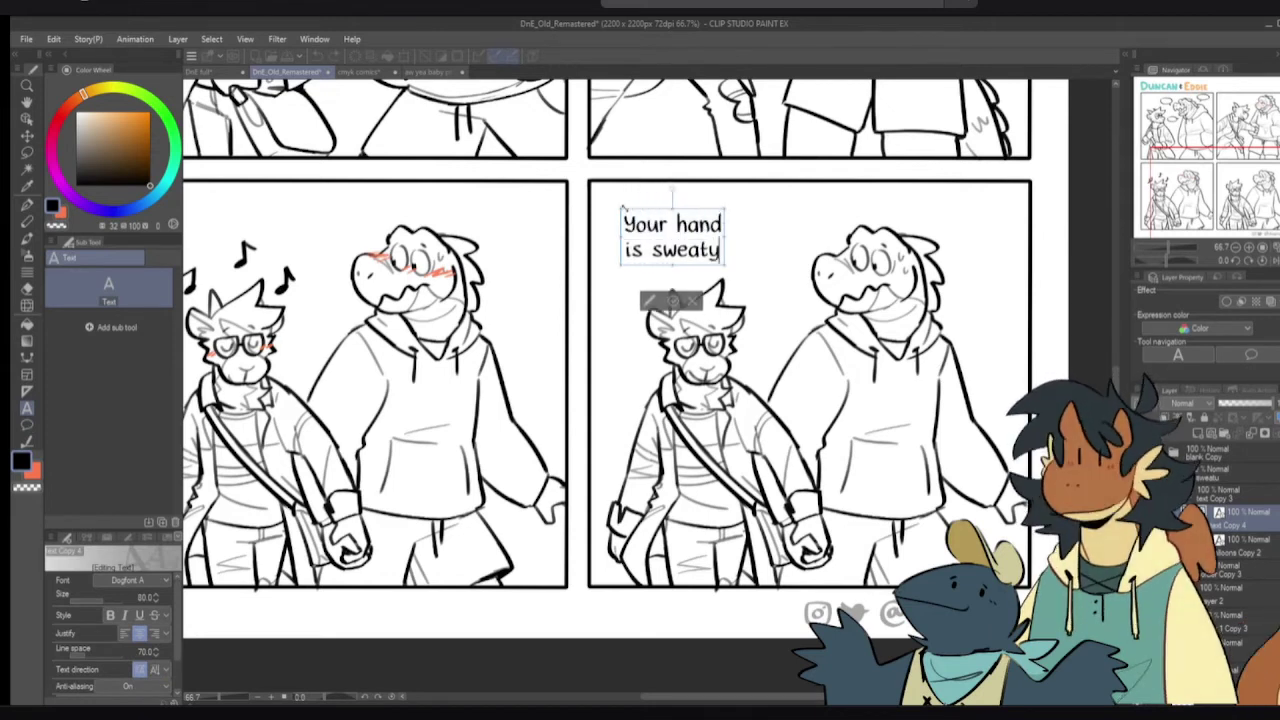
{"action": "left_click", "coordinate": [674, 301]}
- Add the dialogue "I KNOWW" on the same text layer and move it above the lizard's head
{"action": "left_click", "coordinate": [812, 280]}
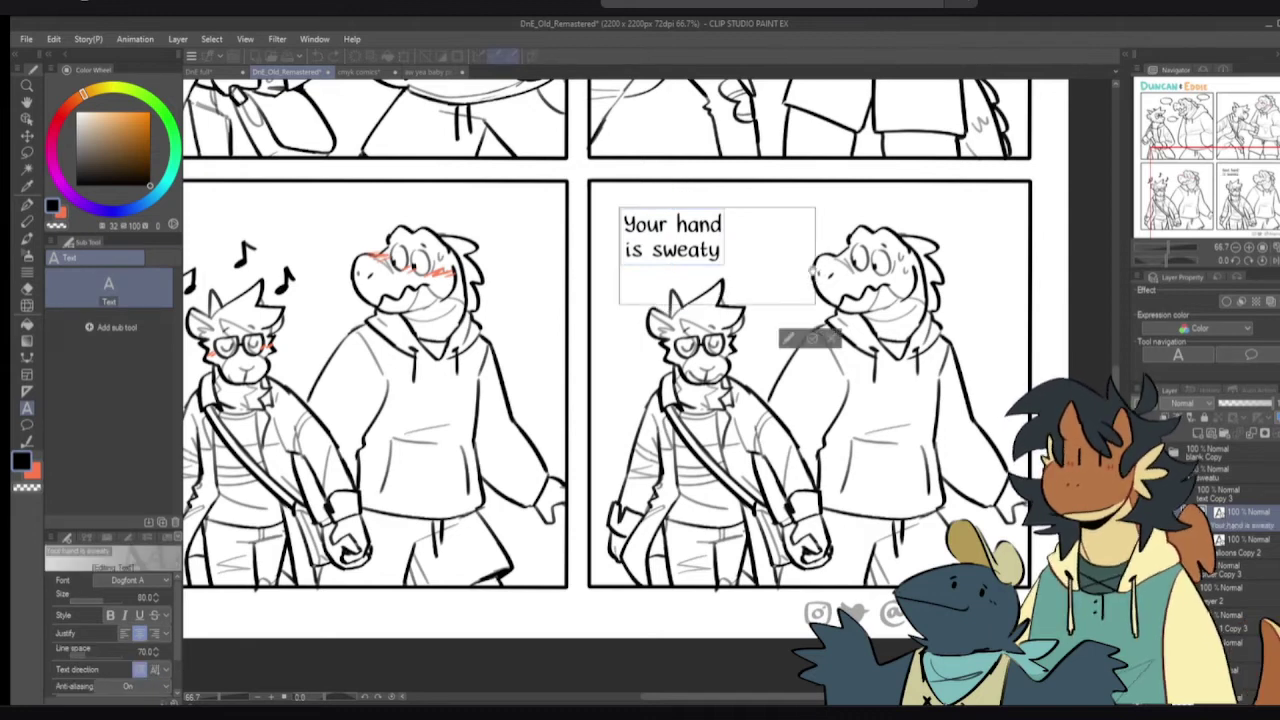
{"action": "type", "text": "KNOWWWW"}
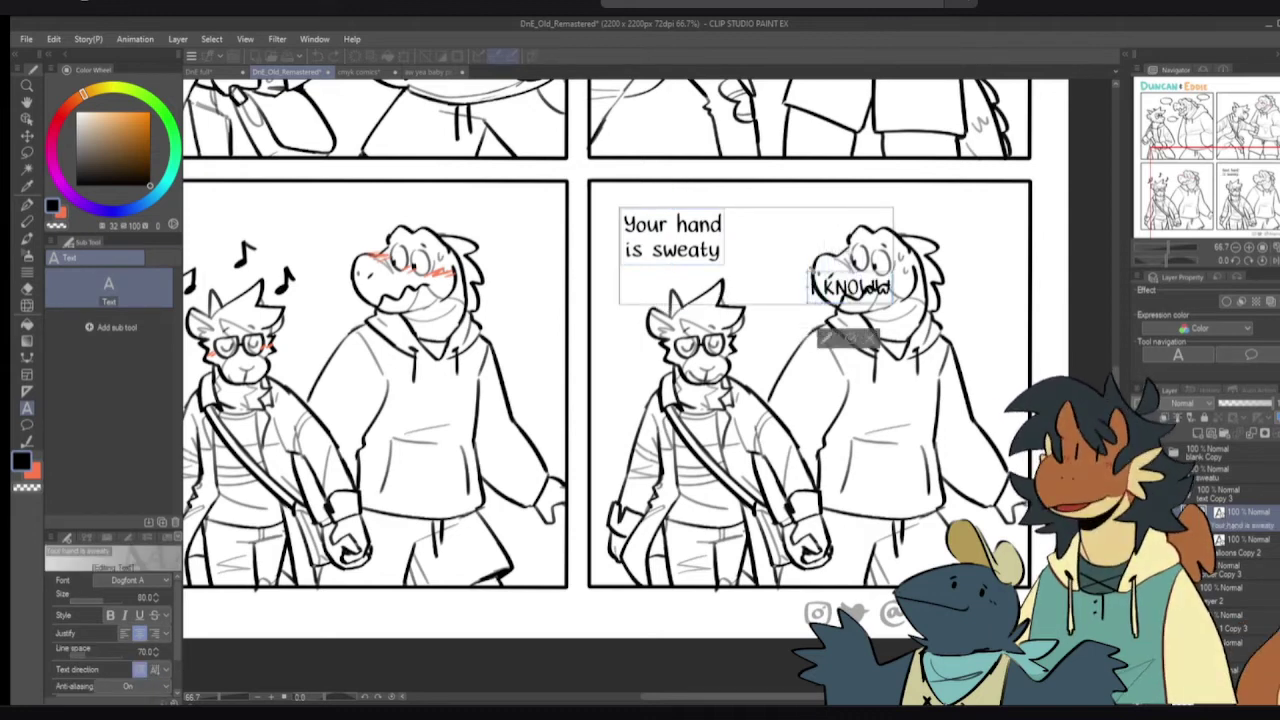
{"action": "key", "text": "BackSpace"}
{"action": "key", "text": "BackSpace"}
{"action": "key", "text": "BackSpace"}
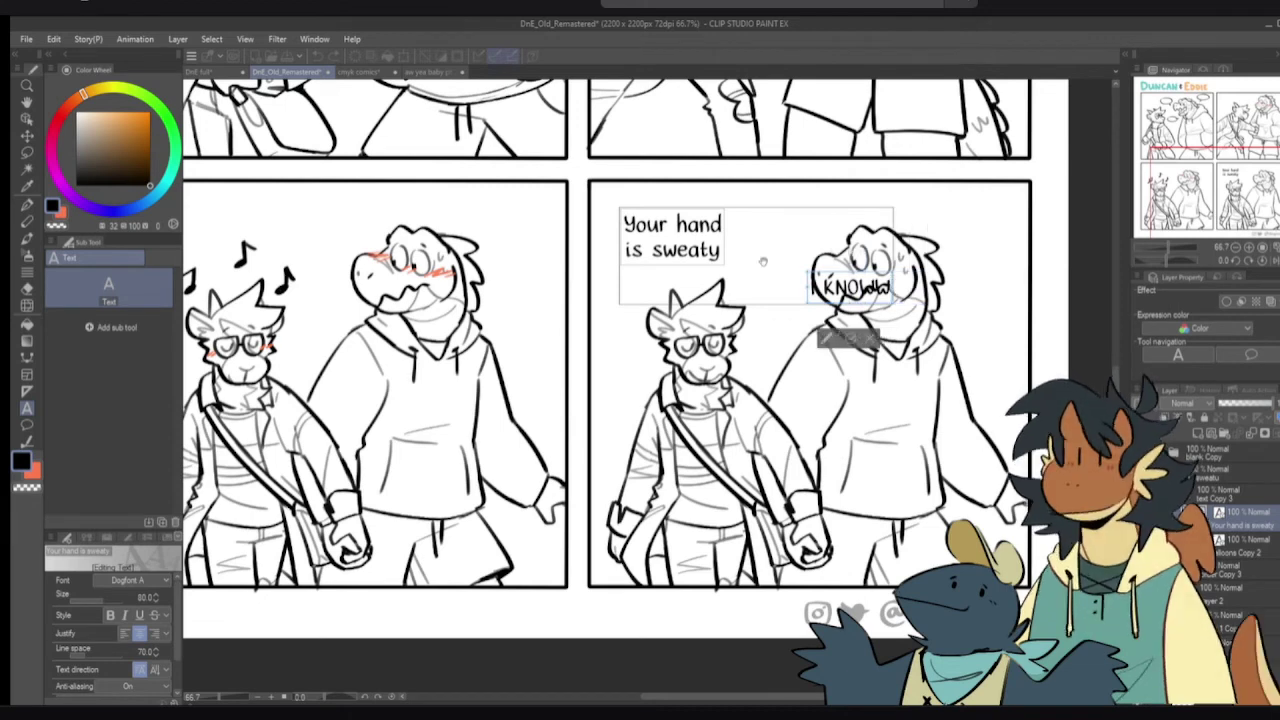
{"action": "key", "text": "Escape"}
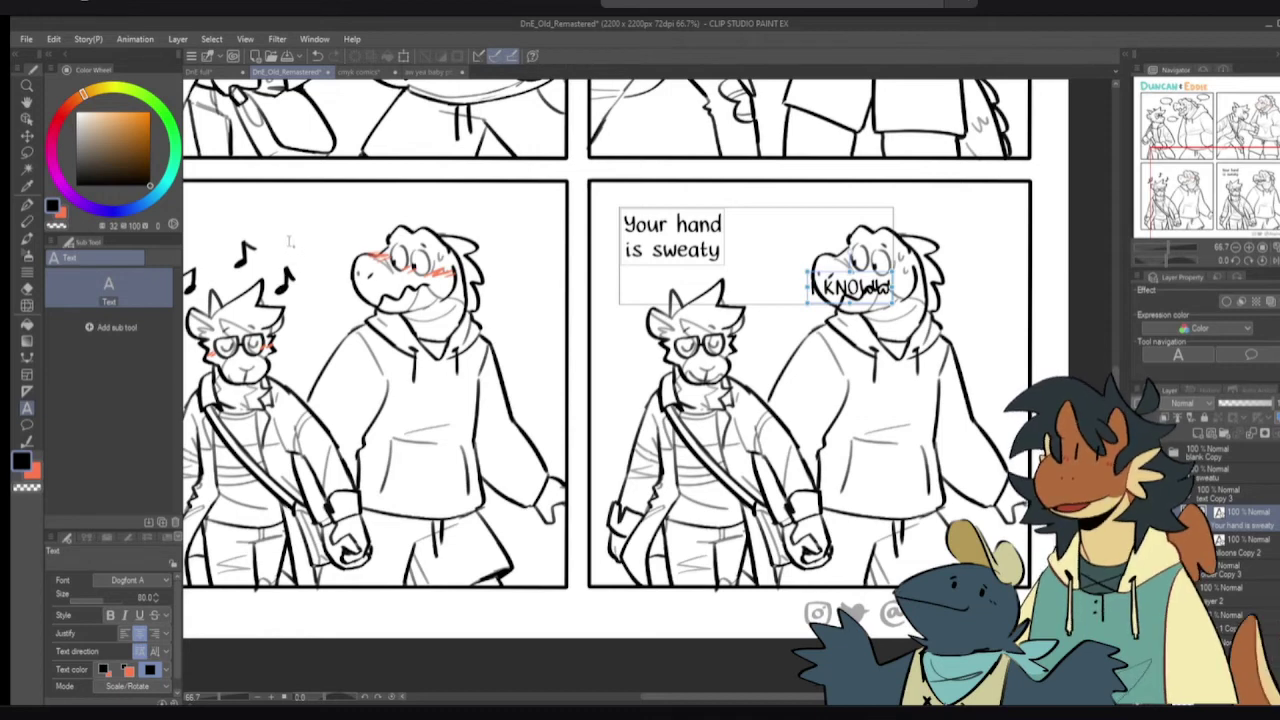
{"action": "left_click", "coordinate": [27, 204]}
{"action": "left_click_drag", "start_coordinate": [826, 287], "coordinate": [953, 217]}
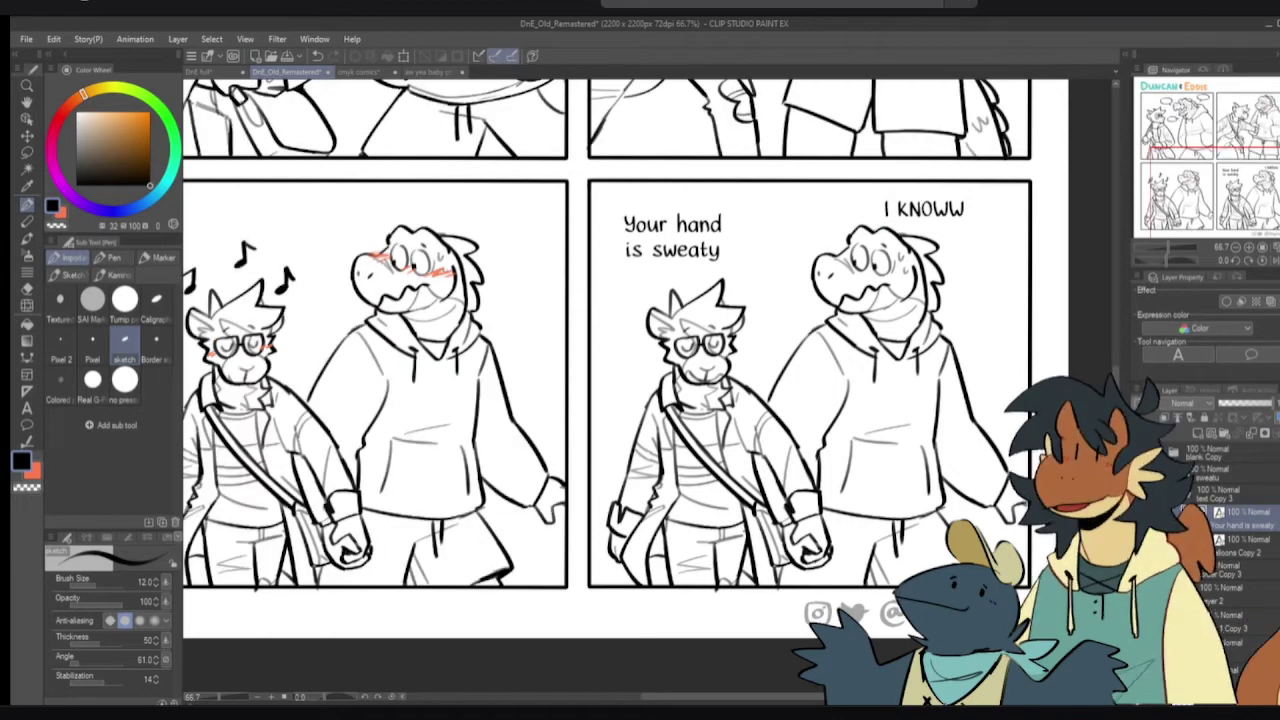
- Select the fourth panel's line layer and erase the lizard's copied head, neck and hood
{"action": "left_click", "coordinate": [1143, 622]}
{"action": "left_click", "coordinate": [1143, 622]}
{"action": "left_click", "coordinate": [1234, 622]}
{"action": "left_click_drag", "start_coordinate": [1012, 454], "coordinate": [932, 452]}
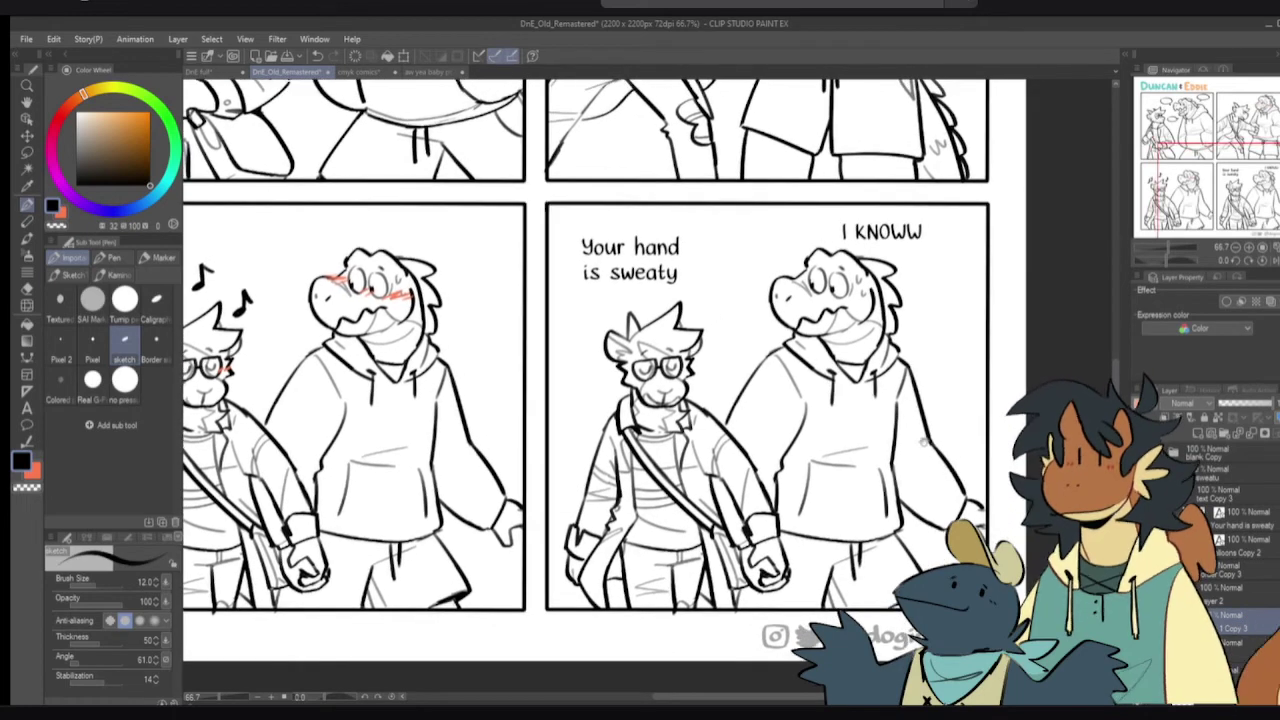
{"action": "key", "text": "e"}
{"action": "mouse_move", "coordinate": [840, 310]}
{"action": "left_mouse_down"}
{"action": "mouse_move", "coordinate": [793, 265]}
{"action": "mouse_move", "coordinate": [858, 294]}
{"action": "mouse_move", "coordinate": [883, 343]}
{"action": "mouse_move", "coordinate": [764, 353]}
{"action": "mouse_move", "coordinate": [840, 380]}
{"action": "mouse_move", "coordinate": [895, 375]}
{"action": "left_mouse_up"}
{"action": "key", "text": "p"}
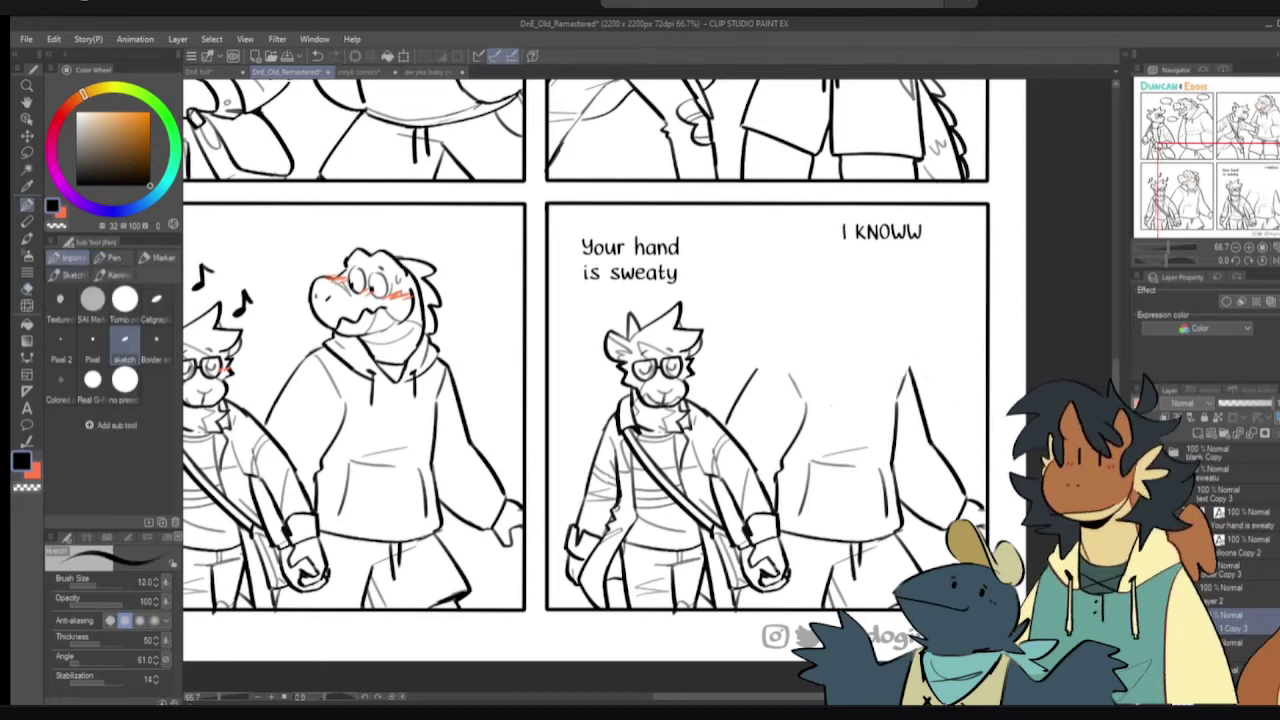
- Show the faded reference comic again and erase the lizard's copied outer arm and parts of the shoulder lines
{"action": "left_click", "coordinate": [1143, 643]}
{"action": "key", "text": "e"}
{"action": "mouse_move", "coordinate": [740, 378]}
{"action": "left_mouse_down"}
{"action": "mouse_move", "coordinate": [813, 393]}
{"action": "mouse_move", "coordinate": [875, 365]}
{"action": "mouse_move", "coordinate": [891, 400]}
{"action": "mouse_move", "coordinate": [912, 368]}
{"action": "mouse_move", "coordinate": [930, 466]}
{"action": "mouse_move", "coordinate": [907, 446]}
{"action": "mouse_move", "coordinate": [900, 458]}
{"action": "mouse_move", "coordinate": [915, 498]}
{"action": "mouse_move", "coordinate": [973, 497]}
{"action": "left_mouse_up"}
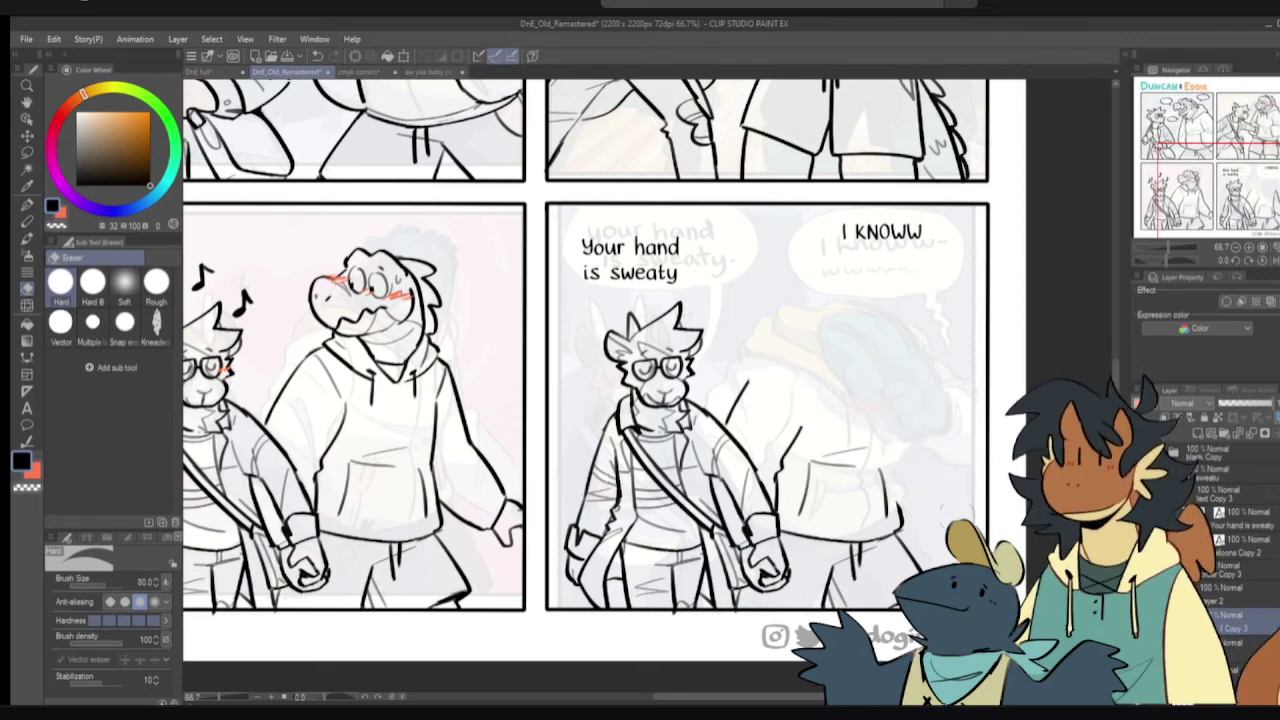
- Ink the lizard's raised hand covering its face in the fourth panel, following the reference sketch
{"action": "key", "text": "p"}
{"action": "scroll", "coordinate": [850, 372], "scroll_direction": "up", "scroll_amount": 1}
{"action": "mouse_move", "coordinate": [894, 338]}
{"action": "left_mouse_down"}
{"action": "mouse_move", "coordinate": [855, 335]}
{"action": "mouse_move", "coordinate": [882, 350]}
{"action": "mouse_move", "coordinate": [848, 363]}
{"action": "mouse_move", "coordinate": [863, 405]}
{"action": "mouse_move", "coordinate": [900, 405]}
{"action": "mouse_move", "coordinate": [870, 398]}
{"action": "left_mouse_up"}
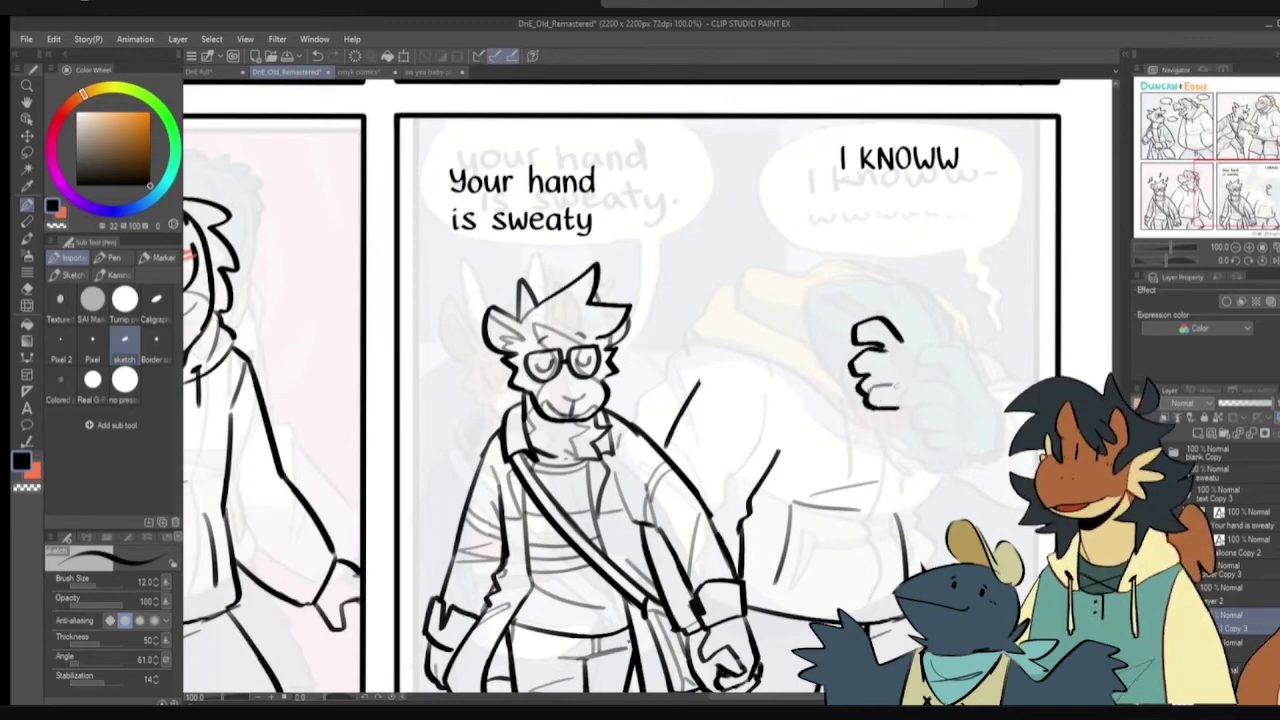
{"action": "key", "text": "ctrl+z"}
{"action": "key", "text": "e"}
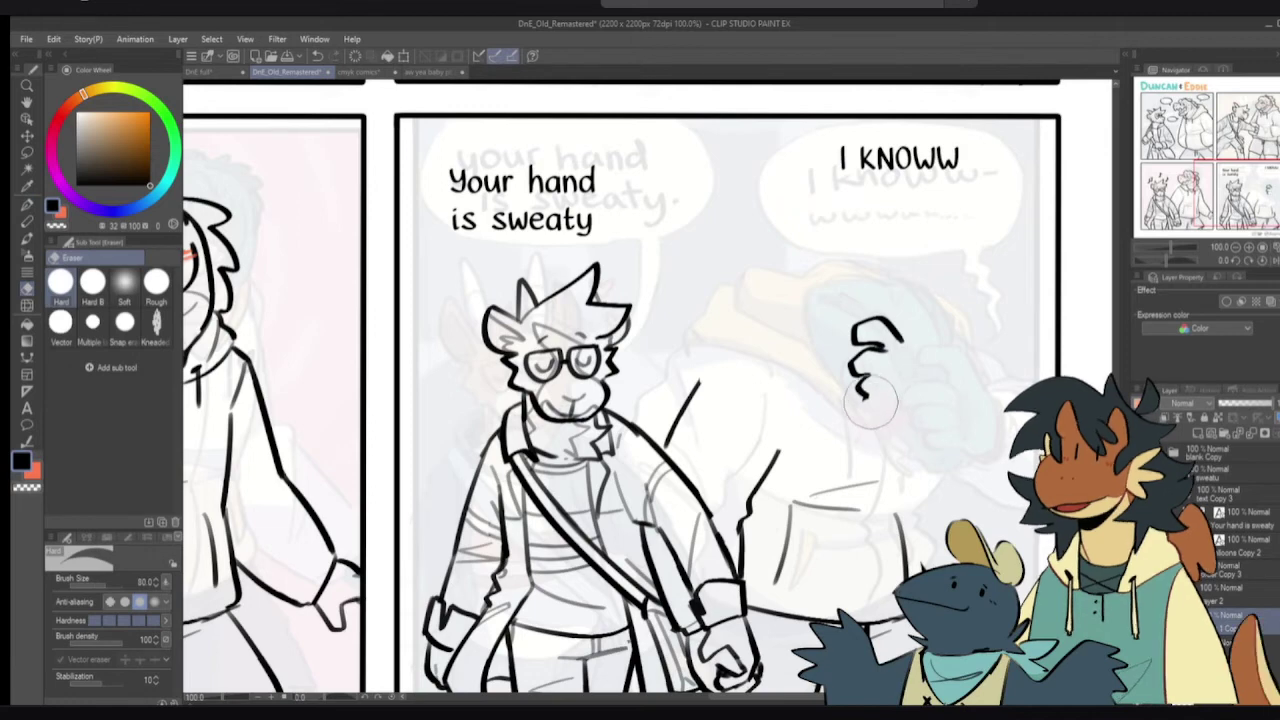
{"action": "key", "text": "p"}
{"action": "left_click_drag", "start_coordinate": [862, 392], "coordinate": [892, 412]}
{"action": "mouse_move", "coordinate": [900, 338]}
{"action": "left_mouse_down"}
{"action": "mouse_move", "coordinate": [935, 368]}
{"action": "mouse_move", "coordinate": [941, 402]}
{"action": "left_mouse_up"}
{"action": "mouse_move", "coordinate": [906, 418]}
{"action": "left_mouse_down"}
{"action": "mouse_move", "coordinate": [890, 410]}
{"action": "mouse_move", "coordinate": [943, 426]}
{"action": "left_mouse_up"}
{"action": "left_click_drag", "start_coordinate": [900, 340], "coordinate": [932, 358]}
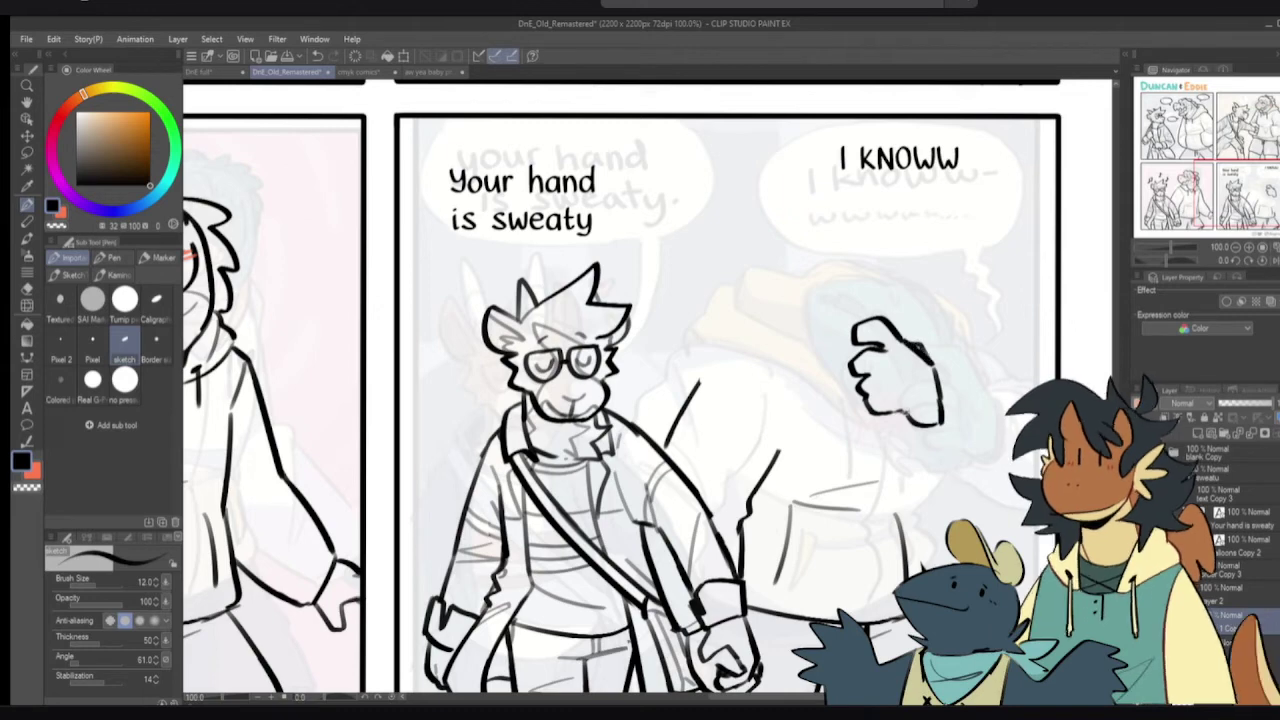
{"action": "key", "text": "ctrl+z"}
{"action": "left_click_drag", "start_coordinate": [889, 413], "coordinate": [910, 413]}
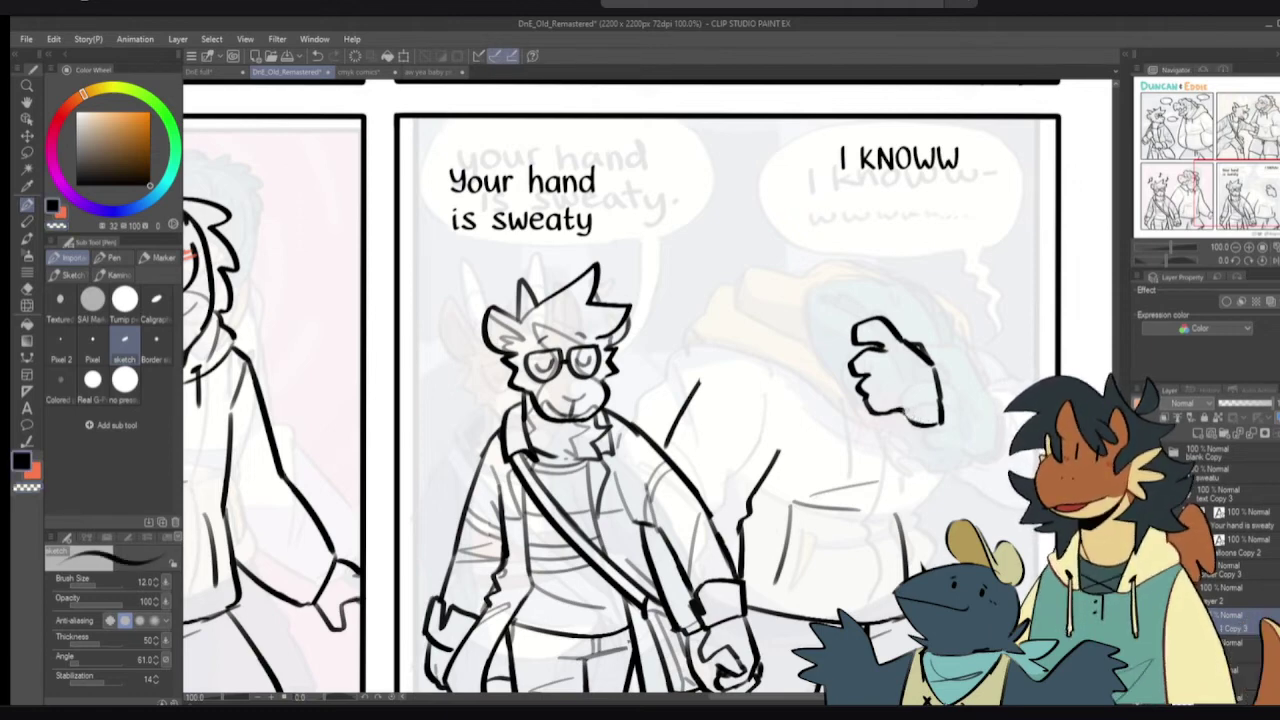
{"action": "mouse_move", "coordinate": [866, 398]}
{"action": "left_mouse_down"}
{"action": "mouse_move", "coordinate": [900, 417]}
{"action": "mouse_move", "coordinate": [878, 378]}
{"action": "mouse_move", "coordinate": [854, 381]}
{"action": "left_mouse_up"}
- Ink the top contour of the lizard's head above the raised hand, undoing and redrawing strokes
{"action": "left_click_drag", "start_coordinate": [789, 326], "coordinate": [897, 332]}
{"action": "key", "text": "ctrl+z"}
{"action": "key", "text": "ctrl+z"}
{"action": "key", "text": "ctrl+z"}
{"action": "key", "text": "ctrl+z"}
{"action": "left_click_drag", "start_coordinate": [805, 347], "coordinate": [846, 329]}
{"action": "left_click_drag", "start_coordinate": [863, 332], "coordinate": [909, 342]}
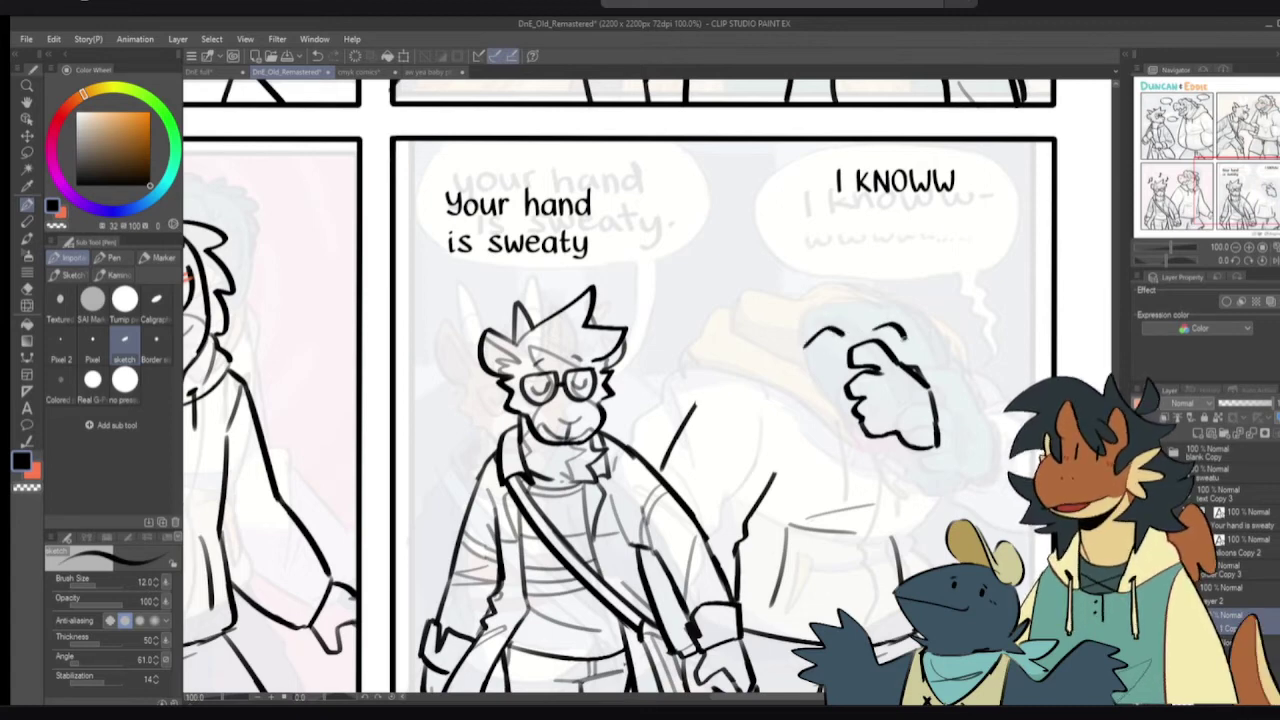
{"action": "key", "text": "ctrl+z"}
{"action": "key", "text": "ctrl+z"}
{"action": "mouse_move", "coordinate": [810, 342]}
{"action": "left_mouse_down"}
{"action": "mouse_move", "coordinate": [897, 337]}
{"action": "mouse_move", "coordinate": [911, 362]}
{"action": "mouse_move", "coordinate": [790, 378]}
{"action": "mouse_move", "coordinate": [788, 406]}
{"action": "left_mouse_up"}
{"action": "key", "text": "ctrl+z"}
{"action": "key", "text": "ctrl+z"}
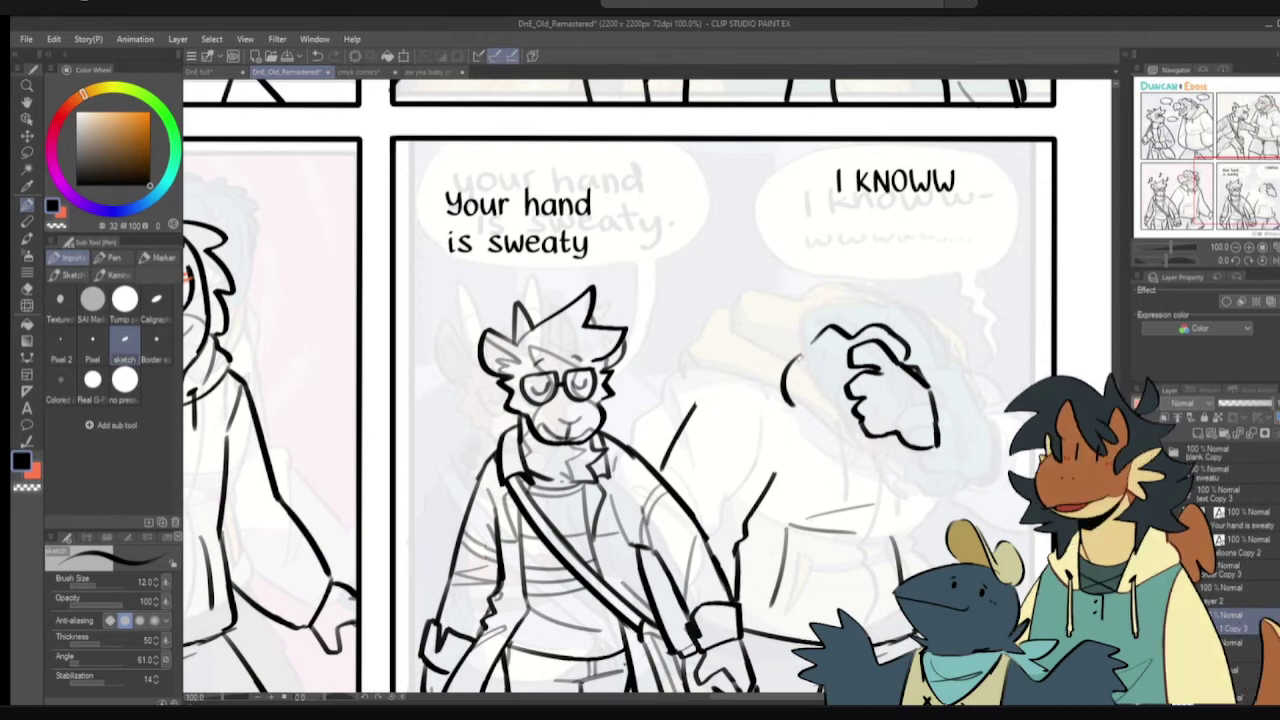
- Ink the lizard's snout outline and the curved jaw running beneath the raised hand
{"action": "key", "text": "ctrl+z"}
{"action": "mouse_move", "coordinate": [800, 356]}
{"action": "left_mouse_down"}
{"action": "mouse_move", "coordinate": [784, 400]}
{"action": "mouse_move", "coordinate": [804, 423]}
{"action": "left_mouse_up"}
{"action": "left_click_drag", "start_coordinate": [810, 428], "coordinate": [866, 477]}
{"action": "key", "text": "ctrl+z"}
{"action": "mouse_move", "coordinate": [812, 428]}
{"action": "left_mouse_down"}
{"action": "mouse_move", "coordinate": [827, 467]}
{"action": "mouse_move", "coordinate": [852, 477]}
{"action": "mouse_move", "coordinate": [923, 448]}
{"action": "left_mouse_up"}
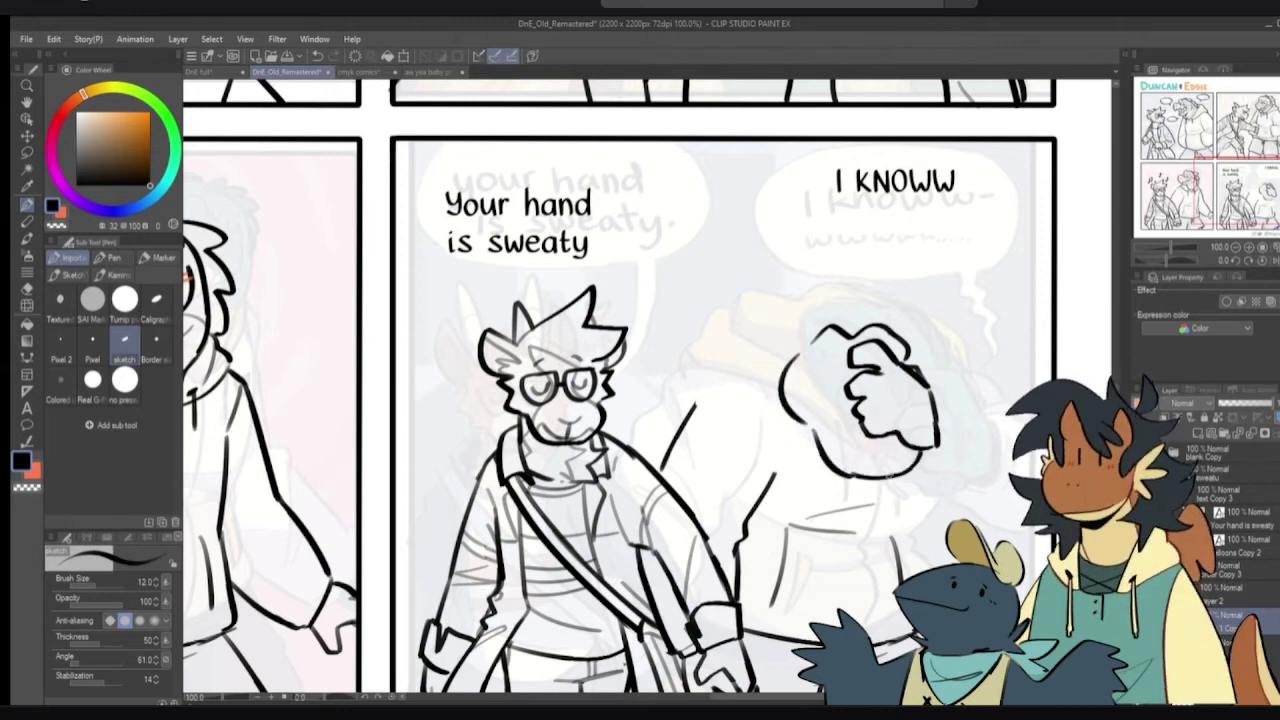
{"action": "mouse_move", "coordinate": [788, 402]}
{"action": "left_mouse_down"}
{"action": "mouse_move", "coordinate": [945, 322]}
{"action": "mouse_move", "coordinate": [833, 396]}
{"action": "mouse_move", "coordinate": [857, 421]}
{"action": "left_mouse_up"}
- Erase the contour above the raised hand and redraw it as a more angular outline
{"action": "key", "text": "e"}
{"action": "mouse_move", "coordinate": [858, 322]}
{"action": "left_mouse_down"}
{"action": "mouse_move", "coordinate": [911, 309]}
{"action": "mouse_move", "coordinate": [955, 340]}
{"action": "left_mouse_up"}
{"action": "key", "text": "p"}
{"action": "mouse_move", "coordinate": [858, 330]}
{"action": "left_mouse_down"}
{"action": "mouse_move", "coordinate": [914, 316]}
{"action": "mouse_move", "coordinate": [964, 338]}
{"action": "mouse_move", "coordinate": [955, 362]}
{"action": "left_mouse_up"}
{"action": "key", "text": "c"}
{"action": "key", "text": "c"}
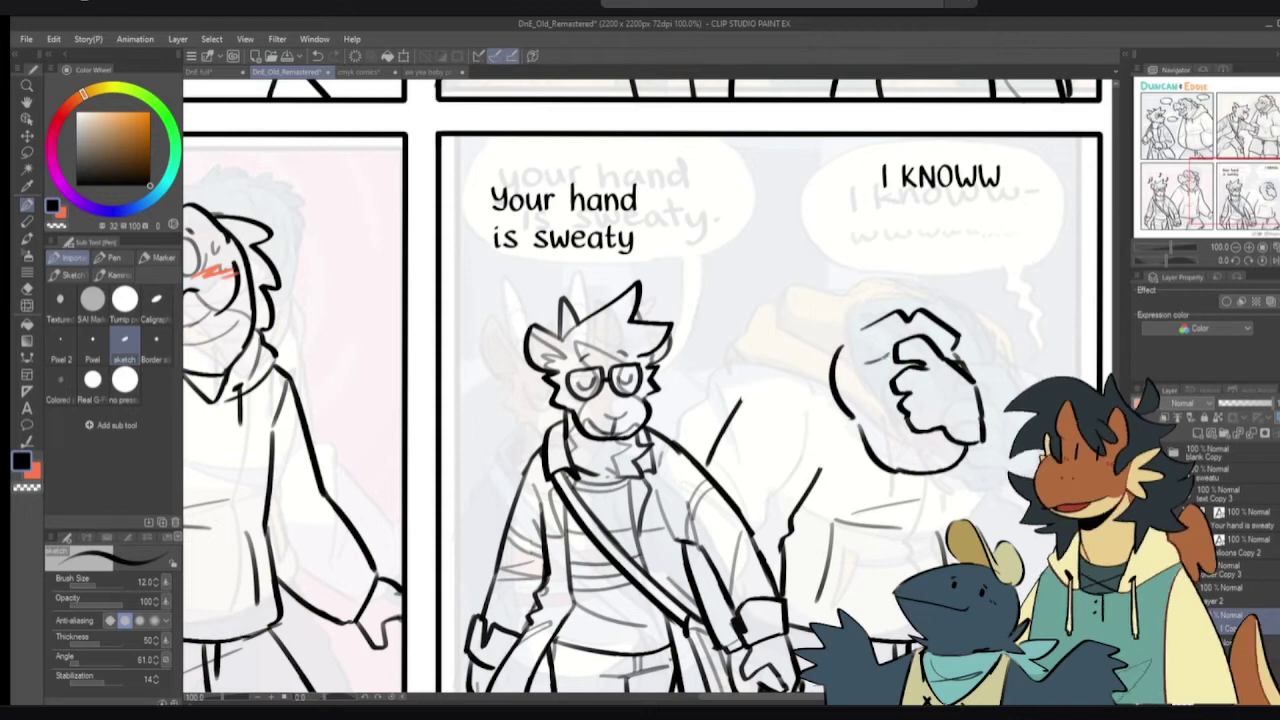
- Try out short strokes for the lizard's eye beside the raised hand, undoing and redrawing them
{"action": "mouse_move", "coordinate": [895, 348]}
{"action": "left_mouse_down"}
{"action": "mouse_move", "coordinate": [873, 354]}
{"action": "mouse_move", "coordinate": [896, 348]}
{"action": "mouse_move", "coordinate": [874, 353]}
{"action": "mouse_move", "coordinate": [873, 377]}
{"action": "left_mouse_up"}
{"action": "key", "text": "ctrl+z"}
{"action": "key", "text": "ctrl+z"}
{"action": "key", "text": "ctrl+z"}
{"action": "key", "text": "ctrl+z"}
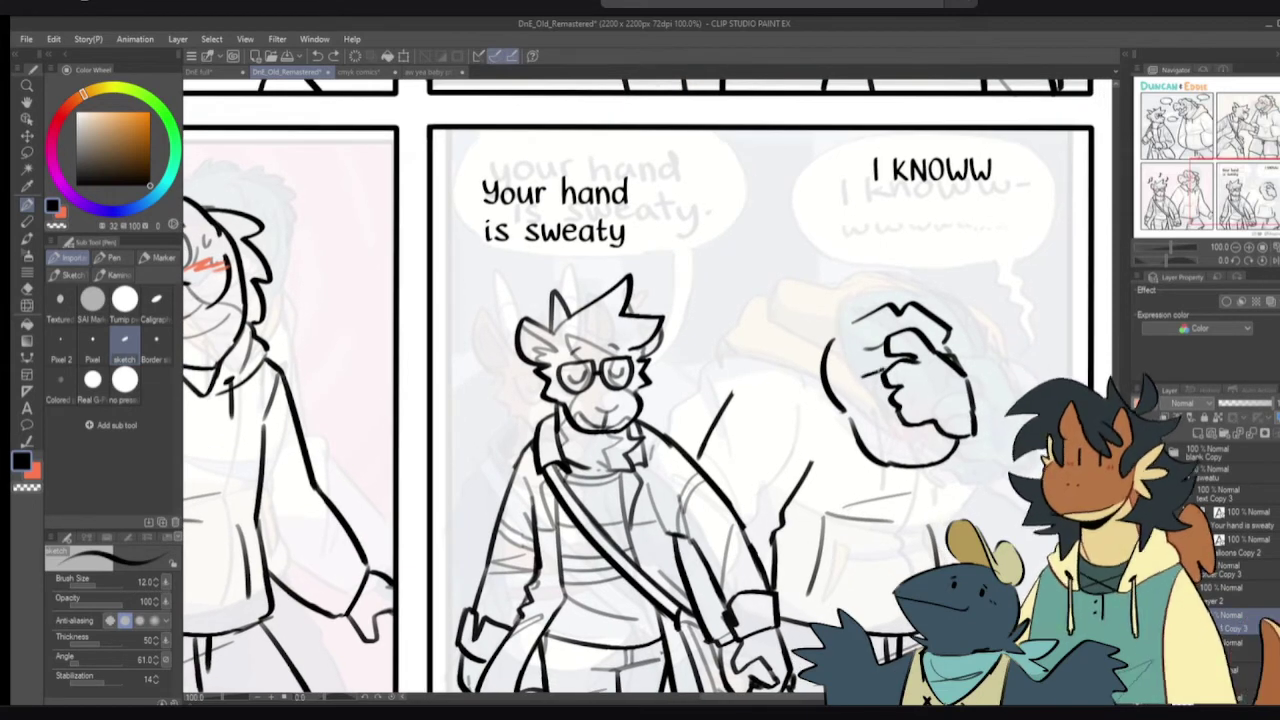
{"action": "key", "text": "ctrl+z"}
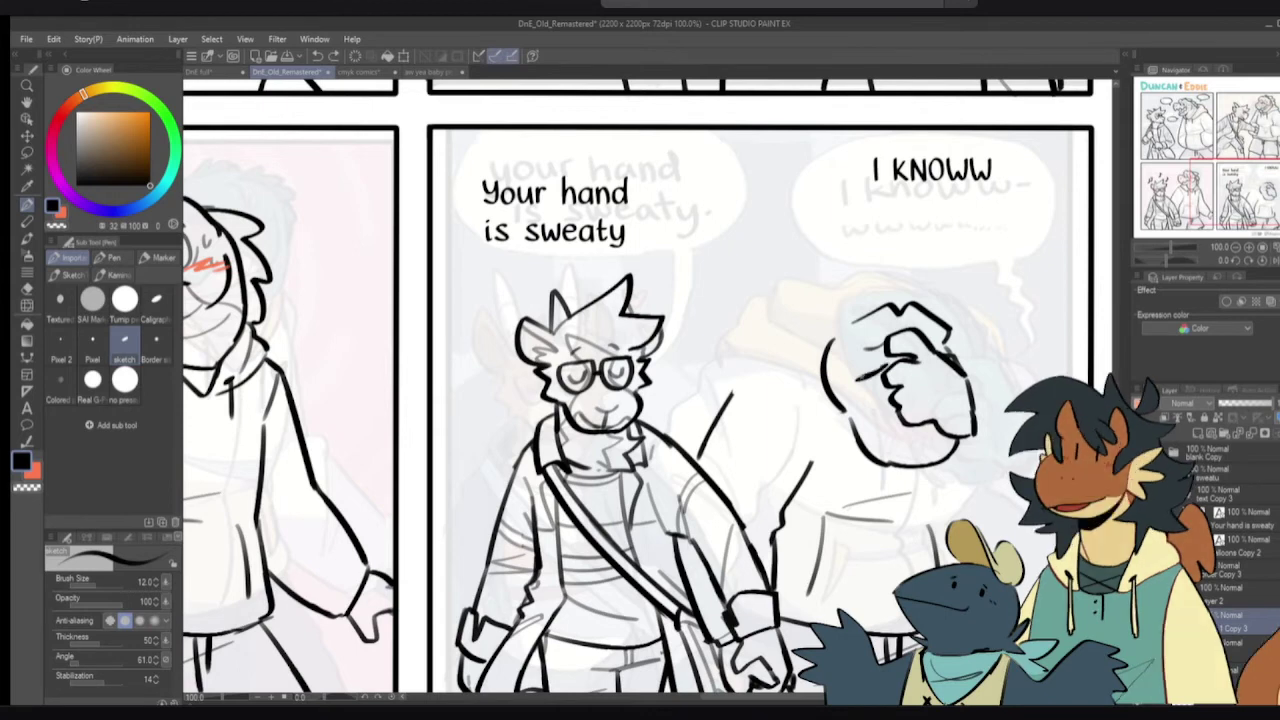
{"action": "key", "text": "ctrl+z"}
{"action": "left_click_drag", "start_coordinate": [855, 383], "coordinate": [881, 371]}
{"action": "key", "text": "ctrl+z"}
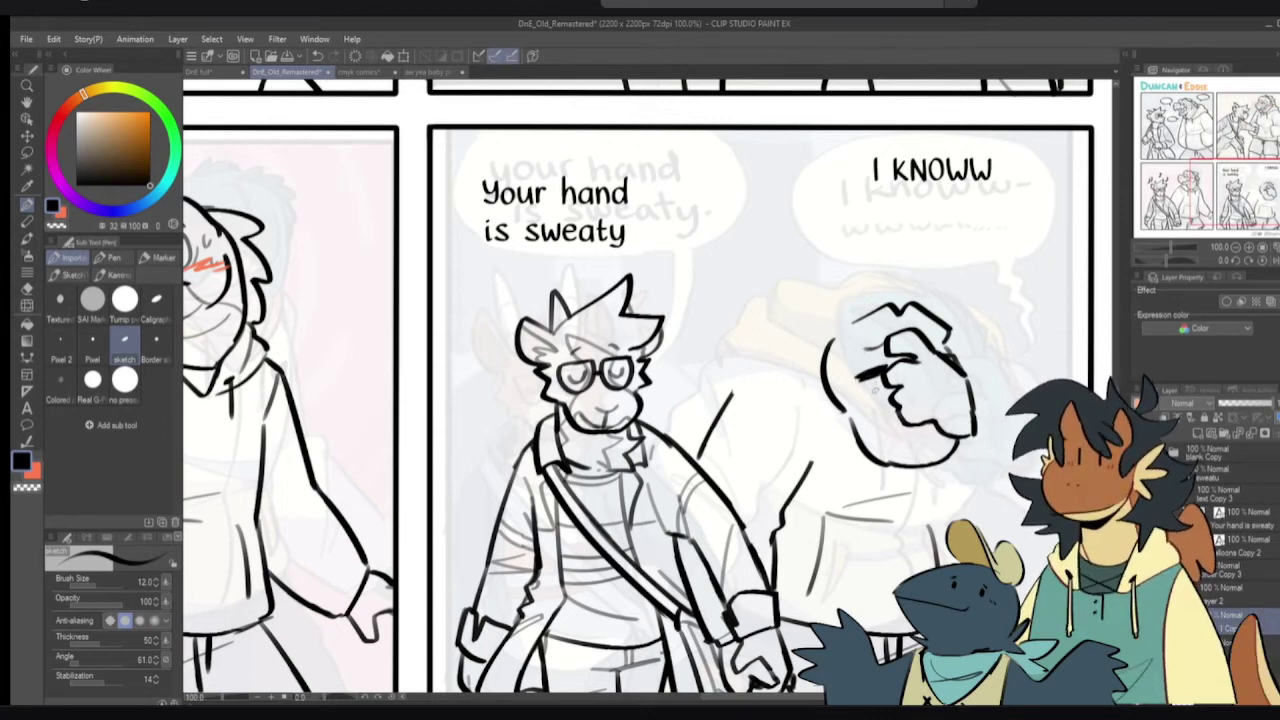
{"action": "key", "text": "ctrl+z"}
{"action": "left_click_drag", "start_coordinate": [857, 380], "coordinate": [884, 370]}
{"action": "key", "text": "ctrl+z"}
{"action": "key", "text": "ctrl+z"}
{"action": "key", "text": "ctrl+z"}
- Add small marks on the lizard's jaw beneath the hand and erase the eye strokes beside the fingers
{"action": "left_click_drag", "start_coordinate": [908, 432], "coordinate": [926, 440]}
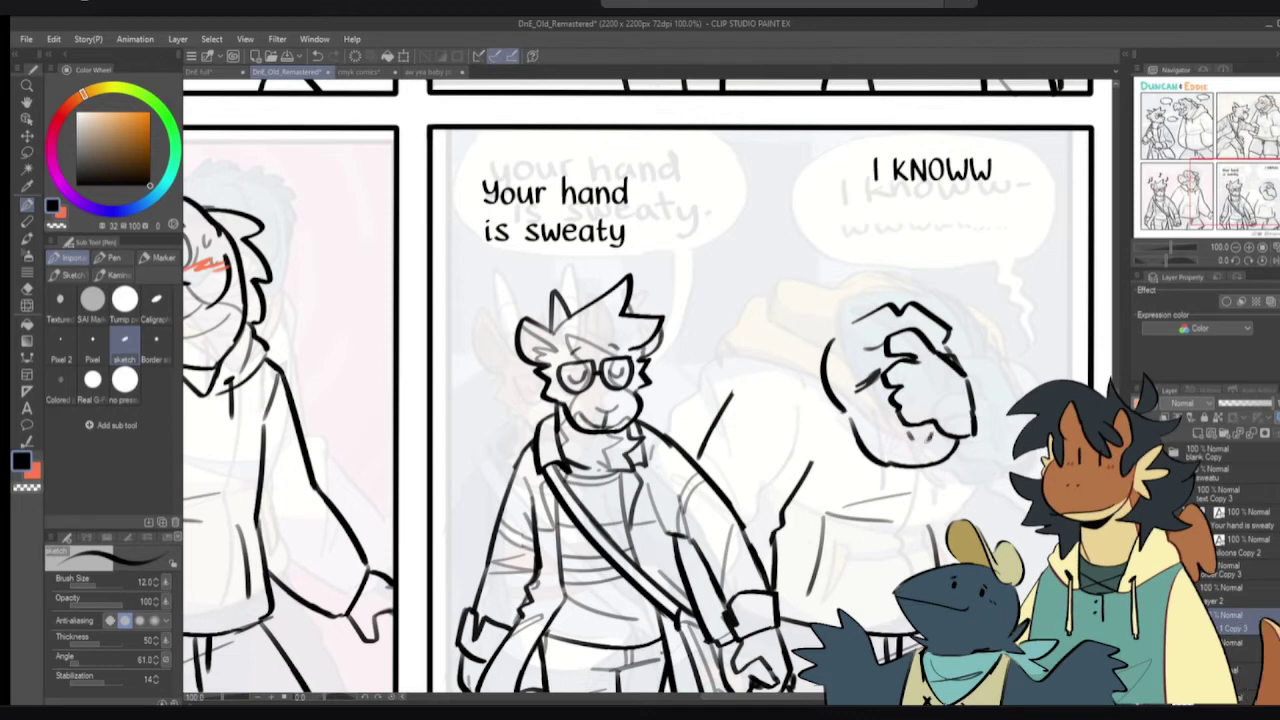
{"action": "key", "text": "e"}
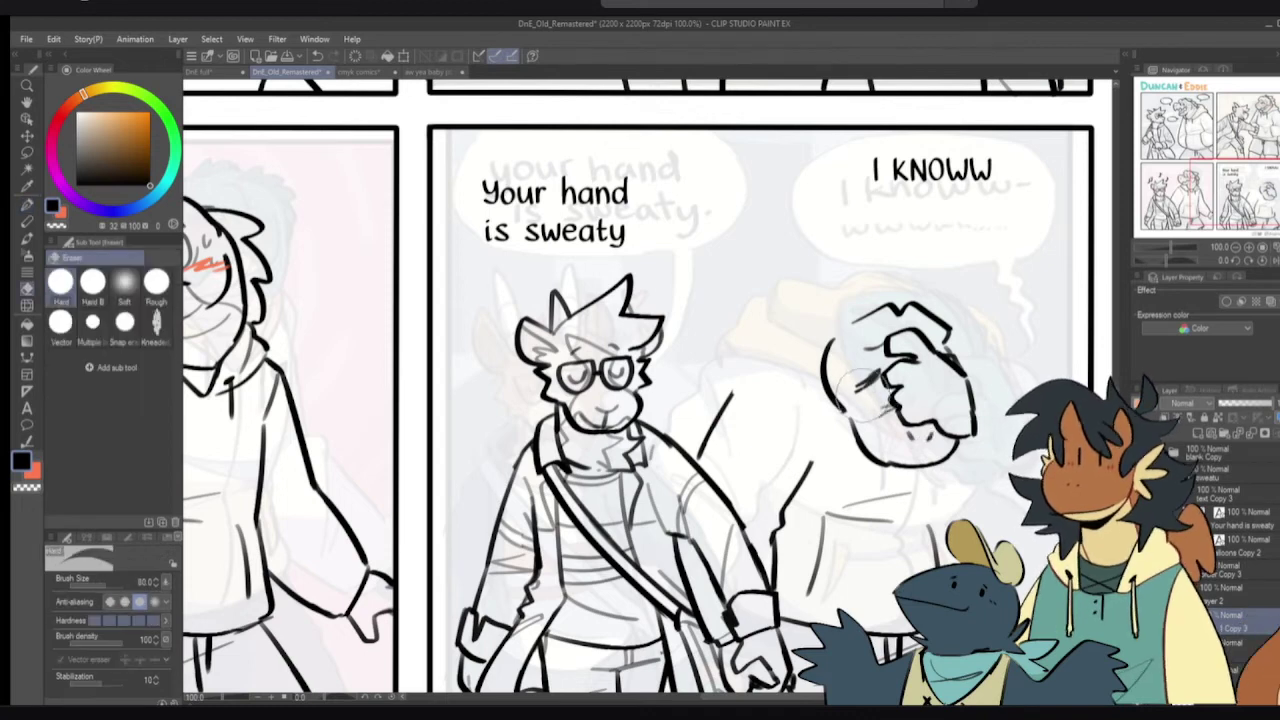
{"action": "key", "text": "p"}
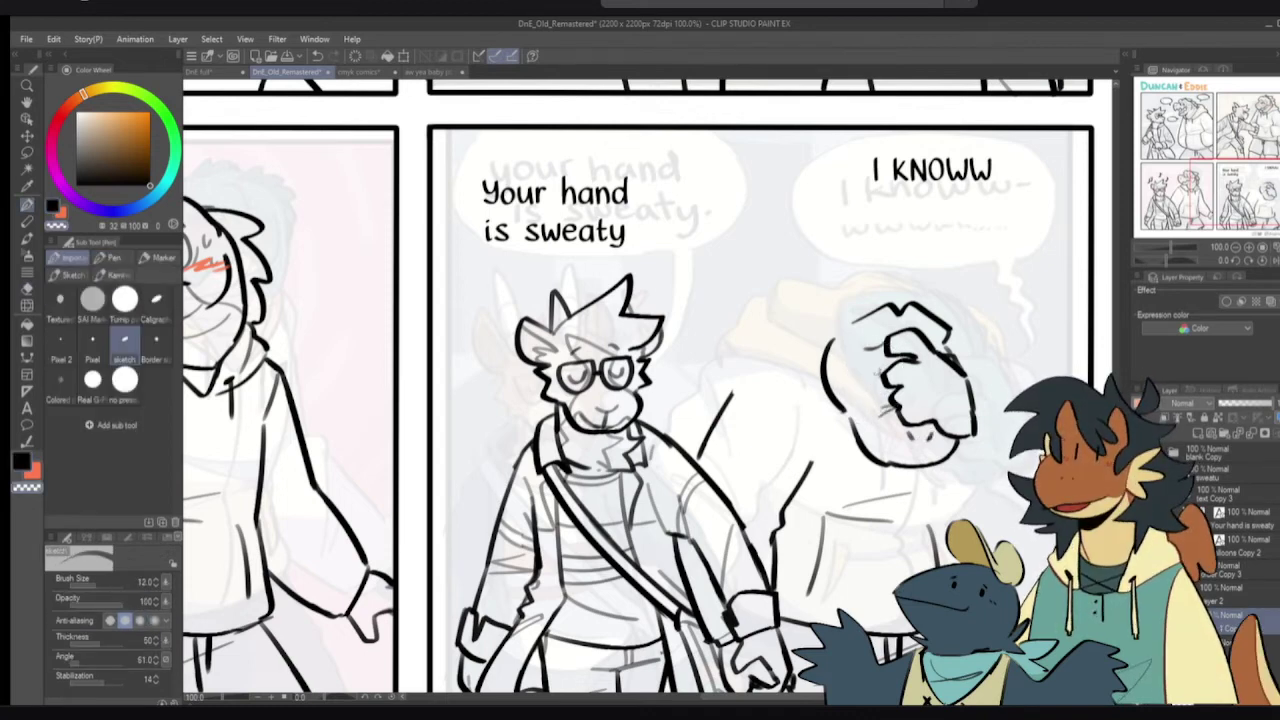
- Try out short strokes for the lizard's eye against the fingers and erase the leftover marks there
{"action": "left_click_drag", "start_coordinate": [886, 368], "coordinate": [858, 376]}
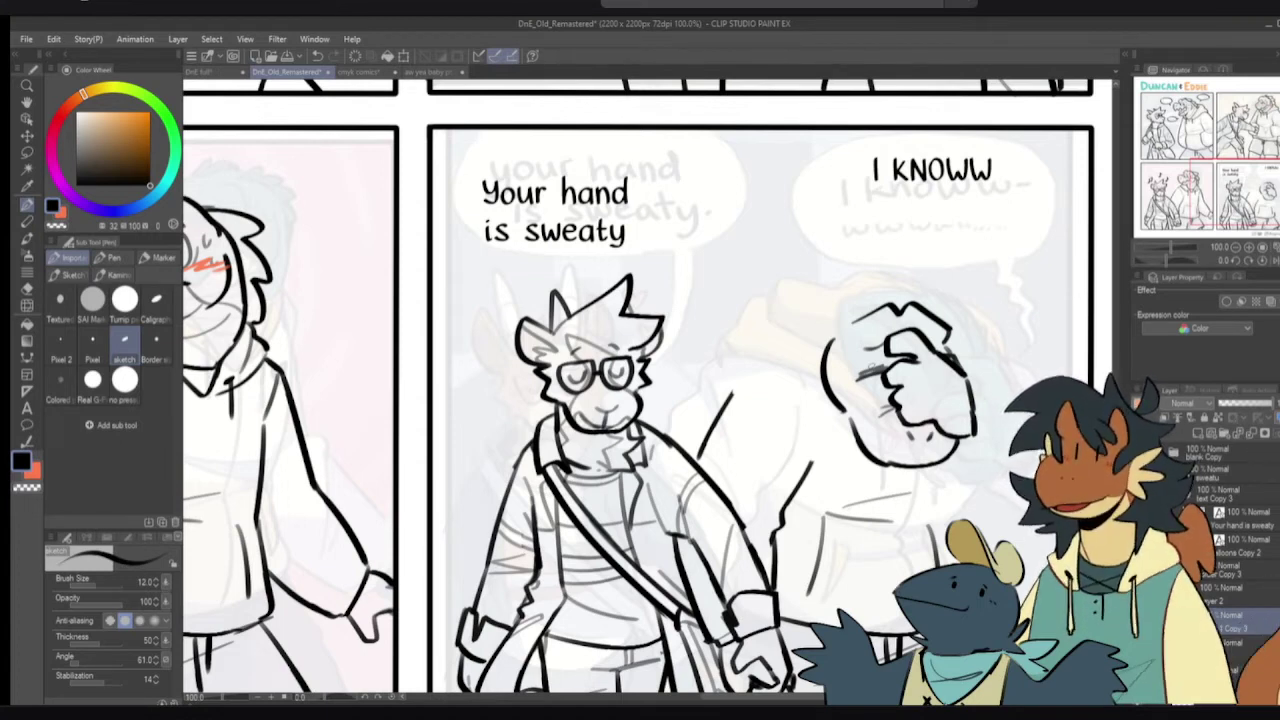
{"action": "key", "text": "ctrl+z"}
{"action": "mouse_move", "coordinate": [857, 389]}
{"action": "left_mouse_down"}
{"action": "mouse_move", "coordinate": [880, 372]}
{"action": "mouse_move", "coordinate": [902, 418]}
{"action": "left_mouse_up"}
{"action": "key", "text": "ctrl+z"}
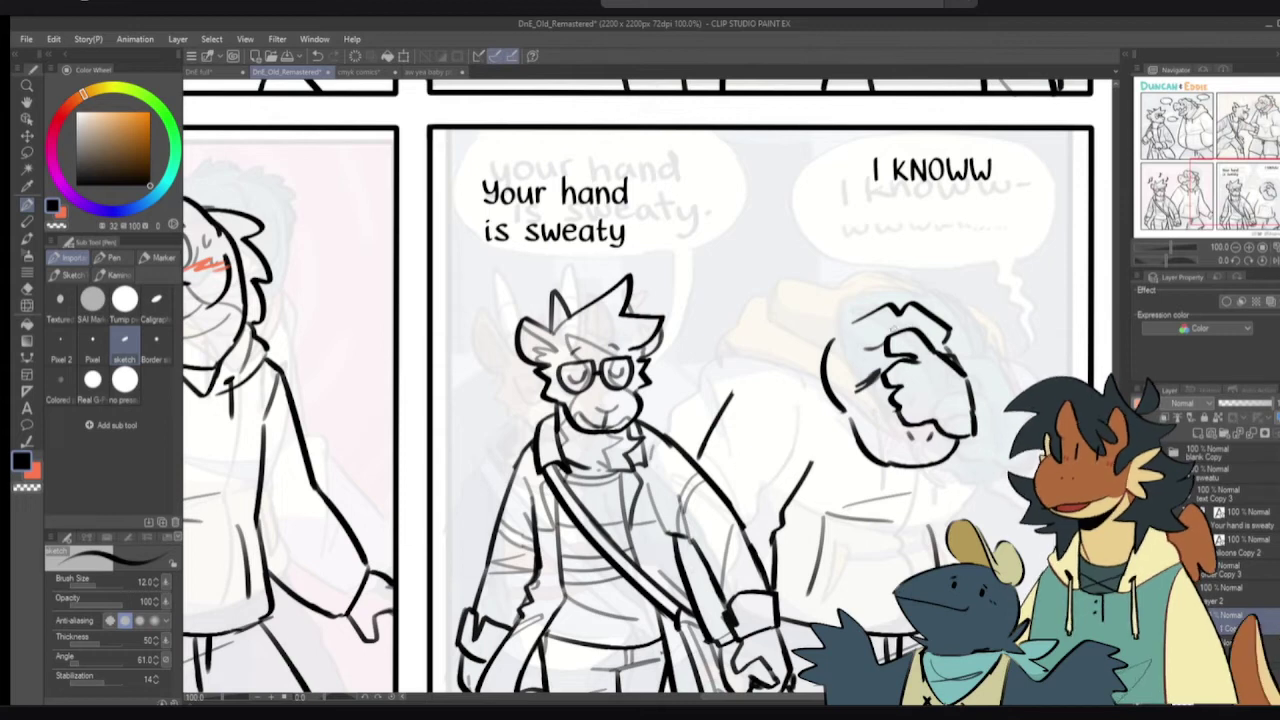
{"action": "key", "text": "e"}
{"action": "left_click_drag", "start_coordinate": [874, 317], "coordinate": [889, 315]}
{"action": "key", "text": "p"}
{"action": "key", "text": "ctrl+z"}
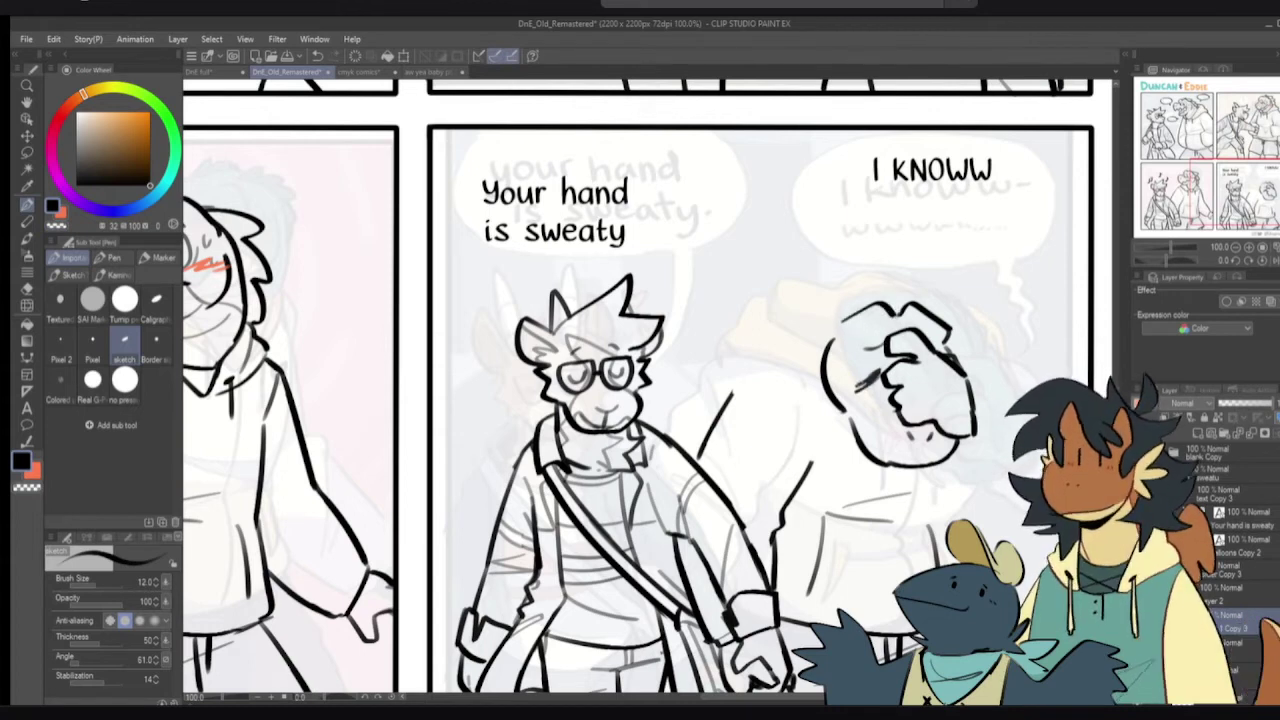
{"action": "key", "text": "e"}
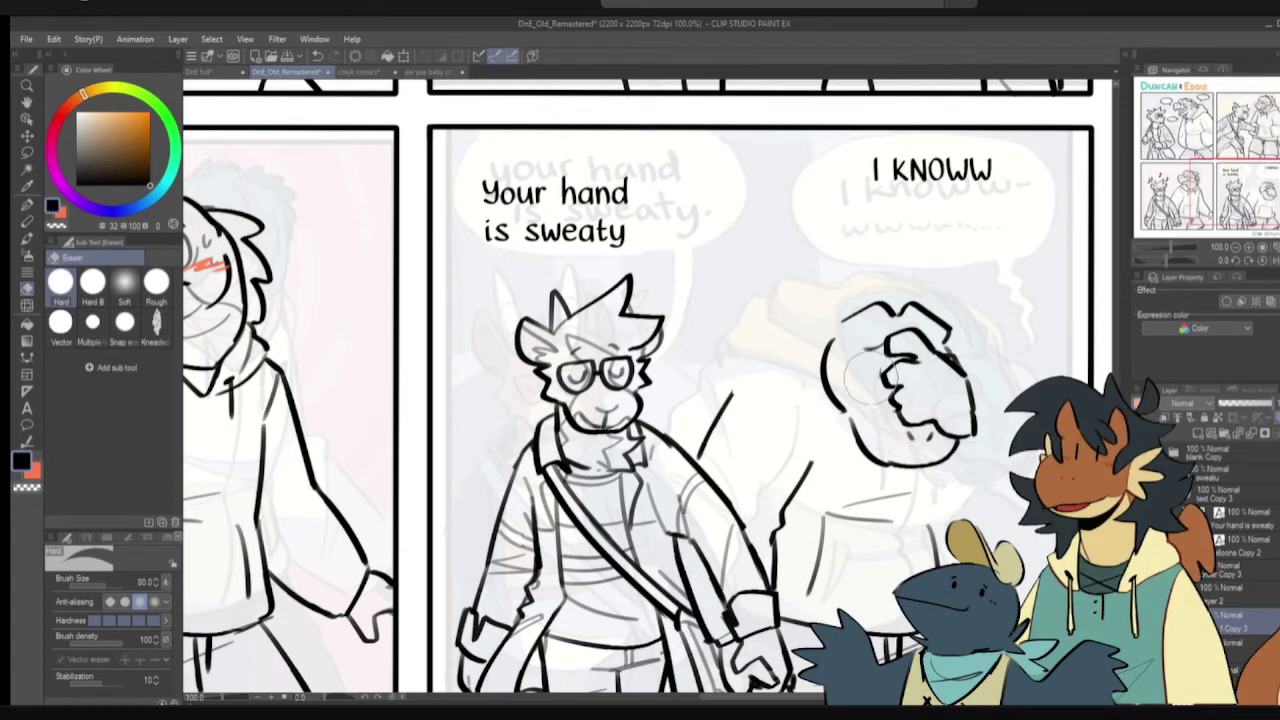
{"action": "key", "text": "p"}
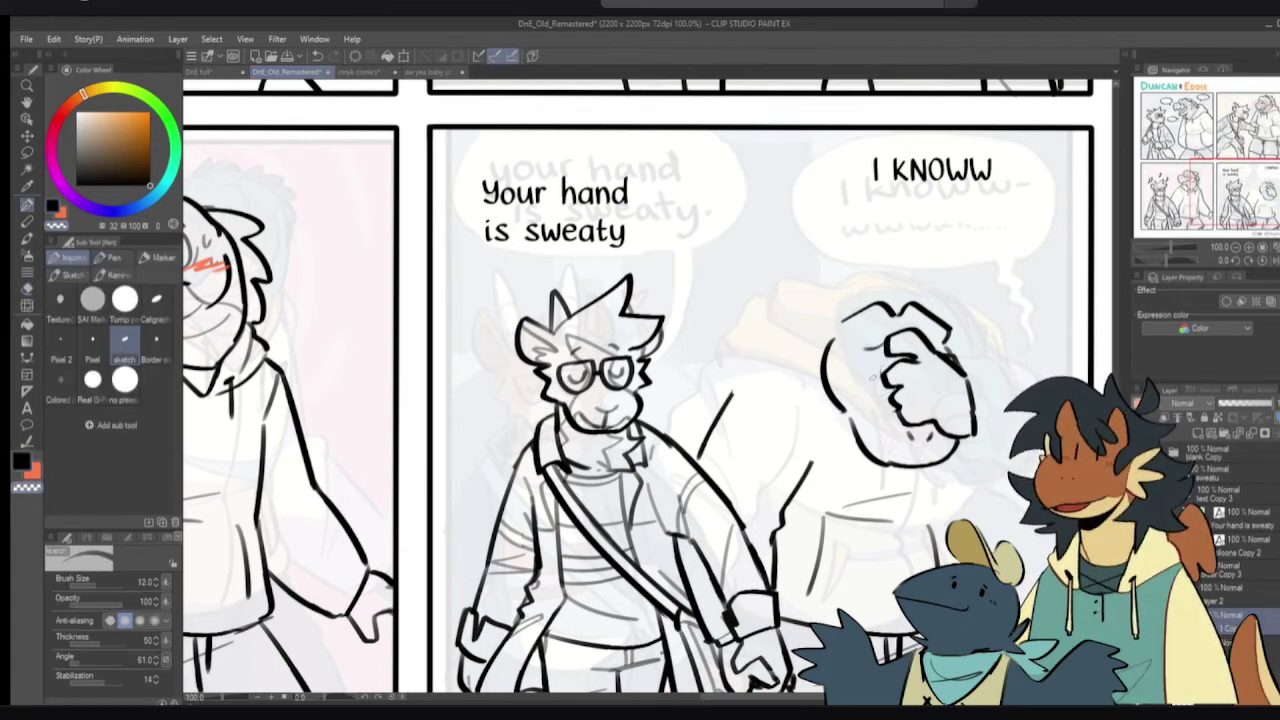
- Ink a short eye line against the lizard's fingers and retouch the curved head outline beside it
{"action": "key", "text": "c"}
{"action": "left_click_drag", "start_coordinate": [855, 382], "coordinate": [882, 369]}
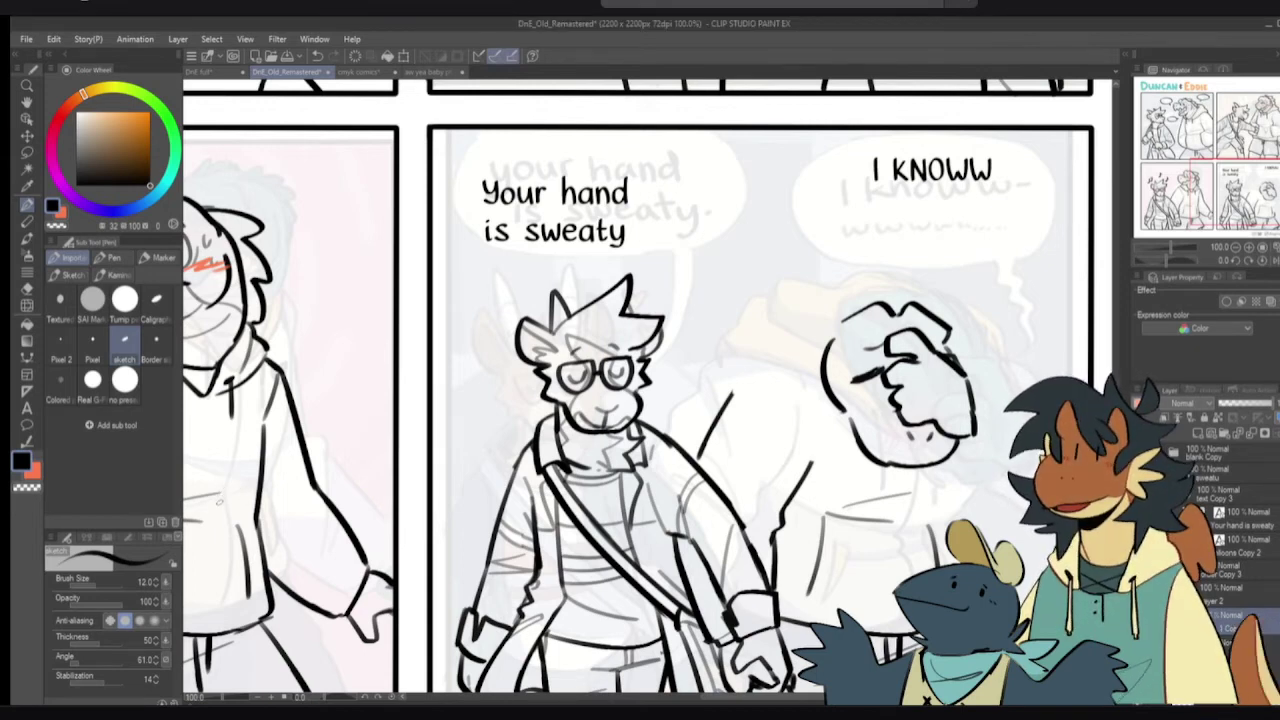
{"action": "mouse_move", "coordinate": [823, 361]}
{"action": "left_mouse_down"}
{"action": "mouse_move", "coordinate": [960, 335]}
{"action": "mouse_move", "coordinate": [800, 351]}
{"action": "mouse_move", "coordinate": [809, 389]}
{"action": "left_mouse_up"}
{"action": "key", "text": "e"}
{"action": "key", "text": "p"}
{"action": "left_click_drag", "start_coordinate": [806, 330], "coordinate": [816, 404]}
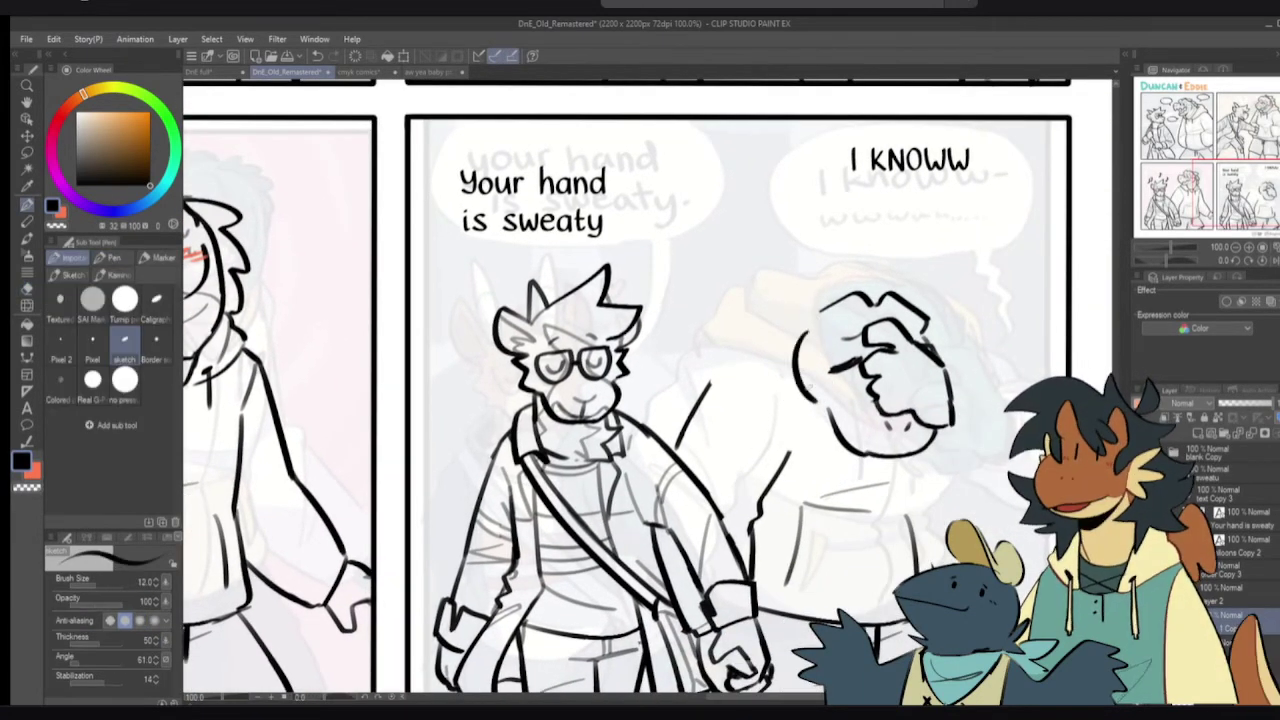
- Redraw the lizard's upper head outline as a curve rising toward the raised knuckles
{"action": "mouse_move", "coordinate": [812, 323]}
{"action": "left_mouse_down"}
{"action": "mouse_move", "coordinate": [846, 307]}
{"action": "mouse_move", "coordinate": [831, 317]}
{"action": "mouse_move", "coordinate": [832, 305]}
{"action": "mouse_move", "coordinate": [923, 297]}
{"action": "mouse_move", "coordinate": [905, 300]}
{"action": "mouse_move", "coordinate": [930, 310]}
{"action": "mouse_move", "coordinate": [816, 312]}
{"action": "mouse_move", "coordinate": [890, 300]}
{"action": "mouse_move", "coordinate": [925, 315]}
{"action": "mouse_move", "coordinate": [814, 314]}
{"action": "mouse_move", "coordinate": [878, 298]}
{"action": "mouse_move", "coordinate": [911, 315]}
{"action": "left_mouse_up"}
{"action": "key", "text": "ctrl+z"}
{"action": "key", "text": "e"}
{"action": "key", "text": "p"}
{"action": "key", "text": "ctrl+z"}
{"action": "key", "text": "ctrl+z"}
{"action": "mouse_move", "coordinate": [812, 318]}
{"action": "left_mouse_down"}
{"action": "mouse_move", "coordinate": [849, 293]}
{"action": "mouse_move", "coordinate": [901, 300]}
{"action": "mouse_move", "coordinate": [926, 336]}
{"action": "left_mouse_up"}
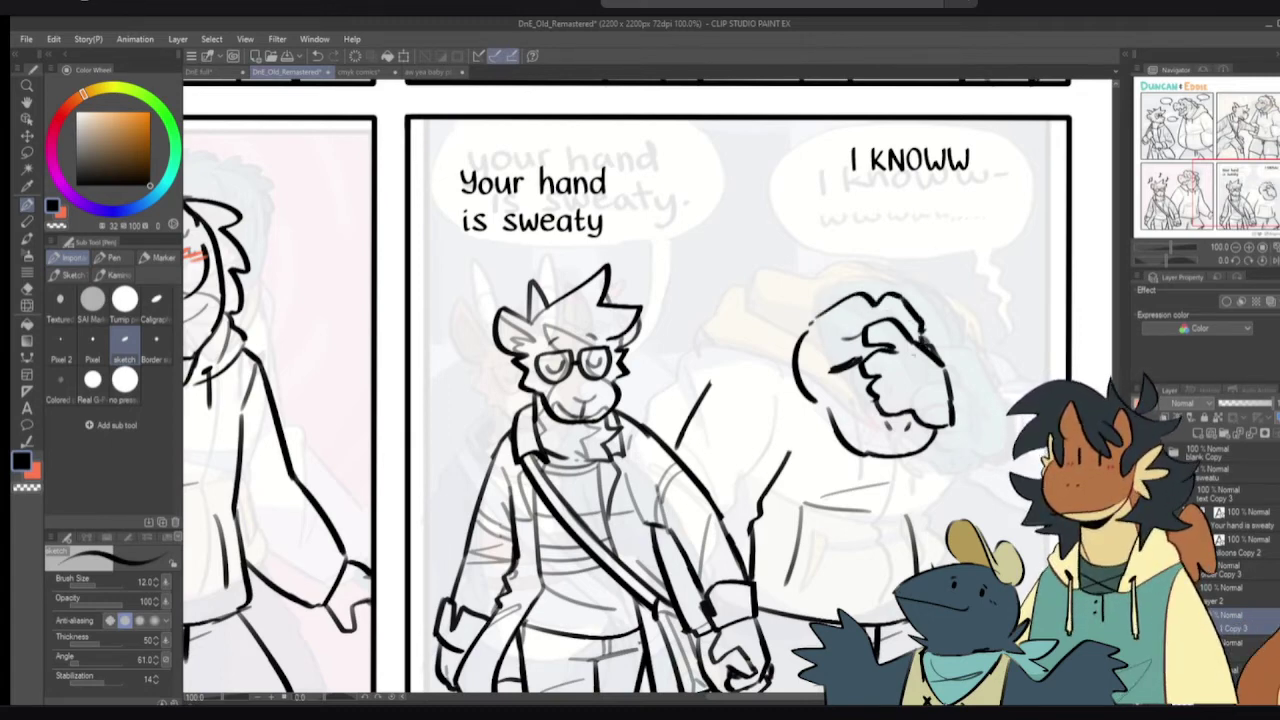
- Erase the curved side of the lizard's head outline and redraw it as a single bold stroke
{"action": "key", "text": "e"}
{"action": "left_click_drag", "start_coordinate": [803, 344], "coordinate": [818, 410]}
{"action": "key", "text": "p"}
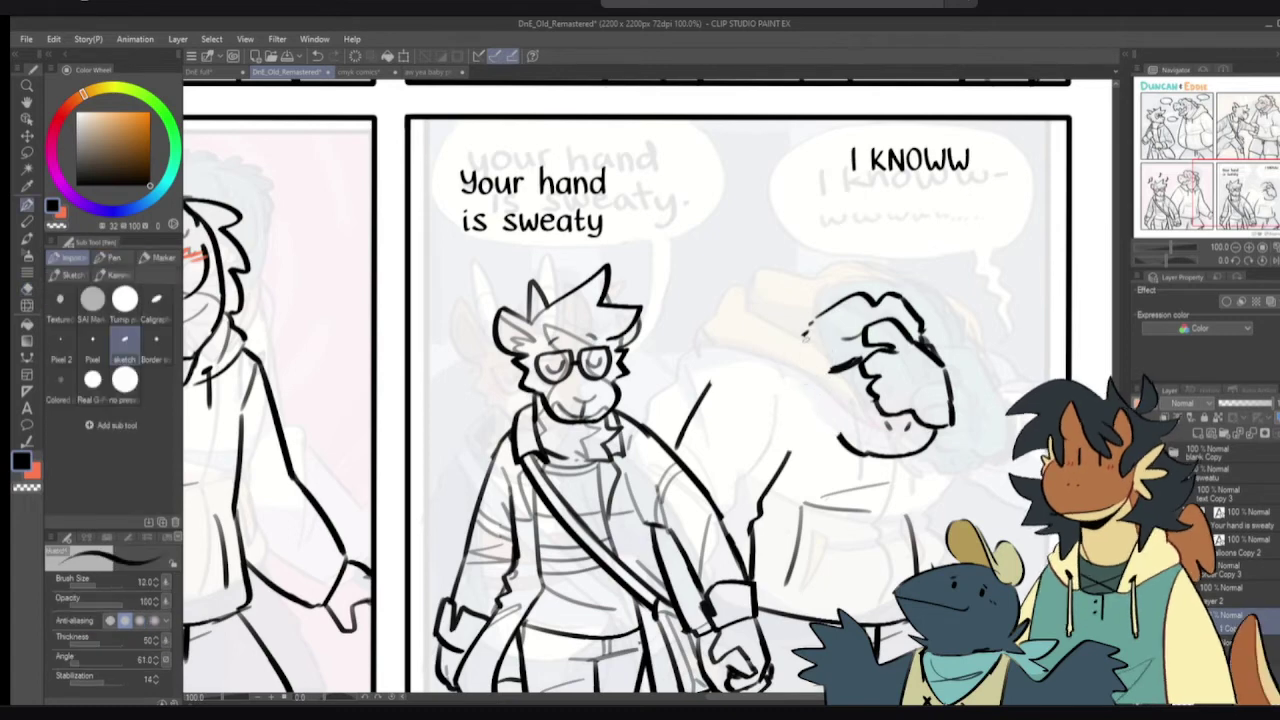
{"action": "mouse_move", "coordinate": [809, 337]}
{"action": "left_mouse_down"}
{"action": "mouse_move", "coordinate": [797, 375]}
{"action": "mouse_move", "coordinate": [822, 403]}
{"action": "left_mouse_up"}
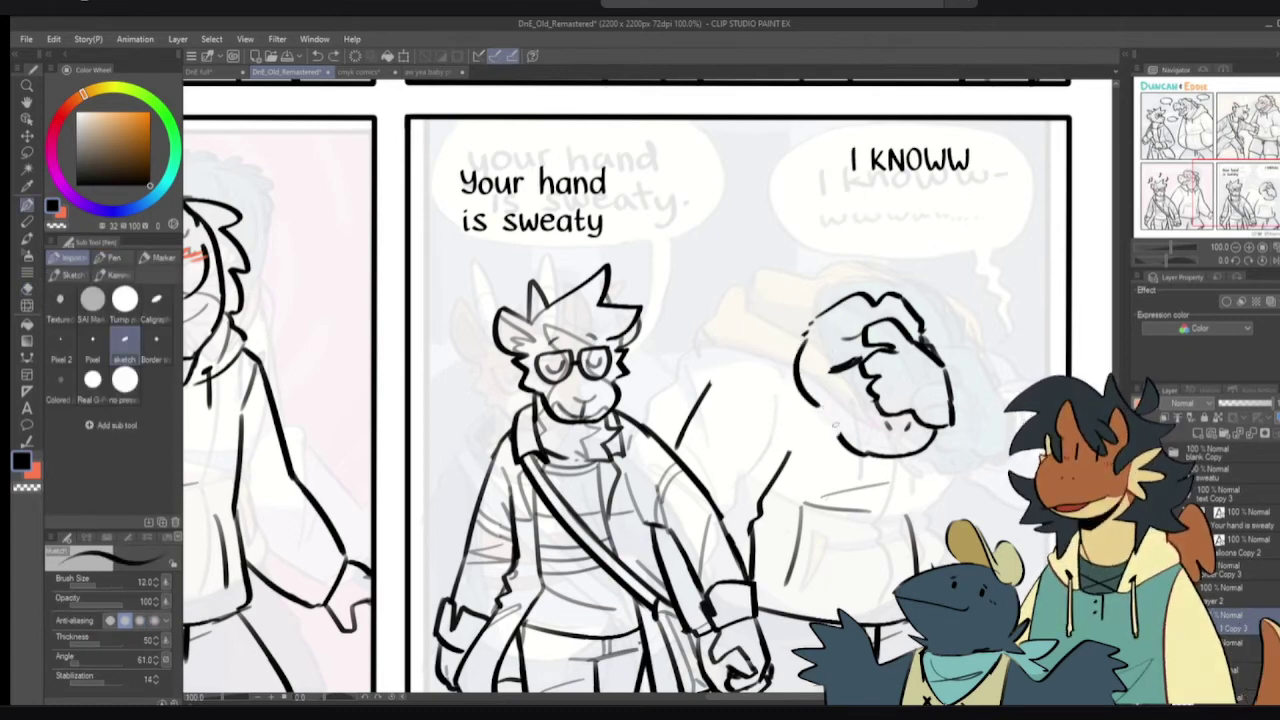
- Erase the near end of the jaw line and redraw it as a curve from the head outline to under the hand
{"action": "key", "text": "e"}
{"action": "mouse_move", "coordinate": [856, 450]}
{"action": "left_mouse_down"}
{"action": "mouse_move", "coordinate": [830, 425]}
{"action": "mouse_move", "coordinate": [866, 455]}
{"action": "left_mouse_up"}
{"action": "key", "text": "p"}
{"action": "key", "text": "ctrl+z"}
{"action": "mouse_move", "coordinate": [829, 413]}
{"action": "left_mouse_down"}
{"action": "mouse_move", "coordinate": [841, 439]}
{"action": "mouse_move", "coordinate": [876, 458]}
{"action": "left_mouse_up"}
{"action": "key", "text": "ctrl+z"}
{"action": "left_click_drag", "start_coordinate": [826, 410], "coordinate": [880, 458]}
{"action": "key", "text": "e"}
{"action": "mouse_move", "coordinate": [900, 448]}
{"action": "left_mouse_down"}
{"action": "mouse_move", "coordinate": [911, 431]}
{"action": "mouse_move", "coordinate": [900, 458]}
{"action": "mouse_move", "coordinate": [862, 450]}
{"action": "left_mouse_up"}
{"action": "key", "text": "p"}
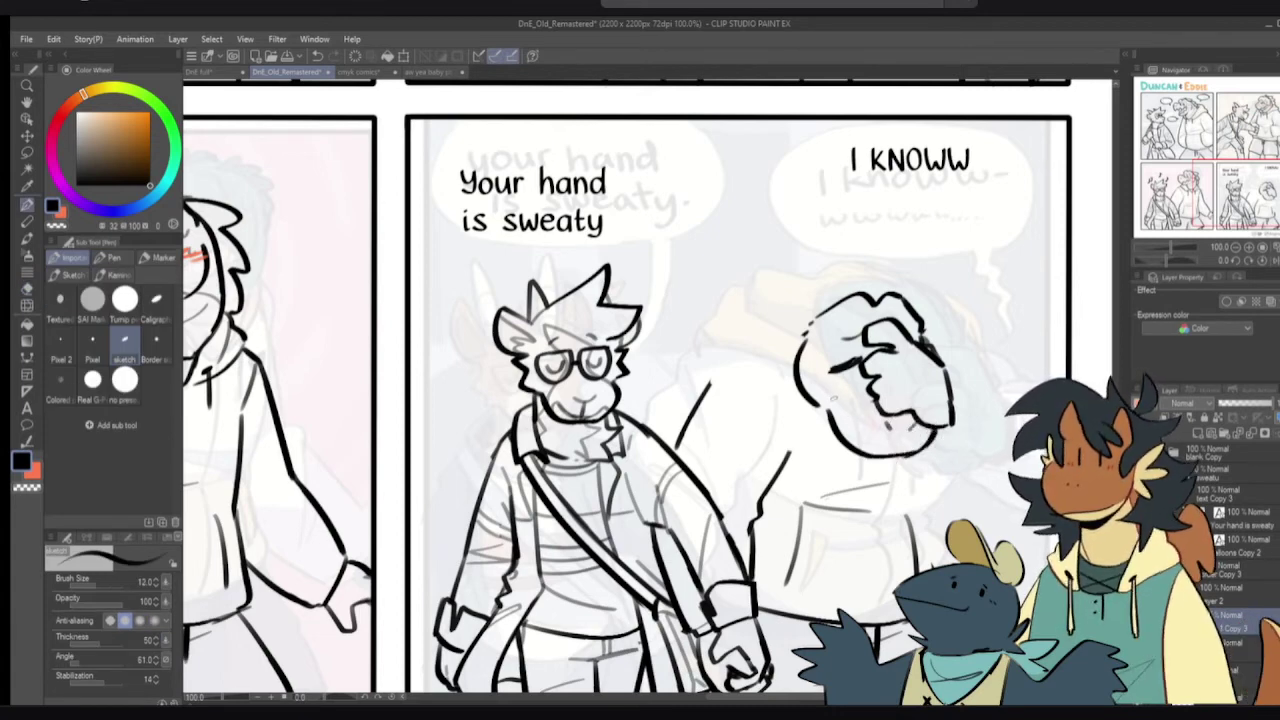
- Try replacing the jaw curve with one continuous stroke running down from the head outline
{"action": "key", "text": "e"}
{"action": "left_click_drag", "start_coordinate": [856, 455], "coordinate": [832, 416]}
{"action": "key", "text": "p"}
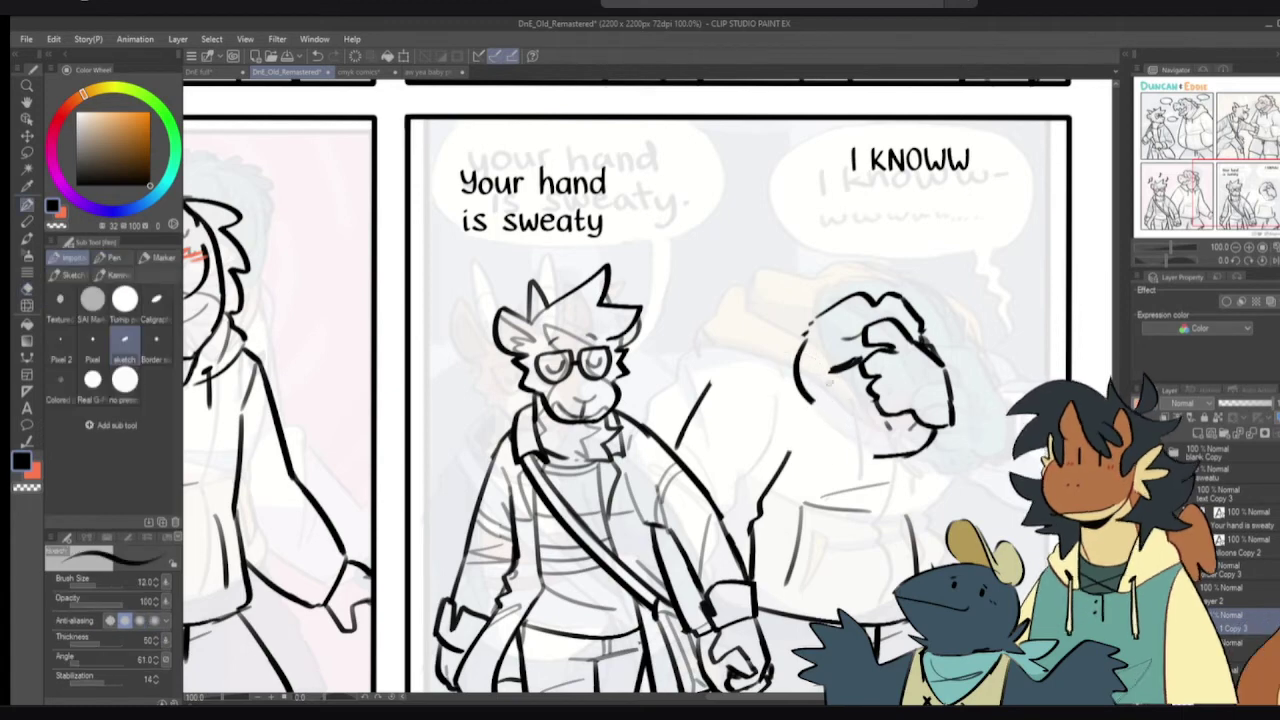
{"action": "key", "text": "e"}
{"action": "mouse_move", "coordinate": [905, 464]}
{"action": "left_mouse_down"}
{"action": "mouse_move", "coordinate": [873, 457]}
{"action": "mouse_move", "coordinate": [898, 460]}
{"action": "mouse_move", "coordinate": [880, 461]}
{"action": "mouse_move", "coordinate": [832, 406]}
{"action": "mouse_move", "coordinate": [850, 444]}
{"action": "mouse_move", "coordinate": [808, 402]}
{"action": "mouse_move", "coordinate": [843, 453]}
{"action": "left_mouse_up"}
{"action": "key", "text": "p"}
{"action": "key", "text": "ctrl+z"}
{"action": "key", "text": "ctrl+z"}
{"action": "left_click_drag", "start_coordinate": [808, 401], "coordinate": [867, 461]}
{"action": "key", "text": "ctrl+z"}
{"action": "key", "text": "ctrl+z"}
{"action": "mouse_move", "coordinate": [805, 395]}
{"action": "left_mouse_down"}
{"action": "mouse_move", "coordinate": [825, 438]}
{"action": "mouse_move", "coordinate": [861, 463]}
{"action": "left_mouse_up"}
{"action": "key", "text": "ctrl+z"}
{"action": "left_click_drag", "start_coordinate": [807, 398], "coordinate": [870, 456]}
{"action": "key", "text": "ctrl+z"}
{"action": "key", "text": "ctrl+z"}
{"action": "key", "text": "ctrl+z"}
{"action": "key", "text": "ctrl+z"}
{"action": "key", "text": "ctrl+z"}
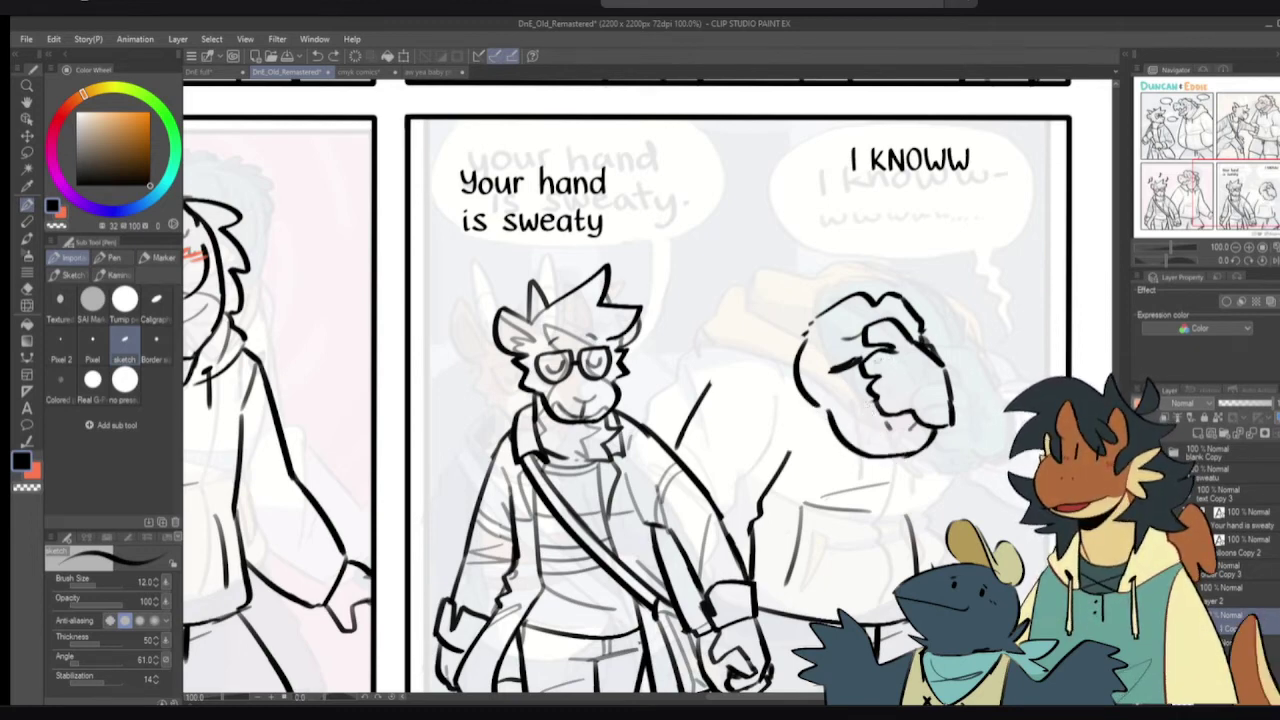
- Add jagged marks inside the corner of the lizard's jaw and erase the stray bits at the upper head outline
{"action": "mouse_move", "coordinate": [834, 410]}
{"action": "left_mouse_down"}
{"action": "mouse_move", "coordinate": [868, 404]}
{"action": "mouse_move", "coordinate": [839, 434]}
{"action": "mouse_move", "coordinate": [874, 458]}
{"action": "left_mouse_up"}
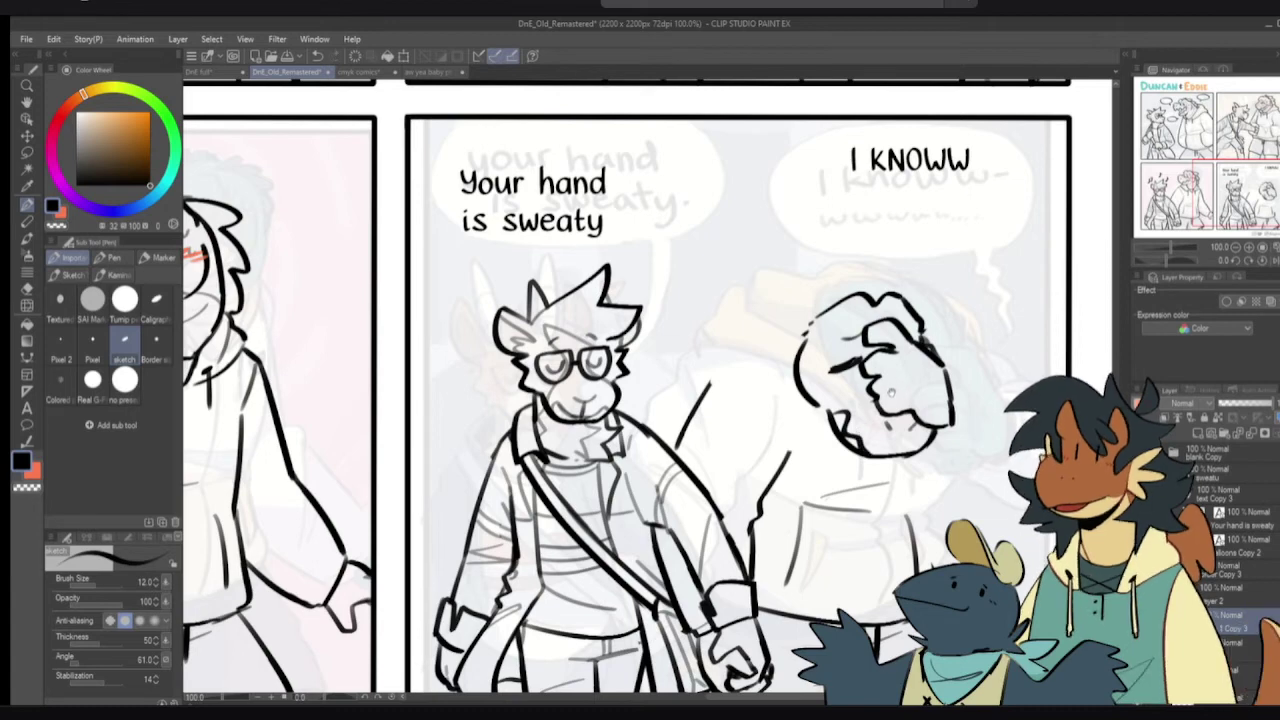
{"action": "left_click_drag", "start_coordinate": [892, 391], "coordinate": [889, 390]}
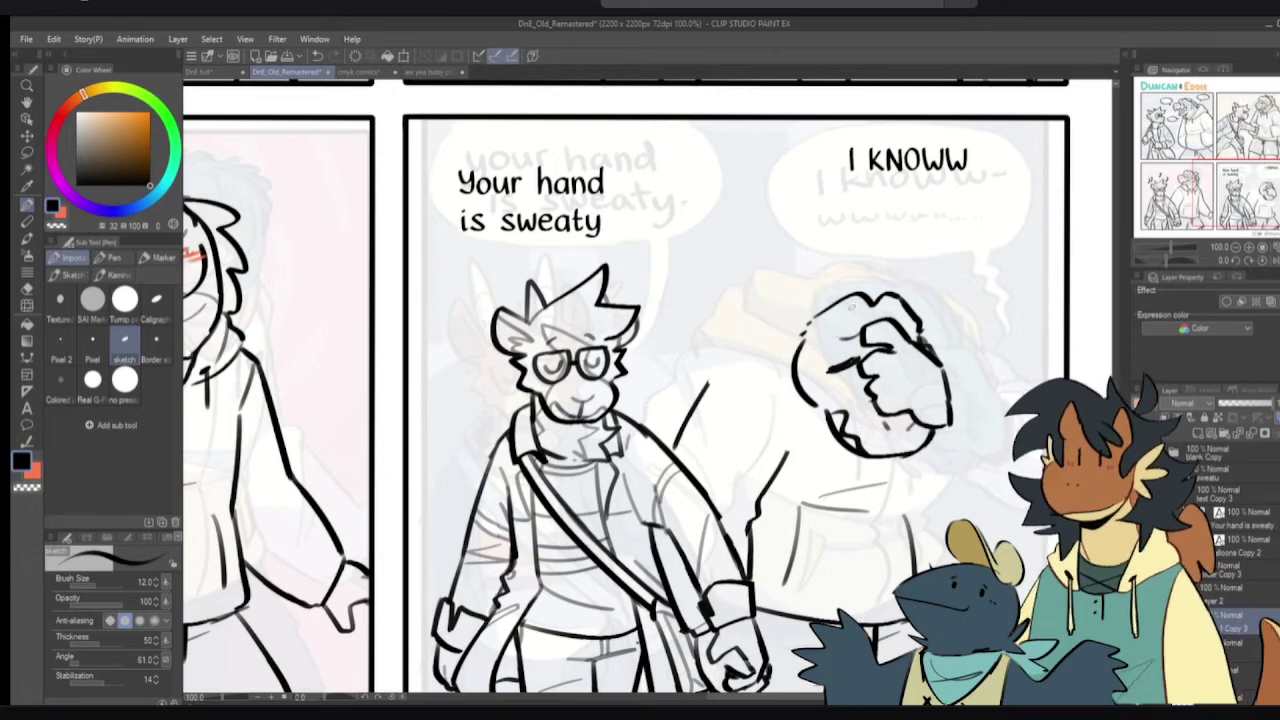
{"action": "key", "text": "e"}
{"action": "left_click_drag", "start_coordinate": [799, 332], "coordinate": [823, 303]}
{"action": "key", "text": "p"}
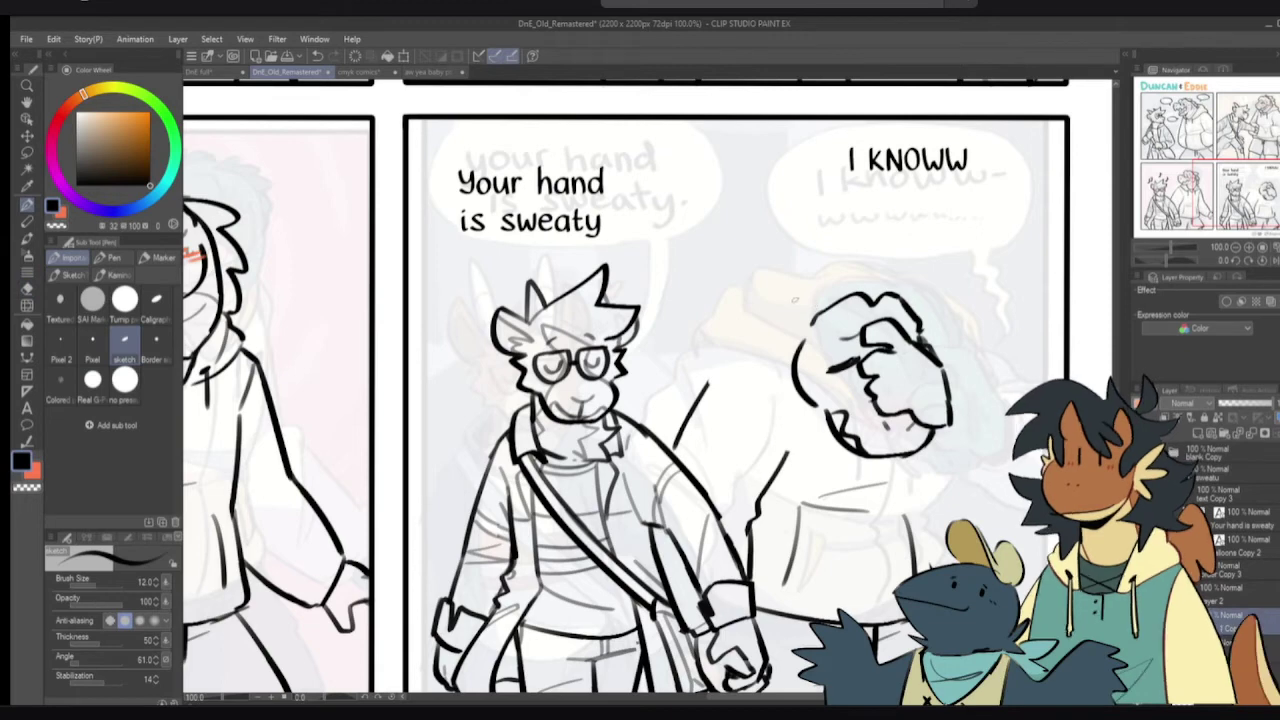
- Try out a line sweeping back from the top of the lizard's head and a neck stroke descending from it
{"action": "left_click_drag", "start_coordinate": [756, 328], "coordinate": [828, 302]}
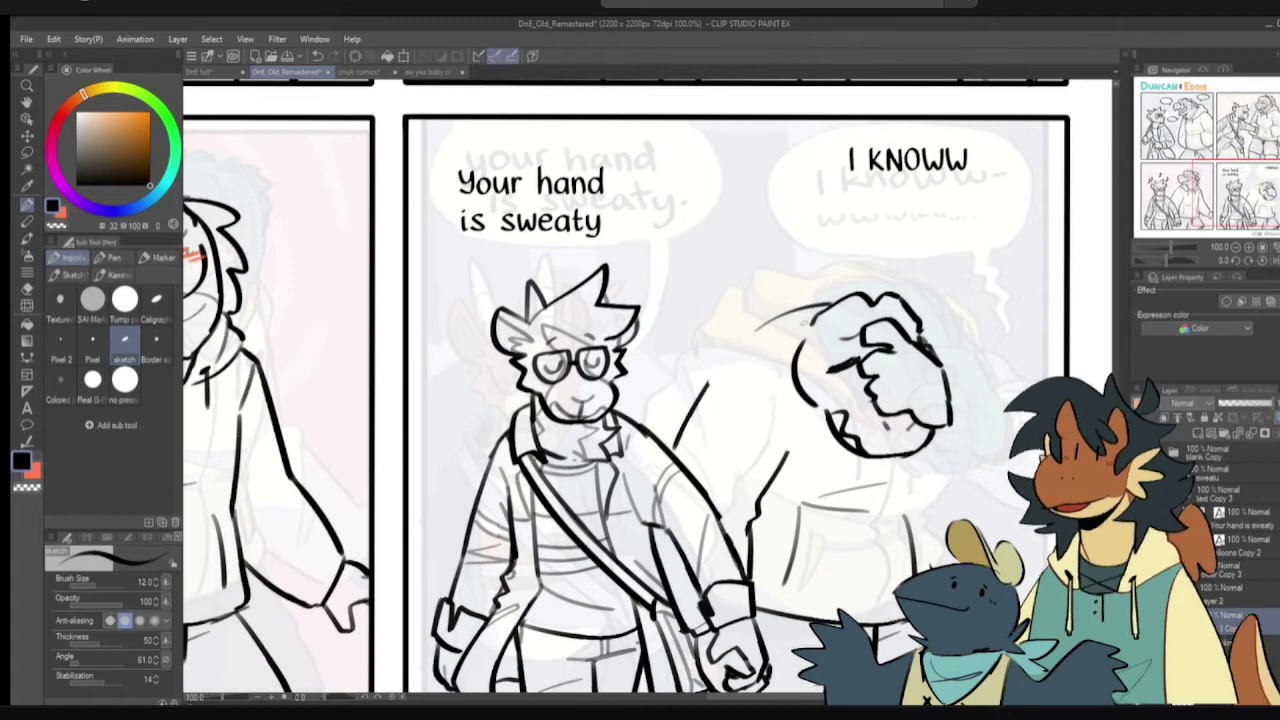
{"action": "key", "text": "ctrl+z"}
{"action": "left_click_drag", "start_coordinate": [748, 330], "coordinate": [826, 302]}
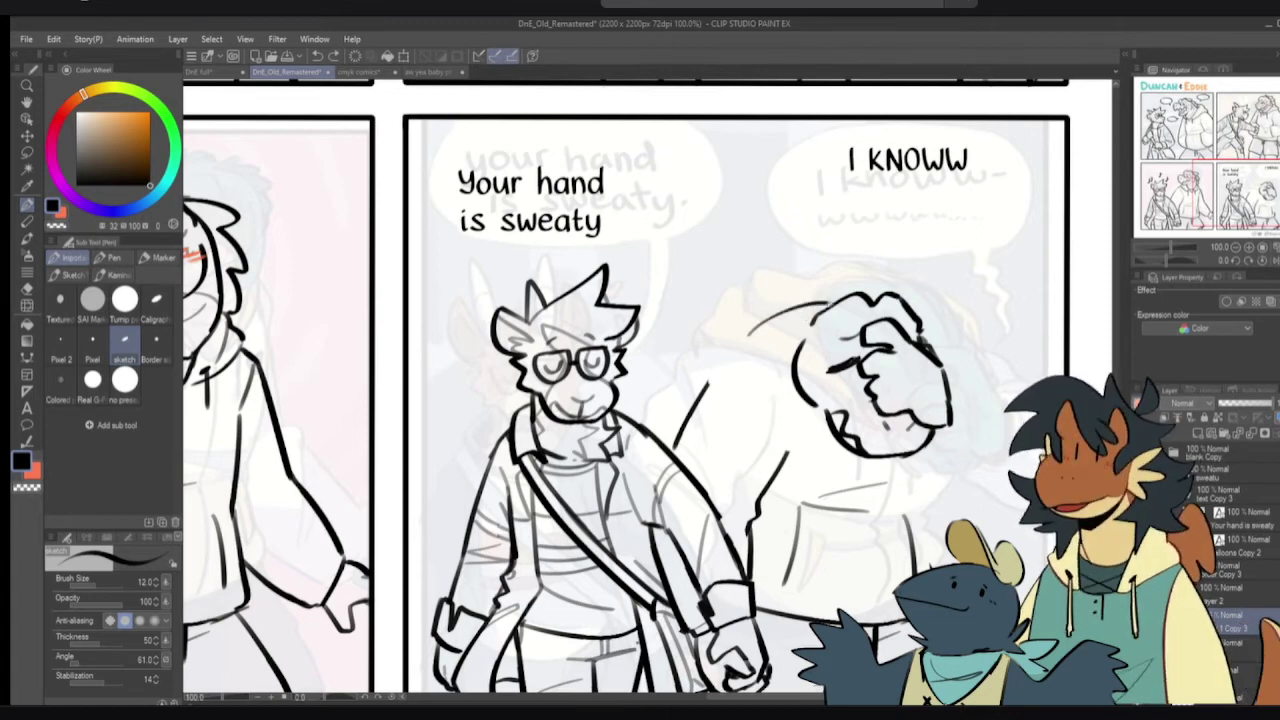
{"action": "key", "text": "ctrl+z"}
{"action": "left_click_drag", "start_coordinate": [750, 338], "coordinate": [836, 304]}
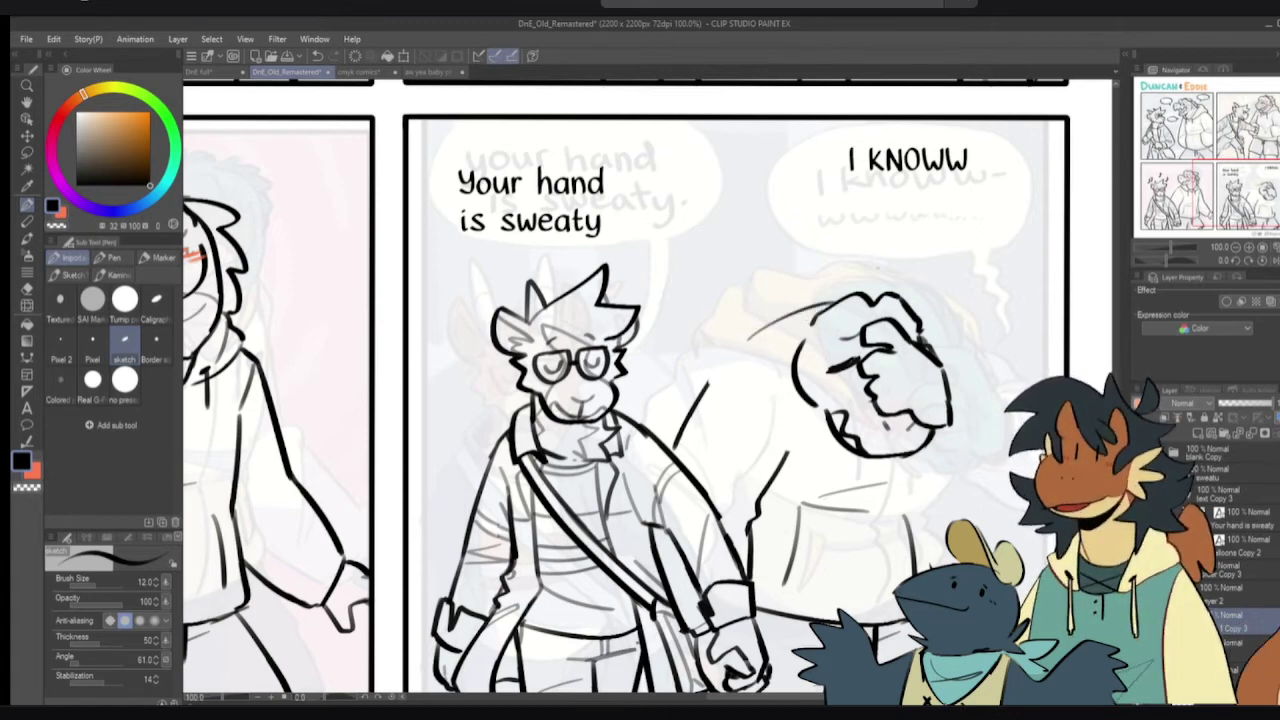
{"action": "key", "text": "ctrl+z"}
{"action": "left_click_drag", "start_coordinate": [766, 332], "coordinate": [836, 304]}
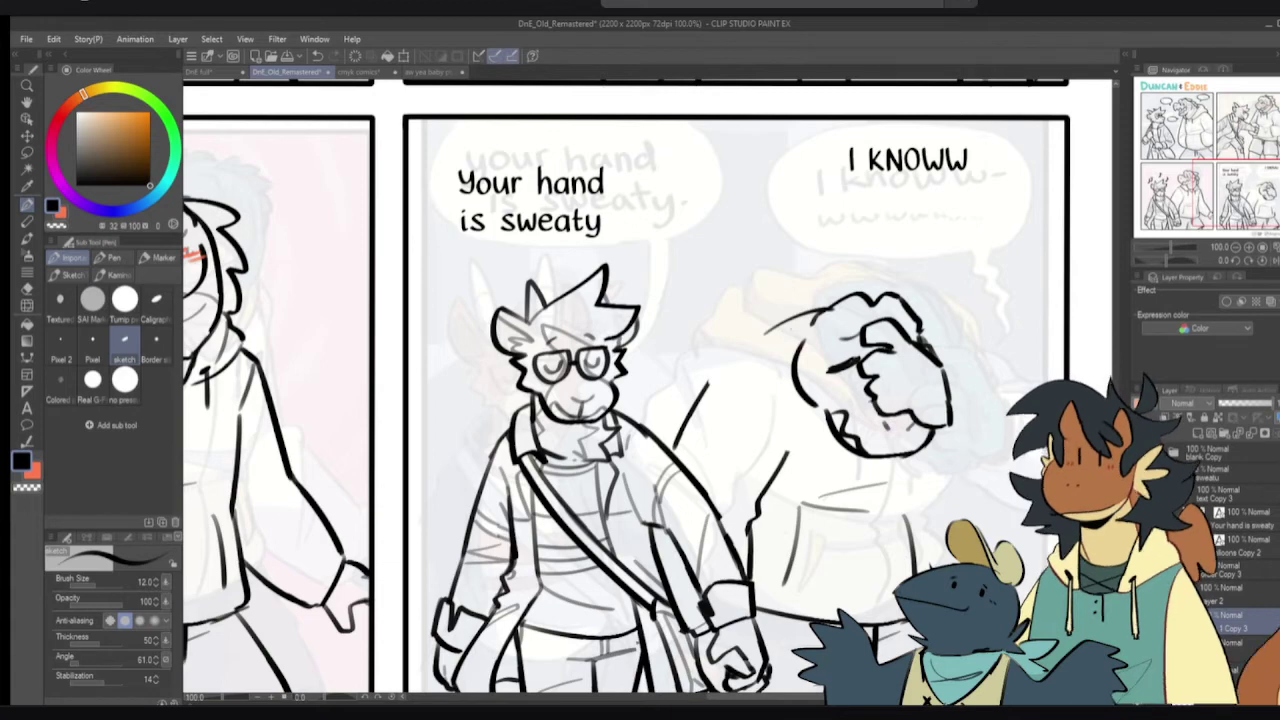
{"action": "key", "text": "ctrl+z"}
{"action": "left_click_drag", "start_coordinate": [762, 330], "coordinate": [834, 300]}
{"action": "left_click_drag", "start_coordinate": [762, 332], "coordinate": [786, 382]}
{"action": "key", "text": "ctrl+z"}
{"action": "left_click_drag", "start_coordinate": [760, 332], "coordinate": [802, 408]}
{"action": "key", "text": "ctrl+z"}
{"action": "key", "text": "ctrl+z"}
{"action": "key", "text": "ctrl+z"}
{"action": "left_click_drag", "start_coordinate": [769, 321], "coordinate": [832, 300]}
{"action": "key", "text": "ctrl+z"}
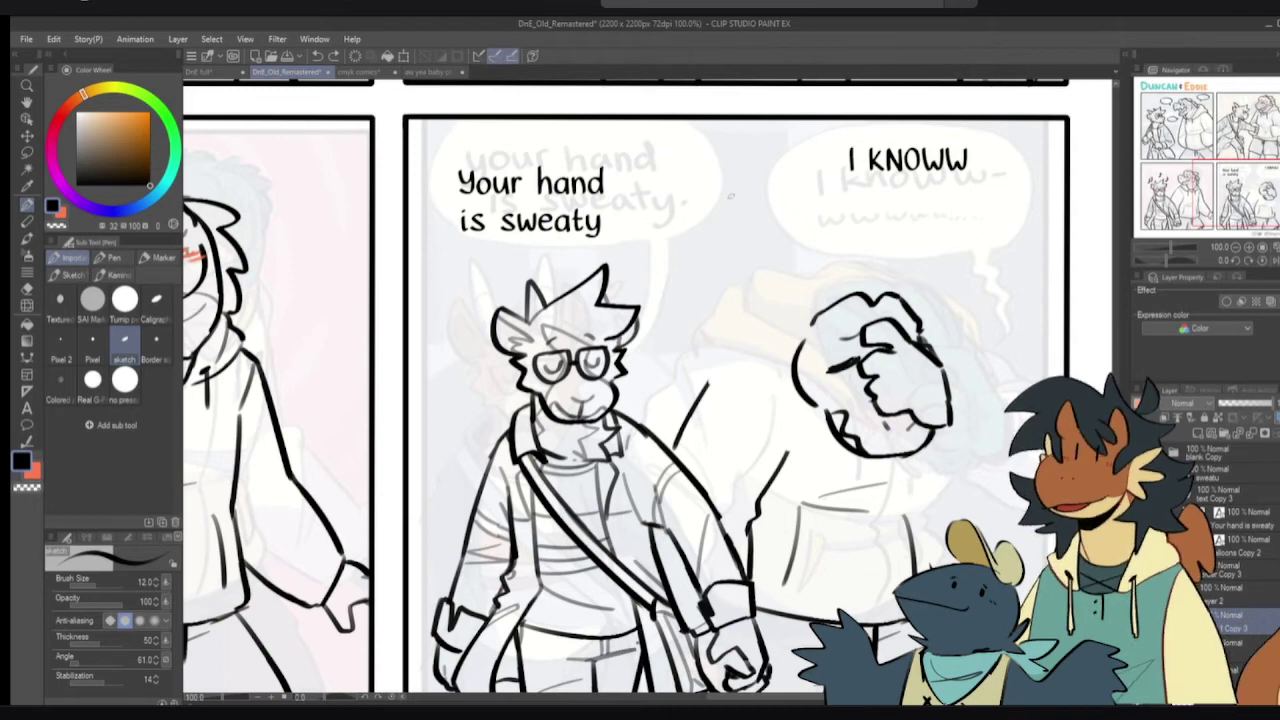
- Ink a thin curved line sweeping back from the top of the lizard's head
{"action": "left_click_drag", "start_coordinate": [754, 332], "coordinate": [826, 294]}
{"action": "key", "text": "ctrl+z"}
{"action": "mouse_move", "coordinate": [756, 338]}
{"action": "left_mouse_down"}
{"action": "mouse_move", "coordinate": [840, 297]}
{"action": "mouse_move", "coordinate": [762, 323]}
{"action": "mouse_move", "coordinate": [842, 298]}
{"action": "left_mouse_up"}
{"action": "key", "text": "ctrl+z"}
{"action": "key", "text": "ctrl+z"}
{"action": "mouse_move", "coordinate": [750, 341]}
{"action": "left_mouse_down"}
{"action": "mouse_move", "coordinate": [843, 314]}
{"action": "mouse_move", "coordinate": [827, 318]}
{"action": "left_mouse_up"}
- Ink a row of curved spikes along the back of the lizard's head and continue them above the hand
{"action": "key", "text": "c"}
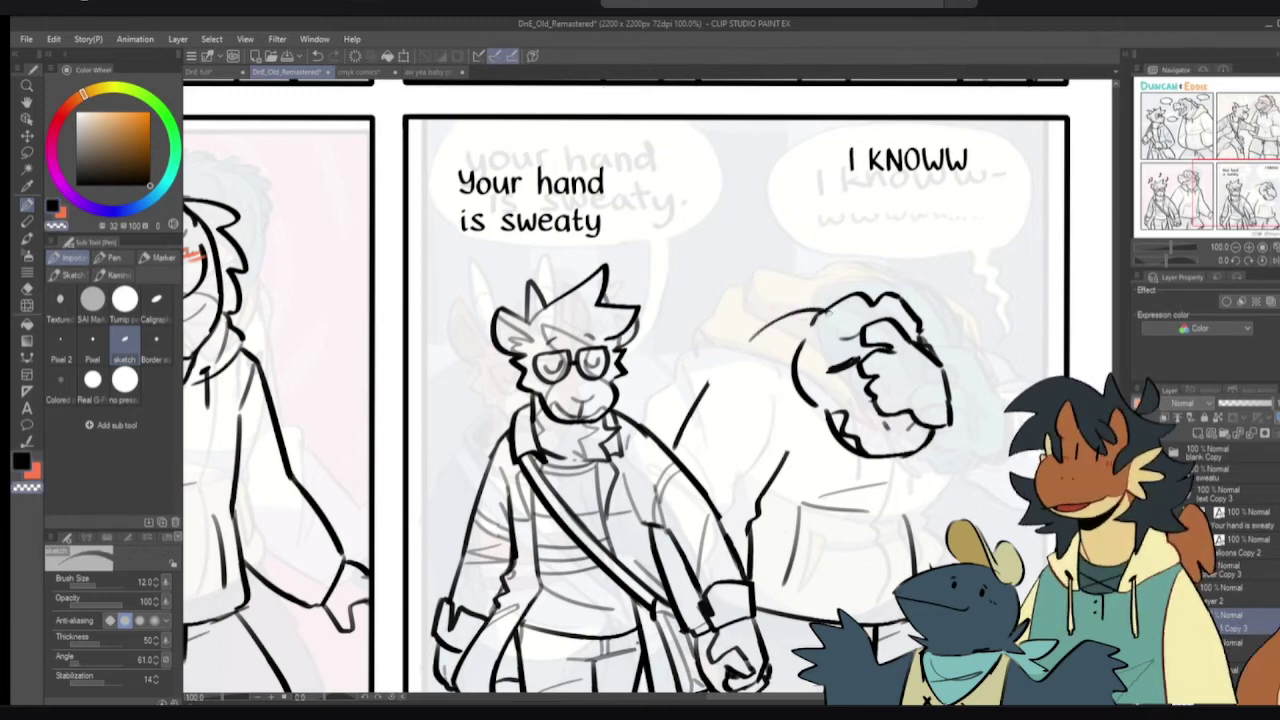
{"action": "key", "text": "c"}
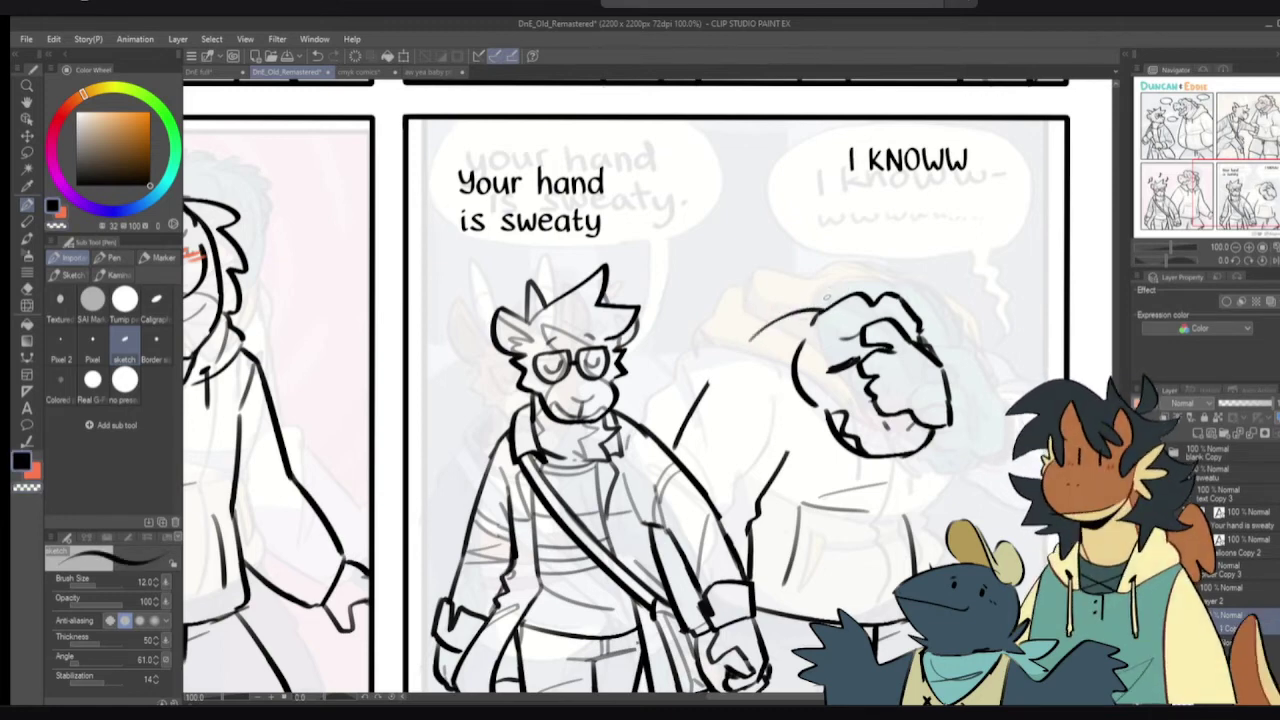
{"action": "mouse_move", "coordinate": [843, 294]}
{"action": "left_mouse_down"}
{"action": "mouse_move", "coordinate": [765, 297]}
{"action": "mouse_move", "coordinate": [740, 330]}
{"action": "left_mouse_up"}
{"action": "key", "text": "ctrl+z"}
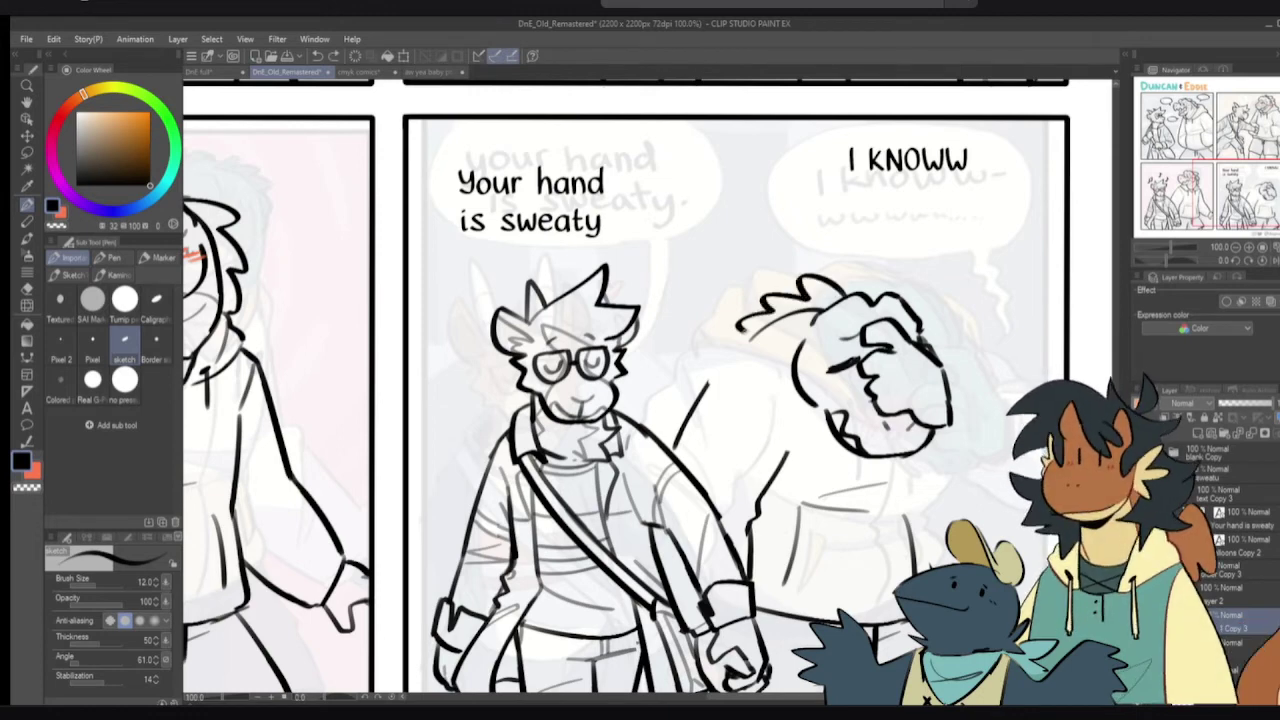
{"action": "mouse_move", "coordinate": [888, 294]}
{"action": "left_mouse_down"}
{"action": "mouse_move", "coordinate": [842, 277]}
{"action": "mouse_move", "coordinate": [843, 294]}
{"action": "left_mouse_up"}
{"action": "left_click_drag", "start_coordinate": [850, 310], "coordinate": [831, 288]}
- Select the lizard's head and hand with a freehand selection, shift them slightly to the right, and deselect
{"action": "key", "text": "m"}
{"action": "mouse_move", "coordinate": [792, 432]}
{"action": "left_mouse_down"}
{"action": "mouse_move", "coordinate": [980, 288]}
{"action": "mouse_move", "coordinate": [809, 196]}
{"action": "mouse_move", "coordinate": [704, 256]}
{"action": "mouse_move", "coordinate": [712, 332]}
{"action": "left_mouse_up"}
{"action": "key", "text": "p"}
{"action": "left_click_drag", "start_coordinate": [798, 378], "coordinate": [824, 374]}
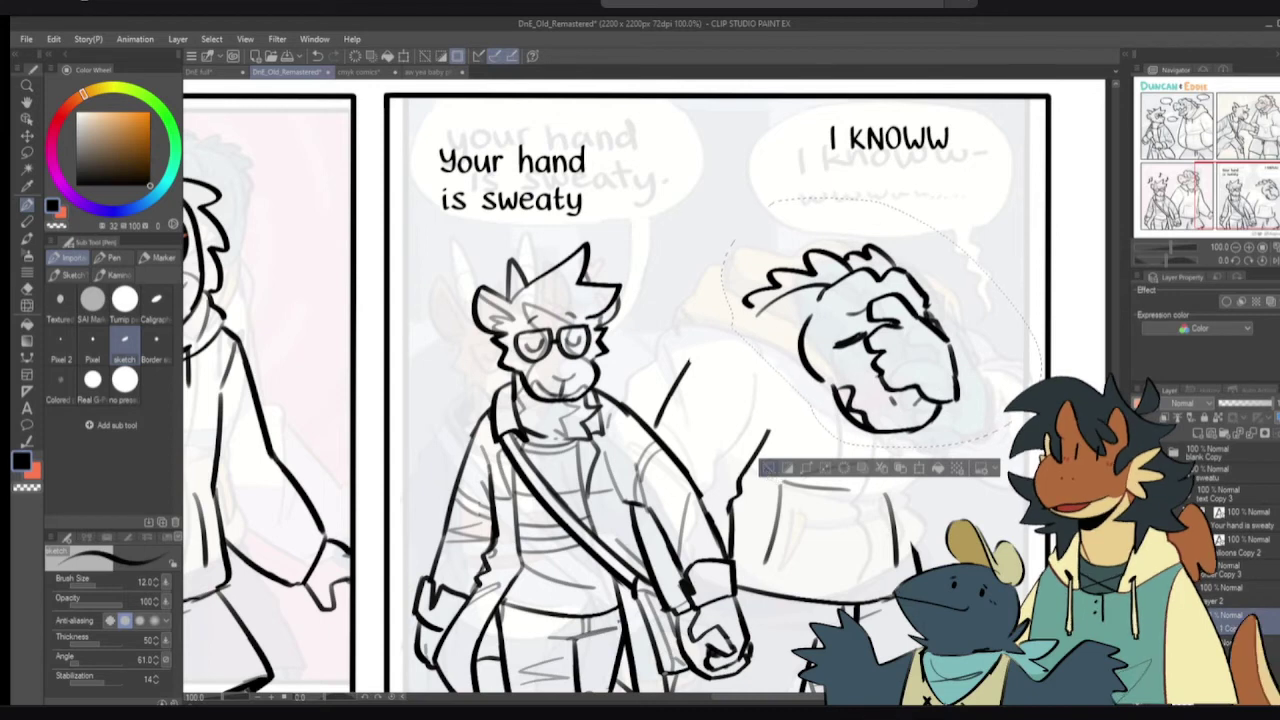
{"action": "left_click", "coordinate": [767, 467]}
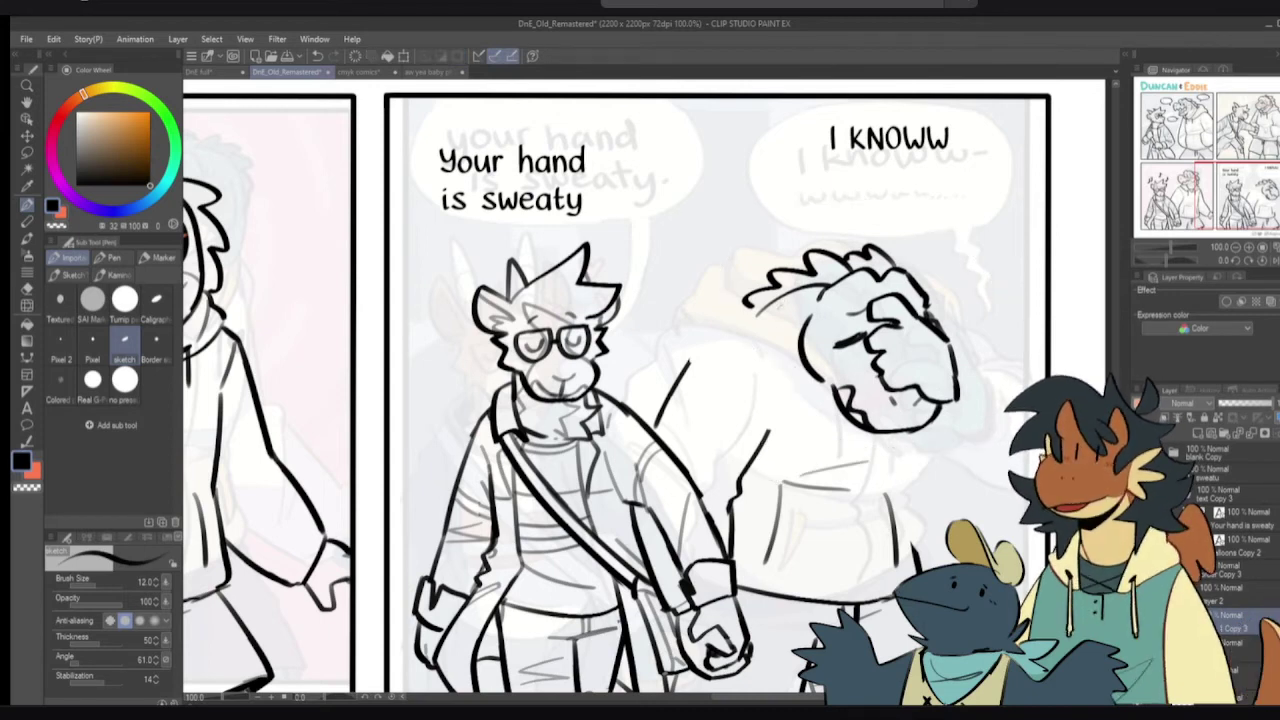
- Ink the curved neck line descending from the base of the head spikes, redrawing it until it bows under the head
{"action": "left_click_drag", "start_coordinate": [761, 317], "coordinate": [814, 398]}
{"action": "key", "text": "ctrl+z"}
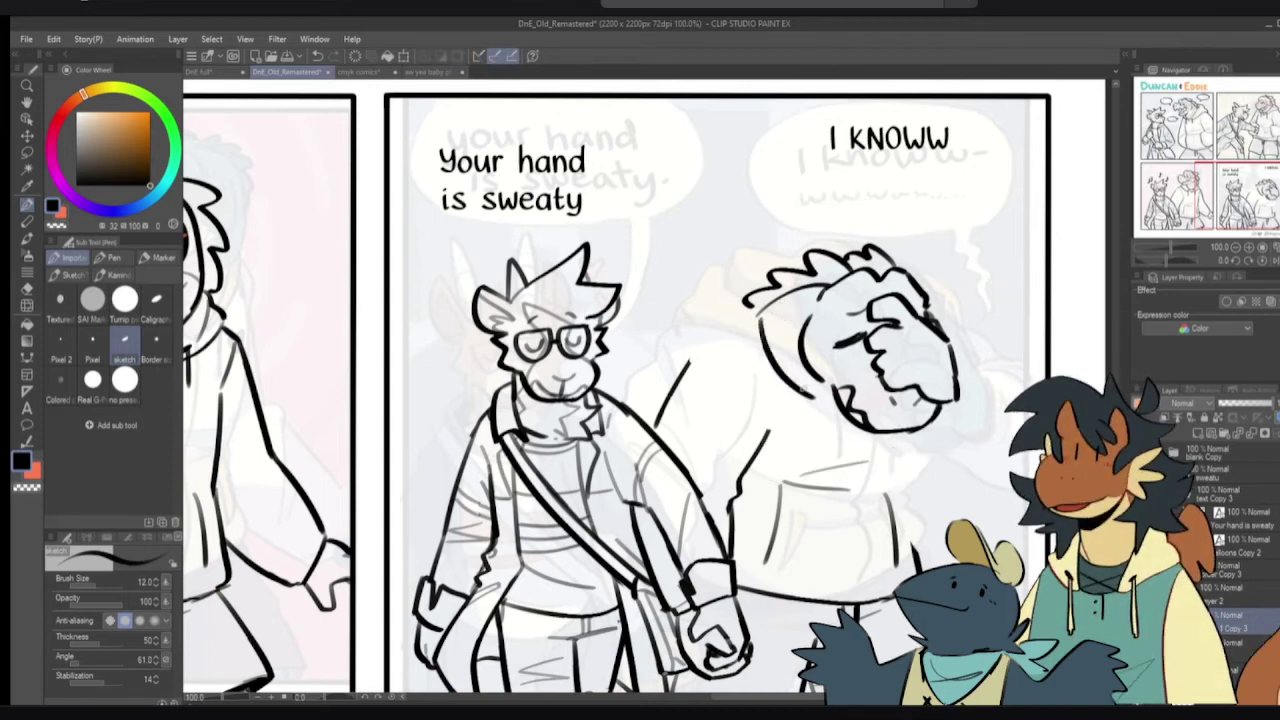
{"action": "key", "text": "ctrl+z"}
{"action": "left_click_drag", "start_coordinate": [757, 308], "coordinate": [810, 387]}
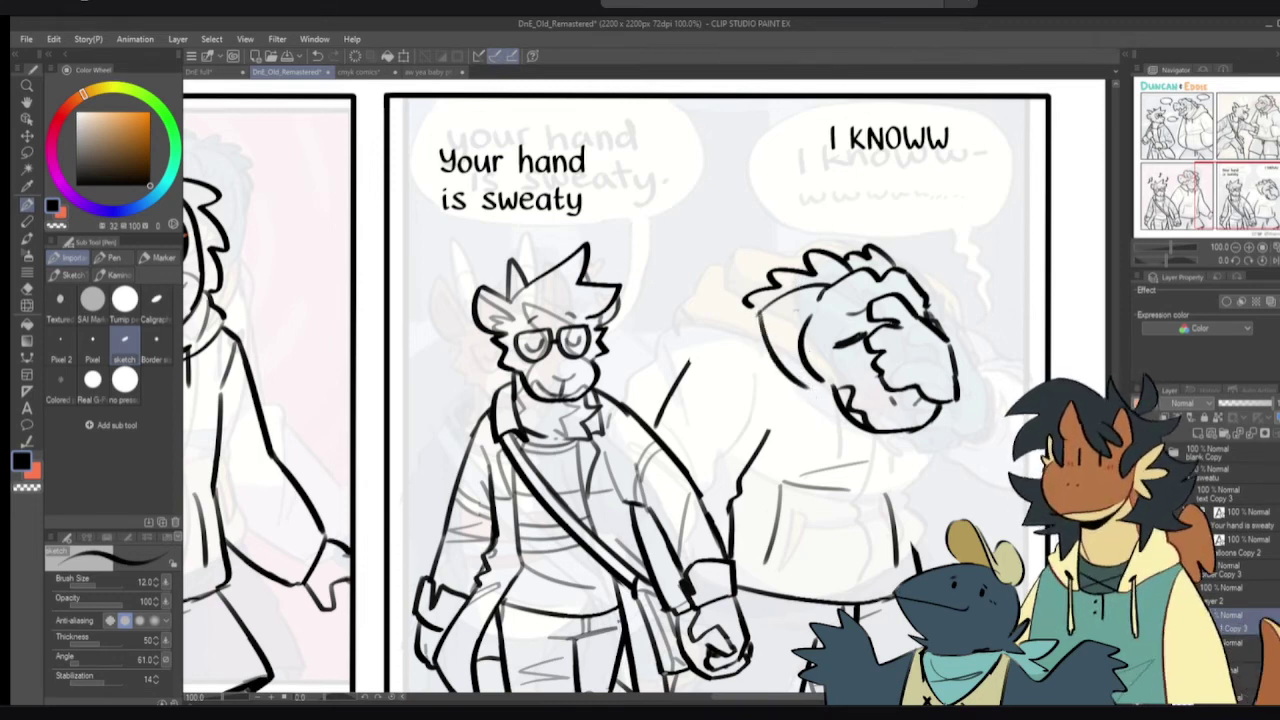
{"action": "key", "text": "ctrl+z"}
{"action": "left_click_drag", "start_coordinate": [762, 307], "coordinate": [823, 387]}
{"action": "key", "text": "ctrl+z"}
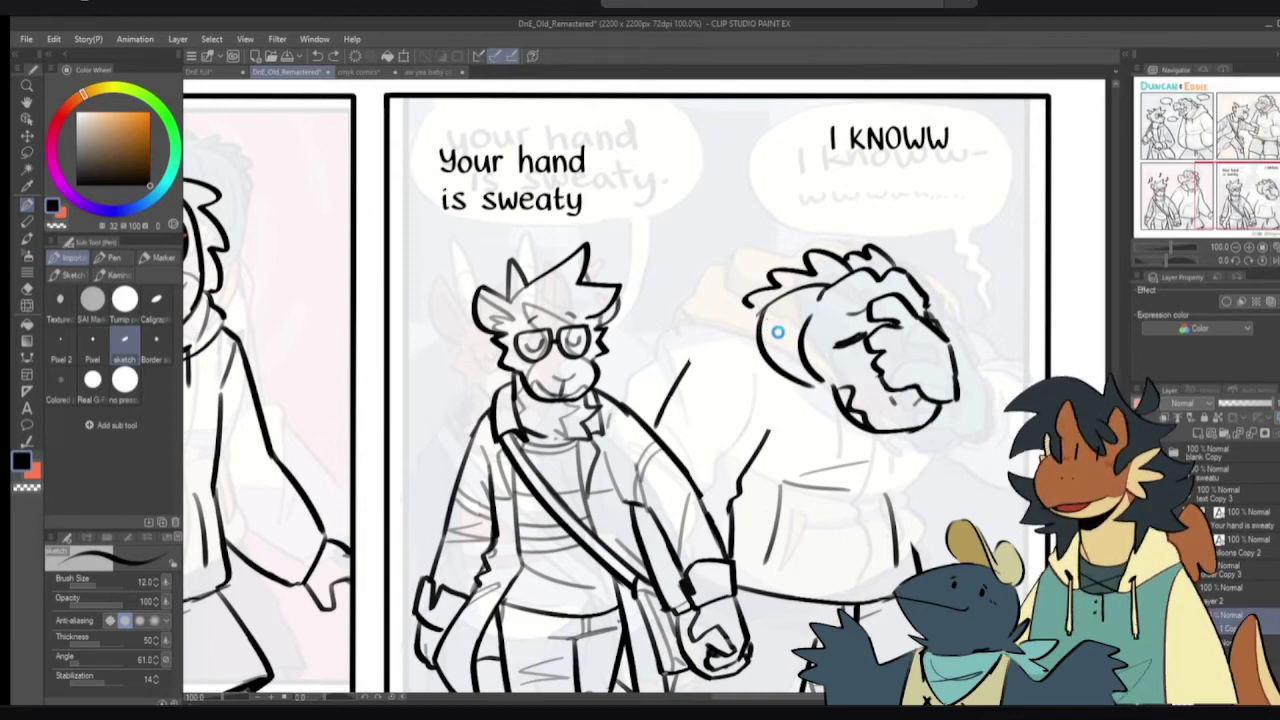
{"action": "key", "text": "ctrl+z"}
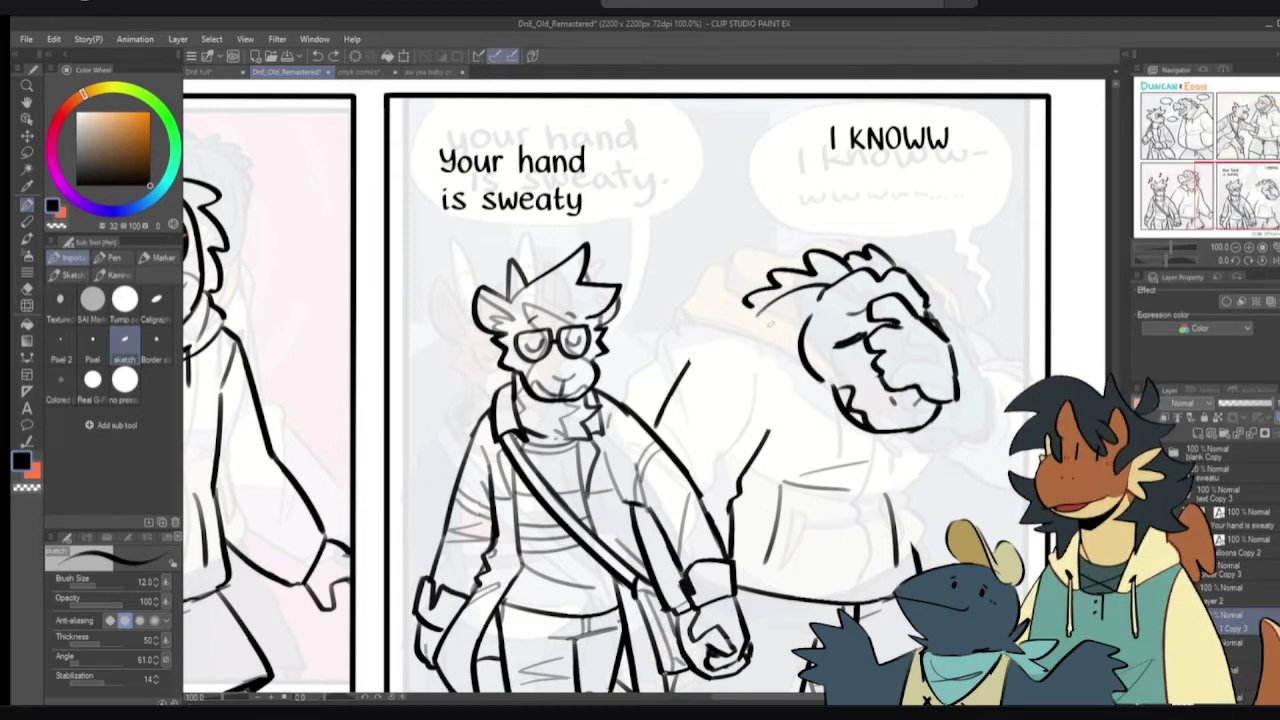
{"action": "mouse_move", "coordinate": [761, 314]}
{"action": "left_mouse_down"}
{"action": "mouse_move", "coordinate": [815, 395]}
{"action": "mouse_move", "coordinate": [831, 388]}
{"action": "left_mouse_up"}
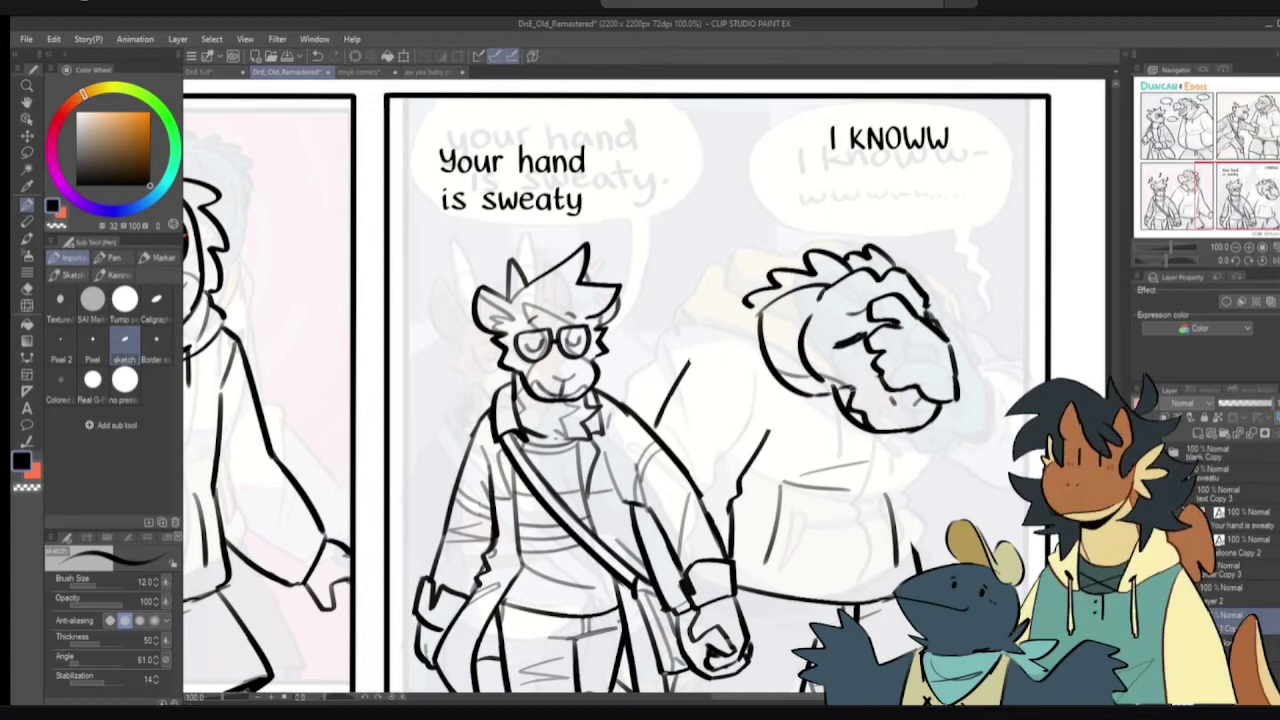
- Erase the spikes above the raised hand and redraw them as cleaner curved points
{"action": "left_click_drag", "start_coordinate": [850, 262], "coordinate": [837, 284]}
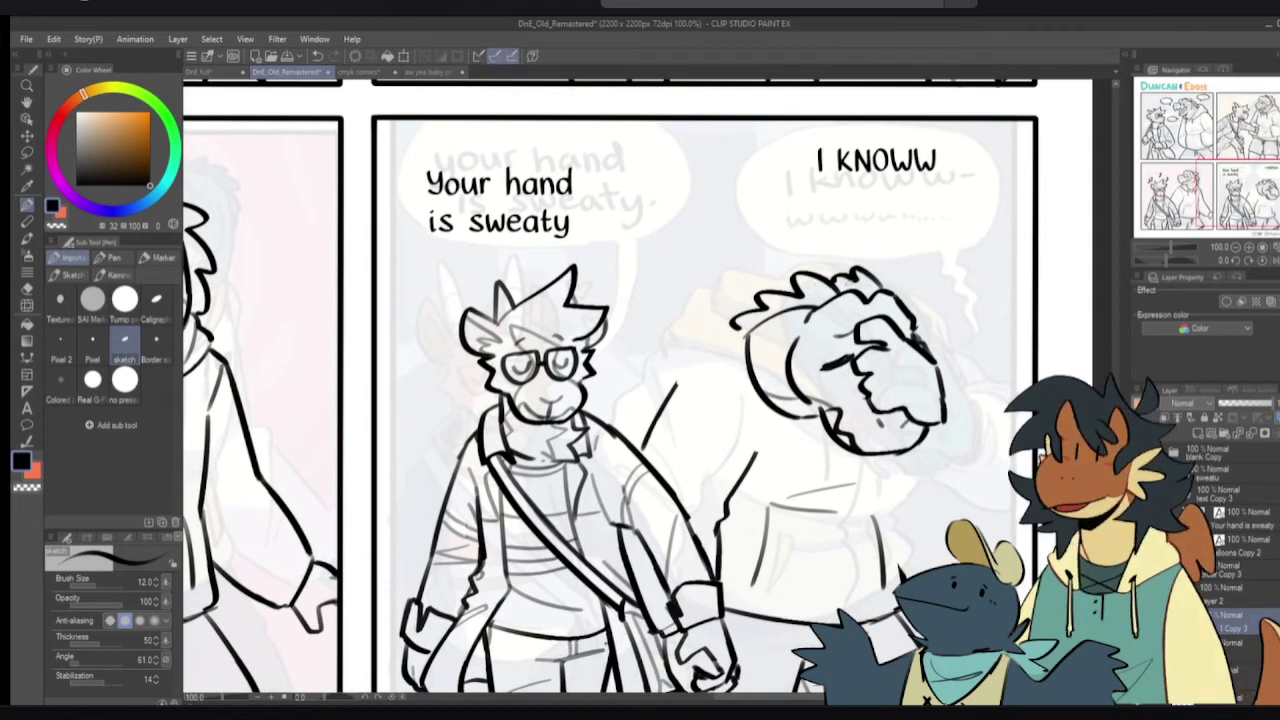
{"action": "key", "text": "e"}
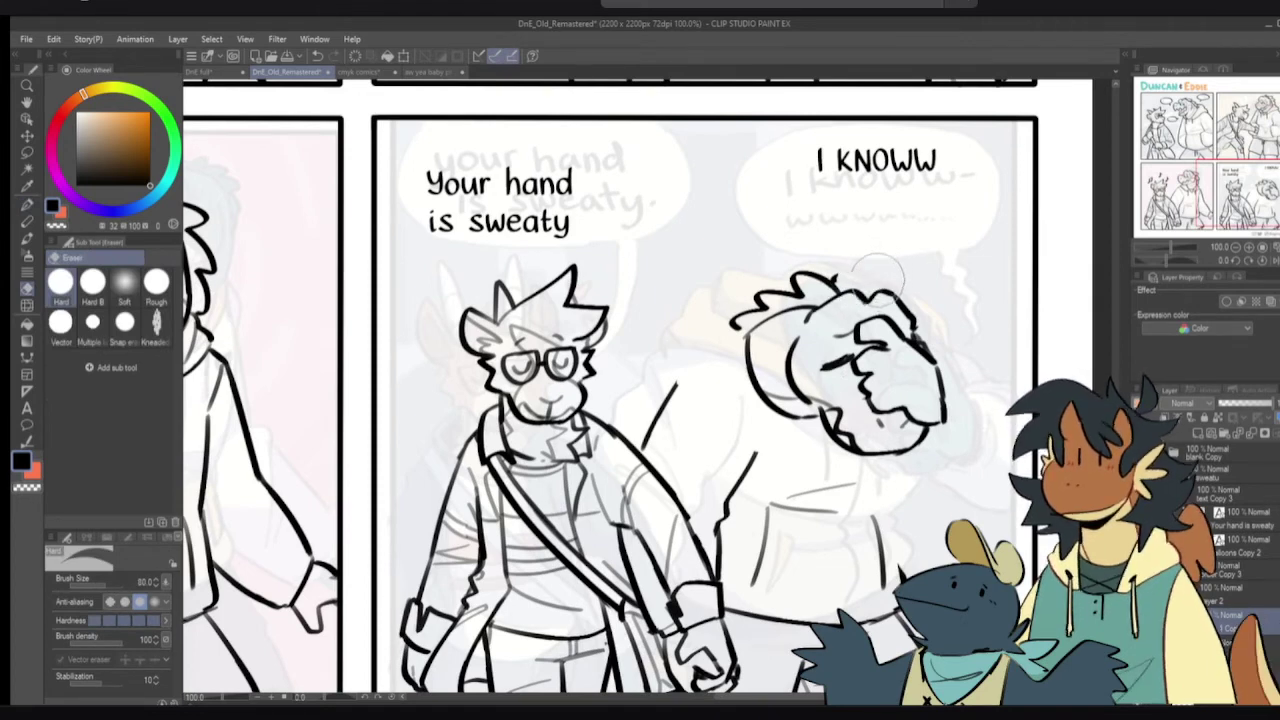
{"action": "key", "text": "p"}
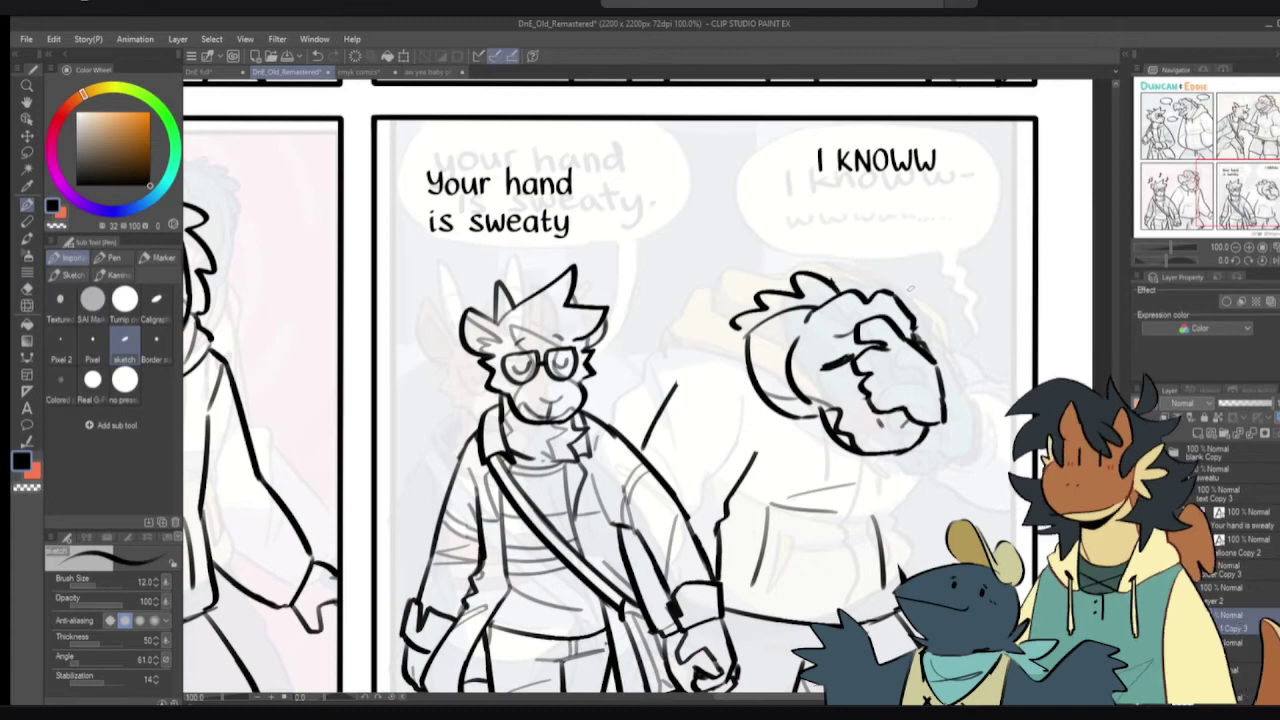
{"action": "mouse_move", "coordinate": [909, 301]}
{"action": "left_mouse_down"}
{"action": "mouse_move", "coordinate": [877, 291]}
{"action": "mouse_move", "coordinate": [890, 275]}
{"action": "mouse_move", "coordinate": [852, 284]}
{"action": "left_mouse_up"}
{"action": "key", "text": "ctrl+z"}
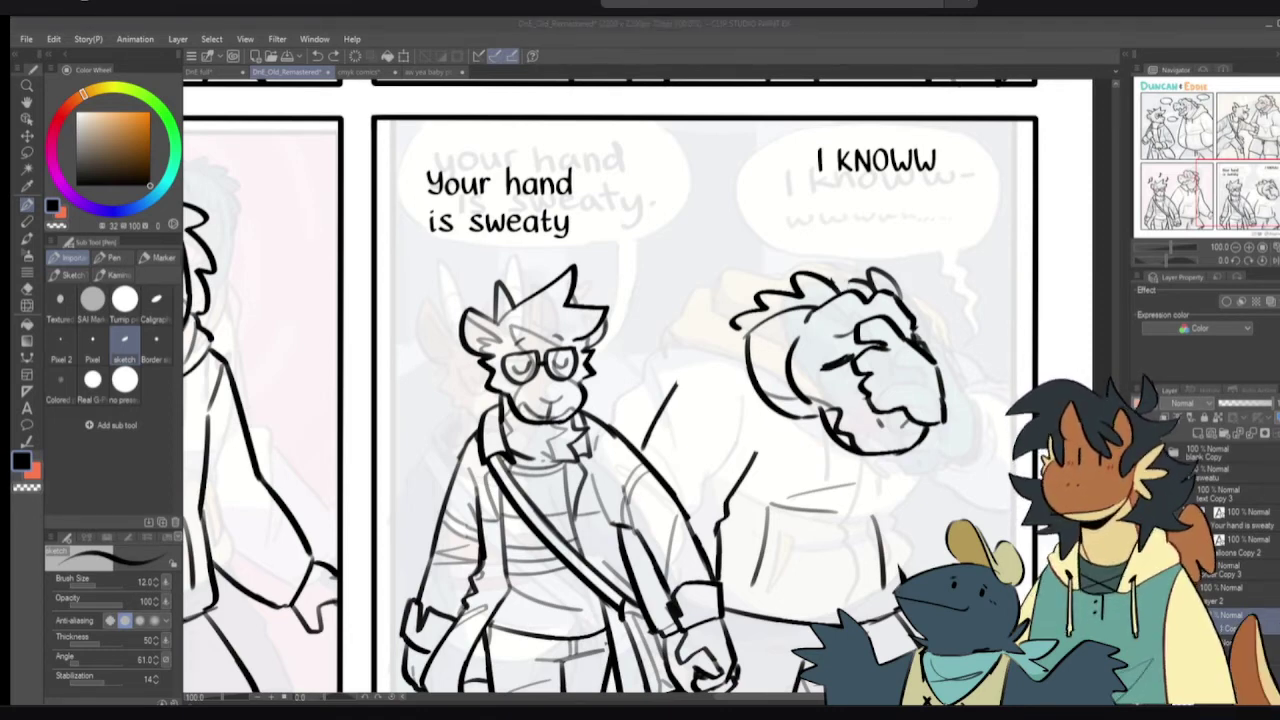
- Thicken the spikes on top of the lizard's head and redraw the curved inner contour, checking the drawing mirrored
{"action": "left_click", "coordinate": [877, 222]}
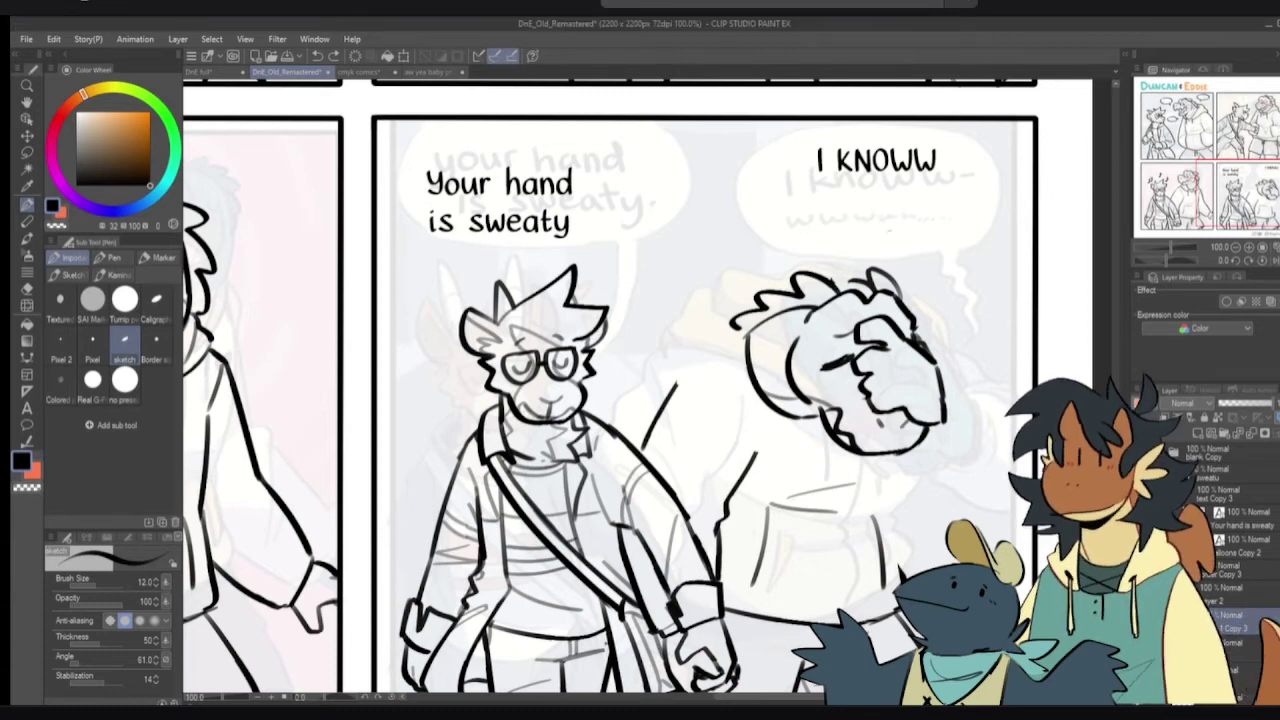
{"action": "mouse_move", "coordinate": [832, 283]}
{"action": "left_mouse_down"}
{"action": "mouse_move", "coordinate": [867, 289]}
{"action": "mouse_move", "coordinate": [832, 277]}
{"action": "mouse_move", "coordinate": [787, 290]}
{"action": "mouse_move", "coordinate": [865, 292]}
{"action": "left_mouse_up"}
{"action": "left_click_drag", "start_coordinate": [772, 364], "coordinate": [763, 324]}
{"action": "key", "text": "h"}
{"action": "key", "text": "h"}
{"action": "left_click_drag", "start_coordinate": [785, 388], "coordinate": [817, 386]}
{"action": "scroll", "coordinate": [804, 351], "scroll_direction": "down", "scroll_amount": 1}
{"action": "scroll", "coordinate": [817, 385], "scroll_direction": "up", "scroll_amount": 2}
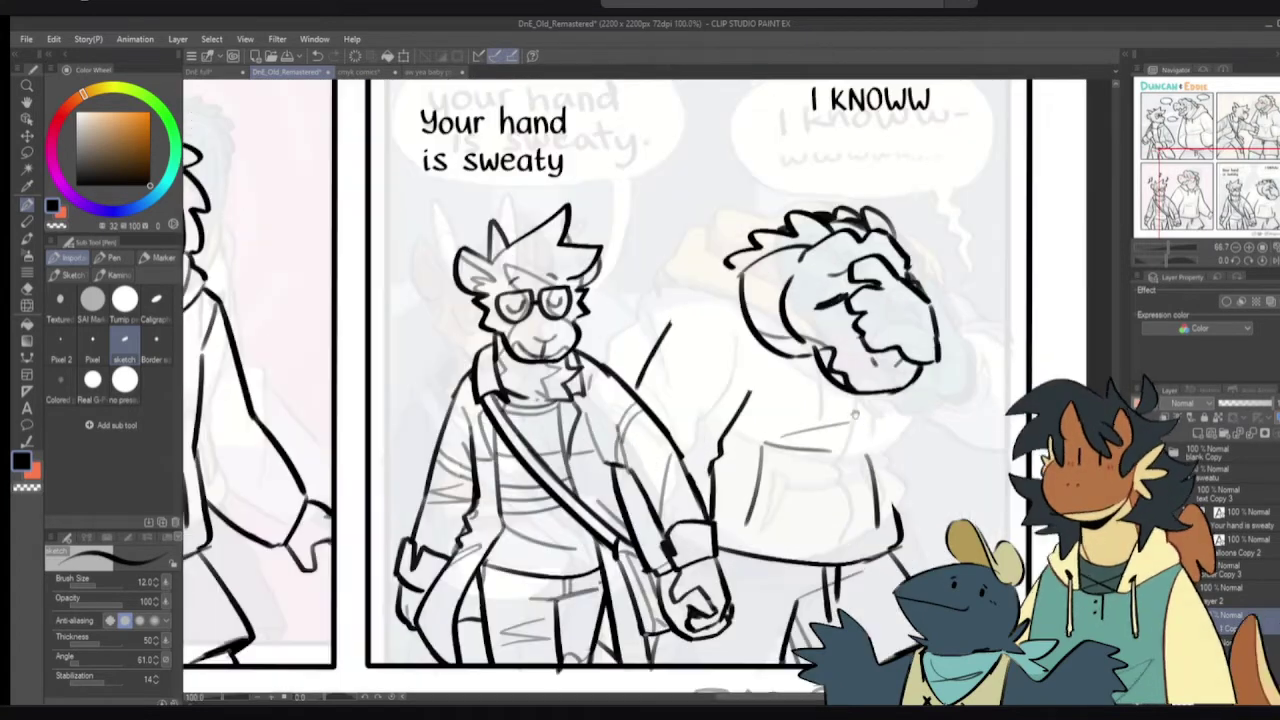
- Lasso the lizard's spiked head and hand, move them slightly further right on the body, and deselect
{"action": "key", "text": "m"}
{"action": "mouse_move", "coordinate": [688, 218]}
{"action": "left_mouse_down"}
{"action": "mouse_move", "coordinate": [683, 338]}
{"action": "mouse_move", "coordinate": [746, 394]}
{"action": "mouse_move", "coordinate": [841, 425]}
{"action": "mouse_move", "coordinate": [966, 289]}
{"action": "mouse_move", "coordinate": [800, 182]}
{"action": "left_mouse_up"}
{"action": "key", "text": "p"}
{"action": "mouse_move", "coordinate": [784, 234]}
{"action": "left_mouse_down"}
{"action": "mouse_move", "coordinate": [802, 225]}
{"action": "mouse_move", "coordinate": [804, 243]}
{"action": "left_mouse_up"}
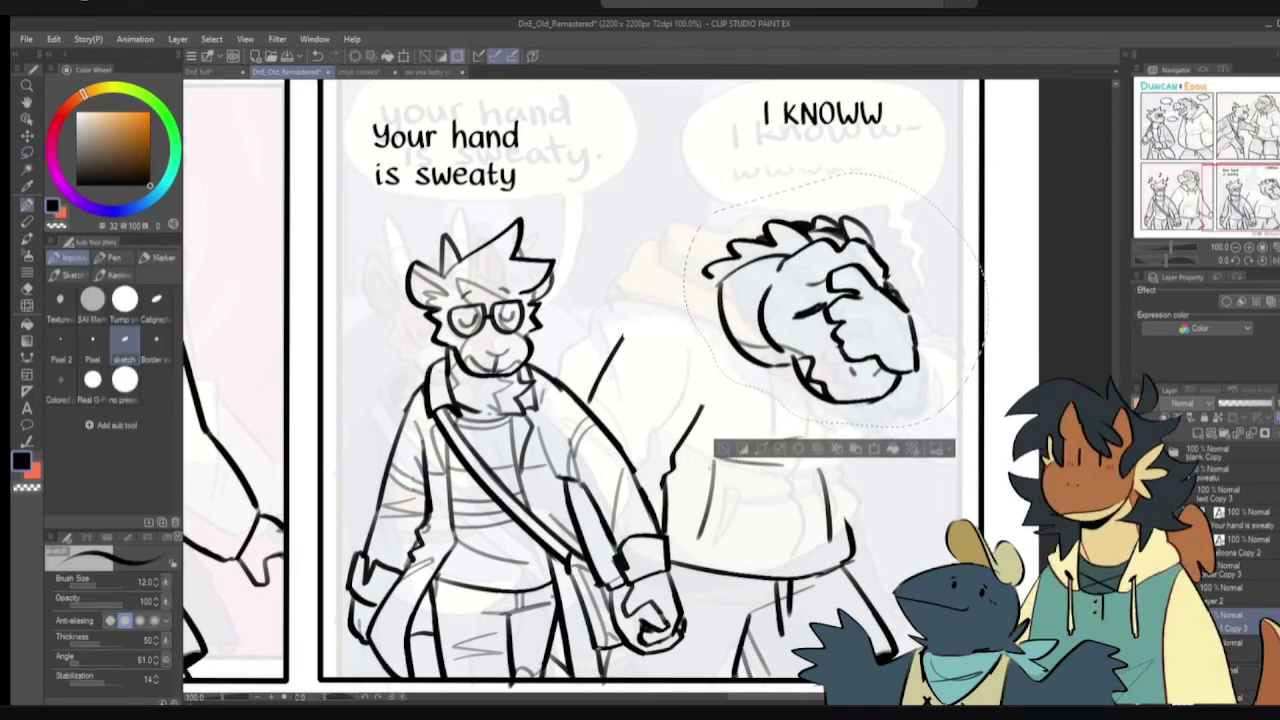
{"action": "key", "text": "ctrl+d"}
{"action": "key", "text": "ctrl+z"}
- Extend the lizard's shoulder line up toward the neck and ink the rounded hood outline behind the head spikes
{"action": "left_click_drag", "start_coordinate": [652, 285], "coordinate": [590, 396]}
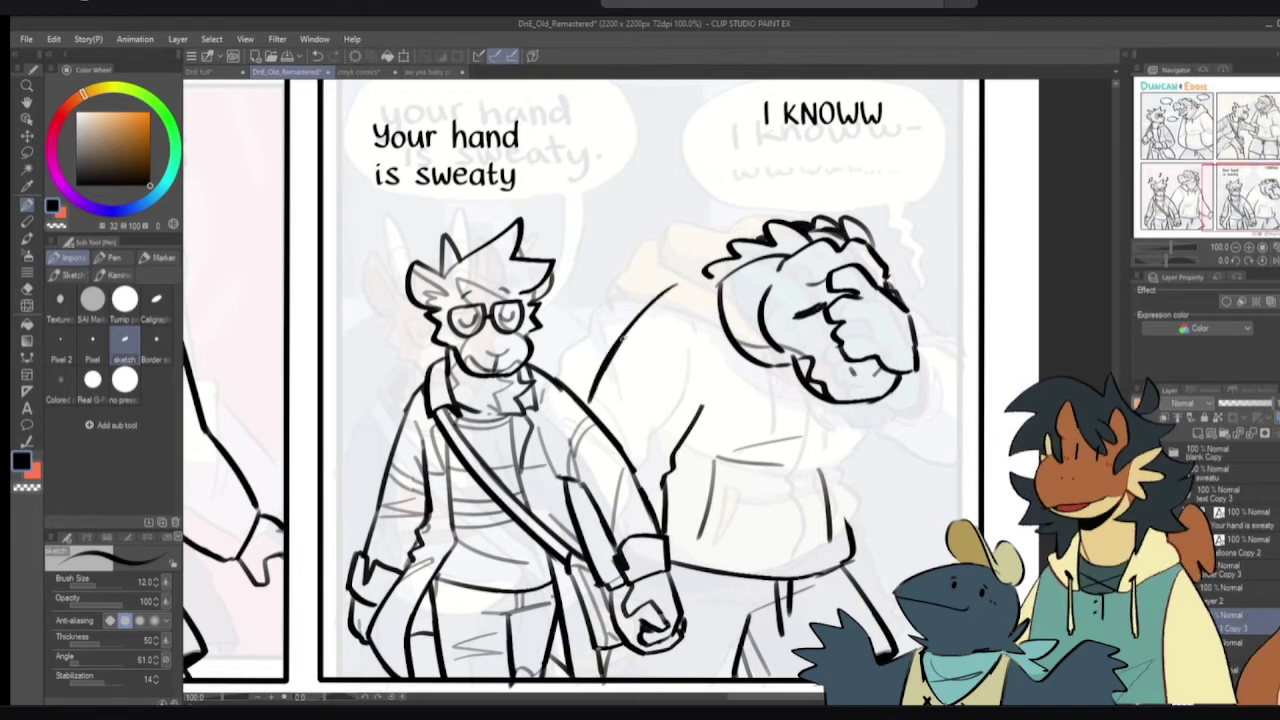
{"action": "mouse_move", "coordinate": [686, 281]}
{"action": "left_mouse_down"}
{"action": "mouse_move", "coordinate": [731, 300]}
{"action": "mouse_move", "coordinate": [711, 290]}
{"action": "mouse_move", "coordinate": [741, 360]}
{"action": "mouse_move", "coordinate": [710, 293]}
{"action": "left_mouse_up"}
{"action": "key", "text": "ctrl+z"}
{"action": "key", "text": "e"}
{"action": "key", "text": "p"}
{"action": "mouse_move", "coordinate": [731, 240]}
{"action": "left_mouse_down"}
{"action": "mouse_move", "coordinate": [690, 253]}
{"action": "mouse_move", "coordinate": [652, 300]}
{"action": "mouse_move", "coordinate": [758, 358]}
{"action": "left_mouse_up"}
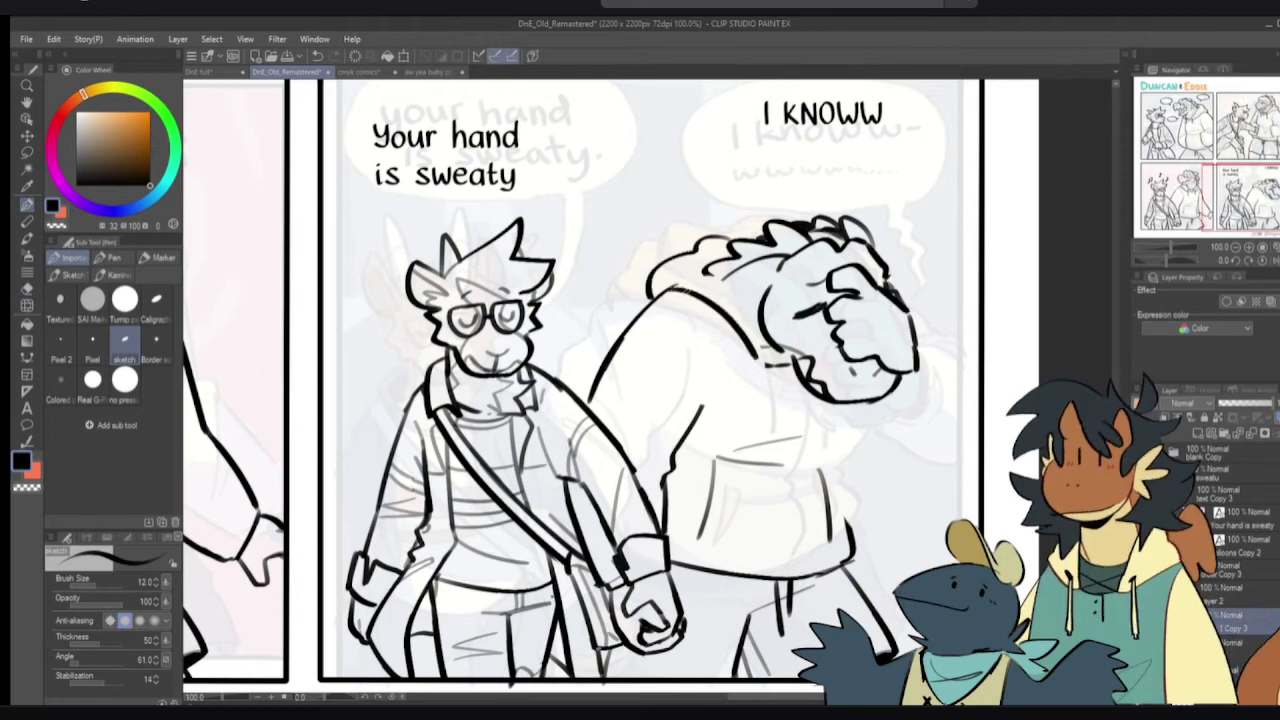
- Redraw the hood's front edge sweeping down to the jaw and add the inner fold lines beside the neck
{"action": "key", "text": "ctrl+z"}
{"action": "mouse_move", "coordinate": [666, 290]}
{"action": "left_mouse_down"}
{"action": "mouse_move", "coordinate": [762, 363]}
{"action": "mouse_move", "coordinate": [684, 280]}
{"action": "mouse_move", "coordinate": [712, 274]}
{"action": "mouse_move", "coordinate": [760, 322]}
{"action": "mouse_move", "coordinate": [764, 357]}
{"action": "mouse_move", "coordinate": [797, 368]}
{"action": "mouse_move", "coordinate": [765, 367]}
{"action": "mouse_move", "coordinate": [795, 368]}
{"action": "mouse_move", "coordinate": [770, 381]}
{"action": "mouse_move", "coordinate": [804, 374]}
{"action": "mouse_move", "coordinate": [778, 365]}
{"action": "mouse_move", "coordinate": [789, 367]}
{"action": "left_mouse_up"}
{"action": "key", "text": "c"}
{"action": "key", "text": "ctrl+z"}
{"action": "key", "text": "ctrl+z"}
{"action": "key", "text": "ctrl+z"}
{"action": "key", "text": "ctrl+z"}
{"action": "key", "text": "ctrl+z"}
{"action": "key", "text": "c"}
{"action": "key", "text": "c"}
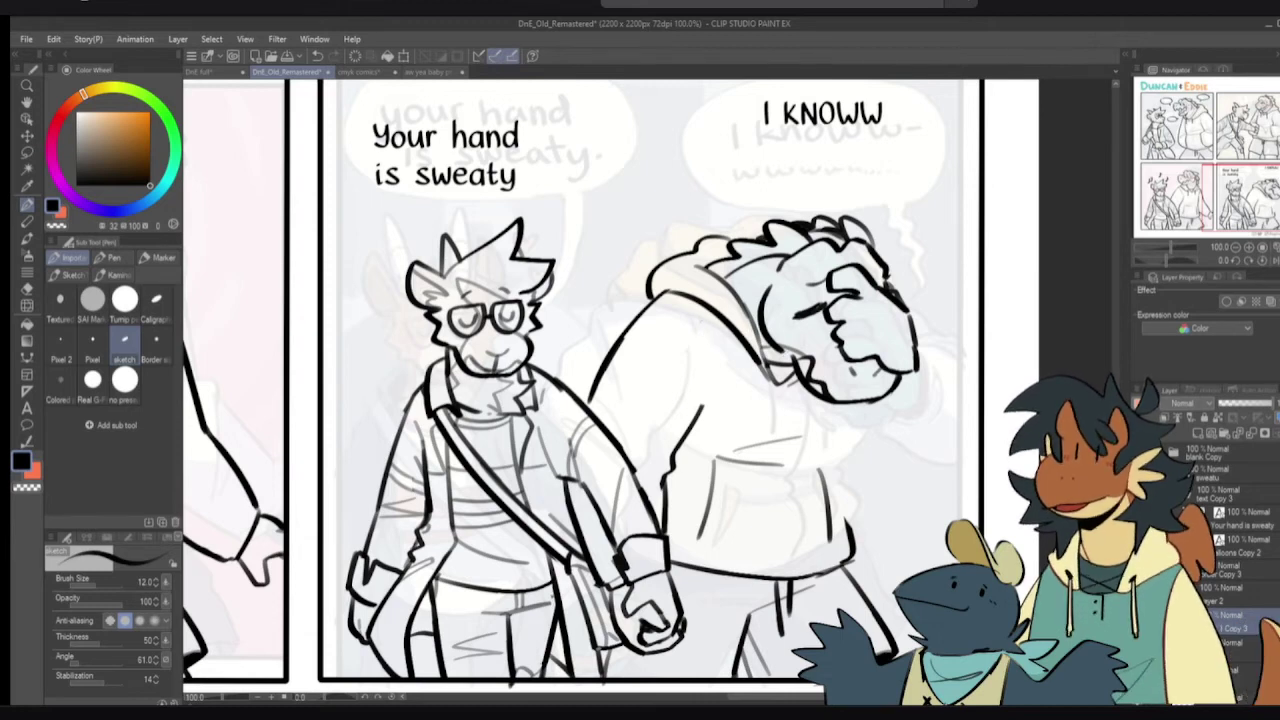
- Ink a curved sleeve line from the hoodie's shoulder down to the existing arm line, redrawing it until it connects
{"action": "left_click_drag", "start_coordinate": [706, 306], "coordinate": [700, 404]}
{"action": "key", "text": "ctrl+z"}
{"action": "left_click_drag", "start_coordinate": [714, 308], "coordinate": [706, 388]}
{"action": "key", "text": "ctrl+z"}
{"action": "left_click_drag", "start_coordinate": [714, 338], "coordinate": [702, 420]}
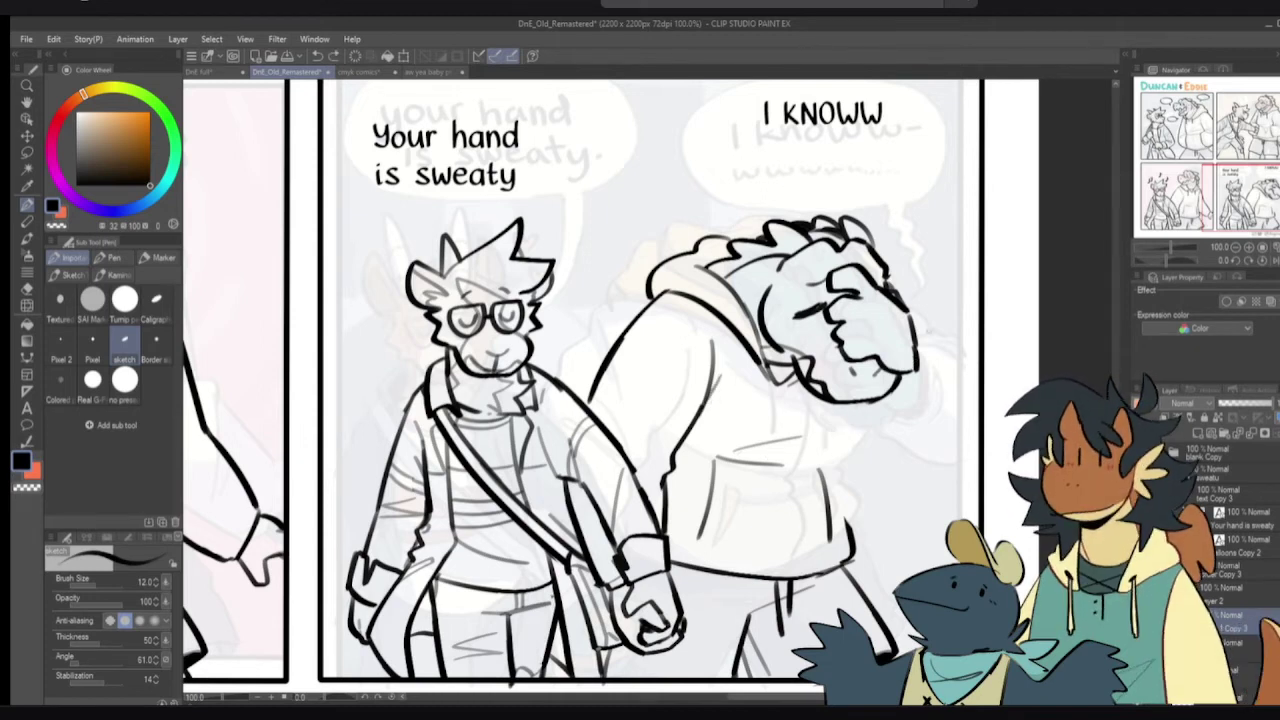
- Erase the angular outer edge of the lizard's head beside the hand and redraw it as a rounder curve
{"action": "key", "text": "e"}
{"action": "left_click_drag", "start_coordinate": [908, 329], "coordinate": [908, 375]}
{"action": "key", "text": "p"}
{"action": "key", "text": "e"}
{"action": "key", "text": "p"}
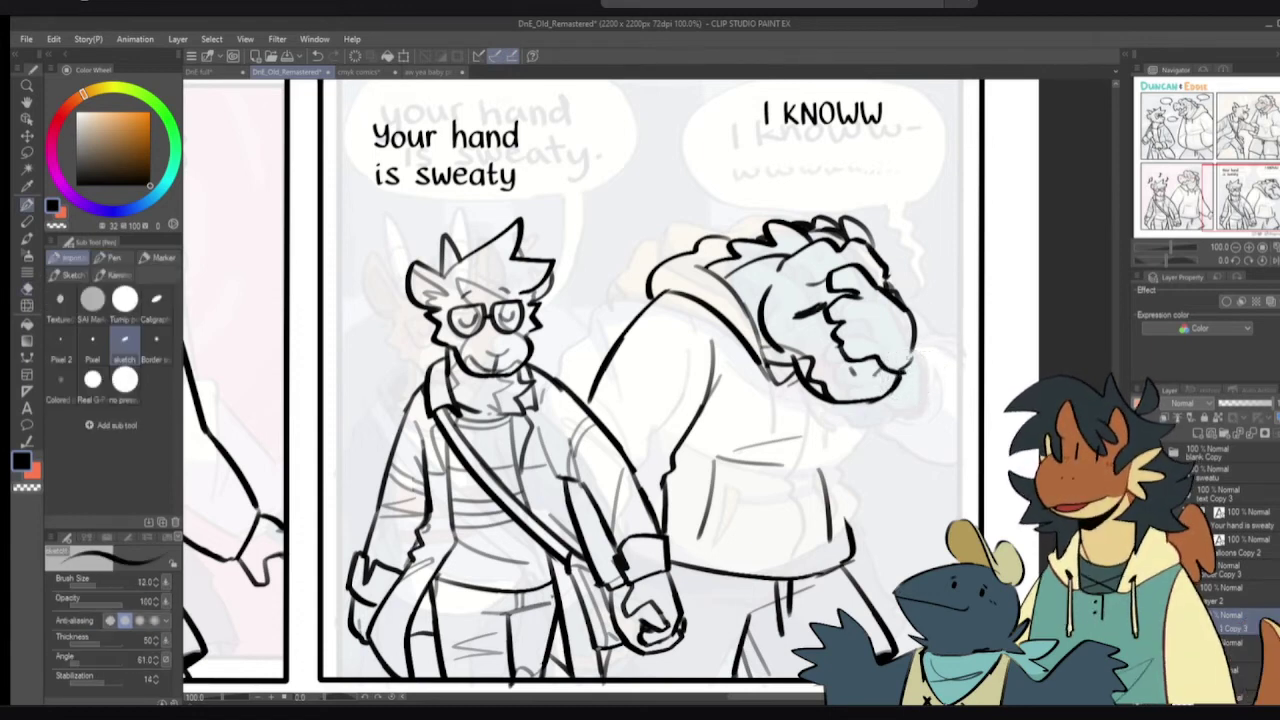
- Ink the upper line of the raised forearm from the hand to the panel border, redrawing it until it arches smoothly
{"action": "left_click_drag", "start_coordinate": [920, 305], "coordinate": [936, 338]}
{"action": "key", "text": "ctrl+z"}
{"action": "mouse_move", "coordinate": [904, 297]}
{"action": "left_mouse_down"}
{"action": "mouse_move", "coordinate": [928, 358]}
{"action": "mouse_move", "coordinate": [952, 350]}
{"action": "left_mouse_up"}
{"action": "key", "text": "ctrl+z"}
{"action": "left_click_drag", "start_coordinate": [920, 300], "coordinate": [982, 340]}
{"action": "key", "text": "ctrl+z"}
{"action": "left_click_drag", "start_coordinate": [914, 298], "coordinate": [968, 354]}
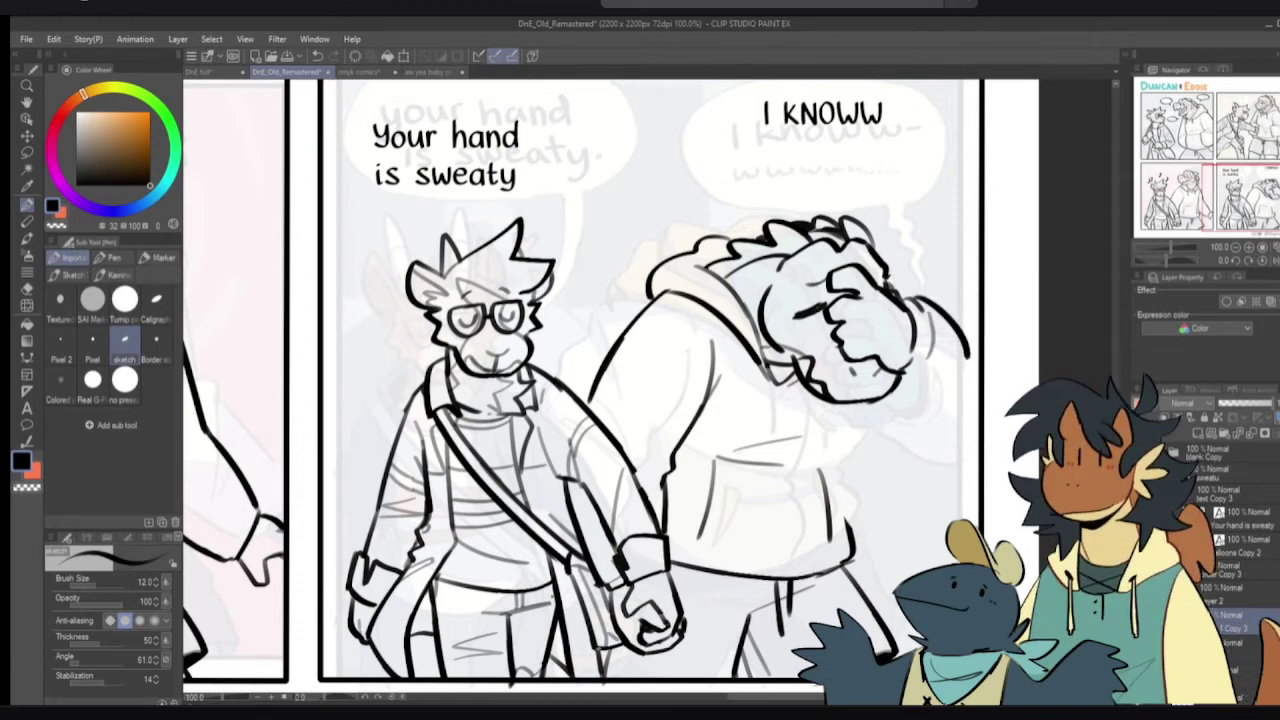
{"action": "key", "text": "ctrl+z"}
{"action": "left_click_drag", "start_coordinate": [953, 406], "coordinate": [955, 425]}
{"action": "key", "text": "ctrl+z"}
{"action": "mouse_move", "coordinate": [889, 275]}
{"action": "left_mouse_down"}
{"action": "mouse_move", "coordinate": [954, 335]}
{"action": "mouse_move", "coordinate": [959, 305]}
{"action": "mouse_move", "coordinate": [949, 345]}
{"action": "mouse_move", "coordinate": [979, 337]}
{"action": "left_mouse_up"}
{"action": "key", "text": "ctrl+z"}
{"action": "mouse_move", "coordinate": [910, 307]}
{"action": "left_mouse_down"}
{"action": "mouse_move", "coordinate": [972, 334]}
{"action": "mouse_move", "coordinate": [932, 318]}
{"action": "mouse_move", "coordinate": [940, 297]}
{"action": "mouse_move", "coordinate": [974, 318]}
{"action": "mouse_move", "coordinate": [924, 305]}
{"action": "mouse_move", "coordinate": [995, 318]}
{"action": "left_mouse_up"}
{"action": "key", "text": "ctrl+z"}
{"action": "key", "text": "ctrl+z"}
{"action": "key", "text": "ctrl+z"}
{"action": "key", "text": "ctrl+z"}
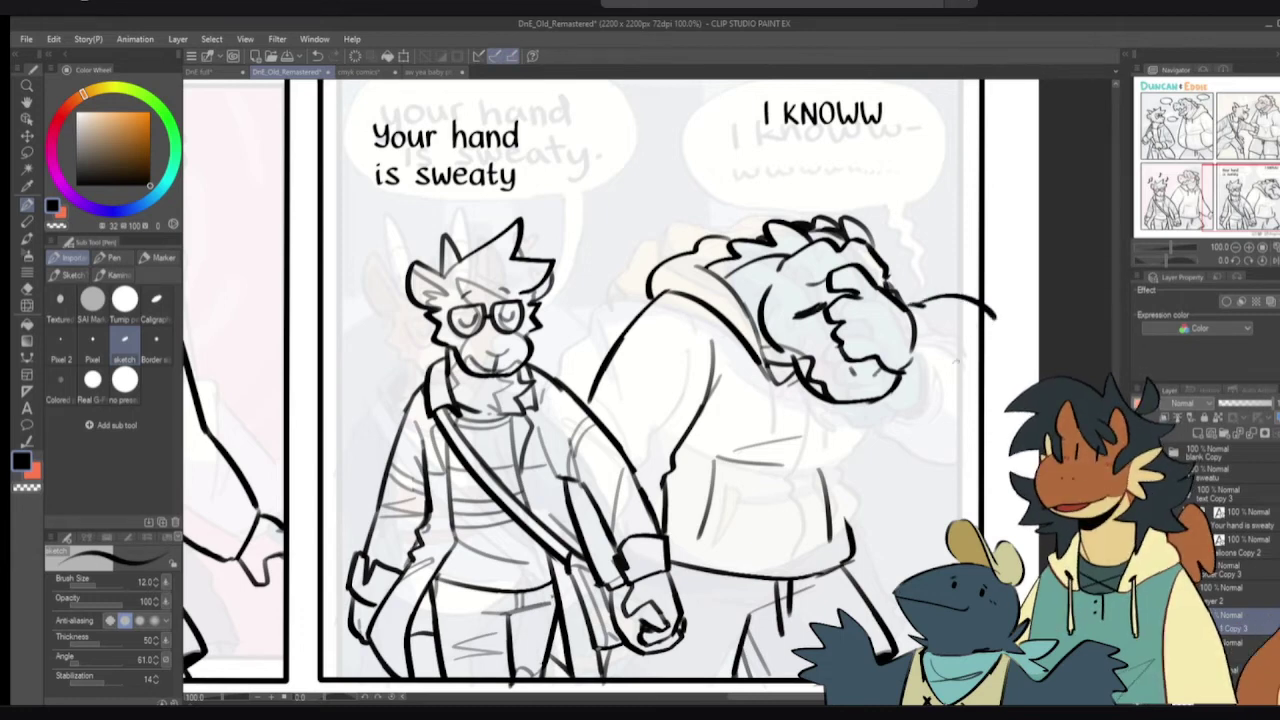
- Ink the lower line of the raised forearm from beneath the snout to the panel border
{"action": "mouse_move", "coordinate": [902, 377]}
{"action": "left_mouse_down"}
{"action": "mouse_move", "coordinate": [968, 396]}
{"action": "mouse_move", "coordinate": [863, 406]}
{"action": "mouse_move", "coordinate": [916, 385]}
{"action": "mouse_move", "coordinate": [984, 398]}
{"action": "left_mouse_up"}
{"action": "key", "text": "ctrl+z"}
{"action": "key", "text": "ctrl+z"}
{"action": "key", "text": "c"}
{"action": "key", "text": "c"}
{"action": "key", "text": "ctrl+z"}
{"action": "key", "text": "ctrl+z"}
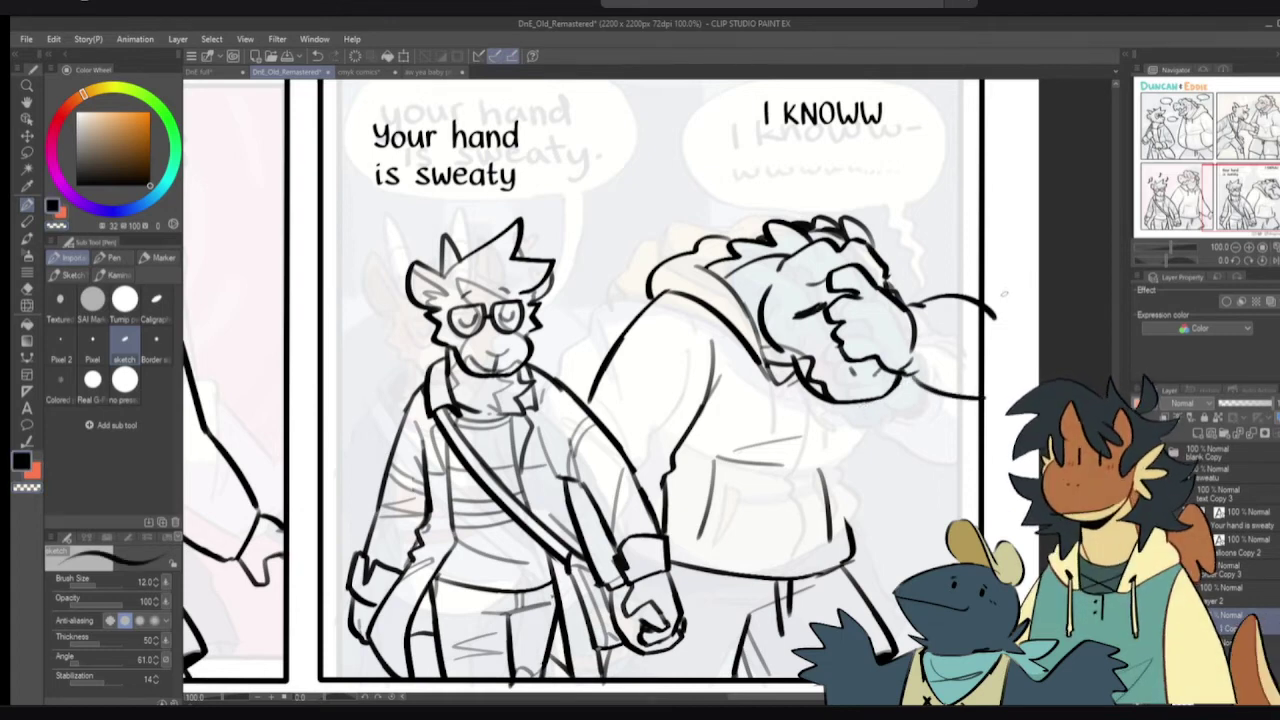
- Erase the forearm lines that overshoot the panel border and touch up the short line joining the arm to the head
{"action": "key", "text": "e"}
{"action": "left_click_drag", "start_coordinate": [1000, 322], "coordinate": [995, 307]}
{"action": "left_click_drag", "start_coordinate": [1003, 400], "coordinate": [996, 376]}
{"action": "key", "text": "p"}
{"action": "left_click_drag", "start_coordinate": [886, 268], "coordinate": [957, 295]}
{"action": "key", "text": "ctrl+z"}
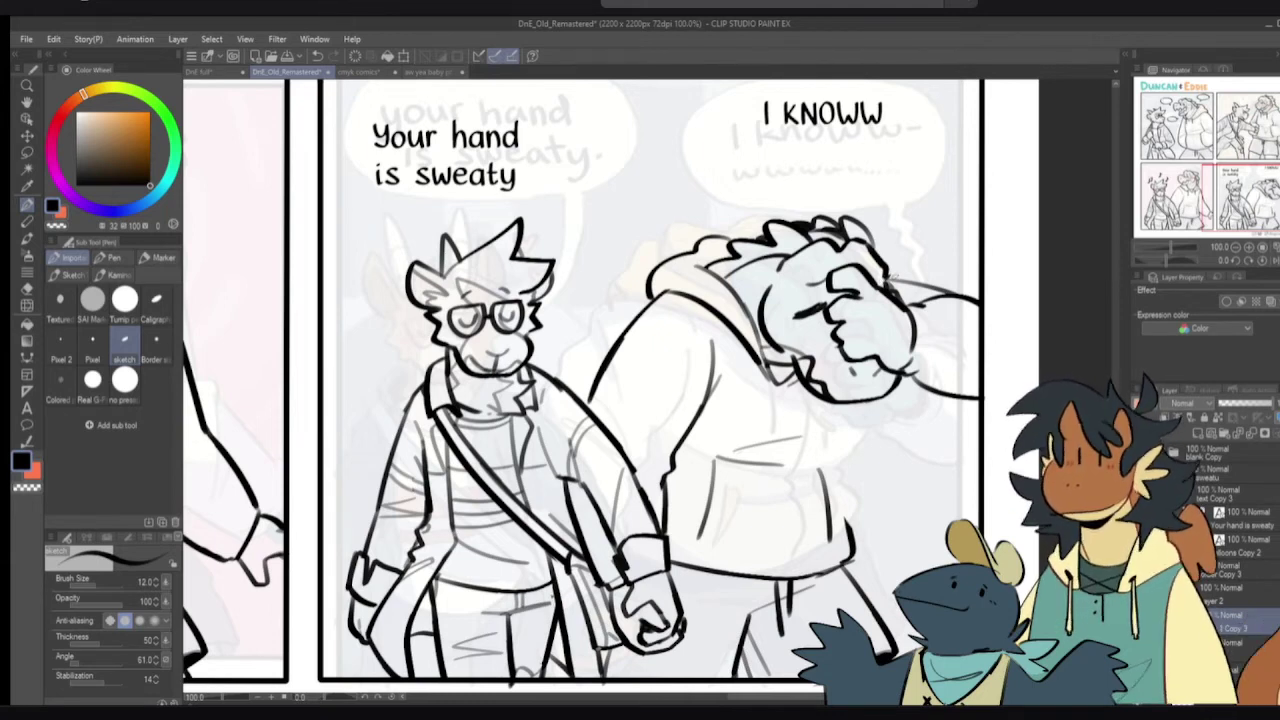
{"action": "left_click_drag", "start_coordinate": [888, 279], "coordinate": [889, 287]}
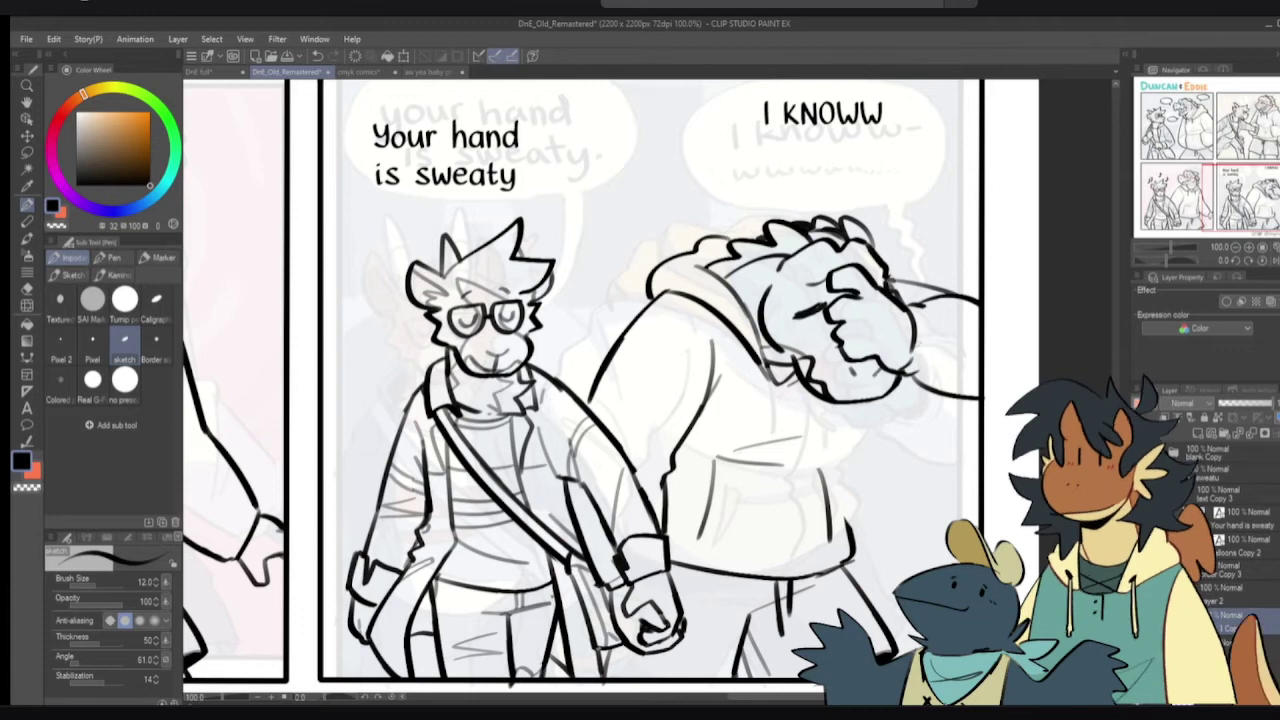
- Ink the underside of the raised sleeve as a creased line running from the forearm back toward the hoodie's chest
{"action": "mouse_move", "coordinate": [938, 392]}
{"action": "left_mouse_down"}
{"action": "mouse_move", "coordinate": [903, 395]}
{"action": "mouse_move", "coordinate": [864, 424]}
{"action": "mouse_move", "coordinate": [834, 457]}
{"action": "mouse_move", "coordinate": [852, 500]}
{"action": "mouse_move", "coordinate": [855, 480]}
{"action": "left_mouse_up"}
{"action": "key", "text": "ctrl+z"}
{"action": "key", "text": "e"}
{"action": "key", "text": "p"}
{"action": "mouse_move", "coordinate": [872, 419]}
{"action": "left_mouse_down"}
{"action": "mouse_move", "coordinate": [844, 486]}
{"action": "mouse_move", "coordinate": [850, 529]}
{"action": "left_mouse_up"}
{"action": "key", "text": "ctrl+z"}
{"action": "key", "text": "ctrl+z"}
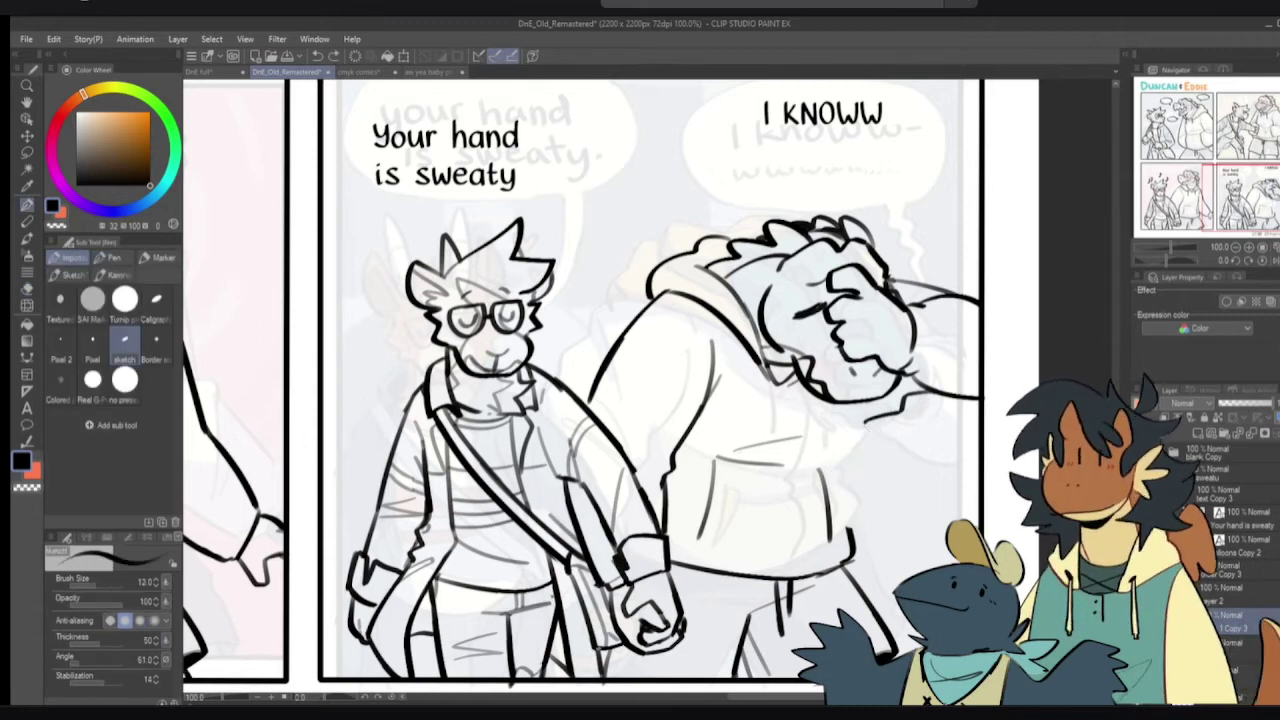
- Erase the old pocket and hem-corner lines, and ink the hoodie's front contour with a waist crease down to the hem
{"action": "key", "text": "e"}
{"action": "mouse_move", "coordinate": [826, 486]}
{"action": "left_mouse_down"}
{"action": "mouse_move", "coordinate": [790, 497]}
{"action": "mouse_move", "coordinate": [755, 447]}
{"action": "mouse_move", "coordinate": [715, 500]}
{"action": "left_mouse_up"}
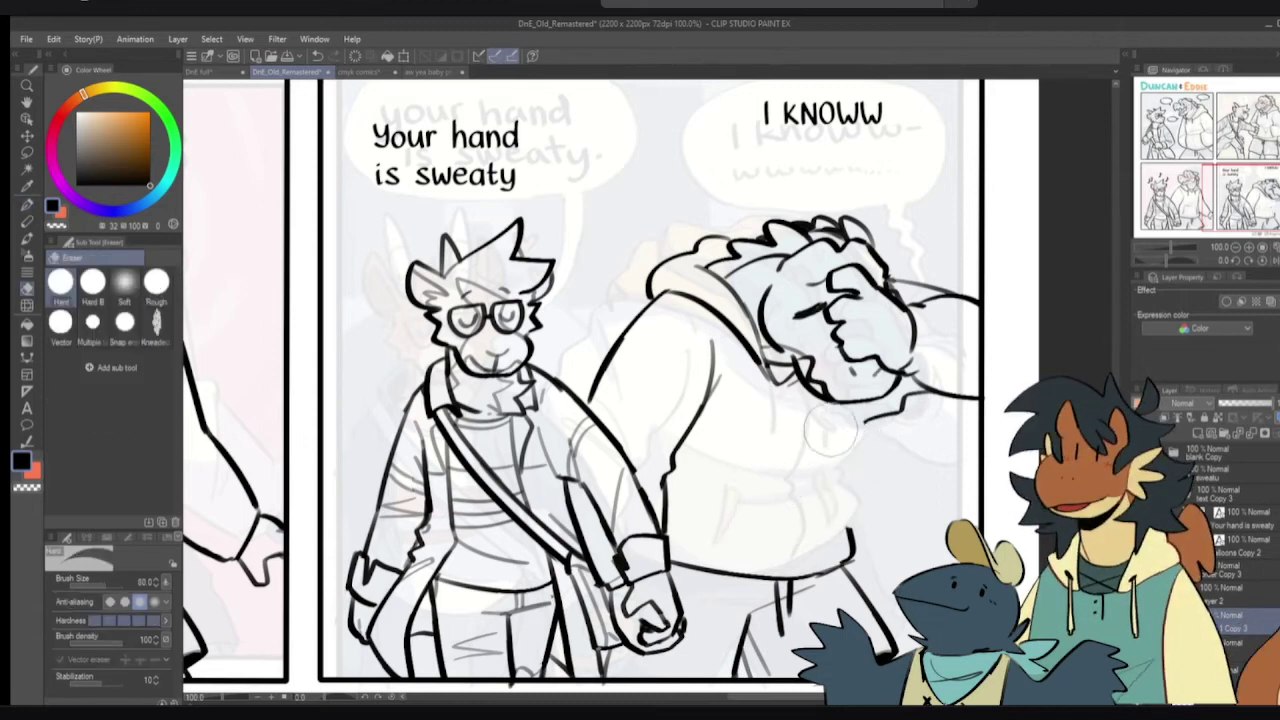
{"action": "key", "text": "p"}
{"action": "mouse_move", "coordinate": [862, 420]}
{"action": "left_mouse_down"}
{"action": "mouse_move", "coordinate": [868, 448]}
{"action": "mouse_move", "coordinate": [825, 454]}
{"action": "mouse_move", "coordinate": [828, 506]}
{"action": "mouse_move", "coordinate": [846, 534]}
{"action": "left_mouse_up"}
{"action": "key", "text": "ctrl+z"}
{"action": "key", "text": "ctrl+z"}
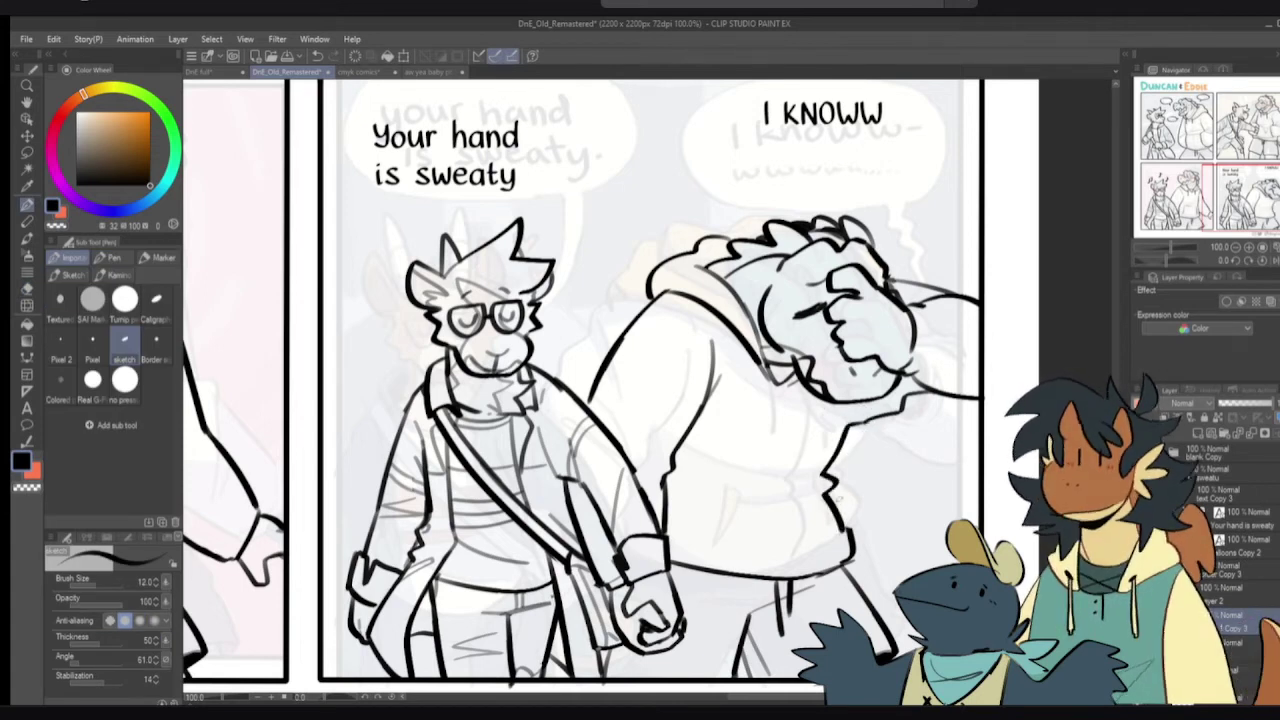
{"action": "key", "text": "e"}
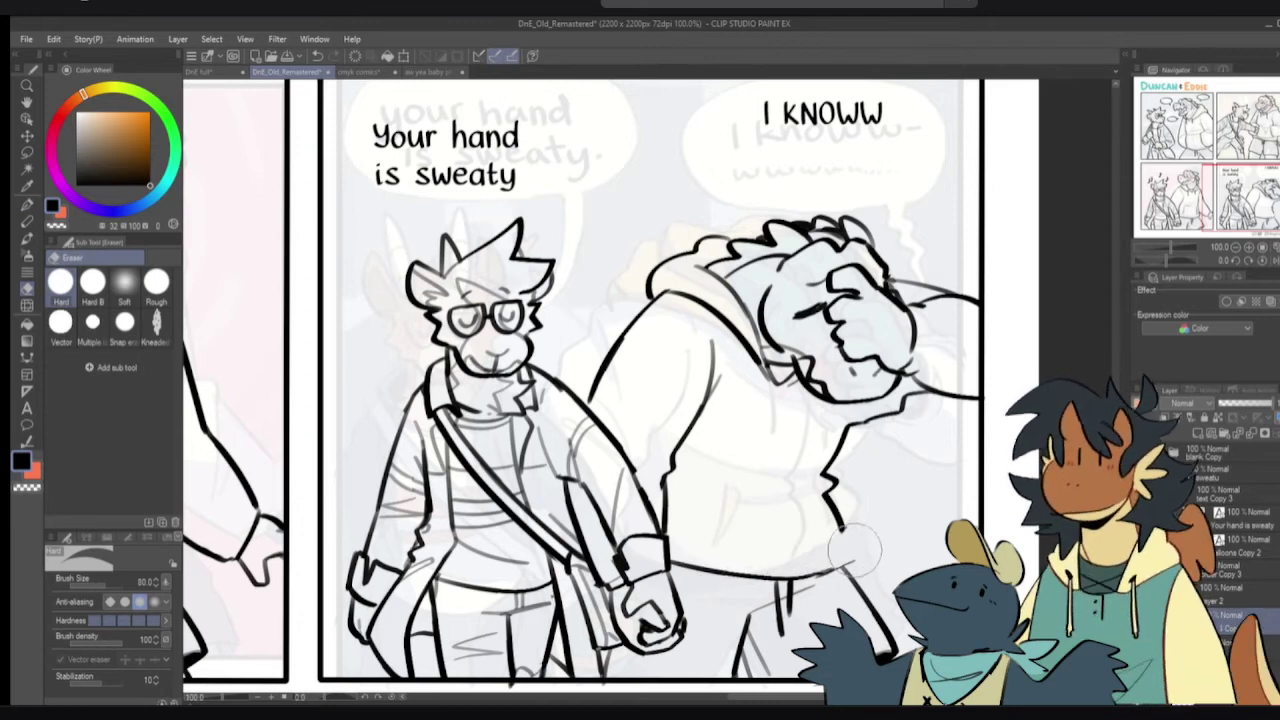
{"action": "key", "text": "p"}
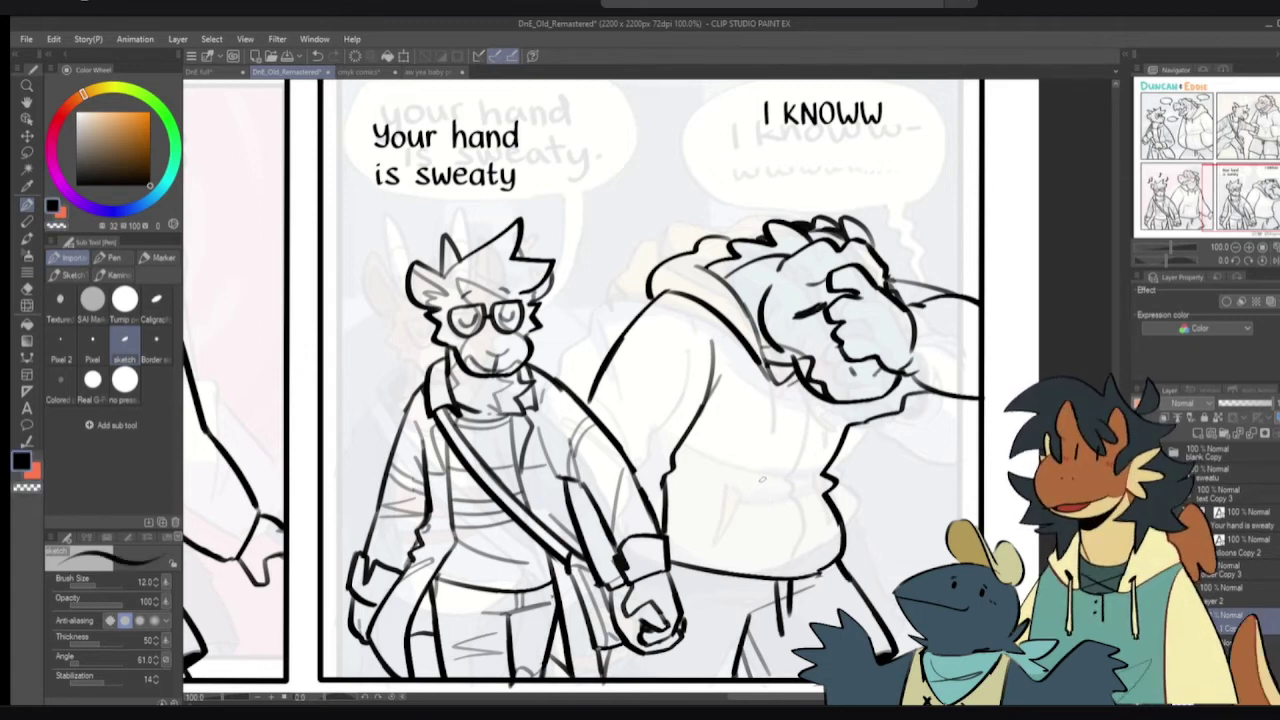
- Add thin diagonal fold lines across the waist of the lizard's hoodie
{"action": "mouse_move", "coordinate": [716, 480]}
{"action": "left_mouse_down"}
{"action": "mouse_move", "coordinate": [820, 496]}
{"action": "mouse_move", "coordinate": [826, 466]}
{"action": "left_mouse_up"}
{"action": "left_click_drag", "start_coordinate": [716, 446], "coordinate": [814, 468]}
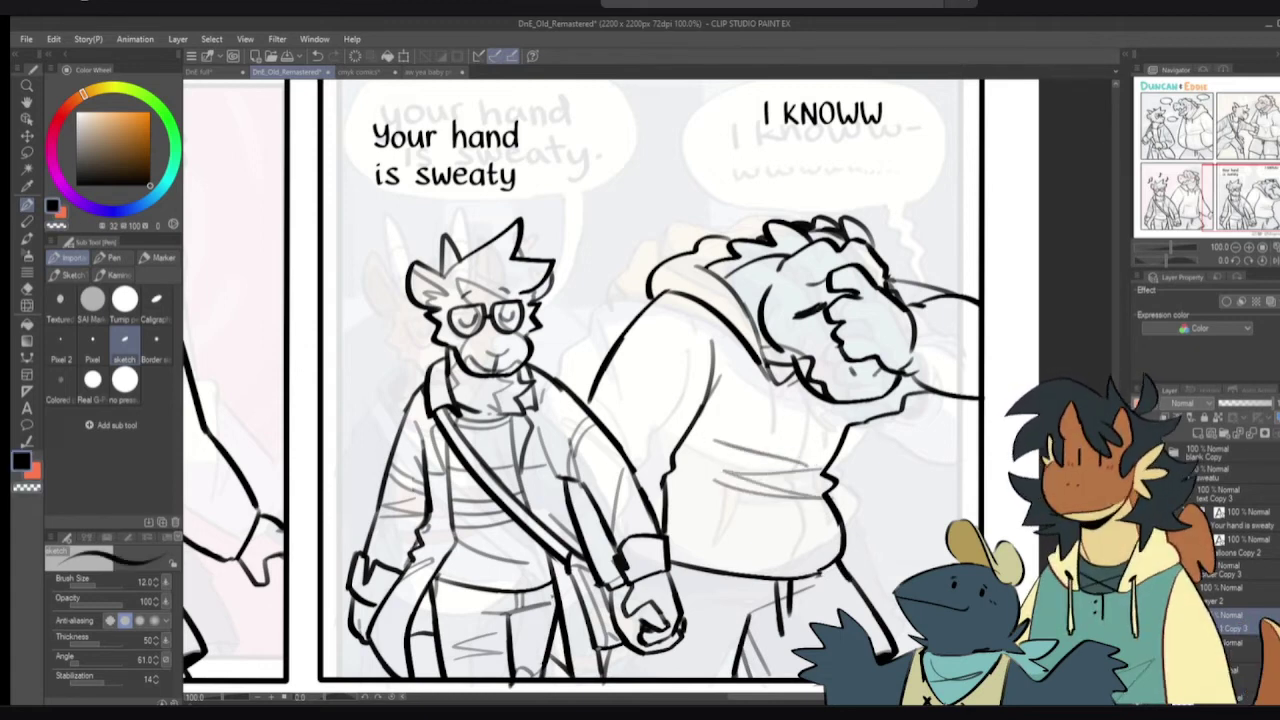
{"action": "key", "text": "ctrl+z"}
{"action": "left_click_drag", "start_coordinate": [704, 436], "coordinate": [798, 466]}
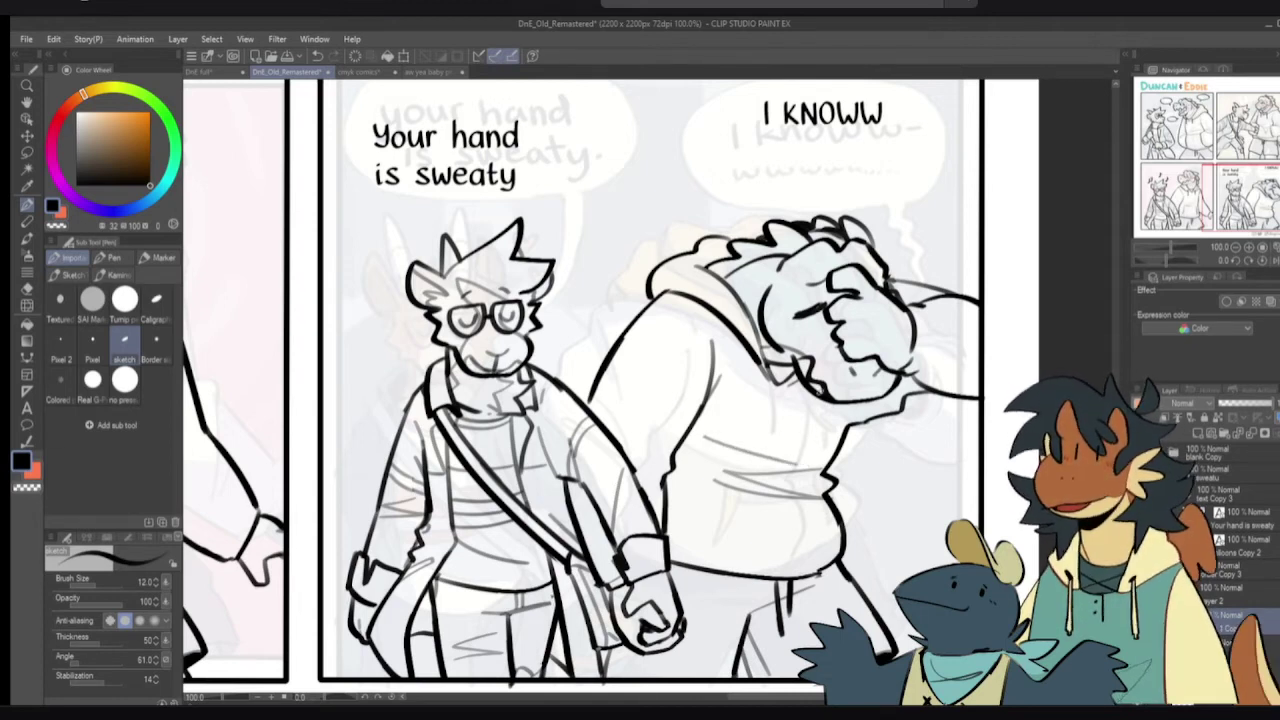
{"action": "left_click_drag", "start_coordinate": [795, 466], "coordinate": [800, 450]}
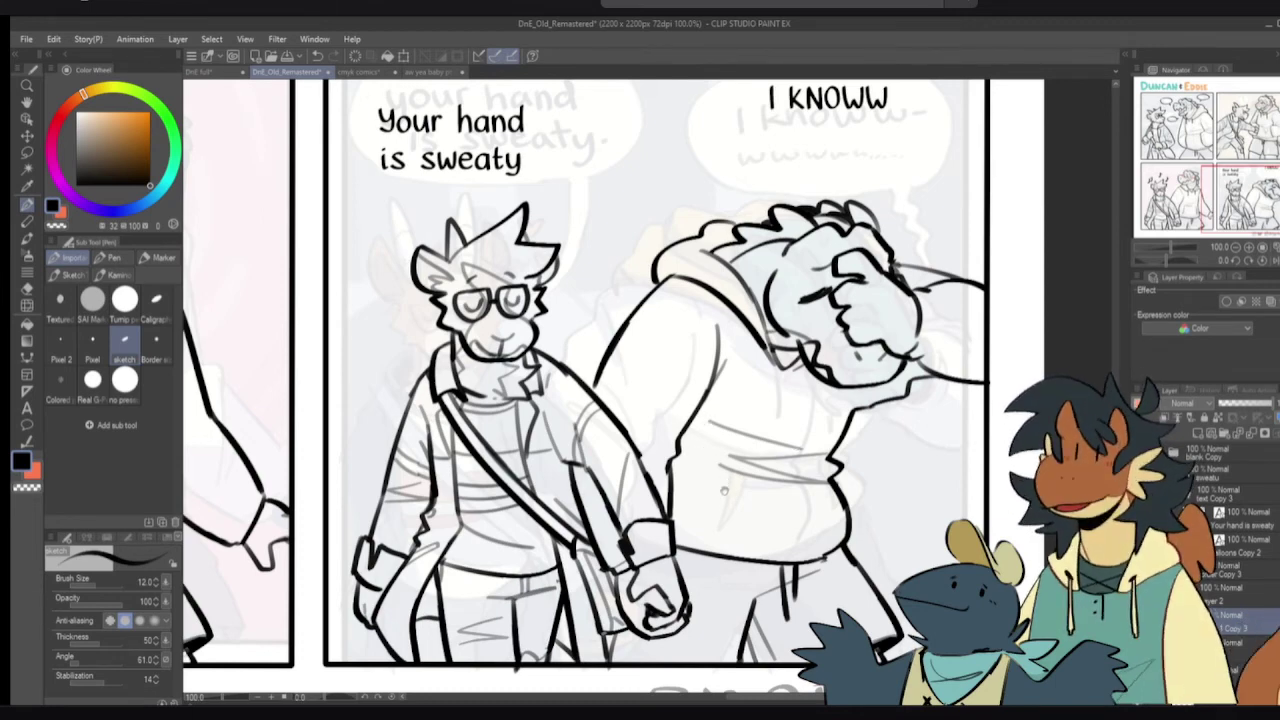
{"action": "left_click_drag", "start_coordinate": [723, 492], "coordinate": [740, 476]}
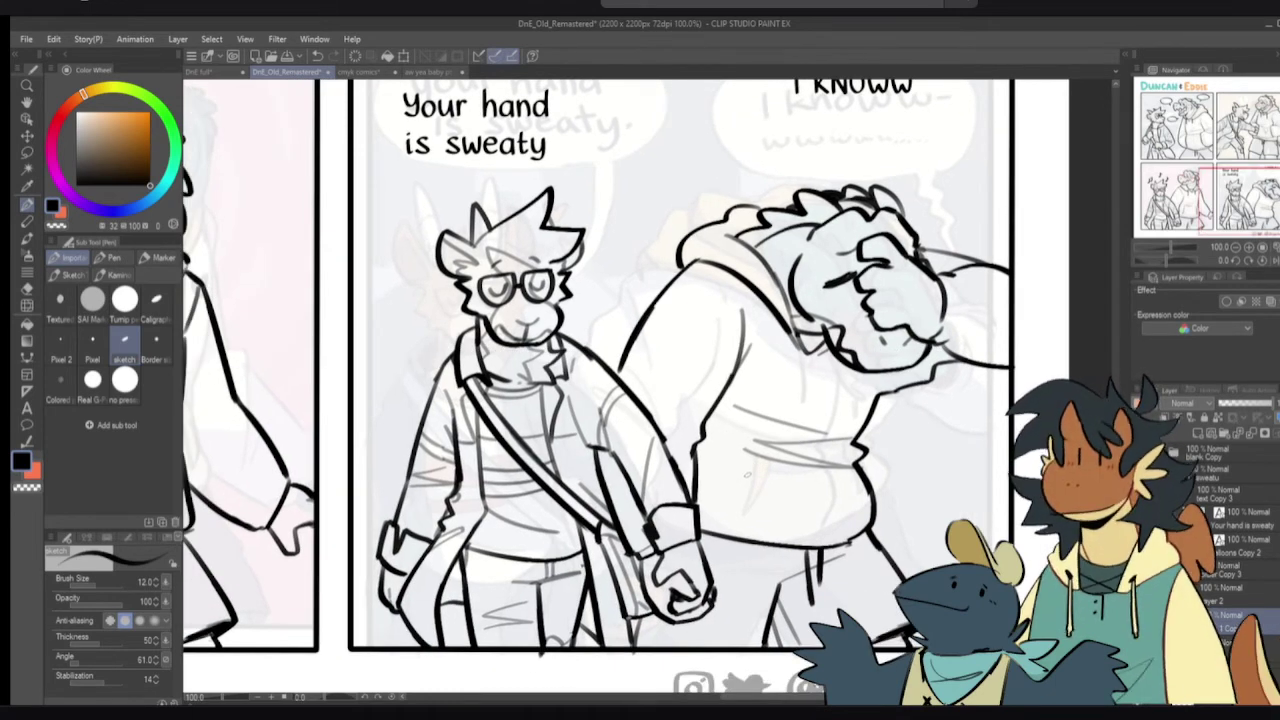
- Ink the hoodie's front pocket with a slanted side opening, a bottom edge and a curved far side
{"action": "mouse_move", "coordinate": [753, 452]}
{"action": "left_mouse_down"}
{"action": "mouse_move", "coordinate": [730, 503]}
{"action": "mouse_move", "coordinate": [912, 471]}
{"action": "mouse_move", "coordinate": [719, 495]}
{"action": "left_mouse_up"}
{"action": "key", "text": "ctrl+z"}
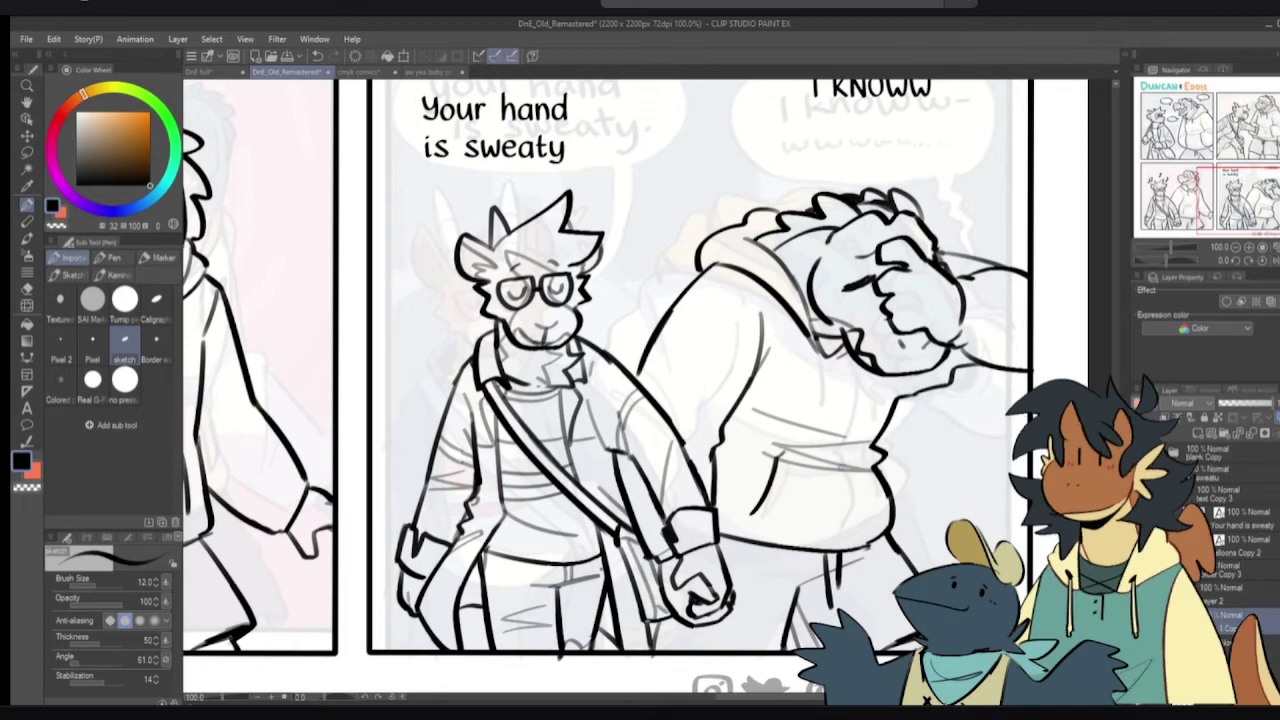
{"action": "mouse_move", "coordinate": [788, 452]}
{"action": "left_mouse_down"}
{"action": "mouse_move", "coordinate": [846, 460]}
{"action": "mouse_move", "coordinate": [864, 530]}
{"action": "left_mouse_up"}
{"action": "key", "text": "ctrl+z"}
{"action": "left_click_drag", "start_coordinate": [751, 513], "coordinate": [844, 529]}
{"action": "left_click_drag", "start_coordinate": [877, 466], "coordinate": [878, 518]}
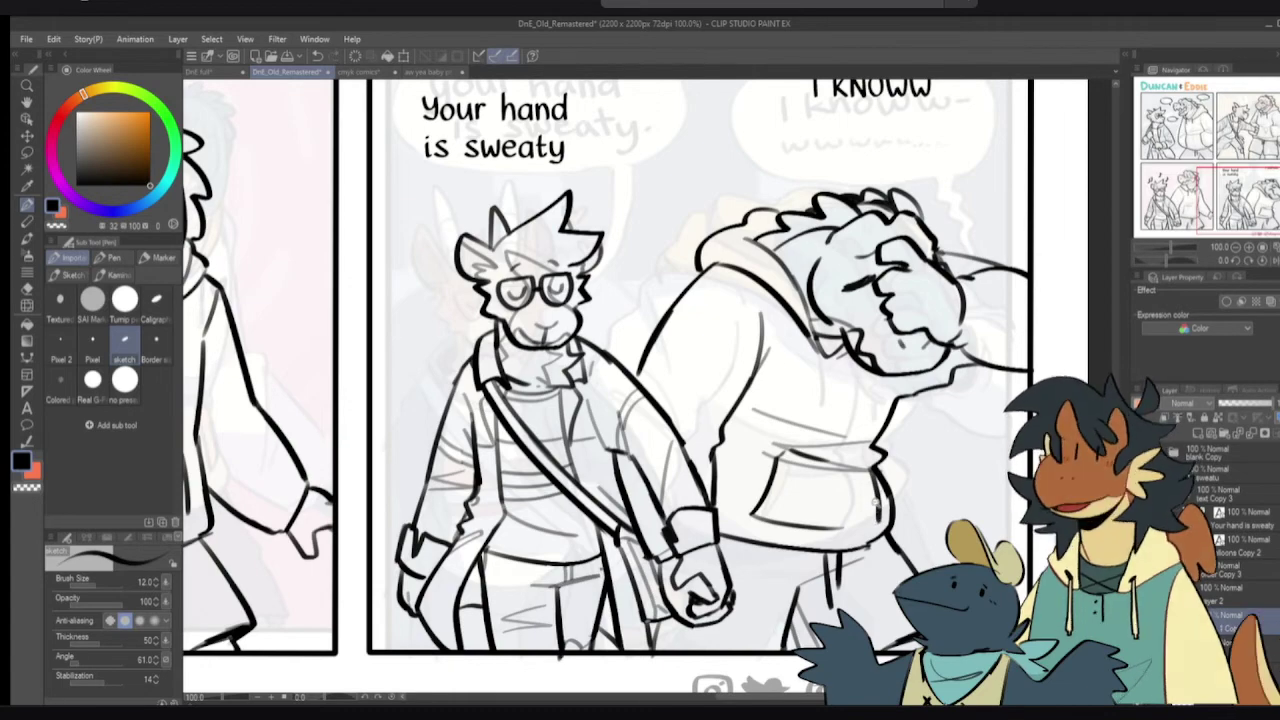
{"action": "scroll", "coordinate": [875, 505], "scroll_direction": "down", "scroll_amount": 1}
{"action": "scroll", "coordinate": [945, 383], "scroll_direction": "up", "scroll_amount": 1}
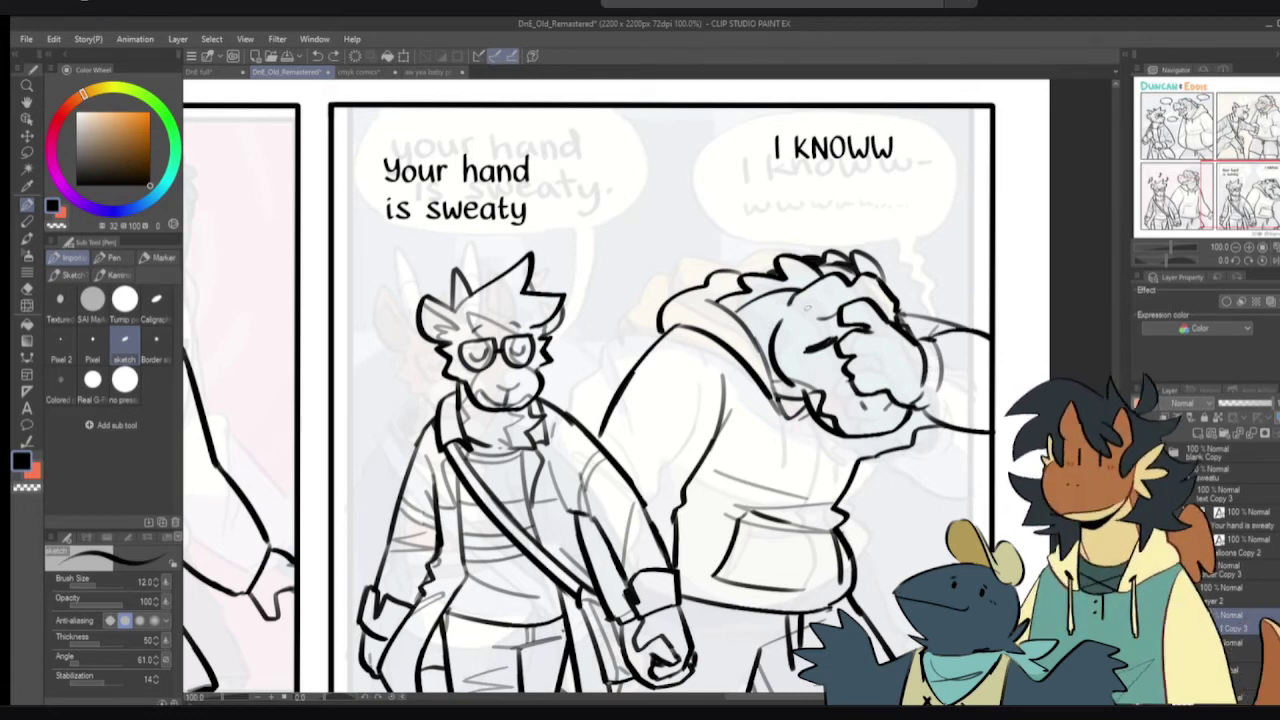
- Draw small sweat drops on the fourth panel lizard's face and add one to the third panel lizard's cheek
{"action": "mouse_move", "coordinate": [795, 321]}
{"action": "left_mouse_down"}
{"action": "mouse_move", "coordinate": [795, 347]}
{"action": "mouse_move", "coordinate": [801, 338]}
{"action": "left_mouse_up"}
{"action": "key", "text": "ctrl+z"}
{"action": "mouse_move", "coordinate": [804, 359]}
{"action": "left_mouse_down"}
{"action": "mouse_move", "coordinate": [807, 373]}
{"action": "mouse_move", "coordinate": [812, 362]}
{"action": "left_mouse_up"}
{"action": "left_click_drag", "start_coordinate": [701, 338], "coordinate": [985, 334]}
{"action": "left_click_drag", "start_coordinate": [395, 254], "coordinate": [404, 259]}
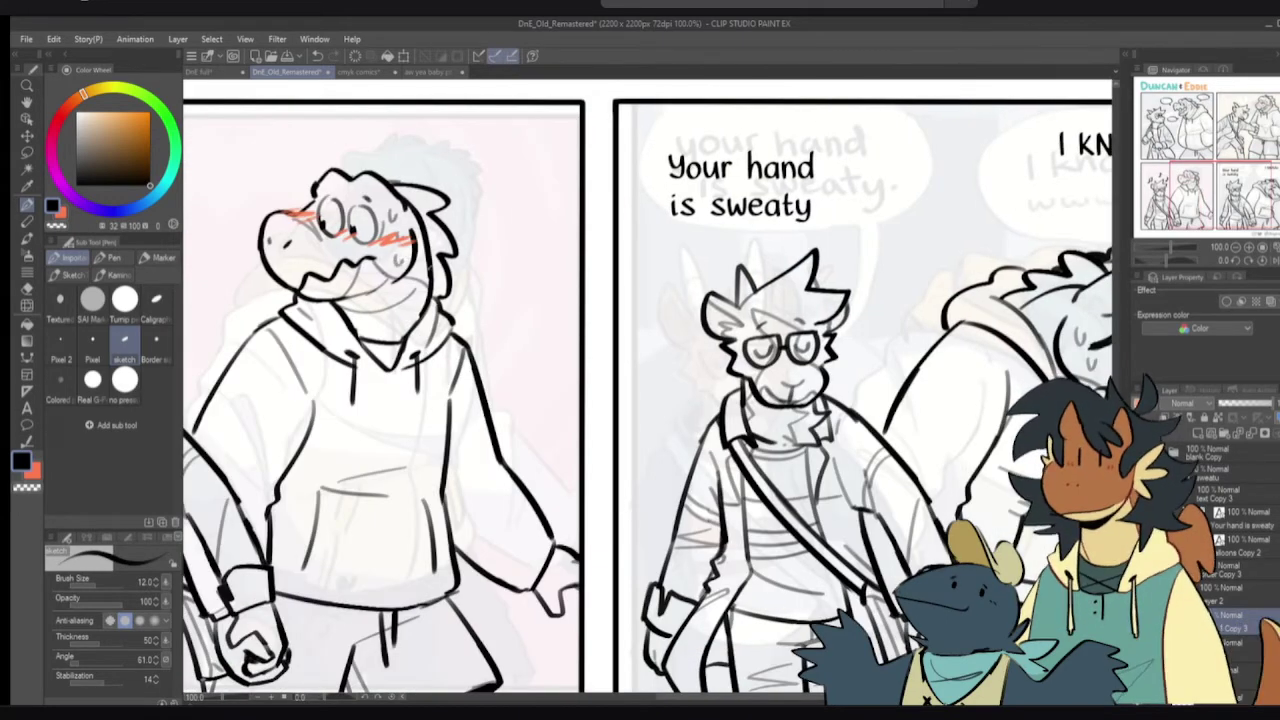
{"action": "left_click_drag", "start_coordinate": [938, 306], "coordinate": [800, 348]}
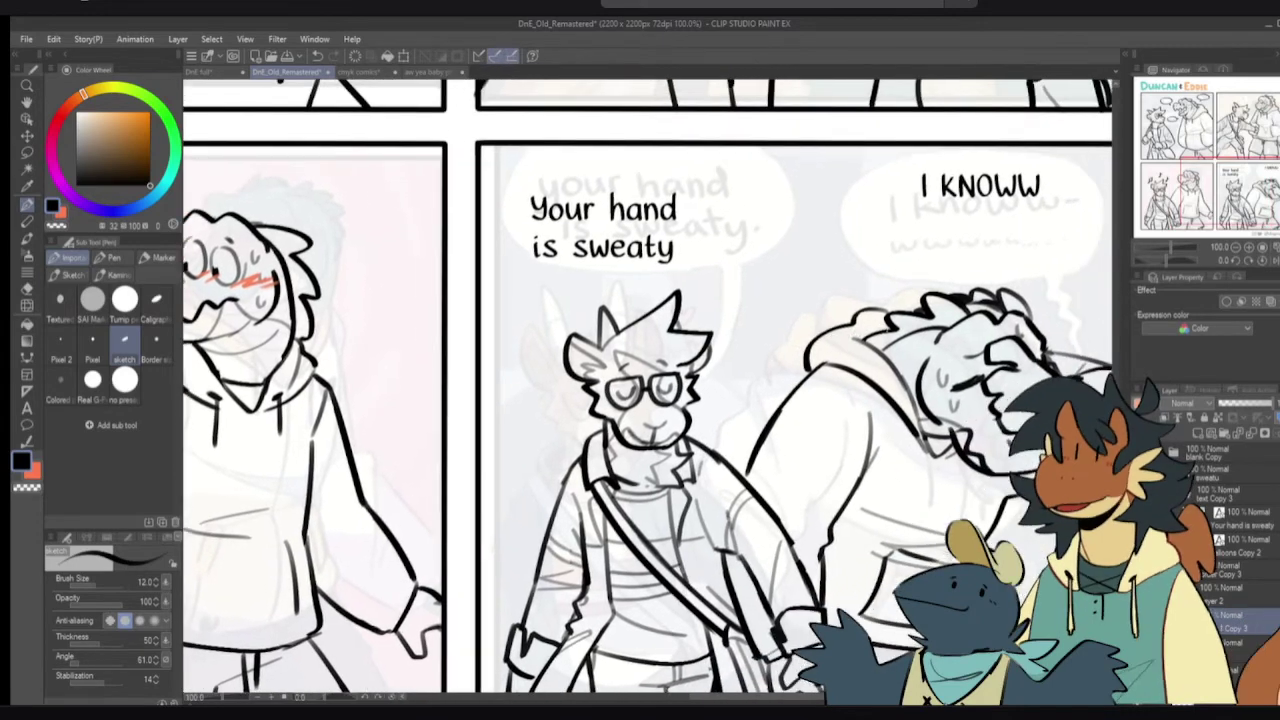
{"action": "scroll", "coordinate": [925, 370], "scroll_direction": "down", "scroll_amount": 1}
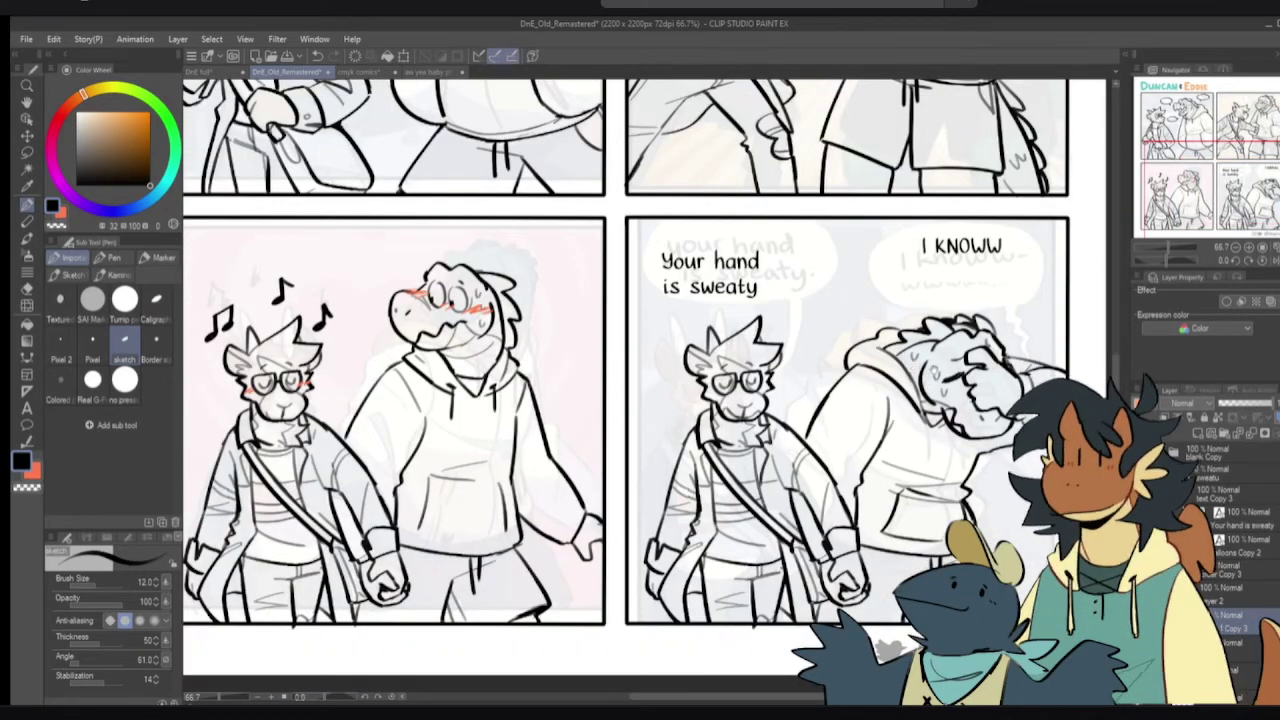
- Select the original coloured comic's reference layer and raise its opacity so it shows more strongly under the line art
{"action": "left_click", "coordinate": [1234, 671]}
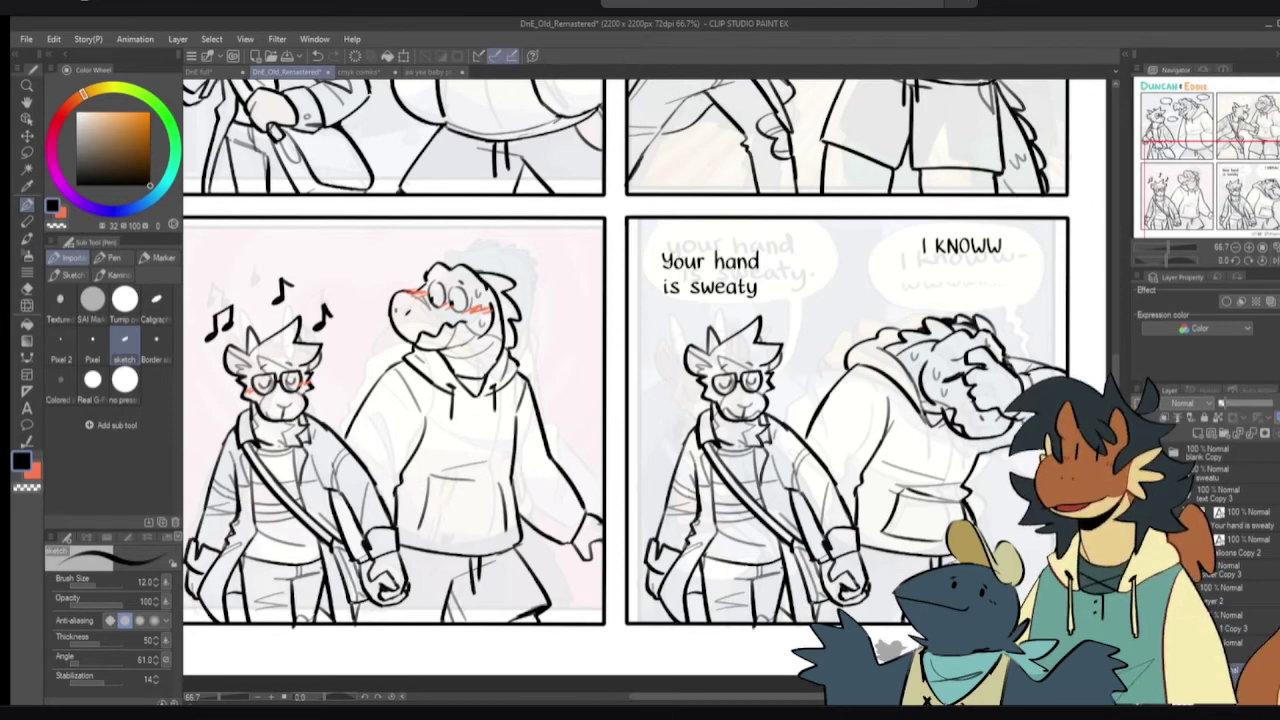
{"action": "left_click_drag", "start_coordinate": [793, 248], "coordinate": [895, 552]}
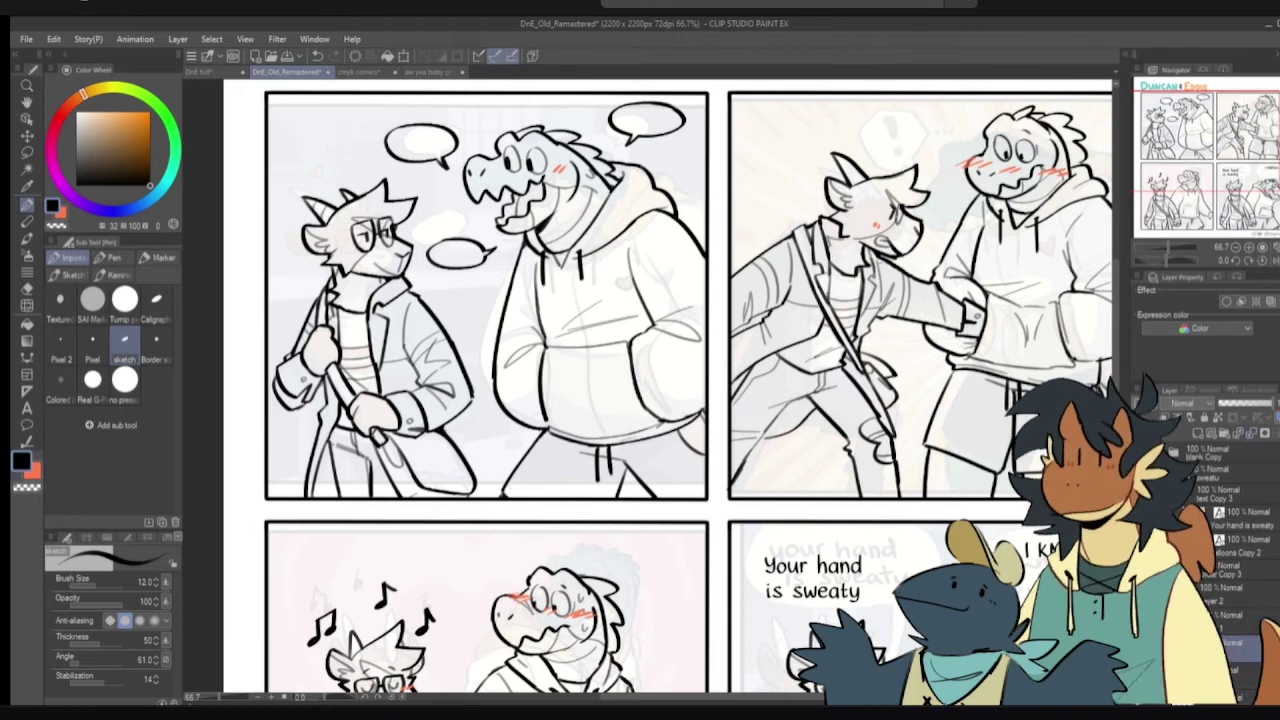
{"action": "left_click", "coordinate": [1240, 671]}
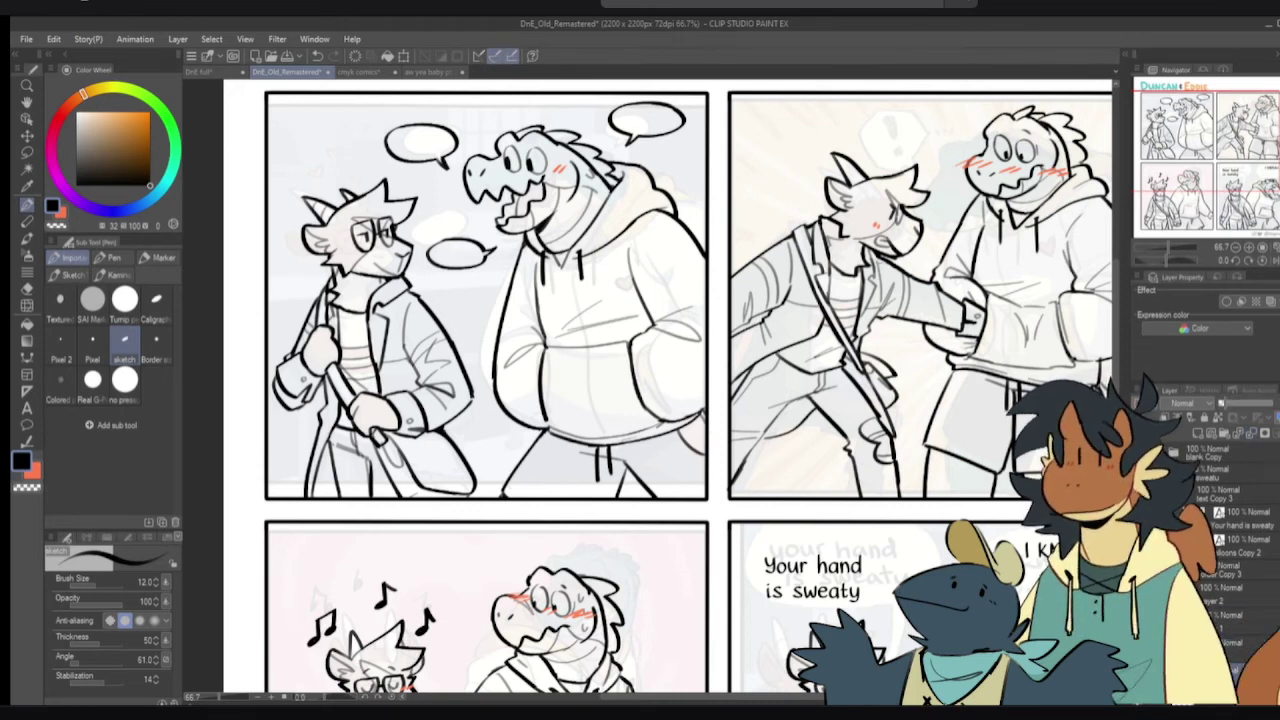
{"action": "left_click", "coordinate": [1238, 404]}
- Swap to the second drawing colour and change it to a medium blue with hue 223, saturation 52 and value 73
{"action": "left_click_drag", "start_coordinate": [554, 391], "coordinate": [607, 421]}
{"action": "scroll", "coordinate": [602, 415], "scroll_direction": "up", "scroll_amount": 1}
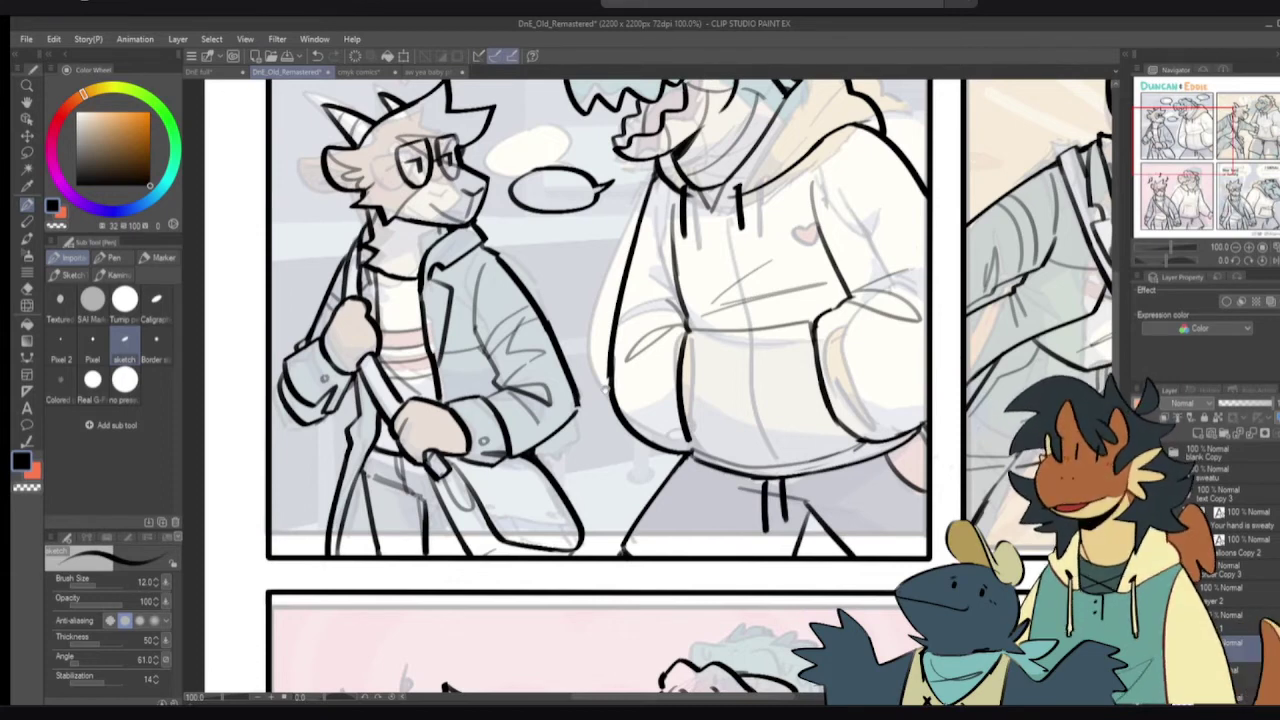
{"action": "left_click_drag", "start_coordinate": [660, 360], "coordinate": [876, 456]}
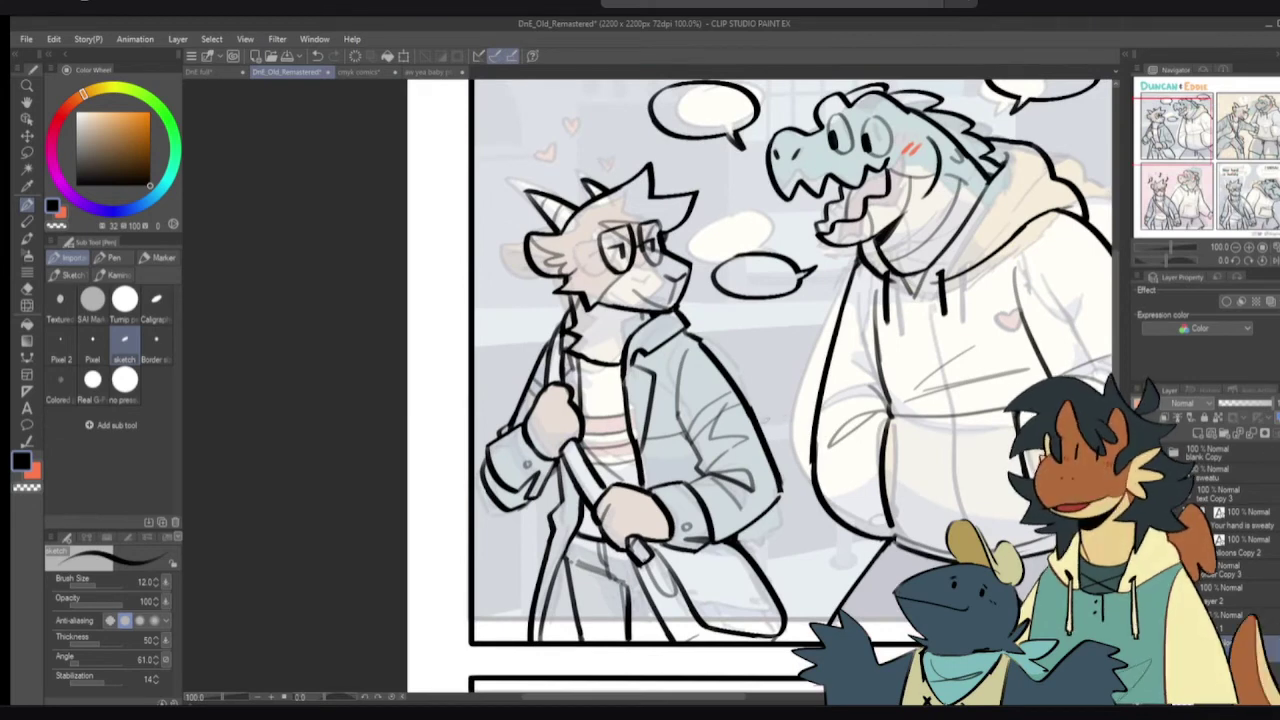
{"action": "left_click_drag", "start_coordinate": [758, 419], "coordinate": [812, 416]}
{"action": "key", "text": "ctrl+z"}
{"action": "key", "text": "x"}
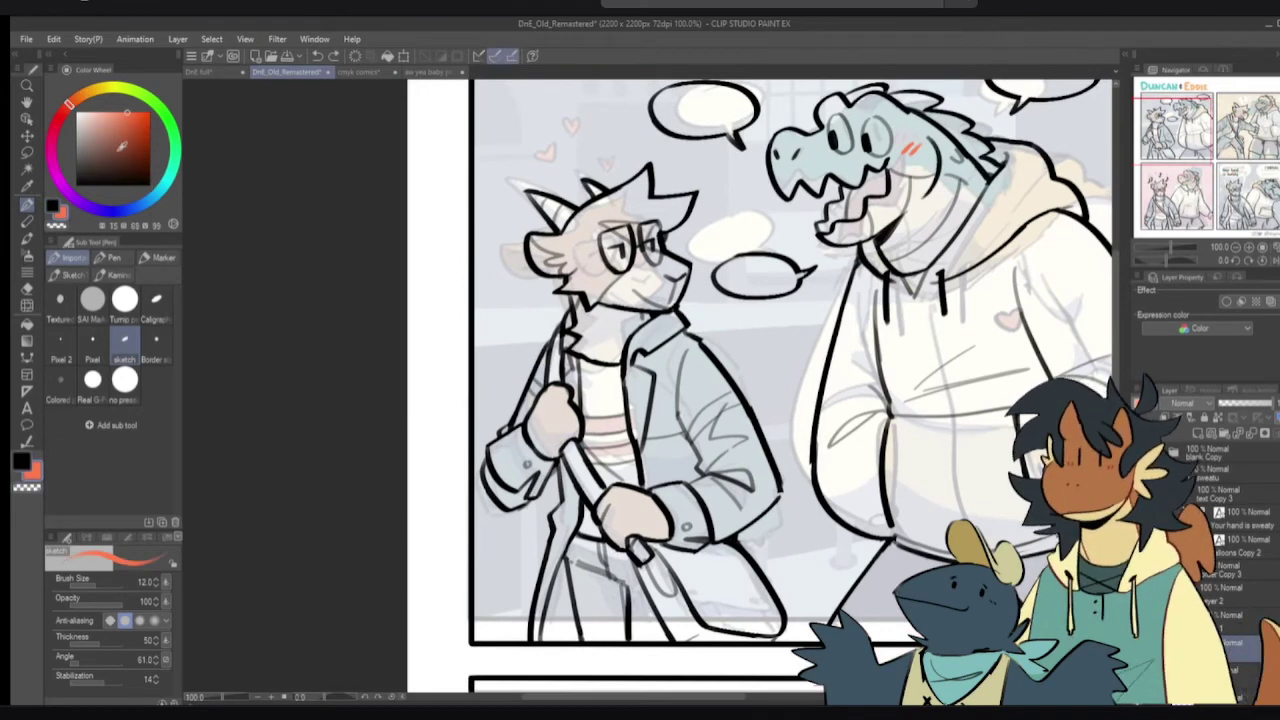
{"action": "left_click_drag", "start_coordinate": [760, 424], "coordinate": [810, 422]}
{"action": "key", "text": "ctrl+z"}
{"action": "left_click", "coordinate": [132, 208]}
{"action": "left_click", "coordinate": [114, 132]}
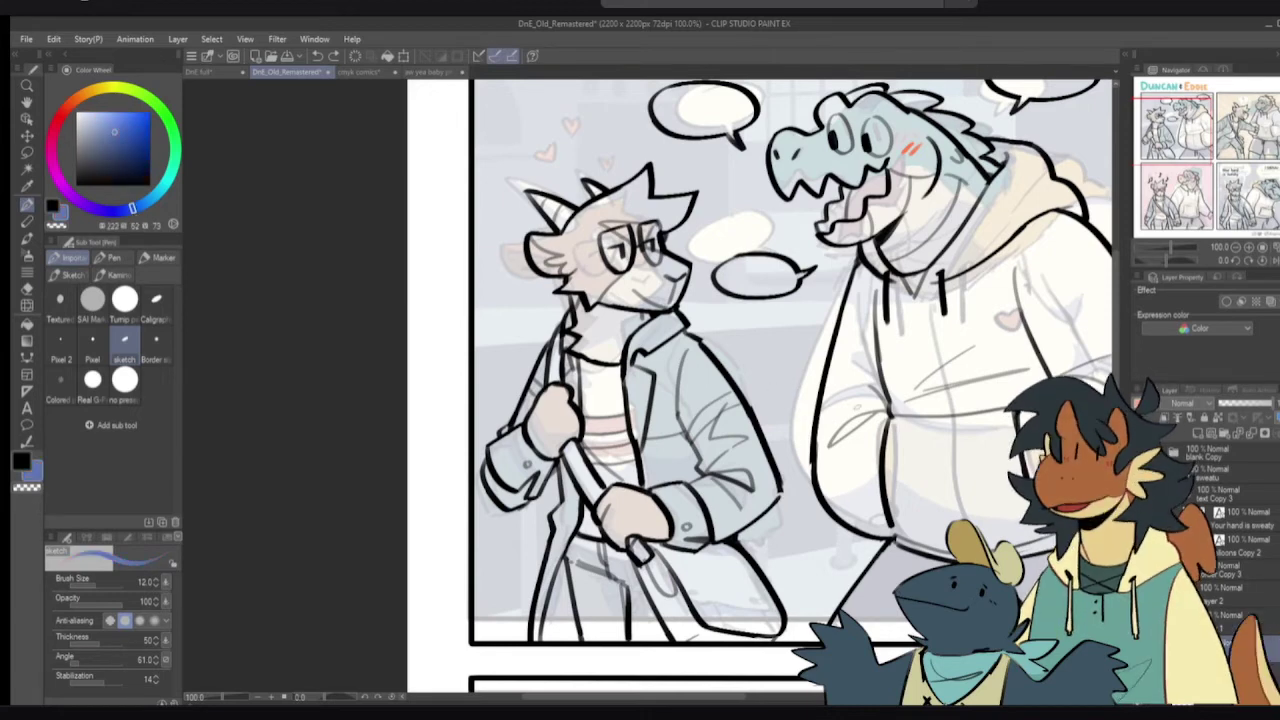
- Sketch two parallel blue background lines between the goat and the lizard, and continue one beside the goat's sleeve in the first panel
{"action": "mouse_move", "coordinate": [760, 425]}
{"action": "left_mouse_down"}
{"action": "mouse_move", "coordinate": [833, 419]}
{"action": "mouse_move", "coordinate": [795, 422]}
{"action": "mouse_move", "coordinate": [816, 444]}
{"action": "left_mouse_up"}
{"action": "key", "text": "ctrl+z"}
{"action": "key", "text": "ctrl+z"}
{"action": "key", "text": "e"}
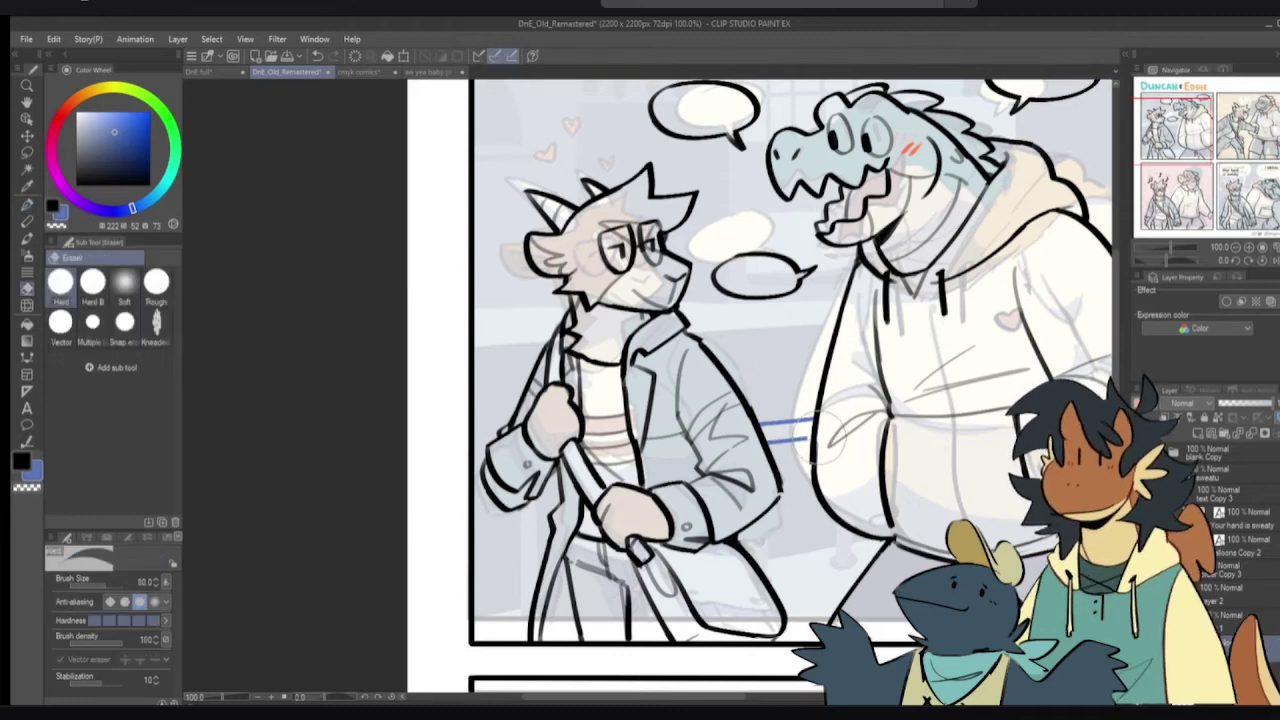
{"action": "key", "text": "p"}
{"action": "key", "text": "c"}
{"action": "key", "text": "x"}
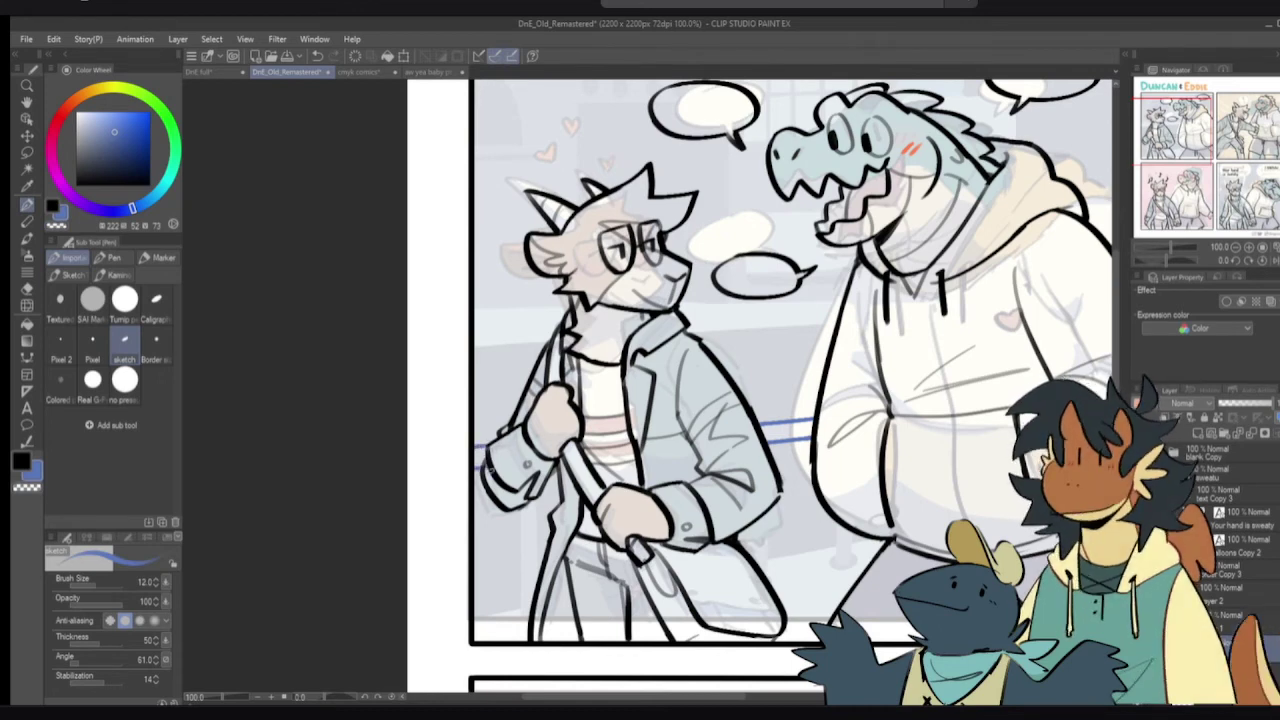
- Sketch a vertical blue background line from below the goat's sleeve to the first panel's lower edge
{"action": "mouse_move", "coordinate": [519, 511]}
{"action": "left_mouse_down"}
{"action": "mouse_move", "coordinate": [525, 477]}
{"action": "mouse_move", "coordinate": [527, 574]}
{"action": "left_mouse_up"}
{"action": "key", "text": "ctrl+z"}
{"action": "left_click_drag", "start_coordinate": [526, 471], "coordinate": [522, 577]}
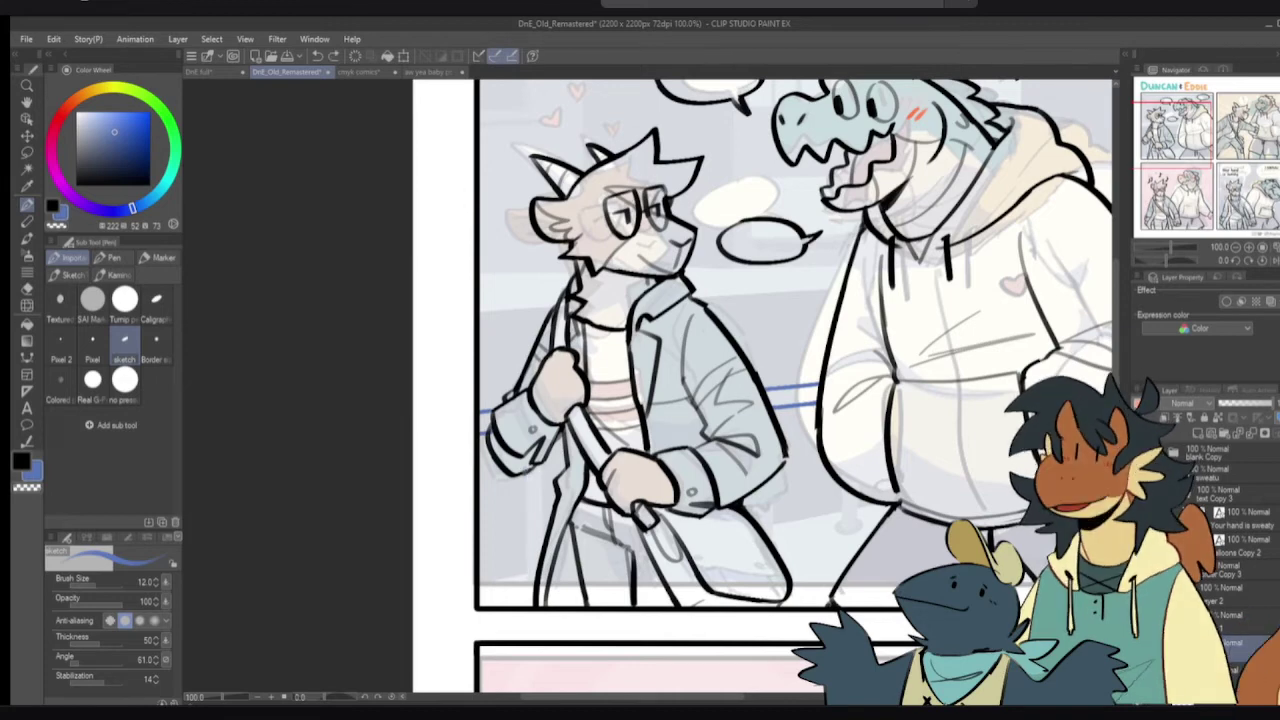
{"action": "scroll", "coordinate": [522, 484], "scroll_direction": "down", "scroll_amount": 1}
{"action": "left_click_drag", "start_coordinate": [526, 472], "coordinate": [525, 572]}
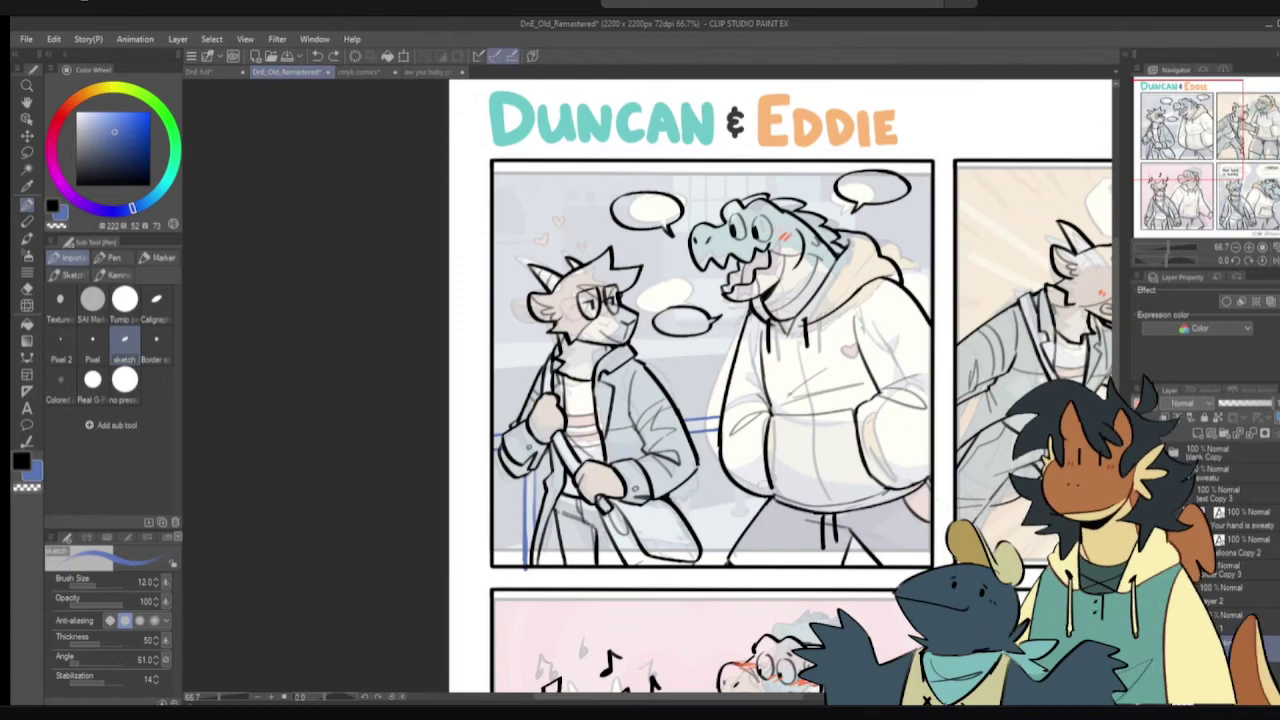
{"action": "scroll", "coordinate": [734, 460], "scroll_direction": "up", "scroll_amount": 1}
{"action": "left_click_drag", "start_coordinate": [750, 469], "coordinate": [762, 449]}
{"action": "scroll", "coordinate": [765, 445], "scroll_direction": "down", "scroll_amount": 1}
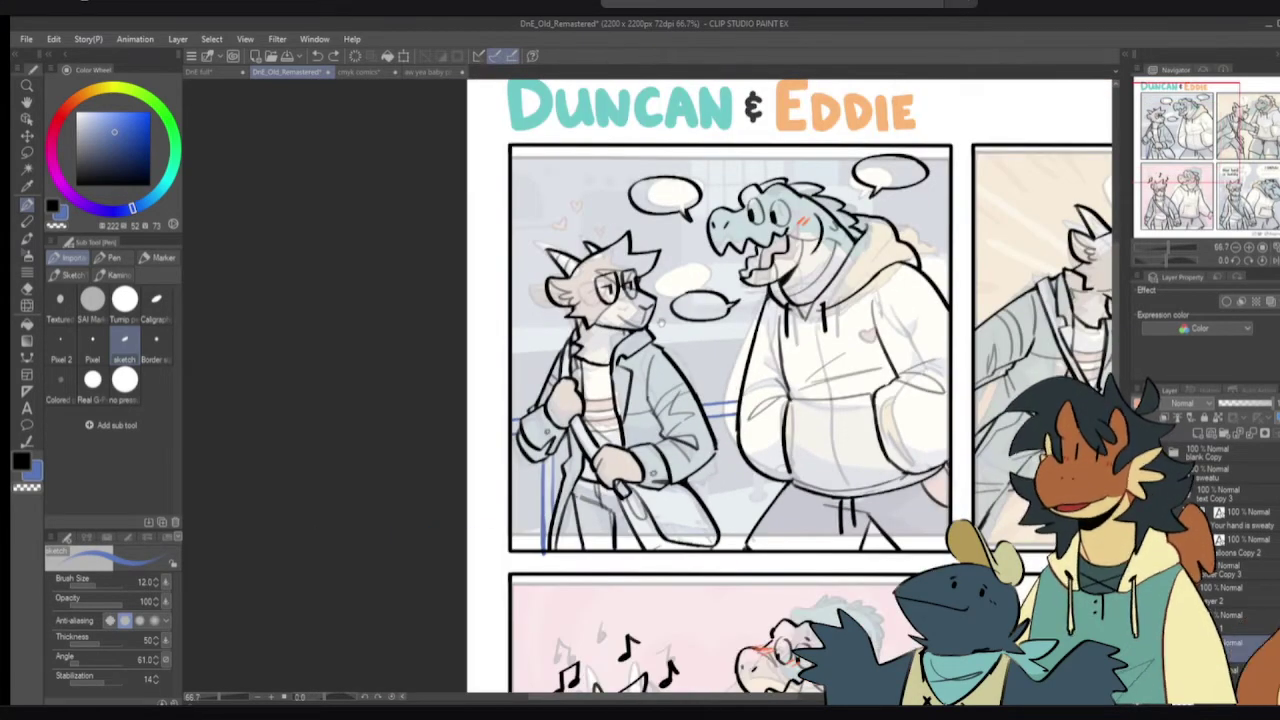
- Sketch a second vertical line beside the goat's coat and a short upright with a floor stroke between the two characters
{"action": "left_click", "coordinate": [1230, 643]}
{"action": "mouse_move", "coordinate": [762, 472]}
{"action": "left_mouse_down"}
{"action": "mouse_move", "coordinate": [759, 515]}
{"action": "mouse_move", "coordinate": [766, 491]}
{"action": "mouse_move", "coordinate": [761, 518]}
{"action": "mouse_move", "coordinate": [773, 508]}
{"action": "left_mouse_up"}
{"action": "key", "text": "ctrl+z"}
{"action": "key", "text": "ctrl+z"}
{"action": "key", "text": "ctrl+z"}
{"action": "mouse_move", "coordinate": [706, 464]}
{"action": "left_mouse_down"}
{"action": "mouse_move", "coordinate": [705, 506]}
{"action": "mouse_move", "coordinate": [695, 496]}
{"action": "left_mouse_up"}
{"action": "key", "text": "ctrl+z"}
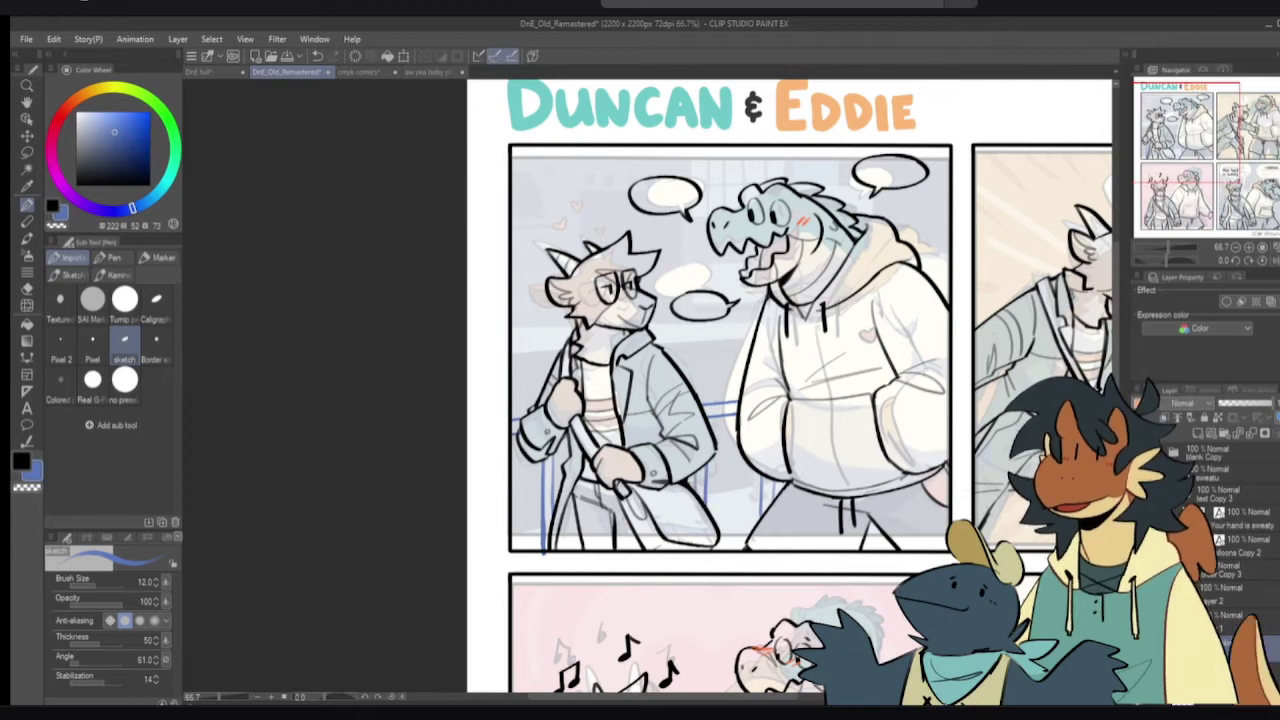
{"action": "left_click_drag", "start_coordinate": [850, 402], "coordinate": [786, 414]}
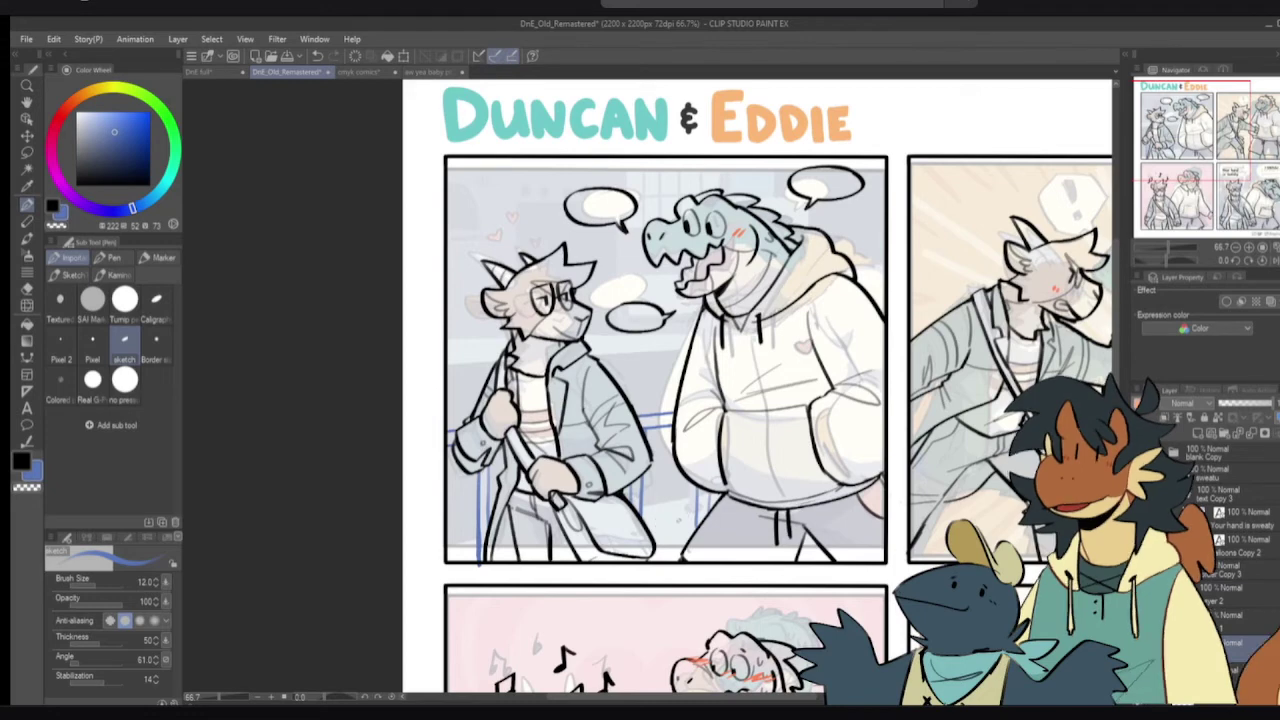
{"action": "left_click_drag", "start_coordinate": [650, 528], "coordinate": [681, 523]}
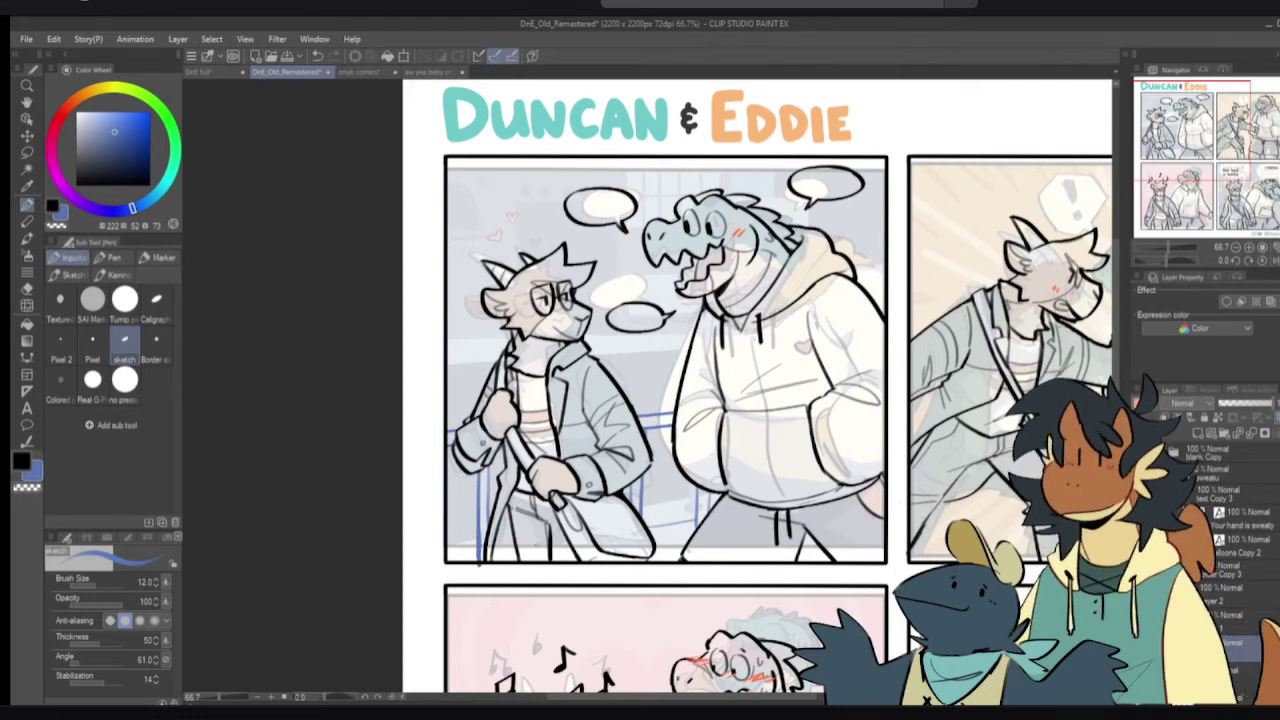
- Sketch a short floor line beside the goat's legs and a long horizontal counter edge behind the goat's shoulders
{"action": "mouse_move", "coordinate": [450, 555]}
{"action": "left_mouse_down"}
{"action": "mouse_move", "coordinate": [480, 545]}
{"action": "mouse_move", "coordinate": [481, 565]}
{"action": "left_mouse_up"}
{"action": "key", "text": "e"}
{"action": "key", "text": "p"}
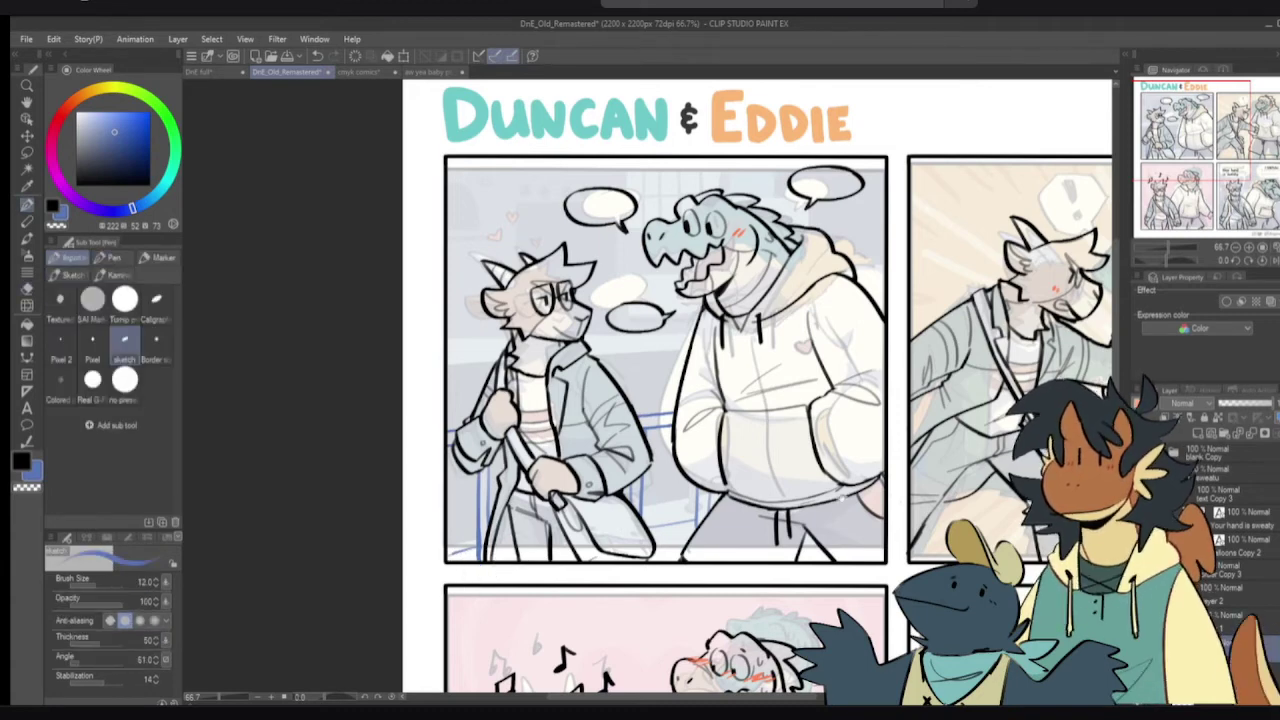
{"action": "left_click_drag", "start_coordinate": [617, 360], "coordinate": [573, 380]}
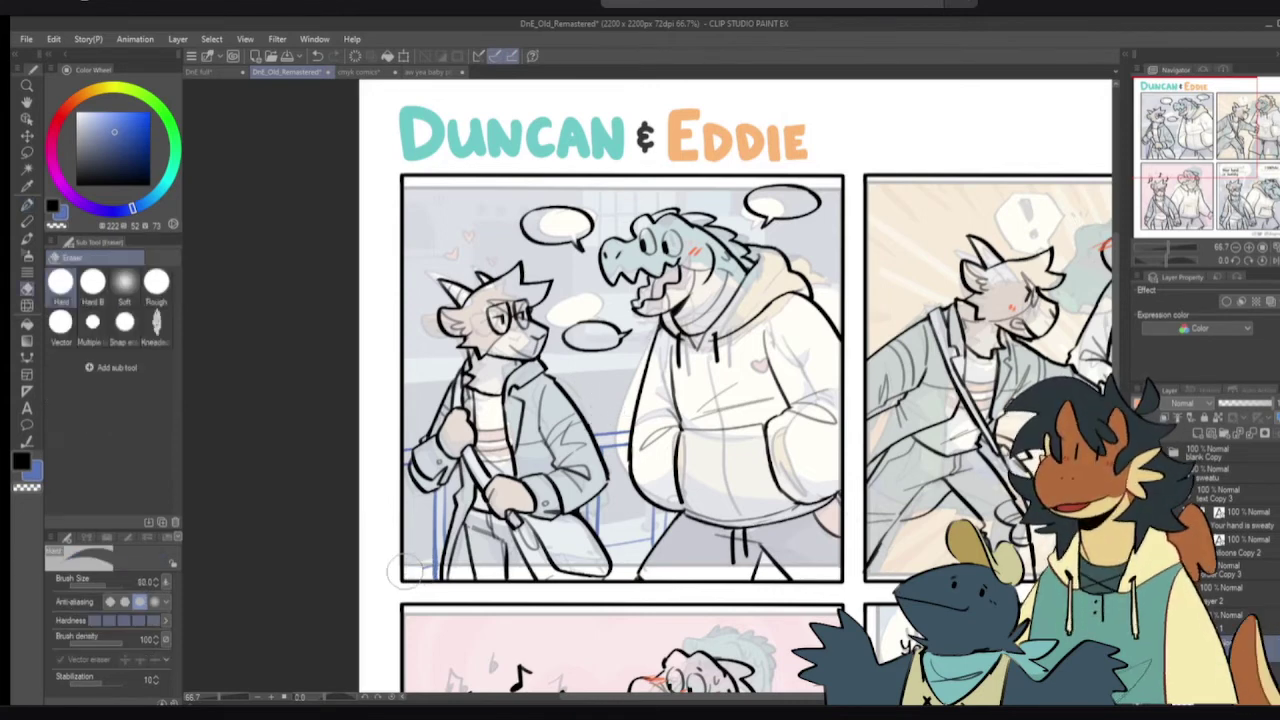
{"action": "key", "text": "p"}
{"action": "key", "text": "ctrl+z"}
{"action": "left_click_drag", "start_coordinate": [402, 569], "coordinate": [428, 567]}
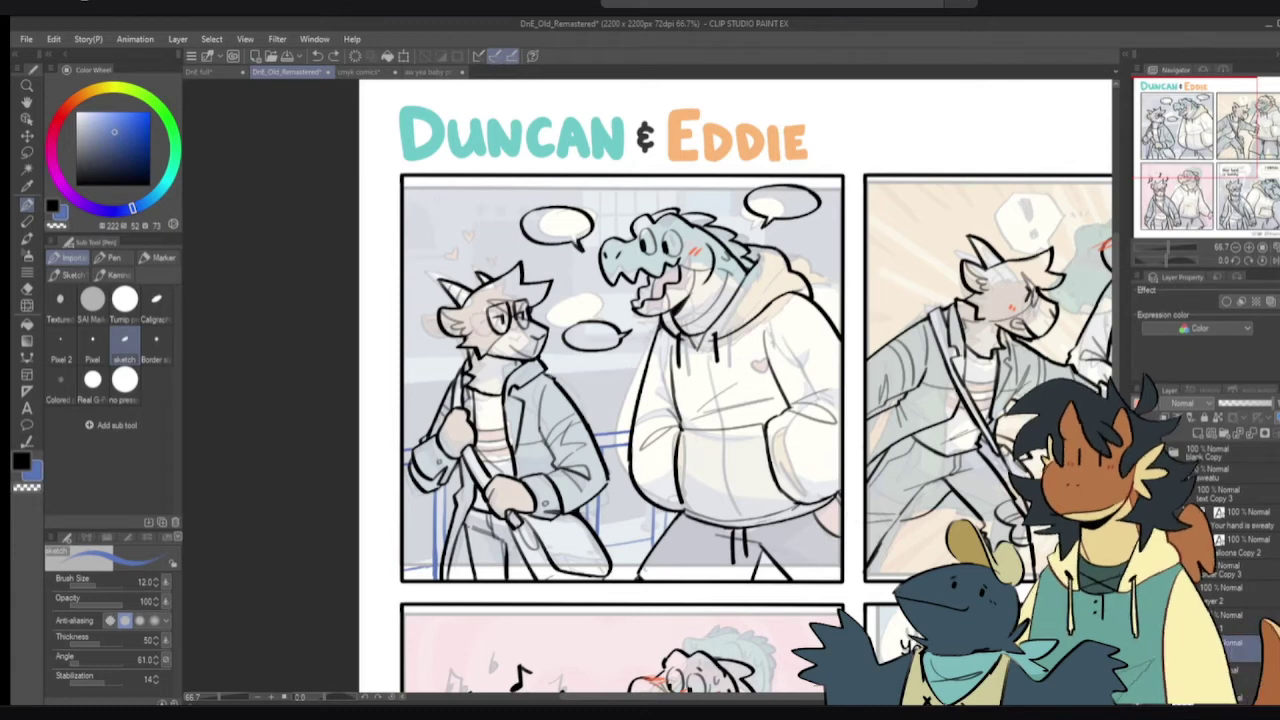
{"action": "left_click_drag", "start_coordinate": [406, 383], "coordinate": [463, 377]}
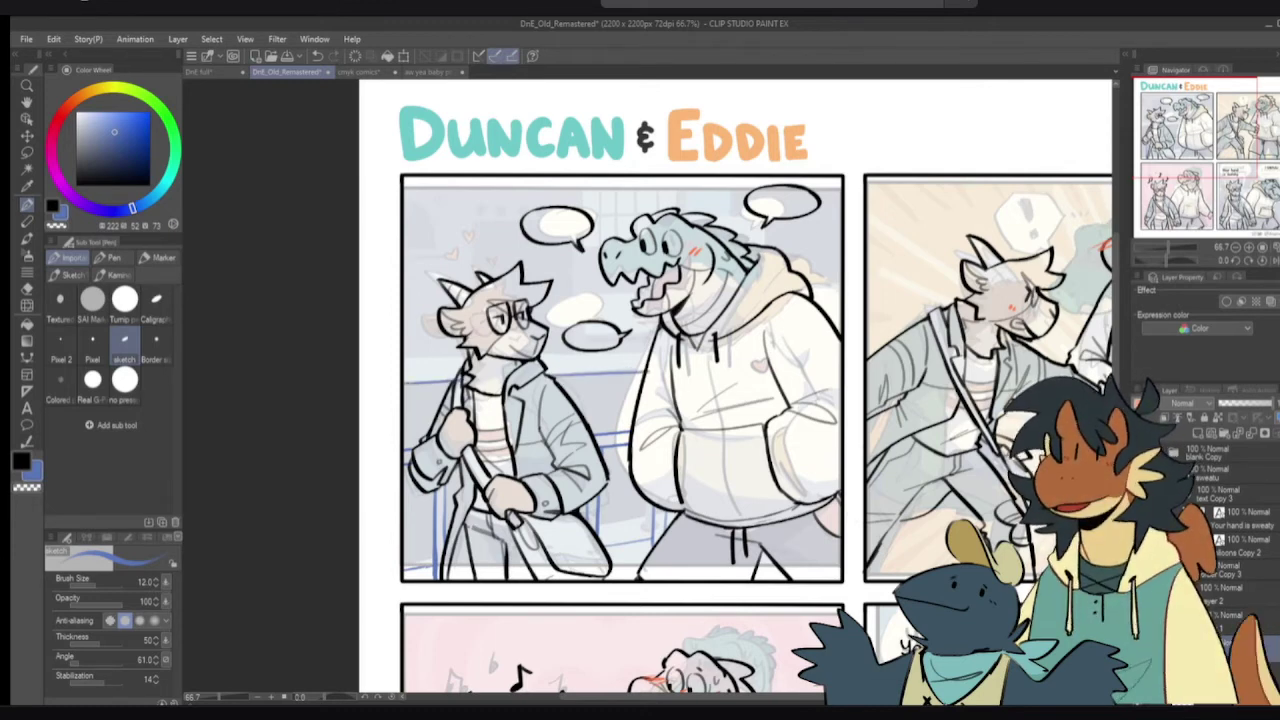
- Hide the coloured reference and rework the counter details between the characters, erasing the double lines and leaving a simple upright
{"action": "left_click", "coordinate": [1143, 670]}
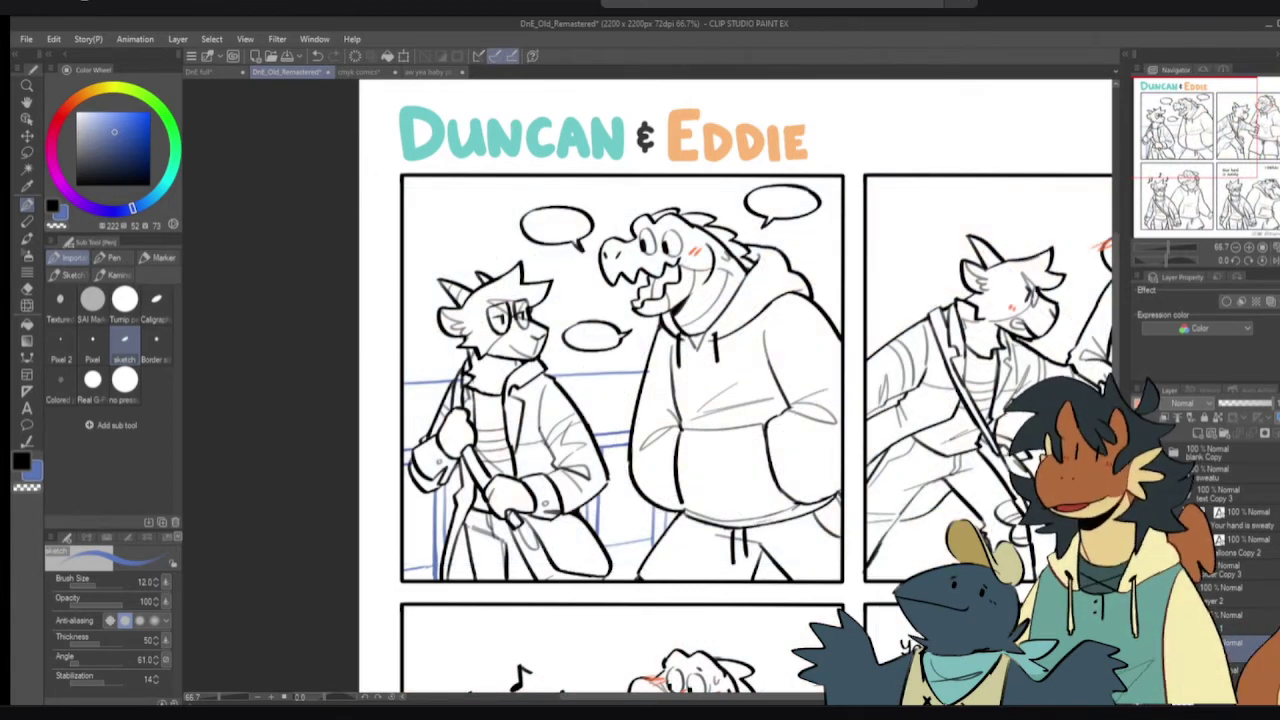
{"action": "key", "text": "e"}
{"action": "mouse_move", "coordinate": [656, 498]}
{"action": "left_mouse_down"}
{"action": "mouse_move", "coordinate": [664, 538]}
{"action": "mouse_move", "coordinate": [658, 528]}
{"action": "mouse_move", "coordinate": [648, 546]}
{"action": "mouse_move", "coordinate": [647, 520]}
{"action": "mouse_move", "coordinate": [646, 550]}
{"action": "left_mouse_up"}
{"action": "key", "text": "p"}
{"action": "key", "text": "ctrl+z"}
{"action": "key", "text": "ctrl+z"}
{"action": "key", "text": "ctrl+z"}
{"action": "left_click_drag", "start_coordinate": [647, 497], "coordinate": [653, 550]}
{"action": "key", "text": "ctrl+z"}
{"action": "key", "text": "e"}
{"action": "mouse_move", "coordinate": [581, 513]}
{"action": "left_mouse_down"}
{"action": "mouse_move", "coordinate": [602, 480]}
{"action": "mouse_move", "coordinate": [595, 436]}
{"action": "left_mouse_up"}
{"action": "key", "text": "p"}
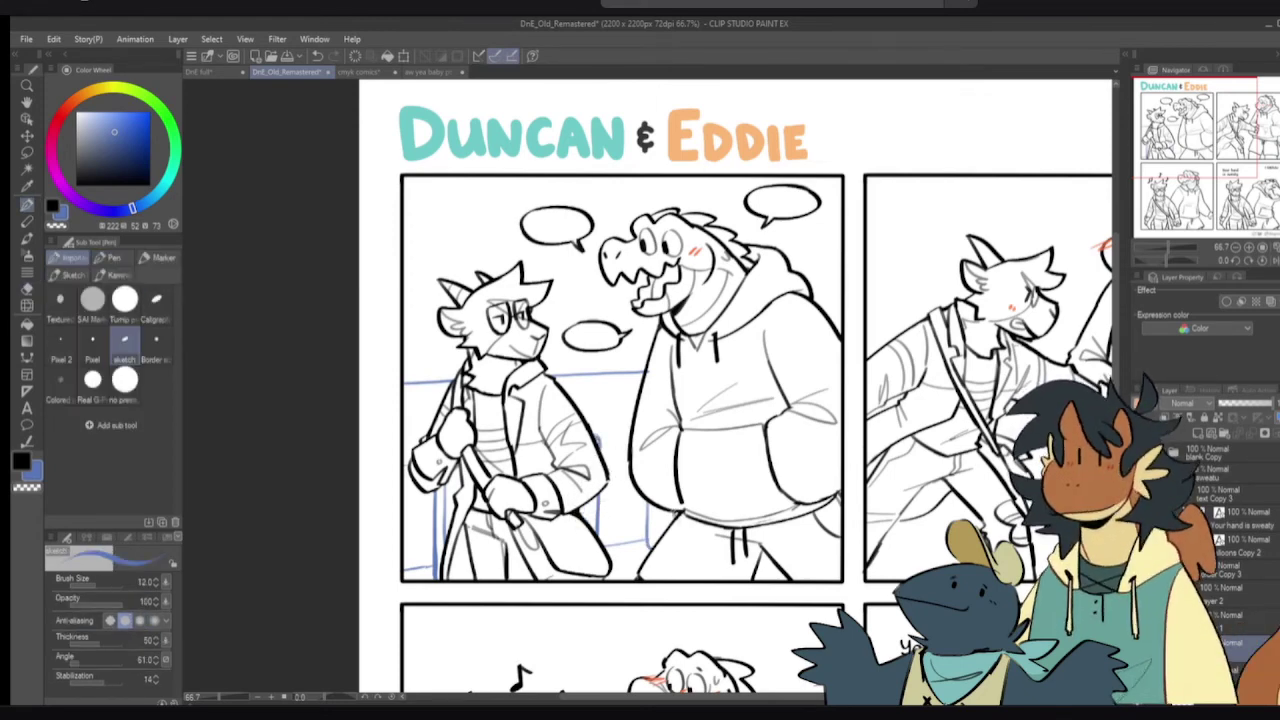
{"action": "left_click_drag", "start_coordinate": [546, 491], "coordinate": [672, 445]}
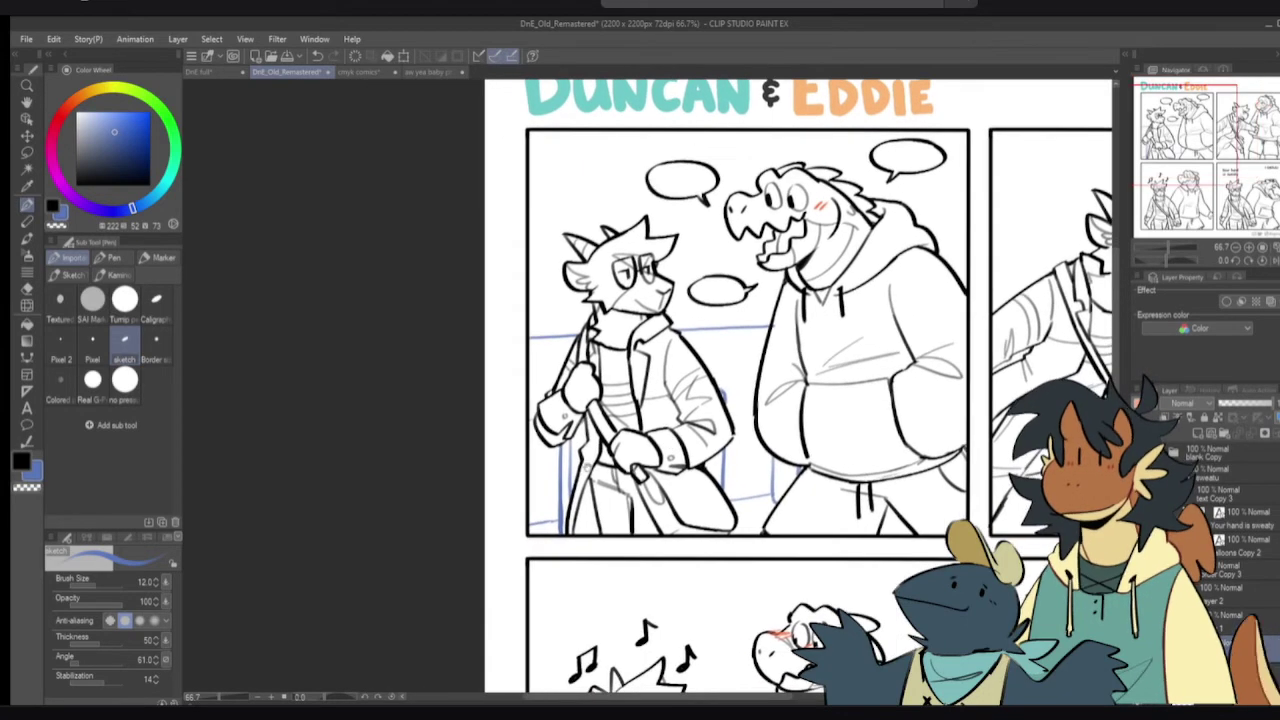
- Erase the old vertical line below the goat's sleeve and redraw it as one straight blue line
{"action": "key", "text": "e"}
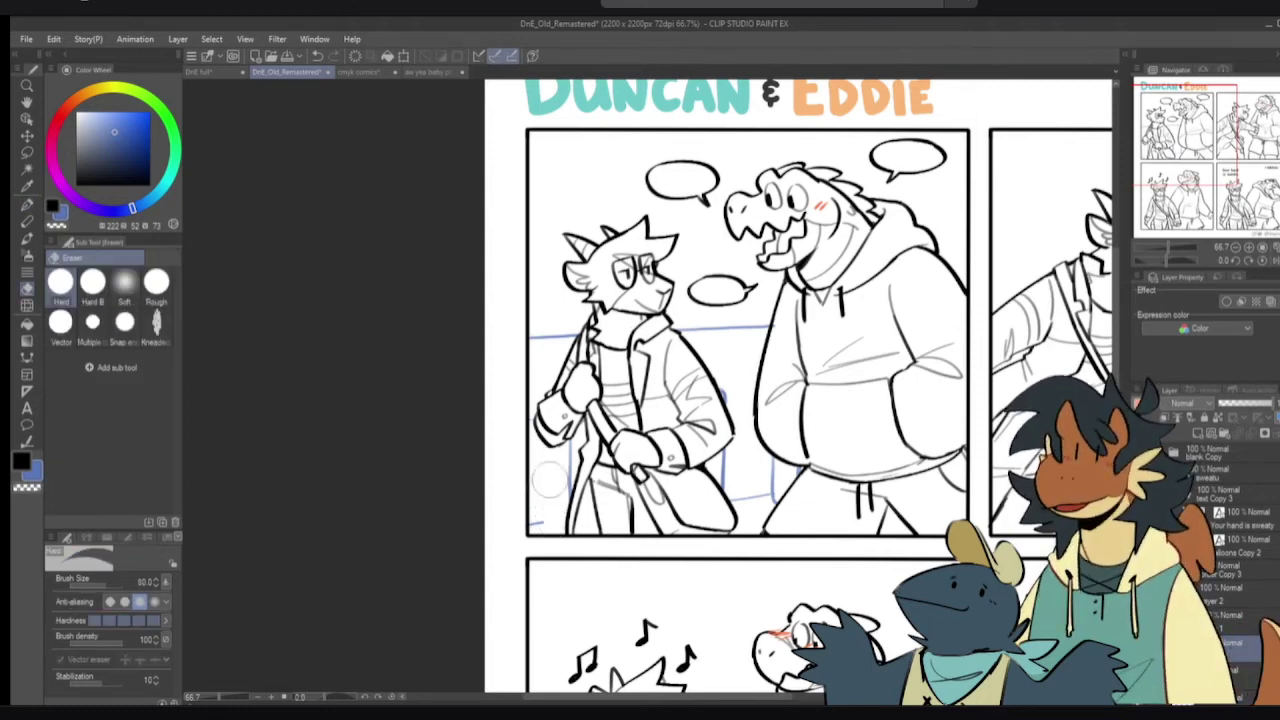
{"action": "key", "text": "p"}
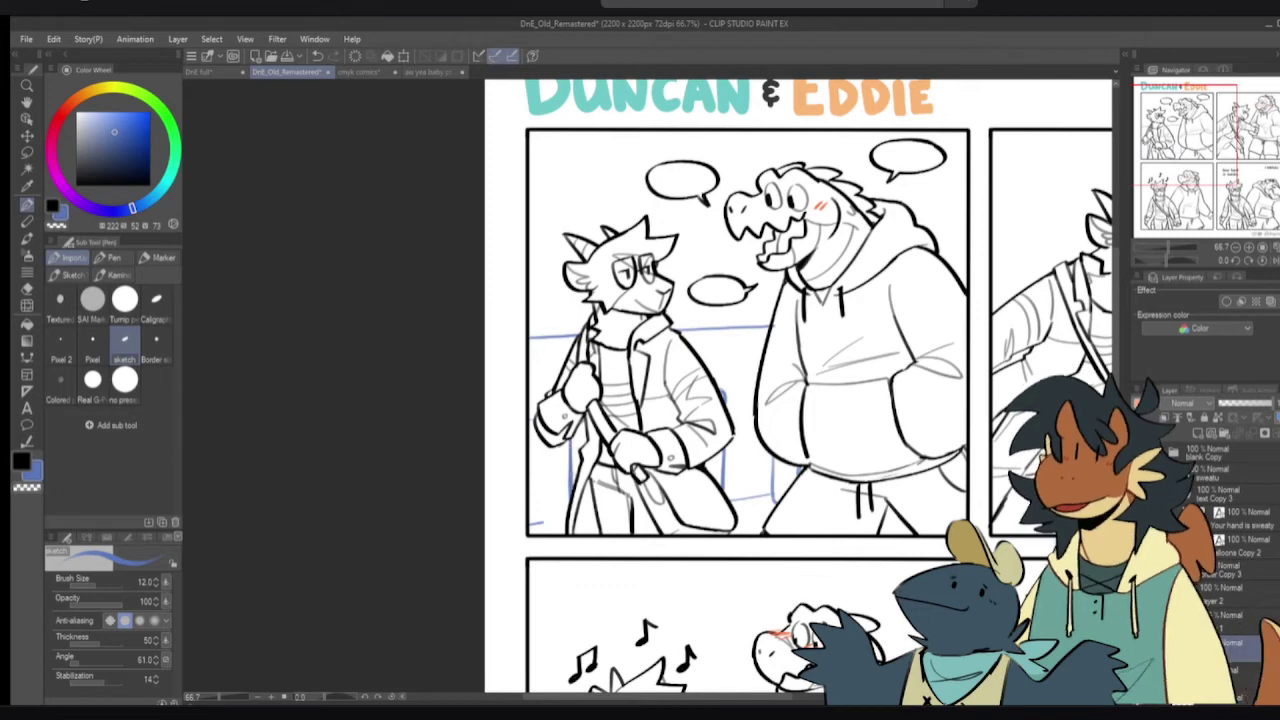
{"action": "key", "text": "e"}
{"action": "key", "text": "p"}
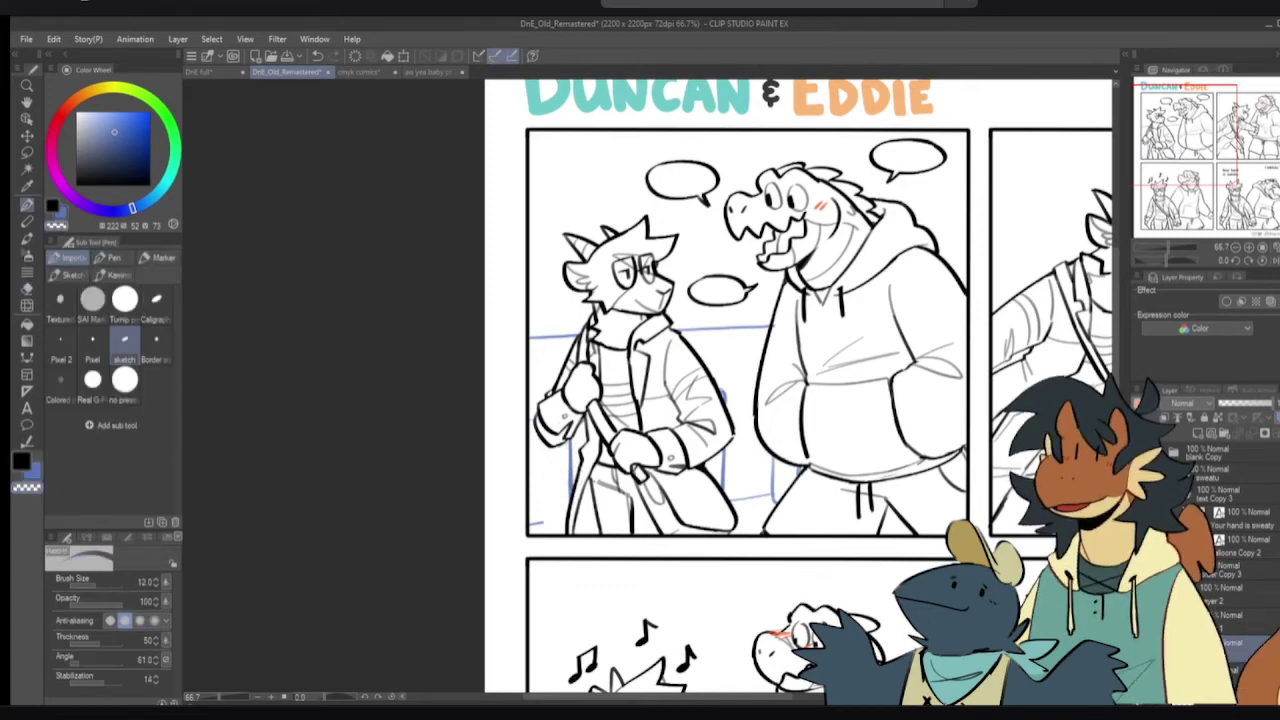
{"action": "key", "text": "x"}
{"action": "left_click_drag", "start_coordinate": [547, 448], "coordinate": [548, 511]}
{"action": "key", "text": "ctrl+z"}
{"action": "left_click_drag", "start_coordinate": [546, 448], "coordinate": [545, 519]}
{"action": "key", "text": "ctrl+z"}
{"action": "key", "text": "ctrl+z"}
{"action": "left_click_drag", "start_coordinate": [547, 448], "coordinate": [546, 516]}
{"action": "key", "text": "ctrl+z"}
{"action": "left_click_drag", "start_coordinate": [548, 458], "coordinate": [546, 512]}
{"action": "key", "text": "ctrl+z"}
{"action": "left_click_drag", "start_coordinate": [546, 448], "coordinate": [545, 522]}
{"action": "key", "text": "ctrl+z"}
{"action": "left_click_drag", "start_coordinate": [546, 442], "coordinate": [545, 525]}
{"action": "key", "text": "ctrl+z"}
{"action": "left_click_drag", "start_coordinate": [546, 446], "coordinate": [545, 522]}
{"action": "key", "text": "ctrl+z"}
{"action": "left_click_drag", "start_coordinate": [546, 446], "coordinate": [545, 525]}
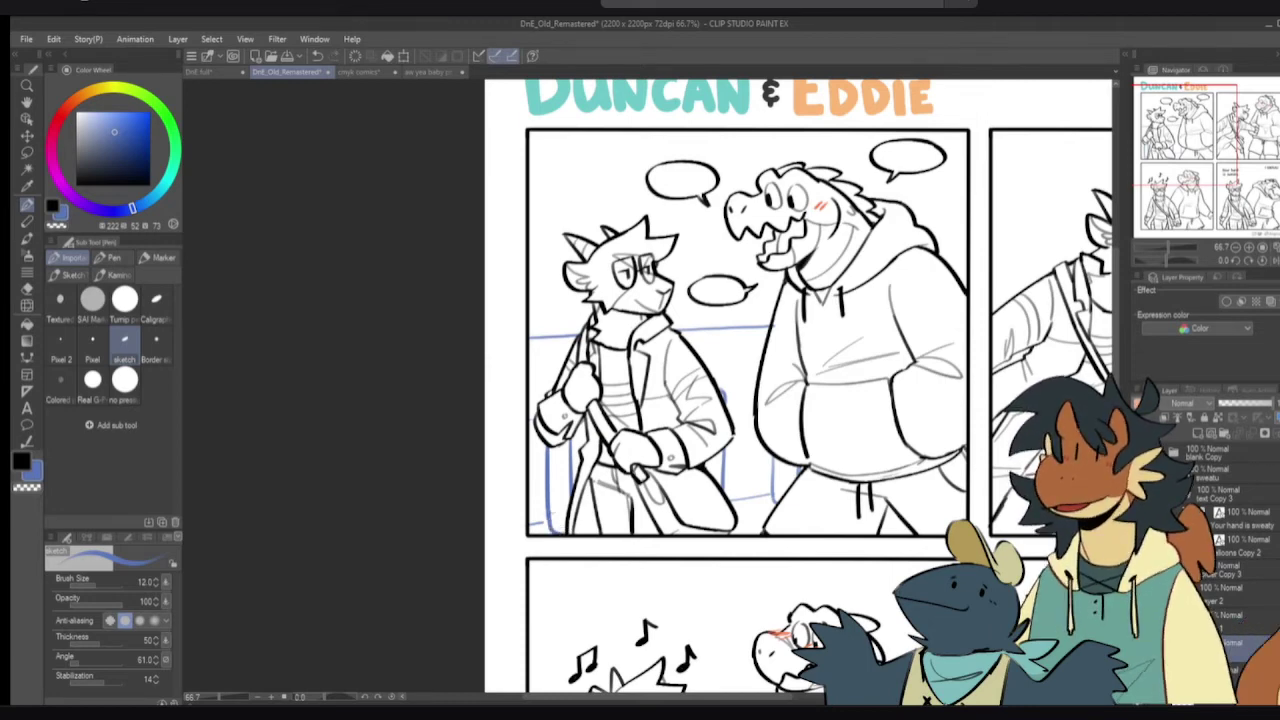
- Refine the vertical line's lower end at the floor and sketch faint floor lines between the goat's bag and the lizard
{"action": "key", "text": "ctrl+z"}
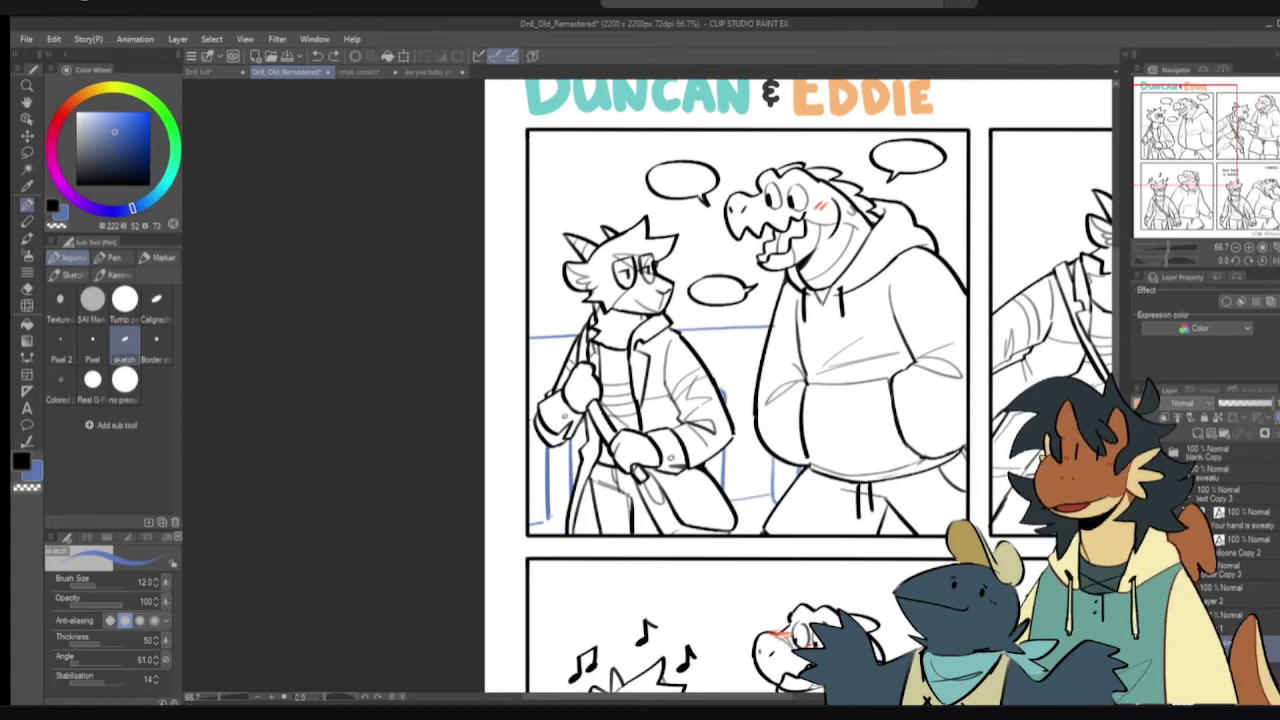
{"action": "key", "text": "ctrl+z"}
{"action": "left_click_drag", "start_coordinate": [547, 516], "coordinate": [556, 530]}
{"action": "key", "text": "ctrl+z"}
{"action": "key", "text": "c"}
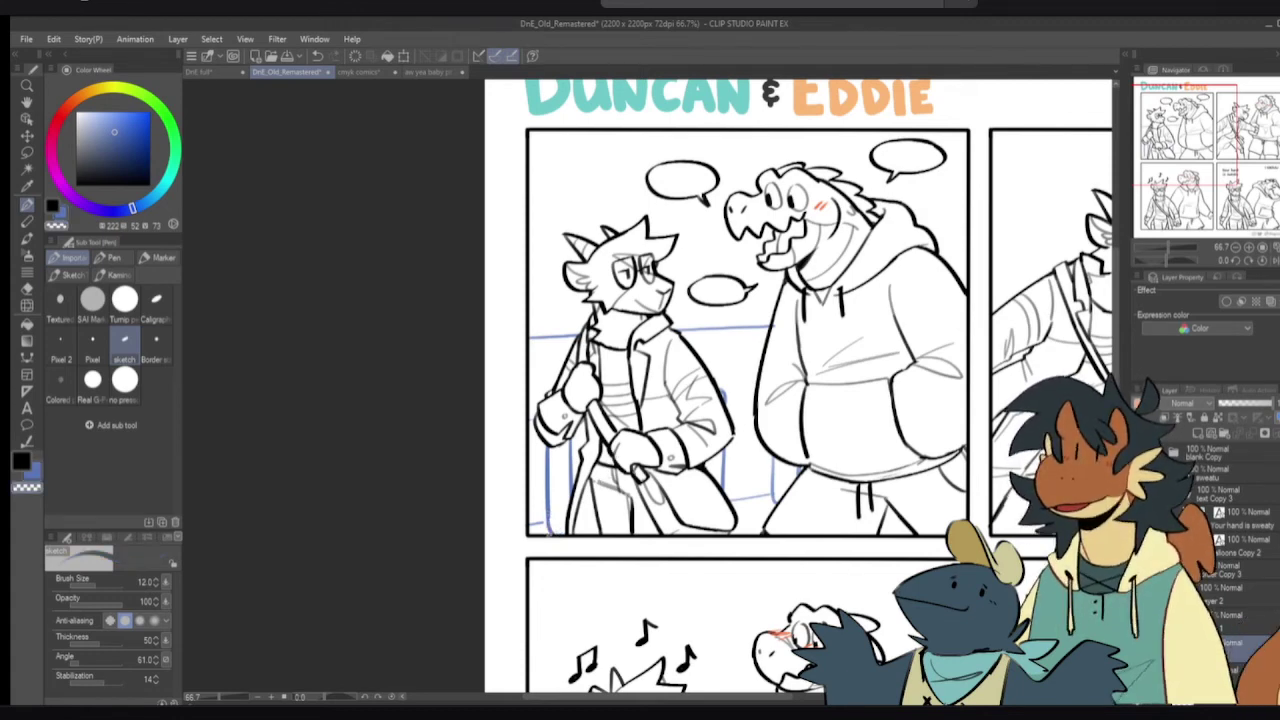
{"action": "key", "text": "c"}
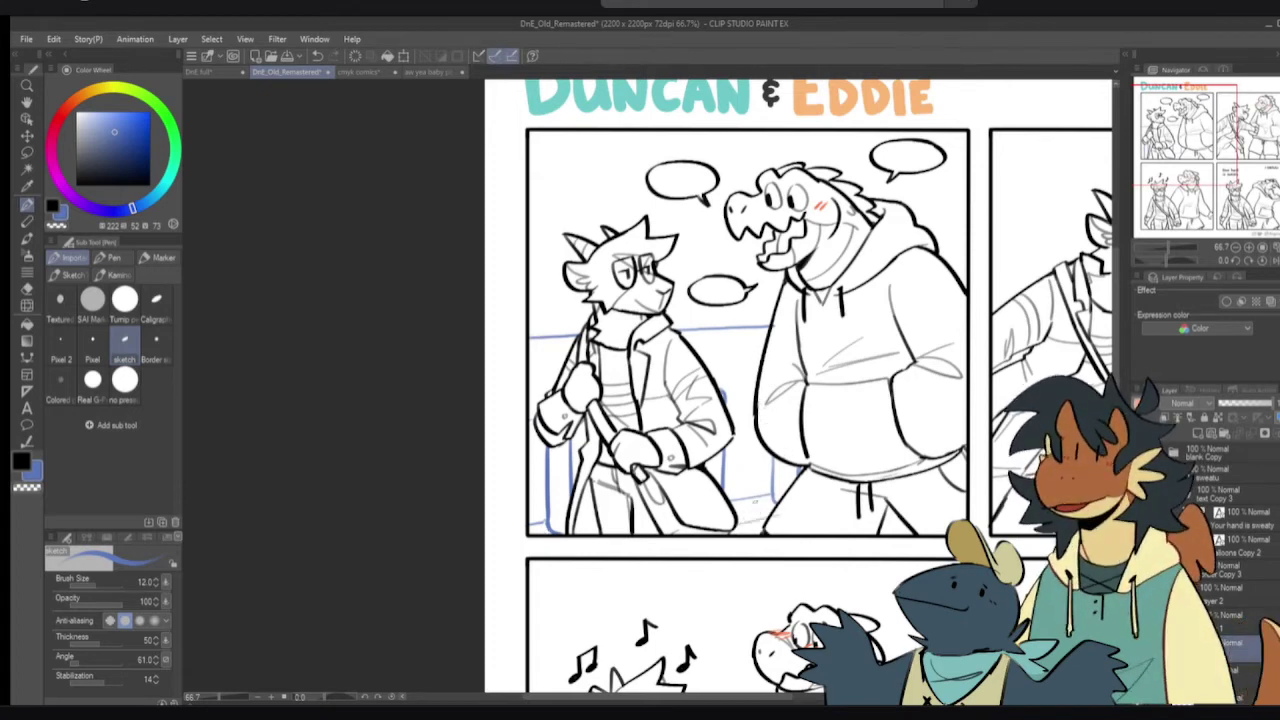
- Sketch thin parallel lines just above the counter edge, between the characters and behind the goat's neck
{"action": "left_click_drag", "start_coordinate": [679, 325], "coordinate": [764, 320]}
{"action": "left_click_drag", "start_coordinate": [668, 316], "coordinate": [758, 310]}
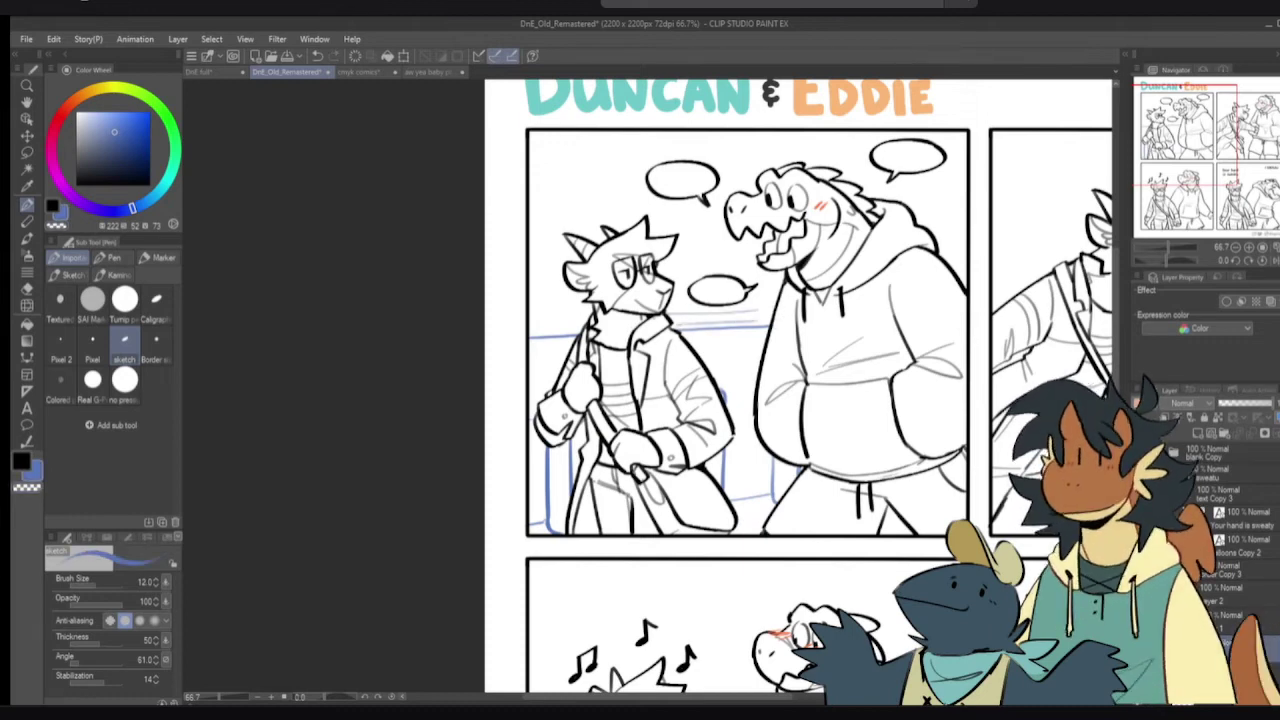
{"action": "left_click_drag", "start_coordinate": [528, 318], "coordinate": [593, 314]}
{"action": "key", "text": "ctrl+z"}
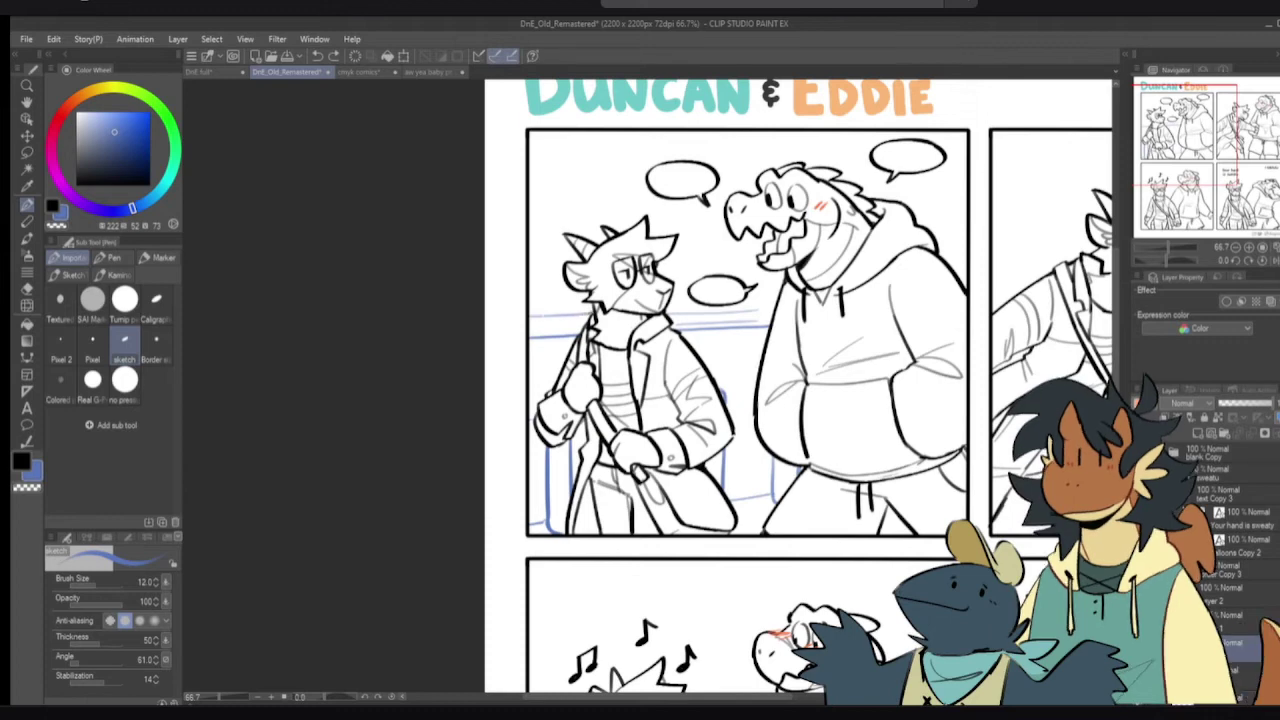
{"action": "left_click_drag", "start_coordinate": [749, 310], "coordinate": [745, 344]}
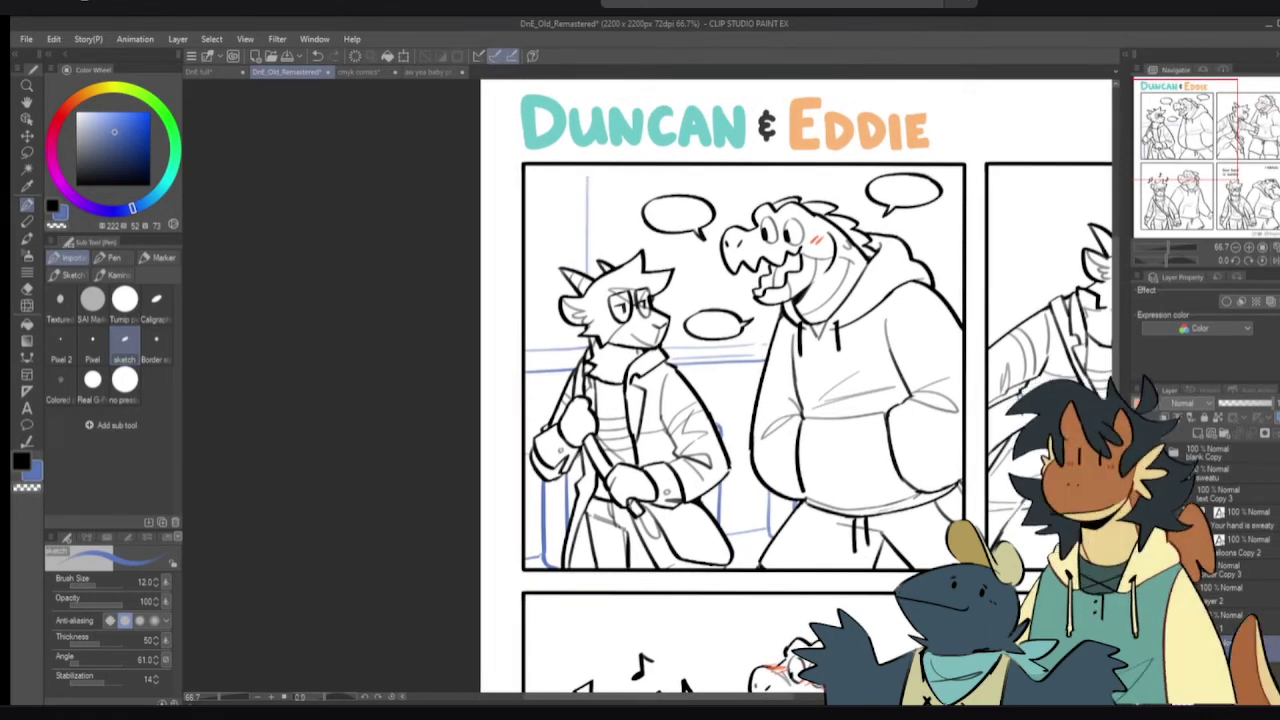
- Sketch a wall cabinet above the goat's head with a doubled vertical side, a lower edge and an inner top line
{"action": "left_click_drag", "start_coordinate": [592, 174], "coordinate": [592, 265]}
{"action": "left_click_drag", "start_coordinate": [590, 195], "coordinate": [590, 264]}
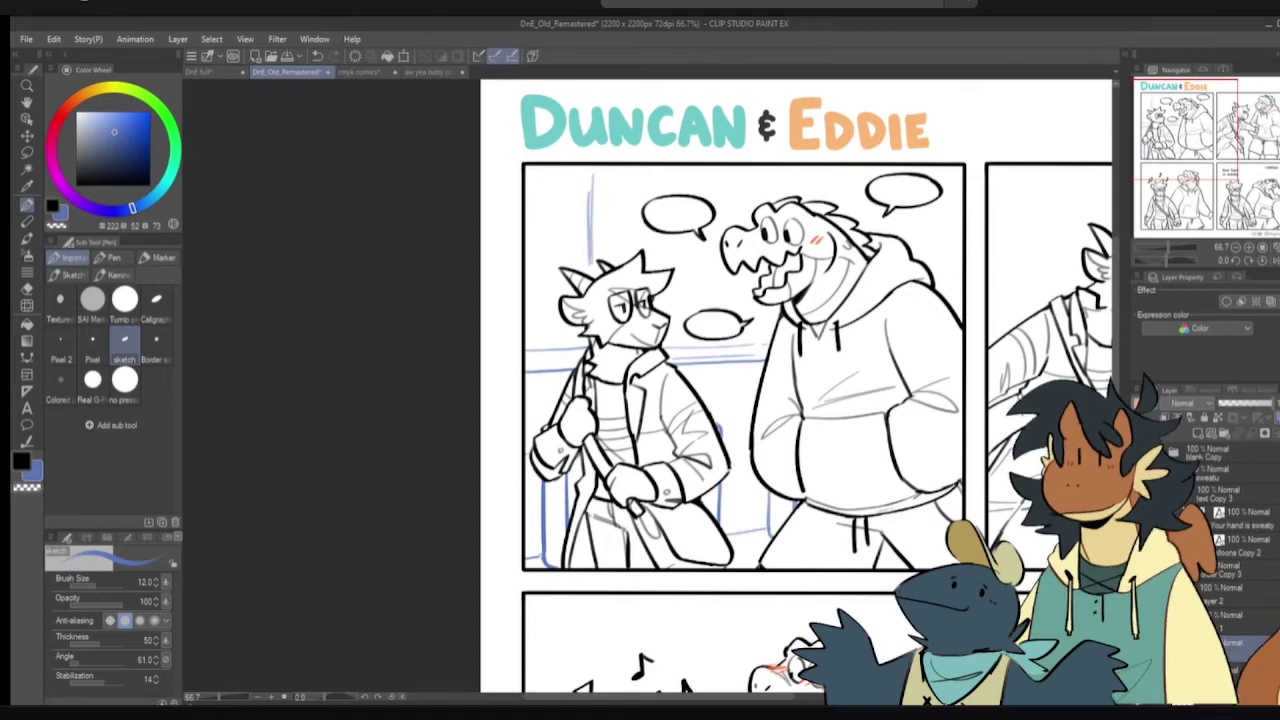
{"action": "mouse_move", "coordinate": [522, 252]}
{"action": "left_mouse_down"}
{"action": "mouse_move", "coordinate": [576, 252]}
{"action": "mouse_move", "coordinate": [592, 266]}
{"action": "left_mouse_up"}
{"action": "key", "text": "e"}
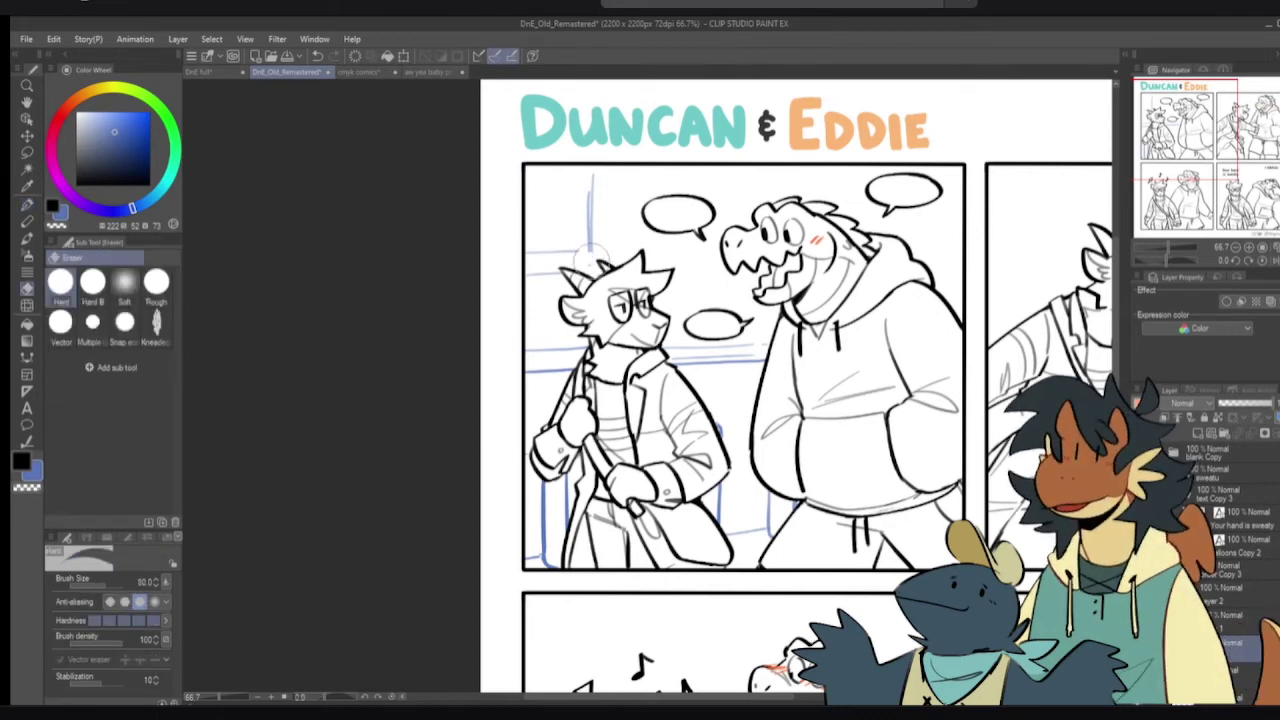
{"action": "key", "text": "p"}
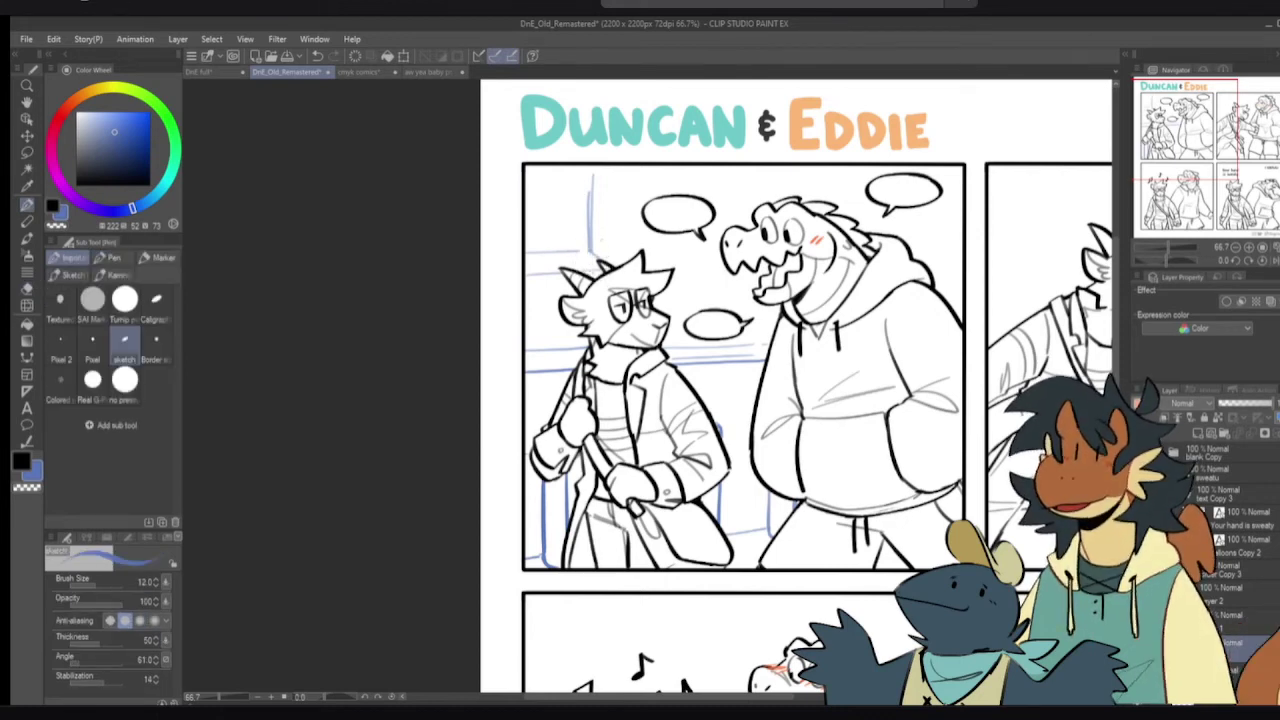
{"action": "left_click_drag", "start_coordinate": [526, 188], "coordinate": [586, 184]}
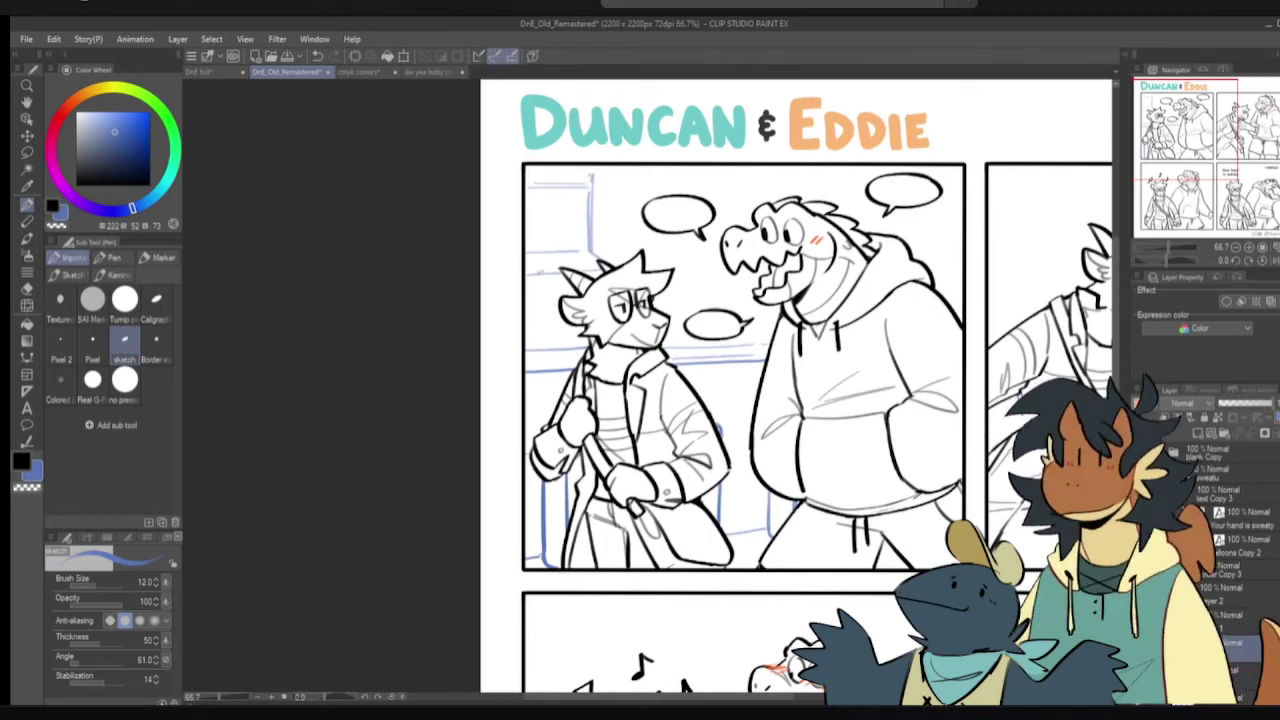
- Sketch horizontal wall lines below the cabinet beside the goat's ear, discarding the trial diagonal strokes and extra cabinet side
{"action": "mouse_move", "coordinate": [527, 299]}
{"action": "left_mouse_down"}
{"action": "mouse_move", "coordinate": [551, 298]}
{"action": "mouse_move", "coordinate": [553, 346]}
{"action": "left_mouse_up"}
{"action": "key", "text": "ctrl+z"}
{"action": "mouse_move", "coordinate": [549, 299]}
{"action": "left_mouse_down"}
{"action": "mouse_move", "coordinate": [547, 343]}
{"action": "mouse_move", "coordinate": [566, 334]}
{"action": "left_mouse_up"}
{"action": "key", "text": "ctrl+z"}
{"action": "left_click_drag", "start_coordinate": [526, 292], "coordinate": [568, 286]}
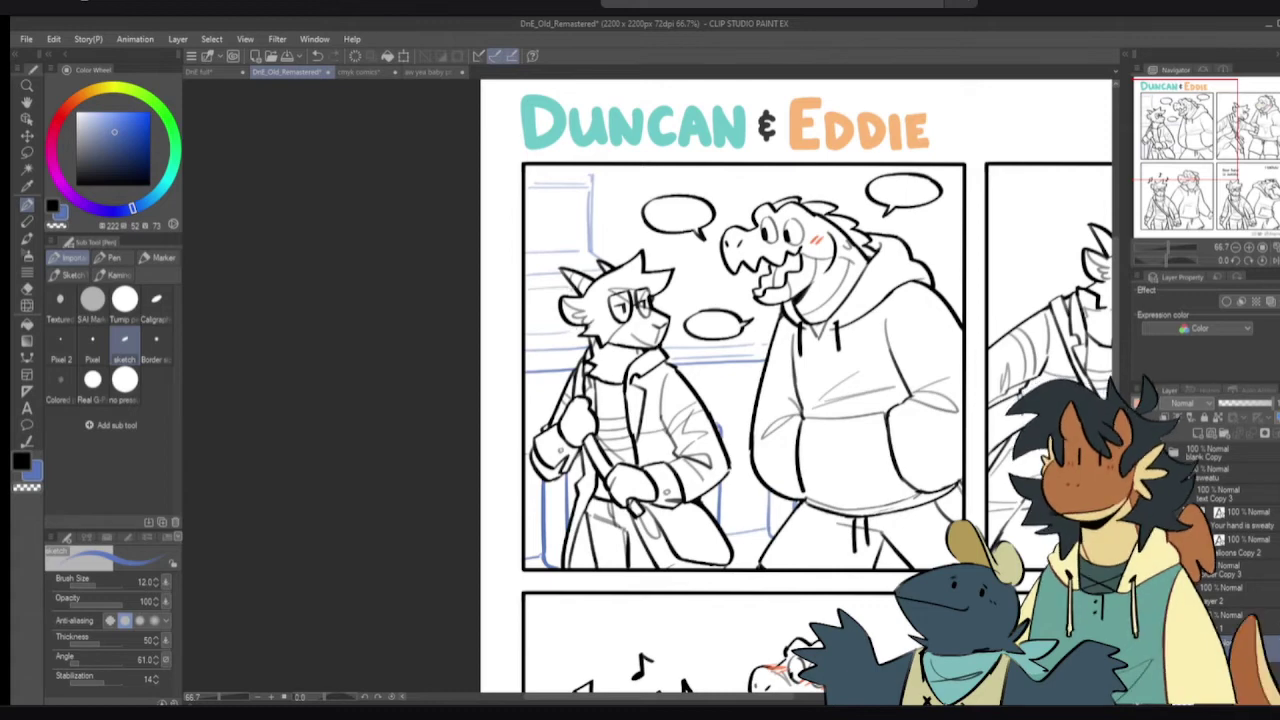
{"action": "left_click_drag", "start_coordinate": [596, 168], "coordinate": [596, 254]}
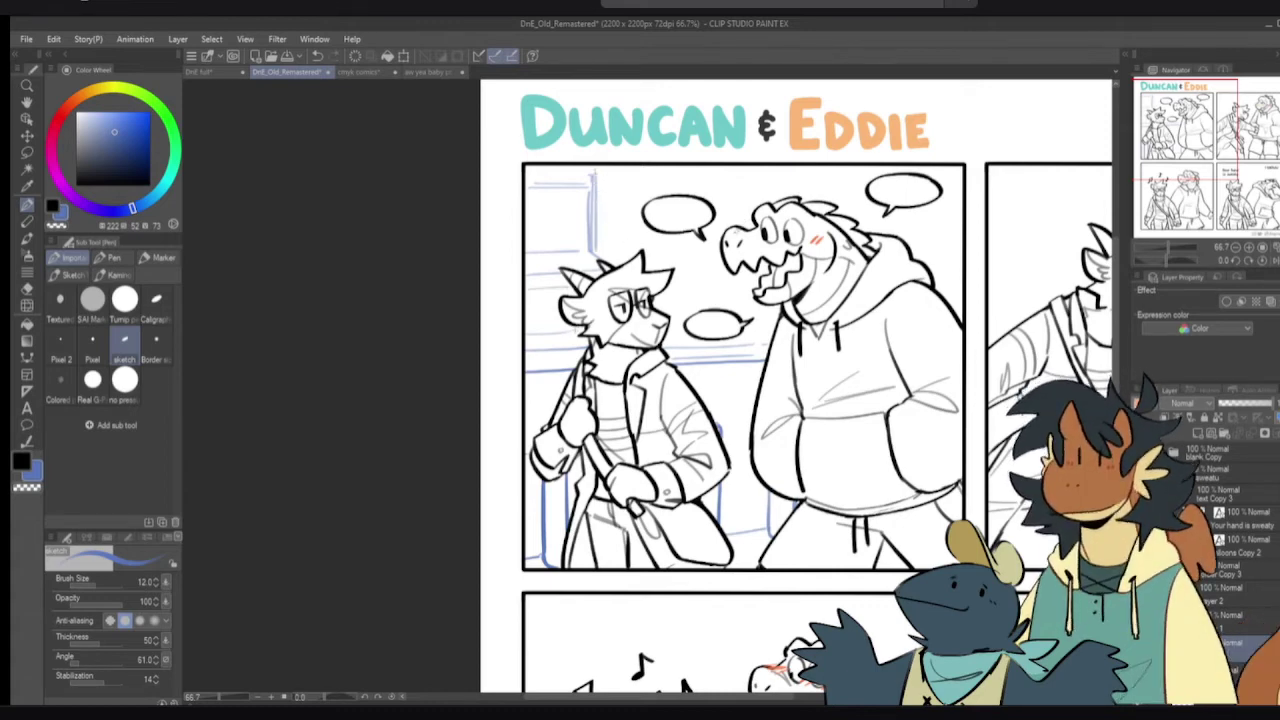
{"action": "key", "text": "ctrl+z"}
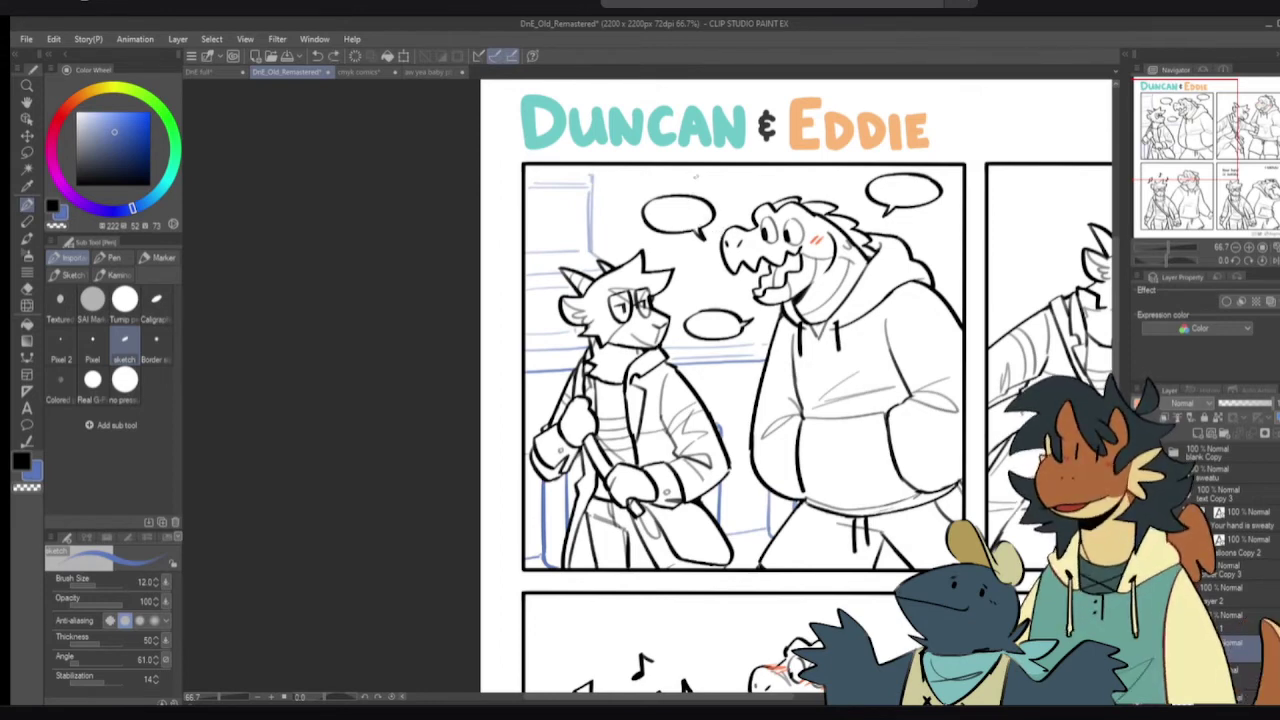
- Sketch a slatted window behind the goat's upper speech bubble with vertical sides, horizontal slats and a short line below it
{"action": "left_click_drag", "start_coordinate": [686, 167], "coordinate": [686, 314]}
{"action": "key", "text": "ctrl+z"}
{"action": "key", "text": "ctrl+z"}
{"action": "mouse_move", "coordinate": [685, 240]}
{"action": "left_mouse_down"}
{"action": "mouse_move", "coordinate": [685, 342]}
{"action": "mouse_move", "coordinate": [696, 319]}
{"action": "mouse_move", "coordinate": [681, 338]}
{"action": "left_mouse_up"}
{"action": "key", "text": "ctrl+z"}
{"action": "key", "text": "ctrl+z"}
{"action": "key", "text": "ctrl+z"}
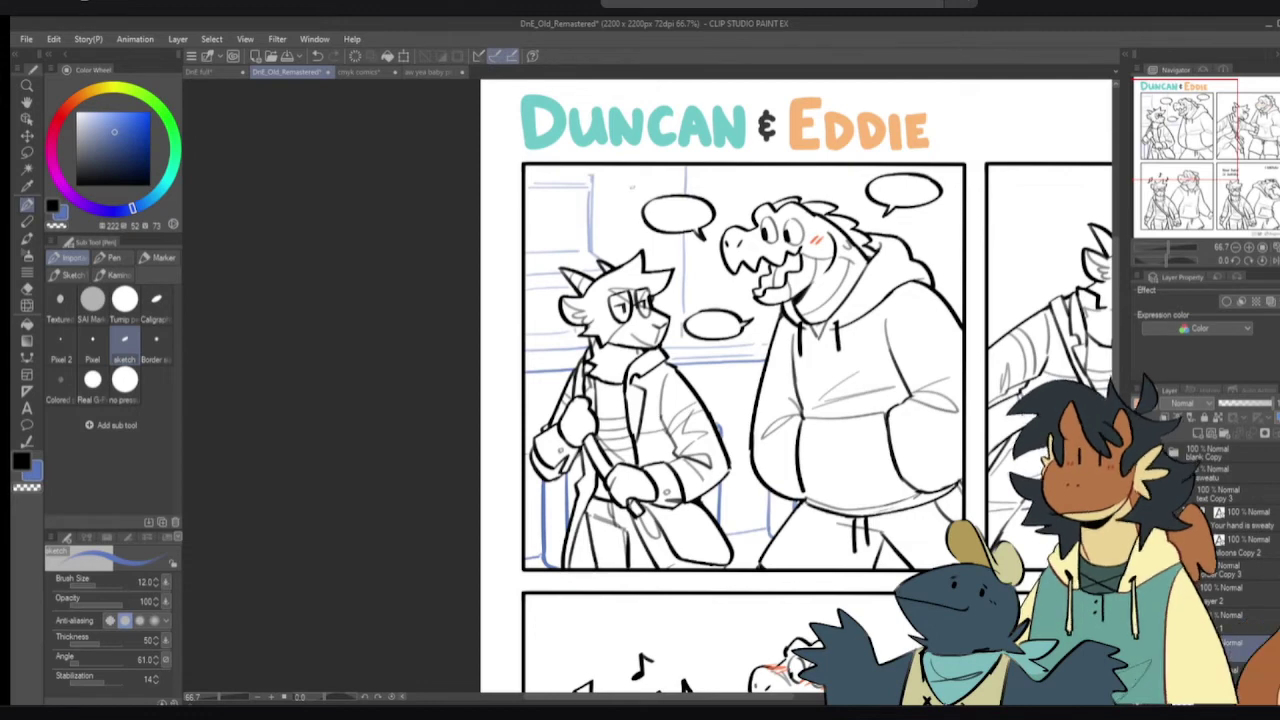
{"action": "mouse_move", "coordinate": [625, 168]}
{"action": "left_mouse_down"}
{"action": "mouse_move", "coordinate": [625, 227]}
{"action": "mouse_move", "coordinate": [651, 227]}
{"action": "left_mouse_up"}
{"action": "key", "text": "ctrl+z"}
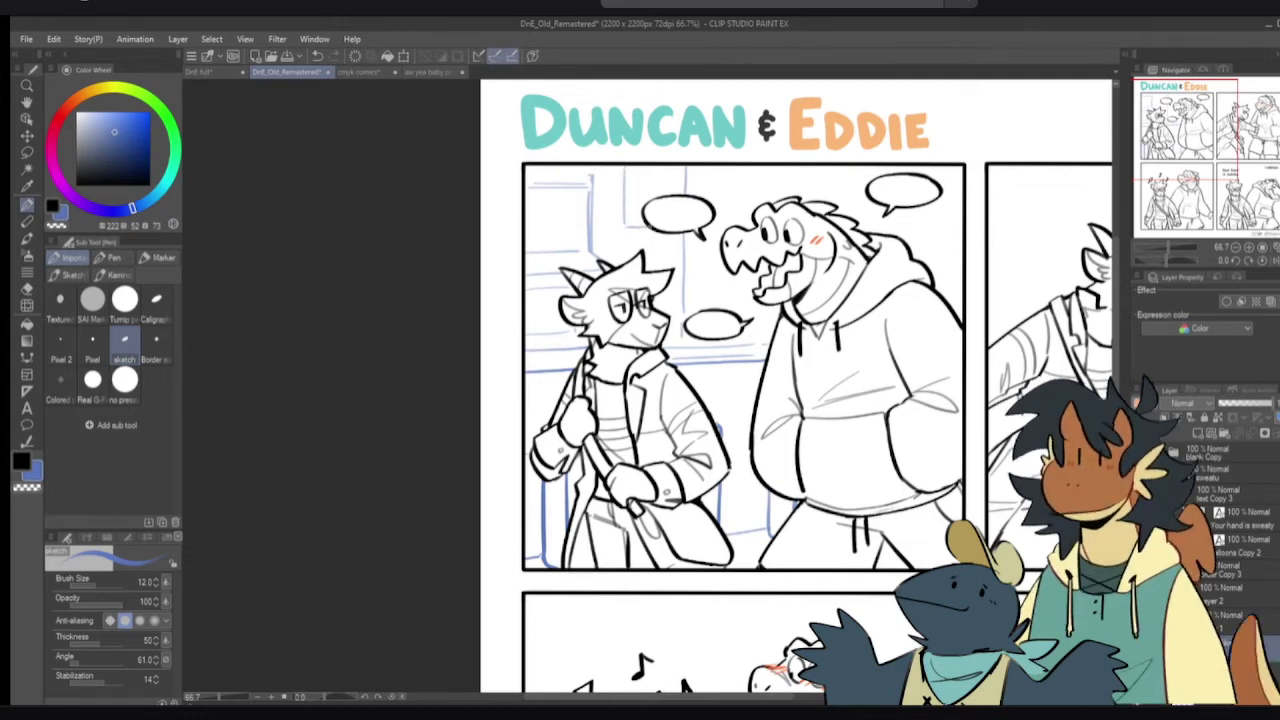
{"action": "mouse_move", "coordinate": [675, 168]}
{"action": "left_mouse_down"}
{"action": "mouse_move", "coordinate": [677, 193]}
{"action": "mouse_move", "coordinate": [655, 203]}
{"action": "mouse_move", "coordinate": [652, 178]}
{"action": "mouse_move", "coordinate": [654, 196]}
{"action": "mouse_move", "coordinate": [672, 173]}
{"action": "mouse_move", "coordinate": [677, 184]}
{"action": "mouse_move", "coordinate": [635, 200]}
{"action": "mouse_move", "coordinate": [654, 200]}
{"action": "mouse_move", "coordinate": [643, 233]}
{"action": "left_mouse_up"}
{"action": "key", "text": "ctrl+z"}
{"action": "key", "text": "ctrl+z"}
{"action": "key", "text": "ctrl+z"}
{"action": "key", "text": "ctrl+z"}
{"action": "key", "text": "ctrl+z"}
{"action": "key", "text": "ctrl+z"}
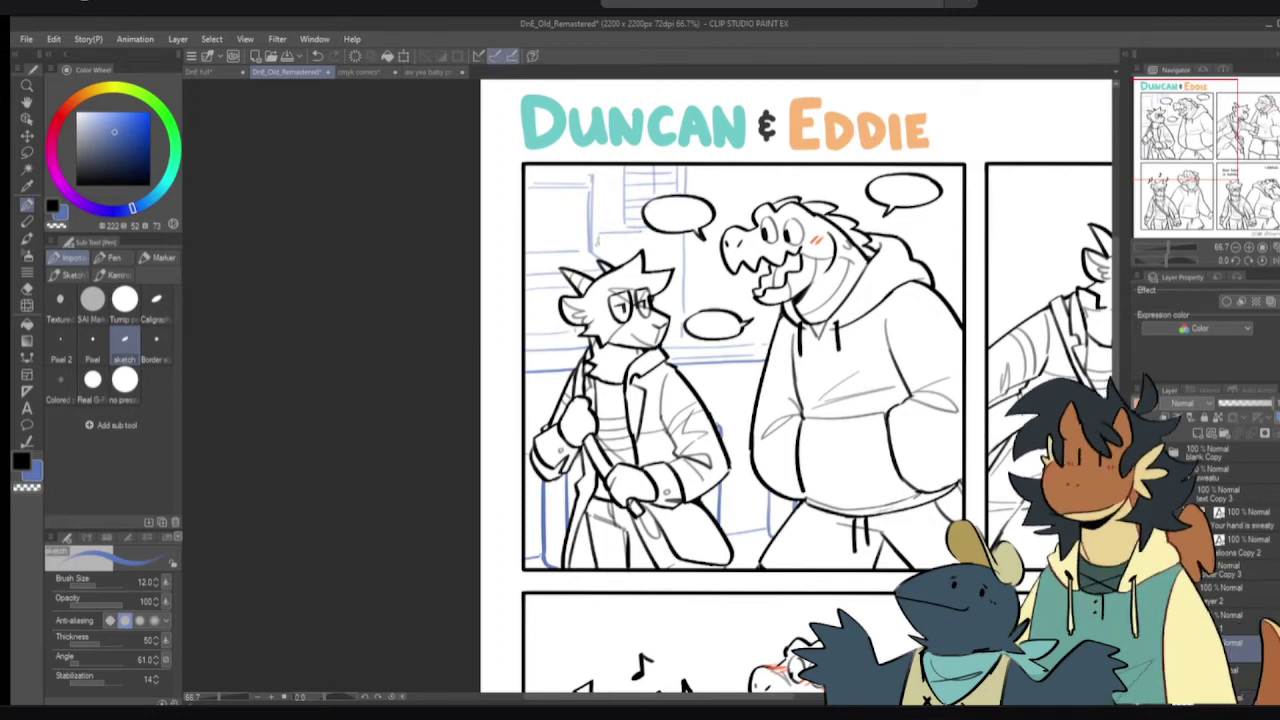
{"action": "left_click_drag", "start_coordinate": [648, 236], "coordinate": [649, 274]}
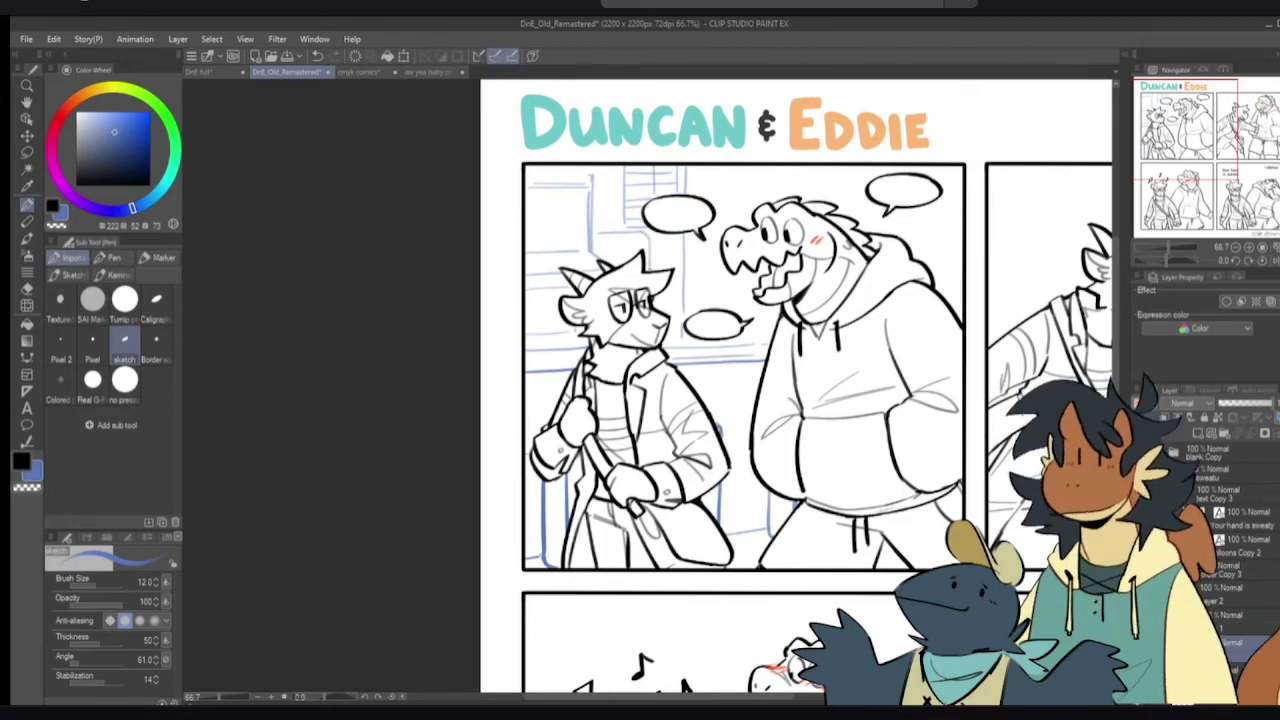
- Sketch blue background building lines between the two characters in the first panel, undoing the last stray stroke
{"action": "mouse_move", "coordinate": [602, 236]}
{"action": "left_mouse_down"}
{"action": "mouse_move", "coordinate": [608, 264]}
{"action": "mouse_move", "coordinate": [599, 258]}
{"action": "mouse_move", "coordinate": [648, 241]}
{"action": "left_mouse_up"}
{"action": "mouse_move", "coordinate": [667, 281]}
{"action": "left_mouse_down"}
{"action": "mouse_move", "coordinate": [677, 338]}
{"action": "mouse_move", "coordinate": [669, 318]}
{"action": "left_mouse_up"}
{"action": "mouse_move", "coordinate": [754, 307]}
{"action": "left_mouse_down"}
{"action": "mouse_move", "coordinate": [775, 342]}
{"action": "mouse_move", "coordinate": [731, 323]}
{"action": "left_mouse_up"}
{"action": "key", "text": "ctrl+z"}
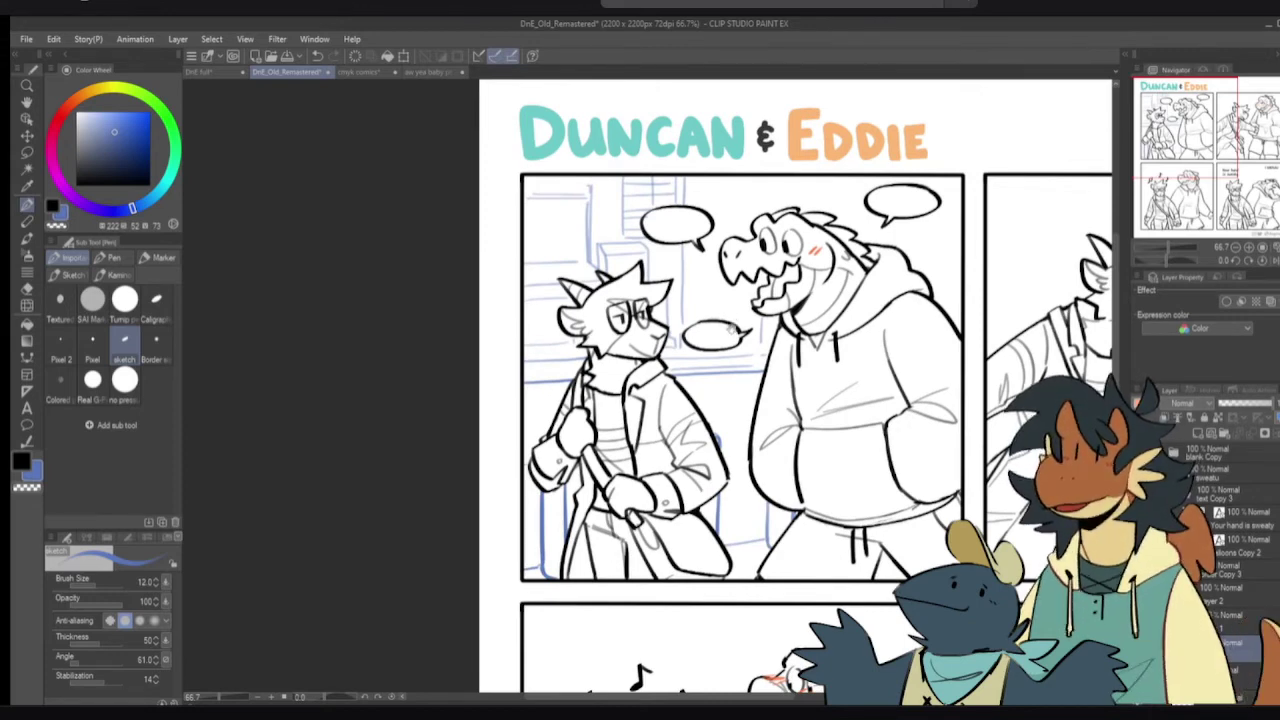
{"action": "scroll", "coordinate": [733, 308], "scroll_direction": "up", "scroll_amount": 1}
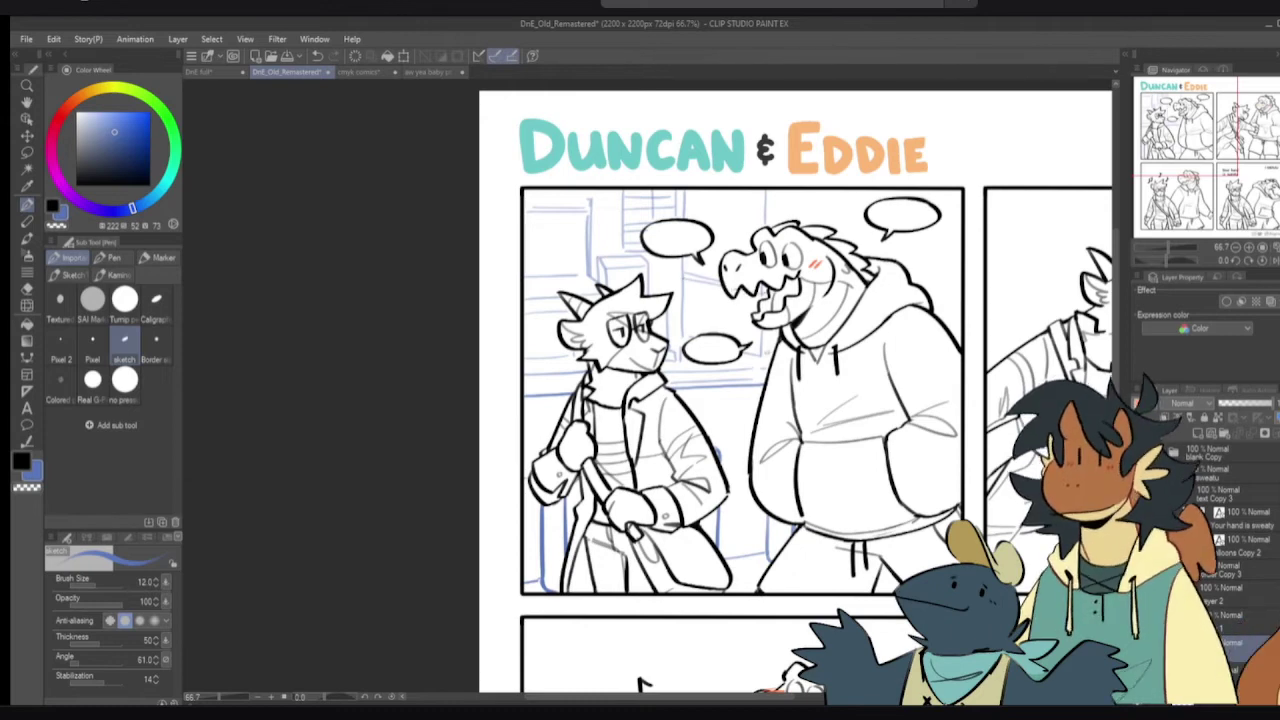
- Extend the blue background sketch around the crocodile's head in the first panel, undoing strokes that miss
{"action": "left_click_drag", "start_coordinate": [799, 296], "coordinate": [761, 318]}
{"action": "left_click_drag", "start_coordinate": [834, 248], "coordinate": [832, 275]}
{"action": "key", "text": "ctrl+z"}
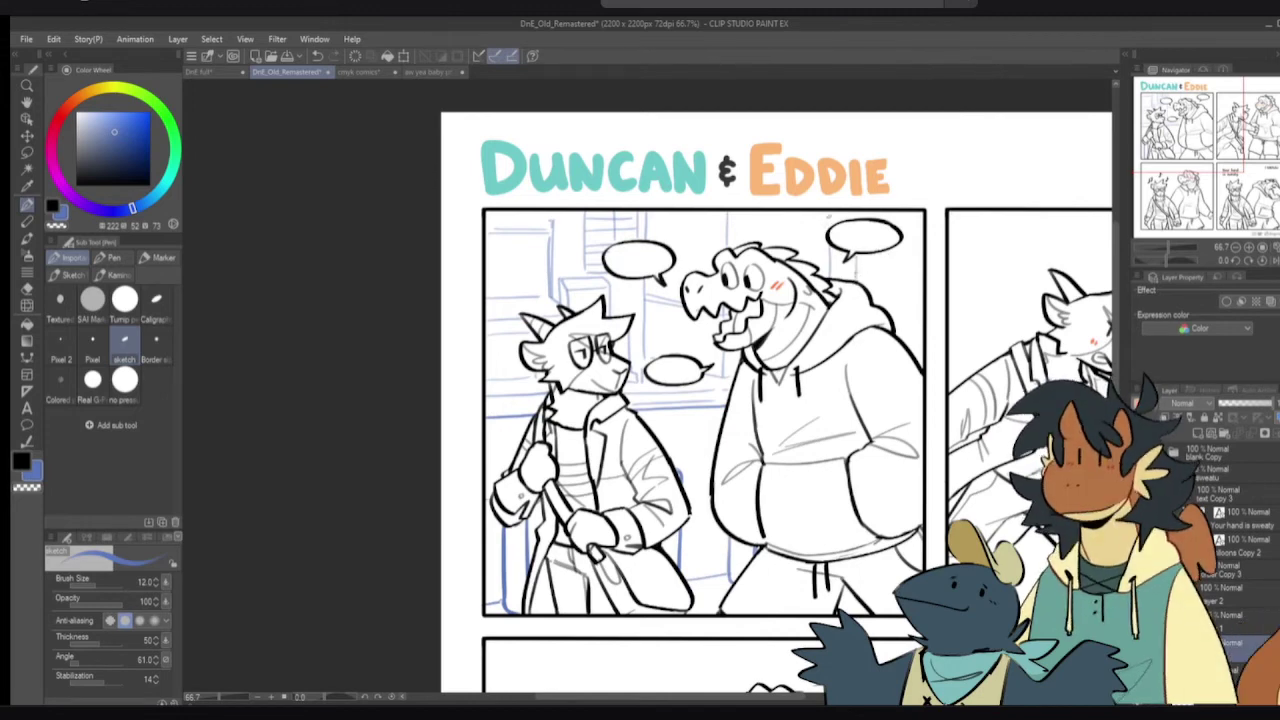
{"action": "mouse_move", "coordinate": [870, 298]}
{"action": "left_mouse_down"}
{"action": "mouse_move", "coordinate": [914, 294]}
{"action": "mouse_move", "coordinate": [903, 335]}
{"action": "mouse_move", "coordinate": [915, 300]}
{"action": "left_mouse_up"}
{"action": "key", "text": "ctrl+z"}
{"action": "mouse_move", "coordinate": [736, 219]}
{"action": "left_mouse_down"}
{"action": "mouse_move", "coordinate": [825, 215]}
{"action": "mouse_move", "coordinate": [824, 235]}
{"action": "left_mouse_up"}
{"action": "key", "text": "ctrl+z"}
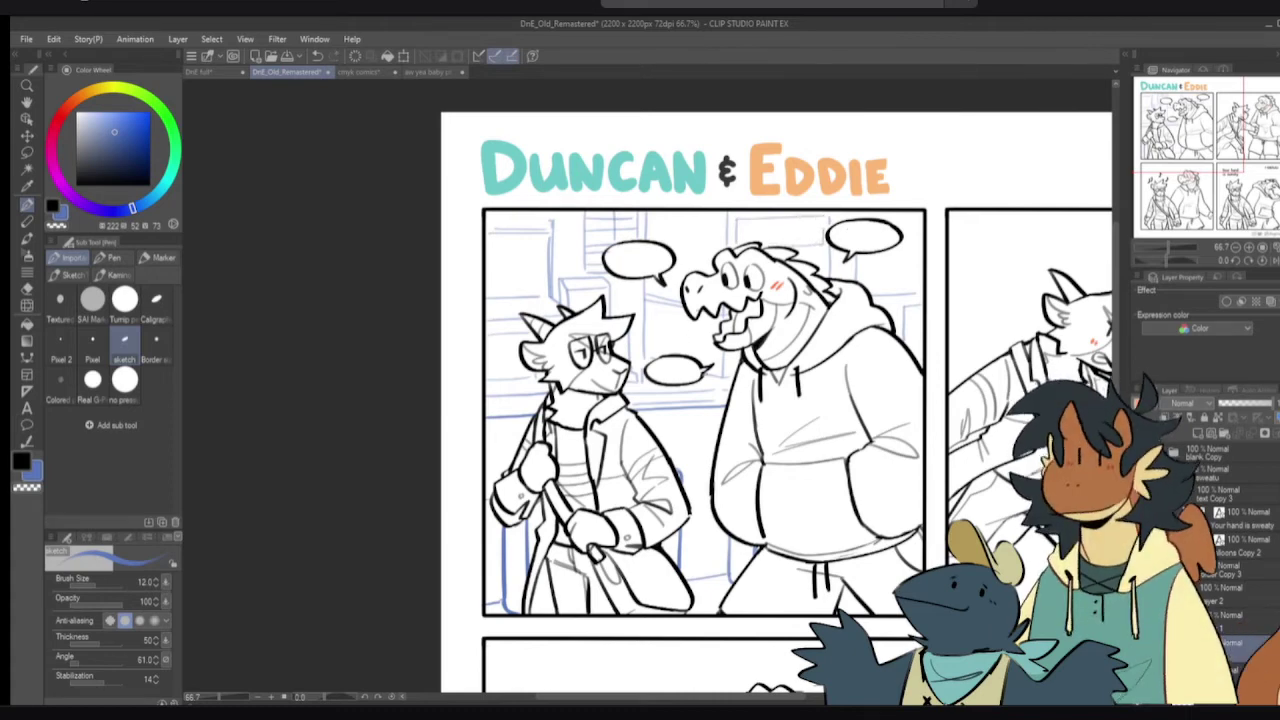
- Erase and redraw the vertical building lines between the small speech balloon and the crocodile's snout in the first panel
{"action": "key", "text": "e"}
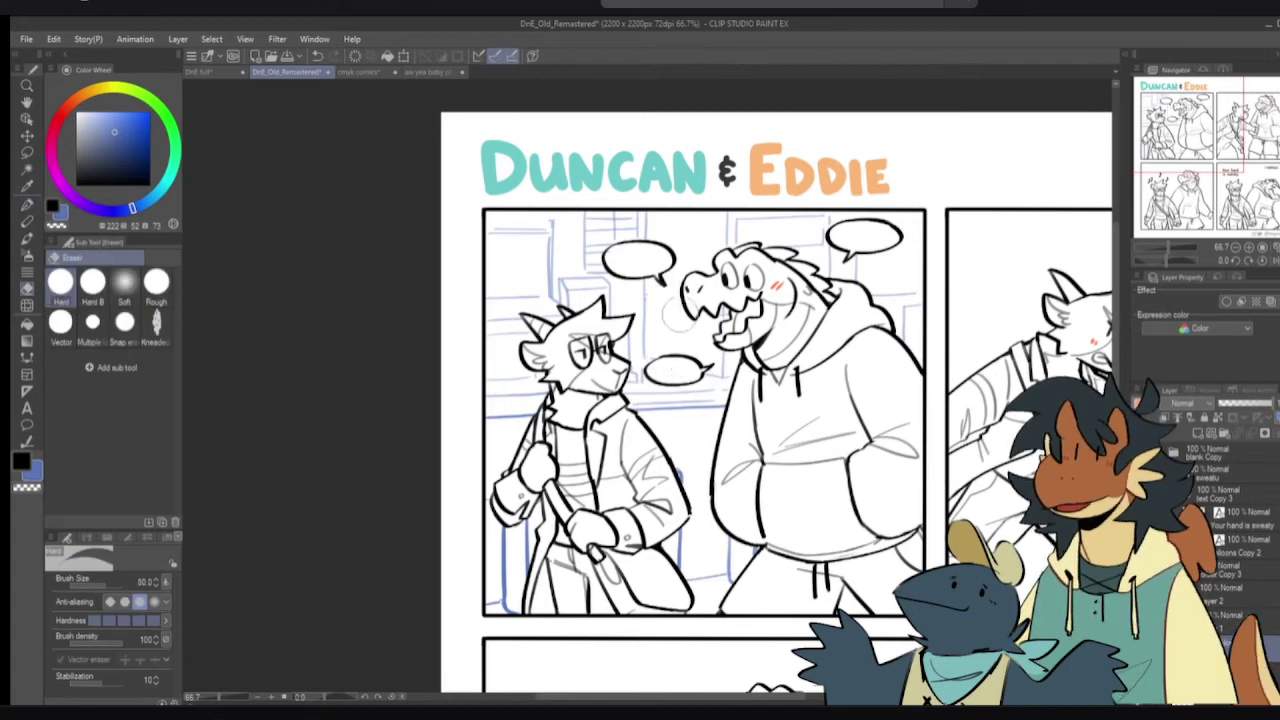
{"action": "key", "text": "p"}
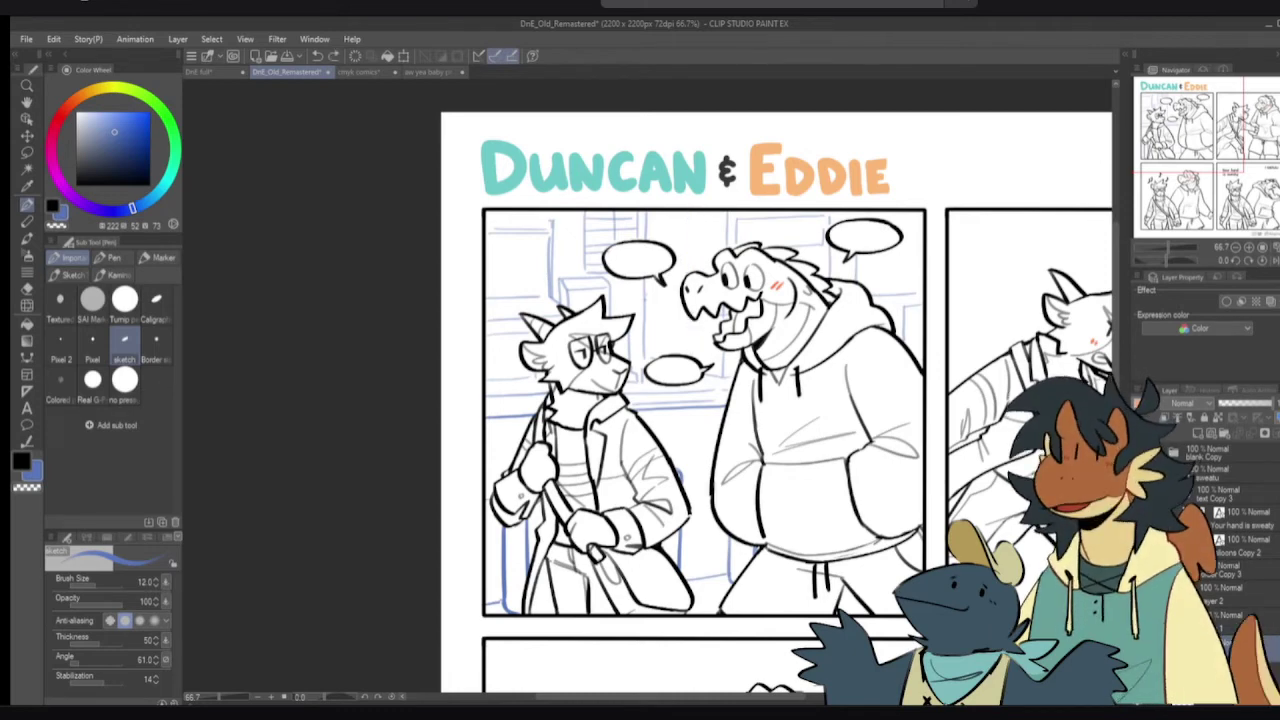
{"action": "key", "text": "e"}
{"action": "key", "text": "p"}
{"action": "key", "text": "e"}
{"action": "left_click_drag", "start_coordinate": [676, 345], "coordinate": [670, 368]}
{"action": "key", "text": "p"}
{"action": "left_click_drag", "start_coordinate": [708, 314], "coordinate": [708, 362]}
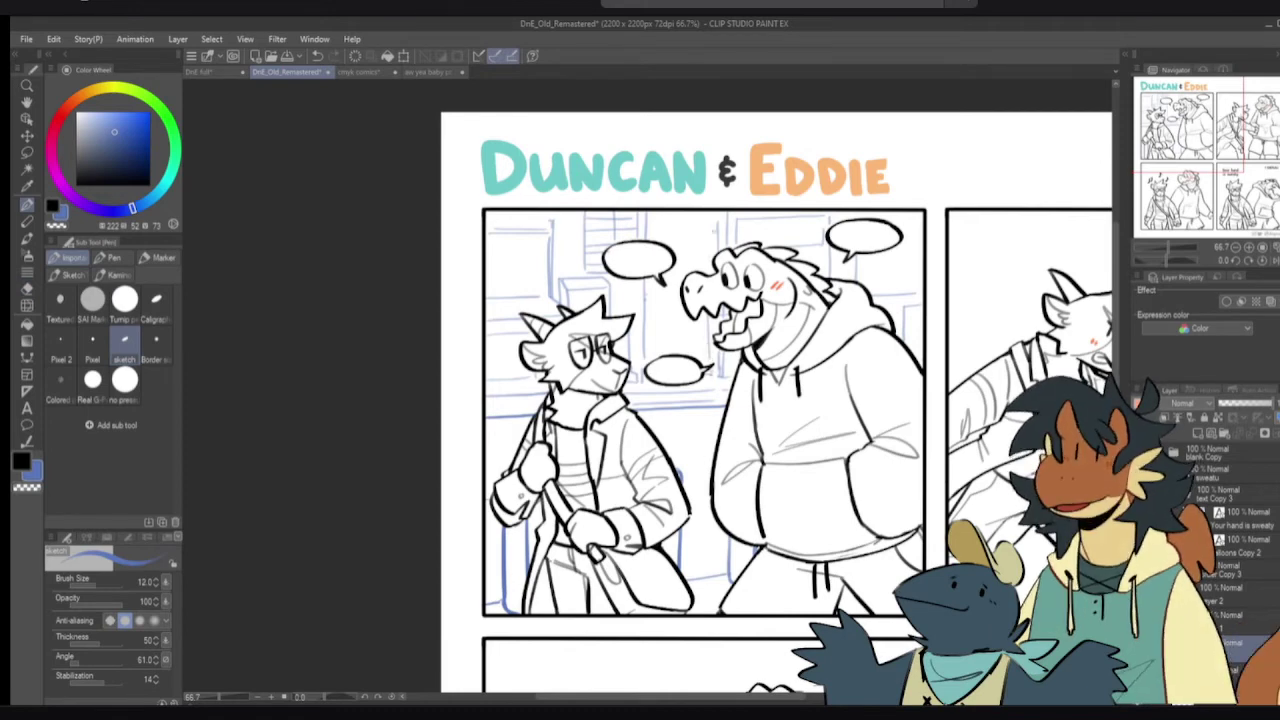
{"action": "key", "text": "e"}
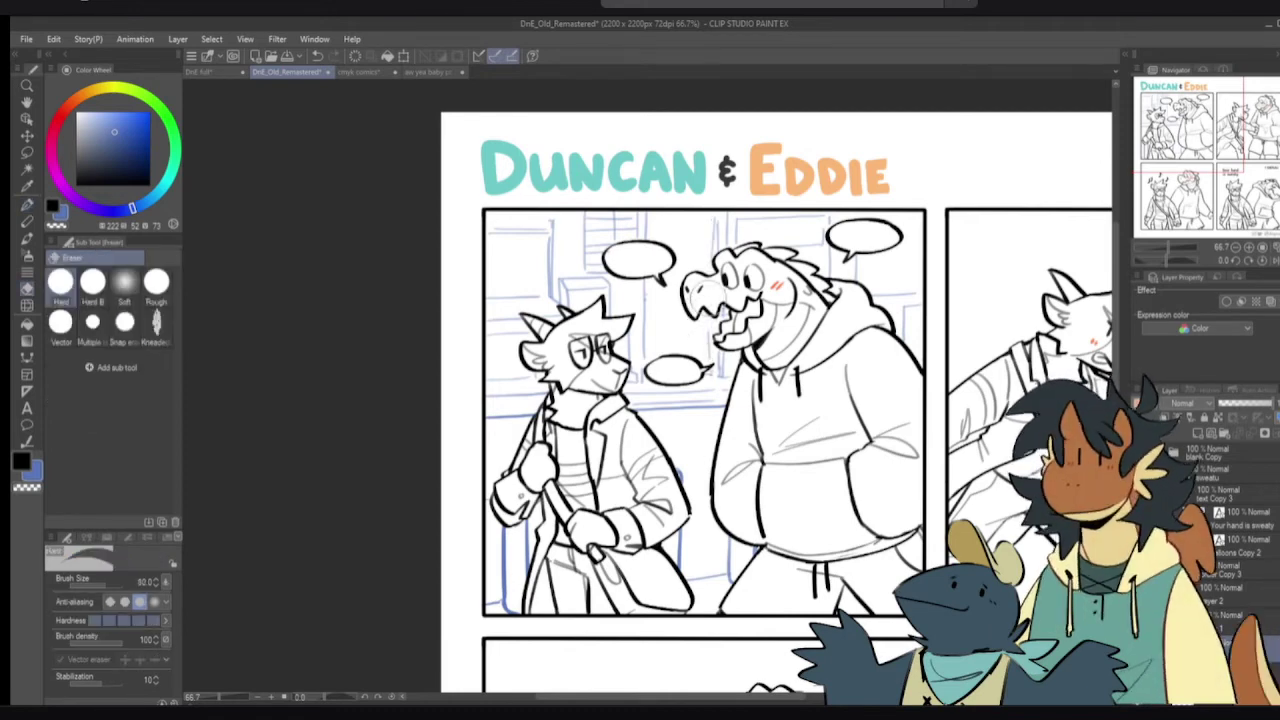
{"action": "key", "text": "p"}
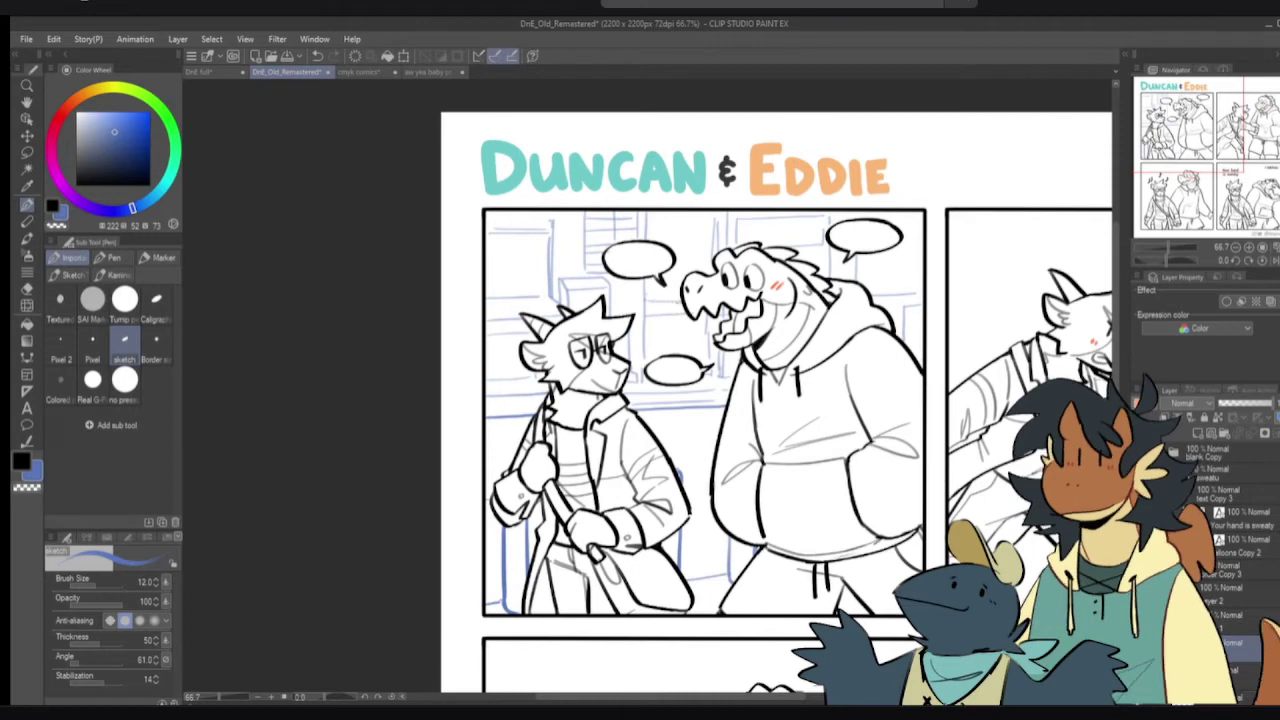
- Compare the new line art with the coloured original across the panels by temporarily showing the reference layer
{"action": "scroll", "coordinate": [702, 398], "scroll_direction": "down", "scroll_amount": 2}
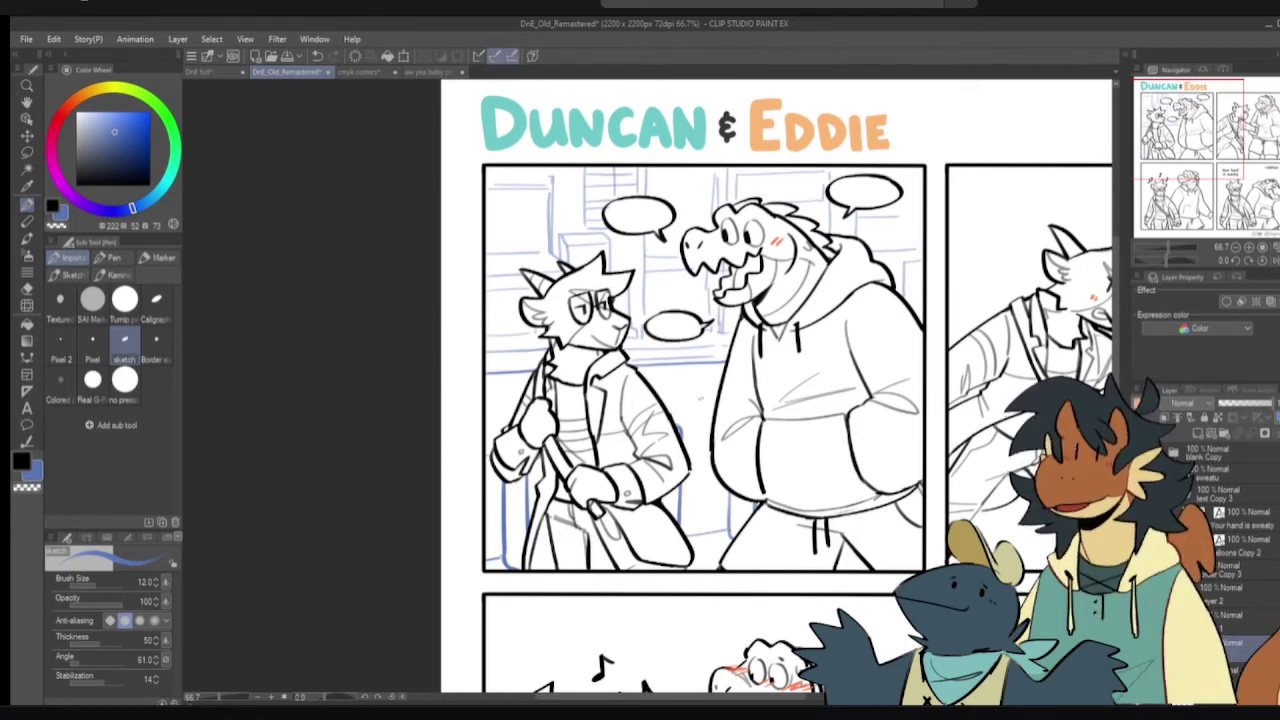
{"action": "left_click_drag", "start_coordinate": [802, 337], "coordinate": [622, 326]}
{"action": "left_click_drag", "start_coordinate": [973, 563], "coordinate": [877, 332]}
{"action": "left_click_drag", "start_coordinate": [885, 446], "coordinate": [823, 349]}
{"action": "left_click_drag", "start_coordinate": [845, 553], "coordinate": [788, 462]}
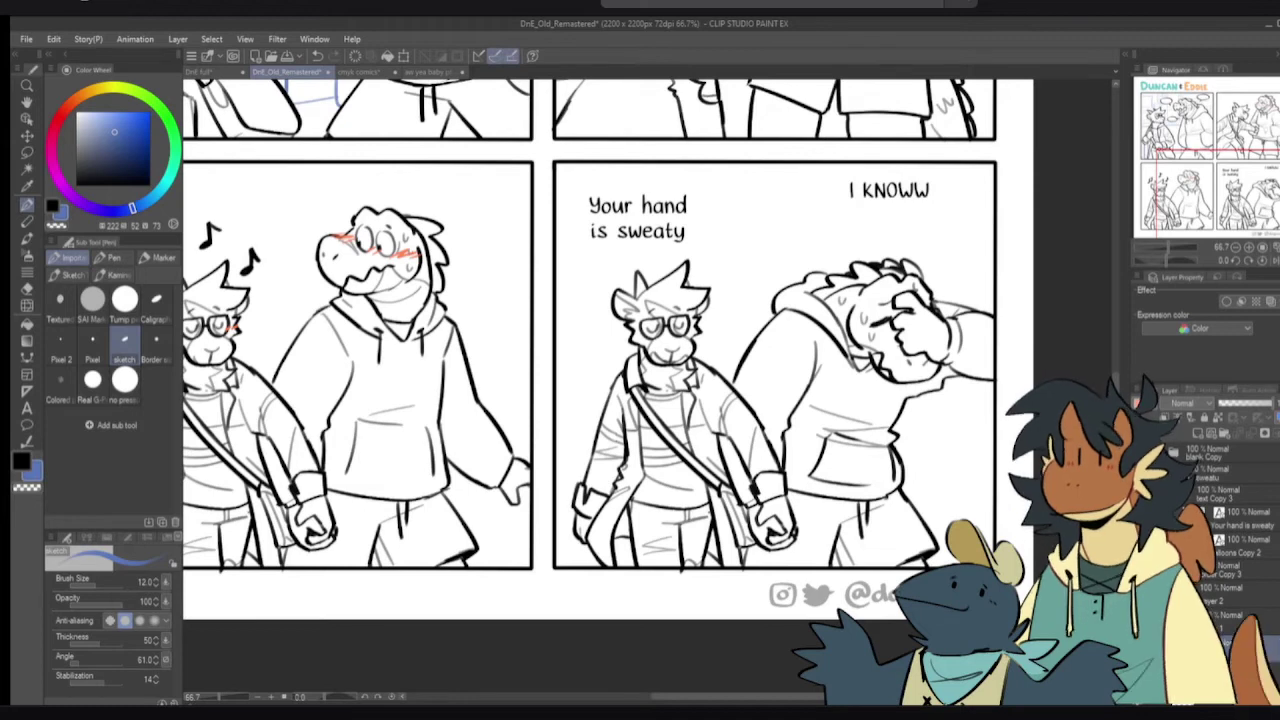
{"action": "left_click", "coordinate": [1141, 672]}
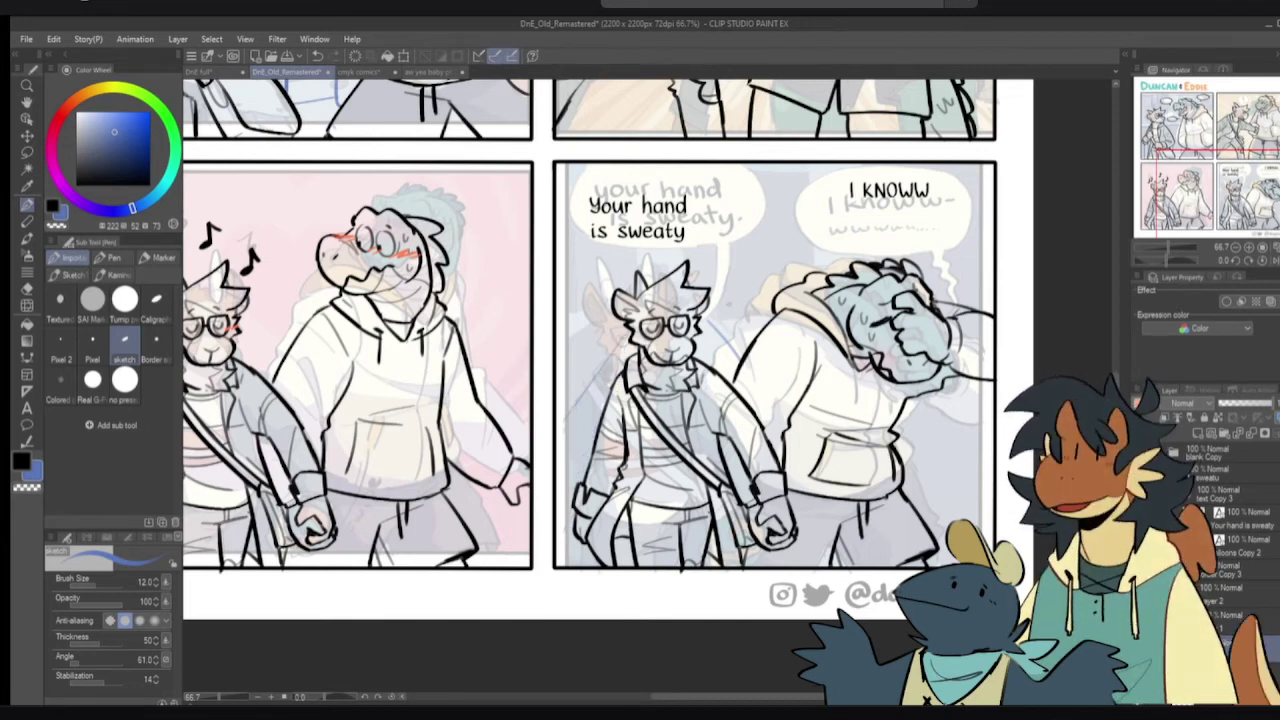
{"action": "key", "text": "ctrl+z"}
{"action": "left_click_drag", "start_coordinate": [692, 318], "coordinate": [740, 361]}
{"action": "mouse_move", "coordinate": [482, 213]}
{"action": "left_mouse_down"}
{"action": "mouse_move", "coordinate": [651, 431]}
{"action": "mouse_move", "coordinate": [708, 568]}
{"action": "left_mouse_up"}
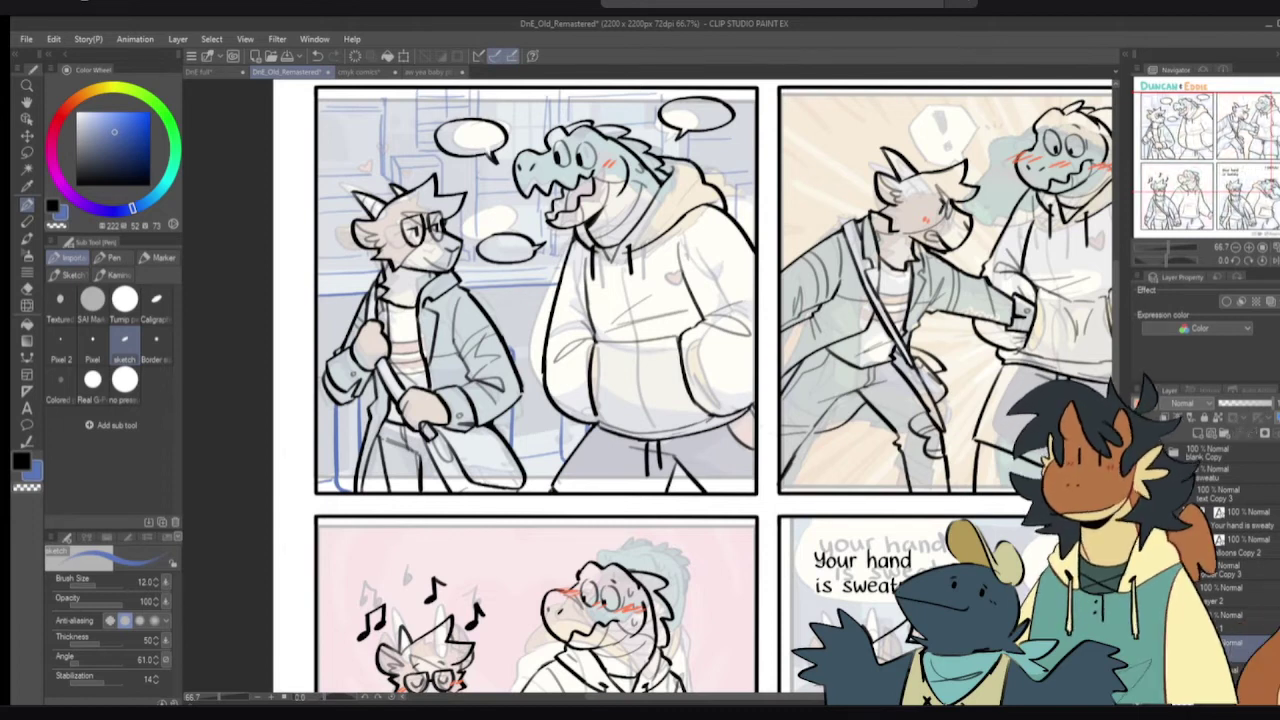
{"action": "left_click", "coordinate": [1143, 670]}
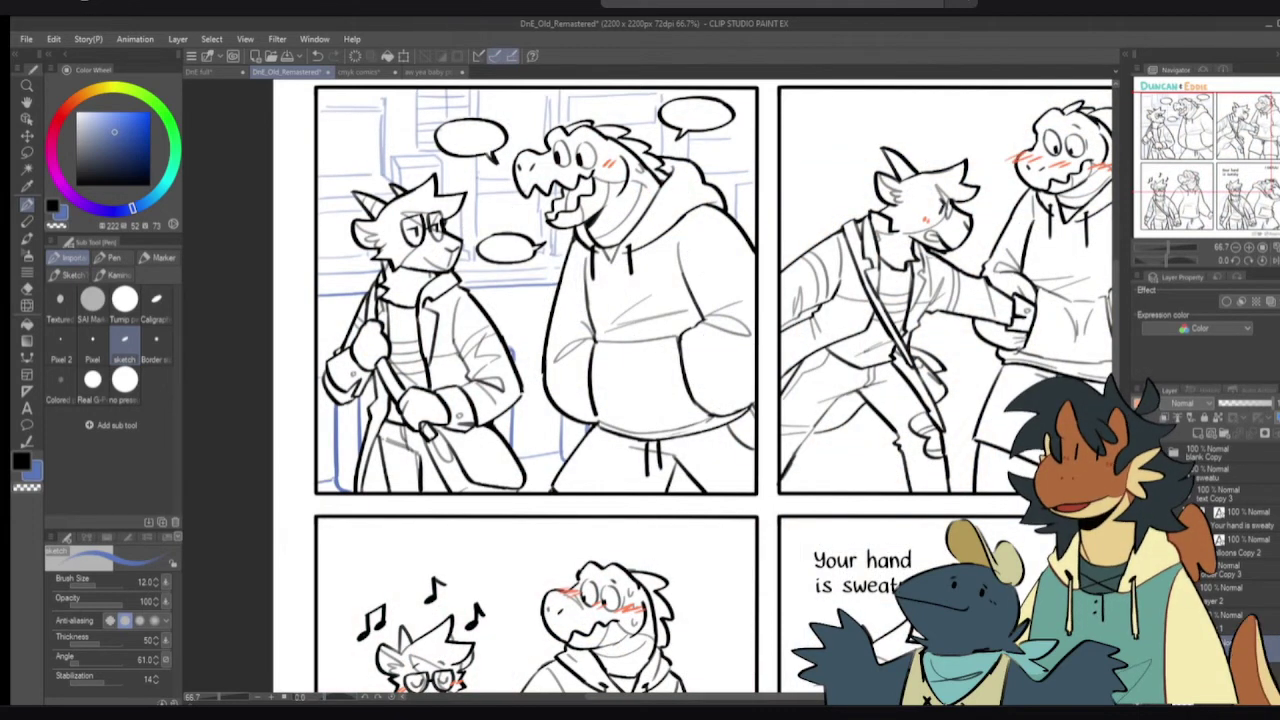
- Clean up and redraw the blue building lines above and beside the crocodile's snout in the first panel
{"action": "left_click_drag", "start_coordinate": [575, 247], "coordinate": [606, 314]}
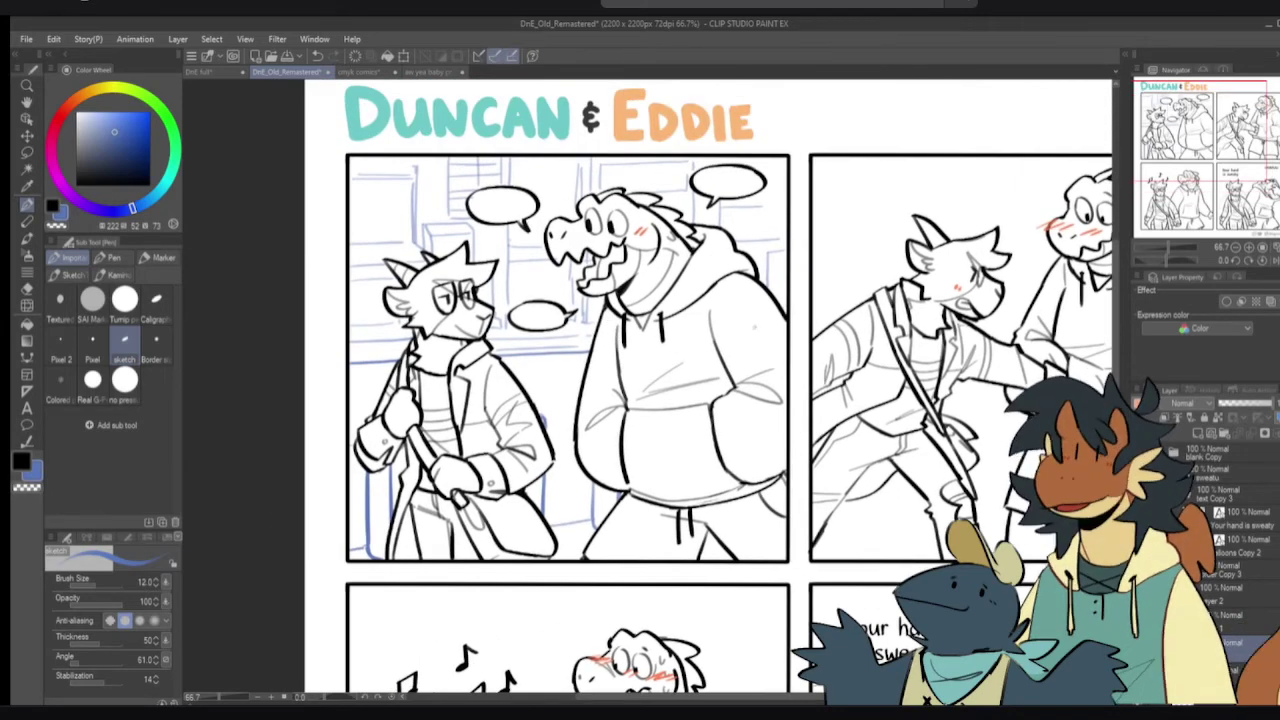
{"action": "key", "text": "e"}
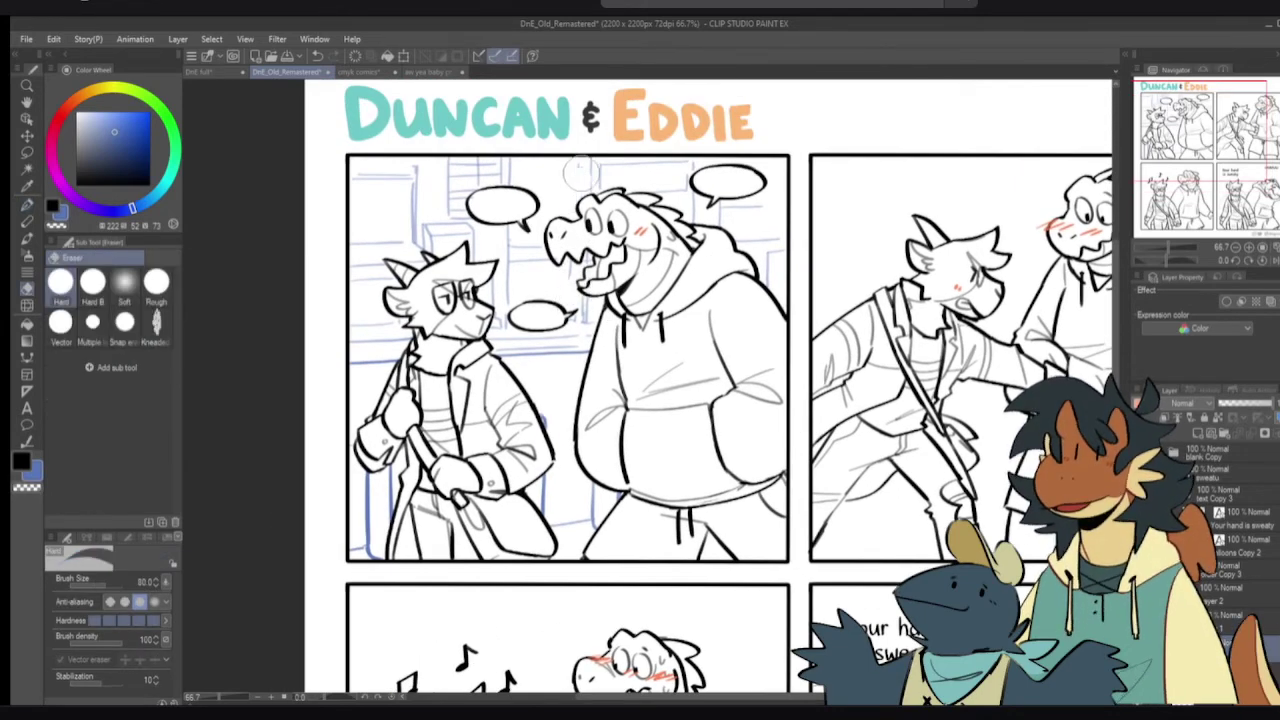
{"action": "key", "text": "p"}
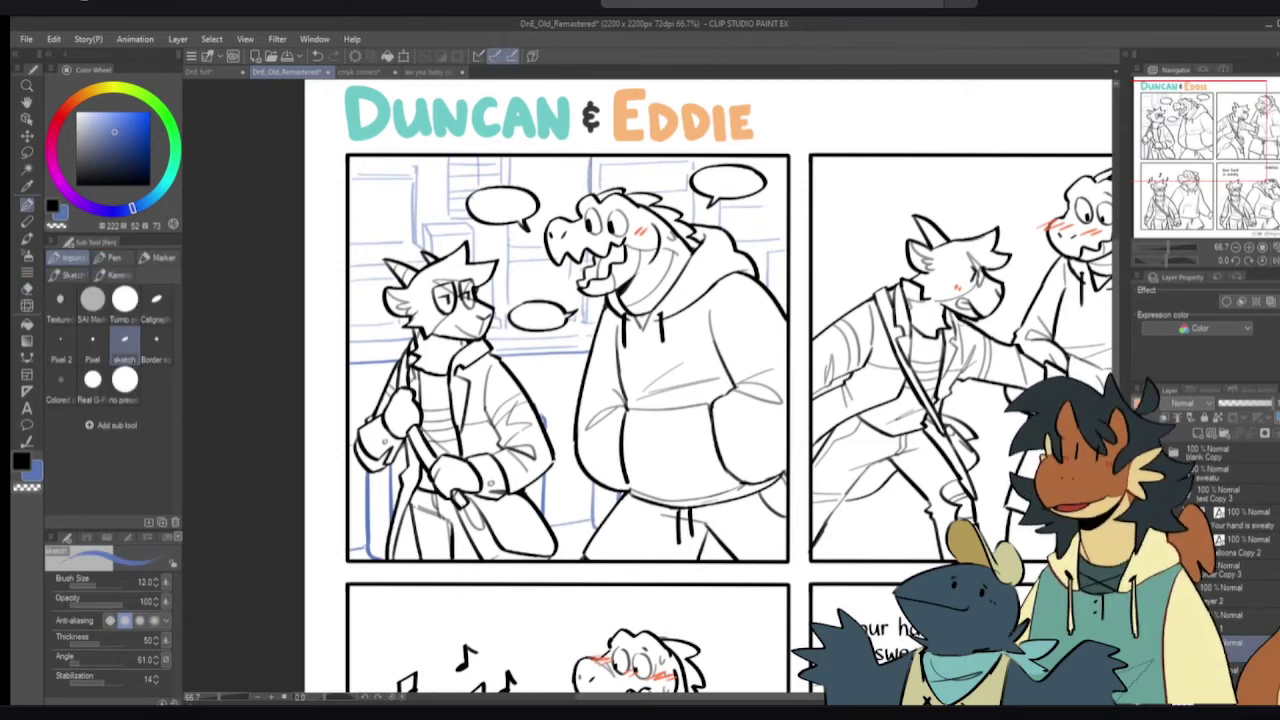
{"action": "key", "text": "e"}
{"action": "left_click_drag", "start_coordinate": [568, 258], "coordinate": [528, 250]}
{"action": "key", "text": "p"}
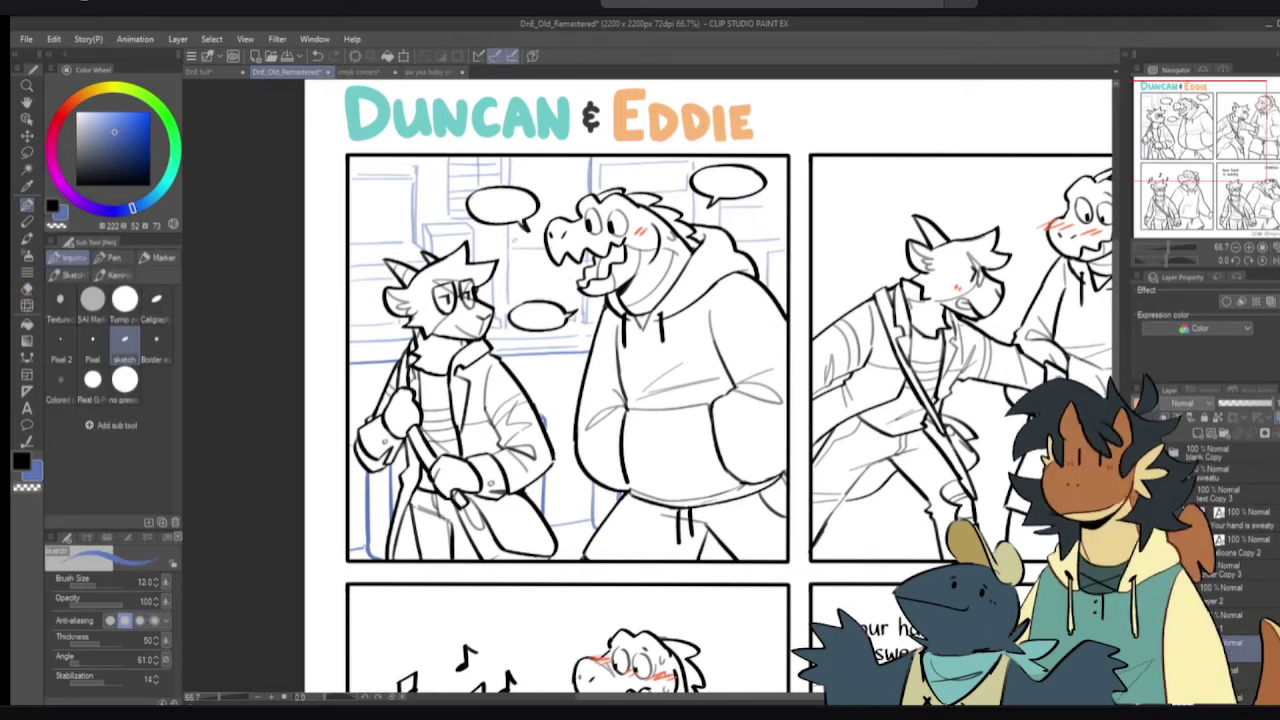
{"action": "left_click_drag", "start_coordinate": [584, 290], "coordinate": [576, 318]}
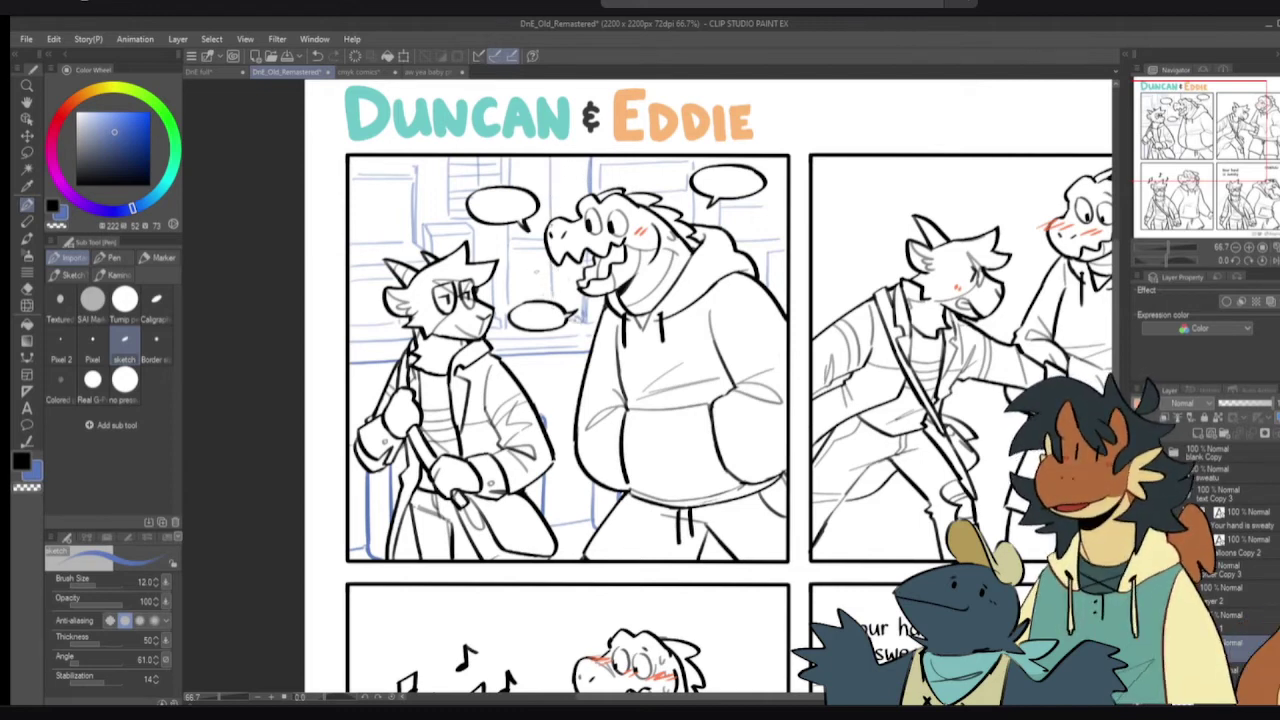
- Sketch receding guide lines on both sides of the horned character in the fourth panel and show the coloured reference
{"action": "left_click_drag", "start_coordinate": [811, 346], "coordinate": [781, 344]}
{"action": "left_click_drag", "start_coordinate": [878, 350], "coordinate": [715, 150]}
{"action": "left_click_drag", "start_coordinate": [905, 580], "coordinate": [786, 386]}
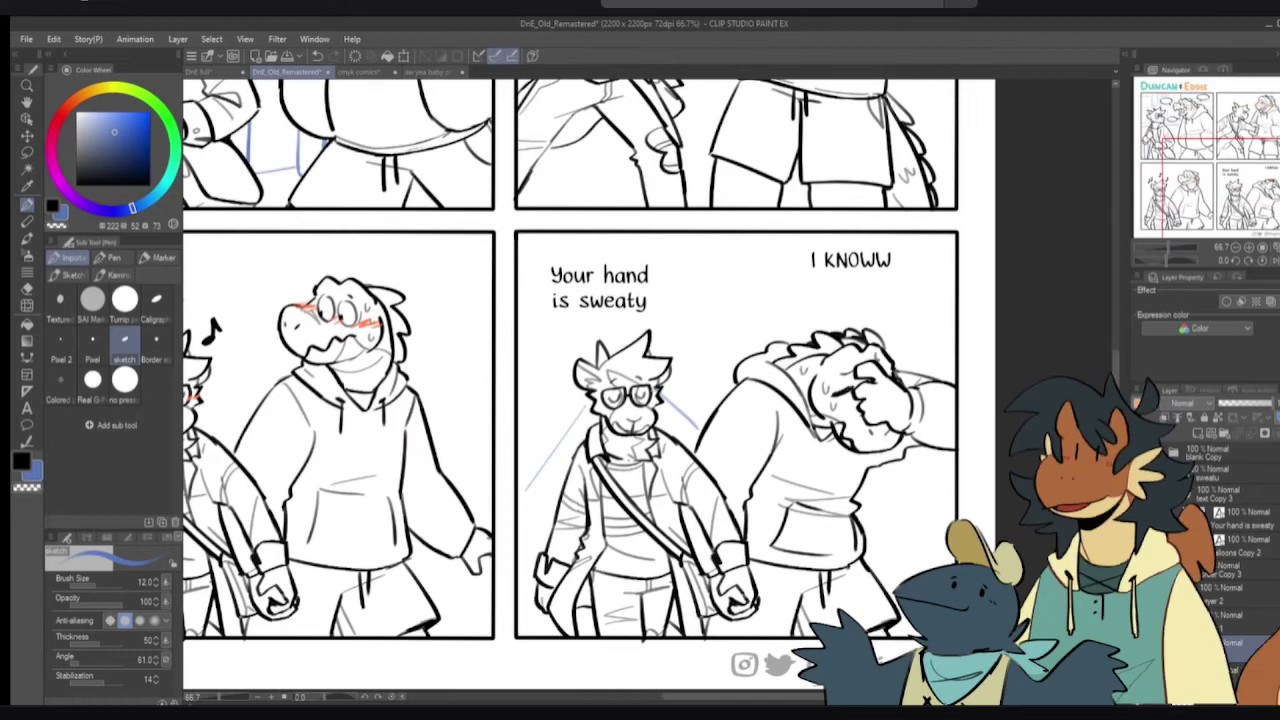
{"action": "scroll", "coordinate": [925, 434], "scroll_direction": "down", "scroll_amount": 1}
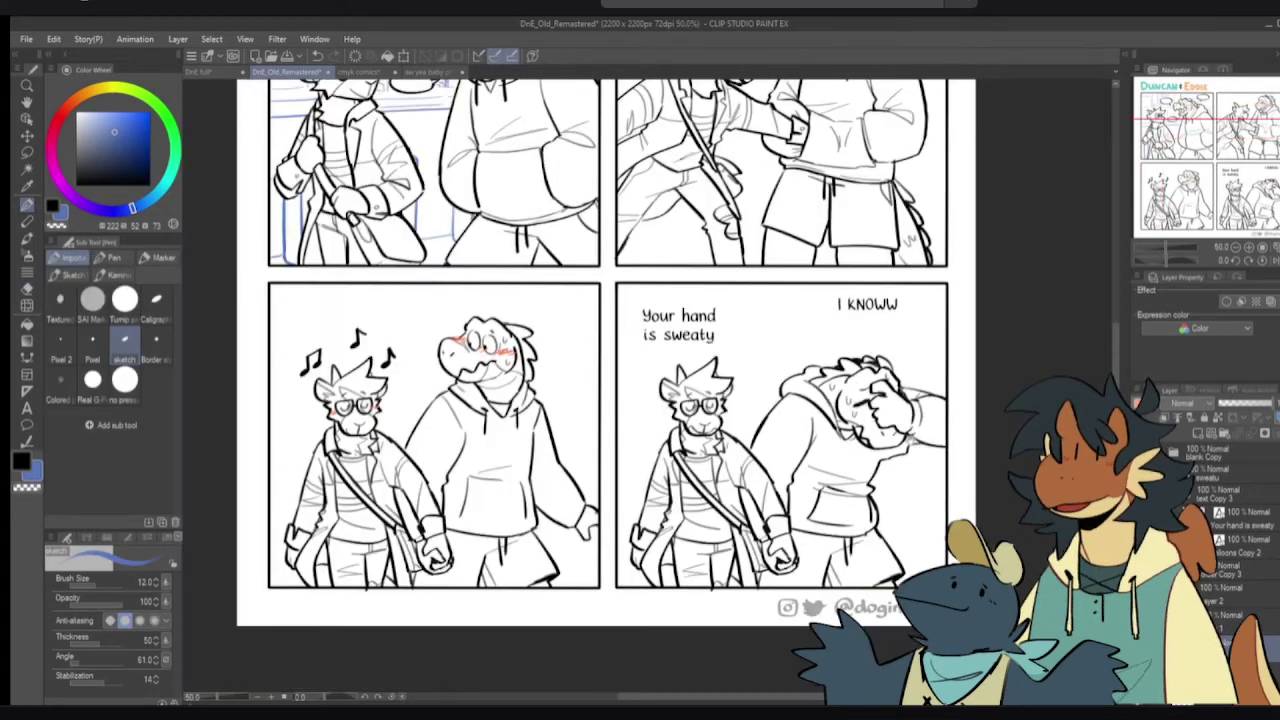
{"action": "left_click_drag", "start_coordinate": [900, 415], "coordinate": [912, 441]}
{"action": "left_click_drag", "start_coordinate": [808, 432], "coordinate": [871, 342]}
{"action": "key", "text": "ctrl+z"}
{"action": "mouse_move", "coordinate": [871, 397]}
{"action": "left_mouse_down"}
{"action": "mouse_move", "coordinate": [882, 407]}
{"action": "mouse_move", "coordinate": [861, 439]}
{"action": "left_mouse_up"}
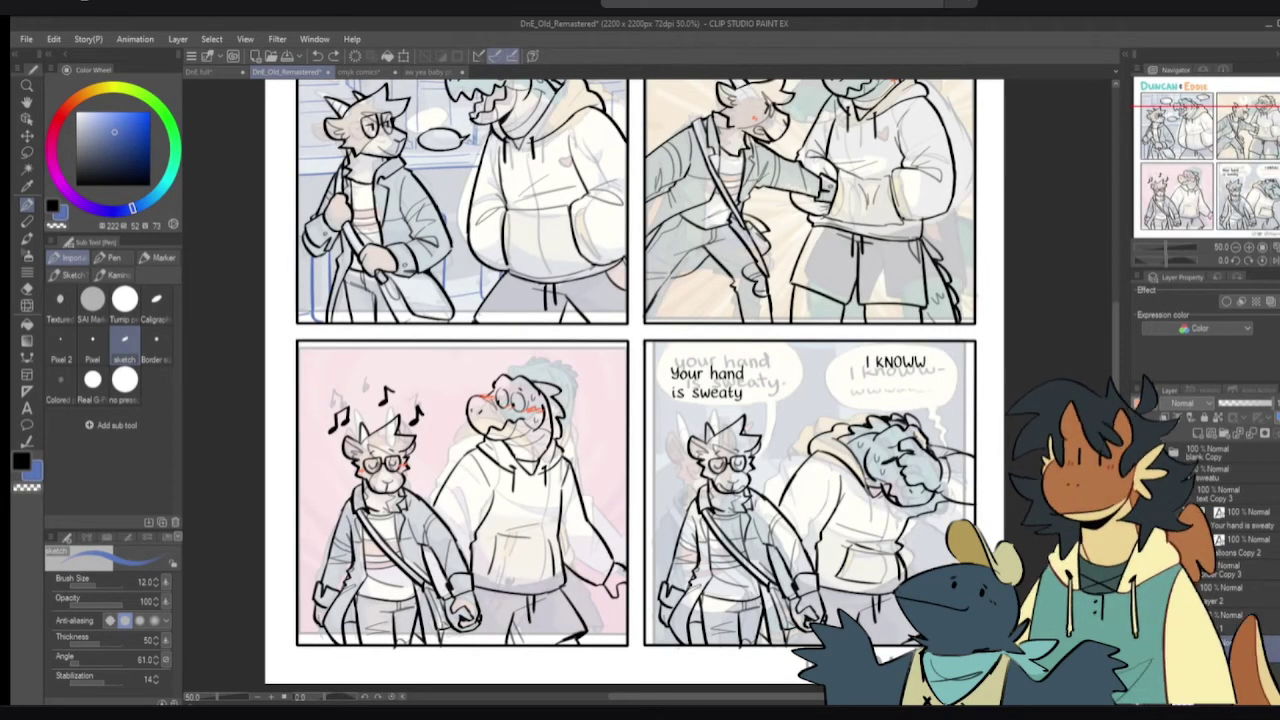
- Undo the stray strokes and erase part of the guide line between the two characters in the fourth panel
{"action": "scroll", "coordinate": [790, 464], "scroll_direction": "up", "scroll_amount": 1}
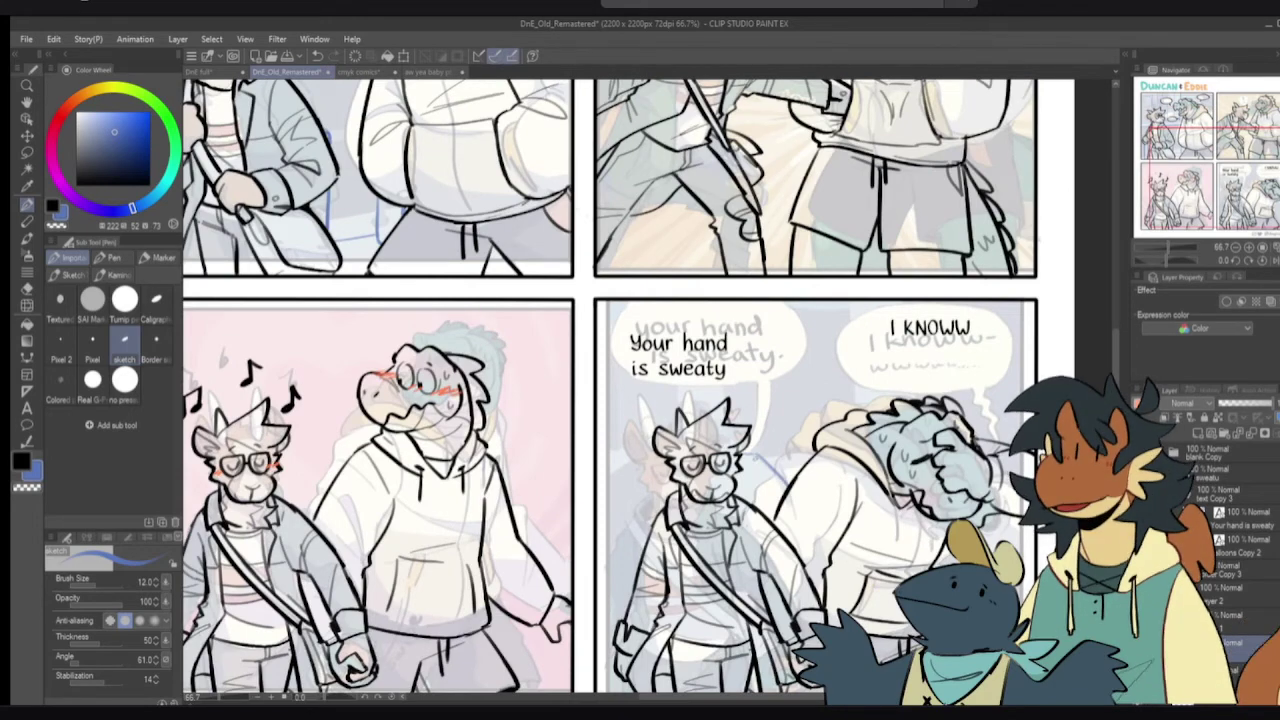
{"action": "key", "text": "ctrl+z"}
{"action": "mouse_move", "coordinate": [700, 484]}
{"action": "left_mouse_down"}
{"action": "mouse_move", "coordinate": [742, 440]}
{"action": "mouse_move", "coordinate": [701, 476]}
{"action": "left_mouse_up"}
{"action": "key", "text": "ctrl+z"}
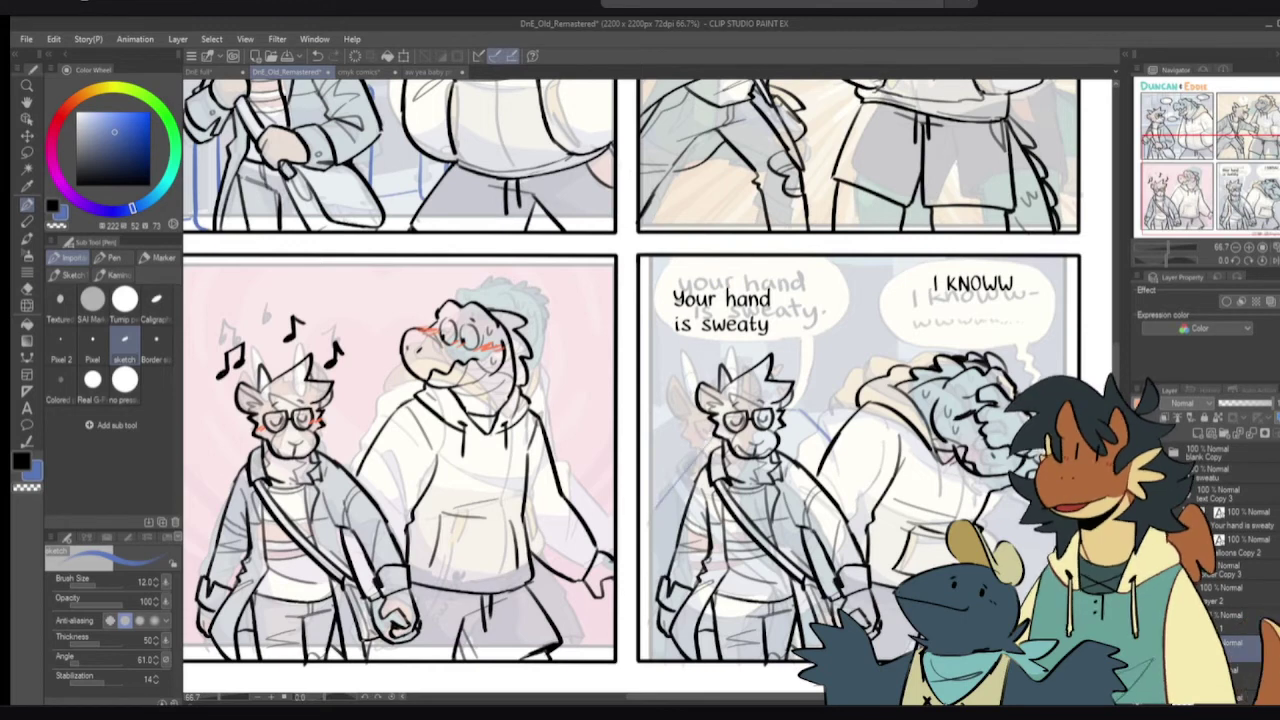
{"action": "key", "text": "e"}
{"action": "mouse_move", "coordinate": [790, 416]}
{"action": "left_mouse_down"}
{"action": "mouse_move", "coordinate": [832, 438]}
{"action": "mouse_move", "coordinate": [825, 448]}
{"action": "left_mouse_up"}
{"action": "key", "text": "p"}
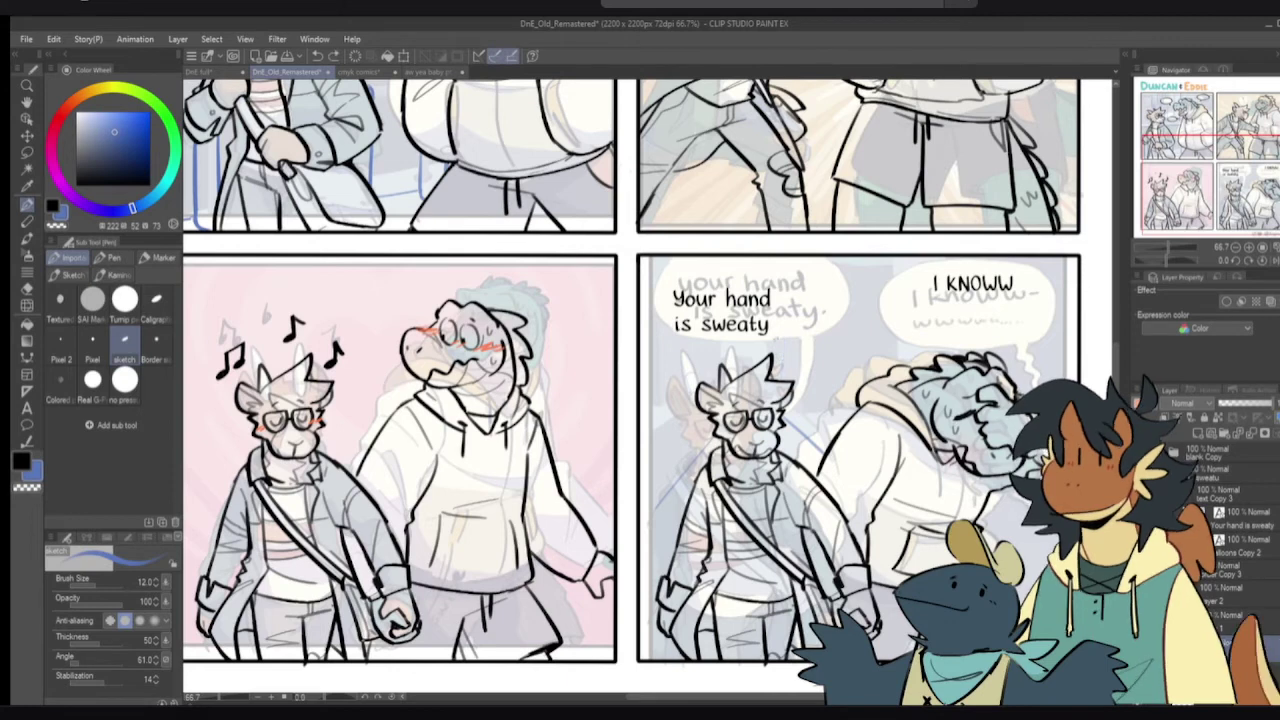
- Try a horizontal building edge above the gap between the two characters in the fourth panel
{"action": "left_click_drag", "start_coordinate": [794, 340], "coordinate": [880, 359]}
{"action": "key", "text": "ctrl+z"}
{"action": "key", "text": "ctrl+z"}
{"action": "mouse_move", "coordinate": [791, 341]}
{"action": "left_mouse_down"}
{"action": "mouse_move", "coordinate": [895, 363]}
{"action": "mouse_move", "coordinate": [863, 361]}
{"action": "left_mouse_up"}
{"action": "key", "text": "ctrl+z"}
{"action": "key", "text": "ctrl+z"}
- Sketch a vertical building corner rising from the horned character's ear in the fourth panel, trying a short top edge
{"action": "left_click_drag", "start_coordinate": [778, 322], "coordinate": [782, 385]}
{"action": "key", "text": "ctrl+z"}
{"action": "mouse_move", "coordinate": [777, 328]}
{"action": "left_mouse_down"}
{"action": "mouse_move", "coordinate": [775, 380]}
{"action": "mouse_move", "coordinate": [815, 350]}
{"action": "mouse_move", "coordinate": [778, 381]}
{"action": "left_mouse_up"}
{"action": "key", "text": "ctrl+z"}
{"action": "key", "text": "ctrl+z"}
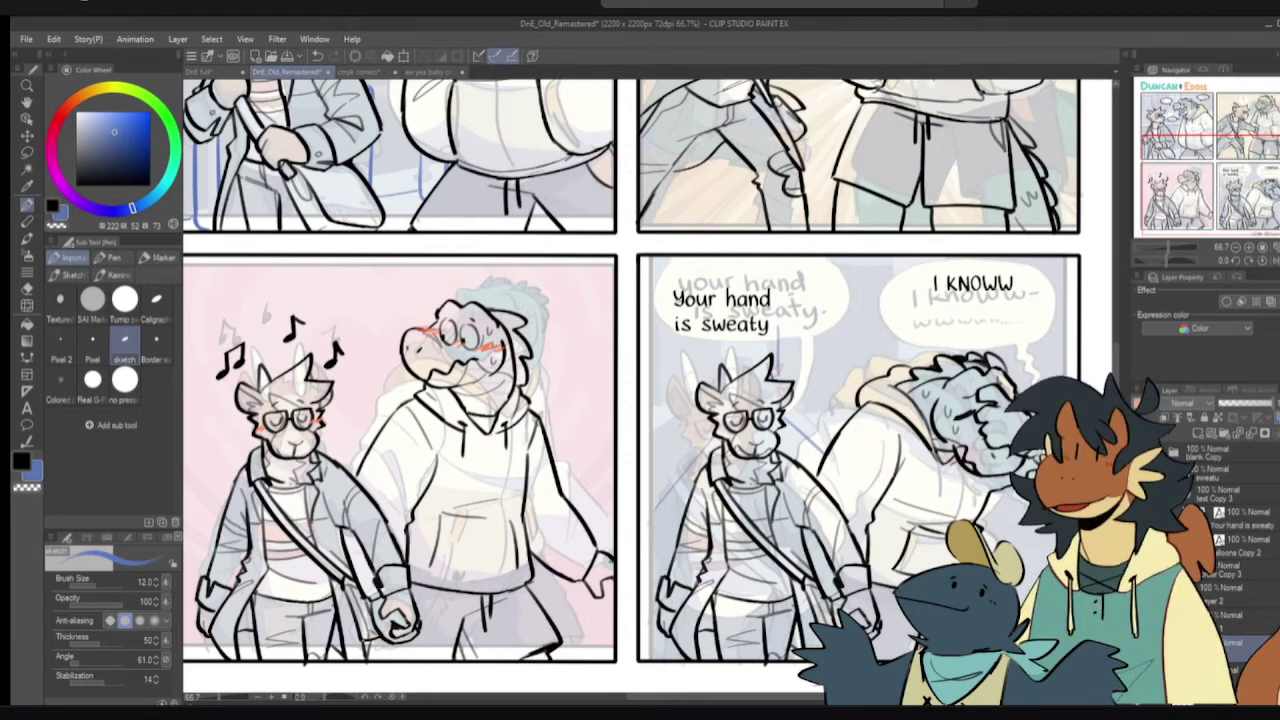
{"action": "left_click_drag", "start_coordinate": [802, 328], "coordinate": [840, 338]}
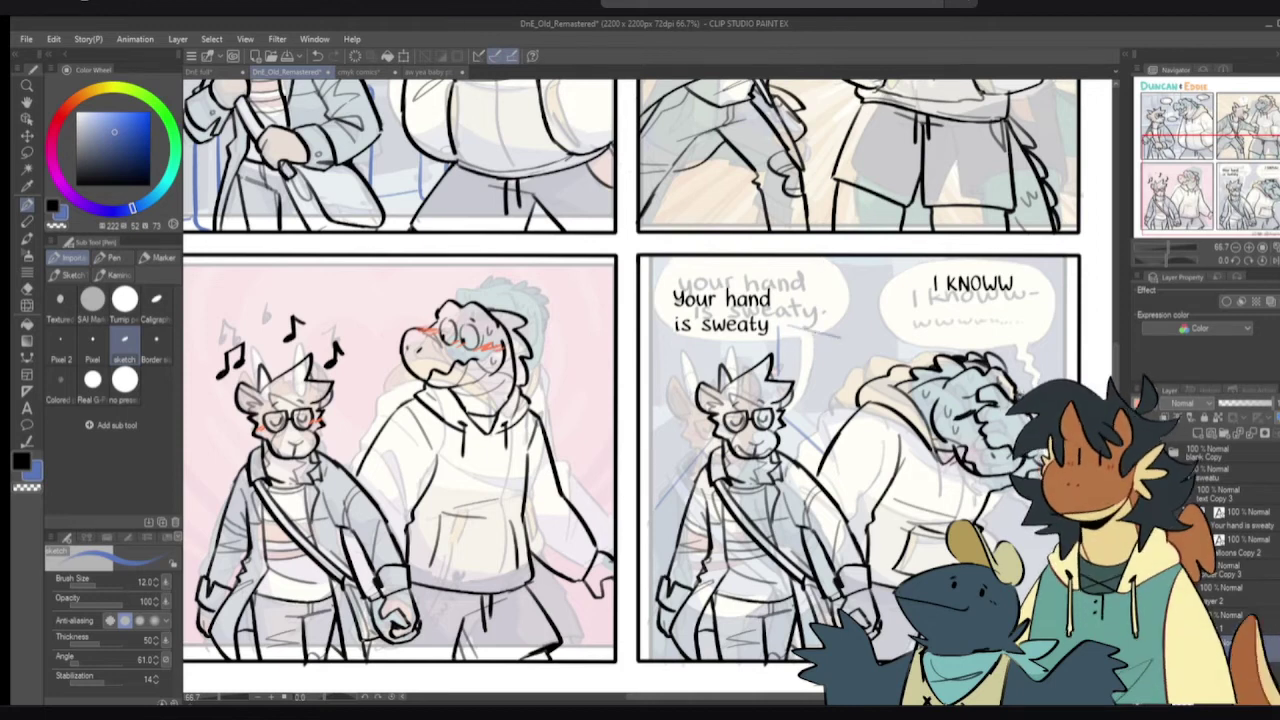
{"action": "key", "text": "ctrl+z"}
{"action": "left_click_drag", "start_coordinate": [778, 367], "coordinate": [777, 382]}
{"action": "left_click_drag", "start_coordinate": [801, 329], "coordinate": [890, 341]}
{"action": "key", "text": "ctrl+z"}
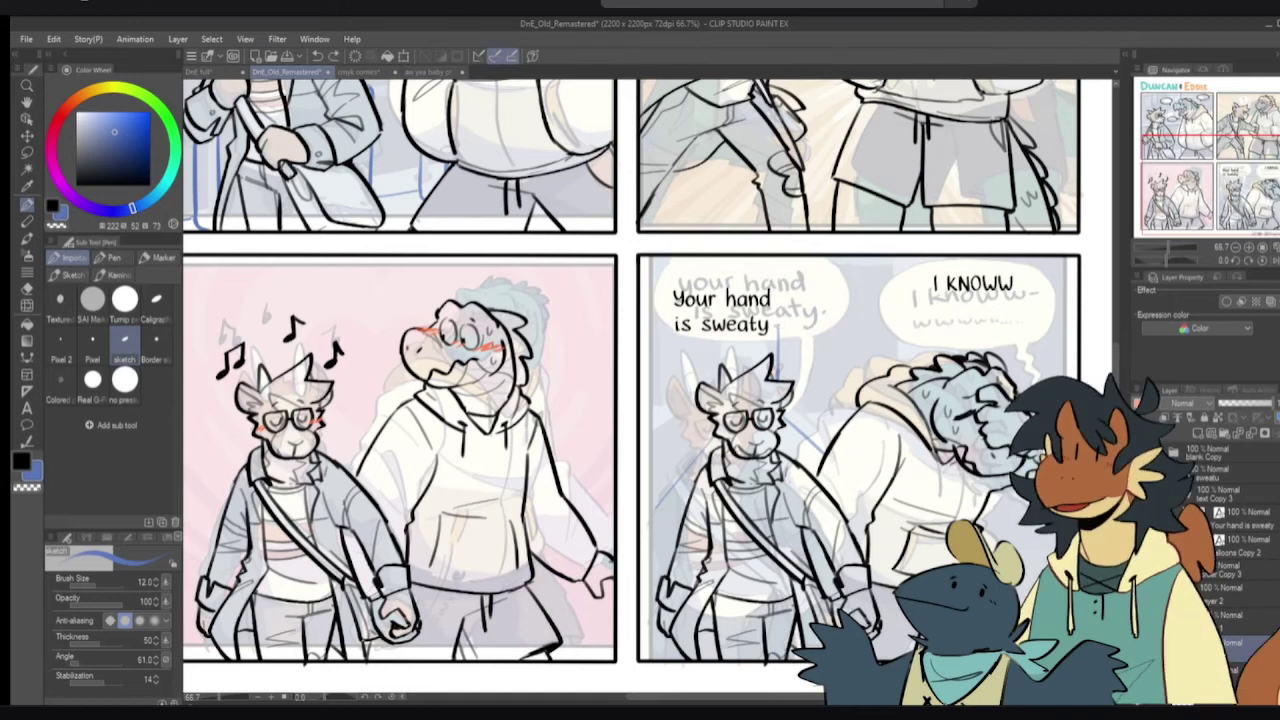
- Draw a double horizontal building edge from the vertical corner across to the fourth panel's right border
{"action": "left_click_drag", "start_coordinate": [778, 326], "coordinate": [944, 336]}
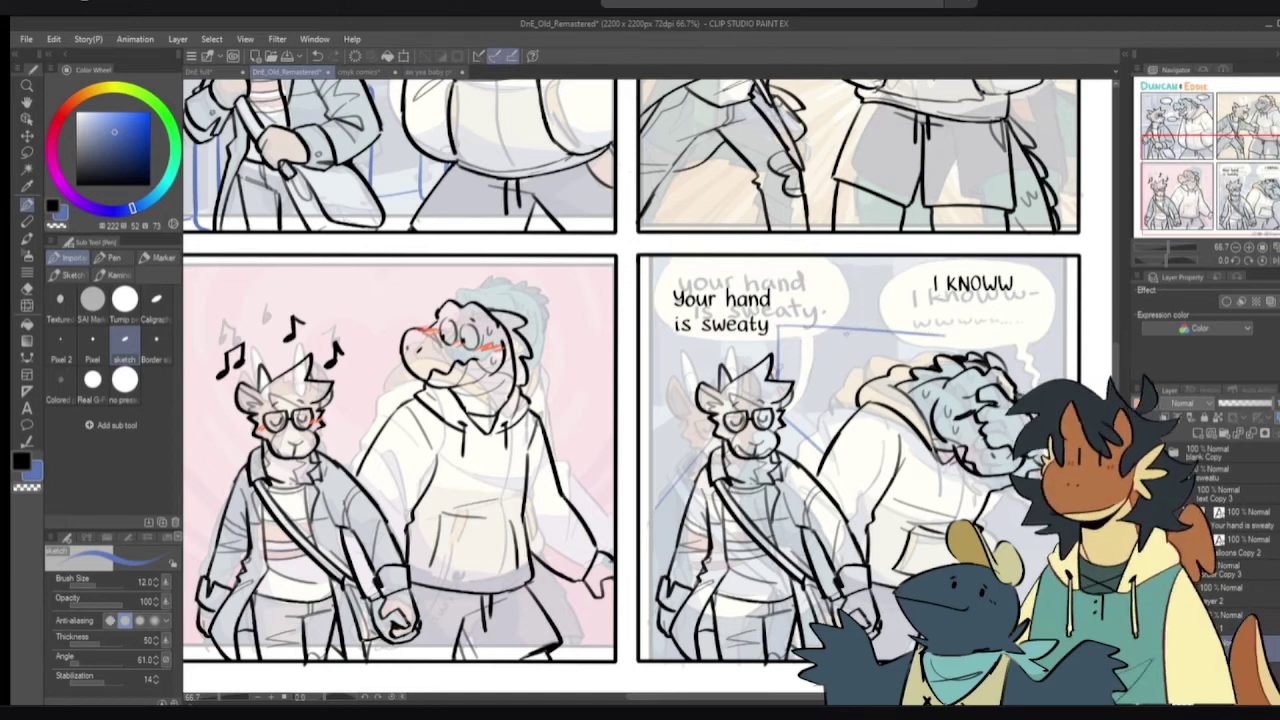
{"action": "key", "text": "ctrl+z"}
{"action": "left_click_drag", "start_coordinate": [780, 326], "coordinate": [990, 337]}
{"action": "key", "text": "ctrl+z"}
{"action": "left_click_drag", "start_coordinate": [778, 326], "coordinate": [1046, 328]}
{"action": "left_click_drag", "start_coordinate": [778, 322], "coordinate": [1058, 323]}
- Add a slightly sloping line with short dividers beneath the horizontal building edge in the fourth panel
{"action": "left_click_drag", "start_coordinate": [778, 334], "coordinate": [991, 342]}
{"action": "key", "text": "ctrl+z"}
{"action": "left_click_drag", "start_coordinate": [780, 331], "coordinate": [927, 349]}
{"action": "key", "text": "ctrl+z"}
{"action": "left_click_drag", "start_coordinate": [779, 330], "coordinate": [989, 344]}
{"action": "key", "text": "ctrl+z"}
{"action": "left_click_drag", "start_coordinate": [778, 329], "coordinate": [968, 351]}
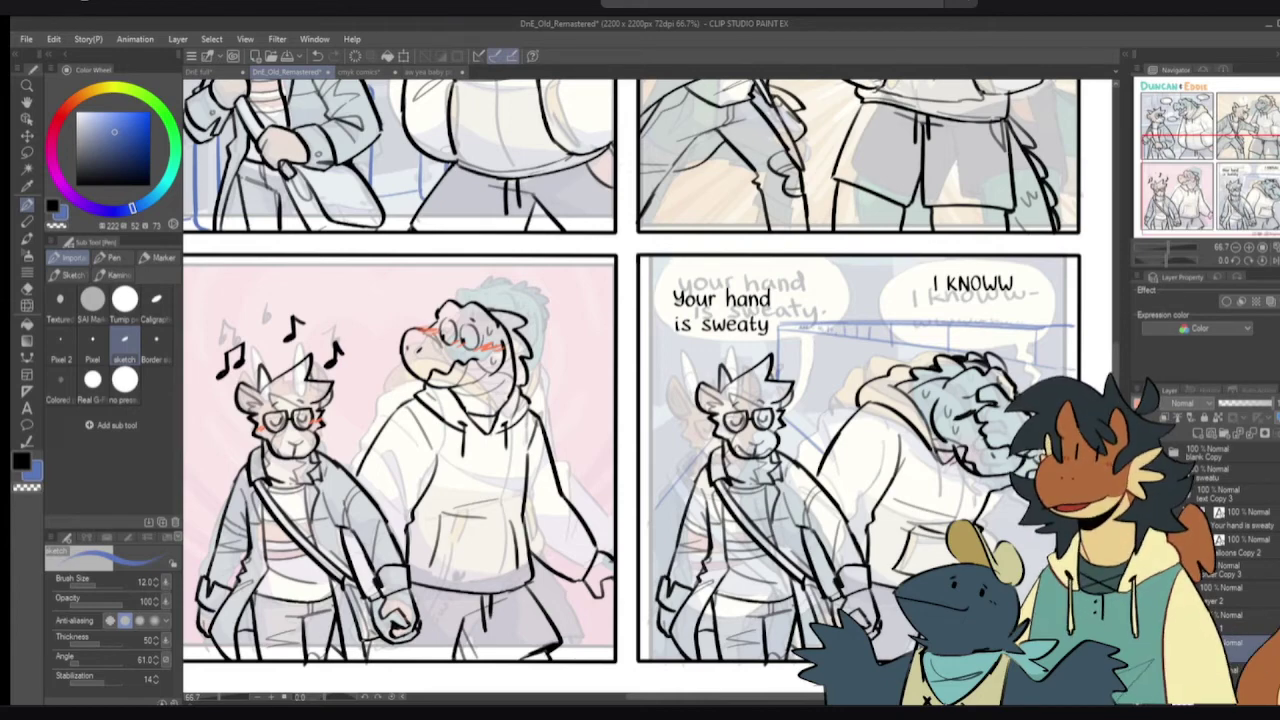
- Erase the receding guide line and the building edges behind the characters in the fourth panel
{"action": "key", "text": "ctrl+minus"}
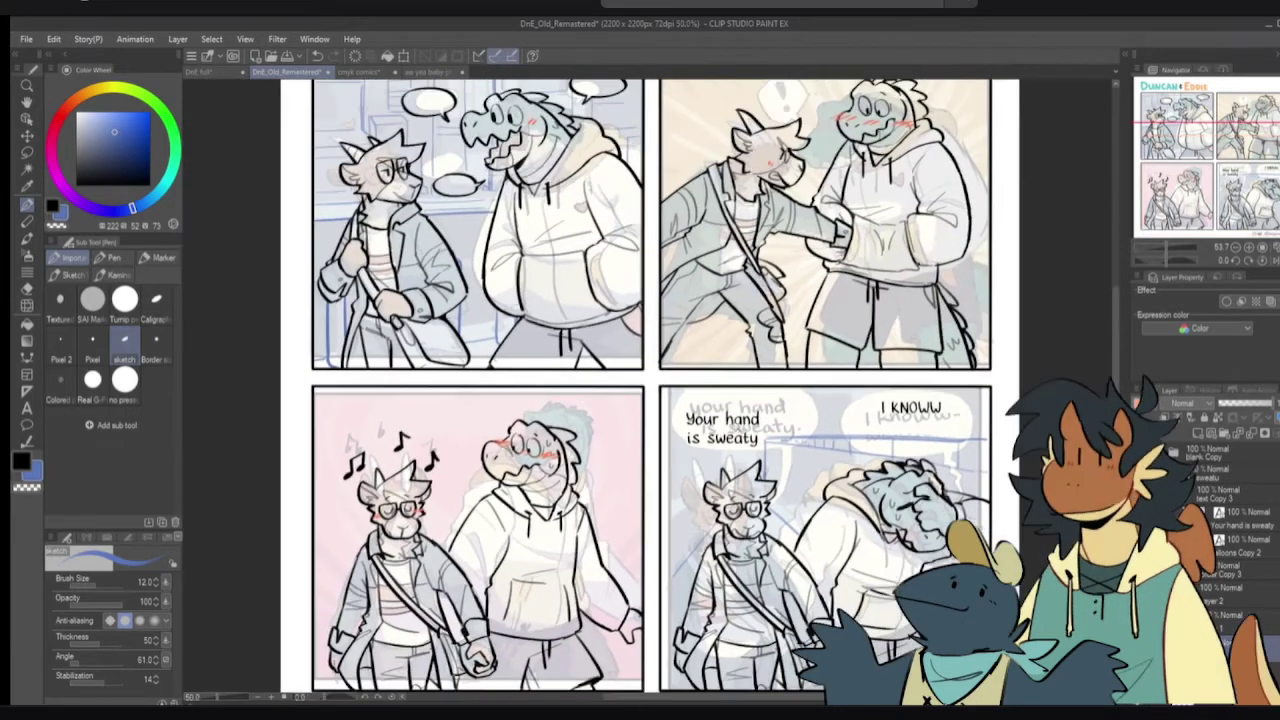
{"action": "key", "text": "ctrl+minus"}
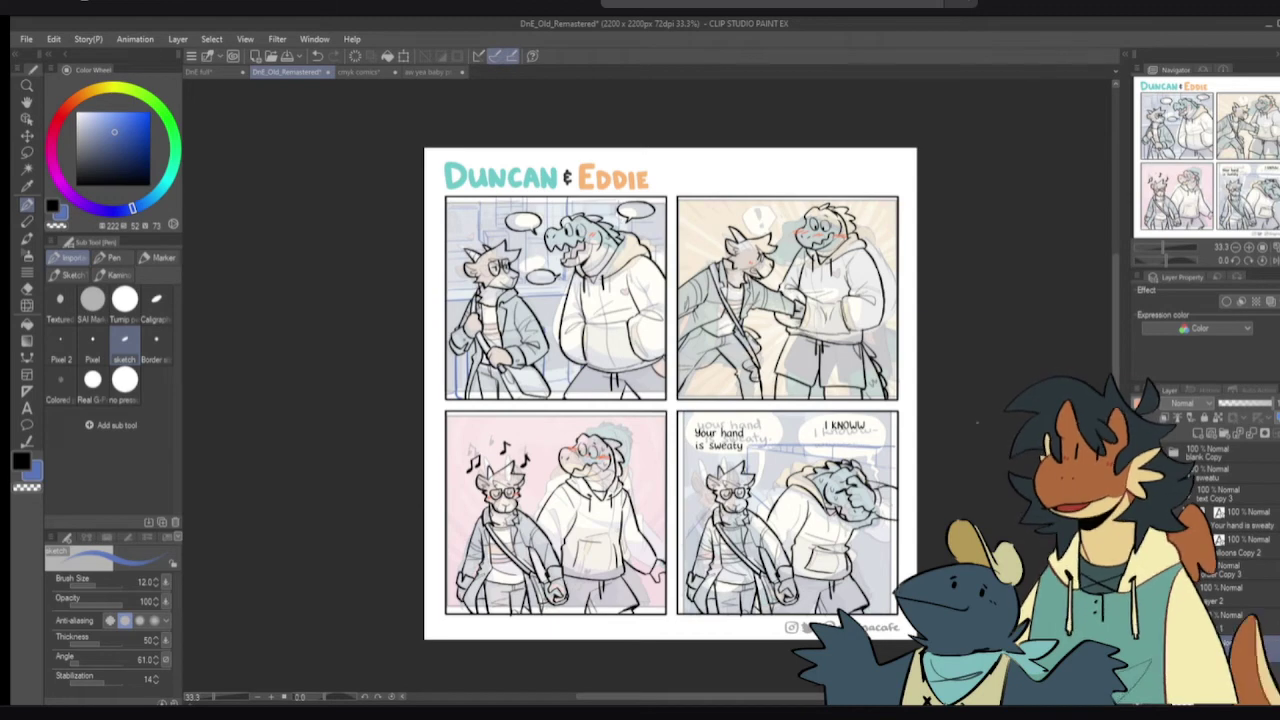
{"action": "scroll", "coordinate": [839, 454], "scroll_direction": "up", "scroll_amount": 1}
{"action": "left_click_drag", "start_coordinate": [741, 450], "coordinate": [737, 411]}
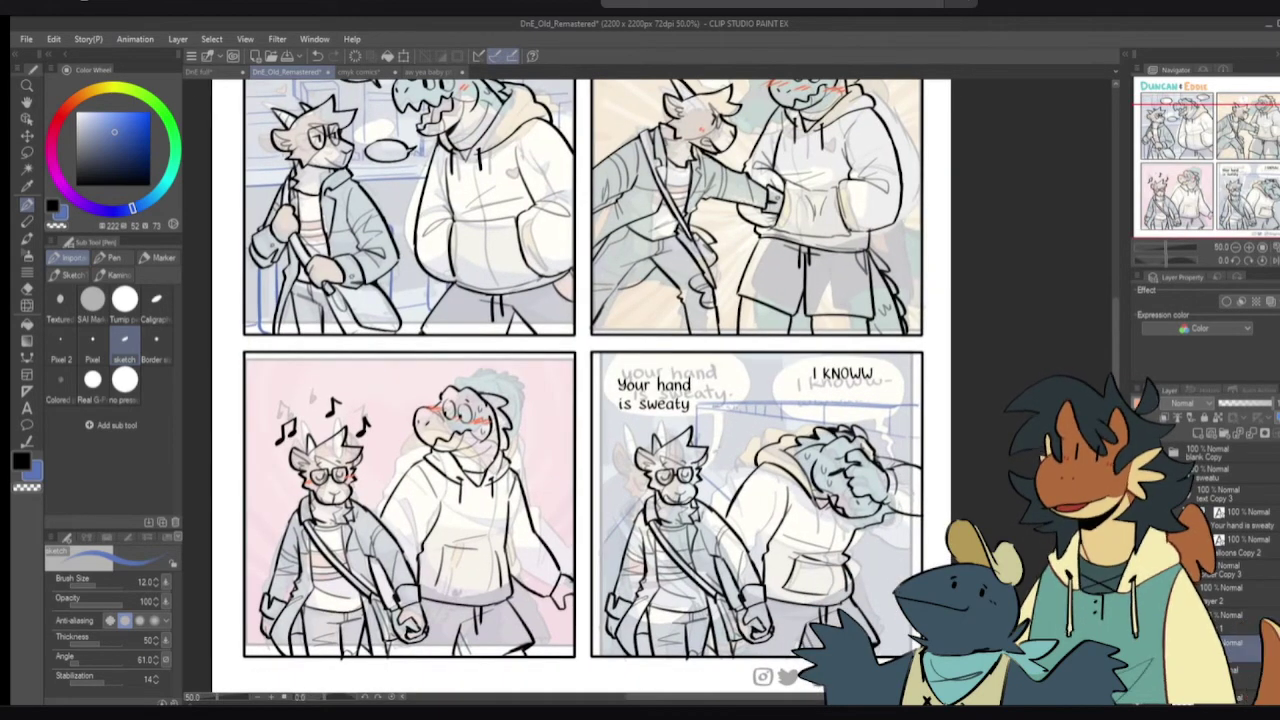
{"action": "key", "text": "e"}
{"action": "left_click_drag", "start_coordinate": [714, 487], "coordinate": [738, 507]}
{"action": "key", "text": "p"}
{"action": "key", "text": "ctrl+z"}
{"action": "key", "text": "e"}
{"action": "left_click_drag", "start_coordinate": [915, 408], "coordinate": [705, 406]}
{"action": "key", "text": "p"}
{"action": "key", "text": "e"}
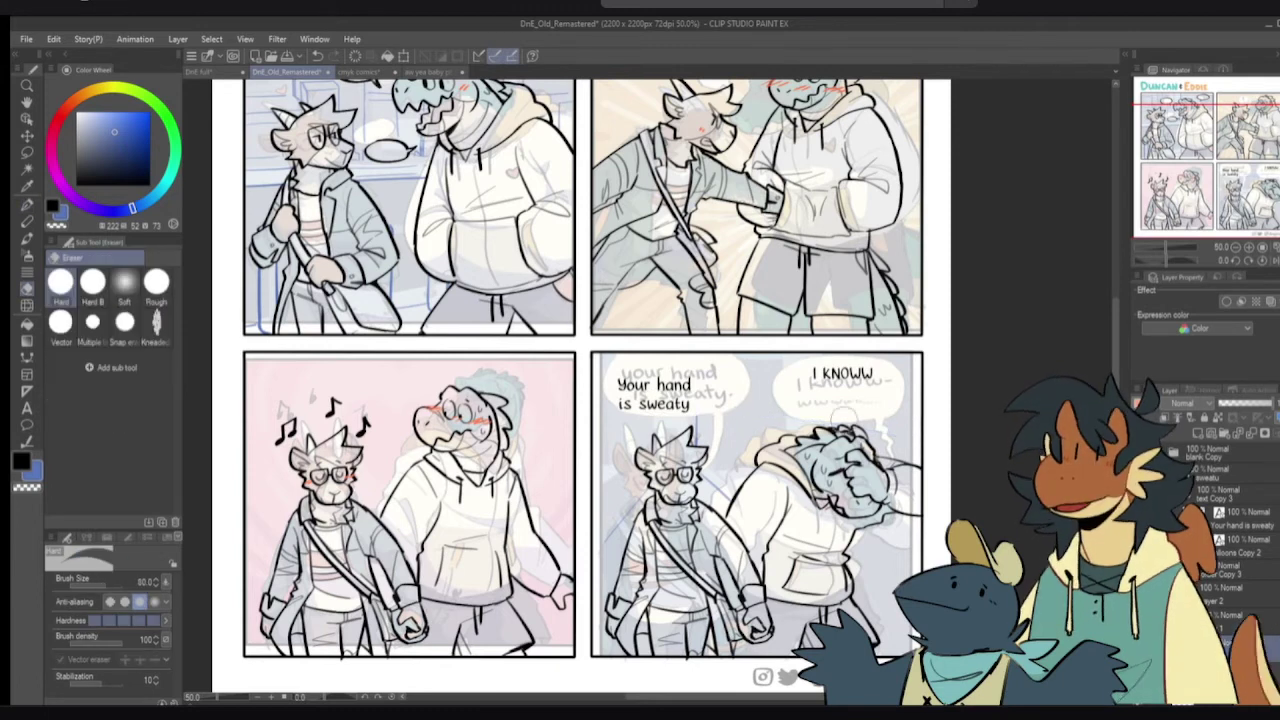
- Sketch an upward-sloping building edge above the crocodile in the fourth panel with a second, near-level line beneath it
{"action": "key", "text": "p"}
{"action": "left_click_drag", "start_coordinate": [698, 406], "coordinate": [942, 403]}
{"action": "key", "text": "ctrl+z"}
{"action": "left_click_drag", "start_coordinate": [696, 413], "coordinate": [906, 399]}
{"action": "left_click_drag", "start_coordinate": [708, 422], "coordinate": [854, 420]}
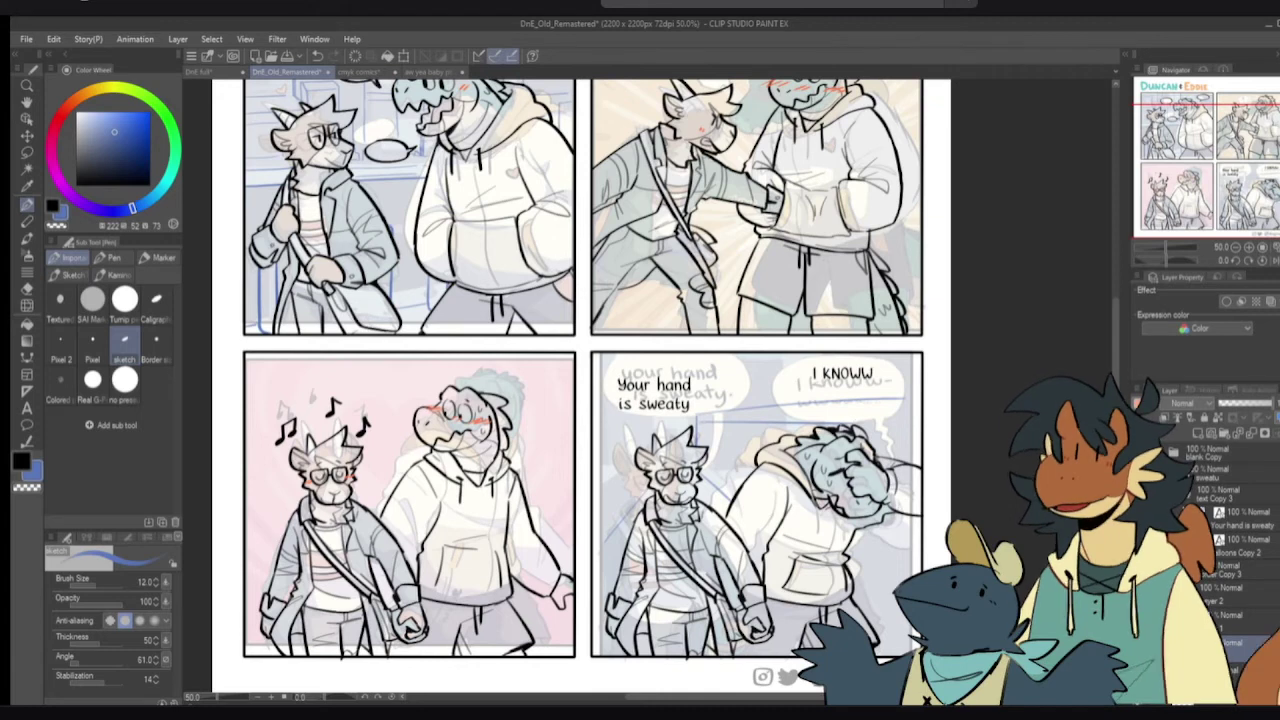
- Redraw the lower building line behind the crocodile down to the fourth panel's right border, with vertical dividers beneath the upper edge
{"action": "key", "text": "ctrl+z"}
{"action": "left_click_drag", "start_coordinate": [704, 421], "coordinate": [912, 425]}
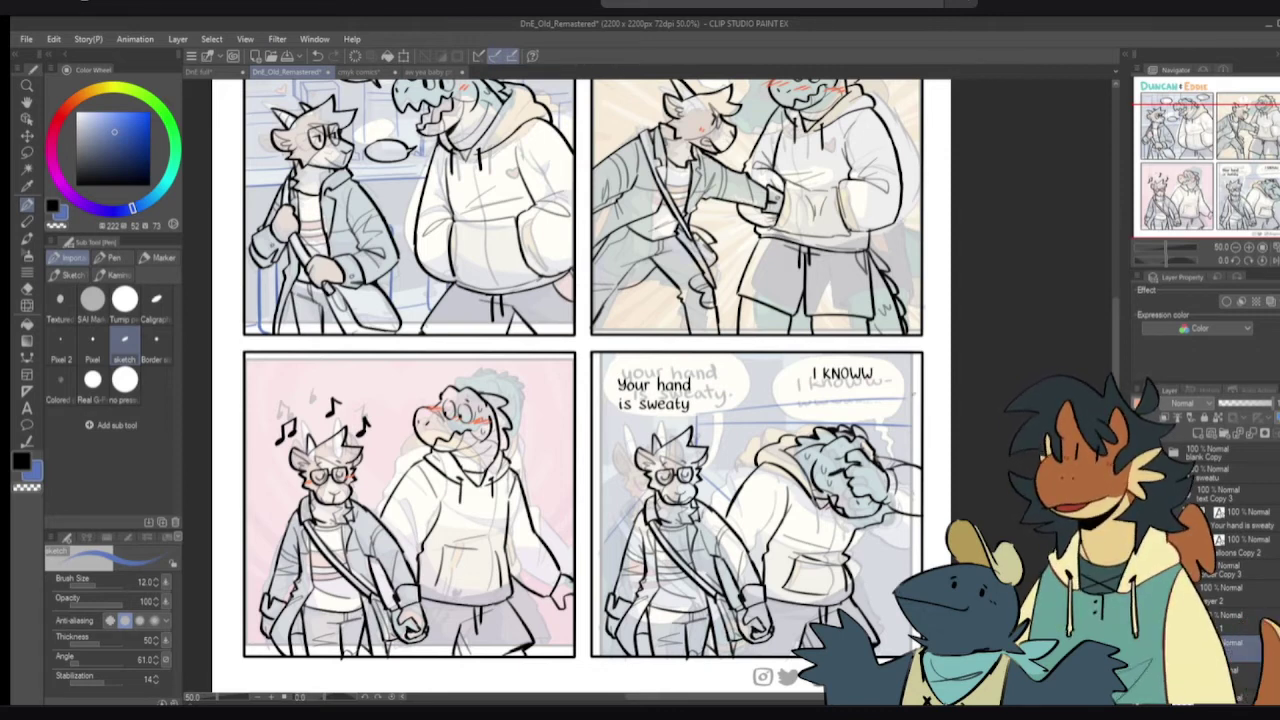
{"action": "key", "text": "ctrl+z"}
{"action": "mouse_move", "coordinate": [716, 419]}
{"action": "left_mouse_down"}
{"action": "mouse_move", "coordinate": [811, 431]}
{"action": "mouse_move", "coordinate": [692, 424]}
{"action": "left_mouse_up"}
{"action": "key", "text": "ctrl+z"}
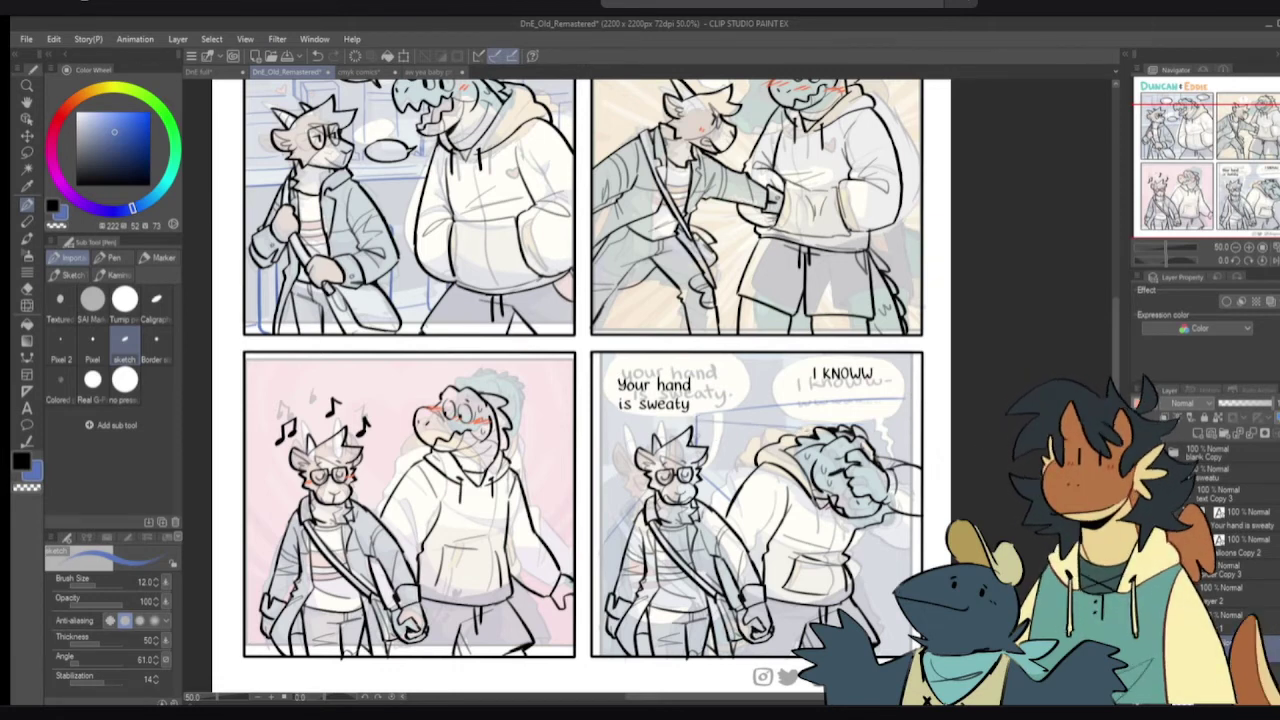
{"action": "key", "text": "ctrl+z"}
{"action": "left_click_drag", "start_coordinate": [872, 435], "coordinate": [919, 444]}
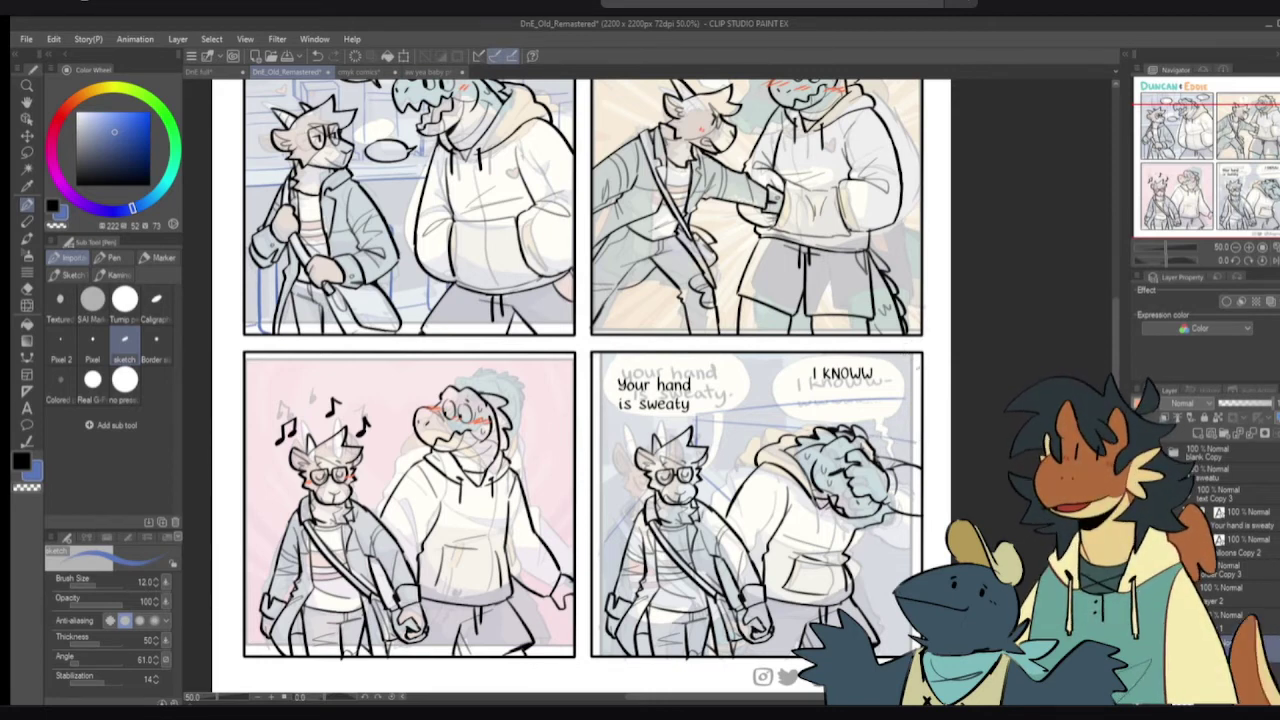
{"action": "key", "text": "ctrl+z"}
{"action": "left_click_drag", "start_coordinate": [874, 436], "coordinate": [916, 444]}
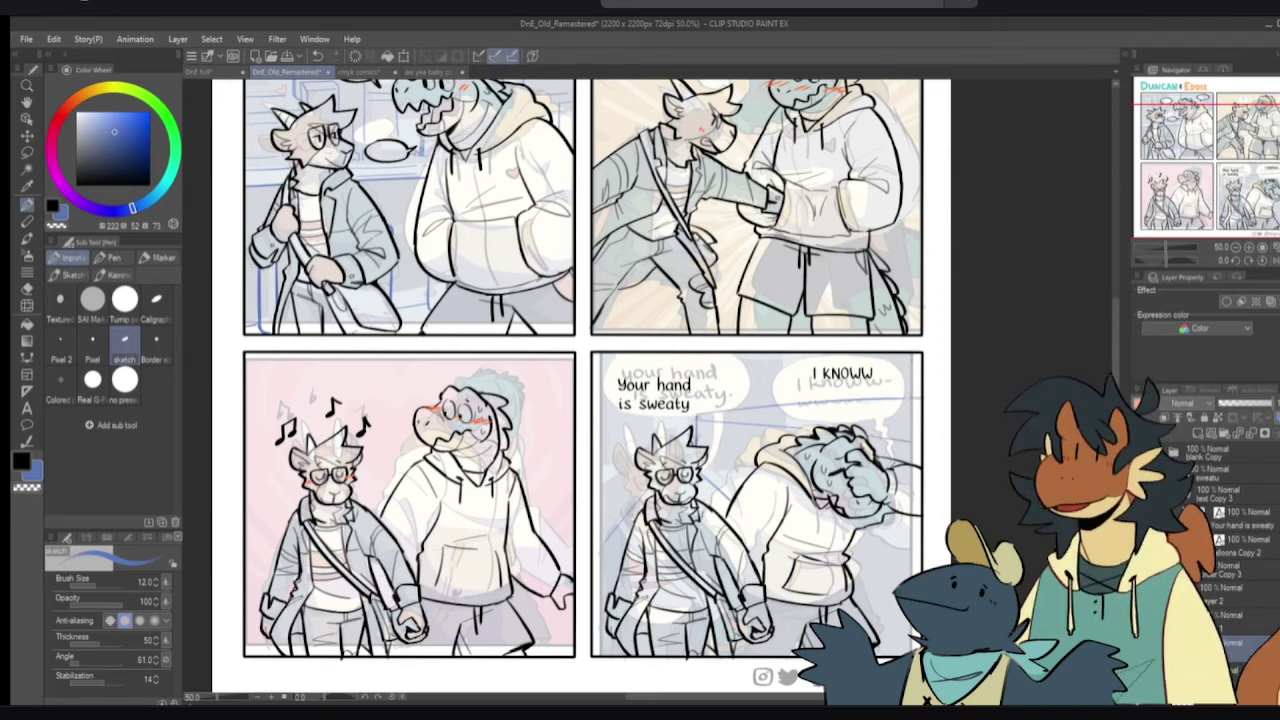
{"action": "left_click_drag", "start_coordinate": [698, 418], "coordinate": [918, 398]}
{"action": "key", "text": "ctrl+z"}
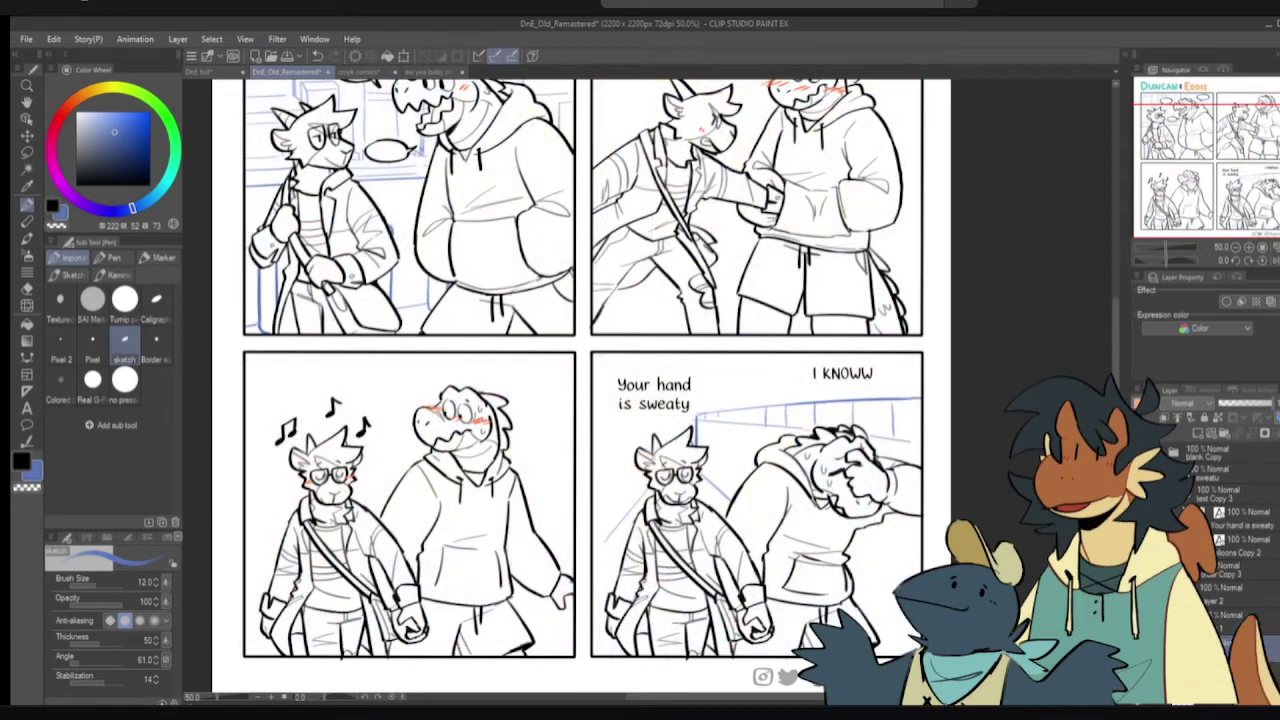
- Sketch a narrow upright post on the receding line beside the character in glasses and erase the guide line around it
{"action": "key", "text": "ctrl+plus"}
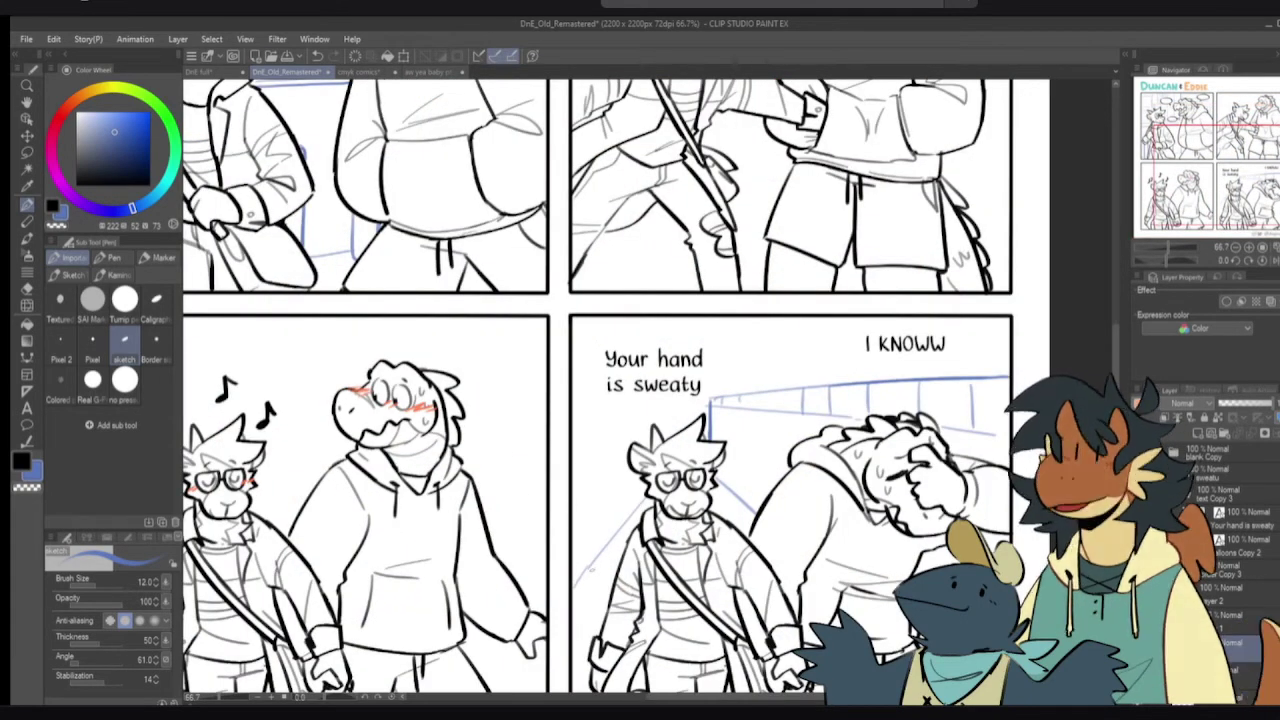
{"action": "left_click_drag", "start_coordinate": [605, 564], "coordinate": [621, 512]}
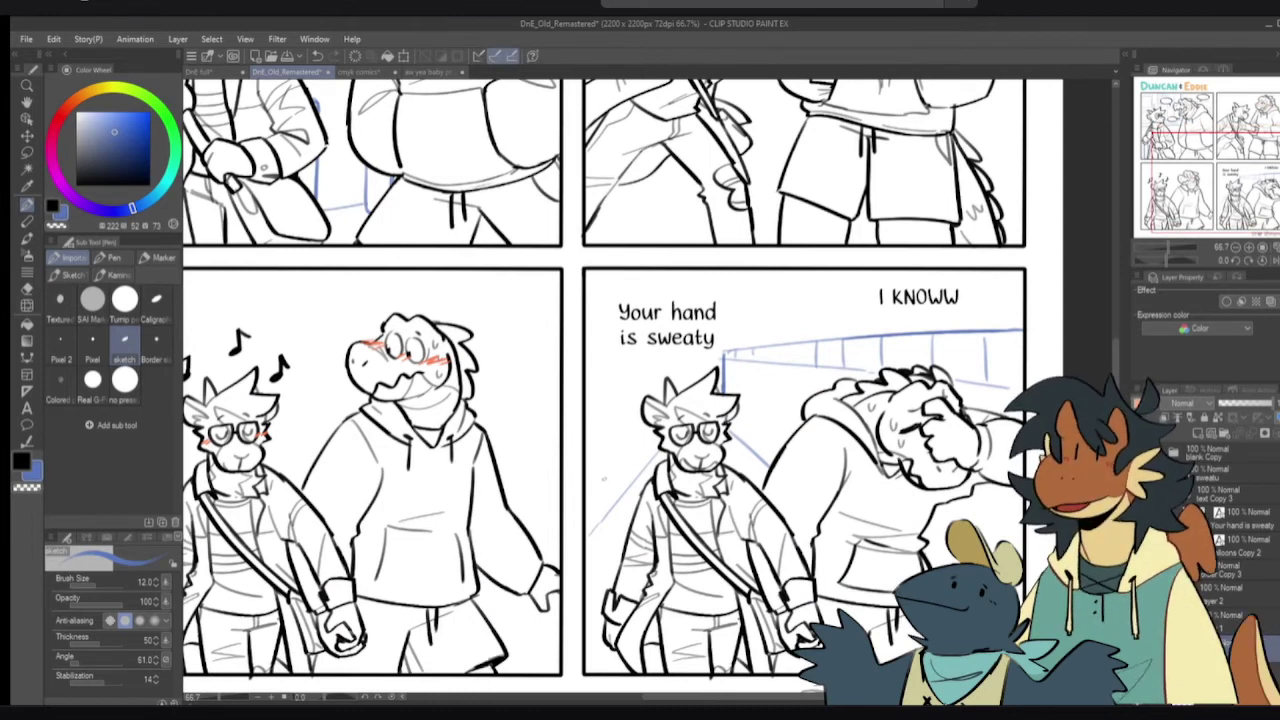
{"action": "key", "text": "e"}
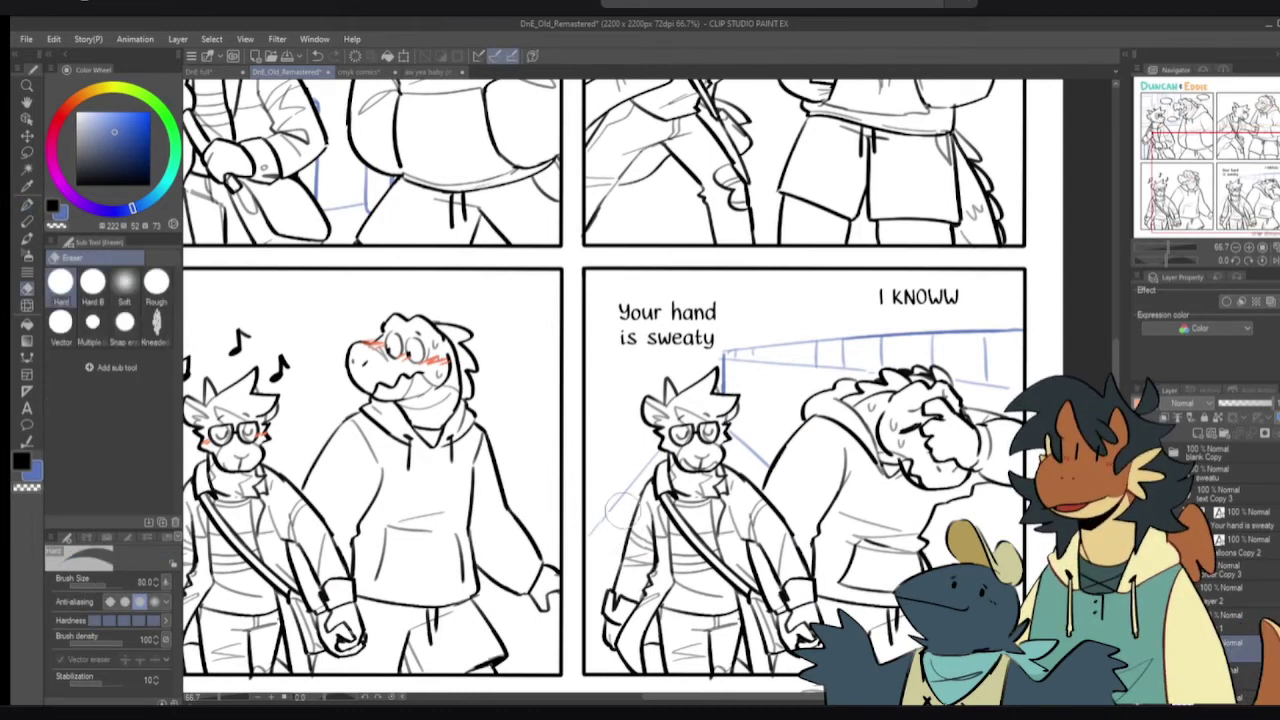
{"action": "key", "text": "p"}
{"action": "key", "text": "ctrl+z"}
{"action": "left_click_drag", "start_coordinate": [620, 477], "coordinate": [627, 526]}
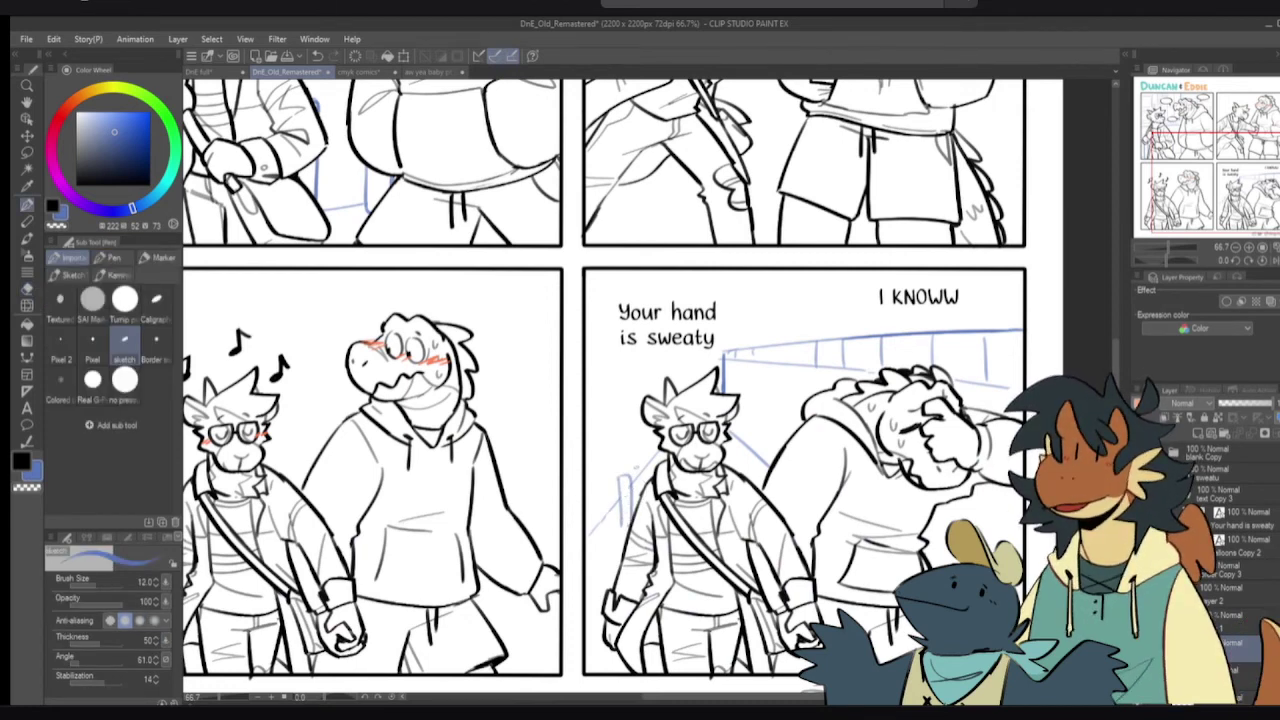
{"action": "key", "text": "e"}
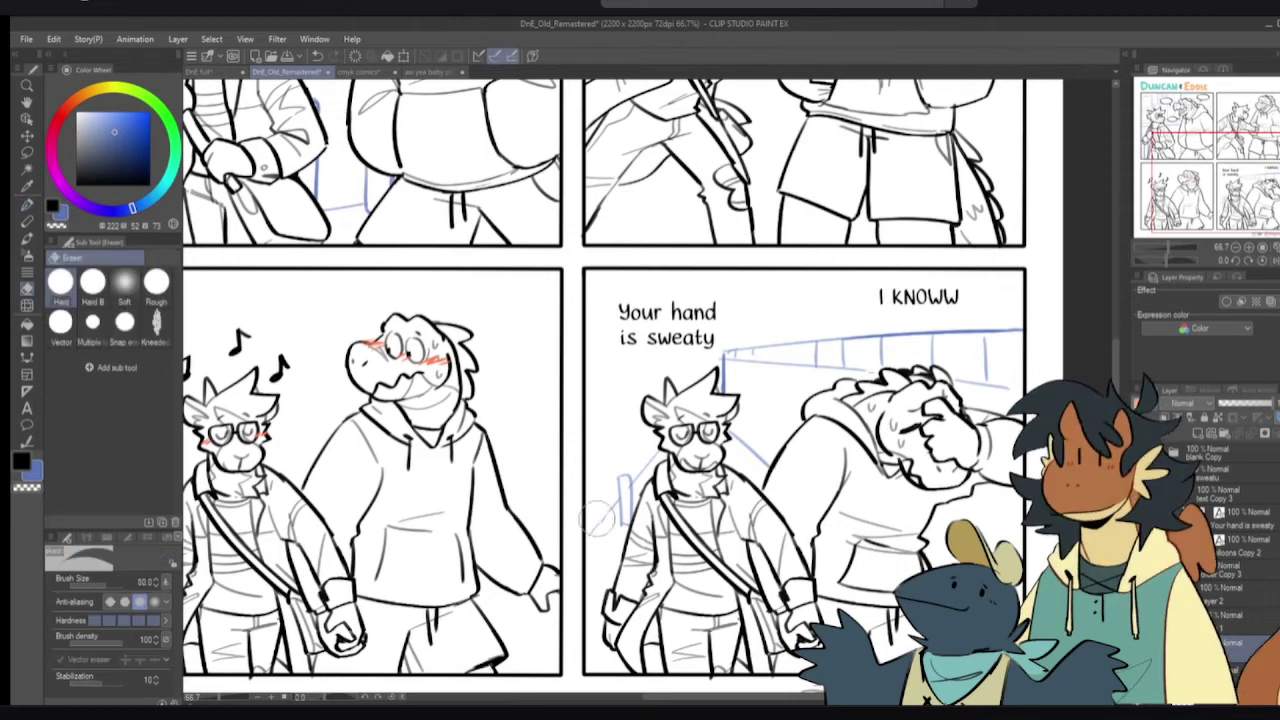
{"action": "left_click_drag", "start_coordinate": [608, 520], "coordinate": [592, 540]}
{"action": "key", "text": "p"}
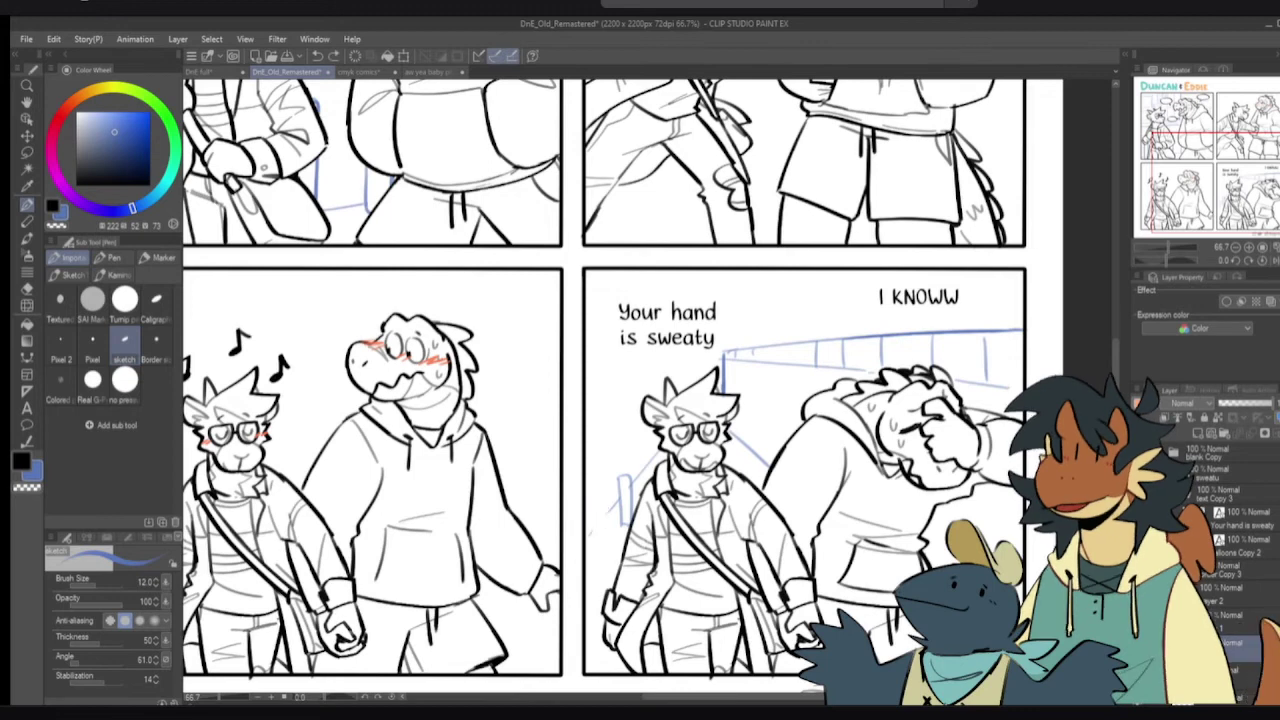
- Sketch a second, taller post near the fourth panel's left border, in front of the first post
{"action": "left_click_drag", "start_coordinate": [593, 500], "coordinate": [591, 555]}
{"action": "key", "text": "ctrl+z"}
{"action": "left_click_drag", "start_coordinate": [591, 496], "coordinate": [596, 556]}
{"action": "mouse_move", "coordinate": [605, 497]}
{"action": "left_mouse_down"}
{"action": "mouse_move", "coordinate": [597, 560]}
{"action": "mouse_move", "coordinate": [618, 527]}
{"action": "left_mouse_up"}
{"action": "key", "text": "ctrl+z"}
{"action": "key", "text": "e"}
{"action": "key", "text": "p"}
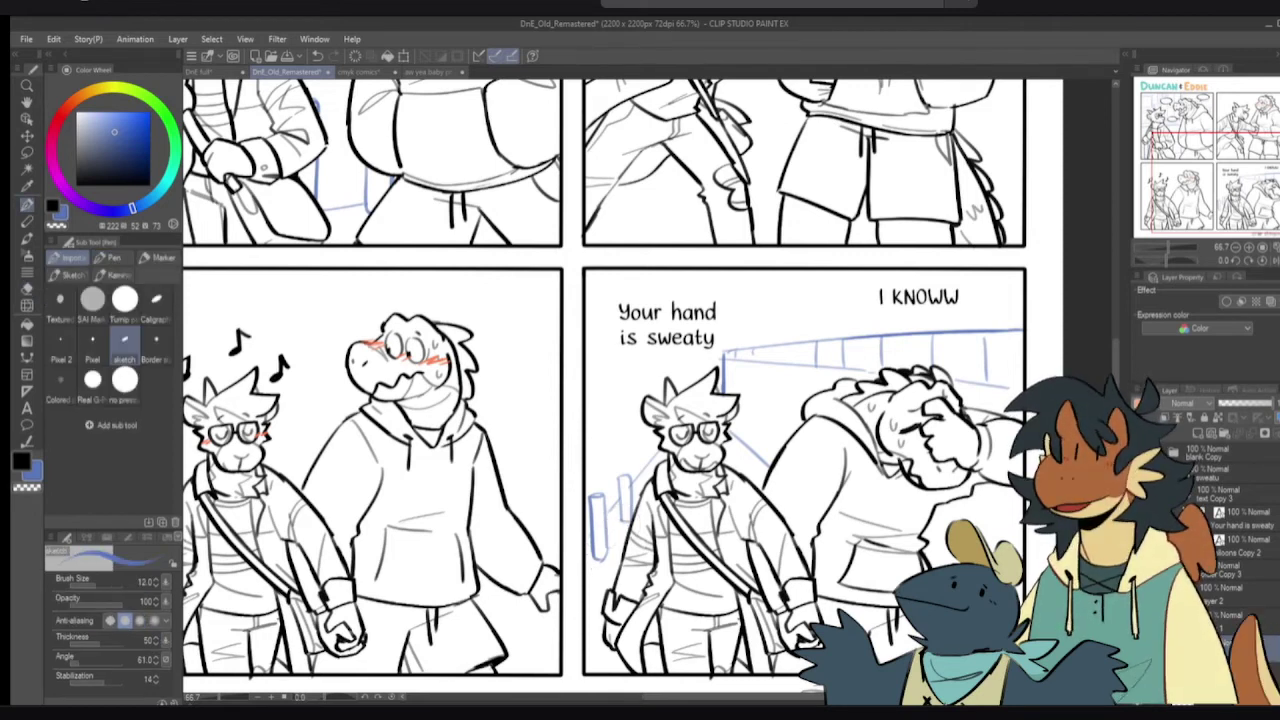
- Sketch two converging building lines from the fourth panel's left border toward the head of the character in glasses
{"action": "mouse_move", "coordinate": [604, 416]}
{"action": "left_mouse_down"}
{"action": "mouse_move", "coordinate": [664, 410]}
{"action": "mouse_move", "coordinate": [592, 436]}
{"action": "left_mouse_up"}
{"action": "key", "text": "ctrl+z"}
{"action": "key", "text": "ctrl+z"}
{"action": "key", "text": "ctrl+z"}
{"action": "key", "text": "ctrl+z"}
{"action": "key", "text": "ctrl+z"}
{"action": "key", "text": "ctrl+z"}
{"action": "key", "text": "ctrl+z"}
{"action": "key", "text": "ctrl+z"}
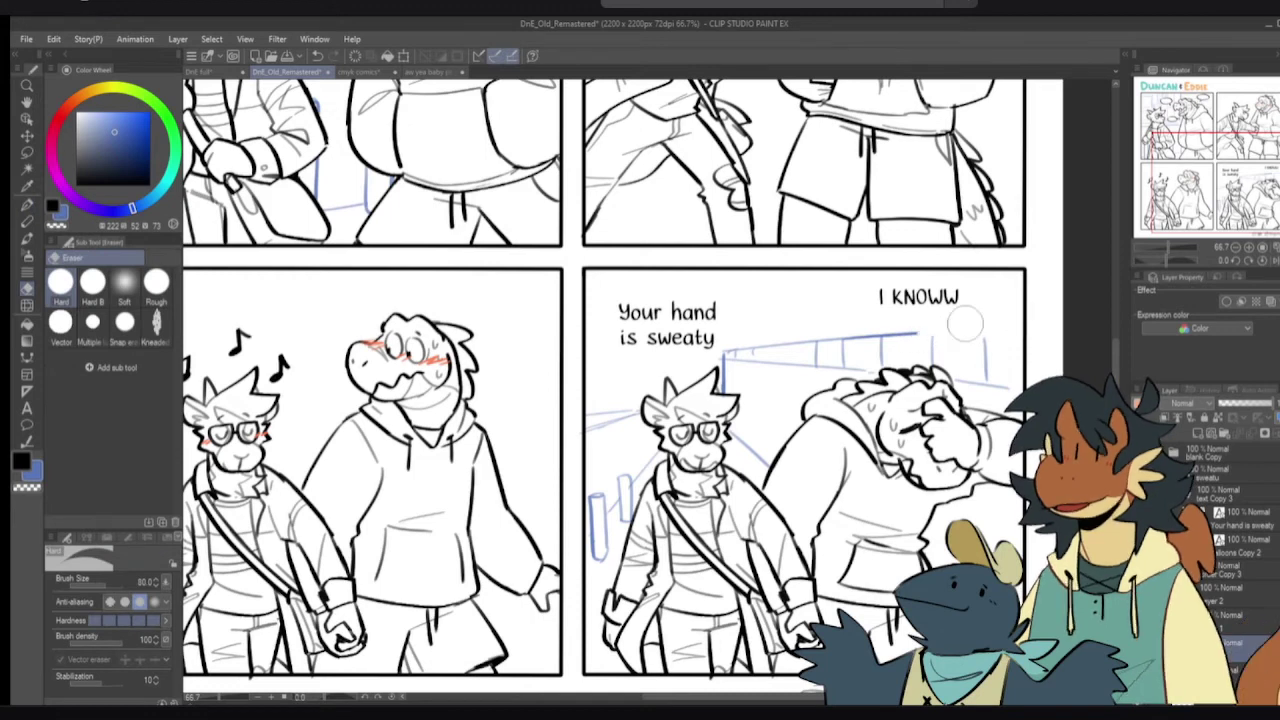
- Try to redraw the right end of the building's upper edge out to the fourth panel's right border
{"action": "key", "text": "ctrl+z"}
{"action": "left_click_drag", "start_coordinate": [908, 334], "coordinate": [1016, 328]}
{"action": "key", "text": "ctrl+z"}
{"action": "left_click_drag", "start_coordinate": [916, 333], "coordinate": [1021, 328]}
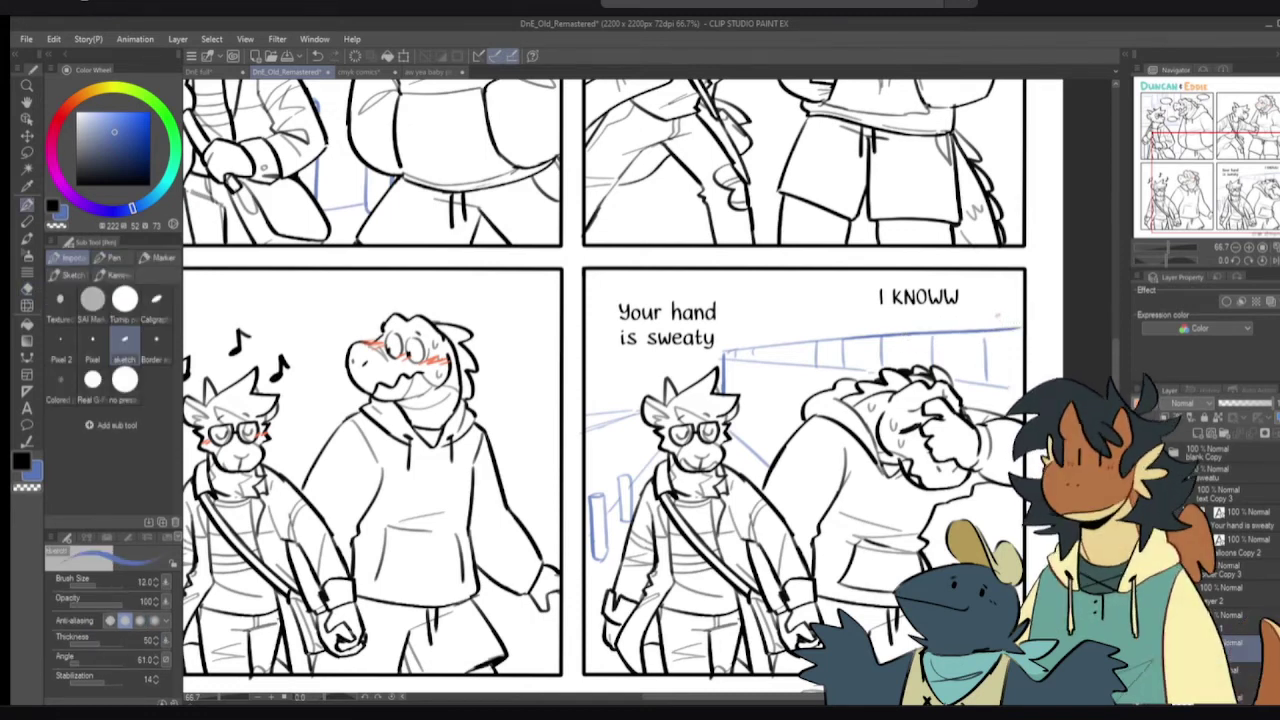
- Try to add rounded comic speech balloons around "Your hand is sweaty" and "I KNOWW", shifting both texts to fit
{"action": "left_click", "coordinate": [1236, 551]}
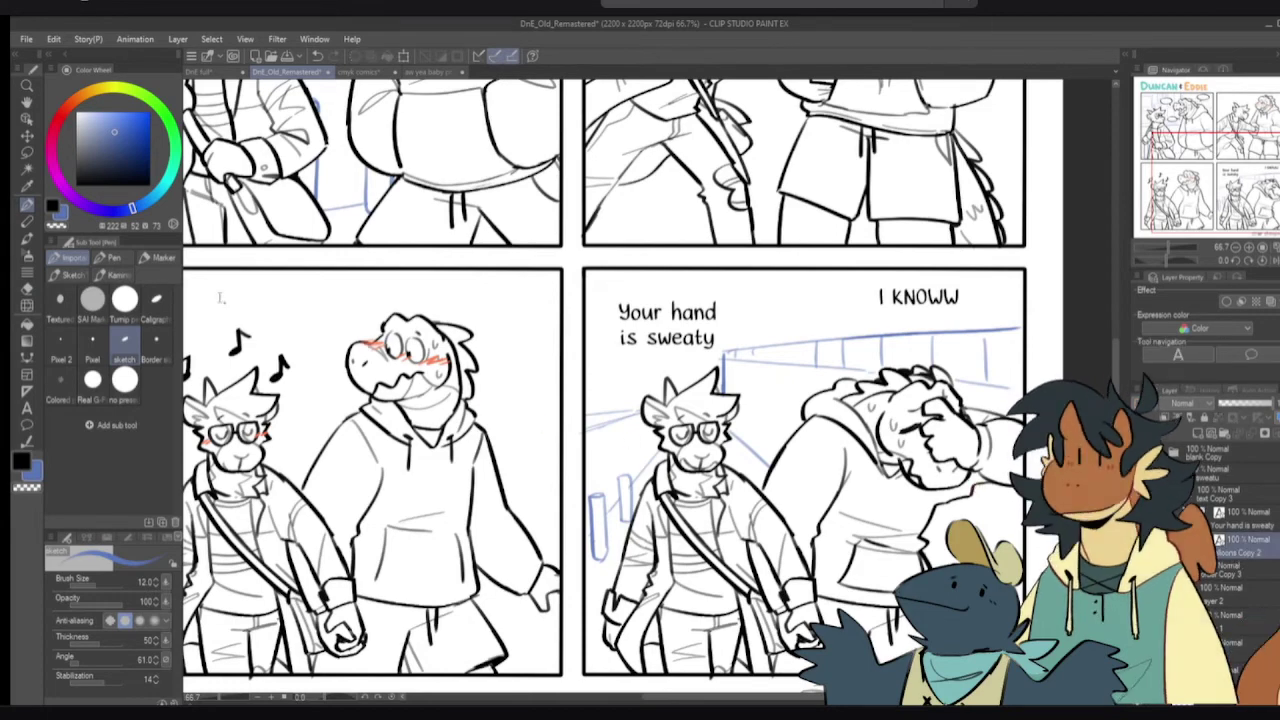
{"action": "left_click", "coordinate": [27, 425]}
{"action": "left_click", "coordinate": [124, 330]}
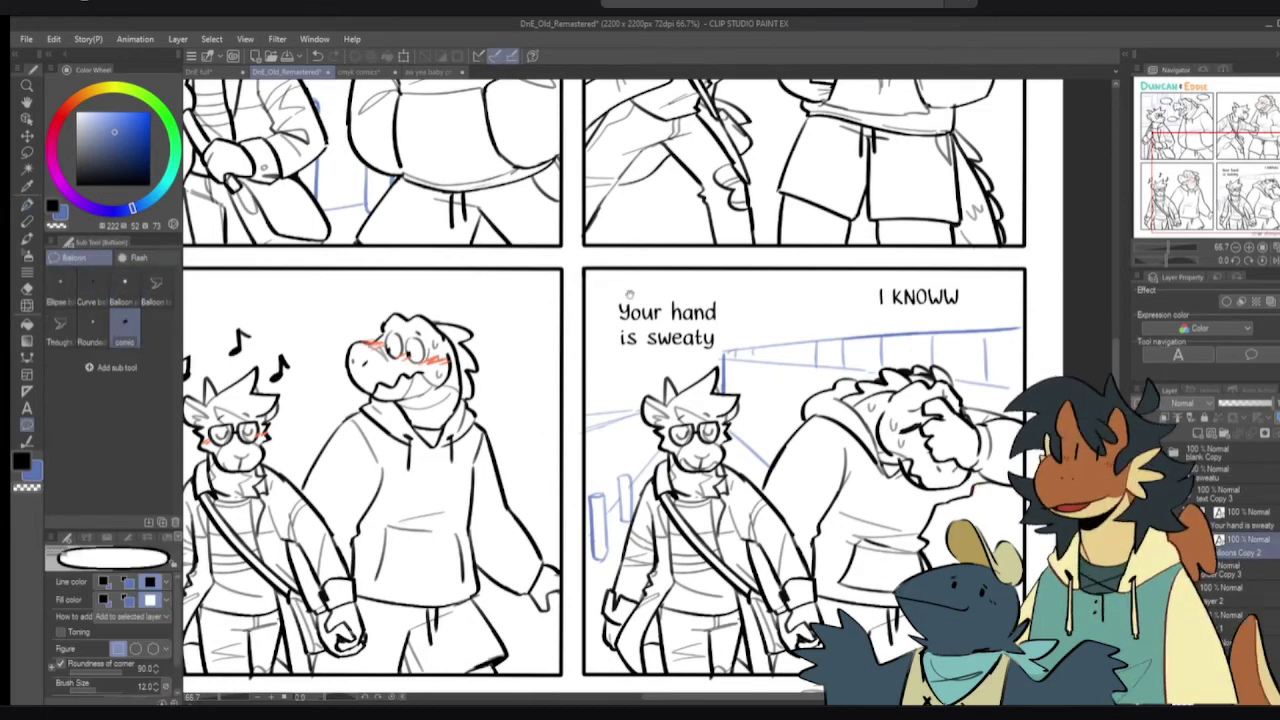
{"action": "mouse_move", "coordinate": [674, 323]}
{"action": "left_mouse_down"}
{"action": "mouse_move", "coordinate": [660, 348]}
{"action": "mouse_move", "coordinate": [660, 308]}
{"action": "left_mouse_up"}
{"action": "left_click_drag", "start_coordinate": [586, 280], "coordinate": [738, 364]}
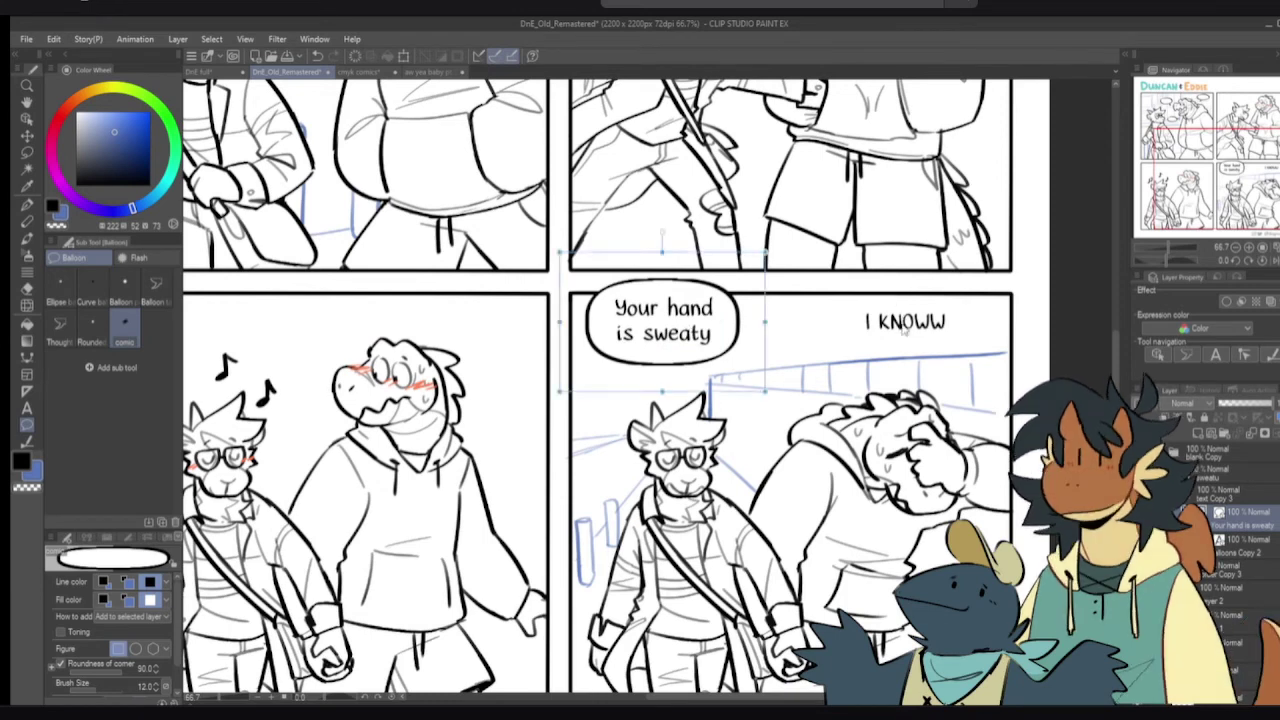
{"action": "left_click_drag", "start_coordinate": [905, 321], "coordinate": [875, 330]}
{"action": "left_click_drag", "start_coordinate": [806, 294], "coordinate": [898, 342]}
{"action": "left_click", "coordinate": [939, 356]}
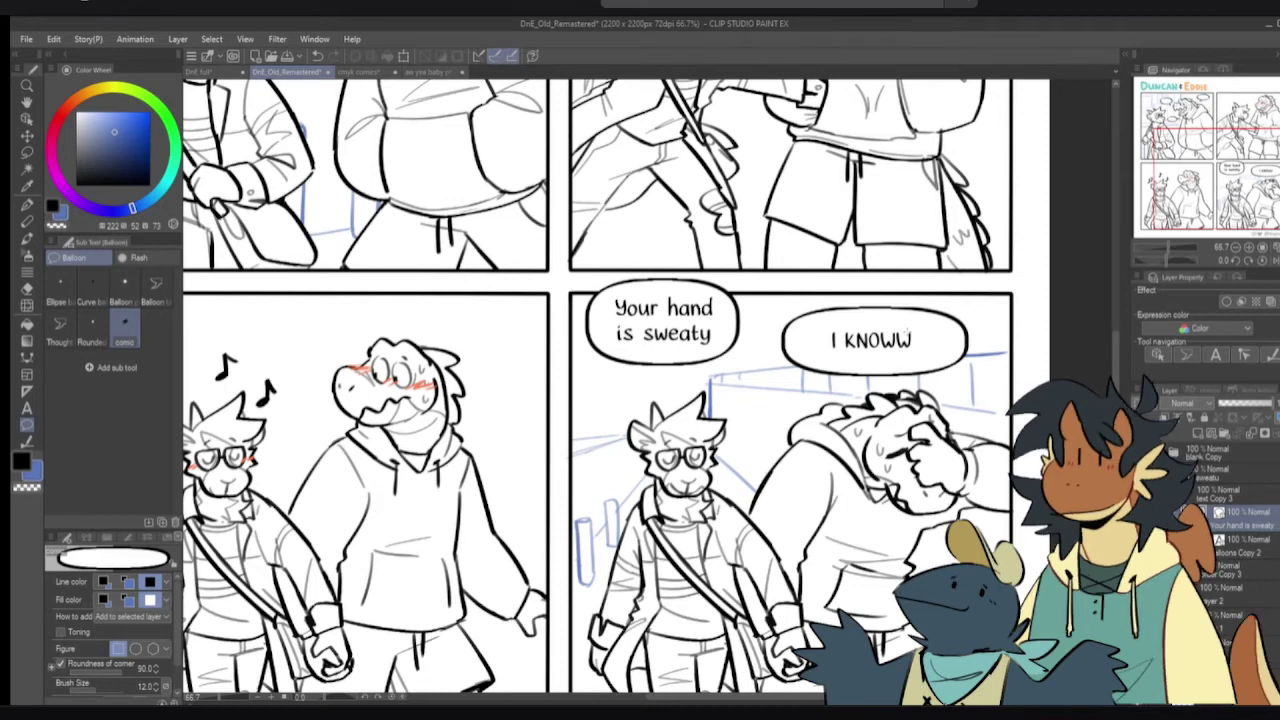
- Undo the speech balloons and the text moves in the fourth panel
{"action": "key", "text": "ctrl+z"}
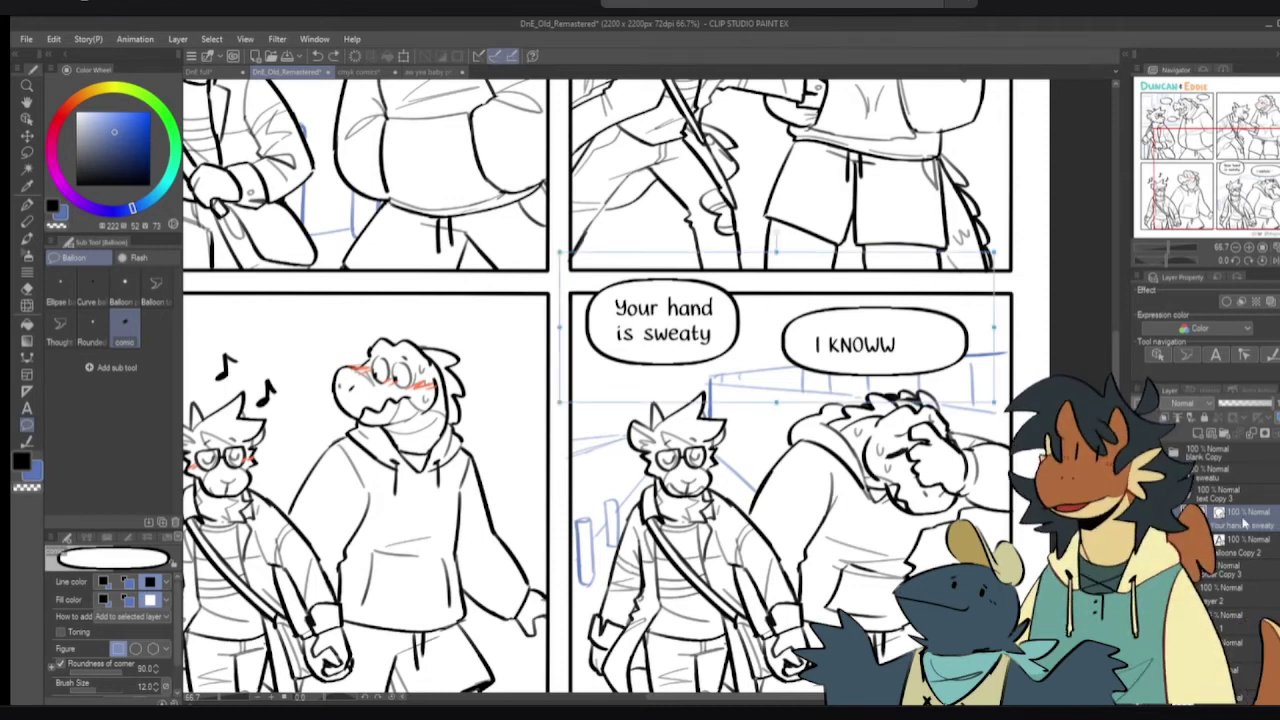
{"action": "key", "text": "ctrl+z"}
{"action": "key", "text": "ctrl+z"}
{"action": "key", "text": "ctrl+z"}
{"action": "key", "text": "ctrl+z"}
{"action": "key", "text": "ctrl+z"}
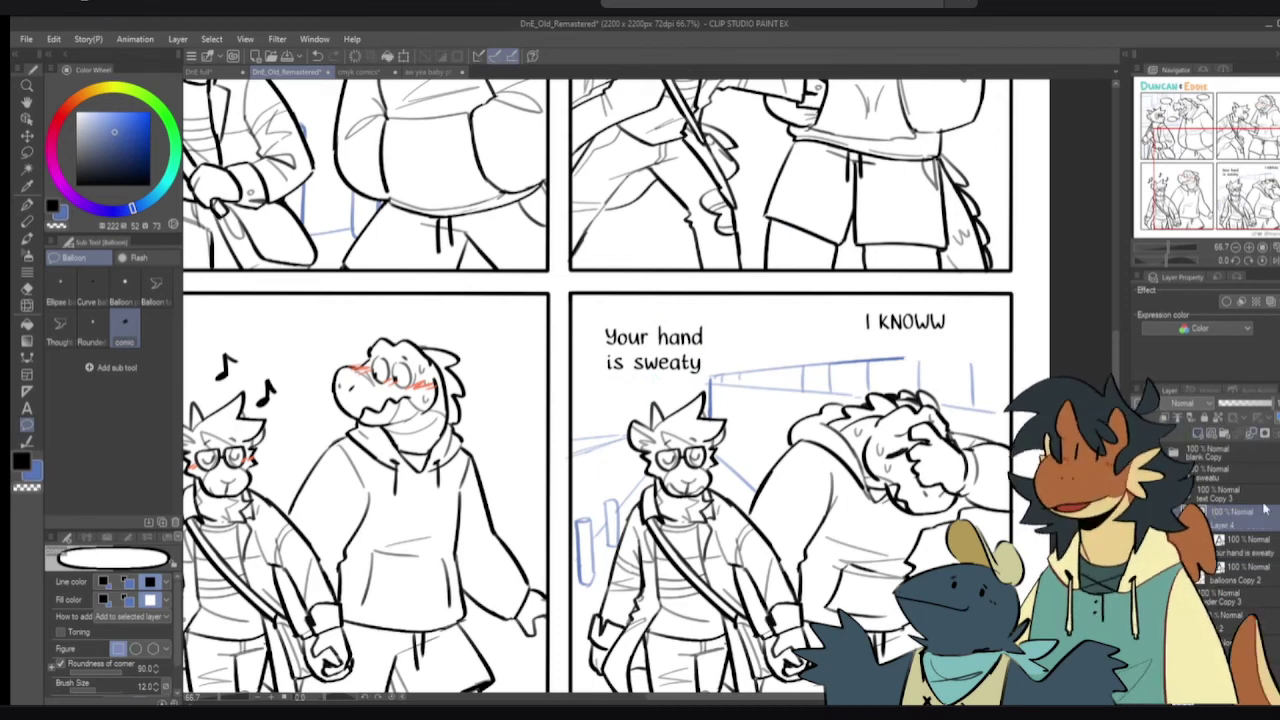
- Draw rounded comic speech balloons behind "Your hand is sweaty" and "I KNOWW" on the balloons Copy 2 layer
{"action": "left_click", "coordinate": [1248, 549]}
{"action": "mouse_move", "coordinate": [593, 294]}
{"action": "left_mouse_down"}
{"action": "mouse_move", "coordinate": [750, 322]}
{"action": "mouse_move", "coordinate": [760, 382]}
{"action": "mouse_move", "coordinate": [714, 337]}
{"action": "left_mouse_up"}
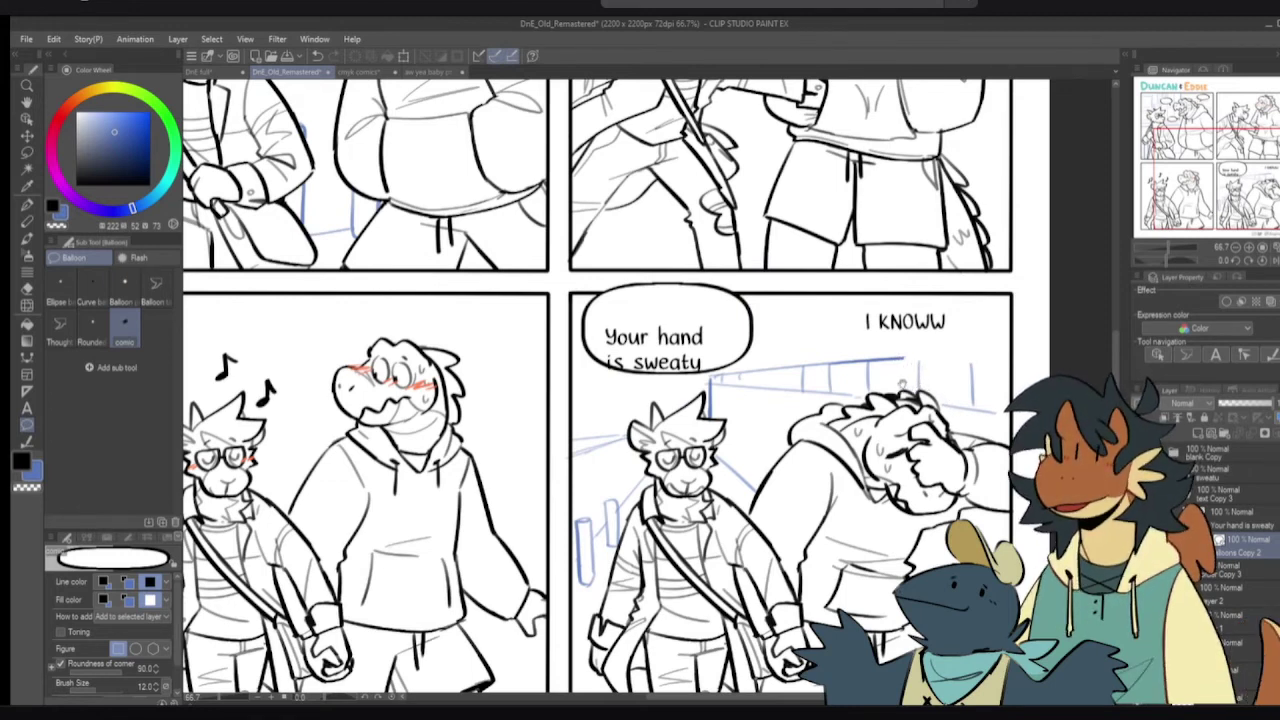
{"action": "left_click_drag", "start_coordinate": [833, 298], "coordinate": [934, 363]}
- Move "I KNOWW" and "Your hand is sweaty" on their text layer so each sits inside its balloon
{"action": "left_click", "coordinate": [1221, 513]}
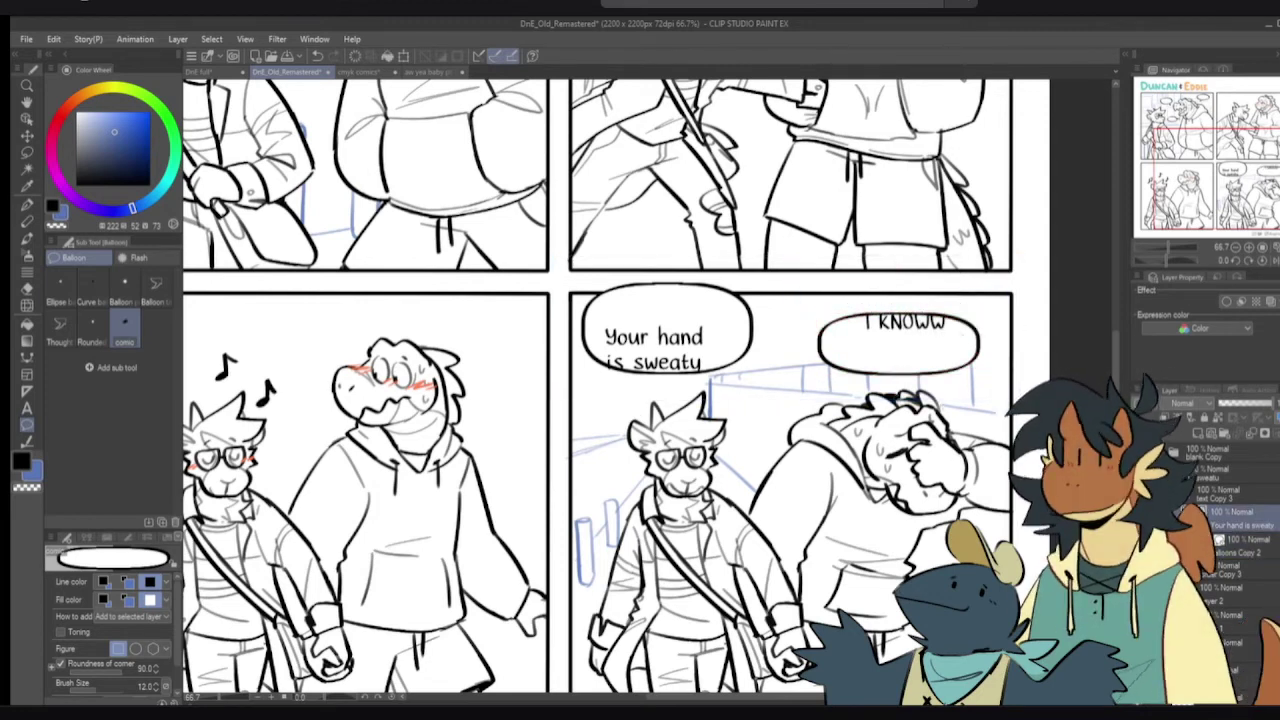
{"action": "key", "text": "m"}
{"action": "mouse_move", "coordinate": [913, 290]}
{"action": "left_mouse_down"}
{"action": "mouse_move", "coordinate": [846, 322]}
{"action": "mouse_move", "coordinate": [904, 286]}
{"action": "mouse_move", "coordinate": [921, 330]}
{"action": "mouse_move", "coordinate": [897, 354]}
{"action": "left_mouse_up"}
{"action": "key", "text": "t"}
{"action": "key", "text": "ctrl+d"}
{"action": "key", "text": "m"}
{"action": "mouse_move", "coordinate": [645, 307]}
{"action": "left_mouse_down"}
{"action": "mouse_move", "coordinate": [607, 379]}
{"action": "mouse_move", "coordinate": [725, 310]}
{"action": "mouse_move", "coordinate": [660, 300]}
{"action": "left_mouse_up"}
{"action": "key", "text": "t"}
{"action": "left_click_drag", "start_coordinate": [700, 346], "coordinate": [714, 324]}
{"action": "left_click", "coordinate": [562, 389]}
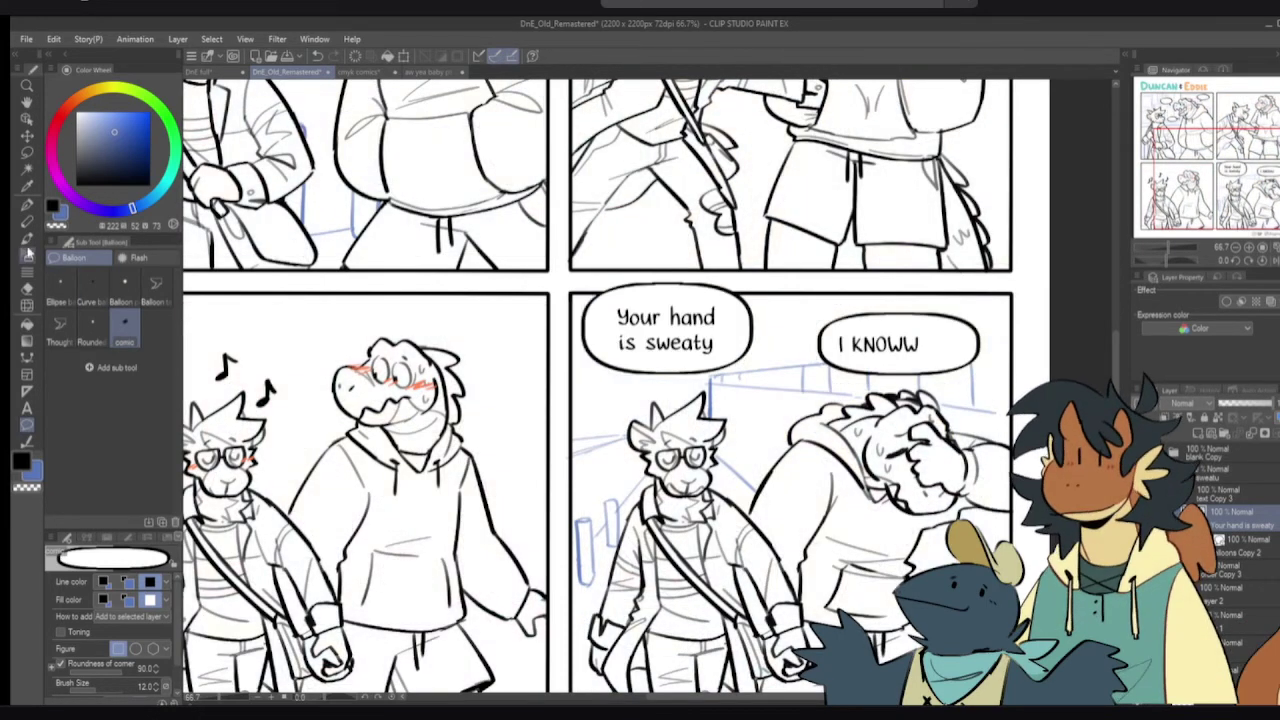
- Hand-letter shrinking w's and trailing dots after "I KNOWW" with the Calligraphy pen in black at size 9
{"action": "key", "text": "p"}
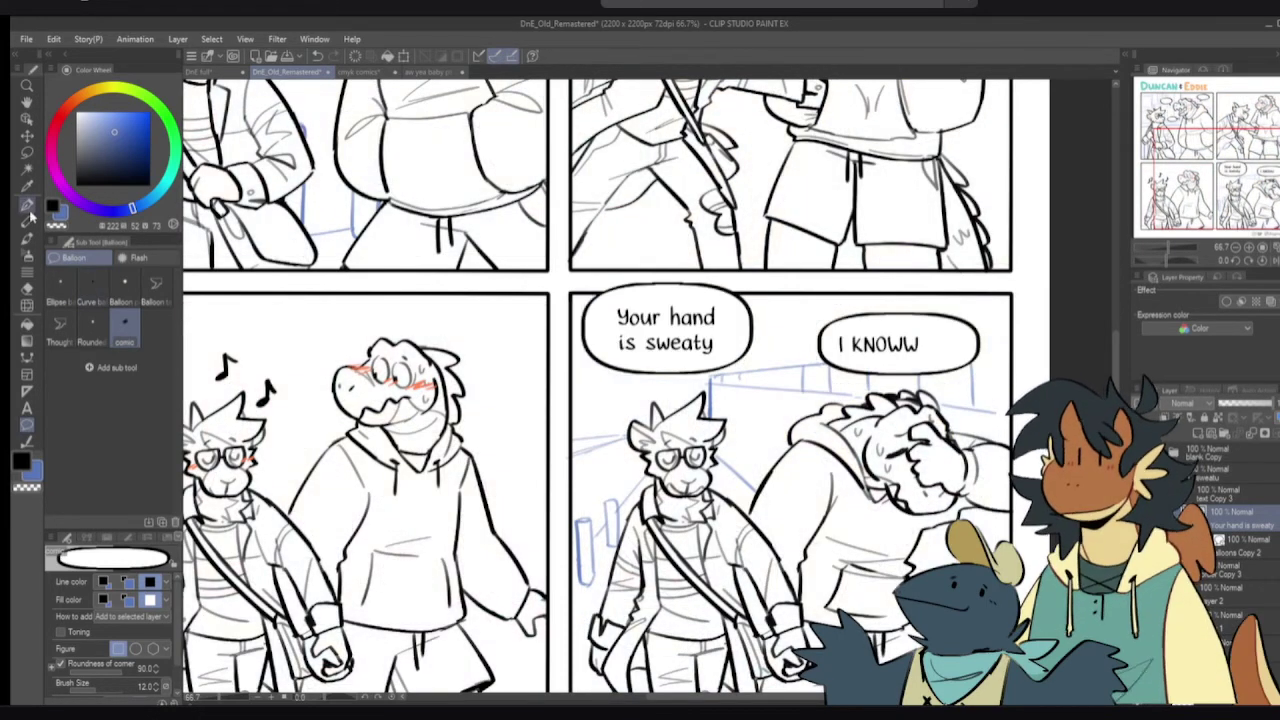
{"action": "left_click", "coordinate": [158, 299]}
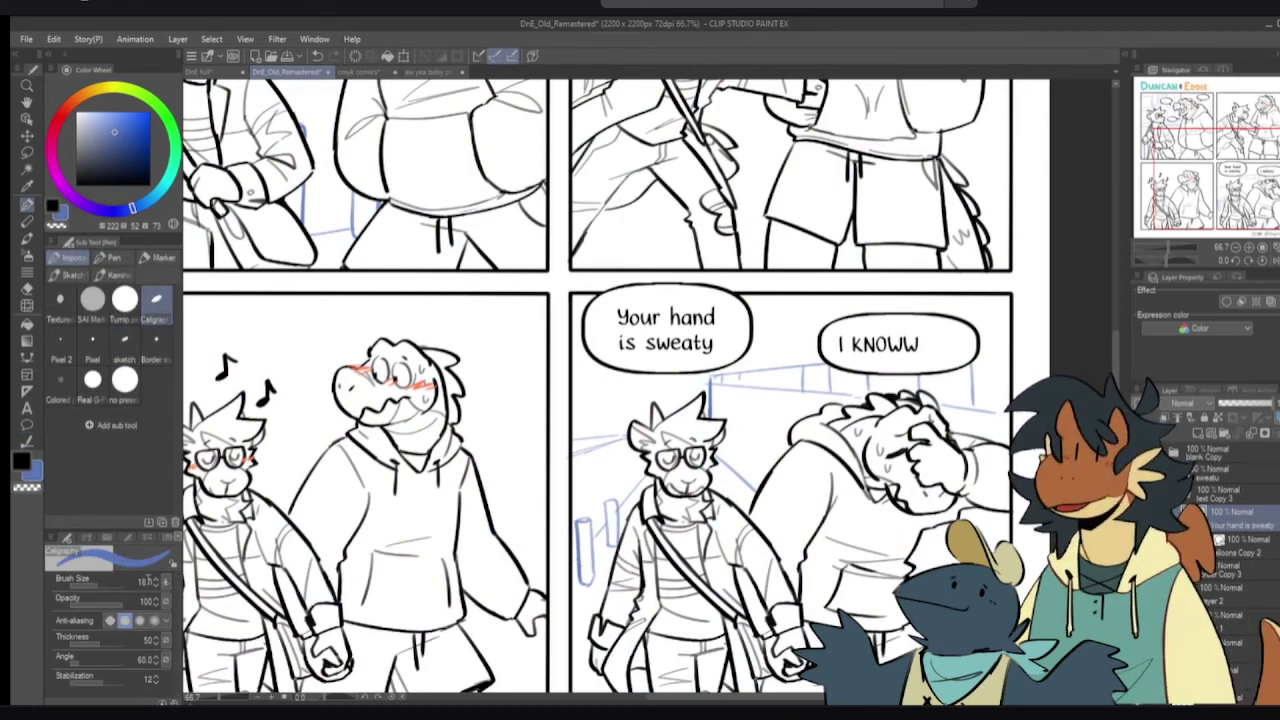
{"action": "key", "text": "bracketleft"}
{"action": "key", "text": "bracketleft"}
{"action": "key", "text": "bracketleft"}
{"action": "key", "text": "bracketleft"}
{"action": "key", "text": "bracketleft"}
{"action": "left_click", "coordinate": [150, 185]}
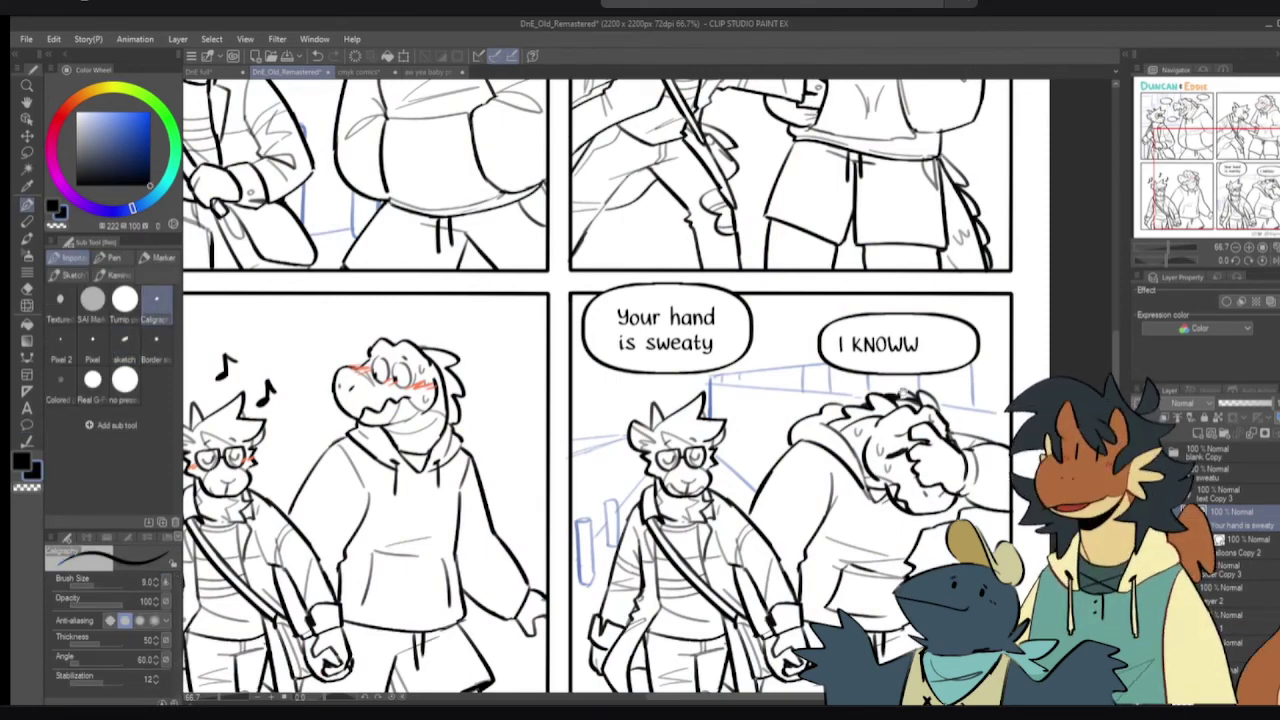
{"action": "scroll", "coordinate": [923, 379], "scroll_direction": "up", "scroll_amount": 2}
{"action": "left_click_drag", "start_coordinate": [942, 357], "coordinate": [926, 371]}
{"action": "mouse_move", "coordinate": [922, 282]}
{"action": "left_mouse_down"}
{"action": "mouse_move", "coordinate": [927, 309]}
{"action": "mouse_move", "coordinate": [946, 284]}
{"action": "mouse_move", "coordinate": [1008, 298]}
{"action": "left_mouse_up"}
{"action": "key", "text": "ctrl+z"}
{"action": "left_click", "coordinate": [1005, 298]}
{"action": "left_click", "coordinate": [1018, 302]}
{"action": "scroll", "coordinate": [995, 347], "scroll_direction": "down", "scroll_amount": 3}
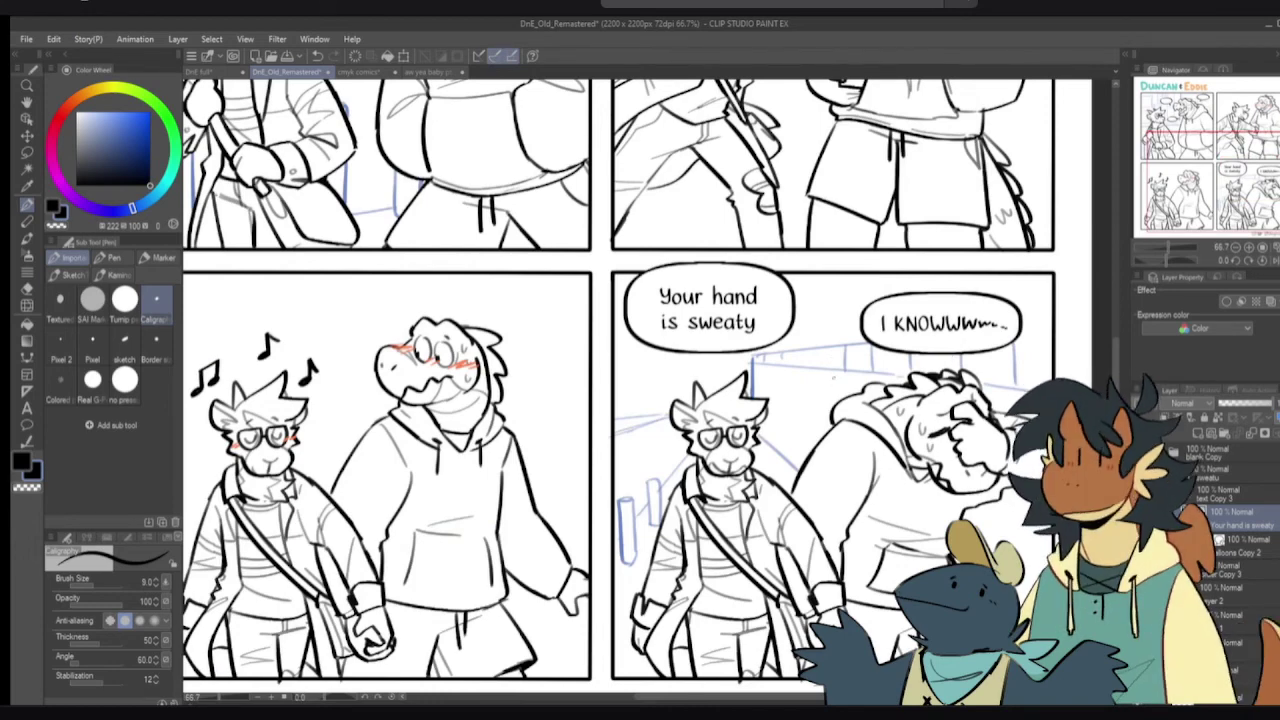
- On Layer 1, erase and redraw the edge of the crocodile's hoodie below his raised arm in the fourth panel, using the sketch pen at size 12
{"action": "left_click", "coordinate": [843, 453], "text": "alt"}
{"action": "left_click_drag", "start_coordinate": [843, 453], "coordinate": [892, 489]}
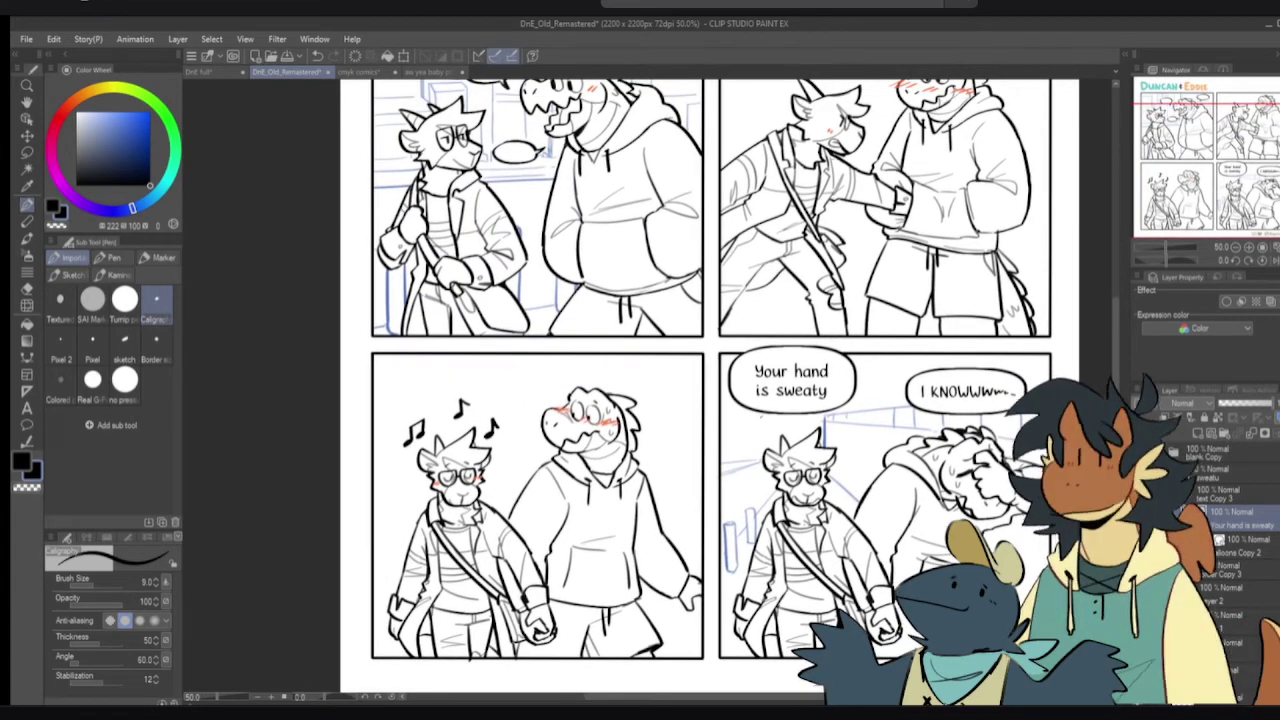
{"action": "left_click", "coordinate": [124, 340]}
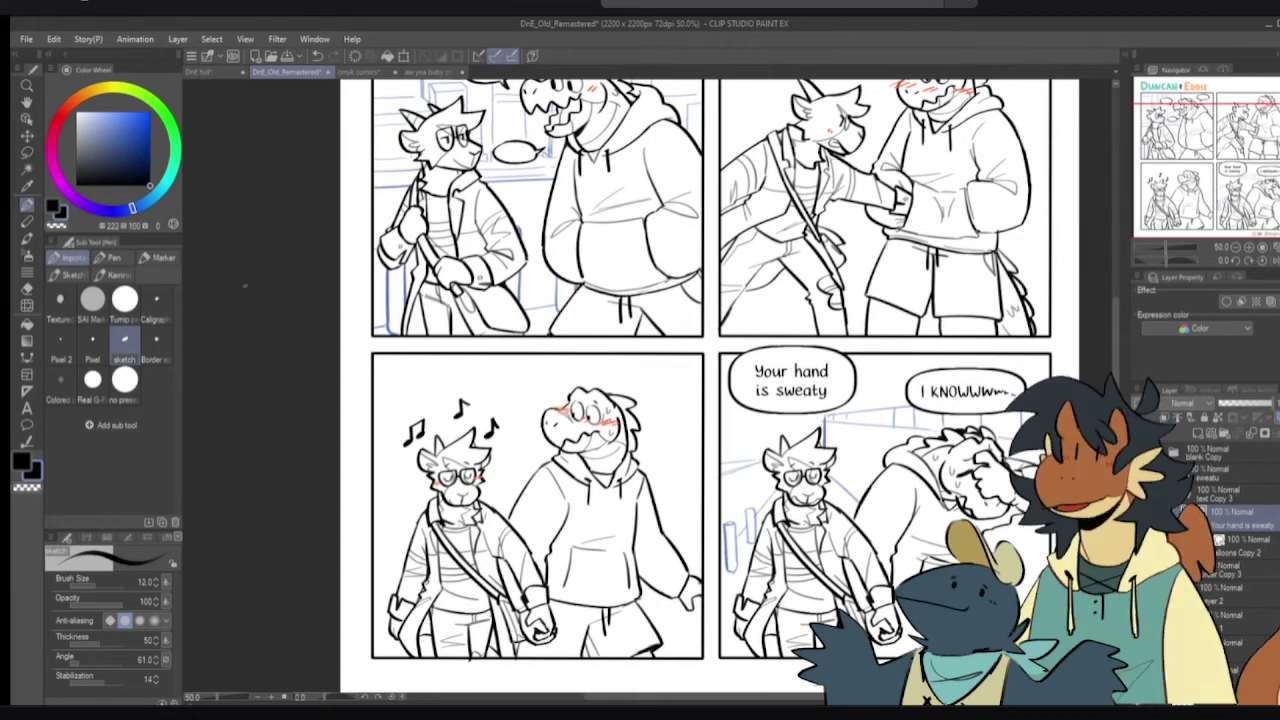
{"action": "left_click", "coordinate": [1218, 587]}
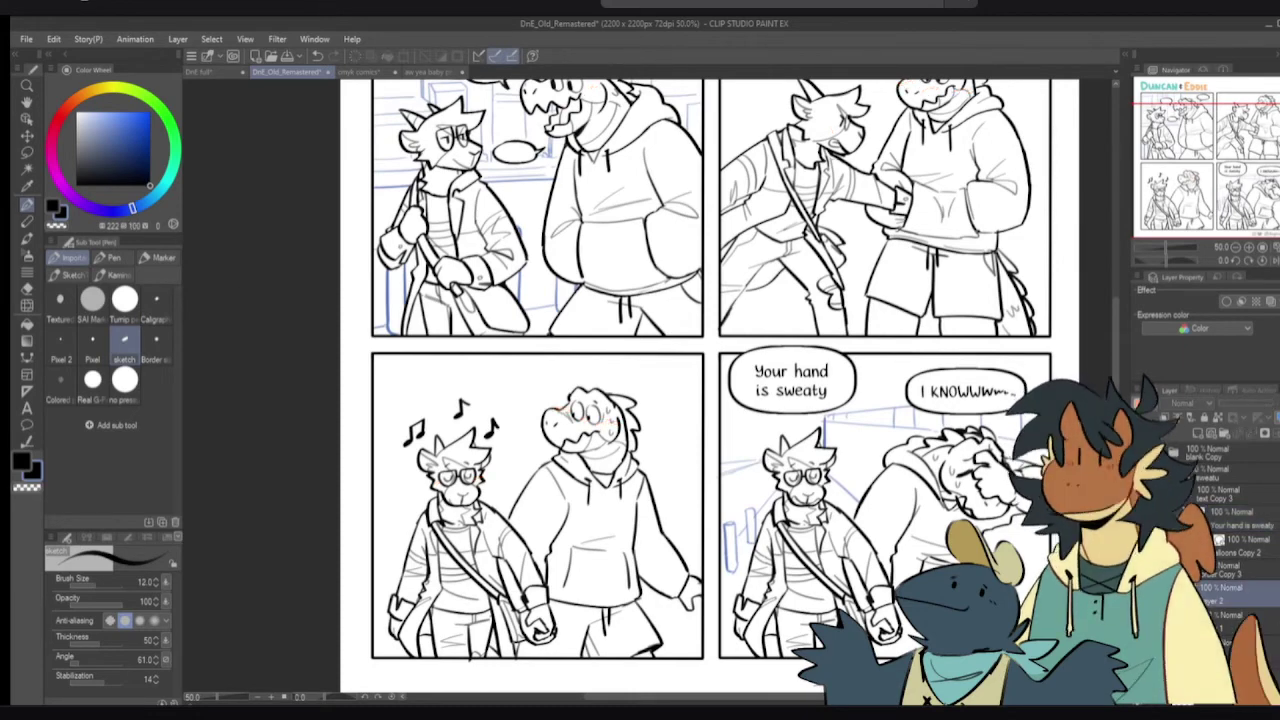
{"action": "scroll", "coordinate": [940, 485], "scroll_direction": "up", "scroll_amount": 3}
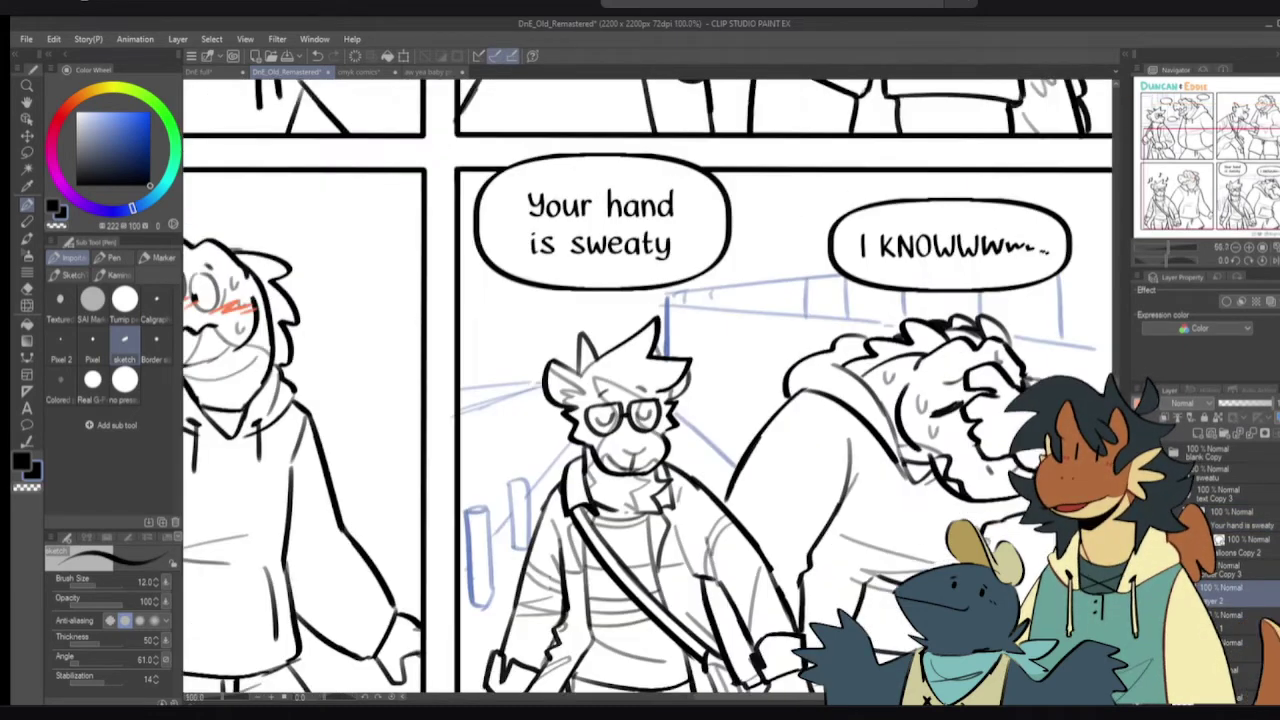
{"action": "key", "text": "e"}
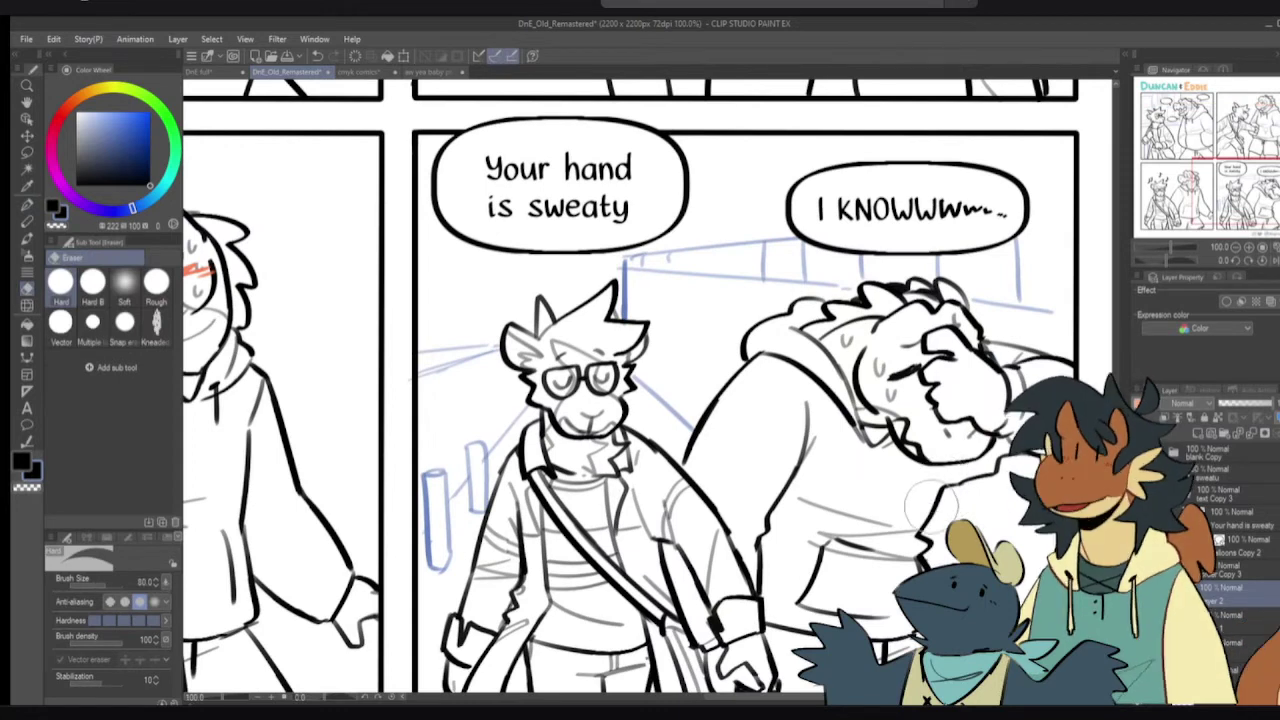
{"action": "key", "text": "p"}
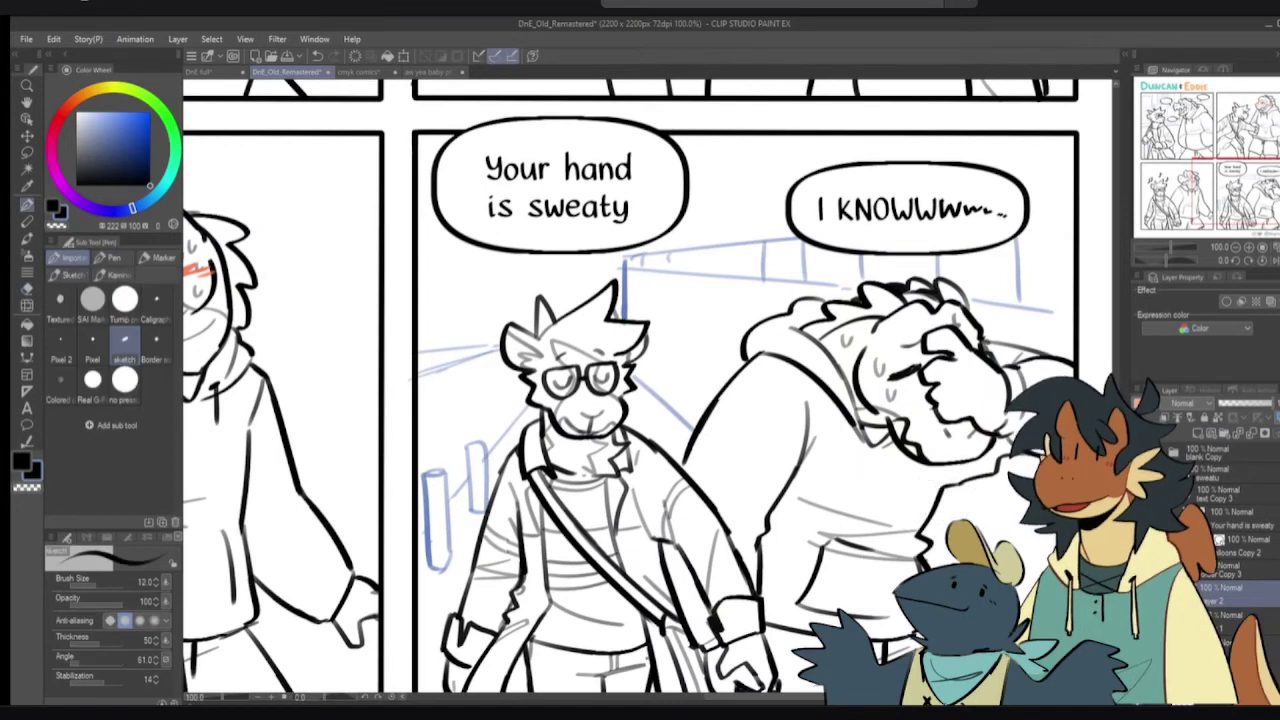
{"action": "left_click", "coordinate": [1143, 621]}
{"action": "left_click", "coordinate": [1143, 621]}
{"action": "left_click", "coordinate": [1220, 621]}
{"action": "key", "text": "e"}
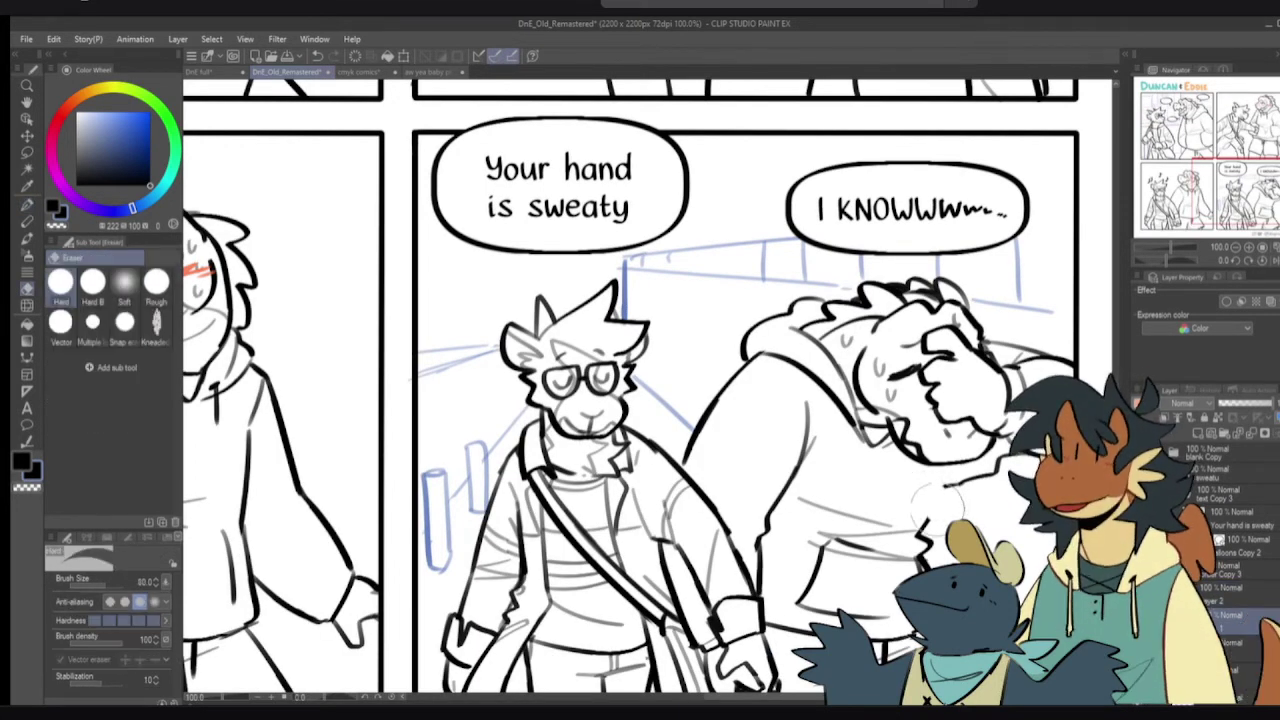
{"action": "key", "text": "p"}
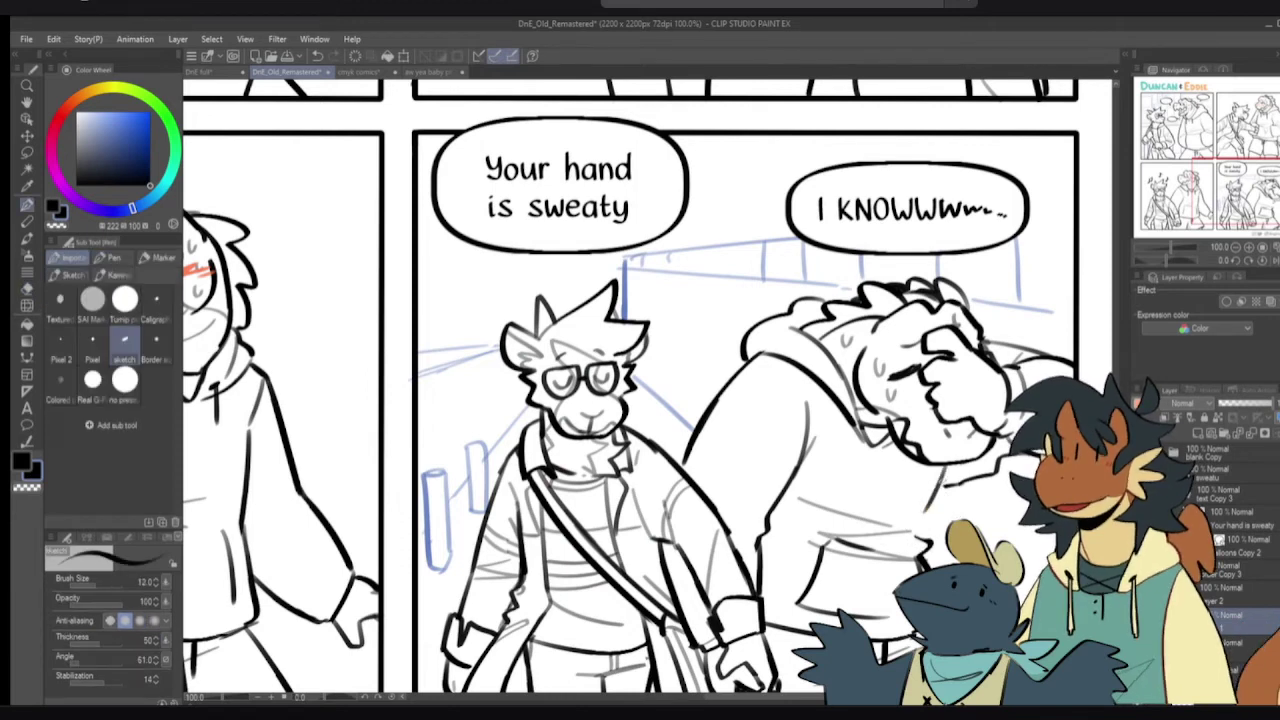
- Draw a black drawstring hanging from the crocodile's hood below his chin in the fourth panel, undoing stray strokes
{"action": "mouse_move", "coordinate": [852, 427]}
{"action": "left_mouse_down"}
{"action": "mouse_move", "coordinate": [852, 482]}
{"action": "mouse_move", "coordinate": [884, 490]}
{"action": "left_mouse_up"}
{"action": "key", "text": "ctrl+z"}
{"action": "mouse_move", "coordinate": [892, 441]}
{"action": "left_mouse_down"}
{"action": "mouse_move", "coordinate": [893, 489]}
{"action": "mouse_move", "coordinate": [912, 491]}
{"action": "left_mouse_up"}
{"action": "key", "text": "ctrl+z"}
{"action": "key", "text": "ctrl+z"}
{"action": "key", "text": "ctrl+z"}
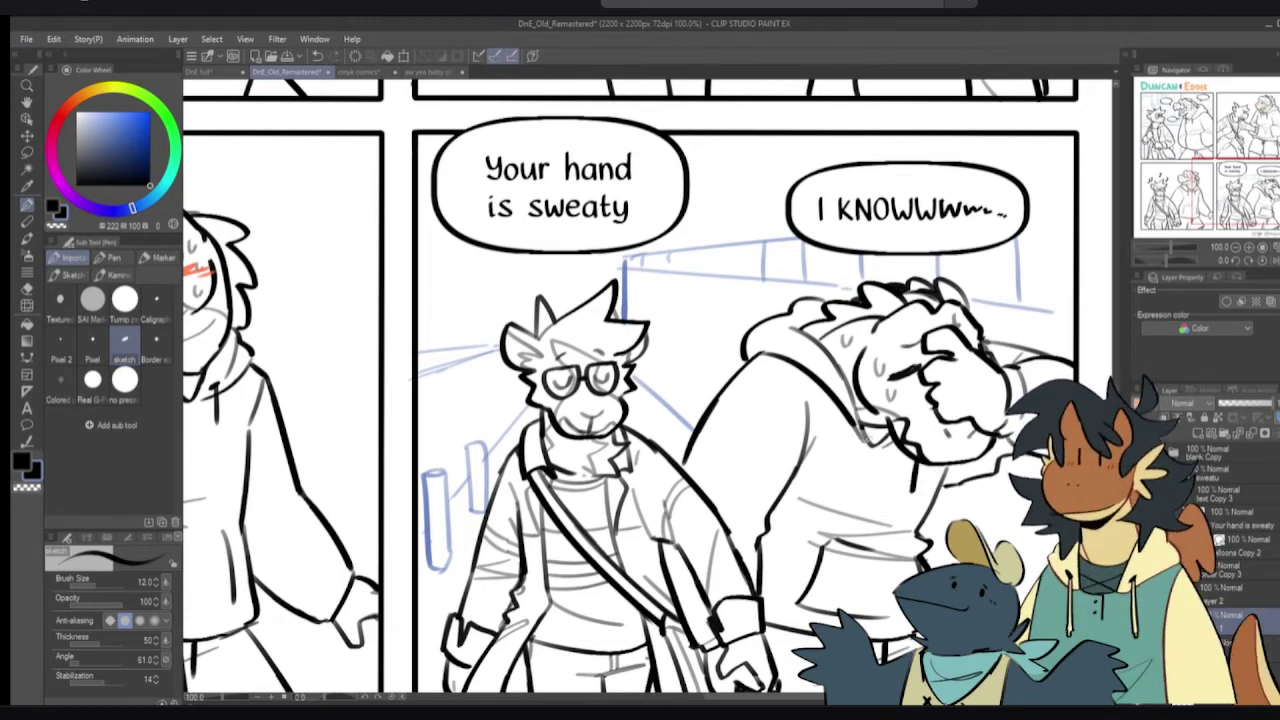
{"action": "key", "text": "e"}
{"action": "key", "text": "p"}
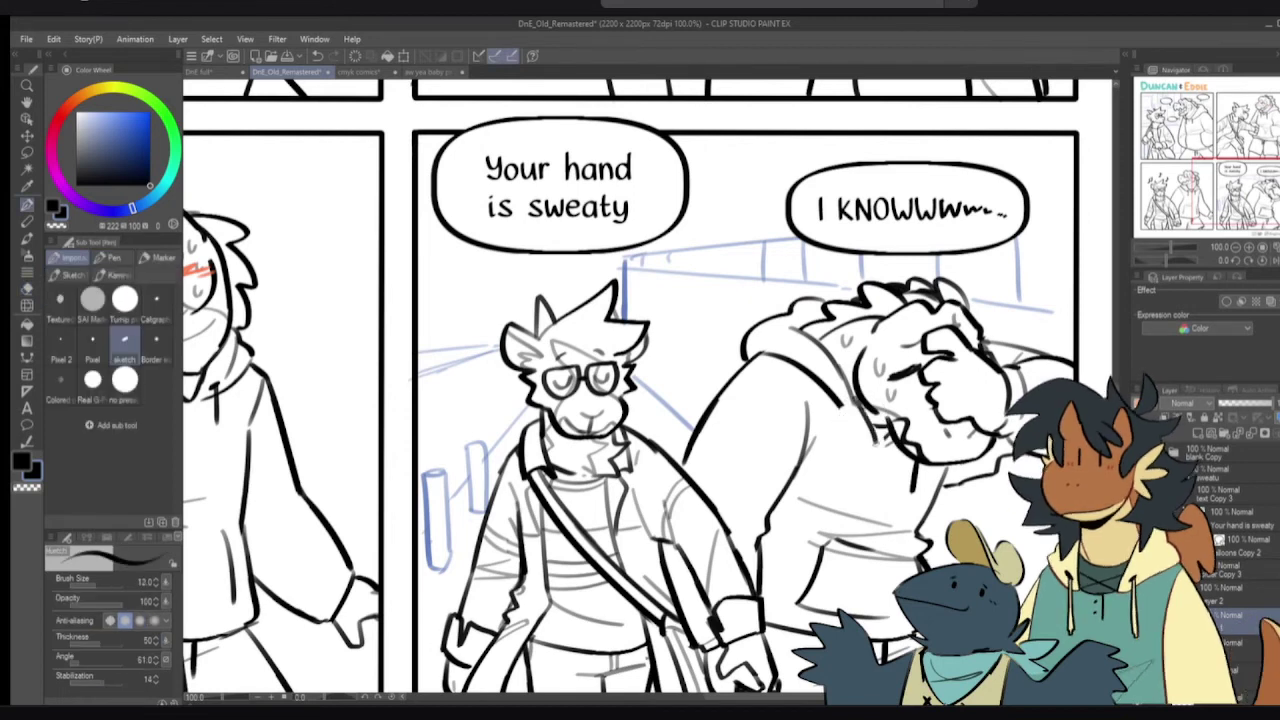
- Draw the second hoodie drawstring on the crocodile in the fourth panel and clean up the hood edge above it
{"action": "mouse_move", "coordinate": [839, 398]}
{"action": "left_mouse_down"}
{"action": "mouse_move", "coordinate": [873, 442]}
{"action": "mouse_move", "coordinate": [861, 406]}
{"action": "mouse_move", "coordinate": [886, 445]}
{"action": "mouse_move", "coordinate": [887, 434]}
{"action": "mouse_move", "coordinate": [867, 480]}
{"action": "left_mouse_up"}
{"action": "key", "text": "ctrl+z"}
{"action": "key", "text": "ctrl+z"}
{"action": "left_click_drag", "start_coordinate": [857, 430], "coordinate": [863, 474]}
{"action": "key", "text": "ctrl+z"}
{"action": "left_click_drag", "start_coordinate": [850, 430], "coordinate": [857, 475]}
{"action": "key", "text": "c"}
{"action": "left_click_drag", "start_coordinate": [827, 393], "coordinate": [867, 422]}
{"action": "key", "text": "c"}
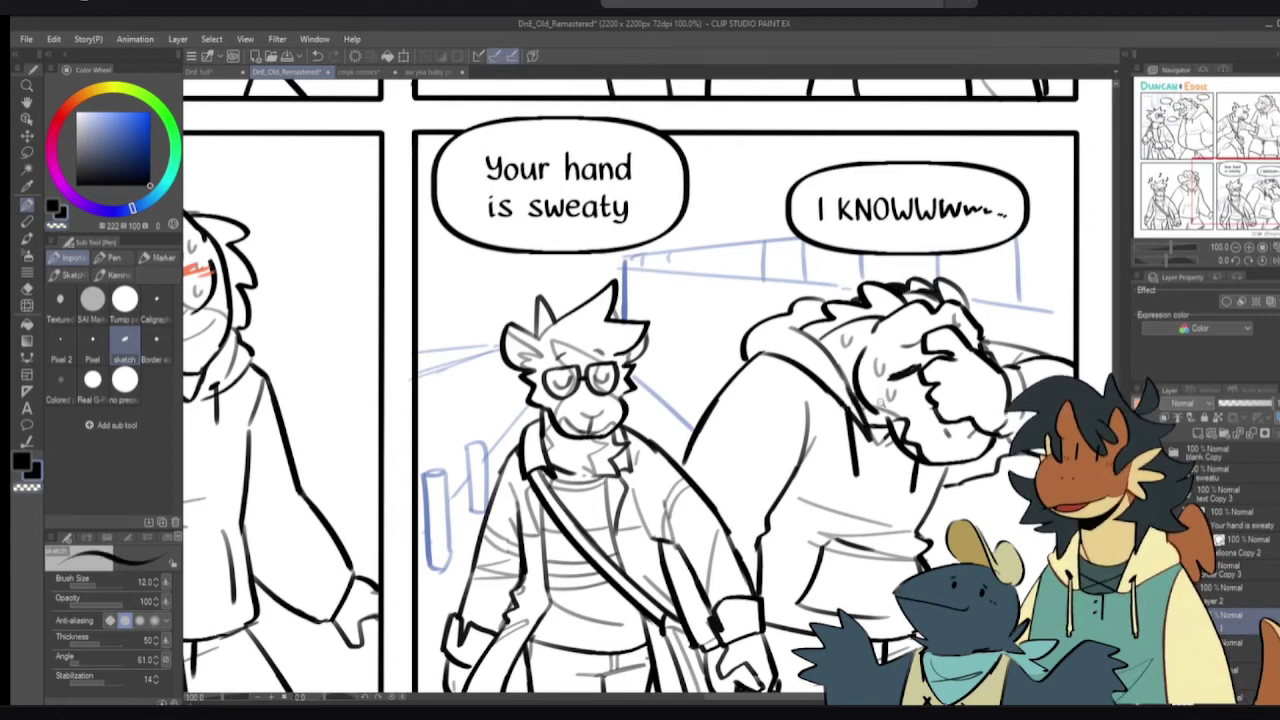
- Choose a medium blue and sketch vertical building lines behind the goat, below the "Your hand is sweaty" balloon
{"action": "scroll", "coordinate": [880, 401], "scroll_direction": "down", "scroll_amount": 1}
{"action": "left_click_drag", "start_coordinate": [950, 402], "coordinate": [938, 426]}
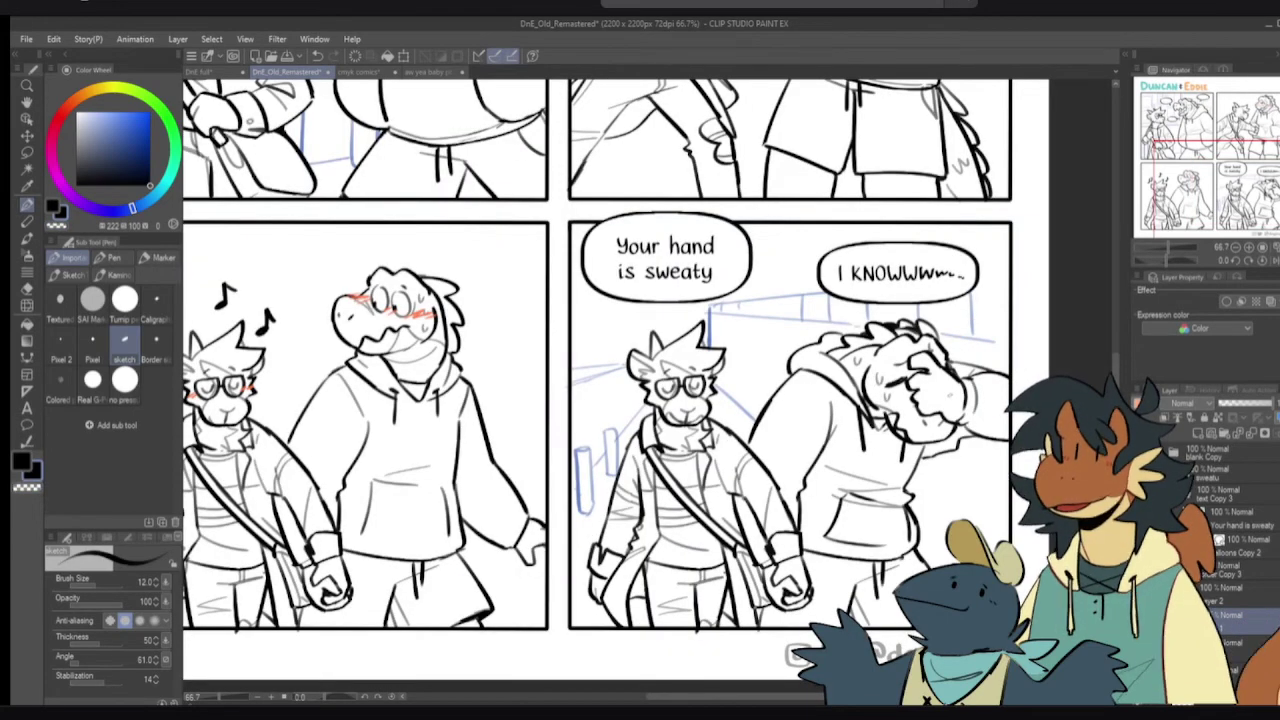
{"action": "left_click_drag", "start_coordinate": [835, 380], "coordinate": [838, 384]}
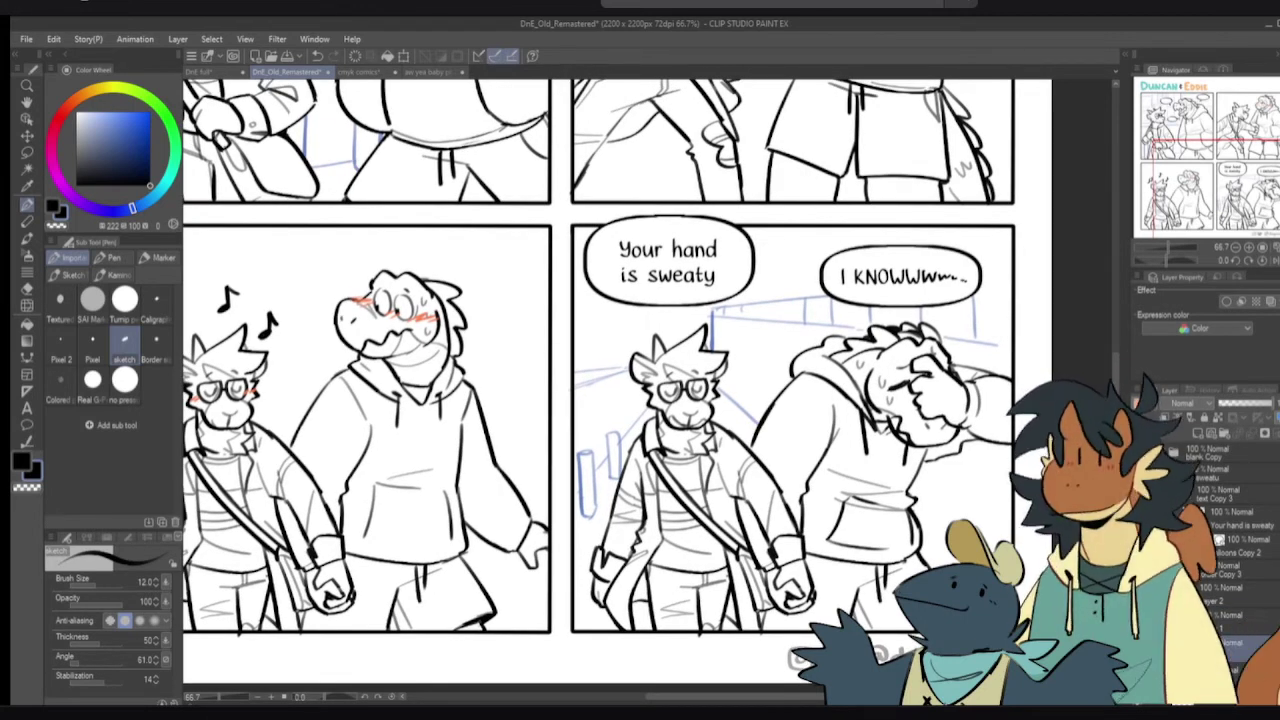
{"action": "left_click", "coordinate": [586, 458], "text": "alt"}
{"action": "left_click", "coordinate": [586, 460], "text": "alt"}
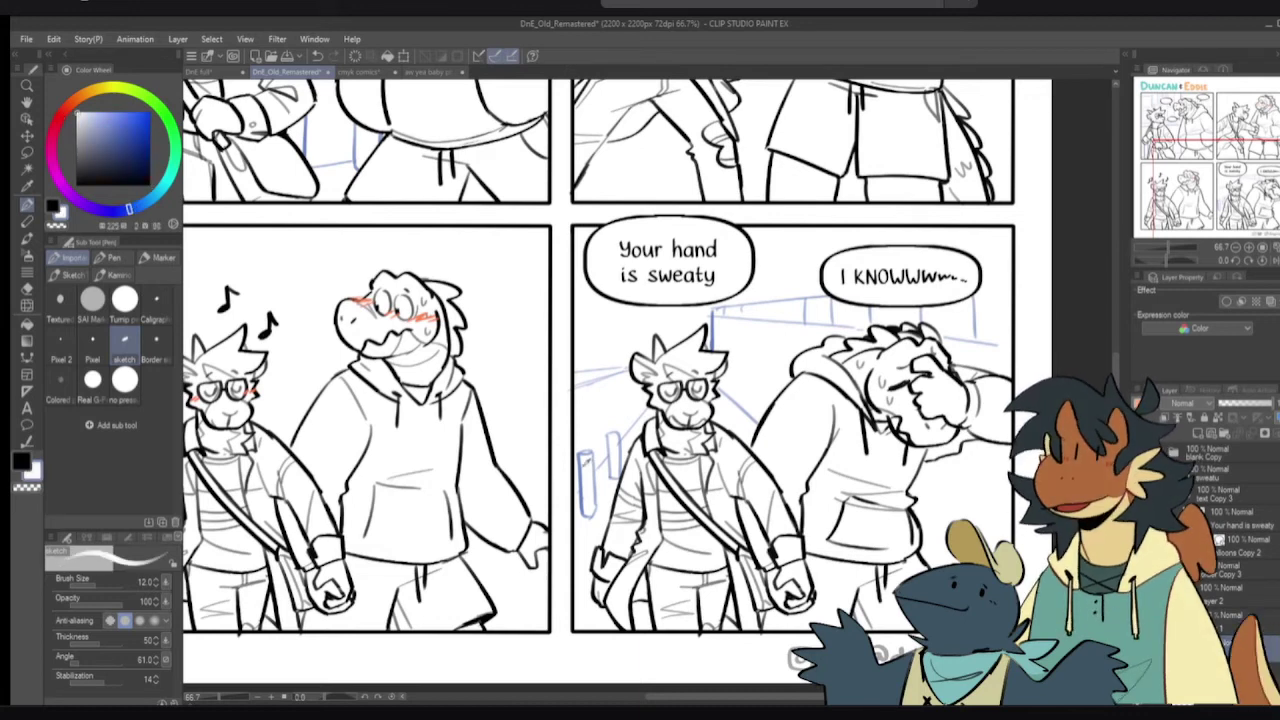
{"action": "left_click", "coordinate": [123, 129]}
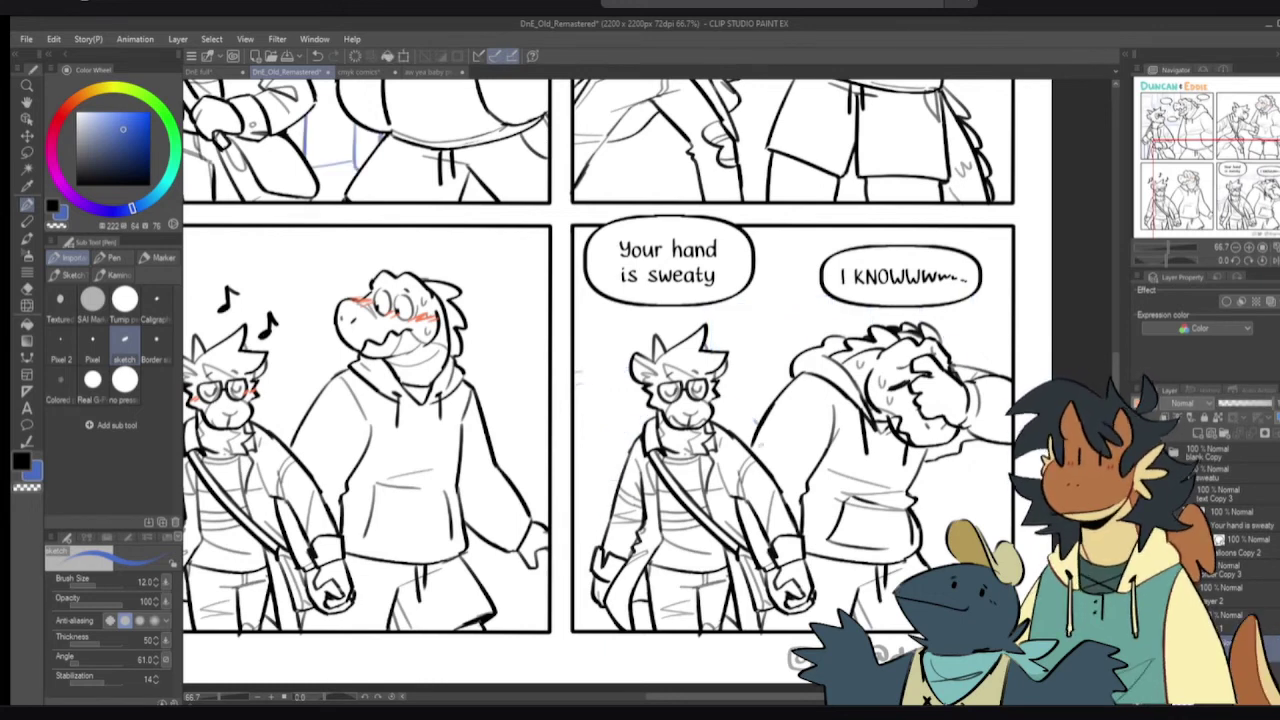
{"action": "mouse_move", "coordinate": [639, 304]}
{"action": "left_mouse_down"}
{"action": "mouse_move", "coordinate": [639, 346]}
{"action": "mouse_move", "coordinate": [620, 342]}
{"action": "left_mouse_up"}
{"action": "left_click_drag", "start_coordinate": [598, 296], "coordinate": [598, 356]}
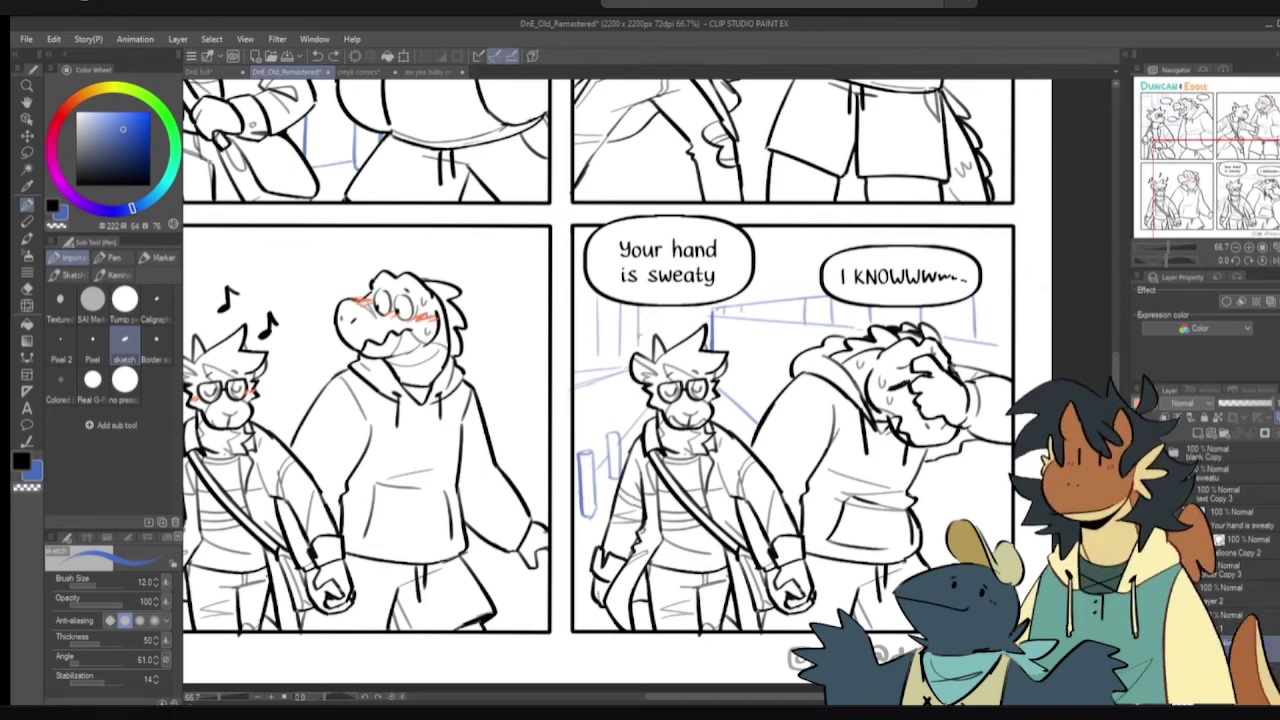
- Erase the old blue building lines between the two characters and sketch a long rising perspective line toward the panel's far edge
{"action": "left_click_drag", "start_coordinate": [634, 321], "coordinate": [827, 317]}
{"action": "key", "text": "e"}
{"action": "left_click_drag", "start_coordinate": [745, 317], "coordinate": [730, 306]}
{"action": "left_click_drag", "start_coordinate": [920, 304], "coordinate": [878, 313]}
{"action": "key", "text": "p"}
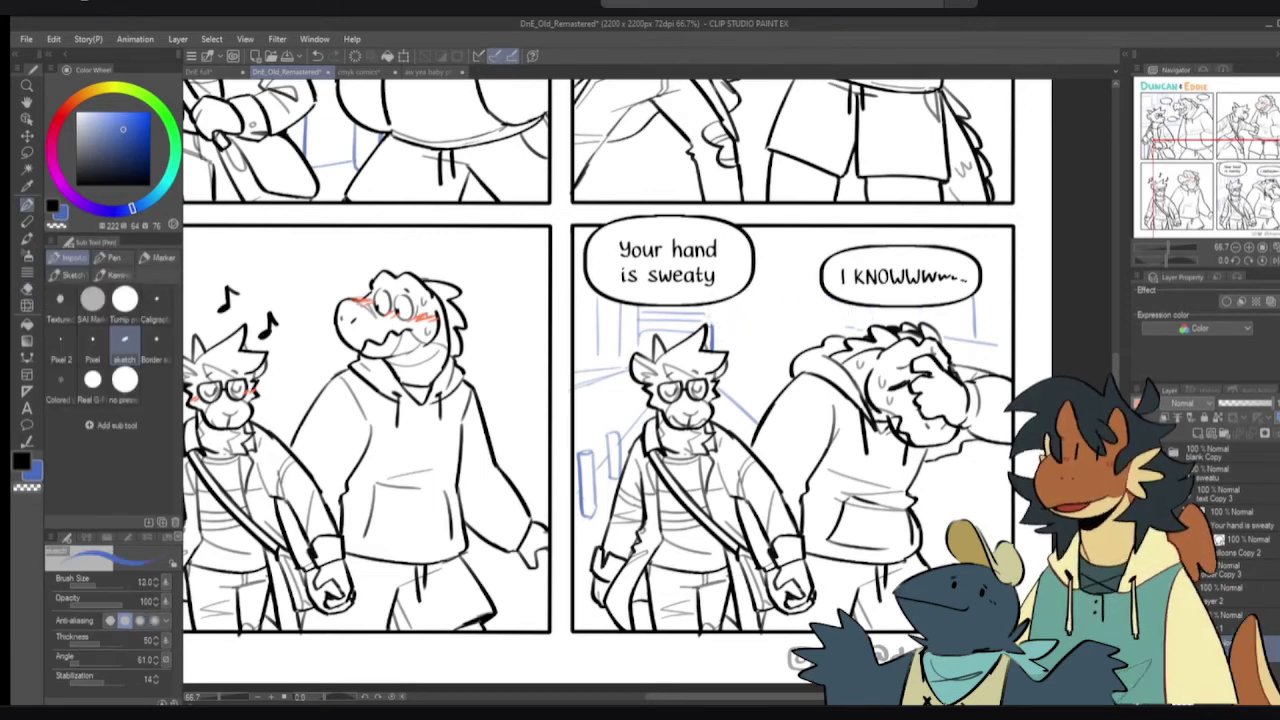
{"action": "left_click_drag", "start_coordinate": [712, 326], "coordinate": [998, 302]}
{"action": "key", "text": "e"}
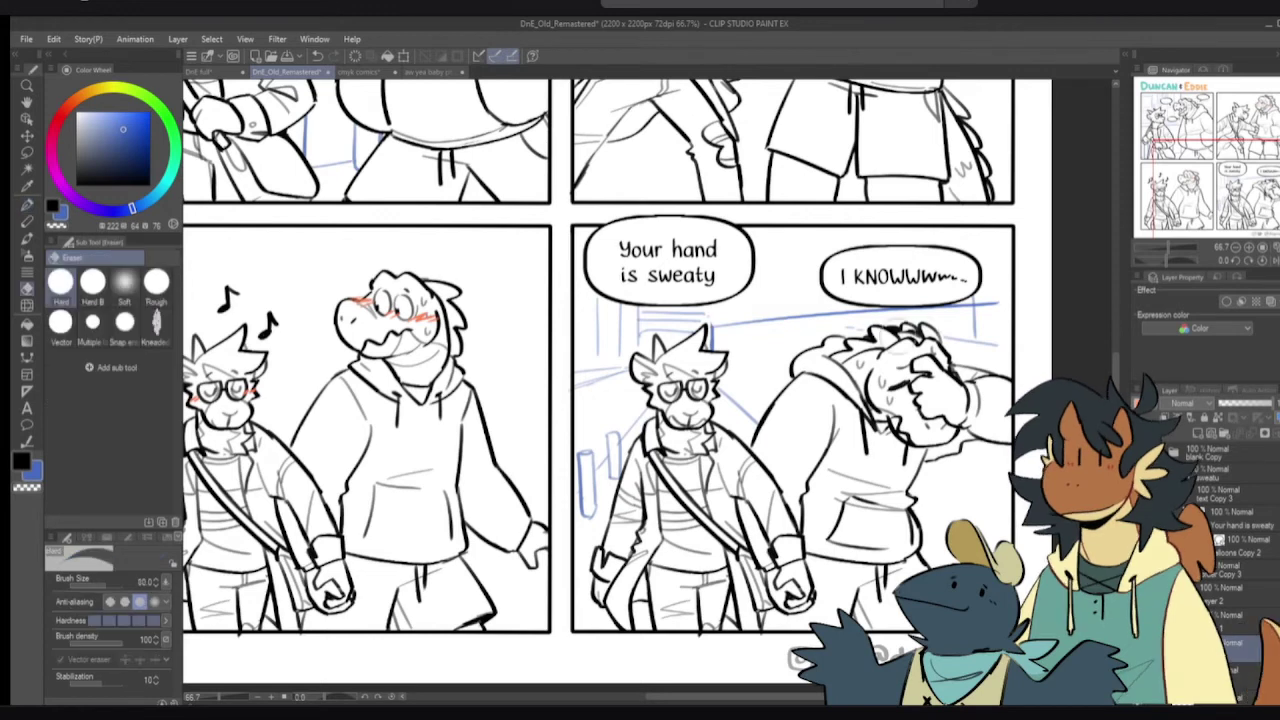
- Rework the blue street posts beside the goat in the fourth panel, undoing the unwanted strokes
{"action": "key", "text": "p"}
{"action": "mouse_move", "coordinate": [609, 432]}
{"action": "left_mouse_down"}
{"action": "mouse_move", "coordinate": [609, 468]}
{"action": "mouse_move", "coordinate": [619, 464]}
{"action": "mouse_move", "coordinate": [581, 474]}
{"action": "mouse_move", "coordinate": [588, 452]}
{"action": "left_mouse_up"}
{"action": "key", "text": "e"}
{"action": "key", "text": "p"}
{"action": "mouse_move", "coordinate": [592, 428]}
{"action": "left_mouse_down"}
{"action": "mouse_move", "coordinate": [596, 462]}
{"action": "mouse_move", "coordinate": [588, 430]}
{"action": "mouse_move", "coordinate": [581, 446]}
{"action": "mouse_move", "coordinate": [596, 470]}
{"action": "left_mouse_up"}
{"action": "key", "text": "ctrl+z"}
{"action": "key", "text": "ctrl+z"}
{"action": "key", "text": "ctrl+z"}
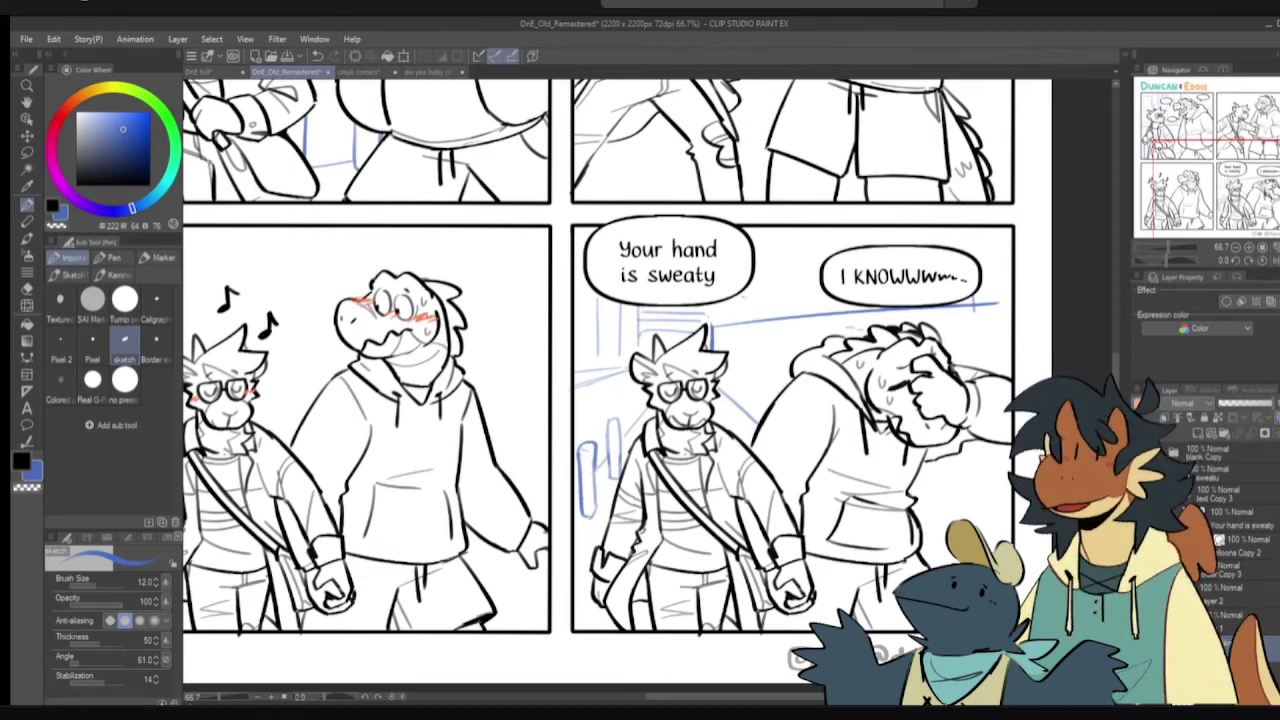
- Sketch lighter blue perspective lines beneath the long rising line behind the crocodile, undoing misplaced strokes
{"action": "left_click_drag", "start_coordinate": [715, 336], "coordinate": [829, 329]}
{"action": "key", "text": "ctrl+z"}
{"action": "left_click_drag", "start_coordinate": [714, 334], "coordinate": [852, 331]}
{"action": "key", "text": "ctrl+z"}
{"action": "key", "text": "ctrl+z"}
{"action": "left_click_drag", "start_coordinate": [932, 340], "coordinate": [990, 342]}
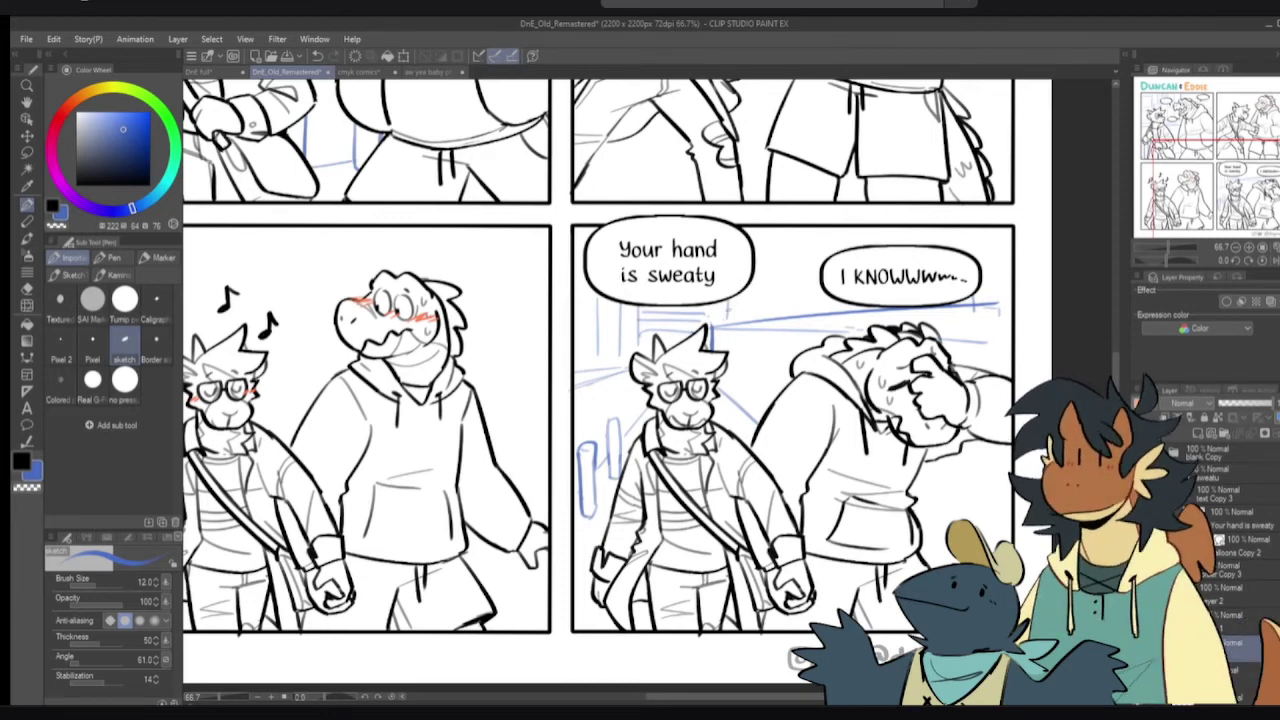
{"action": "key", "text": "ctrl+z"}
- Sketch the vertical edge and roofline of a blue building between the two speech balloons in the fourth panel
{"action": "left_click_drag", "start_coordinate": [729, 296], "coordinate": [728, 323]}
{"action": "left_click_drag", "start_coordinate": [759, 244], "coordinate": [758, 316]}
{"action": "mouse_move", "coordinate": [764, 240]}
{"action": "left_mouse_down"}
{"action": "mouse_move", "coordinate": [763, 313]}
{"action": "mouse_move", "coordinate": [847, 233]}
{"action": "left_mouse_up"}
{"action": "key", "text": "ctrl+z"}
{"action": "left_click_drag", "start_coordinate": [768, 237], "coordinate": [885, 238]}
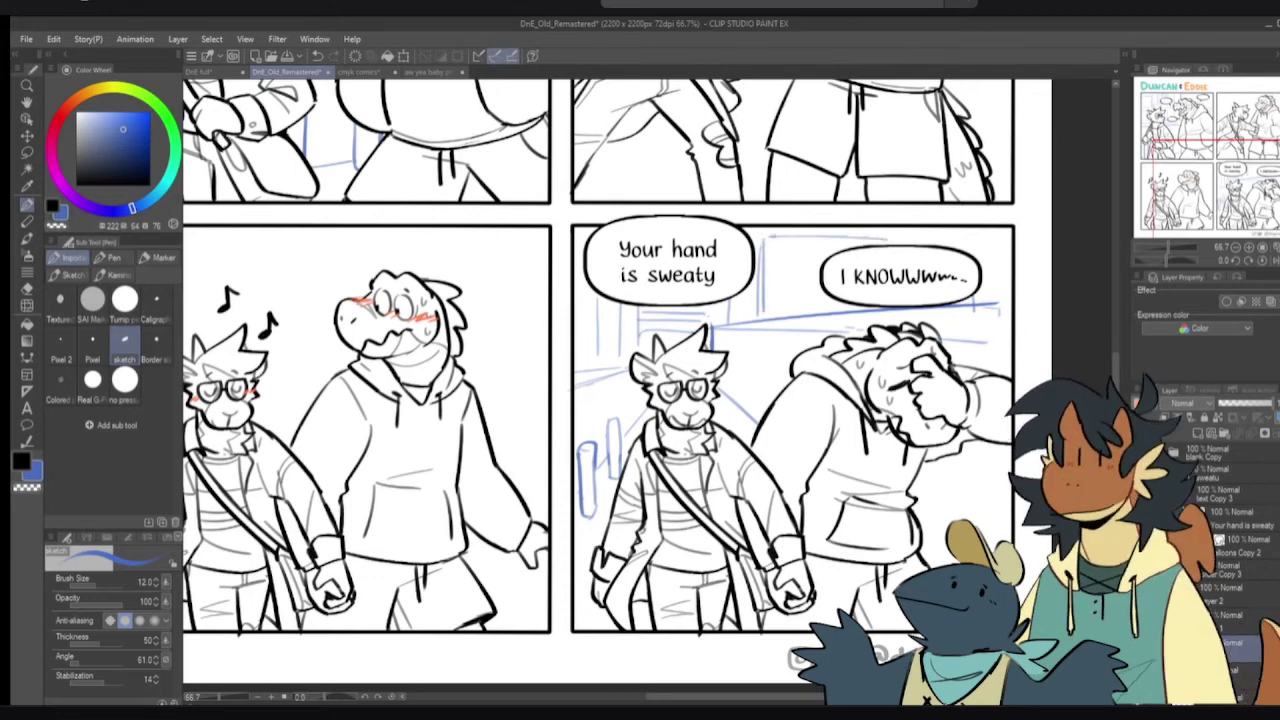
{"action": "mouse_move", "coordinate": [768, 238]}
{"action": "left_mouse_down"}
{"action": "mouse_move", "coordinate": [756, 260]}
{"action": "mouse_move", "coordinate": [897, 240]}
{"action": "left_mouse_up"}
- Sketch a window on the building beside the "I KNOWW" balloon and add a short vertical line above that balloon
{"action": "mouse_move", "coordinate": [780, 250]}
{"action": "left_mouse_down"}
{"action": "mouse_move", "coordinate": [780, 288]}
{"action": "mouse_move", "coordinate": [832, 246]}
{"action": "left_mouse_up"}
{"action": "left_click_drag", "start_coordinate": [778, 282], "coordinate": [820, 284]}
{"action": "key", "text": "ctrl+z"}
{"action": "key", "text": "ctrl+z"}
{"action": "left_click_drag", "start_coordinate": [783, 245], "coordinate": [831, 257]}
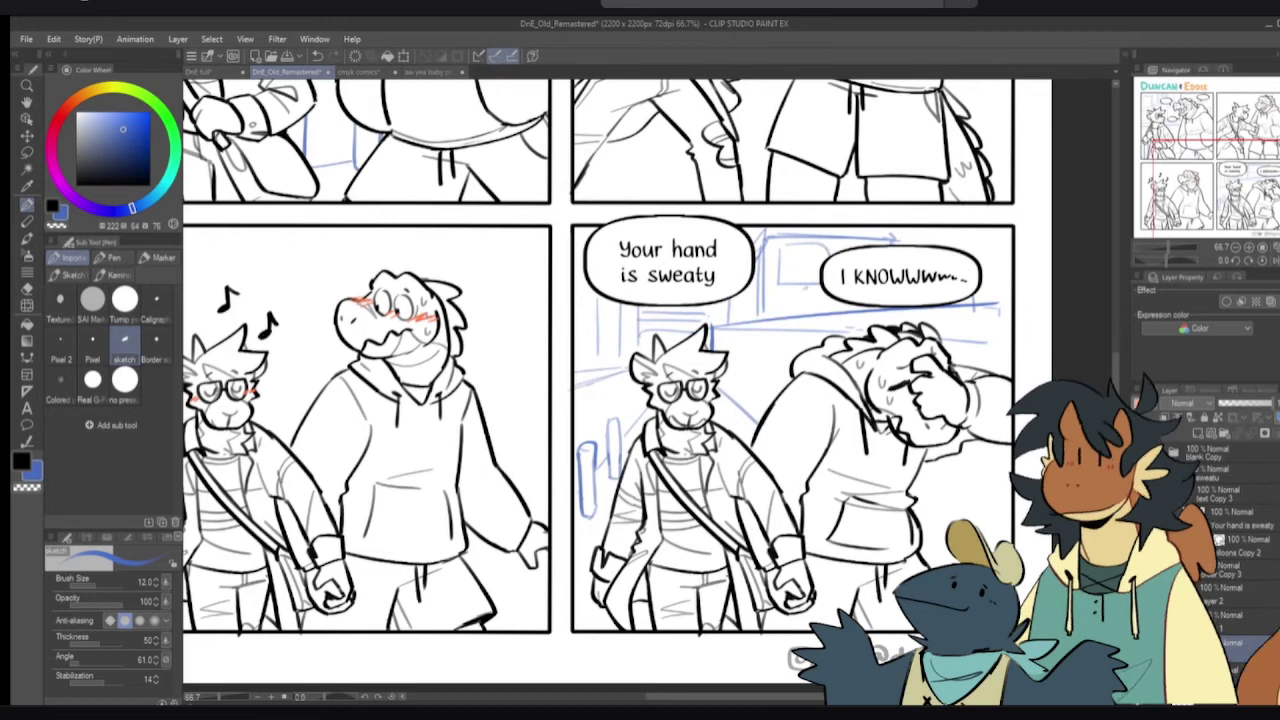
{"action": "left_click_drag", "start_coordinate": [777, 291], "coordinate": [823, 290]}
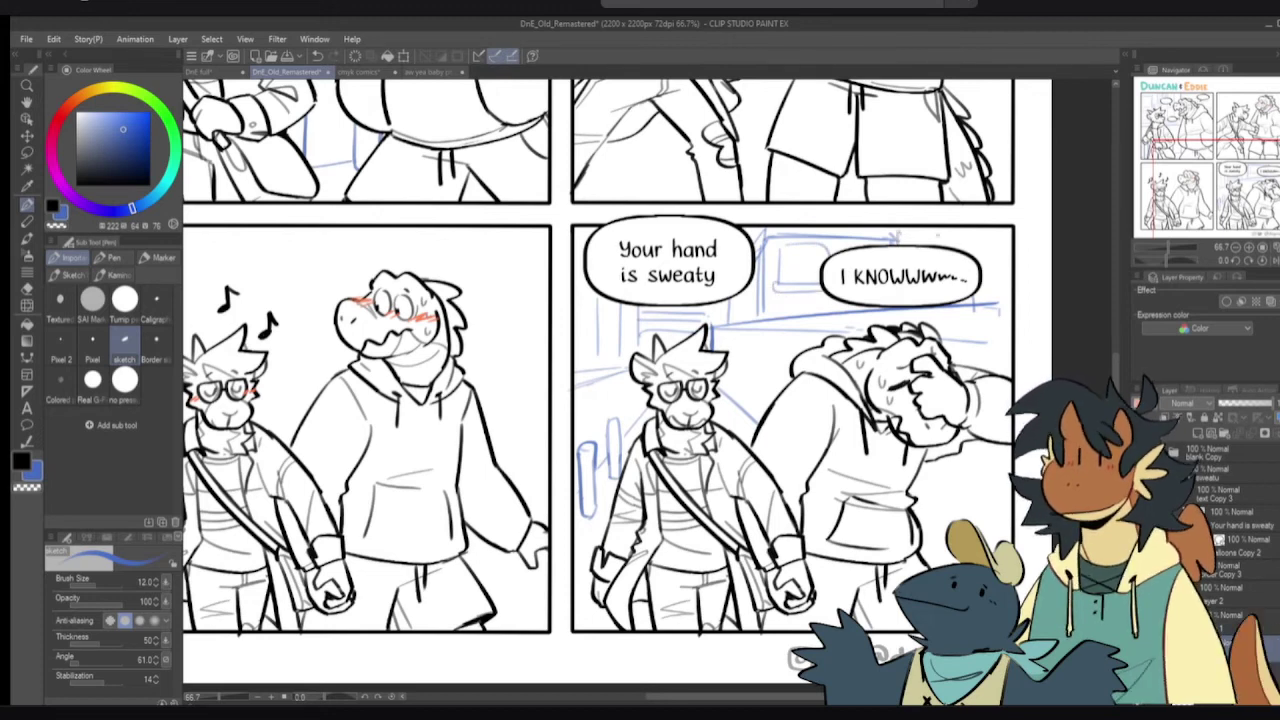
{"action": "left_click_drag", "start_coordinate": [967, 228], "coordinate": [968, 253]}
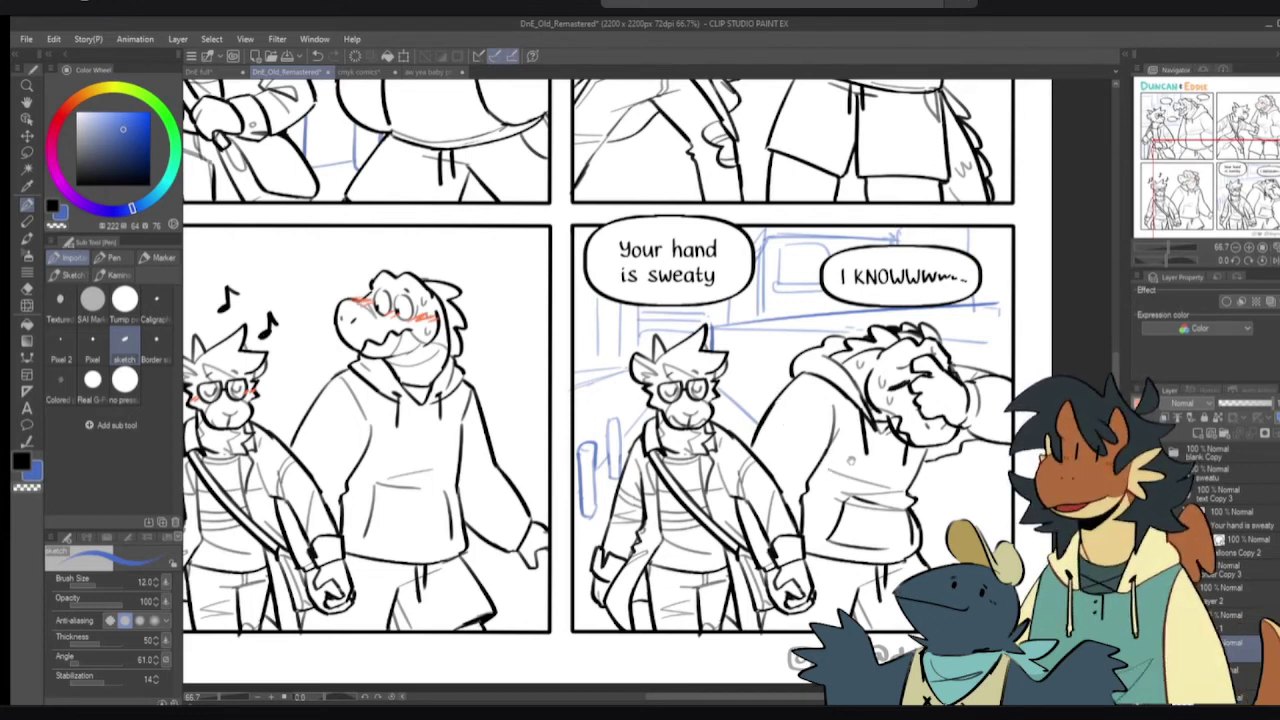
- Show the old coloured comic's copy layer and raise its opacity to 100%
{"action": "scroll", "coordinate": [856, 466], "scroll_direction": "down", "scroll_amount": 1}
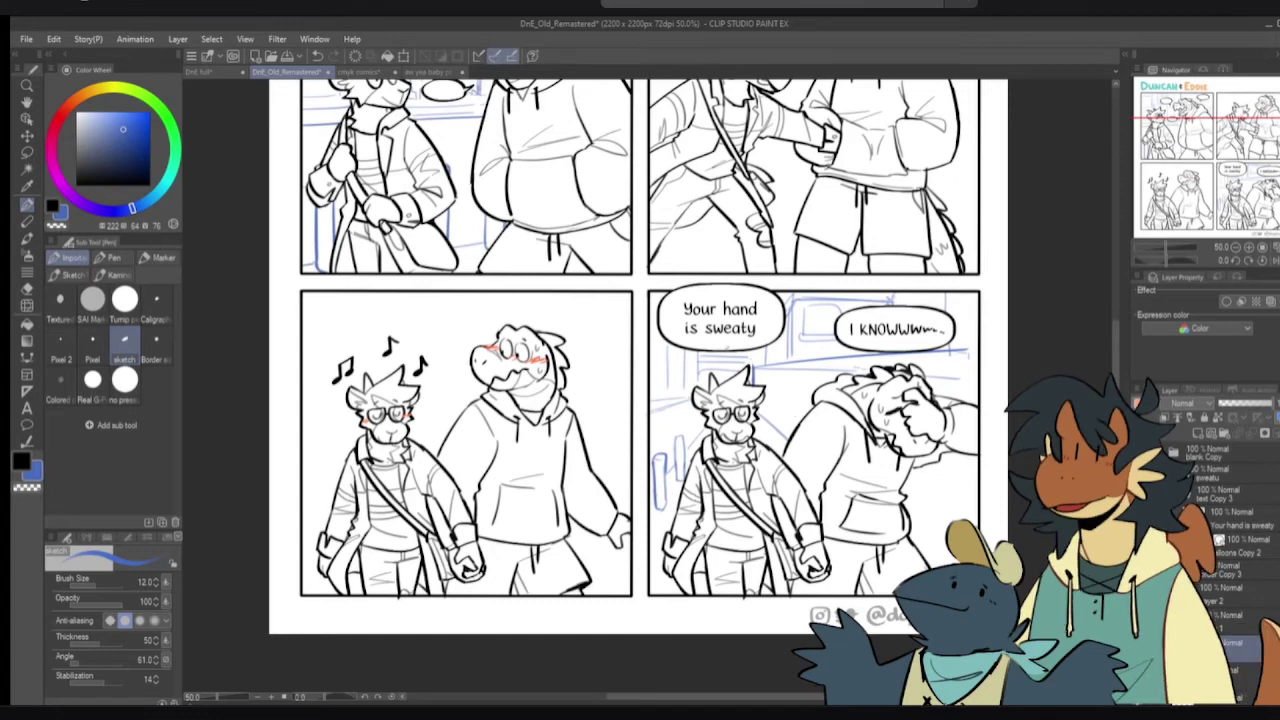
{"action": "left_click_drag", "start_coordinate": [778, 367], "coordinate": [933, 533]}
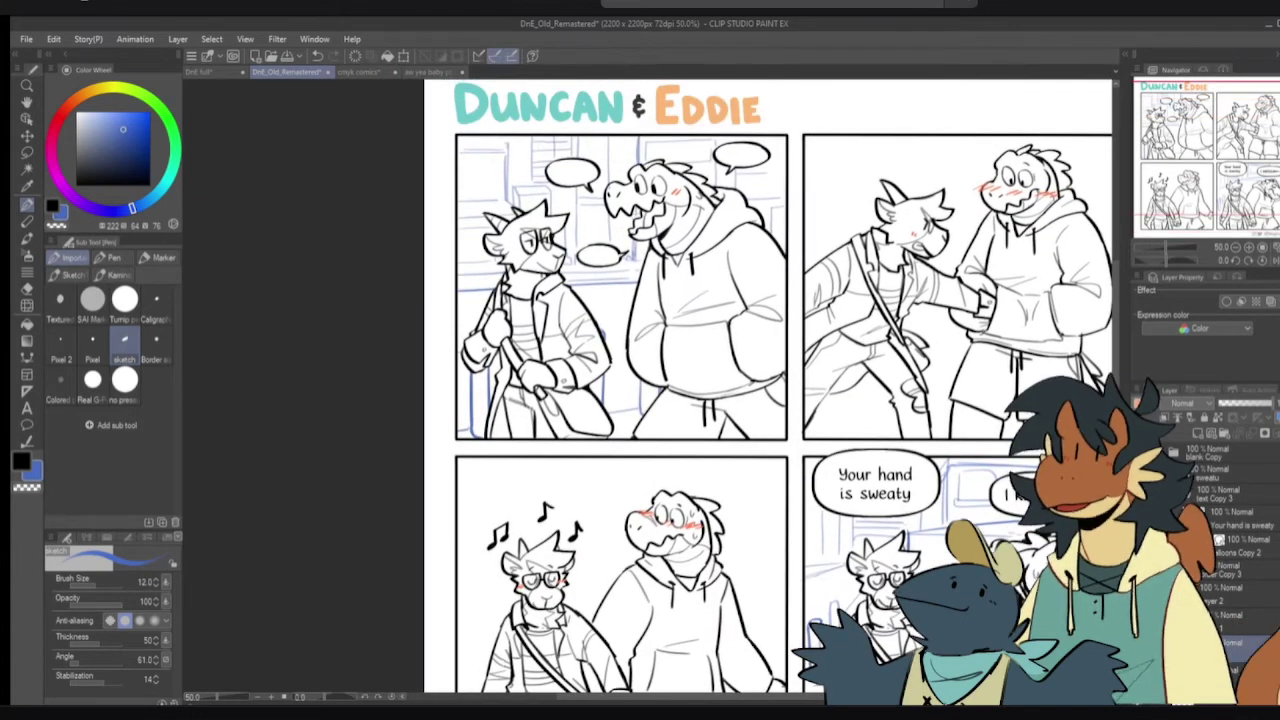
{"action": "scroll", "coordinate": [1218, 615], "scroll_direction": "down", "scroll_amount": 2}
{"action": "scroll", "coordinate": [1218, 615], "scroll_direction": "down", "scroll_amount": 1}
{"action": "left_click", "coordinate": [1144, 655]}
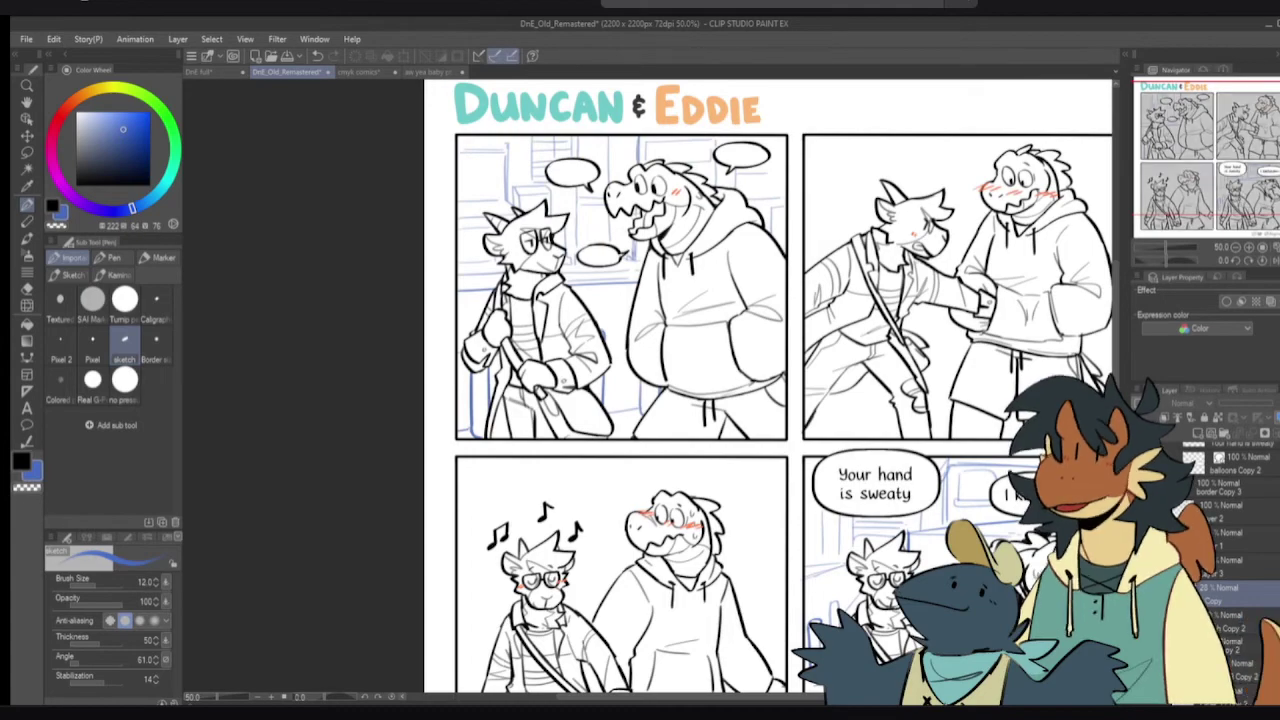
{"action": "left_click", "coordinate": [1262, 655]}
{"action": "left_click", "coordinate": [1144, 595]}
{"action": "left_click", "coordinate": [1240, 595]}
{"action": "left_click_drag", "start_coordinate": [882, 458], "coordinate": [857, 468]}
{"action": "left_click_drag", "start_coordinate": [1257, 403], "coordinate": [1278, 404]}
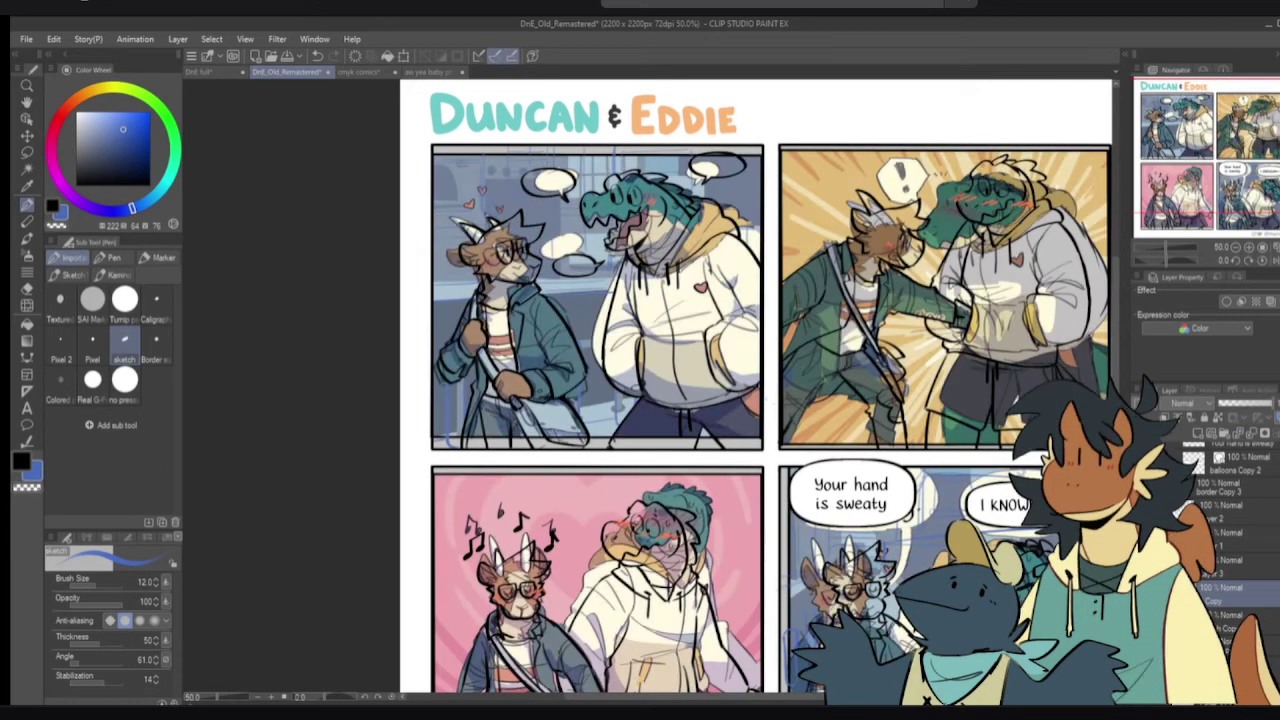
- Scale the coloured comic reference to about 36%, place it in the second panel's corner, and raise its layer above the line art
{"action": "key", "text": "ctrl+t"}
{"action": "left_click_drag", "start_coordinate": [885, 479], "coordinate": [835, 369]}
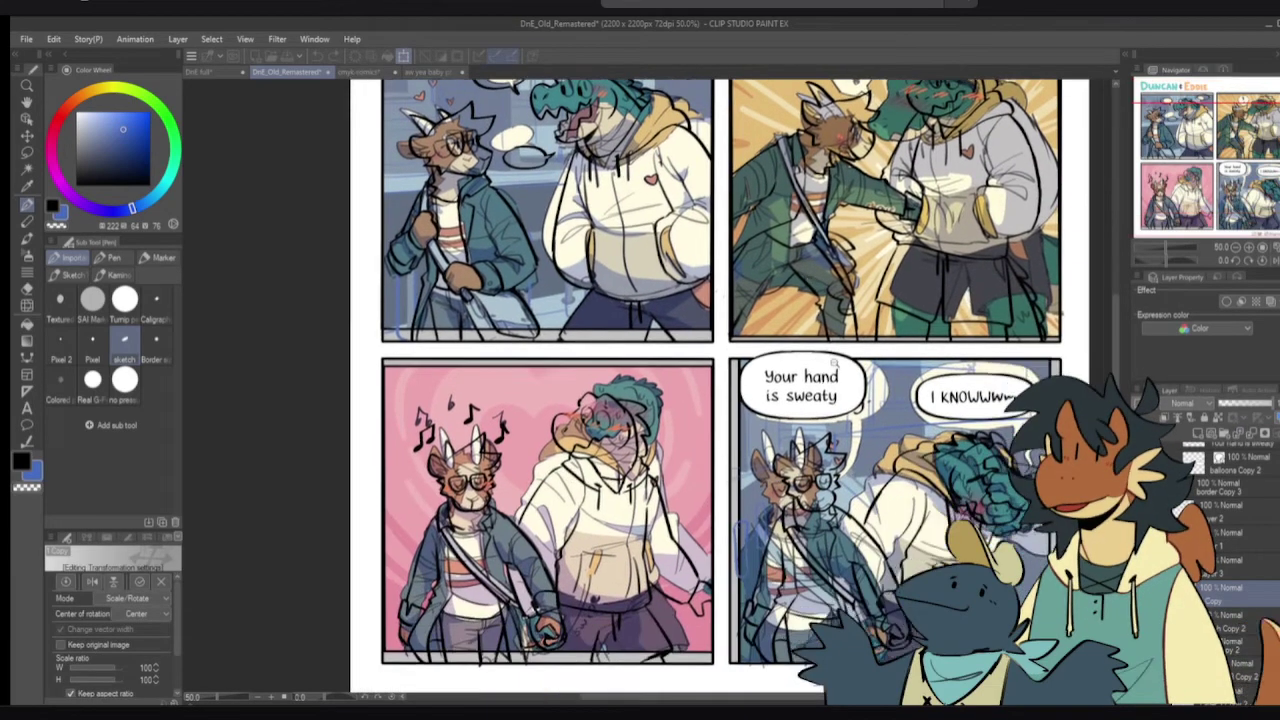
{"action": "scroll", "coordinate": [835, 369], "scroll_direction": "down", "scroll_amount": 1}
{"action": "left_click_drag", "start_coordinate": [751, 579], "coordinate": [762, 434]}
{"action": "left_click_drag", "start_coordinate": [786, 325], "coordinate": [866, 188]}
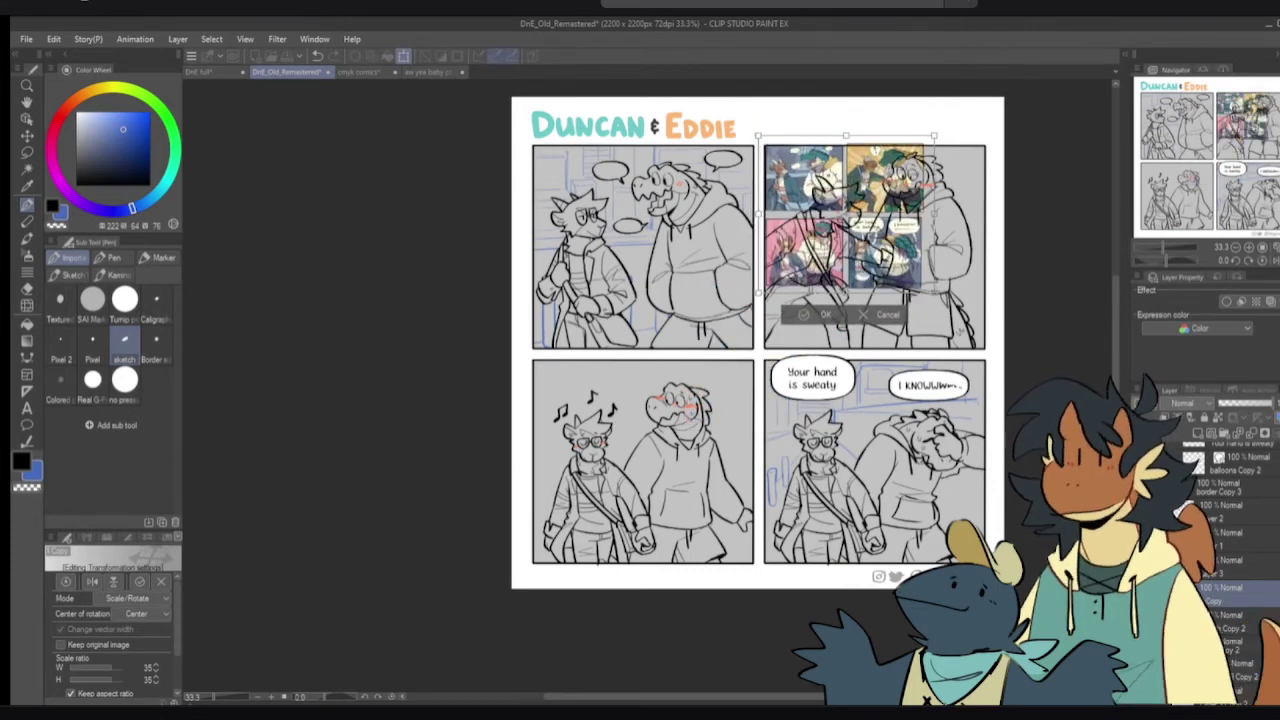
{"action": "left_click", "coordinate": [836, 317]}
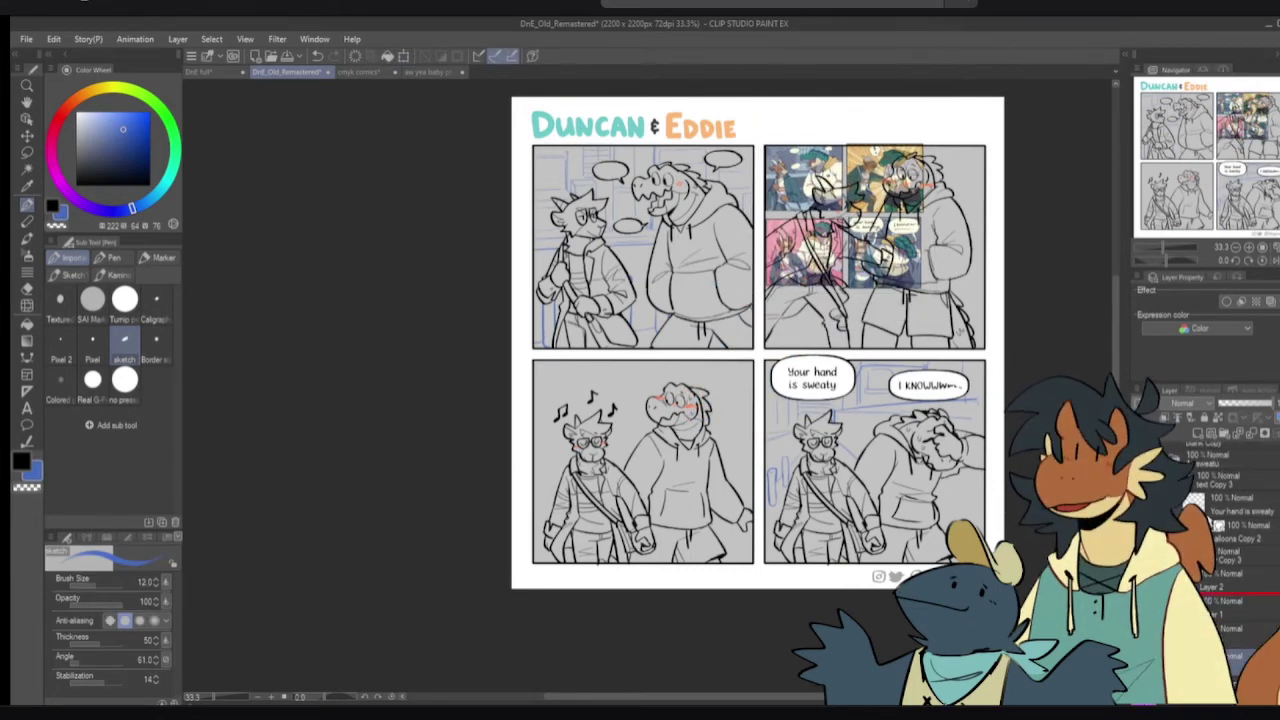
{"action": "mouse_move", "coordinate": [1214, 500]}
{"action": "left_mouse_down"}
{"action": "mouse_move", "coordinate": [1223, 513]}
{"action": "mouse_move", "coordinate": [1227, 478]}
{"action": "left_mouse_up"}
{"action": "scroll", "coordinate": [1223, 592], "scroll_direction": "down", "scroll_amount": 3}
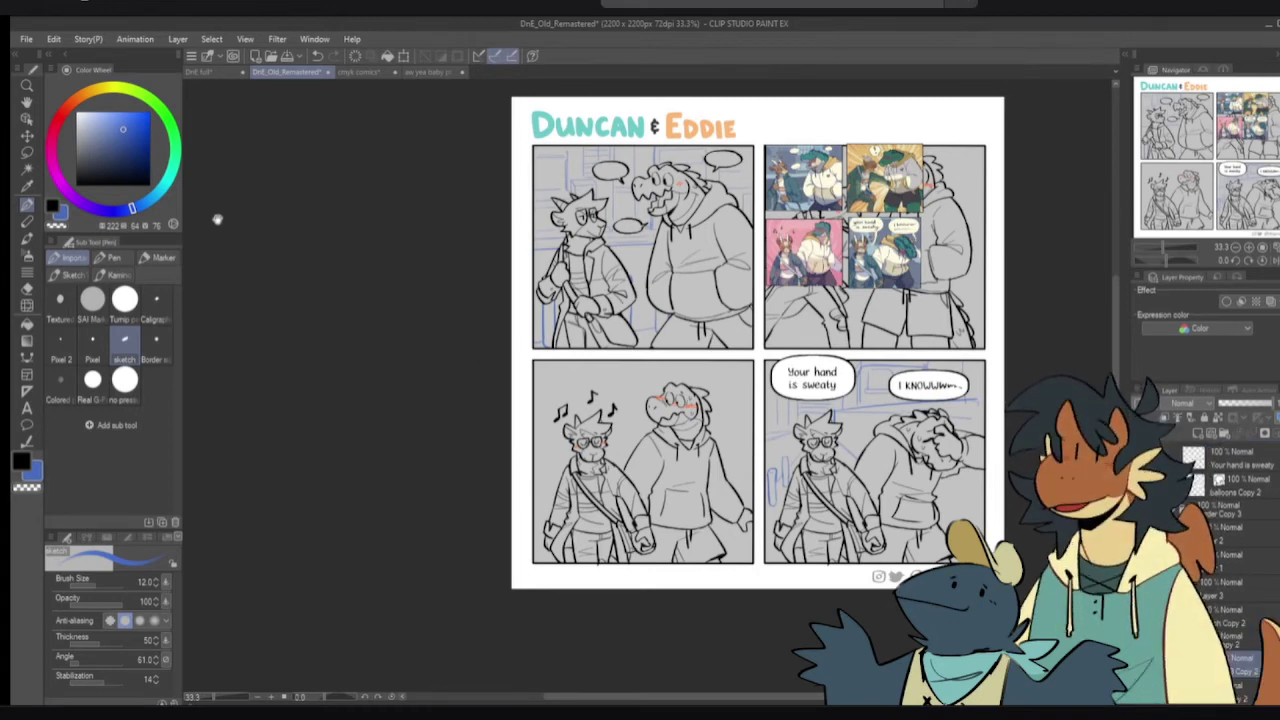
- Paint light blue sampled from the reference across the panels' grey base, using the Turnip pen at size 798.7
{"action": "left_click", "coordinate": [124, 299]}
{"action": "scroll", "coordinate": [910, 364], "scroll_direction": "up", "scroll_amount": 1}
{"action": "left_click_drag", "start_coordinate": [897, 391], "coordinate": [885, 416]}
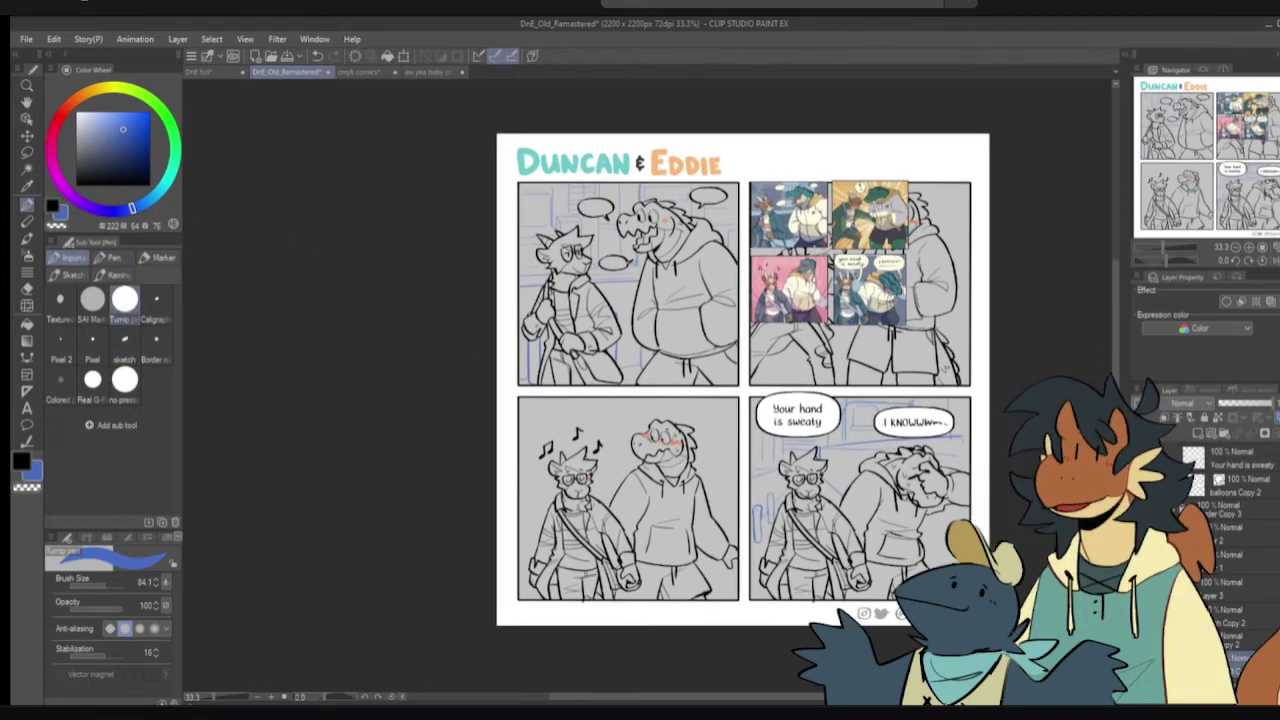
{"action": "left_click", "coordinate": [778, 204], "text": "alt"}
{"action": "left_click", "coordinate": [784, 198], "text": "alt"}
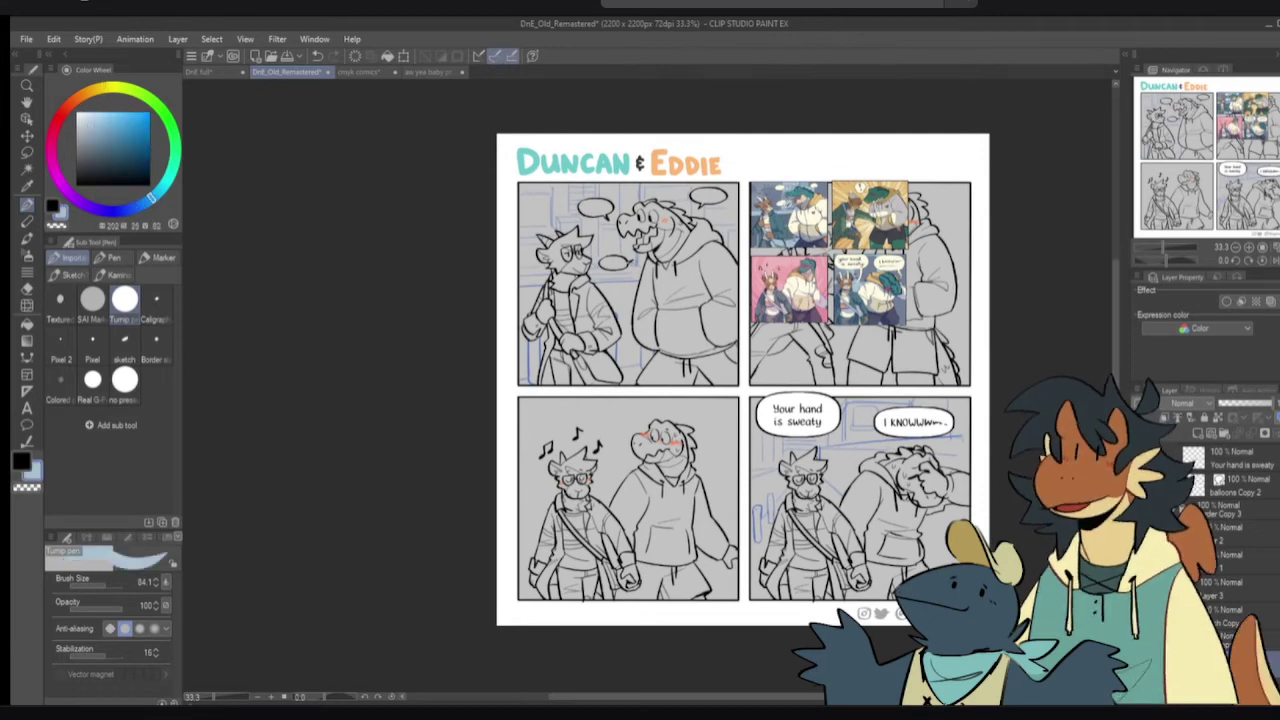
{"action": "left_click_drag", "start_coordinate": [757, 285], "coordinate": [845, 285]}
{"action": "mouse_move", "coordinate": [656, 230]}
{"action": "left_mouse_down"}
{"action": "mouse_move", "coordinate": [681, 285]}
{"action": "mouse_move", "coordinate": [821, 330]}
{"action": "mouse_move", "coordinate": [781, 370]}
{"action": "mouse_move", "coordinate": [541, 470]}
{"action": "mouse_move", "coordinate": [881, 480]}
{"action": "mouse_move", "coordinate": [861, 560]}
{"action": "mouse_move", "coordinate": [656, 501]}
{"action": "left_mouse_up"}
{"action": "left_click", "coordinate": [53, 206]}
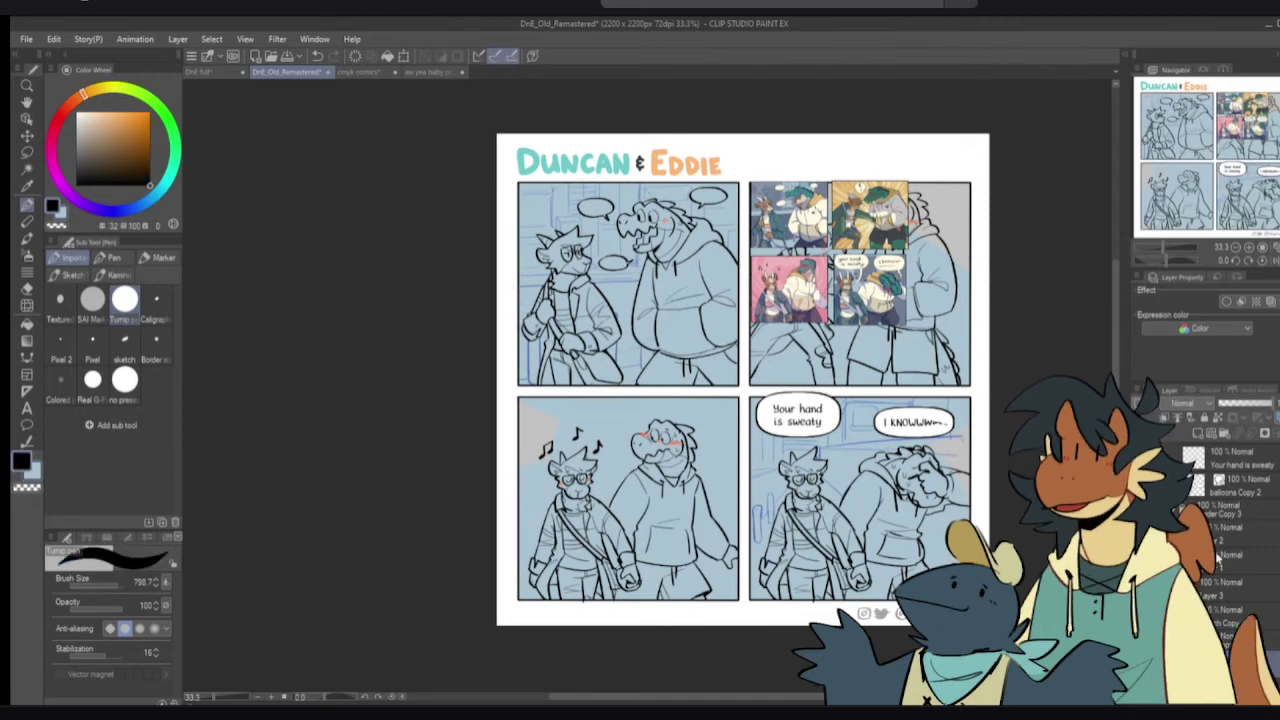
- Recolour the background sketch lines on Layer 3 to a dark navy of hue 241
{"action": "left_click", "coordinate": [1222, 588]}
{"action": "left_click", "coordinate": [121, 168]}
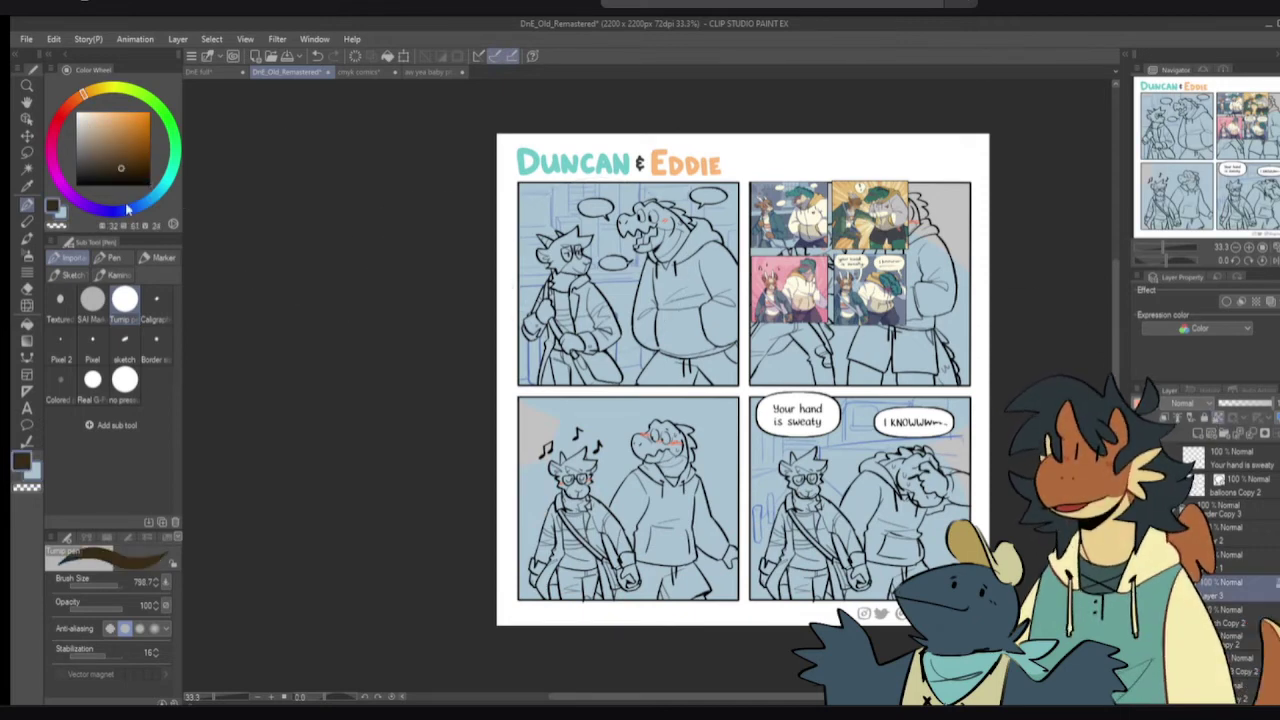
{"action": "left_click", "coordinate": [112, 210]}
{"action": "left_click", "coordinate": [387, 57]}
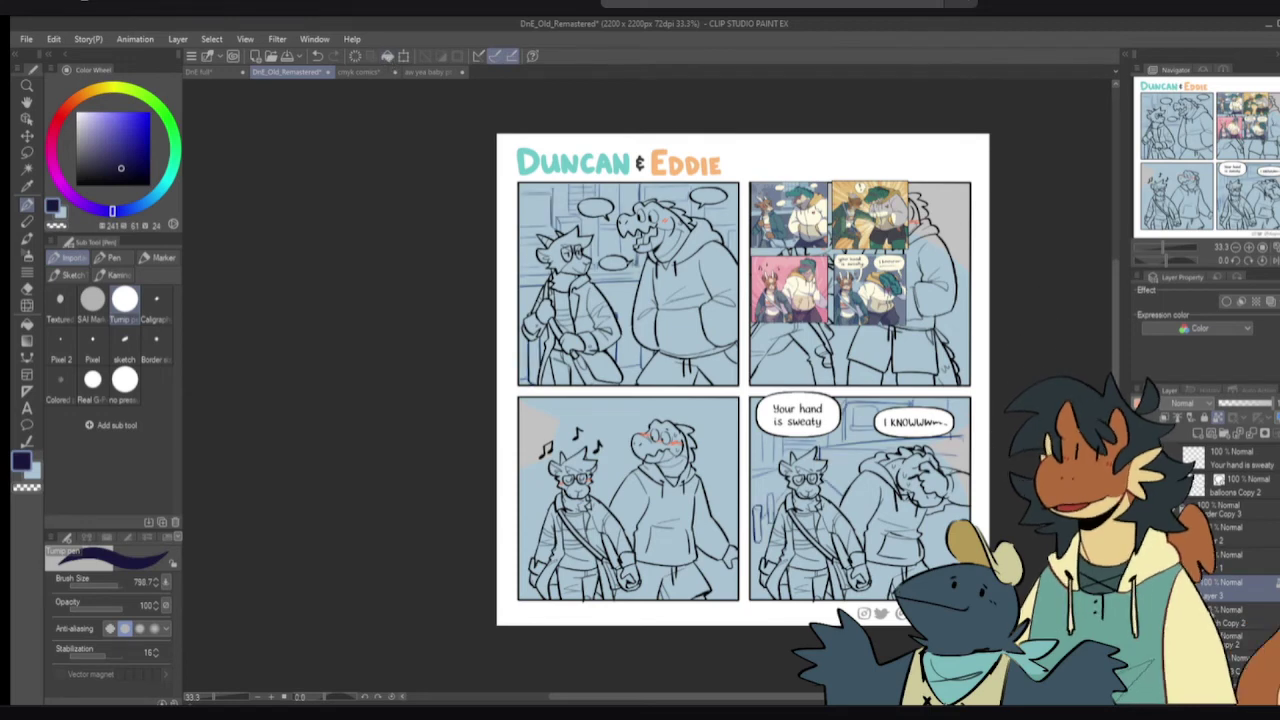
- Select the base colour layer below the sketches and shrink the Turnip pen for painting in the first panel
{"action": "scroll", "coordinate": [1240, 600], "scroll_direction": "down", "scroll_amount": 1}
{"action": "left_click", "coordinate": [1242, 650]}
{"action": "left_click_drag", "start_coordinate": [797, 410], "coordinate": [806, 461]}
{"action": "scroll", "coordinate": [714, 372], "scroll_direction": "up", "scroll_amount": 1}
{"action": "left_click_drag", "start_coordinate": [714, 372], "coordinate": [740, 400]}
{"action": "left_click_drag", "start_coordinate": [615, 345], "coordinate": [446, 342]}
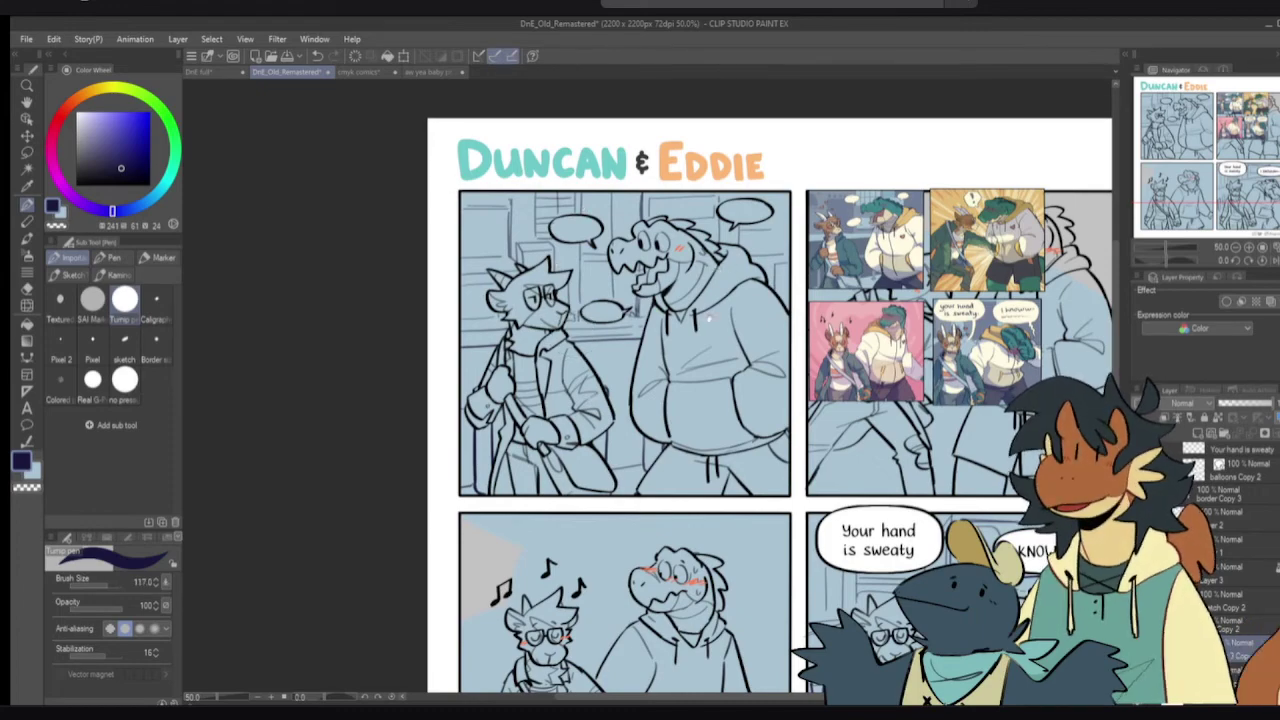
{"action": "scroll", "coordinate": [705, 314], "scroll_direction": "up", "scroll_amount": 1}
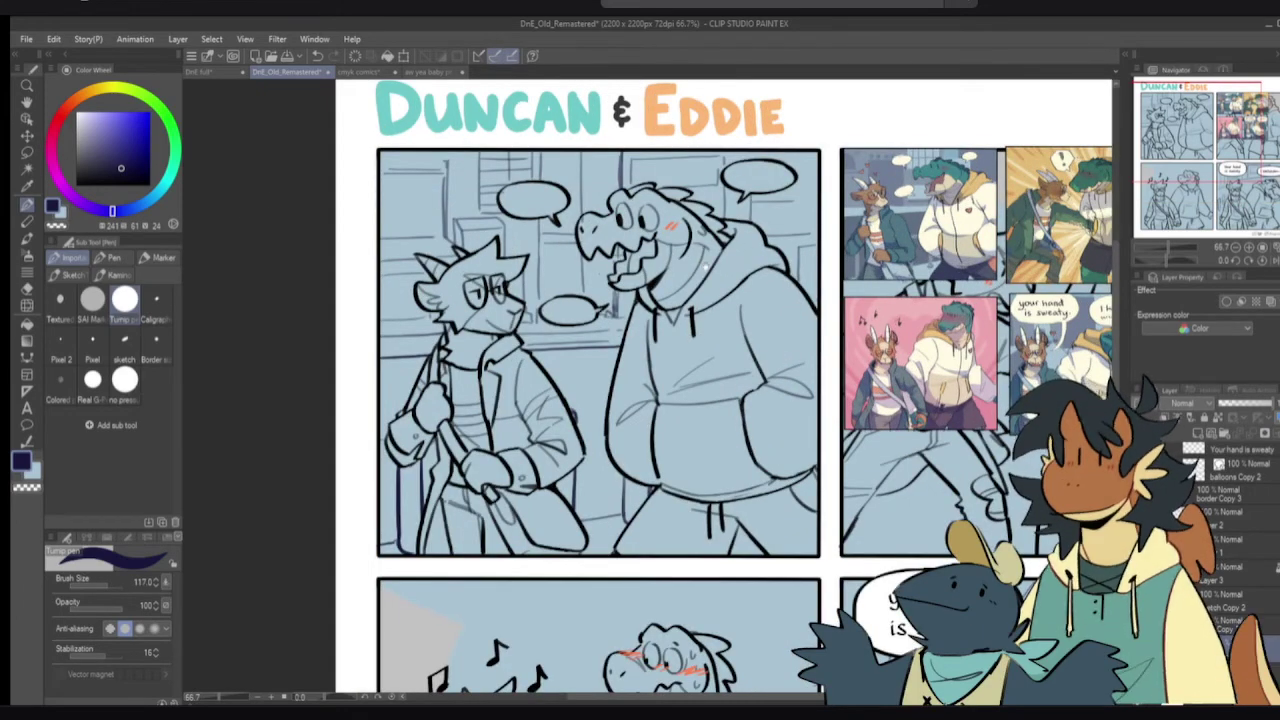
{"action": "left_click_drag", "start_coordinate": [661, 313], "coordinate": [644, 321]}
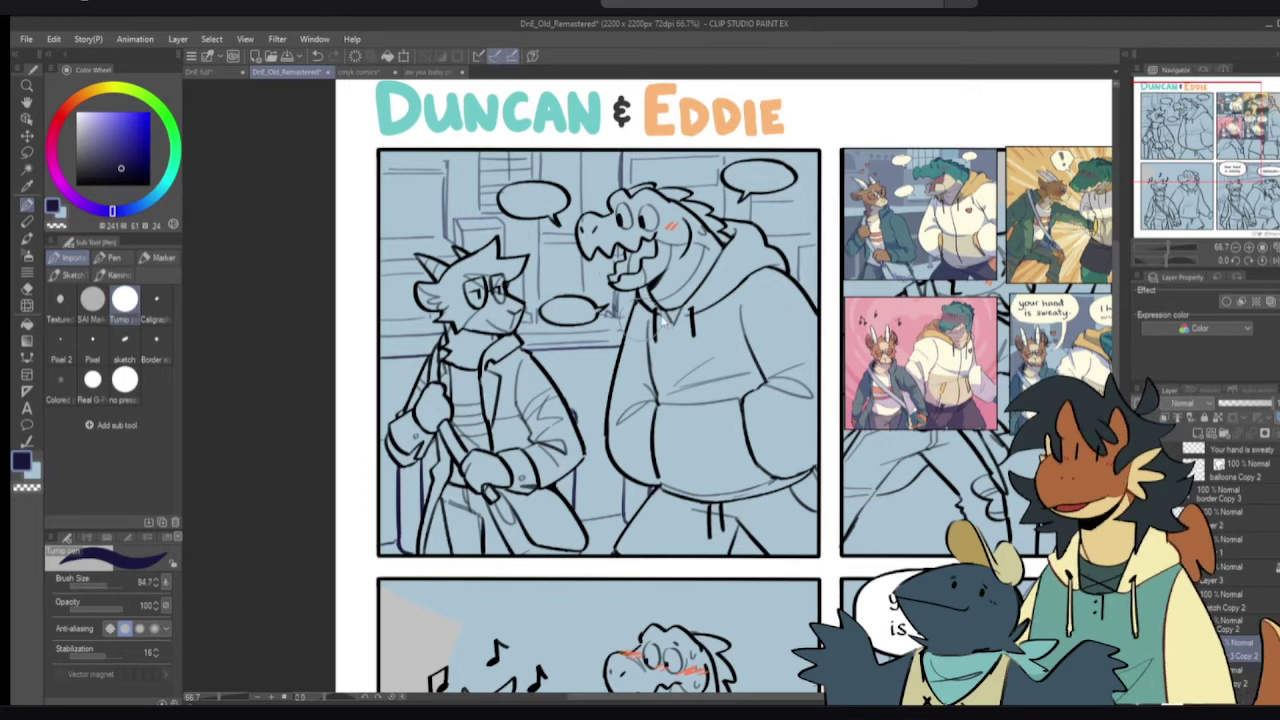
- Fill the goat character's hair and upper face in the first panel with a muted brown (H 25, S 33, V 60)
{"action": "left_click", "coordinate": [872, 196], "text": "alt"}
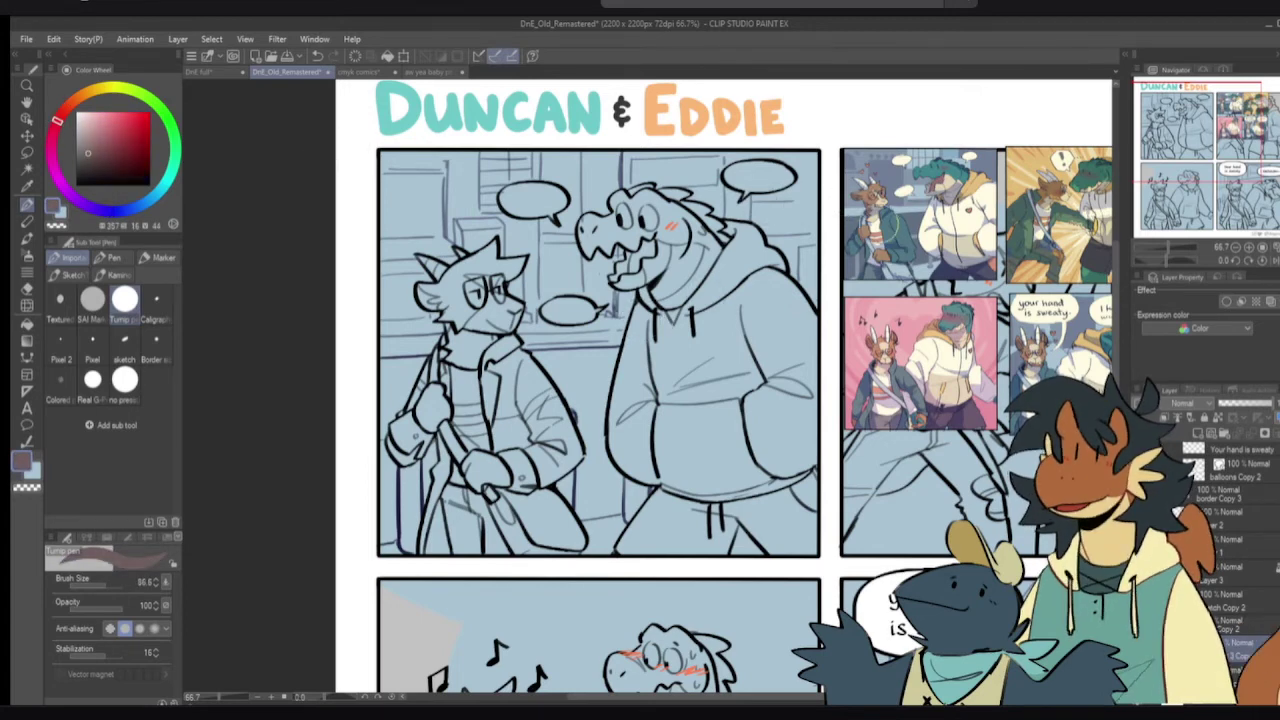
{"action": "left_click", "coordinate": [872, 206], "text": "alt"}
{"action": "left_click", "coordinate": [867, 196], "text": "alt"}
{"action": "left_click", "coordinate": [77, 98]}
{"action": "left_click", "coordinate": [101, 142]}
{"action": "key", "text": "g"}
{"action": "key", "text": "p"}
{"action": "key", "text": "g"}
{"action": "left_click", "coordinate": [94, 292]}
{"action": "left_click", "coordinate": [461, 290]}
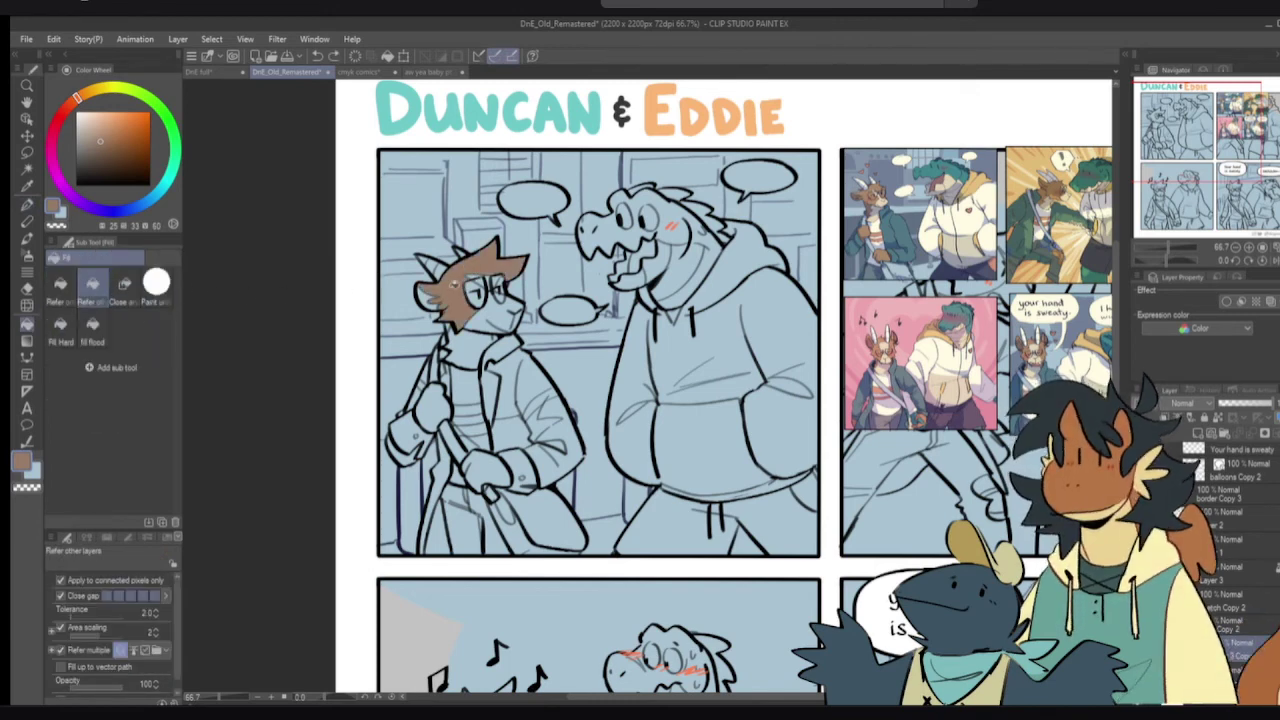
- Try a lighter tan (H 32, S 35, V 72) on the goat's head and behind its glasses, and undo the fills
{"action": "key", "text": "p"}
{"action": "left_click", "coordinate": [83, 94]}
{"action": "left_click", "coordinate": [102, 133]}
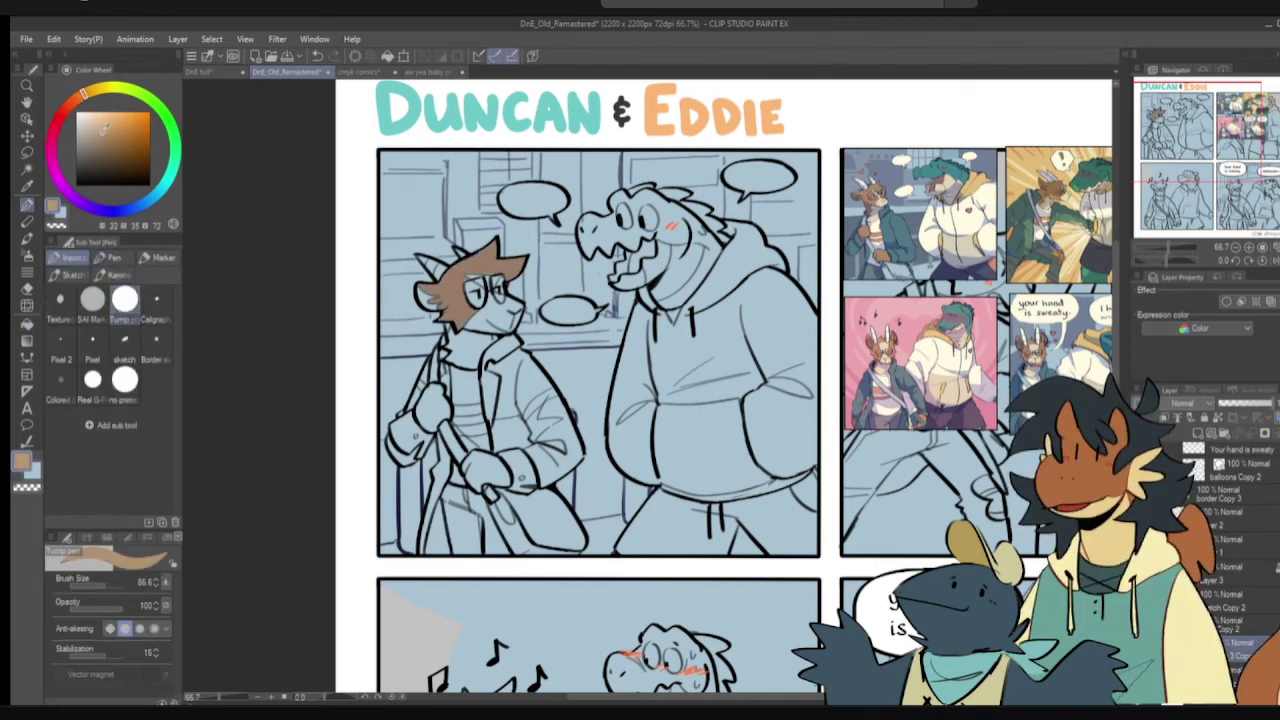
{"action": "key", "text": "g"}
{"action": "left_click", "coordinate": [478, 266]}
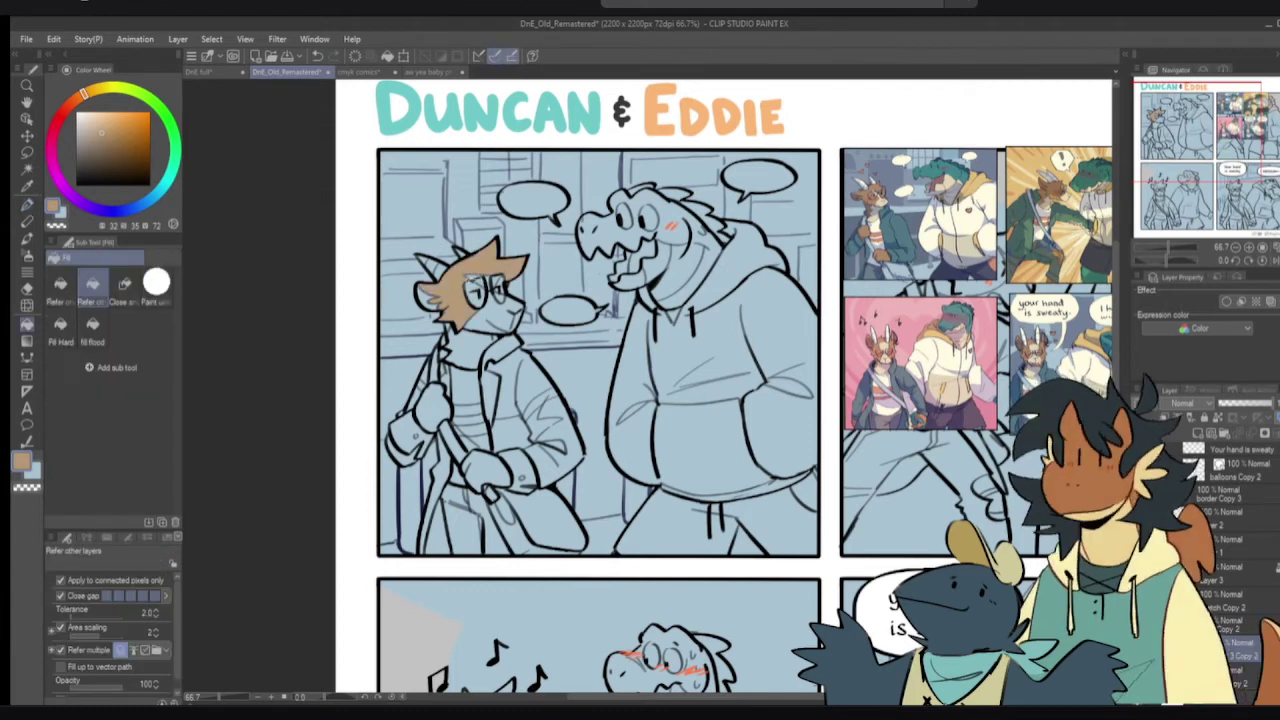
{"action": "key", "text": "p"}
{"action": "mouse_move", "coordinate": [466, 270]}
{"action": "left_mouse_down"}
{"action": "mouse_move", "coordinate": [500, 290]}
{"action": "mouse_move", "coordinate": [484, 292]}
{"action": "left_mouse_up"}
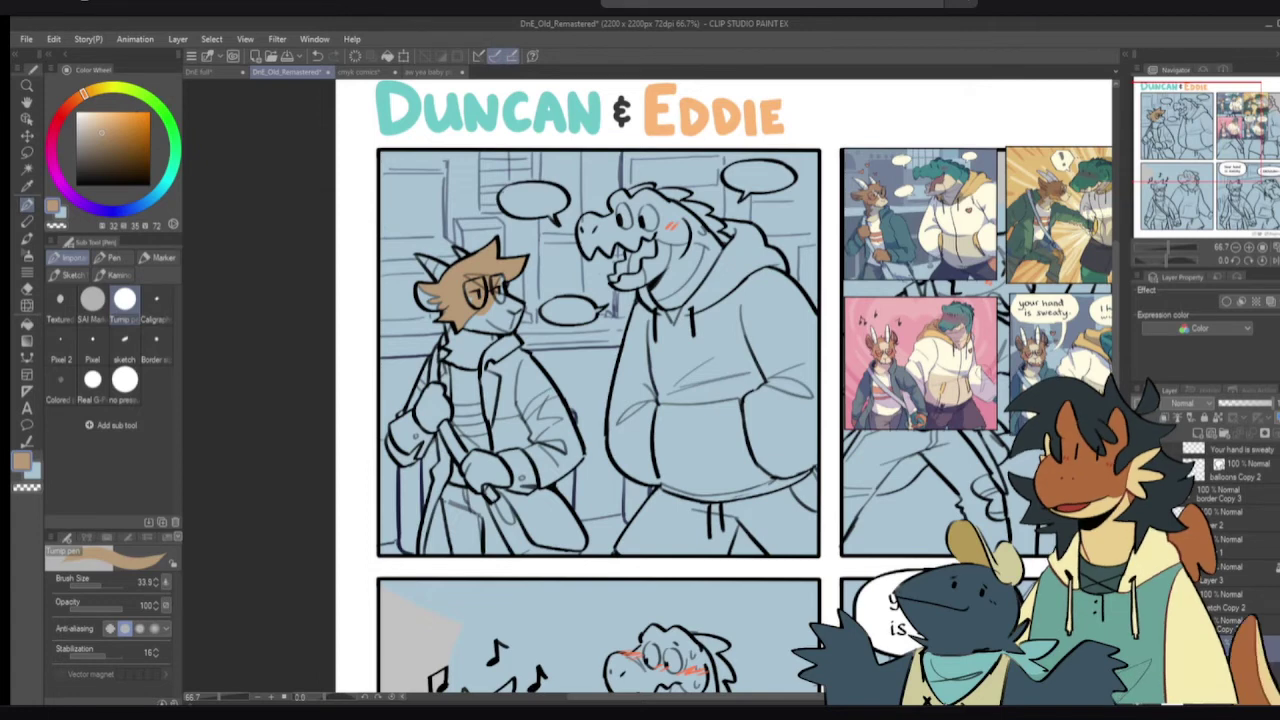
{"action": "key", "text": "ctrl+z"}
{"action": "key", "text": "ctrl+z"}
{"action": "key", "text": "ctrl+z"}
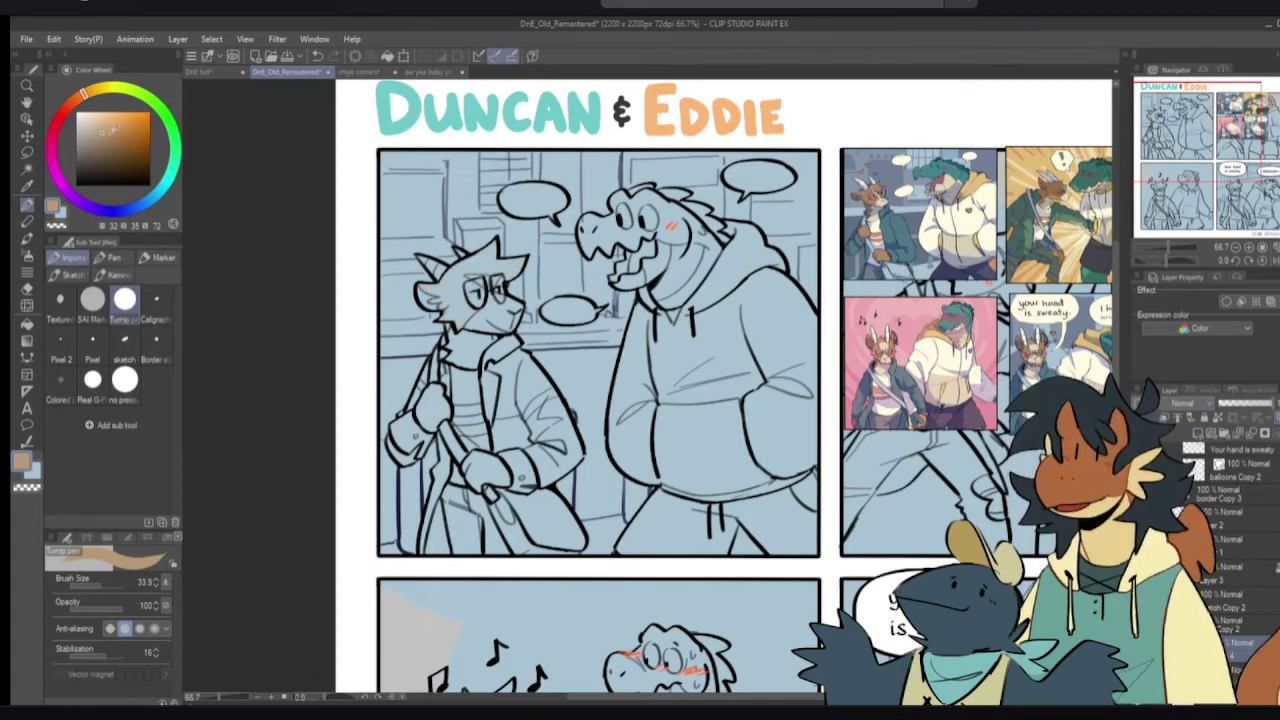
- Fill the goat's hair, upper face and ear with tan on the new layer above the blue base
{"action": "key", "text": "g"}
{"action": "left_click", "coordinate": [457, 292]}
{"action": "left_click", "coordinate": [490, 263]}
{"action": "key", "text": "p"}
{"action": "left_click_drag", "start_coordinate": [418, 282], "coordinate": [426, 300]}
{"action": "key", "text": "g"}
{"action": "left_click", "coordinate": [425, 299]}
{"action": "key", "text": "p"}
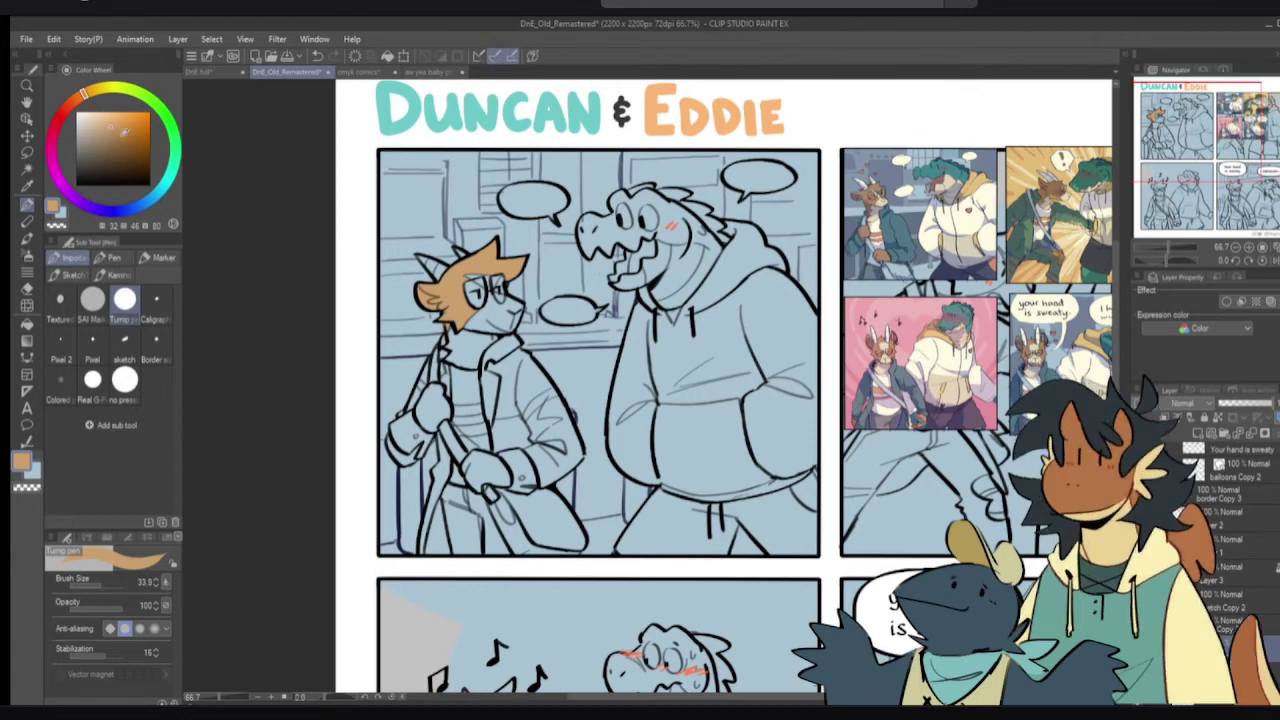
- Adjust the goat's fur to a tan of H 32, S 45, V 77 and paint it behind the near glasses lens
{"action": "key", "text": "g"}
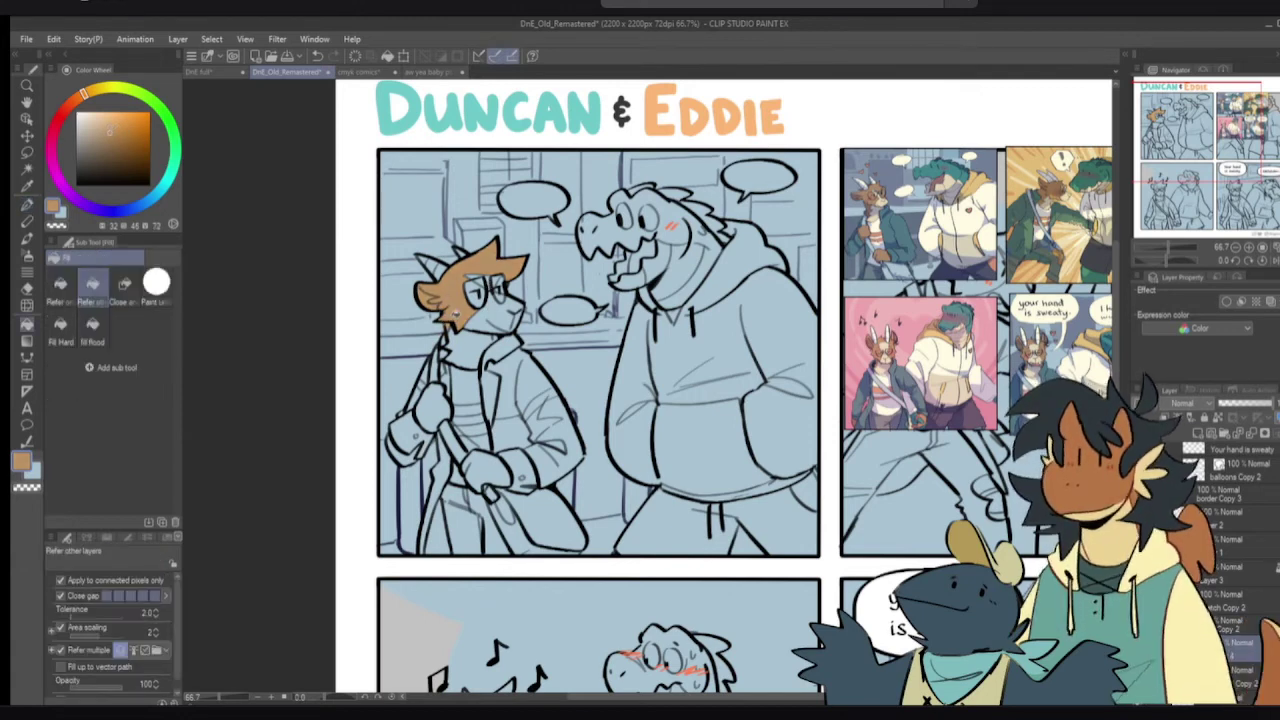
{"action": "key", "text": "p"}
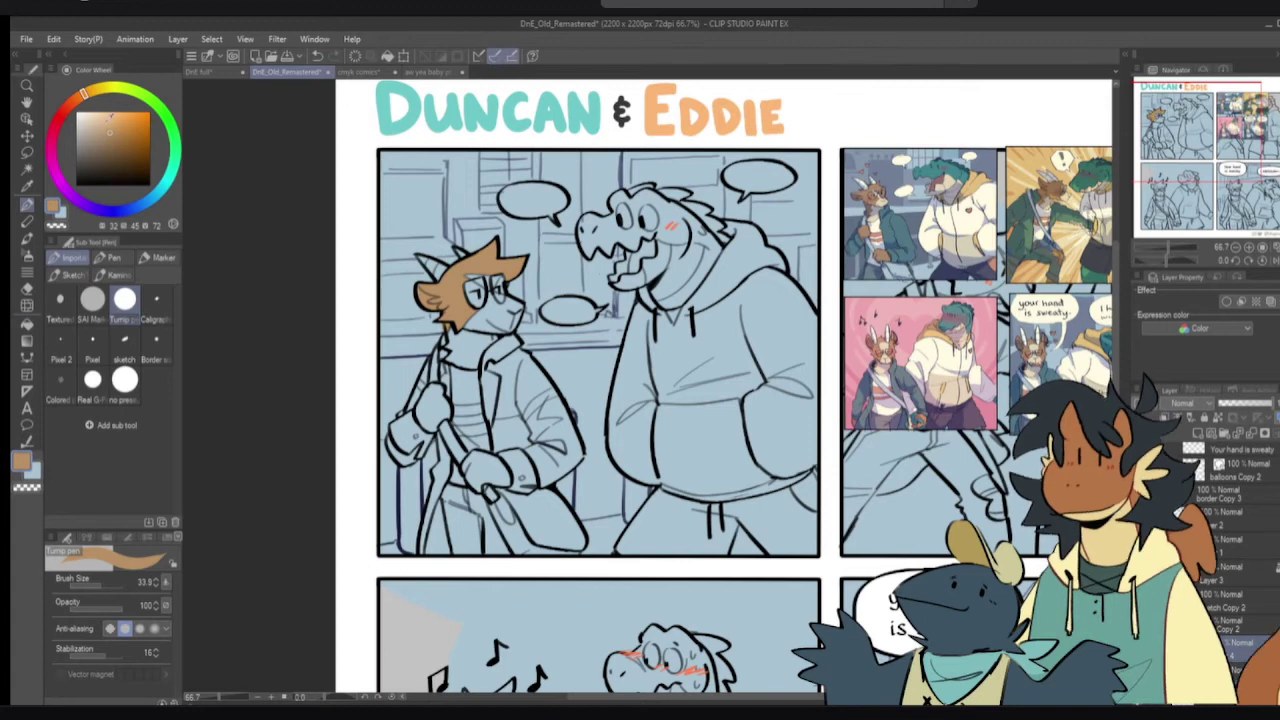
{"action": "key", "text": "g"}
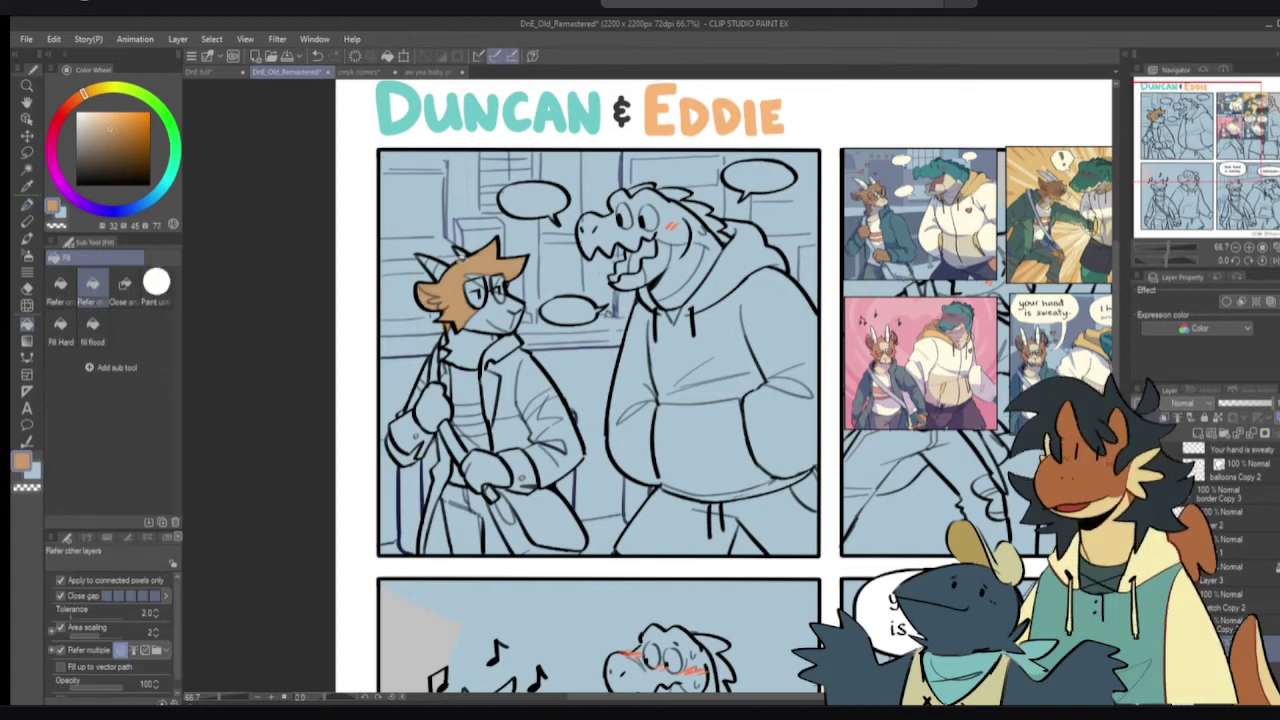
{"action": "key", "text": "p"}
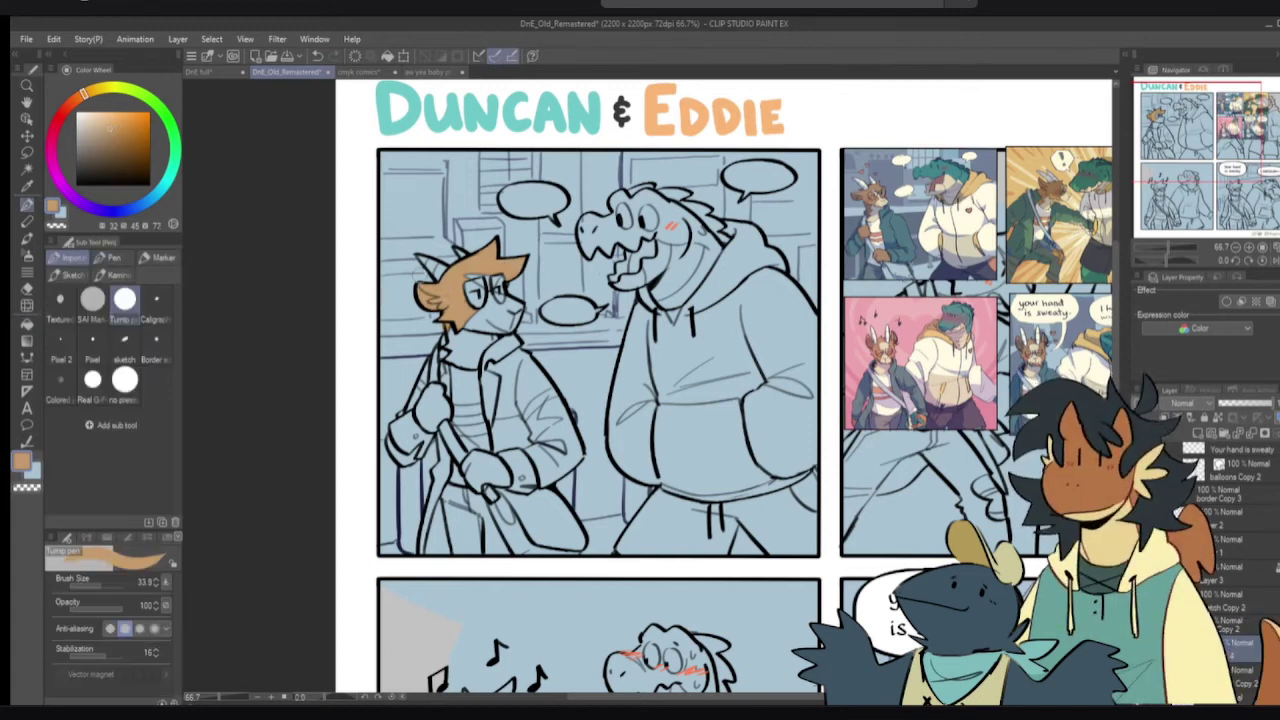
{"action": "left_click_drag", "start_coordinate": [470, 288], "coordinate": [477, 295]}
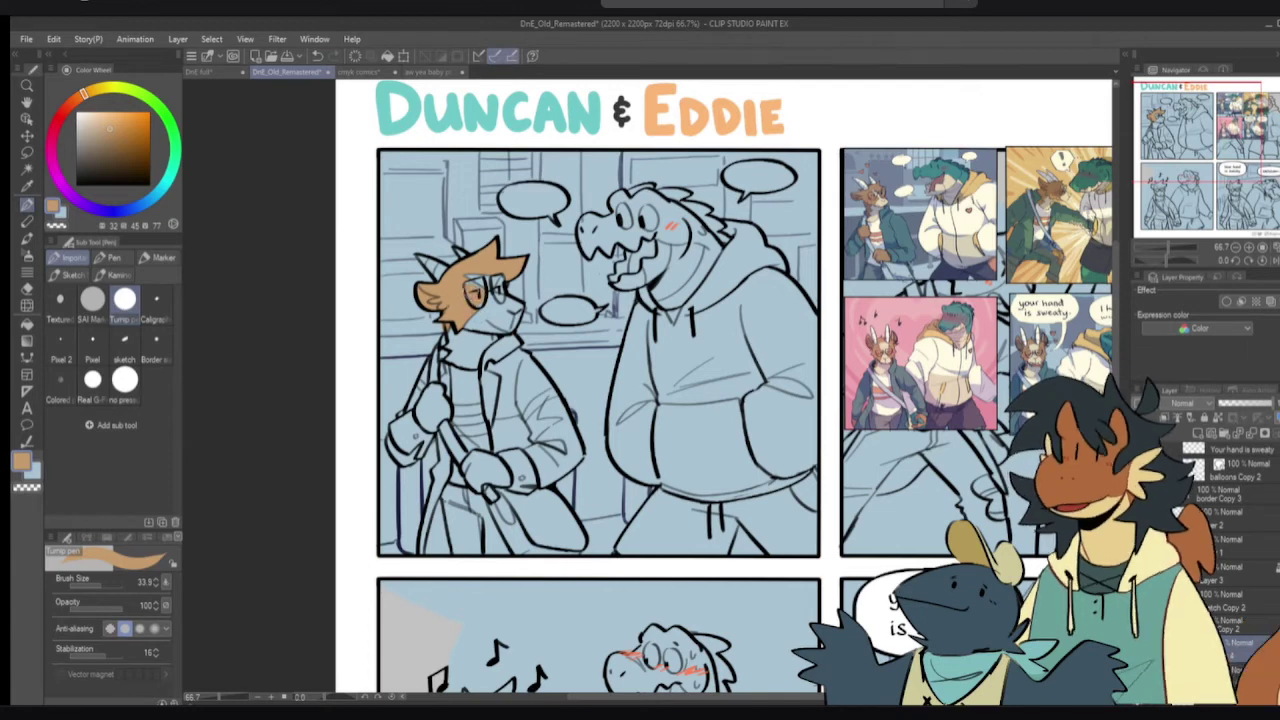
- Fill the goat's muzzle, lower face and neck with a pale cream of hue 40
{"action": "left_click_drag", "start_coordinate": [83, 94], "coordinate": [96, 104]}
{"action": "left_click", "coordinate": [91, 122]}
{"action": "key", "text": "g"}
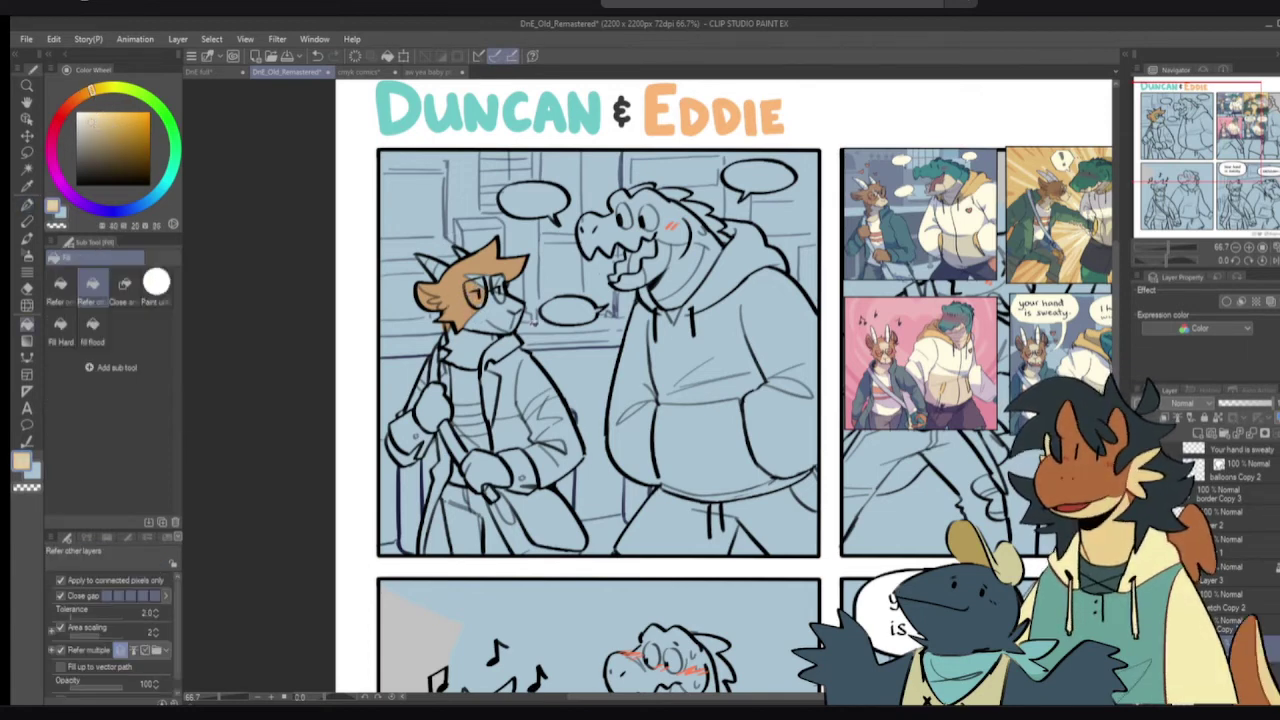
{"action": "left_click_drag", "start_coordinate": [495, 312], "coordinate": [467, 337]}
{"action": "key", "text": "p"}
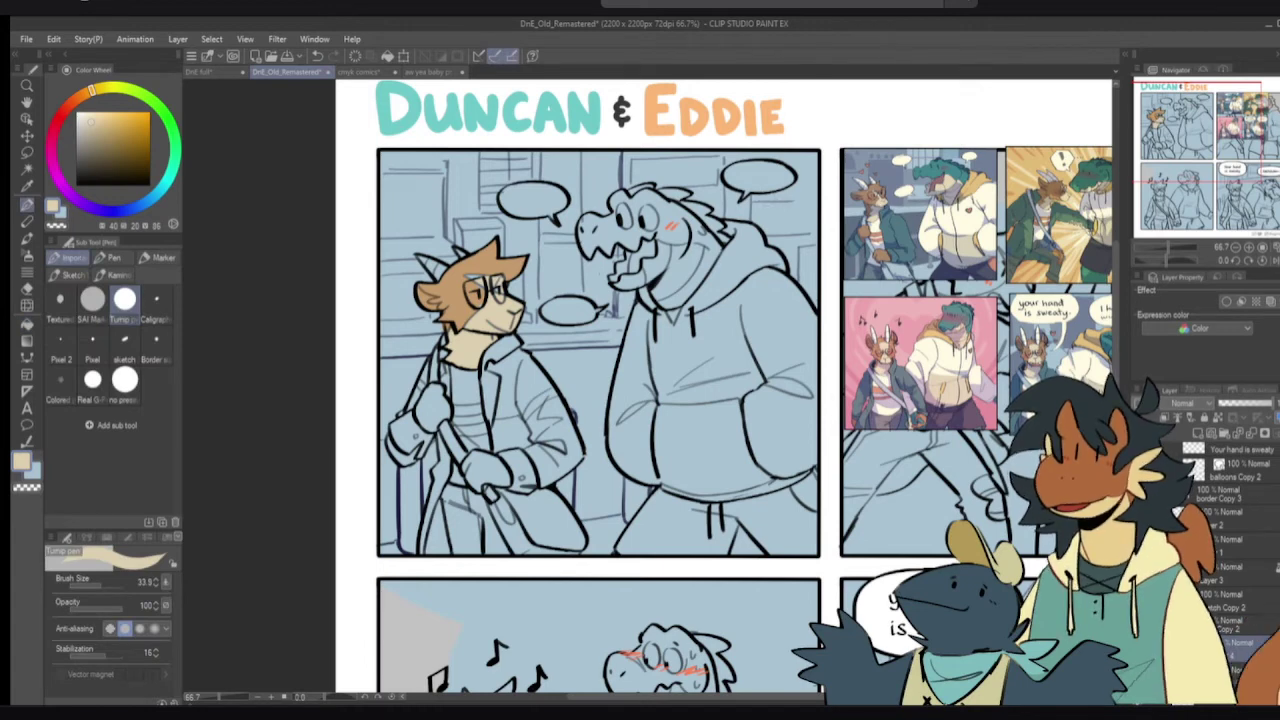
- Touch up the goat's brow and the area around its glasses with the sampled tan and cream
{"action": "left_click", "coordinate": [461, 295], "text": "alt"}
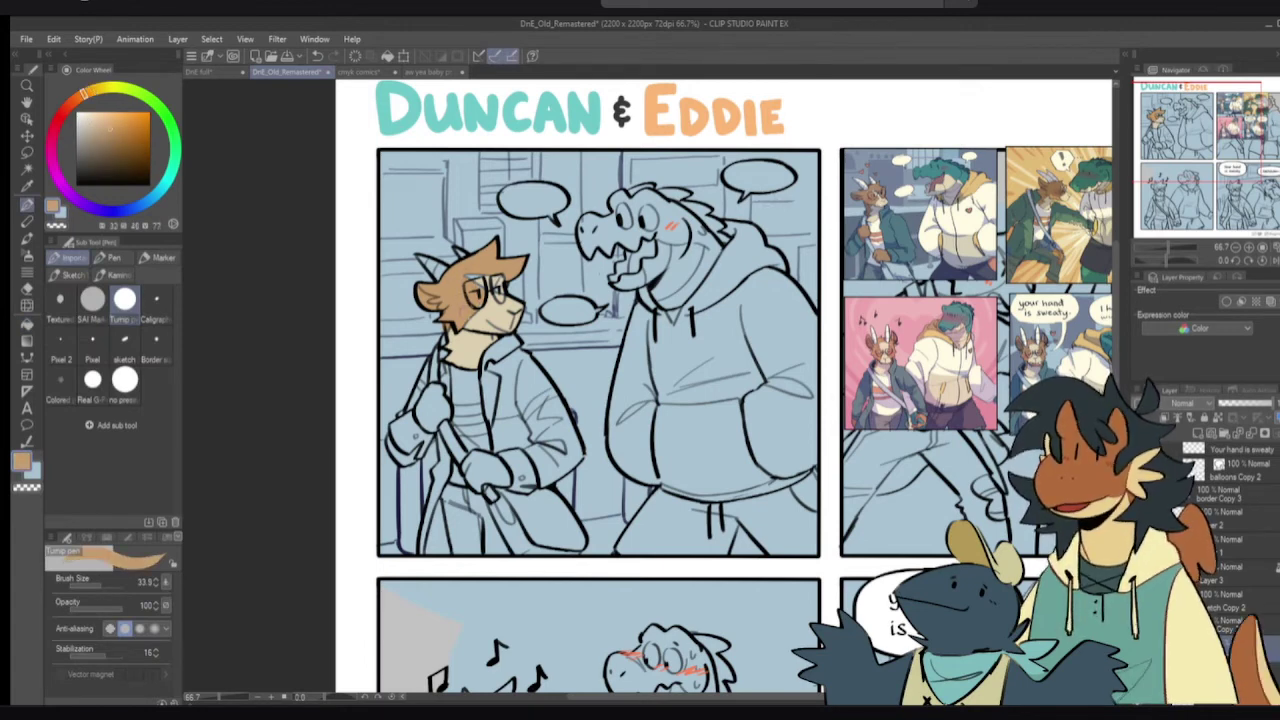
{"action": "left_click", "coordinate": [496, 312], "text": "alt"}
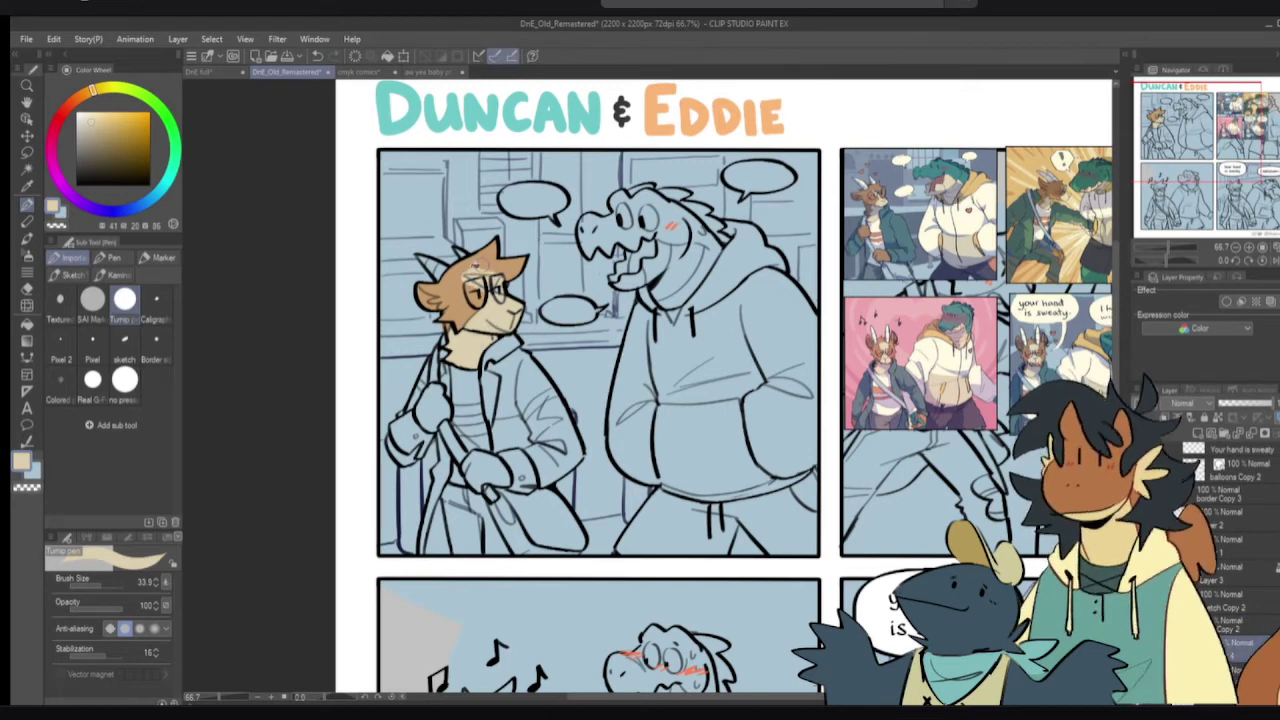
{"action": "key", "text": "g"}
{"action": "left_click", "coordinate": [478, 269], "text": "alt"}
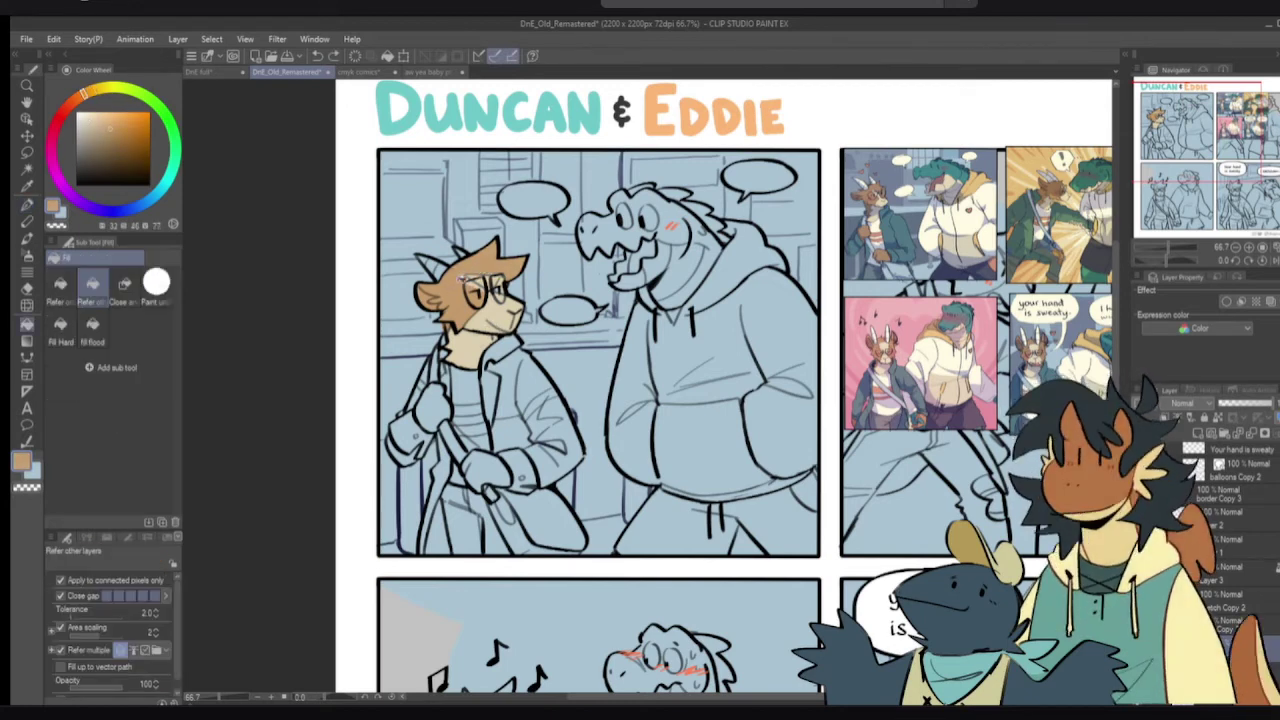
{"action": "key", "text": "p"}
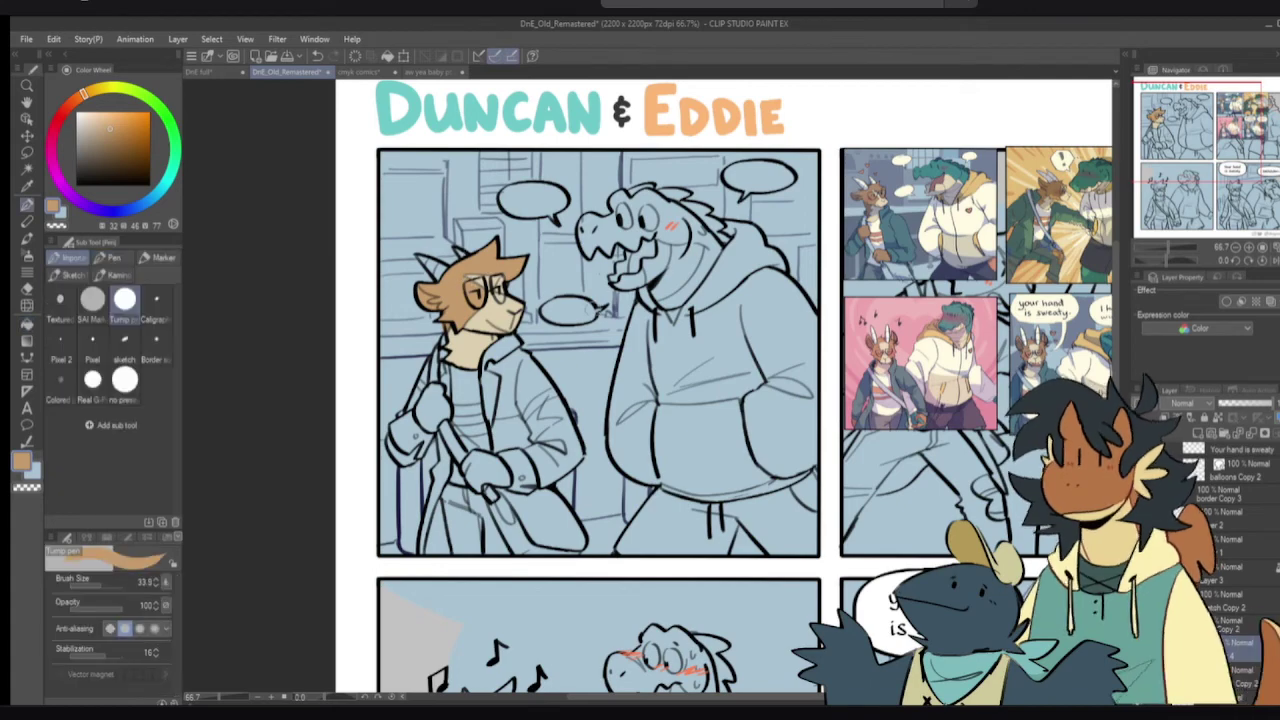
- Fill both of the goat's horns with a light off-white (H 51, S 11, V 100) and paint over the remaining gaps
{"action": "left_click_drag", "start_coordinate": [605, 333], "coordinate": [571, 300]}
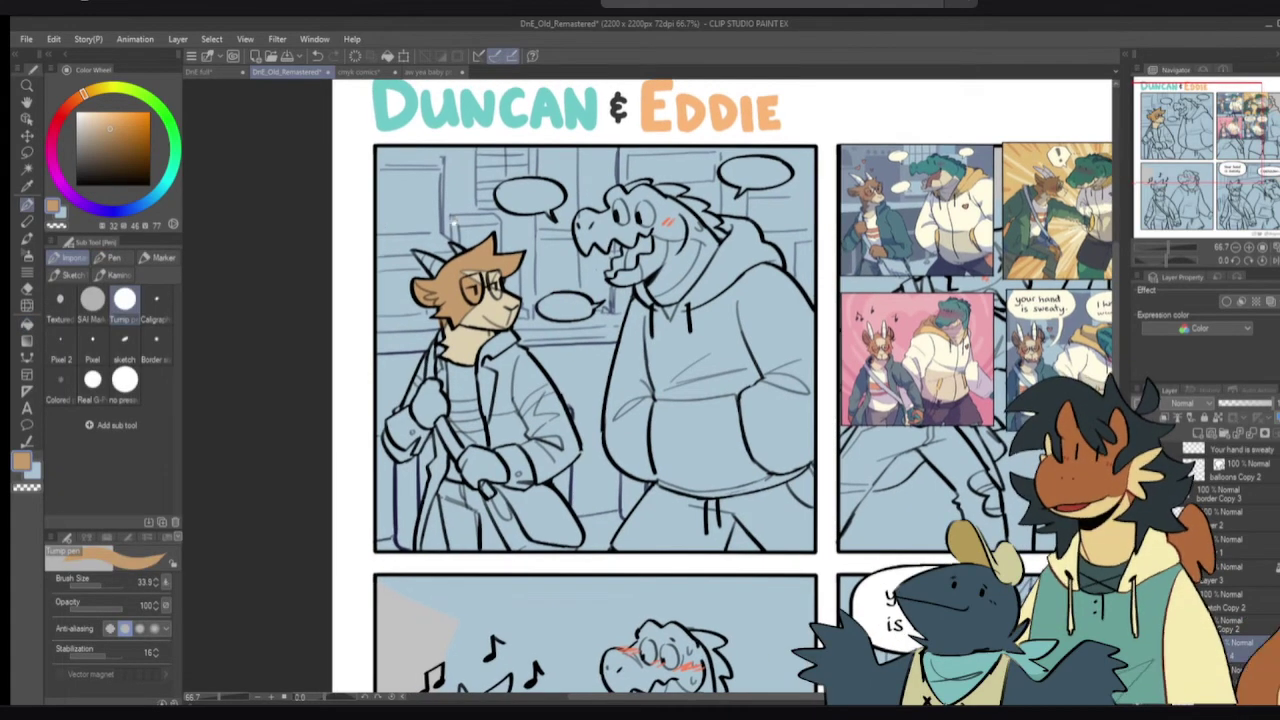
{"action": "scroll", "coordinate": [467, 286], "scroll_direction": "up", "scroll_amount": 1}
{"action": "left_click", "coordinate": [411, 222], "text": "alt"}
{"action": "left_click_drag", "start_coordinate": [98, 90], "coordinate": [109, 89]}
{"action": "left_click", "coordinate": [1068, 120], "text": "alt"}
{"action": "left_click", "coordinate": [1057, 126], "text": "alt"}
{"action": "key", "text": "g"}
{"action": "left_click", "coordinate": [415, 254]}
{"action": "left_click", "coordinate": [398, 238]}
{"action": "key", "text": "p"}
{"action": "left_click_drag", "start_coordinate": [407, 246], "coordinate": [417, 257]}
{"action": "key", "text": "g"}
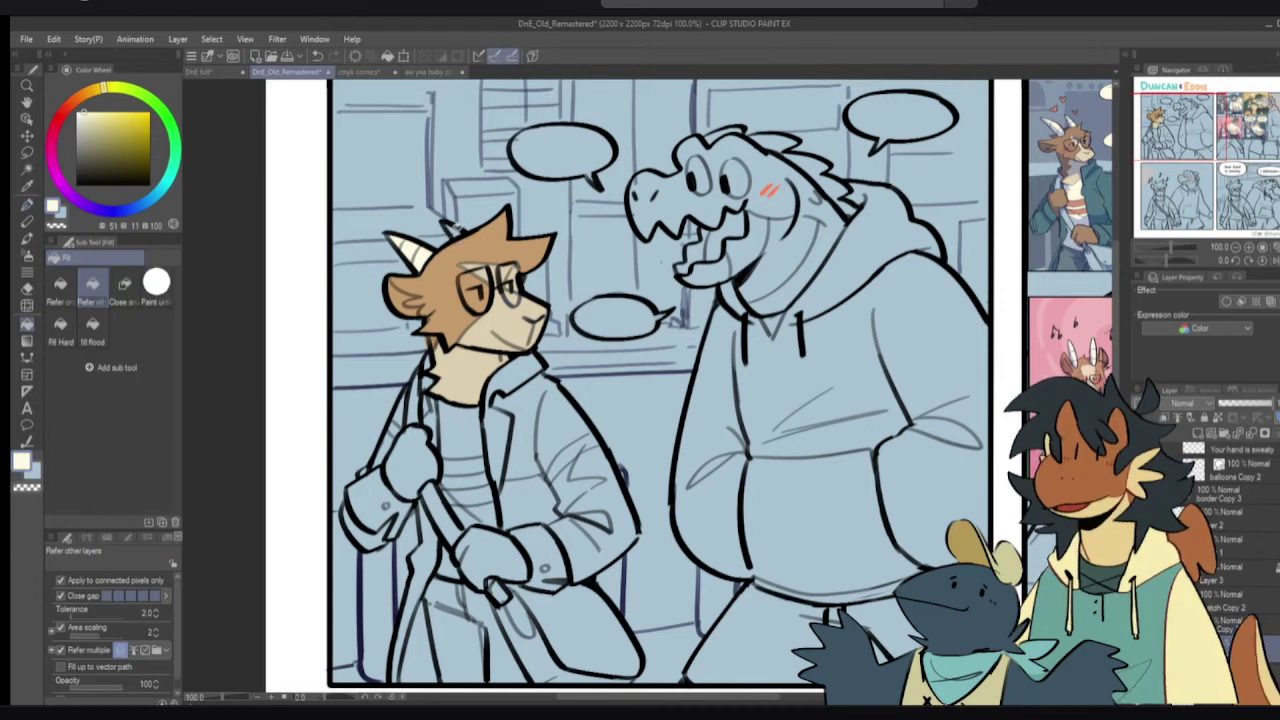
- Paint the goat's ear and jaw edge with sampled fur colours and fill the inner ear with cream
{"action": "key", "text": "b"}
{"action": "left_click", "coordinate": [440, 290], "text": "alt"}
{"action": "left_click_drag", "start_coordinate": [386, 276], "coordinate": [400, 288]}
{"action": "left_click", "coordinate": [497, 309], "text": "alt"}
{"action": "left_click_drag", "start_coordinate": [488, 342], "coordinate": [460, 349]}
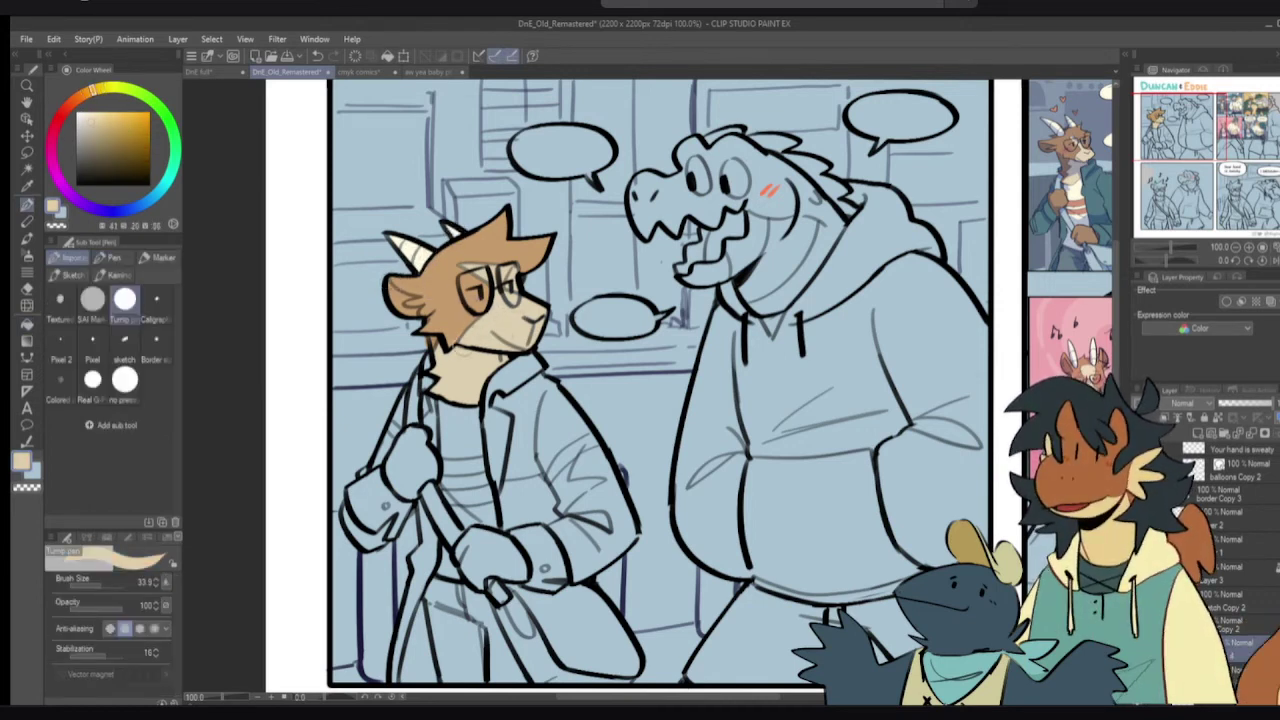
{"action": "key", "text": "g"}
{"action": "left_click", "coordinate": [403, 298]}
- Refine the tan and cream markings on the goat's cheek and beside the far glasses lens with sampled colours
{"action": "key", "text": "p"}
{"action": "left_click", "coordinate": [450, 338], "text": "alt"}
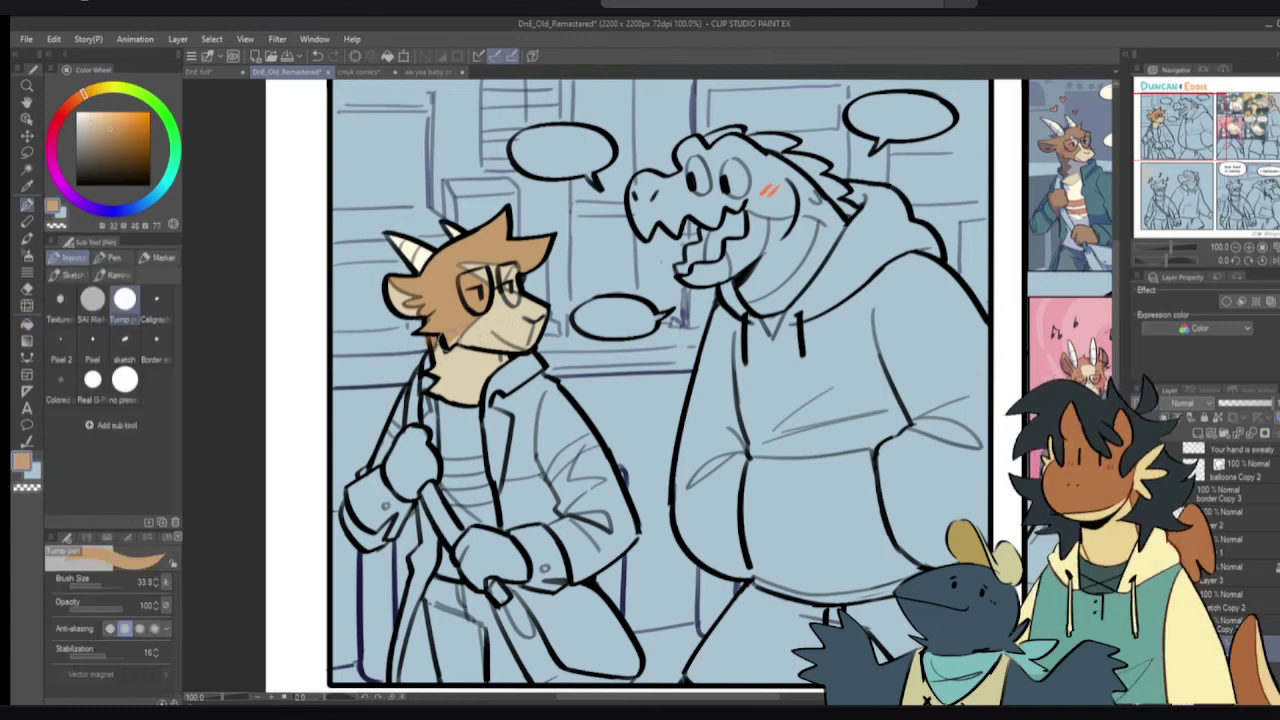
{"action": "left_click", "coordinate": [474, 333], "text": "alt"}
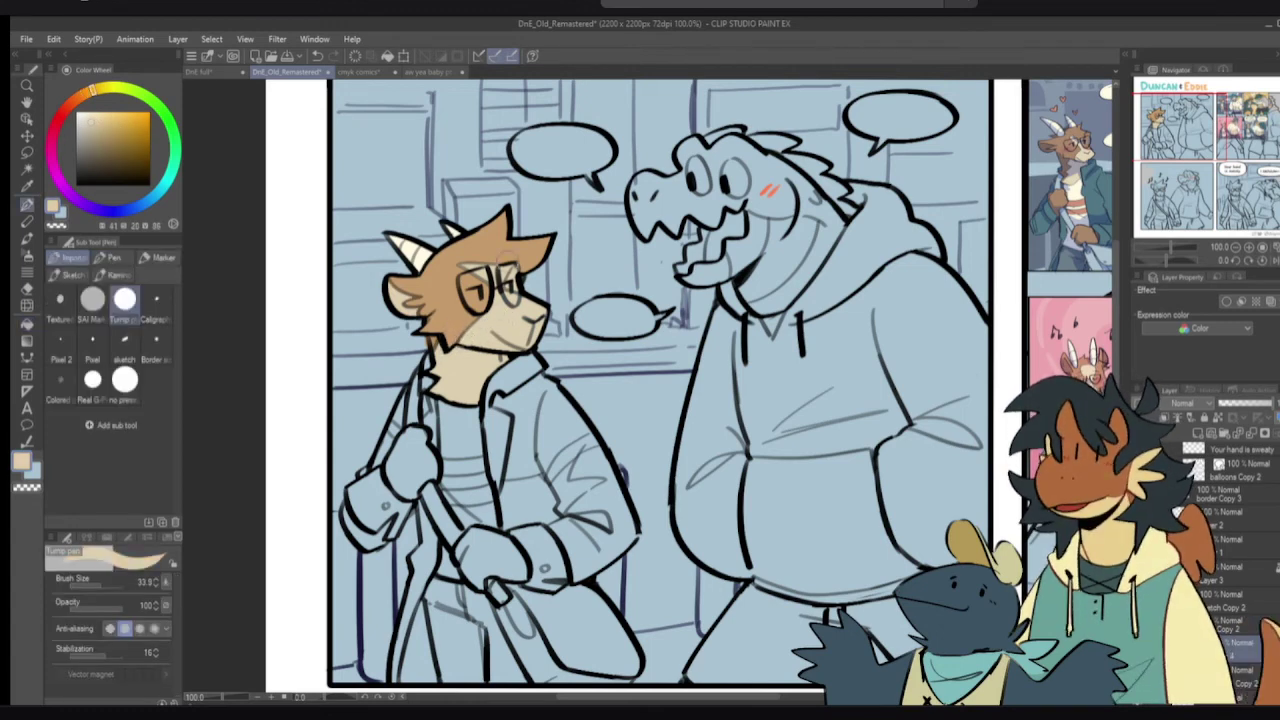
{"action": "left_click", "coordinate": [521, 266], "text": "alt"}
{"action": "left_click_drag", "start_coordinate": [520, 284], "coordinate": [512, 285]}
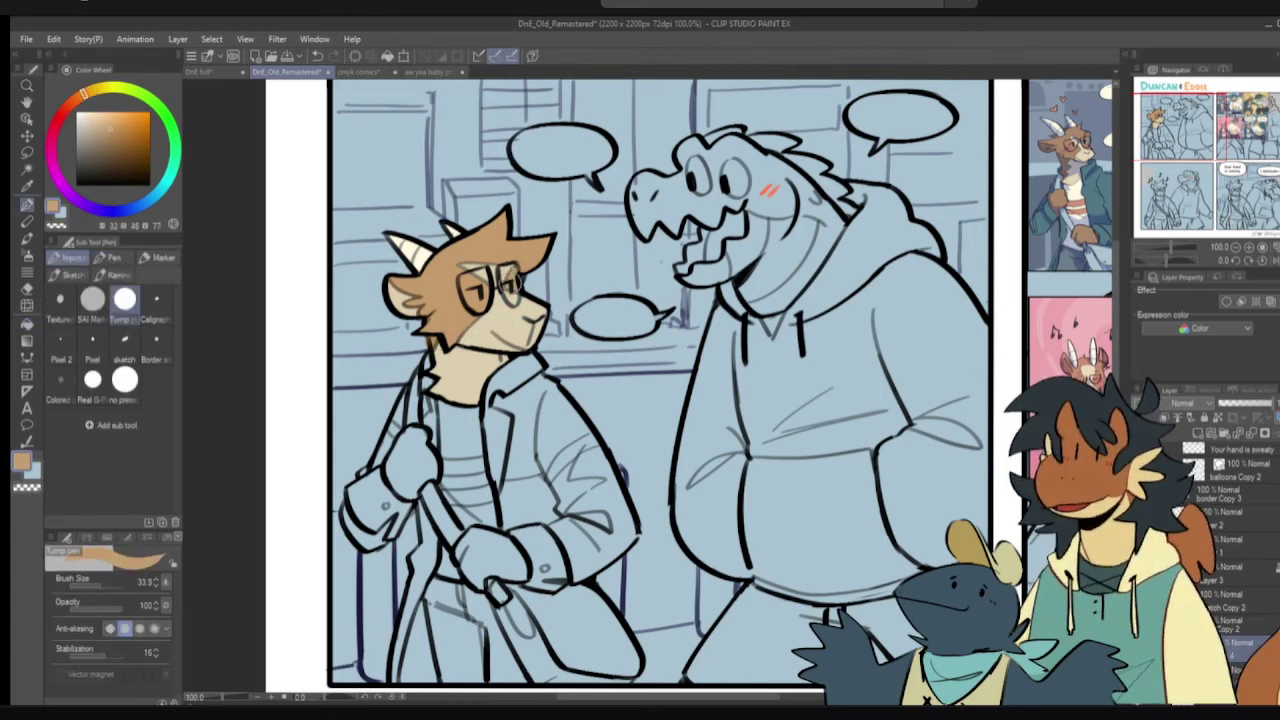
- Try a brighter tan (H 32, S 45, V 82) on the goat's fur and undo it
{"action": "scroll", "coordinate": [597, 323], "scroll_direction": "down", "scroll_amount": 2}
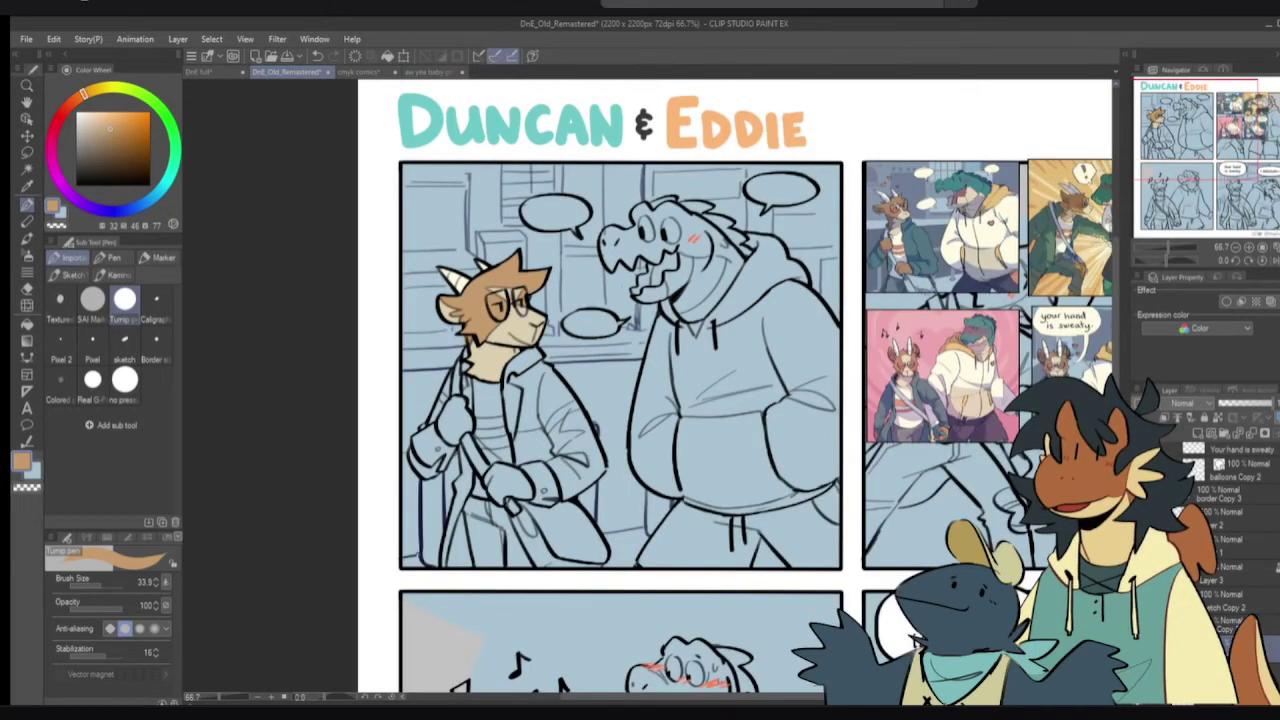
{"action": "key", "text": "g"}
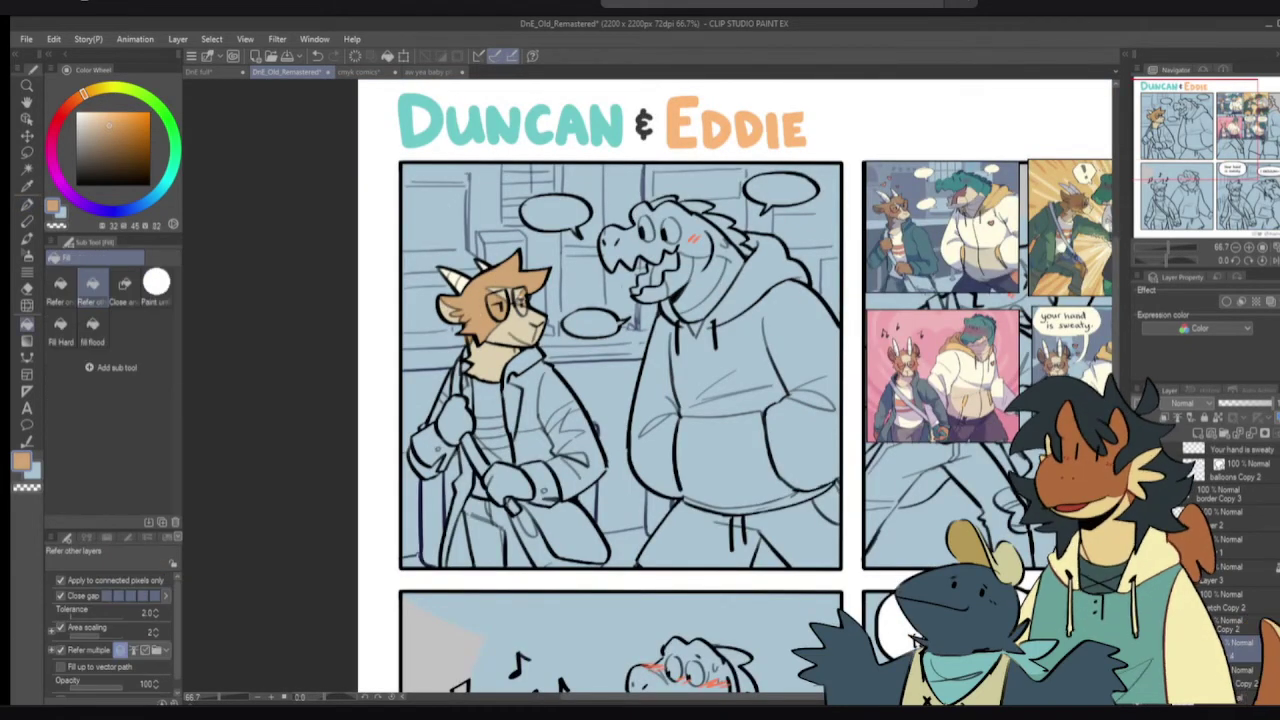
{"action": "key", "text": "p"}
{"action": "key", "text": "ctrl+z"}
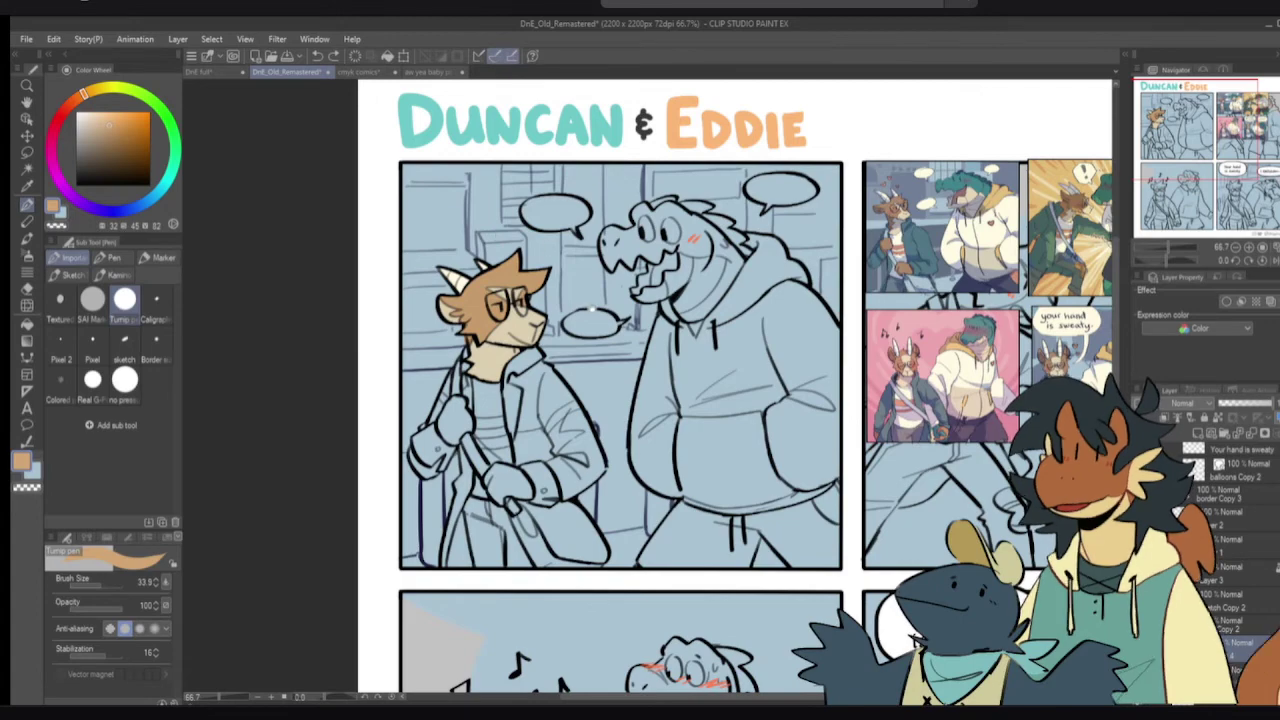
- Try filling the goat's jacket collar and chest with a light green and undo it
{"action": "left_click_drag", "start_coordinate": [637, 318], "coordinate": [619, 308]}
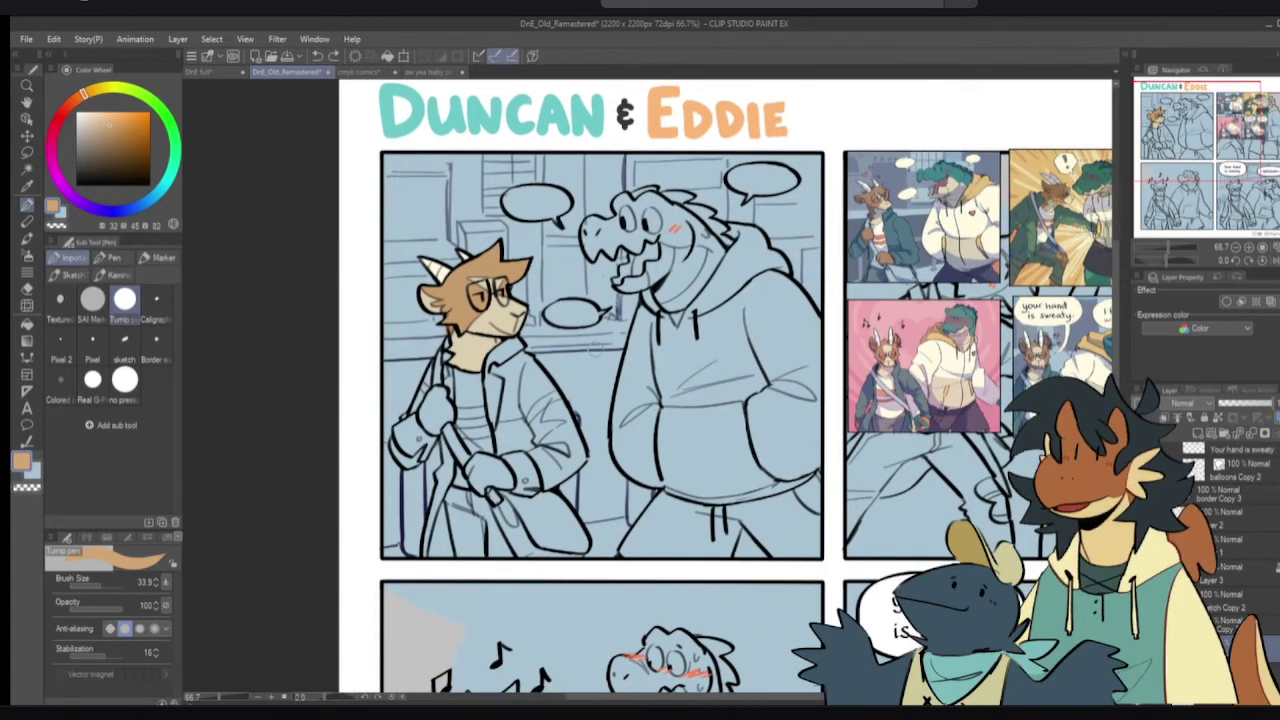
{"action": "scroll", "coordinate": [487, 322], "scroll_direction": "up", "scroll_amount": 2}
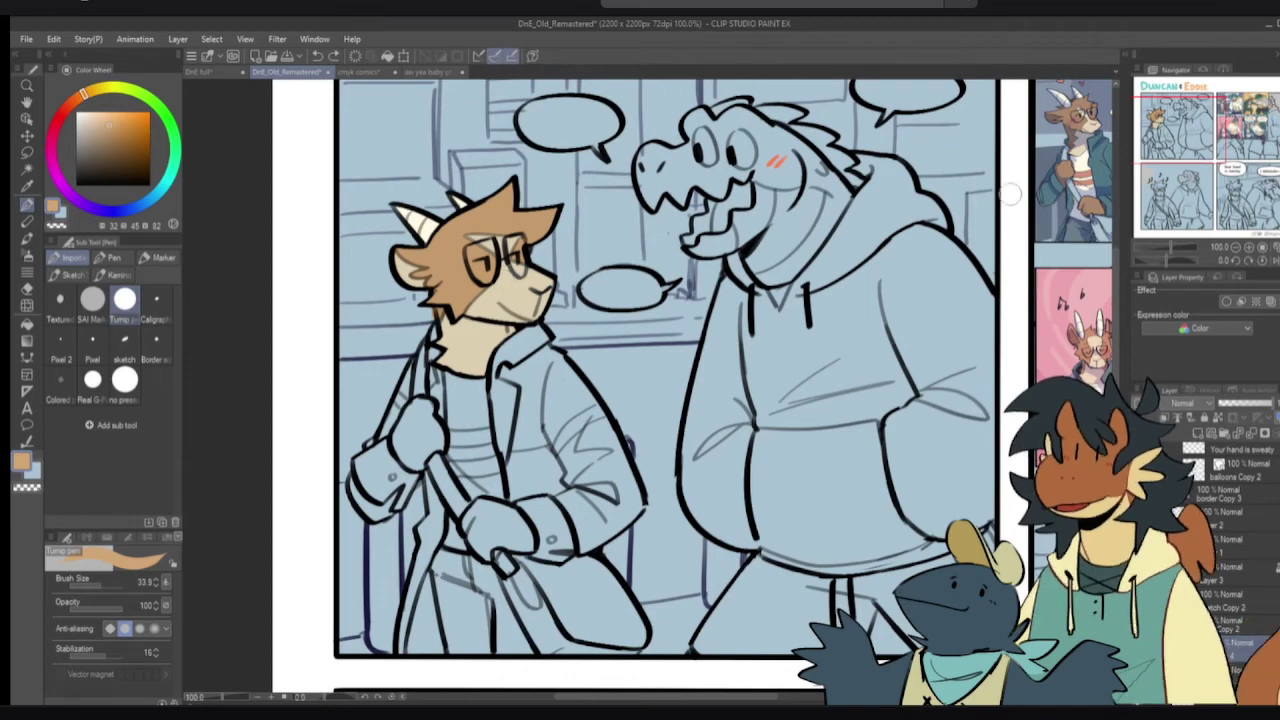
{"action": "left_click", "coordinate": [137, 90]}
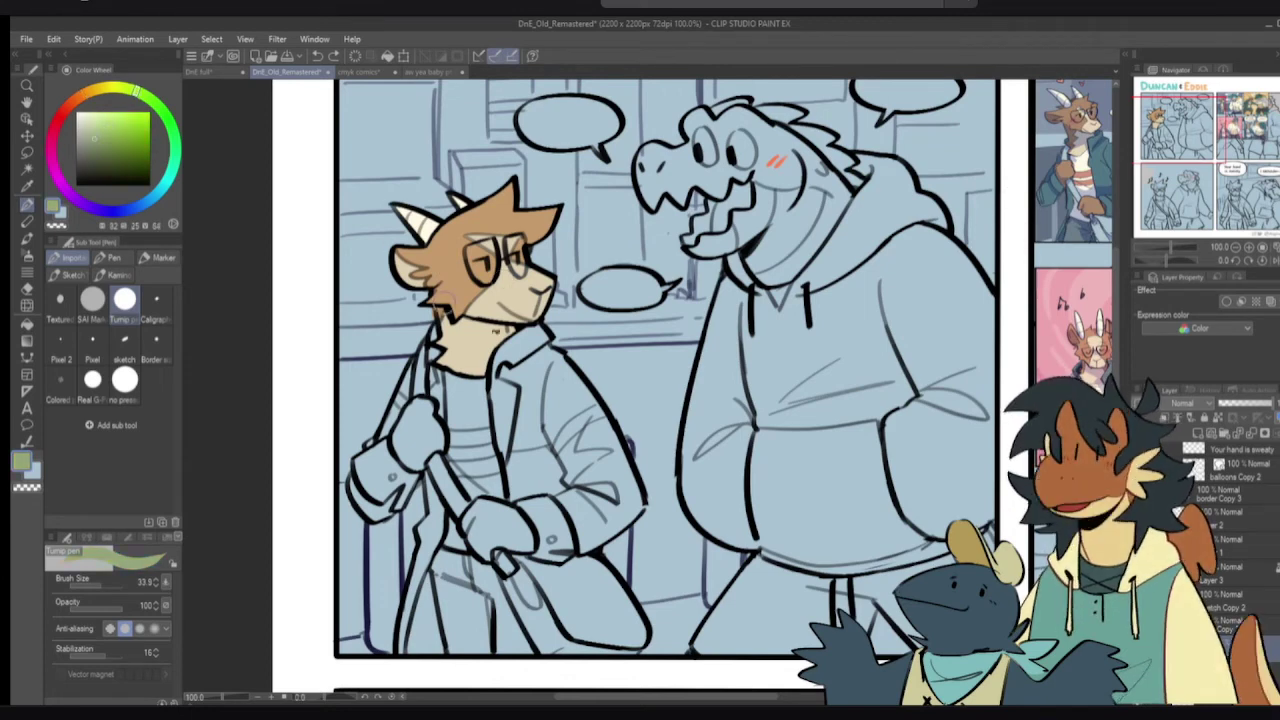
{"action": "key", "text": "g"}
{"action": "left_click", "coordinate": [525, 349]}
{"action": "left_click", "coordinate": [520, 400]}
{"action": "key", "text": "p"}
{"action": "key", "text": "ctrl+z"}
{"action": "key", "text": "ctrl+z"}
- Fill the near collar, lapel and shoulder of the goat's jacket with a dark olive green (H 71, S 25, V 43)
{"action": "left_click", "coordinate": [95, 154]}
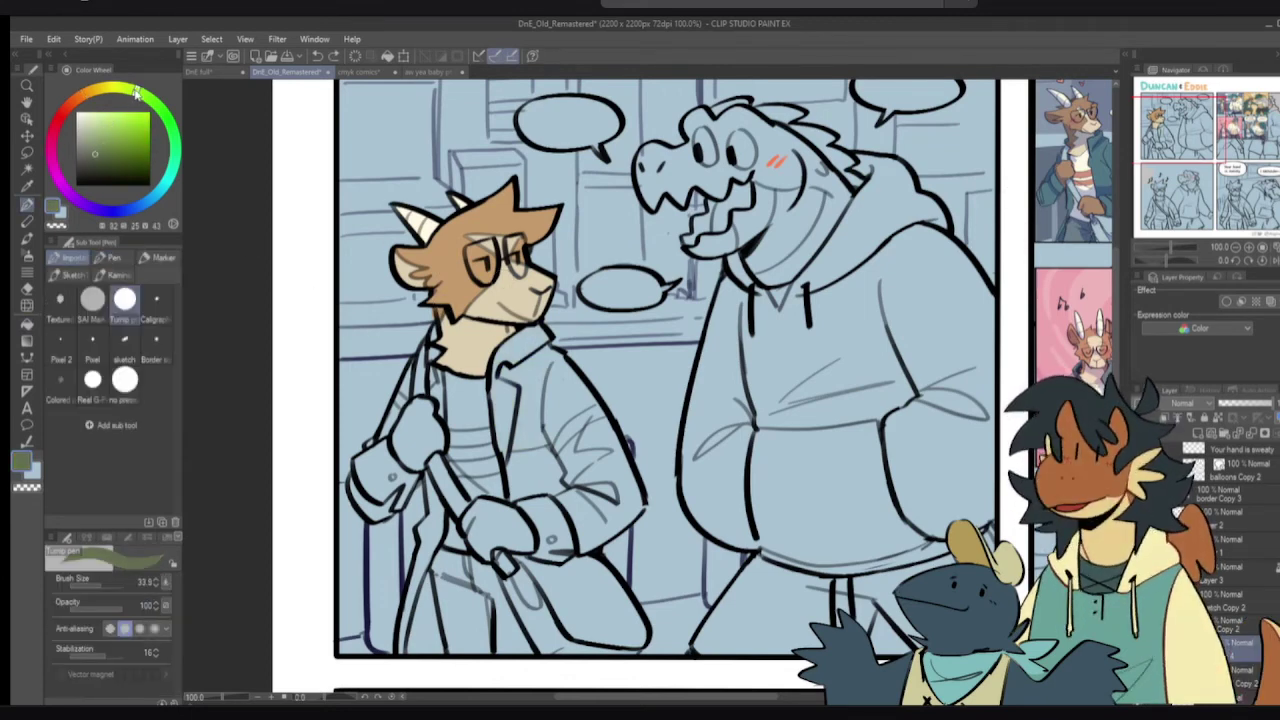
{"action": "left_click_drag", "start_coordinate": [136, 93], "coordinate": [125, 88]}
{"action": "key", "text": "g"}
{"action": "left_click", "coordinate": [530, 400]}
{"action": "left_click", "coordinate": [525, 349]}
{"action": "left_click", "coordinate": [503, 395]}
{"action": "left_click", "coordinate": [570, 395]}
{"action": "left_click", "coordinate": [558, 362]}
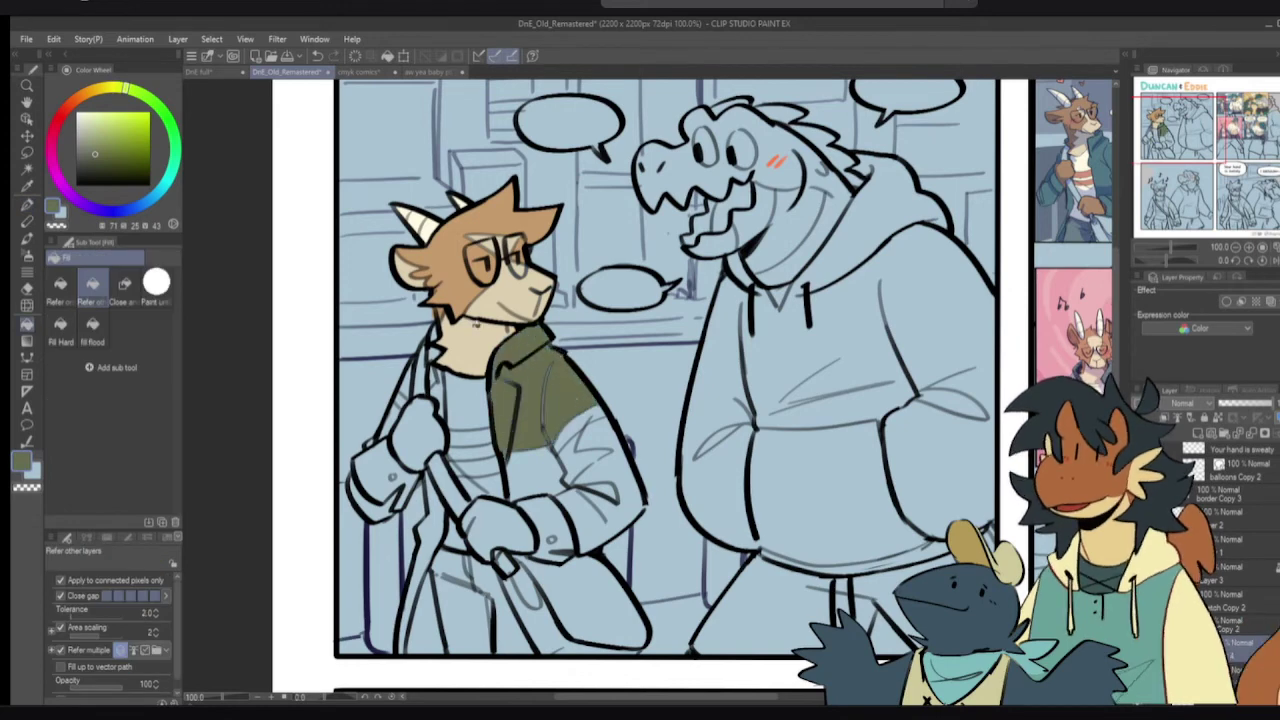
- Extend the olive green over the lower jacket front and the near upper sleeve, painting over the gaps
{"action": "key", "text": "p"}
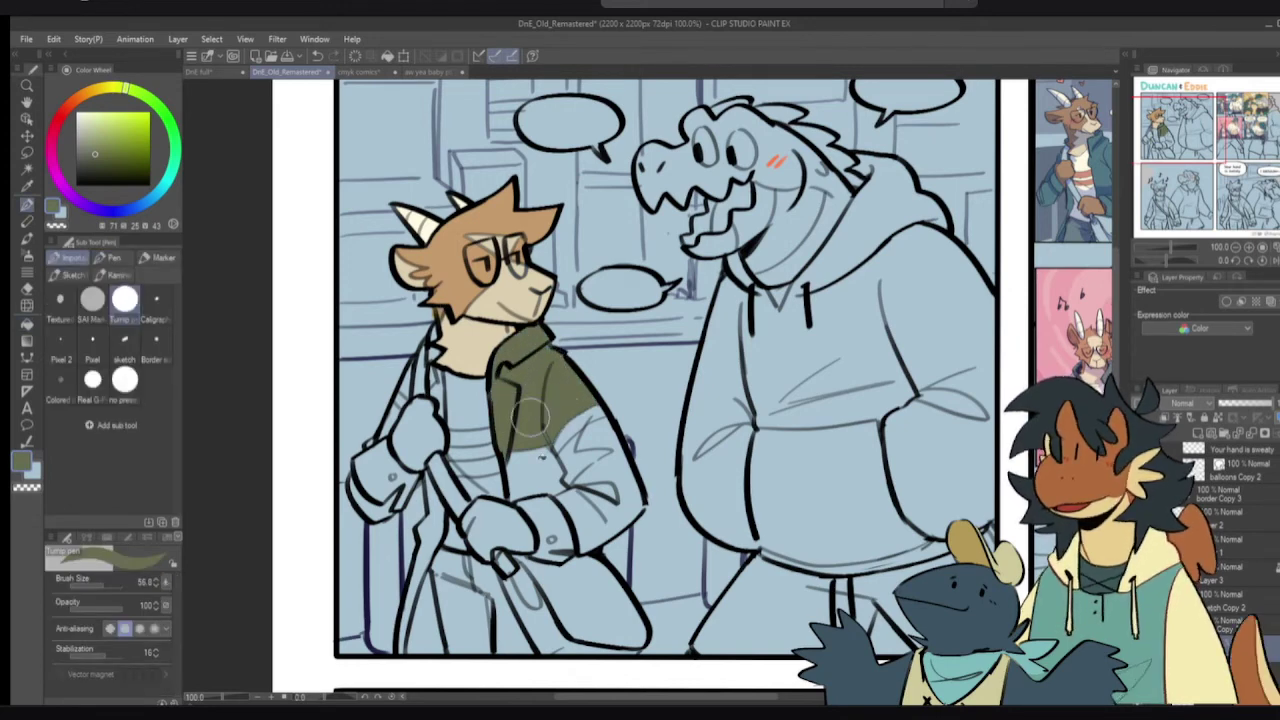
{"action": "key", "text": "g"}
{"action": "left_click", "coordinate": [533, 470]}
{"action": "left_click", "coordinate": [600, 434]}
{"action": "left_click", "coordinate": [586, 463]}
{"action": "key", "text": "p"}
{"action": "mouse_move", "coordinate": [520, 450]}
{"action": "left_mouse_down"}
{"action": "mouse_move", "coordinate": [574, 447]}
{"action": "mouse_move", "coordinate": [564, 488]}
{"action": "left_mouse_up"}
- Fill the near forearm sleeve, its fold areas and the buttoned cuff with the same olive green
{"action": "key", "text": "g"}
{"action": "left_click", "coordinate": [592, 522]}
{"action": "left_click", "coordinate": [545, 518]}
{"action": "left_click", "coordinate": [628, 490]}
{"action": "left_click", "coordinate": [605, 499]}
{"action": "key", "text": "p"}
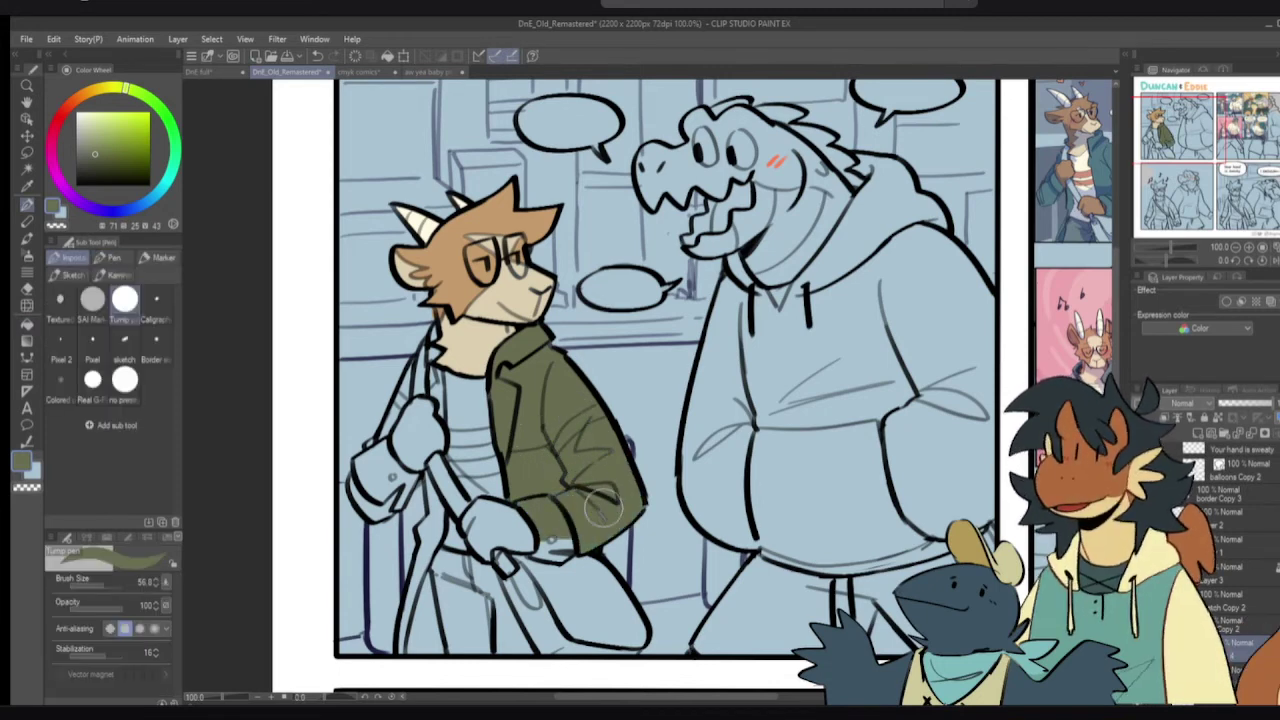
{"action": "scroll", "coordinate": [558, 535], "scroll_direction": "down", "scroll_amount": 2}
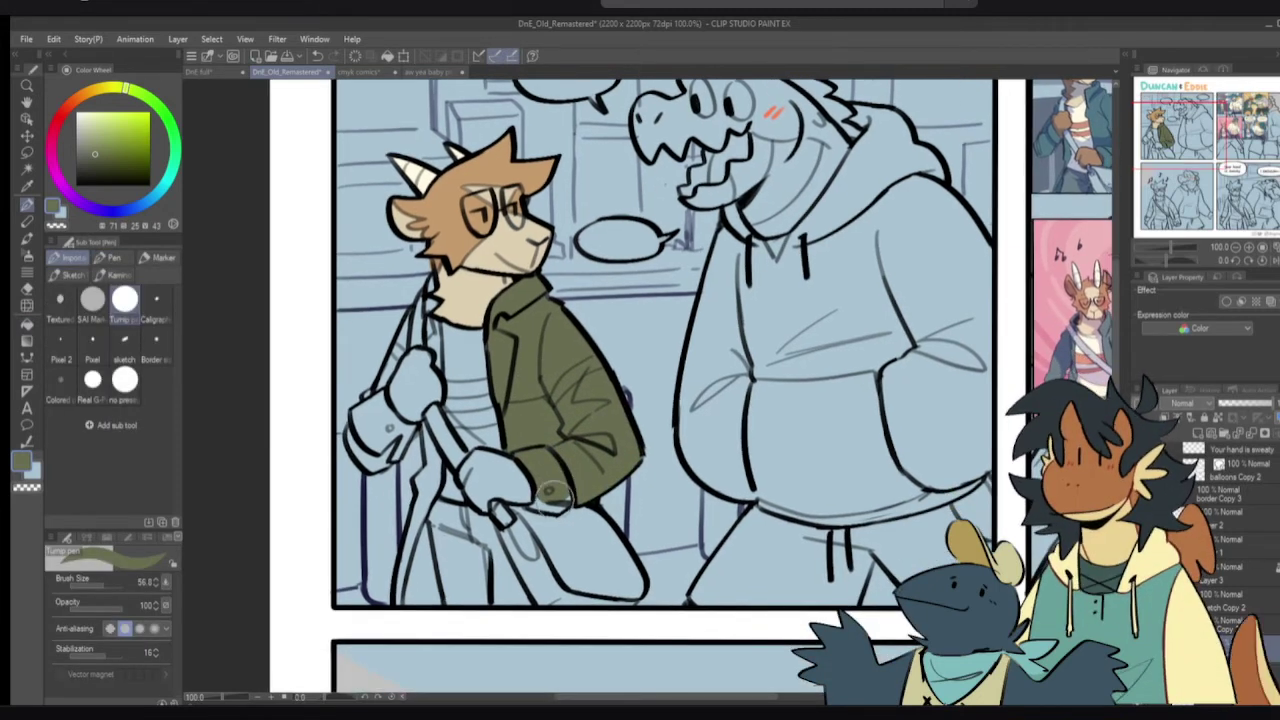
{"action": "key", "text": "g"}
{"action": "left_click", "coordinate": [568, 500]}
{"action": "key", "text": "p"}
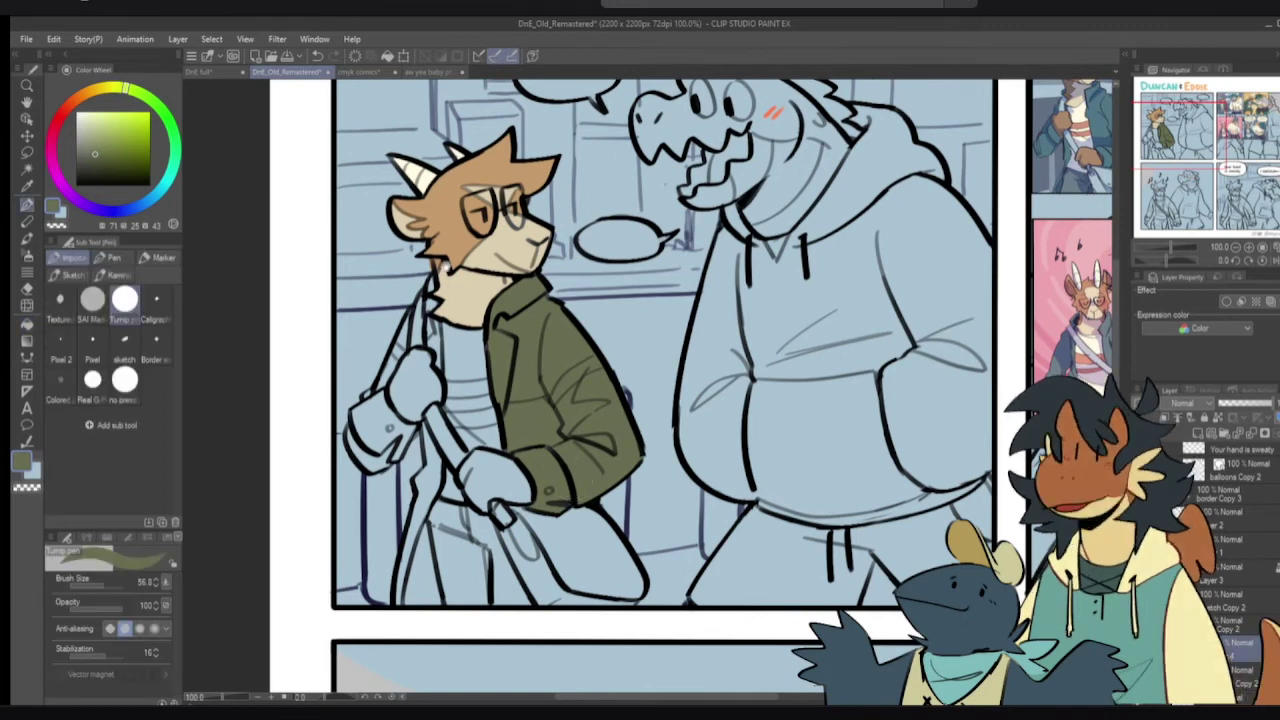
- Colour the jacket strip beside the bag strap and the far shoulder with the sampled olive green
{"action": "left_click_drag", "start_coordinate": [465, 285], "coordinate": [469, 285]}
{"action": "left_click", "coordinate": [458, 243], "text": "alt"}
{"action": "left_click", "coordinate": [523, 322], "text": "alt"}
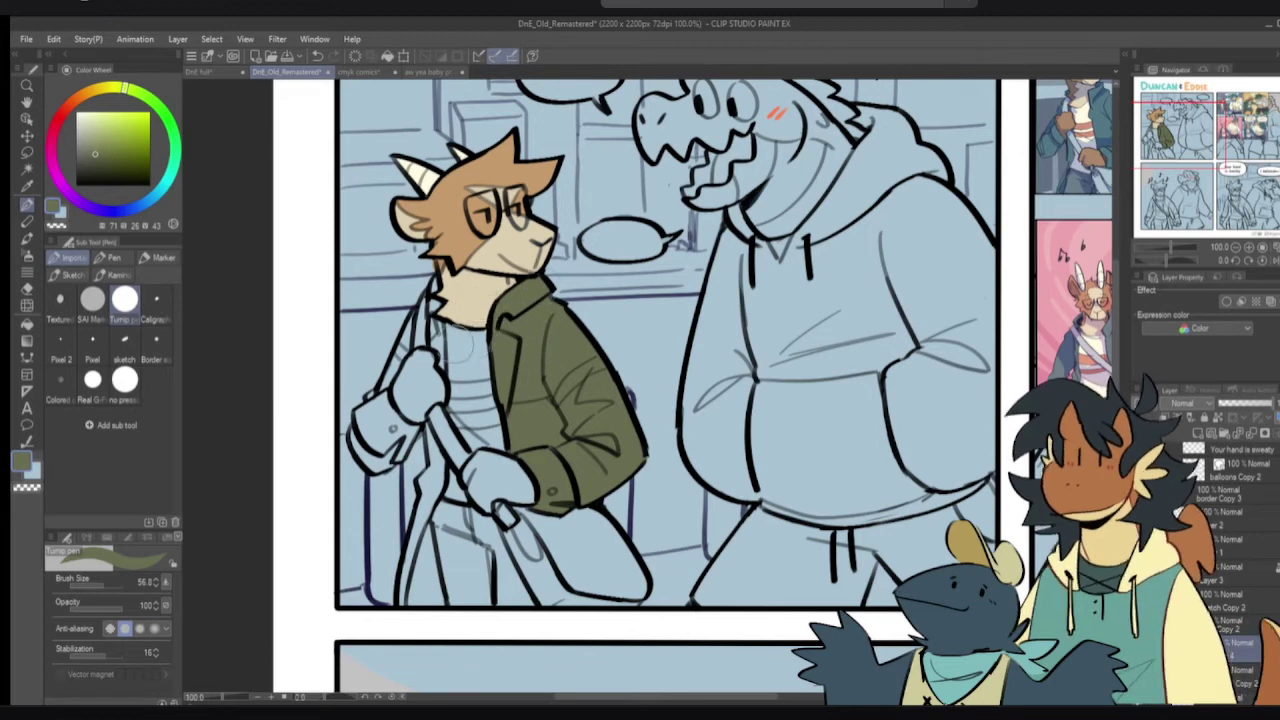
{"action": "key", "text": "g"}
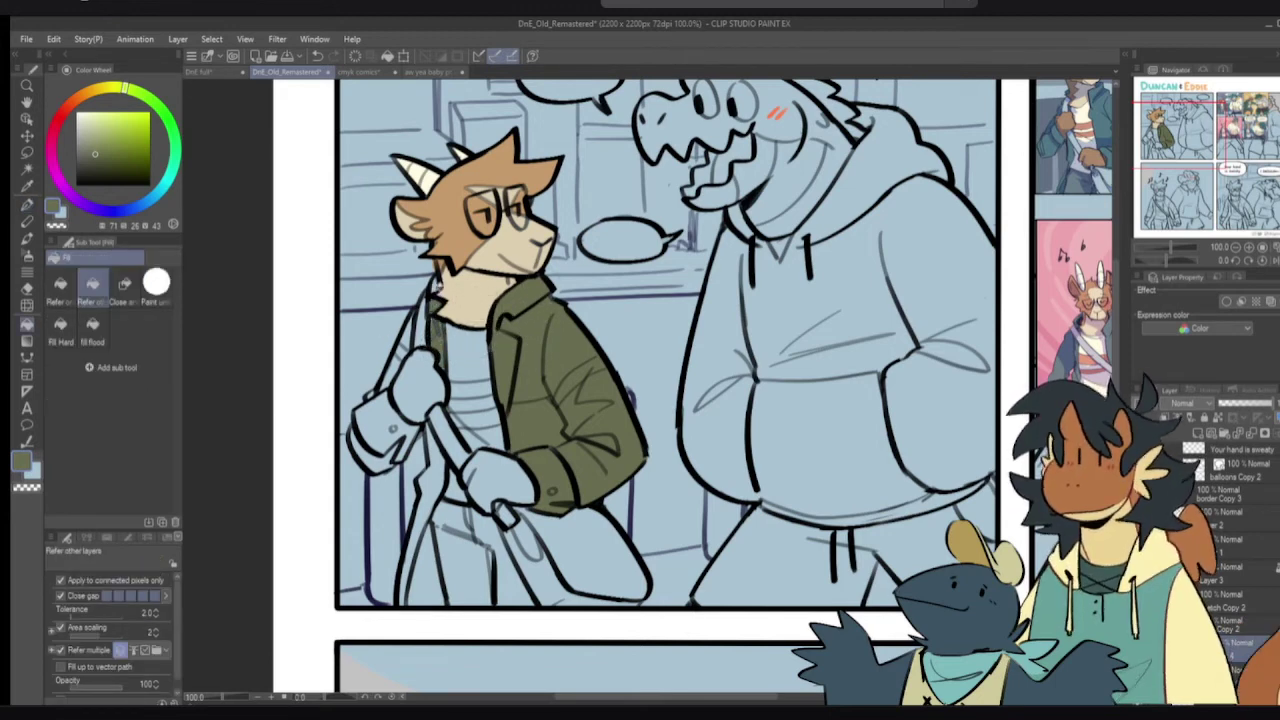
{"action": "key", "text": "p"}
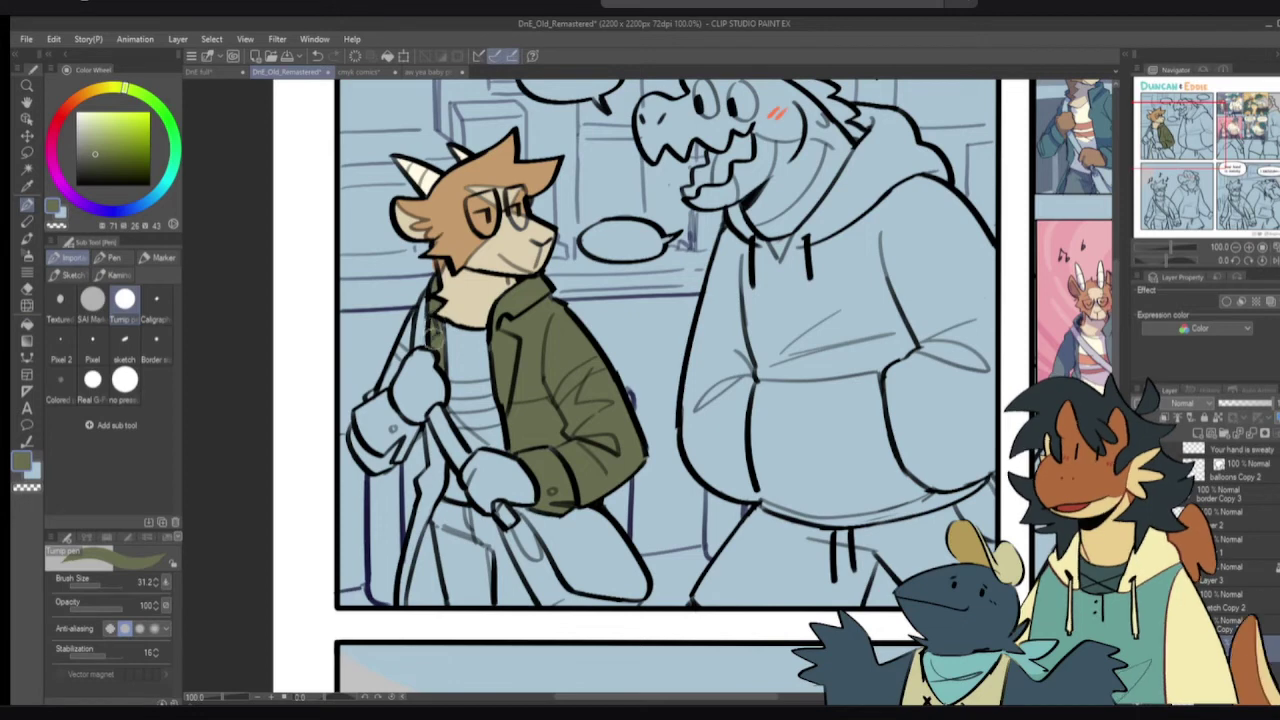
{"action": "key", "text": "g"}
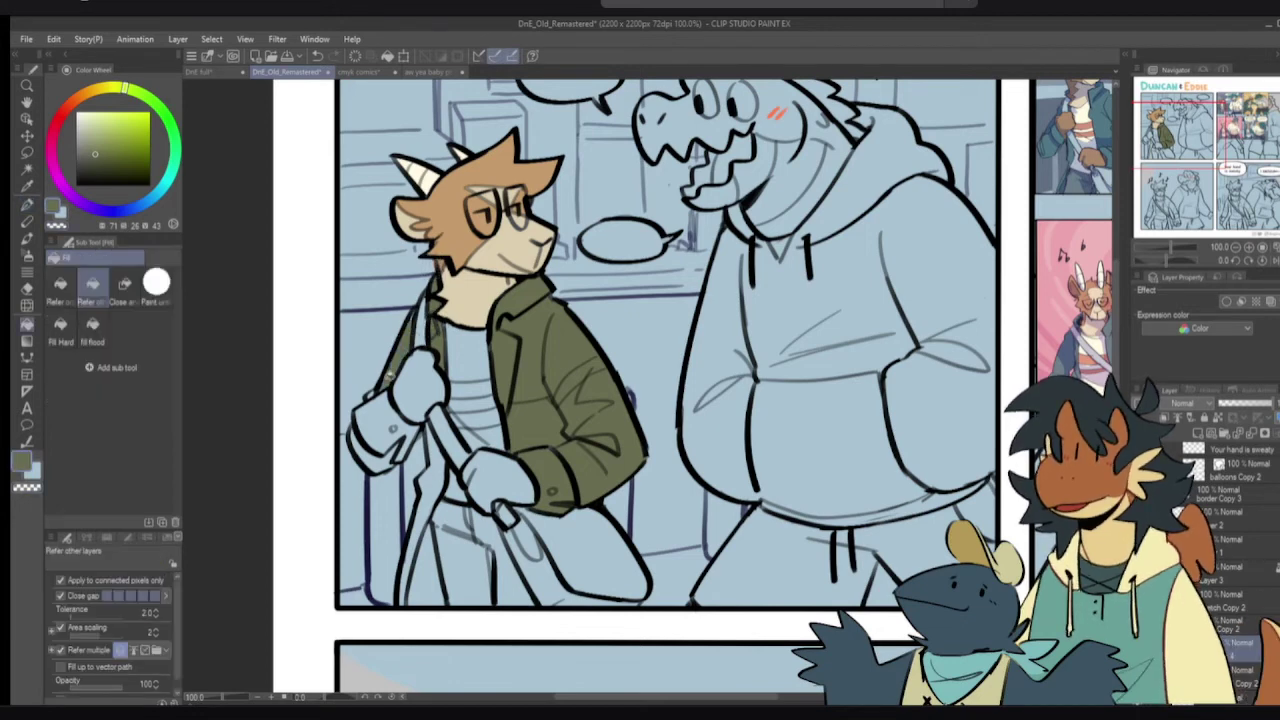
{"action": "left_click", "coordinate": [398, 355]}
- Paint over the gaps in the far sleeve and fill its cuff with olive green
{"action": "key", "text": "p"}
{"action": "left_click_drag", "start_coordinate": [396, 364], "coordinate": [405, 315]}
{"action": "left_click_drag", "start_coordinate": [366, 402], "coordinate": [376, 397]}
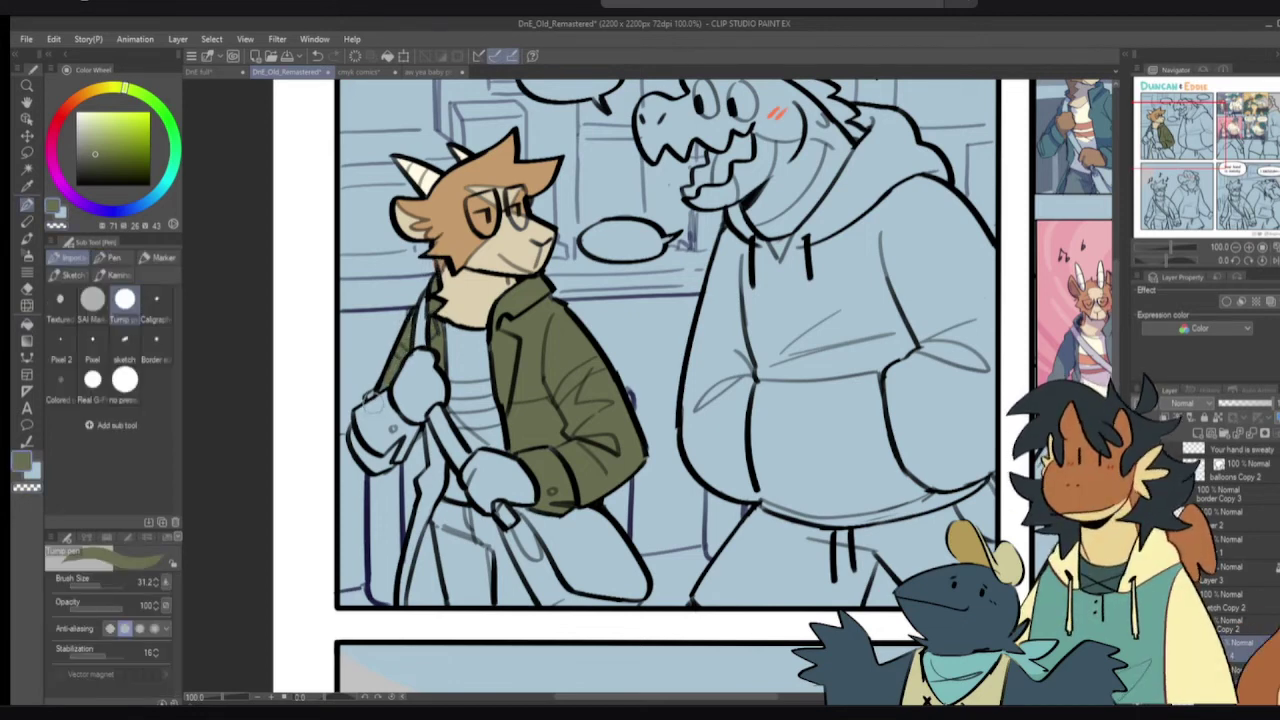
{"action": "key", "text": "g"}
{"action": "left_click", "coordinate": [381, 453]}
{"action": "key", "text": "p"}
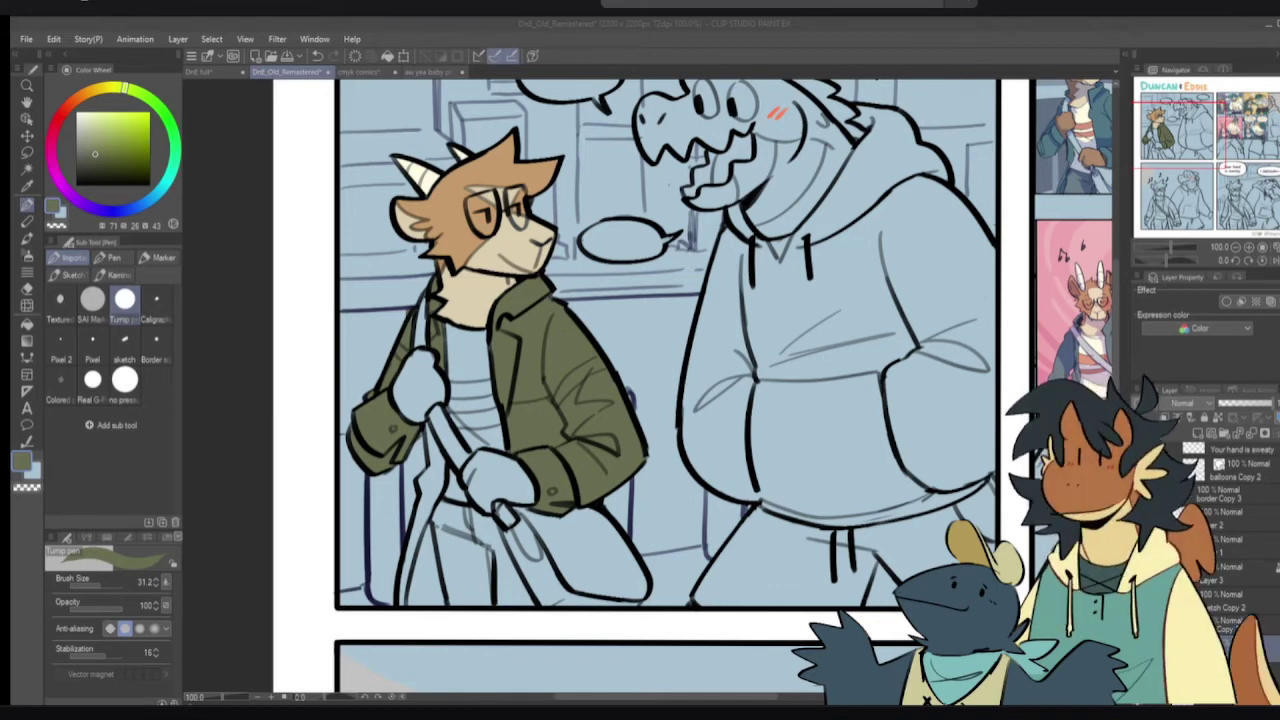
- Fill both of the goat's hands with the tan sampled from its face fur (H 32, S 45, V 77)
{"action": "left_click", "coordinate": [448, 378]}
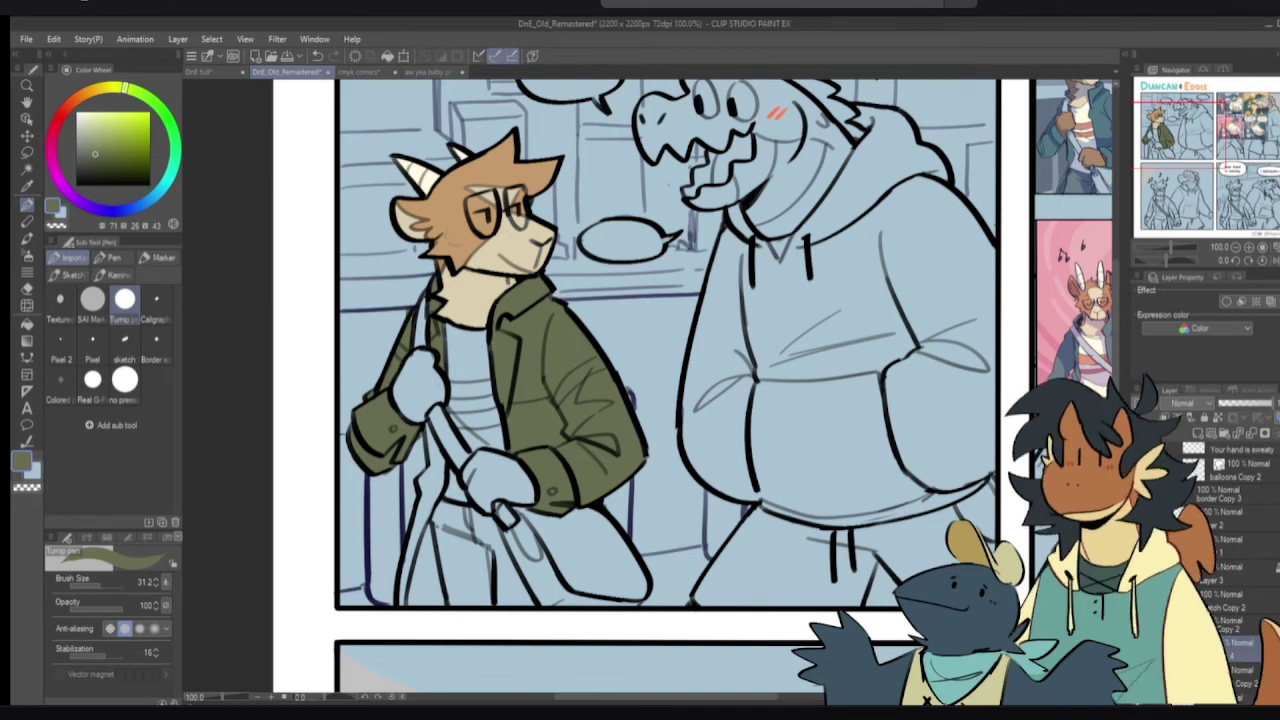
{"action": "left_click", "coordinate": [481, 244], "text": "alt"}
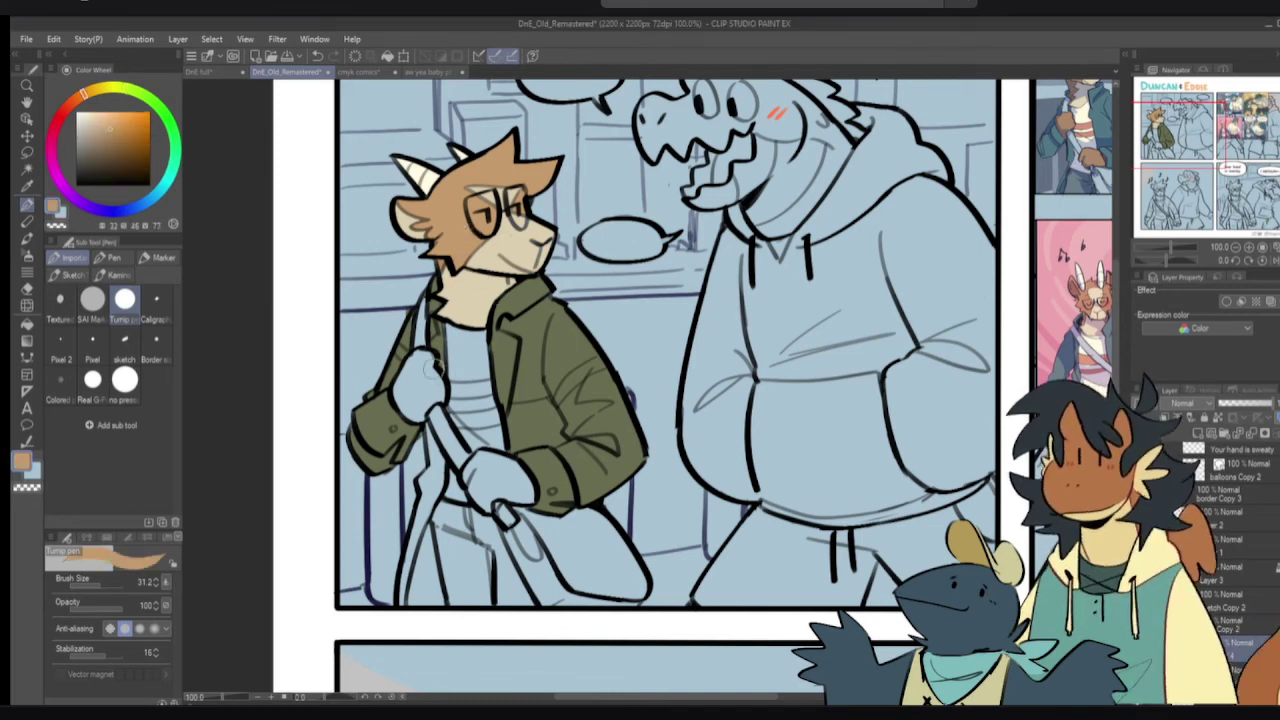
{"action": "key", "text": "g"}
{"action": "left_click", "coordinate": [434, 376]}
{"action": "left_click", "coordinate": [495, 480]}
{"action": "key", "text": "p"}
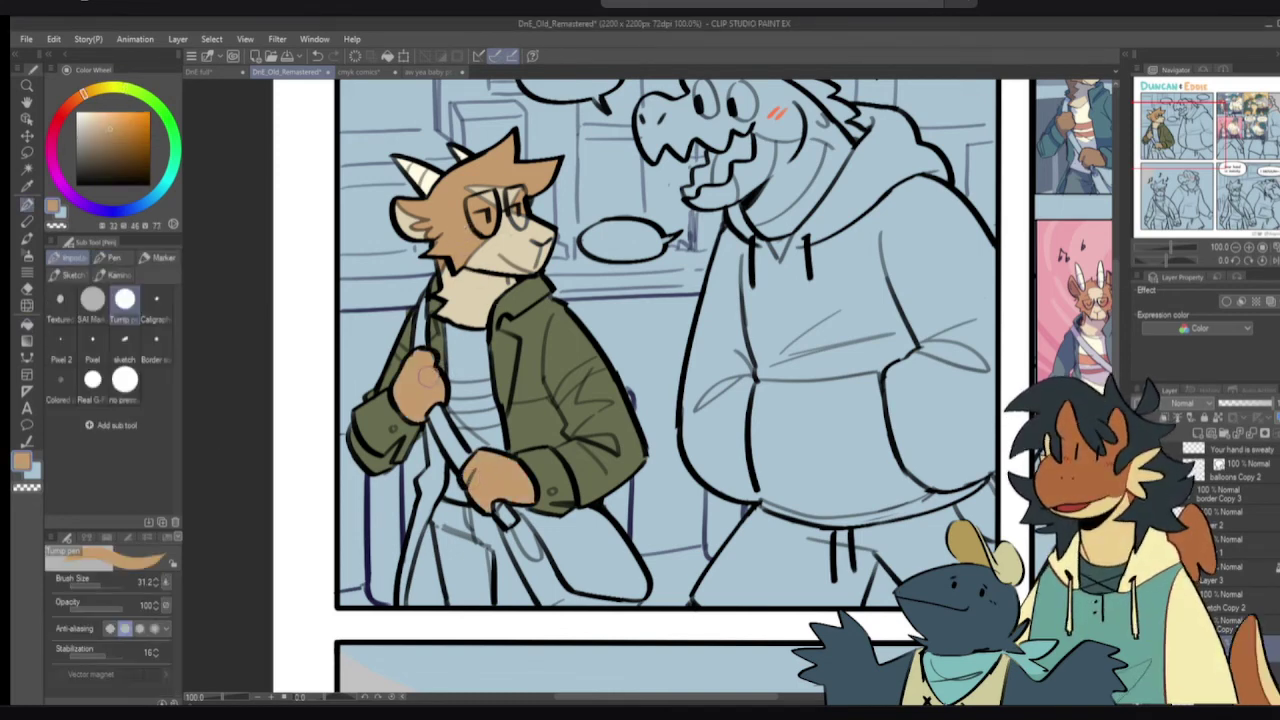
- Colour the jacket's hanging far front panel down to the panel border with the sampled olive green
{"action": "left_click", "coordinate": [534, 378], "text": "alt"}
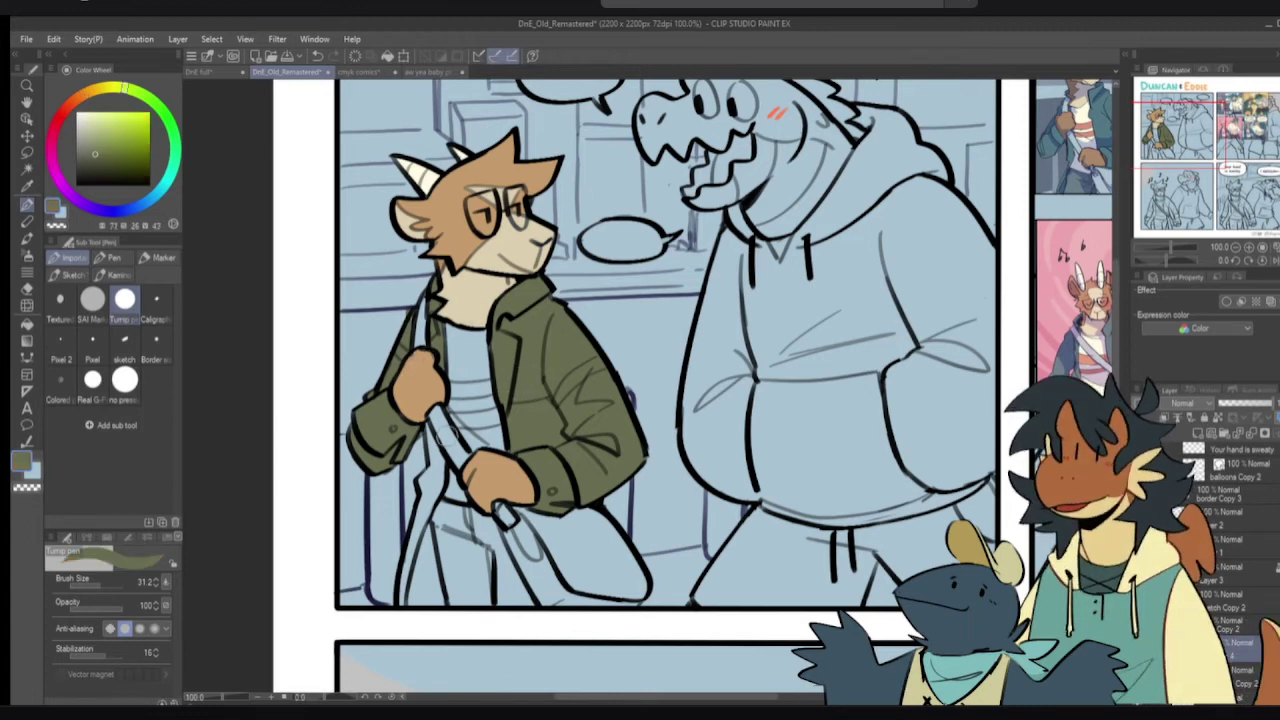
{"action": "key", "text": "g"}
{"action": "left_click", "coordinate": [440, 480]}
{"action": "key", "text": "p"}
{"action": "mouse_move", "coordinate": [425, 534]}
{"action": "left_mouse_down"}
{"action": "mouse_move", "coordinate": [427, 594]}
{"action": "mouse_move", "coordinate": [414, 594]}
{"action": "mouse_move", "coordinate": [432, 605]}
{"action": "left_mouse_up"}
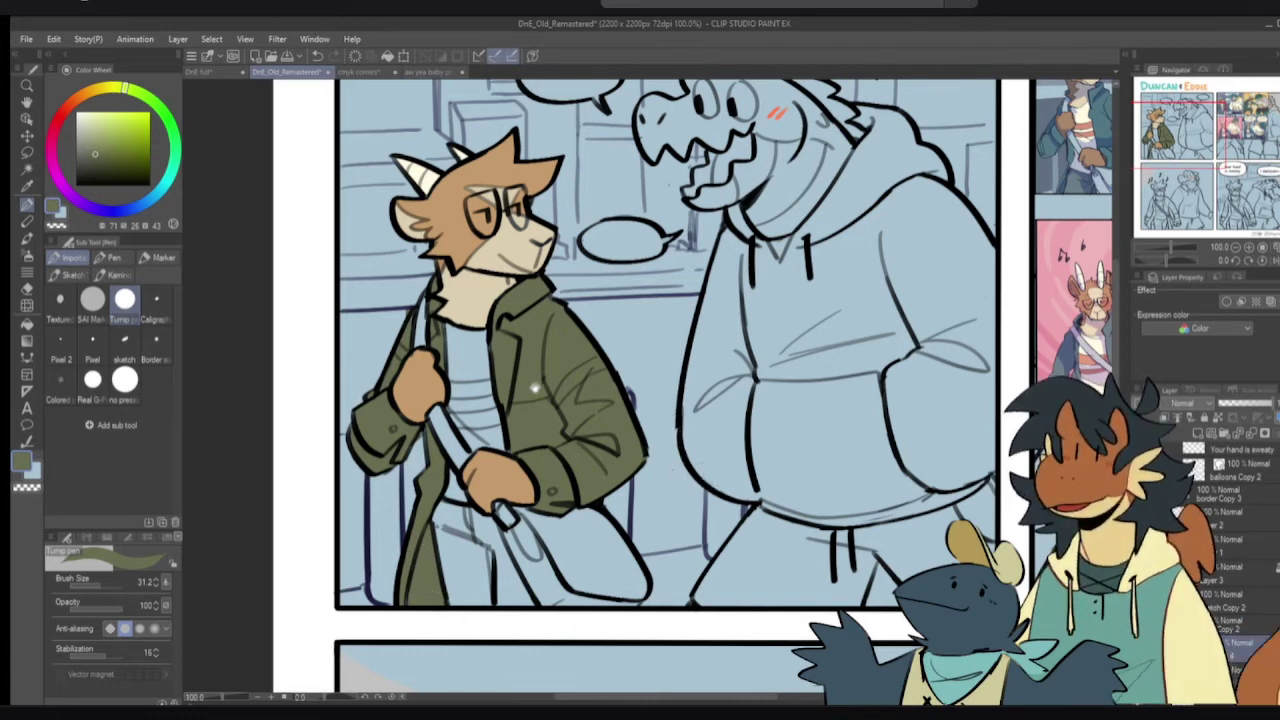
- Try darker olive greens, such as H 71, S 33, V 35, on the goat's jacket and undo them
{"action": "left_click_drag", "start_coordinate": [697, 391], "coordinate": [697, 411]}
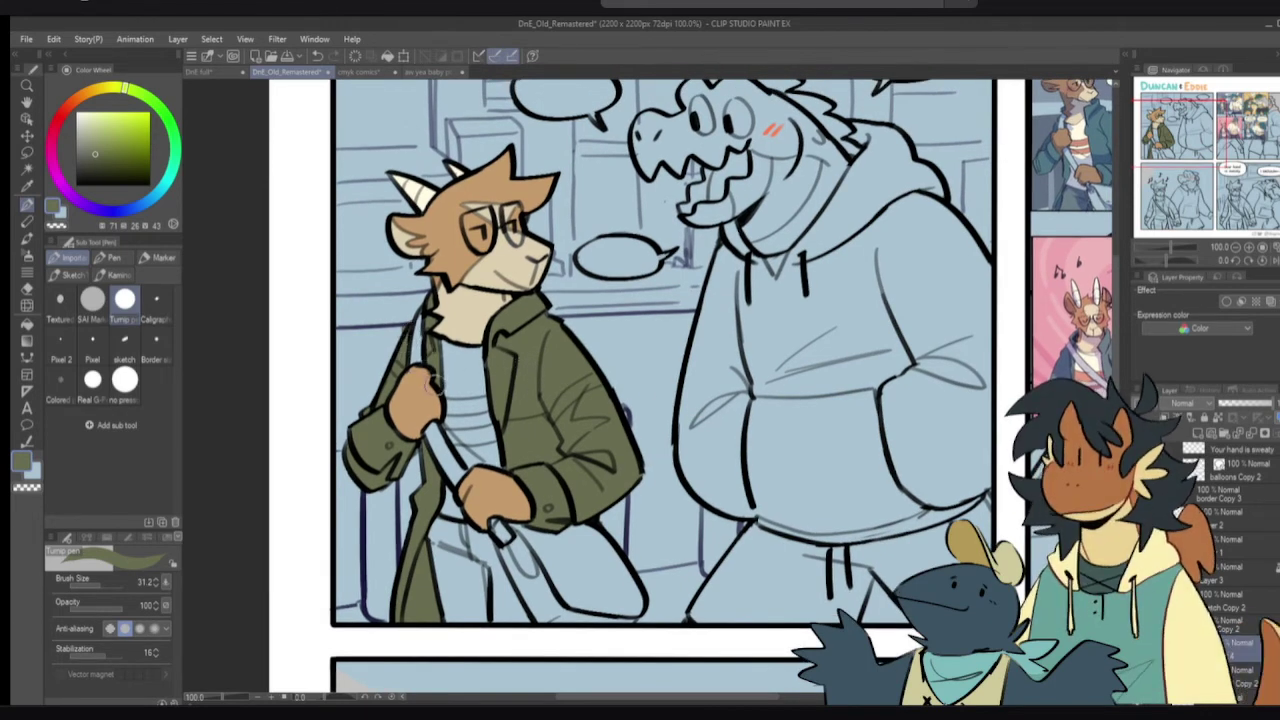
{"action": "left_click", "coordinate": [100, 160]}
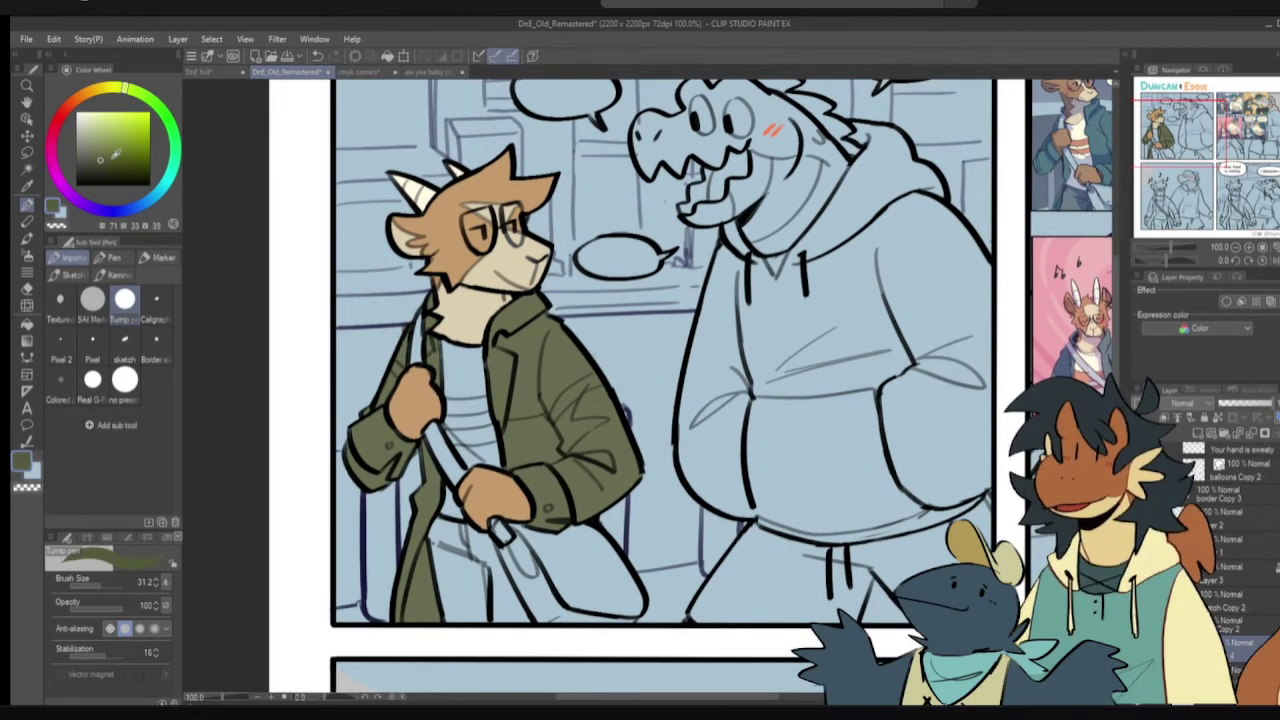
{"action": "key", "text": "g"}
{"action": "left_click", "coordinate": [528, 356]}
{"action": "left_click", "coordinate": [522, 317]}
{"action": "left_click", "coordinate": [556, 356]}
{"action": "key", "text": "ctrl+z"}
{"action": "key", "text": "ctrl+z"}
{"action": "key", "text": "ctrl+z"}
{"action": "key", "text": "p"}
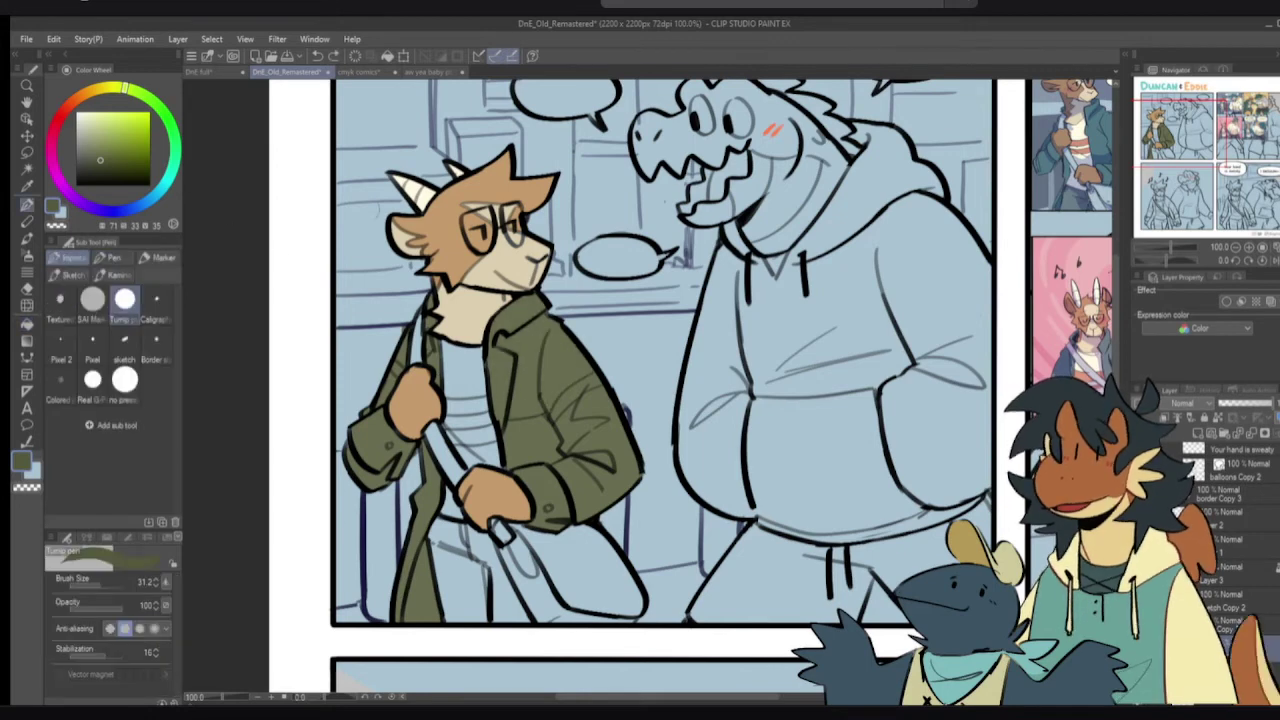
{"action": "left_click", "coordinate": [120, 89]}
{"action": "key", "text": "g"}
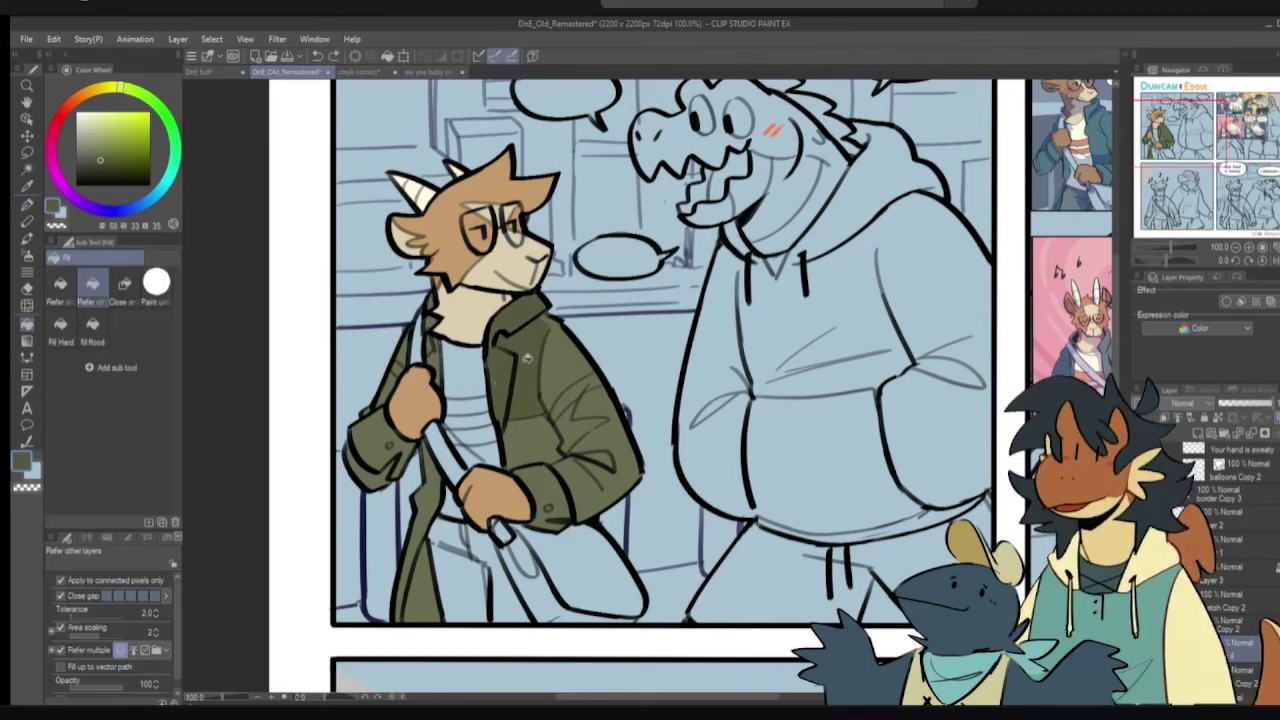
{"action": "key", "text": "p"}
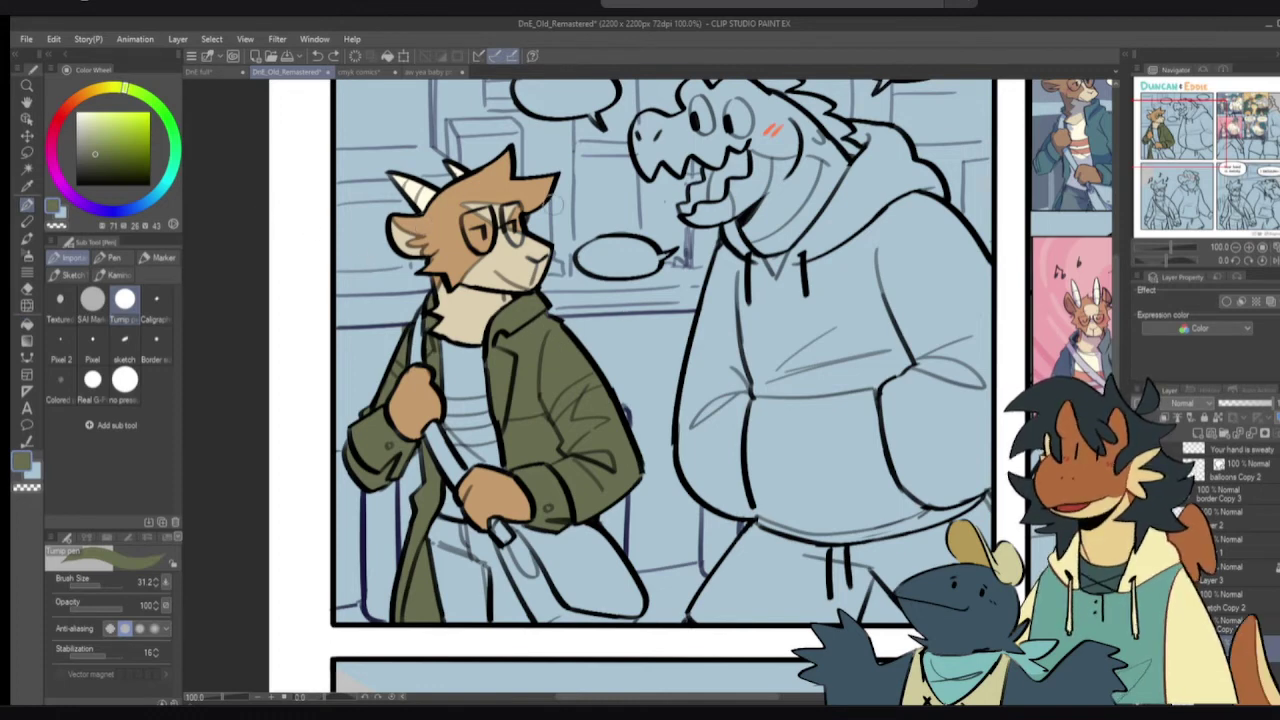
{"action": "left_click_drag", "start_coordinate": [121, 91], "coordinate": [112, 90]}
- Colour the goat's shirt with the off-white sampled from the horns (H 51, S 11, V 100)
{"action": "left_click", "coordinate": [440, 187], "text": "alt"}
{"action": "left_click", "coordinate": [422, 188], "text": "alt"}
{"action": "mouse_move", "coordinate": [474, 389]}
{"action": "left_mouse_down"}
{"action": "mouse_move", "coordinate": [477, 446]}
{"action": "mouse_move", "coordinate": [469, 426]}
{"action": "mouse_move", "coordinate": [457, 435]}
{"action": "mouse_move", "coordinate": [477, 426]}
{"action": "mouse_move", "coordinate": [464, 467]}
{"action": "left_mouse_up"}
{"action": "key", "text": "p"}
{"action": "key", "text": "g"}
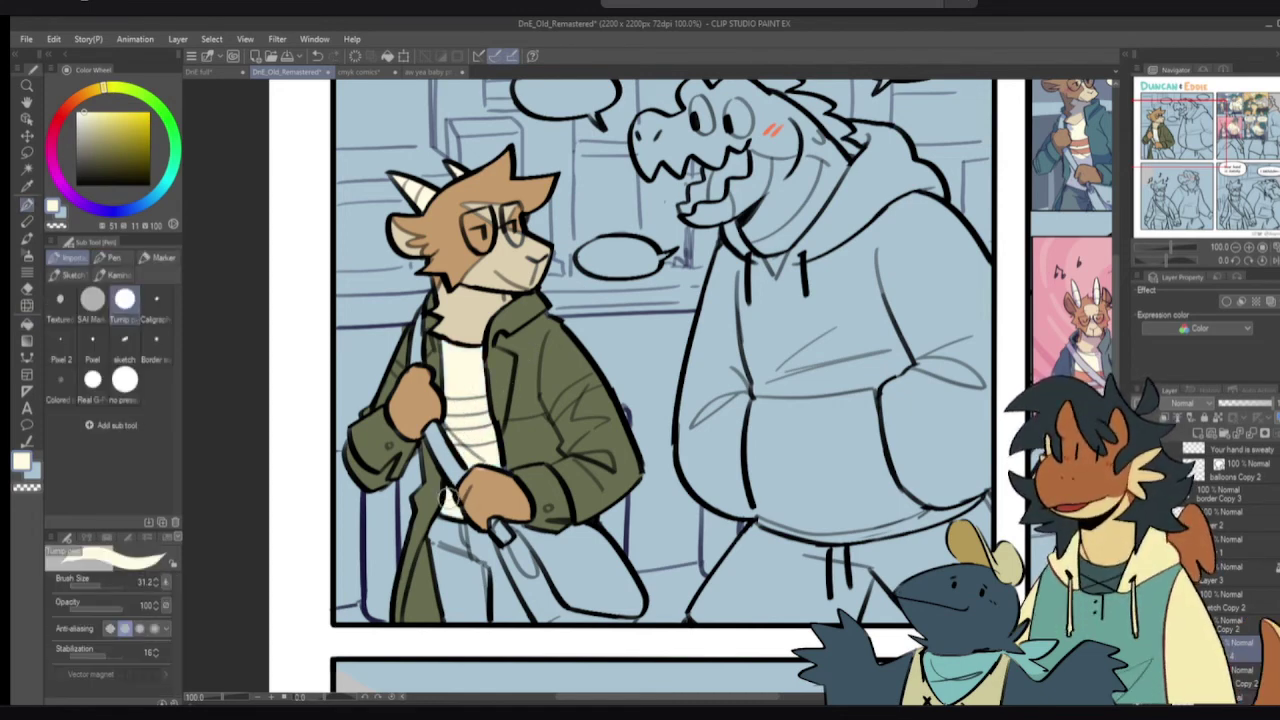
- Try a light greyish brown on the goat's bag strap and undo it
{"action": "left_click", "coordinate": [84, 92]}
{"action": "left_click", "coordinate": [95, 137]}
{"action": "key", "text": "g"}
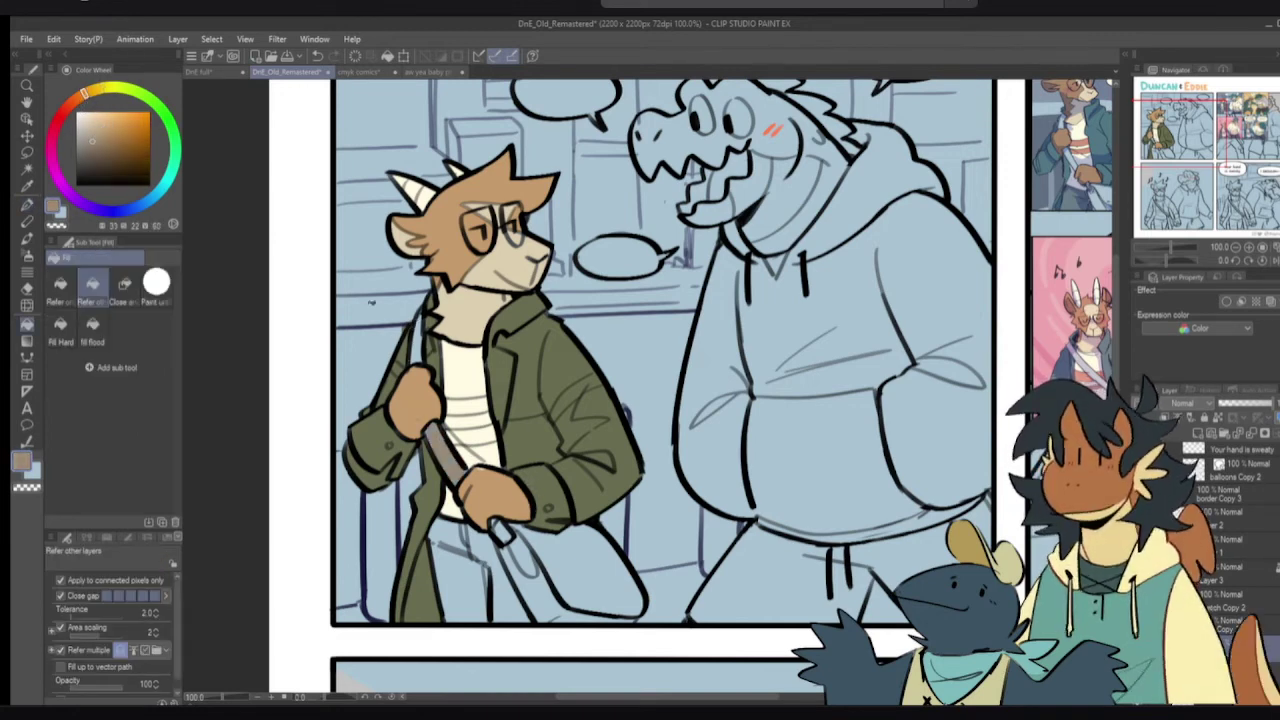
{"action": "key", "text": "p"}
{"action": "left_click", "coordinate": [94, 155]}
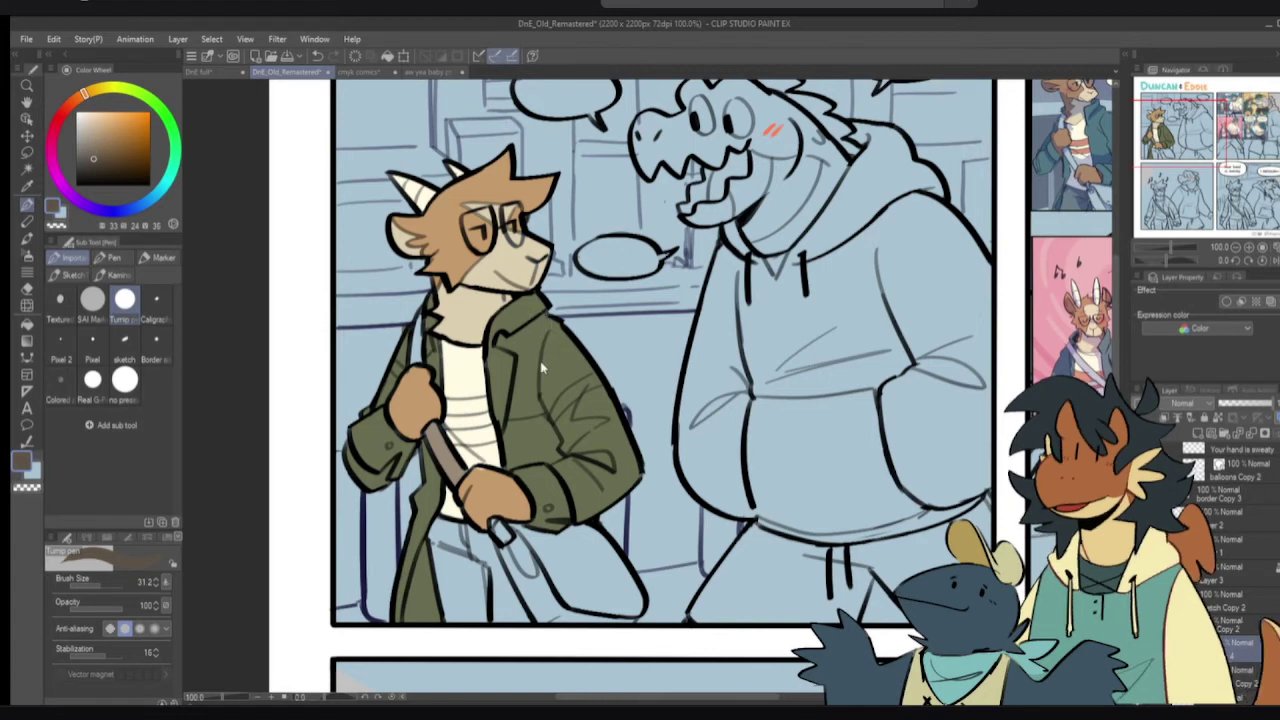
{"action": "key", "text": "ctrl+z"}
- Try a dark brown fill on the goat's shoulder bag and undo it
{"action": "key", "text": "g"}
{"action": "left_click", "coordinate": [588, 568]}
{"action": "left_click", "coordinate": [514, 574]}
{"action": "left_click", "coordinate": [545, 602]}
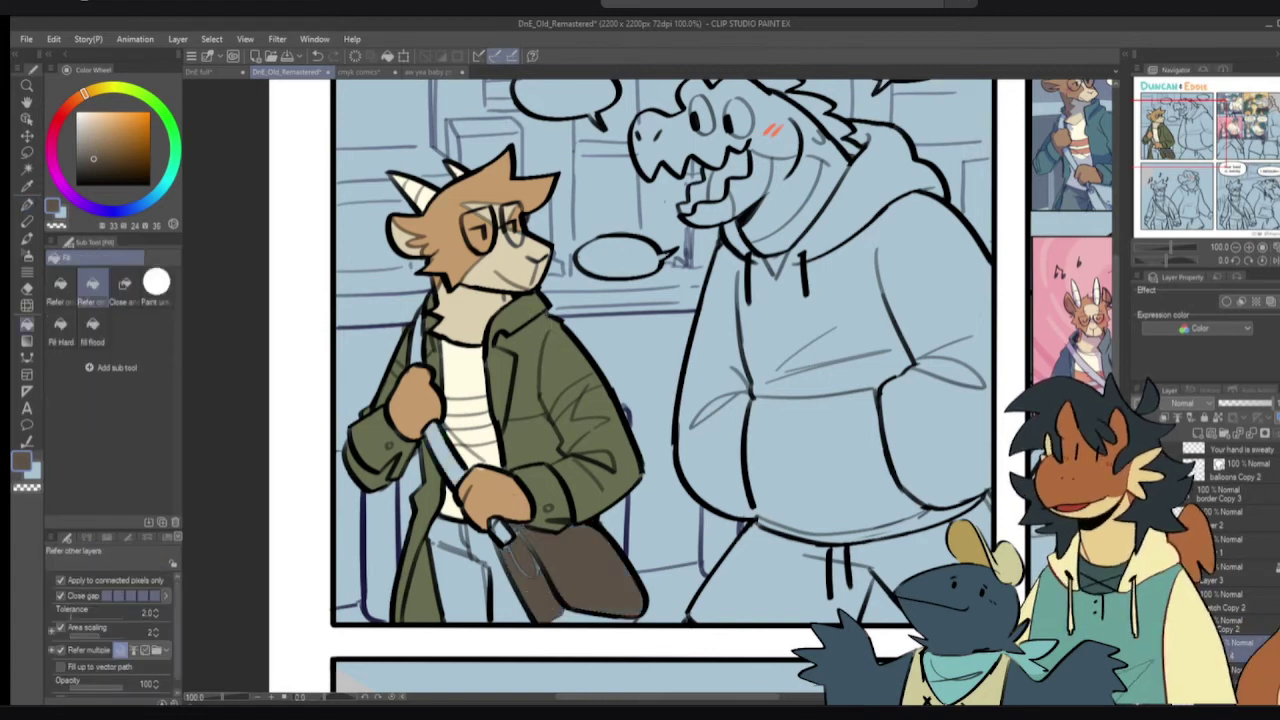
{"action": "key", "text": "p"}
{"action": "key", "text": "ctrl+z"}
- Fill the shoulder bag with a muted dark brown (H 33, S 21, V 35) and paint over the gaps around its strap end
{"action": "key", "text": "g"}
{"action": "left_click", "coordinate": [590, 580]}
{"action": "left_click", "coordinate": [530, 575]}
{"action": "left_click", "coordinate": [578, 612]}
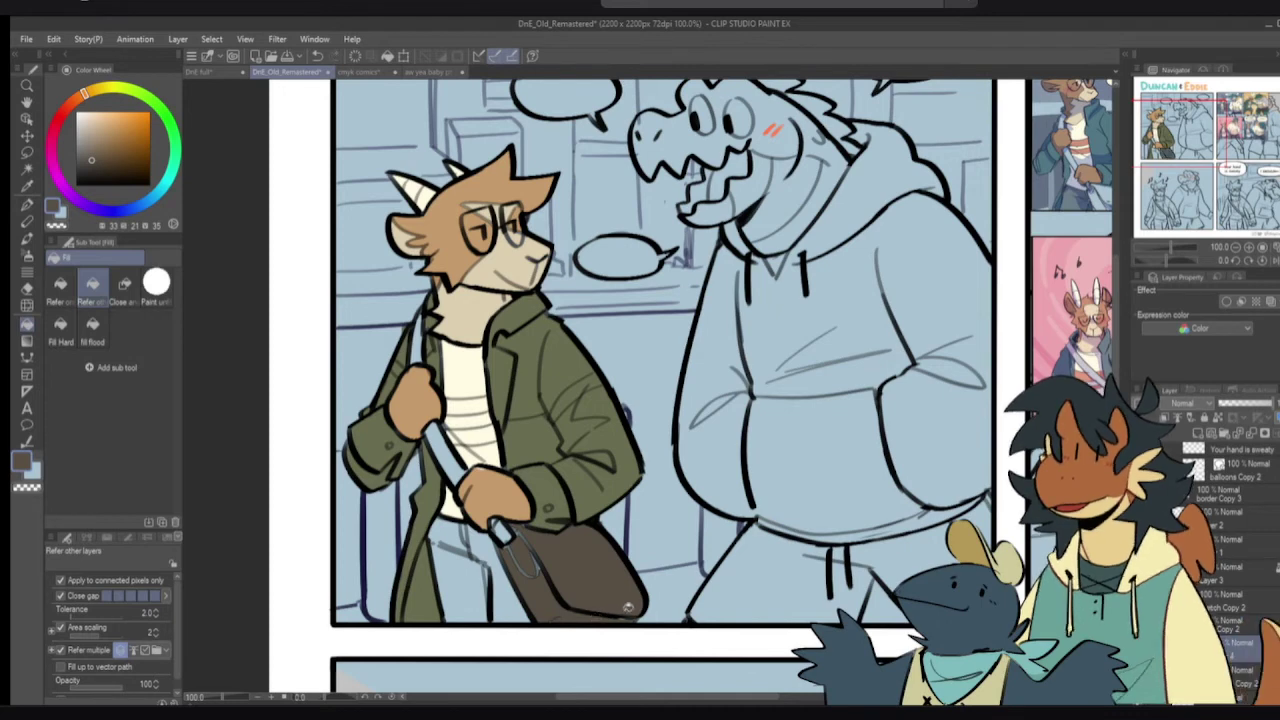
{"action": "key", "text": "p"}
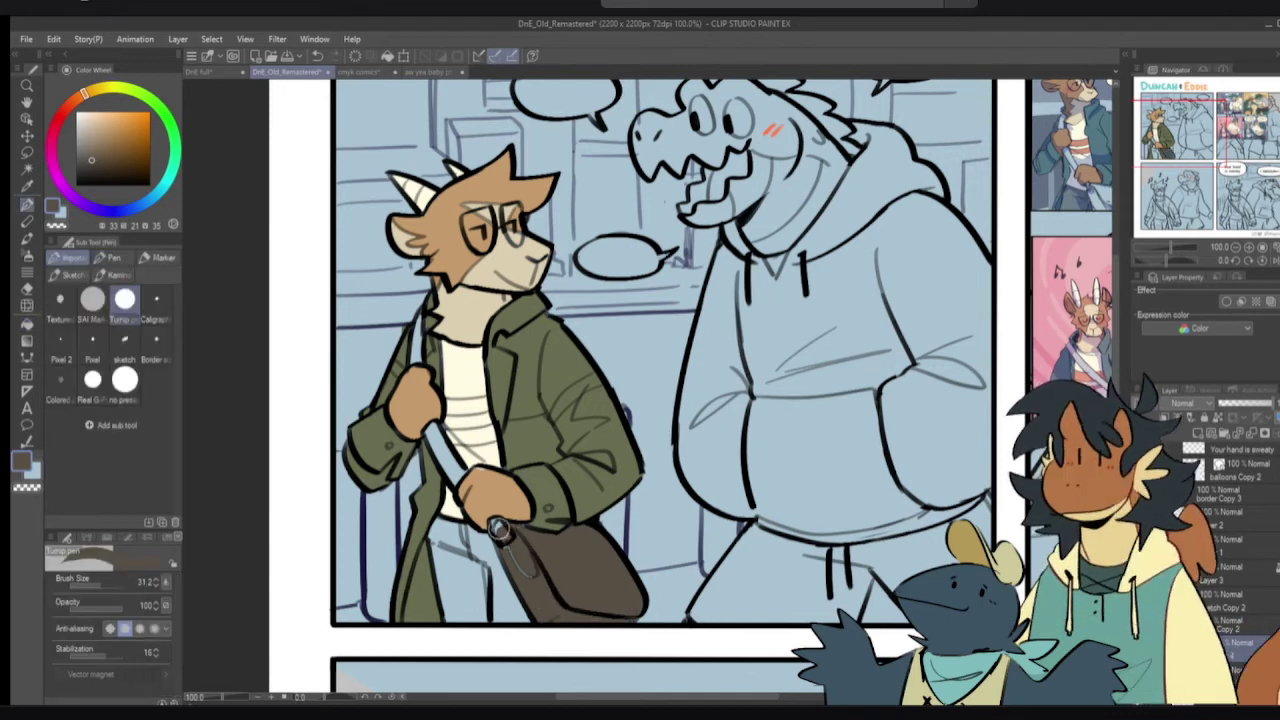
{"action": "left_click", "coordinate": [490, 508], "text": "alt"}
{"action": "left_click", "coordinate": [556, 557], "text": "alt"}
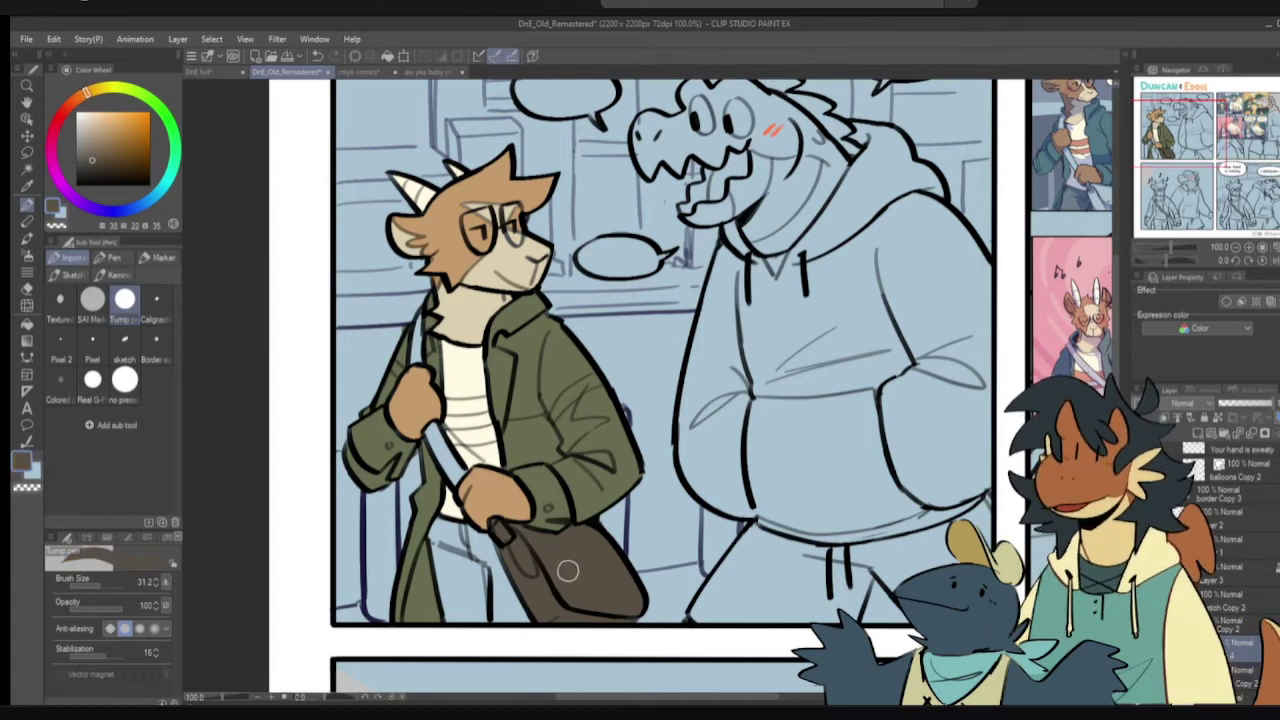
- Fill both visible sections of the bag strap with the sampled dark brown and undo the stray mark on the jacket
{"action": "key", "text": "g"}
{"action": "left_click", "coordinate": [438, 432]}
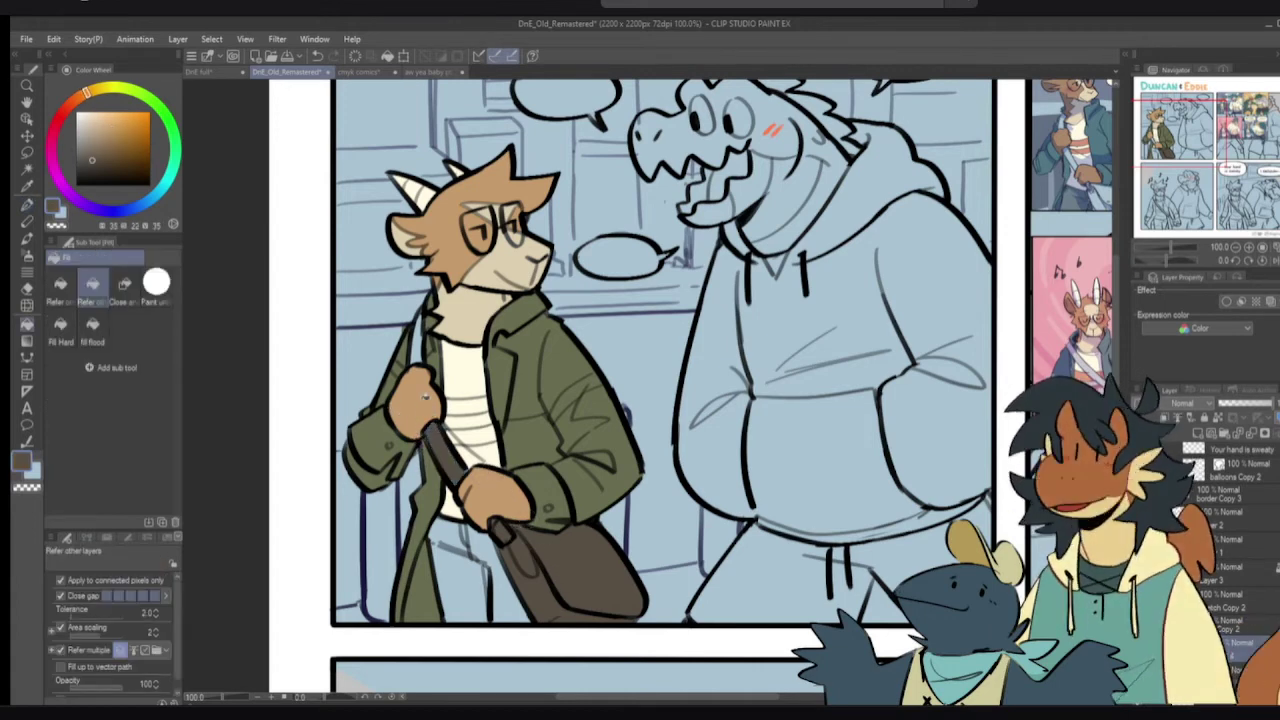
{"action": "left_click", "coordinate": [418, 360]}
{"action": "key", "text": "p"}
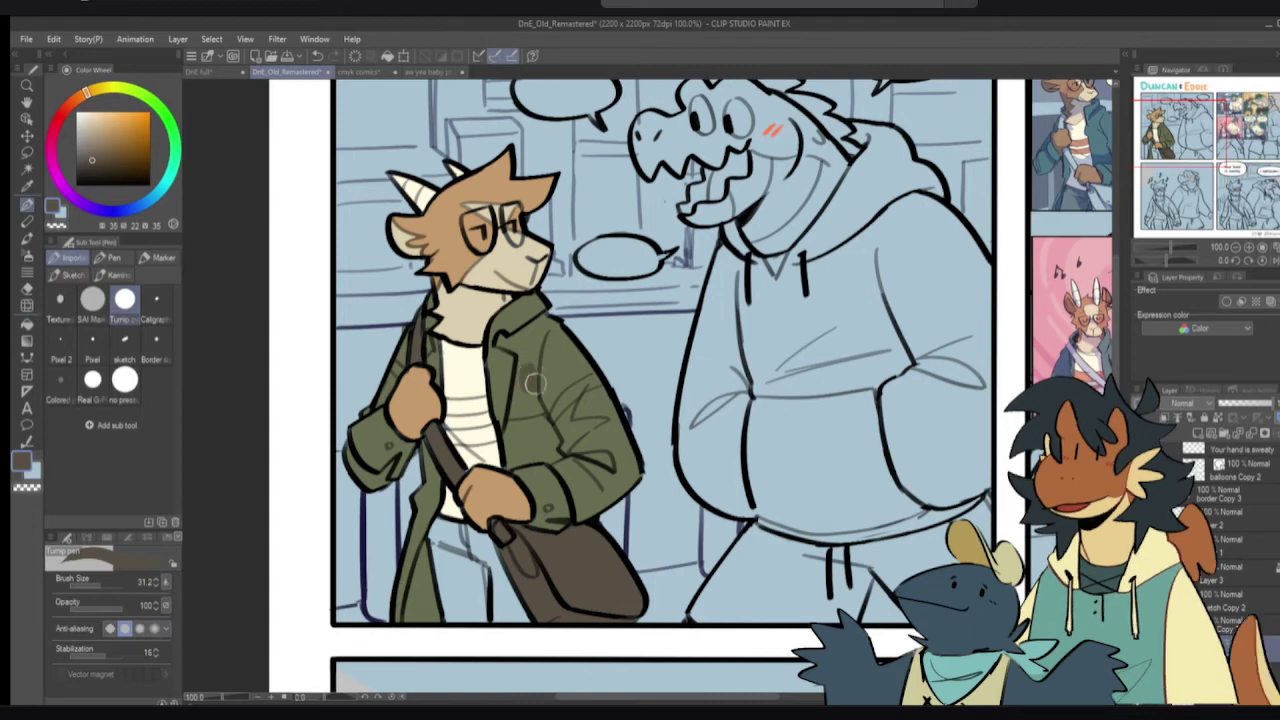
{"action": "key", "text": "ctrl+z"}
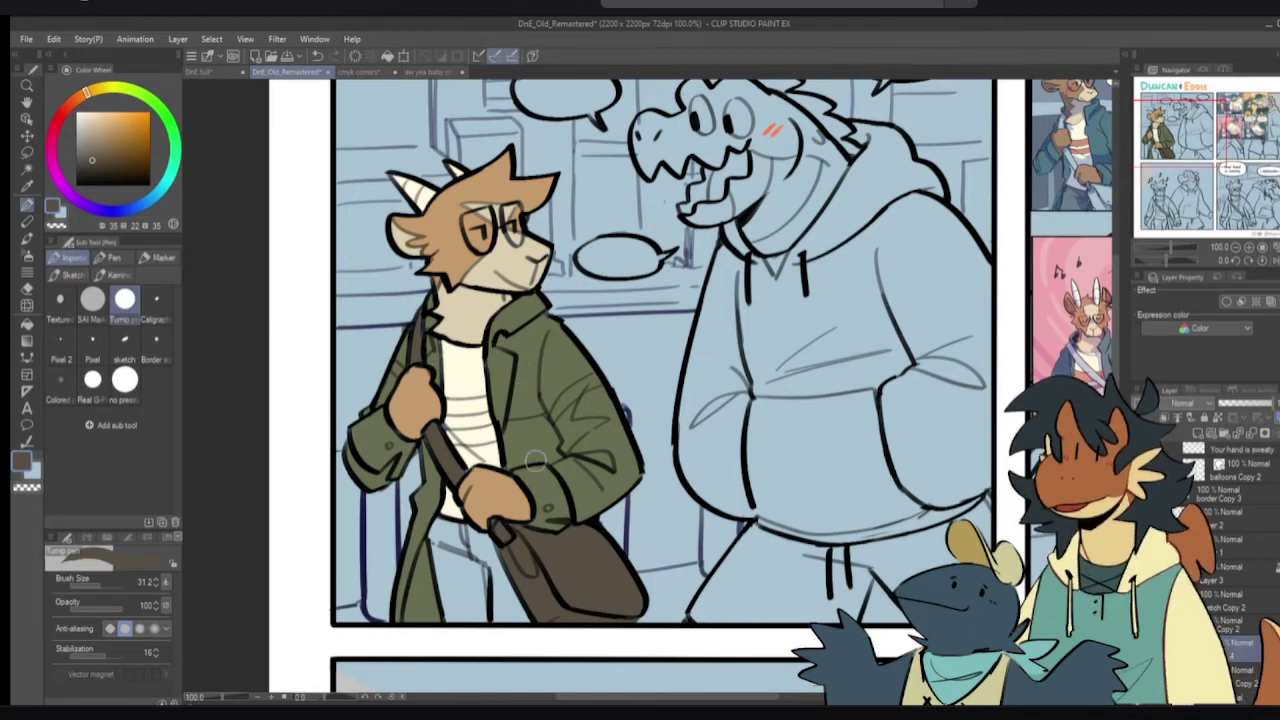
- Try a muted brown fill on the goat's trousers and undo it
{"action": "scroll", "coordinate": [584, 430], "scroll_direction": "down", "scroll_amount": 2}
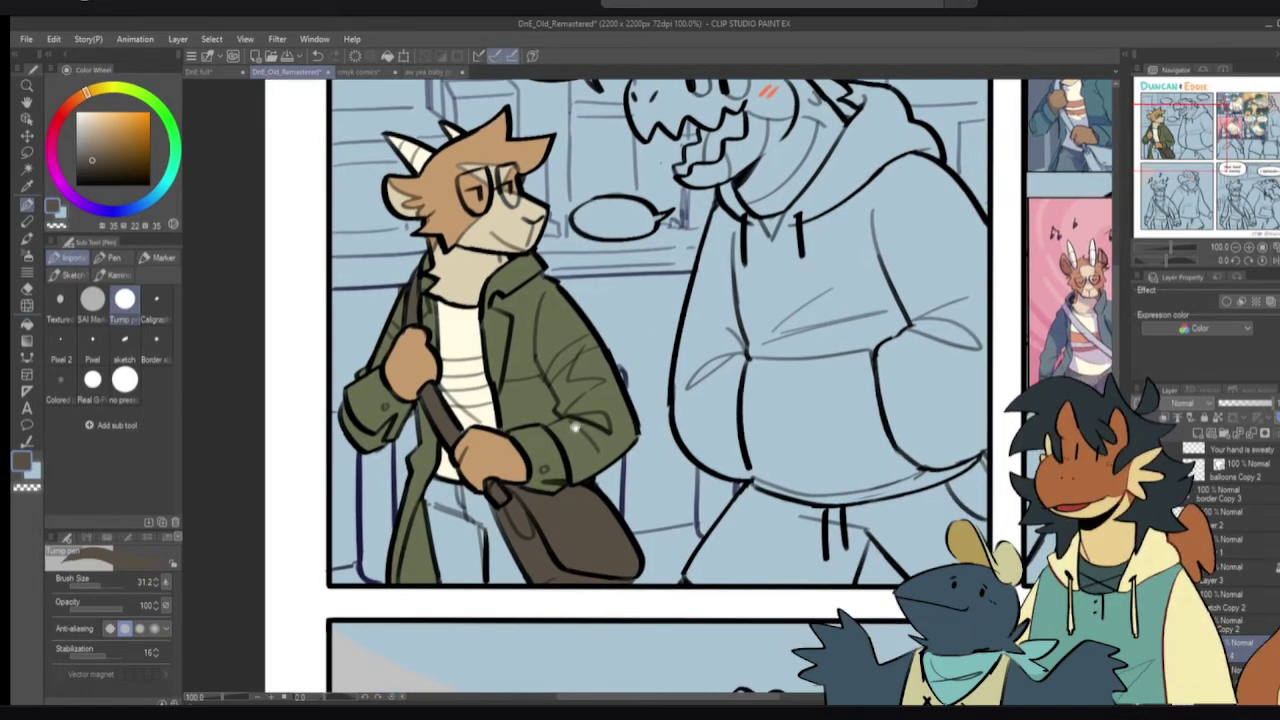
{"action": "left_click", "coordinate": [548, 400], "text": "alt"}
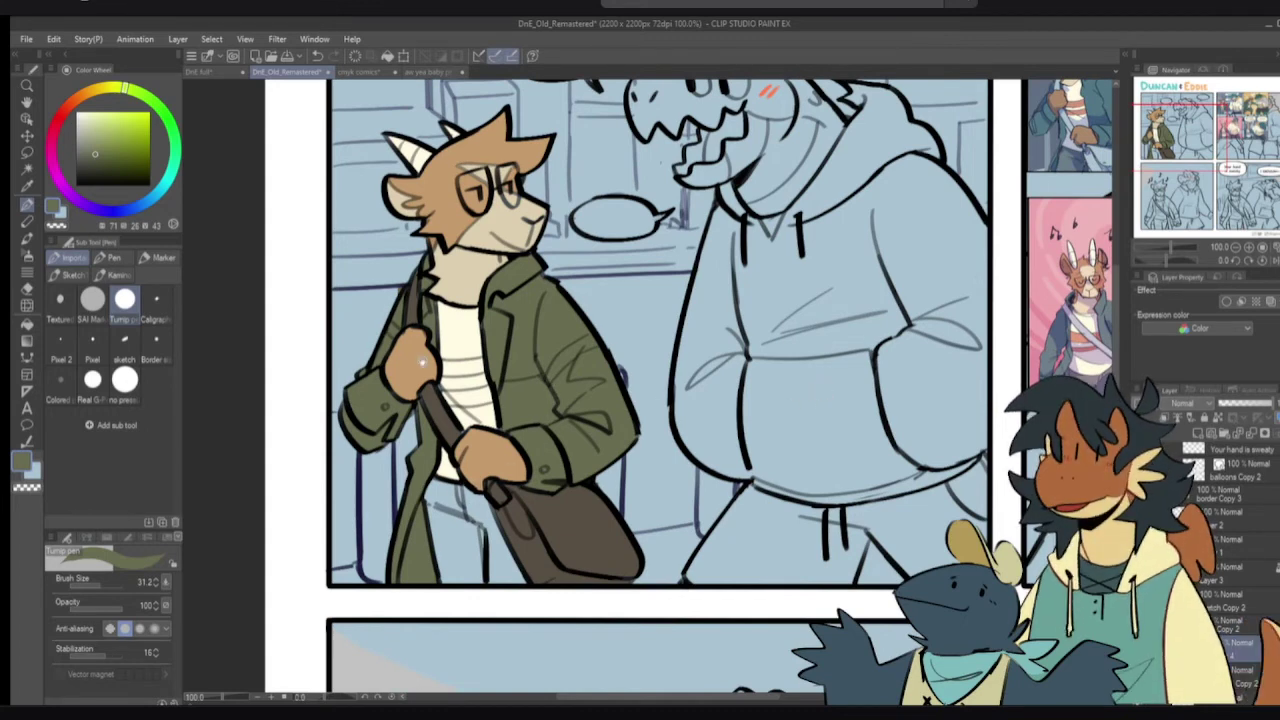
{"action": "left_click", "coordinate": [582, 538], "text": "alt"}
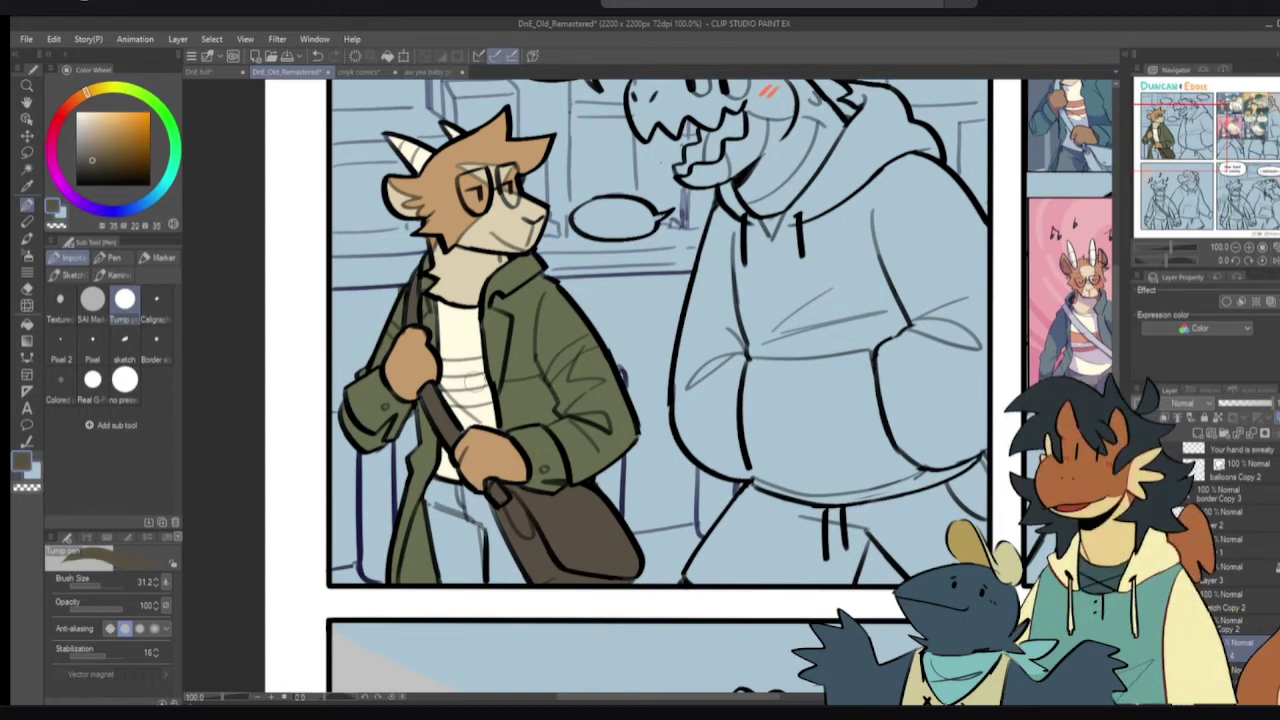
{"action": "left_click", "coordinate": [73, 101]}
{"action": "left_click_drag", "start_coordinate": [1042, 187], "coordinate": [942, 262]}
{"action": "left_click_drag", "start_coordinate": [457, 288], "coordinate": [477, 258]}
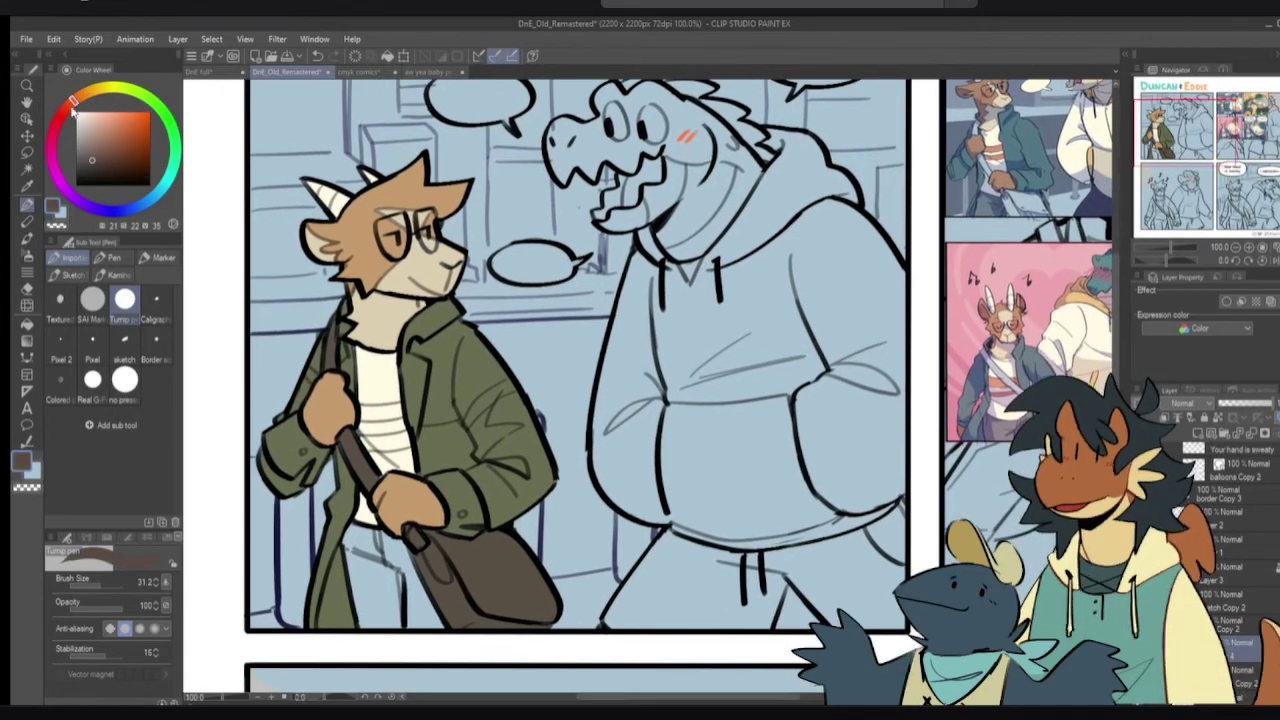
{"action": "left_click", "coordinate": [82, 95]}
{"action": "left_click", "coordinate": [94, 147]}
{"action": "key", "text": "g"}
{"action": "mouse_move", "coordinate": [372, 575]}
{"action": "left_mouse_down"}
{"action": "mouse_move", "coordinate": [391, 538]}
{"action": "mouse_move", "coordinate": [410, 592]}
{"action": "left_mouse_up"}
{"action": "key", "text": "p"}
{"action": "key", "text": "ctrl+z"}
- Try a neutral grey fill (H 193, S 5, V 51) on the goat's trousers and undo it
{"action": "left_click_drag", "start_coordinate": [88, 146], "coordinate": [83, 148]}
{"action": "left_click", "coordinate": [159, 192]}
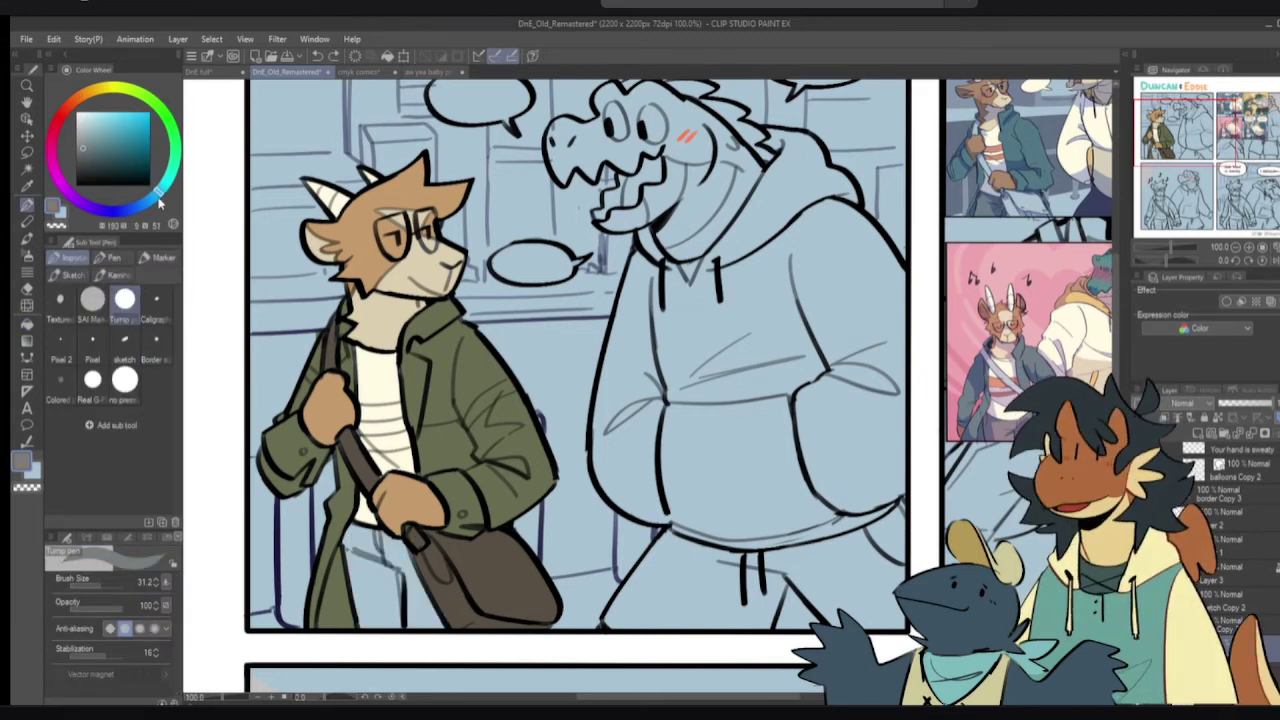
{"action": "key", "text": "g"}
{"action": "mouse_move", "coordinate": [370, 578]}
{"action": "left_mouse_down"}
{"action": "mouse_move", "coordinate": [396, 549]}
{"action": "mouse_move", "coordinate": [389, 570]}
{"action": "left_mouse_up"}
{"action": "key", "text": "p"}
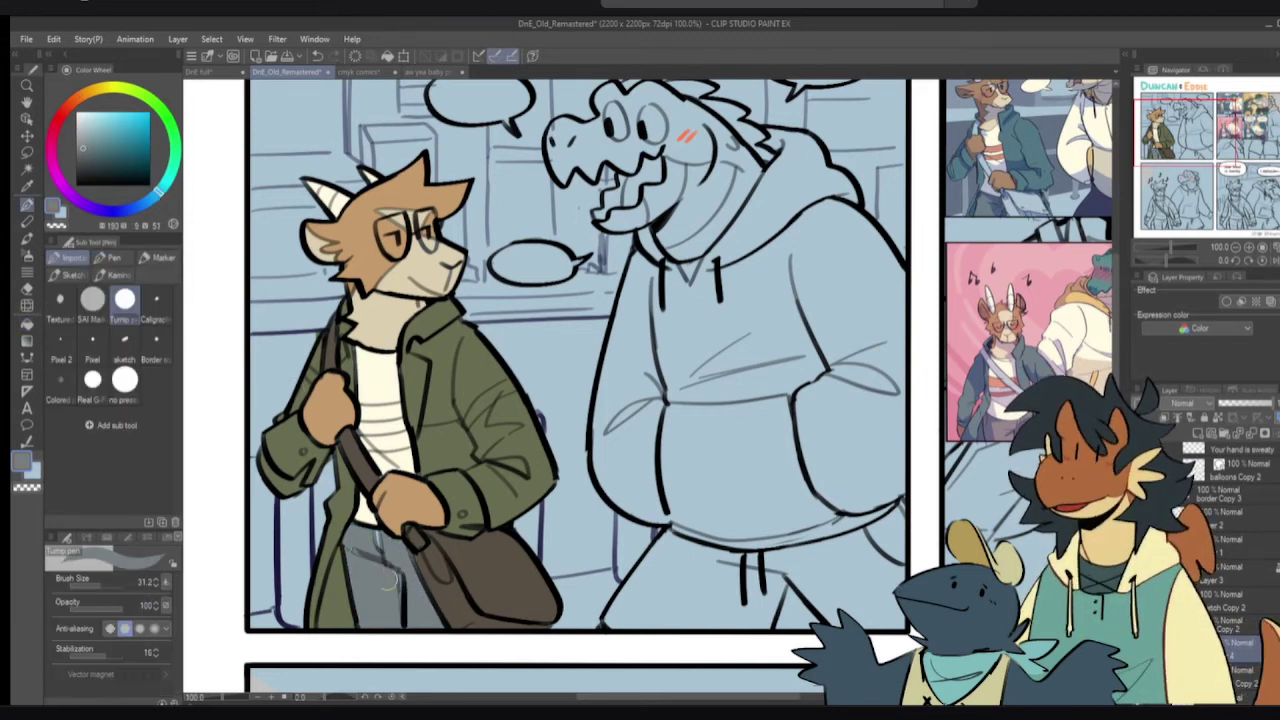
{"action": "left_click", "coordinate": [93, 145]}
{"action": "key", "text": "ctrl+z"}
{"action": "key", "text": "ctrl+z"}
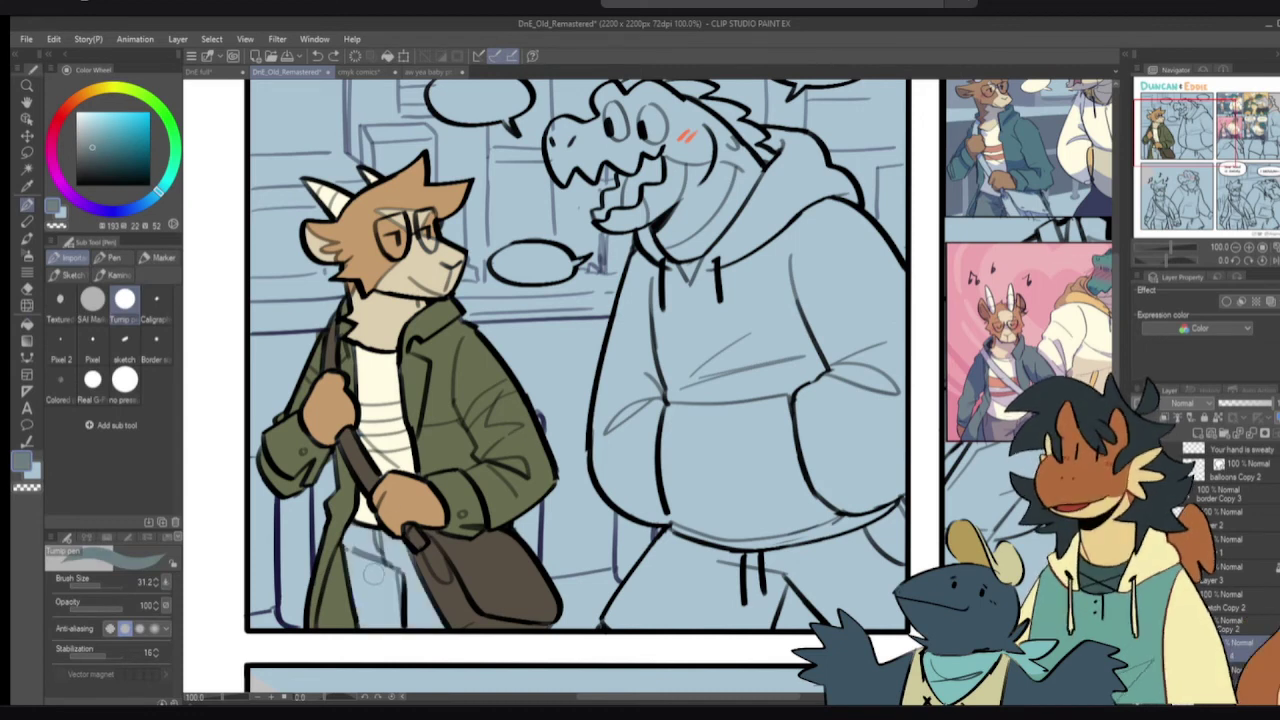
- Fill the goat's trousers with a greyish teal (H 193, S 22, V 52) and judge it against the whole panel
{"action": "key", "text": "g"}
{"action": "left_click_drag", "start_coordinate": [371, 585], "coordinate": [404, 563]}
{"action": "left_click", "coordinate": [426, 600]}
{"action": "key", "text": "p"}
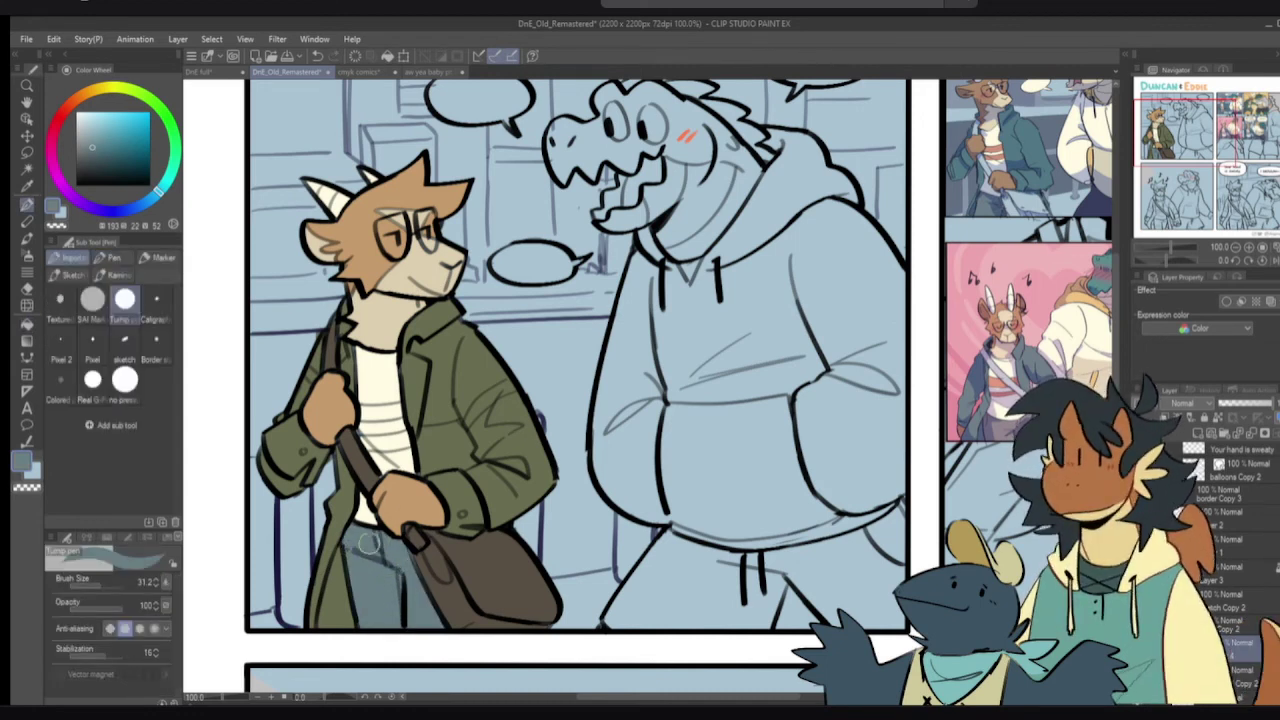
{"action": "key", "text": "ctrl+minus"}
{"action": "left_click_drag", "start_coordinate": [636, 413], "coordinate": [626, 346]}
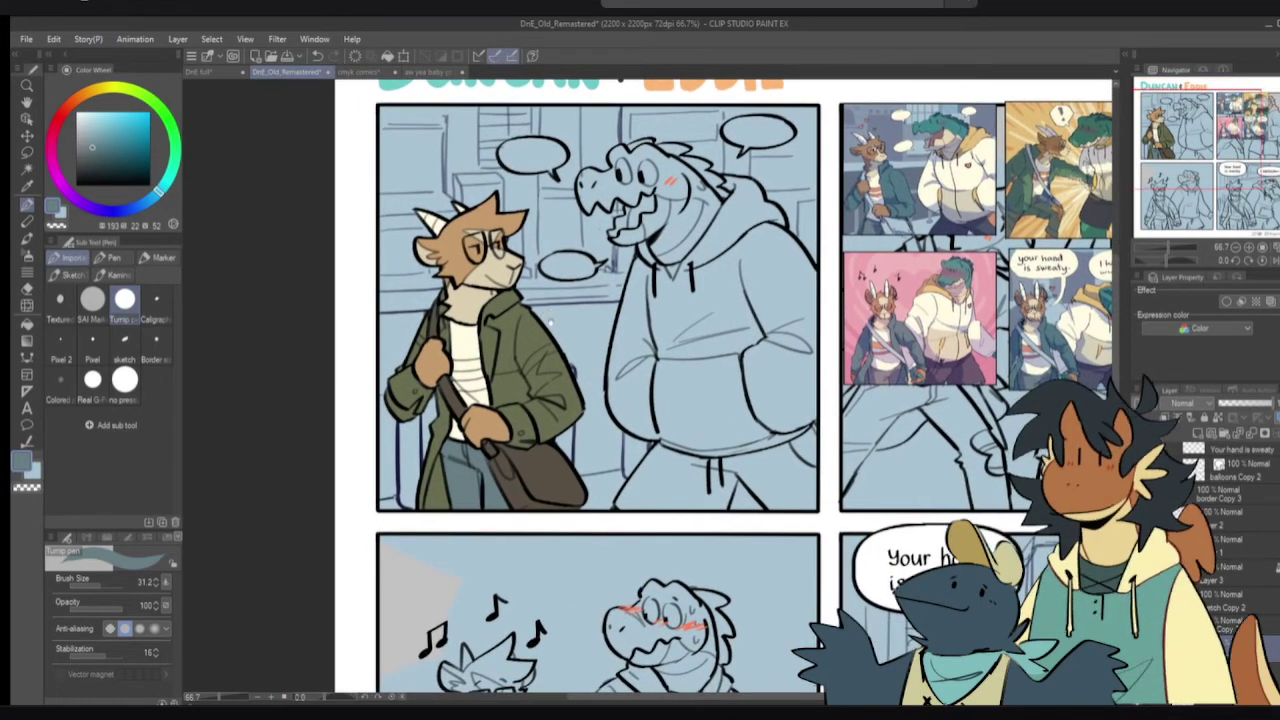
{"action": "left_click_drag", "start_coordinate": [506, 372], "coordinate": [510, 417]}
{"action": "scroll", "coordinate": [505, 440], "scroll_direction": "up", "scroll_amount": 1}
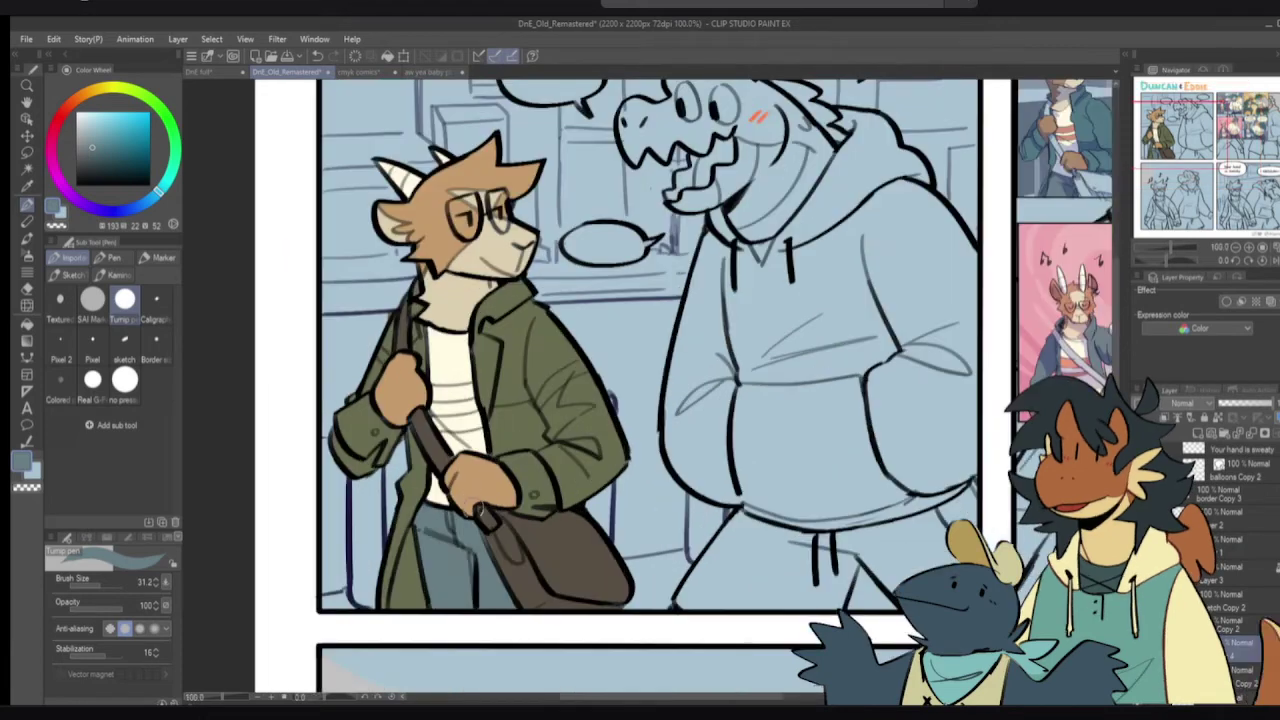
- Fill the goat's trousers with a muted denim blue (H 205, S 22, V 52)
{"action": "left_click", "coordinate": [145, 209]}
{"action": "key", "text": "g"}
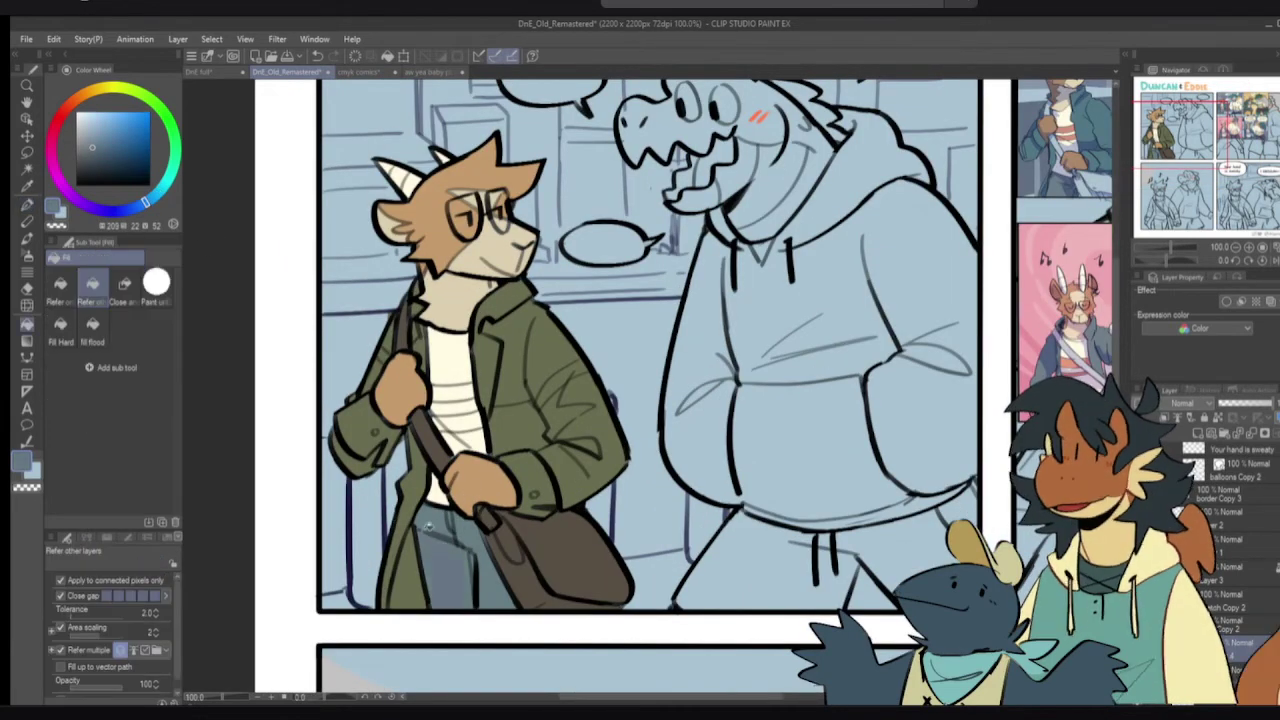
{"action": "key", "text": "p"}
- Refill the goat's shoulder bag and its strap end with a darker brown (H 35, S 24, V 27)
{"action": "left_click_drag", "start_coordinate": [522, 332], "coordinate": [506, 352]}
{"action": "left_click", "coordinate": [500, 348], "text": "alt"}
{"action": "left_click", "coordinate": [554, 580], "text": "alt"}
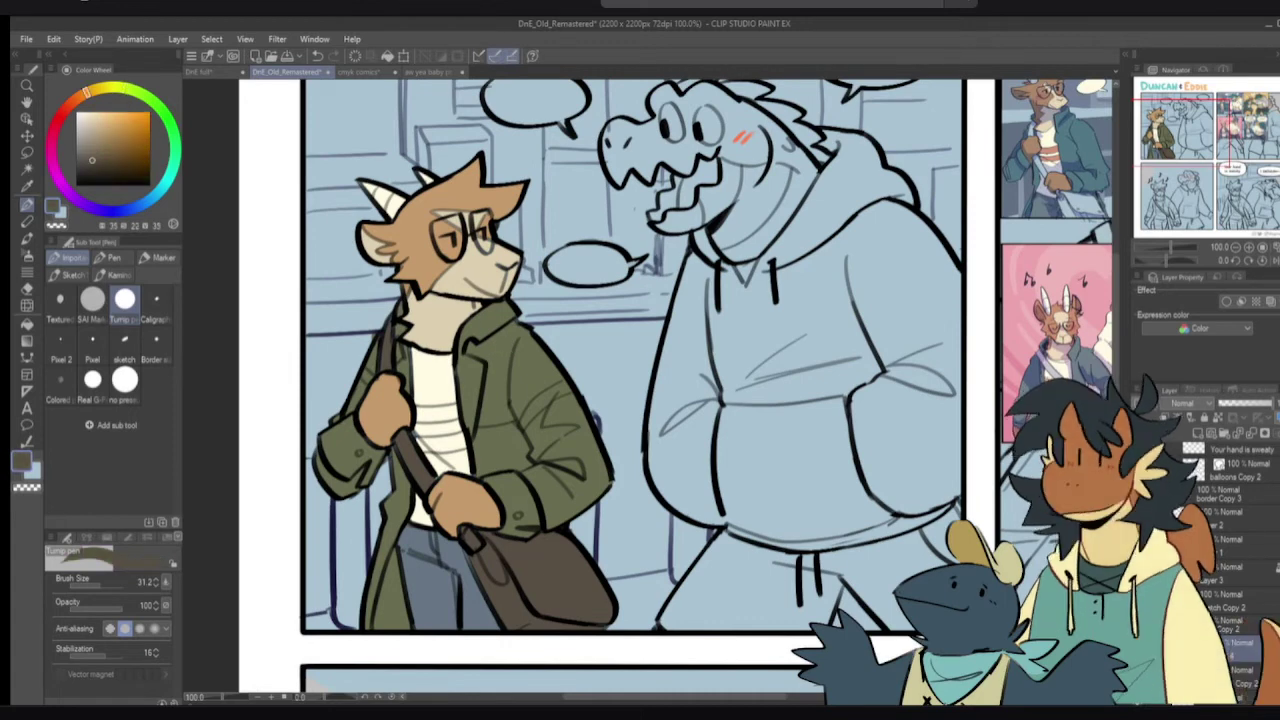
{"action": "key", "text": "g"}
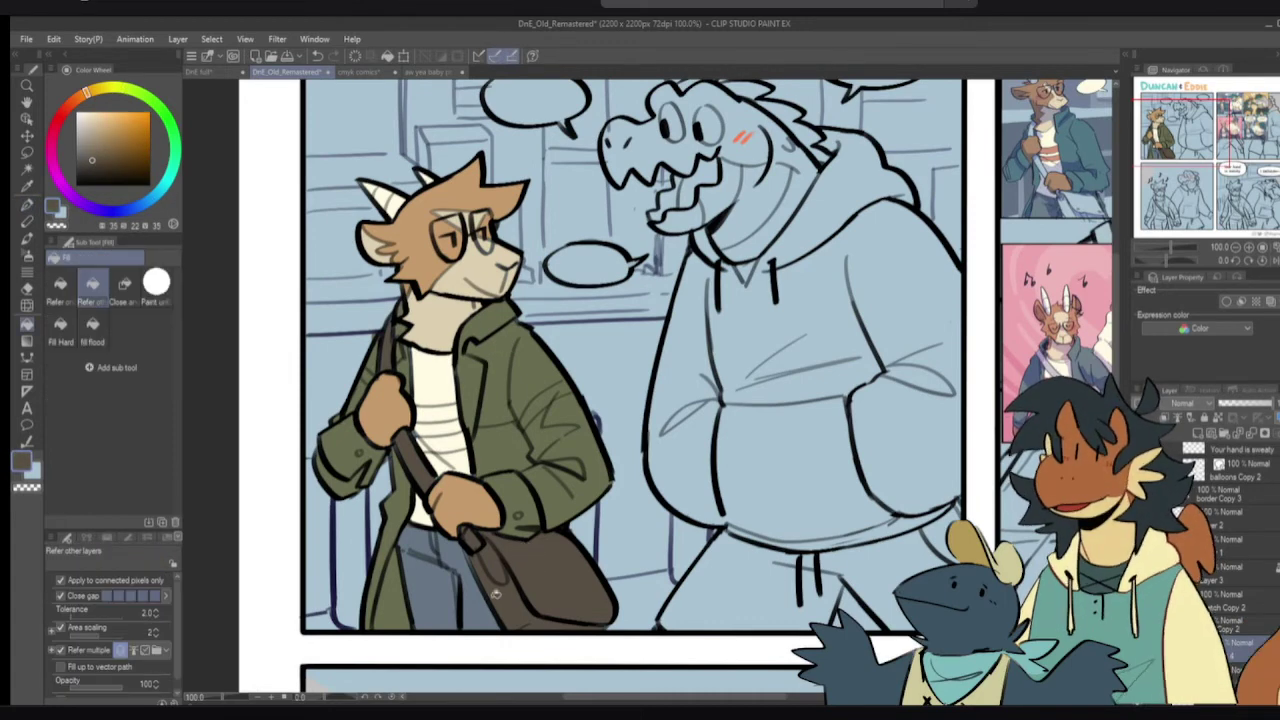
{"action": "key", "text": "p"}
{"action": "left_click", "coordinate": [94, 164]}
{"action": "key", "text": "g"}
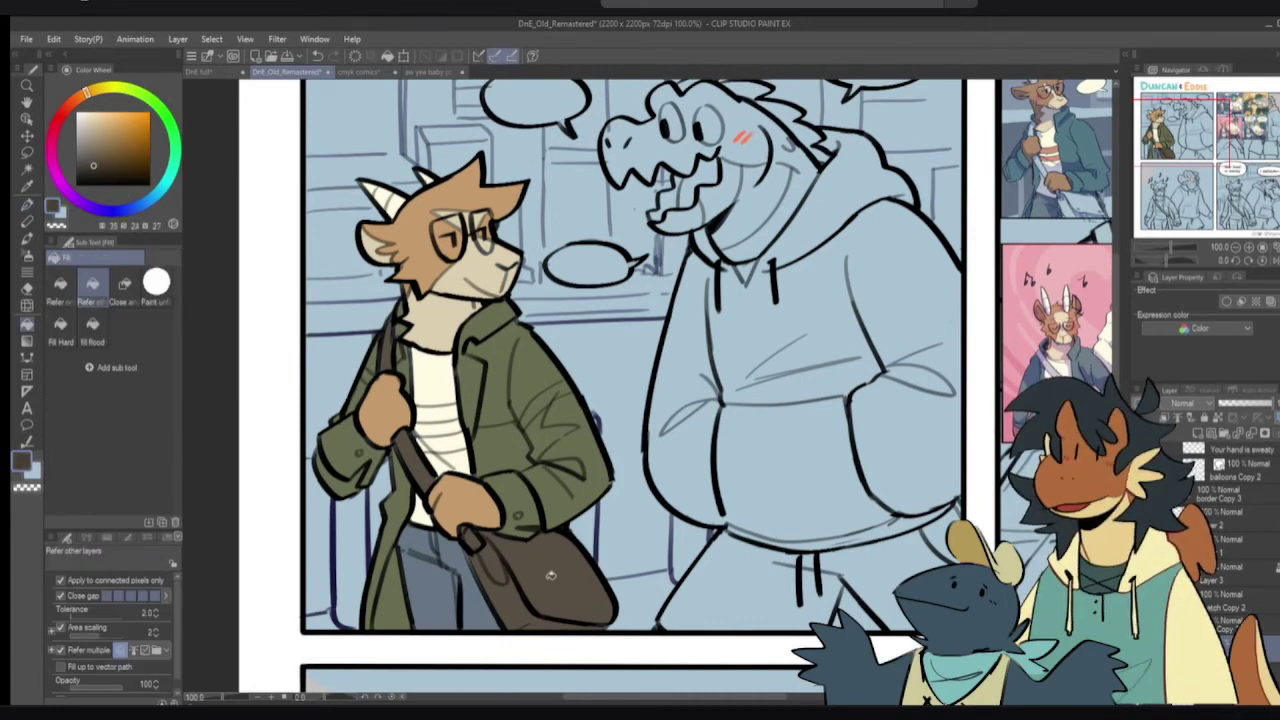
{"action": "left_click_drag", "start_coordinate": [553, 574], "coordinate": [466, 529]}
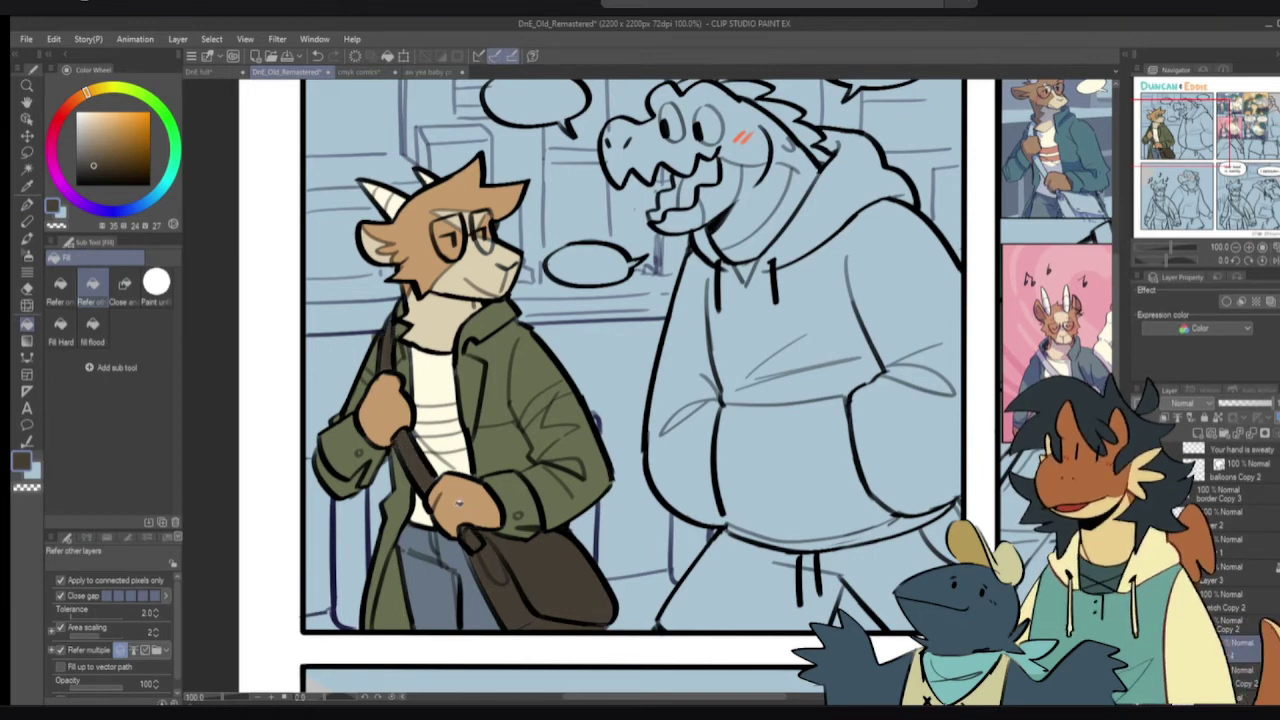
{"action": "key", "text": "p"}
{"action": "left_click_drag", "start_coordinate": [471, 322], "coordinate": [436, 309]}
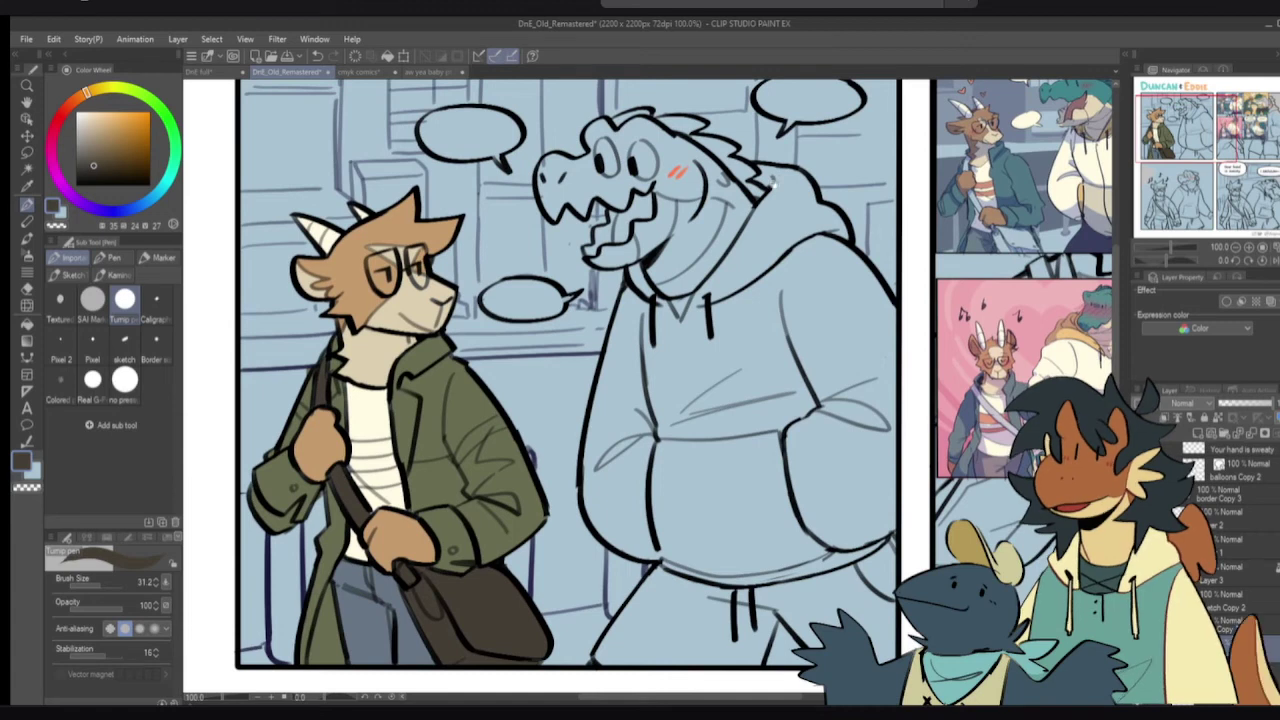
- Try a muted teal (H 183, S 26, V 62) on the crocodile's snout in the first panel
{"action": "left_click_drag", "start_coordinate": [676, 165], "coordinate": [654, 177]}
{"action": "left_click", "coordinate": [165, 184]}
{"action": "left_click_drag", "start_coordinate": [110, 145], "coordinate": [101, 137]}
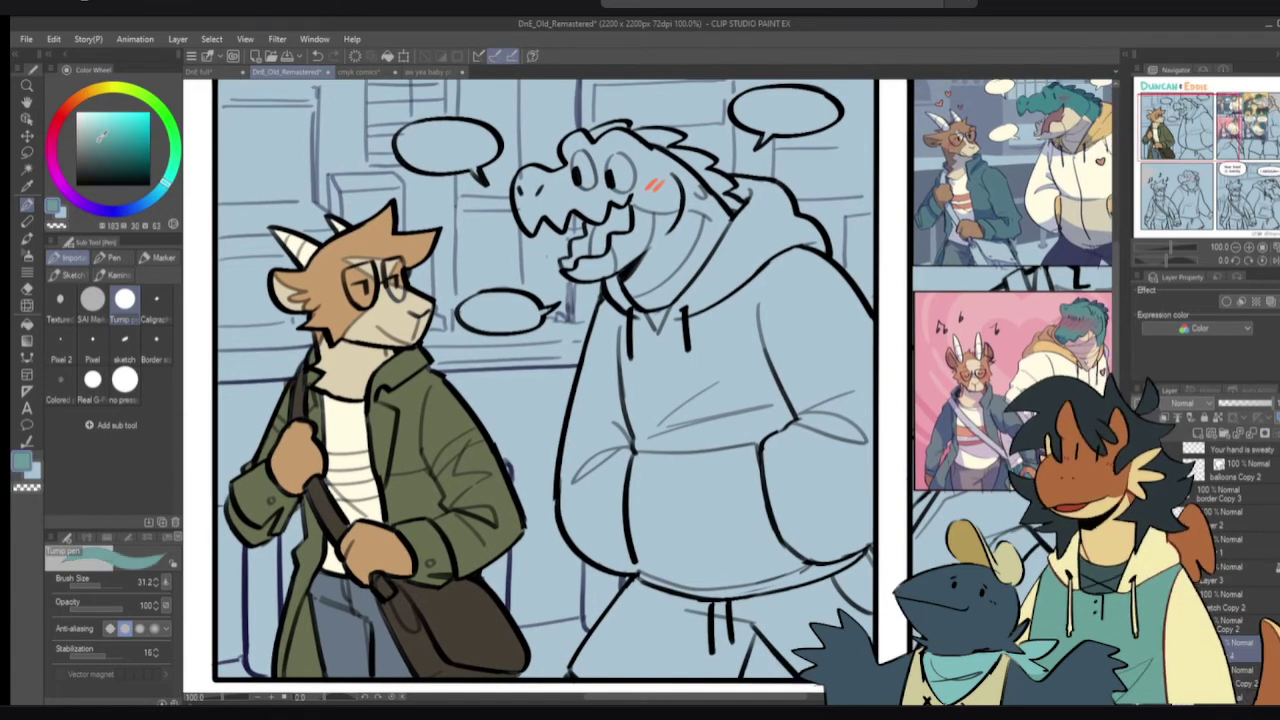
{"action": "key", "text": "g"}
{"action": "left_click", "coordinate": [553, 174]}
{"action": "left_click", "coordinate": [525, 175]}
{"action": "key", "text": "p"}
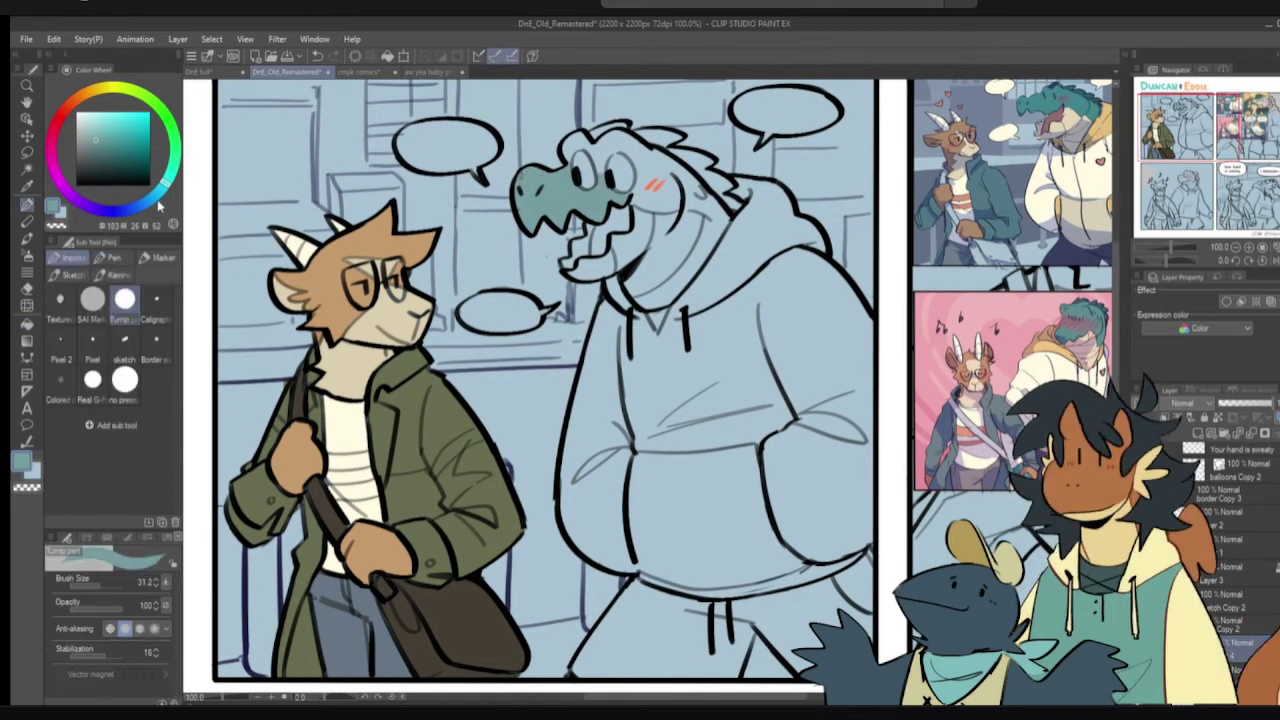
- Try a light greyish blue (H 205, S 26, V 62) on the crocodile's snout and undo it
{"action": "left_click", "coordinate": [149, 201]}
{"action": "key", "text": "g"}
{"action": "left_click", "coordinate": [531, 183]}
{"action": "key", "text": "p"}
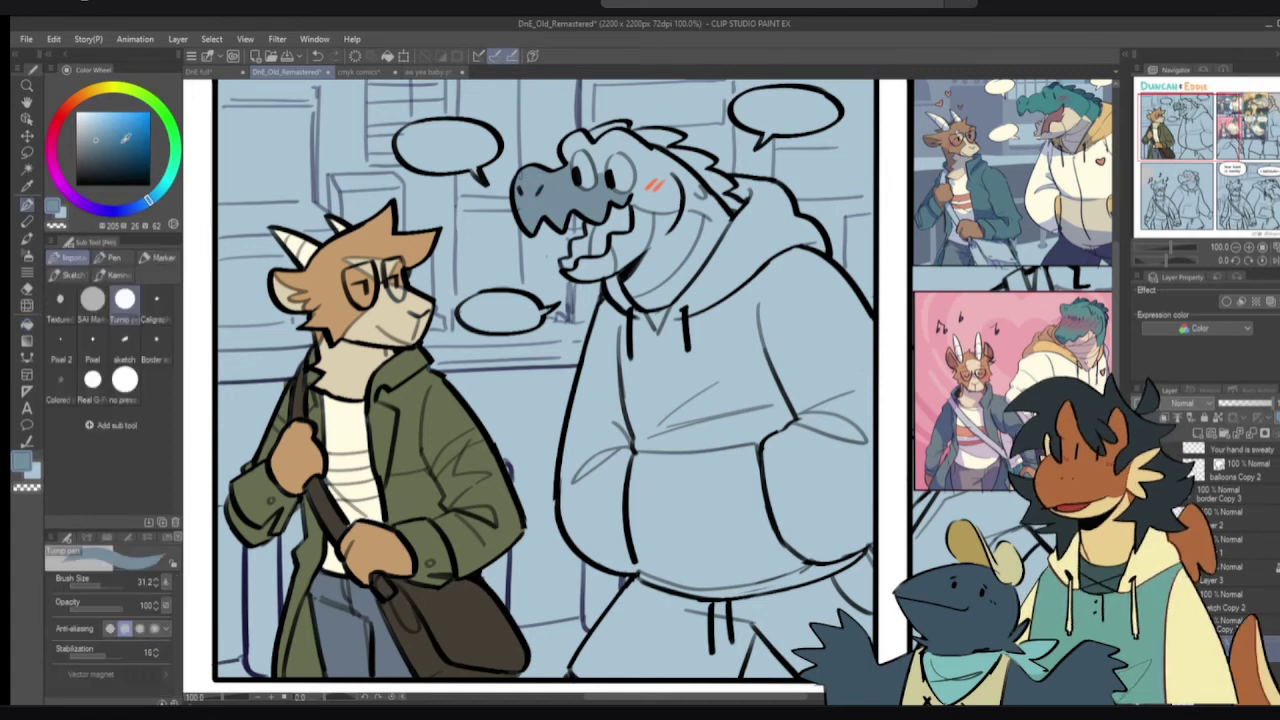
{"action": "key", "text": "ctrl+z"}
- Fill the crocodile's snout, head and neck areas with a deeper muted blue (H 206, S 38, V 50)
{"action": "left_click", "coordinate": [104, 143]}
{"action": "key", "text": "g"}
{"action": "left_click", "coordinate": [537, 179]}
{"action": "mouse_move", "coordinate": [537, 178]}
{"action": "left_mouse_down"}
{"action": "mouse_move", "coordinate": [556, 178]}
{"action": "mouse_move", "coordinate": [577, 149]}
{"action": "mouse_move", "coordinate": [703, 198]}
{"action": "mouse_move", "coordinate": [679, 181]}
{"action": "mouse_move", "coordinate": [688, 174]}
{"action": "left_mouse_up"}
{"action": "key", "text": "p"}
- Try a lighter blue around the crocodile's eyes, undo it and resample the head's blue
{"action": "left_click", "coordinate": [103, 136]}
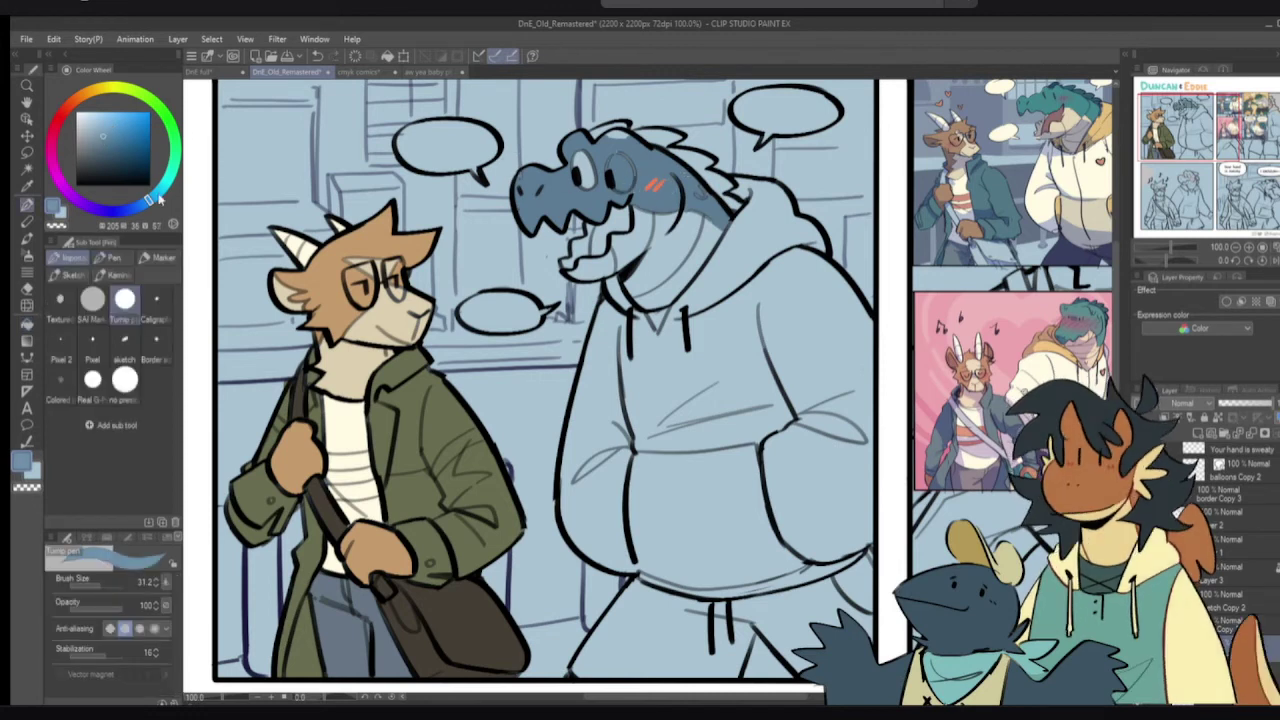
{"action": "left_click", "coordinate": [157, 195]}
{"action": "key", "text": "g"}
{"action": "mouse_move", "coordinate": [637, 152]}
{"action": "left_mouse_down"}
{"action": "mouse_move", "coordinate": [577, 148]}
{"action": "mouse_move", "coordinate": [532, 180]}
{"action": "mouse_move", "coordinate": [611, 165]}
{"action": "left_mouse_up"}
{"action": "key", "text": "ctrl+z"}
{"action": "key", "text": "p"}
{"action": "left_click", "coordinate": [641, 161], "text": "alt"}
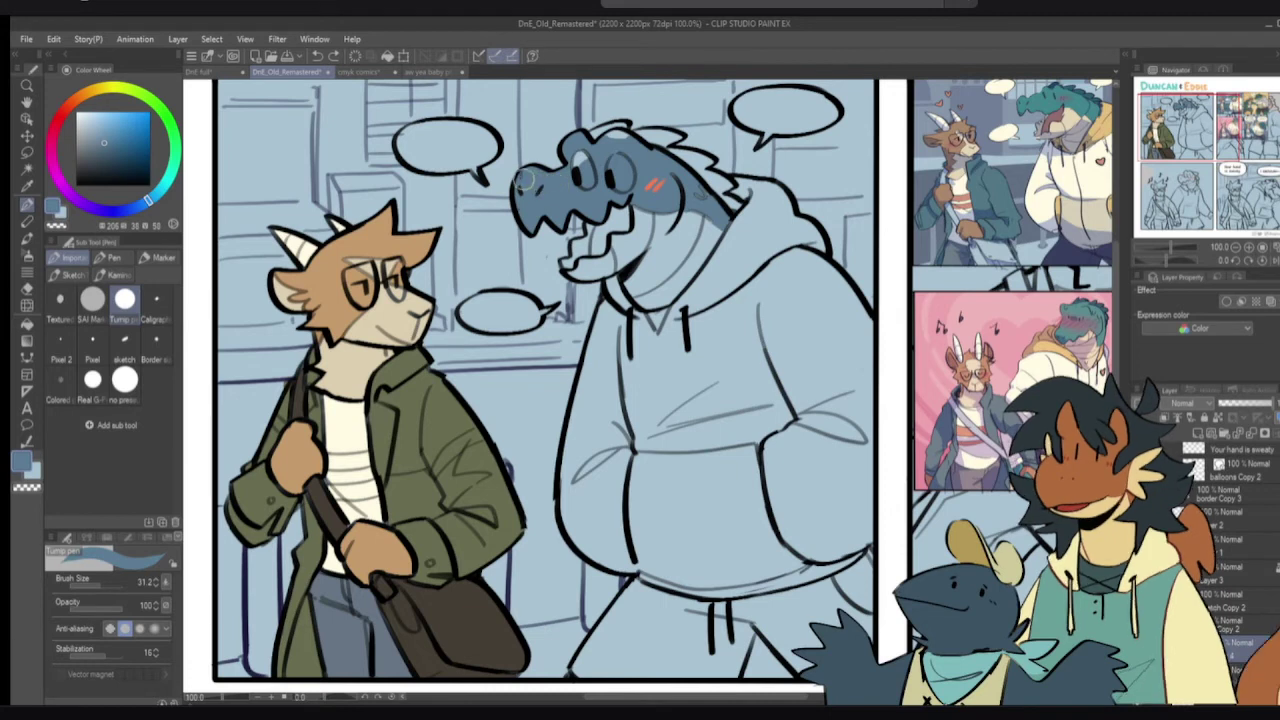
- Fill both of the crocodile's eyes with the cream white (H 51, S 11, V 100) sampled from the goat's horn
{"action": "left_click", "coordinate": [305, 240], "text": "alt"}
{"action": "key", "text": "g"}
{"action": "left_click", "coordinate": [590, 170]}
{"action": "left_click", "coordinate": [628, 168]}
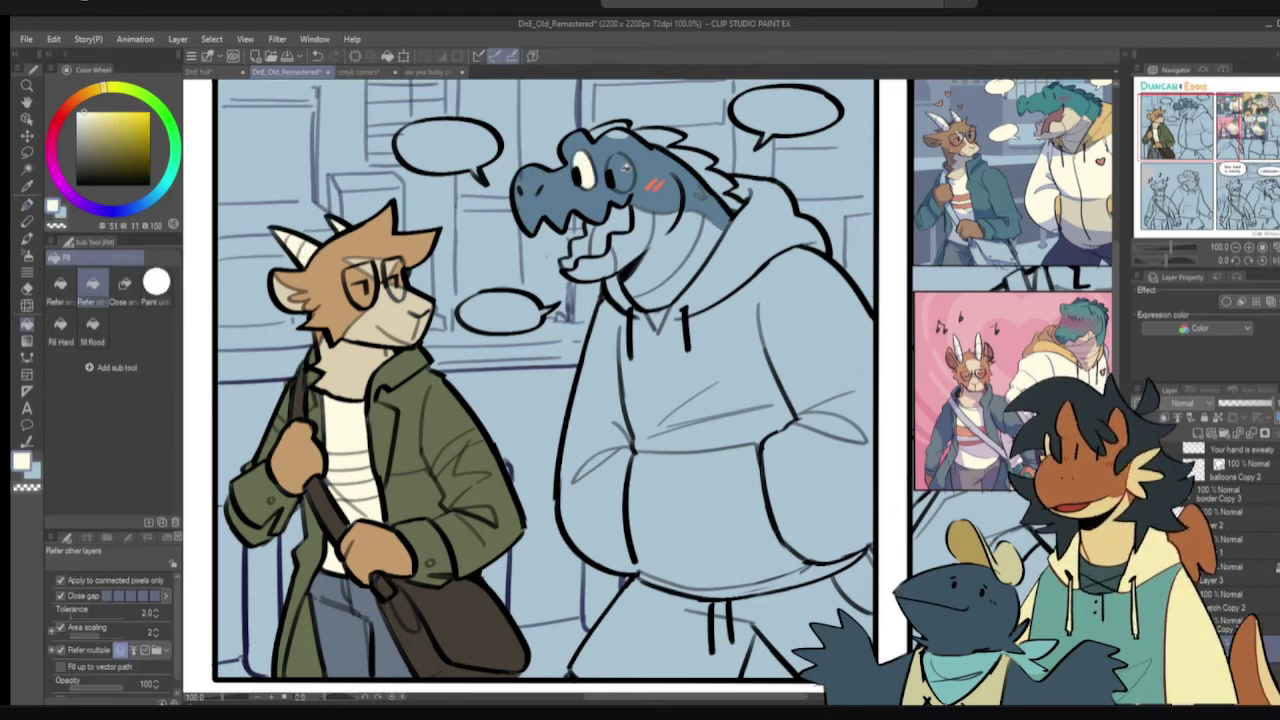
{"action": "left_click", "coordinate": [615, 175]}
{"action": "key", "text": "p"}
- Paint the head's blue down the side of the crocodile's neck and fill the lower jaw and throat with the goat's sampled muzzle beige
{"action": "left_click", "coordinate": [605, 152], "text": "alt"}
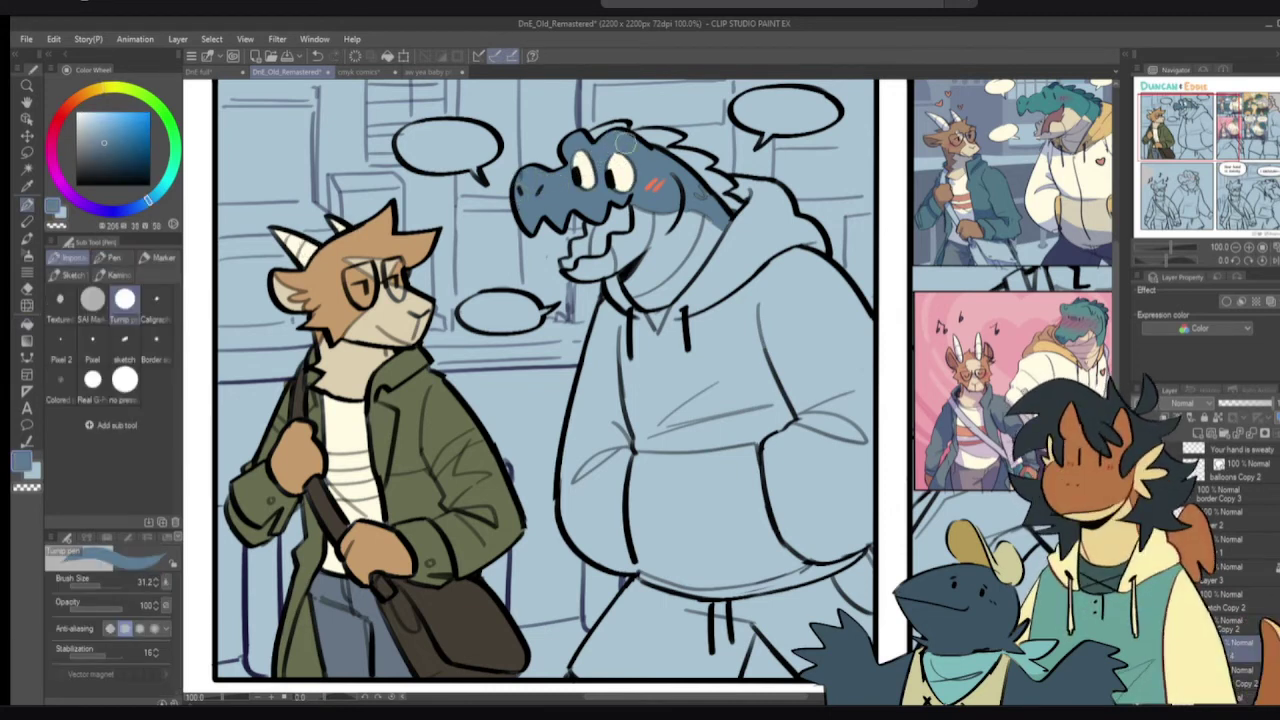
{"action": "mouse_move", "coordinate": [678, 183]}
{"action": "left_mouse_down"}
{"action": "mouse_move", "coordinate": [668, 194]}
{"action": "mouse_move", "coordinate": [687, 219]}
{"action": "mouse_move", "coordinate": [717, 232]}
{"action": "left_mouse_up"}
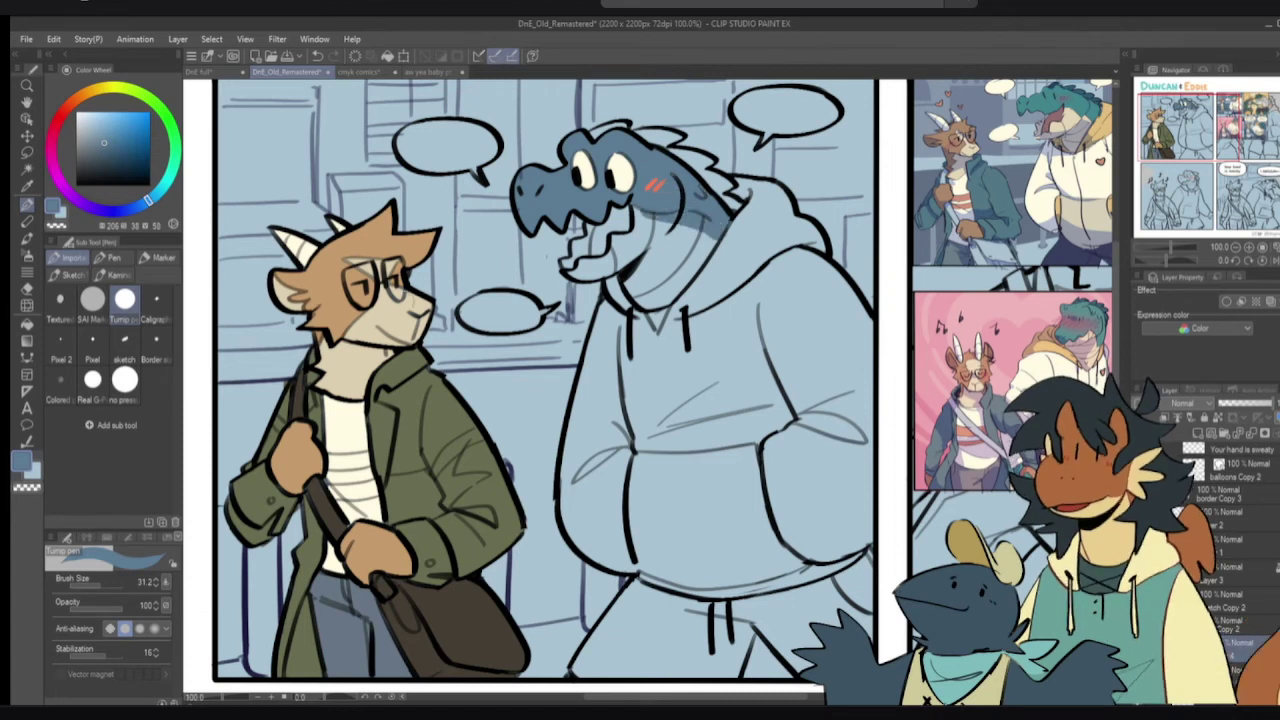
{"action": "left_click", "coordinate": [400, 318], "text": "alt"}
{"action": "key", "text": "g"}
{"action": "left_click", "coordinate": [597, 266]}
{"action": "left_click", "coordinate": [587, 254]}
{"action": "left_click", "coordinate": [668, 249]}
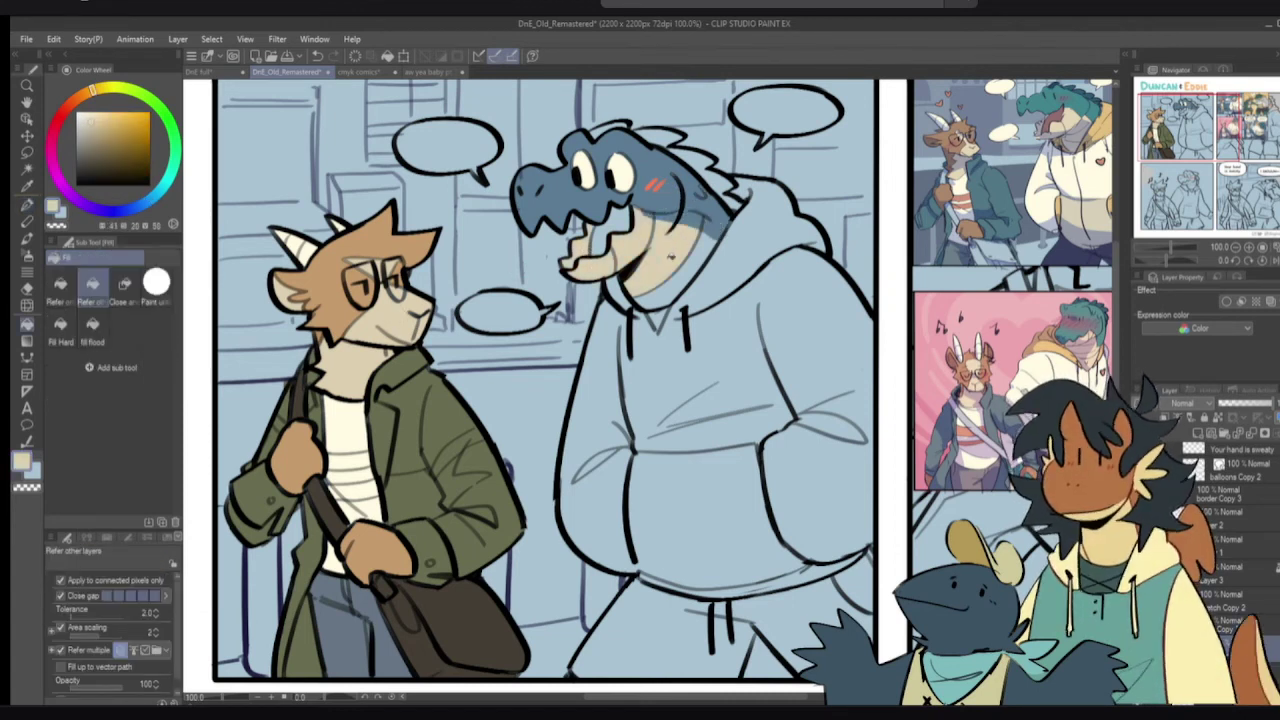
{"action": "left_click", "coordinate": [691, 240]}
- Paint beige over the remaining gaps on the crocodile's cheek edge and at the throat above the hoodie collar
{"action": "key", "text": "p"}
{"action": "left_click_drag", "start_coordinate": [644, 232], "coordinate": [712, 210]}
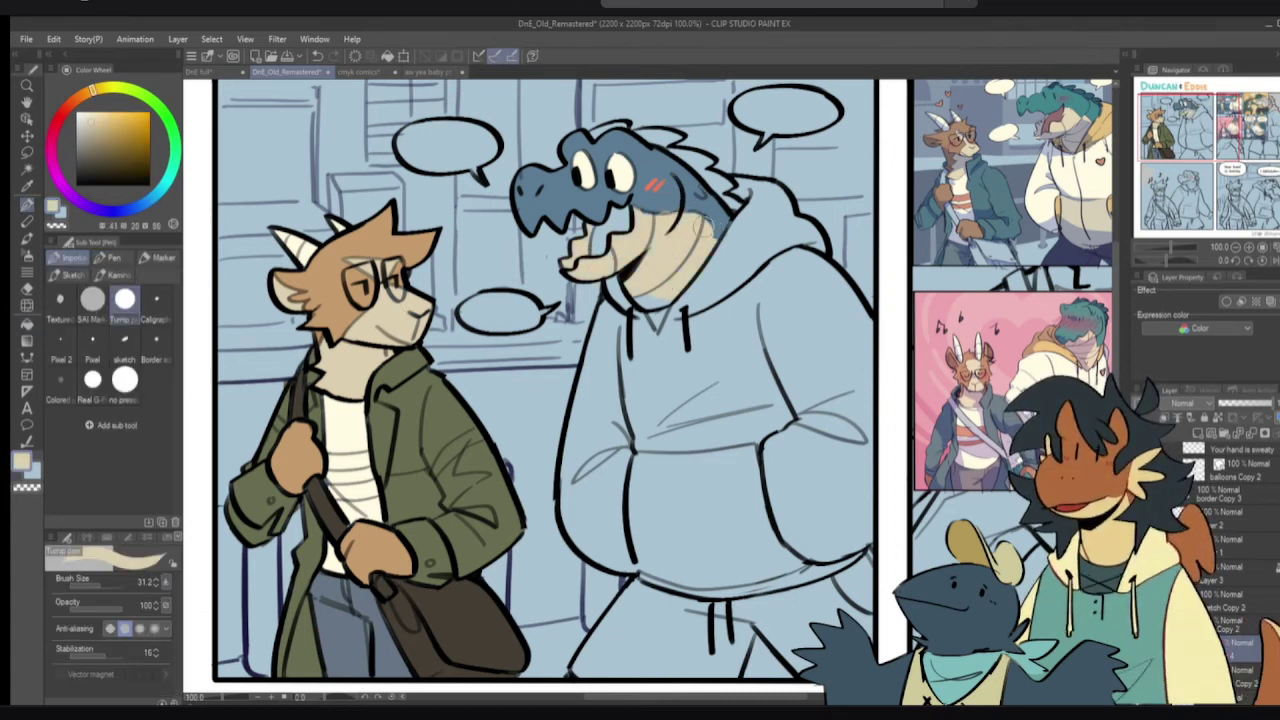
{"action": "left_click_drag", "start_coordinate": [648, 284], "coordinate": [651, 294]}
{"action": "left_click", "coordinate": [664, 200], "text": "alt"}
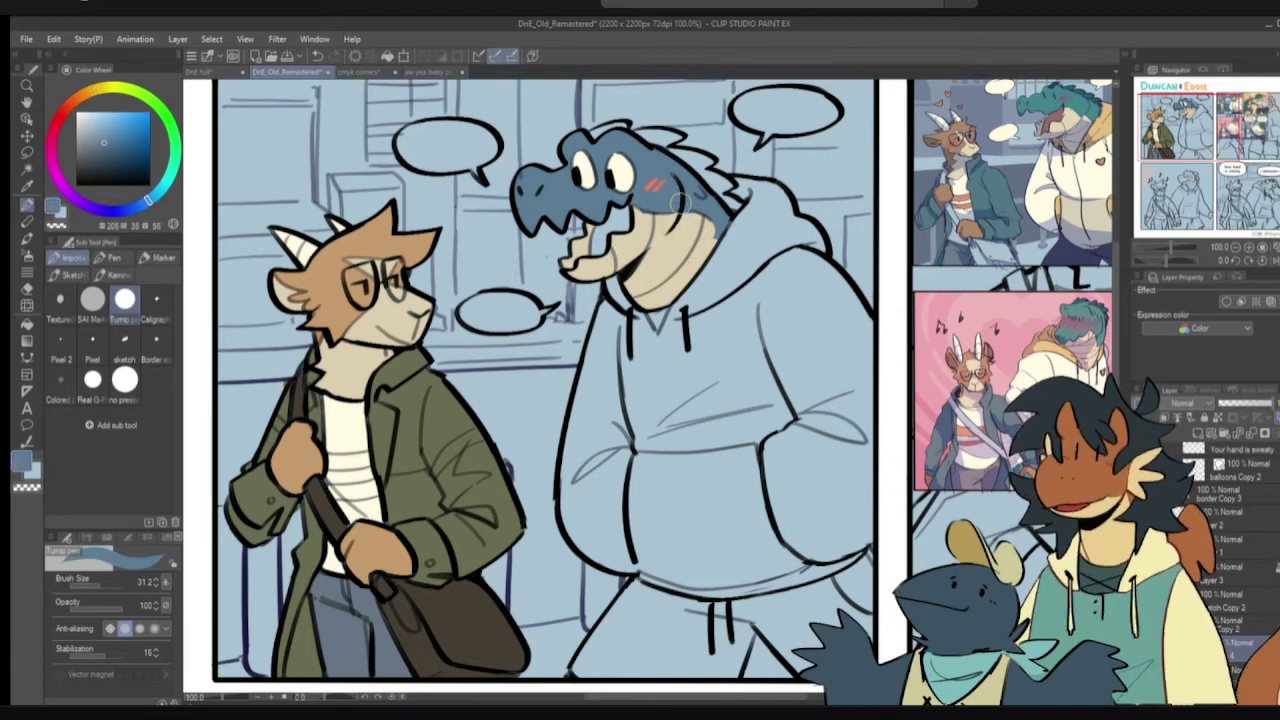
{"action": "left_click", "coordinate": [700, 230], "text": "alt"}
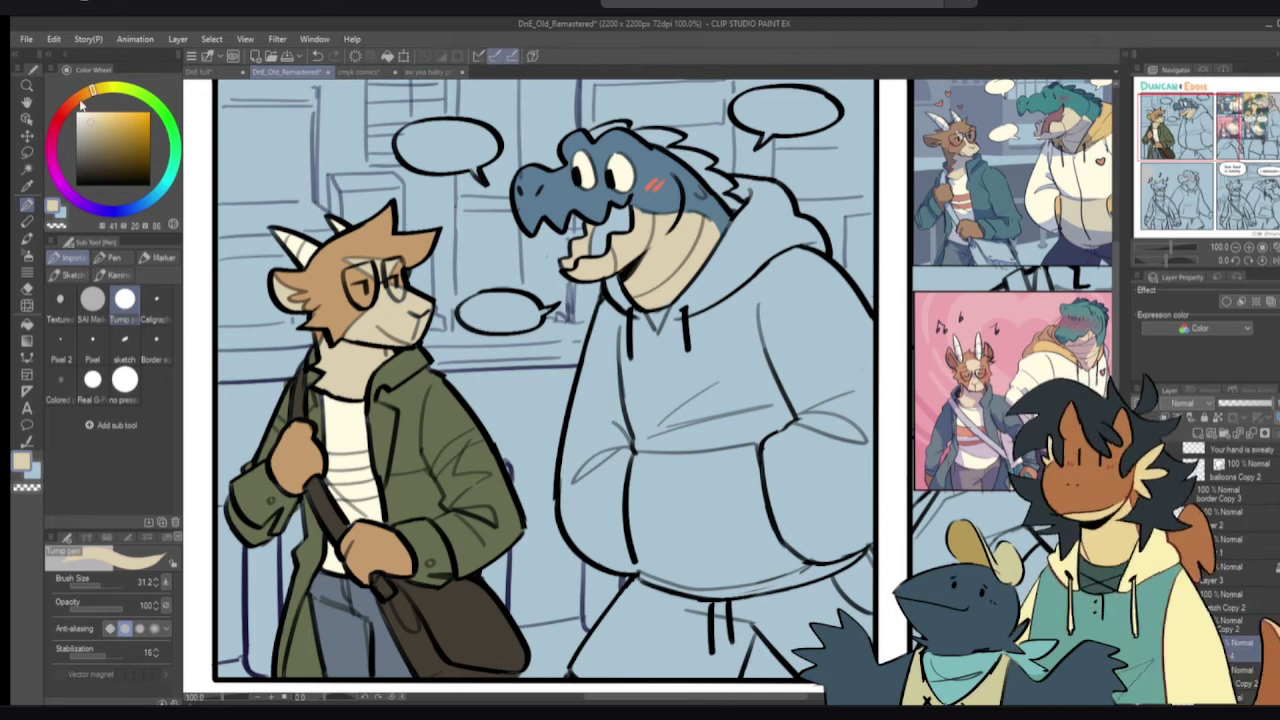
- Fill the sections of the crocodile's open mouth with a muted pinkish brown
{"action": "left_click", "coordinate": [79, 101]}
{"action": "left_click", "coordinate": [99, 131]}
{"action": "key", "text": "g"}
{"action": "left_click", "coordinate": [599, 238]}
{"action": "left_click", "coordinate": [584, 250]}
{"action": "left_click", "coordinate": [617, 221]}
- Fill the back of the crocodile's mouth with a darker muted red (H 13, S 43, V 59) and undo the extra brush stroke
{"action": "key", "text": "p"}
{"action": "left_click", "coordinate": [108, 142]}
{"action": "left_click", "coordinate": [68, 106]}
{"action": "key", "text": "g"}
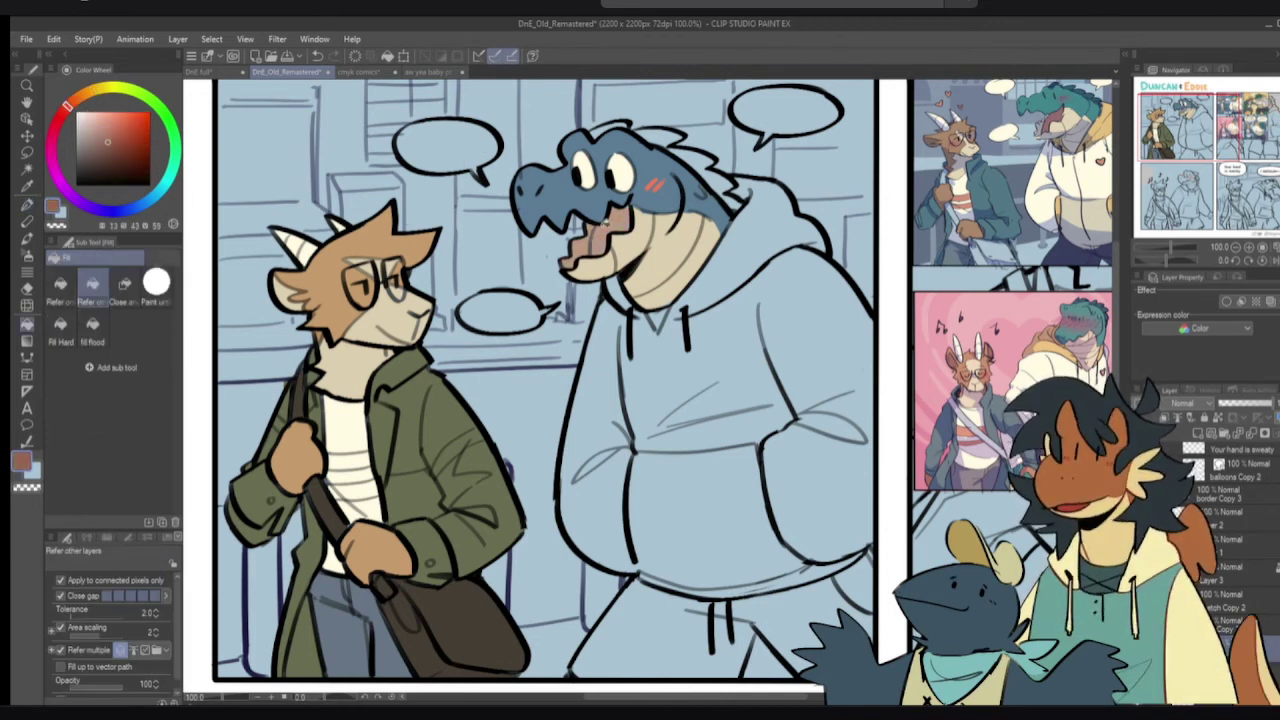
{"action": "left_click", "coordinate": [617, 221]}
{"action": "key", "text": "p"}
{"action": "left_click_drag", "start_coordinate": [602, 222], "coordinate": [590, 234]}
{"action": "key", "text": "ctrl+z"}
- Fill the crocodile's tongue with a softer muted red (H 13, S 32, V 64)
{"action": "left_click", "coordinate": [100, 138]}
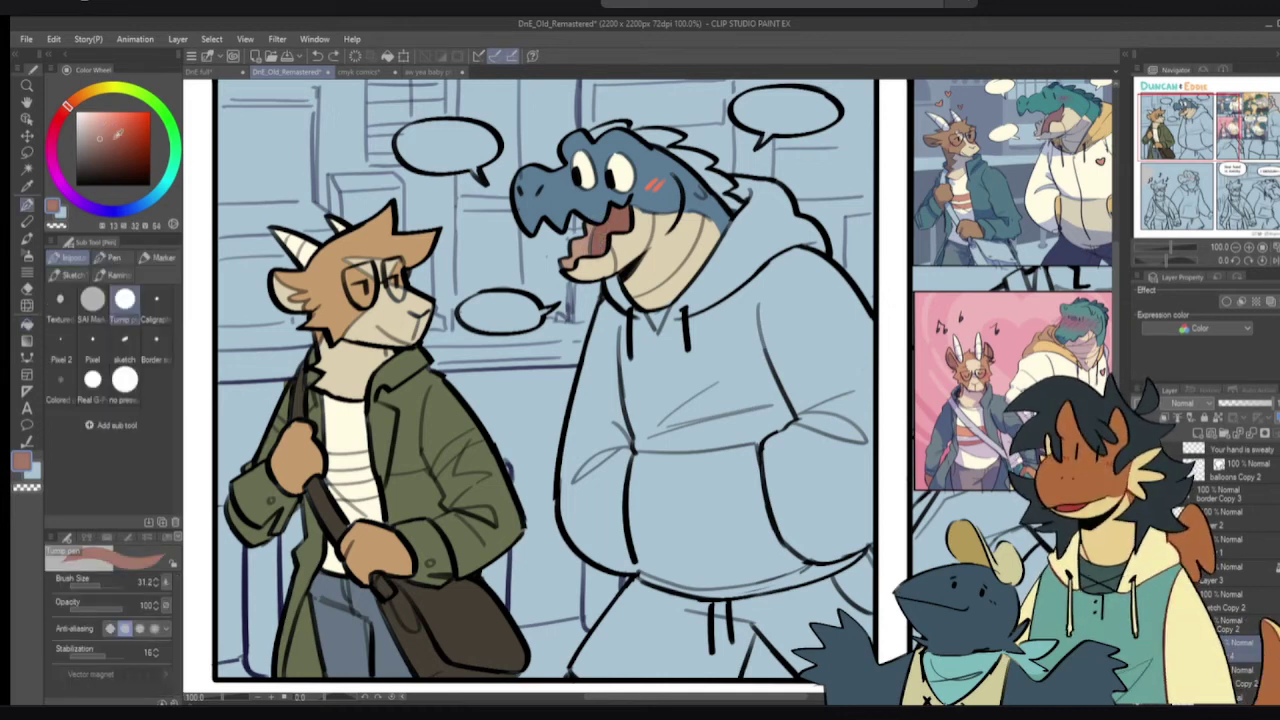
{"action": "key", "text": "g"}
{"action": "left_click", "coordinate": [601, 237]}
{"action": "key", "text": "p"}
- Try an orange brown (H 28, S 37, V 56) in the crocodile's mouth and return to the sampled muted red (H 15, S 37, V 56)
{"action": "left_click", "coordinate": [103, 144]}
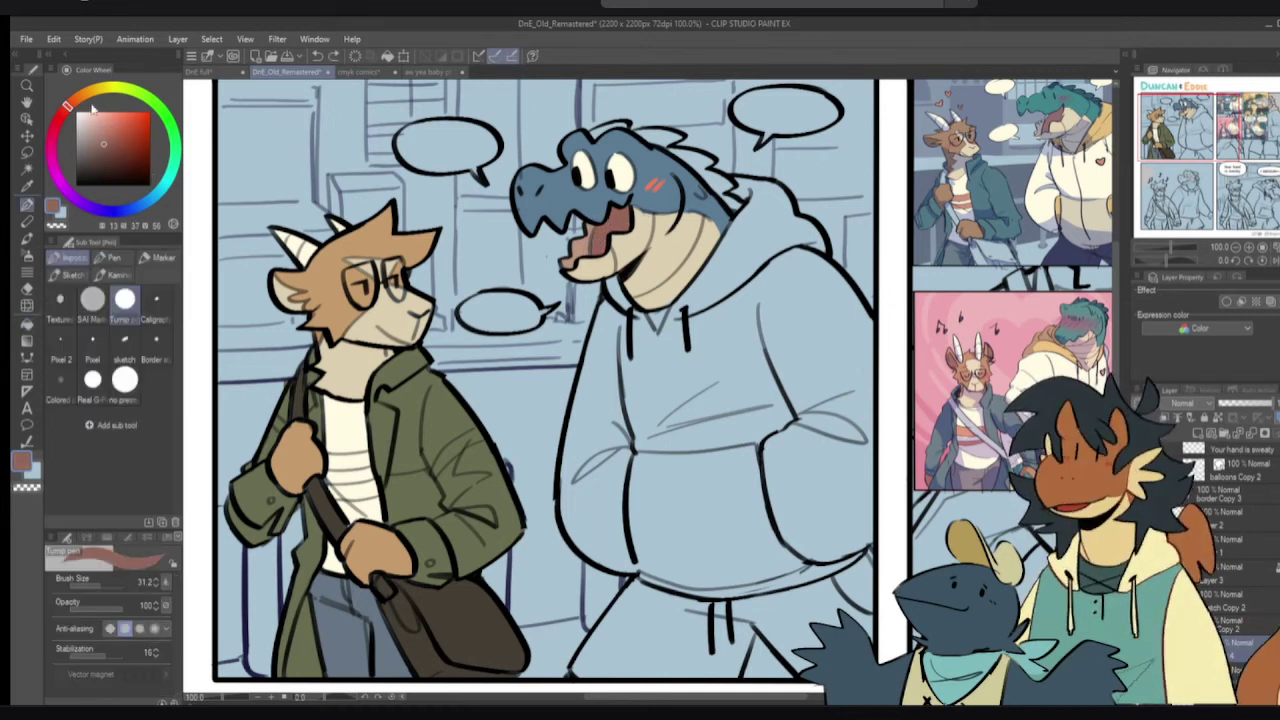
{"action": "left_click", "coordinate": [81, 96]}
{"action": "key", "text": "g"}
{"action": "key", "text": "p"}
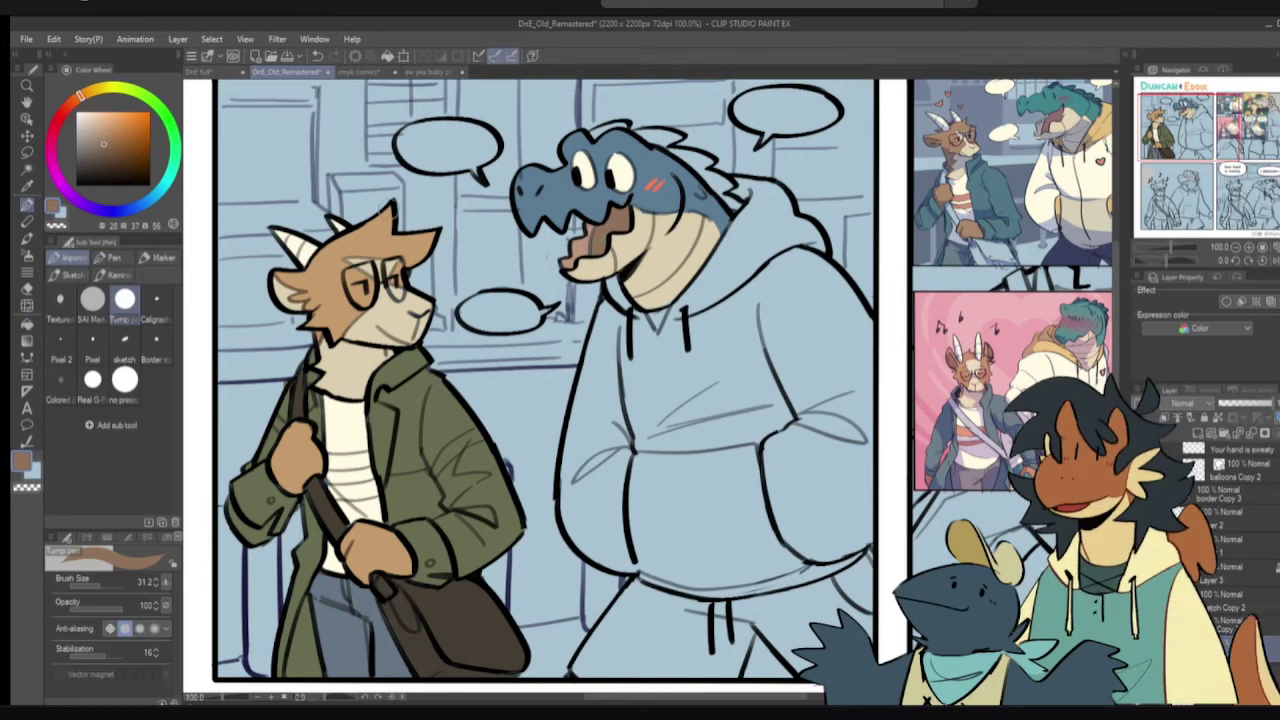
{"action": "left_click", "coordinate": [605, 232], "text": "alt"}
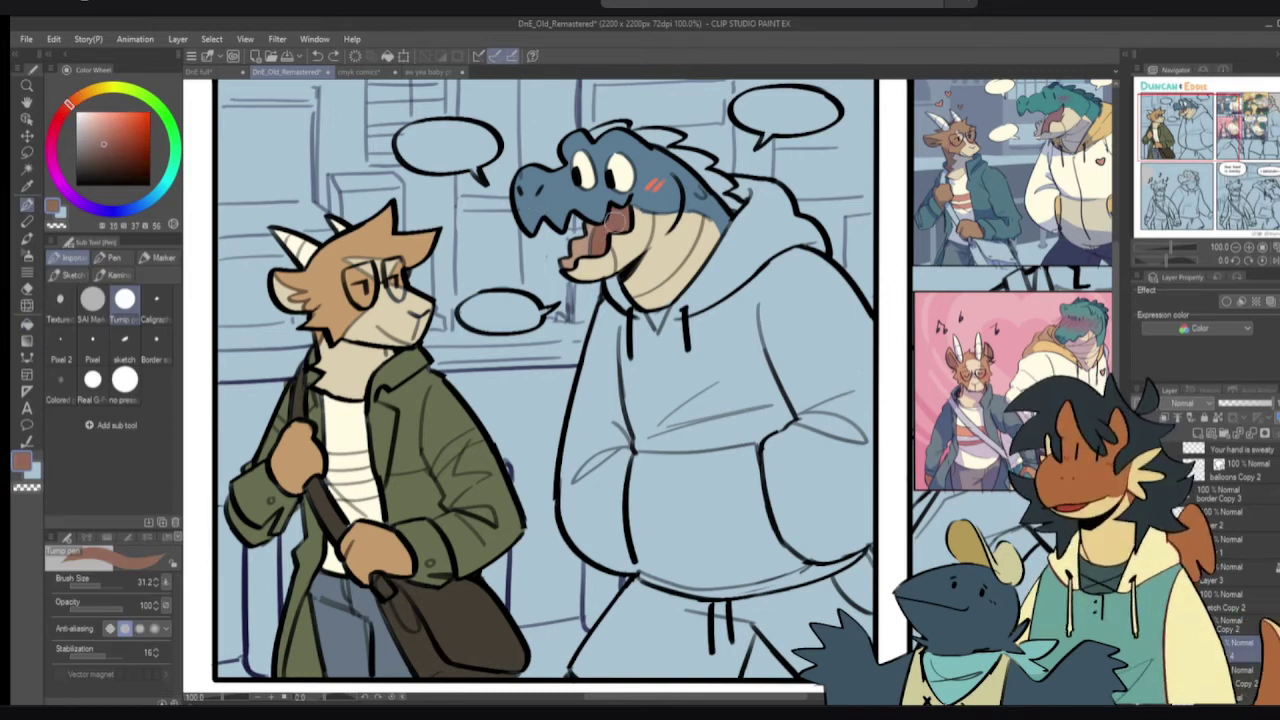
{"action": "key", "text": "g"}
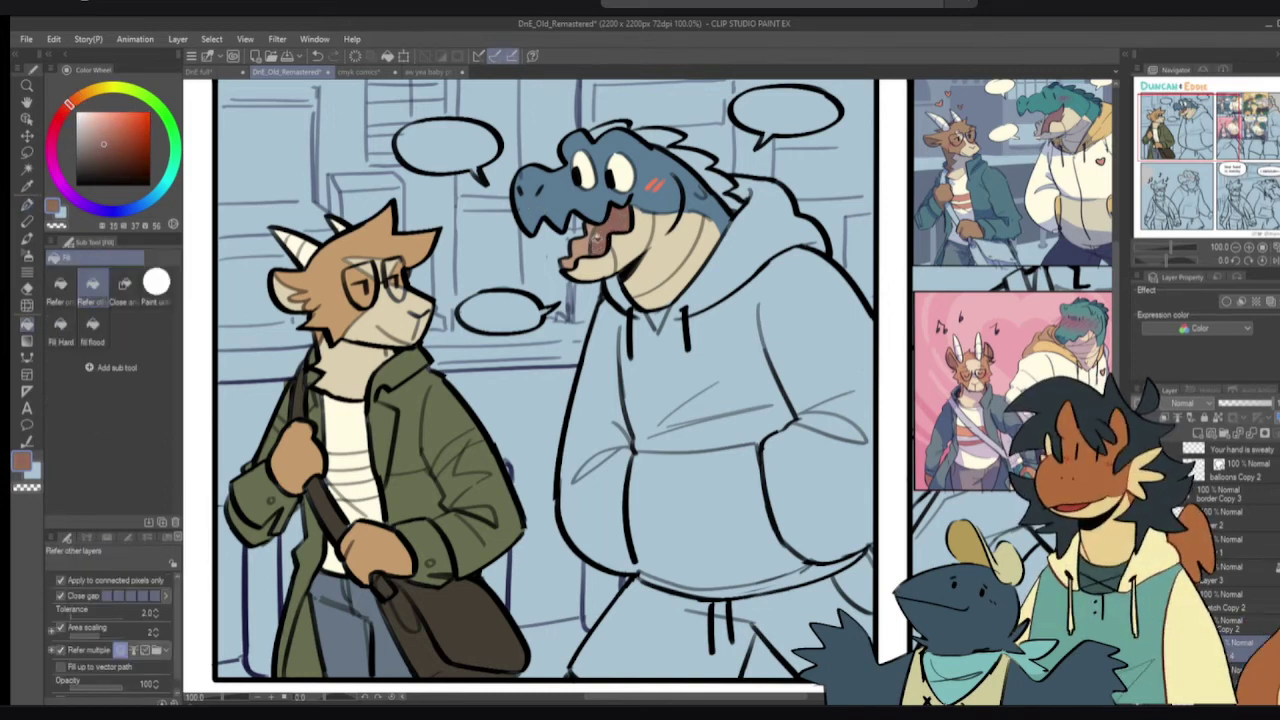
{"action": "left_click", "coordinate": [27, 206]}
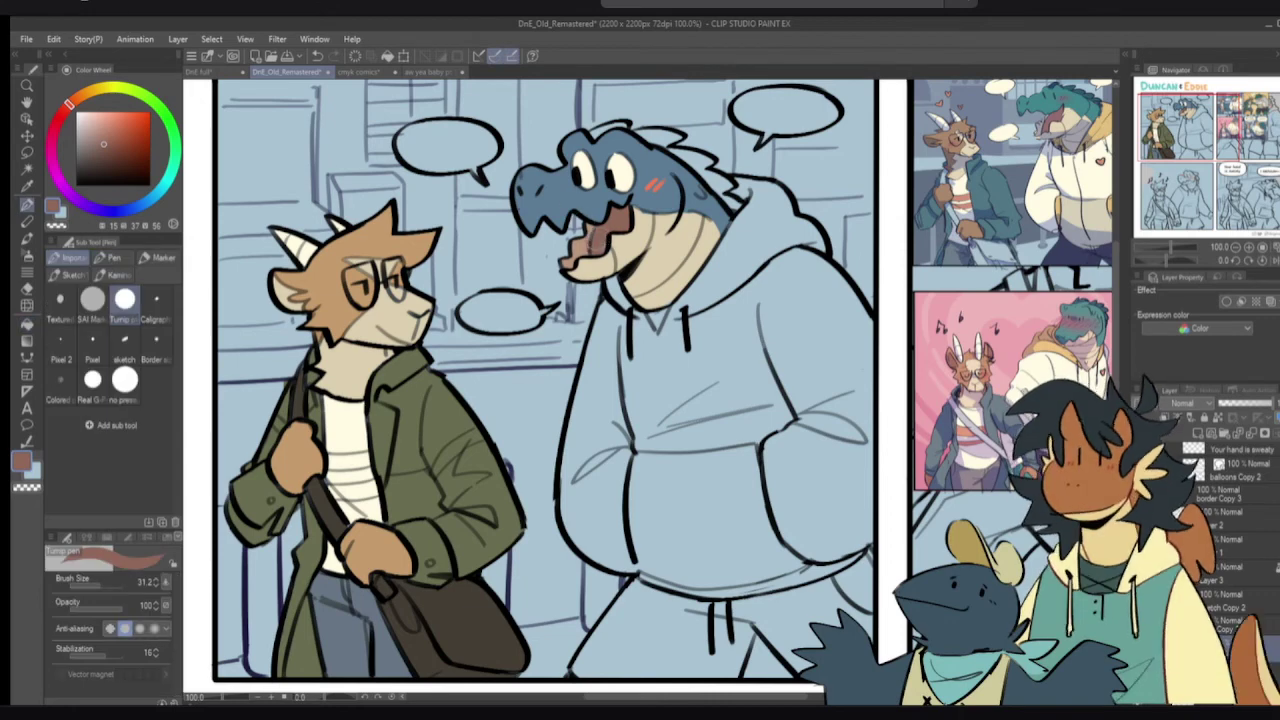
- Fill the first panel's three speech balloons with the cream sampled from the crocodile's eye (H 51, S 11, V 100)
{"action": "left_click_drag", "start_coordinate": [759, 419], "coordinate": [749, 366]}
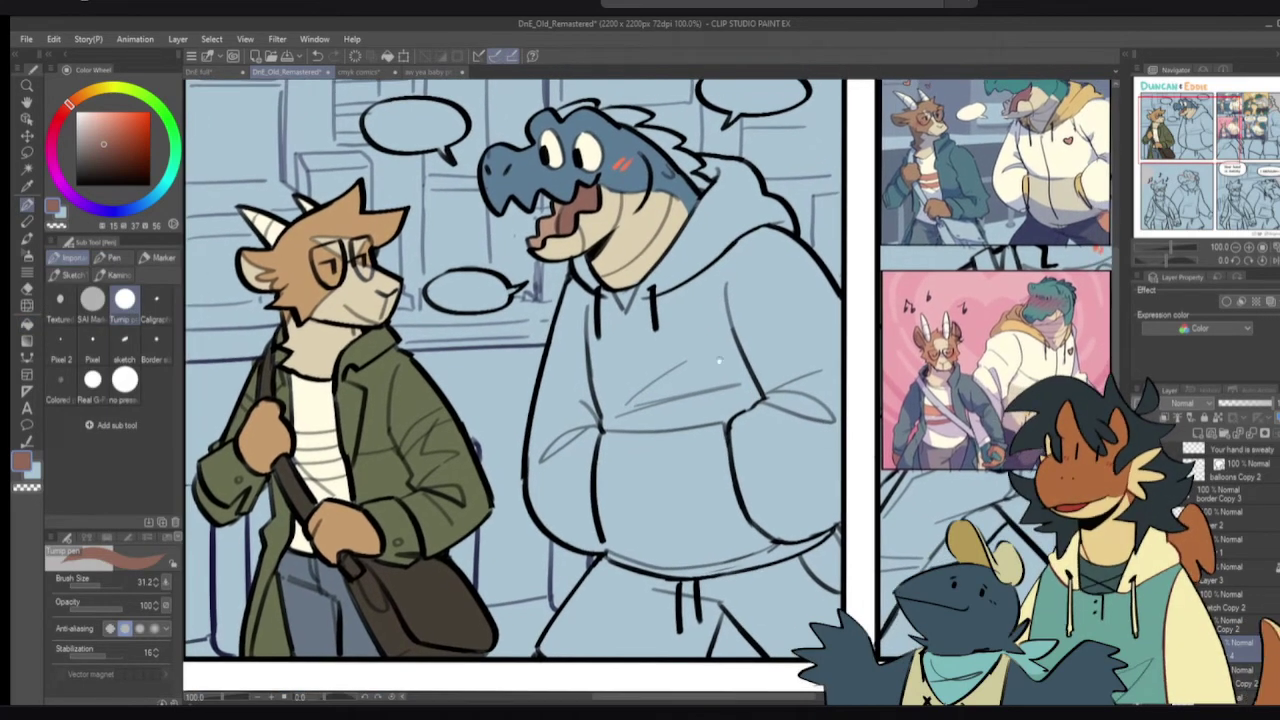
{"action": "left_click_drag", "start_coordinate": [655, 384], "coordinate": [735, 352]}
{"action": "scroll", "coordinate": [733, 350], "scroll_direction": "up", "scroll_amount": 2}
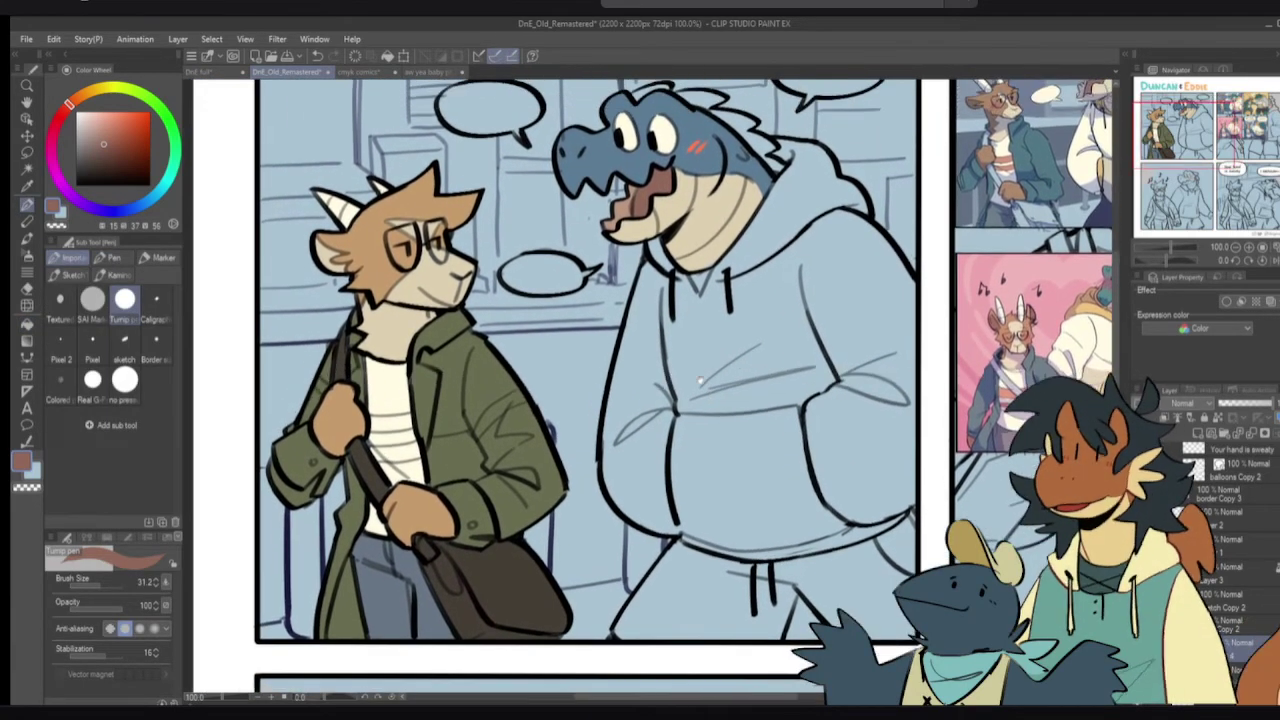
{"action": "scroll", "coordinate": [735, 352], "scroll_direction": "up", "scroll_amount": 1}
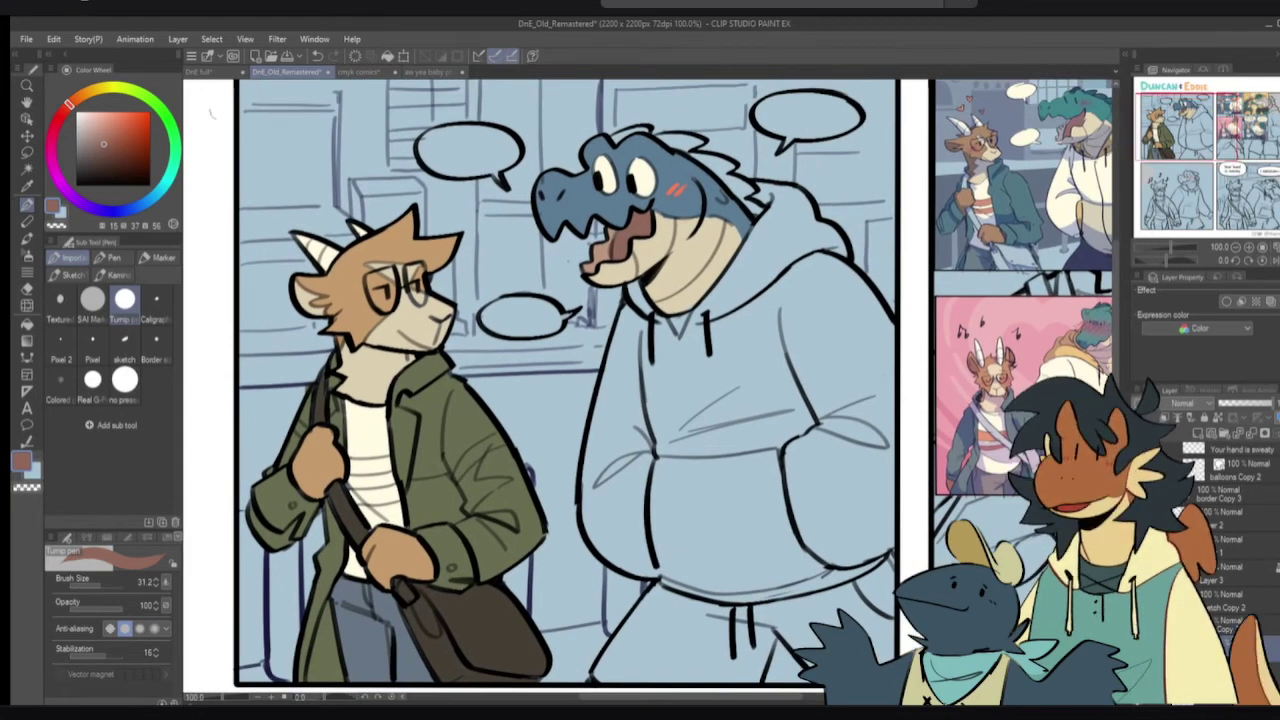
{"action": "left_click", "coordinate": [648, 170], "text": "alt"}
{"action": "key", "text": "g"}
{"action": "left_click", "coordinate": [476, 142]}
{"action": "left_click", "coordinate": [803, 118]}
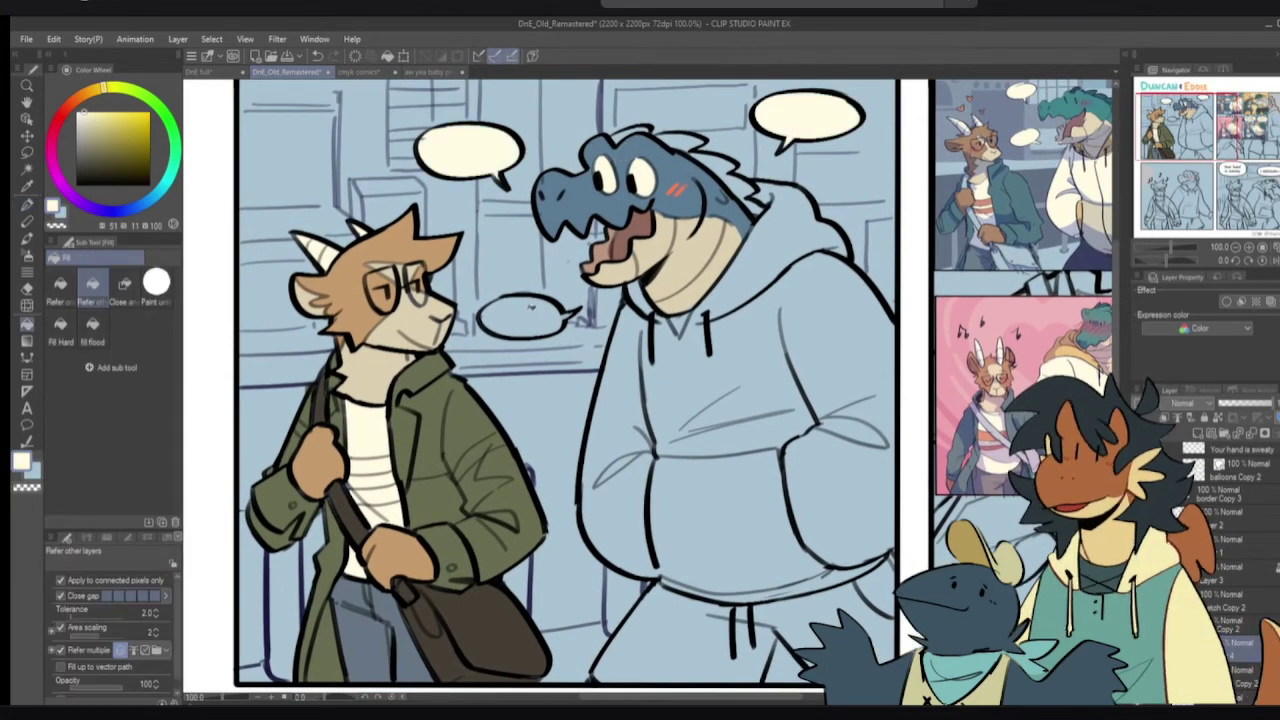
{"action": "left_click", "coordinate": [534, 309]}
- Fill the hood and upper chest of the crocodile's hoodie in the first panel with the same cream
{"action": "left_click_drag", "start_coordinate": [713, 299], "coordinate": [703, 285]}
{"action": "key", "text": "p"}
{"action": "key", "text": "g"}
{"action": "left_click", "coordinate": [753, 299]}
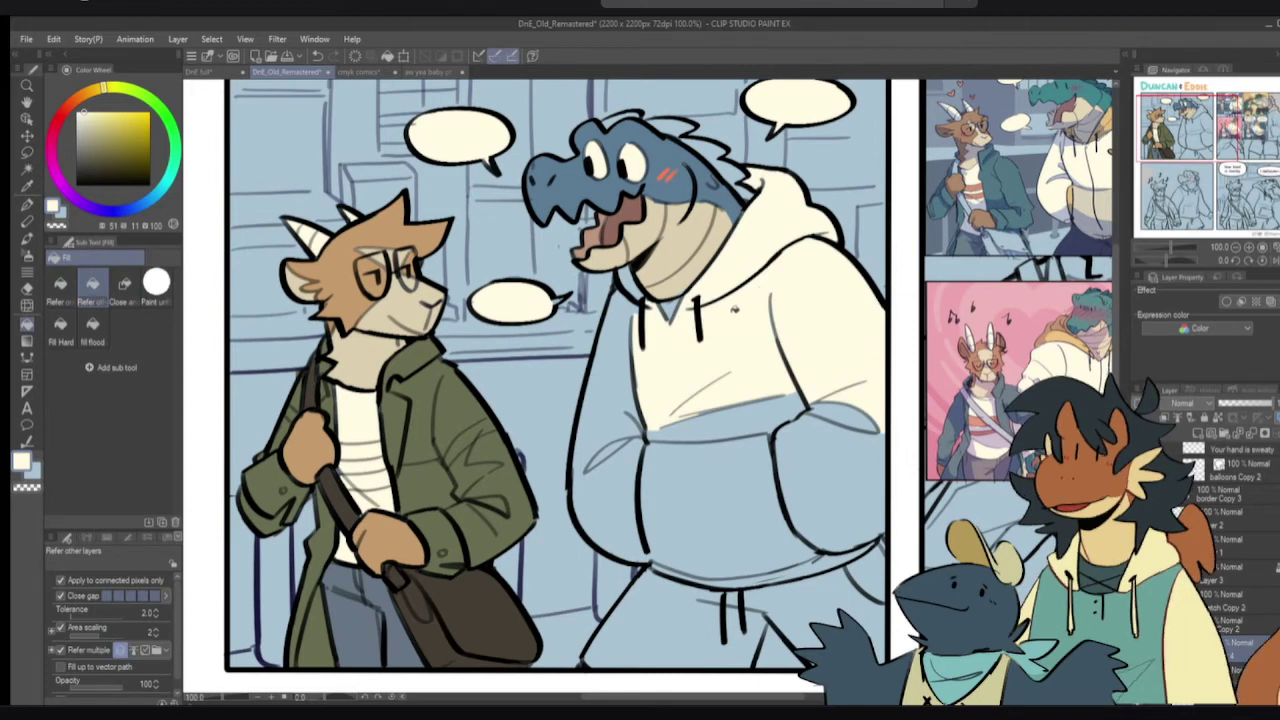
- Fill the spikes along the crocodile's head and neck with a slightly deeper blue (H 213, S 42, V 51), undoing the fill that leaks out
{"action": "key", "text": "p"}
{"action": "left_click", "coordinate": [700, 180], "text": "alt"}
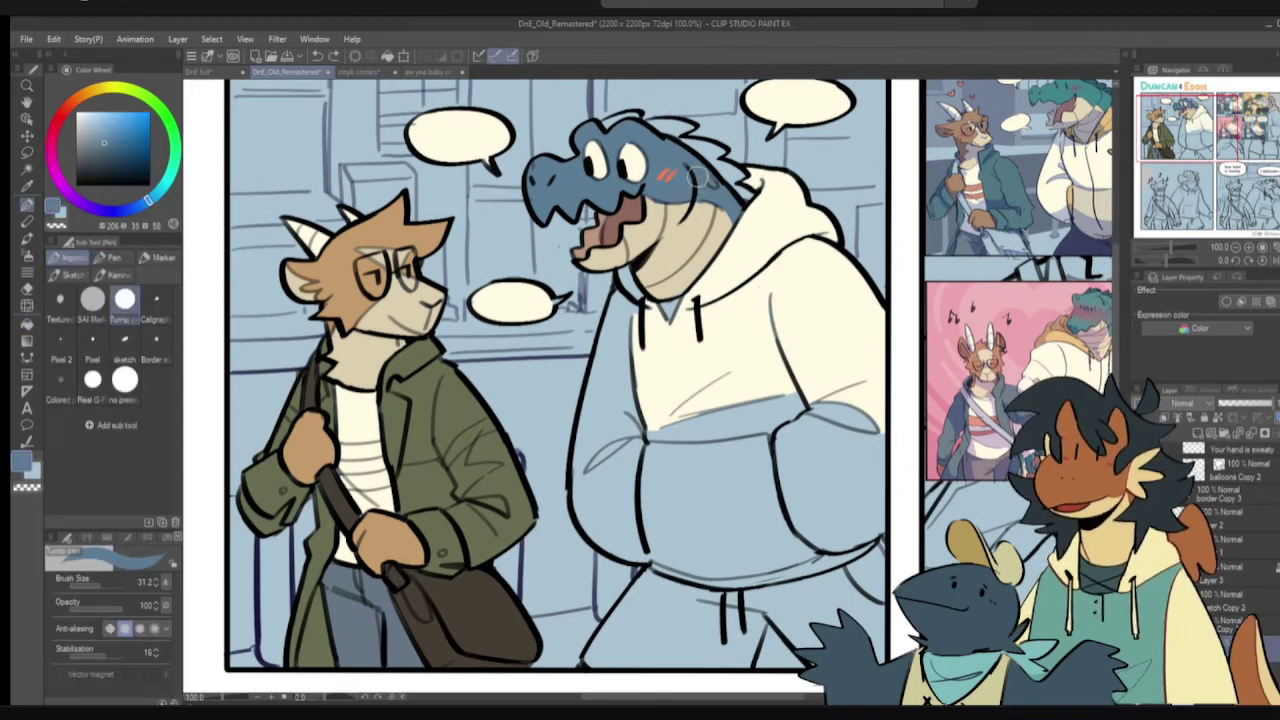
{"action": "left_click", "coordinate": [143, 207]}
{"action": "left_click", "coordinate": [107, 148]}
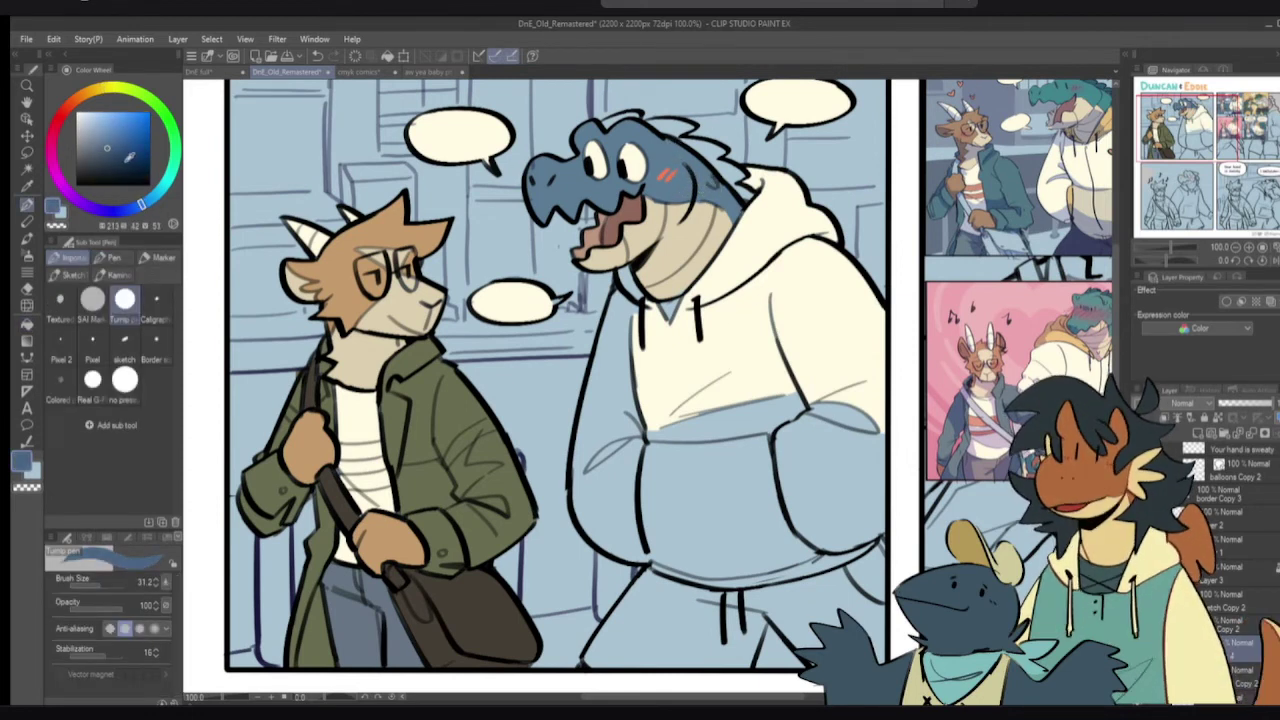
{"action": "key", "text": "g"}
{"action": "left_click", "coordinate": [680, 128]}
{"action": "left_click", "coordinate": [714, 153]}
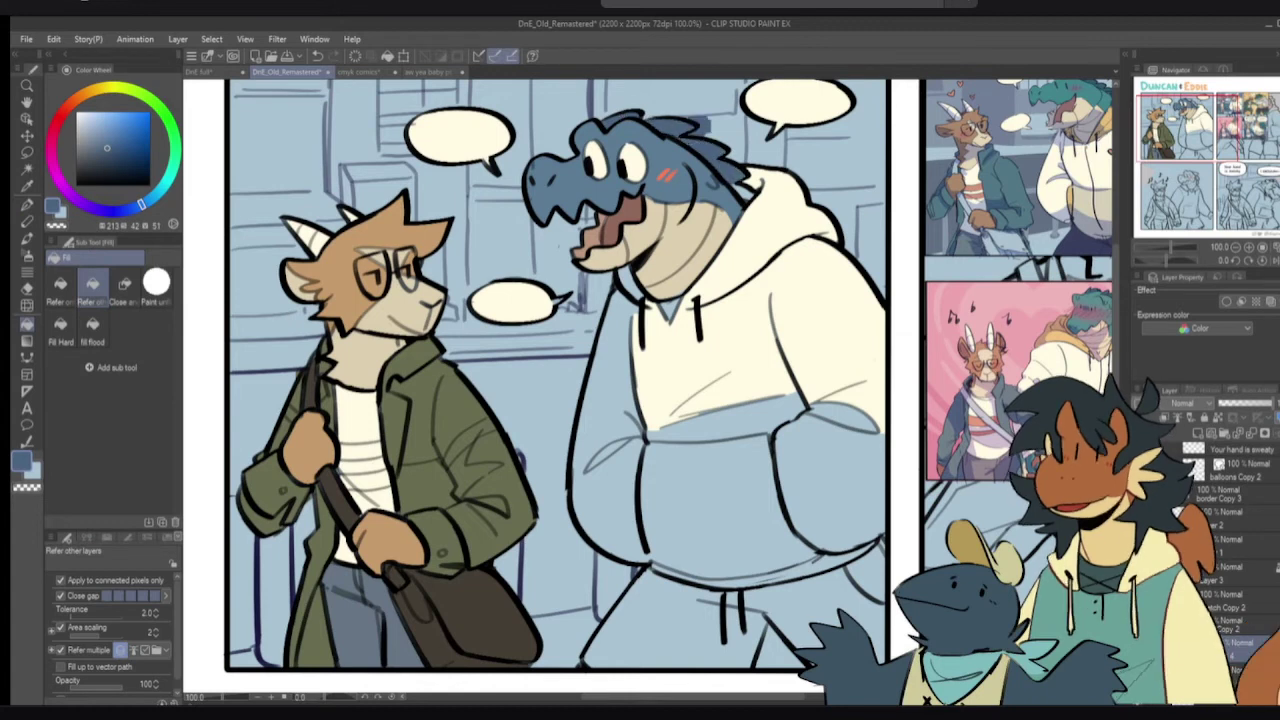
{"action": "key", "text": "ctrl+z"}
{"action": "left_click", "coordinate": [743, 185]}
{"action": "left_click", "coordinate": [666, 122]}
{"action": "left_click", "coordinate": [621, 117]}
{"action": "key", "text": "p"}
{"action": "left_click", "coordinate": [622, 124], "text": "alt"}
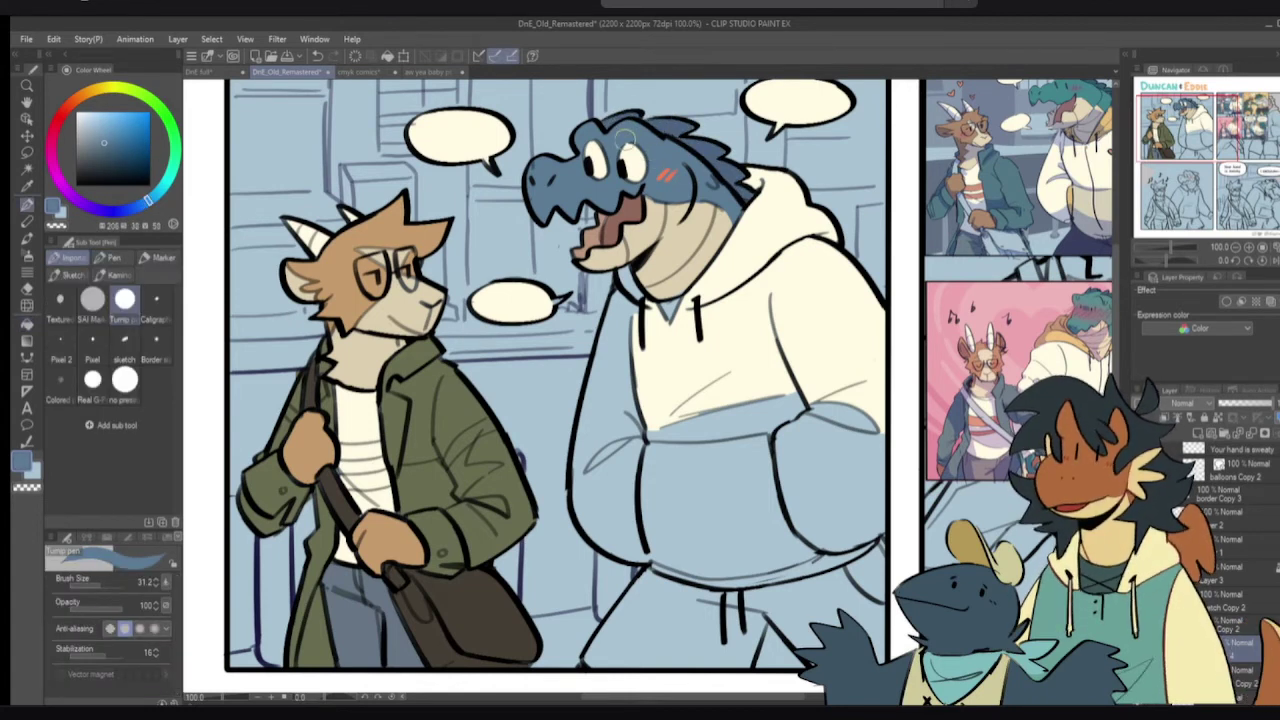
- Fill the remaining sleeve, pocket and lower sections of the crocodile's hoodie in the first panel with the sampled cream
{"action": "left_click_drag", "start_coordinate": [779, 233], "coordinate": [775, 267]}
{"action": "left_click_drag", "start_coordinate": [845, 336], "coordinate": [795, 292]}
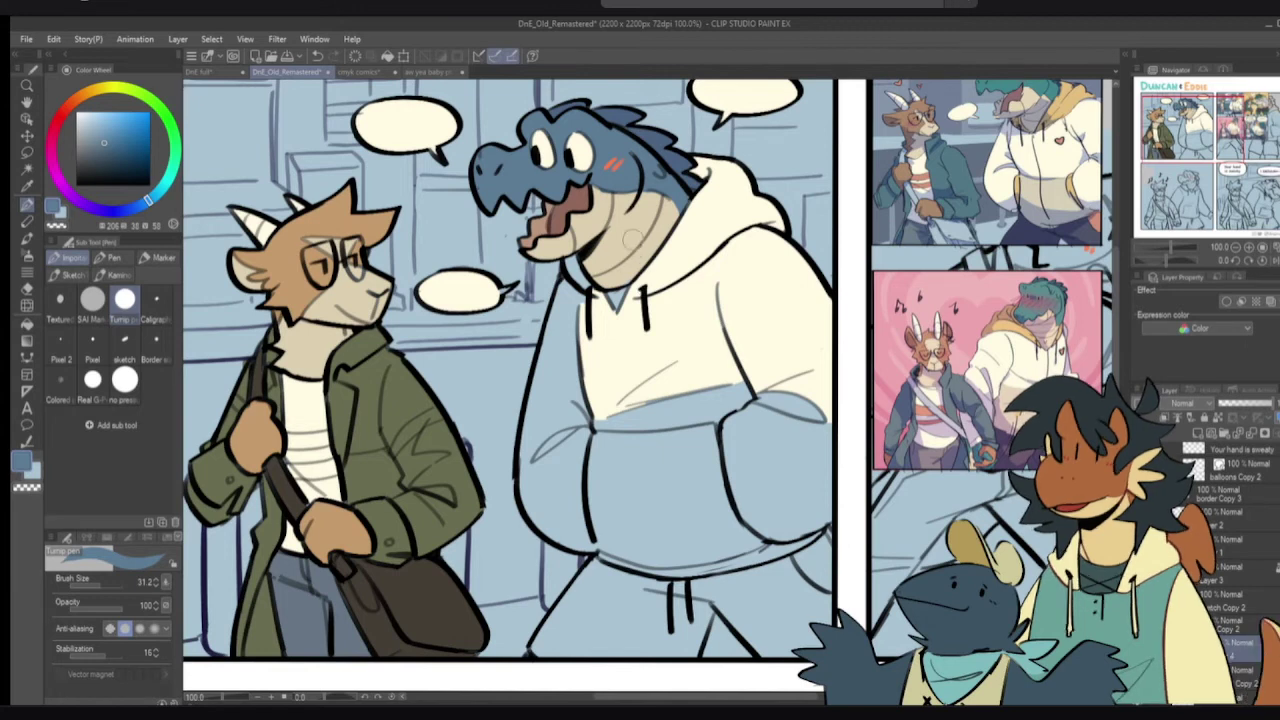
{"action": "left_click", "coordinate": [644, 240], "text": "alt"}
{"action": "key", "text": "g"}
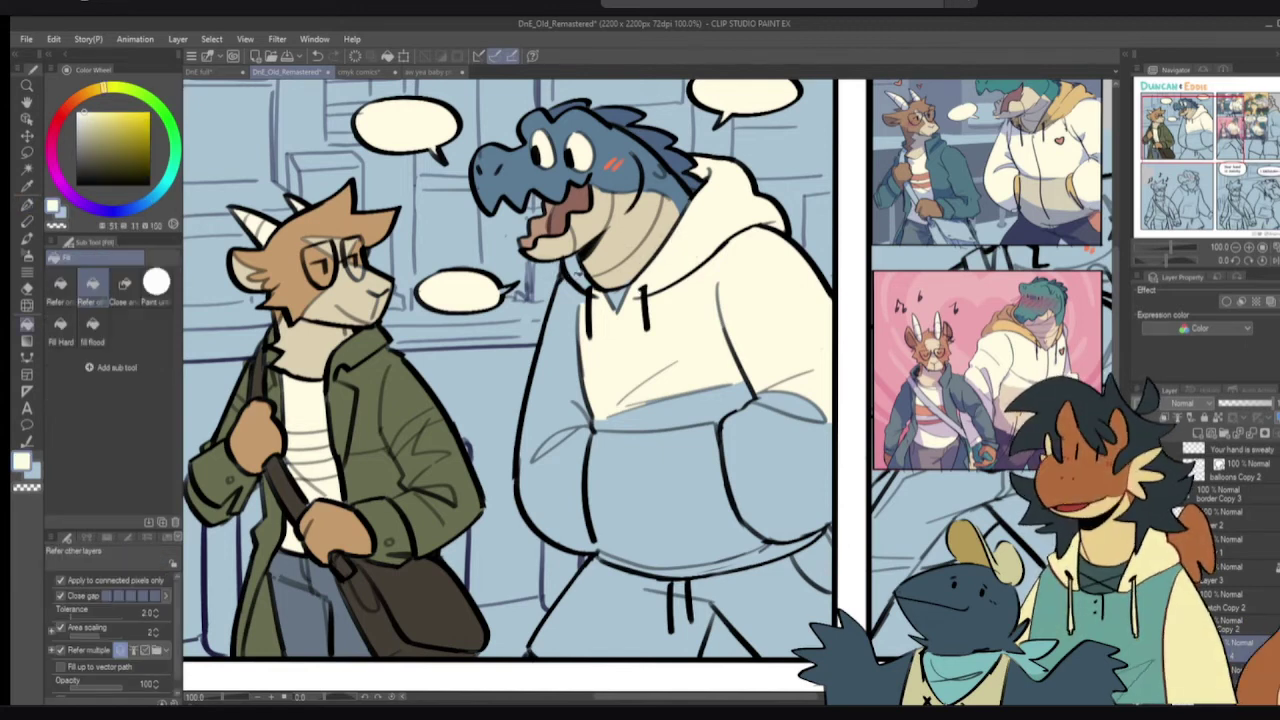
{"action": "left_click", "coordinate": [555, 365]}
{"action": "left_click", "coordinate": [572, 484]}
{"action": "left_click", "coordinate": [760, 419]}
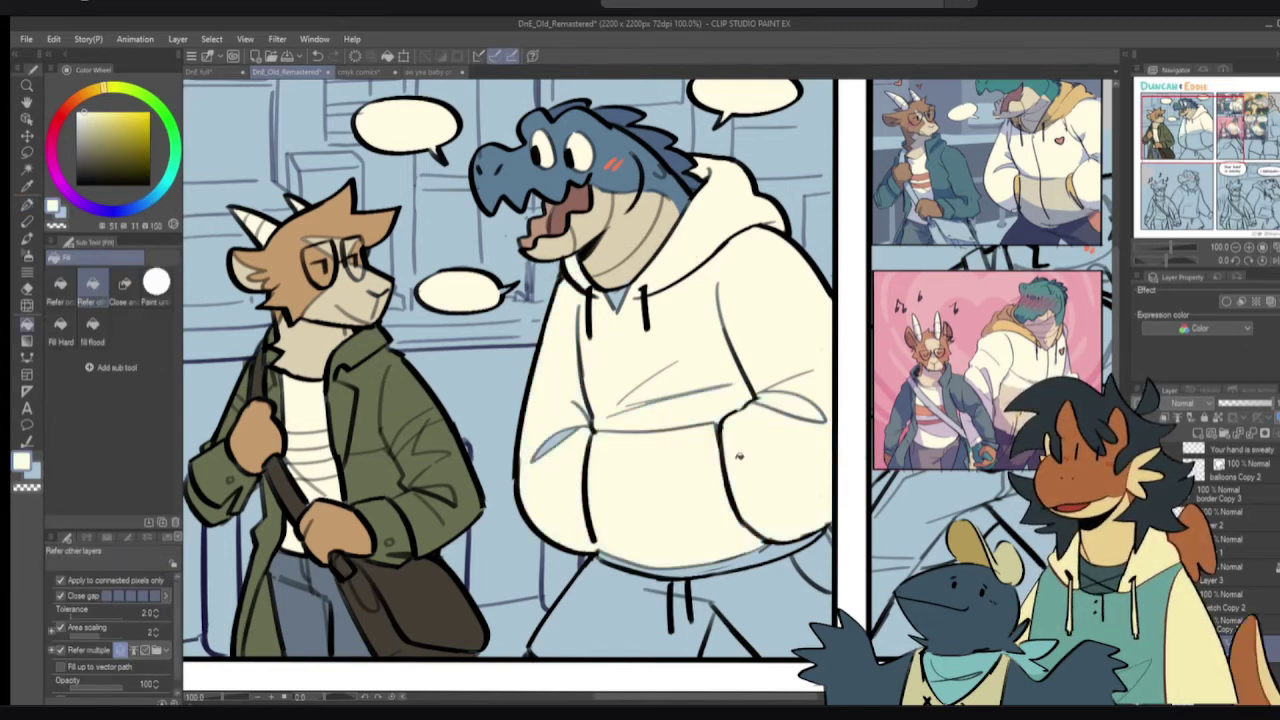
{"action": "key", "text": "p"}
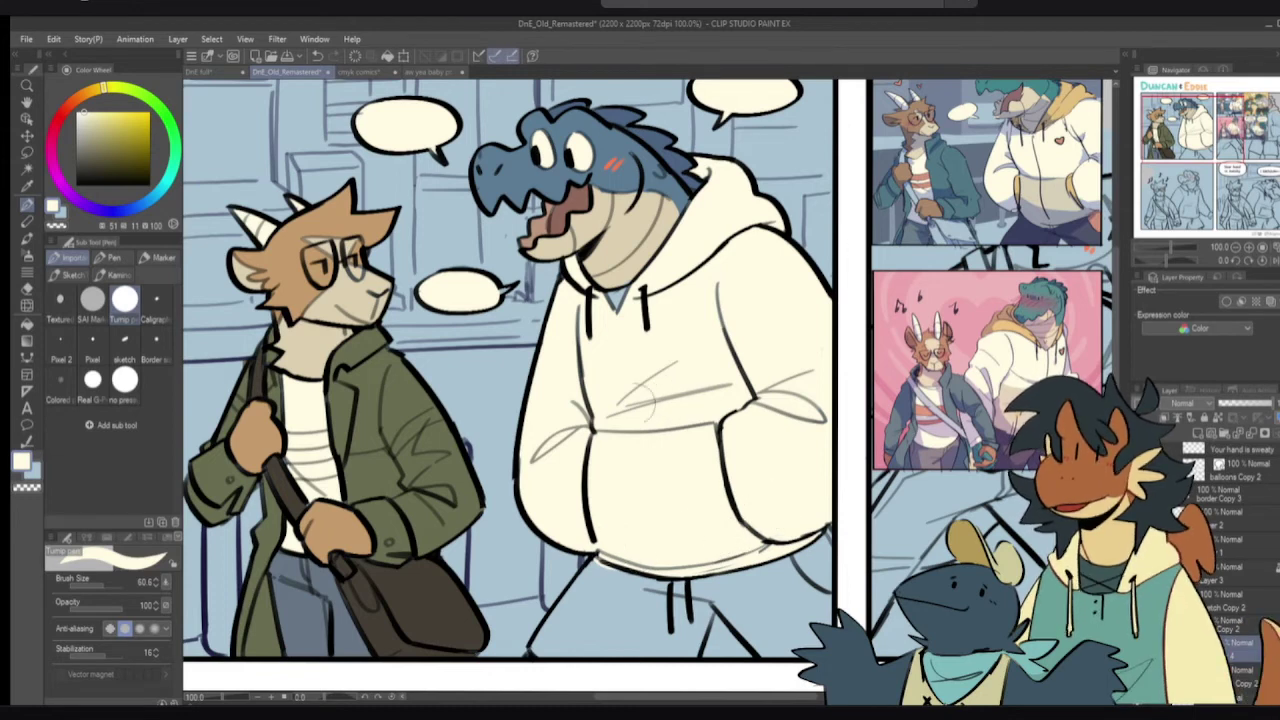
- Fill the small opening at the hoodie's neckline with orange and undo the extra cream brush stroke
{"action": "left_click", "coordinate": [124, 102]}
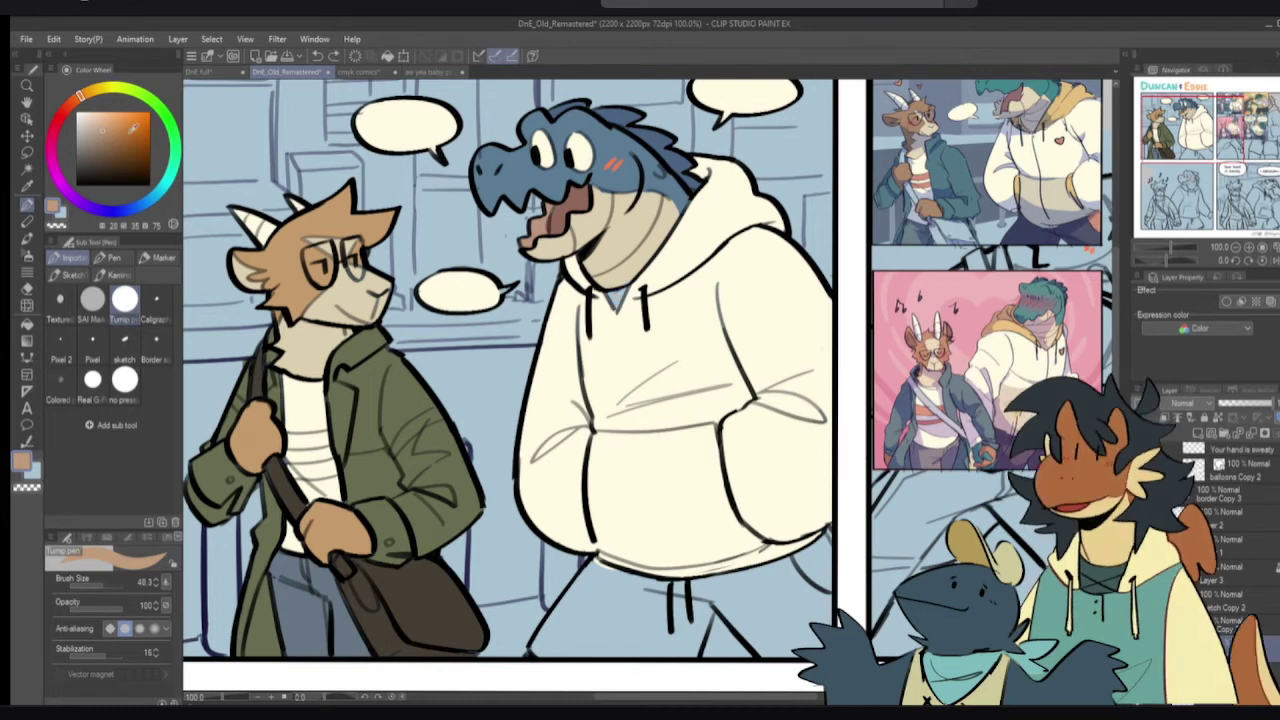
{"action": "key", "text": "g"}
{"action": "left_click", "coordinate": [614, 296]}
{"action": "key", "text": "p"}
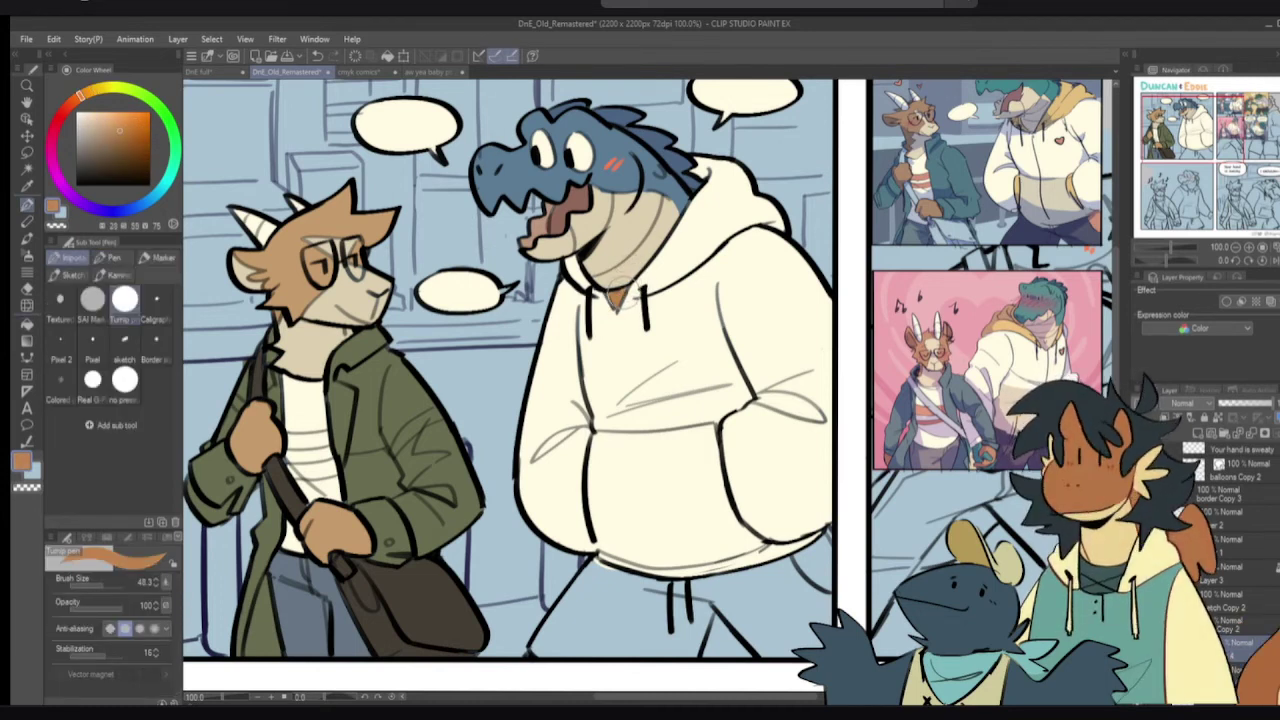
{"action": "key", "text": "["}
{"action": "left_click", "coordinate": [665, 317], "text": "alt"}
{"action": "mouse_move", "coordinate": [618, 326]}
{"action": "left_mouse_down"}
{"action": "mouse_move", "coordinate": [644, 306]}
{"action": "mouse_move", "coordinate": [622, 326]}
{"action": "left_mouse_up"}
{"action": "key", "text": "ctrl+z"}
- Fill the crocodile's trousers in the first panel with a dark greyish blue (S 25, V 45), undoing the reddish brown trial fill
{"action": "left_click_drag", "start_coordinate": [638, 471], "coordinate": [626, 440]}
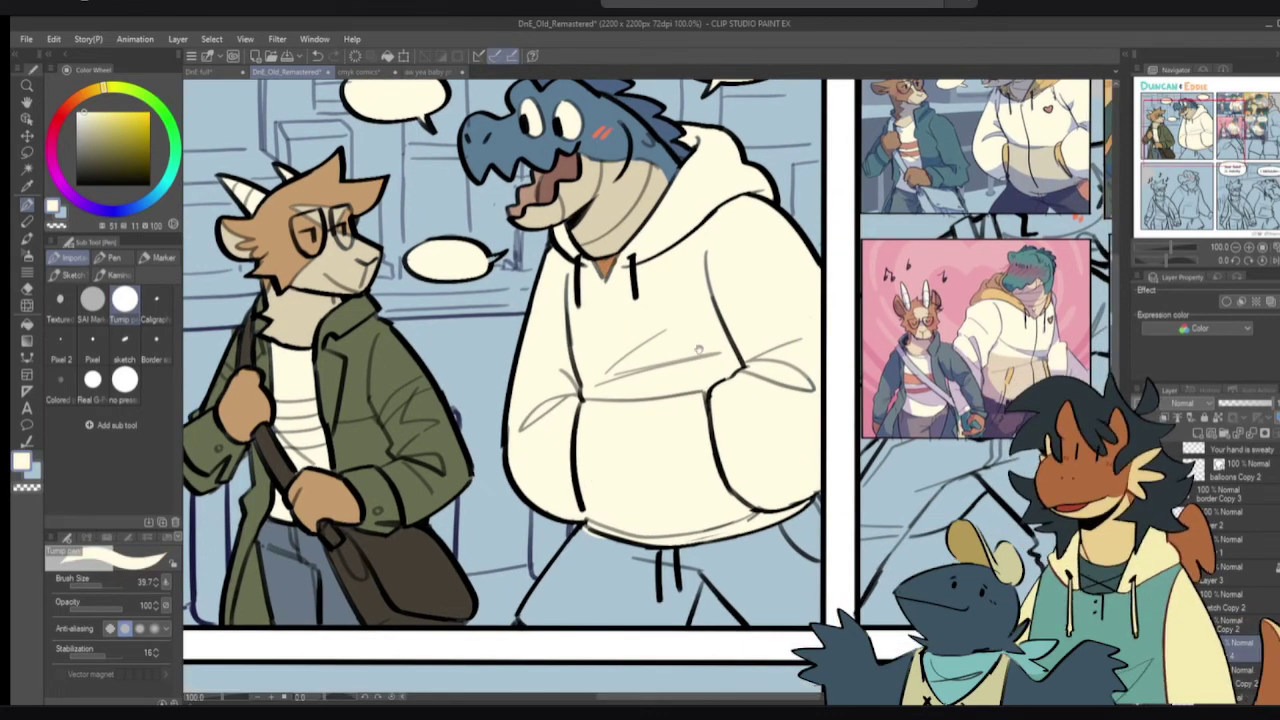
{"action": "left_click_drag", "start_coordinate": [695, 358], "coordinate": [667, 386]}
{"action": "left_click", "coordinate": [67, 105]}
{"action": "left_click_drag", "start_coordinate": [111, 144], "coordinate": [100, 150]}
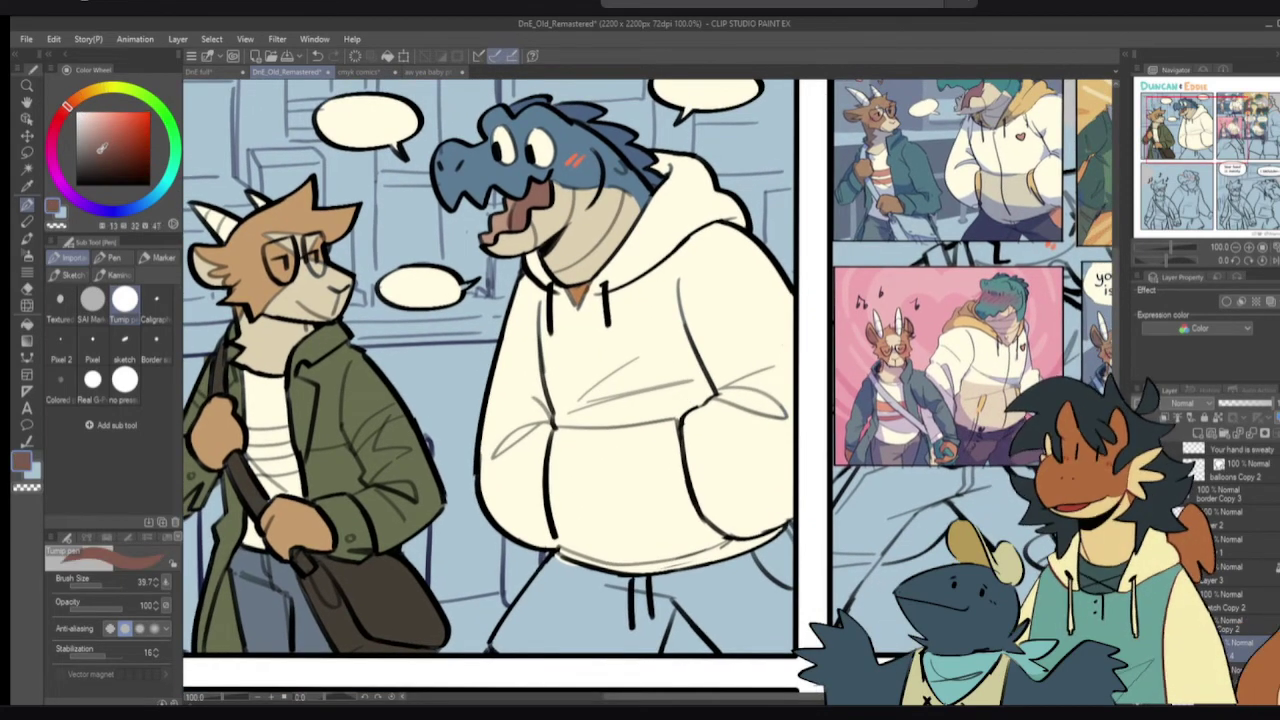
{"action": "key", "text": "g"}
{"action": "left_click", "coordinate": [636, 599]}
{"action": "key", "text": "ctrl+z"}
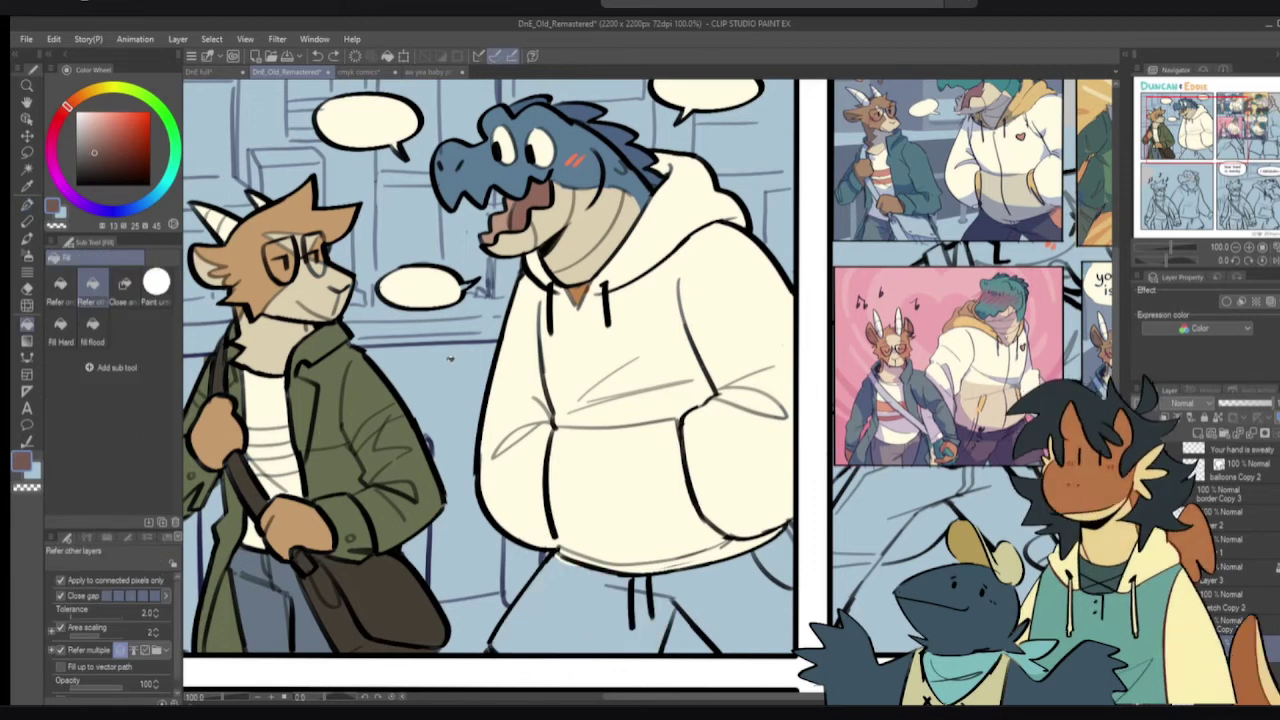
{"action": "left_click", "coordinate": [137, 208]}
{"action": "mouse_move", "coordinate": [603, 591]}
{"action": "left_mouse_down"}
{"action": "mouse_move", "coordinate": [655, 581]}
{"action": "mouse_move", "coordinate": [732, 593]}
{"action": "mouse_move", "coordinate": [783, 553]}
{"action": "left_mouse_up"}
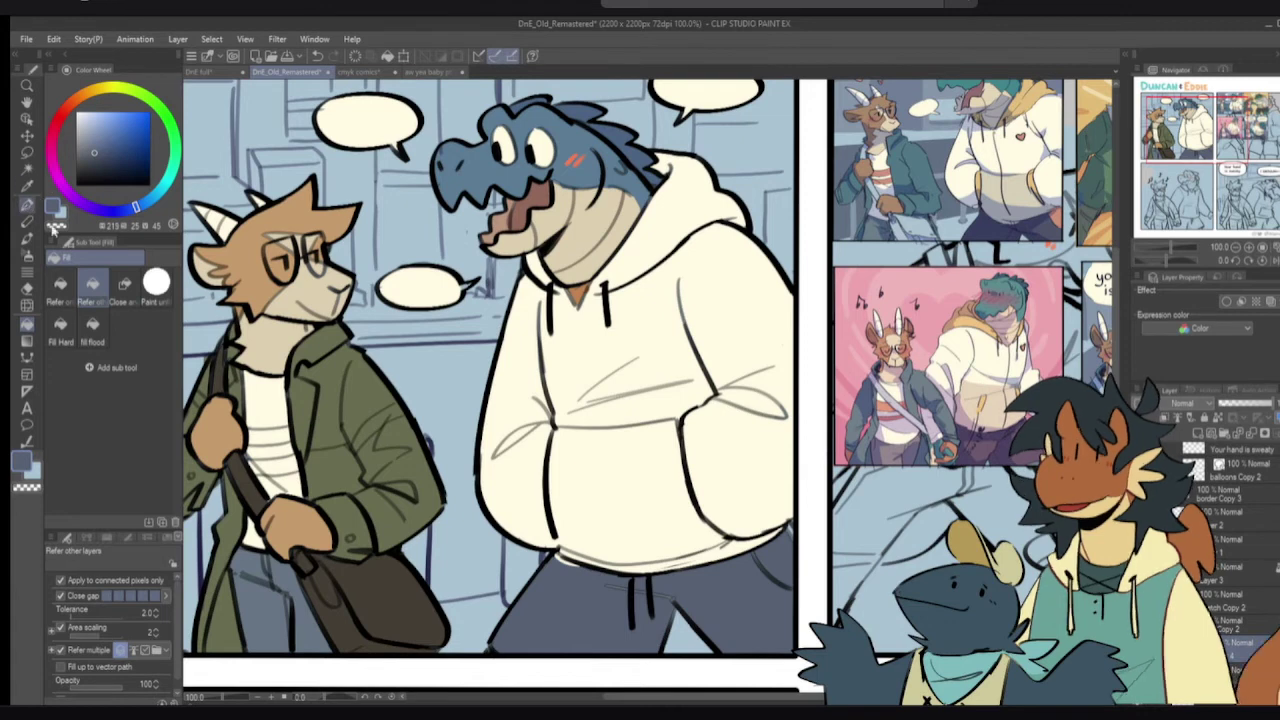
- Fill the small shape behind the crocodile's hip at the first panel's edge with a reddish brown (H 21, V 60)
{"action": "left_click", "coordinate": [26, 204]}
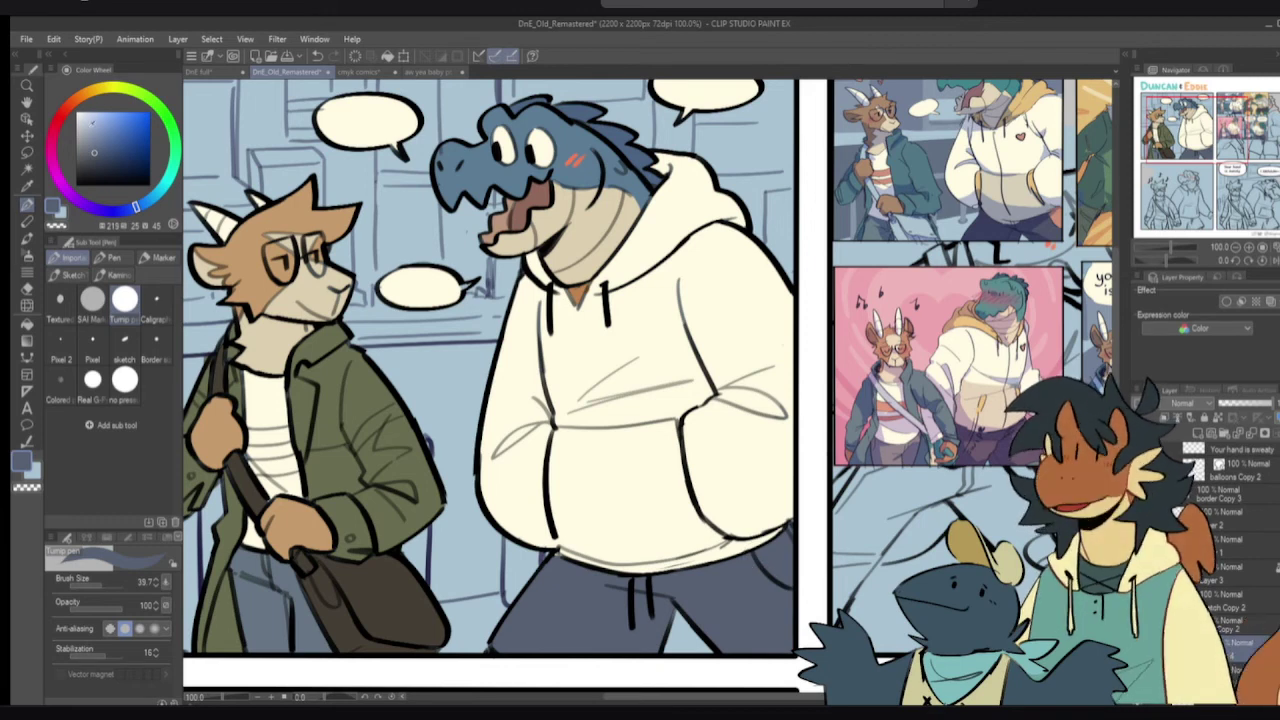
{"action": "left_click", "coordinate": [74, 104]}
{"action": "left_click", "coordinate": [116, 145]}
{"action": "key", "text": "g"}
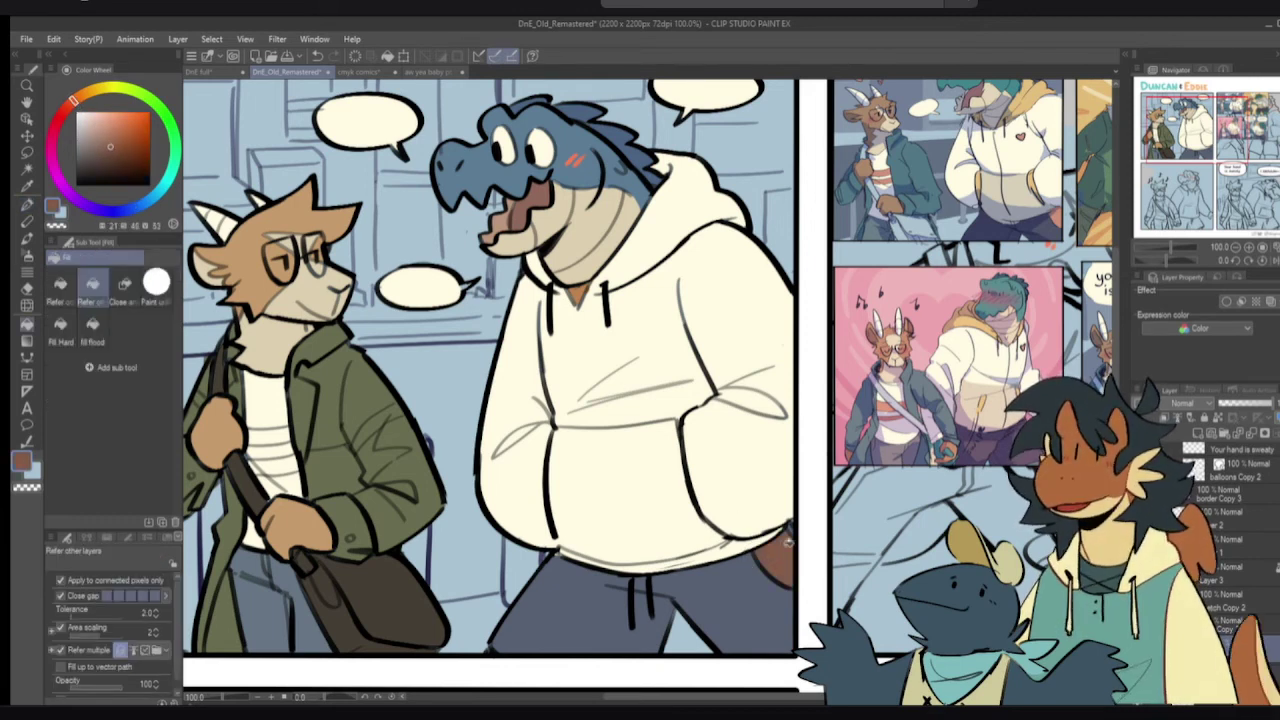
{"action": "key", "text": "p"}
{"action": "left_click", "coordinate": [113, 141]}
{"action": "key", "text": "g"}
{"action": "left_click", "coordinate": [779, 555]}
{"action": "key", "text": "p"}
- Move the group of reference images off the second panel and down onto the third panel
{"action": "left_click_drag", "start_coordinate": [817, 395], "coordinate": [586, 393]}
{"action": "scroll", "coordinate": [743, 379], "scroll_direction": "down", "scroll_amount": 2}
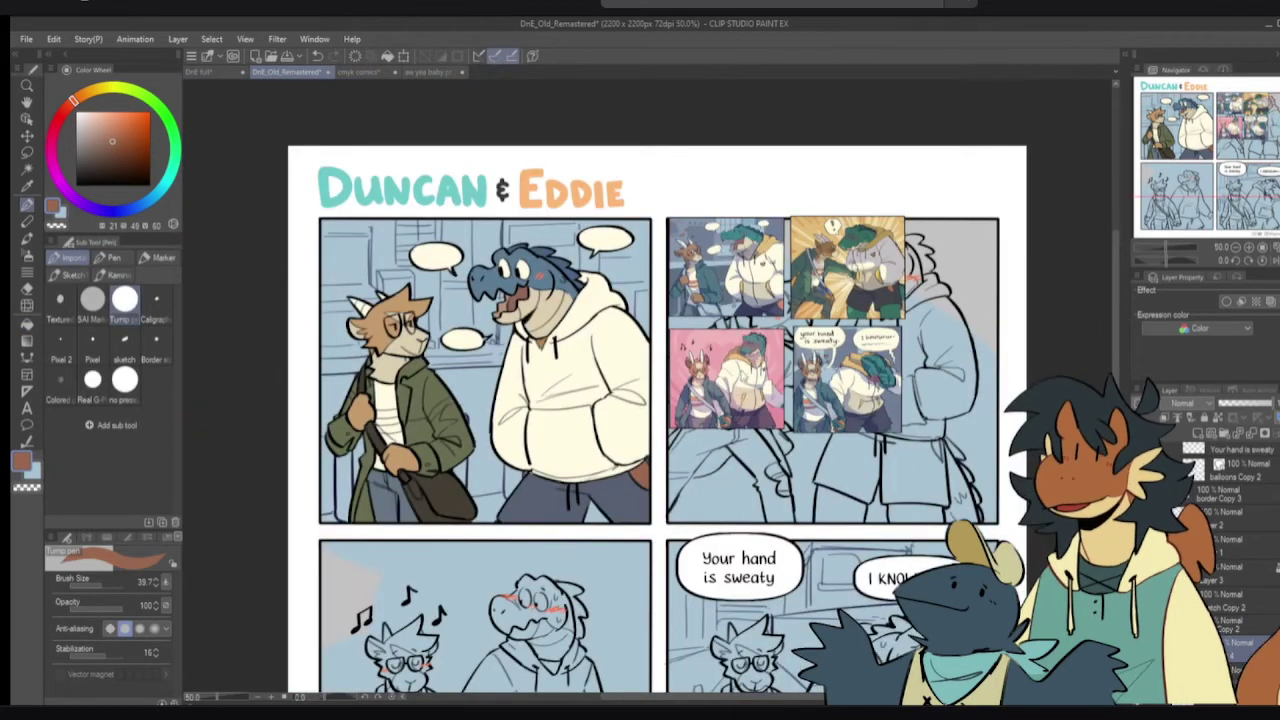
{"action": "left_click_drag", "start_coordinate": [793, 316], "coordinate": [562, 498]}
{"action": "mouse_move", "coordinate": [600, 429]}
{"action": "left_mouse_down"}
{"action": "mouse_move", "coordinate": [599, 442]}
{"action": "mouse_move", "coordinate": [576, 265]}
{"action": "mouse_move", "coordinate": [567, 541]}
{"action": "left_mouse_up"}
{"action": "left_click_drag", "start_coordinate": [567, 541], "coordinate": [512, 604]}
- Paint over the grey area of the second panel's background with the sampled light blue (H 202, S 20, V 82) using a very large brush
{"action": "left_click", "coordinate": [320, 325], "text": "alt"}
{"action": "scroll", "coordinate": [680, 328], "scroll_direction": "up", "scroll_amount": 1}
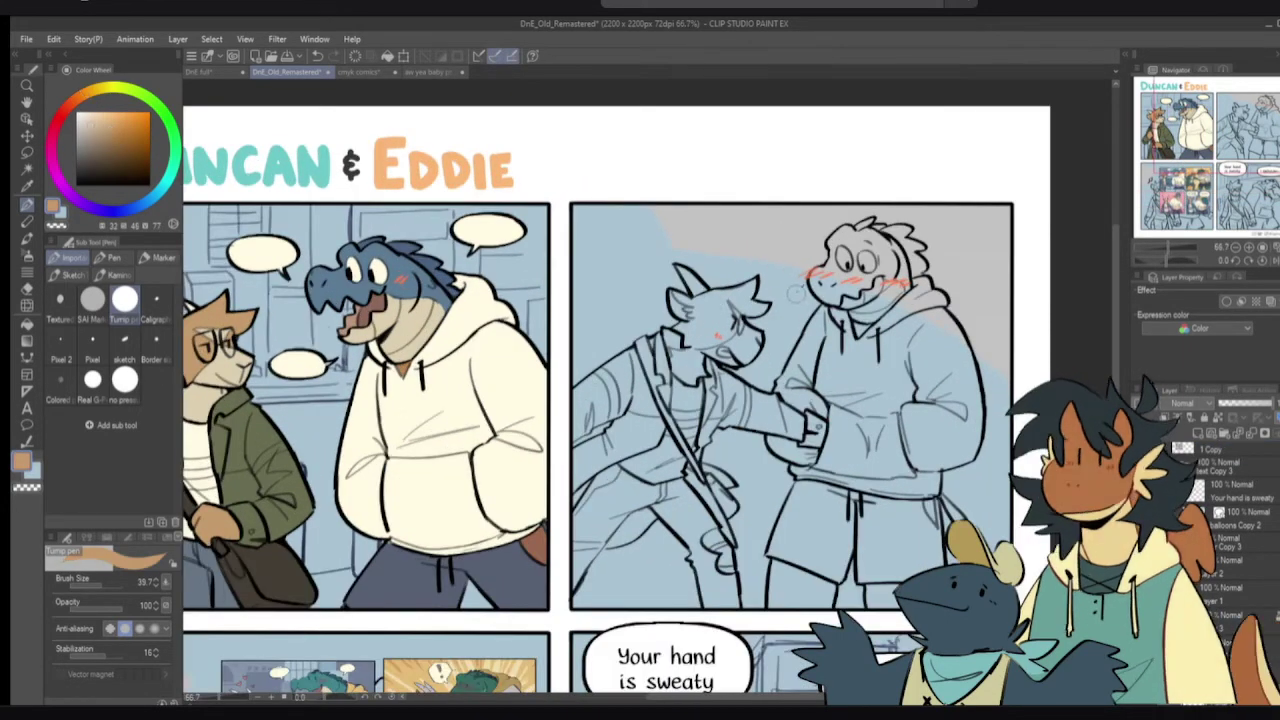
{"action": "left_click", "coordinate": [795, 293], "text": "ctrl+shift"}
{"action": "left_click", "coordinate": [795, 293], "text": "alt"}
{"action": "left_click_drag", "start_coordinate": [790, 343], "coordinate": [686, 214]}
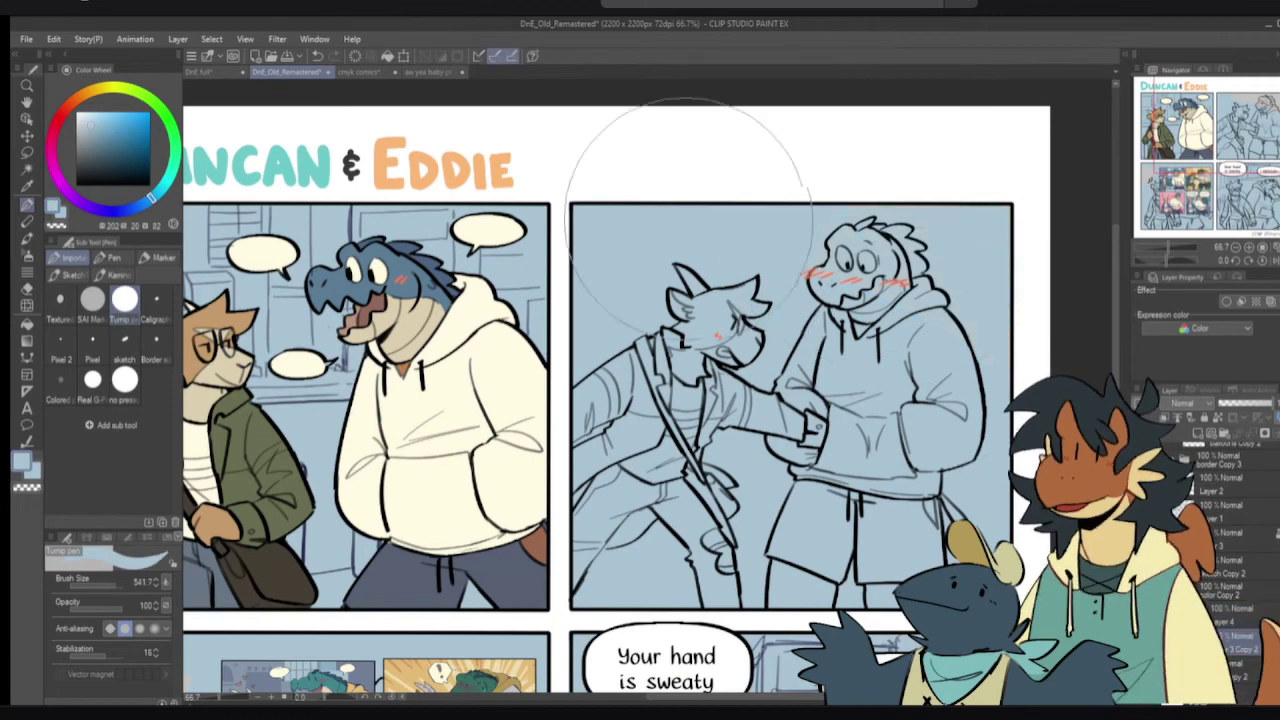
- Fill the goat's head and hair in the second panel with the orange brown sampled from the first panel, working on the character colour layer
{"action": "left_click", "coordinate": [1235, 616]}
{"action": "left_click_drag", "start_coordinate": [600, 380], "coordinate": [632, 372]}
{"action": "key", "text": "bracketleft"}
{"action": "key", "text": "bracketleft"}
{"action": "key", "text": "bracketleft"}
{"action": "key", "text": "bracketleft"}
{"action": "key", "text": "bracketleft"}
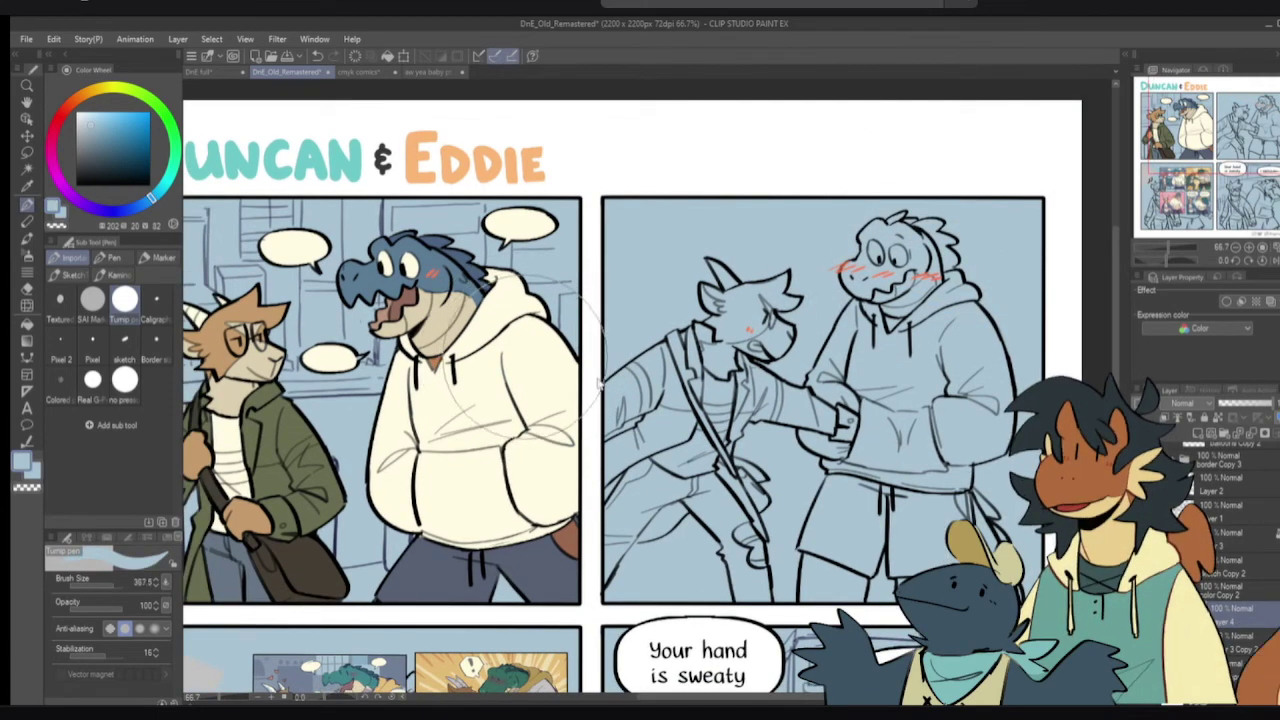
{"action": "left_click_drag", "start_coordinate": [525, 358], "coordinate": [592, 348]}
{"action": "left_click", "coordinate": [313, 298], "text": "alt"}
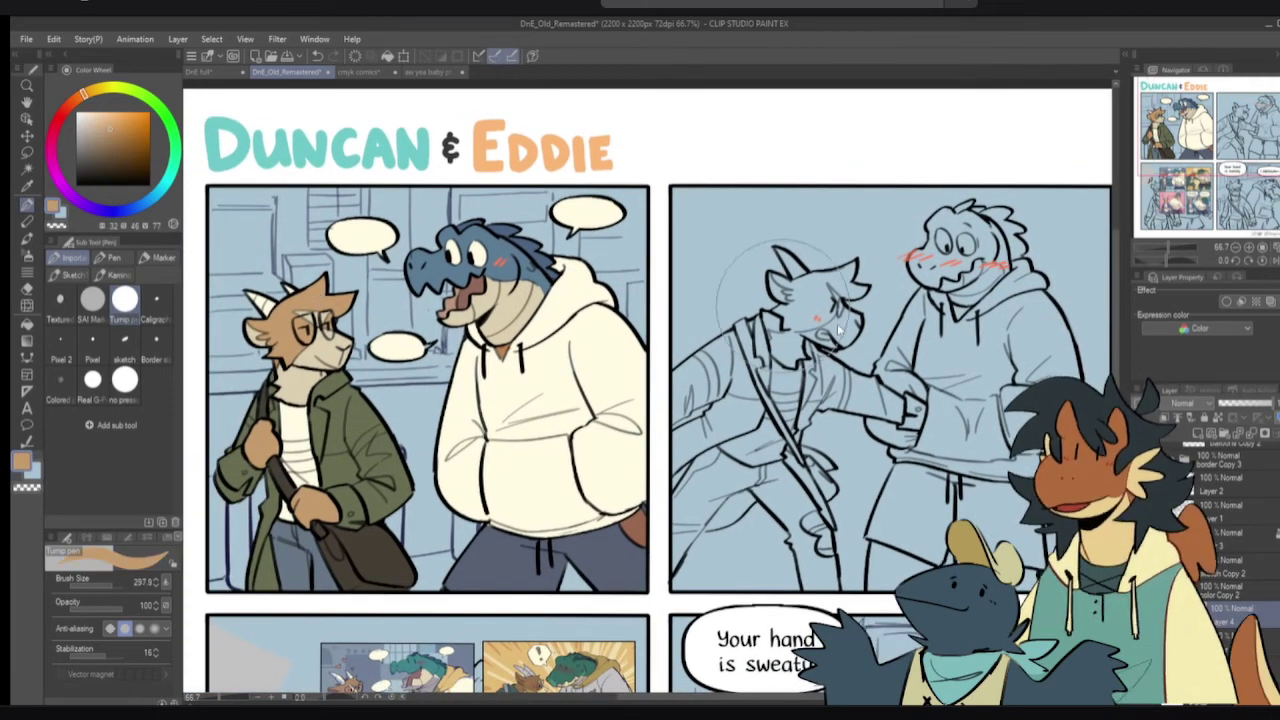
{"action": "key", "text": "g"}
{"action": "left_click", "coordinate": [823, 279]}
{"action": "key", "text": "p"}
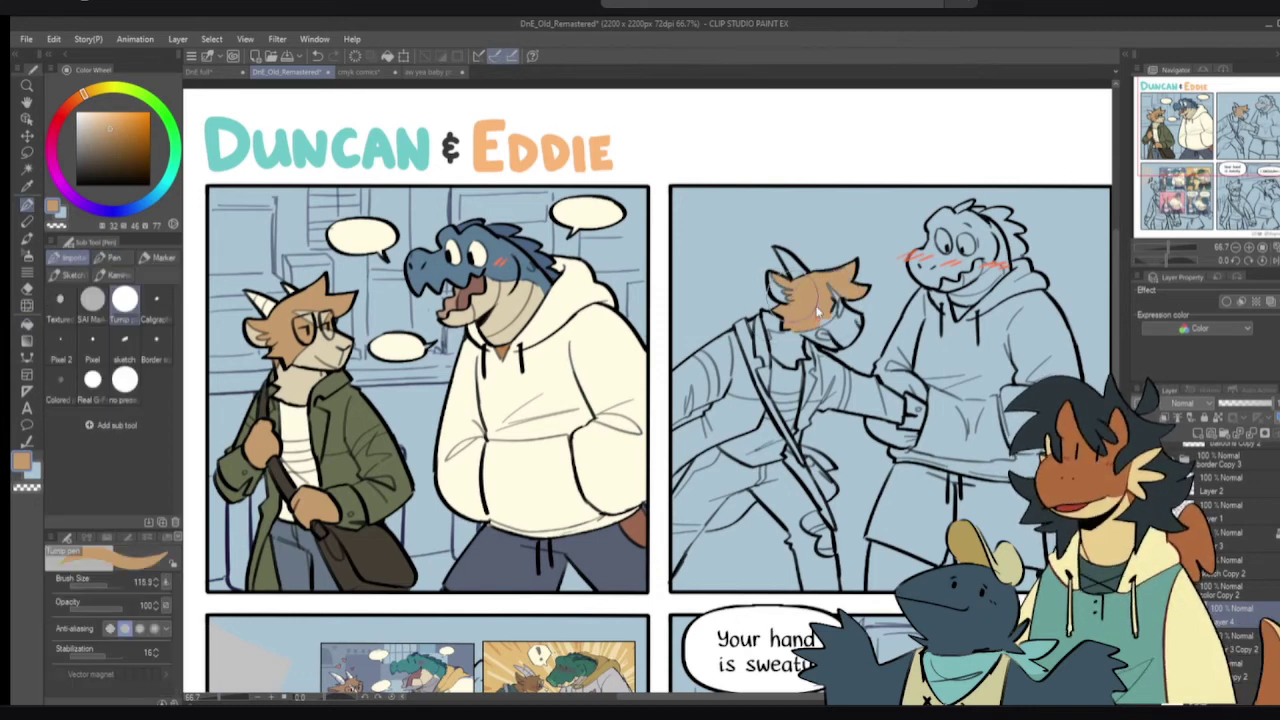
- Fill the goat's horn in the second panel with the cream sampled from the crocodile's hoodie (H 51, S 11, V 100)
{"action": "left_click", "coordinate": [576, 380], "text": "alt"}
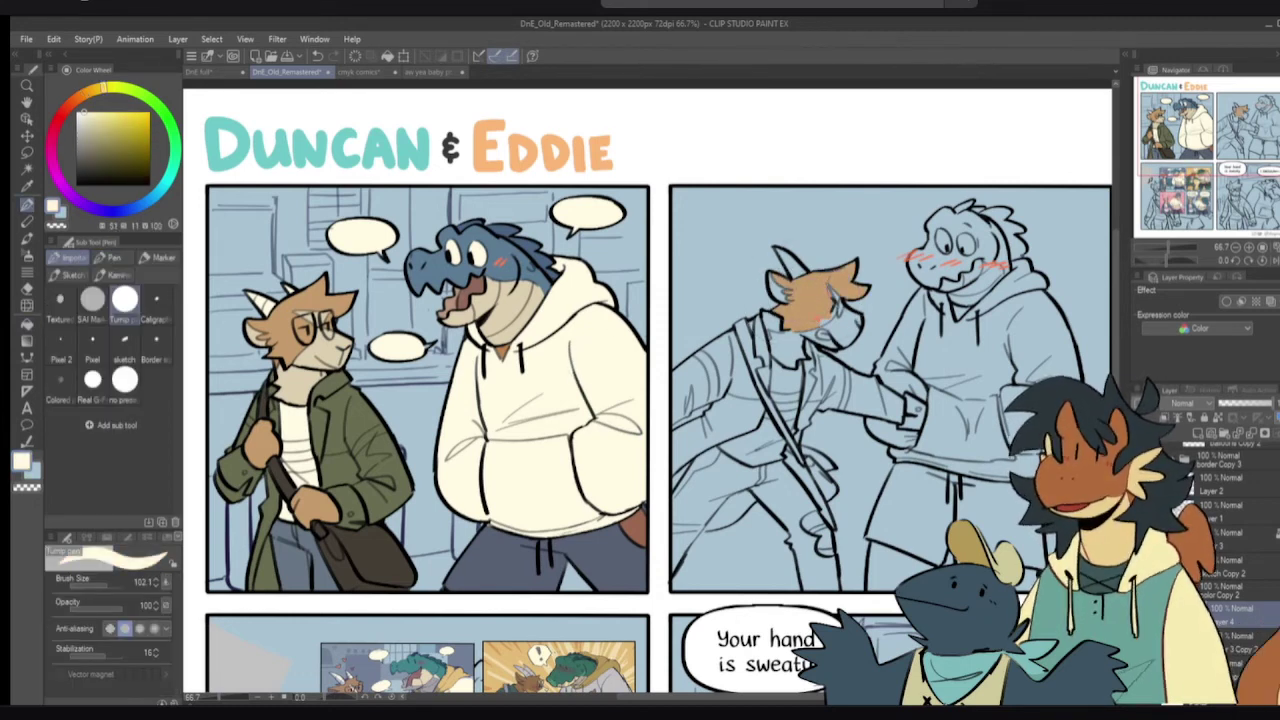
{"action": "key", "text": "g"}
{"action": "left_click", "coordinate": [789, 265]}
- Fill the hood, chest and upper sleeve sections of the crocodile's hoodie in the second panel with cream
{"action": "left_click", "coordinate": [966, 342]}
{"action": "left_click", "coordinate": [1002, 293]}
{"action": "left_click", "coordinate": [1032, 281]}
{"action": "left_click", "coordinate": [1022, 268]}
{"action": "left_click", "coordinate": [1038, 304]}
{"action": "left_click", "coordinate": [980, 316]}
{"action": "left_click", "coordinate": [905, 325]}
{"action": "left_click", "coordinate": [895, 375]}
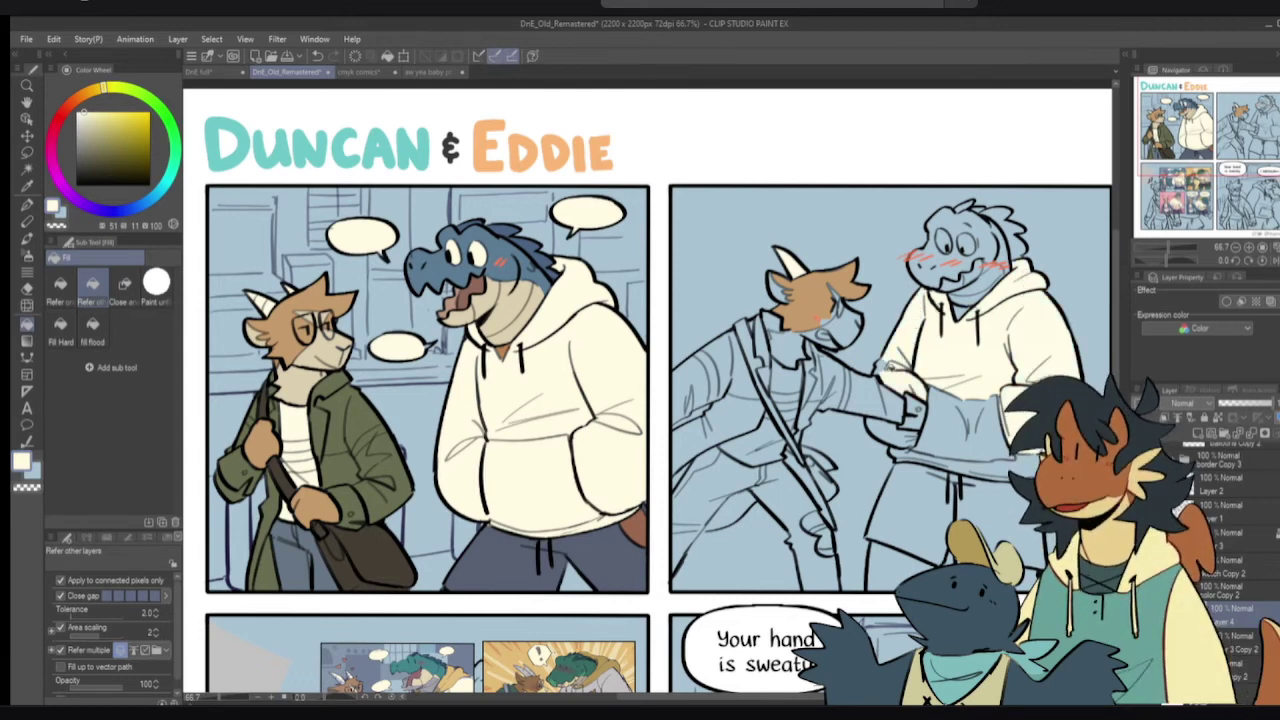
- Fill the lower body, hem and remaining sleeve sections of the crocodile's hoodie in the second panel with cream
{"action": "left_click", "coordinate": [936, 420]}
{"action": "left_click", "coordinate": [892, 433]}
{"action": "left_click", "coordinate": [915, 453]}
{"action": "left_click", "coordinate": [977, 462]}
{"action": "key", "text": "p"}
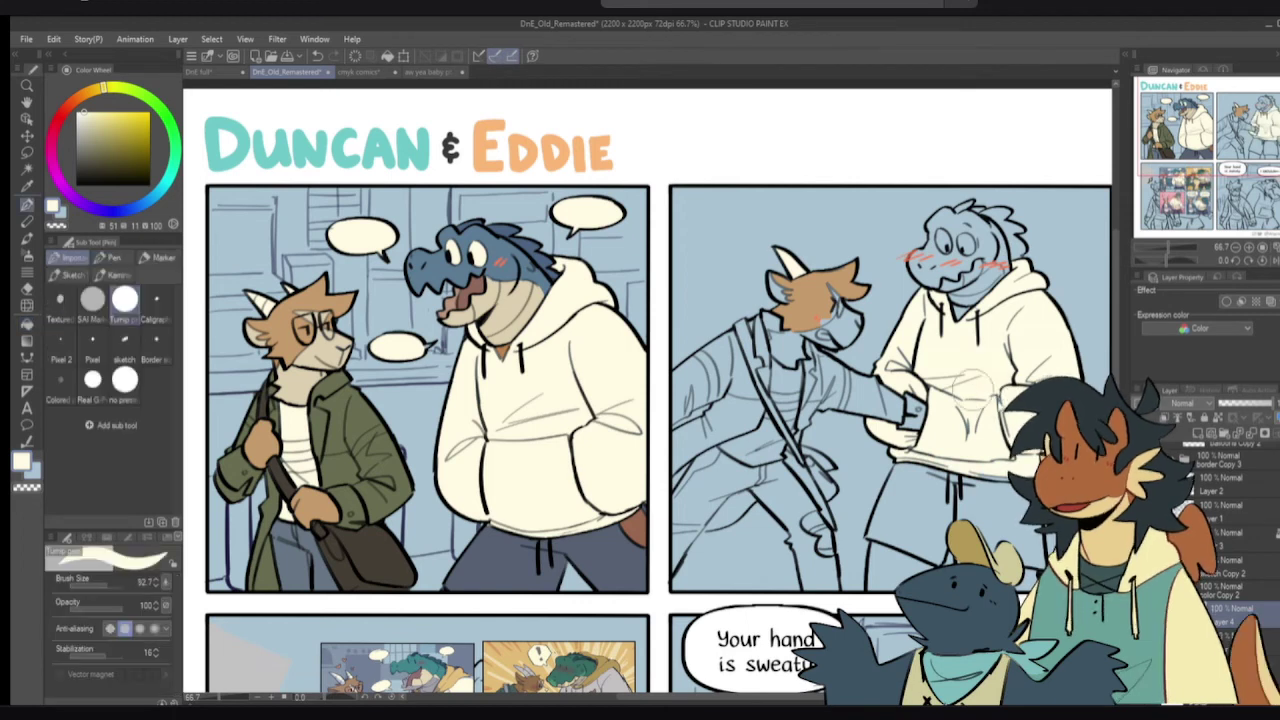
{"action": "key", "text": "bracketleft"}
{"action": "key", "text": "bracketleft"}
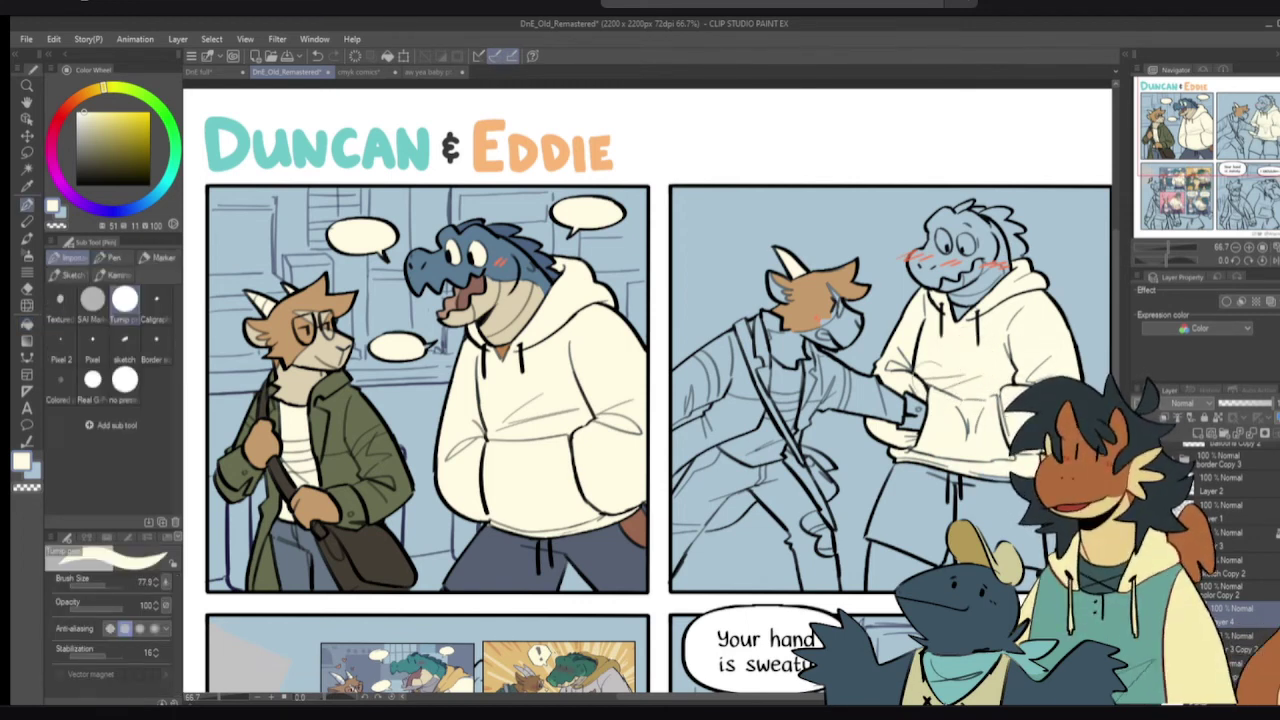
{"action": "key", "text": "bracketleft"}
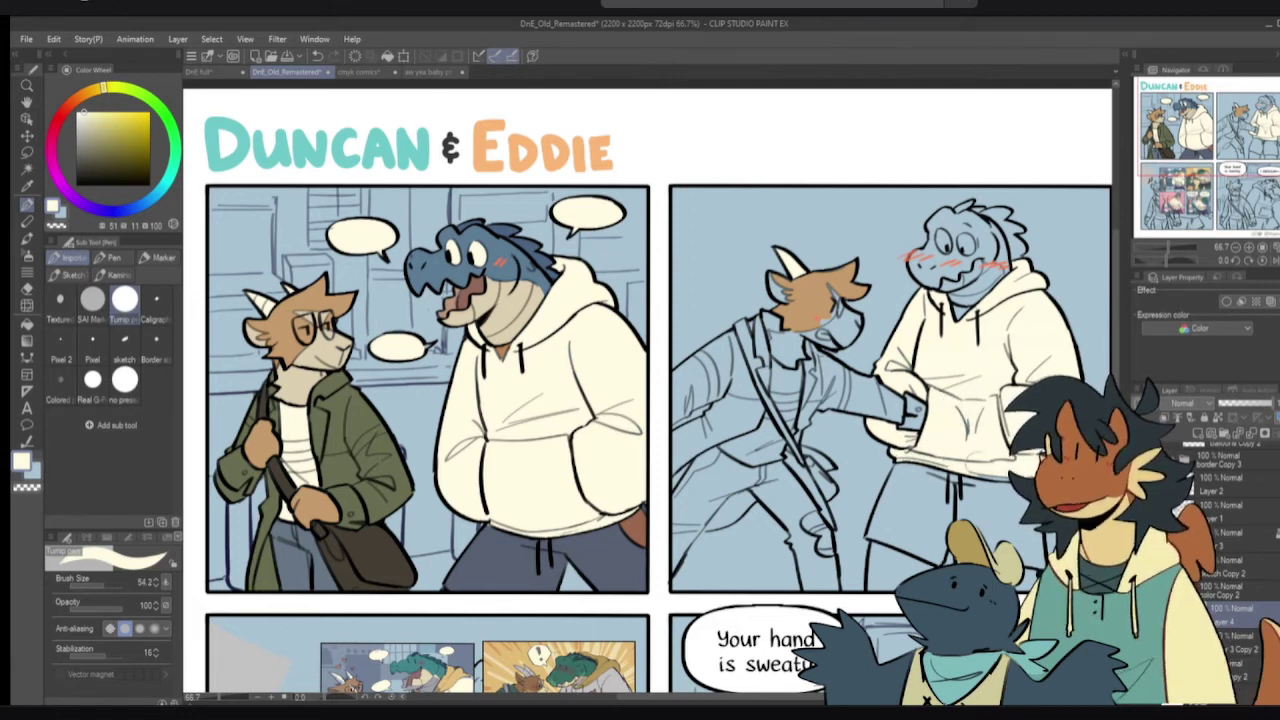
- Fill the crocodile's head and snout in the second panel with the blue sampled from the first panel (H 206, S 38, V 50)
{"action": "left_click", "coordinate": [527, 267], "text": "alt"}
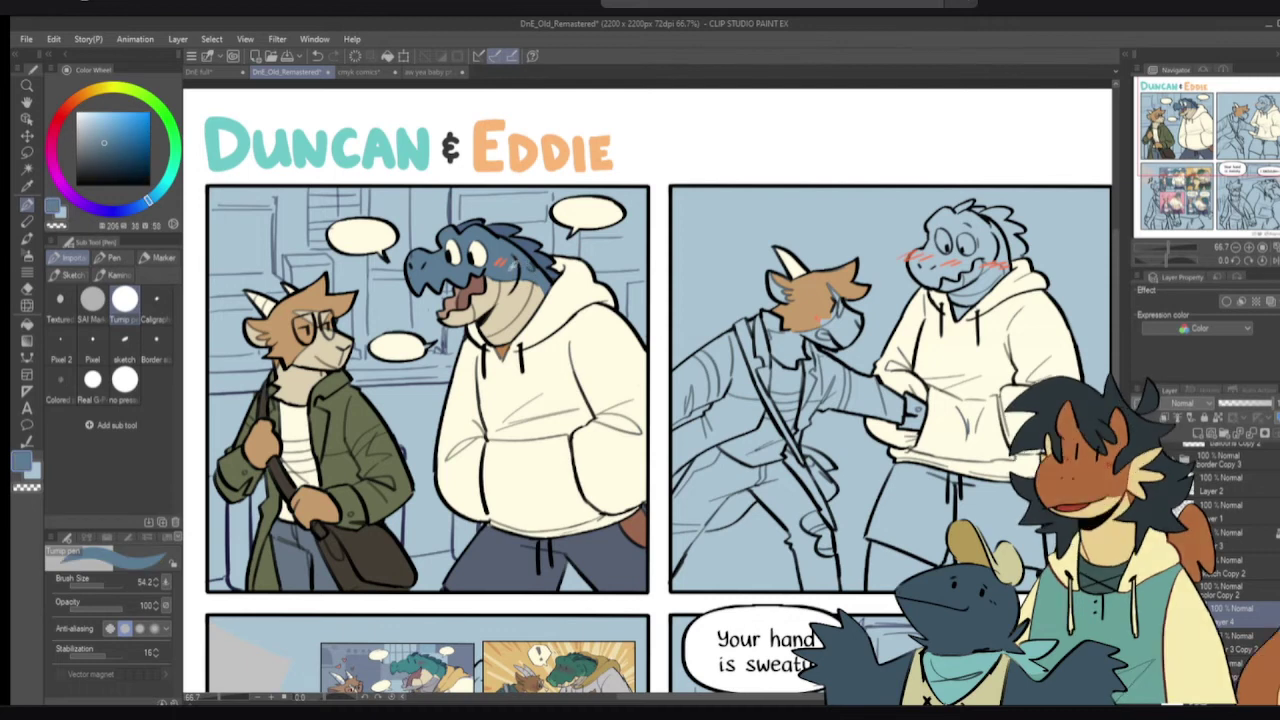
{"action": "key", "text": "g"}
{"action": "left_click", "coordinate": [982, 240]}
{"action": "mouse_move", "coordinate": [977, 224]}
{"action": "left_mouse_down"}
{"action": "mouse_move", "coordinate": [953, 232]}
{"action": "mouse_move", "coordinate": [932, 269]}
{"action": "mouse_move", "coordinate": [937, 247]}
{"action": "mouse_move", "coordinate": [913, 264]}
{"action": "left_mouse_up"}
{"action": "key", "text": "p"}
{"action": "key", "text": "g"}
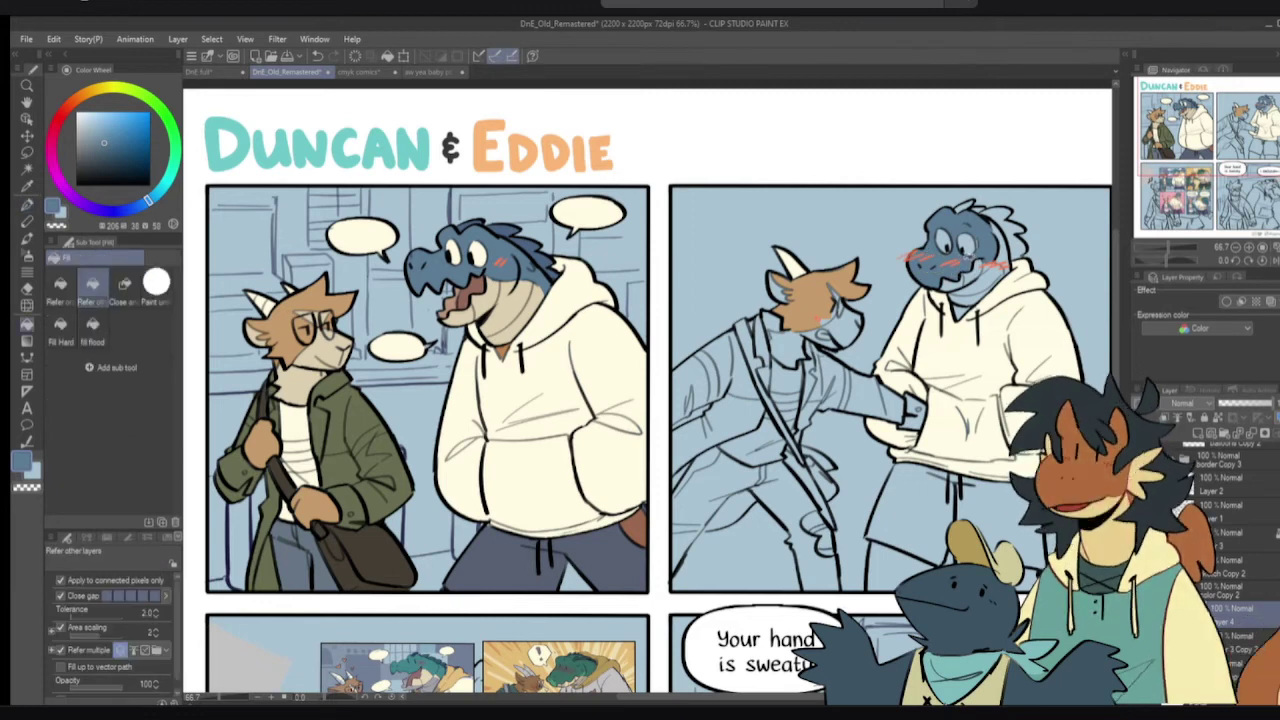
{"action": "key", "text": "e"}
{"action": "key", "text": "g"}
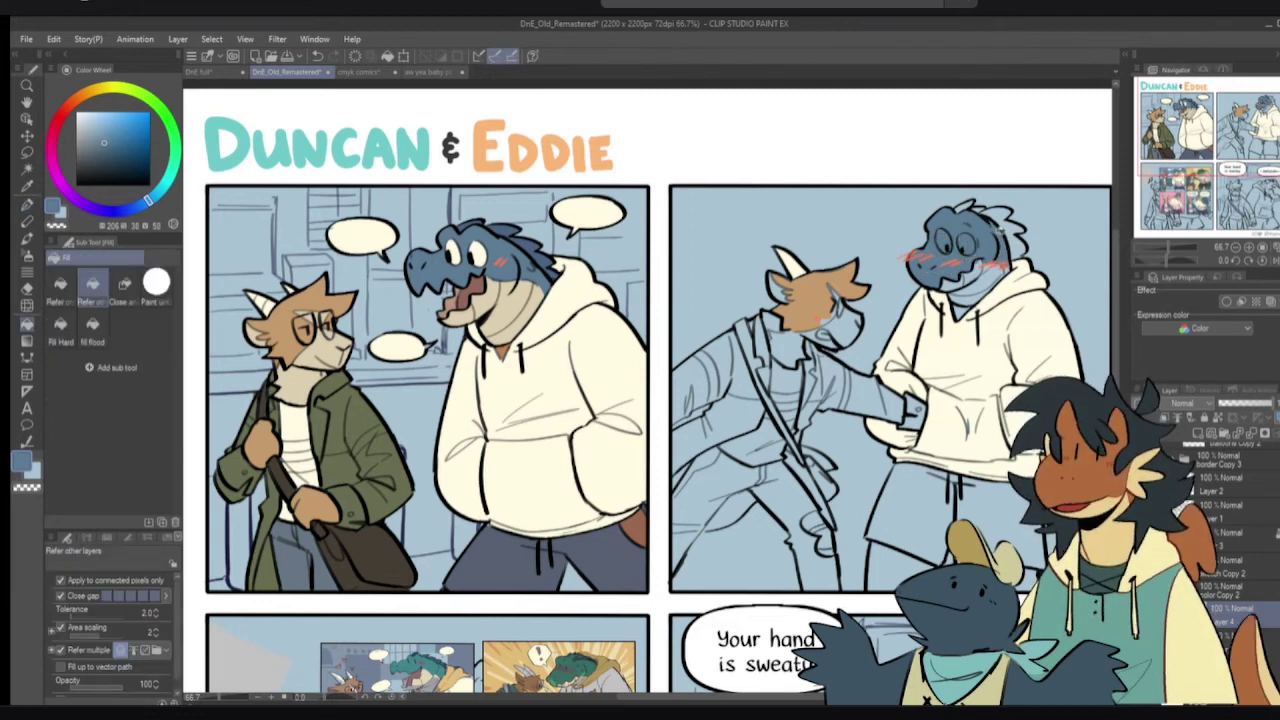
{"action": "key", "text": "p"}
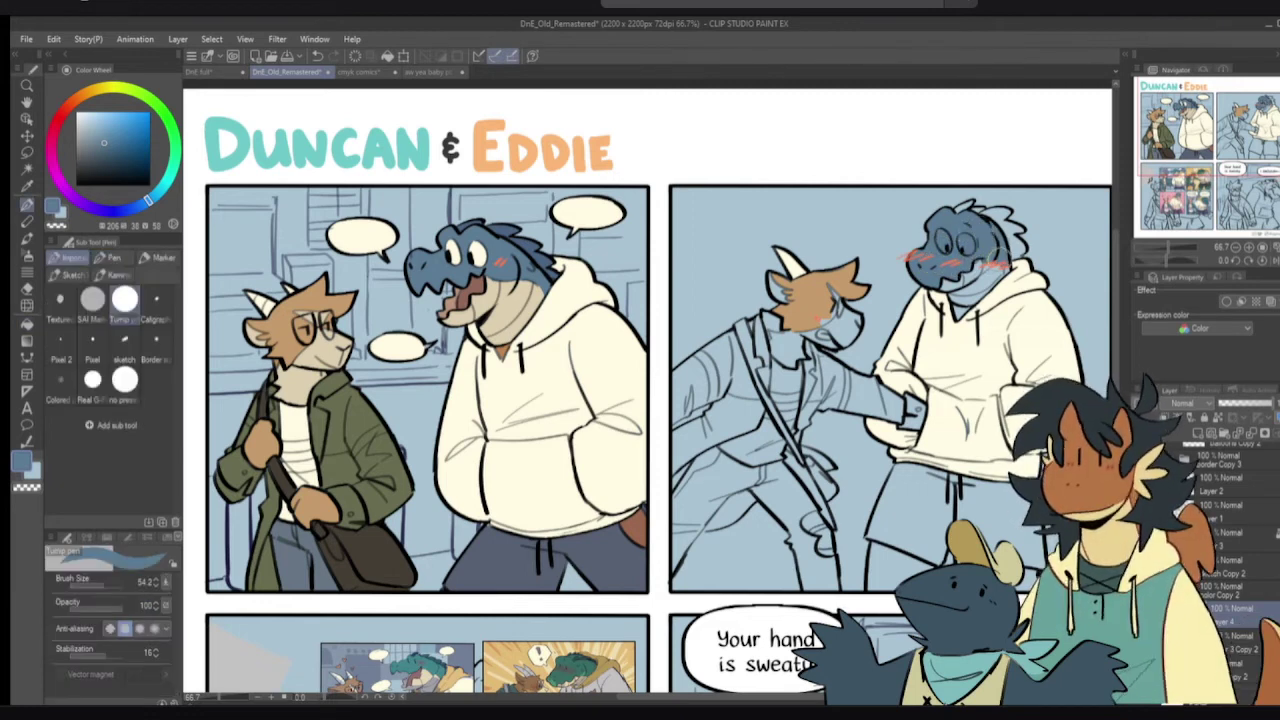
- Colour the crocodile's lower jaw and throat in the second panel with the beige sampled from its throat in the first panel
{"action": "left_click", "coordinate": [558, 302], "text": "alt"}
{"action": "key", "text": "g"}
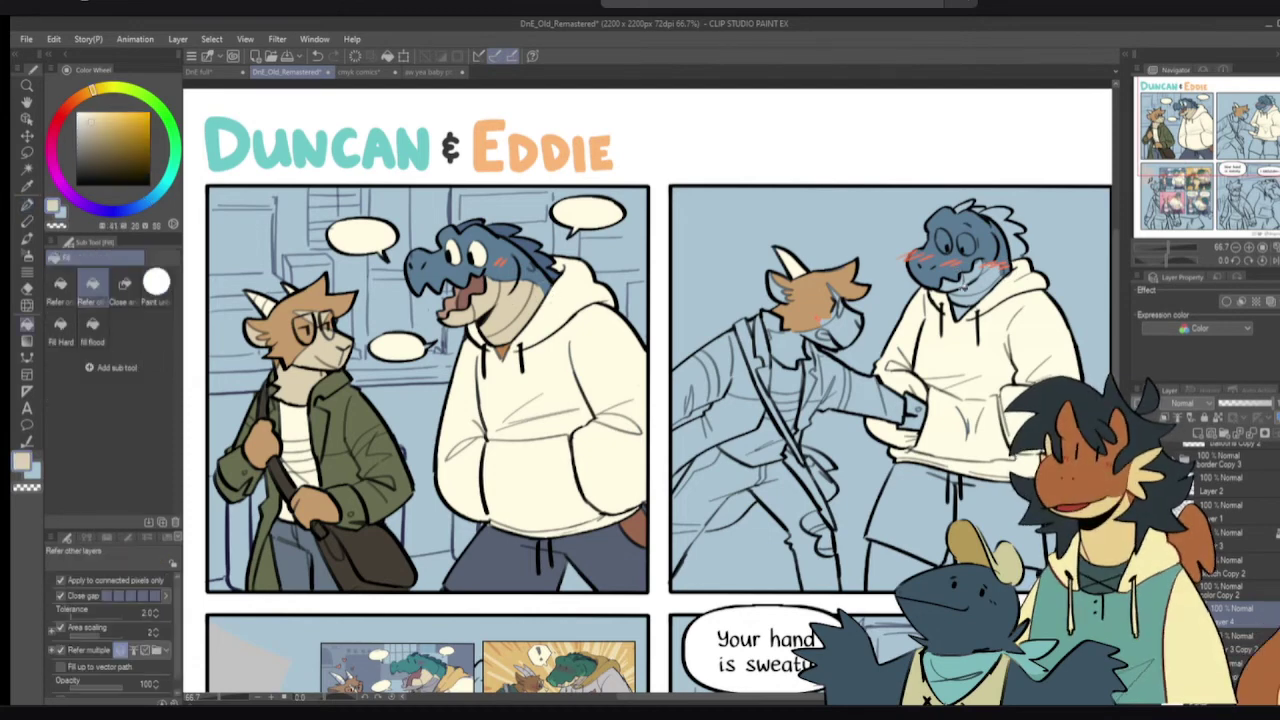
{"action": "left_click", "coordinate": [977, 289]}
{"action": "left_click", "coordinate": [970, 297]}
{"action": "left_click", "coordinate": [974, 275]}
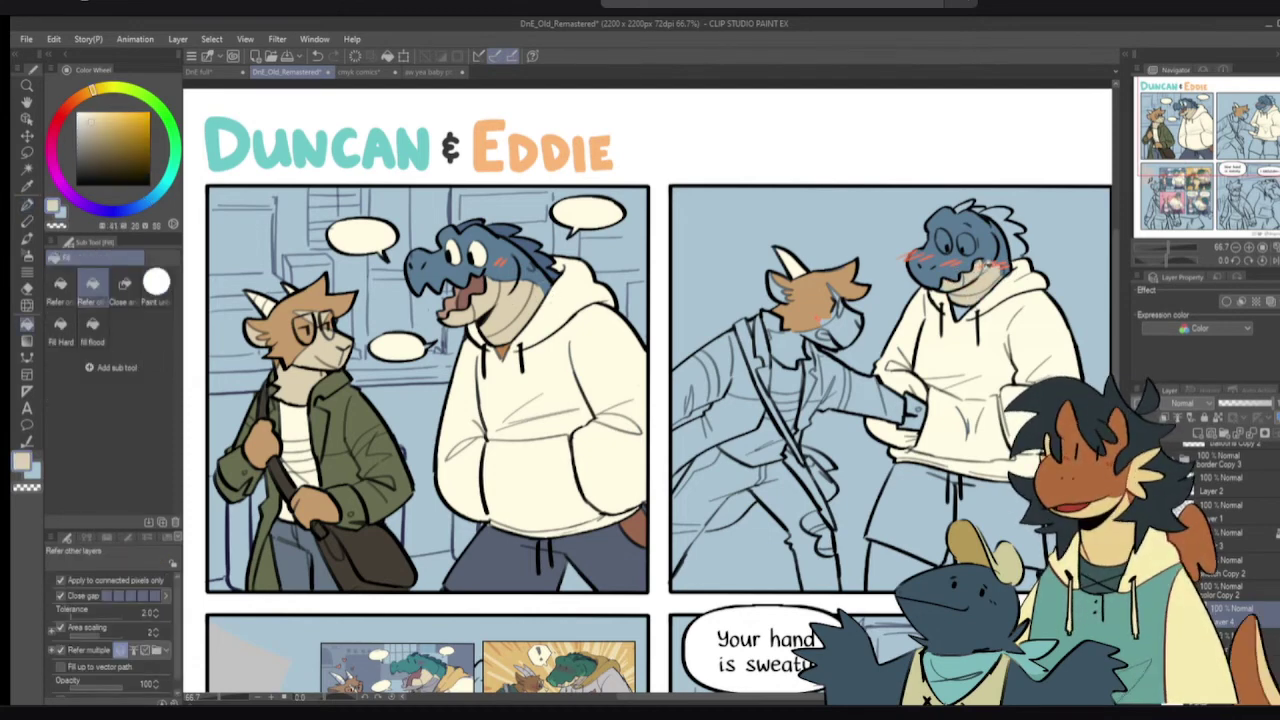
{"action": "key", "text": "p"}
{"action": "scroll", "coordinate": [975, 300], "scroll_direction": "up", "scroll_amount": 2}
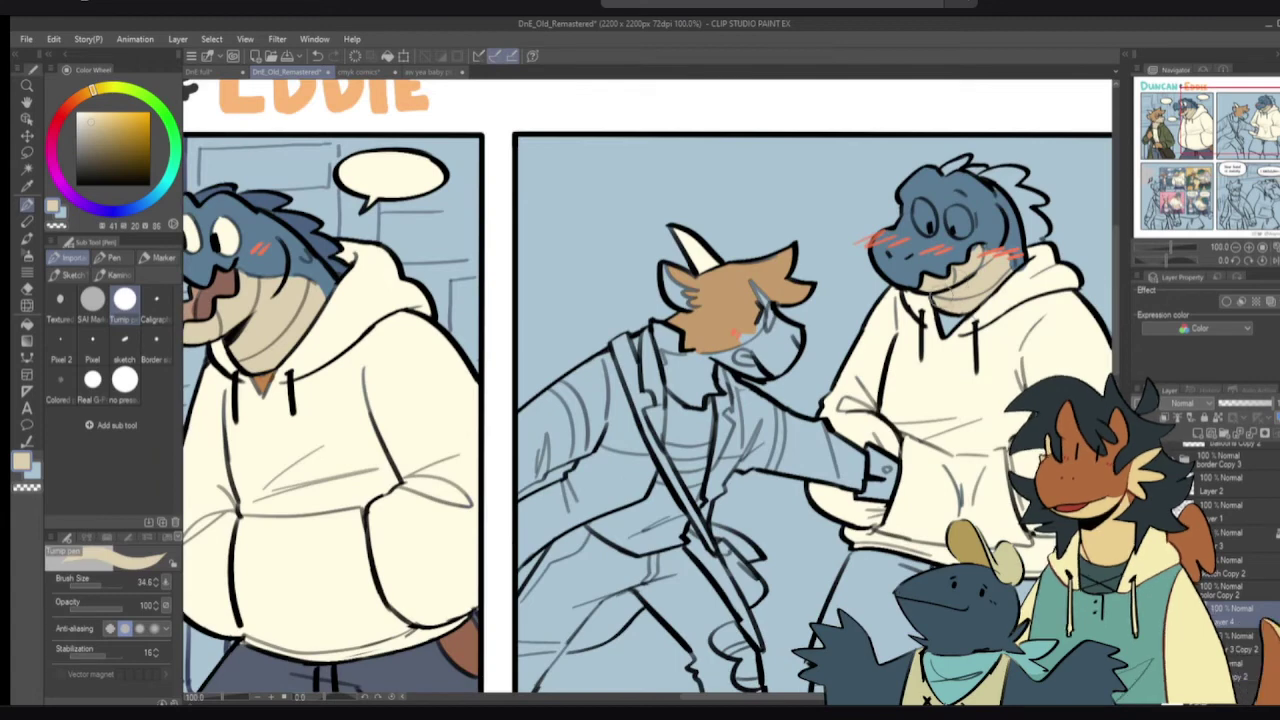
{"action": "mouse_move", "coordinate": [983, 266]}
{"action": "left_mouse_down"}
{"action": "mouse_move", "coordinate": [978, 252]}
{"action": "mouse_move", "coordinate": [972, 304]}
{"action": "left_mouse_up"}
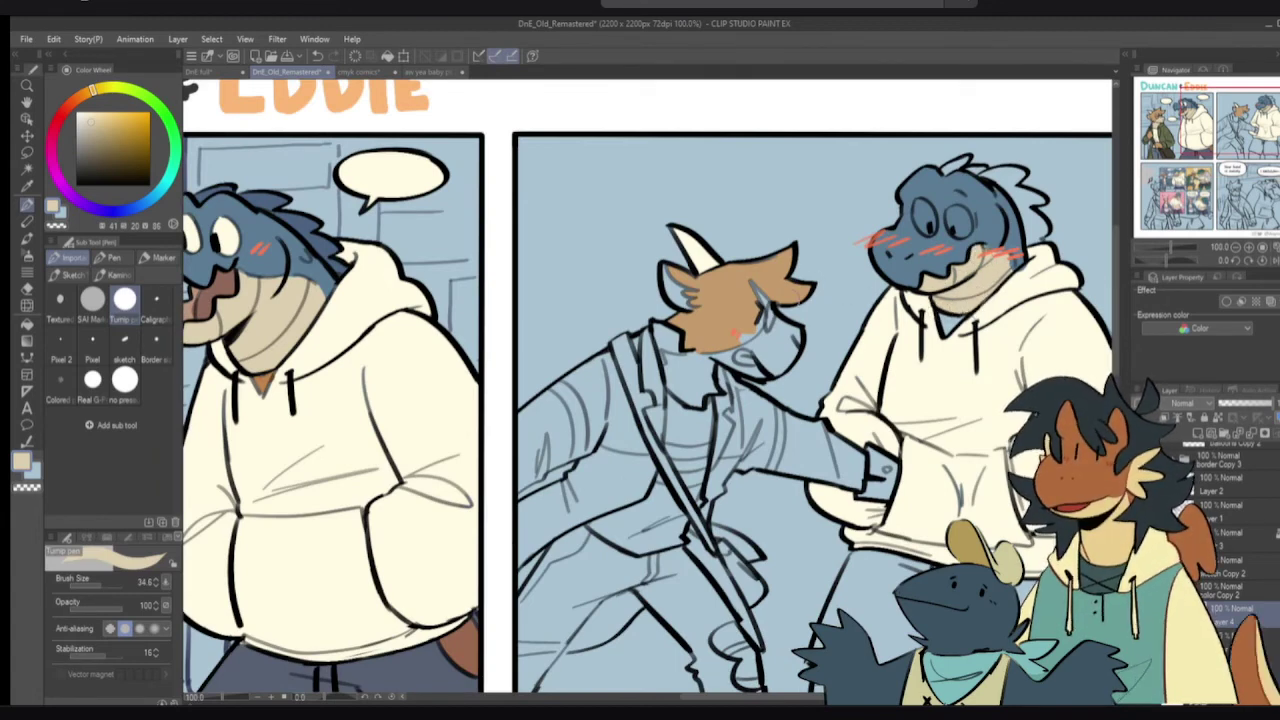
- Fill the goat's muzzle in the second panel with beige and paint beige around its eye and along its jaw
{"action": "key", "text": "g"}
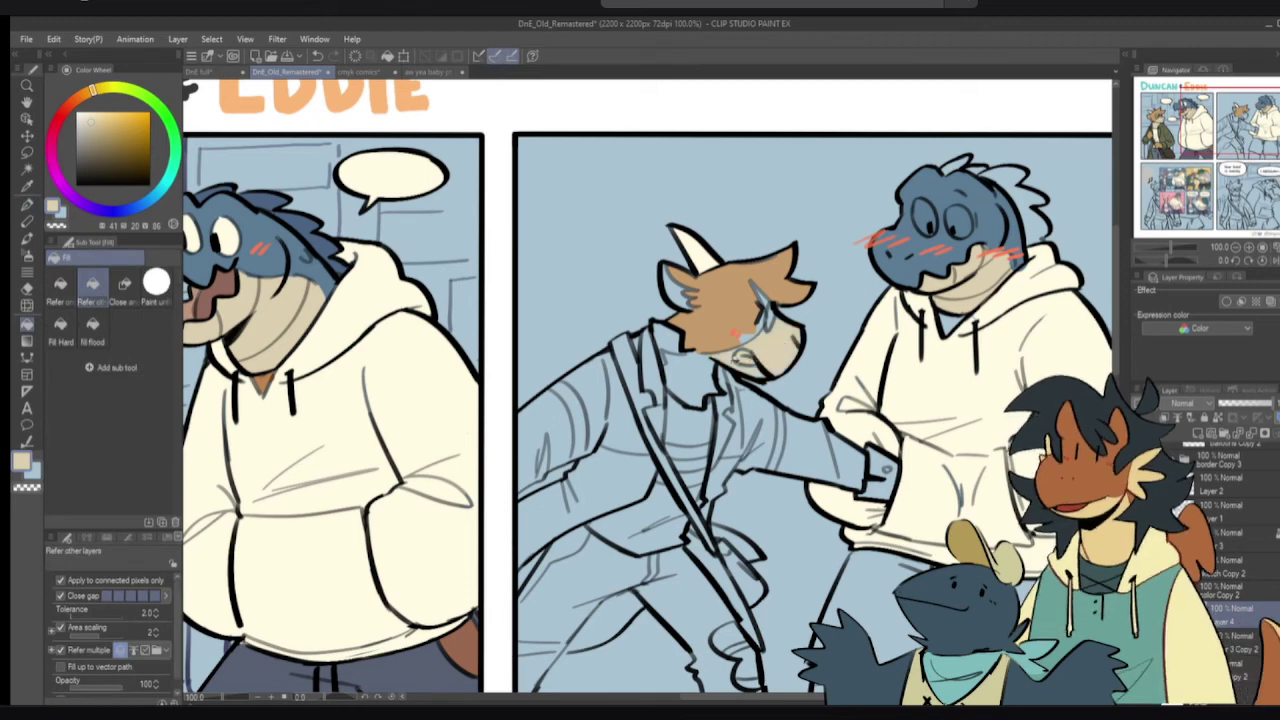
{"action": "key", "text": "p"}
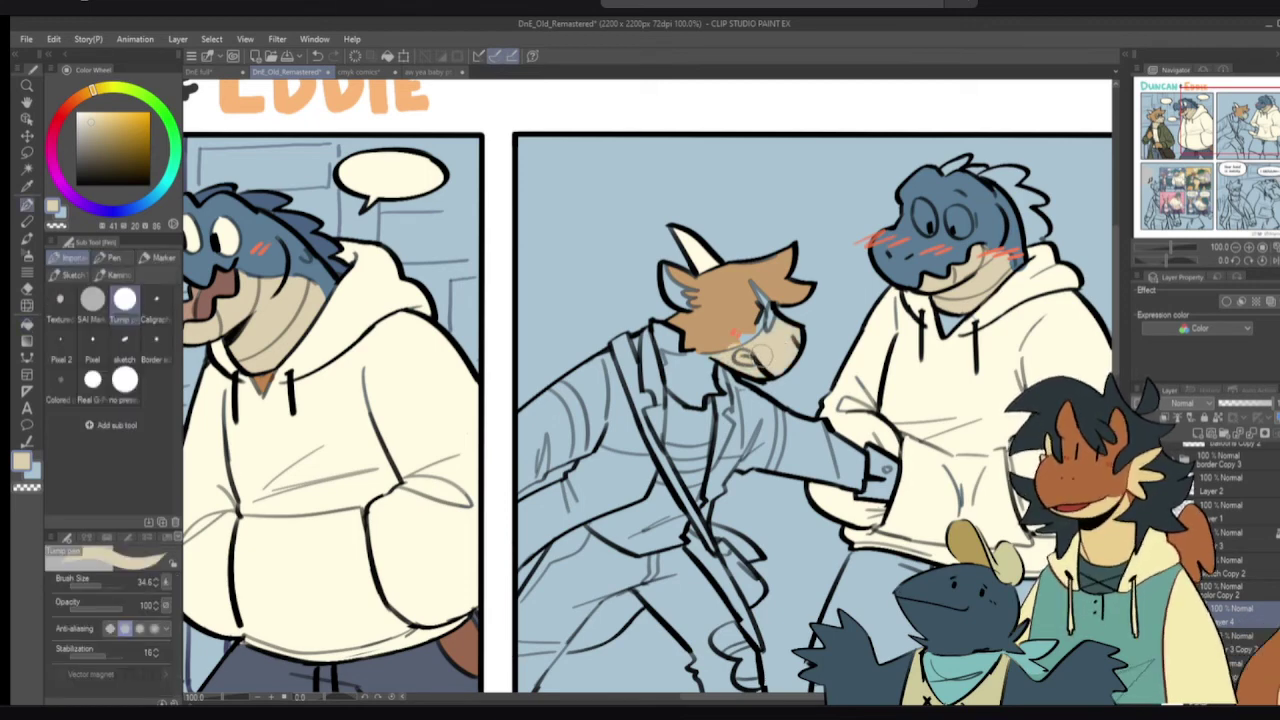
{"action": "left_click_drag", "start_coordinate": [724, 345], "coordinate": [696, 358]}
{"action": "left_click_drag", "start_coordinate": [722, 344], "coordinate": [764, 306]}
{"action": "left_click", "coordinate": [770, 300], "text": "alt"}
{"action": "left_click", "coordinate": [774, 312], "text": "alt"}
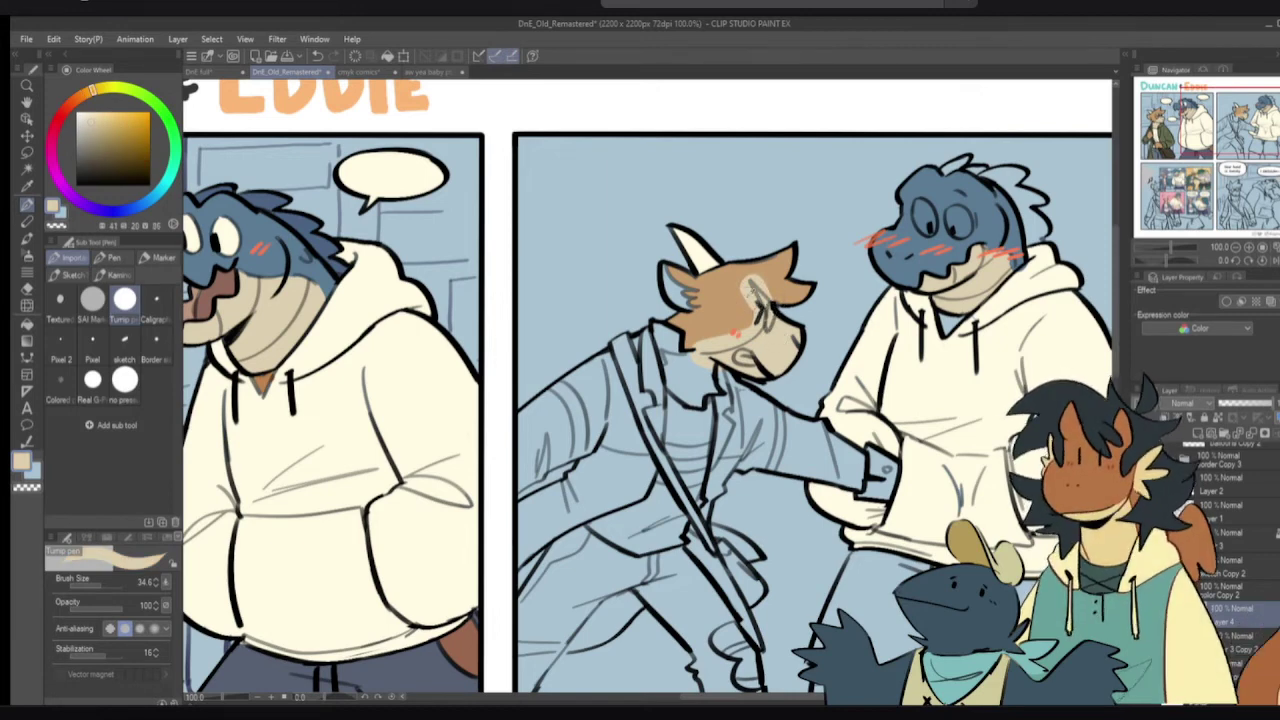
- Recolour the goat's cheek and brow in the second panel with the orange brown sampled from its head
{"action": "left_click", "coordinate": [738, 300], "text": "alt"}
{"action": "left_click_drag", "start_coordinate": [741, 302], "coordinate": [770, 278]}
{"action": "key", "text": "g"}
{"action": "key", "text": "ctrl+z"}
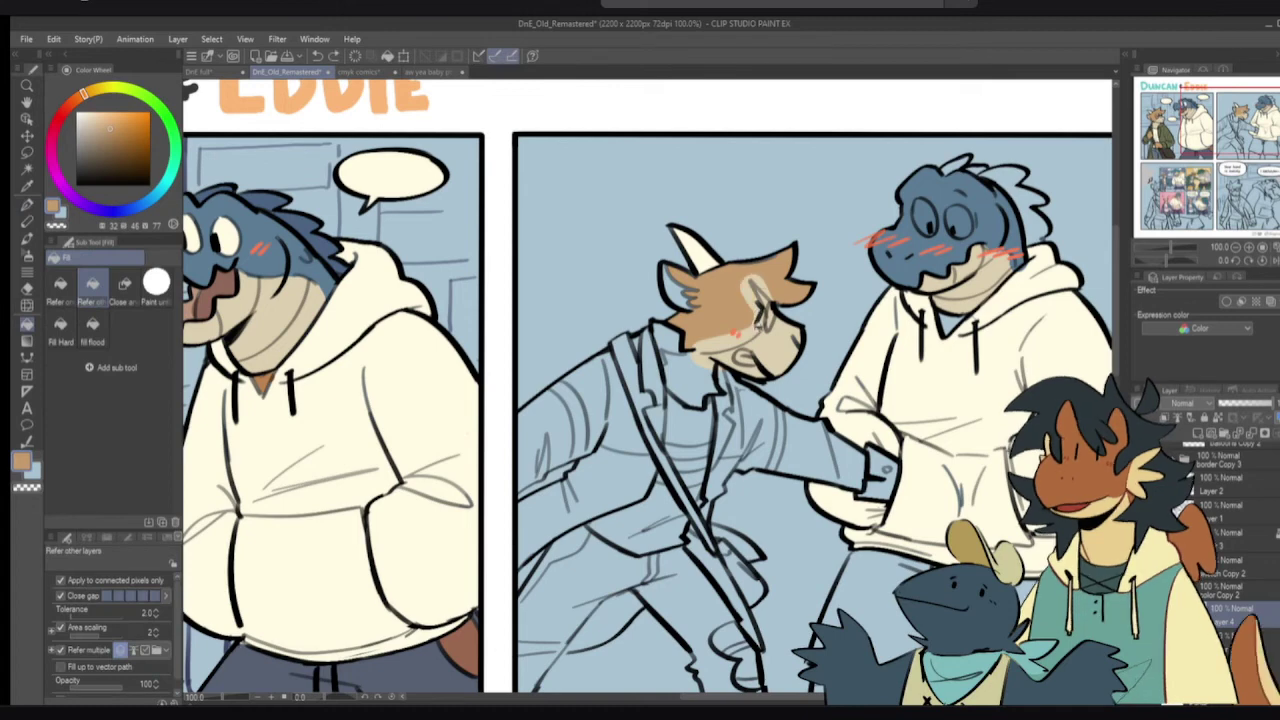
{"action": "left_click", "coordinate": [740, 330]}
- Fill the goat's inner ear with the muzzle's beige, and touch up its face with the head's orange brown
{"action": "left_click", "coordinate": [768, 356], "text": "alt"}
{"action": "key", "text": "p"}
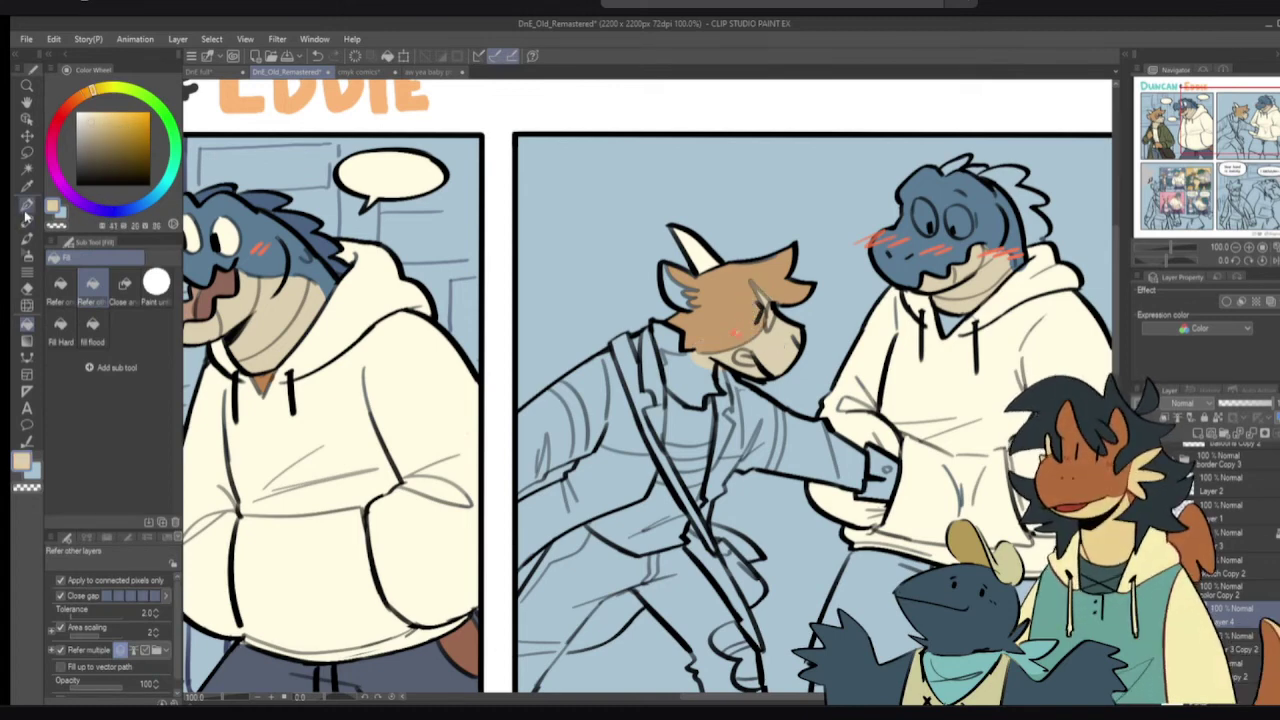
{"action": "key", "text": "g"}
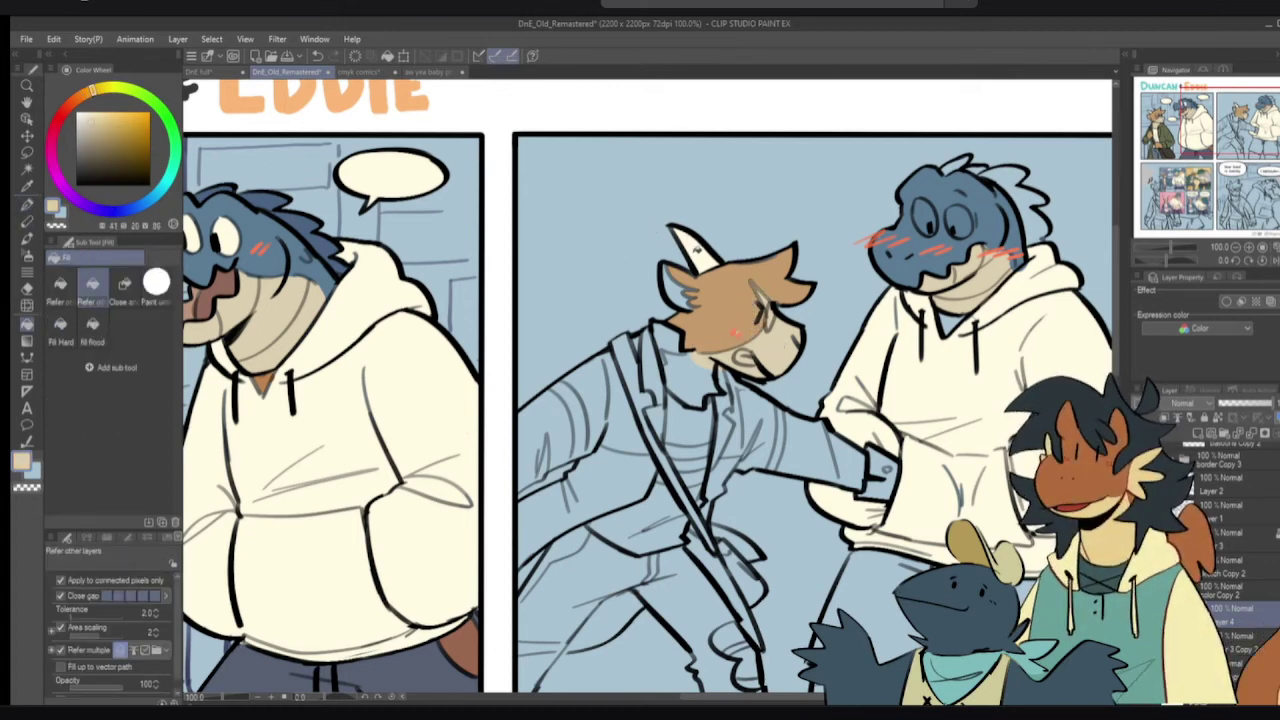
{"action": "left_click", "coordinate": [680, 286]}
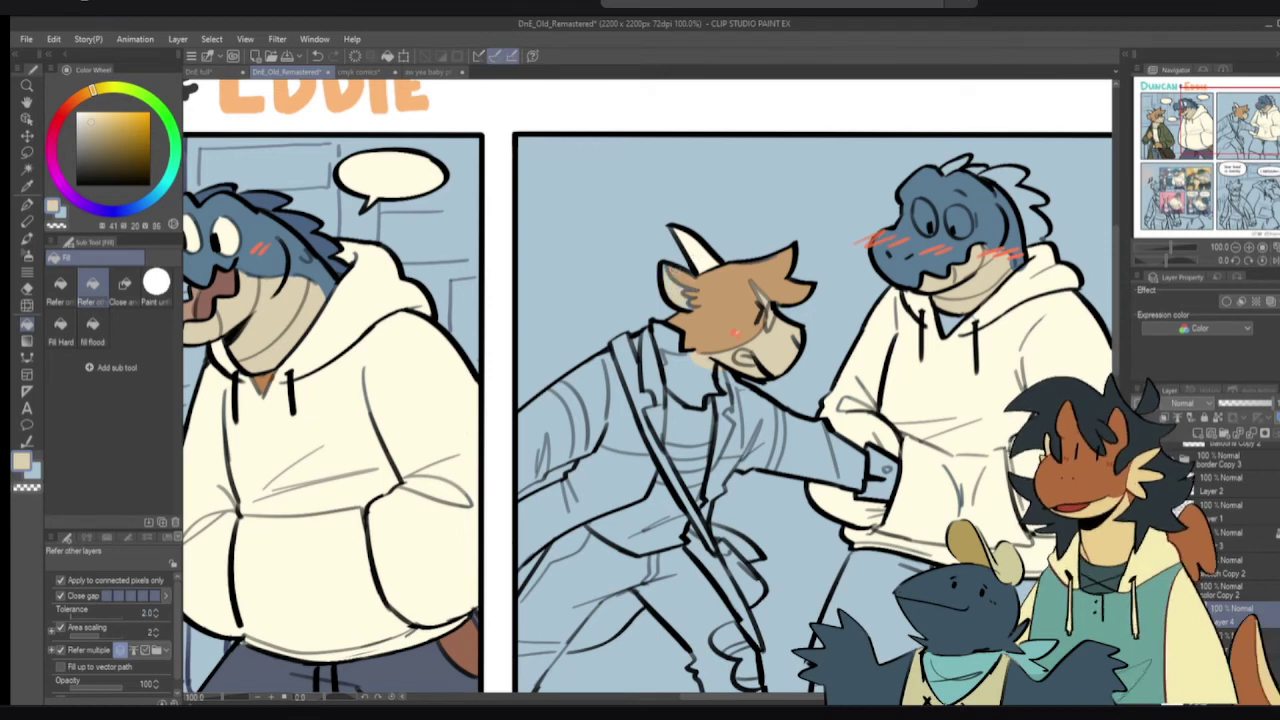
{"action": "left_click", "coordinate": [713, 285], "text": "alt"}
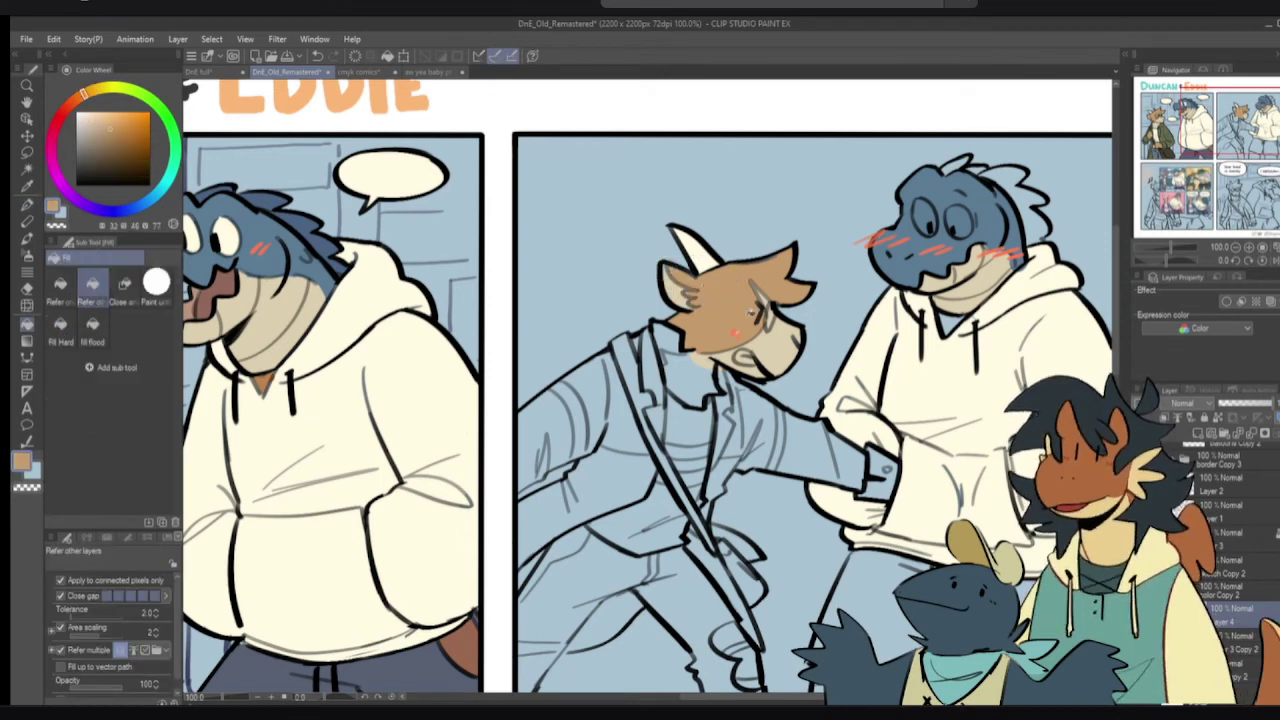
{"action": "key", "text": "p"}
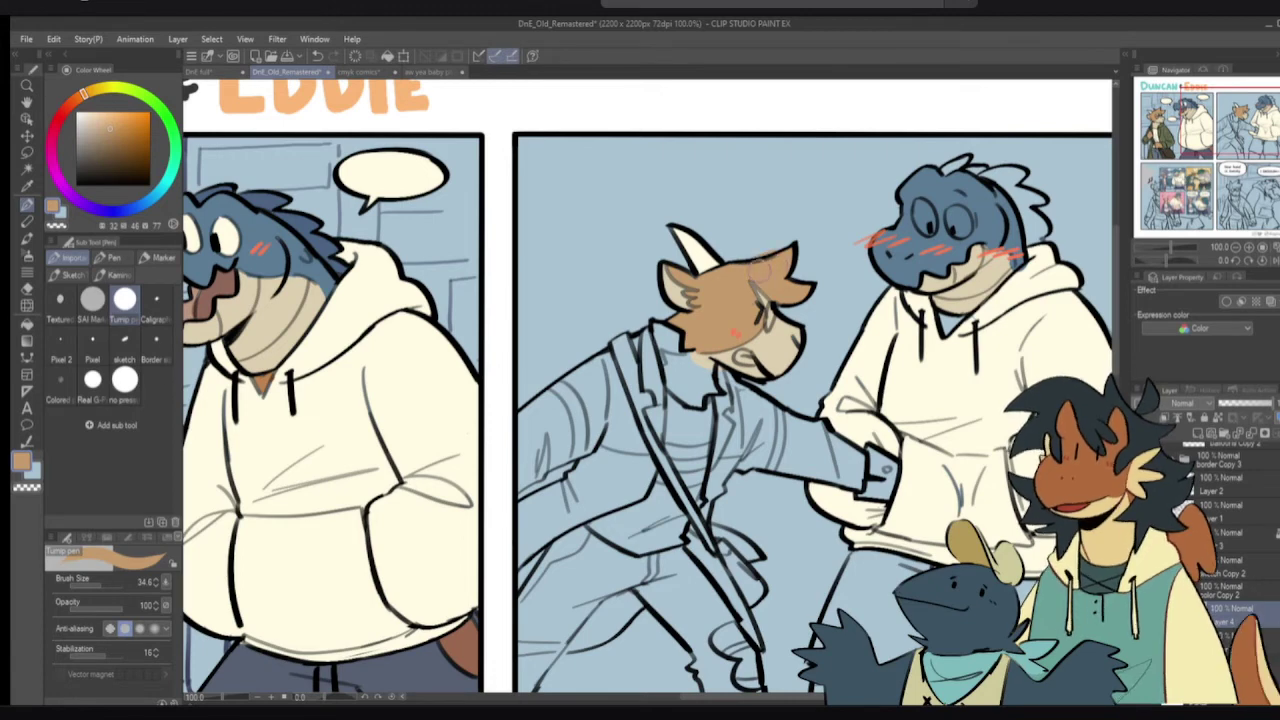
{"action": "scroll", "coordinate": [765, 264], "scroll_direction": "down", "scroll_amount": 1}
{"action": "key", "text": "g"}
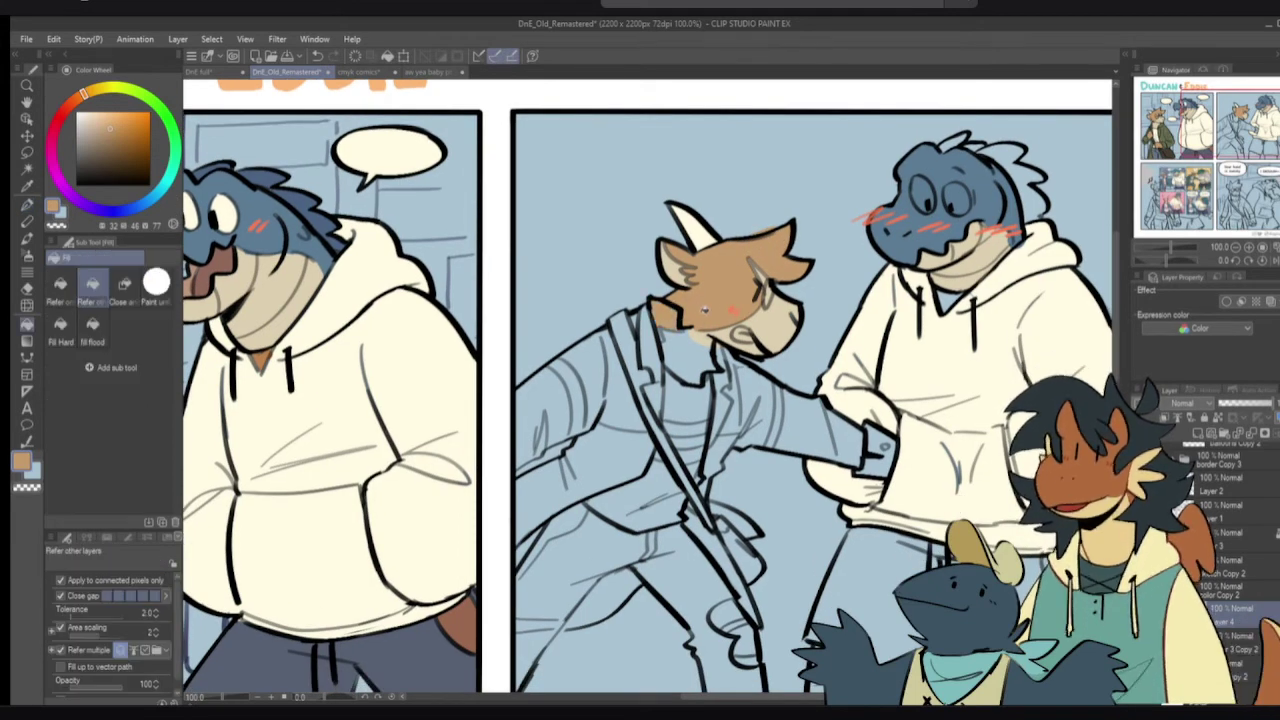
- Fill the goat's neck in the second panel with the beige sampled from its muzzle
{"action": "key", "text": "p"}
{"action": "left_click", "coordinate": [764, 322], "text": "alt"}
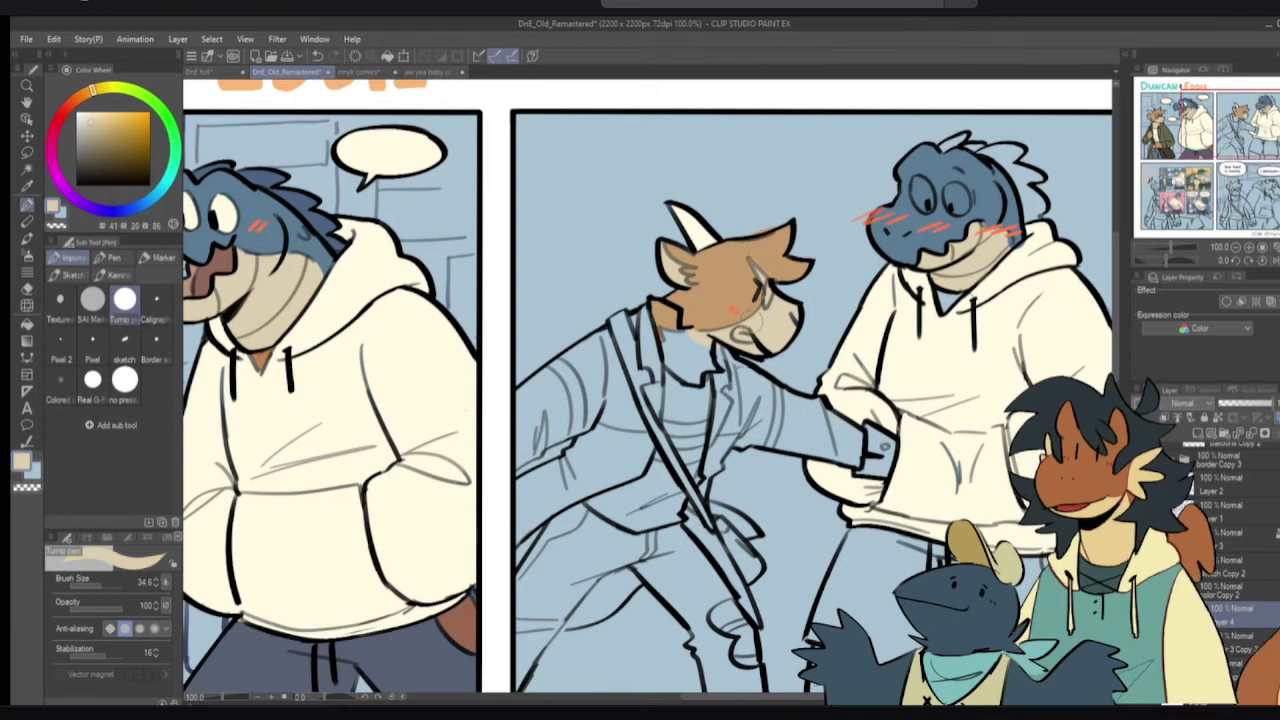
{"action": "key", "text": "g"}
{"action": "left_click", "coordinate": [696, 343]}
{"action": "key", "text": "p"}
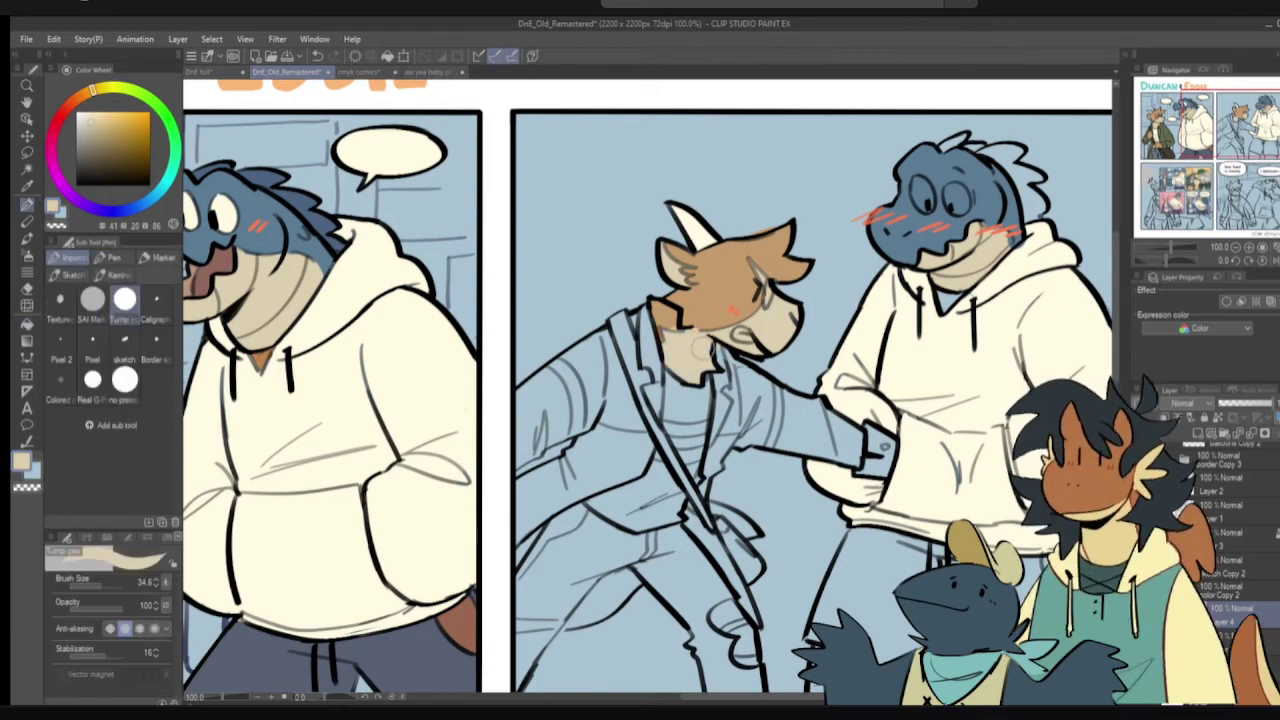
- Paint orange brown fur down the back of the goat's neck and refine its edge with the beige
{"action": "left_click", "coordinate": [697, 306], "text": "alt"}
{"action": "left_click_drag", "start_coordinate": [669, 325], "coordinate": [702, 334]}
{"action": "left_click", "coordinate": [690, 350], "text": "alt"}
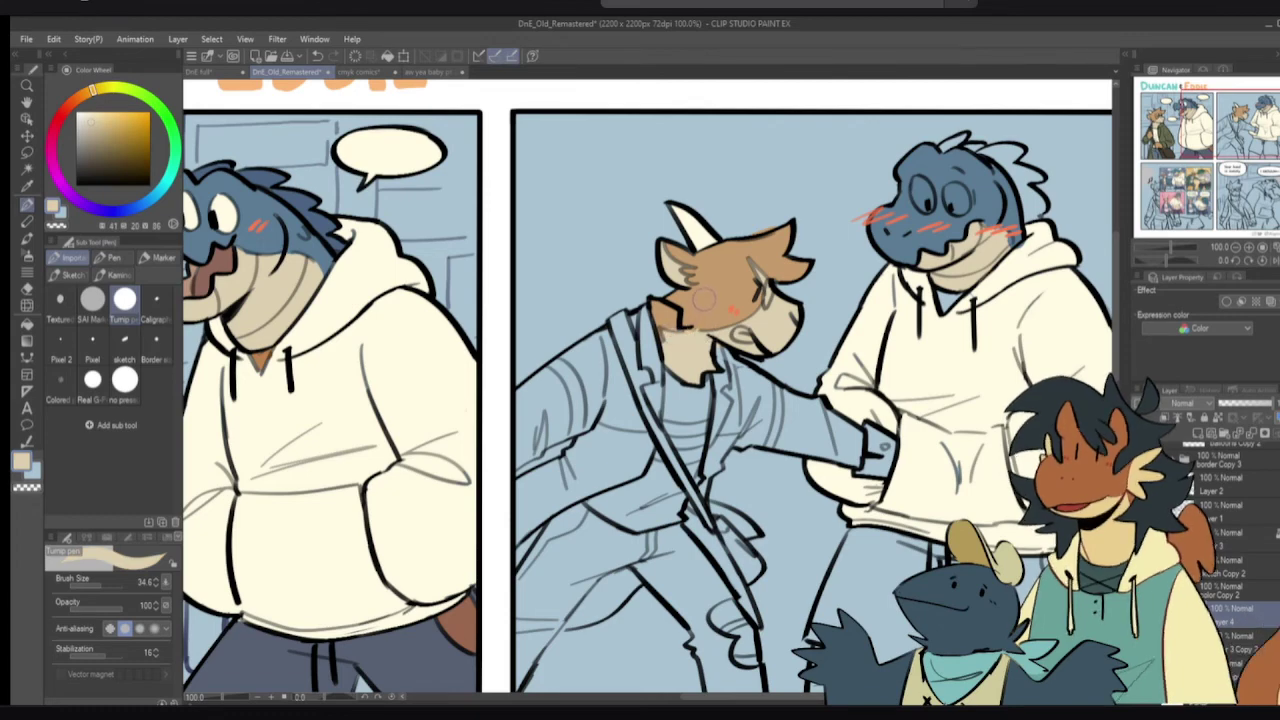
{"action": "left_click", "coordinate": [703, 298], "text": "alt"}
{"action": "scroll", "coordinate": [690, 335], "scroll_direction": "down", "scroll_amount": 2}
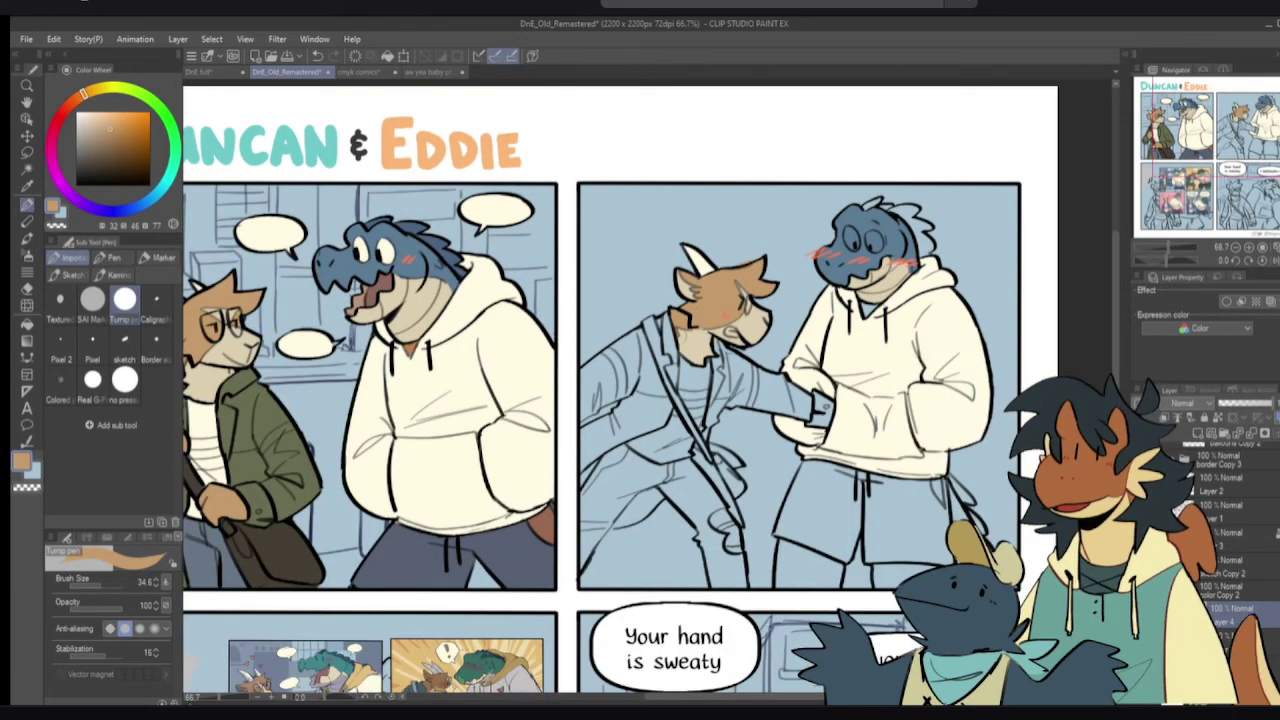
{"action": "left_click", "coordinate": [688, 337], "text": "alt"}
{"action": "left_click_drag", "start_coordinate": [688, 326], "coordinate": [728, 311]}
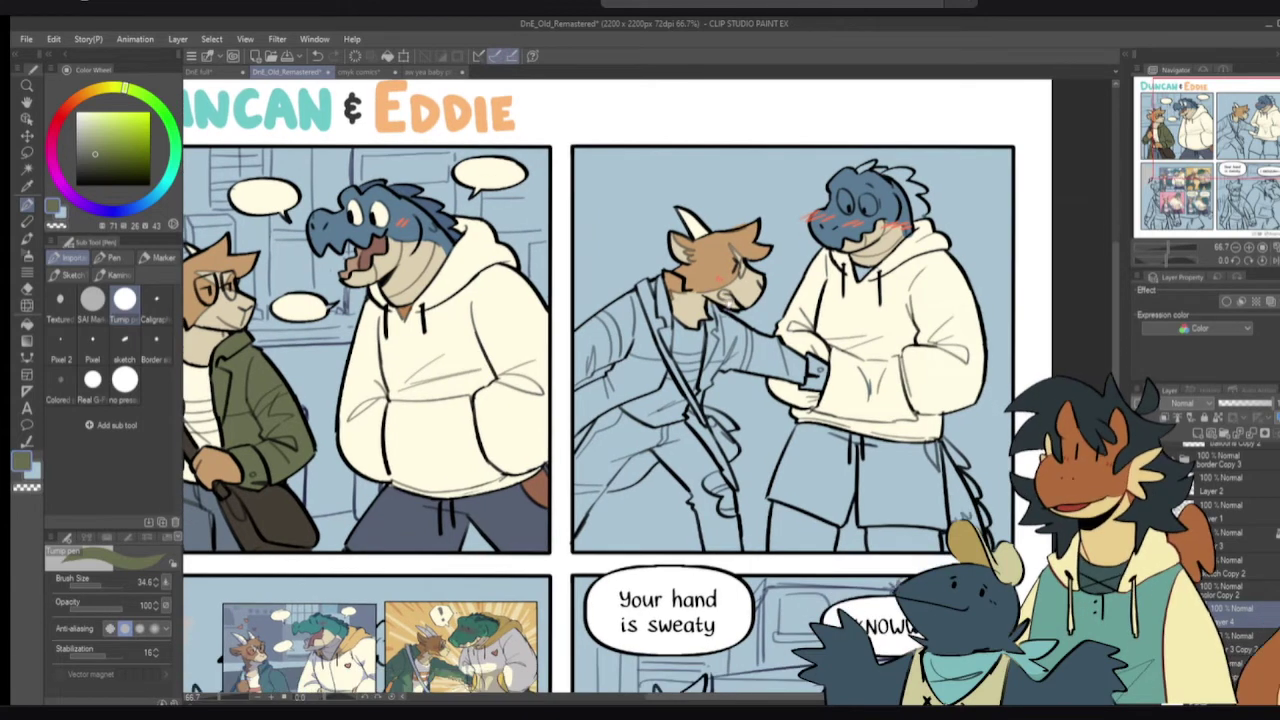
- Fill the goat's rear jacket sleeve and jacket side in the second panel with olive green (H 71, S 26, V 43)
{"action": "key", "text": "g"}
{"action": "left_click_drag", "start_coordinate": [640, 325], "coordinate": [590, 337]}
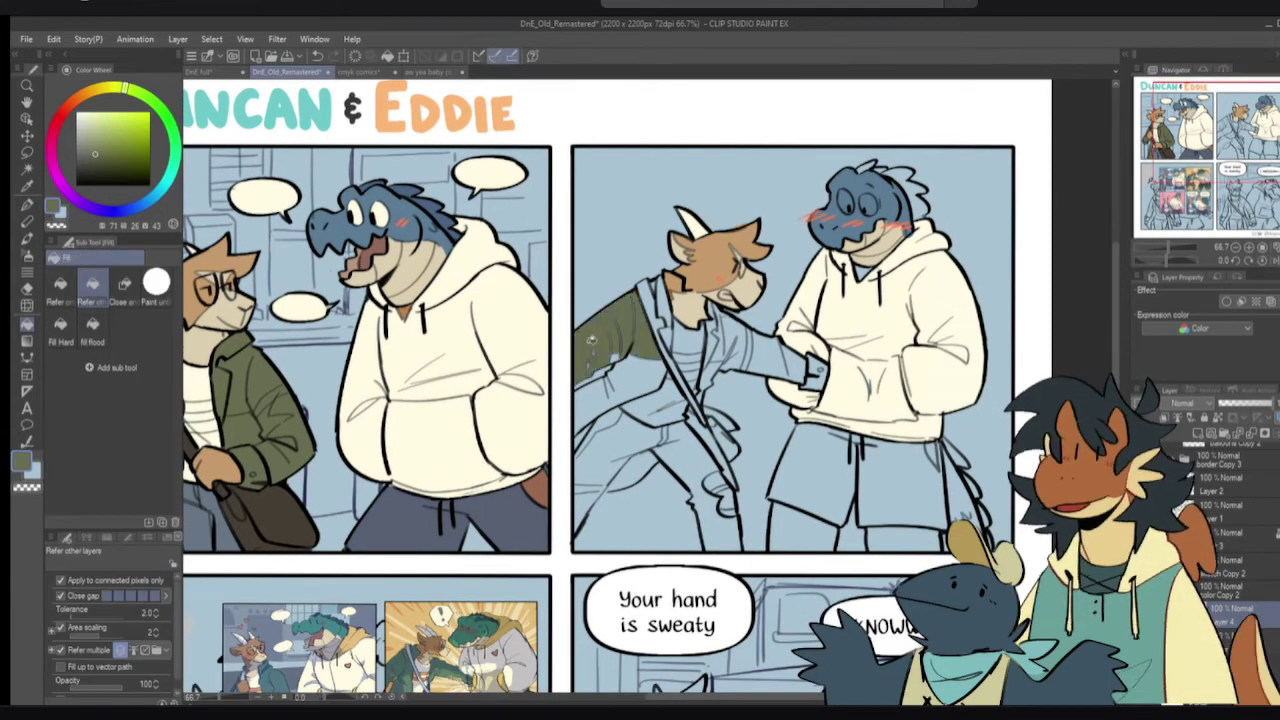
{"action": "key", "text": "p"}
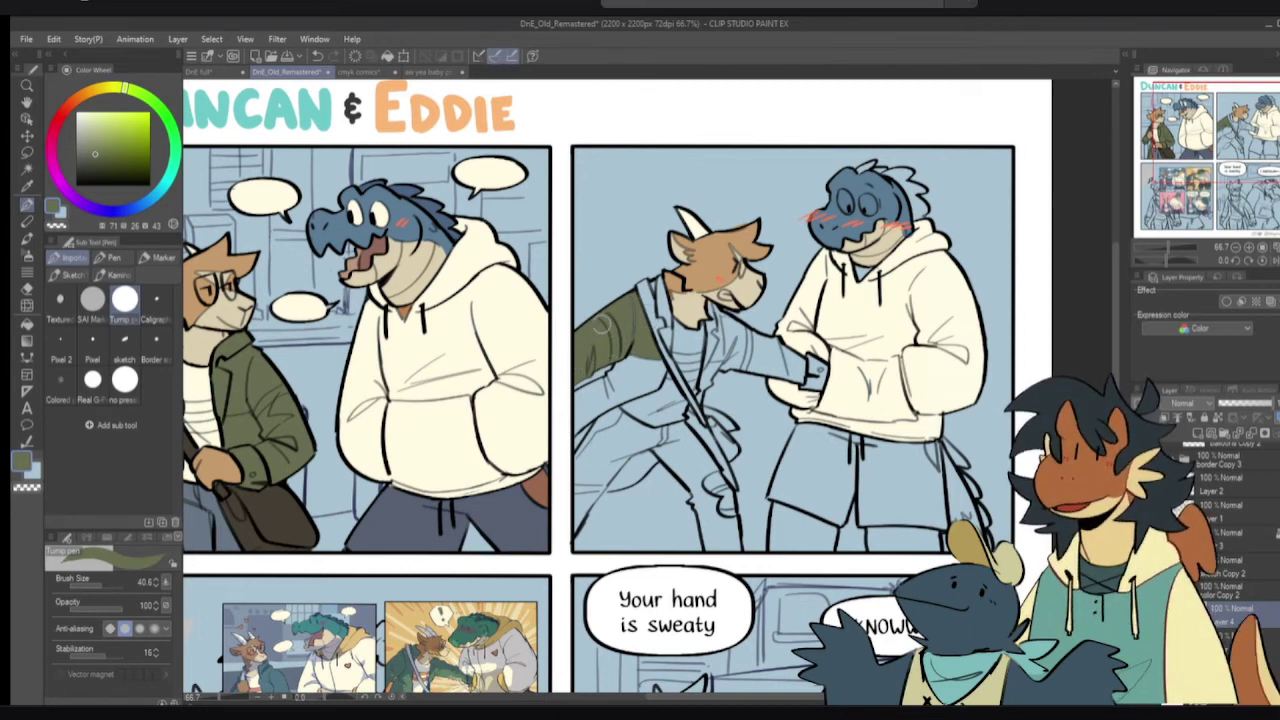
{"action": "key", "text": "g"}
{"action": "left_click", "coordinate": [612, 385]}
{"action": "key", "text": "p"}
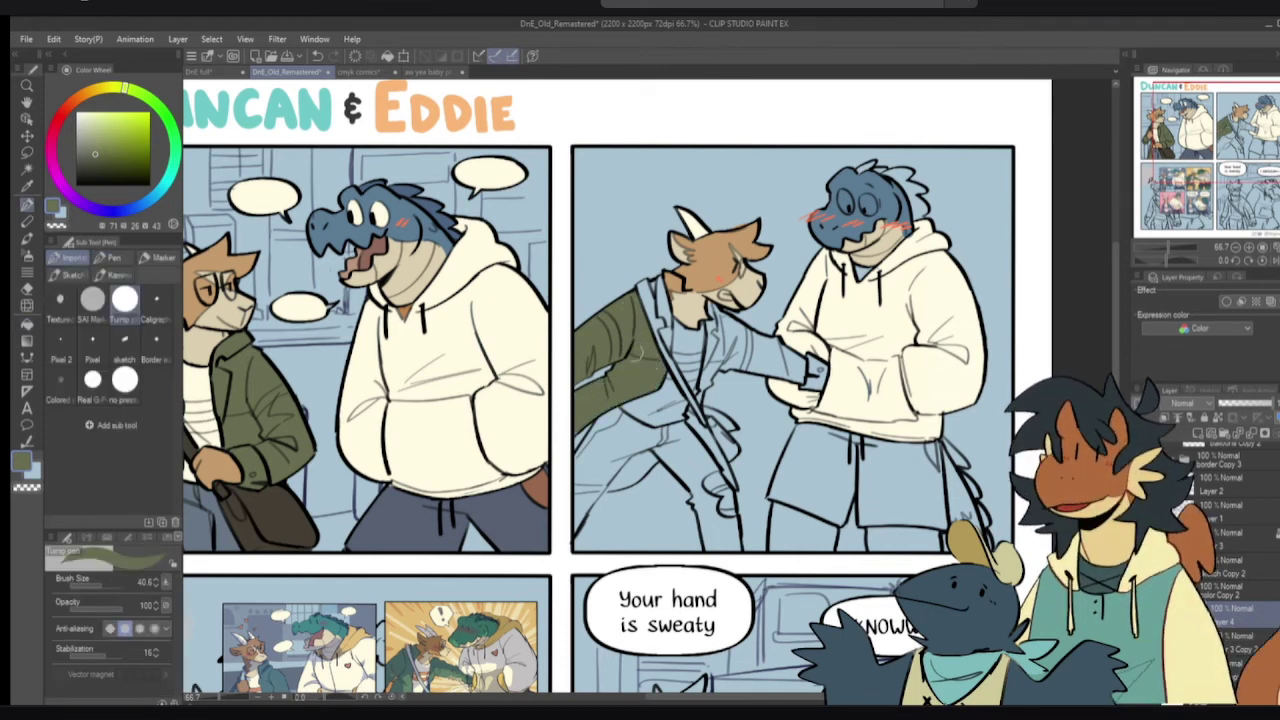
- Colour the goat's jacket collar, outstretched sleeve and cuff, and front edge in the second panel with olive green
{"action": "key", "text": "g"}
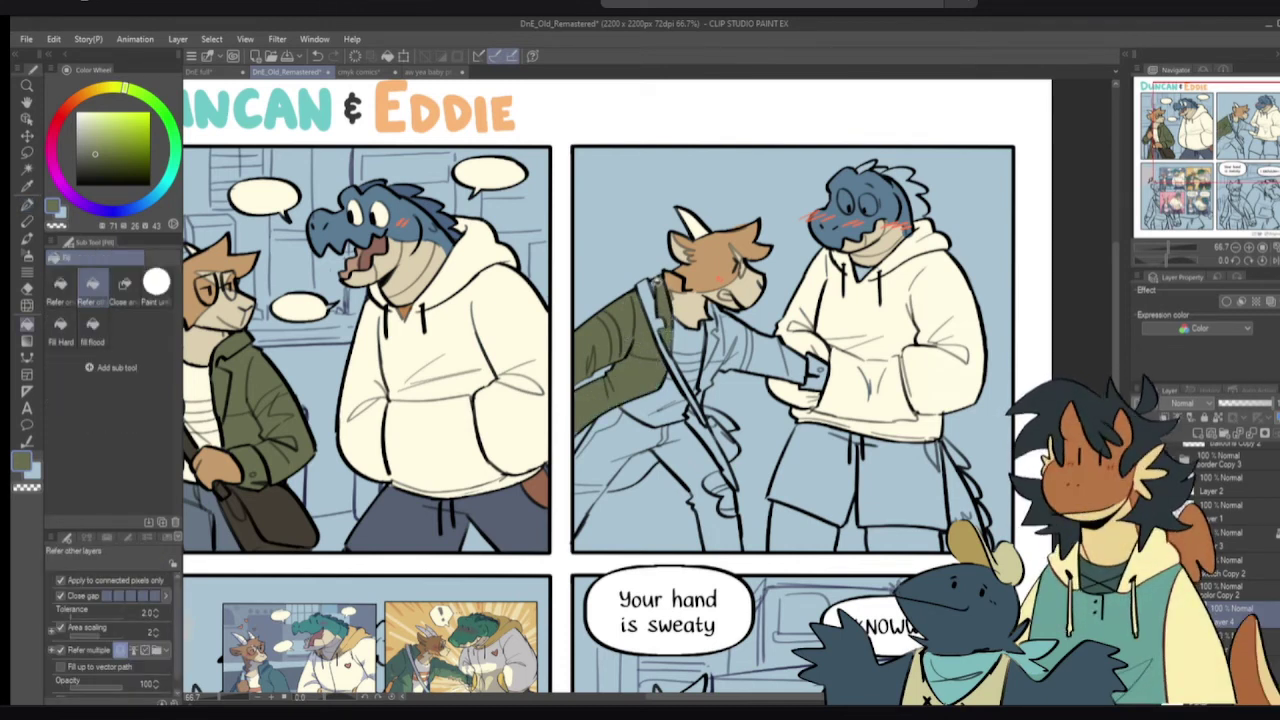
{"action": "key", "text": "p"}
{"action": "mouse_move", "coordinate": [718, 310]}
{"action": "left_mouse_down"}
{"action": "mouse_move", "coordinate": [736, 352]}
{"action": "mouse_move", "coordinate": [820, 374]}
{"action": "left_mouse_up"}
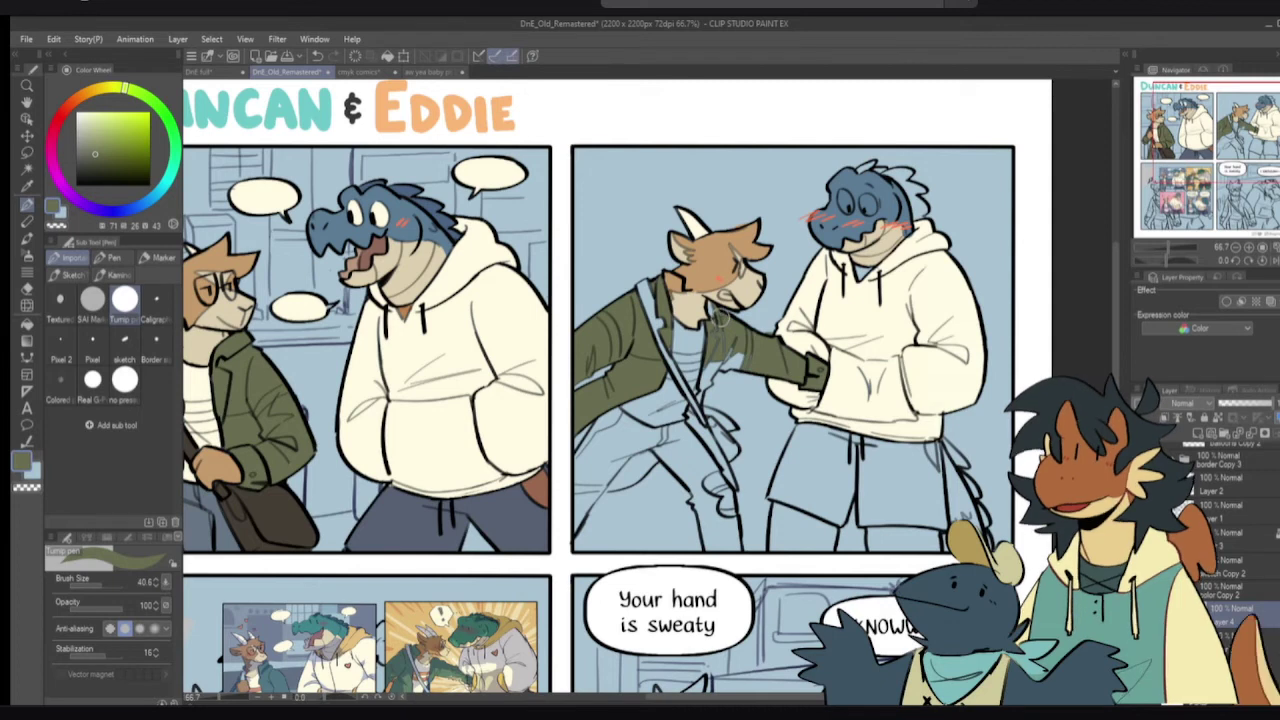
{"action": "mouse_move", "coordinate": [721, 340]}
{"action": "left_mouse_down"}
{"action": "mouse_move", "coordinate": [732, 333]}
{"action": "mouse_move", "coordinate": [762, 358]}
{"action": "mouse_move", "coordinate": [735, 362]}
{"action": "left_mouse_up"}
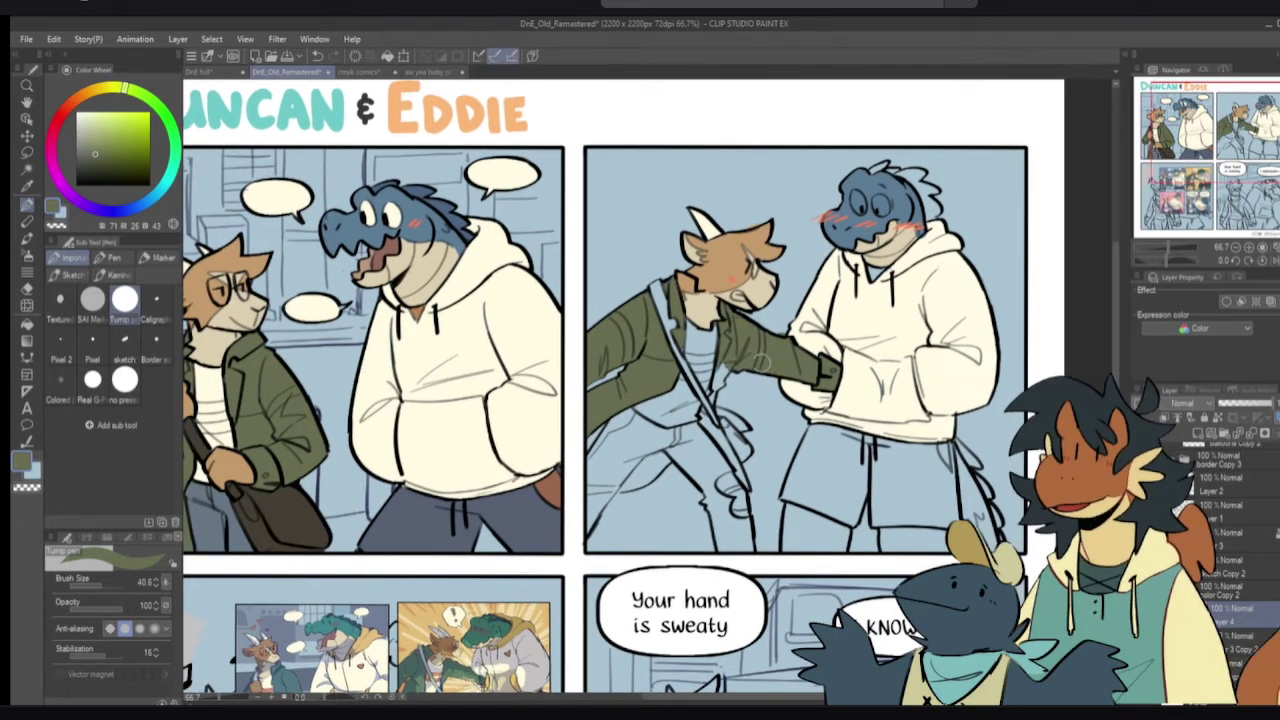
- Fill the hanging lower front of the goat's jacket and the jacket piece below its thigh with olive green
{"action": "key", "text": "g"}
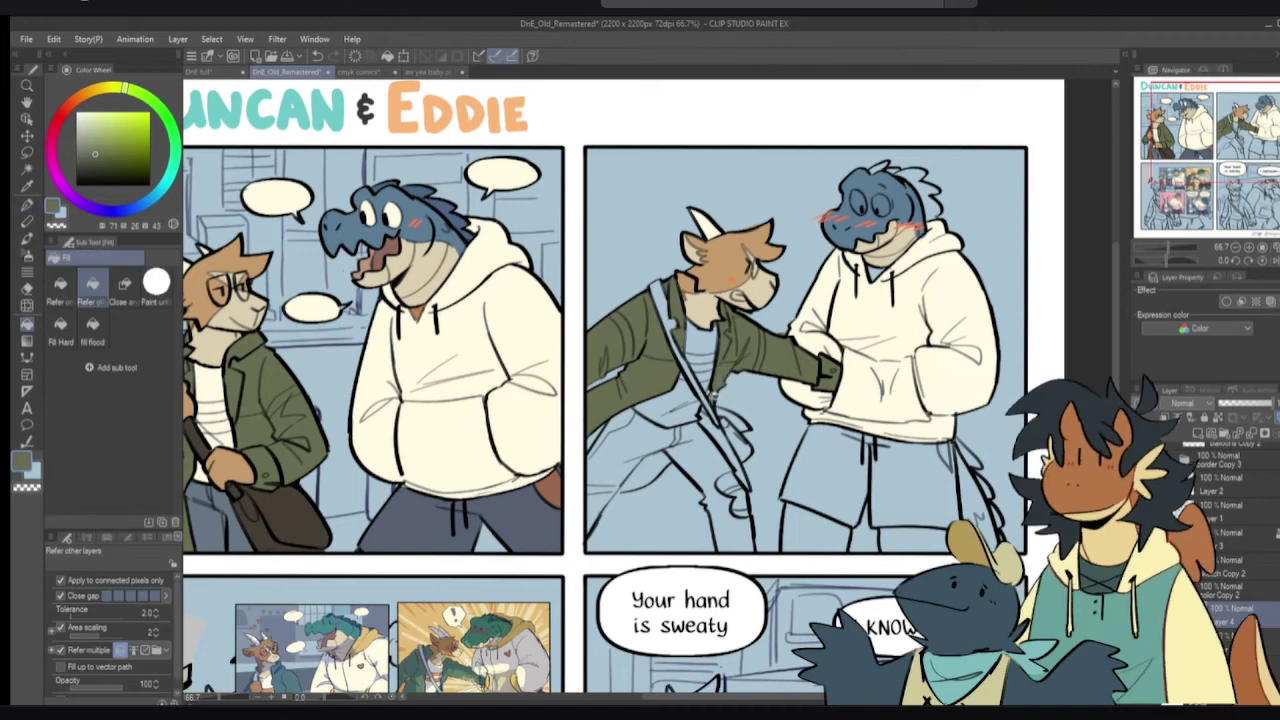
{"action": "key", "text": "p"}
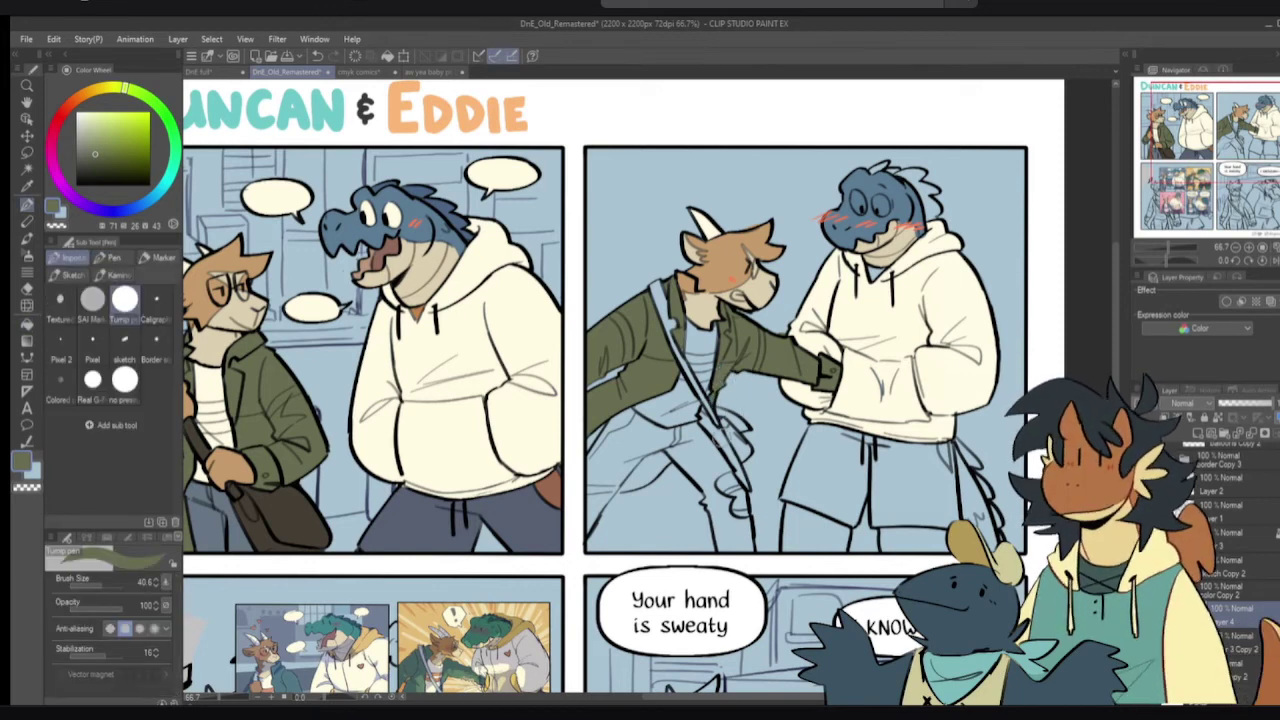
{"action": "key", "text": "g"}
{"action": "key", "text": "p"}
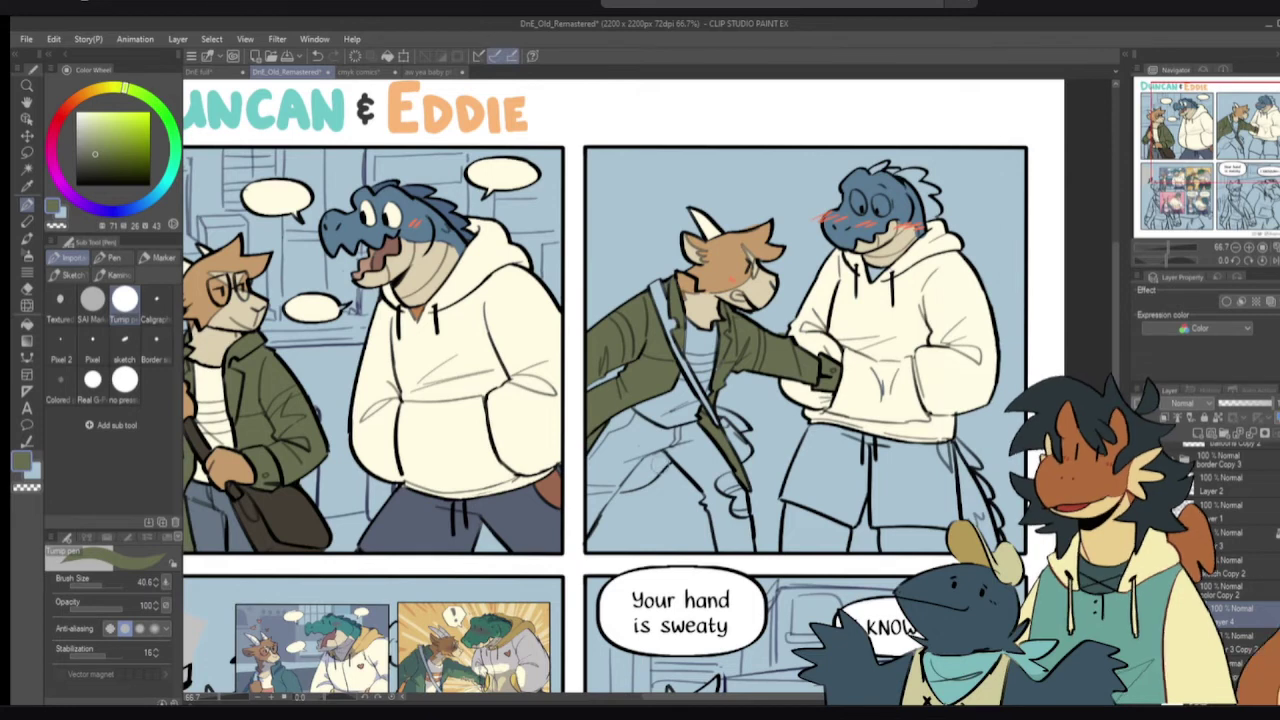
{"action": "key", "text": "g"}
{"action": "left_click", "coordinate": [640, 475]}
{"action": "key", "text": "p"}
- Fill both legs of the goat's jeans in the second panel with the slate blue (H 209, S 22, V 52) sampled from the first panel
{"action": "left_click", "coordinate": [217, 516], "text": "alt"}
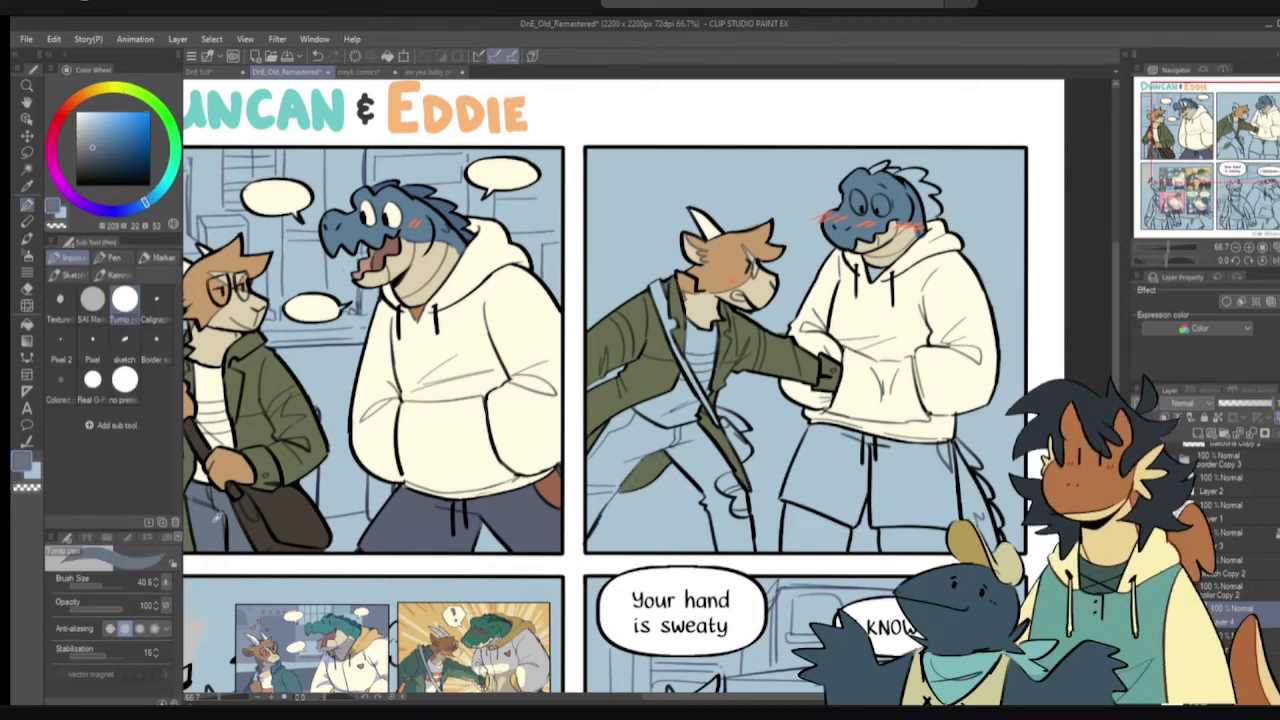
{"action": "key", "text": "g"}
{"action": "left_click", "coordinate": [621, 430]}
{"action": "left_click", "coordinate": [609, 478]}
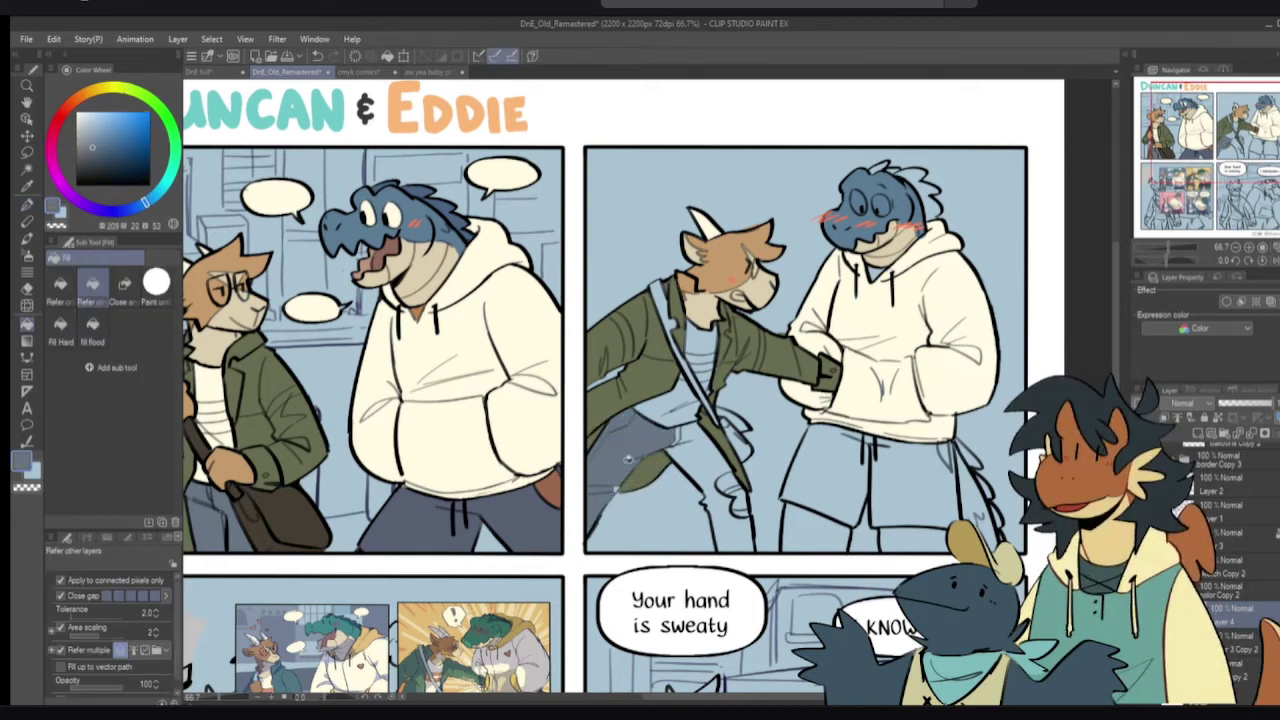
{"action": "key", "text": "p"}
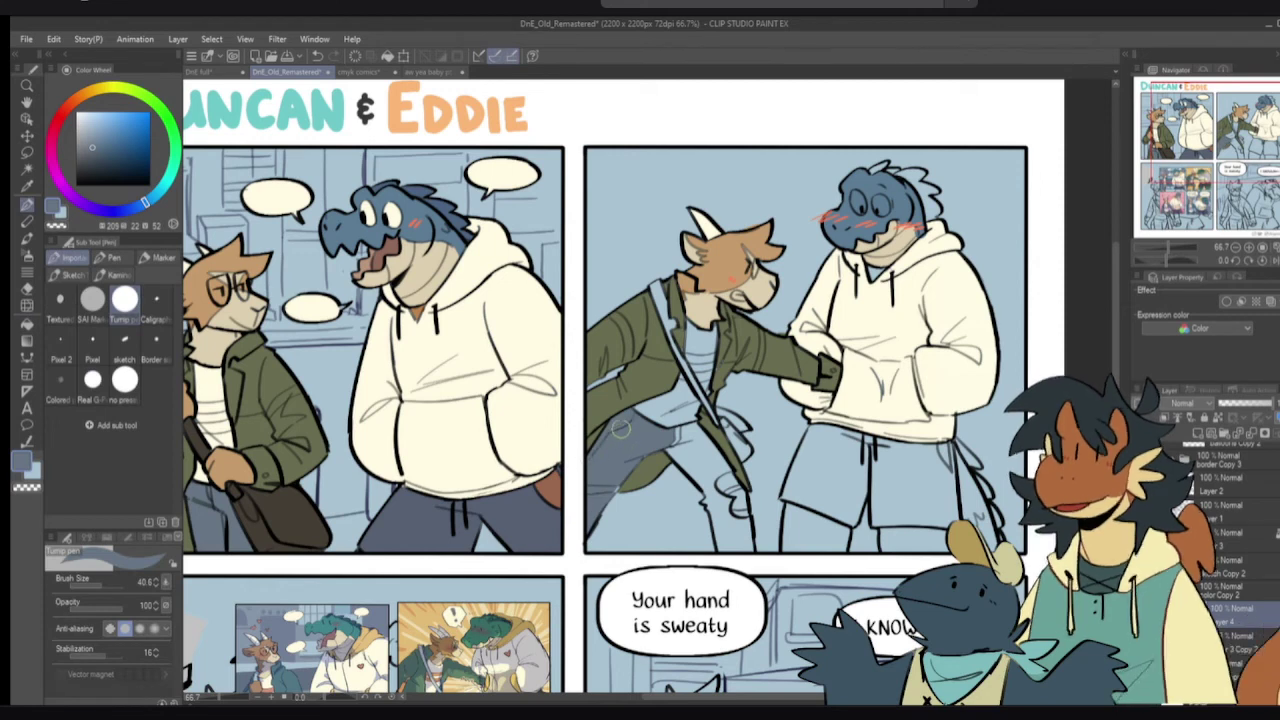
{"action": "key", "text": "g"}
{"action": "left_click", "coordinate": [671, 431]}
{"action": "key", "text": "p"}
{"action": "key", "text": "g"}
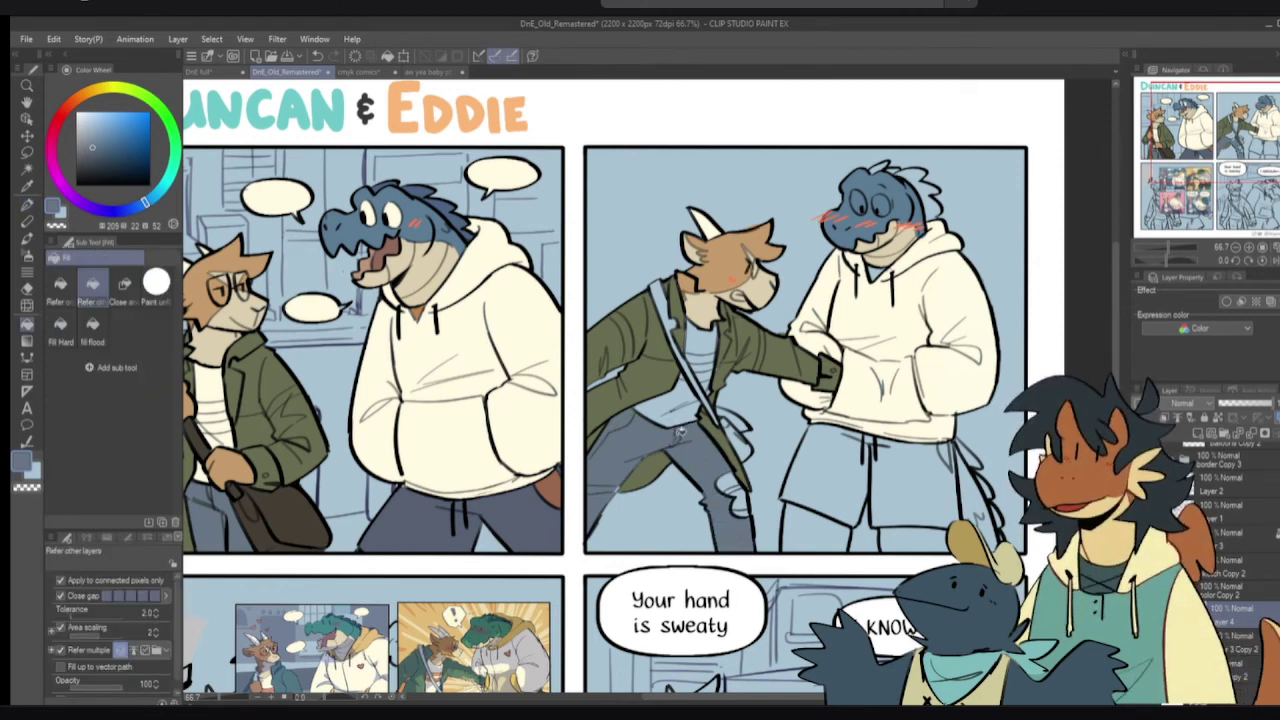
{"action": "key", "text": "p"}
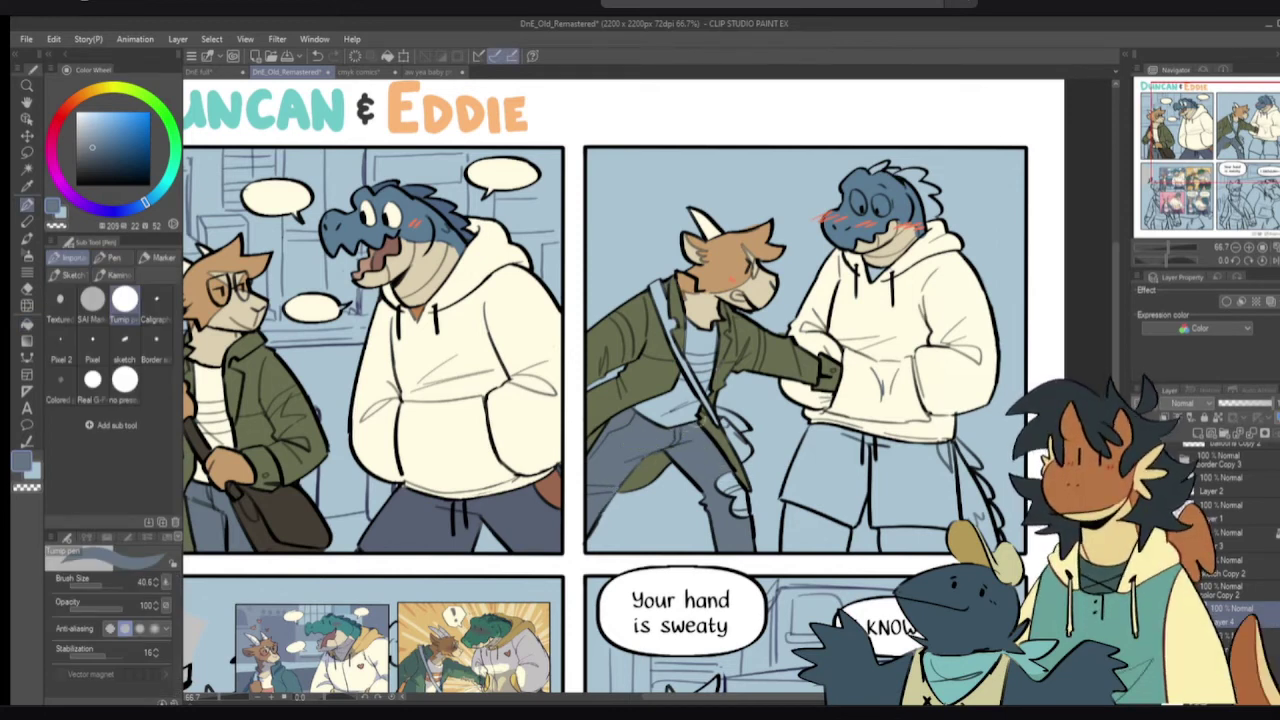
- Fill the goat's shirt in the second panel with the hoodie's cream (H 51, S 11, V 100)
{"action": "left_click", "coordinate": [884, 318], "text": "alt"}
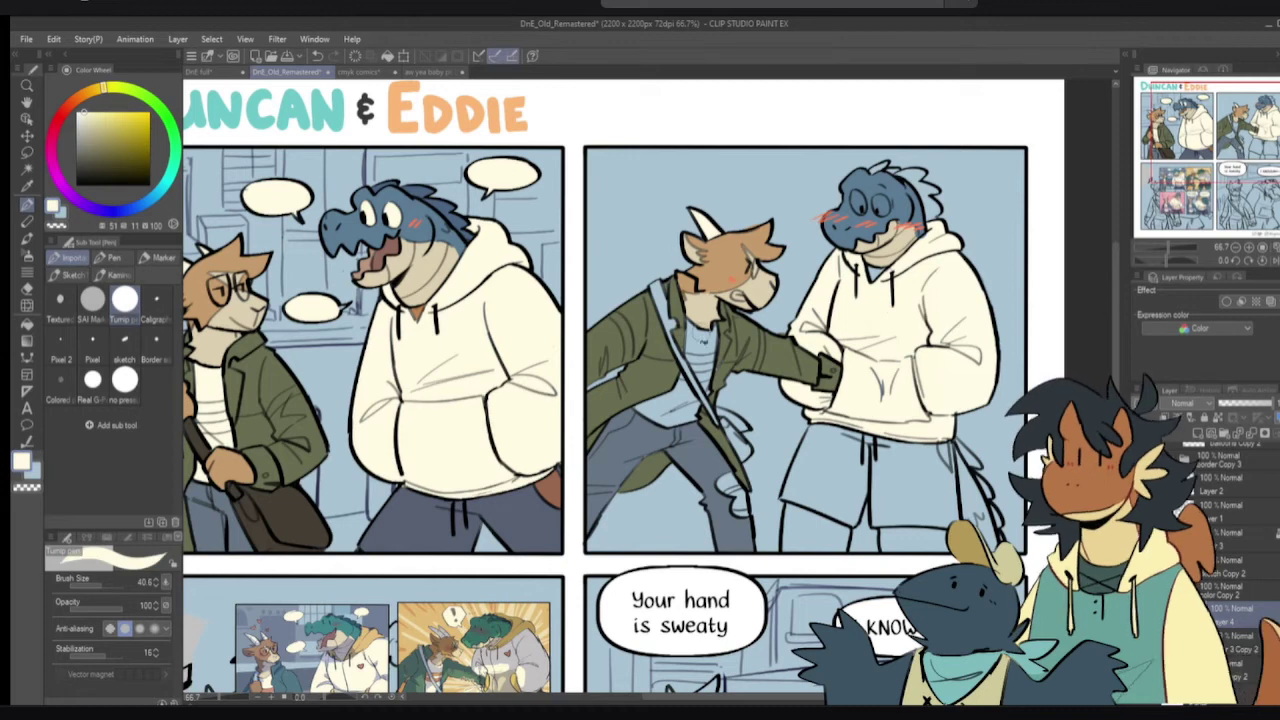
{"action": "key", "text": "g"}
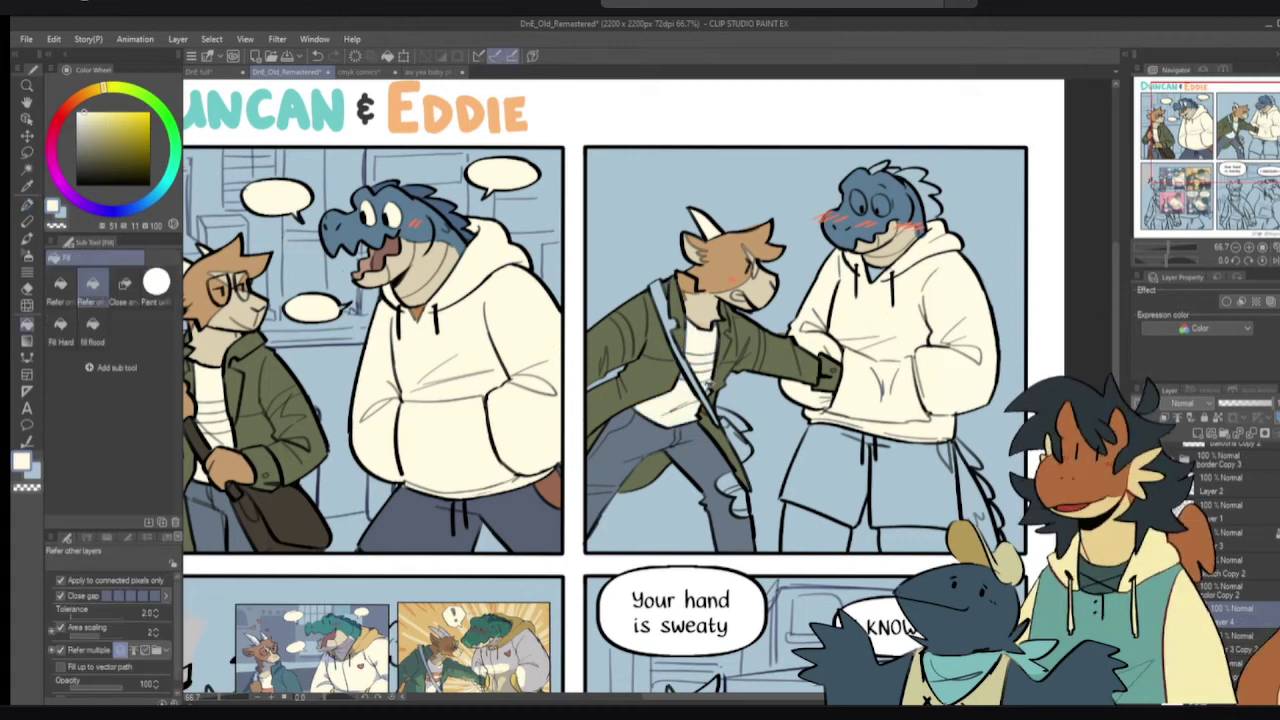
{"action": "key", "text": "p"}
- Colour the goat's shoulder strap and bag in the second panel with dark brown (H 34, S 23, V 27)
{"action": "left_click", "coordinate": [288, 505], "text": "alt"}
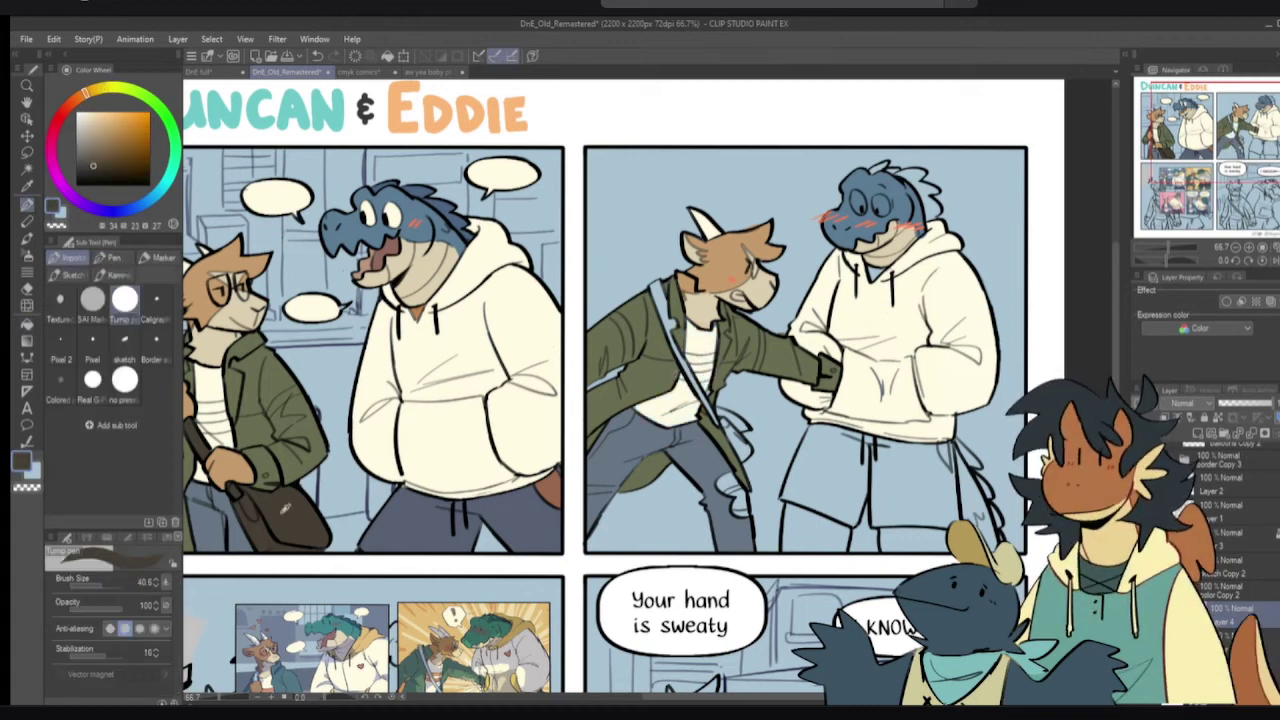
{"action": "key", "text": "g"}
{"action": "left_click", "coordinate": [690, 378]}
{"action": "left_click", "coordinate": [737, 438]}
{"action": "left_click", "coordinate": [732, 420]}
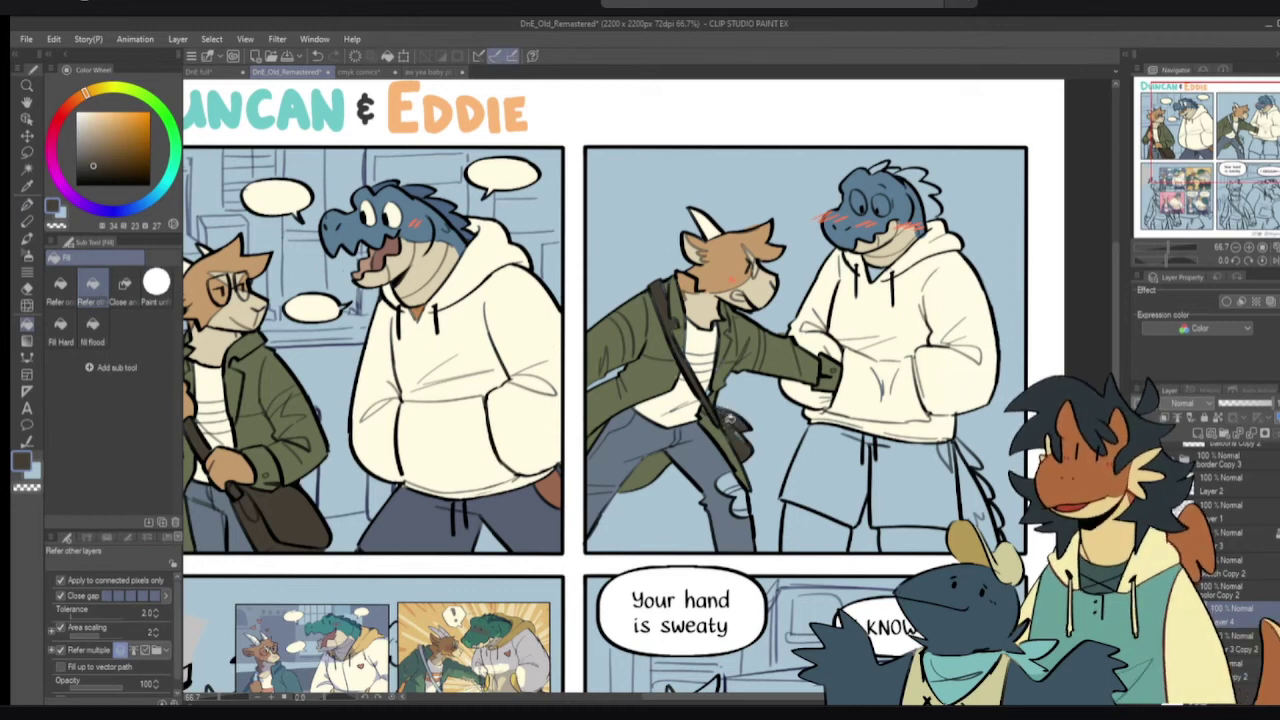
{"action": "key", "text": "p"}
{"action": "mouse_move", "coordinate": [733, 433]}
{"action": "left_mouse_down"}
{"action": "mouse_move", "coordinate": [743, 449]}
{"action": "mouse_move", "coordinate": [718, 414]}
{"action": "left_mouse_up"}
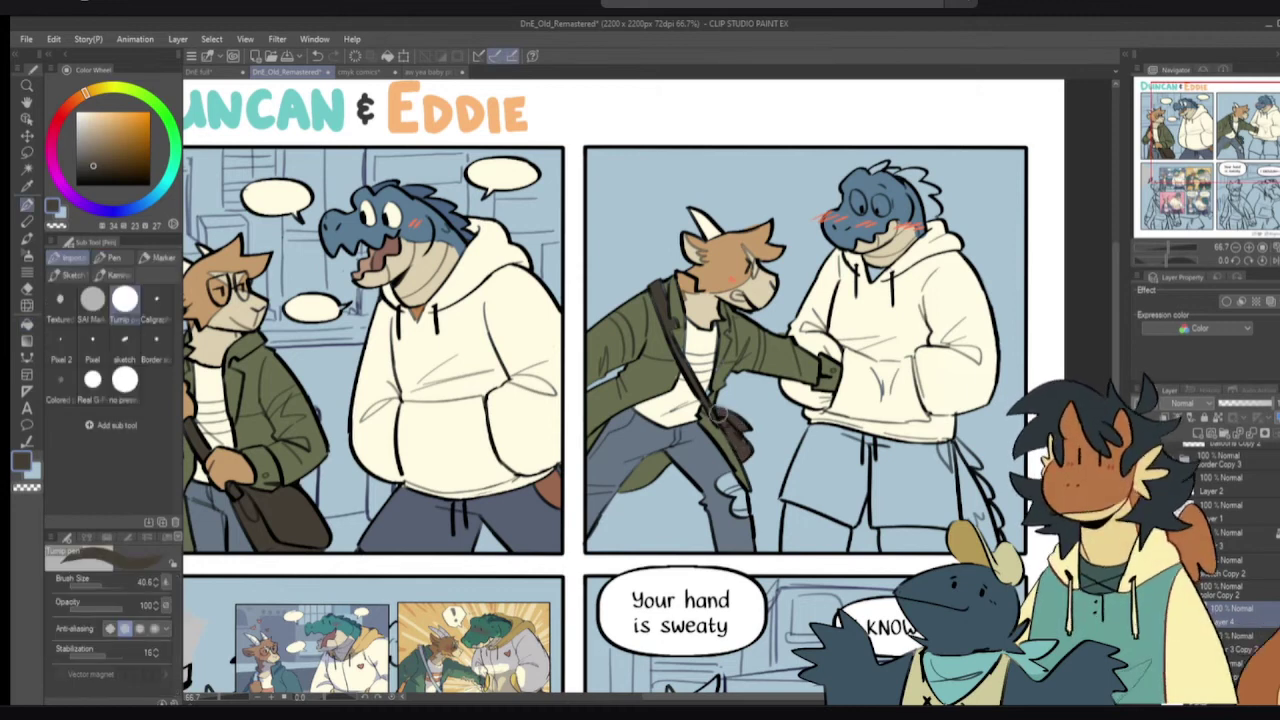
{"action": "left_click", "coordinate": [668, 368], "text": "alt"}
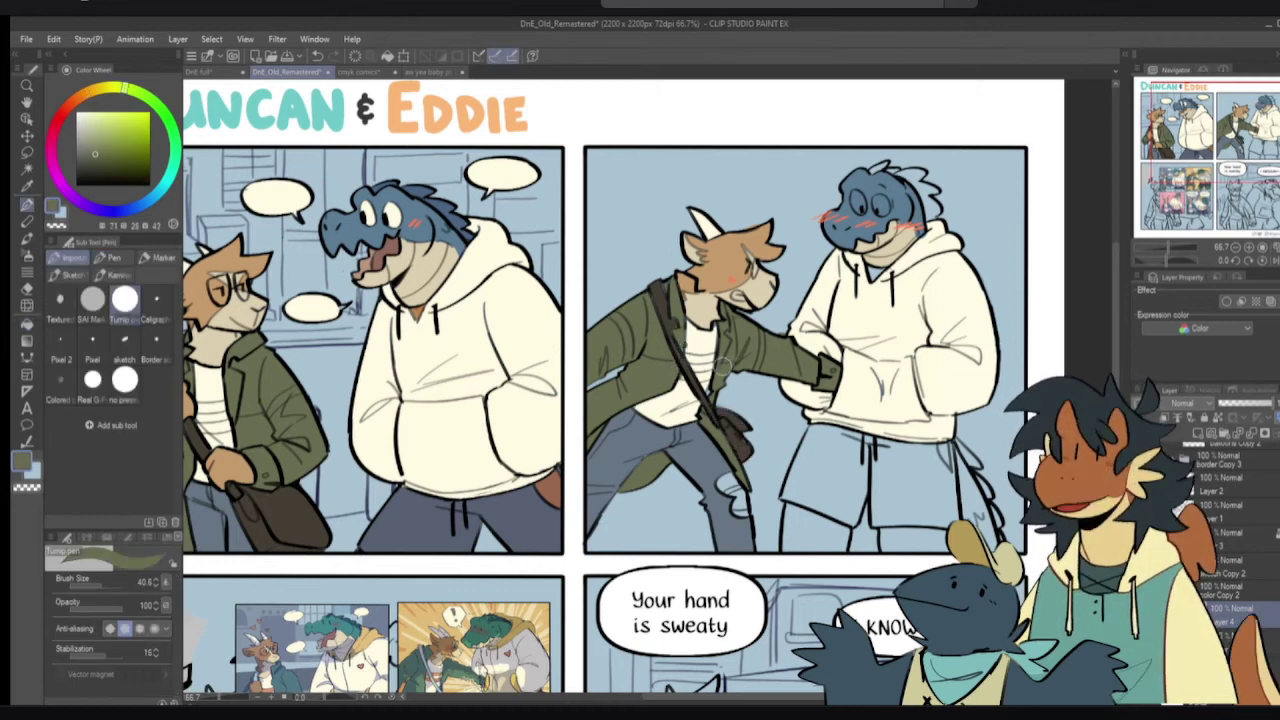
- Fill the crocodile's eyes in the second panel with cream and its head spikes with dark blue (H 213, S 42, V 51)
{"action": "left_click", "coordinate": [862, 300], "text": "alt"}
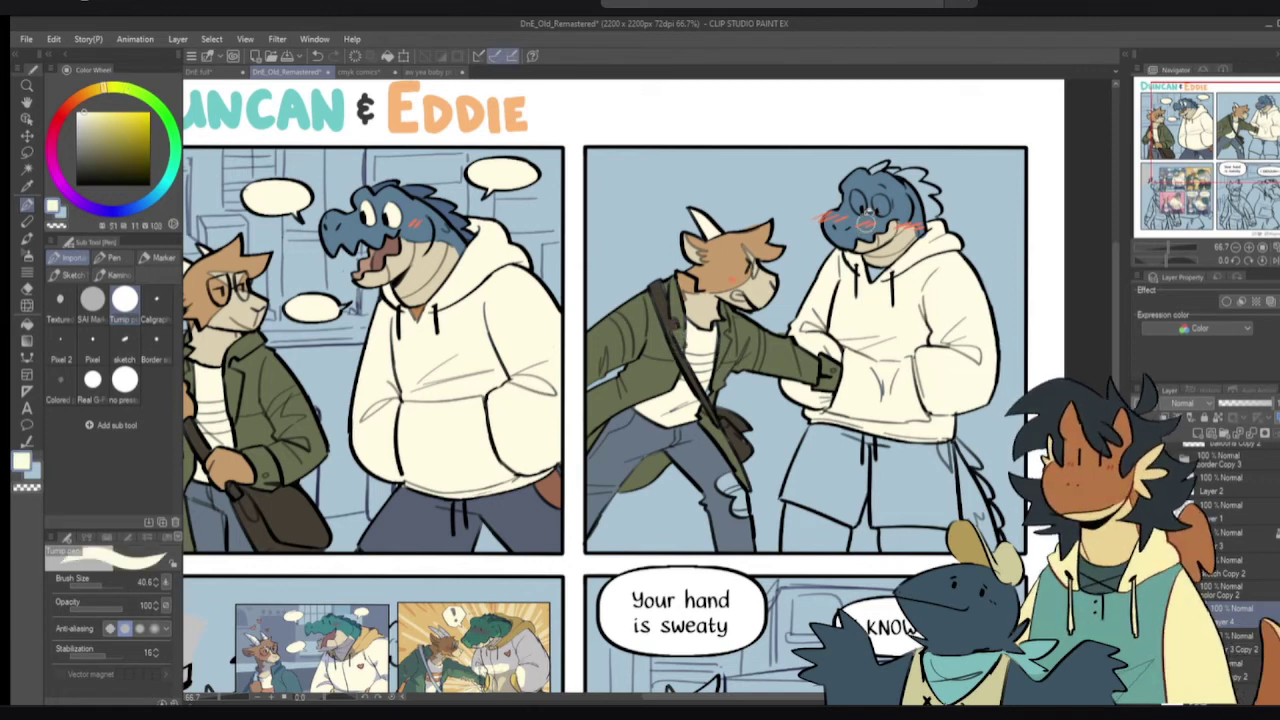
{"action": "key", "text": "g"}
{"action": "left_click", "coordinate": [884, 205]}
{"action": "key", "text": "p"}
{"action": "left_click", "coordinate": [888, 184], "text": "alt"}
{"action": "key", "text": "g"}
{"action": "left_click", "coordinate": [883, 167]}
{"action": "left_click_drag", "start_coordinate": [899, 169], "coordinate": [934, 203]}
{"action": "left_click", "coordinate": [931, 210]}
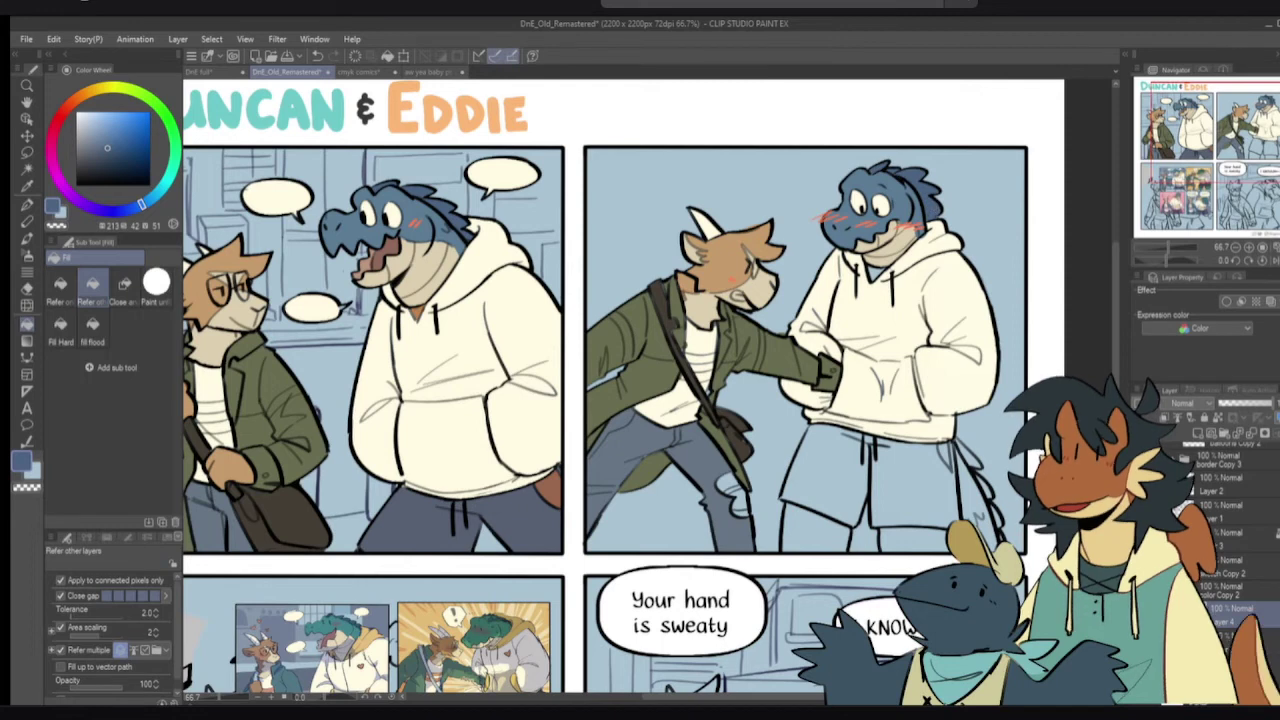
{"action": "key", "text": "p"}
- Touch up the goat's front jacket edge beside the bag strap in the second panel with olive green
{"action": "left_click_drag", "start_coordinate": [720, 412], "coordinate": [715, 412]}
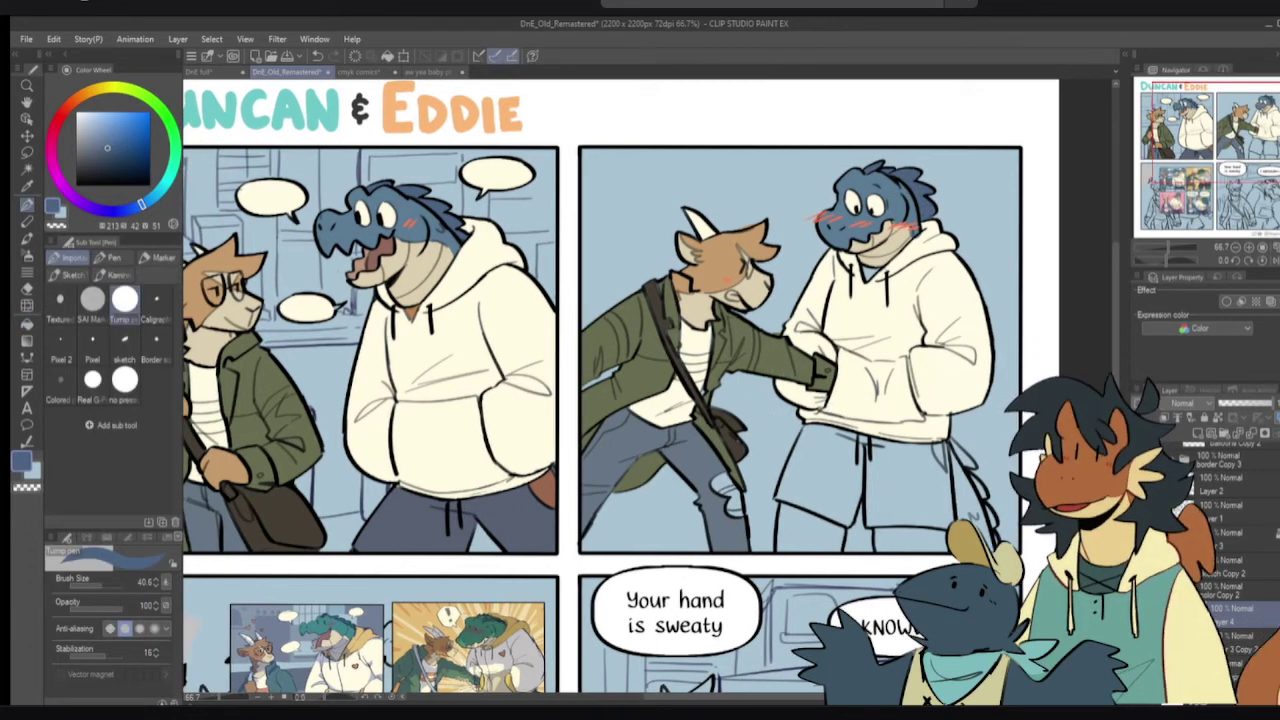
{"action": "left_click", "coordinate": [729, 357], "text": "alt"}
{"action": "left_click_drag", "start_coordinate": [711, 384], "coordinate": [704, 393]}
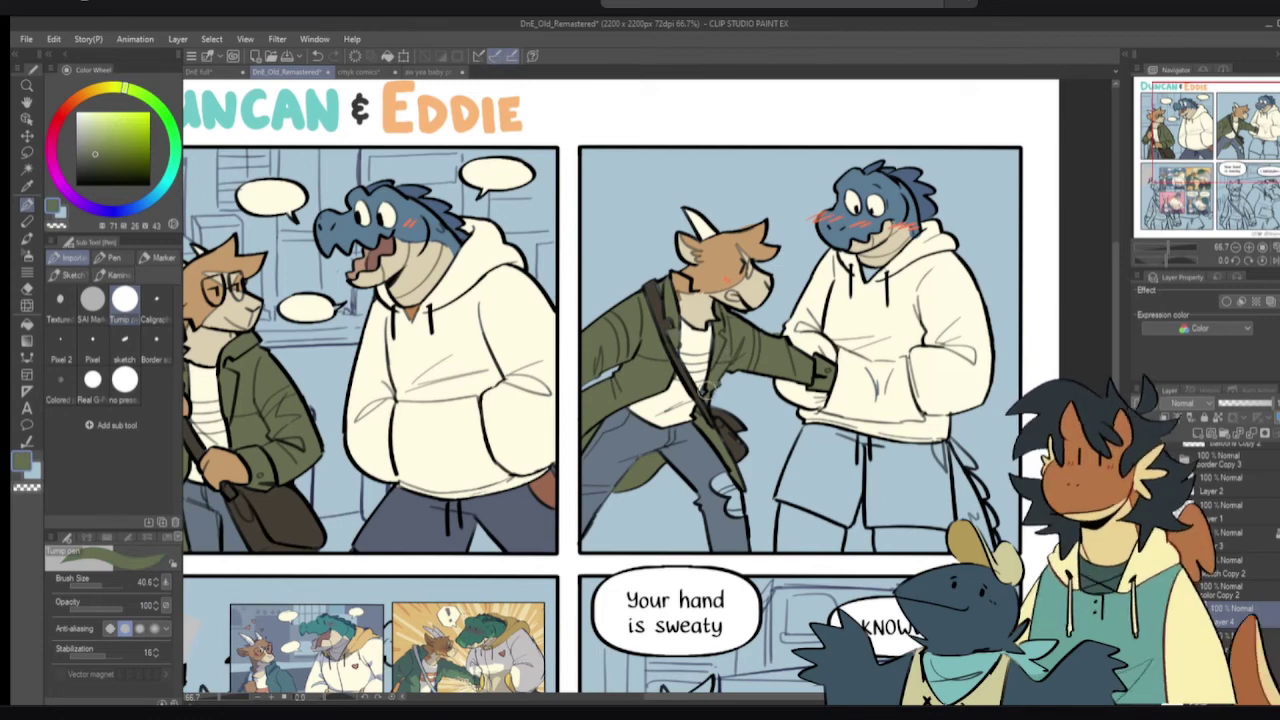
- Mix a warm tan from the goat's beige and fill the stripes of its shirt in the first panel
{"action": "left_click_drag", "start_coordinate": [211, 403], "coordinate": [308, 408]}
{"action": "left_click", "coordinate": [293, 371], "text": "alt"}
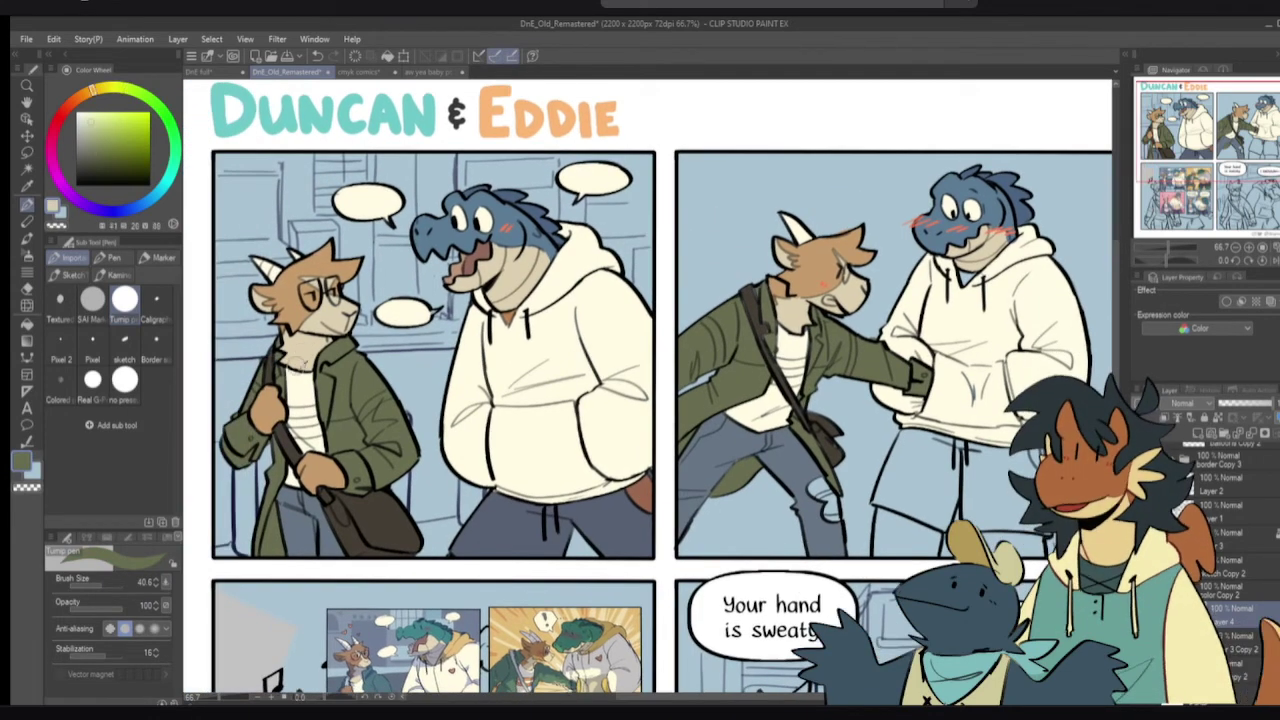
{"action": "left_click", "coordinate": [91, 92]}
{"action": "left_click", "coordinate": [98, 123]}
{"action": "key", "text": "g"}
{"action": "left_click", "coordinate": [308, 411]}
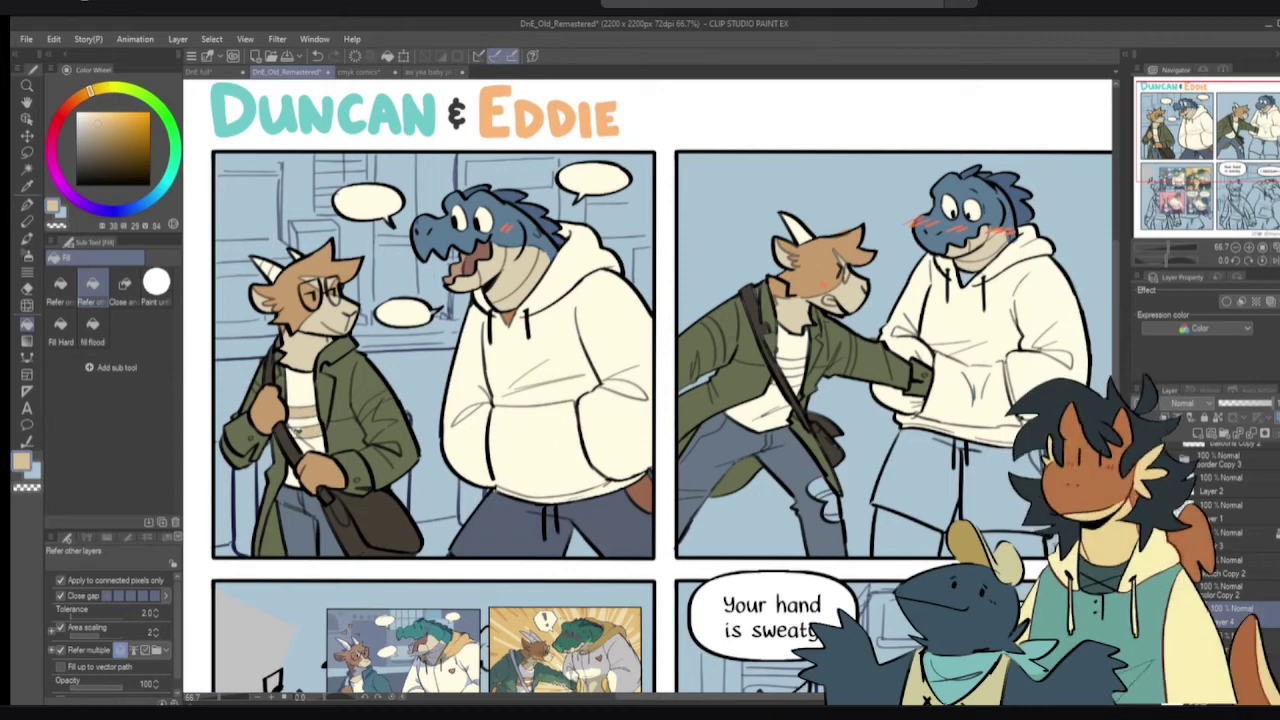
- Fill the stripes of the goat's shirt in the second panel with the same warm tan
{"action": "left_click_drag", "start_coordinate": [667, 368], "coordinate": [607, 376]}
{"action": "key", "text": "p"}
{"action": "key", "text": "g"}
{"action": "left_click", "coordinate": [736, 372]}
- Fill the crocodile's undershirt at the hoodie neckline in the second panel with orange (H 26, S 59, V 75)
{"action": "left_click_drag", "start_coordinate": [835, 354], "coordinate": [789, 368]}
{"action": "key", "text": "p"}
{"action": "left_click", "coordinate": [404, 337], "text": "alt"}
{"action": "key", "text": "g"}
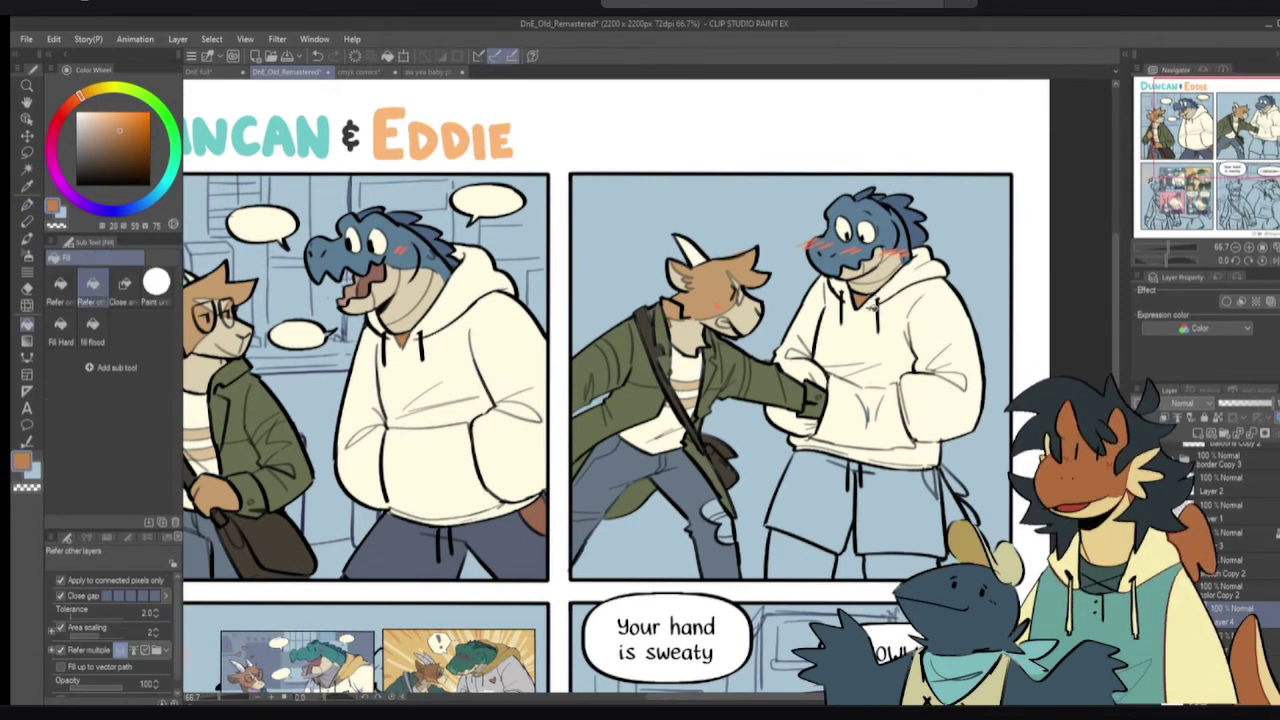
- Fill both legs of the crocodile's shorts in the second panel with slate blue (H 219, S 25, V 45)
{"action": "key", "text": "p"}
{"action": "left_click", "coordinate": [513, 533], "text": "alt"}
{"action": "key", "text": "g"}
{"action": "left_click", "coordinate": [822, 491]}
{"action": "left_click", "coordinate": [873, 477]}
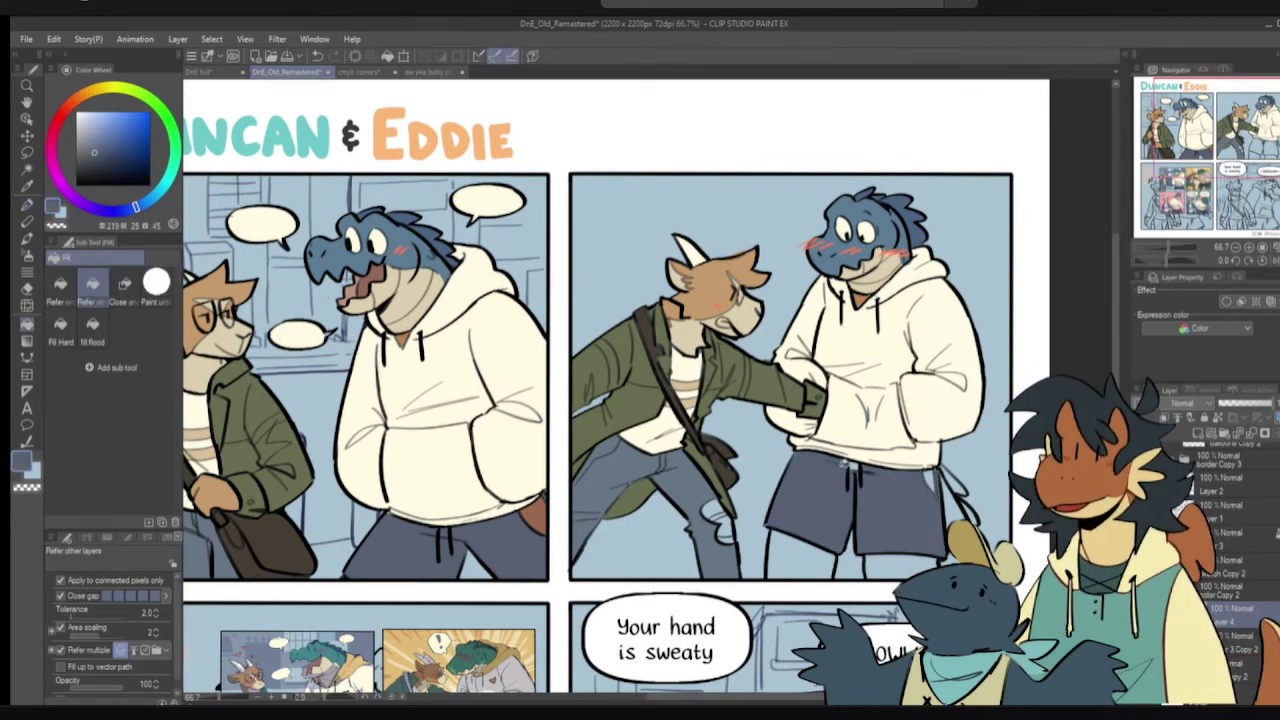
- Fill the small patch at the crocodile's hip in the second panel with reddish brown and trim it with the shorts' slate blue
{"action": "key", "text": "p"}
{"action": "left_click", "coordinate": [540, 515], "text": "alt"}
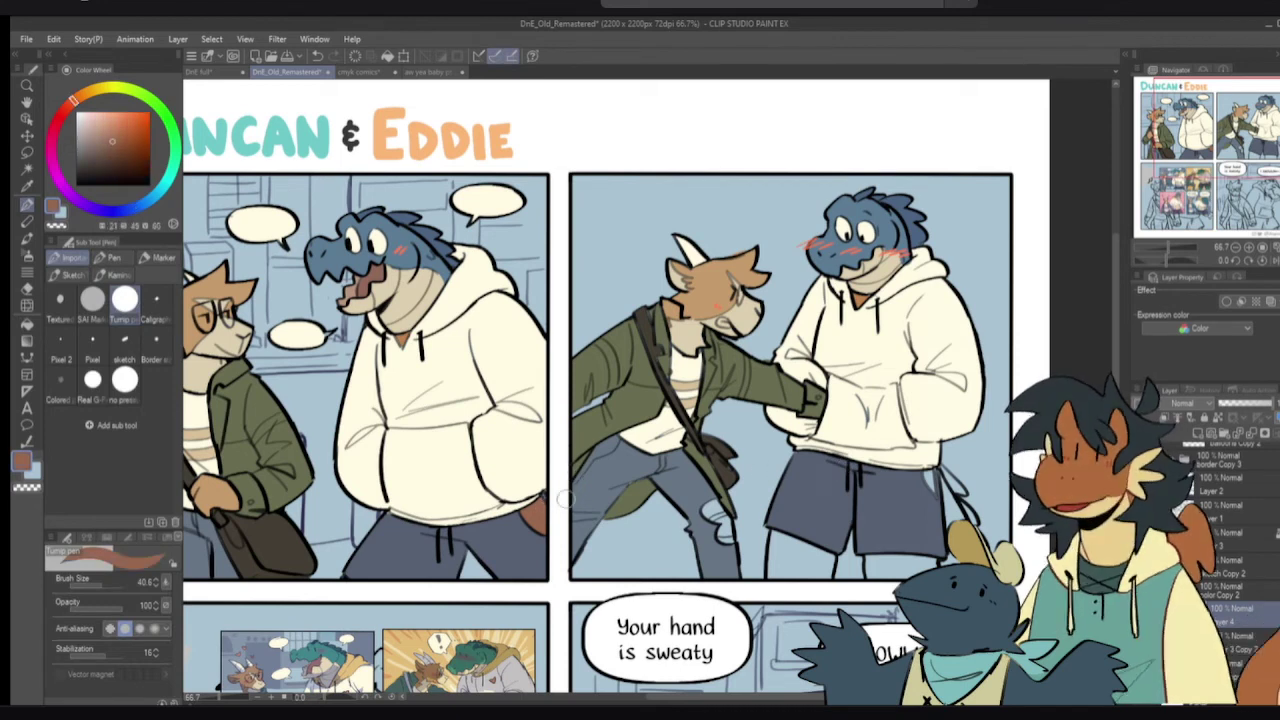
{"action": "key", "text": "g"}
{"action": "left_click", "coordinate": [930, 482]}
{"action": "key", "text": "p"}
{"action": "left_click", "coordinate": [913, 493], "text": "alt"}
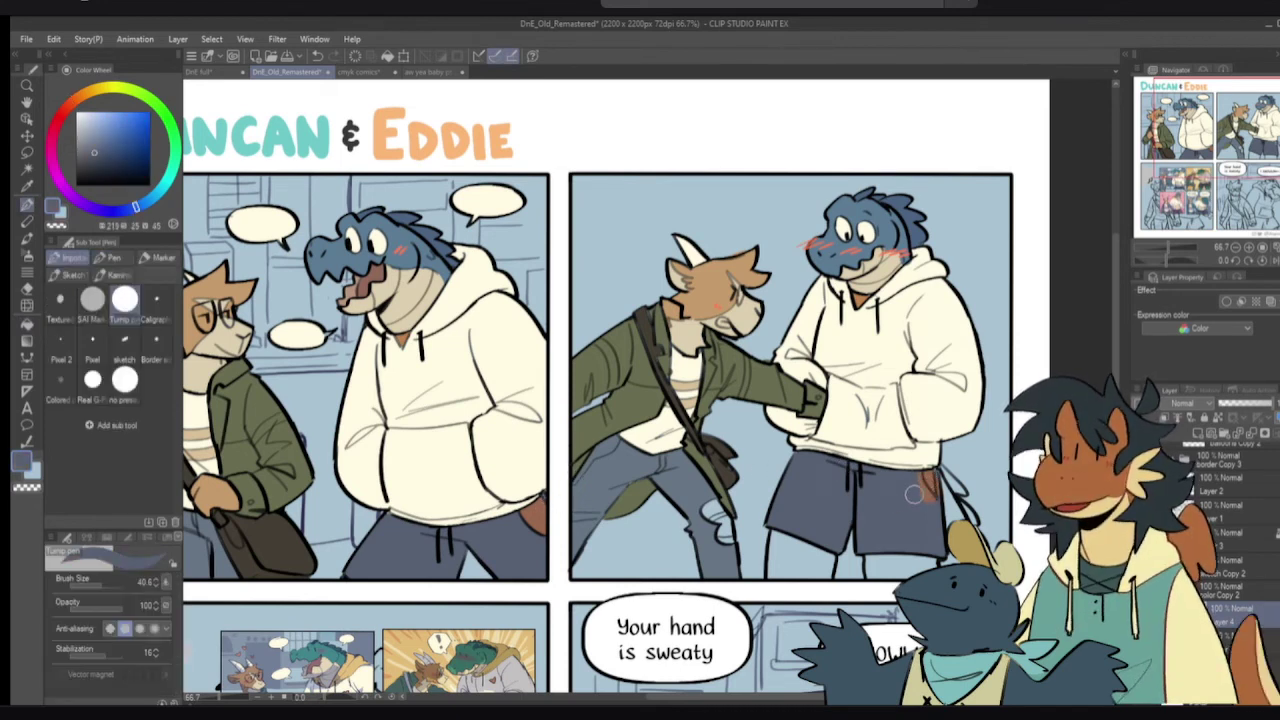
{"action": "key", "text": "g"}
{"action": "key", "text": "p"}
- Colour the crocodile's tail in the second panel with its skin blue and the tail's underside with beige (H 41, S 20, V 85)
{"action": "left_click", "coordinate": [403, 242], "text": "alt"}
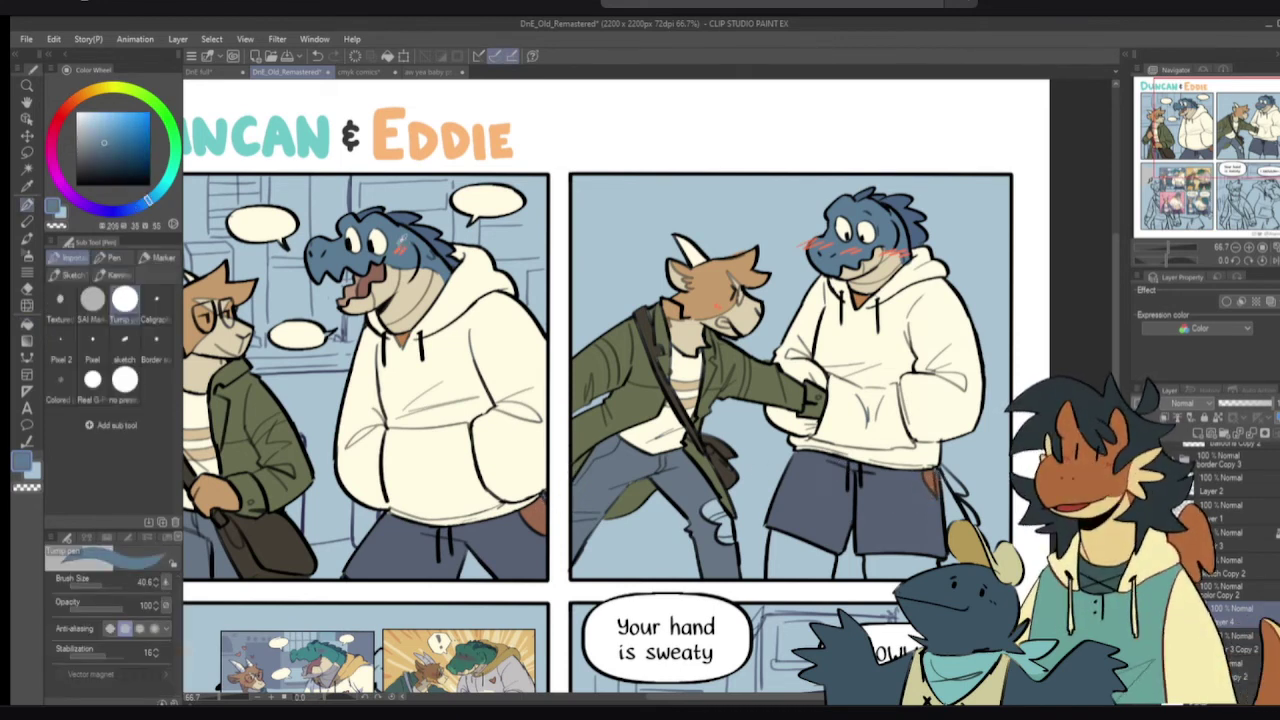
{"action": "key", "text": "g"}
{"action": "left_click", "coordinate": [950, 503]}
{"action": "key", "text": "p"}
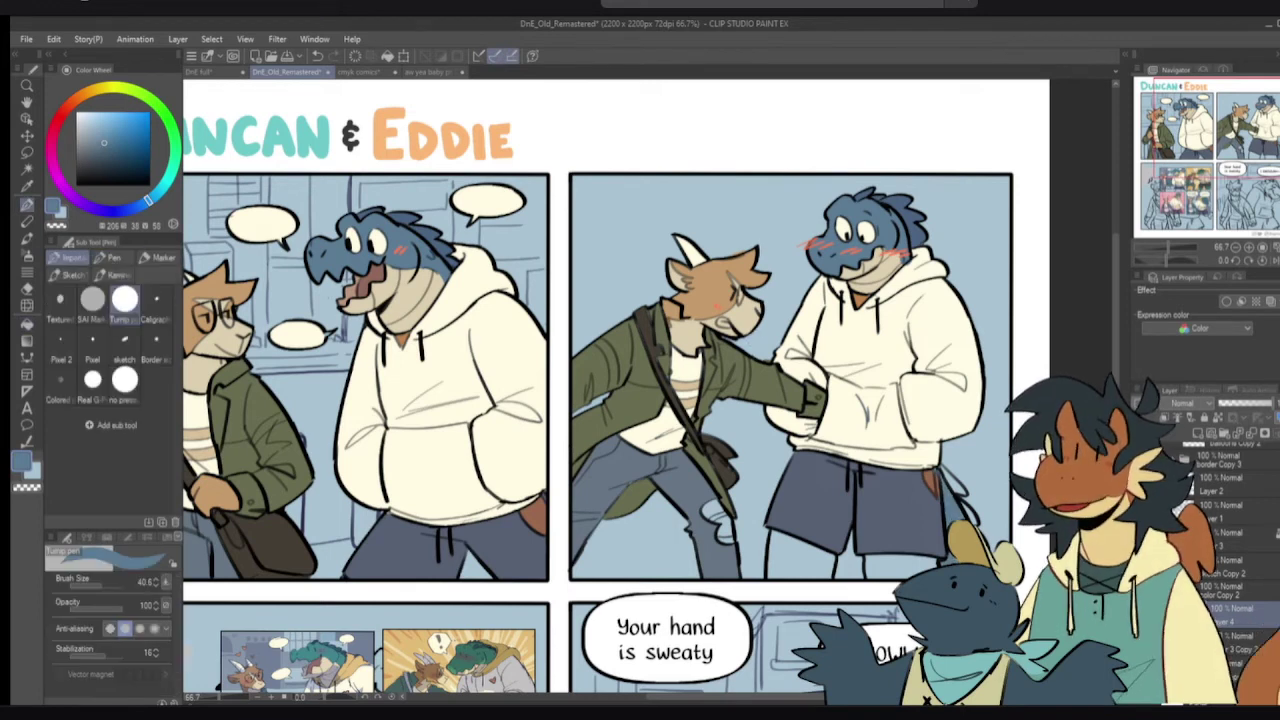
{"action": "left_click", "coordinate": [408, 298], "text": "alt"}
{"action": "key", "text": "g"}
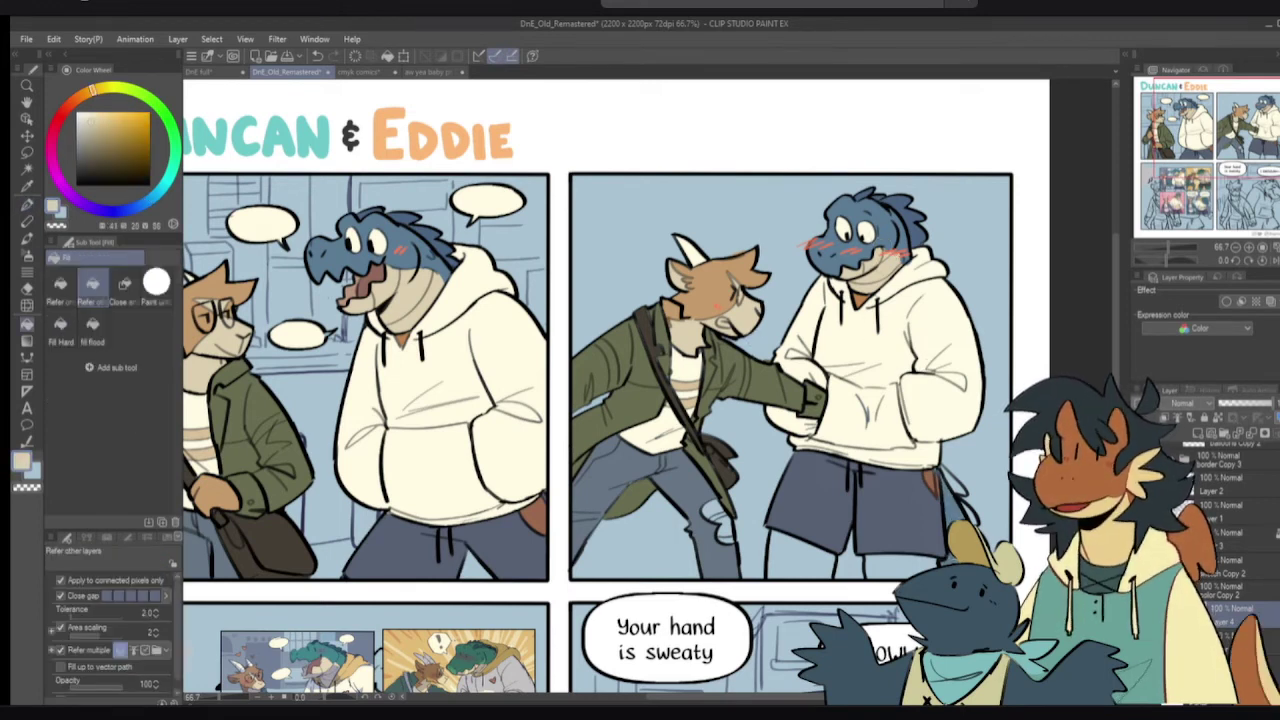
{"action": "key", "text": "p"}
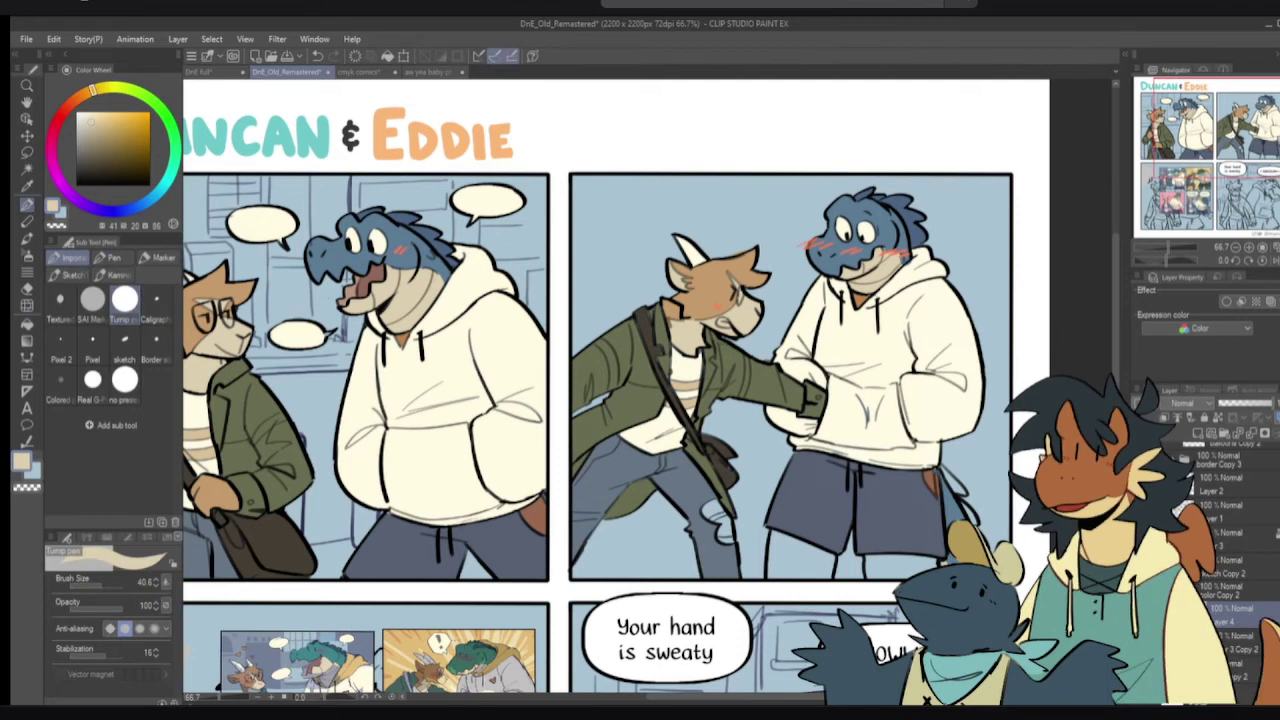
{"action": "left_click_drag", "start_coordinate": [734, 392], "coordinate": [717, 367]}
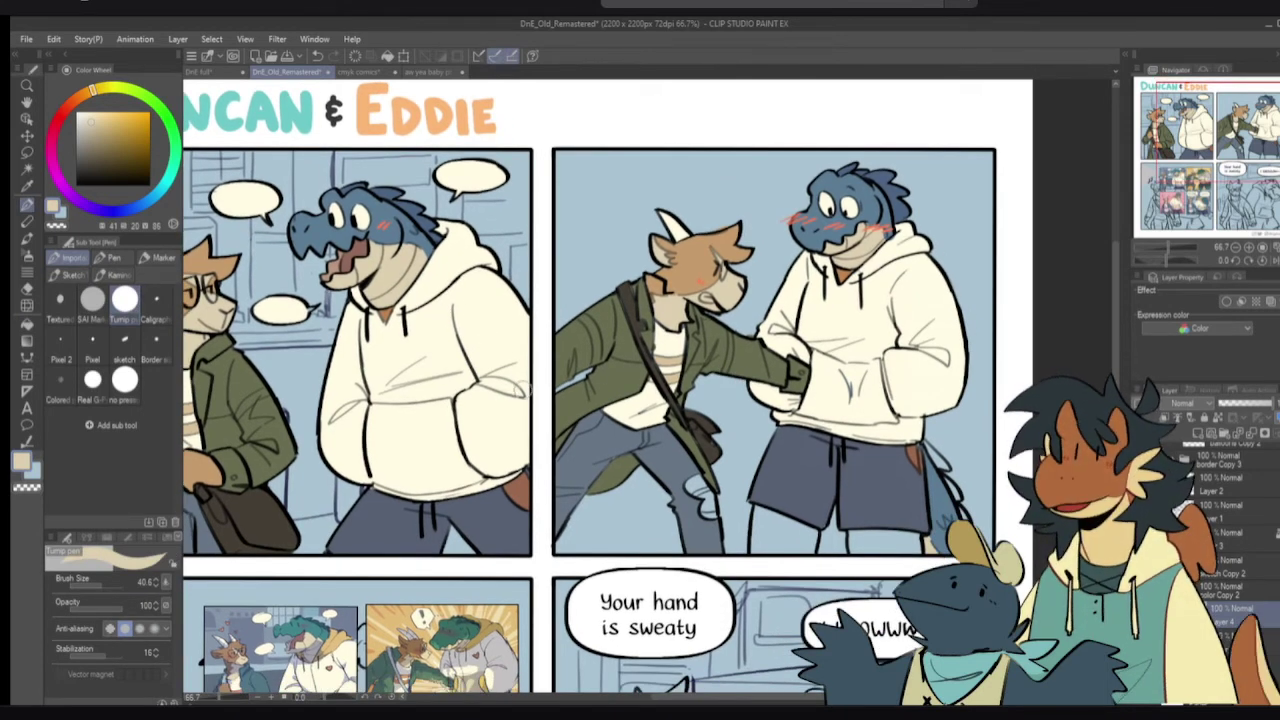
- Fill the crocodile's tail spikes with dark blue (H 213, S 42, V 51) and tidy the hip patch's edge with the shorts' slate blue
{"action": "scroll", "coordinate": [537, 387], "scroll_direction": "down", "scroll_amount": 1}
{"action": "left_click", "coordinate": [894, 188], "text": "alt"}
{"action": "key", "text": "g"}
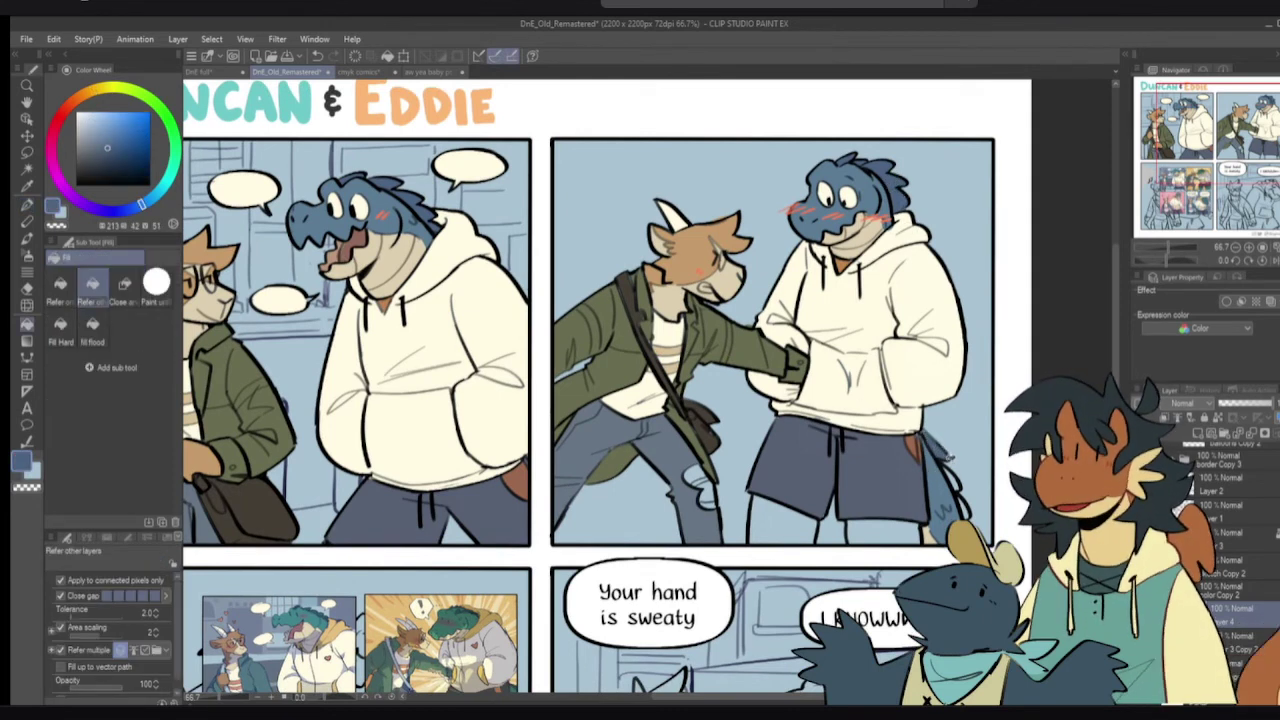
{"action": "key", "text": "p"}
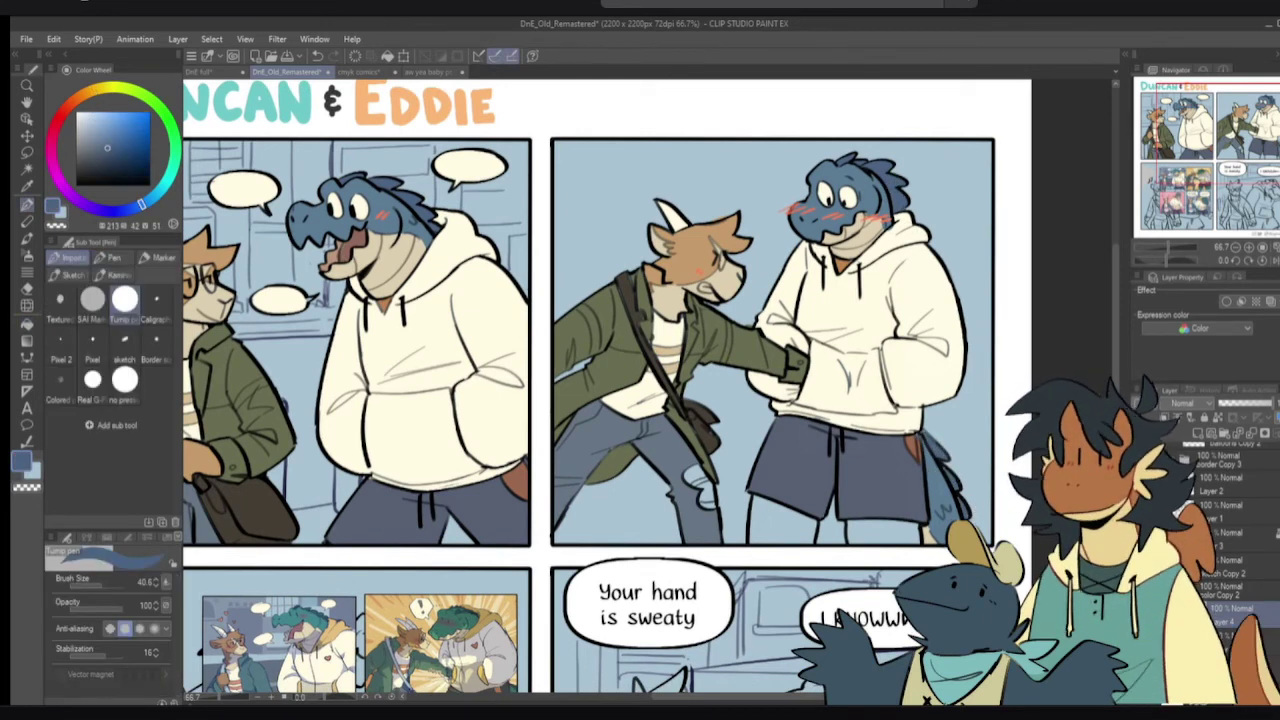
{"action": "left_click", "coordinate": [885, 477], "text": "alt"}
{"action": "left_click_drag", "start_coordinate": [915, 455], "coordinate": [919, 446]}
- Fill both of the crocodile's legs below the shorts in the second panel with its skin blue
{"action": "left_click", "coordinate": [818, 217], "text": "alt"}
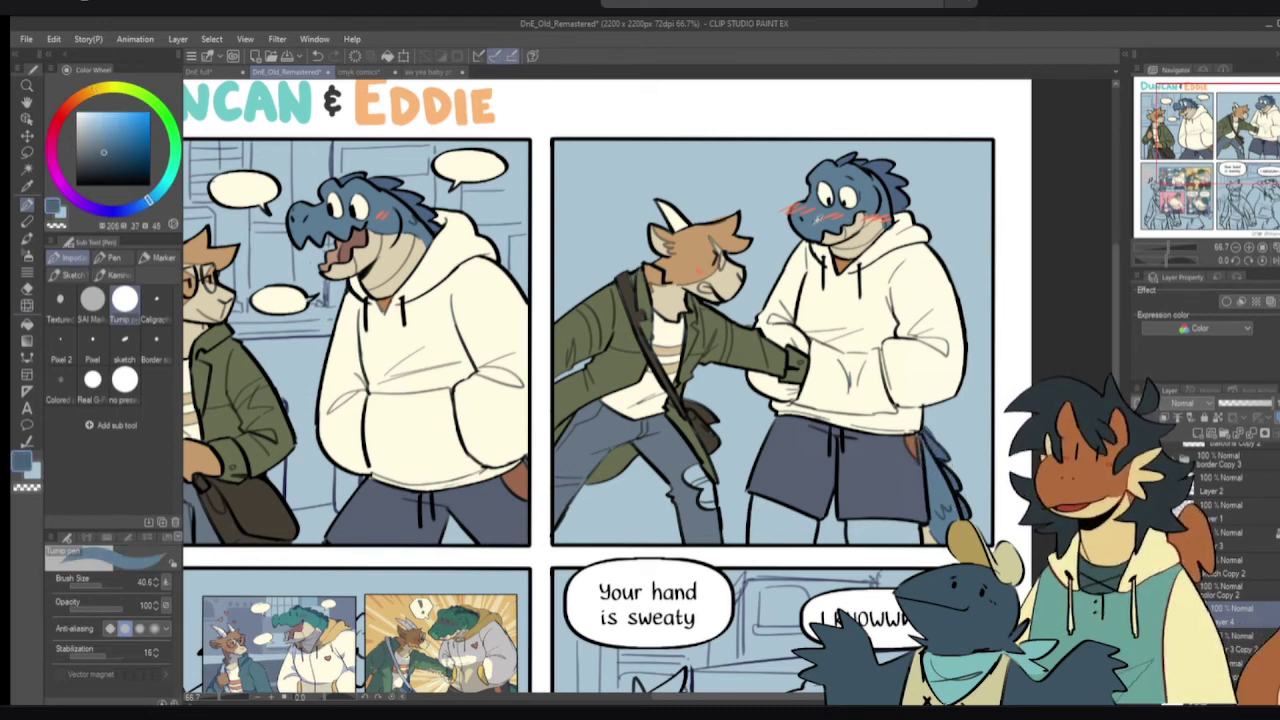
{"action": "key", "text": "g"}
{"action": "left_click", "coordinate": [785, 525]}
{"action": "left_click", "coordinate": [874, 525]}
{"action": "key", "text": "p"}
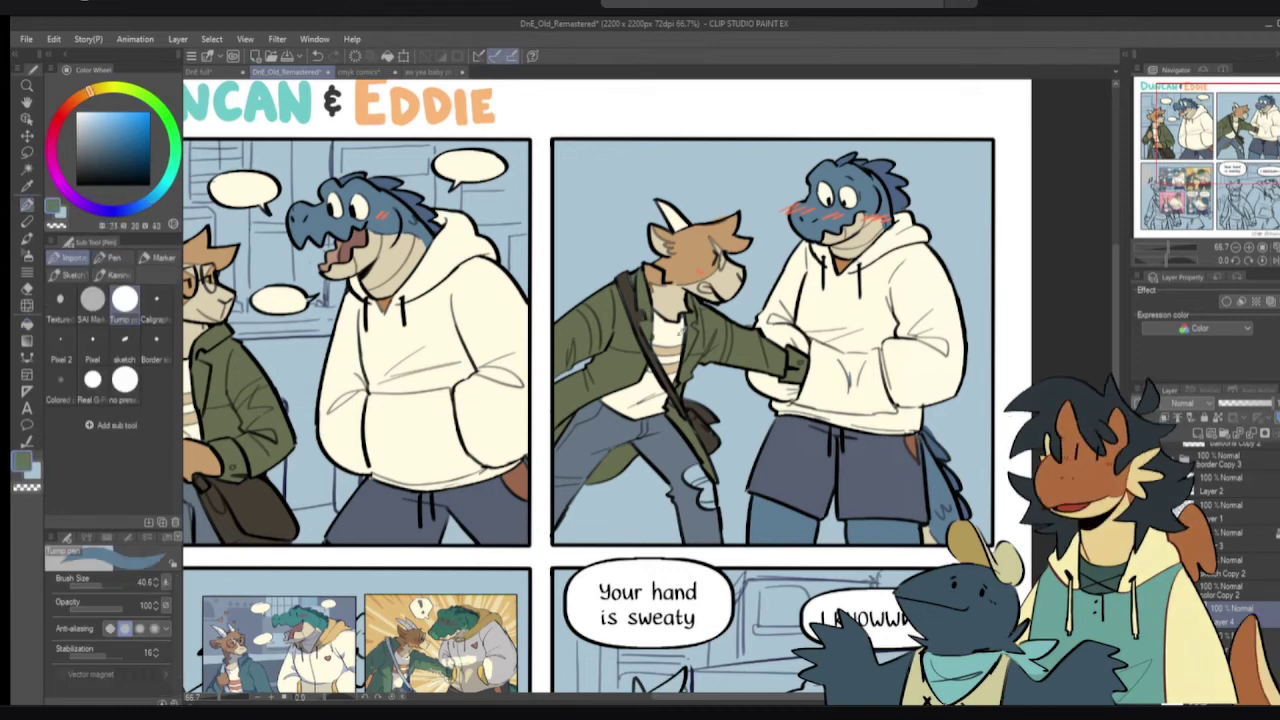
- Fill the goat's knee showing through the ripped jeans in the second panel with its orange brown fur colour
{"action": "left_click", "coordinate": [690, 255], "text": "alt"}
{"action": "key", "text": "g"}
{"action": "left_click", "coordinate": [696, 470]}
{"action": "left_click", "coordinate": [703, 488]}
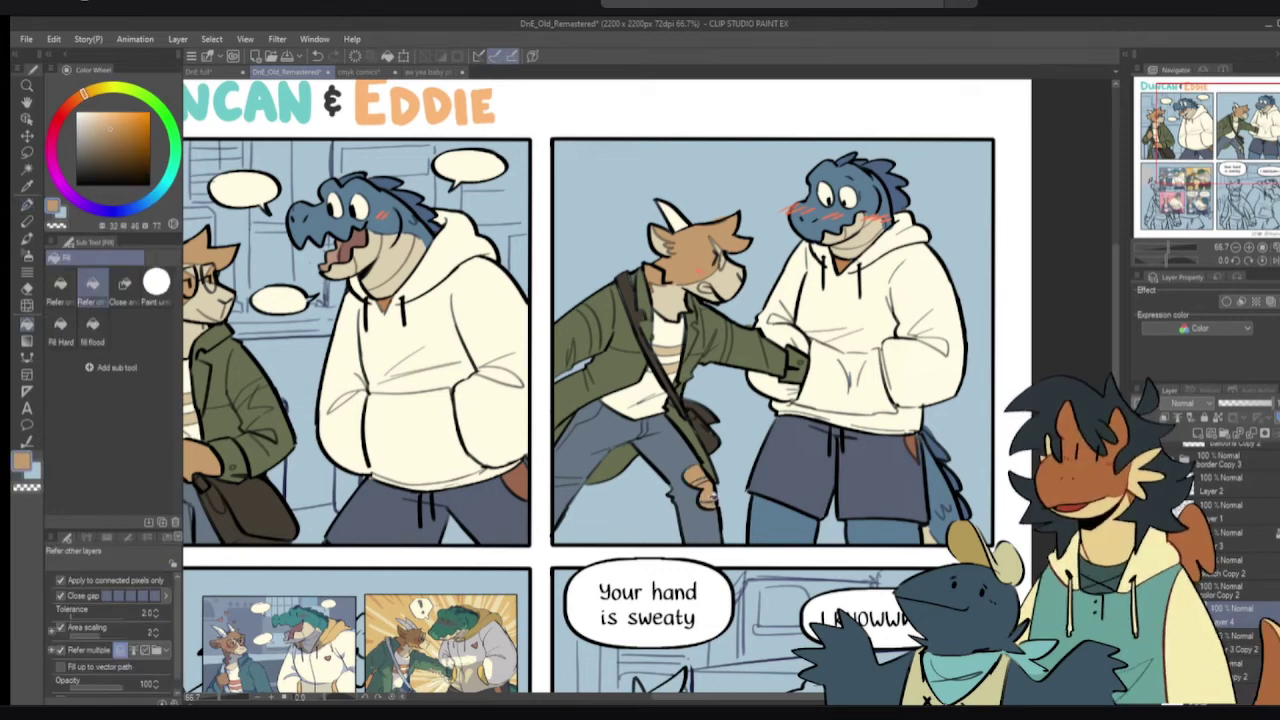
{"action": "key", "text": "p"}
- Paint over the grey patch in the third panel's background with the light blue (H 202, S 20, V 82) using a large brush
{"action": "left_click_drag", "start_coordinate": [630, 576], "coordinate": [876, 191]}
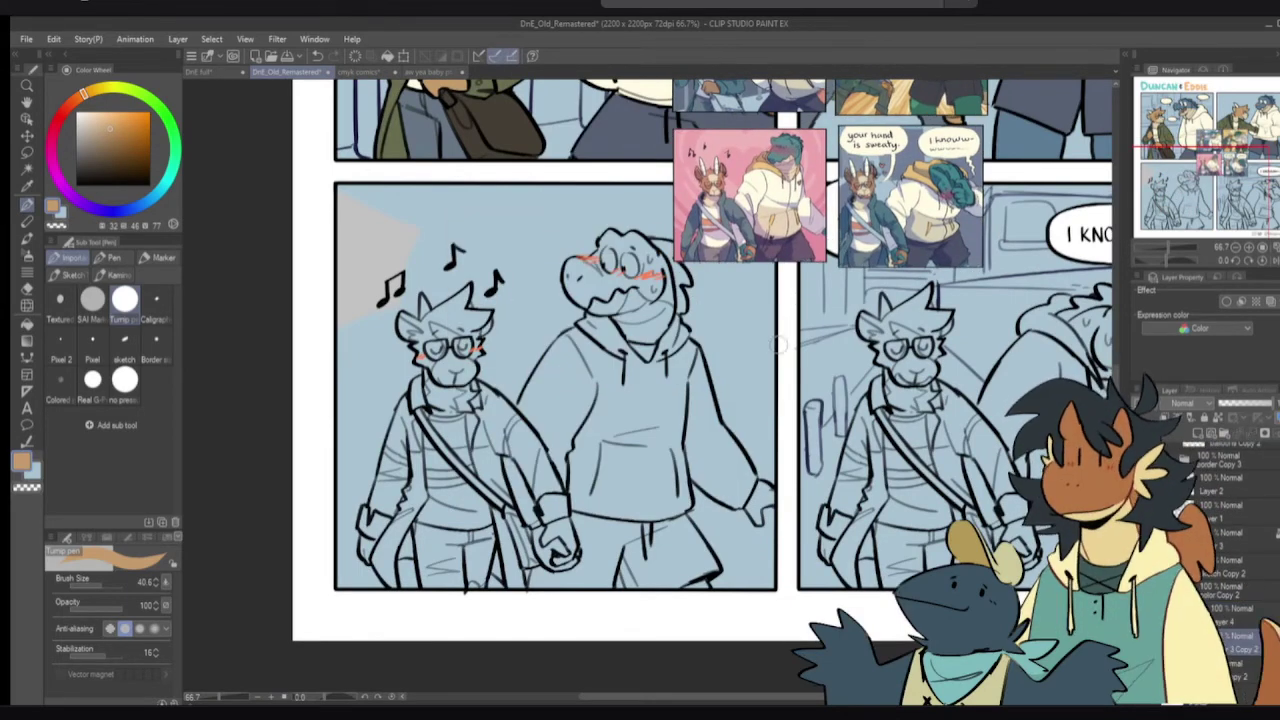
{"action": "left_click", "coordinate": [740, 338], "text": "alt"}
{"action": "left_click_drag", "start_coordinate": [514, 315], "coordinate": [457, 290]}
{"action": "left_click_drag", "start_coordinate": [422, 248], "coordinate": [345, 342]}
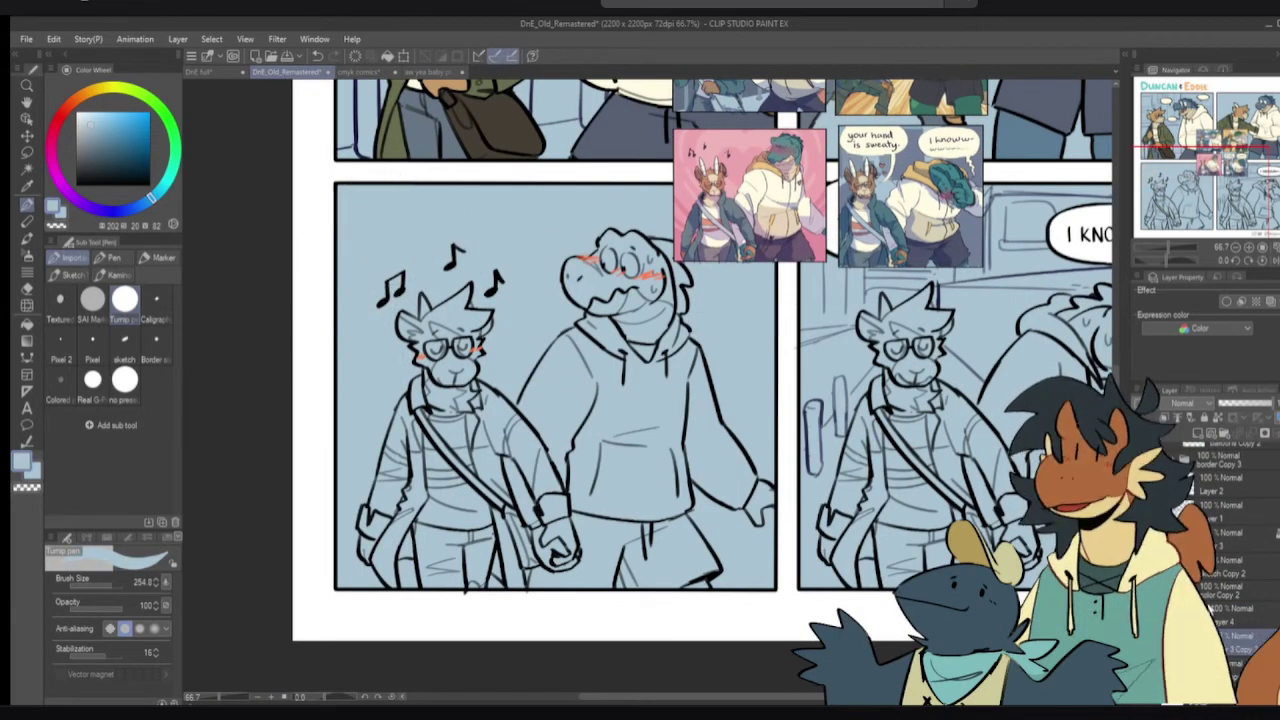
- Colour the goat's hair and face fur in the third panel with orange brown (H 32, S 46, V 77)
{"action": "key", "text": "ctrl+minus"}
{"action": "mouse_move", "coordinate": [760, 368]}
{"action": "left_mouse_down"}
{"action": "mouse_move", "coordinate": [786, 414]}
{"action": "mouse_move", "coordinate": [712, 398]}
{"action": "left_mouse_up"}
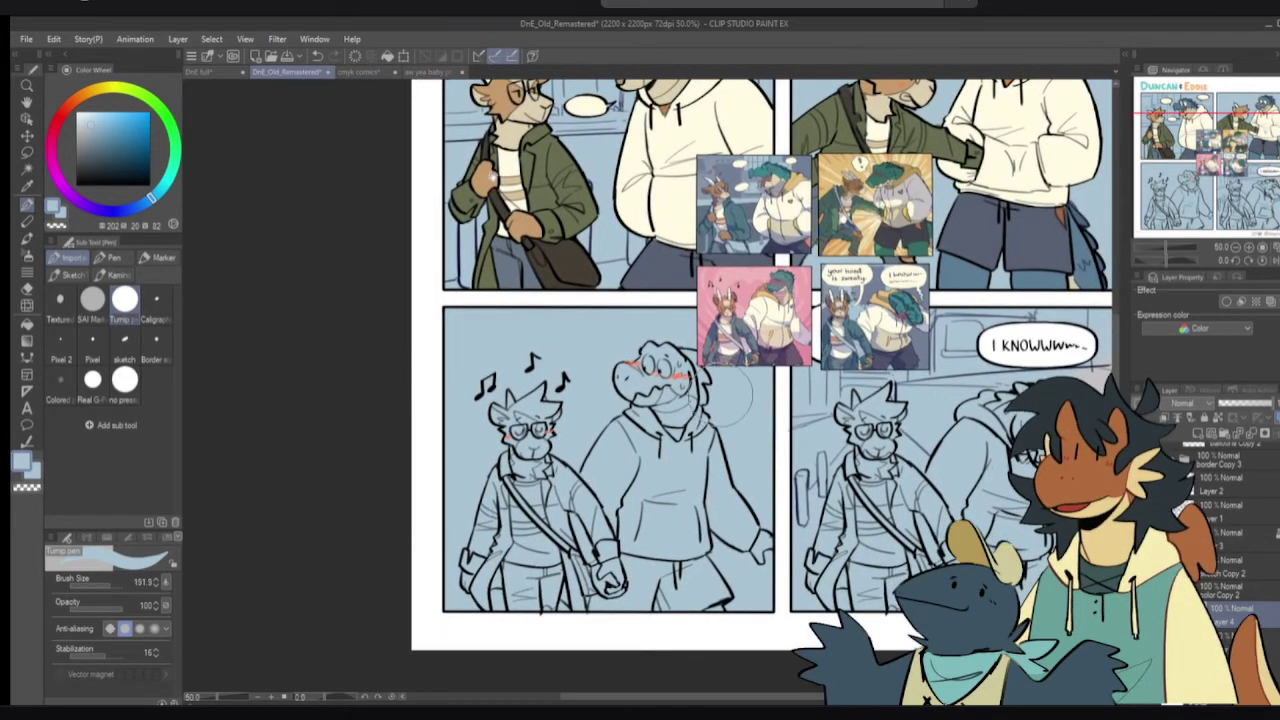
{"action": "left_click_drag", "start_coordinate": [493, 114], "coordinate": [497, 132]}
{"action": "left_click", "coordinate": [497, 130], "text": "alt"}
{"action": "left_click_drag", "start_coordinate": [492, 440], "coordinate": [516, 390]}
{"action": "key", "text": "ctrl+plus"}
{"action": "mouse_move", "coordinate": [524, 398]}
{"action": "left_mouse_down"}
{"action": "mouse_move", "coordinate": [502, 389]}
{"action": "mouse_move", "coordinate": [510, 411]}
{"action": "left_mouse_up"}
{"action": "key", "text": "g"}
{"action": "key", "text": "p"}
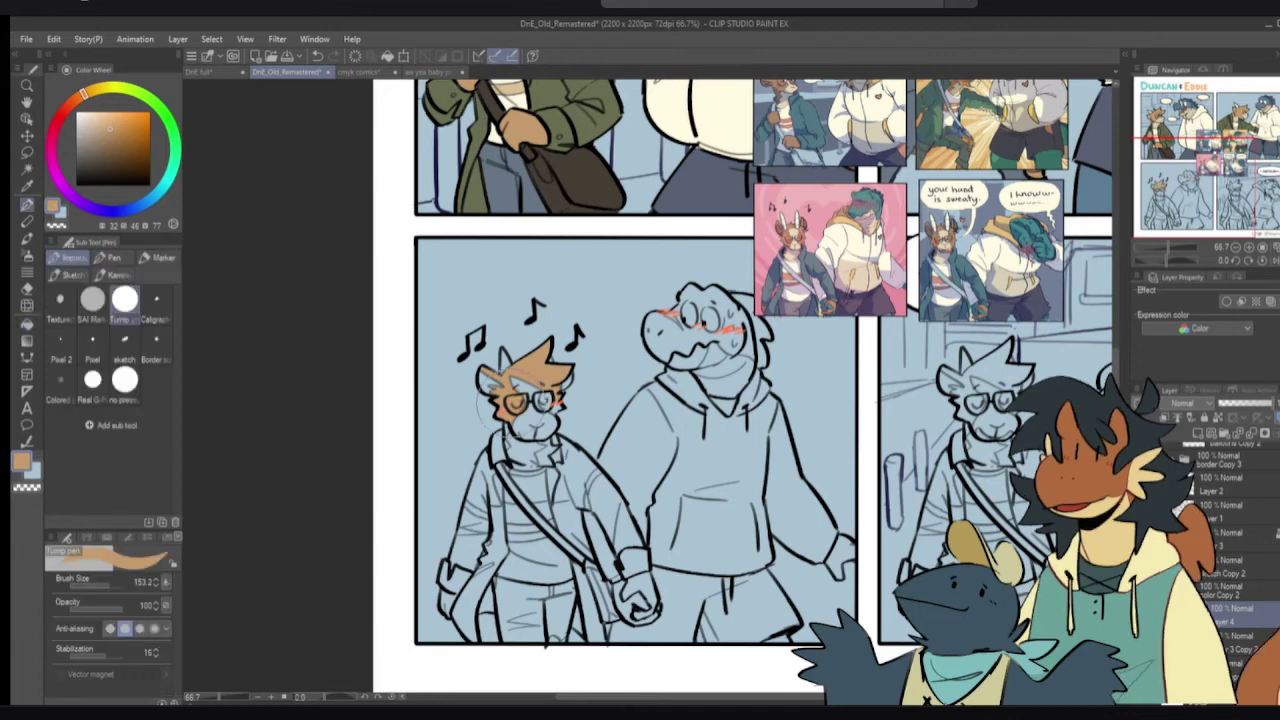
{"action": "left_click_drag", "start_coordinate": [520, 398], "coordinate": [506, 398]}
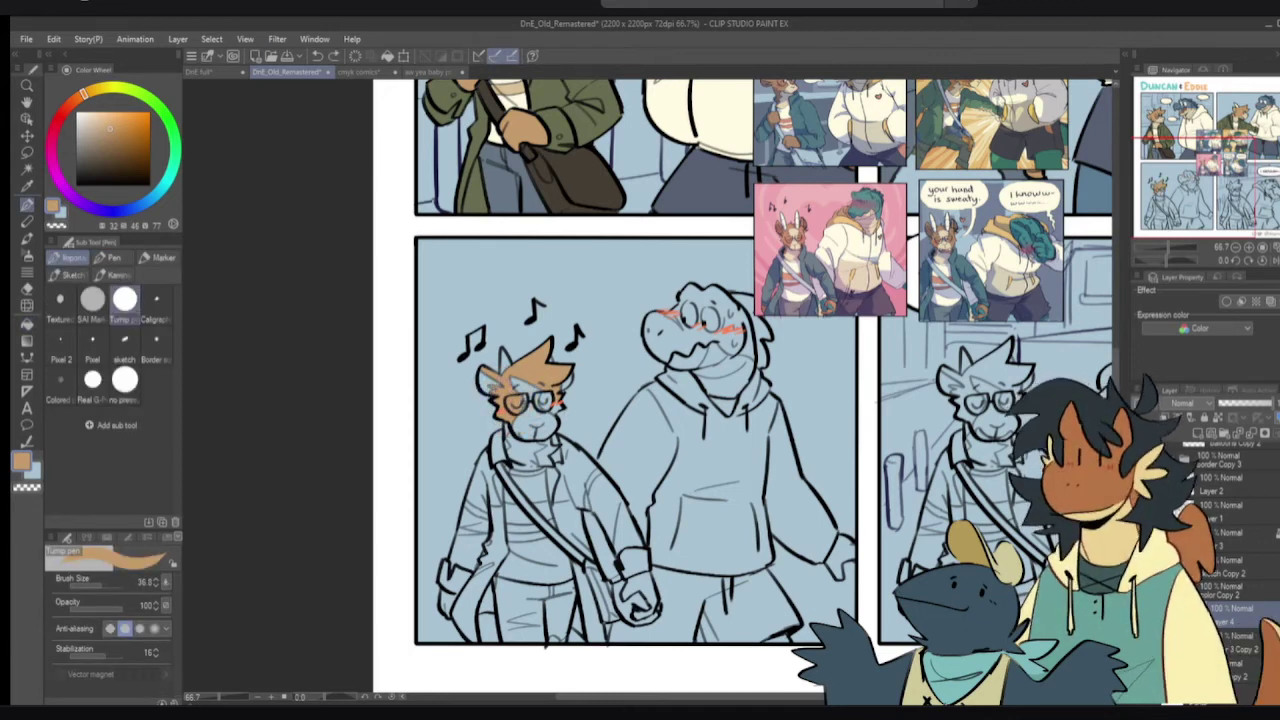
- Colour the goat's neck and both hands in the third panel with the same orange brown fur colour
{"action": "left_click_drag", "start_coordinate": [562, 457], "coordinate": [578, 391]}
{"action": "key", "text": "g"}
{"action": "left_click", "coordinate": [564, 386]}
{"action": "key", "text": "p"}
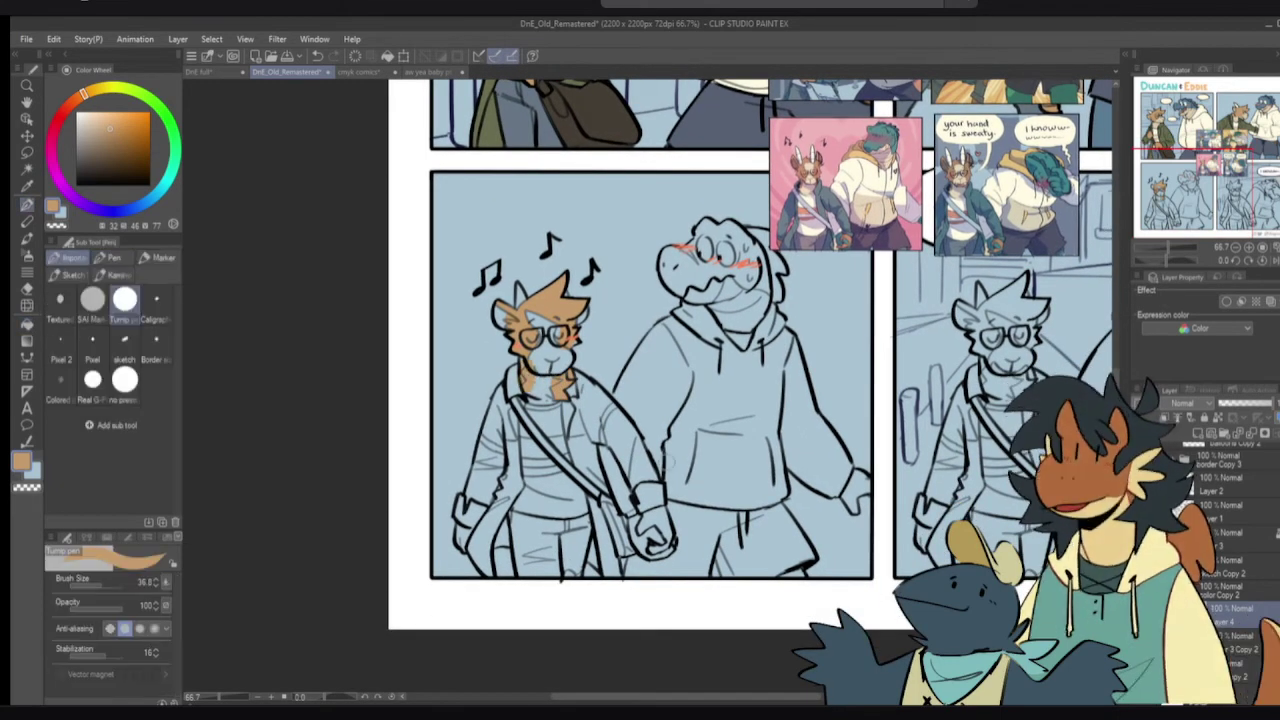
{"action": "mouse_move", "coordinate": [640, 510]}
{"action": "left_mouse_down"}
{"action": "mouse_move", "coordinate": [664, 518]}
{"action": "mouse_move", "coordinate": [656, 546]}
{"action": "left_mouse_up"}
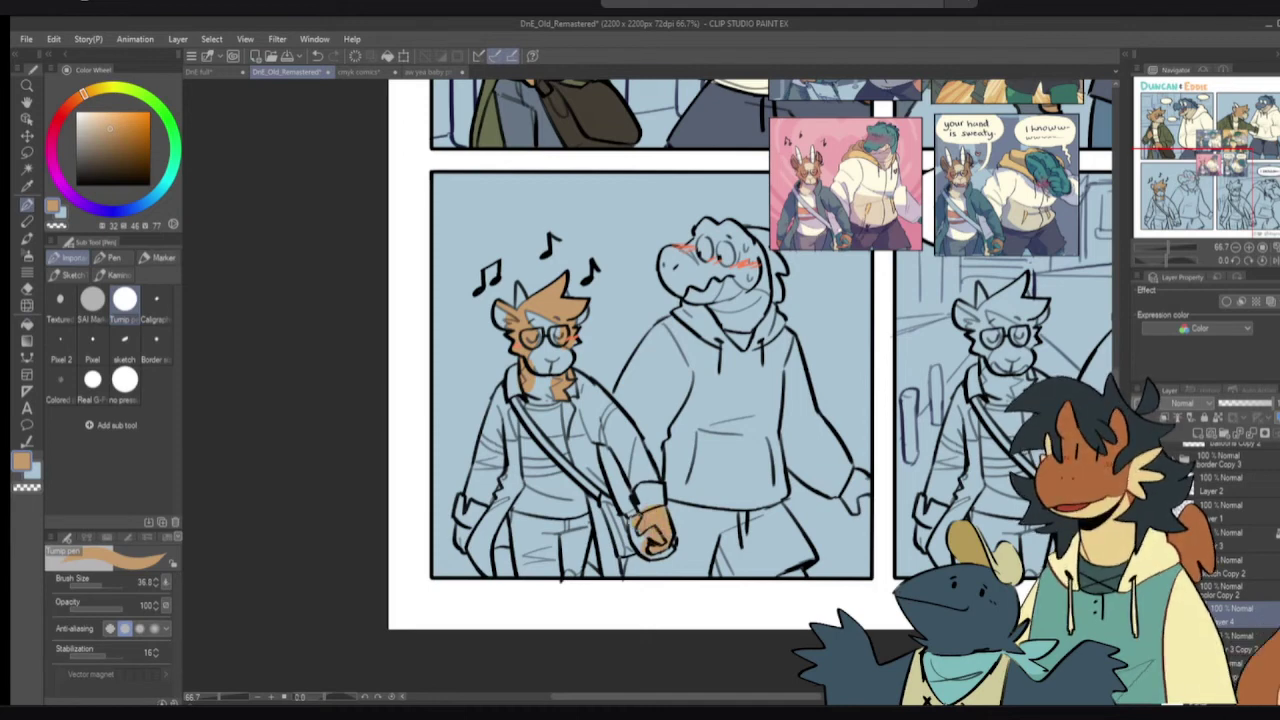
{"action": "key", "text": "g"}
{"action": "left_click", "coordinate": [464, 536]}
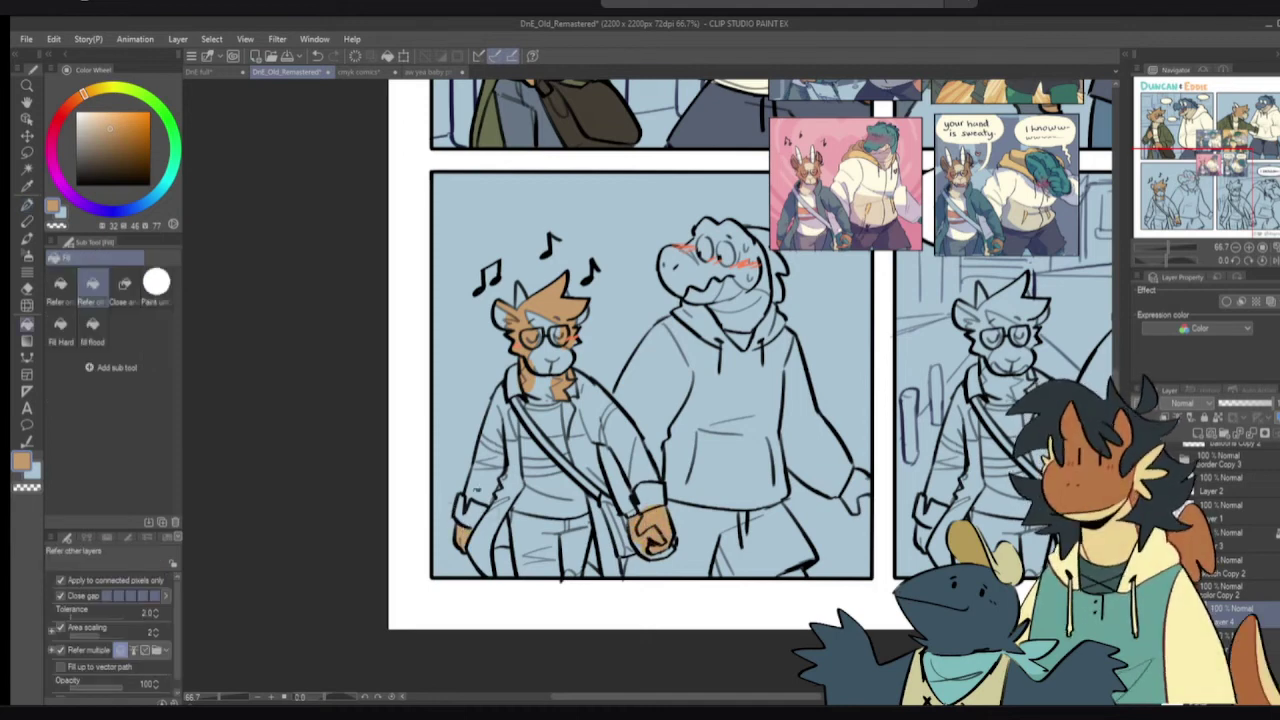
{"action": "key", "text": "p"}
- Fill the goat's forehead marking and muzzle in the third panel with beige (H 41, S 20, V 86) sampled from the first panel
{"action": "left_click_drag", "start_coordinate": [560, 247], "coordinate": [536, 381]}
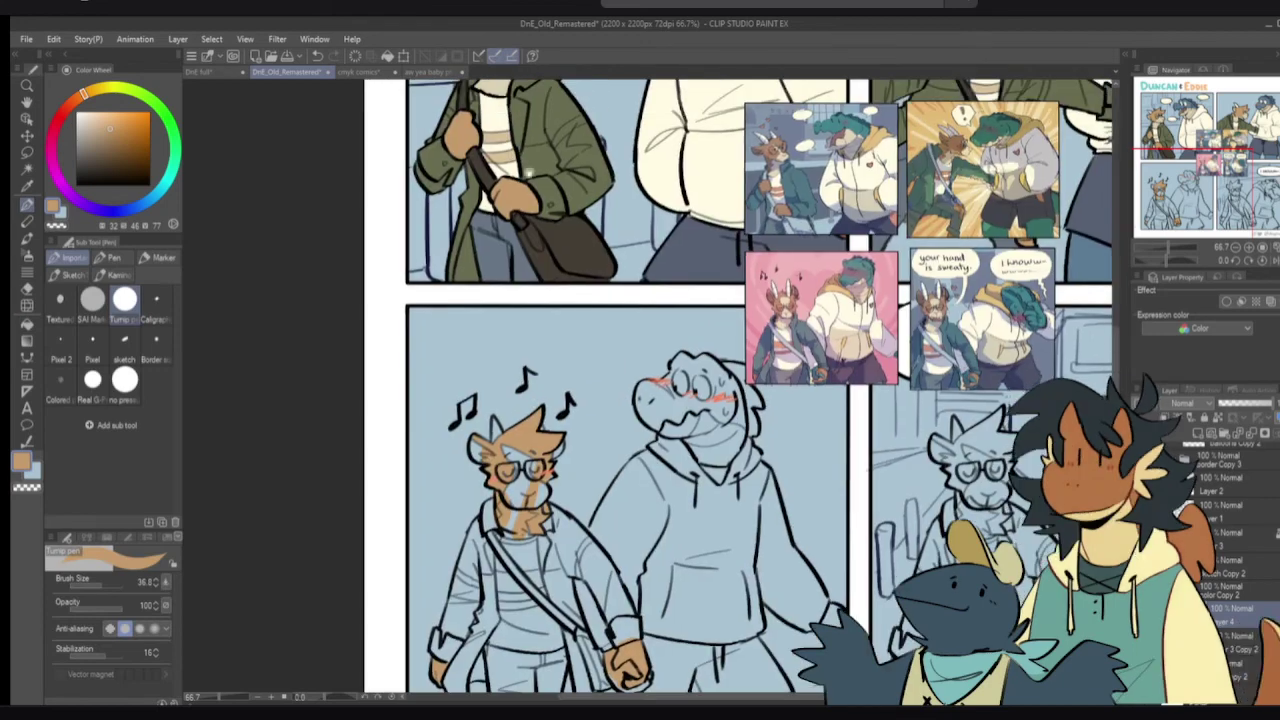
{"action": "left_click", "coordinate": [492, 124], "text": "alt"}
{"action": "left_click", "coordinate": [494, 98], "text": "alt"}
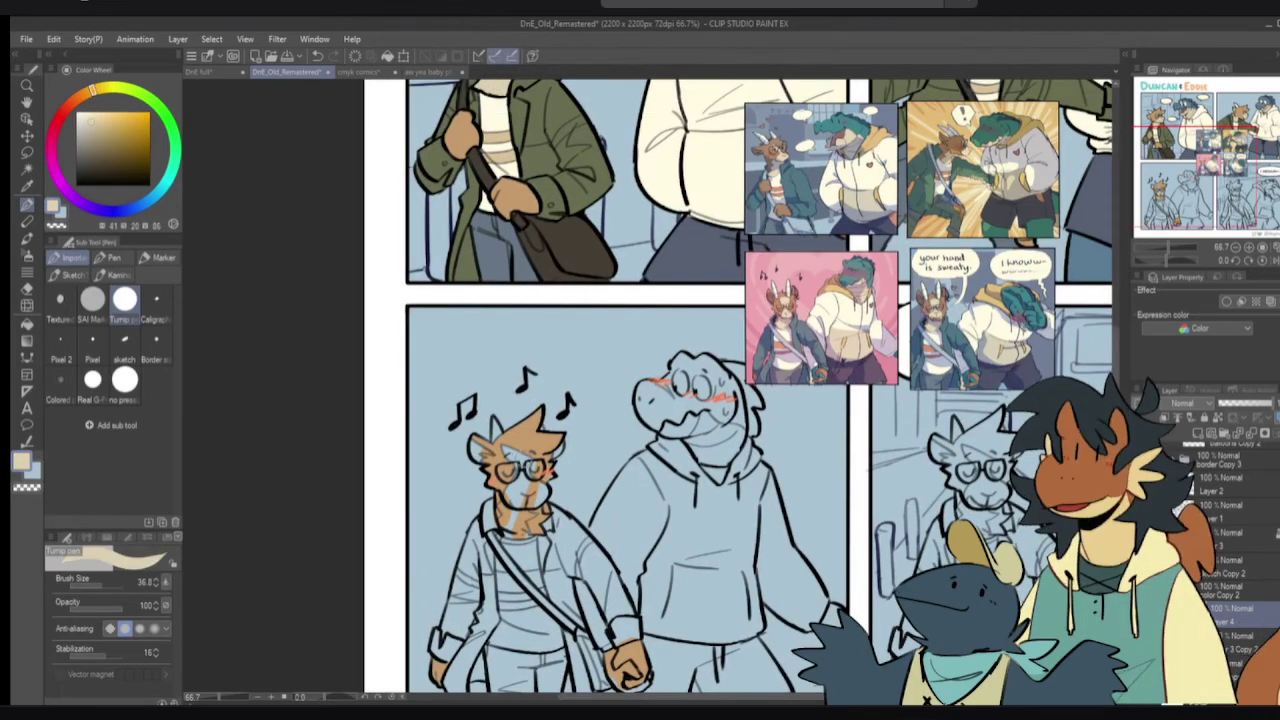
{"action": "key", "text": "g"}
{"action": "left_click", "coordinate": [513, 456]}
{"action": "left_click", "coordinate": [520, 490]}
{"action": "key", "text": "p"}
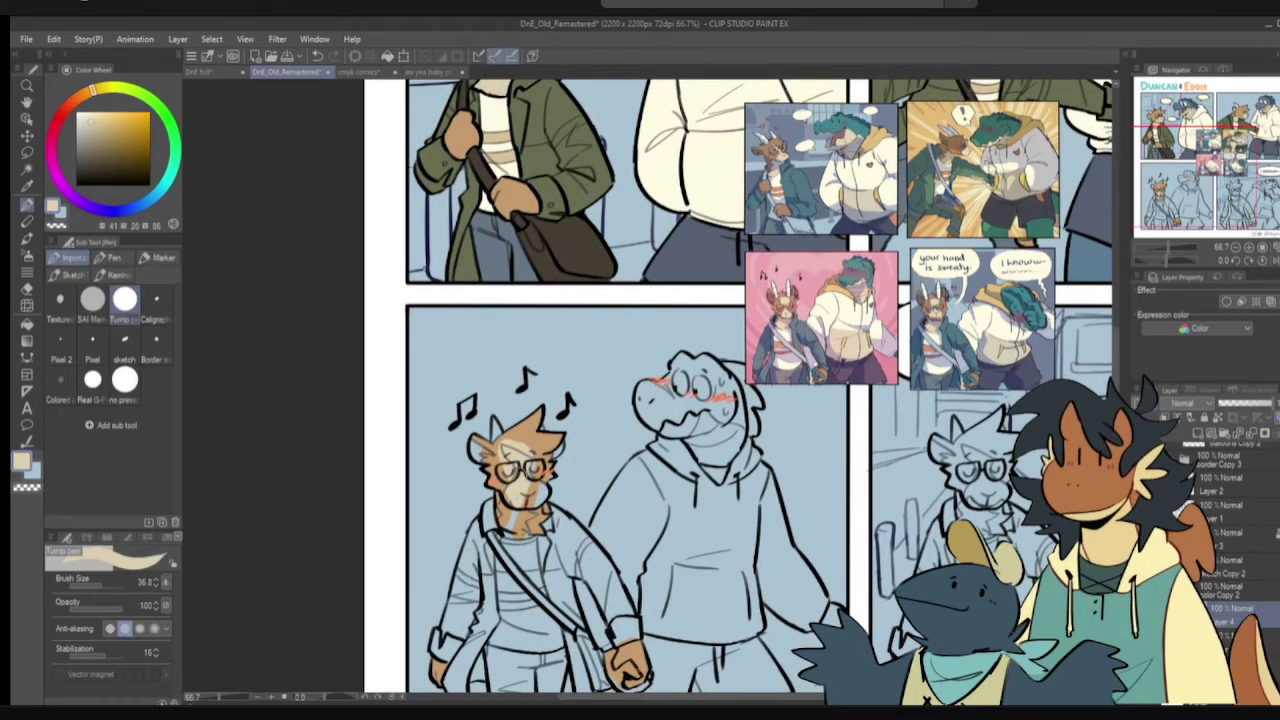
- Paint the goat's inner ears beige and refine the forehead marking's edges with the orange brown and beige fur colours
{"action": "key", "text": "g"}
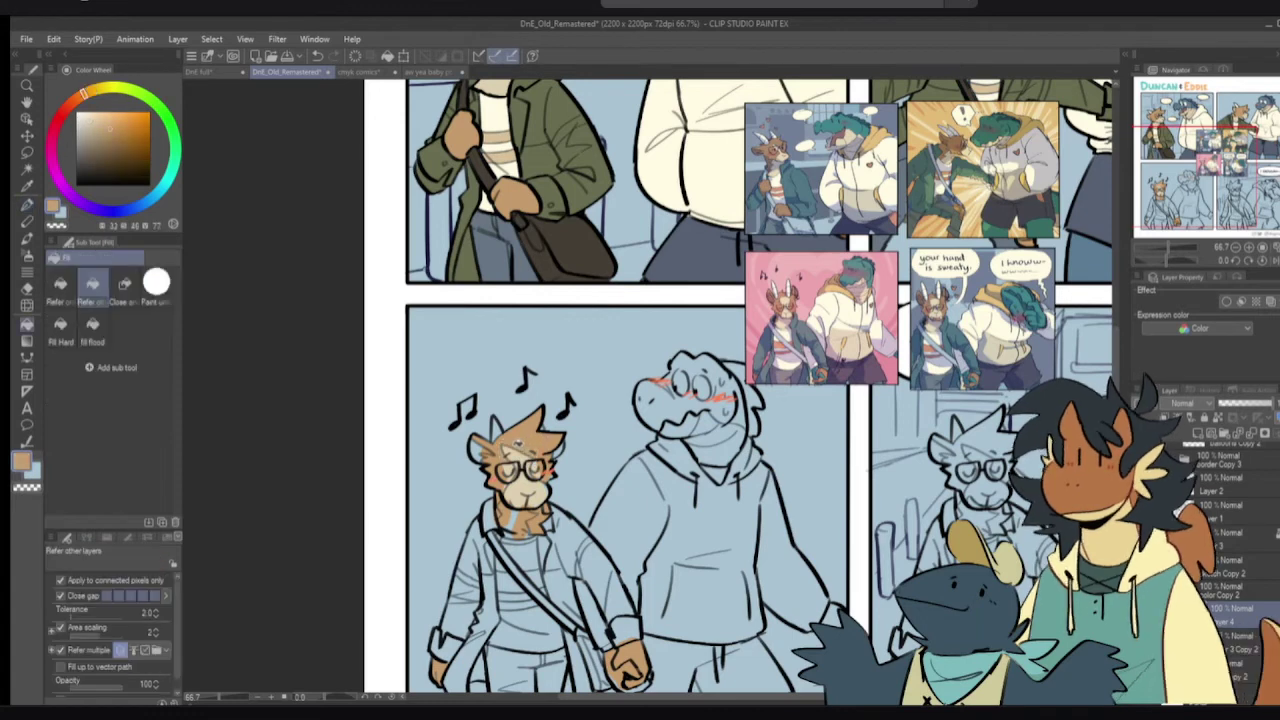
{"action": "key", "text": "p"}
{"action": "left_click_drag", "start_coordinate": [468, 442], "coordinate": [486, 462]}
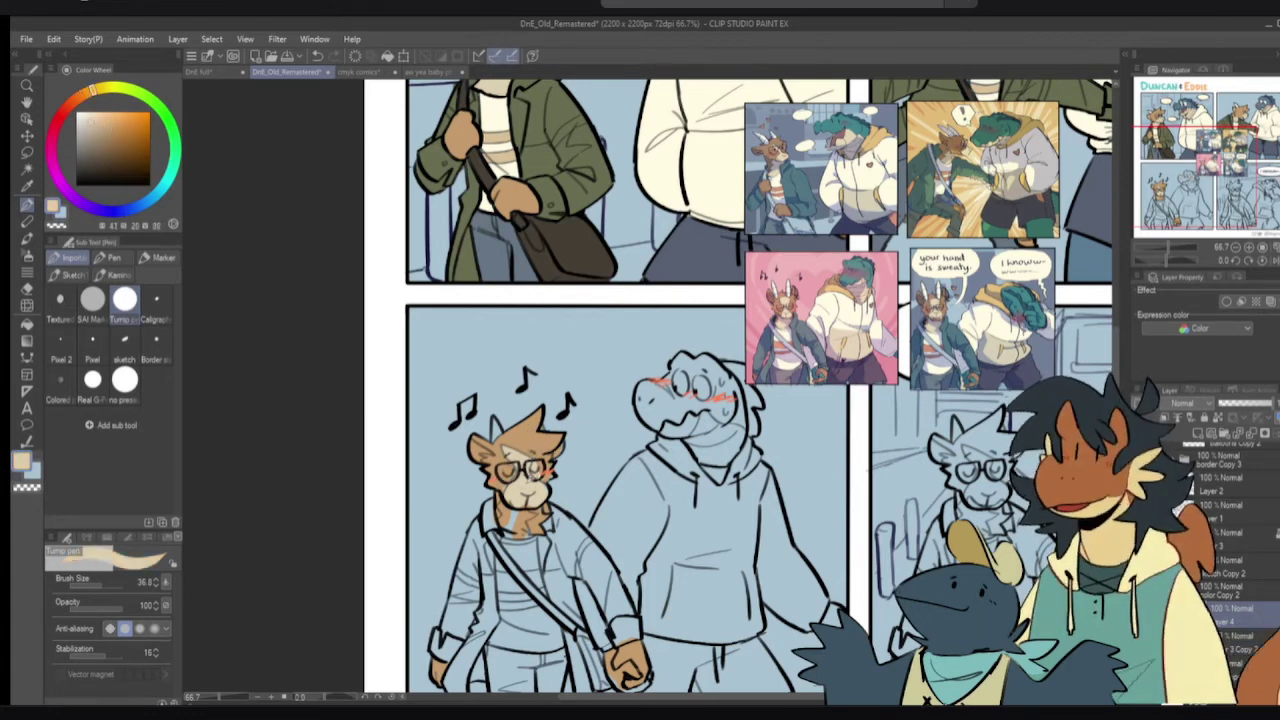
{"action": "key", "text": "g"}
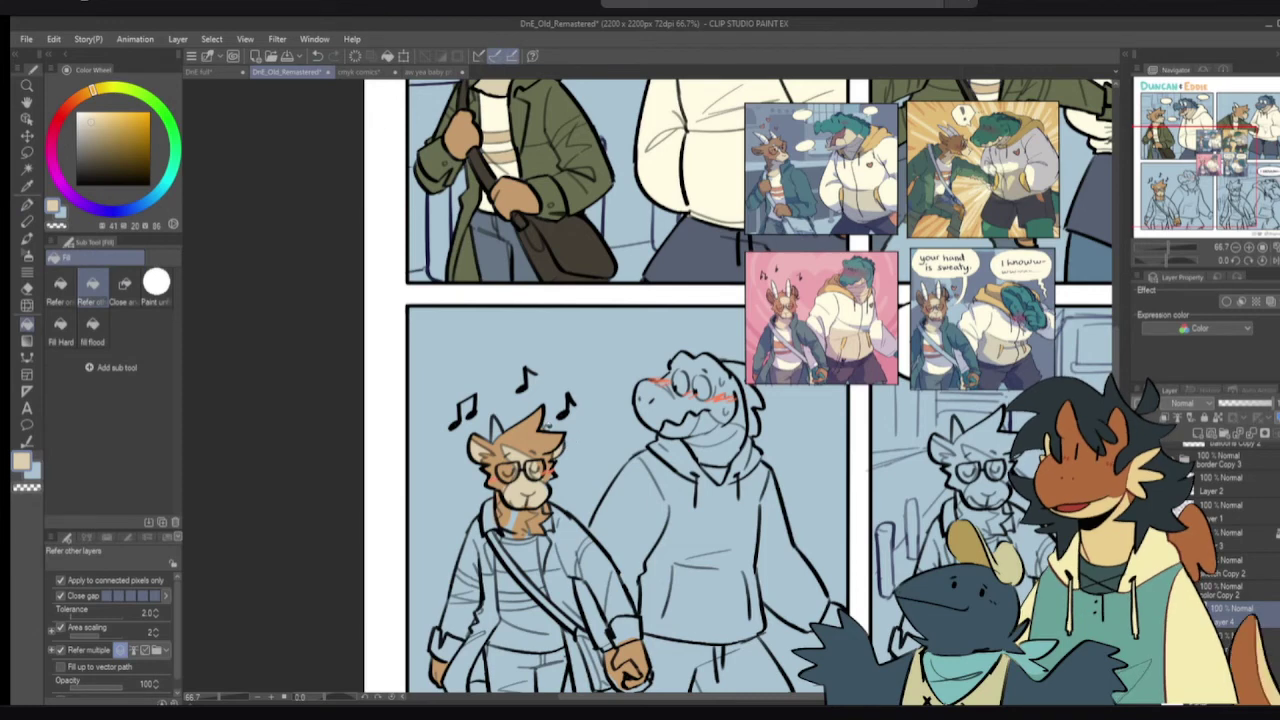
{"action": "key", "text": "p"}
{"action": "left_click_drag", "start_coordinate": [527, 427], "coordinate": [535, 437]}
{"action": "left_click", "coordinate": [535, 437], "text": "alt"}
{"action": "key", "text": "x"}
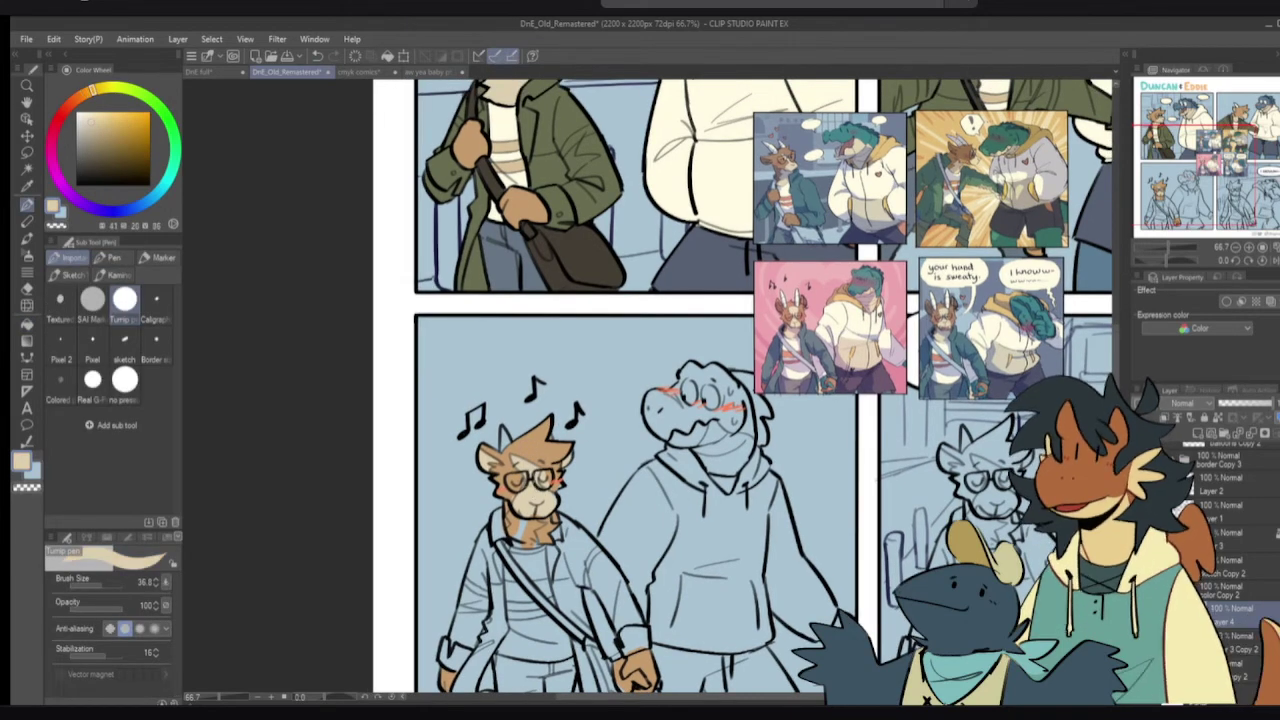
- Fill the goat's horn in the third panel with the shirt's cream (H 51, S 11, V 100)
{"action": "key", "text": "g"}
{"action": "key", "text": "p"}
{"action": "left_click", "coordinate": [506, 138], "text": "alt"}
{"action": "key", "text": "g"}
{"action": "left_click", "coordinate": [505, 438]}
{"action": "key", "text": "p"}
{"action": "left_click_drag", "start_coordinate": [590, 450], "coordinate": [588, 409]}
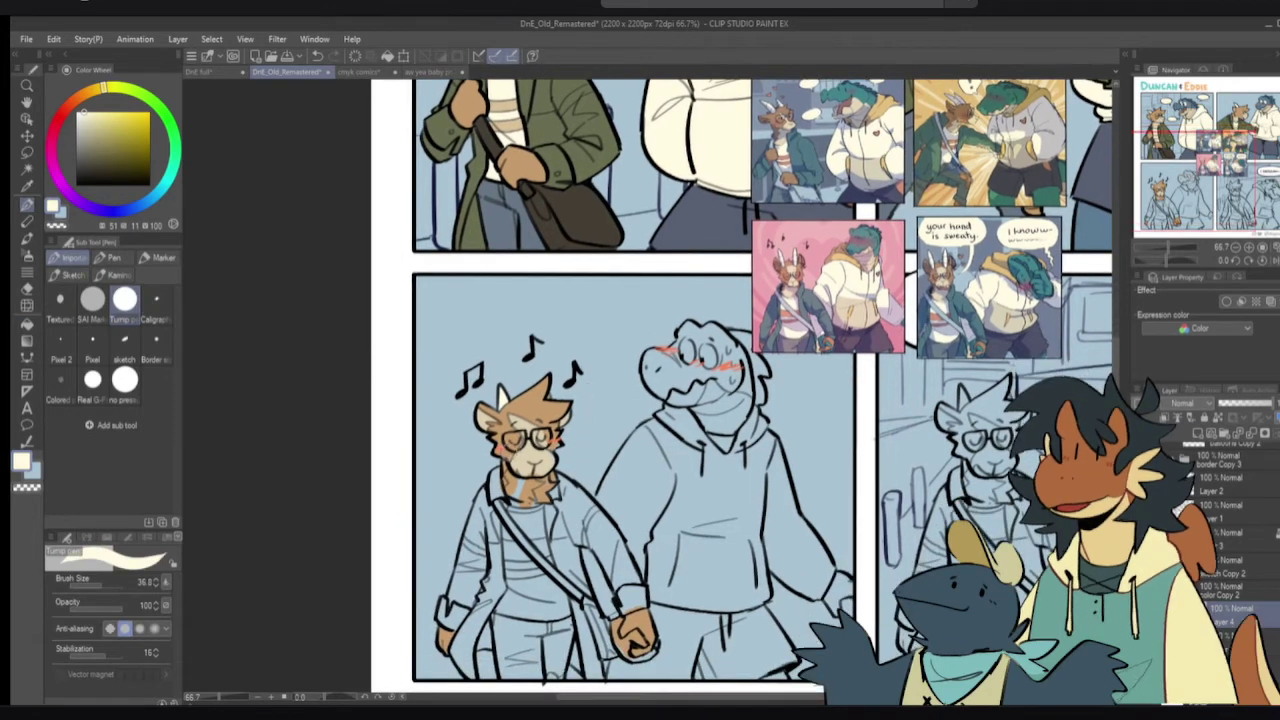
- Recolour the front of the goat's neck in the third panel with the muzzle's beige and reselect the orange brown
{"action": "left_click", "coordinate": [511, 431], "text": "alt"}
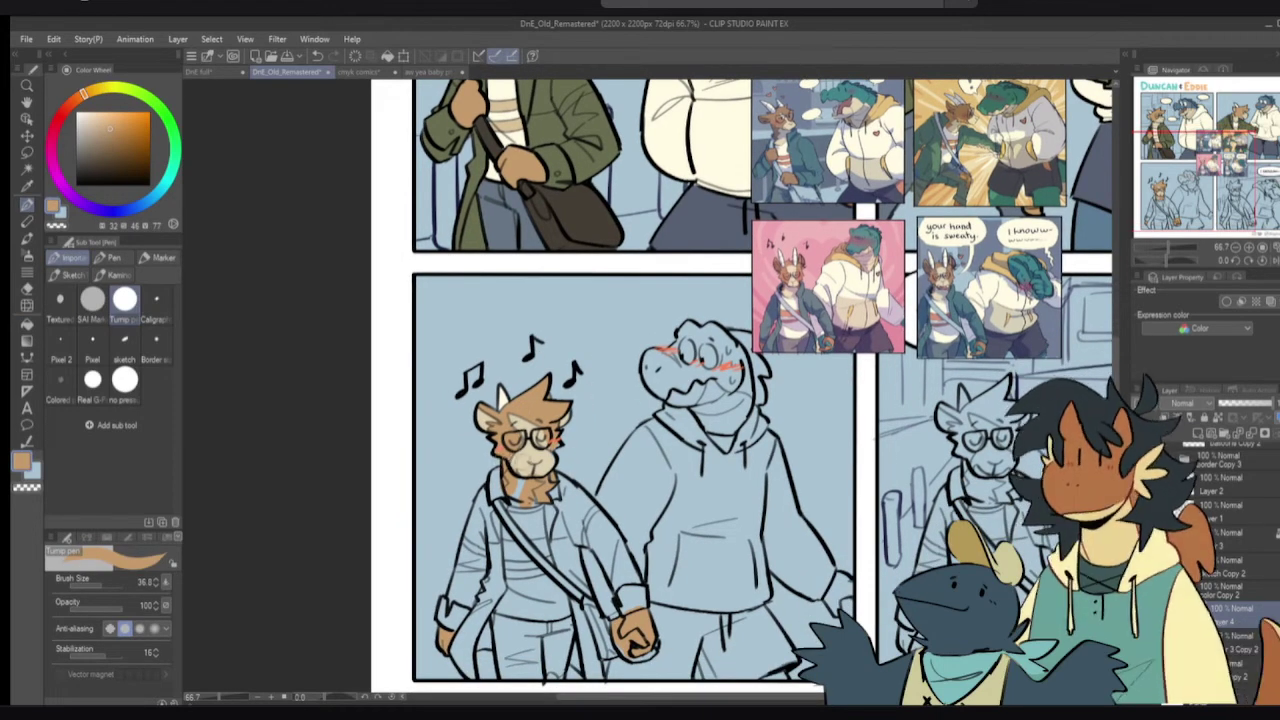
{"action": "left_click", "coordinate": [520, 476], "text": "alt"}
{"action": "key", "text": "g"}
{"action": "key", "text": "p"}
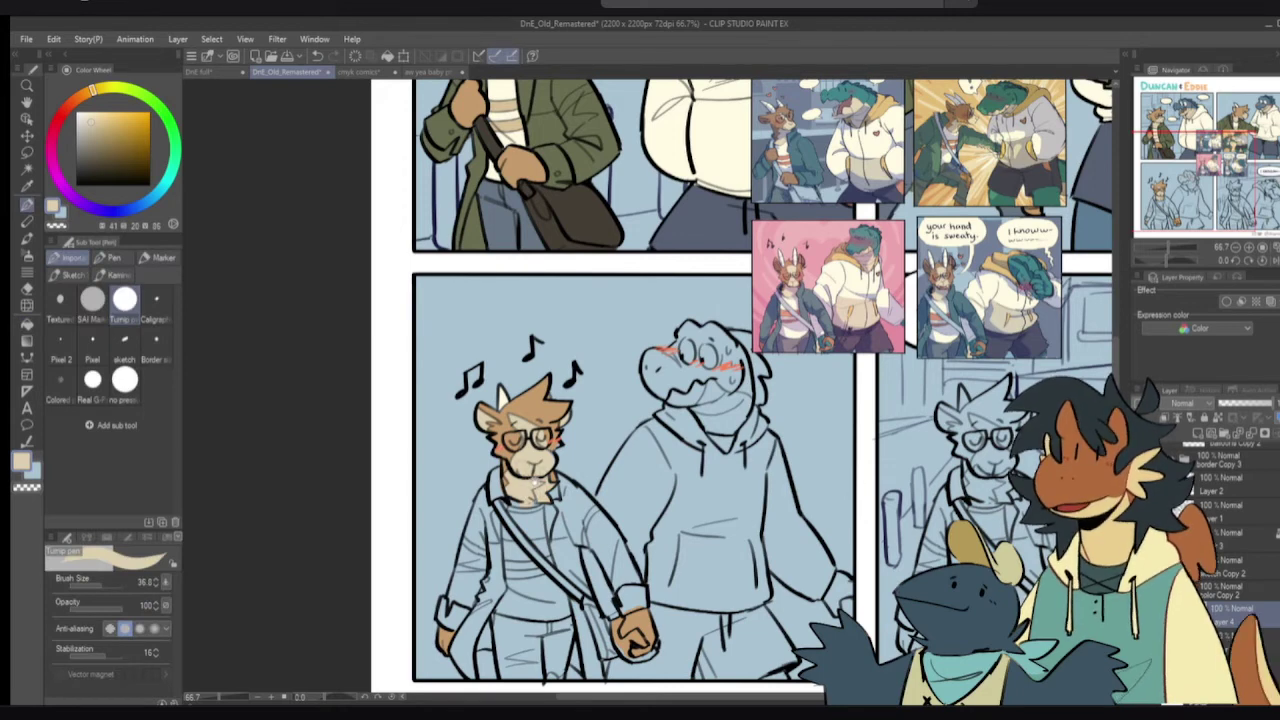
{"action": "scroll", "coordinate": [742, 386], "scroll_direction": "down", "scroll_amount": 1}
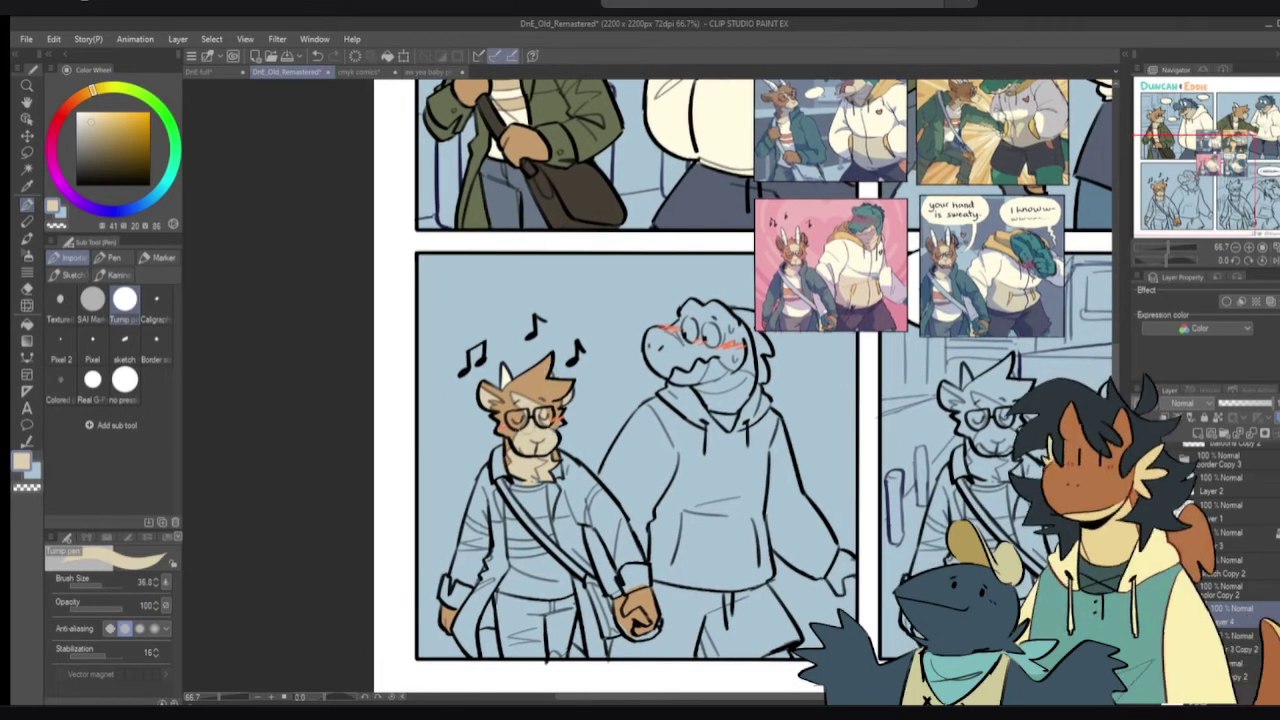
{"action": "left_click", "coordinate": [532, 385], "text": "alt"}
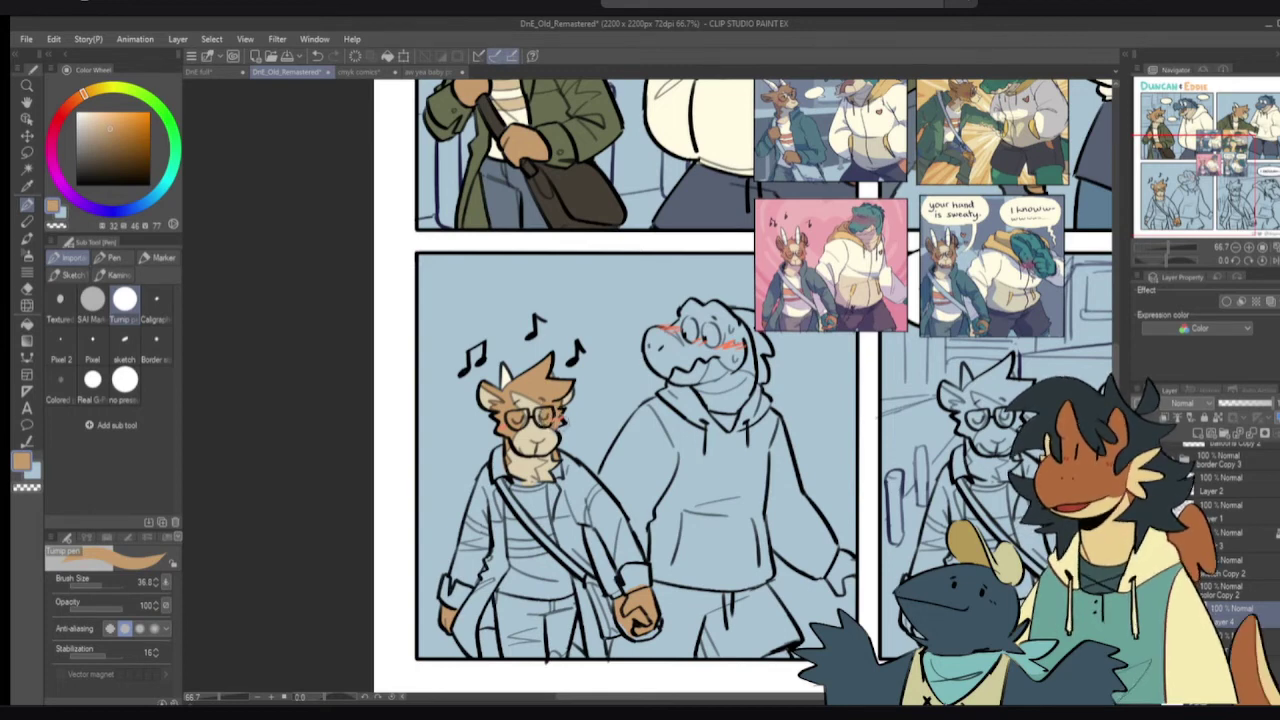
{"action": "scroll", "coordinate": [744, 387], "scroll_direction": "down", "scroll_amount": 1}
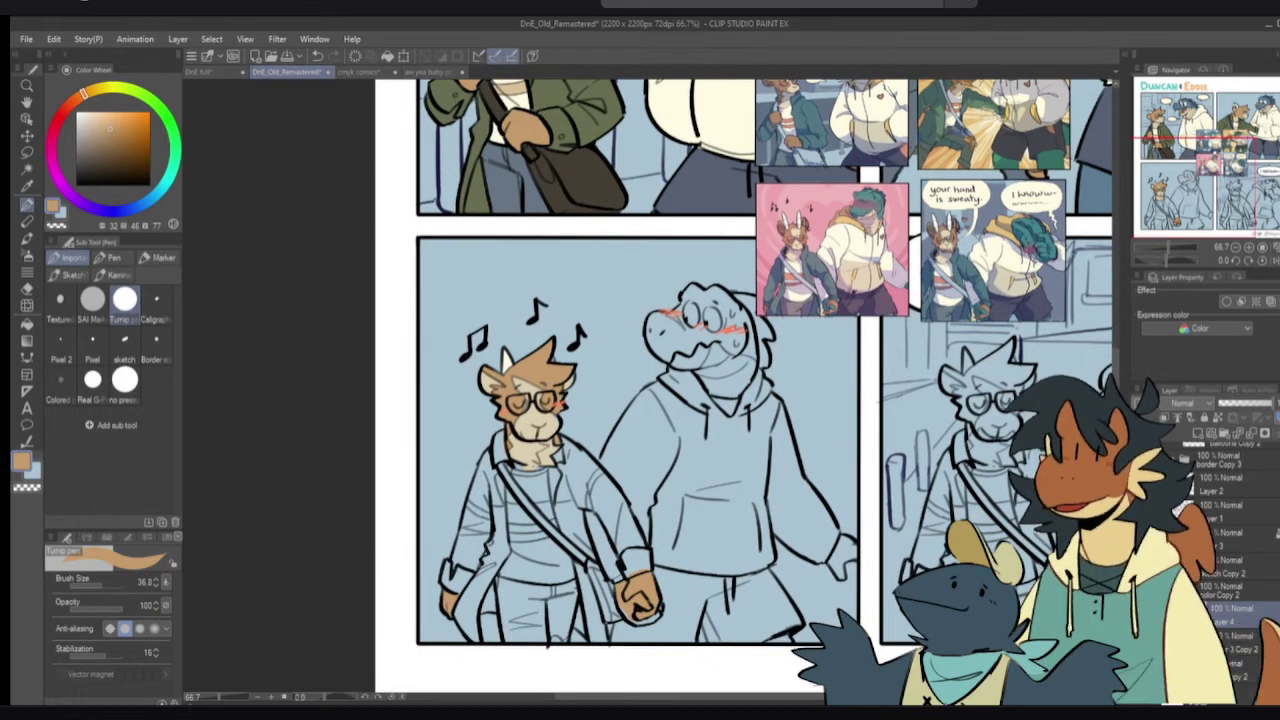
- Fill the crocodile's hoodie, sleeves, hood and eyes in the third panel with cream (H 51, S 11, V 100)
{"action": "key", "text": "x"}
{"action": "scroll", "coordinate": [744, 387], "scroll_direction": "up", "scroll_amount": 5}
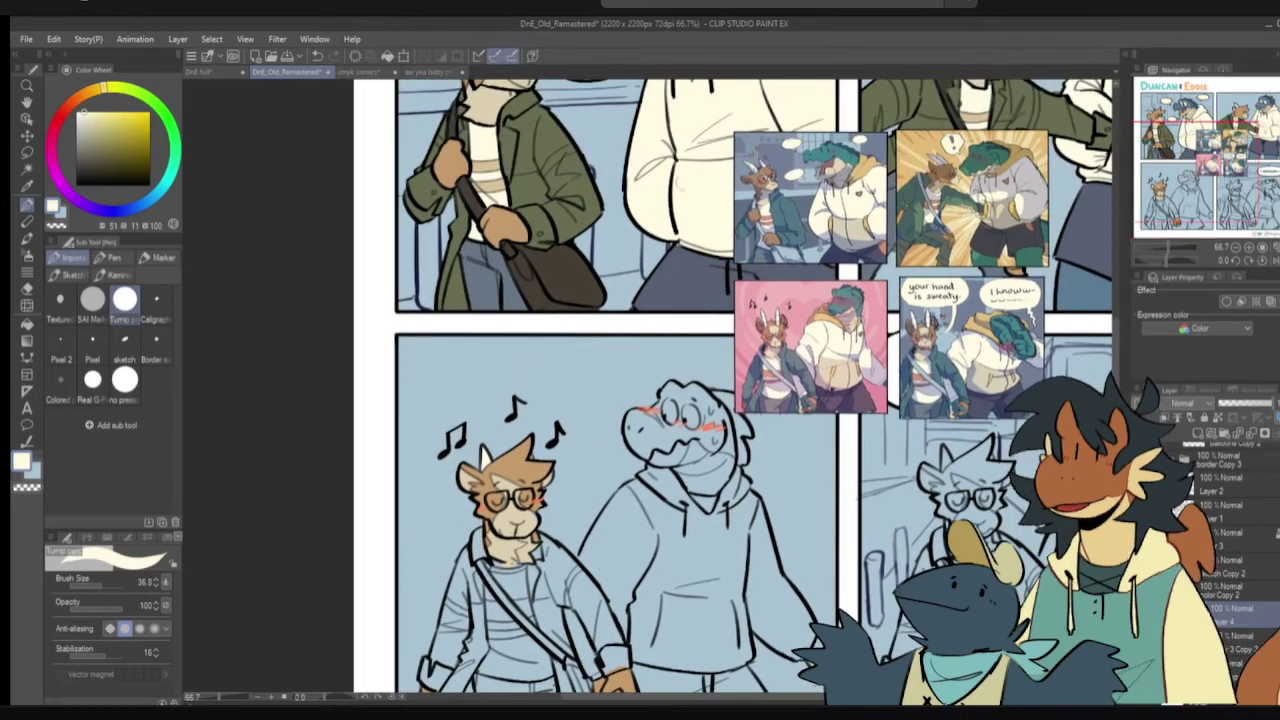
{"action": "left_click_drag", "start_coordinate": [694, 187], "coordinate": [666, 289]}
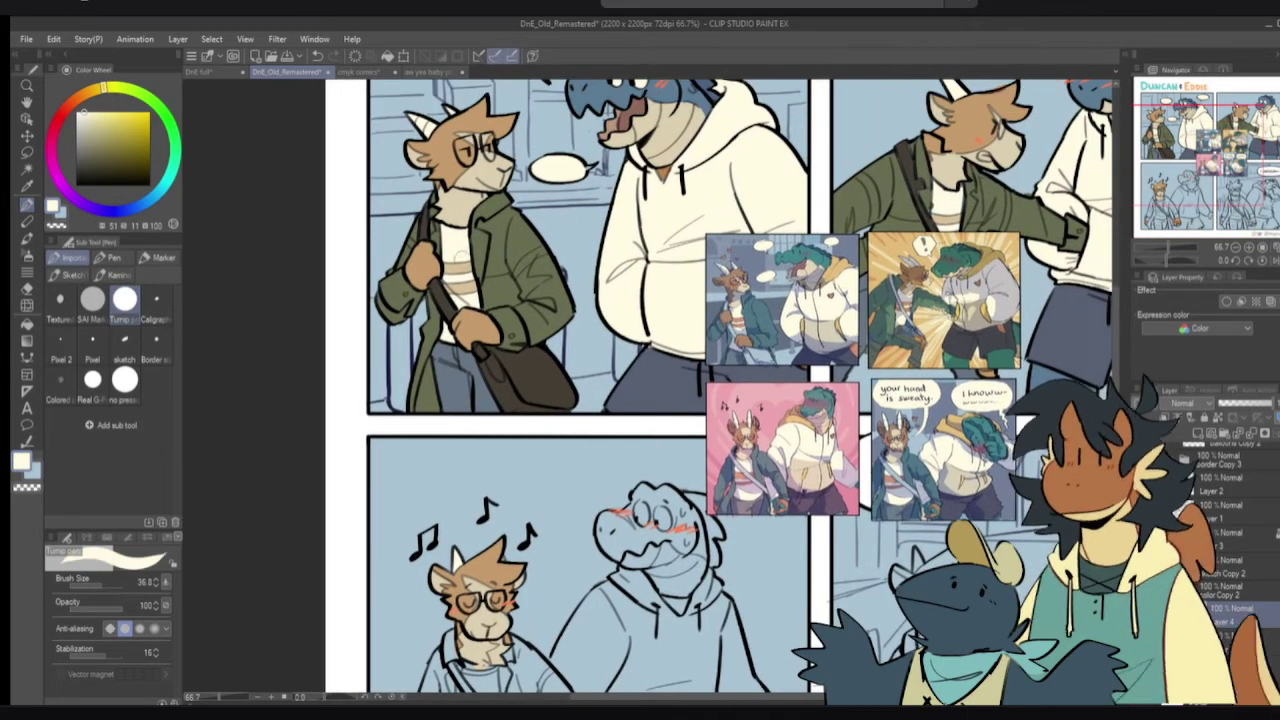
{"action": "scroll", "coordinate": [744, 387], "scroll_direction": "down", "scroll_amount": 10}
{"action": "key", "text": "g"}
{"action": "left_click", "coordinate": [606, 418]}
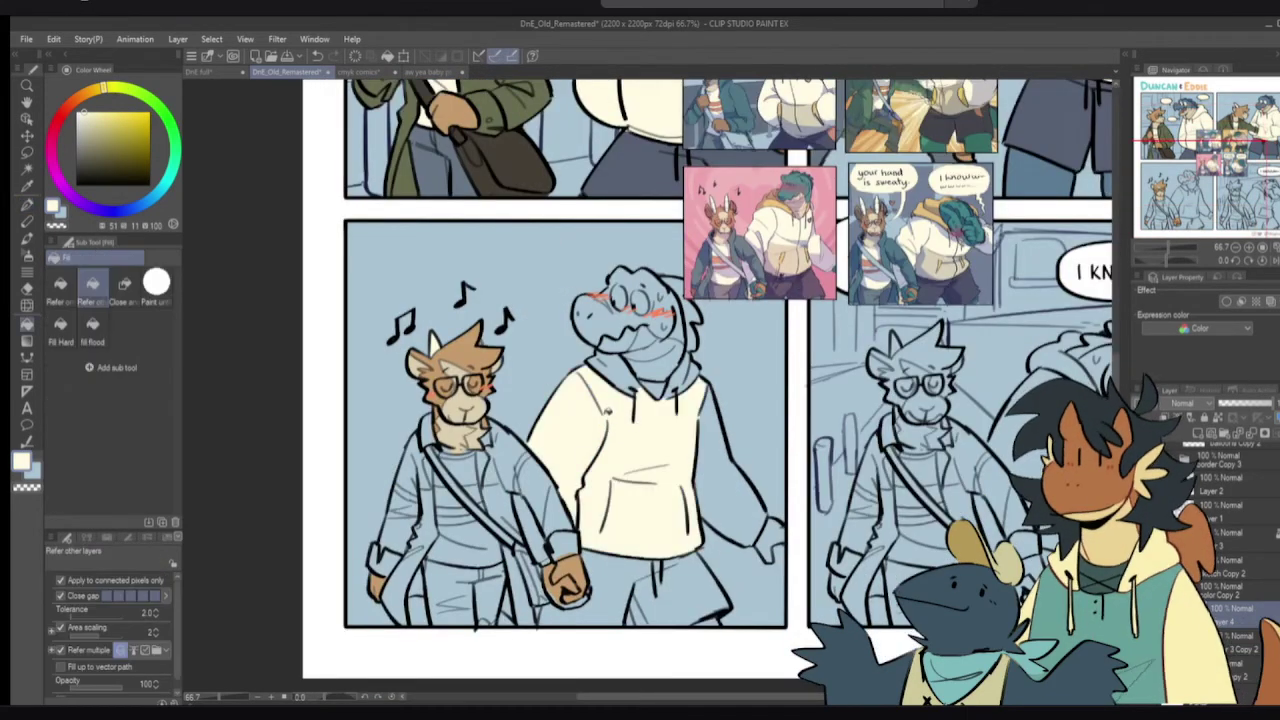
{"action": "left_click", "coordinate": [710, 455]}
{"action": "left_click", "coordinate": [688, 383]}
{"action": "left_click", "coordinate": [623, 373]}
{"action": "left_click", "coordinate": [621, 298]}
- Fill the goat's shirt between the jacket flaps in the third panel with cream and cover the leftover gaps
{"action": "left_click", "coordinate": [466, 472]}
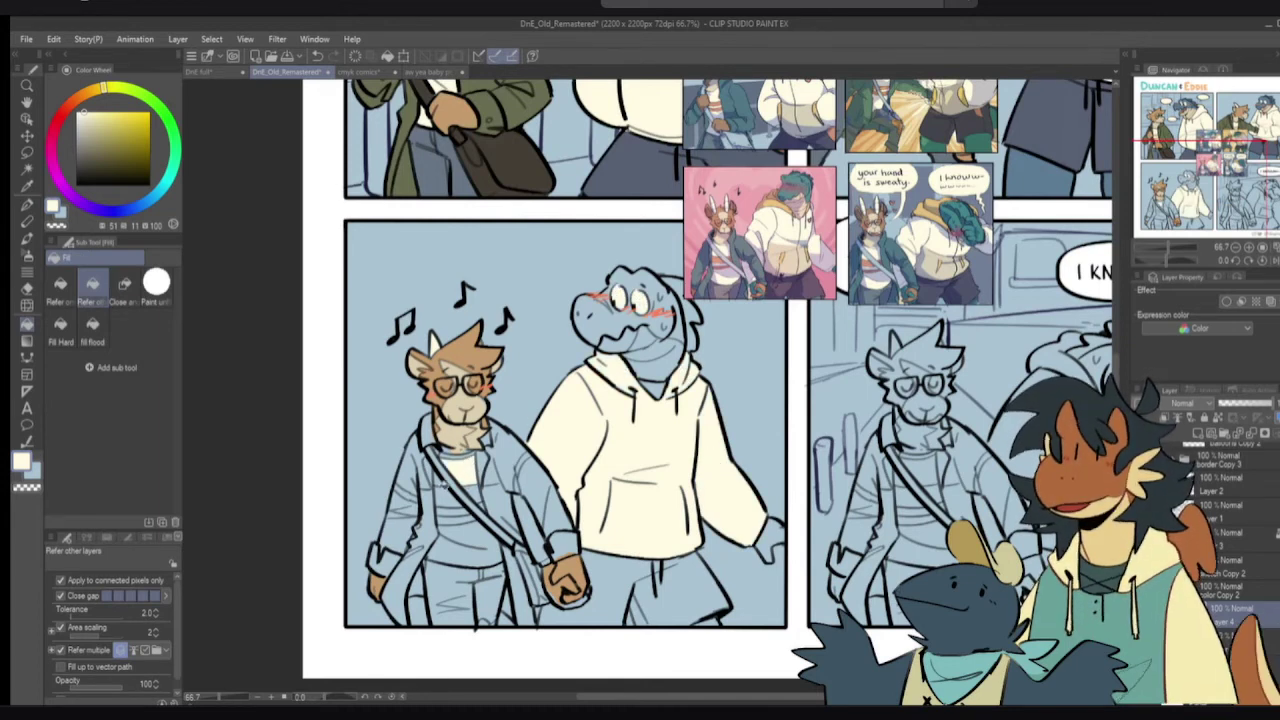
{"action": "left_click", "coordinate": [449, 506]}
{"action": "left_click", "coordinate": [478, 509]}
{"action": "left_click", "coordinate": [473, 492]}
{"action": "left_click", "coordinate": [465, 543]}
{"action": "left_click", "coordinate": [456, 520]}
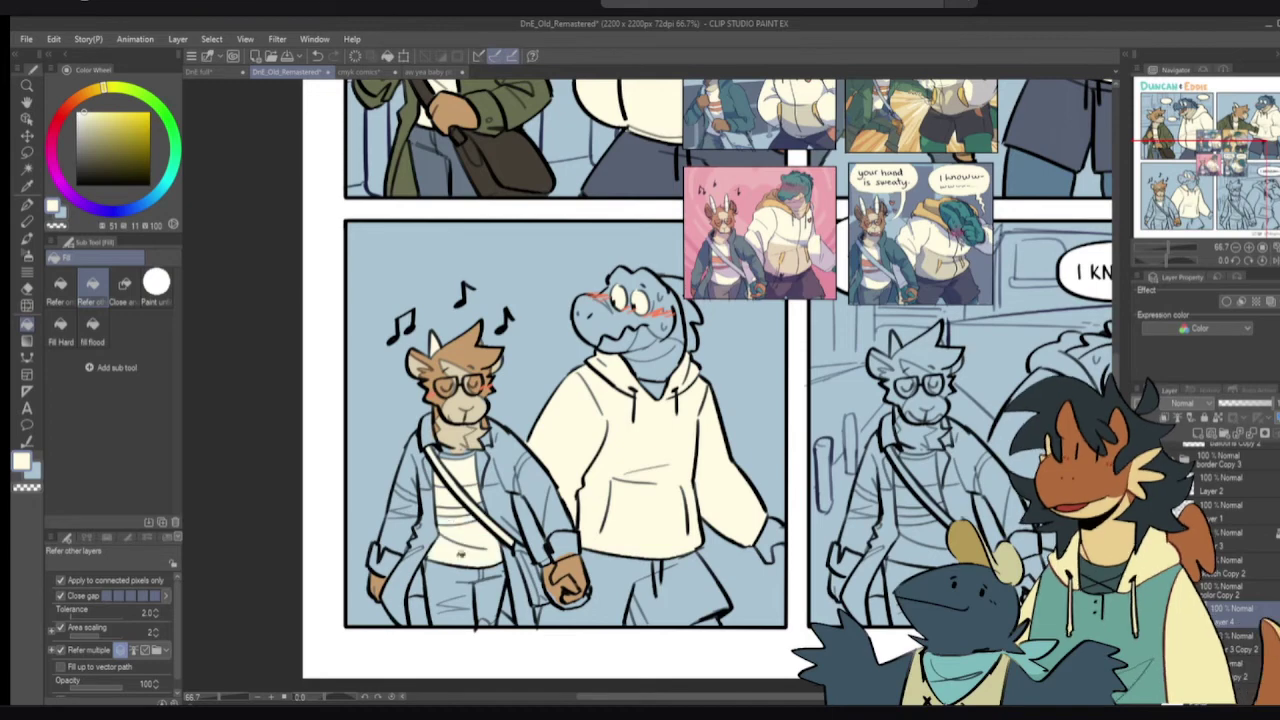
{"action": "key", "text": "p"}
{"action": "left_click_drag", "start_coordinate": [440, 484], "coordinate": [456, 512]}
{"action": "left_click_drag", "start_coordinate": [450, 464], "coordinate": [468, 454]}
{"action": "left_click", "coordinate": [452, 428], "text": "alt"}
- Fill the goat's jacket on the side of his free arm with olive green (H 71, S 26, V 43)
{"action": "left_click_drag", "start_coordinate": [476, 405], "coordinate": [479, 480]}
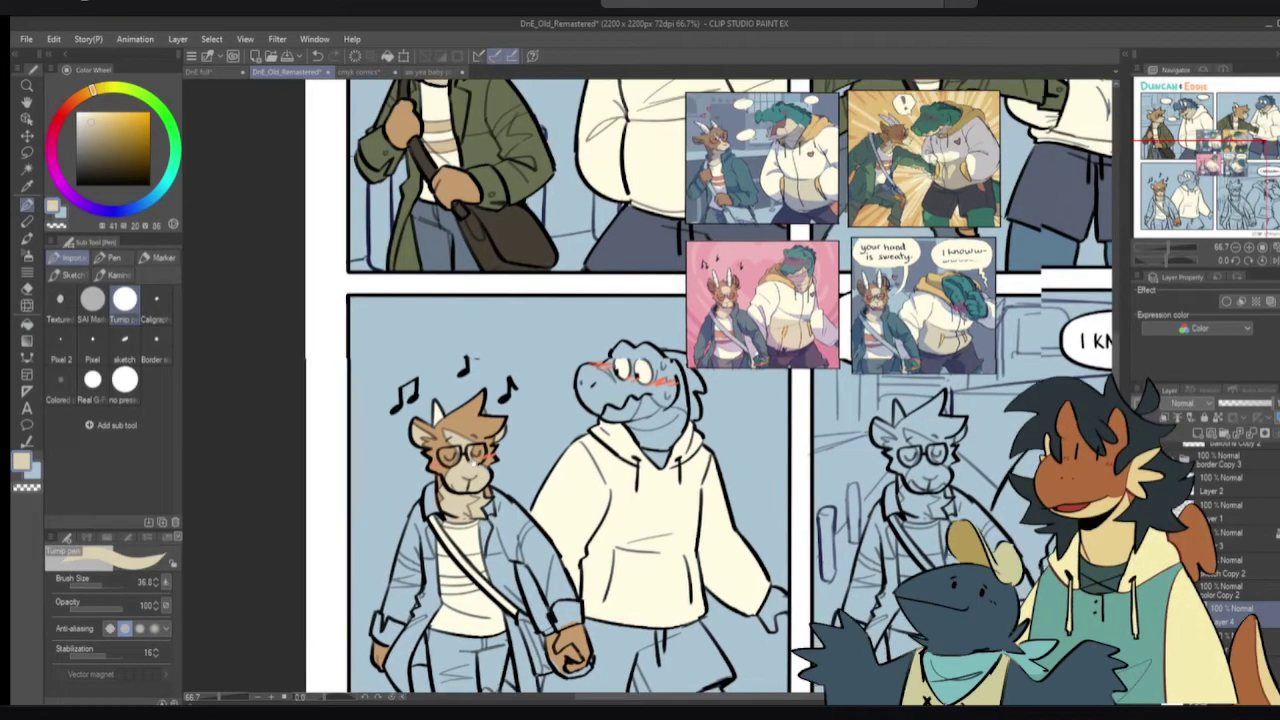
{"action": "left_click", "coordinate": [508, 150], "text": "alt"}
{"action": "left_click_drag", "start_coordinate": [453, 187], "coordinate": [469, 127]}
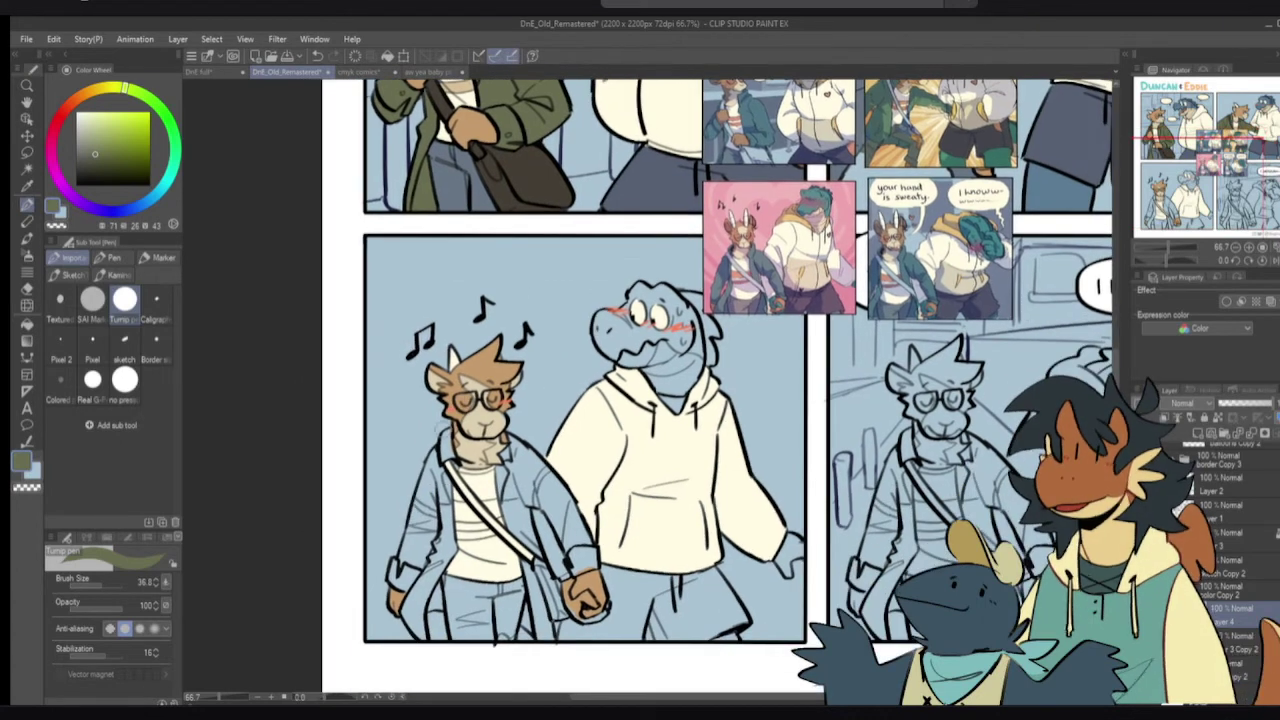
{"action": "key", "text": "g"}
{"action": "left_click", "coordinate": [441, 480]}
{"action": "mouse_move", "coordinate": [442, 458]}
{"action": "left_mouse_down"}
{"action": "mouse_move", "coordinate": [401, 573]}
{"action": "mouse_move", "coordinate": [426, 565]}
{"action": "mouse_move", "coordinate": [448, 503]}
{"action": "left_mouse_up"}
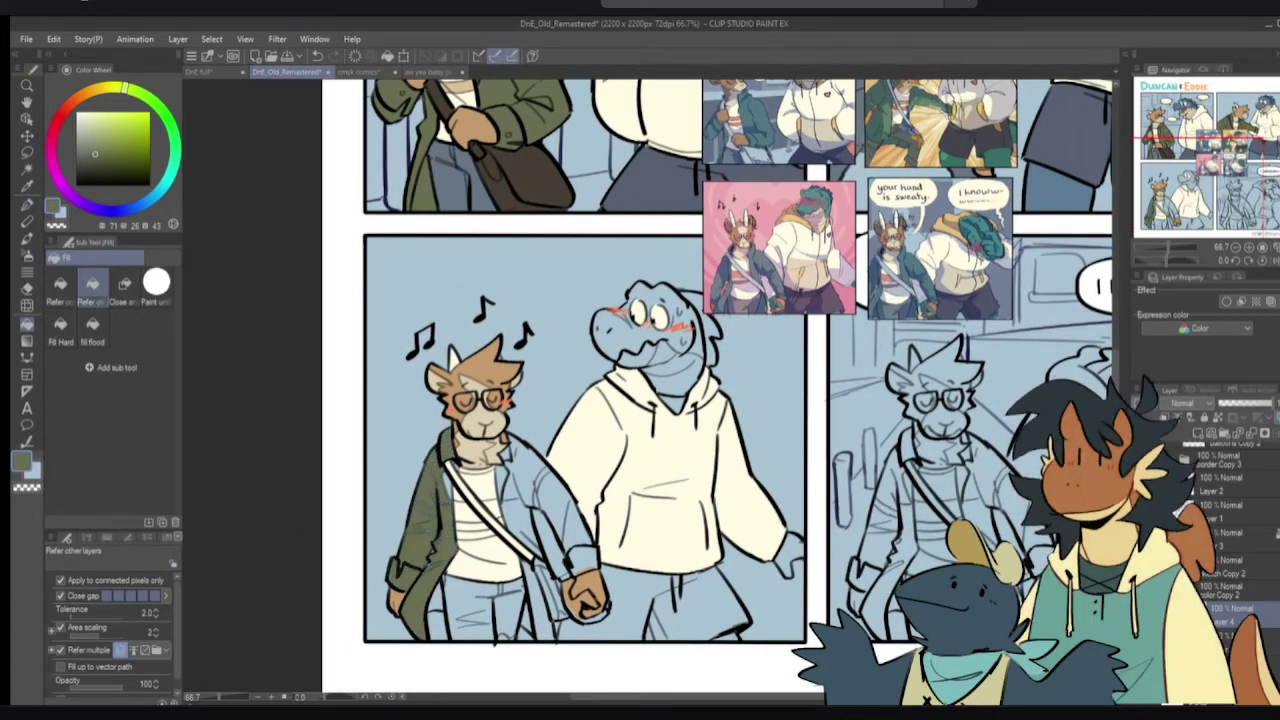
- Colour the jacket's other half, including the sleeve and cuff of the hand-holding arm, with the same olive green
{"action": "key", "text": "p"}
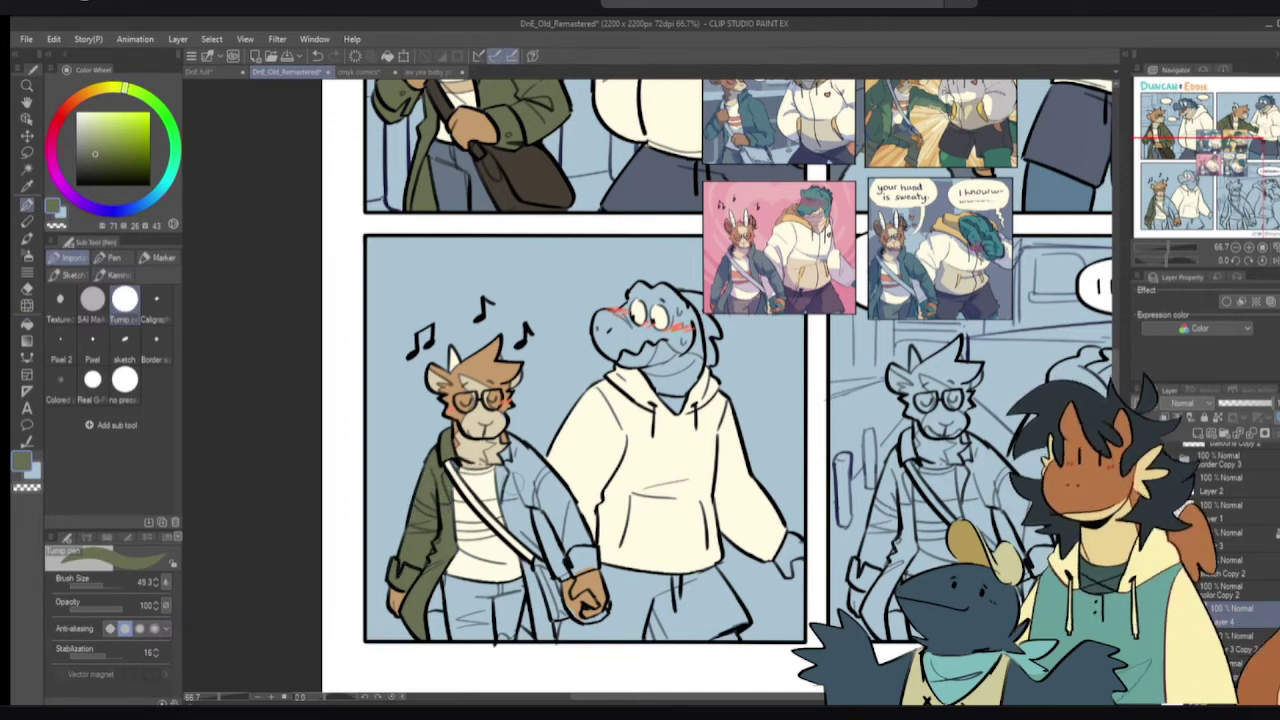
{"action": "key", "text": "g"}
{"action": "left_click", "coordinate": [515, 480]}
{"action": "key", "text": "p"}
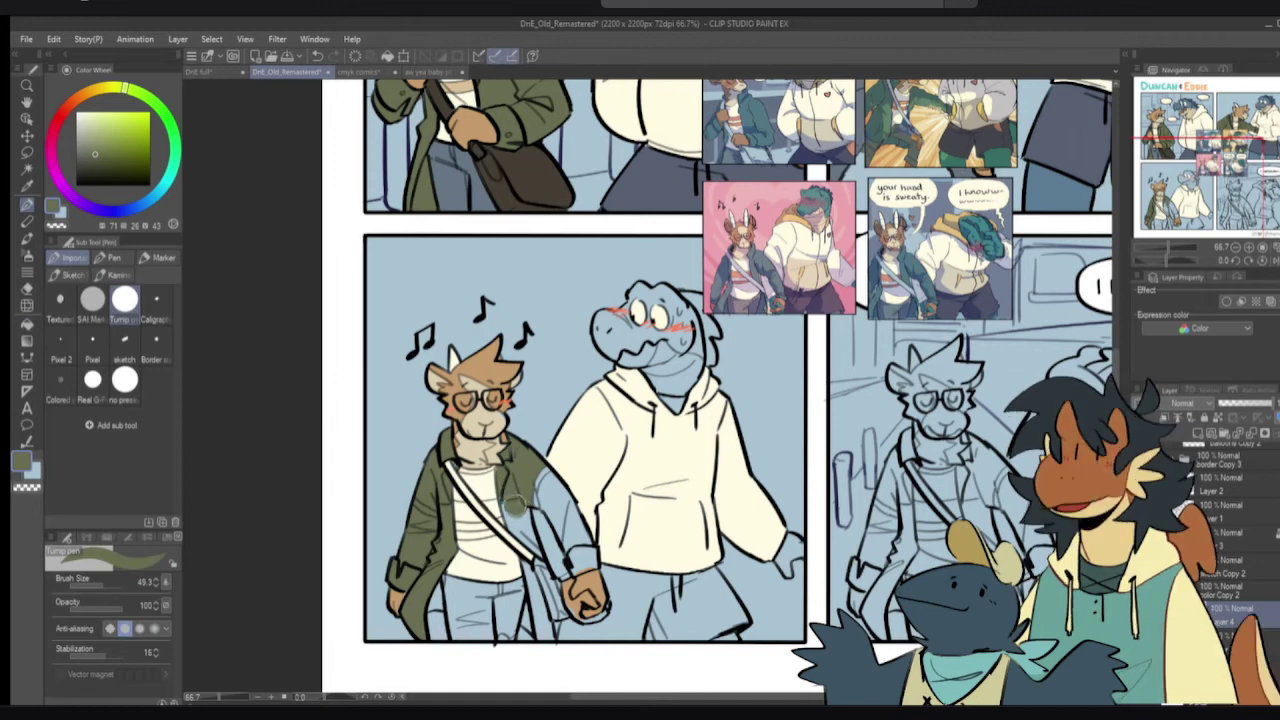
{"action": "mouse_move", "coordinate": [517, 497]}
{"action": "left_mouse_down"}
{"action": "mouse_move", "coordinate": [555, 490]}
{"action": "mouse_move", "coordinate": [543, 484]}
{"action": "left_mouse_up"}
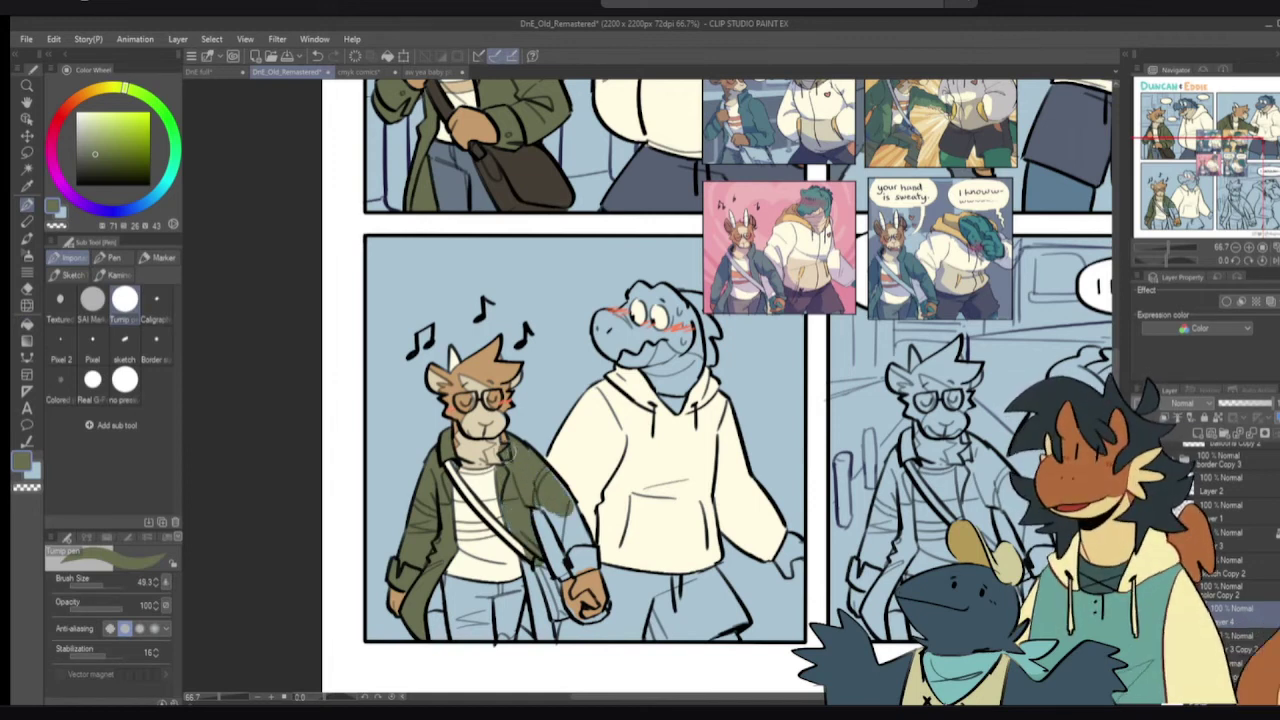
{"action": "left_click", "coordinate": [506, 456], "text": "alt"}
{"action": "key", "text": "g"}
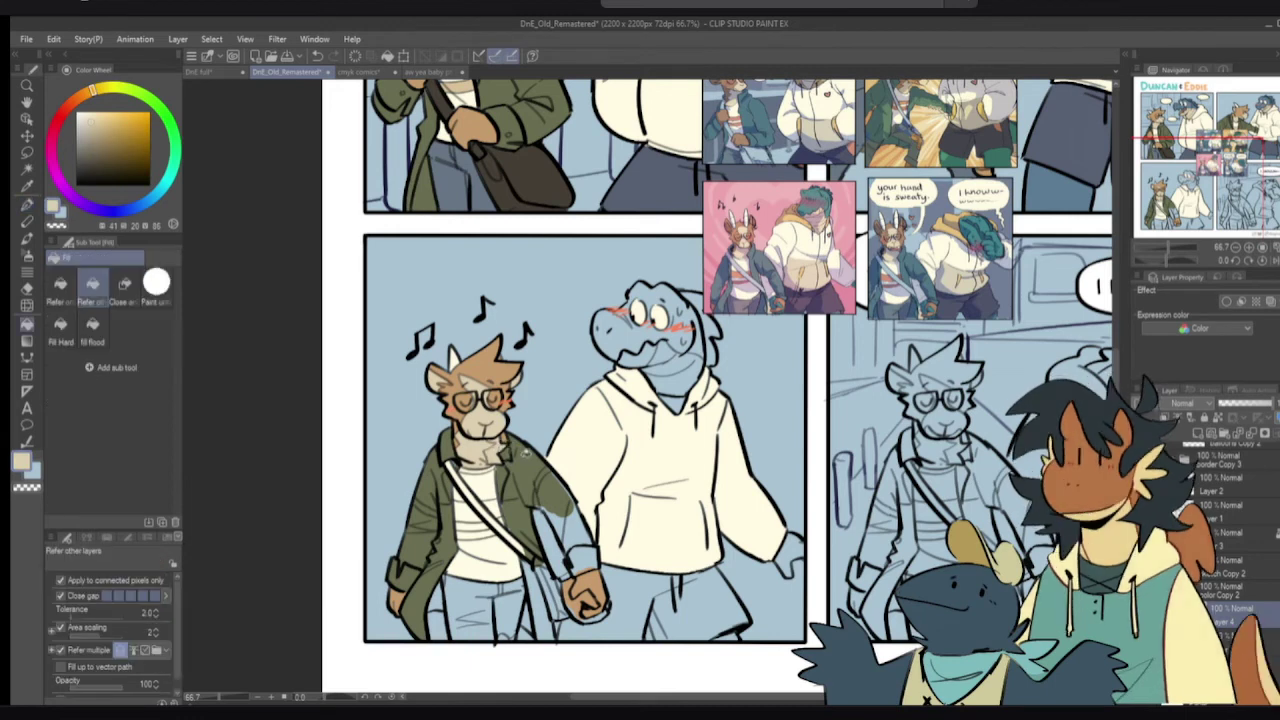
{"action": "key", "text": "p"}
{"action": "left_click", "coordinate": [525, 462], "text": "alt"}
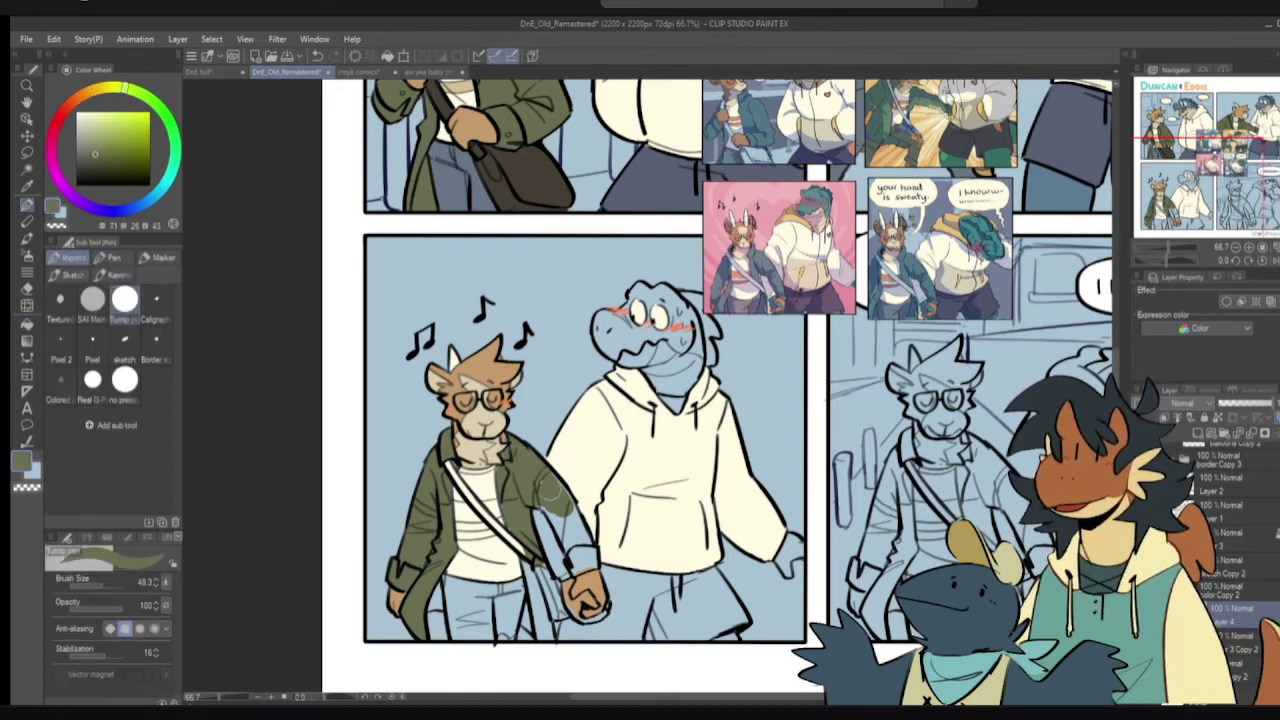
{"action": "mouse_move", "coordinate": [543, 483]}
{"action": "left_mouse_down"}
{"action": "mouse_move", "coordinate": [558, 530]}
{"action": "mouse_move", "coordinate": [588, 551]}
{"action": "left_mouse_up"}
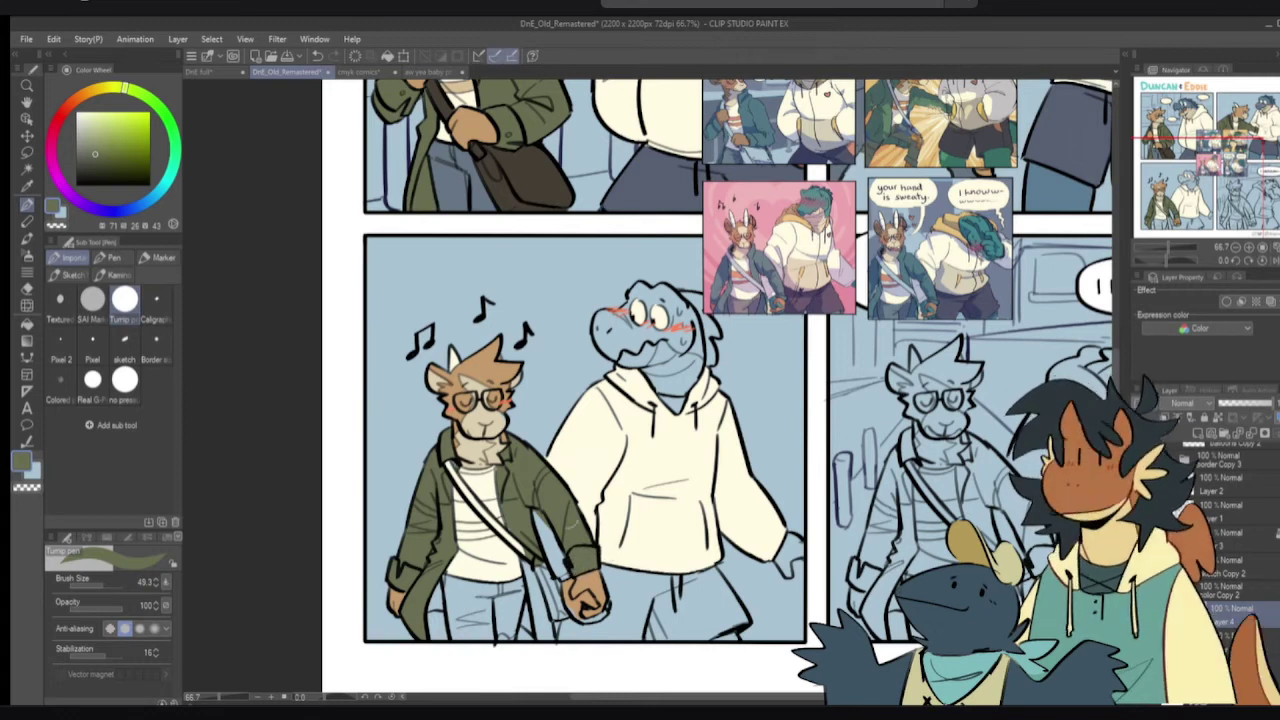
- Paint the goat's jeans in the third panel with grey blue (H 209, S 22, V 52), then resample the jacket's olive green
{"action": "left_click", "coordinate": [467, 177], "text": "alt"}
{"action": "mouse_move", "coordinate": [470, 585]}
{"action": "left_mouse_down"}
{"action": "mouse_move", "coordinate": [476, 630]}
{"action": "mouse_move", "coordinate": [463, 614]}
{"action": "mouse_move", "coordinate": [478, 622]}
{"action": "mouse_move", "coordinate": [494, 607]}
{"action": "mouse_move", "coordinate": [500, 627]}
{"action": "mouse_move", "coordinate": [515, 580]}
{"action": "mouse_move", "coordinate": [446, 579]}
{"action": "left_mouse_up"}
{"action": "left_click_drag", "start_coordinate": [468, 638], "coordinate": [502, 637]}
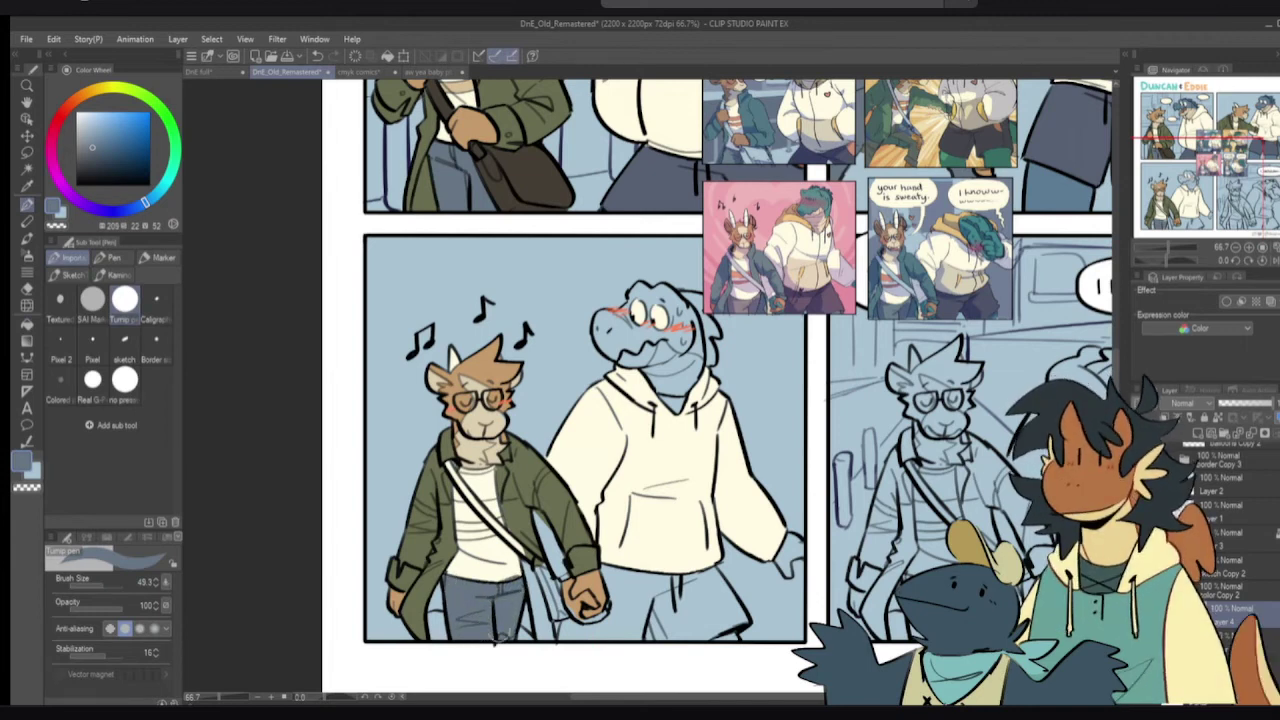
{"action": "left_click", "coordinate": [488, 570], "text": "alt"}
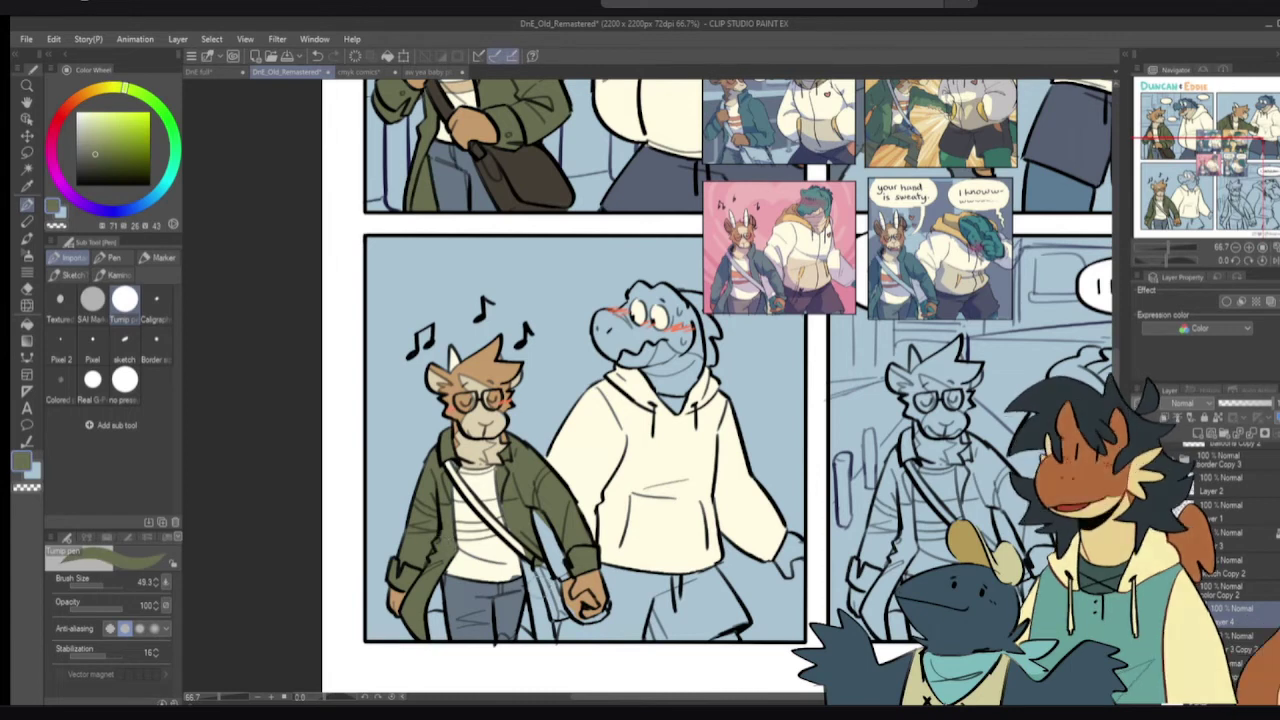
{"action": "key", "text": "g"}
{"action": "key", "text": "p"}
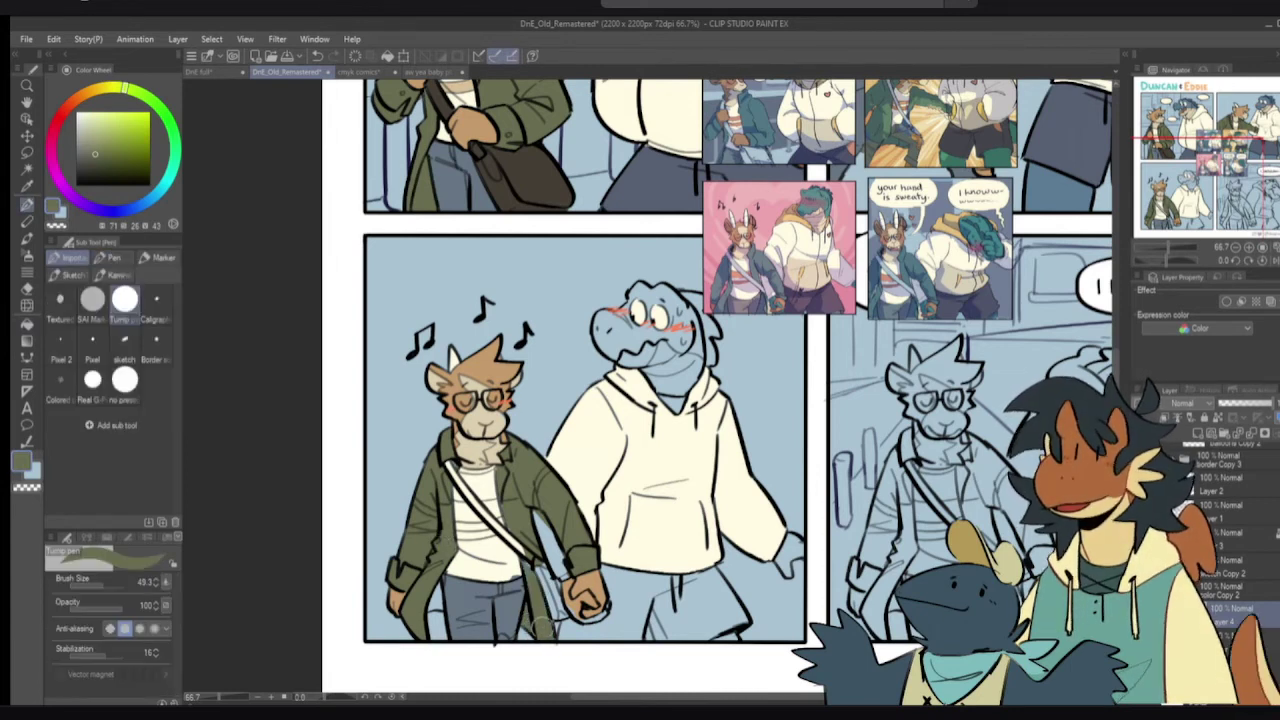
{"action": "key", "text": "g"}
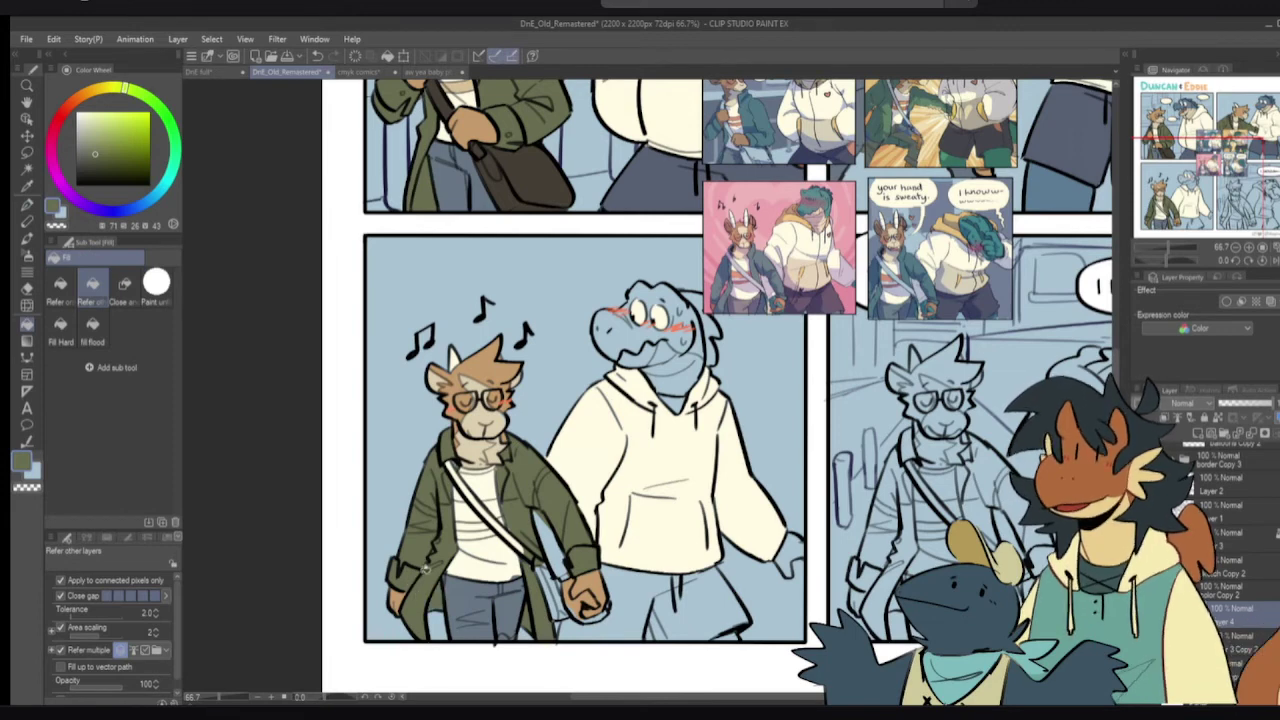
{"action": "key", "text": "p"}
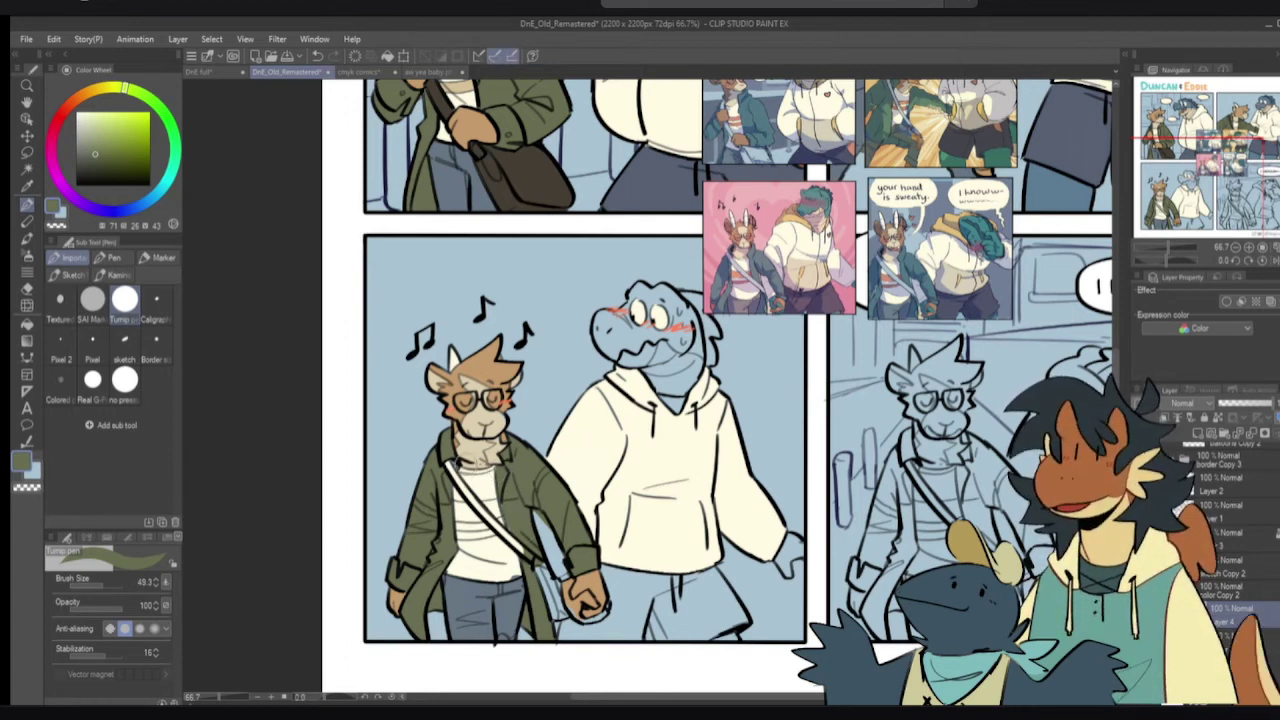
- Try filling the stripes on the goat's shirt in the third panel with grey (H 53, S 11, V 60)
{"action": "left_click", "coordinate": [477, 101], "text": "alt"}
{"action": "left_click", "coordinate": [472, 99], "text": "alt"}
{"action": "key", "text": "g"}
{"action": "left_click", "coordinate": [495, 506]}
{"action": "left_click", "coordinate": [468, 513]}
{"action": "key", "text": "p"}
{"action": "key", "text": "ctrl+z"}
{"action": "key", "text": "ctrl+z"}
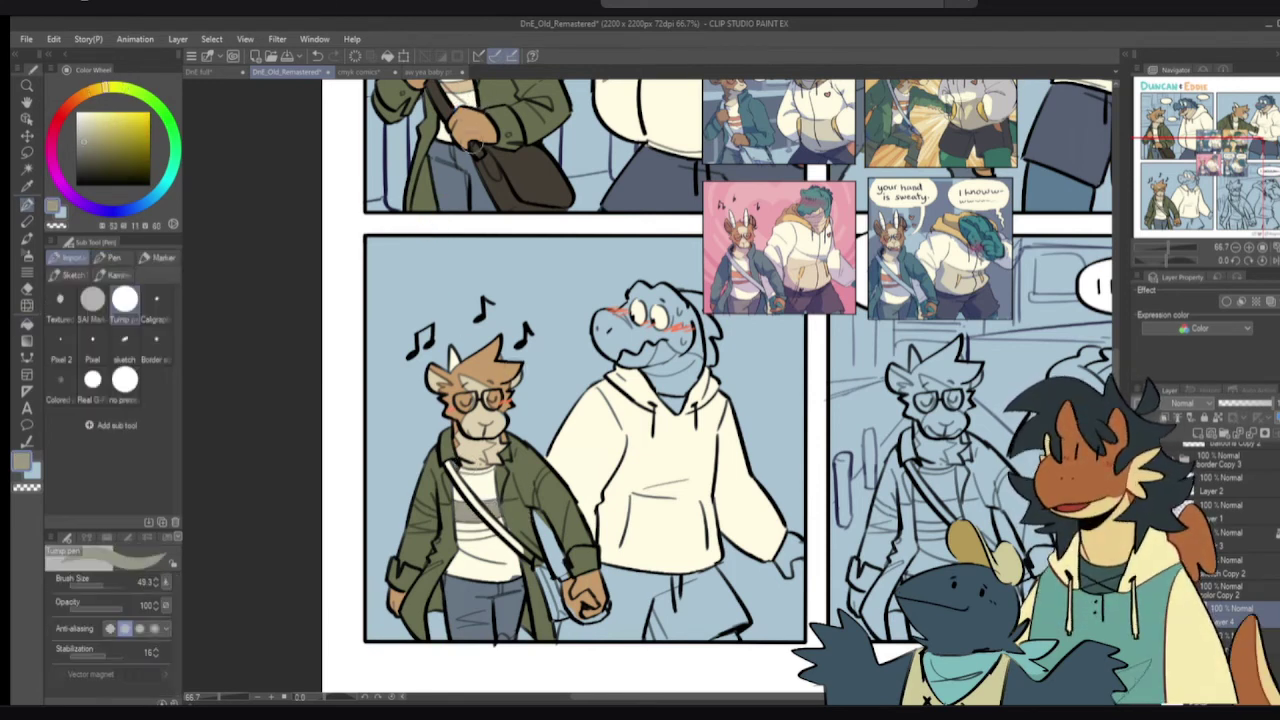
- Fill the goat's shirt stripes in the third panel with the tan sampled from the first panel's shirt
{"action": "left_click", "coordinate": [469, 82], "text": "alt"}
{"action": "key", "text": "g"}
{"action": "left_click", "coordinate": [493, 507]}
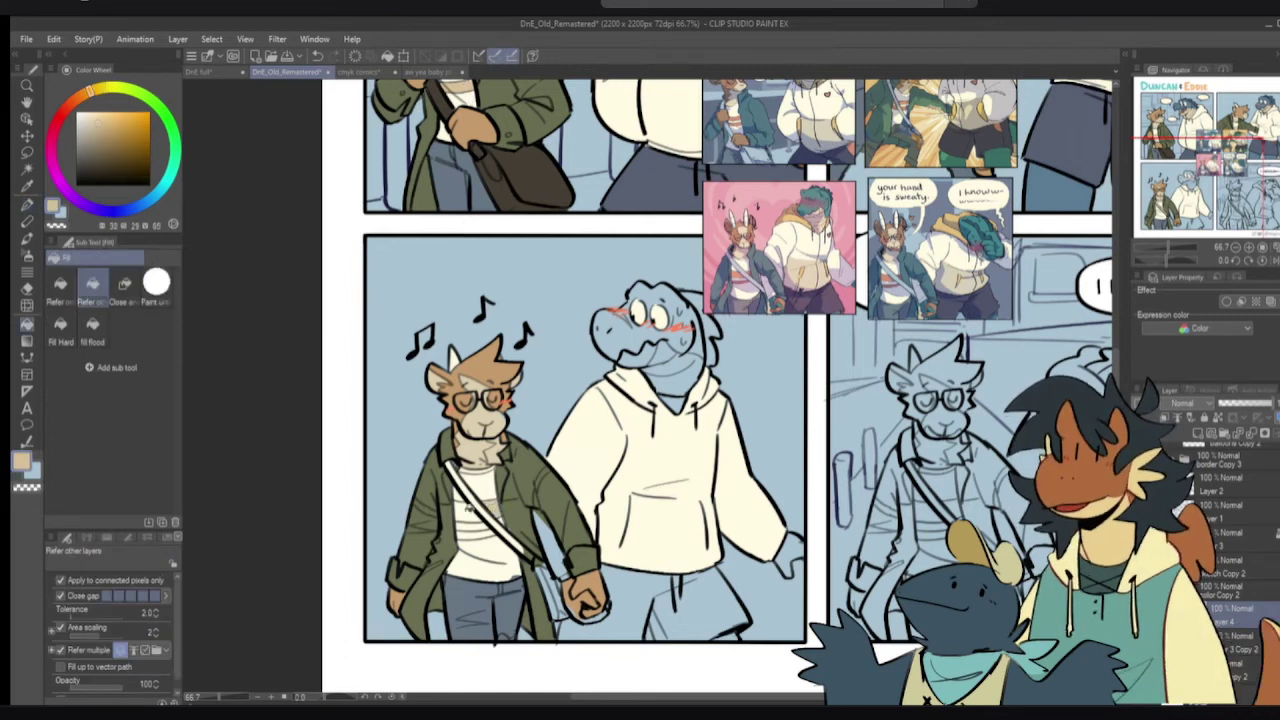
{"action": "key", "text": "p"}
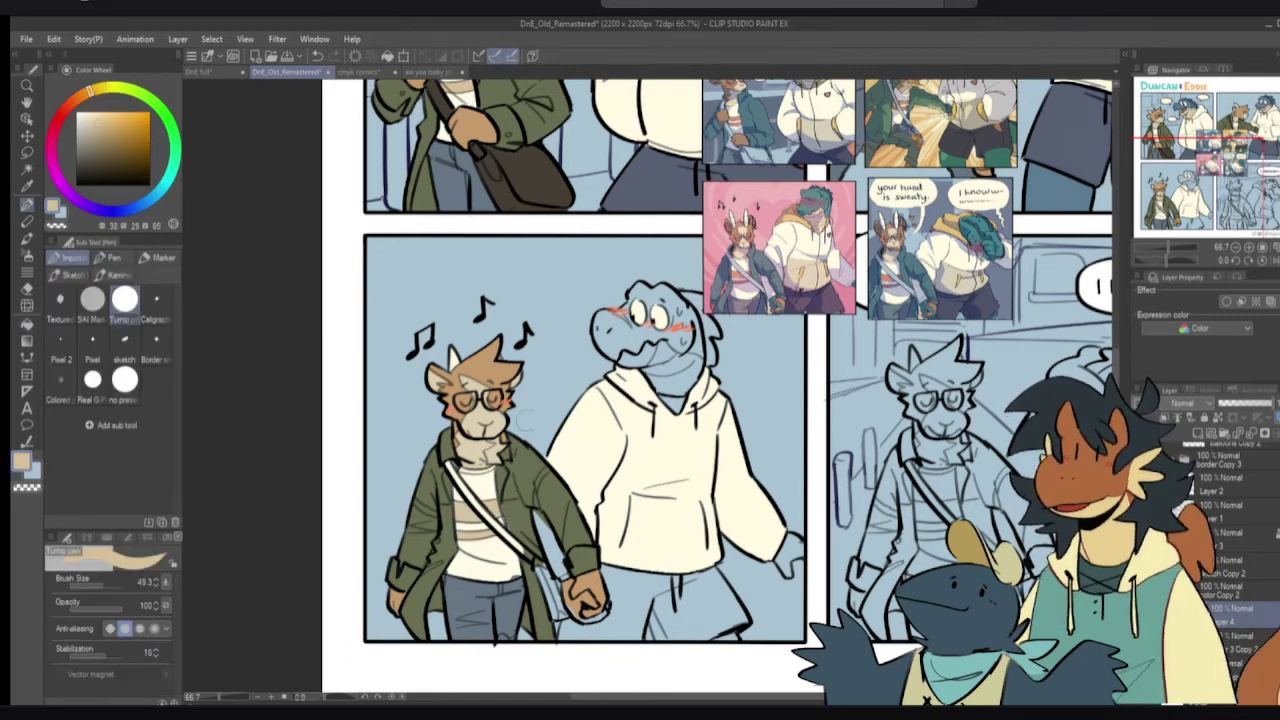
- Colour the goat's bag strap and the bag behind his hand dark brown (H 34, S 23, V 27), covering leftover gaps
{"action": "left_click", "coordinate": [506, 181], "text": "alt"}
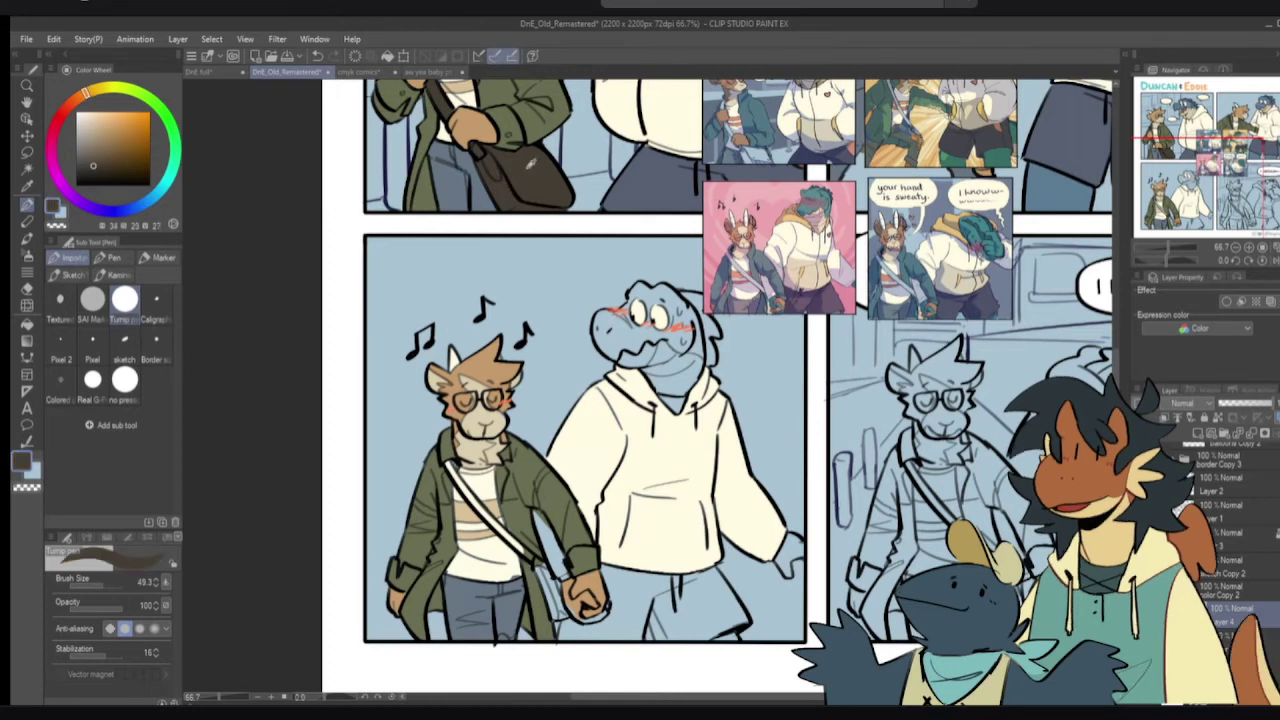
{"action": "key", "text": "g"}
{"action": "left_click", "coordinate": [501, 523]}
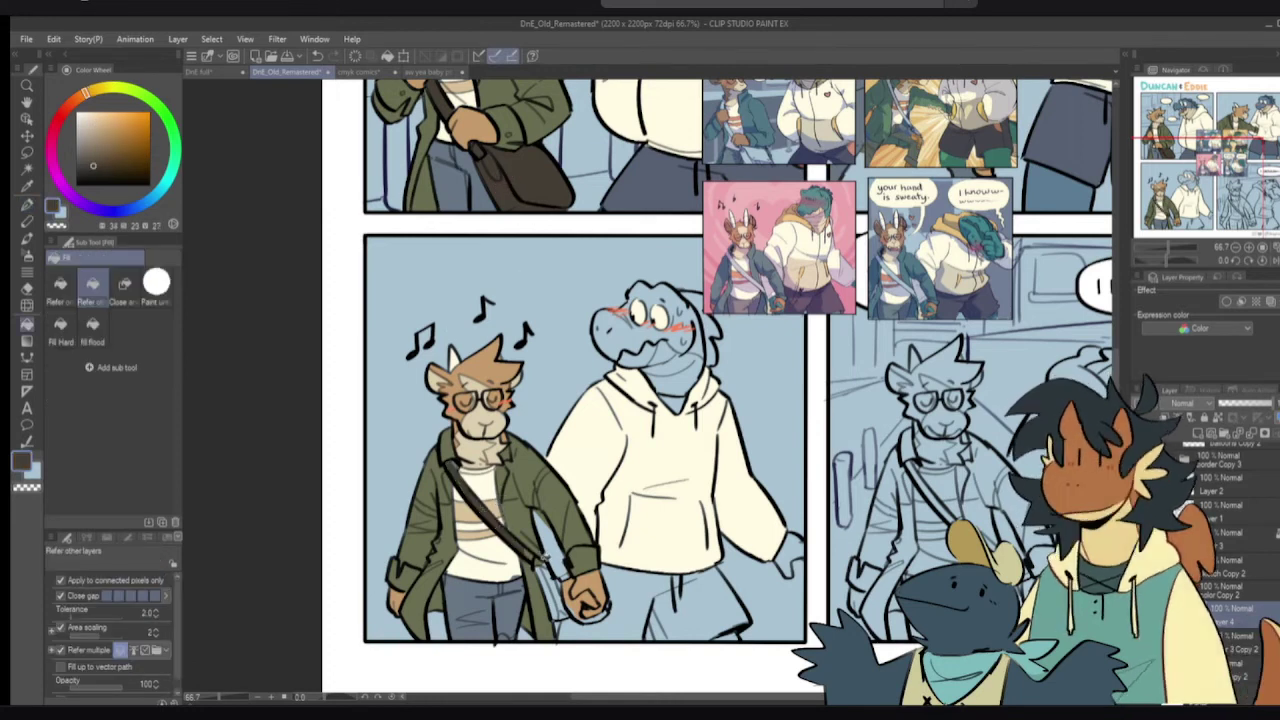
{"action": "left_click", "coordinate": [553, 582]}
{"action": "left_click", "coordinate": [543, 577]}
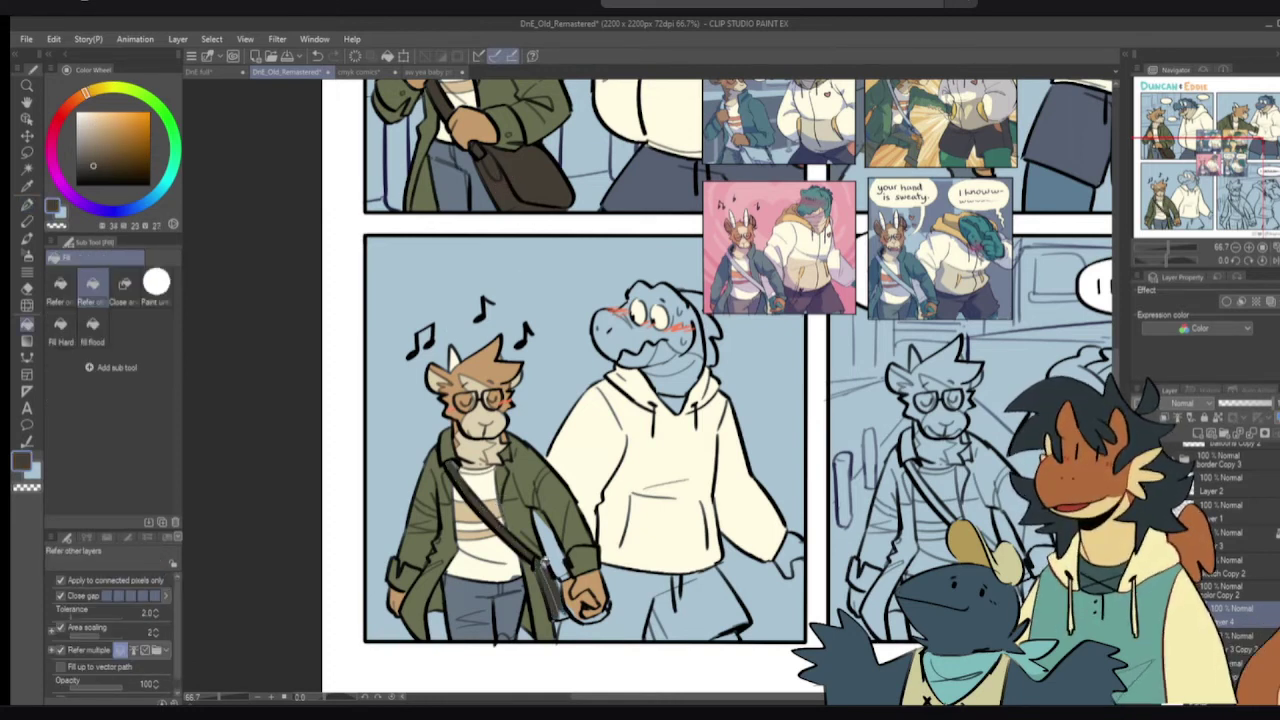
{"action": "key", "text": "p"}
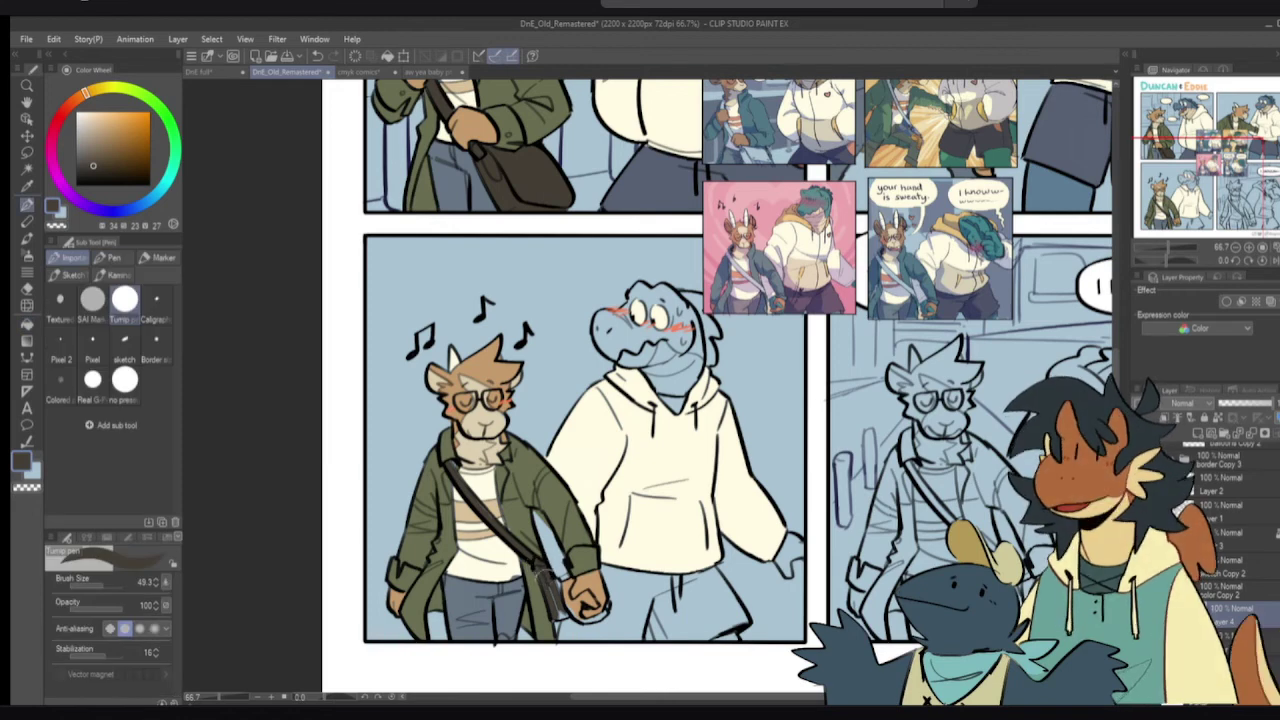
{"action": "left_click_drag", "start_coordinate": [546, 583], "coordinate": [560, 612]}
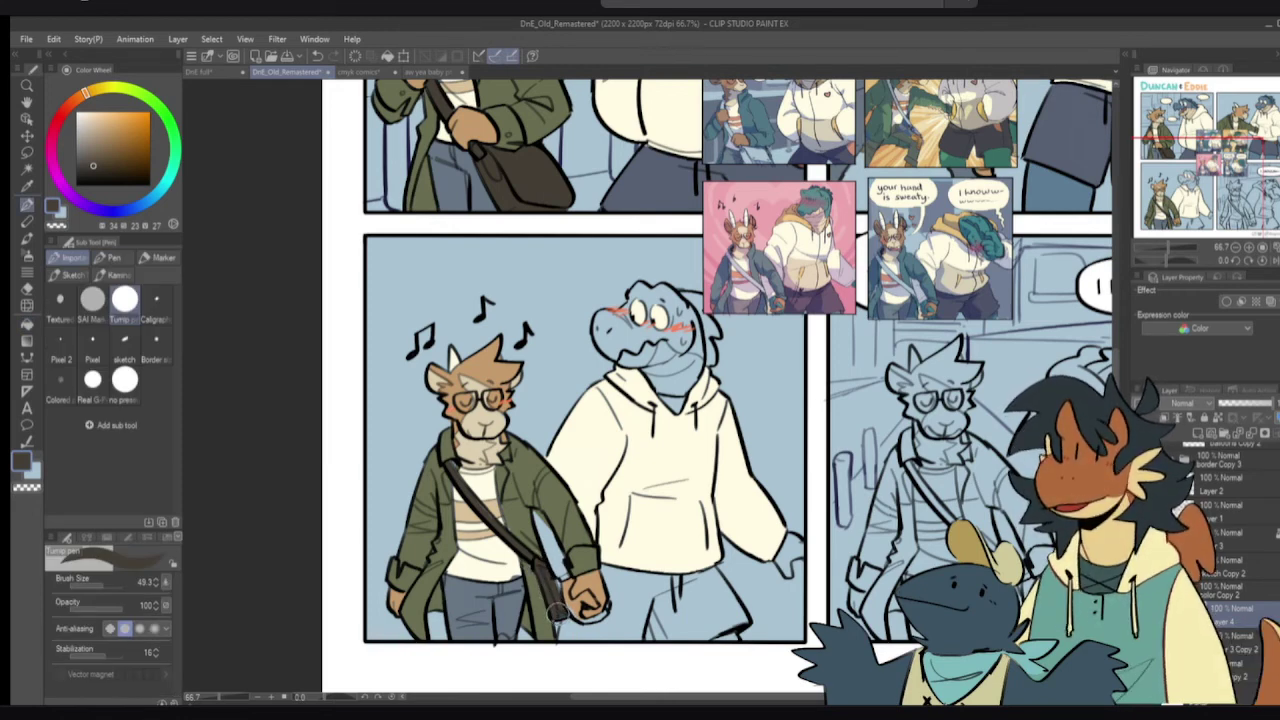
- Fill the crocodile's hoodie area showing between the goat's arm and bag with cream (H 51, S 11, V 100)
{"action": "left_click", "coordinate": [573, 477], "text": "alt"}
{"action": "key", "text": "g"}
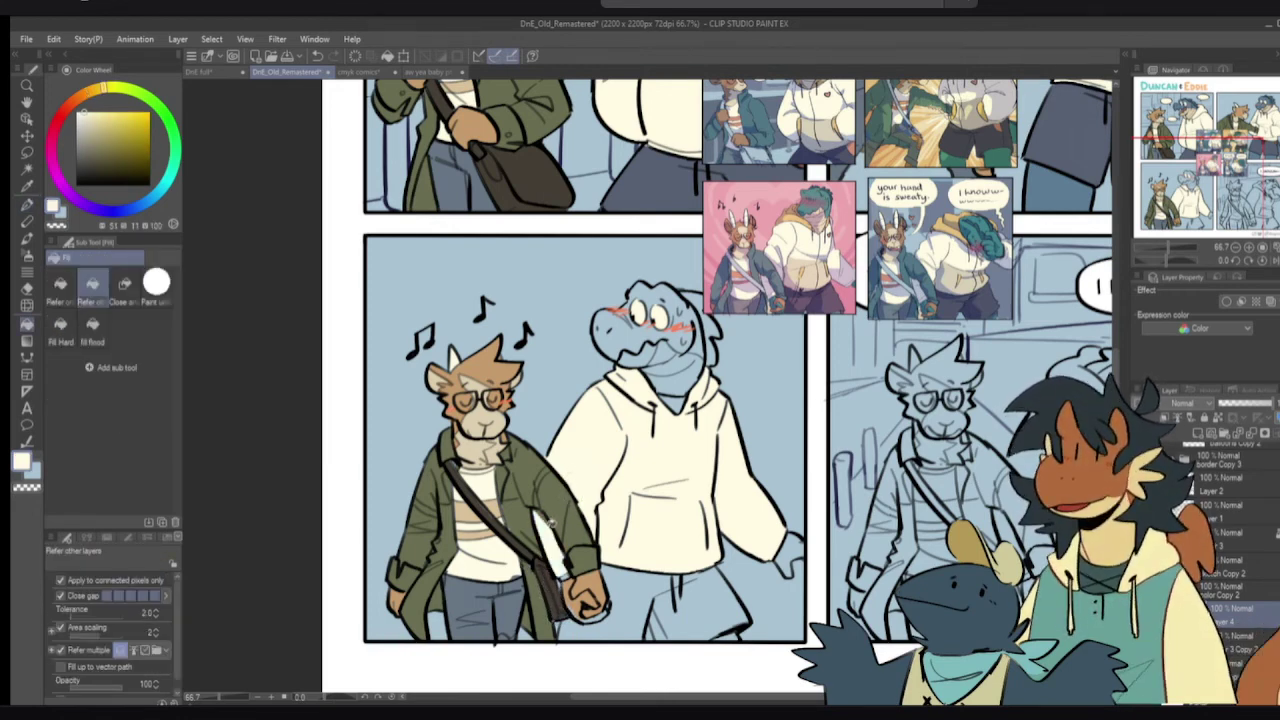
{"action": "key", "text": "p"}
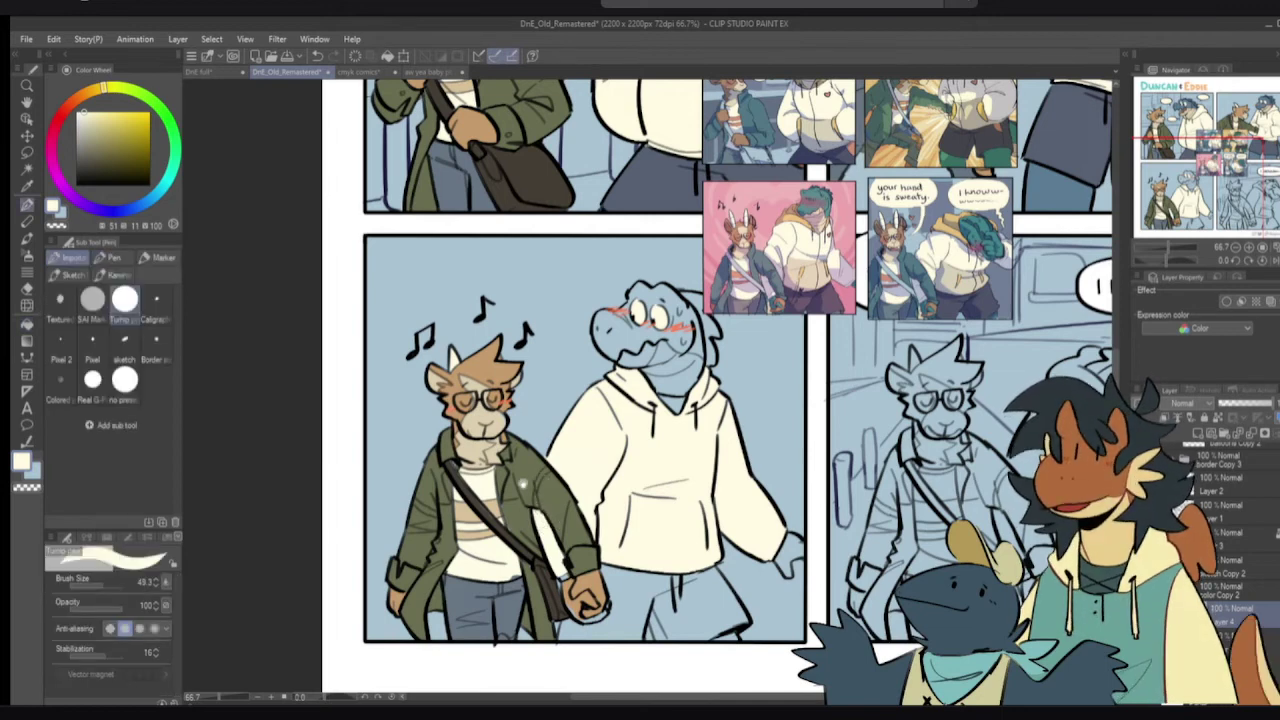
- Touch up the goat's jacket beside the bag strap with olive green (H 71, S 26, V 43), then resample the strap's dark brown
{"action": "left_click_drag", "start_coordinate": [543, 488], "coordinate": [551, 472]}
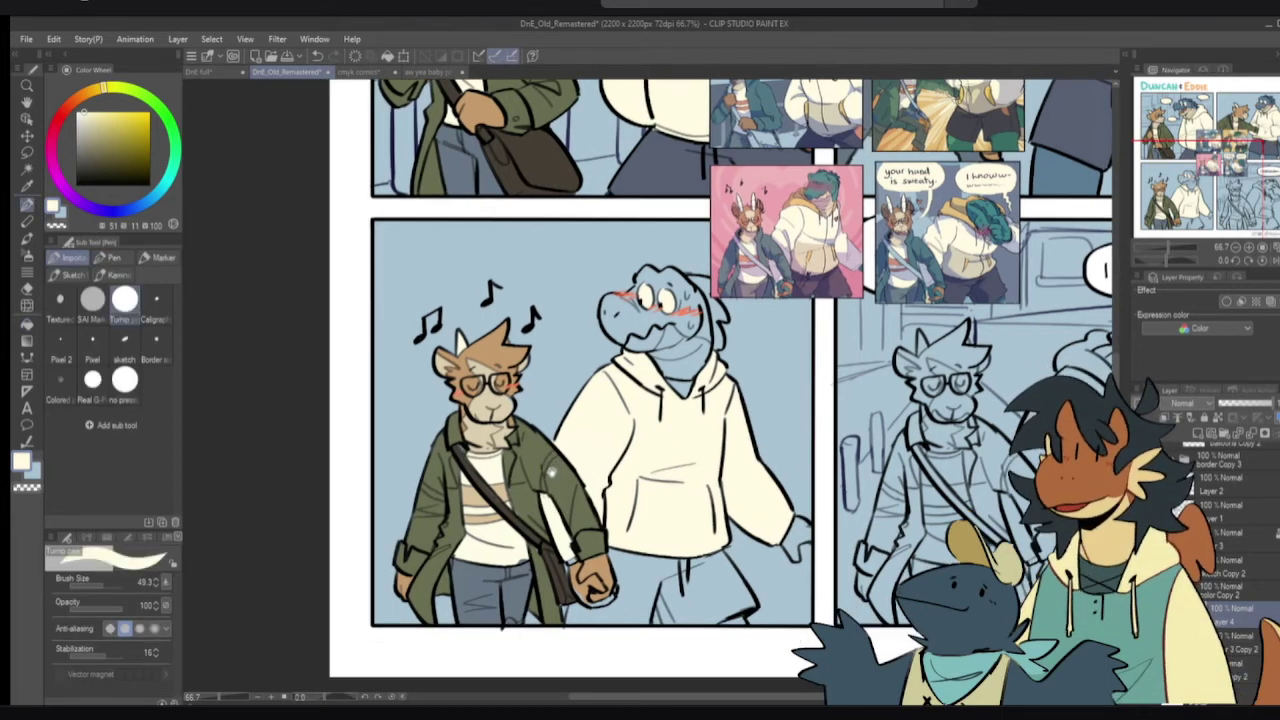
{"action": "left_click", "coordinate": [512, 464], "text": "alt"}
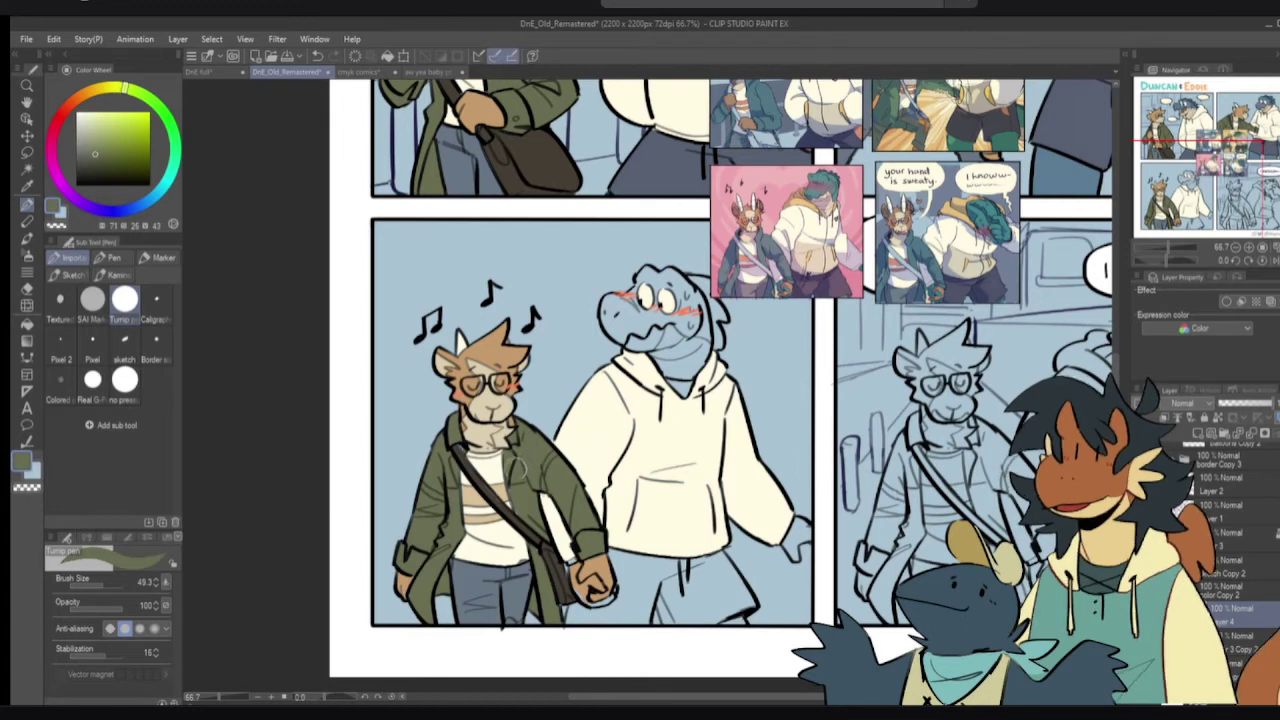
{"action": "left_click", "coordinate": [476, 477], "text": "alt"}
{"action": "left_click", "coordinate": [446, 460], "text": "alt"}
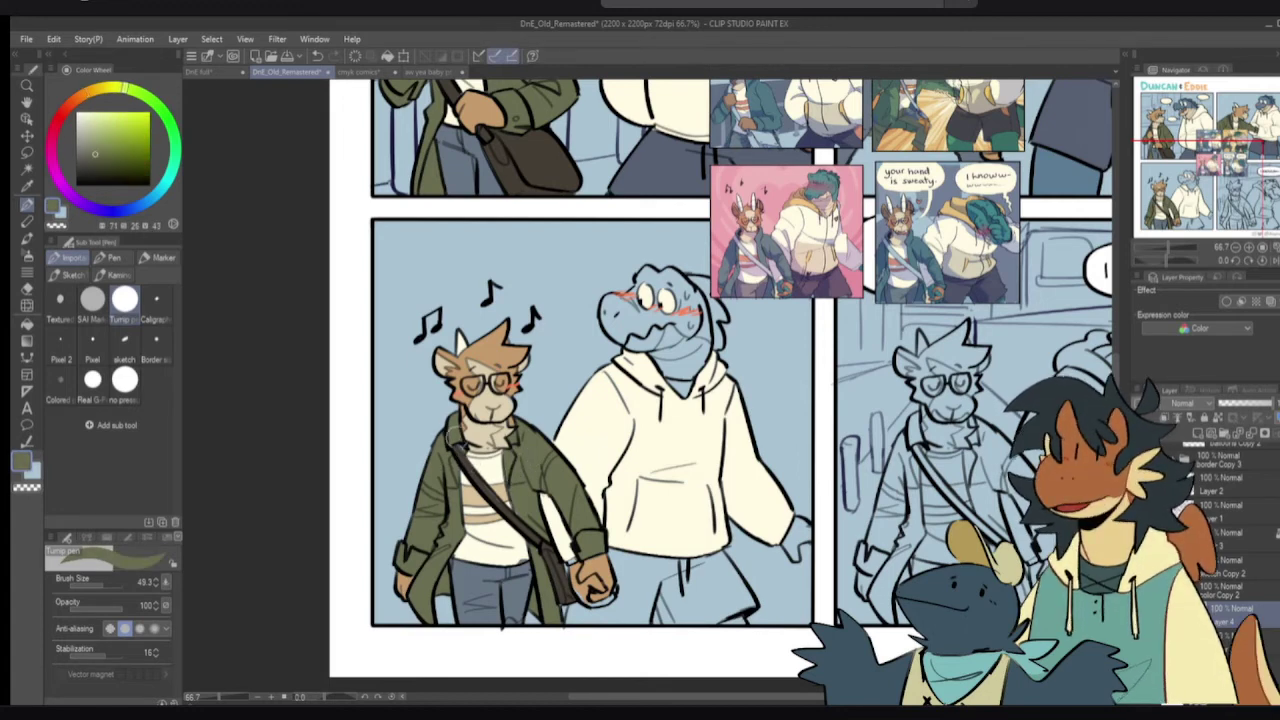
{"action": "left_click_drag", "start_coordinate": [460, 449], "coordinate": [460, 432]}
{"action": "left_click", "coordinate": [466, 466], "text": "alt"}
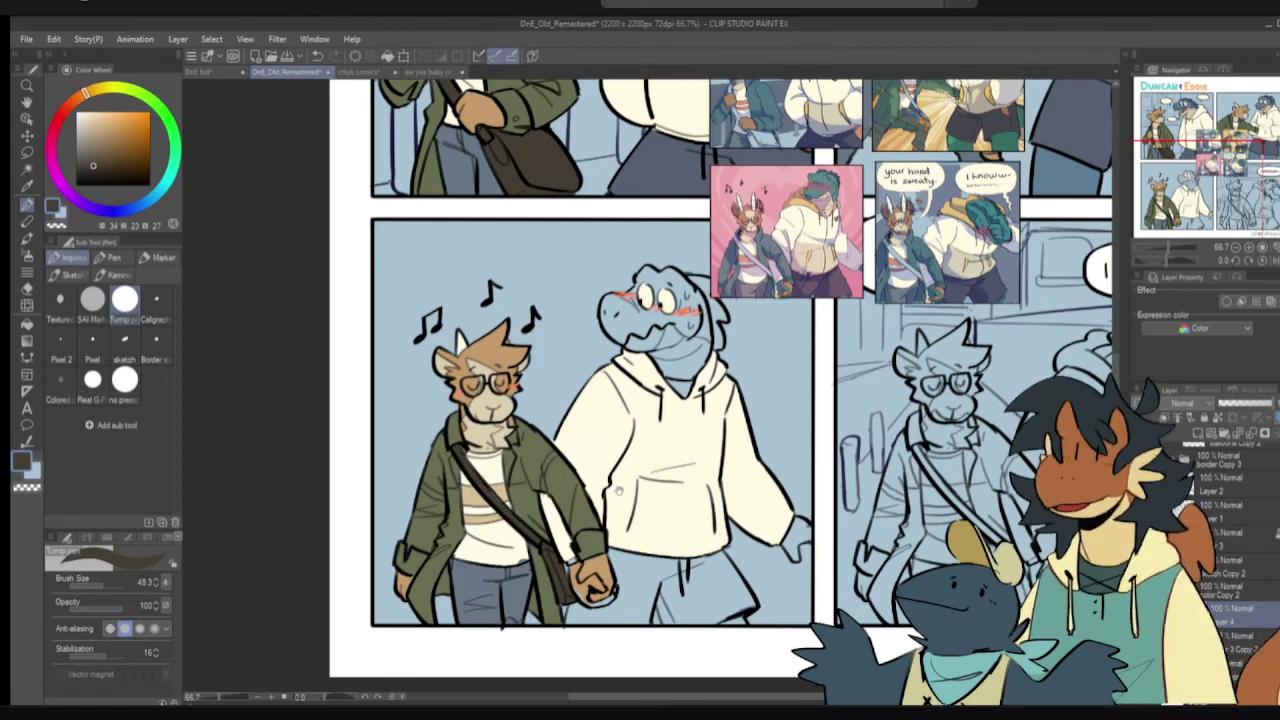
- Fill the crocodile's head in the third panel with the blue (H 206, S 38) of his skin in the upper panels
{"action": "left_click_drag", "start_coordinate": [670, 482], "coordinate": [586, 618]}
{"action": "left_click_drag", "start_coordinate": [687, 336], "coordinate": [711, 418]}
{"action": "left_click", "coordinate": [552, 97], "text": "alt"}
{"action": "left_click_drag", "start_coordinate": [640, 480], "coordinate": [616, 364]}
{"action": "key", "text": "g"}
{"action": "mouse_move", "coordinate": [532, 421]}
{"action": "left_mouse_down"}
{"action": "mouse_move", "coordinate": [552, 402]}
{"action": "mouse_move", "coordinate": [602, 398]}
{"action": "mouse_move", "coordinate": [613, 424]}
{"action": "mouse_move", "coordinate": [566, 418]}
{"action": "left_mouse_up"}
{"action": "left_click", "coordinate": [566, 418]}
{"action": "left_click", "coordinate": [529, 406]}
{"action": "key", "text": "p"}
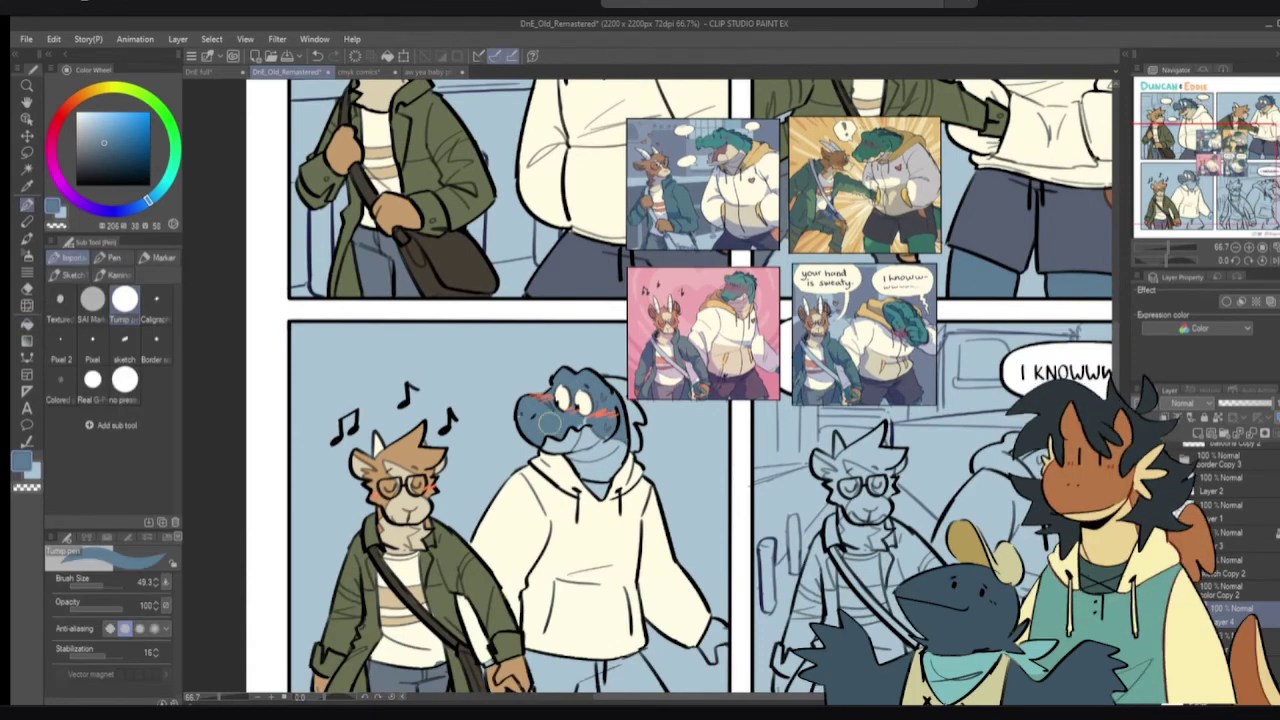
- Colour the crocodile's back spikes in the third panel darker blue (H 213, S 42, V 51) and undo the last stray stroke
{"action": "left_click_drag", "start_coordinate": [590, 400], "coordinate": [546, 545]}
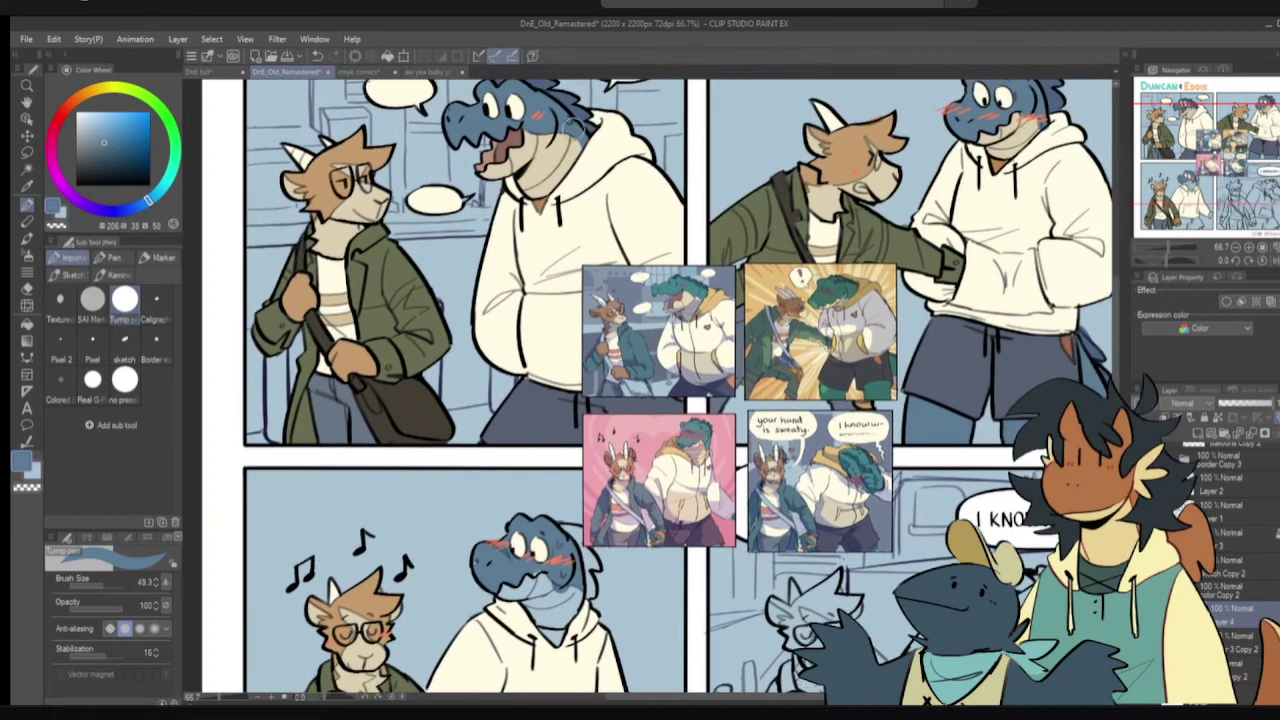
{"action": "left_click", "coordinate": [581, 123], "text": "alt"}
{"action": "left_click_drag", "start_coordinate": [579, 402], "coordinate": [559, 326]}
{"action": "key", "text": "g"}
{"action": "left_click", "coordinate": [573, 486]}
{"action": "key", "text": "p"}
{"action": "left_click_drag", "start_coordinate": [592, 442], "coordinate": [645, 437]}
{"action": "key", "text": "g"}
{"action": "key", "text": "p"}
{"action": "mouse_move", "coordinate": [570, 468]}
{"action": "left_mouse_down"}
{"action": "mouse_move", "coordinate": [575, 406]}
{"action": "mouse_move", "coordinate": [544, 440]}
{"action": "left_mouse_up"}
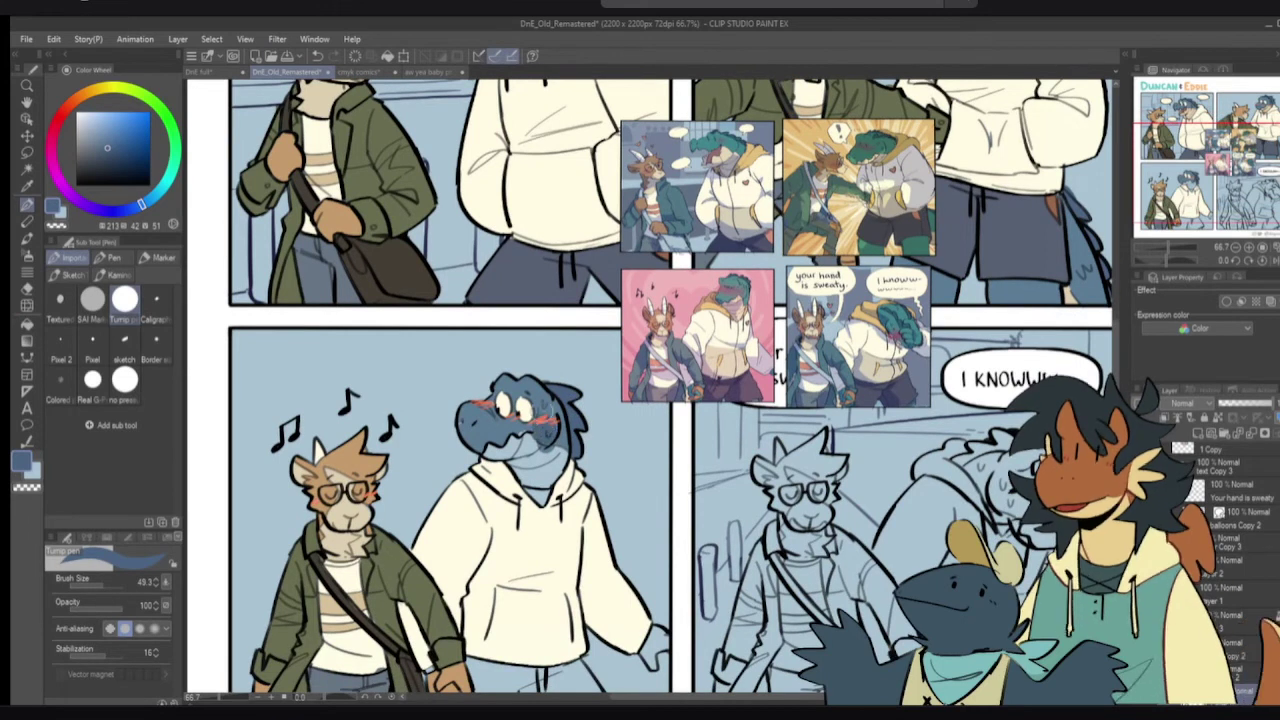
{"action": "key", "text": "ctrl+z"}
- Fill the crocodile's lower jaw and throat in the third panel with light beige
{"action": "left_click", "coordinate": [455, 441], "text": "alt"}
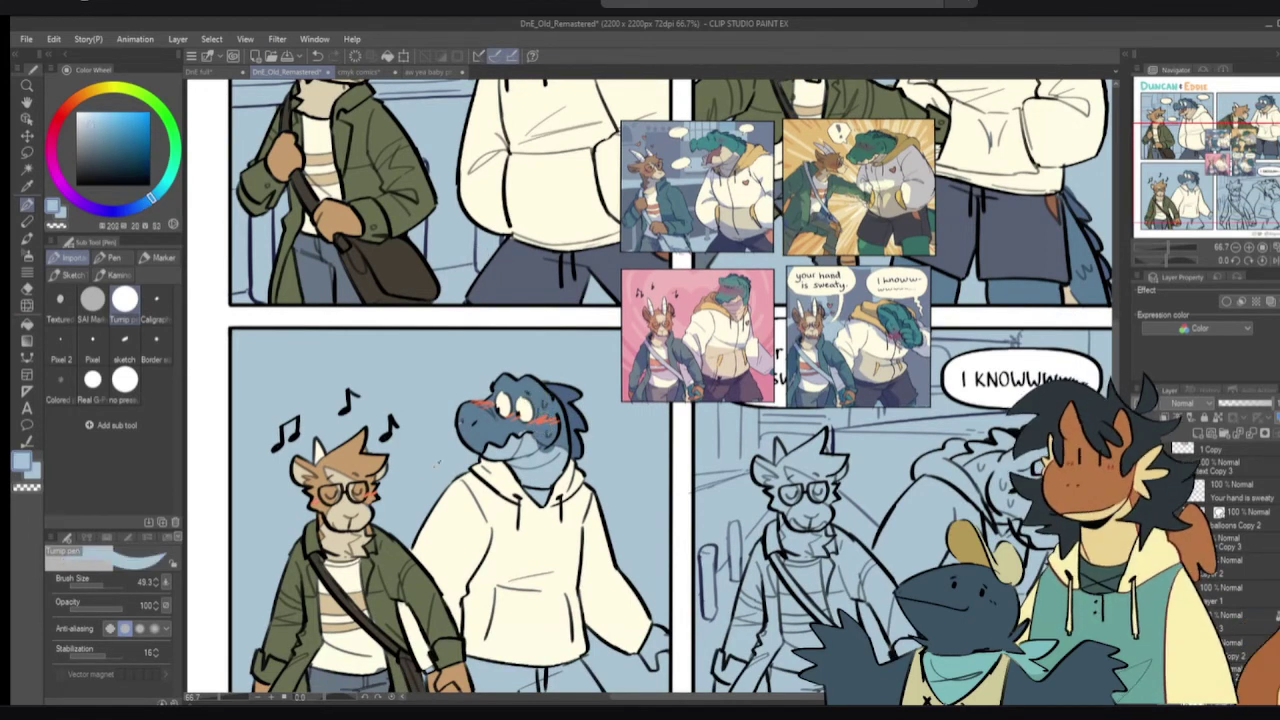
{"action": "left_click", "coordinate": [355, 513], "text": "alt"}
{"action": "key", "text": "g"}
{"action": "left_click", "coordinate": [536, 475]}
{"action": "left_click", "coordinate": [552, 459]}
{"action": "left_click", "coordinate": [501, 449]}
{"action": "key", "text": "p"}
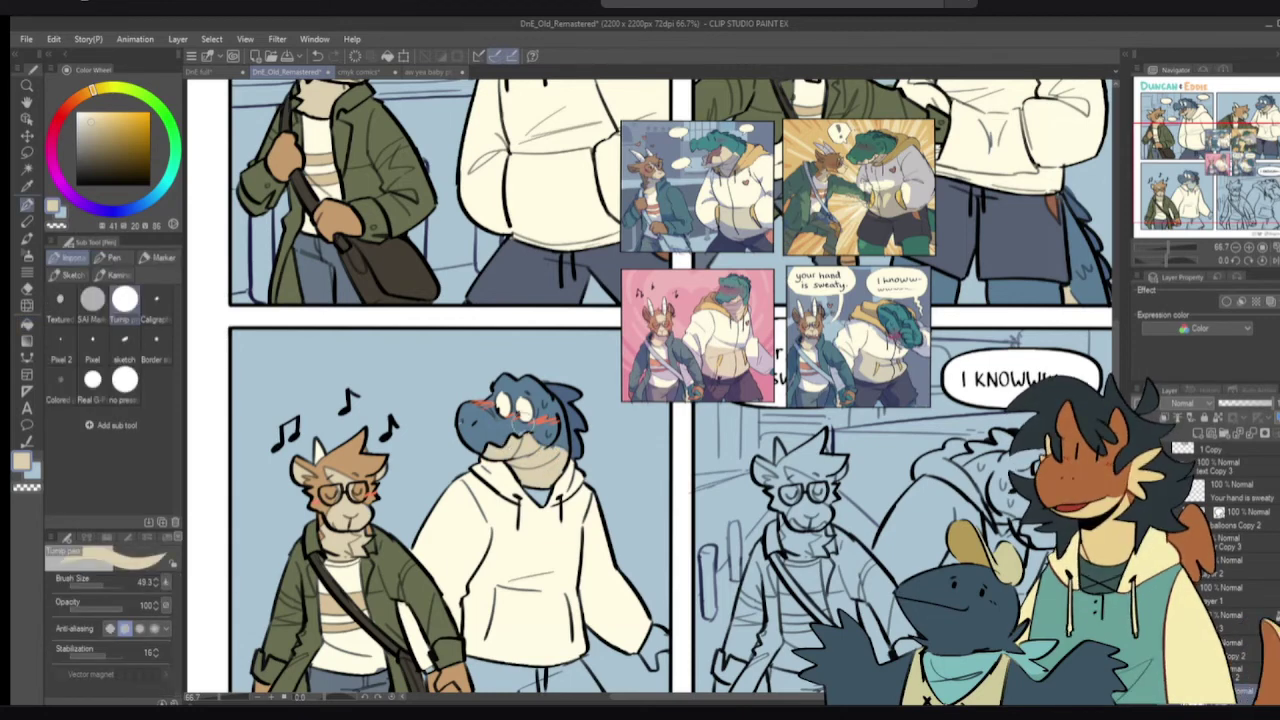
- Fill the collar opening of the crocodile's hoodie with orange brown (H 28, S 59, V 75)
{"action": "scroll", "coordinate": [650, 385], "scroll_direction": "up", "scroll_amount": 3}
{"action": "left_click_drag", "start_coordinate": [546, 576], "coordinate": [534, 520]}
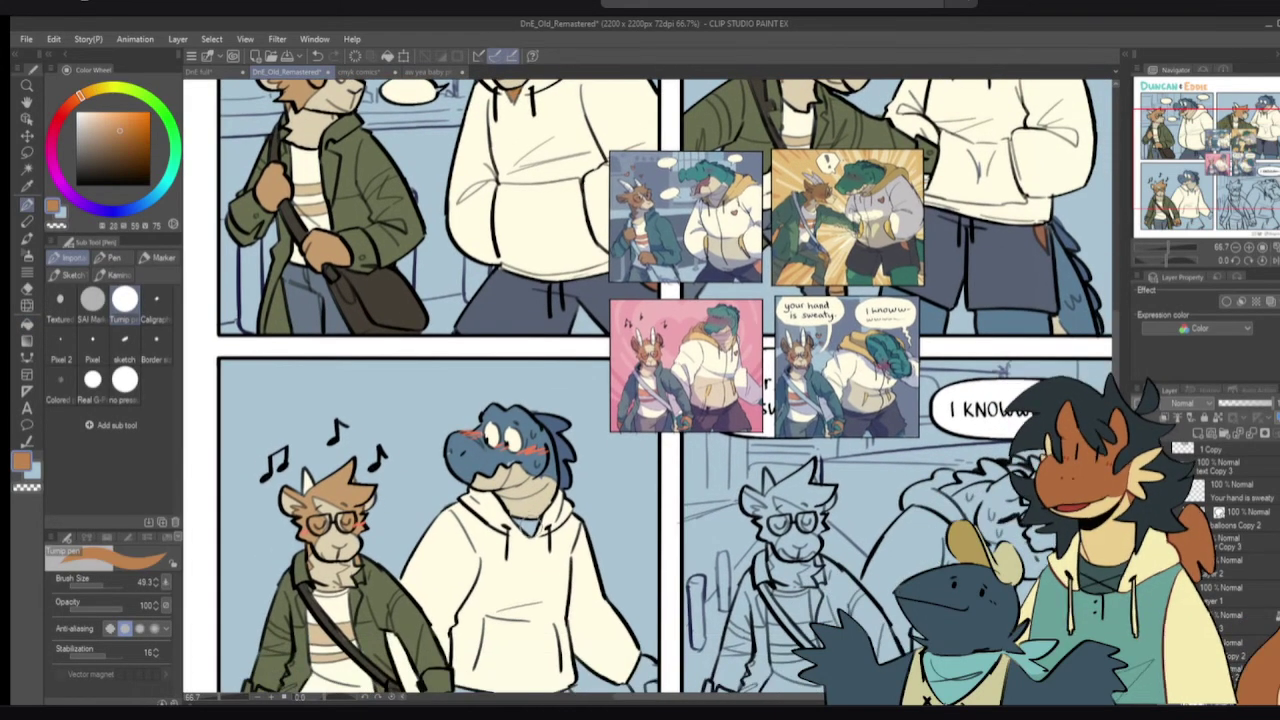
{"action": "key", "text": "g"}
{"action": "left_click_drag", "start_coordinate": [485, 462], "coordinate": [443, 383]}
{"action": "key", "text": "p"}
- Fill the crocodile's free hand in the third panel with the blue of his skin
{"action": "left_click", "coordinate": [443, 383], "text": "alt"}
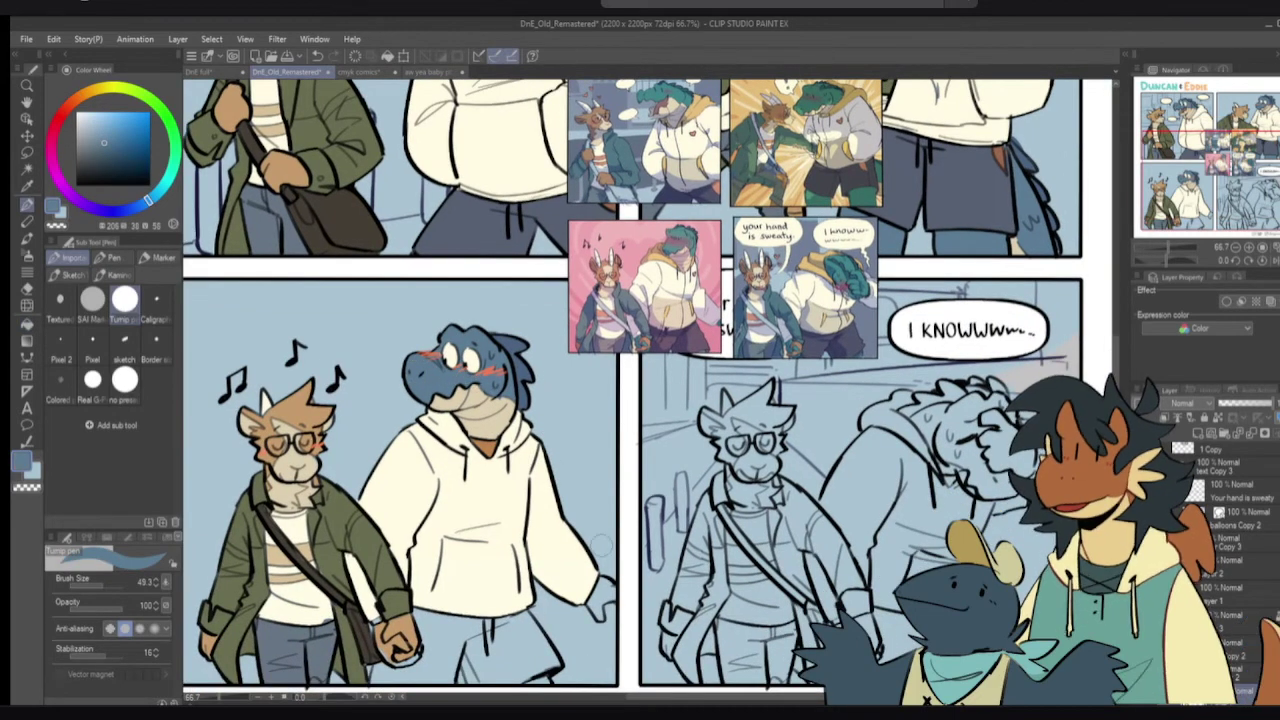
{"action": "key", "text": "g"}
{"action": "left_click", "coordinate": [603, 592]}
{"action": "left_click_drag", "start_coordinate": [447, 326], "coordinate": [454, 335]}
{"action": "key", "text": "p"}
- Fill the crocodile's shorts in the third panel with navy (H 219, S 25, V 45) sampled from the panel above
{"action": "left_click", "coordinate": [471, 256], "text": "alt"}
{"action": "left_click_drag", "start_coordinate": [458, 450], "coordinate": [459, 371]}
{"action": "key", "text": "g"}
{"action": "left_click", "coordinate": [517, 580]}
{"action": "key", "text": "p"}
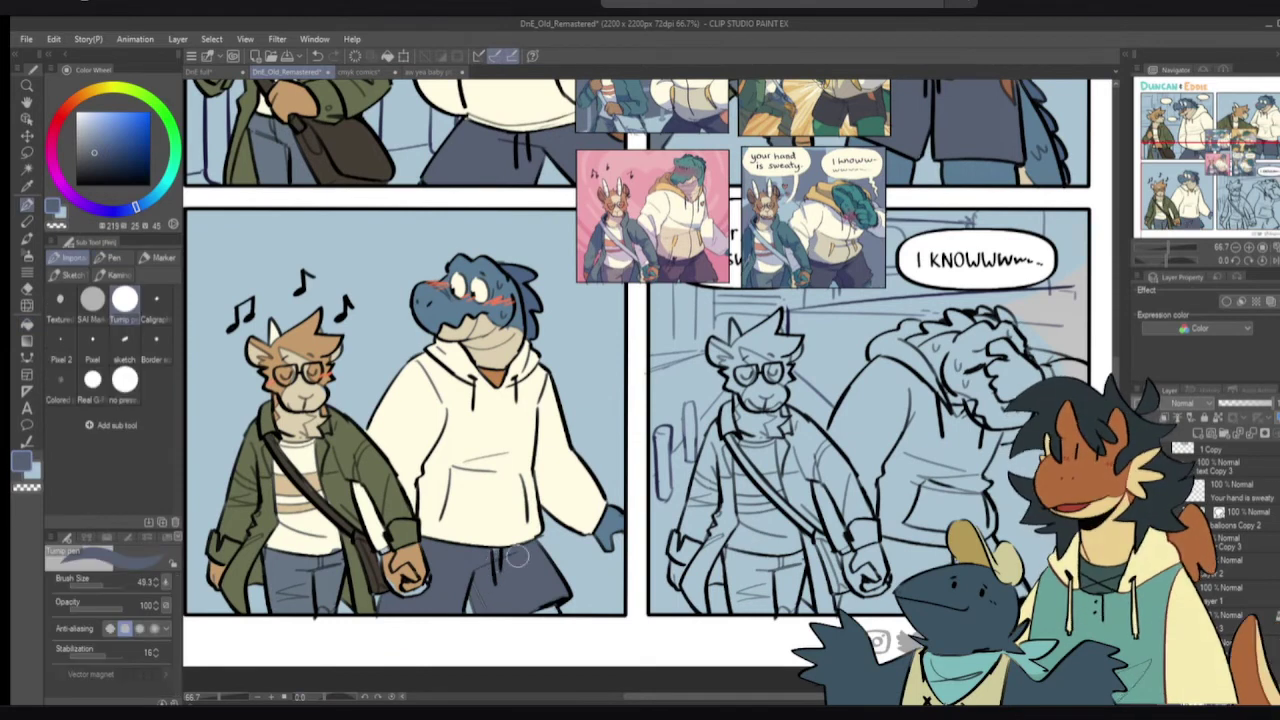
- Touch up the crocodile's free hand with skin blue and the shorts around the drawstring with navy
{"action": "left_click", "coordinate": [600, 512], "text": "alt"}
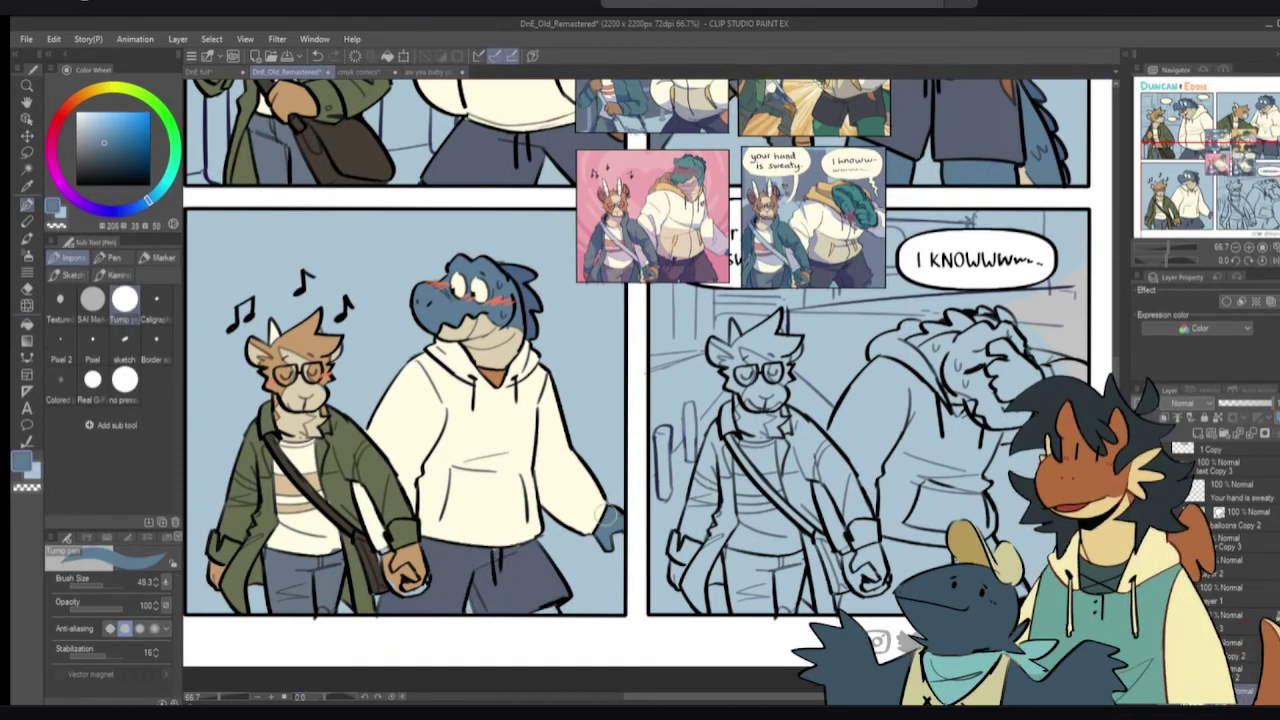
{"action": "key", "text": "g"}
{"action": "key", "text": "p"}
{"action": "left_click", "coordinate": [545, 588], "text": "alt"}
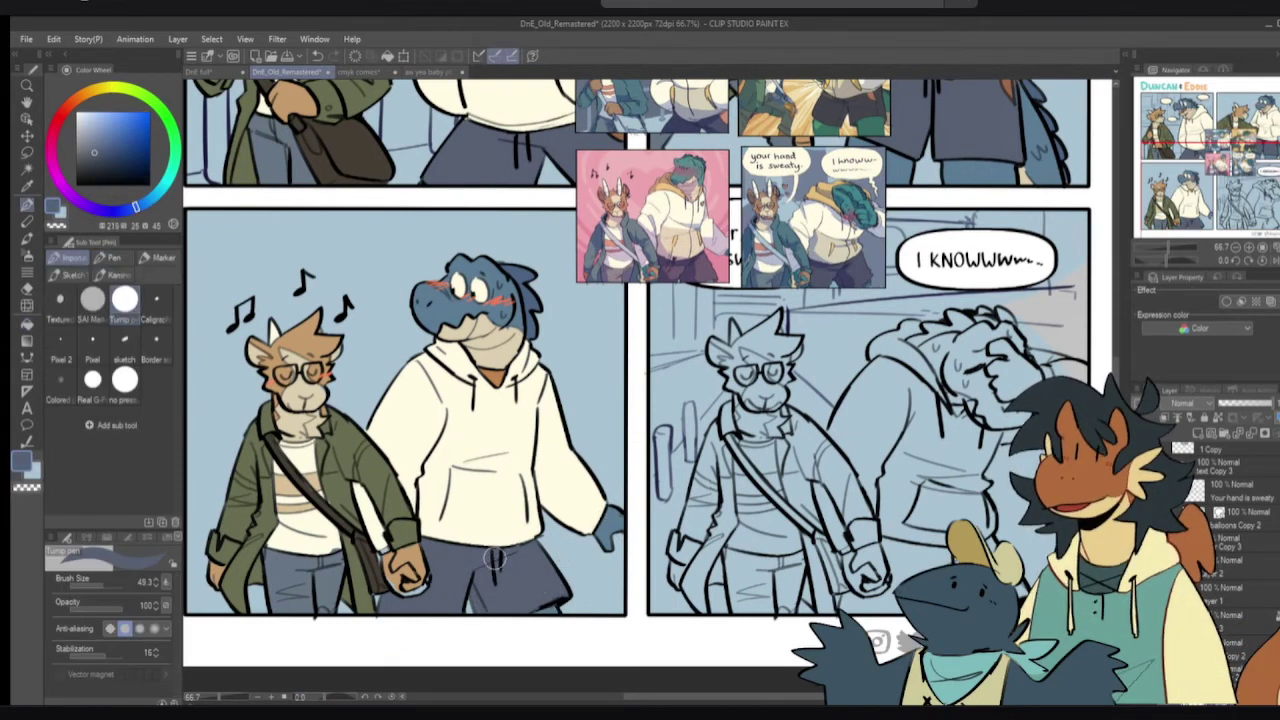
- Resample the crocodile's skin blue and fill his hand that holds the goat's hand
{"action": "left_click", "coordinate": [414, 560], "text": "alt"}
{"action": "left_click", "coordinate": [408, 602], "text": "alt"}
{"action": "left_click", "coordinate": [345, 578], "text": "alt"}
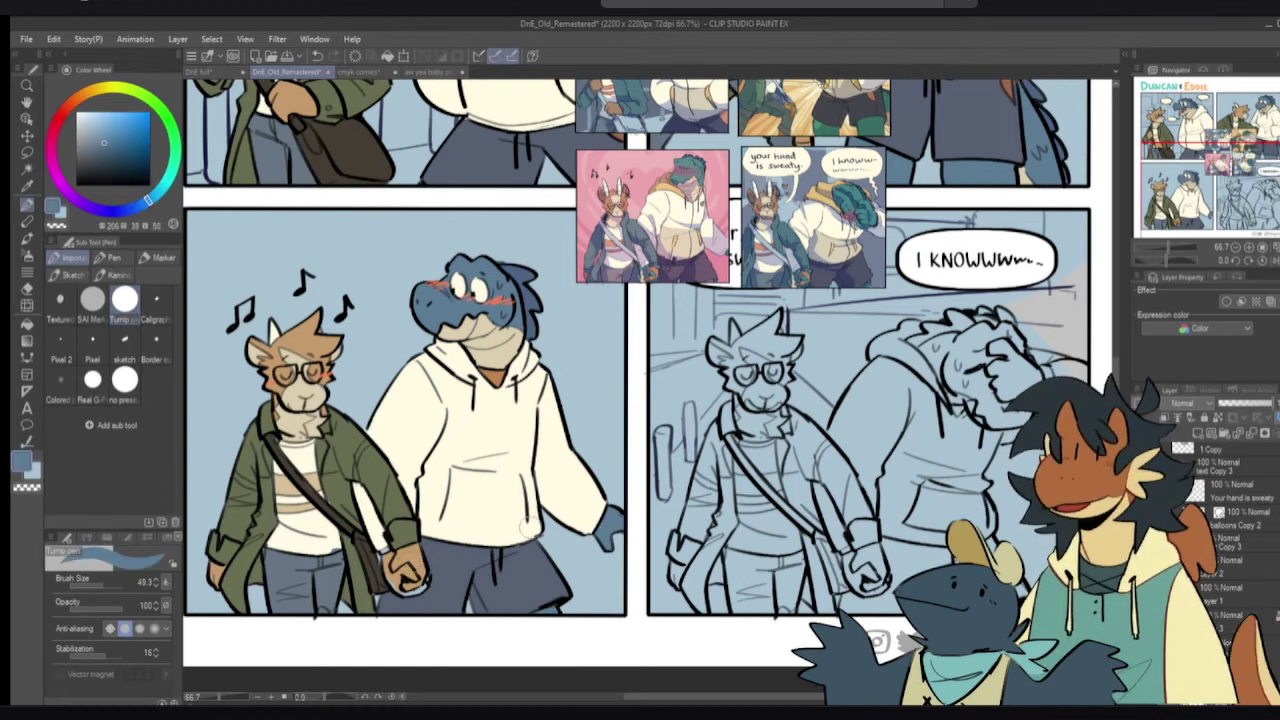
{"action": "key", "text": "g"}
{"action": "left_click", "coordinate": [392, 572]}
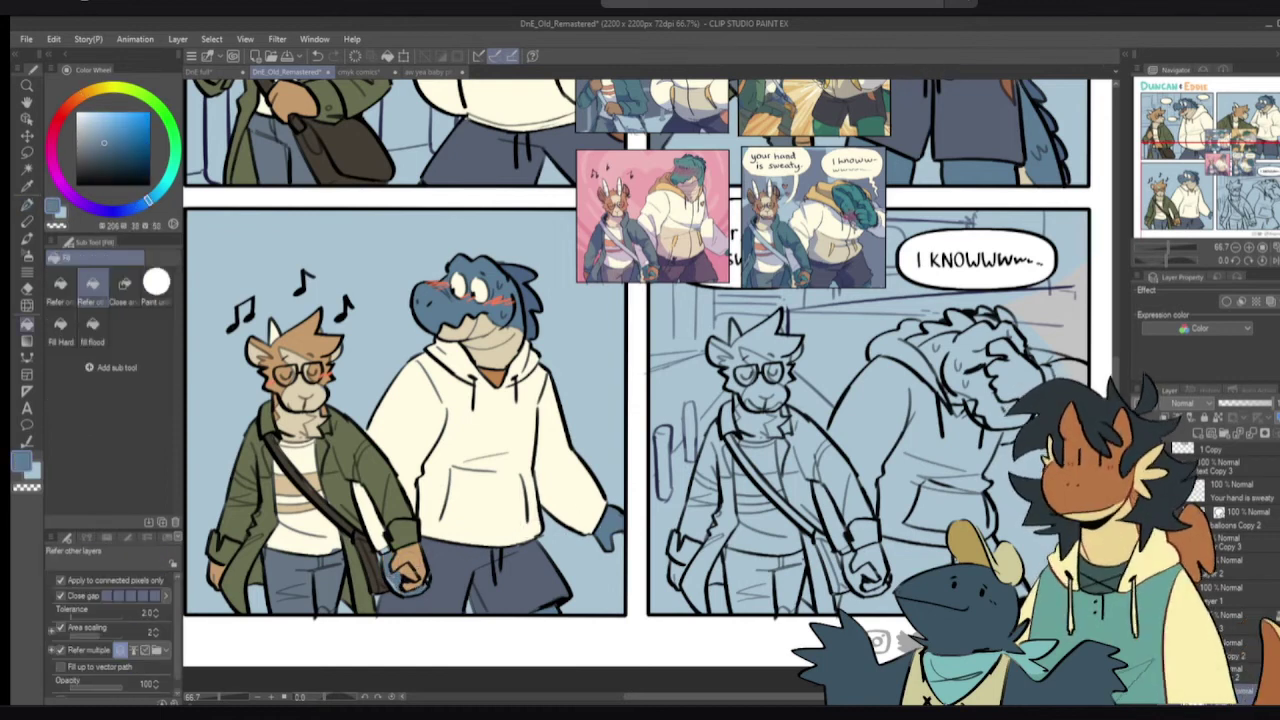
{"action": "key", "text": "p"}
- Cover the small gap beside the goat's bag and fill the remaining part of the crocodile's held hand with skin blue
{"action": "left_click", "coordinate": [376, 546], "text": "alt"}
{"action": "left_click_drag", "start_coordinate": [379, 544], "coordinate": [384, 552]}
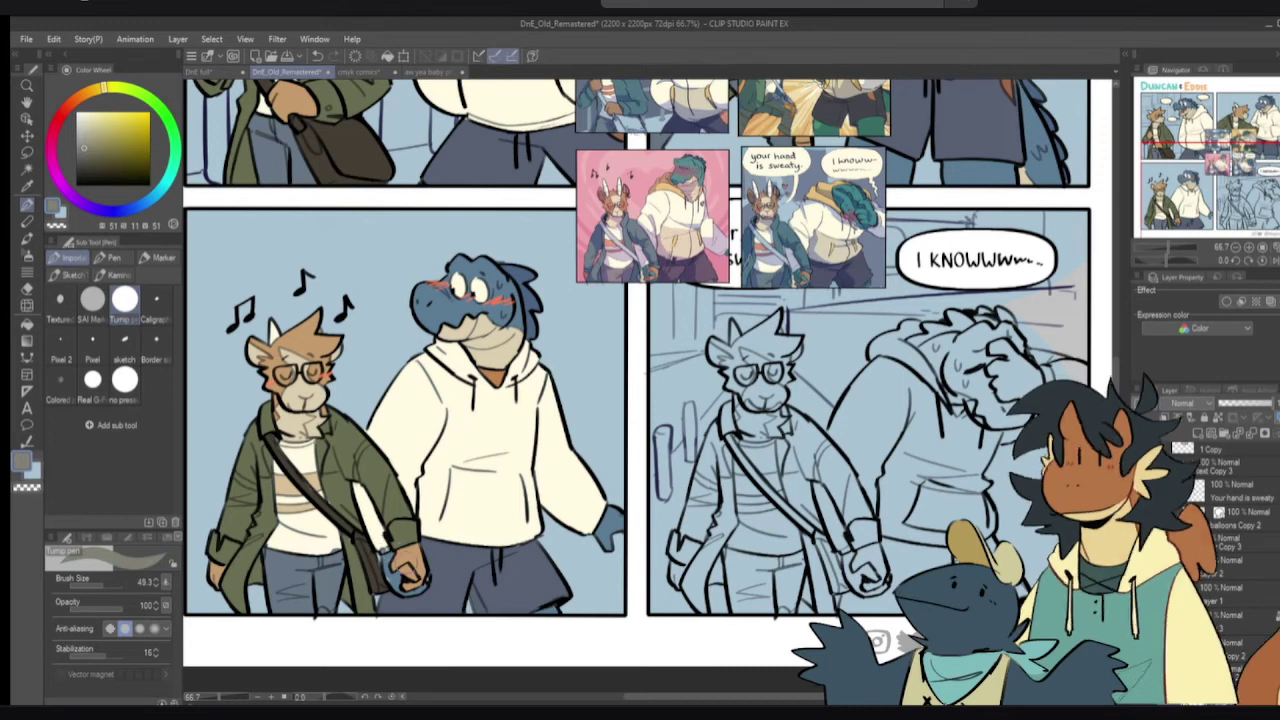
{"action": "left_click", "coordinate": [410, 568], "text": "alt"}
{"action": "key", "text": "g"}
{"action": "left_click", "coordinate": [404, 569]}
{"action": "key", "text": "p"}
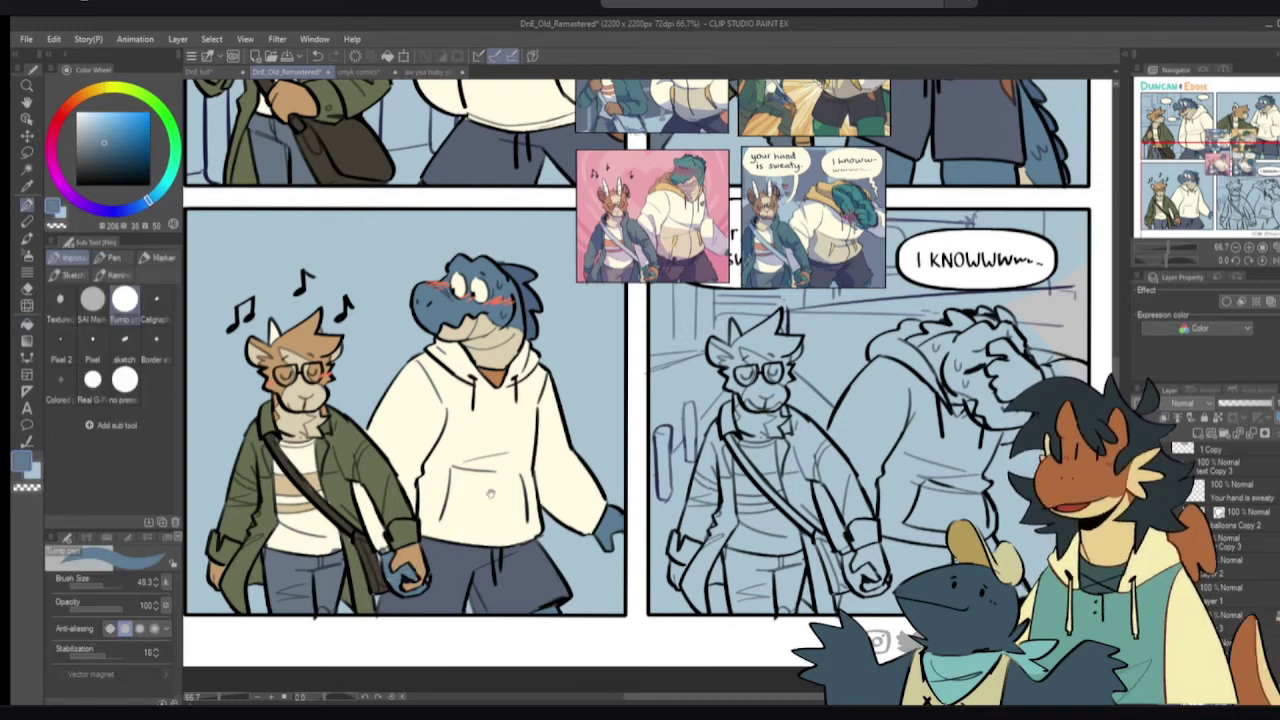
- Lasso-select the area of the third panel around both coloured characters
{"action": "left_click_drag", "start_coordinate": [234, 386], "coordinate": [380, 373]}
{"action": "left_click", "coordinate": [448, 408], "text": "alt"}
{"action": "key", "text": "m"}
{"action": "mouse_move", "coordinate": [350, 346]}
{"action": "left_mouse_down"}
{"action": "mouse_move", "coordinate": [314, 548]}
{"action": "mouse_move", "coordinate": [718, 654]}
{"action": "mouse_move", "coordinate": [866, 535]}
{"action": "mouse_move", "coordinate": [570, 190]}
{"action": "left_mouse_up"}
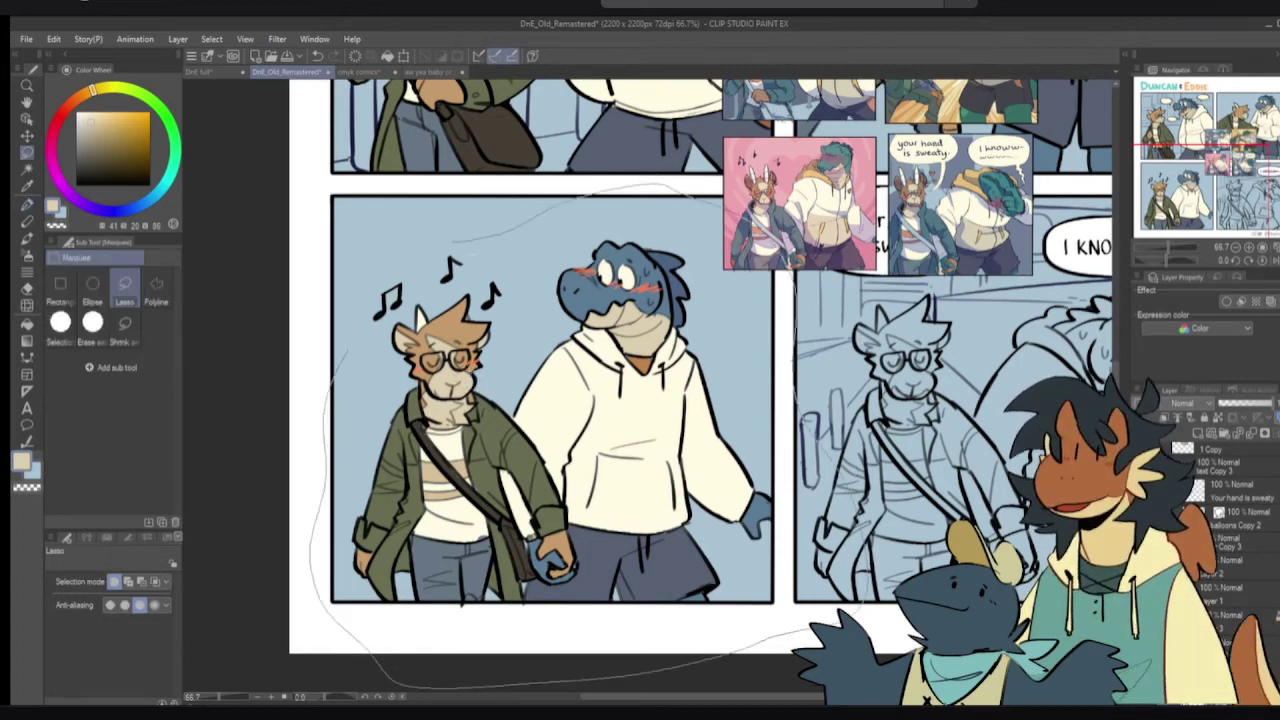
{"action": "left_click_drag", "start_coordinate": [452, 242], "coordinate": [448, 244]}
{"action": "key", "text": "p"}
- Preview the flat colour layer with the blue layer colour effect and switch the effect off again
{"action": "left_click_drag", "start_coordinate": [750, 446], "coordinate": [558, 432]}
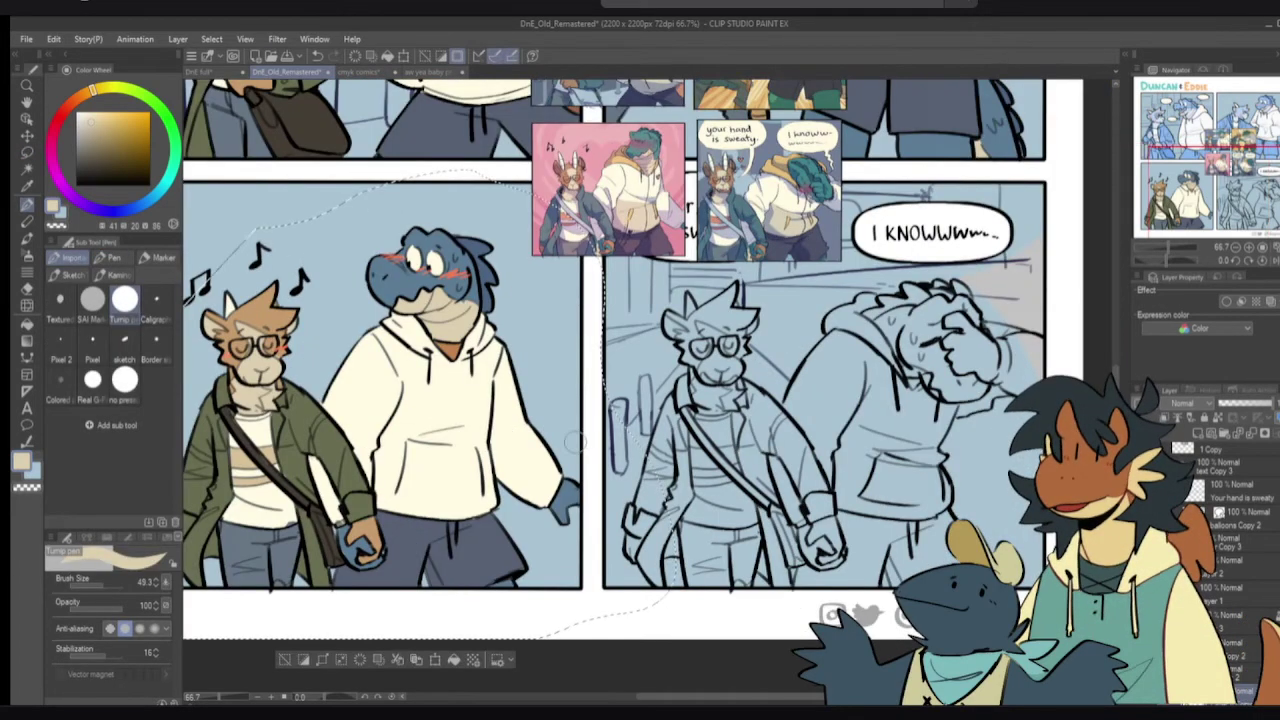
{"action": "key", "text": "ctrl+z"}
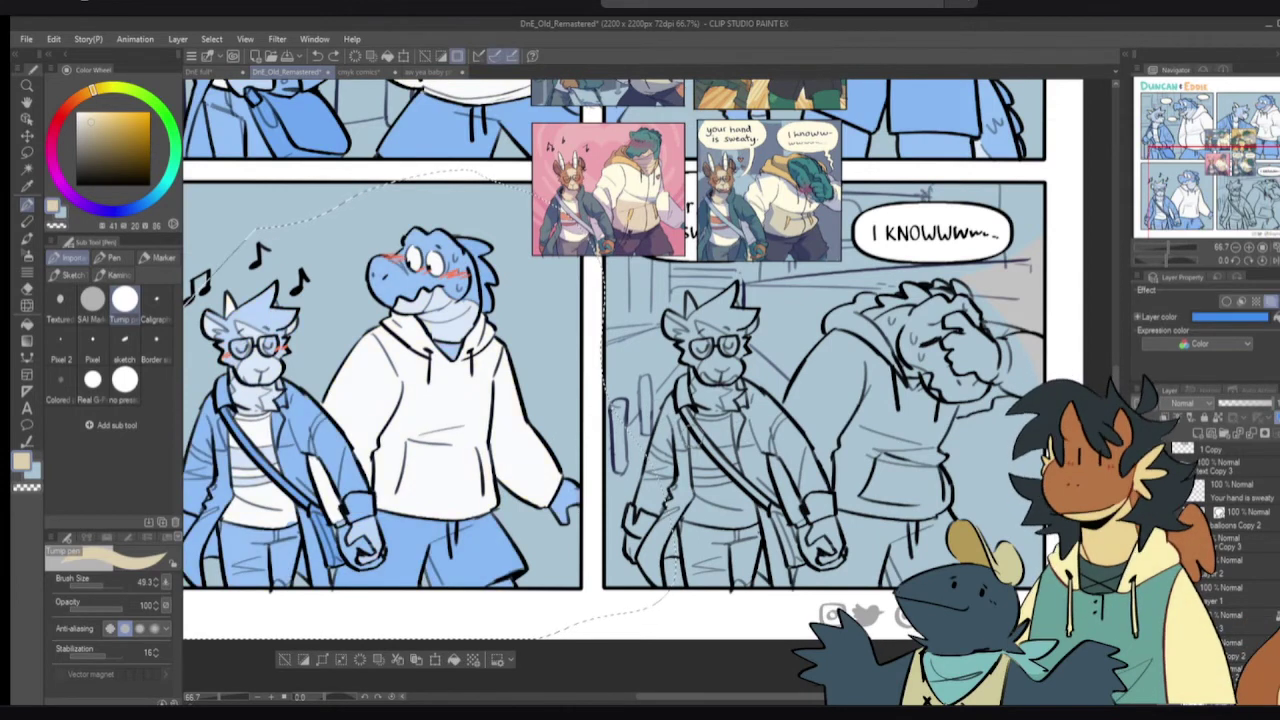
{"action": "key", "text": "ctrl+z"}
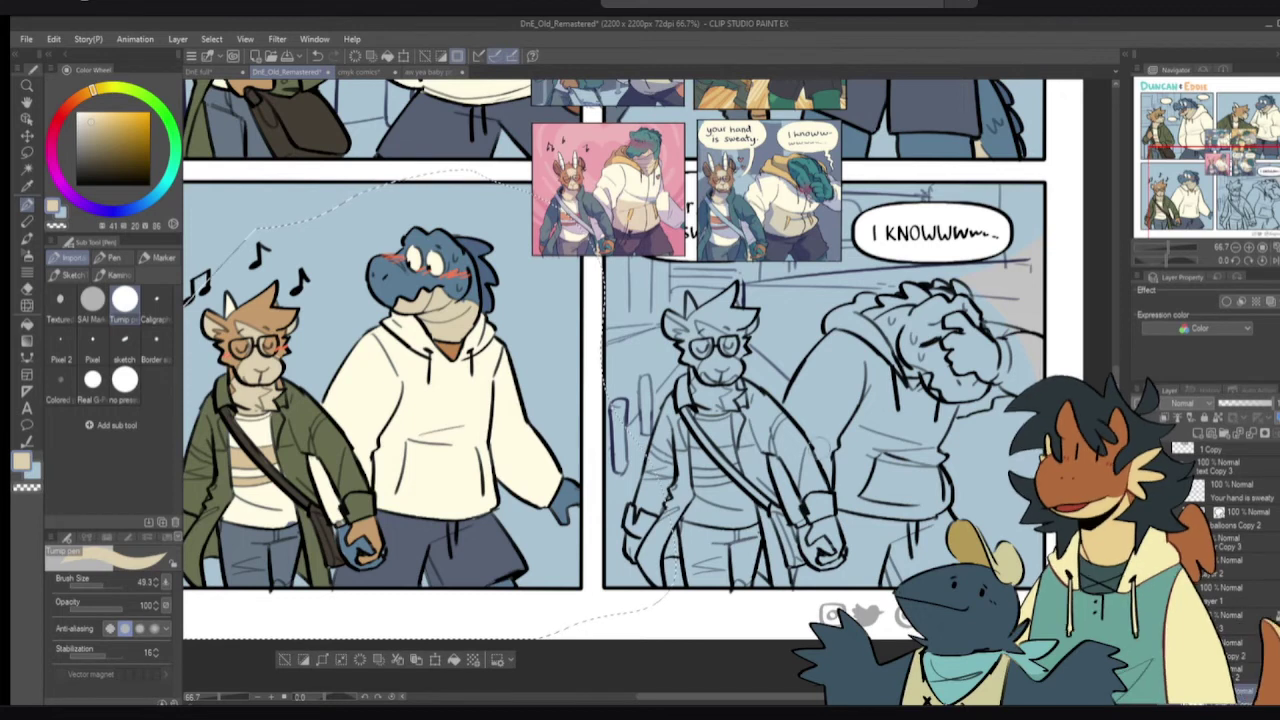
- Move the copied flat colours of both characters from the third panel onto the matching line art in the fourth panel
{"action": "scroll", "coordinate": [1208, 588], "scroll_direction": "down", "scroll_amount": 3}
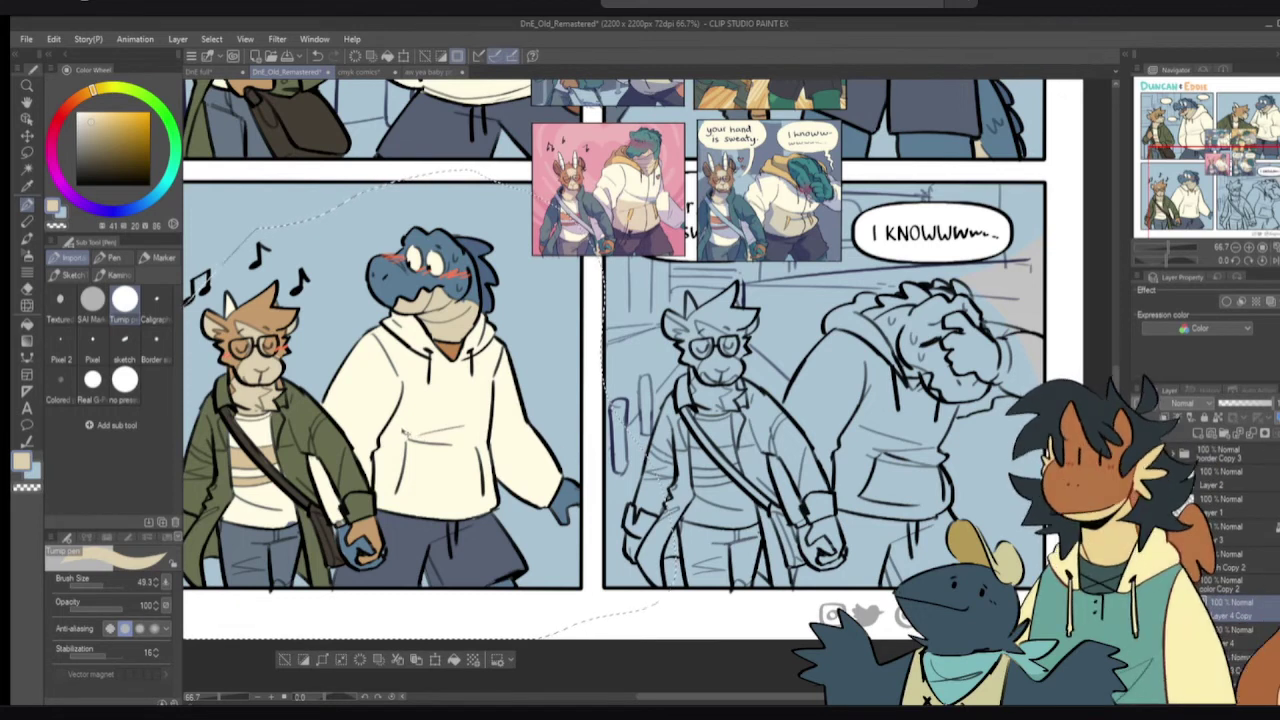
{"action": "key", "text": "ctrl+t"}
{"action": "left_click_drag", "start_coordinate": [398, 484], "coordinate": [873, 487]}
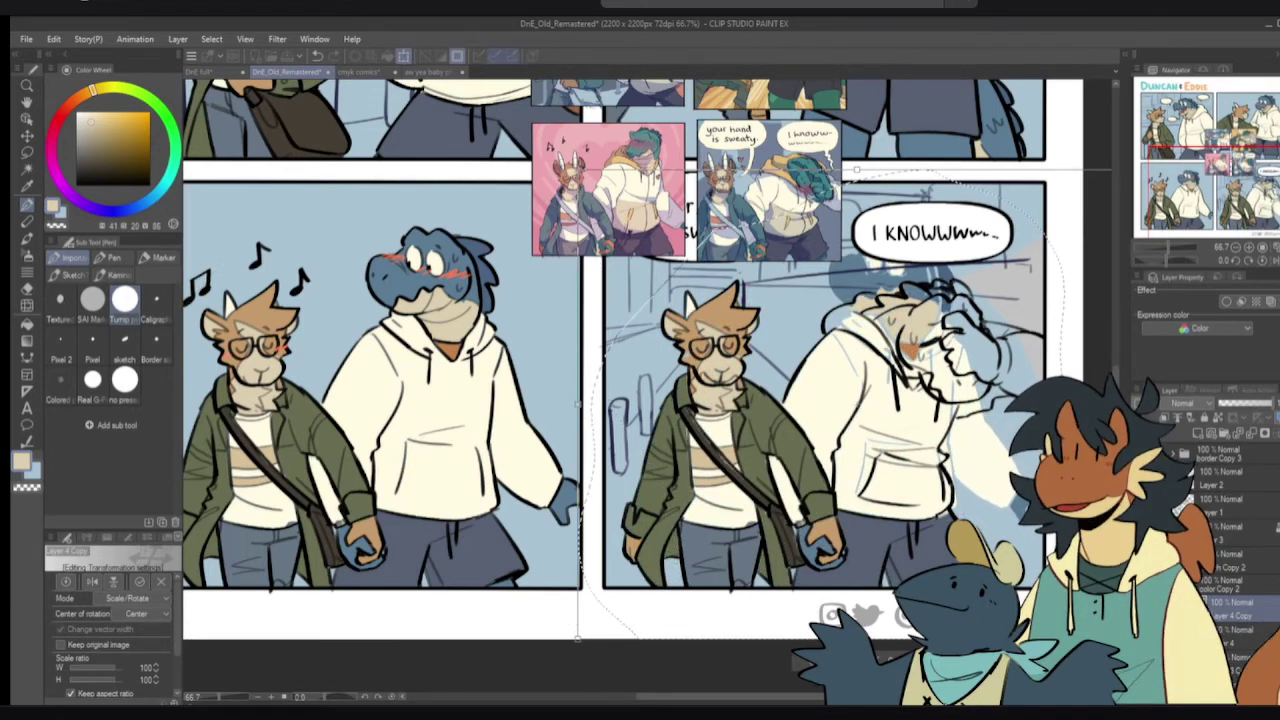
{"action": "key", "text": "Return"}
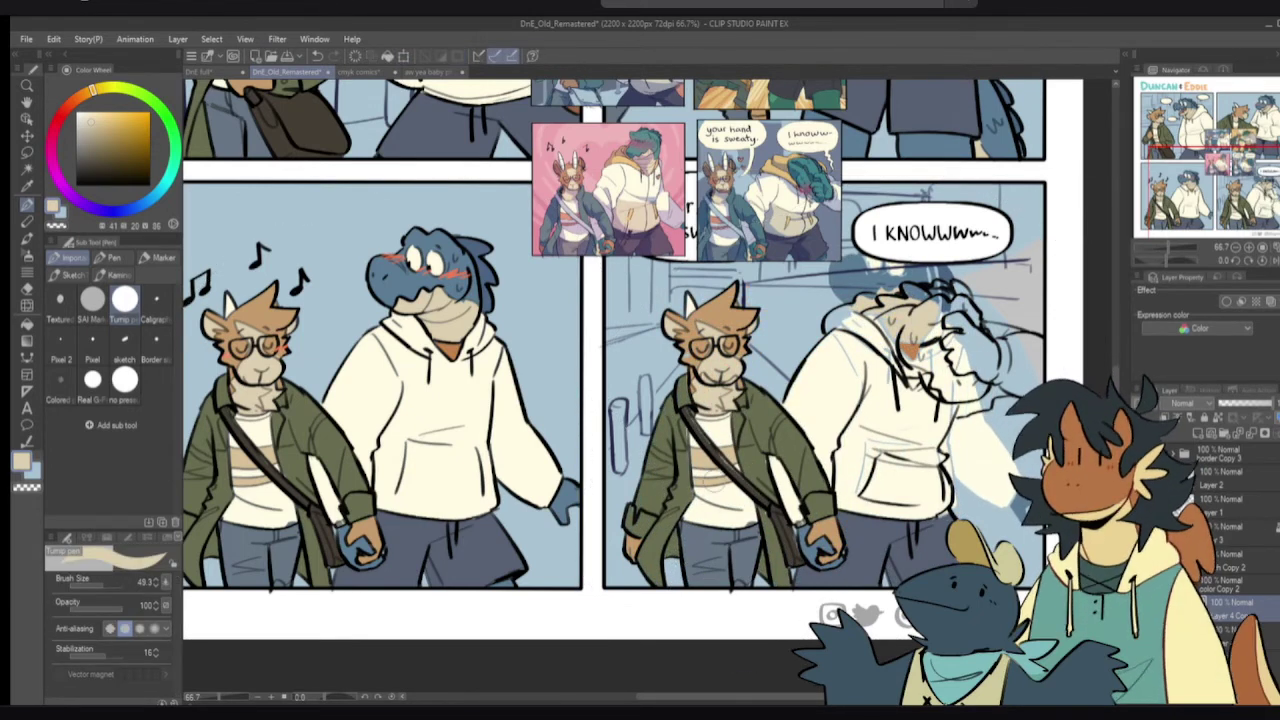
- Sample the goat's jacket, fur and bag colours and touch up his bag strap in the fourth panel
{"action": "left_click", "coordinate": [682, 472], "text": "alt"}
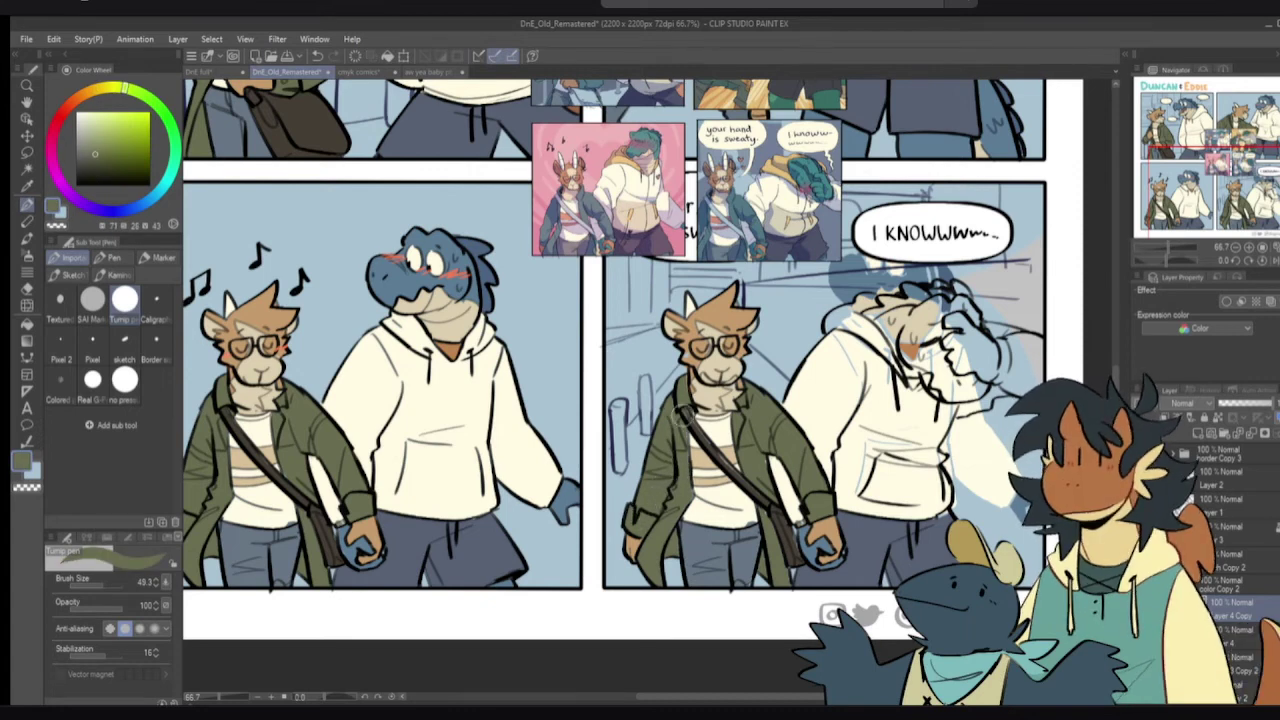
{"action": "left_click", "coordinate": [724, 311], "text": "alt"}
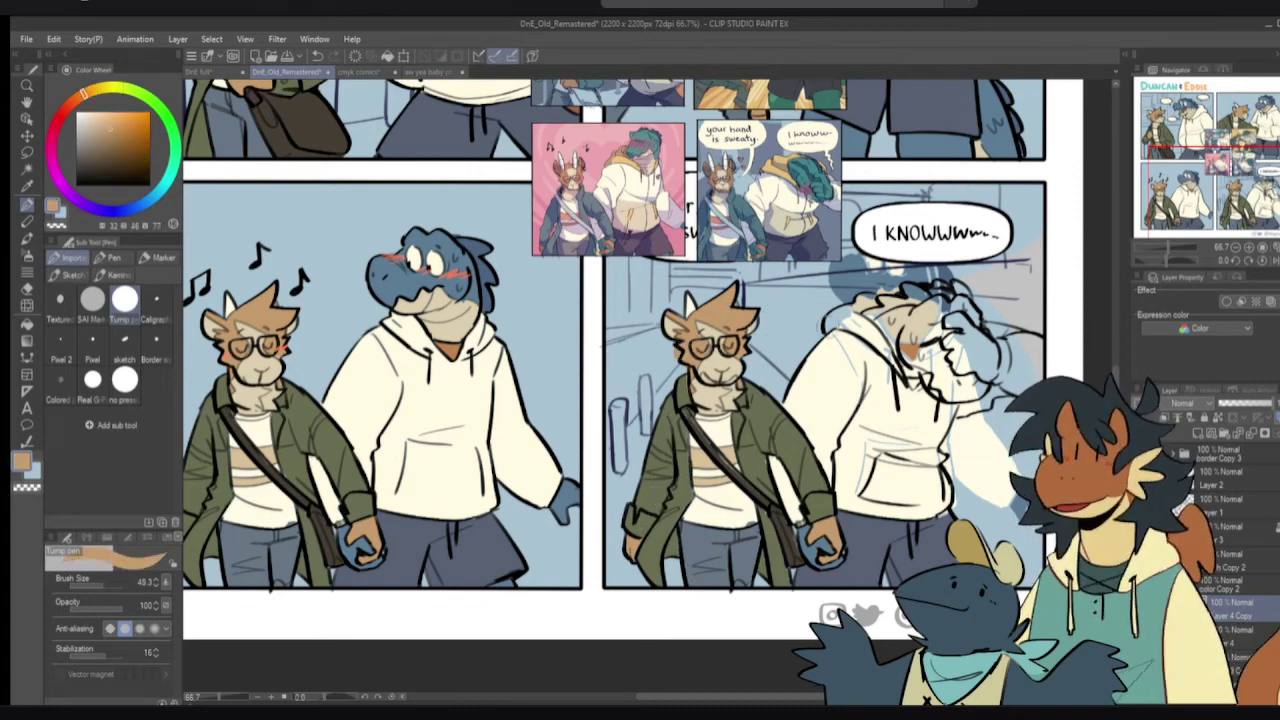
{"action": "left_click", "coordinate": [750, 440], "text": "alt"}
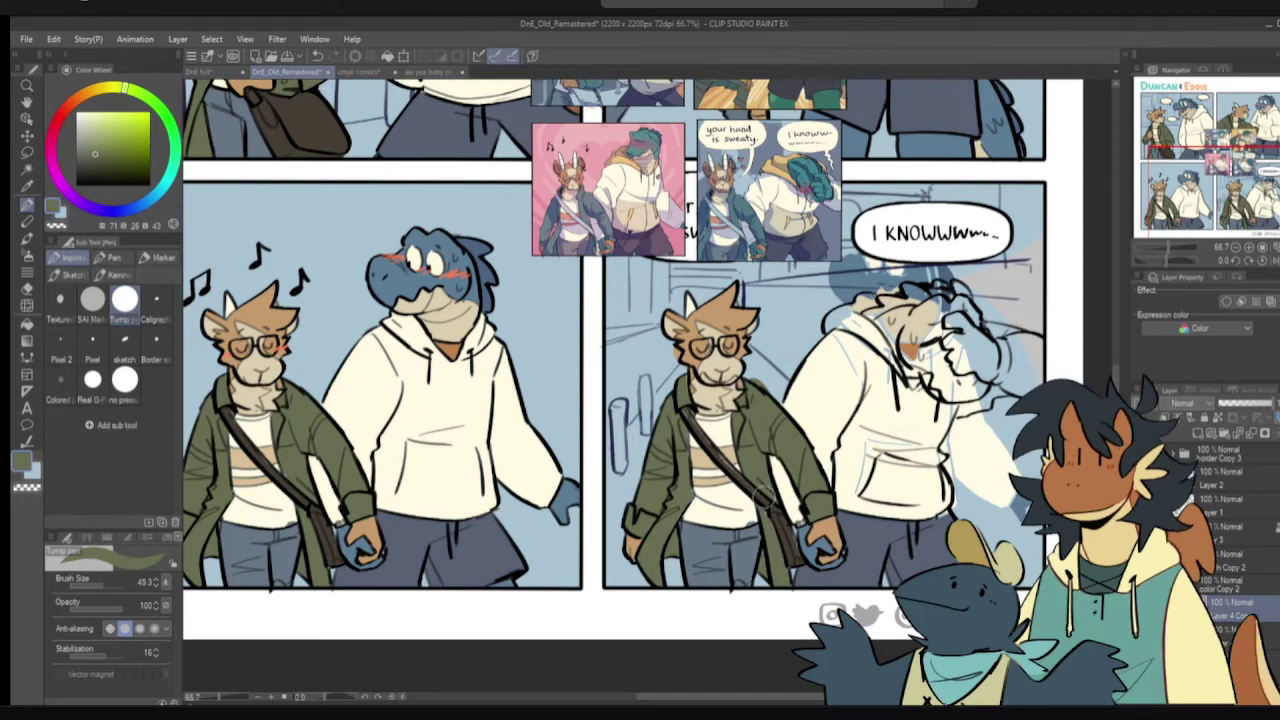
{"action": "left_click", "coordinate": [706, 432], "text": "alt"}
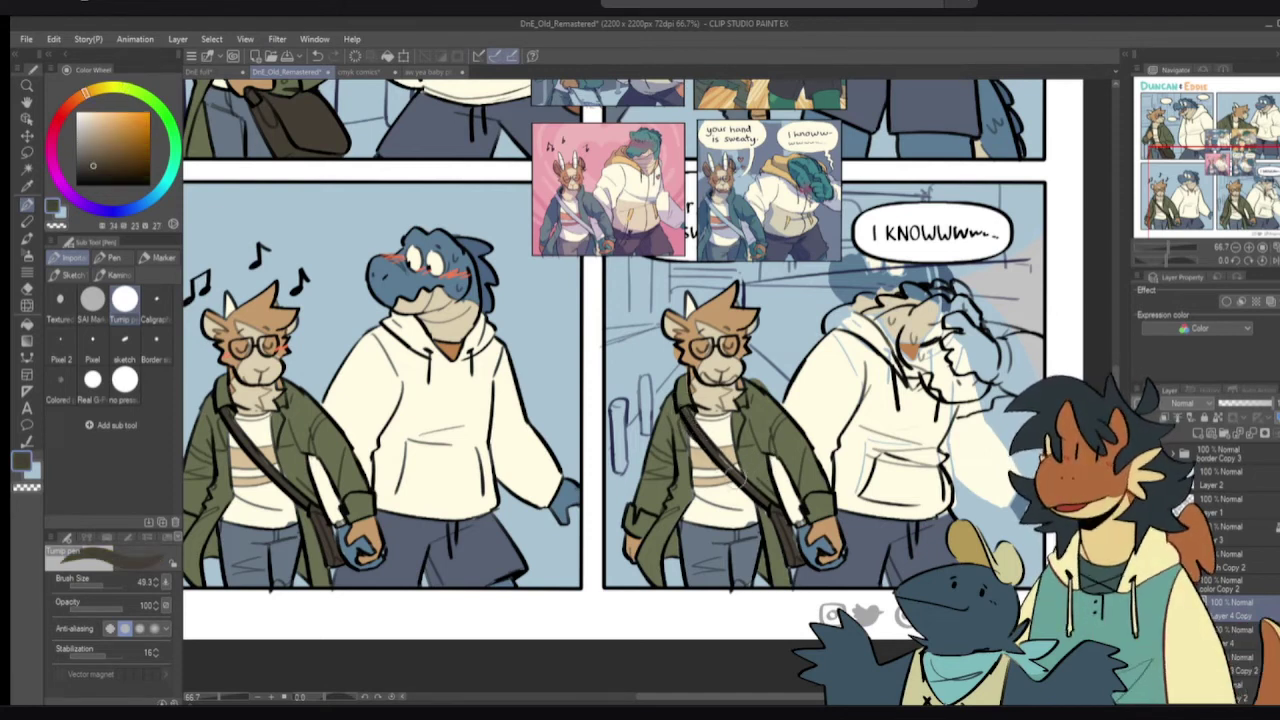
{"action": "left_click_drag", "start_coordinate": [686, 412], "coordinate": [705, 441]}
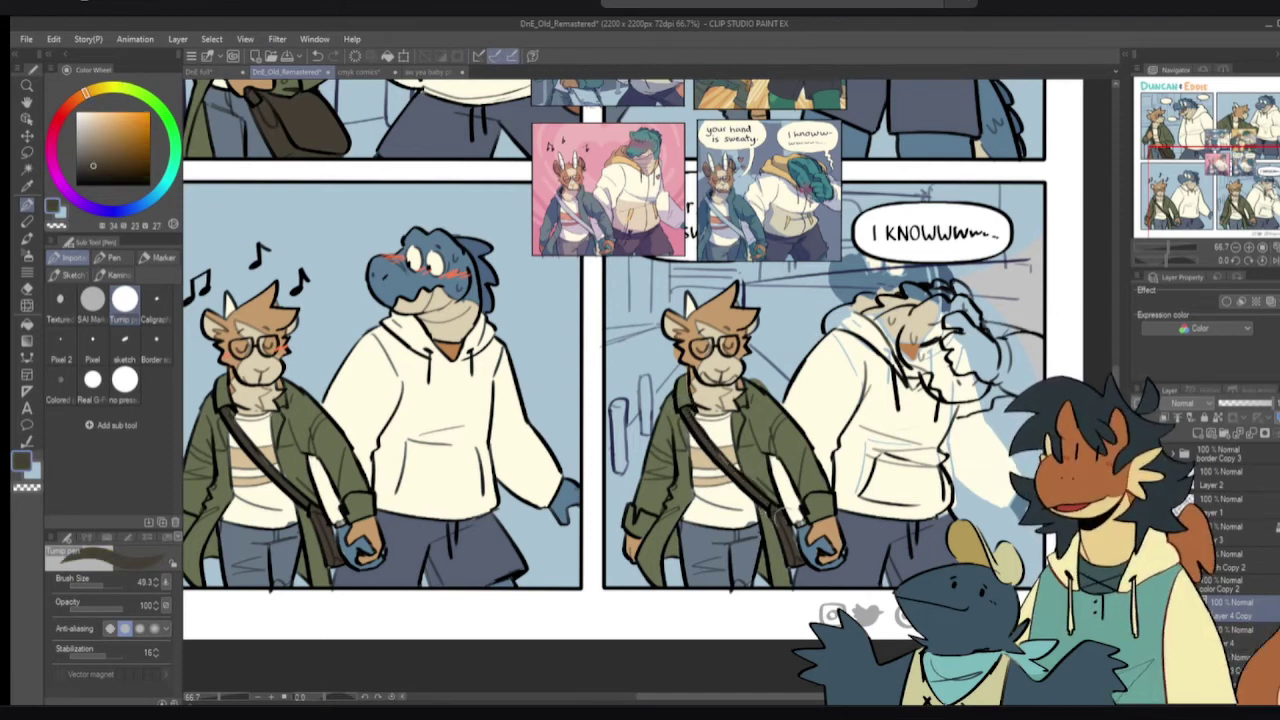
{"action": "left_click_drag", "start_coordinate": [793, 466], "coordinate": [747, 481]}
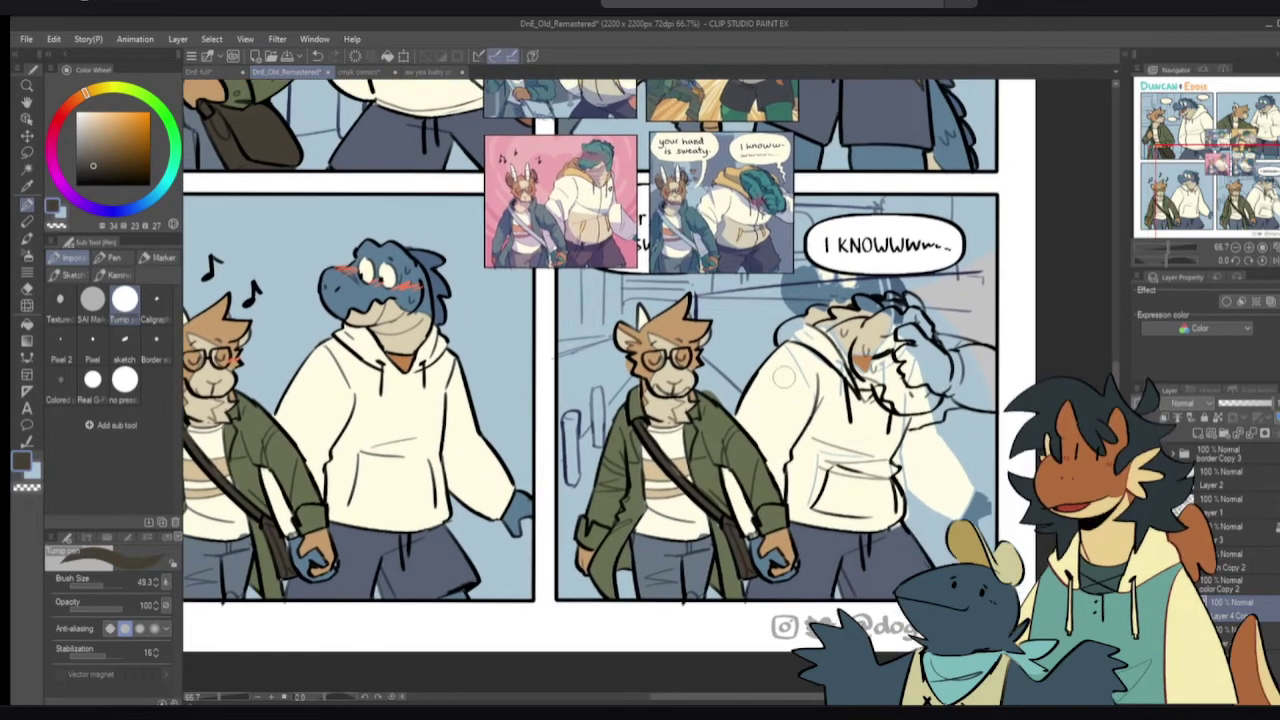
- Clear the misaligned copied head colours and fill the crocodile's bowed head and face-covering hand with skin blue in the fourth panel
{"action": "left_click", "coordinate": [788, 368], "text": "alt"}
{"action": "mouse_move", "coordinate": [863, 275]}
{"action": "left_mouse_down"}
{"action": "mouse_move", "coordinate": [766, 300]}
{"action": "mouse_move", "coordinate": [850, 328]}
{"action": "mouse_move", "coordinate": [826, 360]}
{"action": "mouse_move", "coordinate": [866, 362]}
{"action": "mouse_move", "coordinate": [898, 393]}
{"action": "mouse_move", "coordinate": [866, 430]}
{"action": "mouse_move", "coordinate": [812, 372]}
{"action": "mouse_move", "coordinate": [823, 393]}
{"action": "mouse_move", "coordinate": [863, 377]}
{"action": "left_mouse_up"}
{"action": "key", "text": "e"}
{"action": "key", "text": "p"}
{"action": "left_click", "coordinate": [324, 317], "text": "alt"}
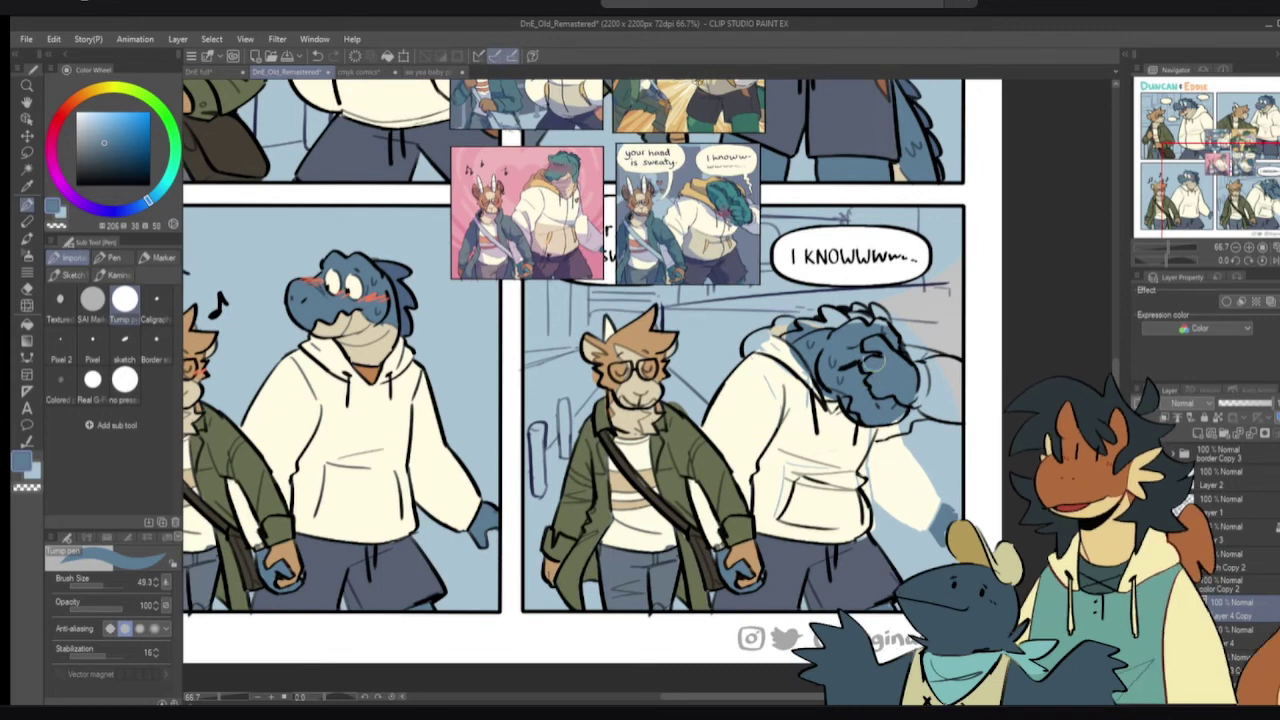
- Sample the hoodie cream from the third panel and fill the crocodile's hood in the fourth panel
{"action": "left_click", "coordinate": [408, 398], "text": "alt"}
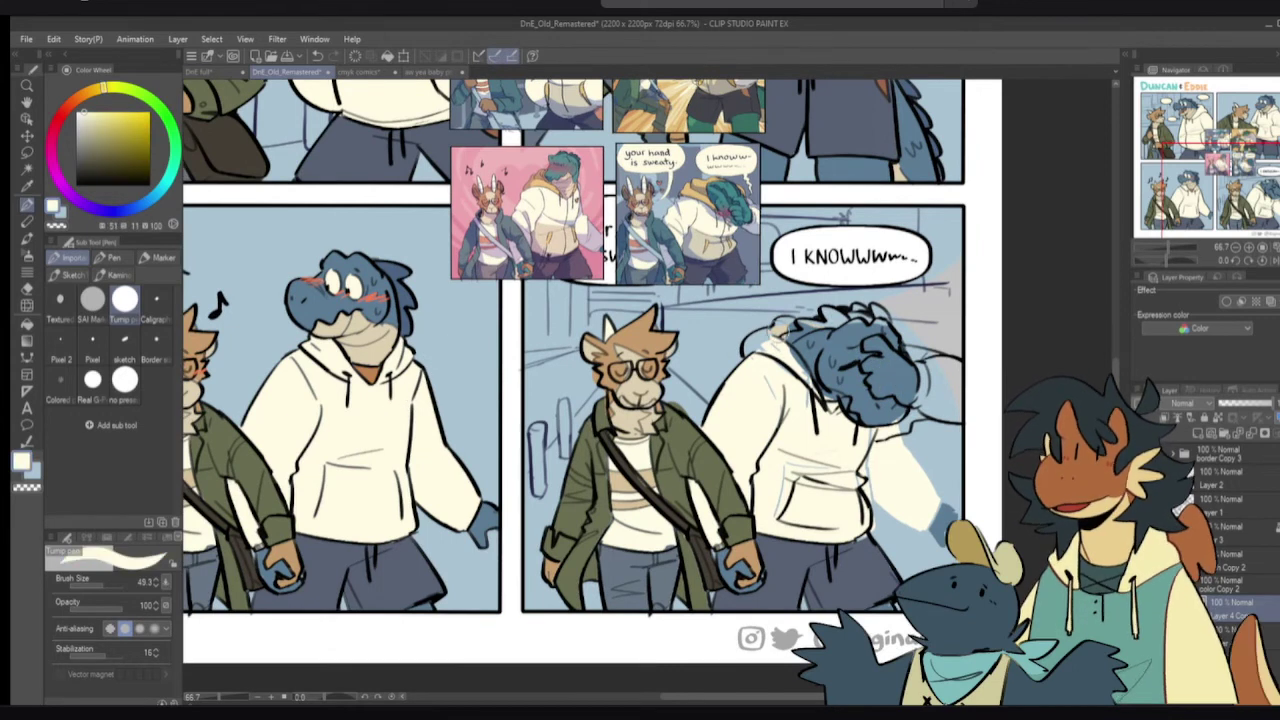
{"action": "key", "text": "g"}
{"action": "key", "text": "p"}
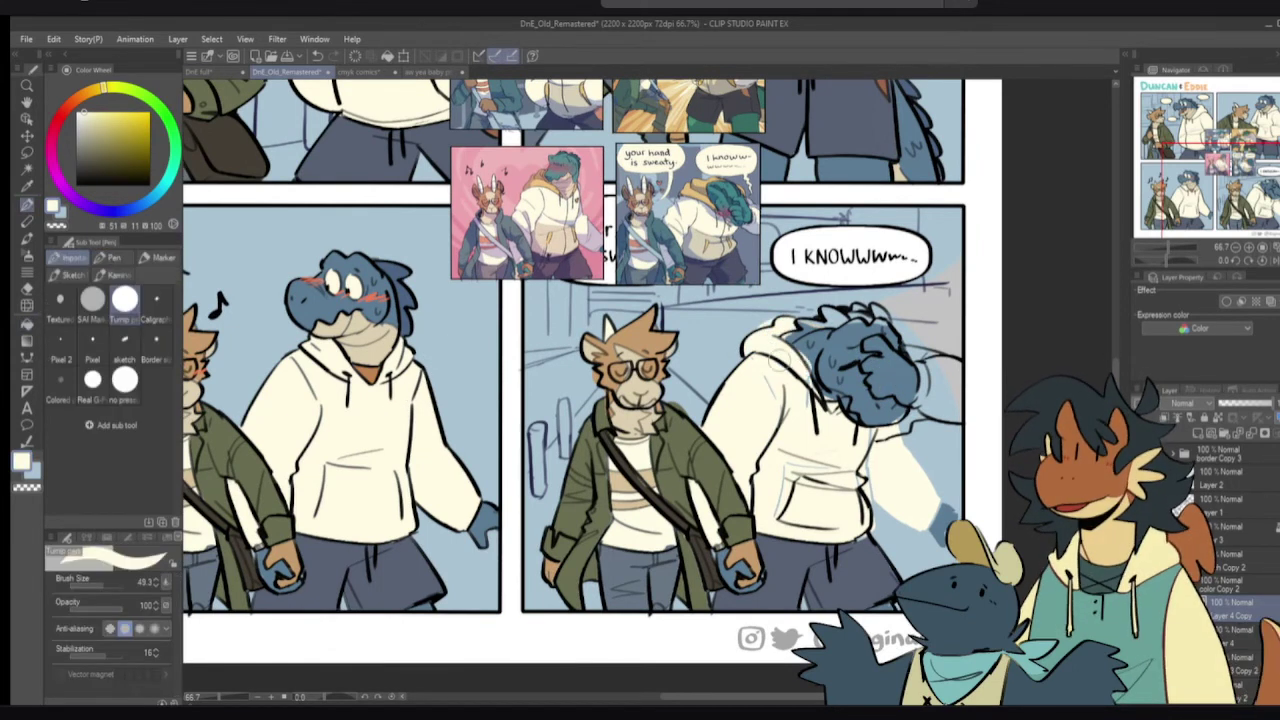
- Even out the cream on the crocodile's hoodie body and pocket, and erase the leftover copied lowered arm beside it
{"action": "mouse_move", "coordinate": [767, 488]}
{"action": "left_mouse_down"}
{"action": "mouse_move", "coordinate": [845, 439]}
{"action": "mouse_move", "coordinate": [912, 473]}
{"action": "mouse_move", "coordinate": [882, 489]}
{"action": "mouse_move", "coordinate": [897, 505]}
{"action": "mouse_move", "coordinate": [915, 485]}
{"action": "mouse_move", "coordinate": [942, 485]}
{"action": "mouse_move", "coordinate": [955, 512]}
{"action": "mouse_move", "coordinate": [912, 520]}
{"action": "left_mouse_up"}
{"action": "key", "text": "e"}
{"action": "key", "text": "p"}
{"action": "key", "text": "ctrl+z"}
{"action": "left_click_drag", "start_coordinate": [838, 508], "coordinate": [851, 484]}
{"action": "key", "text": "["}
{"action": "key", "text": "c"}
{"action": "left_click_drag", "start_coordinate": [875, 532], "coordinate": [882, 510]}
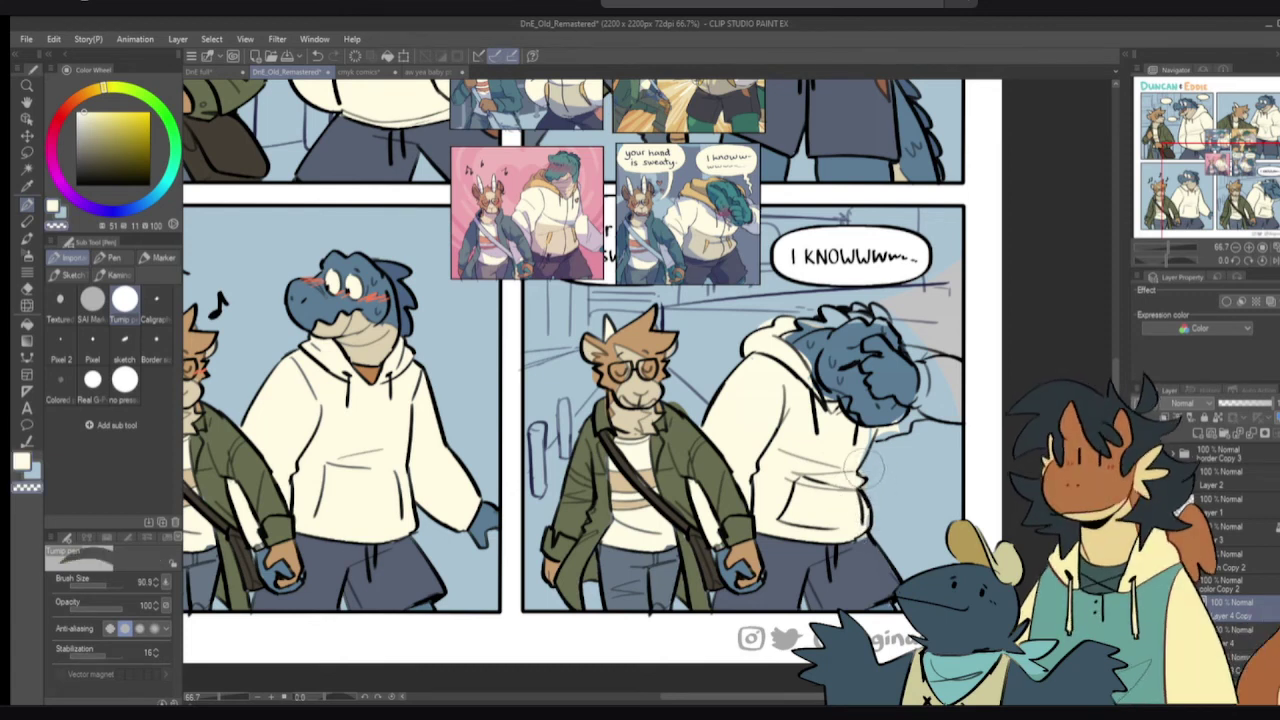
- Fill the crocodile's raised sleeve with hoodie cream and paint the remaining gaps near his hand with a smaller brush
{"action": "key", "text": "bracketleft"}
{"action": "key", "text": "bracketleft"}
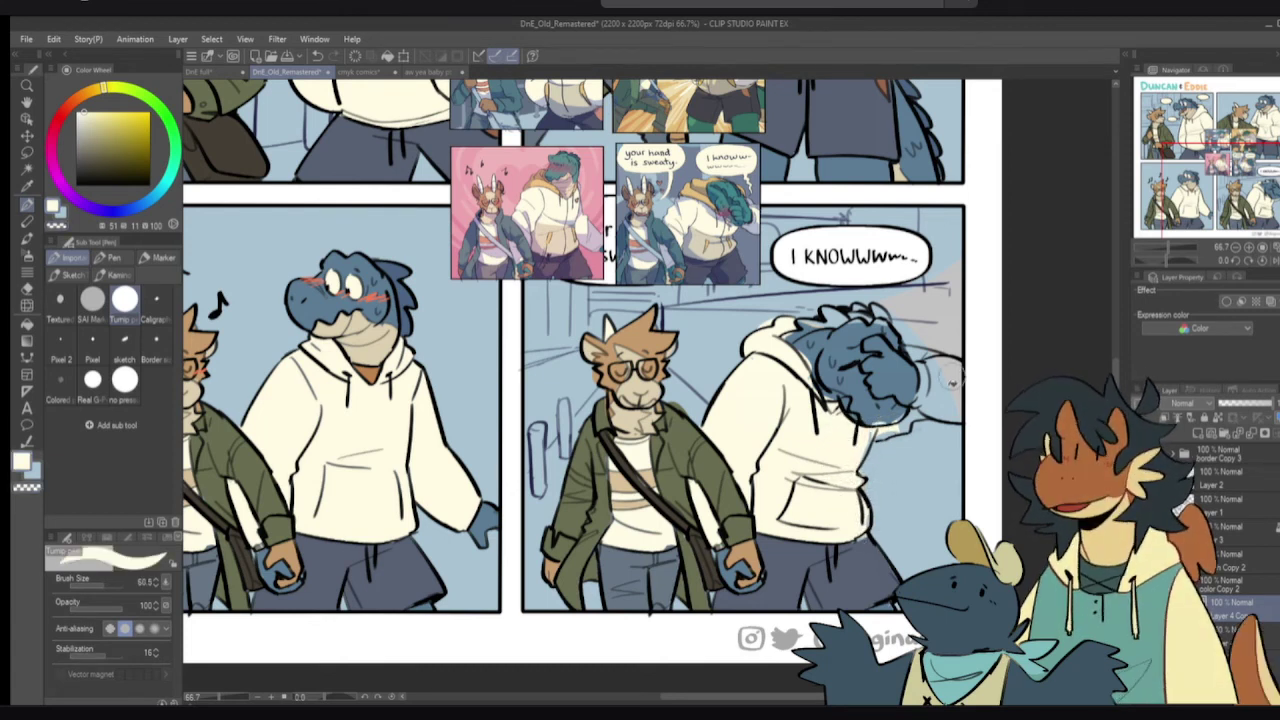
{"action": "key", "text": "g"}
{"action": "left_click", "coordinate": [944, 386]}
{"action": "left_click", "coordinate": [927, 381]}
{"action": "key", "text": "p"}
{"action": "mouse_move", "coordinate": [935, 378]}
{"action": "left_mouse_down"}
{"action": "mouse_move", "coordinate": [897, 414]}
{"action": "mouse_move", "coordinate": [870, 404]}
{"action": "mouse_move", "coordinate": [887, 399]}
{"action": "mouse_move", "coordinate": [871, 410]}
{"action": "mouse_move", "coordinate": [896, 388]}
{"action": "left_mouse_up"}
{"action": "left_click", "coordinate": [873, 393], "text": "alt"}
{"action": "left_click", "coordinate": [900, 345], "text": "alt"}
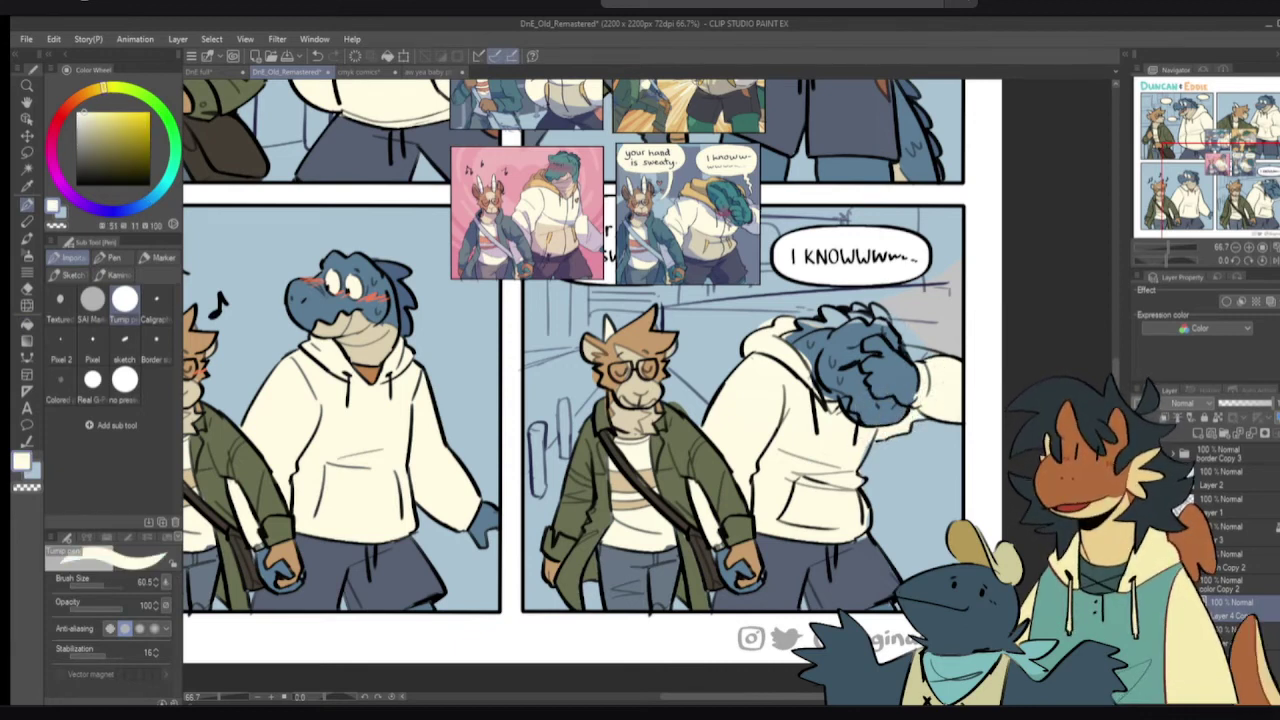
{"action": "key", "text": "bracketleft"}
{"action": "left_click_drag", "start_coordinate": [936, 363], "coordinate": [910, 352]}
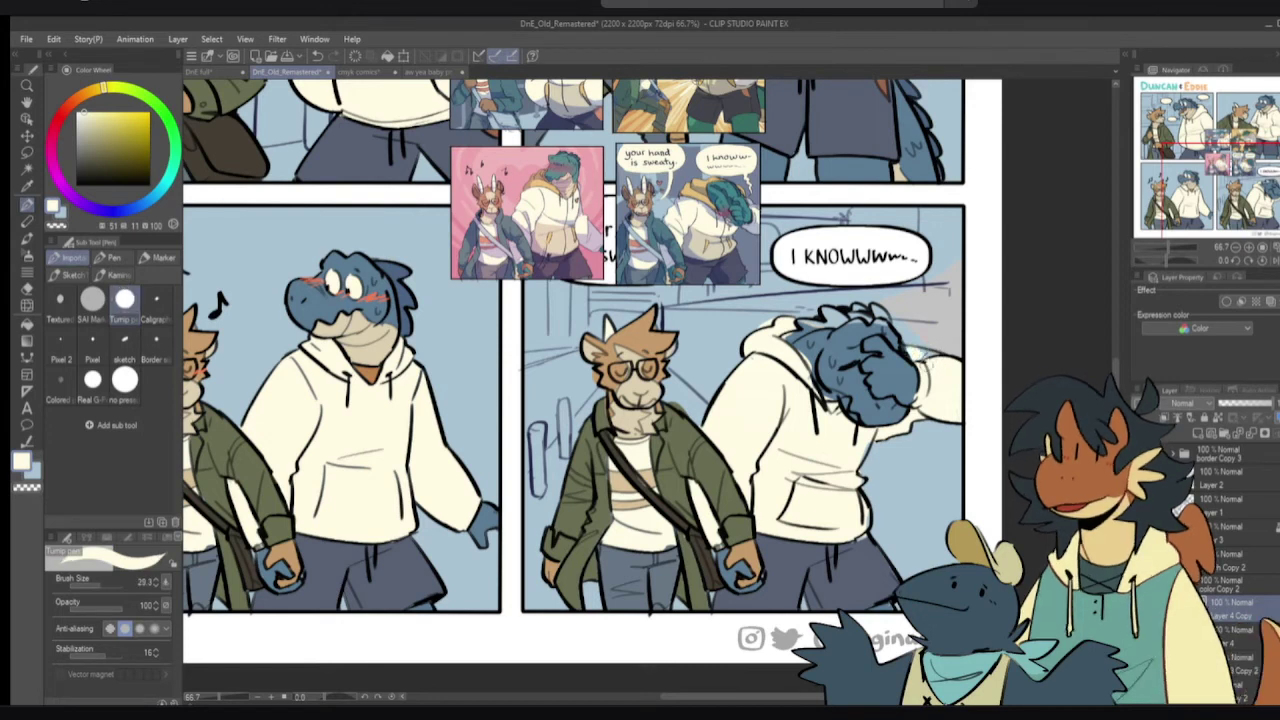
- Resample the crocodile's skin blue and hoodie cream for touching up the fourth panel
{"action": "left_click", "coordinate": [888, 366], "text": "alt"}
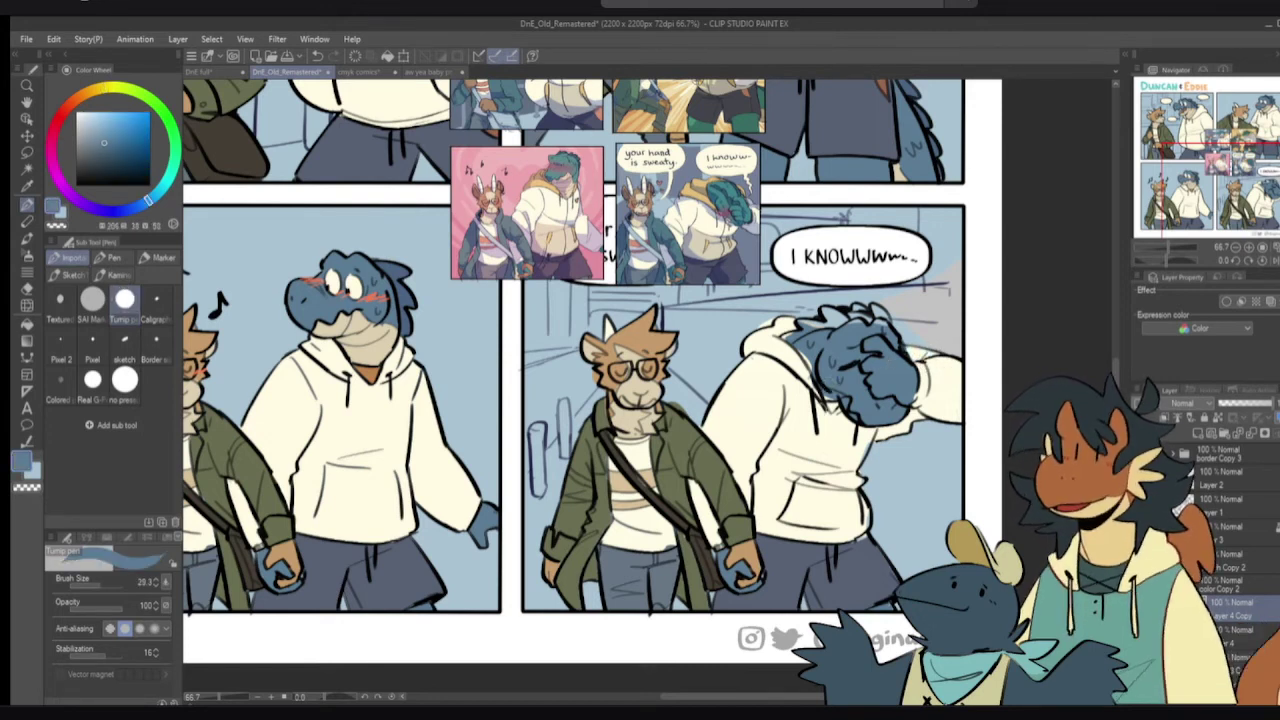
{"action": "left_click", "coordinate": [636, 393], "text": "alt"}
{"action": "left_click", "coordinate": [790, 385], "text": "alt"}
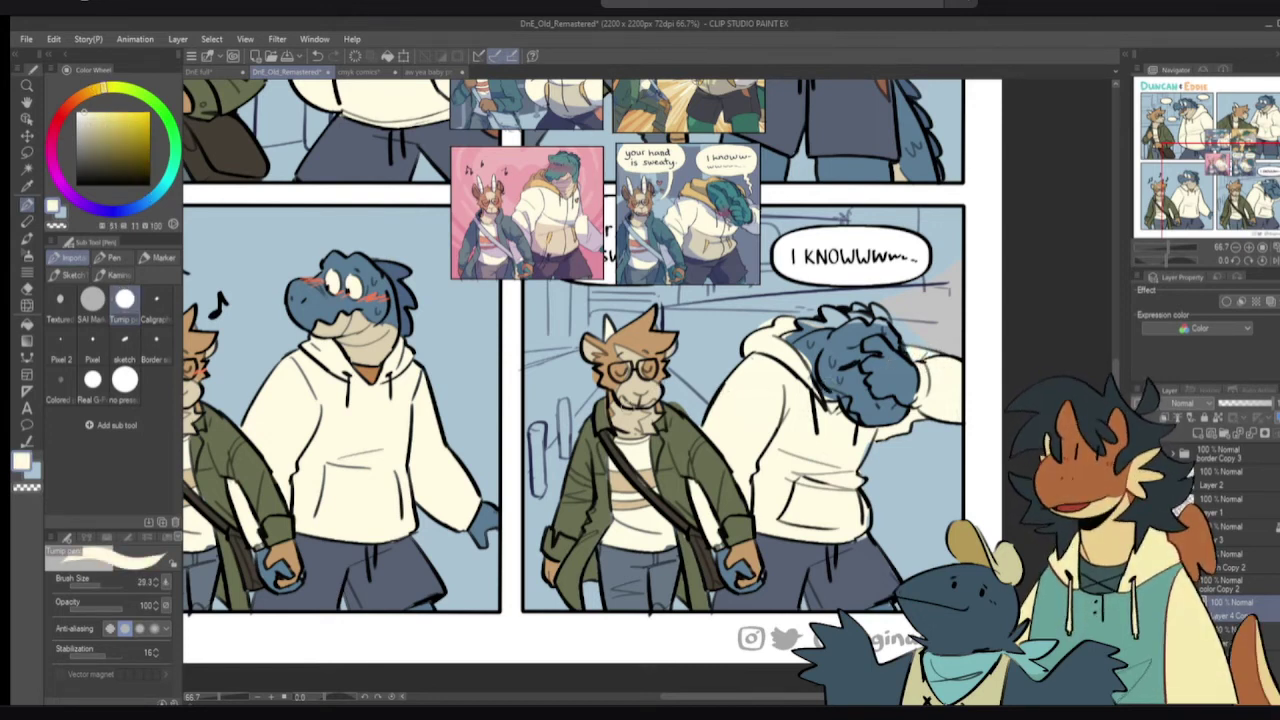
- Colour the sweat drops on the blue reptile's face in the fourth panel with the cream sampled from the artwork
{"action": "key", "text": "g"}
{"action": "key", "text": "p"}
{"action": "left_click", "coordinate": [847, 347], "text": "alt"}
{"action": "left_click", "coordinate": [640, 391], "text": "alt"}
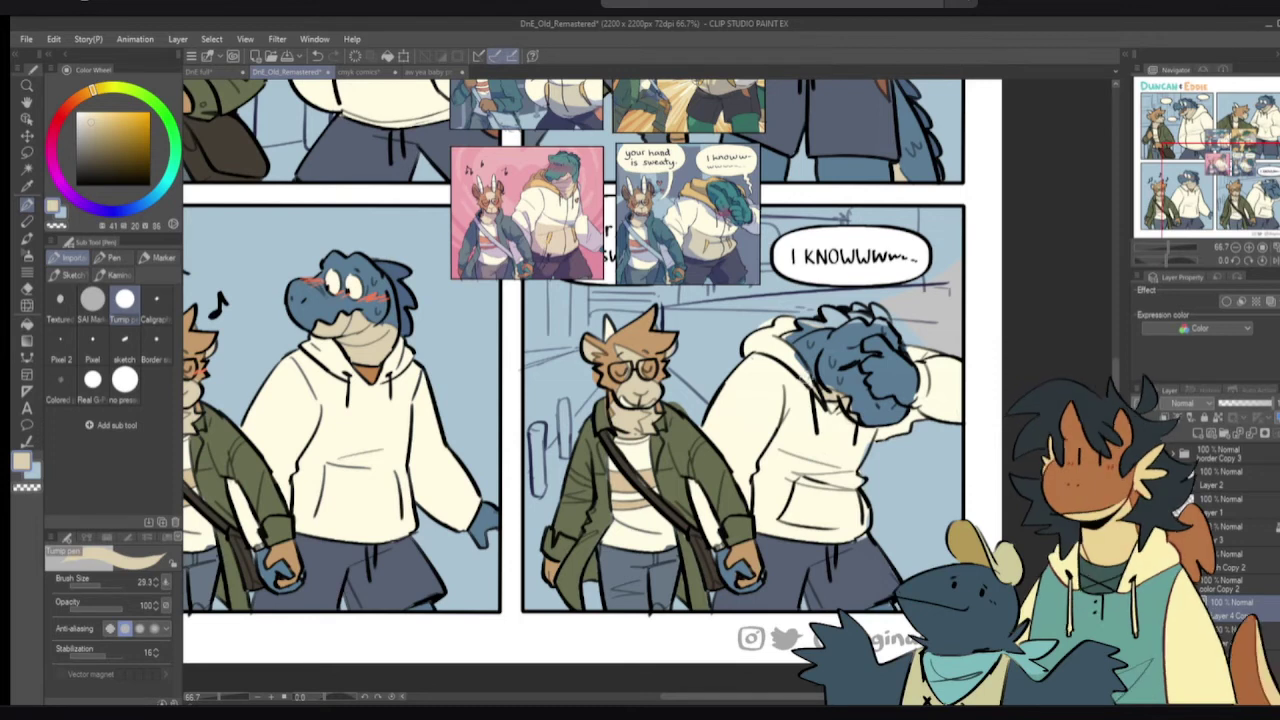
{"action": "left_click", "coordinate": [818, 431], "text": "alt"}
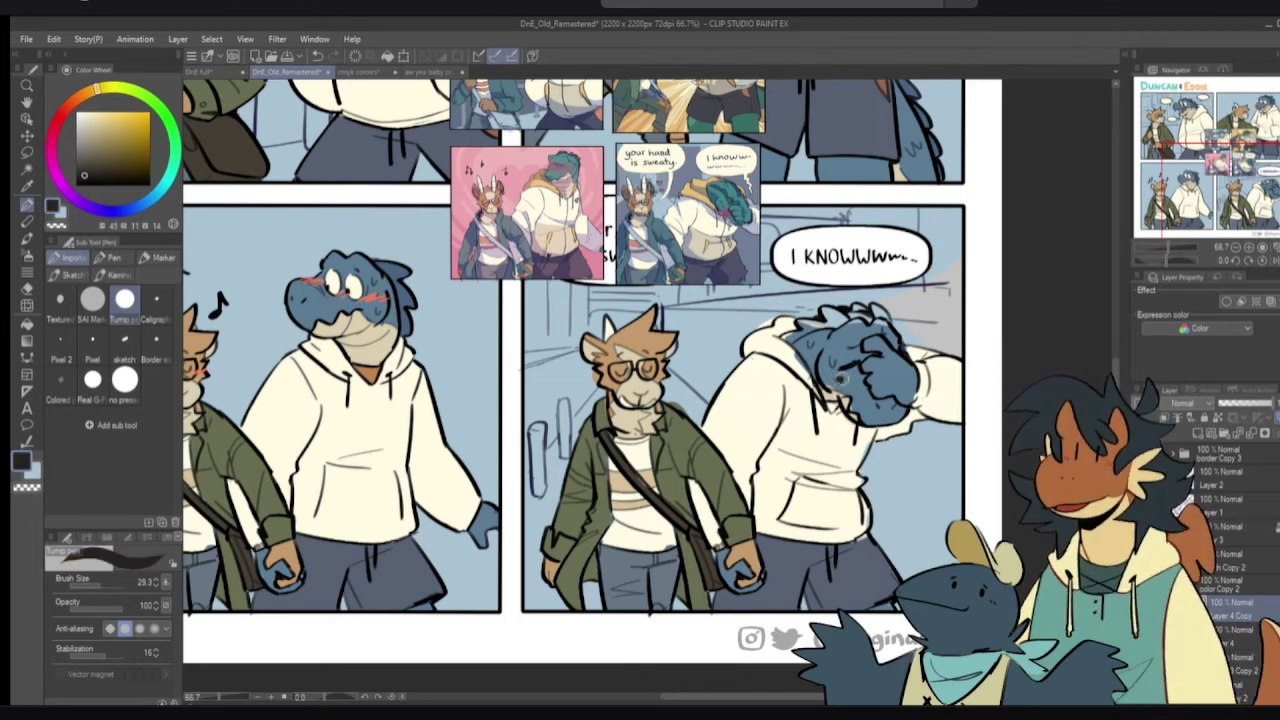
{"action": "left_click", "coordinate": [804, 408], "text": "alt"}
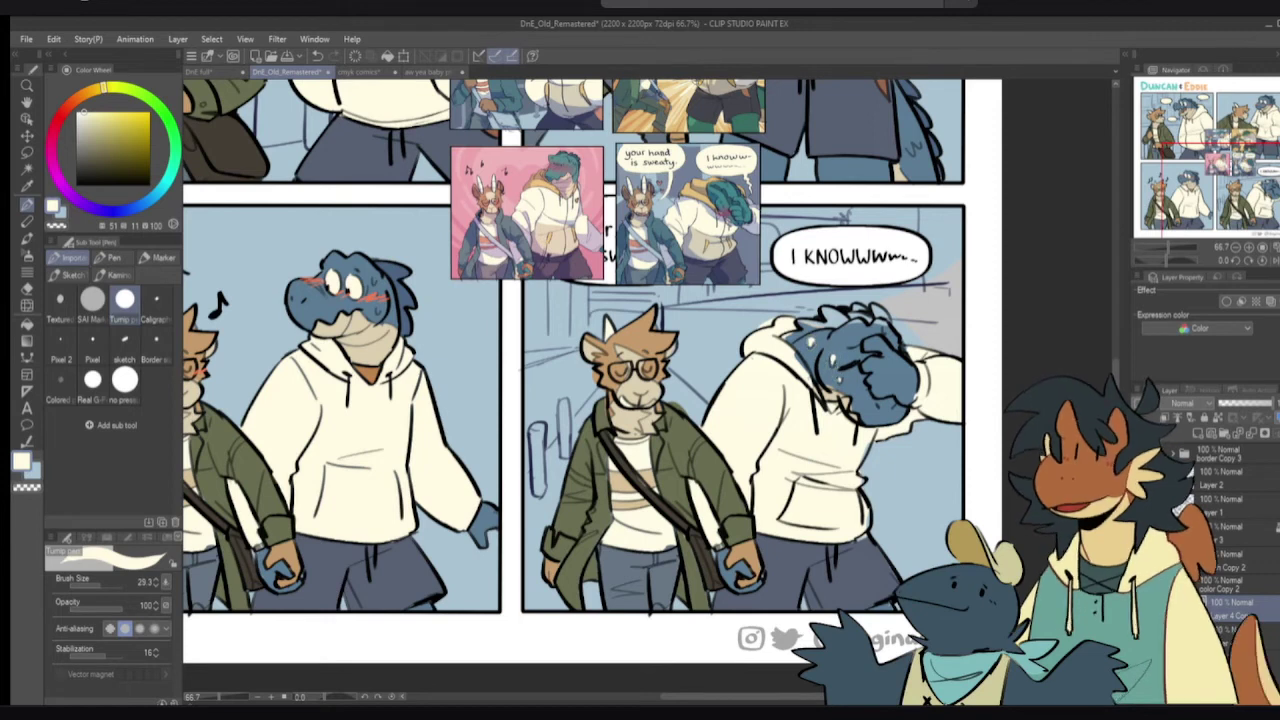
- Fill the uncoloured head spines of the blue reptile in the fourth panel with dark blue sampled from the artwork
{"action": "left_click", "coordinate": [400, 298], "text": "alt"}
{"action": "left_click", "coordinate": [391, 274], "text": "alt"}
{"action": "left_click", "coordinate": [760, 390], "text": "alt"}
{"action": "left_click", "coordinate": [812, 335], "text": "alt"}
{"action": "left_click", "coordinate": [828, 350], "text": "alt"}
{"action": "key", "text": "g"}
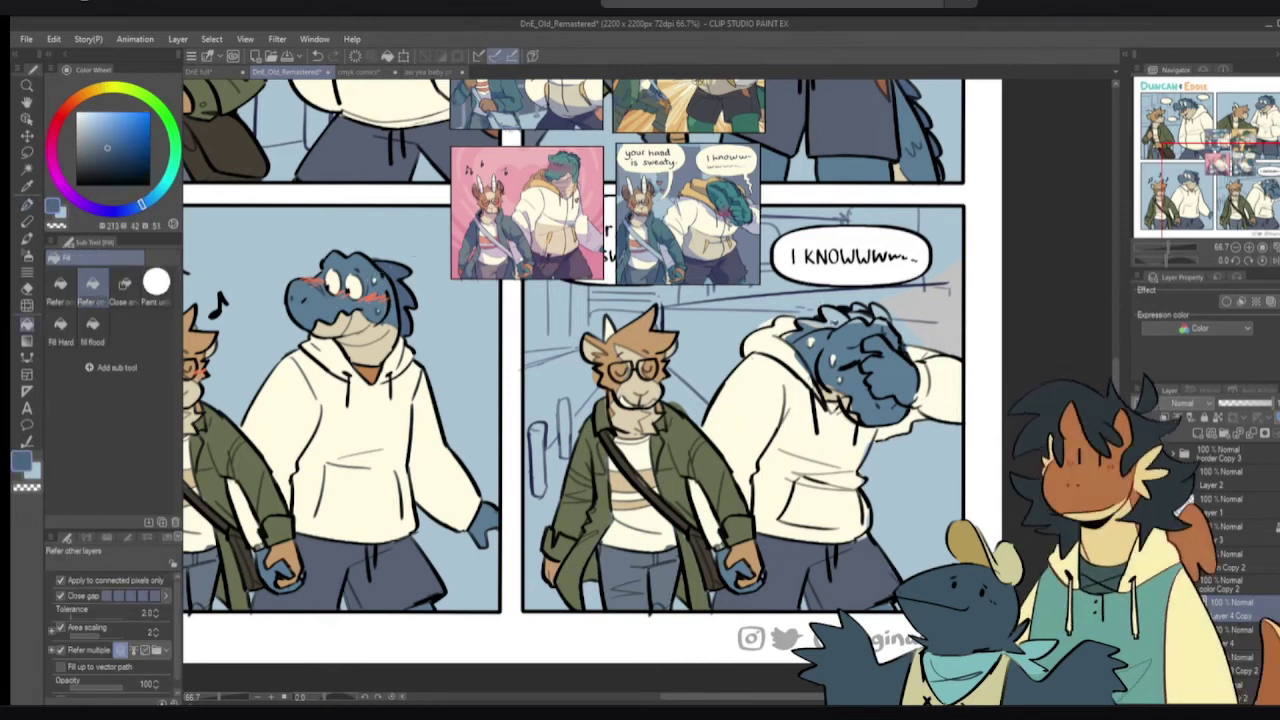
{"action": "left_click_drag", "start_coordinate": [836, 319], "coordinate": [815, 322]}
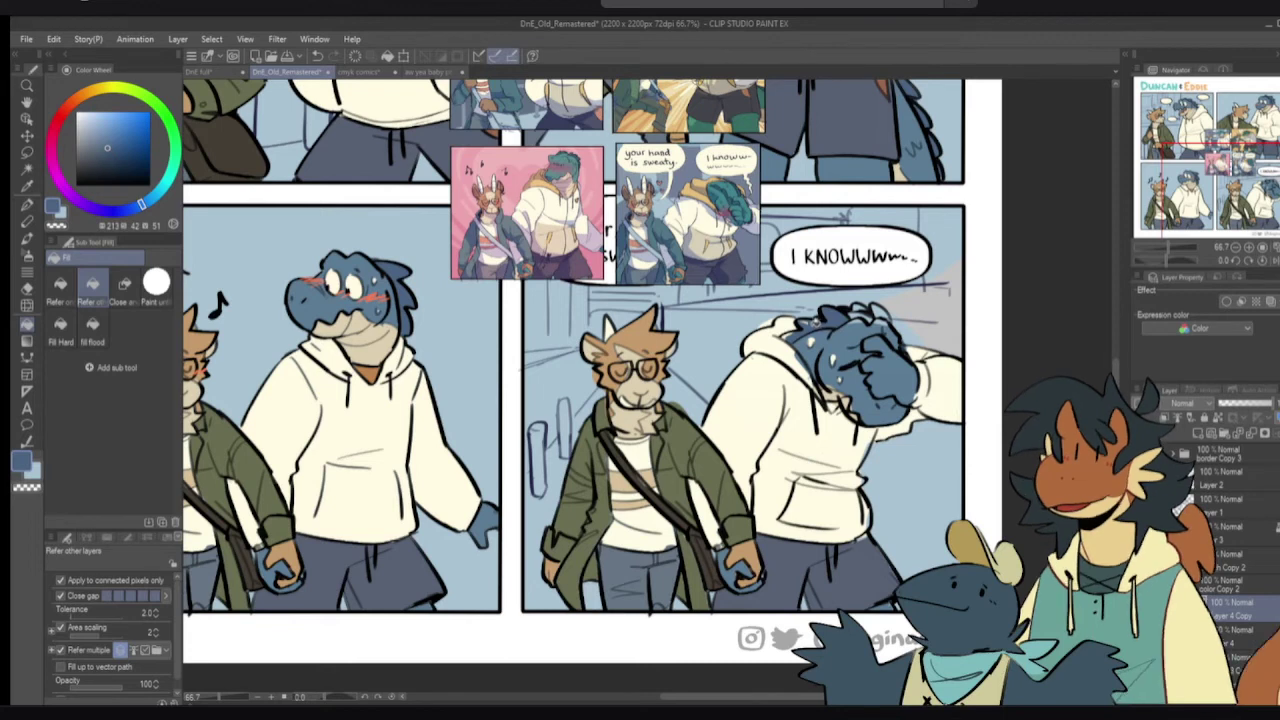
- Touch up the gaps in the fourth-panel reptile's head crest and shorts with the Pen, using blues sampled from the artwork
{"action": "key", "text": "p"}
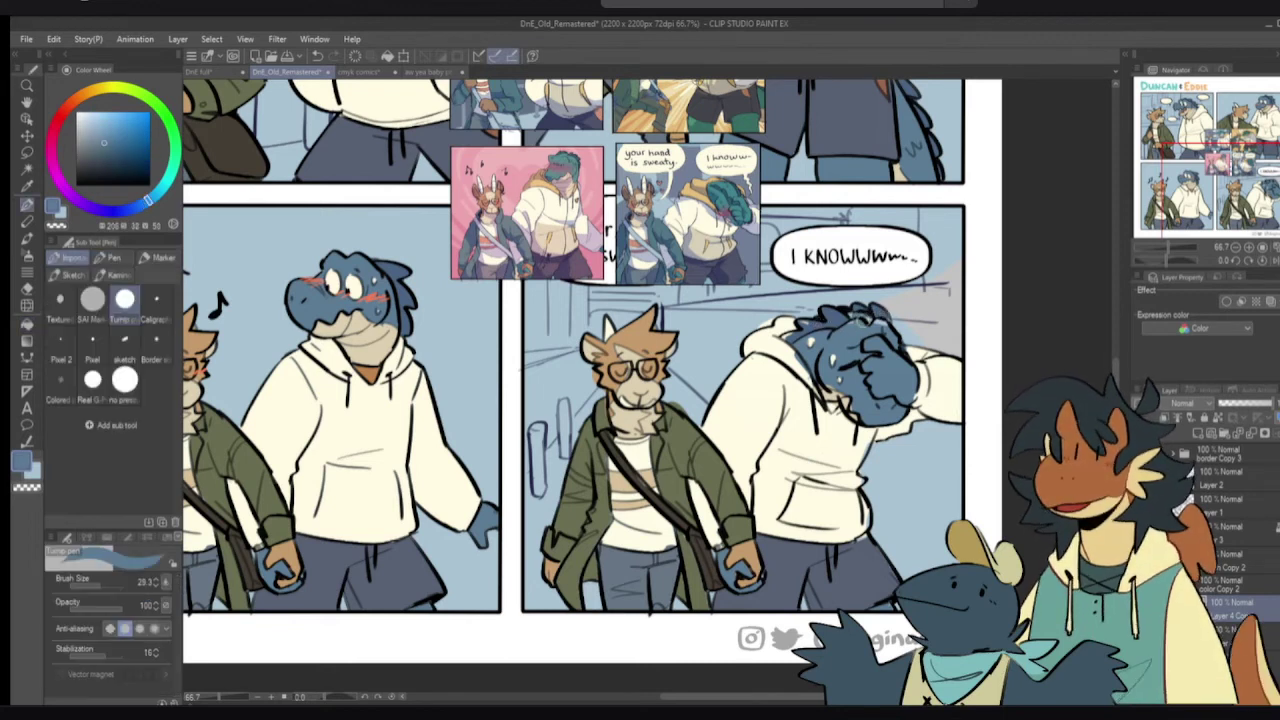
{"action": "left_click", "coordinate": [827, 320], "text": "alt"}
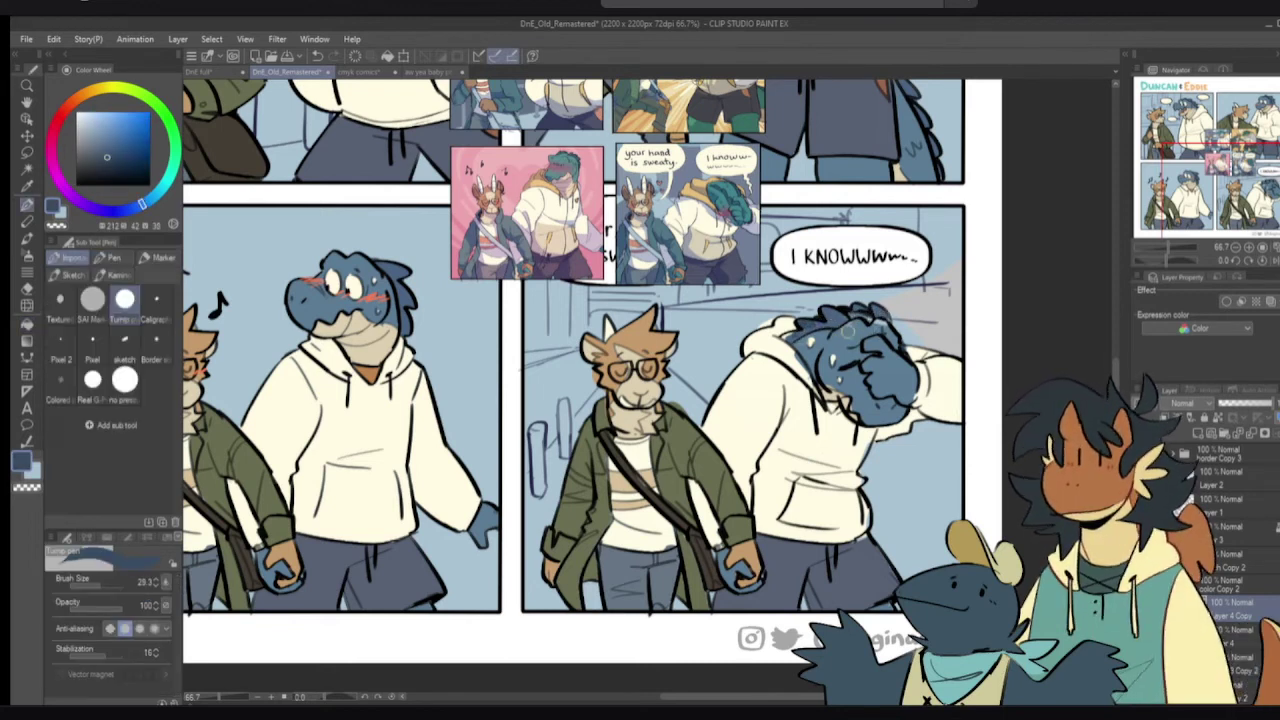
{"action": "left_click", "coordinate": [848, 331], "text": "alt"}
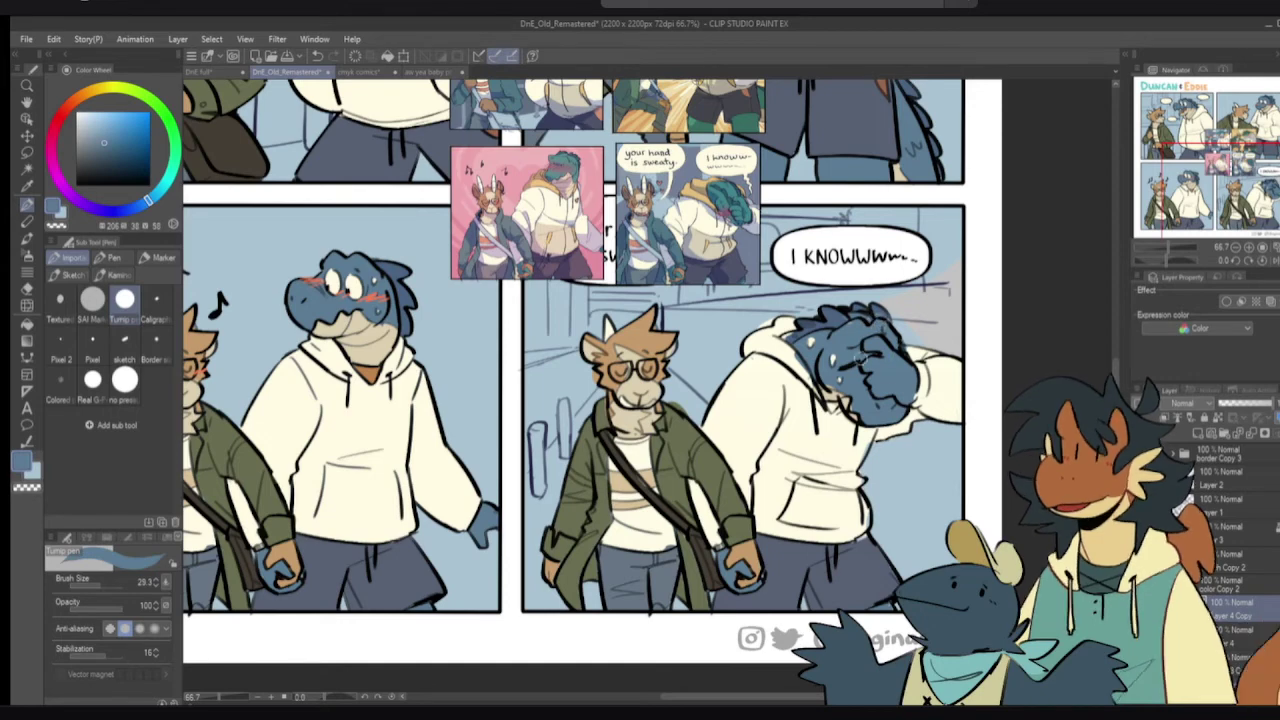
{"action": "left_click", "coordinate": [862, 560], "text": "alt"}
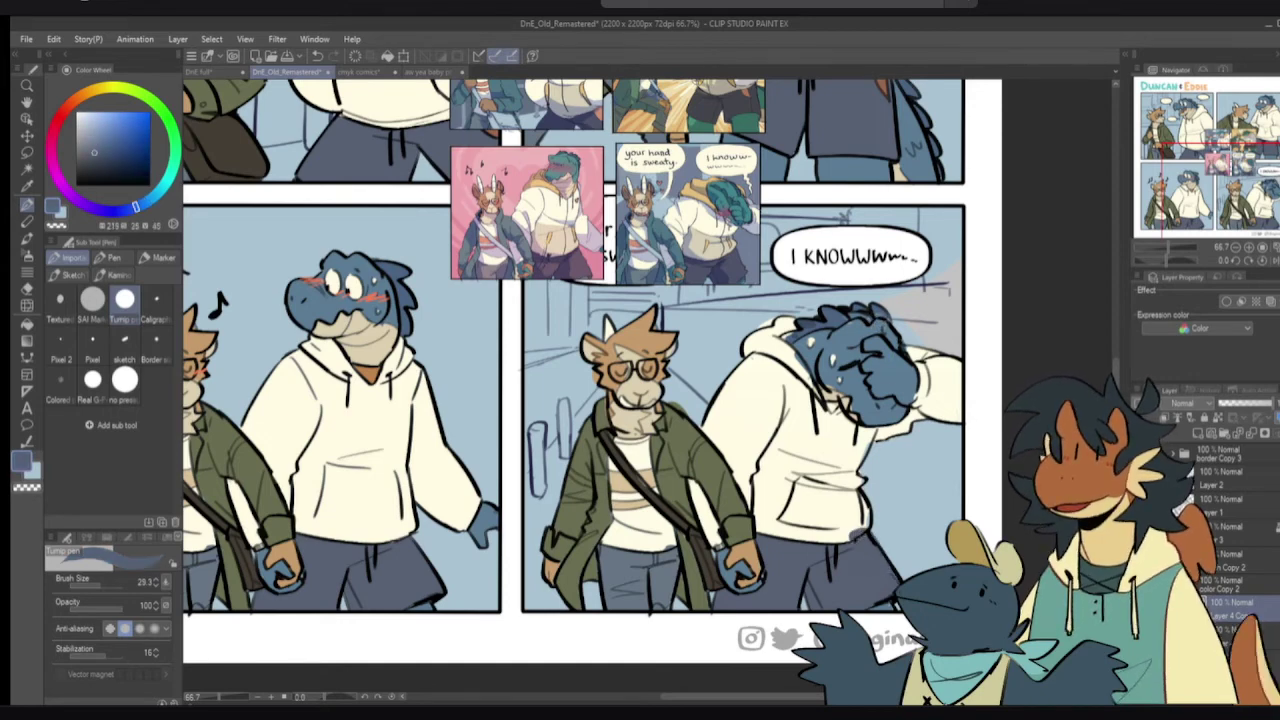
- Paint the second panel's background golden orange sampled from the reference, and add broad pale yellow light rays behind the characters
{"action": "left_click_drag", "start_coordinate": [838, 404], "coordinate": [928, 441]}
{"action": "scroll", "coordinate": [878, 424], "scroll_direction": "down", "scroll_amount": 1}
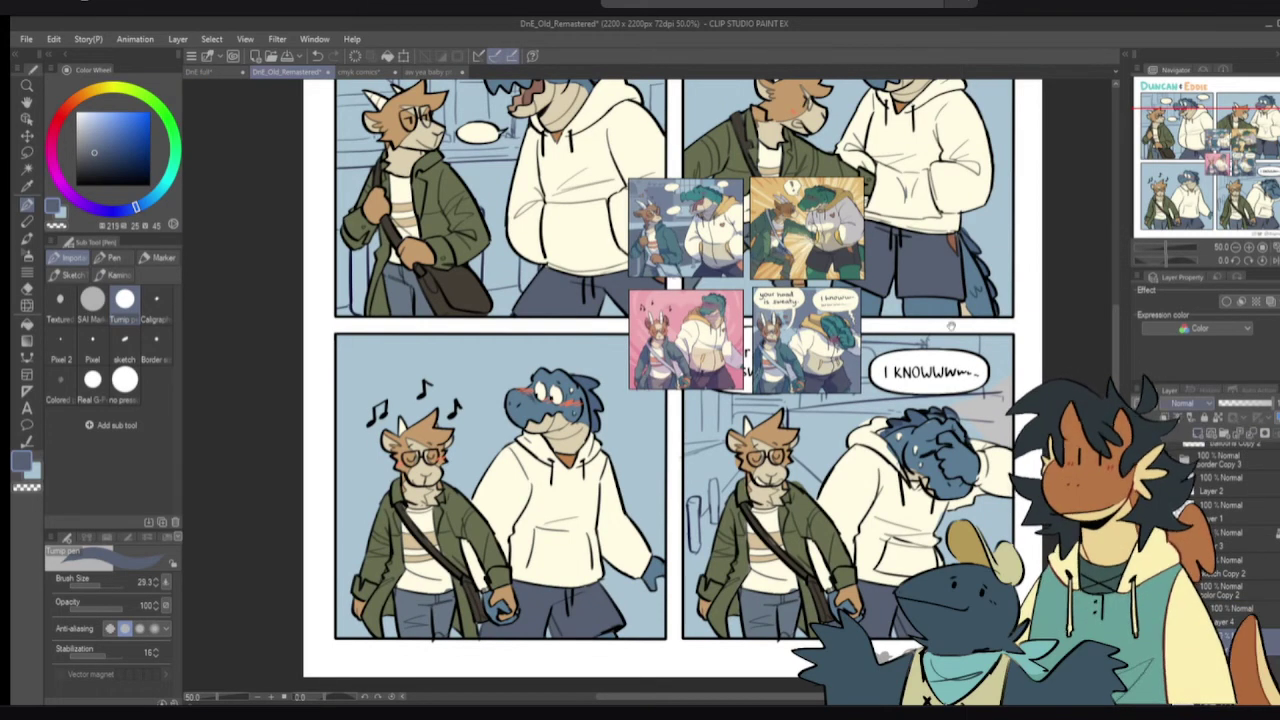
{"action": "scroll", "coordinate": [1040, 362], "scroll_direction": "down", "scroll_amount": 1}
{"action": "left_click", "coordinate": [848, 298], "text": "alt"}
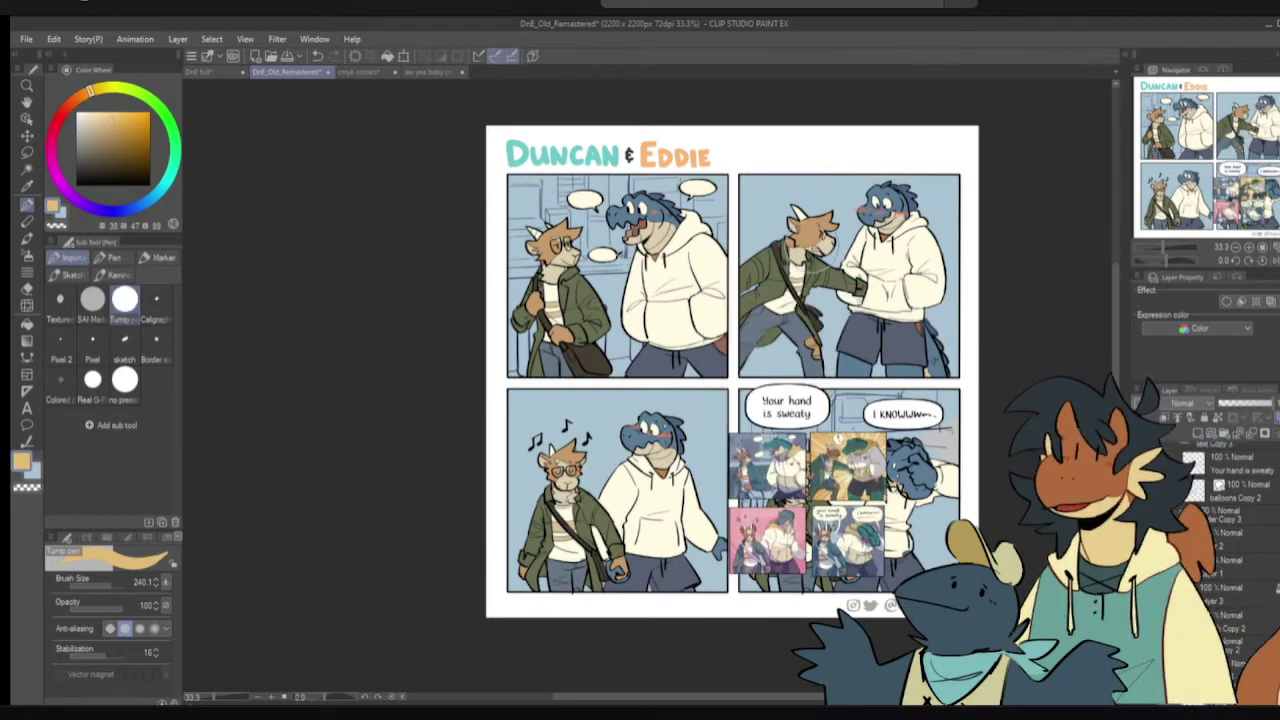
{"action": "mouse_move", "coordinate": [793, 196]}
{"action": "left_mouse_down"}
{"action": "mouse_move", "coordinate": [774, 230]}
{"action": "mouse_move", "coordinate": [775, 196]}
{"action": "mouse_move", "coordinate": [893, 230]}
{"action": "left_mouse_up"}
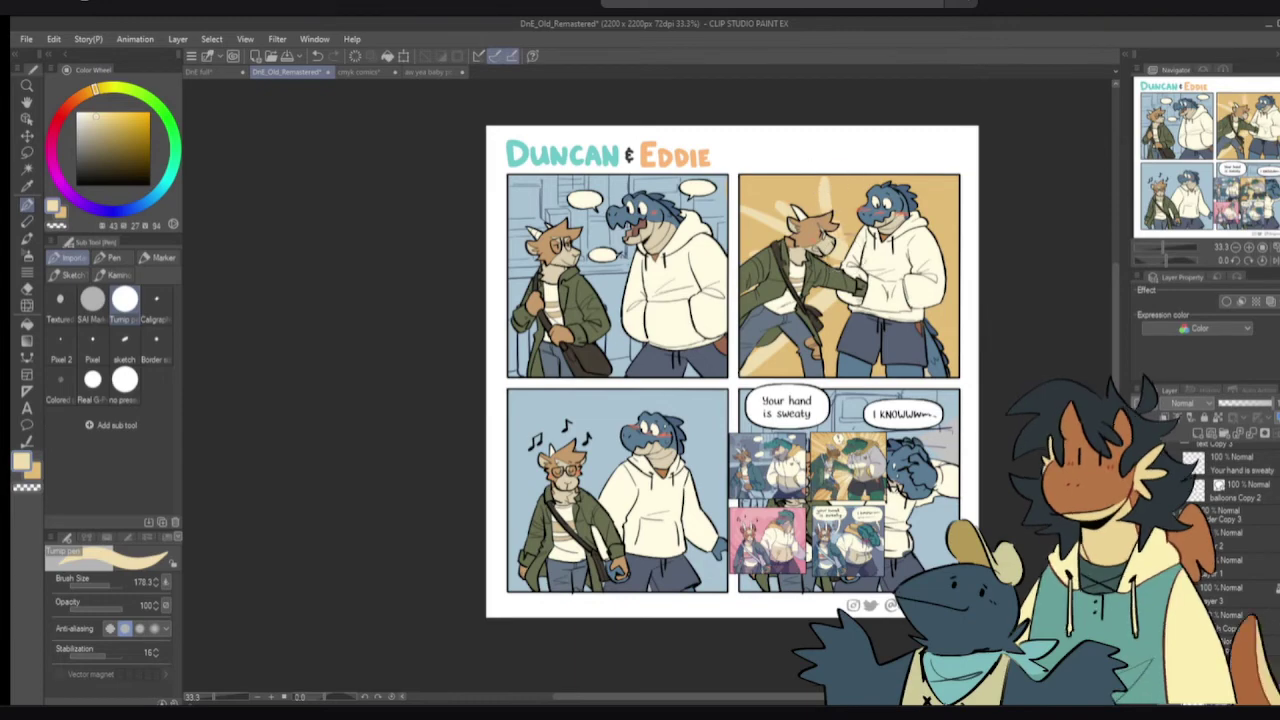
{"action": "left_click_drag", "start_coordinate": [836, 254], "coordinate": [830, 304]}
- Colour the goat's open mouth in the second panel reddish brown, sampled from the artwork
{"action": "scroll", "coordinate": [830, 304], "scroll_direction": "up", "scroll_amount": 2}
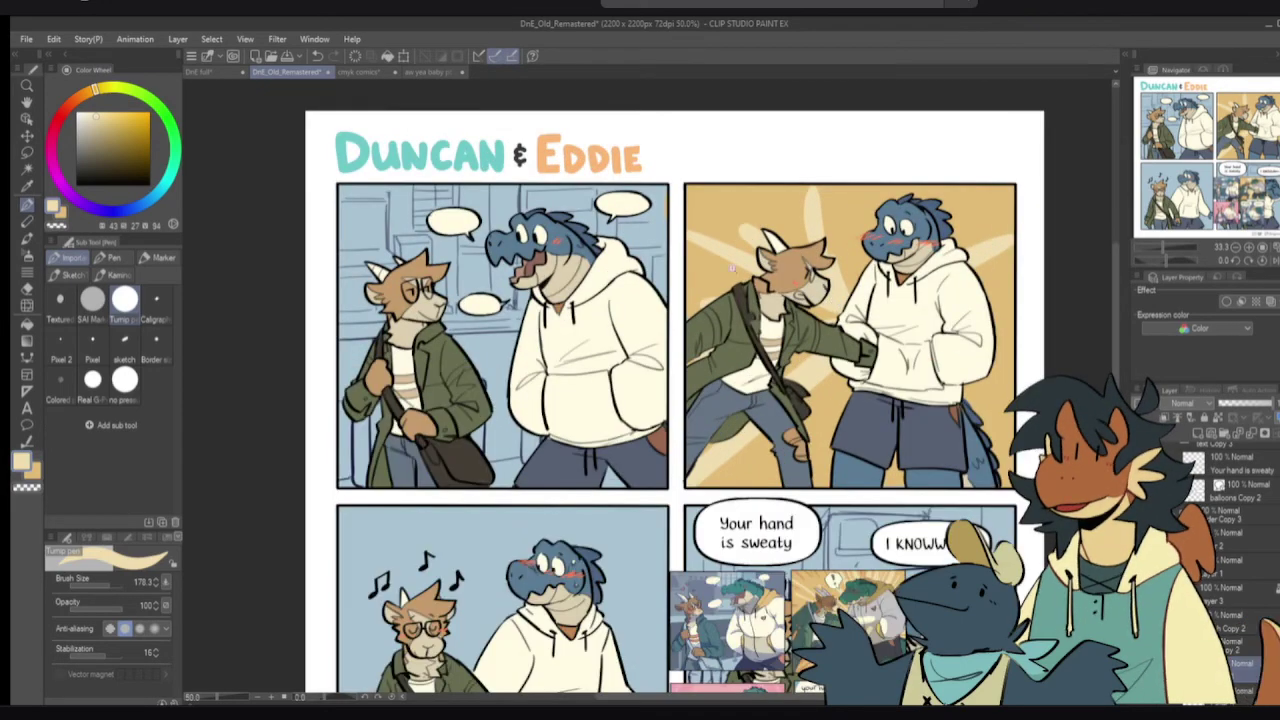
{"action": "left_click", "coordinate": [436, 250], "text": "alt"}
{"action": "key", "text": "g"}
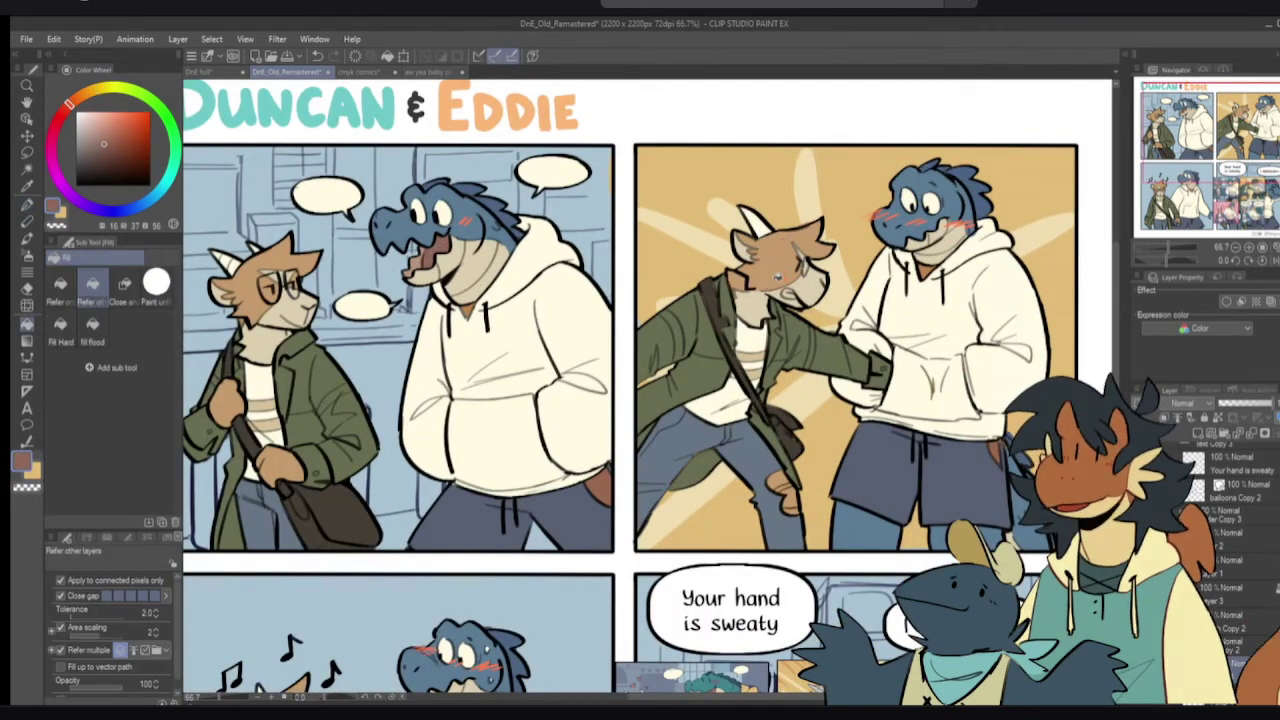
{"action": "key", "text": "p"}
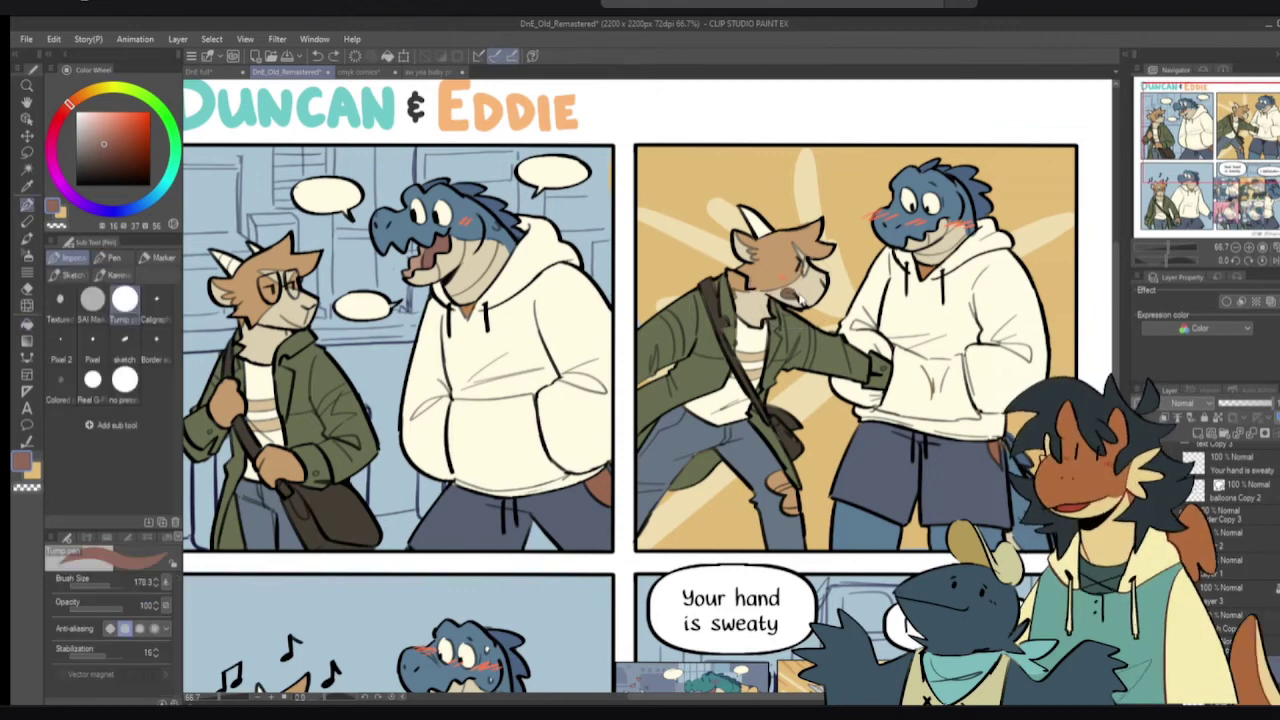
{"action": "left_click_drag", "start_coordinate": [785, 287], "coordinate": [796, 298]}
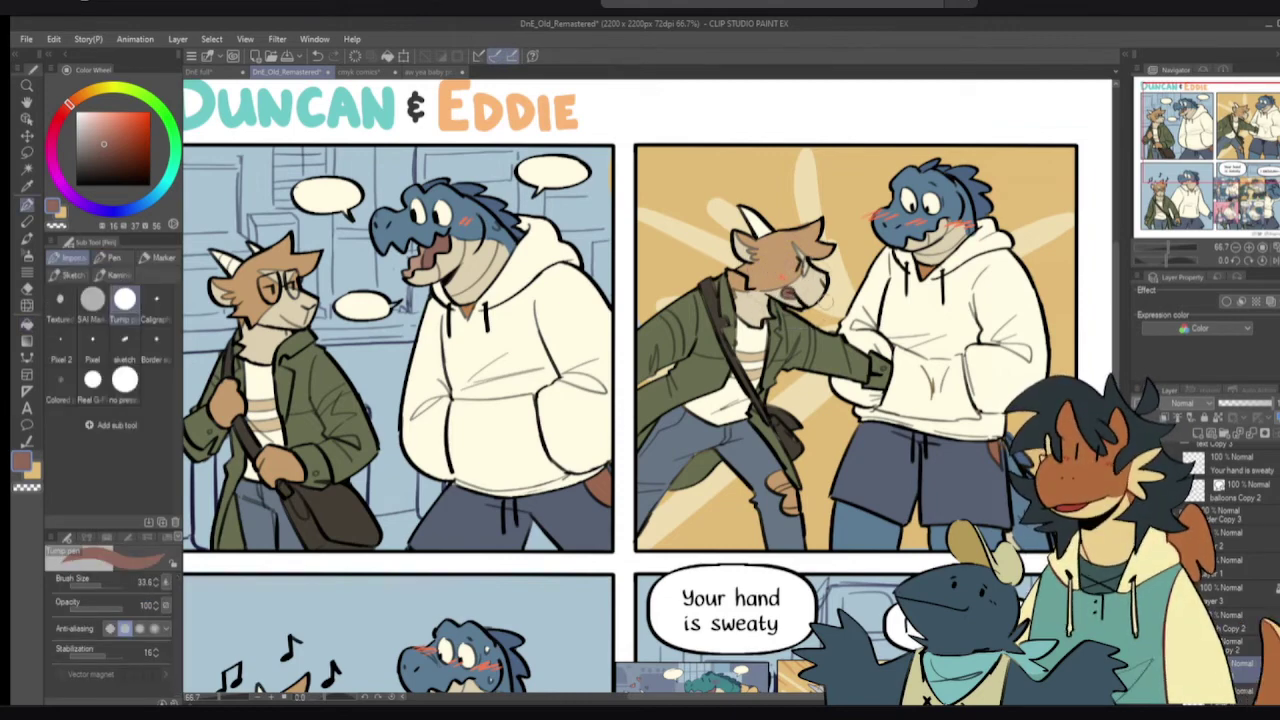
- Add thinner pale yellow light rays between the broad ones in the second panel's background with a 33.6 brush
{"action": "scroll", "coordinate": [866, 323], "scroll_direction": "down", "scroll_amount": 1}
{"action": "left_click_drag", "start_coordinate": [868, 324], "coordinate": [858, 300]}
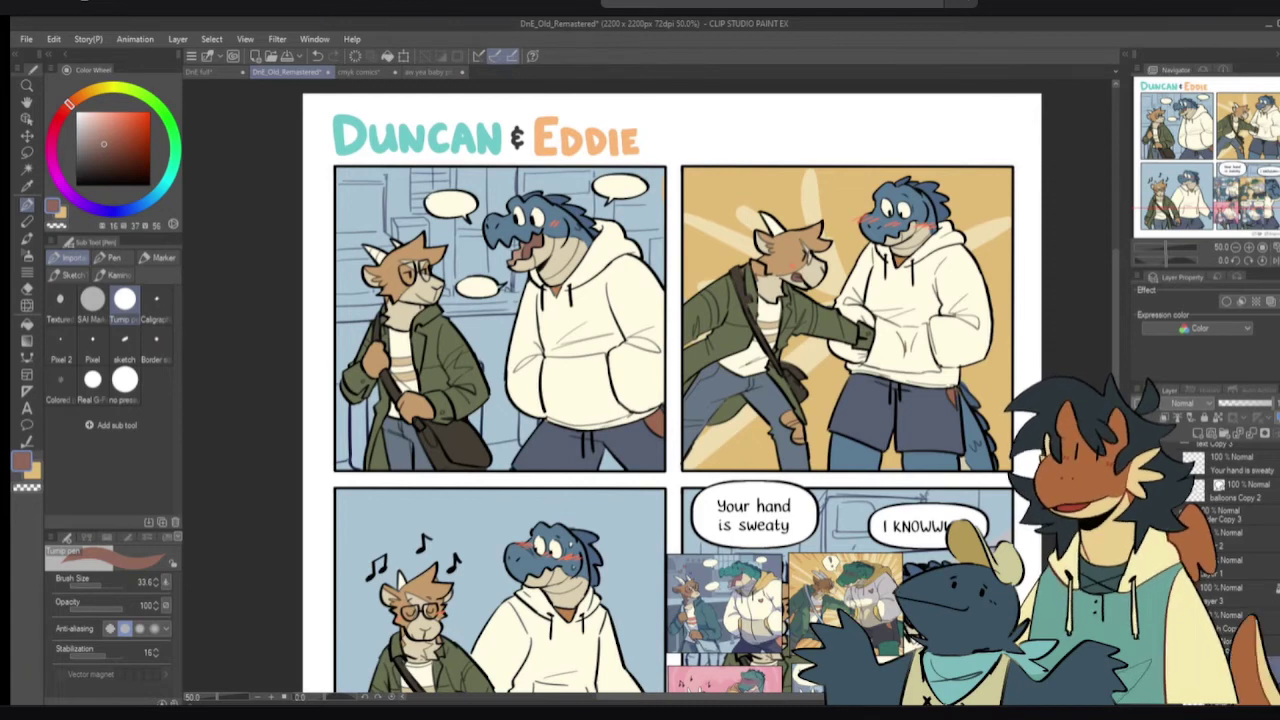
{"action": "left_click", "coordinate": [812, 205], "text": "alt"}
{"action": "left_click_drag", "start_coordinate": [844, 190], "coordinate": [846, 270]}
{"action": "left_click_drag", "start_coordinate": [858, 226], "coordinate": [849, 274]}
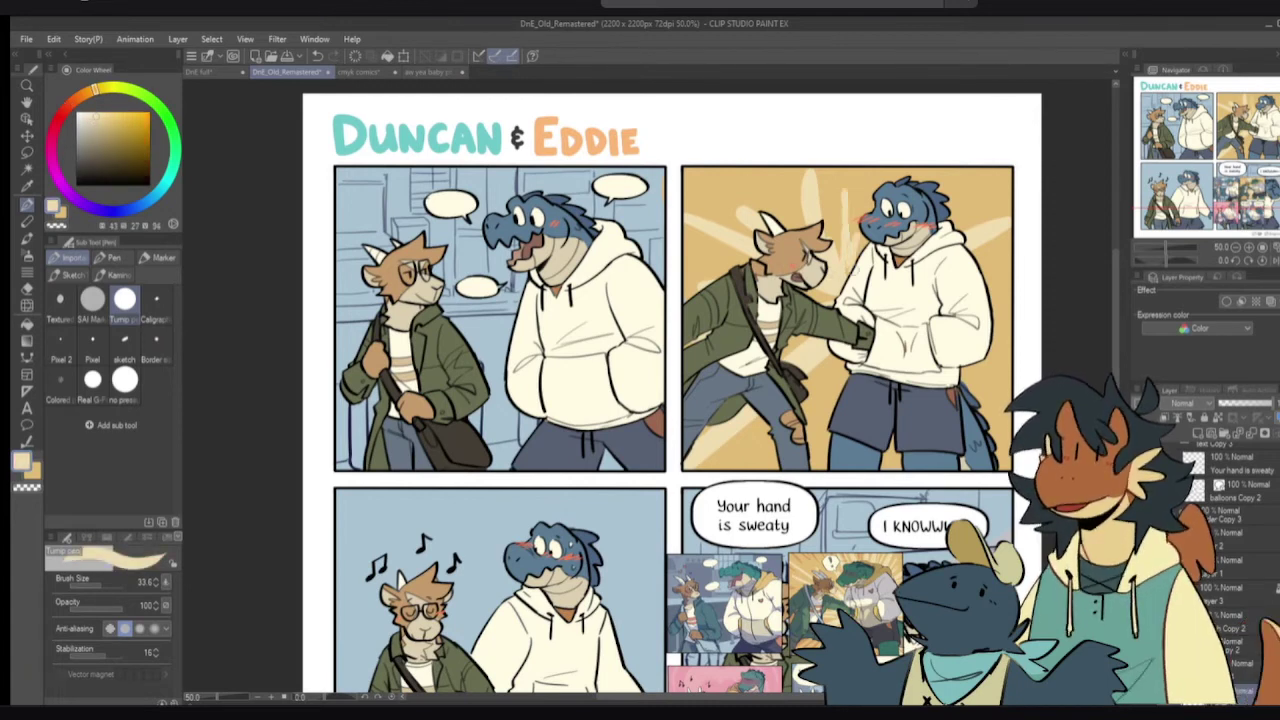
{"action": "mouse_move", "coordinate": [778, 462]}
{"action": "left_mouse_down"}
{"action": "mouse_move", "coordinate": [839, 360]}
{"action": "mouse_move", "coordinate": [848, 400]}
{"action": "left_mouse_up"}
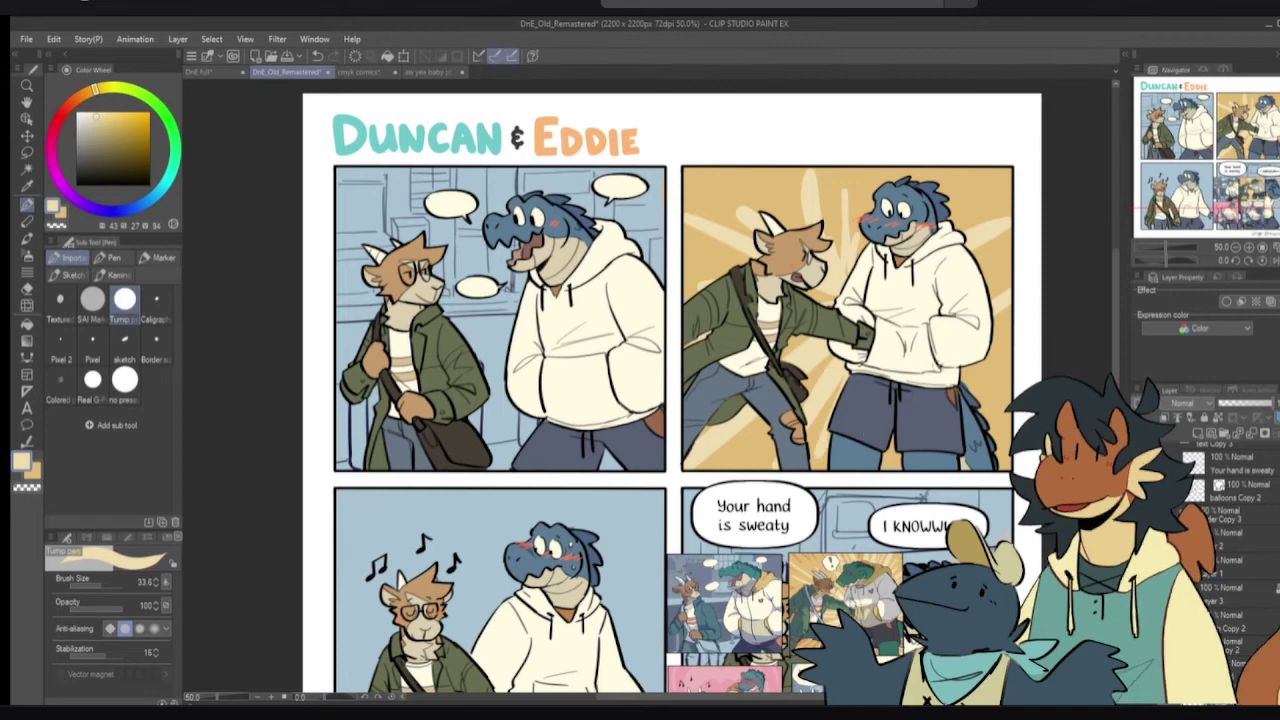
- Paint bright cream-white rays radiating from behind the two characters in the second panel
{"action": "left_click_drag", "start_coordinate": [847, 570], "coordinate": [832, 482]}
{"action": "left_click", "coordinate": [690, 492], "text": "alt"}
{"action": "left_click", "coordinate": [738, 520], "text": "alt"}
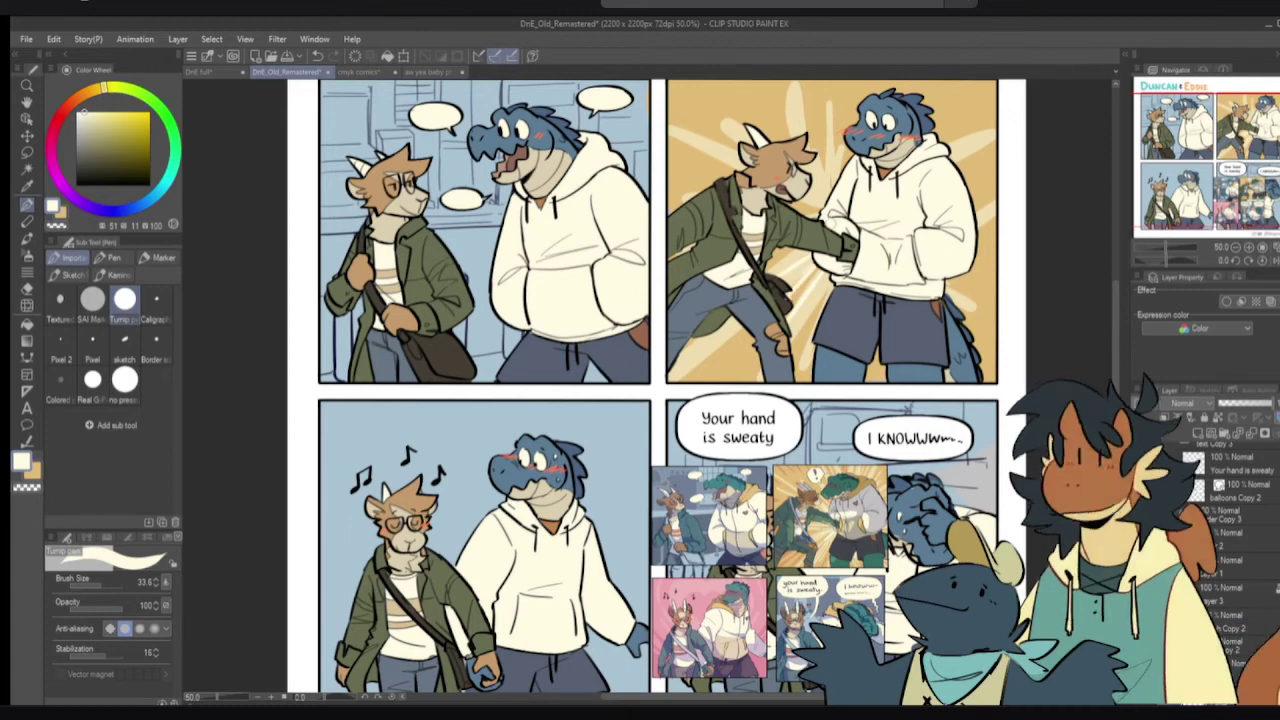
{"action": "scroll", "coordinate": [664, 390], "scroll_direction": "up", "scroll_amount": 2}
{"action": "left_click_drag", "start_coordinate": [930, 246], "coordinate": [988, 184]}
{"action": "left_click_drag", "start_coordinate": [919, 250], "coordinate": [962, 166]}
- Paint the third panel's background pink, using the colour sampled from the matching reference panel
{"action": "left_click_drag", "start_coordinate": [720, 630], "coordinate": [785, 459]}
{"action": "left_click", "coordinate": [780, 473], "text": "alt"}
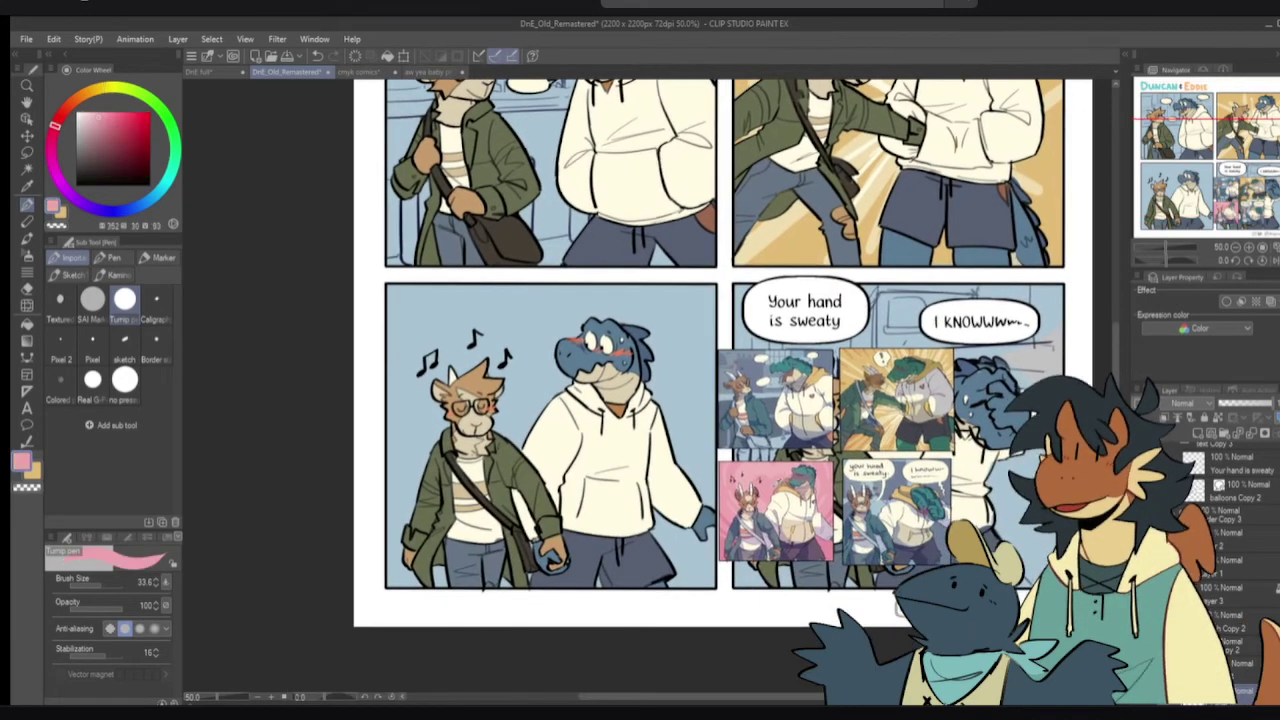
{"action": "mouse_move", "coordinate": [530, 390]}
{"action": "left_mouse_down"}
{"action": "mouse_move", "coordinate": [382, 313]}
{"action": "mouse_move", "coordinate": [685, 310]}
{"action": "mouse_move", "coordinate": [657, 485]}
{"action": "mouse_move", "coordinate": [438, 417]}
{"action": "mouse_move", "coordinate": [407, 367]}
{"action": "mouse_move", "coordinate": [422, 437]}
{"action": "mouse_move", "coordinate": [370, 558]}
{"action": "mouse_move", "coordinate": [411, 600]}
{"action": "mouse_move", "coordinate": [375, 430]}
{"action": "mouse_move", "coordinate": [470, 565]}
{"action": "mouse_move", "coordinate": [605, 535]}
{"action": "mouse_move", "coordinate": [675, 560]}
{"action": "mouse_move", "coordinate": [695, 385]}
{"action": "left_mouse_up"}
- Paint lighter pink heart shapes across the third panel's background with a 133.5 brush, using a pink sampled from the reference
{"action": "left_click", "coordinate": [776, 504], "text": "alt"}
{"action": "left_click", "coordinate": [776, 490], "text": "alt"}
{"action": "key", "text": "bracketleft"}
{"action": "mouse_move", "coordinate": [539, 402]}
{"action": "left_mouse_down"}
{"action": "mouse_move", "coordinate": [520, 365]}
{"action": "mouse_move", "coordinate": [538, 398]}
{"action": "left_mouse_up"}
{"action": "mouse_move", "coordinate": [648, 325]}
{"action": "left_mouse_down"}
{"action": "mouse_move", "coordinate": [675, 320]}
{"action": "mouse_move", "coordinate": [665, 395]}
{"action": "mouse_move", "coordinate": [695, 432]}
{"action": "mouse_move", "coordinate": [700, 410]}
{"action": "left_mouse_up"}
{"action": "mouse_move", "coordinate": [448, 380]}
{"action": "left_mouse_down"}
{"action": "mouse_move", "coordinate": [419, 352]}
{"action": "mouse_move", "coordinate": [440, 309]}
{"action": "mouse_move", "coordinate": [494, 322]}
{"action": "left_mouse_up"}
{"action": "left_click_drag", "start_coordinate": [418, 426], "coordinate": [391, 414]}
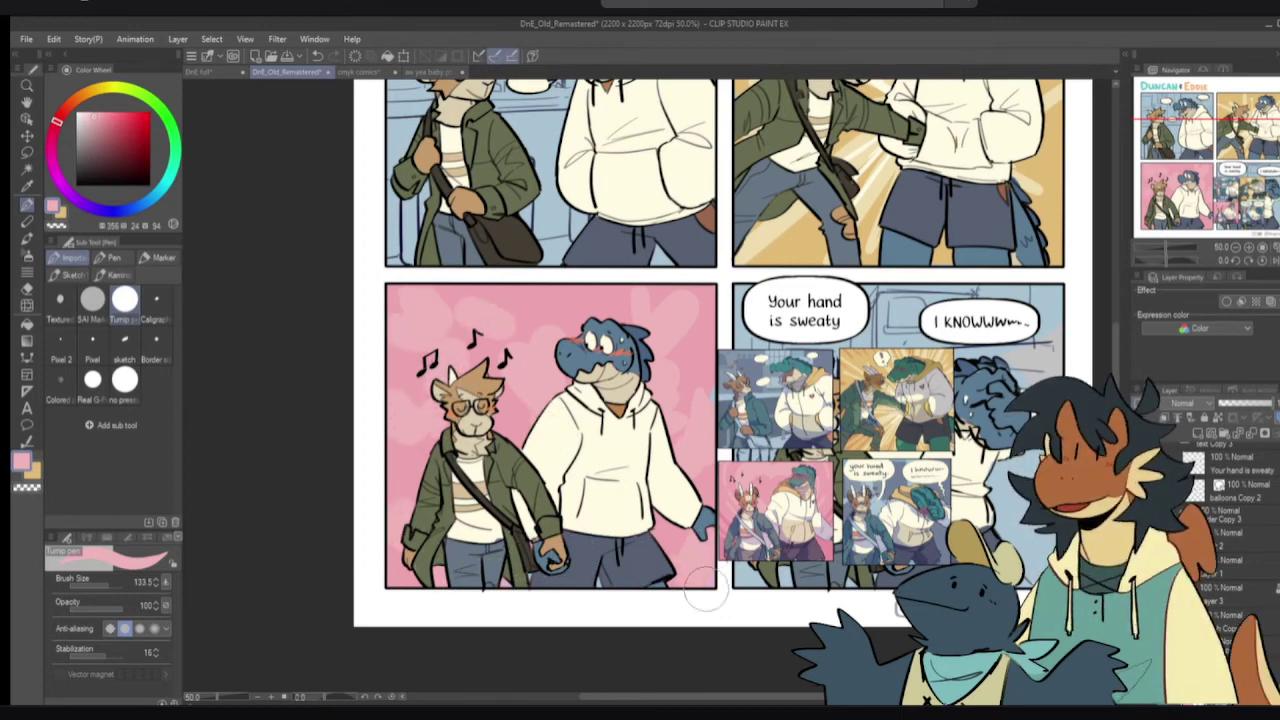
- Add darker pink hearts around the characters in the third panel's background, using a pink sampled from the reference
{"action": "left_click", "coordinate": [812, 547], "text": "alt"}
{"action": "left_click", "coordinate": [826, 549], "text": "alt"}
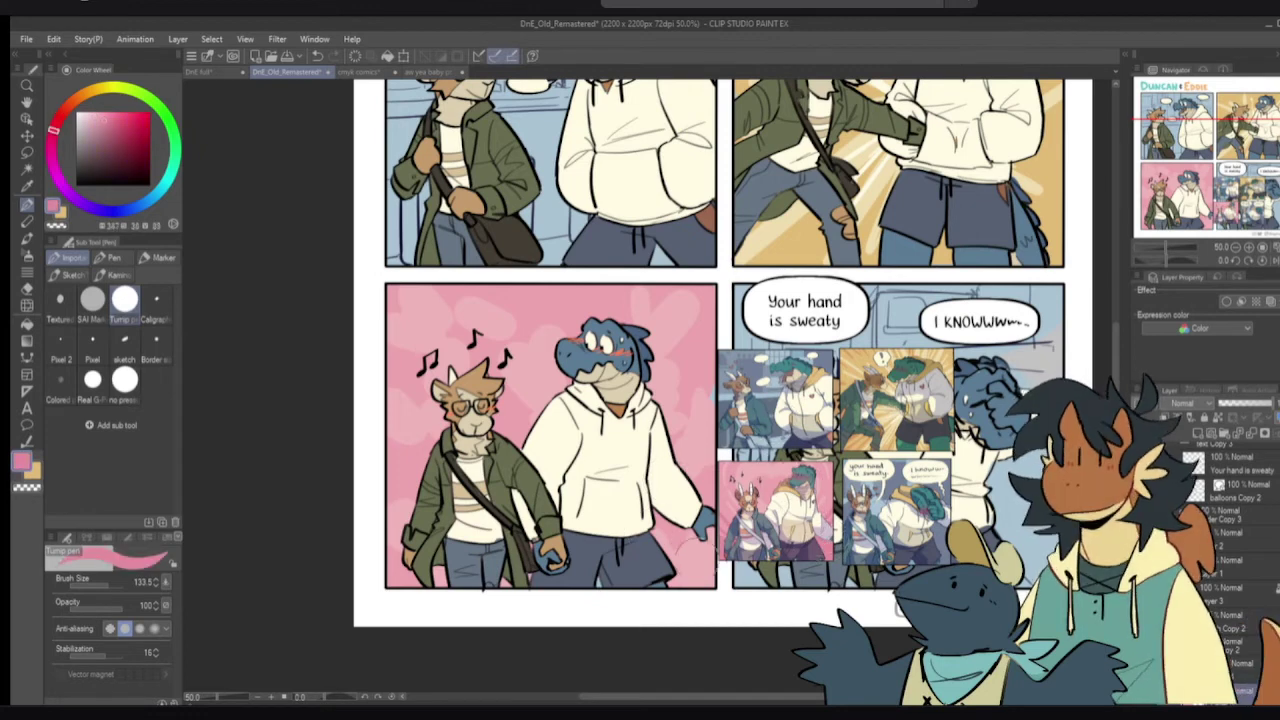
{"action": "left_click_drag", "start_coordinate": [686, 403], "coordinate": [676, 440]}
{"action": "mouse_move", "coordinate": [516, 306]}
{"action": "left_mouse_down"}
{"action": "mouse_move", "coordinate": [551, 315]}
{"action": "mouse_move", "coordinate": [597, 341]}
{"action": "left_mouse_up"}
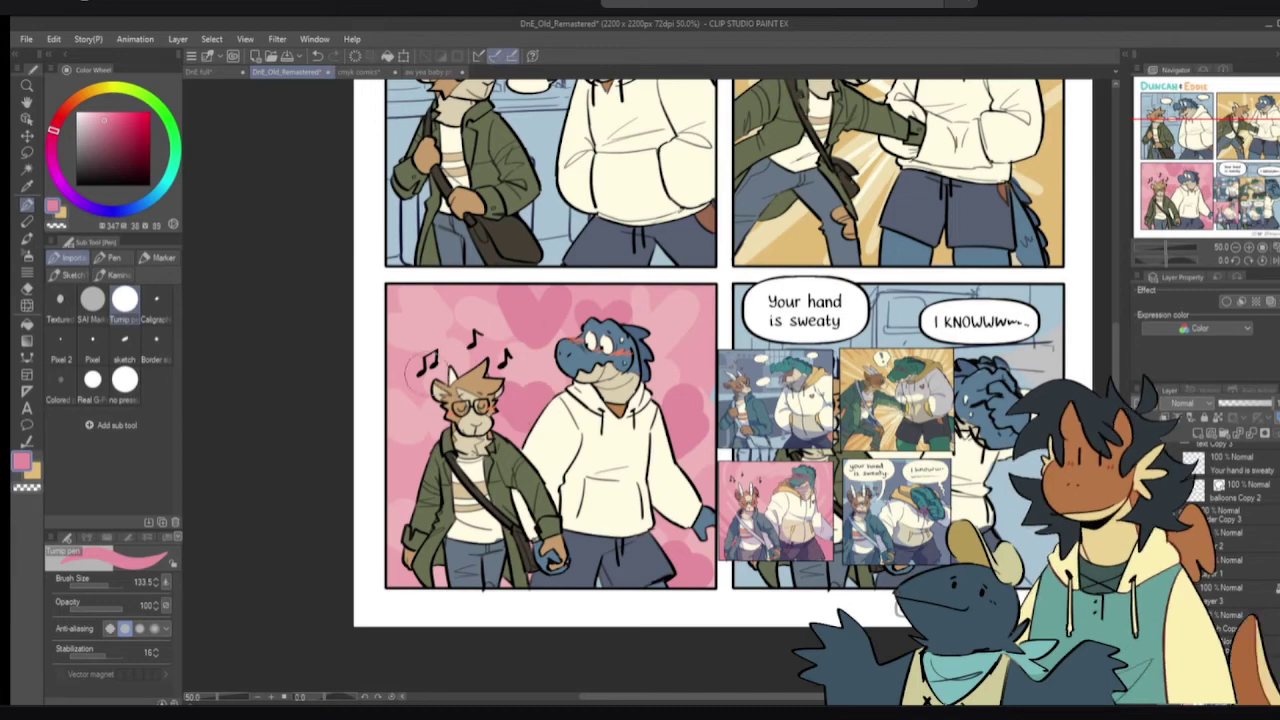
{"action": "left_click_drag", "start_coordinate": [430, 325], "coordinate": [425, 385]}
{"action": "mouse_move", "coordinate": [400, 455]}
{"action": "left_mouse_down"}
{"action": "mouse_move", "coordinate": [412, 495]}
{"action": "mouse_move", "coordinate": [391, 525]}
{"action": "left_mouse_up"}
- Move the floating reference image over the third panel so the fourth panel is uncovered
{"action": "mouse_move", "coordinate": [774, 365]}
{"action": "left_mouse_down"}
{"action": "mouse_move", "coordinate": [686, 393]}
{"action": "mouse_move", "coordinate": [706, 443]}
{"action": "left_mouse_up"}
{"action": "left_click_drag", "start_coordinate": [820, 496], "coordinate": [548, 491]}
{"action": "left_click_drag", "start_coordinate": [548, 491], "coordinate": [582, 517]}
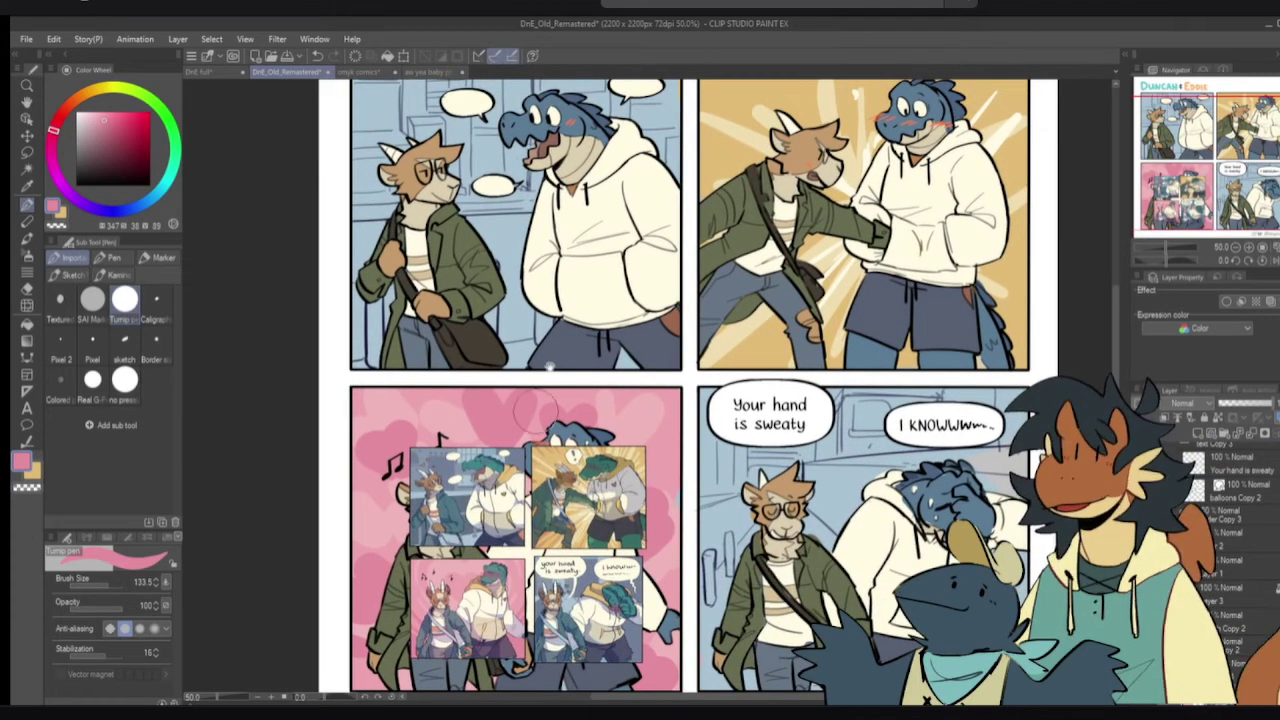
- Try a muted grey-blue for the lower background behind the characters in the first panel
{"action": "left_click", "coordinate": [521, 331], "text": "alt"}
{"action": "left_click_drag", "start_coordinate": [153, 199], "coordinate": [140, 205]}
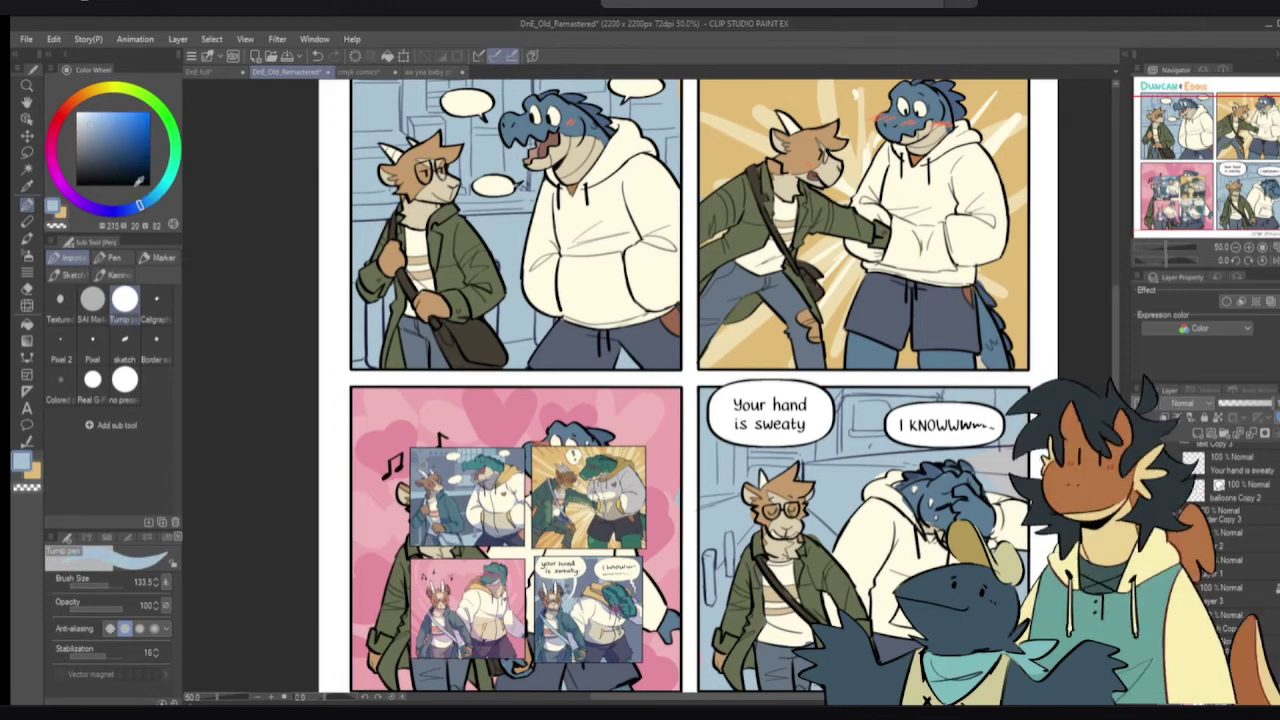
{"action": "left_click", "coordinate": [87, 133]}
{"action": "left_click_drag", "start_coordinate": [351, 257], "coordinate": [345, 273]}
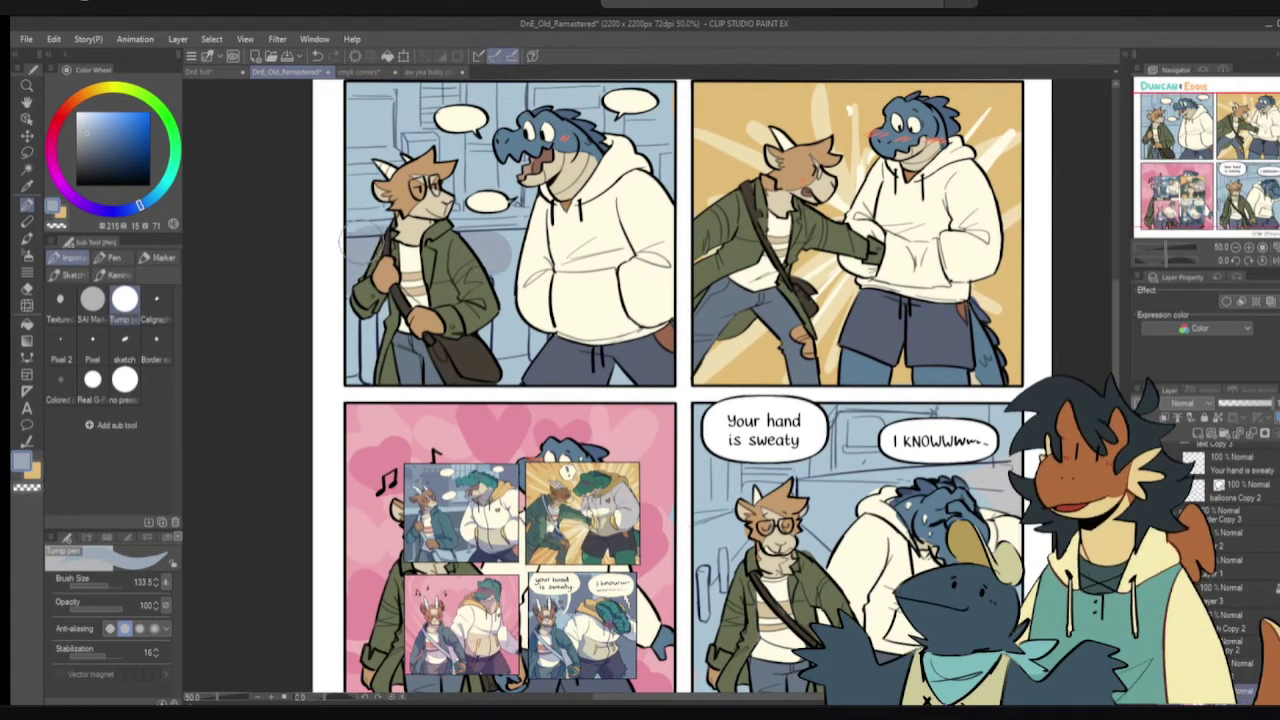
- Paint the lower background behind the characters in the first panel a dark violet-blue
{"action": "left_click", "coordinate": [106, 147]}
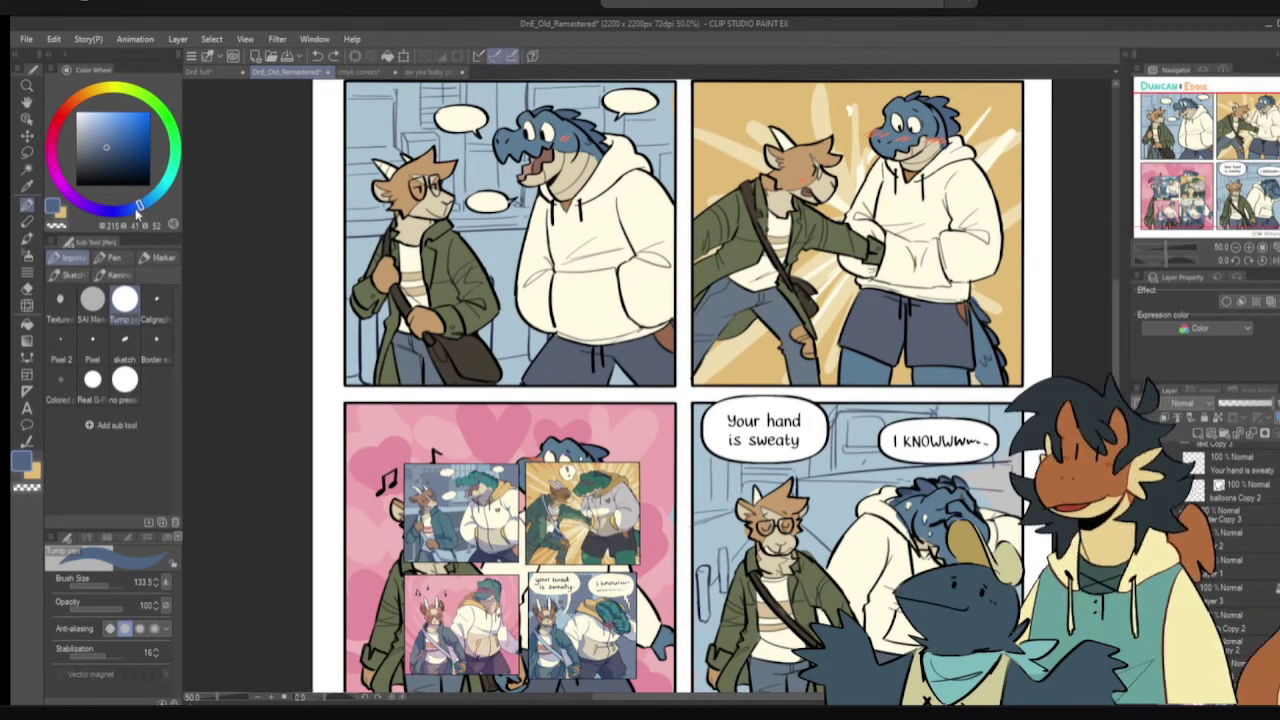
{"action": "left_click_drag", "start_coordinate": [138, 211], "coordinate": [129, 210]}
{"action": "mouse_move", "coordinate": [358, 256]}
{"action": "left_mouse_down"}
{"action": "mouse_move", "coordinate": [540, 254]}
{"action": "mouse_move", "coordinate": [366, 350]}
{"action": "mouse_move", "coordinate": [500, 332]}
{"action": "mouse_move", "coordinate": [510, 312]}
{"action": "left_mouse_up"}
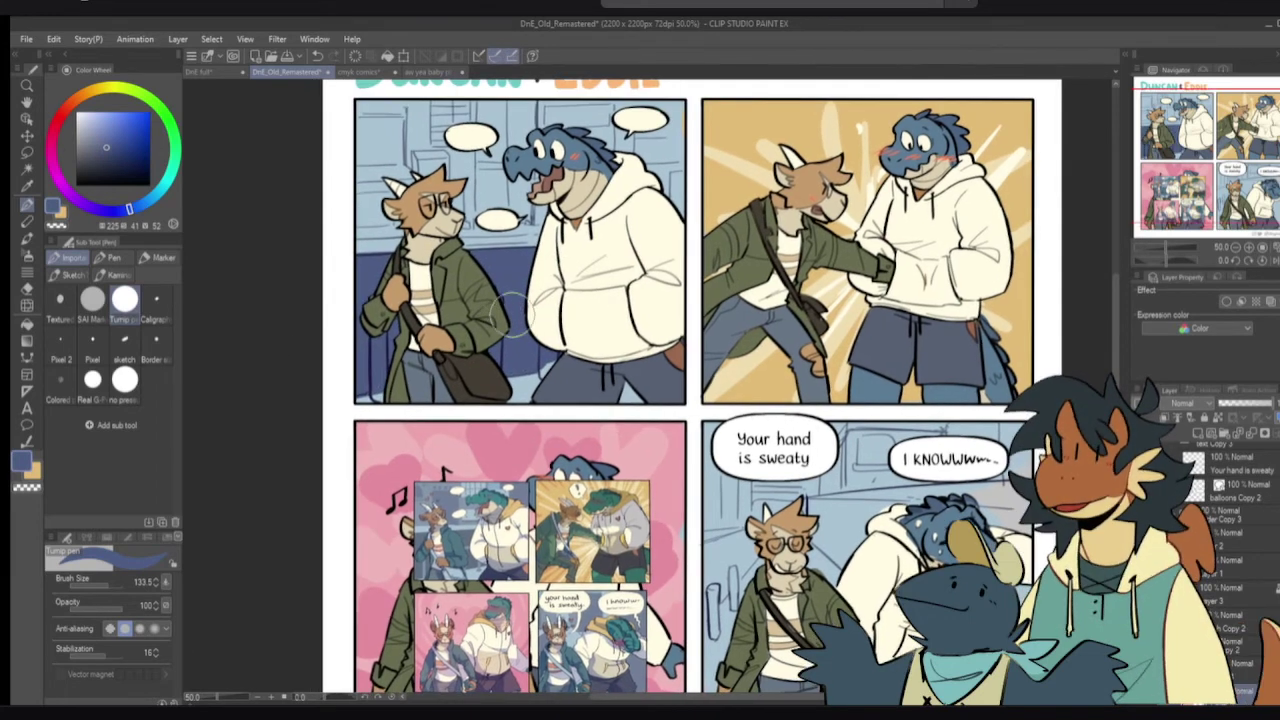
- Paint the floor behind the characters' legs in the first panel a muted grey-blue with a 101.2 brush
{"action": "key", "text": "bracketleft"}
{"action": "key", "text": "bracketleft"}
{"action": "left_click", "coordinate": [531, 385], "text": "alt"}
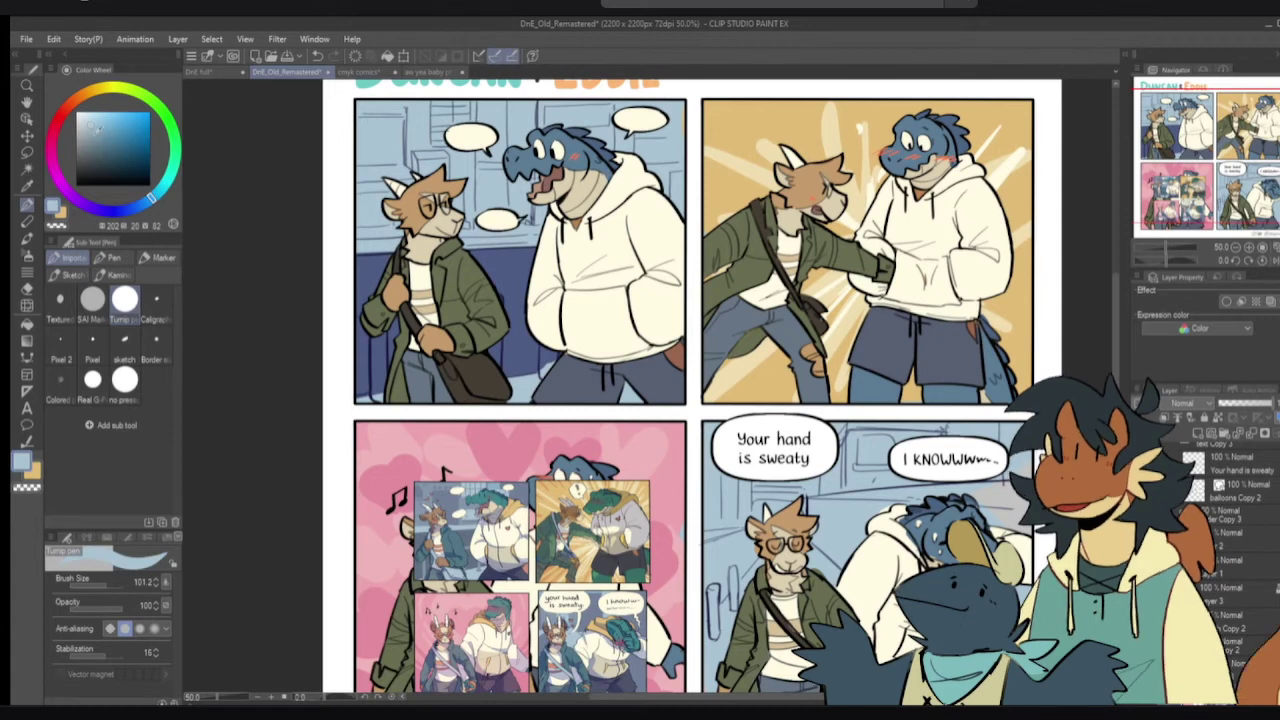
{"action": "left_click", "coordinate": [88, 134]}
{"action": "left_click_drag", "start_coordinate": [530, 392], "coordinate": [600, 377]}
{"action": "key", "text": "ctrl+z"}
{"action": "left_click", "coordinate": [133, 209]}
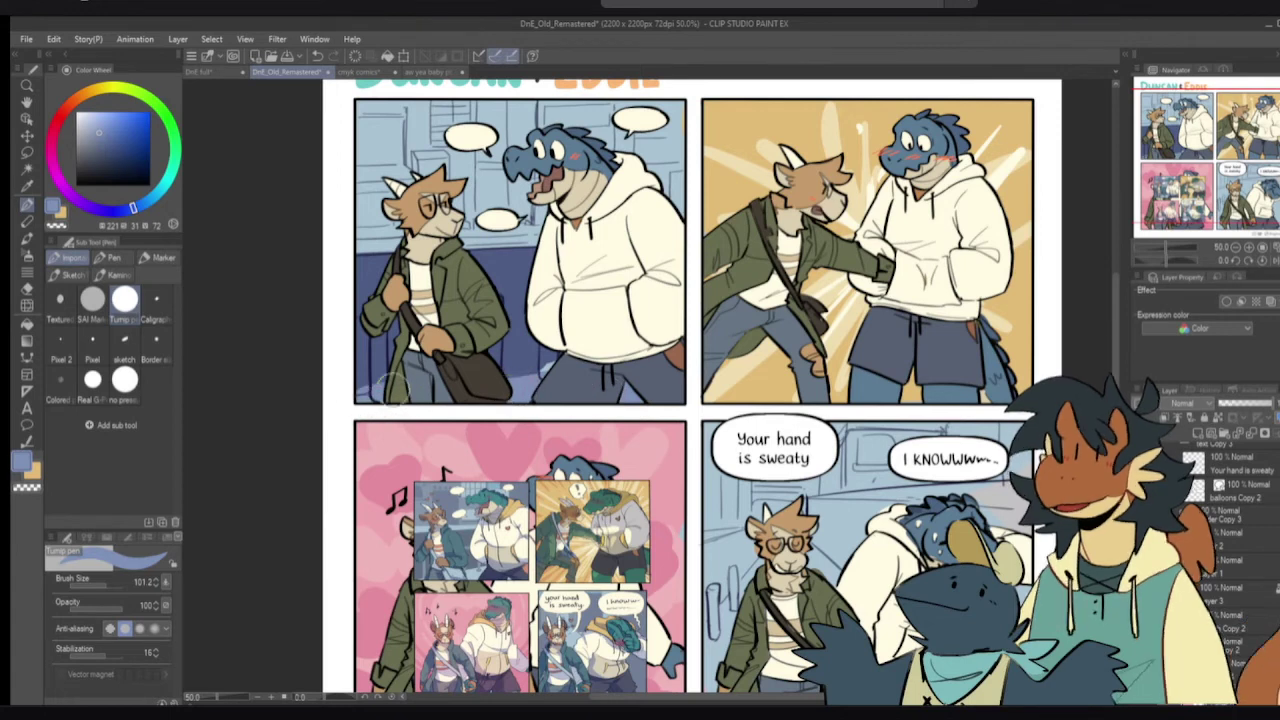
{"action": "left_click", "coordinate": [96, 95]}
{"action": "left_click_drag", "start_coordinate": [99, 131], "coordinate": [97, 135]}
{"action": "left_click_drag", "start_coordinate": [151, 202], "coordinate": [130, 208]}
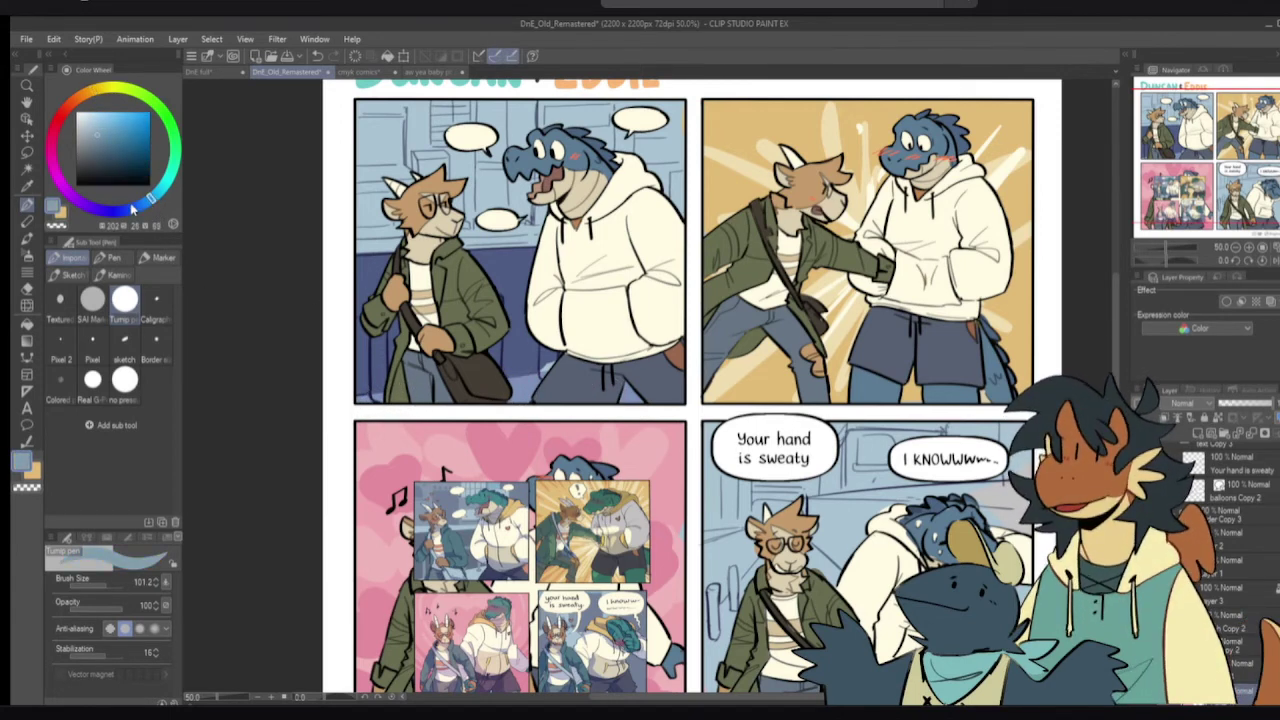
{"action": "left_click", "coordinate": [135, 207]}
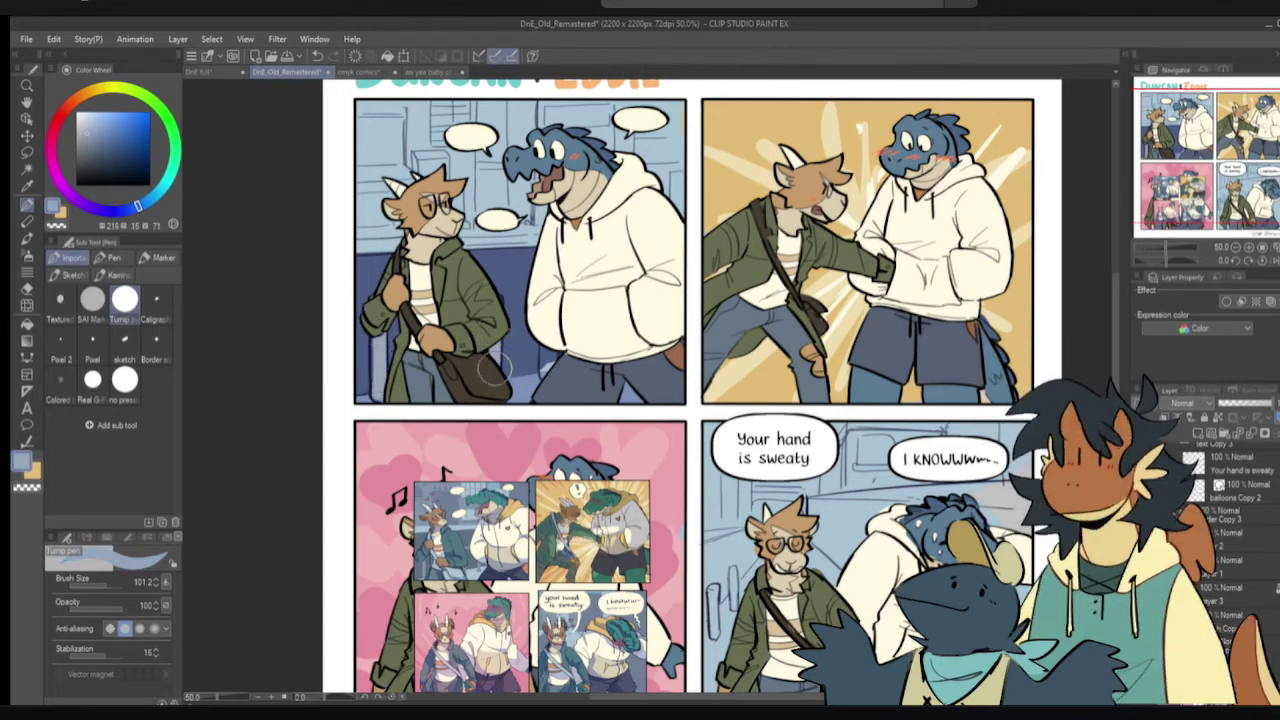
- Paint the upper background behind the characters in the first panel a medium muted blue (HSV 208, 27, 75)
{"action": "scroll", "coordinate": [600, 360], "scroll_direction": "up", "scroll_amount": 2}
{"action": "left_click_drag", "start_coordinate": [610, 368], "coordinate": [611, 380]}
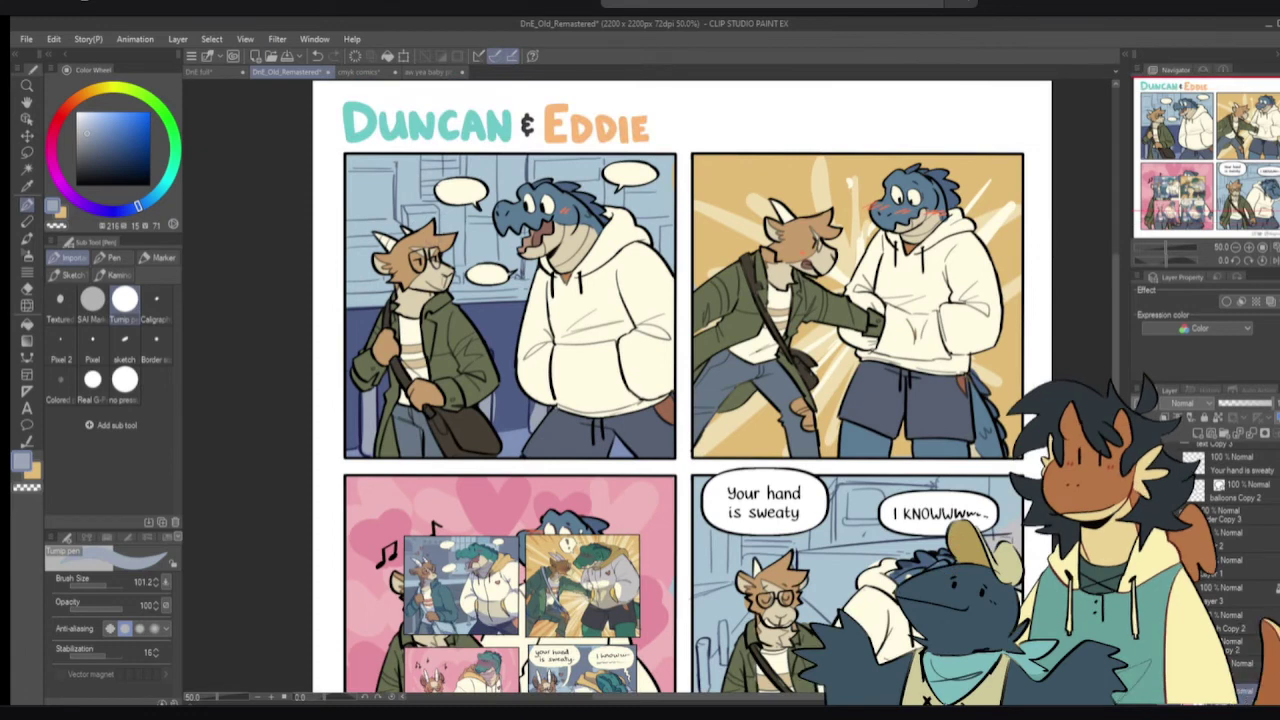
{"action": "left_click", "coordinate": [479, 316], "text": "alt"}
{"action": "left_click", "coordinate": [550, 316], "text": "alt"}
{"action": "left_click", "coordinate": [479, 243], "text": "alt"}
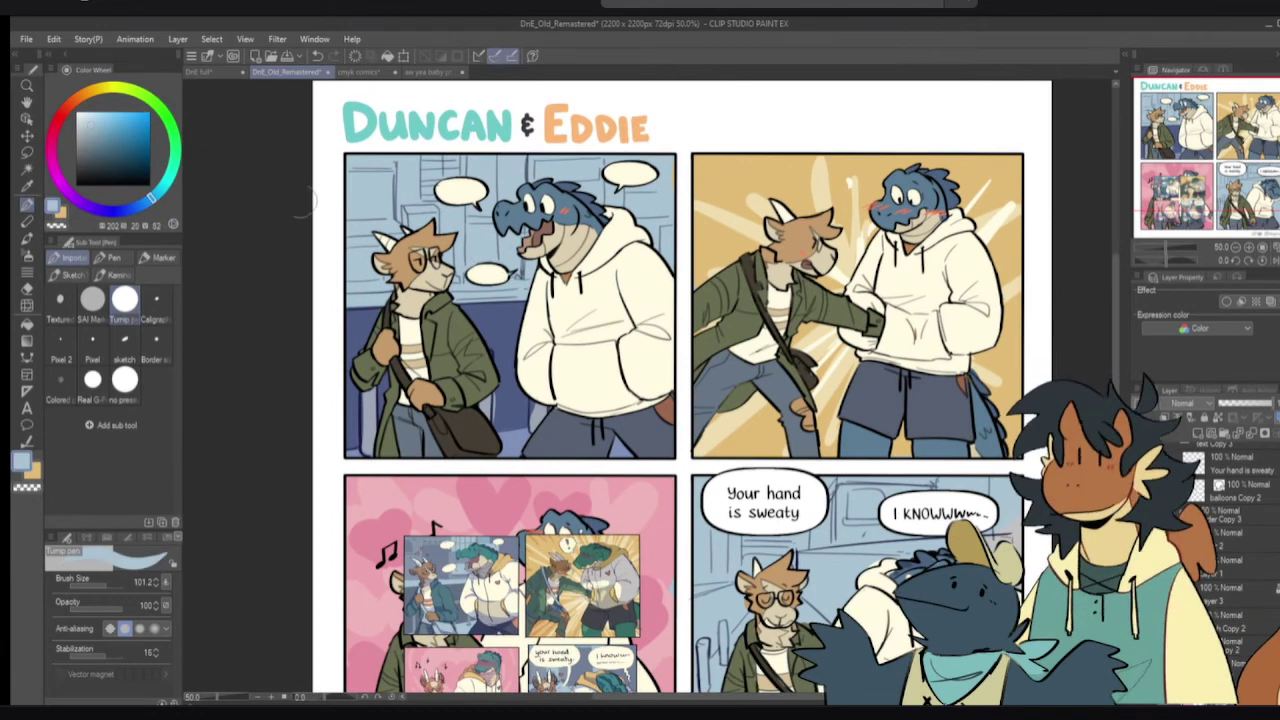
{"action": "left_click", "coordinate": [97, 131]}
{"action": "left_click", "coordinate": [147, 203]}
{"action": "mouse_move", "coordinate": [373, 226]}
{"action": "left_mouse_down"}
{"action": "mouse_move", "coordinate": [374, 287]}
{"action": "mouse_move", "coordinate": [291, 281]}
{"action": "left_mouse_up"}
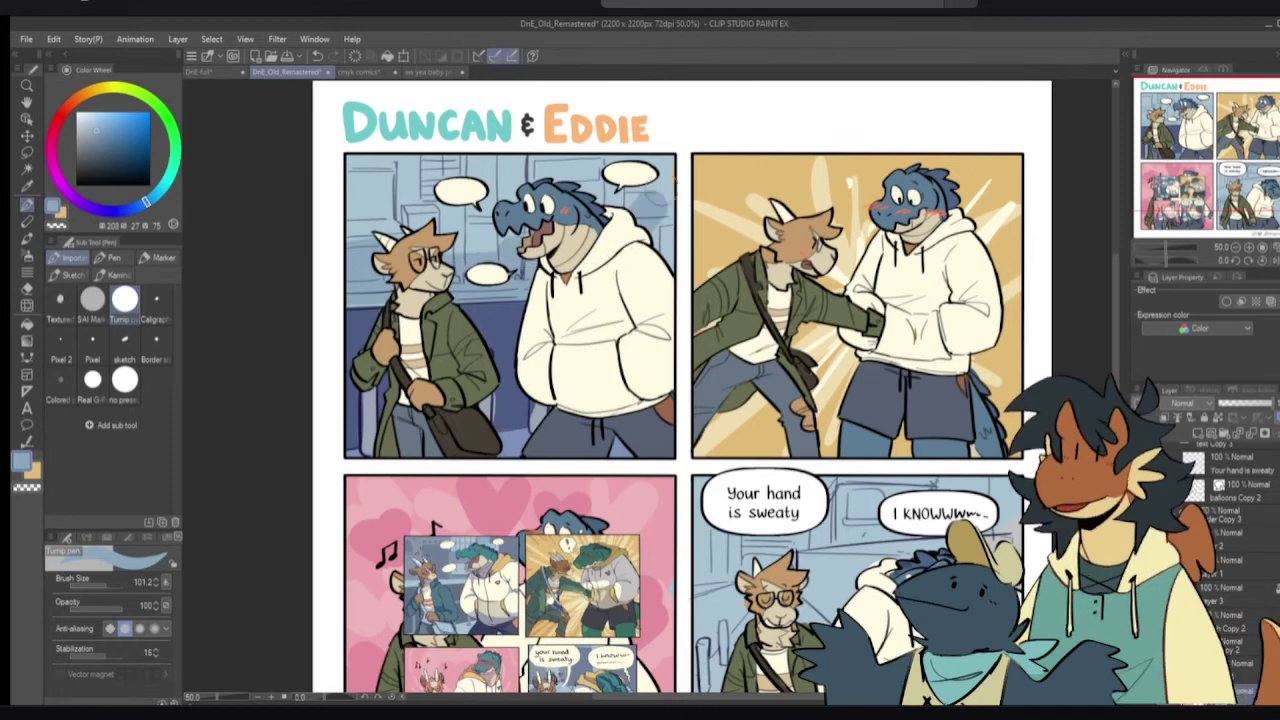
{"action": "left_click_drag", "start_coordinate": [447, 196], "coordinate": [499, 190]}
{"action": "mouse_move", "coordinate": [536, 180]}
{"action": "left_mouse_down"}
{"action": "mouse_move", "coordinate": [501, 212]}
{"action": "mouse_move", "coordinate": [525, 170]}
{"action": "left_mouse_up"}
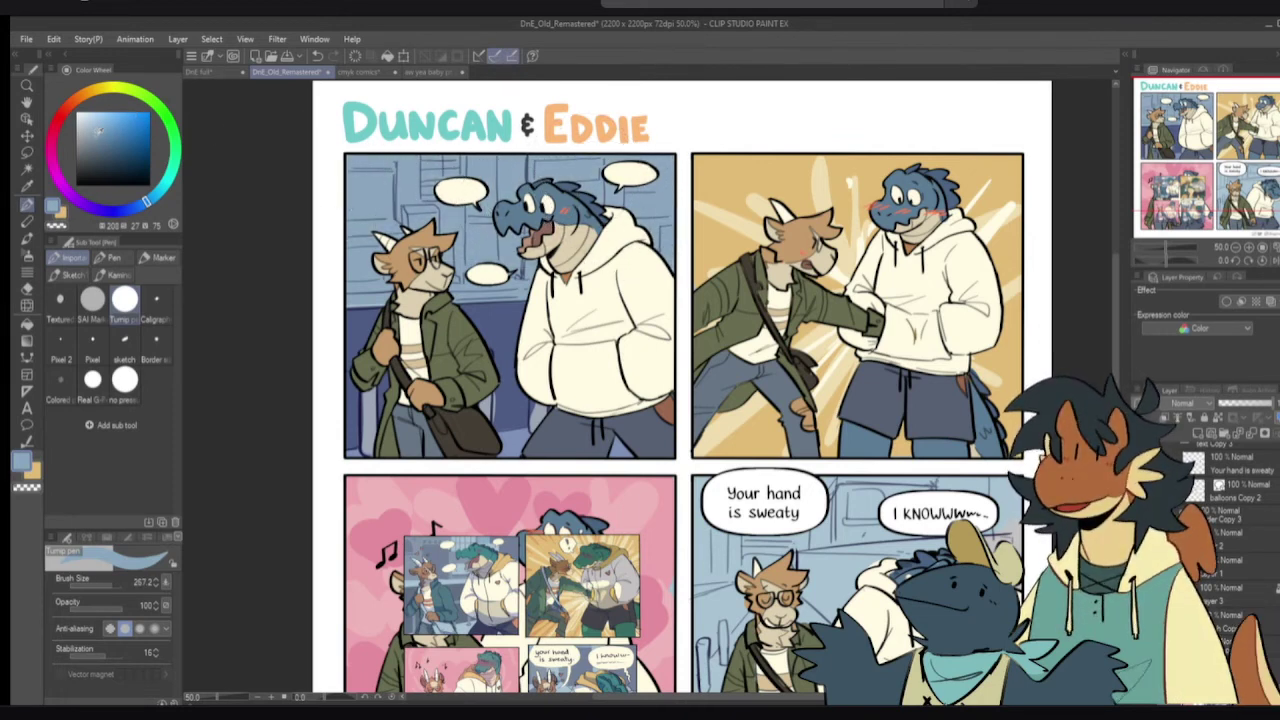
{"action": "left_click", "coordinate": [100, 136]}
{"action": "left_click_drag", "start_coordinate": [147, 204], "coordinate": [142, 205]}
{"action": "left_click_drag", "start_coordinate": [361, 205], "coordinate": [358, 197]}
{"action": "key", "text": "ctrl+z"}
{"action": "key", "text": "ctrl+z"}
- Paint the strip above the dark lower background in the first panel a violet-blue (HSV 221, 31, 72) with a 128.5 brush
{"action": "left_click_drag", "start_coordinate": [350, 149], "coordinate": [371, 242]}
{"action": "left_click", "coordinate": [461, 246], "text": "alt"}
{"action": "key", "text": "bracketleft"}
{"action": "key", "text": "bracketleft"}
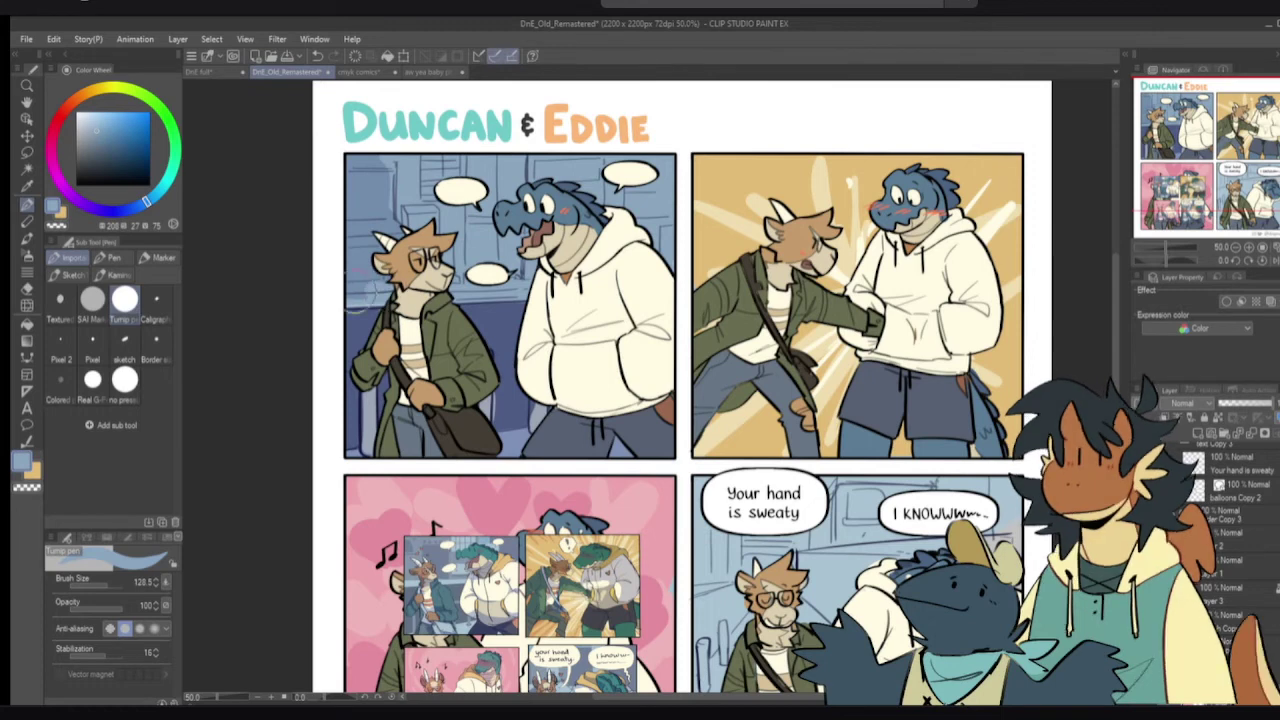
{"action": "left_click", "coordinate": [516, 442], "text": "alt"}
{"action": "left_click_drag", "start_coordinate": [502, 284], "coordinate": [366, 286]}
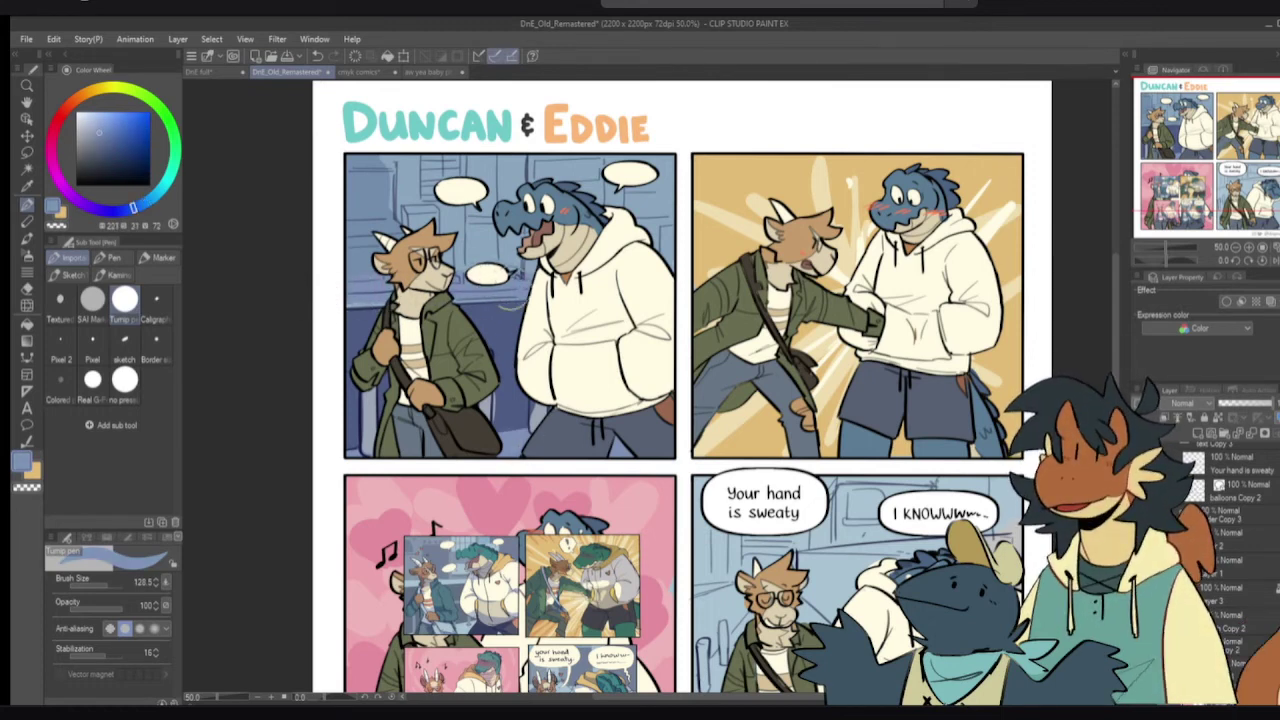
{"action": "left_click", "coordinate": [360, 262], "text": "alt"}
{"action": "left_click_drag", "start_coordinate": [362, 262], "coordinate": [362, 265]}
{"action": "key", "text": "ctrl+z"}
{"action": "left_click", "coordinate": [101, 142]}
{"action": "key", "text": "ctrl+z"}
- Paint the building along the left side of the first panel a slightly deeper blue with hue 213
{"action": "left_click", "coordinate": [368, 208], "text": "alt"}
{"action": "left_click", "coordinate": [100, 130]}
{"action": "mouse_move", "coordinate": [370, 188]}
{"action": "left_mouse_down"}
{"action": "mouse_move", "coordinate": [369, 173]}
{"action": "mouse_move", "coordinate": [360, 250]}
{"action": "mouse_move", "coordinate": [388, 240]}
{"action": "left_mouse_up"}
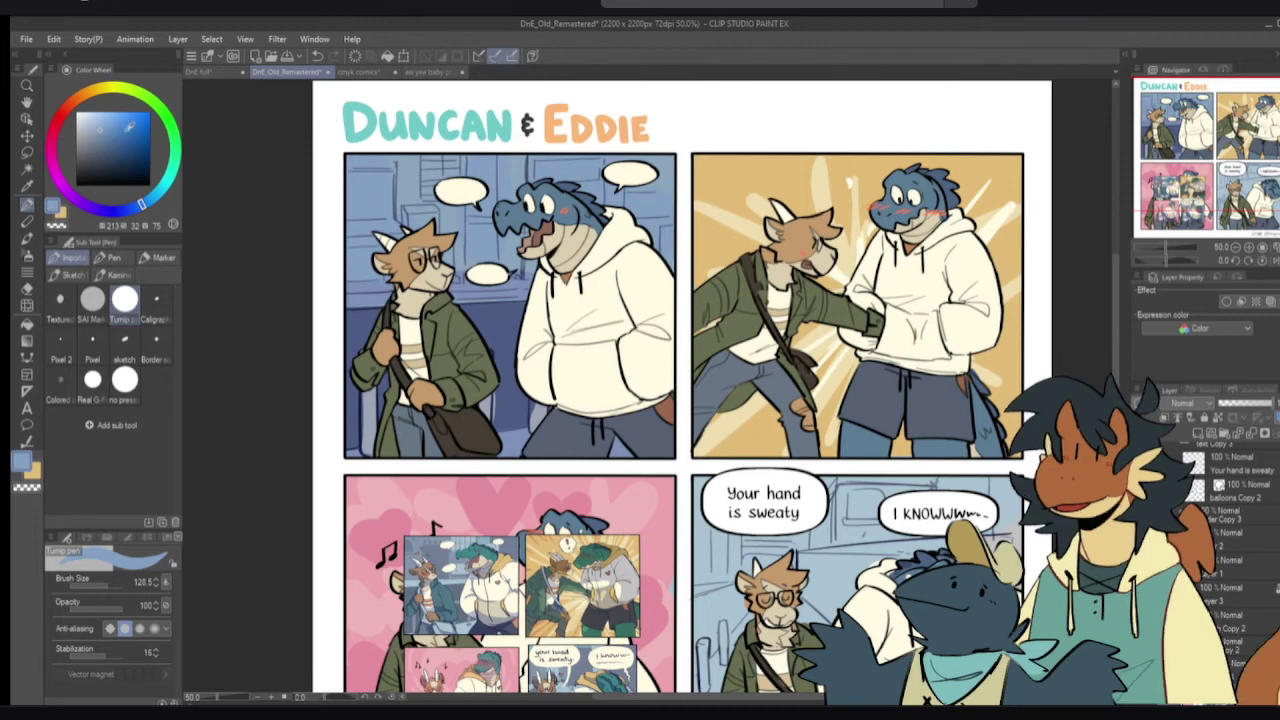
- Paint lighter blue patches (HSV 204, 27, 84) on the buildings around the speech balloons in the first panel
{"action": "left_click", "coordinate": [97, 124]}
{"action": "left_click", "coordinate": [150, 200]}
{"action": "mouse_move", "coordinate": [412, 162]}
{"action": "left_mouse_down"}
{"action": "mouse_move", "coordinate": [410, 205]}
{"action": "mouse_move", "coordinate": [446, 241]}
{"action": "left_mouse_up"}
{"action": "left_click_drag", "start_coordinate": [403, 215], "coordinate": [455, 252]}
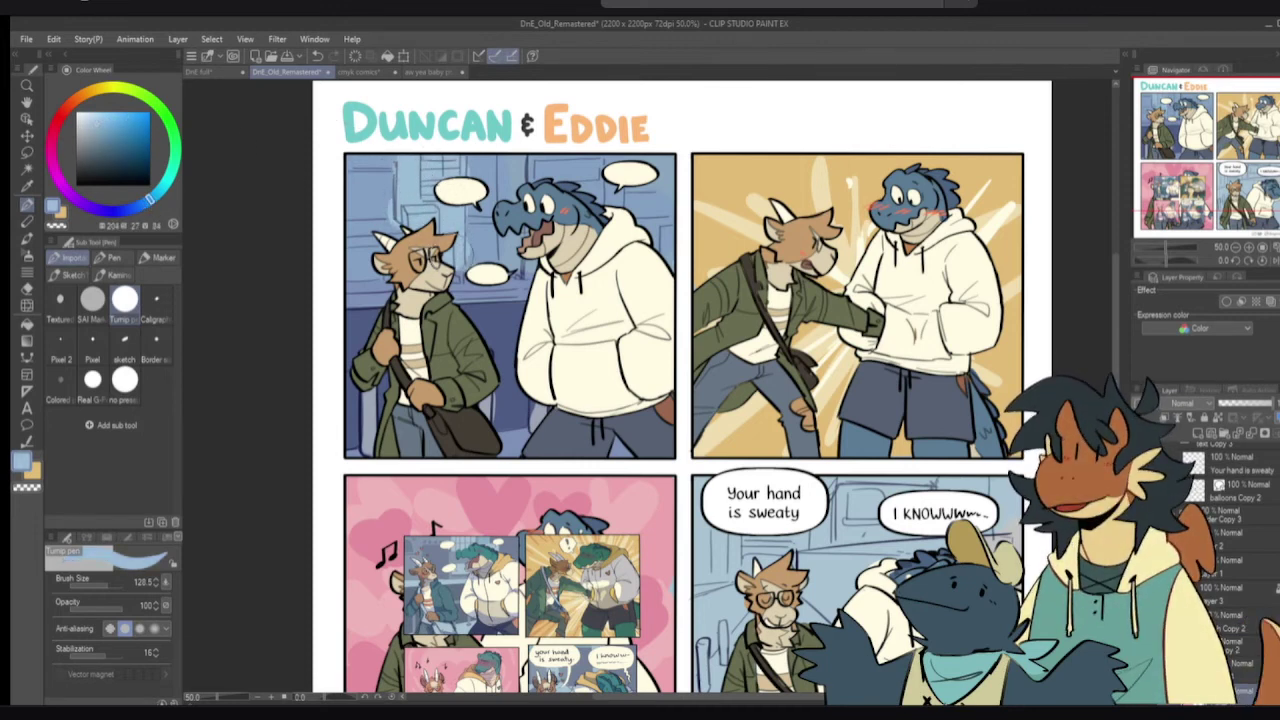
{"action": "mouse_move", "coordinate": [507, 164]}
{"action": "left_mouse_down"}
{"action": "mouse_move", "coordinate": [516, 231]}
{"action": "mouse_move", "coordinate": [518, 155]}
{"action": "left_mouse_up"}
{"action": "left_click_drag", "start_coordinate": [638, 185], "coordinate": [636, 203]}
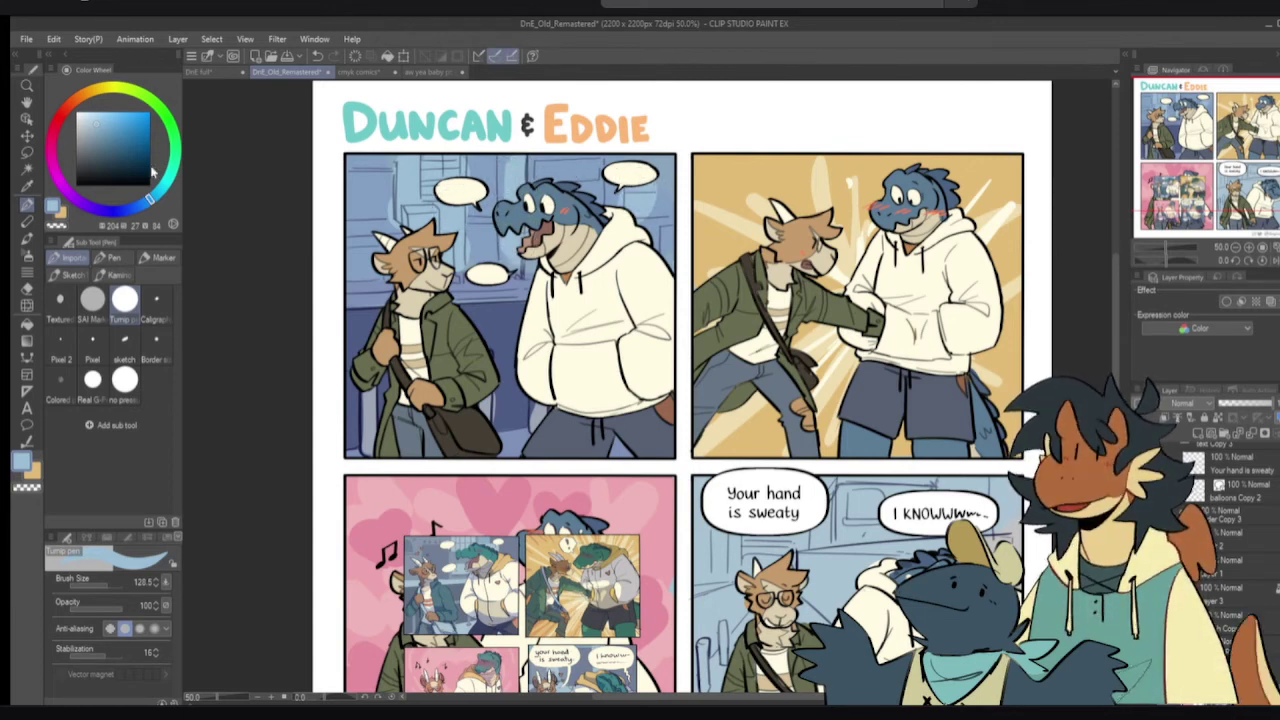
{"action": "left_click", "coordinate": [514, 170], "text": "alt"}
{"action": "left_click", "coordinate": [528, 172], "text": "alt"}
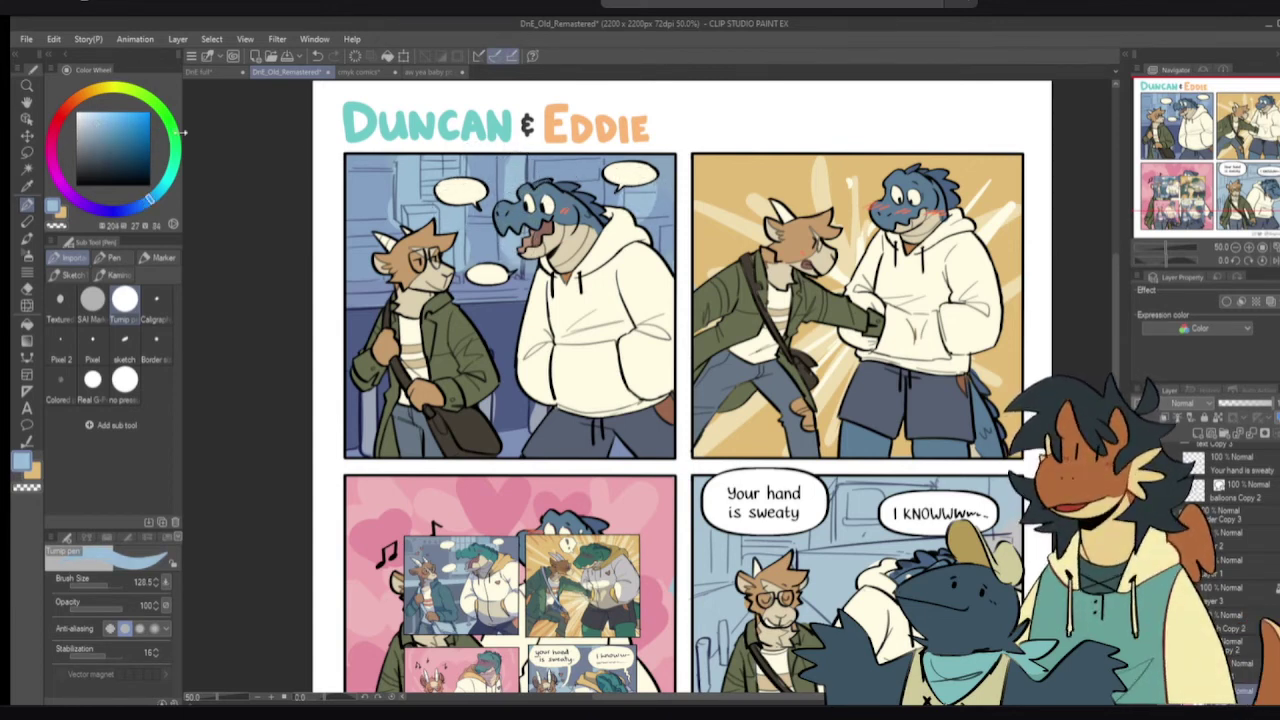
{"action": "left_click_drag", "start_coordinate": [148, 204], "coordinate": [147, 205]}
{"action": "mouse_move", "coordinate": [495, 176]}
{"action": "left_mouse_down"}
{"action": "mouse_move", "coordinate": [490, 222]}
{"action": "mouse_move", "coordinate": [502, 212]}
{"action": "left_mouse_up"}
{"action": "key", "text": "ctrl+z"}
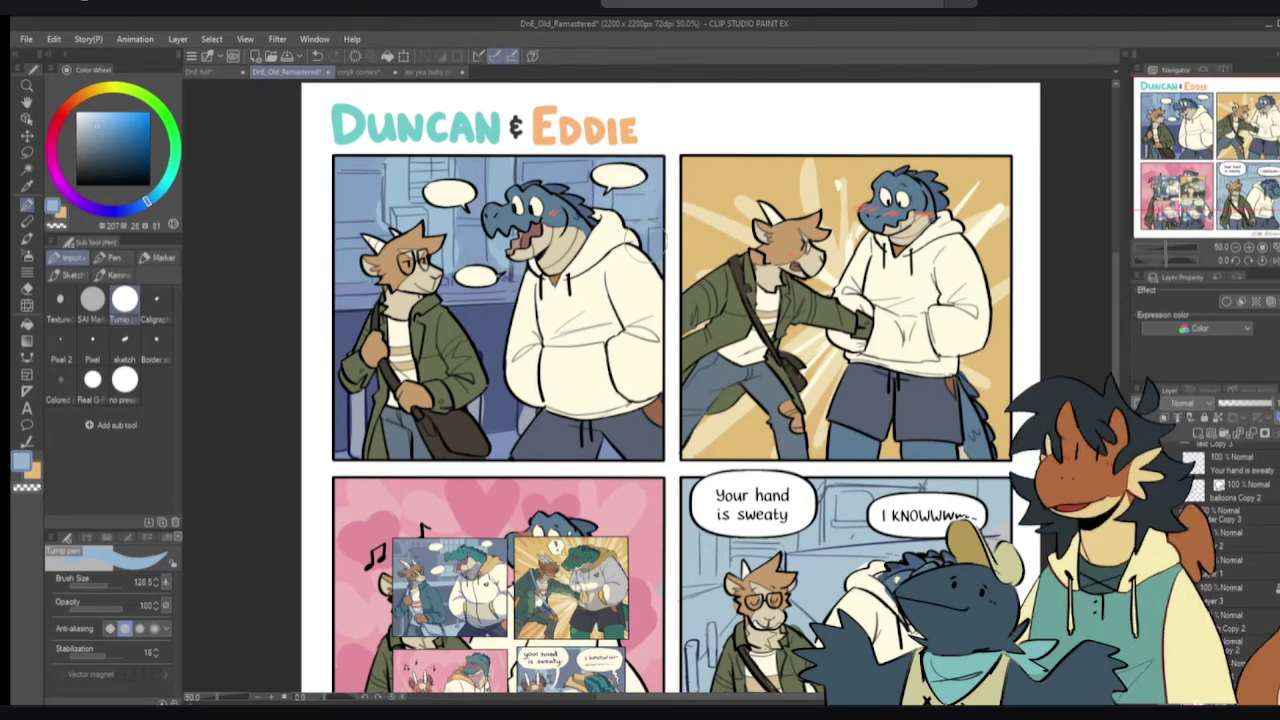
- Paint the car behind the goat in the fourth panel with the violet-blue sampled from the first panel
{"action": "left_click_drag", "start_coordinate": [698, 451], "coordinate": [592, 276]}
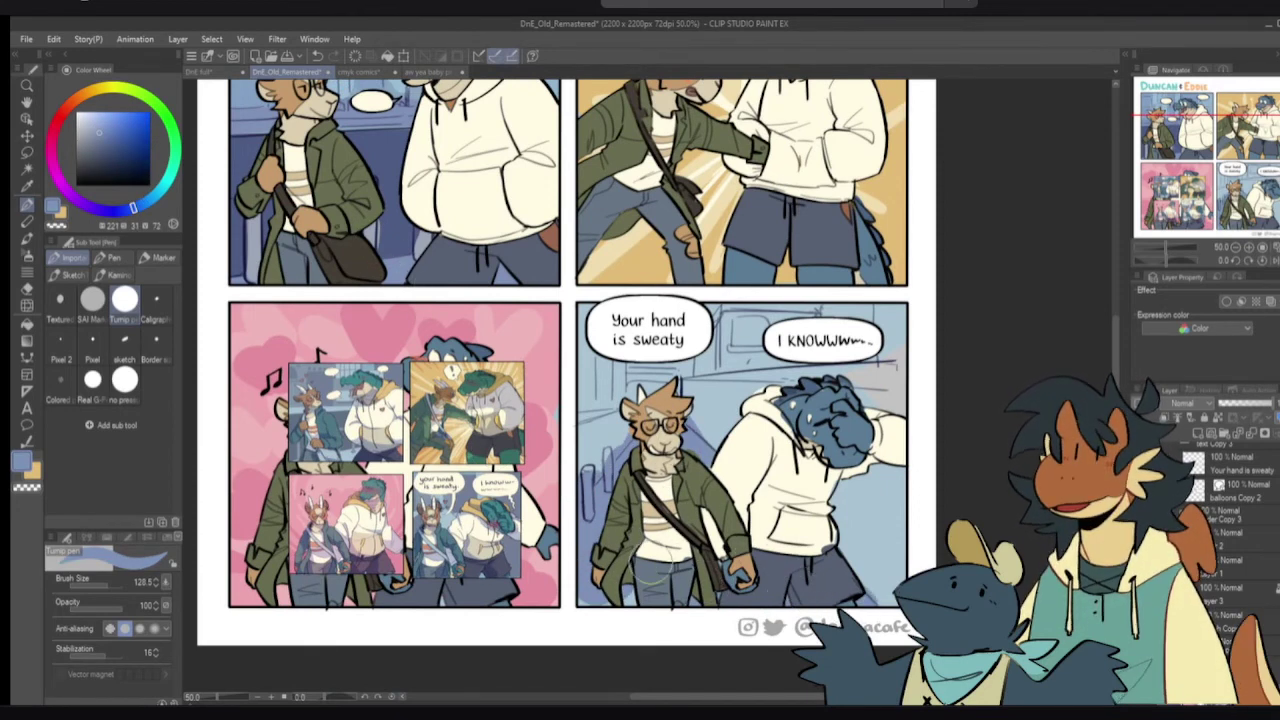
{"action": "left_click", "coordinate": [400, 246], "text": "alt"}
{"action": "left_click", "coordinate": [392, 238], "text": "alt"}
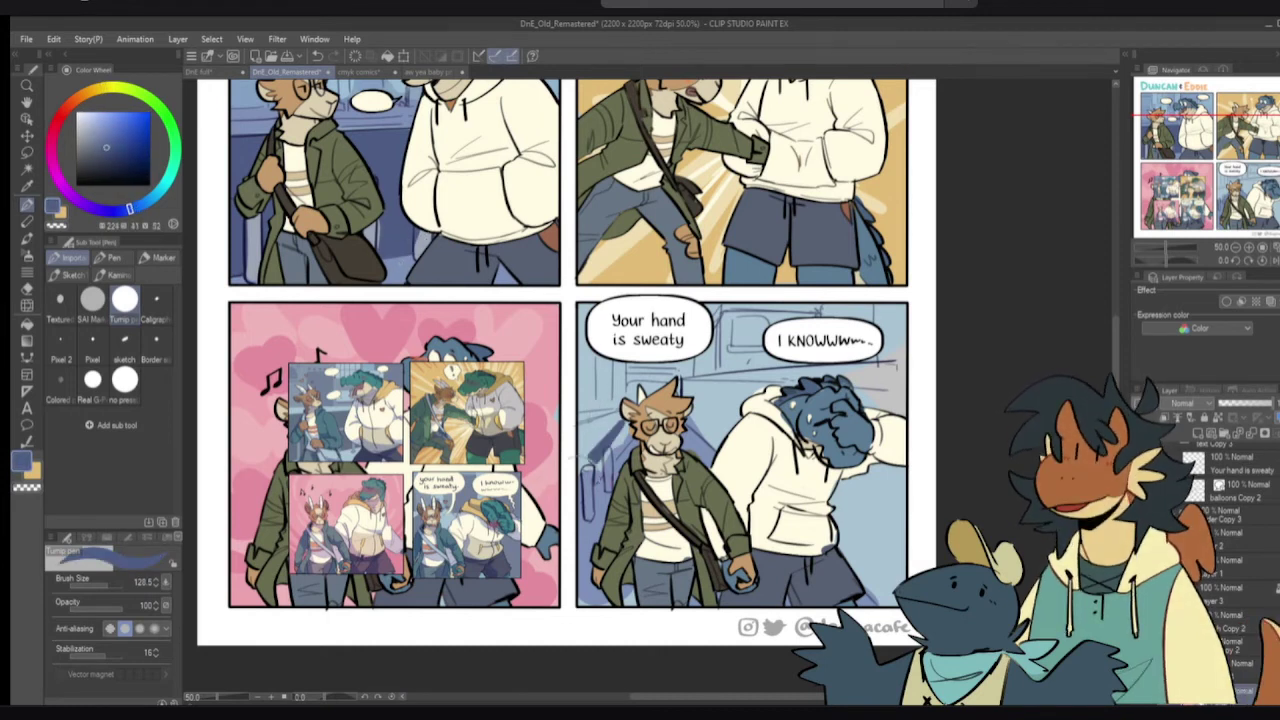
{"action": "left_click", "coordinate": [597, 440], "text": "alt"}
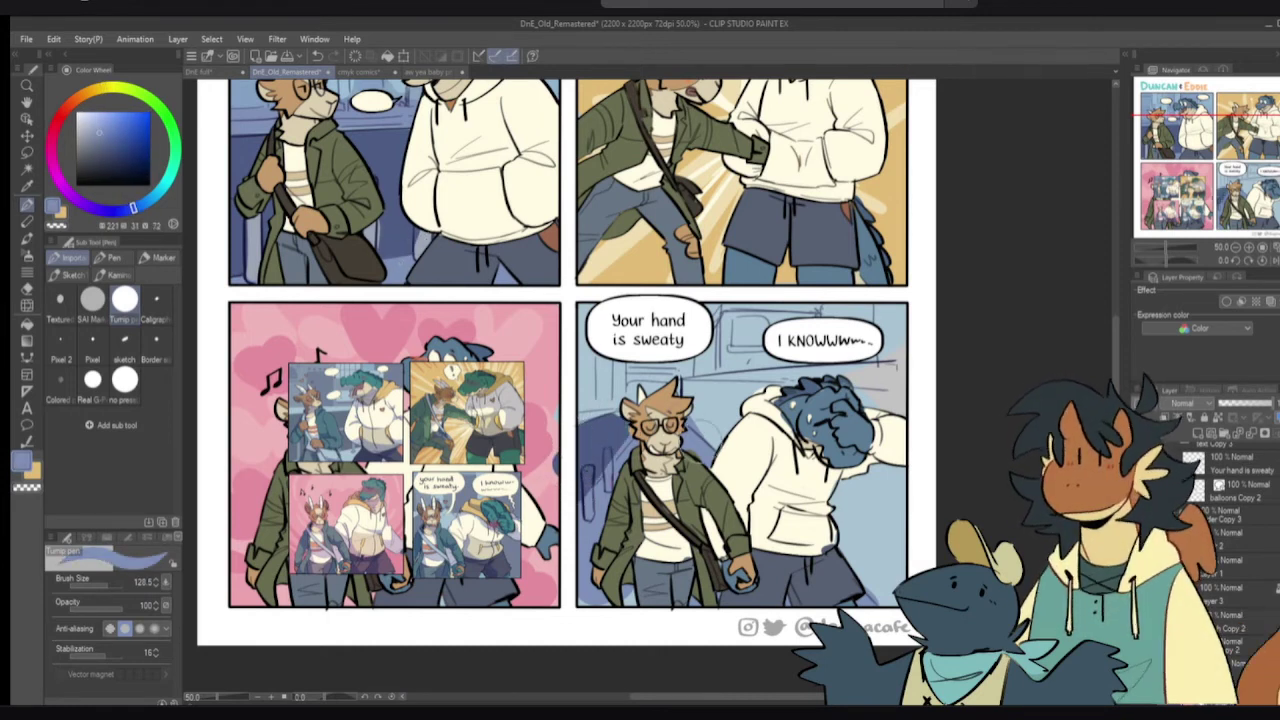
{"action": "left_click_drag", "start_coordinate": [592, 415], "coordinate": [602, 464]}
{"action": "left_click", "coordinate": [600, 440], "text": "alt"}
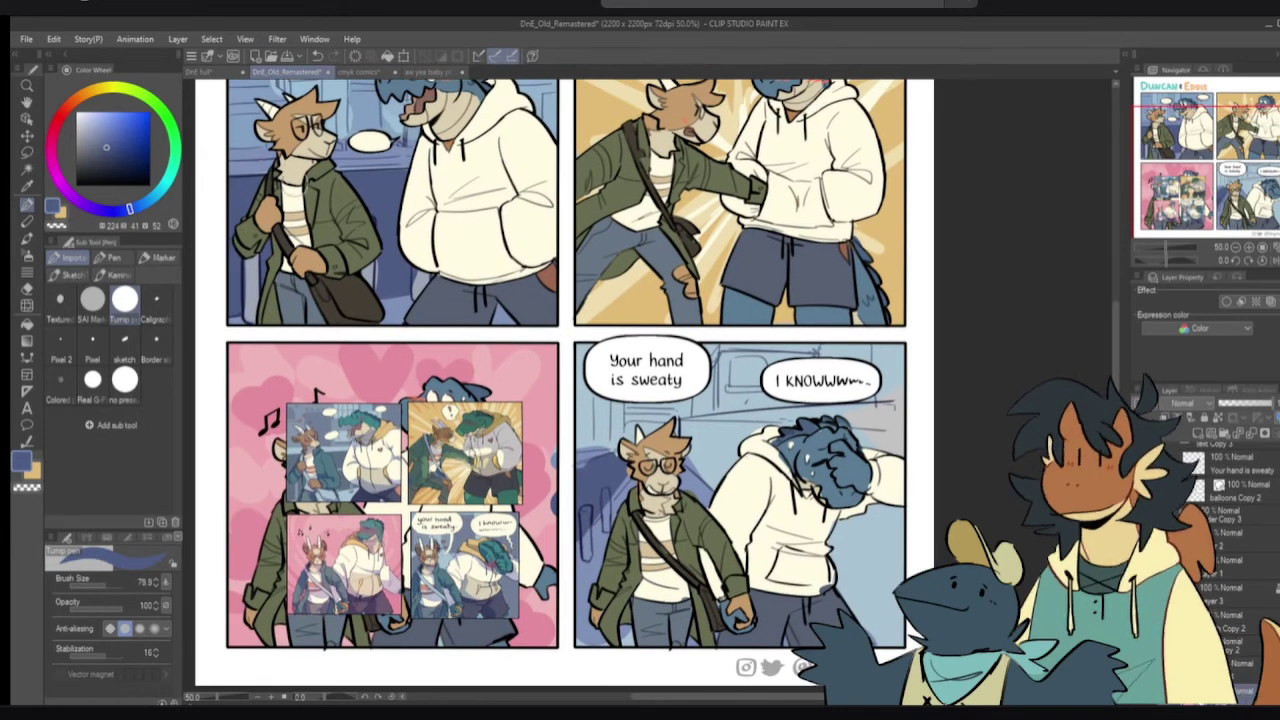
- Paint the window in the first panel's upper background a pale violet-blue with a 79.9 brush
{"action": "left_click_drag", "start_coordinate": [284, 190], "coordinate": [286, 233]}
{"action": "left_click", "coordinate": [337, 128], "text": "alt"}
{"action": "left_click_drag", "start_coordinate": [337, 130], "coordinate": [340, 184]}
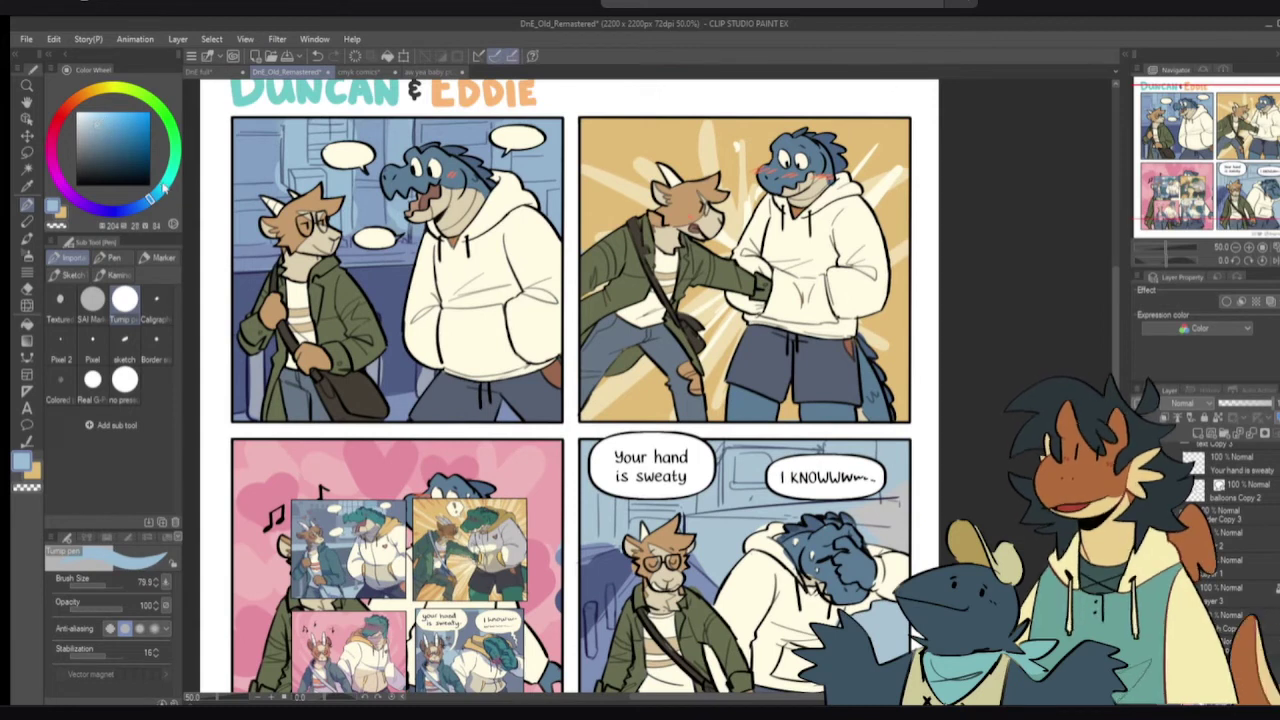
{"action": "left_click", "coordinate": [165, 186]}
{"action": "left_click", "coordinate": [89, 121]}
{"action": "left_click", "coordinate": [133, 208]}
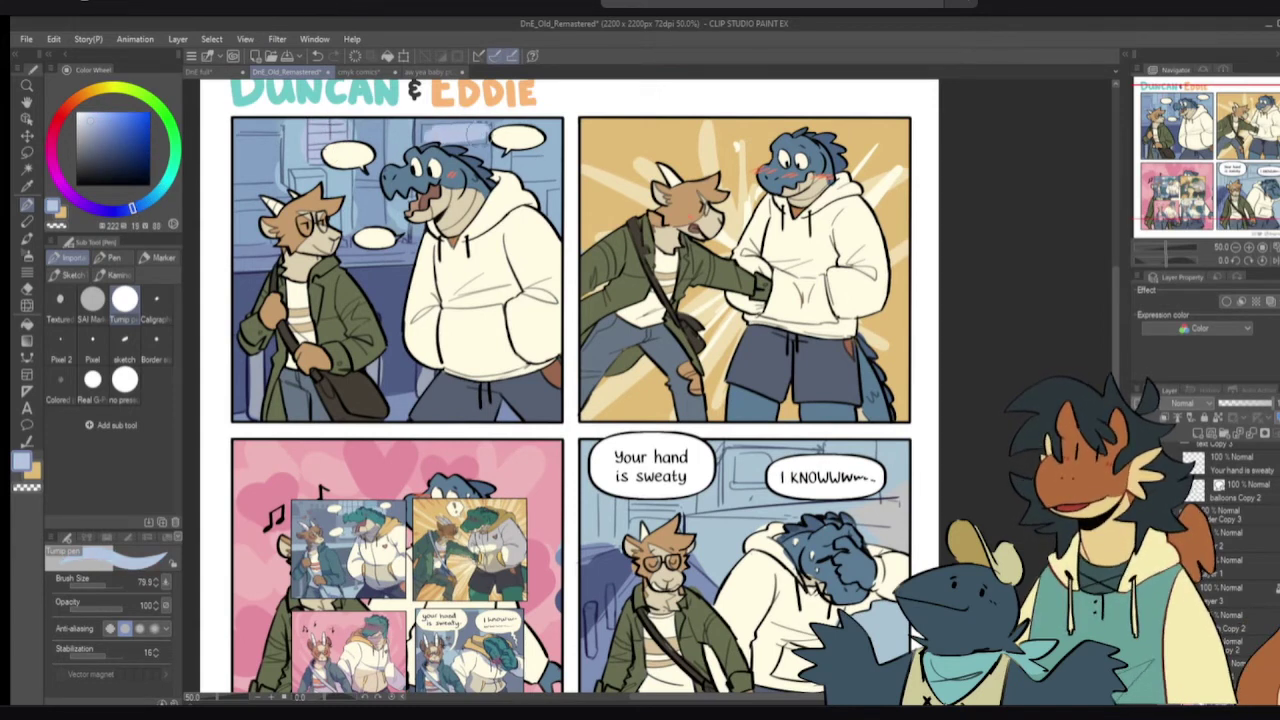
- Paint the street behind the characters in the fourth panel a muted violet-grey, using a brush of about 112
{"action": "left_click_drag", "start_coordinate": [537, 124], "coordinate": [501, 27]}
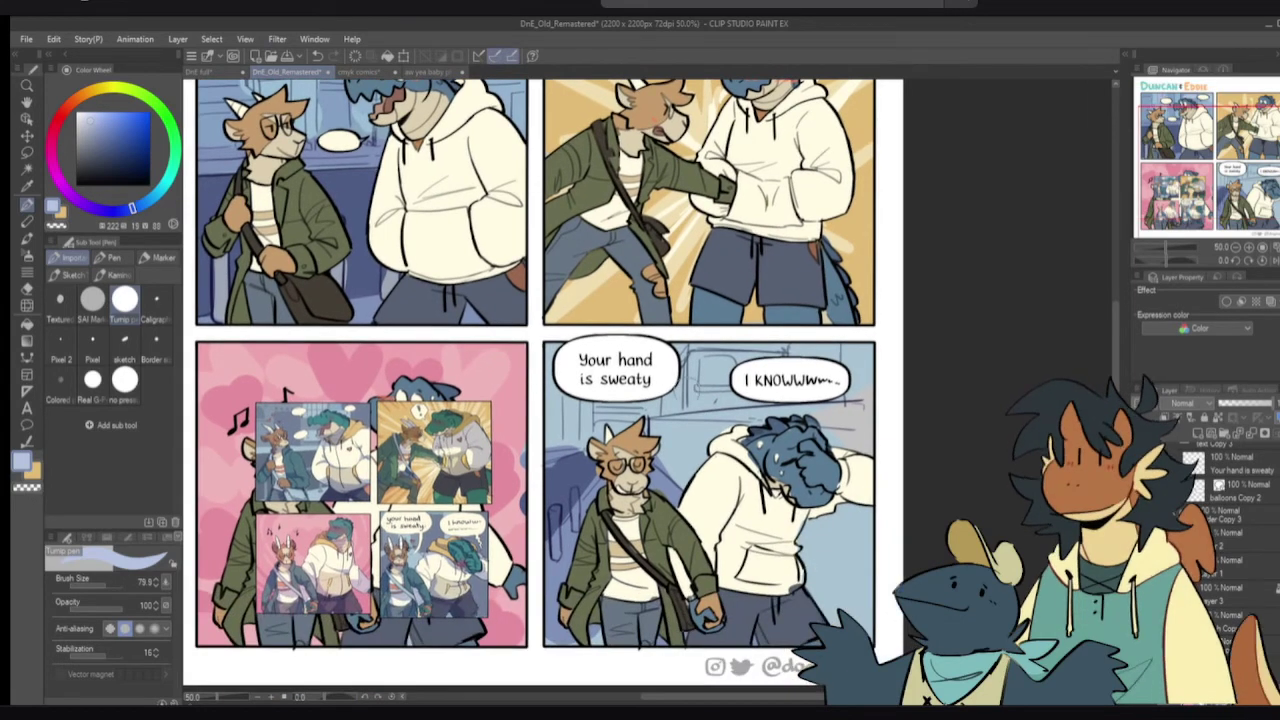
{"action": "left_click", "coordinate": [863, 413], "text": "alt"}
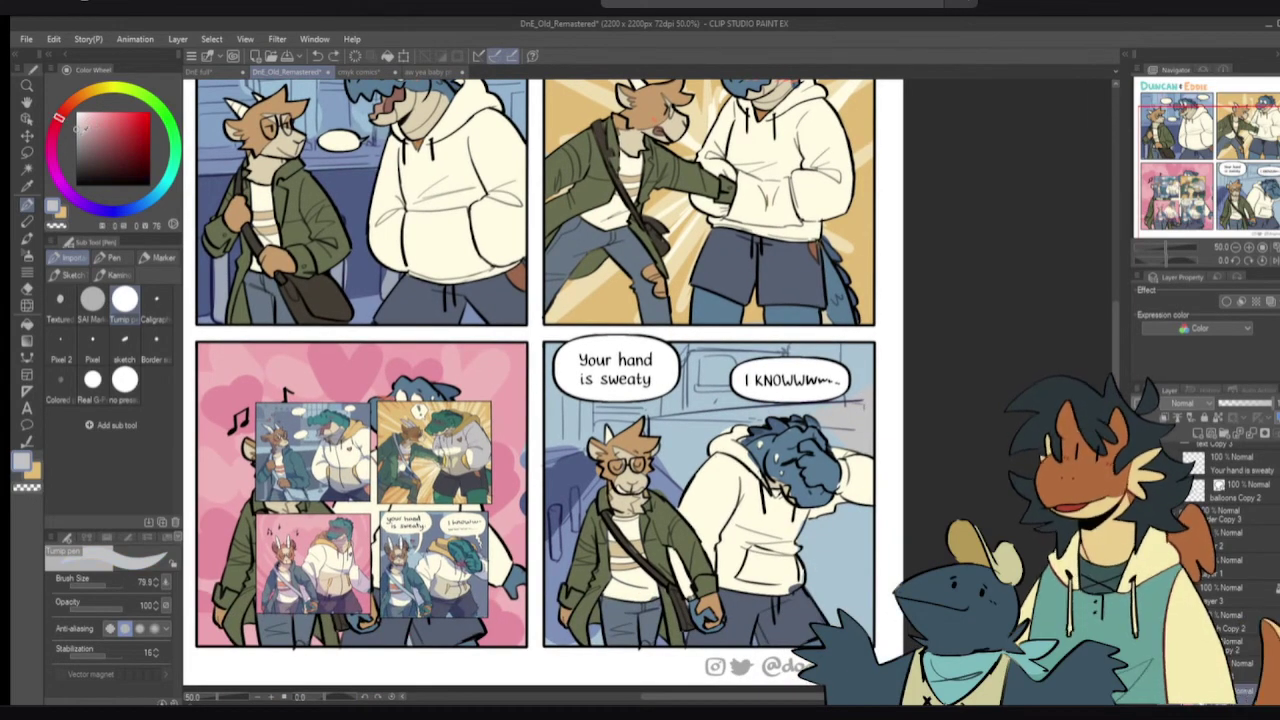
{"action": "left_click", "coordinate": [83, 132]}
{"action": "mouse_move", "coordinate": [776, 426]}
{"action": "left_mouse_down"}
{"action": "mouse_move", "coordinate": [824, 425]}
{"action": "mouse_move", "coordinate": [658, 430]}
{"action": "mouse_move", "coordinate": [680, 458]}
{"action": "left_mouse_up"}
{"action": "key", "text": "]"}
{"action": "mouse_move", "coordinate": [795, 535]}
{"action": "left_mouse_down"}
{"action": "mouse_move", "coordinate": [800, 568]}
{"action": "mouse_move", "coordinate": [873, 452]}
{"action": "mouse_move", "coordinate": [866, 595]}
{"action": "left_mouse_up"}
{"action": "key", "text": "["}
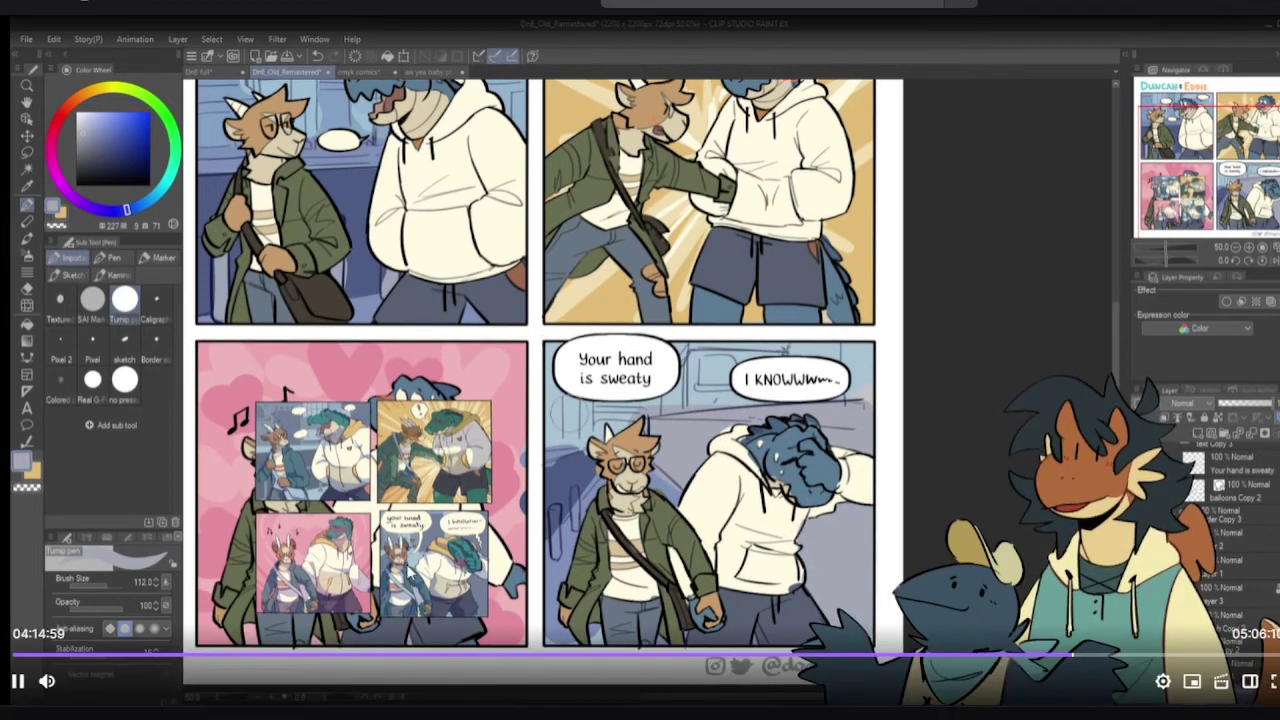
- Paint the buildings along the upper part of the fourth panel a muted warm brown with hue 40
{"action": "left_click", "coordinate": [141, 209]}
{"action": "left_click", "coordinate": [92, 90]}
{"action": "left_click", "coordinate": [92, 141]}
{"action": "mouse_move", "coordinate": [626, 384]}
{"action": "left_mouse_down"}
{"action": "mouse_move", "coordinate": [575, 401]}
{"action": "mouse_move", "coordinate": [600, 426]}
{"action": "mouse_move", "coordinate": [700, 371]}
{"action": "mouse_move", "coordinate": [865, 347]}
{"action": "left_mouse_up"}
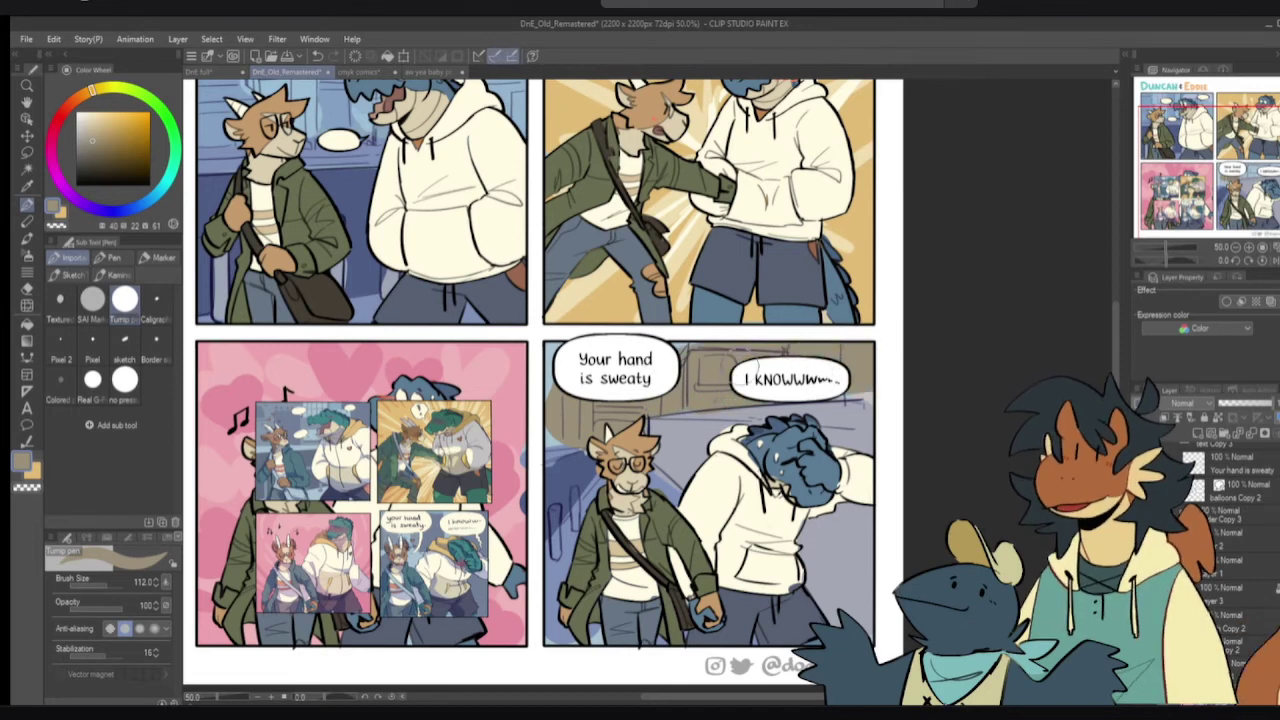
- Paint the building behind the crocodile in the fourth panel a dark grey-violet and refine its edges with sampled colours
{"action": "left_click", "coordinate": [88, 147]}
{"action": "left_click", "coordinate": [125, 210]}
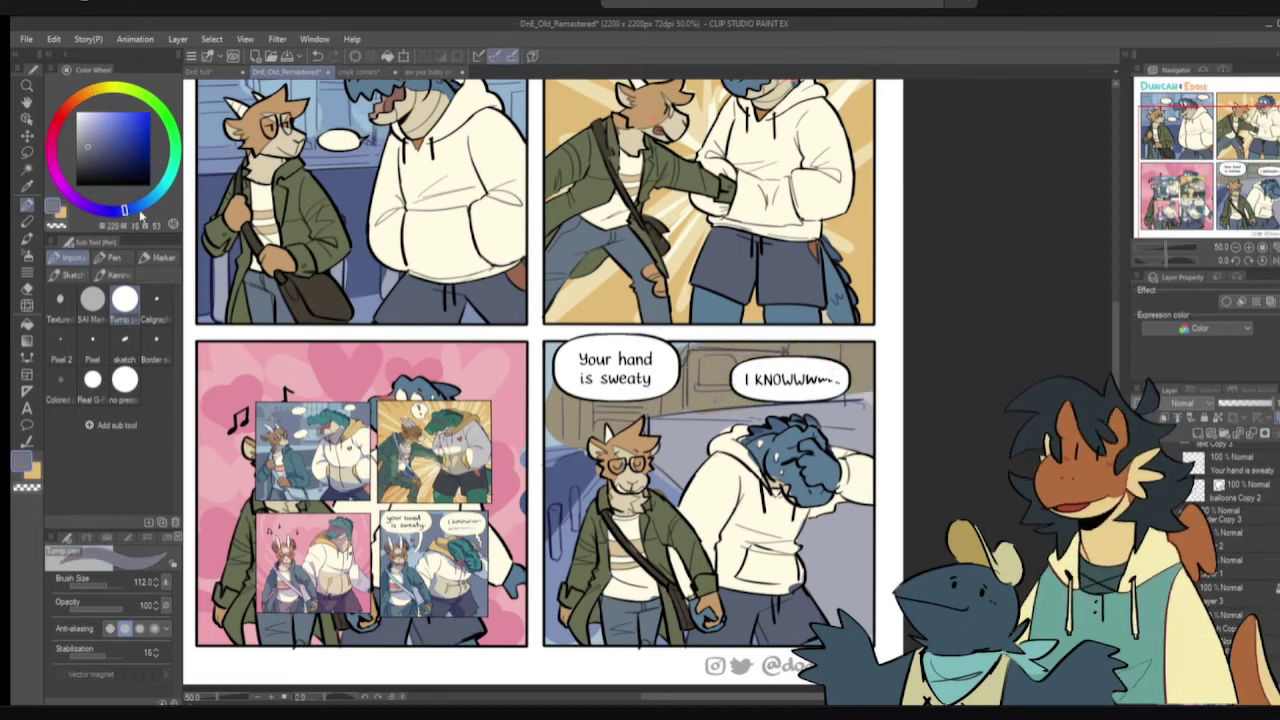
{"action": "mouse_move", "coordinate": [684, 379]}
{"action": "left_mouse_down"}
{"action": "mouse_move", "coordinate": [737, 365]}
{"action": "mouse_move", "coordinate": [709, 349]}
{"action": "mouse_move", "coordinate": [822, 352]}
{"action": "mouse_move", "coordinate": [794, 380]}
{"action": "mouse_move", "coordinate": [876, 374]}
{"action": "mouse_move", "coordinate": [869, 349]}
{"action": "mouse_move", "coordinate": [873, 385]}
{"action": "left_mouse_up"}
{"action": "left_click", "coordinate": [100, 150]}
{"action": "left_click", "coordinate": [714, 385], "text": "alt"}
{"action": "mouse_move", "coordinate": [707, 365]}
{"action": "left_mouse_down"}
{"action": "mouse_move", "coordinate": [770, 364]}
{"action": "mouse_move", "coordinate": [723, 355]}
{"action": "left_mouse_up"}
{"action": "left_click", "coordinate": [816, 343], "text": "alt"}
{"action": "left_click_drag", "start_coordinate": [806, 348], "coordinate": [691, 341]}
{"action": "left_click", "coordinate": [714, 385], "text": "alt"}
{"action": "mouse_move", "coordinate": [716, 387]}
{"action": "left_mouse_down"}
{"action": "mouse_move", "coordinate": [674, 404]}
{"action": "mouse_move", "coordinate": [767, 362]}
{"action": "left_mouse_up"}
- Adjust the brown for the building behind the goat in the fourth panel, sample the grey-violet and undo the last stroke
{"action": "left_click", "coordinate": [655, 408], "text": "alt"}
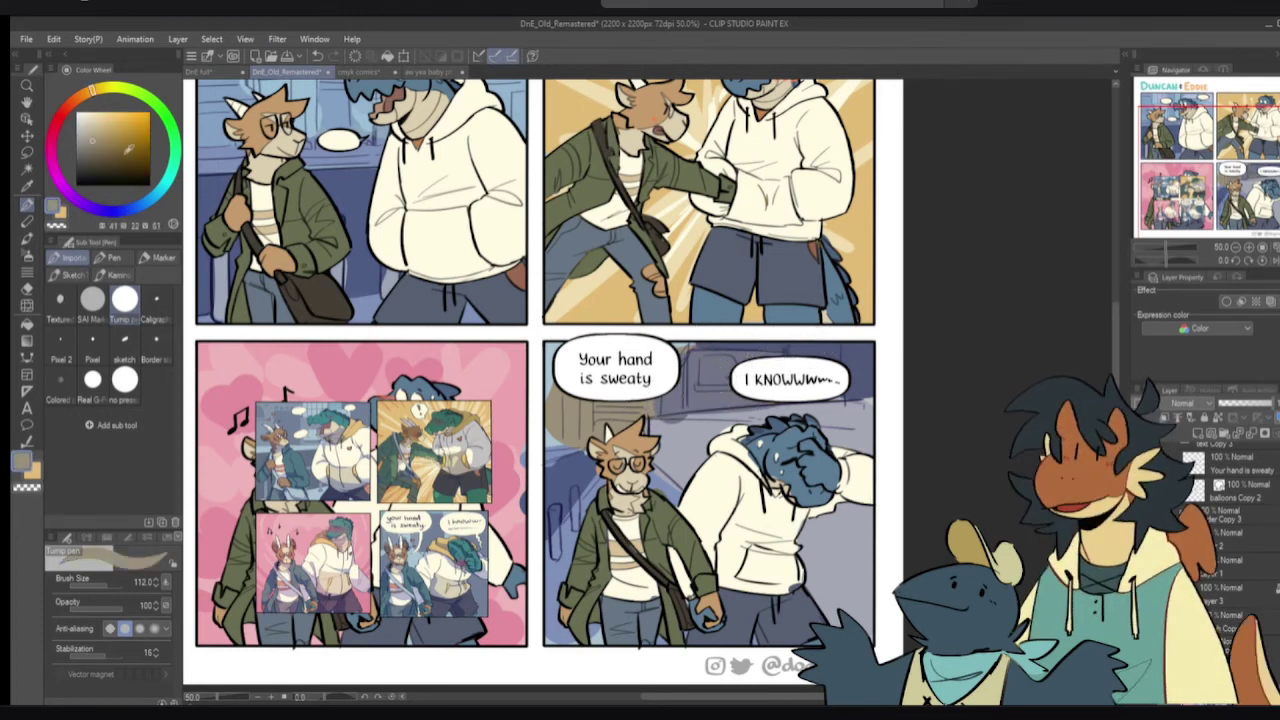
{"action": "left_click_drag", "start_coordinate": [93, 141], "coordinate": [96, 145]}
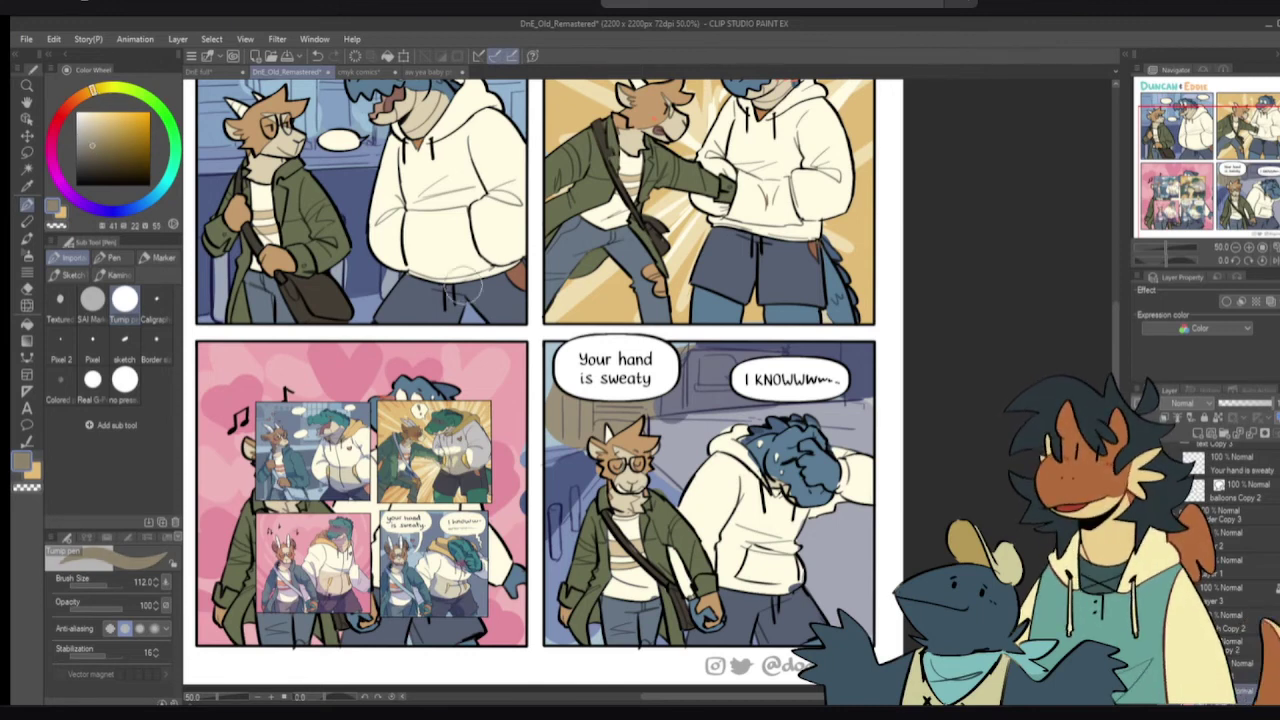
{"action": "left_click", "coordinate": [575, 426], "text": "alt"}
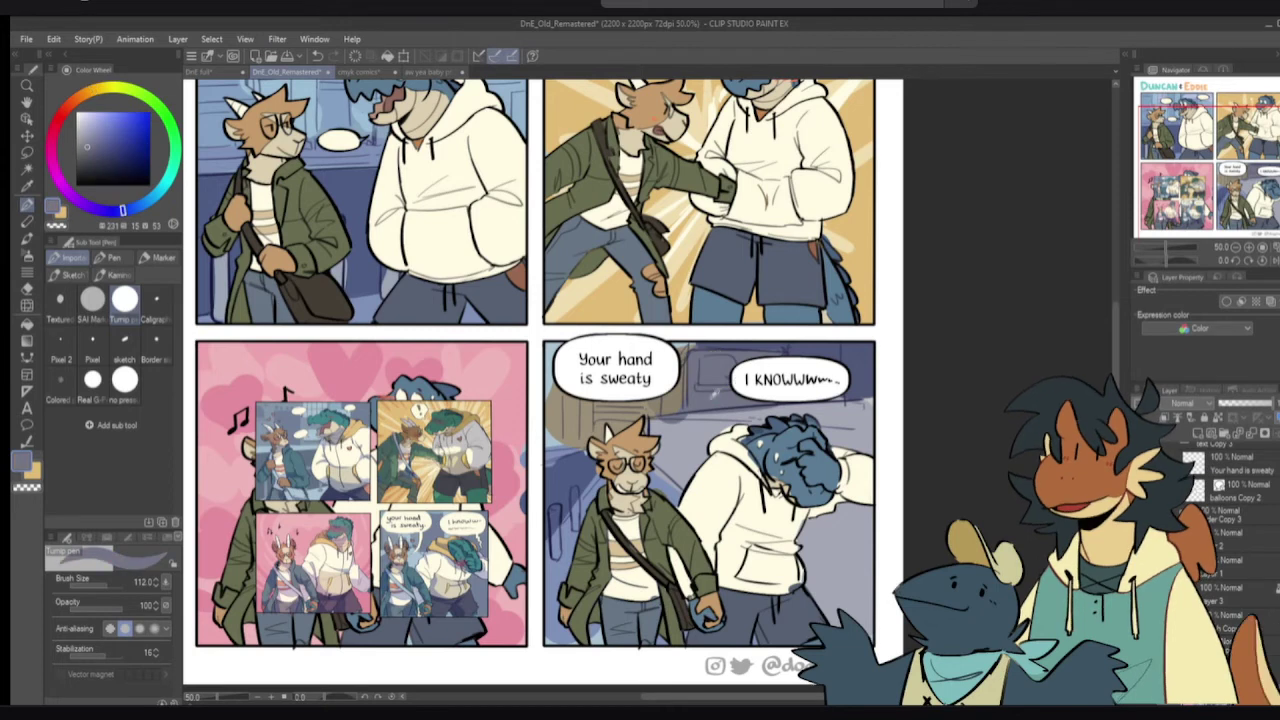
{"action": "mouse_move", "coordinate": [845, 660]}
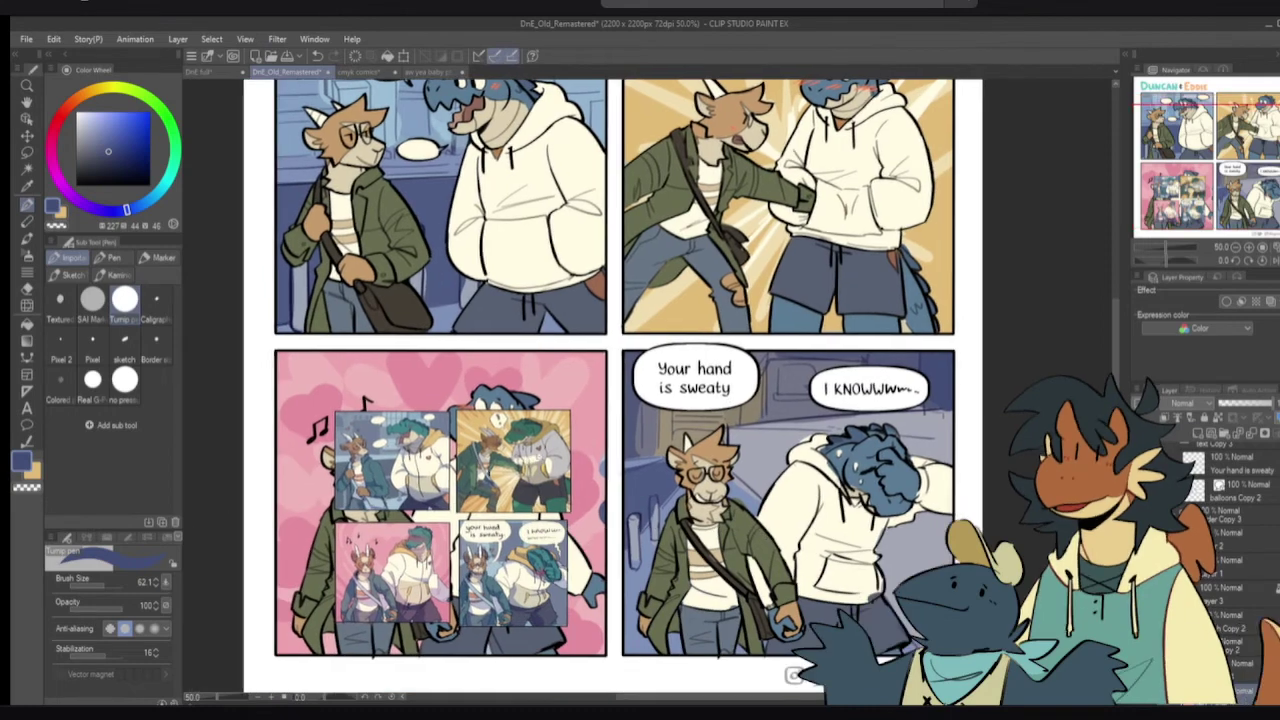
{"action": "key", "text": "ctrl+z"}
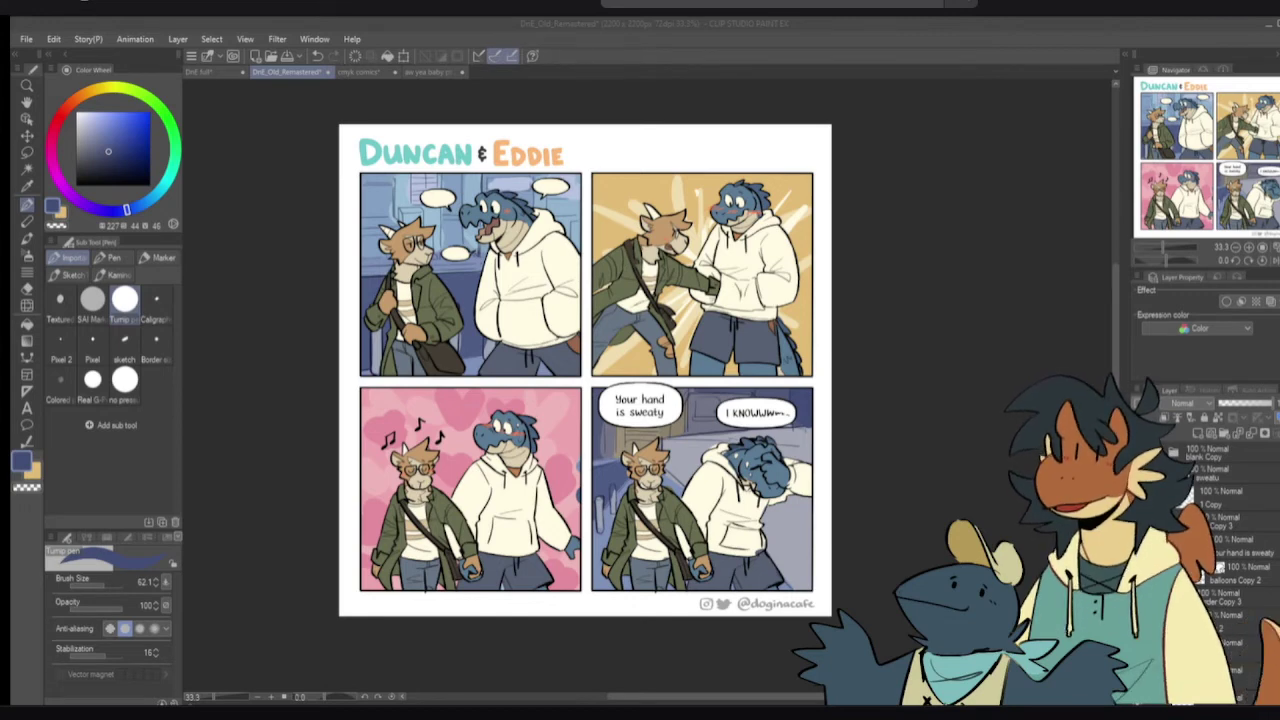
- Sample the light pink from the third panel's heart background
{"action": "scroll", "coordinate": [1226, 640], "scroll_direction": "down", "scroll_amount": 3}
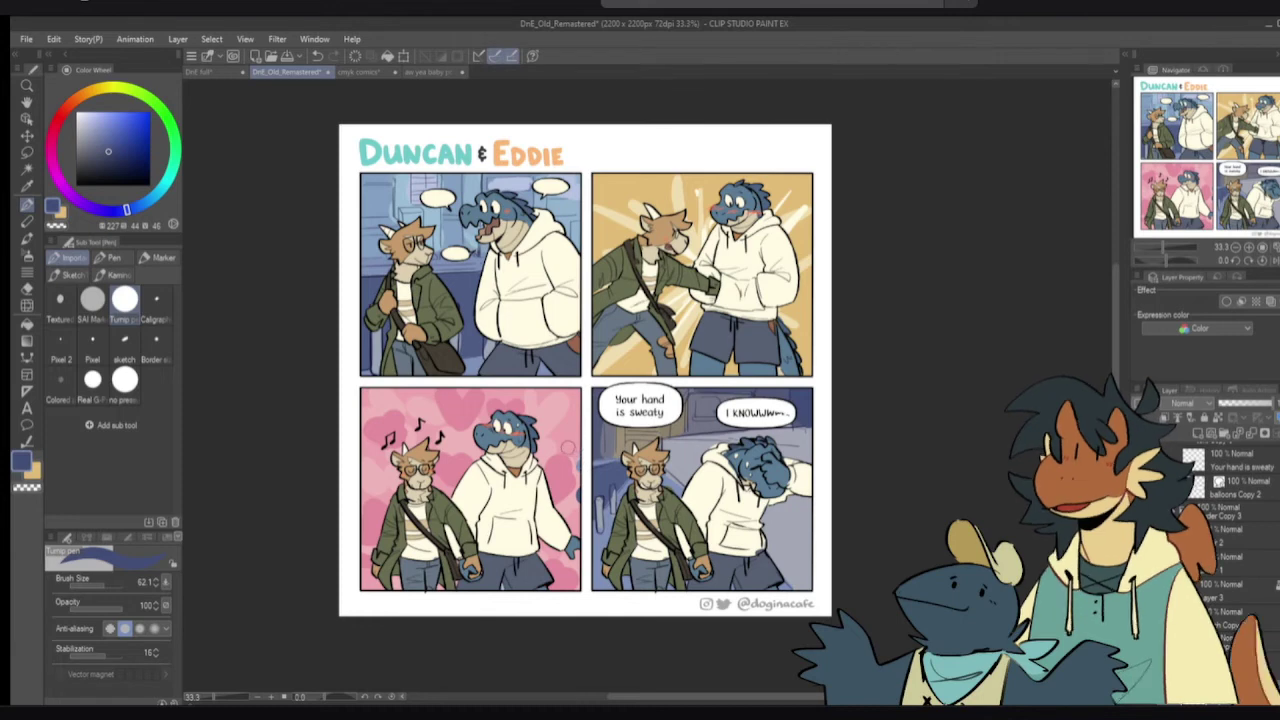
{"action": "left_click", "coordinate": [567, 432], "text": "alt"}
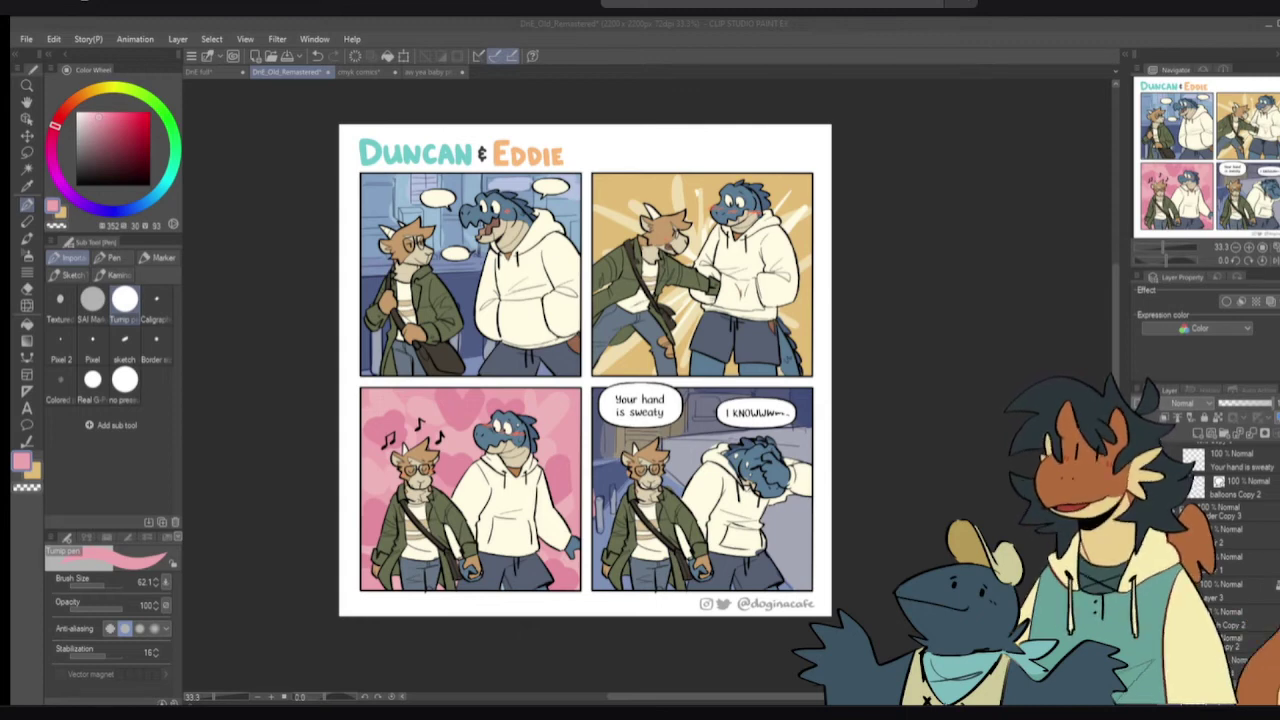
- Switch to the DnE full comic and view its four panels enlarged with the palettes hidden
{"action": "left_click", "coordinate": [211, 72]}
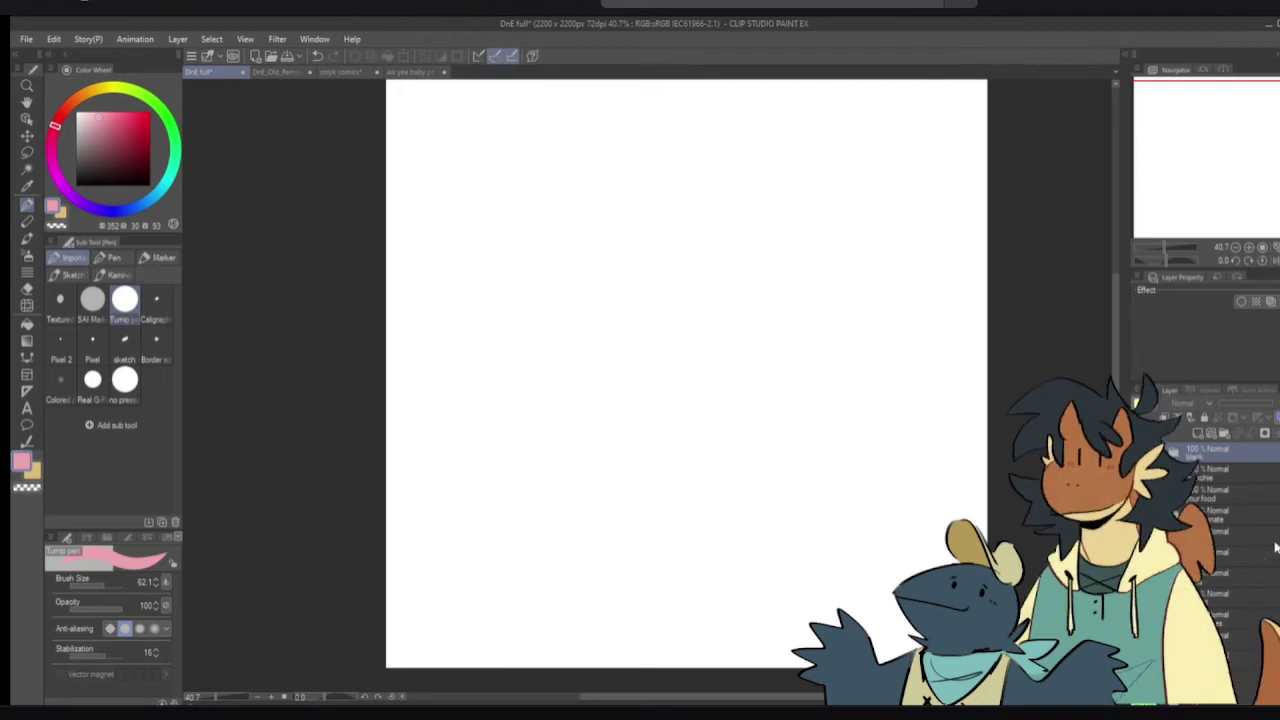
{"action": "scroll", "coordinate": [1225, 540], "scroll_direction": "down", "scroll_amount": 1}
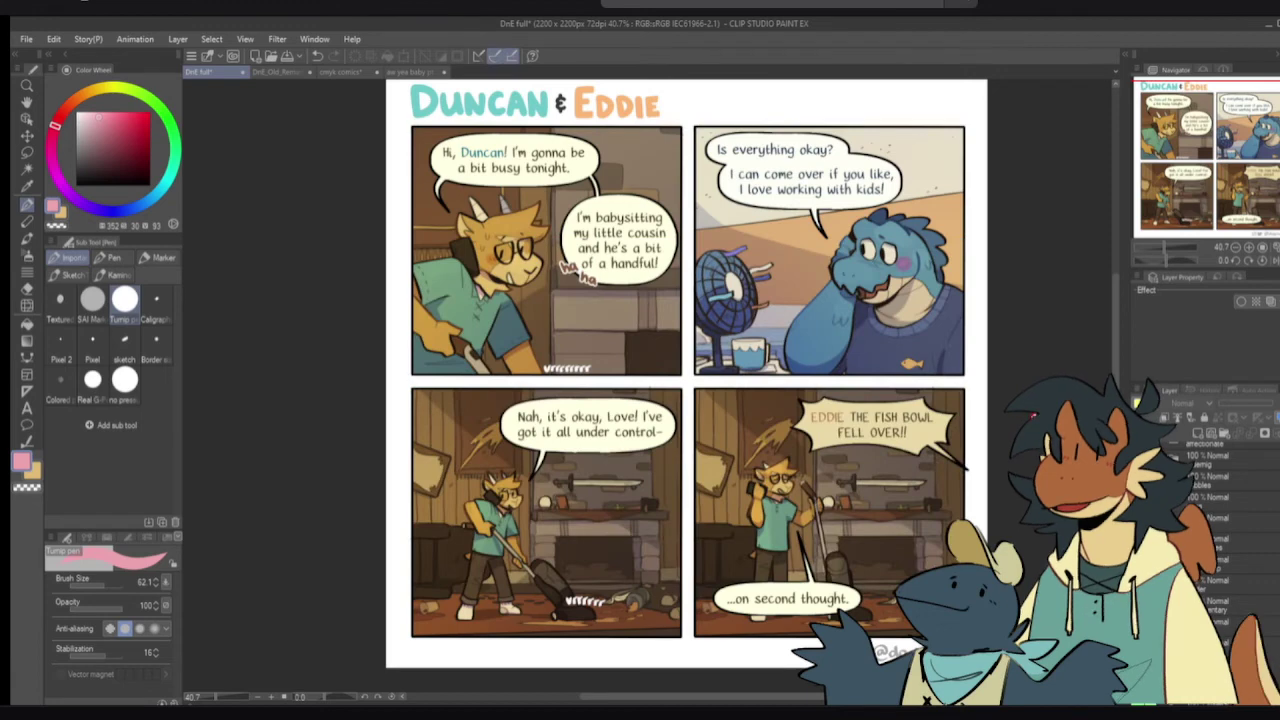
{"action": "scroll", "coordinate": [1018, 413], "scroll_direction": "up", "scroll_amount": 1}
{"action": "key", "text": "Tab"}
{"action": "left_click_drag", "start_coordinate": [1020, 414], "coordinate": [1020, 425]}
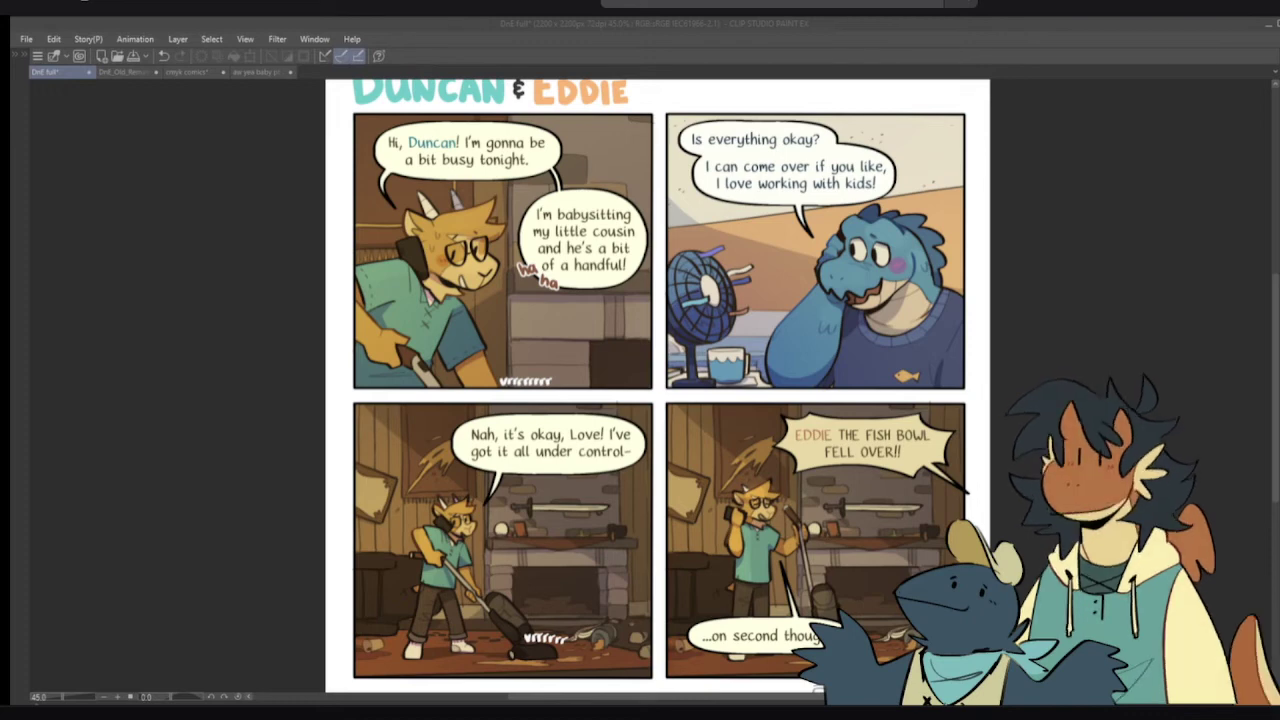
- Compare the DnE_Old_Remastered comic with DnE full and bring up the aw yea baby pt 2 document
{"action": "left_click", "coordinate": [111, 72]}
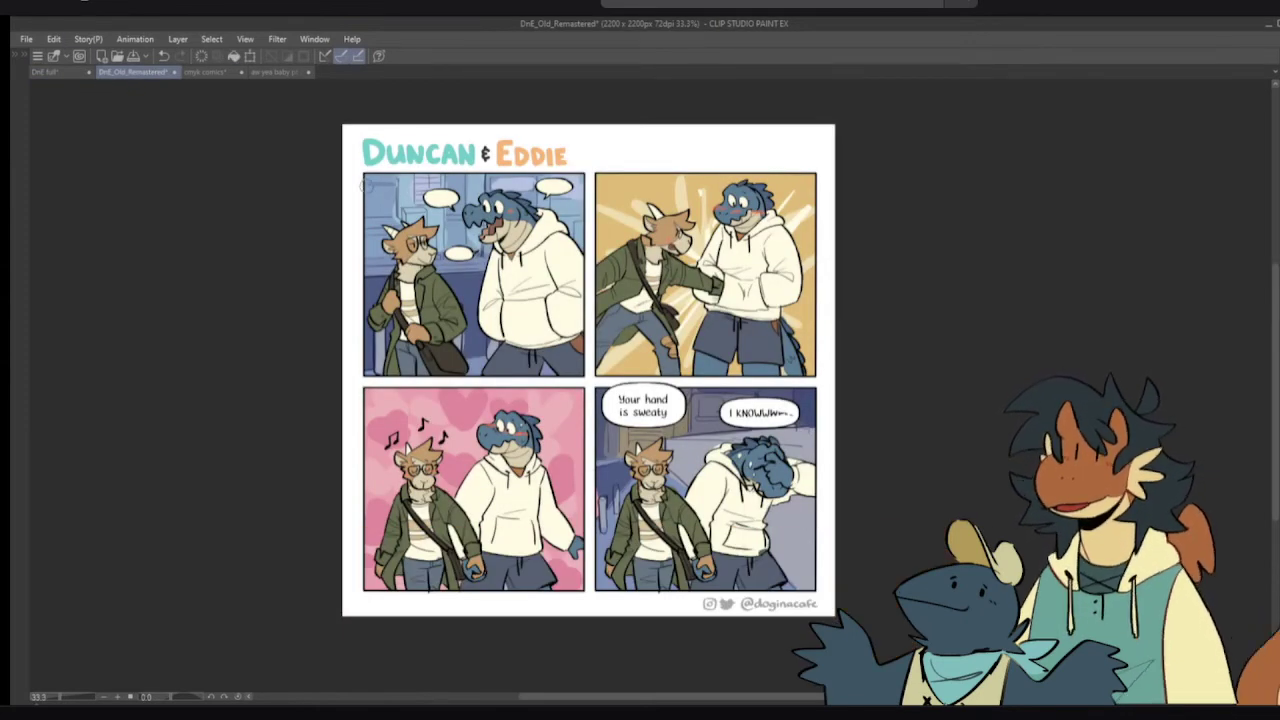
{"action": "left_click", "coordinate": [60, 73]}
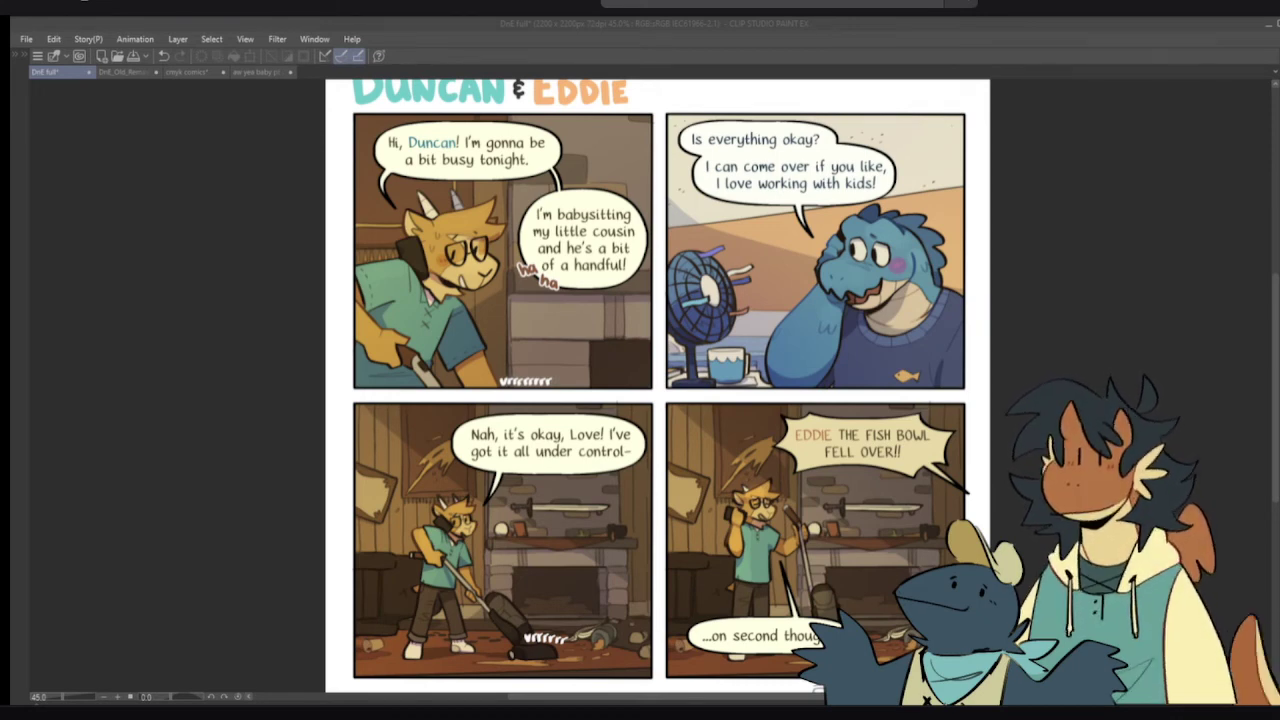
{"action": "left_click", "coordinate": [262, 72]}
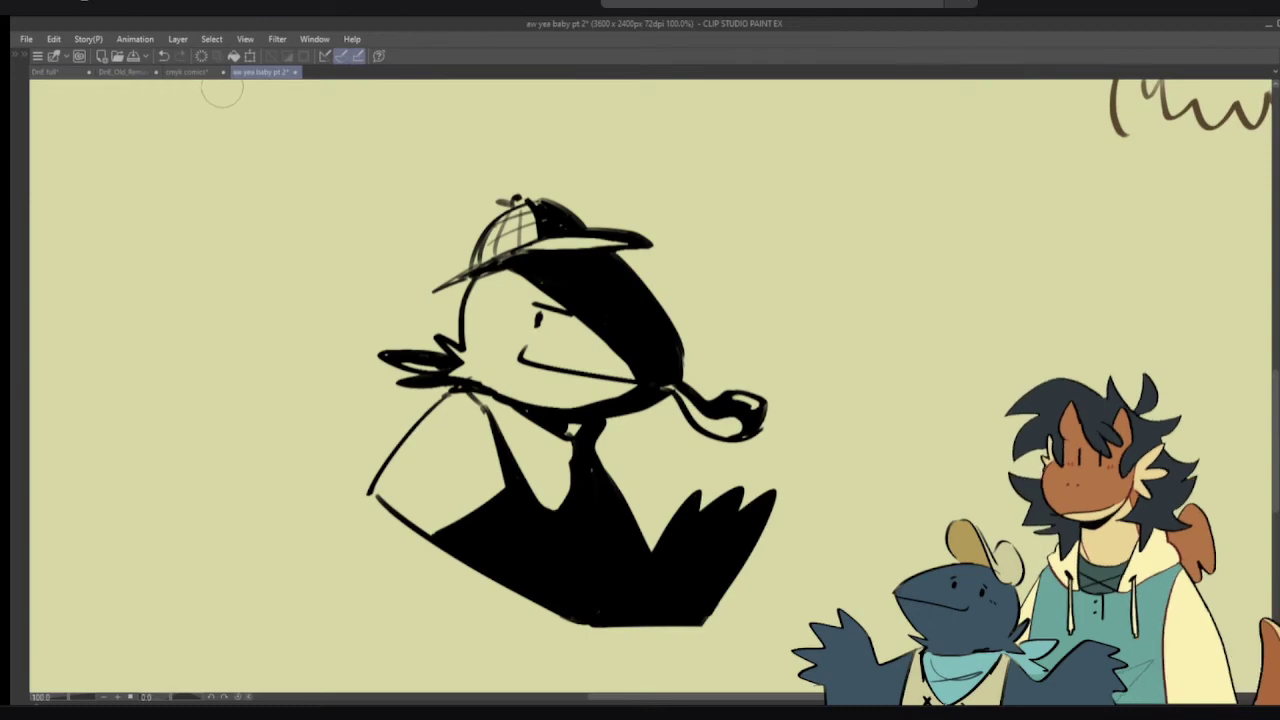
- Show the palettes again, choose the sketch pen and bring the whole doodle page into view
{"action": "key", "text": "Tab"}
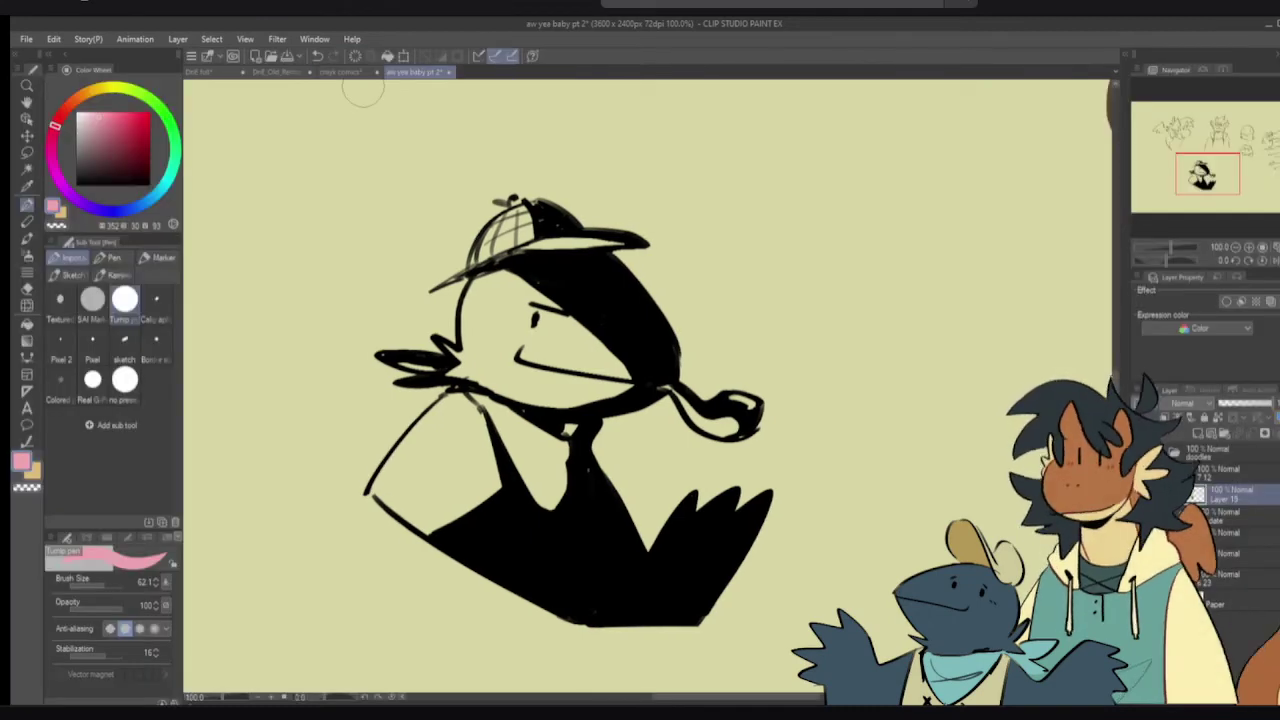
{"action": "left_click", "coordinate": [124, 339]}
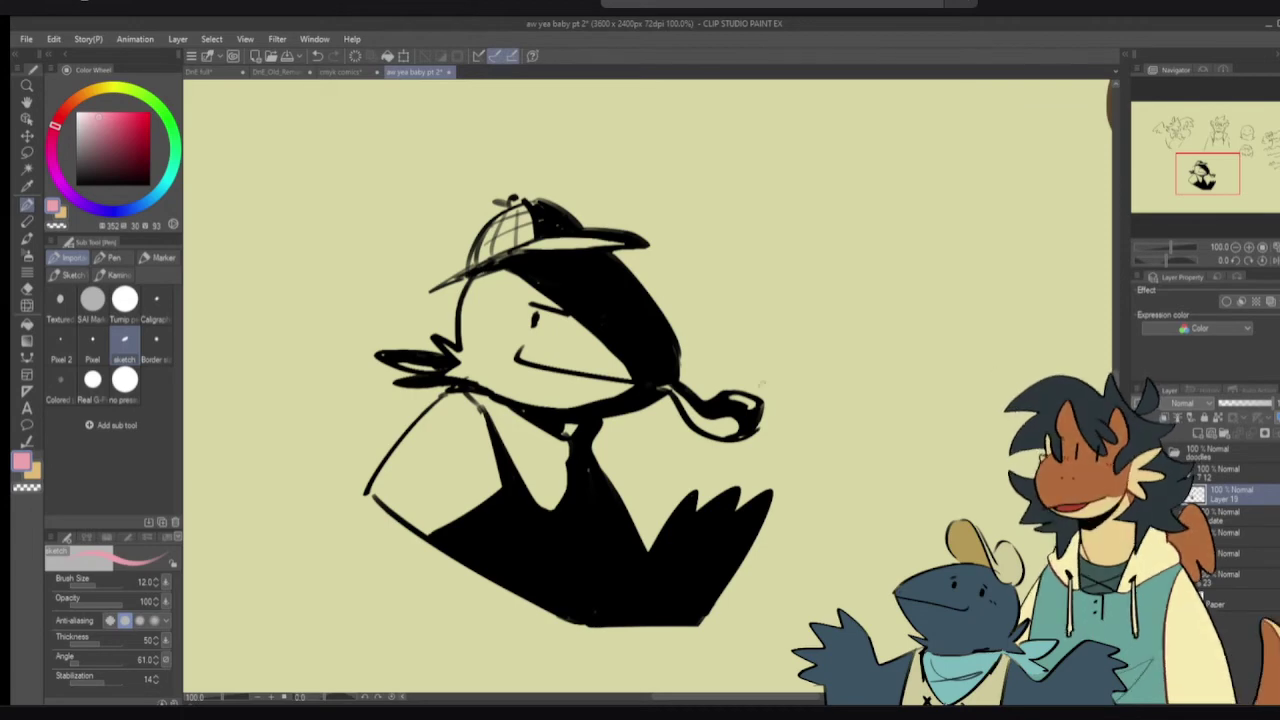
{"action": "scroll", "coordinate": [765, 385], "scroll_direction": "down", "scroll_amount": 3}
{"action": "left_click_drag", "start_coordinate": [828, 284], "coordinate": [734, 400]}
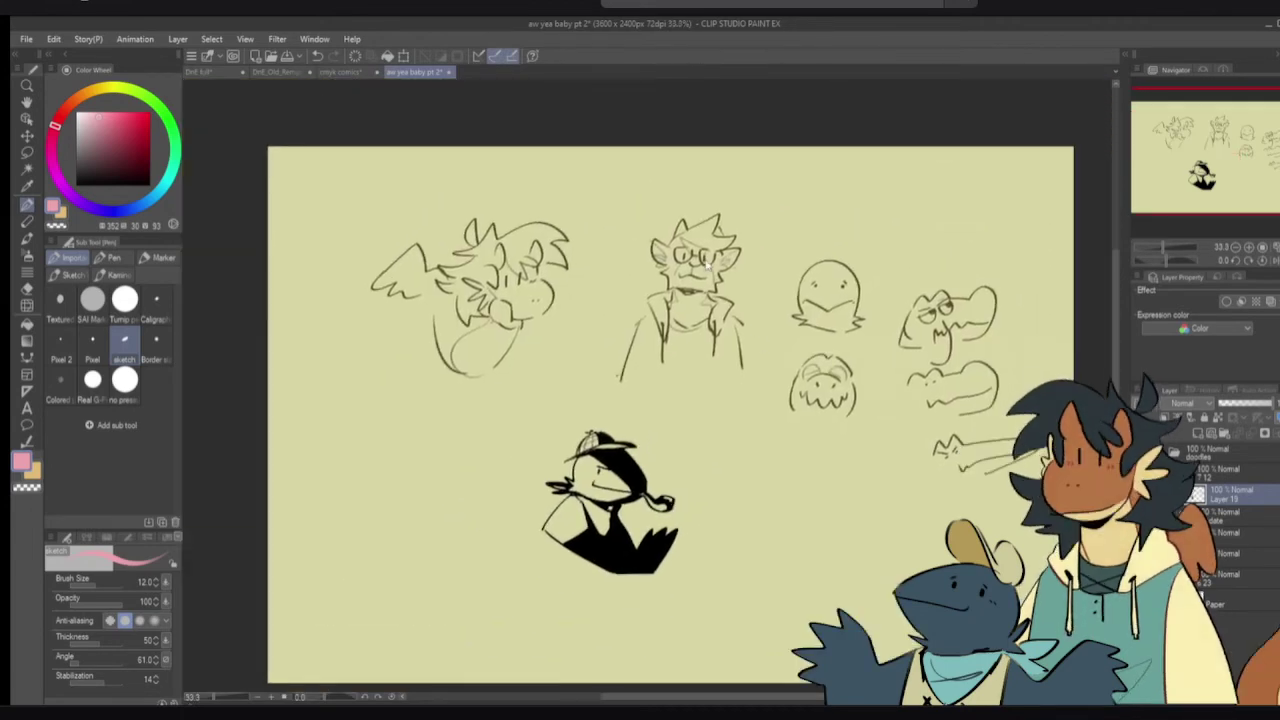
{"action": "mouse_move", "coordinate": [708, 266]}
{"action": "left_mouse_down"}
{"action": "mouse_move", "coordinate": [784, 255]}
{"action": "mouse_move", "coordinate": [752, 236]}
{"action": "mouse_move", "coordinate": [733, 242]}
{"action": "left_mouse_up"}
- Hide the existing doodles and add a blank raster layer, clearing the lasso selection around the upper sketches
{"action": "key", "text": "m"}
{"action": "mouse_move", "coordinate": [914, 376]}
{"action": "left_mouse_down"}
{"action": "mouse_move", "coordinate": [803, 413]}
{"action": "mouse_move", "coordinate": [730, 351]}
{"action": "mouse_move", "coordinate": [599, 367]}
{"action": "mouse_move", "coordinate": [452, 354]}
{"action": "mouse_move", "coordinate": [428, 170]}
{"action": "mouse_move", "coordinate": [748, 149]}
{"action": "mouse_move", "coordinate": [898, 185]}
{"action": "mouse_move", "coordinate": [922, 262]}
{"action": "left_mouse_up"}
{"action": "key", "text": "p"}
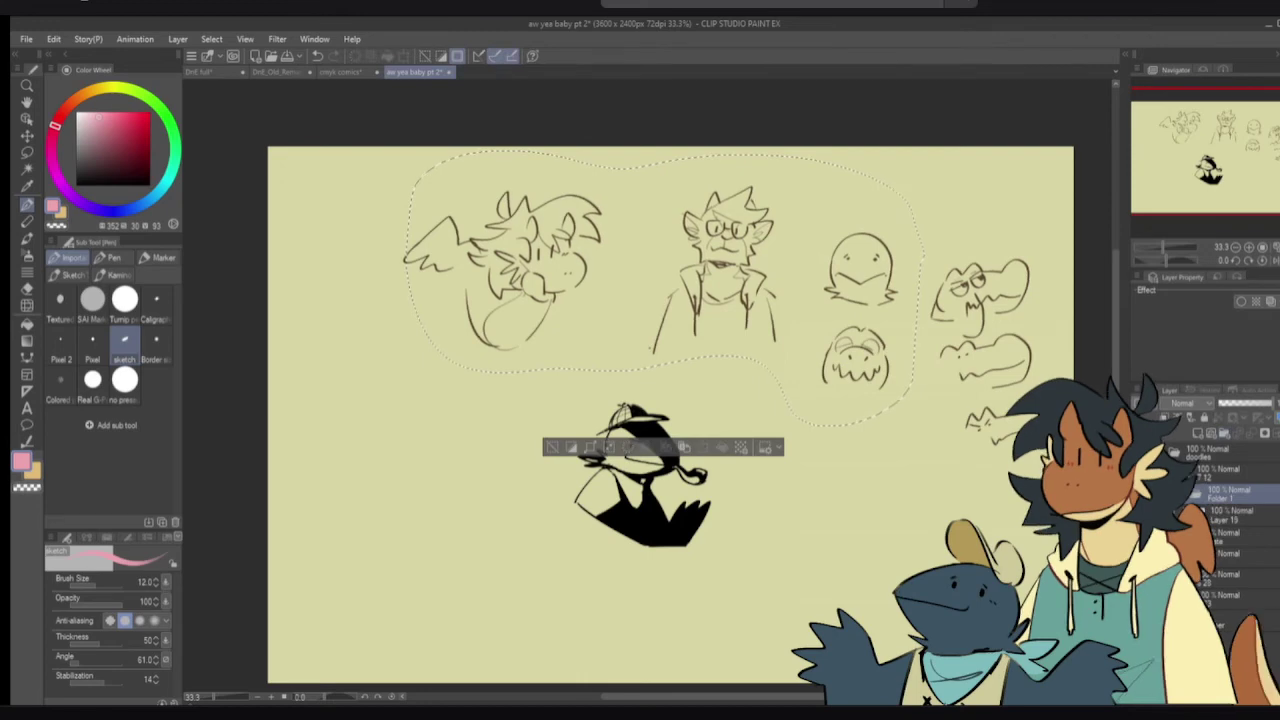
{"action": "left_click", "coordinate": [1146, 494]}
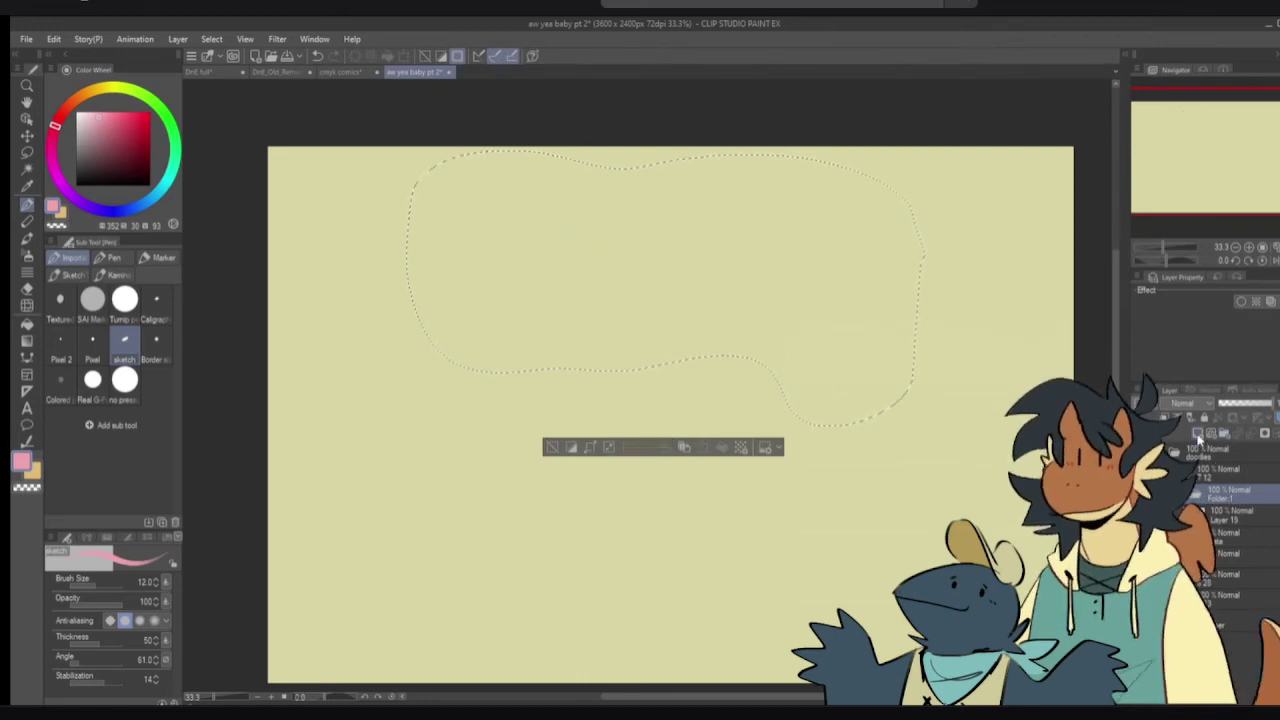
{"action": "left_click", "coordinate": [1198, 436]}
{"action": "left_click", "coordinate": [552, 448]}
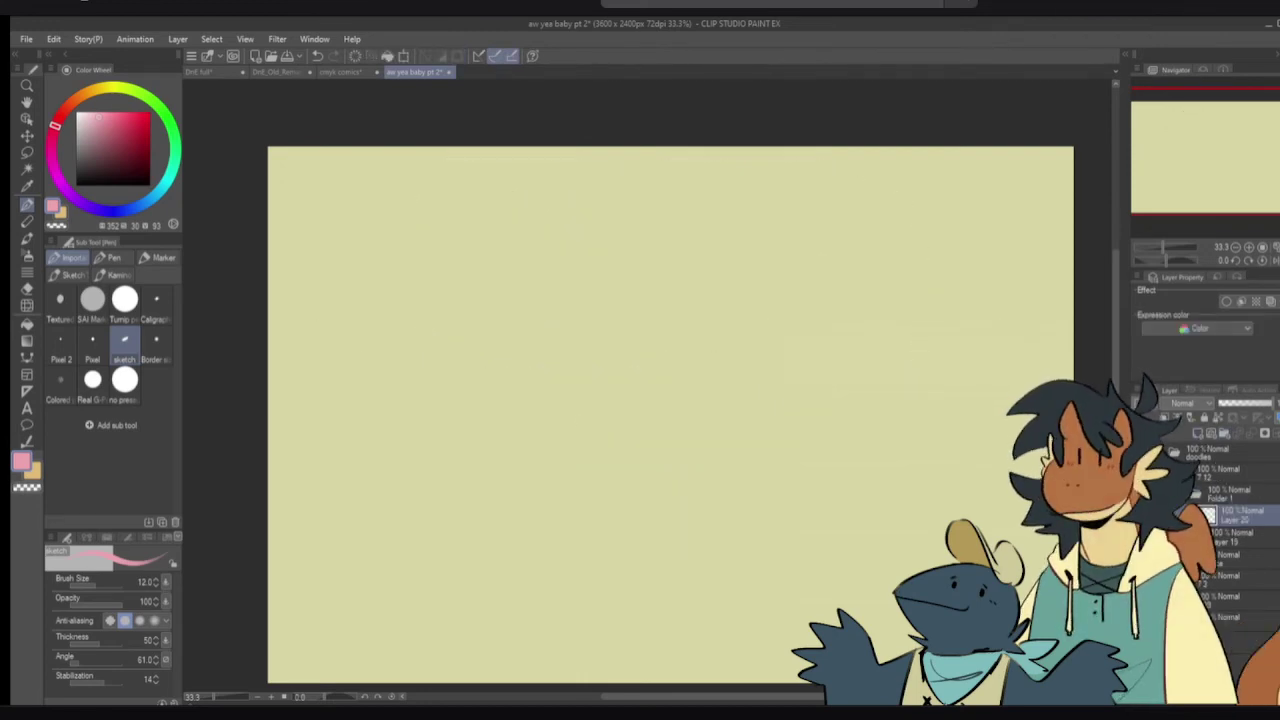
- Add the placeholder text "saDKSADA" to the upper part of the blank canvas and return to the sketch pen
{"action": "key", "text": "t"}
{"action": "left_click", "coordinate": [505, 258]}
{"action": "type", "text": "sd"}
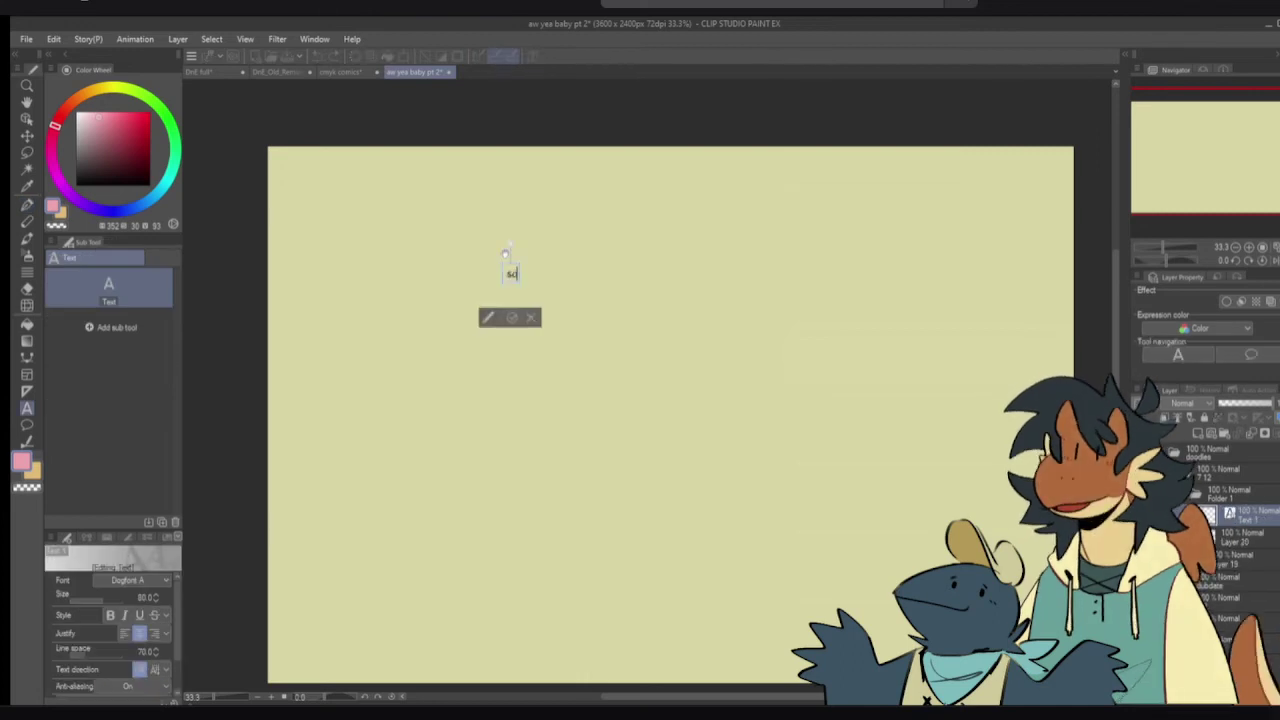
{"action": "type", "text": "DkSADA"}
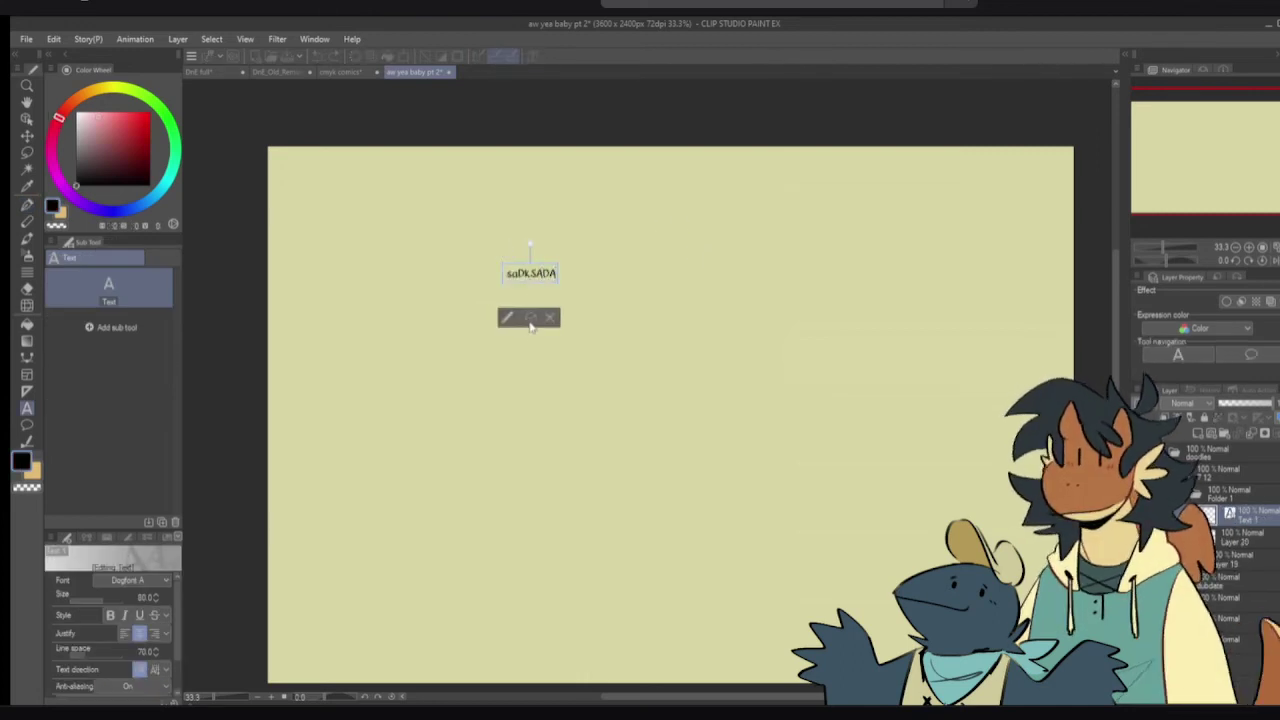
{"action": "left_click", "coordinate": [531, 319]}
{"action": "key", "text": "p"}
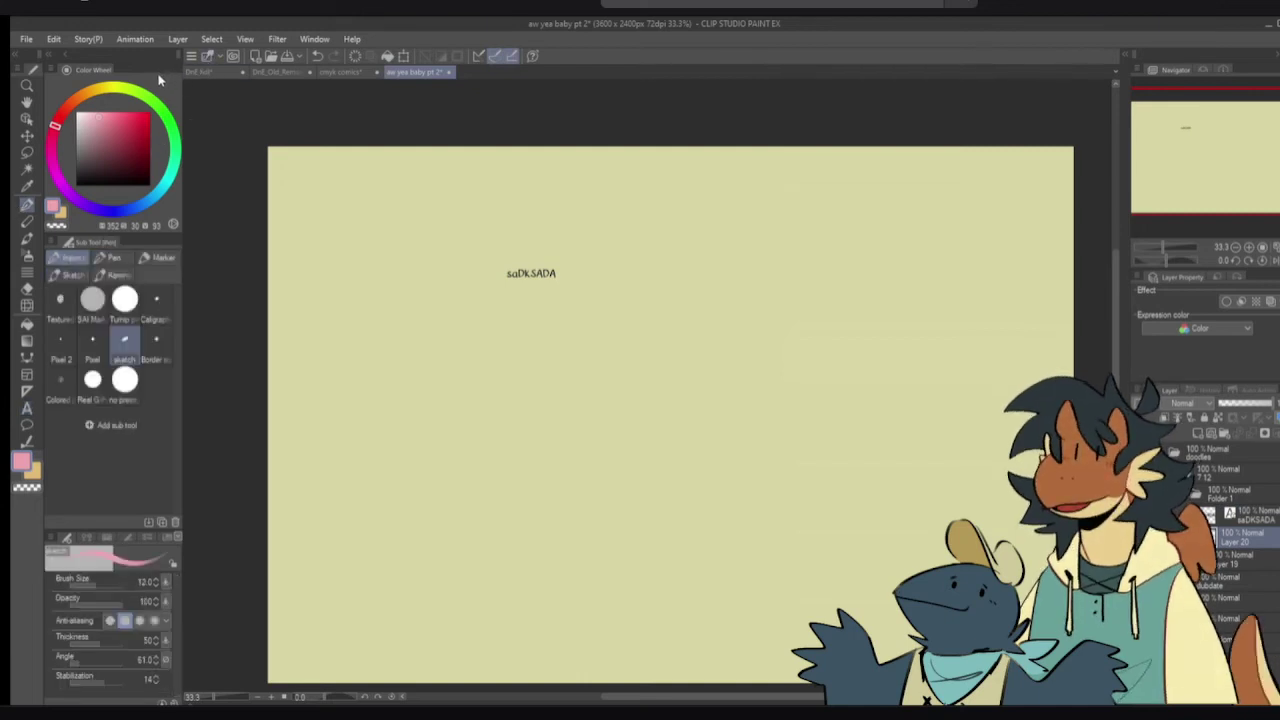
{"action": "left_click", "coordinate": [76, 98]}
{"action": "left_click", "coordinate": [96, 153]}
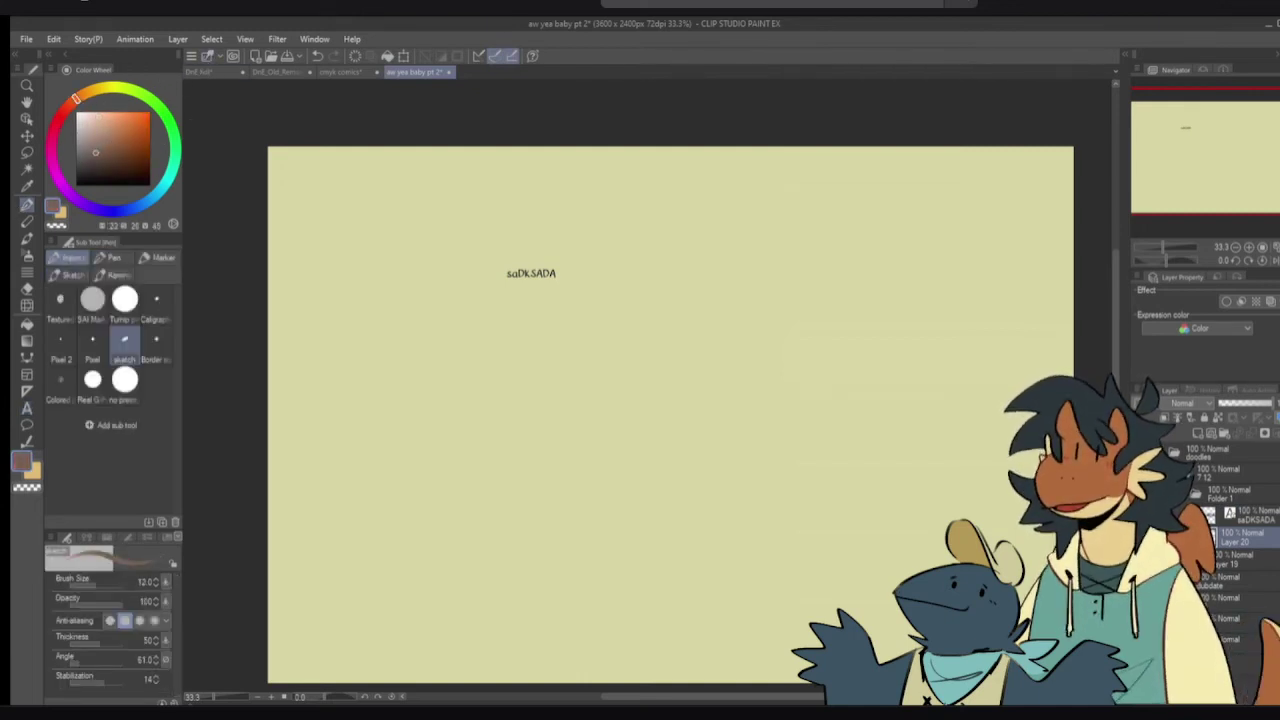
{"action": "left_click", "coordinate": [499, 265]}
{"action": "left_click", "coordinate": [503, 415], "text": "shift"}
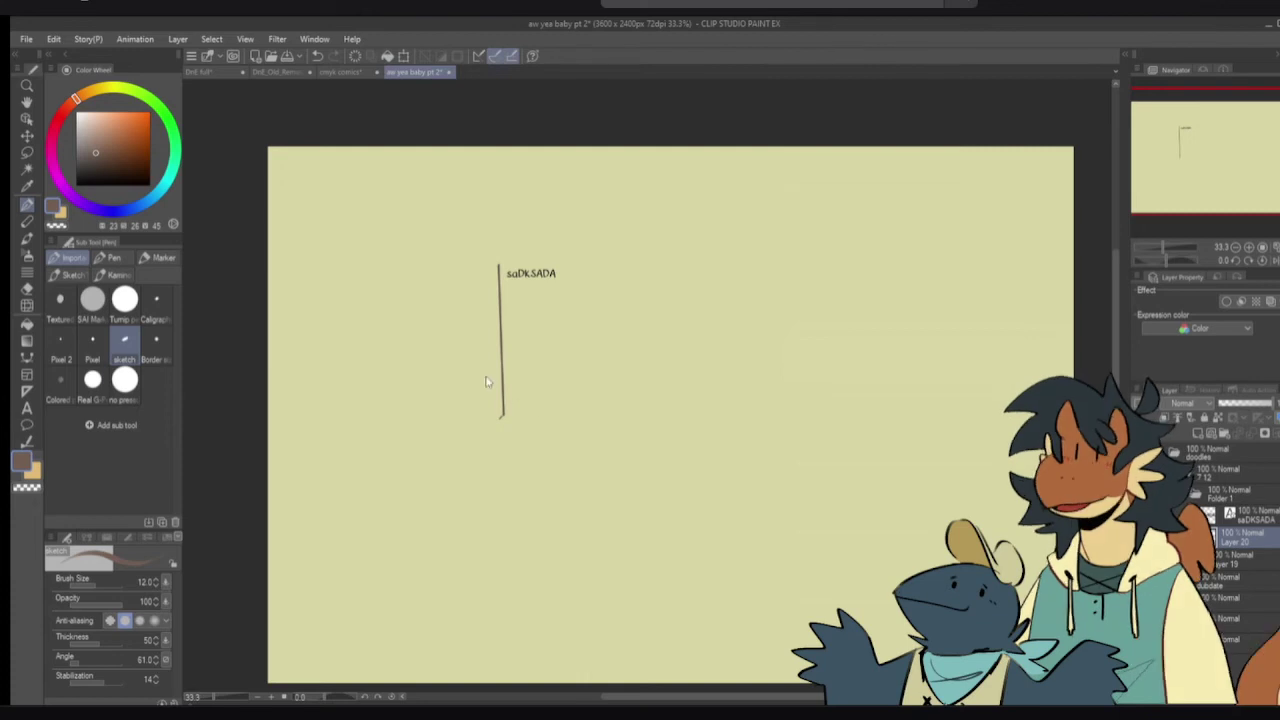
{"action": "key", "text": "ctrl+z"}
{"action": "left_click", "coordinate": [115, 154]}
{"action": "left_click_drag", "start_coordinate": [498, 265], "coordinate": [495, 385]}
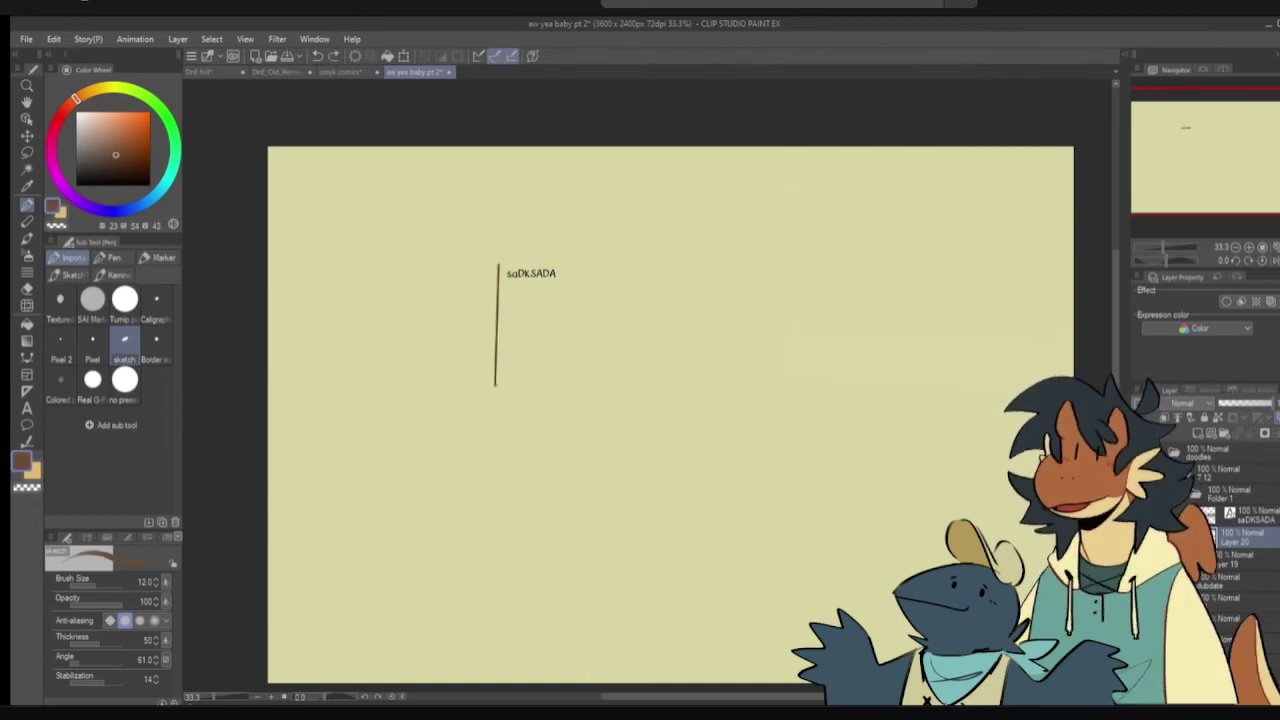
{"action": "key", "text": "ctrl+z"}
- Draw a straight-edged, nearly square panel outline around the placeholder text in a dark reddish brown
{"action": "left_click", "coordinate": [130, 159]}
{"action": "left_click_drag", "start_coordinate": [498, 265], "coordinate": [517, 345]}
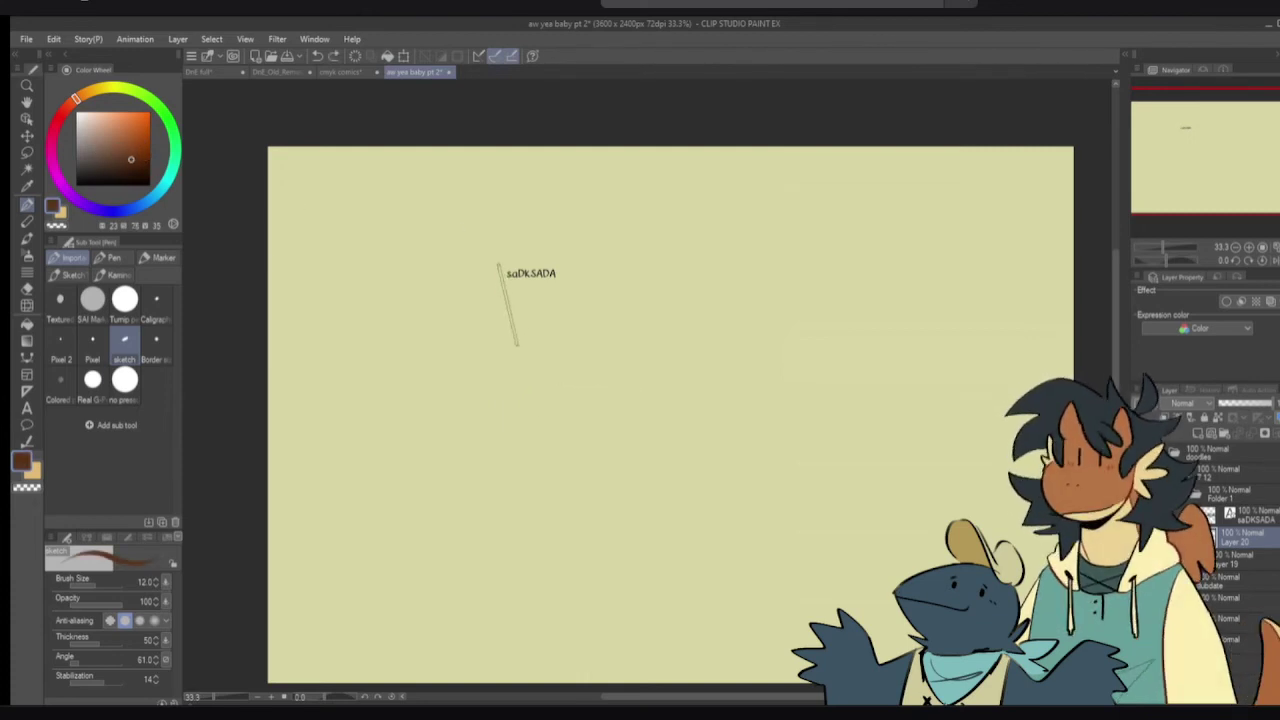
{"action": "left_click", "coordinate": [497, 384], "text": "shift"}
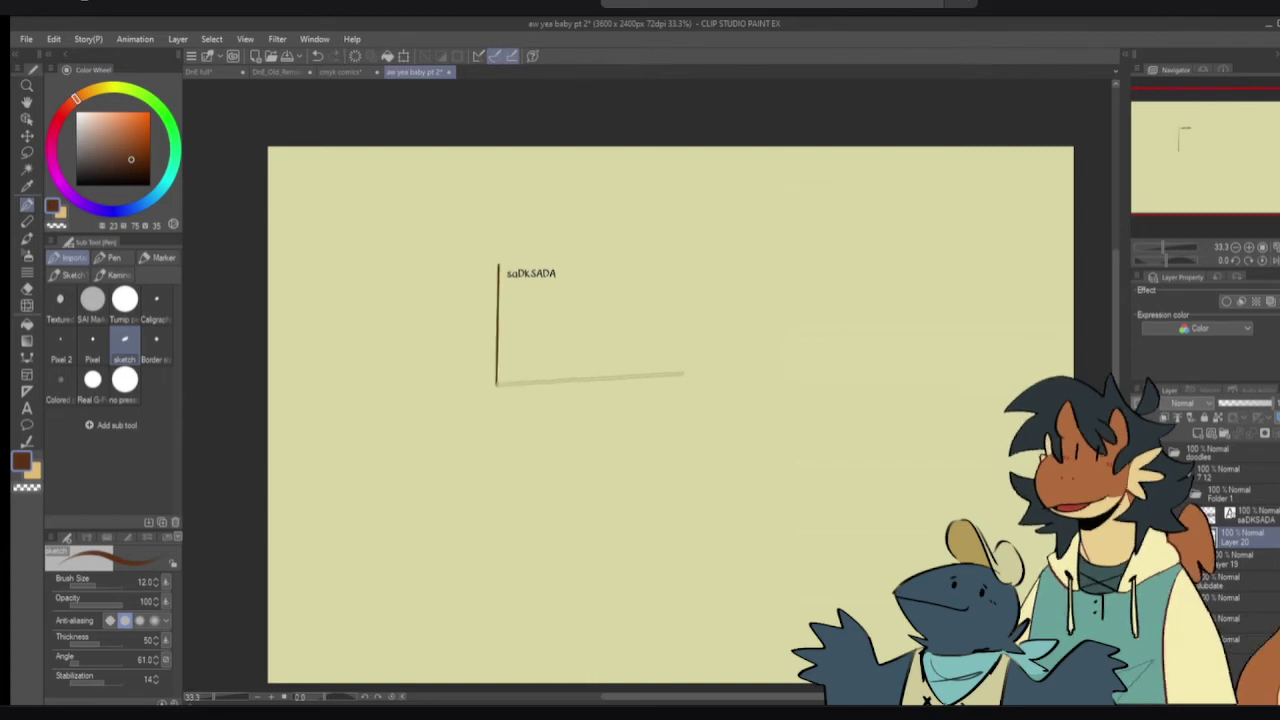
{"action": "key", "text": "ctrl+z"}
{"action": "left_click", "coordinate": [499, 384], "text": "shift"}
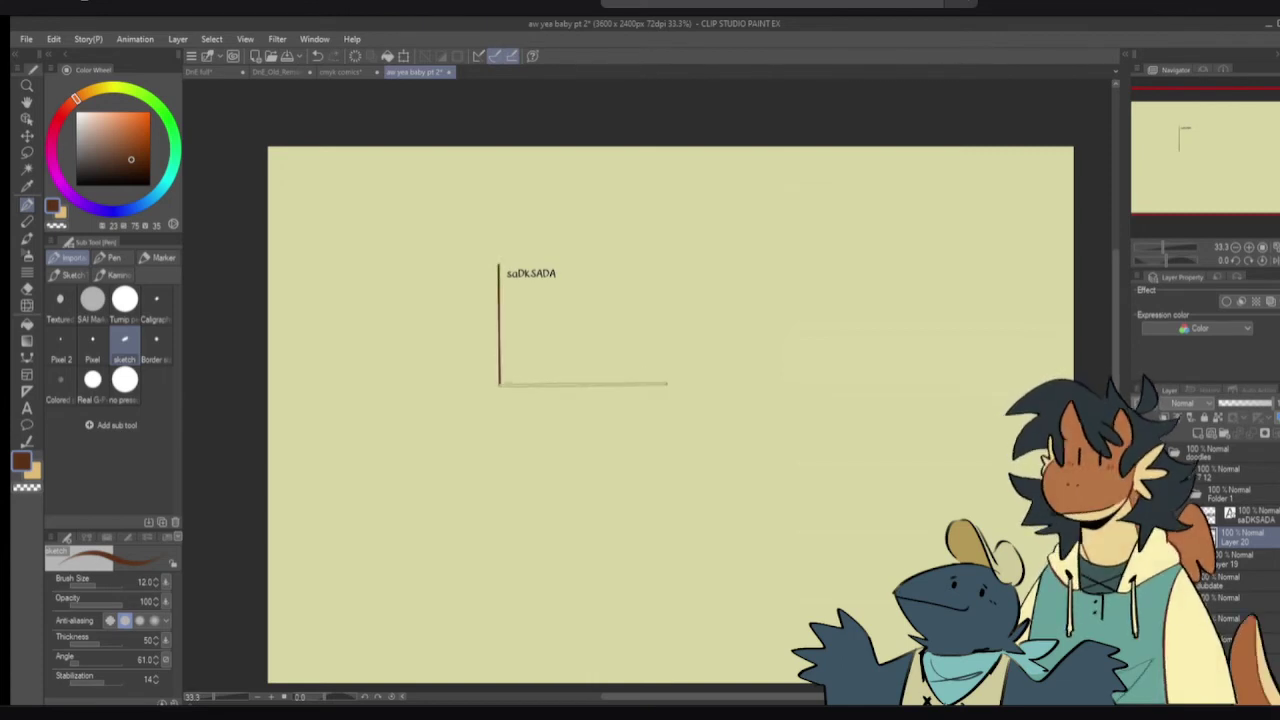
{"action": "left_click", "coordinate": [650, 384], "text": "shift"}
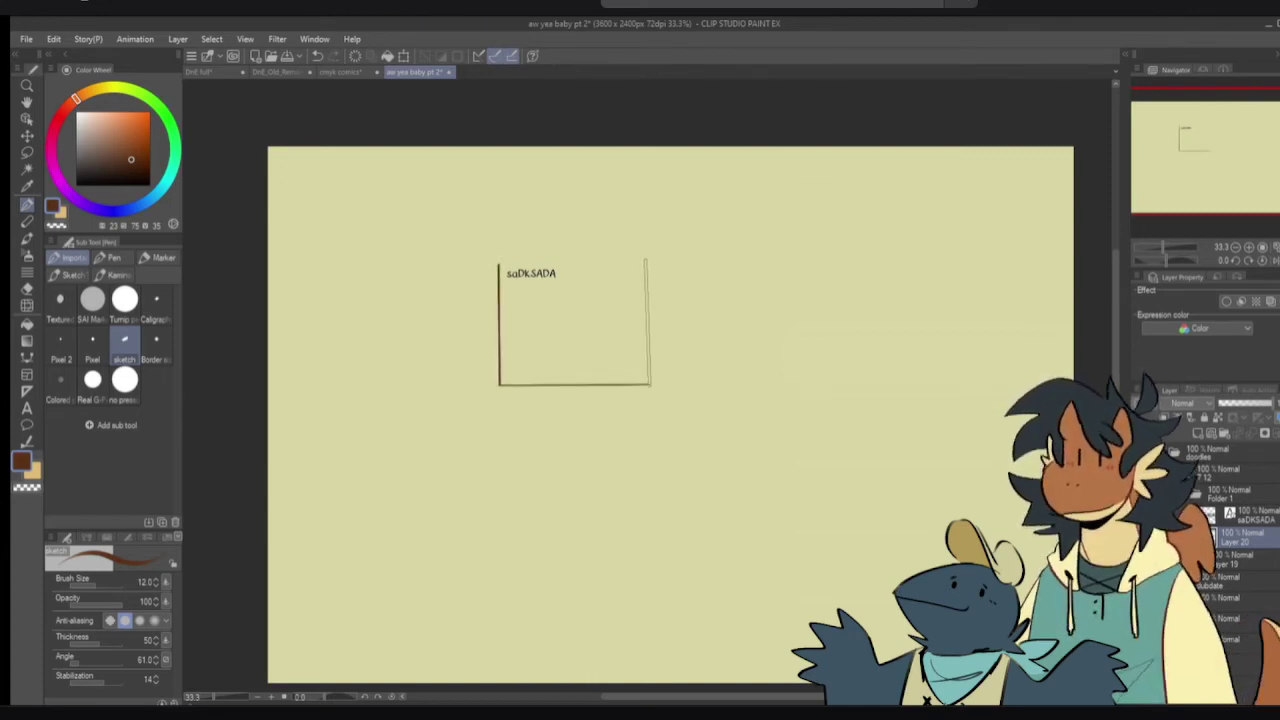
{"action": "left_click_drag", "start_coordinate": [645, 260], "coordinate": [498, 257]}
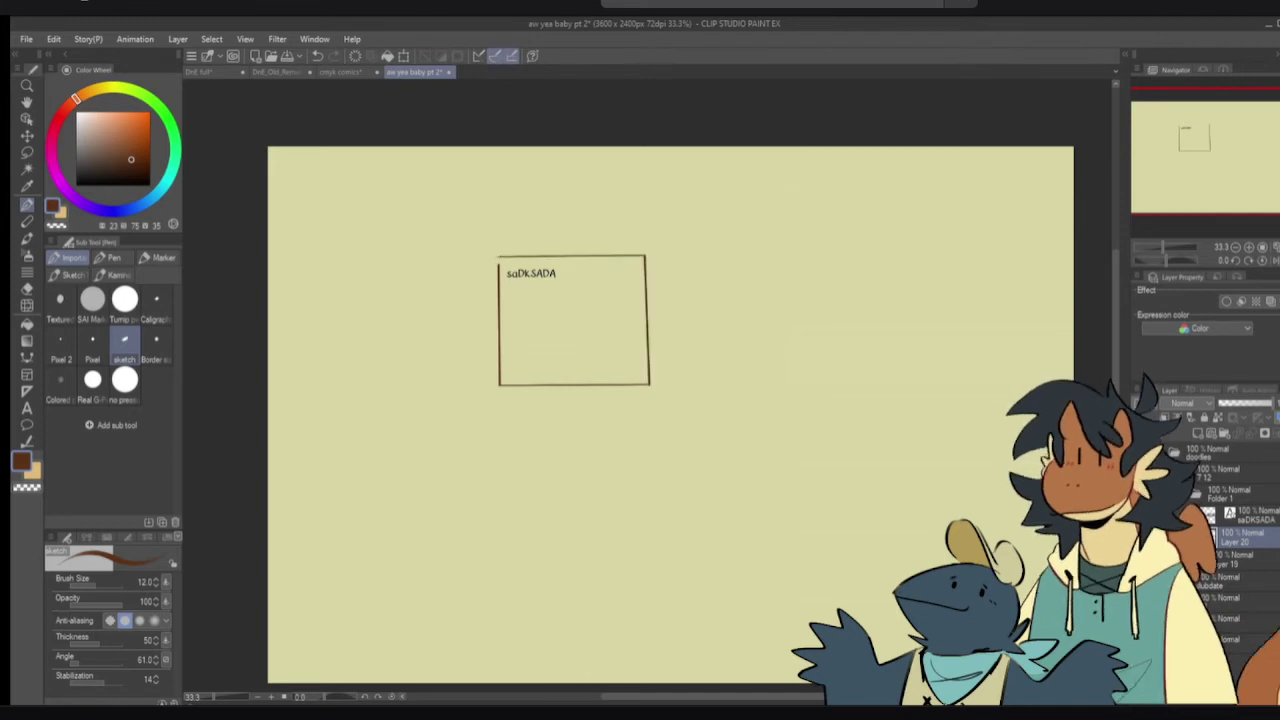
{"action": "scroll", "coordinate": [589, 317], "scroll_direction": "up", "scroll_amount": 2}
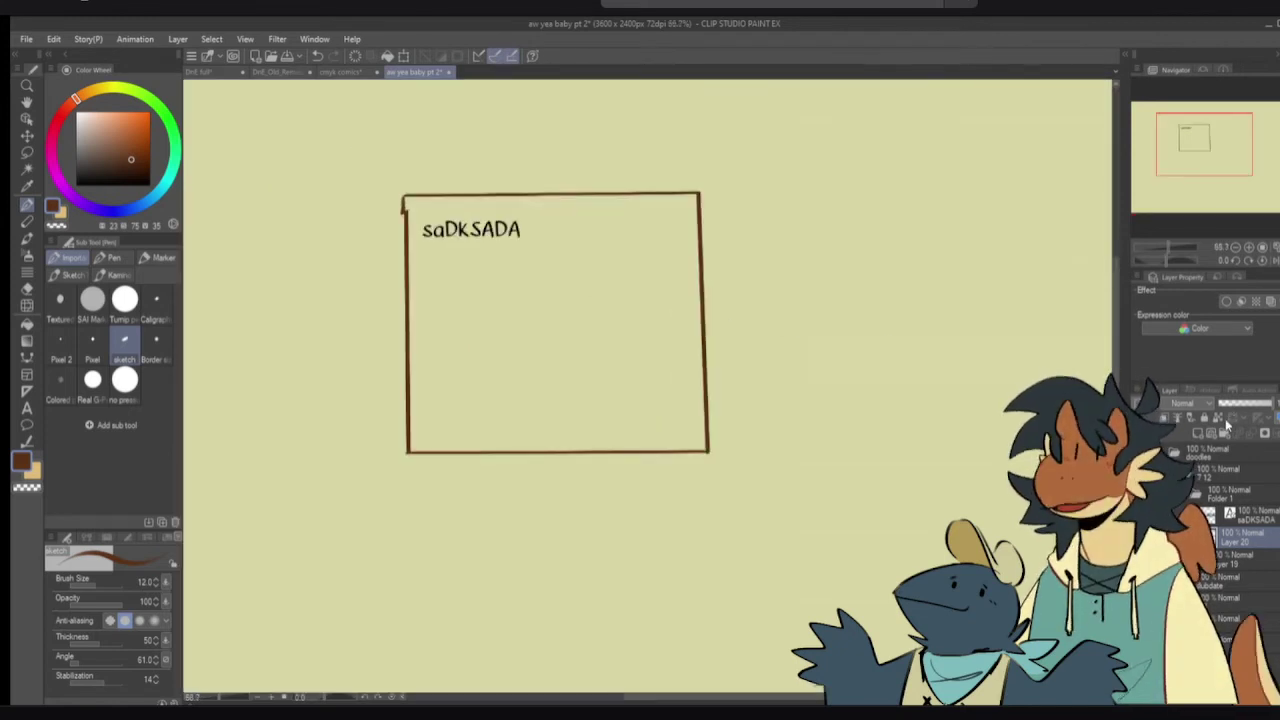
- Recolour the panel outline a muted olive brown and erase the overshoot at its upper-left corner
{"action": "left_click", "coordinate": [92, 91]}
{"action": "left_click", "coordinate": [110, 160]}
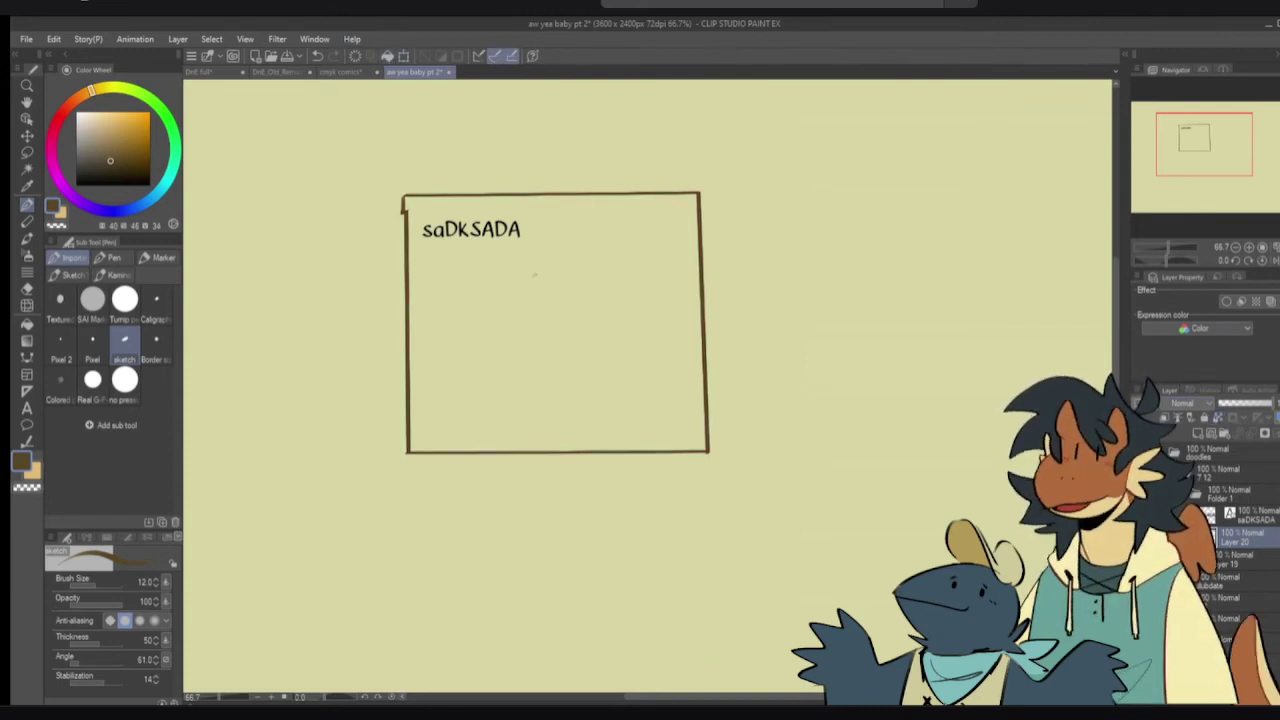
{"action": "key", "text": "e"}
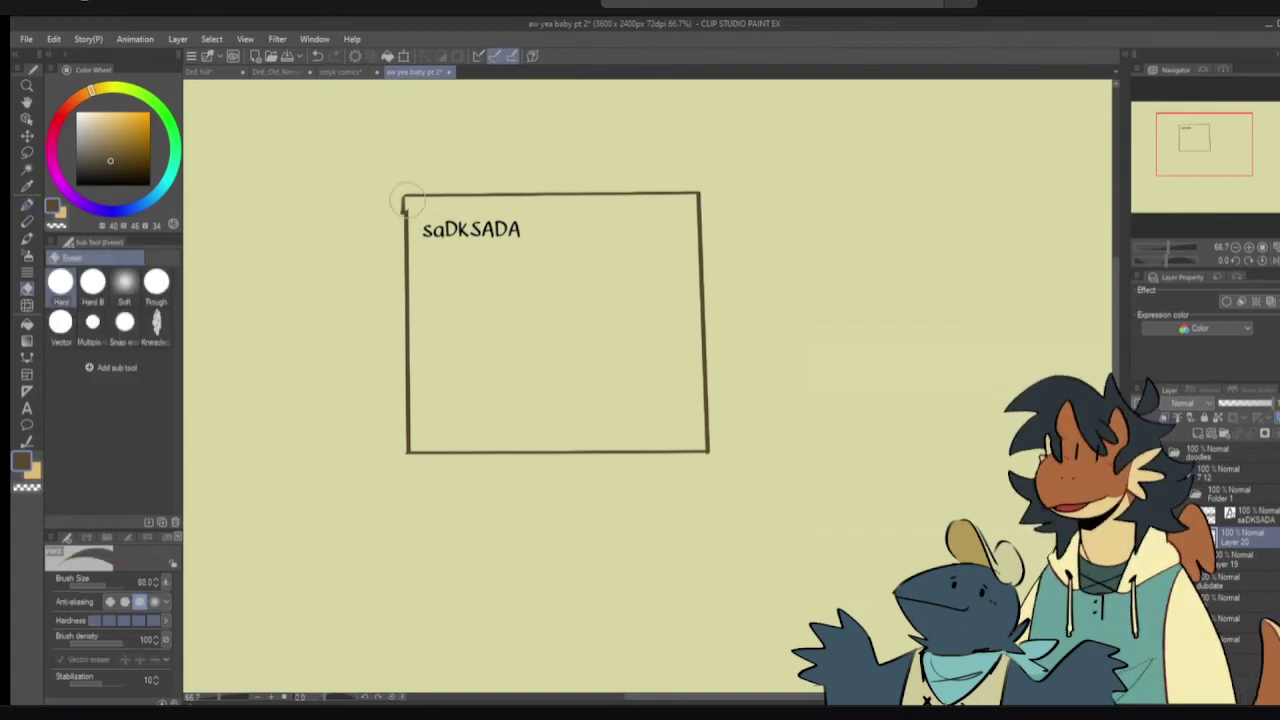
{"action": "key", "text": "p"}
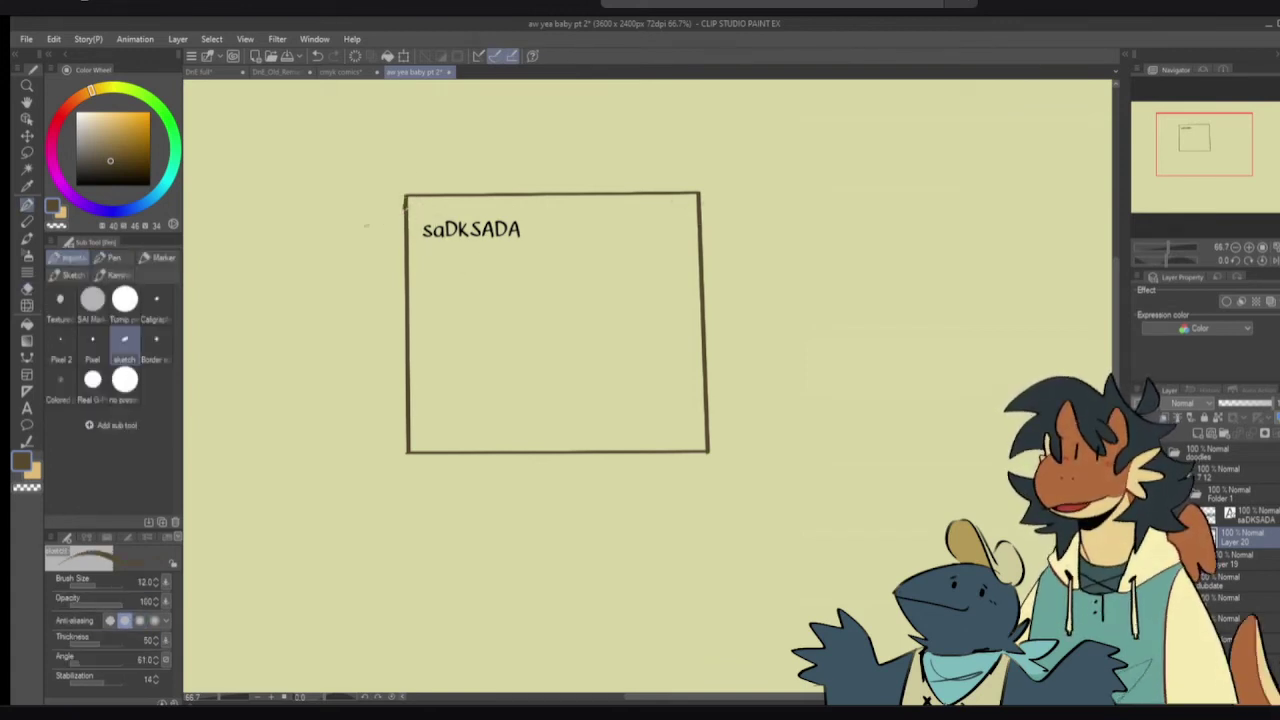
- Move the placeholder text above the panel and draw a matching second panel outline to the first one's right
{"action": "left_click_drag", "start_coordinate": [492, 230], "coordinate": [501, 135]}
{"action": "mouse_move", "coordinate": [728, 204]}
{"action": "left_mouse_down"}
{"action": "mouse_move", "coordinate": [691, 204]}
{"action": "mouse_move", "coordinate": [682, 454]}
{"action": "mouse_move", "coordinate": [977, 451]}
{"action": "left_mouse_up"}
{"action": "left_click", "coordinate": [977, 452], "text": "shift"}
{"action": "left_click", "coordinate": [971, 189], "text": "shift"}
{"action": "left_click_drag", "start_coordinate": [710, 188], "coordinate": [676, 189]}
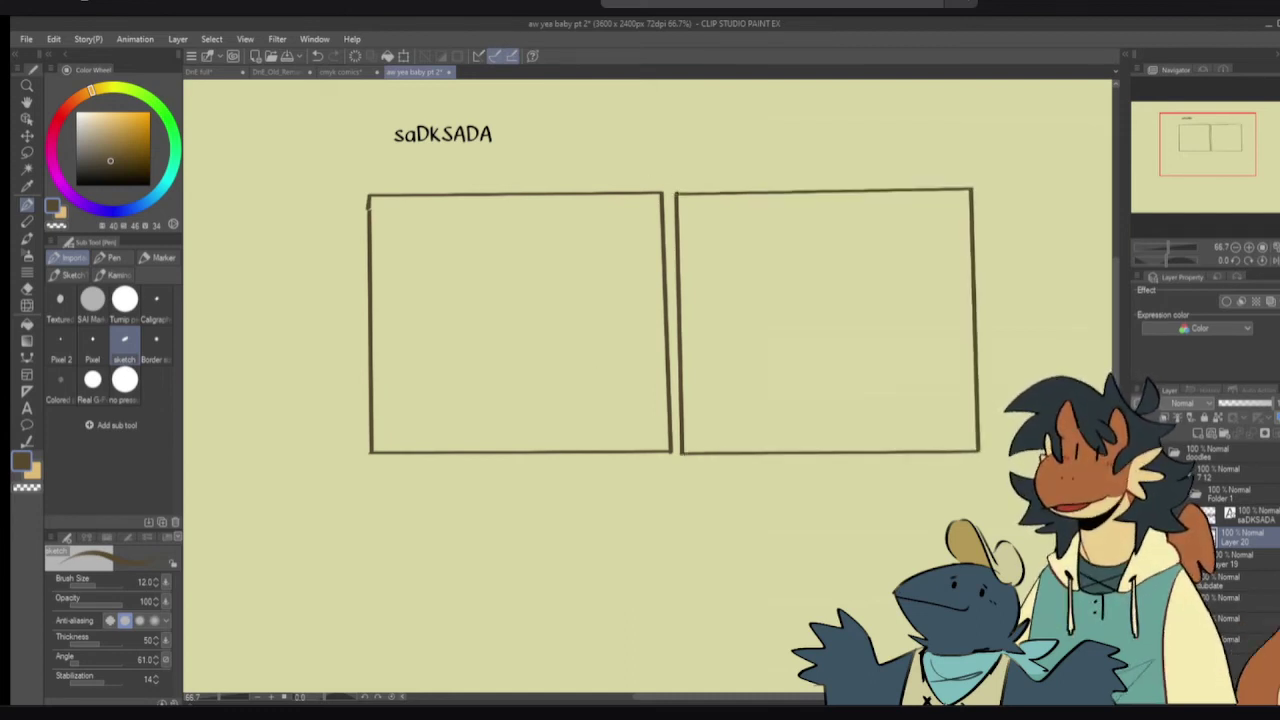
- Draw a third panel outline of similar size directly beneath the first panel, leaving a narrow gutter
{"action": "left_click_drag", "start_coordinate": [372, 463], "coordinate": [715, 468]}
{"action": "left_click", "coordinate": [671, 465], "text": "shift"}
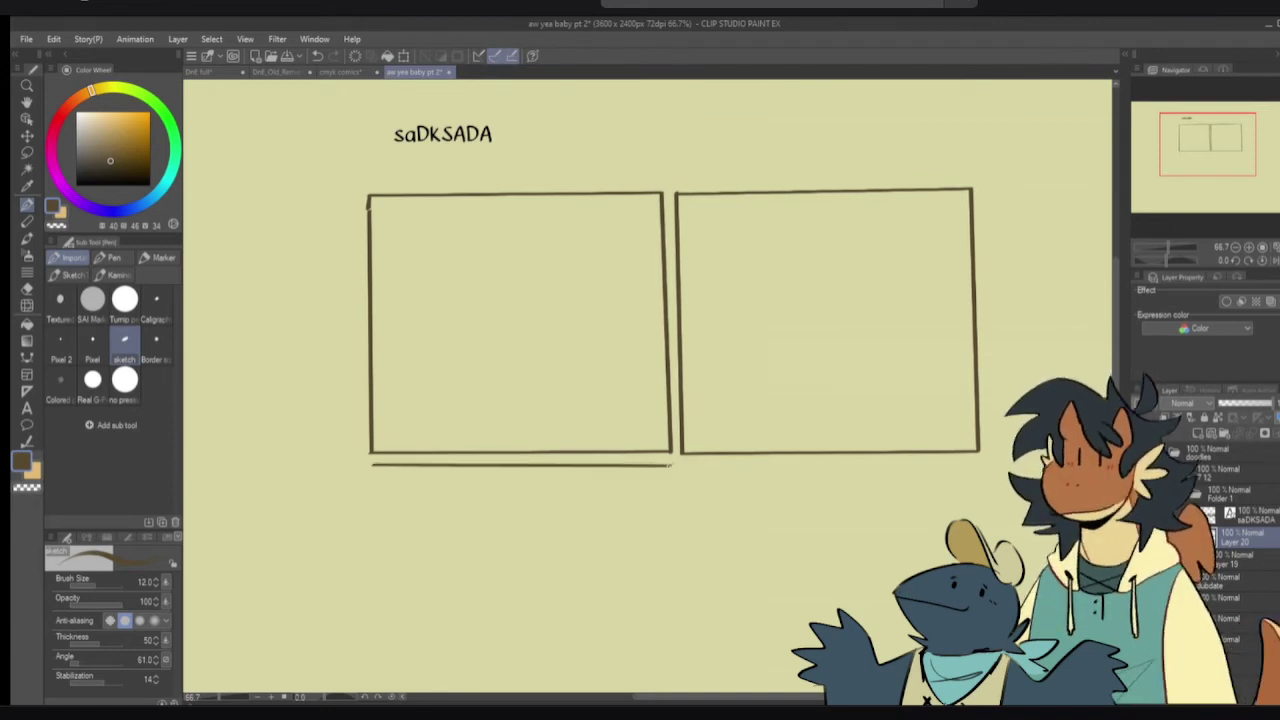
{"action": "left_click_drag", "start_coordinate": [680, 643], "coordinate": [660, 543]}
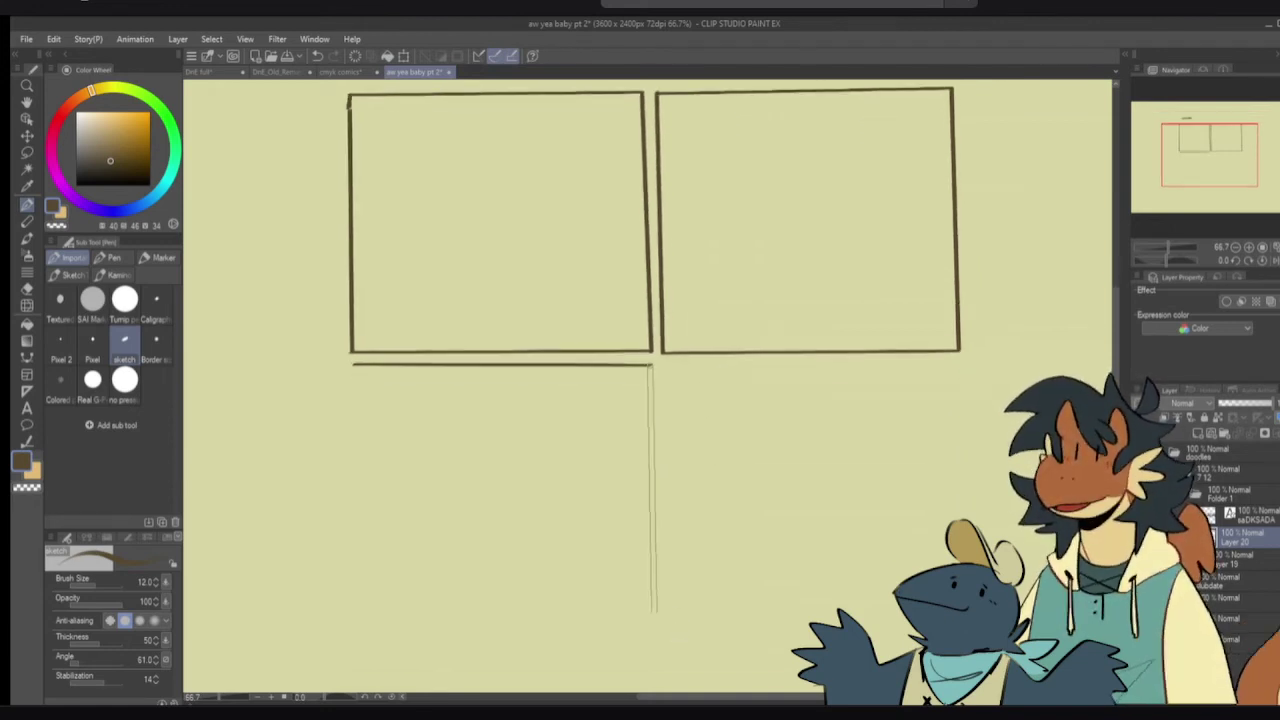
{"action": "left_click", "coordinate": [650, 630], "text": "shift"}
{"action": "left_click_drag", "start_coordinate": [606, 612], "coordinate": [335, 621]}
{"action": "left_click", "coordinate": [337, 625], "text": "shift"}
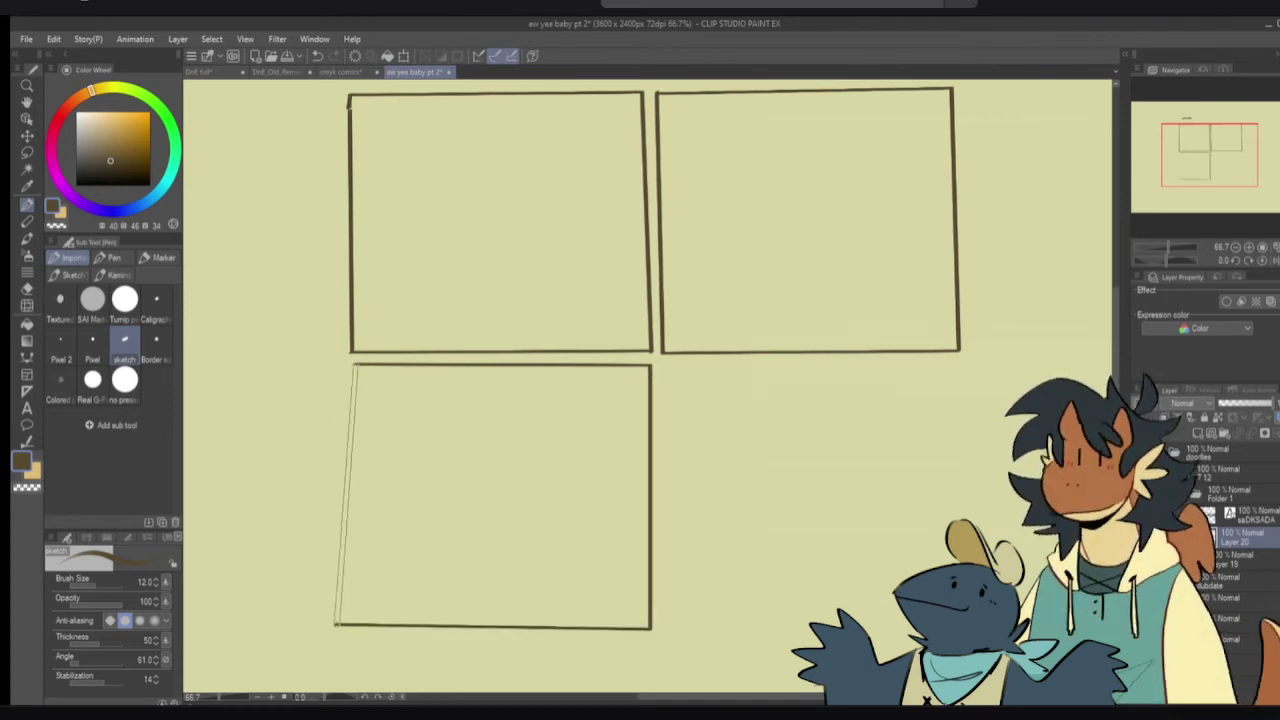
{"action": "left_click", "coordinate": [352, 366], "text": "shift"}
- Complete the two-by-two comic layout with a fourth panel outline beneath the second panel
{"action": "mouse_move", "coordinate": [665, 366]}
{"action": "left_mouse_down"}
{"action": "mouse_move", "coordinate": [660, 628]}
{"action": "mouse_move", "coordinate": [900, 625]}
{"action": "left_mouse_up"}
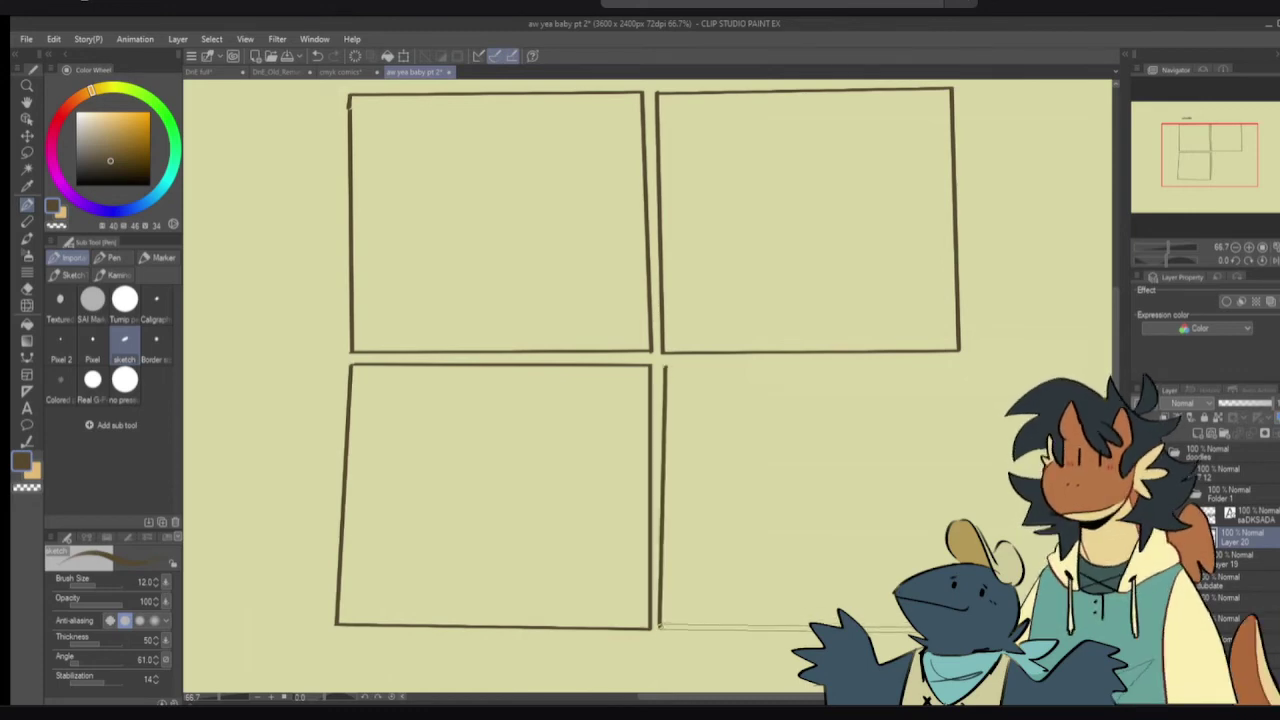
{"action": "left_click", "coordinate": [968, 629], "text": "shift"}
{"action": "left_click", "coordinate": [964, 360], "text": "shift"}
{"action": "left_click", "coordinate": [666, 367], "text": "shift"}
{"action": "left_click_drag", "start_coordinate": [681, 310], "coordinate": [655, 403]}
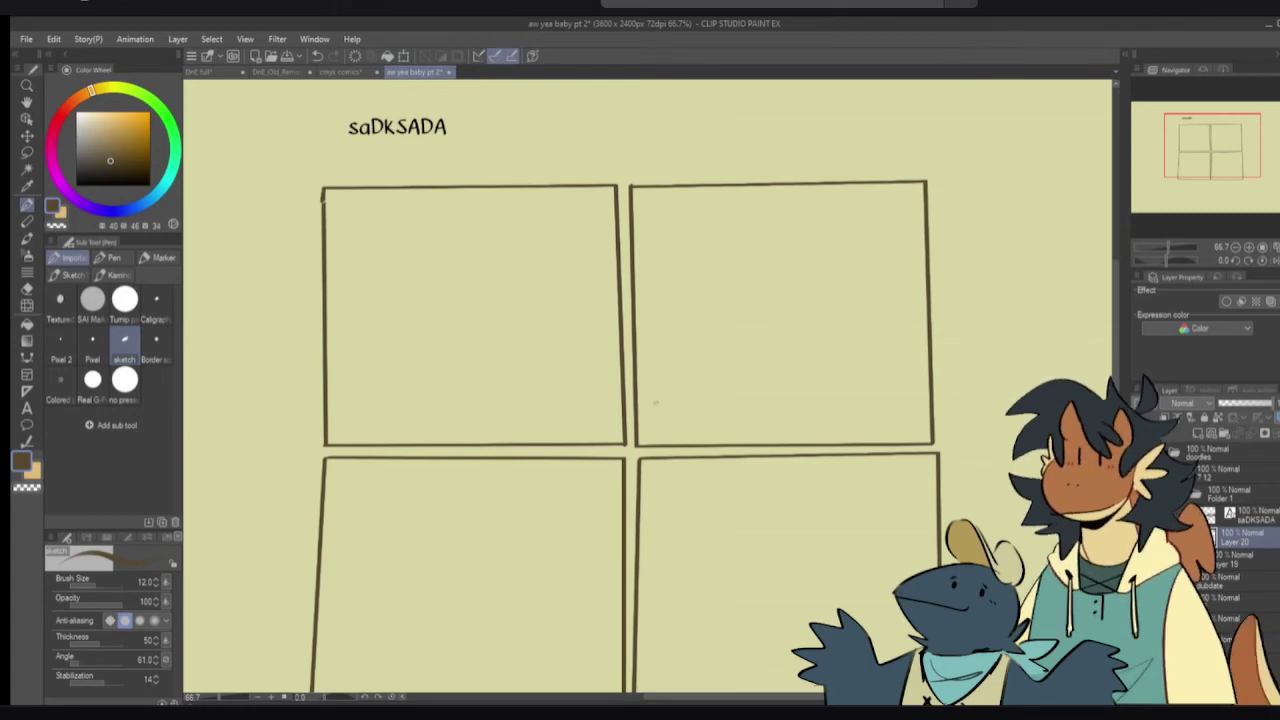
- Examine the finished four-panel comics stored in the cmyk comics document by switching between their layers, and bring up DnE full
{"action": "left_click", "coordinate": [322, 74]}
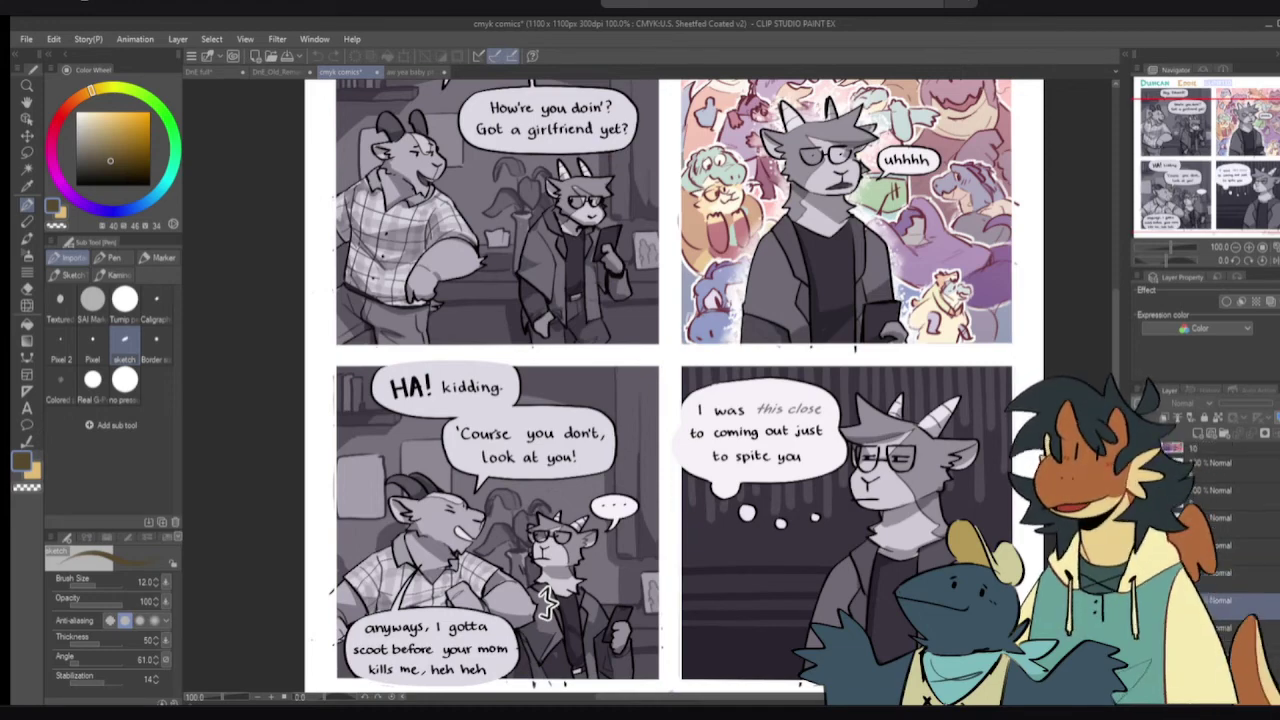
{"action": "left_click", "coordinate": [1143, 452]}
{"action": "left_click", "coordinate": [1143, 479]}
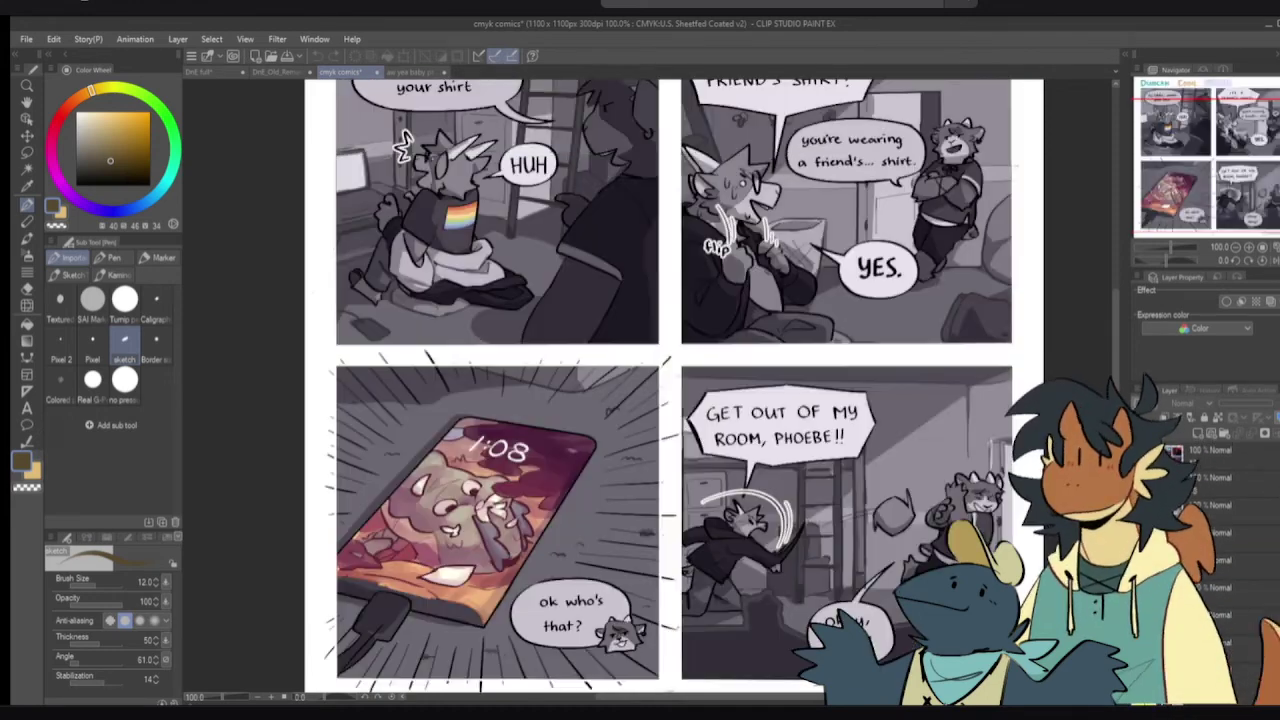
{"action": "left_click", "coordinate": [1143, 479]}
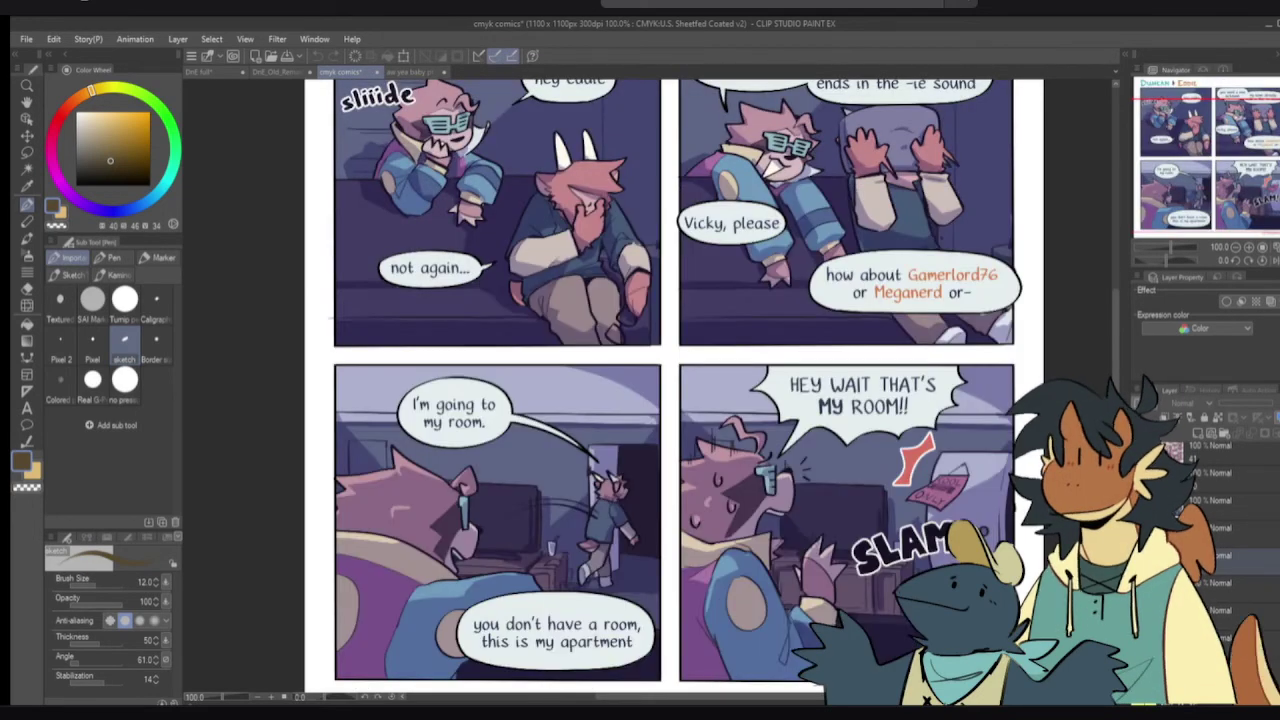
{"action": "left_click", "coordinate": [1143, 507]}
{"action": "left_click", "coordinate": [1143, 534]}
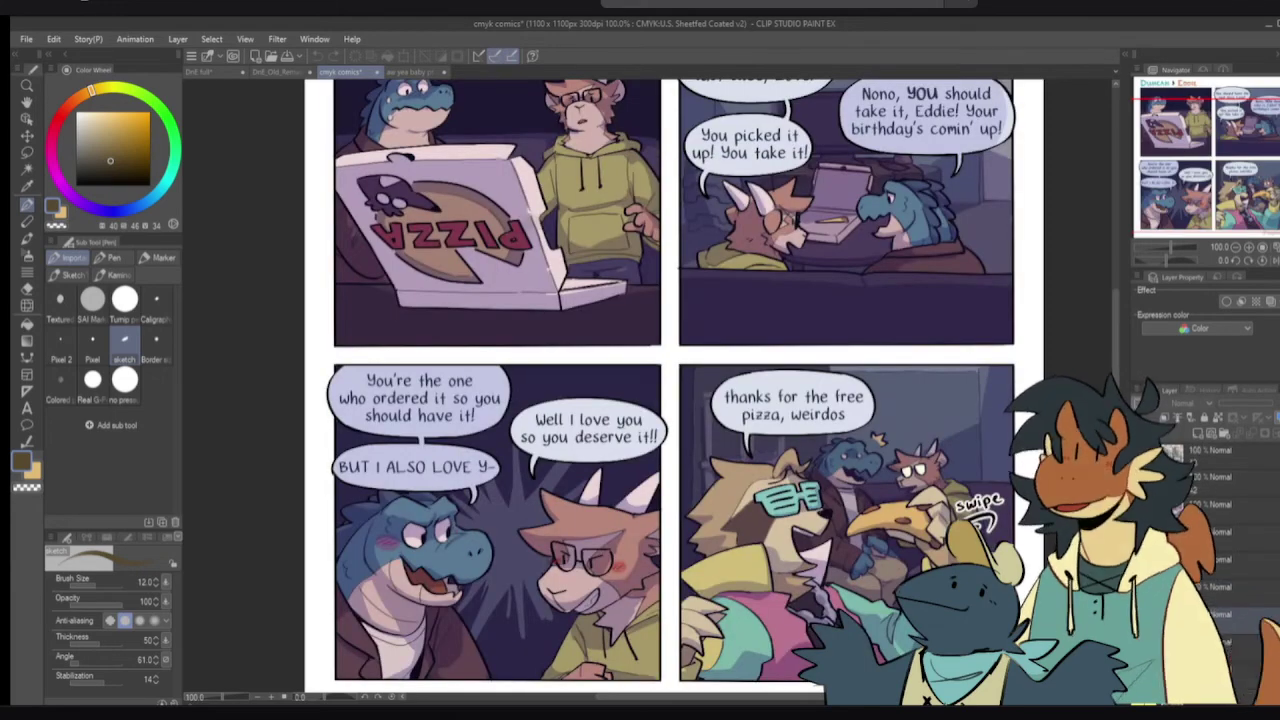
{"action": "left_click", "coordinate": [1143, 561]}
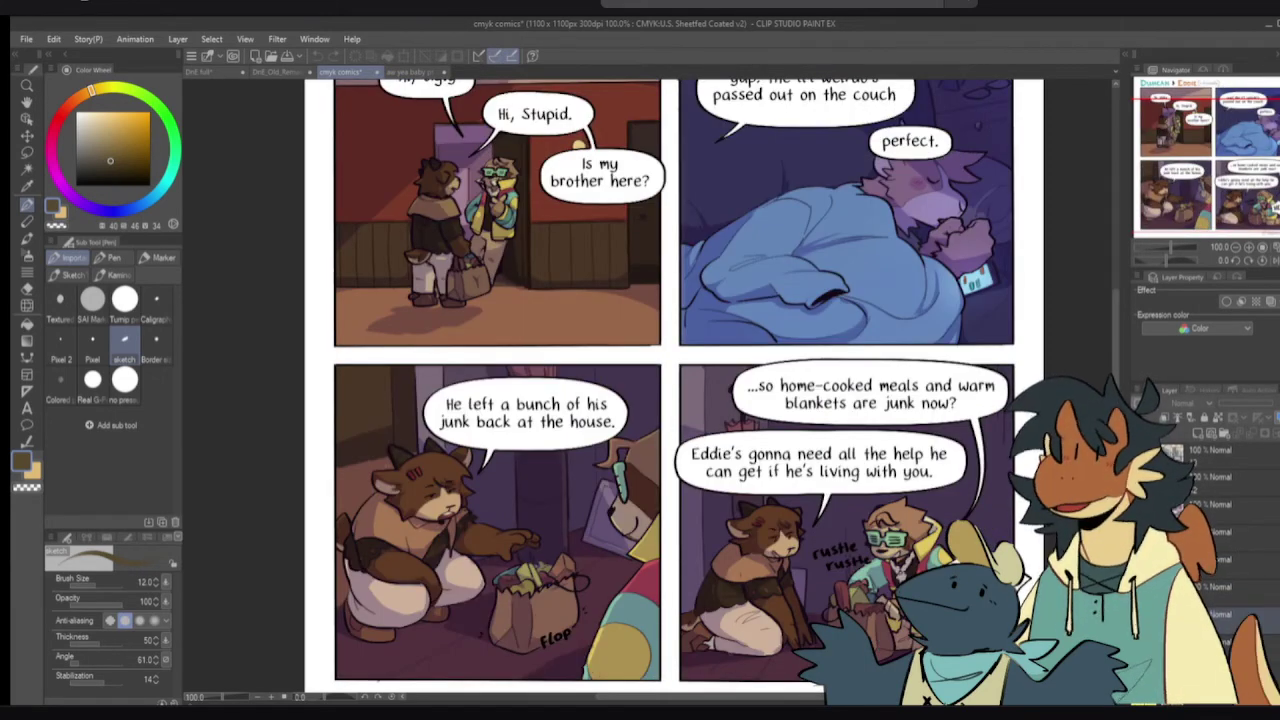
{"action": "left_click", "coordinate": [1143, 561]}
{"action": "left_click", "coordinate": [1143, 533]}
{"action": "left_click", "coordinate": [1143, 533]}
{"action": "left_click", "coordinate": [1143, 505]}
{"action": "left_click", "coordinate": [1143, 505]}
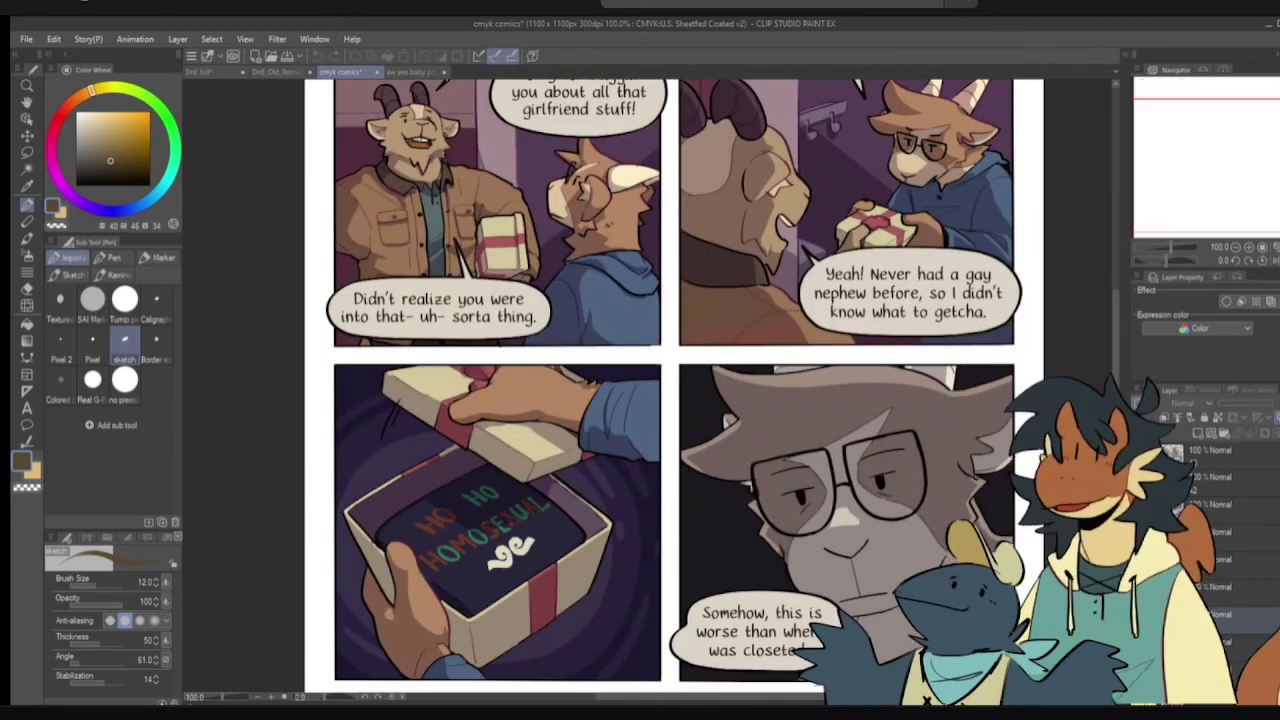
{"action": "left_click", "coordinate": [1143, 478]}
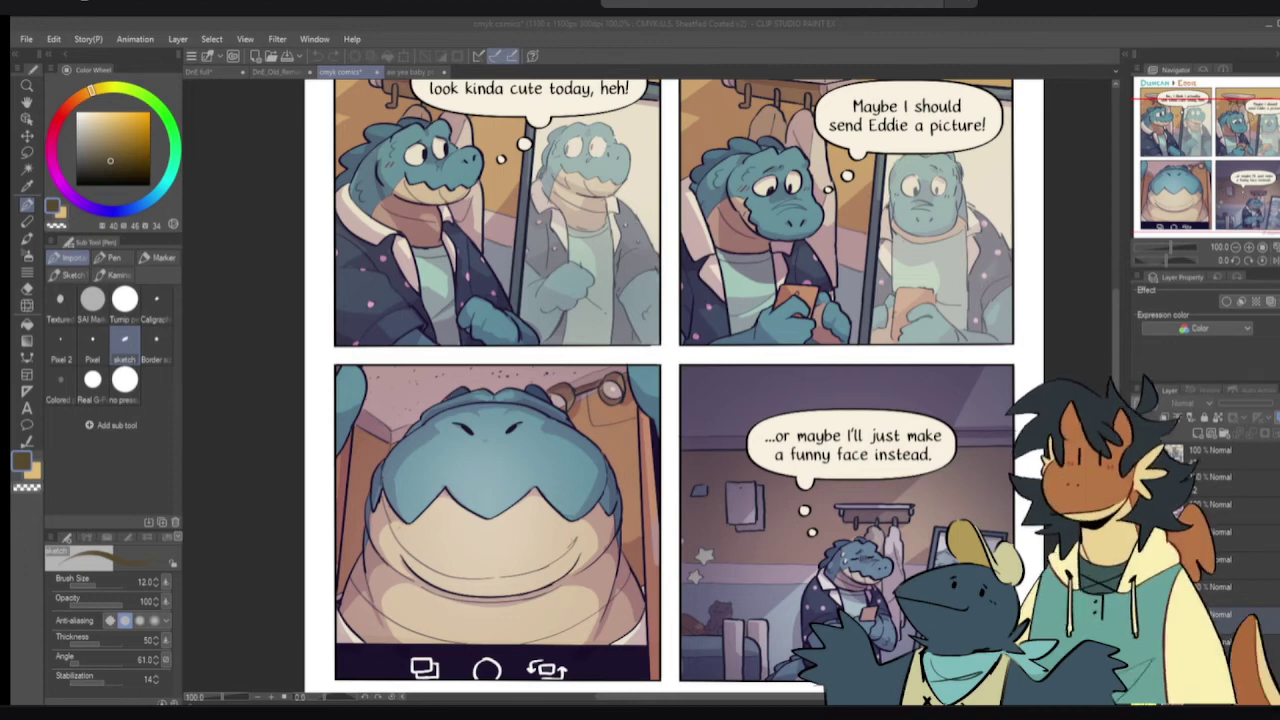
{"action": "left_click", "coordinate": [200, 72]}
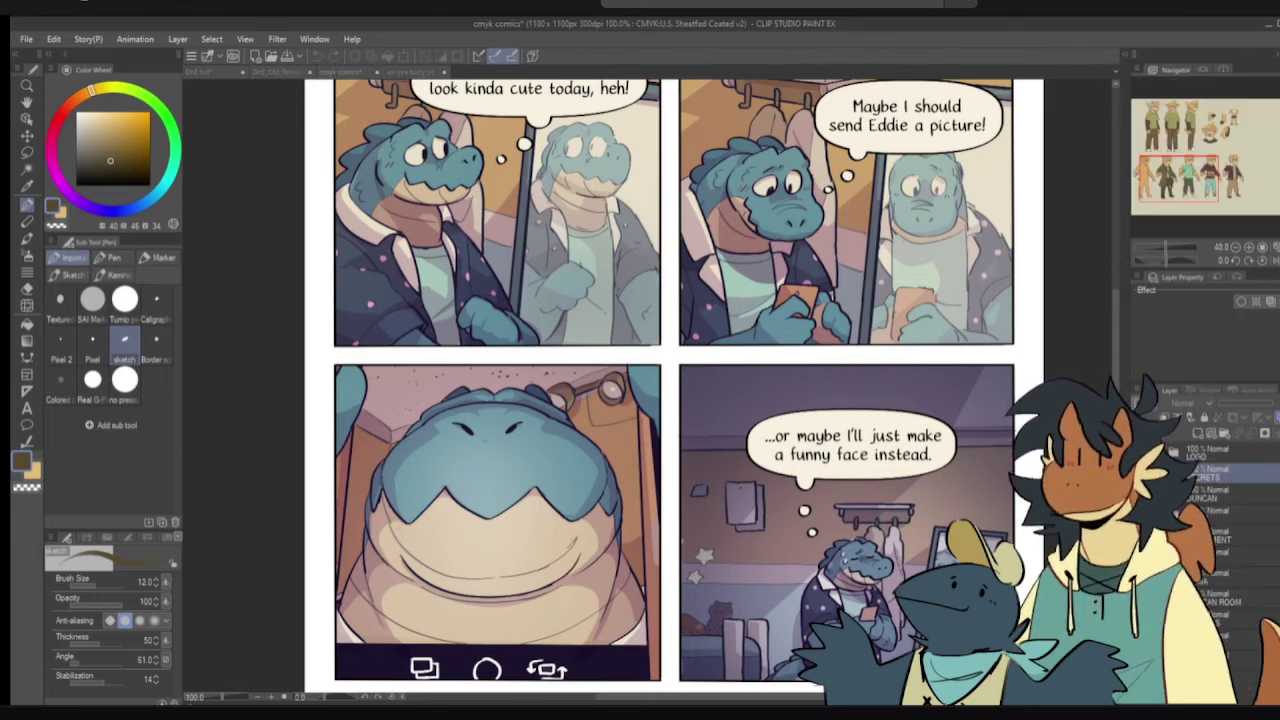
- Close the DNE CONCEPT document and return to the empty four-panel layout in aw yea baby pt 2
{"action": "double_click", "coordinate": [312, 118]}
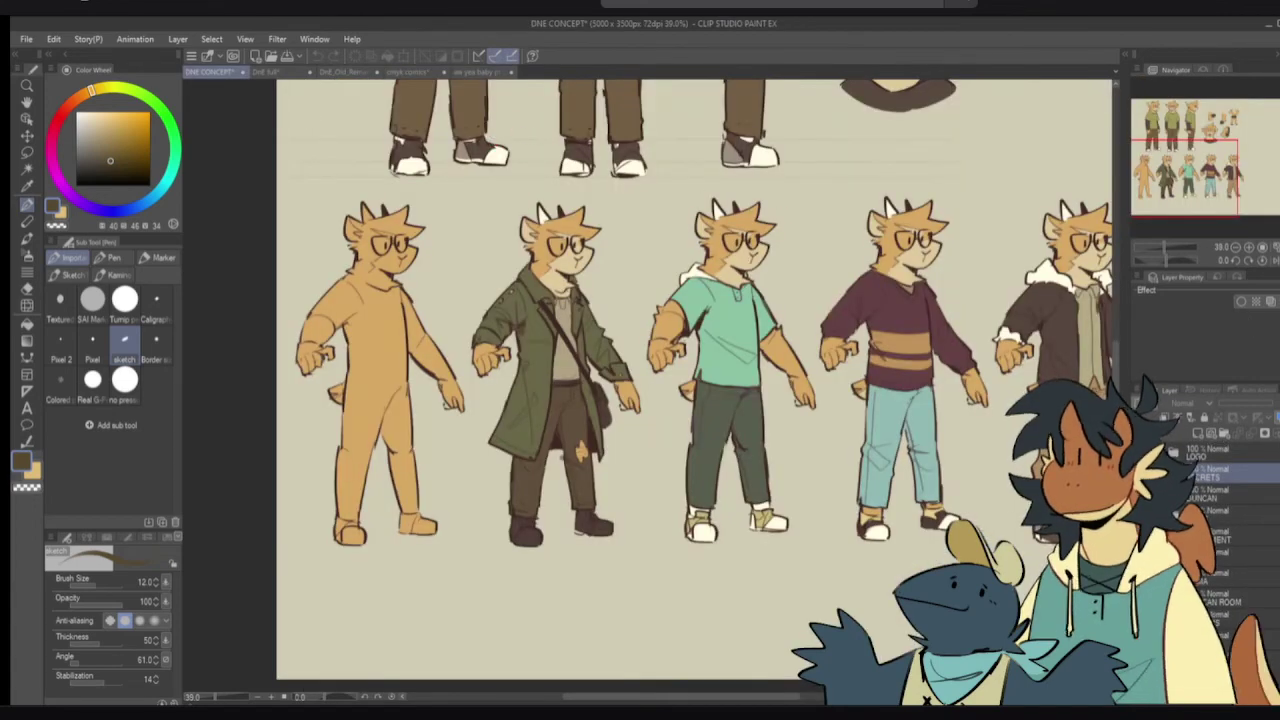
{"action": "left_click", "coordinate": [1143, 494]}
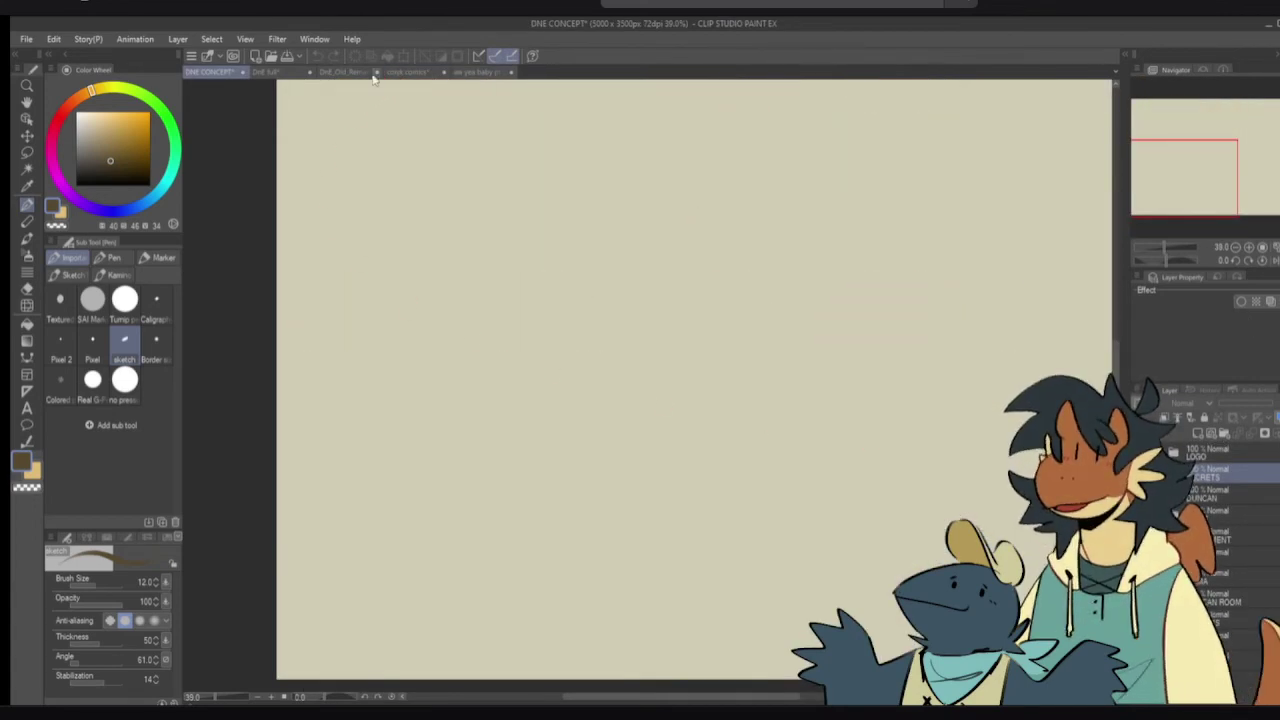
{"action": "left_click", "coordinate": [243, 74]}
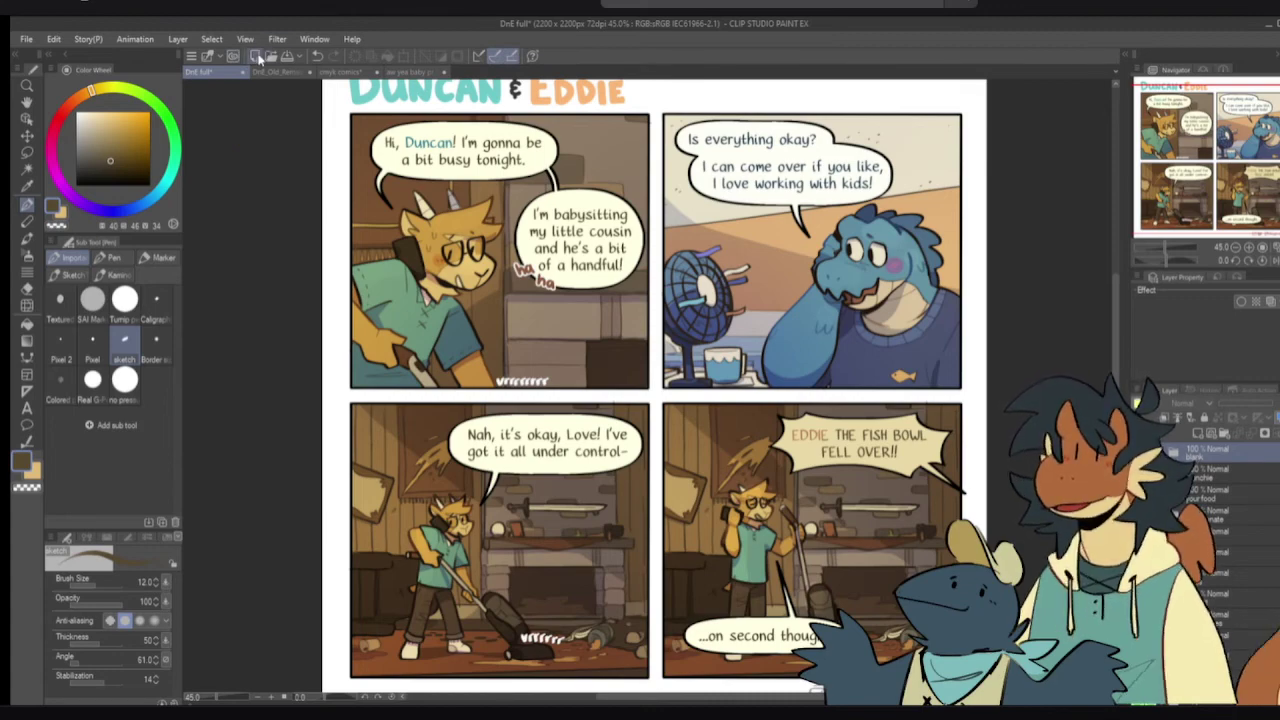
{"action": "left_click", "coordinate": [305, 74]}
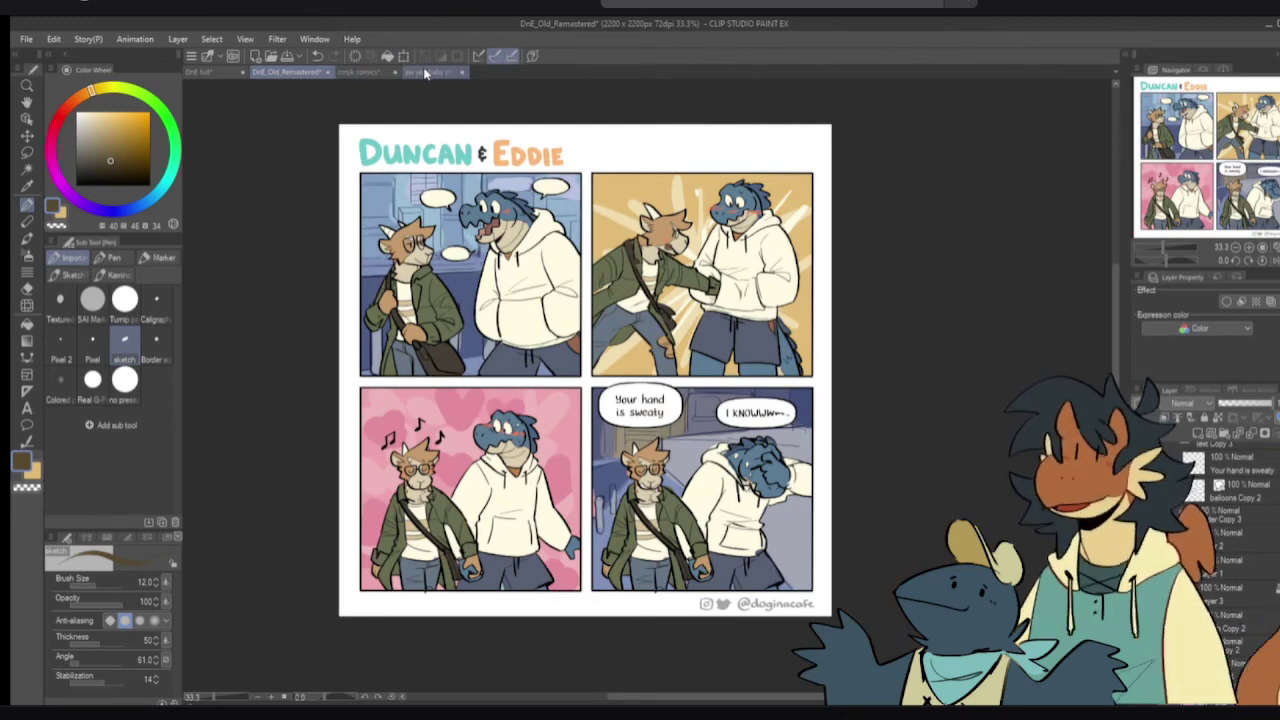
{"action": "left_click", "coordinate": [428, 73]}
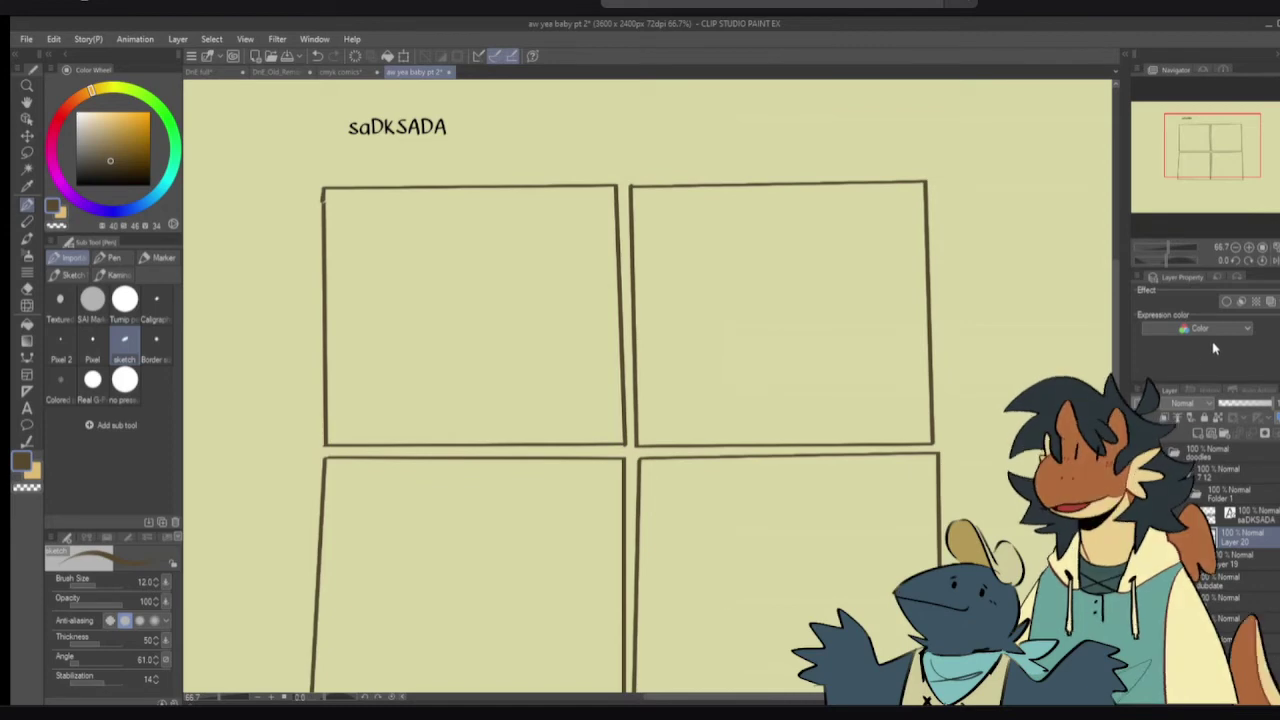
- Sketch a small floppy-eared dog head wearing a badged cap in the blank area right of the comic panels
{"action": "left_click_drag", "start_coordinate": [1216, 133], "coordinate": [1215, 142]}
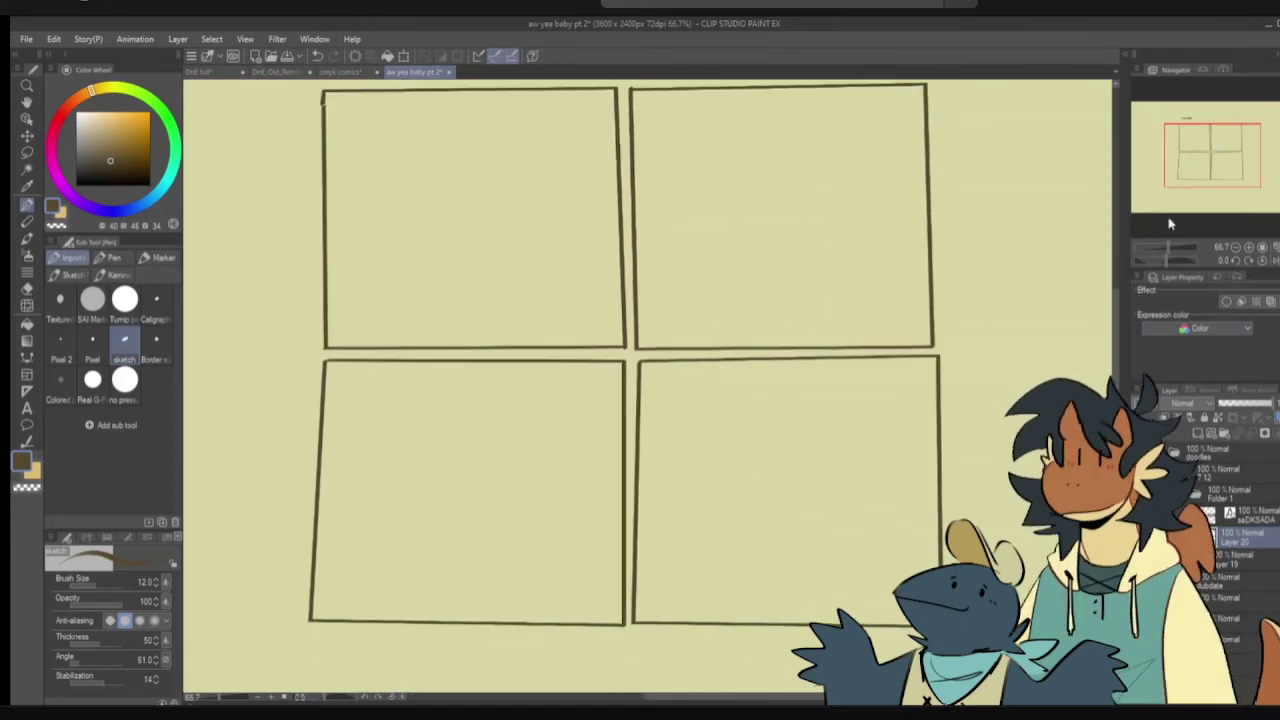
{"action": "left_click_drag", "start_coordinate": [932, 378], "coordinate": [549, 357]}
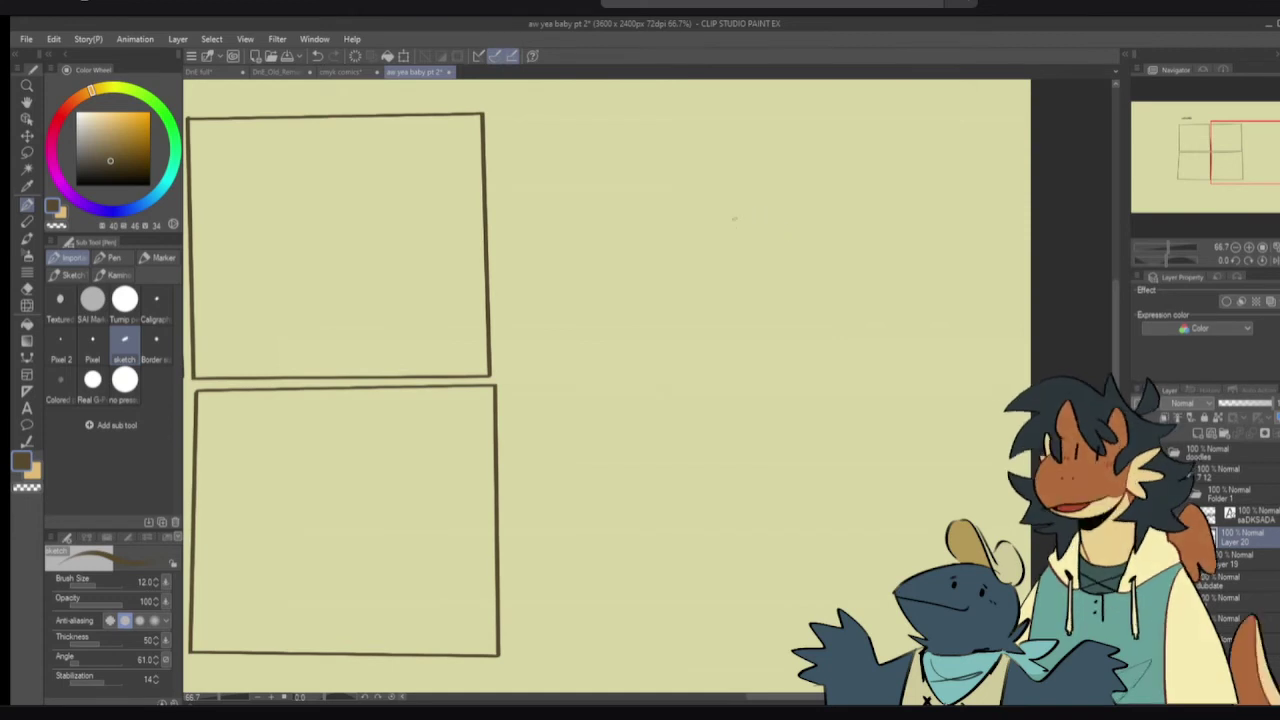
{"action": "mouse_move", "coordinate": [610, 222]}
{"action": "left_mouse_down"}
{"action": "mouse_move", "coordinate": [634, 241]}
{"action": "mouse_move", "coordinate": [629, 224]}
{"action": "mouse_move", "coordinate": [670, 187]}
{"action": "mouse_move", "coordinate": [600, 184]}
{"action": "mouse_move", "coordinate": [600, 218]}
{"action": "mouse_move", "coordinate": [611, 186]}
{"action": "mouse_move", "coordinate": [586, 223]}
{"action": "left_mouse_up"}
{"action": "key", "text": "ctrl+z"}
{"action": "key", "text": "ctrl+z"}
{"action": "key", "text": "ctrl+z"}
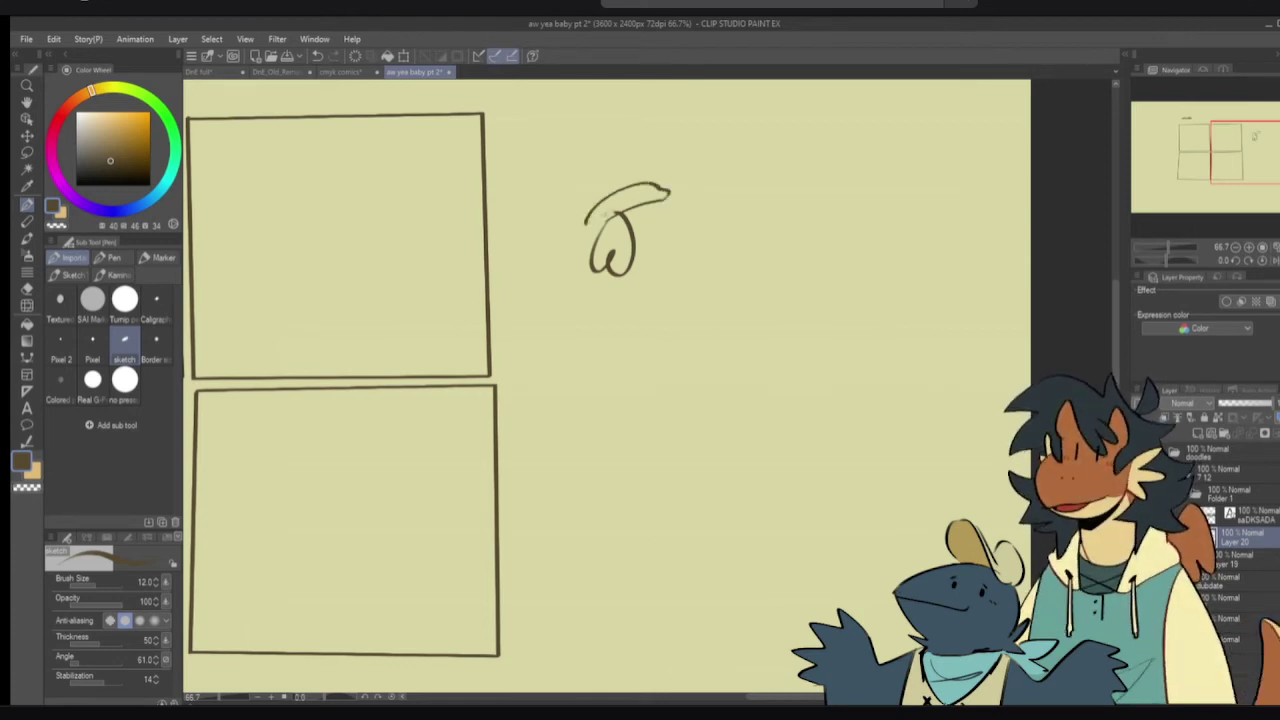
{"action": "left_click_drag", "start_coordinate": [586, 221], "coordinate": [592, 248]}
{"action": "mouse_move", "coordinate": [667, 205]}
{"action": "left_mouse_down"}
{"action": "mouse_move", "coordinate": [688, 232]}
{"action": "mouse_move", "coordinate": [675, 264]}
{"action": "mouse_move", "coordinate": [638, 266]}
{"action": "mouse_move", "coordinate": [677, 238]}
{"action": "mouse_move", "coordinate": [638, 238]}
{"action": "mouse_move", "coordinate": [667, 233]}
{"action": "mouse_move", "coordinate": [649, 232]}
{"action": "mouse_move", "coordinate": [671, 257]}
{"action": "left_mouse_up"}
{"action": "key", "text": "ctrl+z"}
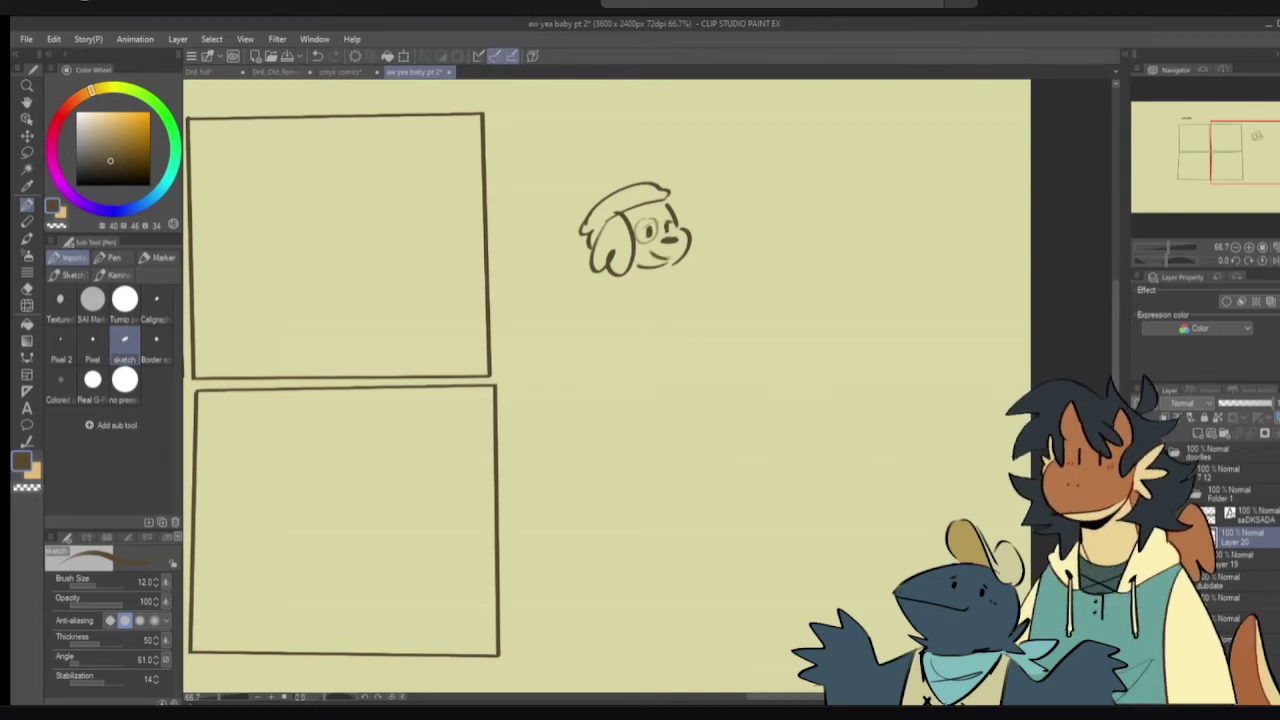
{"action": "mouse_move", "coordinate": [676, 204]}
{"action": "left_mouse_down"}
{"action": "mouse_move", "coordinate": [698, 262]}
{"action": "mouse_move", "coordinate": [656, 280]}
{"action": "mouse_move", "coordinate": [663, 200]}
{"action": "mouse_move", "coordinate": [684, 206]}
{"action": "mouse_move", "coordinate": [670, 205]}
{"action": "left_mouse_up"}
{"action": "key", "text": "e"}
{"action": "key", "text": "p"}
- Sketch a pointy-eared, spiky-furred head beside the dog and write "they/them" and "any" above the two characters
{"action": "mouse_move", "coordinate": [786, 212]}
{"action": "left_mouse_down"}
{"action": "mouse_move", "coordinate": [748, 214]}
{"action": "mouse_move", "coordinate": [788, 204]}
{"action": "mouse_move", "coordinate": [797, 228]}
{"action": "left_mouse_up"}
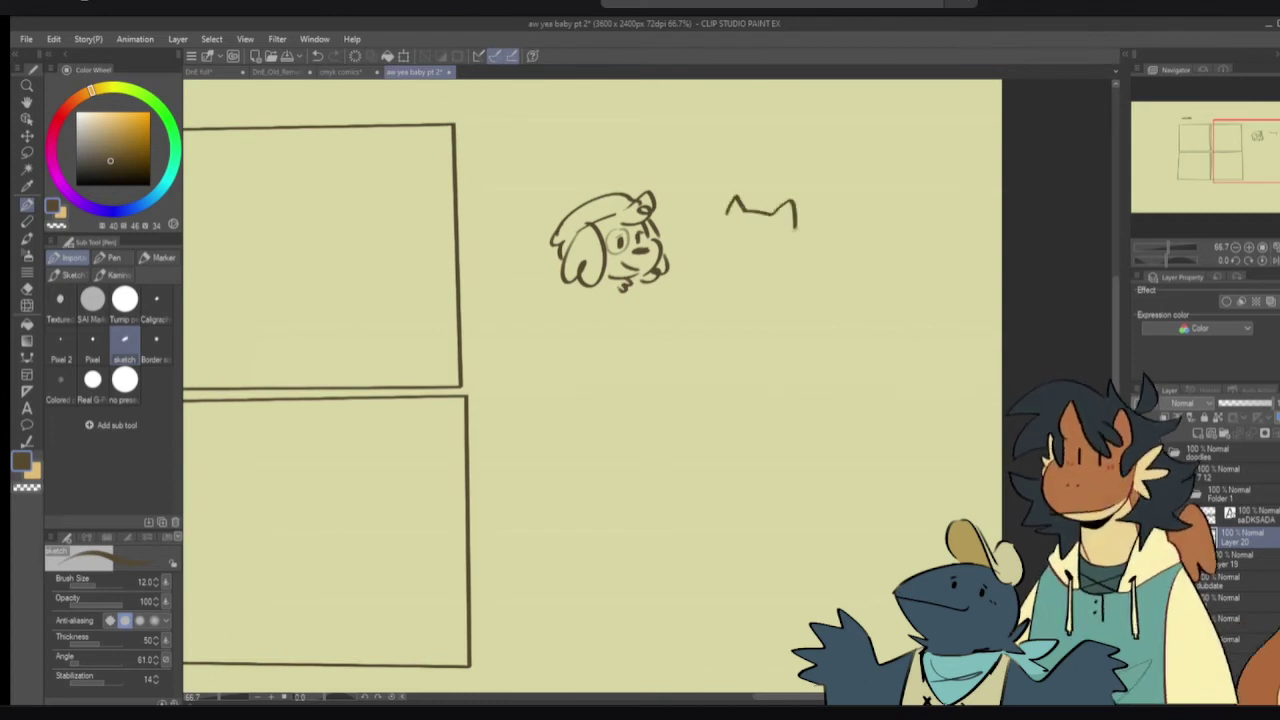
{"action": "left_click_drag", "start_coordinate": [727, 203], "coordinate": [712, 238]}
{"action": "key", "text": "ctrl+z"}
{"action": "left_click_drag", "start_coordinate": [558, 150], "coordinate": [603, 170]}
{"action": "mouse_move", "coordinate": [618, 150]}
{"action": "left_mouse_down"}
{"action": "mouse_move", "coordinate": [618, 167]}
{"action": "mouse_move", "coordinate": [624, 156]}
{"action": "left_mouse_up"}
{"action": "left_click_drag", "start_coordinate": [626, 152], "coordinate": [649, 169]}
{"action": "left_click_drag", "start_coordinate": [650, 164], "coordinate": [782, 184]}
{"action": "mouse_move", "coordinate": [798, 236]}
{"action": "left_mouse_down"}
{"action": "mouse_move", "coordinate": [828, 242]}
{"action": "mouse_move", "coordinate": [803, 290]}
{"action": "left_mouse_up"}
{"action": "mouse_move", "coordinate": [714, 258]}
{"action": "left_mouse_down"}
{"action": "mouse_move", "coordinate": [714, 292]}
{"action": "mouse_move", "coordinate": [734, 272]}
{"action": "mouse_move", "coordinate": [722, 270]}
{"action": "mouse_move", "coordinate": [756, 266]}
{"action": "mouse_move", "coordinate": [733, 258]}
{"action": "mouse_move", "coordinate": [737, 240]}
{"action": "mouse_move", "coordinate": [758, 245]}
{"action": "mouse_move", "coordinate": [796, 269]}
{"action": "mouse_move", "coordinate": [780, 290]}
{"action": "left_mouse_up"}
{"action": "mouse_move", "coordinate": [720, 228]}
{"action": "left_mouse_down"}
{"action": "mouse_move", "coordinate": [690, 258]}
{"action": "mouse_move", "coordinate": [706, 287]}
{"action": "left_mouse_up"}
- Rough in two long rounded paw shapes beneath the capped dog's head, discarding the extra outer line
{"action": "mouse_move", "coordinate": [589, 252]}
{"action": "left_mouse_down"}
{"action": "mouse_move", "coordinate": [639, 313]}
{"action": "mouse_move", "coordinate": [590, 345]}
{"action": "mouse_move", "coordinate": [617, 378]}
{"action": "mouse_move", "coordinate": [621, 337]}
{"action": "mouse_move", "coordinate": [652, 376]}
{"action": "mouse_move", "coordinate": [656, 337]}
{"action": "mouse_move", "coordinate": [680, 367]}
{"action": "left_mouse_up"}
{"action": "key", "text": "ctrl+z"}
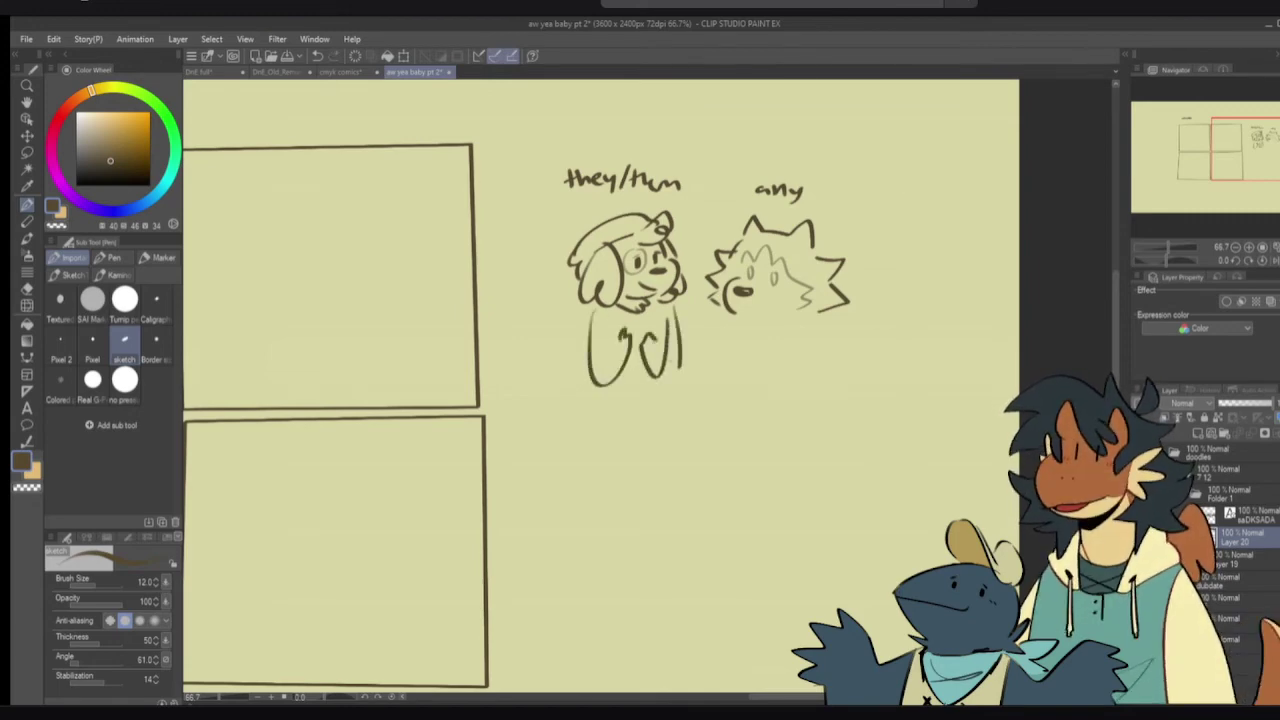
{"action": "key", "text": "ctrl+z"}
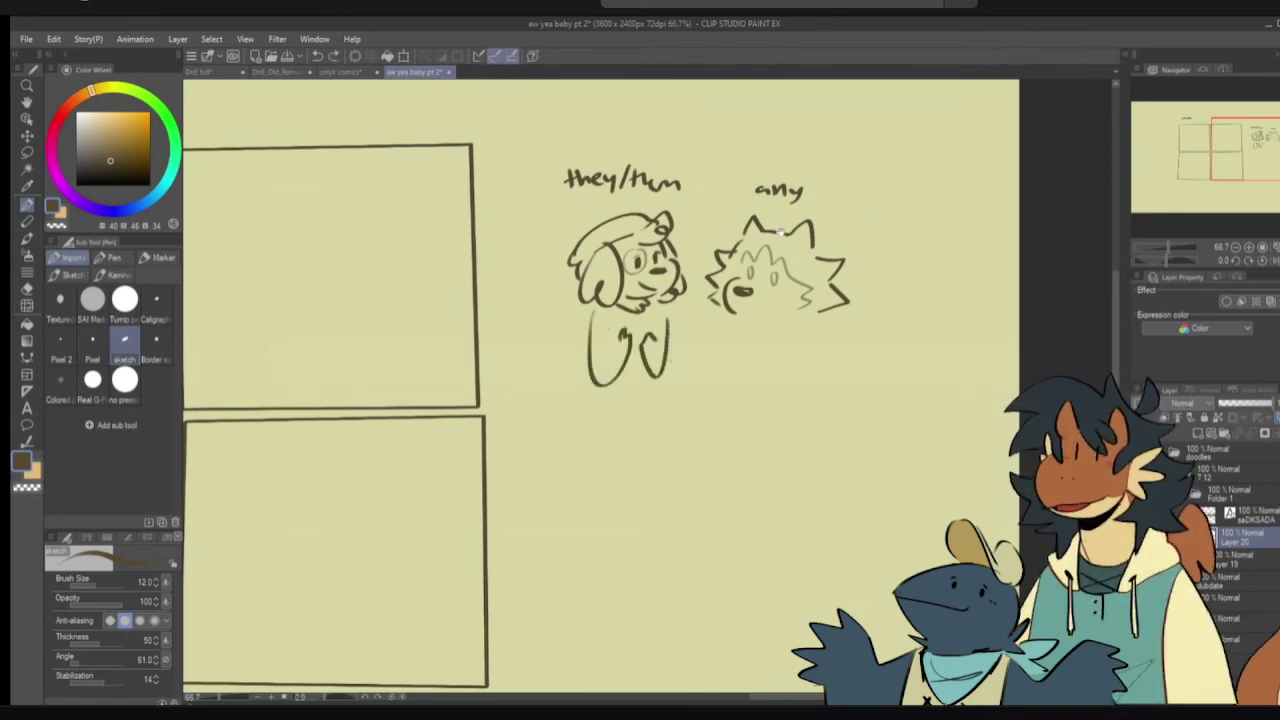
- Close the spiky-furred head with cheek and chin lines and add a curved shoulder line below it
{"action": "left_click_drag", "start_coordinate": [820, 310], "coordinate": [800, 326]}
{"action": "mouse_move", "coordinate": [726, 314]}
{"action": "left_mouse_down"}
{"action": "mouse_move", "coordinate": [813, 325]}
{"action": "mouse_move", "coordinate": [715, 332]}
{"action": "mouse_move", "coordinate": [788, 342]}
{"action": "mouse_move", "coordinate": [822, 291]}
{"action": "mouse_move", "coordinate": [796, 338]}
{"action": "left_mouse_up"}
{"action": "key", "text": "ctrl+z"}
{"action": "left_click_drag", "start_coordinate": [791, 384], "coordinate": [831, 449]}
{"action": "key", "text": "ctrl+z"}
{"action": "left_click_drag", "start_coordinate": [794, 386], "coordinate": [812, 437]}
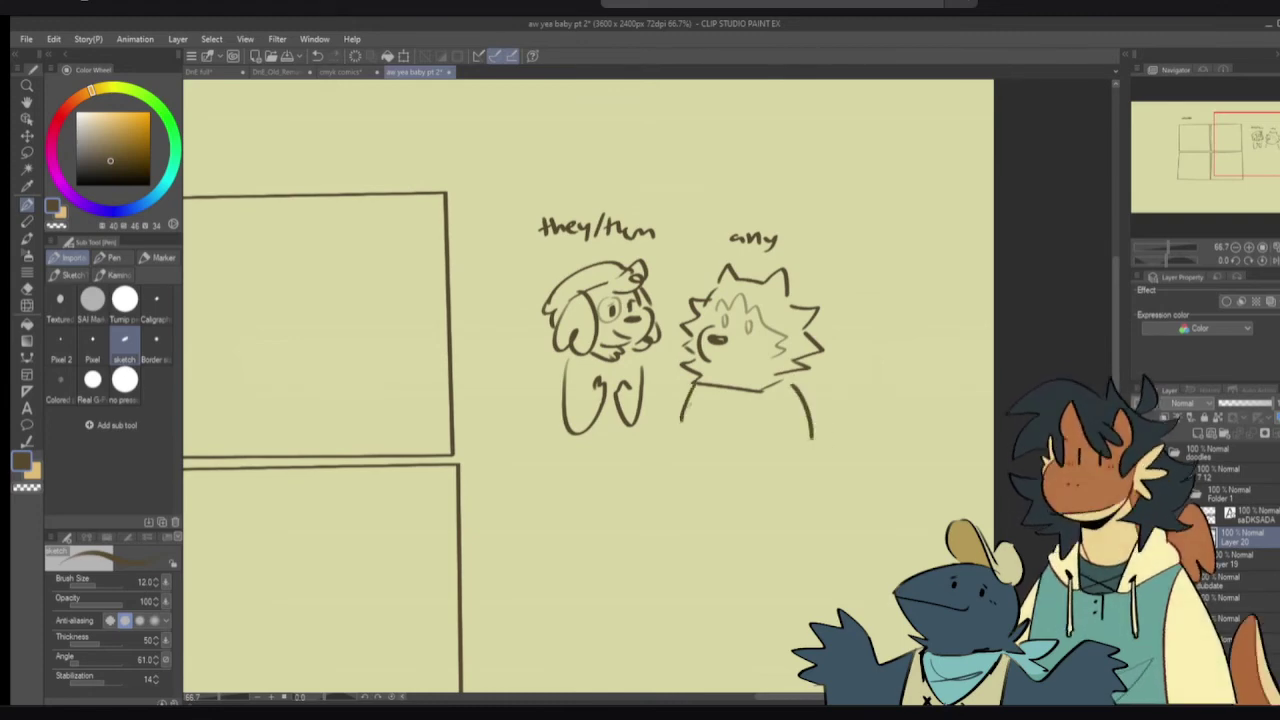
{"action": "key", "text": "ctrl+z"}
{"action": "left_click_drag", "start_coordinate": [805, 378], "coordinate": [826, 432]}
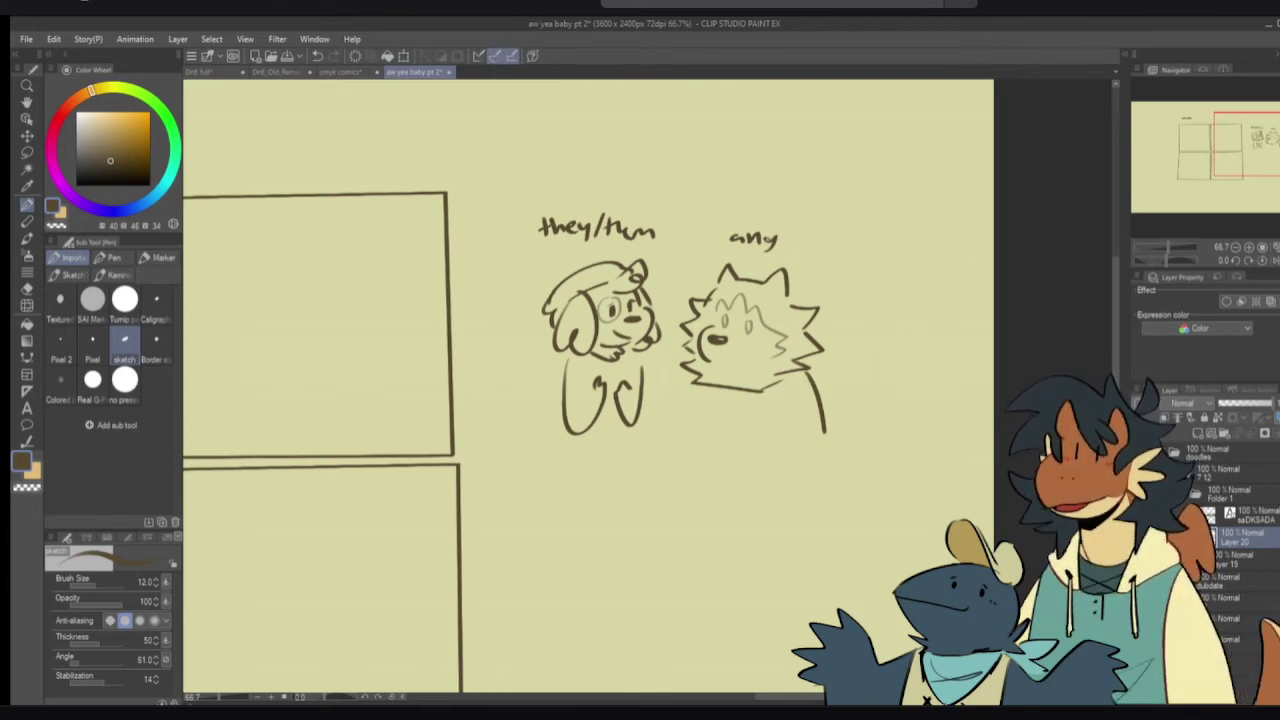
- Sketch the capped dog's head at the left edge of the first panel, with a floppy ear and simple face
{"action": "left_click_drag", "start_coordinate": [361, 339], "coordinate": [651, 306]}
{"action": "left_click_drag", "start_coordinate": [290, 323], "coordinate": [522, 331]}
{"action": "left_click", "coordinate": [553, 312], "text": "ctrl"}
{"action": "left_click_drag", "start_coordinate": [384, 281], "coordinate": [422, 305]}
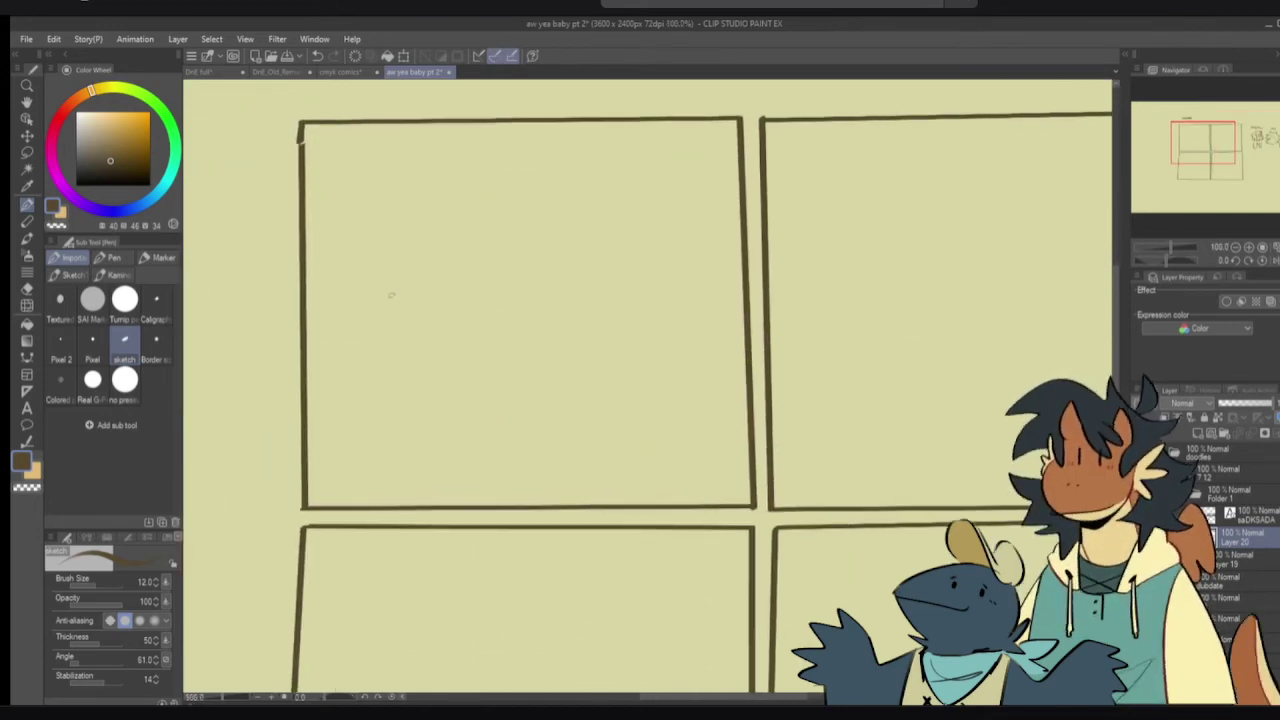
{"action": "mouse_move", "coordinate": [340, 296]}
{"action": "left_mouse_down"}
{"action": "mouse_move", "coordinate": [399, 285]}
{"action": "mouse_move", "coordinate": [435, 310]}
{"action": "mouse_move", "coordinate": [420, 390]}
{"action": "left_mouse_up"}
{"action": "mouse_move", "coordinate": [402, 338]}
{"action": "left_mouse_down"}
{"action": "mouse_move", "coordinate": [417, 334]}
{"action": "mouse_move", "coordinate": [422, 348]}
{"action": "left_mouse_up"}
{"action": "mouse_move", "coordinate": [388, 359]}
{"action": "left_mouse_down"}
{"action": "mouse_move", "coordinate": [397, 381]}
{"action": "mouse_move", "coordinate": [404, 357]}
{"action": "left_mouse_up"}
{"action": "mouse_move", "coordinate": [360, 320]}
{"action": "left_mouse_down"}
{"action": "mouse_move", "coordinate": [394, 318]}
{"action": "mouse_move", "coordinate": [366, 304]}
{"action": "left_mouse_up"}
{"action": "mouse_move", "coordinate": [380, 306]}
{"action": "left_mouse_down"}
{"action": "mouse_move", "coordinate": [397, 307]}
{"action": "mouse_move", "coordinate": [340, 411]}
{"action": "mouse_move", "coordinate": [348, 307]}
{"action": "mouse_move", "coordinate": [386, 258]}
{"action": "mouse_move", "coordinate": [368, 300]}
{"action": "left_mouse_up"}
- Rework the muzzle outline of the dog in the first panel and add a small raised hand beside it
{"action": "key", "text": "e"}
{"action": "mouse_move", "coordinate": [446, 328]}
{"action": "left_mouse_down"}
{"action": "mouse_move", "coordinate": [442, 384]}
{"action": "mouse_move", "coordinate": [424, 318]}
{"action": "mouse_move", "coordinate": [438, 363]}
{"action": "left_mouse_up"}
{"action": "key", "text": "p"}
{"action": "key", "text": "ctrl+z"}
{"action": "mouse_move", "coordinate": [411, 310]}
{"action": "left_mouse_down"}
{"action": "mouse_move", "coordinate": [430, 369]}
{"action": "mouse_move", "coordinate": [409, 381]}
{"action": "mouse_move", "coordinate": [464, 380]}
{"action": "mouse_move", "coordinate": [482, 398]}
{"action": "left_mouse_up"}
{"action": "left_click_drag", "start_coordinate": [444, 398], "coordinate": [466, 396]}
{"action": "mouse_move", "coordinate": [418, 292]}
{"action": "left_mouse_down"}
{"action": "mouse_move", "coordinate": [446, 361]}
{"action": "mouse_move", "coordinate": [420, 390]}
{"action": "left_mouse_up"}
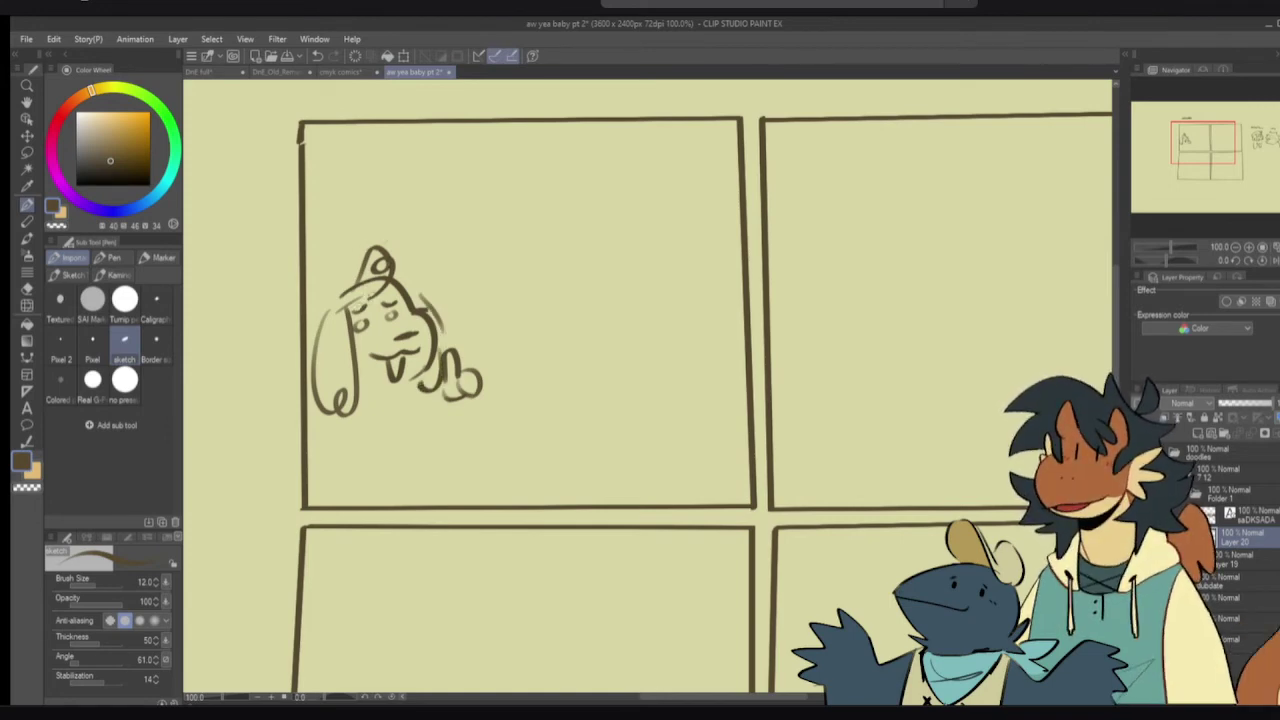
- Draw a large circular head in the blank area left of the panels, cleaning up its outline
{"action": "left_click_drag", "start_coordinate": [416, 295], "coordinate": [900, 159]}
{"action": "mouse_move", "coordinate": [510, 334]}
{"action": "left_mouse_down"}
{"action": "mouse_move", "coordinate": [823, 257]}
{"action": "mouse_move", "coordinate": [881, 270]}
{"action": "left_mouse_up"}
{"action": "mouse_move", "coordinate": [664, 360]}
{"action": "left_mouse_down"}
{"action": "mouse_move", "coordinate": [541, 250]}
{"action": "mouse_move", "coordinate": [574, 251]}
{"action": "mouse_move", "coordinate": [520, 242]}
{"action": "left_mouse_up"}
{"action": "key", "text": "e"}
{"action": "mouse_move", "coordinate": [586, 258]}
{"action": "left_mouse_down"}
{"action": "mouse_move", "coordinate": [617, 300]}
{"action": "mouse_move", "coordinate": [612, 345]}
{"action": "left_mouse_up"}
{"action": "mouse_move", "coordinate": [570, 246]}
{"action": "left_mouse_down"}
{"action": "mouse_move", "coordinate": [526, 243]}
{"action": "mouse_move", "coordinate": [667, 242]}
{"action": "mouse_move", "coordinate": [608, 322]}
{"action": "left_mouse_up"}
{"action": "key", "text": "p"}
{"action": "key", "text": "ctrl+z"}
{"action": "key", "text": "ctrl+z"}
{"action": "mouse_move", "coordinate": [504, 246]}
{"action": "left_mouse_down"}
{"action": "mouse_move", "coordinate": [627, 305]}
{"action": "mouse_move", "coordinate": [631, 320]}
{"action": "mouse_move", "coordinate": [545, 235]}
{"action": "mouse_move", "coordinate": [606, 372]}
{"action": "left_mouse_up"}
{"action": "key", "text": "ctrl+z"}
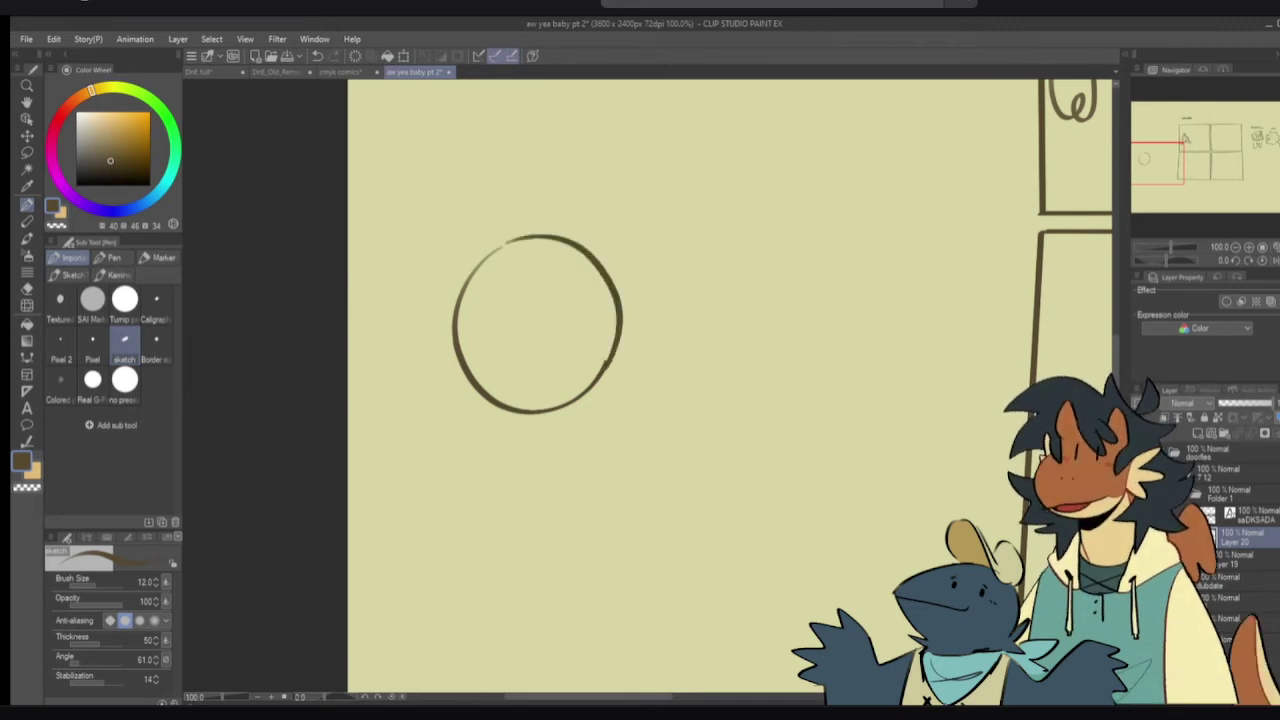
- Top the circular head with a rounded cap and add a knotted neckerchief with pointed ends beneath it
{"action": "mouse_move", "coordinate": [494, 252]}
{"action": "left_mouse_down"}
{"action": "mouse_move", "coordinate": [489, 210]}
{"action": "mouse_move", "coordinate": [596, 193]}
{"action": "mouse_move", "coordinate": [614, 258]}
{"action": "left_mouse_up"}
{"action": "key", "text": "ctrl+z"}
{"action": "mouse_move", "coordinate": [492, 248]}
{"action": "left_mouse_down"}
{"action": "mouse_move", "coordinate": [494, 208]}
{"action": "mouse_move", "coordinate": [590, 250]}
{"action": "left_mouse_up"}
{"action": "mouse_move", "coordinate": [550, 408]}
{"action": "left_mouse_down"}
{"action": "mouse_move", "coordinate": [647, 433]}
{"action": "mouse_move", "coordinate": [547, 420]}
{"action": "mouse_move", "coordinate": [473, 383]}
{"action": "mouse_move", "coordinate": [454, 358]}
{"action": "mouse_move", "coordinate": [430, 365]}
{"action": "mouse_move", "coordinate": [483, 397]}
{"action": "mouse_move", "coordinate": [556, 405]}
{"action": "left_mouse_up"}
{"action": "key", "text": "e"}
{"action": "key", "text": "p"}
{"action": "left_click_drag", "start_coordinate": [466, 403], "coordinate": [540, 420]}
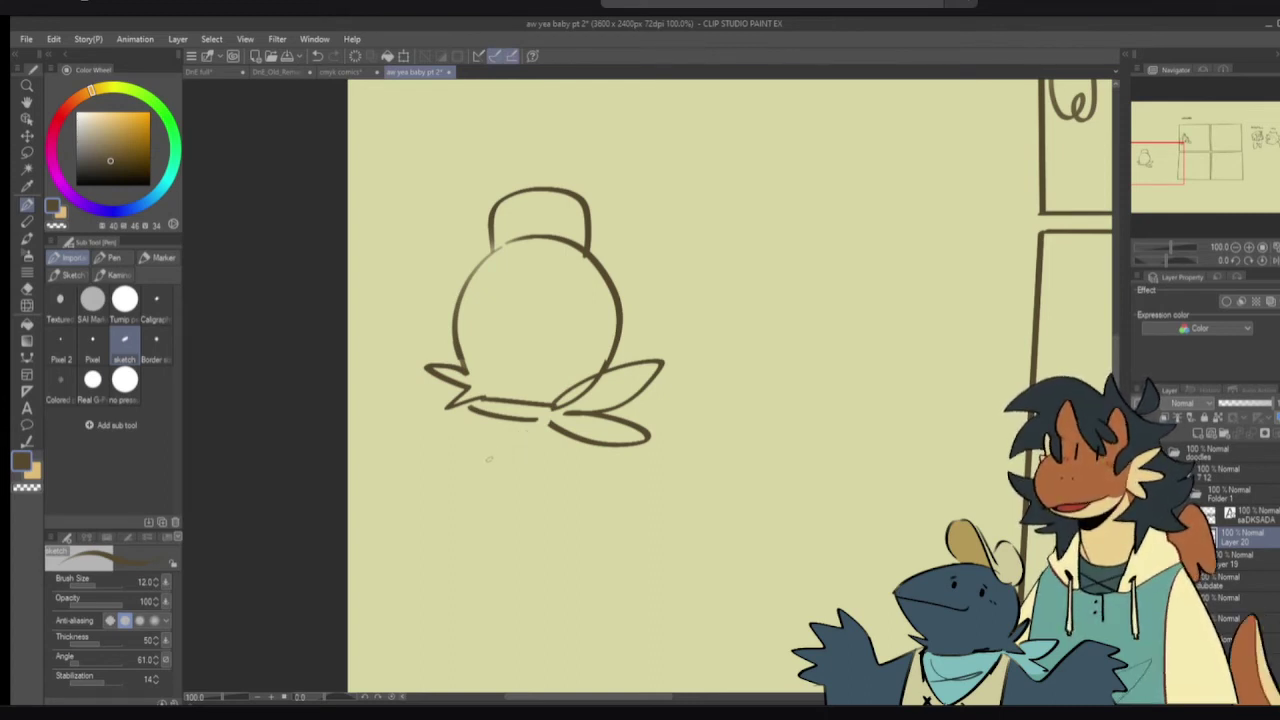
- Give the round-headed figure a flared body with a curved hem, and add fold marks to its neckerchief
{"action": "key", "text": "ctrl+z"}
{"action": "mouse_move", "coordinate": [547, 420]}
{"action": "left_mouse_down"}
{"action": "mouse_move", "coordinate": [469, 405]}
{"action": "mouse_move", "coordinate": [482, 421]}
{"action": "mouse_move", "coordinate": [446, 463]}
{"action": "mouse_move", "coordinate": [410, 582]}
{"action": "left_mouse_up"}
{"action": "key", "text": "ctrl+z"}
{"action": "left_click_drag", "start_coordinate": [612, 446], "coordinate": [641, 602]}
{"action": "left_click_drag", "start_coordinate": [607, 374], "coordinate": [631, 368]}
{"action": "left_click_drag", "start_coordinate": [626, 394], "coordinate": [645, 405]}
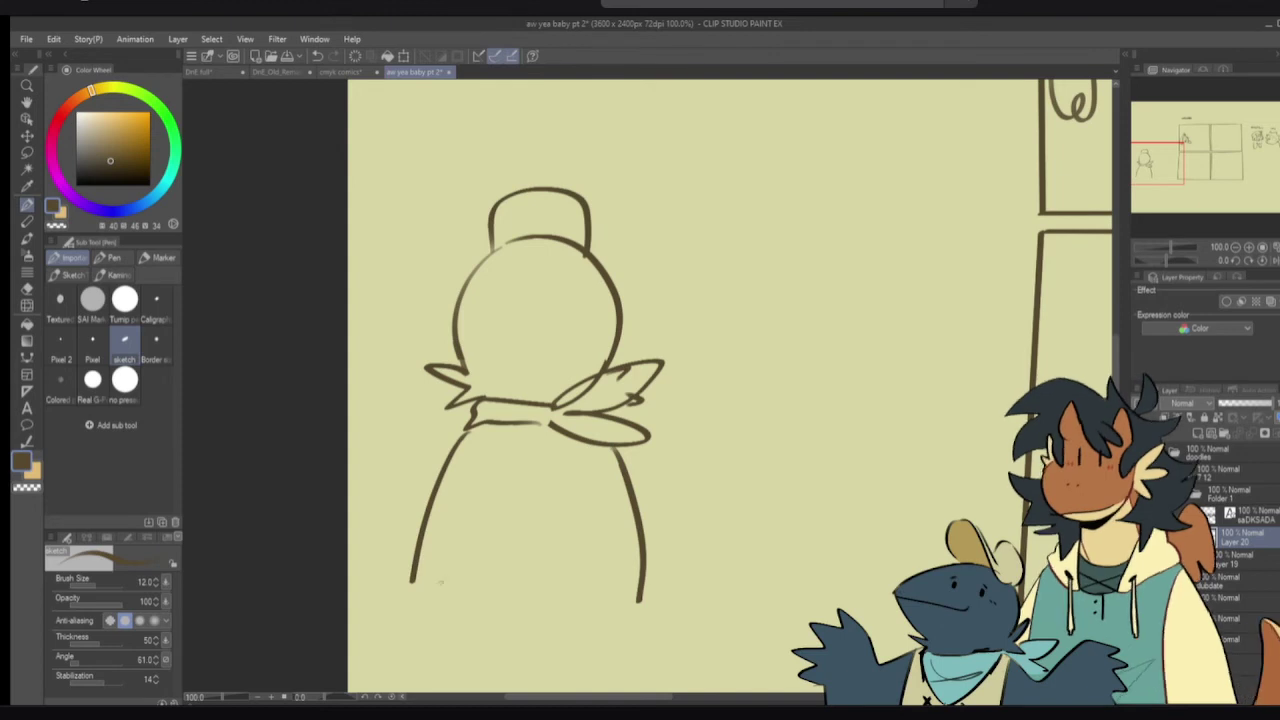
{"action": "left_click_drag", "start_coordinate": [432, 585], "coordinate": [610, 604]}
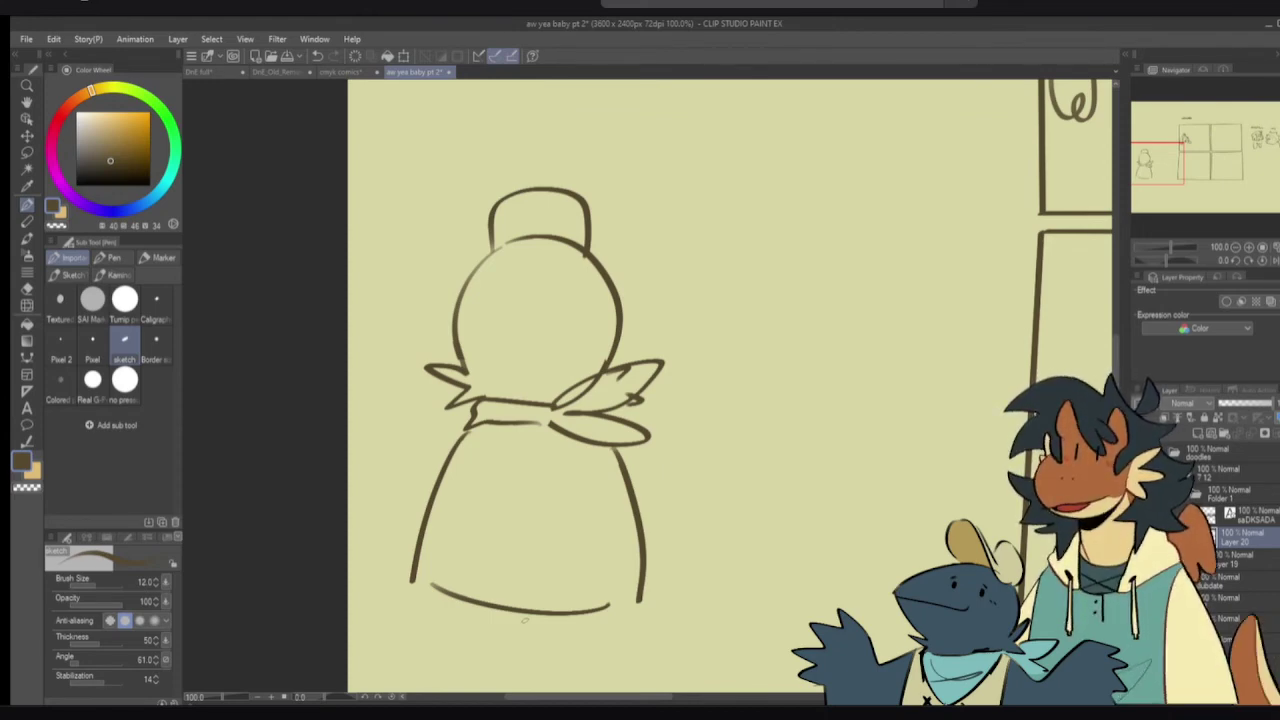
- Redraw the lower edge of the round-headed figure's cap and add a band line with a small oval badge
{"action": "mouse_move", "coordinate": [500, 241]}
{"action": "left_mouse_down"}
{"action": "mouse_move", "coordinate": [568, 247]}
{"action": "mouse_move", "coordinate": [545, 218]}
{"action": "mouse_move", "coordinate": [531, 228]}
{"action": "left_mouse_up"}
{"action": "key", "text": "e"}
{"action": "key", "text": "p"}
{"action": "left_click_drag", "start_coordinate": [495, 231], "coordinate": [580, 230]}
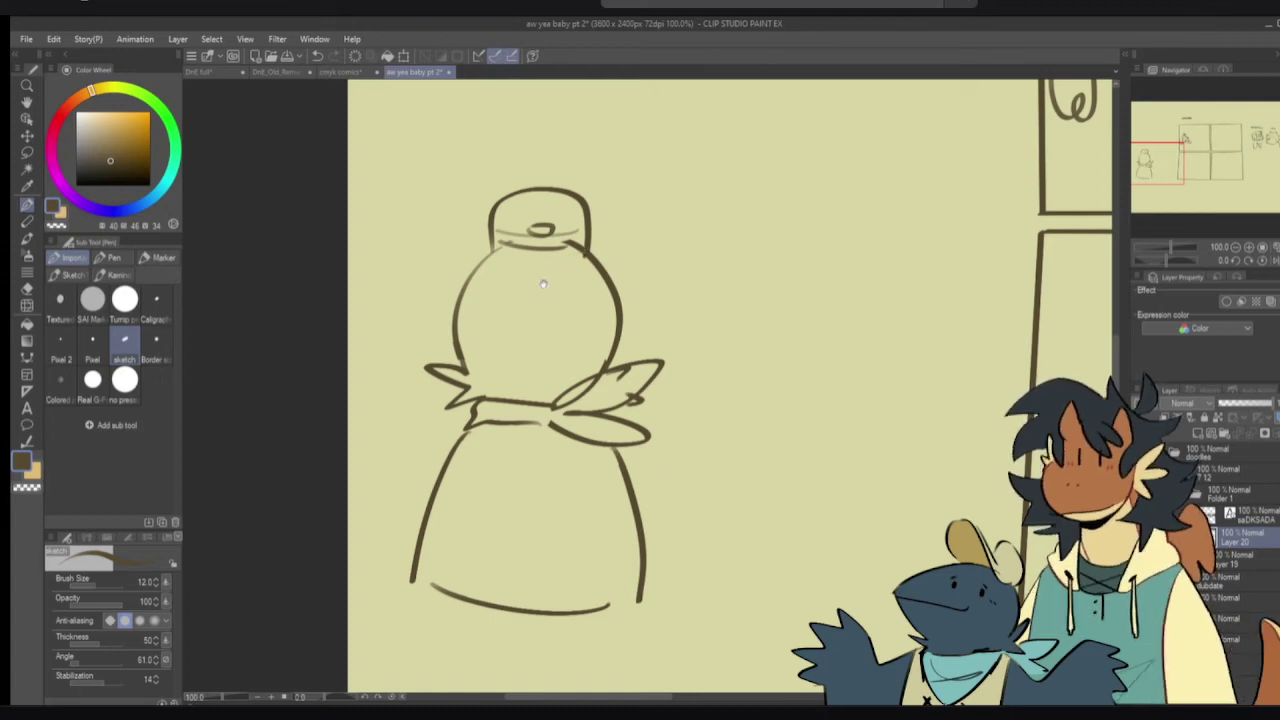
- Add a ring around the eye and small facial details to the dog in the first panel
{"action": "left_click_drag", "start_coordinate": [833, 231], "coordinate": [614, 230]}
{"action": "mouse_move", "coordinate": [950, 214]}
{"action": "left_mouse_down"}
{"action": "mouse_move", "coordinate": [772, 244]}
{"action": "mouse_move", "coordinate": [610, 308]}
{"action": "left_mouse_up"}
{"action": "left_click_drag", "start_coordinate": [740, 212], "coordinate": [617, 317]}
{"action": "left_click_drag", "start_coordinate": [494, 274], "coordinate": [528, 357]}
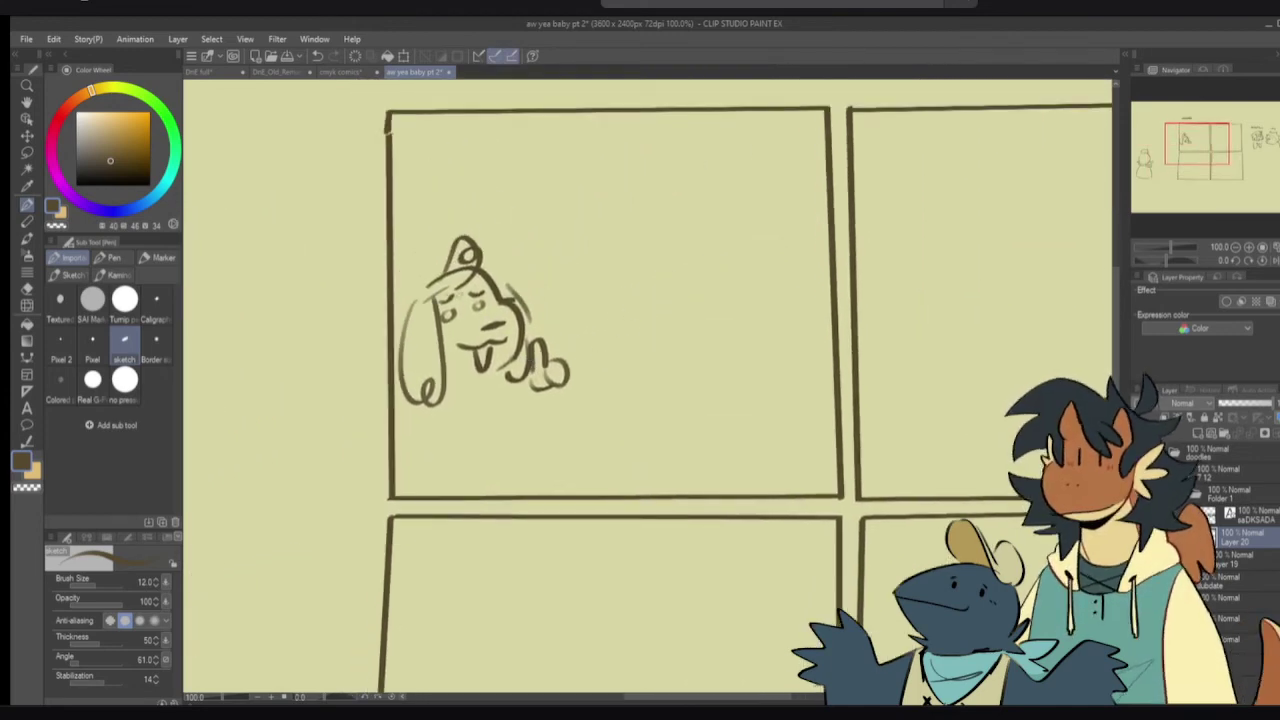
{"action": "mouse_move", "coordinate": [455, 296]}
{"action": "left_mouse_down"}
{"action": "mouse_move", "coordinate": [441, 333]}
{"action": "mouse_move", "coordinate": [480, 294]}
{"action": "left_mouse_up"}
{"action": "left_click_drag", "start_coordinate": [486, 286], "coordinate": [495, 310]}
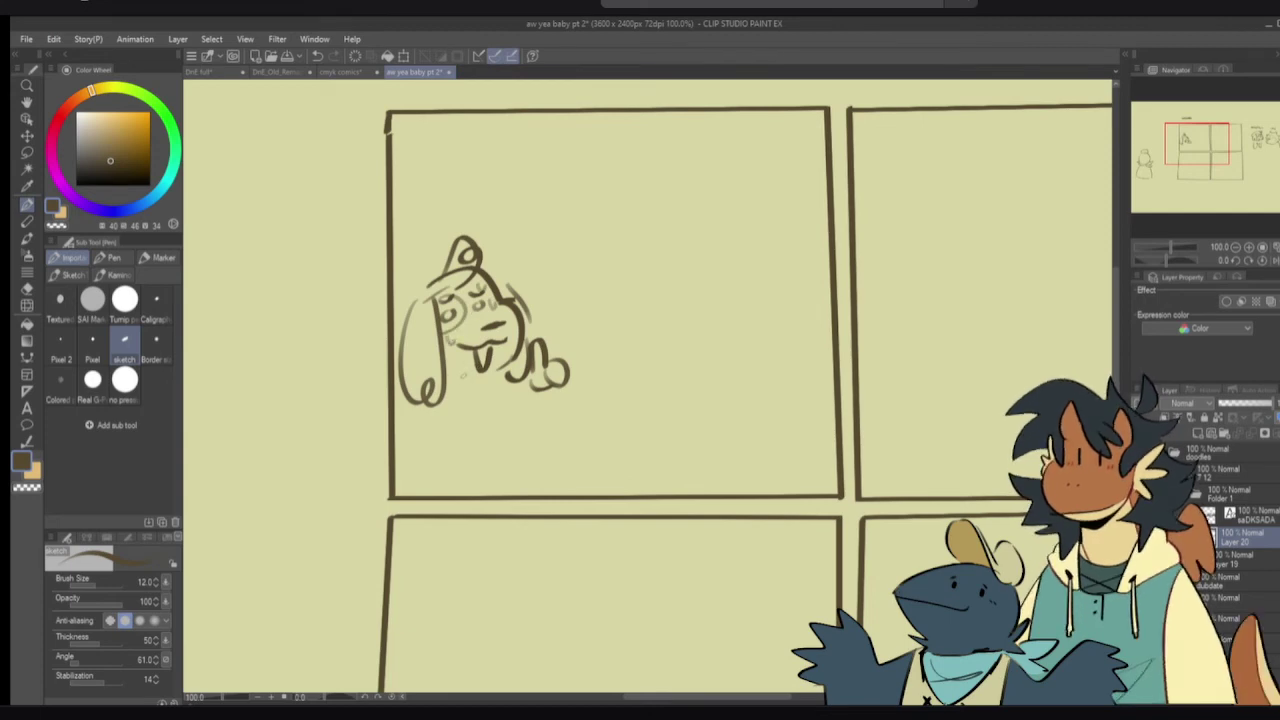
- Draw the curved crown of the cap behind the dog's head in the first panel, using the round-headed figure as reference
{"action": "scroll", "coordinate": [565, 318], "scroll_direction": "left", "scroll_amount": 10}
{"action": "scroll", "coordinate": [565, 318], "scroll_direction": "down", "scroll_amount": 5}
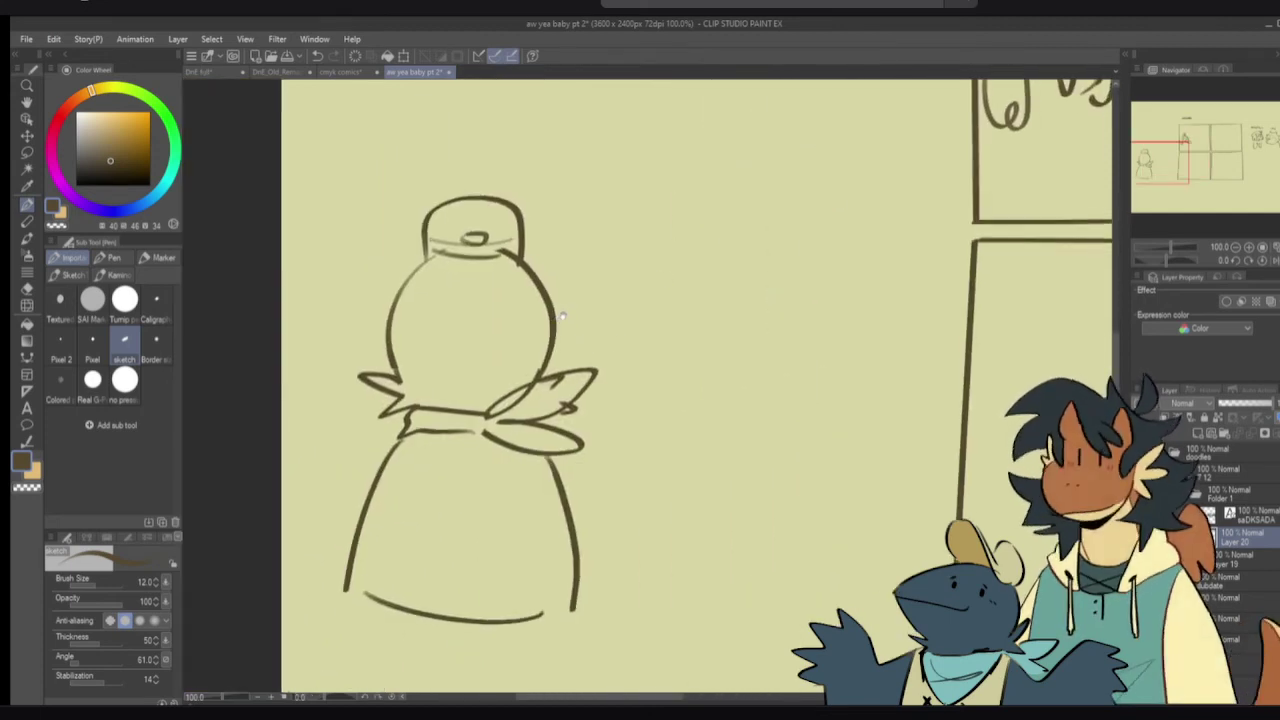
{"action": "mouse_move", "coordinate": [855, 164]}
{"action": "left_mouse_down"}
{"action": "mouse_move", "coordinate": [528, 340]}
{"action": "mouse_move", "coordinate": [450, 401]}
{"action": "left_mouse_up"}
{"action": "left_click_drag", "start_coordinate": [621, 238], "coordinate": [583, 277]}
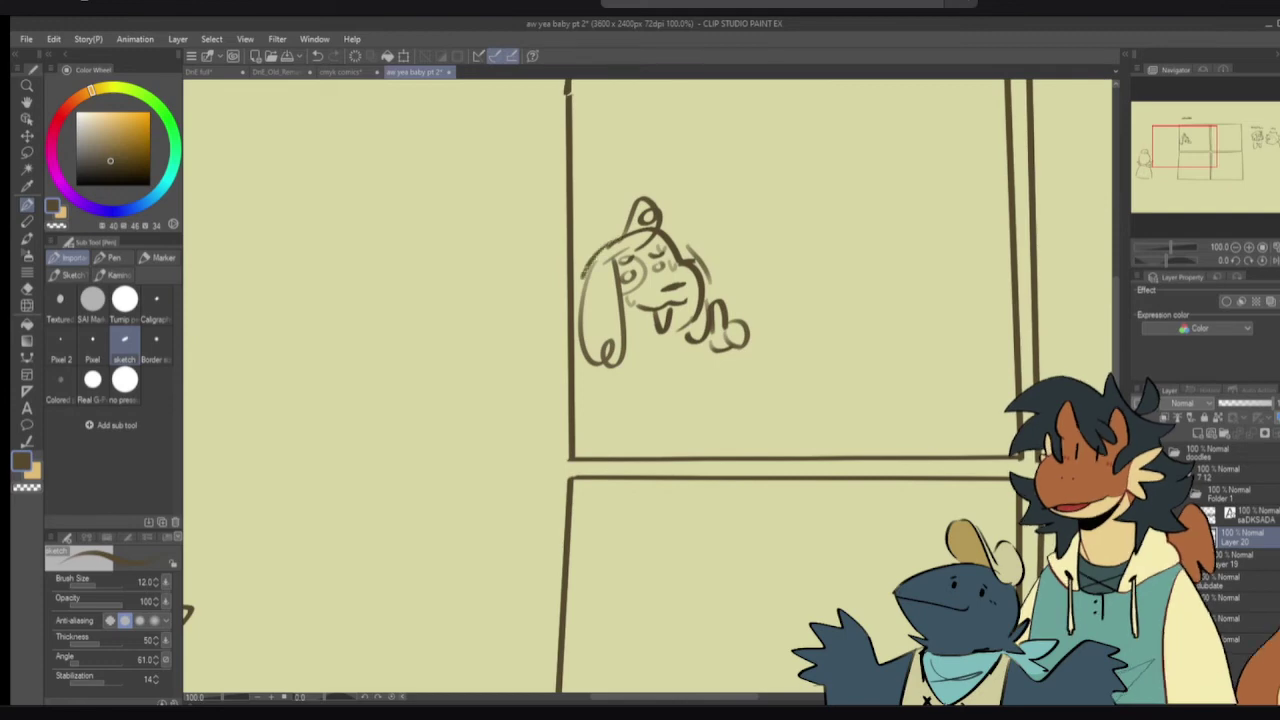
{"action": "mouse_move", "coordinate": [628, 230]}
{"action": "left_mouse_down"}
{"action": "mouse_move", "coordinate": [581, 247]}
{"action": "mouse_move", "coordinate": [611, 221]}
{"action": "mouse_move", "coordinate": [574, 245]}
{"action": "left_mouse_up"}
{"action": "key", "text": "ctrl+z"}
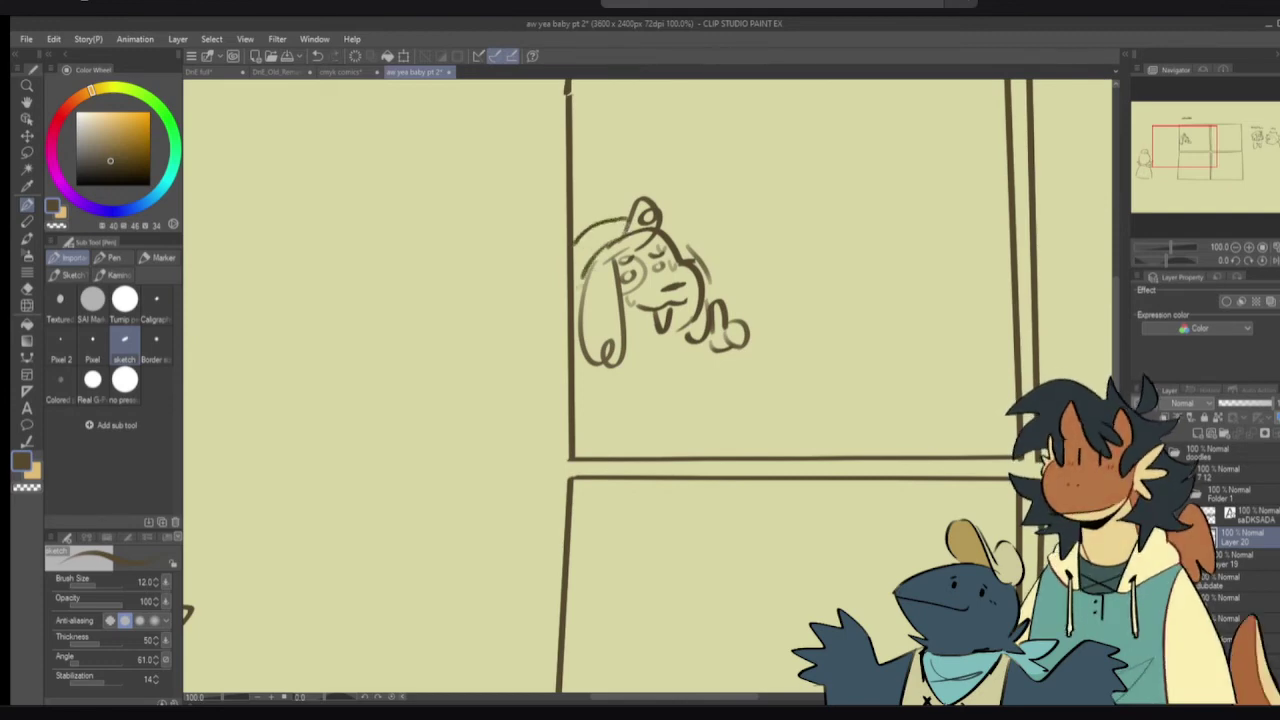
- Draw the wrist and sleeve below the dog's raised hand and a neckline under its chin, discarding stray strokes
{"action": "mouse_move", "coordinate": [713, 348]}
{"action": "left_mouse_down"}
{"action": "mouse_move", "coordinate": [712, 367]}
{"action": "mouse_move", "coordinate": [741, 369]}
{"action": "left_mouse_up"}
{"action": "key", "text": "ctrl+z"}
{"action": "mouse_move", "coordinate": [742, 355]}
{"action": "left_mouse_down"}
{"action": "mouse_move", "coordinate": [723, 426]}
{"action": "mouse_move", "coordinate": [738, 428]}
{"action": "mouse_move", "coordinate": [722, 436]}
{"action": "left_mouse_up"}
{"action": "key", "text": "ctrl+z"}
{"action": "mouse_move", "coordinate": [669, 342]}
{"action": "left_mouse_down"}
{"action": "mouse_move", "coordinate": [638, 348]}
{"action": "mouse_move", "coordinate": [705, 388]}
{"action": "left_mouse_up"}
{"action": "key", "text": "ctrl+z"}
{"action": "left_click_drag", "start_coordinate": [696, 342], "coordinate": [715, 382]}
{"action": "key", "text": "ctrl+z"}
- Sketch another round head study with inner contour lines in the blank area left of the first panel
{"action": "left_click_drag", "start_coordinate": [494, 392], "coordinate": [872, 267]}
{"action": "mouse_move", "coordinate": [494, 261]}
{"action": "left_mouse_down"}
{"action": "mouse_move", "coordinate": [509, 306]}
{"action": "mouse_move", "coordinate": [472, 359]}
{"action": "mouse_move", "coordinate": [502, 369]}
{"action": "mouse_move", "coordinate": [505, 244]}
{"action": "mouse_move", "coordinate": [497, 260]}
{"action": "mouse_move", "coordinate": [533, 218]}
{"action": "mouse_move", "coordinate": [610, 295]}
{"action": "left_mouse_up"}
{"action": "key", "text": "e"}
{"action": "key", "text": "p"}
{"action": "mouse_move", "coordinate": [508, 292]}
{"action": "left_mouse_down"}
{"action": "mouse_move", "coordinate": [573, 323]}
{"action": "mouse_move", "coordinate": [513, 287]}
{"action": "mouse_move", "coordinate": [558, 248]}
{"action": "mouse_move", "coordinate": [576, 286]}
{"action": "left_mouse_up"}
{"action": "left_click_drag", "start_coordinate": [474, 297], "coordinate": [483, 351]}
{"action": "left_click_drag", "start_coordinate": [612, 282], "coordinate": [610, 342]}
{"action": "mouse_move", "coordinate": [717, 323]}
{"action": "left_mouse_down"}
{"action": "mouse_move", "coordinate": [657, 368]}
{"action": "mouse_move", "coordinate": [601, 384]}
{"action": "left_mouse_up"}
{"action": "left_click_drag", "start_coordinate": [757, 361], "coordinate": [598, 362]}
{"action": "left_click_drag", "start_coordinate": [862, 352], "coordinate": [662, 395]}
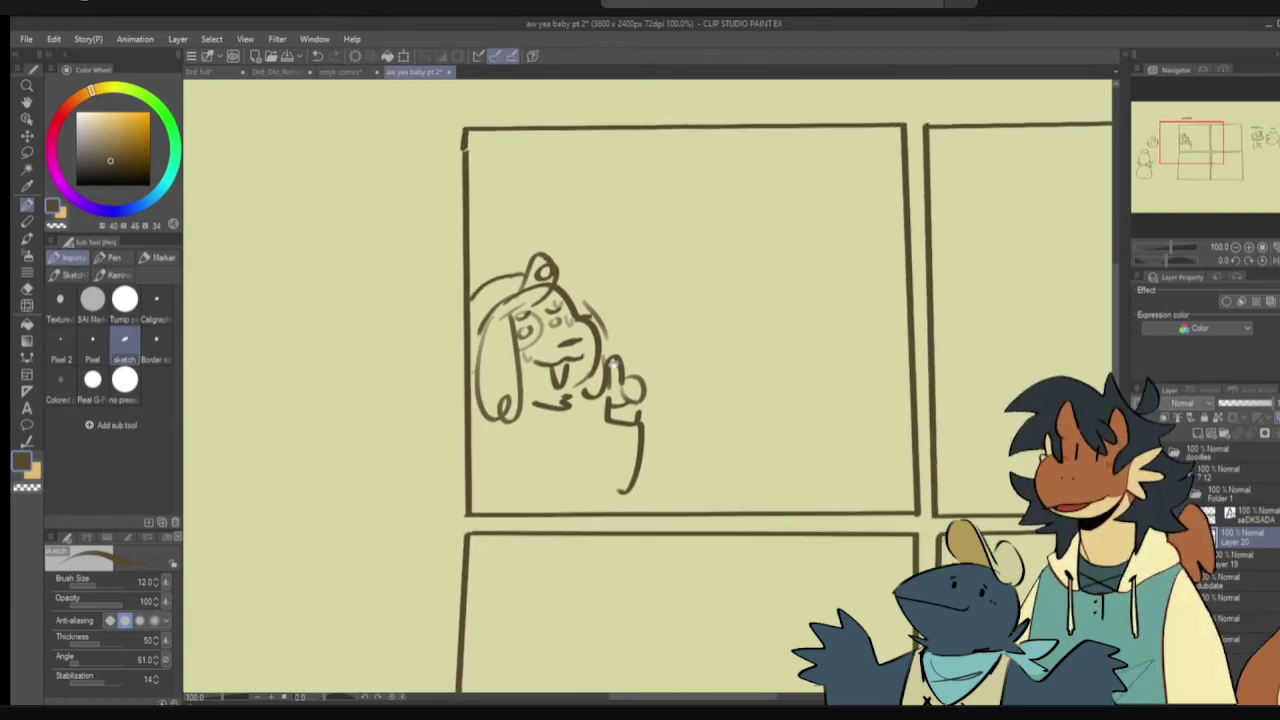
- Add the shoulder line and vertical clothing lines to the dog's torso in the first panel
{"action": "mouse_move", "coordinate": [566, 399]}
{"action": "left_mouse_down"}
{"action": "mouse_move", "coordinate": [595, 420]}
{"action": "mouse_move", "coordinate": [585, 461]}
{"action": "mouse_move", "coordinate": [607, 424]}
{"action": "mouse_move", "coordinate": [586, 444]}
{"action": "left_mouse_up"}
{"action": "key", "text": "ctrl+z"}
{"action": "key", "text": "ctrl+z"}
{"action": "key", "text": "ctrl+z"}
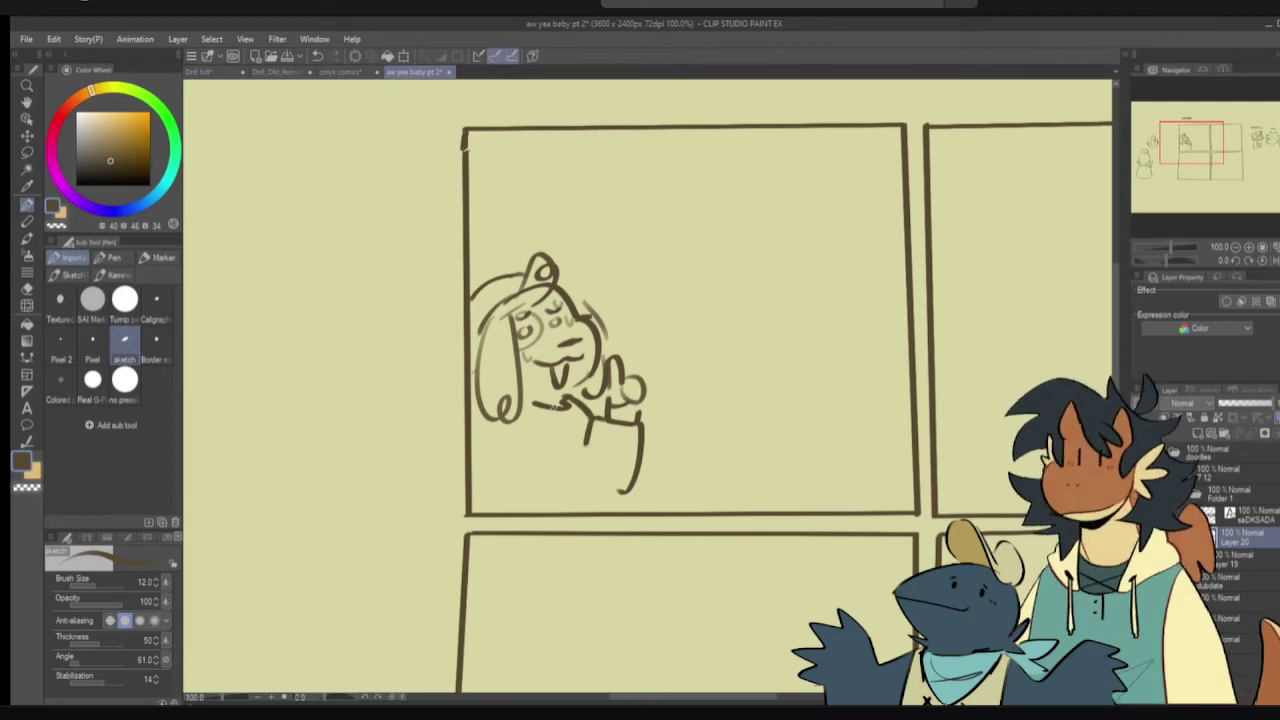
{"action": "mouse_move", "coordinate": [546, 400]}
{"action": "left_mouse_down"}
{"action": "mouse_move", "coordinate": [525, 407]}
{"action": "mouse_move", "coordinate": [528, 492]}
{"action": "mouse_move", "coordinate": [567, 457]}
{"action": "left_mouse_up"}
{"action": "key", "text": "ctrl+z"}
{"action": "key", "text": "ctrl+z"}
{"action": "left_click_drag", "start_coordinate": [564, 410], "coordinate": [566, 492]}
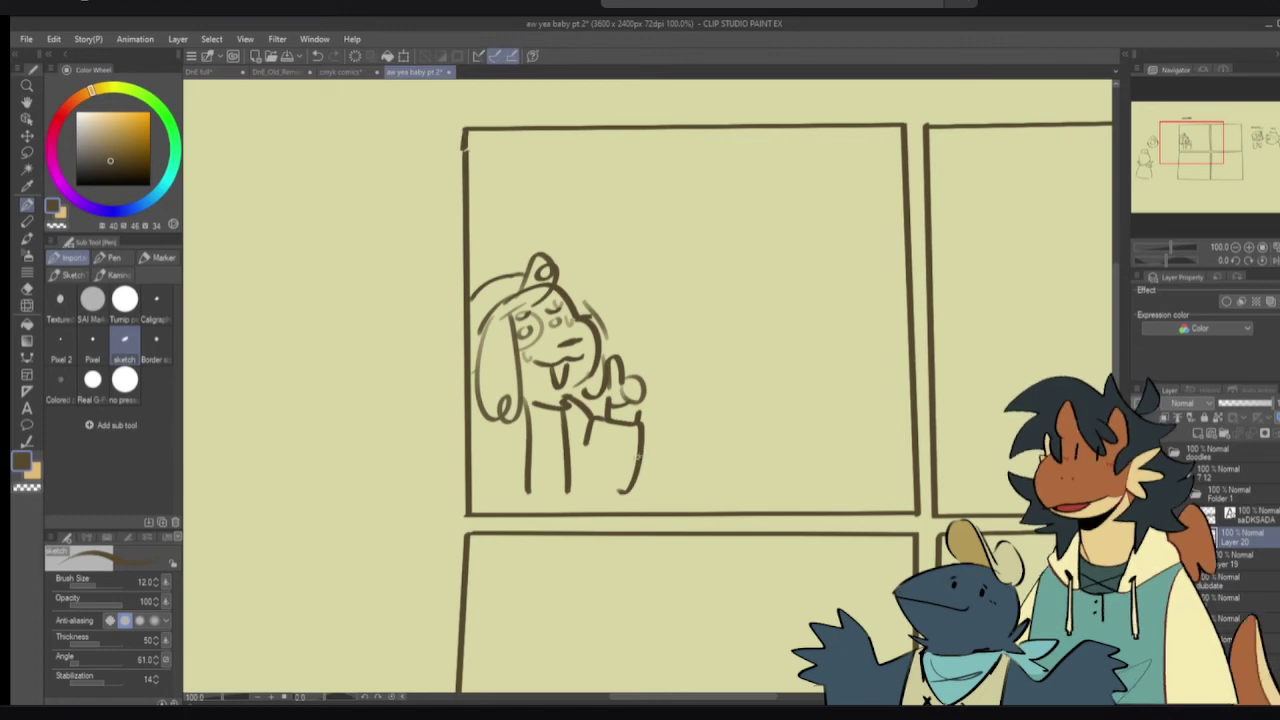
- Trim the lower end of the dog's sleeve outline and redraw the arm lines in the first panel
{"action": "key", "text": "e"}
{"action": "left_click_drag", "start_coordinate": [640, 458], "coordinate": [636, 502]}
{"action": "key", "text": "p"}
{"action": "mouse_move", "coordinate": [586, 446]}
{"action": "left_mouse_down"}
{"action": "mouse_move", "coordinate": [655, 448]}
{"action": "mouse_move", "coordinate": [587, 488]}
{"action": "left_mouse_up"}
{"action": "key", "text": "ctrl+z"}
- Draw a circular face with two small eyes and a V-shaped smile just left of the first panel
{"action": "mouse_move", "coordinate": [532, 399]}
{"action": "left_mouse_down"}
{"action": "mouse_move", "coordinate": [560, 406]}
{"action": "mouse_move", "coordinate": [674, 376]}
{"action": "left_mouse_up"}
{"action": "mouse_move", "coordinate": [387, 302]}
{"action": "left_mouse_down"}
{"action": "mouse_move", "coordinate": [347, 386]}
{"action": "mouse_move", "coordinate": [394, 301]}
{"action": "left_mouse_up"}
{"action": "mouse_move", "coordinate": [366, 372]}
{"action": "left_mouse_down"}
{"action": "mouse_move", "coordinate": [458, 380]}
{"action": "mouse_move", "coordinate": [486, 368]}
{"action": "left_mouse_up"}
{"action": "mouse_move", "coordinate": [397, 333]}
{"action": "left_mouse_down"}
{"action": "mouse_move", "coordinate": [398, 348]}
{"action": "mouse_move", "coordinate": [455, 346]}
{"action": "left_mouse_up"}
{"action": "left_click_drag", "start_coordinate": [766, 342], "coordinate": [712, 367]}
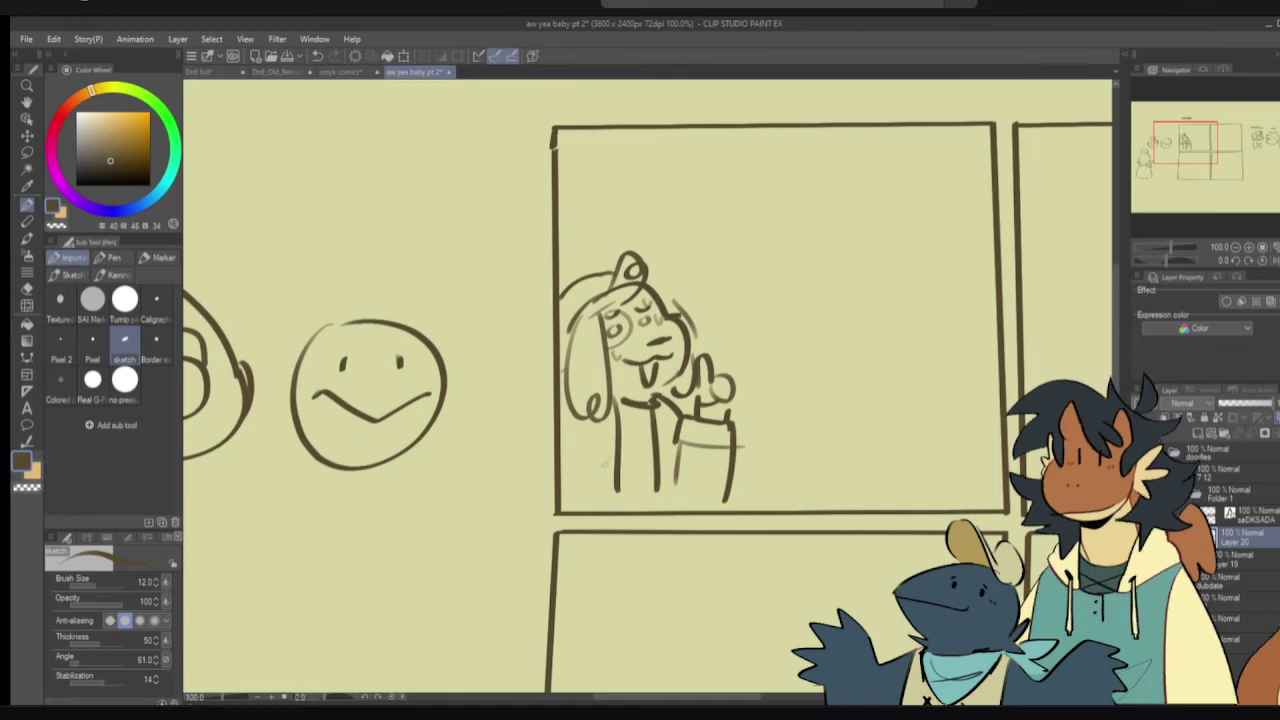
- Erase the lower end of the dog's left torso line and sketch its lowered hand there
{"action": "key", "text": "e"}
{"action": "mouse_move", "coordinate": [618, 482]}
{"action": "left_mouse_down"}
{"action": "mouse_move", "coordinate": [622, 457]}
{"action": "mouse_move", "coordinate": [603, 505]}
{"action": "left_mouse_up"}
{"action": "key", "text": "p"}
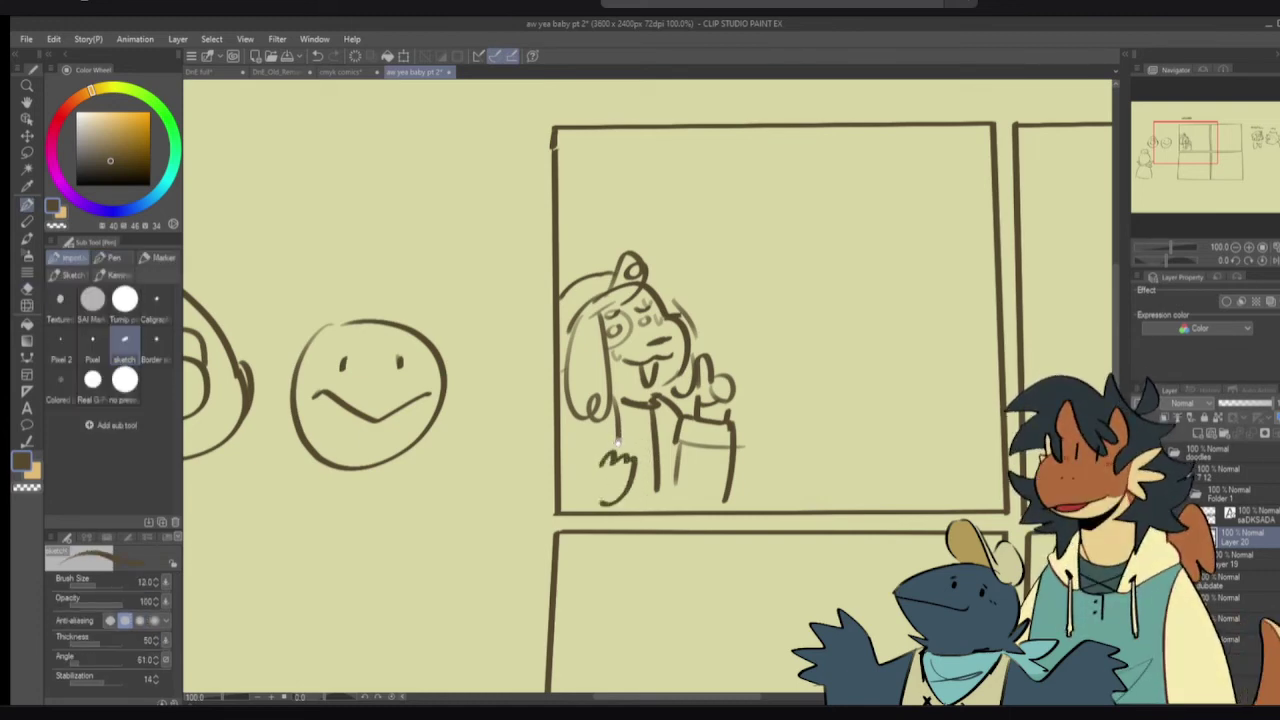
- Sketch the pointy-eared character's ears, cheek fur, nose and muzzle right of the dog in the first panel
{"action": "left_click_drag", "start_coordinate": [666, 403], "coordinate": [587, 436]}
{"action": "left_click_drag", "start_coordinate": [765, 327], "coordinate": [741, 331]}
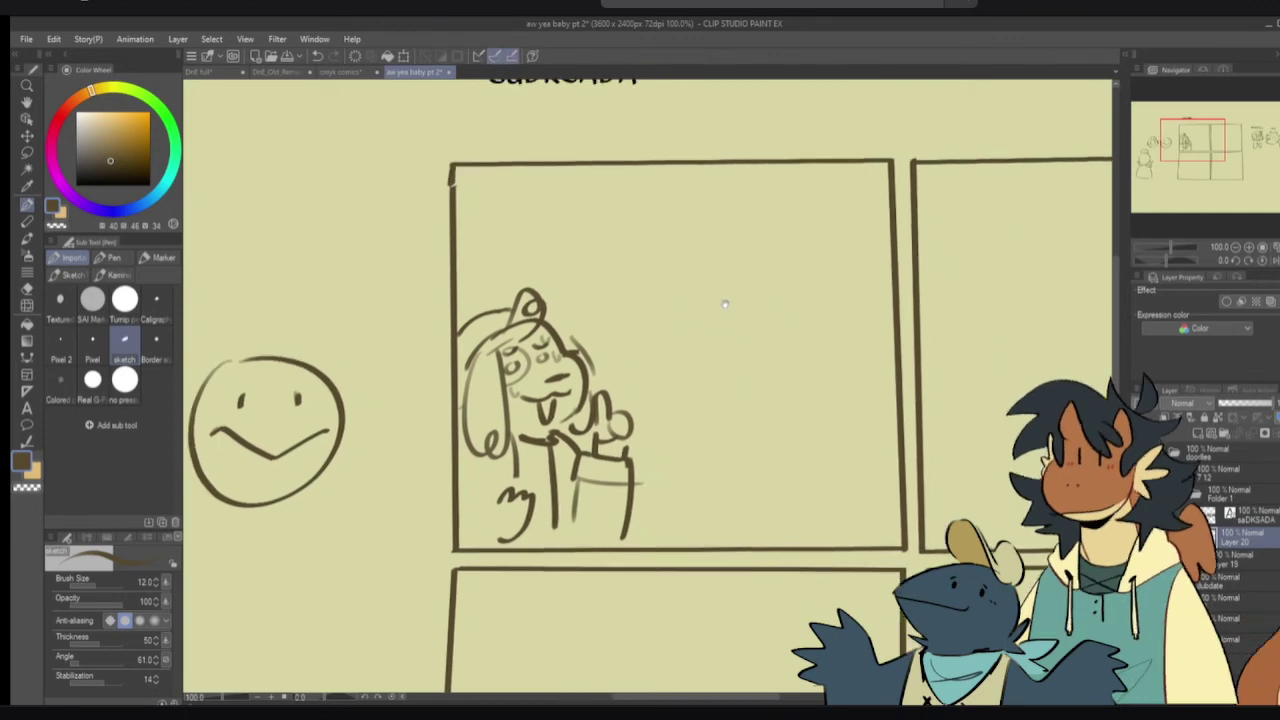
{"action": "mouse_move", "coordinate": [685, 292]}
{"action": "left_mouse_down"}
{"action": "mouse_move", "coordinate": [758, 252]}
{"action": "mouse_move", "coordinate": [768, 282]}
{"action": "mouse_move", "coordinate": [686, 276]}
{"action": "mouse_move", "coordinate": [758, 288]}
{"action": "left_mouse_up"}
{"action": "key", "text": "ctrl+z"}
{"action": "mouse_move", "coordinate": [664, 302]}
{"action": "left_mouse_down"}
{"action": "mouse_move", "coordinate": [628, 340]}
{"action": "mouse_move", "coordinate": [648, 375]}
{"action": "left_mouse_up"}
{"action": "key", "text": "ctrl+z"}
{"action": "left_click_drag", "start_coordinate": [760, 292], "coordinate": [772, 314]}
{"action": "key", "text": "ctrl+z"}
{"action": "mouse_move", "coordinate": [776, 318]}
{"action": "left_mouse_down"}
{"action": "mouse_move", "coordinate": [796, 350]}
{"action": "mouse_move", "coordinate": [774, 378]}
{"action": "mouse_move", "coordinate": [760, 346]}
{"action": "mouse_move", "coordinate": [792, 340]}
{"action": "mouse_move", "coordinate": [786, 368]}
{"action": "left_mouse_up"}
{"action": "key", "text": "ctrl+z"}
{"action": "key", "text": "ctrl+z"}
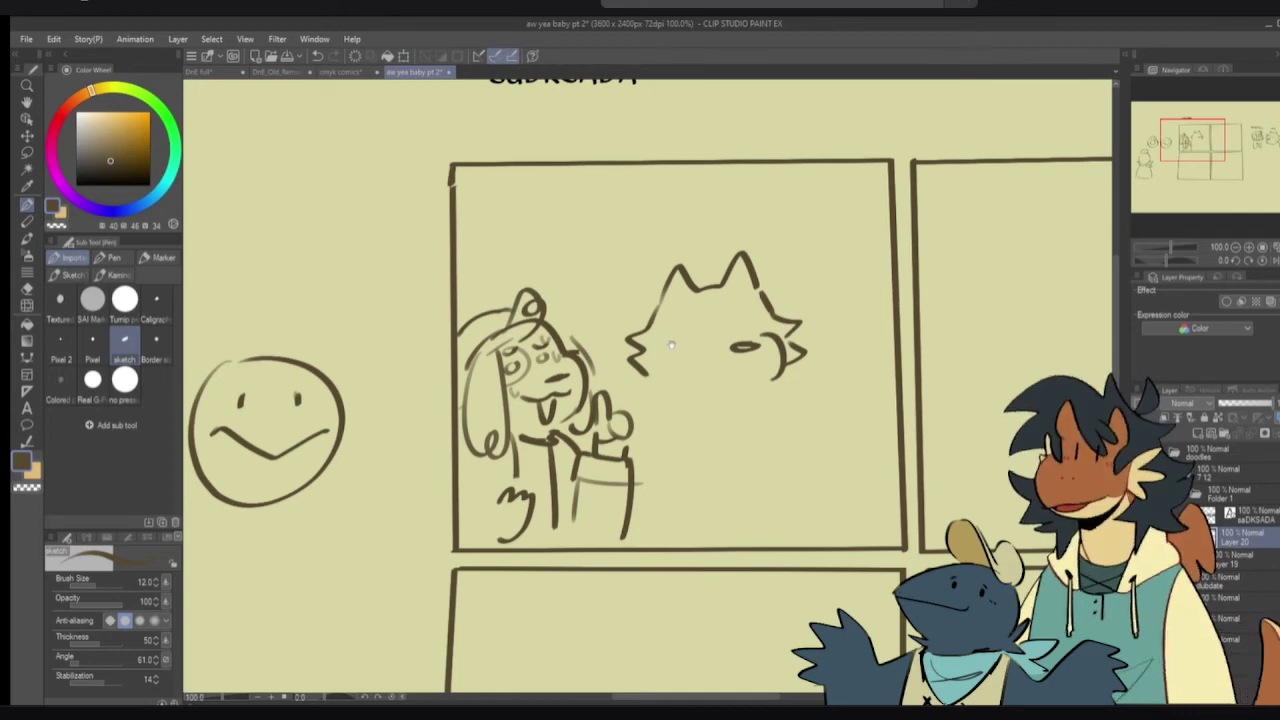
- Draw two small eyes on the pointy-eared character in the first panel and redraw its left cheek fur larger
{"action": "left_click_drag", "start_coordinate": [331, 287], "coordinate": [302, 341]}
{"action": "mouse_move", "coordinate": [298, 316]}
{"action": "left_mouse_down"}
{"action": "mouse_move", "coordinate": [302, 345]}
{"action": "mouse_move", "coordinate": [331, 332]}
{"action": "left_mouse_up"}
{"action": "key", "text": "ctrl+z"}
{"action": "key", "text": "ctrl+z"}
{"action": "mouse_move", "coordinate": [696, 320]}
{"action": "left_mouse_down"}
{"action": "mouse_move", "coordinate": [738, 340]}
{"action": "mouse_move", "coordinate": [707, 346]}
{"action": "mouse_move", "coordinate": [706, 327]}
{"action": "mouse_move", "coordinate": [744, 335]}
{"action": "left_mouse_up"}
{"action": "key", "text": "ctrl+z"}
{"action": "key", "text": "ctrl+z"}
{"action": "key", "text": "e"}
{"action": "mouse_move", "coordinate": [660, 345]}
{"action": "left_mouse_down"}
{"action": "mouse_move", "coordinate": [650, 362]}
{"action": "mouse_move", "coordinate": [648, 340]}
{"action": "left_mouse_up"}
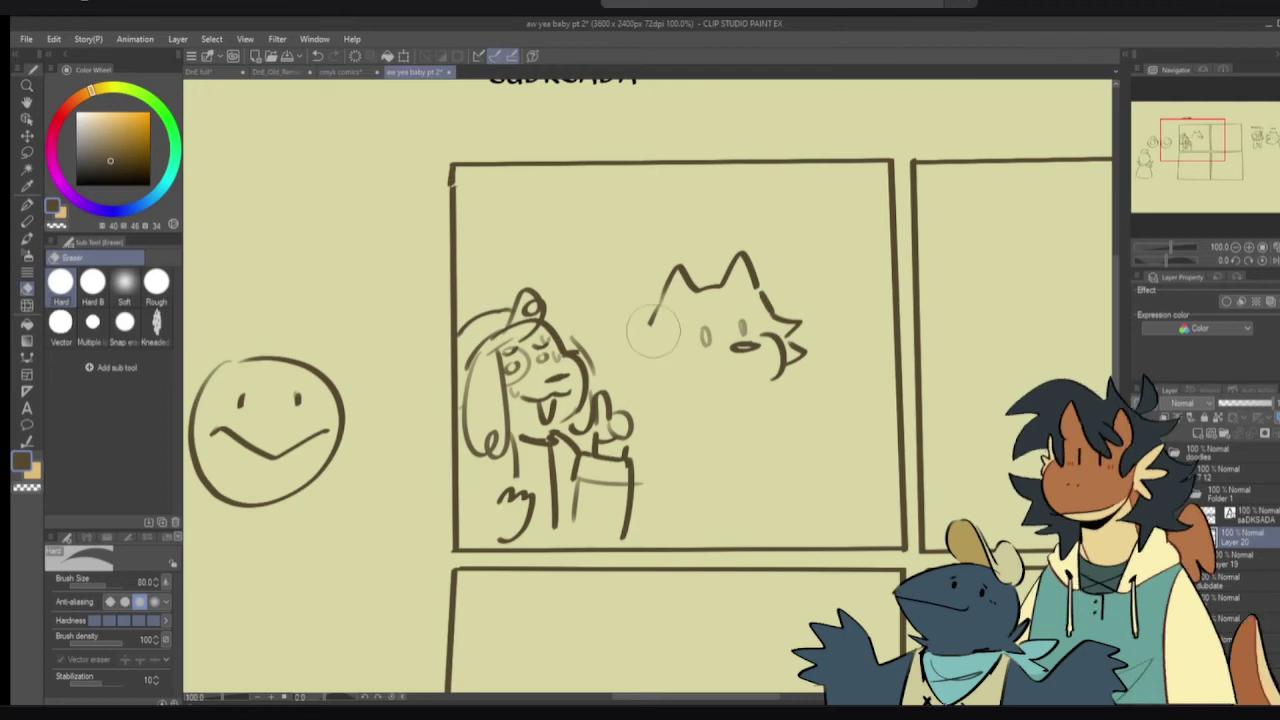
{"action": "key", "text": "p"}
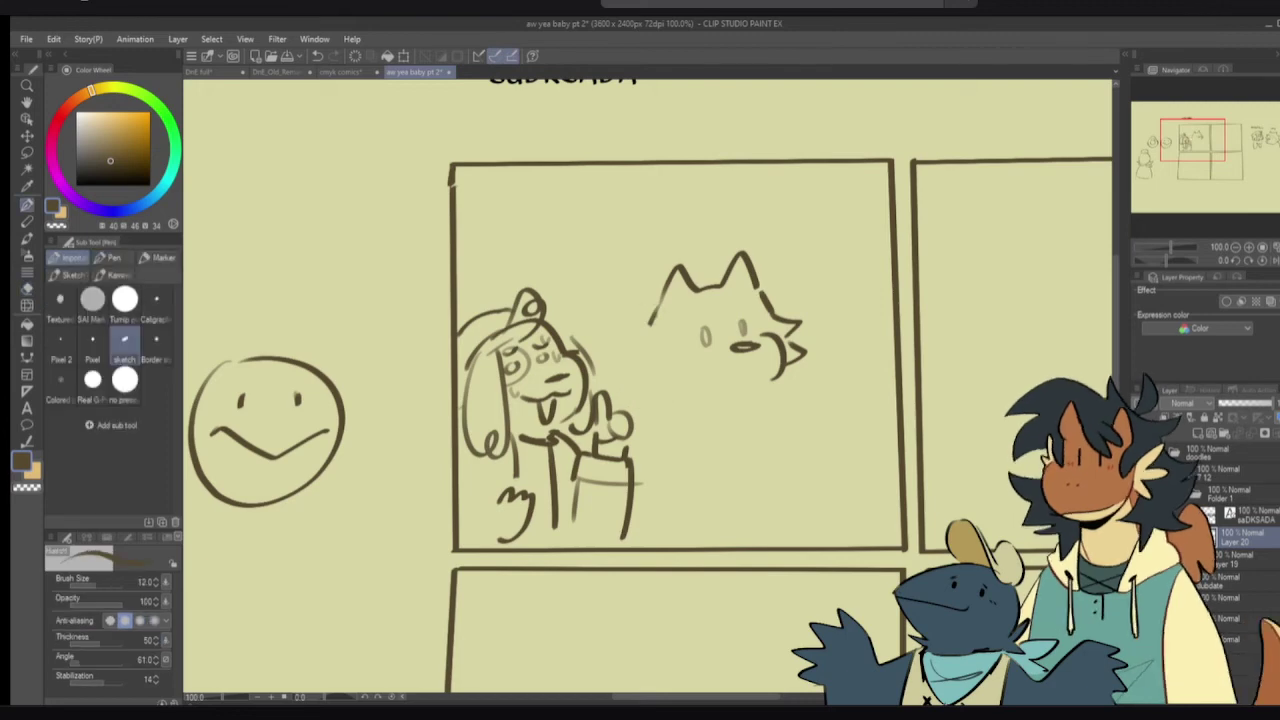
{"action": "mouse_move", "coordinate": [661, 308]}
{"action": "left_mouse_down"}
{"action": "mouse_move", "coordinate": [645, 369]}
{"action": "mouse_move", "coordinate": [670, 403]}
{"action": "left_mouse_up"}
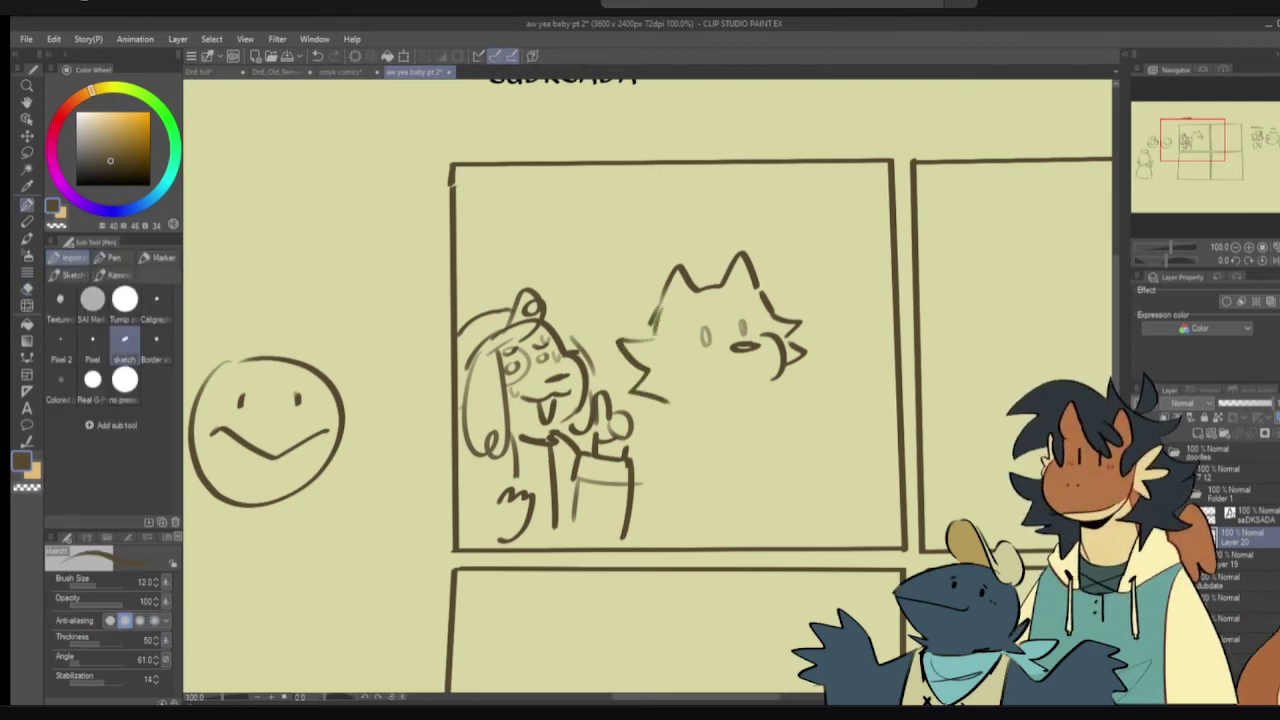
- Clean up around the pointy-eared character's face and sketch light, jagged forehead and cheek fur markings
{"action": "key", "text": "e"}
{"action": "mouse_move", "coordinate": [745, 319]}
{"action": "left_mouse_down"}
{"action": "mouse_move", "coordinate": [706, 344]}
{"action": "mouse_move", "coordinate": [743, 333]}
{"action": "mouse_move", "coordinate": [733, 313]}
{"action": "mouse_move", "coordinate": [776, 327]}
{"action": "mouse_move", "coordinate": [666, 362]}
{"action": "left_mouse_up"}
{"action": "key", "text": "p"}
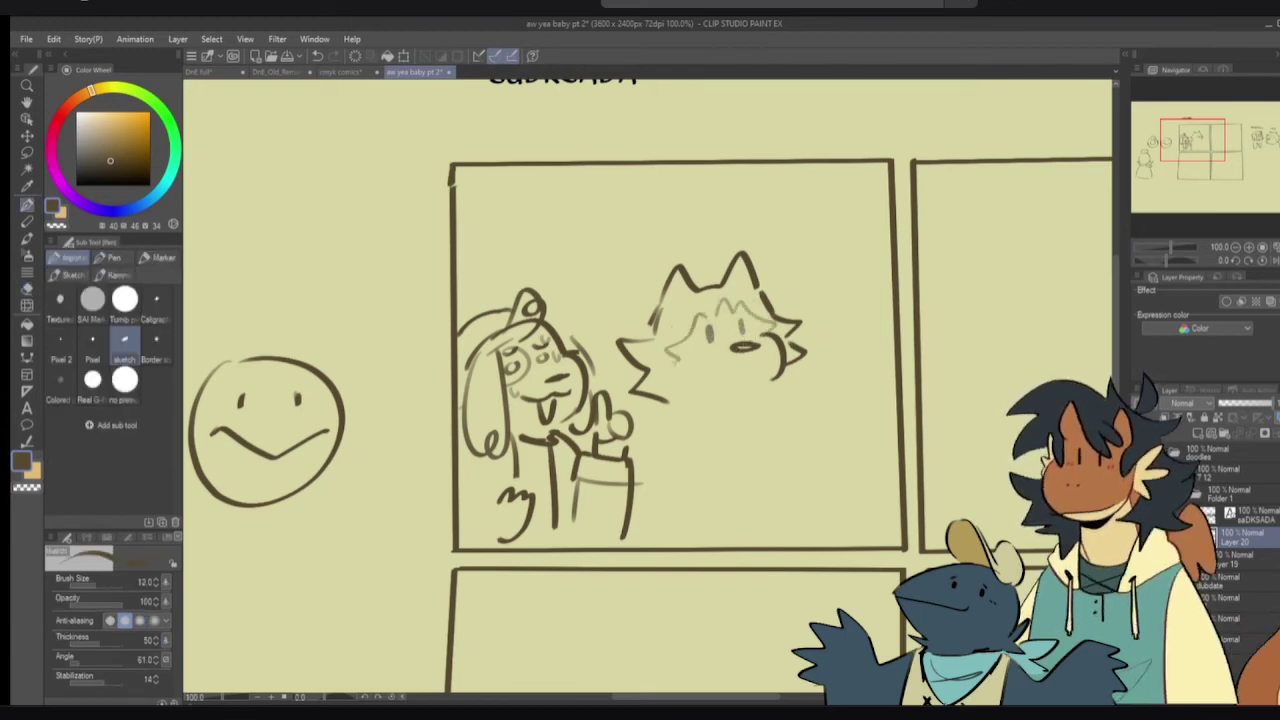
- Erase the pointy-eared character's muzzle and redraw a smaller nose, muzzle curve and spiky right cheek fur
{"action": "key", "text": "e"}
{"action": "mouse_move", "coordinate": [742, 347]}
{"action": "left_mouse_down"}
{"action": "mouse_move", "coordinate": [768, 360]}
{"action": "mouse_move", "coordinate": [758, 353]}
{"action": "mouse_move", "coordinate": [778, 345]}
{"action": "mouse_move", "coordinate": [757, 386]}
{"action": "left_mouse_up"}
{"action": "key", "text": "p"}
{"action": "key", "text": "ctrl+z"}
{"action": "left_click_drag", "start_coordinate": [762, 342], "coordinate": [758, 397]}
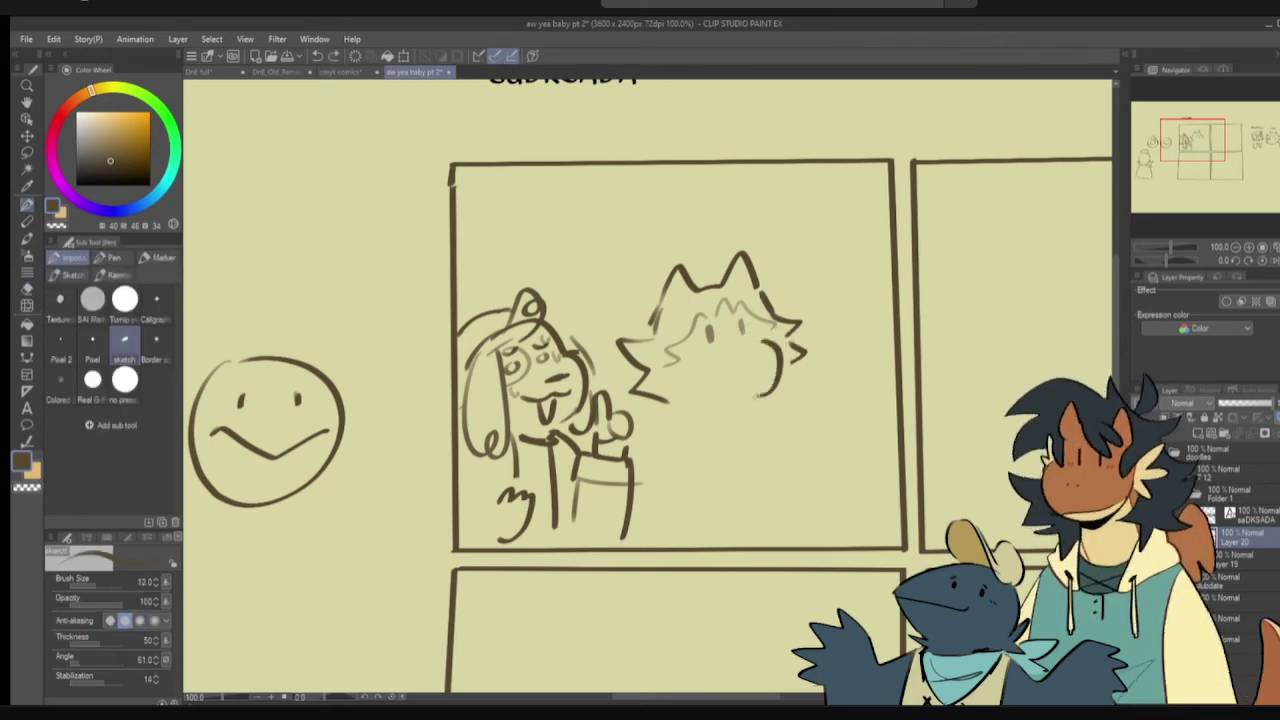
{"action": "key", "text": "ctrl+z"}
{"action": "mouse_move", "coordinate": [767, 344]}
{"action": "left_mouse_down"}
{"action": "mouse_move", "coordinate": [780, 358]}
{"action": "mouse_move", "coordinate": [752, 389]}
{"action": "mouse_move", "coordinate": [758, 355]}
{"action": "left_mouse_up"}
{"action": "mouse_move", "coordinate": [783, 371]}
{"action": "left_mouse_down"}
{"action": "mouse_move", "coordinate": [797, 367]}
{"action": "mouse_move", "coordinate": [783, 385]}
{"action": "left_mouse_up"}
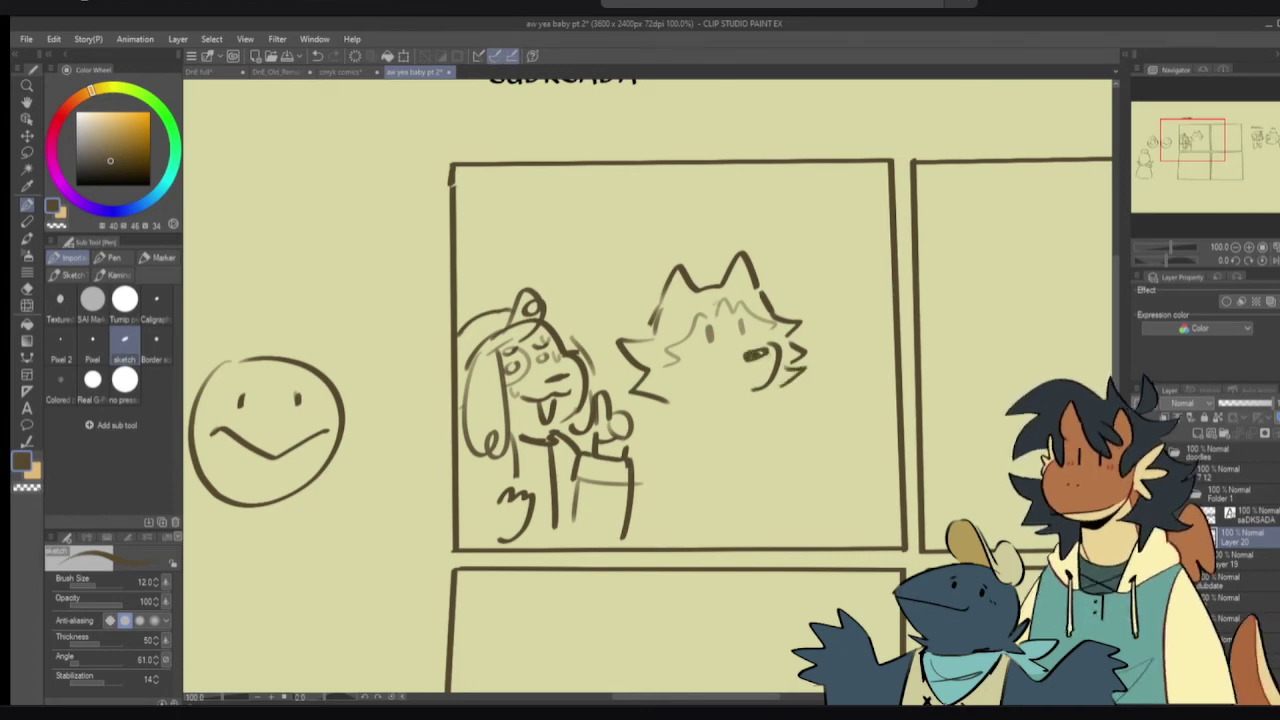
- Add inner-ear details, a jaw line and lower cheek fur to the pointy-eared character
{"action": "left_click_drag", "start_coordinate": [682, 290], "coordinate": [680, 302]}
{"action": "left_click_drag", "start_coordinate": [746, 274], "coordinate": [736, 284]}
{"action": "left_click_drag", "start_coordinate": [684, 405], "coordinate": [740, 417]}
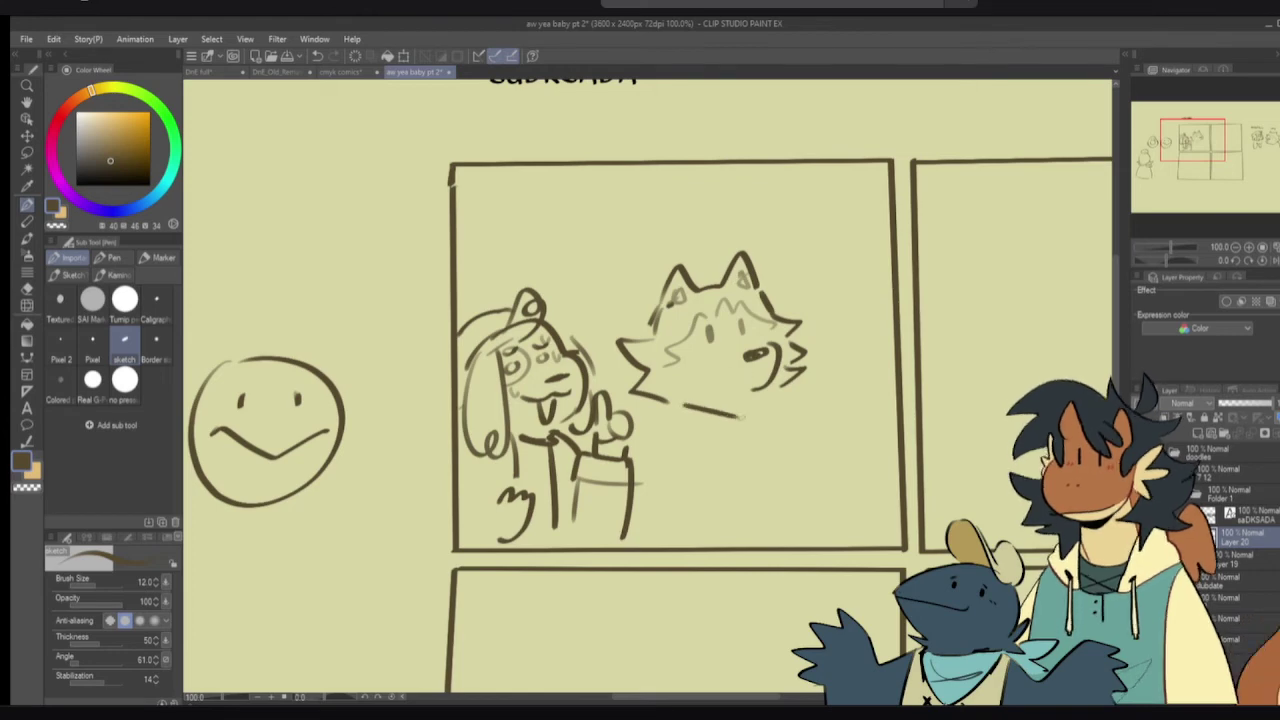
{"action": "left_click_drag", "start_coordinate": [788, 380], "coordinate": [800, 404]}
{"action": "left_click_drag", "start_coordinate": [772, 402], "coordinate": [766, 414]}
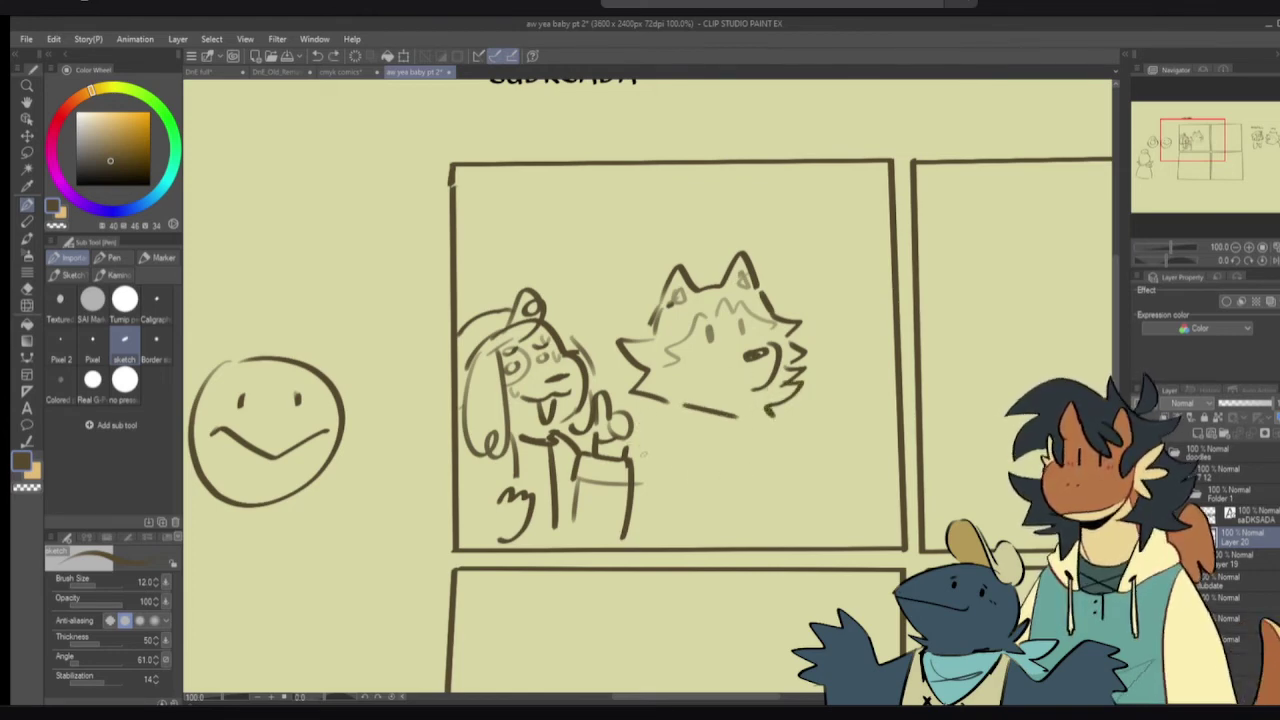
- Erase the dog's overlapping sleeve lines and draw the pointy-eared character's curved back and neck fur
{"action": "key", "text": "e"}
{"action": "mouse_move", "coordinate": [650, 520]}
{"action": "left_mouse_down"}
{"action": "mouse_move", "coordinate": [645, 437]}
{"action": "mouse_move", "coordinate": [622, 538]}
{"action": "left_mouse_up"}
{"action": "key", "text": "p"}
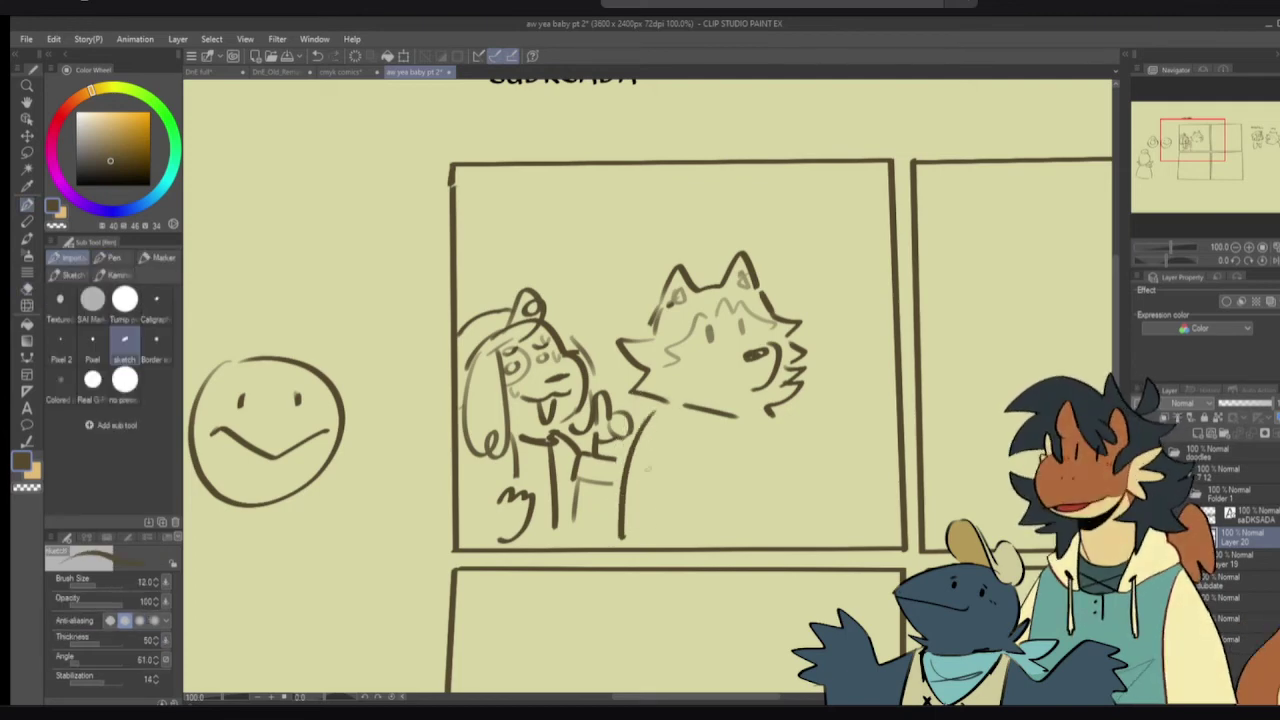
{"action": "key", "text": "ctrl+z"}
{"action": "mouse_move", "coordinate": [656, 416]}
{"action": "left_mouse_down"}
{"action": "mouse_move", "coordinate": [626, 521]}
{"action": "mouse_move", "coordinate": [668, 420]}
{"action": "mouse_move", "coordinate": [772, 434]}
{"action": "left_mouse_up"}
{"action": "key", "text": "e"}
{"action": "mouse_move", "coordinate": [640, 452]}
{"action": "left_mouse_down"}
{"action": "mouse_move", "coordinate": [622, 508]}
{"action": "mouse_move", "coordinate": [651, 428]}
{"action": "mouse_move", "coordinate": [607, 524]}
{"action": "left_mouse_up"}
{"action": "key", "text": "p"}
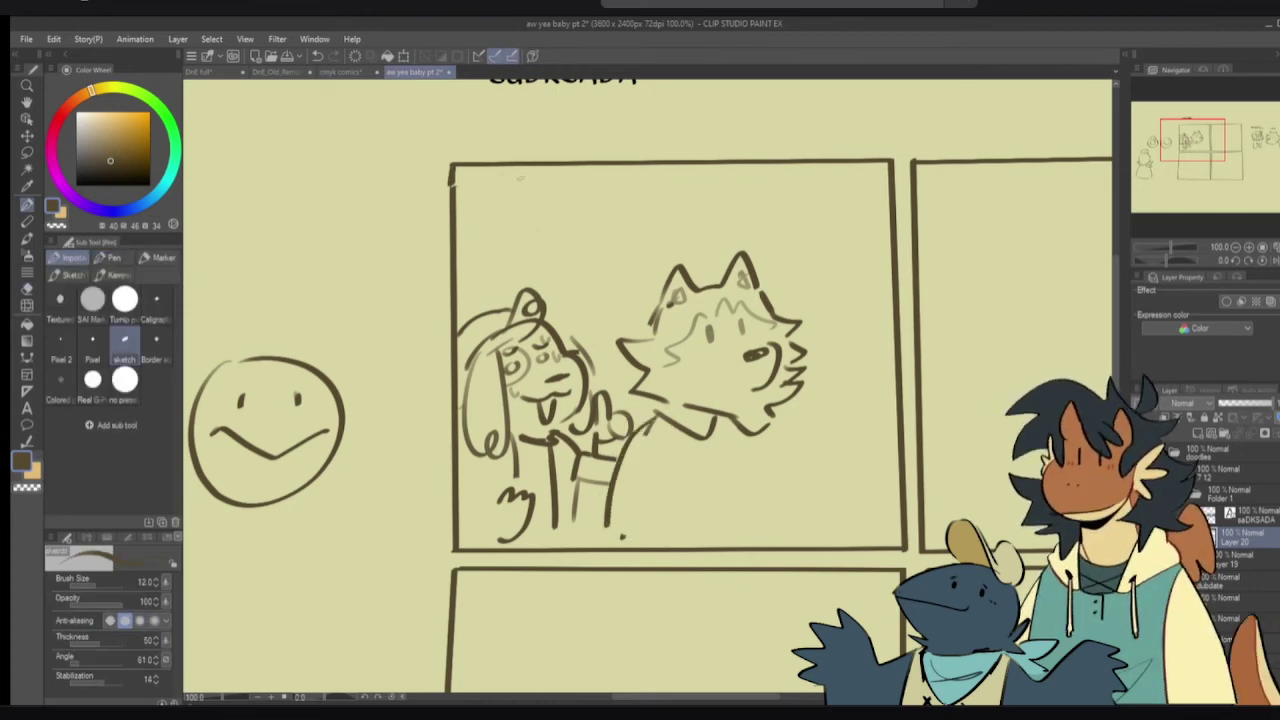
- Sketch a flat frying pan with its handle in the lower right of the first panel
{"action": "left_click_drag", "start_coordinate": [564, 225], "coordinate": [501, 276]}
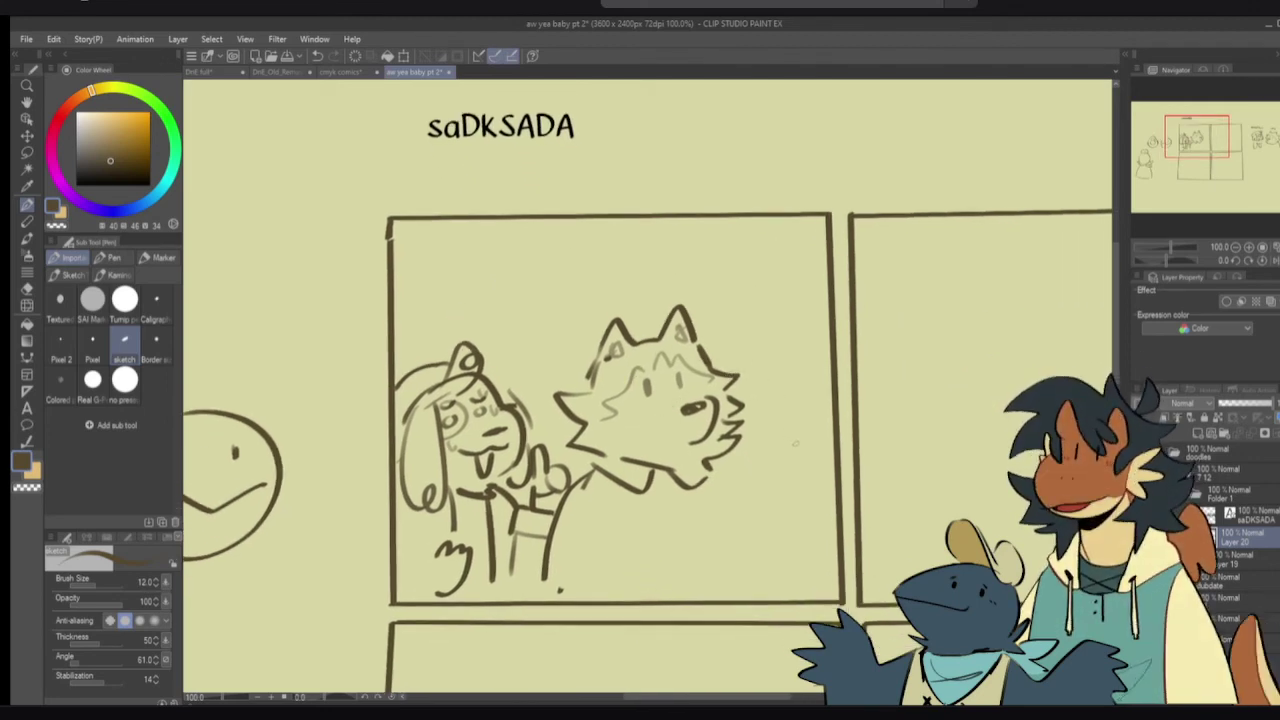
{"action": "left_click_drag", "start_coordinate": [799, 455], "coordinate": [735, 419]}
{"action": "left_click_drag", "start_coordinate": [784, 459], "coordinate": [747, 383]}
{"action": "scroll", "coordinate": [746, 383], "scroll_direction": "up", "scroll_amount": 5}
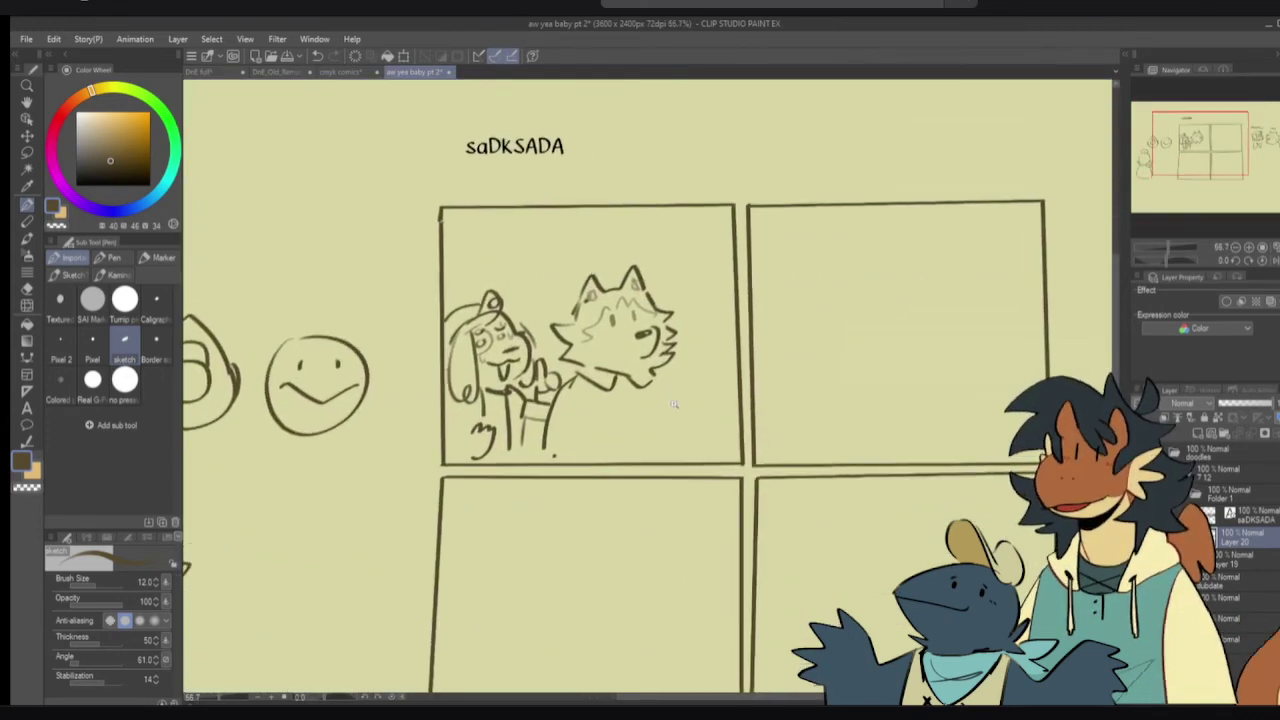
{"action": "mouse_move", "coordinate": [718, 447]}
{"action": "left_mouse_down"}
{"action": "mouse_move", "coordinate": [622, 467]}
{"action": "mouse_move", "coordinate": [730, 466]}
{"action": "mouse_move", "coordinate": [768, 451]}
{"action": "left_mouse_up"}
{"action": "mouse_move", "coordinate": [622, 458]}
{"action": "left_mouse_down"}
{"action": "mouse_move", "coordinate": [568, 453]}
{"action": "mouse_move", "coordinate": [626, 467]}
{"action": "left_mouse_up"}
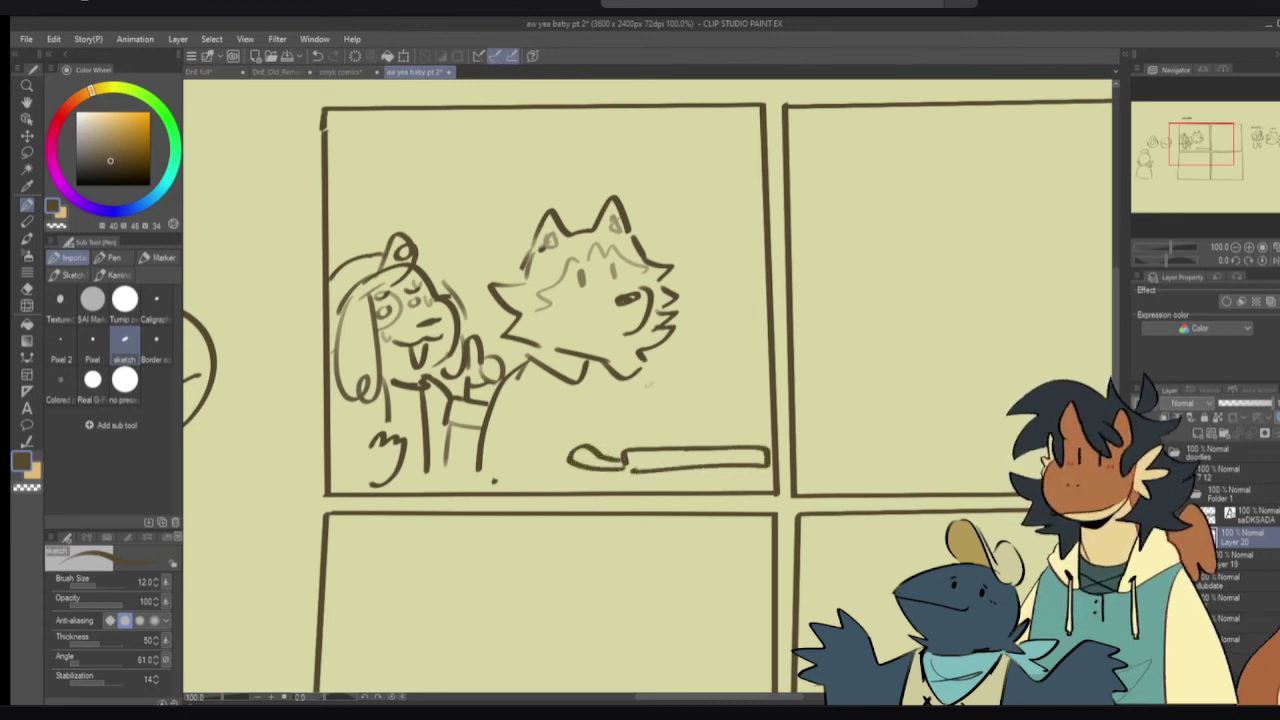
- Sketch tall flames rising from the pan over the pointy-eared character's muzzle, and a counter edge beneath the characters
{"action": "left_click_drag", "start_coordinate": [630, 445], "coordinate": [615, 403]}
{"action": "key", "text": "e"}
{"action": "mouse_move", "coordinate": [656, 340]}
{"action": "left_mouse_down"}
{"action": "mouse_move", "coordinate": [678, 286]}
{"action": "mouse_move", "coordinate": [632, 374]}
{"action": "mouse_move", "coordinate": [655, 272]}
{"action": "mouse_move", "coordinate": [712, 198]}
{"action": "mouse_move", "coordinate": [762, 319]}
{"action": "mouse_move", "coordinate": [743, 435]}
{"action": "left_mouse_up"}
{"action": "key", "text": "p"}
{"action": "mouse_move", "coordinate": [666, 445]}
{"action": "left_mouse_down"}
{"action": "mouse_move", "coordinate": [696, 417]}
{"action": "mouse_move", "coordinate": [730, 432]}
{"action": "left_mouse_up"}
{"action": "mouse_move", "coordinate": [588, 470]}
{"action": "left_mouse_down"}
{"action": "mouse_move", "coordinate": [436, 476]}
{"action": "mouse_move", "coordinate": [434, 490]}
{"action": "mouse_move", "coordinate": [623, 467]}
{"action": "left_mouse_up"}
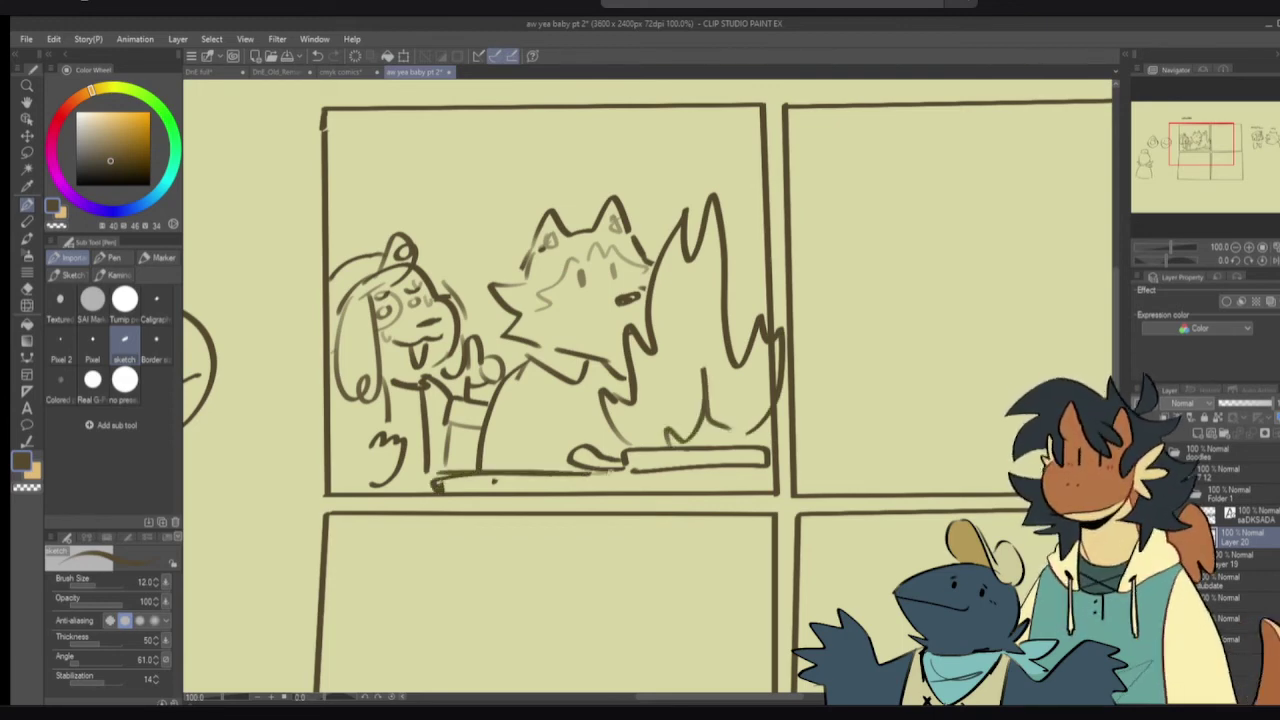
{"action": "left_click_drag", "start_coordinate": [606, 390], "coordinate": [598, 418]}
{"action": "left_click_drag", "start_coordinate": [595, 346], "coordinate": [601, 386]}
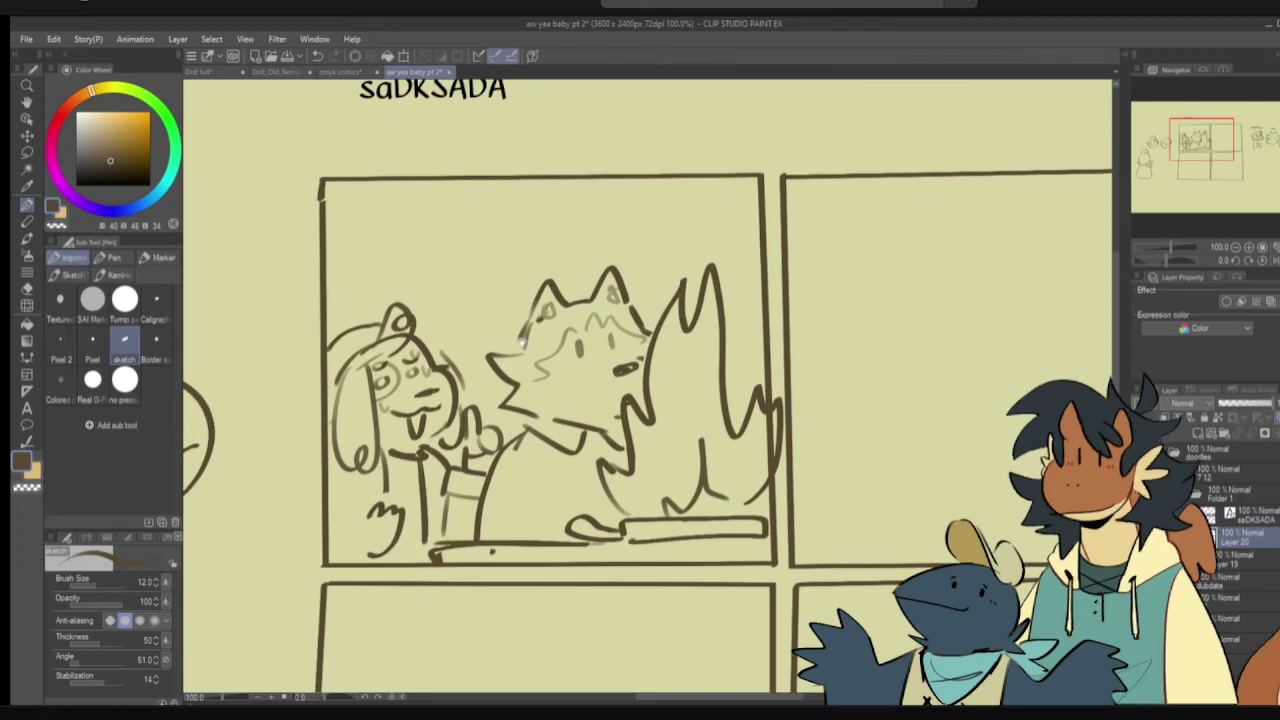
- Erase part of the first panel's upper border and draw an oval speech bubble there with a tail pointing to the dog
{"action": "left_click_drag", "start_coordinate": [506, 234], "coordinate": [511, 252]}
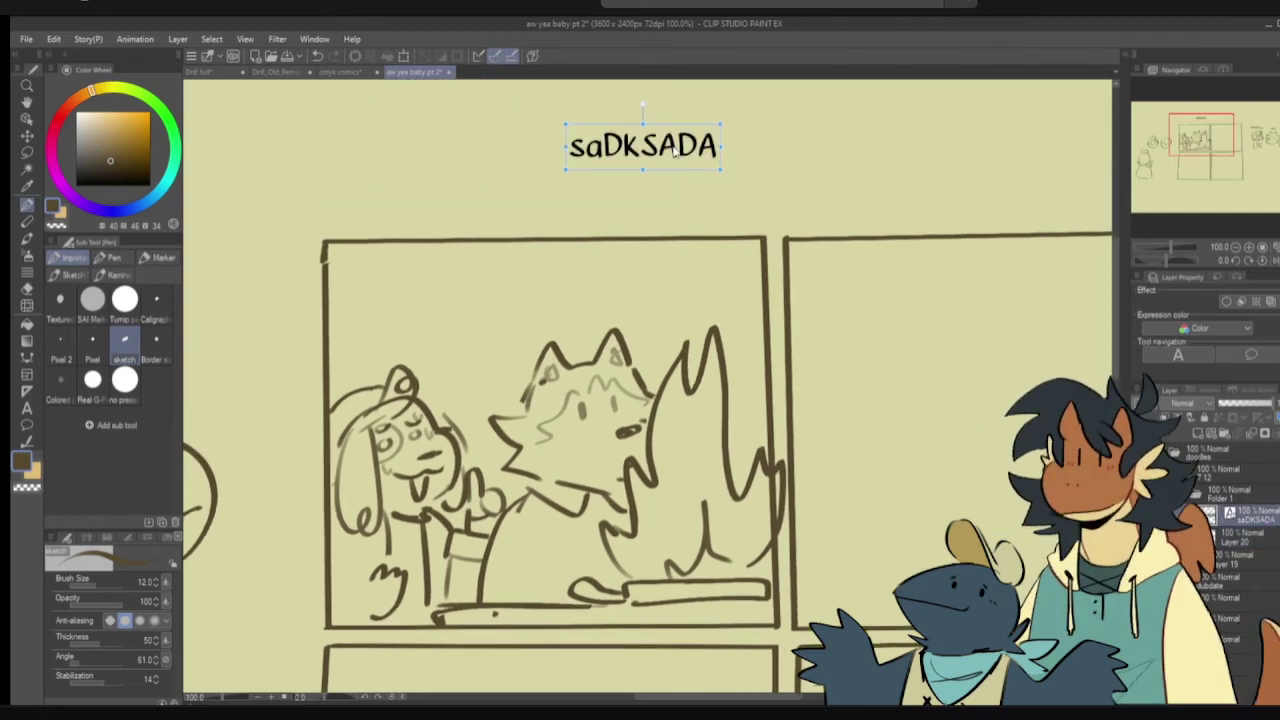
{"action": "key", "text": "alt+bracketleft"}
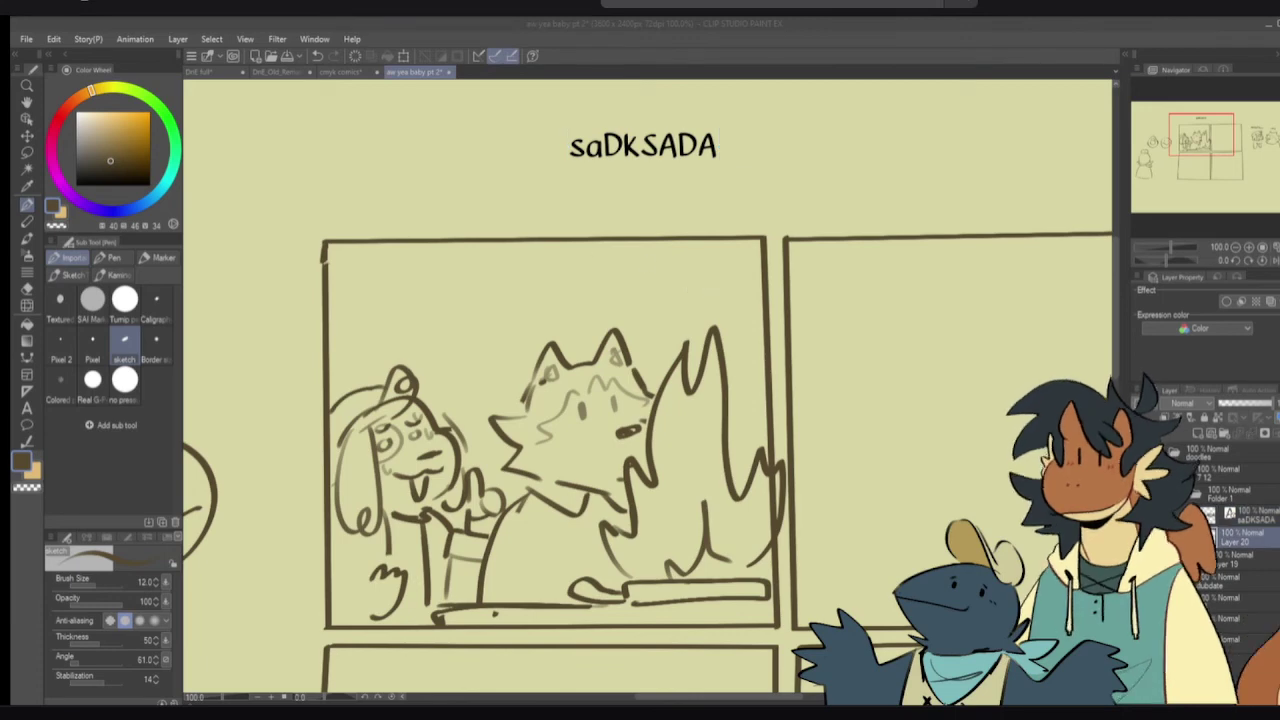
{"action": "key", "text": "e"}
{"action": "left_click_drag", "start_coordinate": [420, 240], "coordinate": [688, 235]}
{"action": "key", "text": "p"}
{"action": "mouse_move", "coordinate": [586, 150]}
{"action": "left_mouse_down"}
{"action": "mouse_move", "coordinate": [440, 185]}
{"action": "mouse_move", "coordinate": [600, 312]}
{"action": "mouse_move", "coordinate": [722, 188]}
{"action": "mouse_move", "coordinate": [556, 170]}
{"action": "left_mouse_up"}
{"action": "mouse_move", "coordinate": [458, 302]}
{"action": "left_mouse_down"}
{"action": "mouse_move", "coordinate": [448, 336]}
{"action": "mouse_move", "coordinate": [488, 306]}
{"action": "left_mouse_up"}
- Move the "saDKSADA" text clear of the speech bubble, above its upper right side, and reselect Layer 20
{"action": "key", "text": "o"}
{"action": "left_click_drag", "start_coordinate": [688, 140], "coordinate": [794, 103]}
{"action": "left_click", "coordinate": [1242, 538]}
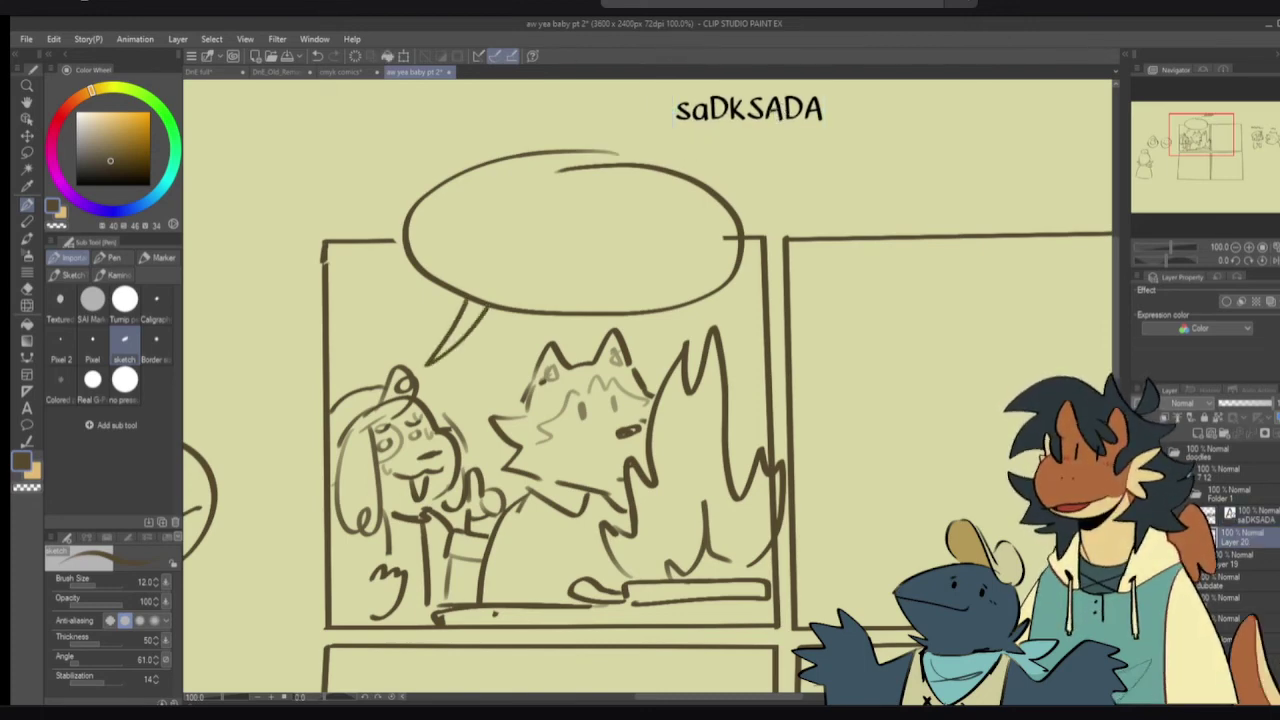
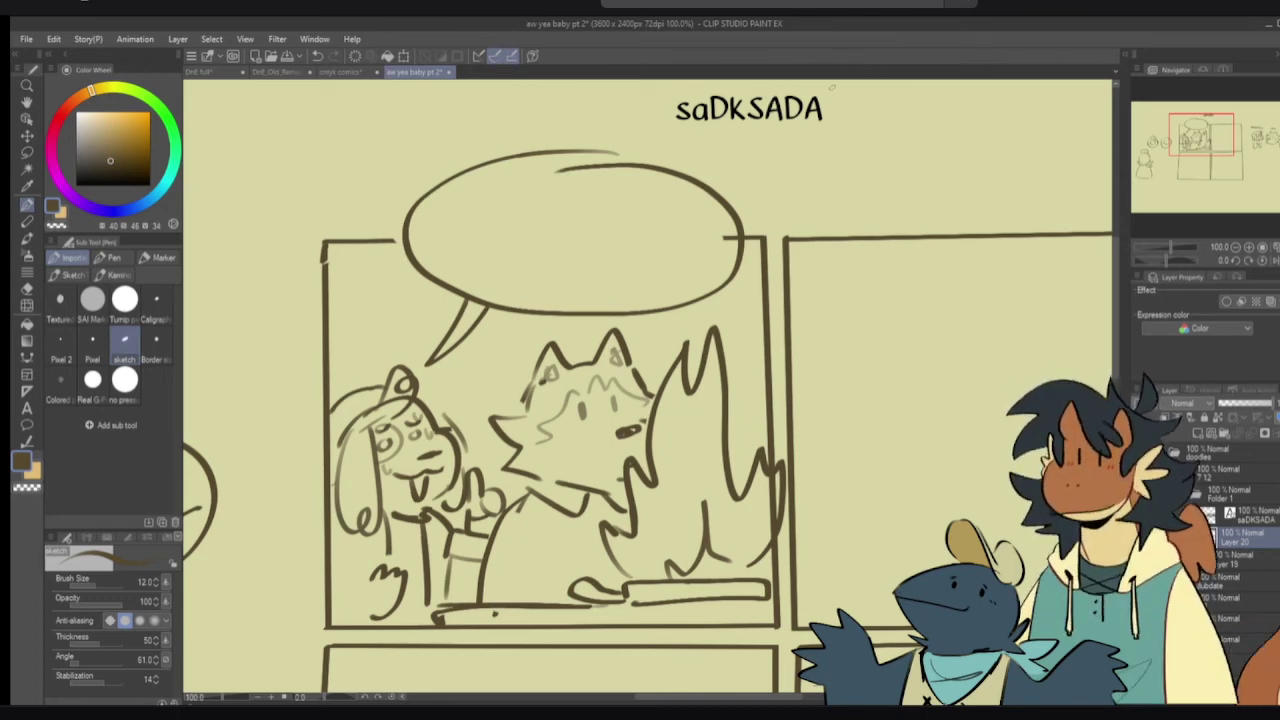
- Open the "saDKSADA" text for editing, try "UM..." in its place, and clear the wording
{"action": "key", "text": "t"}
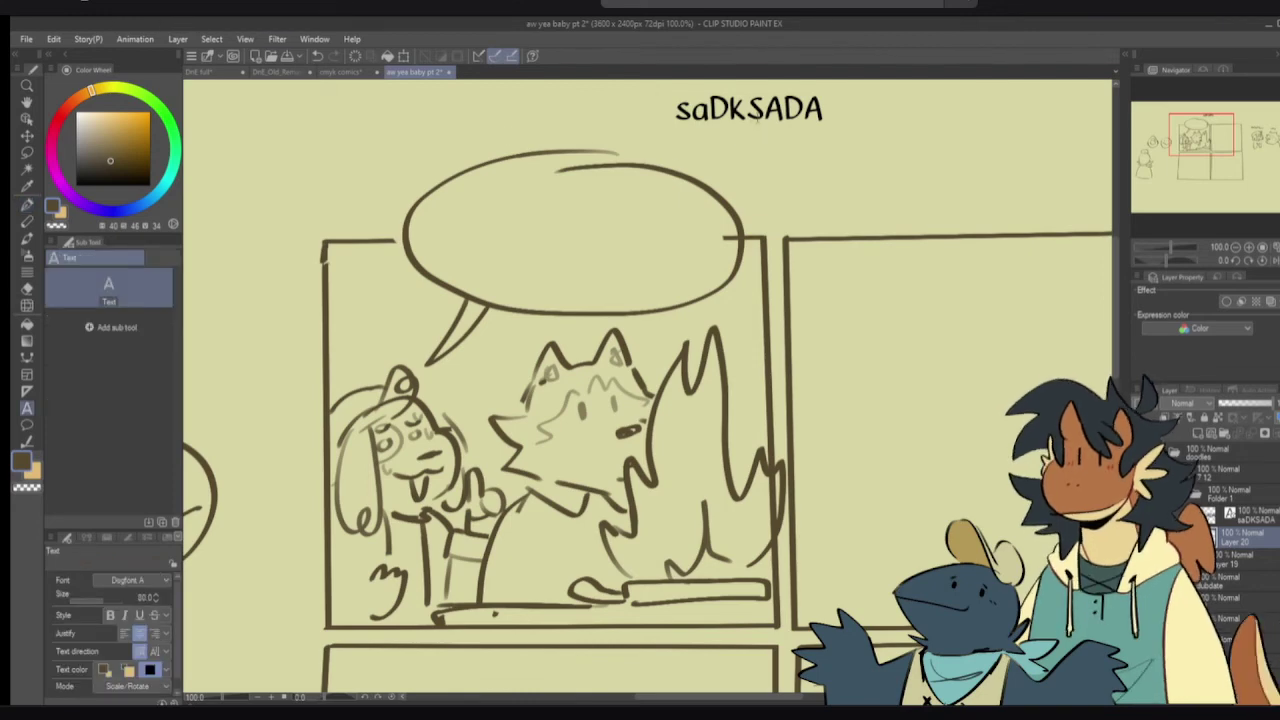
{"action": "left_click", "coordinate": [750, 108]}
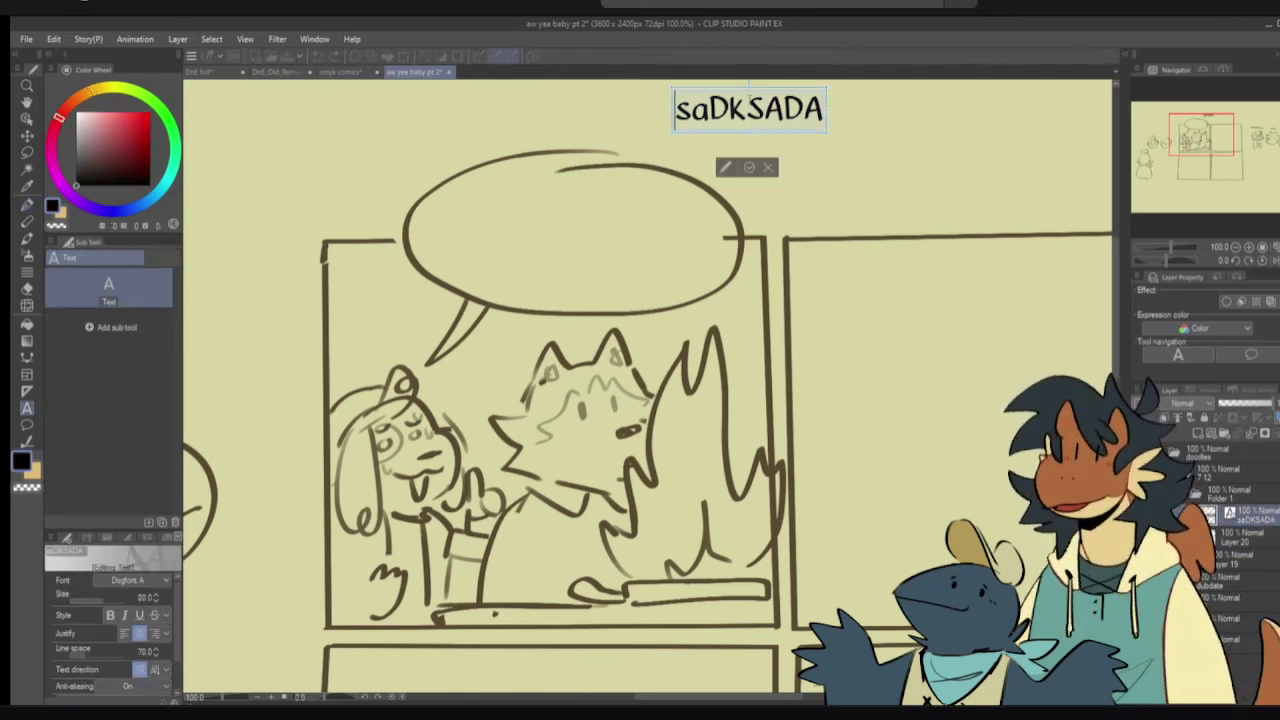
{"action": "key", "text": "ctrl+a"}
{"action": "type", "text": "uM..."}
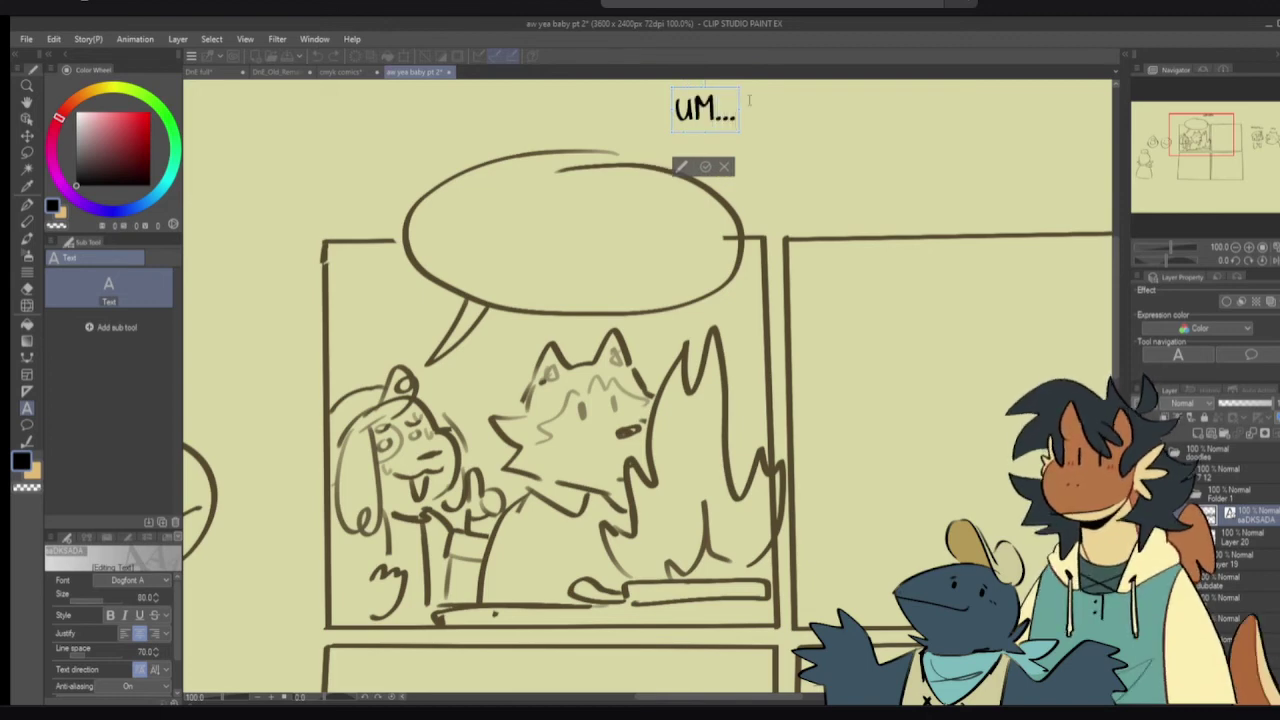
{"action": "key", "text": "BackSpace"}
{"action": "key", "text": "BackSpace"}
{"action": "key", "text": "BackSpace"}
{"action": "type", "text": "."}
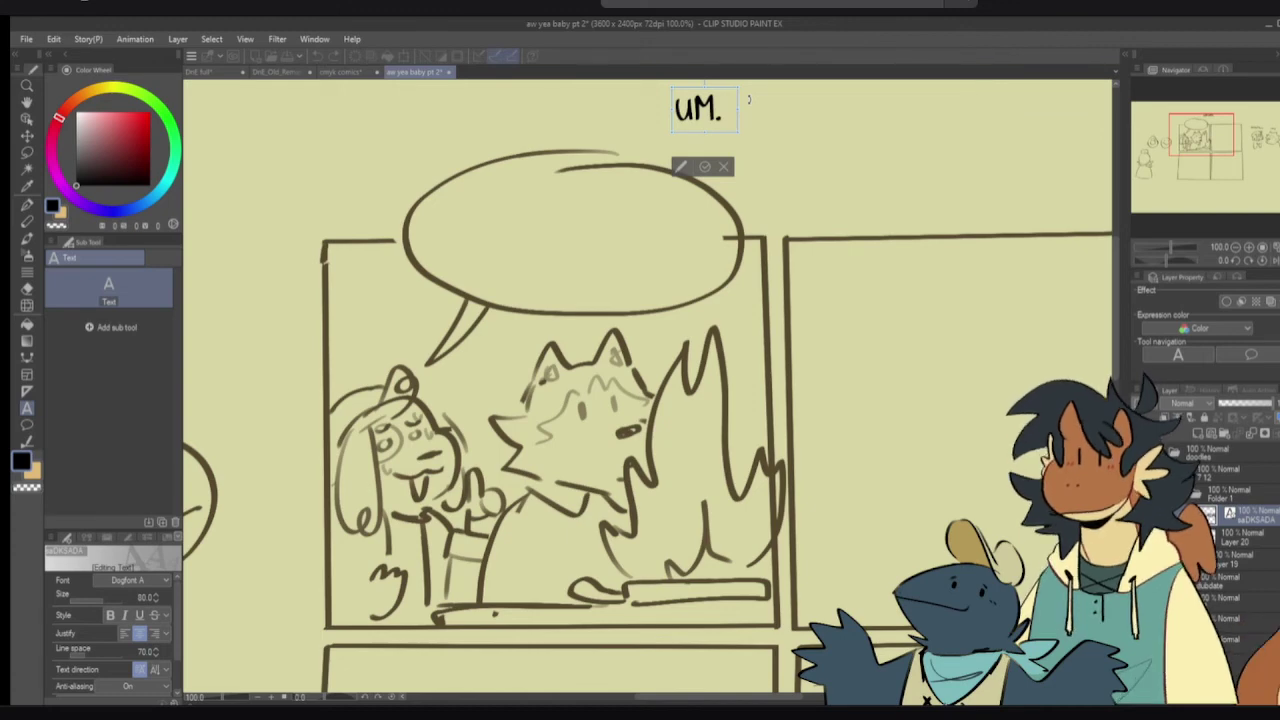
{"action": "key", "text": "BackSpace"}
{"action": "key", "text": "BackSpace"}
{"action": "key", "text": "BackSpace"}
{"action": "key", "text": "BackSpace"}
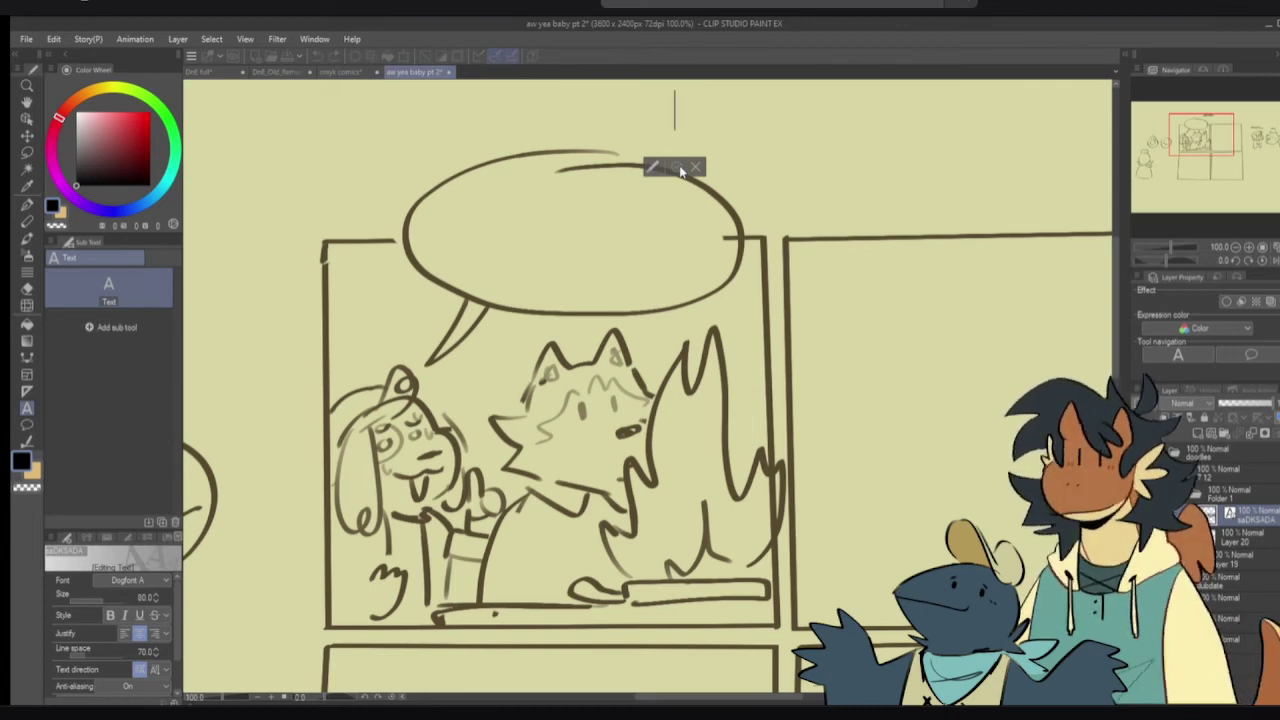
{"action": "type", "text": "um...."}
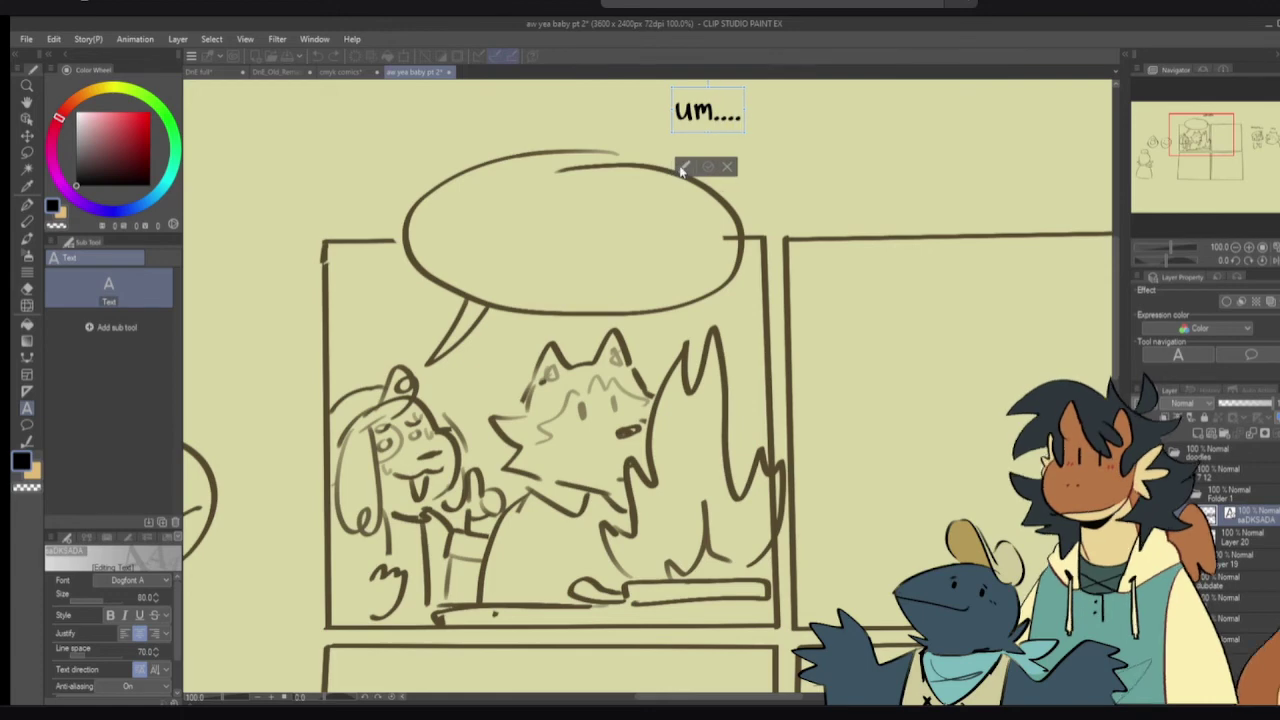
{"action": "type", "text": " mason are"}
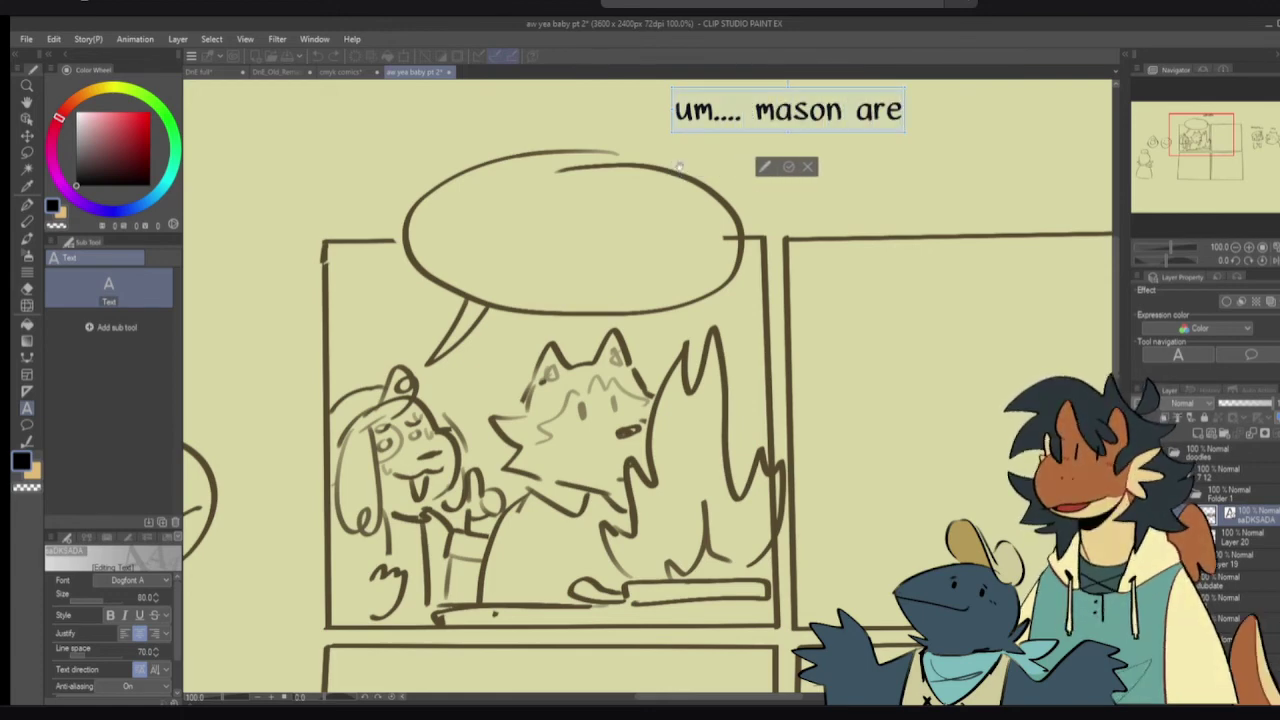
{"action": "key", "text": "BackSpace"}
{"action": "key", "text": "BackSpace"}
{"action": "key", "text": "BackSpace"}
{"action": "key", "text": "BackSpace"}
{"action": "key", "text": "BackSpace"}
{"action": "key", "text": "BackSpace"}
{"action": "key", "text": "BackSpace"}
{"action": "key", "text": "BackSpace"}
{"action": "key", "text": "BackSpace"}
{"action": "key", "text": "BackSpace"}
{"action": "key", "text": "BackSpace"}
{"action": "key", "text": "BackSpace"}
{"action": "key", "text": "BackSpace"}
{"action": "key", "text": "BackSpace"}
{"action": "key", "text": "BackSpace"}
- Enter the dialogue "Um... Mason, are you sure you're making the" in the text box
{"action": "type", "text": "m...."}
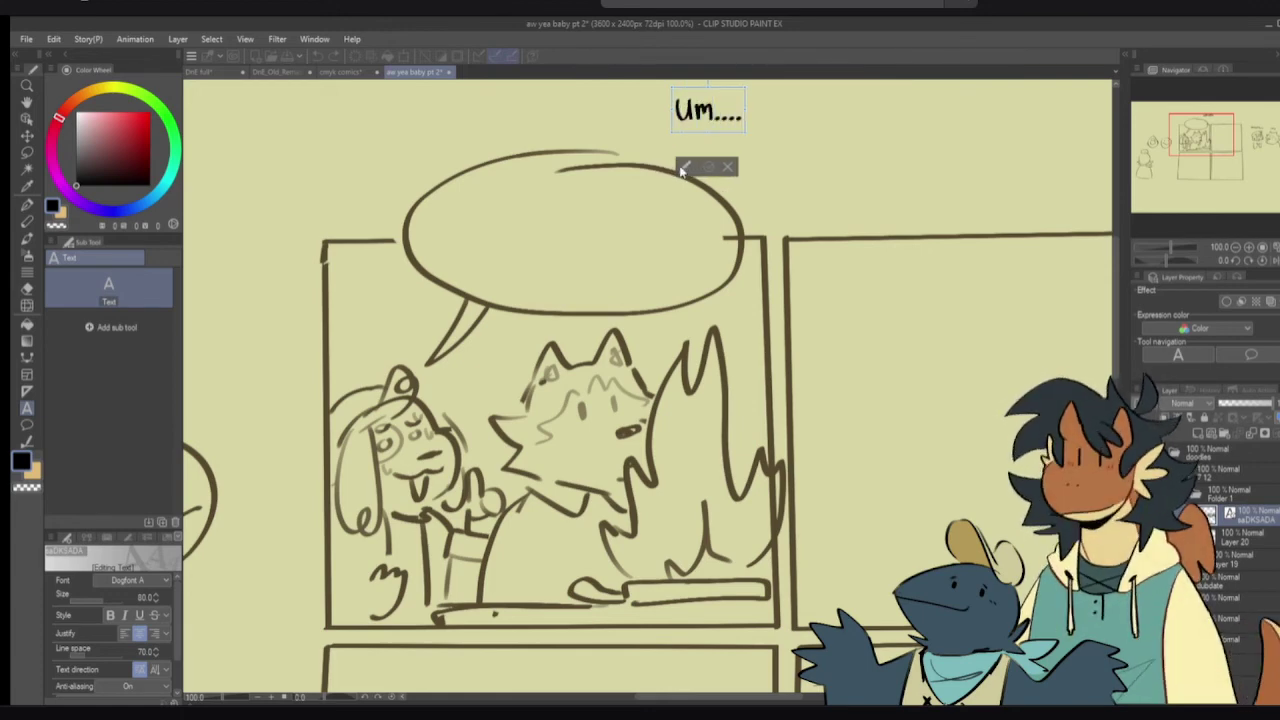
{"action": "key", "text": "BackSpace"}
{"action": "type", "text": "Mason, "}
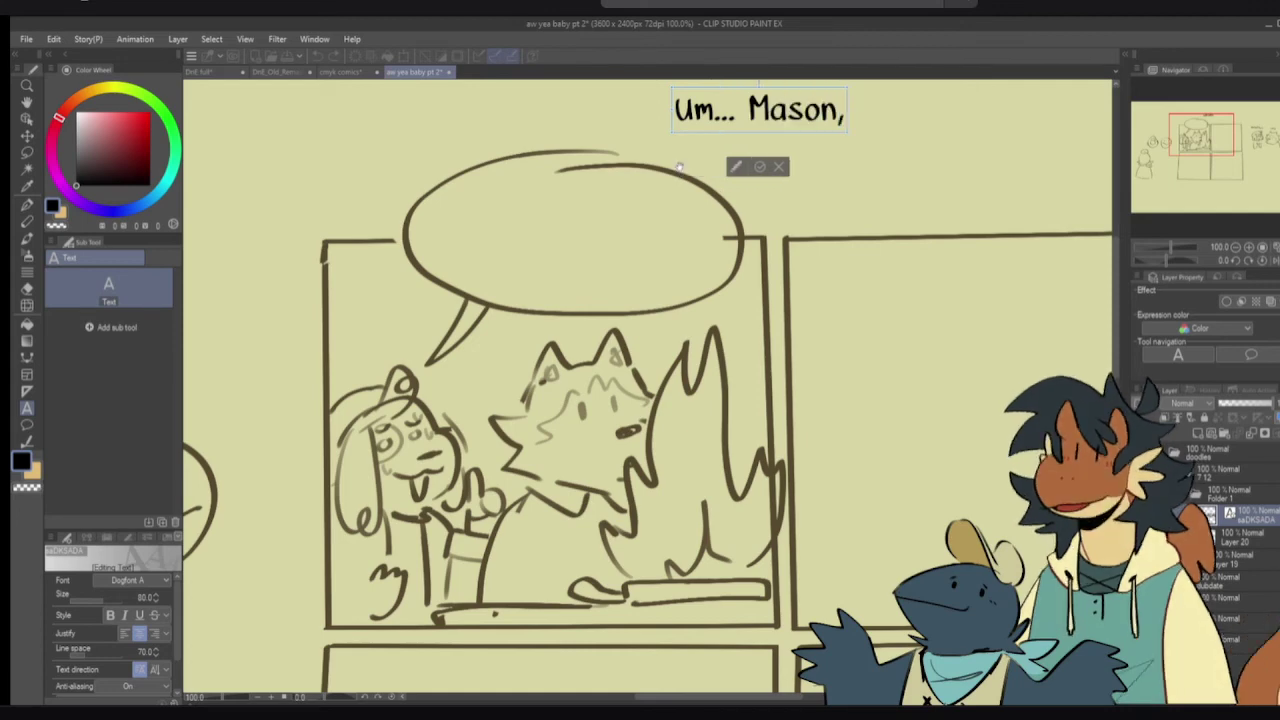
{"action": "type", "text": "are you sure"}
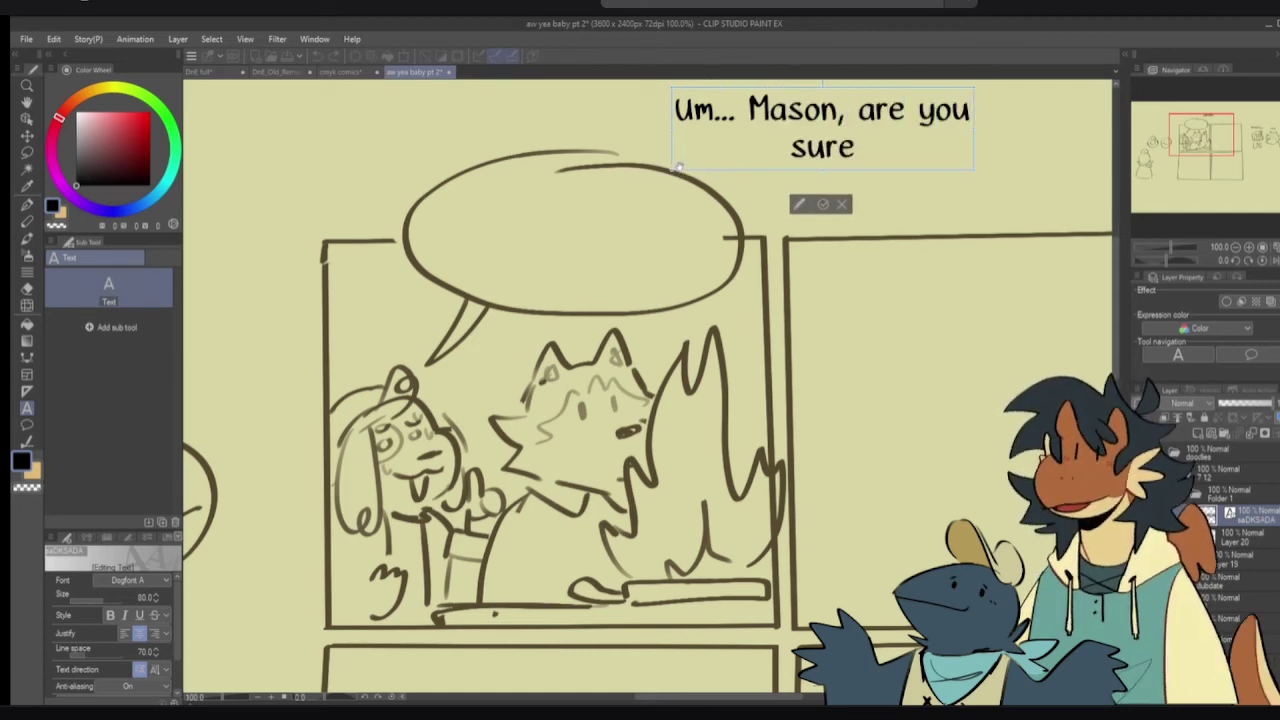
{"action": "type", "text": " you're co"}
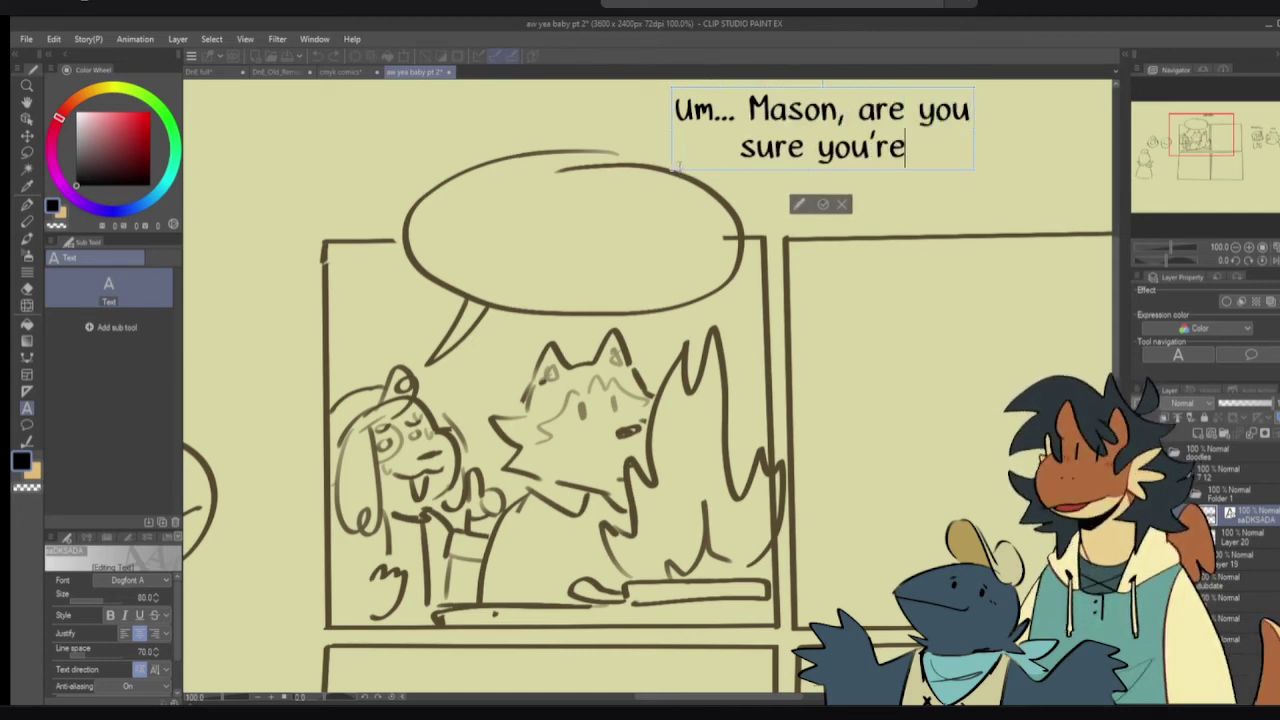
{"action": "key", "text": "BackSpace"}
{"action": "key", "text": "BackSpace"}
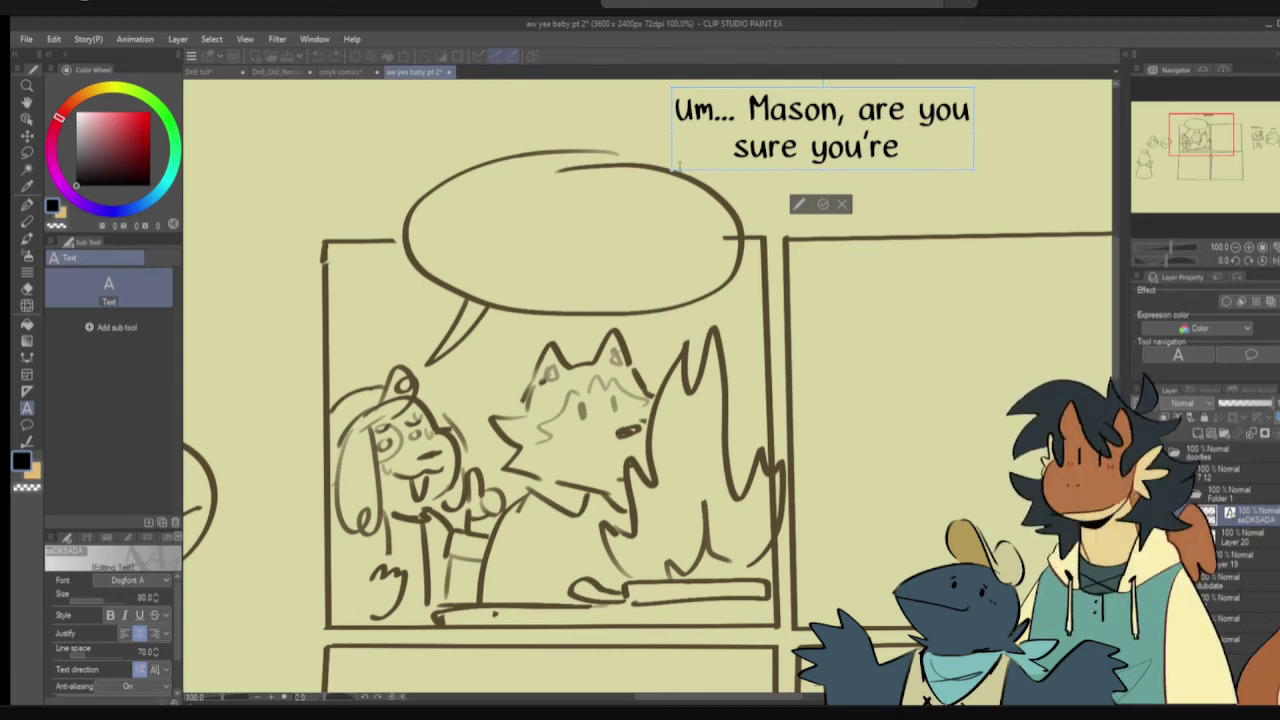
{"action": "type", "text": "making"}
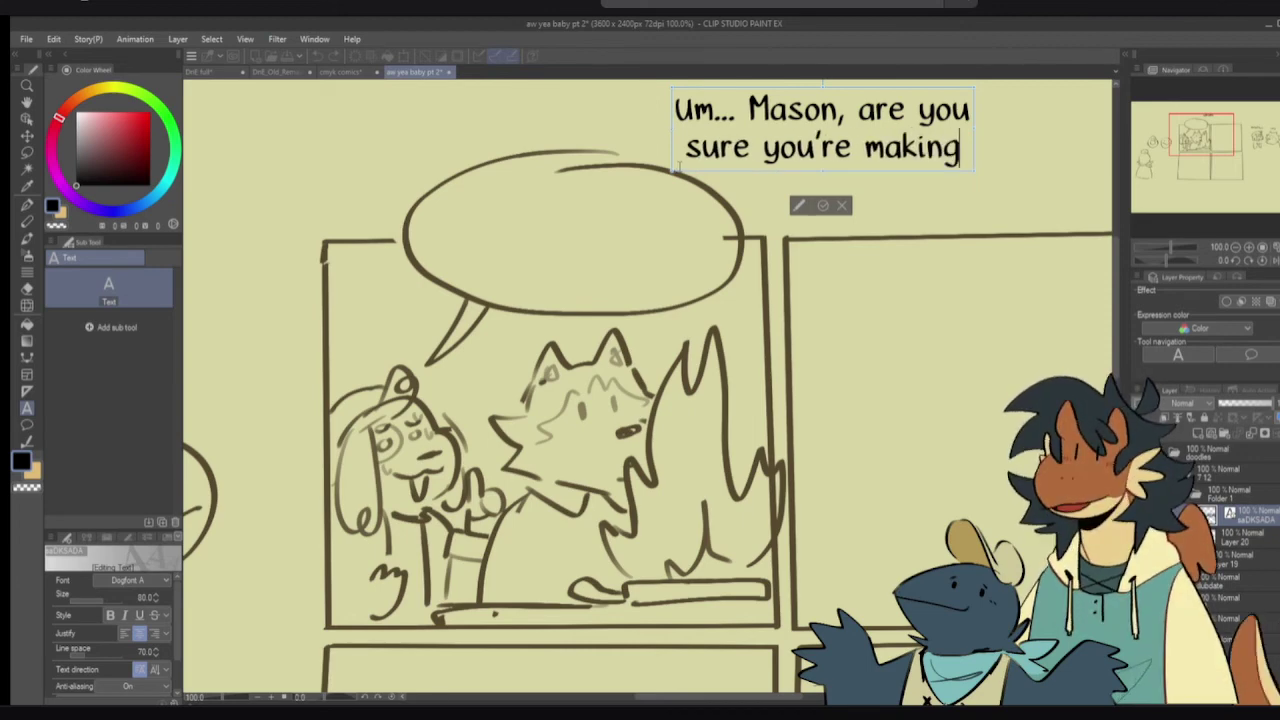
{"action": "type", "text": " the"}
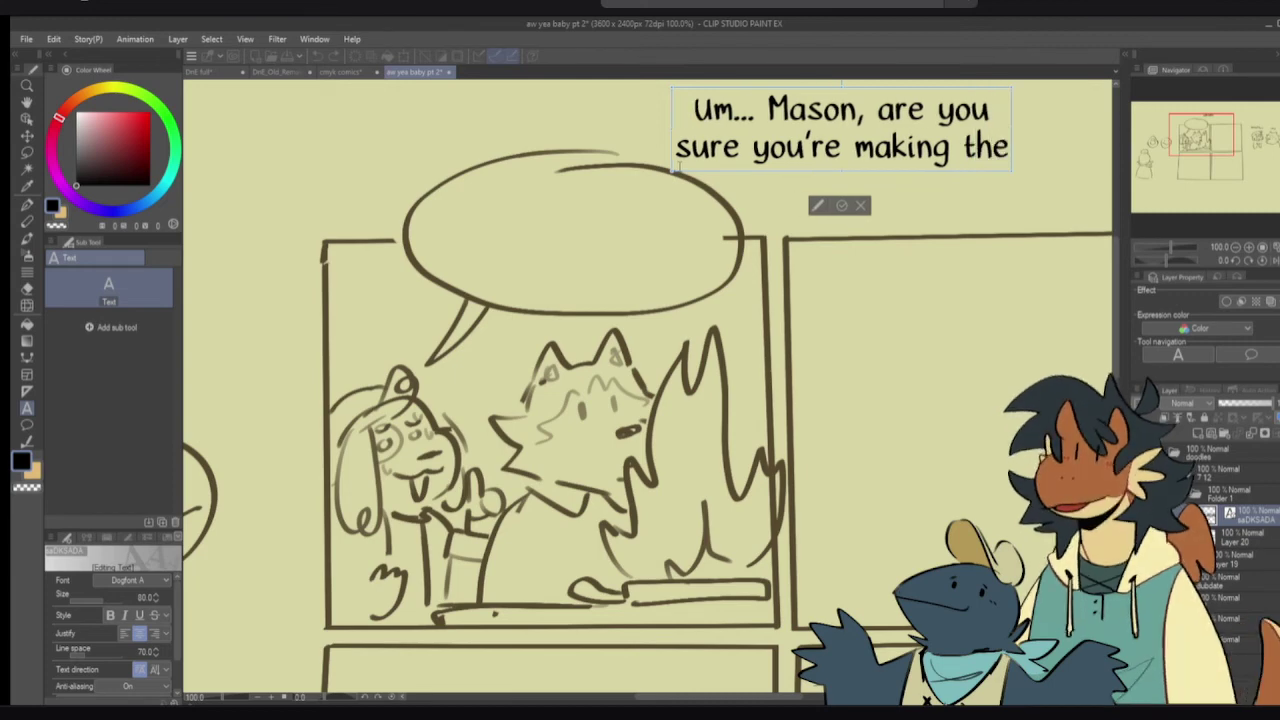
{"action": "key", "text": "Return"}
{"action": "type", "text": "hot dogs"}
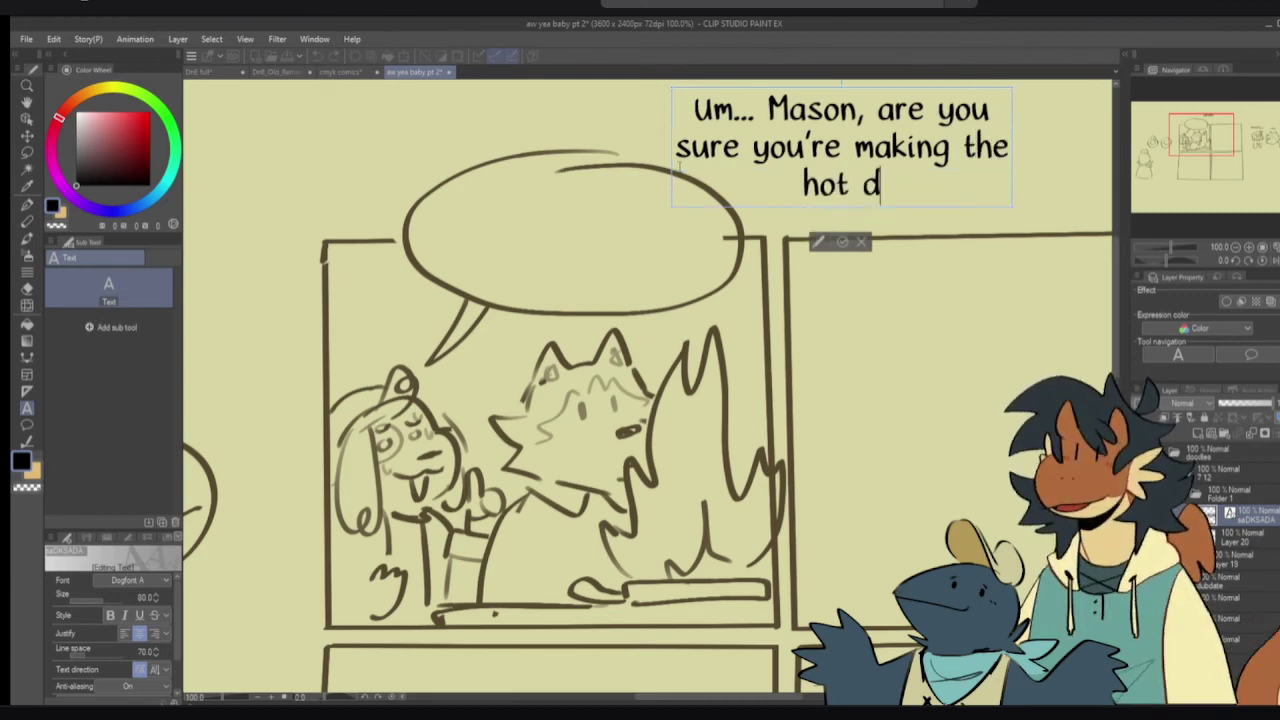
{"action": "key", "text": "BackSpace"}
{"action": "key", "text": "BackSpace"}
{"action": "key", "text": "BackSpace"}
{"action": "key", "text": "BackSpace"}
{"action": "key", "text": "BackSpace"}
{"action": "key", "text": "BackSpace"}
{"action": "key", "text": "BackSpace"}
{"action": "key", "text": "BackSpace"}
{"action": "key", "text": "BackSpace"}
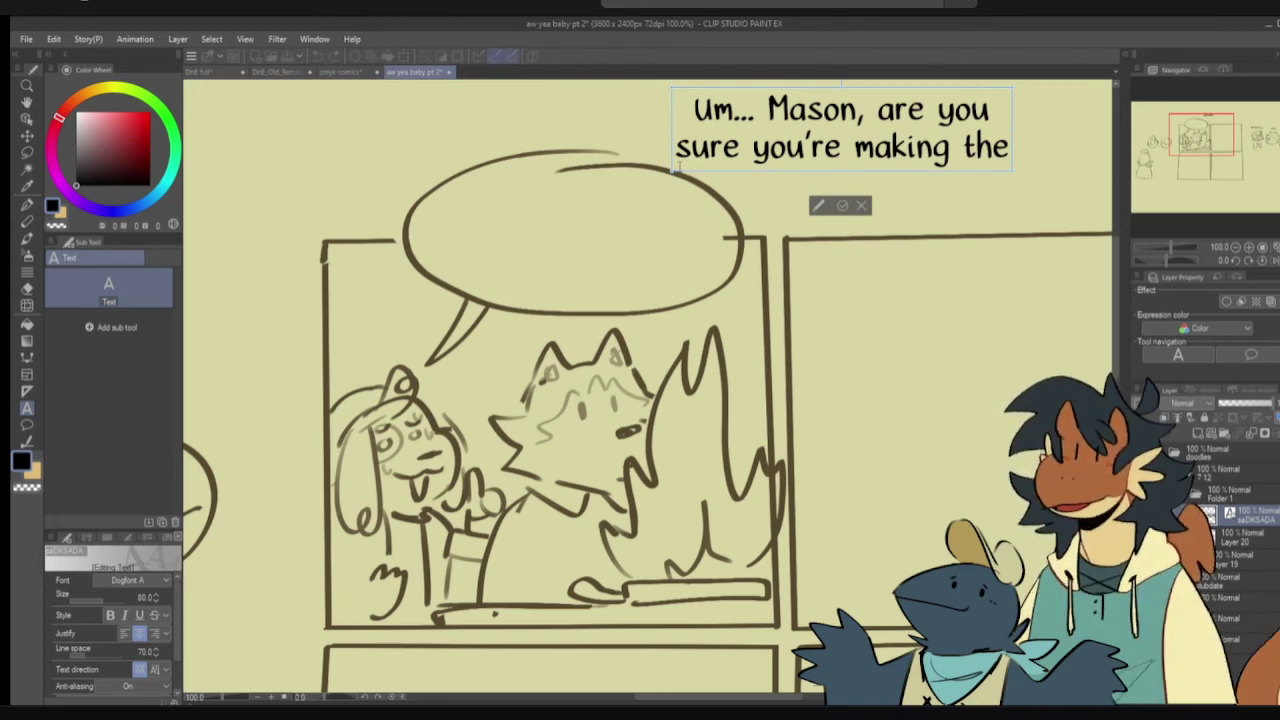
- Complete the dialogue text with a third line reading "cake correctly??"
{"action": "key", "text": "Return"}
{"action": "type", "text": "cake cor"}
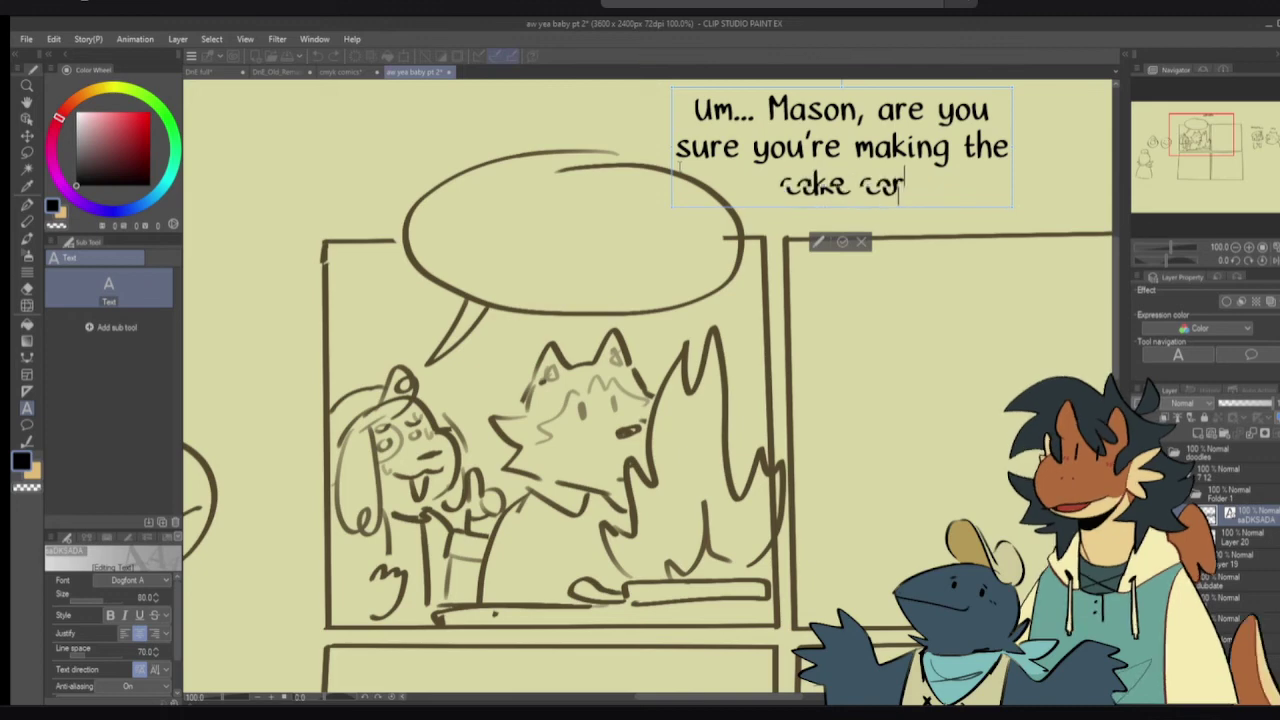
{"action": "type", "text": "rectly????"}
{"action": "key", "text": "BackSpace"}
{"action": "key", "text": "BackSpace"}
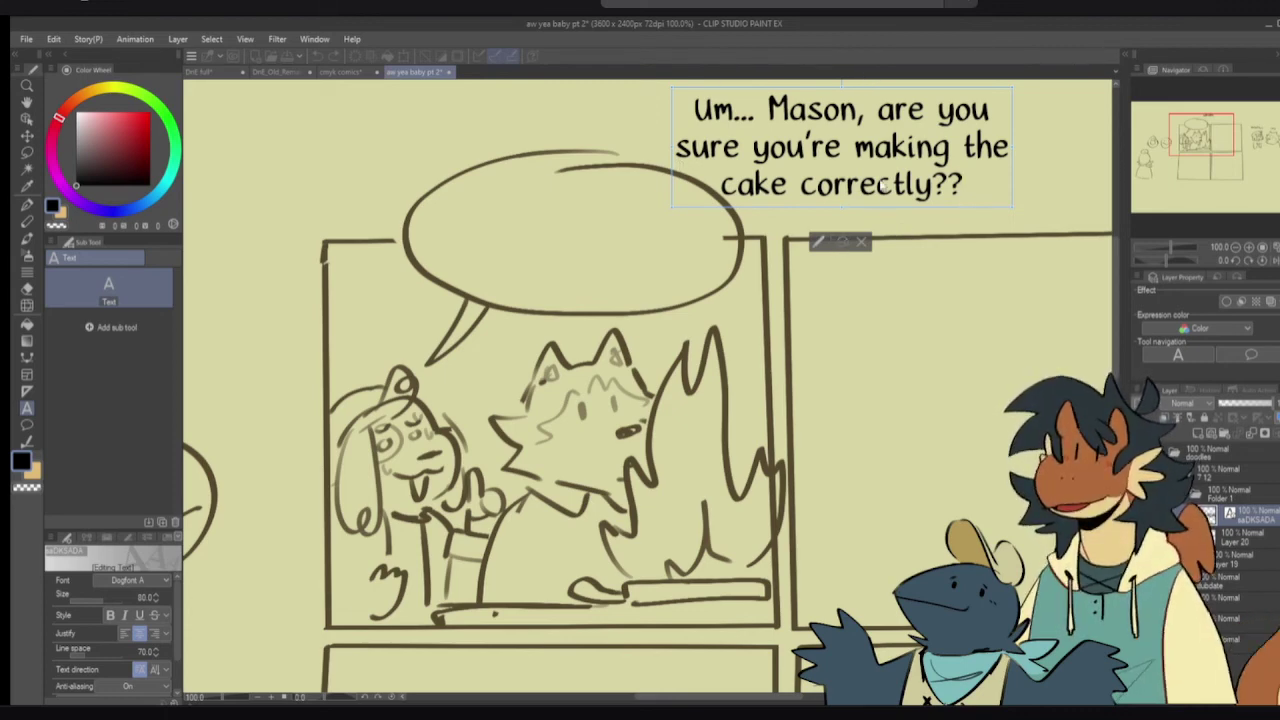
- Move the dialogue text into the first panel's speech bubble and reselect Layer 20
{"action": "left_click_drag", "start_coordinate": [876, 200], "coordinate": [634, 252]}
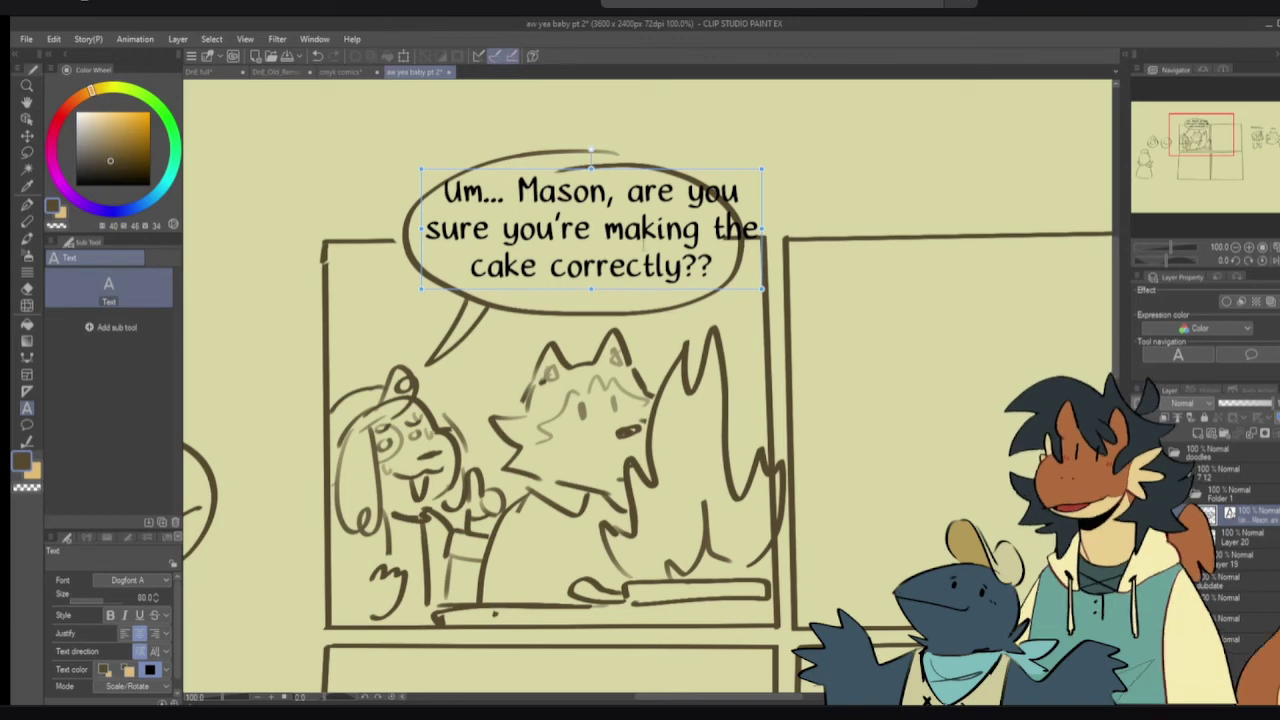
{"action": "left_click", "coordinate": [27, 205]}
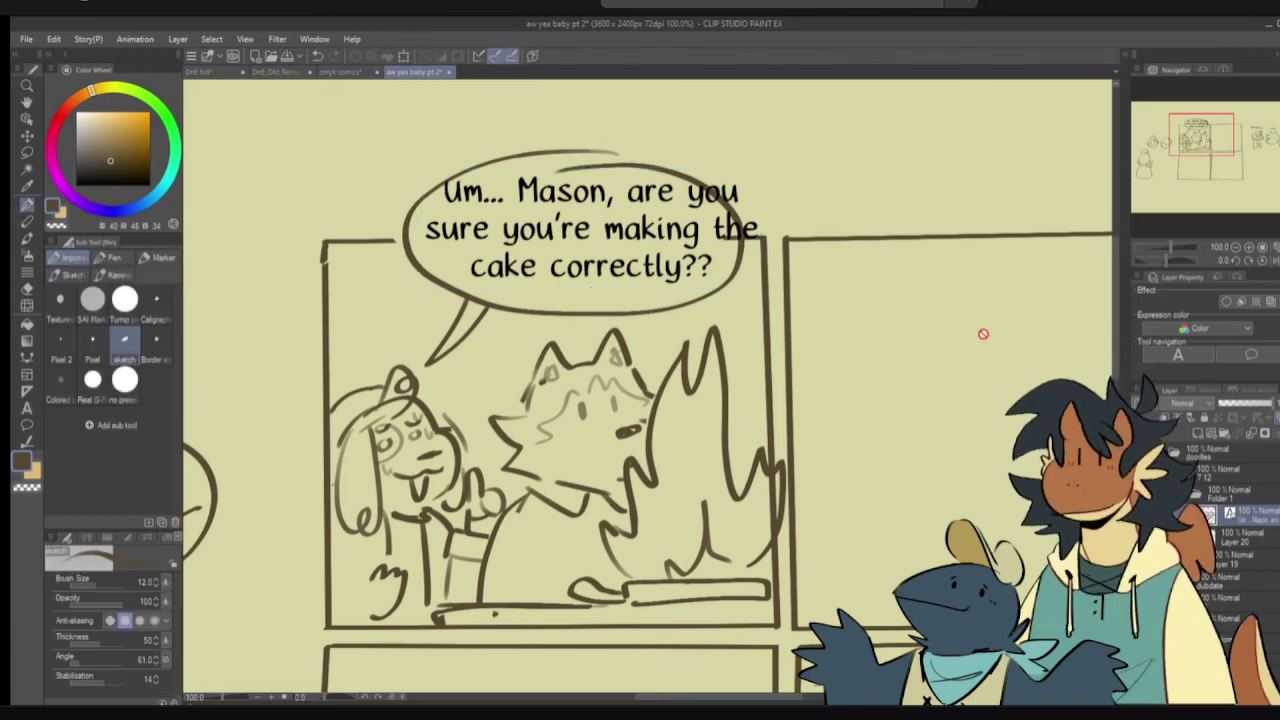
{"action": "left_click", "coordinate": [1228, 540]}
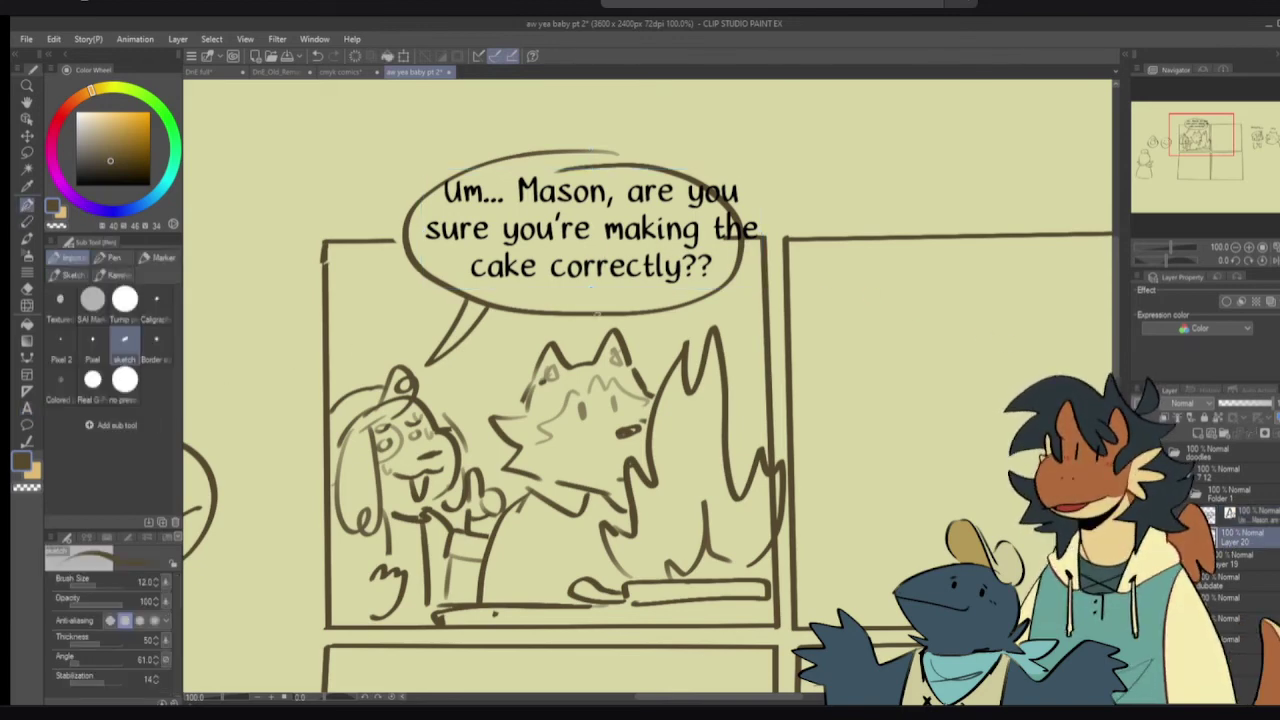
{"action": "key", "text": "t"}
{"action": "left_click", "coordinate": [541, 262]}
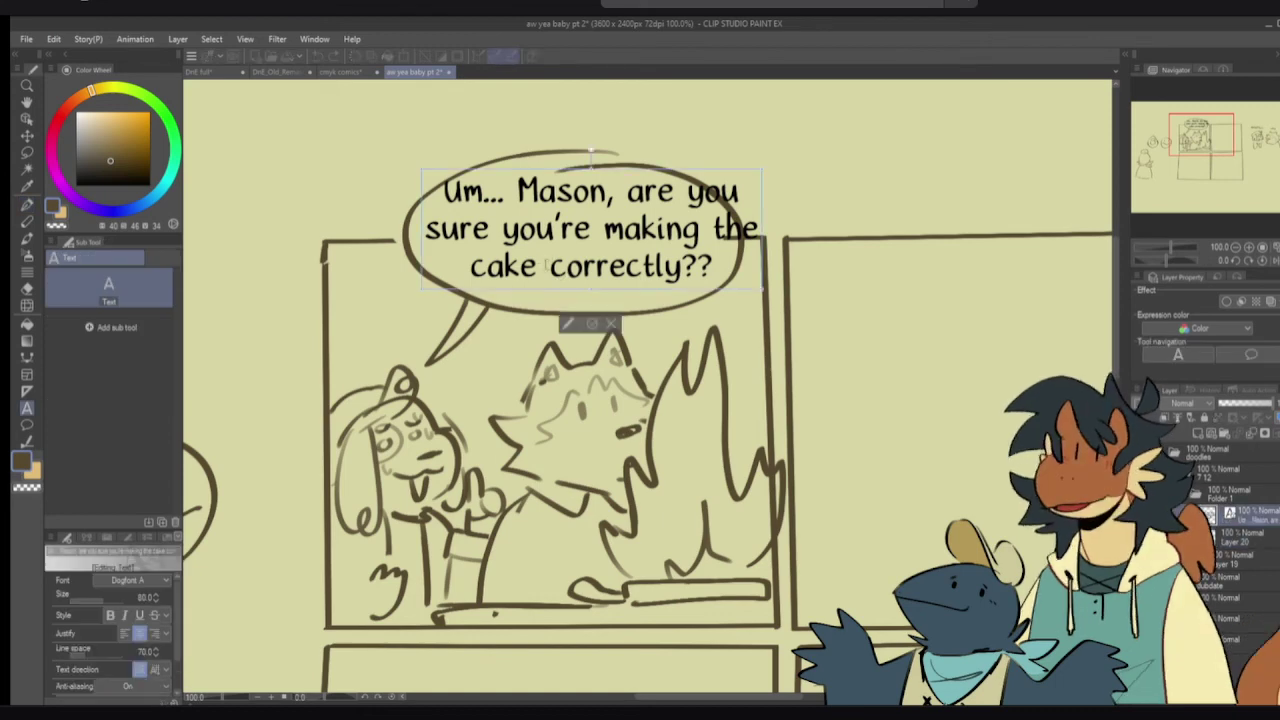
{"action": "left_click", "coordinate": [27, 205]}
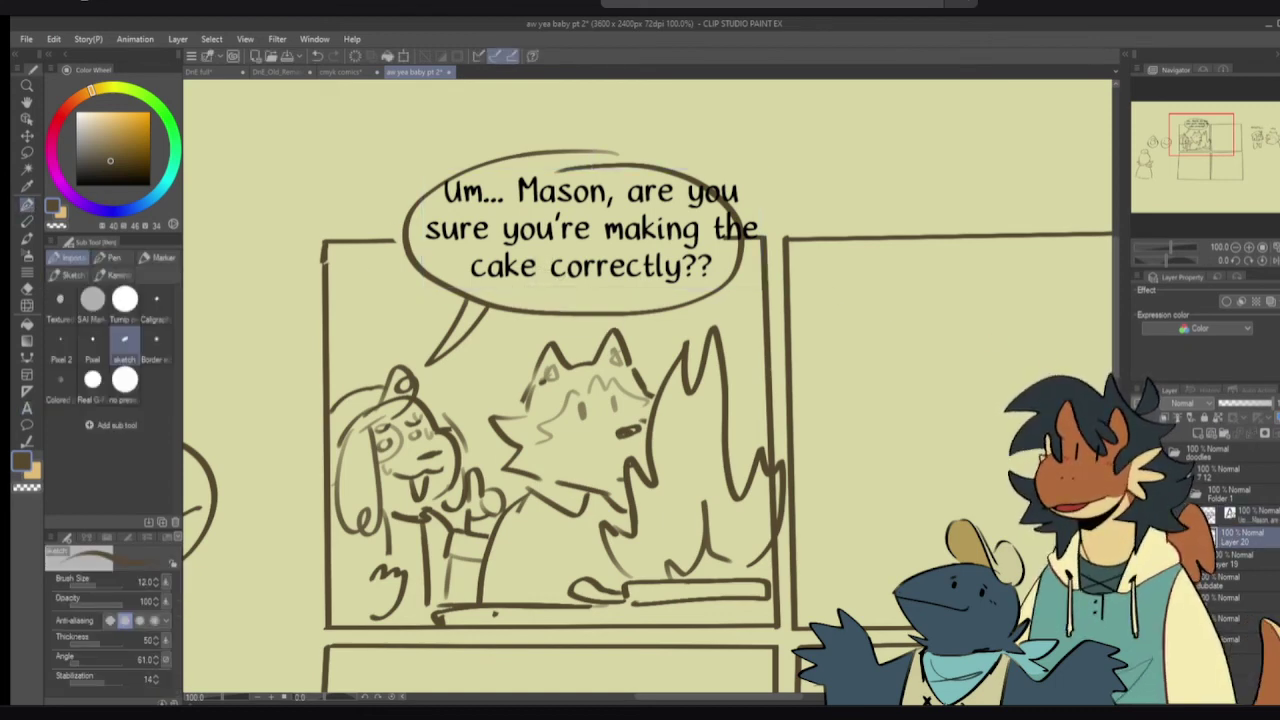
- Erase the speech bubble's upper outline, redraw its left side, and open the outline where the tail joins
{"action": "key", "text": "e"}
{"action": "left_click_drag", "start_coordinate": [410, 190], "coordinate": [408, 250]}
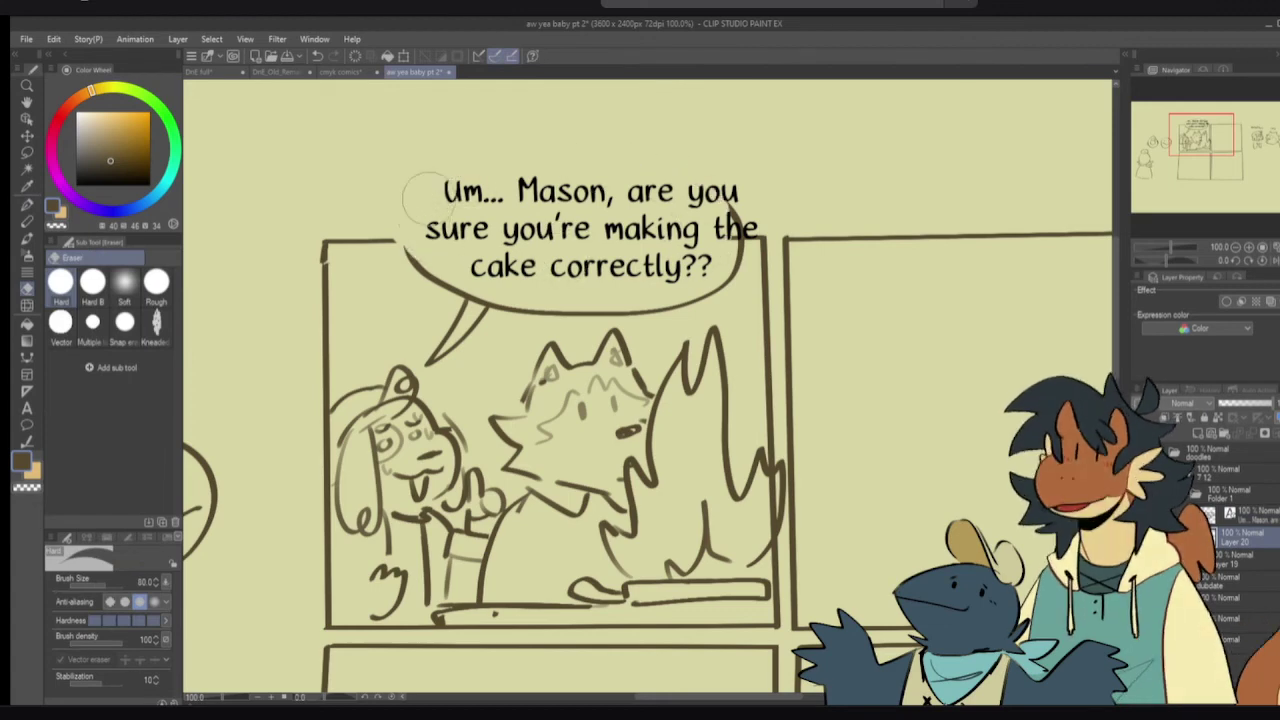
{"action": "key", "text": "p"}
{"action": "left_click_drag", "start_coordinate": [440, 168], "coordinate": [416, 258]}
{"action": "key", "text": "e"}
{"action": "left_click_drag", "start_coordinate": [474, 299], "coordinate": [476, 303]}
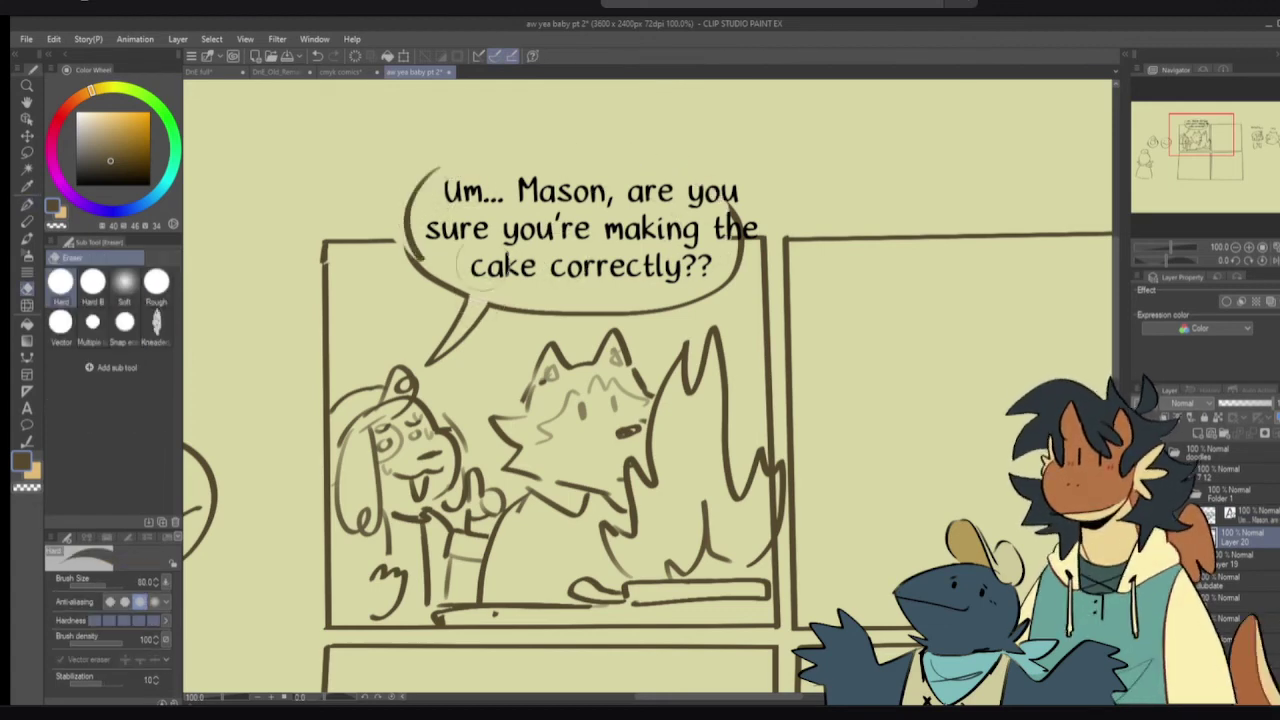
{"action": "key", "text": "p"}
{"action": "mouse_move", "coordinate": [426, 168]}
{"action": "left_mouse_down"}
{"action": "mouse_move", "coordinate": [466, 150]}
{"action": "mouse_move", "coordinate": [735, 142]}
{"action": "mouse_move", "coordinate": [744, 156]}
{"action": "left_mouse_up"}
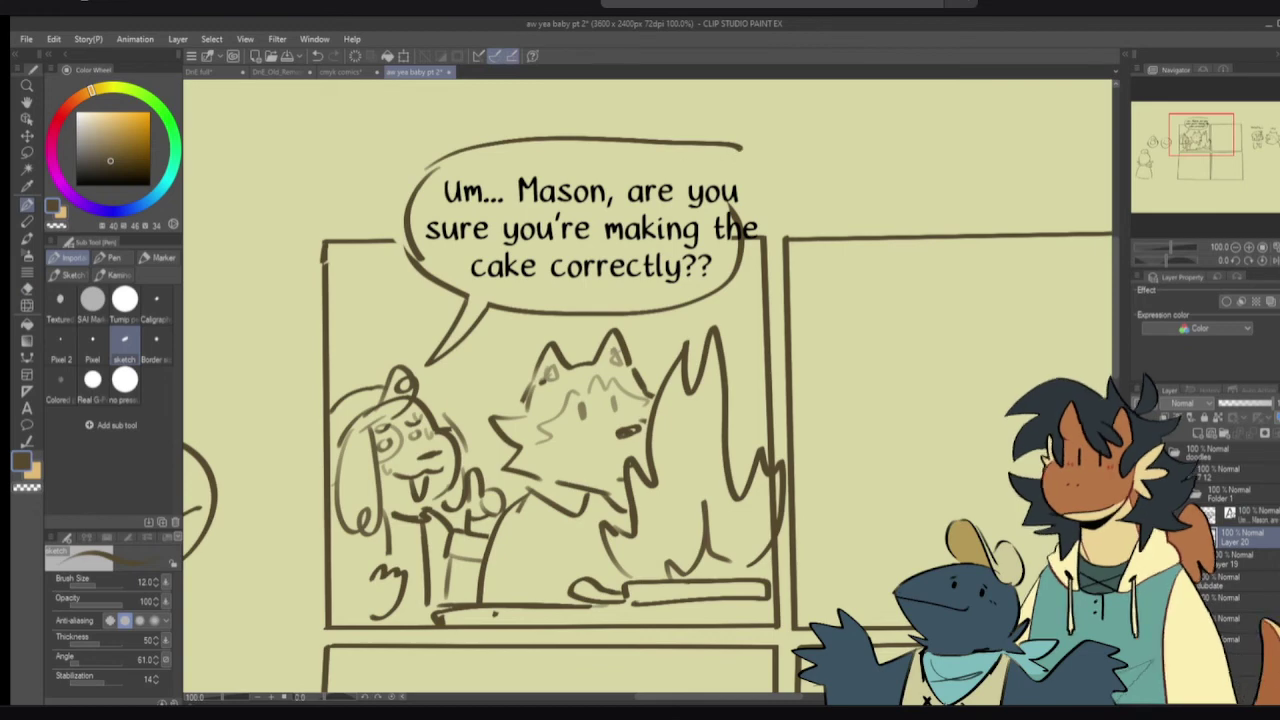
{"action": "key", "text": "ctrl+z"}
{"action": "key", "text": "ctrl+z"}
- Redraw the speech bubble's top and right side wider so the outline encloses all the dialogue, overlapping the panel's corner
{"action": "mouse_move", "coordinate": [438, 170]}
{"action": "left_mouse_down"}
{"action": "mouse_move", "coordinate": [580, 150]}
{"action": "mouse_move", "coordinate": [732, 160]}
{"action": "mouse_move", "coordinate": [516, 144]}
{"action": "mouse_move", "coordinate": [694, 138]}
{"action": "mouse_move", "coordinate": [770, 204]}
{"action": "mouse_move", "coordinate": [732, 277]}
{"action": "left_mouse_up"}
{"action": "key", "text": "ctrl+z"}
{"action": "key", "text": "e"}
{"action": "mouse_move", "coordinate": [731, 212]}
{"action": "left_mouse_down"}
{"action": "mouse_move", "coordinate": [702, 262]}
{"action": "mouse_move", "coordinate": [731, 279]}
{"action": "mouse_move", "coordinate": [737, 257]}
{"action": "mouse_move", "coordinate": [670, 308]}
{"action": "left_mouse_up"}
{"action": "key", "text": "p"}
{"action": "key", "text": "e"}
{"action": "mouse_move", "coordinate": [744, 232]}
{"action": "left_mouse_down"}
{"action": "mouse_move", "coordinate": [738, 155]}
{"action": "mouse_move", "coordinate": [568, 138]}
{"action": "left_mouse_up"}
{"action": "mouse_move", "coordinate": [746, 208]}
{"action": "left_mouse_down"}
{"action": "mouse_move", "coordinate": [746, 242]}
{"action": "mouse_move", "coordinate": [722, 266]}
{"action": "left_mouse_up"}
{"action": "key", "text": "p"}
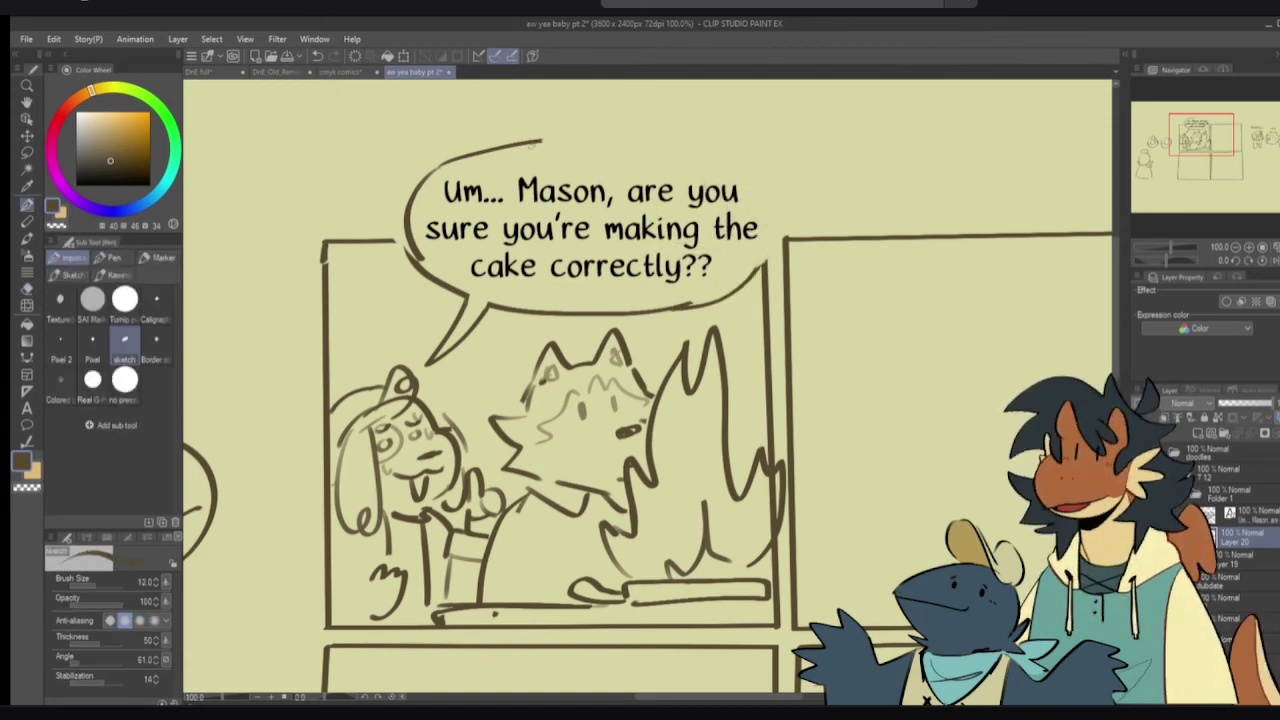
{"action": "mouse_move", "coordinate": [540, 138]}
{"action": "left_mouse_down"}
{"action": "mouse_move", "coordinate": [712, 146]}
{"action": "mouse_move", "coordinate": [780, 194]}
{"action": "mouse_move", "coordinate": [776, 246]}
{"action": "mouse_move", "coordinate": [760, 264]}
{"action": "left_mouse_up"}
{"action": "left_click_drag", "start_coordinate": [768, 322], "coordinate": [751, 308]}
{"action": "left_click_drag", "start_coordinate": [896, 381], "coordinate": [641, 350]}
{"action": "left_click_drag", "start_coordinate": [777, 297], "coordinate": [674, 309]}
{"action": "mouse_move", "coordinate": [418, 356]}
{"action": "left_mouse_down"}
{"action": "mouse_move", "coordinate": [474, 312]}
{"action": "mouse_move", "coordinate": [520, 360]}
{"action": "mouse_move", "coordinate": [484, 378]}
{"action": "left_mouse_up"}
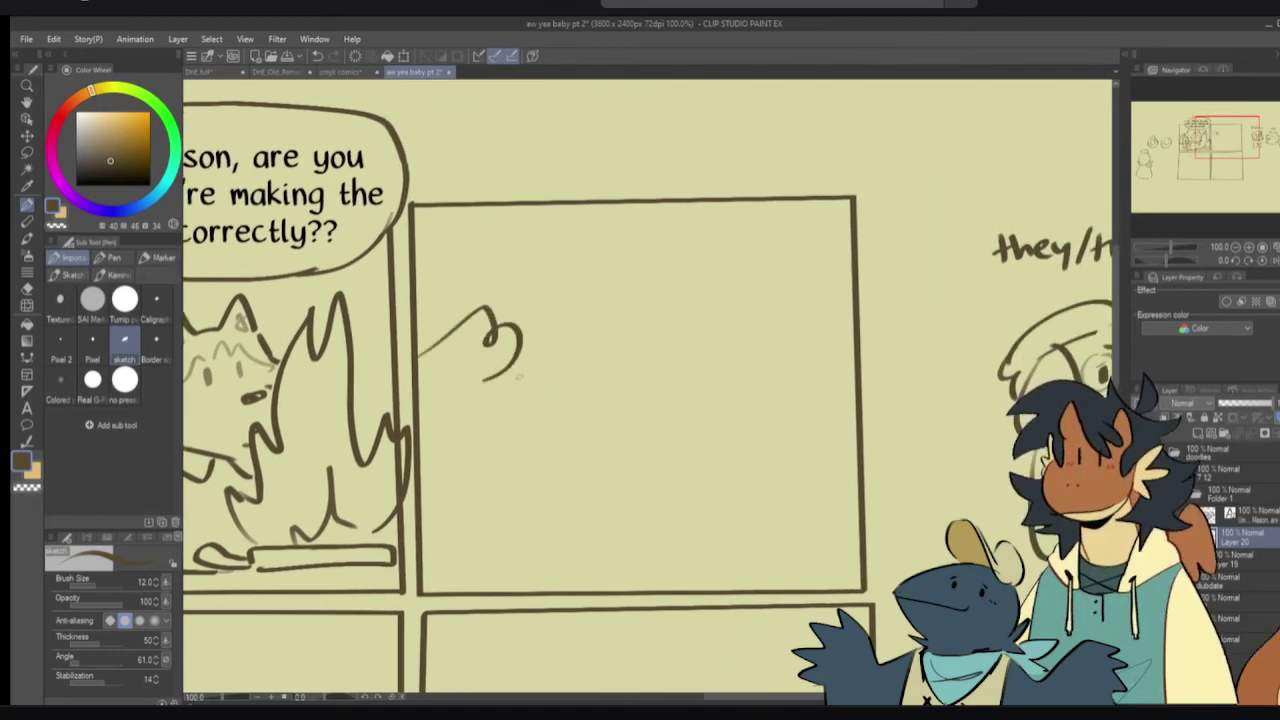
{"action": "key", "text": "ctrl+z"}
{"action": "mouse_move", "coordinate": [686, 261]}
{"action": "left_mouse_down"}
{"action": "mouse_move", "coordinate": [722, 268]}
{"action": "mouse_move", "coordinate": [705, 252]}
{"action": "left_mouse_up"}
{"action": "key", "text": "ctrl+z"}
- Sketch a round head guide in the second panel and replace its sides with the wolf's jagged cheek fur
{"action": "mouse_move", "coordinate": [612, 258]}
{"action": "left_mouse_down"}
{"action": "mouse_move", "coordinate": [650, 357]}
{"action": "mouse_move", "coordinate": [643, 255]}
{"action": "left_mouse_up"}
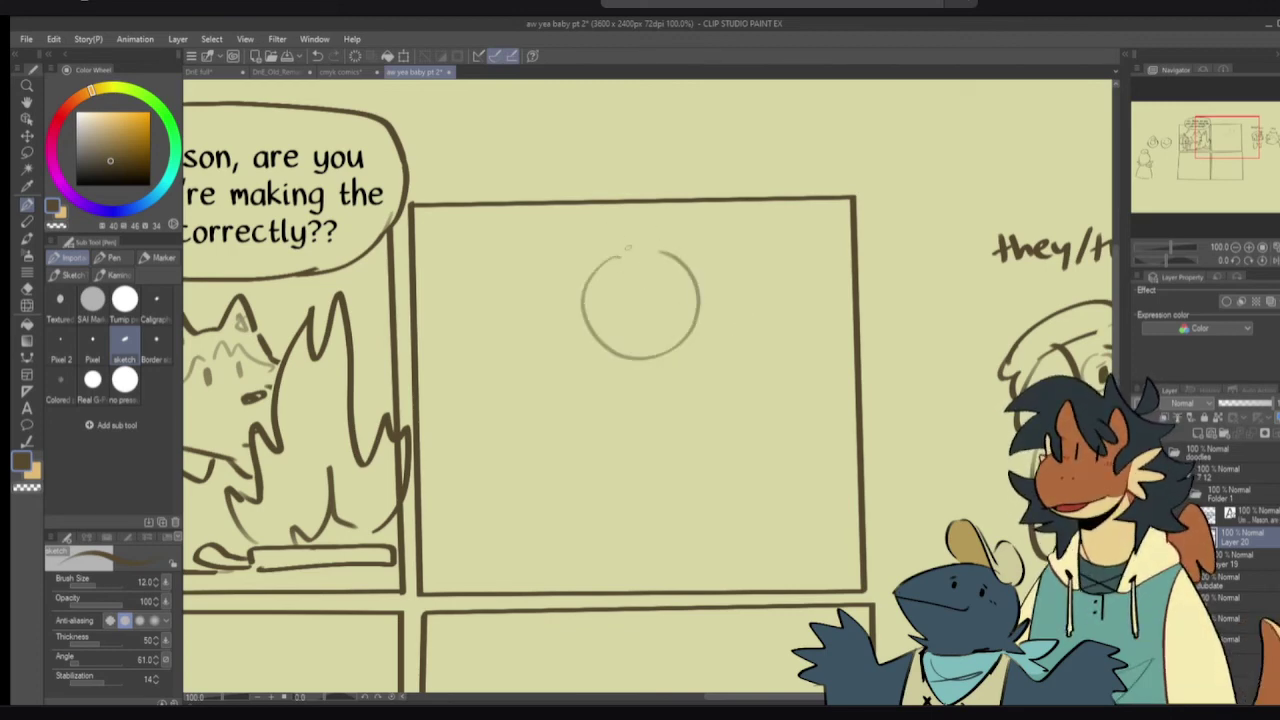
{"action": "key", "text": "e"}
{"action": "mouse_move", "coordinate": [586, 316]}
{"action": "left_mouse_down"}
{"action": "mouse_move", "coordinate": [598, 272]}
{"action": "mouse_move", "coordinate": [563, 299]}
{"action": "mouse_move", "coordinate": [580, 322]}
{"action": "mouse_move", "coordinate": [594, 352]}
{"action": "left_mouse_up"}
{"action": "key", "text": "p"}
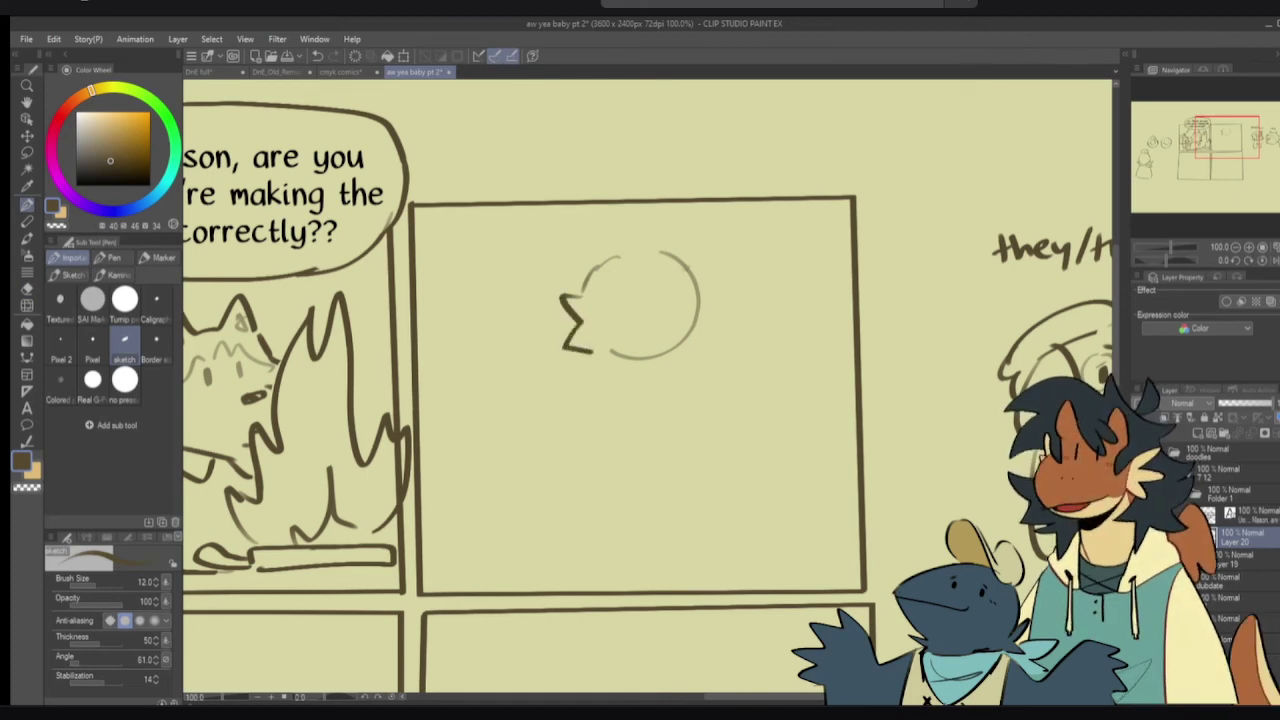
{"action": "key", "text": "e"}
{"action": "mouse_move", "coordinate": [688, 280]}
{"action": "left_mouse_down"}
{"action": "mouse_move", "coordinate": [700, 320]}
{"action": "mouse_move", "coordinate": [670, 355]}
{"action": "left_mouse_up"}
{"action": "key", "text": "p"}
{"action": "mouse_move", "coordinate": [700, 292]}
{"action": "left_mouse_down"}
{"action": "mouse_move", "coordinate": [724, 342]}
{"action": "mouse_move", "coordinate": [603, 362]}
{"action": "left_mouse_up"}
{"action": "key", "text": "e"}
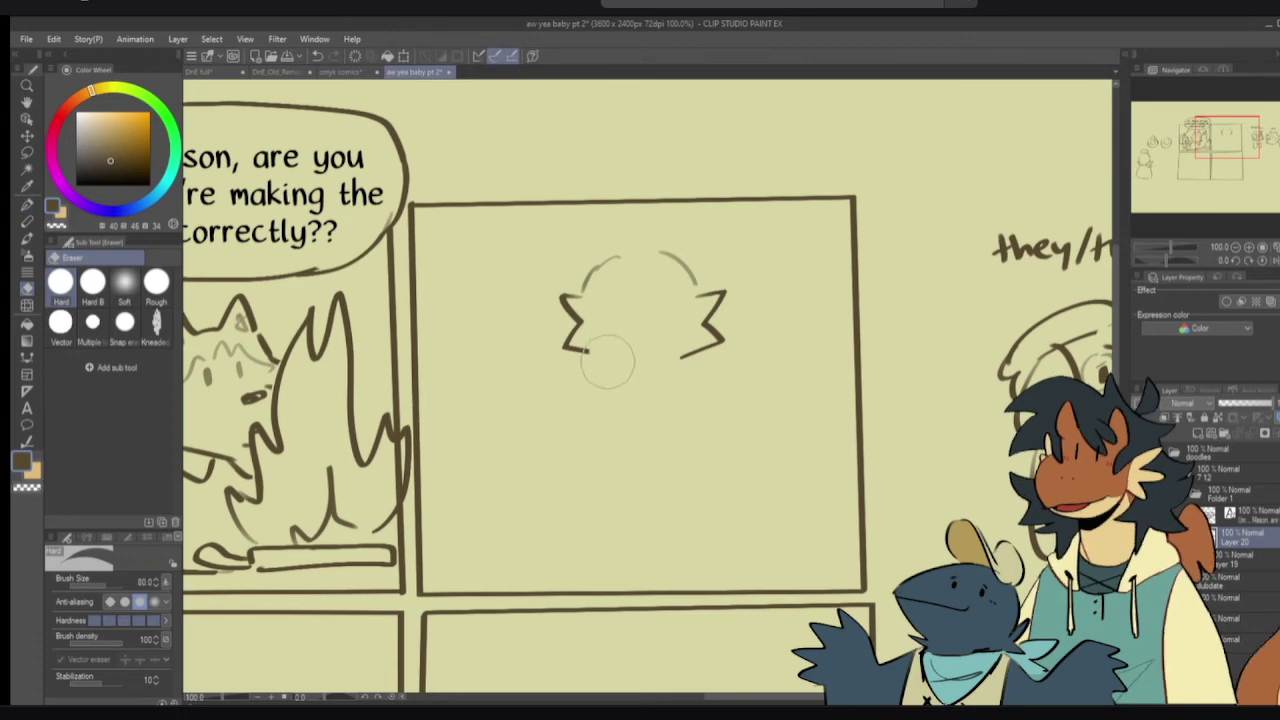
- Draw the wolf's dark nose, muzzle line, two oval eyes and small mouth in the second panel
{"action": "key", "text": "p"}
{"action": "mouse_move", "coordinate": [640, 308]}
{"action": "left_mouse_down"}
{"action": "mouse_move", "coordinate": [605, 361]}
{"action": "mouse_move", "coordinate": [595, 334]}
{"action": "mouse_move", "coordinate": [605, 363]}
{"action": "mouse_move", "coordinate": [650, 367]}
{"action": "left_mouse_up"}
{"action": "key", "text": "ctrl+z"}
{"action": "key", "text": "ctrl+z"}
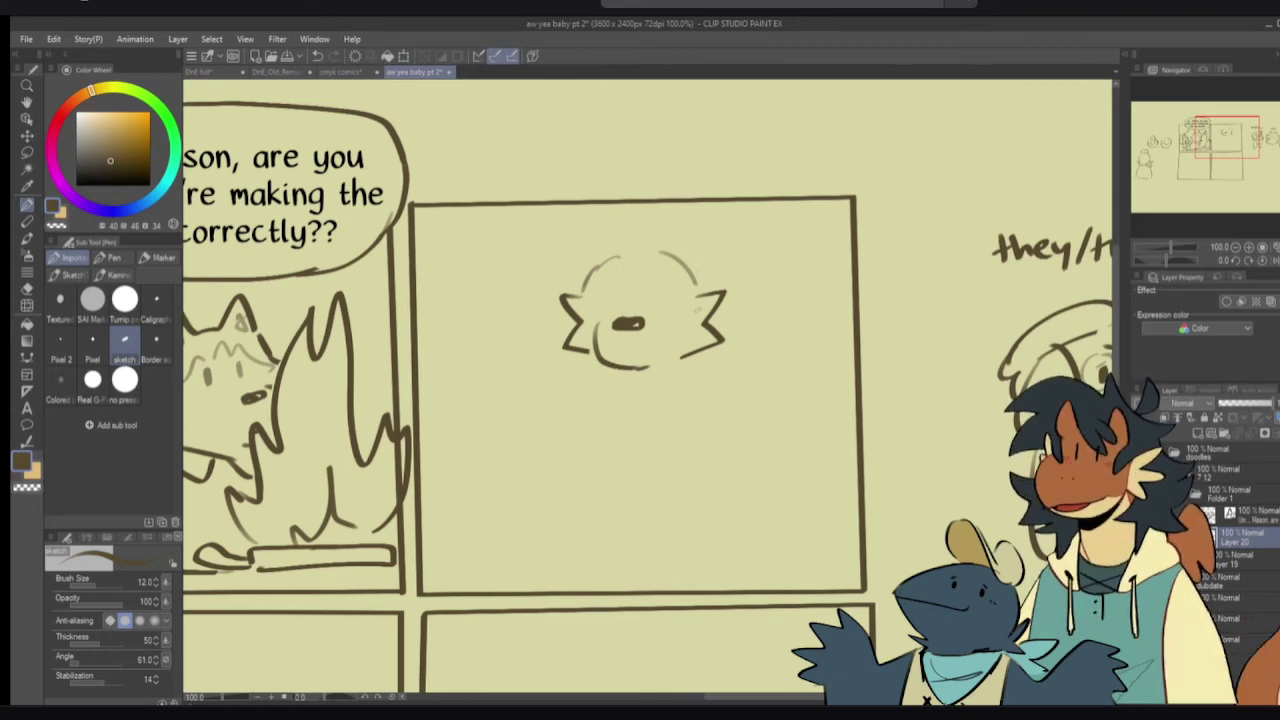
{"action": "mouse_move", "coordinate": [670, 339]}
{"action": "left_mouse_down"}
{"action": "mouse_move", "coordinate": [705, 343]}
{"action": "mouse_move", "coordinate": [692, 371]}
{"action": "mouse_move", "coordinate": [672, 360]}
{"action": "mouse_move", "coordinate": [679, 368]}
{"action": "mouse_move", "coordinate": [790, 374]}
{"action": "mouse_move", "coordinate": [780, 351]}
{"action": "mouse_move", "coordinate": [821, 369]}
{"action": "mouse_move", "coordinate": [746, 326]}
{"action": "mouse_move", "coordinate": [716, 342]}
{"action": "left_mouse_up"}
{"action": "key", "text": "ctrl+z"}
{"action": "left_click_drag", "start_coordinate": [719, 390], "coordinate": [736, 394]}
- Draw the wolf's pointed ears with inner-ear marks and the zigzag fur markings around its face
{"action": "mouse_move", "coordinate": [757, 296]}
{"action": "left_mouse_down"}
{"action": "mouse_move", "coordinate": [779, 251]}
{"action": "mouse_move", "coordinate": [797, 312]}
{"action": "left_mouse_up"}
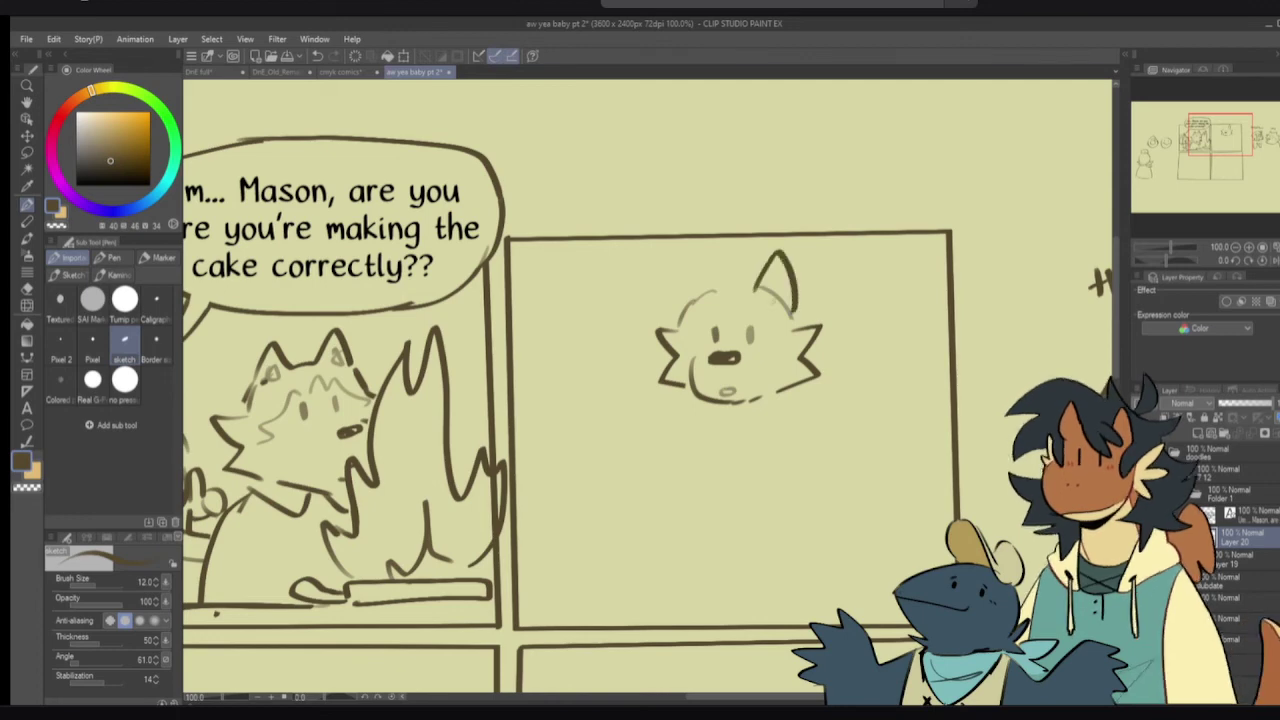
{"action": "mouse_move", "coordinate": [714, 292]}
{"action": "left_mouse_down"}
{"action": "mouse_move", "coordinate": [680, 314]}
{"action": "mouse_move", "coordinate": [750, 291]}
{"action": "mouse_move", "coordinate": [783, 300]}
{"action": "mouse_move", "coordinate": [763, 287]}
{"action": "left_mouse_up"}
{"action": "mouse_move", "coordinate": [700, 288]}
{"action": "left_mouse_down"}
{"action": "mouse_move", "coordinate": [692, 303]}
{"action": "mouse_move", "coordinate": [794, 346]}
{"action": "mouse_move", "coordinate": [798, 382]}
{"action": "left_mouse_up"}
{"action": "left_click_drag", "start_coordinate": [722, 308], "coordinate": [700, 326]}
{"action": "left_click_drag", "start_coordinate": [706, 324], "coordinate": [686, 348]}
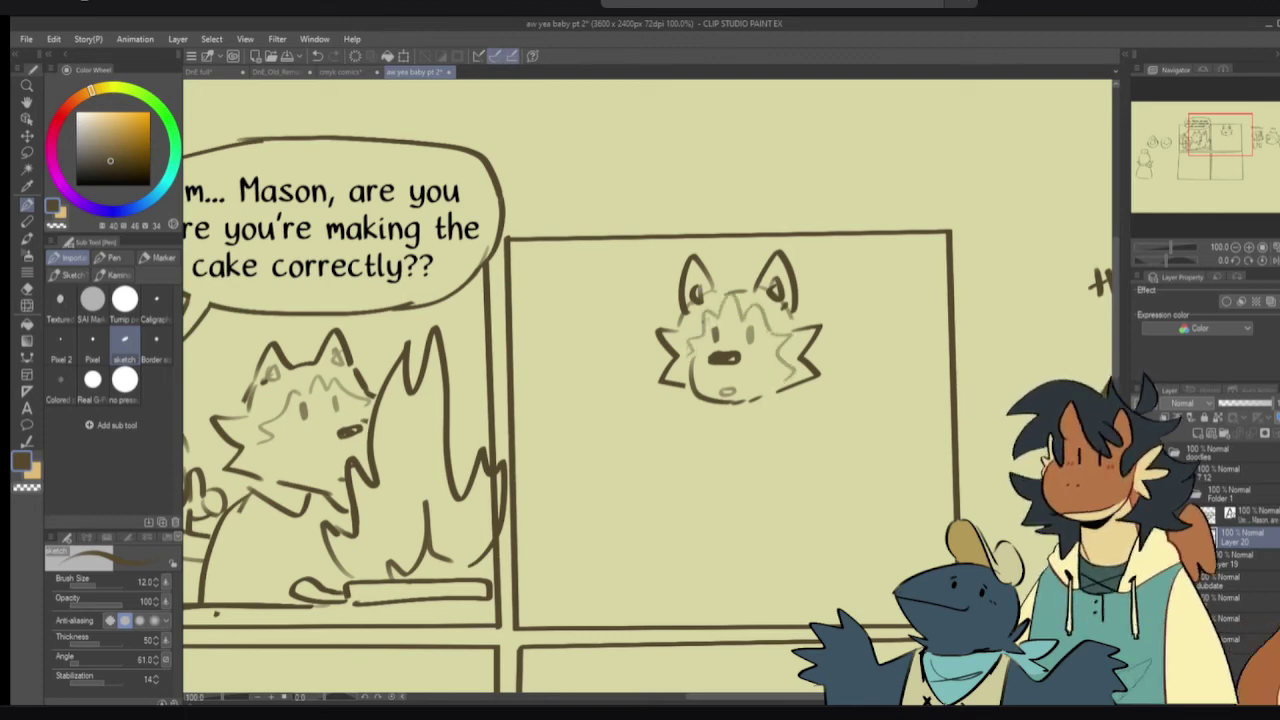
- Erase the wolf's small mouth and extend the left cheek fur with an extra point below
{"action": "key", "text": "e"}
{"action": "mouse_move", "coordinate": [728, 392]}
{"action": "left_mouse_down"}
{"action": "mouse_move", "coordinate": [748, 393]}
{"action": "mouse_move", "coordinate": [693, 366]}
{"action": "mouse_move", "coordinate": [703, 398]}
{"action": "mouse_move", "coordinate": [728, 401]}
{"action": "mouse_move", "coordinate": [662, 388]}
{"action": "mouse_move", "coordinate": [673, 410]}
{"action": "mouse_move", "coordinate": [731, 388]}
{"action": "left_mouse_up"}
{"action": "key", "text": "p"}
{"action": "key", "text": "ctrl+z"}
{"action": "key", "text": "e"}
{"action": "key", "text": "p"}
{"action": "key", "text": "ctrl+z"}
{"action": "key", "text": "c"}
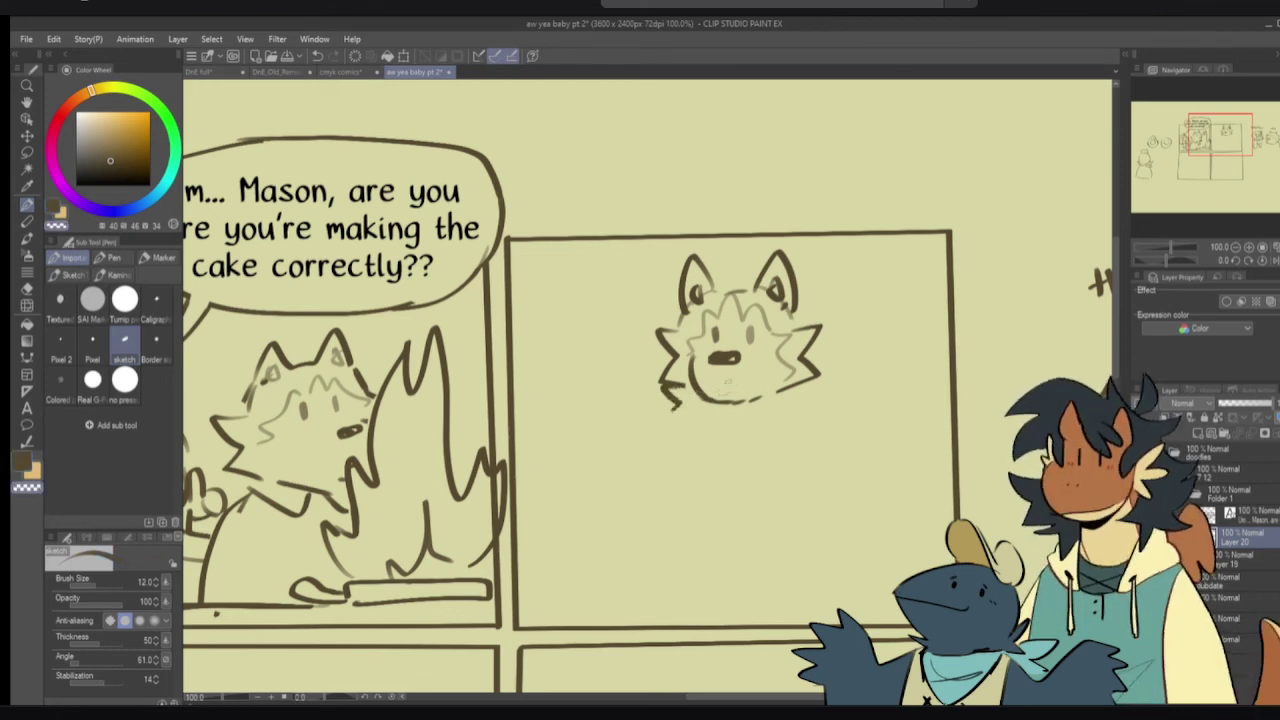
{"action": "key", "text": "c"}
{"action": "key", "text": "c"}
{"action": "key", "text": "c"}
- Erase and redraw the wolf's nose, mouth and rounded chin slightly lower on the face
{"action": "key", "text": "e"}
{"action": "mouse_move", "coordinate": [738, 402]}
{"action": "left_mouse_down"}
{"action": "mouse_move", "coordinate": [762, 395]}
{"action": "mouse_move", "coordinate": [730, 392]}
{"action": "mouse_move", "coordinate": [724, 363]}
{"action": "left_mouse_up"}
{"action": "key", "text": "p"}
{"action": "key", "text": "ctrl+z"}
{"action": "key", "text": "ctrl+z"}
{"action": "key", "text": "ctrl+z"}
{"action": "key", "text": "ctrl+z"}
{"action": "key", "text": "e"}
{"action": "key", "text": "p"}
{"action": "key", "text": "ctrl+z"}
- Lasso the wolf's eyes, nudge them slightly lower on the face, and clear the selection
{"action": "key", "text": "m"}
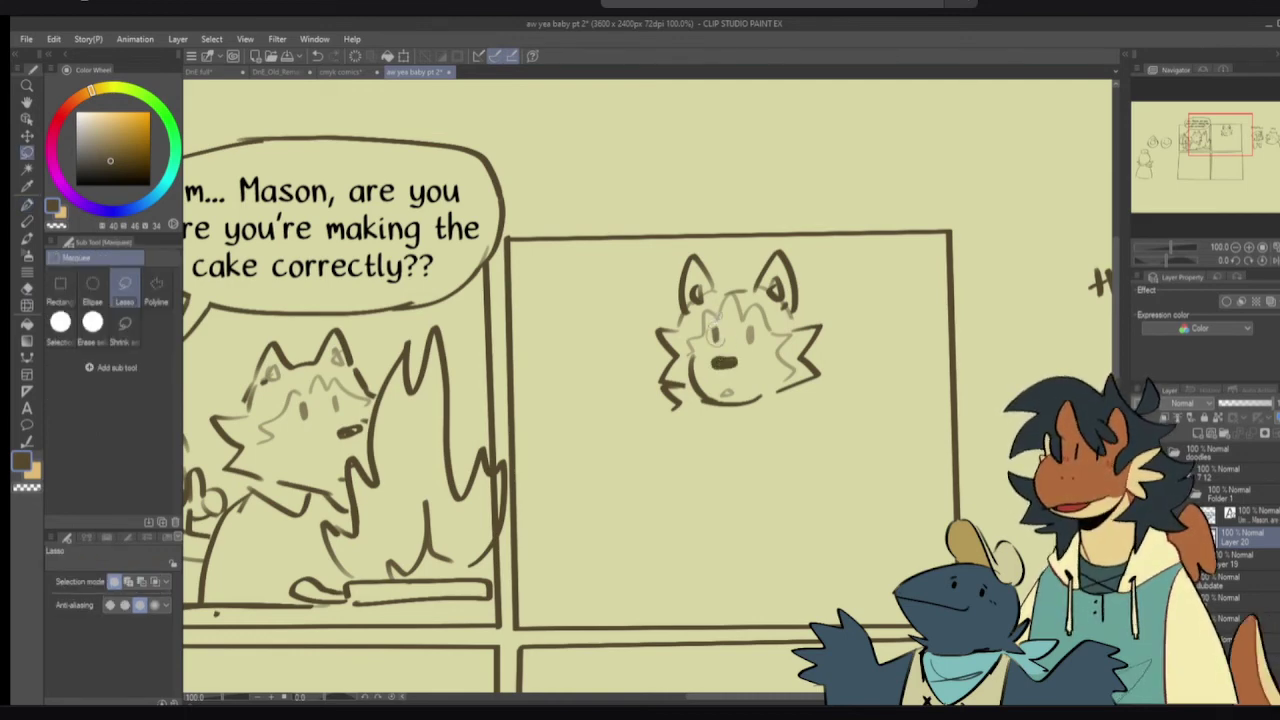
{"action": "key", "text": "p"}
{"action": "mouse_move", "coordinate": [755, 342]}
{"action": "left_mouse_down"}
{"action": "mouse_move", "coordinate": [724, 345]}
{"action": "mouse_move", "coordinate": [734, 341]}
{"action": "left_mouse_up"}
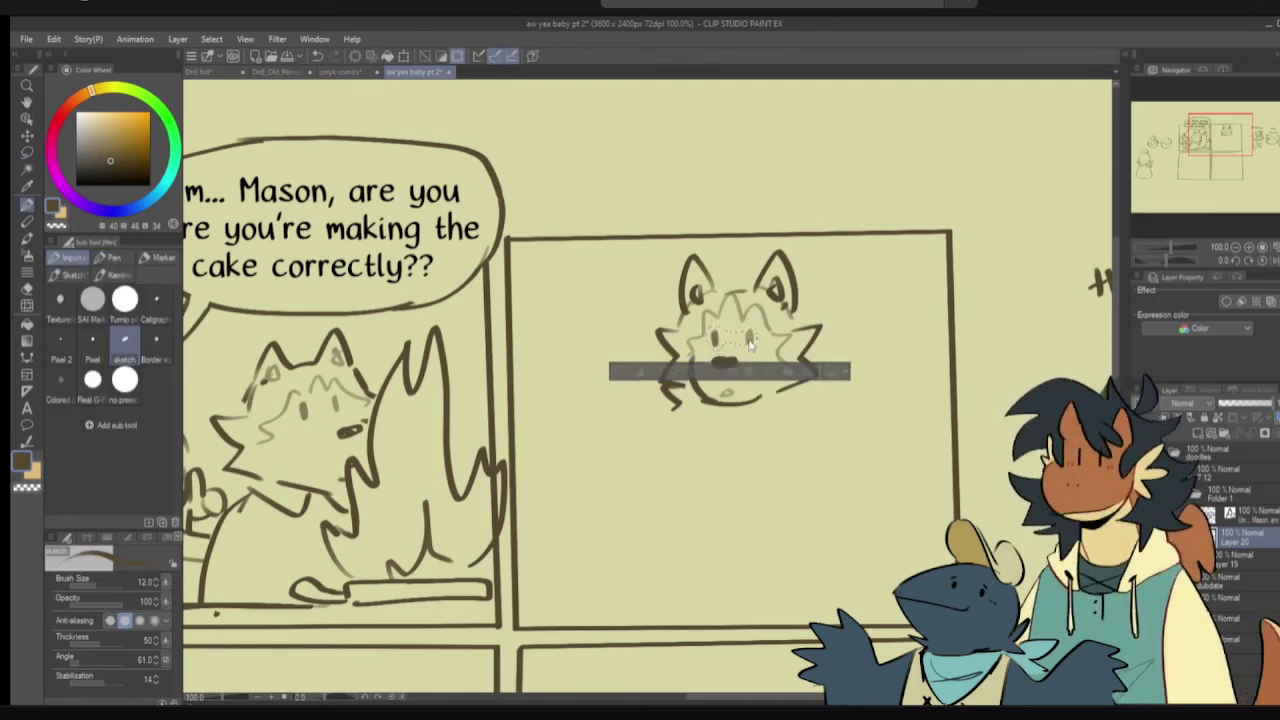
{"action": "left_click", "coordinate": [620, 375]}
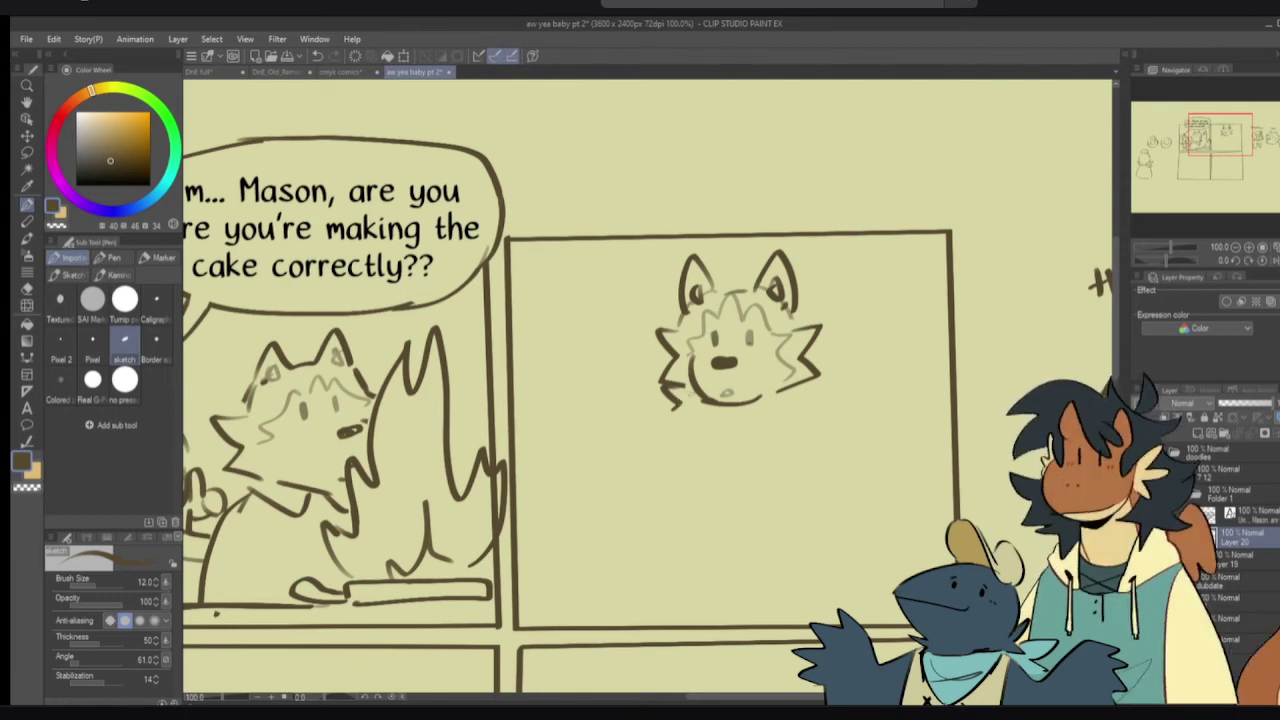
- Erase the stray cheek fur tip and draw a jagged neck ruff around the lower part of the wolf's head
{"action": "key", "text": "e"}
{"action": "mouse_move", "coordinate": [674, 405]}
{"action": "left_mouse_down"}
{"action": "mouse_move", "coordinate": [679, 377]}
{"action": "mouse_move", "coordinate": [670, 403]}
{"action": "mouse_move", "coordinate": [700, 422]}
{"action": "left_mouse_up"}
{"action": "key", "text": "p"}
{"action": "left_click_drag", "start_coordinate": [790, 306], "coordinate": [808, 311]}
{"action": "key", "text": "ctrl+z"}
{"action": "mouse_move", "coordinate": [795, 387]}
{"action": "left_mouse_down"}
{"action": "mouse_move", "coordinate": [823, 396]}
{"action": "mouse_move", "coordinate": [812, 420]}
{"action": "mouse_move", "coordinate": [722, 440]}
{"action": "mouse_move", "coordinate": [666, 414]}
{"action": "mouse_move", "coordinate": [704, 440]}
{"action": "left_mouse_up"}
{"action": "key", "text": "e"}
{"action": "key", "text": "p"}
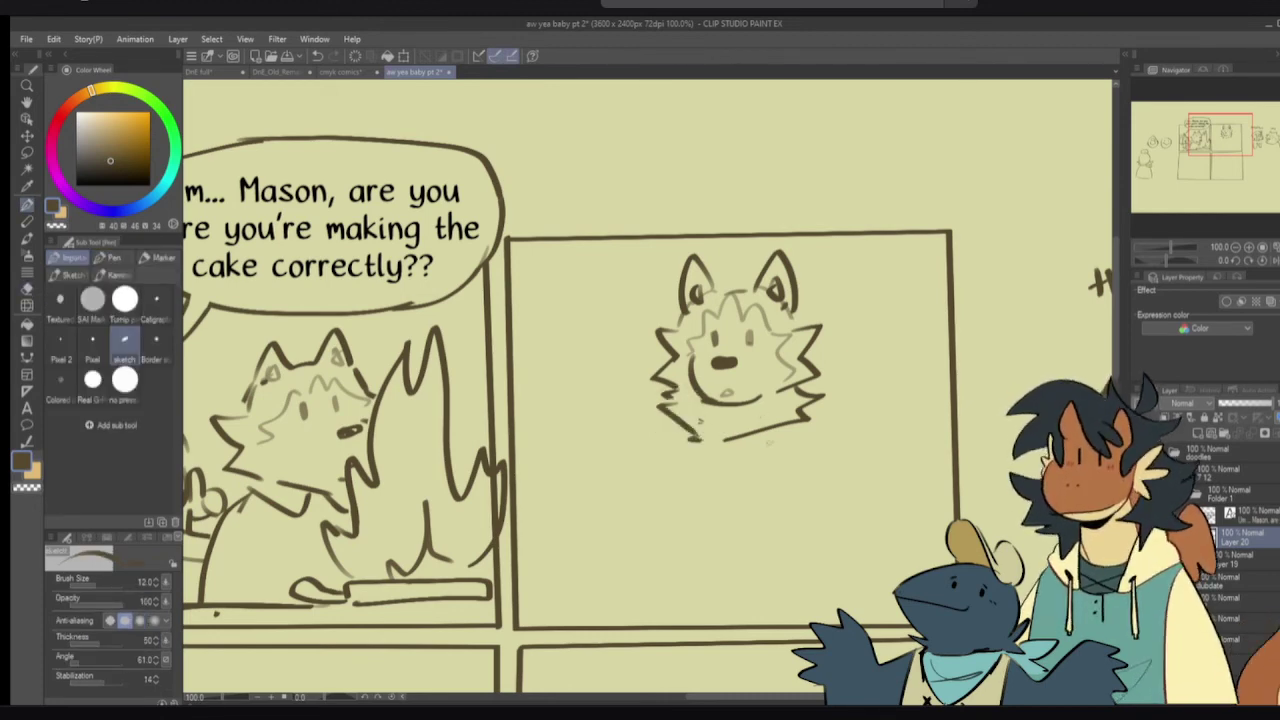
- Lasso the wolf's head, shift it slightly down and left within the second panel, and clear the selection
{"action": "key", "text": "m"}
{"action": "mouse_move", "coordinate": [822, 432]}
{"action": "left_mouse_down"}
{"action": "mouse_move", "coordinate": [597, 389]}
{"action": "mouse_move", "coordinate": [657, 260]}
{"action": "mouse_move", "coordinate": [752, 251]}
{"action": "mouse_move", "coordinate": [829, 358]}
{"action": "mouse_move", "coordinate": [822, 424]}
{"action": "left_mouse_up"}
{"action": "key", "text": "p"}
{"action": "mouse_move", "coordinate": [808, 364]}
{"action": "left_mouse_down"}
{"action": "mouse_move", "coordinate": [800, 338]}
{"action": "mouse_move", "coordinate": [760, 407]}
{"action": "left_mouse_up"}
{"action": "left_click", "coordinate": [578, 480]}
- Erase the ruff's lower line and redraw the neck with a curved collar and the start of the shoulder
{"action": "mouse_move", "coordinate": [664, 388]}
{"action": "left_mouse_down"}
{"action": "mouse_move", "coordinate": [696, 435]}
{"action": "mouse_move", "coordinate": [658, 428]}
{"action": "left_mouse_up"}
{"action": "key", "text": "e"}
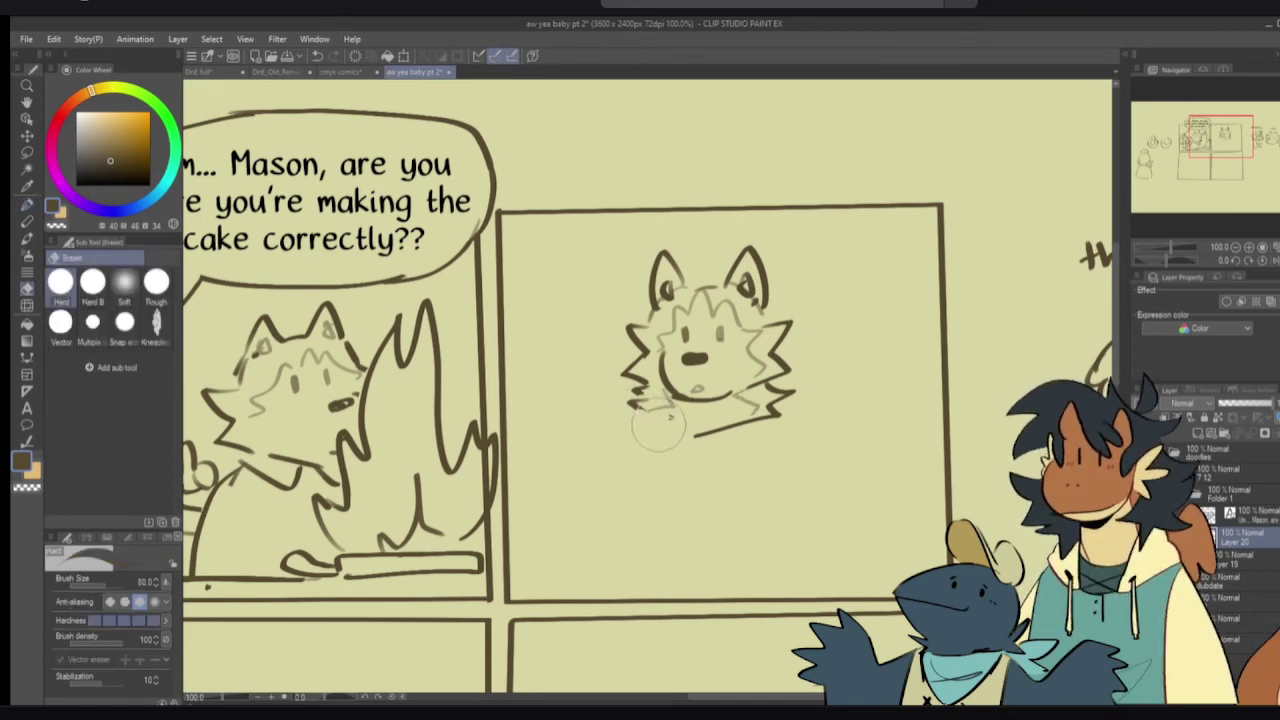
{"action": "left_click_drag", "start_coordinate": [778, 422], "coordinate": [700, 437]}
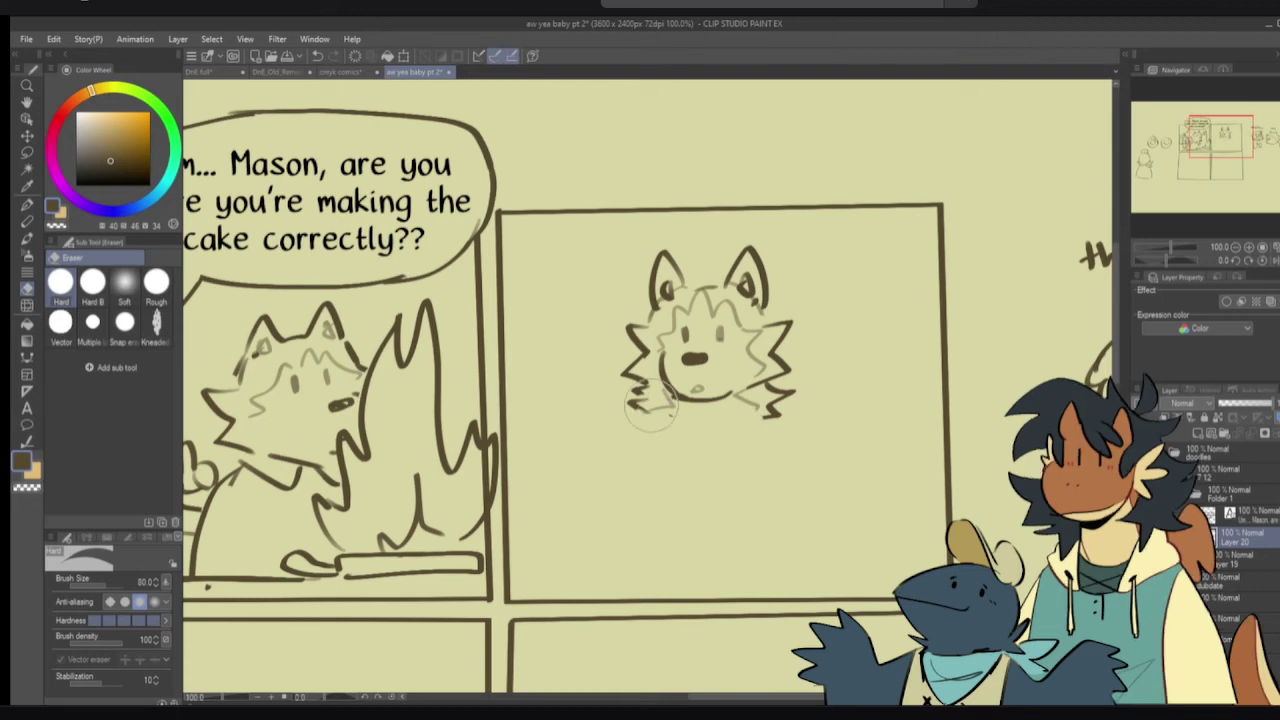
{"action": "key", "text": "p"}
{"action": "left_click_drag", "start_coordinate": [640, 405], "coordinate": [615, 450]}
{"action": "left_click_drag", "start_coordinate": [706, 440], "coordinate": [768, 428]}
- Draw an open book with a centre fold in front of the wolf, held by both paws with bent arms
{"action": "mouse_move", "coordinate": [605, 494]}
{"action": "left_mouse_down"}
{"action": "mouse_move", "coordinate": [636, 480]}
{"action": "mouse_move", "coordinate": [618, 530]}
{"action": "mouse_move", "coordinate": [630, 448]}
{"action": "mouse_move", "coordinate": [710, 466]}
{"action": "mouse_move", "coordinate": [776, 444]}
{"action": "mouse_move", "coordinate": [806, 498]}
{"action": "mouse_move", "coordinate": [816, 494]}
{"action": "mouse_move", "coordinate": [780, 522]}
{"action": "mouse_move", "coordinate": [810, 514]}
{"action": "left_mouse_up"}
{"action": "mouse_move", "coordinate": [622, 526]}
{"action": "left_mouse_down"}
{"action": "mouse_move", "coordinate": [664, 557]}
{"action": "mouse_move", "coordinate": [716, 566]}
{"action": "mouse_move", "coordinate": [623, 547]}
{"action": "mouse_move", "coordinate": [716, 574]}
{"action": "mouse_move", "coordinate": [794, 555]}
{"action": "left_mouse_up"}
{"action": "key", "text": "ctrl+z"}
{"action": "left_click_drag", "start_coordinate": [711, 468], "coordinate": [707, 550]}
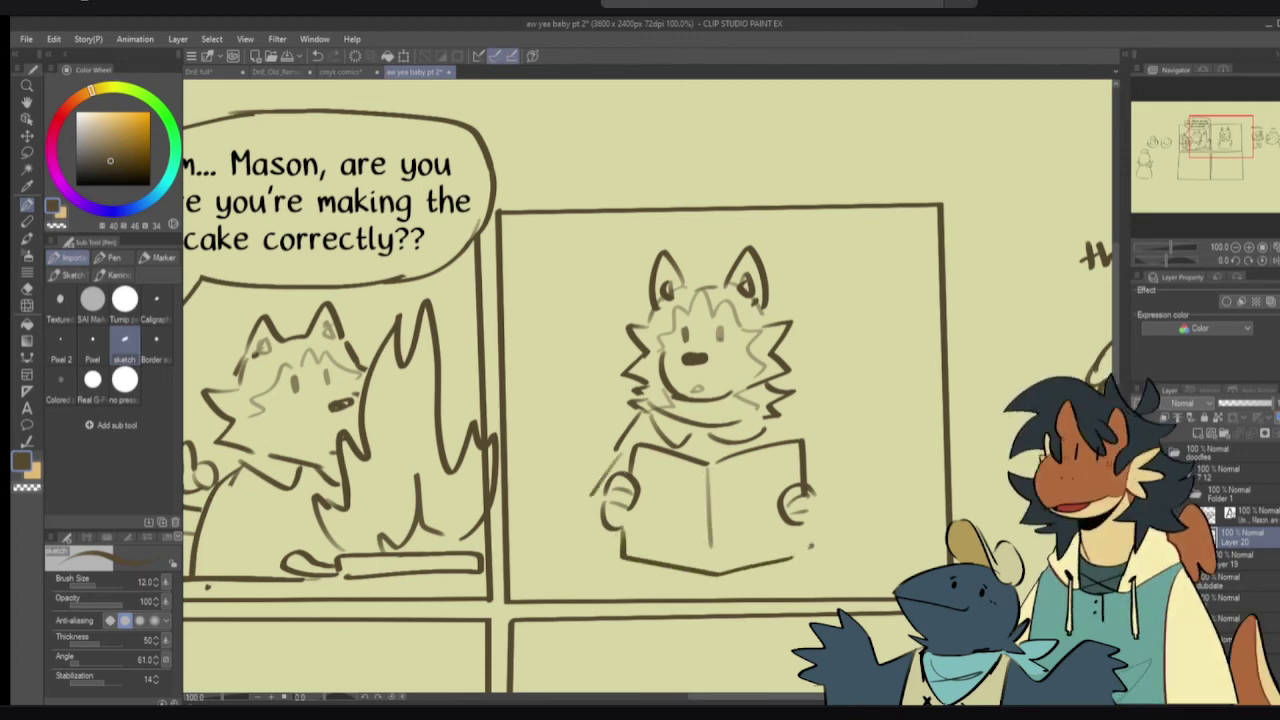
{"action": "left_click_drag", "start_coordinate": [614, 466], "coordinate": [600, 588]}
{"action": "mouse_move", "coordinate": [800, 440]}
{"action": "left_mouse_down"}
{"action": "mouse_move", "coordinate": [852, 545]}
{"action": "mouse_move", "coordinate": [818, 568]}
{"action": "left_mouse_up"}
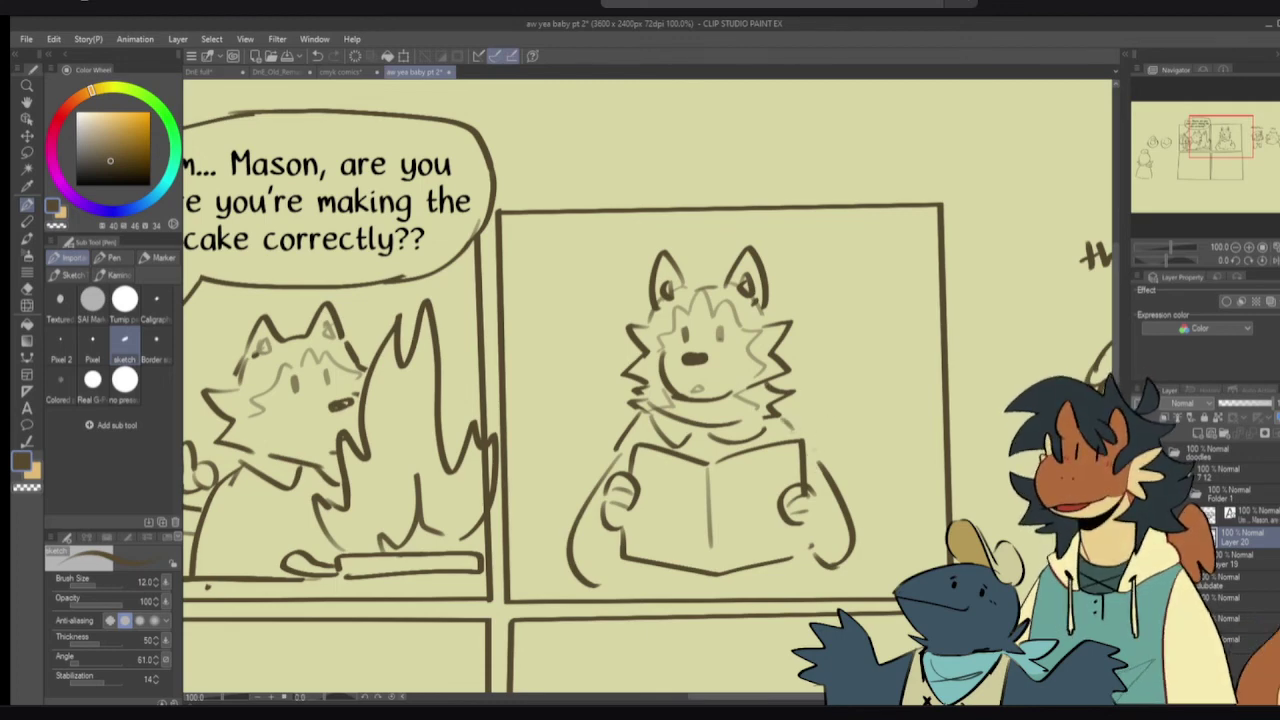
- Lasso the whole wolf figure, move it toward the panel's left side, and clear the selection
{"action": "key", "text": "m"}
{"action": "mouse_move", "coordinate": [612, 584]}
{"action": "left_mouse_down"}
{"action": "mouse_move", "coordinate": [537, 445]}
{"action": "mouse_move", "coordinate": [627, 257]}
{"action": "mouse_move", "coordinate": [855, 263]}
{"action": "mouse_move", "coordinate": [889, 540]}
{"action": "mouse_move", "coordinate": [850, 584]}
{"action": "mouse_move", "coordinate": [778, 565]}
{"action": "mouse_move", "coordinate": [748, 572]}
{"action": "mouse_move", "coordinate": [756, 596]}
{"action": "left_mouse_up"}
{"action": "key", "text": "p"}
{"action": "key", "text": "ctrl+d"}
- Sketch the burning pan on the counter behind the wolf, with tall flames filling the panel's right side
{"action": "left_click_drag", "start_coordinate": [817, 529], "coordinate": [936, 519]}
{"action": "key", "text": "ctrl+z"}
{"action": "mouse_move", "coordinate": [820, 486]}
{"action": "left_mouse_down"}
{"action": "mouse_move", "coordinate": [784, 491]}
{"action": "mouse_move", "coordinate": [882, 484]}
{"action": "mouse_move", "coordinate": [914, 510]}
{"action": "left_mouse_up"}
{"action": "mouse_move", "coordinate": [866, 461]}
{"action": "left_mouse_down"}
{"action": "mouse_move", "coordinate": [859, 480]}
{"action": "mouse_move", "coordinate": [923, 391]}
{"action": "mouse_move", "coordinate": [906, 280]}
{"action": "mouse_move", "coordinate": [858, 262]}
{"action": "mouse_move", "coordinate": [856, 240]}
{"action": "mouse_move", "coordinate": [786, 290]}
{"action": "mouse_move", "coordinate": [758, 460]}
{"action": "mouse_move", "coordinate": [768, 490]}
{"action": "mouse_move", "coordinate": [820, 470]}
{"action": "mouse_move", "coordinate": [852, 488]}
{"action": "left_mouse_up"}
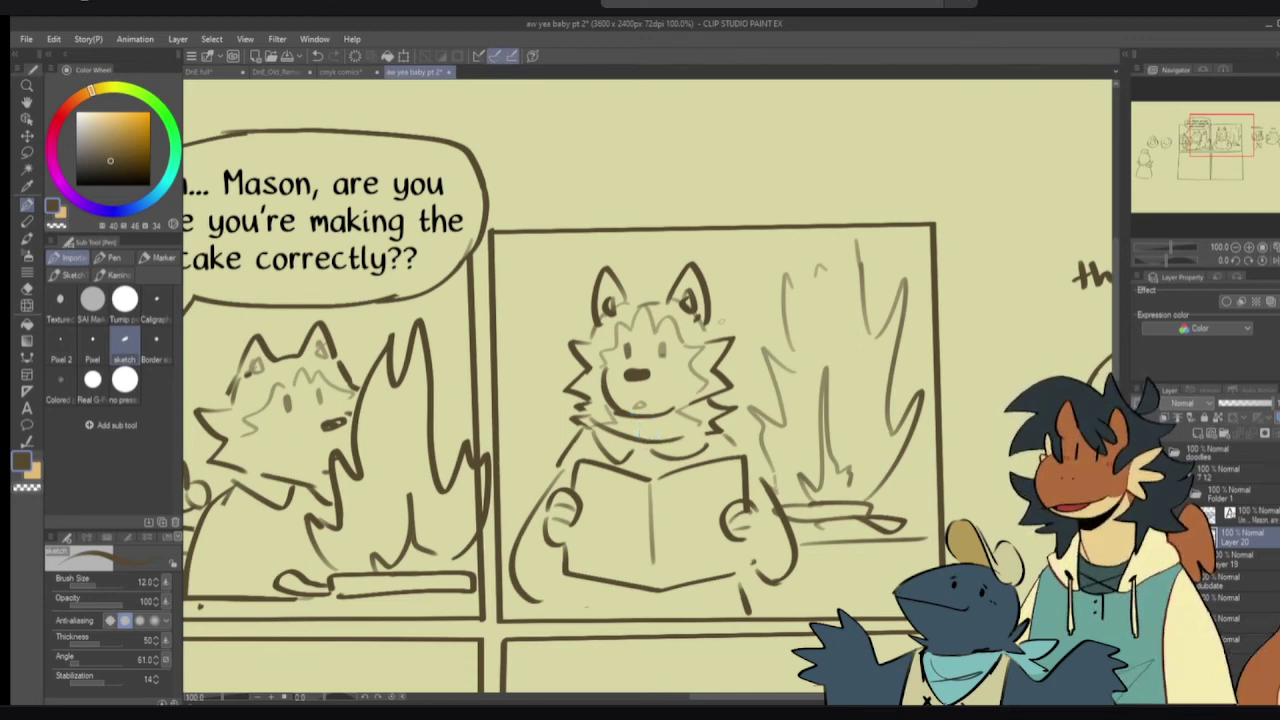
- Add two-line dialogue above the second panel reading "Yes. It says so in the recipe."
{"action": "left_click_drag", "start_coordinate": [721, 333], "coordinate": [821, 373]}
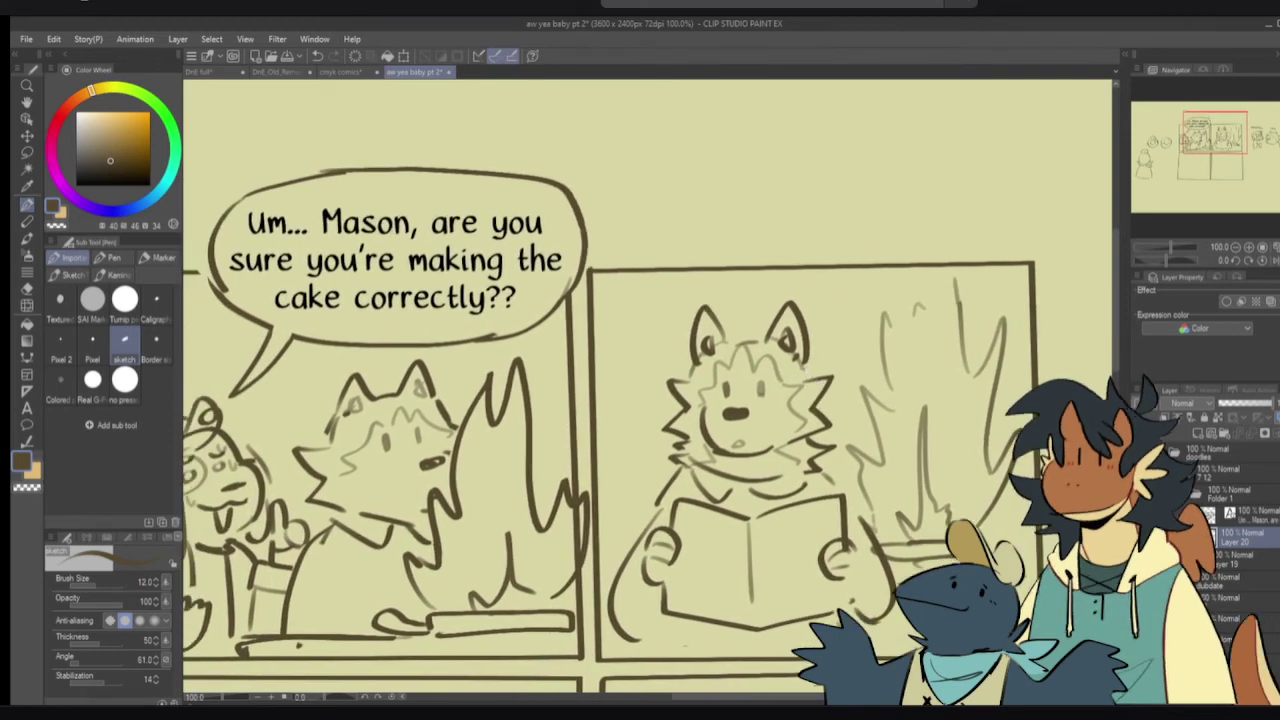
{"action": "key", "text": "t"}
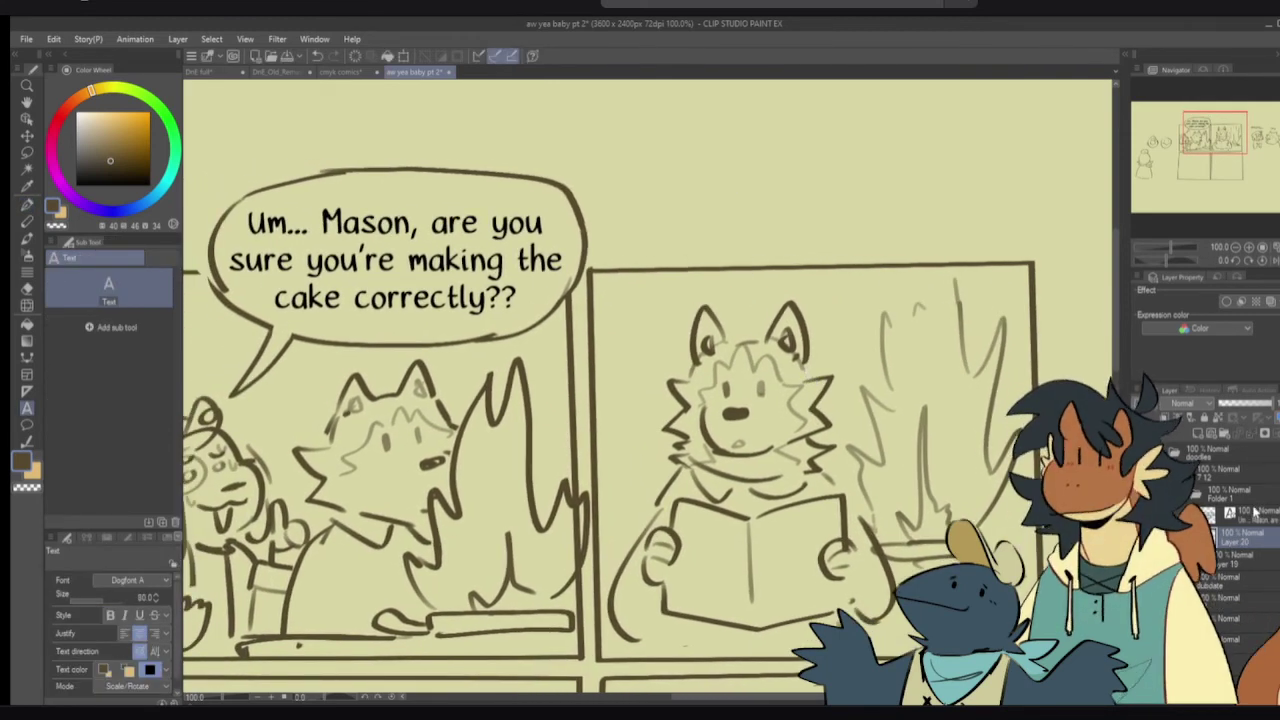
{"action": "left_click", "coordinate": [739, 162]}
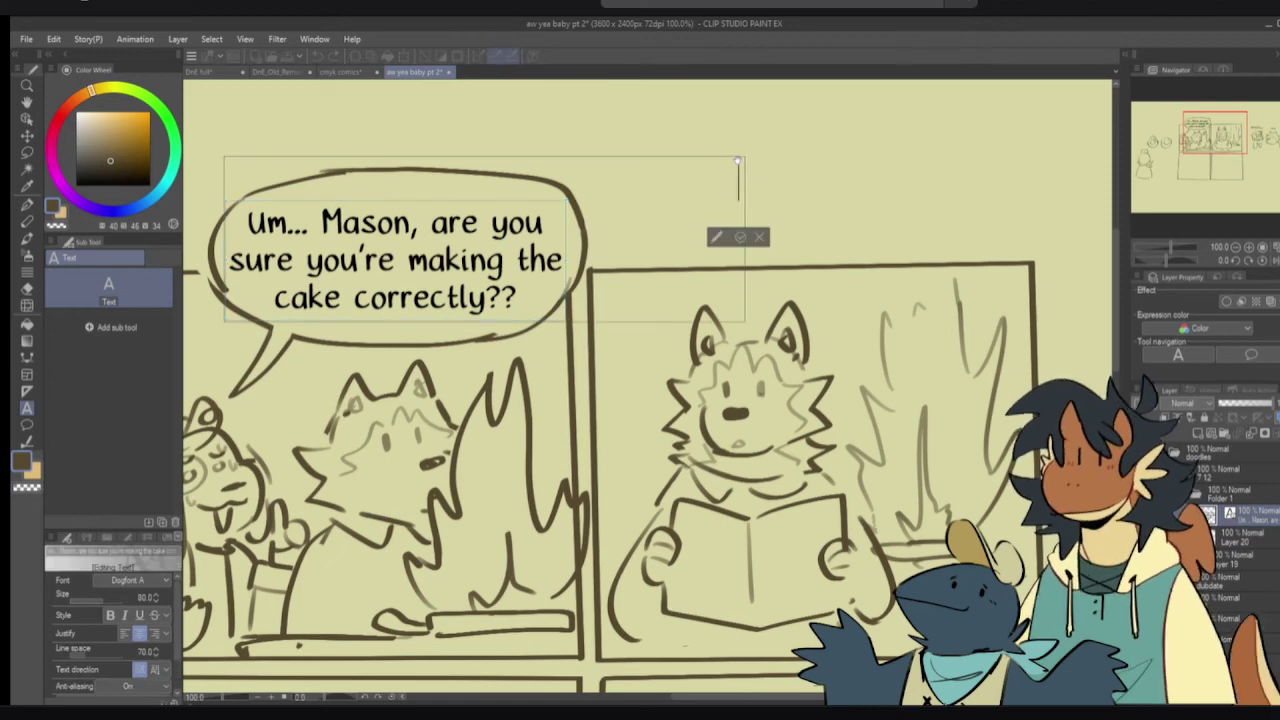
{"action": "type", "text": "i"}
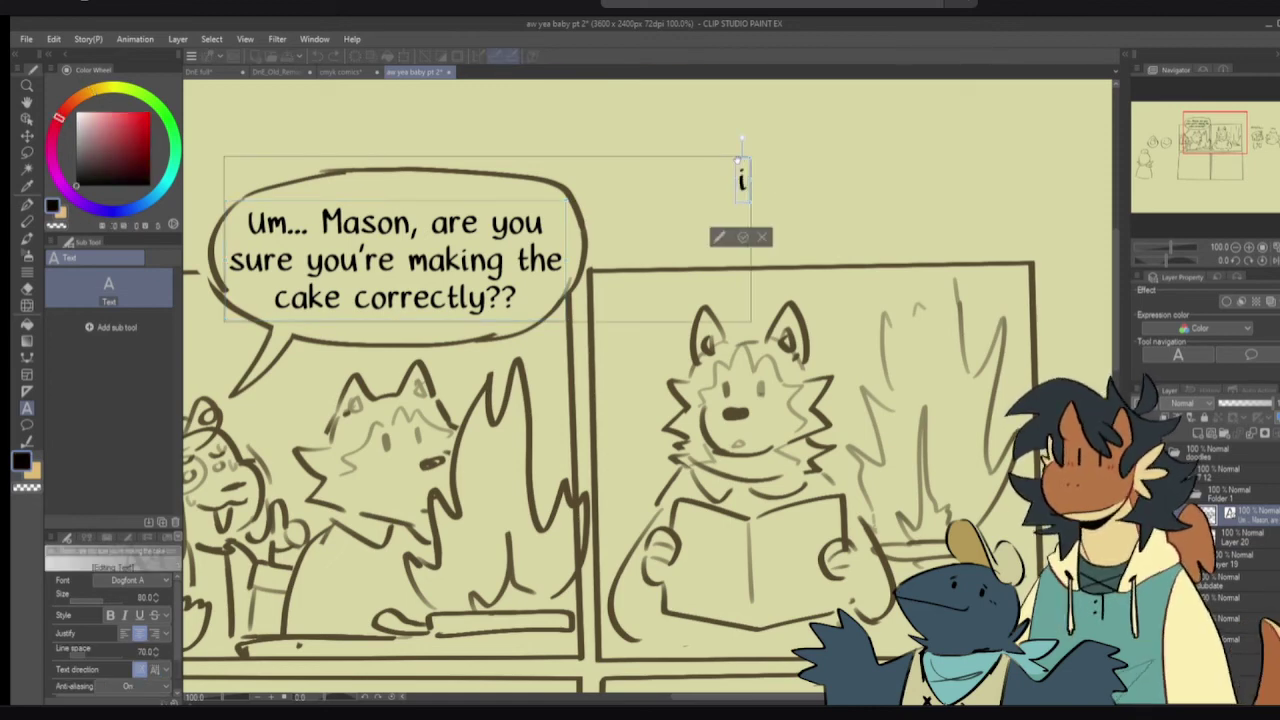
{"action": "key", "text": "BackSpace"}
{"action": "type", "text": "Yes. It sa"}
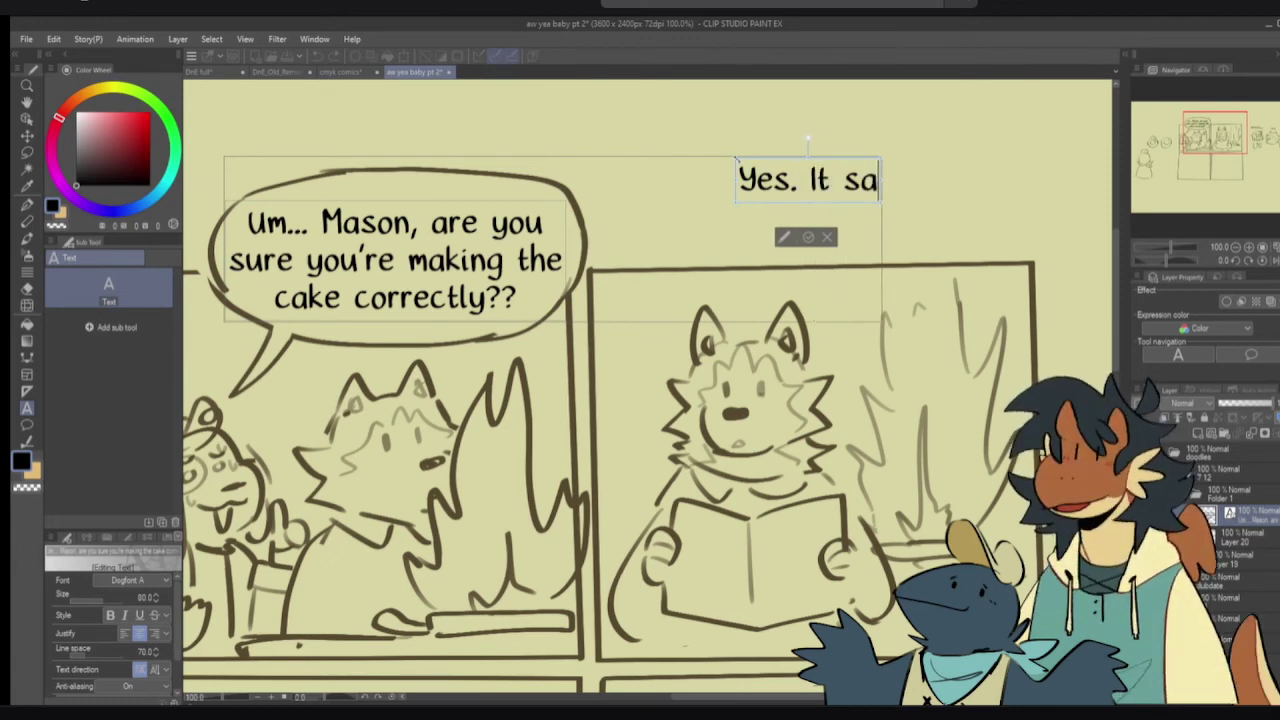
{"action": "type", "text": "ys so"}
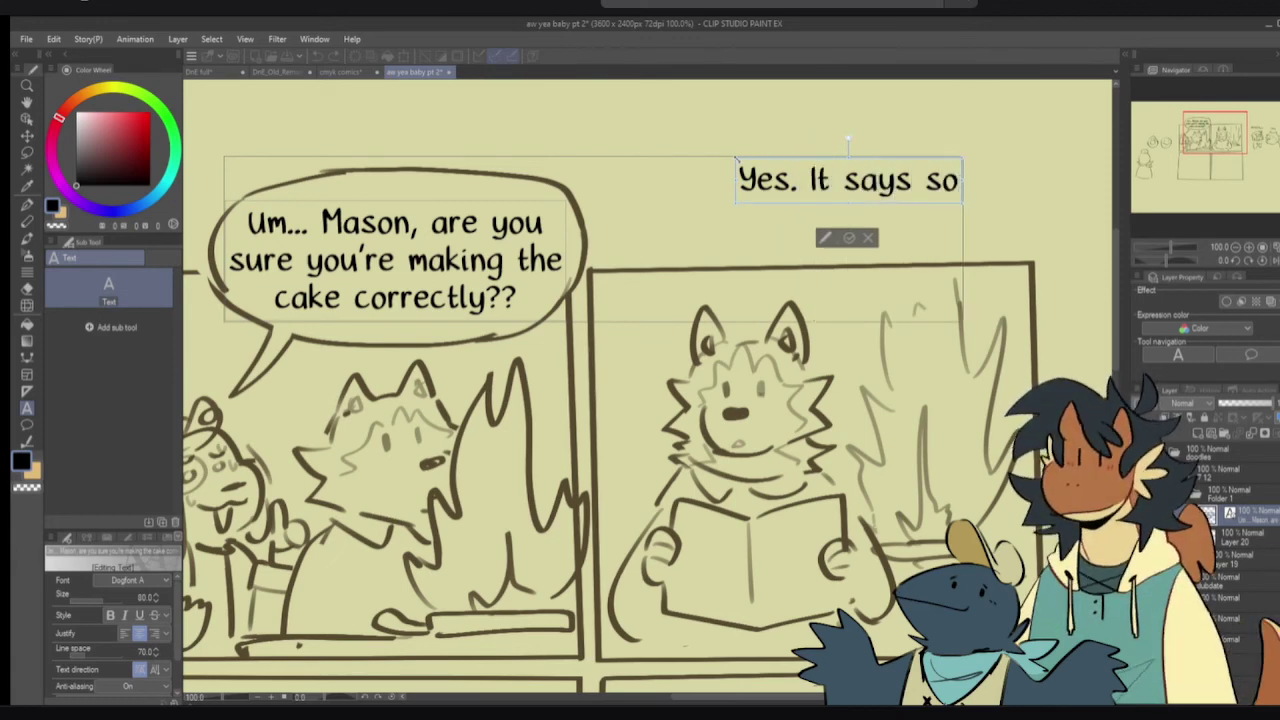
{"action": "key", "text": "Return"}
{"action": "type", "text": "in the"}
{"action": "type", "text": "recipe."}
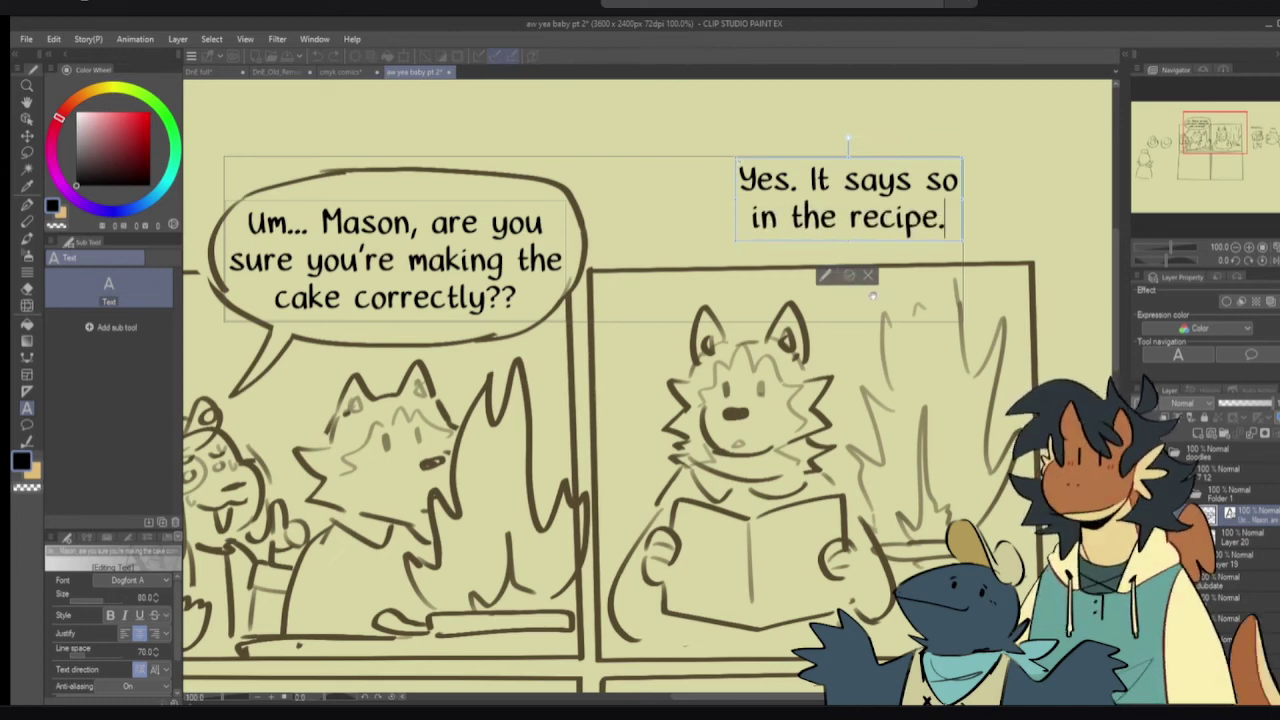
- Commit the second panel's dialogue, lower it slightly, and erase the panel's upper border beneath it on the sketch layer
{"action": "left_click", "coordinate": [849, 275]}
{"action": "left_click", "coordinate": [28, 205]}
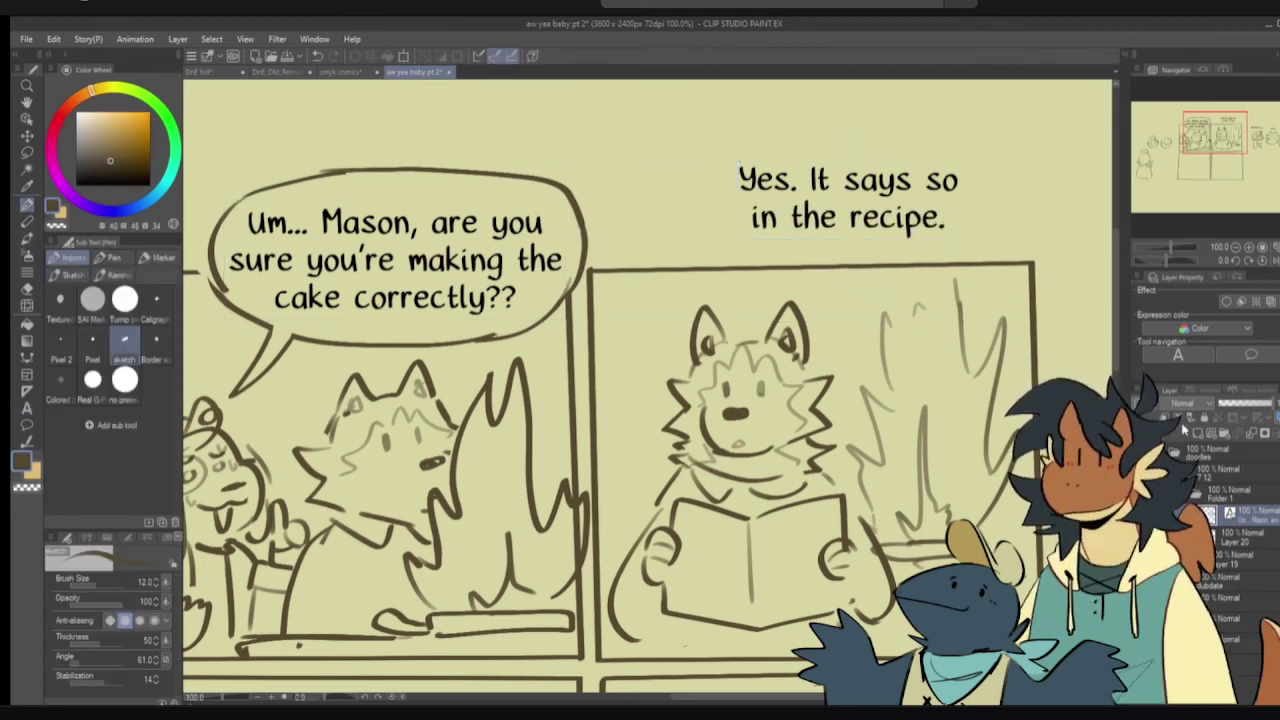
{"action": "left_click", "coordinate": [1242, 538]}
{"action": "left_click_drag", "start_coordinate": [859, 214], "coordinate": [844, 224]}
{"action": "left_click", "coordinate": [841, 266], "text": "ctrl+shift"}
{"action": "key", "text": "e"}
{"action": "left_click_drag", "start_coordinate": [775, 263], "coordinate": [923, 266]}
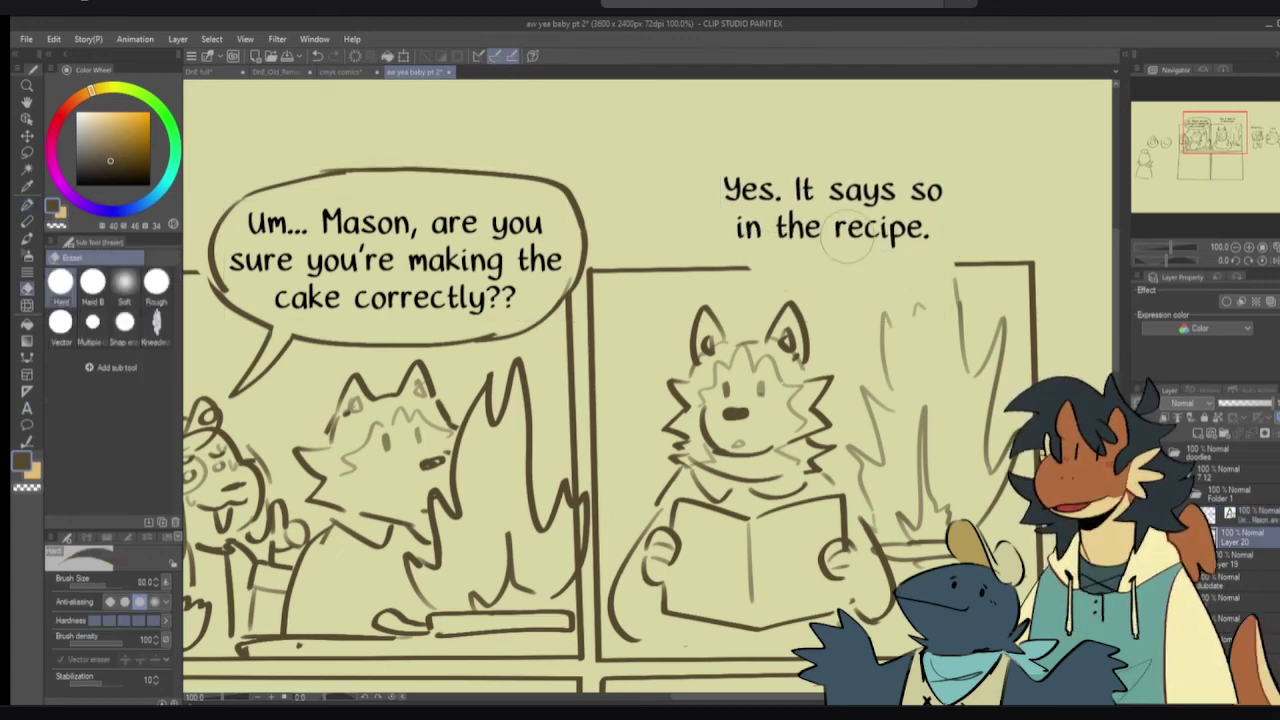
- Move the recipe dialogue down into the gap in the second panel's upper border and erase the border further at both ends
{"action": "key", "text": "p"}
{"action": "left_click", "coordinate": [842, 230], "text": "ctrl"}
{"action": "left_click_drag", "start_coordinate": [838, 219], "coordinate": [871, 240]}
{"action": "left_click", "coordinate": [964, 265], "text": "ctrl+shift"}
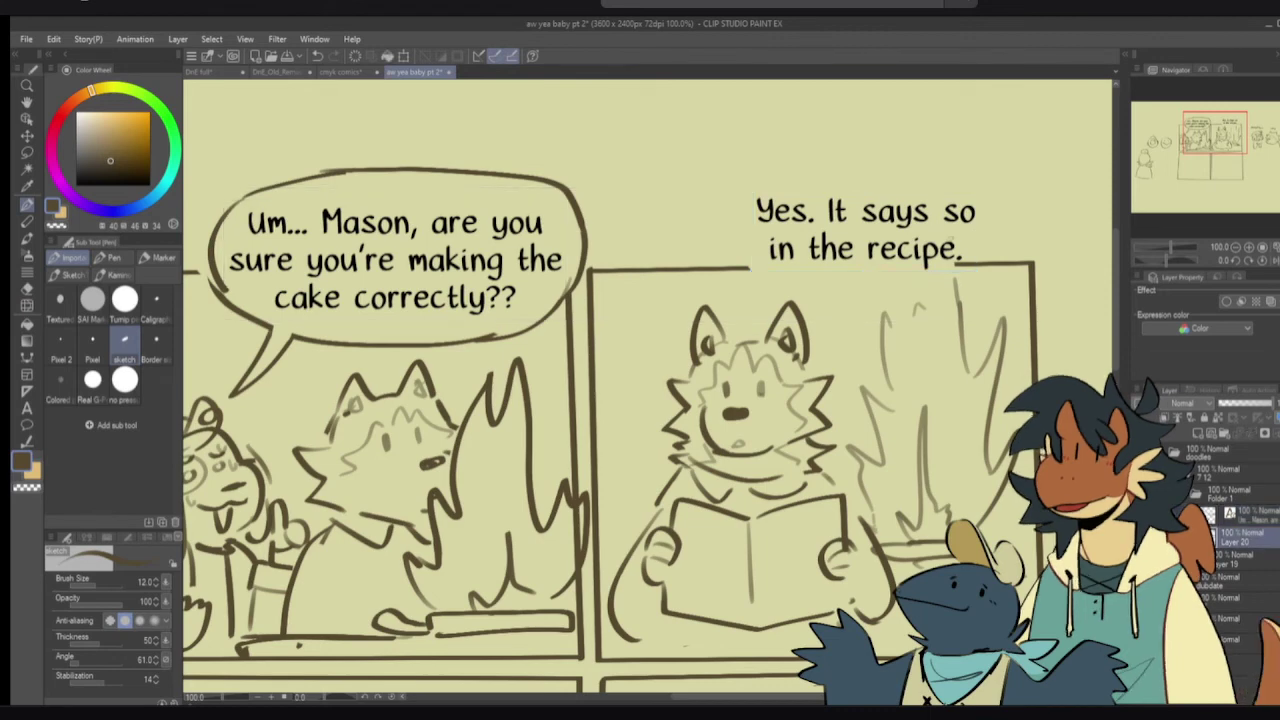
{"action": "key", "text": "e"}
{"action": "left_click_drag", "start_coordinate": [956, 268], "coordinate": [967, 267]}
{"action": "key", "text": "p"}
{"action": "key", "text": "e"}
{"action": "left_click", "coordinate": [768, 262]}
{"action": "key", "text": "p"}
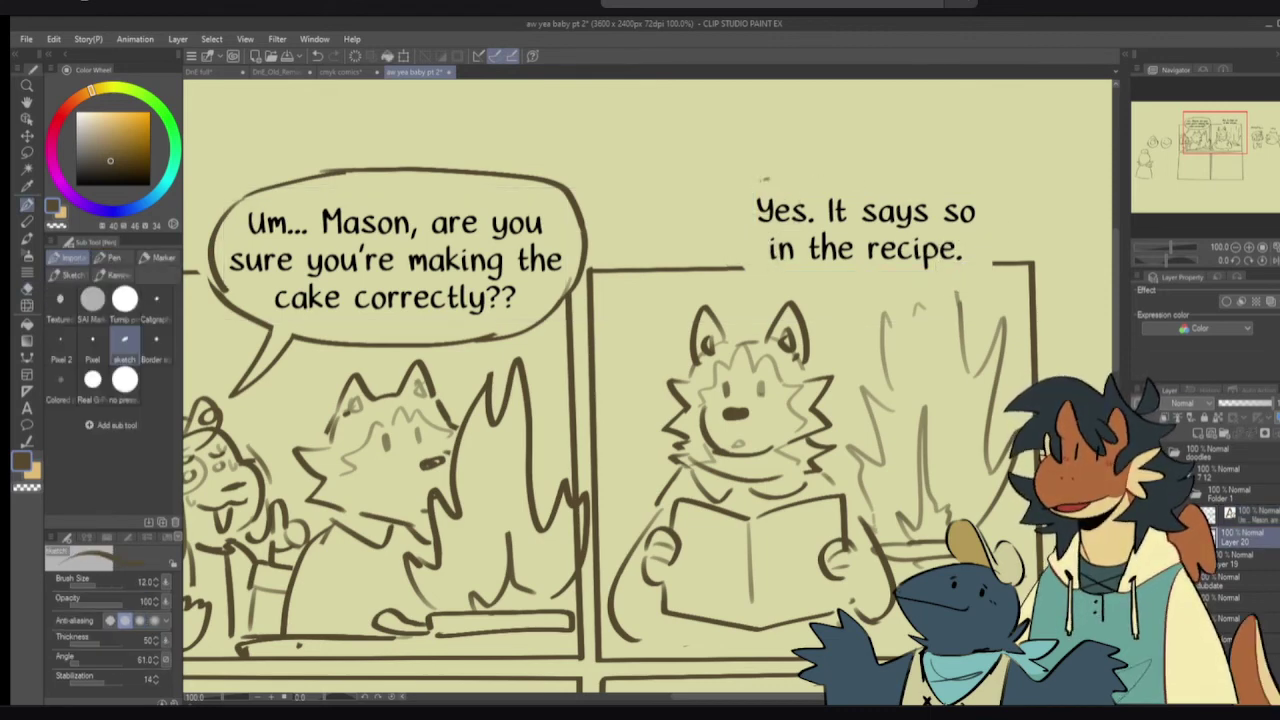
- Draw a rounded speech balloon around the recipe dialogue with a short tail pointing down to the wolf
{"action": "mouse_move", "coordinate": [768, 180]}
{"action": "left_mouse_down"}
{"action": "mouse_move", "coordinate": [744, 263]}
{"action": "mouse_move", "coordinate": [766, 286]}
{"action": "left_mouse_up"}
{"action": "left_click_drag", "start_coordinate": [764, 180], "coordinate": [958, 173]}
{"action": "key", "text": "ctrl+z"}
{"action": "mouse_move", "coordinate": [938, 170]}
{"action": "left_mouse_down"}
{"action": "mouse_move", "coordinate": [958, 174]}
{"action": "mouse_move", "coordinate": [992, 242]}
{"action": "mouse_move", "coordinate": [918, 294]}
{"action": "left_mouse_up"}
{"action": "left_click_drag", "start_coordinate": [756, 276], "coordinate": [984, 293]}
{"action": "mouse_move", "coordinate": [831, 295]}
{"action": "left_mouse_down"}
{"action": "mouse_move", "coordinate": [825, 328]}
{"action": "mouse_move", "coordinate": [846, 292]}
{"action": "left_mouse_up"}
{"action": "key", "text": "c"}
{"action": "key", "text": "c"}
{"action": "left_click_drag", "start_coordinate": [740, 418], "coordinate": [768, 360]}
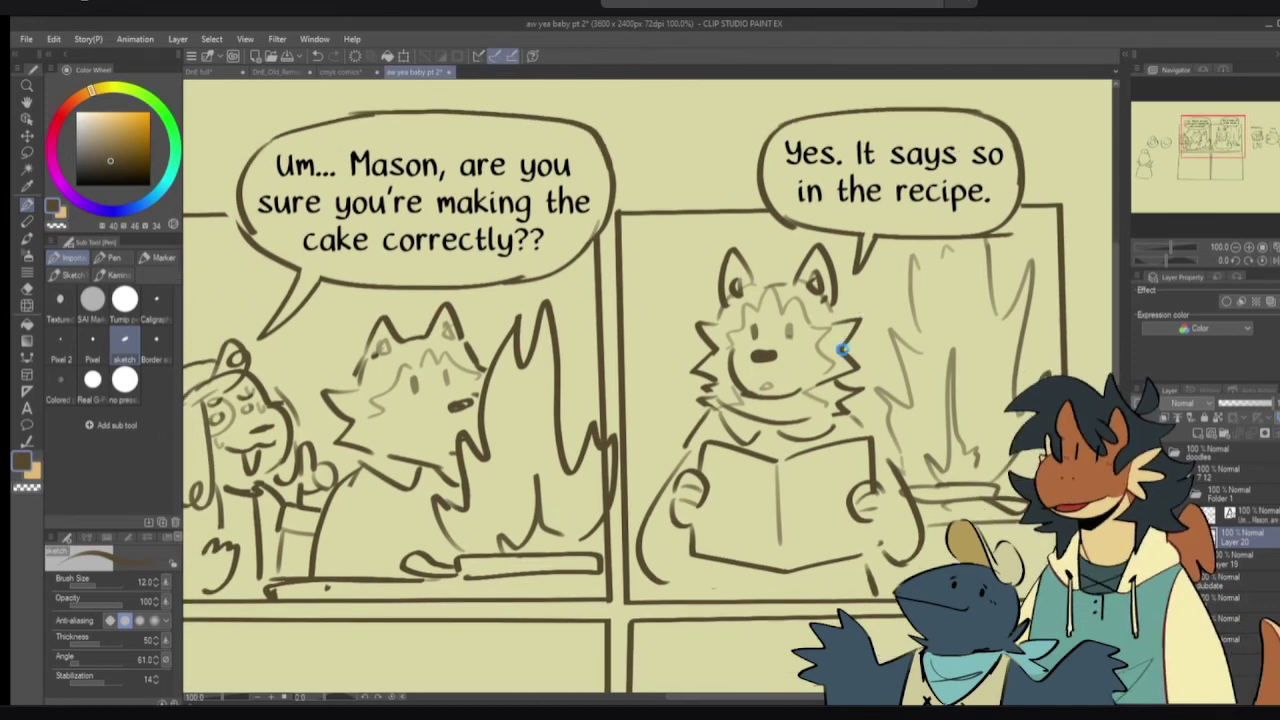
{"action": "scroll", "coordinate": [800, 424], "scroll_direction": "down", "scroll_amount": 2}
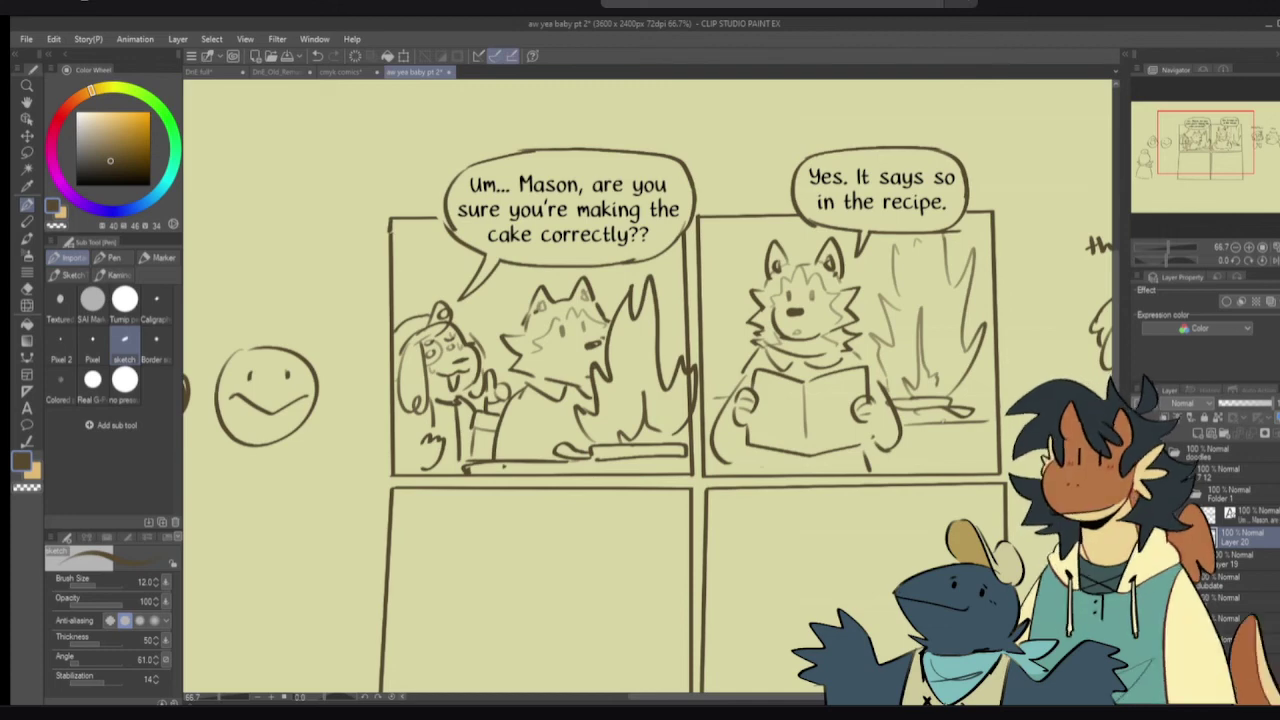
{"action": "scroll", "coordinate": [788, 500], "scroll_direction": "down", "scroll_amount": 3}
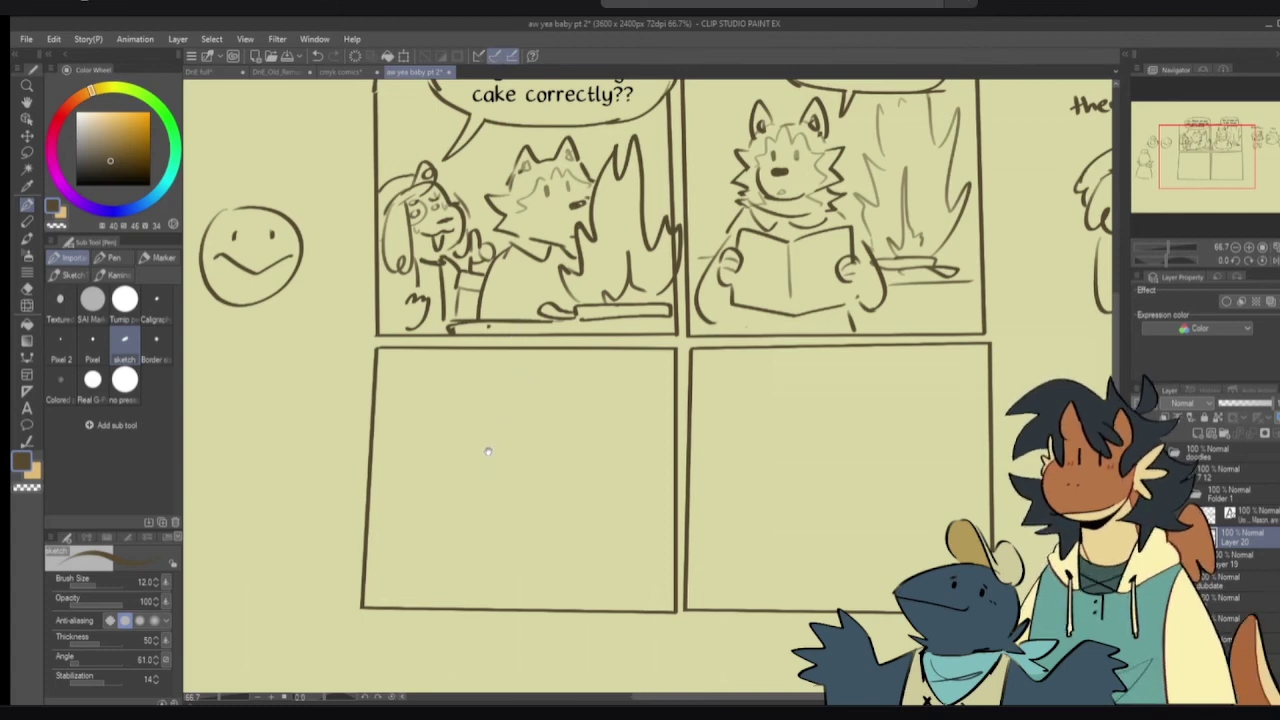
{"action": "left_click_drag", "start_coordinate": [491, 452], "coordinate": [501, 406]}
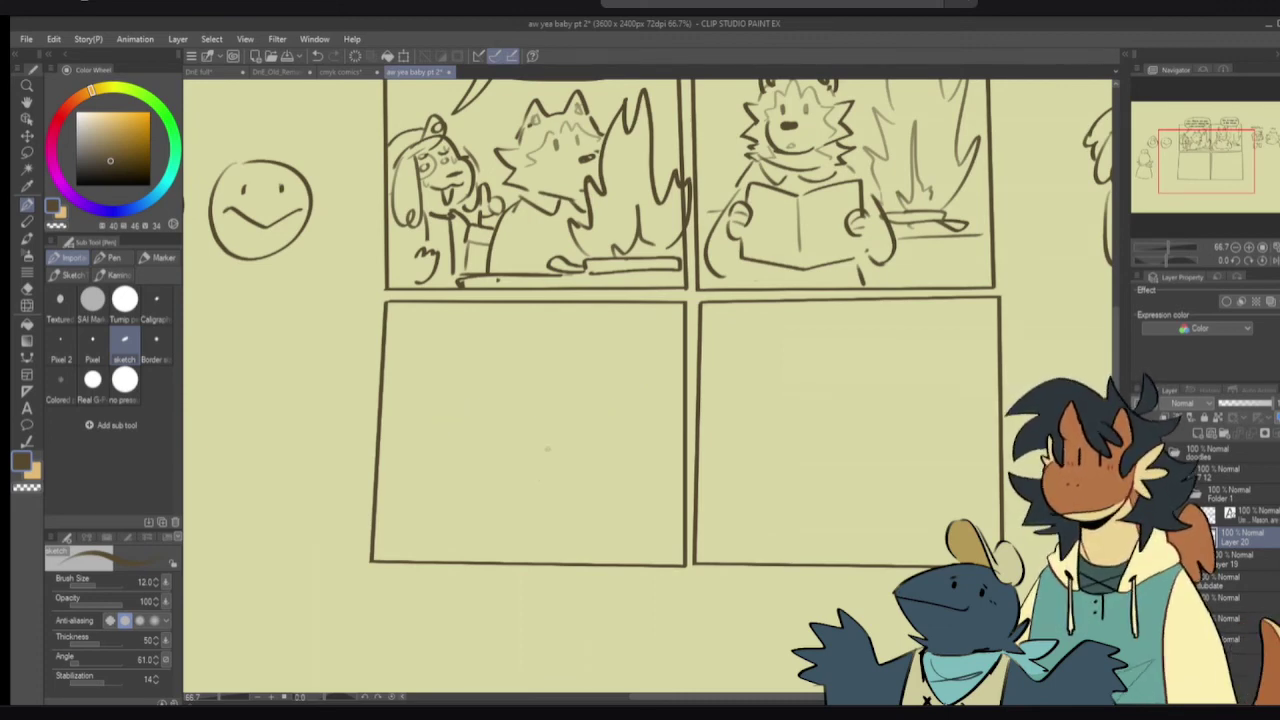
{"action": "mouse_move", "coordinate": [451, 420]}
{"action": "left_mouse_down"}
{"action": "mouse_move", "coordinate": [424, 437]}
{"action": "mouse_move", "coordinate": [493, 462]}
{"action": "mouse_move", "coordinate": [462, 432]}
{"action": "left_mouse_up"}
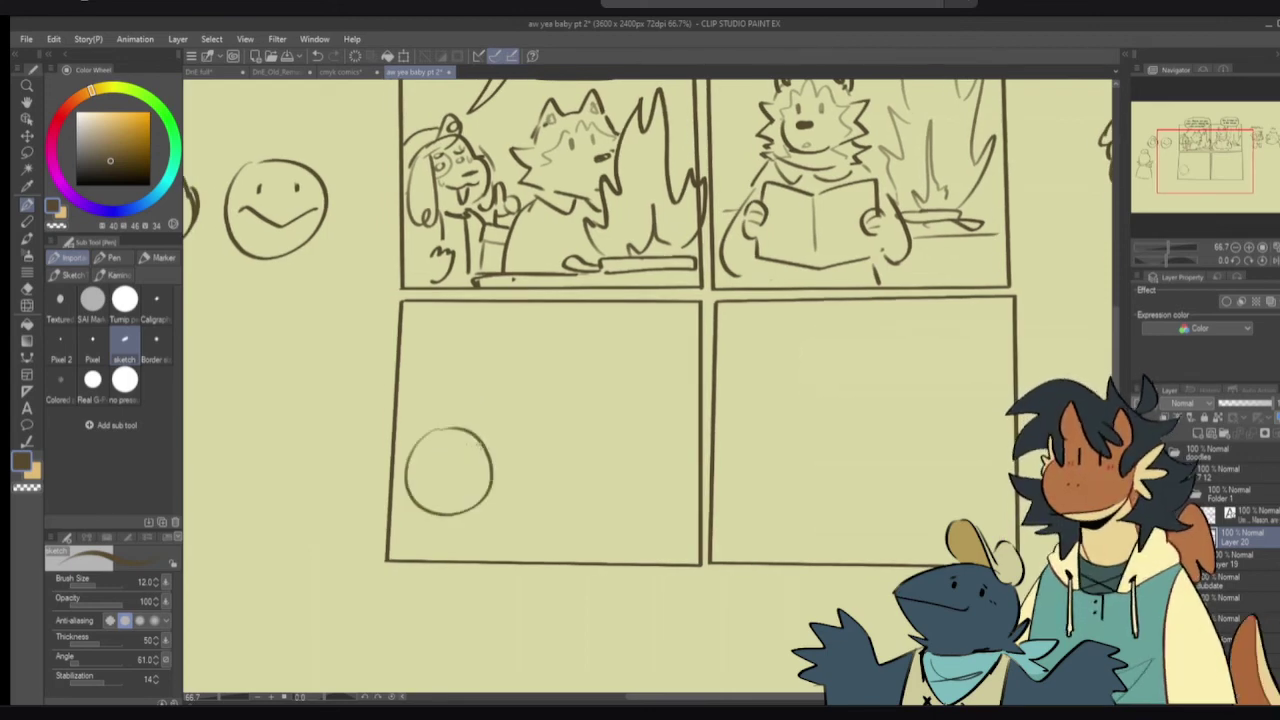
{"action": "key", "text": "ctrl+z"}
- Sketch the long-haired character's close-up face in profile at the third panel's left edge, with eye, snout, nose and open mouth
{"action": "mouse_move", "coordinate": [402, 377]}
{"action": "left_mouse_down"}
{"action": "mouse_move", "coordinate": [487, 480]}
{"action": "mouse_move", "coordinate": [462, 545]}
{"action": "left_mouse_up"}
{"action": "key", "text": "ctrl+z"}
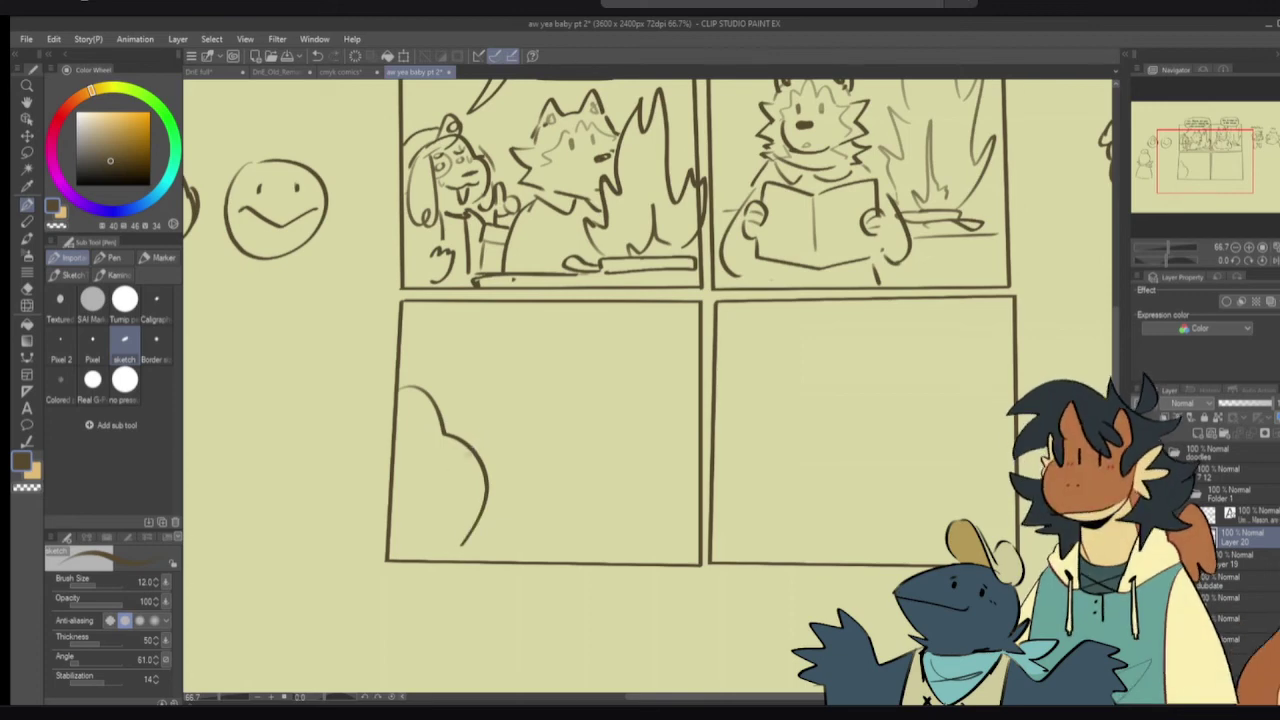
{"action": "mouse_move", "coordinate": [430, 409]}
{"action": "left_mouse_down"}
{"action": "mouse_move", "coordinate": [439, 451]}
{"action": "mouse_move", "coordinate": [443, 438]}
{"action": "mouse_move", "coordinate": [407, 458]}
{"action": "mouse_move", "coordinate": [415, 490]}
{"action": "mouse_move", "coordinate": [471, 507]}
{"action": "left_mouse_up"}
{"action": "mouse_move", "coordinate": [469, 499]}
{"action": "left_mouse_down"}
{"action": "mouse_move", "coordinate": [489, 511]}
{"action": "mouse_move", "coordinate": [454, 514]}
{"action": "left_mouse_up"}
{"action": "left_click_drag", "start_coordinate": [473, 506], "coordinate": [442, 545]}
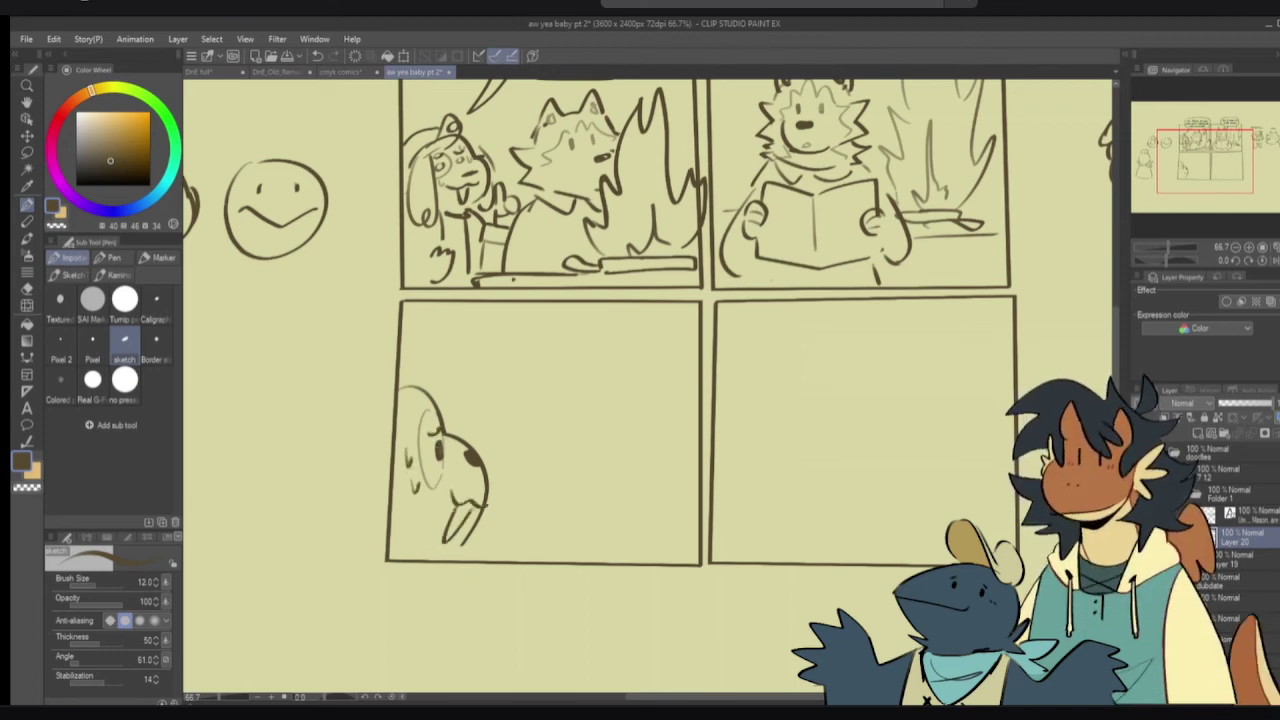
{"action": "key", "text": "ctrl+z"}
{"action": "key", "text": "ctrl+z"}
{"action": "mouse_move", "coordinate": [454, 491]}
{"action": "left_mouse_down"}
{"action": "mouse_move", "coordinate": [477, 532]}
{"action": "mouse_move", "coordinate": [486, 512]}
{"action": "mouse_move", "coordinate": [459, 506]}
{"action": "mouse_move", "coordinate": [476, 525]}
{"action": "left_mouse_up"}
{"action": "key", "text": "ctrl+z"}
{"action": "key", "text": "e"}
{"action": "key", "text": "p"}
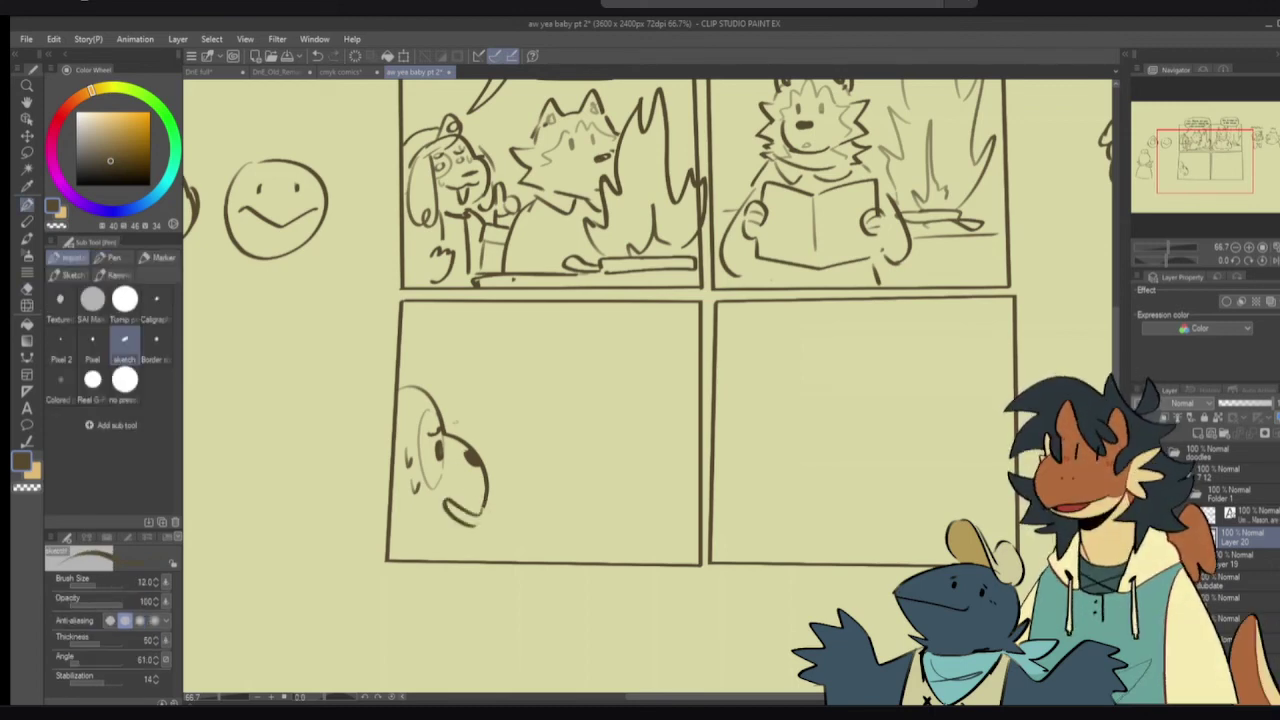
- Add the hair falling beside the close-up face and the small cap on top, and refine the snout lines
{"action": "left_click_drag", "start_coordinate": [418, 392], "coordinate": [390, 556]}
{"action": "mouse_move", "coordinate": [422, 346]}
{"action": "left_mouse_down"}
{"action": "mouse_move", "coordinate": [402, 388]}
{"action": "mouse_move", "coordinate": [456, 398]}
{"action": "mouse_move", "coordinate": [402, 396]}
{"action": "left_mouse_up"}
{"action": "key", "text": "e"}
{"action": "mouse_move", "coordinate": [452, 442]}
{"action": "left_mouse_down"}
{"action": "mouse_move", "coordinate": [481, 481]}
{"action": "mouse_move", "coordinate": [458, 441]}
{"action": "mouse_move", "coordinate": [478, 449]}
{"action": "mouse_move", "coordinate": [486, 499]}
{"action": "mouse_move", "coordinate": [464, 534]}
{"action": "mouse_move", "coordinate": [473, 505]}
{"action": "left_mouse_up"}
{"action": "key", "text": "p"}
{"action": "key", "text": "e"}
{"action": "key", "text": "p"}
- Draw the close-up character's jaw, a jagged collar below it, and a raised hand beside the chin
{"action": "left_click_drag", "start_coordinate": [463, 523], "coordinate": [422, 541]}
{"action": "key", "text": "ctrl+z"}
{"action": "left_click_drag", "start_coordinate": [578, 417], "coordinate": [558, 425]}
{"action": "mouse_move", "coordinate": [465, 547]}
{"action": "left_mouse_down"}
{"action": "mouse_move", "coordinate": [490, 534]}
{"action": "mouse_move", "coordinate": [479, 550]}
{"action": "mouse_move", "coordinate": [487, 522]}
{"action": "mouse_move", "coordinate": [514, 562]}
{"action": "mouse_move", "coordinate": [467, 572]}
{"action": "left_mouse_up"}
{"action": "key", "text": "ctrl+z"}
{"action": "left_click_drag", "start_coordinate": [384, 544], "coordinate": [406, 553]}
{"action": "left_click_drag", "start_coordinate": [412, 552], "coordinate": [396, 577]}
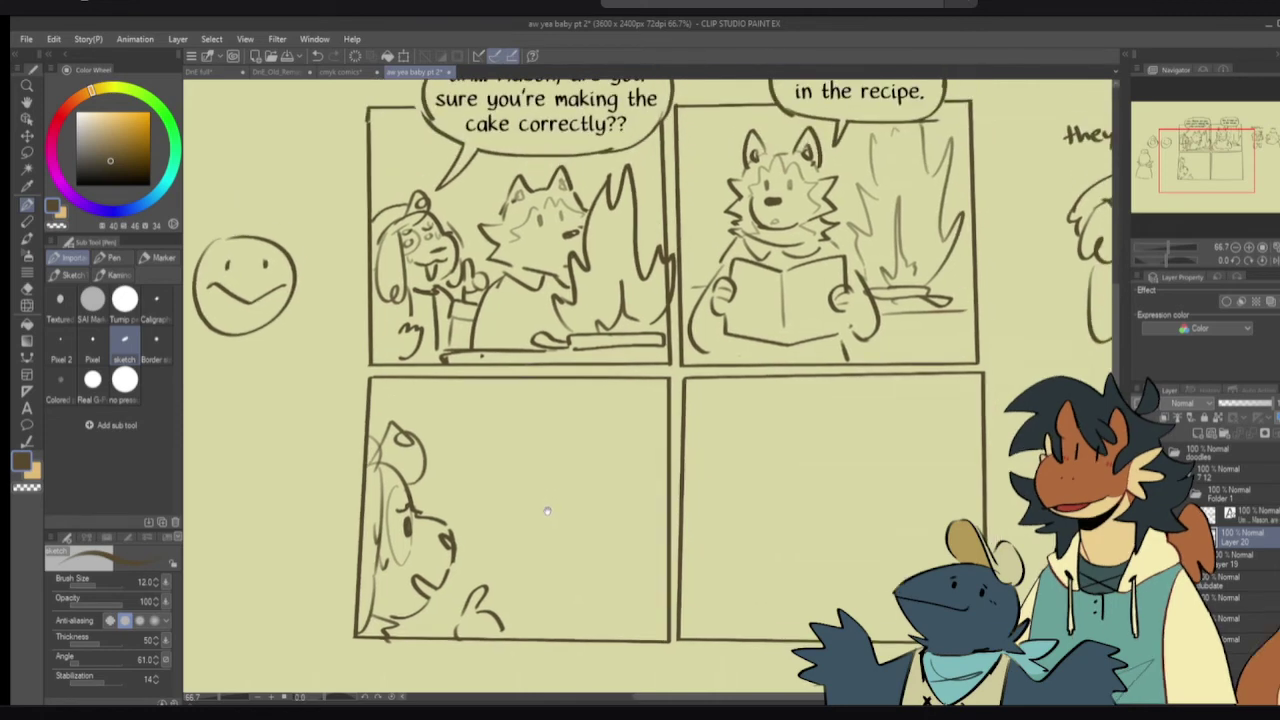
{"action": "left_click_drag", "start_coordinate": [533, 538], "coordinate": [529, 528]}
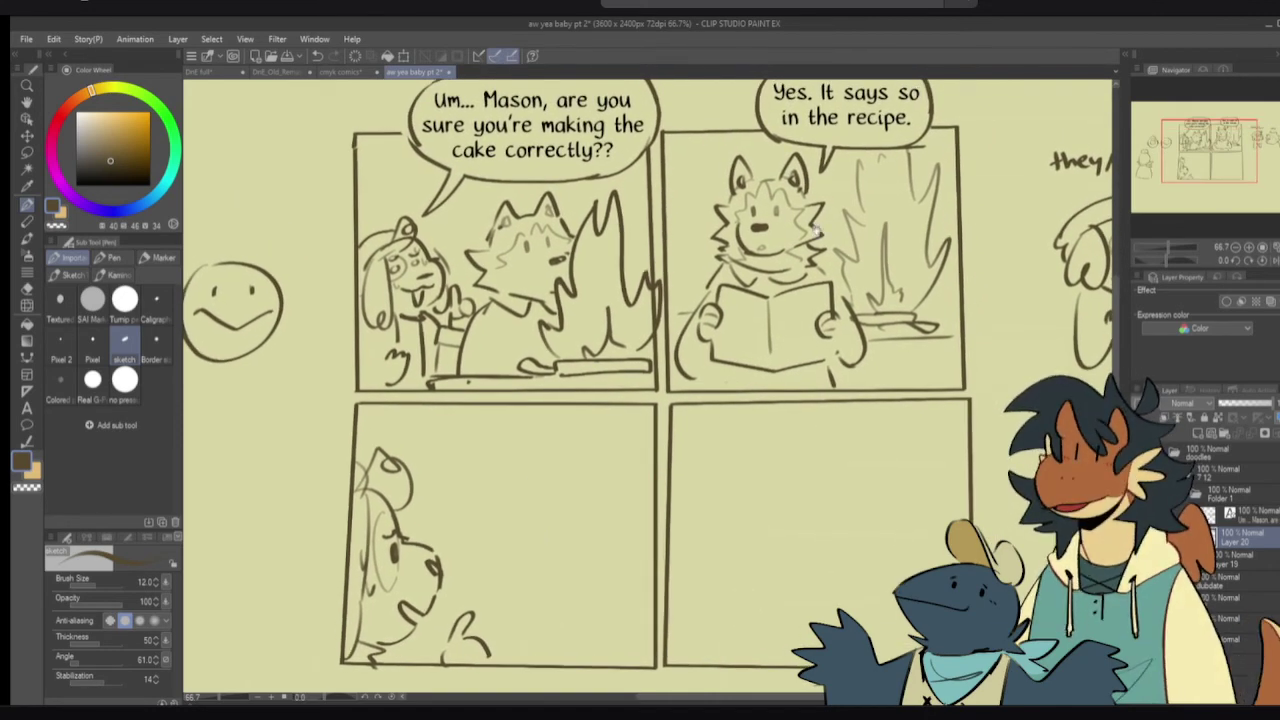
- Sketch a smaller wolf head facing forward on the third panel's right side, with ears, cheek fur and face
{"action": "scroll", "coordinate": [624, 473], "scroll_direction": "down", "scroll_amount": 2}
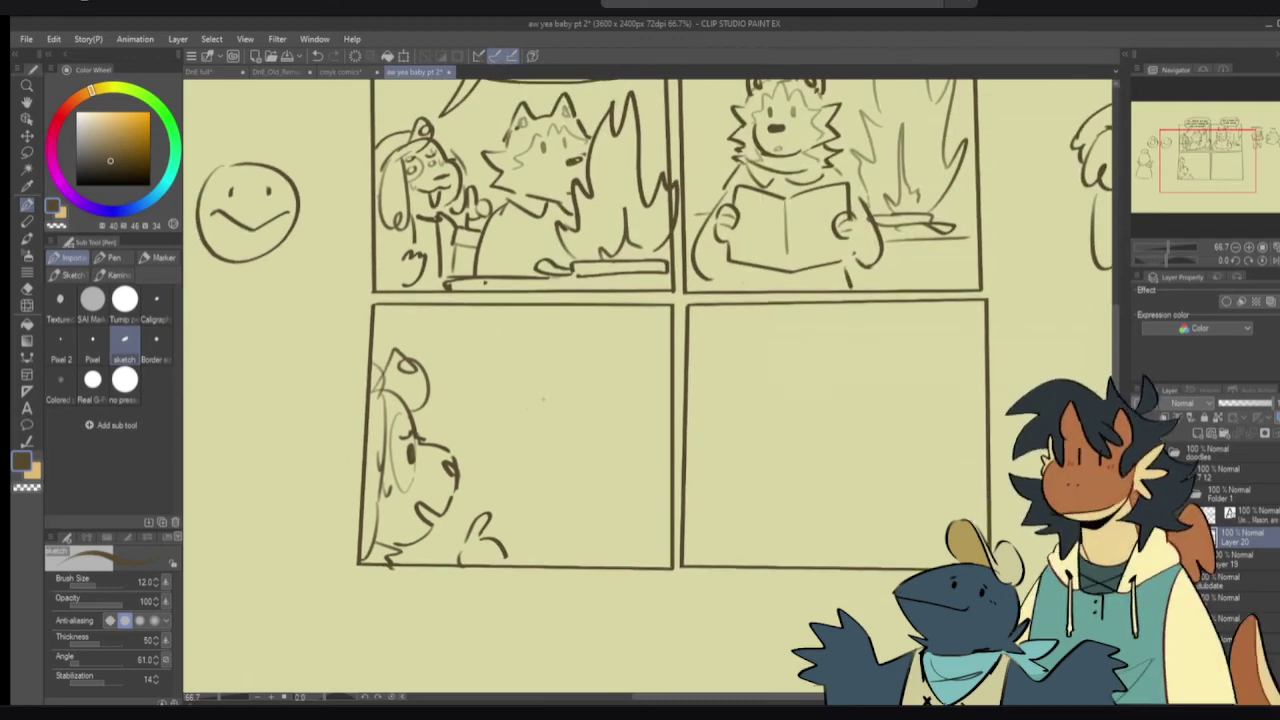
{"action": "left_click_drag", "start_coordinate": [560, 352], "coordinate": [556, 396]}
{"action": "key", "text": "ctrl+z"}
{"action": "mouse_move", "coordinate": [563, 350]}
{"action": "left_mouse_down"}
{"action": "mouse_move", "coordinate": [541, 372]}
{"action": "mouse_move", "coordinate": [576, 407]}
{"action": "mouse_move", "coordinate": [561, 404]}
{"action": "mouse_move", "coordinate": [605, 409]}
{"action": "left_mouse_up"}
{"action": "mouse_move", "coordinate": [623, 356]}
{"action": "left_mouse_down"}
{"action": "mouse_move", "coordinate": [630, 403]}
{"action": "mouse_move", "coordinate": [600, 411]}
{"action": "mouse_move", "coordinate": [540, 470]}
{"action": "left_mouse_up"}
{"action": "key", "text": "ctrl+z"}
{"action": "key", "text": "ctrl+z"}
{"action": "mouse_move", "coordinate": [548, 430]}
{"action": "left_mouse_down"}
{"action": "mouse_move", "coordinate": [576, 428]}
{"action": "mouse_move", "coordinate": [582, 480]}
{"action": "mouse_move", "coordinate": [564, 490]}
{"action": "left_mouse_up"}
{"action": "left_click_drag", "start_coordinate": [600, 430], "coordinate": [616, 428]}
{"action": "mouse_move", "coordinate": [626, 444]}
{"action": "left_mouse_down"}
{"action": "mouse_move", "coordinate": [625, 482]}
{"action": "mouse_move", "coordinate": [590, 490]}
{"action": "left_mouse_up"}
{"action": "left_click_drag", "start_coordinate": [548, 438], "coordinate": [598, 420]}
{"action": "mouse_move", "coordinate": [481, 295]}
{"action": "left_mouse_down"}
{"action": "mouse_move", "coordinate": [641, 390]}
{"action": "mouse_move", "coordinate": [628, 389]}
{"action": "mouse_move", "coordinate": [647, 390]}
{"action": "mouse_move", "coordinate": [639, 348]}
{"action": "mouse_move", "coordinate": [669, 372]}
{"action": "mouse_move", "coordinate": [621, 367]}
{"action": "left_mouse_up"}
{"action": "key", "text": "ctrl+z"}
{"action": "key", "text": "ctrl+z"}
- Draw the small wolf's rounded shoulders and bent arms, with both paws holding the recipe book in front of the chest
{"action": "key", "text": "e"}
{"action": "mouse_move", "coordinate": [591, 455]}
{"action": "left_mouse_down"}
{"action": "mouse_move", "coordinate": [631, 420]}
{"action": "mouse_move", "coordinate": [673, 425]}
{"action": "mouse_move", "coordinate": [606, 466]}
{"action": "mouse_move", "coordinate": [662, 453]}
{"action": "left_mouse_up"}
{"action": "key", "text": "p"}
{"action": "left_click_drag", "start_coordinate": [616, 412], "coordinate": [610, 452]}
{"action": "mouse_move", "coordinate": [616, 412]}
{"action": "left_mouse_down"}
{"action": "mouse_move", "coordinate": [656, 409]}
{"action": "mouse_move", "coordinate": [662, 460]}
{"action": "left_mouse_up"}
{"action": "mouse_move", "coordinate": [667, 413]}
{"action": "left_mouse_down"}
{"action": "mouse_move", "coordinate": [664, 441]}
{"action": "mouse_move", "coordinate": [610, 446]}
{"action": "mouse_move", "coordinate": [602, 459]}
{"action": "left_mouse_up"}
{"action": "mouse_move", "coordinate": [604, 391]}
{"action": "left_mouse_down"}
{"action": "mouse_move", "coordinate": [586, 492]}
{"action": "mouse_move", "coordinate": [599, 398]}
{"action": "mouse_move", "coordinate": [590, 478]}
{"action": "left_mouse_up"}
{"action": "key", "text": "ctrl+z"}
{"action": "mouse_move", "coordinate": [682, 405]}
{"action": "left_mouse_down"}
{"action": "mouse_move", "coordinate": [695, 440]}
{"action": "mouse_move", "coordinate": [692, 472]}
{"action": "left_mouse_up"}
{"action": "mouse_move", "coordinate": [670, 334]}
{"action": "left_mouse_down"}
{"action": "mouse_move", "coordinate": [699, 348]}
{"action": "mouse_move", "coordinate": [617, 310]}
{"action": "mouse_move", "coordinate": [616, 334]}
{"action": "left_mouse_up"}
{"action": "left_click_drag", "start_coordinate": [640, 327], "coordinate": [656, 321]}
{"action": "key", "text": "e"}
{"action": "mouse_move", "coordinate": [697, 442]}
{"action": "left_mouse_down"}
{"action": "mouse_move", "coordinate": [689, 408]}
{"action": "mouse_move", "coordinate": [697, 455]}
{"action": "left_mouse_up"}
{"action": "key", "text": "p"}
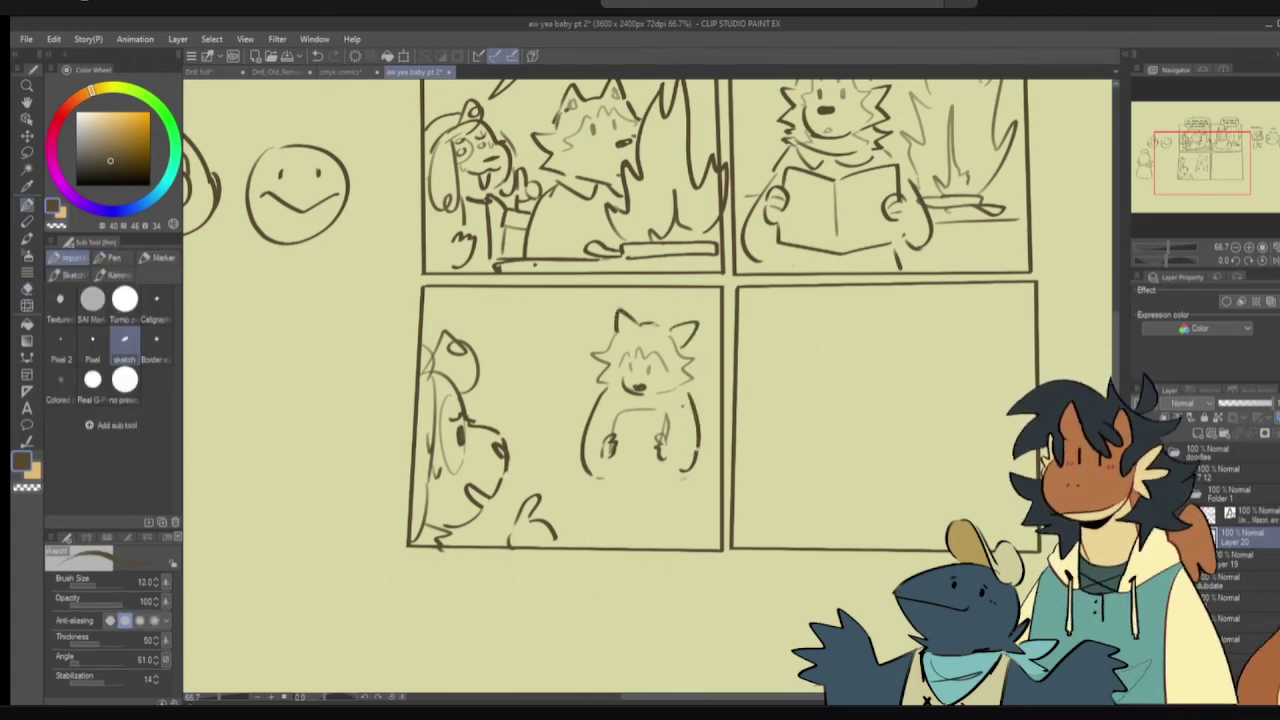
- Add the small wolf's neckline, head tuft, lower body edge and one leg line, and undo the other leg line
{"action": "left_click_drag", "start_coordinate": [605, 481], "coordinate": [655, 500]}
{"action": "key", "text": "ctrl+z"}
{"action": "left_click_drag", "start_coordinate": [618, 394], "coordinate": [672, 404]}
{"action": "left_click_drag", "start_coordinate": [636, 323], "coordinate": [658, 322]}
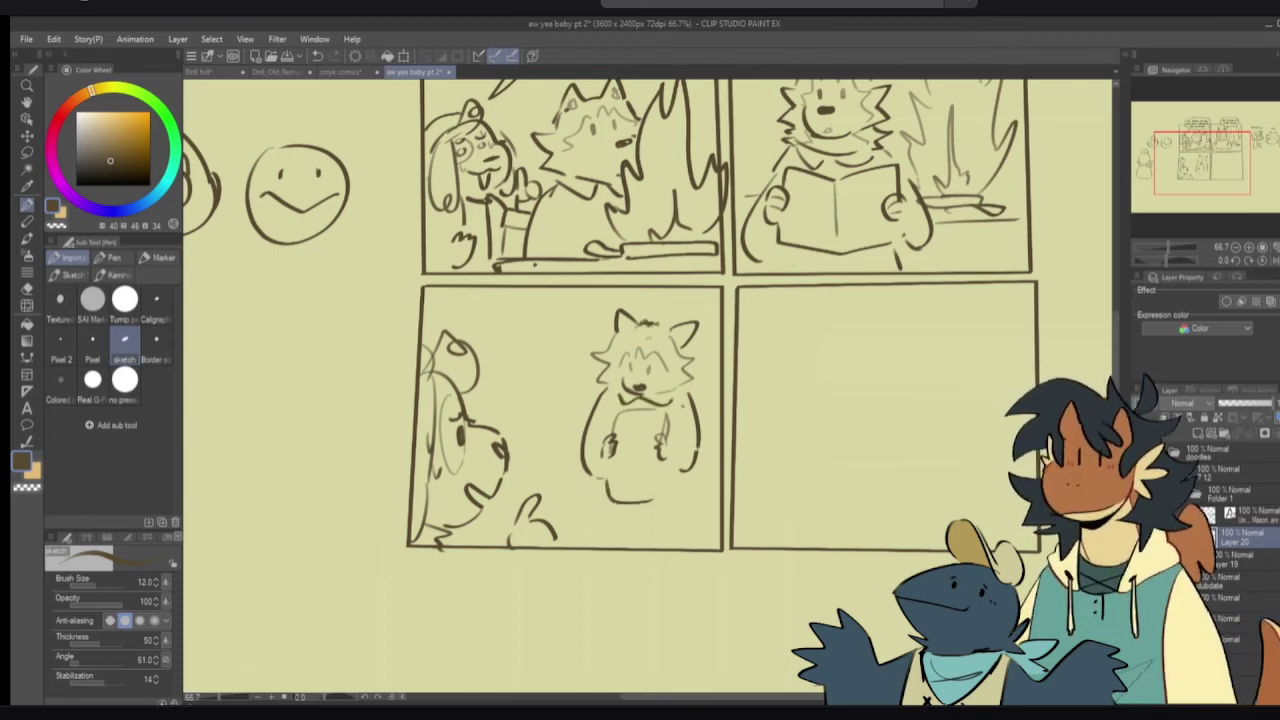
{"action": "left_click_drag", "start_coordinate": [609, 498], "coordinate": [608, 538]}
{"action": "left_click_drag", "start_coordinate": [686, 484], "coordinate": [699, 524]}
{"action": "scroll", "coordinate": [610, 320], "scroll_direction": "up", "scroll_amount": 2}
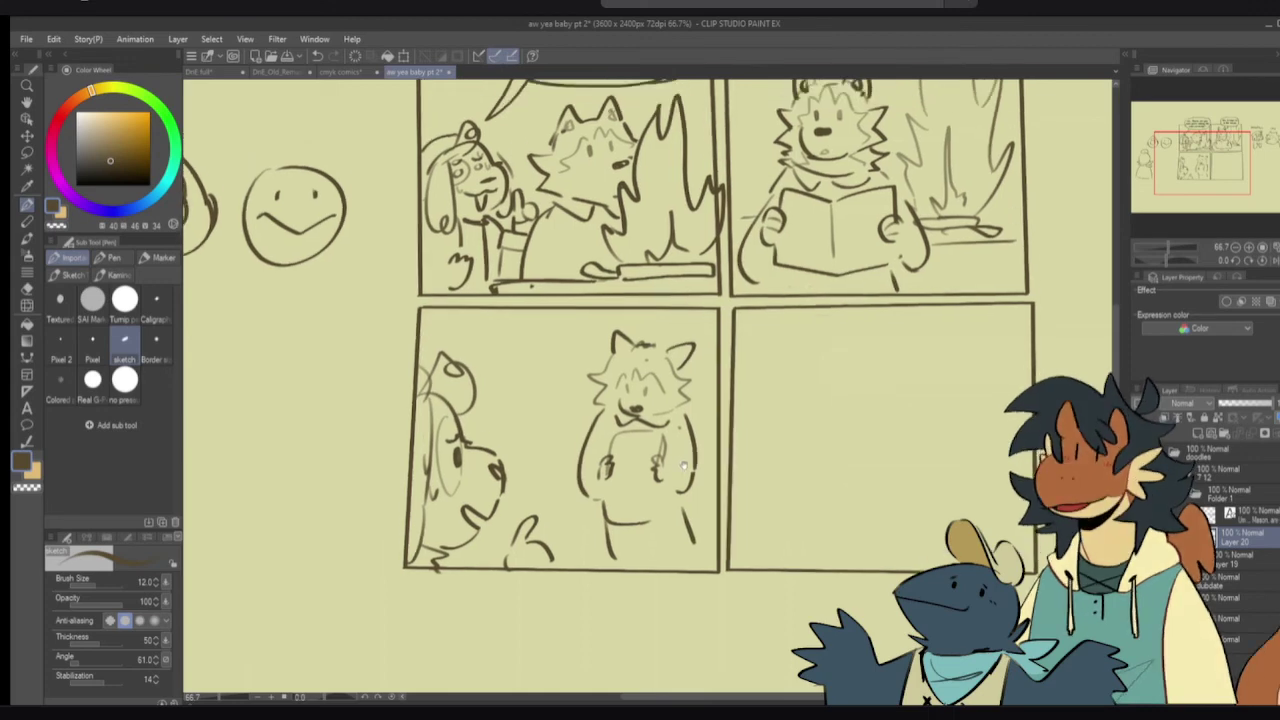
{"action": "key", "text": "ctrl+z"}
{"action": "key", "text": "ctrl+z"}
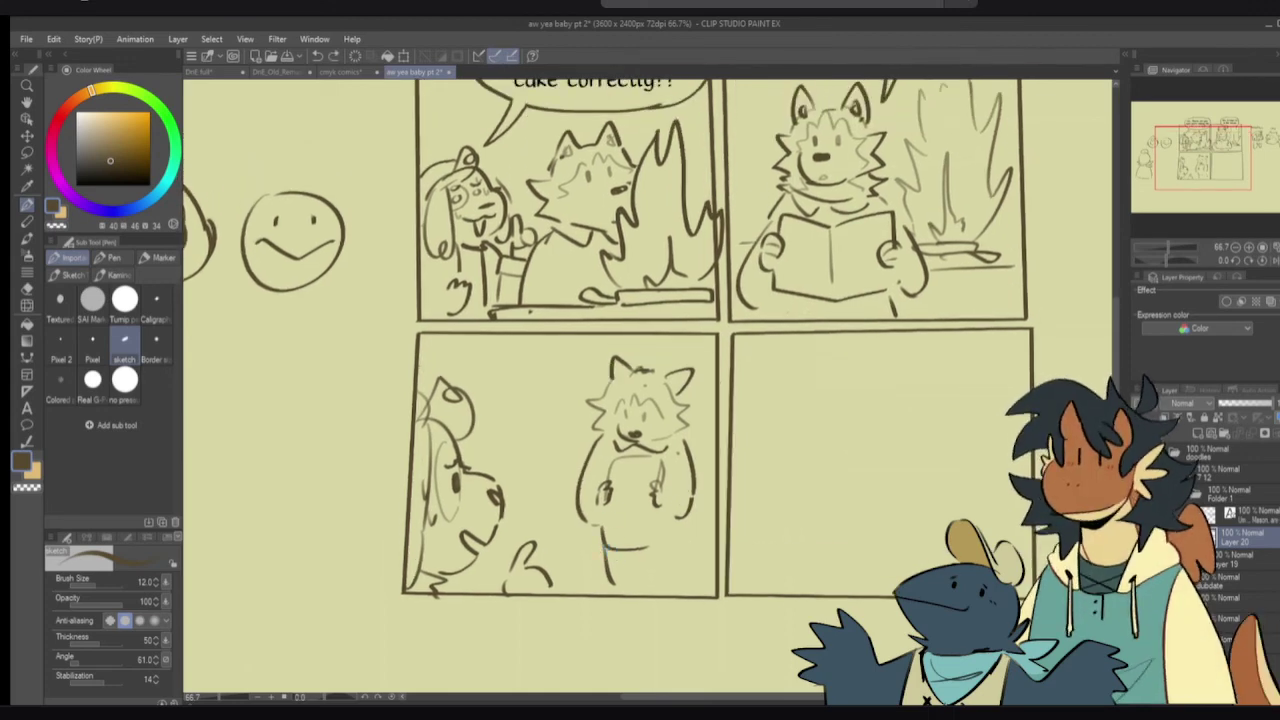
{"action": "left_click_drag", "start_coordinate": [558, 461], "coordinate": [585, 451]}
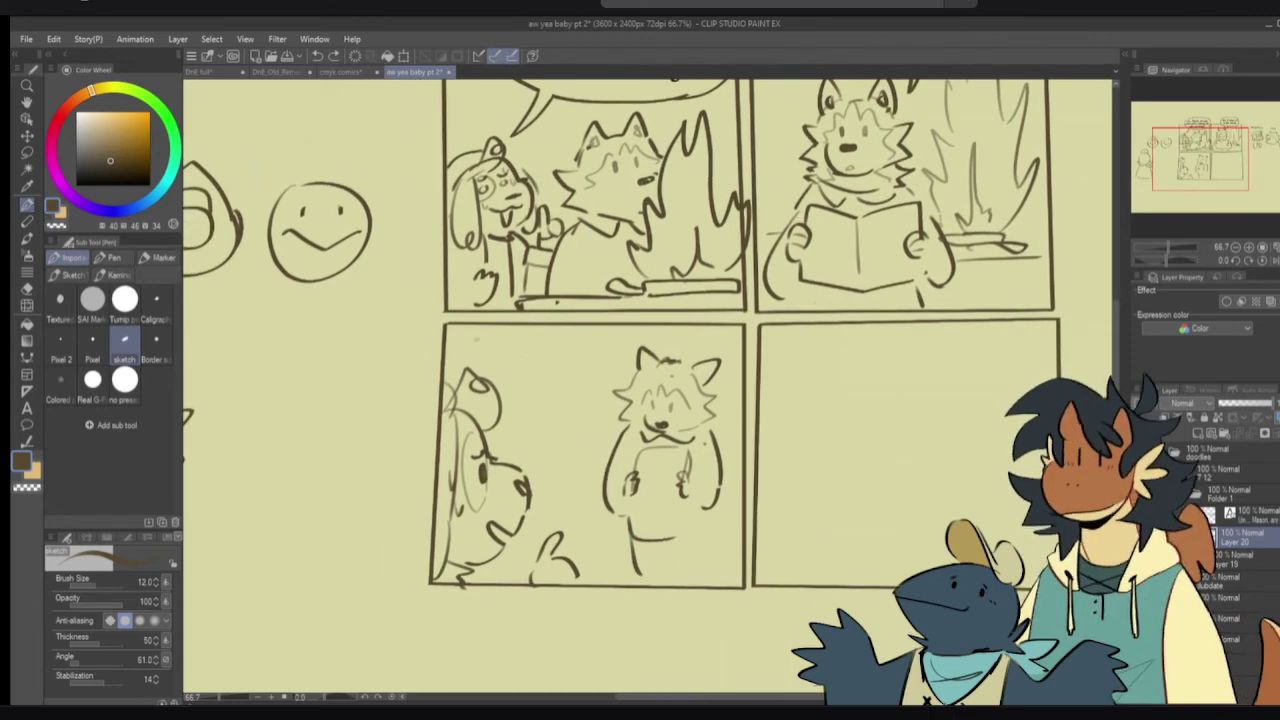
- Erase the left part of the borders between the first and third panels to make room for a speech balloon
{"action": "key", "text": "e"}
{"action": "key", "text": "p"}
{"action": "scroll", "coordinate": [662, 390], "scroll_direction": "down", "scroll_amount": 1}
{"action": "mouse_move", "coordinate": [597, 436]}
{"action": "left_mouse_down"}
{"action": "mouse_move", "coordinate": [568, 365]}
{"action": "mouse_move", "coordinate": [544, 420]}
{"action": "mouse_move", "coordinate": [554, 459]}
{"action": "left_mouse_up"}
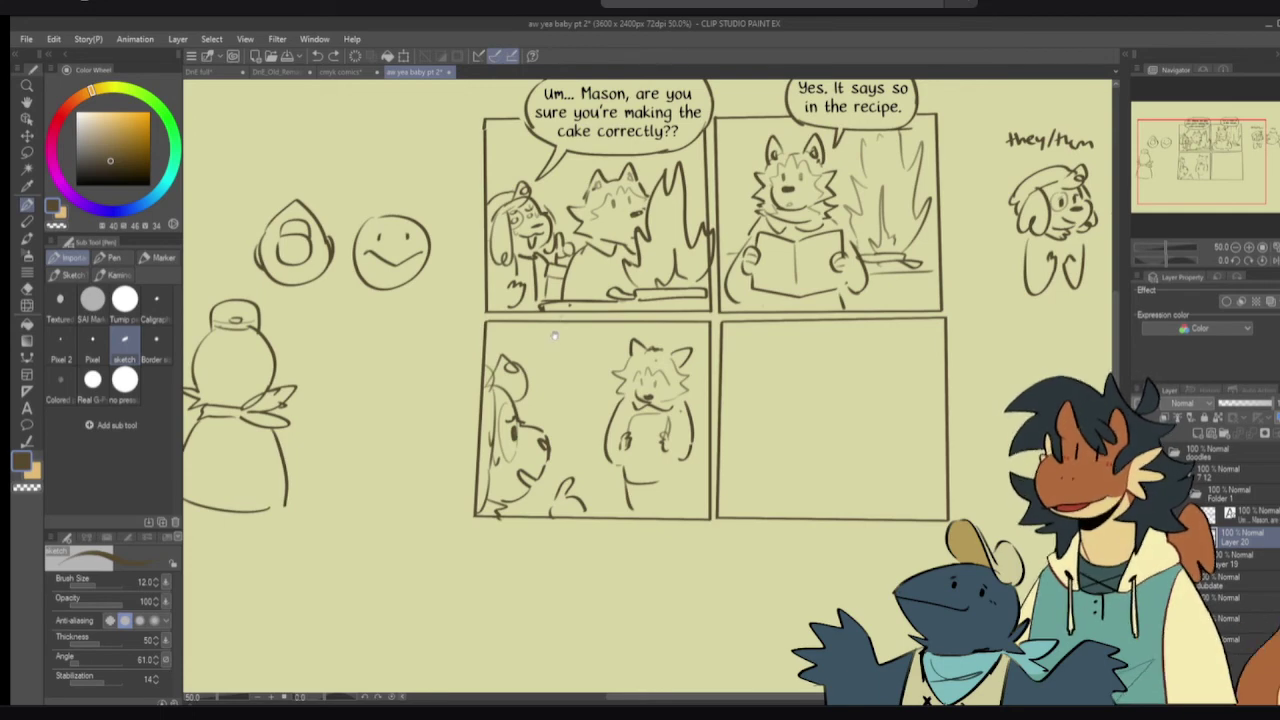
{"action": "scroll", "coordinate": [555, 334], "scroll_direction": "up", "scroll_amount": 1}
{"action": "key", "text": "e"}
{"action": "mouse_move", "coordinate": [612, 320]}
{"action": "left_mouse_down"}
{"action": "mouse_move", "coordinate": [500, 288]}
{"action": "mouse_move", "coordinate": [562, 295]}
{"action": "mouse_move", "coordinate": [461, 331]}
{"action": "left_mouse_up"}
{"action": "key", "text": "p"}
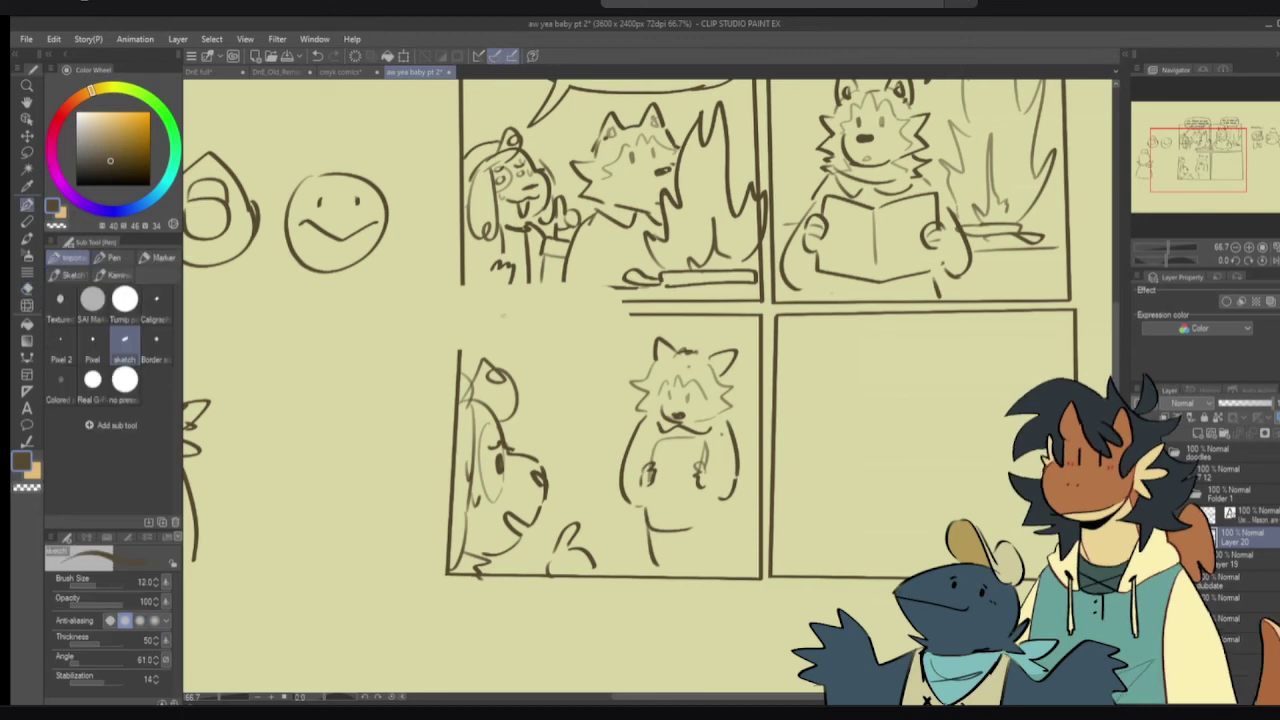
- Draw an empty two-lobed speech balloon with a tail over the border gap and add the bottom edge of the small wolf's book
{"action": "mouse_move", "coordinate": [566, 285]}
{"action": "left_mouse_down"}
{"action": "mouse_move", "coordinate": [466, 347]}
{"action": "mouse_move", "coordinate": [535, 293]}
{"action": "mouse_move", "coordinate": [490, 295]}
{"action": "mouse_move", "coordinate": [530, 356]}
{"action": "mouse_move", "coordinate": [634, 380]}
{"action": "mouse_move", "coordinate": [622, 308]}
{"action": "left_mouse_up"}
{"action": "key", "text": "ctrl+z"}
{"action": "mouse_move", "coordinate": [570, 395]}
{"action": "left_mouse_down"}
{"action": "mouse_move", "coordinate": [550, 443]}
{"action": "mouse_move", "coordinate": [581, 397]}
{"action": "mouse_move", "coordinate": [566, 454]}
{"action": "left_mouse_up"}
{"action": "key", "text": "ctrl+z"}
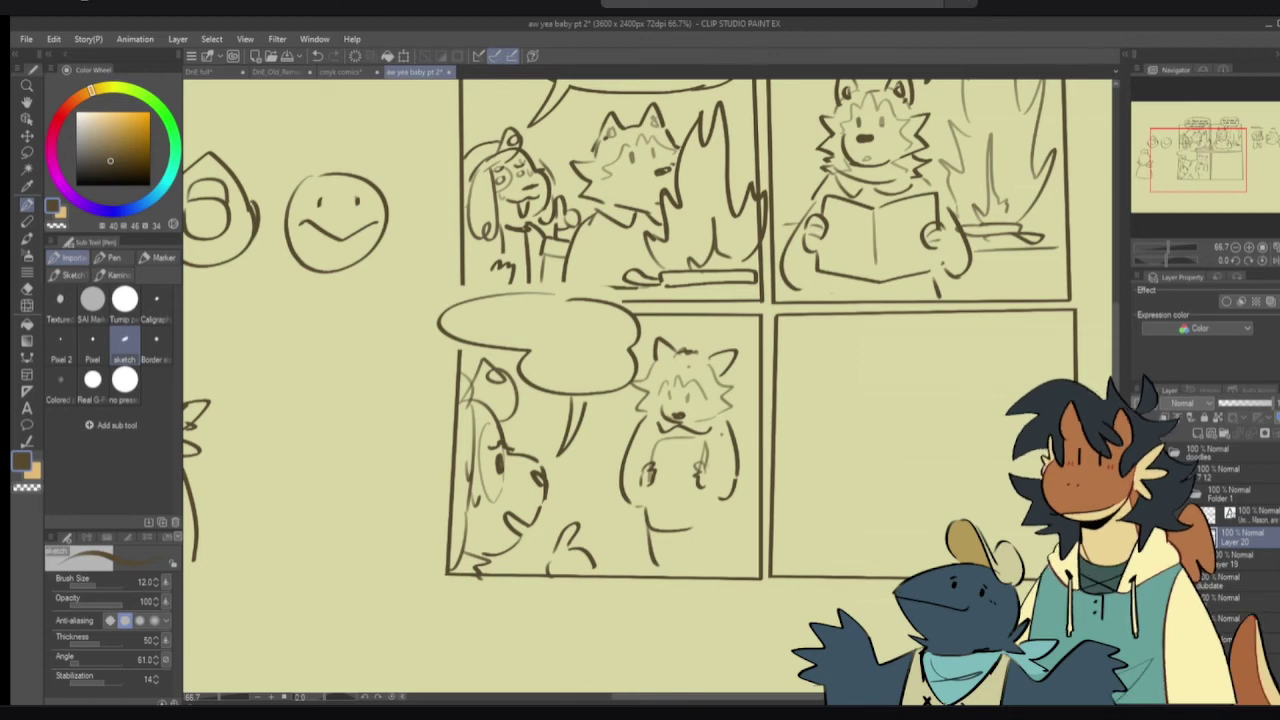
{"action": "left_click_drag", "start_coordinate": [646, 494], "coordinate": [703, 494]}
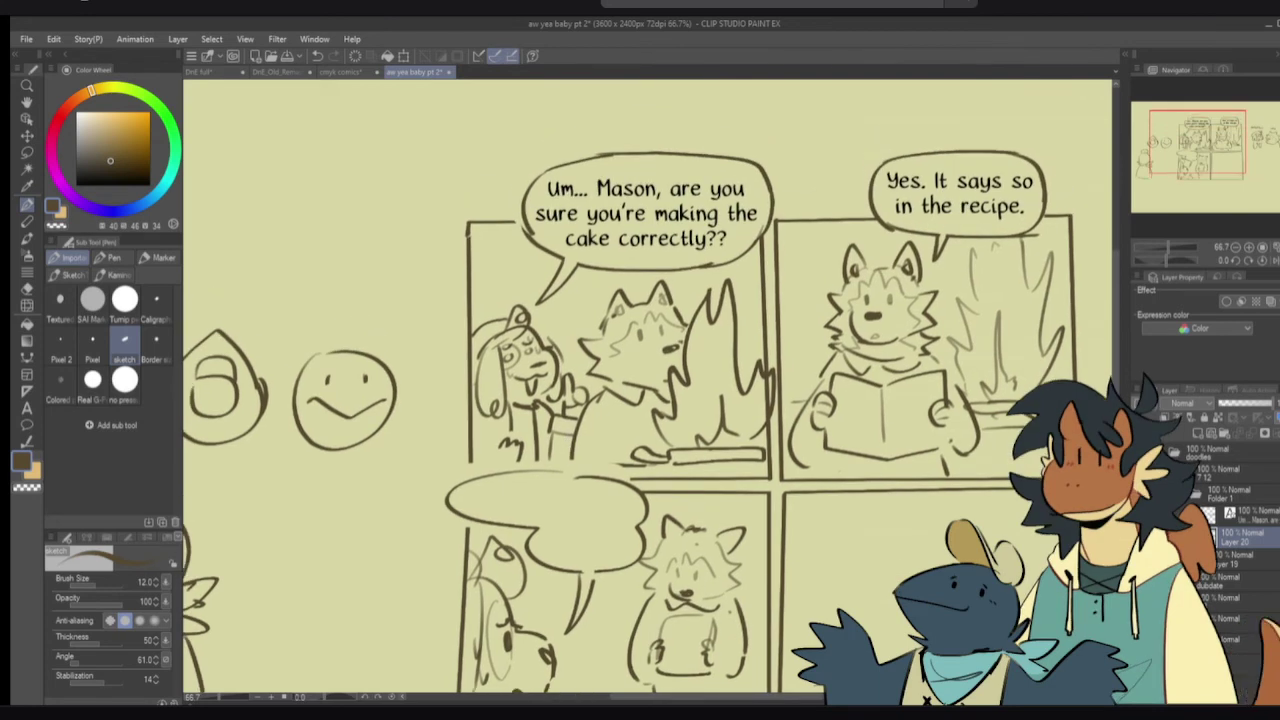
- Change "cake" to "pancakes" in the first panel's dialogue
{"action": "key", "text": "t"}
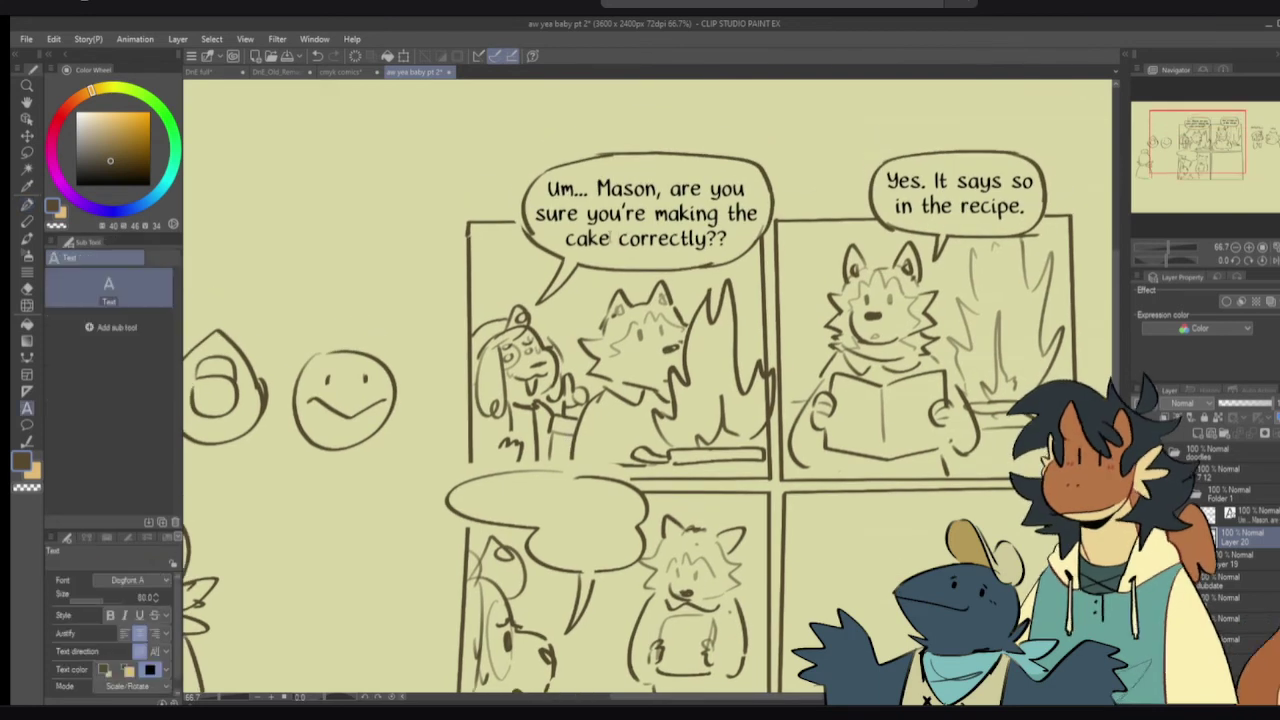
{"action": "left_click", "coordinate": [565, 238]}
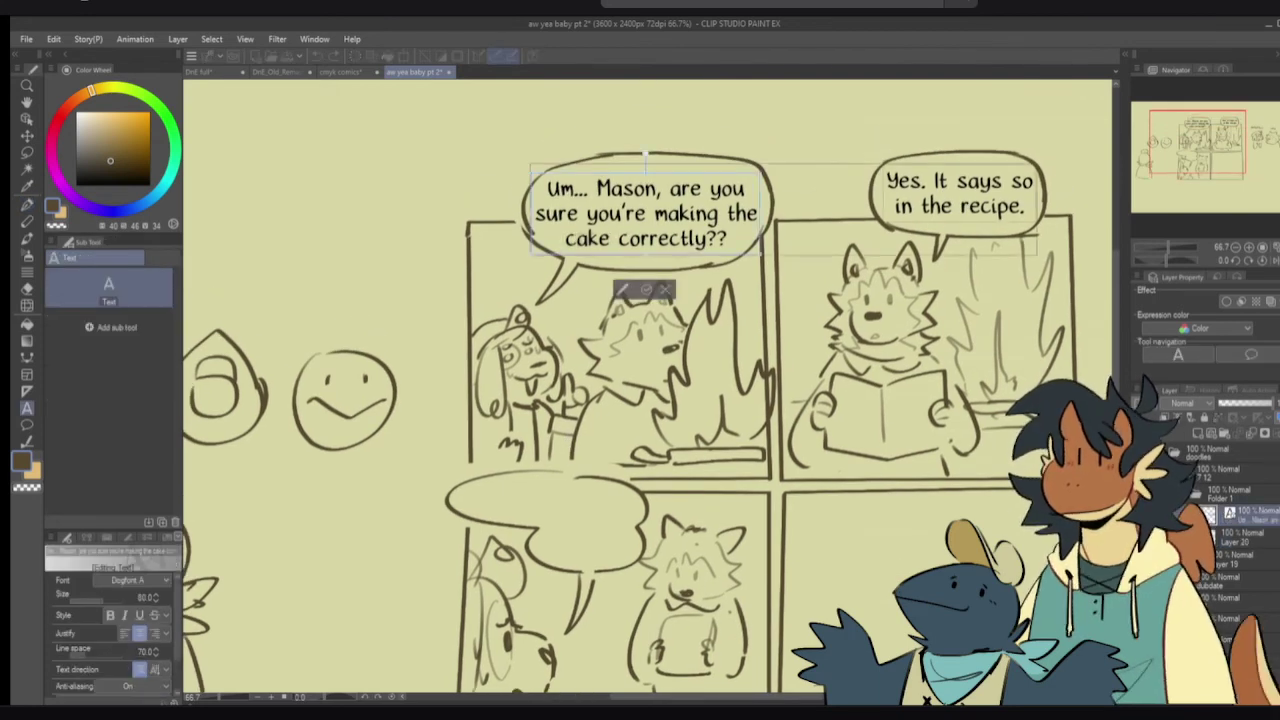
{"action": "type", "text": "pan"}
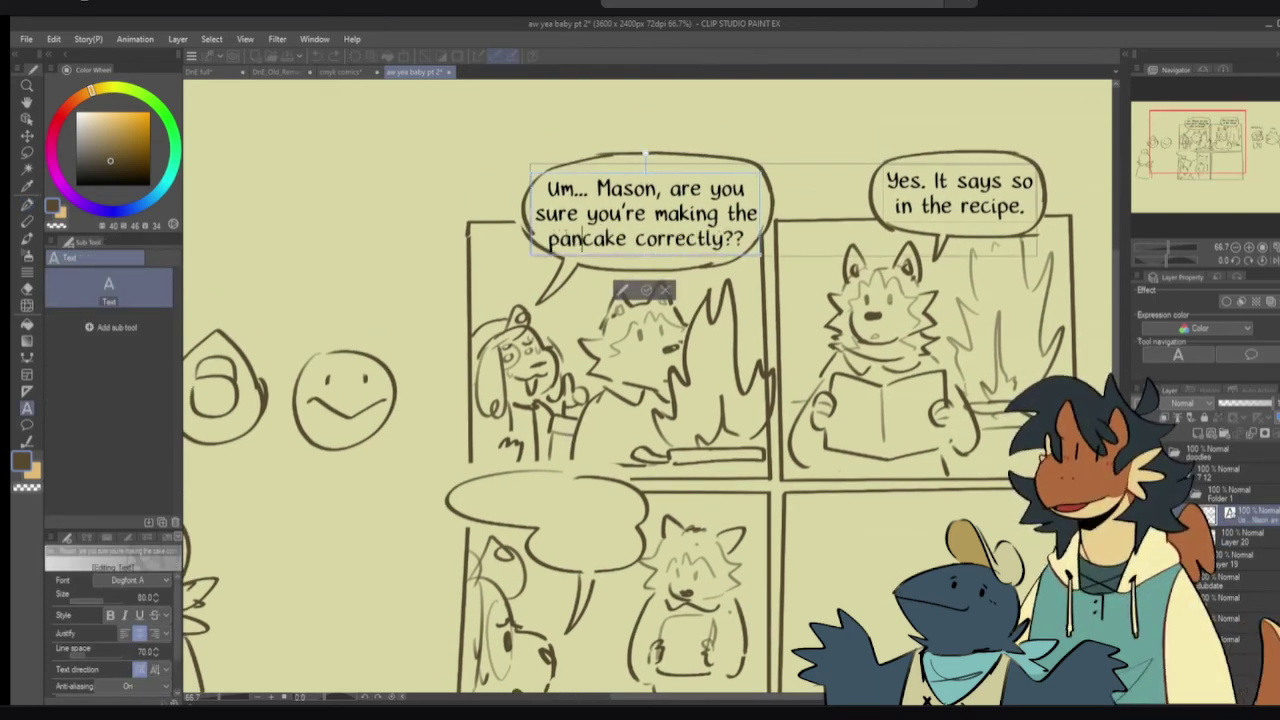
{"action": "left_click", "coordinate": [628, 239]}
{"action": "type", "text": "s"}
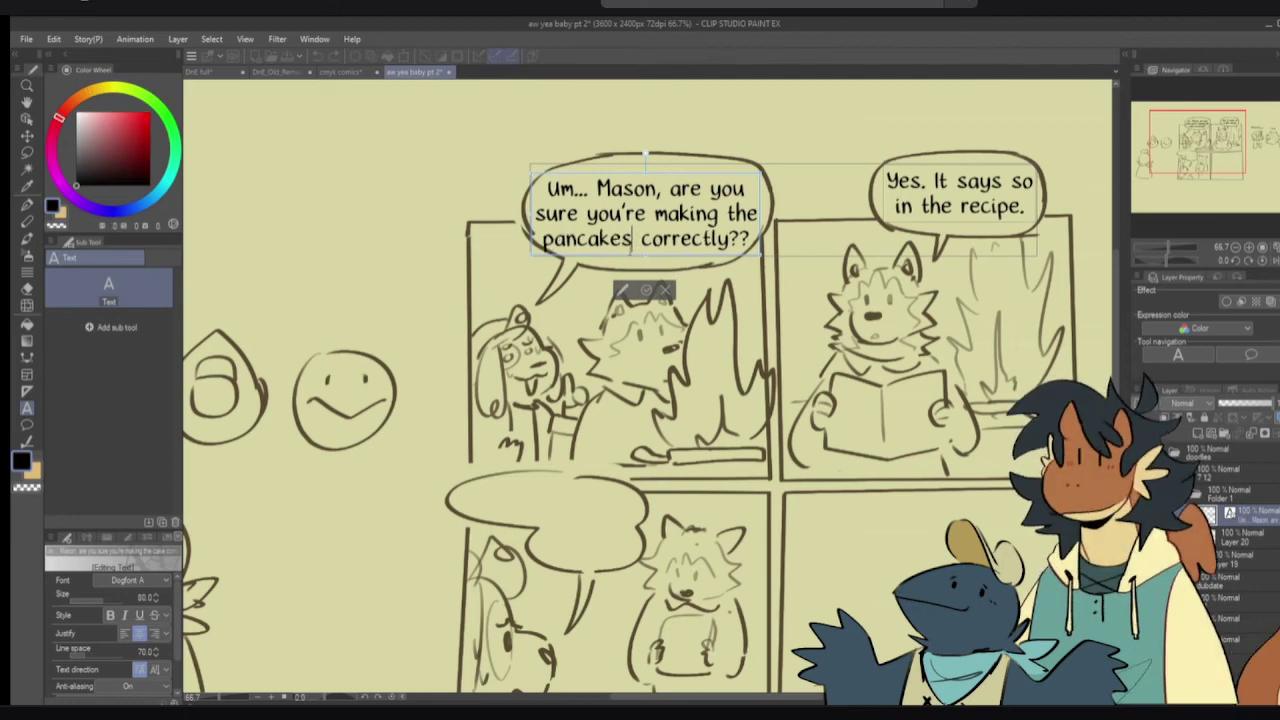
{"action": "left_click", "coordinate": [647, 291]}
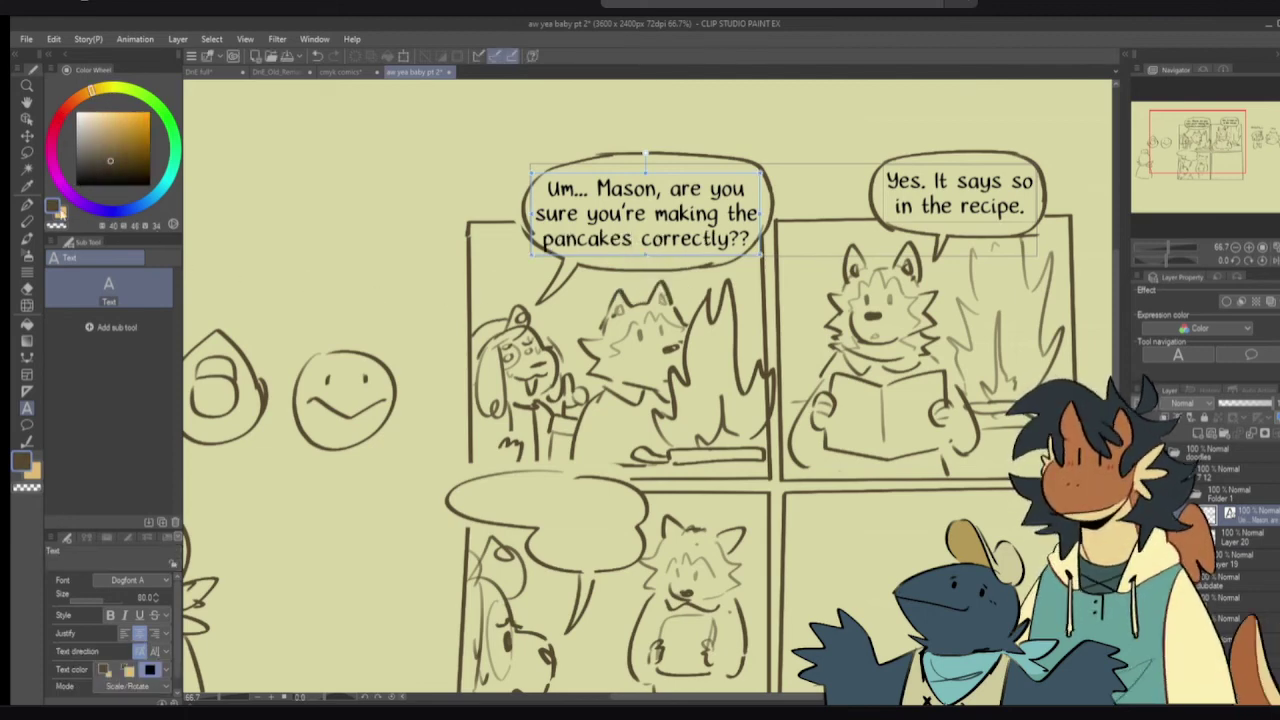
- Erase the left side of the first panel's speech balloon and redraw it wider around the lengthened dialogue
{"action": "left_click", "coordinate": [27, 203]}
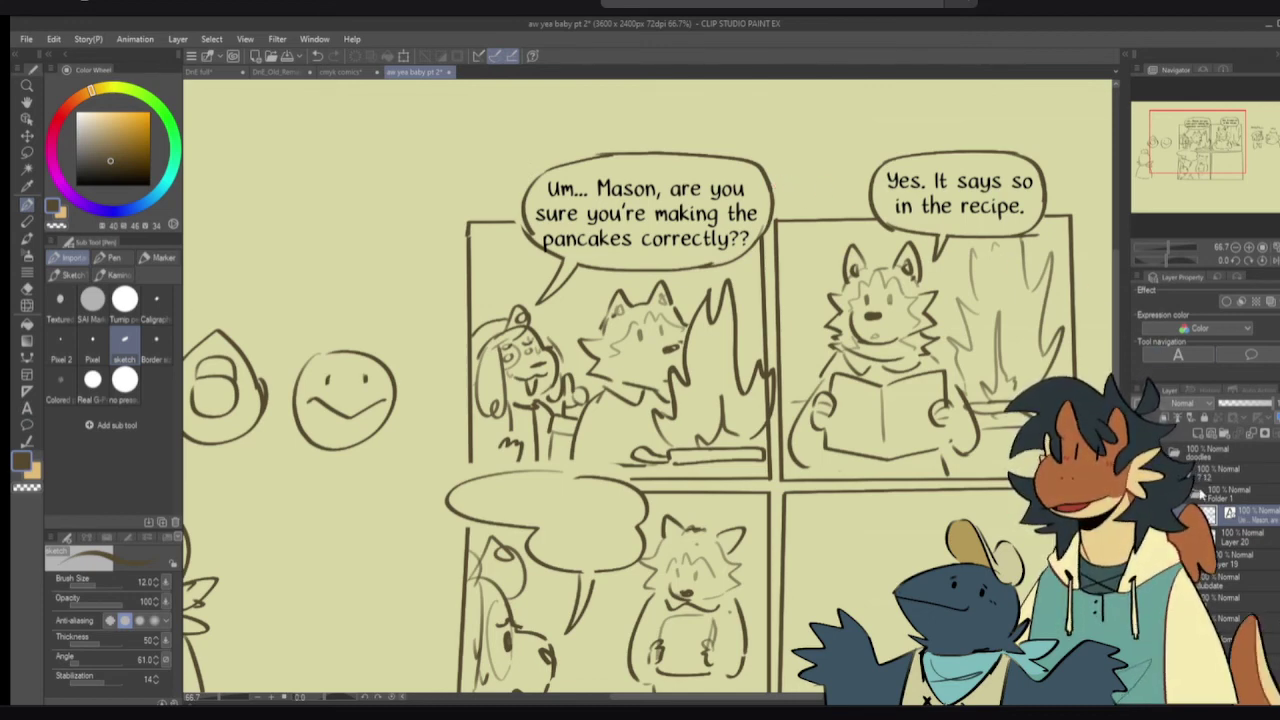
{"action": "left_click", "coordinate": [1215, 535]}
{"action": "key", "text": "e"}
{"action": "mouse_move", "coordinate": [543, 173]}
{"action": "left_mouse_down"}
{"action": "mouse_move", "coordinate": [530, 243]}
{"action": "mouse_move", "coordinate": [560, 260]}
{"action": "mouse_move", "coordinate": [523, 194]}
{"action": "mouse_move", "coordinate": [531, 248]}
{"action": "left_mouse_up"}
{"action": "key", "text": "p"}
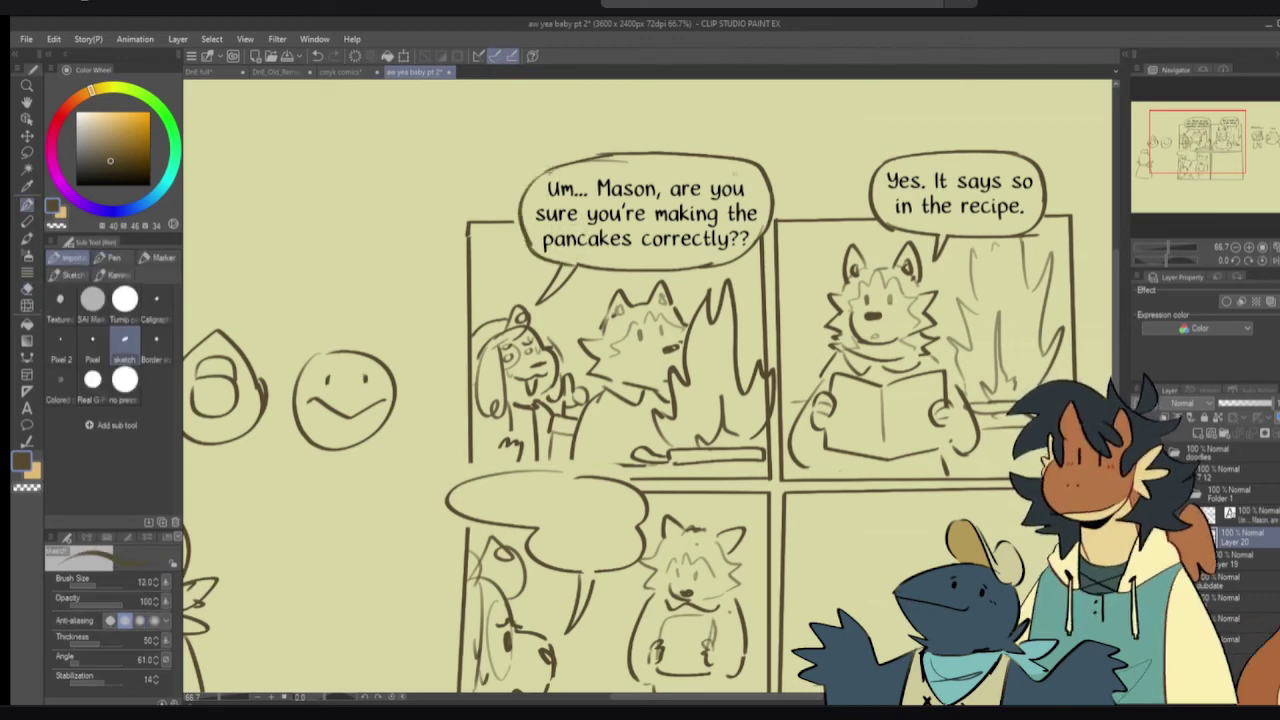
- Sketch a pair of short horizontal background lines between the two characters in the third panel
{"action": "scroll", "coordinate": [730, 389], "scroll_direction": "down", "scroll_amount": 3}
{"action": "scroll", "coordinate": [730, 389], "scroll_direction": "down", "scroll_amount": 2}
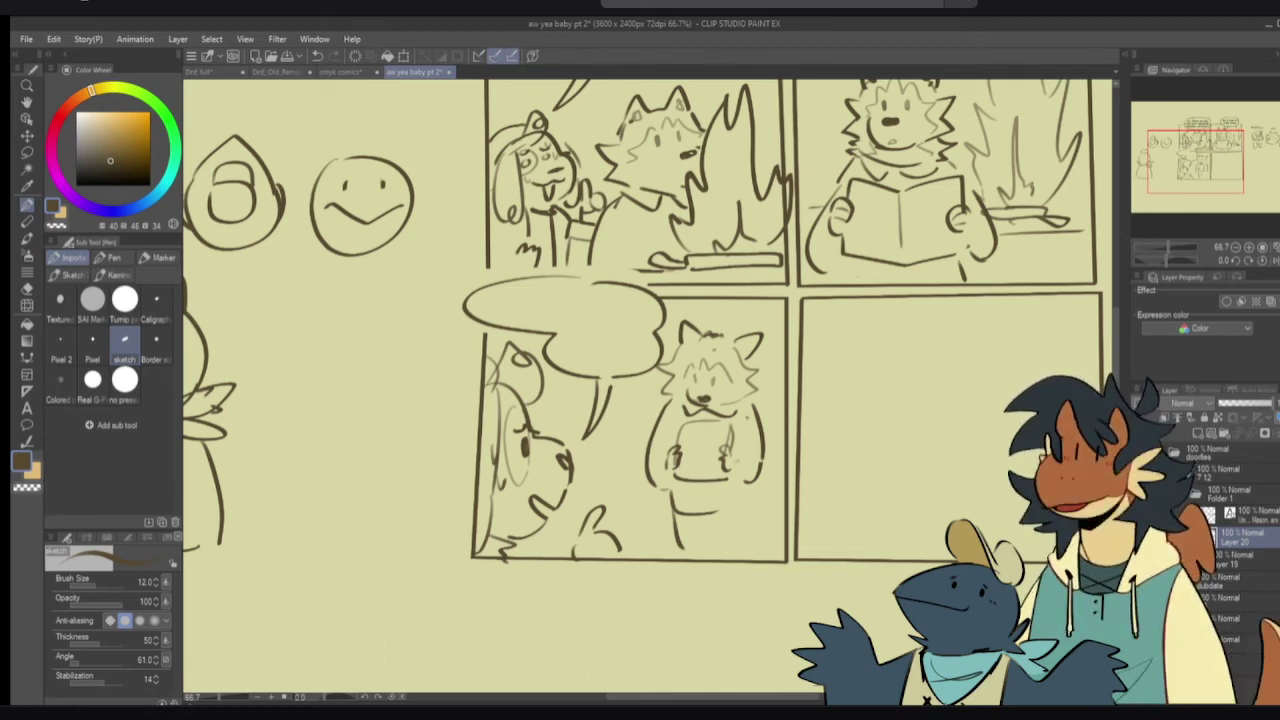
{"action": "left_click_drag", "start_coordinate": [582, 453], "coordinate": [644, 463]}
{"action": "key", "text": "ctrl+z"}
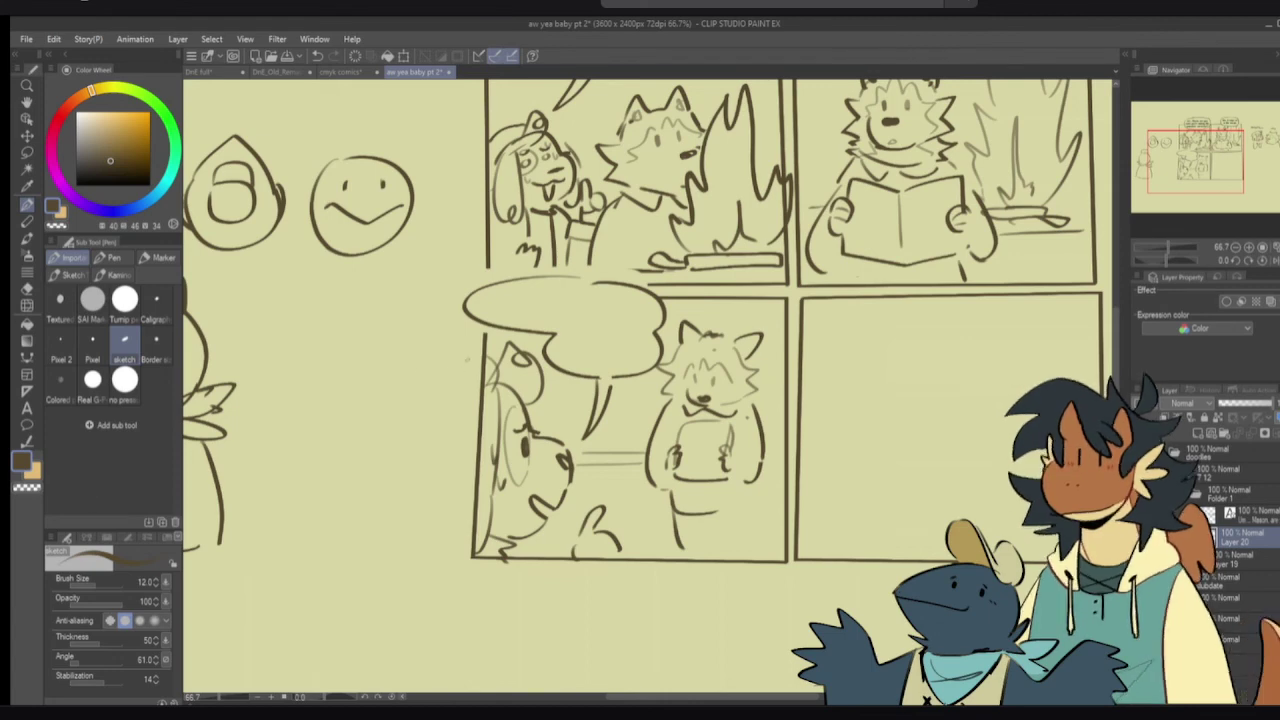
- Try lettering the third panel's empty balloon with "that... says" and "Mason... I think", clearing each wording
{"action": "key", "text": "t"}
{"action": "left_click", "coordinate": [520, 322]}
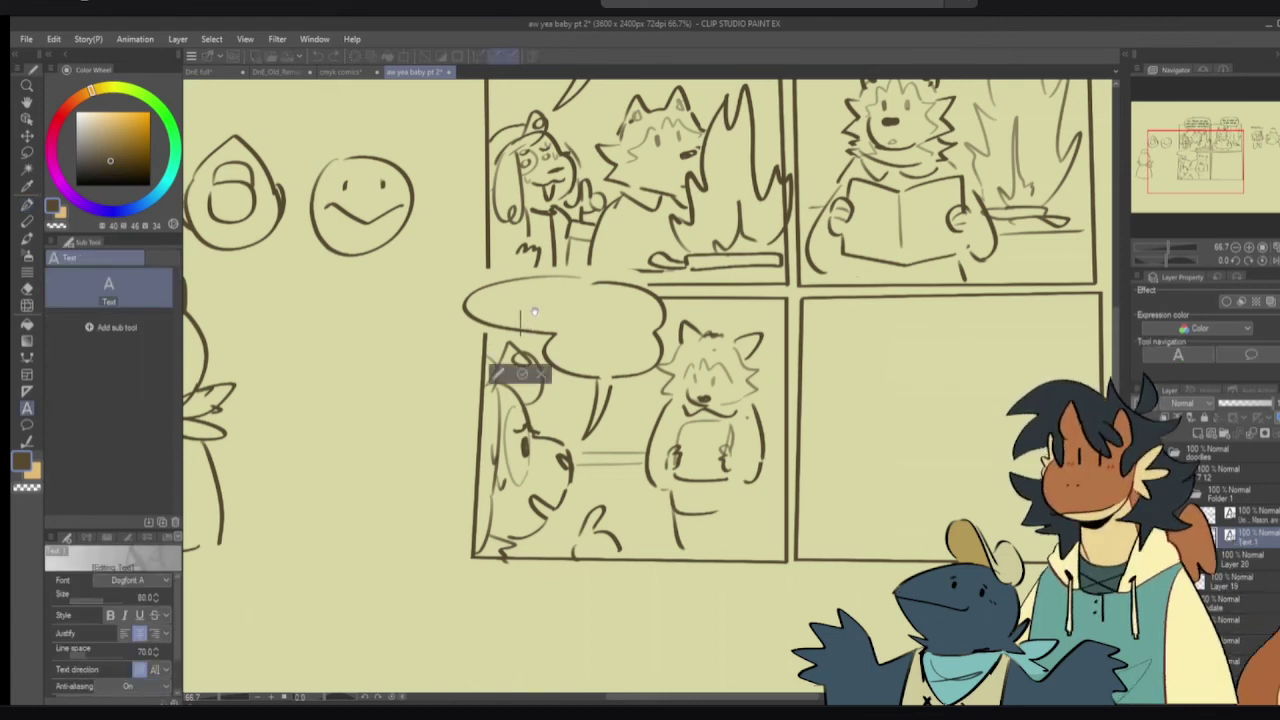
{"action": "type", "text": "that."}
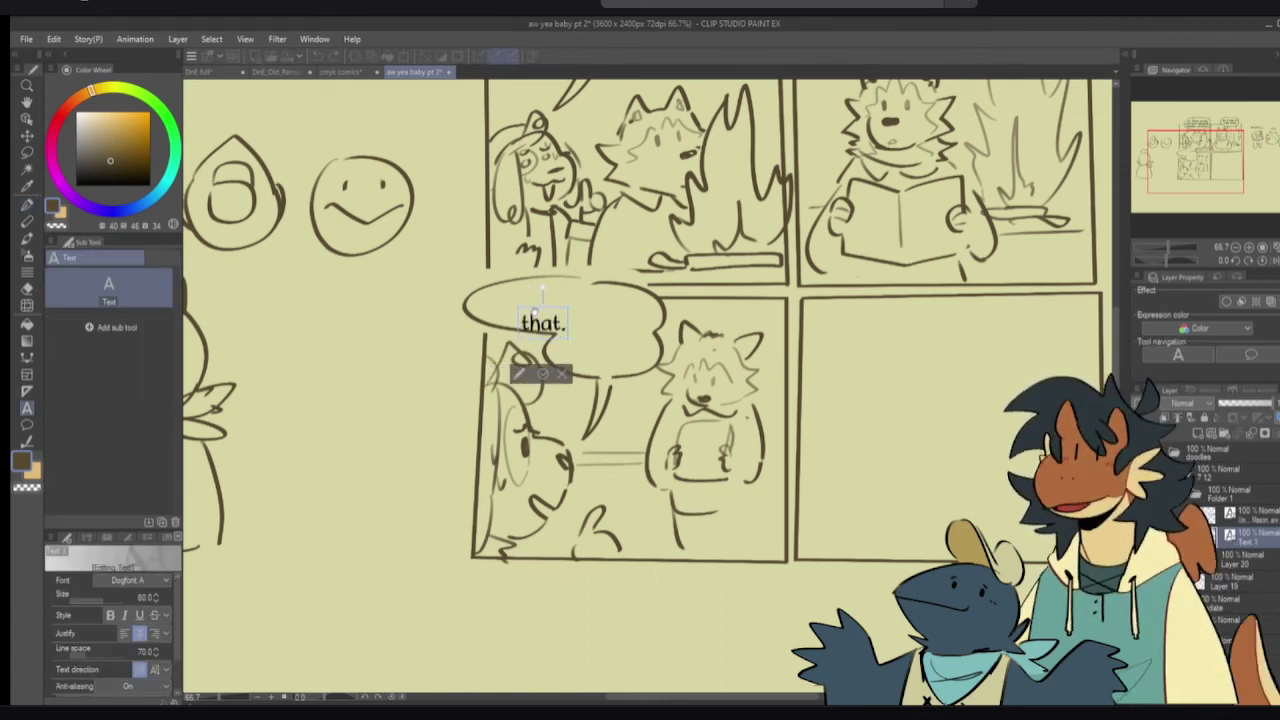
{"action": "type", "text": ".. says"}
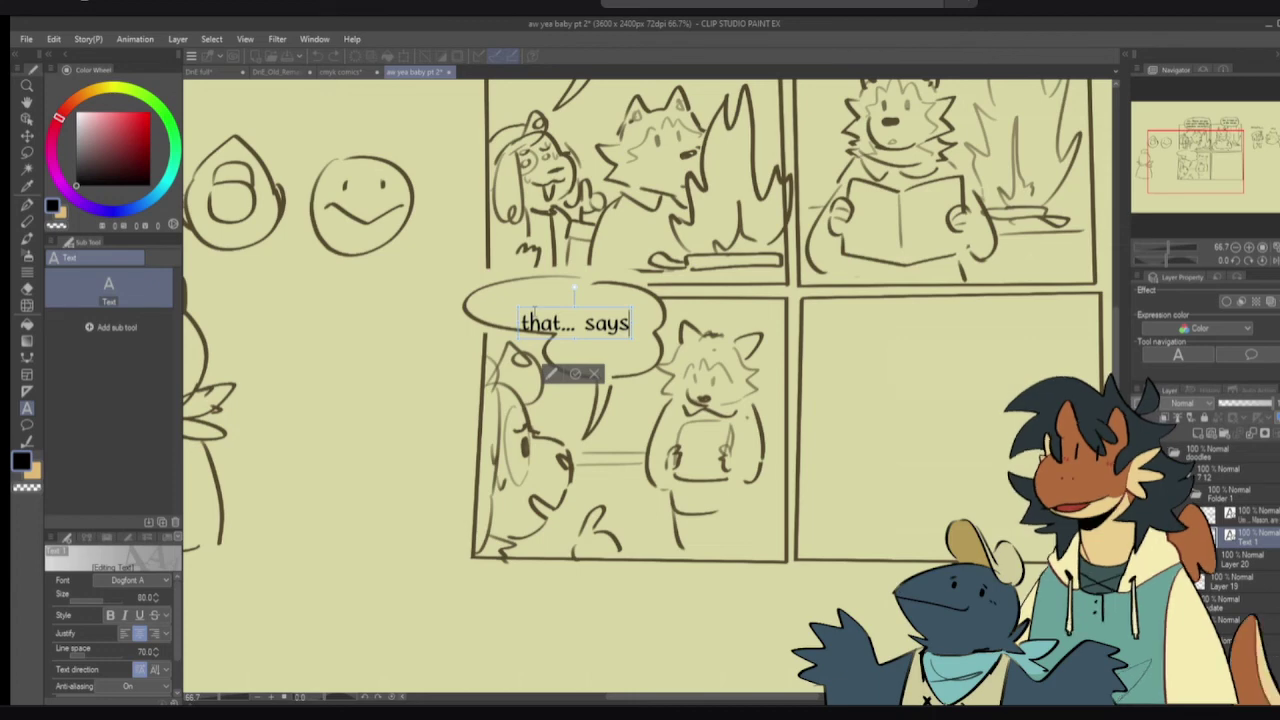
{"action": "key", "text": "Home"}
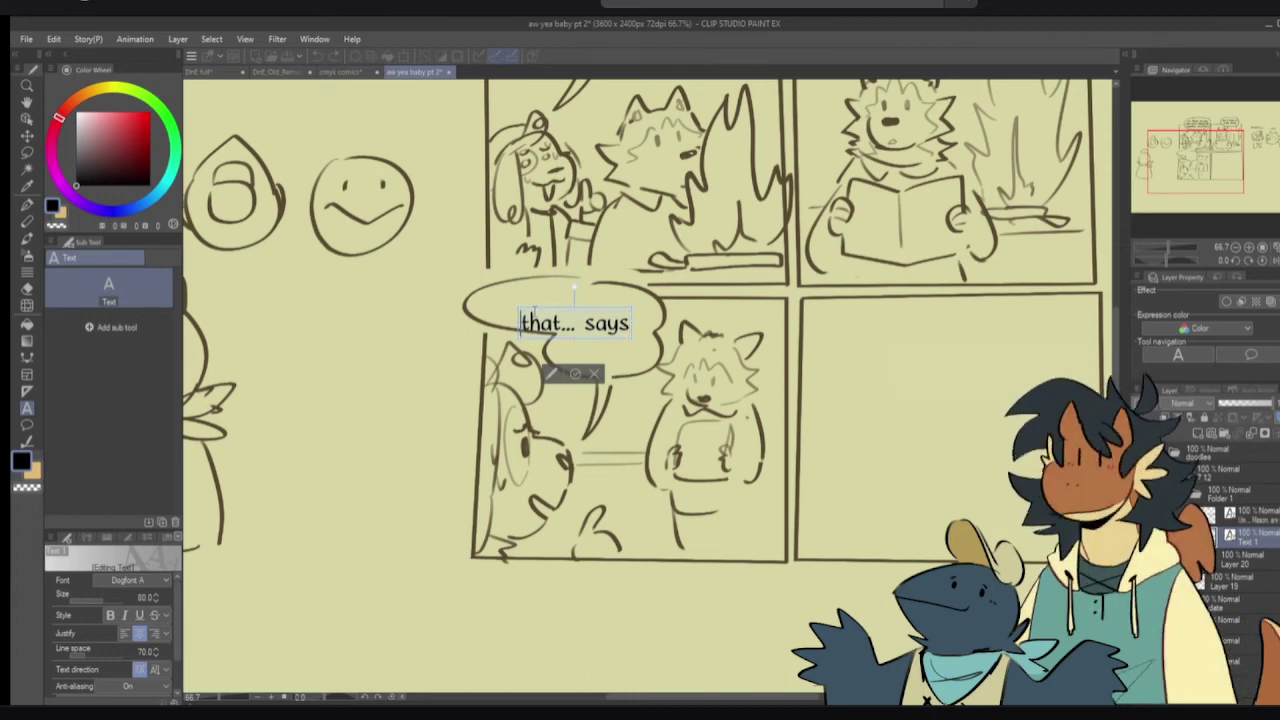
{"action": "key", "text": "ctrl+a"}
{"action": "type", "text": "Mason... I think"}
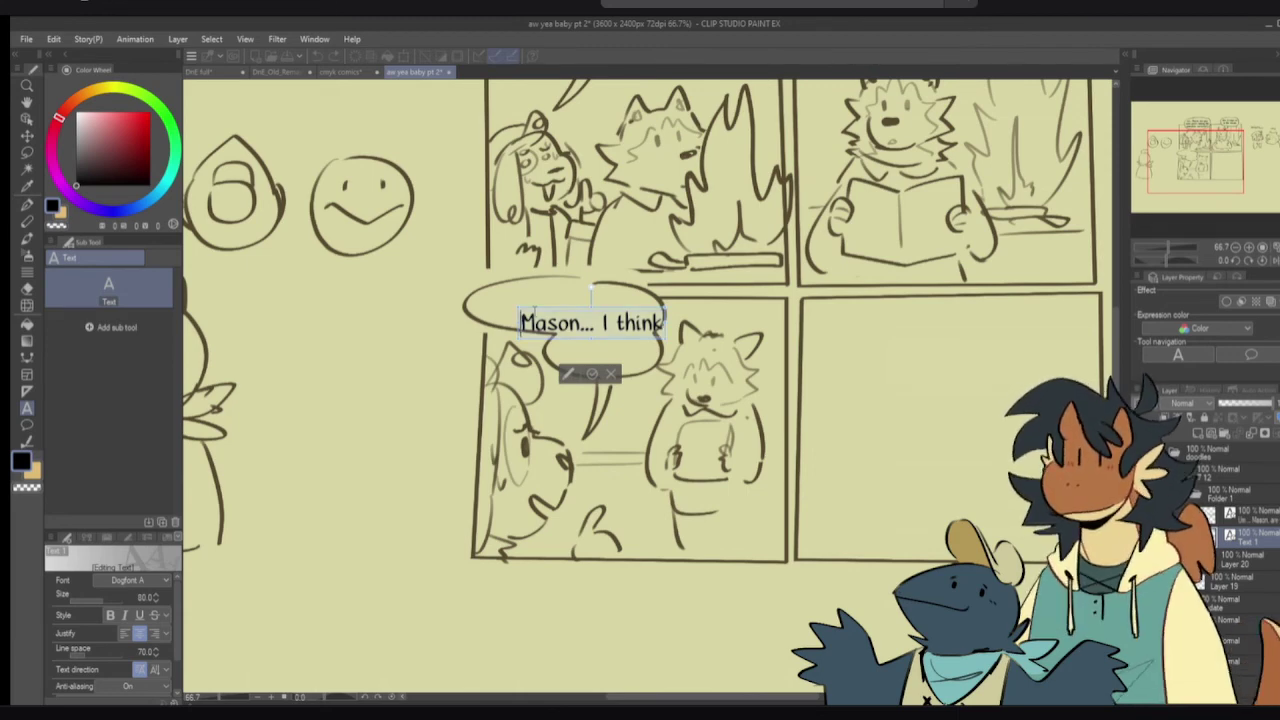
{"action": "key", "text": "ctrl+a"}
{"action": "key", "text": "BackSpace"}
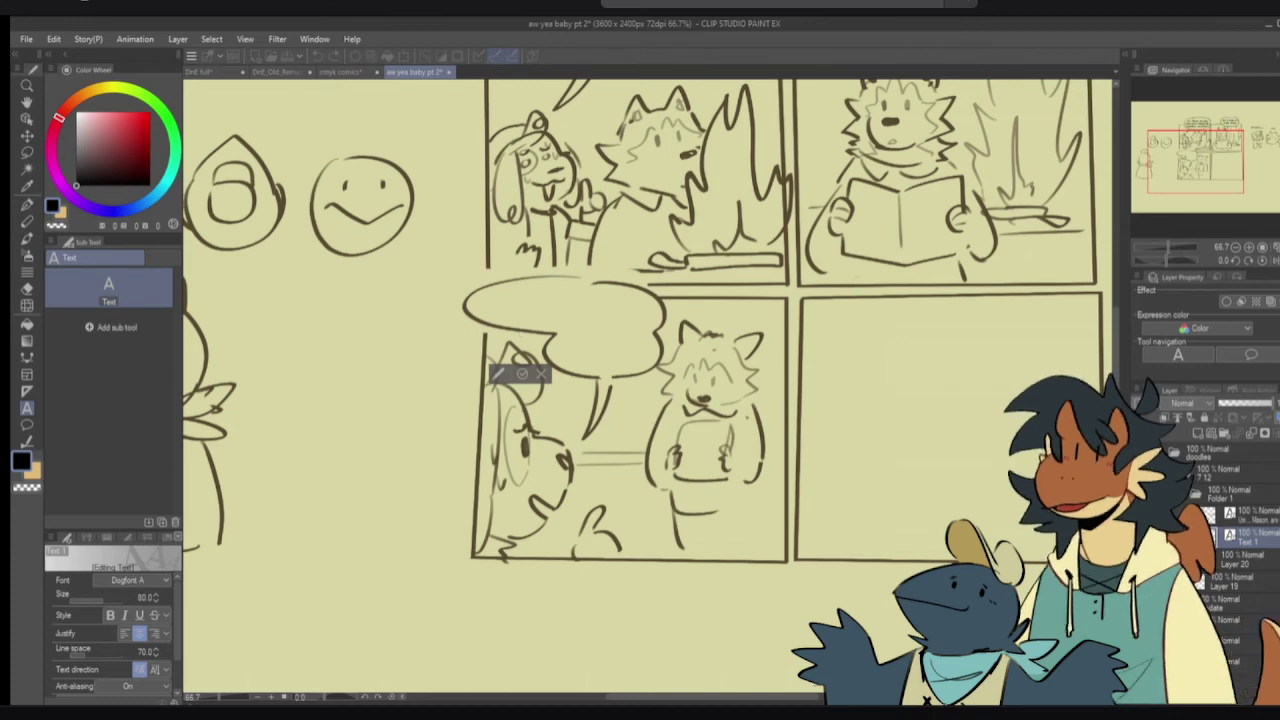
- Try the dialogue "Mason... that's supposed to be in Farenheit, not" on two lines in the third panel's balloon
{"action": "type", "text": "M"}
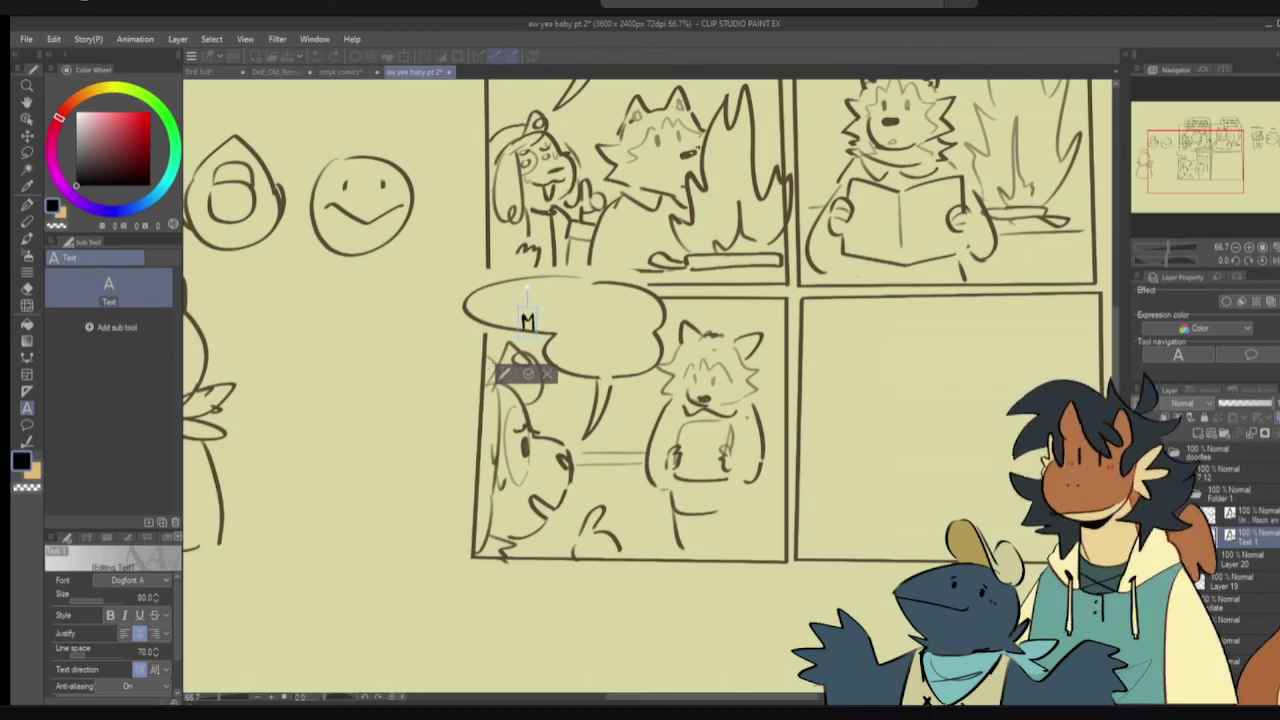
{"action": "type", "text": "ason..."}
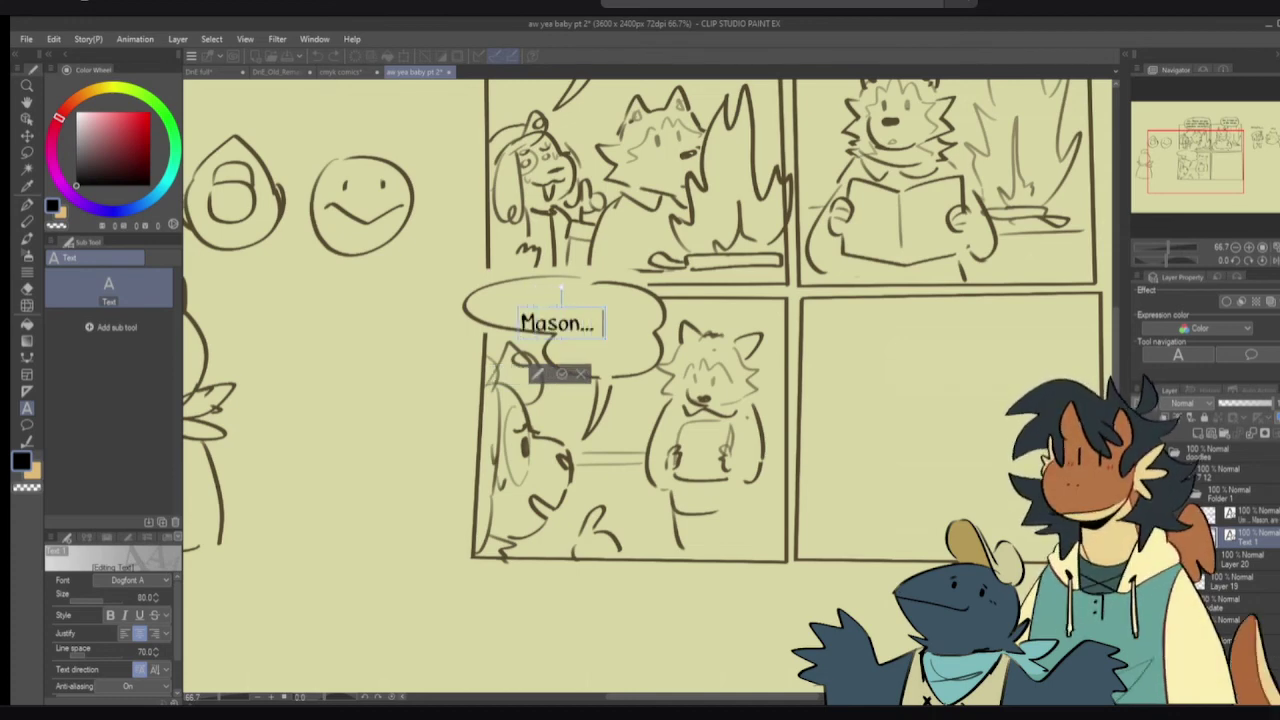
{"action": "type", "text": " that"}
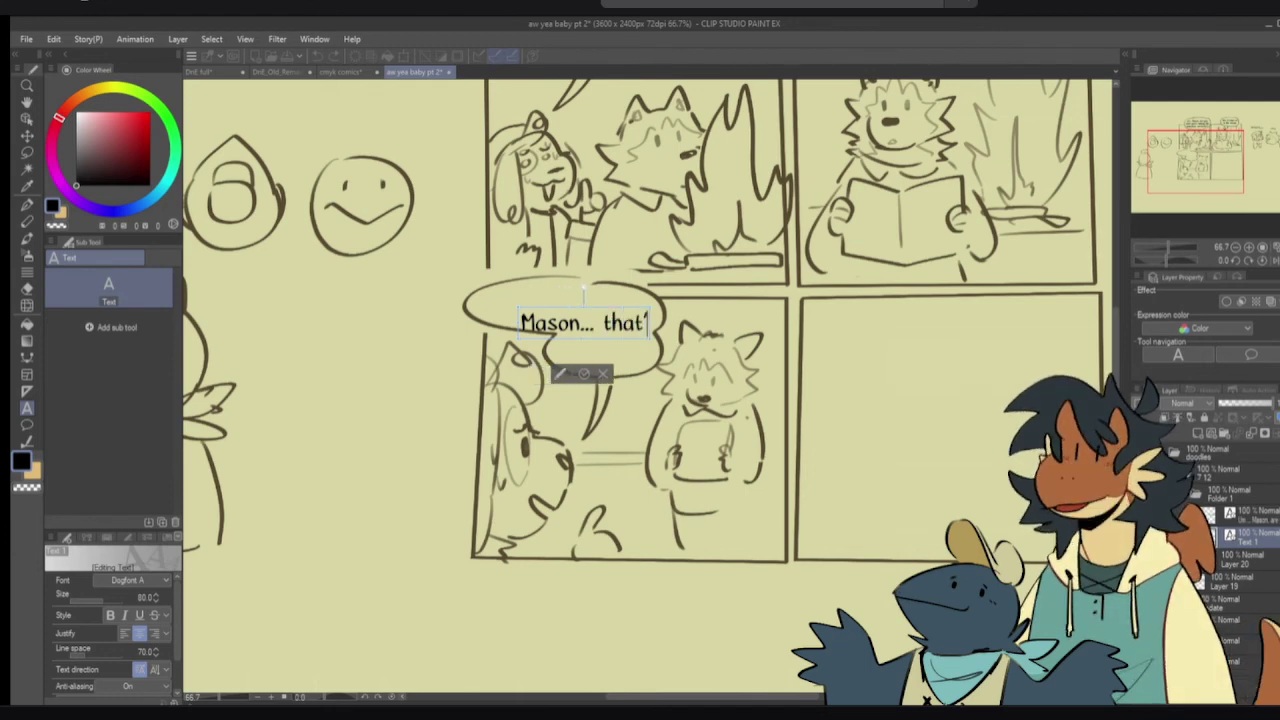
{"action": "type", "text": "'s supposed"}
{"action": "key", "text": "Return"}
{"action": "type", "text": "to be in"}
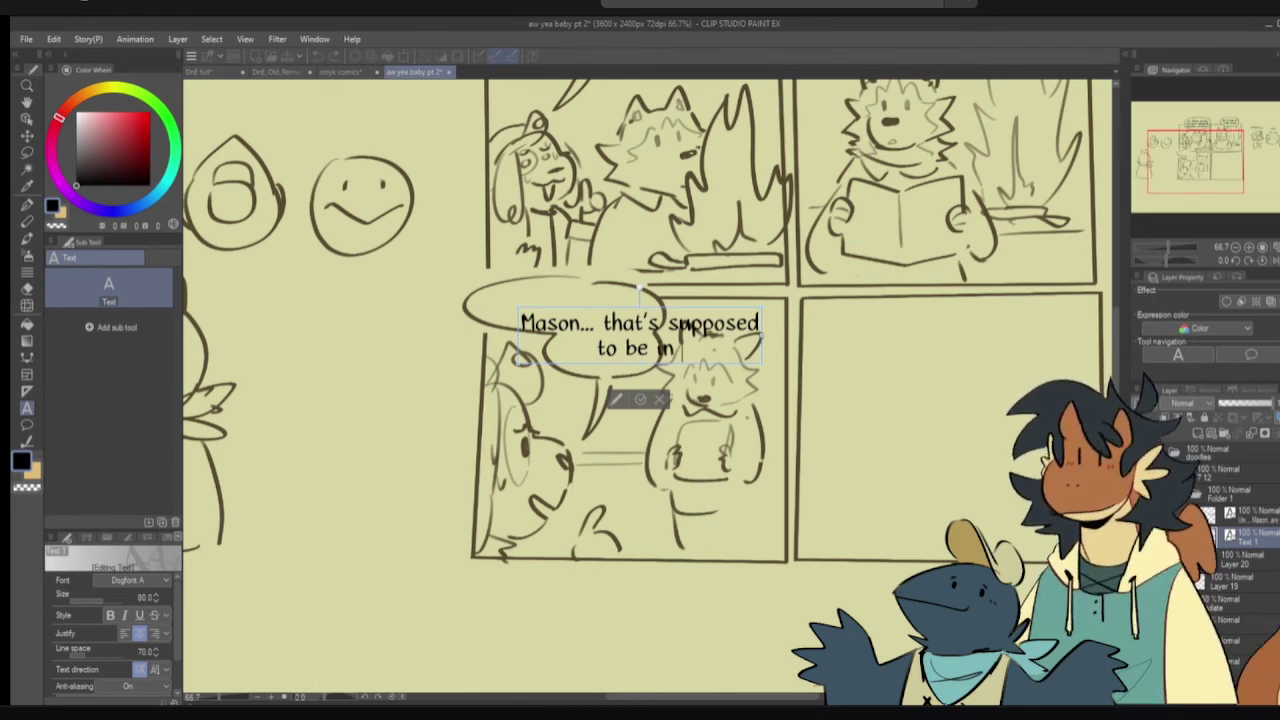
{"action": "type", "text": "Farenheit, not"}
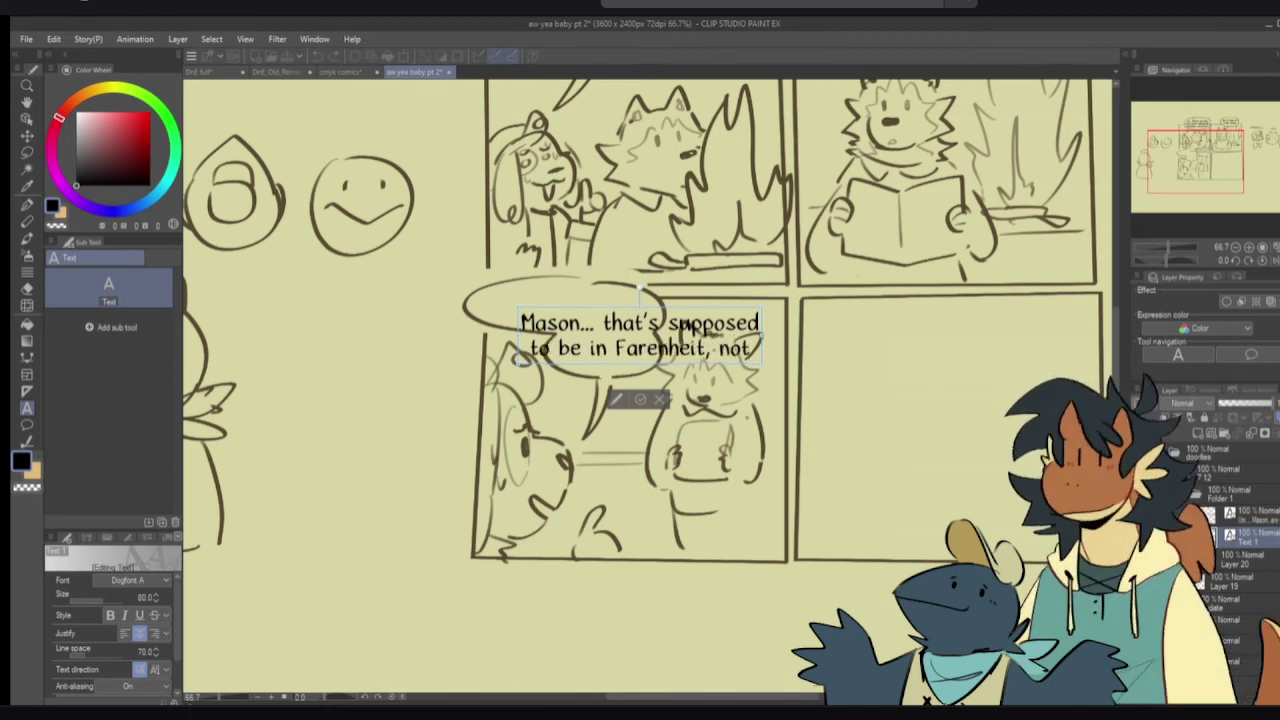
- Replace the third panel's dialogue with a reworded line beginning "I think that's"
{"action": "key", "text": "ctrl+a"}
{"action": "type", "text": "Mason..."}
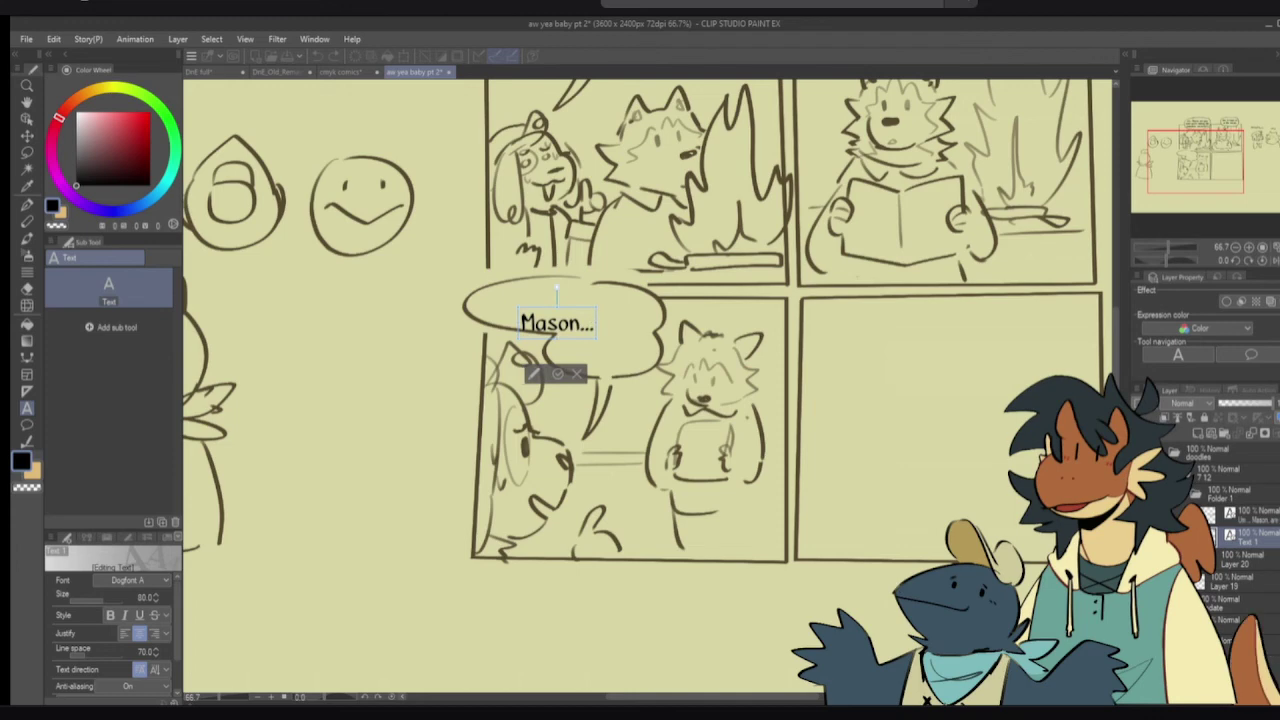
{"action": "key", "text": "ctrl+a"}
{"action": "type", "text": "II think"}
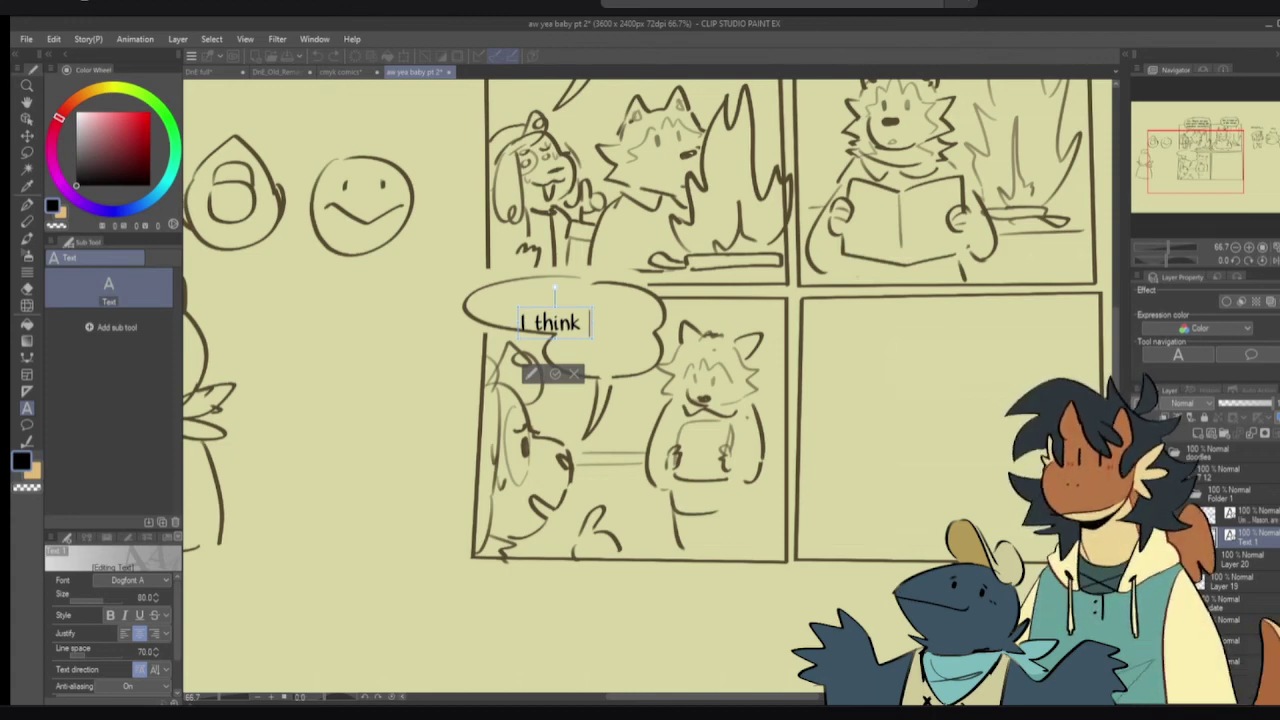
{"action": "type", "text": "that's"}
{"action": "type", "text": " i"}
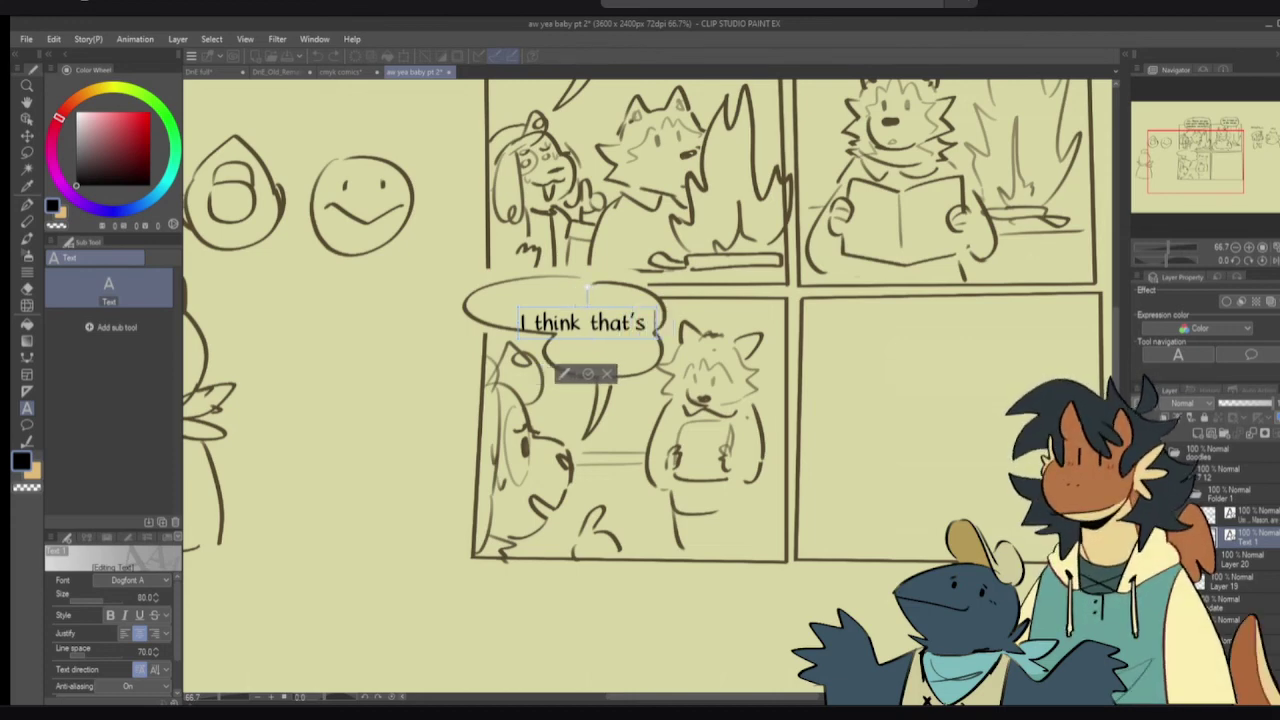
{"action": "key", "text": "BackSpace"}
{"action": "type", "text": "supposed to be in Farenheit, not"}
- Retype the third panel's dialogue as "I think that's supposed to be in", breaking the line before "to be in"
{"action": "key", "text": "ctrl+a"}
{"action": "type", "text": "I think that's "}
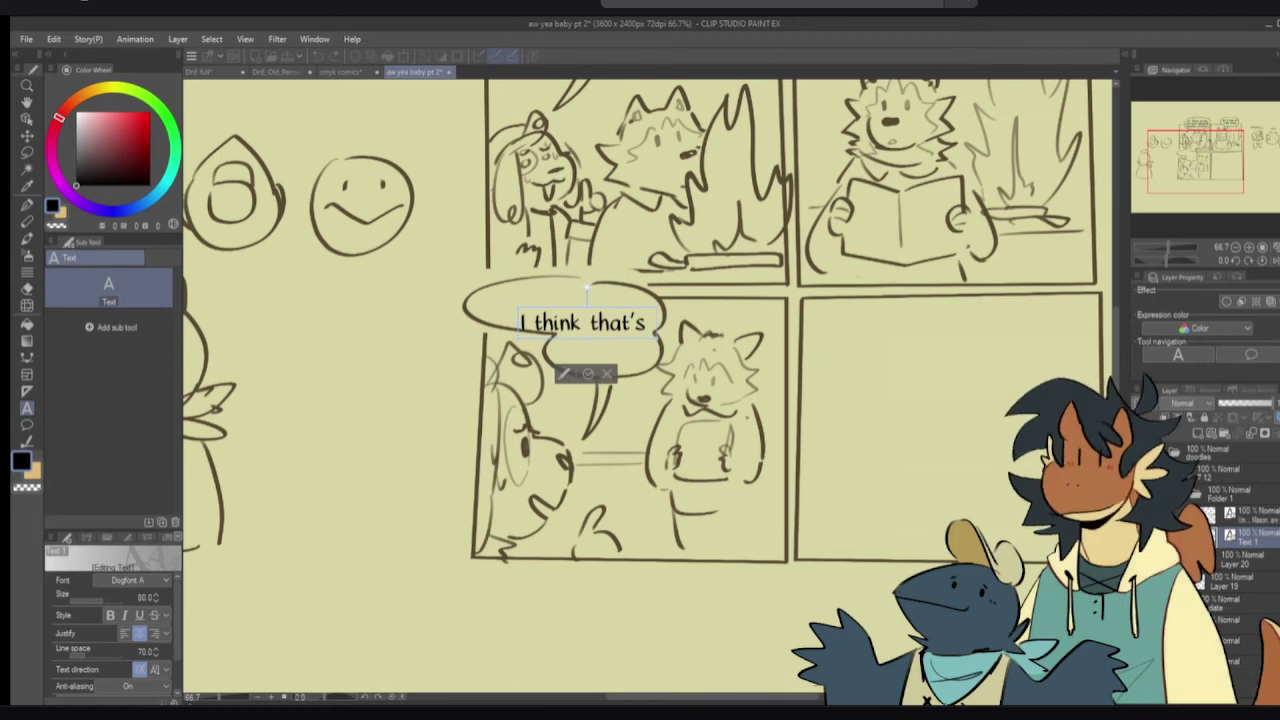
{"action": "type", "text": " in"}
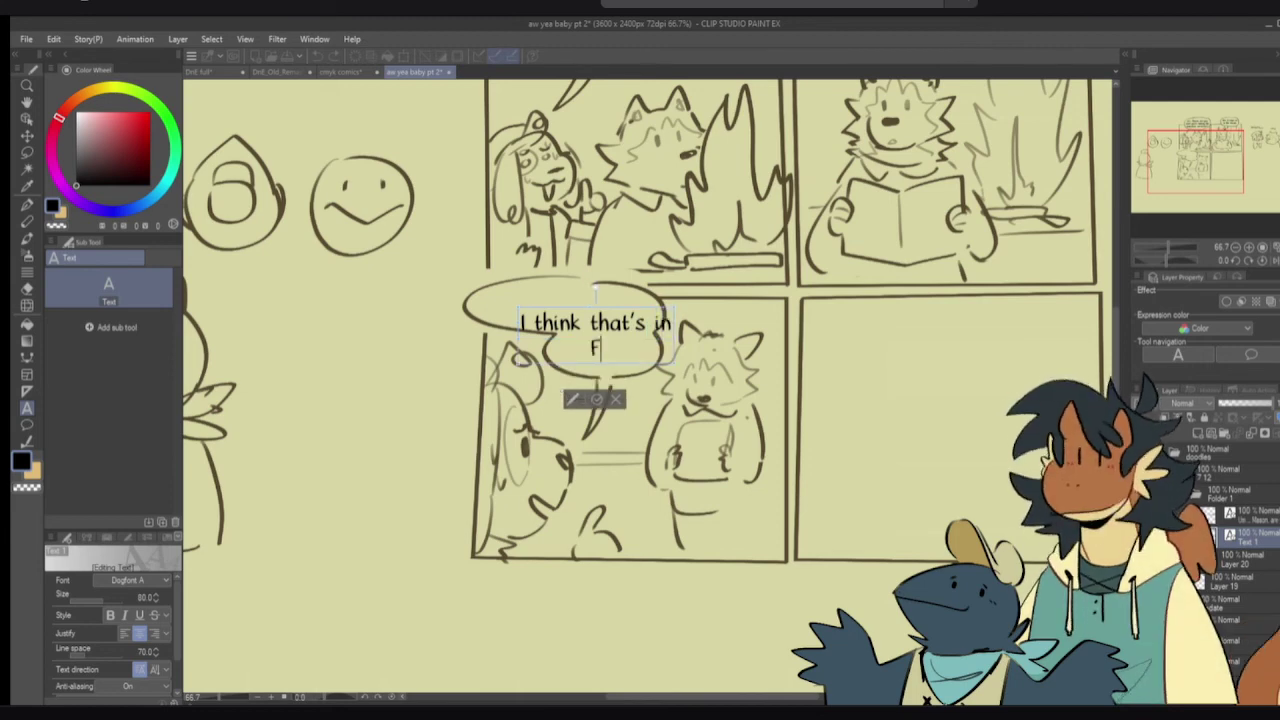
{"action": "key", "text": "BackSpace"}
{"action": "key", "text": "BackSpace"}
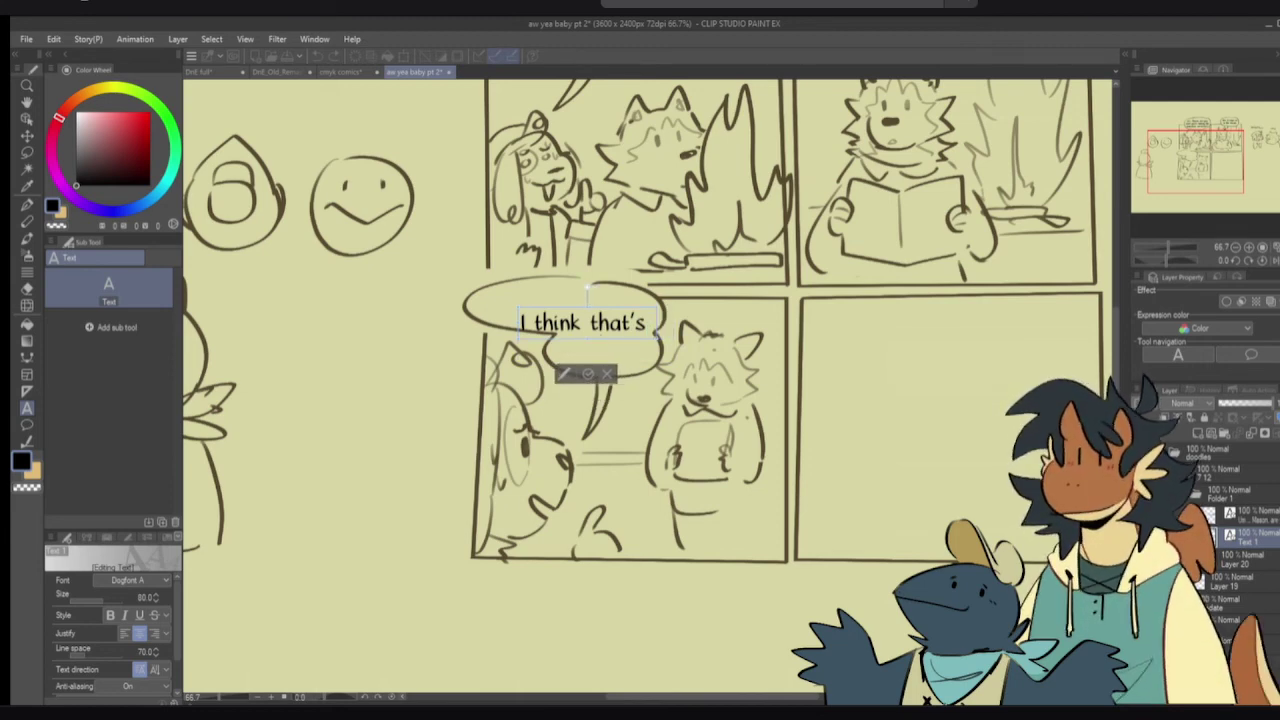
{"action": "type", "text": "suppose"}
{"action": "type", "text": "be in"}
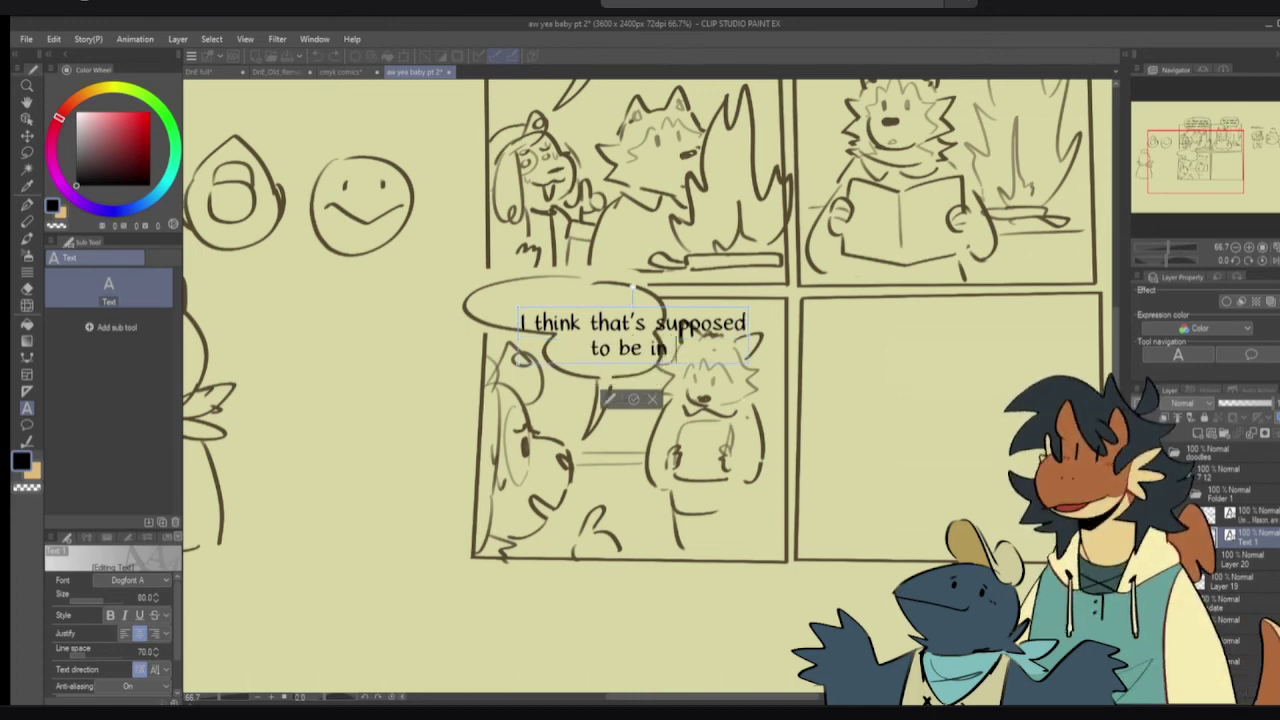
- Try the three-line dialogue "I think that's supposed to be in Farenheit not Celcius" in the third panel, then undo it
{"action": "key", "text": "ctrl+a"}
{"action": "key", "text": "BackSpace"}
{"action": "type", "text": "I think that's supposed to be i"}
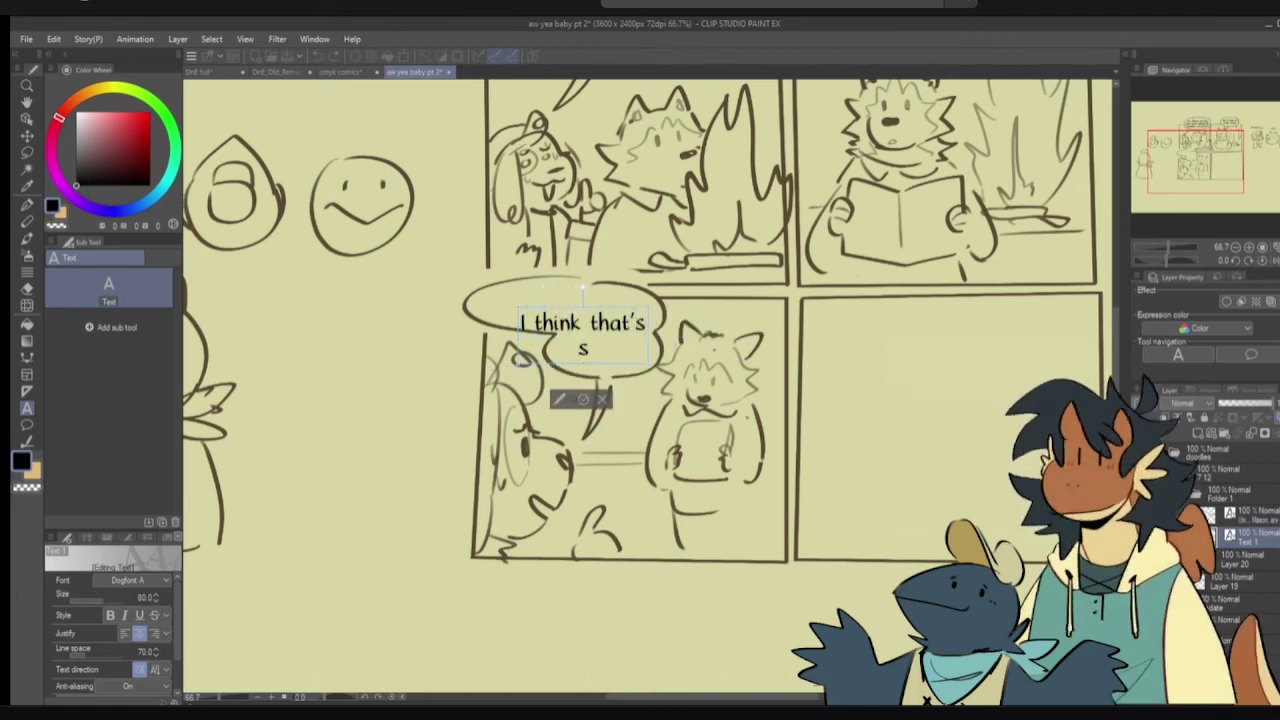
{"action": "type", "text": "n"}
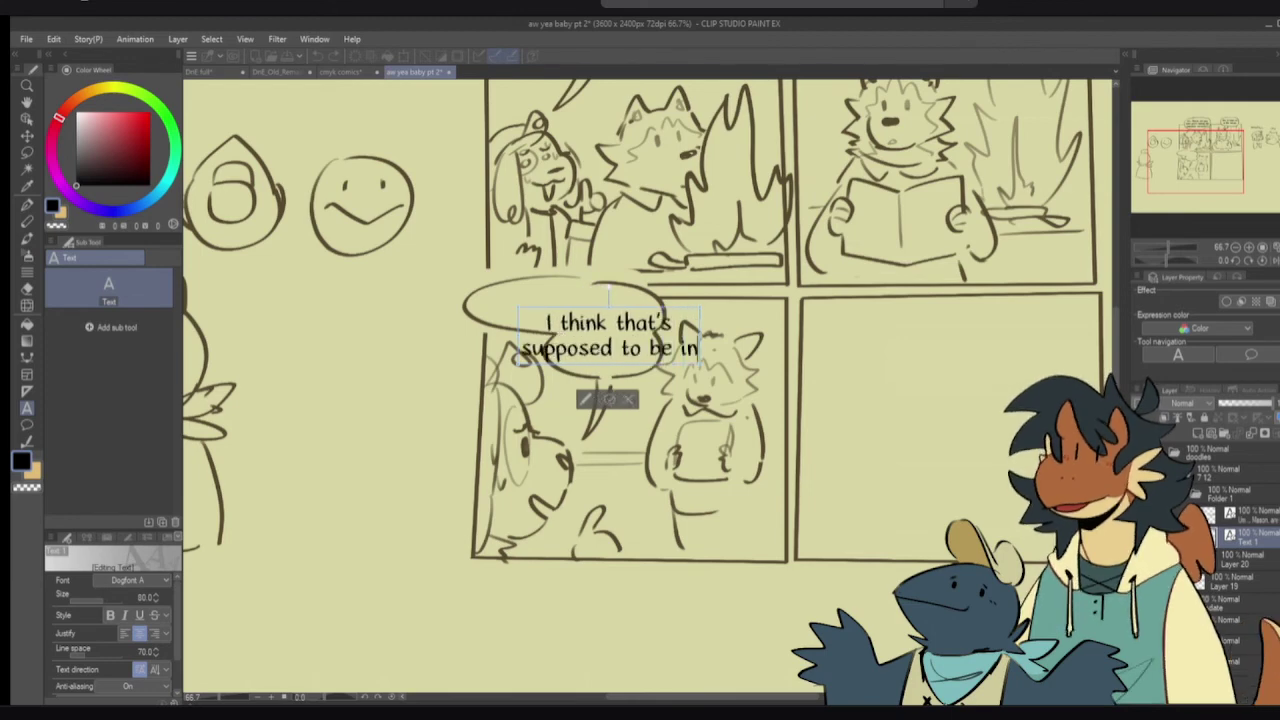
{"action": "type", "text": " Faren"}
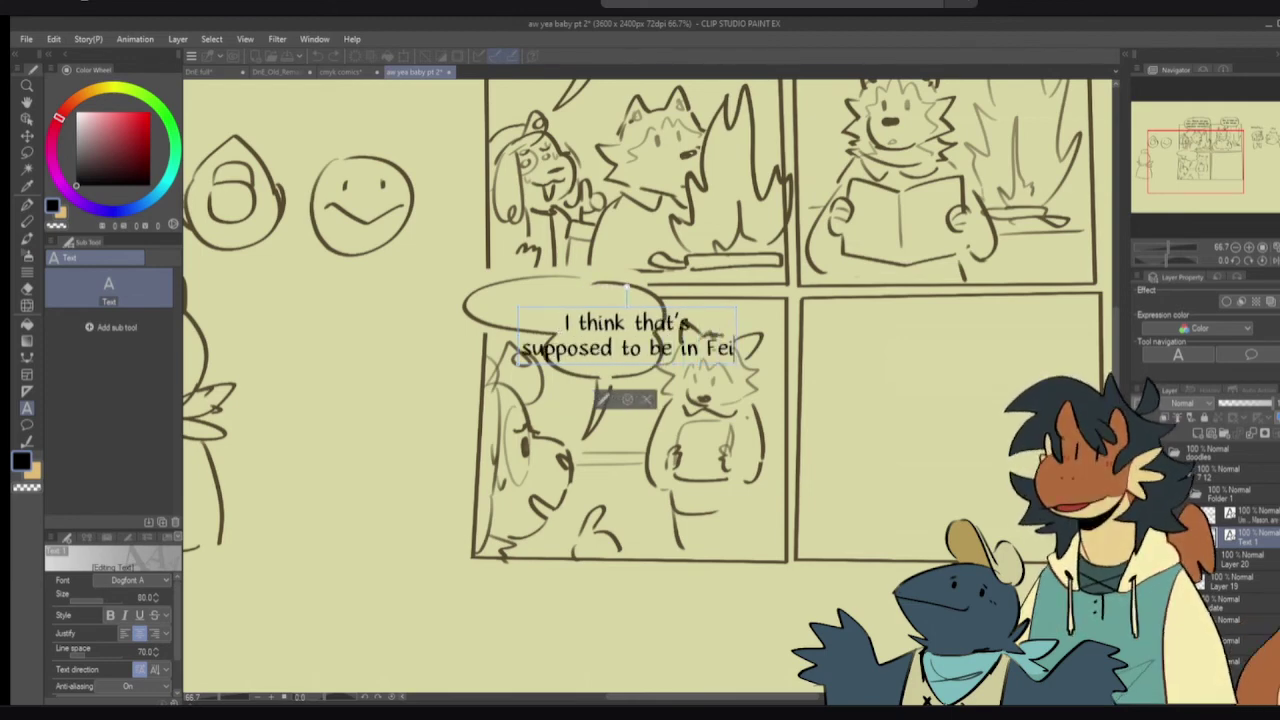
{"action": "type", "text": "heit"}
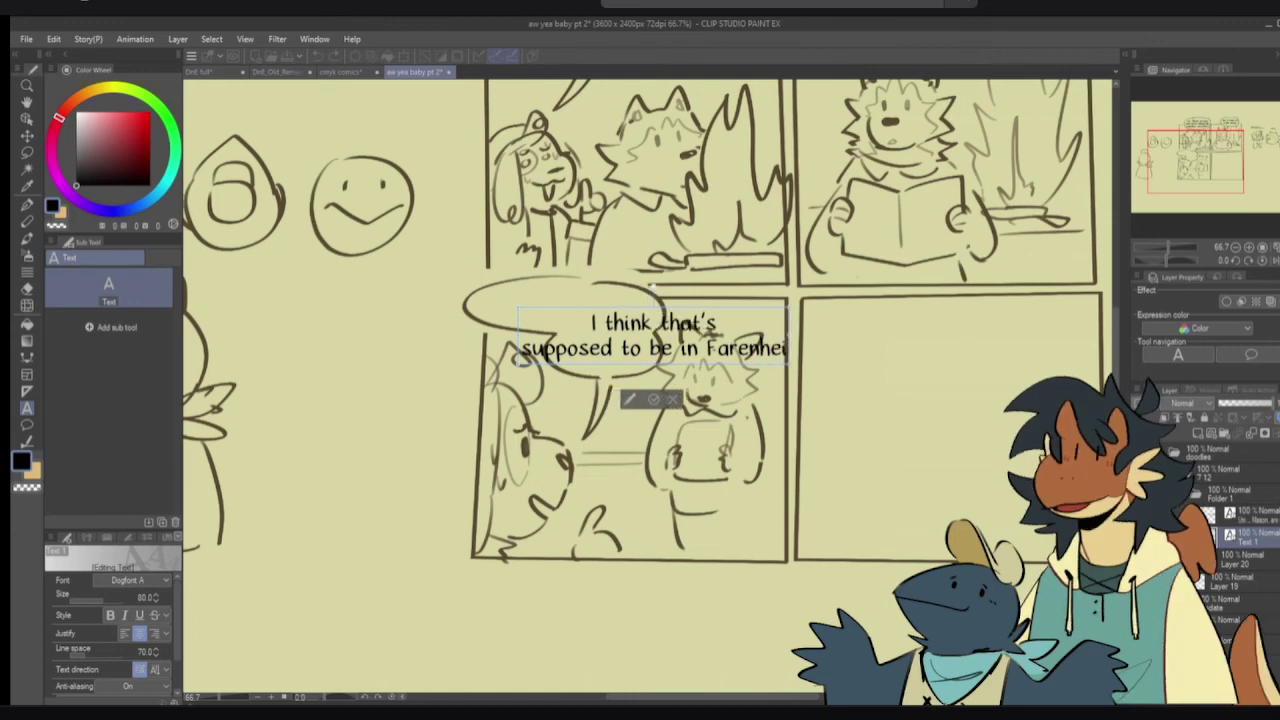
{"action": "key", "text": "Return"}
{"action": "type", "text": "not"}
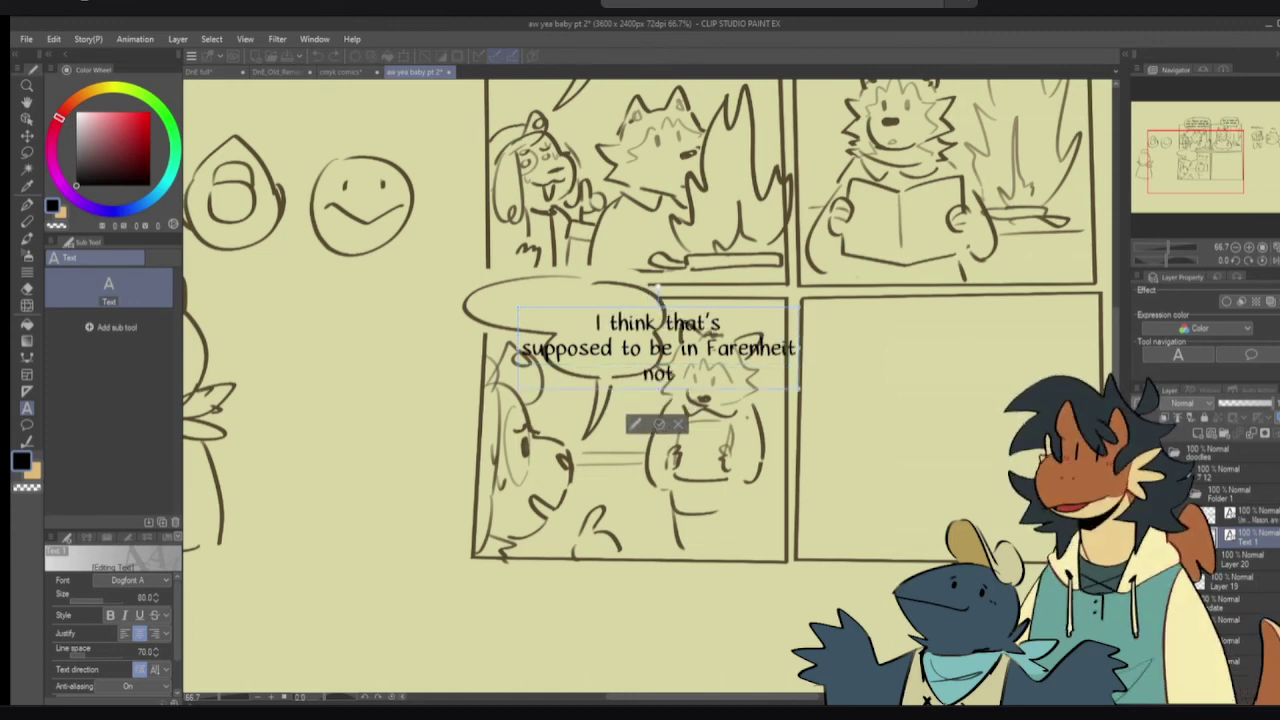
{"action": "type", "text": " Celcius"}
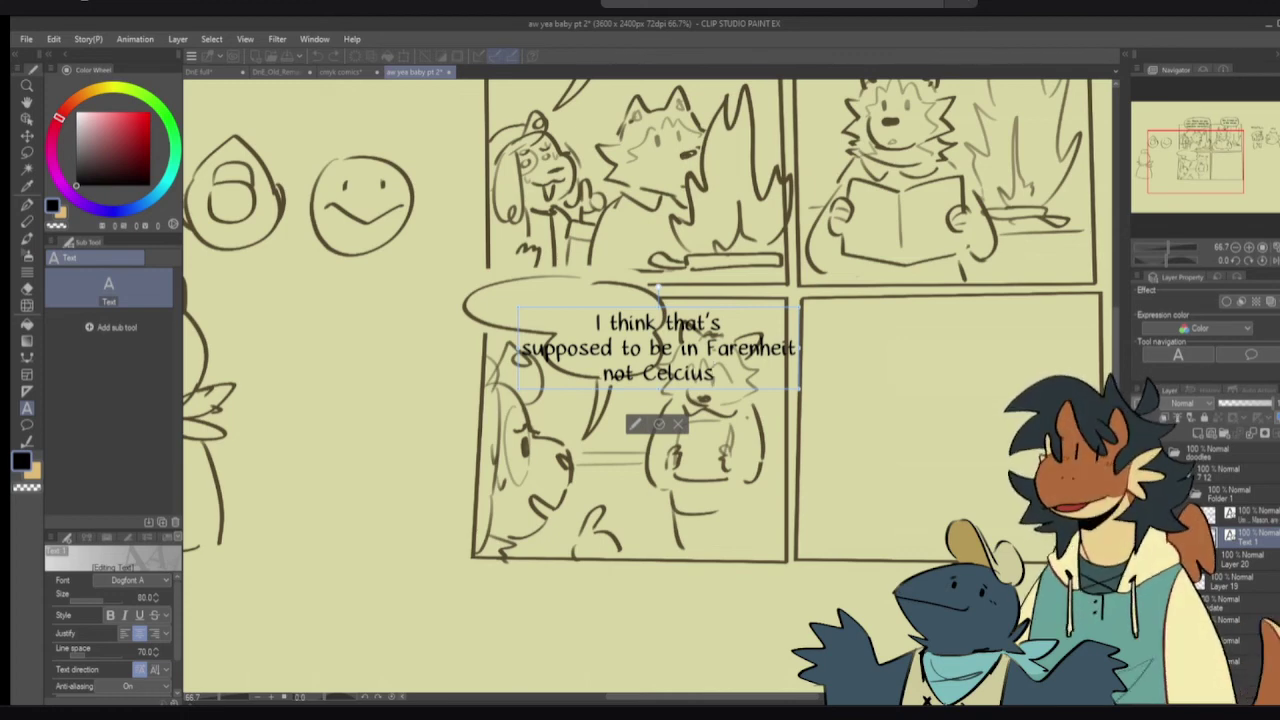
{"action": "key", "text": "ctrl+z"}
- Try starting the third panel's dialogue with "I think it's"
{"action": "left_click", "coordinate": [520, 320]}
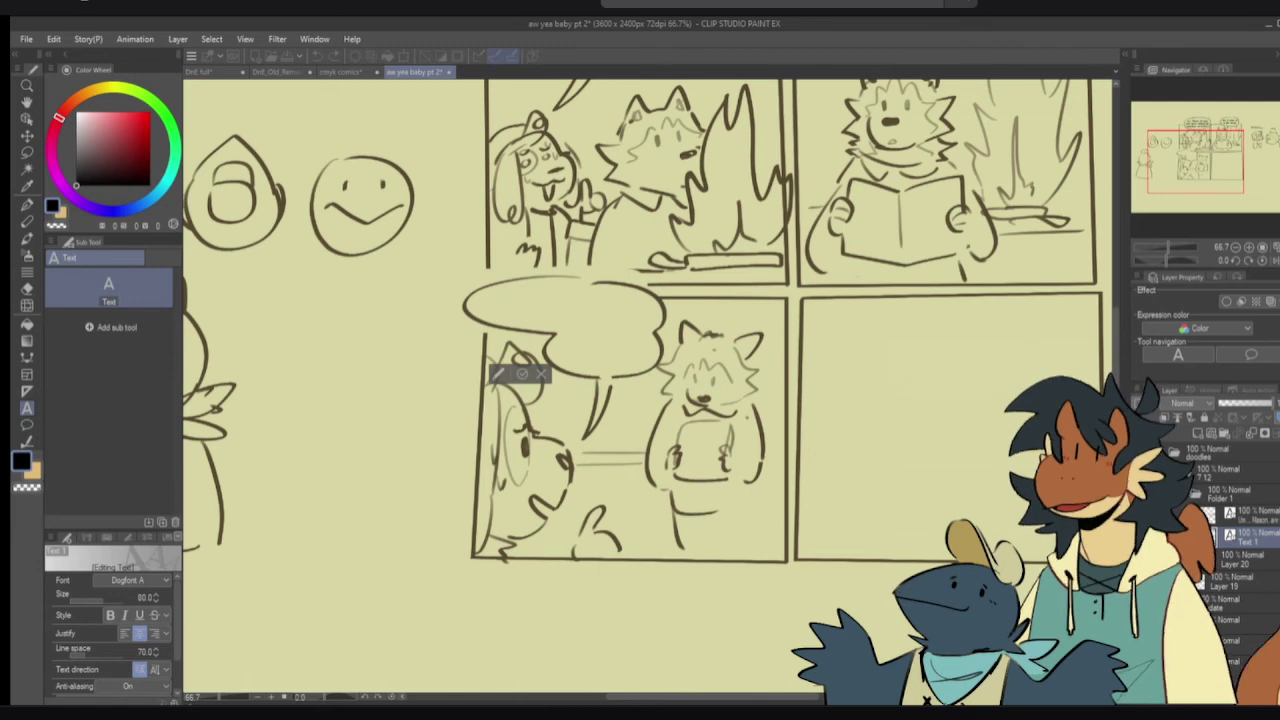
{"action": "type", "text": "I thi"}
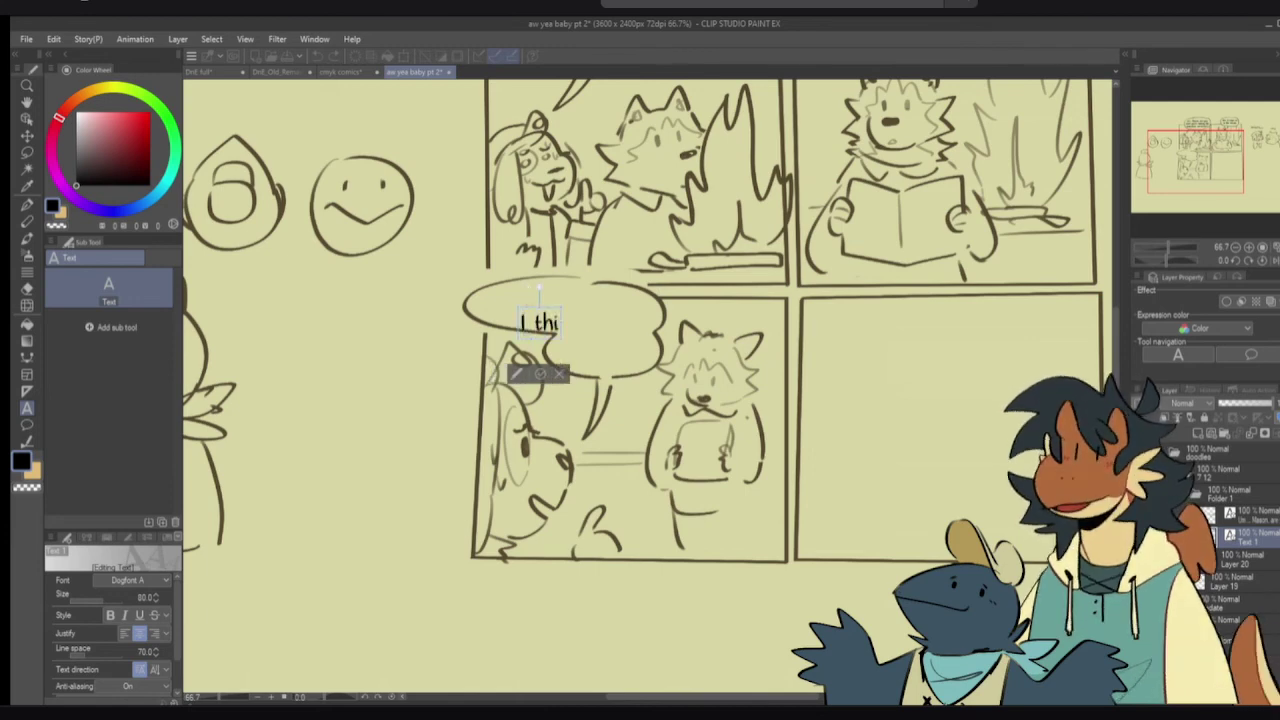
{"action": "type", "text": "nk it's"}
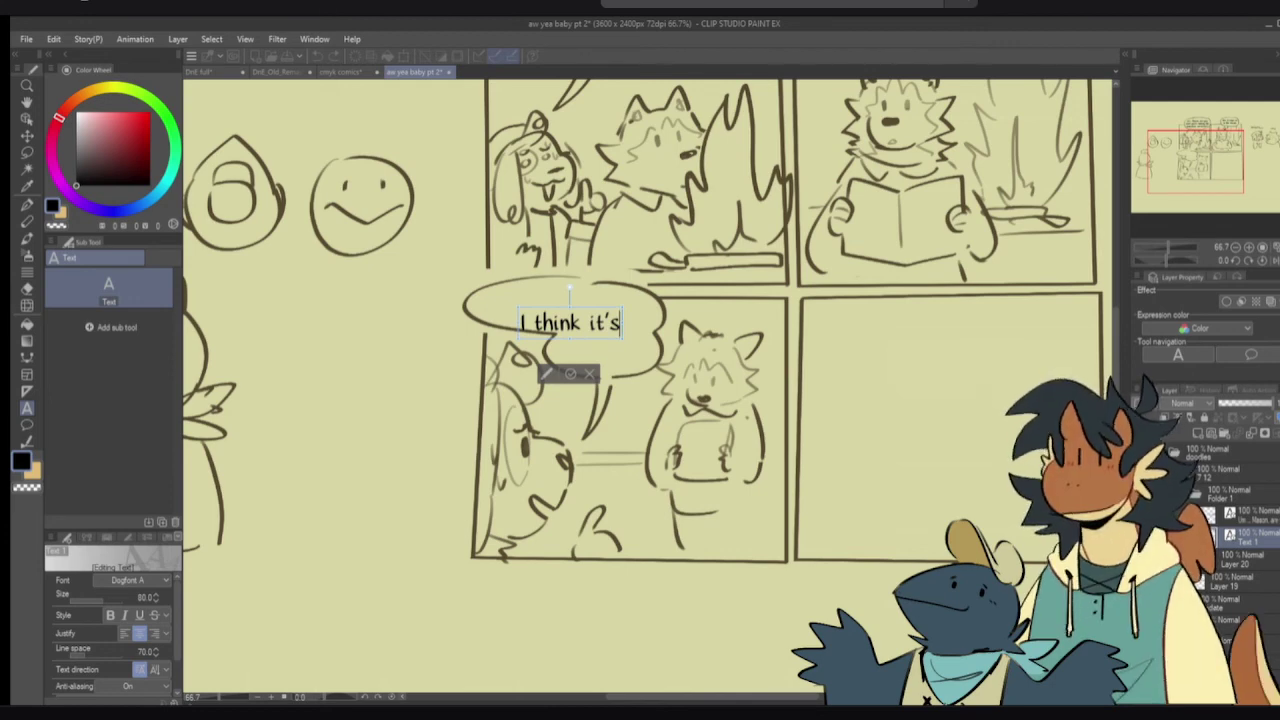
- Letter the third panel's dialogue as "Mason does it say Fahrenheit", with "Fahrenheit" on its own second line
{"action": "left_click", "coordinate": [521, 323]}
{"action": "key", "text": "ctrl+a"}
{"action": "type", "text": "Mason"}
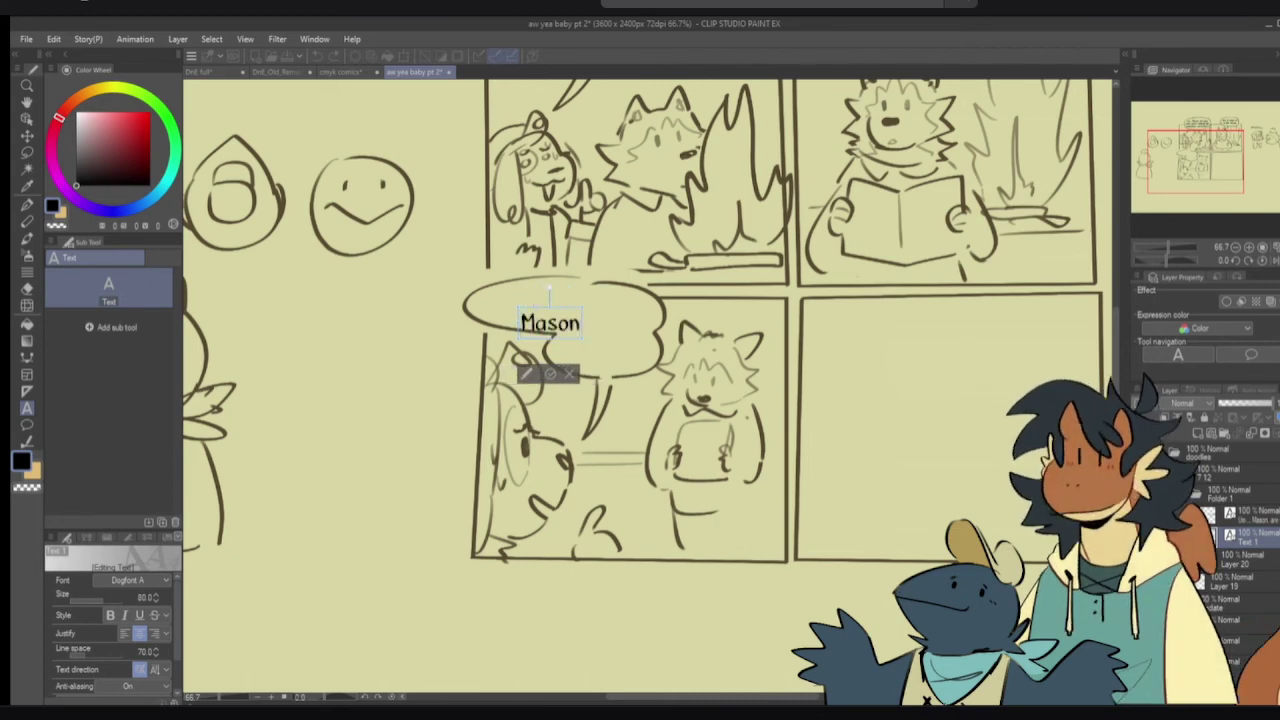
{"action": "type", "text": " does it say"}
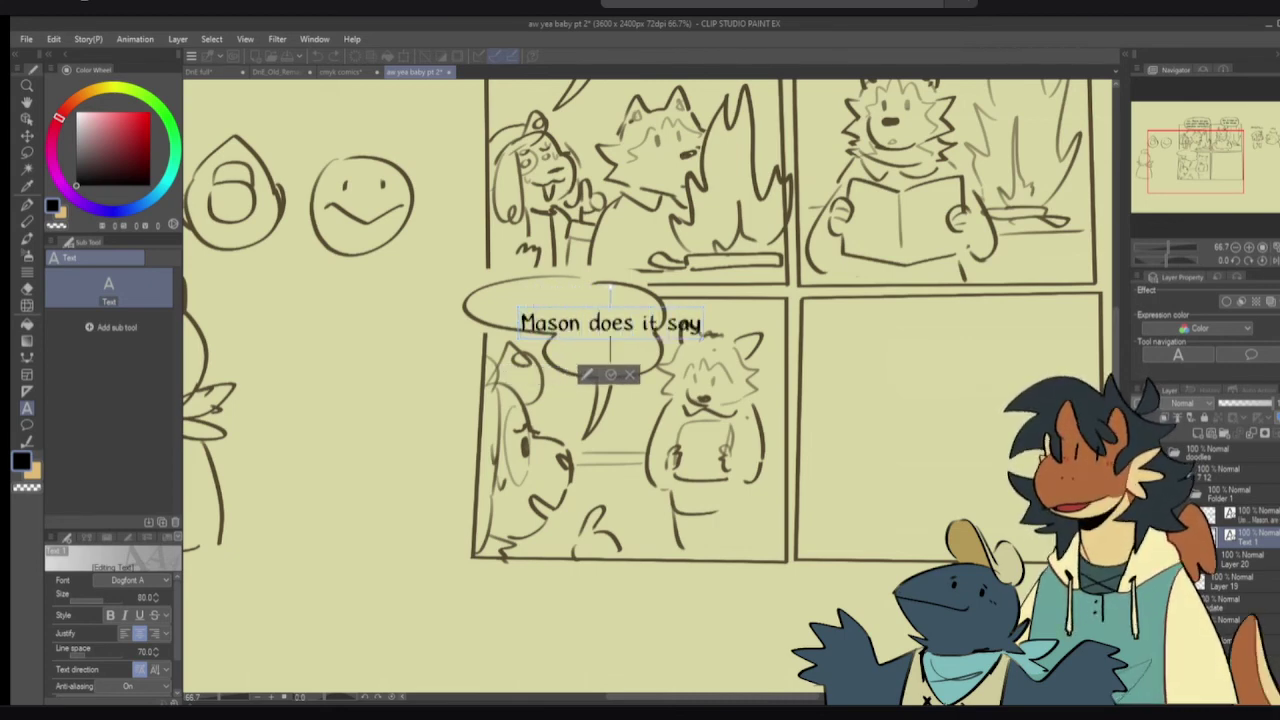
{"action": "key", "text": "Return"}
{"action": "type", "text": "Farenhe"}
{"action": "key", "text": "BackSpace"}
{"action": "key", "text": "BackSpace"}
{"action": "key", "text": "BackSpace"}
{"action": "key", "text": "BackSpace"}
{"action": "key", "text": "BackSpace"}
{"action": "type", "text": "hren"}
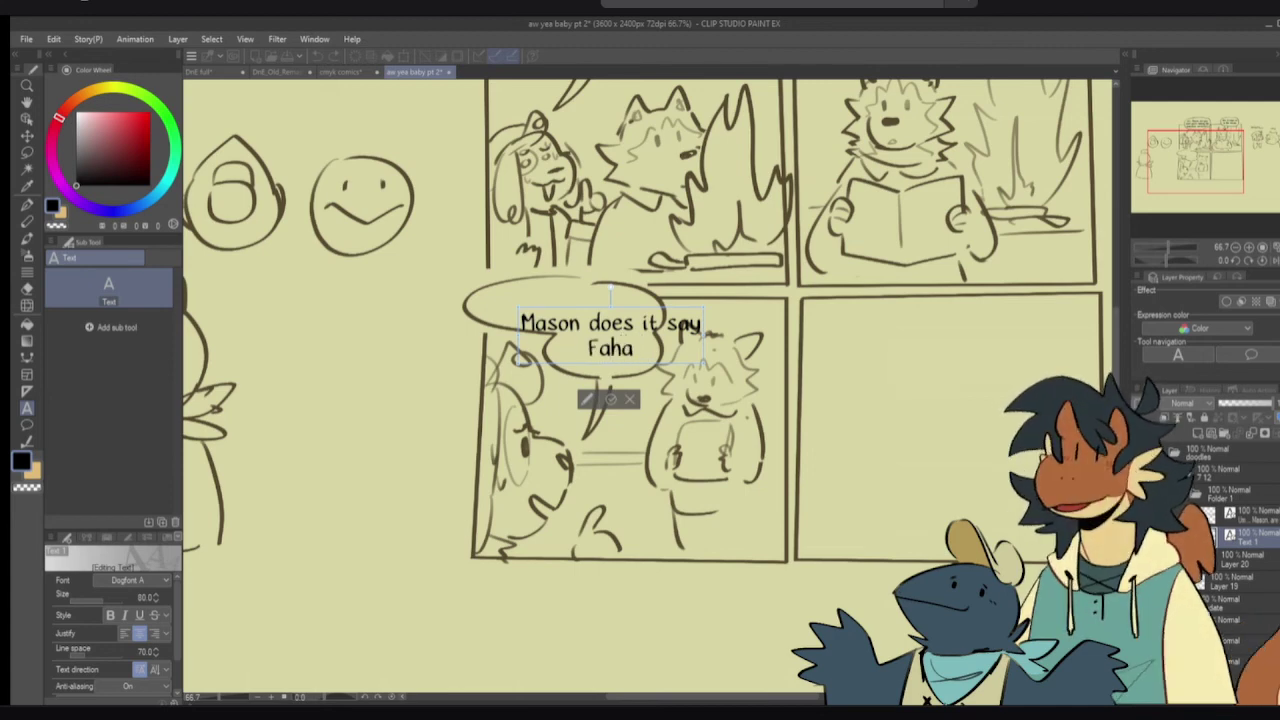
{"action": "type", "text": "heit"}
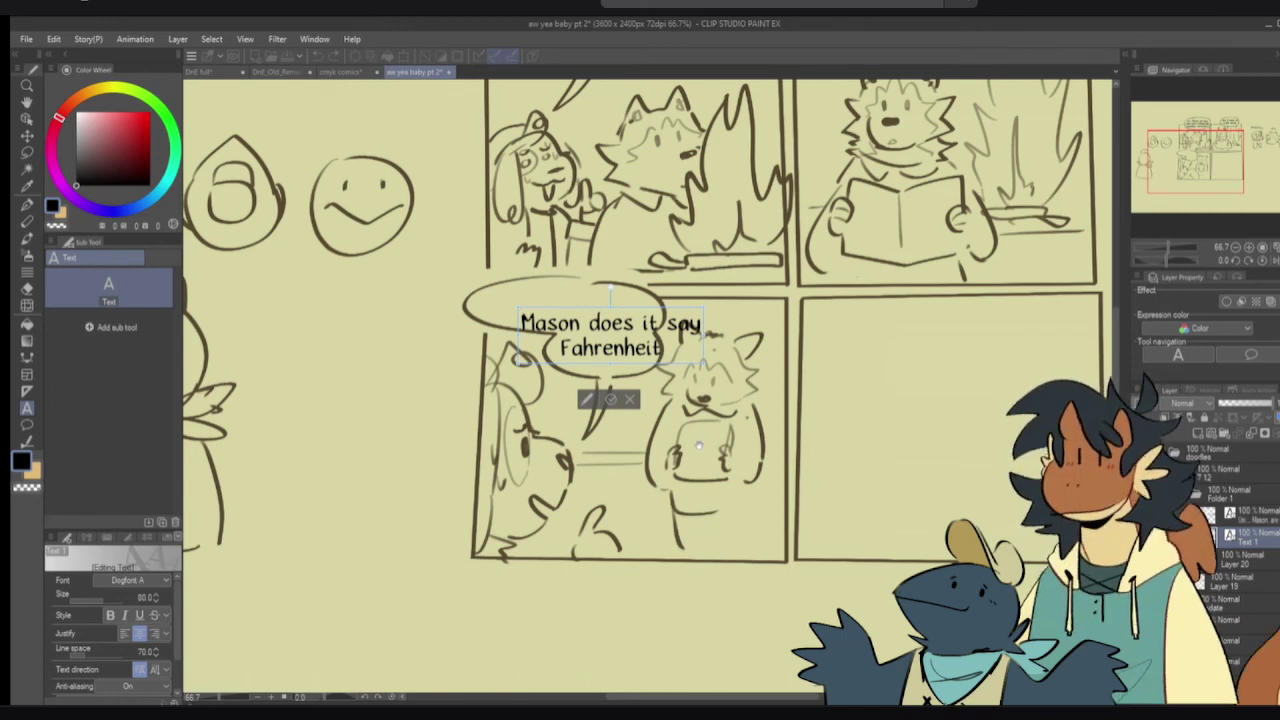
- Add a separate line of dialogue "...or Celcius?" over the small wolf's lower body in the third panel
{"action": "left_click", "coordinate": [660, 468]}
{"action": "left_click", "coordinate": [652, 480]}
{"action": "type", "text": "...or"}
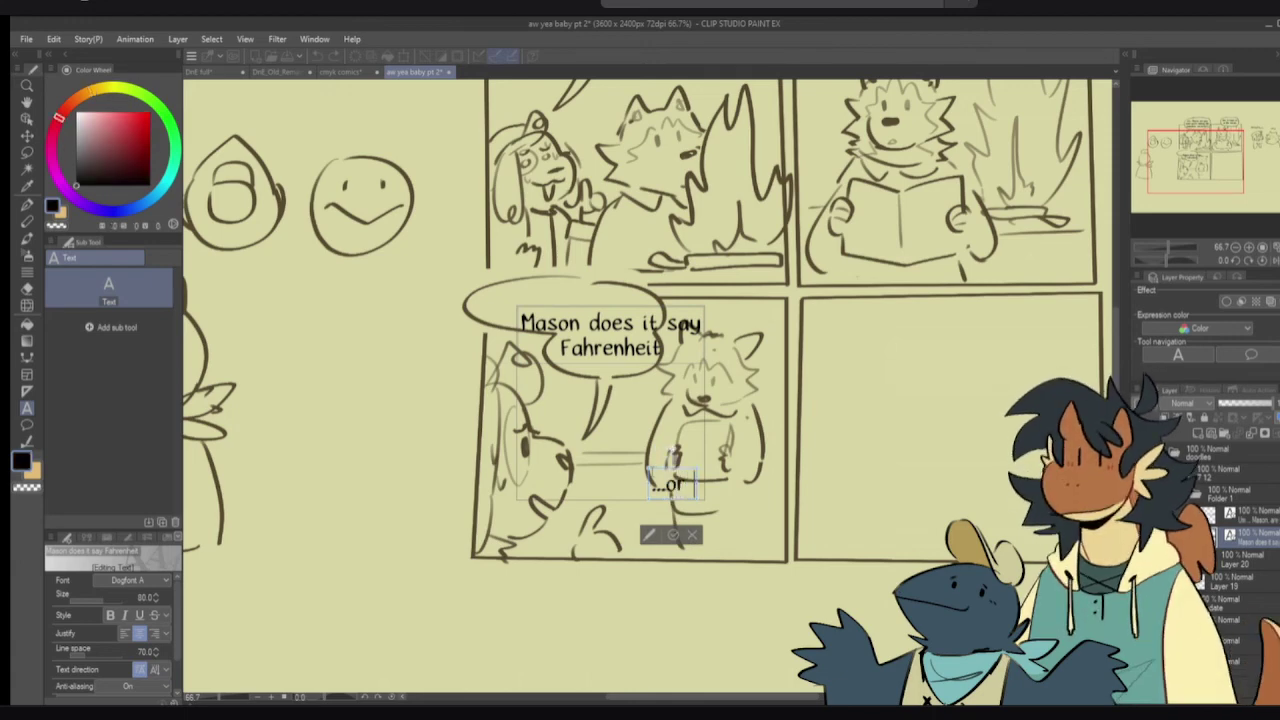
{"action": "type", "text": " Celcius?"}
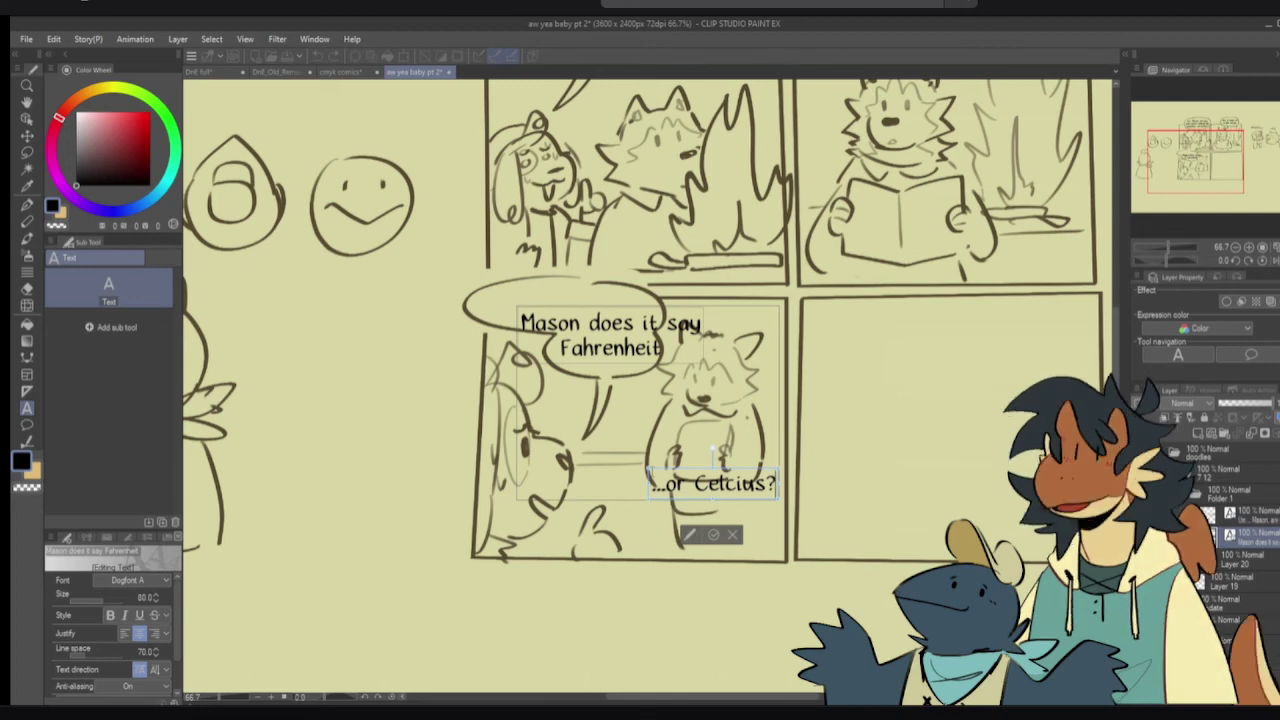
{"action": "left_click", "coordinate": [713, 535]}
- Move the "Mason does it say Fahrenheit" text up into the balloon's upper lobe and make Layer 20 the active layer
{"action": "left_click_drag", "start_coordinate": [597, 337], "coordinate": [566, 323]}
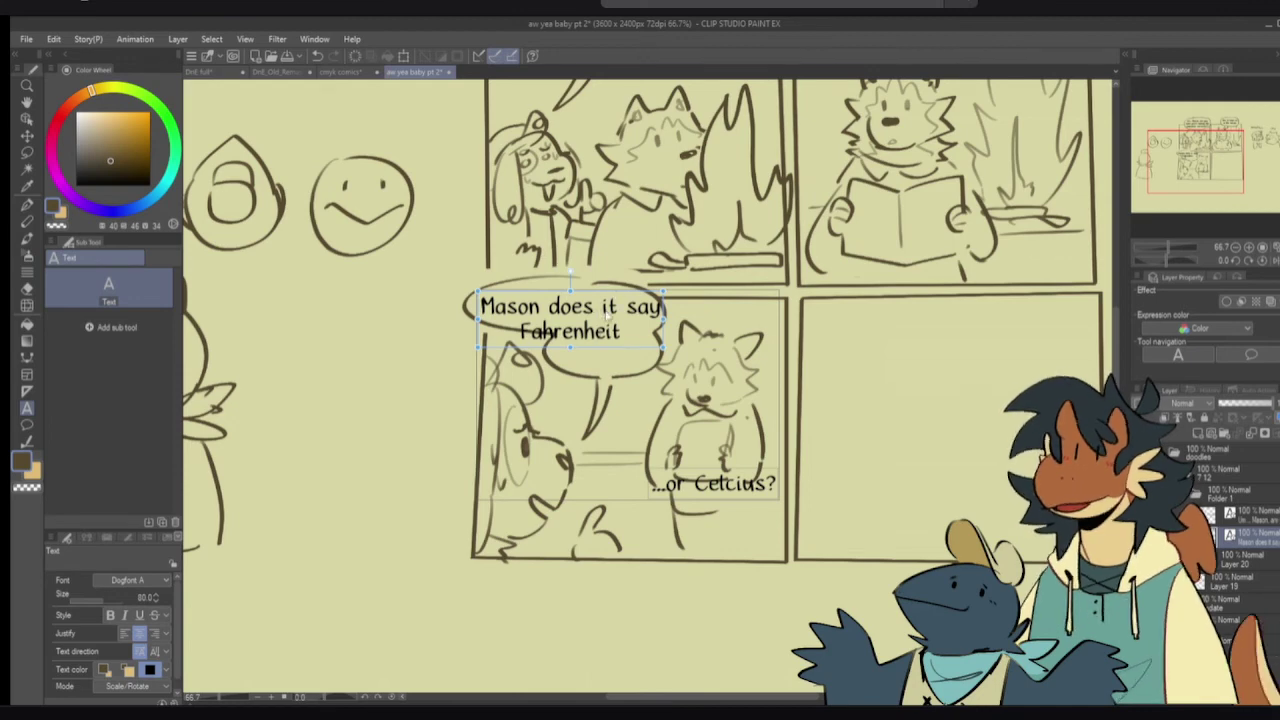
{"action": "left_click", "coordinate": [1236, 562]}
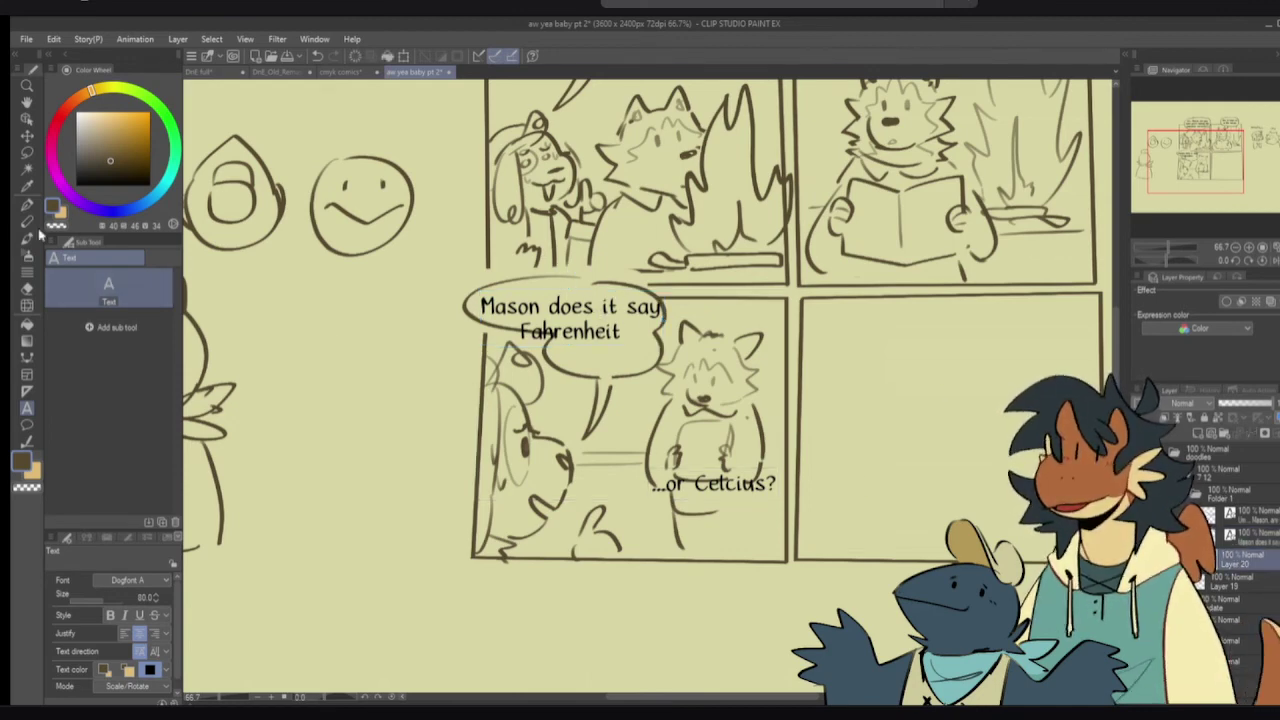
- Redraw the third panel's upper speech balloon as one rounded outline around "Mason does it say Fahrenheit", with a short tail toward the foreground character
{"action": "key", "text": "p"}
{"action": "key", "text": "e"}
{"action": "mouse_move", "coordinate": [548, 334]}
{"action": "left_mouse_down"}
{"action": "mouse_move", "coordinate": [482, 318]}
{"action": "mouse_move", "coordinate": [556, 369]}
{"action": "left_mouse_up"}
{"action": "key", "text": "p"}
{"action": "mouse_move", "coordinate": [490, 286]}
{"action": "left_mouse_down"}
{"action": "mouse_move", "coordinate": [478, 337]}
{"action": "mouse_move", "coordinate": [543, 354]}
{"action": "left_mouse_up"}
{"action": "key", "text": "ctrl+z"}
{"action": "mouse_move", "coordinate": [472, 333]}
{"action": "left_mouse_down"}
{"action": "mouse_move", "coordinate": [571, 356]}
{"action": "mouse_move", "coordinate": [656, 349]}
{"action": "mouse_move", "coordinate": [646, 289]}
{"action": "left_mouse_up"}
{"action": "key", "text": "e"}
{"action": "mouse_move", "coordinate": [586, 379]}
{"action": "left_mouse_down"}
{"action": "mouse_move", "coordinate": [601, 418]}
{"action": "mouse_move", "coordinate": [598, 373]}
{"action": "mouse_move", "coordinate": [576, 396]}
{"action": "left_mouse_up"}
- Shift the "...or Celcius?" text below the wolf's book and draw an oval balloon with a leftward tail around it
{"action": "key", "text": "p"}
{"action": "mouse_move", "coordinate": [715, 485]}
{"action": "left_mouse_down"}
{"action": "mouse_move", "coordinate": [700, 515]}
{"action": "mouse_move", "coordinate": [670, 500]}
{"action": "mouse_move", "coordinate": [609, 503]}
{"action": "mouse_move", "coordinate": [757, 511]}
{"action": "left_mouse_up"}
{"action": "left_click", "coordinate": [676, 520], "text": "ctrl+shift"}
{"action": "key", "text": "e"}
{"action": "key", "text": "p"}
{"action": "key", "text": "ctrl+z"}
{"action": "mouse_move", "coordinate": [687, 484]}
{"action": "left_mouse_down"}
{"action": "mouse_move", "coordinate": [664, 537]}
{"action": "mouse_move", "coordinate": [777, 509]}
{"action": "mouse_move", "coordinate": [680, 480]}
{"action": "mouse_move", "coordinate": [706, 519]}
{"action": "left_mouse_up"}
{"action": "left_click", "coordinate": [706, 482], "text": "ctrl+shift"}
{"action": "left_click_drag", "start_coordinate": [631, 487], "coordinate": [628, 502]}
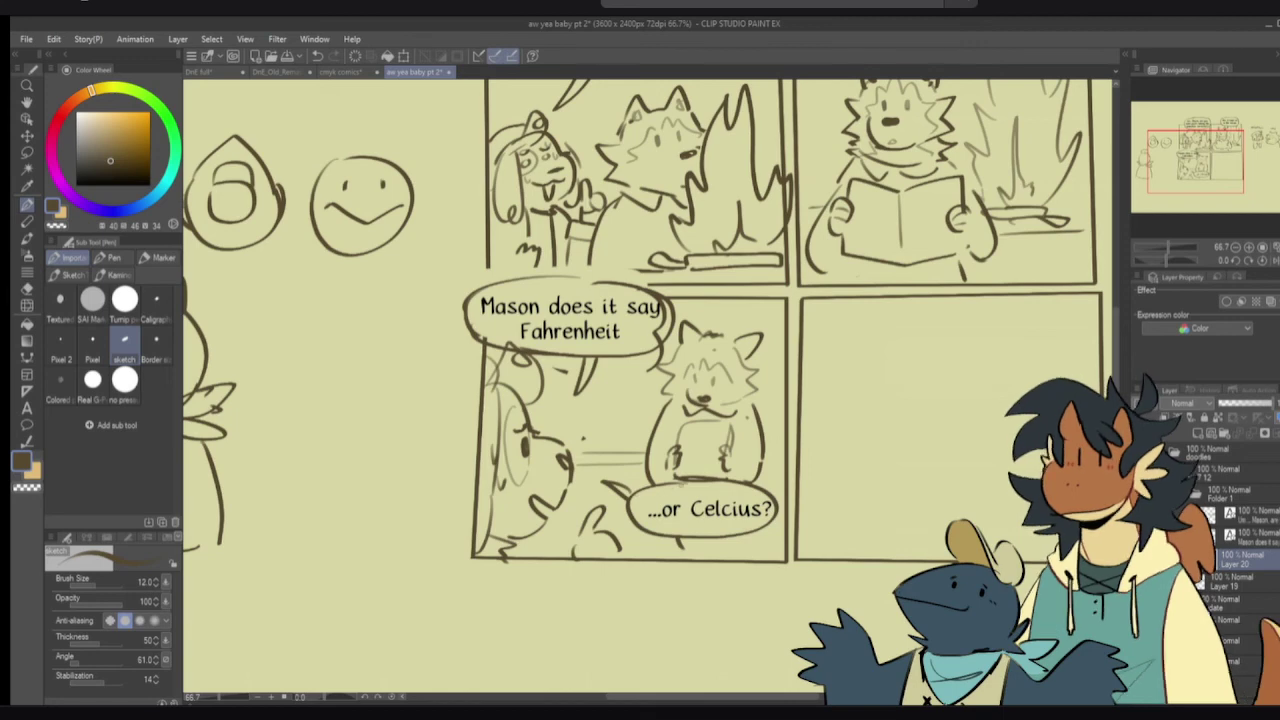
{"action": "left_click_drag", "start_coordinate": [753, 461], "coordinate": [693, 477]}
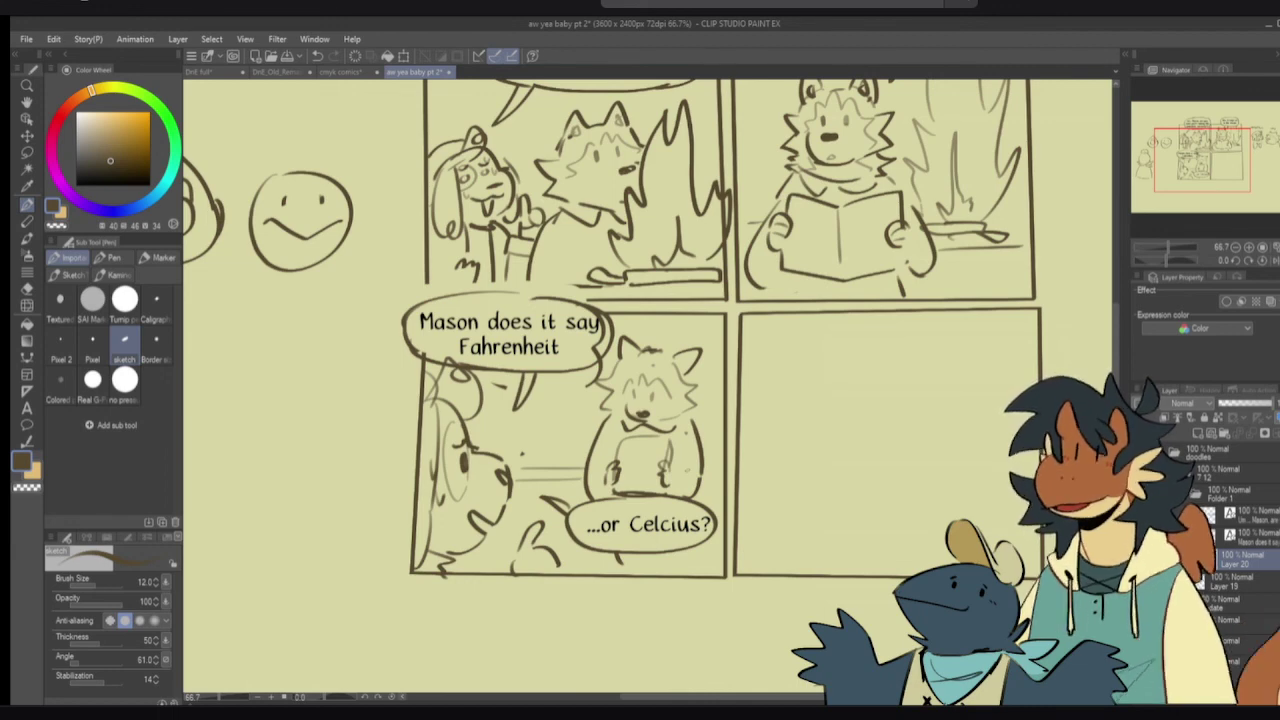
- Clean up the "Mason does it say Fahrenheit" balloon by erasing the stray lines at its right edge and underside and smoothing its outline
{"action": "key", "text": "e"}
{"action": "mouse_move", "coordinate": [600, 320]}
{"action": "left_mouse_down"}
{"action": "mouse_move", "coordinate": [582, 345]}
{"action": "mouse_move", "coordinate": [599, 350]}
{"action": "left_mouse_up"}
{"action": "key", "text": "p"}
{"action": "mouse_move", "coordinate": [434, 286]}
{"action": "left_mouse_down"}
{"action": "mouse_move", "coordinate": [458, 287]}
{"action": "mouse_move", "coordinate": [430, 294]}
{"action": "left_mouse_up"}
{"action": "key", "text": "e"}
{"action": "left_click_drag", "start_coordinate": [422, 363], "coordinate": [468, 366]}
{"action": "key", "text": "p"}
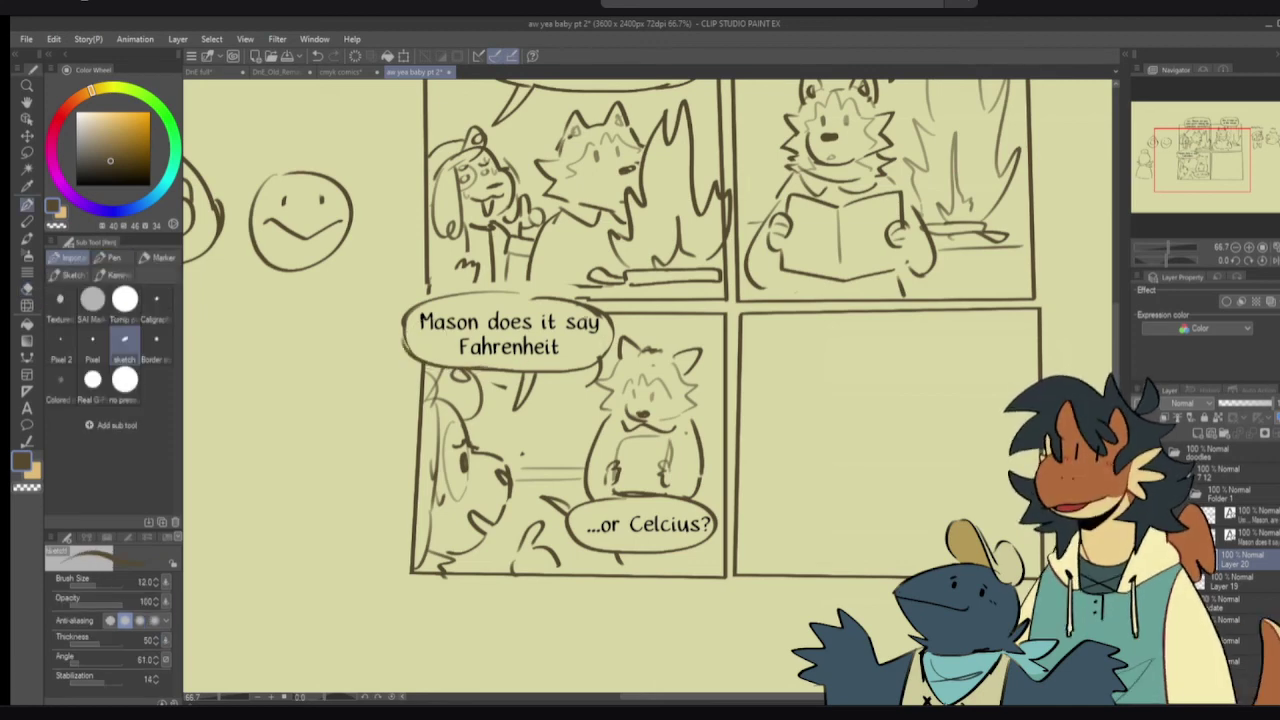
{"action": "mouse_move", "coordinate": [936, 320]}
{"action": "left_mouse_down"}
{"action": "mouse_move", "coordinate": [885, 356]}
{"action": "mouse_move", "coordinate": [917, 400]}
{"action": "left_mouse_up"}
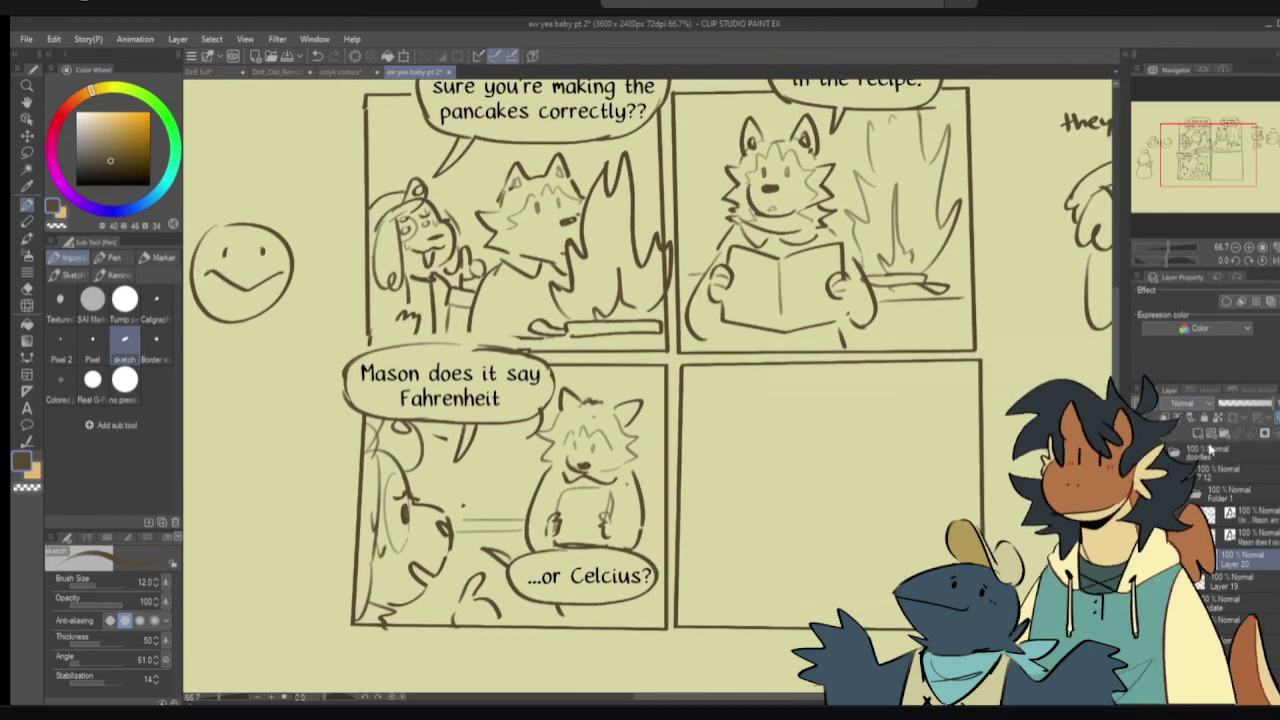
- Add a new raster layer directly beneath Layer 20
{"action": "left_click", "coordinate": [1199, 433]}
{"action": "left_click_drag", "start_coordinate": [1230, 596], "coordinate": [1232, 594]}
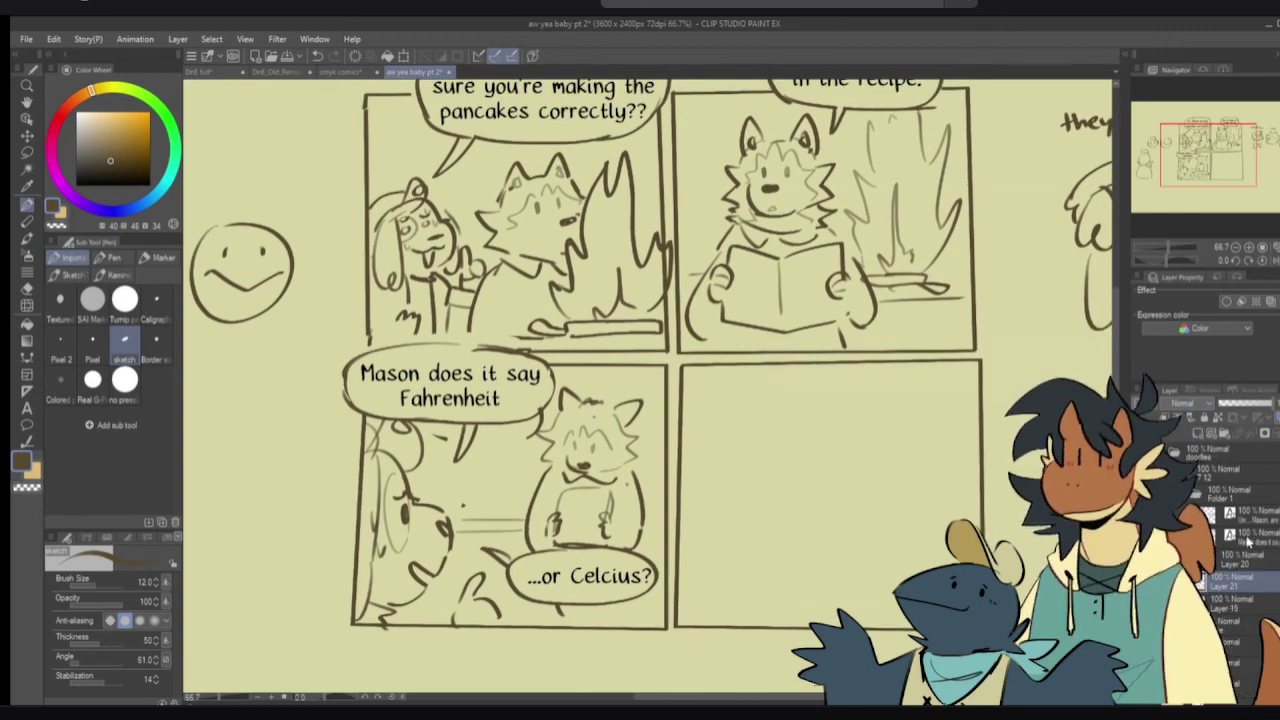
{"action": "scroll", "coordinate": [630, 385], "scroll_direction": "up", "scroll_amount": 1}
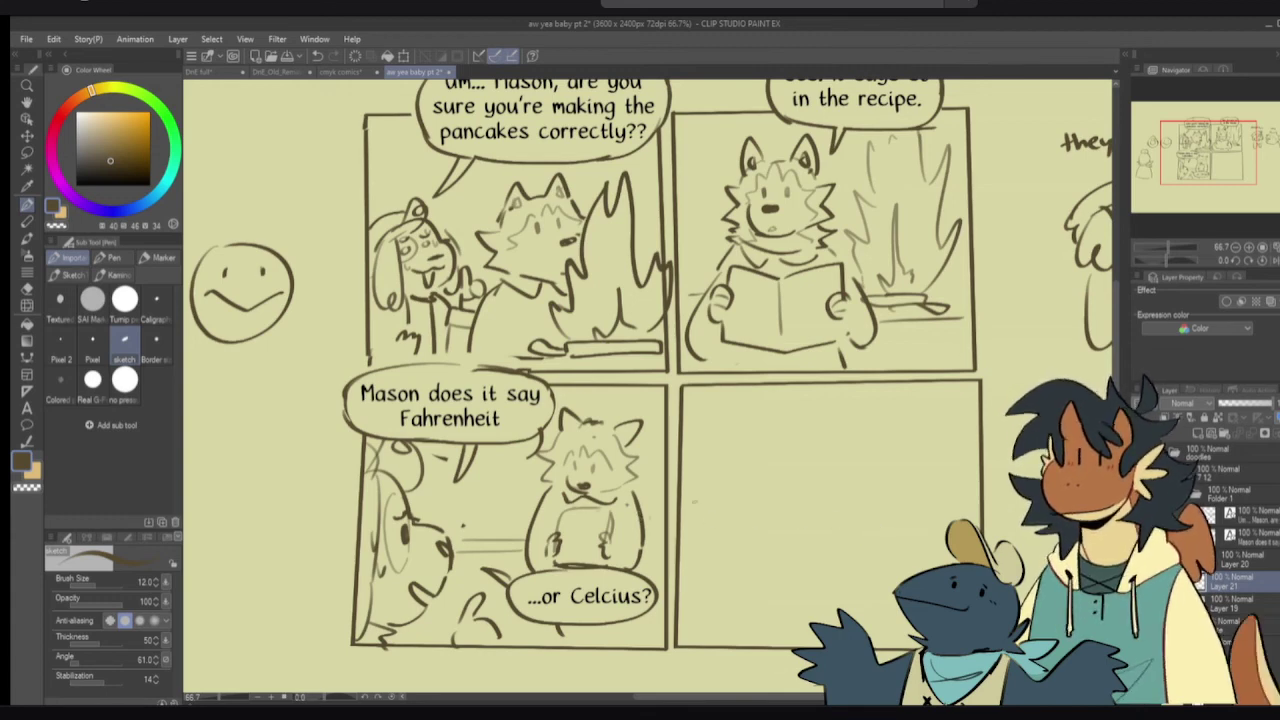
- Return to Layer 20 and redraw the third-panel wolf's book as an open book held in both hands
{"action": "key", "text": "e"}
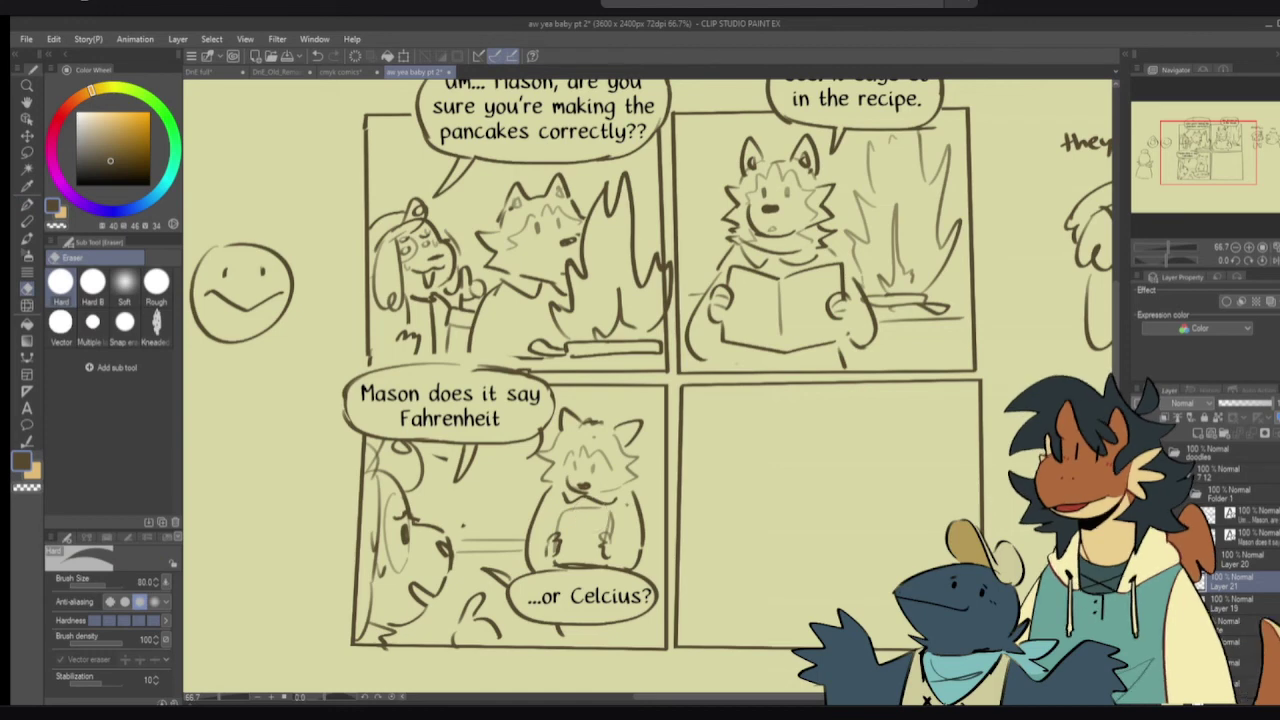
{"action": "key", "text": "p"}
{"action": "left_click", "coordinate": [1141, 560]}
{"action": "left_click", "coordinate": [1141, 560]}
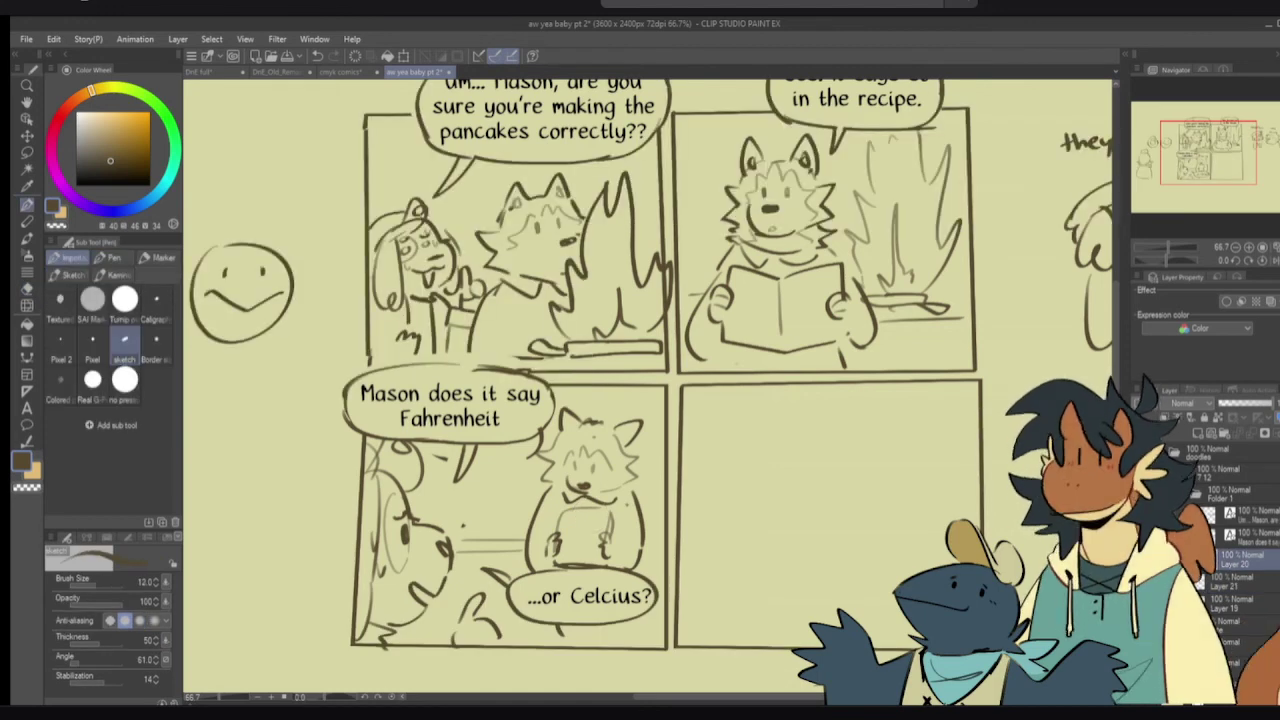
{"action": "left_click", "coordinate": [1240, 561]}
{"action": "key", "text": "e"}
{"action": "mouse_move", "coordinate": [552, 548]}
{"action": "left_mouse_down"}
{"action": "mouse_move", "coordinate": [583, 527]}
{"action": "mouse_move", "coordinate": [540, 552]}
{"action": "mouse_move", "coordinate": [546, 532]}
{"action": "mouse_move", "coordinate": [595, 518]}
{"action": "mouse_move", "coordinate": [622, 534]}
{"action": "mouse_move", "coordinate": [624, 557]}
{"action": "mouse_move", "coordinate": [634, 552]}
{"action": "left_mouse_up"}
{"action": "key", "text": "p"}
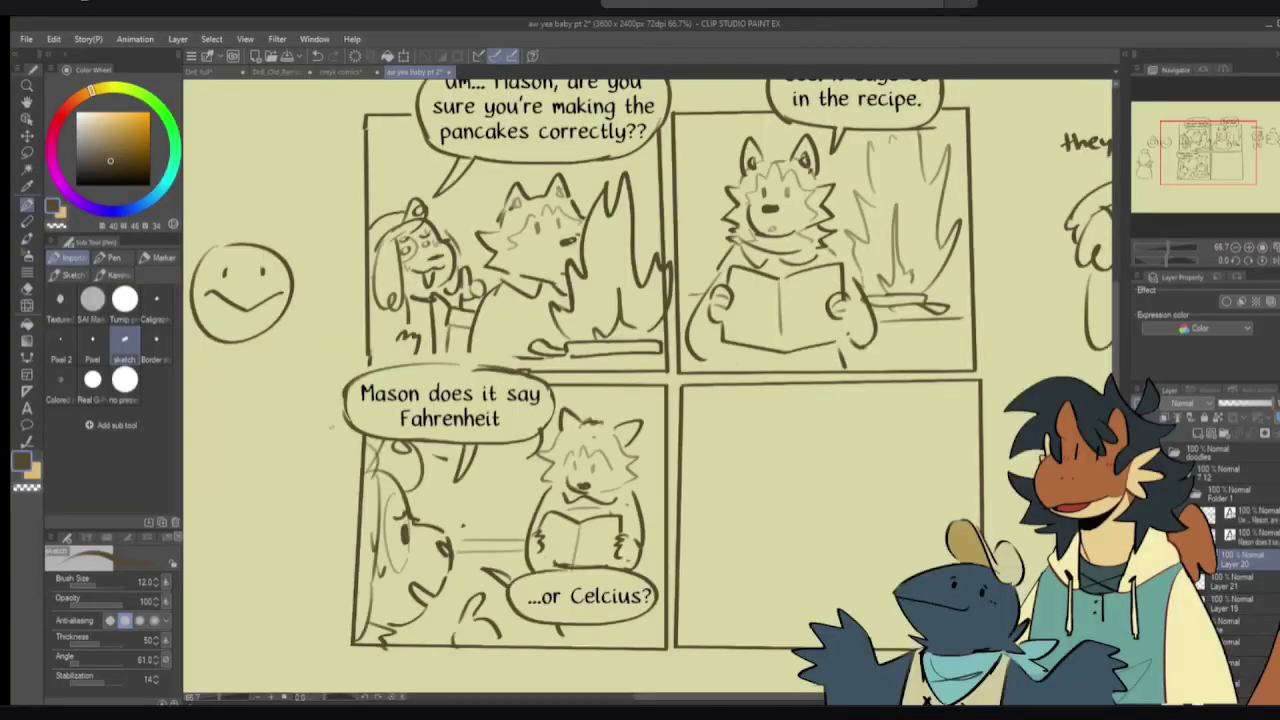
- Sketch the top of a small front-facing wolf head with ears, cheek fur and facial features in the middle of the fourth panel
{"action": "scroll", "coordinate": [736, 453], "scroll_direction": "up", "scroll_amount": 5}
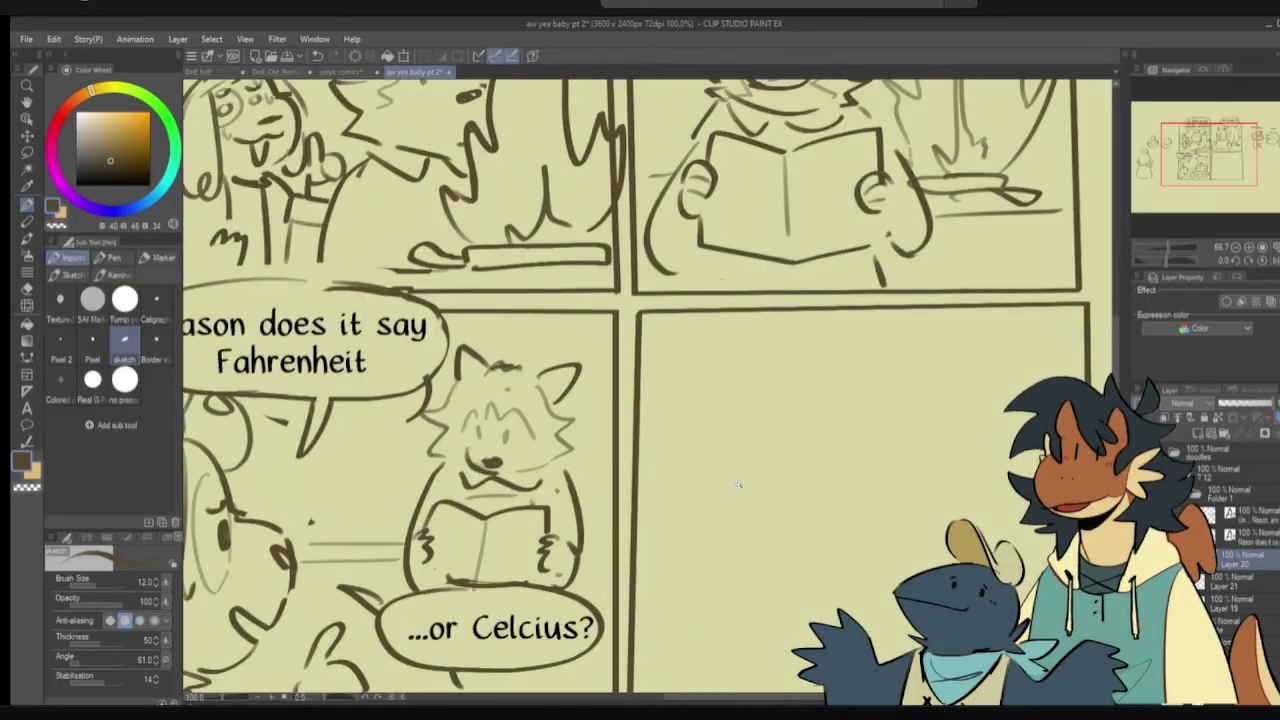
{"action": "mouse_move", "coordinate": [737, 453]}
{"action": "left_mouse_down"}
{"action": "mouse_move", "coordinate": [699, 402]}
{"action": "mouse_move", "coordinate": [763, 396]}
{"action": "mouse_move", "coordinate": [738, 396]}
{"action": "mouse_move", "coordinate": [758, 382]}
{"action": "mouse_move", "coordinate": [766, 398]}
{"action": "mouse_move", "coordinate": [712, 404]}
{"action": "mouse_move", "coordinate": [716, 428]}
{"action": "mouse_move", "coordinate": [780, 412]}
{"action": "mouse_move", "coordinate": [770, 430]}
{"action": "left_mouse_up"}
{"action": "key", "text": "ctrl+z"}
{"action": "key", "text": "ctrl+z"}
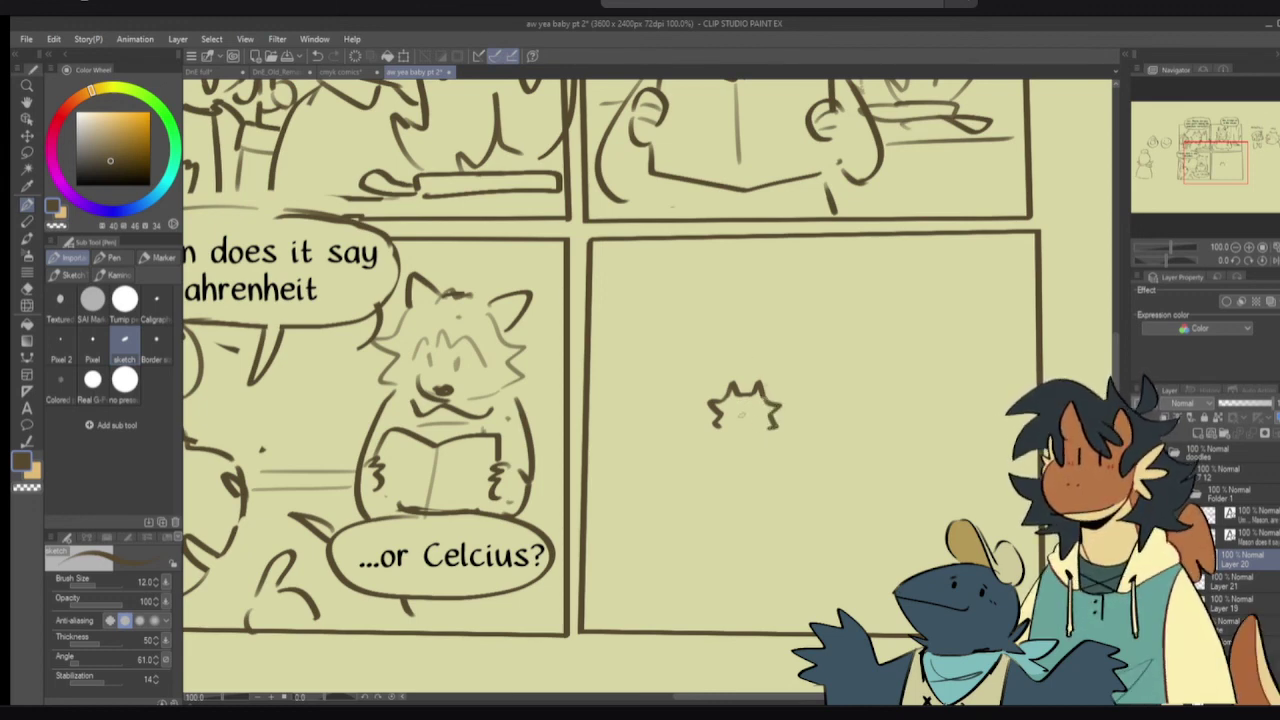
{"action": "left_click_drag", "start_coordinate": [743, 414], "coordinate": [740, 415]}
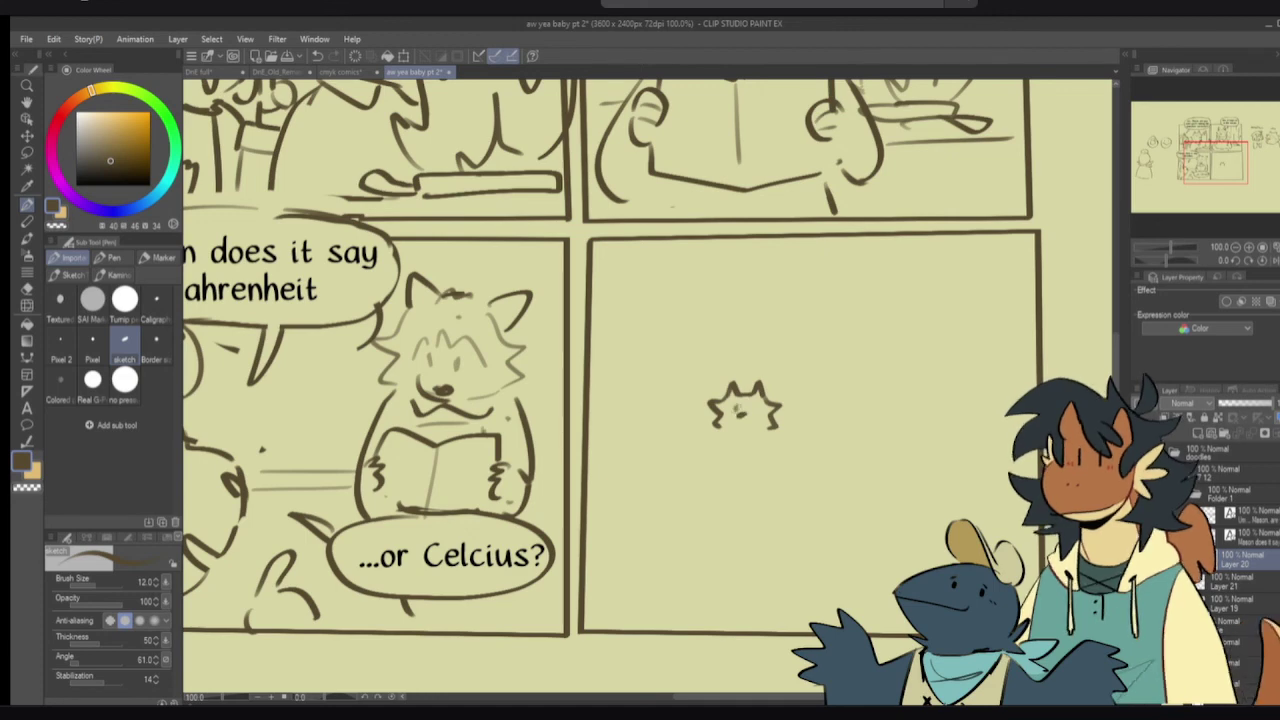
{"action": "mouse_move", "coordinate": [740, 427]}
{"action": "left_mouse_down"}
{"action": "mouse_move", "coordinate": [747, 400]}
{"action": "mouse_move", "coordinate": [754, 426]}
{"action": "left_mouse_up"}
{"action": "left_click_drag", "start_coordinate": [738, 402], "coordinate": [721, 432]}
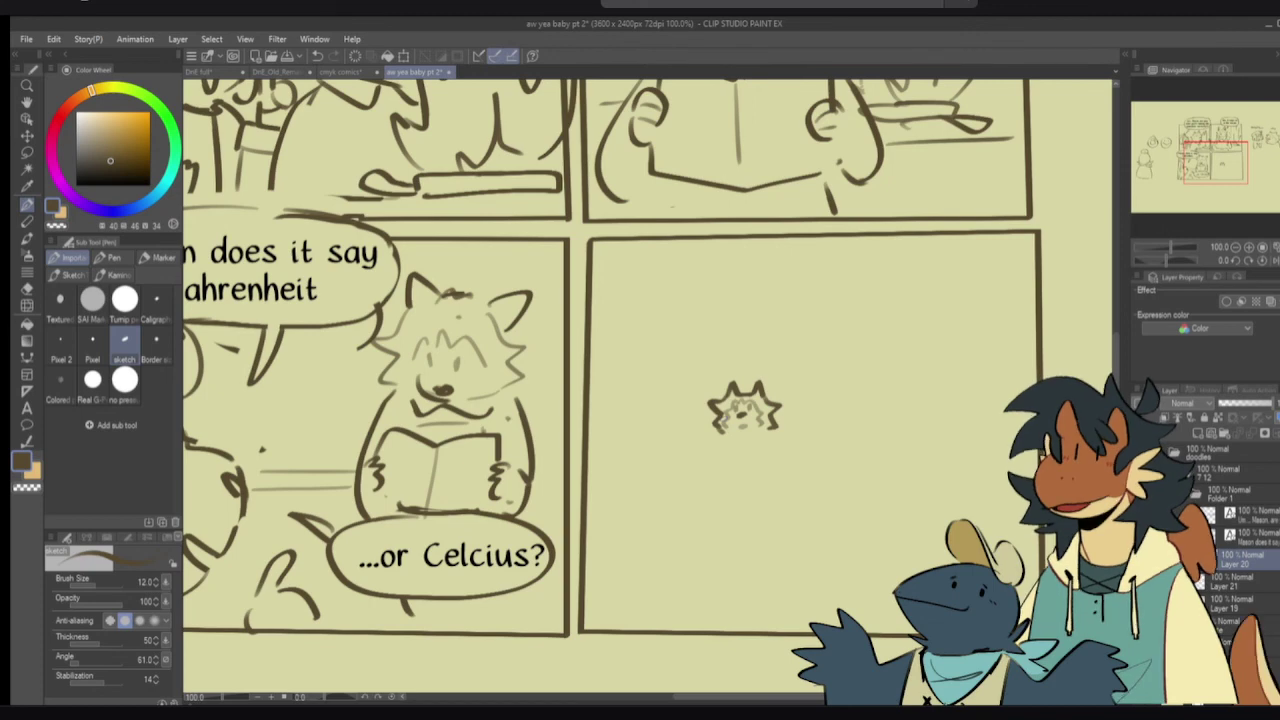
- Close the lower face of the fourth panel's small wolf with a jagged fur chin
{"action": "left_click_drag", "start_coordinate": [727, 432], "coordinate": [708, 450]}
{"action": "key", "text": "ctrl+z"}
{"action": "left_click_drag", "start_coordinate": [722, 438], "coordinate": [773, 438]}
{"action": "key", "text": "ctrl+z"}
{"action": "key", "text": "ctrl+z"}
{"action": "mouse_move", "coordinate": [773, 438]}
{"action": "left_mouse_down"}
{"action": "mouse_move", "coordinate": [738, 442]}
{"action": "mouse_move", "coordinate": [754, 433]}
{"action": "left_mouse_up"}
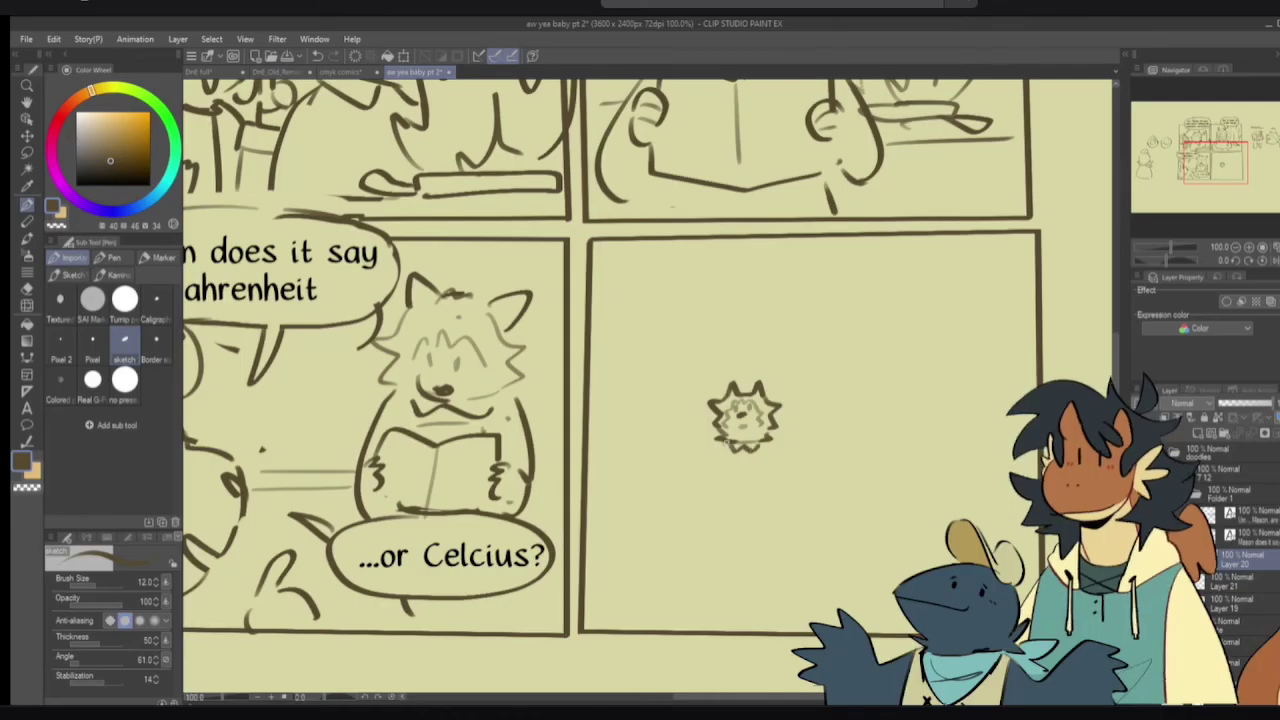
- Draw the small wolf's collar, torso and bent arms holding the book in the fourth panel
{"action": "mouse_move", "coordinate": [717, 447]}
{"action": "left_mouse_down"}
{"action": "mouse_move", "coordinate": [707, 472]}
{"action": "mouse_move", "coordinate": [778, 476]}
{"action": "mouse_move", "coordinate": [706, 502]}
{"action": "left_mouse_up"}
{"action": "key", "text": "ctrl+z"}
{"action": "mouse_move", "coordinate": [714, 459]}
{"action": "left_mouse_down"}
{"action": "mouse_move", "coordinate": [711, 532]}
{"action": "mouse_move", "coordinate": [731, 556]}
{"action": "left_mouse_up"}
{"action": "key", "text": "ctrl+z"}
{"action": "left_click_drag", "start_coordinate": [776, 472], "coordinate": [760, 568]}
{"action": "key", "text": "e"}
{"action": "mouse_move", "coordinate": [738, 524]}
{"action": "left_mouse_down"}
{"action": "mouse_move", "coordinate": [720, 568]}
{"action": "mouse_move", "coordinate": [768, 576]}
{"action": "mouse_move", "coordinate": [772, 564]}
{"action": "left_mouse_up"}
{"action": "key", "text": "p"}
{"action": "key", "text": "ctrl+z"}
{"action": "left_click_drag", "start_coordinate": [716, 524], "coordinate": [766, 525]}
{"action": "key", "text": "ctrl+z"}
{"action": "mouse_move", "coordinate": [724, 476]}
{"action": "left_mouse_down"}
{"action": "mouse_move", "coordinate": [710, 504]}
{"action": "mouse_move", "coordinate": [764, 488]}
{"action": "mouse_move", "coordinate": [772, 504]}
{"action": "mouse_move", "coordinate": [730, 473]}
{"action": "mouse_move", "coordinate": [760, 472]}
{"action": "mouse_move", "coordinate": [738, 504]}
{"action": "mouse_move", "coordinate": [768, 500]}
{"action": "left_mouse_up"}
- Draw the fourth-panel wolf's two standing legs and feet below the waistband
{"action": "mouse_move", "coordinate": [712, 534]}
{"action": "left_mouse_down"}
{"action": "mouse_move", "coordinate": [778, 548]}
{"action": "mouse_move", "coordinate": [741, 535]}
{"action": "mouse_move", "coordinate": [756, 552]}
{"action": "mouse_move", "coordinate": [710, 575]}
{"action": "mouse_move", "coordinate": [741, 540]}
{"action": "mouse_move", "coordinate": [726, 525]}
{"action": "mouse_move", "coordinate": [753, 517]}
{"action": "mouse_move", "coordinate": [740, 572]}
{"action": "left_mouse_up"}
{"action": "key", "text": "ctrl+z"}
{"action": "key", "text": "e"}
{"action": "key", "text": "p"}
{"action": "key", "text": "ctrl+z"}
{"action": "key", "text": "ctrl+z"}
{"action": "mouse_move", "coordinate": [719, 520]}
{"action": "left_mouse_down"}
{"action": "mouse_move", "coordinate": [718, 578]}
{"action": "mouse_move", "coordinate": [734, 579]}
{"action": "mouse_move", "coordinate": [743, 526]}
{"action": "mouse_move", "coordinate": [766, 569]}
{"action": "left_mouse_up"}
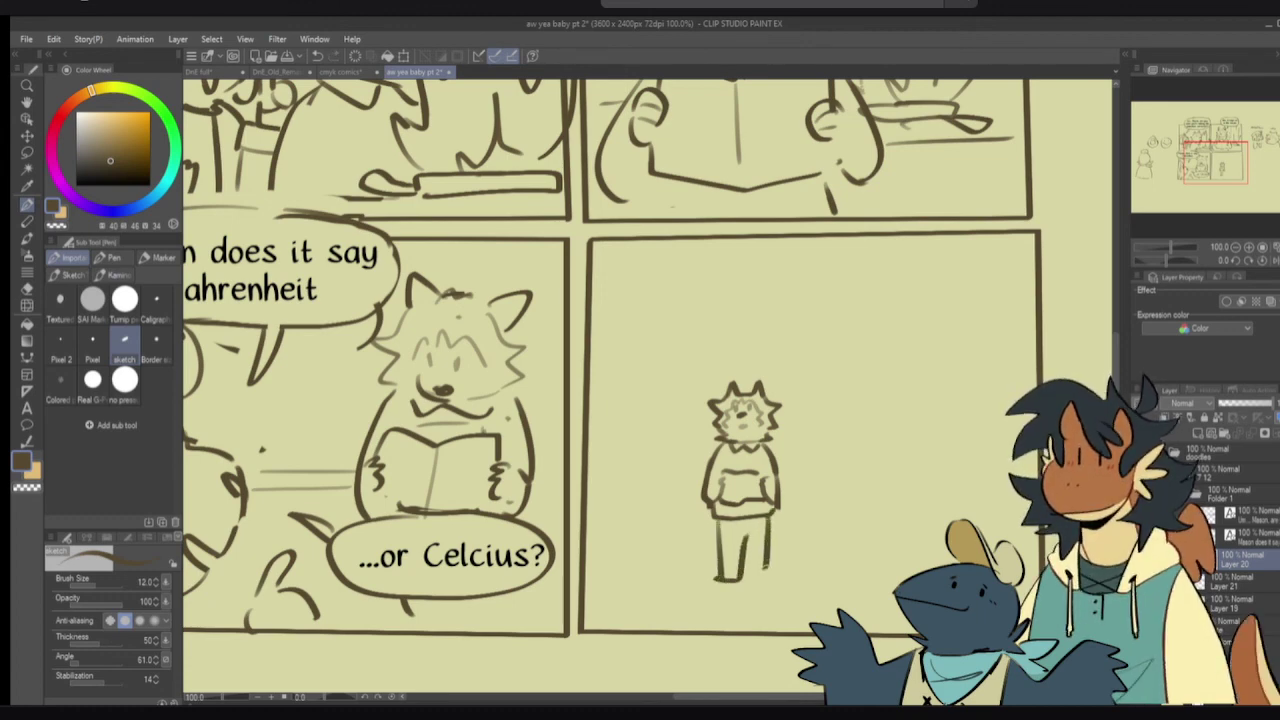
{"action": "key", "text": "ctrl+z"}
{"action": "key", "text": "ctrl+z"}
{"action": "key", "text": "ctrl+z"}
{"action": "mouse_move", "coordinate": [716, 516]}
{"action": "left_mouse_down"}
{"action": "mouse_move", "coordinate": [720, 587]}
{"action": "mouse_move", "coordinate": [736, 569]}
{"action": "mouse_move", "coordinate": [737, 584]}
{"action": "left_mouse_up"}
{"action": "mouse_move", "coordinate": [741, 532]}
{"action": "left_mouse_down"}
{"action": "mouse_move", "coordinate": [739, 551]}
{"action": "mouse_move", "coordinate": [746, 535]}
{"action": "mouse_move", "coordinate": [765, 548]}
{"action": "mouse_move", "coordinate": [755, 587]}
{"action": "left_mouse_up"}
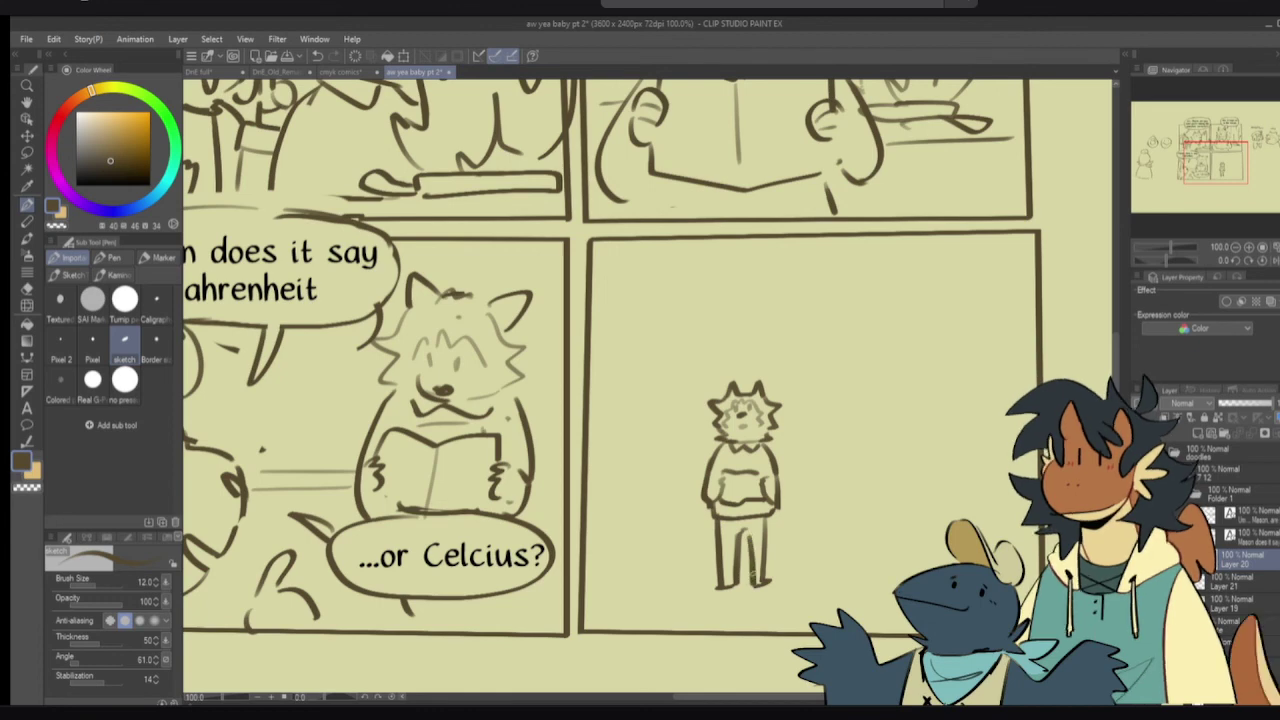
- Sketch a pan on a stovetop beside the small wolf, with large flames rising from it to the panel's top edge
{"action": "mouse_move", "coordinate": [792, 492]}
{"action": "left_mouse_down"}
{"action": "mouse_move", "coordinate": [891, 496]}
{"action": "mouse_move", "coordinate": [846, 479]}
{"action": "mouse_move", "coordinate": [791, 490]}
{"action": "mouse_move", "coordinate": [836, 485]}
{"action": "left_mouse_up"}
{"action": "key", "text": "ctrl+z"}
{"action": "key", "text": "ctrl+z"}
{"action": "mouse_move", "coordinate": [840, 487]}
{"action": "left_mouse_down"}
{"action": "mouse_move", "coordinate": [893, 414]}
{"action": "mouse_move", "coordinate": [893, 282]}
{"action": "left_mouse_up"}
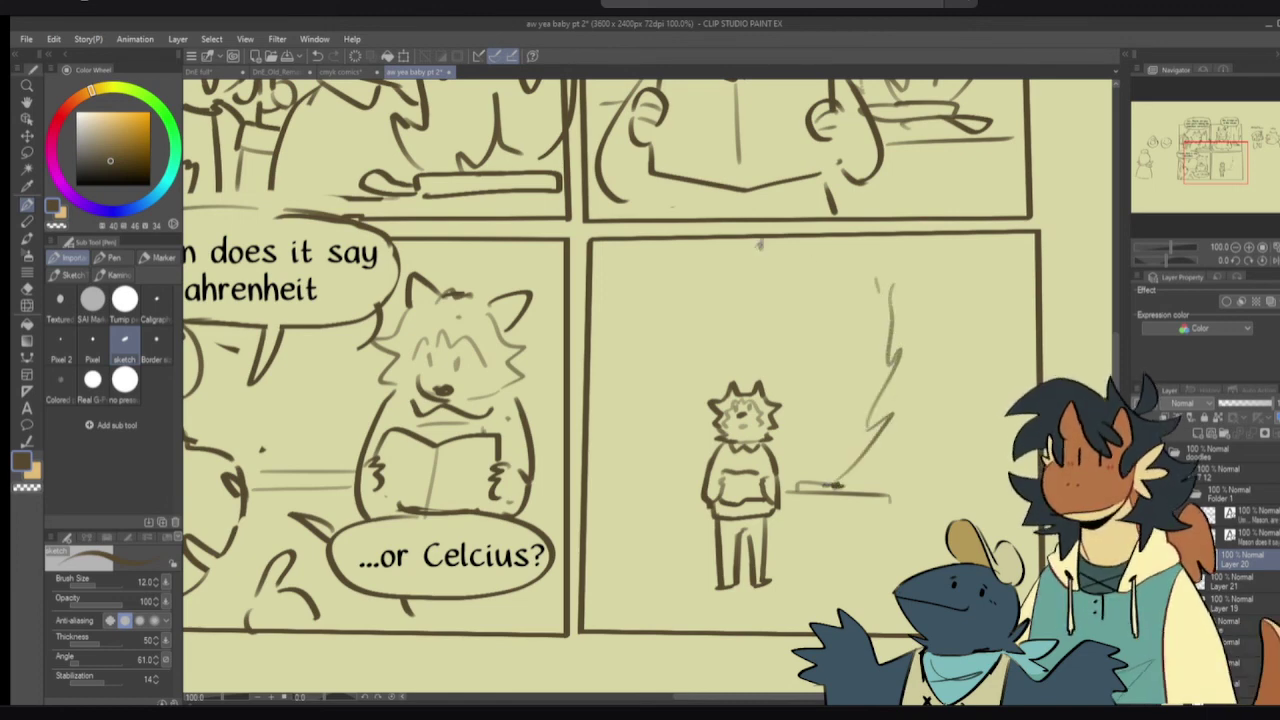
{"action": "key", "text": "ctrl+z"}
{"action": "key", "text": "ctrl+z"}
{"action": "mouse_move", "coordinate": [835, 485]}
{"action": "left_mouse_down"}
{"action": "mouse_move", "coordinate": [885, 444]}
{"action": "mouse_move", "coordinate": [874, 423]}
{"action": "mouse_move", "coordinate": [886, 334]}
{"action": "left_mouse_up"}
{"action": "left_click_drag", "start_coordinate": [796, 489], "coordinate": [779, 474]}
{"action": "mouse_move", "coordinate": [712, 348]}
{"action": "left_mouse_down"}
{"action": "mouse_move", "coordinate": [750, 350]}
{"action": "mouse_move", "coordinate": [799, 282]}
{"action": "mouse_move", "coordinate": [820, 295]}
{"action": "mouse_move", "coordinate": [862, 235]}
{"action": "mouse_move", "coordinate": [858, 245]}
{"action": "mouse_move", "coordinate": [904, 276]}
{"action": "left_mouse_up"}
{"action": "left_click_drag", "start_coordinate": [912, 258], "coordinate": [892, 310]}
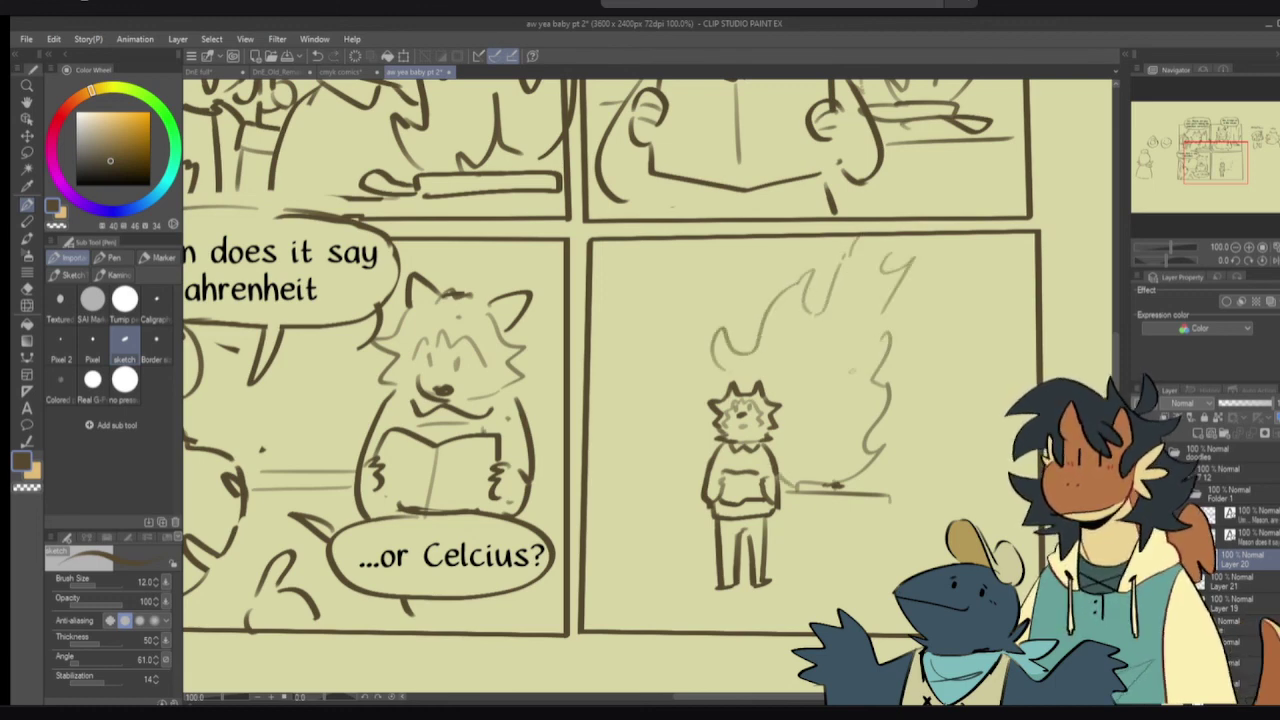
- Add an inner flame, the floor line, the stove counter and light vertical wall lines behind the fourth-panel wolf
{"action": "mouse_move", "coordinate": [802, 464]}
{"action": "left_mouse_down"}
{"action": "mouse_move", "coordinate": [842, 416]}
{"action": "mouse_move", "coordinate": [840, 462]}
{"action": "left_mouse_up"}
{"action": "left_click_drag", "start_coordinate": [668, 567], "coordinate": [692, 566]}
{"action": "mouse_move", "coordinate": [770, 568]}
{"action": "left_mouse_down"}
{"action": "mouse_move", "coordinate": [884, 568]}
{"action": "mouse_move", "coordinate": [912, 470]}
{"action": "left_mouse_up"}
{"action": "left_click_drag", "start_coordinate": [928, 438], "coordinate": [918, 530]}
{"action": "left_click_drag", "start_coordinate": [932, 376], "coordinate": [926, 444]}
{"action": "left_click_drag", "start_coordinate": [779, 506], "coordinate": [918, 510]}
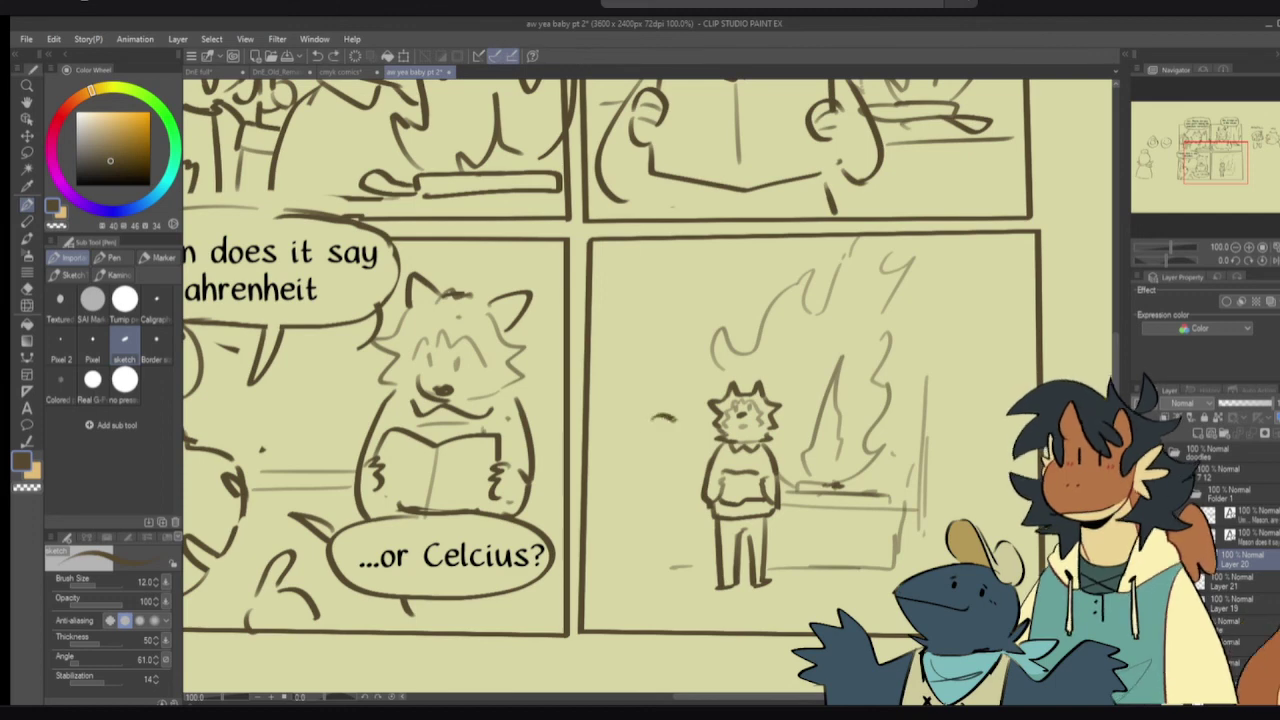
- Start the second character's head in profile to the left of the fourth-panel wolf, facing him
{"action": "mouse_move", "coordinate": [647, 408]}
{"action": "left_mouse_down"}
{"action": "mouse_move", "coordinate": [678, 428]}
{"action": "mouse_move", "coordinate": [672, 458]}
{"action": "left_mouse_up"}
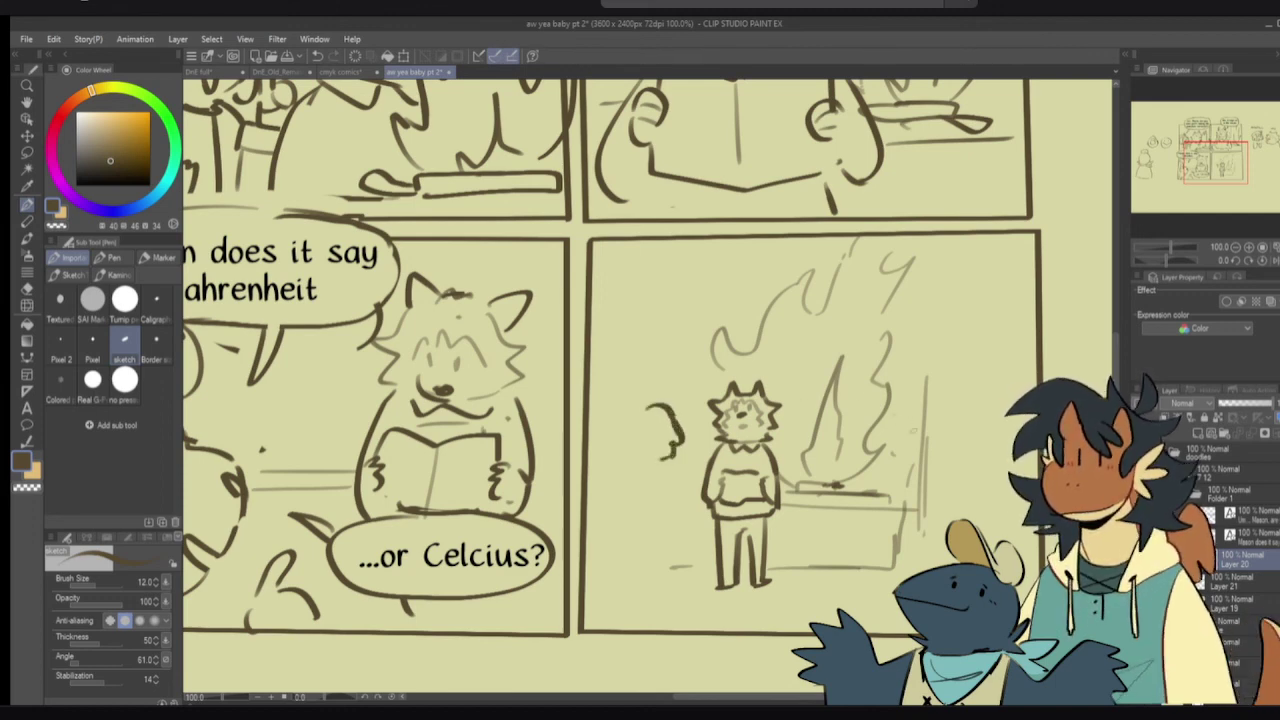
{"action": "left_click_drag", "start_coordinate": [906, 359], "coordinate": [847, 337]}
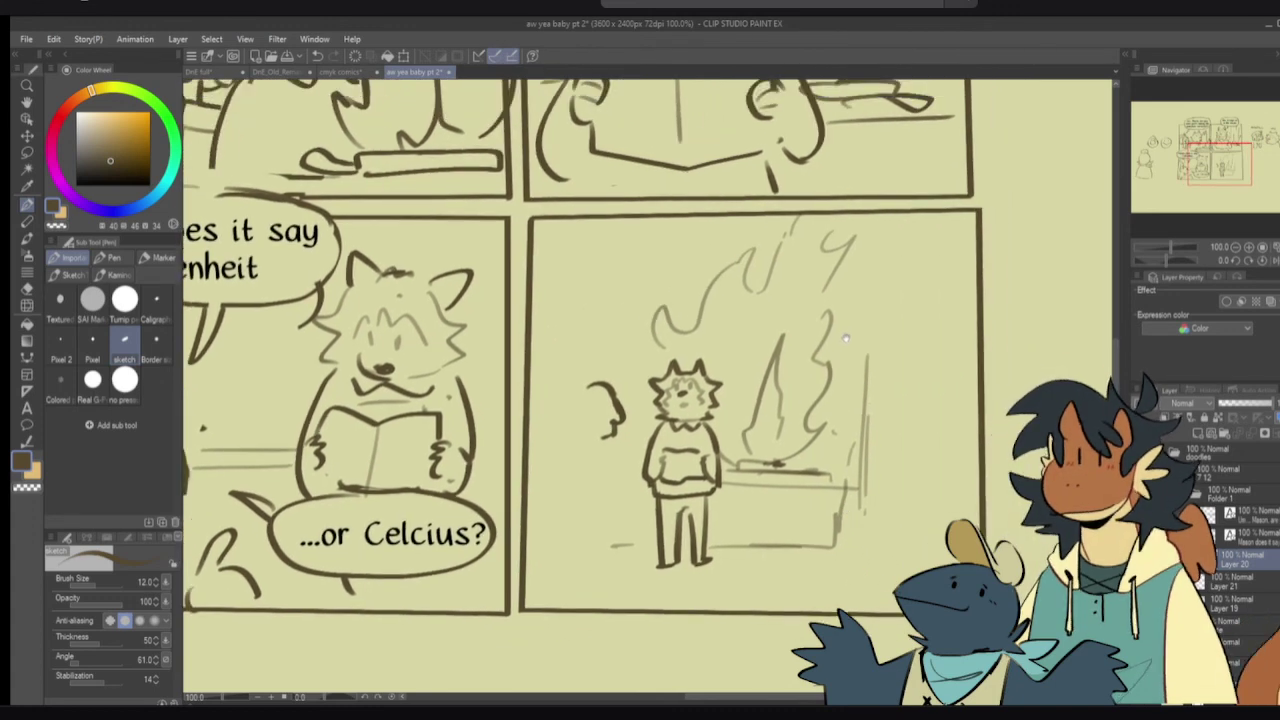
{"action": "left_click_drag", "start_coordinate": [845, 553], "coordinate": [838, 527]}
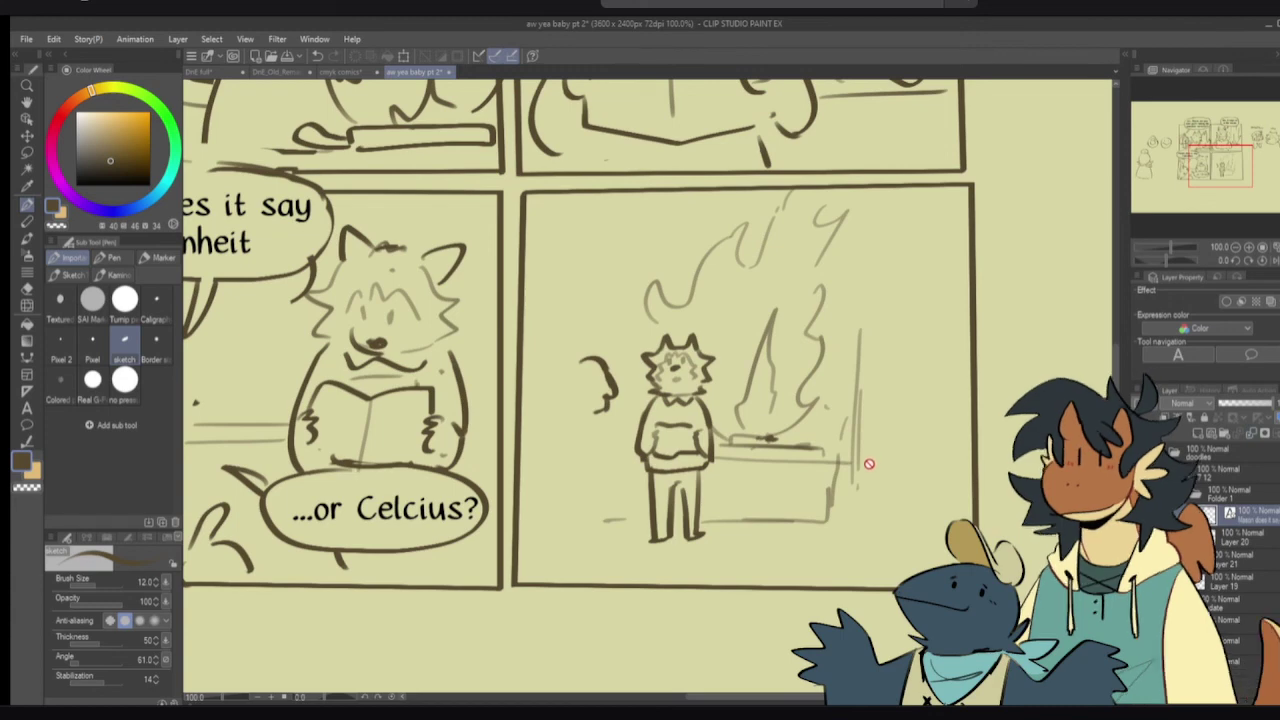
- Try starting the fourth panel's dialogue as "You don't" with "measu" on a second line
{"action": "key", "text": "t"}
{"action": "left_click", "coordinate": [838, 510]}
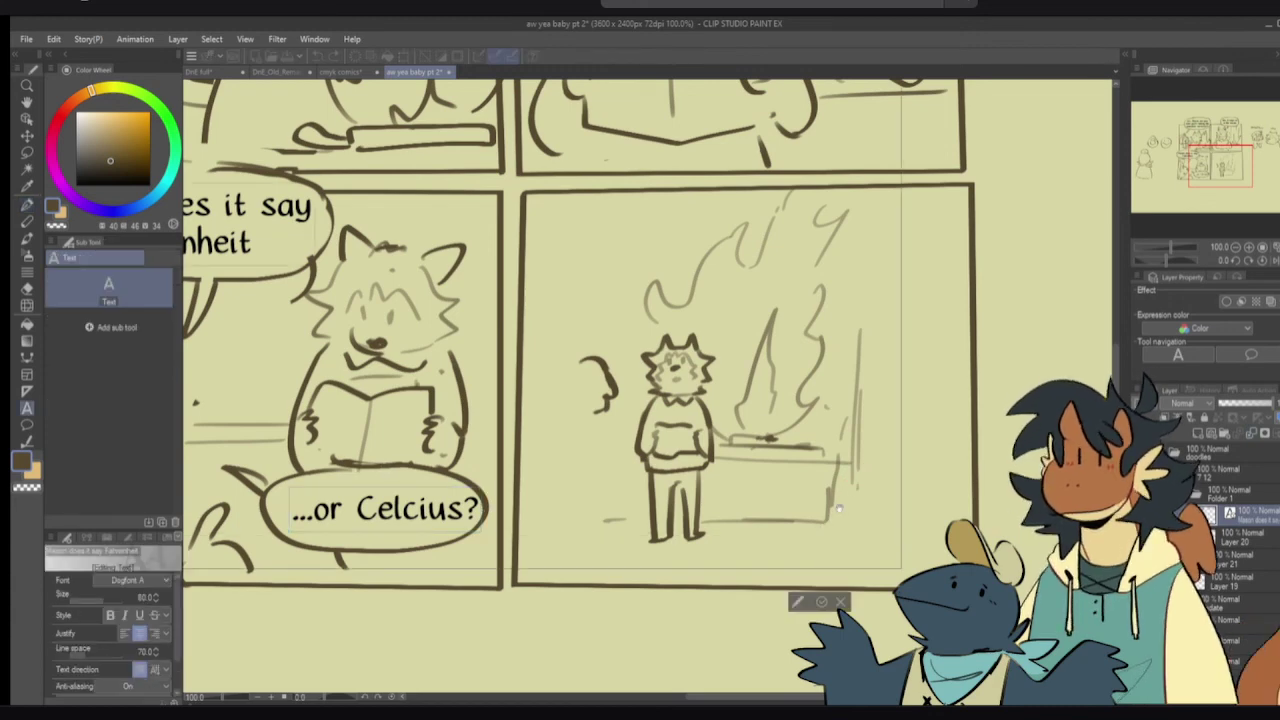
{"action": "type", "text": "you"}
{"action": "key", "text": "BackSpace"}
{"action": "key", "text": "BackSpace"}
{"action": "key", "text": "BackSpace"}
{"action": "type", "text": "You don't"}
{"action": "key", "text": "Return"}
{"action": "type", "text": "measu"}
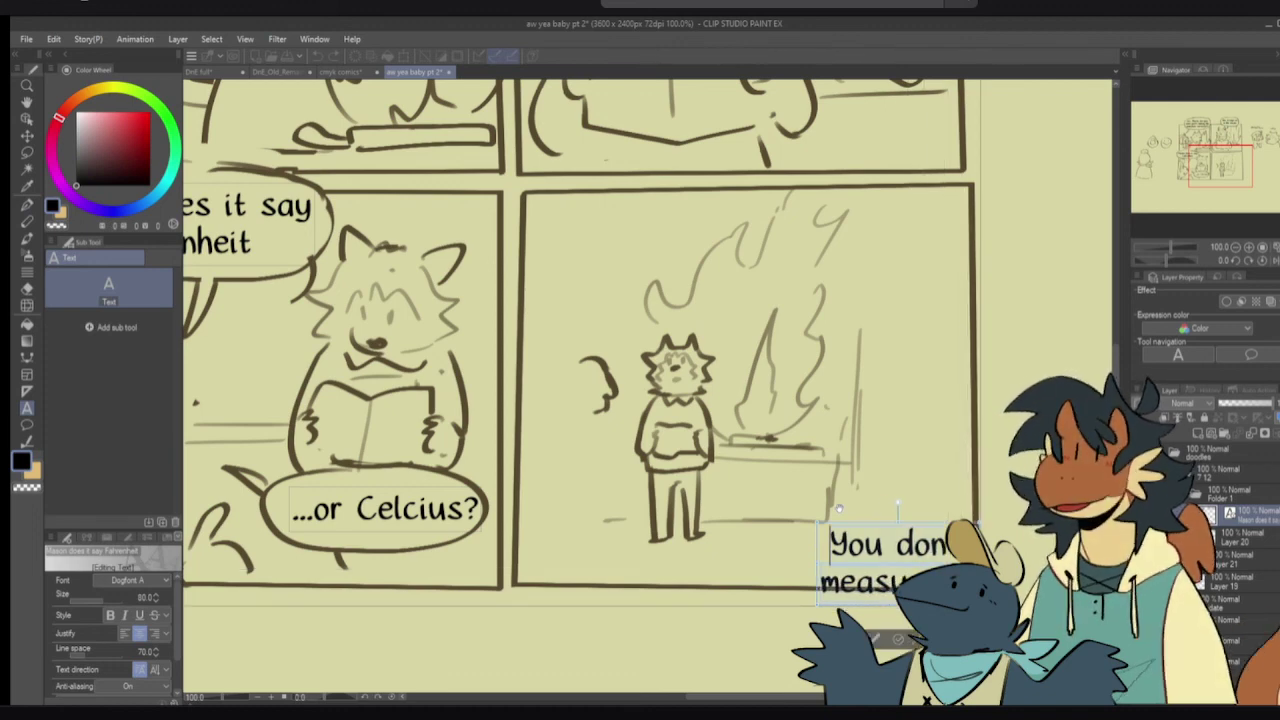
{"action": "key", "text": "BackSpace"}
{"action": "key", "text": "BackSpace"}
{"action": "key", "text": "BackSpace"}
{"action": "key", "text": "BackSpace"}
{"action": "key", "text": "BackSpace"}
{"action": "key", "text": "BackSpace"}
{"action": "key", "text": "BackSpace"}
{"action": "key", "text": "BackSpace"}
{"action": "key", "text": "BackSpace"}
{"action": "key", "text": "BackSpace"}
{"action": "key", "text": "BackSpace"}
{"action": "key", "text": "BackSpace"}
{"action": "key", "text": "BackSpace"}
{"action": "key", "text": "BackSpace"}
{"action": "key", "text": "BackSpace"}
- Letter the fourth panel's dialogue as "You don't measure" with "in Kelvins?" on the second line
{"action": "type", "text": "You don't measu"}
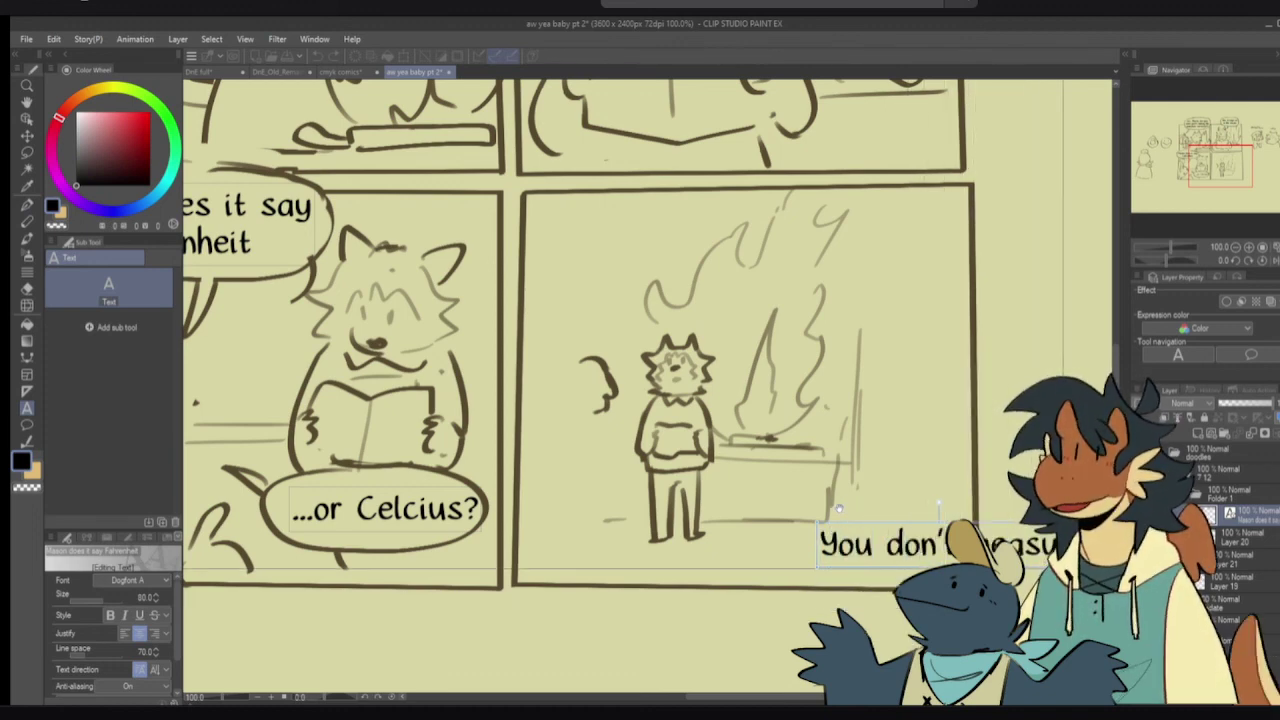
{"action": "type", "text": "in Kelvin?"}
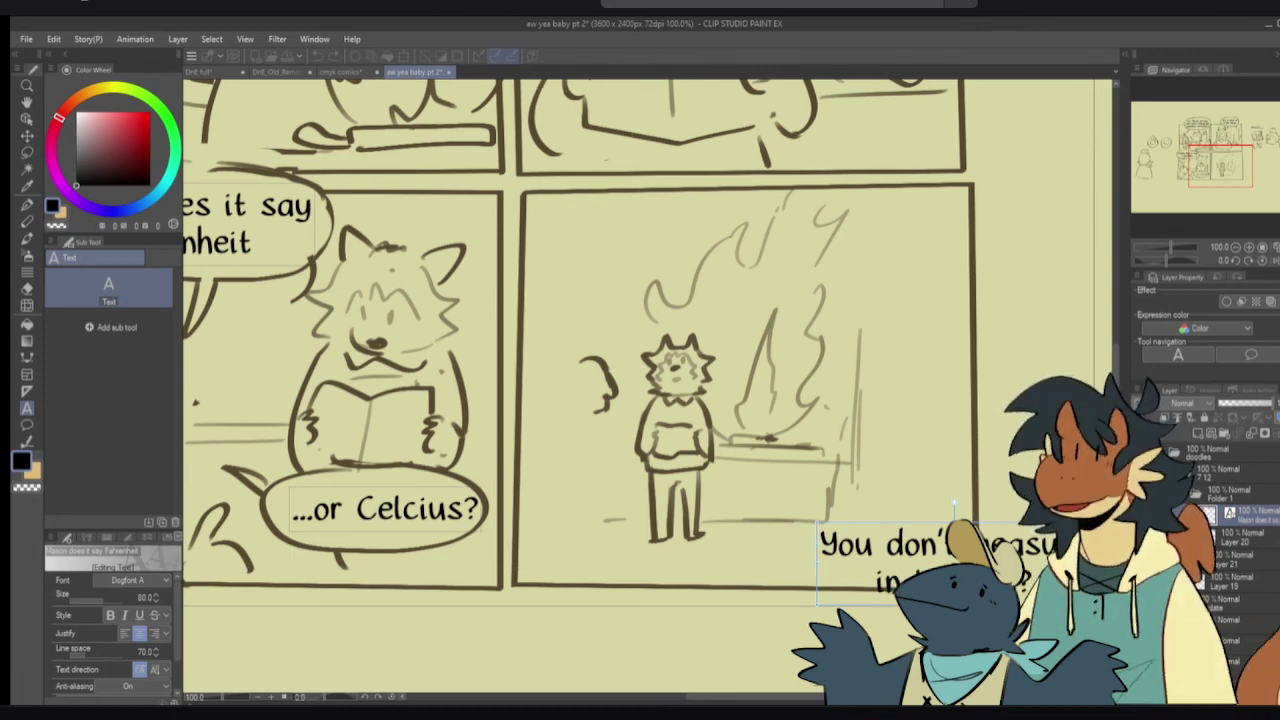
{"action": "left_click", "coordinate": [816, 556]}
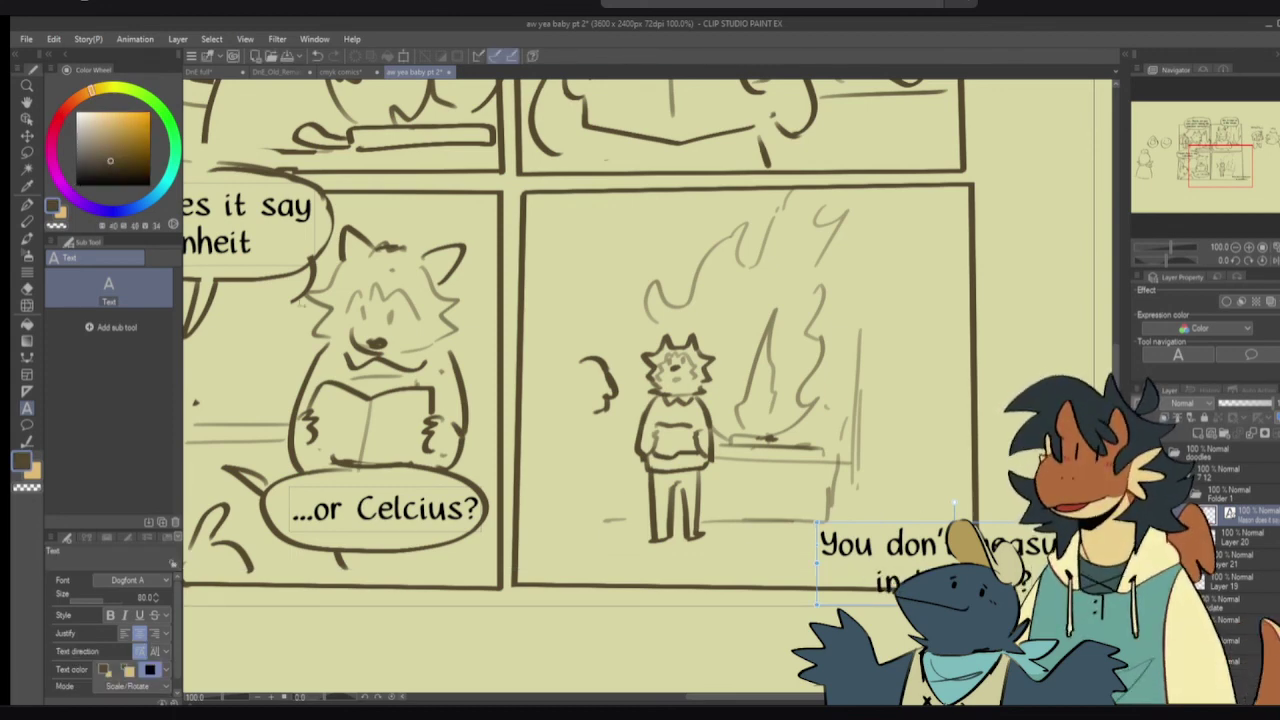
- On Layer 20, redraw the fourth-panel wolf's arms and hands around the book and add a small flame stroke beside him
{"action": "left_click", "coordinate": [27, 204]}
{"action": "left_click", "coordinate": [1232, 539]}
{"action": "mouse_move", "coordinate": [687, 408]}
{"action": "left_mouse_down"}
{"action": "mouse_move", "coordinate": [703, 644]}
{"action": "mouse_move", "coordinate": [667, 392]}
{"action": "mouse_move", "coordinate": [680, 376]}
{"action": "mouse_move", "coordinate": [700, 446]}
{"action": "left_mouse_up"}
{"action": "key", "text": "e"}
{"action": "left_click_drag", "start_coordinate": [686, 396], "coordinate": [699, 439]}
{"action": "key", "text": "p"}
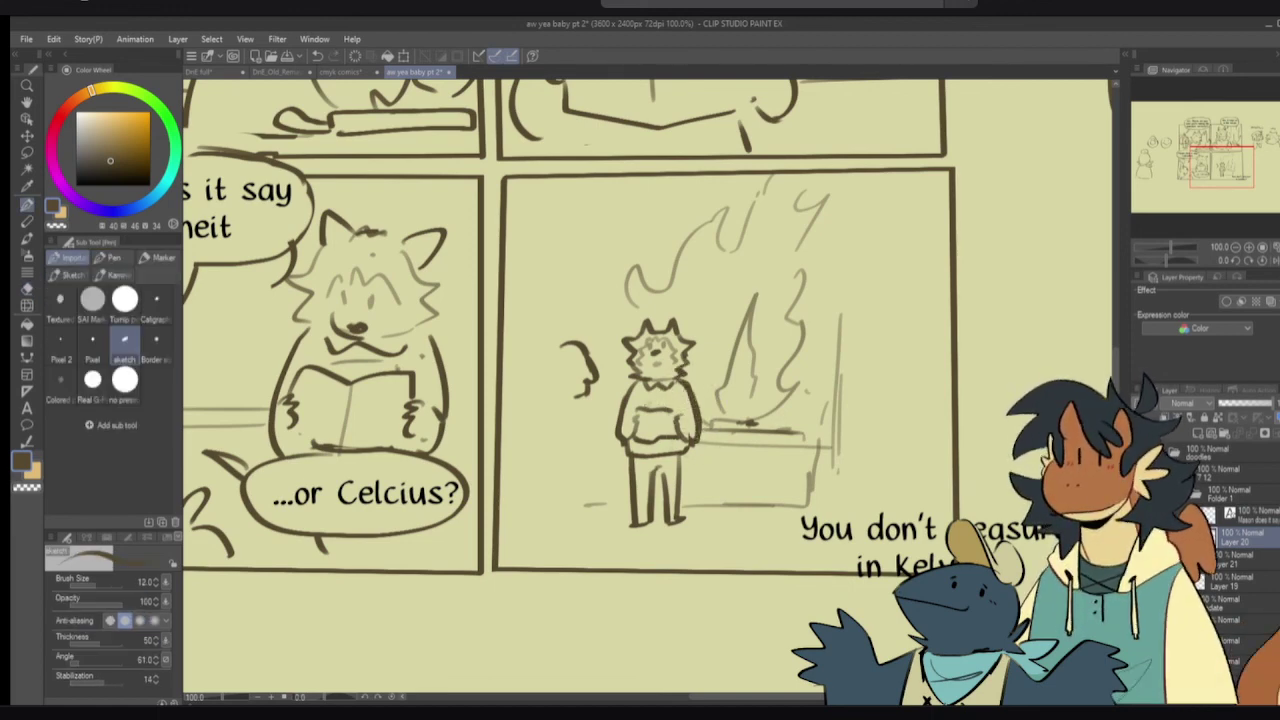
{"action": "key", "text": "e"}
{"action": "left_click_drag", "start_coordinate": [630, 386], "coordinate": [617, 428]}
{"action": "key", "text": "p"}
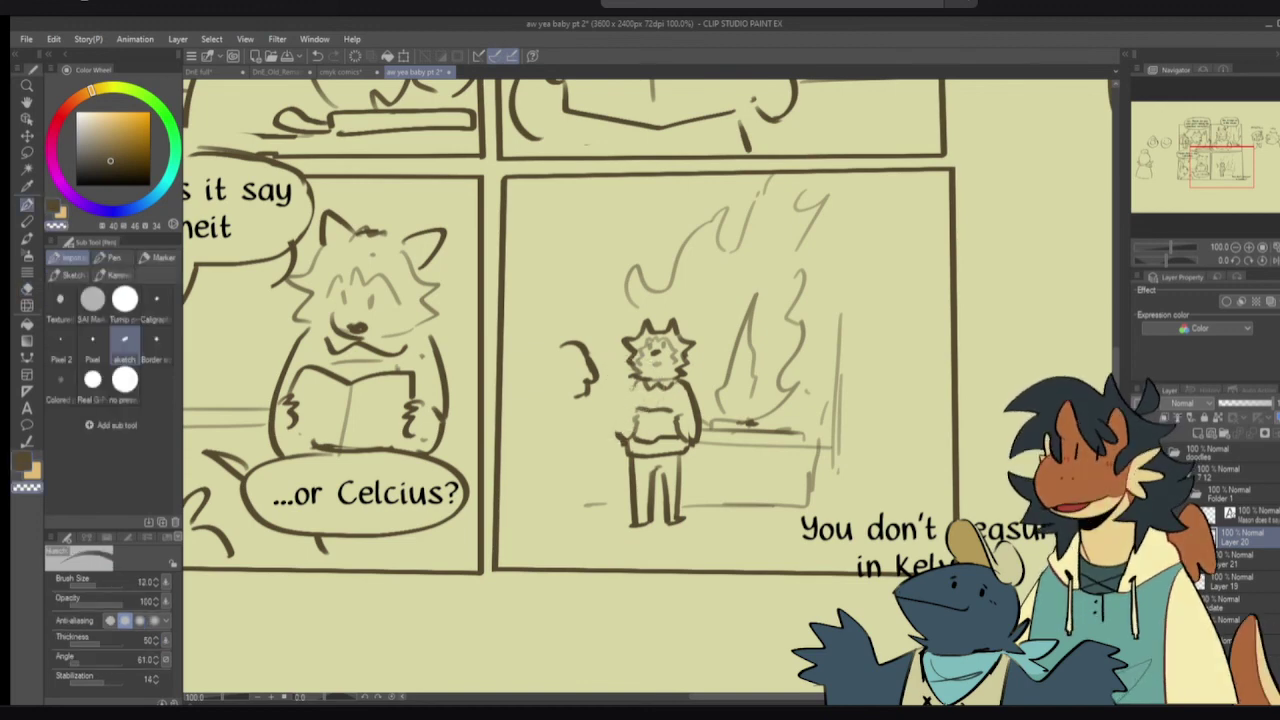
{"action": "key", "text": "c"}
{"action": "mouse_move", "coordinate": [637, 381]}
{"action": "left_mouse_down"}
{"action": "mouse_move", "coordinate": [616, 417]}
{"action": "mouse_move", "coordinate": [628, 446]}
{"action": "mouse_move", "coordinate": [725, 435]}
{"action": "left_mouse_up"}
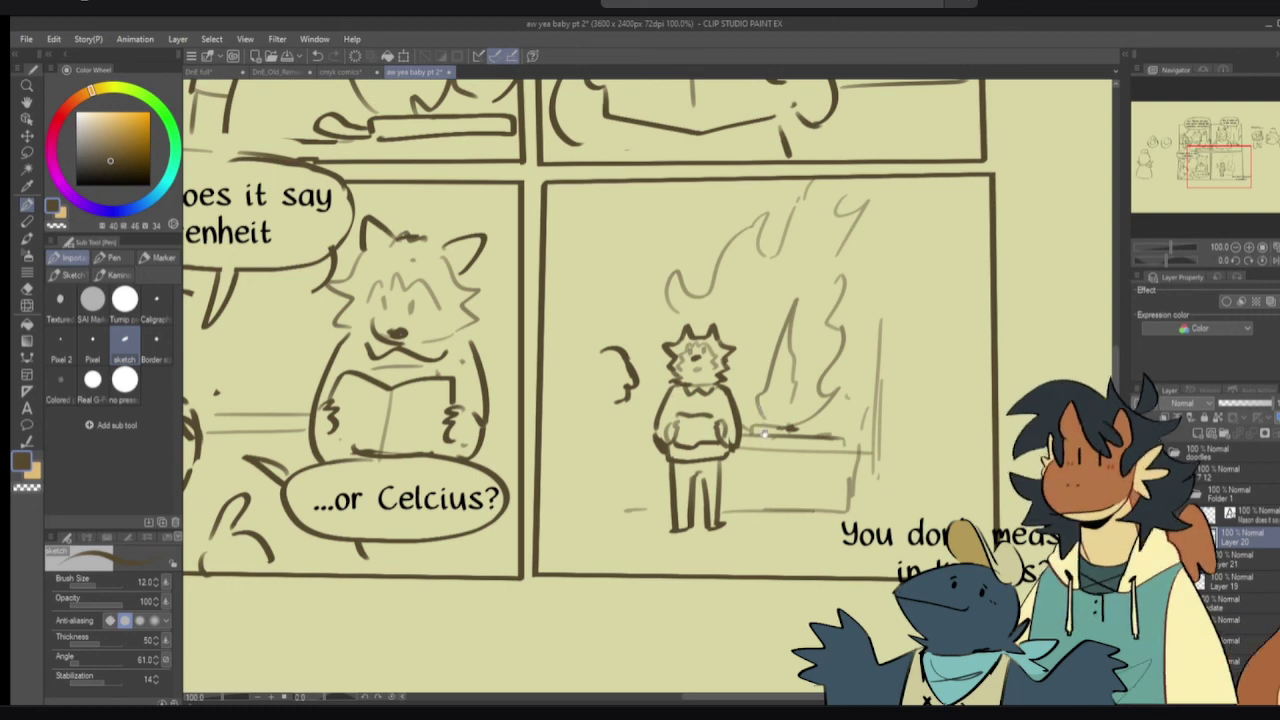
{"action": "left_click_drag", "start_coordinate": [775, 451], "coordinate": [737, 449]}
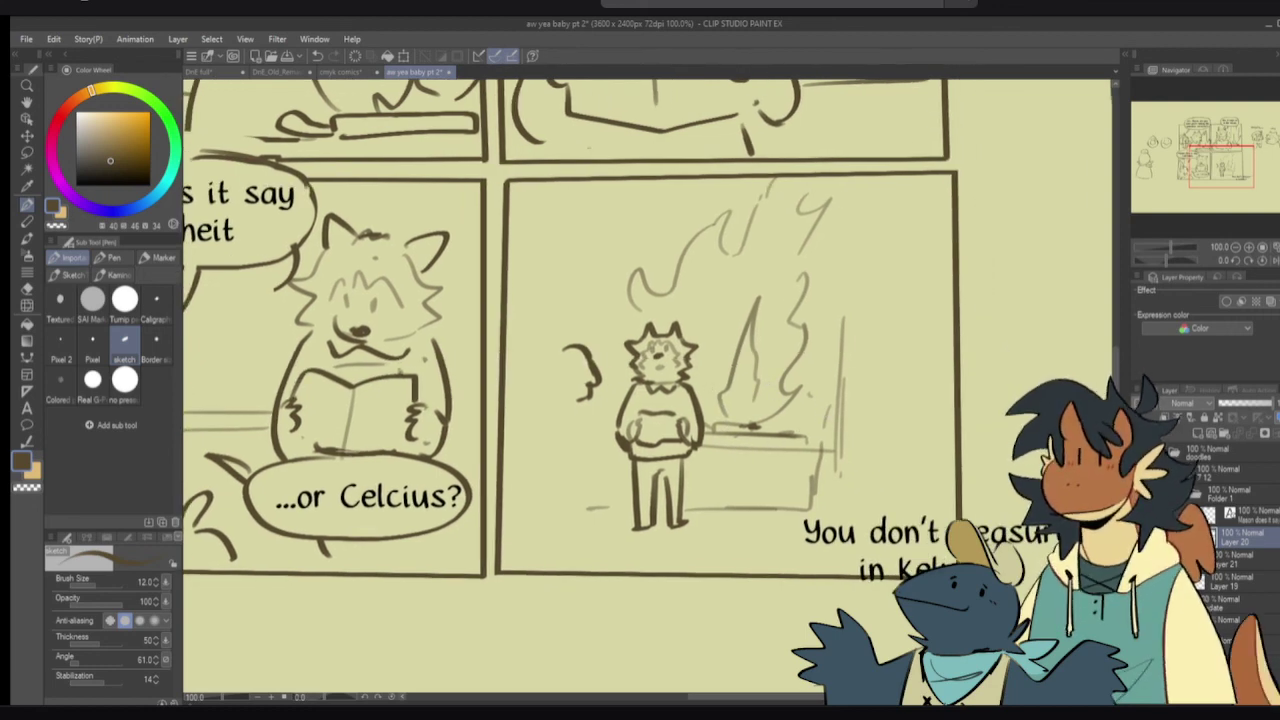
{"action": "left_click_drag", "start_coordinate": [718, 386], "coordinate": [704, 342]}
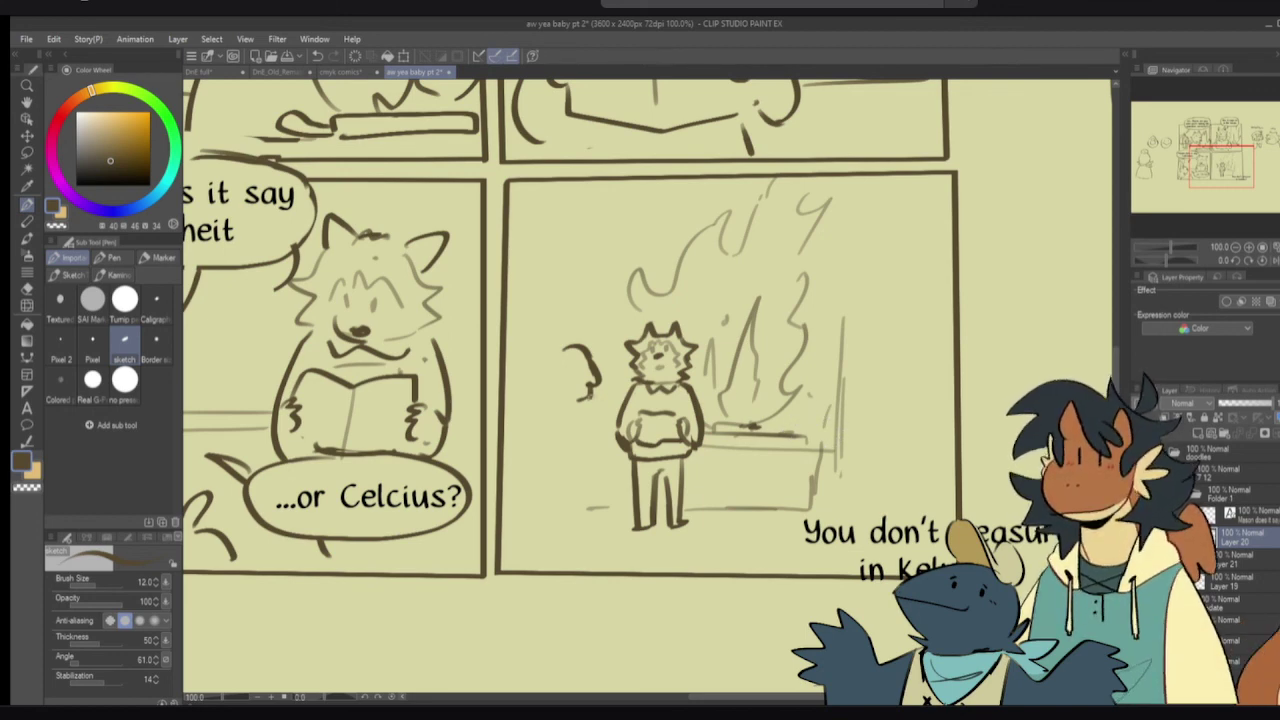
- Outline the second character's head and standing body left of the fourth-panel wolf and fill the figure as a solid dark silhouette
{"action": "mouse_move", "coordinate": [566, 350]}
{"action": "left_mouse_down"}
{"action": "mouse_move", "coordinate": [545, 365]}
{"action": "mouse_move", "coordinate": [543, 394]}
{"action": "mouse_move", "coordinate": [558, 522]}
{"action": "left_mouse_up"}
{"action": "mouse_move", "coordinate": [591, 398]}
{"action": "left_mouse_down"}
{"action": "mouse_move", "coordinate": [590, 519]}
{"action": "mouse_move", "coordinate": [546, 507]}
{"action": "mouse_move", "coordinate": [542, 533]}
{"action": "mouse_move", "coordinate": [590, 540]}
{"action": "left_mouse_up"}
{"action": "mouse_move", "coordinate": [557, 403]}
{"action": "left_mouse_down"}
{"action": "mouse_move", "coordinate": [540, 426]}
{"action": "mouse_move", "coordinate": [542, 542]}
{"action": "left_mouse_up"}
{"action": "key", "text": "ctrl+z"}
{"action": "key", "text": "ctrl+z"}
{"action": "key", "text": "ctrl+z"}
{"action": "key", "text": "ctrl+z"}
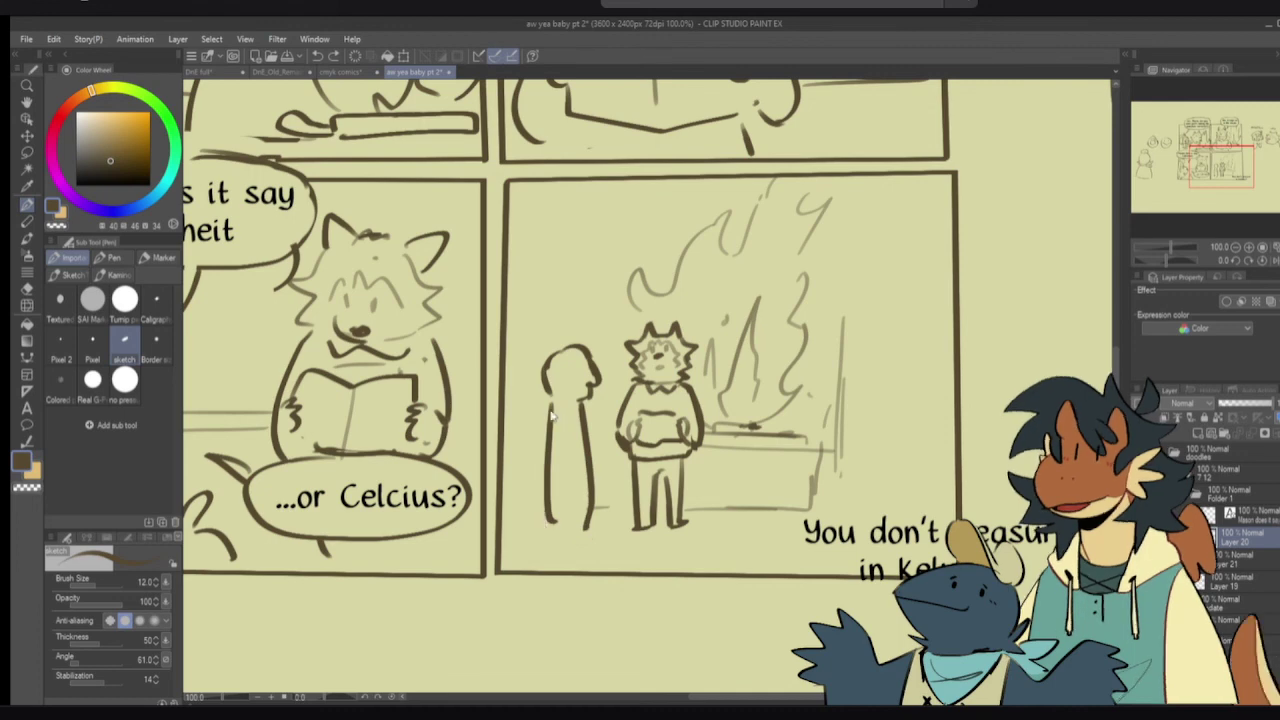
{"action": "mouse_move", "coordinate": [550, 402]}
{"action": "left_mouse_down"}
{"action": "mouse_move", "coordinate": [537, 437]}
{"action": "mouse_move", "coordinate": [548, 546]}
{"action": "mouse_move", "coordinate": [555, 557]}
{"action": "mouse_move", "coordinate": [569, 524]}
{"action": "mouse_move", "coordinate": [590, 556]}
{"action": "left_mouse_up"}
{"action": "left_click_drag", "start_coordinate": [586, 405], "coordinate": [590, 552]}
{"action": "key", "text": "g"}
{"action": "left_click", "coordinate": [565, 410]}
- Extend slanted strokes down and left from both fourth-panel characters' feet and touch up the wolf's arm
{"action": "key", "text": "p"}
{"action": "mouse_move", "coordinate": [556, 548]}
{"action": "left_mouse_down"}
{"action": "mouse_move", "coordinate": [536, 566]}
{"action": "mouse_move", "coordinate": [596, 566]}
{"action": "mouse_move", "coordinate": [542, 567]}
{"action": "left_mouse_up"}
{"action": "left_click_drag", "start_coordinate": [640, 529], "coordinate": [600, 566]}
{"action": "mouse_move", "coordinate": [646, 530]}
{"action": "left_mouse_down"}
{"action": "mouse_move", "coordinate": [688, 524]}
{"action": "mouse_move", "coordinate": [654, 569]}
{"action": "left_mouse_up"}
{"action": "left_click_drag", "start_coordinate": [683, 531], "coordinate": [662, 571]}
{"action": "left_click_drag", "start_coordinate": [810, 442], "coordinate": [876, 477]}
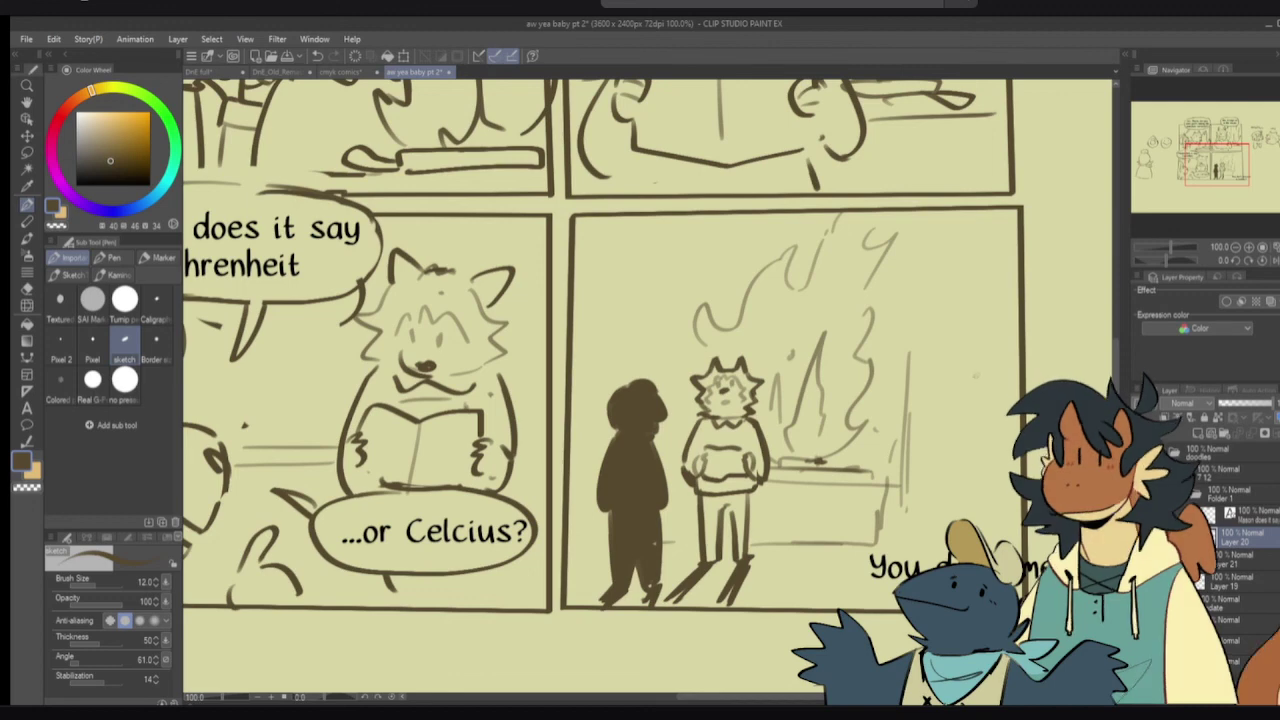
{"action": "mouse_move", "coordinate": [700, 430]}
{"action": "left_mouse_down"}
{"action": "mouse_move", "coordinate": [680, 402]}
{"action": "mouse_move", "coordinate": [740, 438]}
{"action": "mouse_move", "coordinate": [723, 438]}
{"action": "left_mouse_up"}
{"action": "key", "text": "ctrl+minus"}
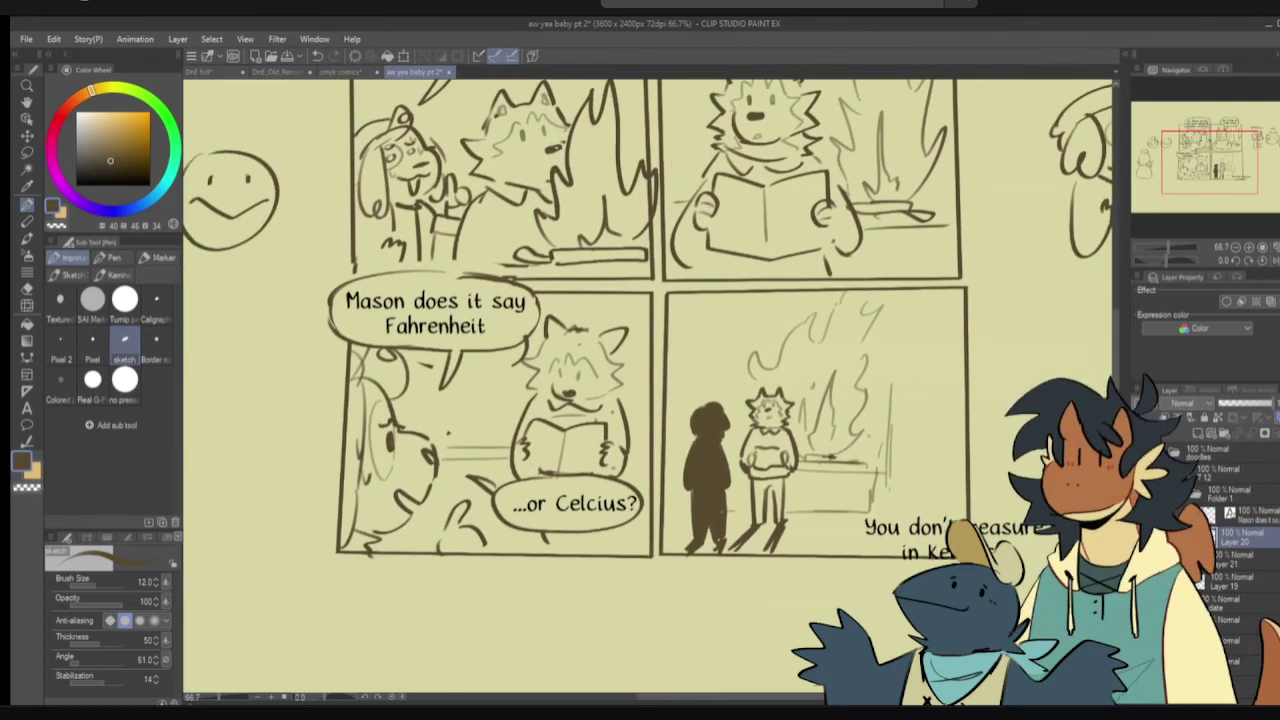
- Replace the fourth panel's dialogue with "oh" and move it into the upper-left area of that panel
{"action": "key", "text": "t"}
{"action": "left_click", "coordinate": [930, 545]}
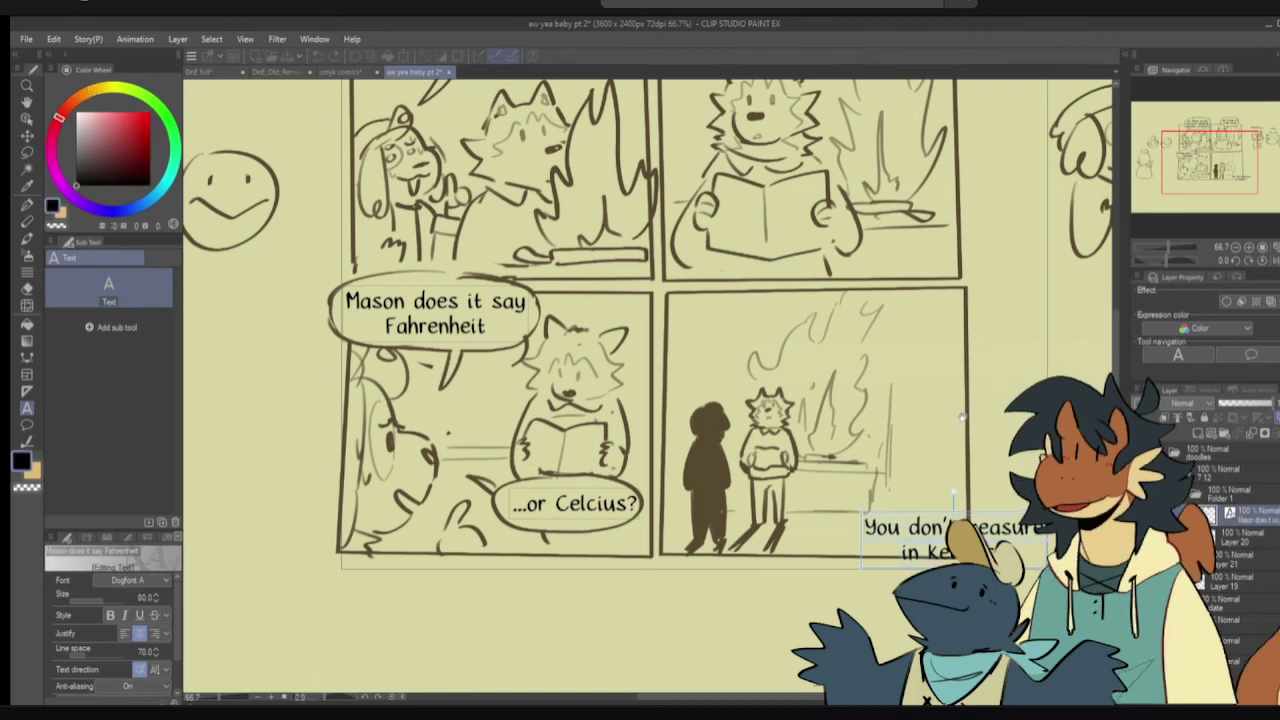
{"action": "key", "text": "ctrl+a"}
{"action": "type", "text": "oh"}
{"action": "left_click", "coordinate": [876, 579]}
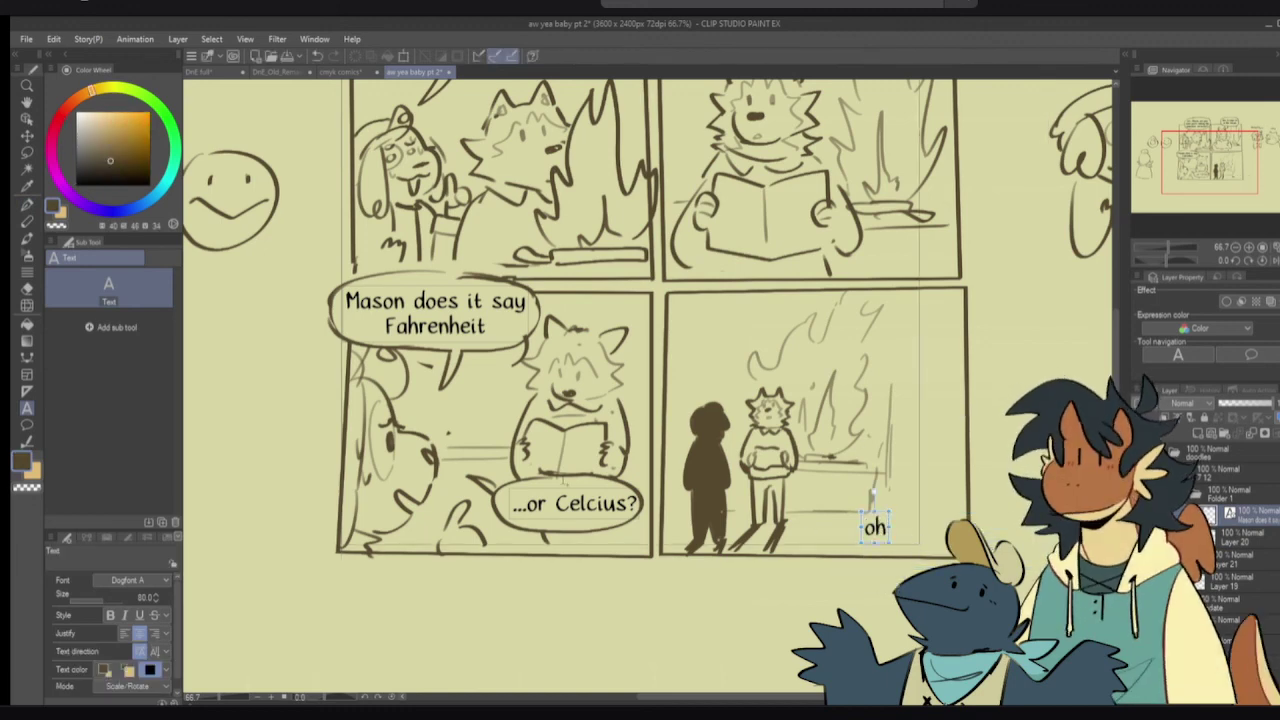
{"action": "left_click", "coordinate": [27, 204]}
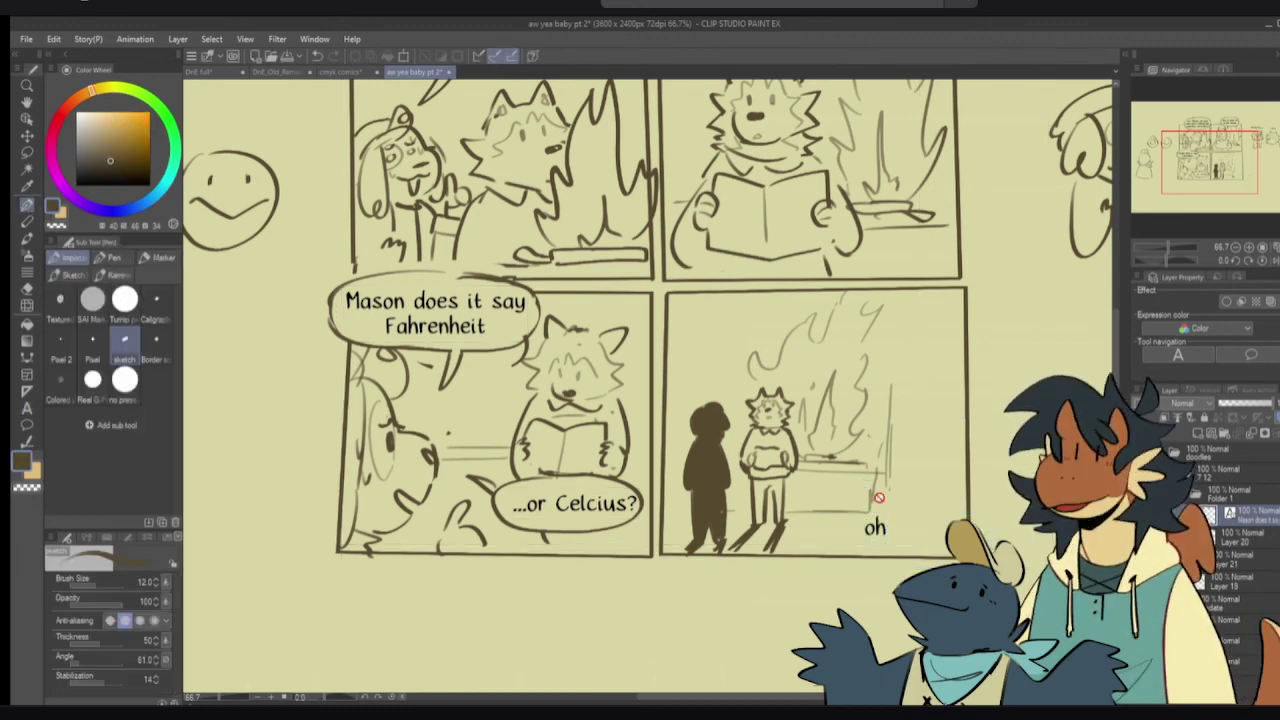
{"action": "left_click_drag", "start_coordinate": [874, 525], "coordinate": [687, 331]}
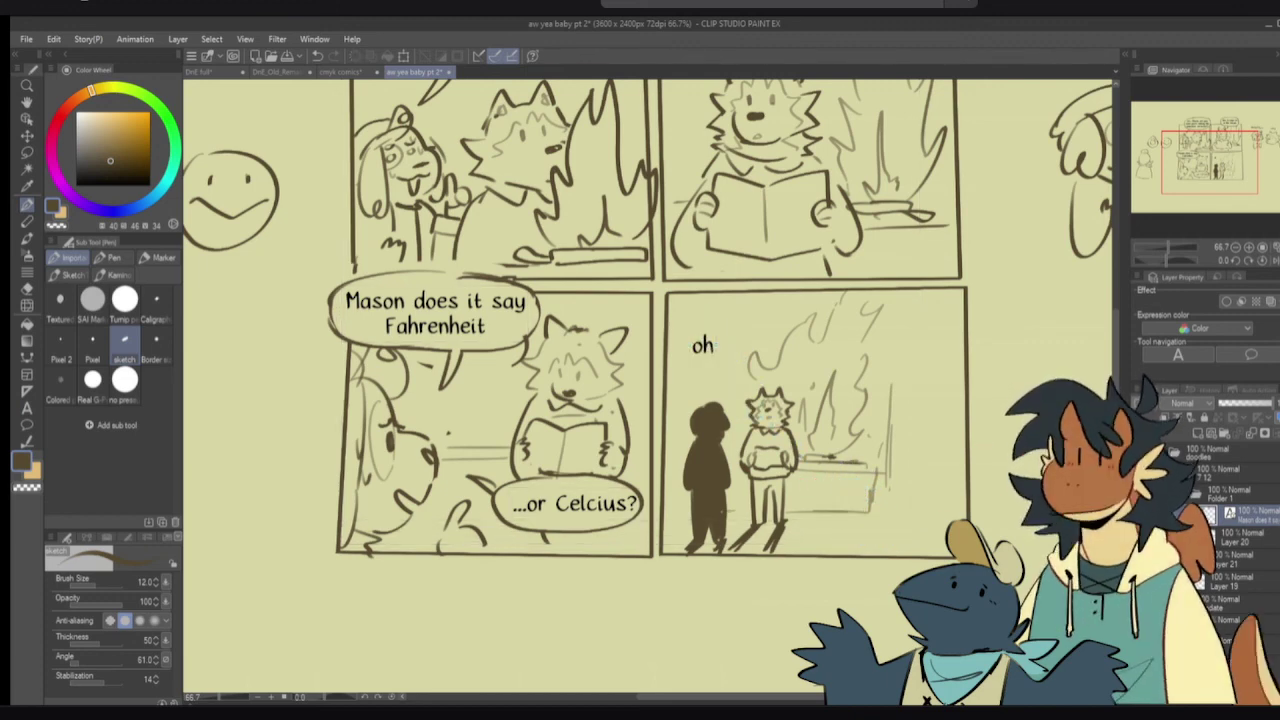
- On Layer 20, lasso the fourth panel's two characters and fire background, shift them slightly right, and clear the selection
{"action": "left_click", "coordinate": [1238, 540]}
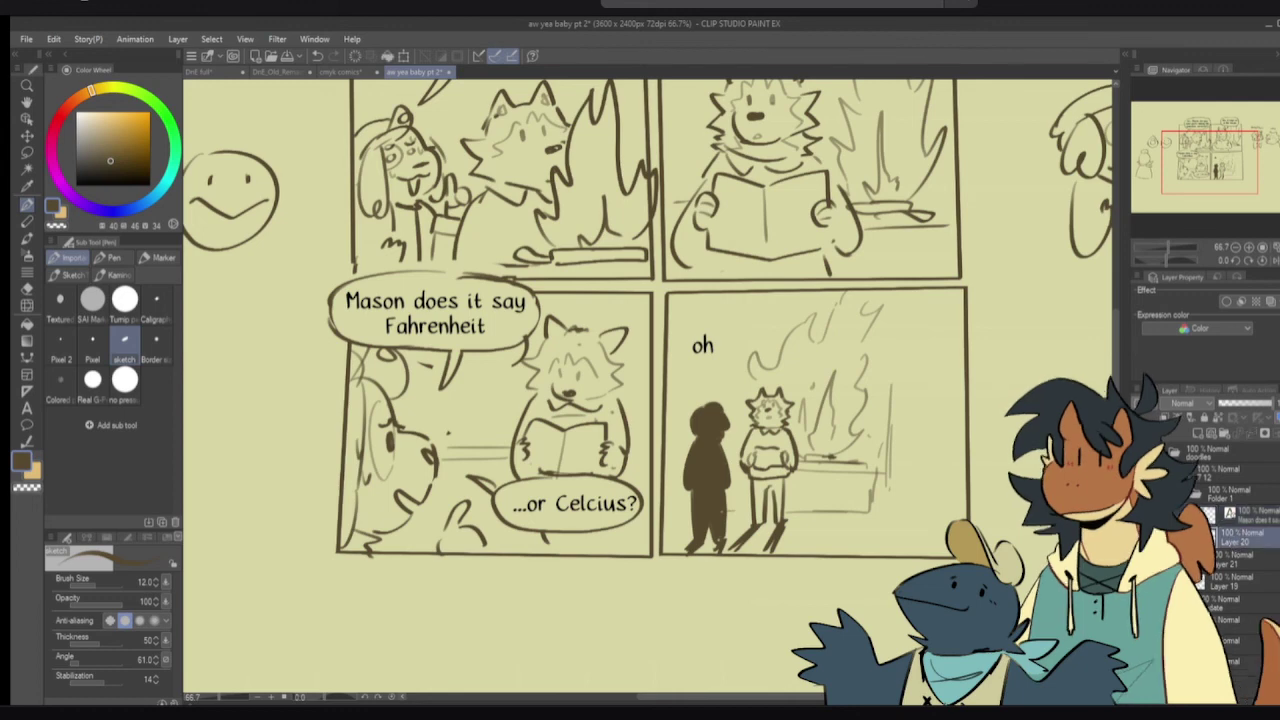
{"action": "key", "text": "m"}
{"action": "mouse_move", "coordinate": [676, 548]}
{"action": "left_mouse_down"}
{"action": "mouse_move", "coordinate": [885, 529]}
{"action": "mouse_move", "coordinate": [946, 458]}
{"action": "mouse_move", "coordinate": [938, 370]}
{"action": "mouse_move", "coordinate": [903, 295]}
{"action": "mouse_move", "coordinate": [857, 288]}
{"action": "mouse_move", "coordinate": [760, 312]}
{"action": "mouse_move", "coordinate": [686, 380]}
{"action": "left_mouse_up"}
{"action": "key", "text": "p"}
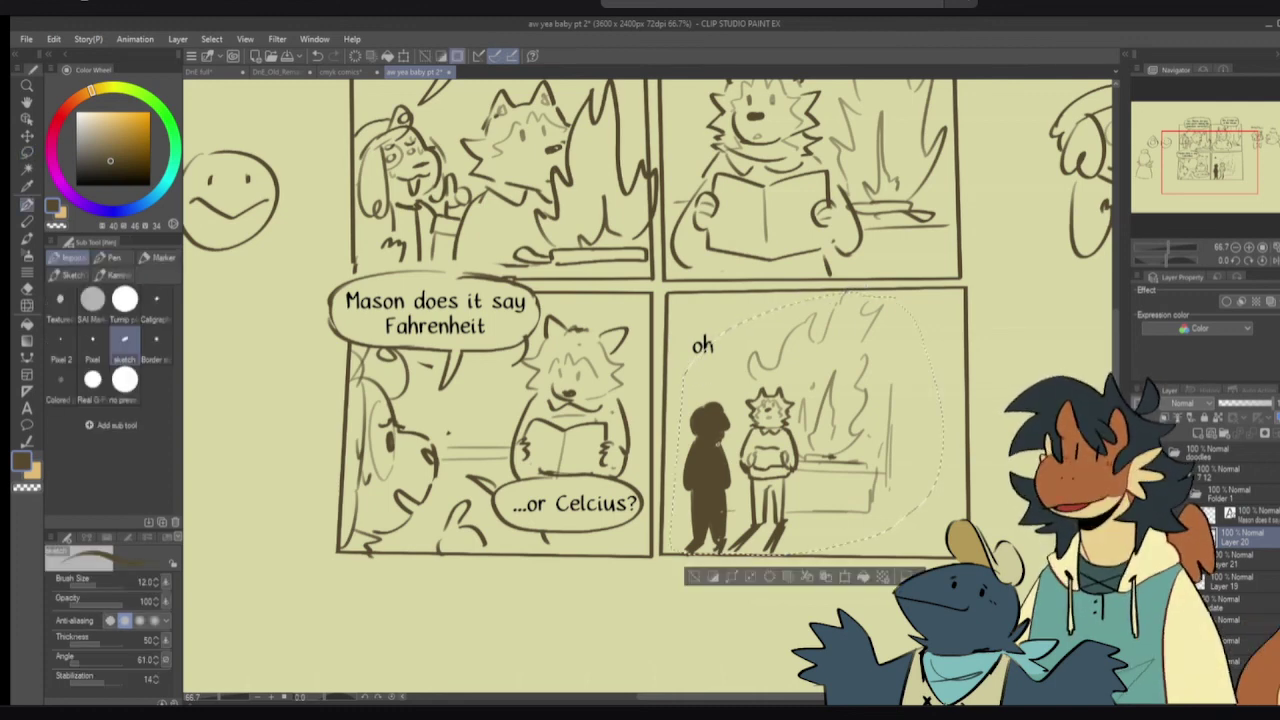
{"action": "left_click_drag", "start_coordinate": [721, 482], "coordinate": [771, 477]}
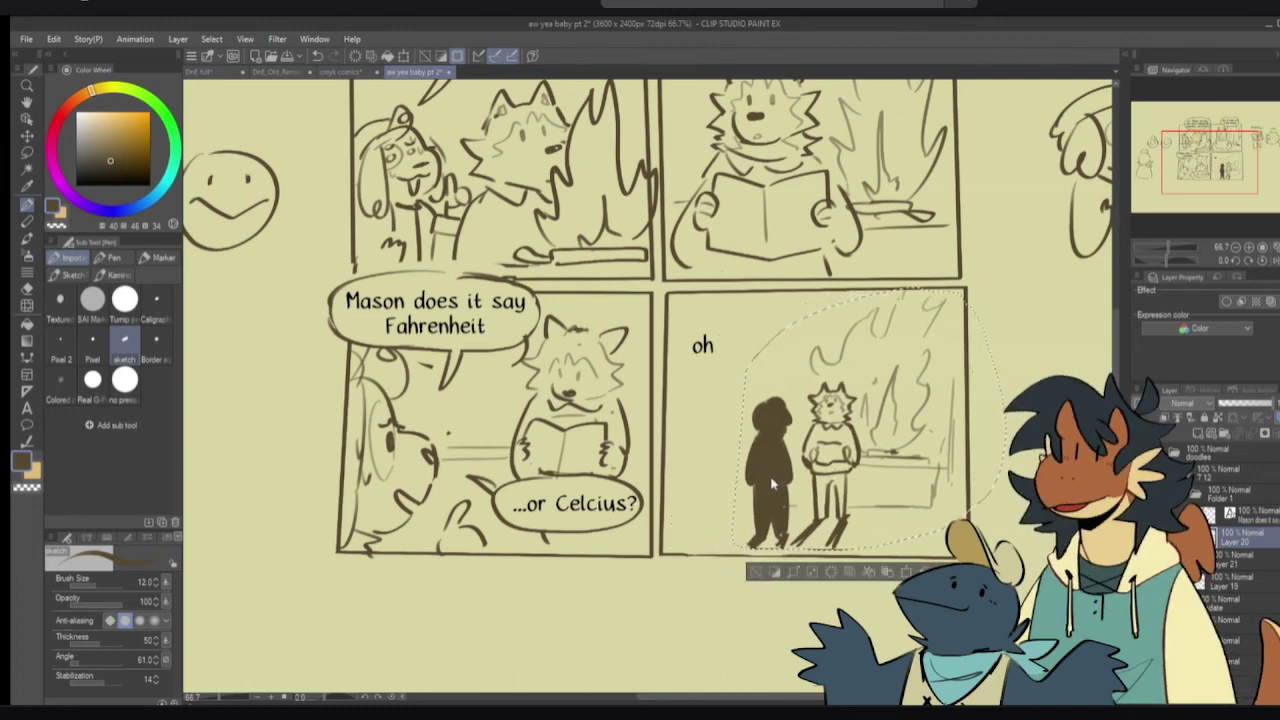
{"action": "key", "text": "ctrl+d"}
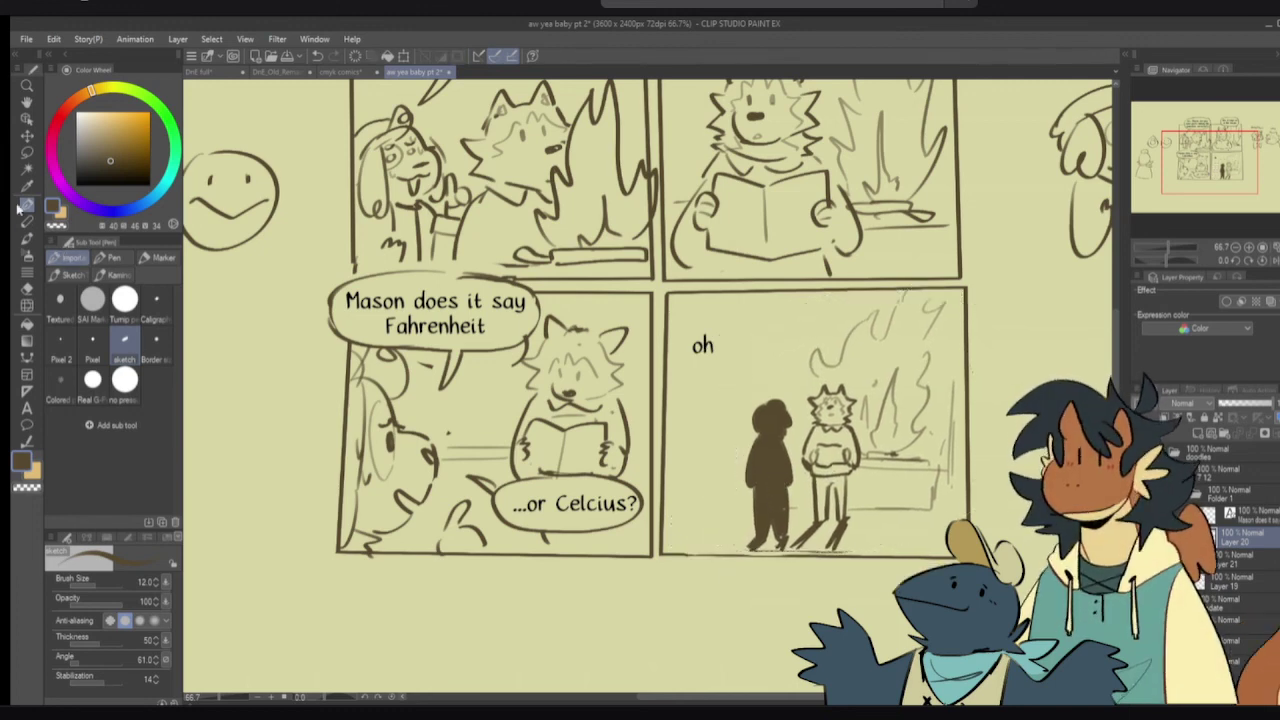
- Brush dark horizontal shadow strokes across the floor beside and behind the fourth-panel characters' feet
{"action": "left_click_drag", "start_coordinate": [860, 477], "coordinate": [927, 476]}
{"action": "key", "text": "ctrl+z"}
{"action": "mouse_move", "coordinate": [849, 507]}
{"action": "left_mouse_down"}
{"action": "mouse_move", "coordinate": [931, 512]}
{"action": "mouse_move", "coordinate": [850, 523]}
{"action": "mouse_move", "coordinate": [900, 525]}
{"action": "mouse_move", "coordinate": [863, 529]}
{"action": "mouse_move", "coordinate": [838, 524]}
{"action": "mouse_move", "coordinate": [836, 510]}
{"action": "left_mouse_up"}
{"action": "mouse_move", "coordinate": [822, 513]}
{"action": "left_mouse_down"}
{"action": "mouse_move", "coordinate": [836, 507]}
{"action": "mouse_move", "coordinate": [790, 512]}
{"action": "mouse_move", "coordinate": [813, 521]}
{"action": "left_mouse_up"}
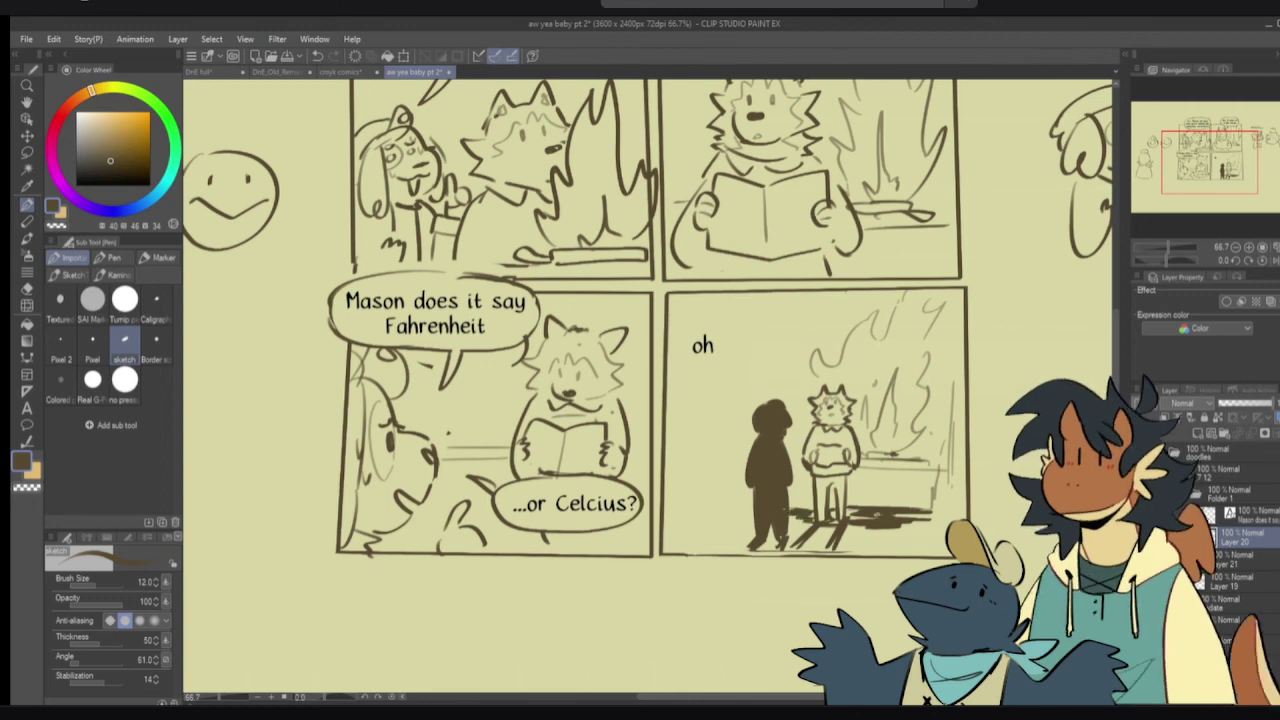
- Move the "oh" text closer to the characters and draw a round speech bubble around it with a tail towards the wolf
{"action": "mouse_move", "coordinate": [704, 348]}
{"action": "left_mouse_down"}
{"action": "mouse_move", "coordinate": [755, 348]}
{"action": "mouse_move", "coordinate": [729, 362]}
{"action": "mouse_move", "coordinate": [742, 328]}
{"action": "left_mouse_up"}
{"action": "left_click", "coordinate": [1241, 538]}
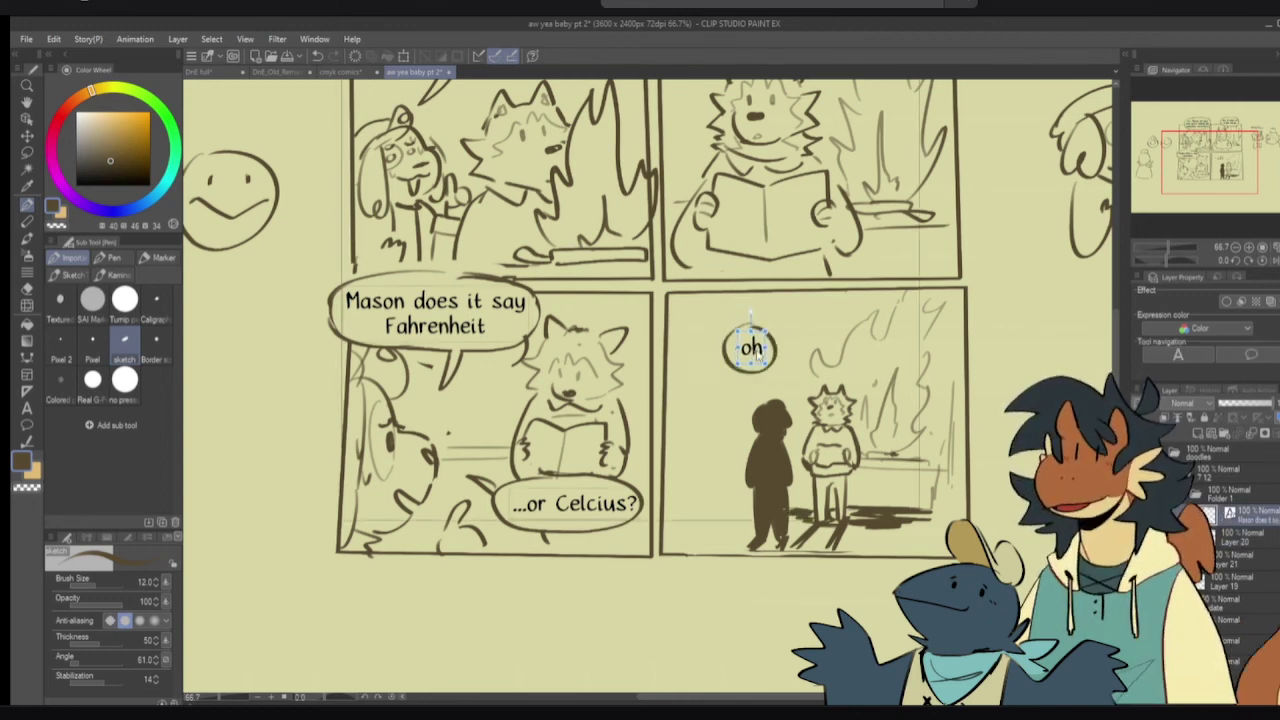
{"action": "mouse_move", "coordinate": [764, 364]}
{"action": "left_mouse_down"}
{"action": "mouse_move", "coordinate": [788, 376]}
{"action": "mouse_move", "coordinate": [752, 348]}
{"action": "left_mouse_up"}
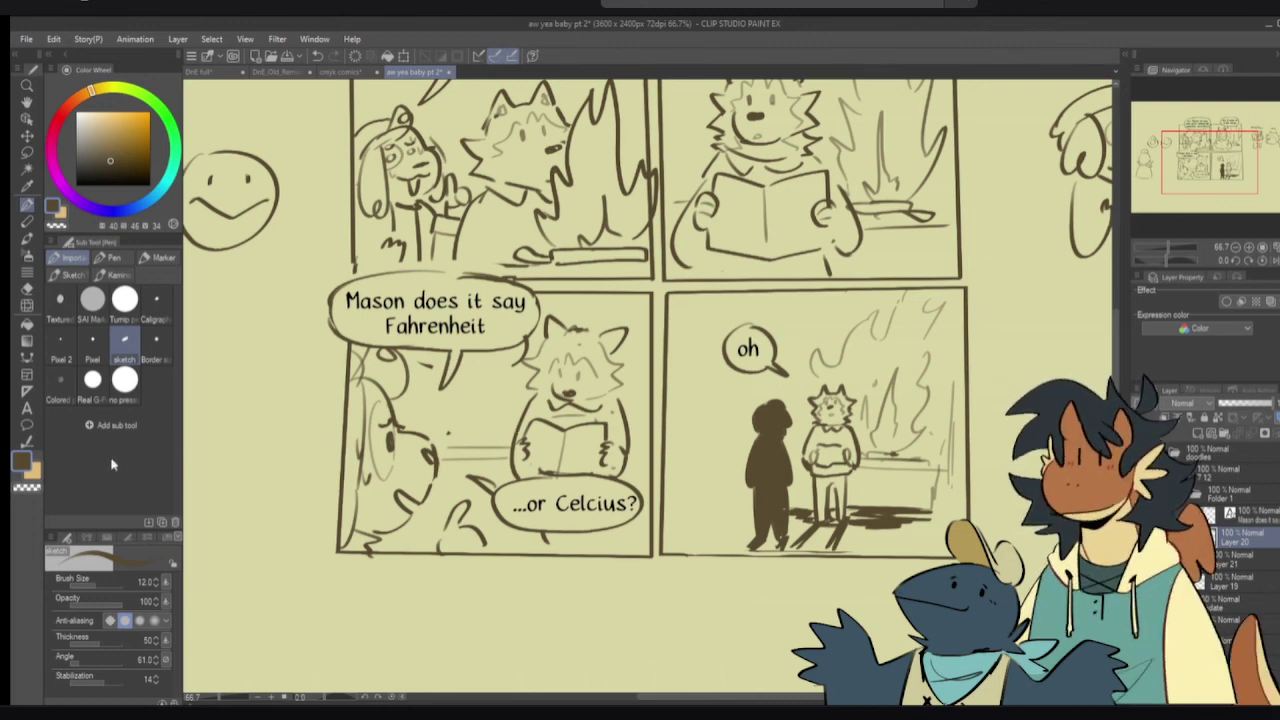
- Try adding dark shading to the book and chest of the fourth-panel wolf
{"action": "mouse_move", "coordinate": [812, 418]}
{"action": "left_mouse_down"}
{"action": "mouse_move", "coordinate": [826, 394]}
{"action": "mouse_move", "coordinate": [830, 422]}
{"action": "mouse_move", "coordinate": [838, 400]}
{"action": "mouse_move", "coordinate": [826, 446]}
{"action": "mouse_move", "coordinate": [844, 424]}
{"action": "left_mouse_up"}
{"action": "key", "text": "ctrl+z"}
{"action": "key", "text": "ctrl+z"}
{"action": "key", "text": "ctrl+z"}
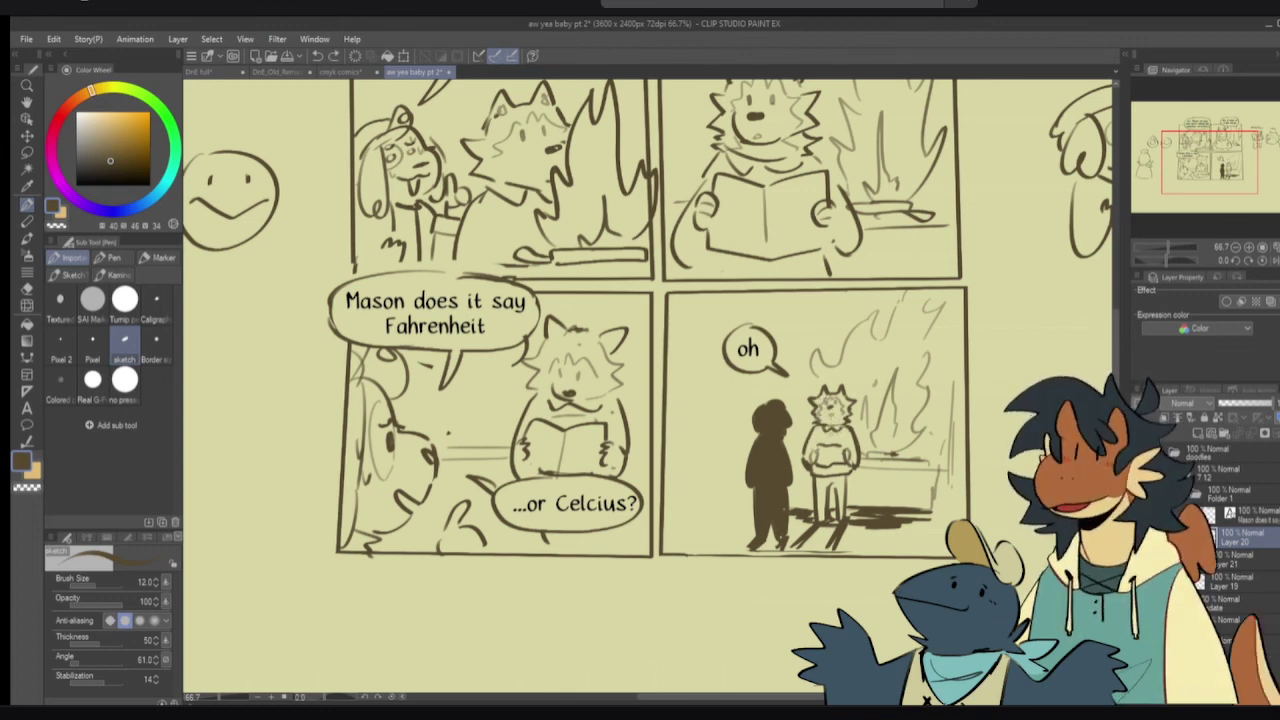
{"action": "mouse_move", "coordinate": [814, 428]}
{"action": "left_mouse_down"}
{"action": "mouse_move", "coordinate": [840, 447]}
{"action": "mouse_move", "coordinate": [809, 450]}
{"action": "left_mouse_up"}
{"action": "key", "text": "ctrl+z"}
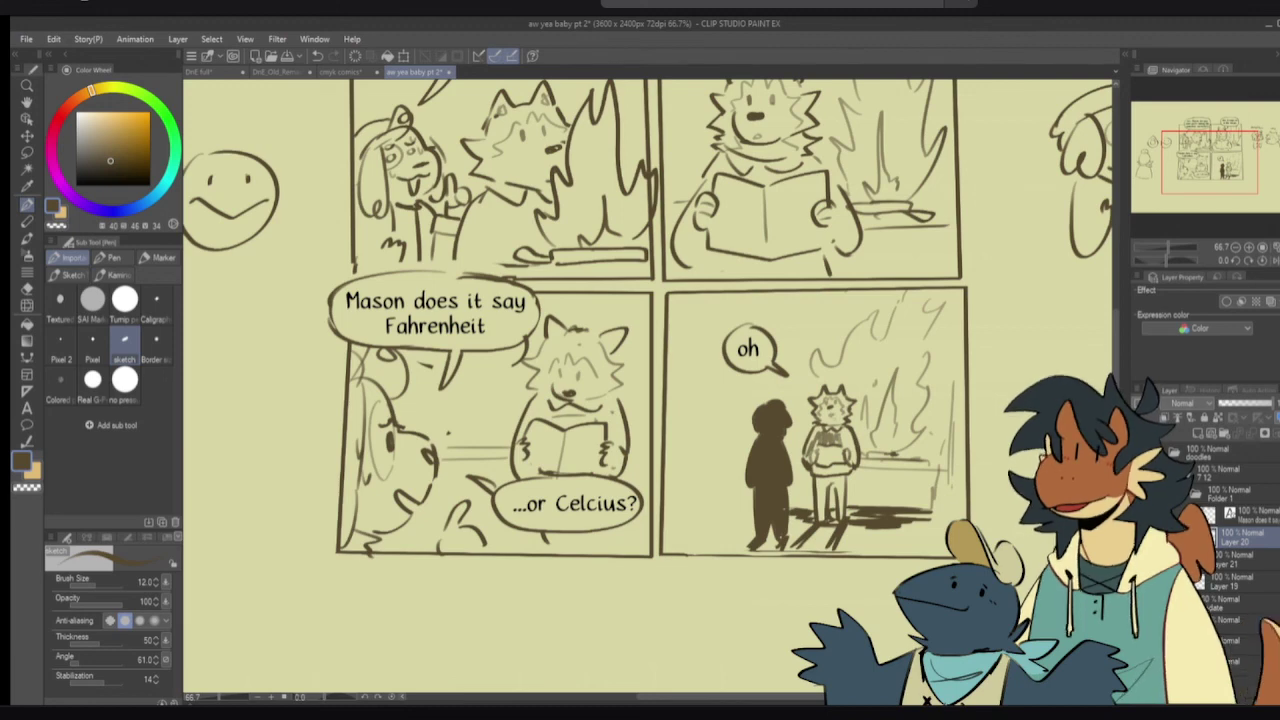
{"action": "key", "text": "t"}
{"action": "left_click", "coordinate": [753, 352]}
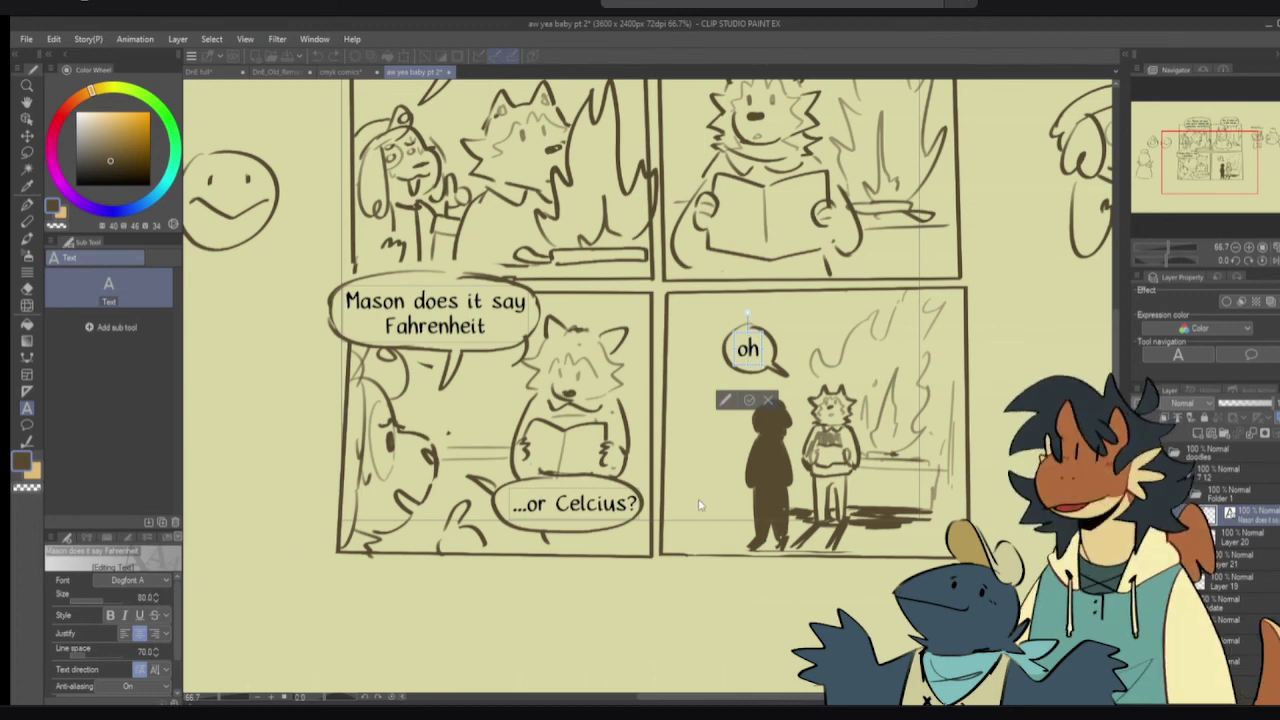
{"action": "left_click", "coordinate": [749, 400]}
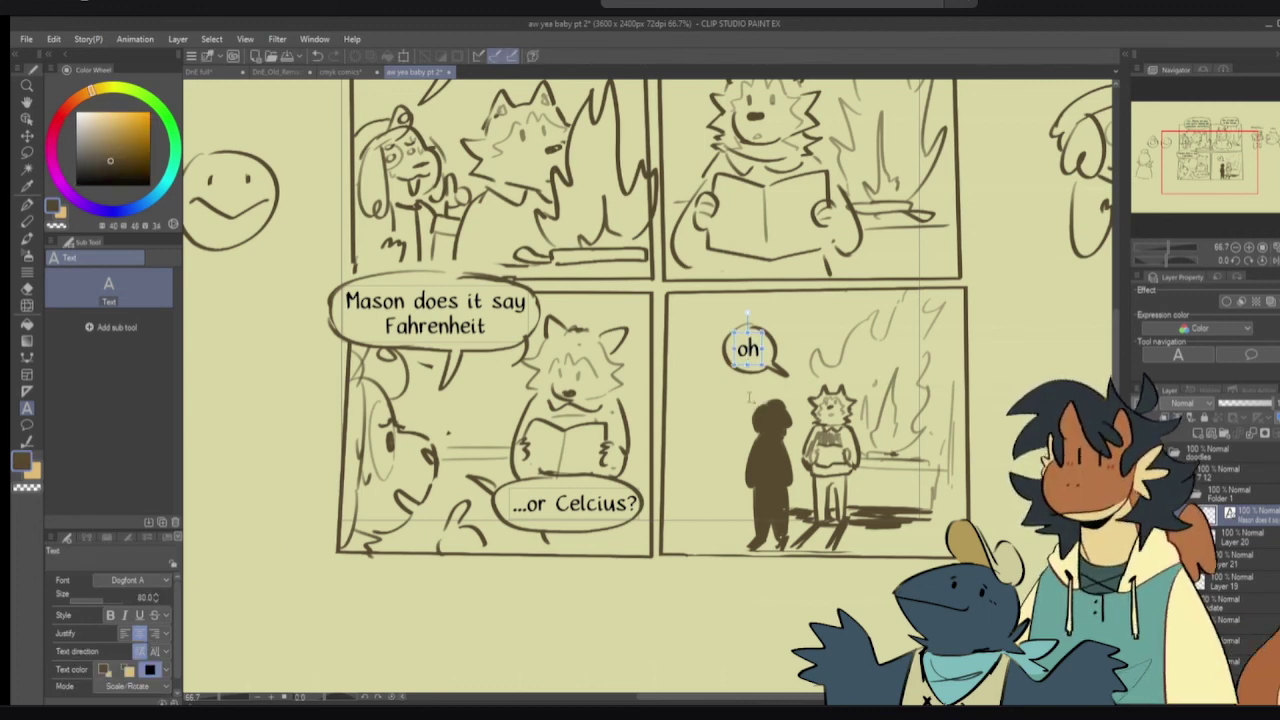
{"action": "left_click", "coordinate": [741, 350]}
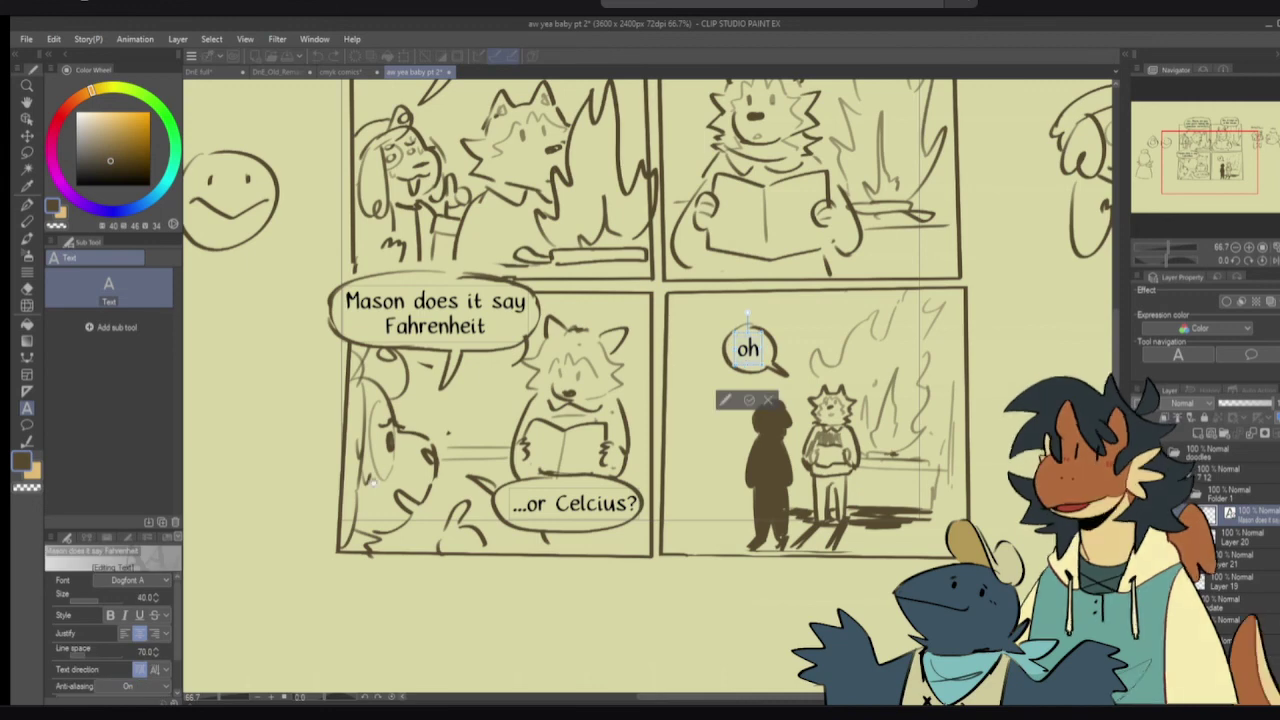
{"action": "left_click", "coordinate": [30, 205]}
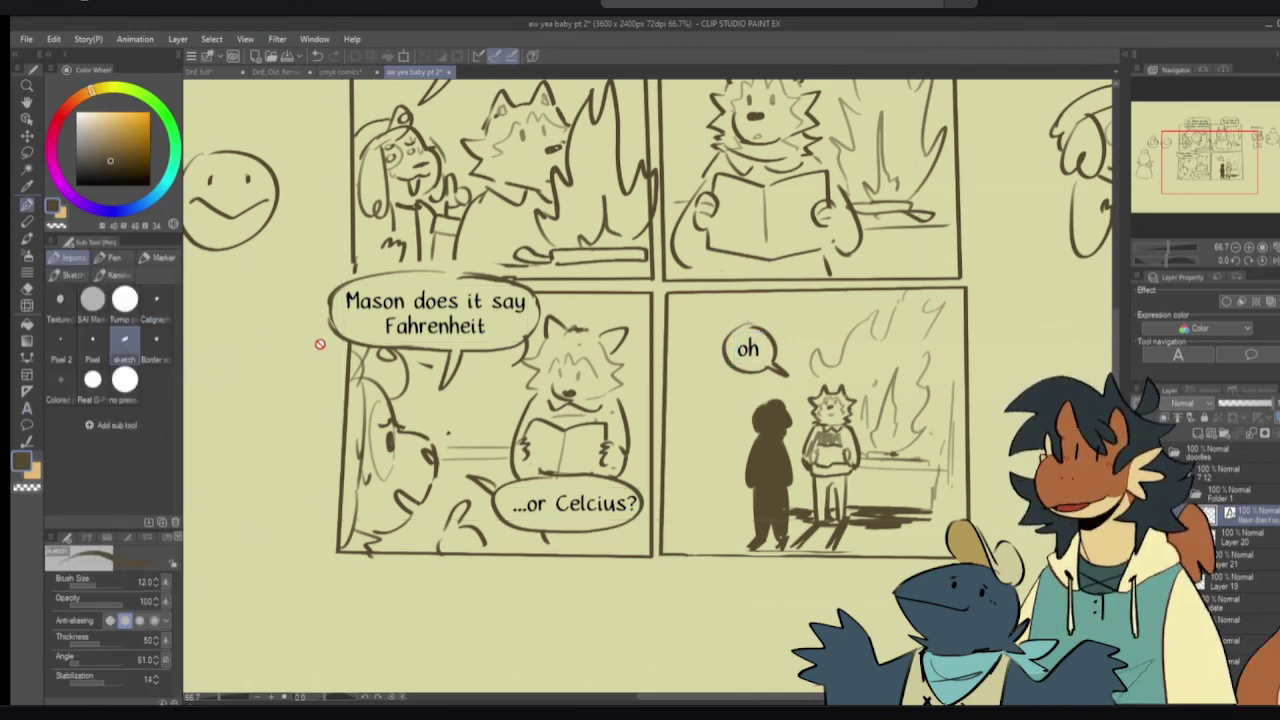
{"action": "key", "text": "t"}
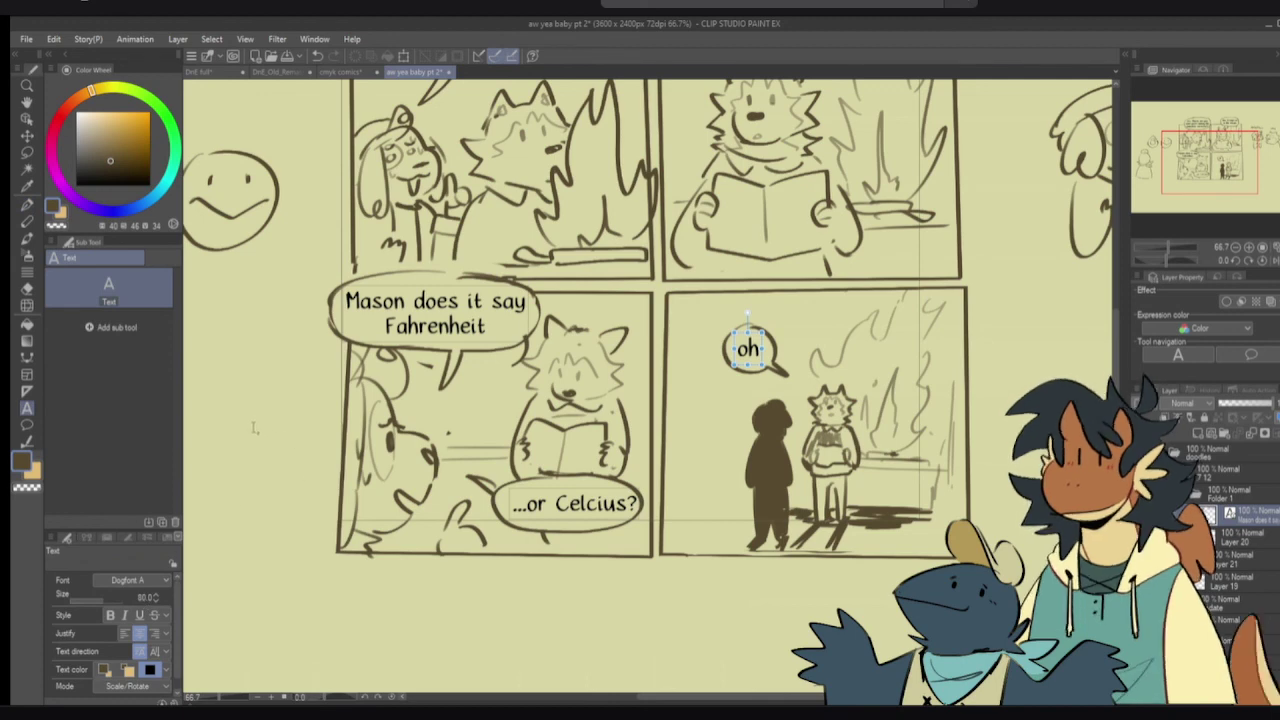
{"action": "left_click", "coordinate": [252, 430]}
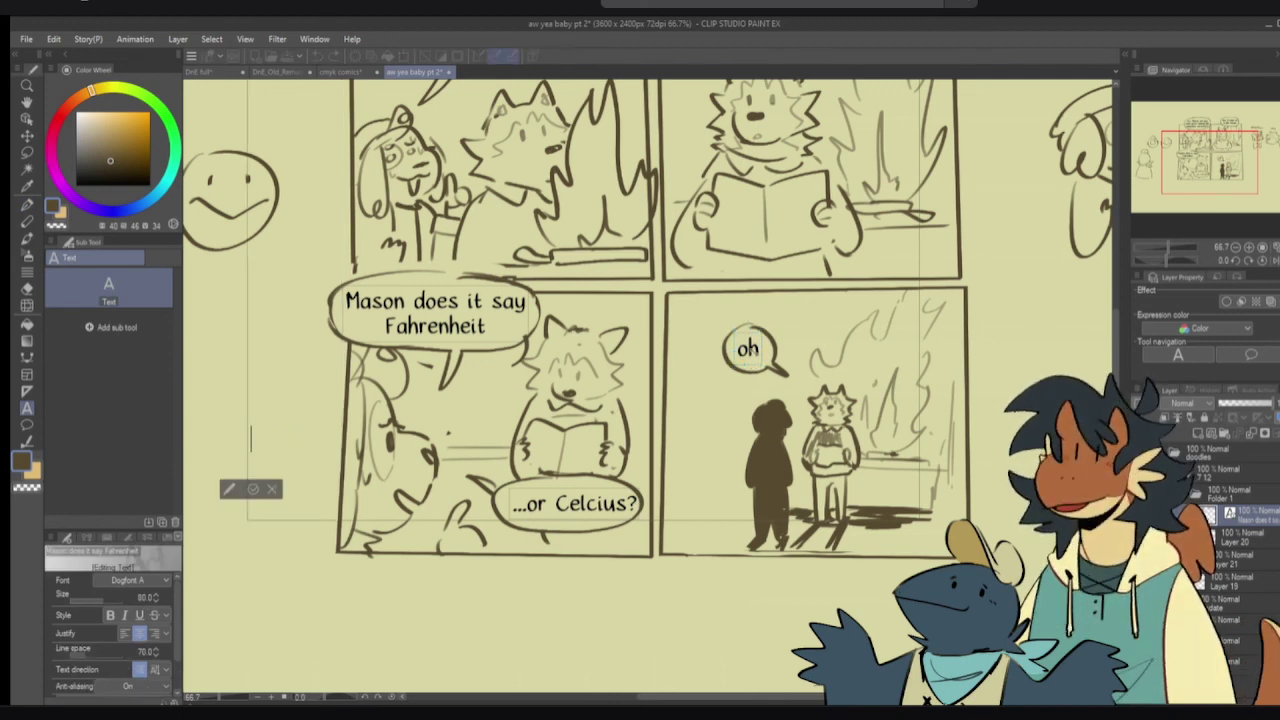
- Set the font size of the fourth panel's "oh" text to 60
{"action": "left_click", "coordinate": [748, 348]}
{"action": "left_click", "coordinate": [146, 598]}
{"action": "type", "text": "40"}
{"action": "key", "text": "Return"}
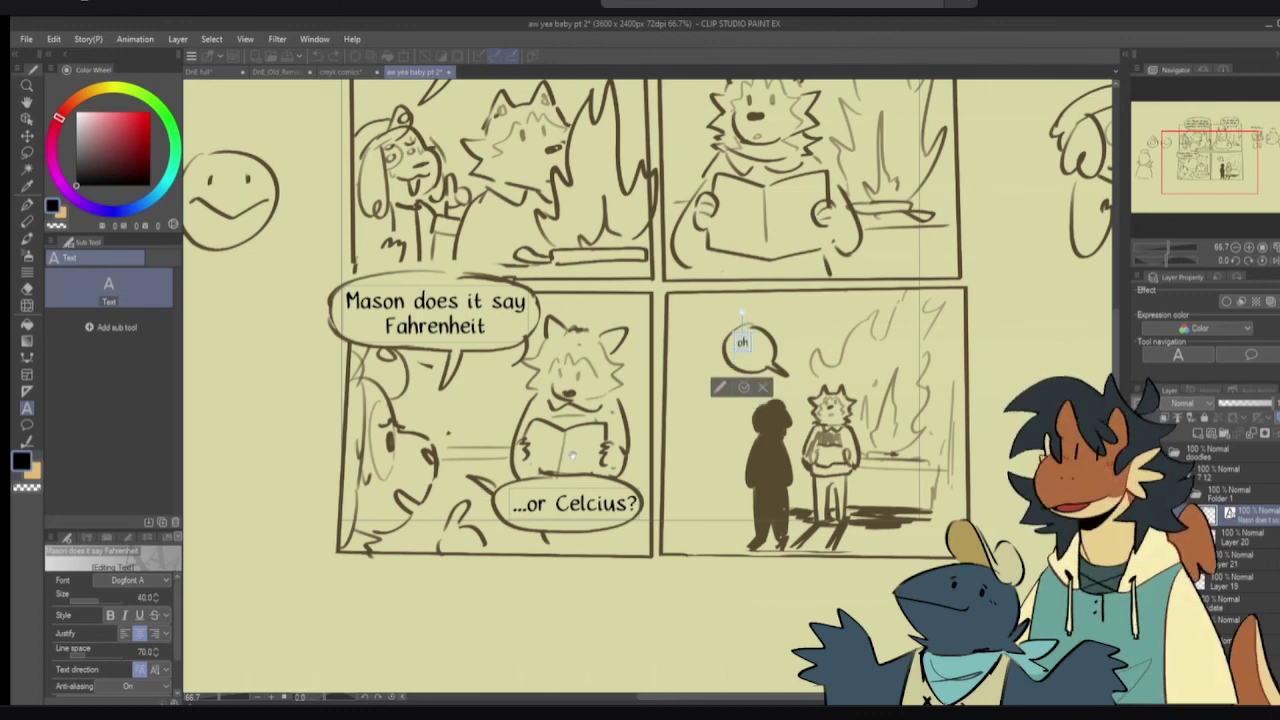
{"action": "left_click", "coordinate": [147, 598]}
{"action": "type", "text": "60"}
{"action": "key", "text": "Return"}
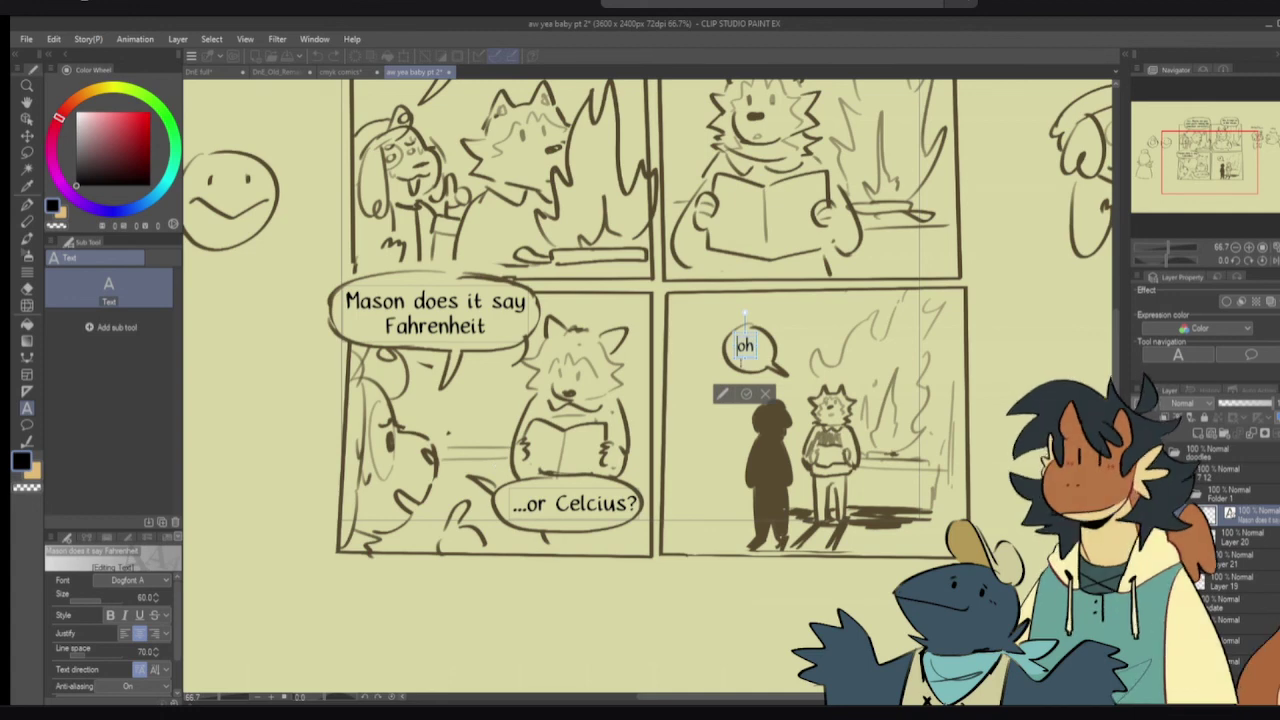
{"action": "left_click", "coordinate": [752, 397]}
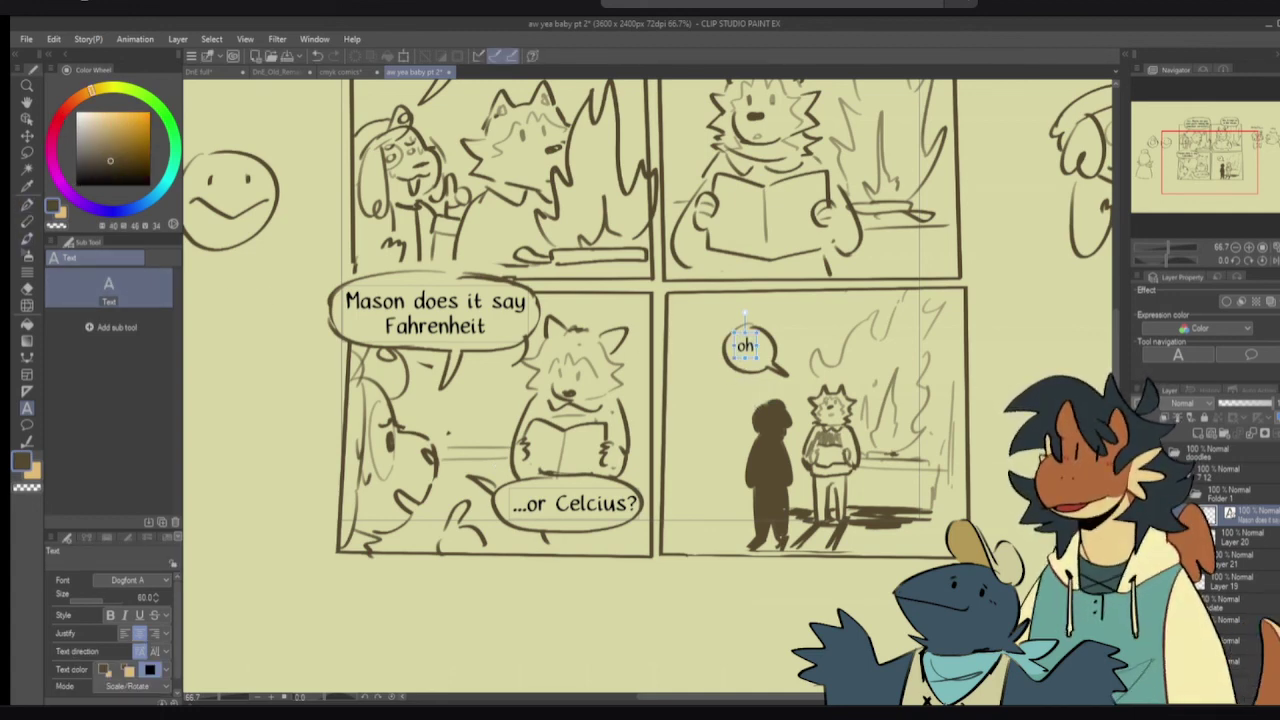
- Erase the oversized bubble around the fourth panel's "oh" and nudge the text slightly down
{"action": "key", "text": "e"}
{"action": "mouse_move", "coordinate": [730, 345]}
{"action": "left_mouse_down"}
{"action": "mouse_move", "coordinate": [780, 347]}
{"action": "mouse_move", "coordinate": [772, 362]}
{"action": "mouse_move", "coordinate": [757, 350]}
{"action": "mouse_move", "coordinate": [774, 373]}
{"action": "mouse_move", "coordinate": [746, 342]}
{"action": "left_mouse_up"}
{"action": "key", "text": "t"}
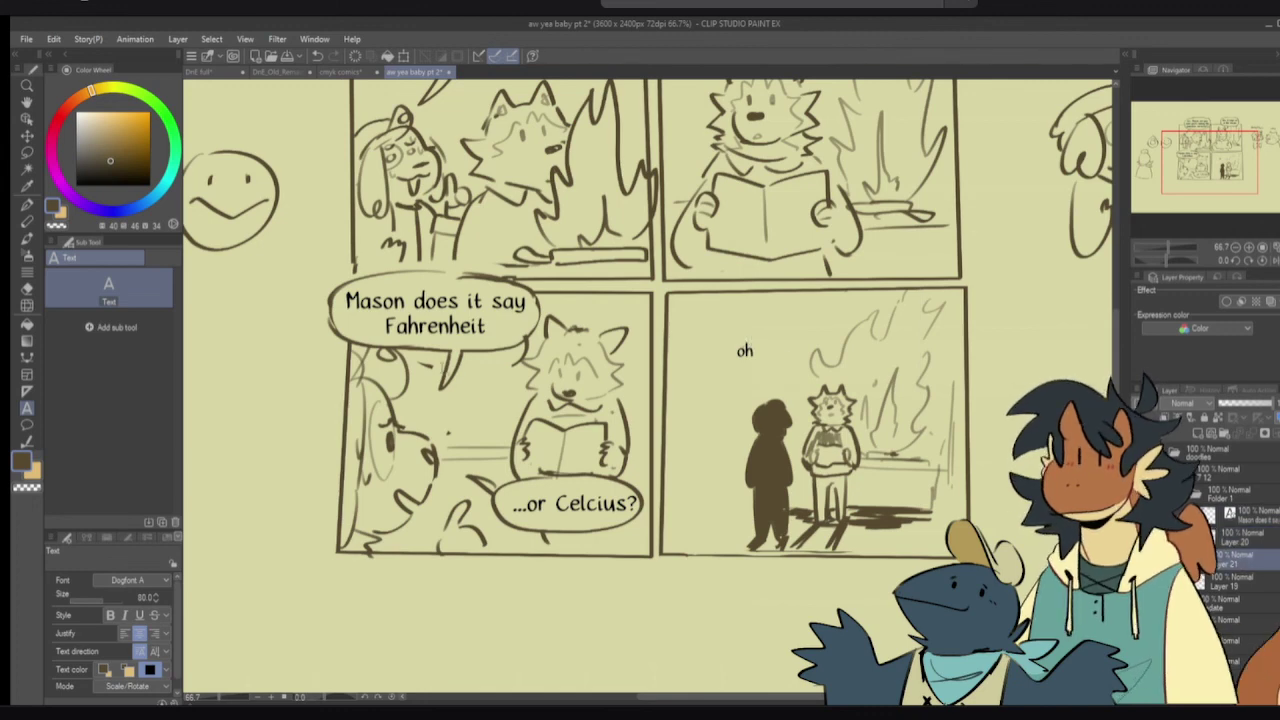
- On Layer 20, draw a smaller round bubble snugly around "oh" with a short open tail pointing towards the wolf
{"action": "left_click", "coordinate": [27, 204]}
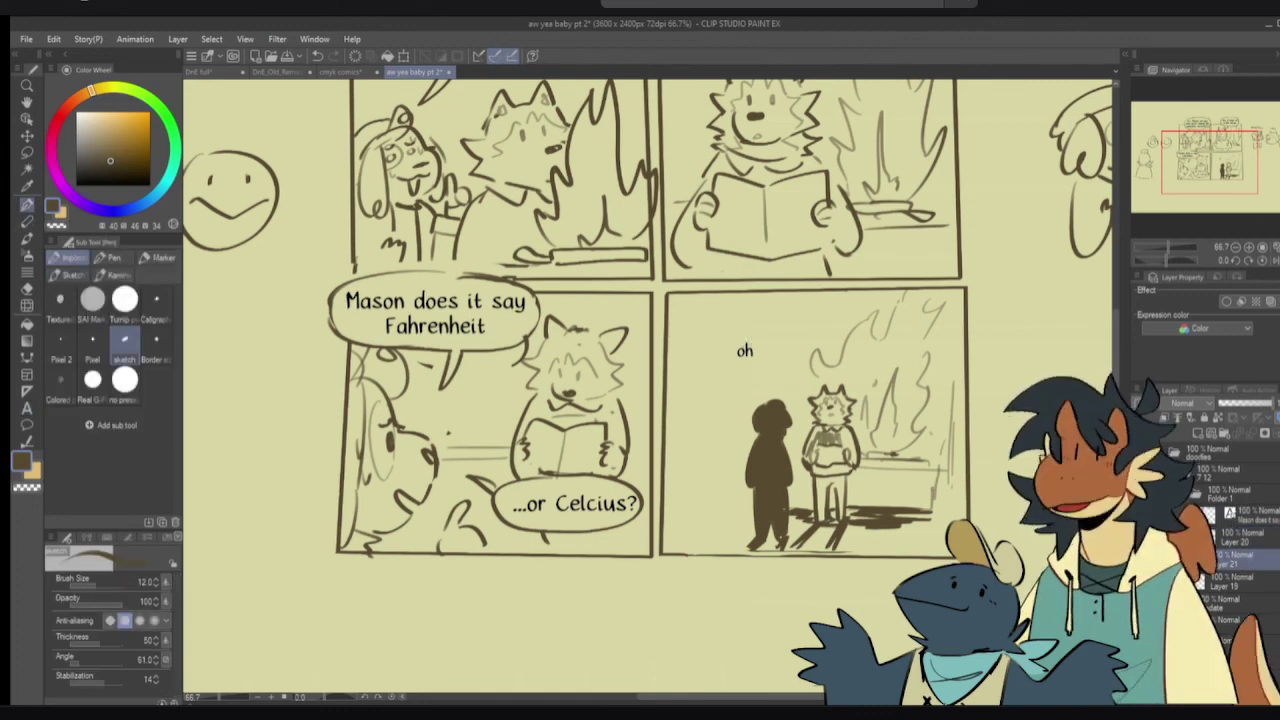
{"action": "left_click", "coordinate": [1143, 560]}
{"action": "left_click", "coordinate": [1143, 560]}
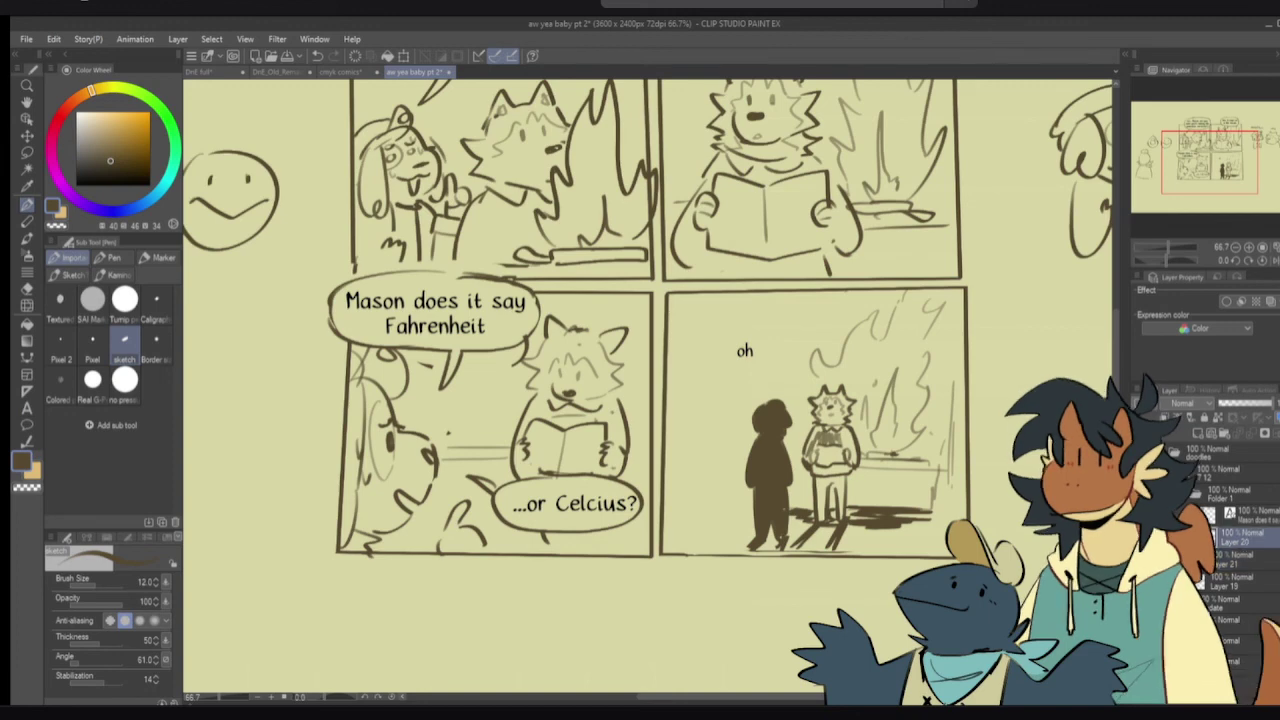
{"action": "mouse_move", "coordinate": [746, 333]}
{"action": "left_mouse_down"}
{"action": "mouse_move", "coordinate": [745, 368]}
{"action": "mouse_move", "coordinate": [746, 335]}
{"action": "left_mouse_up"}
{"action": "key", "text": "ctrl+z"}
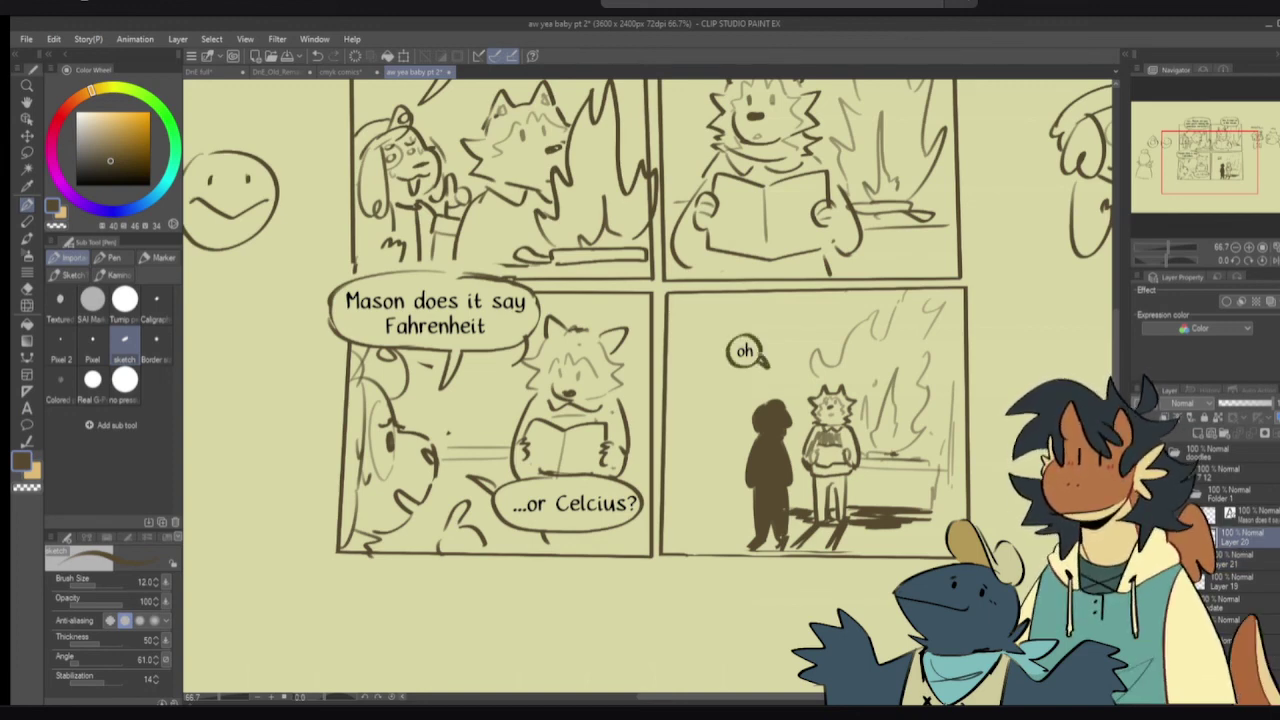
{"action": "key", "text": "ctrl+z"}
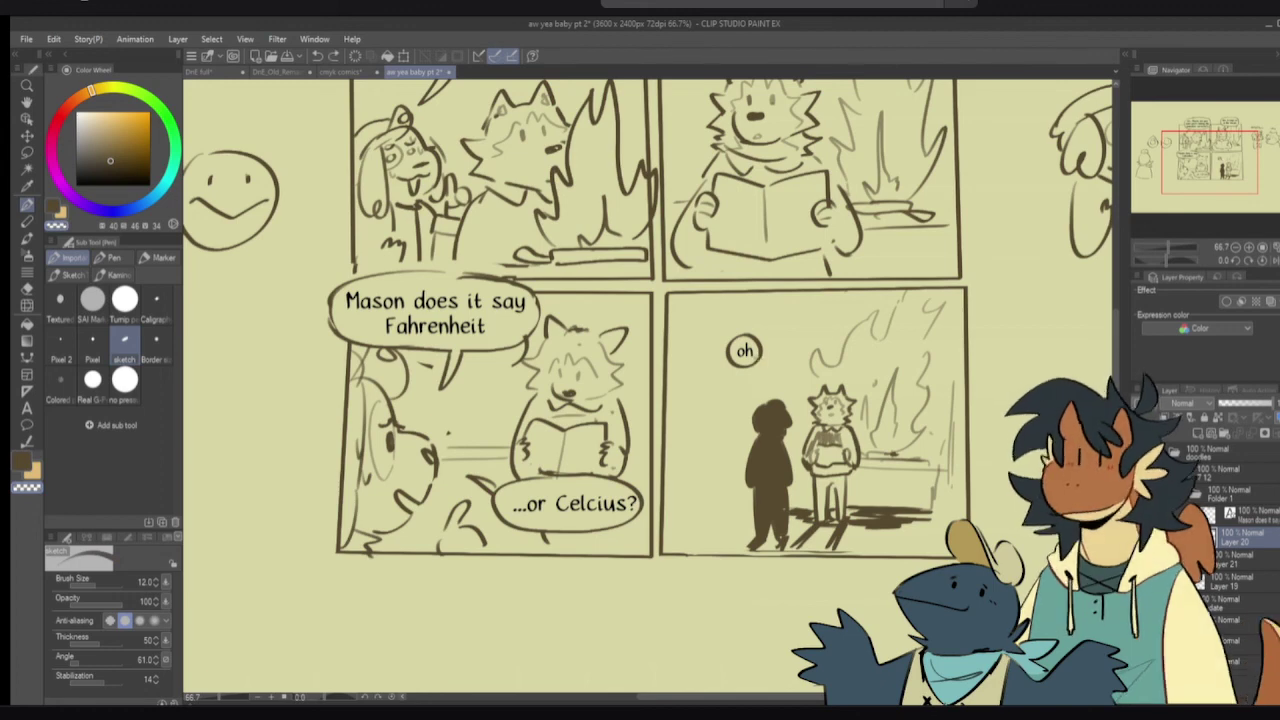
{"action": "key", "text": "c"}
{"action": "left_click_drag", "start_coordinate": [755, 362], "coordinate": [764, 366]}
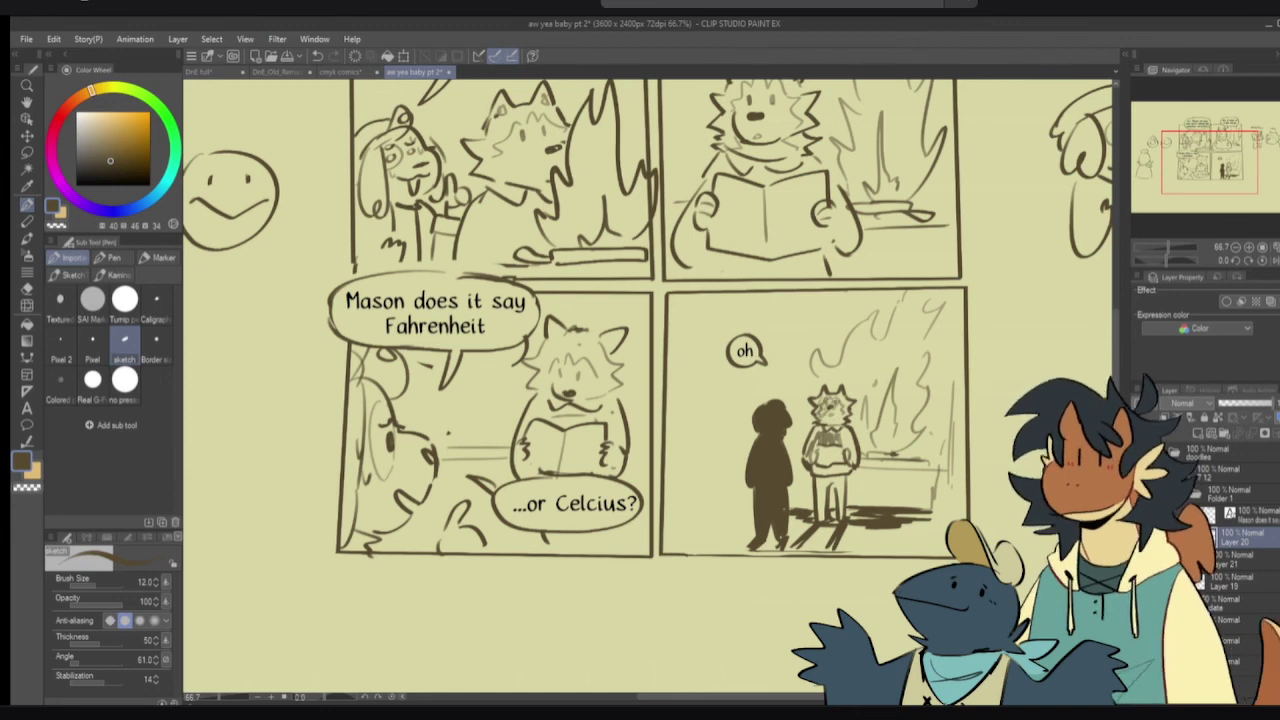
{"action": "key", "text": "ctrl+z"}
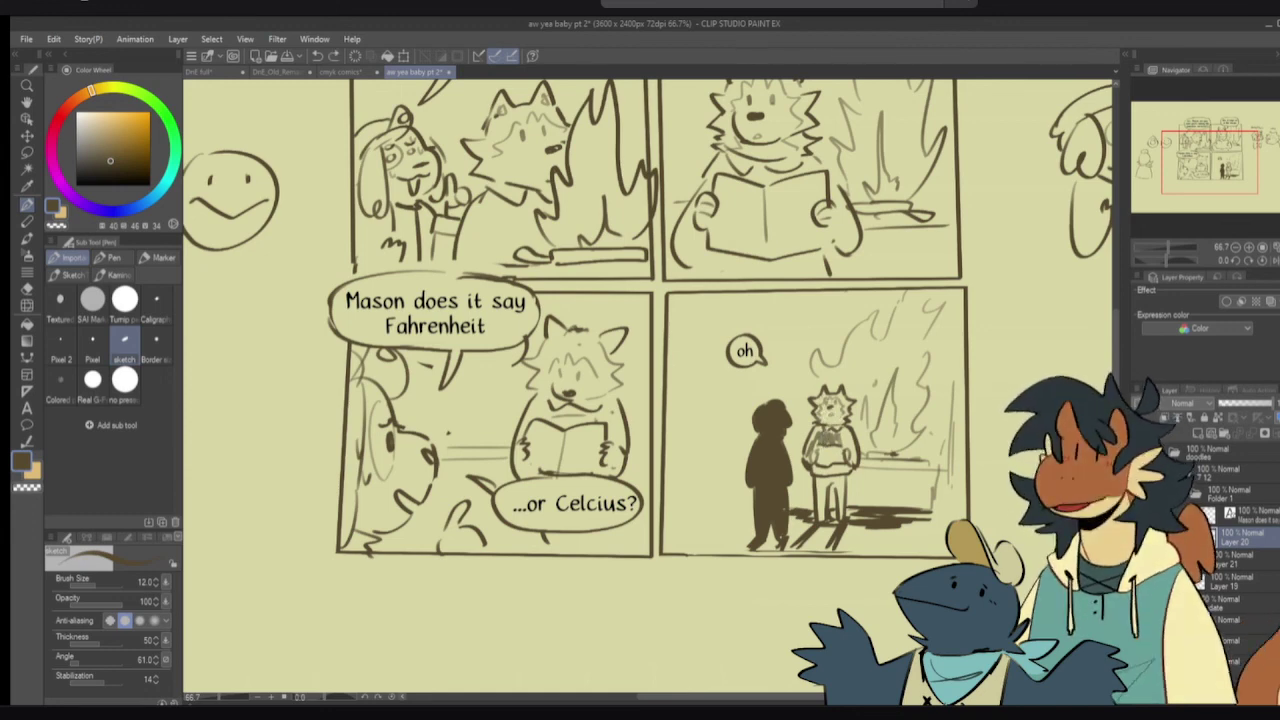
- Try strokes along the fourth-panel wolf's legs, and undo them together with the dark shading on his book
{"action": "mouse_move", "coordinate": [825, 446]}
{"action": "left_mouse_down"}
{"action": "mouse_move", "coordinate": [820, 511]}
{"action": "mouse_move", "coordinate": [828, 503]}
{"action": "left_mouse_up"}
{"action": "left_click_drag", "start_coordinate": [841, 467], "coordinate": [841, 503]}
{"action": "key", "text": "ctrl+z"}
{"action": "key", "text": "ctrl+z"}
{"action": "key", "text": "ctrl+z"}
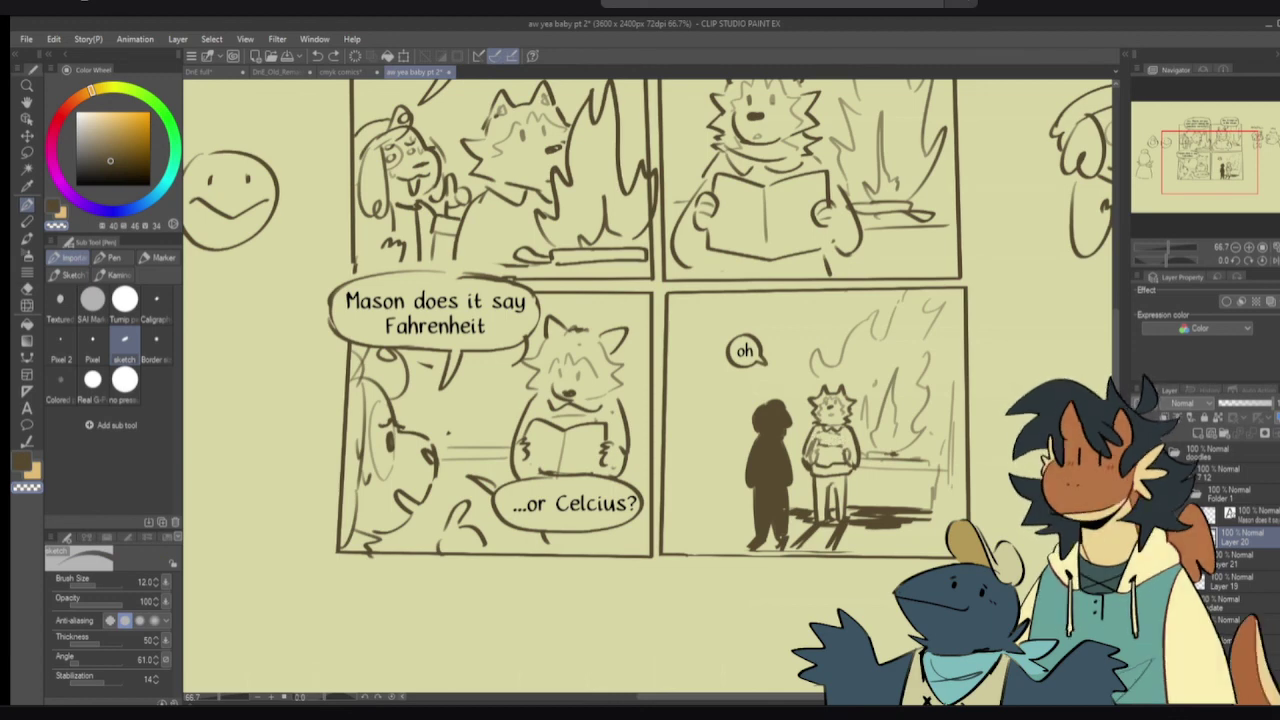
- Clean up the fourth-panel wolf's chest lines and add a tail to both the wolf and the silhouetted character
{"action": "left_click_drag", "start_coordinate": [833, 432], "coordinate": [841, 434]}
{"action": "key", "text": "c"}
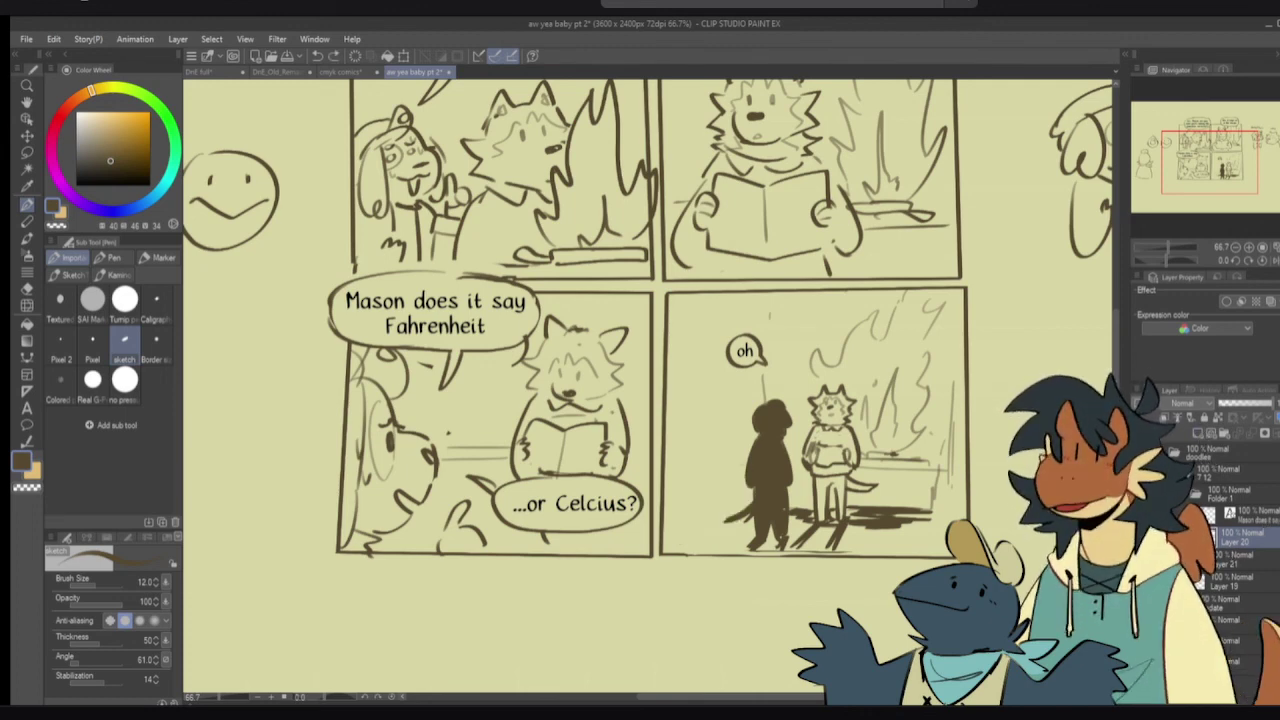
- Add Layer 22 beneath the line art, switch to the Turnip pen, and try a dark brown stroke on the first-panel beret character, undoing it
{"action": "left_click_drag", "start_coordinate": [640, 350], "coordinate": [635, 449]}
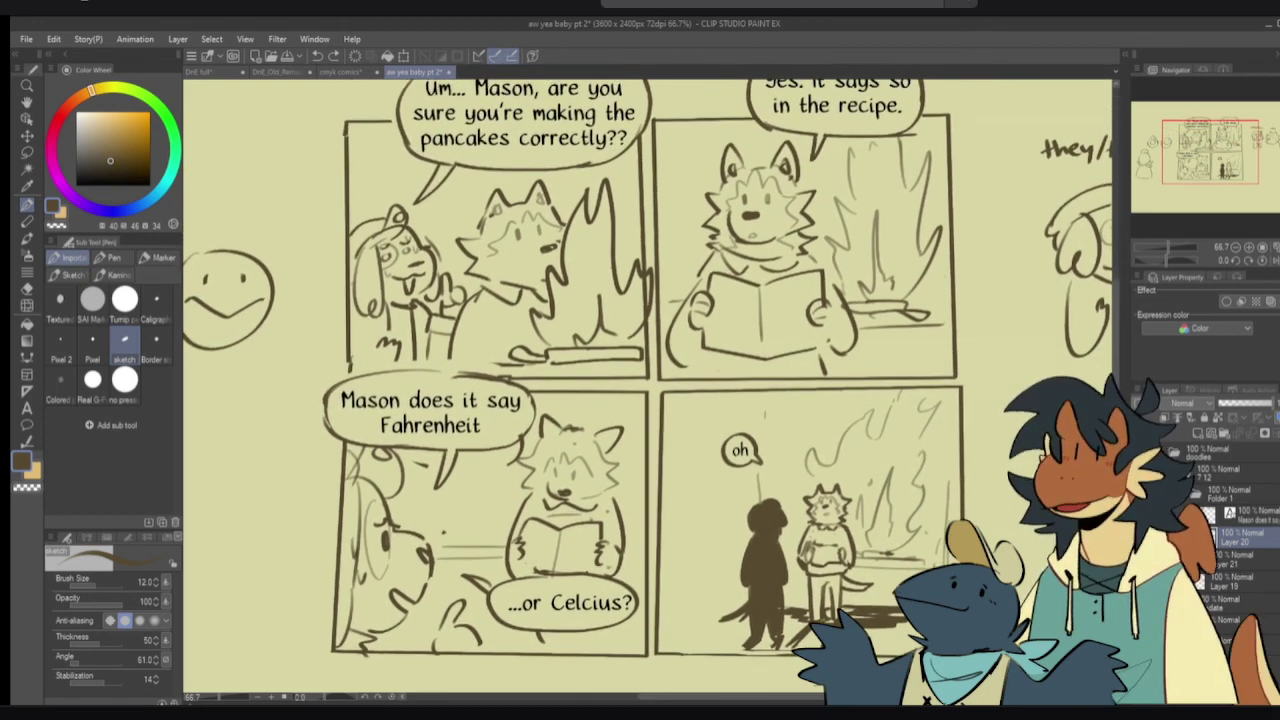
{"action": "scroll", "coordinate": [1032, 447], "scroll_direction": "down", "scroll_amount": 1}
{"action": "left_click_drag", "start_coordinate": [1032, 447], "coordinate": [924, 476]}
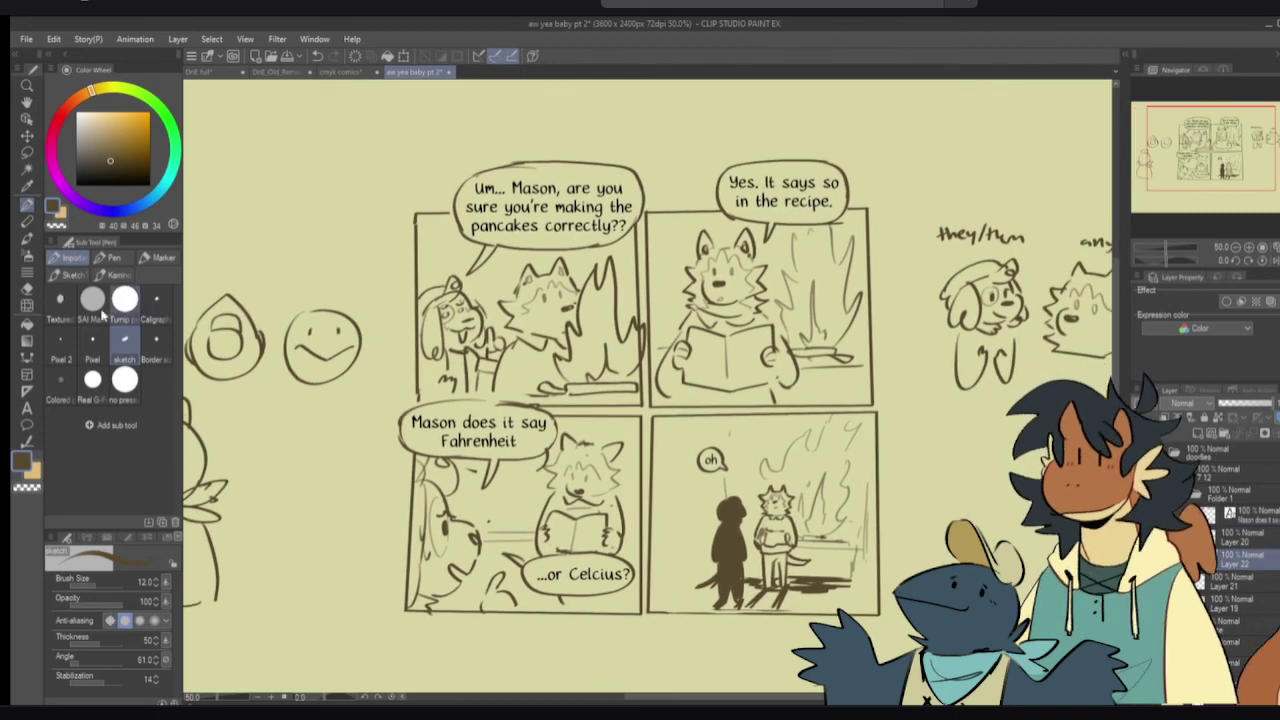
{"action": "left_click", "coordinate": [125, 306]}
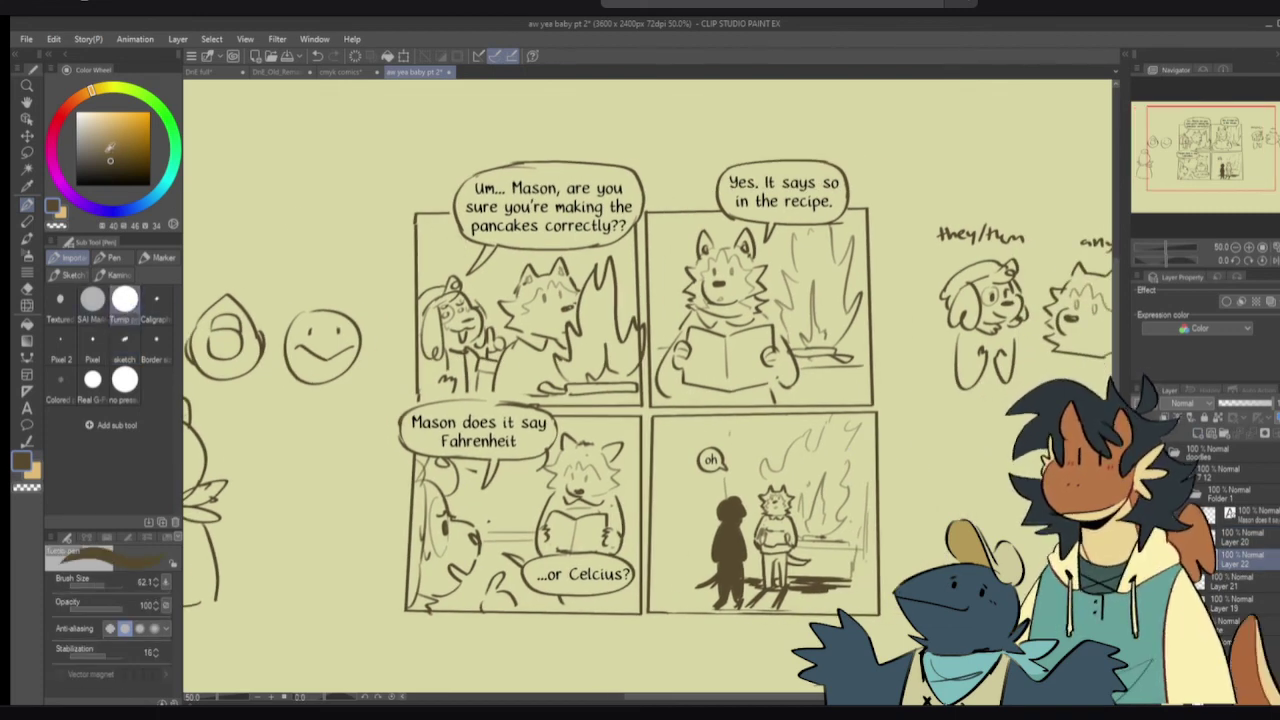
{"action": "left_click", "coordinate": [110, 151]}
{"action": "left_click", "coordinate": [110, 160]}
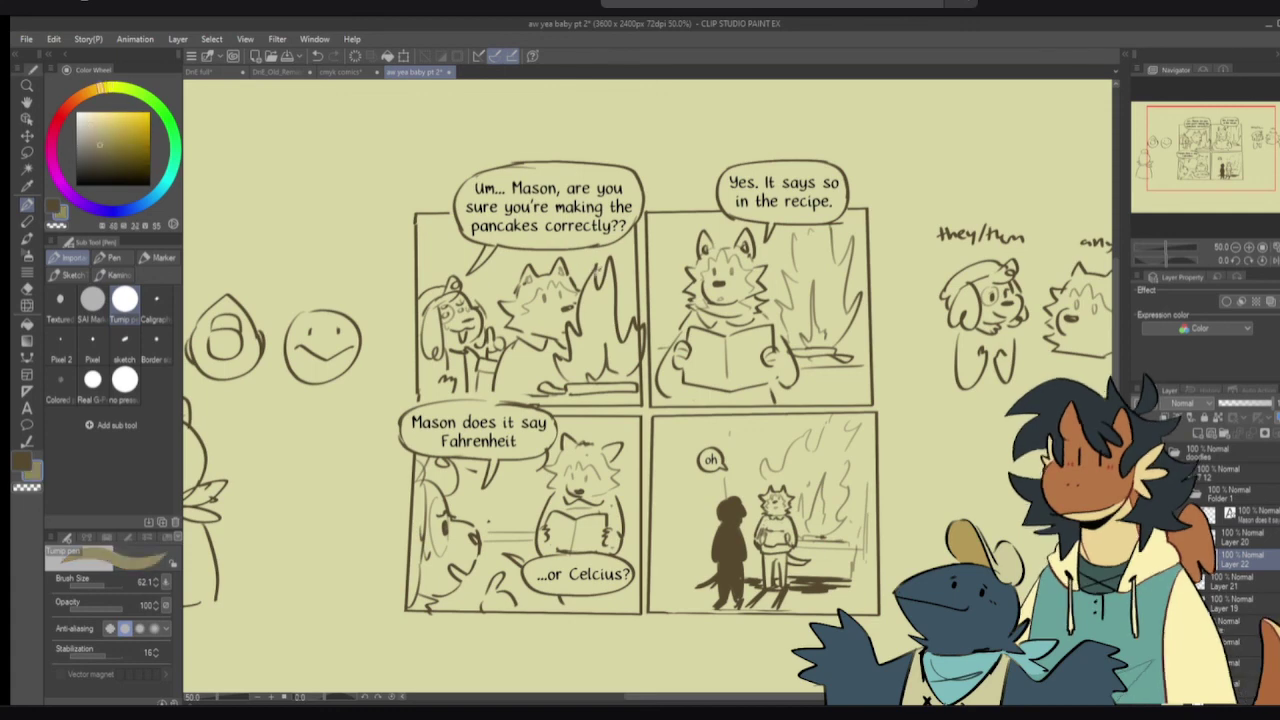
{"action": "left_click", "coordinate": [115, 164]}
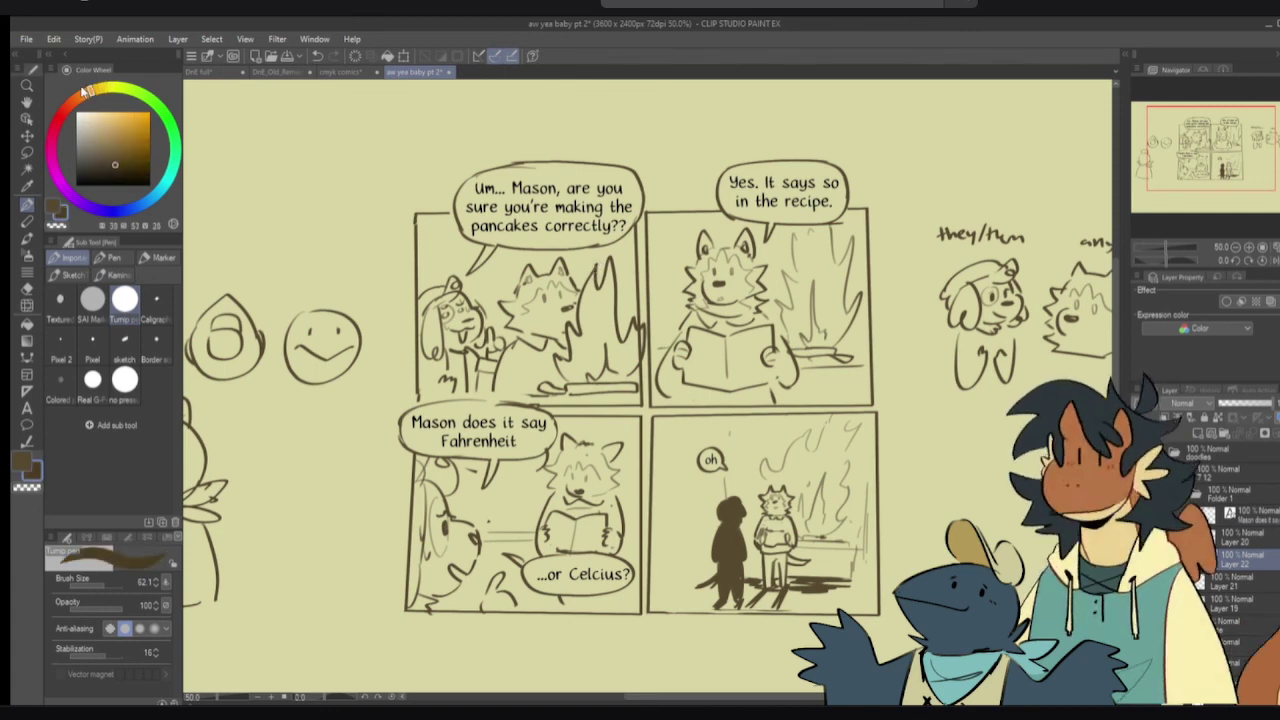
{"action": "left_click_drag", "start_coordinate": [436, 304], "coordinate": [427, 296]}
{"action": "key", "text": "ctrl+z"}
- Try greyish and brownish shading tones over the first-panel character's beret, undoing each test stroke
{"action": "left_click", "coordinate": [443, 249], "text": "alt"}
{"action": "left_click", "coordinate": [96, 134]}
{"action": "left_click", "coordinate": [96, 90]}
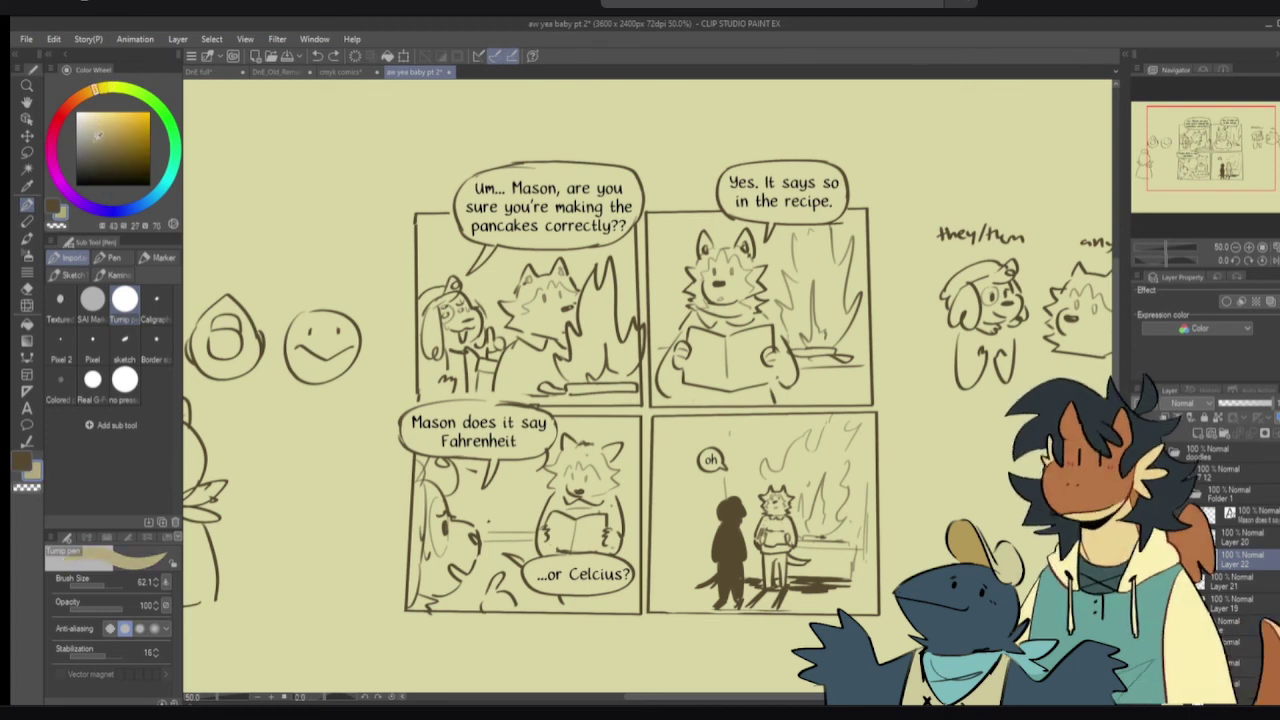
{"action": "left_click", "coordinate": [94, 141]}
{"action": "scroll", "coordinate": [468, 285], "scroll_direction": "up", "scroll_amount": 1}
{"action": "left_click_drag", "start_coordinate": [436, 287], "coordinate": [405, 316]}
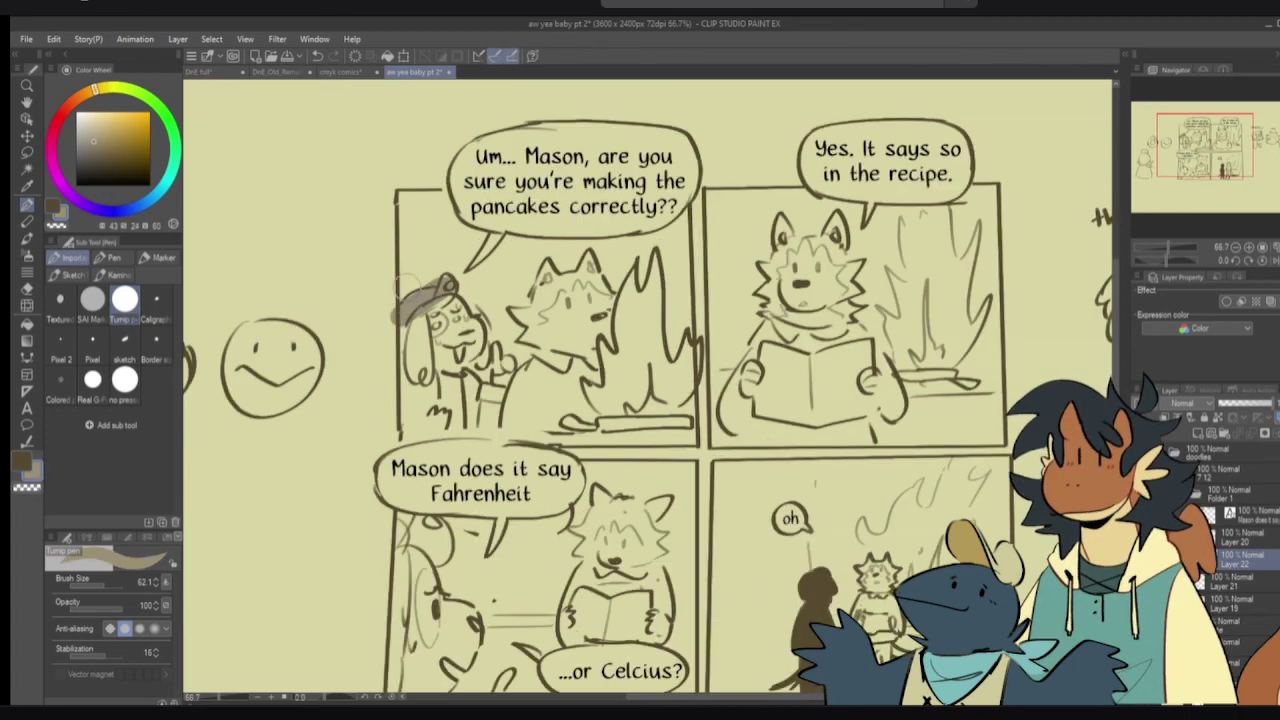
{"action": "key", "text": "ctrl+z"}
{"action": "left_click", "coordinate": [598, 312], "text": "alt"}
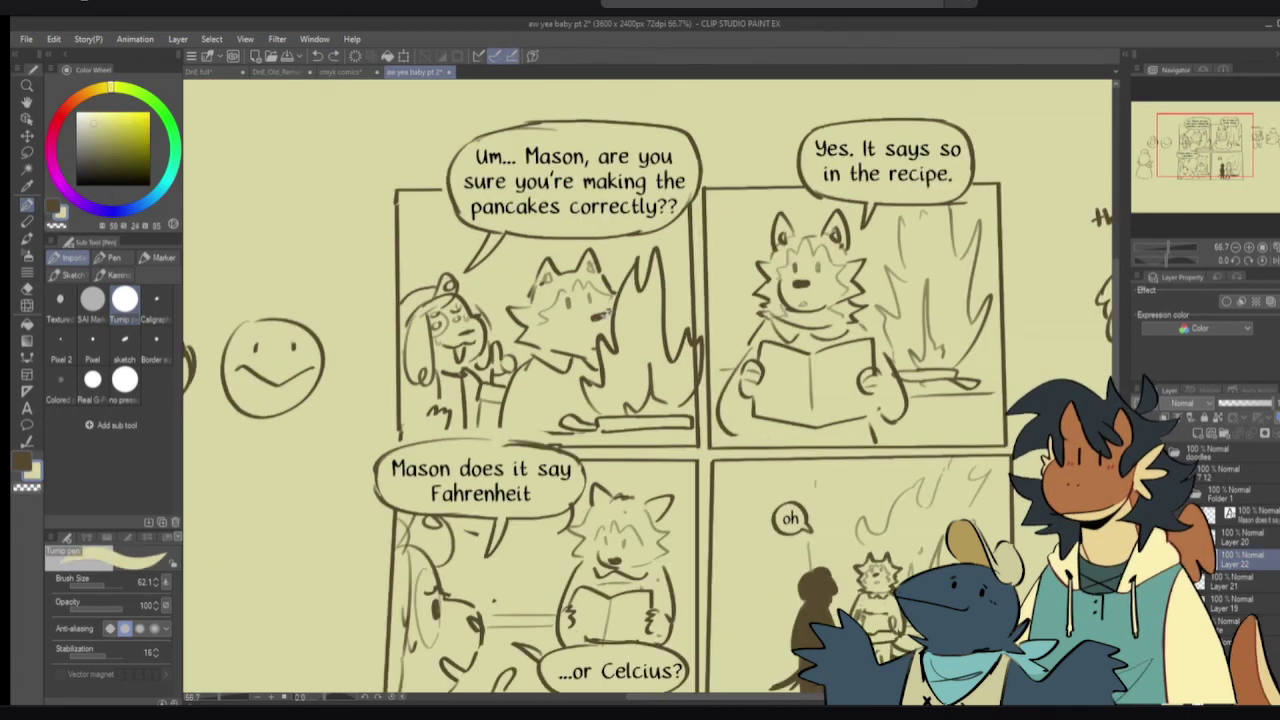
{"action": "left_click", "coordinate": [86, 538]}
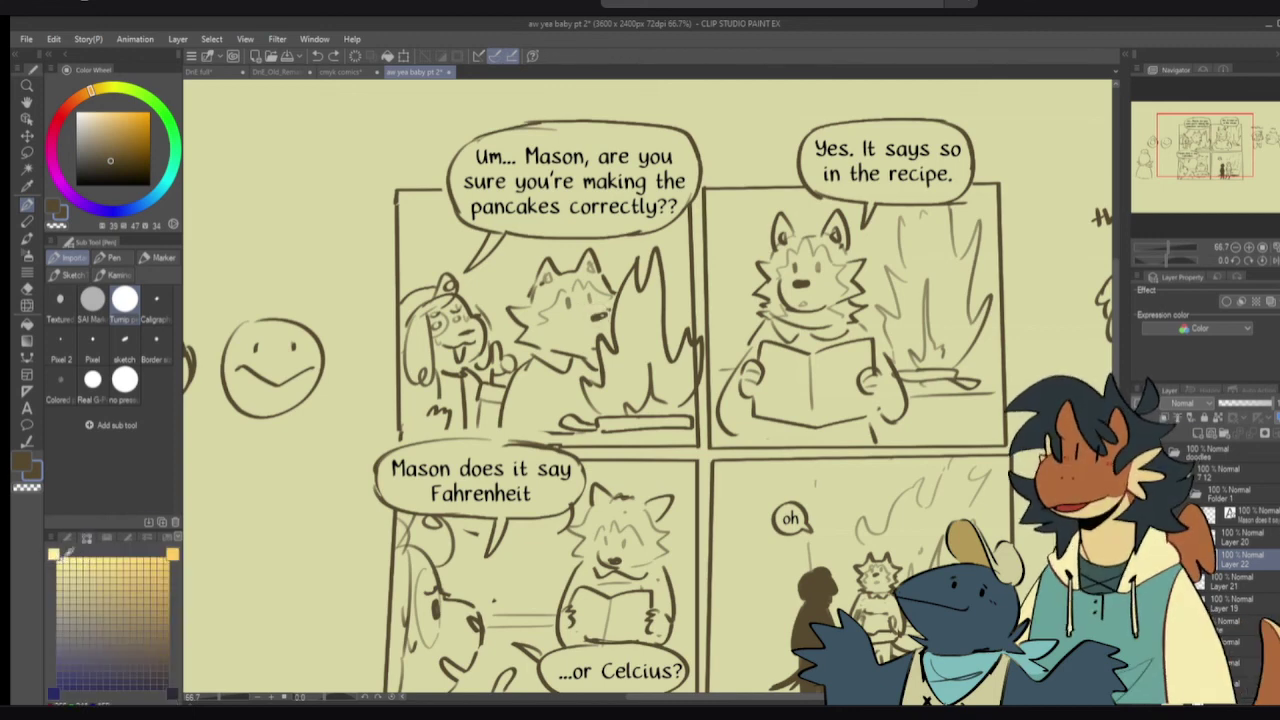
{"action": "left_click_drag", "start_coordinate": [121, 561], "coordinate": [109, 561]}
{"action": "left_click_drag", "start_coordinate": [457, 299], "coordinate": [402, 314]}
{"action": "key", "text": "ctrl+z"}
- Choose a golden tan and shade the first-panel beret character's hair, face and clothes on Layer 22
{"action": "left_click_drag", "start_coordinate": [109, 115], "coordinate": [106, 129]}
{"action": "mouse_move", "coordinate": [404, 288]}
{"action": "left_mouse_down"}
{"action": "mouse_move", "coordinate": [449, 296]}
{"action": "mouse_move", "coordinate": [446, 284]}
{"action": "mouse_move", "coordinate": [408, 376]}
{"action": "mouse_move", "coordinate": [404, 340]}
{"action": "left_mouse_up"}
{"action": "mouse_move", "coordinate": [430, 308]}
{"action": "left_mouse_down"}
{"action": "mouse_move", "coordinate": [444, 312]}
{"action": "mouse_move", "coordinate": [436, 332]}
{"action": "mouse_move", "coordinate": [403, 340]}
{"action": "mouse_move", "coordinate": [406, 376]}
{"action": "left_mouse_up"}
{"action": "left_click_drag", "start_coordinate": [480, 350], "coordinate": [480, 370]}
{"action": "left_click_drag", "start_coordinate": [458, 298], "coordinate": [474, 332]}
{"action": "left_click_drag", "start_coordinate": [438, 346], "coordinate": [430, 366]}
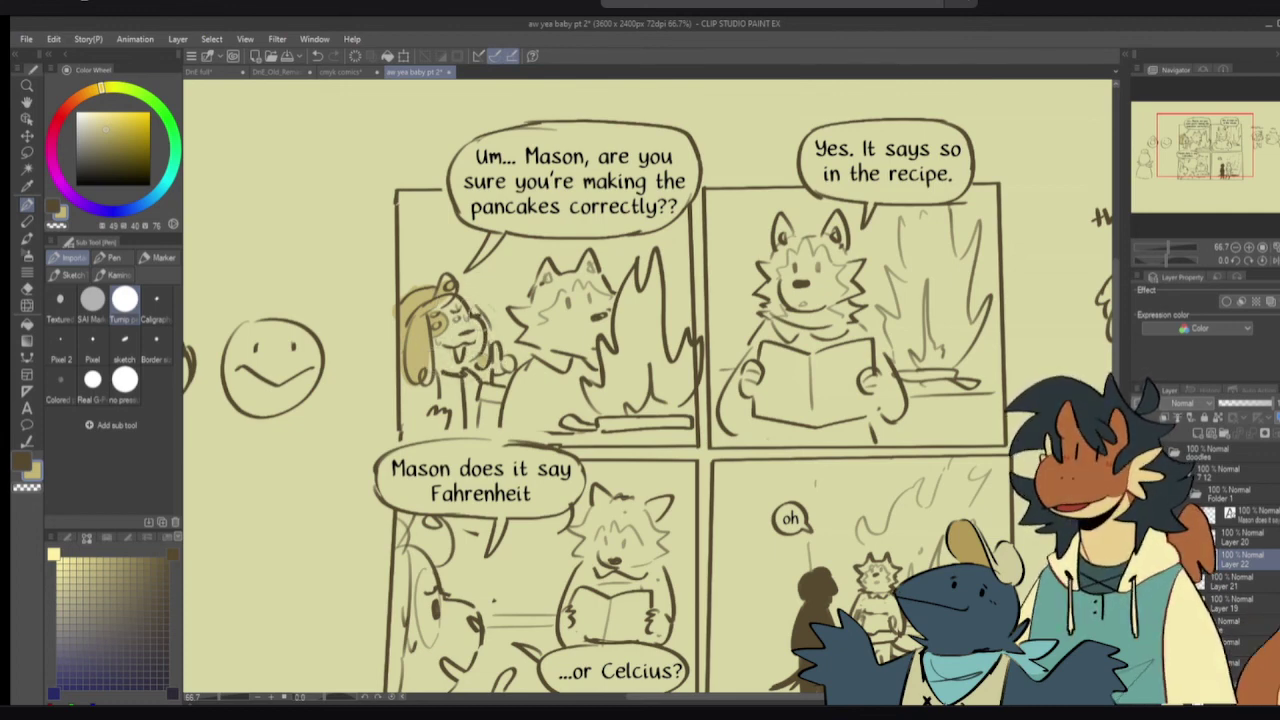
{"action": "mouse_move", "coordinate": [455, 380]}
{"action": "left_mouse_down"}
{"action": "mouse_move", "coordinate": [430, 385]}
{"action": "mouse_move", "coordinate": [410, 415]}
{"action": "mouse_move", "coordinate": [450, 405]}
{"action": "mouse_move", "coordinate": [450, 422]}
{"action": "mouse_move", "coordinate": [490, 400]}
{"action": "mouse_move", "coordinate": [488, 422]}
{"action": "mouse_move", "coordinate": [450, 425]}
{"action": "mouse_move", "coordinate": [440, 340]}
{"action": "mouse_move", "coordinate": [455, 320]}
{"action": "mouse_move", "coordinate": [455, 360]}
{"action": "left_mouse_up"}
{"action": "mouse_move", "coordinate": [452, 302]}
{"action": "left_mouse_down"}
{"action": "mouse_move", "coordinate": [467, 316]}
{"action": "mouse_move", "coordinate": [402, 308]}
{"action": "mouse_move", "coordinate": [420, 290]}
{"action": "mouse_move", "coordinate": [457, 308]}
{"action": "mouse_move", "coordinate": [460, 322]}
{"action": "mouse_move", "coordinate": [439, 328]}
{"action": "mouse_move", "coordinate": [476, 329]}
{"action": "left_mouse_up"}
{"action": "key", "text": "c"}
{"action": "key", "text": "ctrl+z"}
- Hatch the beret character's long hair in dark brown with the sketch brush on Layer 20, in the first and third panels
{"action": "key", "text": "x"}
{"action": "left_click", "coordinate": [127, 349]}
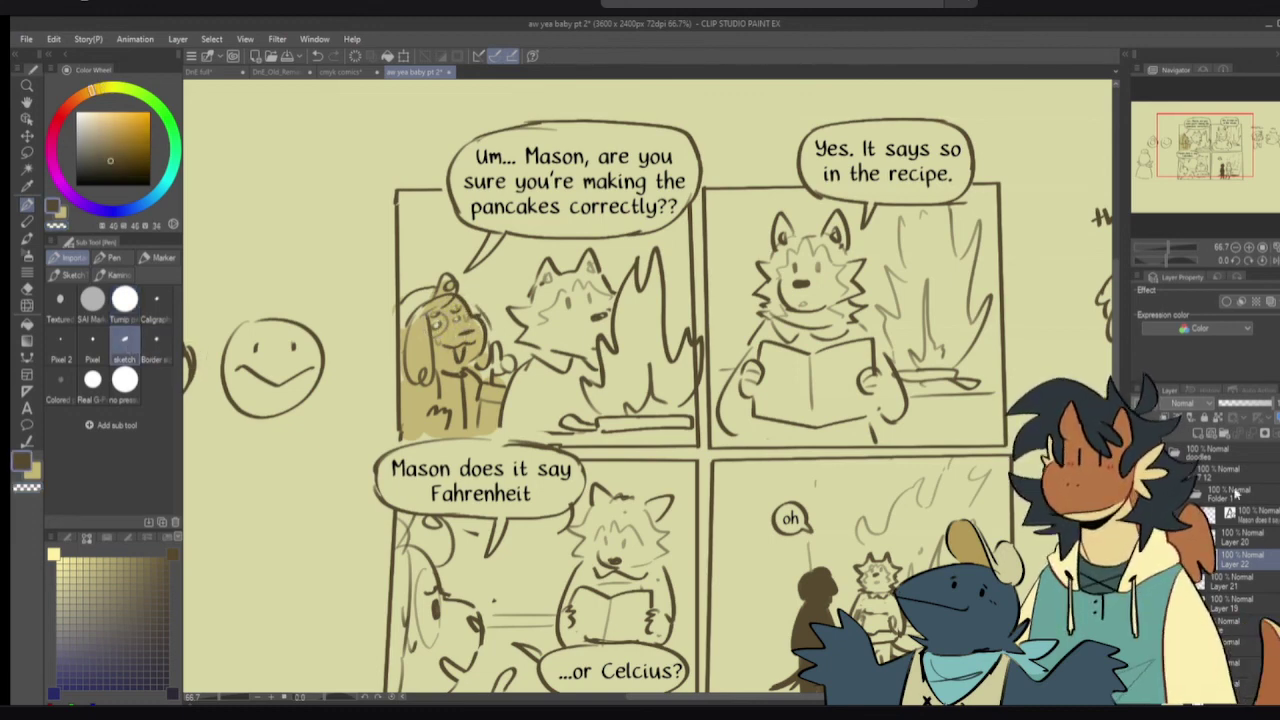
{"action": "mouse_move", "coordinate": [404, 372]}
{"action": "left_mouse_down"}
{"action": "mouse_move", "coordinate": [418, 320]}
{"action": "mouse_move", "coordinate": [426, 370]}
{"action": "mouse_move", "coordinate": [430, 330]}
{"action": "left_mouse_up"}
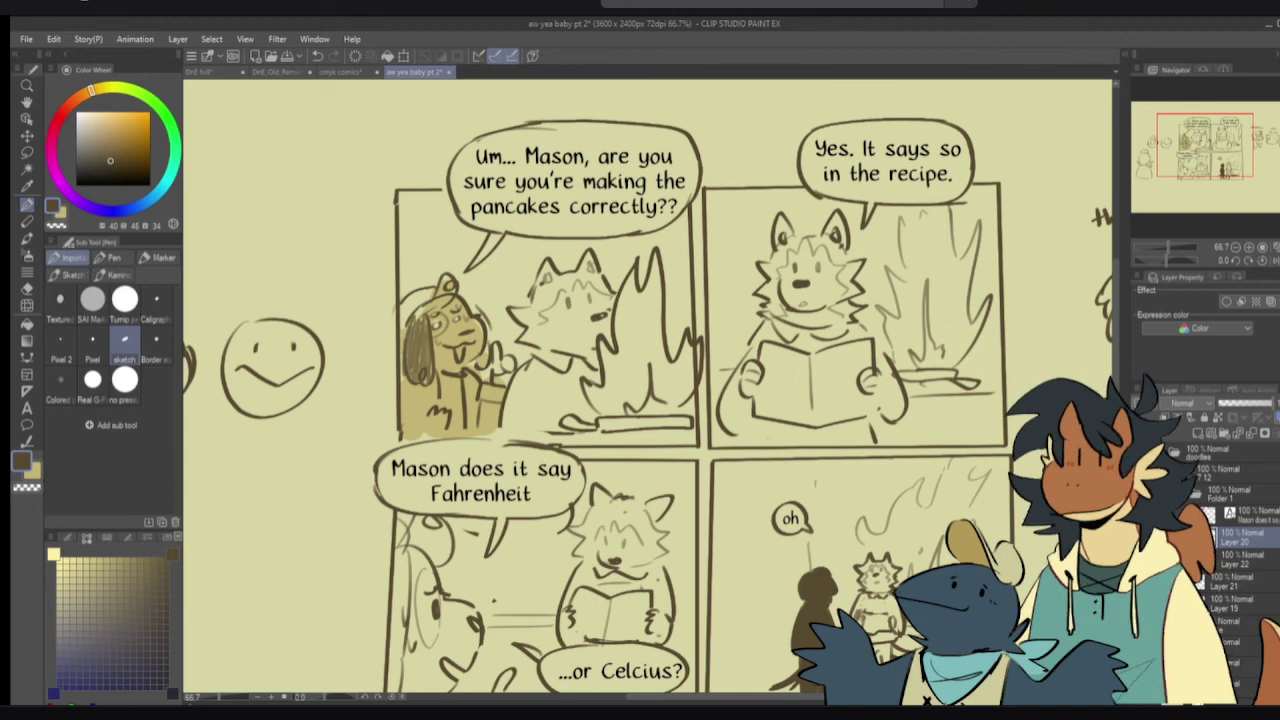
{"action": "left_click_drag", "start_coordinate": [493, 601], "coordinate": [484, 535]}
{"action": "left_click_drag", "start_coordinate": [390, 488], "coordinate": [380, 626]}
{"action": "mouse_move", "coordinate": [389, 566]}
{"action": "left_mouse_down"}
{"action": "mouse_move", "coordinate": [378, 640]}
{"action": "mouse_move", "coordinate": [390, 612]}
{"action": "left_mouse_up"}
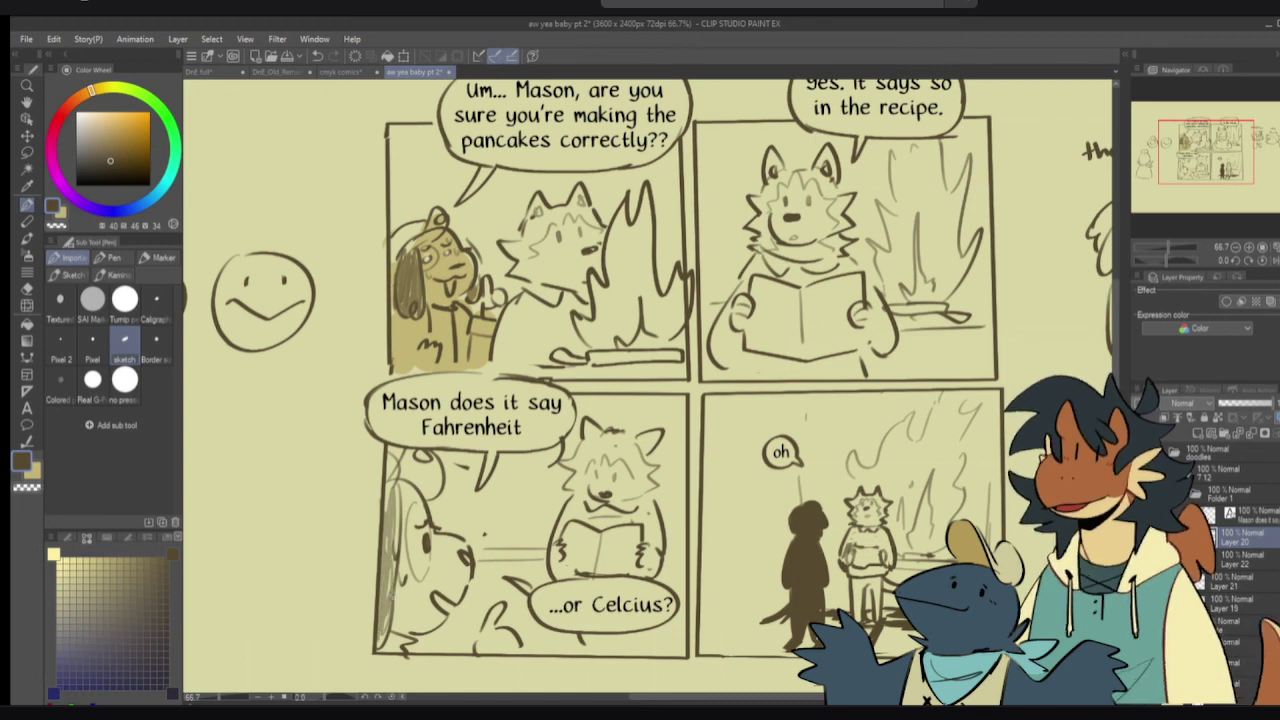
{"action": "left_click_drag", "start_coordinate": [397, 526], "coordinate": [396, 592]}
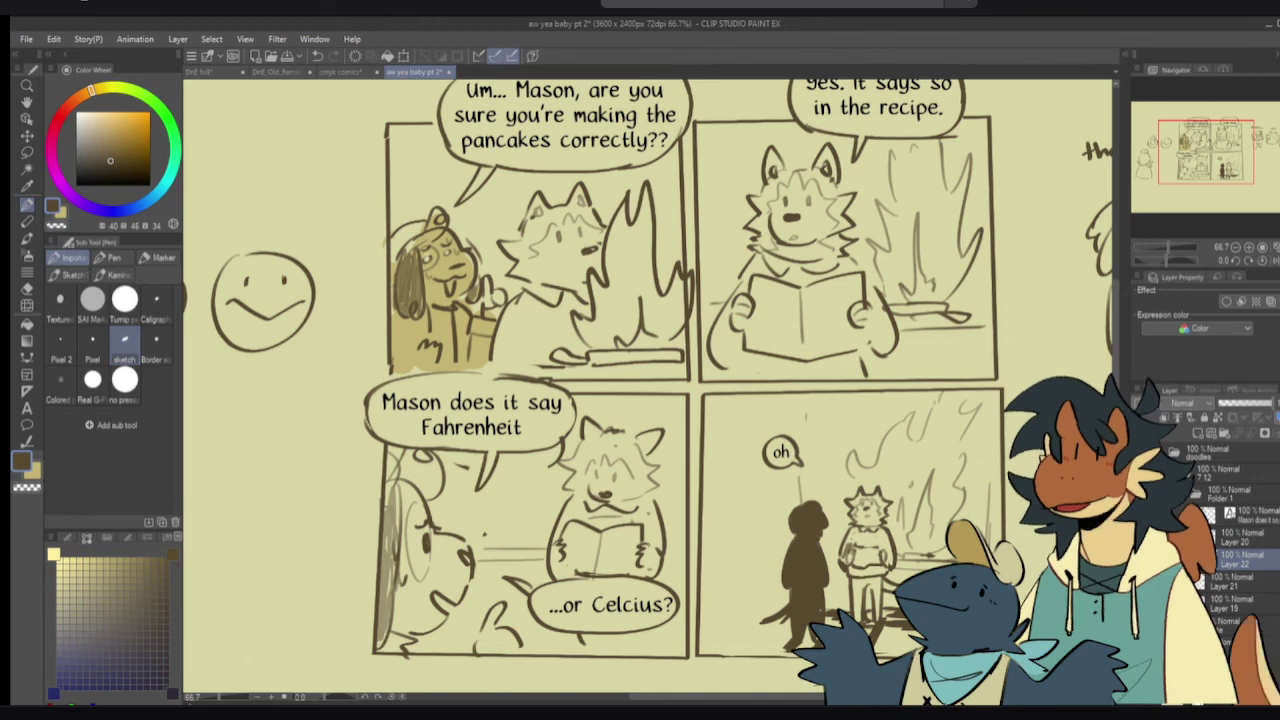
- Return to the Turnip pen on Layer 22 and clear the tan from parts of the first-panel beret character's face and jacket
{"action": "left_click", "coordinate": [124, 298]}
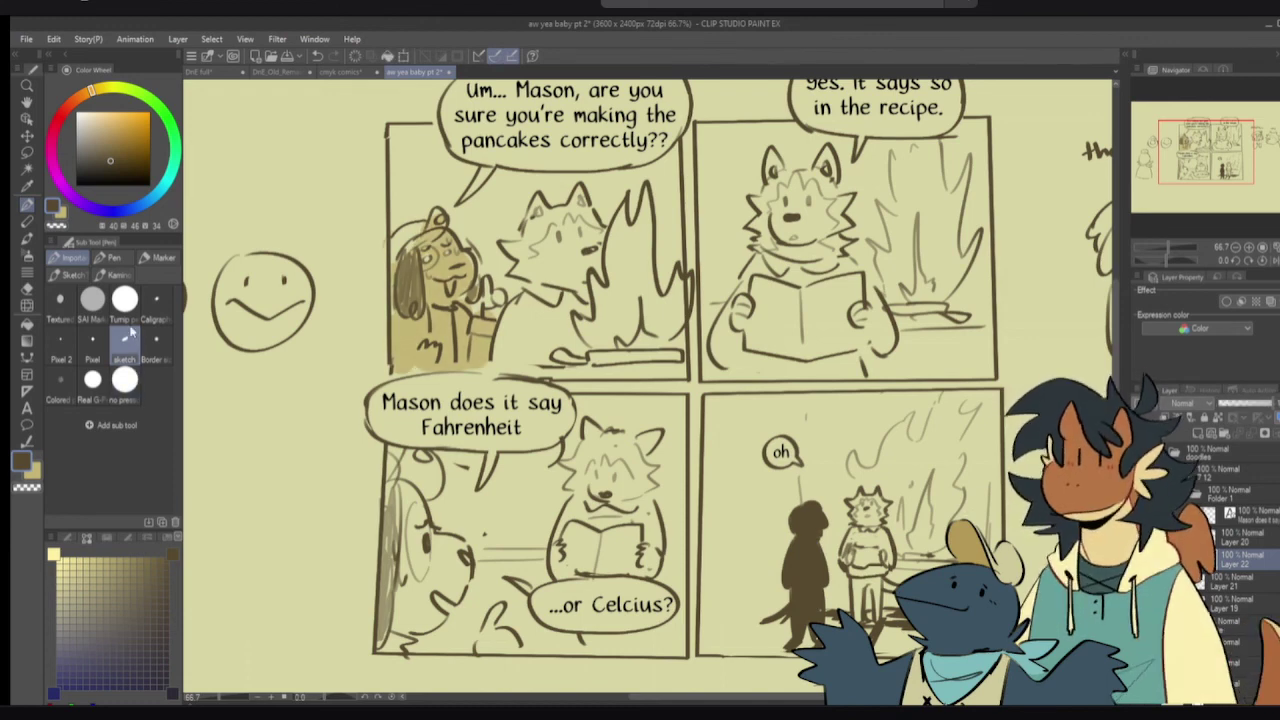
{"action": "key", "text": "x"}
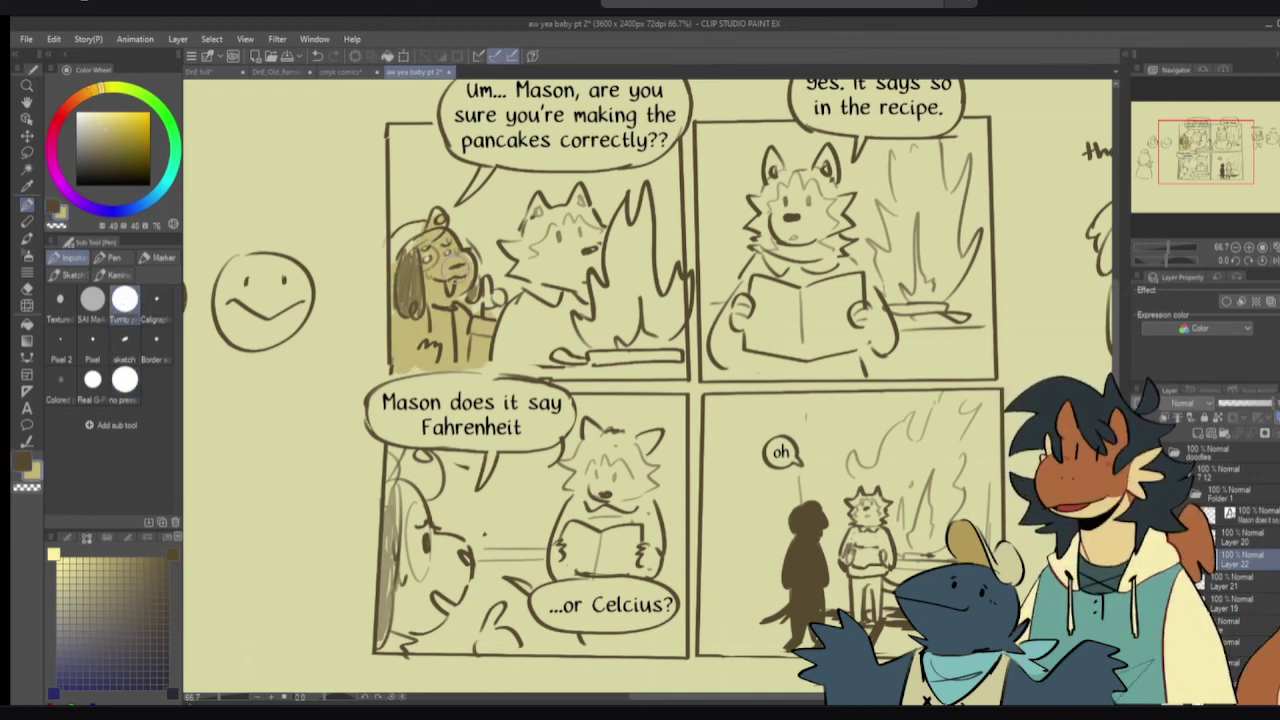
{"action": "mouse_move", "coordinate": [480, 300]}
{"action": "left_mouse_down"}
{"action": "mouse_move", "coordinate": [495, 315]}
{"action": "mouse_move", "coordinate": [490, 302]}
{"action": "mouse_move", "coordinate": [502, 305]}
{"action": "mouse_move", "coordinate": [455, 315]}
{"action": "mouse_move", "coordinate": [465, 360]}
{"action": "mouse_move", "coordinate": [485, 352]}
{"action": "mouse_move", "coordinate": [412, 322]}
{"action": "mouse_move", "coordinate": [402, 362]}
{"action": "mouse_move", "coordinate": [394, 345]}
{"action": "mouse_move", "coordinate": [428, 368]}
{"action": "mouse_move", "coordinate": [418, 371]}
{"action": "mouse_move", "coordinate": [441, 367]}
{"action": "mouse_move", "coordinate": [422, 370]}
{"action": "mouse_move", "coordinate": [433, 366]}
{"action": "mouse_move", "coordinate": [434, 385]}
{"action": "mouse_move", "coordinate": [410, 383]}
{"action": "mouse_move", "coordinate": [490, 376]}
{"action": "left_mouse_up"}
{"action": "key", "text": "x"}
{"action": "key", "text": "x"}
{"action": "key", "text": "c"}
{"action": "key", "text": "c"}
- Shade the wolf's fur in the first two panels with tan, along with the first-panel pan and the second-panel clothing below the book
{"action": "mouse_move", "coordinate": [542, 256]}
{"action": "left_mouse_down"}
{"action": "mouse_move", "coordinate": [512, 249]}
{"action": "mouse_move", "coordinate": [531, 223]}
{"action": "mouse_move", "coordinate": [550, 230]}
{"action": "mouse_move", "coordinate": [590, 198]}
{"action": "mouse_move", "coordinate": [600, 228]}
{"action": "mouse_move", "coordinate": [534, 282]}
{"action": "mouse_move", "coordinate": [575, 318]}
{"action": "left_mouse_up"}
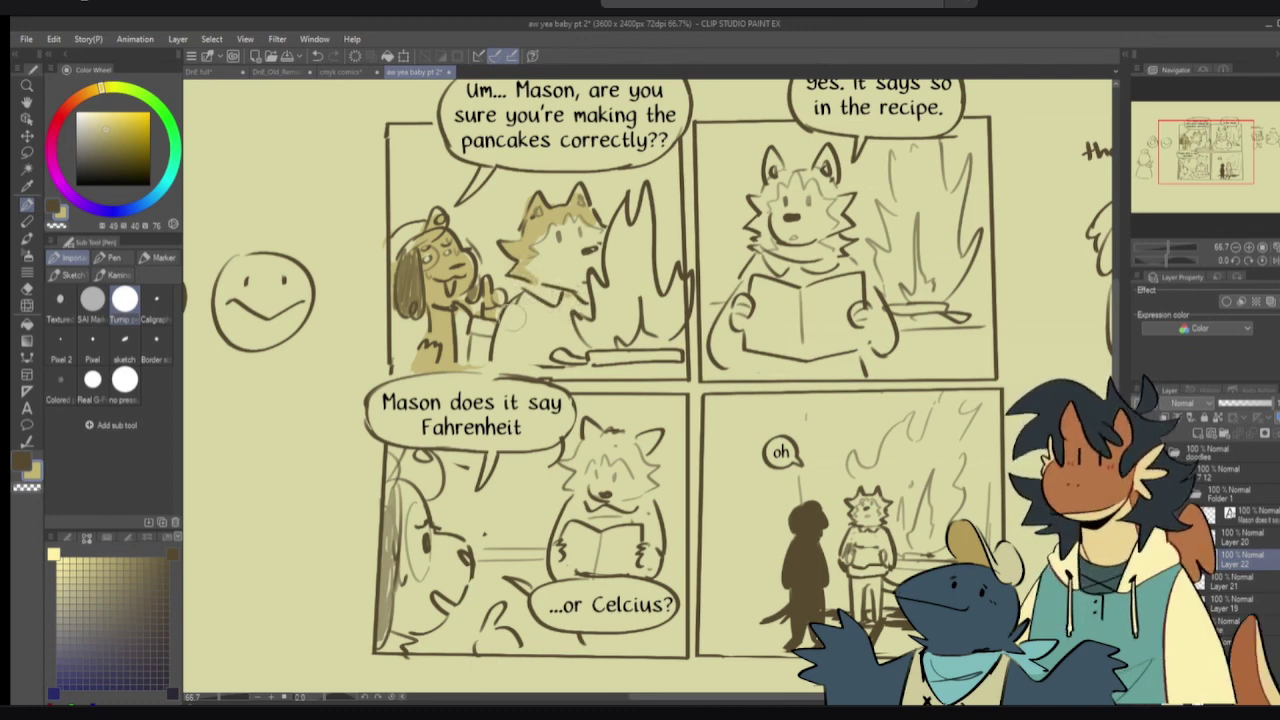
{"action": "mouse_move", "coordinate": [592, 358]}
{"action": "left_mouse_down"}
{"action": "mouse_move", "coordinate": [682, 358]}
{"action": "mouse_move", "coordinate": [565, 358]}
{"action": "left_mouse_up"}
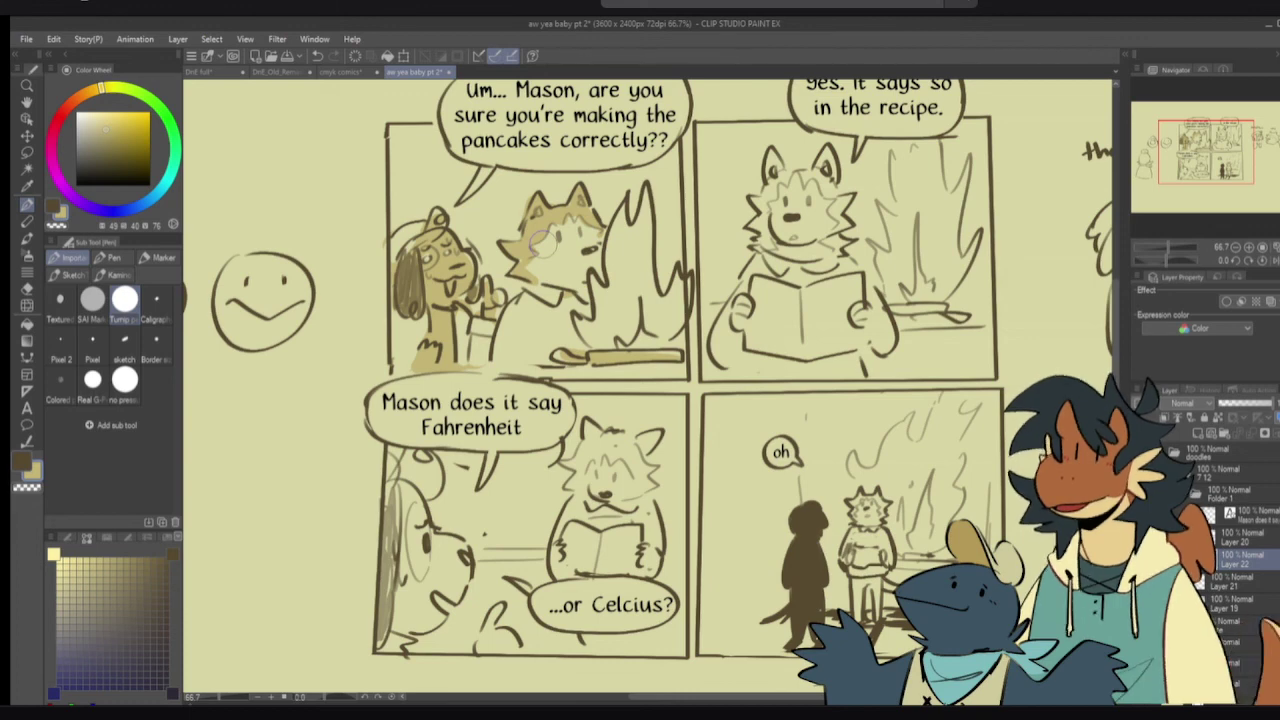
{"action": "left_click_drag", "start_coordinate": [665, 255], "coordinate": [661, 279]}
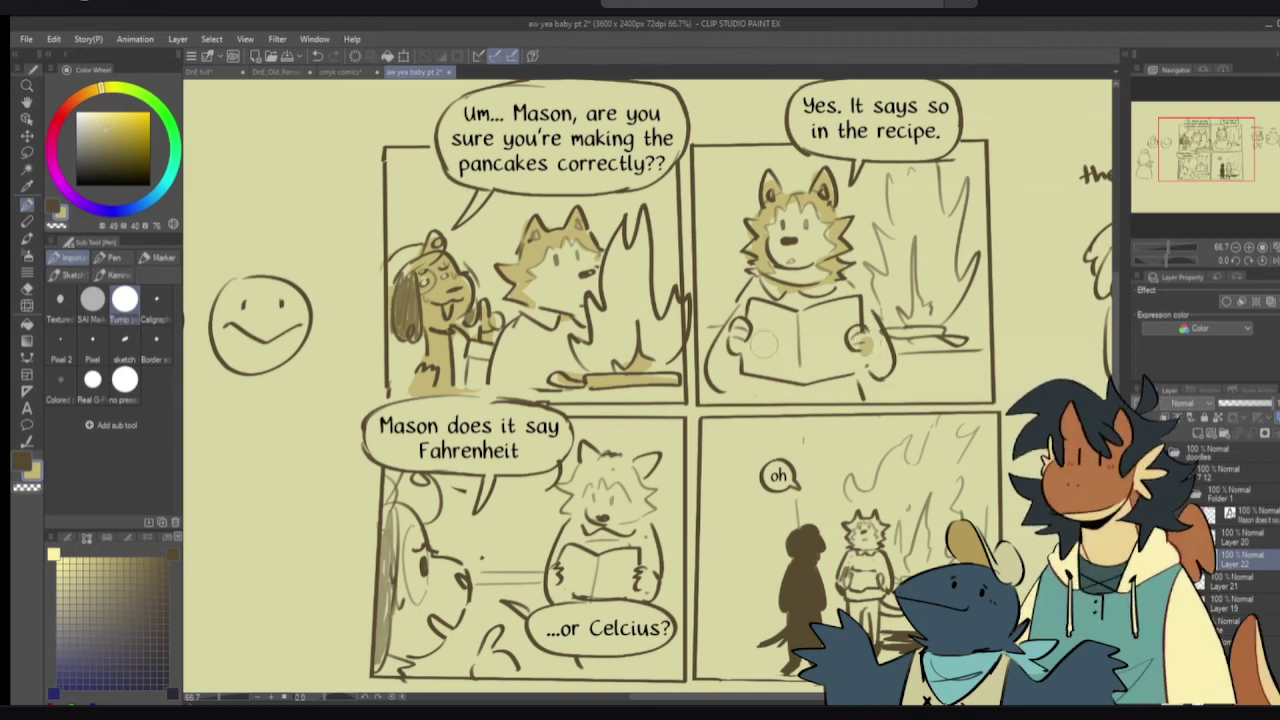
{"action": "mouse_move", "coordinate": [732, 344]}
{"action": "left_mouse_down"}
{"action": "mouse_move", "coordinate": [748, 368]}
{"action": "mouse_move", "coordinate": [798, 386]}
{"action": "mouse_move", "coordinate": [870, 372]}
{"action": "left_mouse_up"}
{"action": "mouse_move", "coordinate": [758, 386]}
{"action": "left_mouse_down"}
{"action": "mouse_move", "coordinate": [746, 385]}
{"action": "mouse_move", "coordinate": [782, 396]}
{"action": "mouse_move", "coordinate": [742, 396]}
{"action": "mouse_move", "coordinate": [834, 392]}
{"action": "left_mouse_up"}
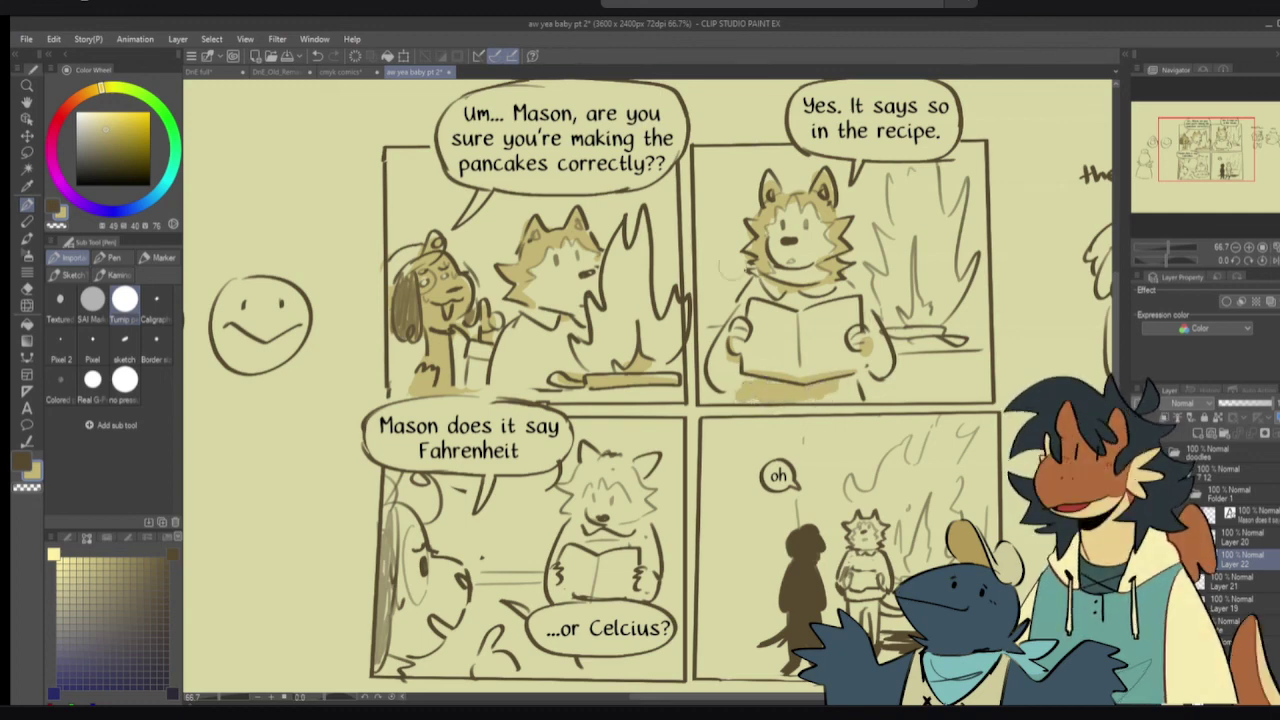
- Paint tan shading around and inside the second-panel flames
{"action": "mouse_move", "coordinate": [890, 290]}
{"action": "left_mouse_down"}
{"action": "mouse_move", "coordinate": [925, 295]}
{"action": "mouse_move", "coordinate": [919, 268]}
{"action": "mouse_move", "coordinate": [925, 314]}
{"action": "mouse_move", "coordinate": [965, 335]}
{"action": "left_mouse_up"}
{"action": "left_click_drag", "start_coordinate": [970, 282], "coordinate": [945, 335]}
{"action": "mouse_move", "coordinate": [974, 264]}
{"action": "left_mouse_down"}
{"action": "mouse_move", "coordinate": [987, 190]}
{"action": "mouse_move", "coordinate": [952, 160]}
{"action": "left_mouse_up"}
{"action": "mouse_move", "coordinate": [870, 179]}
{"action": "left_mouse_down"}
{"action": "mouse_move", "coordinate": [861, 303]}
{"action": "mouse_move", "coordinate": [872, 236]}
{"action": "left_mouse_up"}
- Shade the third-panel wolf's fur and lower clothing in tan, undoing the stray strokes
{"action": "left_click_drag", "start_coordinate": [790, 428], "coordinate": [825, 306]}
{"action": "mouse_move", "coordinate": [602, 378]}
{"action": "left_mouse_down"}
{"action": "mouse_move", "coordinate": [628, 326]}
{"action": "mouse_move", "coordinate": [640, 368]}
{"action": "mouse_move", "coordinate": [686, 362]}
{"action": "mouse_move", "coordinate": [678, 391]}
{"action": "mouse_move", "coordinate": [668, 374]}
{"action": "mouse_move", "coordinate": [636, 409]}
{"action": "mouse_move", "coordinate": [667, 410]}
{"action": "left_mouse_up"}
{"action": "left_click_drag", "start_coordinate": [622, 530], "coordinate": [672, 556]}
{"action": "mouse_move", "coordinate": [698, 432]}
{"action": "left_mouse_down"}
{"action": "mouse_move", "coordinate": [716, 452]}
{"action": "mouse_move", "coordinate": [704, 478]}
{"action": "left_mouse_up"}
{"action": "left_click_drag", "start_coordinate": [584, 454], "coordinate": [505, 457]}
{"action": "left_click_drag", "start_coordinate": [813, 315], "coordinate": [787, 385]}
{"action": "key", "text": "ctrl+z"}
{"action": "key", "text": "ctrl+z"}
{"action": "mouse_move", "coordinate": [940, 270]}
{"action": "left_mouse_down"}
{"action": "mouse_move", "coordinate": [914, 284]}
{"action": "mouse_move", "coordinate": [948, 278]}
{"action": "mouse_move", "coordinate": [908, 290]}
{"action": "mouse_move", "coordinate": [944, 284]}
{"action": "mouse_move", "coordinate": [961, 306]}
{"action": "left_mouse_up"}
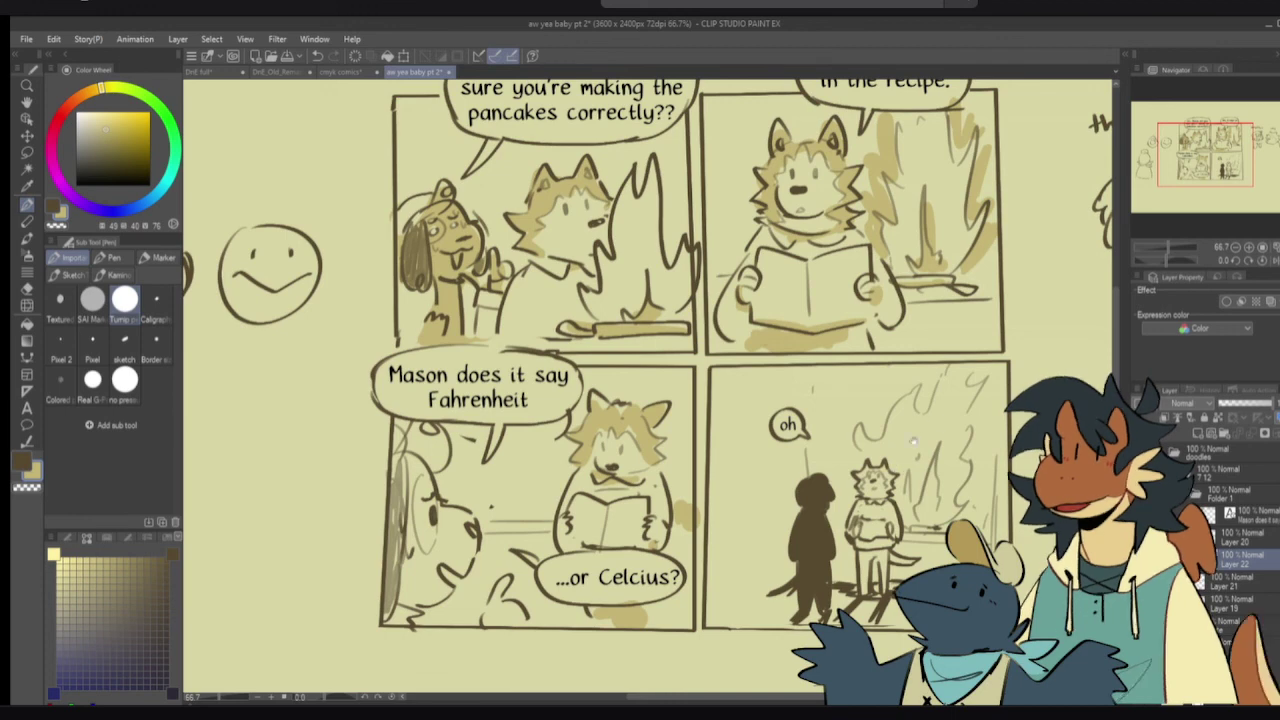
{"action": "mouse_move", "coordinate": [803, 487]}
{"action": "left_mouse_down"}
{"action": "mouse_move", "coordinate": [802, 510]}
{"action": "mouse_move", "coordinate": [789, 480]}
{"action": "left_mouse_up"}
{"action": "key", "text": "ctrl+z"}
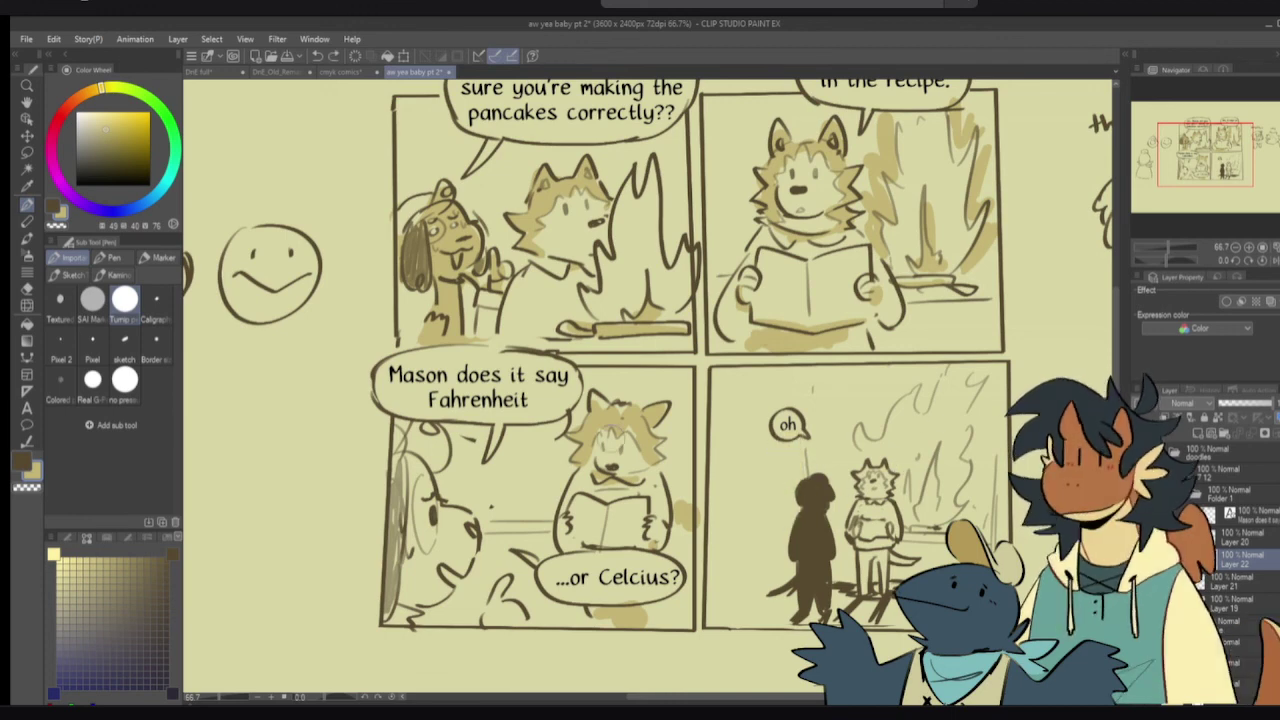
- Shade the third-panel beret character's hair, face and hand in tan, and even out the wolf's clothing below the speech bubble
{"action": "mouse_move", "coordinate": [415, 458]}
{"action": "left_mouse_down"}
{"action": "mouse_move", "coordinate": [422, 530]}
{"action": "mouse_move", "coordinate": [432, 430]}
{"action": "mouse_move", "coordinate": [398, 466]}
{"action": "mouse_move", "coordinate": [430, 550]}
{"action": "mouse_move", "coordinate": [402, 596]}
{"action": "mouse_move", "coordinate": [405, 625]}
{"action": "left_mouse_up"}
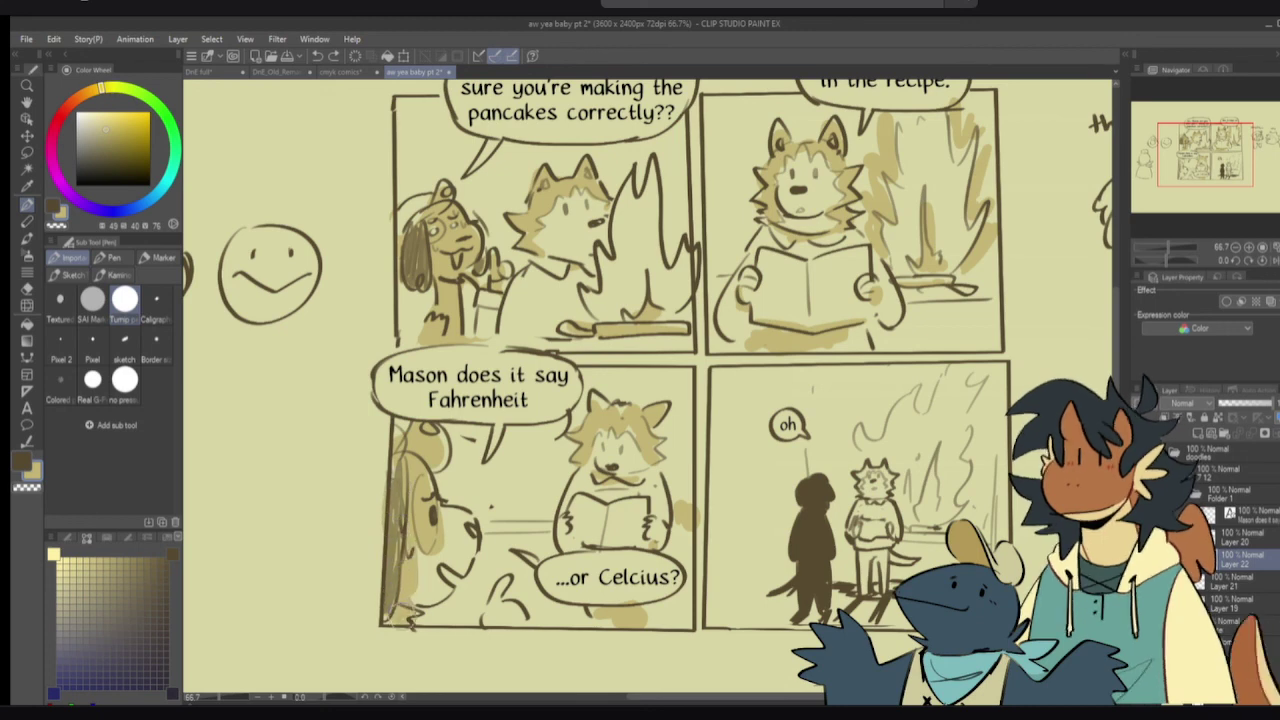
{"action": "left_click_drag", "start_coordinate": [398, 572], "coordinate": [450, 600]}
{"action": "left_click_drag", "start_coordinate": [420, 545], "coordinate": [430, 610]}
{"action": "mouse_move", "coordinate": [430, 512]}
{"action": "left_mouse_down"}
{"action": "mouse_move", "coordinate": [445, 560]}
{"action": "mouse_move", "coordinate": [470, 566]}
{"action": "mouse_move", "coordinate": [420, 572]}
{"action": "mouse_move", "coordinate": [472, 530]}
{"action": "left_mouse_up"}
{"action": "mouse_move", "coordinate": [507, 580]}
{"action": "left_mouse_down"}
{"action": "mouse_move", "coordinate": [490, 617]}
{"action": "mouse_move", "coordinate": [487, 603]}
{"action": "mouse_move", "coordinate": [518, 618]}
{"action": "left_mouse_up"}
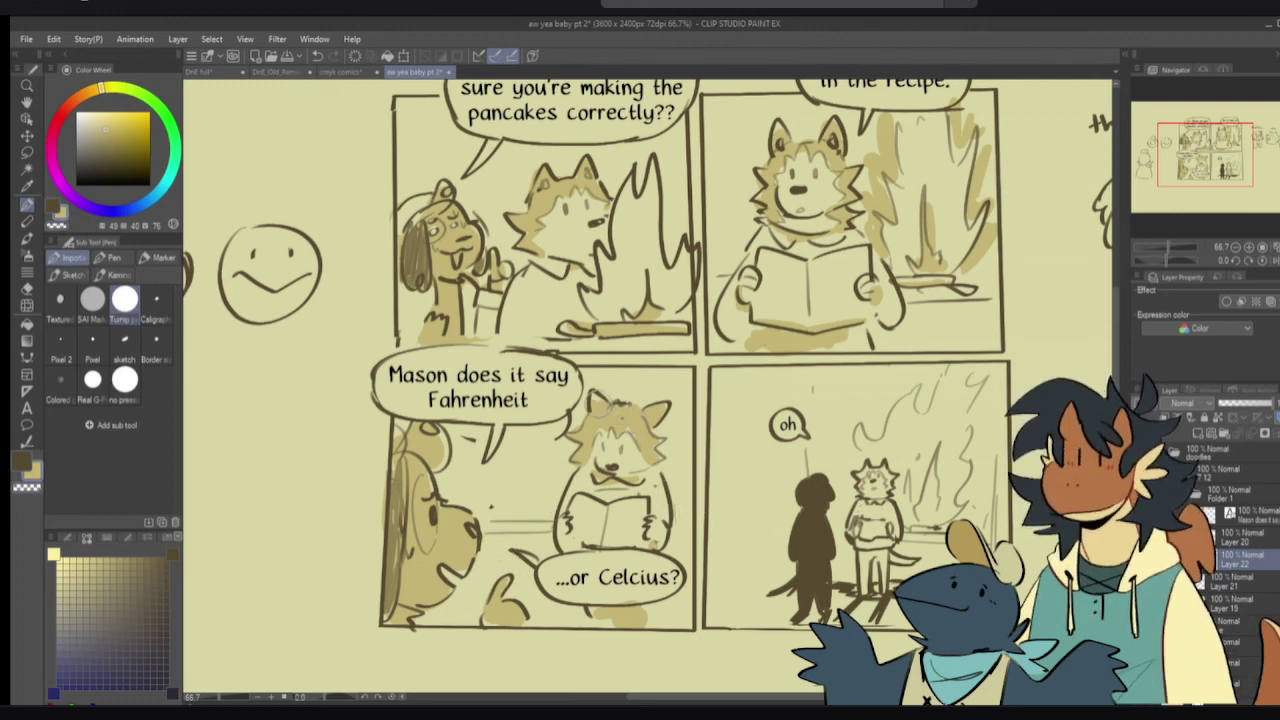
{"action": "mouse_move", "coordinate": [608, 607]}
{"action": "left_mouse_down"}
{"action": "mouse_move", "coordinate": [651, 610]}
{"action": "mouse_move", "coordinate": [596, 616]}
{"action": "left_mouse_up"}
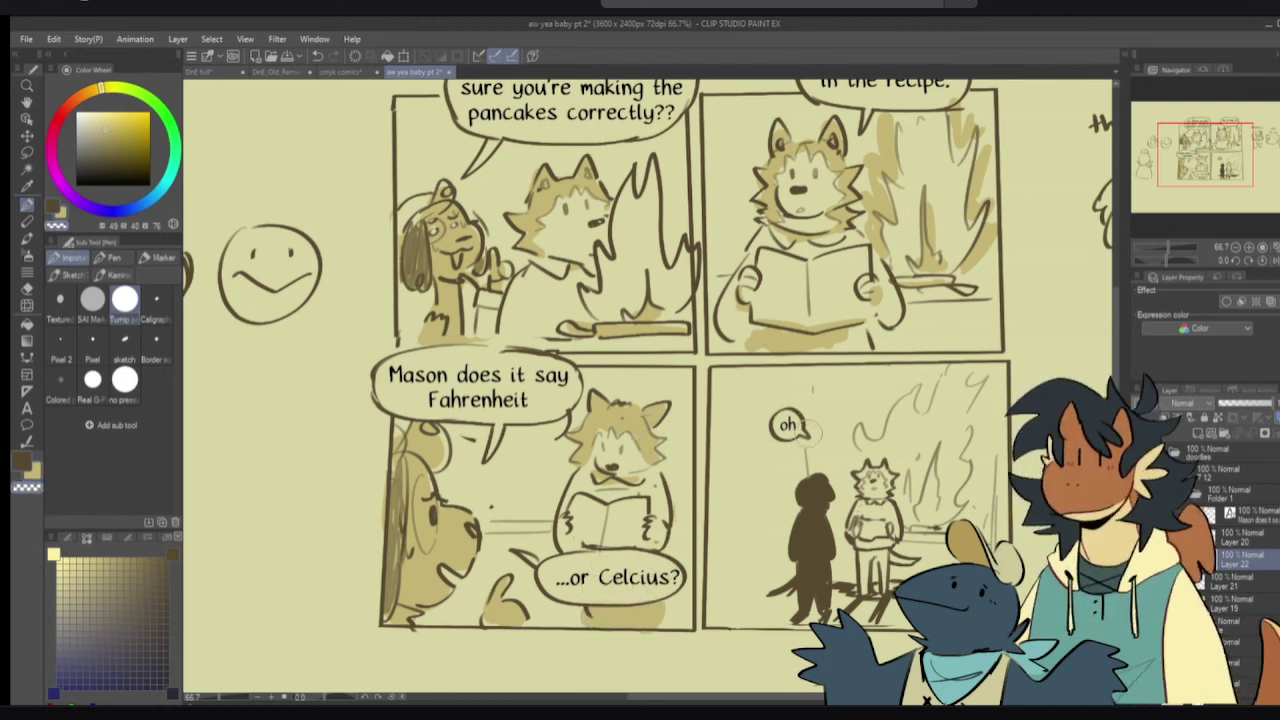
- Shade the fourth-panel wolf and flame core in tan, and block in the wall behind the silhouetted character with a stroke and a fill
{"action": "mouse_move", "coordinate": [858, 478]}
{"action": "left_mouse_down"}
{"action": "mouse_move", "coordinate": [885, 490]}
{"action": "mouse_move", "coordinate": [860, 530]}
{"action": "mouse_move", "coordinate": [870, 582]}
{"action": "mouse_move", "coordinate": [882, 580]}
{"action": "mouse_move", "coordinate": [871, 526]}
{"action": "mouse_move", "coordinate": [940, 490]}
{"action": "mouse_move", "coordinate": [900, 550]}
{"action": "mouse_move", "coordinate": [930, 545]}
{"action": "mouse_move", "coordinate": [904, 556]}
{"action": "left_mouse_up"}
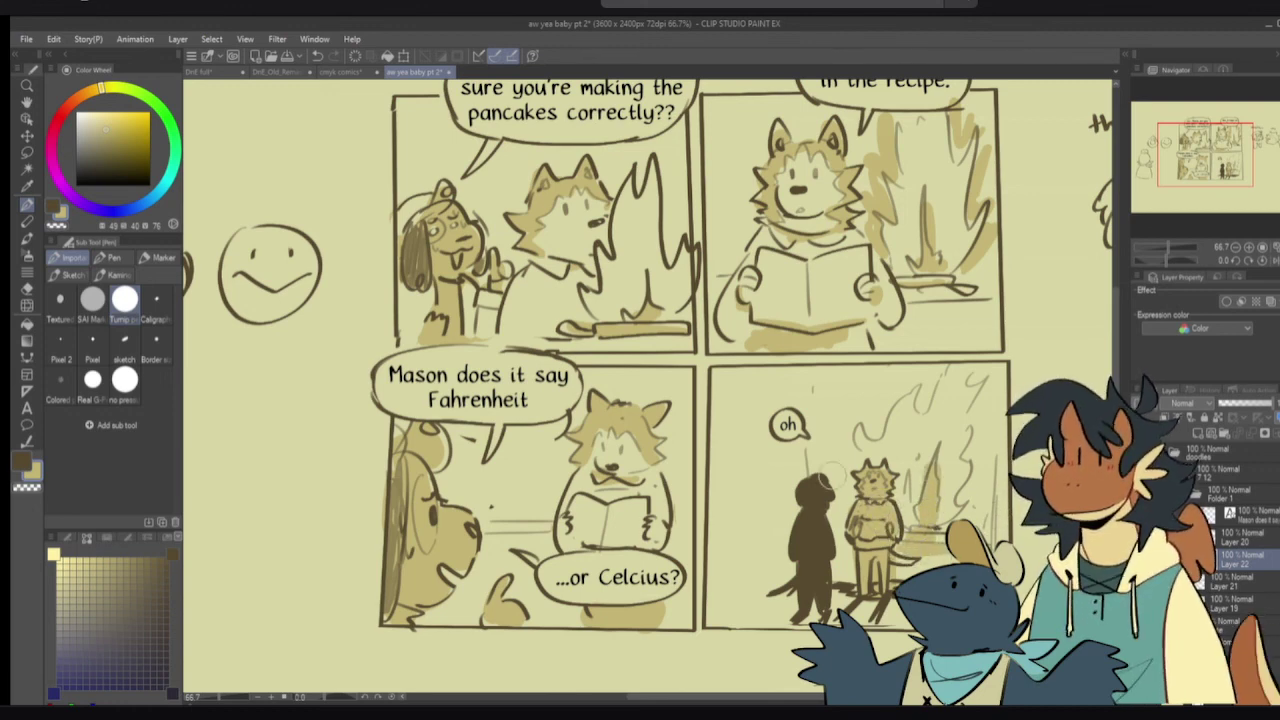
{"action": "left_click_drag", "start_coordinate": [800, 372], "coordinate": [803, 490]}
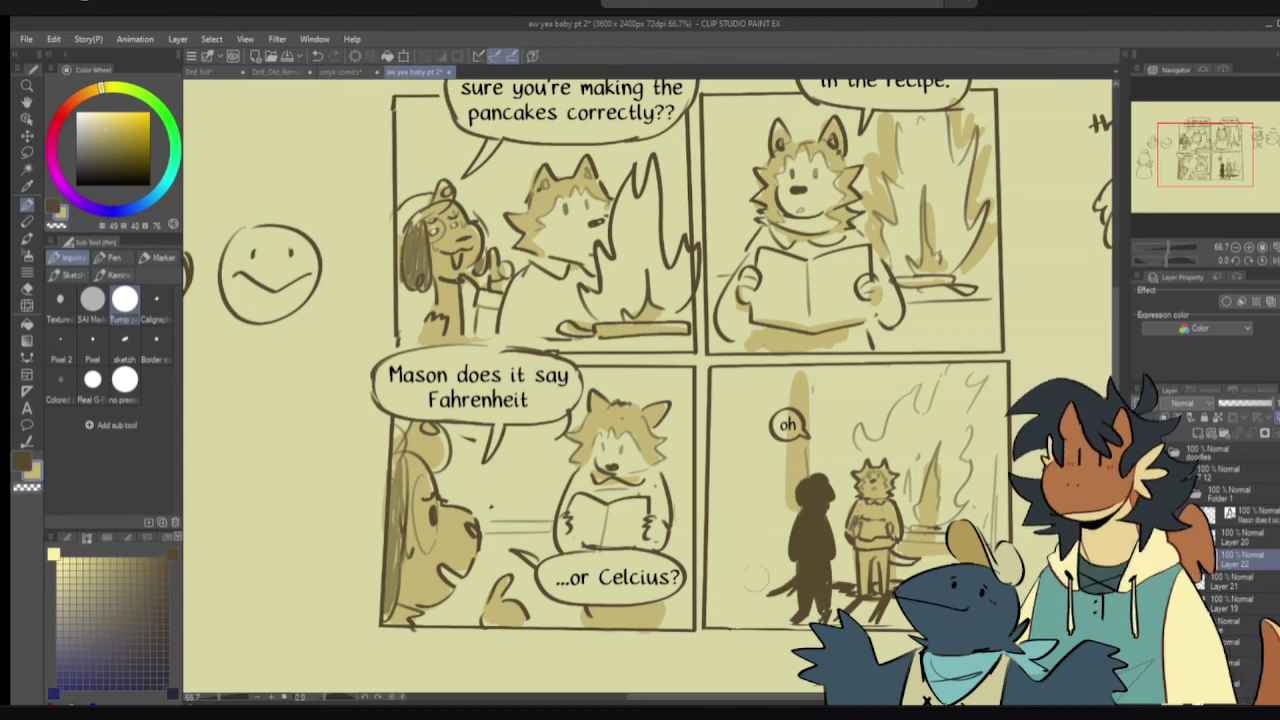
{"action": "key", "text": "g"}
{"action": "left_click", "coordinate": [770, 521]}
{"action": "key", "text": "p"}
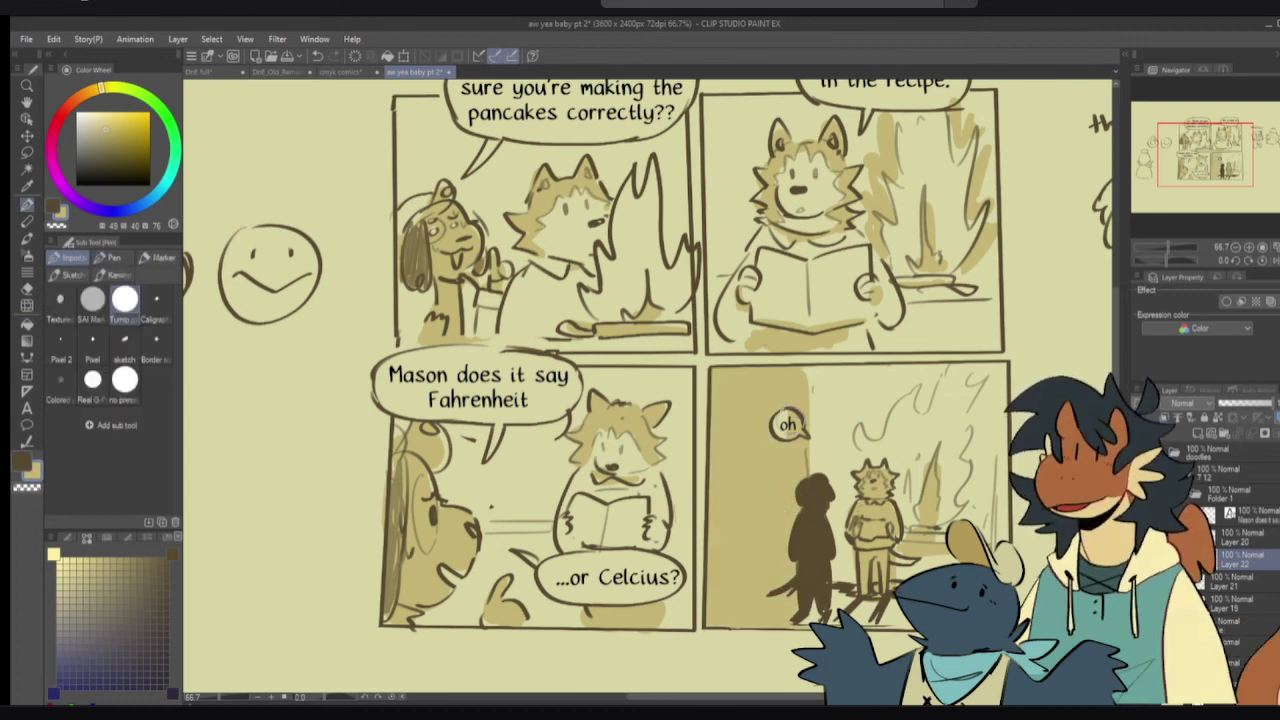
{"action": "key", "text": "c"}
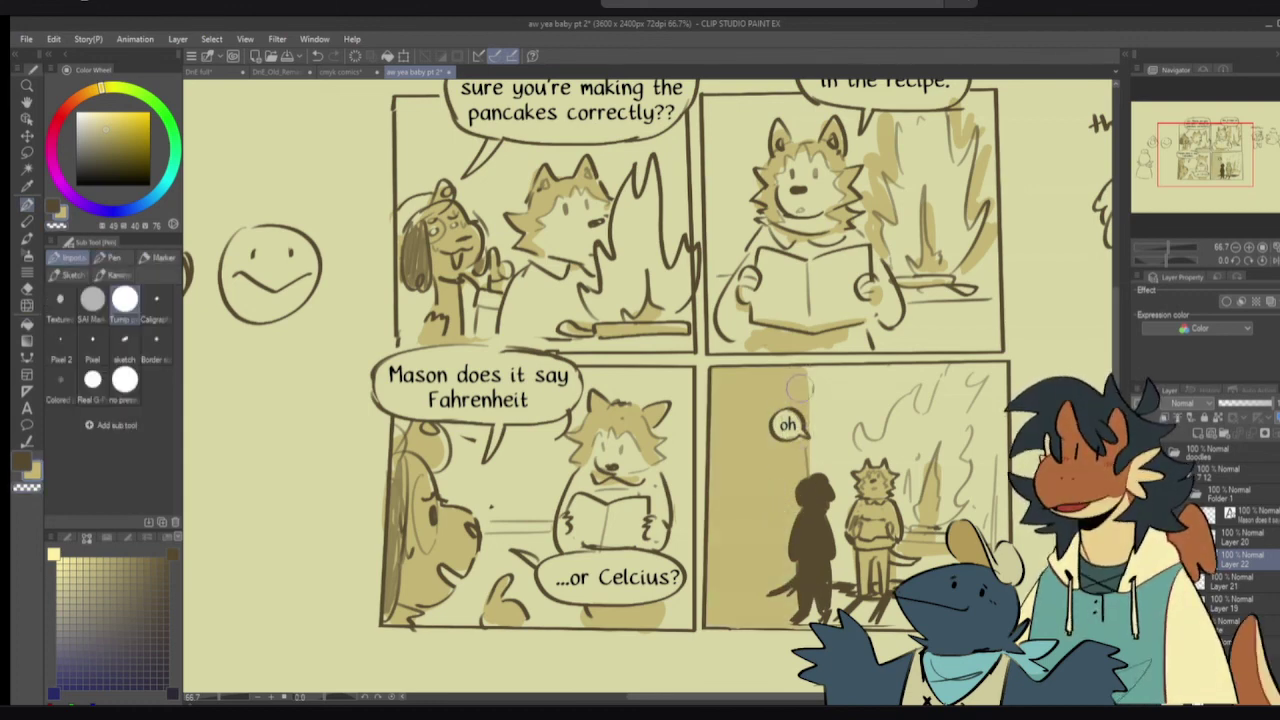
{"action": "mouse_move", "coordinate": [852, 587]}
{"action": "left_mouse_down"}
{"action": "mouse_move", "coordinate": [828, 608]}
{"action": "mouse_move", "coordinate": [884, 611]}
{"action": "mouse_move", "coordinate": [867, 613]}
{"action": "left_mouse_up"}
{"action": "key", "text": "ctrl+z"}
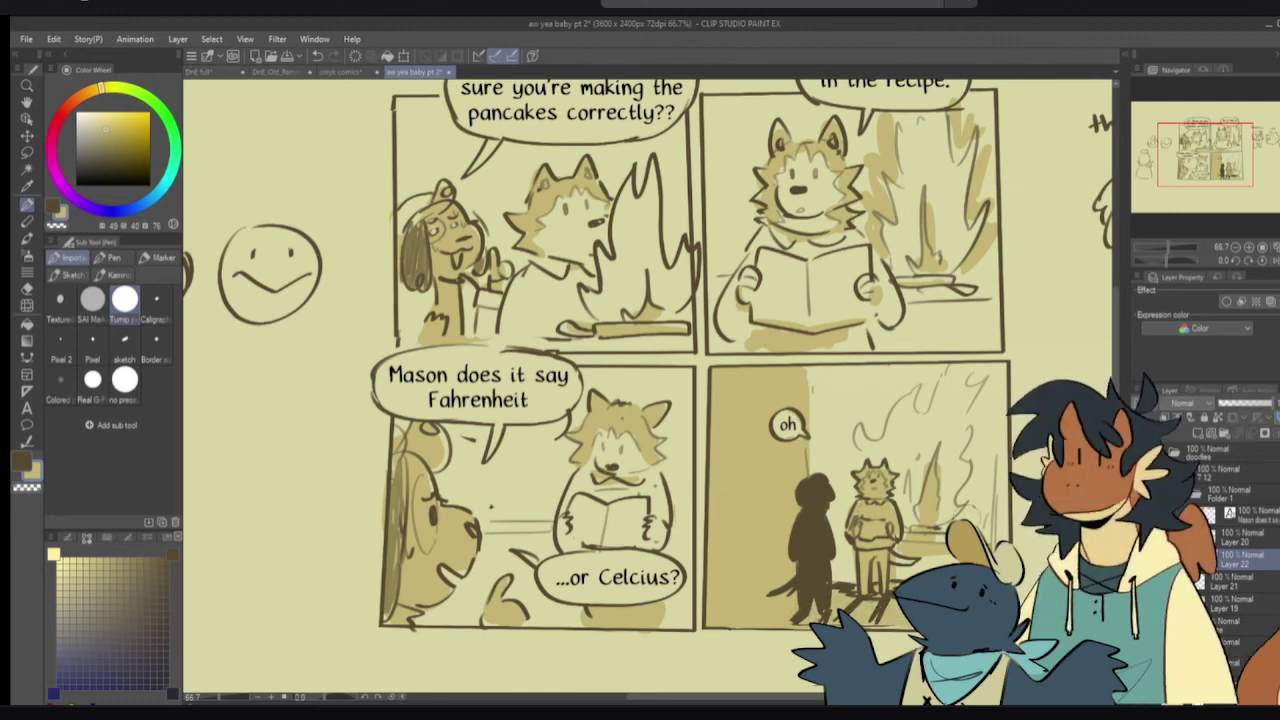
- Outline the fourth-panel flames in tan, and lighten details on the wolf's face and clothes with a smaller transparent Turnip pen
{"action": "mouse_move", "coordinate": [945, 410]}
{"action": "left_mouse_down"}
{"action": "mouse_move", "coordinate": [920, 372]}
{"action": "mouse_move", "coordinate": [858, 440]}
{"action": "mouse_move", "coordinate": [924, 380]}
{"action": "mouse_move", "coordinate": [931, 400]}
{"action": "left_mouse_up"}
{"action": "left_click_drag", "start_coordinate": [852, 424], "coordinate": [838, 482]}
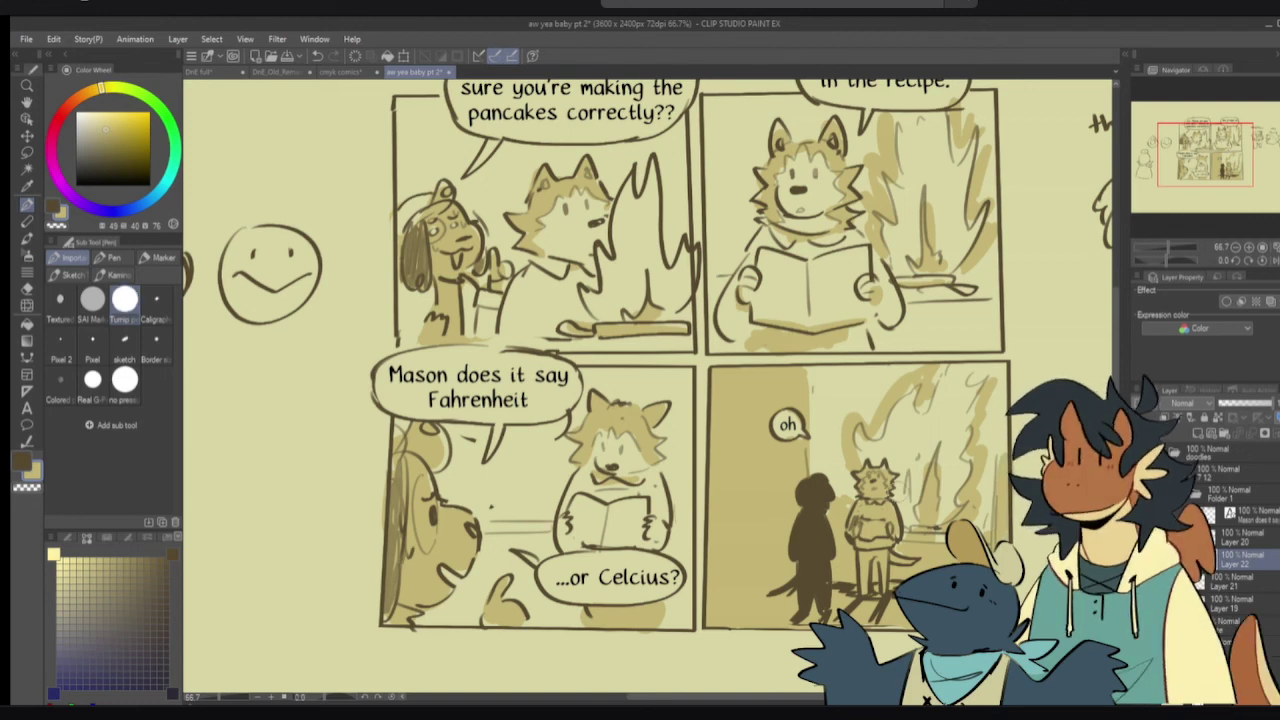
{"action": "scroll", "coordinate": [890, 493], "scroll_direction": "up", "scroll_amount": 1}
{"action": "key", "text": "c"}
{"action": "key", "text": "["}
{"action": "key", "text": "["}
{"action": "key", "text": "["}
{"action": "mouse_move", "coordinate": [857, 454]}
{"action": "left_mouse_down"}
{"action": "mouse_move", "coordinate": [886, 461]}
{"action": "mouse_move", "coordinate": [887, 485]}
{"action": "left_mouse_up"}
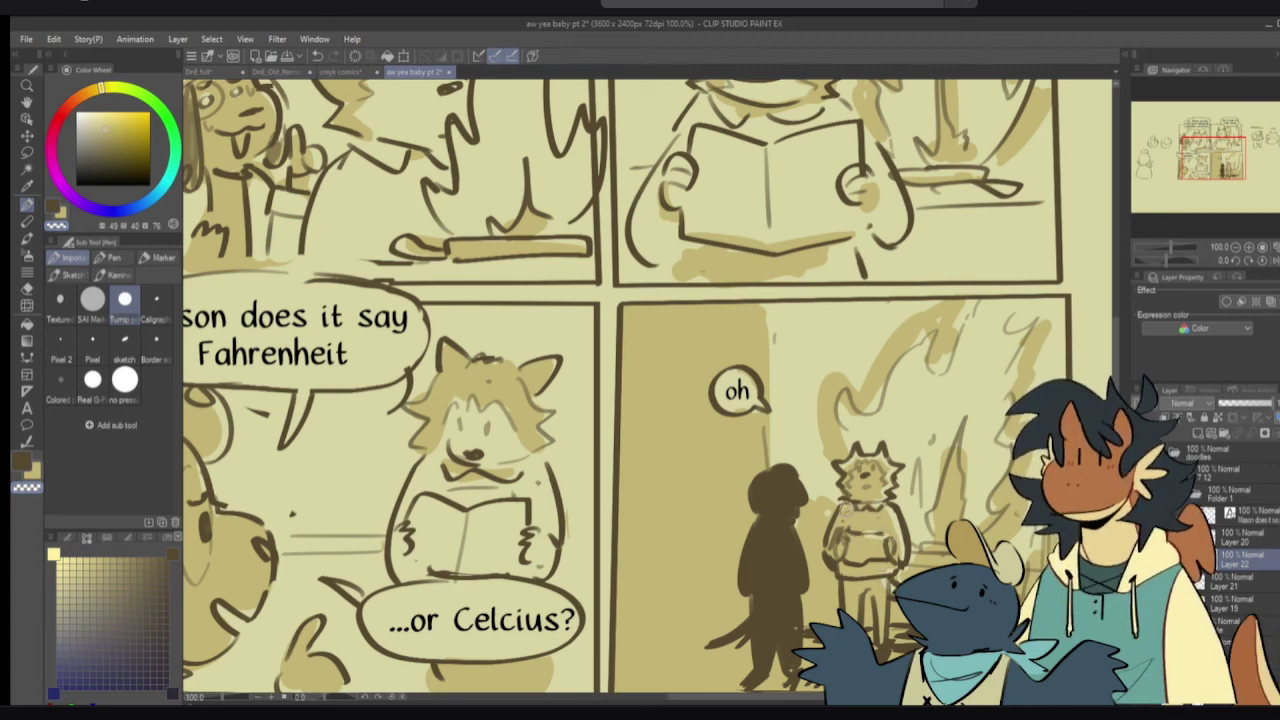
- Cover the rest of the fourth-panel background in tan, leaving the flames light
{"action": "scroll", "coordinate": [845, 505], "scroll_direction": "down", "scroll_amount": 2}
{"action": "mouse_move", "coordinate": [803, 414]}
{"action": "left_mouse_down"}
{"action": "mouse_move", "coordinate": [812, 430]}
{"action": "mouse_move", "coordinate": [796, 395]}
{"action": "mouse_move", "coordinate": [805, 355]}
{"action": "mouse_move", "coordinate": [855, 332]}
{"action": "mouse_move", "coordinate": [845, 345]}
{"action": "mouse_move", "coordinate": [893, 345]}
{"action": "mouse_move", "coordinate": [882, 345]}
{"action": "mouse_move", "coordinate": [952, 416]}
{"action": "mouse_move", "coordinate": [943, 492]}
{"action": "left_mouse_up"}
{"action": "left_click_drag", "start_coordinate": [969, 370], "coordinate": [969, 346]}
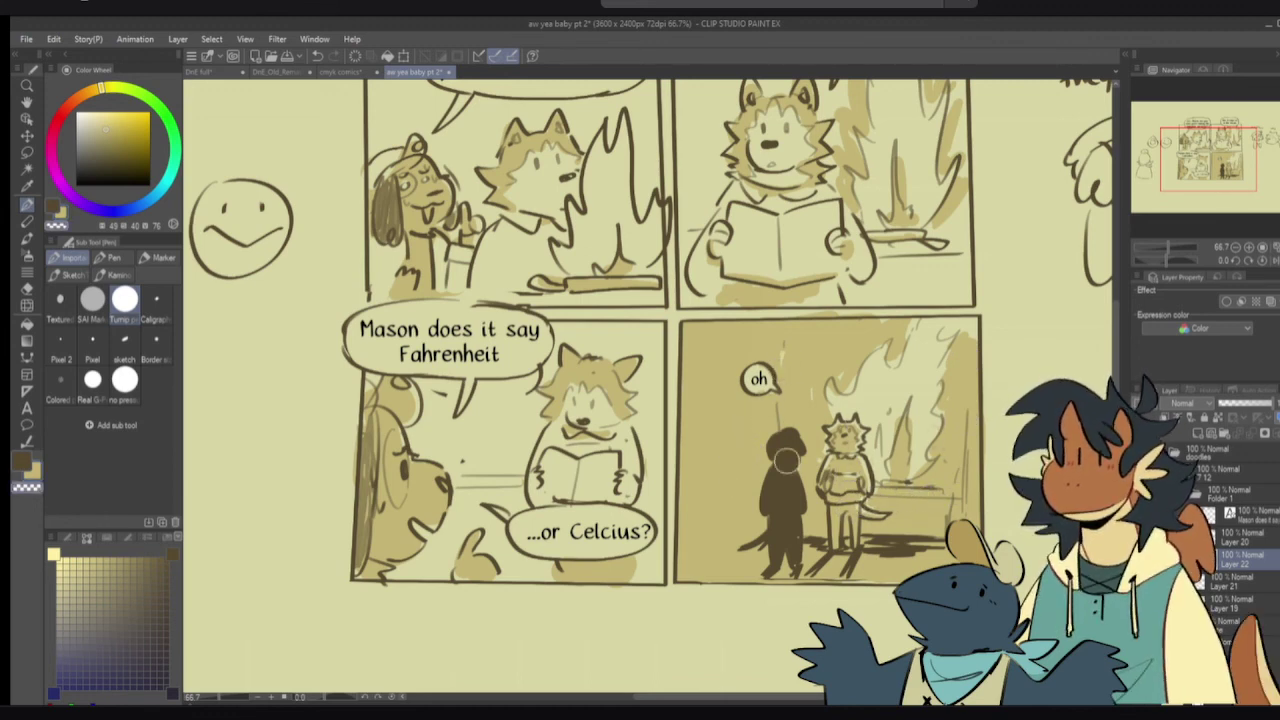
- On Layer 20, hatch diagonal dark brown sketch-brush lines over the fourth-panel wall and floor behind the silhouetted character
{"action": "key", "text": "x"}
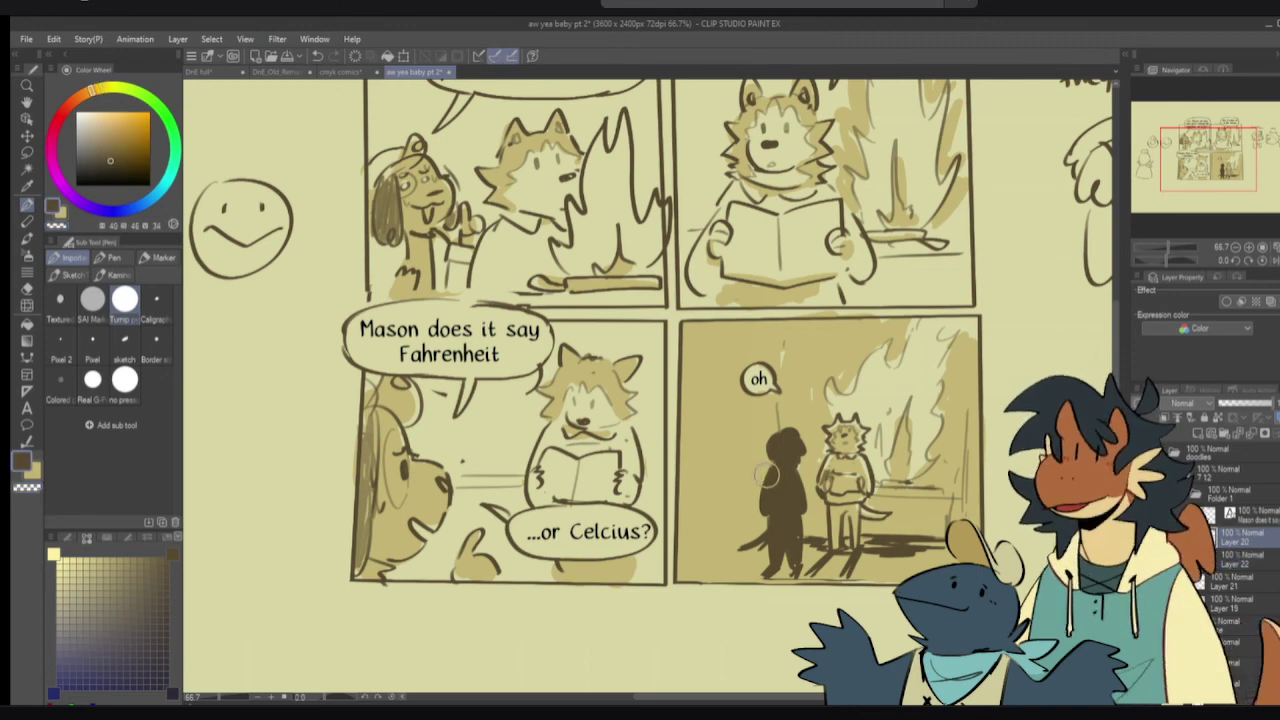
{"action": "left_click", "coordinate": [125, 347]}
{"action": "left_click_drag", "start_coordinate": [681, 552], "coordinate": [694, 576]}
{"action": "left_click_drag", "start_coordinate": [682, 538], "coordinate": [708, 580]}
{"action": "left_click_drag", "start_coordinate": [682, 516], "coordinate": [718, 580]}
{"action": "left_click_drag", "start_coordinate": [682, 506], "coordinate": [732, 578]}
{"action": "left_click_drag", "start_coordinate": [682, 470], "coordinate": [733, 565]}
{"action": "left_click_drag", "start_coordinate": [689, 463], "coordinate": [729, 547]}
{"action": "mouse_move", "coordinate": [732, 436]}
{"action": "left_mouse_down"}
{"action": "mouse_move", "coordinate": [700, 542]}
{"action": "mouse_move", "coordinate": [680, 526]}
{"action": "left_mouse_up"}
{"action": "left_click_drag", "start_coordinate": [714, 410], "coordinate": [680, 484]}
{"action": "mouse_move", "coordinate": [711, 373]}
{"action": "left_mouse_down"}
{"action": "mouse_move", "coordinate": [683, 451]}
{"action": "mouse_move", "coordinate": [681, 437]}
{"action": "left_mouse_up"}
{"action": "left_click_drag", "start_coordinate": [703, 367], "coordinate": [685, 435]}
{"action": "left_click_drag", "start_coordinate": [755, 491], "coordinate": [725, 579]}
{"action": "mouse_move", "coordinate": [765, 517]}
{"action": "left_mouse_down"}
{"action": "mouse_move", "coordinate": [748, 569]}
{"action": "mouse_move", "coordinate": [716, 574]}
{"action": "left_mouse_up"}
{"action": "left_click_drag", "start_coordinate": [768, 556], "coordinate": [732, 584]}
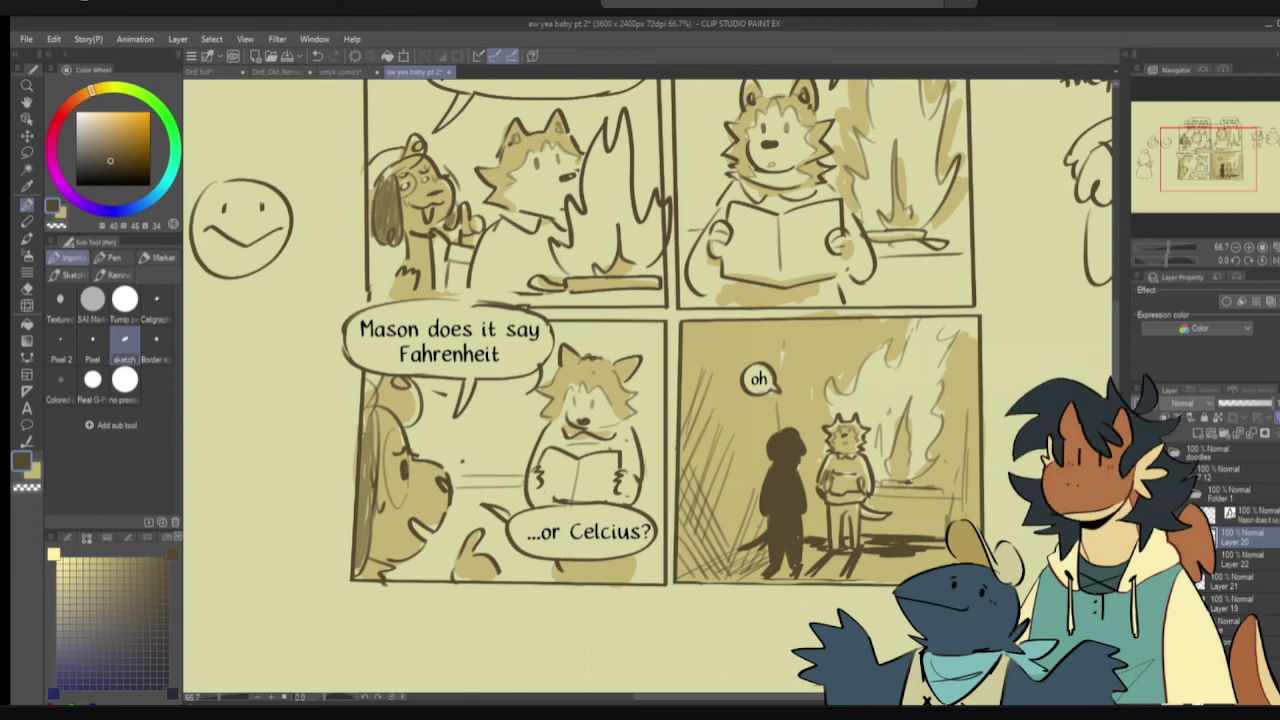
- Cross-hatch the fourth-panel wall with dark brown sketch-brush strokes around the silhouetted character and the "oh" speech bubble
{"action": "mouse_move", "coordinate": [760, 460]}
{"action": "left_mouse_down"}
{"action": "mouse_move", "coordinate": [726, 506]}
{"action": "mouse_move", "coordinate": [740, 490]}
{"action": "left_mouse_up"}
{"action": "left_click_drag", "start_coordinate": [764, 456], "coordinate": [752, 480]}
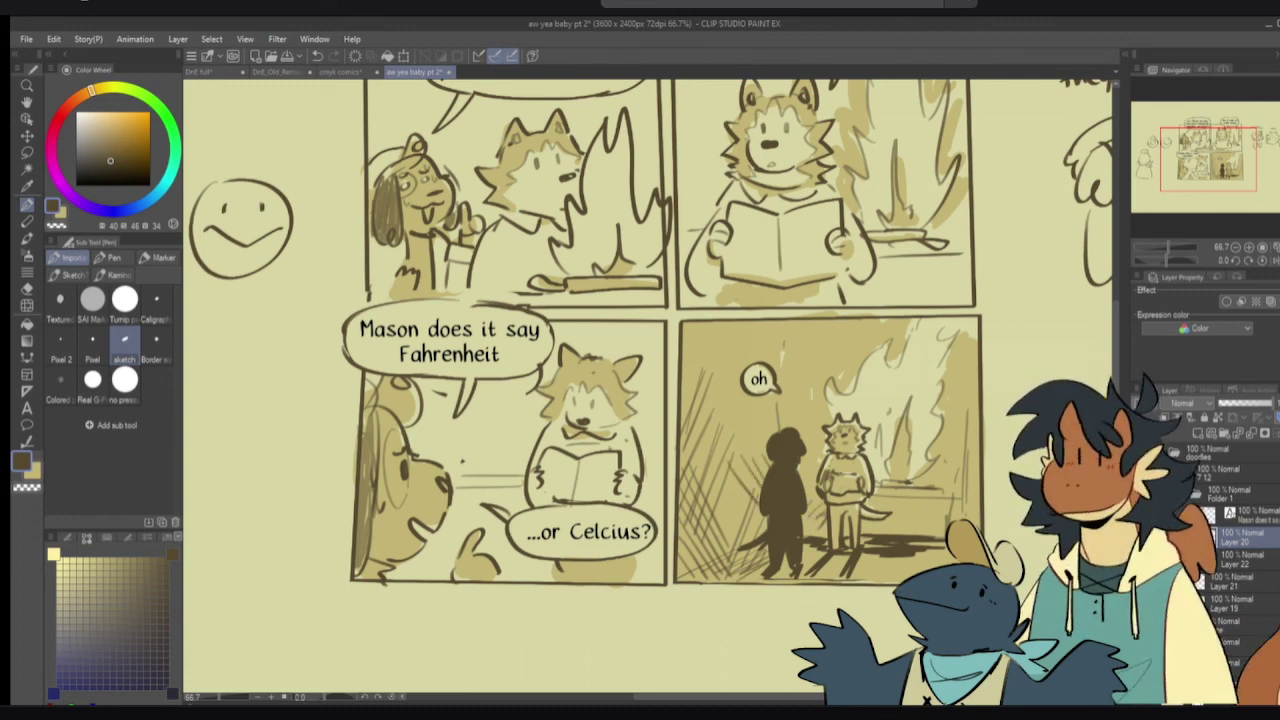
{"action": "left_click_drag", "start_coordinate": [836, 442], "coordinate": [828, 468]}
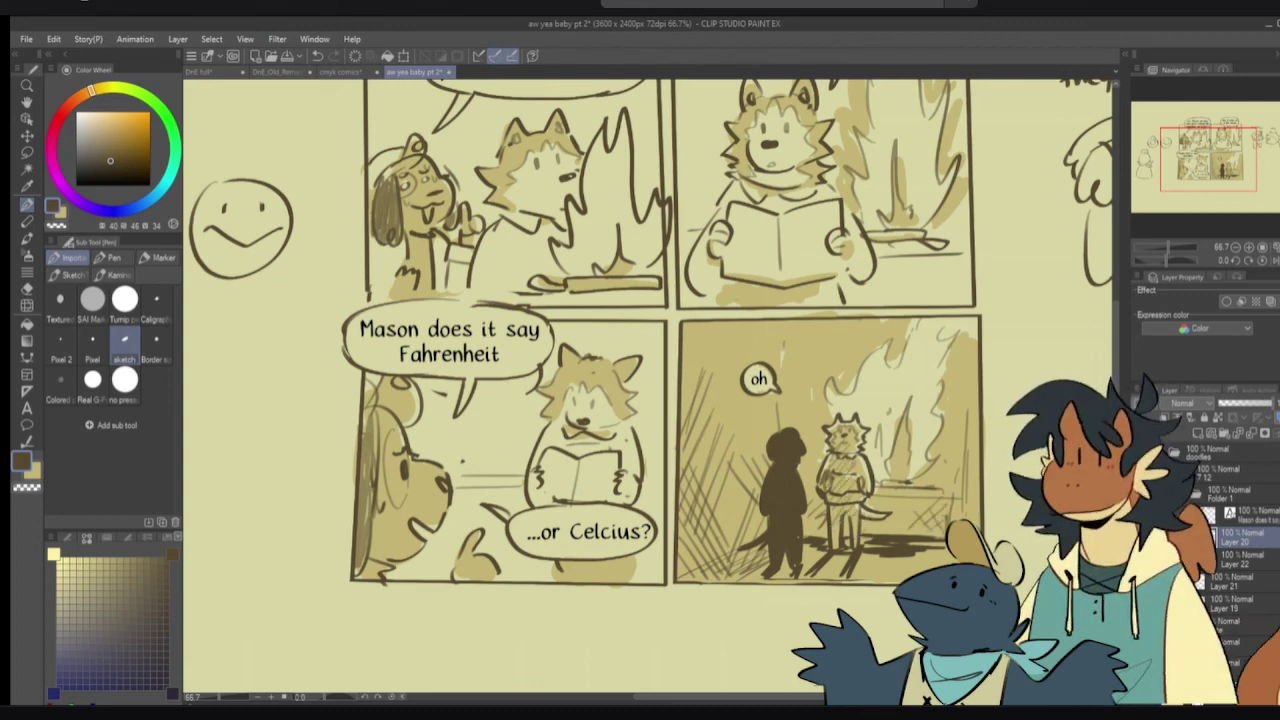
{"action": "left_click_drag", "start_coordinate": [803, 325], "coordinate": [778, 349]}
{"action": "left_click_drag", "start_coordinate": [811, 333], "coordinate": [779, 374]}
{"action": "mouse_move", "coordinate": [772, 334]}
{"action": "left_mouse_down"}
{"action": "mouse_move", "coordinate": [792, 376]}
{"action": "mouse_move", "coordinate": [800, 357]}
{"action": "left_mouse_up"}
{"action": "mouse_move", "coordinate": [788, 318]}
{"action": "left_mouse_down"}
{"action": "mouse_move", "coordinate": [799, 360]}
{"action": "mouse_move", "coordinate": [760, 368]}
{"action": "mouse_move", "coordinate": [766, 380]}
{"action": "left_mouse_up"}
{"action": "mouse_move", "coordinate": [750, 336]}
{"action": "left_mouse_down"}
{"action": "mouse_move", "coordinate": [700, 404]}
{"action": "mouse_move", "coordinate": [690, 390]}
{"action": "mouse_move", "coordinate": [698, 426]}
{"action": "left_mouse_up"}
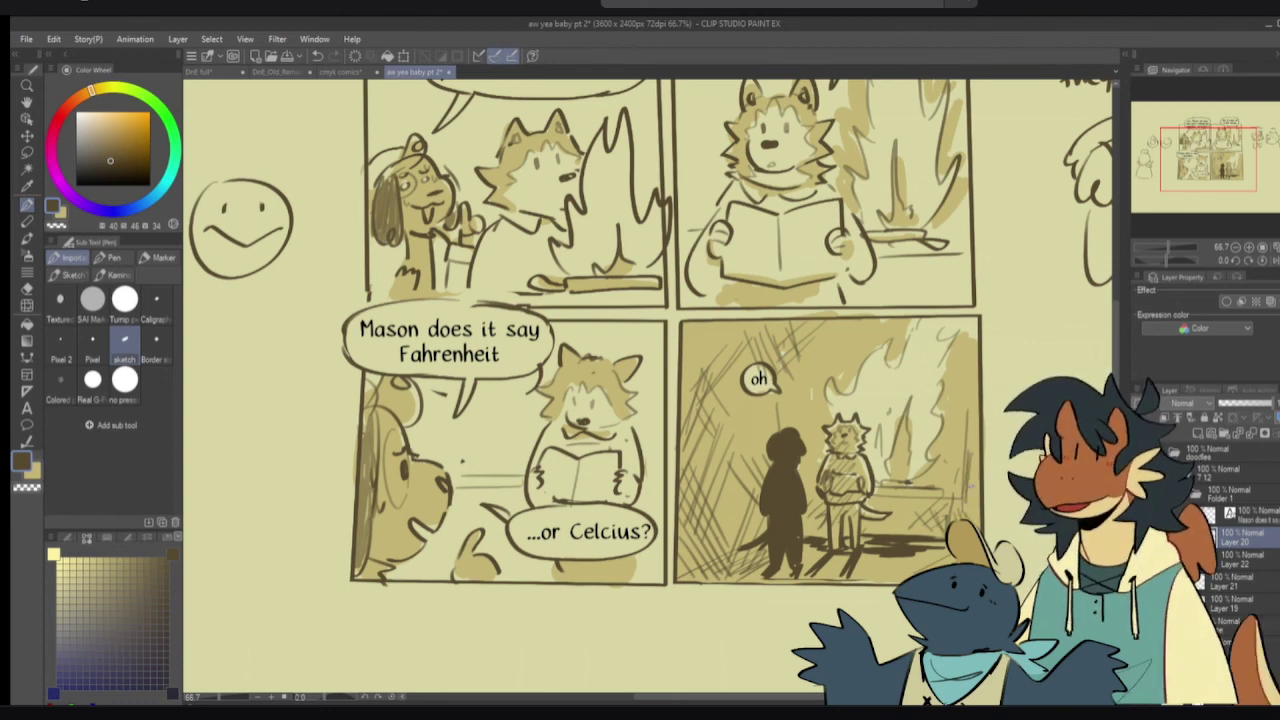
- Darken the stove beneath the fourth-panel flames with dark brown sketch-brush hatching
{"action": "mouse_move", "coordinate": [872, 498]}
{"action": "left_mouse_down"}
{"action": "mouse_move", "coordinate": [942, 501]}
{"action": "mouse_move", "coordinate": [889, 503]}
{"action": "left_mouse_up"}
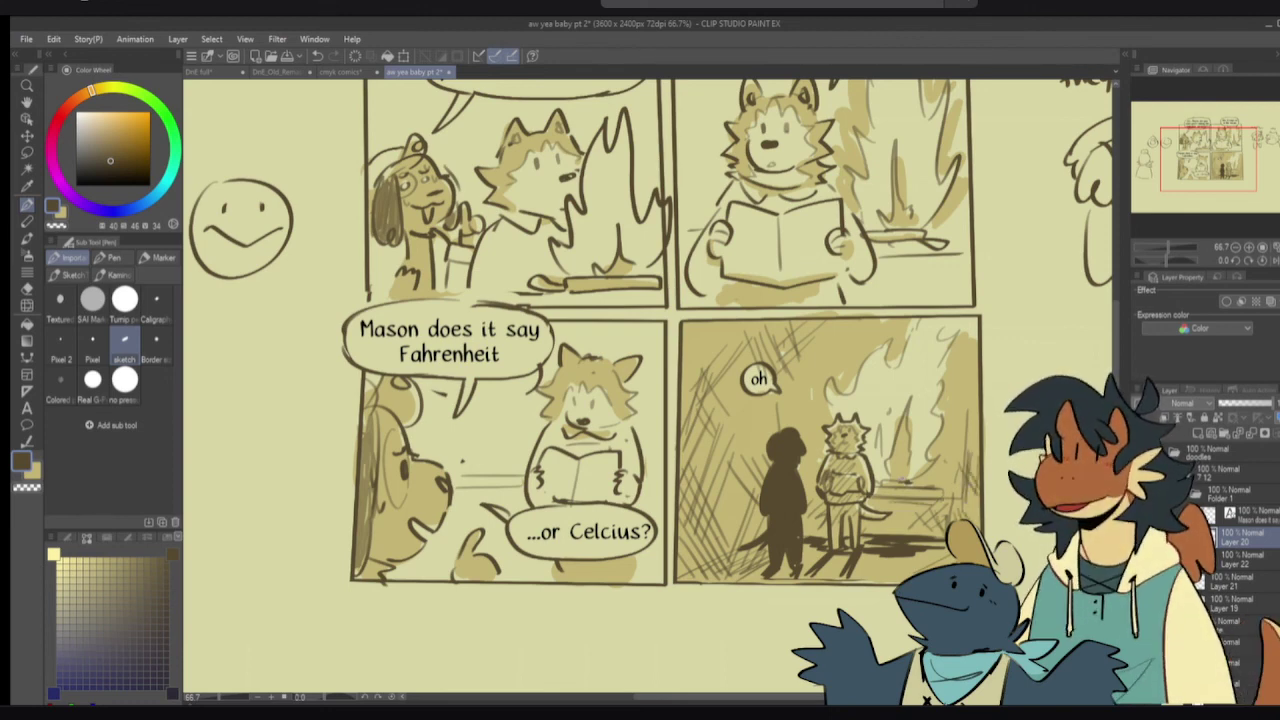
{"action": "left_click_drag", "start_coordinate": [934, 458], "coordinate": [911, 482]}
{"action": "mouse_move", "coordinate": [931, 436]}
{"action": "left_mouse_down"}
{"action": "mouse_move", "coordinate": [934, 459]}
{"action": "mouse_move", "coordinate": [883, 487]}
{"action": "mouse_move", "coordinate": [911, 503]}
{"action": "left_mouse_up"}
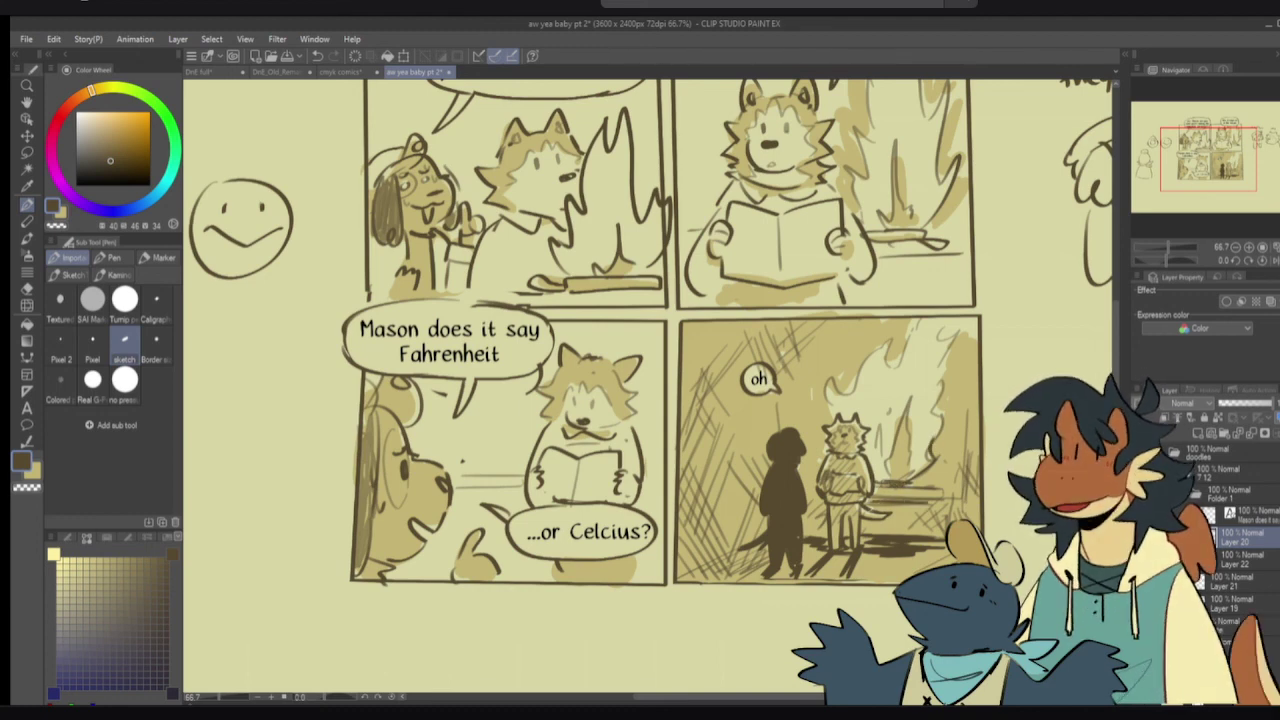
{"action": "left_click_drag", "start_coordinate": [1208, 158], "coordinate": [1209, 153]}
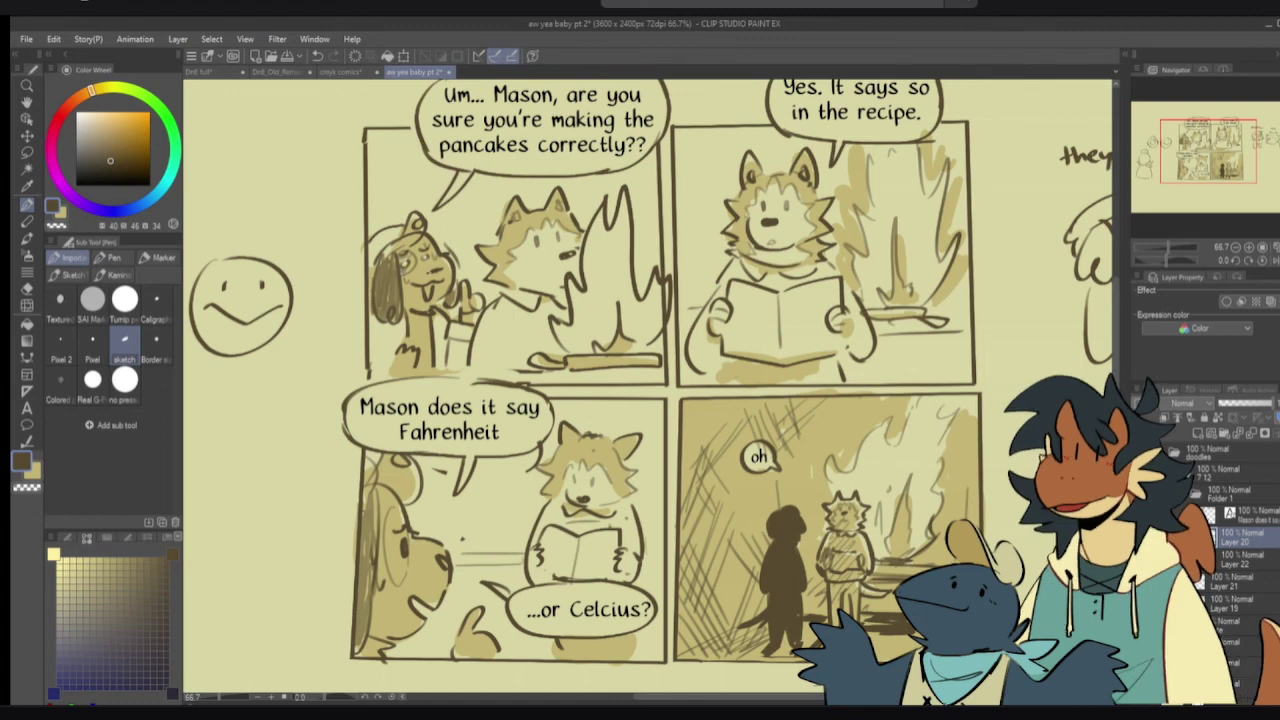
{"action": "left_click_drag", "start_coordinate": [392, 510], "coordinate": [402, 573]}
{"action": "scroll", "coordinate": [525, 449], "scroll_direction": "down", "scroll_amount": 1}
{"action": "left_click_drag", "start_coordinate": [525, 449], "coordinate": [495, 468]}
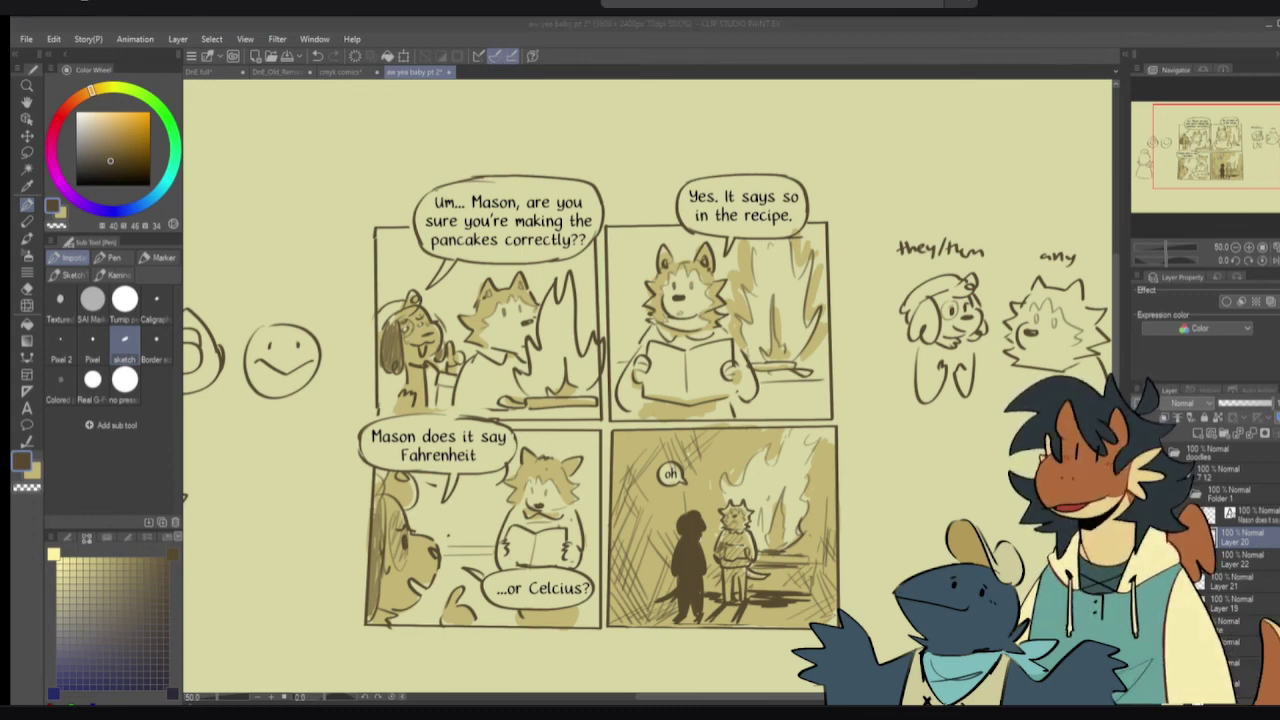
{"action": "scroll", "coordinate": [632, 320], "scroll_direction": "up", "scroll_amount": 1}
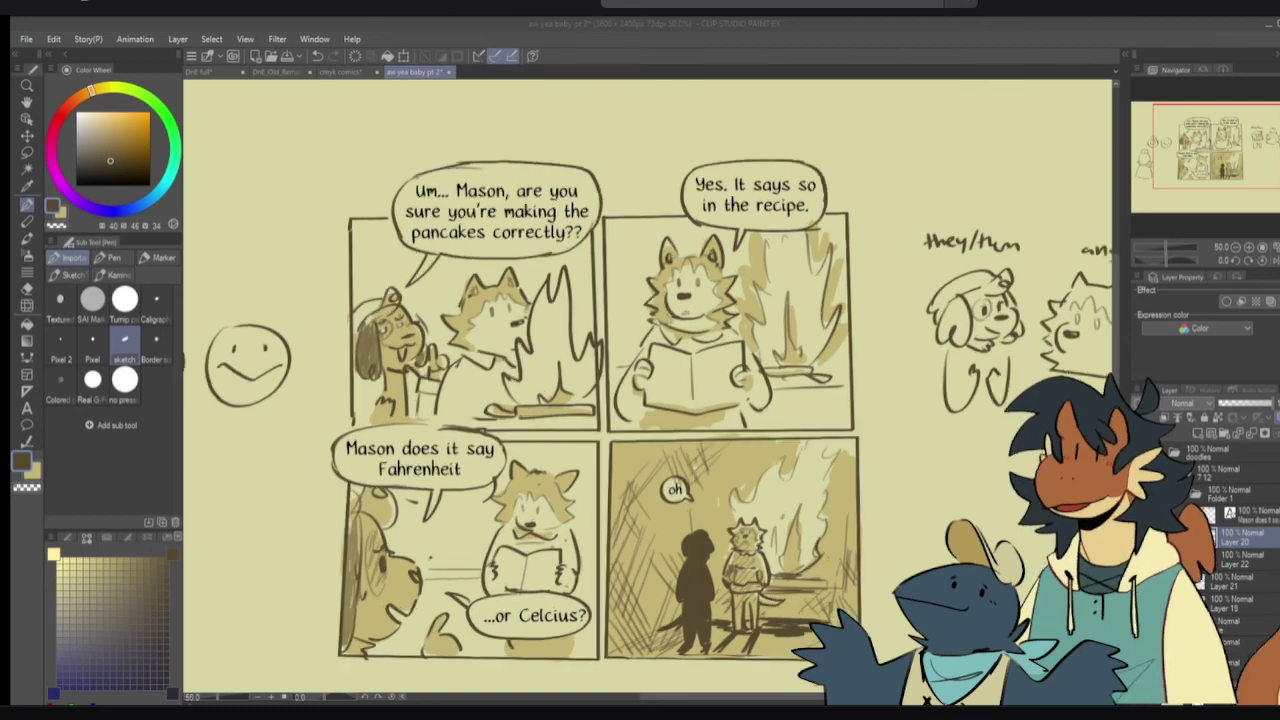